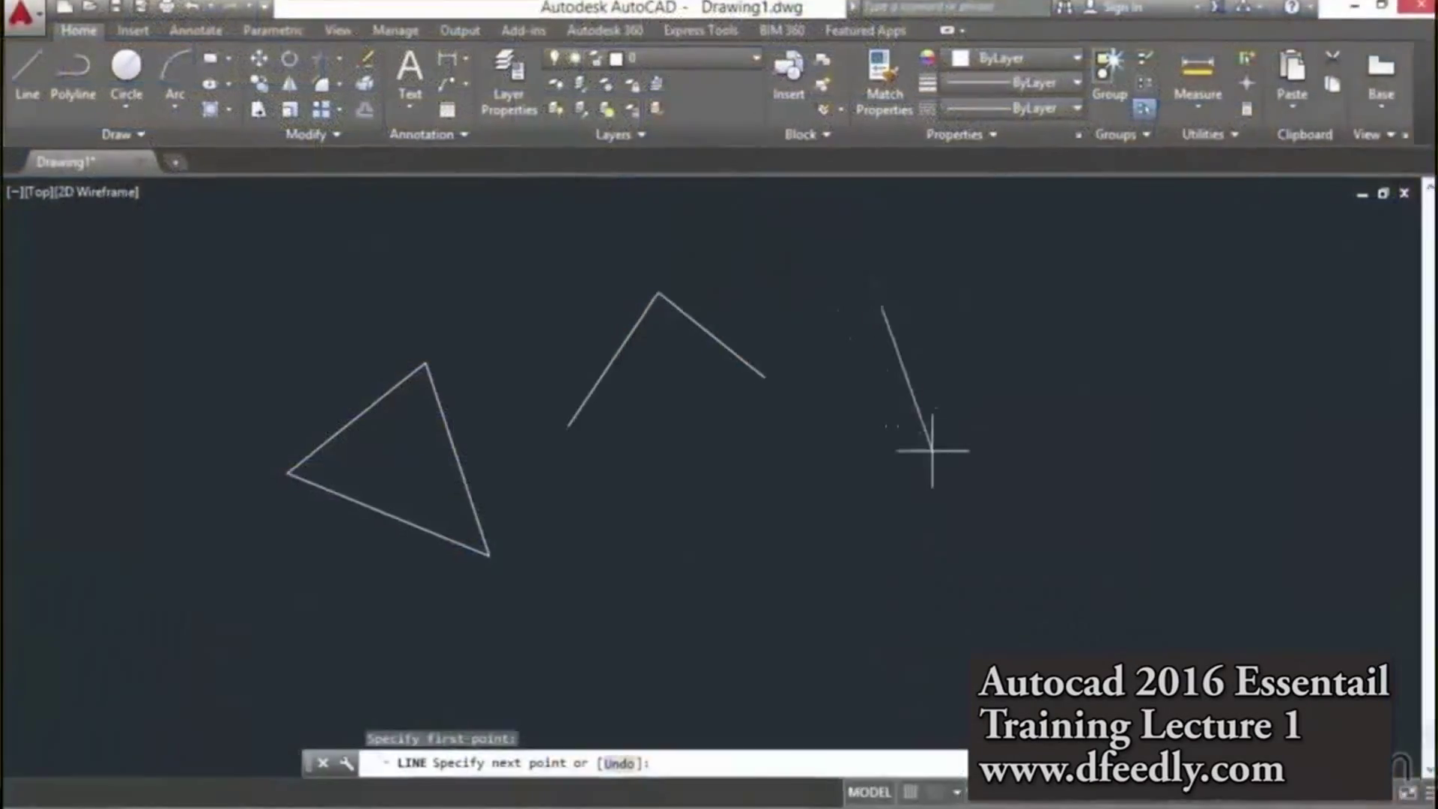
# Finish a V-shaped line and fill the rounded rectangle with ANSI31 hatch lines
pyautogui.click(935, 460)
pyautogui.click(1010, 362)
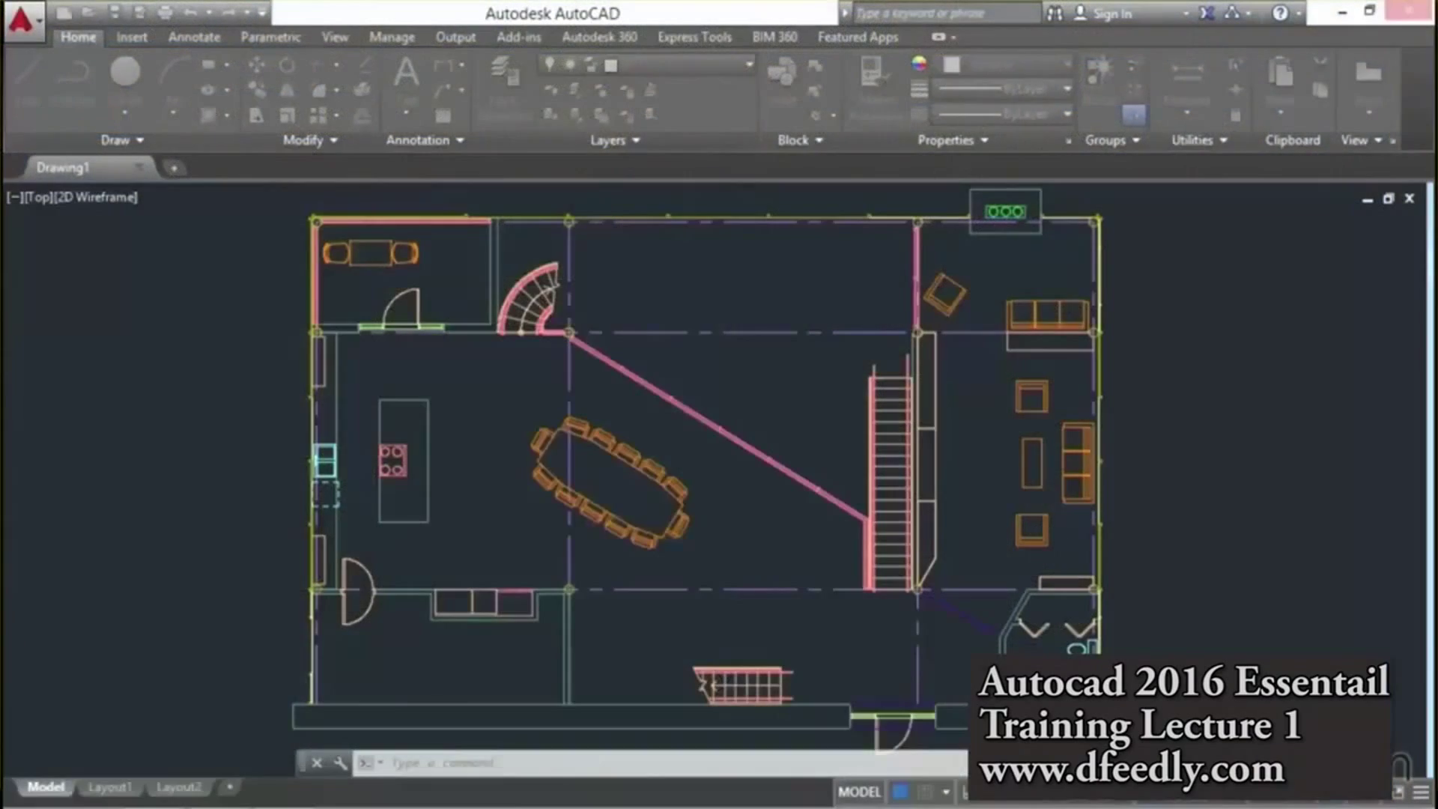
pyautogui.click(571, 295)
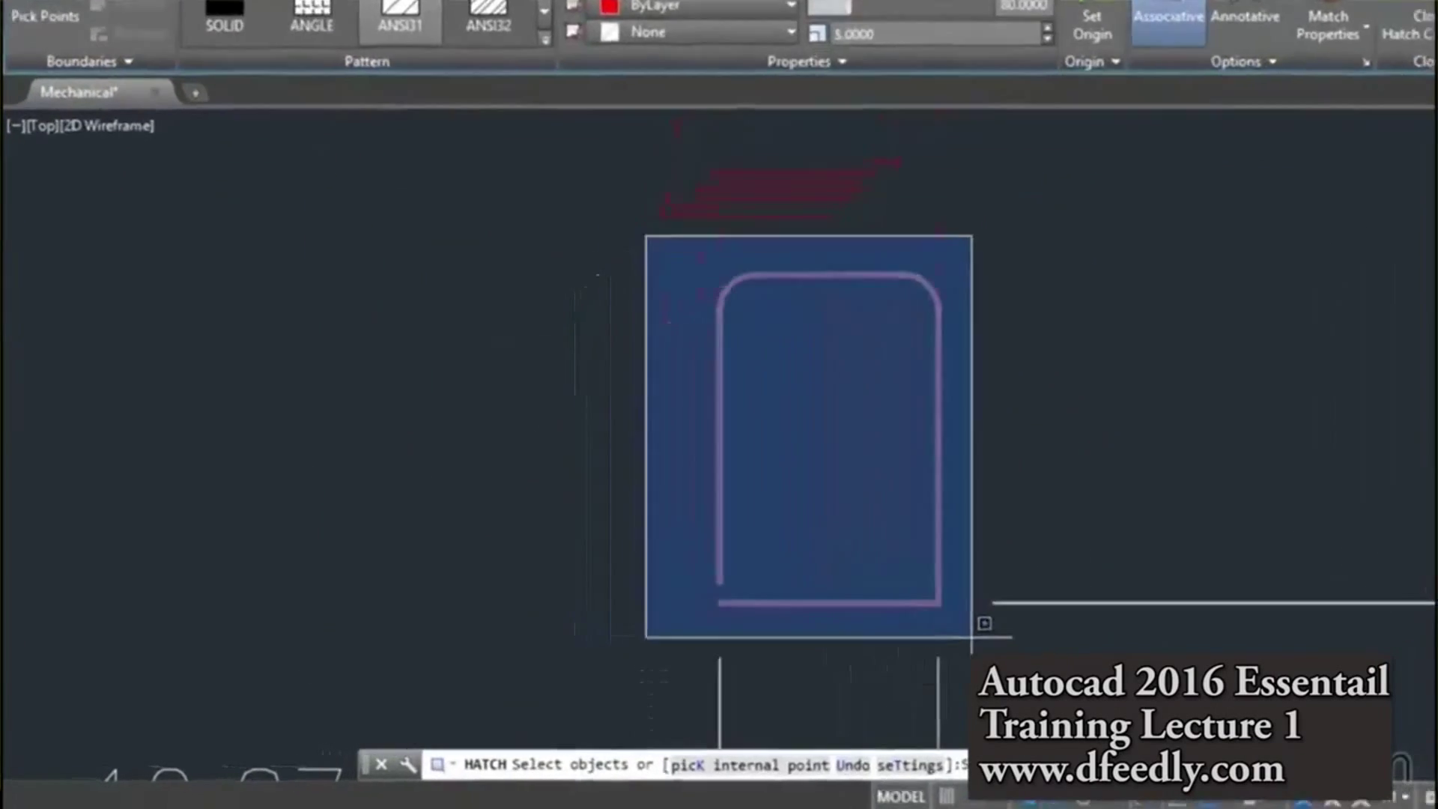
pyautogui.click(984, 623)
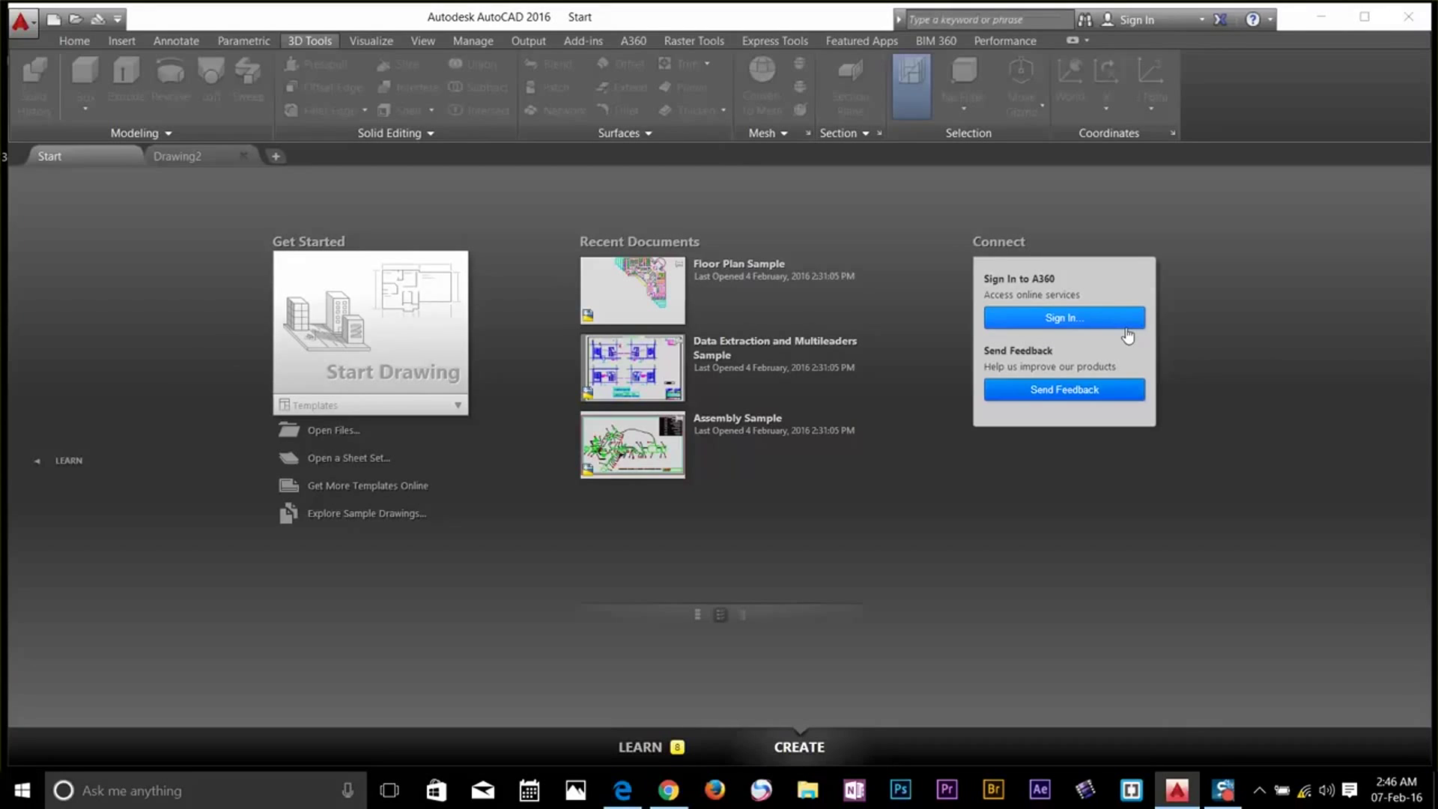
# Look over the drawing templates, then start a new blank drawing, Drawing3
pyautogui.click(458, 408)
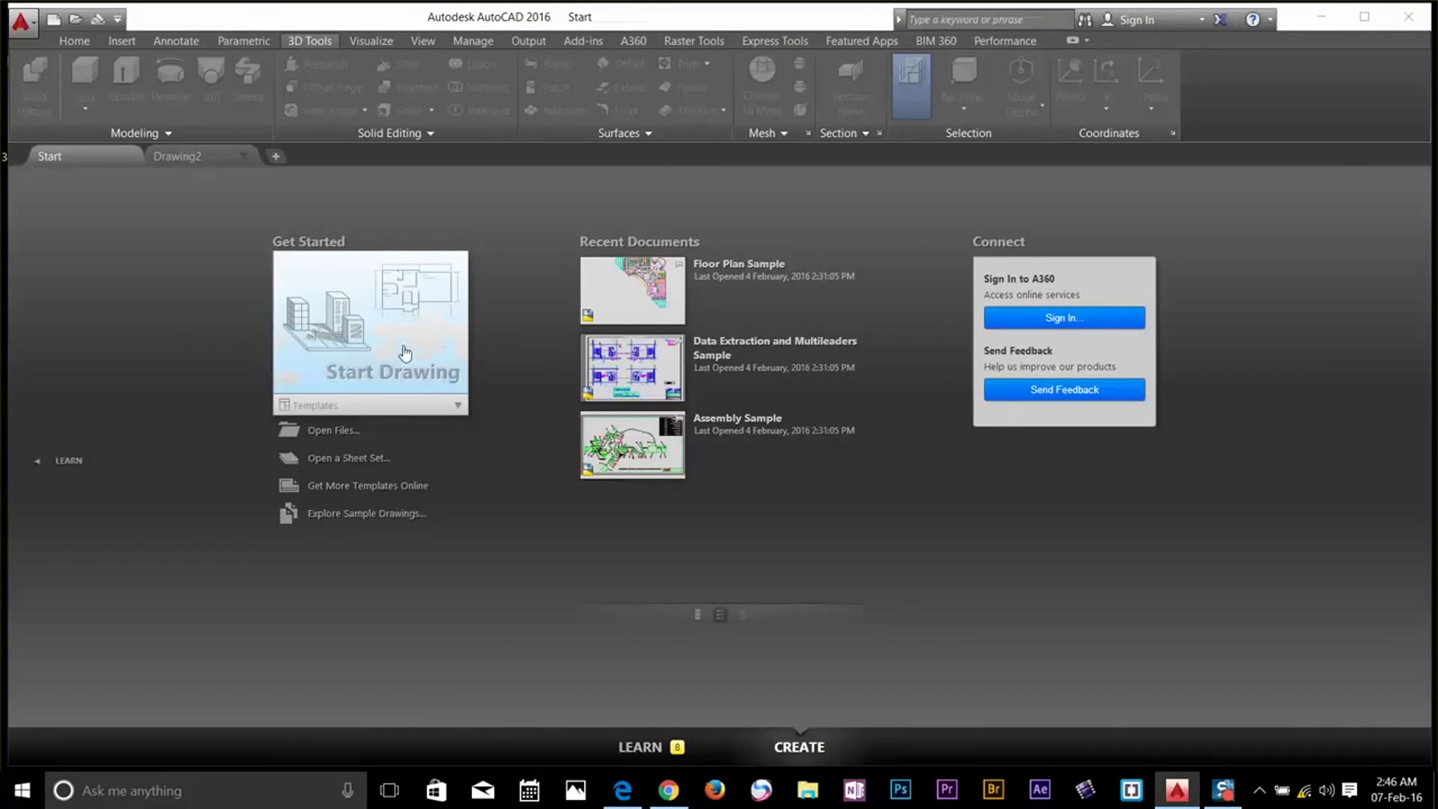
pyautogui.click(401, 281)
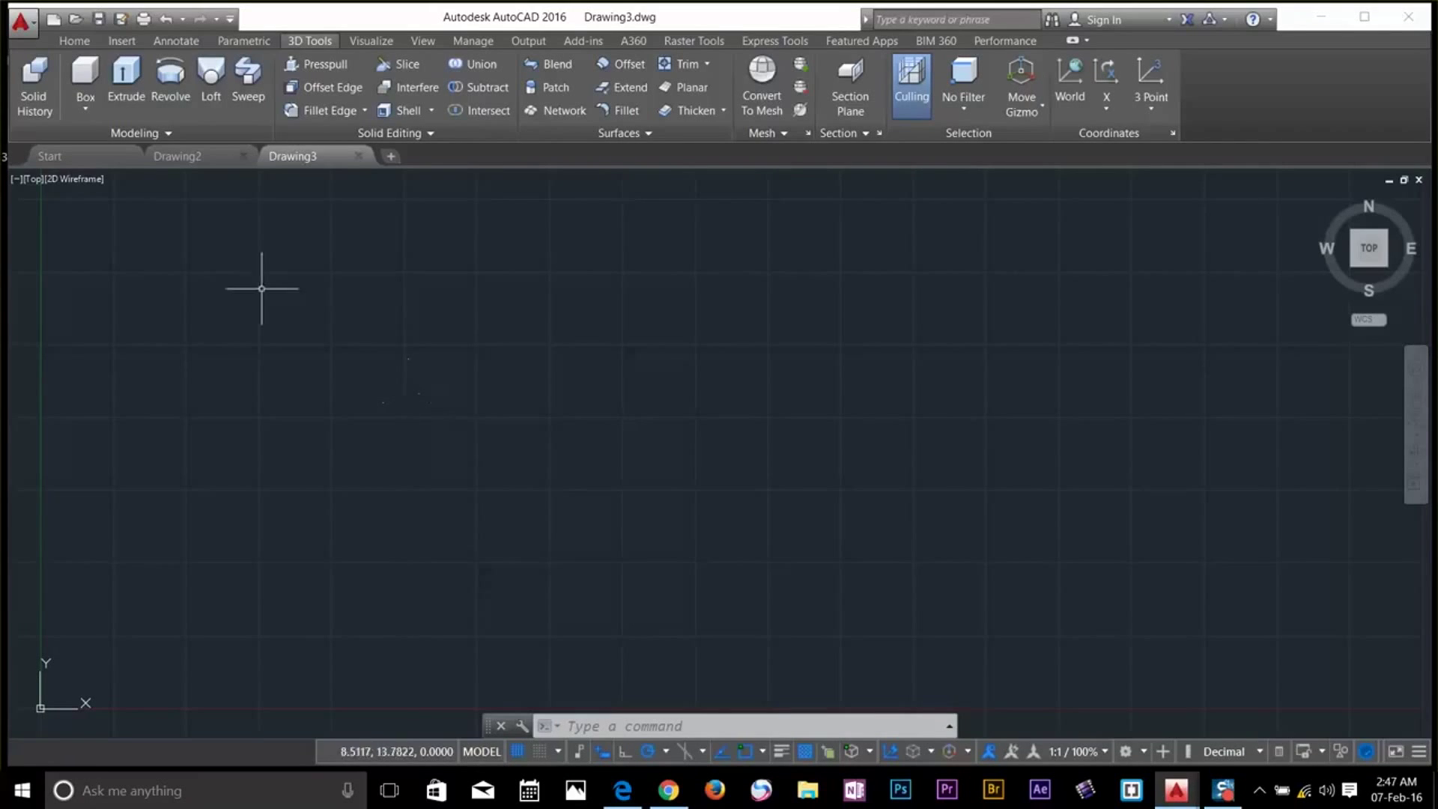
# Browse the Application menu's Save and Save As options, then dismiss it unchanged
pyautogui.click(25, 27)
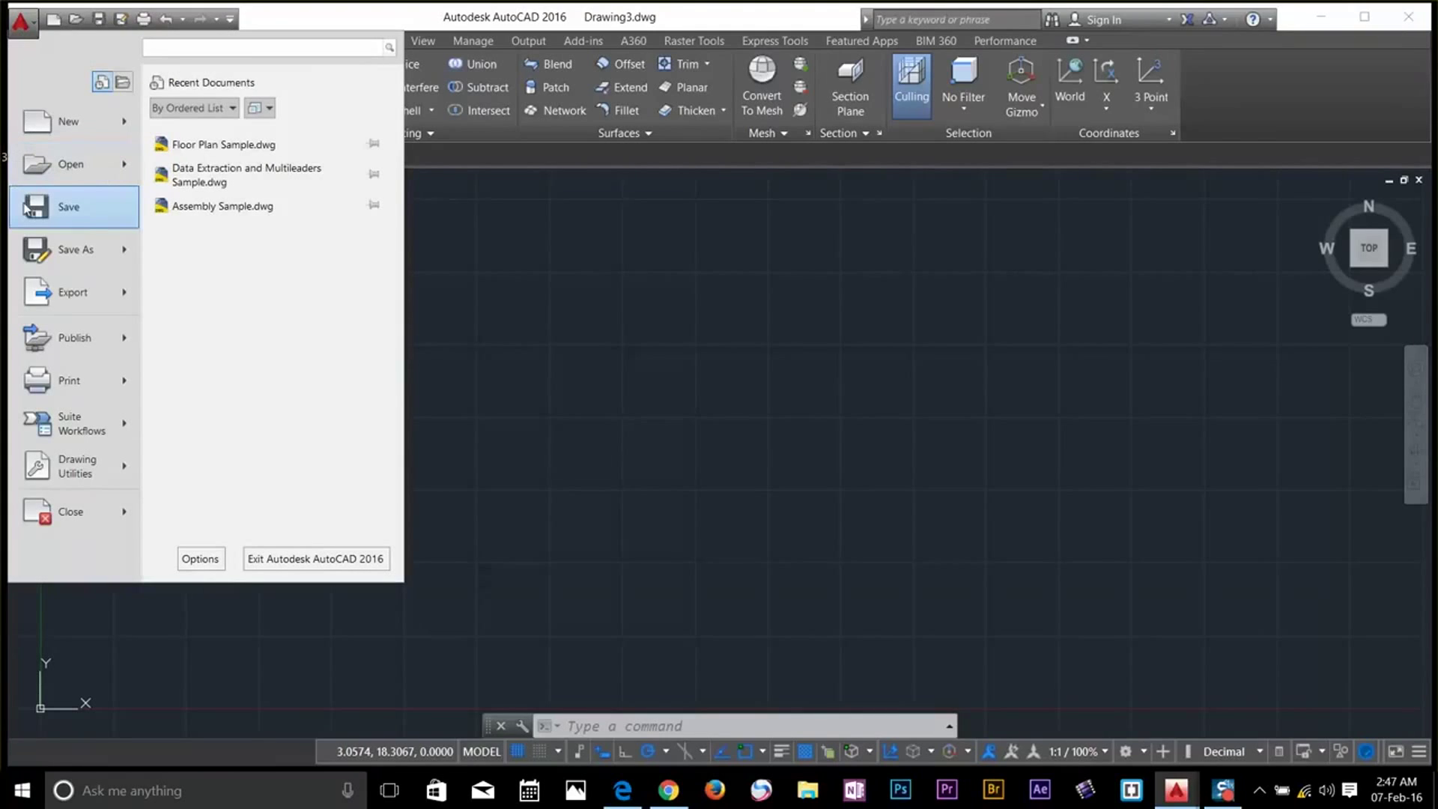
pyautogui.moveTo(75, 133)
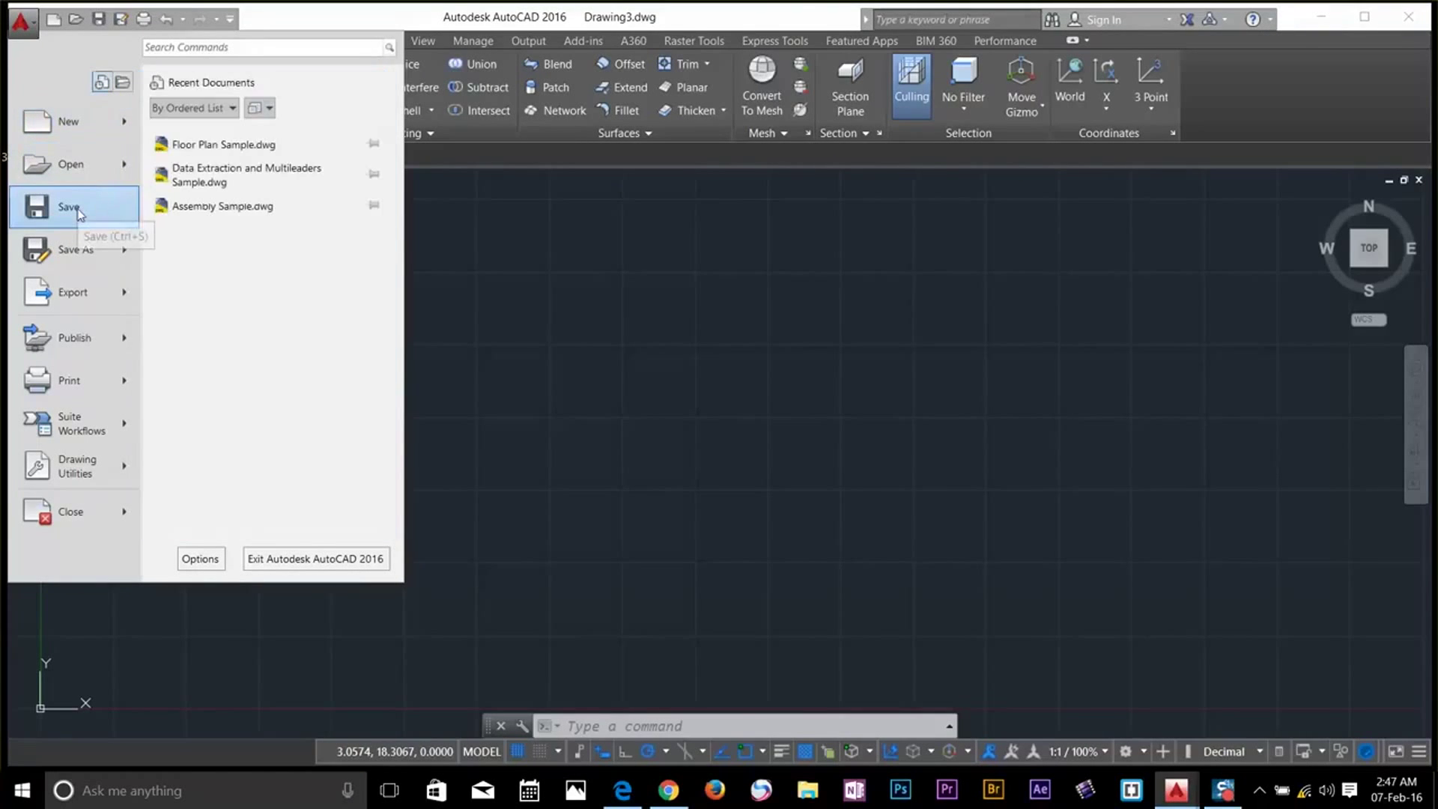
pyautogui.moveTo(73, 255)
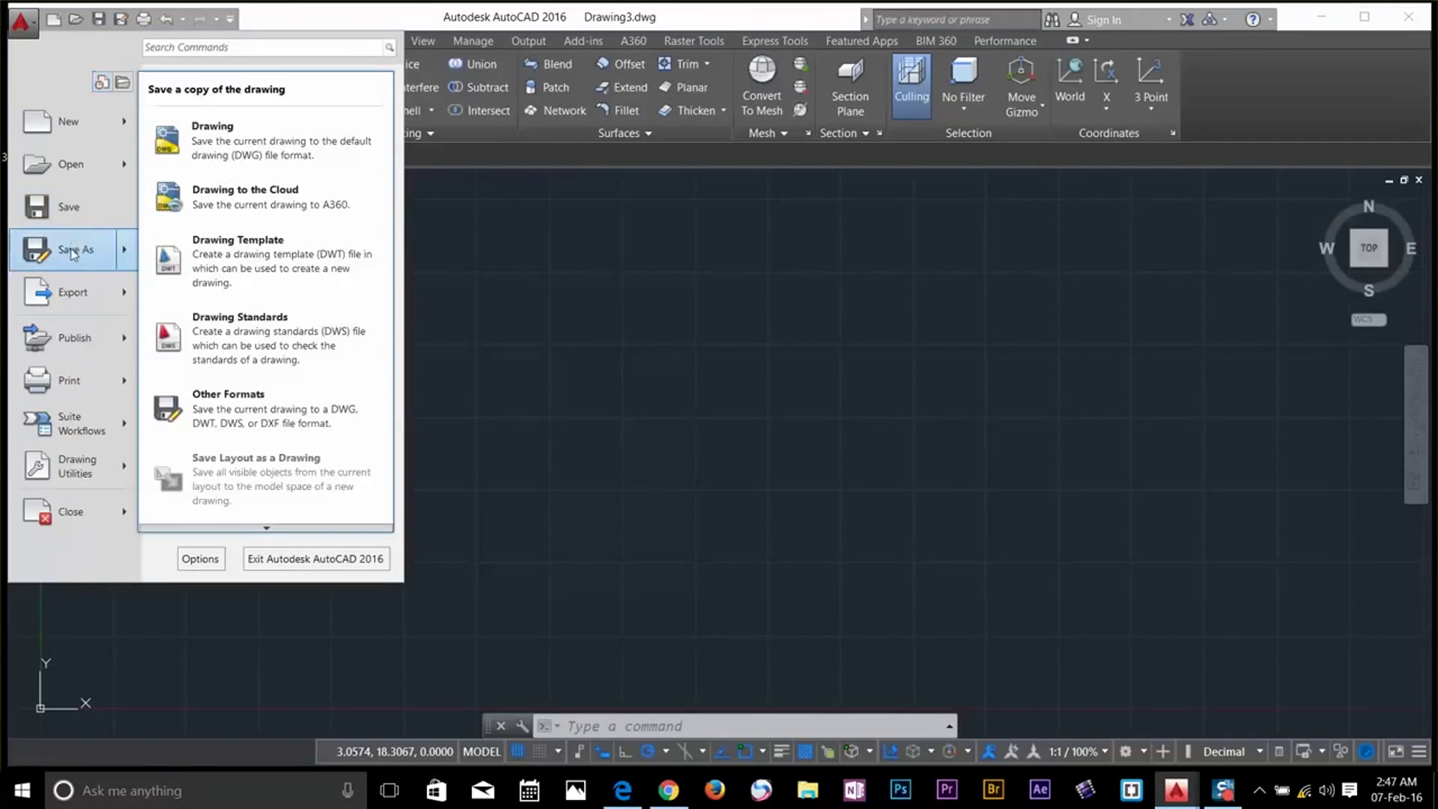
pyautogui.click(237, 48)
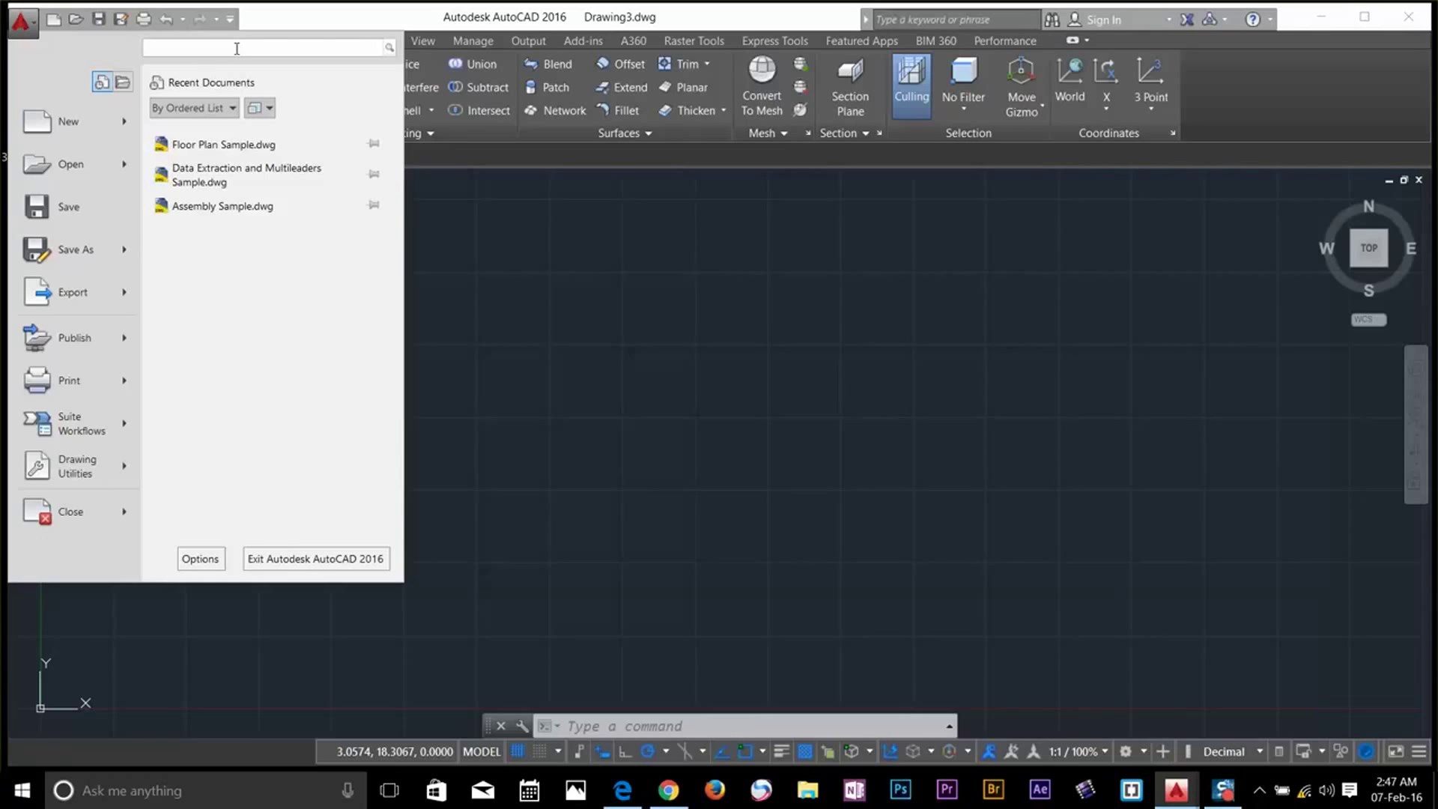
pyautogui.press('Escape')
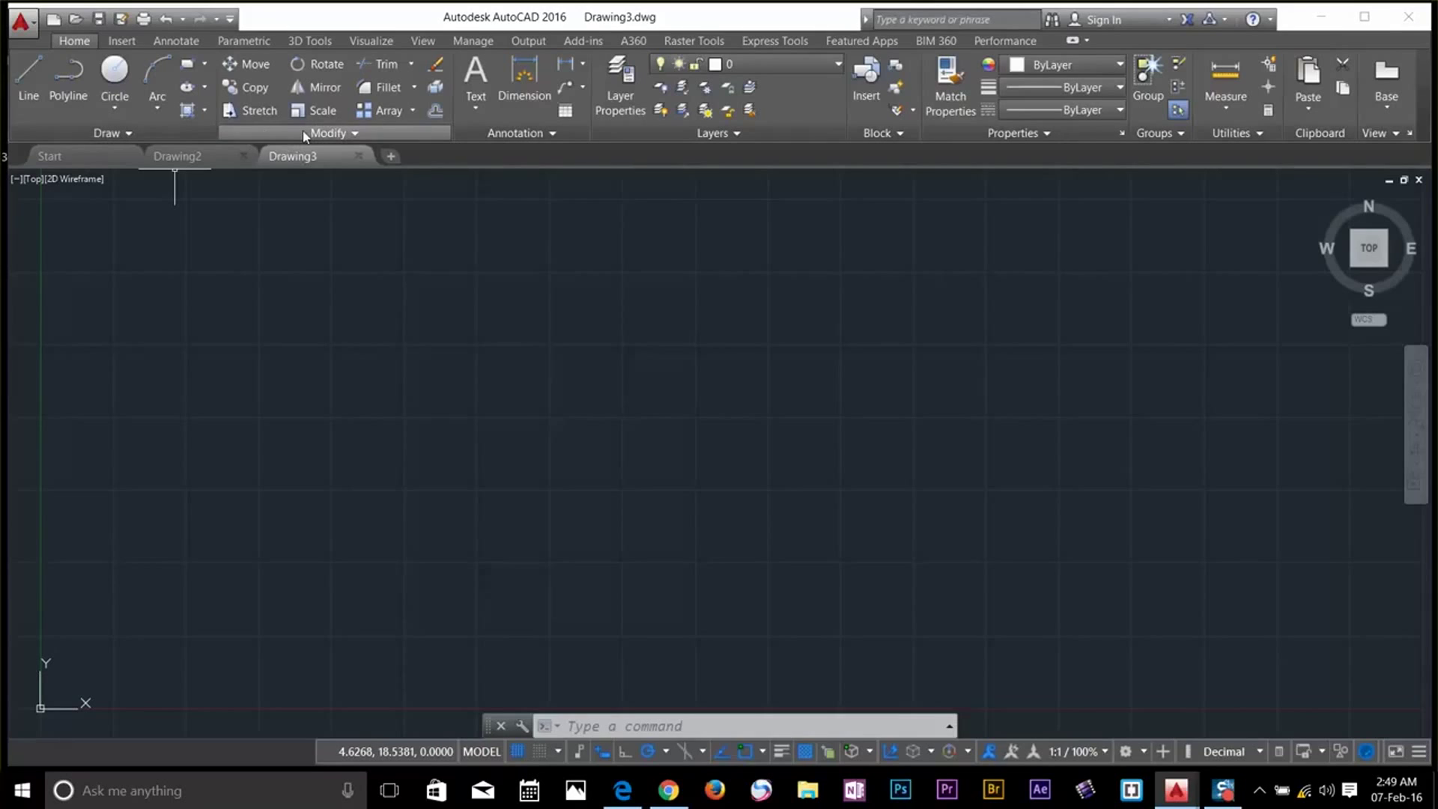
# Expand the Draw panel, keep Standard text style, then view the 3D Tools and Visualize tools
pyautogui.click(129, 135)
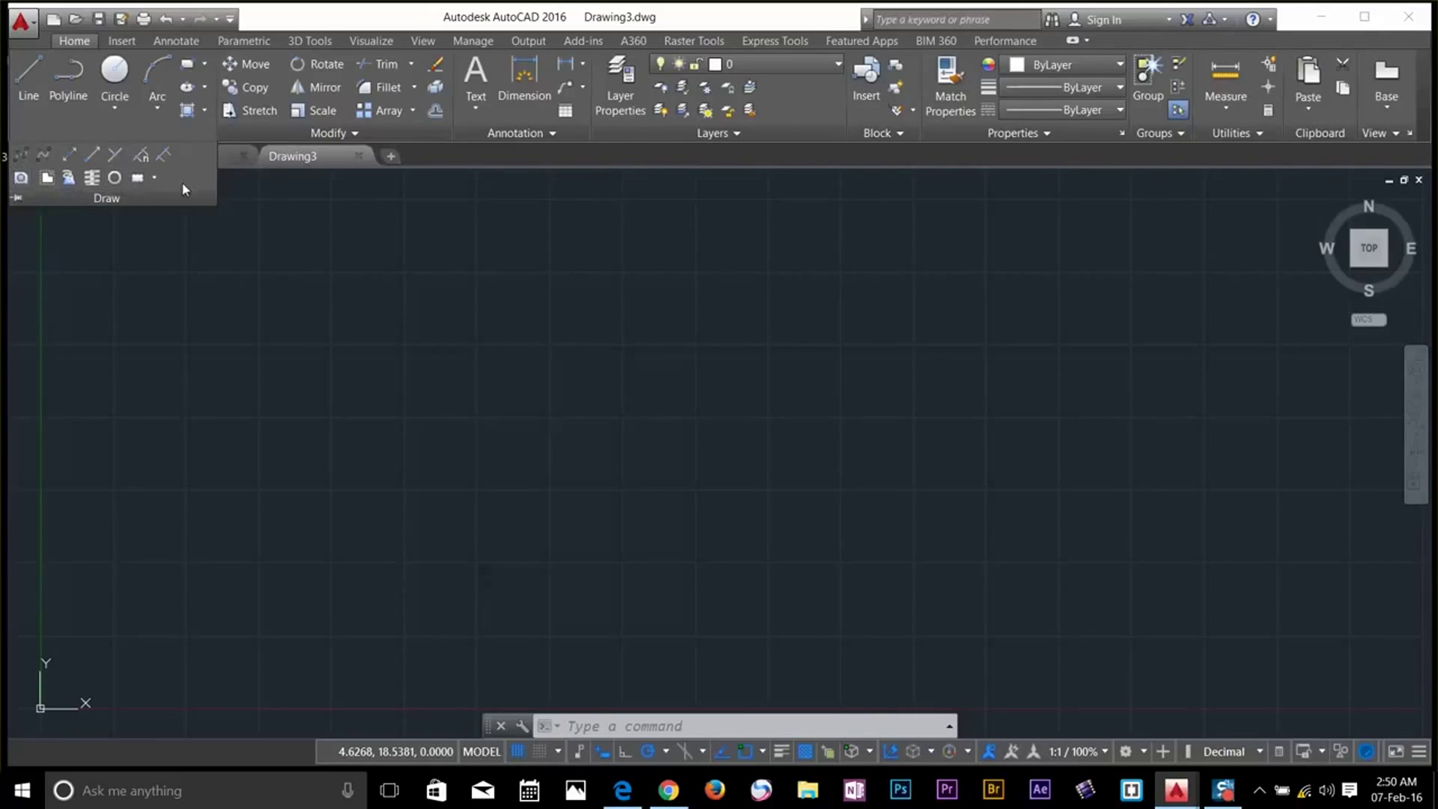
pyautogui.click(176, 41)
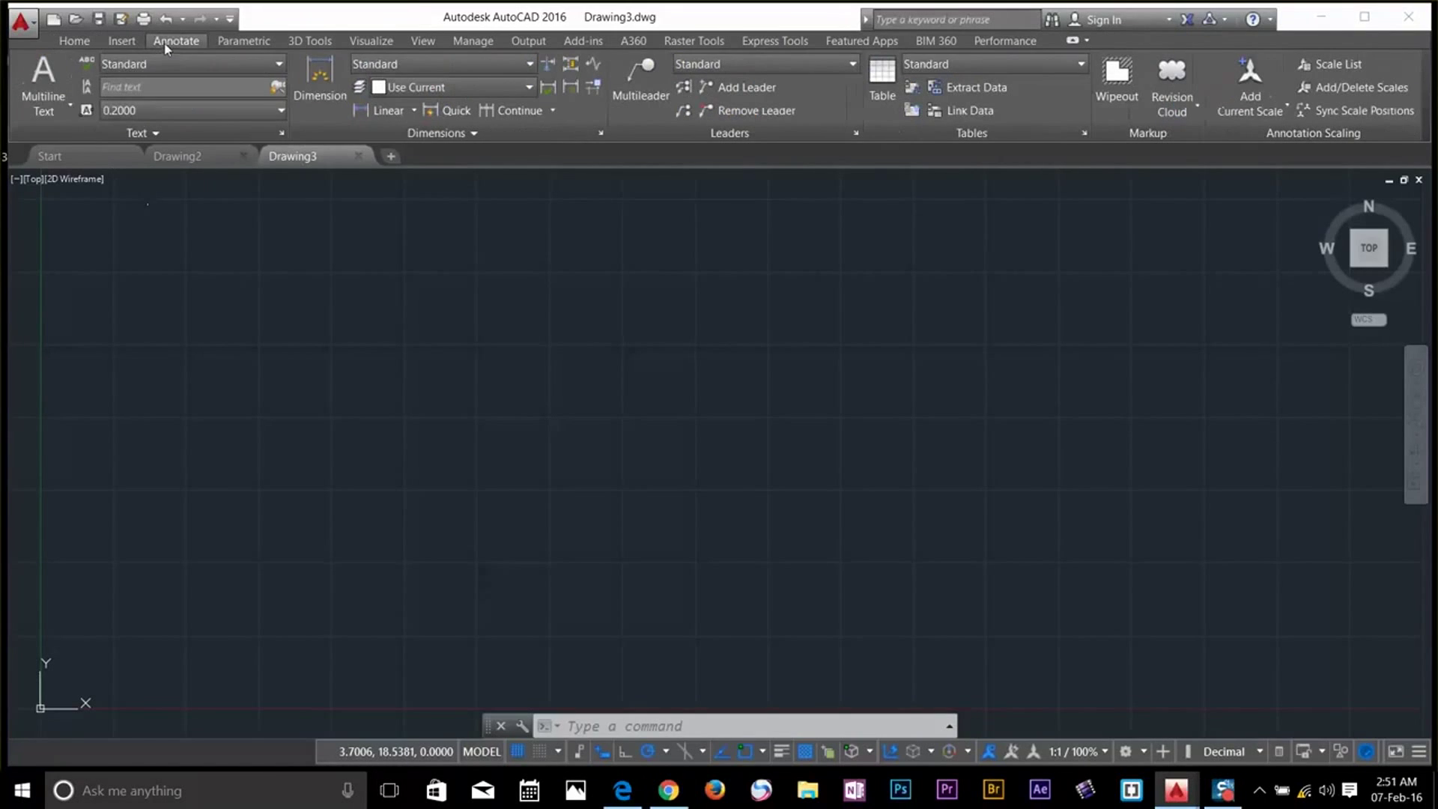
pyautogui.click(249, 69)
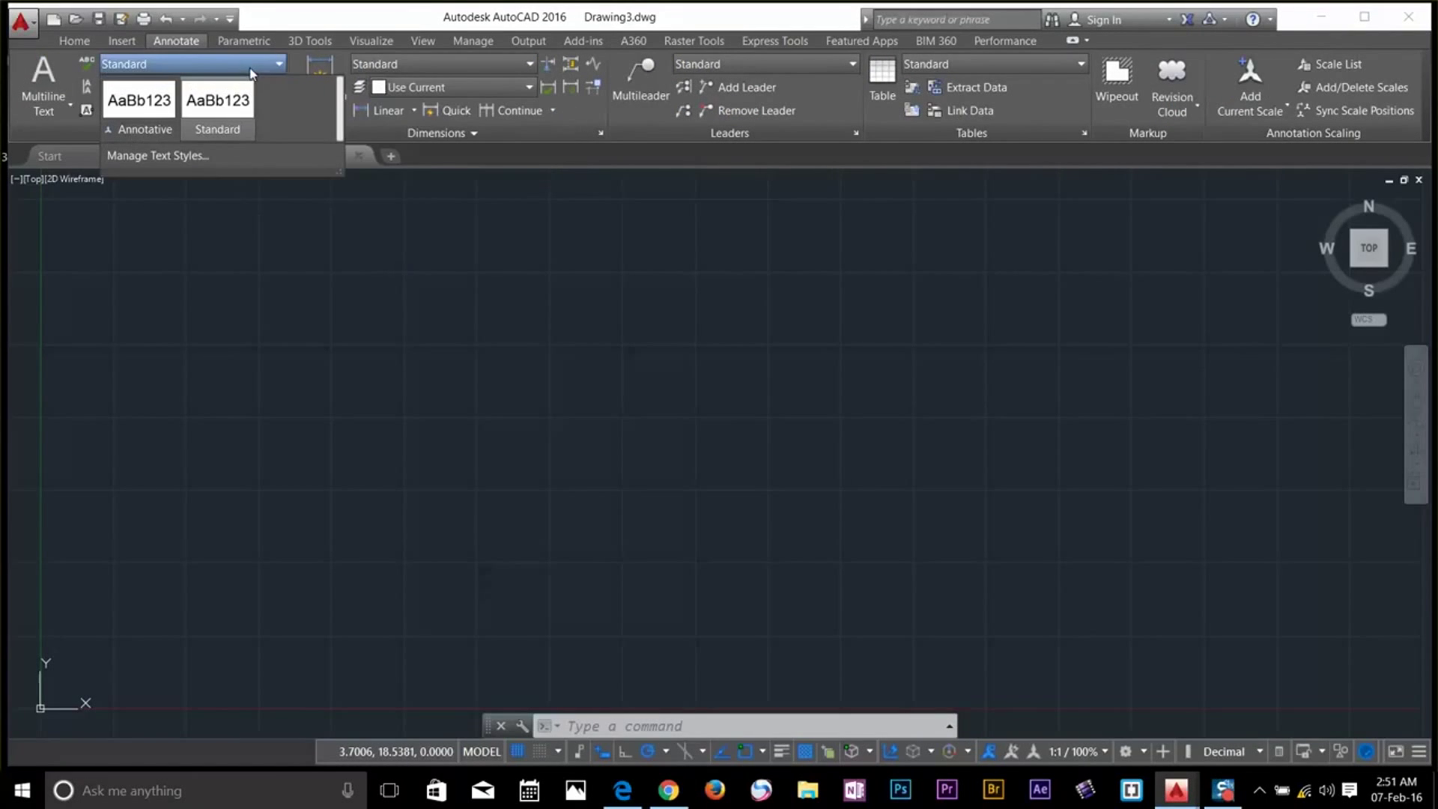
pyautogui.click(433, 142)
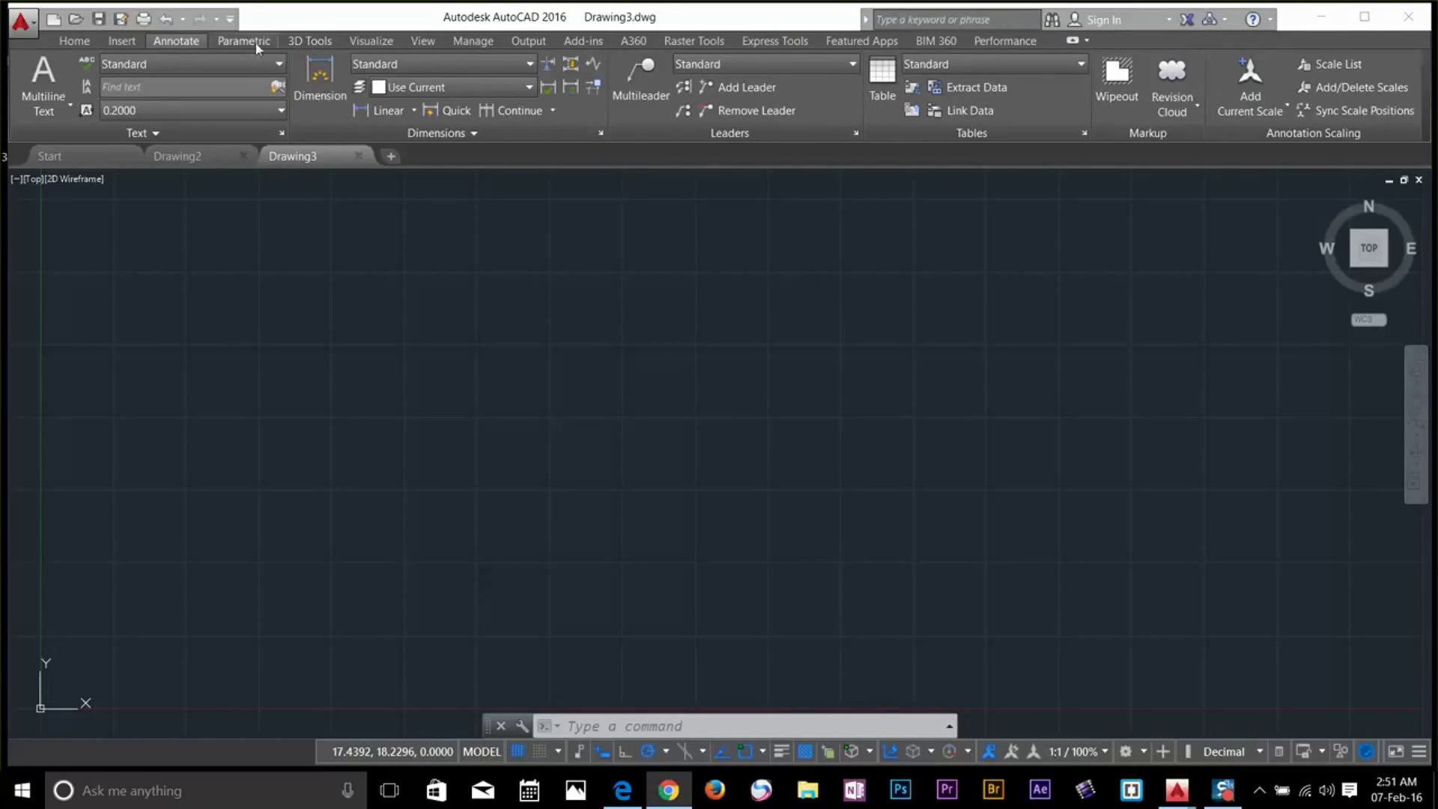
pyautogui.click(319, 46)
pyautogui.click(364, 45)
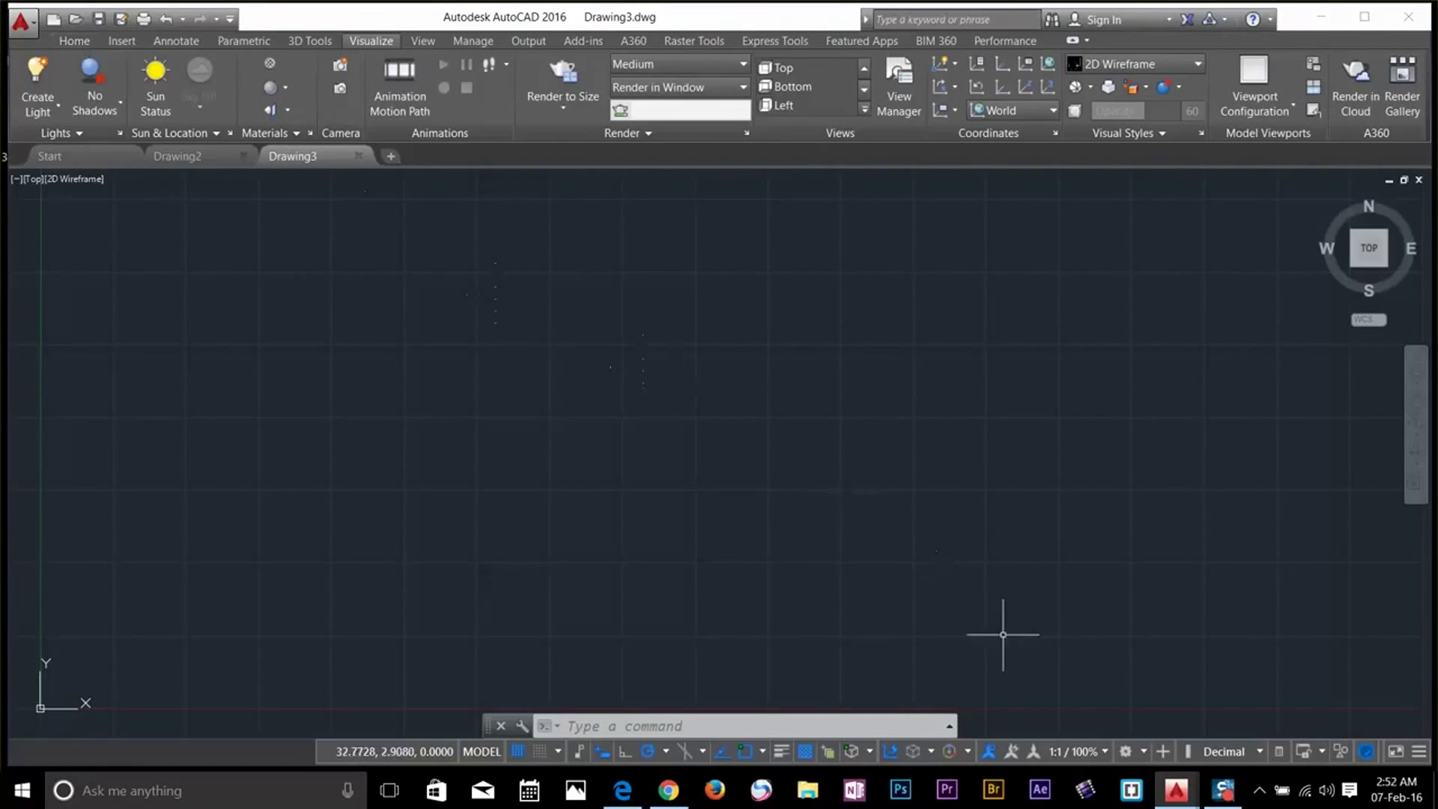
# Switch to the 3D Basics workspace, then back to Drafting & Annotation
pyautogui.click(1126, 752)
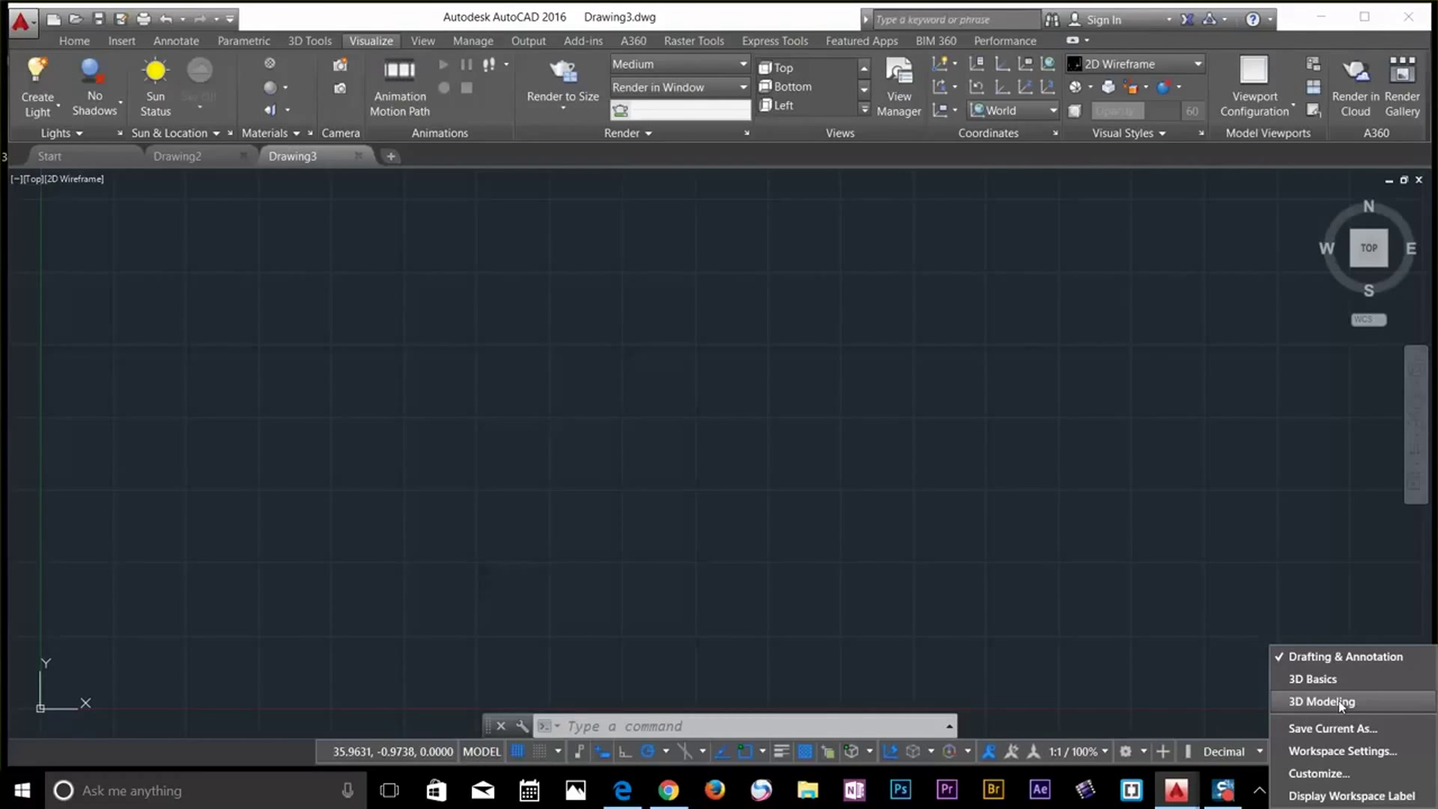
pyautogui.click(1332, 678)
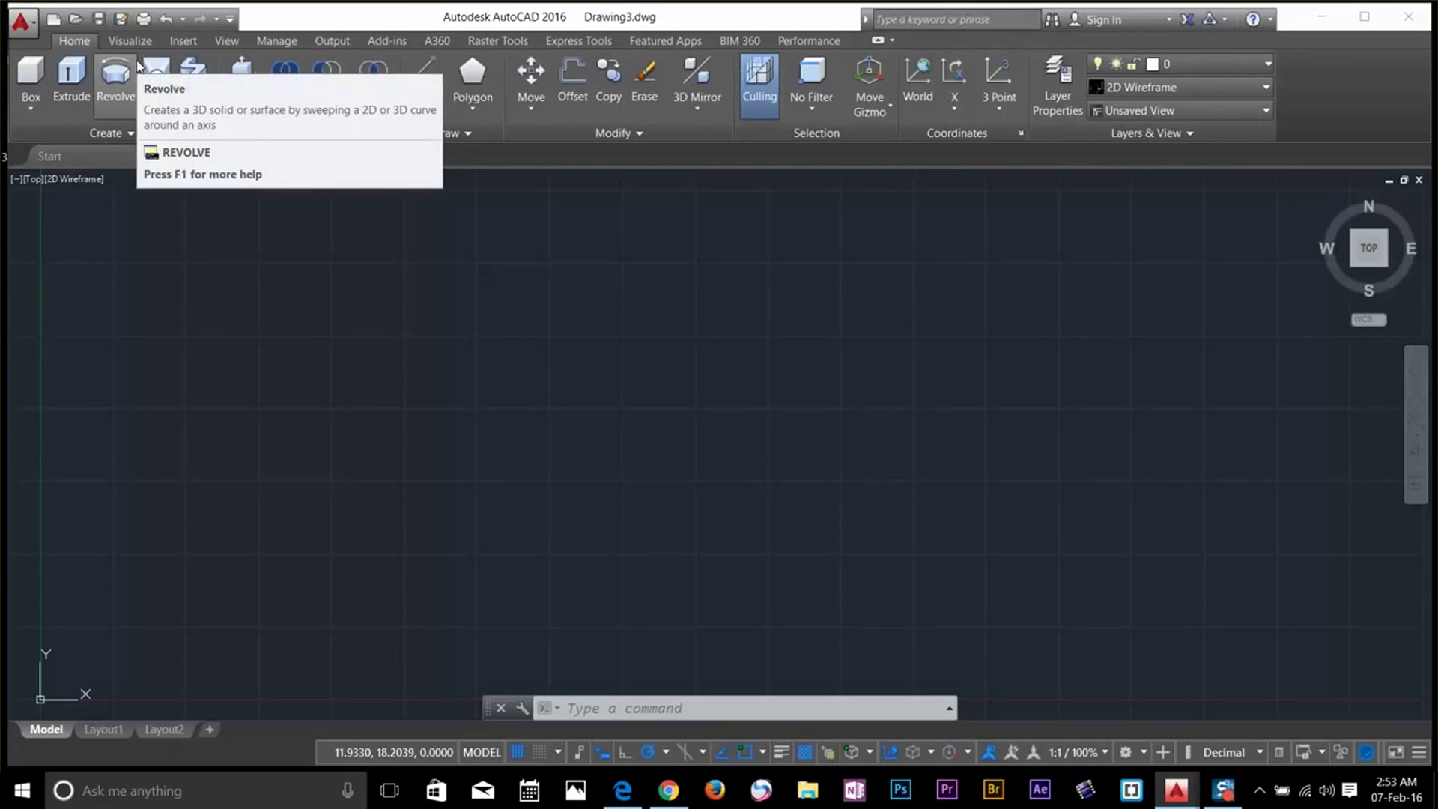
pyautogui.press('Escape')
pyautogui.press('Escape')
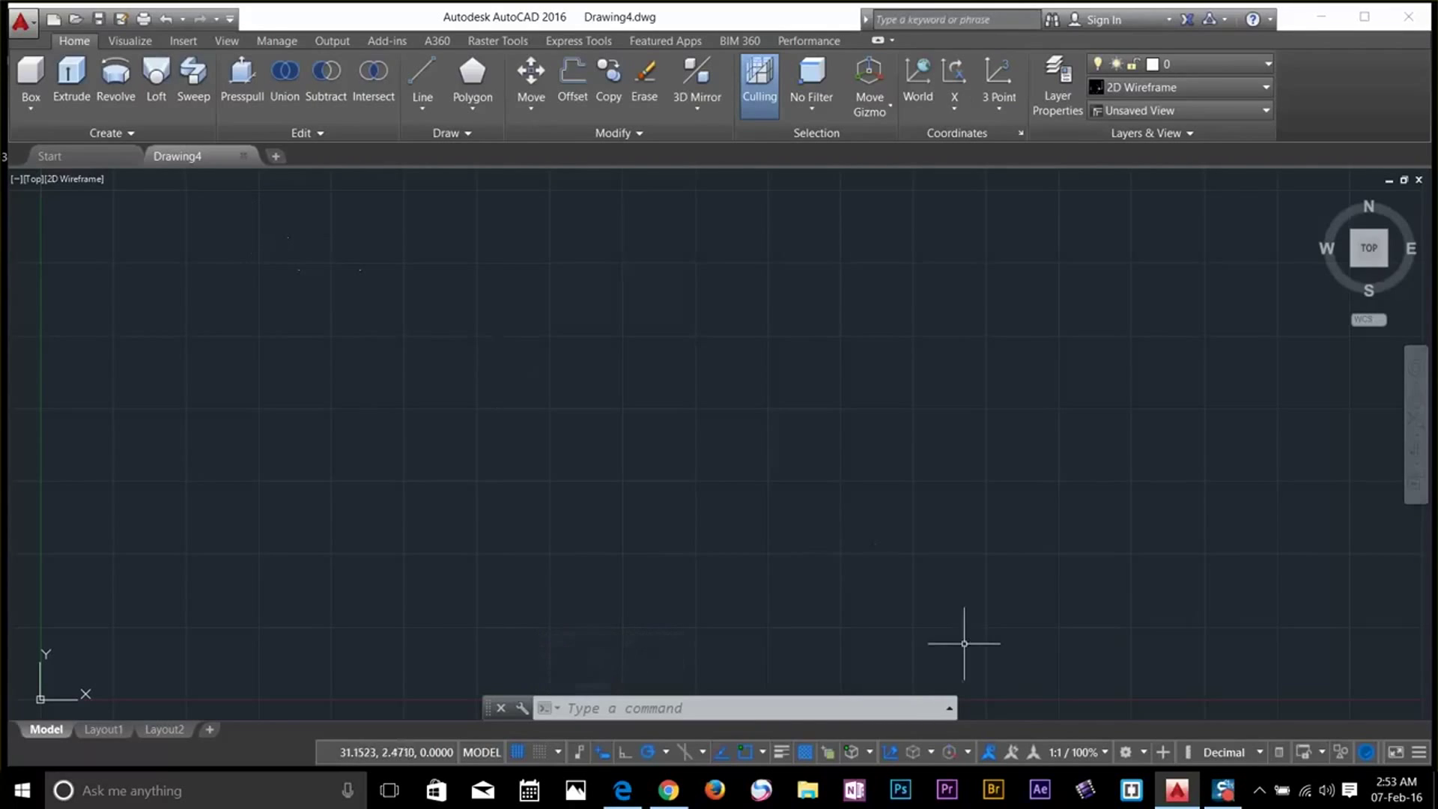
pyautogui.click(1135, 753)
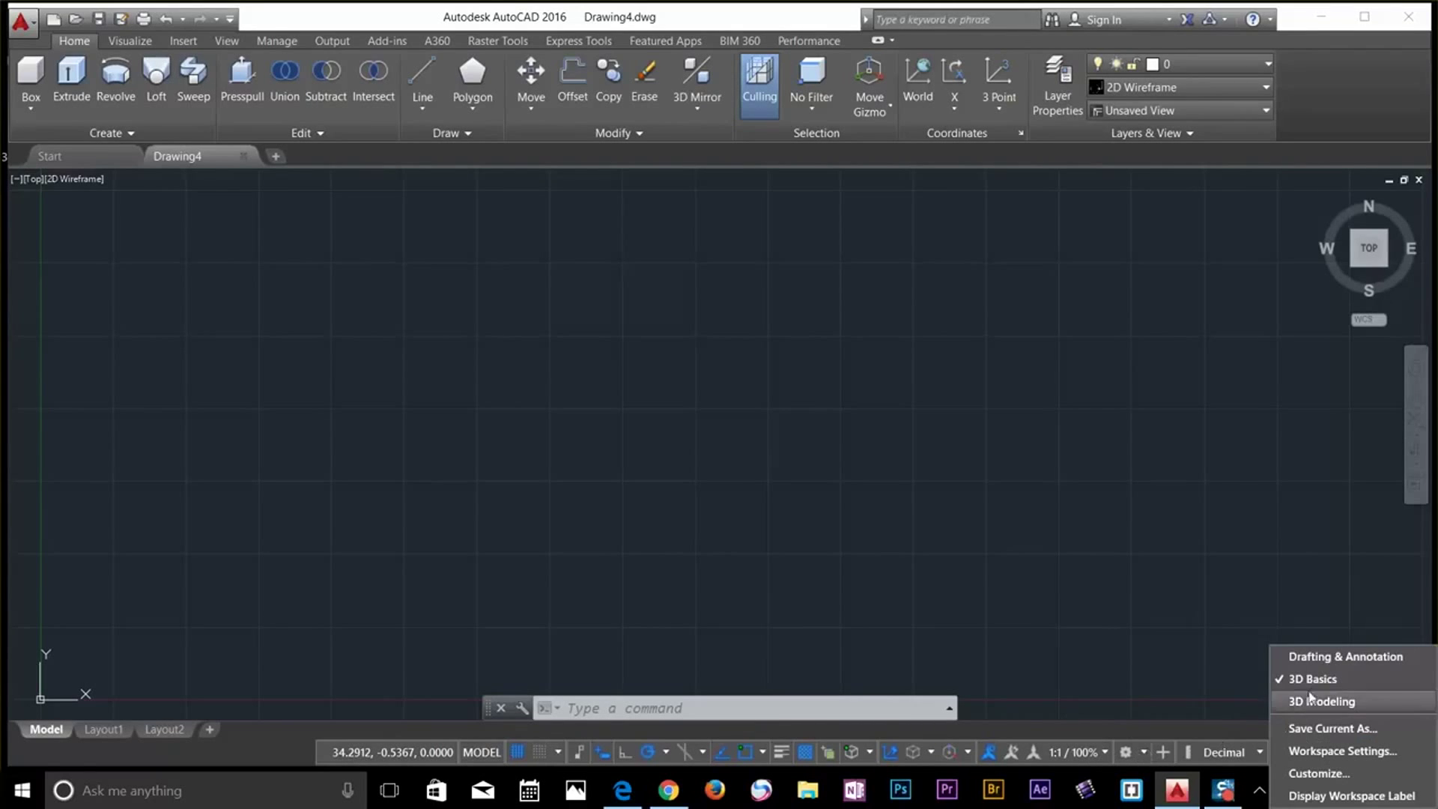
pyautogui.click(1330, 659)
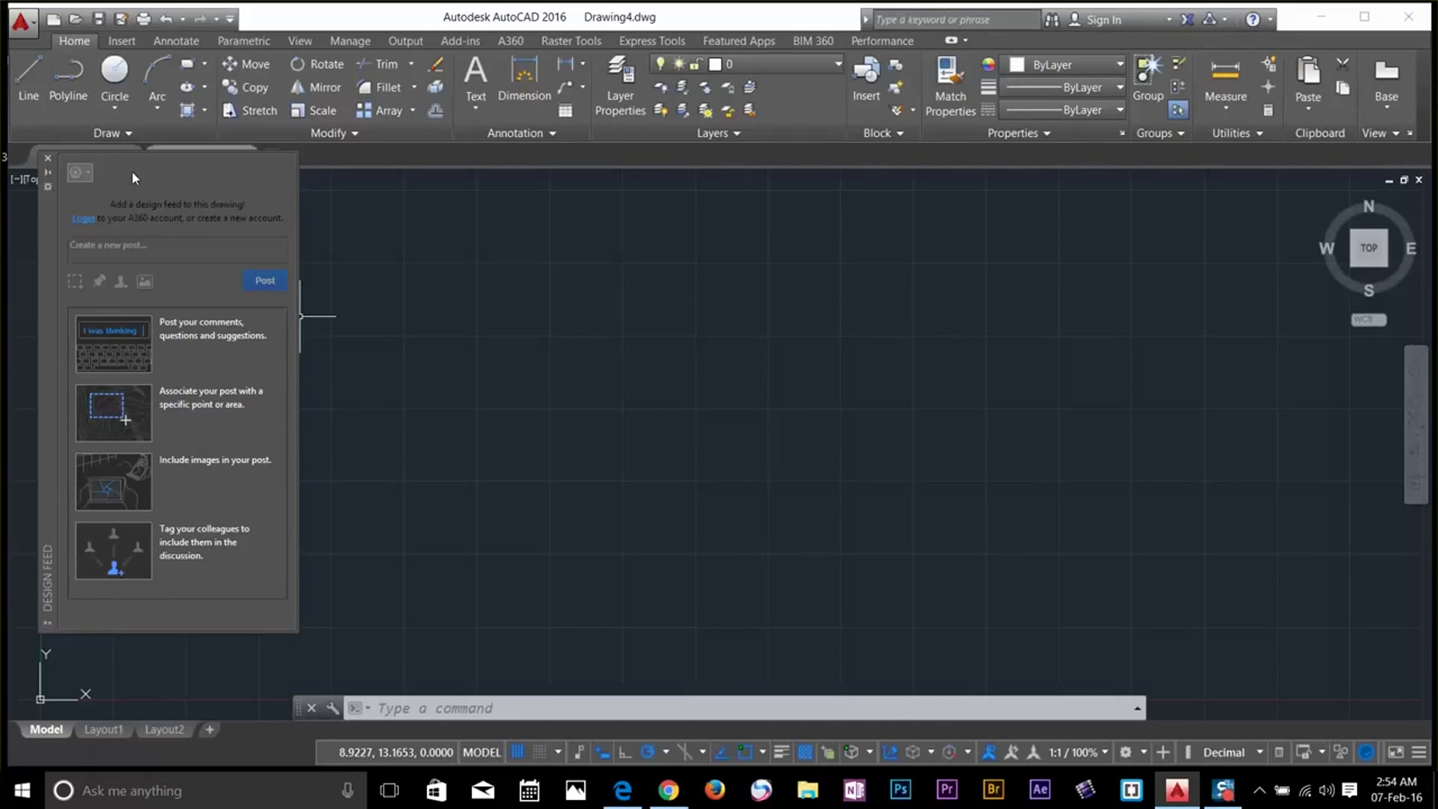
# Add a Workspace switcher to the Quick Access Toolbar, keeping Drafting & Annotation selected
pyautogui.click(215, 269)
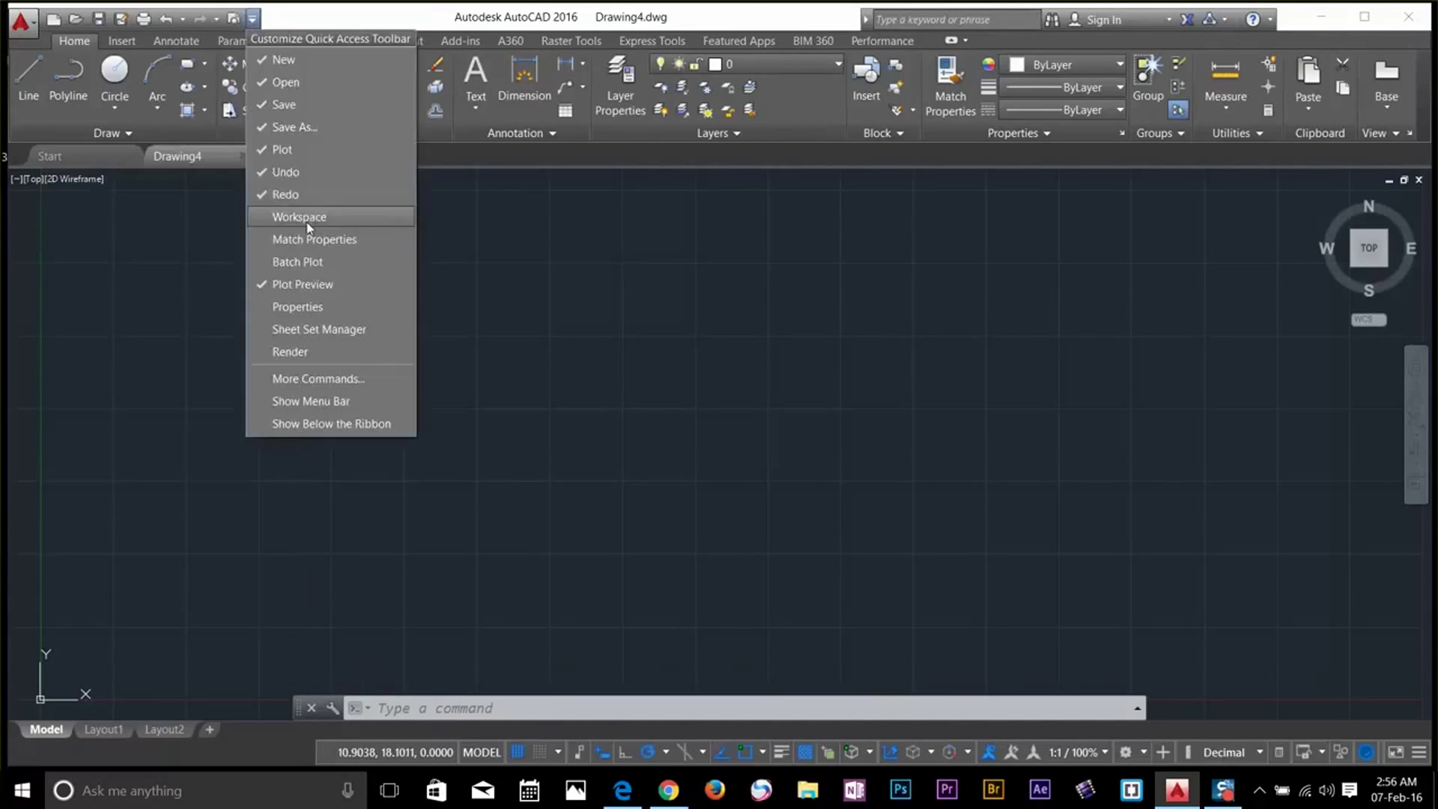
pyautogui.click(307, 217)
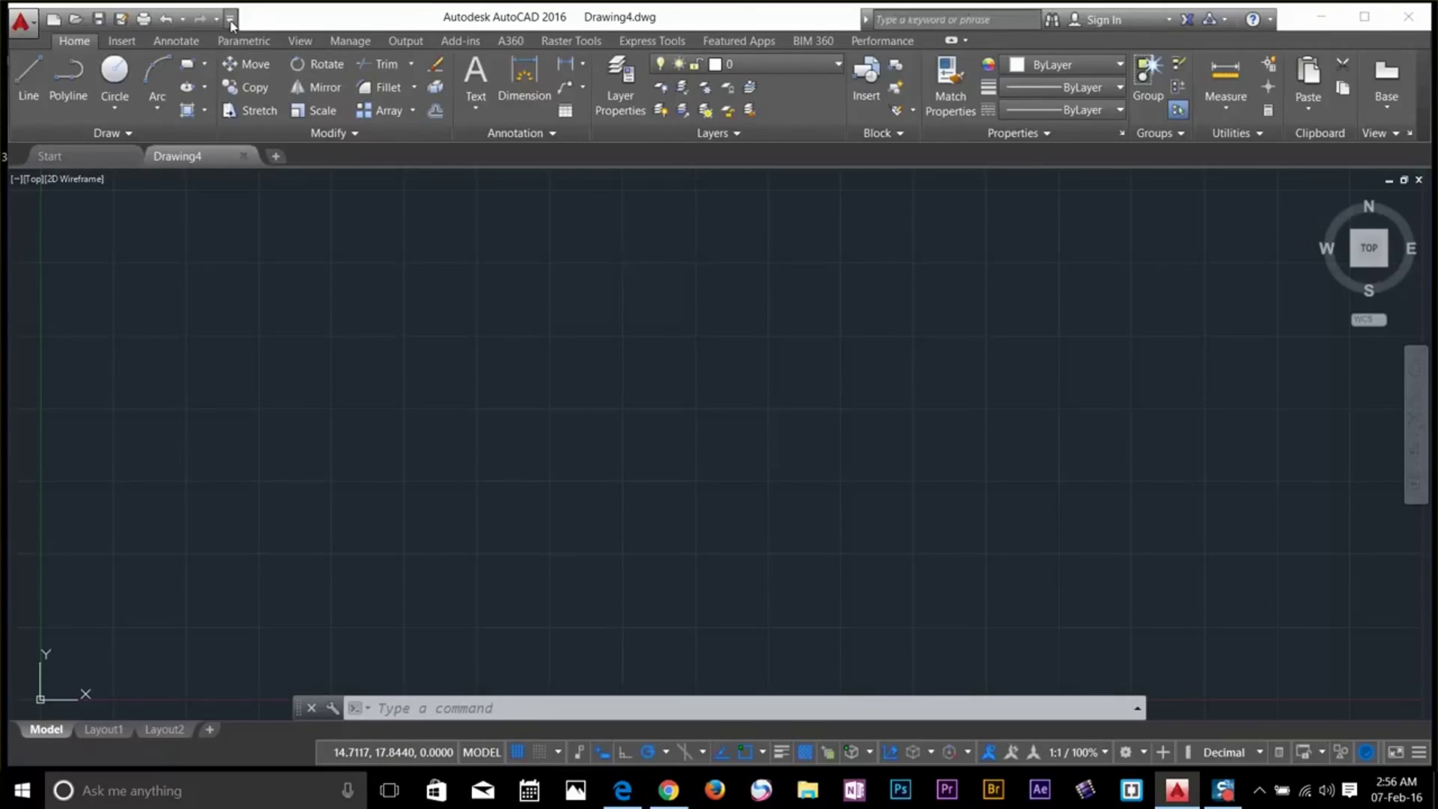
pyautogui.click(231, 25)
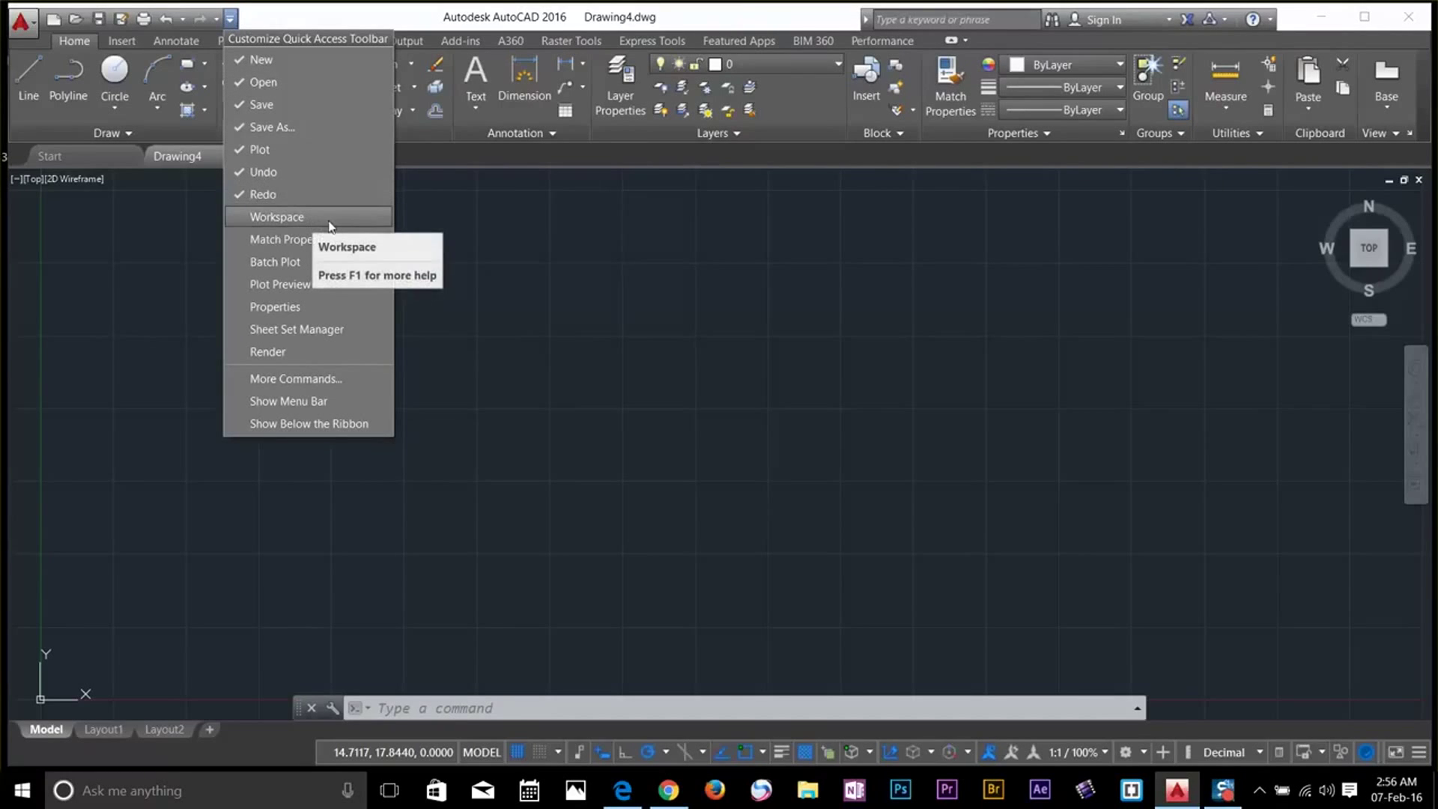
pyautogui.click(287, 216)
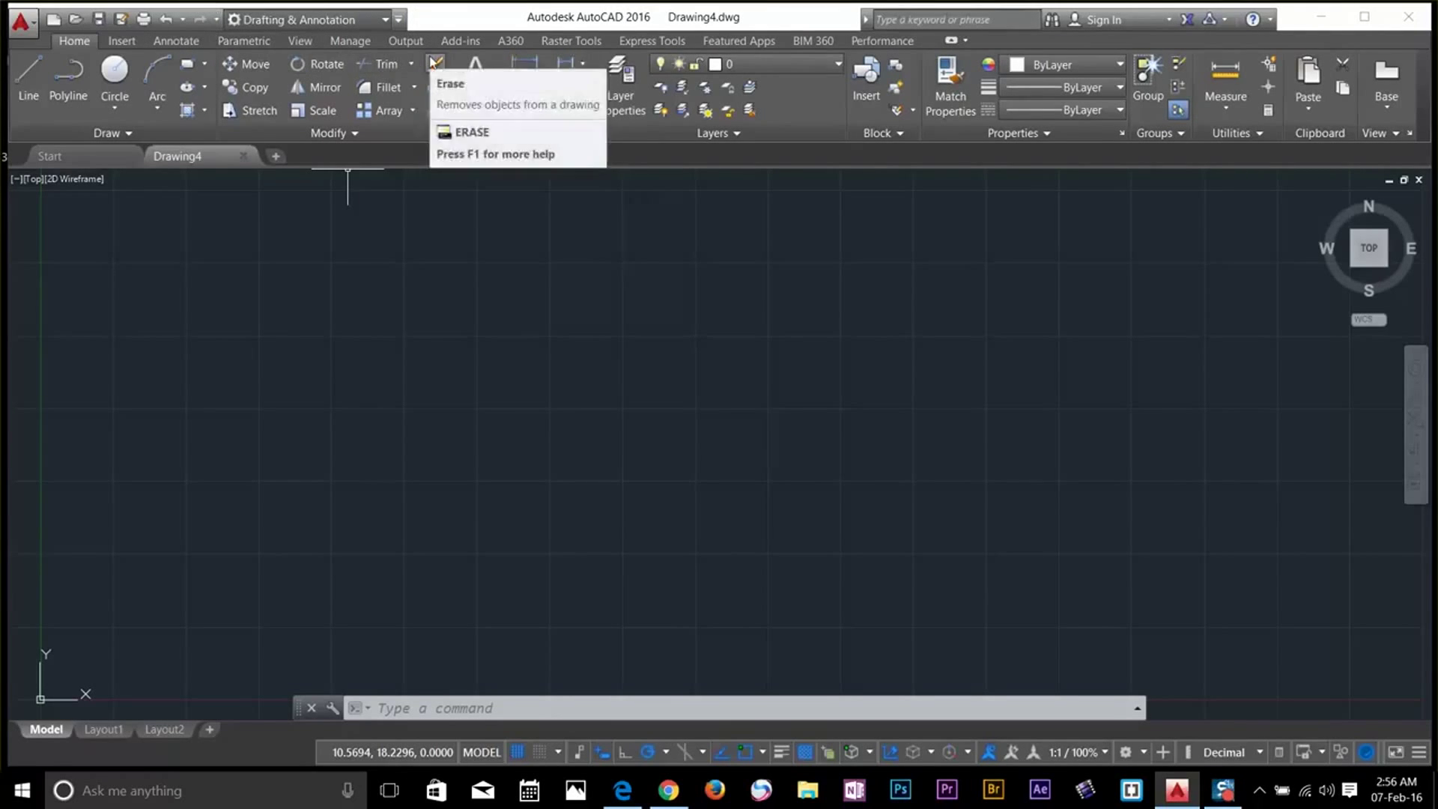
pyautogui.click(386, 20)
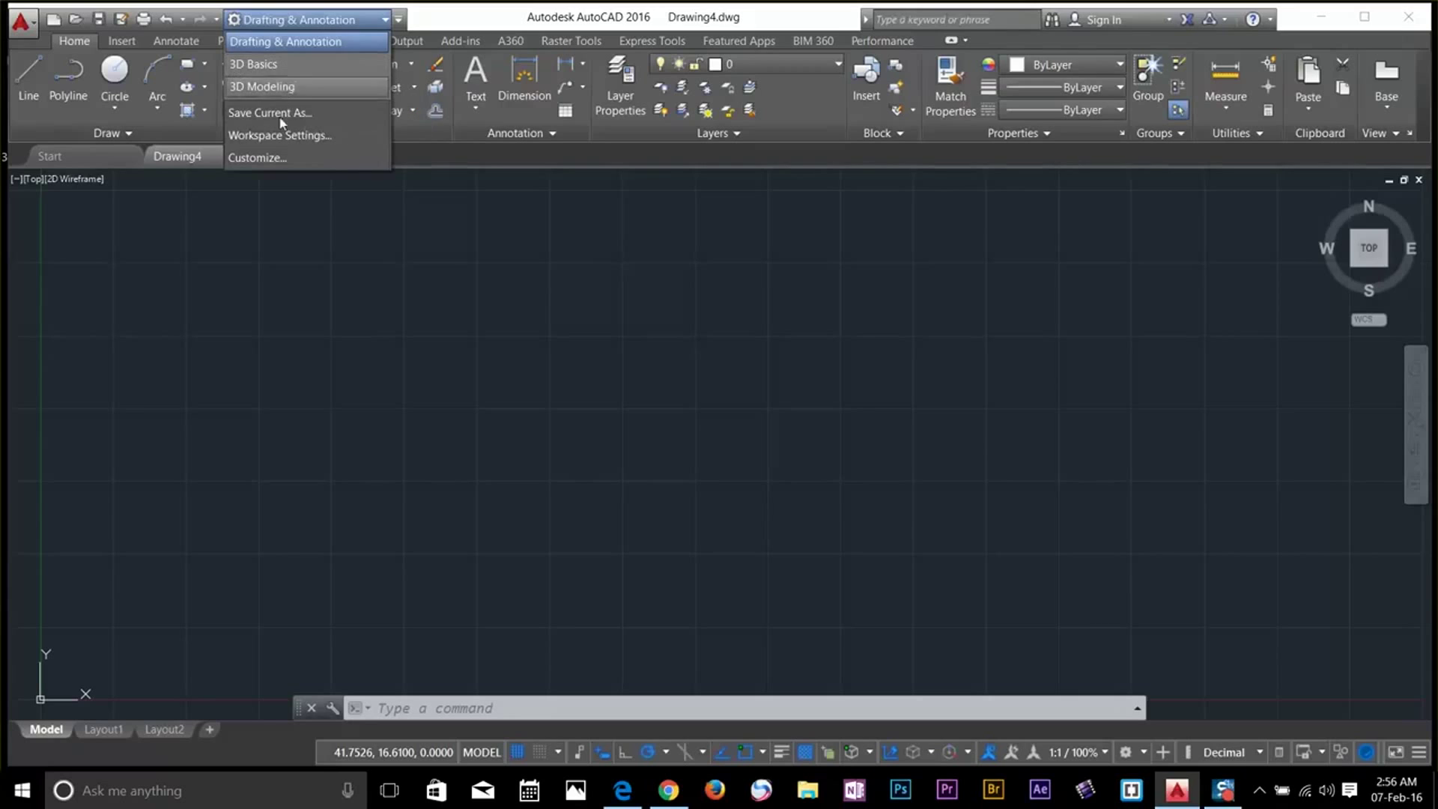
pyautogui.click(292, 136)
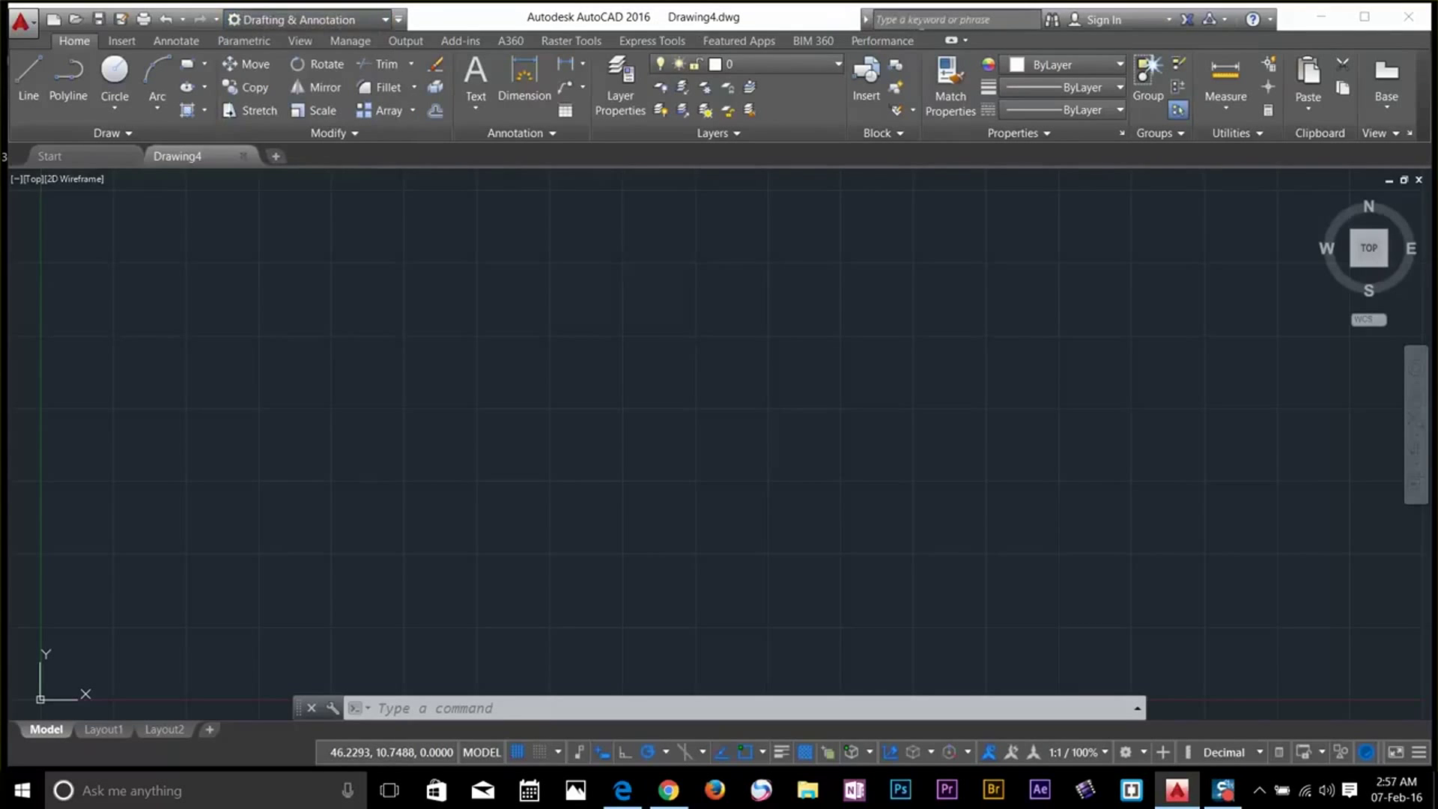
pyautogui.click(927, 19)
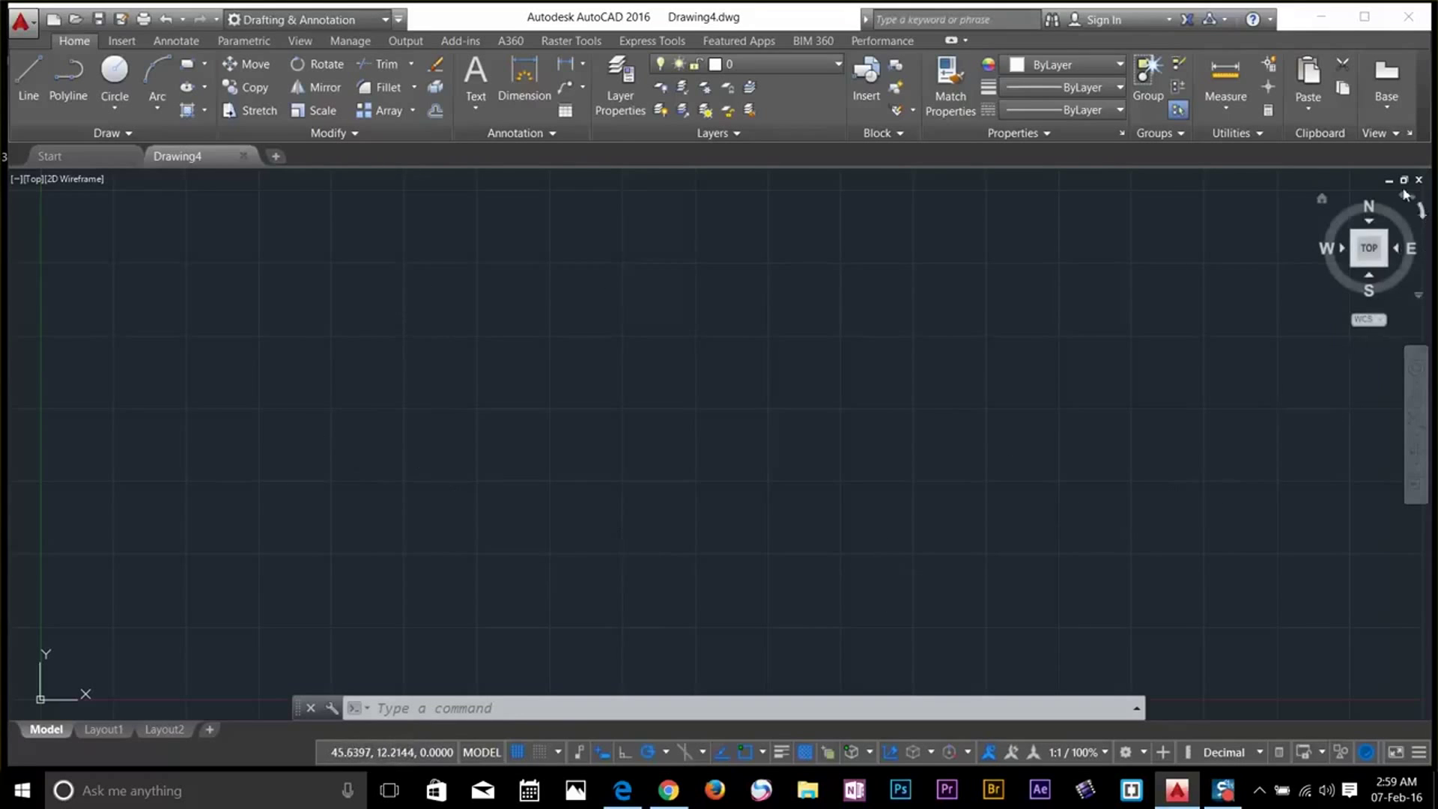
pyautogui.click(1393, 218)
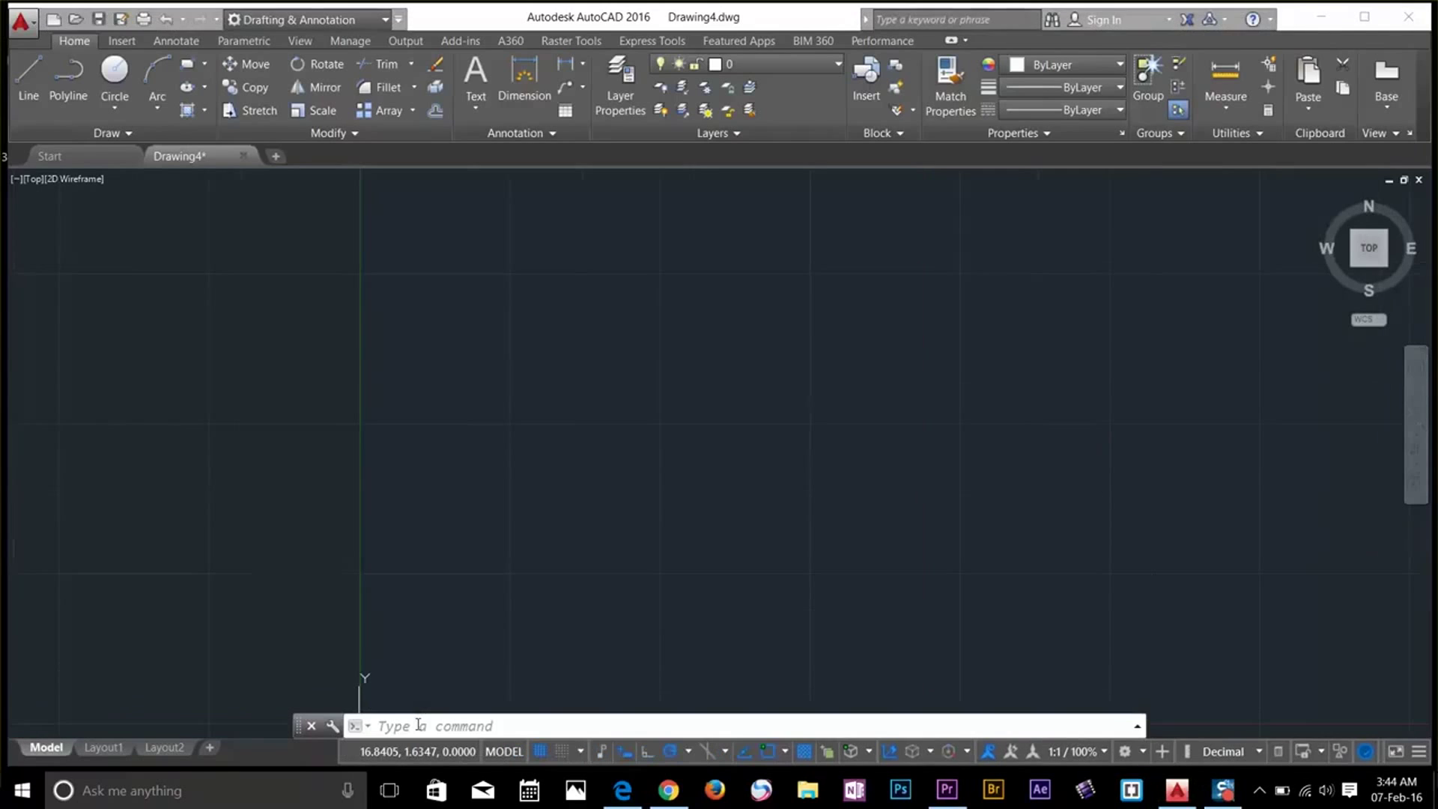
pyautogui.click(457, 724)
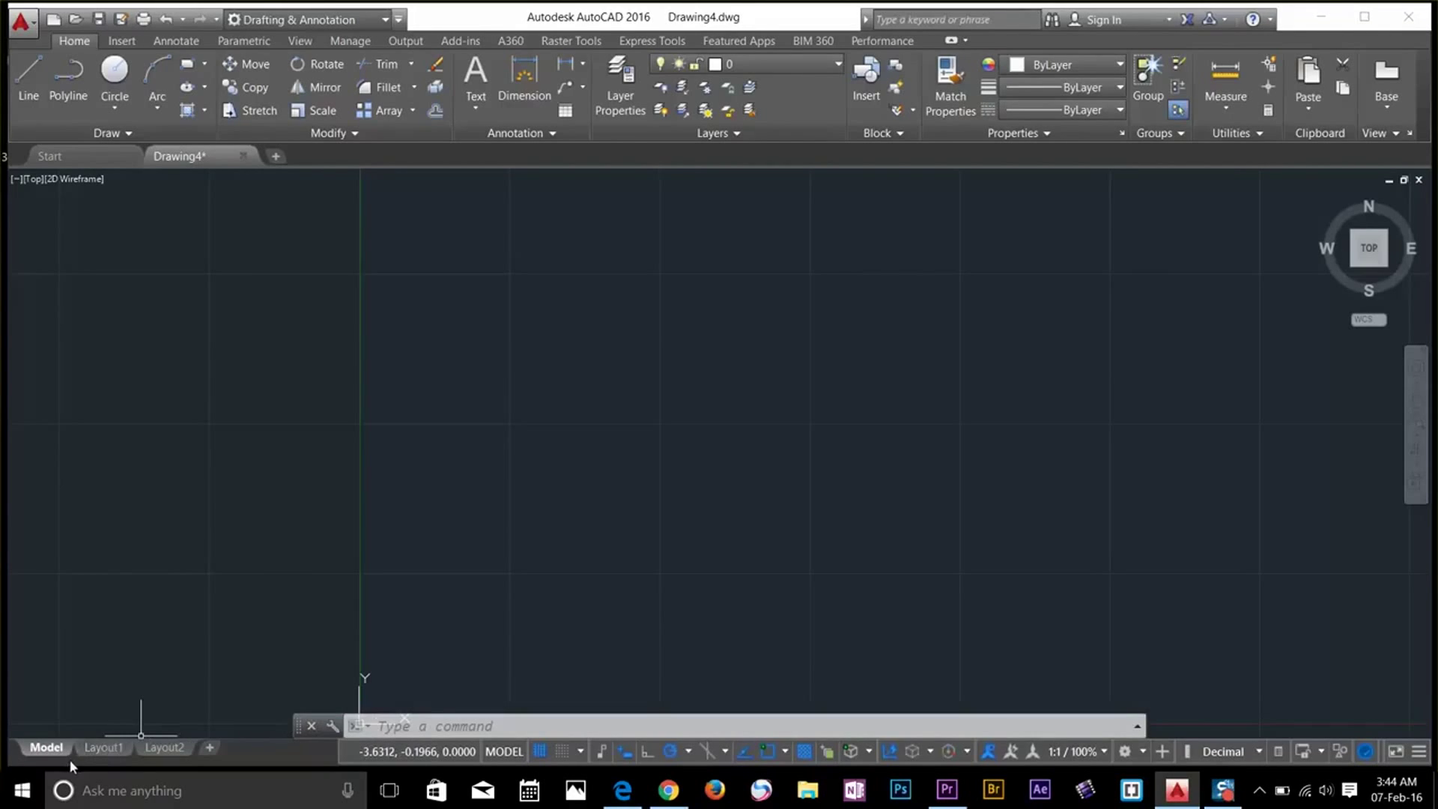
pyautogui.moveTo(94, 756)
pyautogui.moveTo(156, 753)
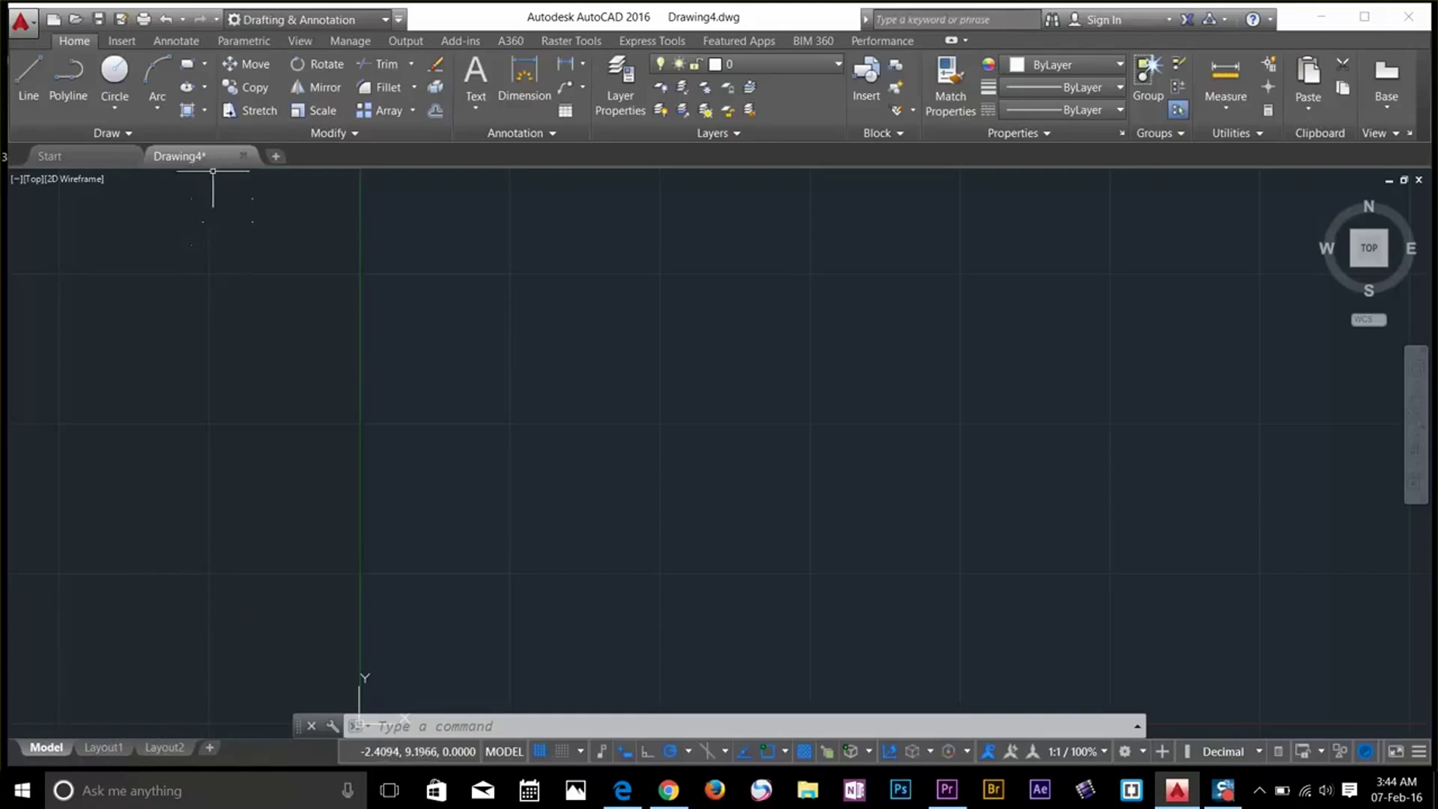
pyautogui.moveTo(203, 163)
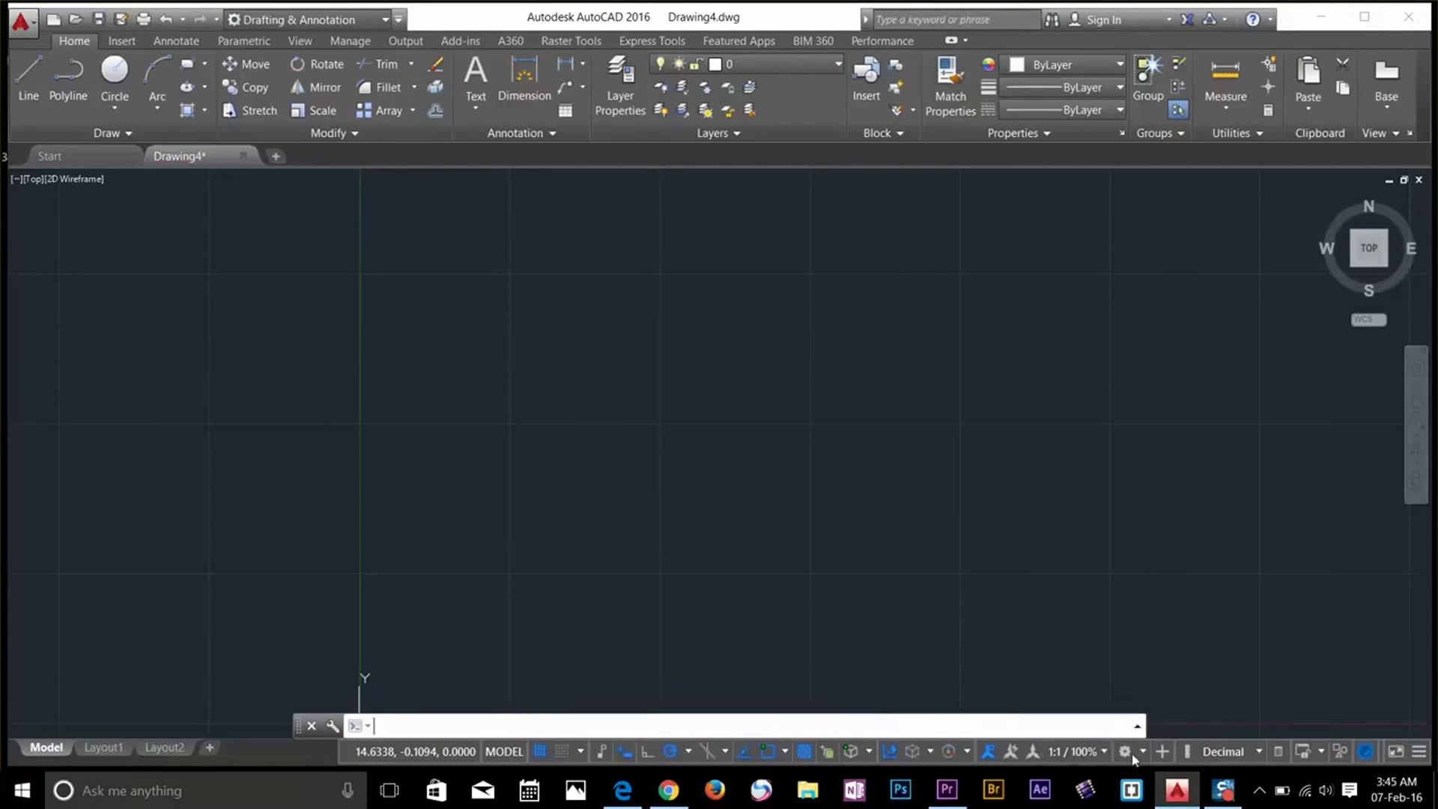
# Toggle the LineWeight status bar control on and off several times
pyautogui.click(1419, 751)
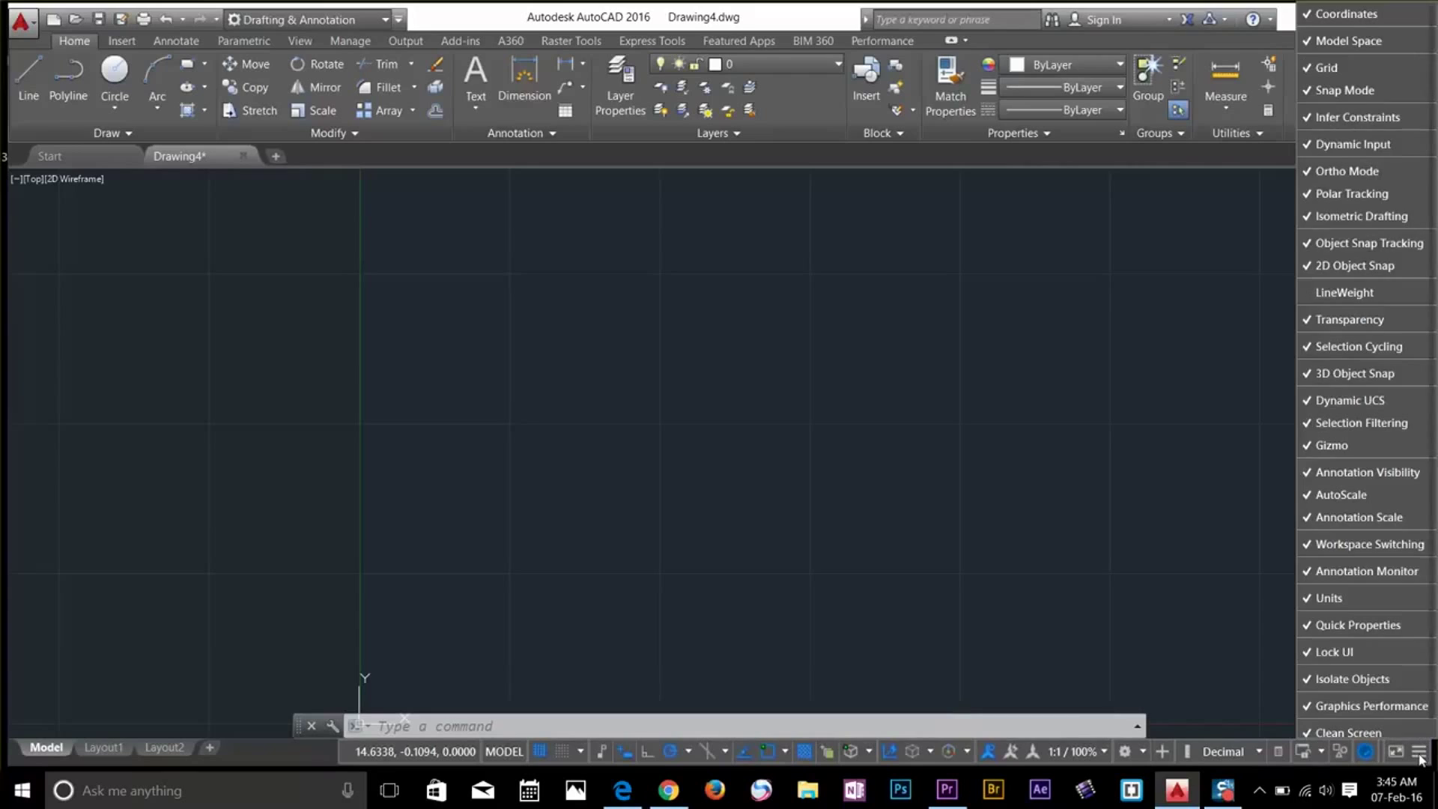
pyautogui.click(1354, 300)
pyautogui.click(1357, 301)
pyautogui.click(1354, 295)
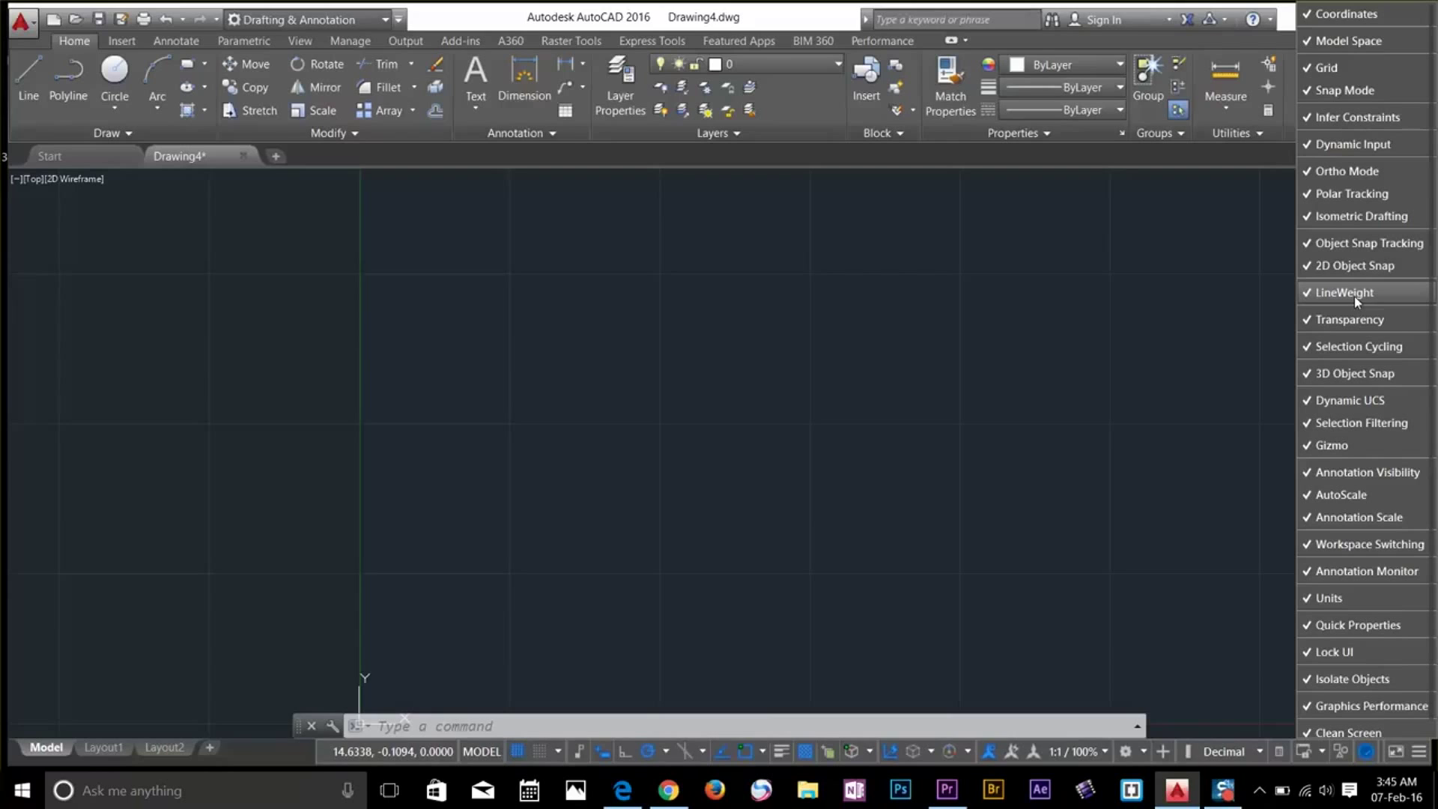
pyautogui.click(1357, 298)
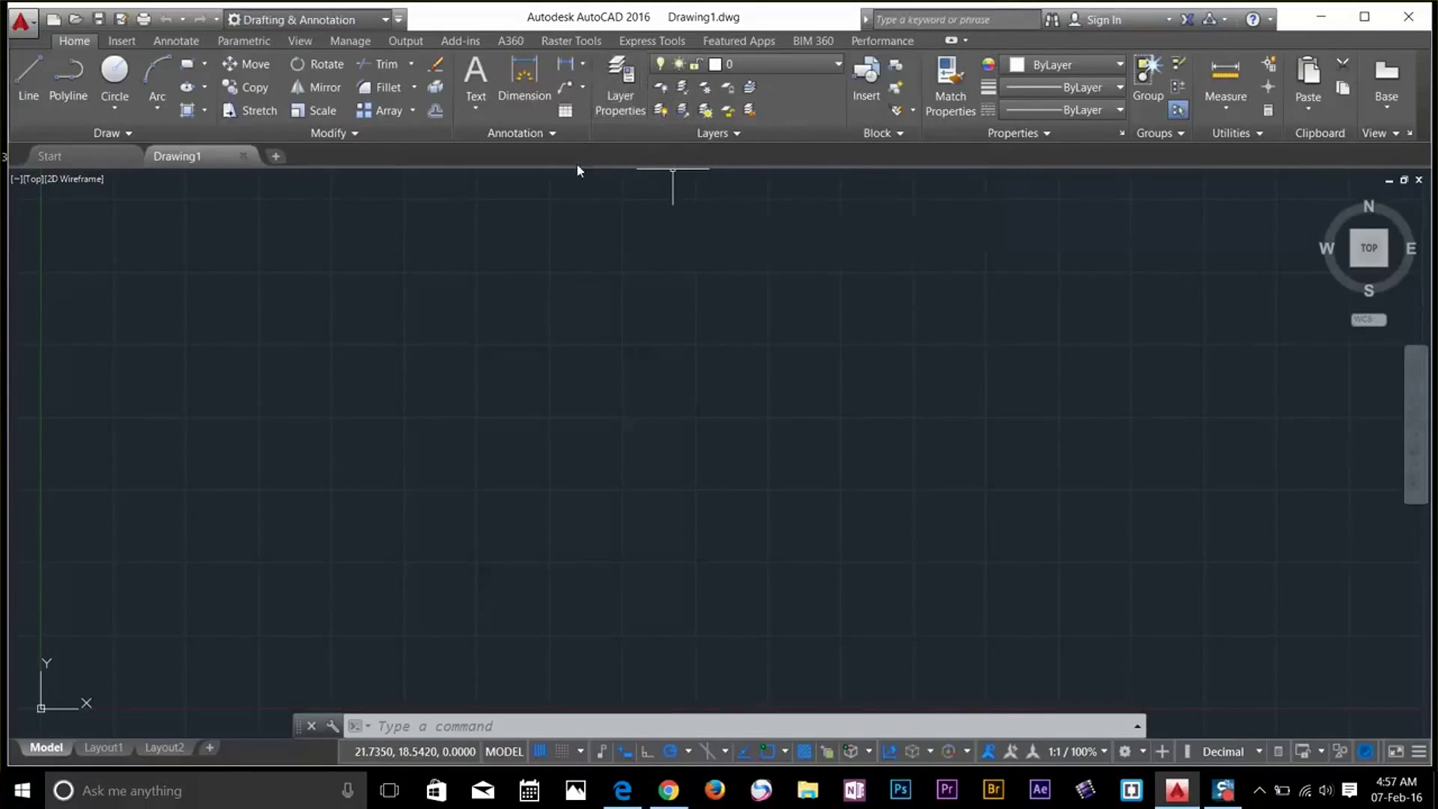
# Collapse the ribbon to panel buttons, then panel titles, then tab names only
pyautogui.click(954, 42)
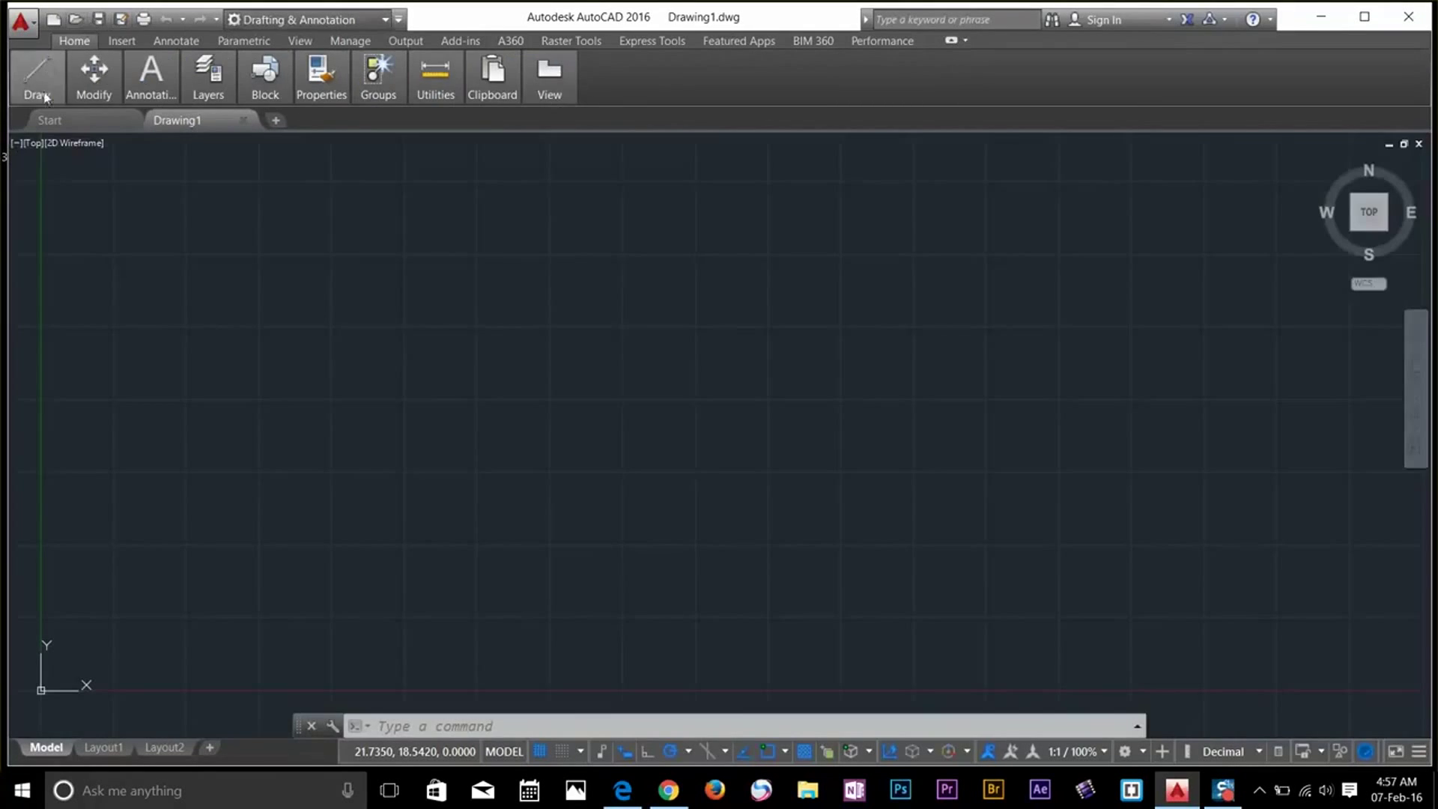
pyautogui.moveTo(168, 98)
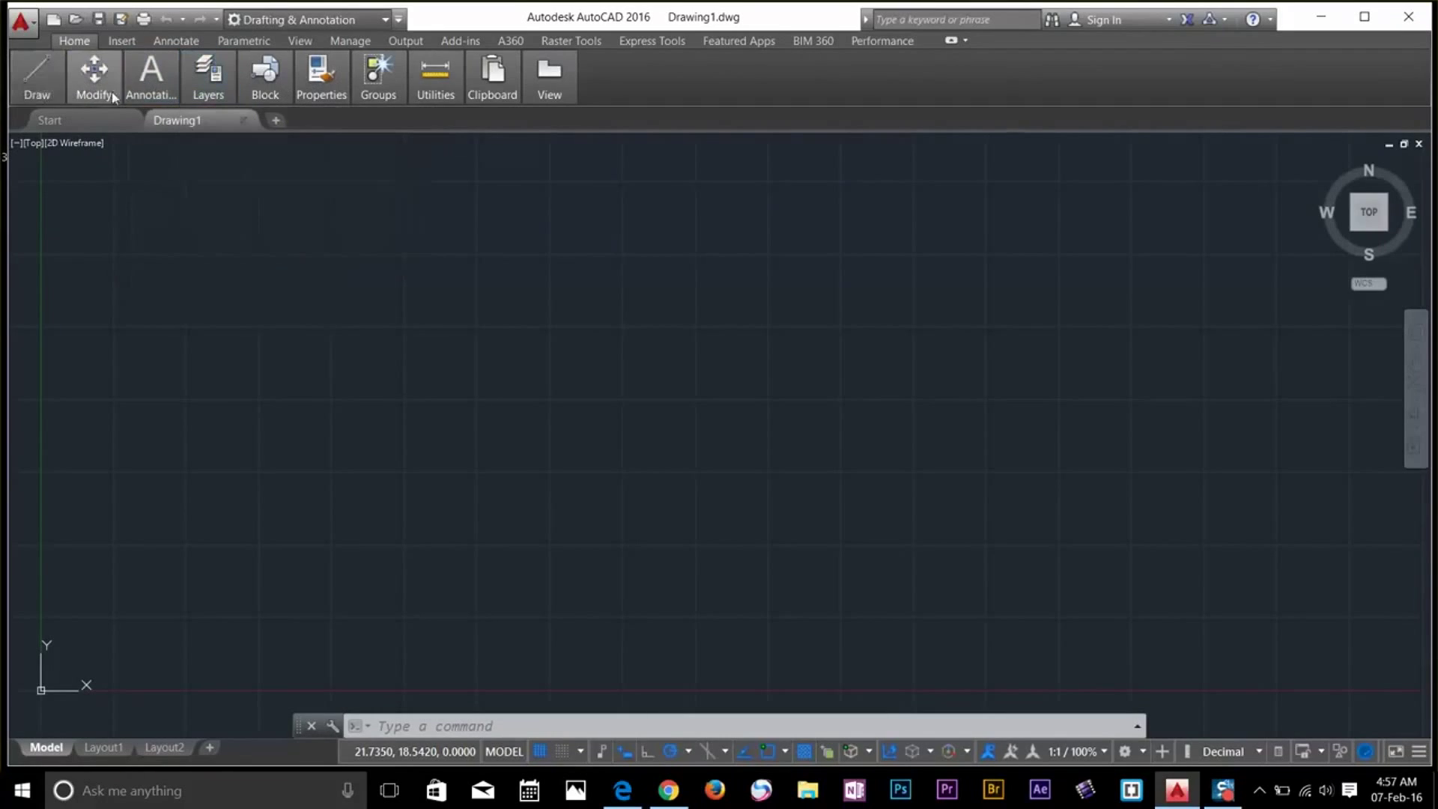
pyautogui.moveTo(275, 95)
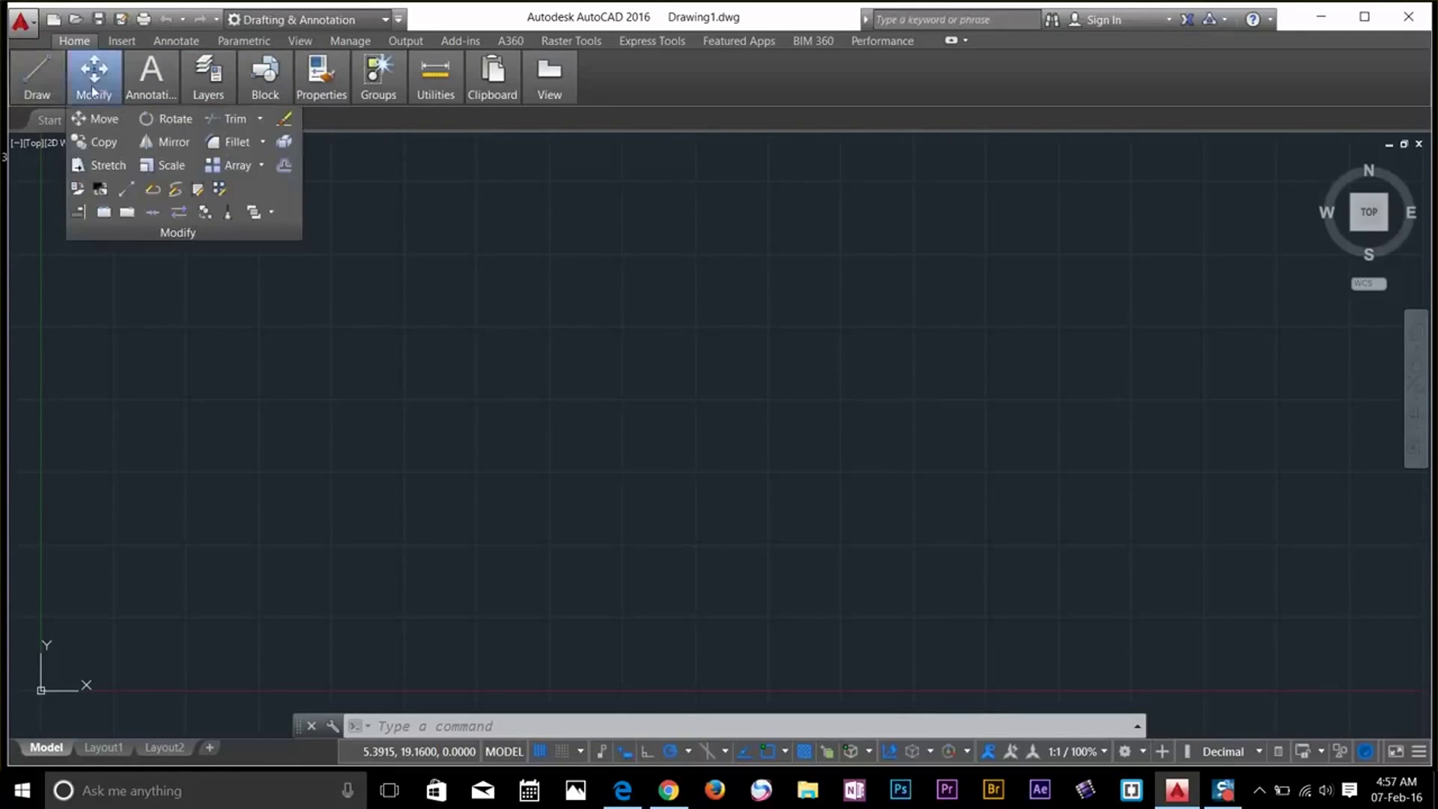
pyautogui.moveTo(97, 82)
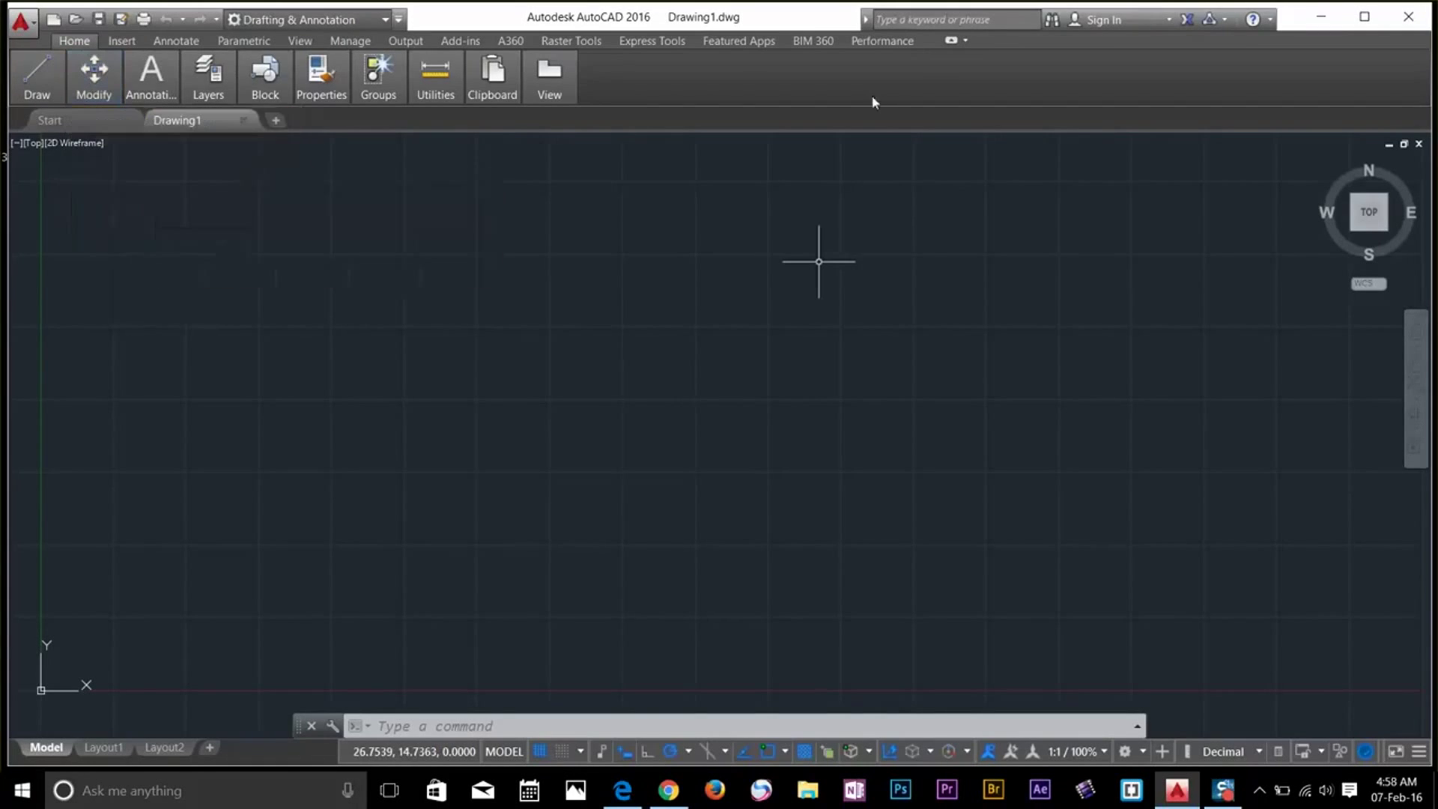
pyautogui.click(952, 42)
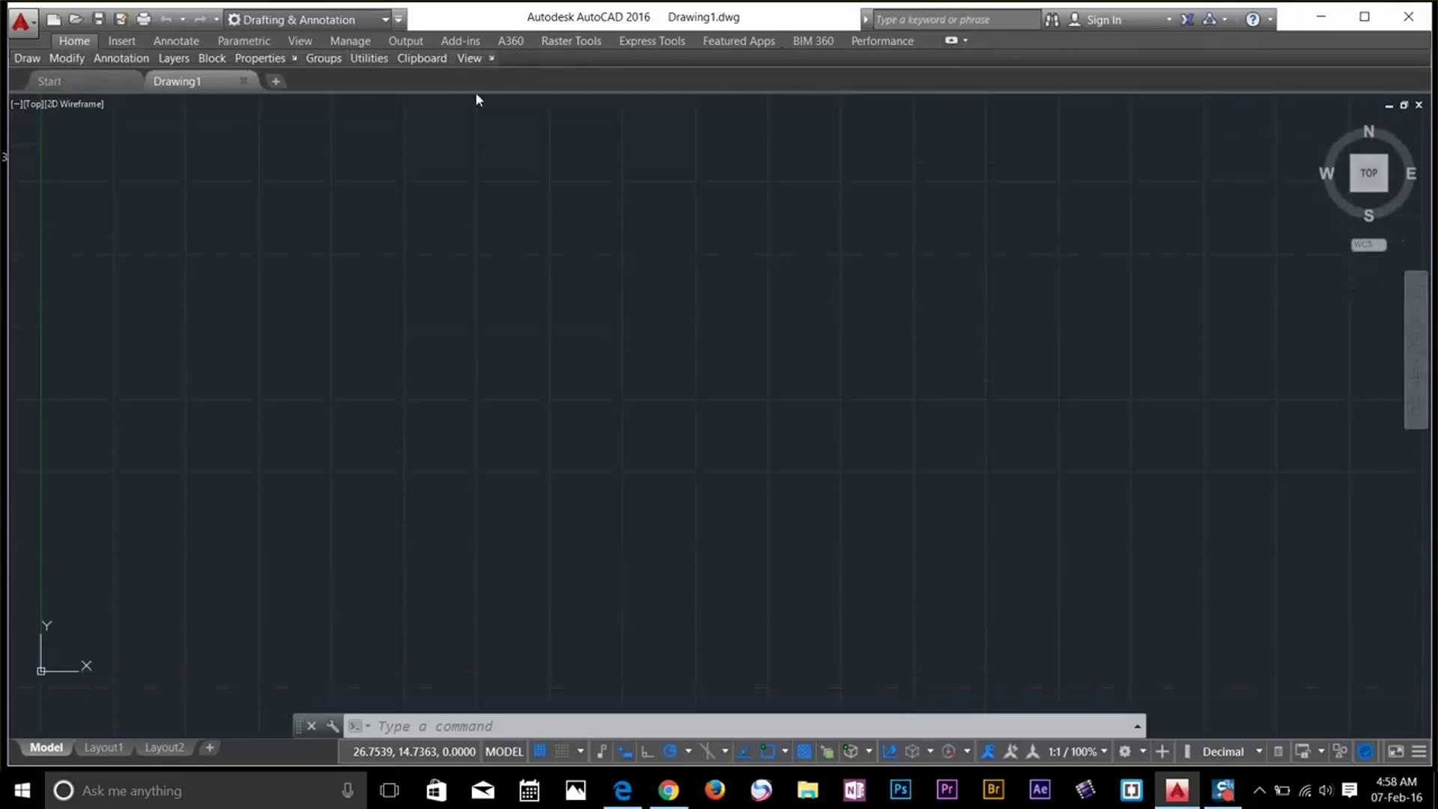
pyautogui.moveTo(423, 59)
pyautogui.moveTo(311, 62)
pyautogui.moveTo(367, 60)
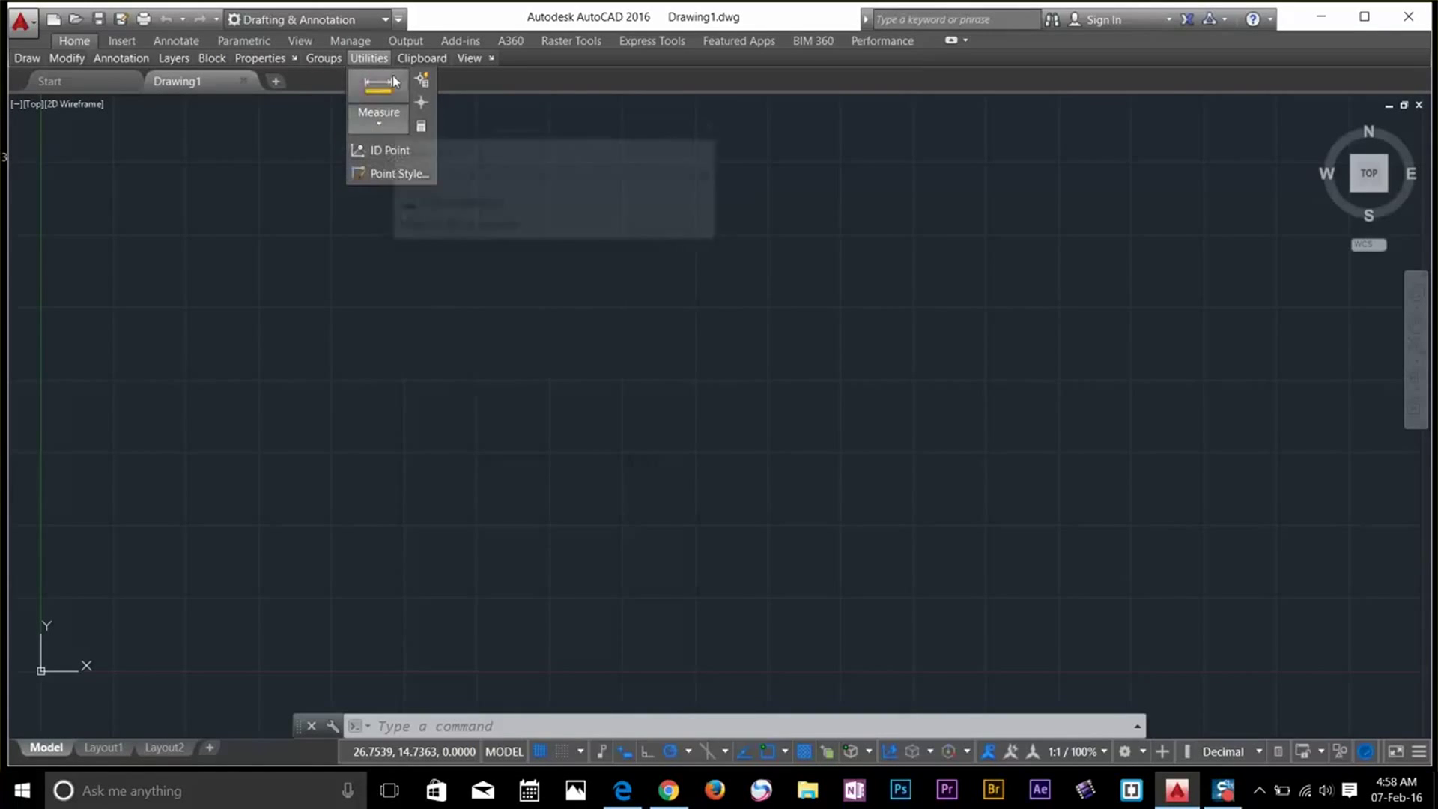
pyautogui.click(950, 42)
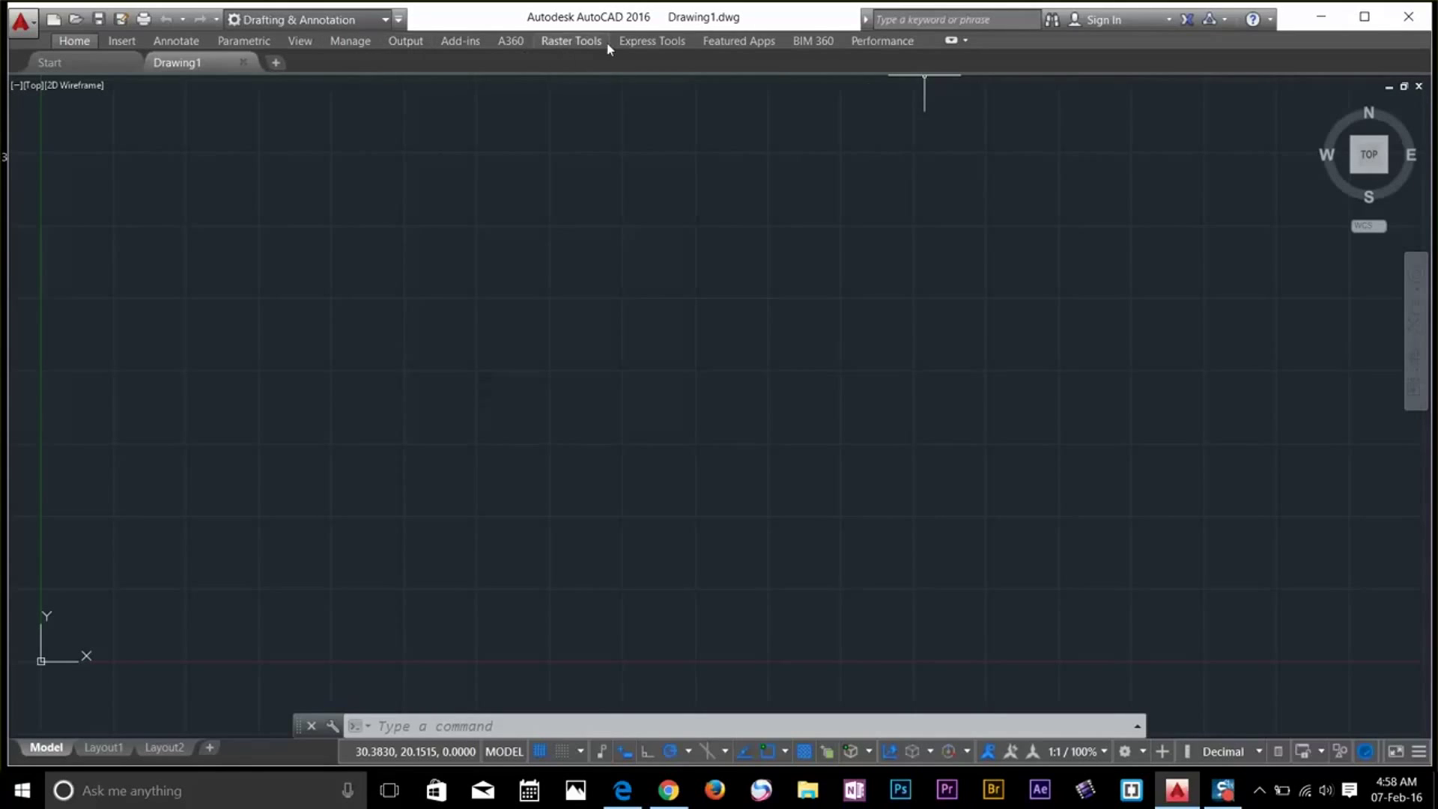
# Peek at the Home tab tools, then restore the ribbon to full size
pyautogui.click(74, 42)
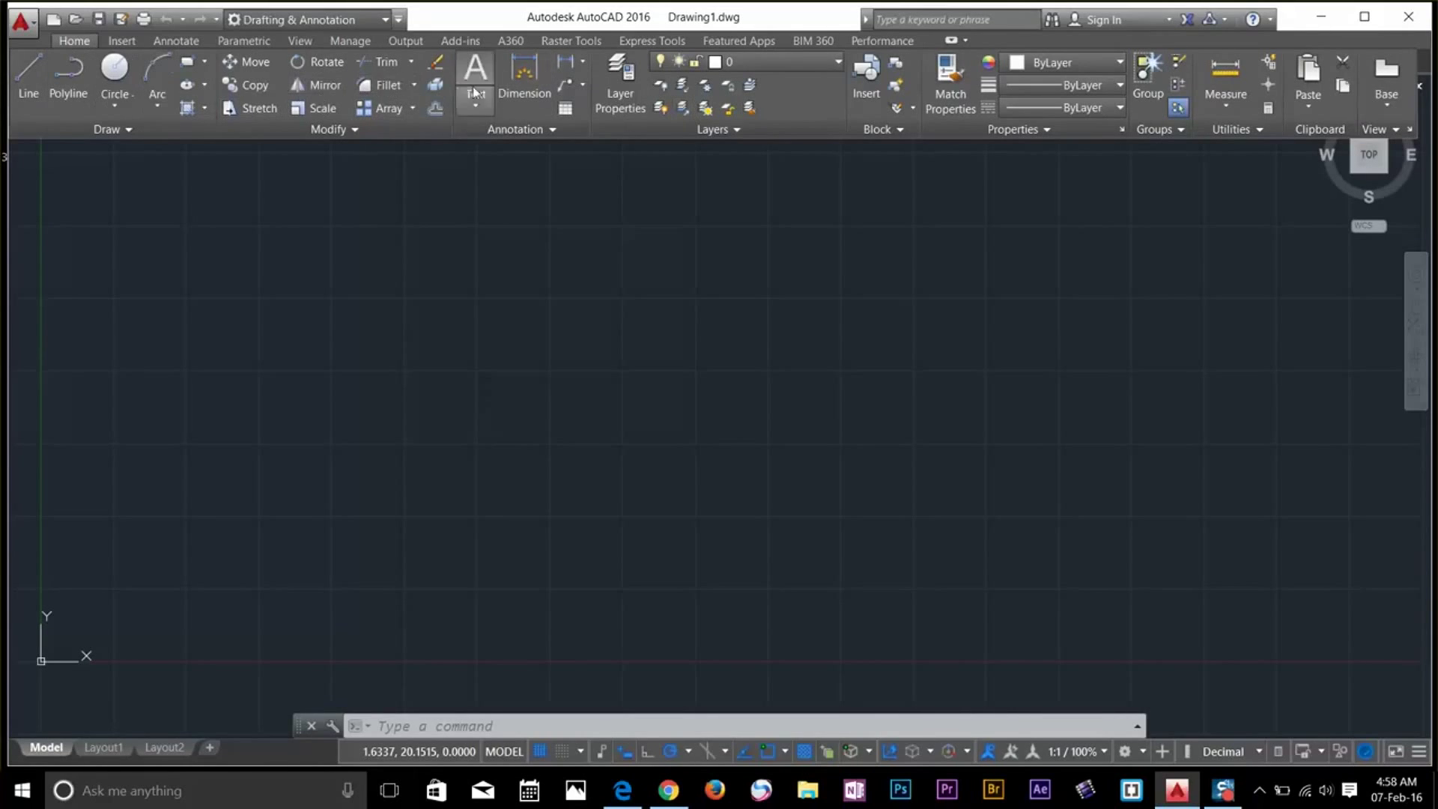
pyautogui.click(950, 41)
pyautogui.click(950, 41)
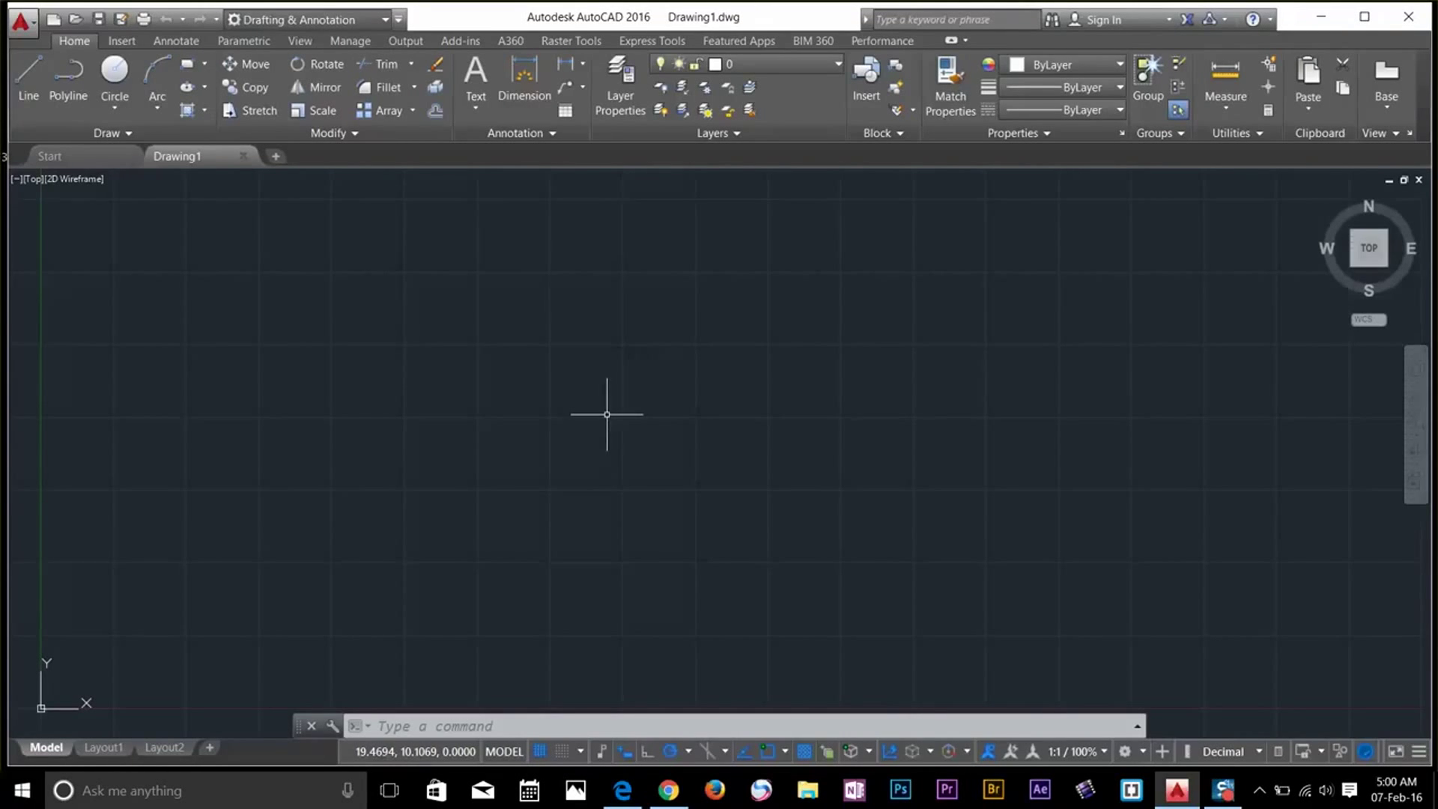
pyautogui.click(358, 22)
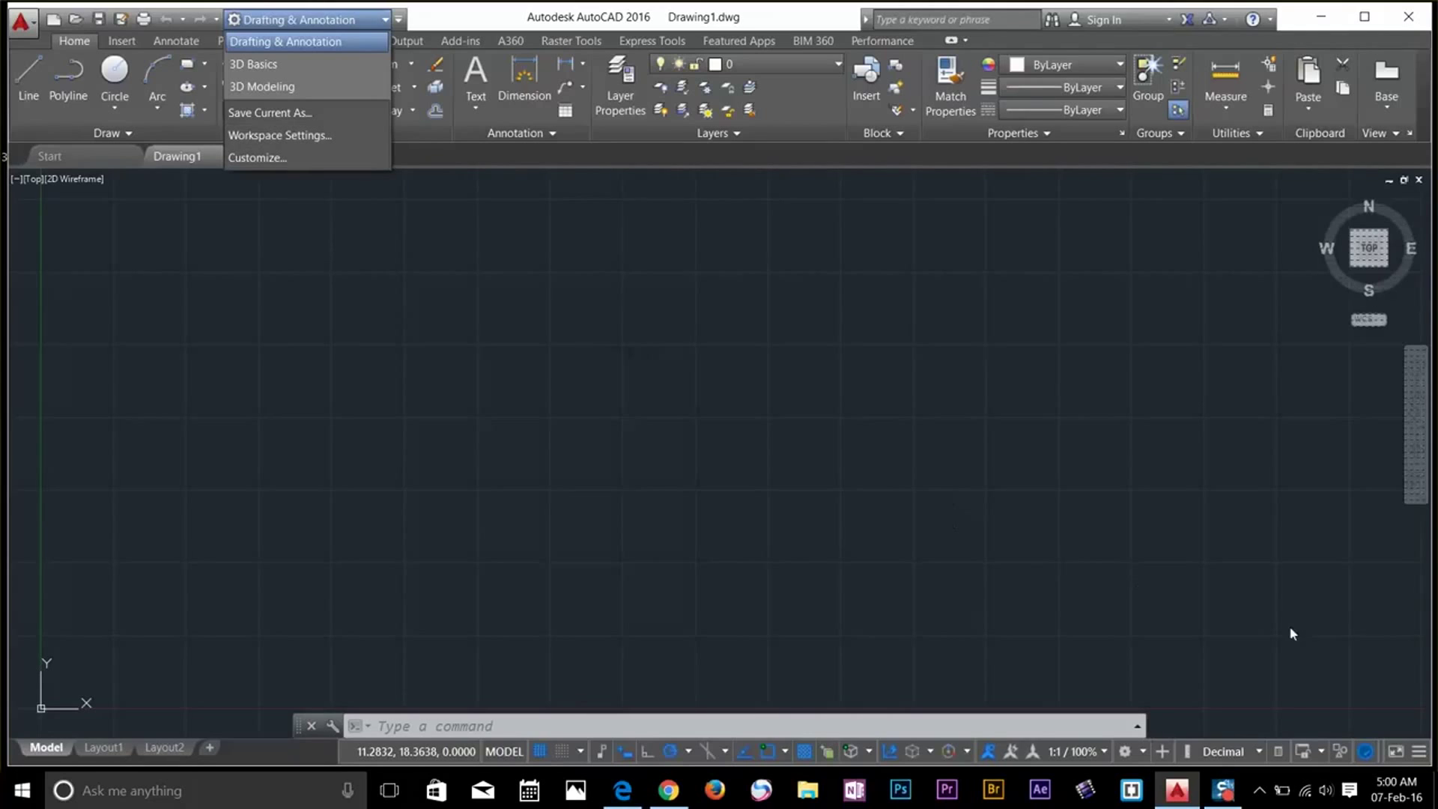
# Set My Workspace to 3D Basics in Workspace Settings and confirm
pyautogui.click(1134, 760)
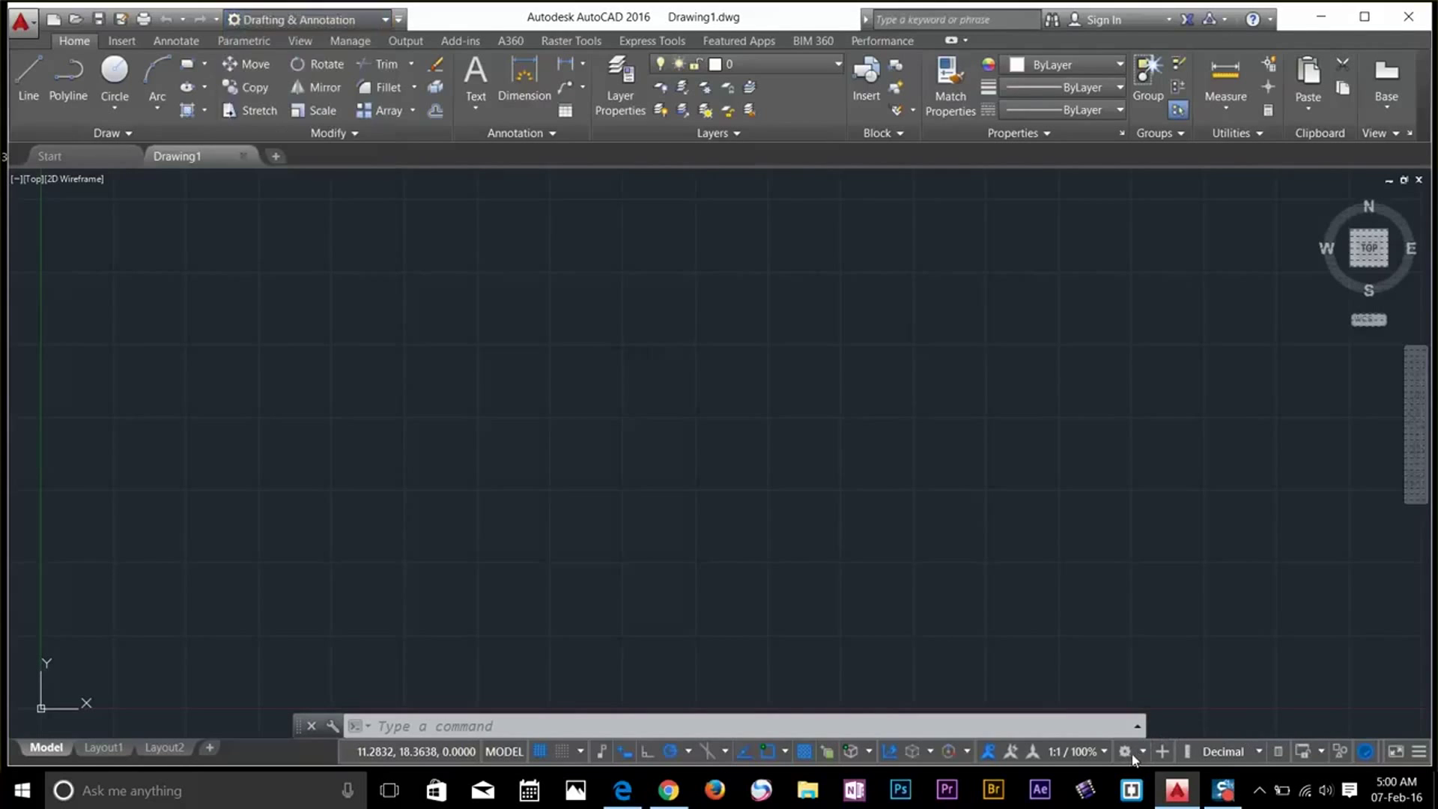
pyautogui.click(1126, 752)
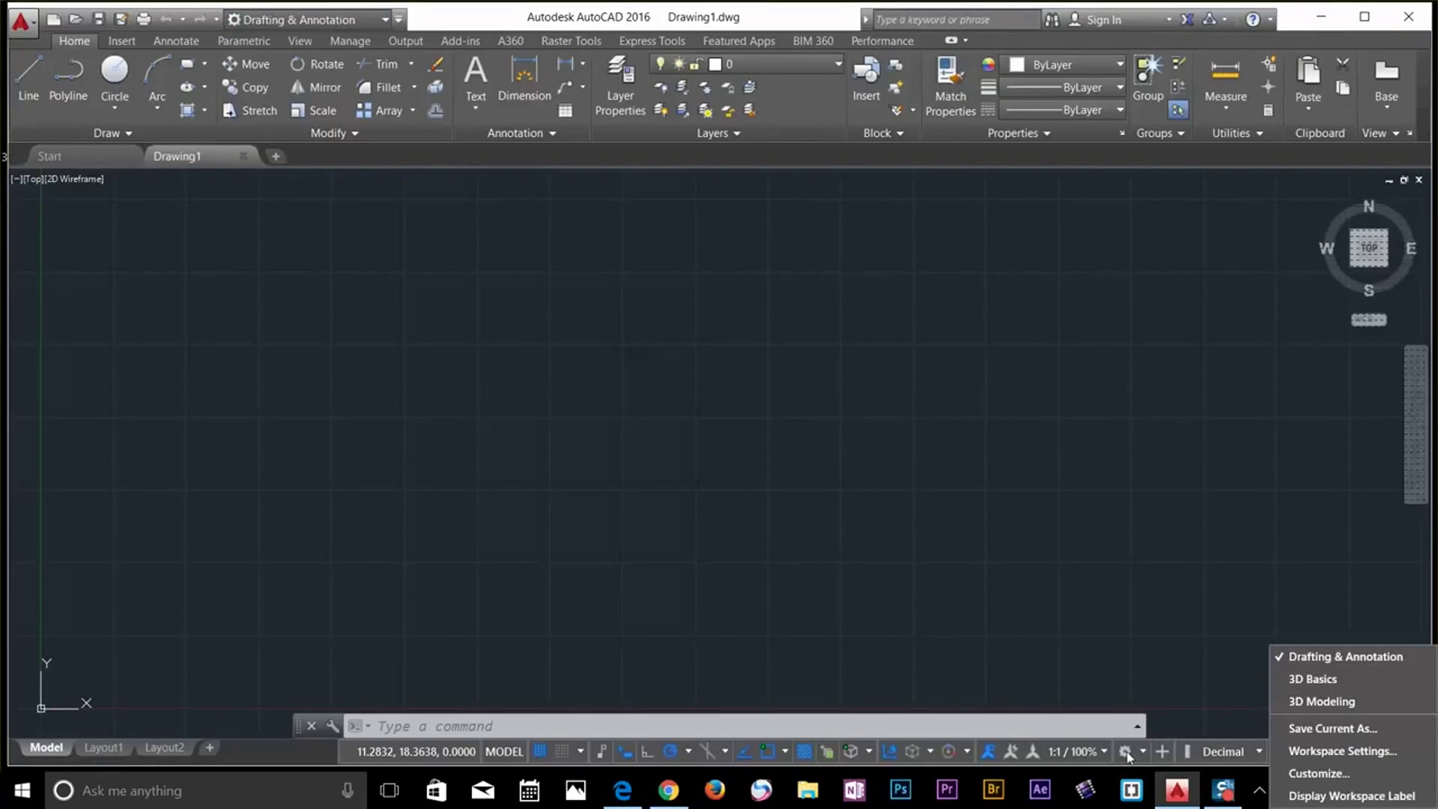
pyautogui.click(1323, 755)
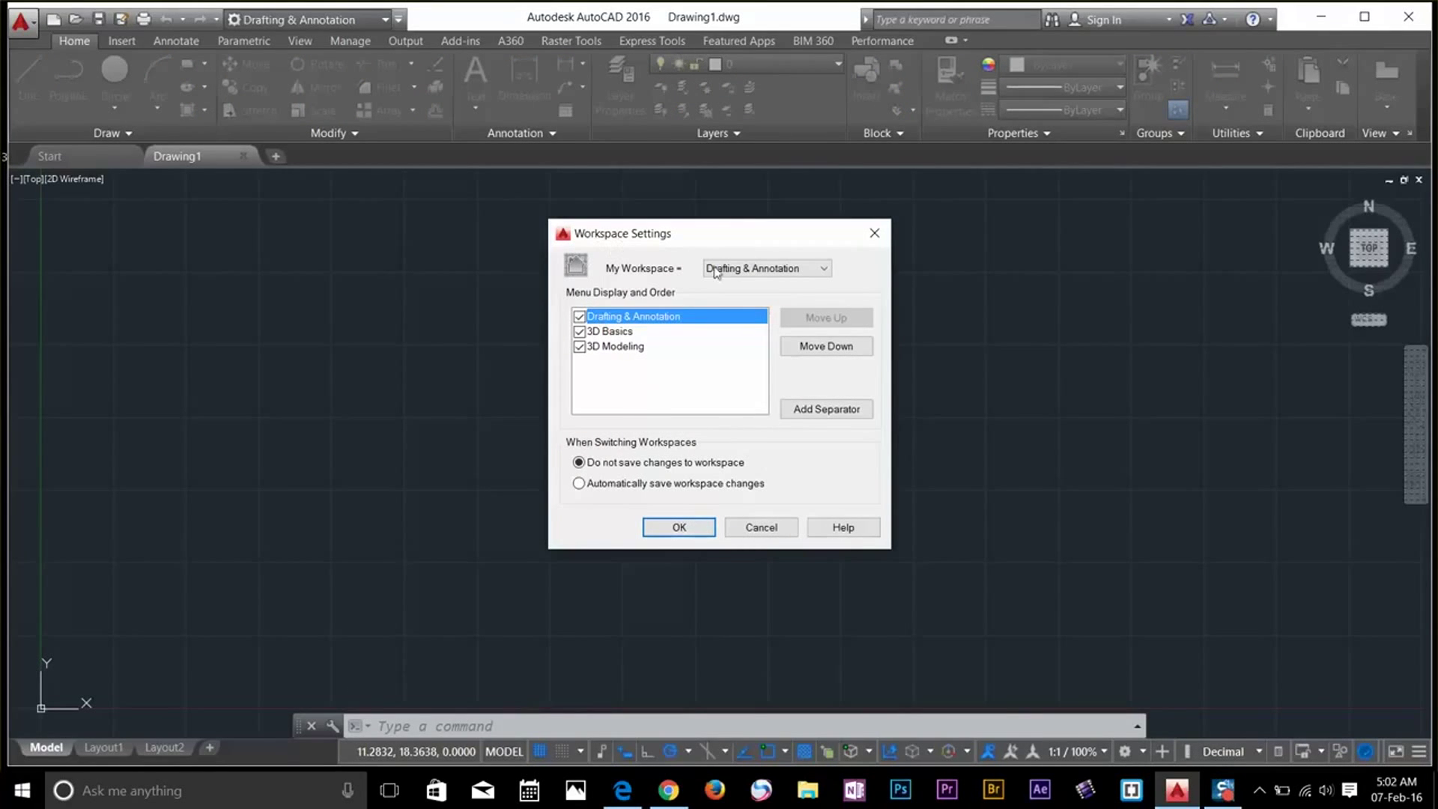
pyautogui.click(797, 269)
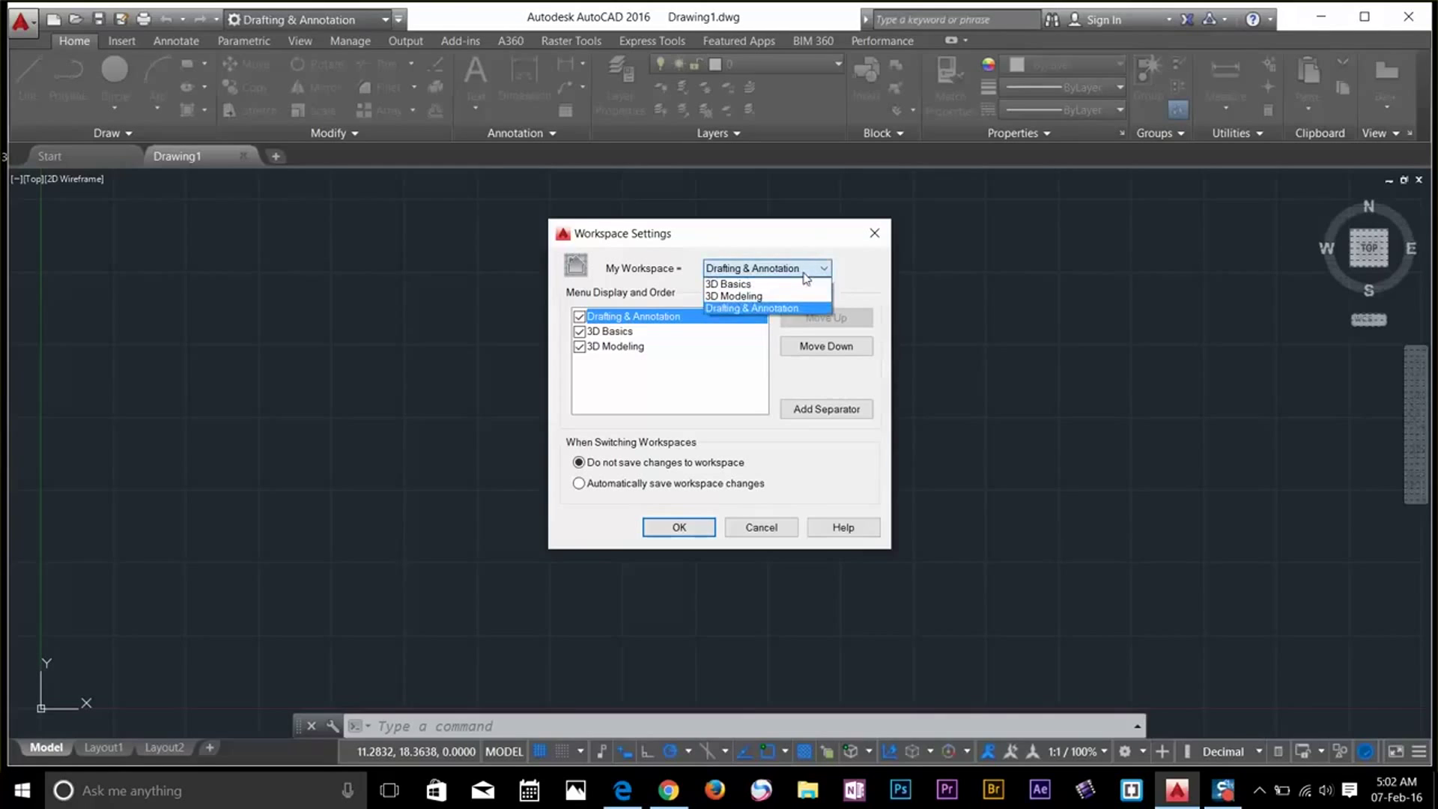
pyautogui.click(808, 279)
pyautogui.click(785, 270)
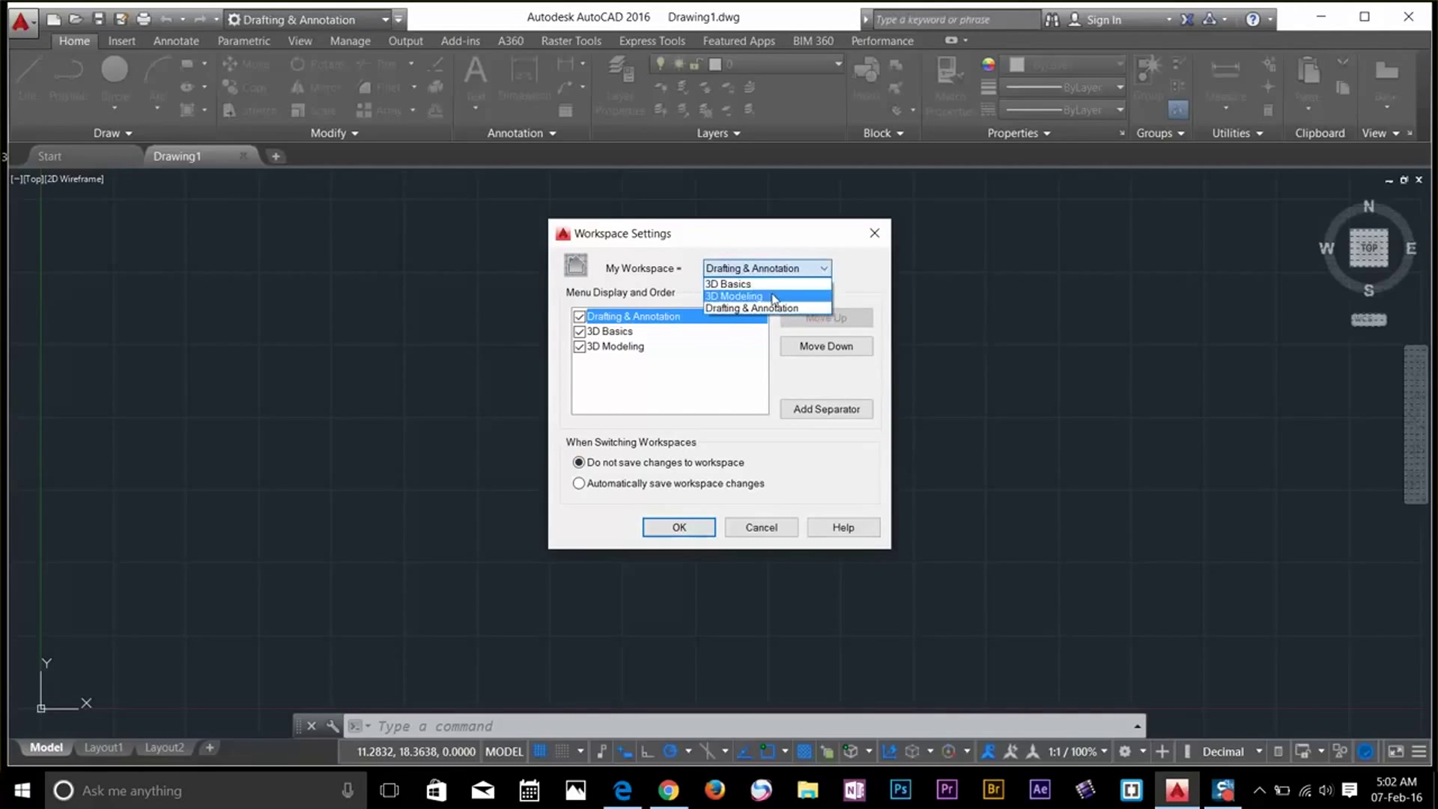
pyautogui.click(774, 297)
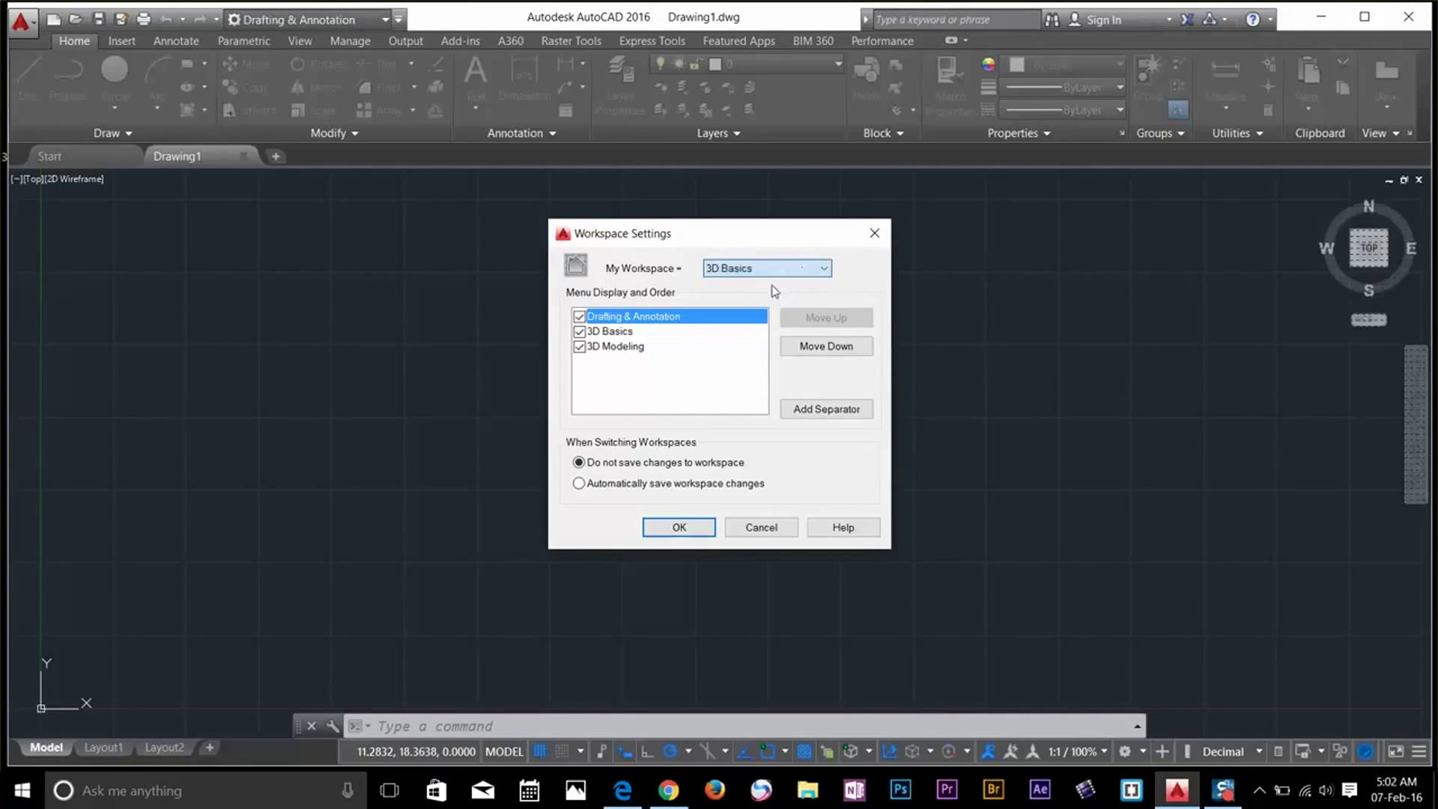
pyautogui.click(701, 525)
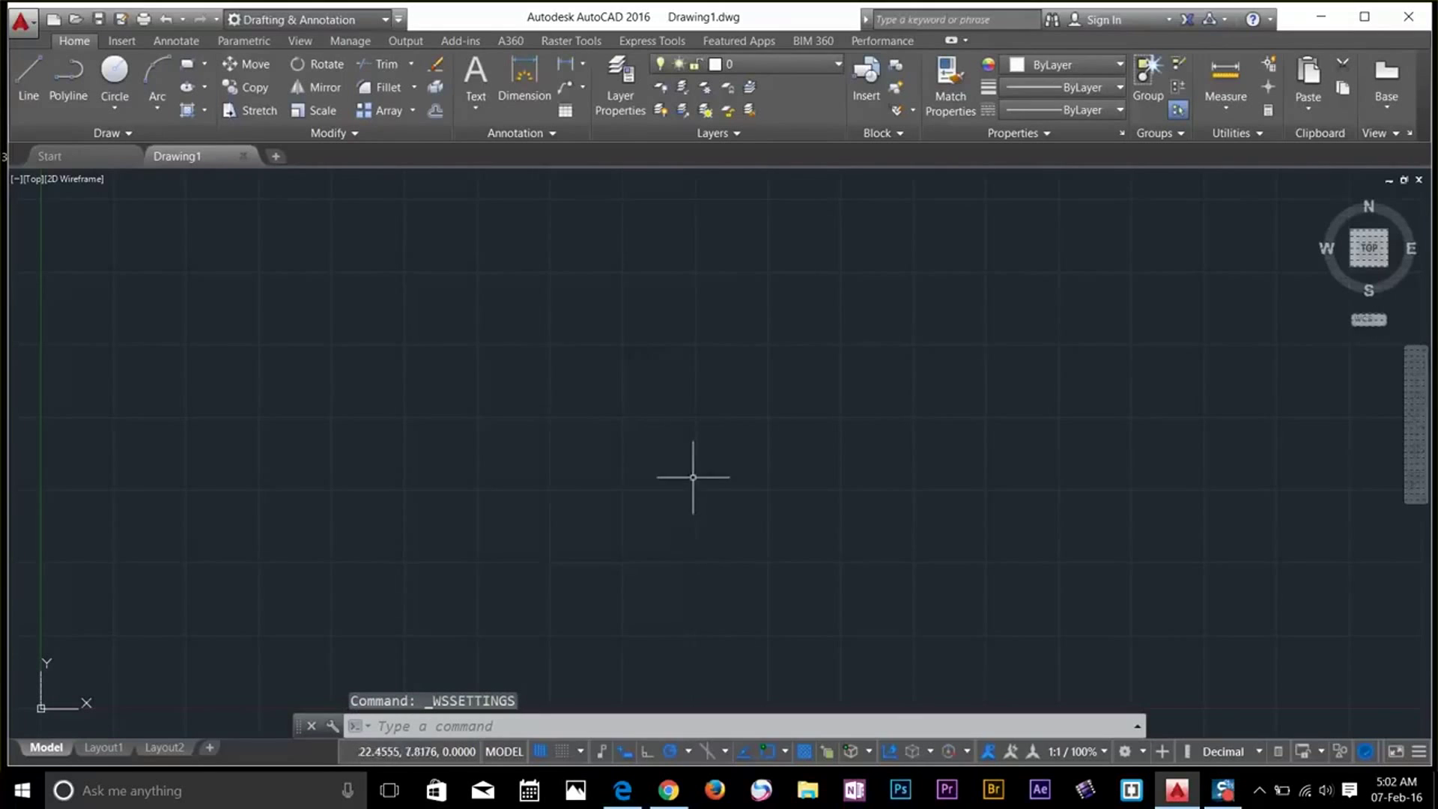
pyautogui.click(341, 22)
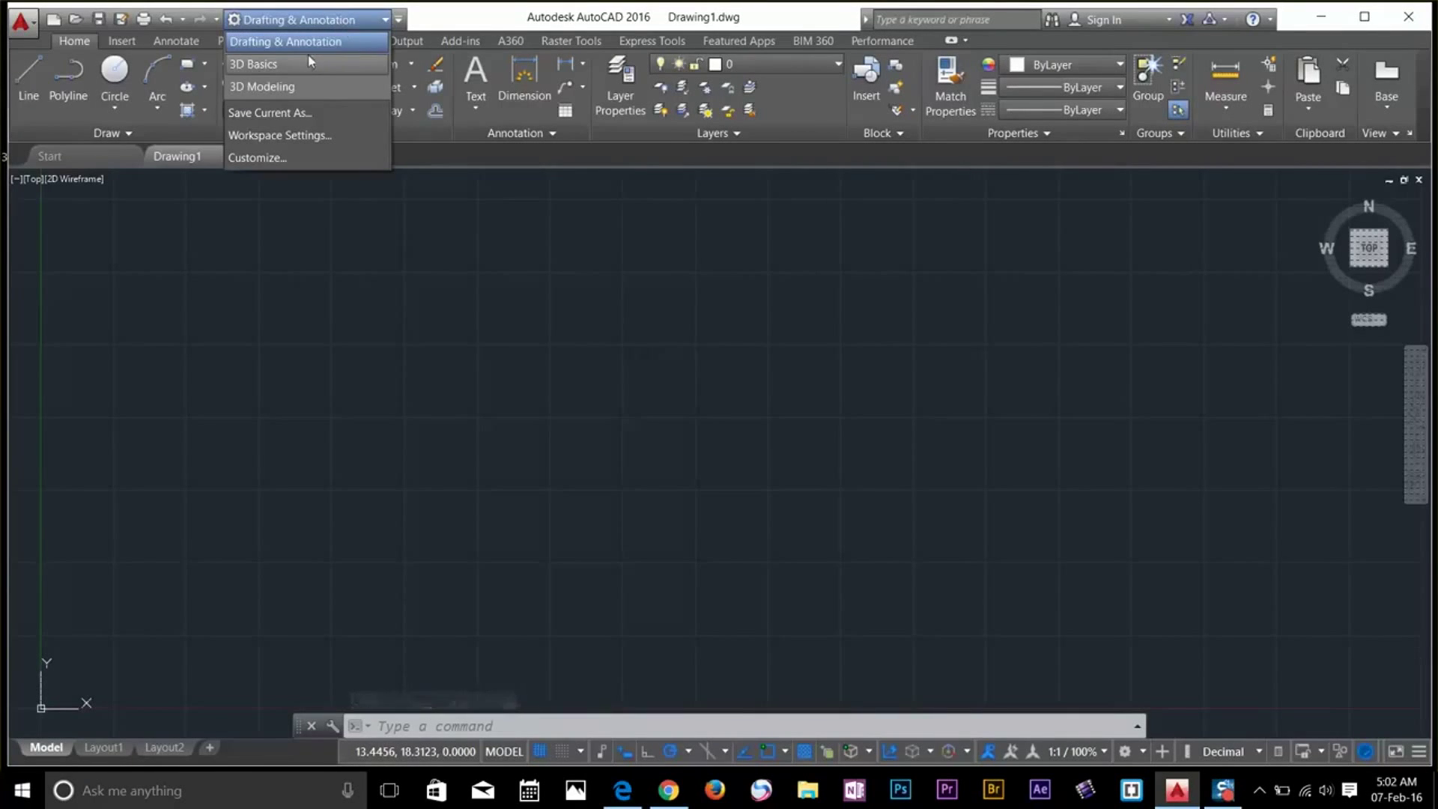
# Set Workspace Settings to save workspace changes automatically and confirm with OK
pyautogui.click(324, 43)
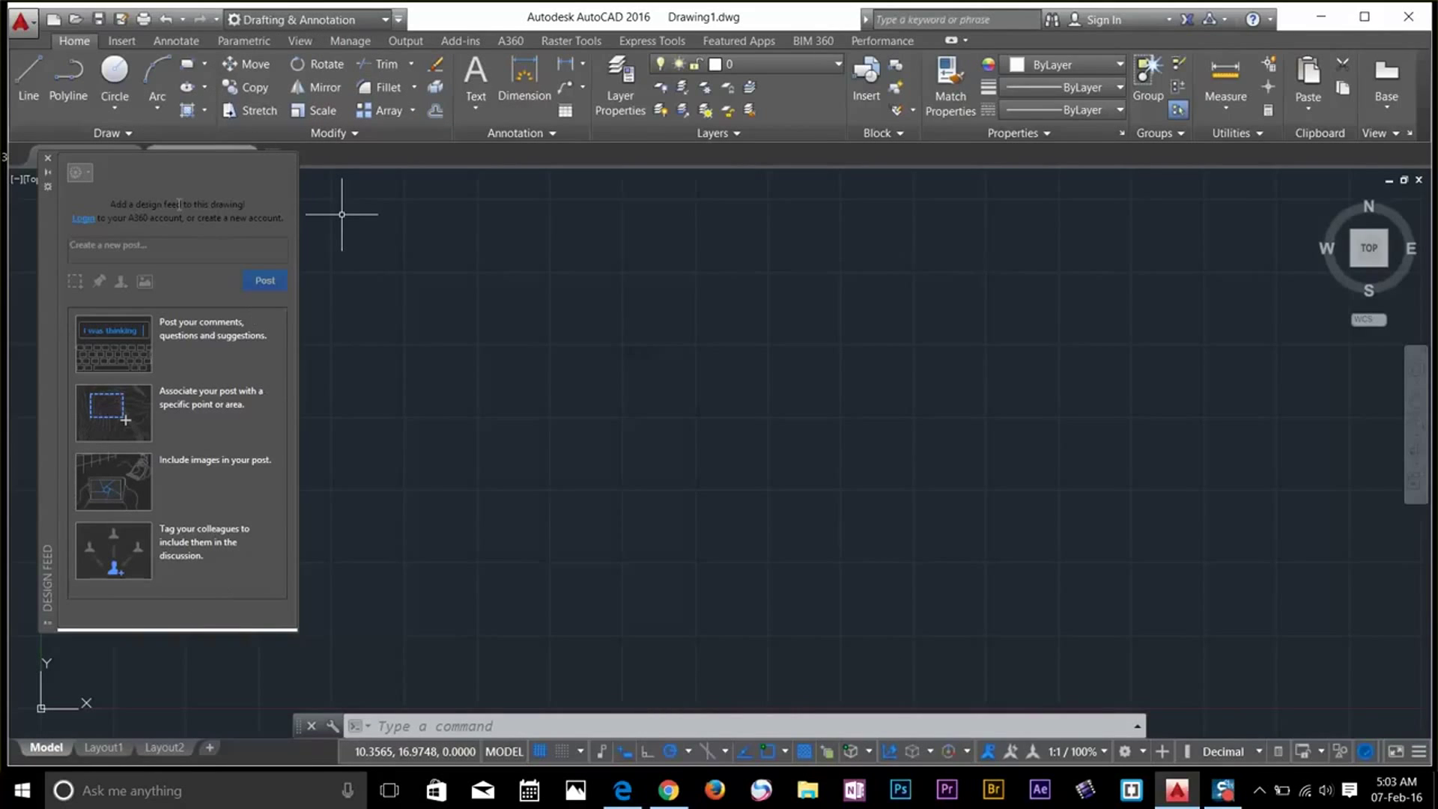
pyautogui.click(333, 20)
pyautogui.click(309, 135)
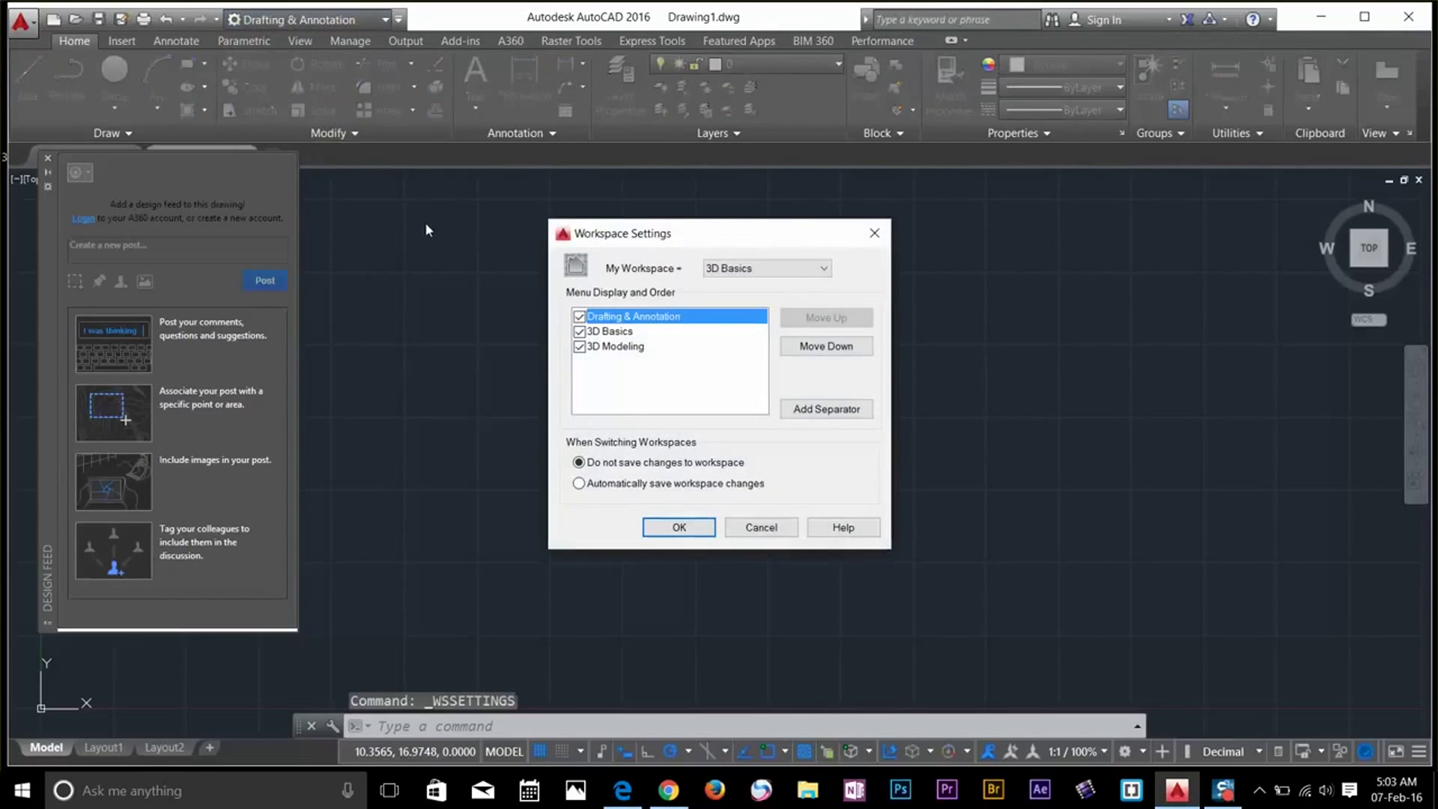
pyautogui.click(657, 491)
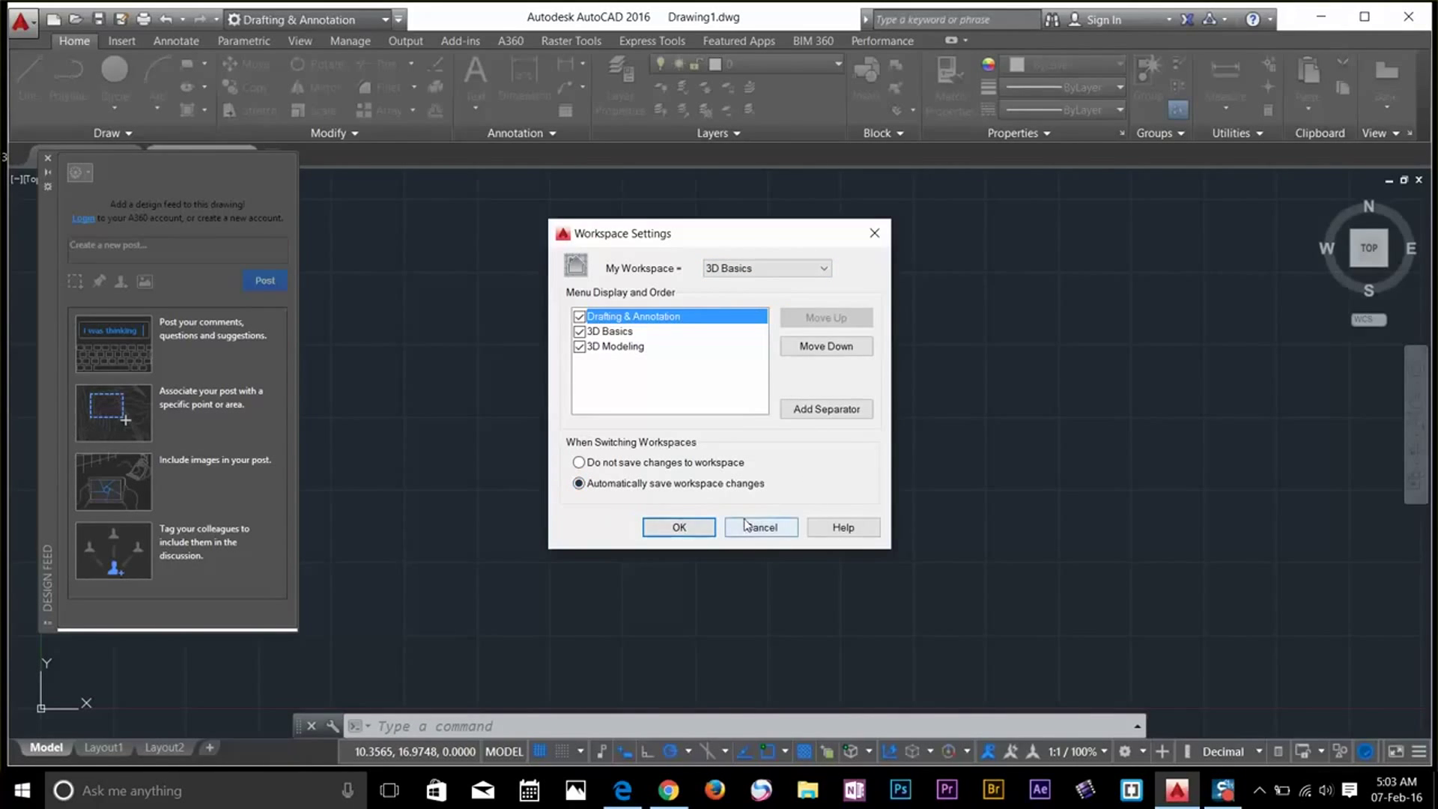
pyautogui.click(694, 528)
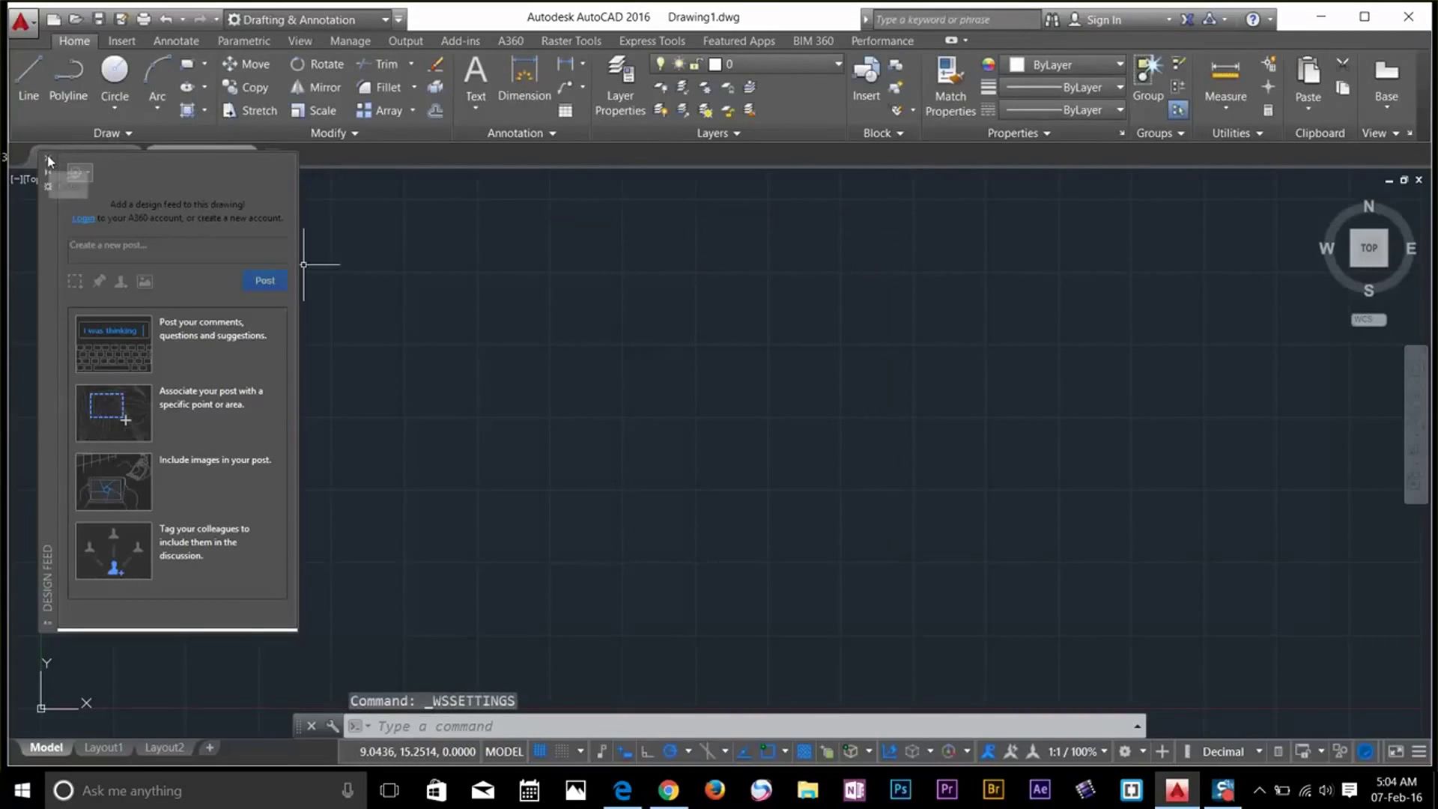
# Close the Design Feed panel, switch to 3D Basics, then back to Drafting & Annotation
pyautogui.click(48, 161)
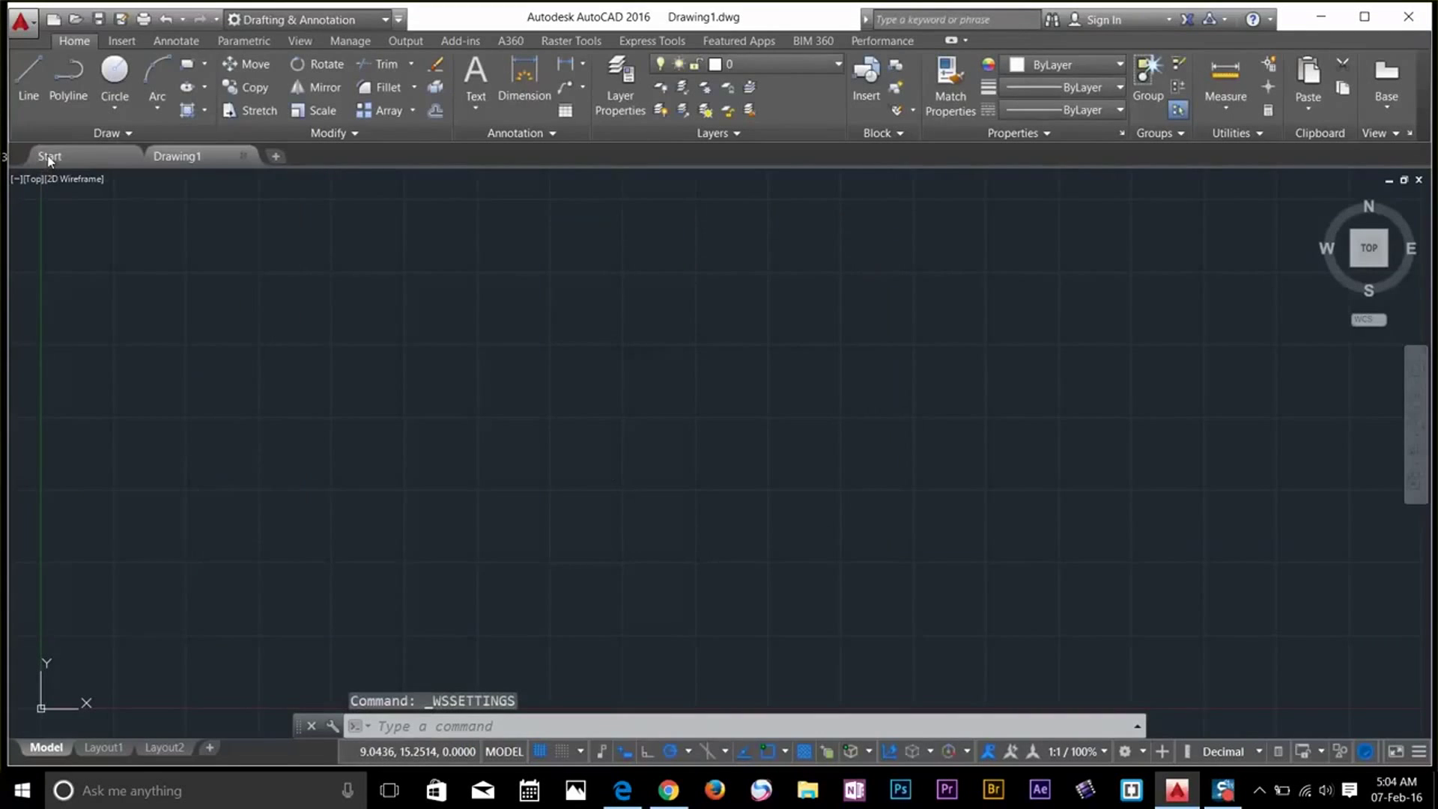
pyautogui.click(329, 22)
pyautogui.click(277, 62)
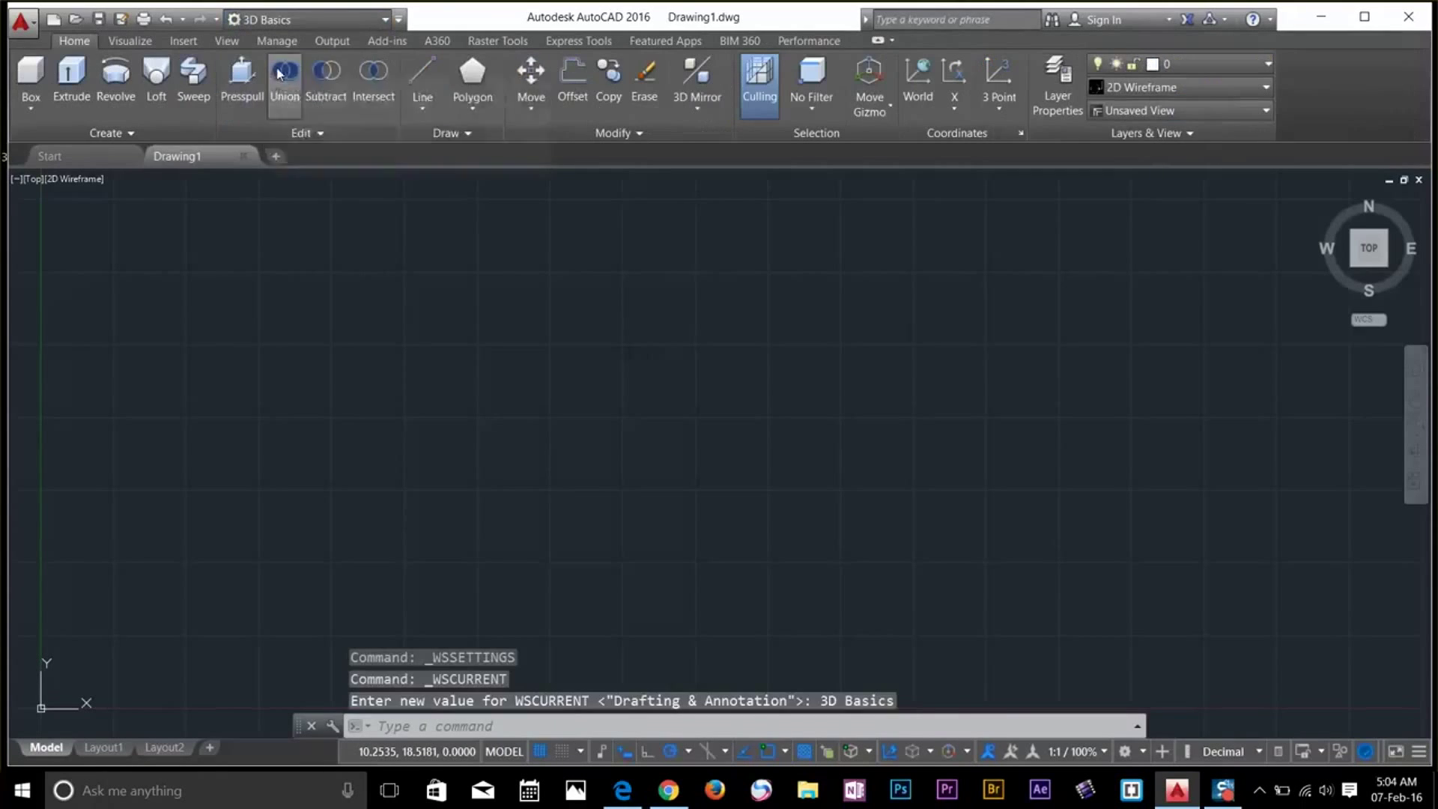
pyautogui.click(341, 21)
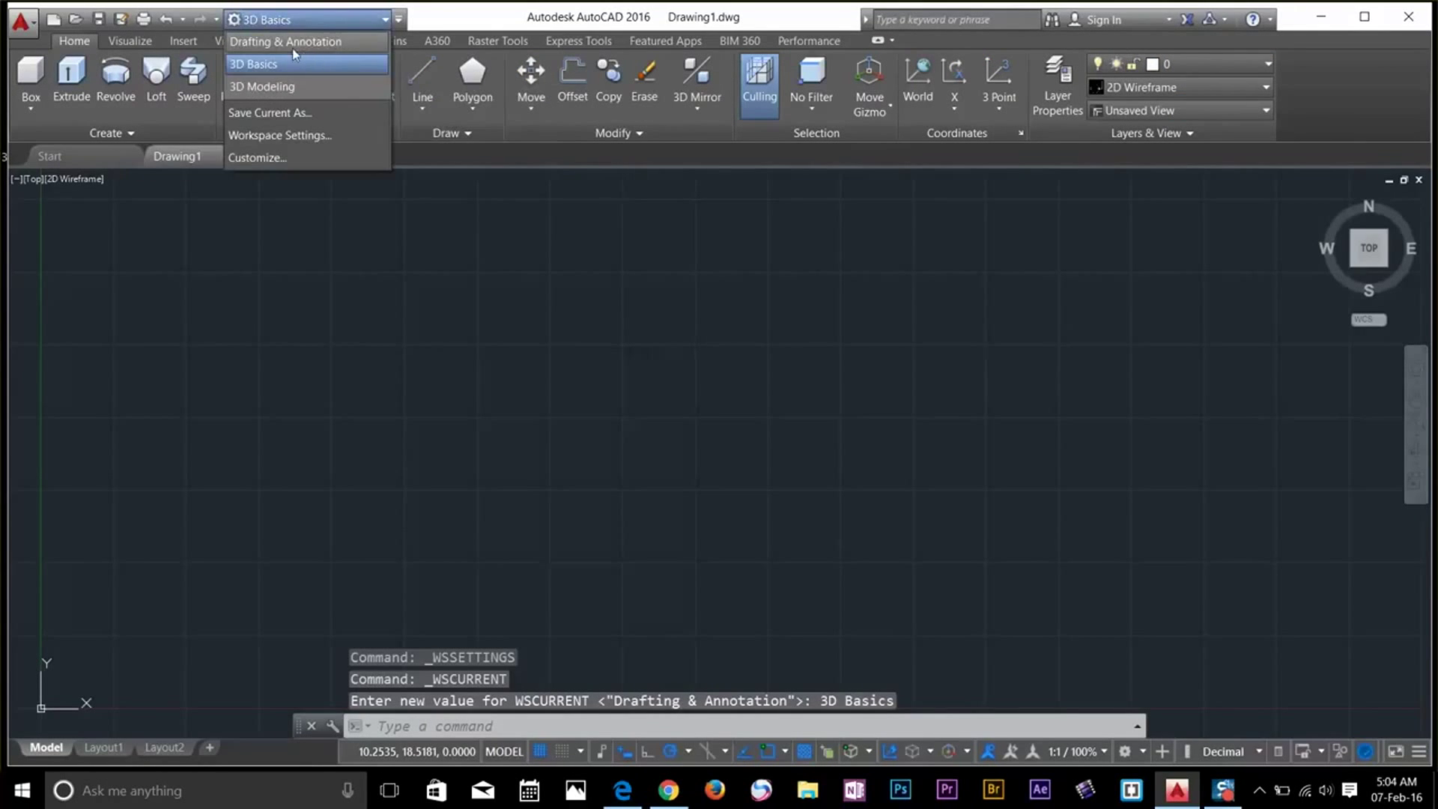
pyautogui.click(327, 51)
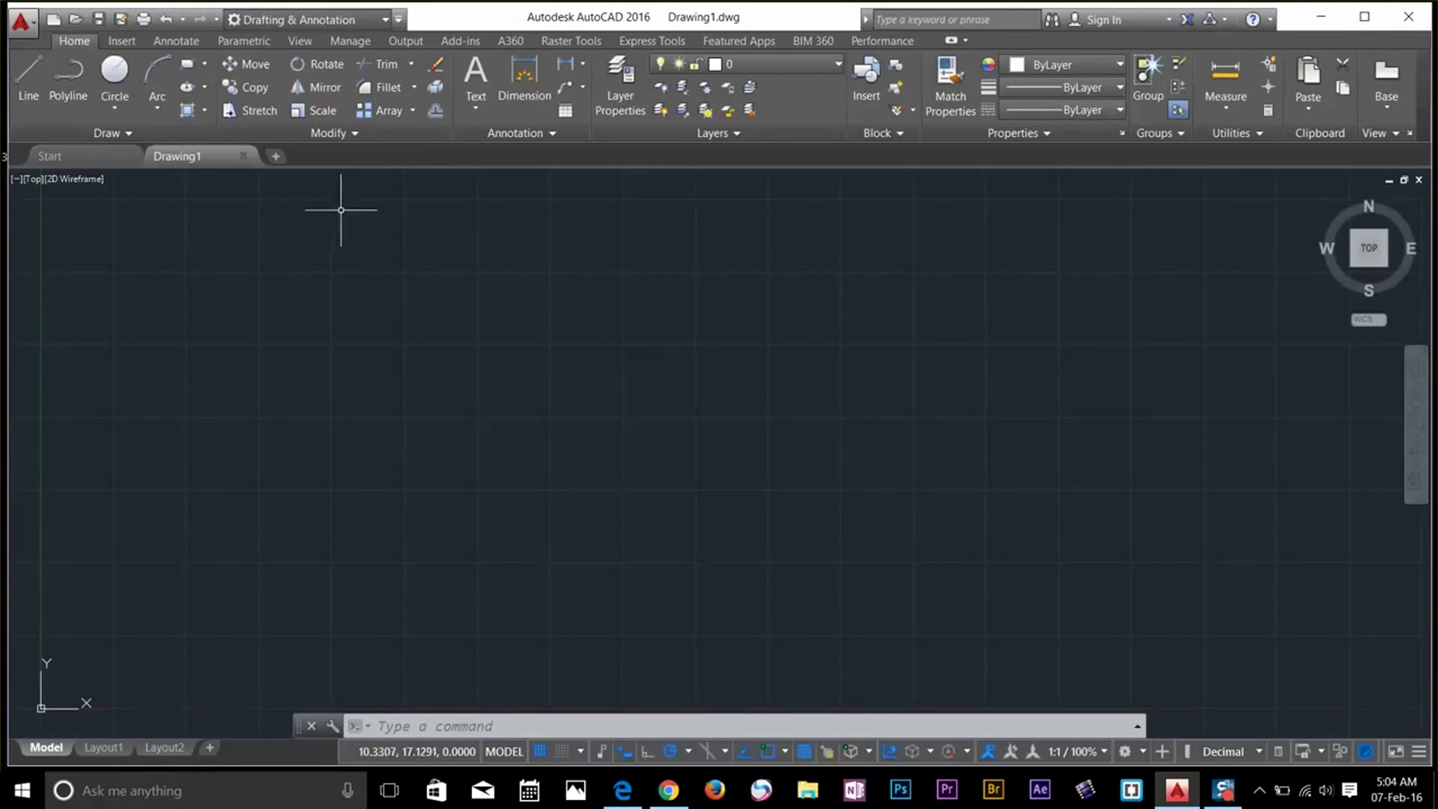
pyautogui.click(344, 22)
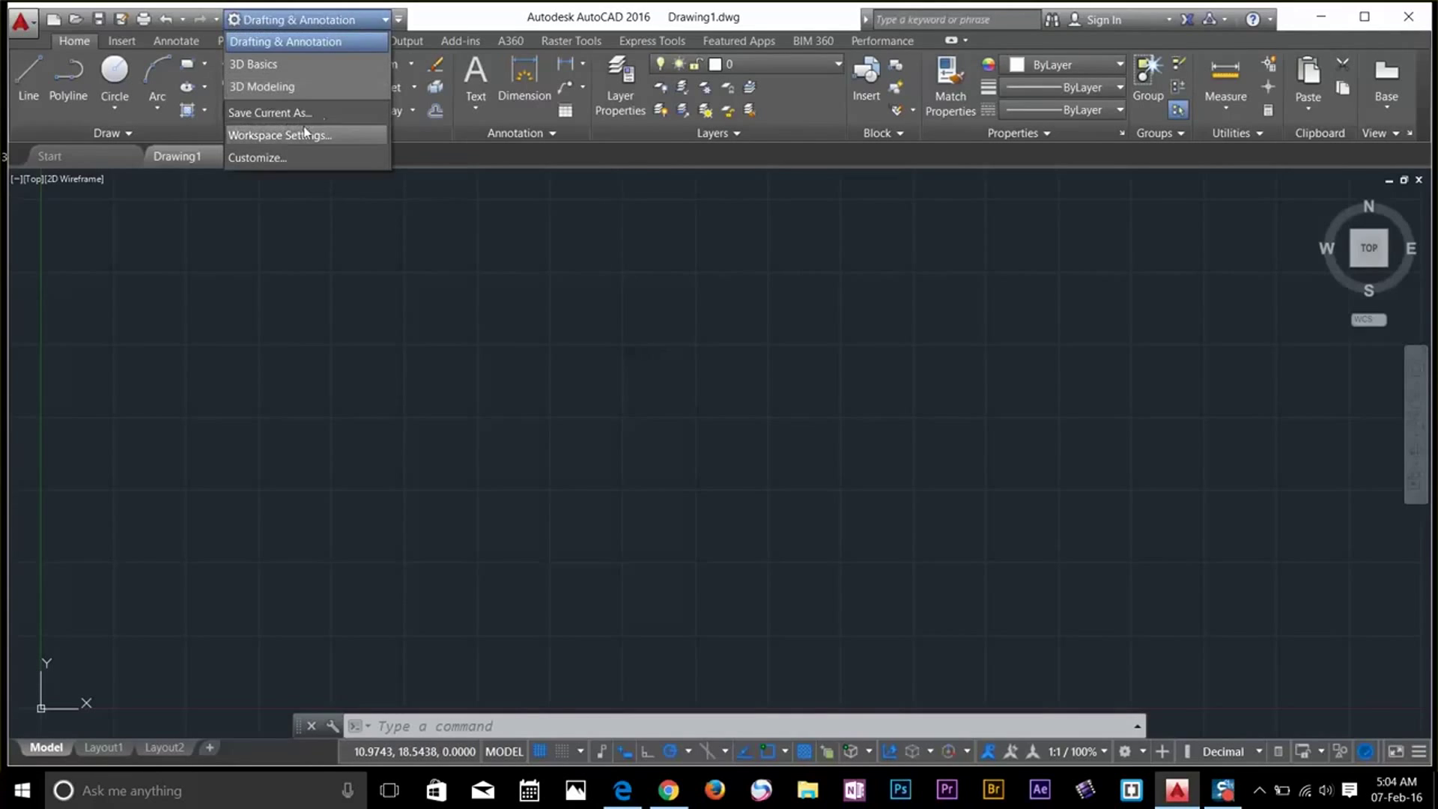
# Set Workspace Settings to 'Do not save changes to workspace' and confirm with OK
pyautogui.click(279, 136)
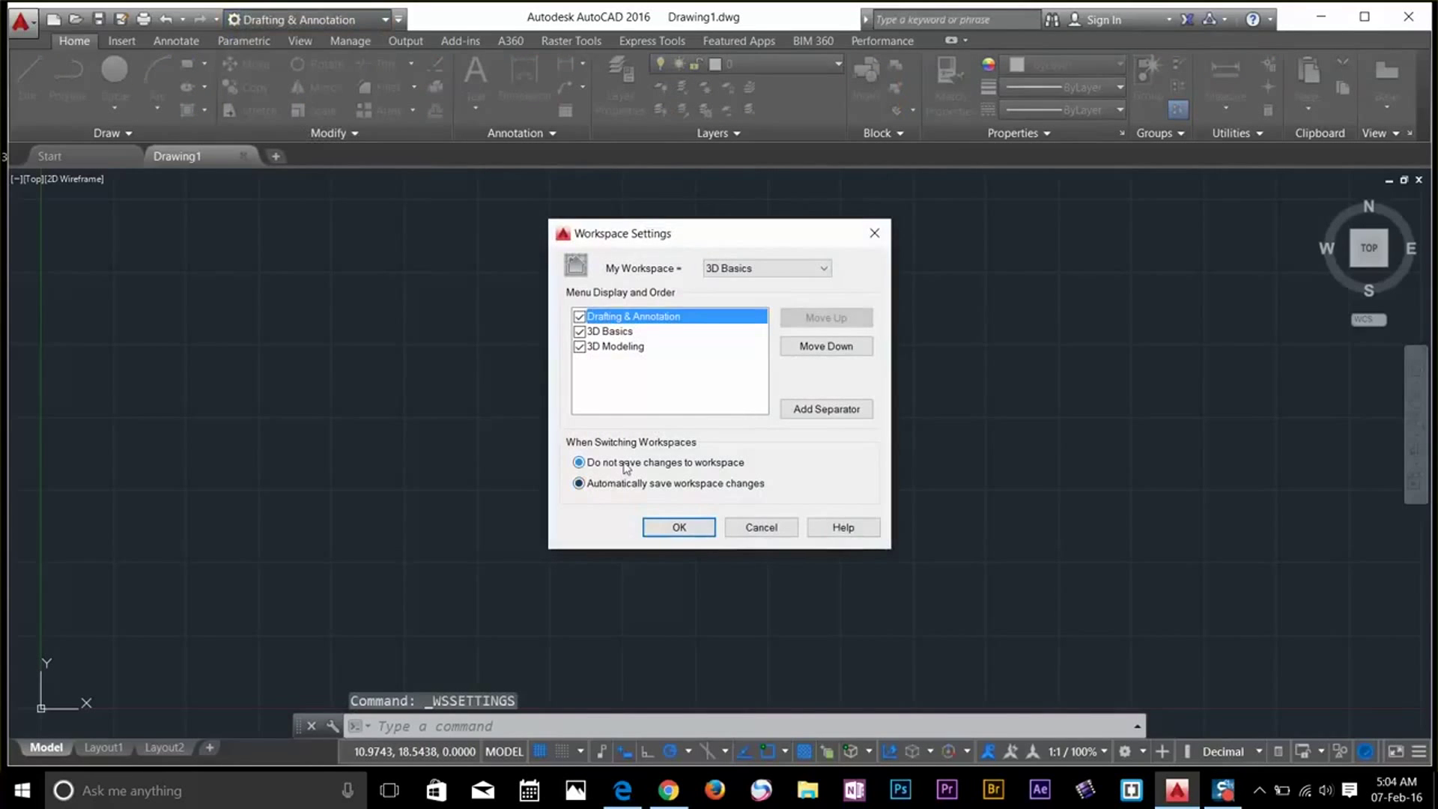
pyautogui.click(679, 526)
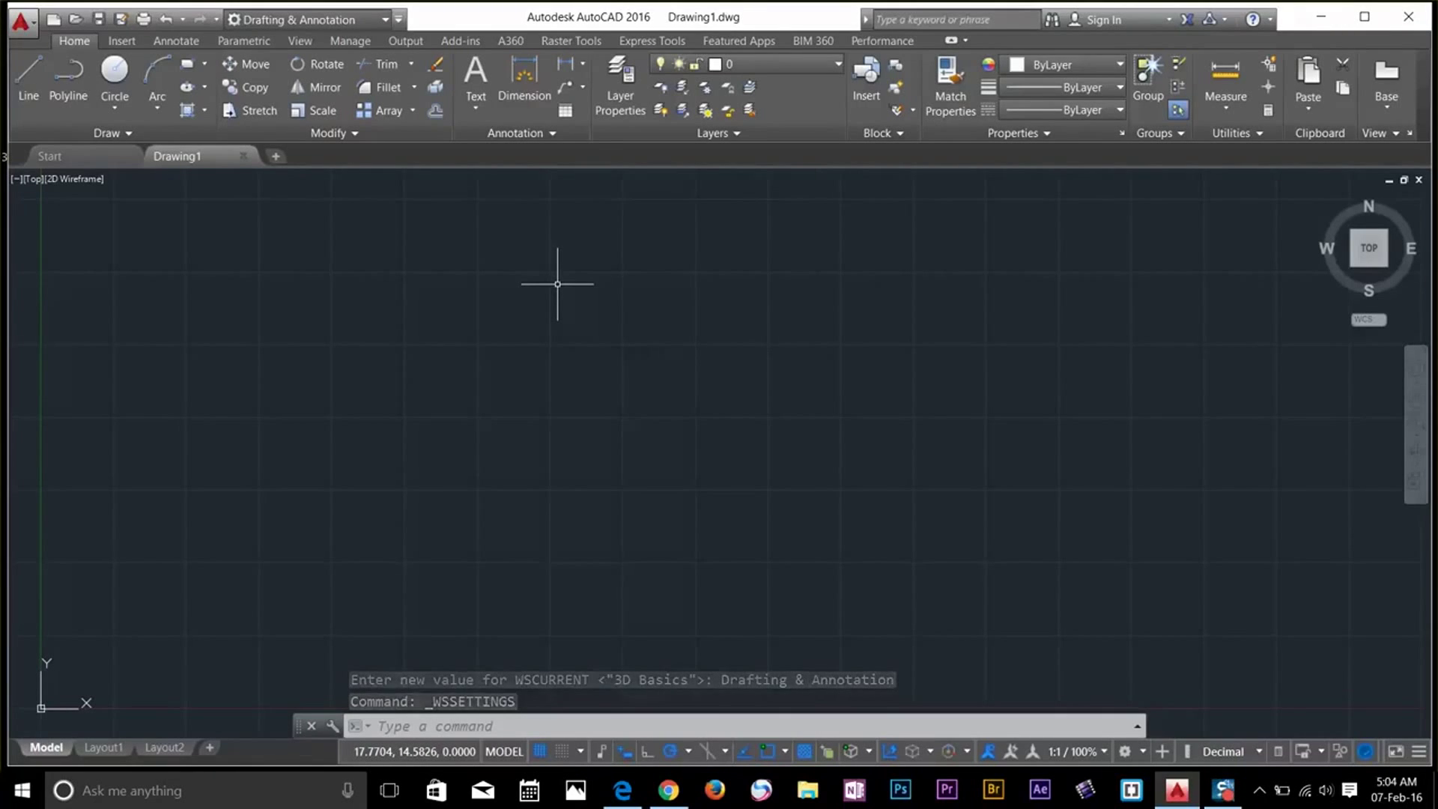
pyautogui.click(492, 398)
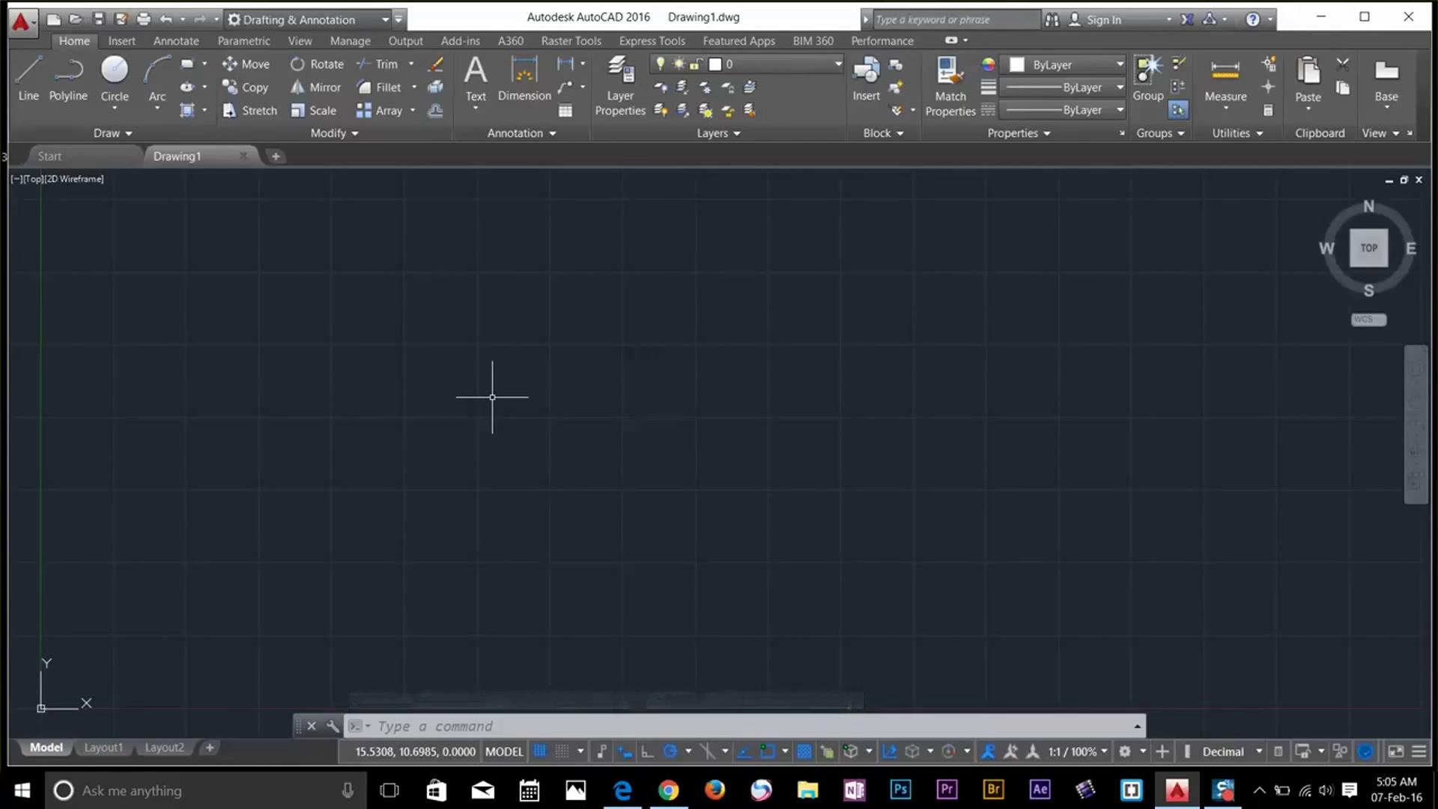
# Open the Design Feed palette via DESIGNFEEDOPEN and shift it slightly right and down
pyautogui.write('DESI')
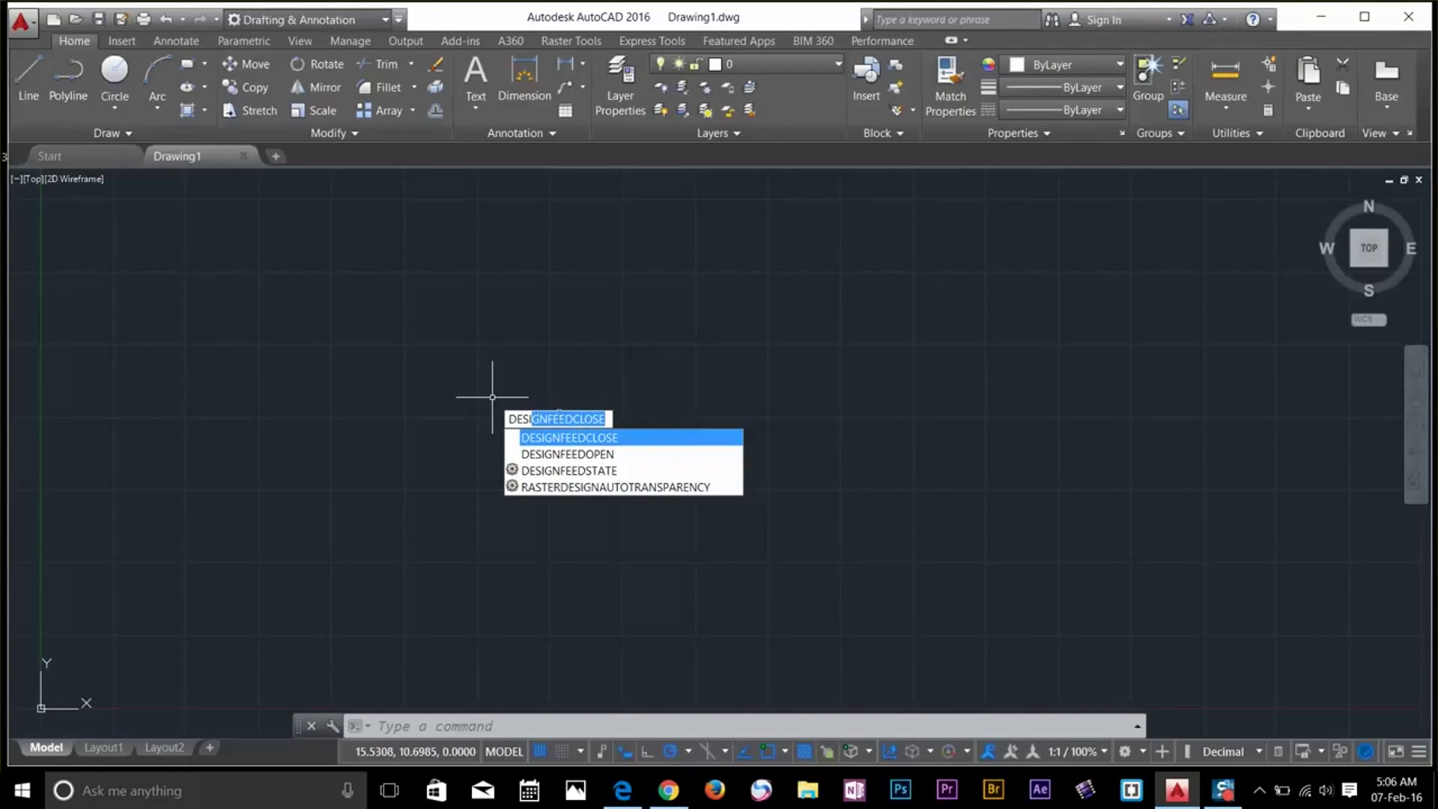
pyautogui.click(589, 454)
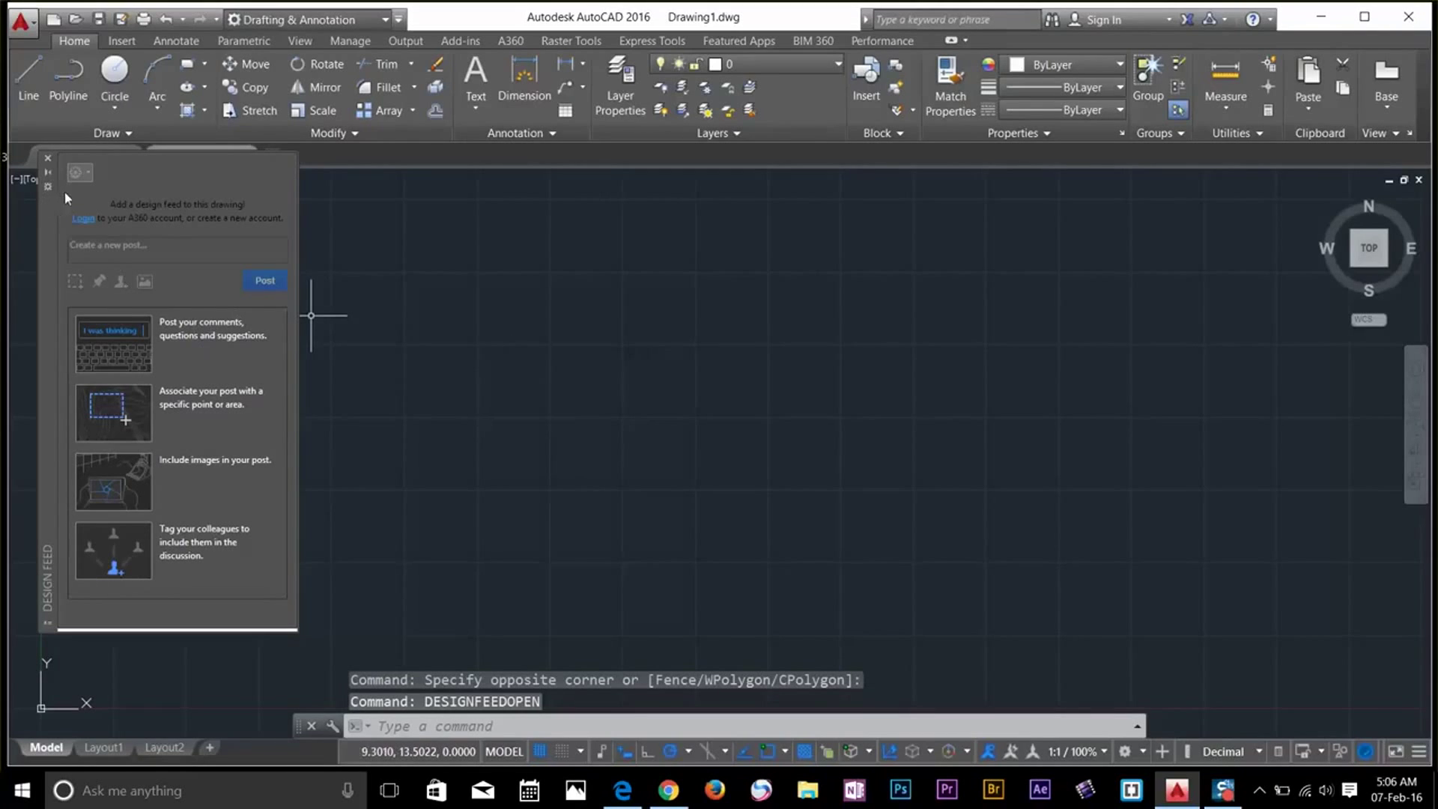
pyautogui.moveTo(53, 207); pyautogui.dragTo(78, 254)
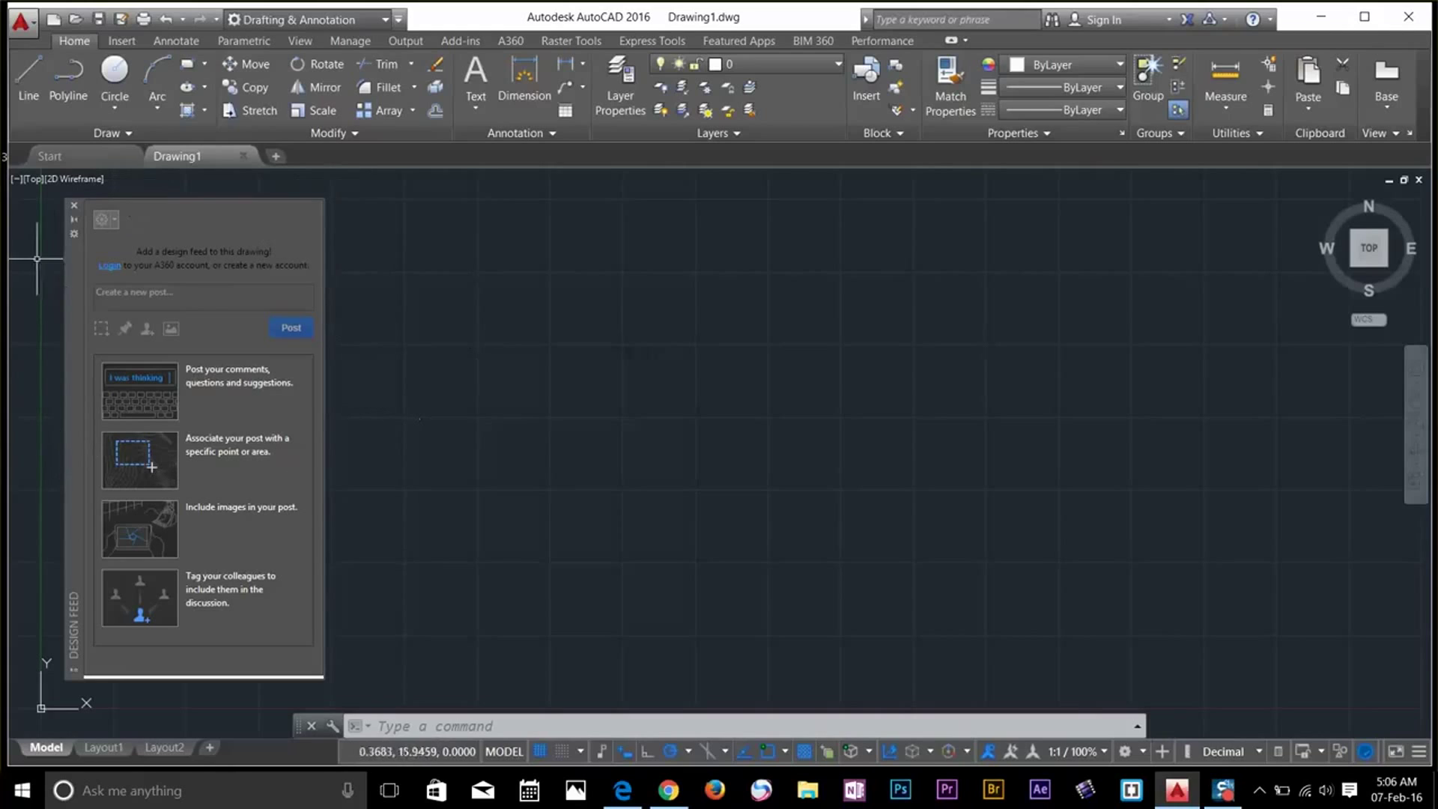
# Set Workspace Settings to 'Automatically save workspace changes' and confirm with OK
pyautogui.click(321, 21)
pyautogui.click(315, 43)
pyautogui.click(313, 23)
pyautogui.click(300, 134)
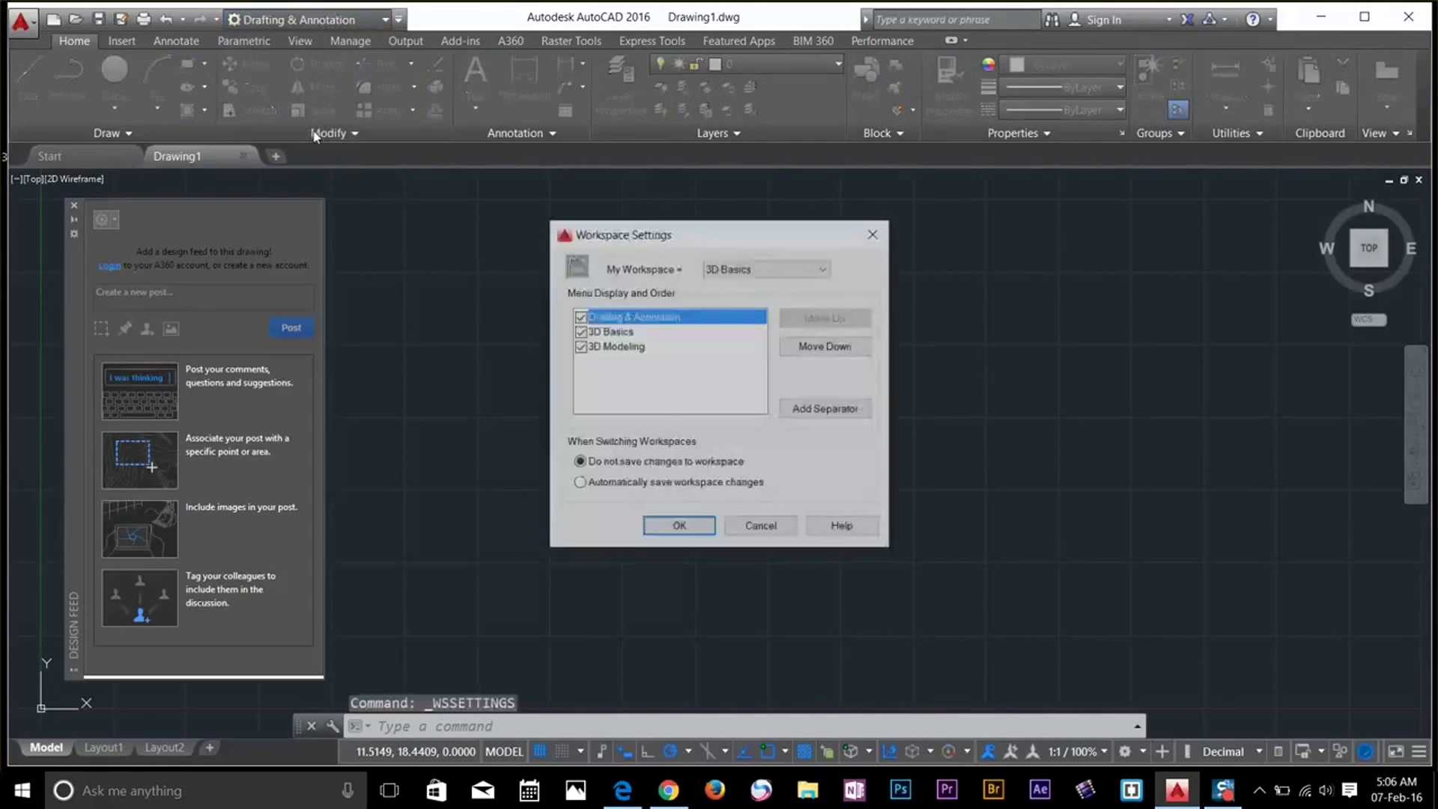
pyautogui.click(637, 487)
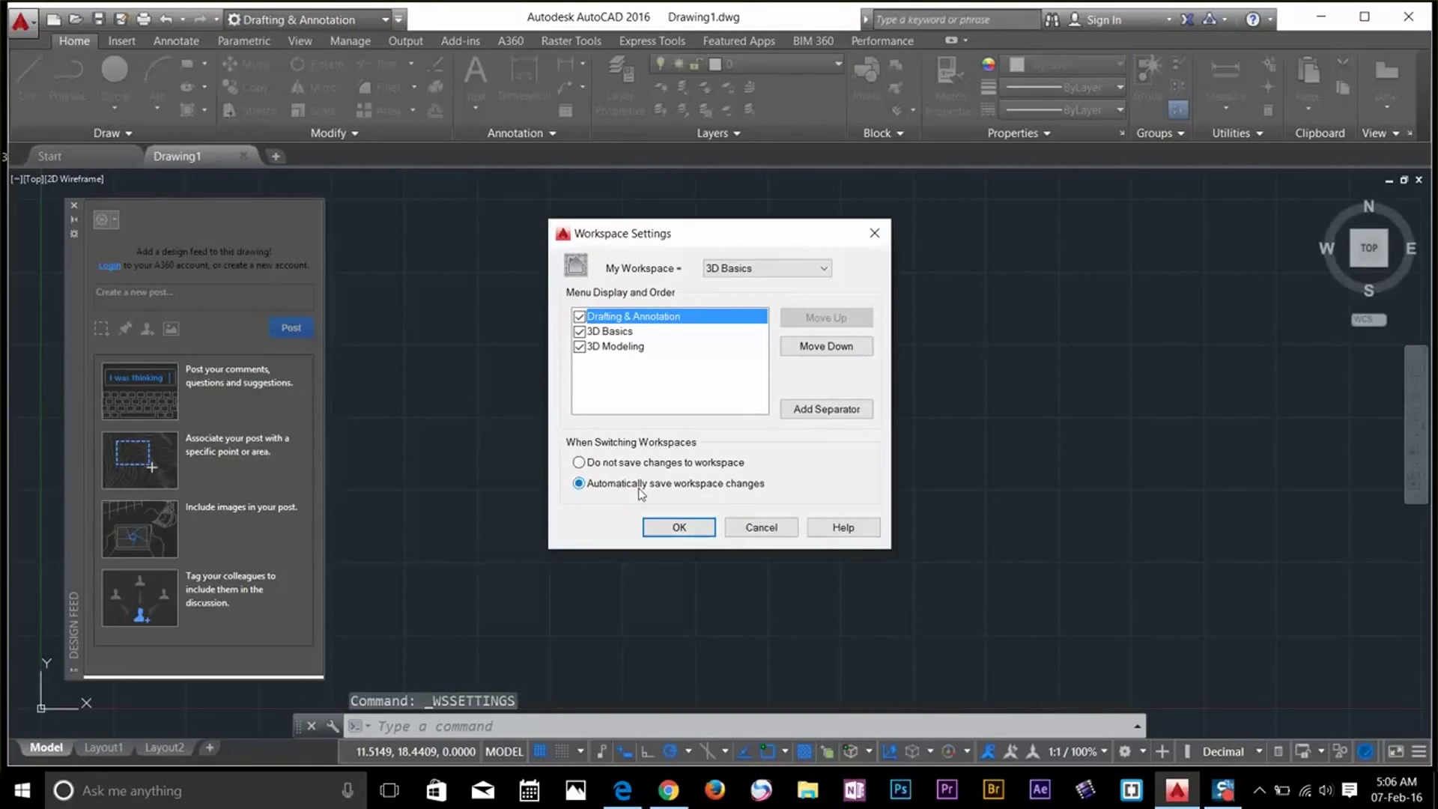
pyautogui.click(679, 527)
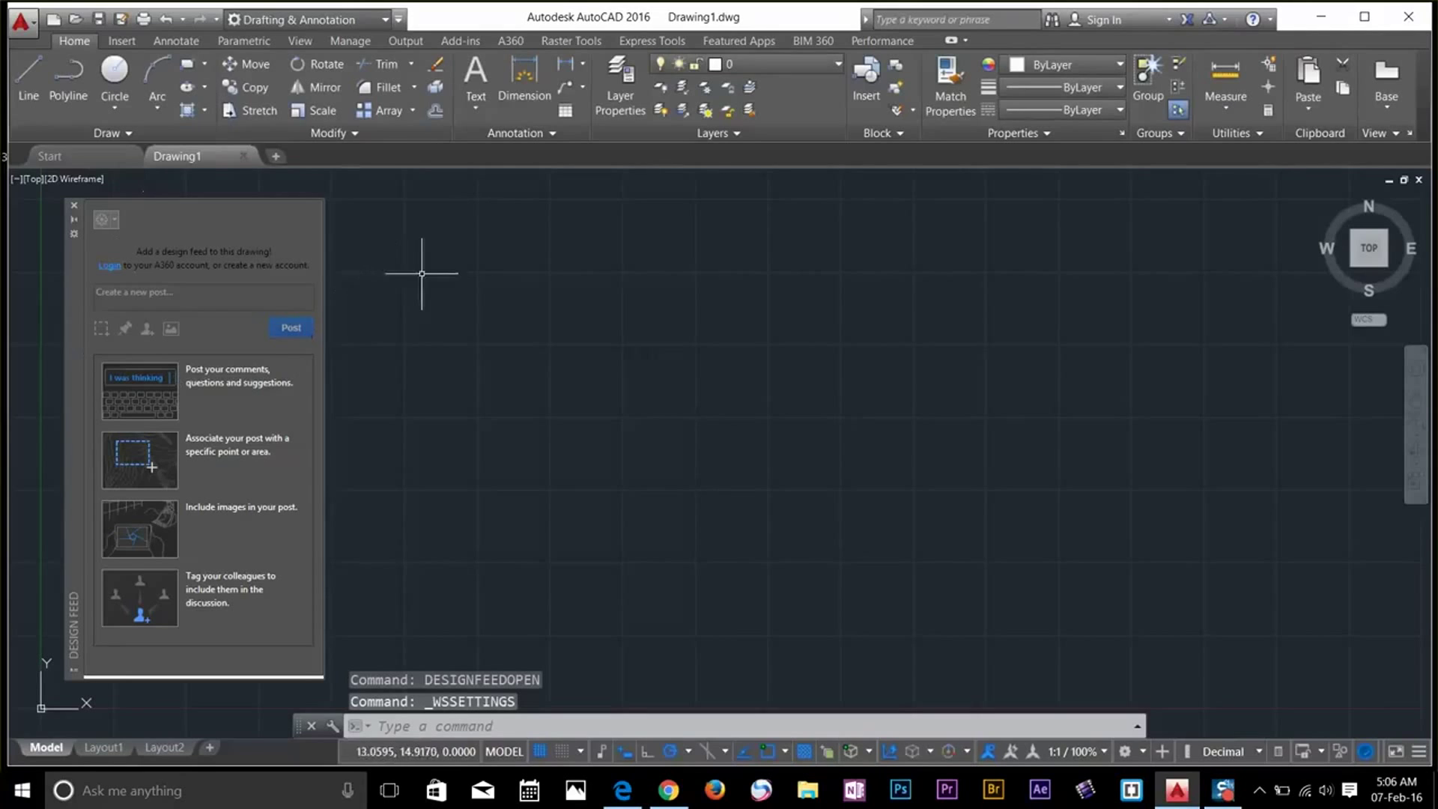
# Switch the workspace to 3D Basics, then back to Drafting & Annotation
pyautogui.click(294, 27)
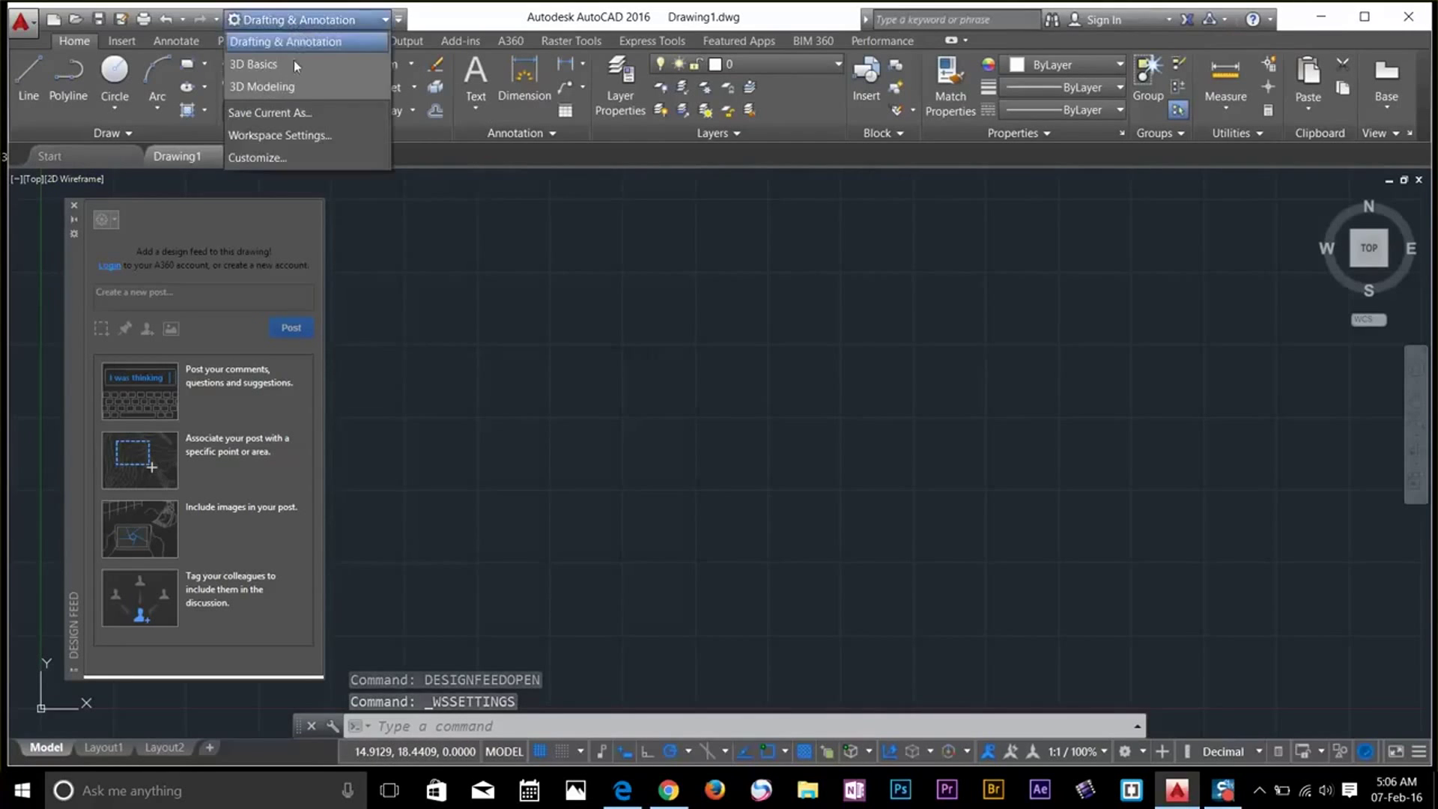
pyautogui.click(271, 58)
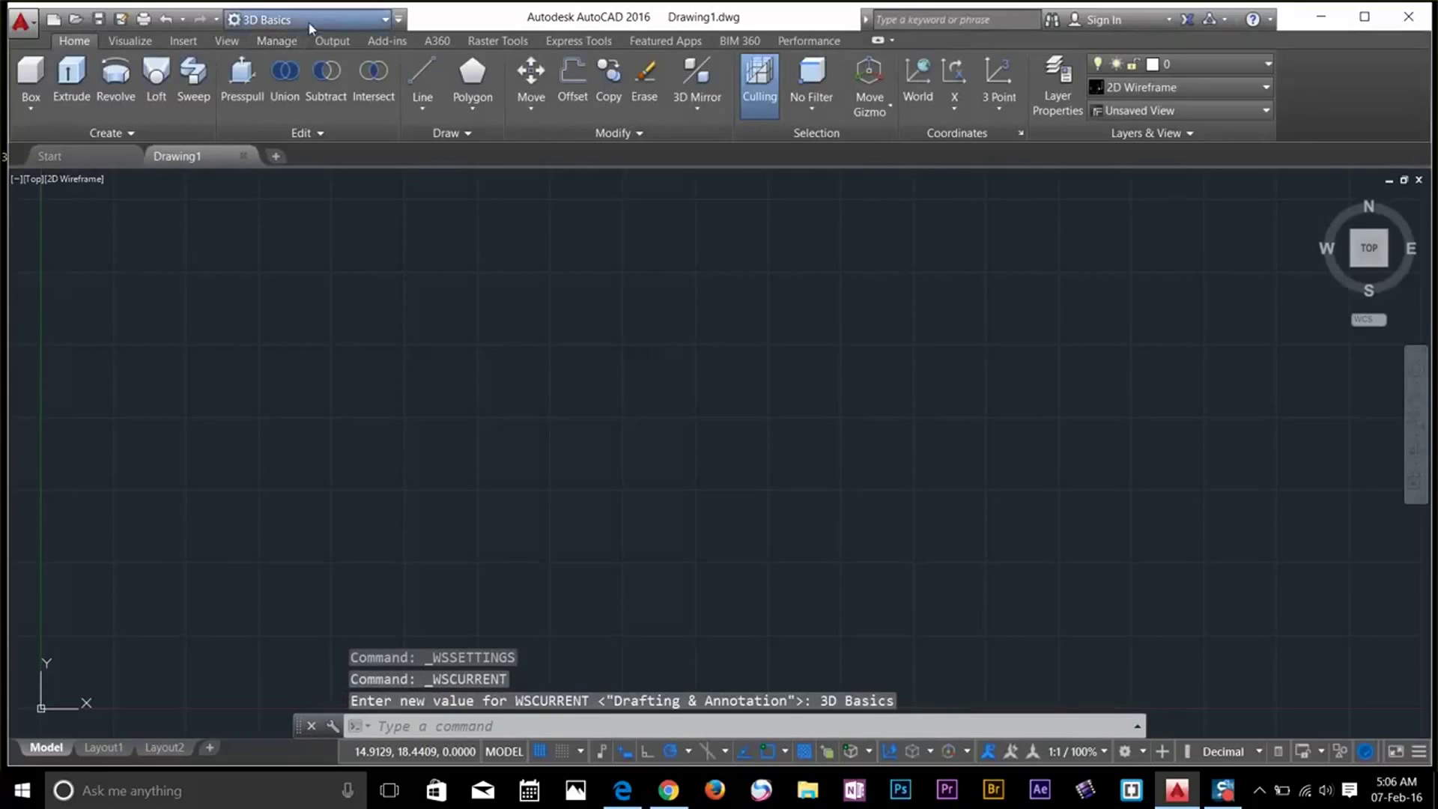
pyautogui.click(295, 22)
pyautogui.click(304, 42)
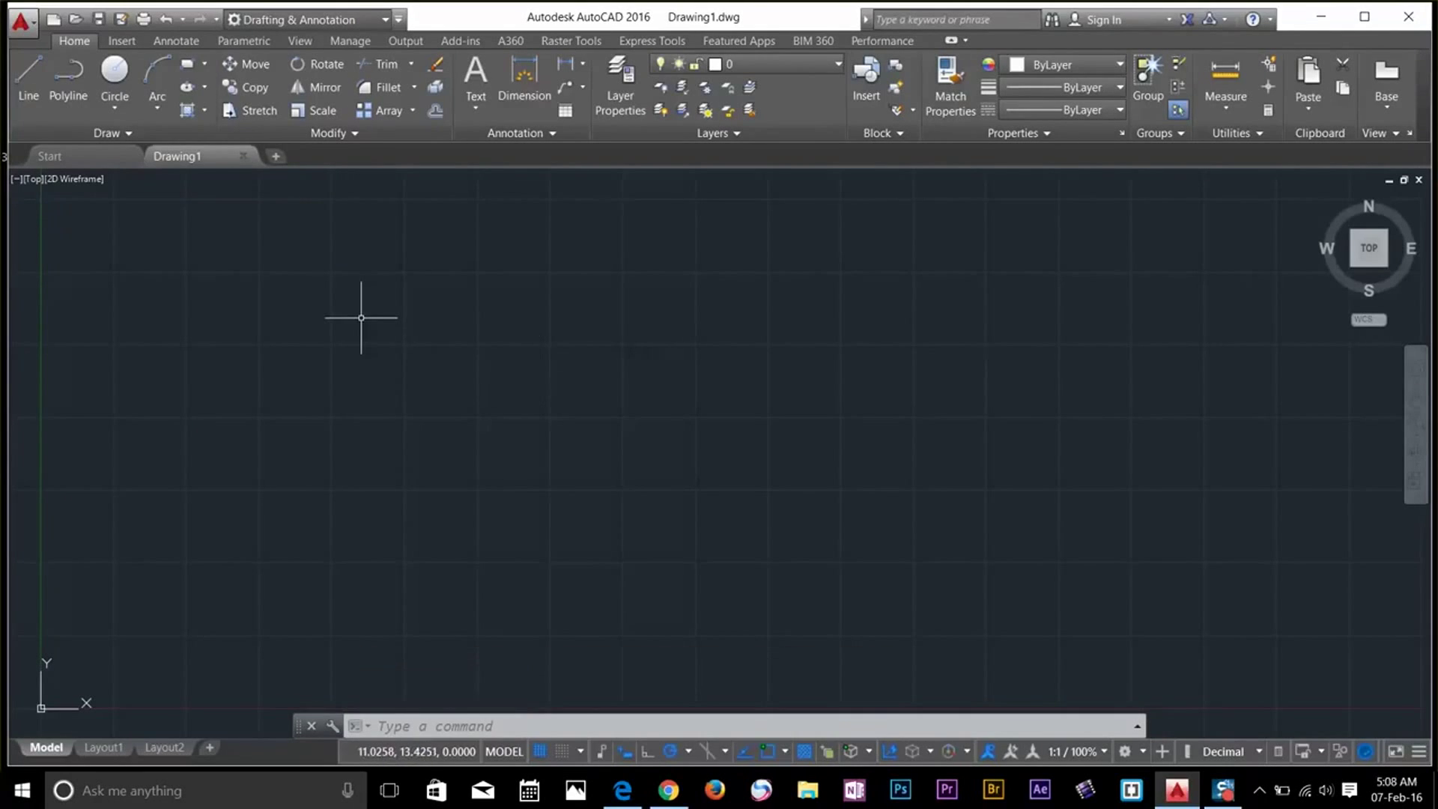
# Turn the UCS Icon, View Cube and Navigation Bar off, then back on
pyautogui.click(299, 42)
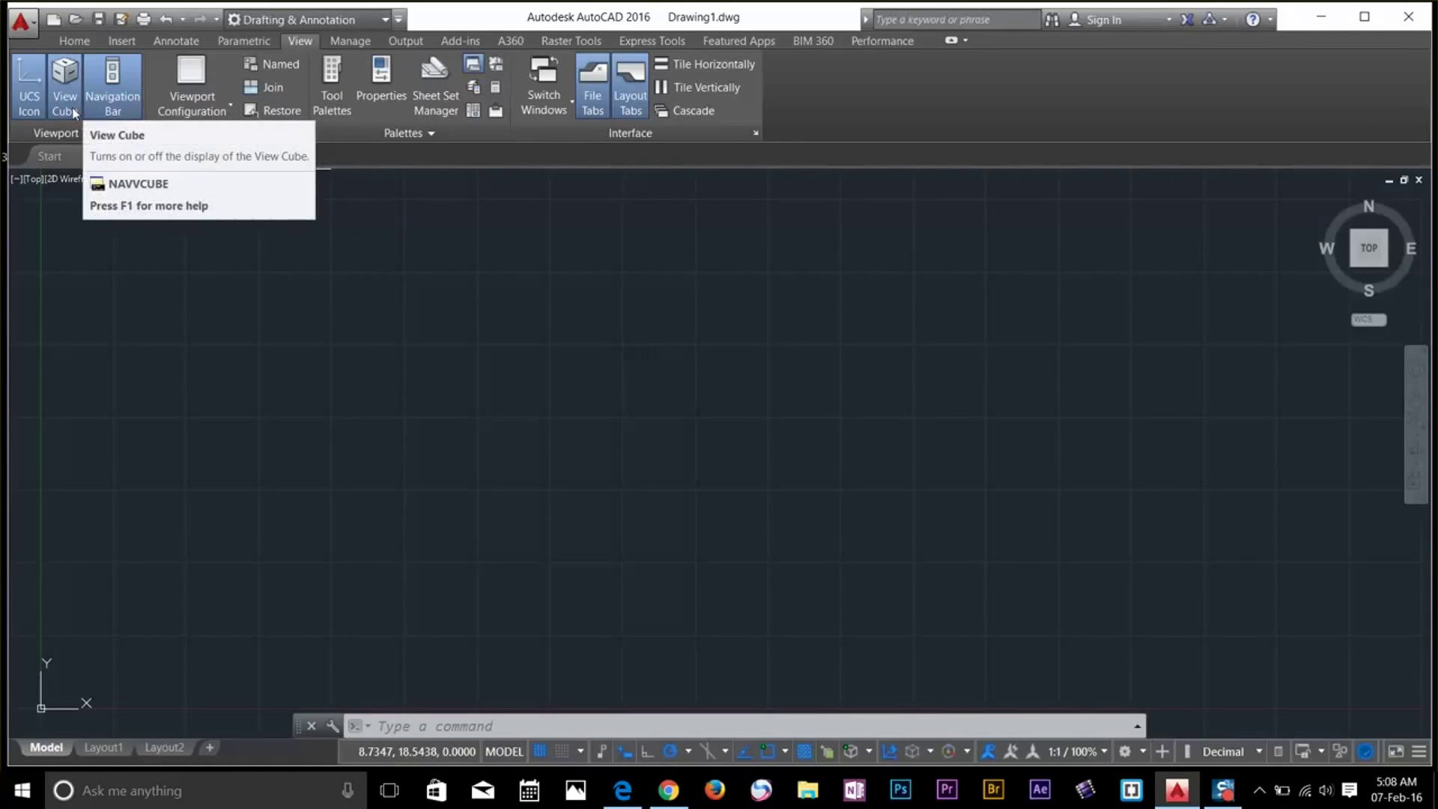
pyautogui.click(30, 102)
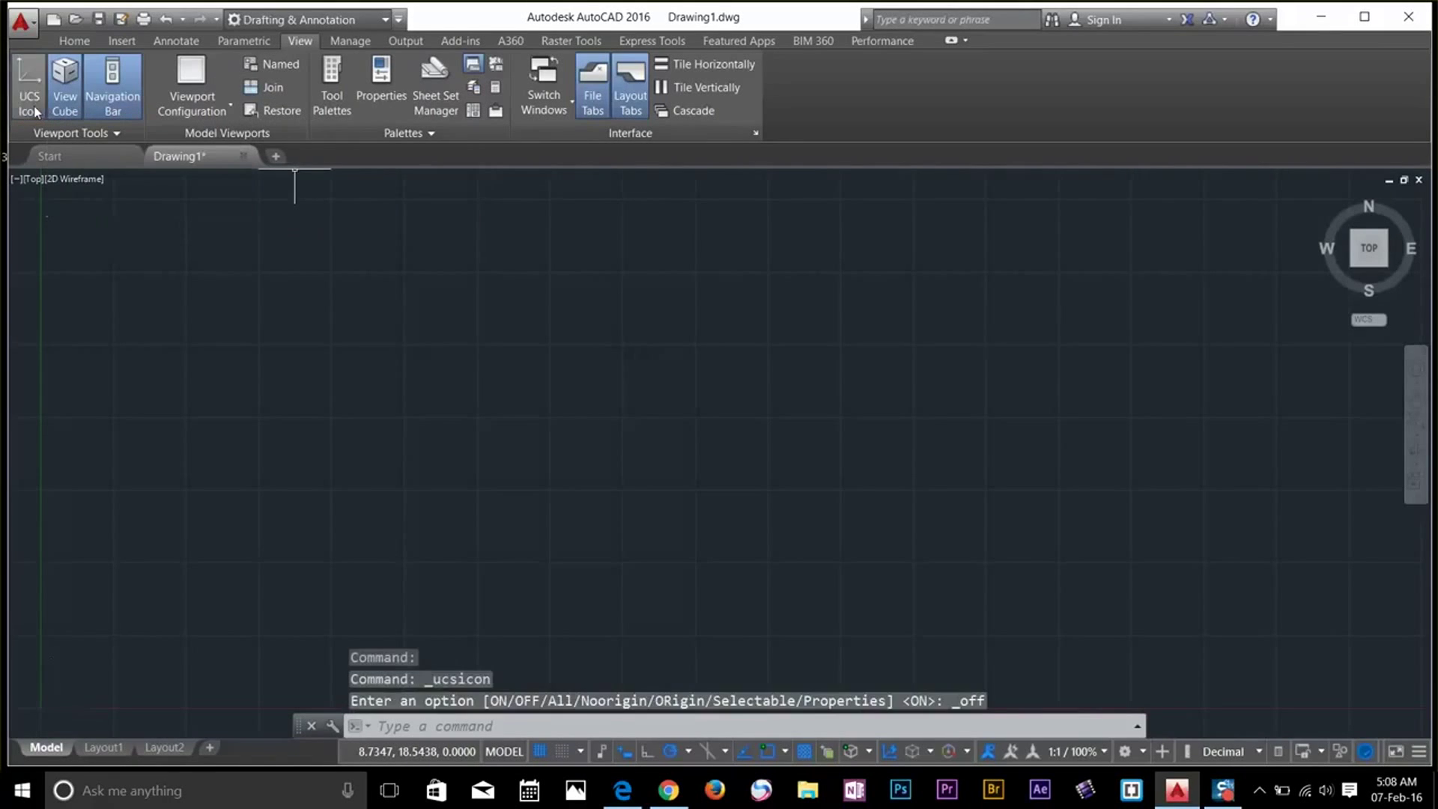
pyautogui.click(71, 113)
pyautogui.click(111, 101)
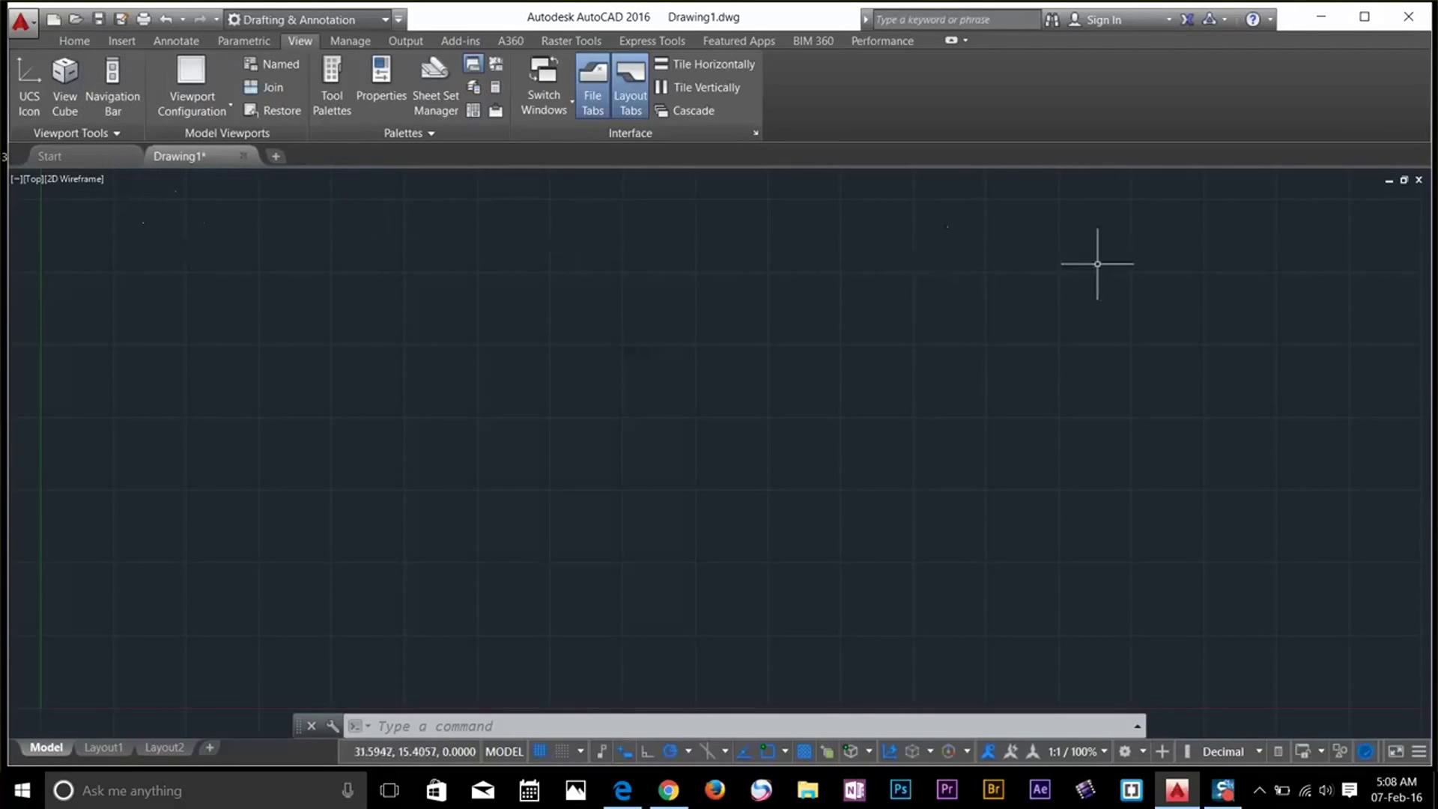
pyautogui.click(114, 83)
pyautogui.click(66, 82)
pyautogui.click(29, 82)
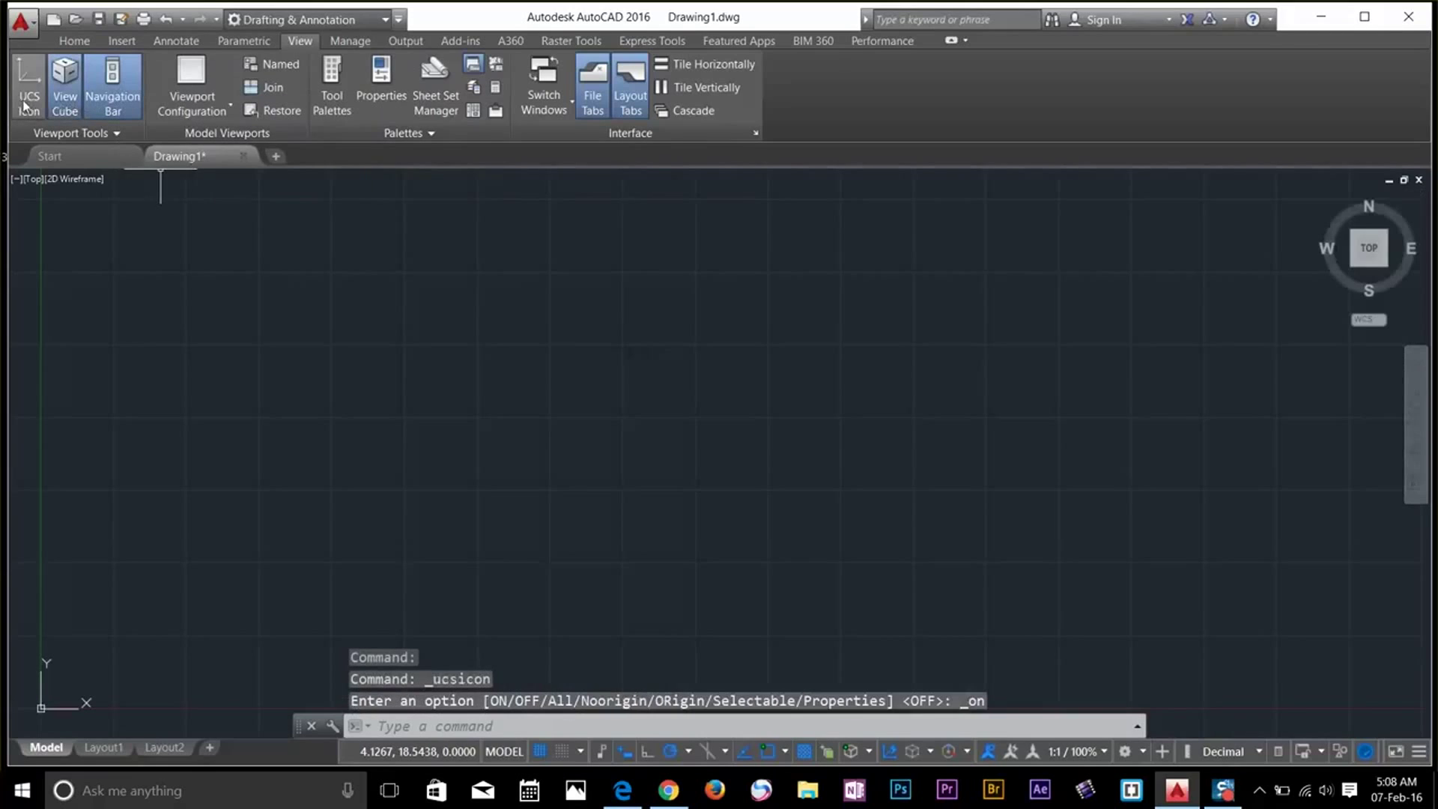
# Turn off the File Tabs and the Layout Tabs
pyautogui.click(154, 227)
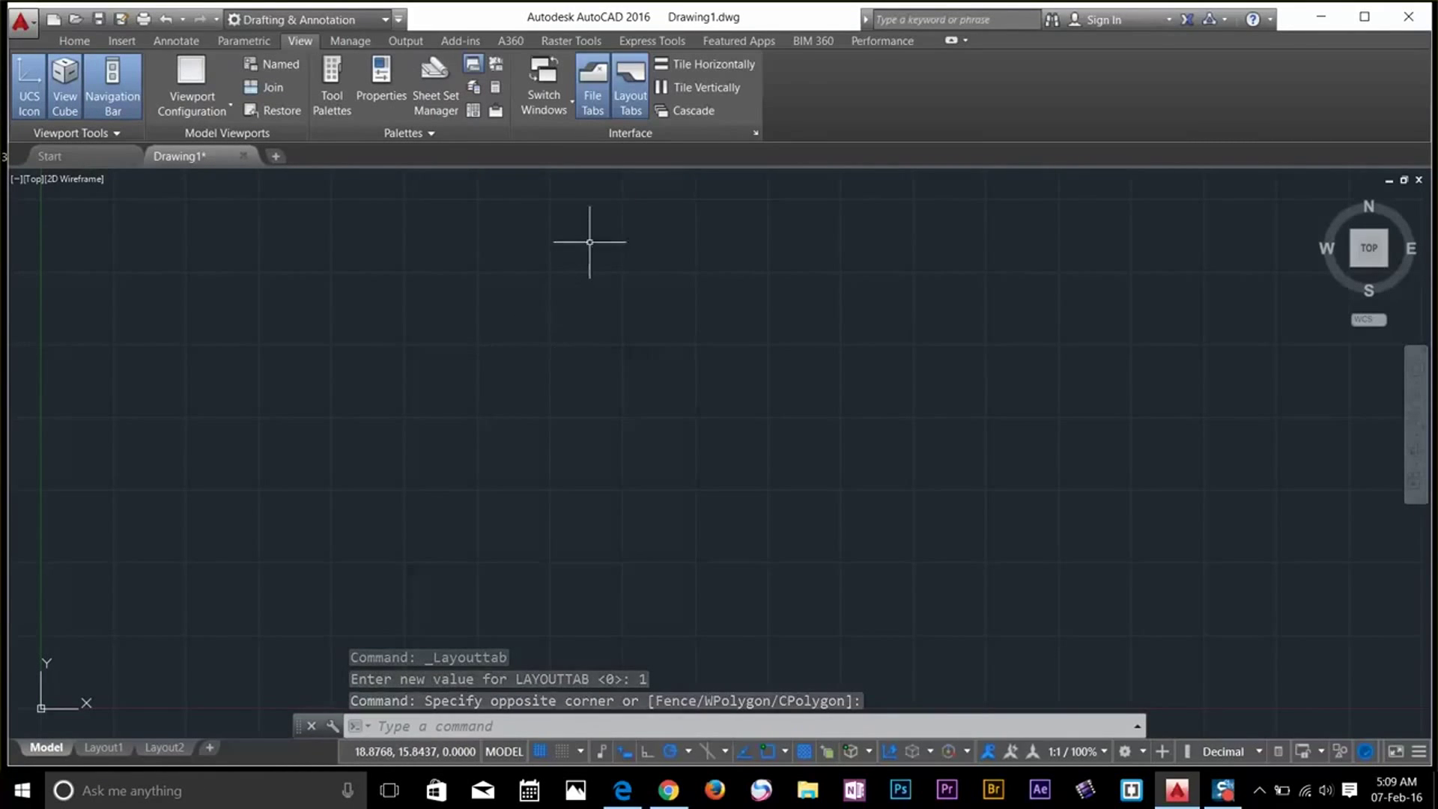
pyautogui.click(596, 111)
pyautogui.click(631, 89)
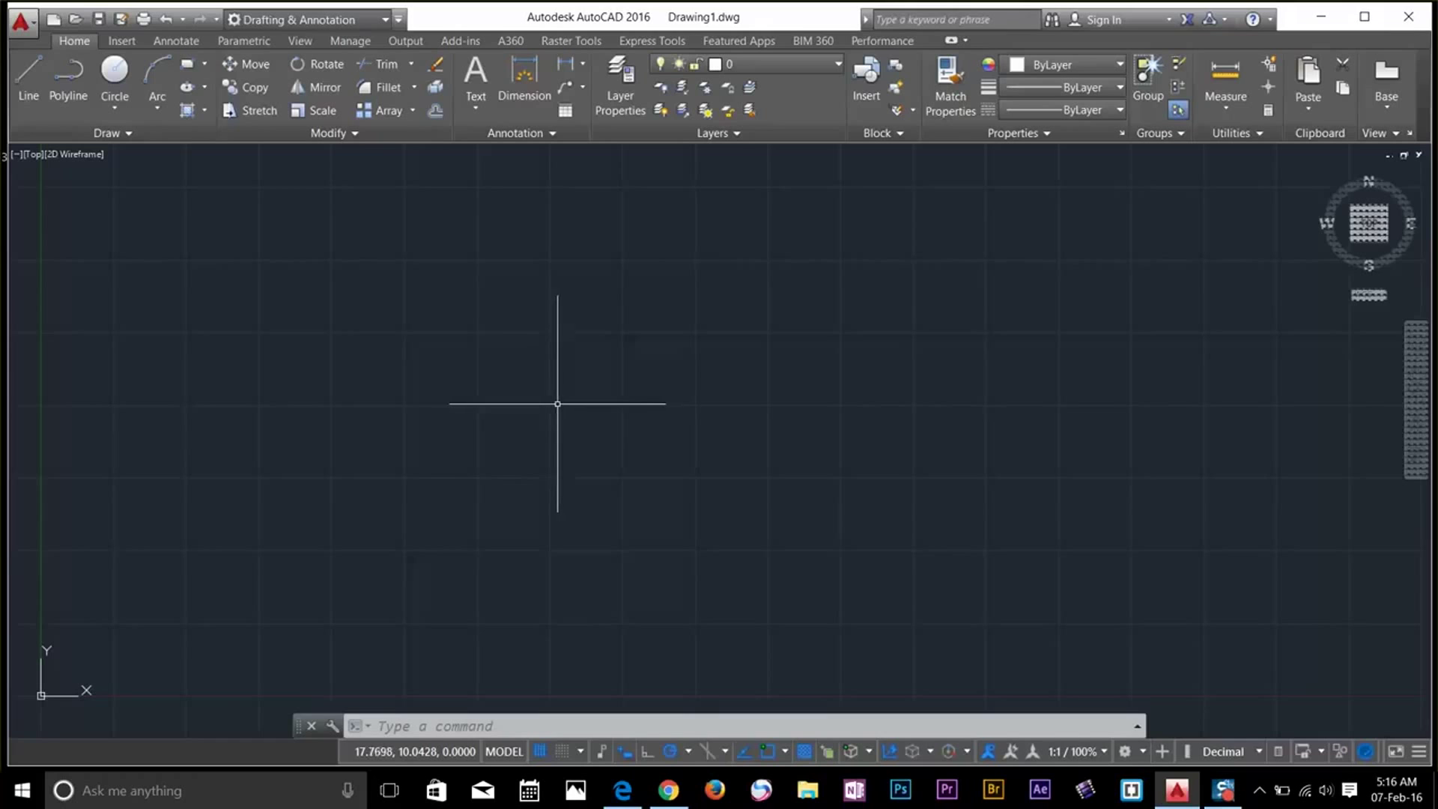
# Open Options, glance at Plot and Publish and System, then return to User Preferences
pyautogui.click(26, 34)
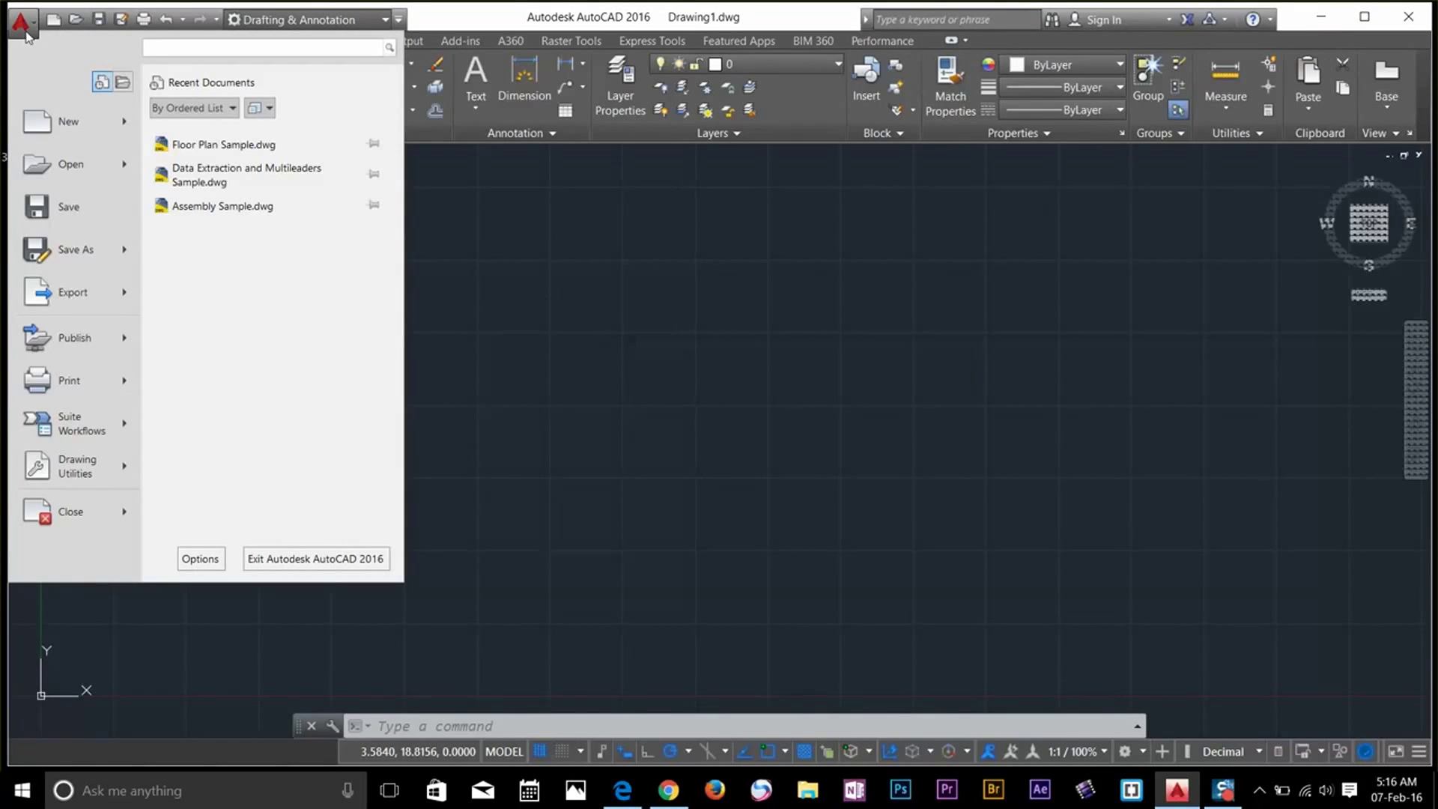
pyautogui.click(199, 557)
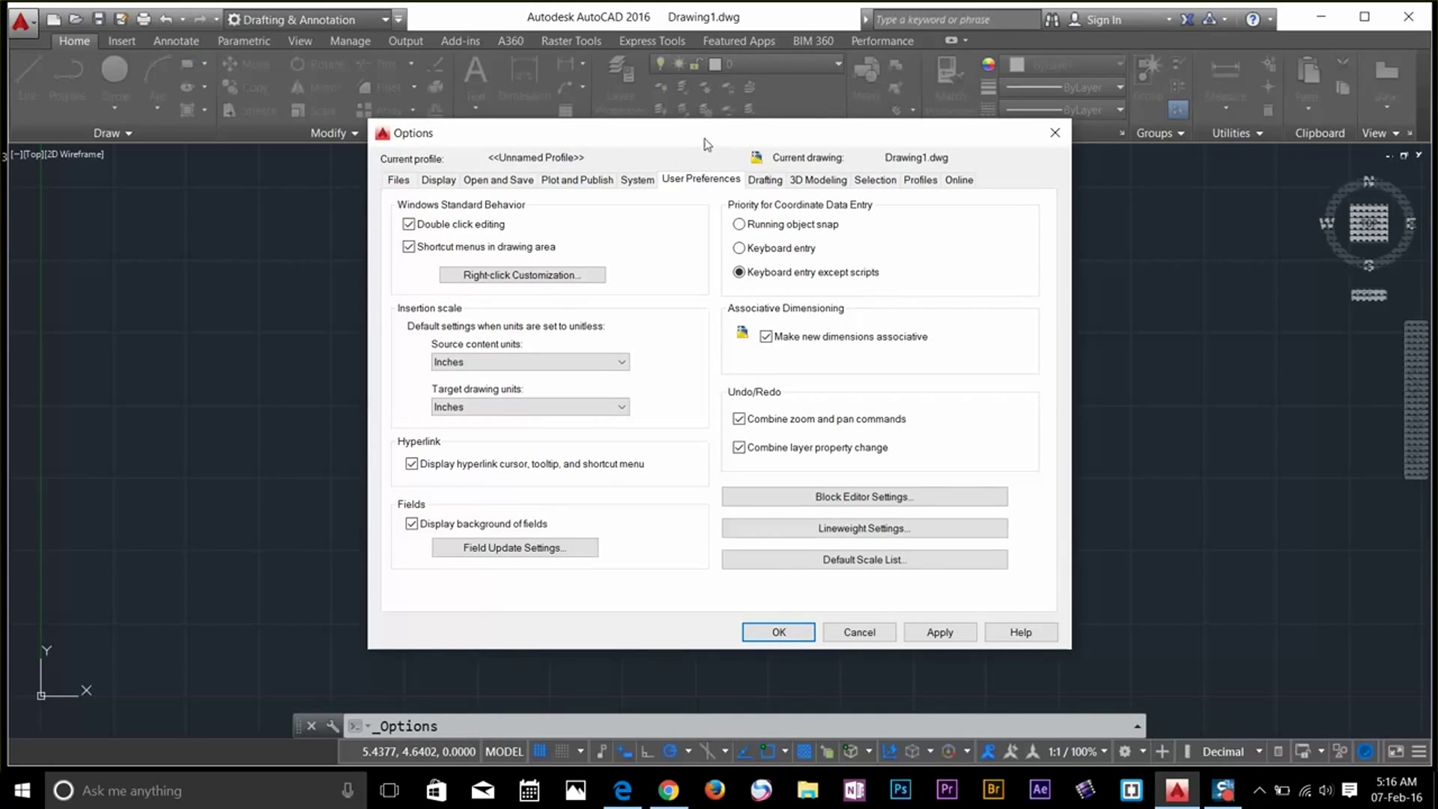
pyautogui.moveTo(705, 139)
pyautogui.mouseDown()
pyautogui.moveTo(719, 108)
pyautogui.moveTo(701, 137)
pyautogui.mouseUp()
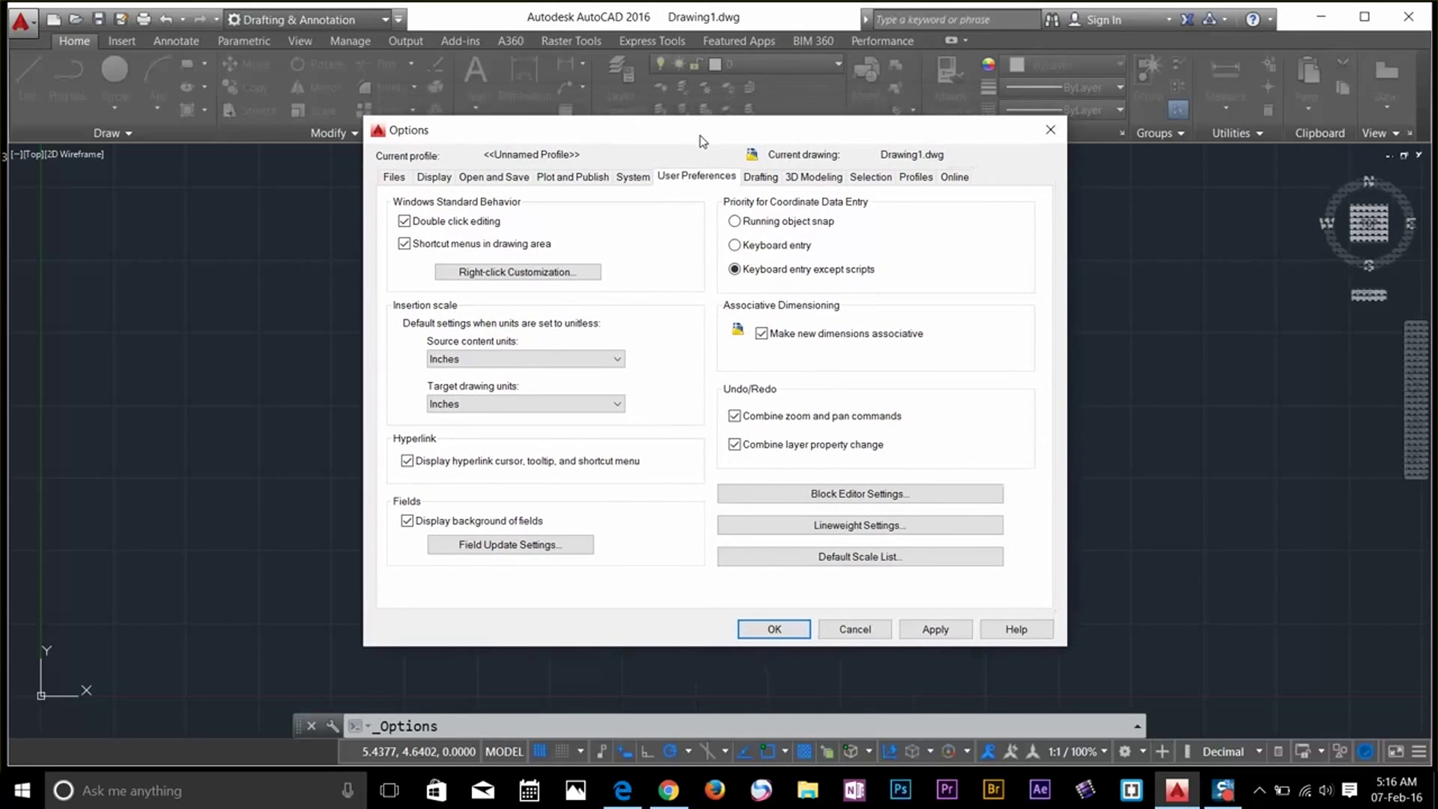
pyautogui.click(571, 177)
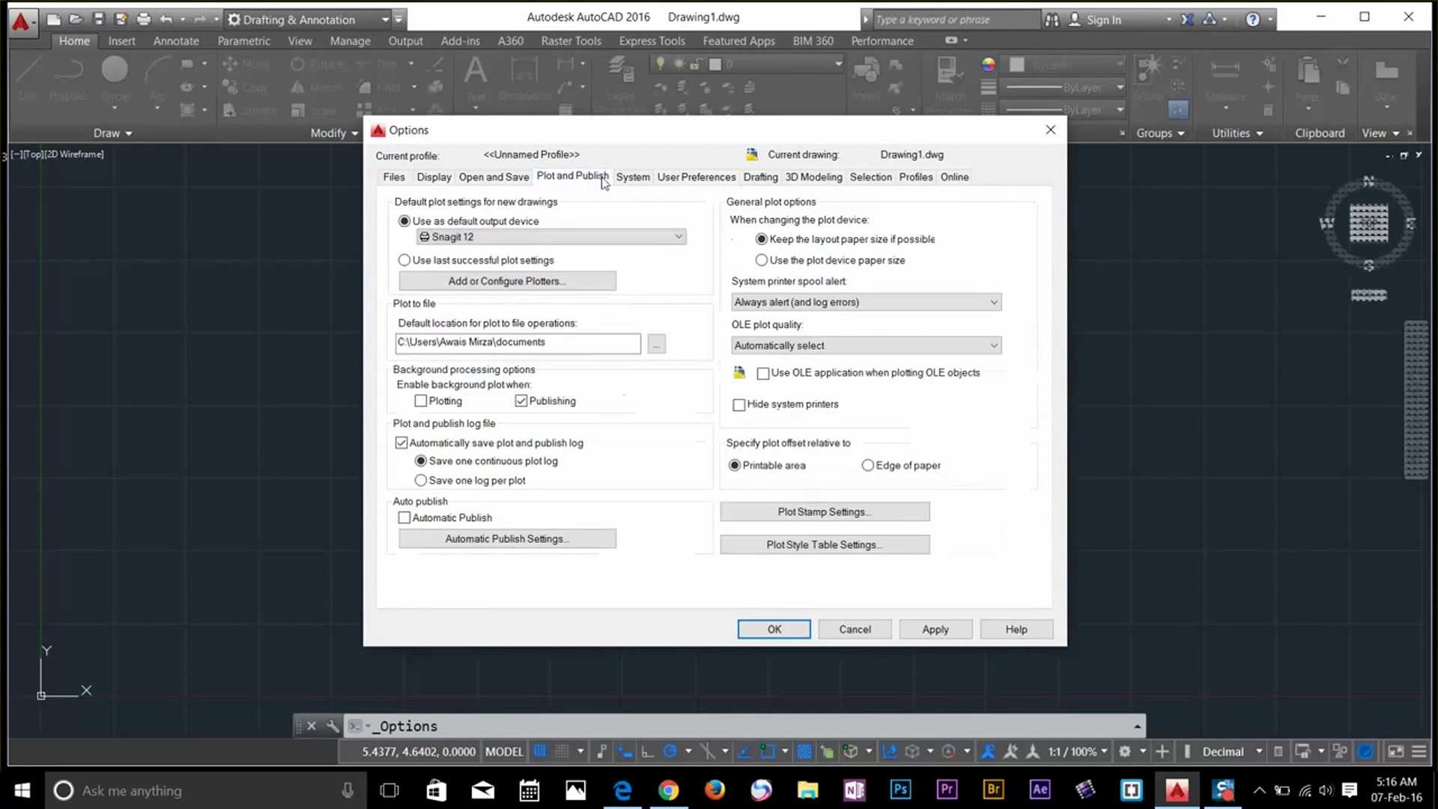
pyautogui.click(638, 178)
pyautogui.click(676, 180)
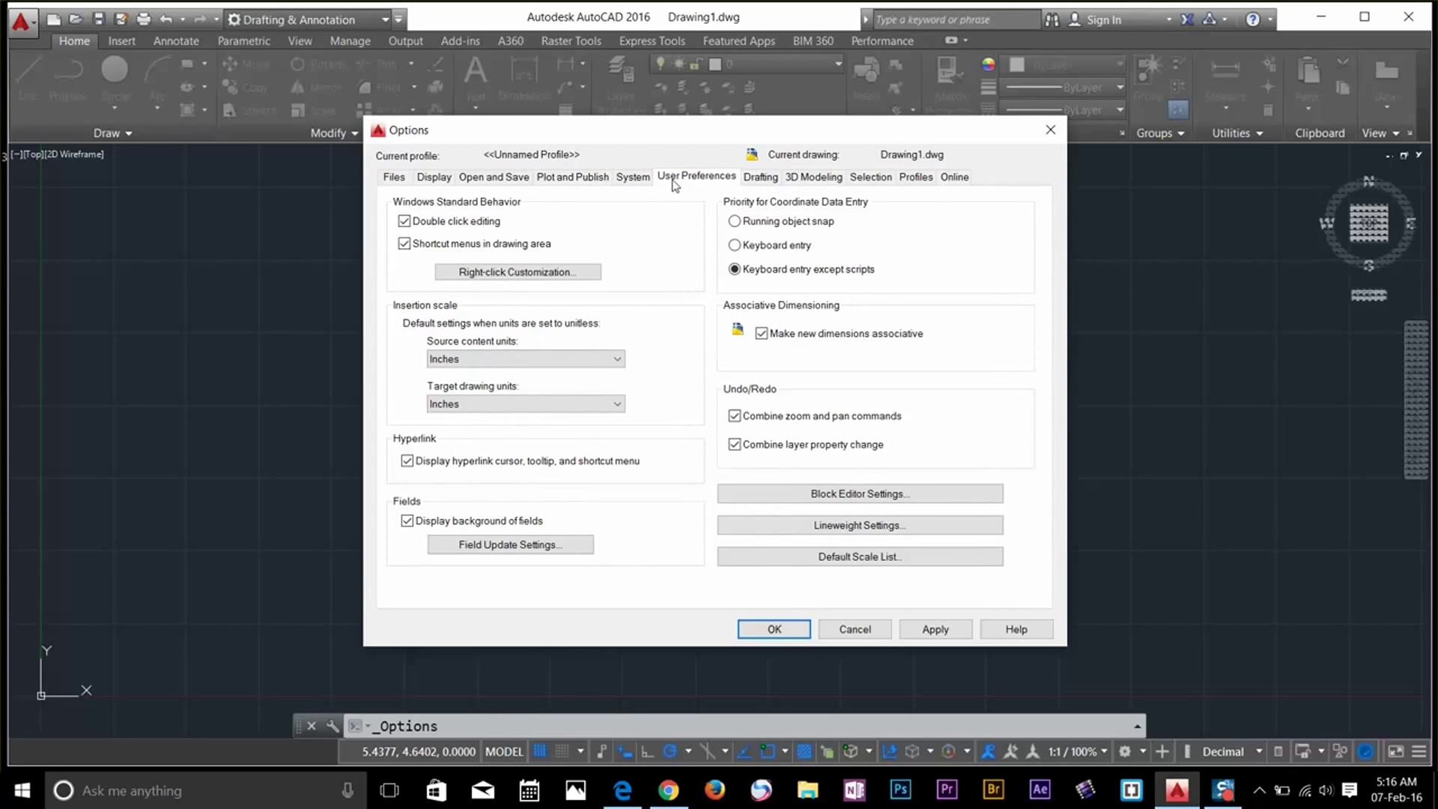
# Enable time-sensitive right-click in Right-Click Customization, apply and close, then show the Drafting tab
pyautogui.click(506, 274)
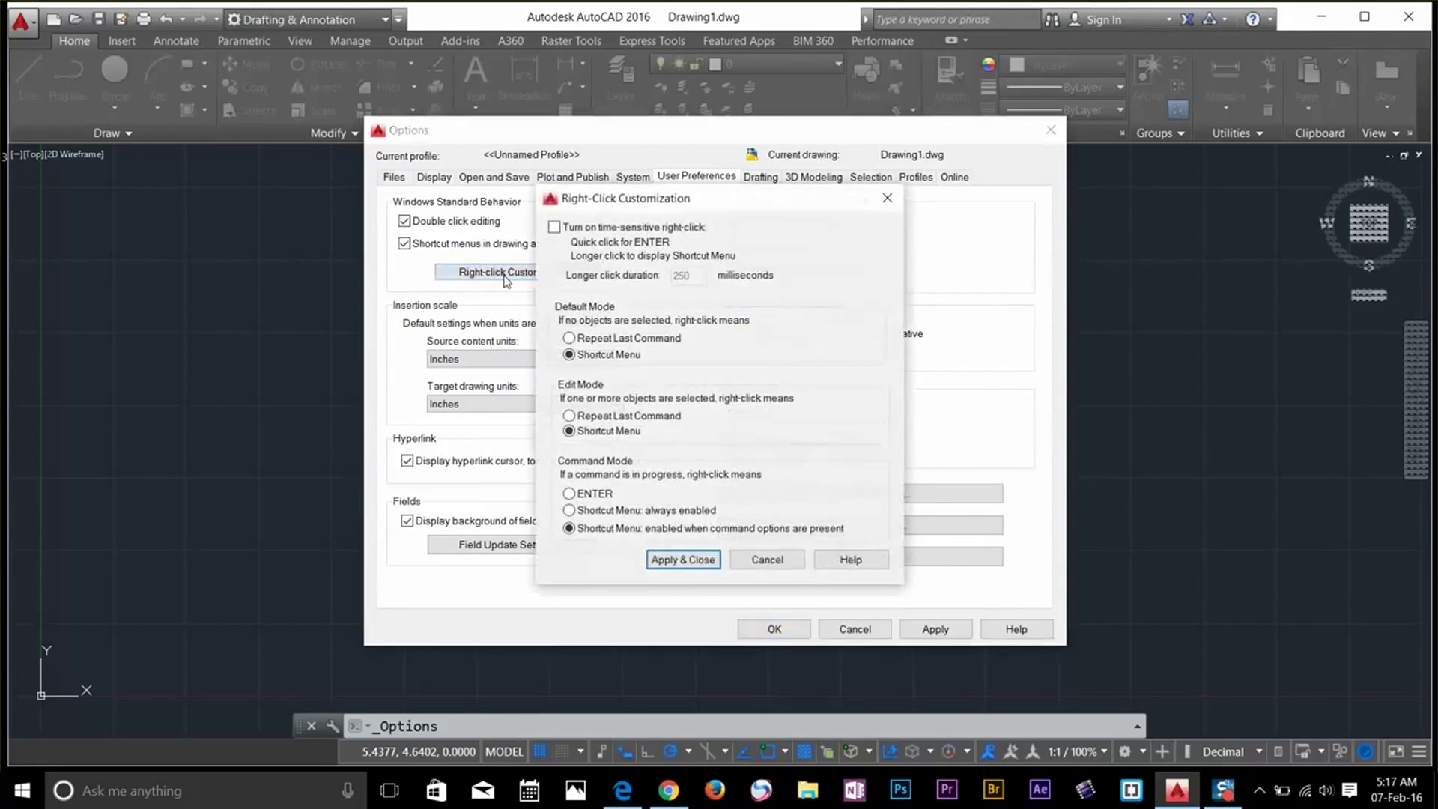
pyautogui.click(554, 228)
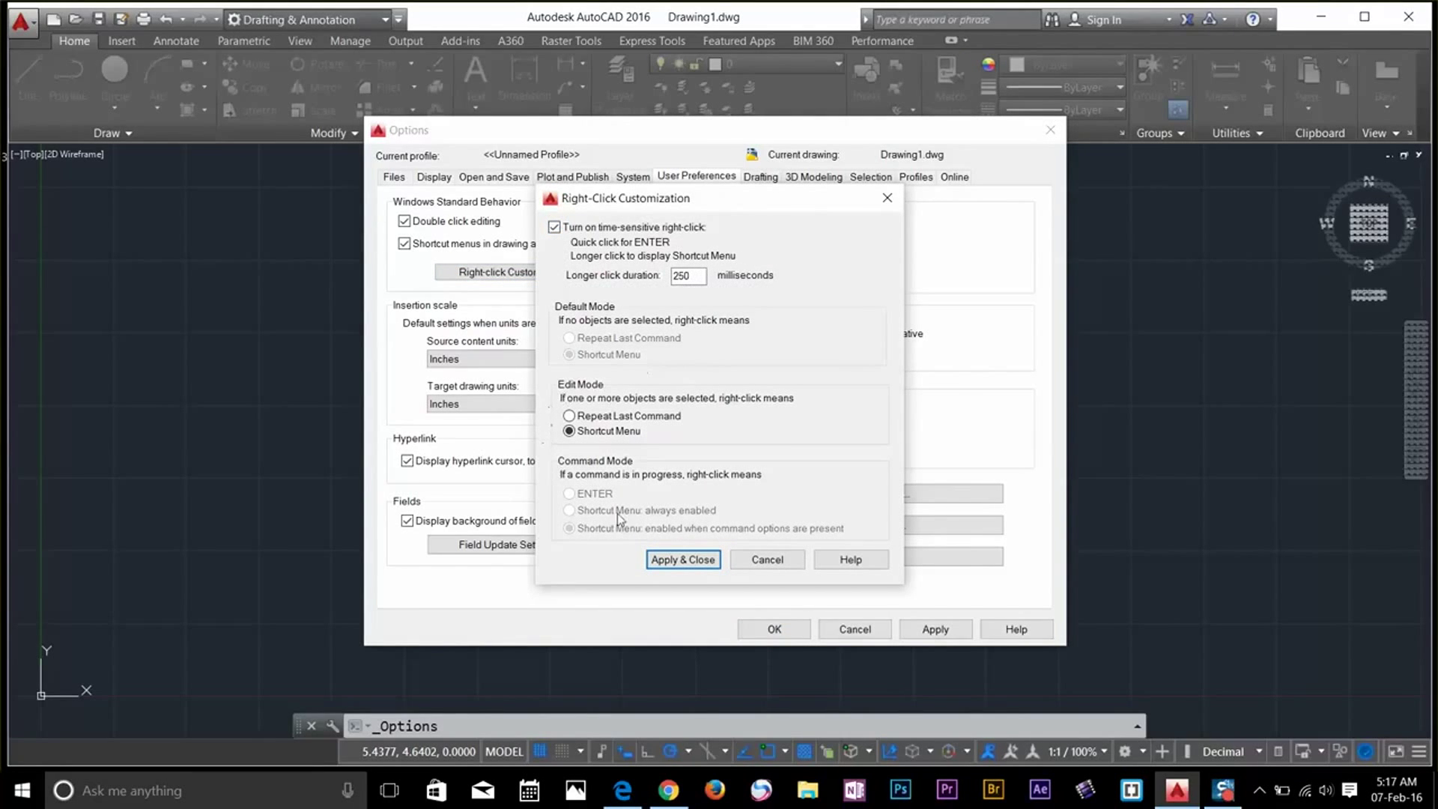
pyautogui.click(681, 563)
pyautogui.click(762, 177)
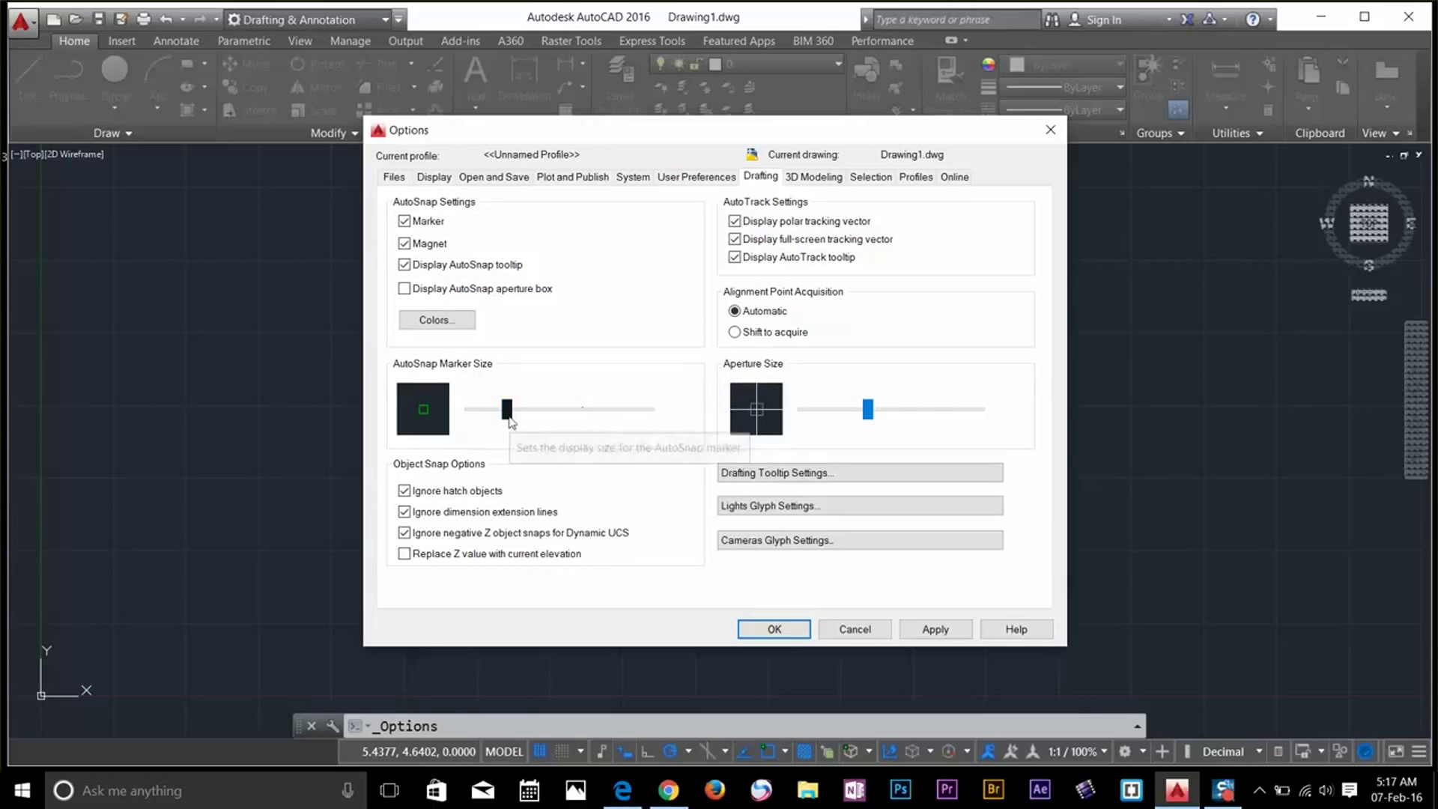
# Adjust the AutoSnap marker size, set crosshair size to 100, apply and close Options
pyautogui.moveTo(512, 419); pyautogui.dragTo(517, 420)
pyautogui.moveTo(869, 415); pyautogui.dragTo(877, 417)
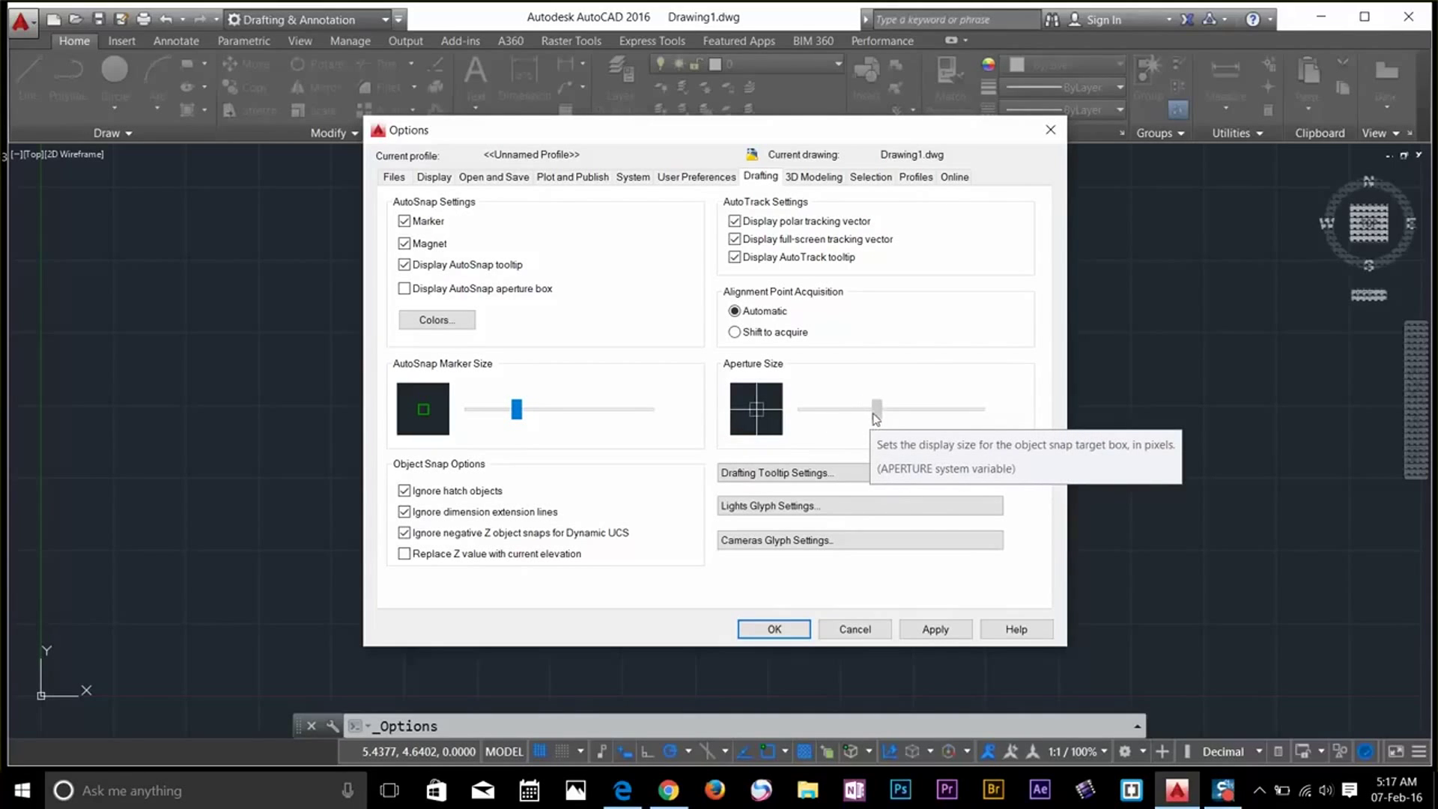
pyautogui.click(429, 177)
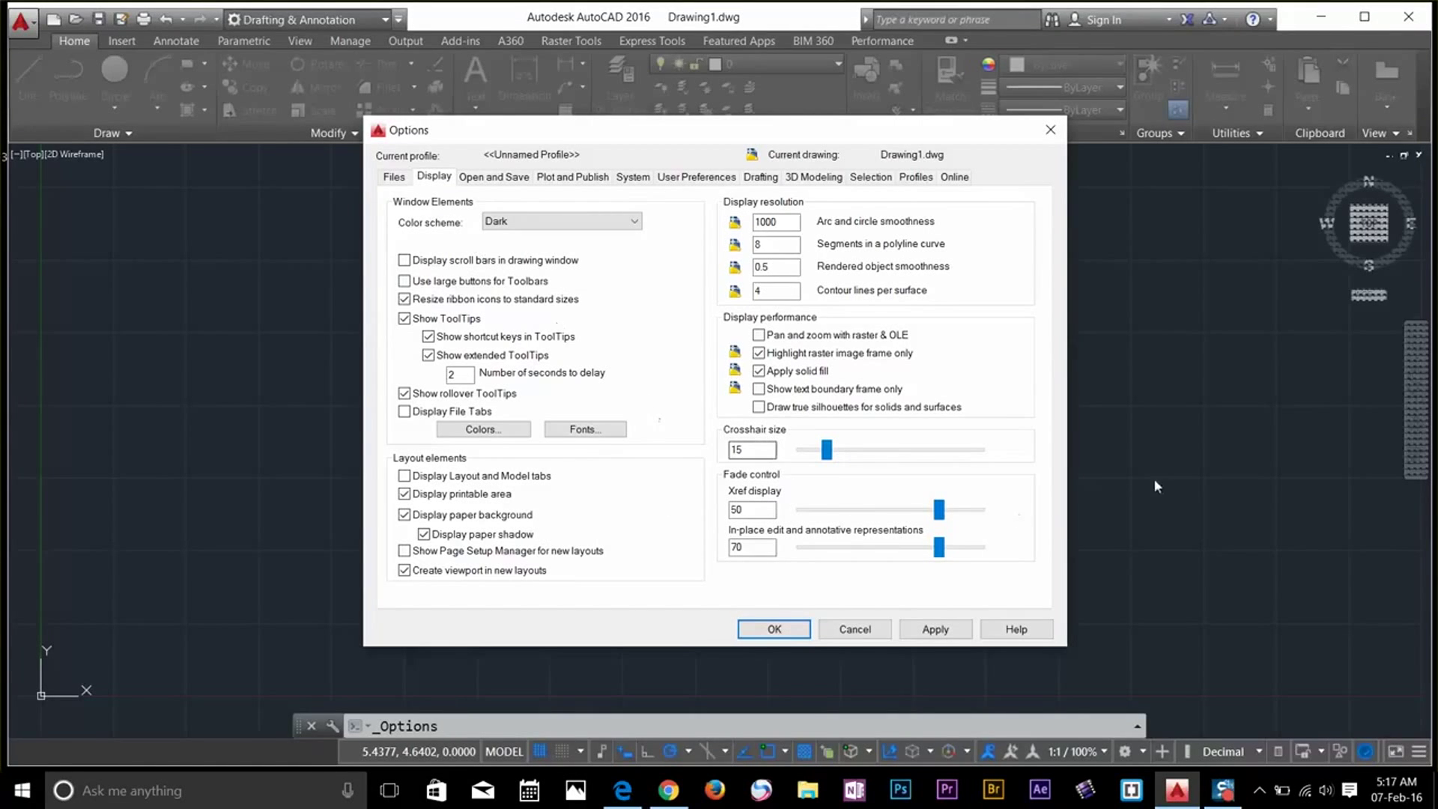
pyautogui.moveTo(827, 449); pyautogui.dragTo(996, 453)
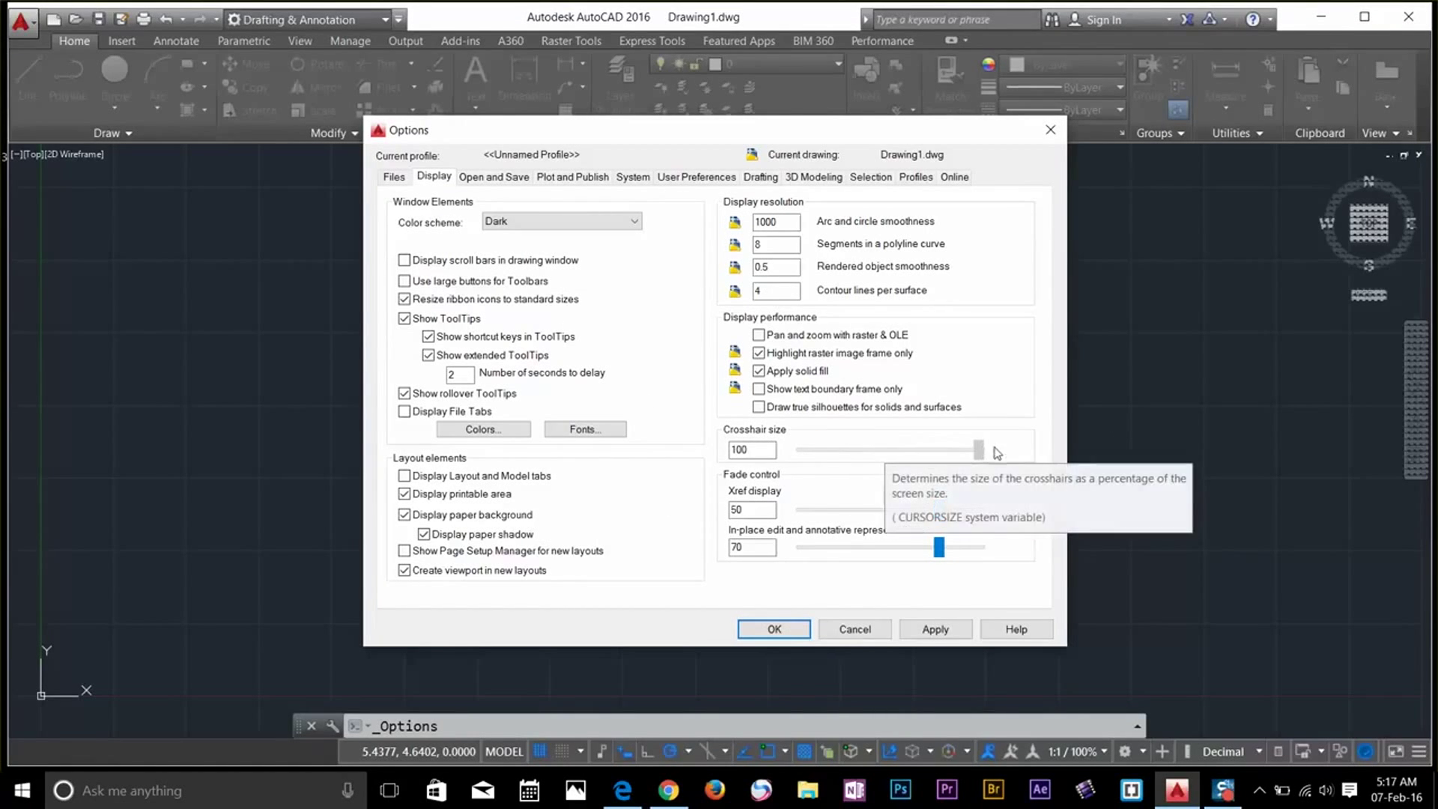
pyautogui.click(935, 629)
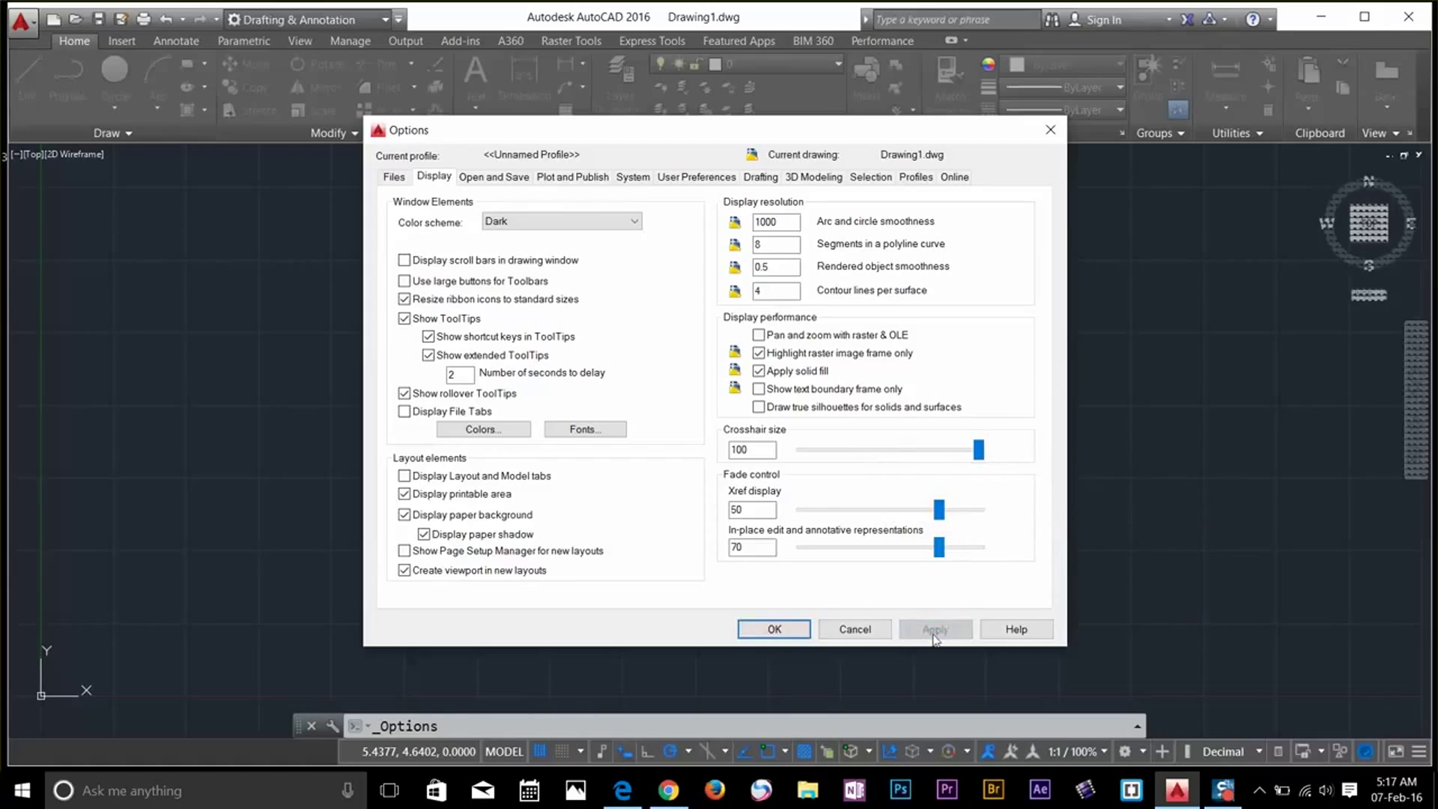
pyautogui.click(779, 633)
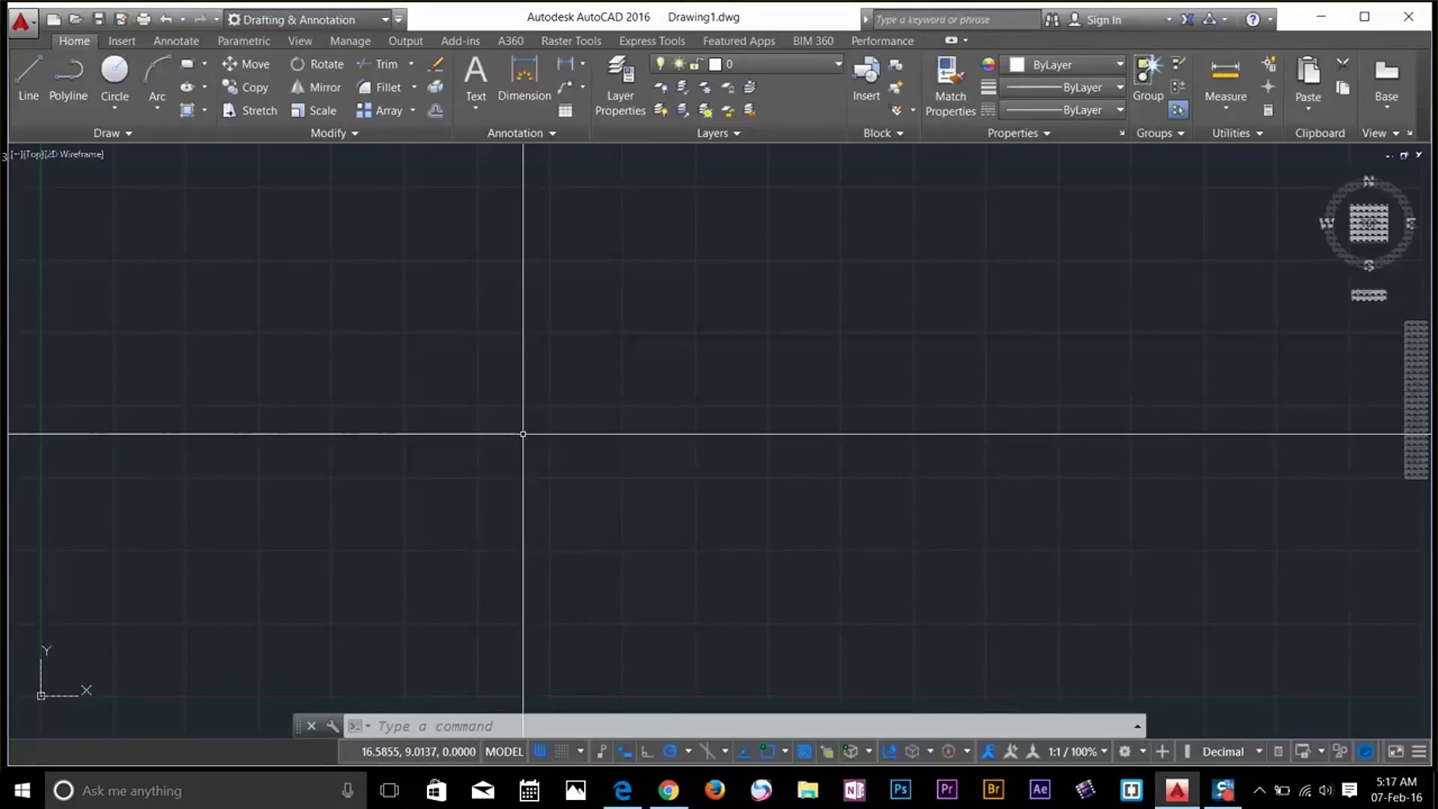
# In the CUI editor, move Construction Line to the start of Row 1 in Home 2D - Draw
pyautogui.write('ml')
pyautogui.press('Return')
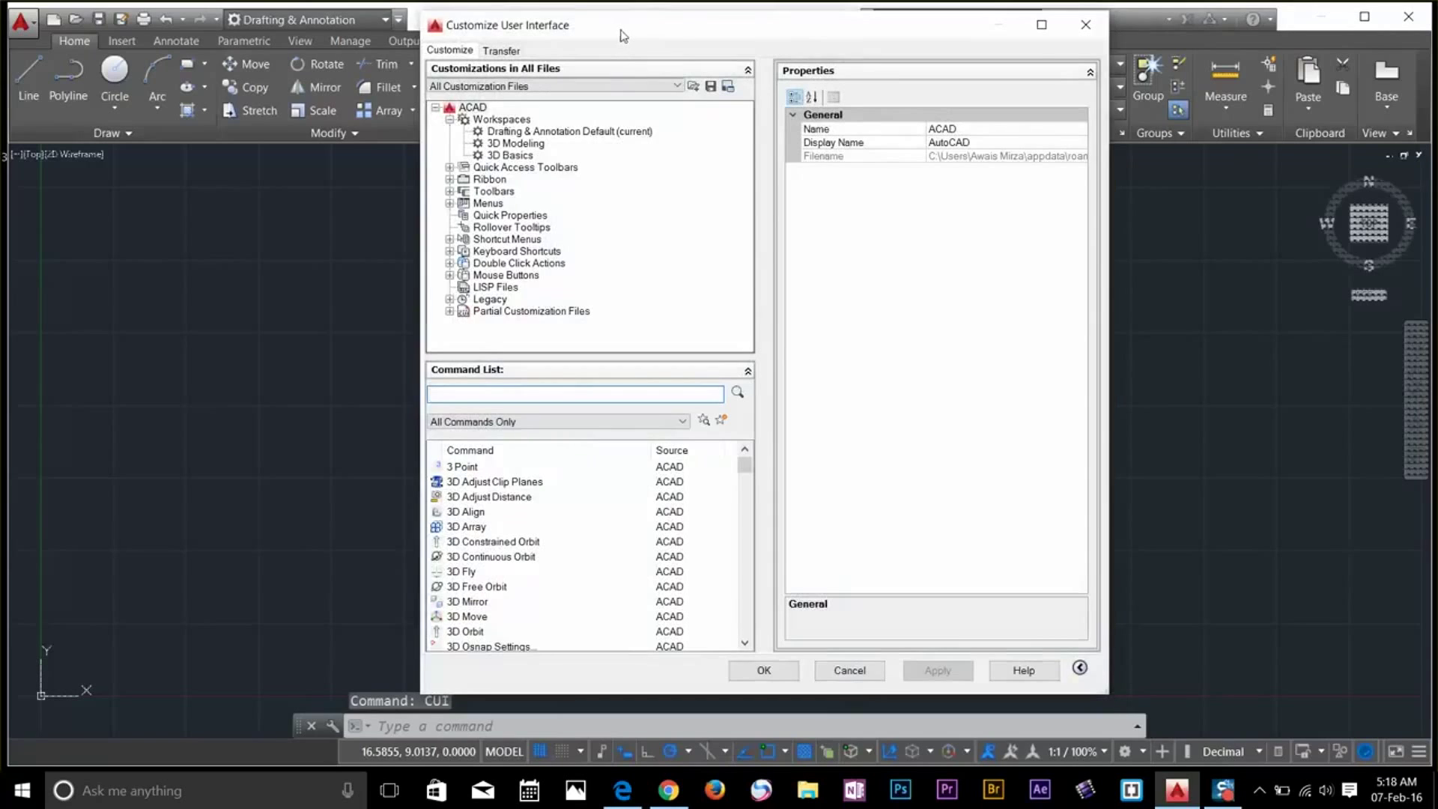
pyautogui.moveTo(615, 30); pyautogui.dragTo(695, 64)
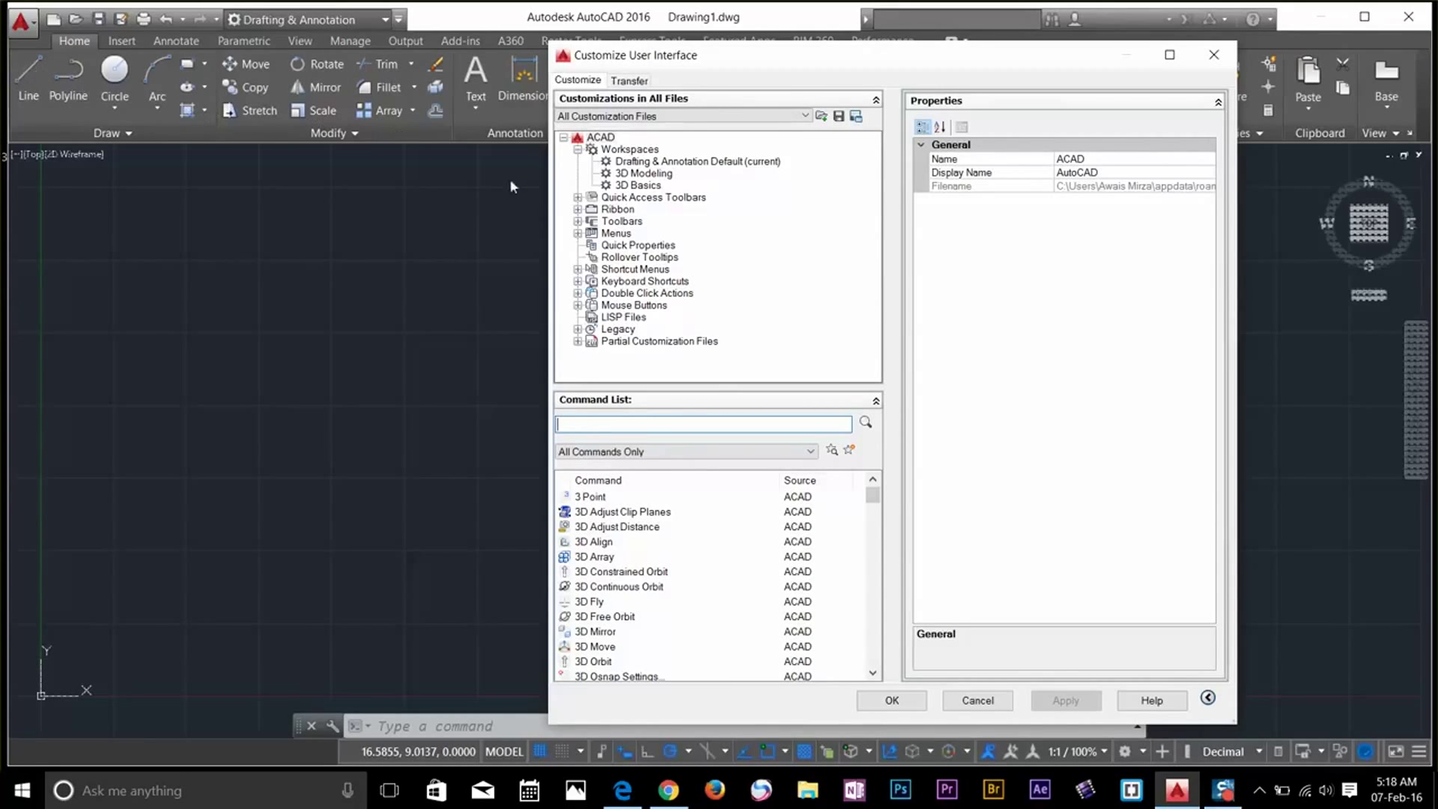
pyautogui.click(578, 210)
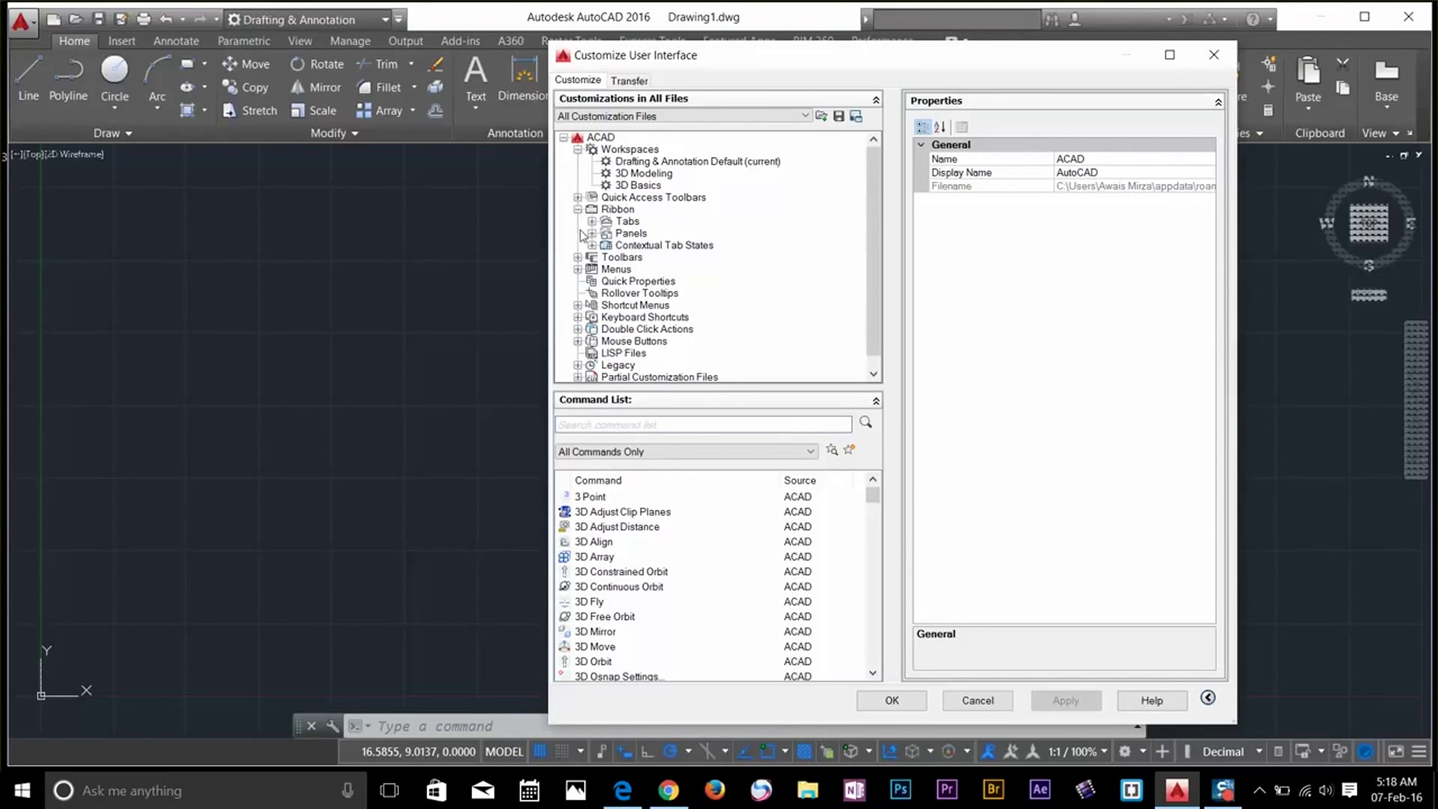
pyautogui.click(592, 234)
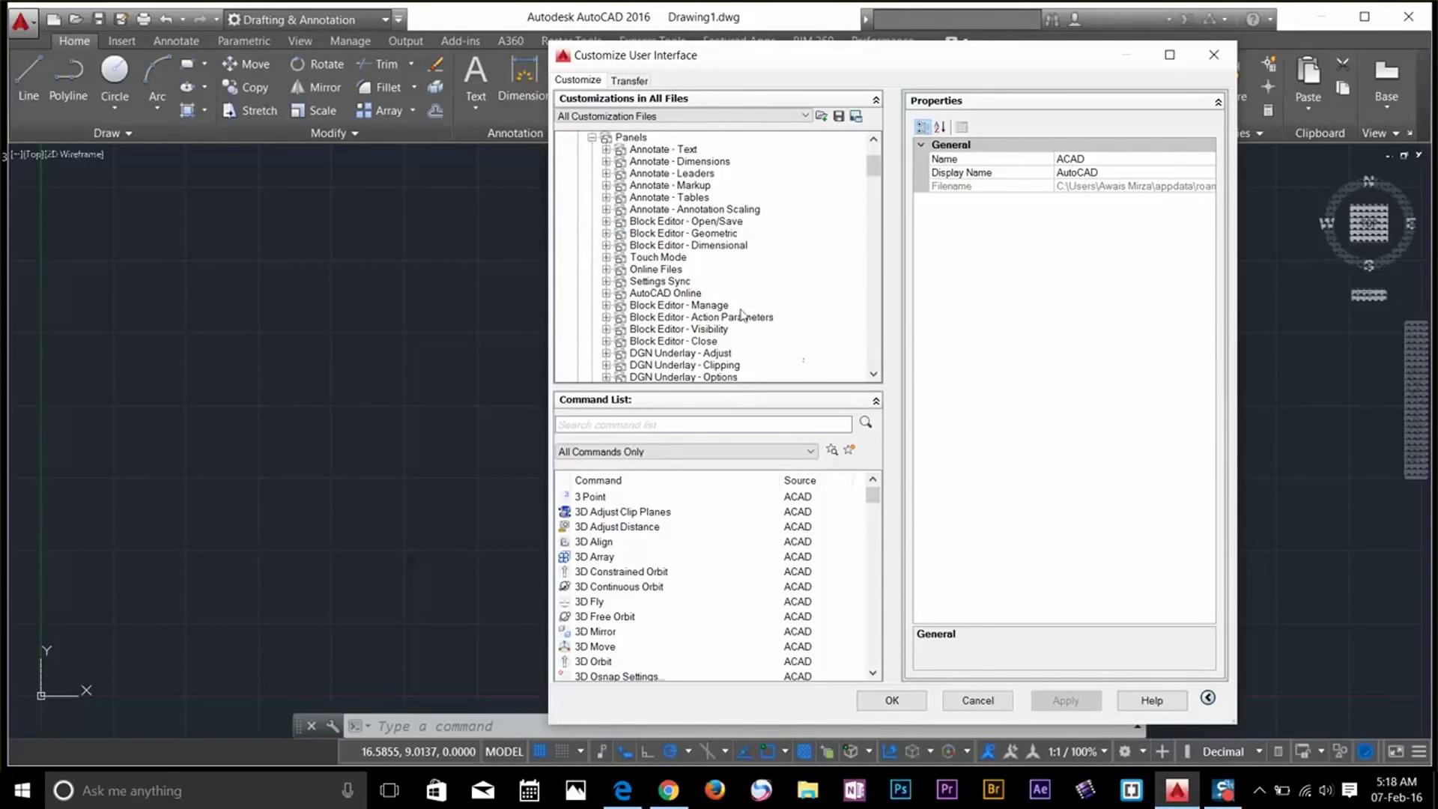
pyautogui.scroll(-4, 693, 274)
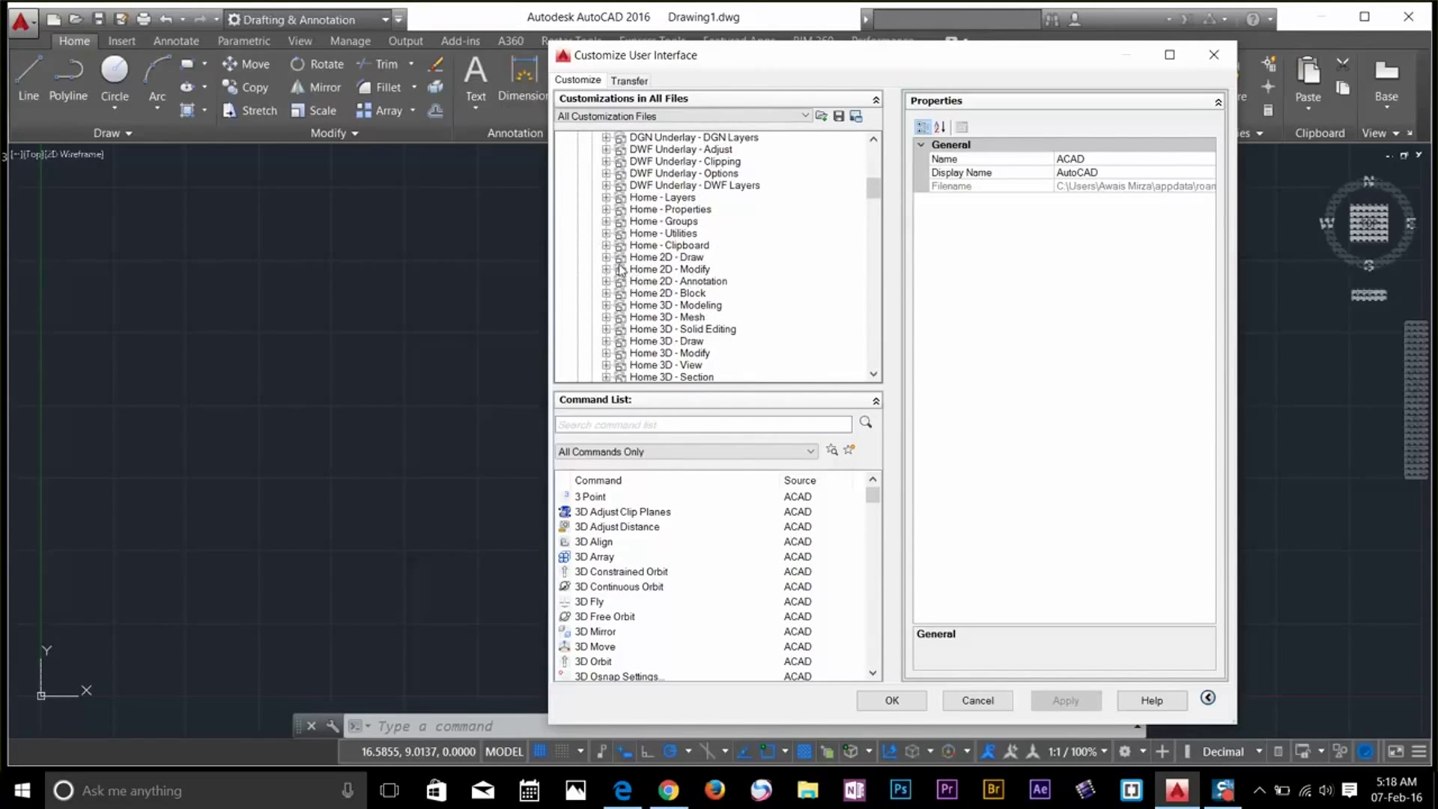
pyautogui.click(646, 259)
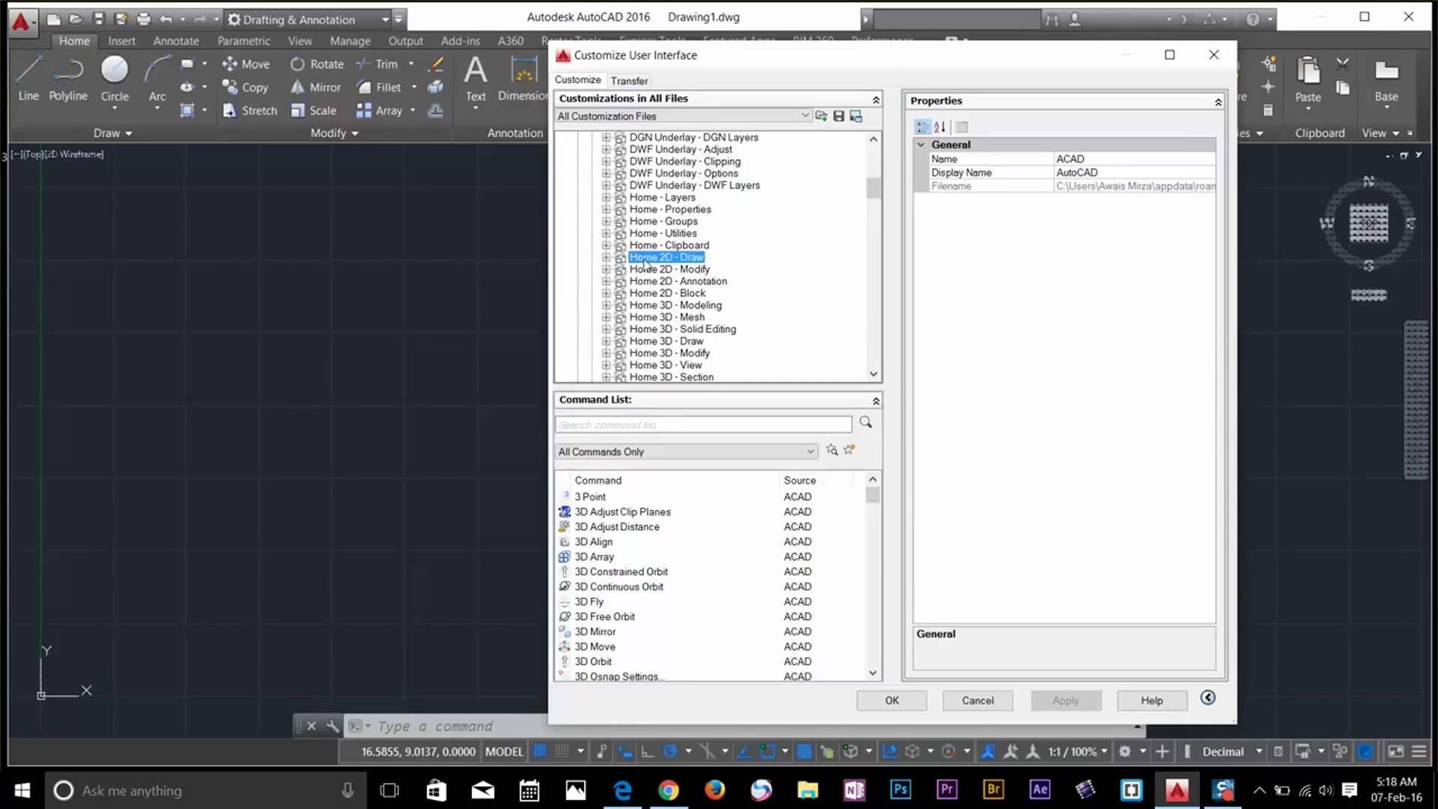
pyautogui.click(606, 258)
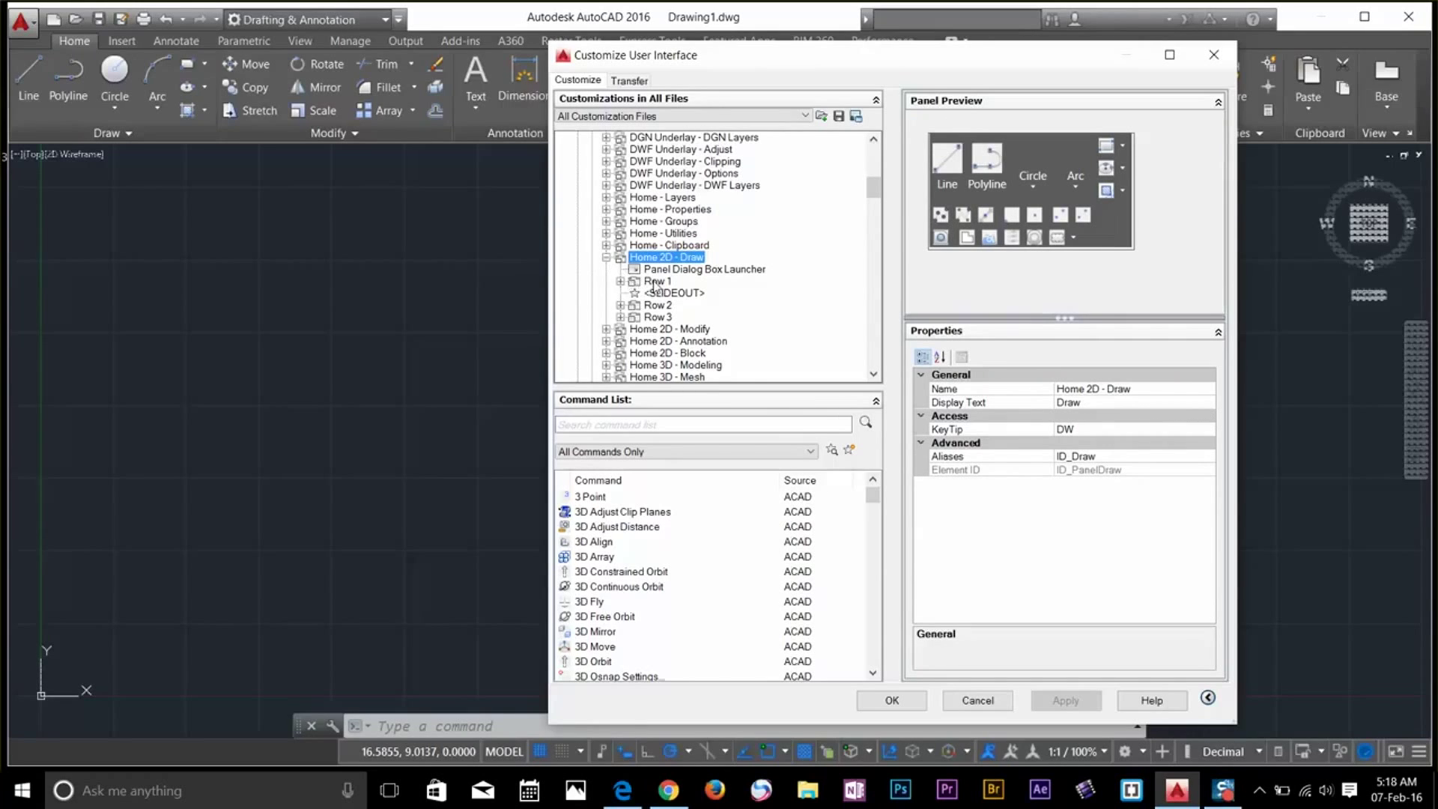
pyautogui.click(620, 282)
pyautogui.scroll(-1, 632, 361)
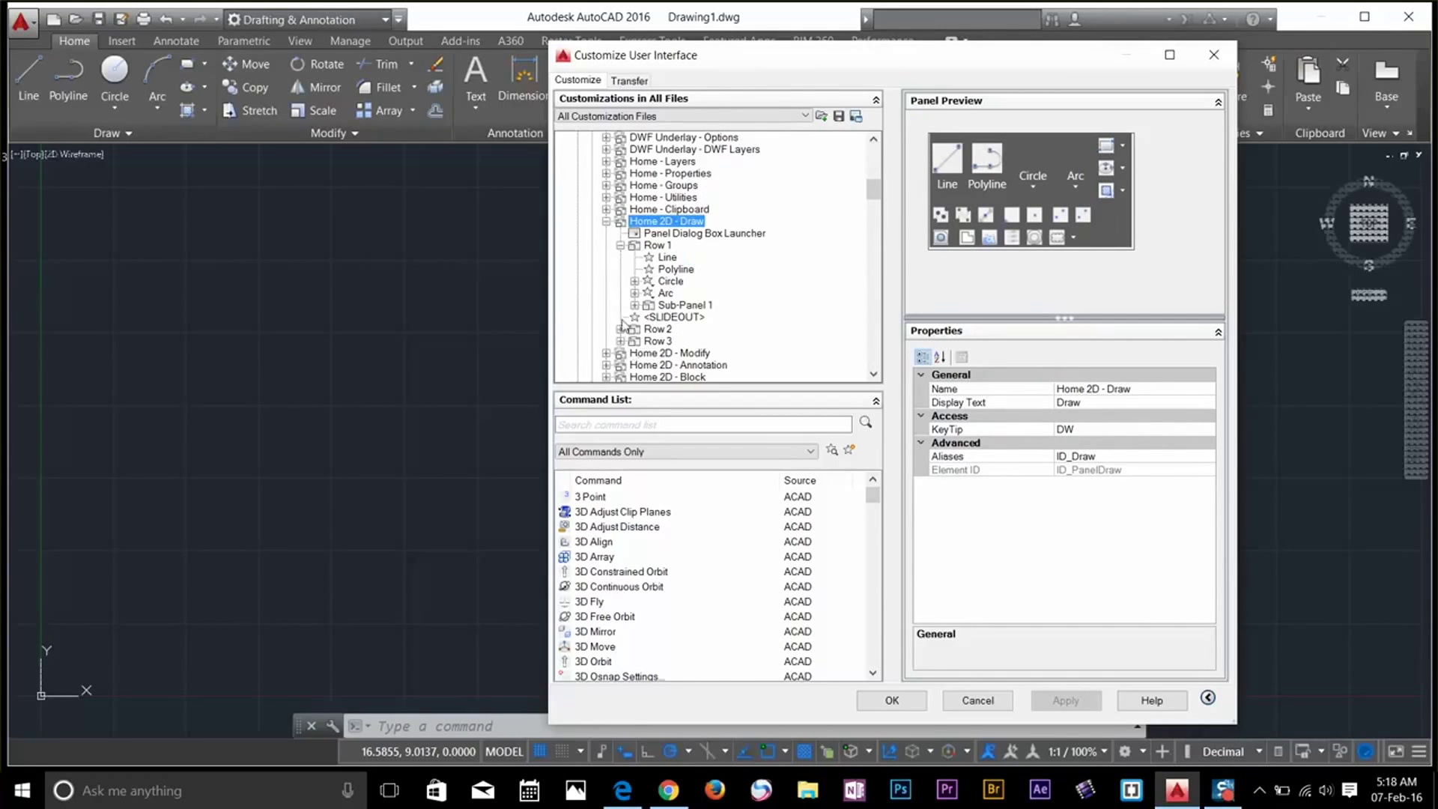
pyautogui.click(621, 330)
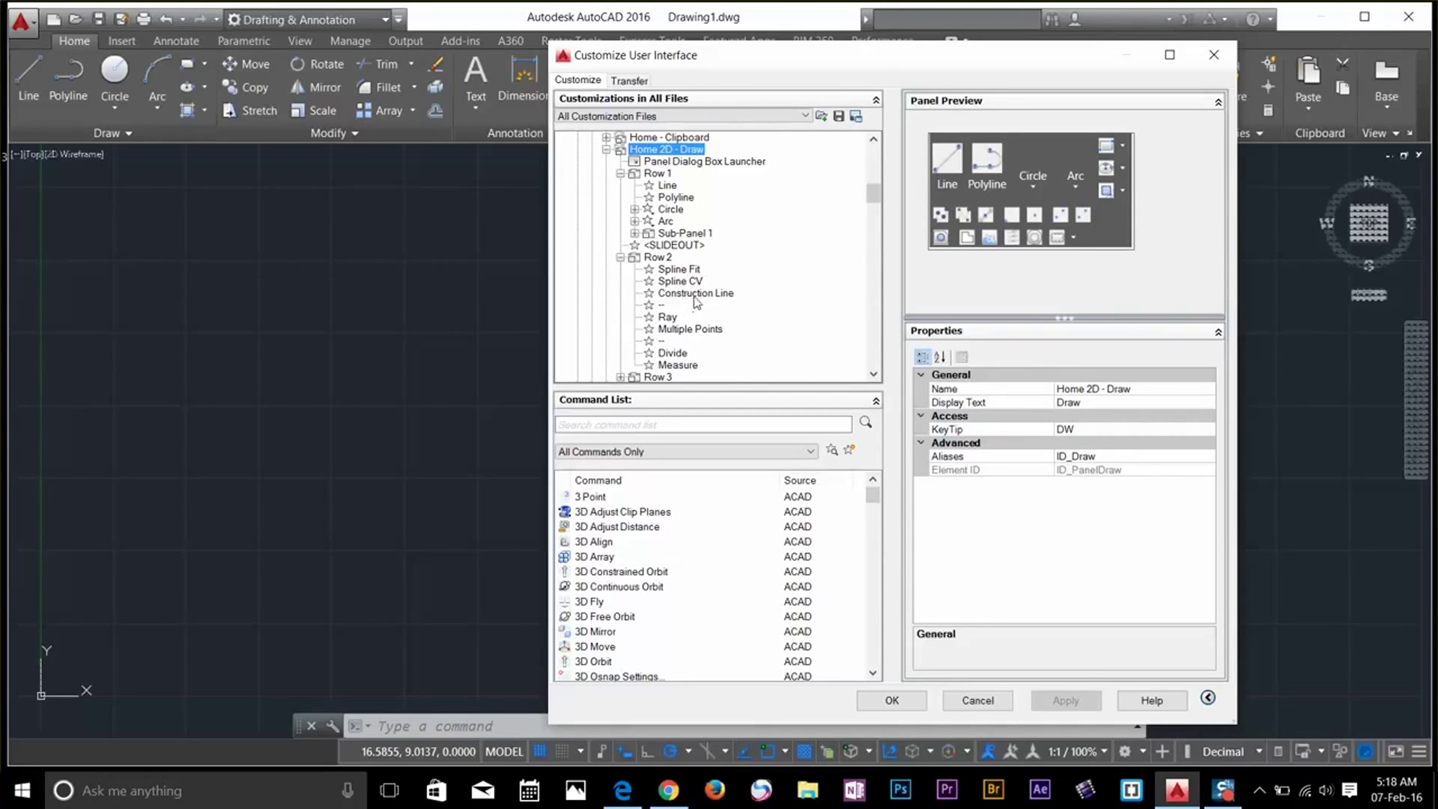
pyautogui.moveTo(696, 299); pyautogui.dragTo(696, 183)
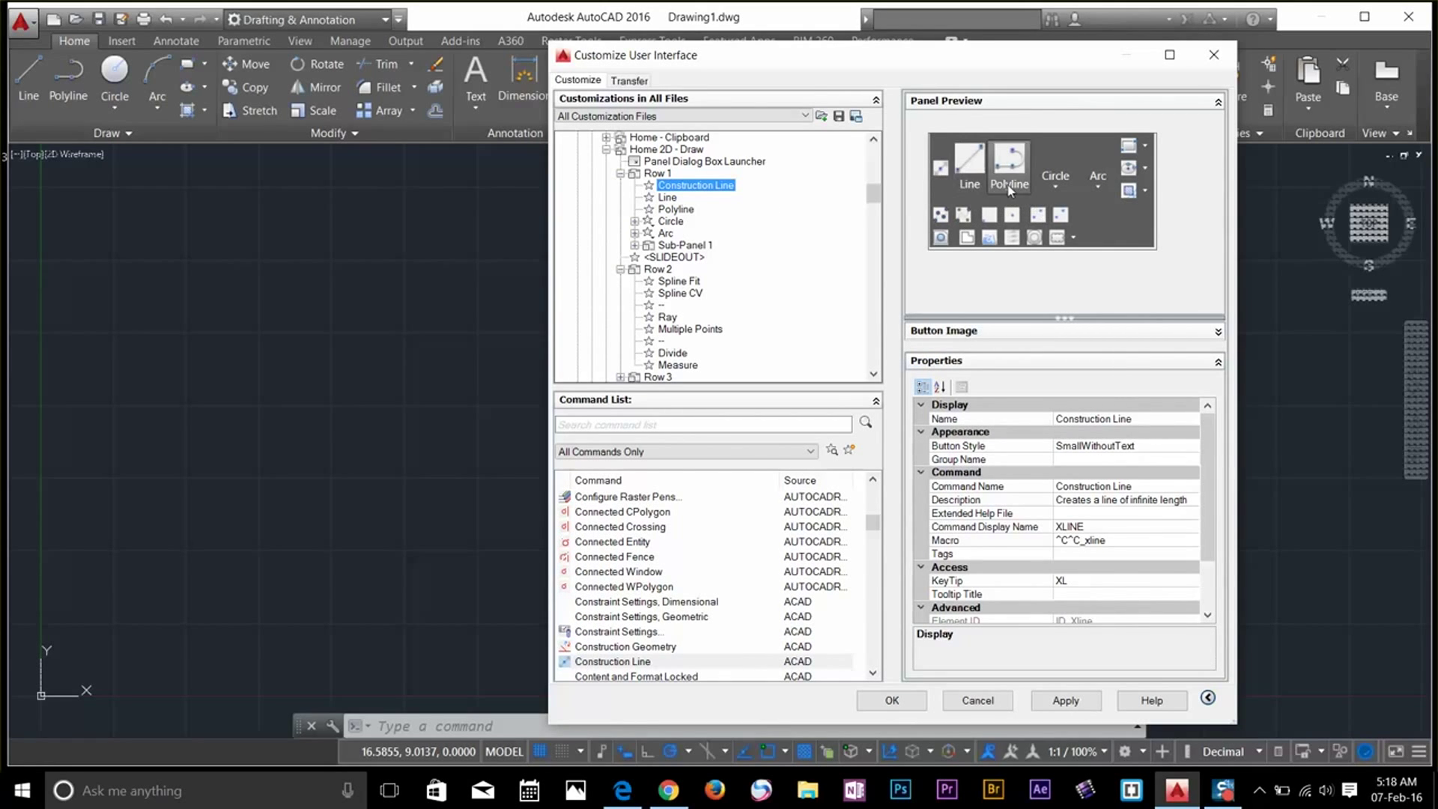
# Set Construction Line's button image to Large image, then apply and save with OK
pyautogui.click(941, 169)
pyautogui.moveTo(1064, 328); pyautogui.dragTo(1066, 278)
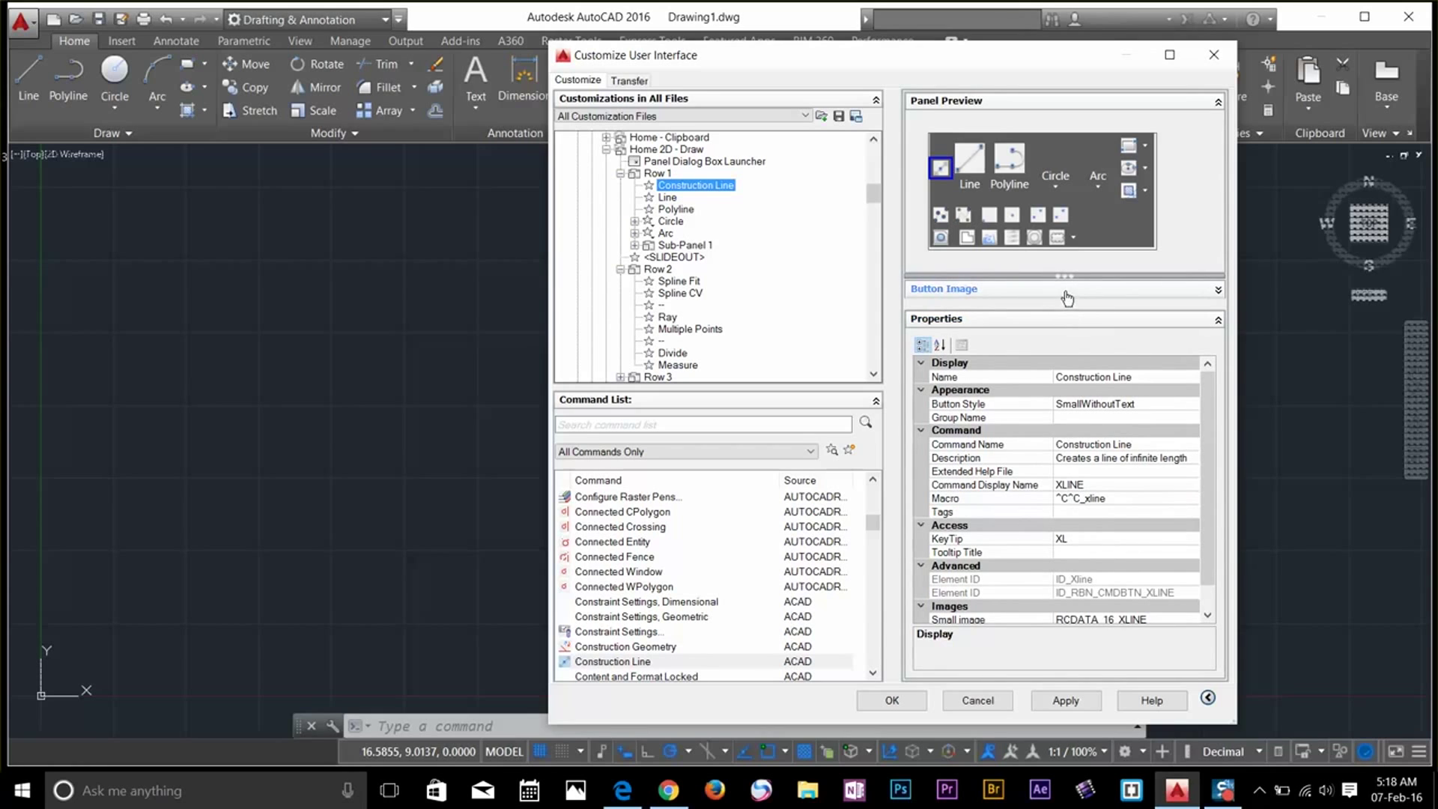
pyautogui.click(1069, 293)
pyautogui.moveTo(1061, 312); pyautogui.dragTo(1050, 470)
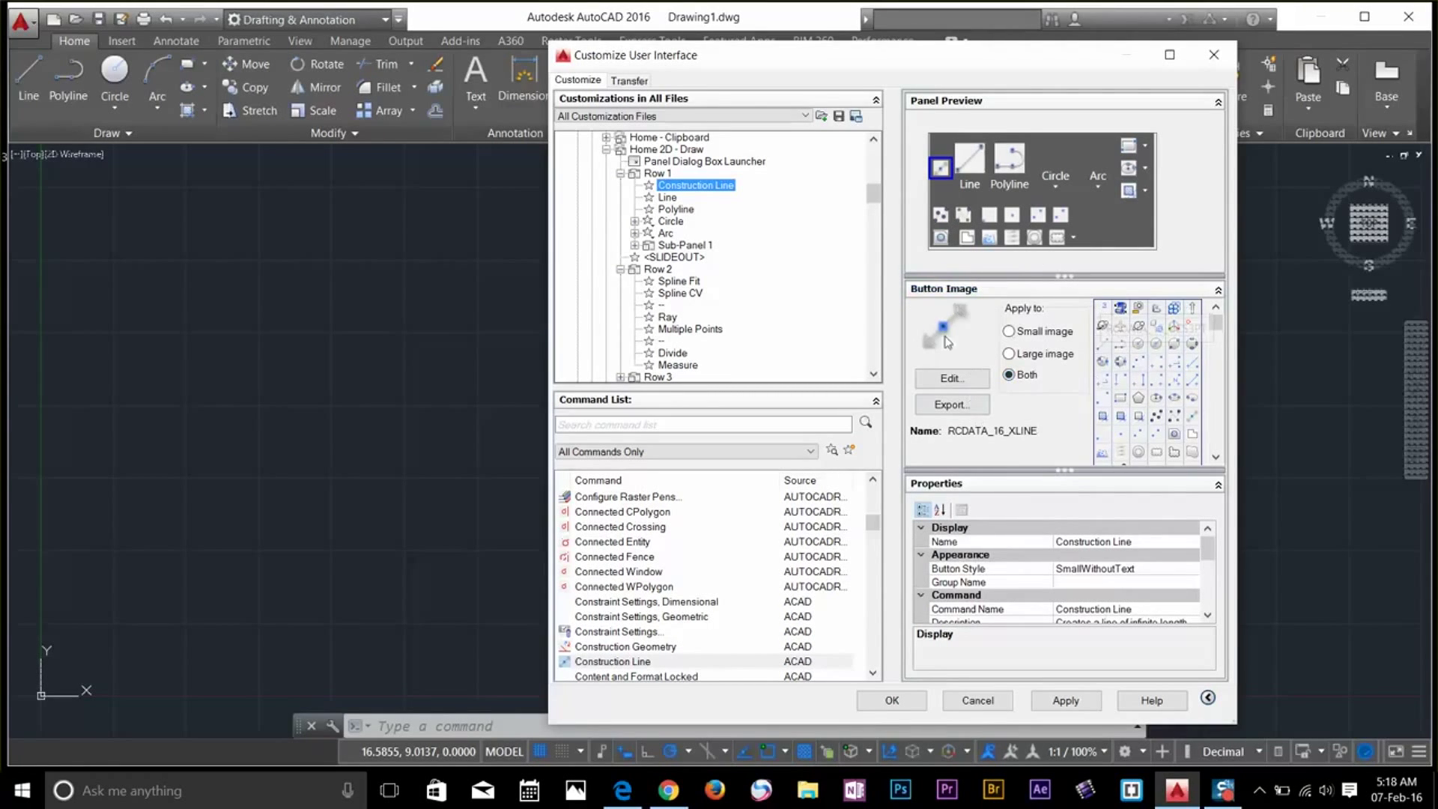
pyautogui.click(1010, 360)
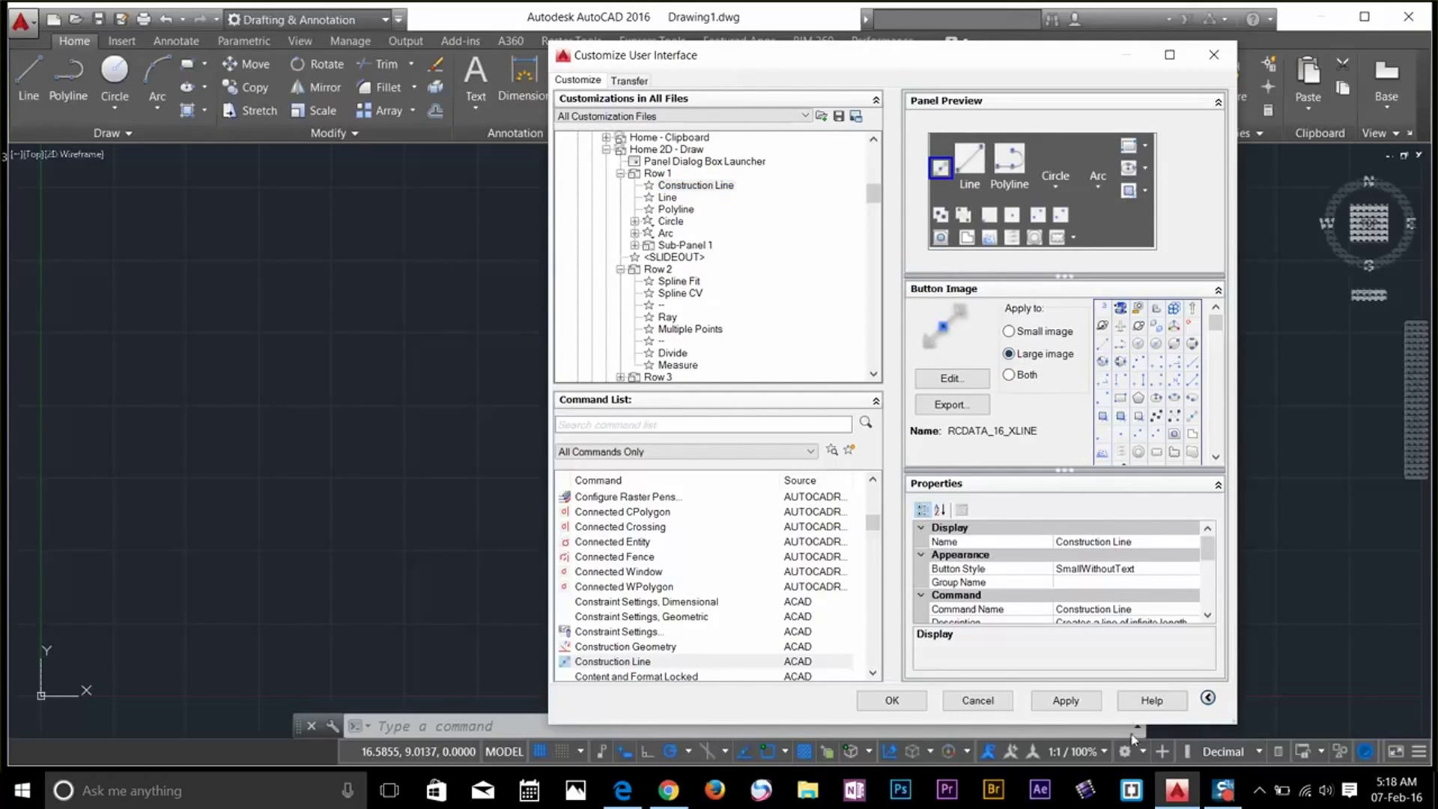
pyautogui.click(1080, 708)
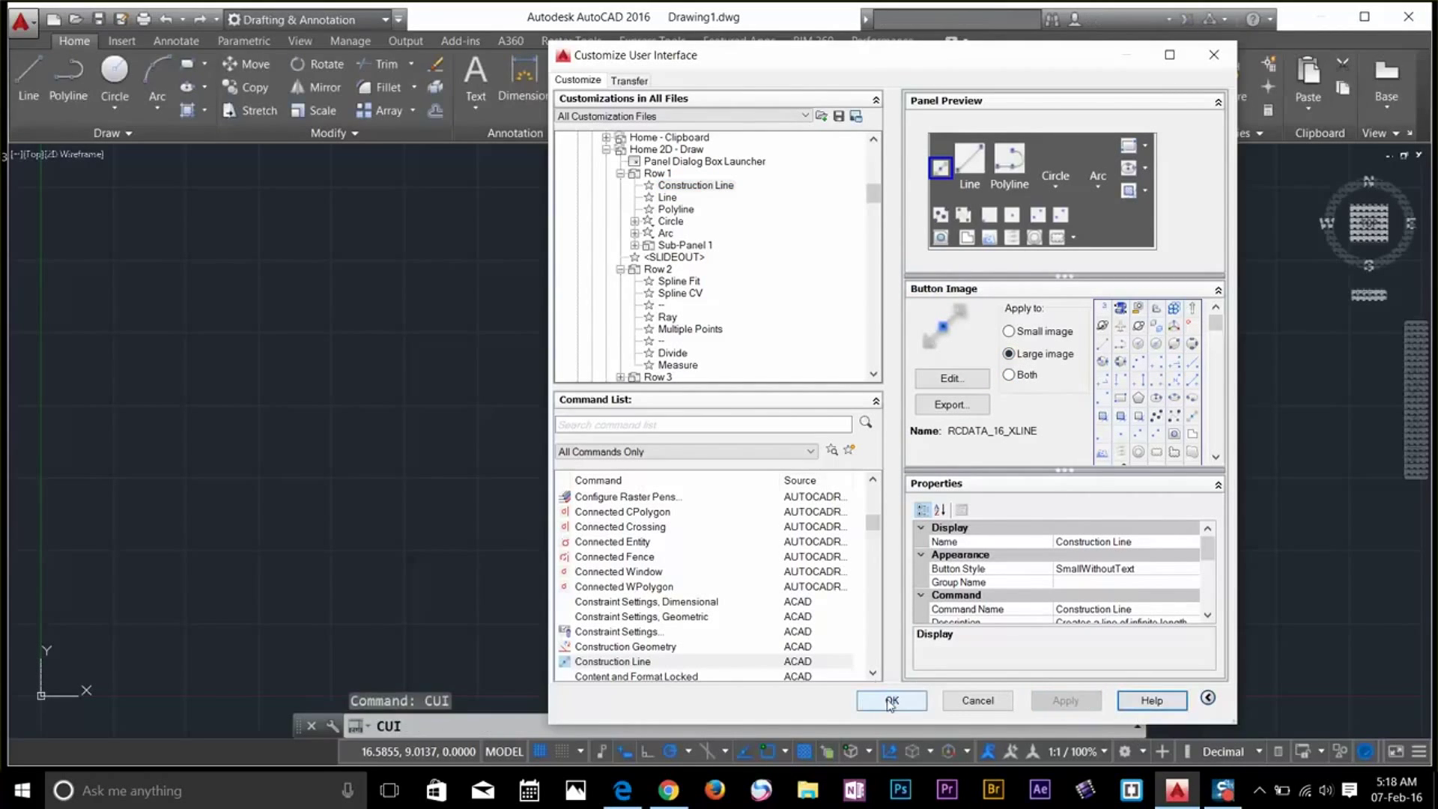
pyautogui.click(891, 702)
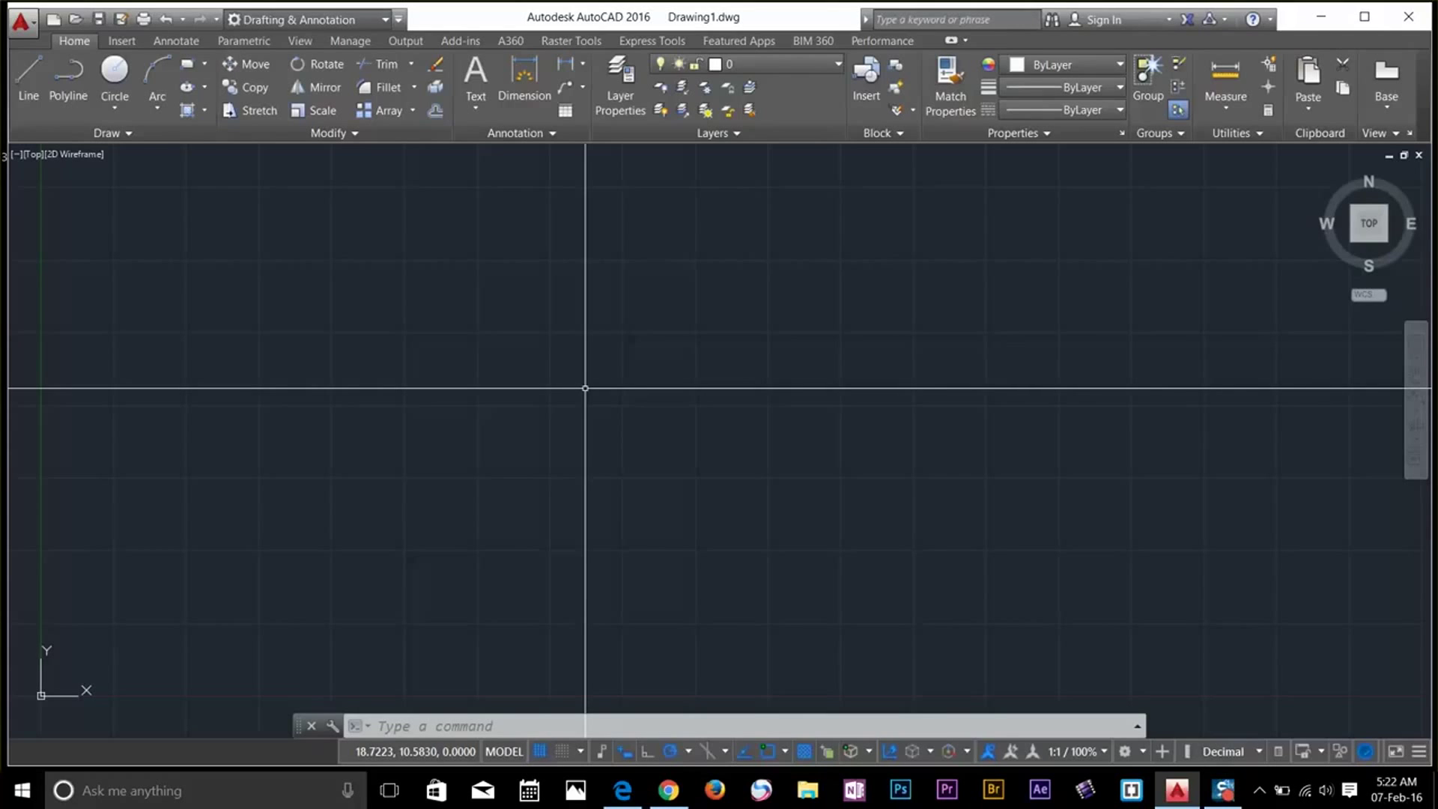
pyautogui.write('rec')
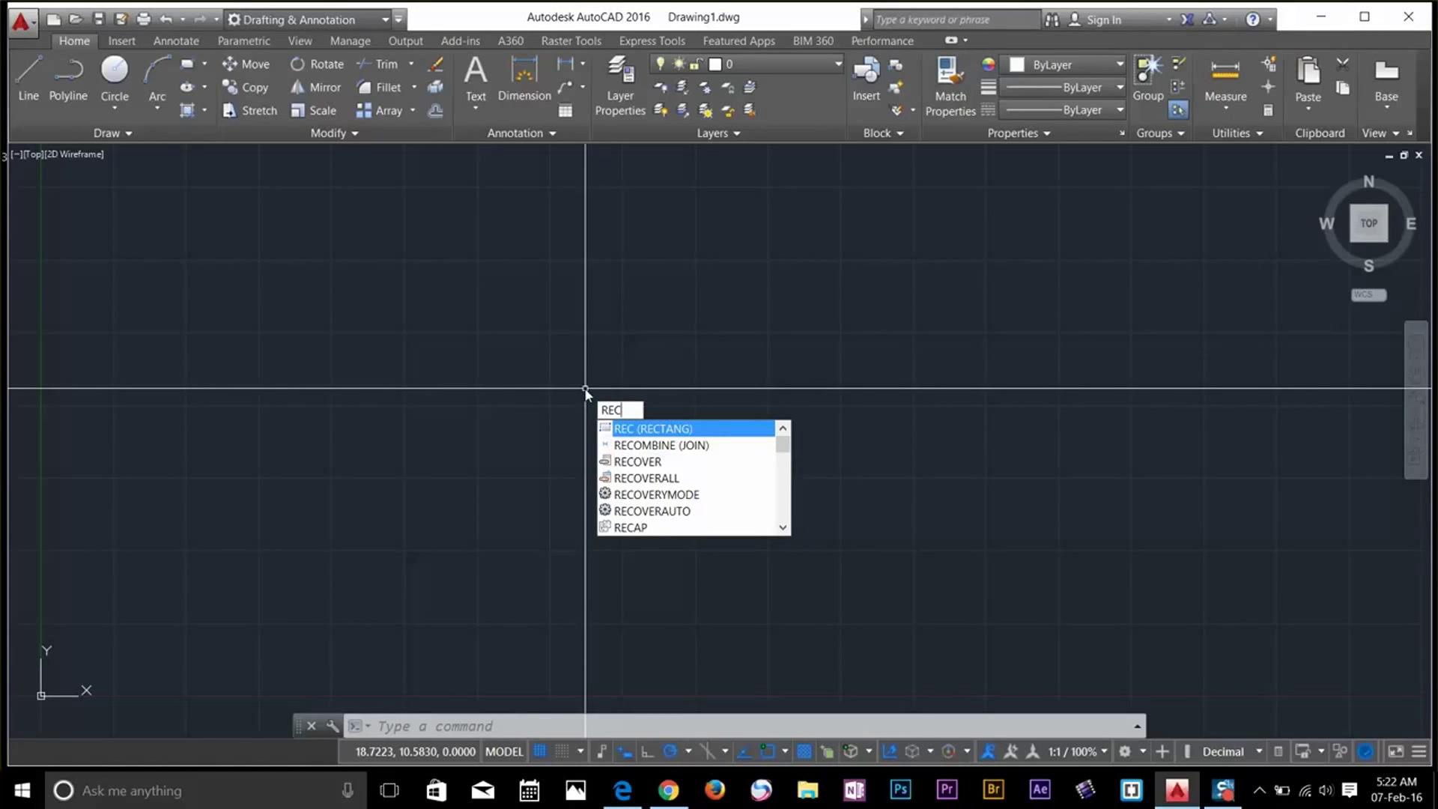
pyautogui.click(496, 361)
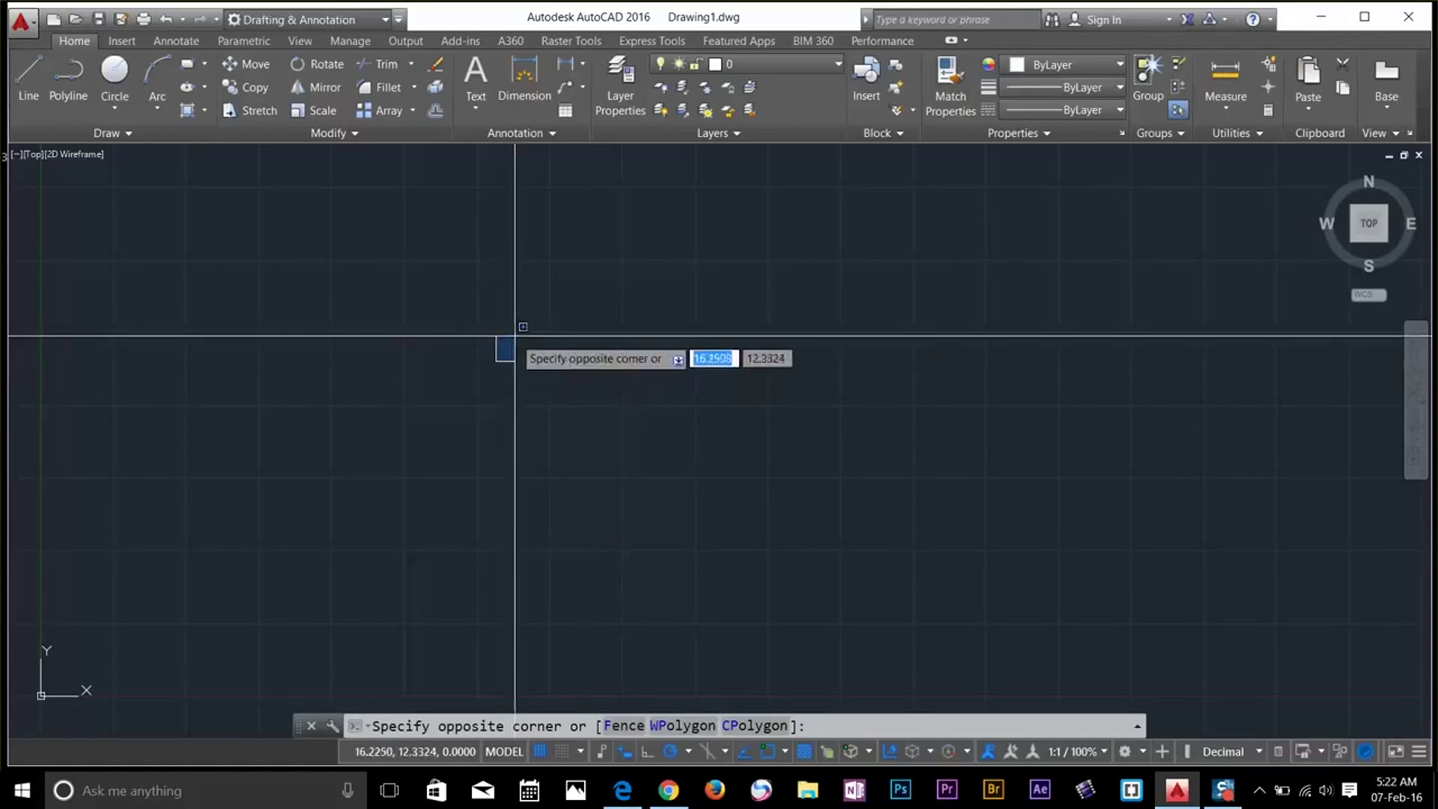
pyautogui.click(699, 251)
pyautogui.write('ali')
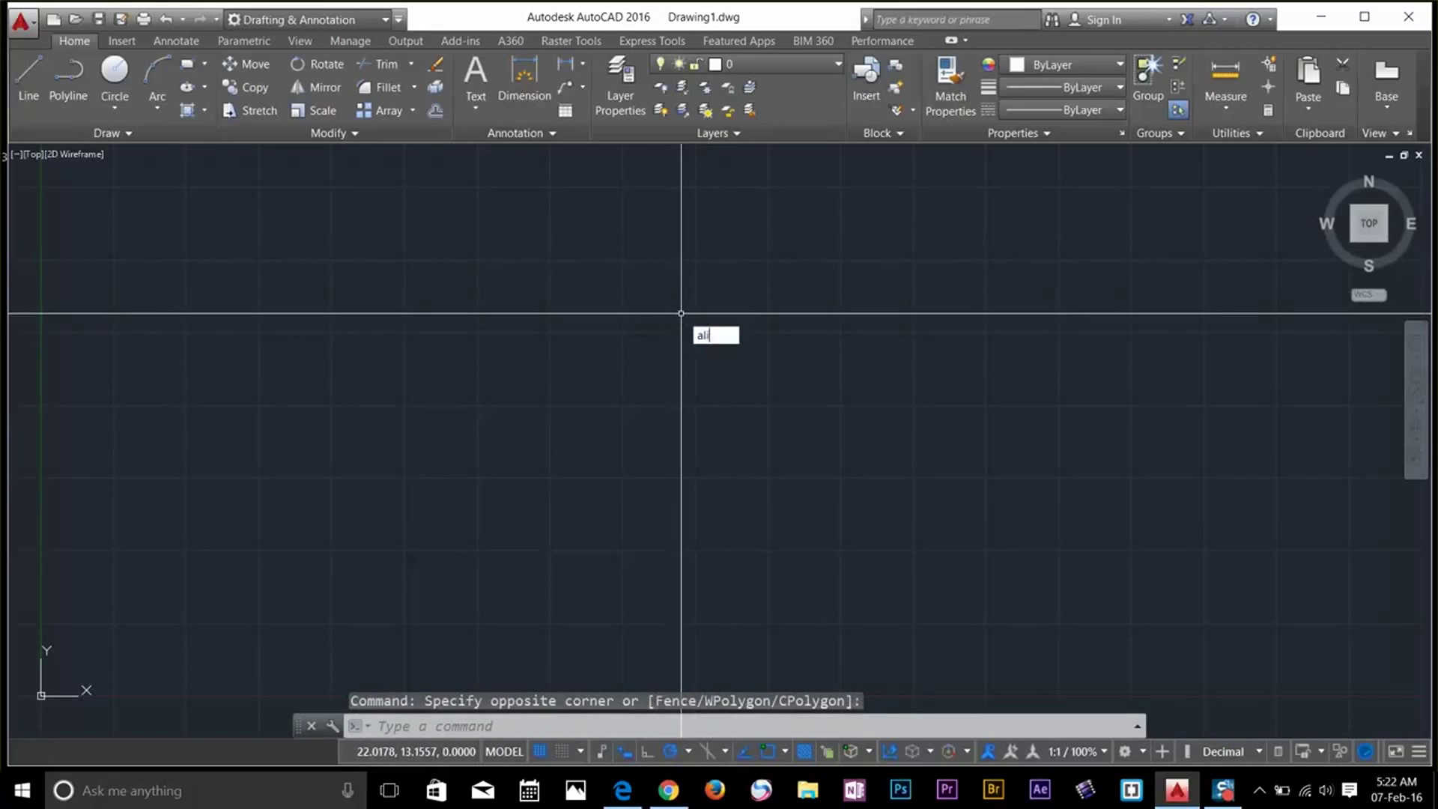
pyautogui.write('asedit')
# Open the command alias editor and scroll through the alias list
pyautogui.press('Return')
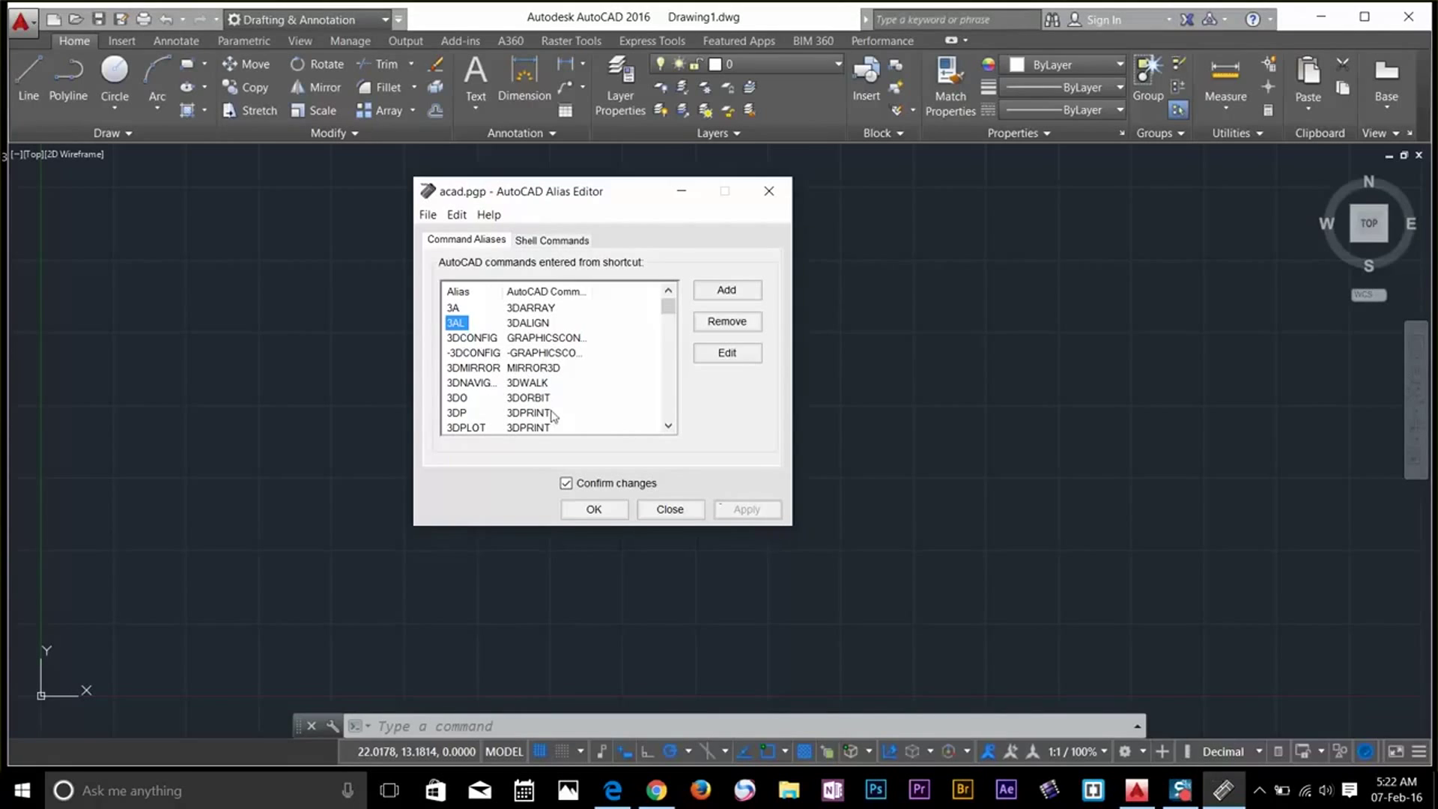
pyautogui.scroll(-4, 487, 373)
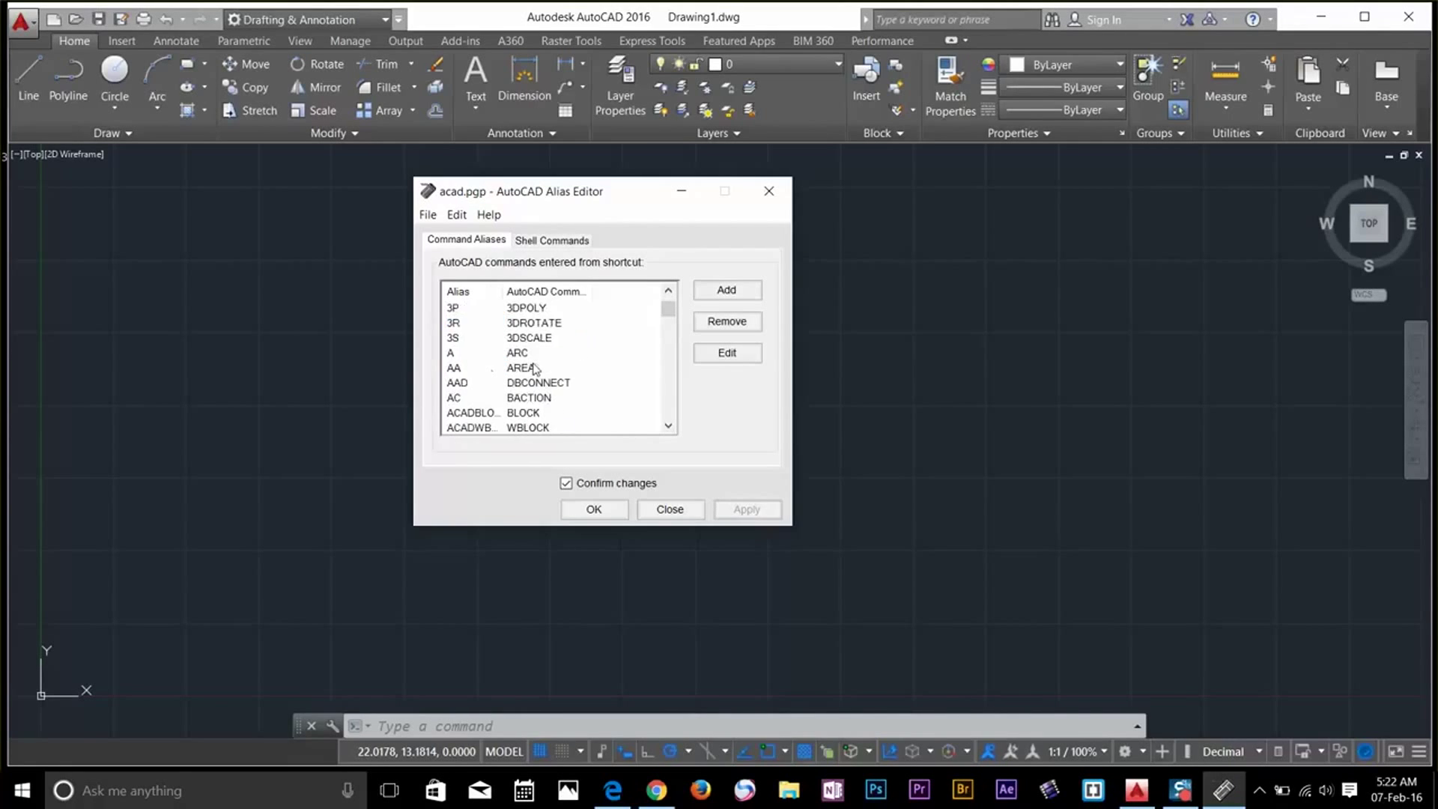
pyautogui.scroll(-3, 534, 367)
pyautogui.scroll(-2, 534, 367)
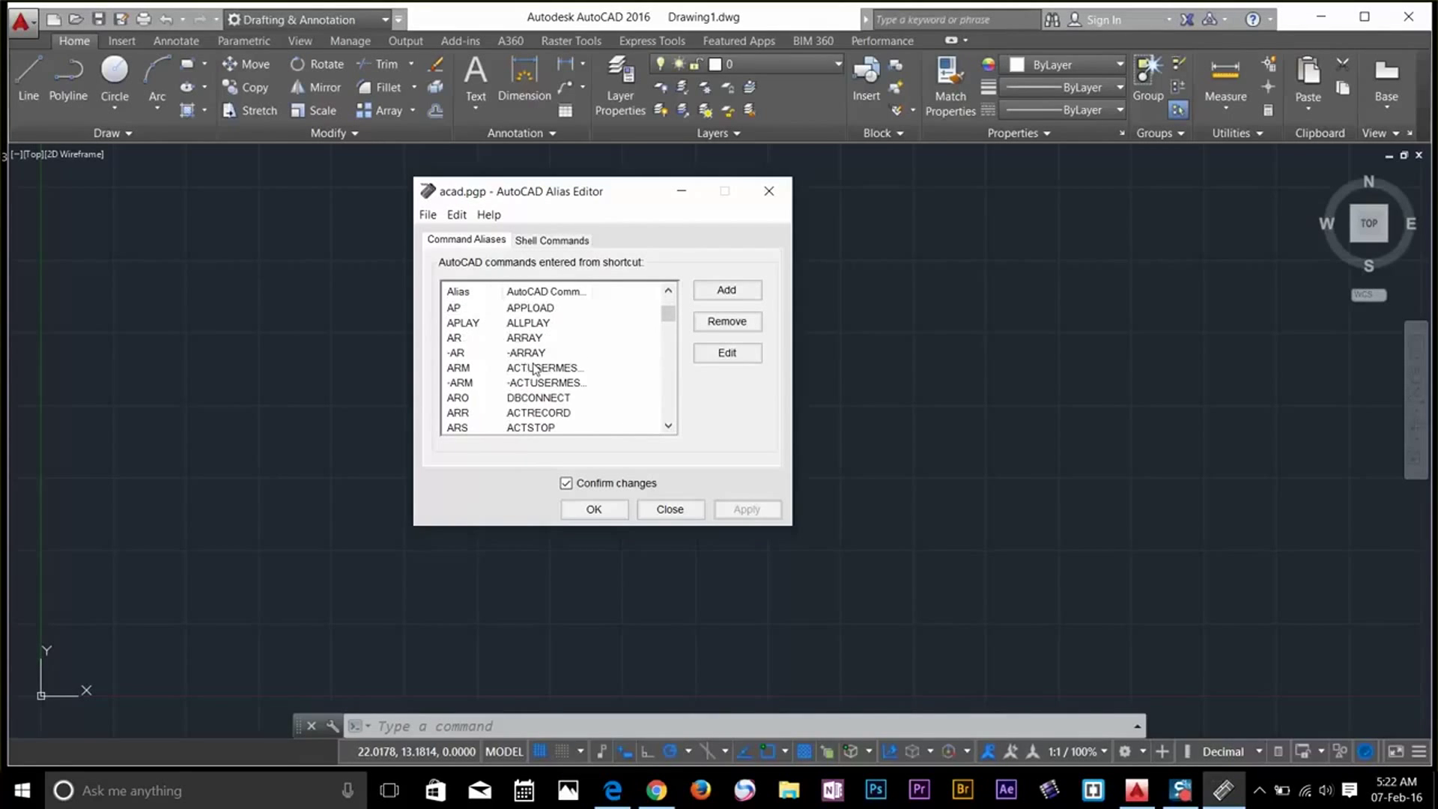
pyautogui.scroll(-1, 500, 375)
pyautogui.scroll(-2, 499, 374)
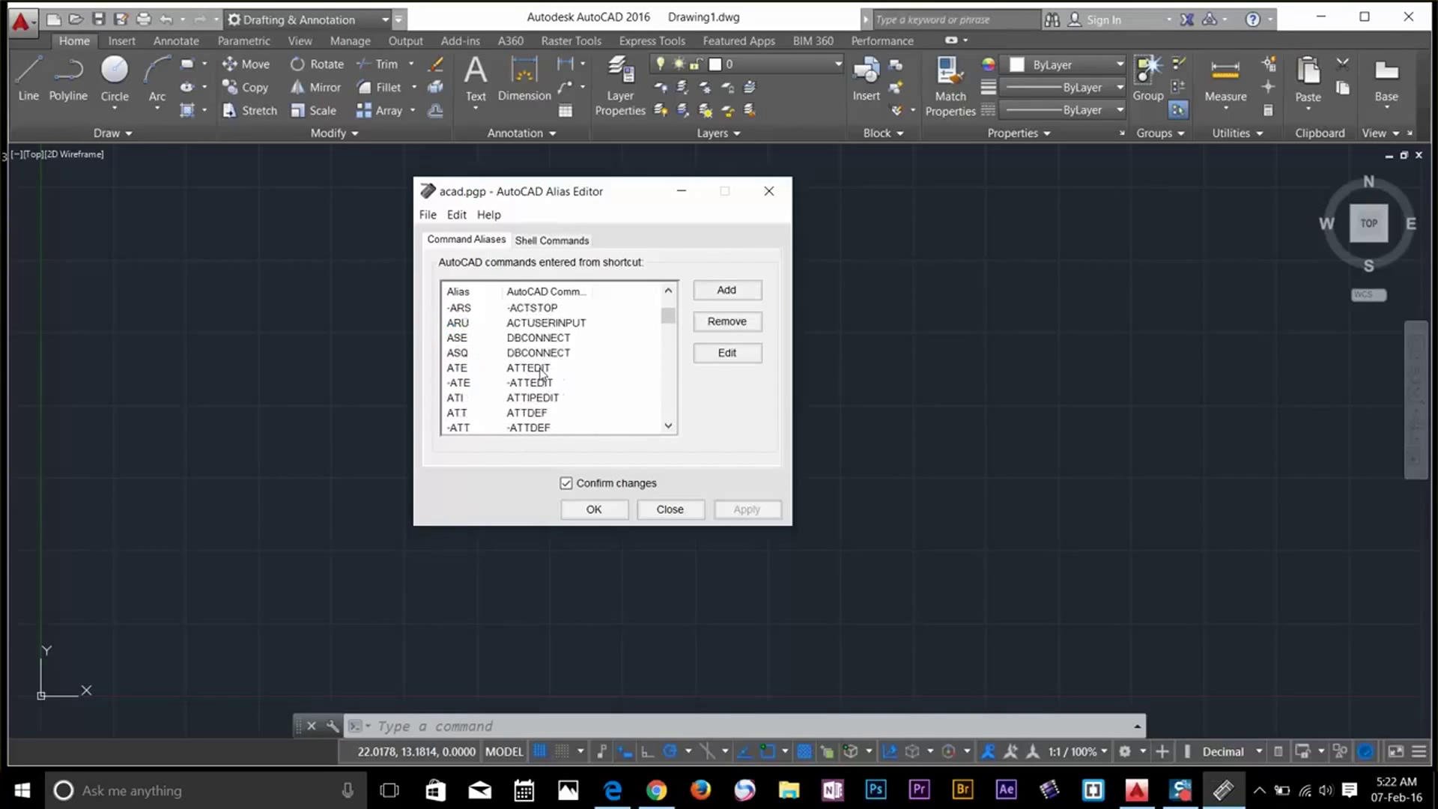
pyautogui.moveTo(601, 199); pyautogui.dragTo(672, 197)
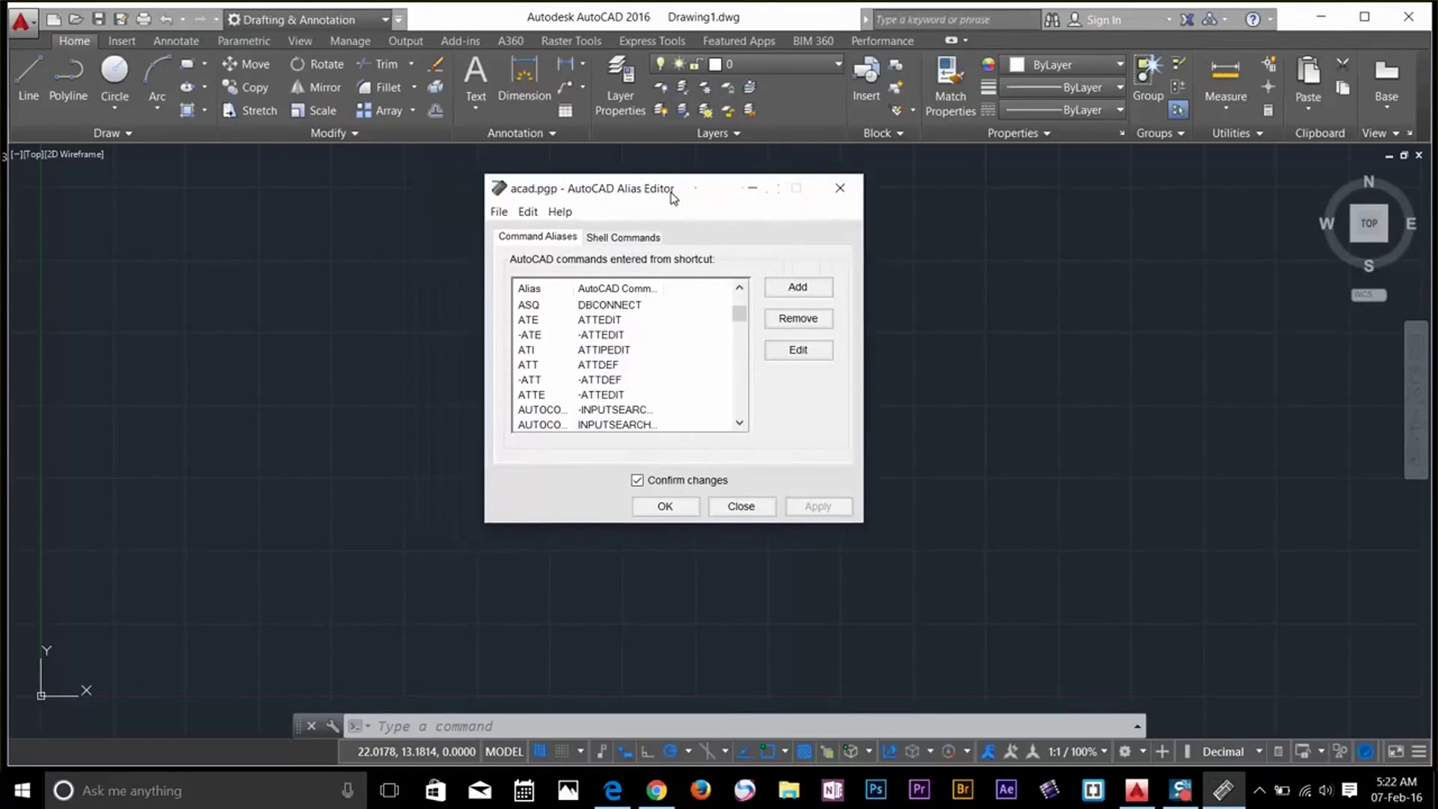
pyautogui.click(528, 365)
pyautogui.scroll(-1, 598, 365)
pyautogui.scroll(-10, 598, 365)
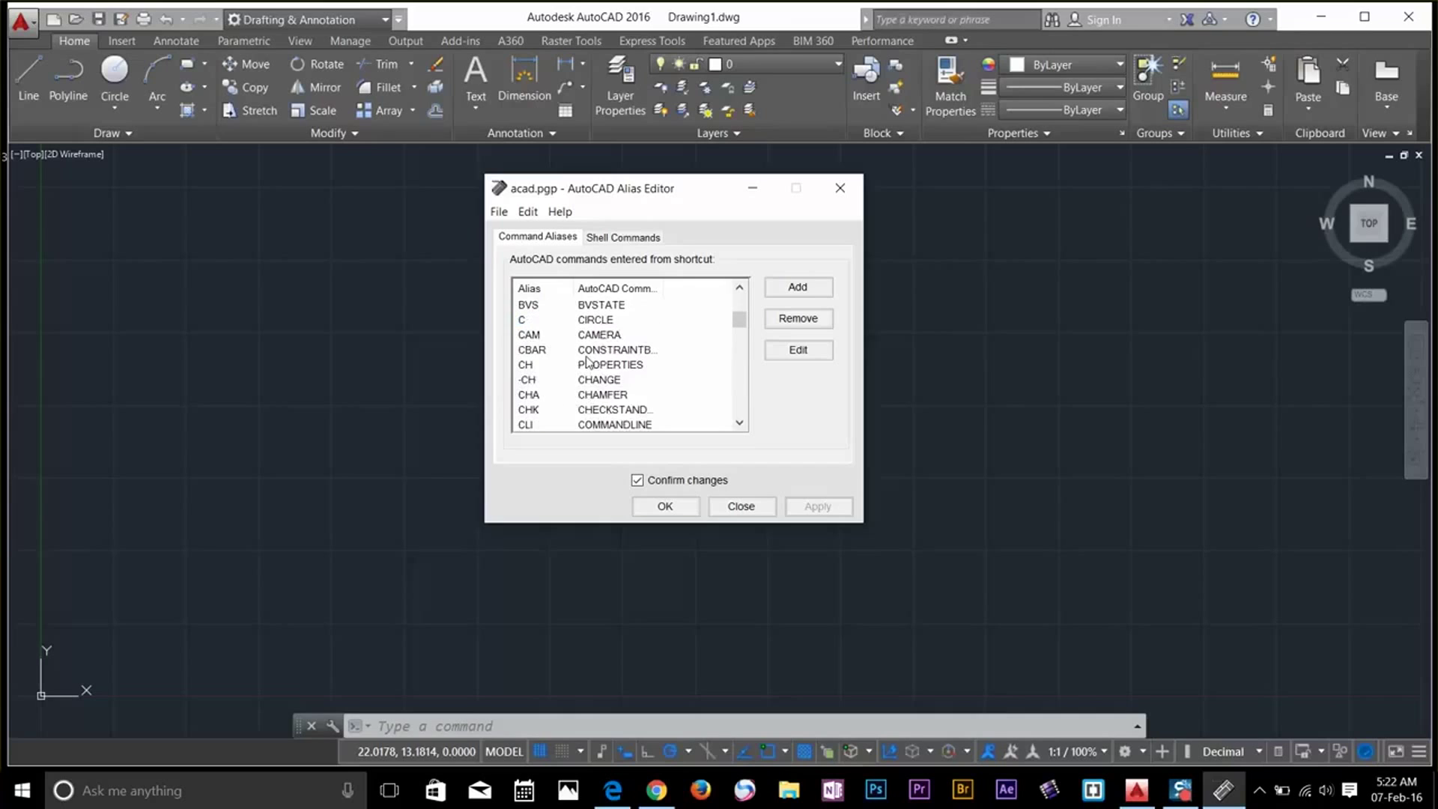
pyautogui.scroll(2, 585, 363)
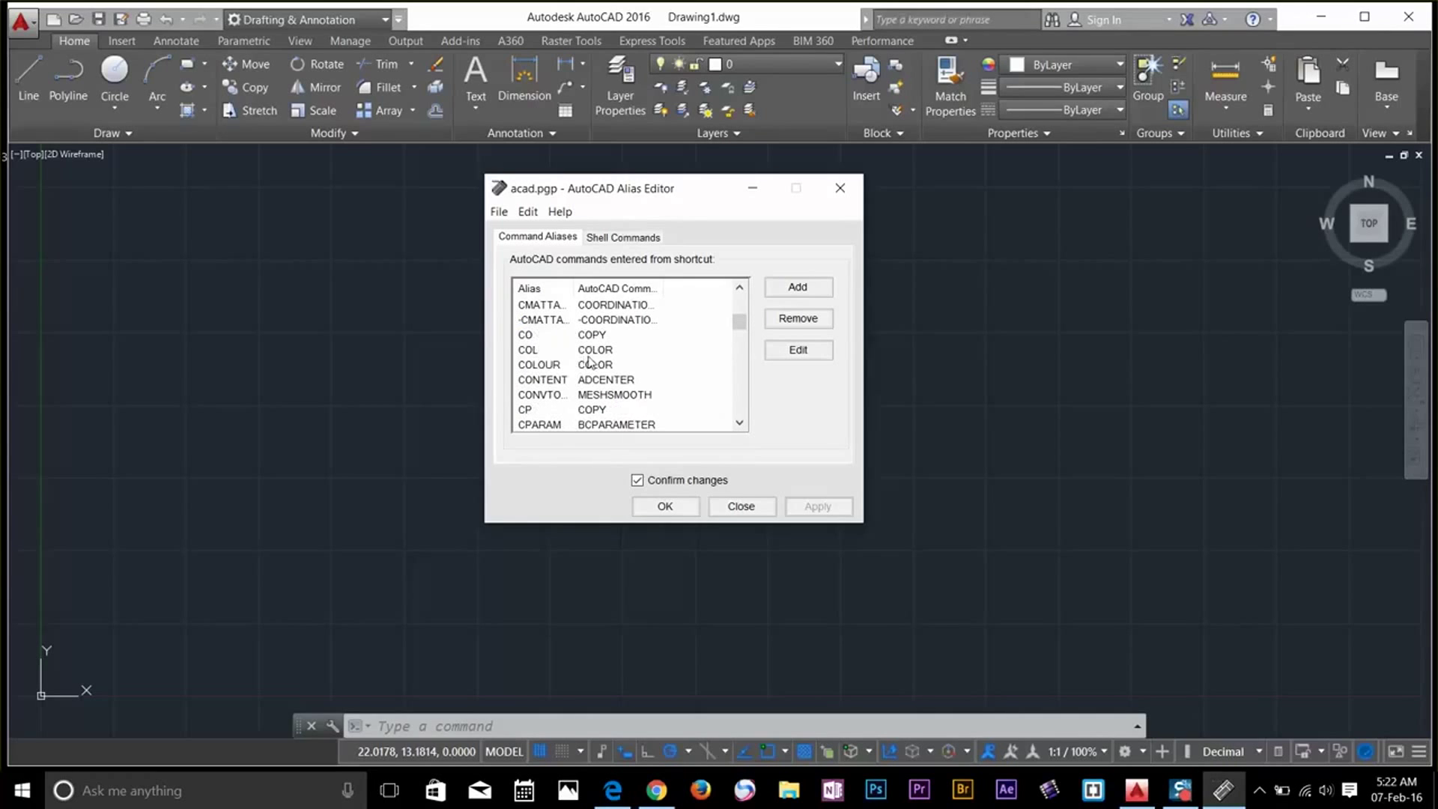
# Change the COPY alias from CO to C, confirming its redefinition away from CIRCLE
pyautogui.click(527, 335)
pyautogui.click(797, 350)
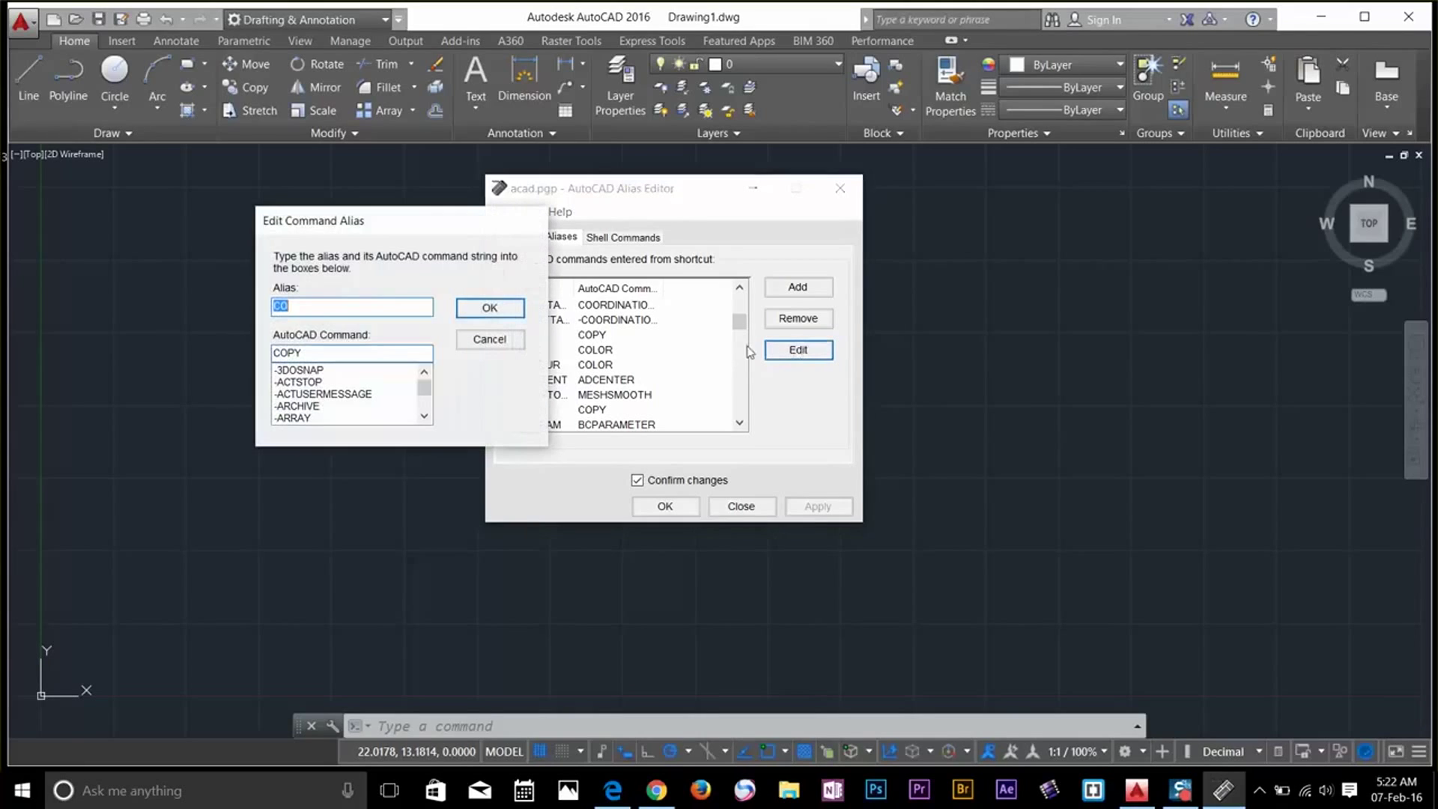
pyautogui.click(349, 309)
pyautogui.click(474, 313)
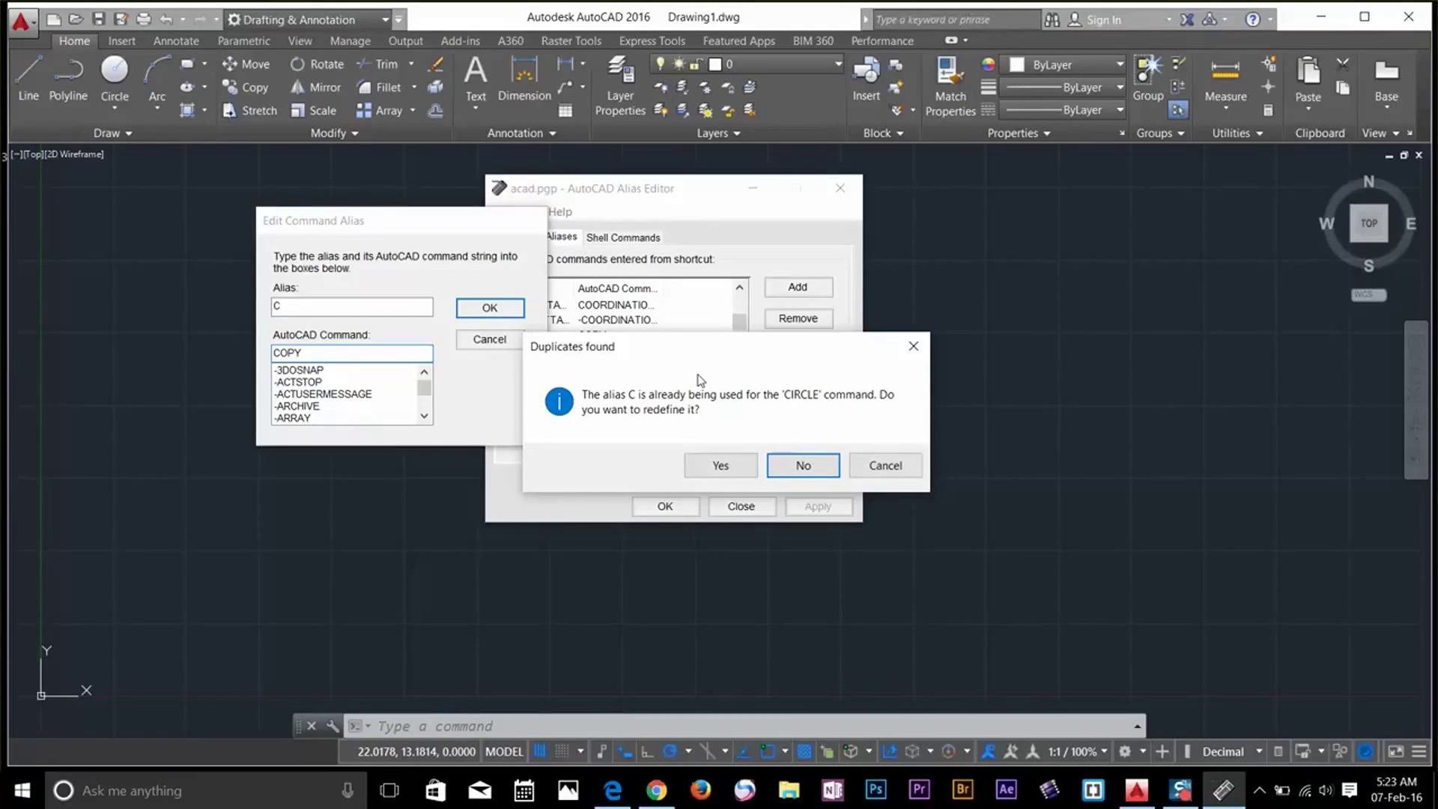
pyautogui.click(721, 466)
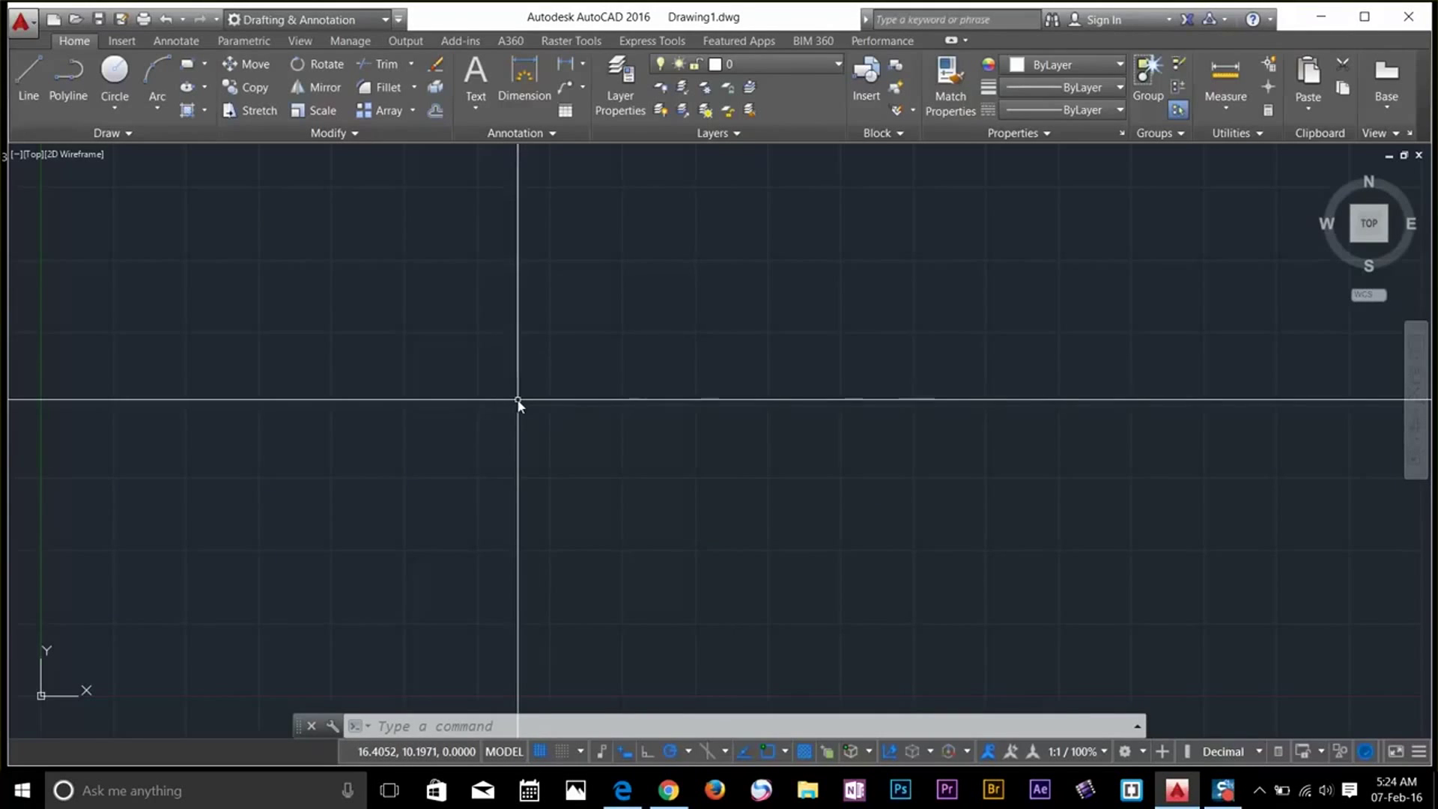
pyautogui.write('c')
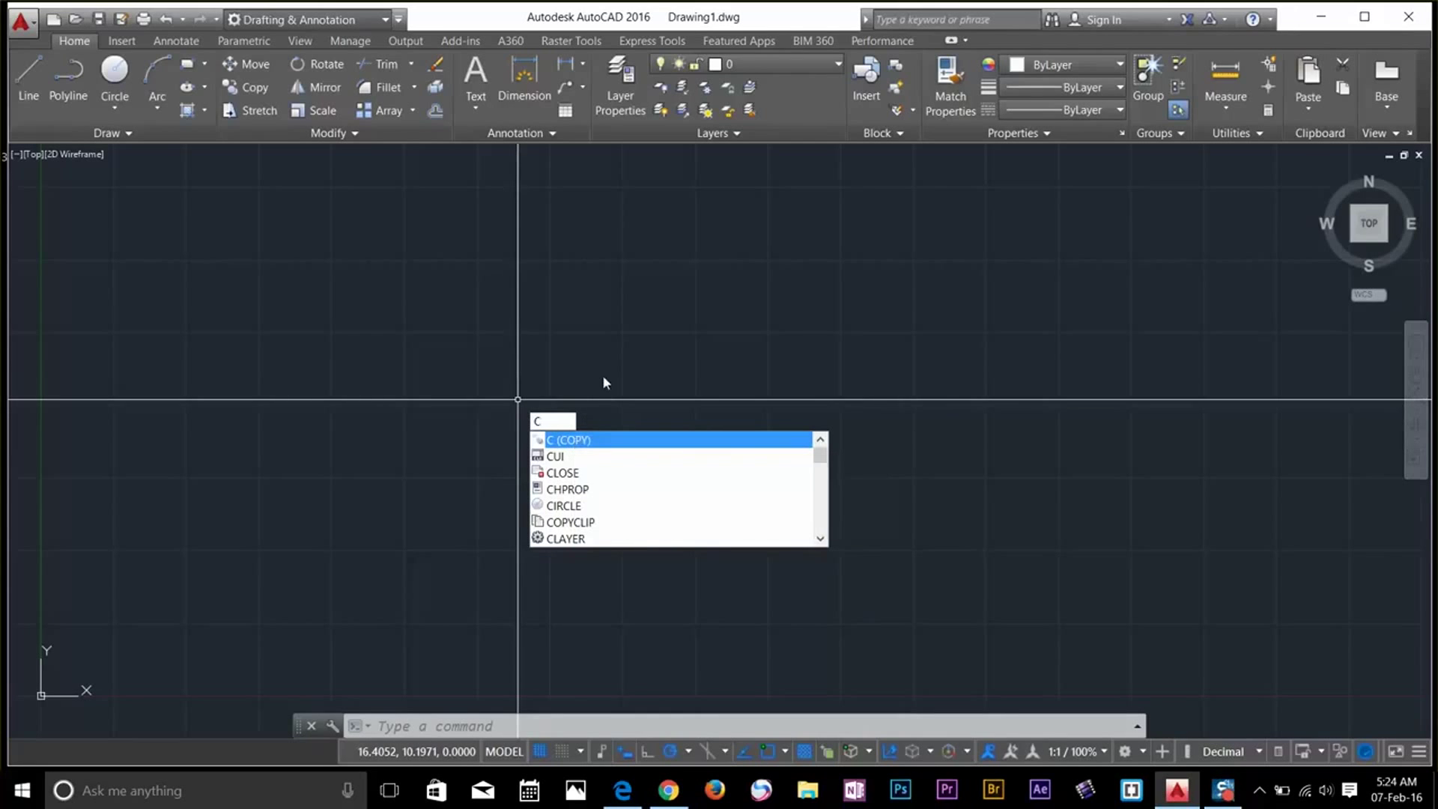
pyautogui.press('Escape')
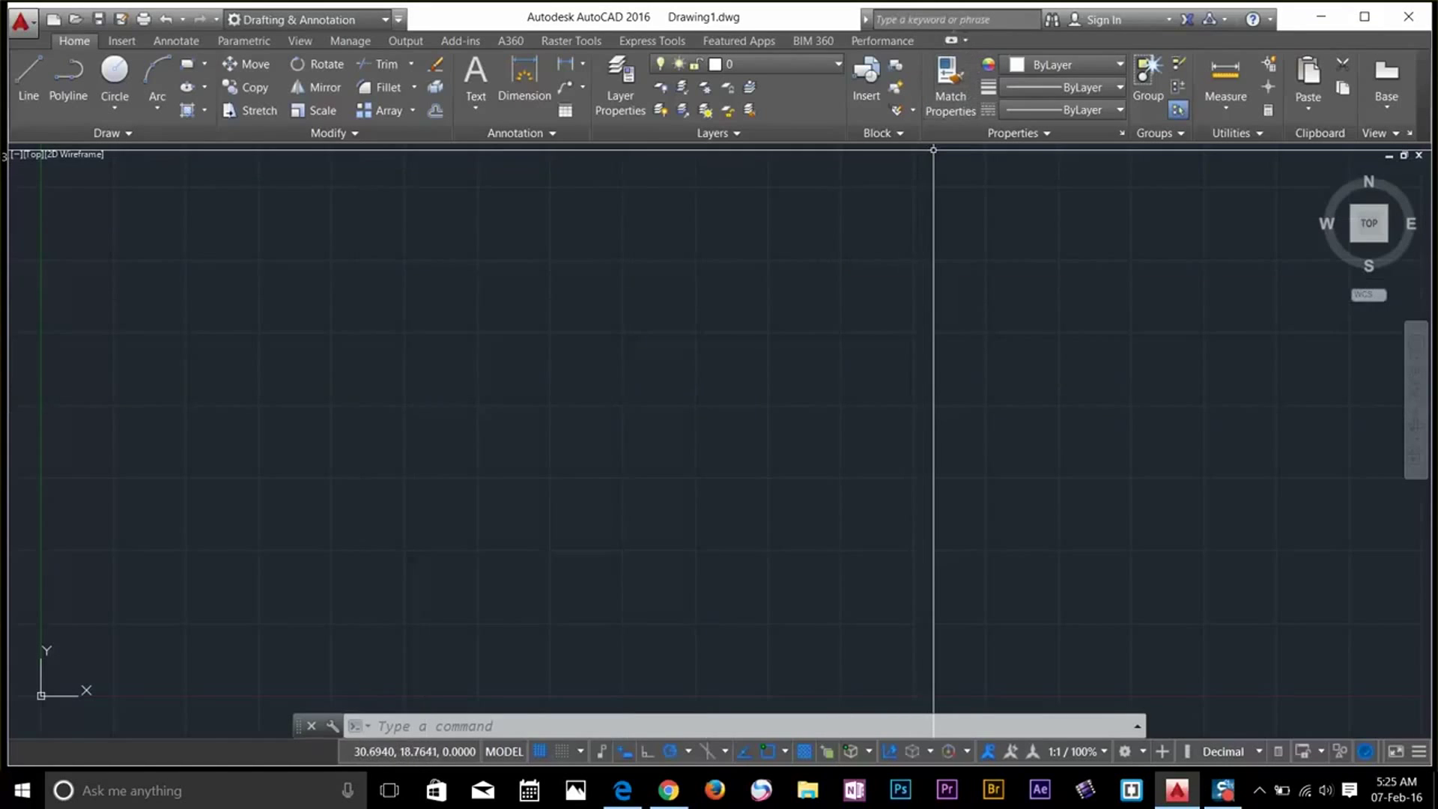
# Search Help for 'circle' and read the About Circles article
pyautogui.click(937, 19)
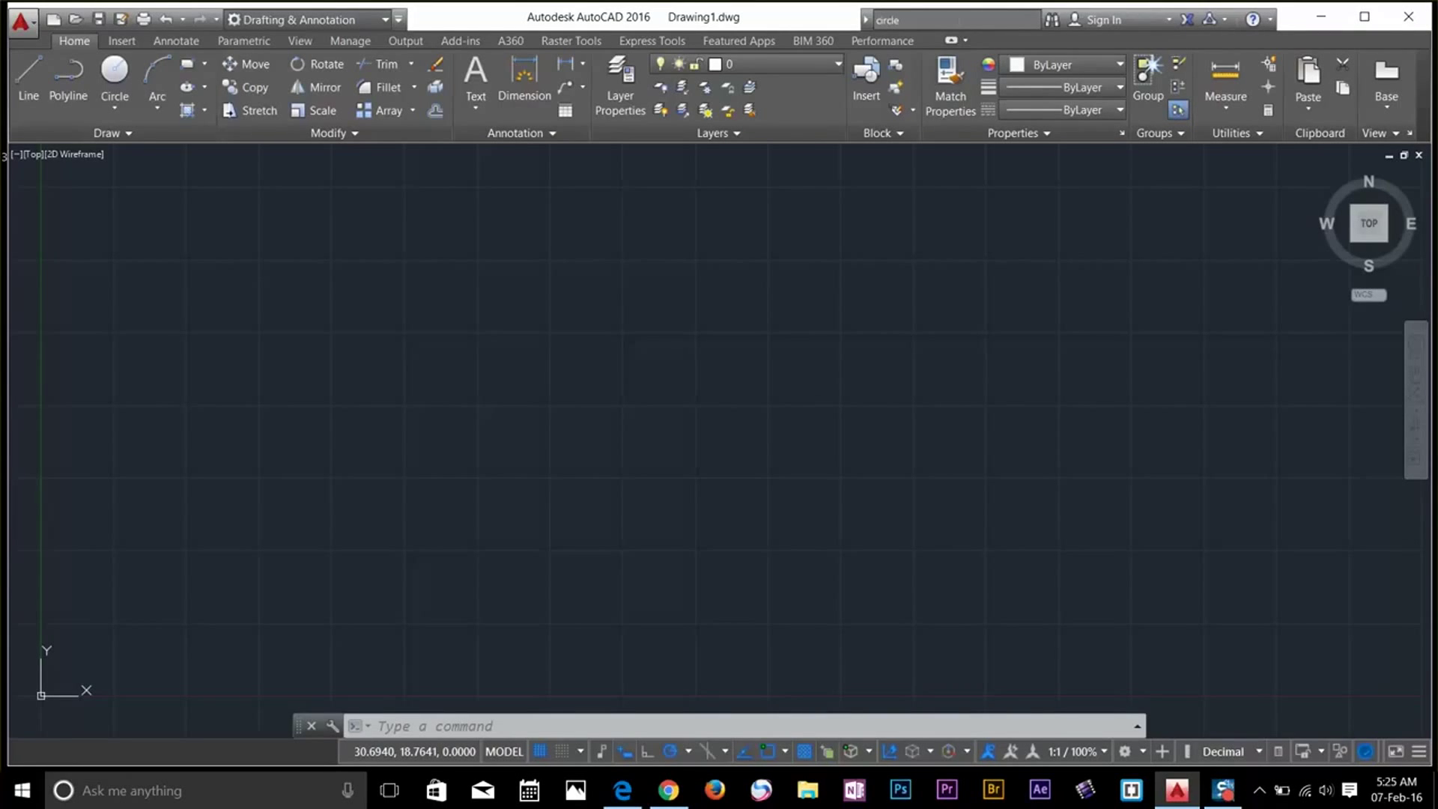
pyautogui.press('Return')
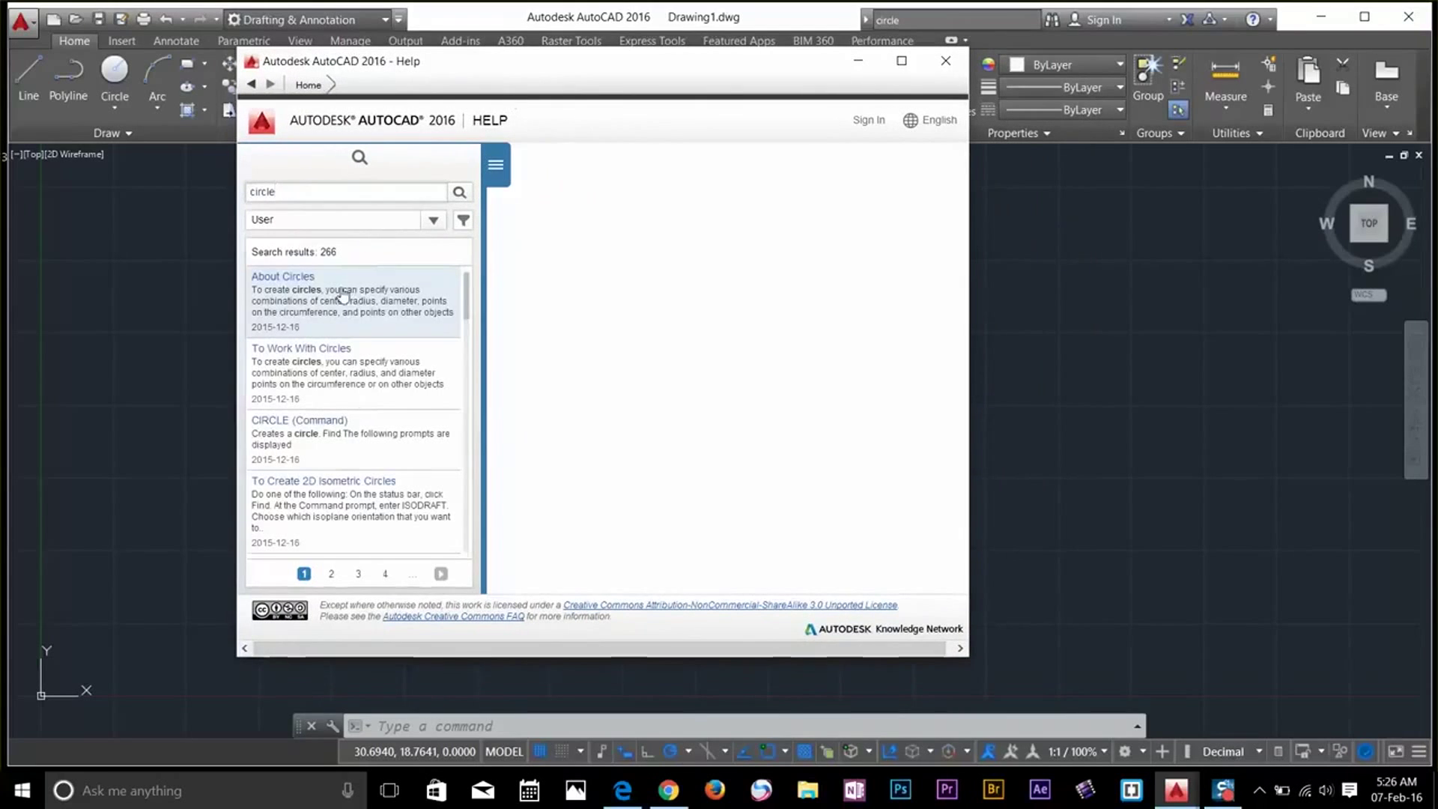
pyautogui.click(280, 301)
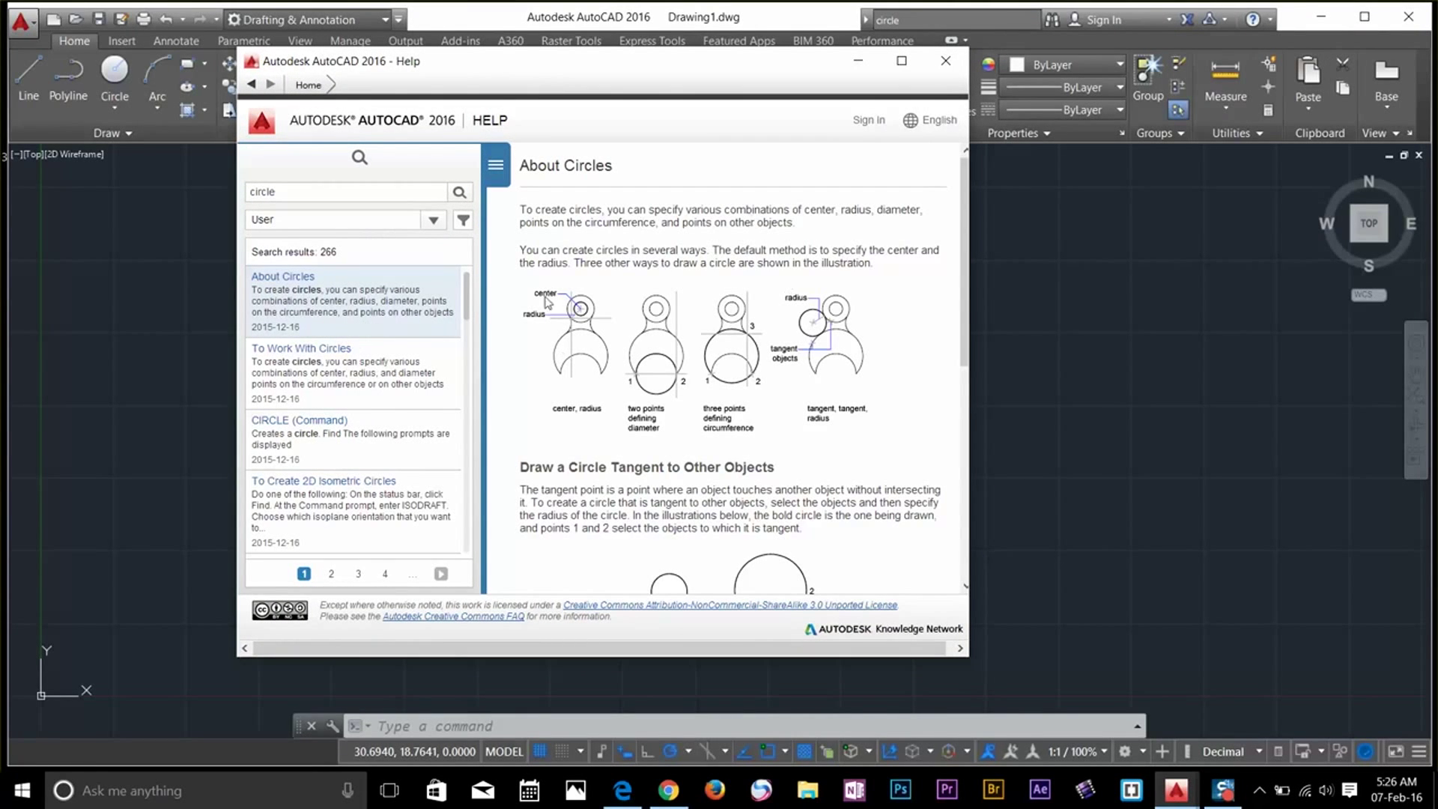
pyautogui.scroll(-5, 869, 285)
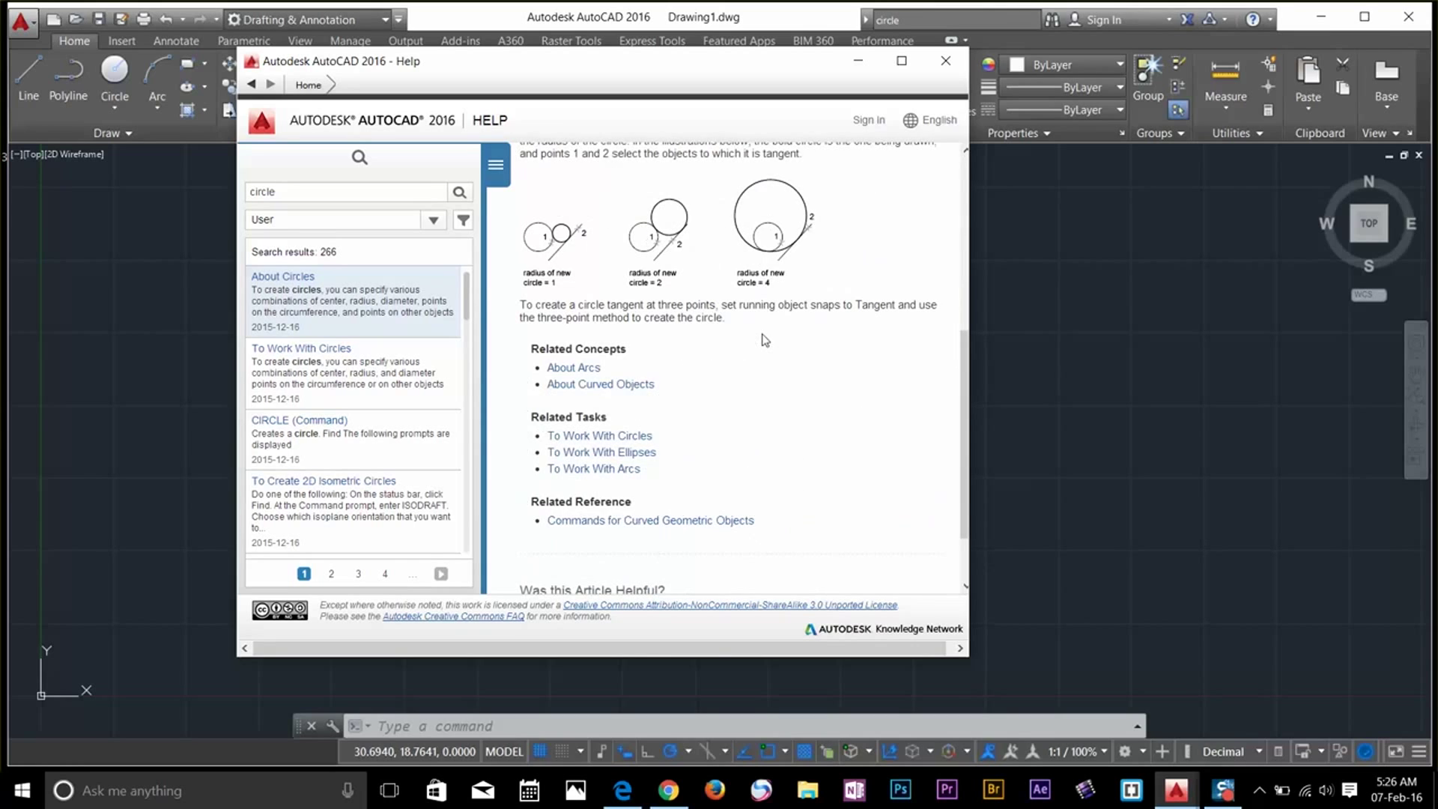
pyautogui.scroll(5, 734, 384)
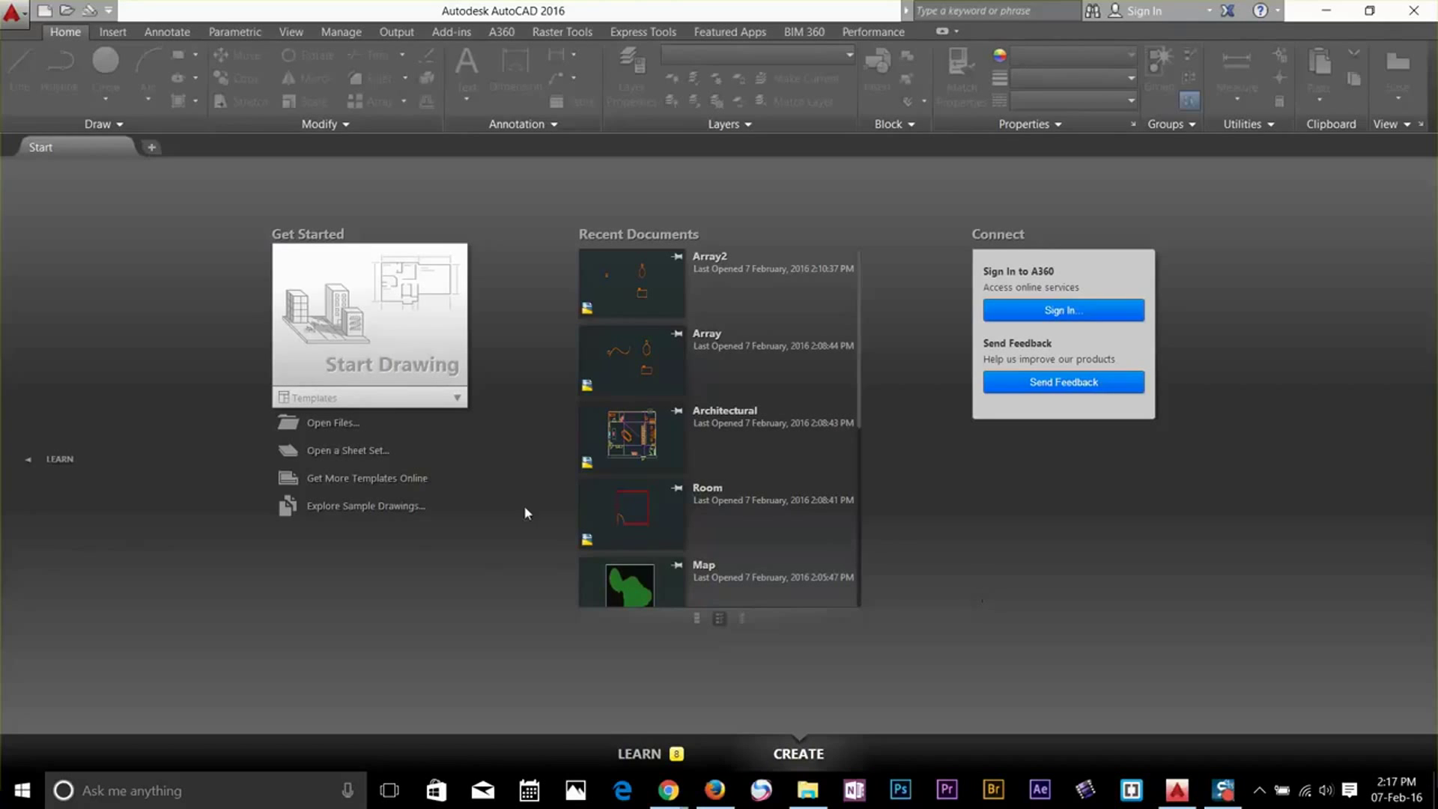
# Open the Architectural, Array2 and Map drawings together in one operation
pyautogui.click(68, 16)
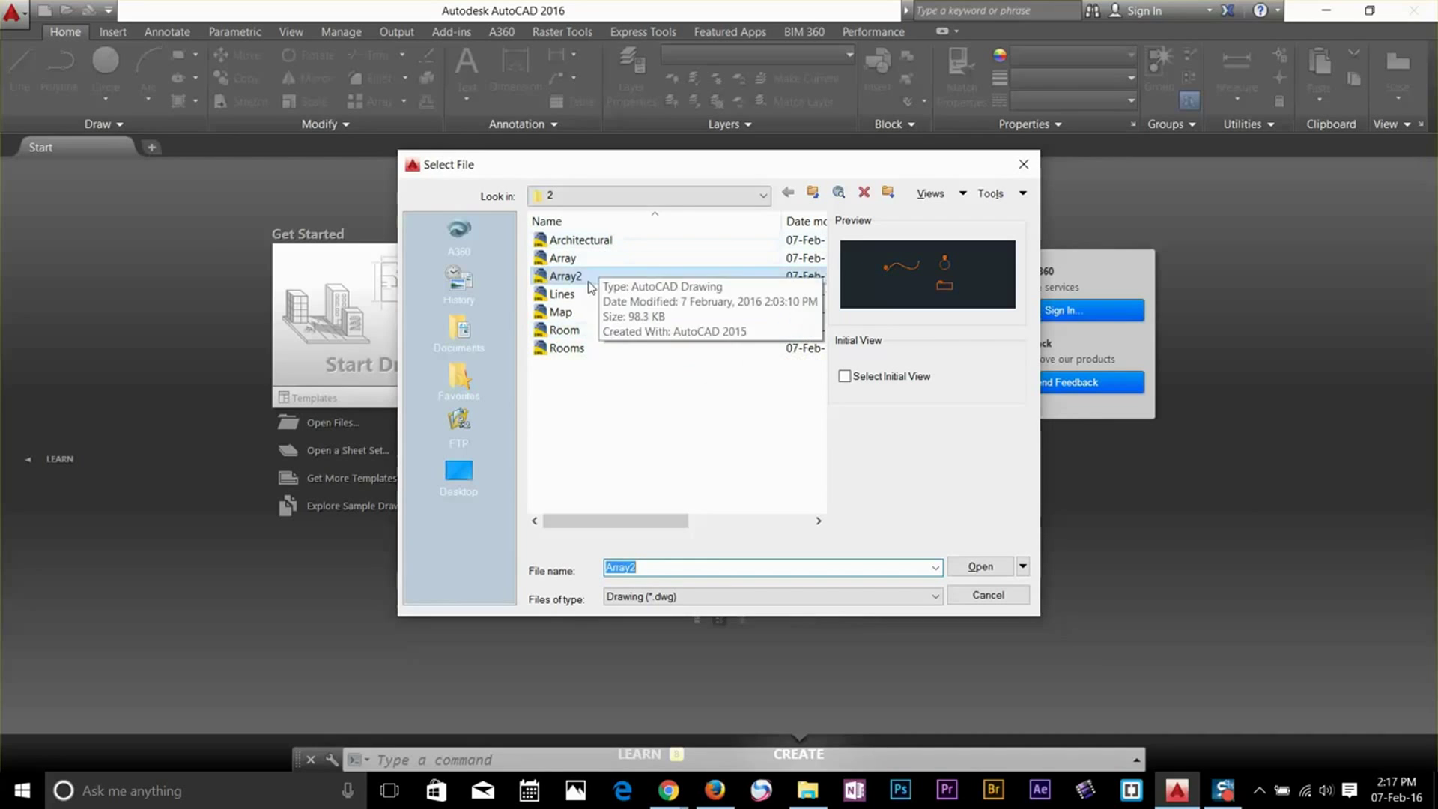
pyautogui.keyDown('ctrl'); pyautogui.click(588, 313); pyautogui.keyUp('ctrl')
pyautogui.keyDown('ctrl'); pyautogui.click(603, 241); pyautogui.keyUp('ctrl')
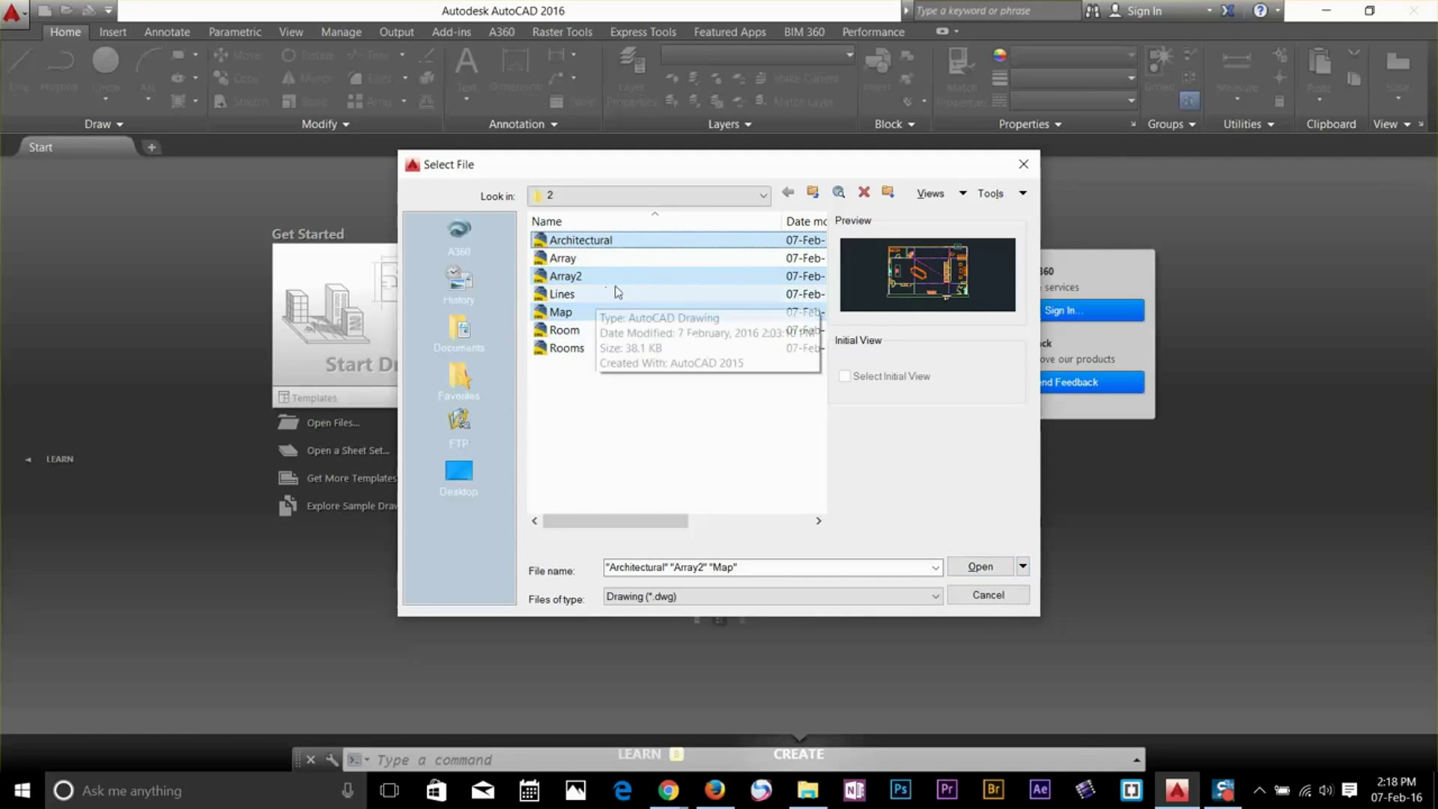
pyautogui.click(981, 566)
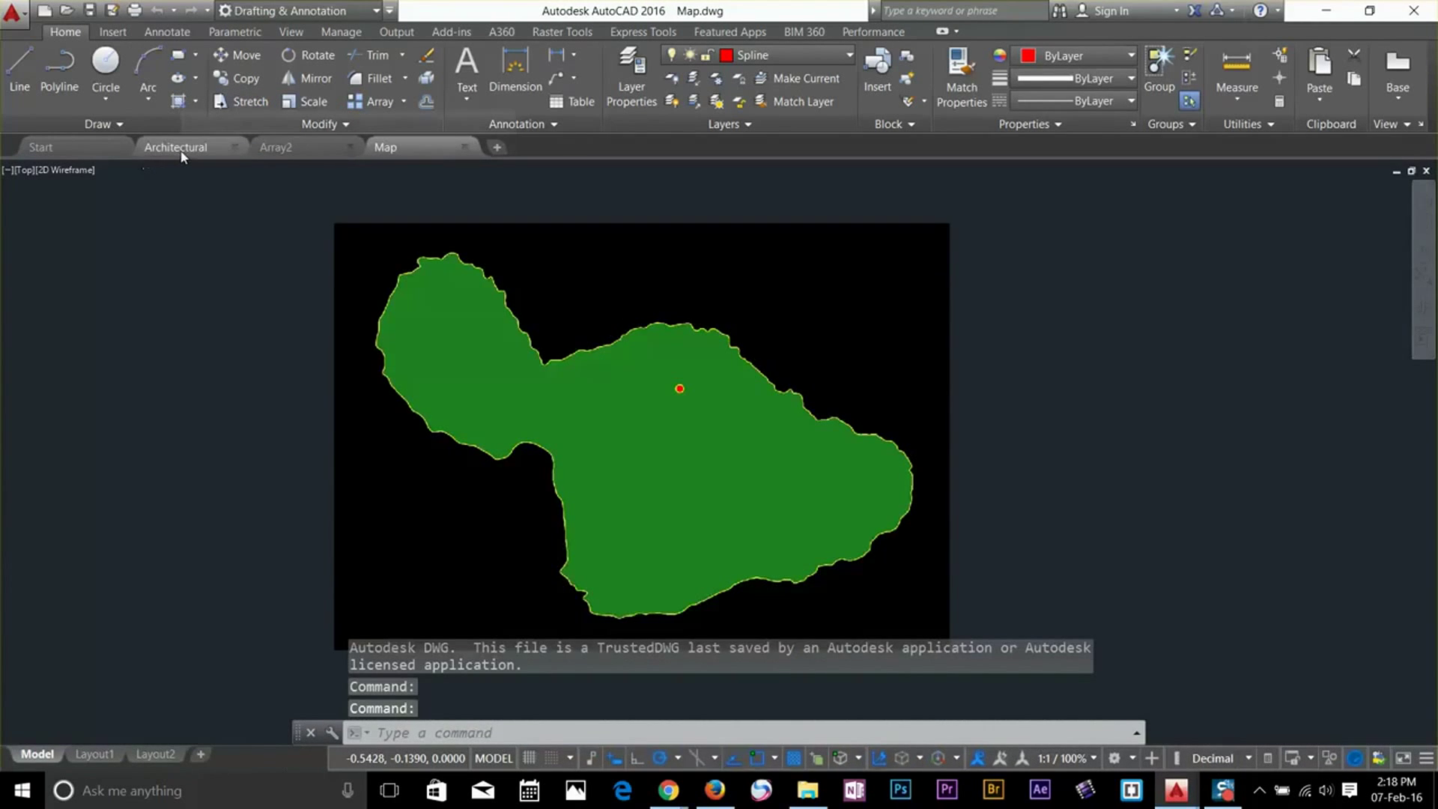
# Switch between the Architectural, Map and Array2 drawing tabs, finishing on Array2
pyautogui.click(180, 147)
pyautogui.click(385, 147)
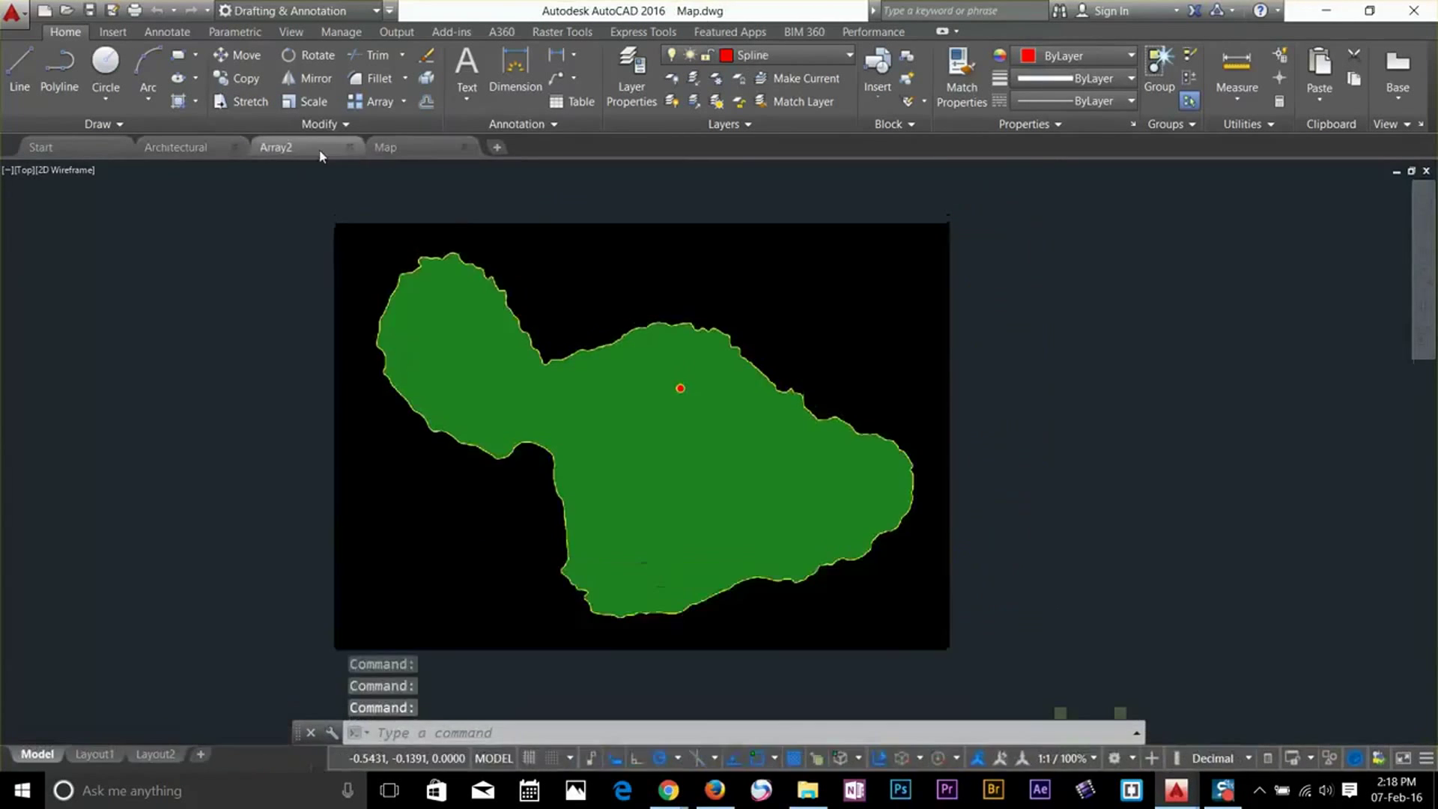
pyautogui.click(276, 147)
pyautogui.click(173, 148)
pyautogui.click(275, 147)
pyautogui.click(385, 147)
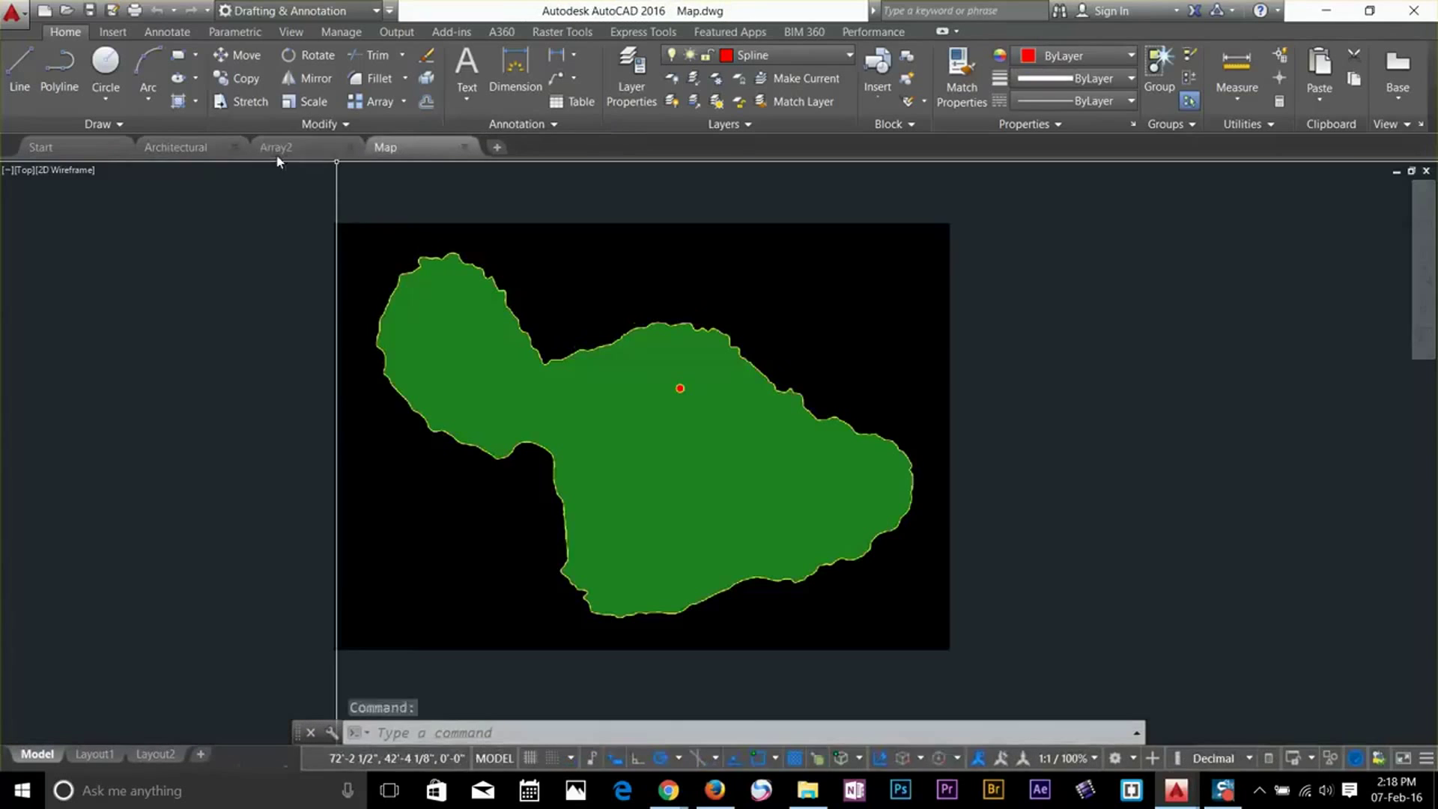
pyautogui.click(312, 151)
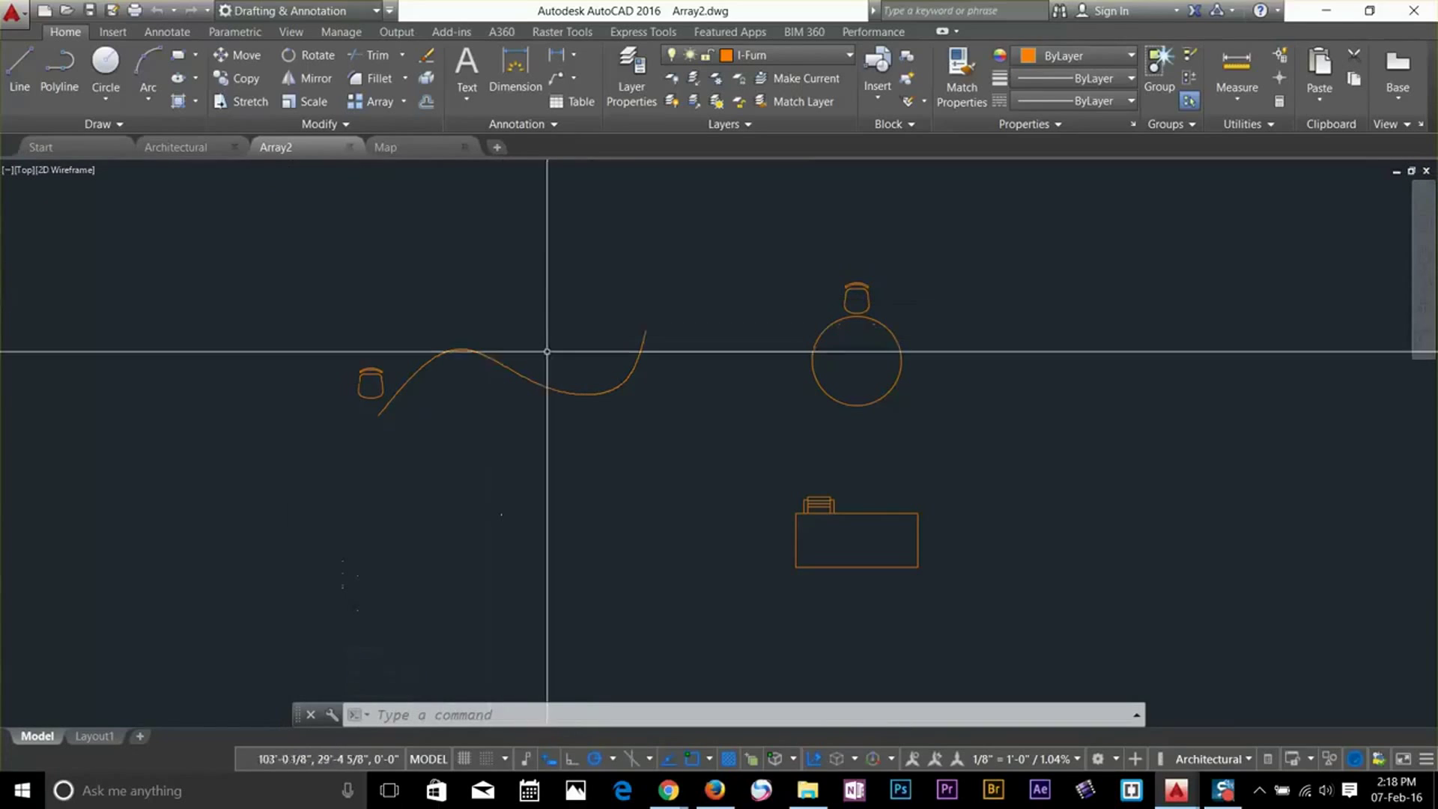
# Erase the wavy spline from Array2 and save the drawing
pyautogui.click(427, 55)
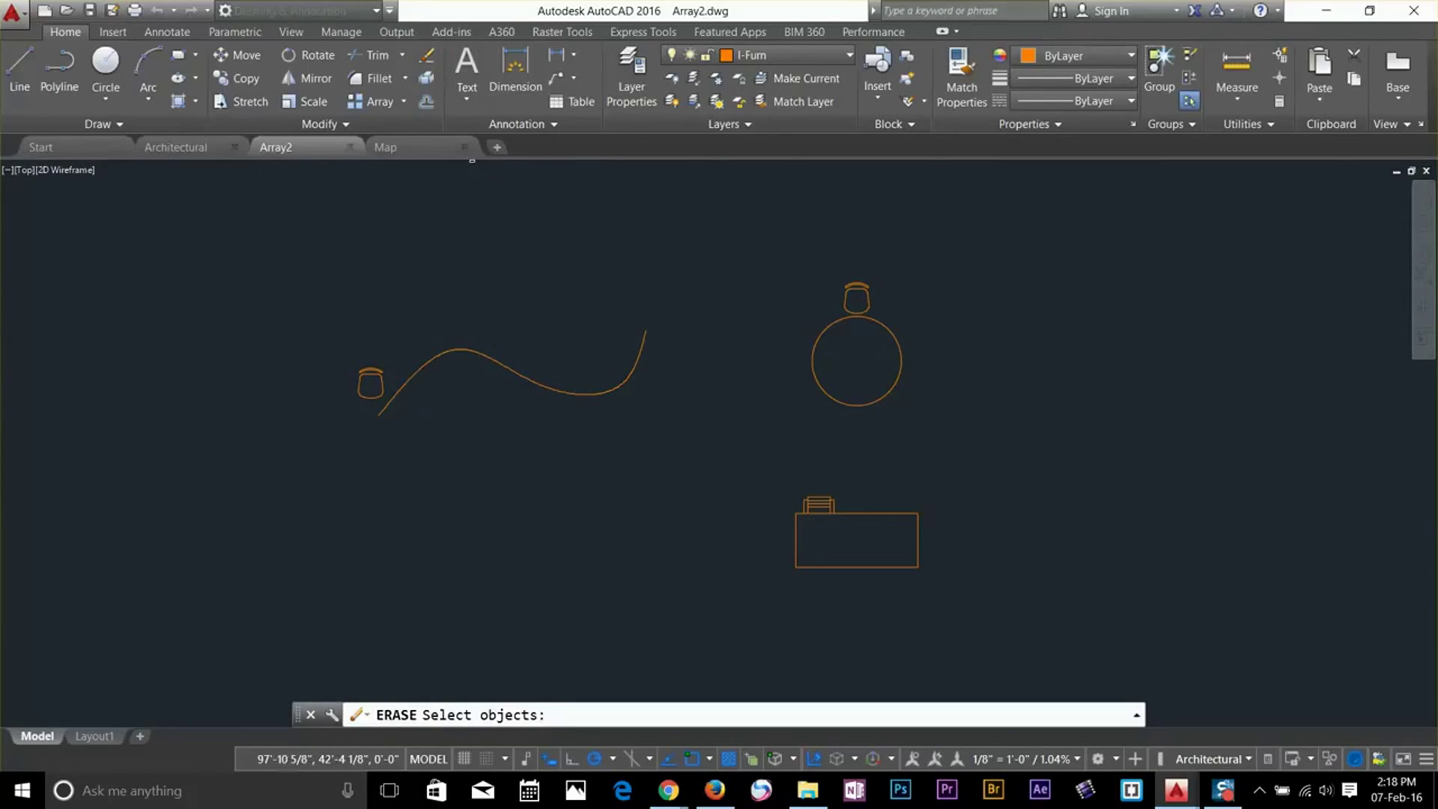
pyautogui.click(511, 365)
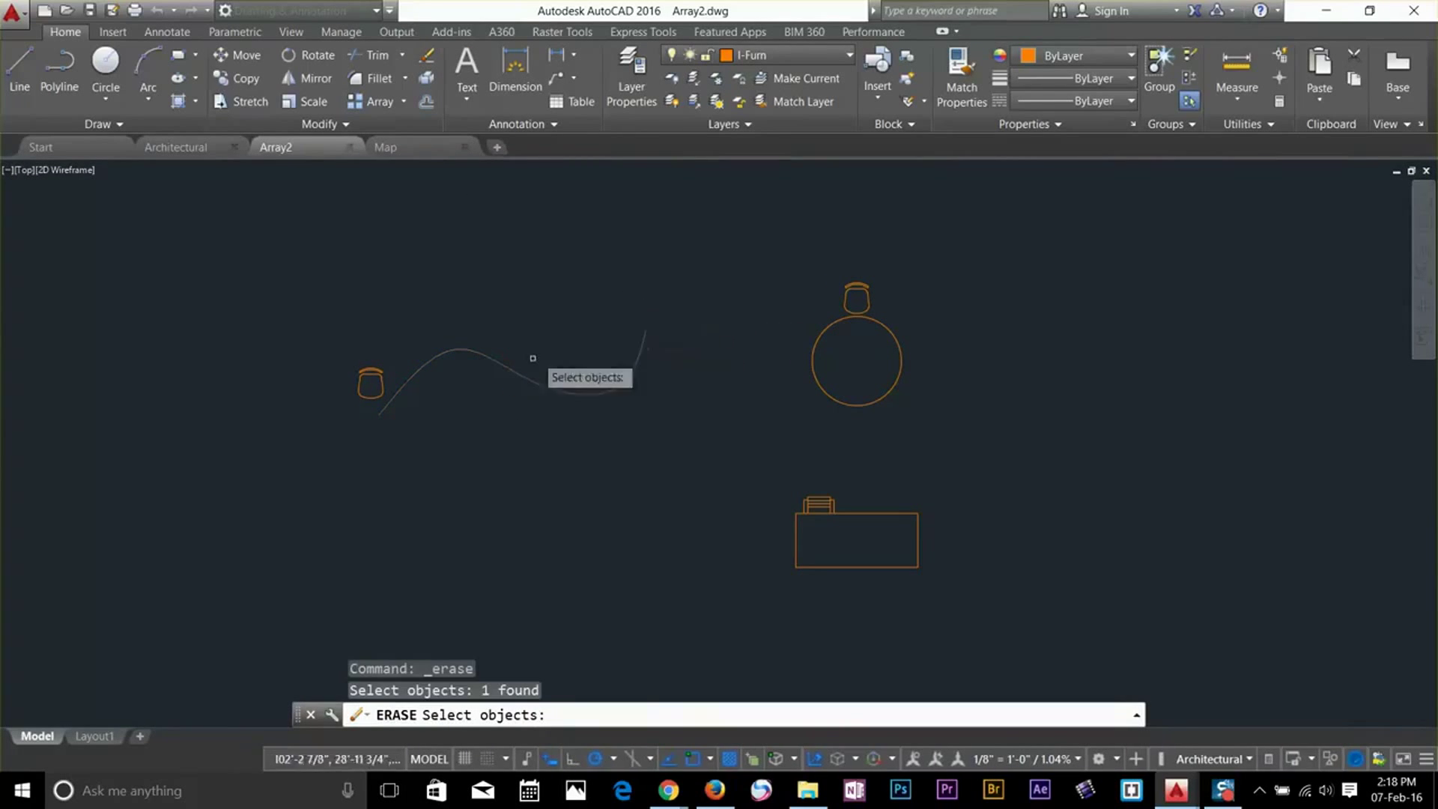
pyautogui.press('Return')
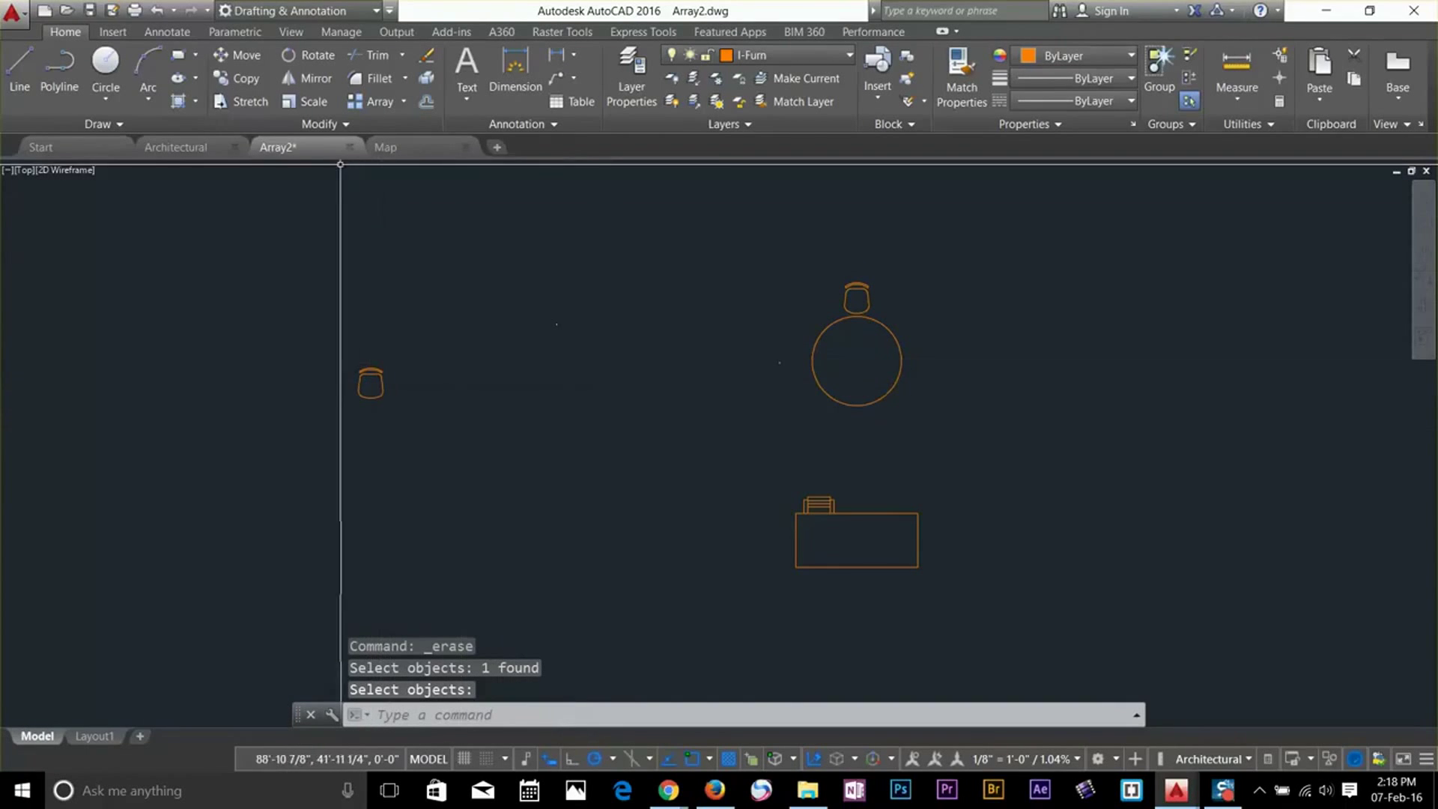
pyautogui.moveTo(294, 143)
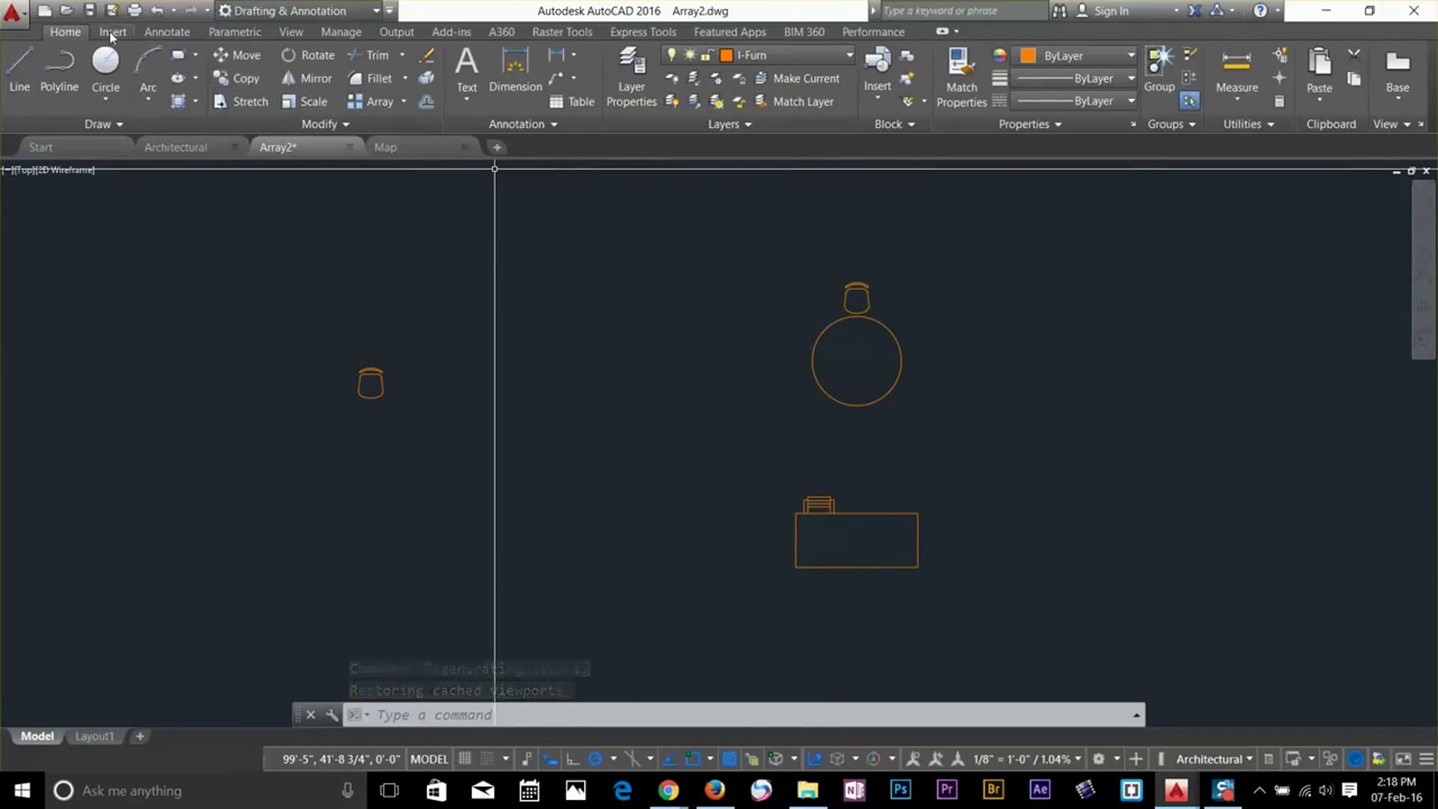
pyautogui.click(91, 11)
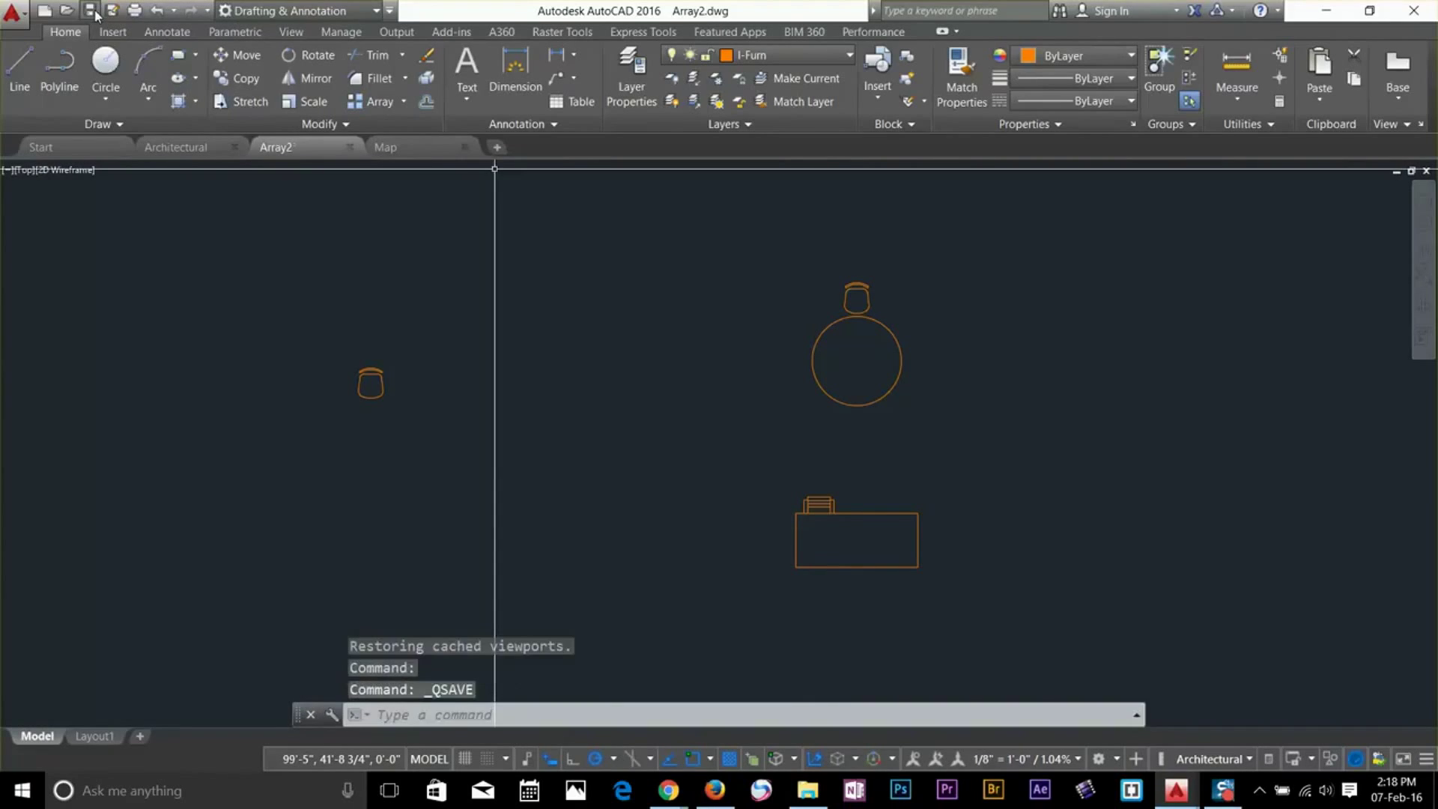
pyautogui.click(289, 165)
pyautogui.click(544, 271)
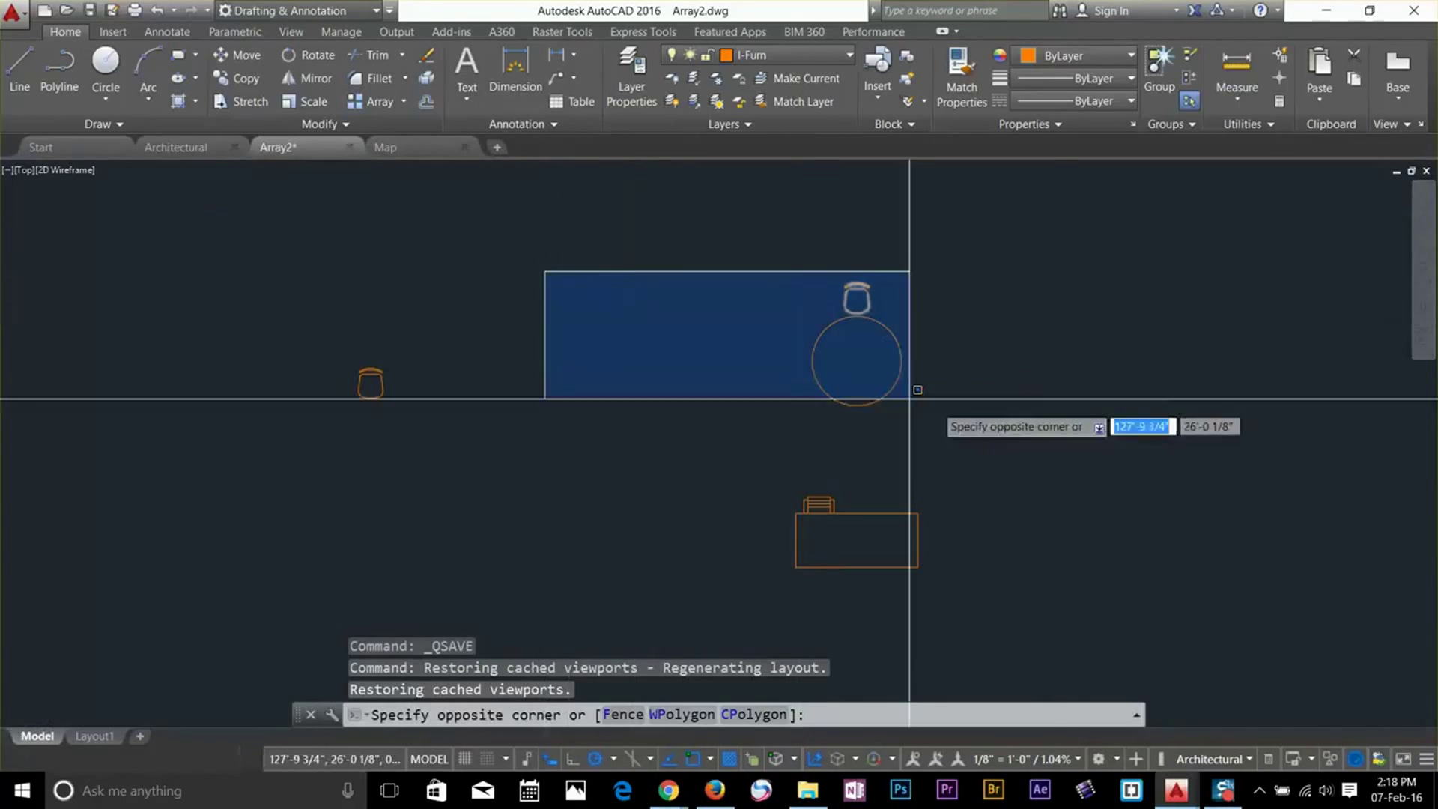
pyautogui.click(1064, 459)
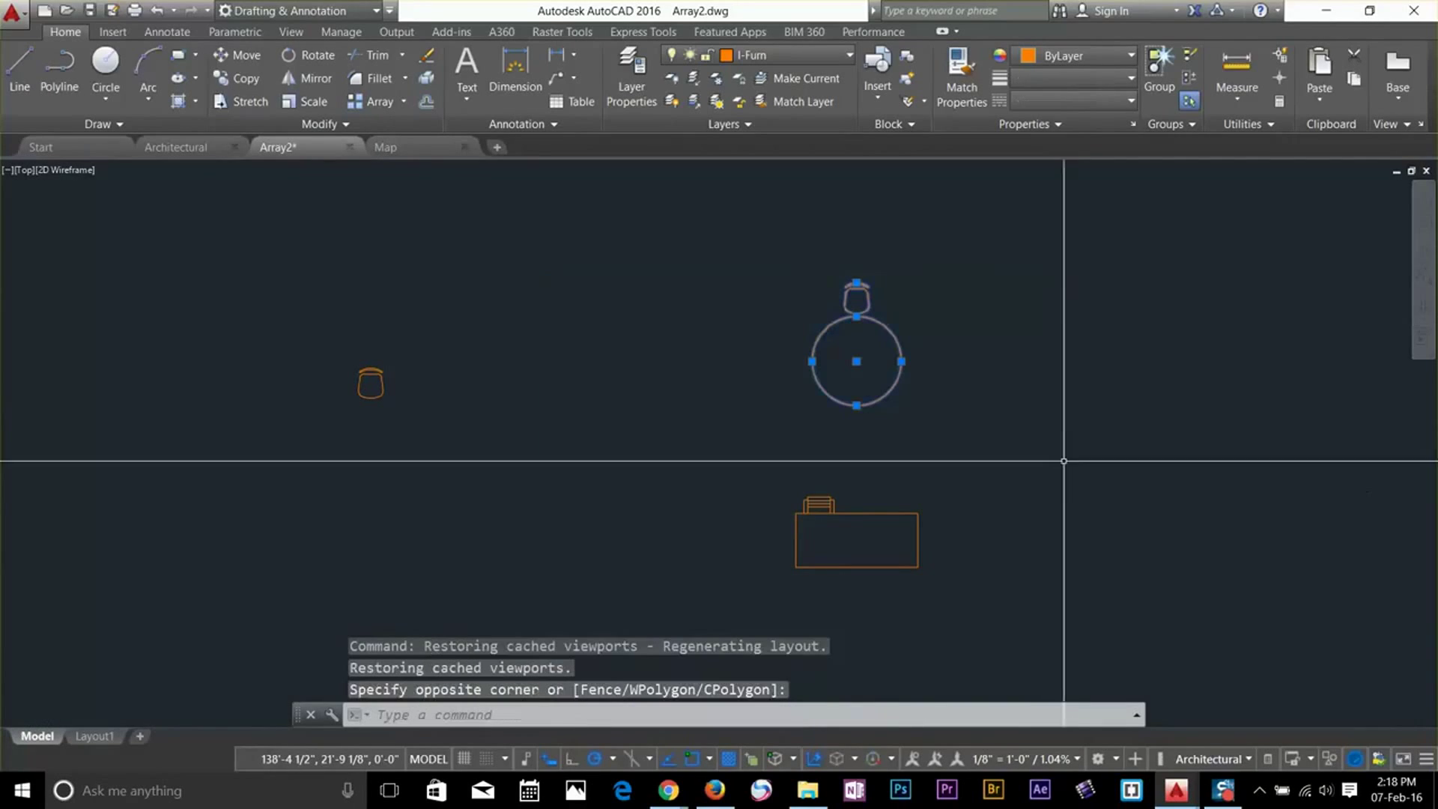
pyautogui.moveTo(301, 153)
pyautogui.click(291, 178)
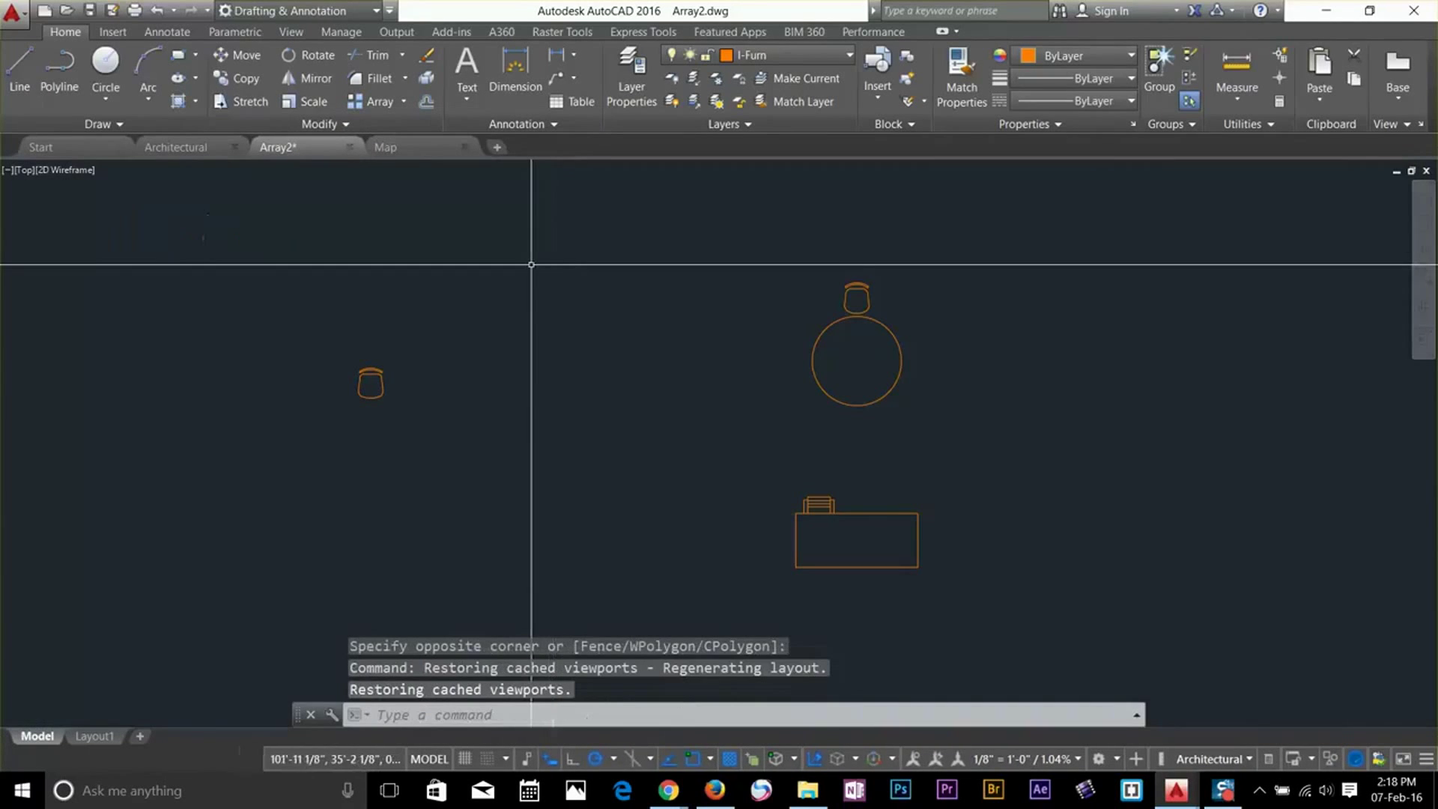
pyautogui.click(482, 324)
pyautogui.moveTo(416, 369)
pyautogui.mouseDown()
pyautogui.moveTo(296, 444)
pyautogui.moveTo(519, 489)
pyautogui.moveTo(612, 463)
pyautogui.moveTo(659, 359)
pyautogui.mouseUp()
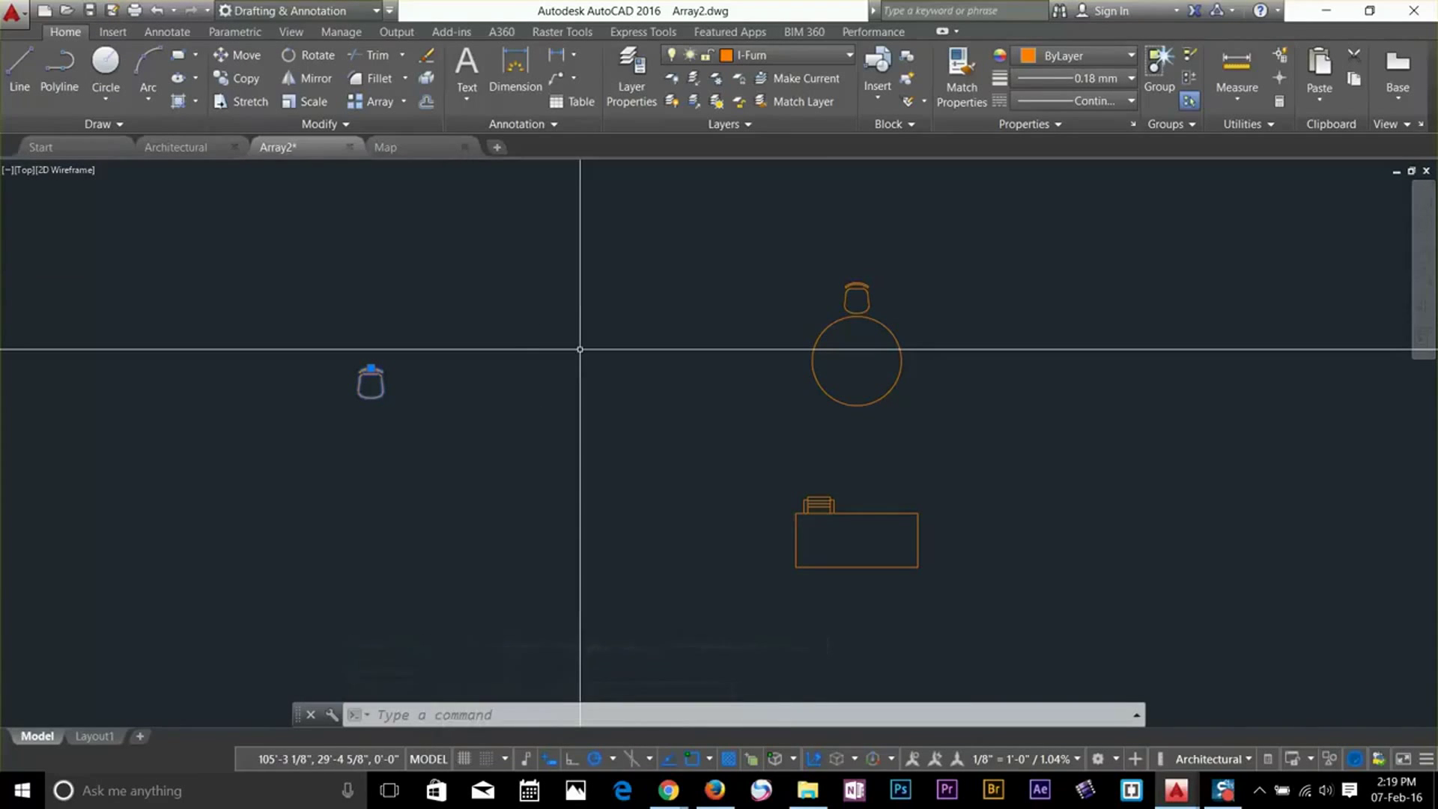
pyautogui.write('qs')
pyautogui.press('Return')
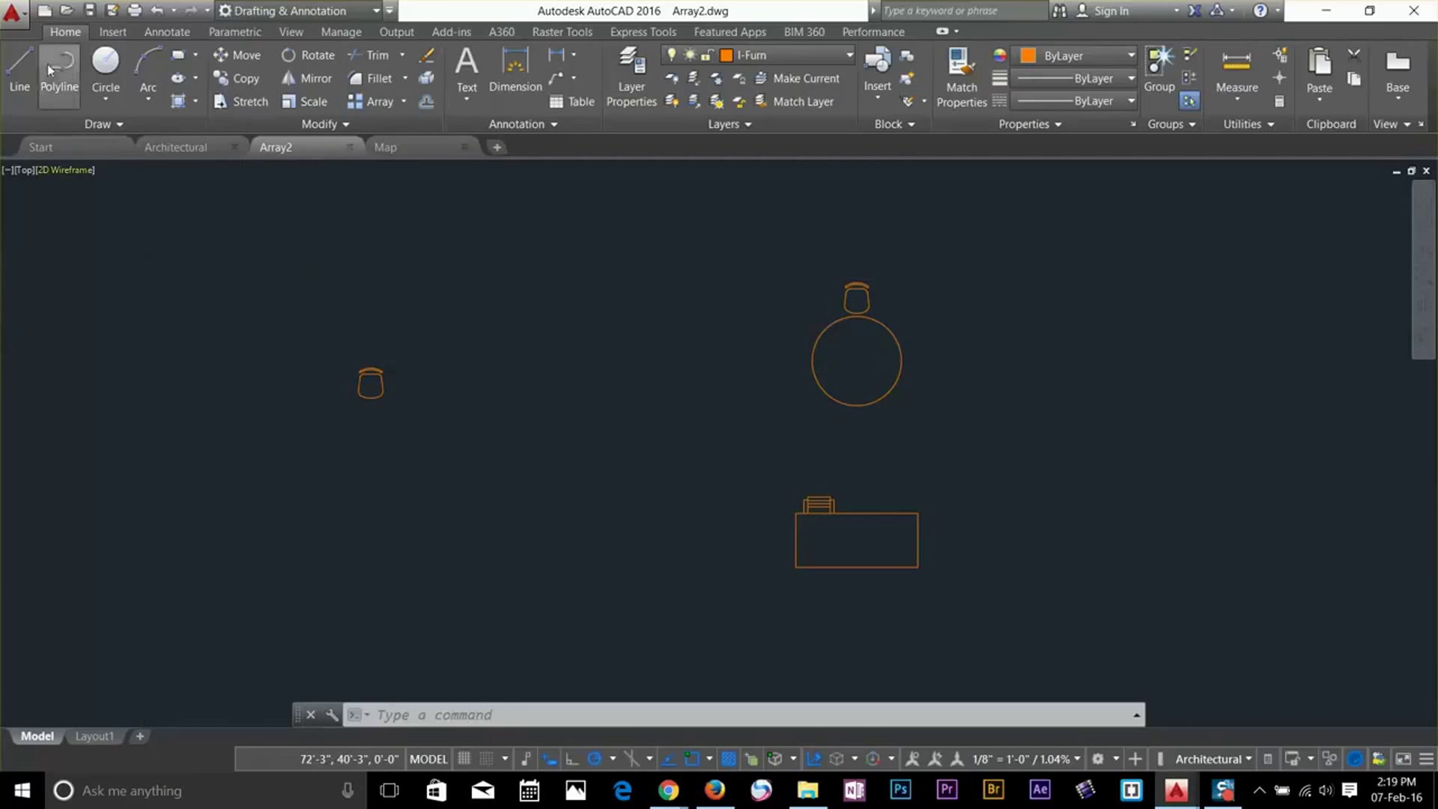
pyautogui.click(13, 12)
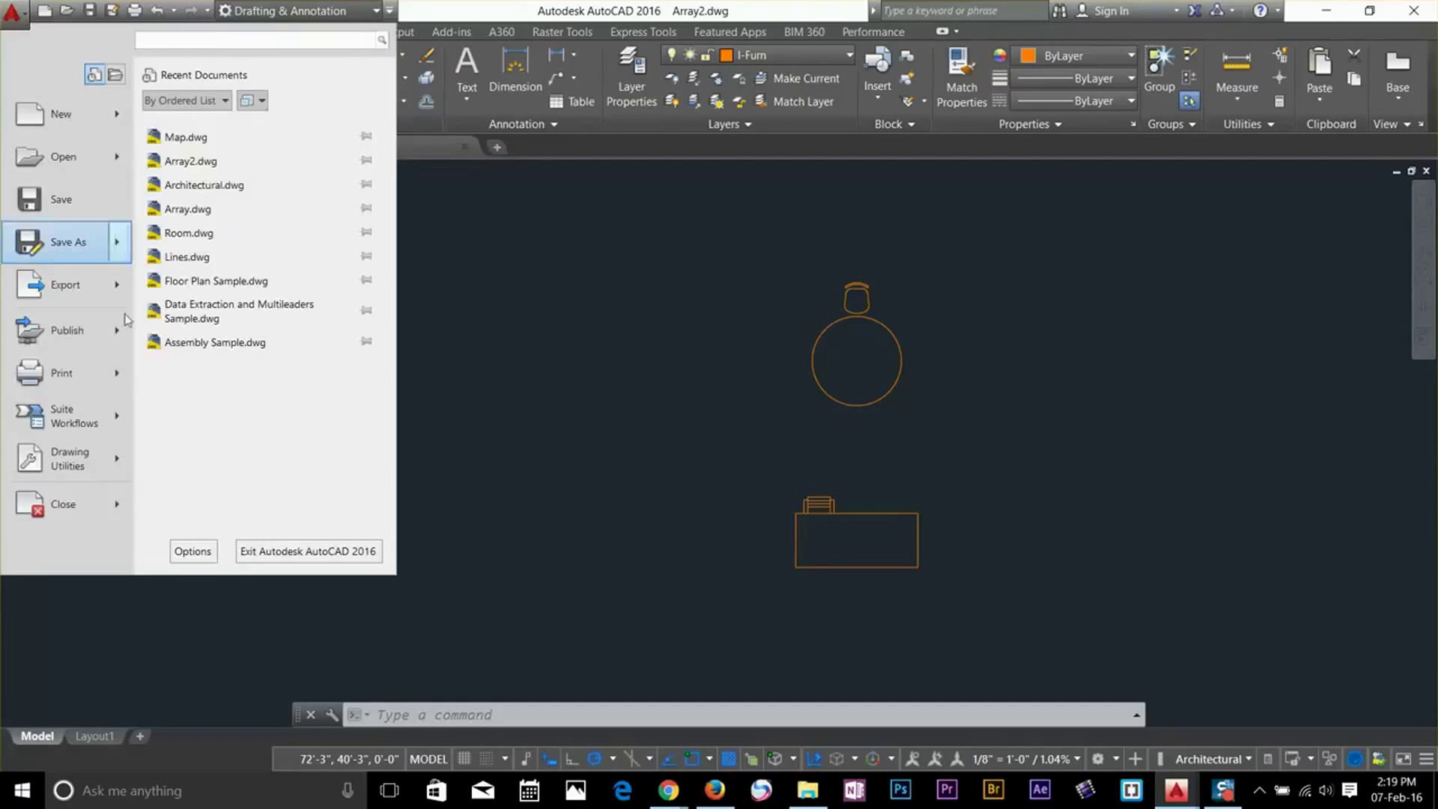
pyautogui.click(194, 552)
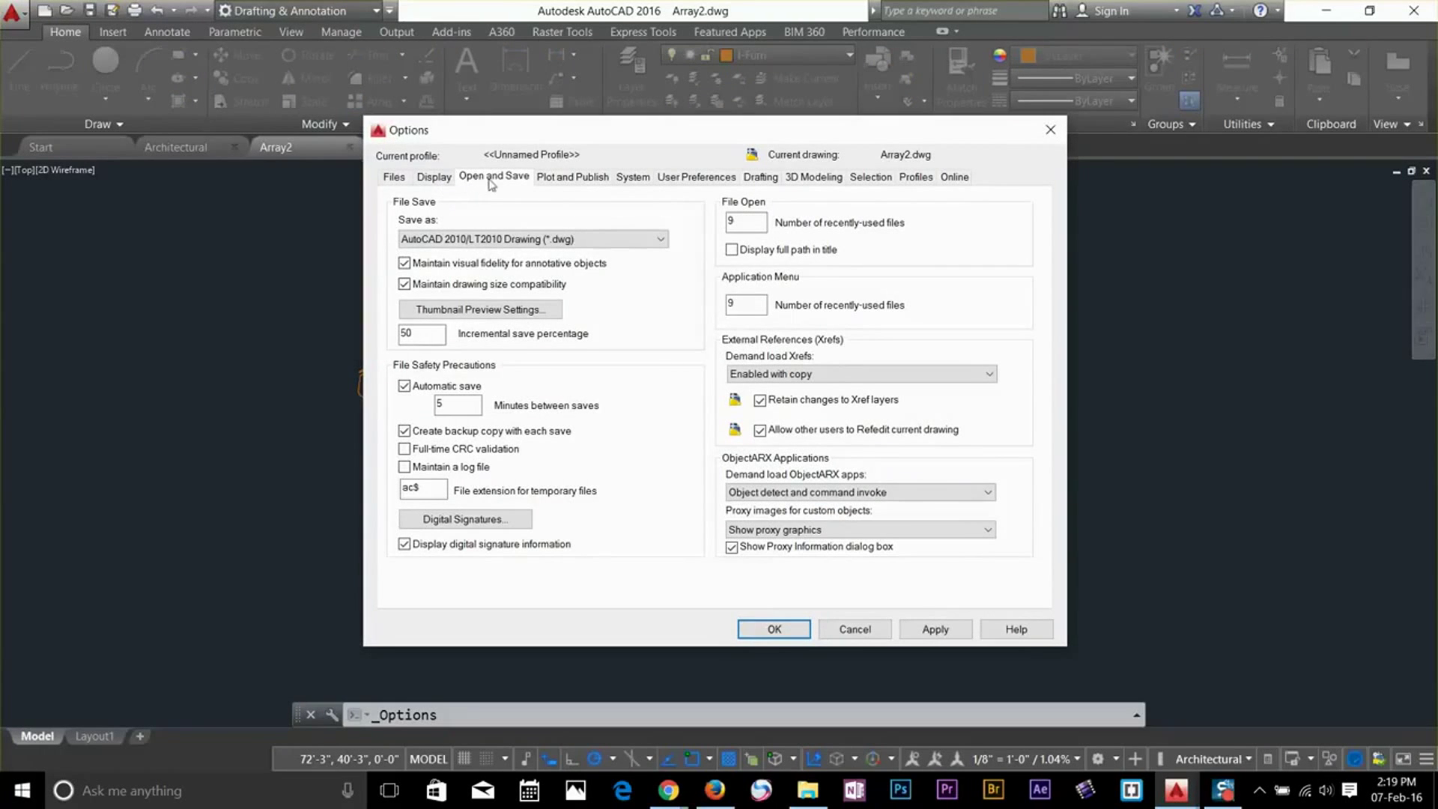
pyautogui.doubleClick(462, 406)
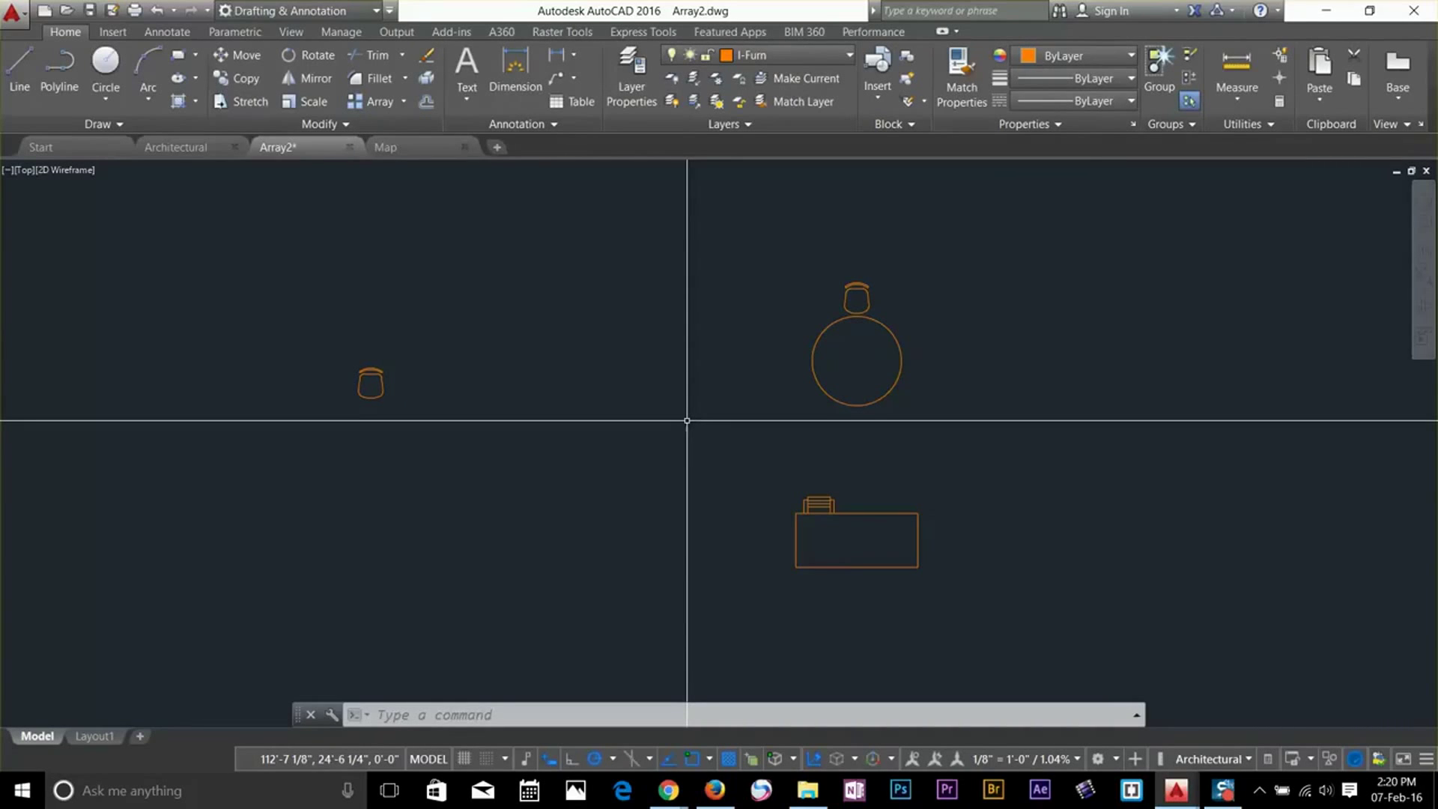
# Open Options with OP, then run RECOVER on the Rooms drawing file
pyautogui.write('OP')
pyautogui.press('Return')
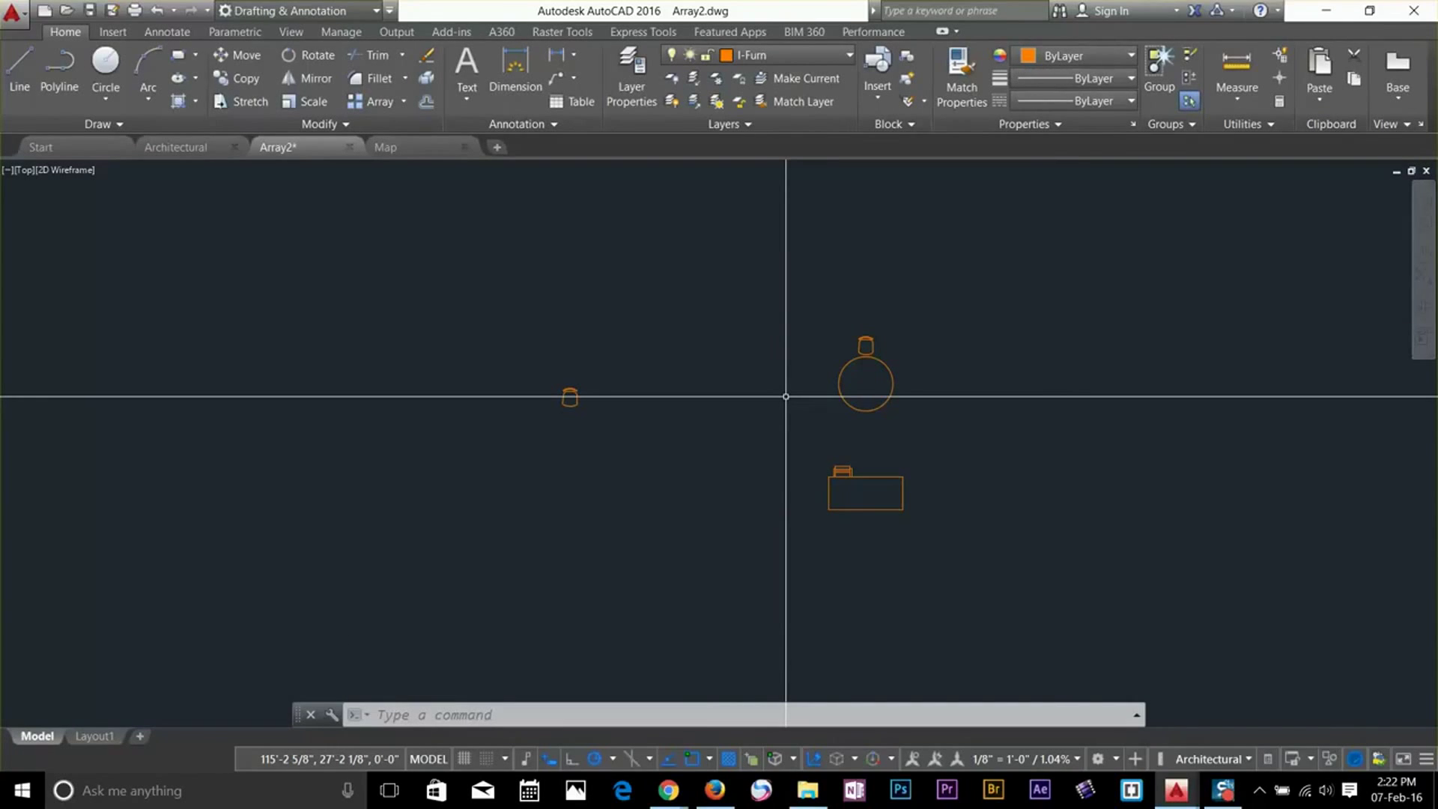
pyautogui.write('REC')
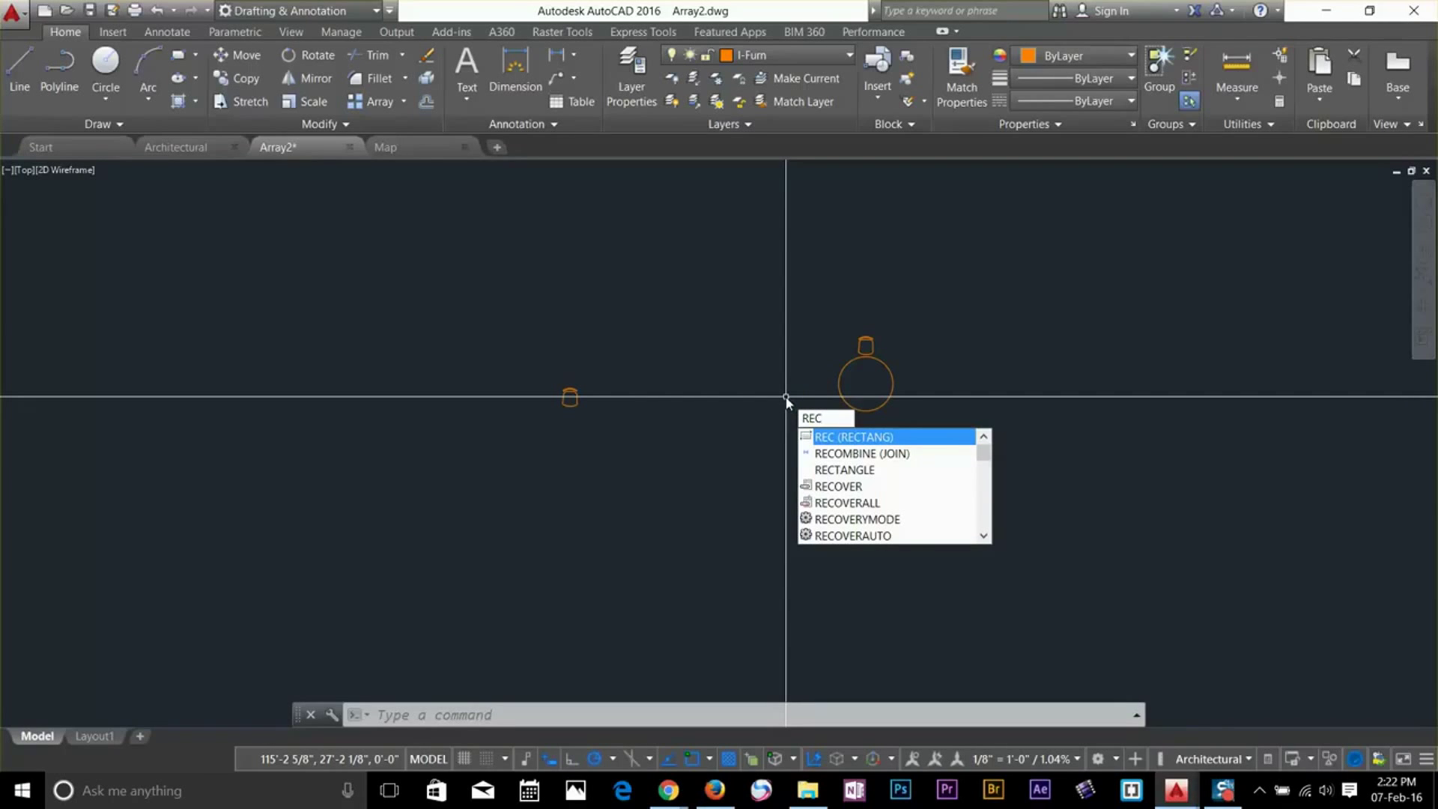
pyautogui.write('O')
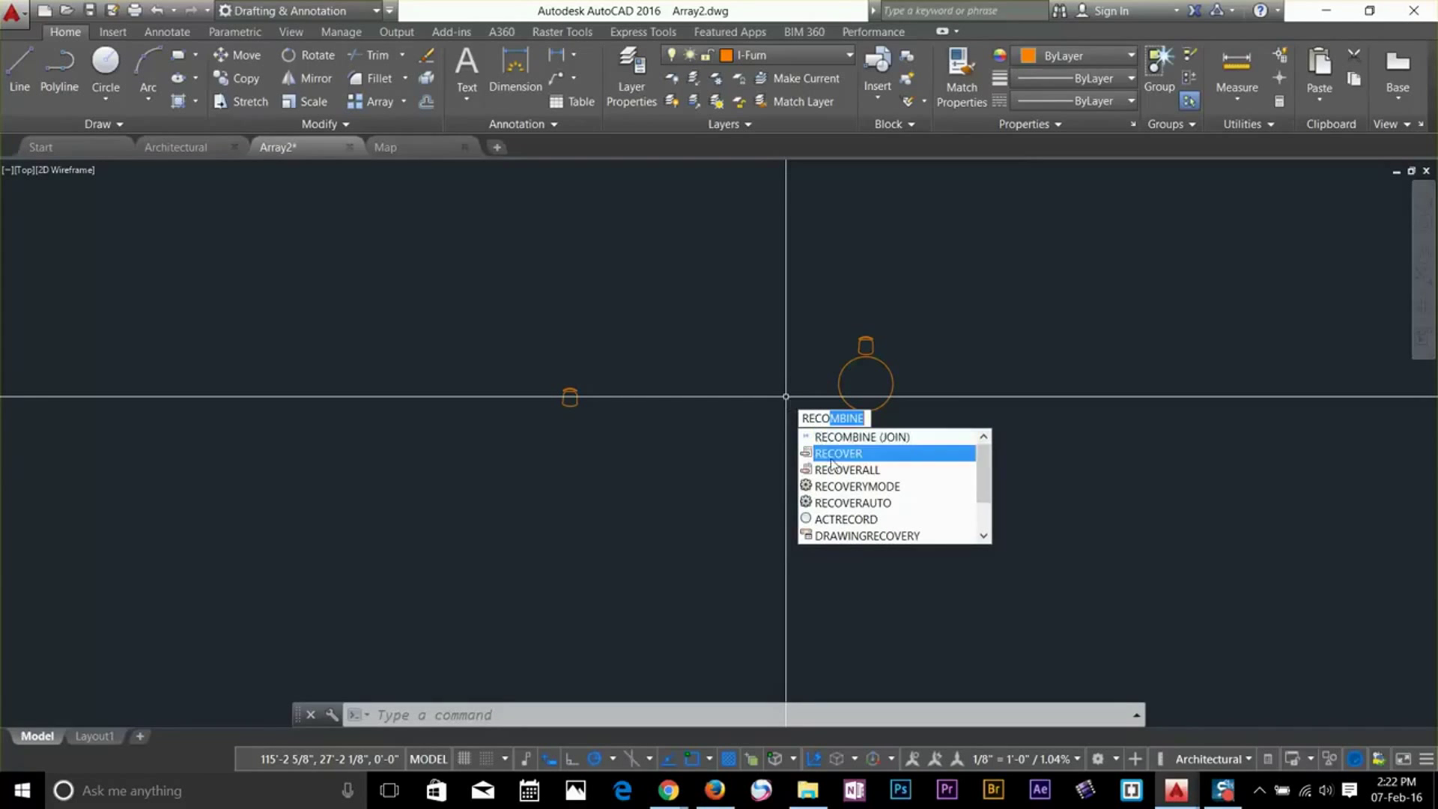
pyautogui.click(832, 454)
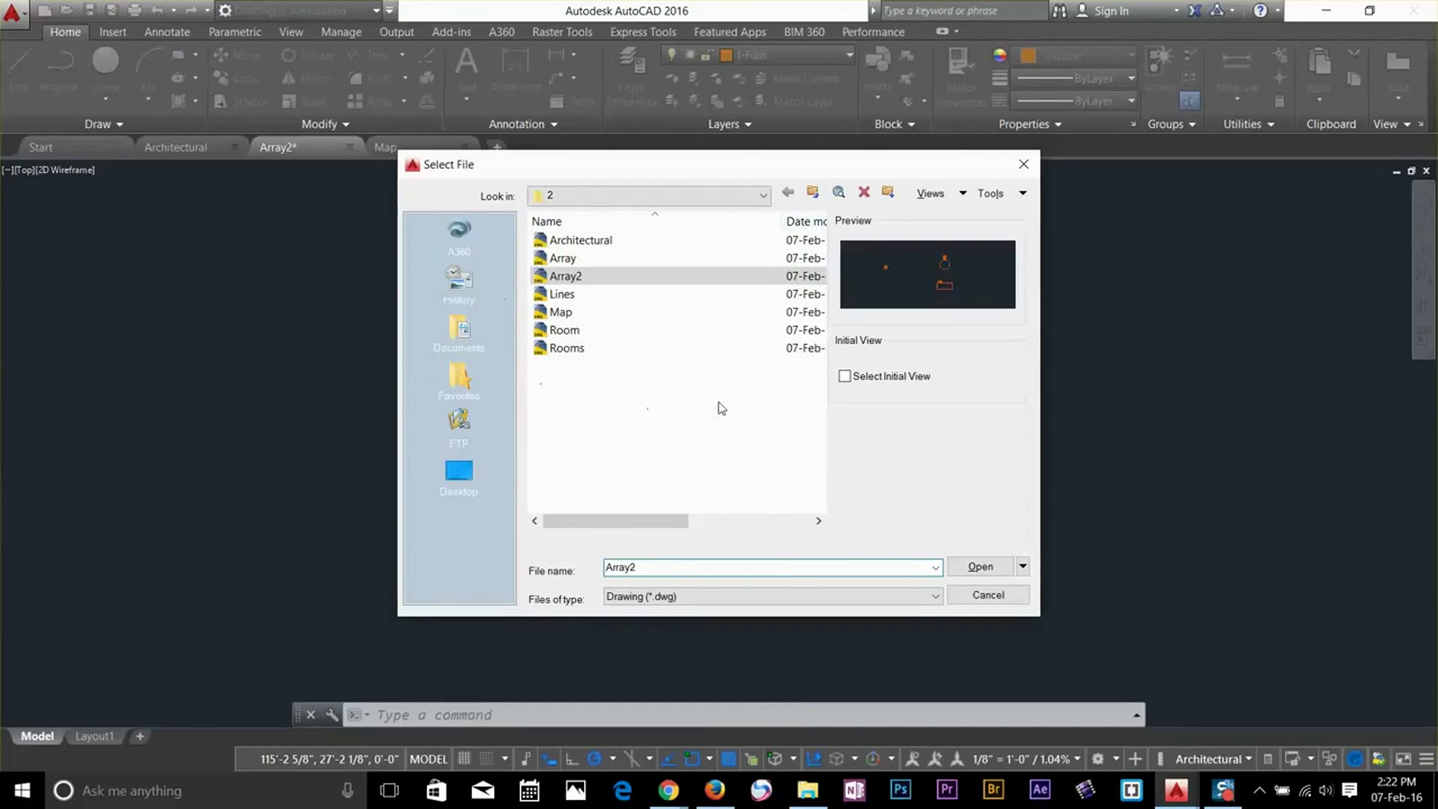
pyautogui.click(575, 347)
pyautogui.click(992, 566)
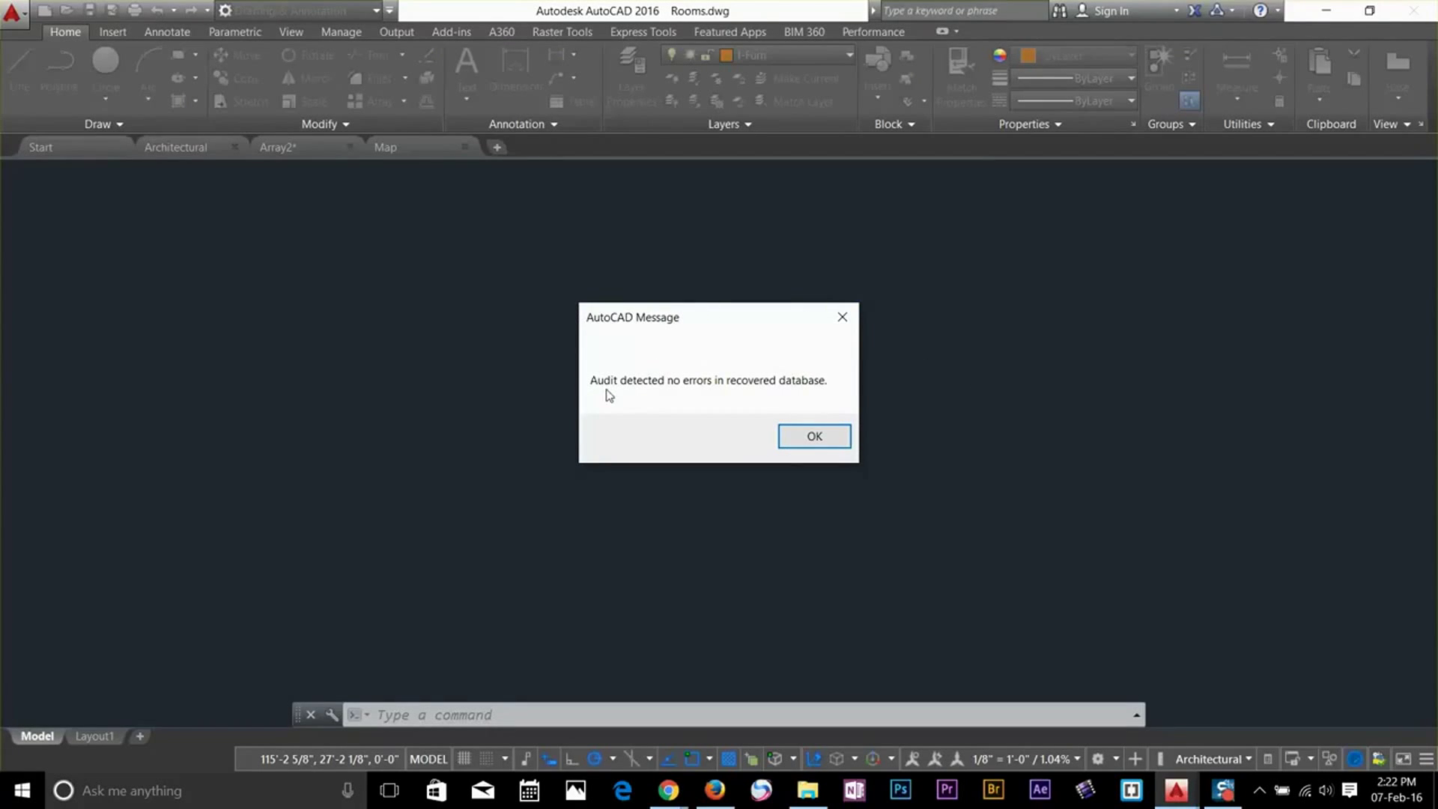
# Close the audit message so Rooms.dwg opens in its own tab
pyautogui.click(809, 438)
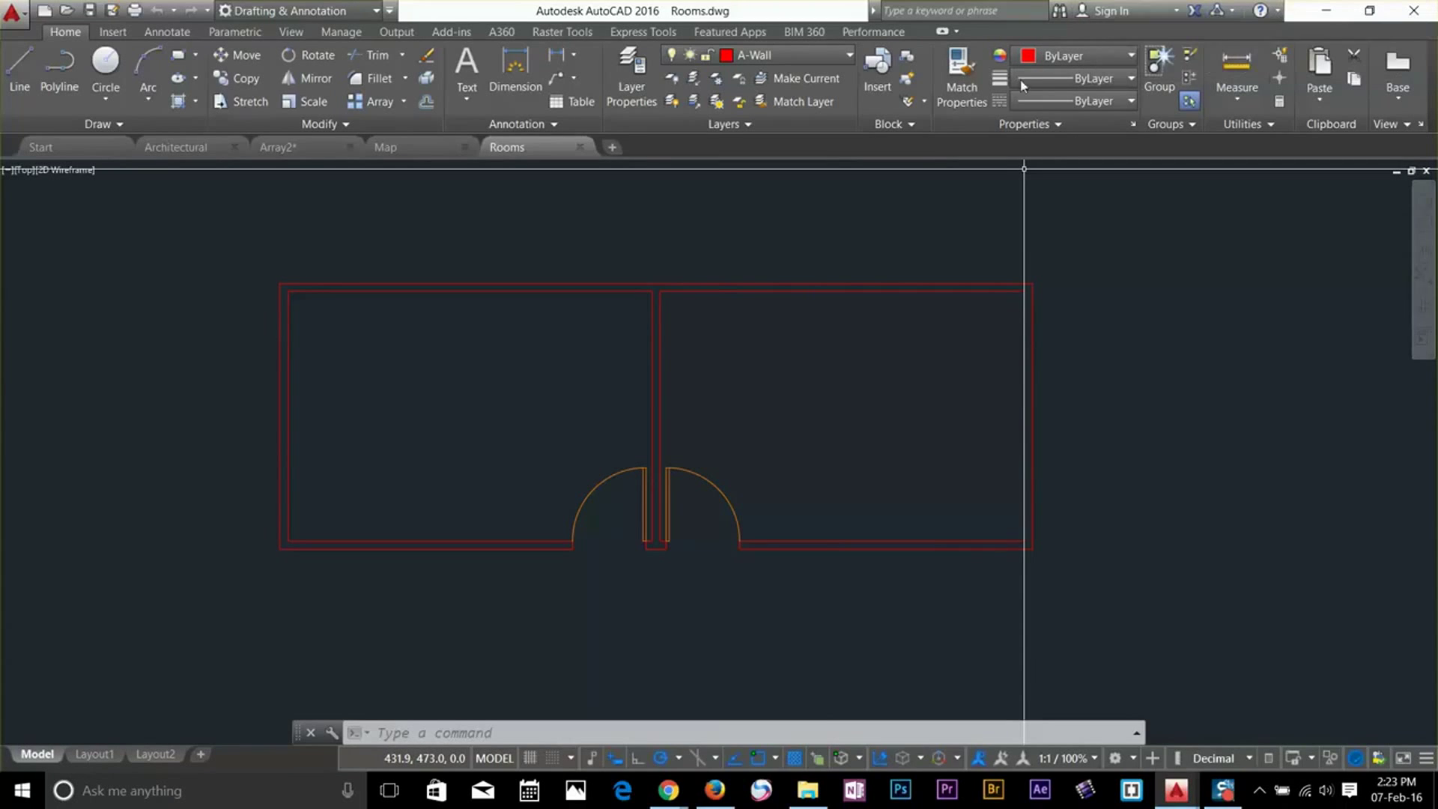
pyautogui.click(1138, 7)
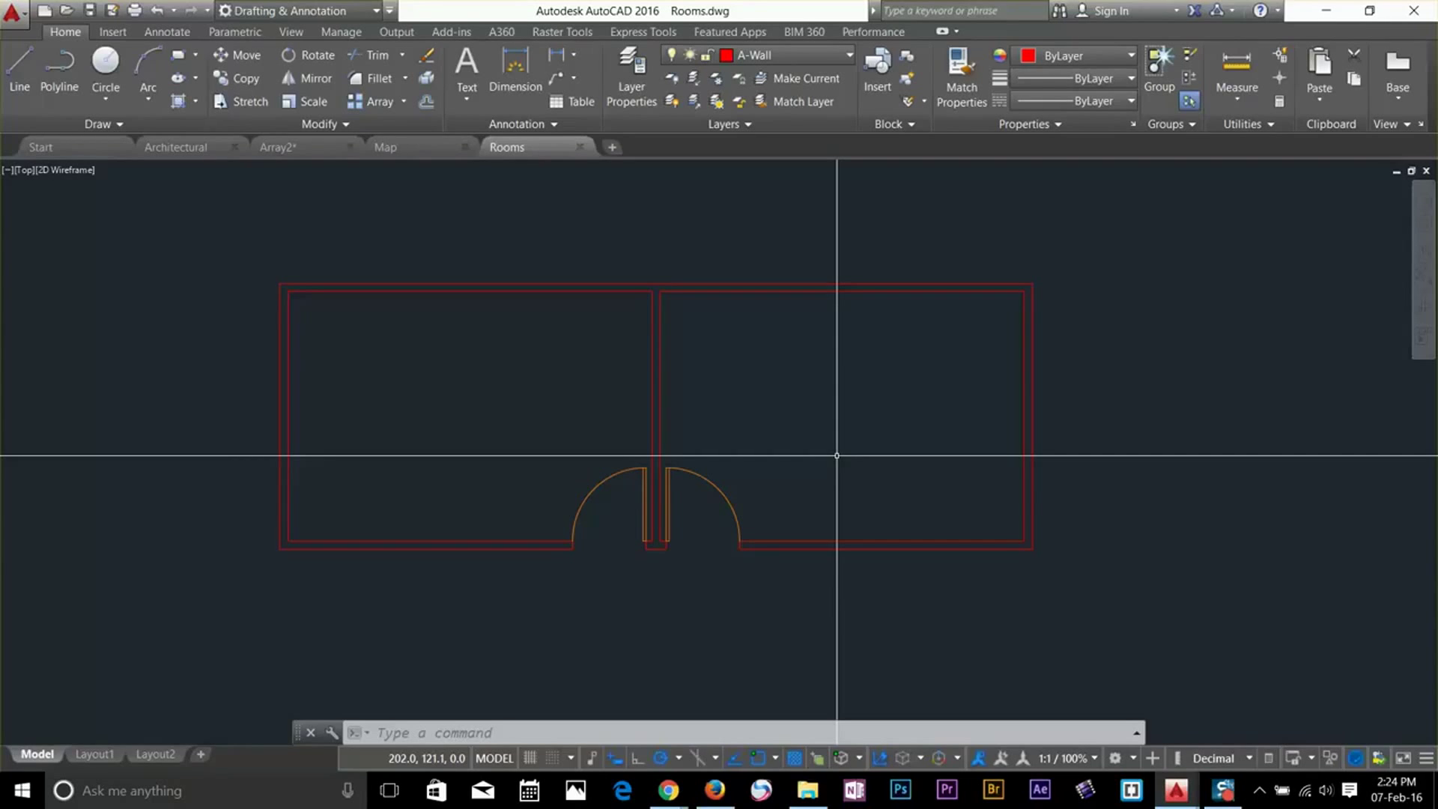
# Via UNITS, set Architectural length units, 0'-0 1/8" precision and Inches insertion scale
pyautogui.write('UNIT')
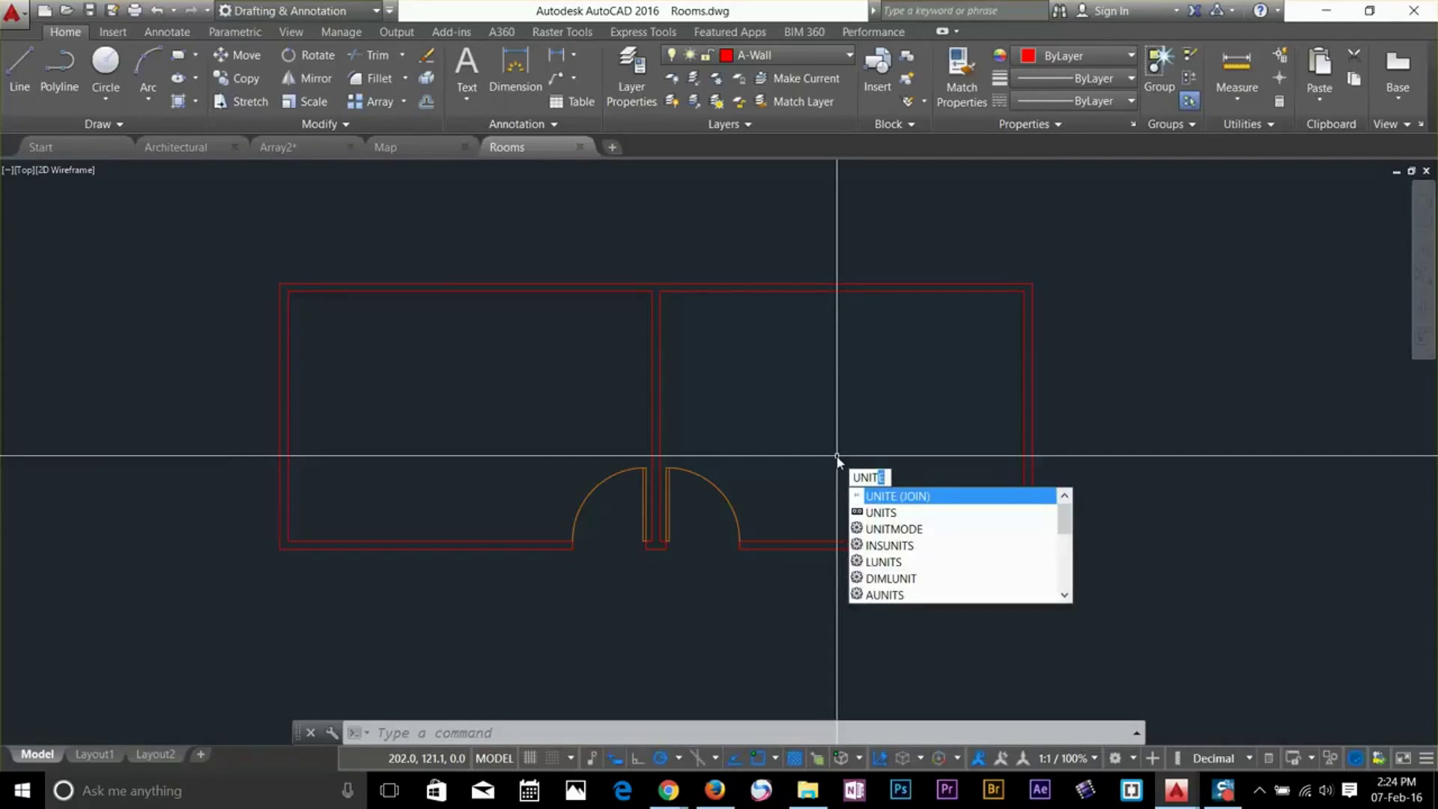
pyautogui.press('Return')
pyautogui.press('Escape')
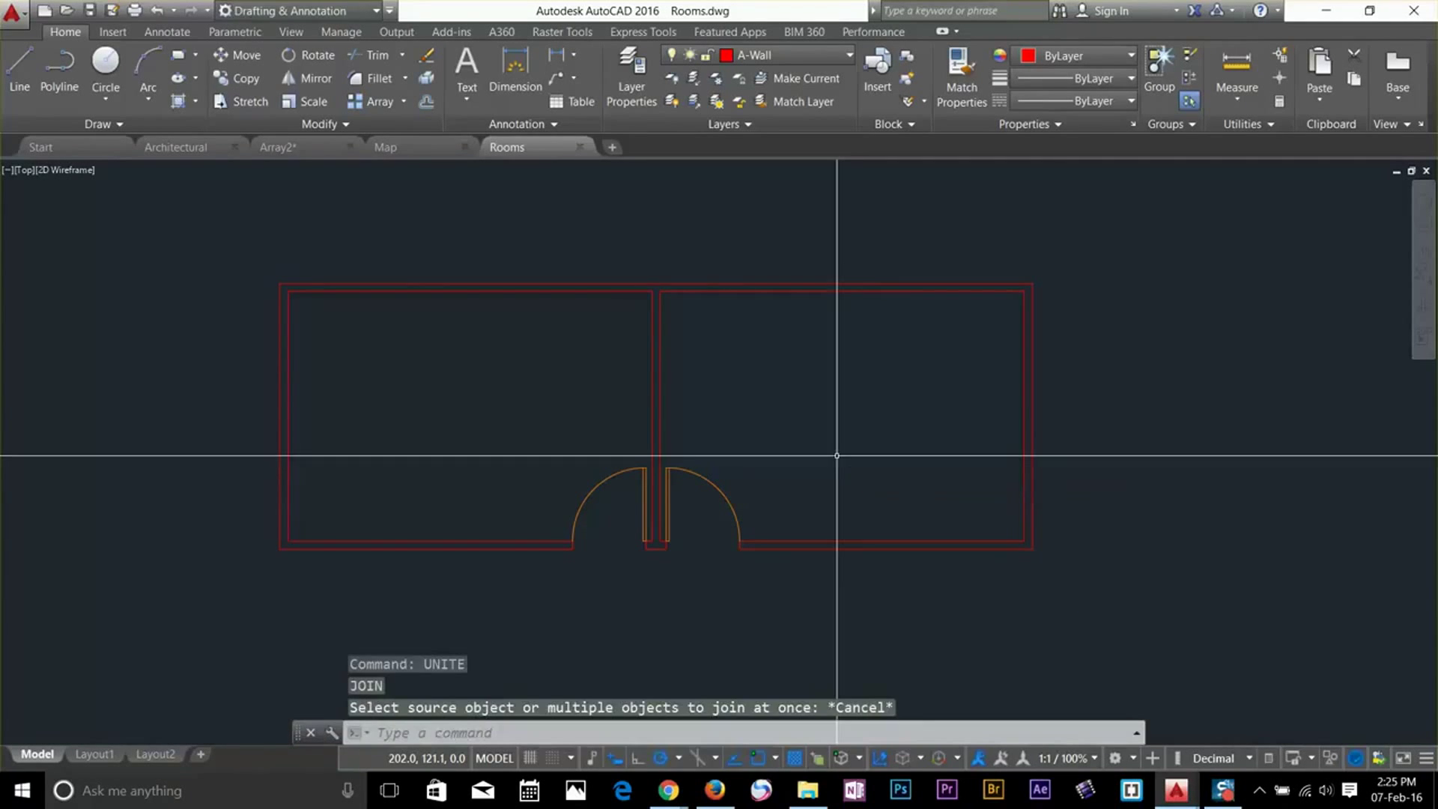
pyautogui.write('UNITS')
pyautogui.press('Return')
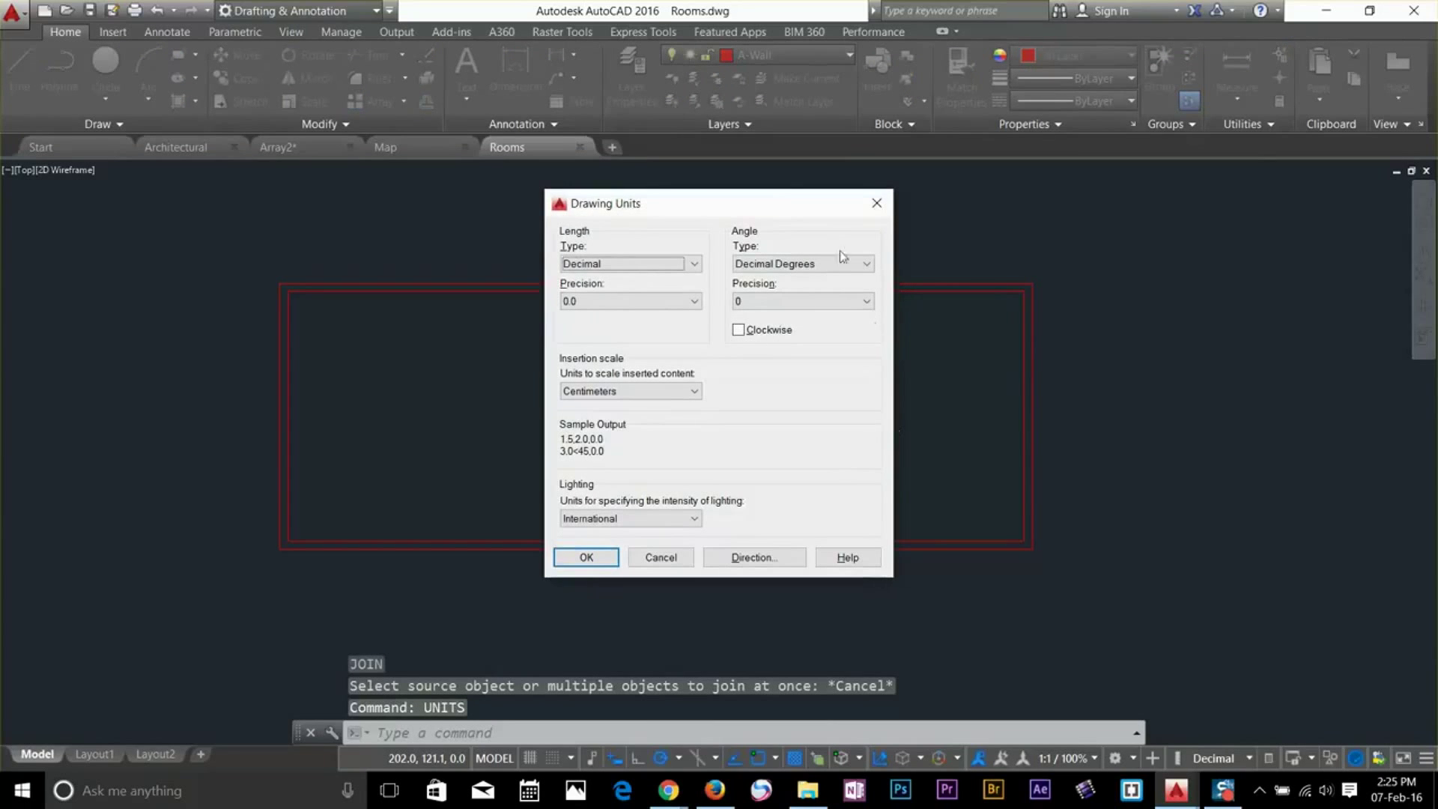
pyautogui.moveTo(719, 203); pyautogui.dragTo(1209, 76)
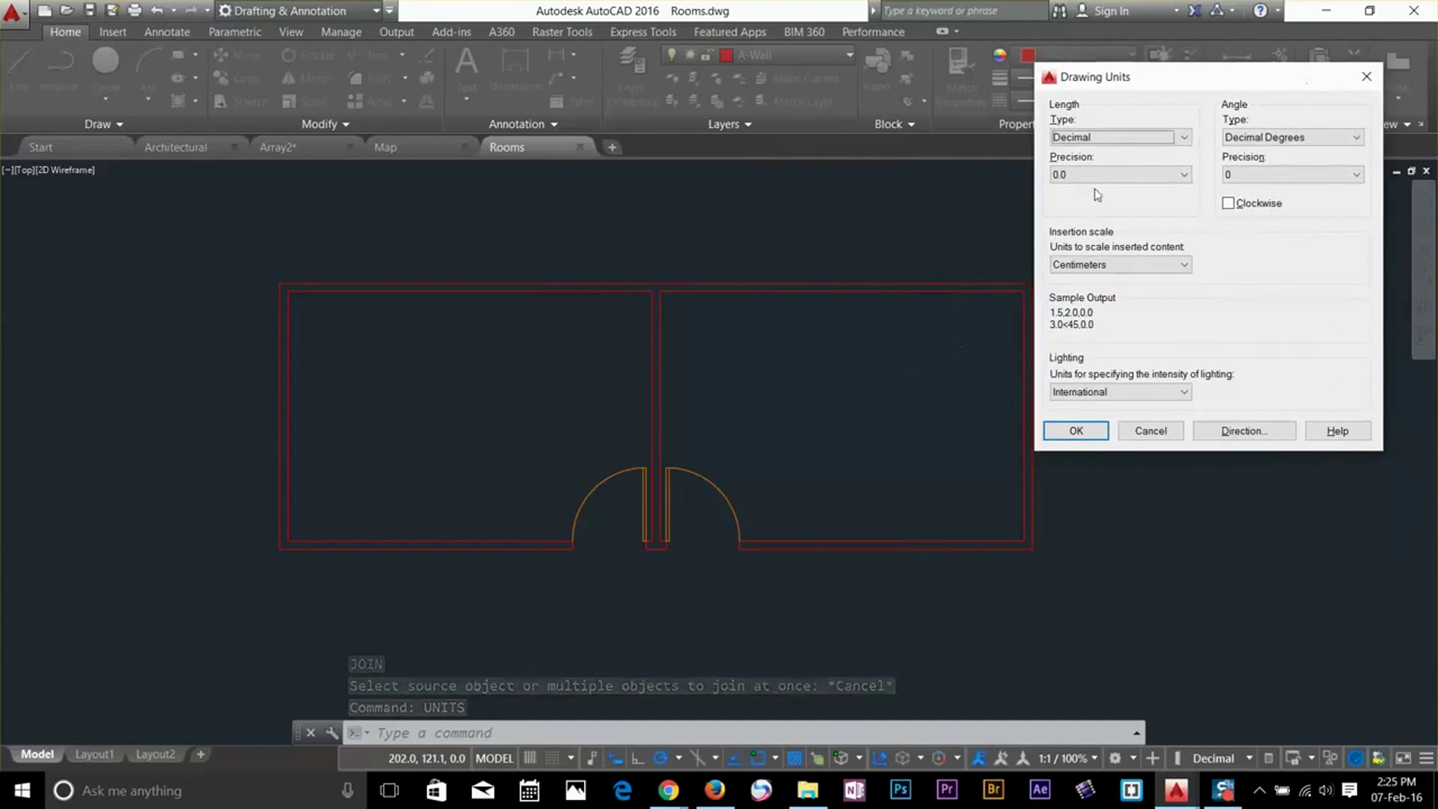
pyautogui.click(1158, 142)
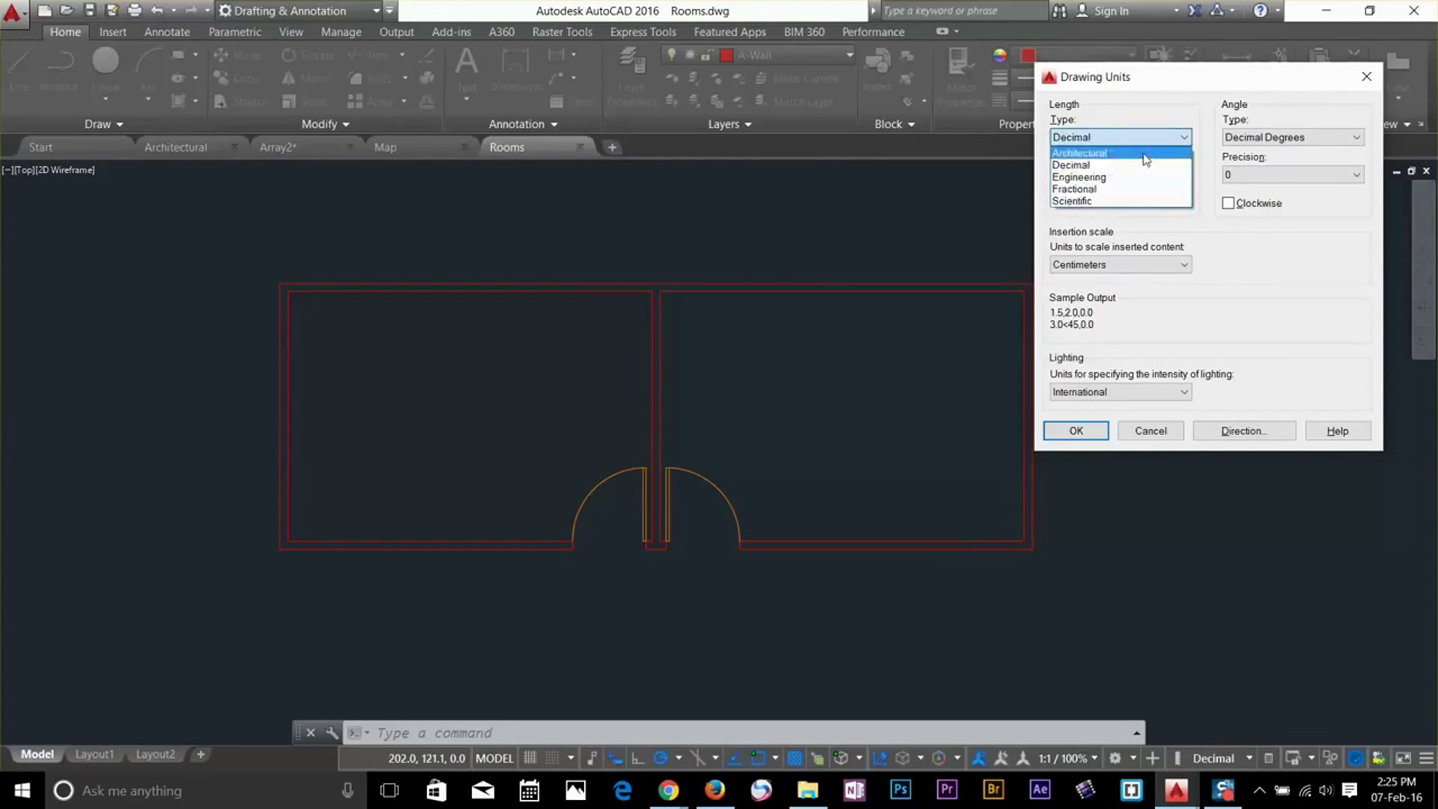
pyautogui.click(1146, 154)
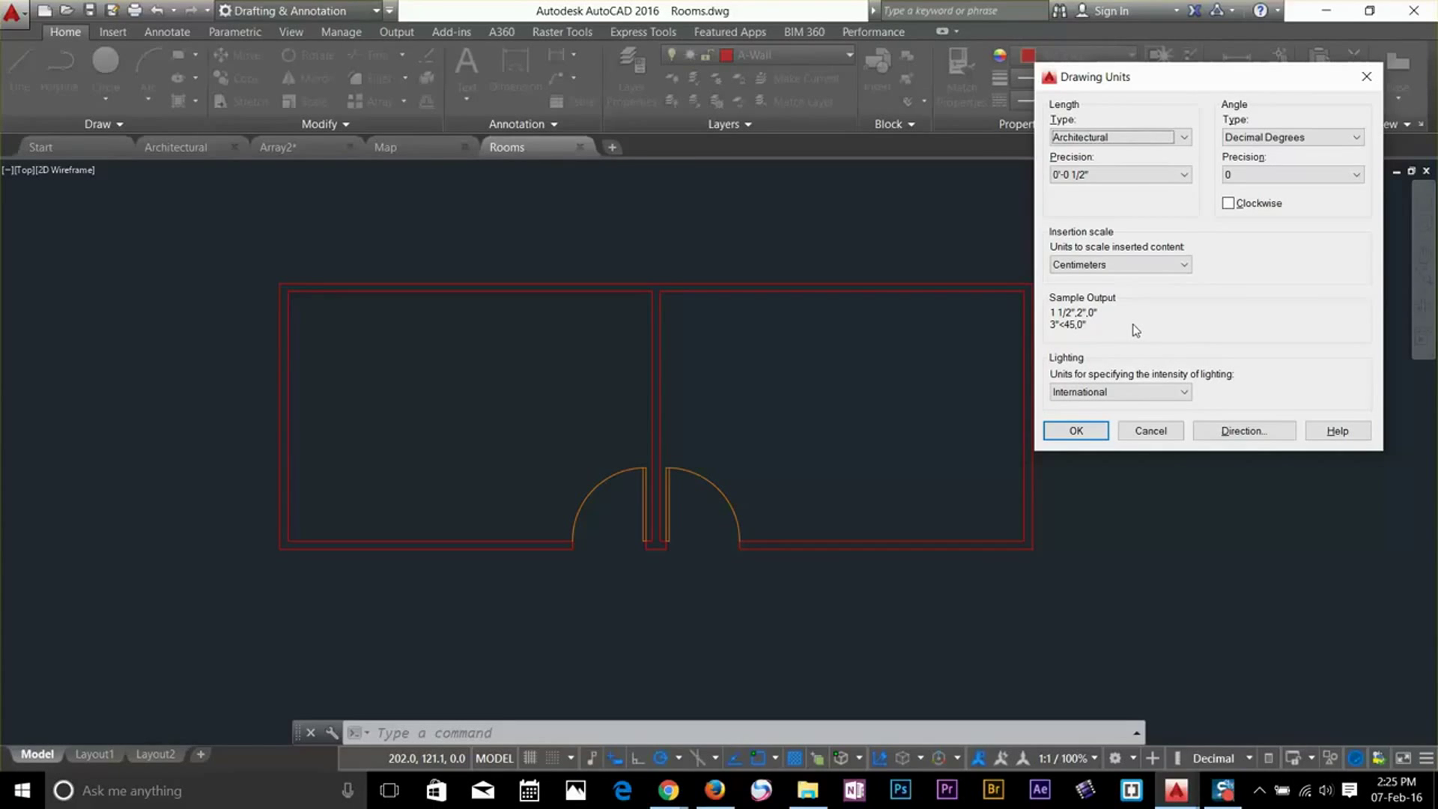
pyautogui.click(1153, 266)
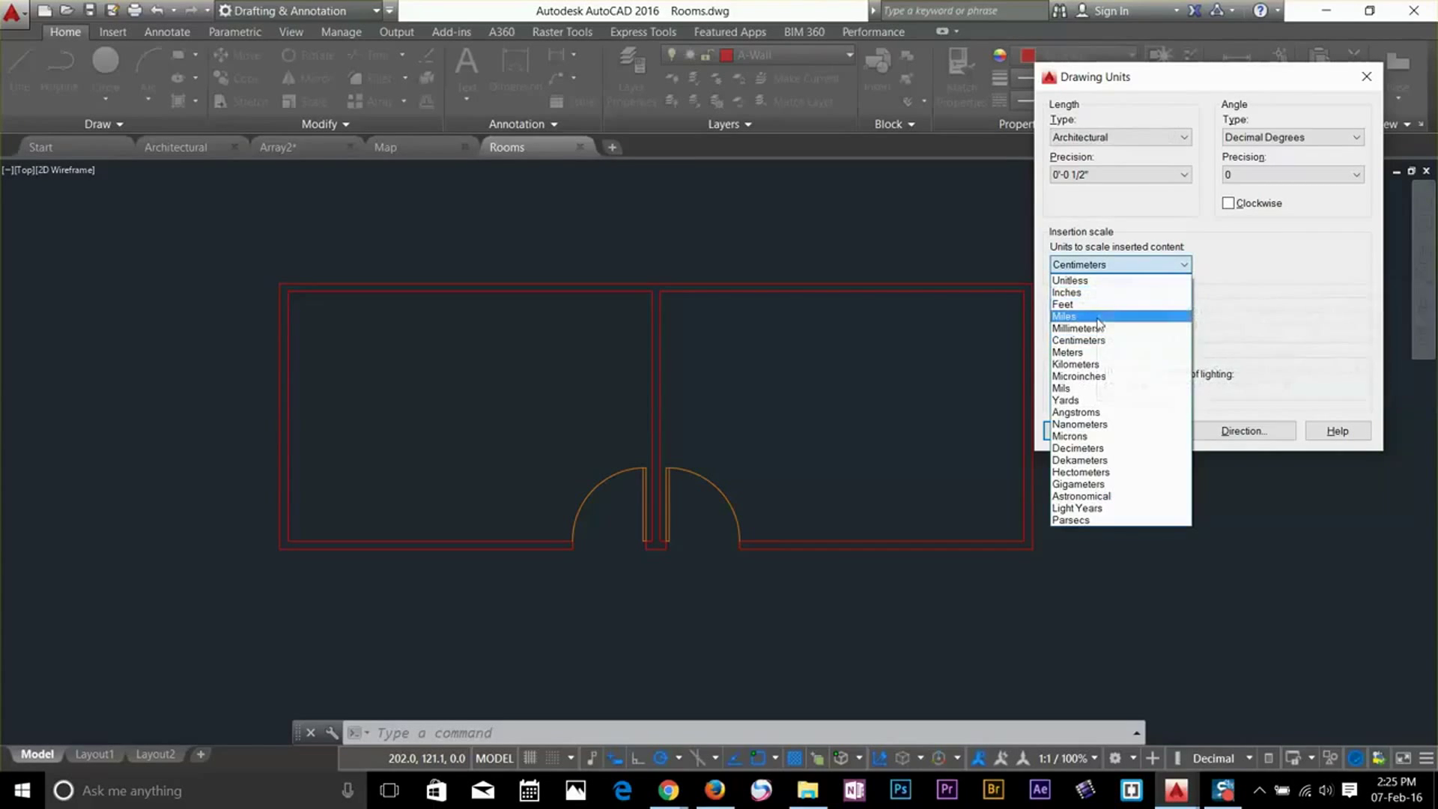
pyautogui.click(1112, 293)
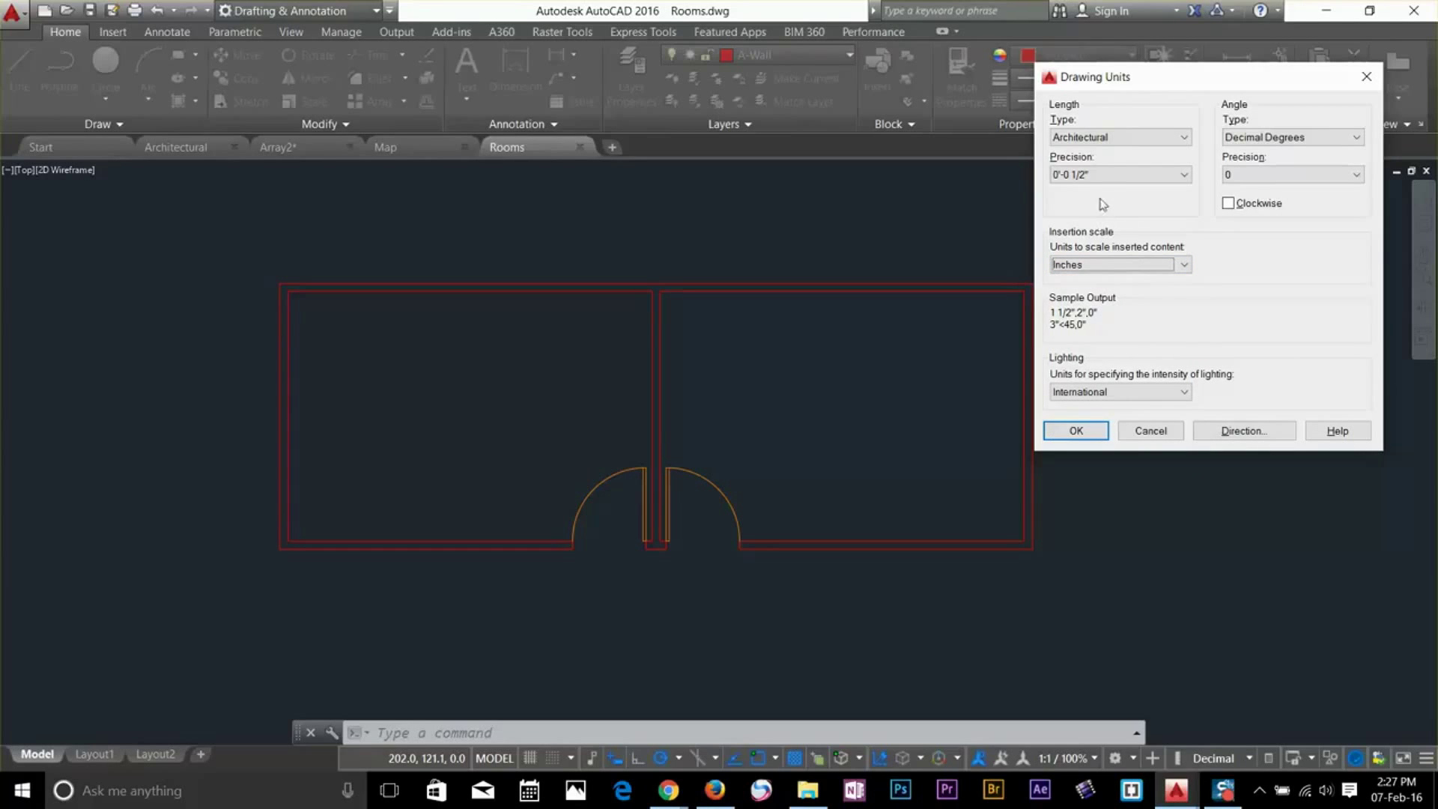
pyautogui.click(1115, 177)
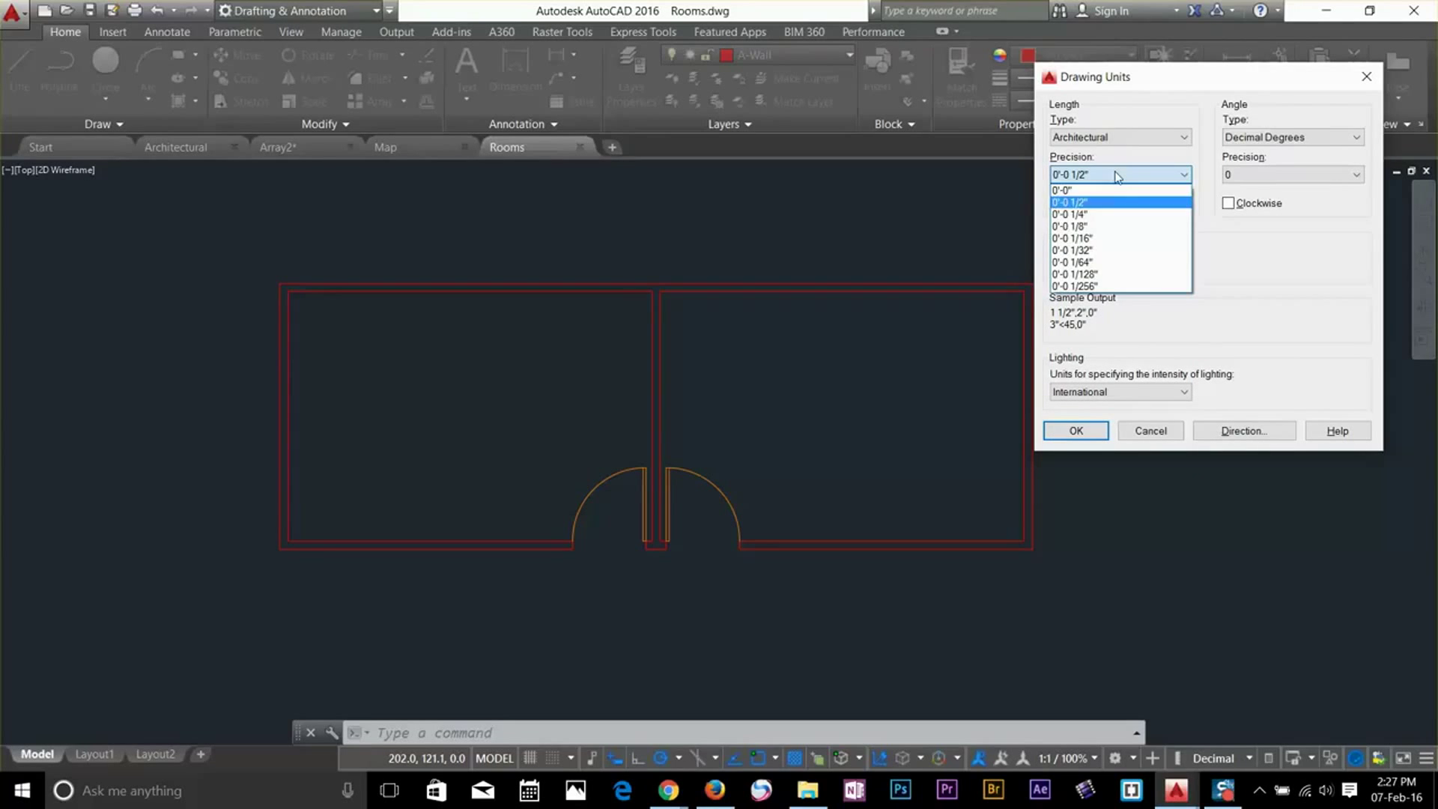
pyautogui.click(1094, 226)
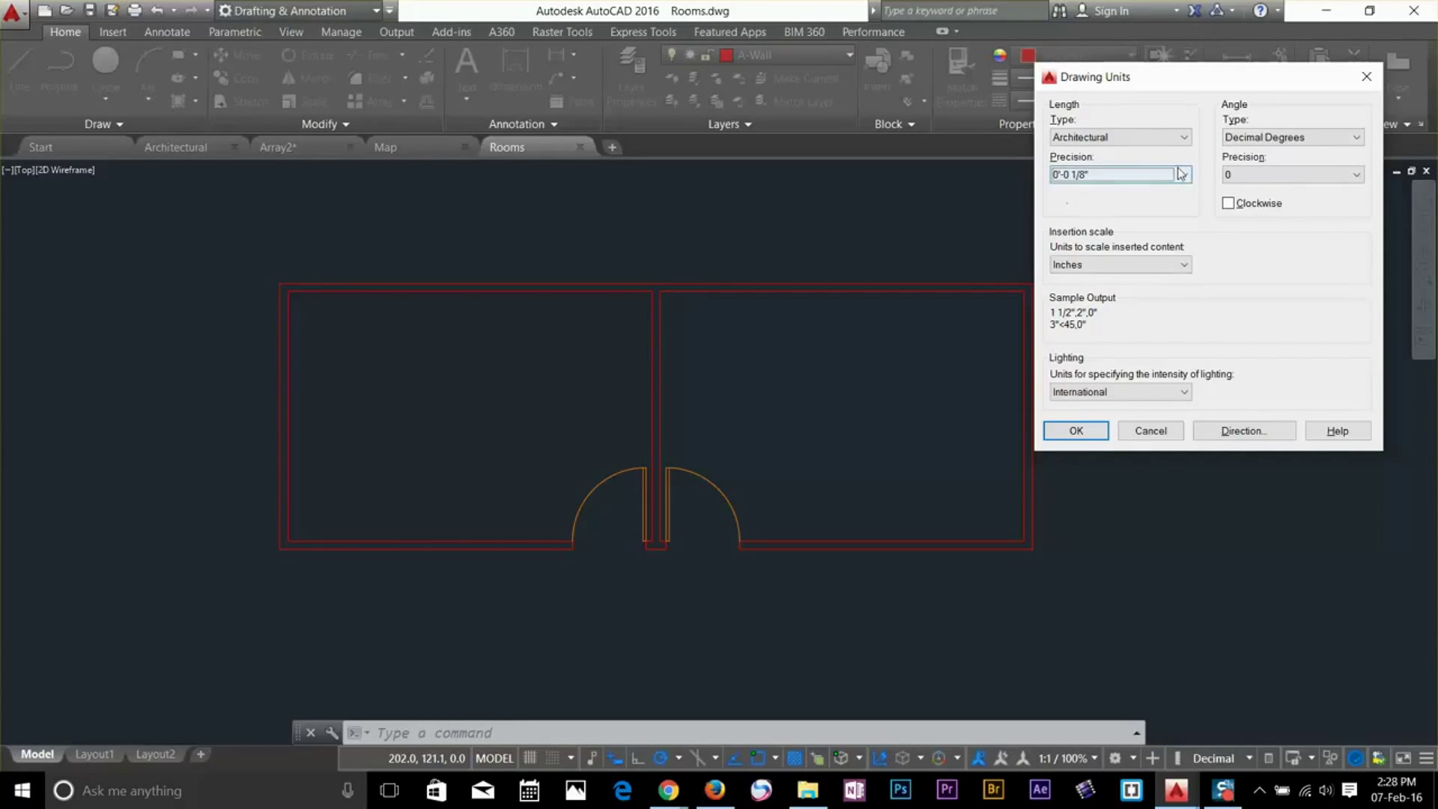
# Preview Decimal, Engineering and Fractional length formats, then apply Architectural units
pyautogui.click(1186, 142)
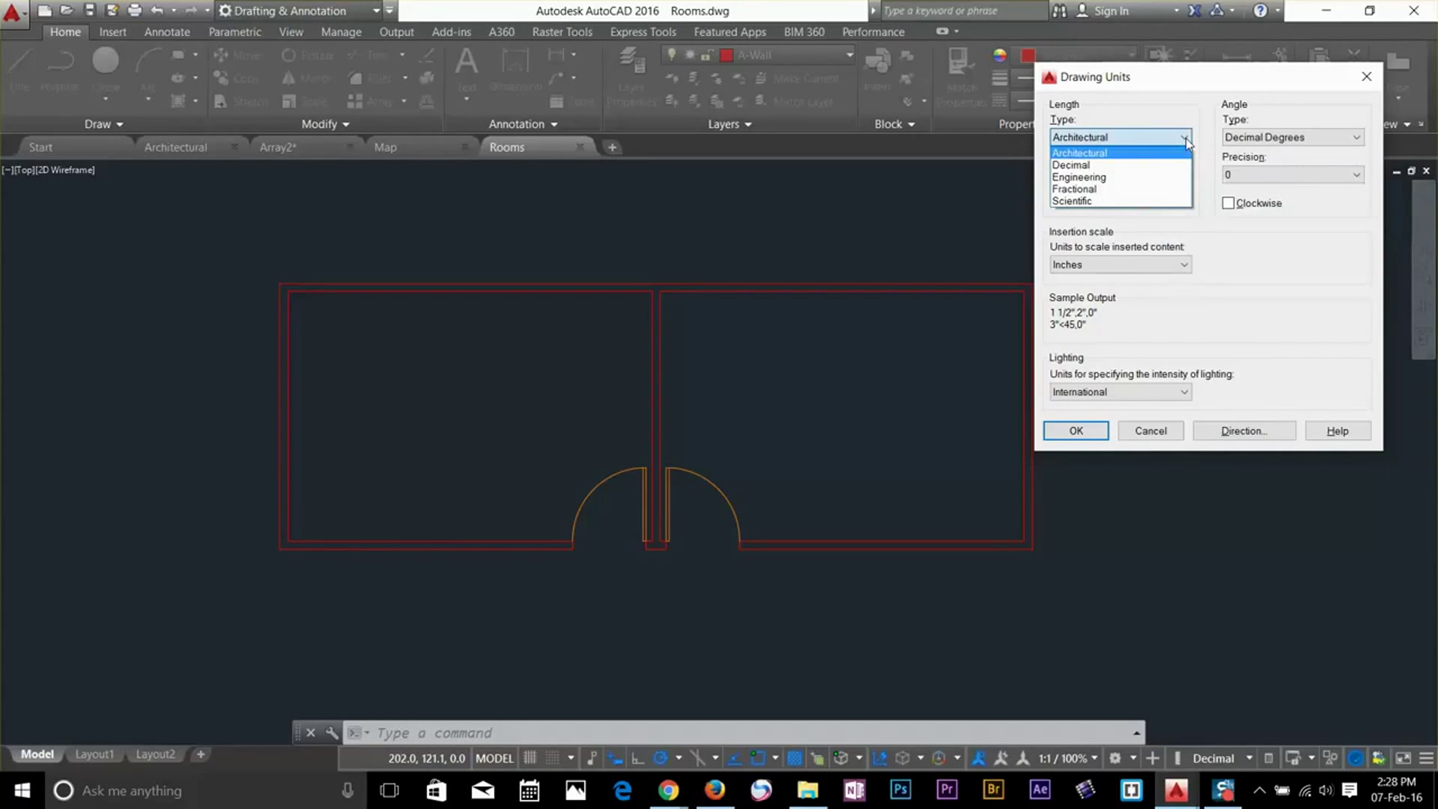
pyautogui.click(1134, 166)
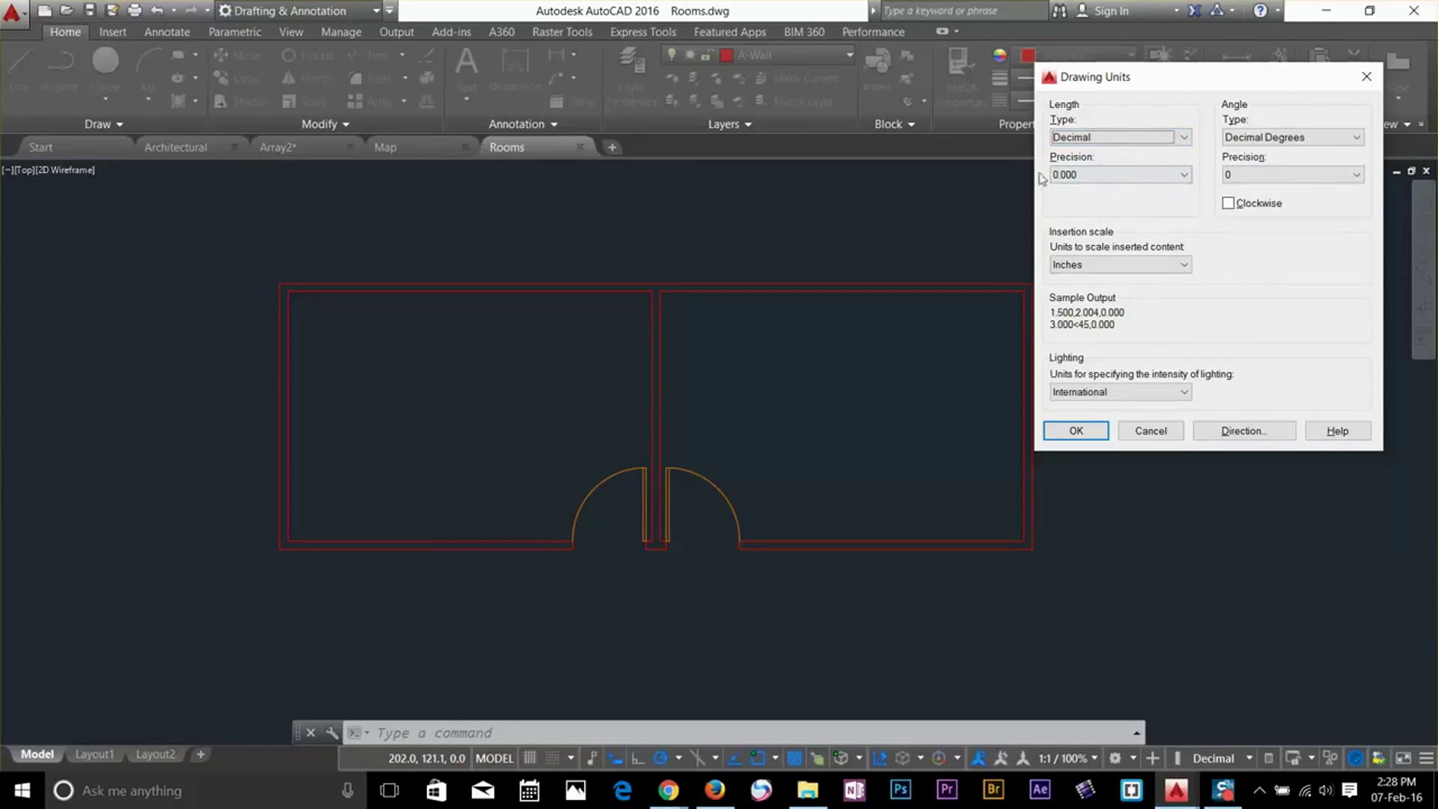
pyautogui.click(1184, 138)
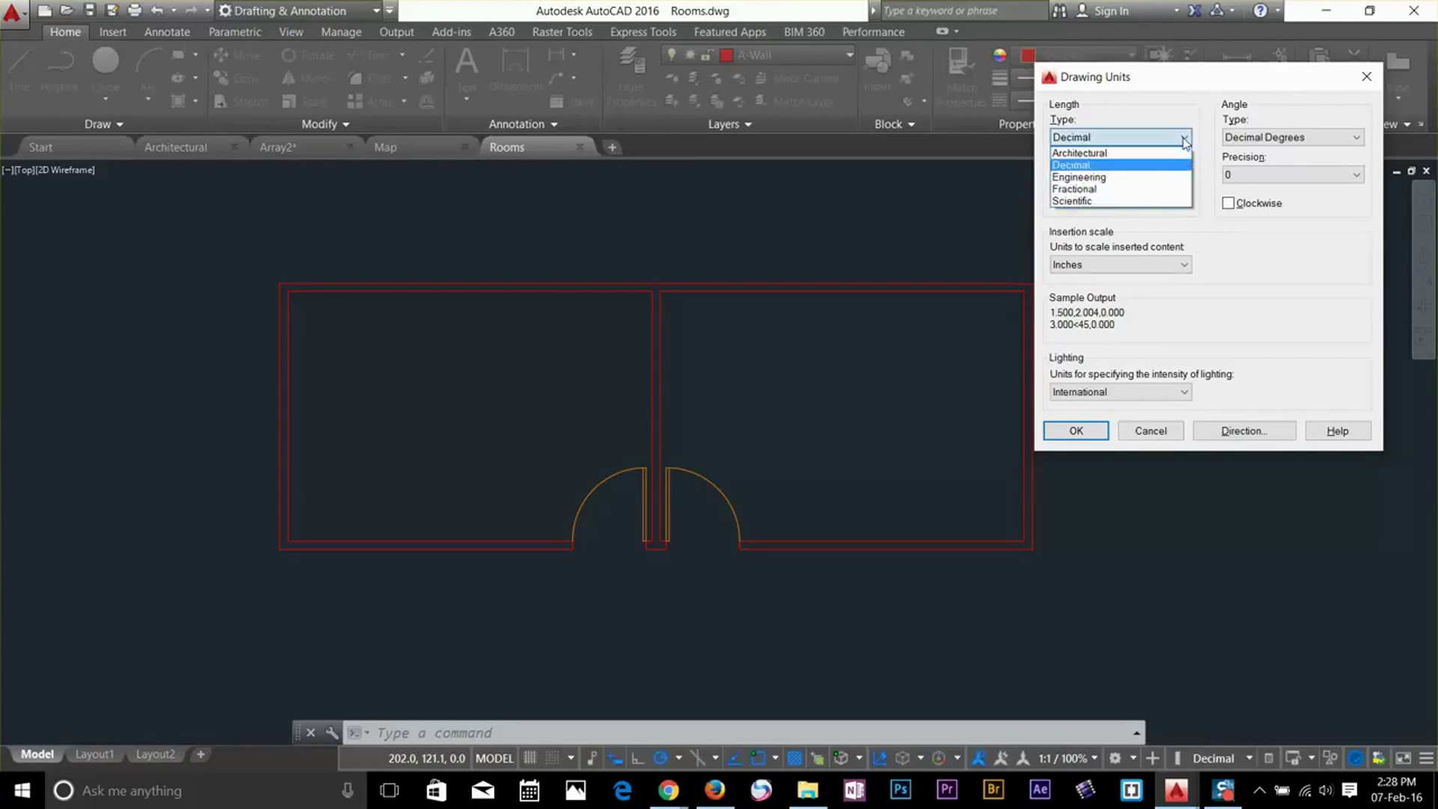
pyautogui.click(1144, 177)
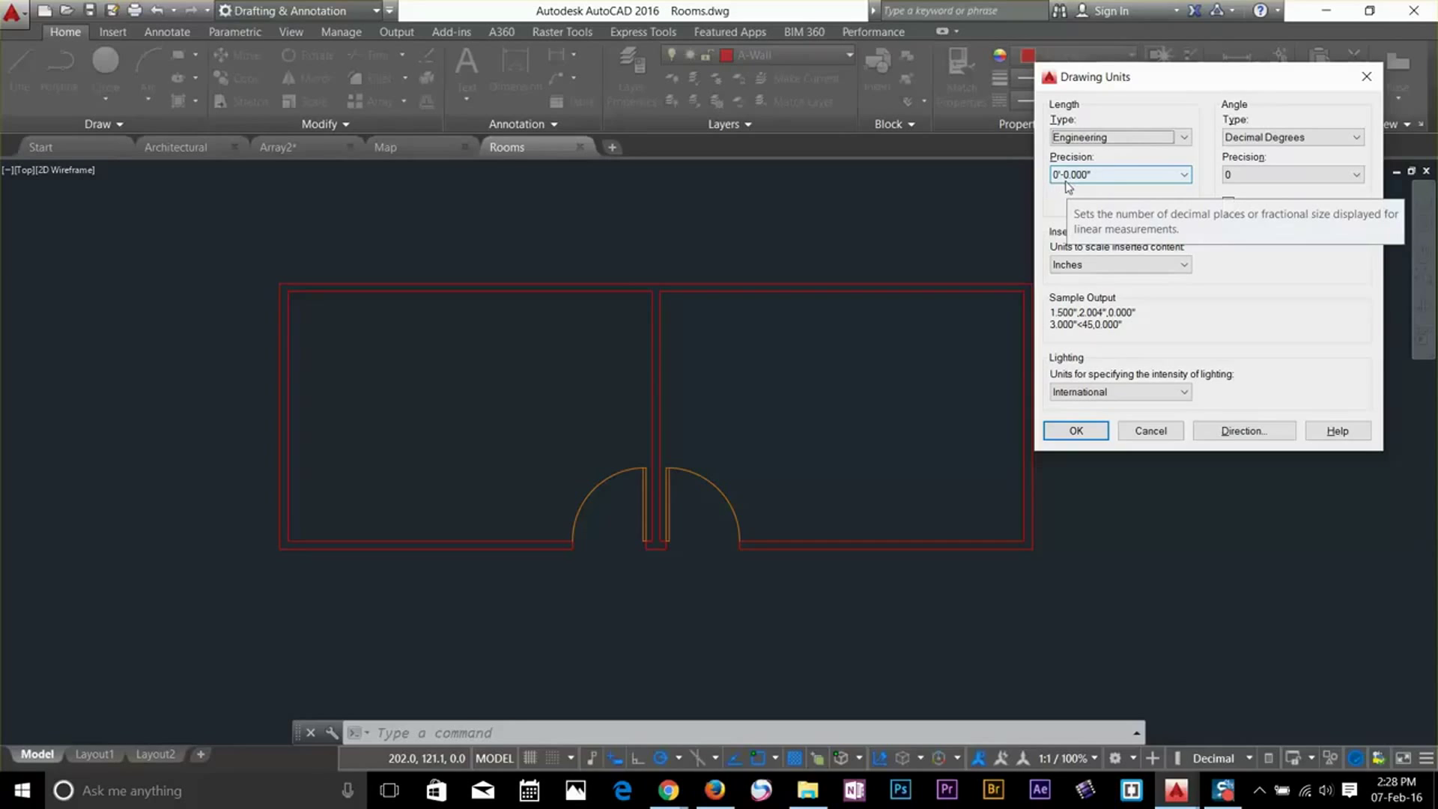
pyautogui.click(1116, 137)
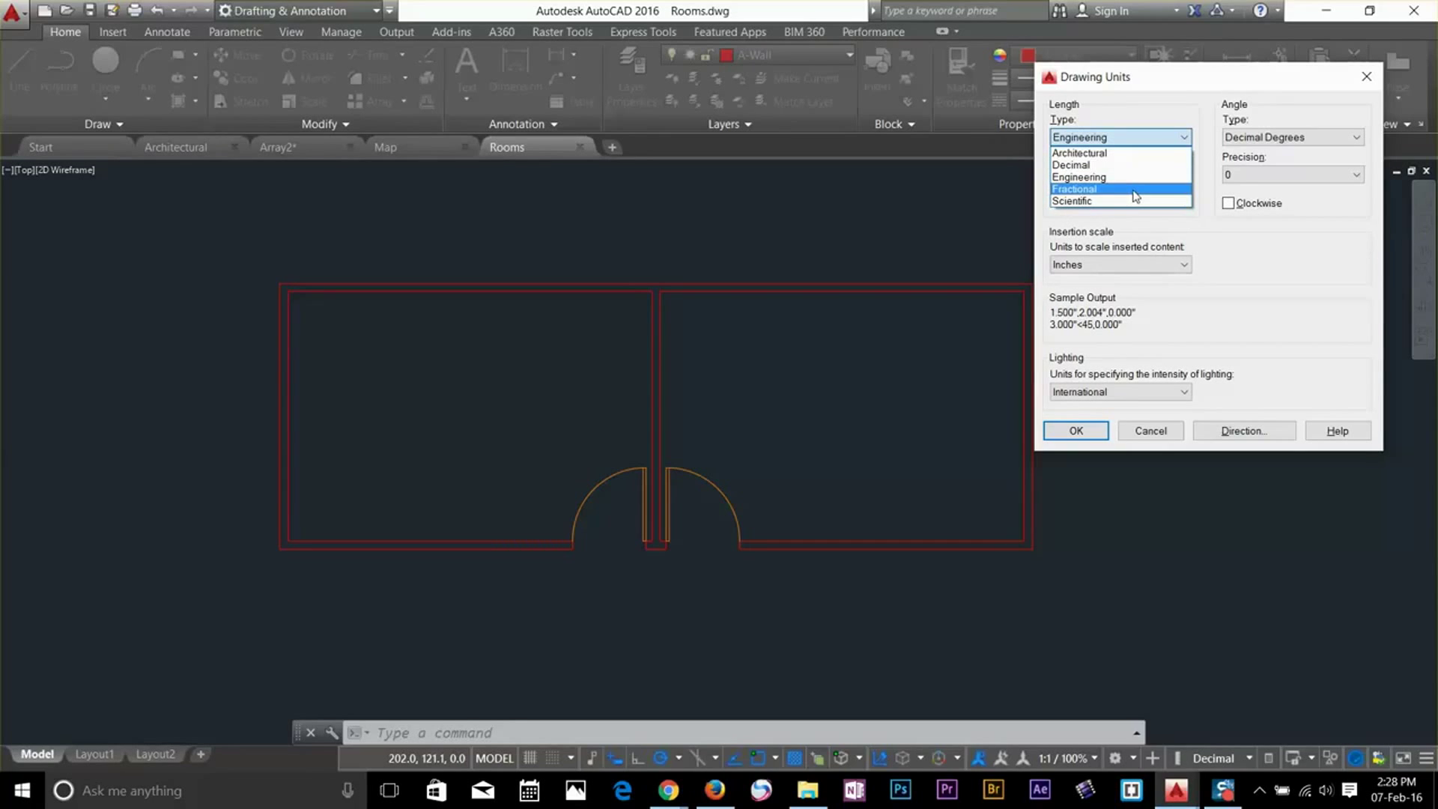
pyautogui.click(1137, 190)
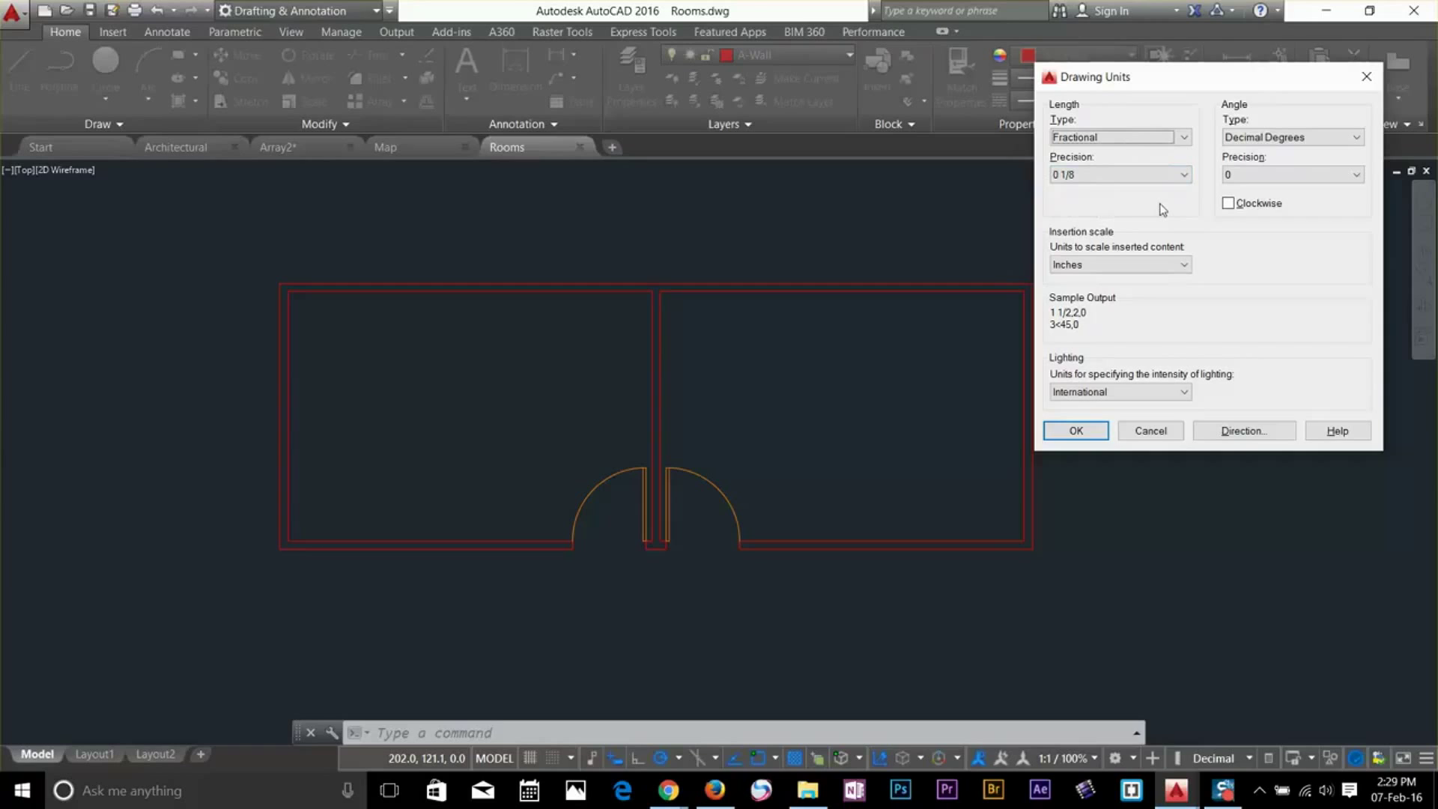
pyautogui.hotkey('alt', 'Down')
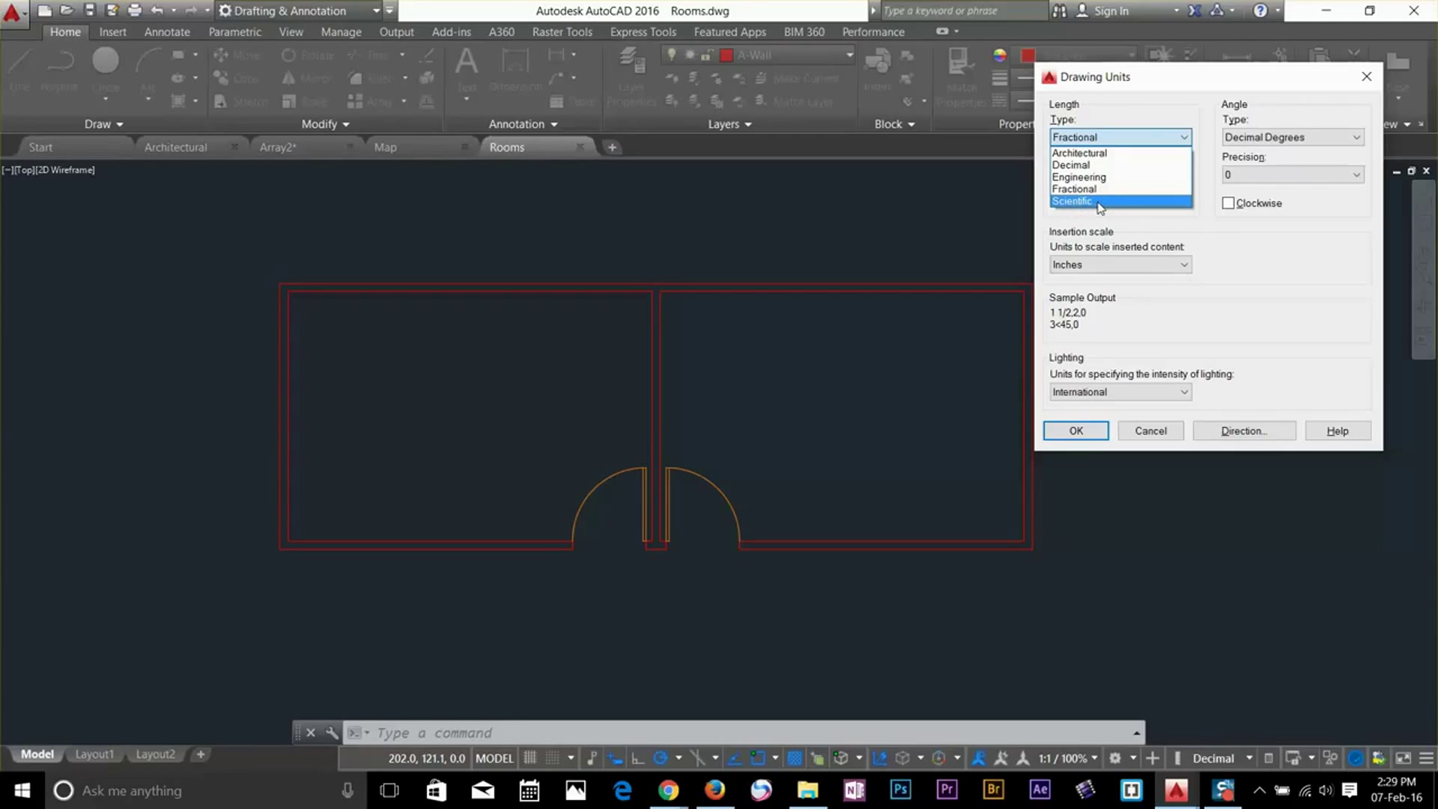
pyautogui.click(1123, 154)
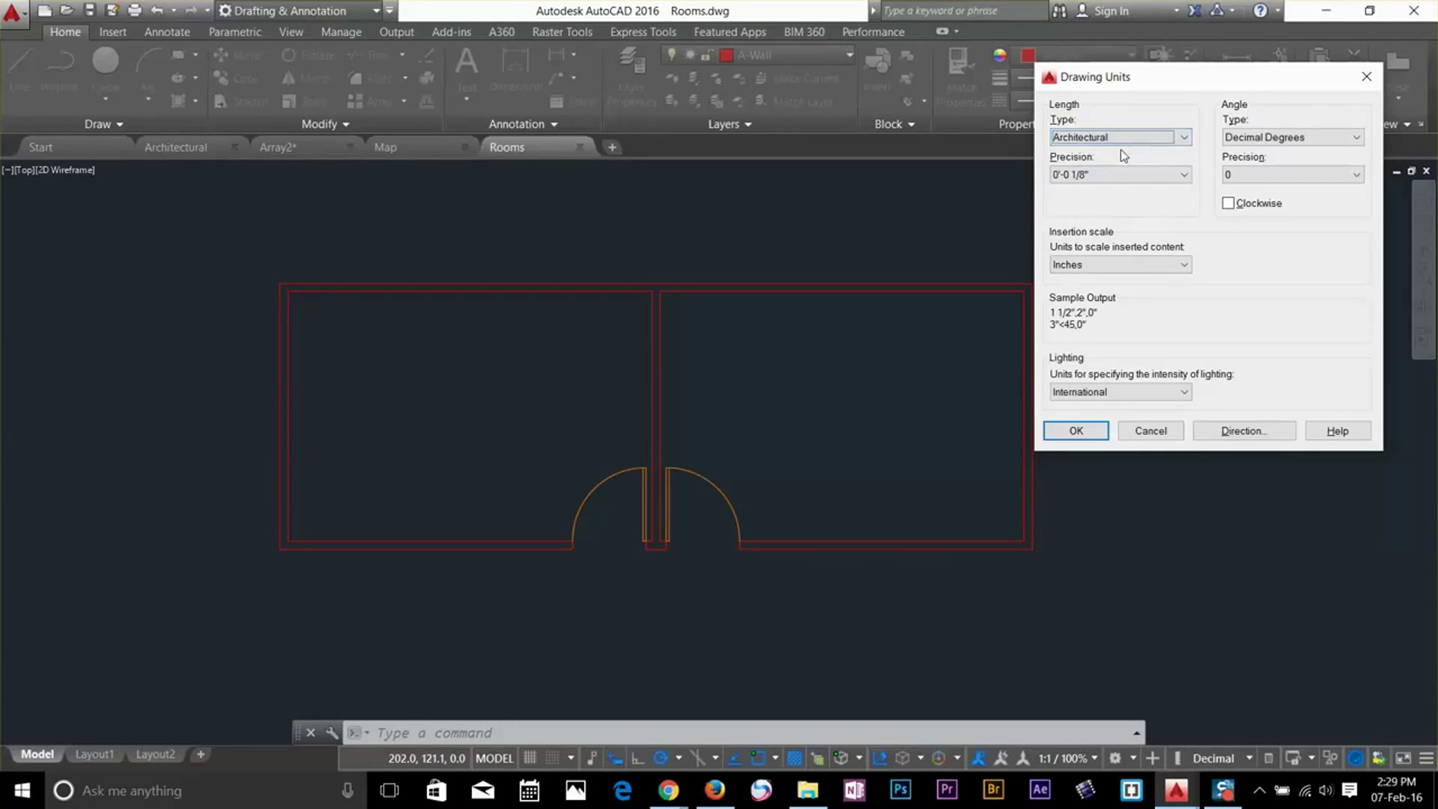
pyautogui.click(1076, 431)
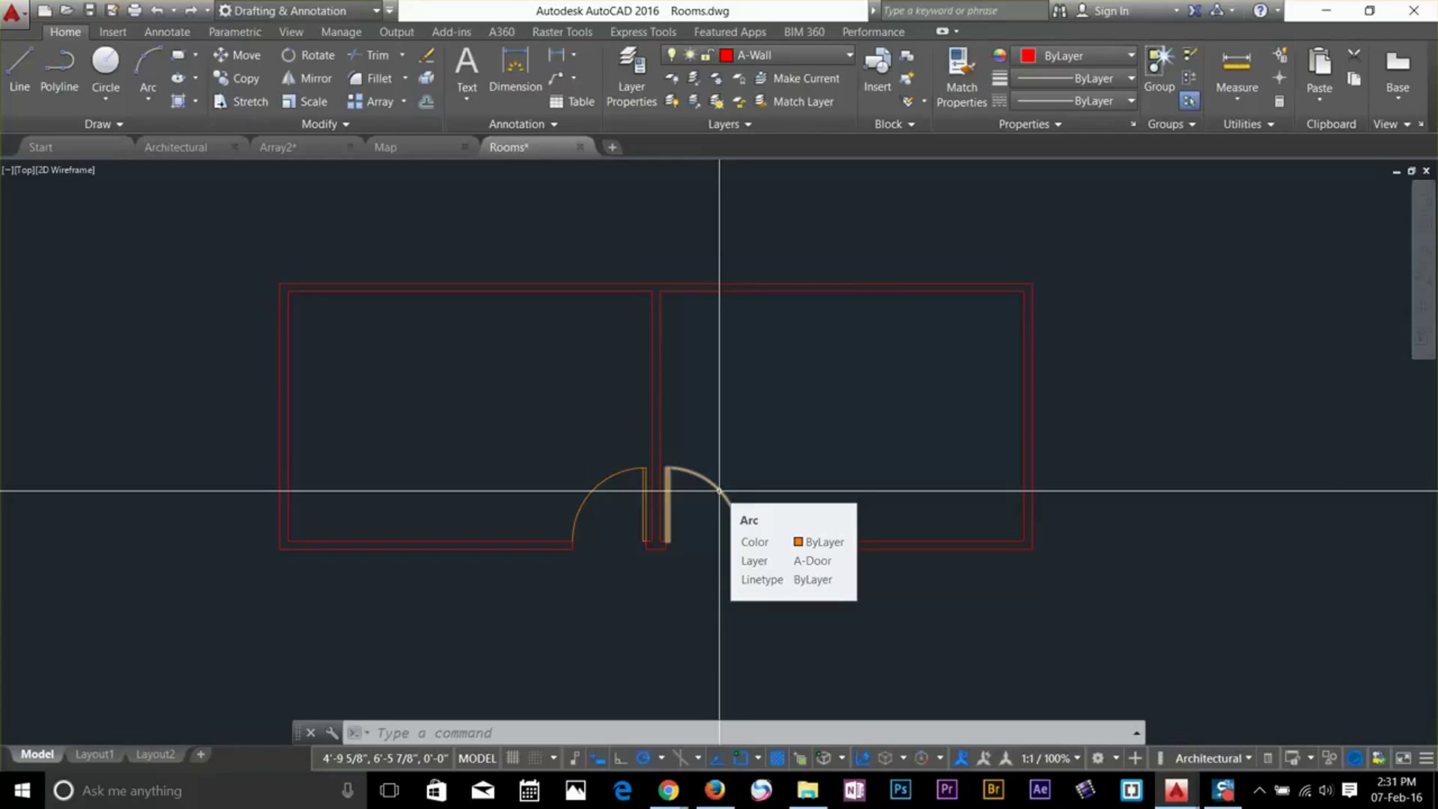
# Check the East base angle in Direction Control and keep the Architectural drawing units
pyautogui.write('UNITS')
pyautogui.press('Down')
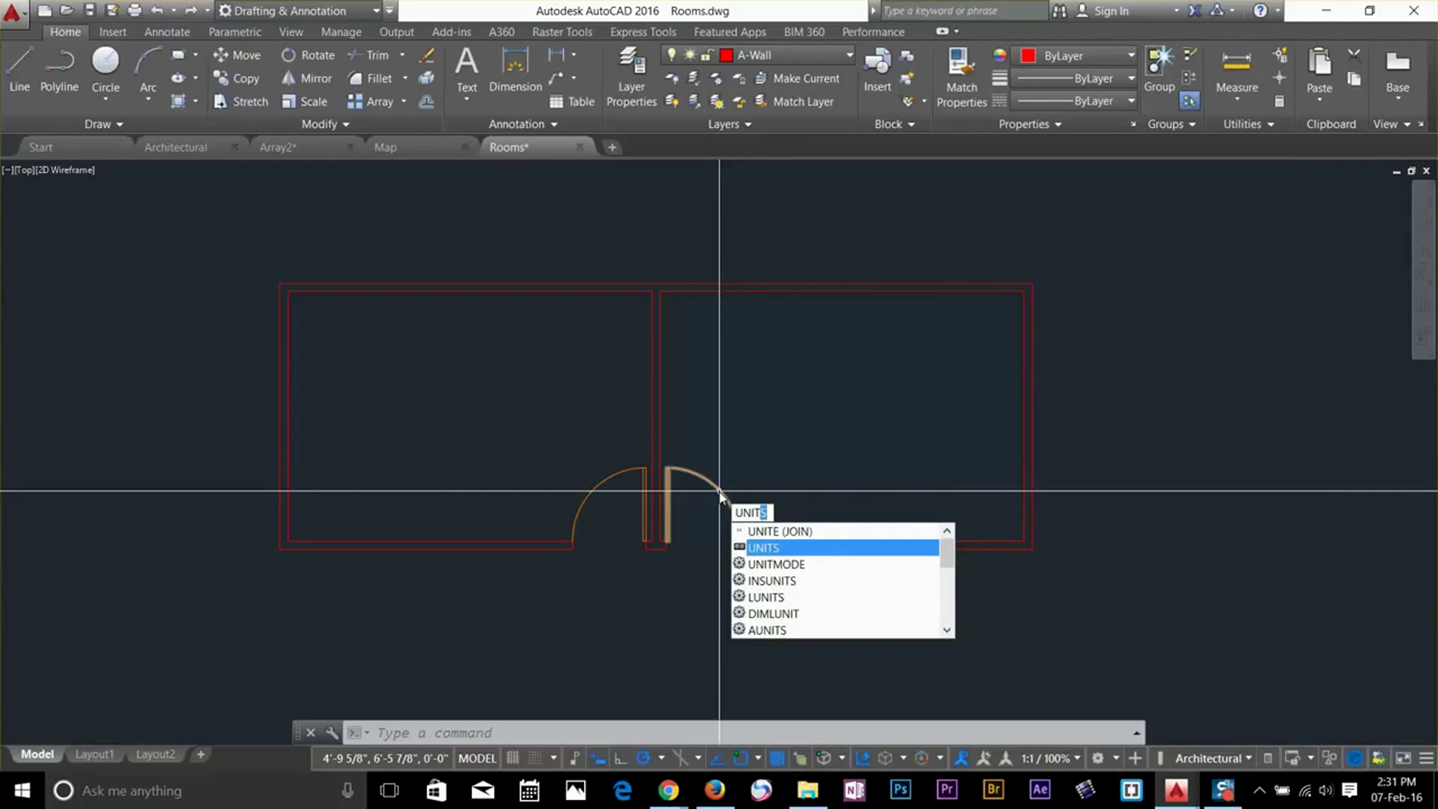
pyautogui.press('Return')
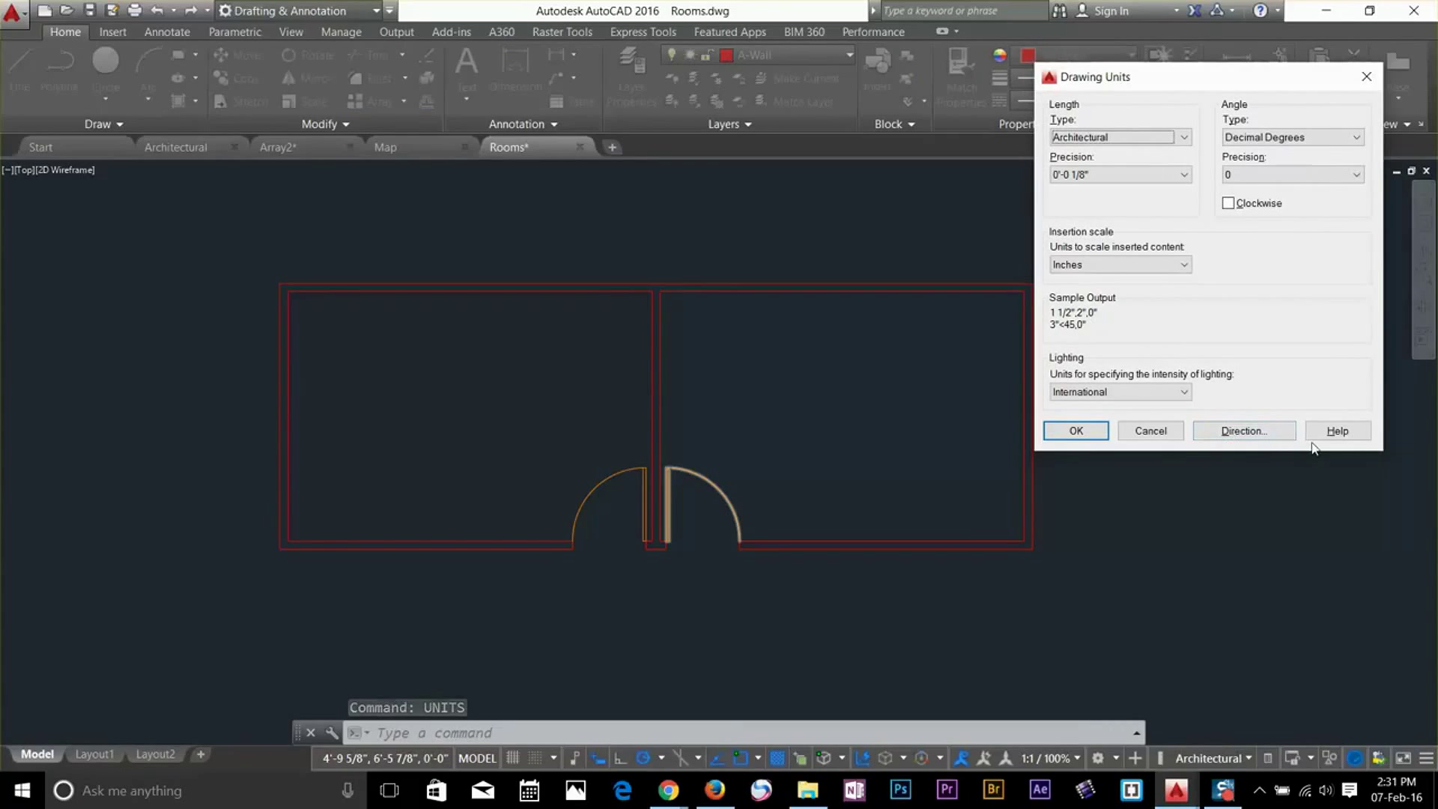
pyautogui.click(1265, 433)
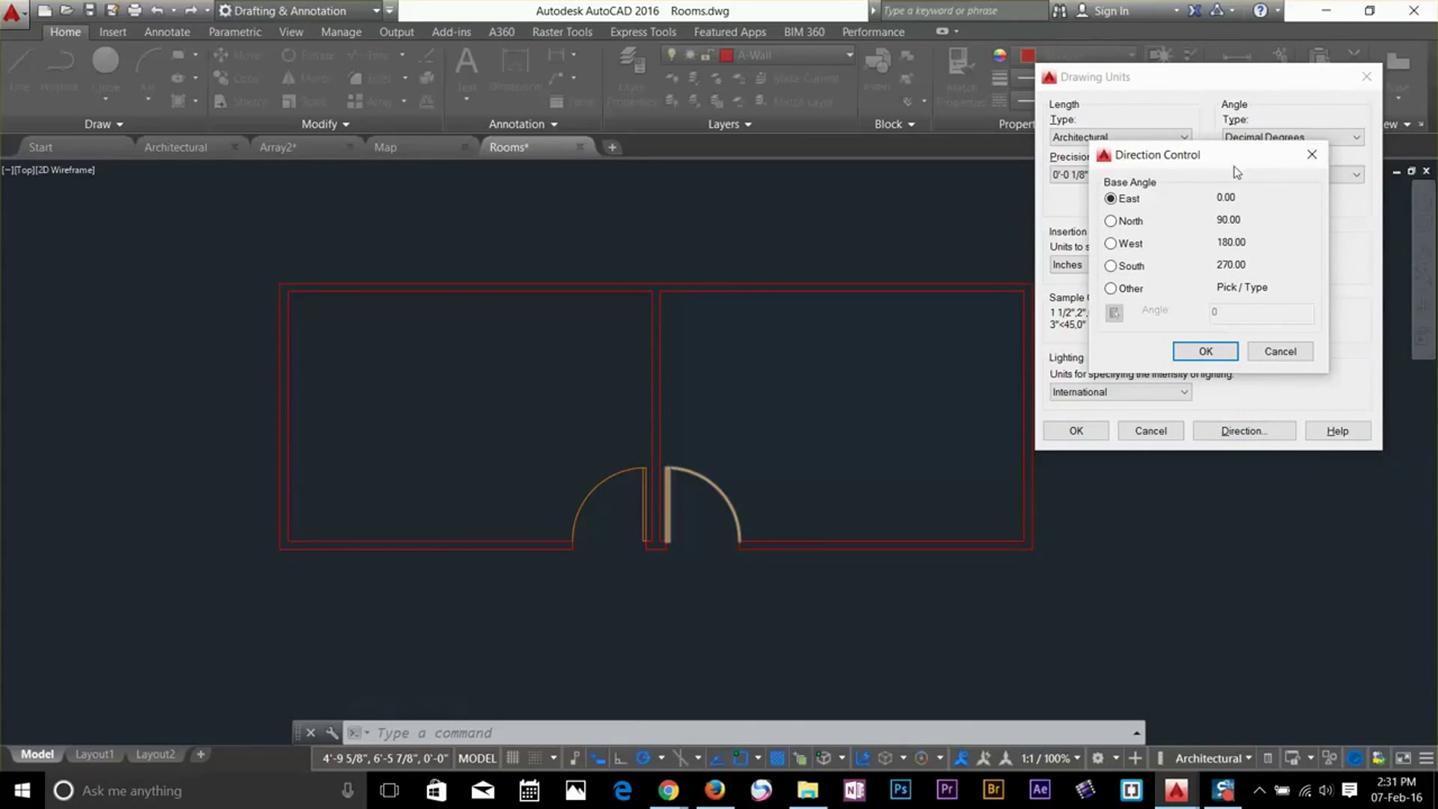
pyautogui.click(245, 615)
pyautogui.click(1226, 355)
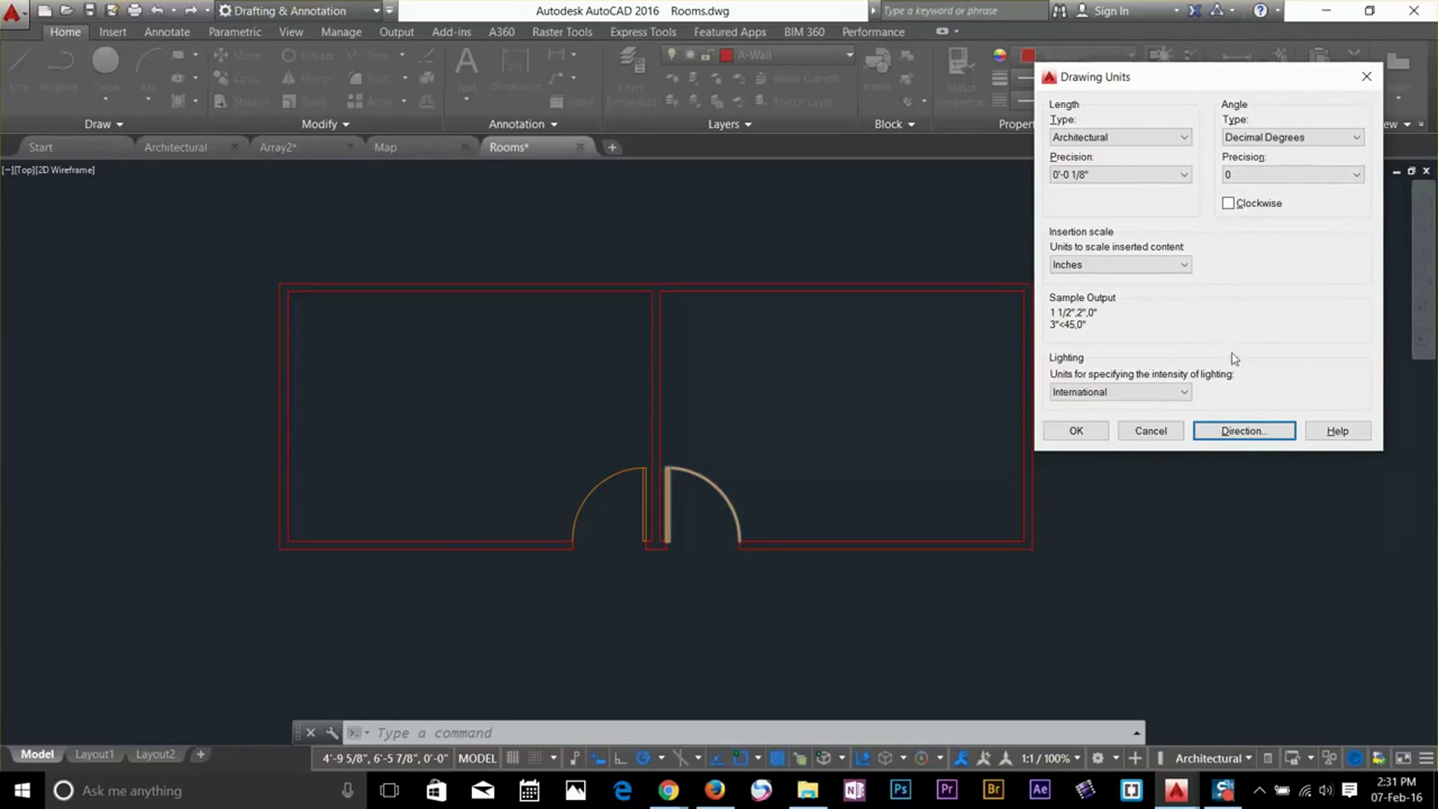
pyautogui.click(1099, 432)
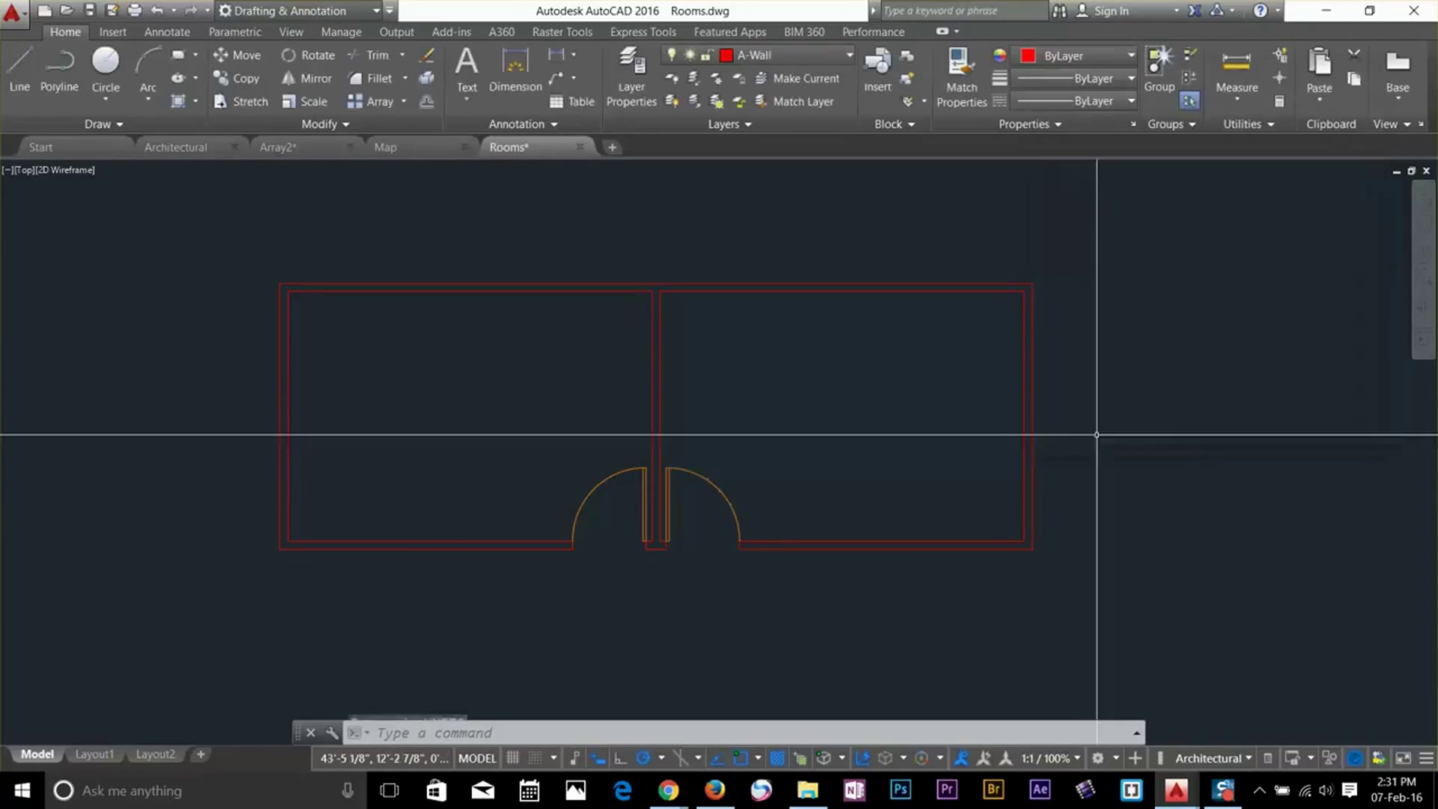
pyautogui.click(1098, 434)
pyautogui.press('Escape')
pyautogui.press('Escape')
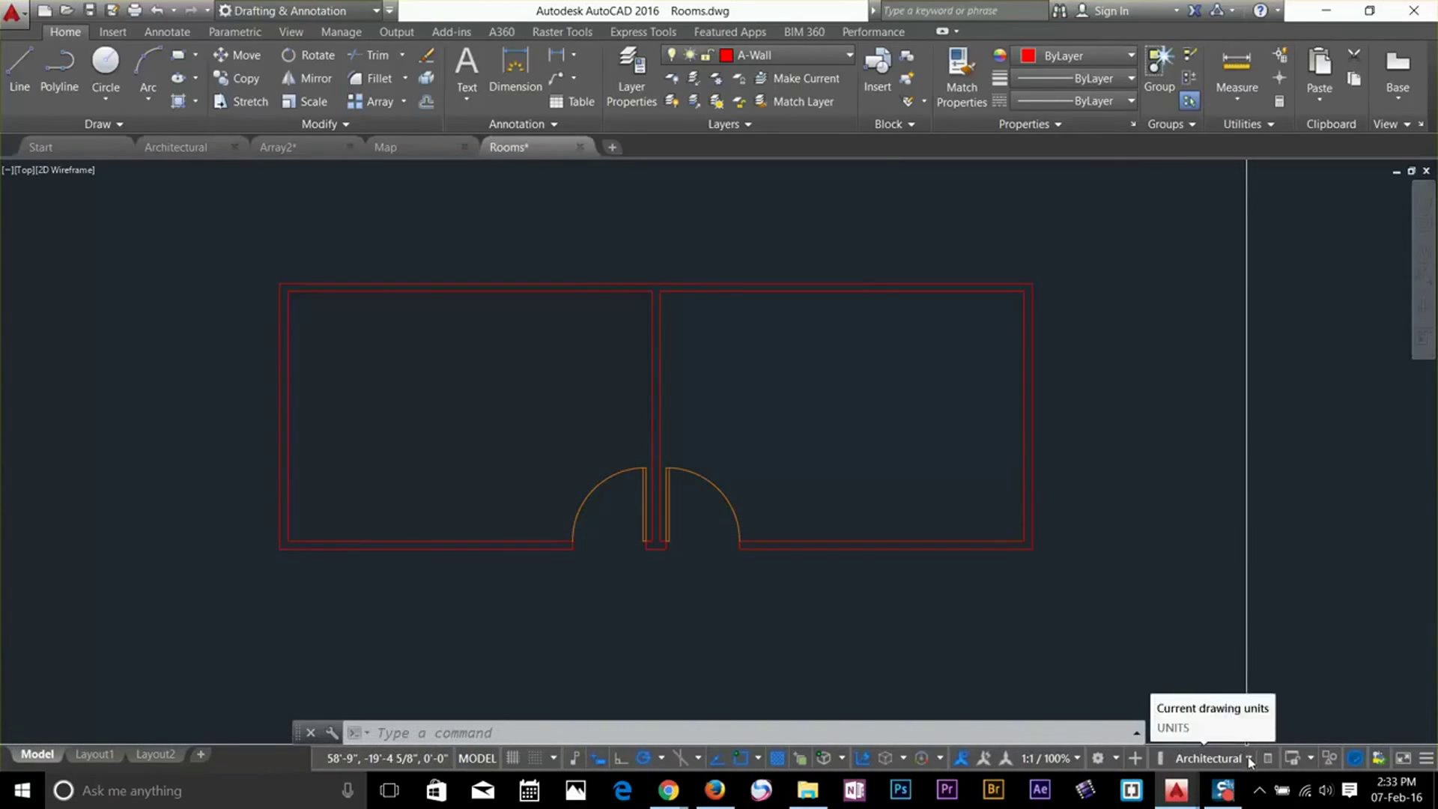
# Inspect the status-bar units list and toggle the Units read-out off and back on
pyautogui.click(1211, 758)
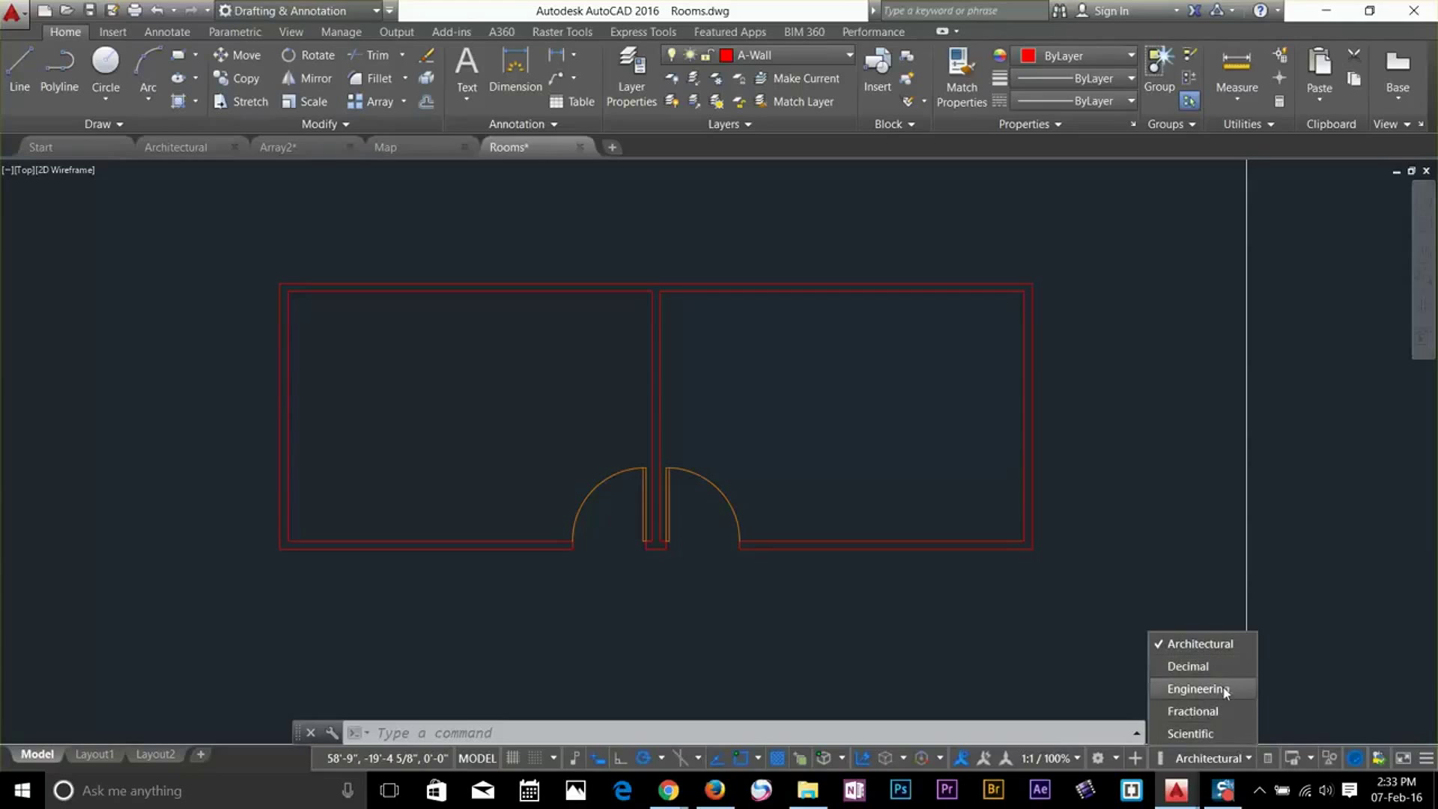
pyautogui.click(1218, 760)
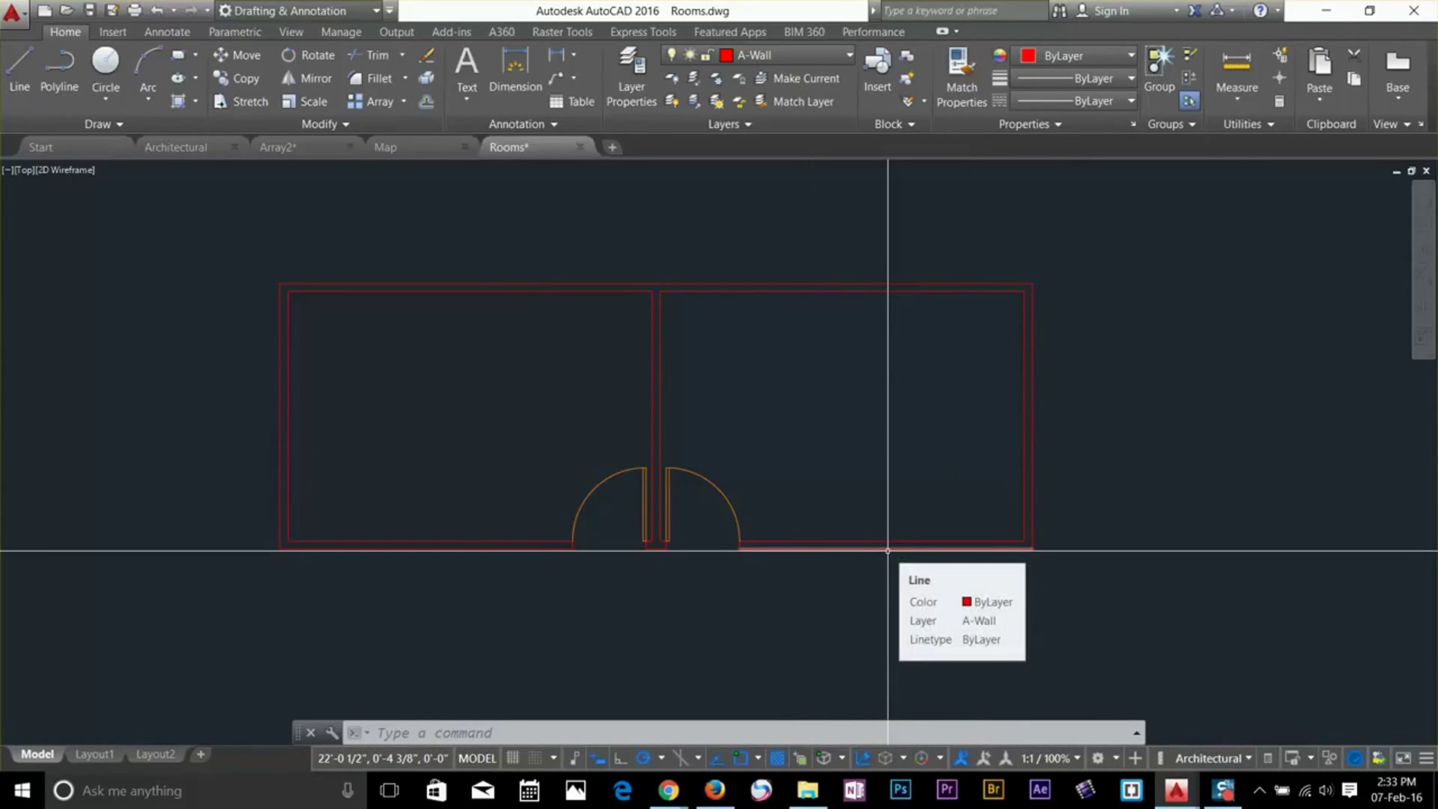
pyautogui.click(1249, 759)
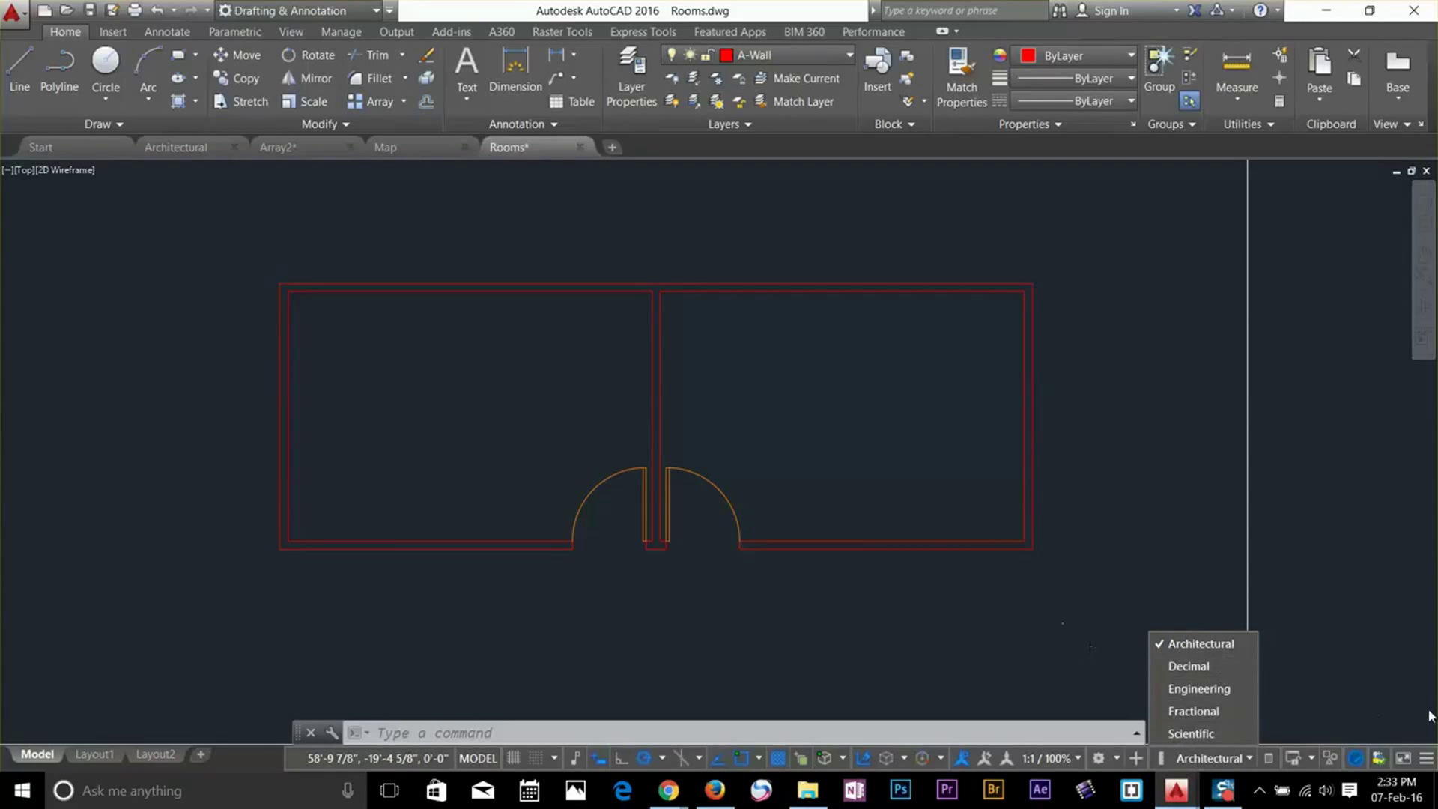
pyautogui.click(1424, 759)
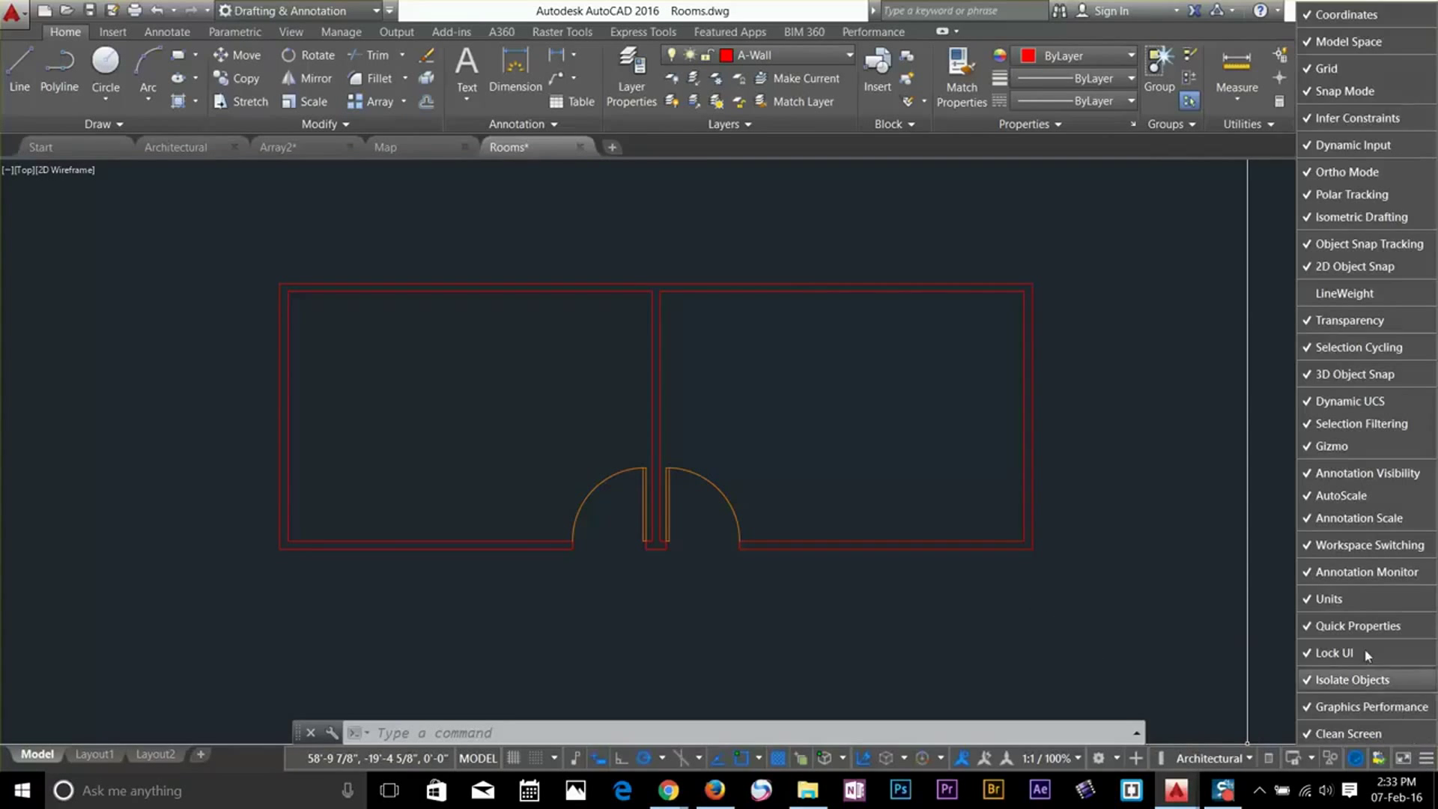
pyautogui.click(1328, 601)
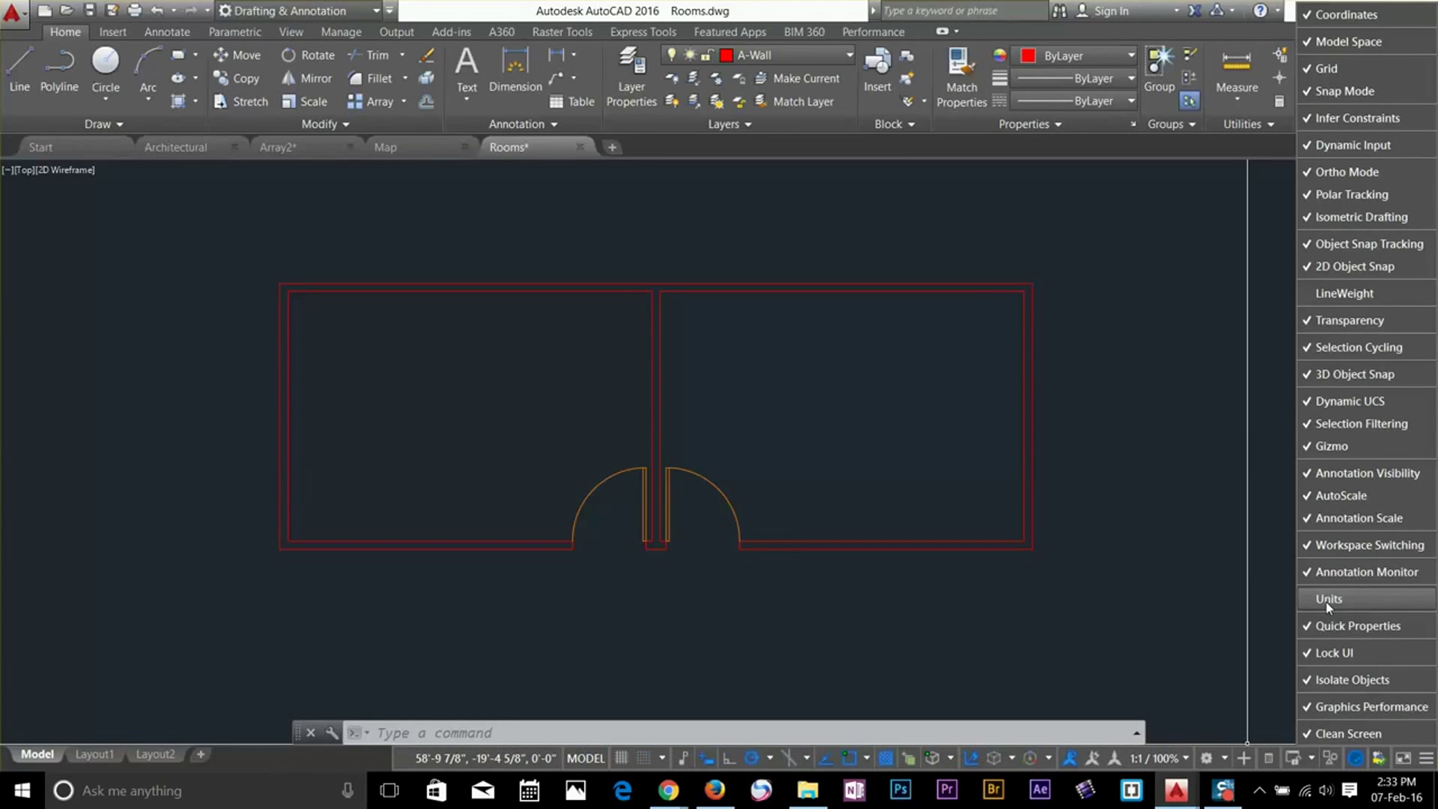
pyautogui.click(1326, 602)
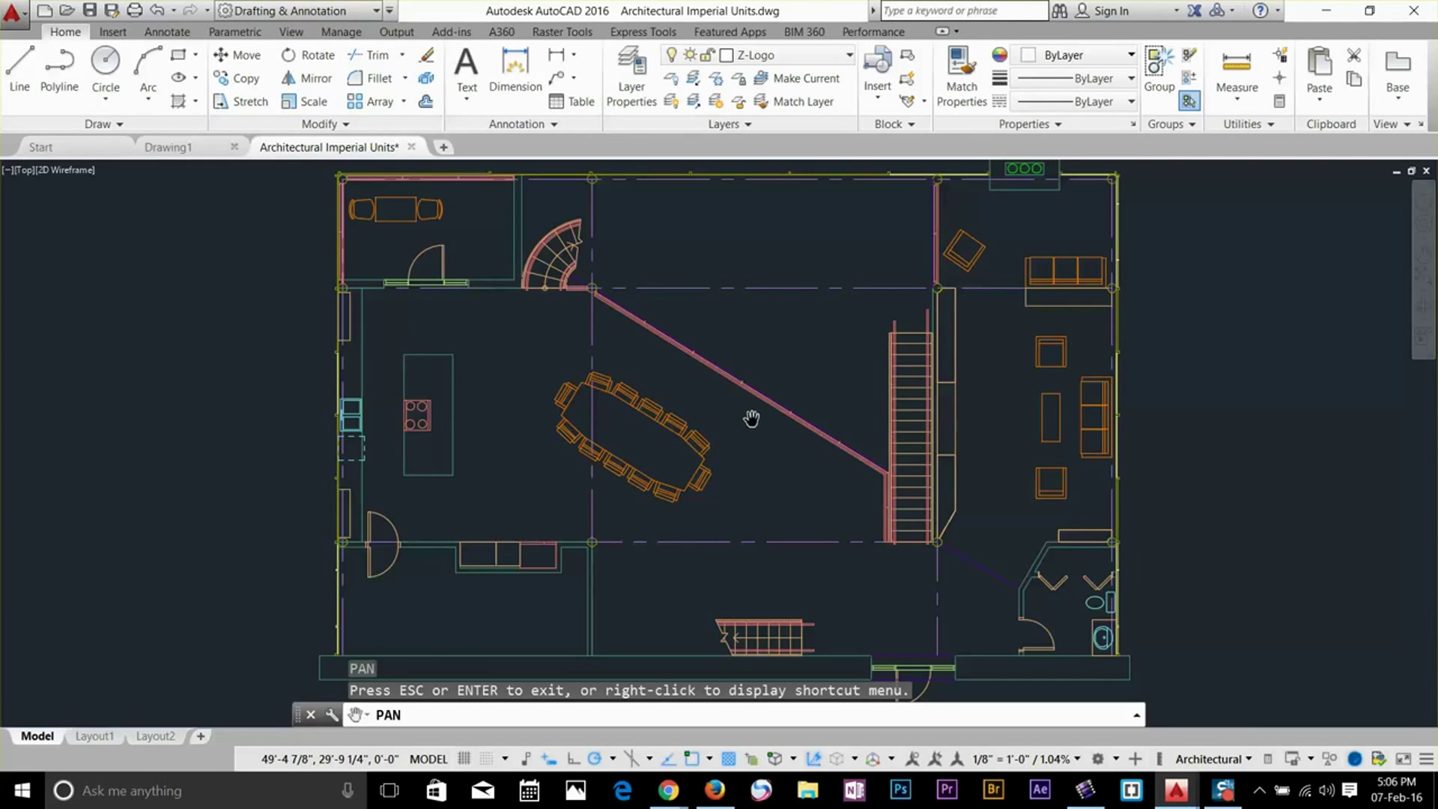
# Pan across the furnished house plan with PAN, zooming toward the curved stair and nearby door
pyautogui.press('Escape')
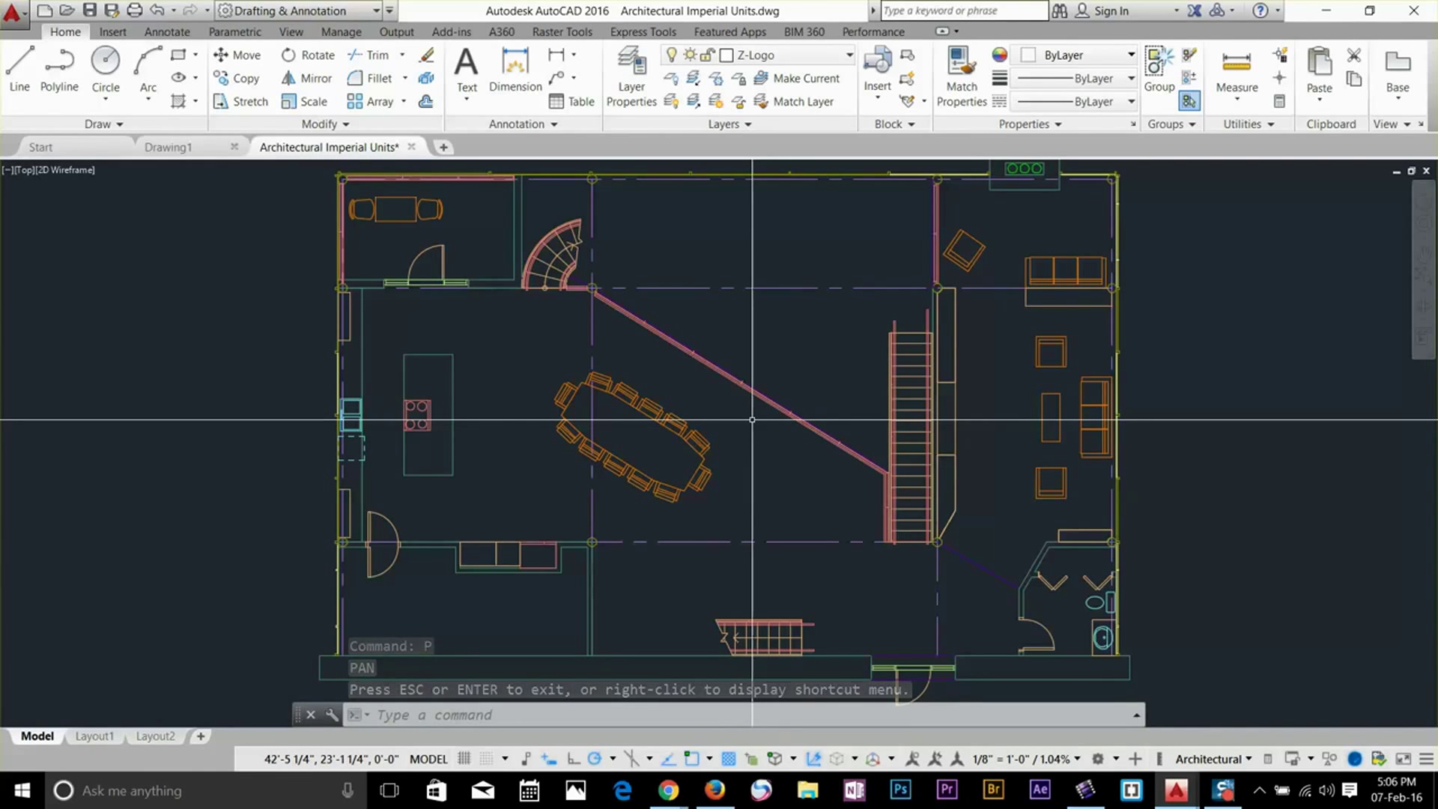
pyautogui.write('P')
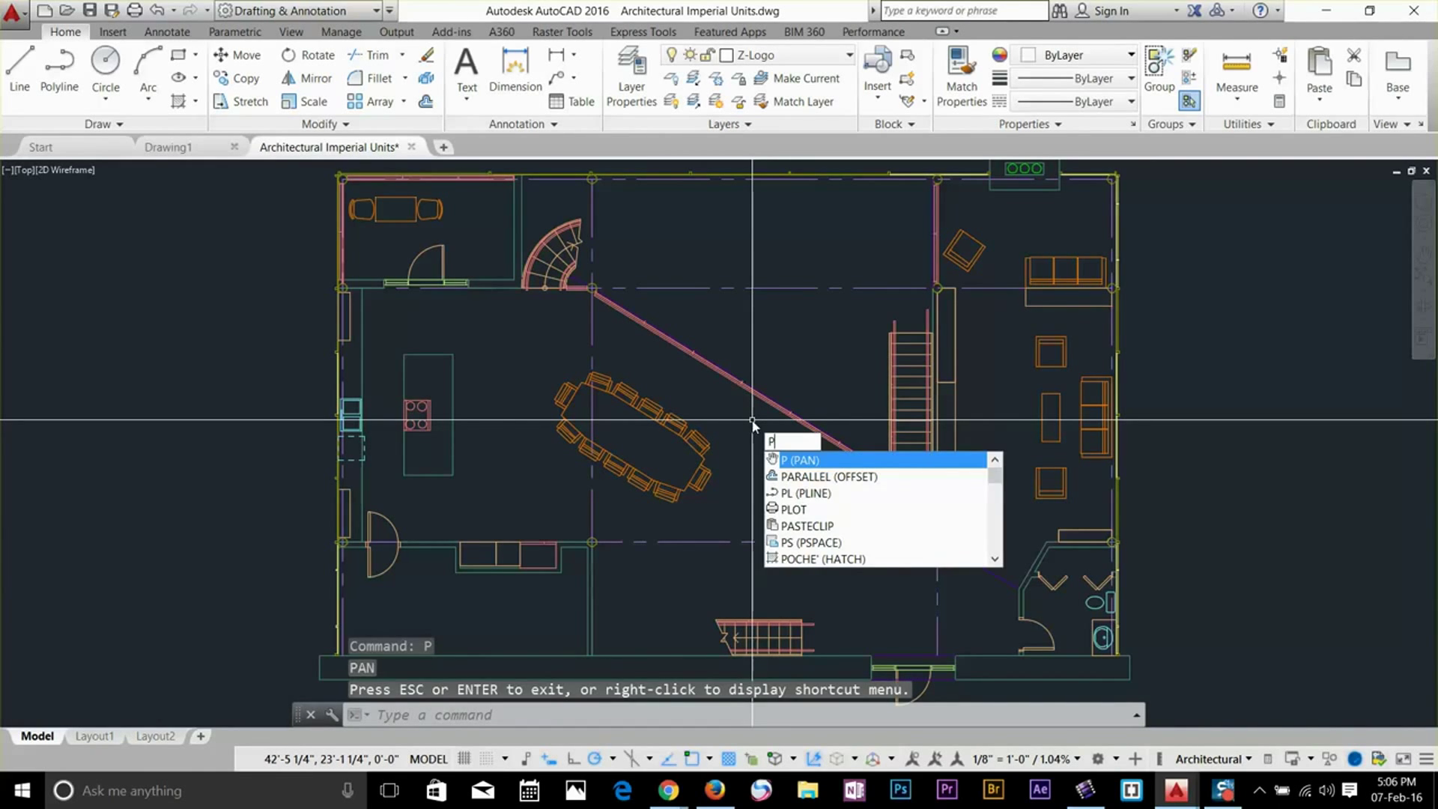
pyautogui.press('Return')
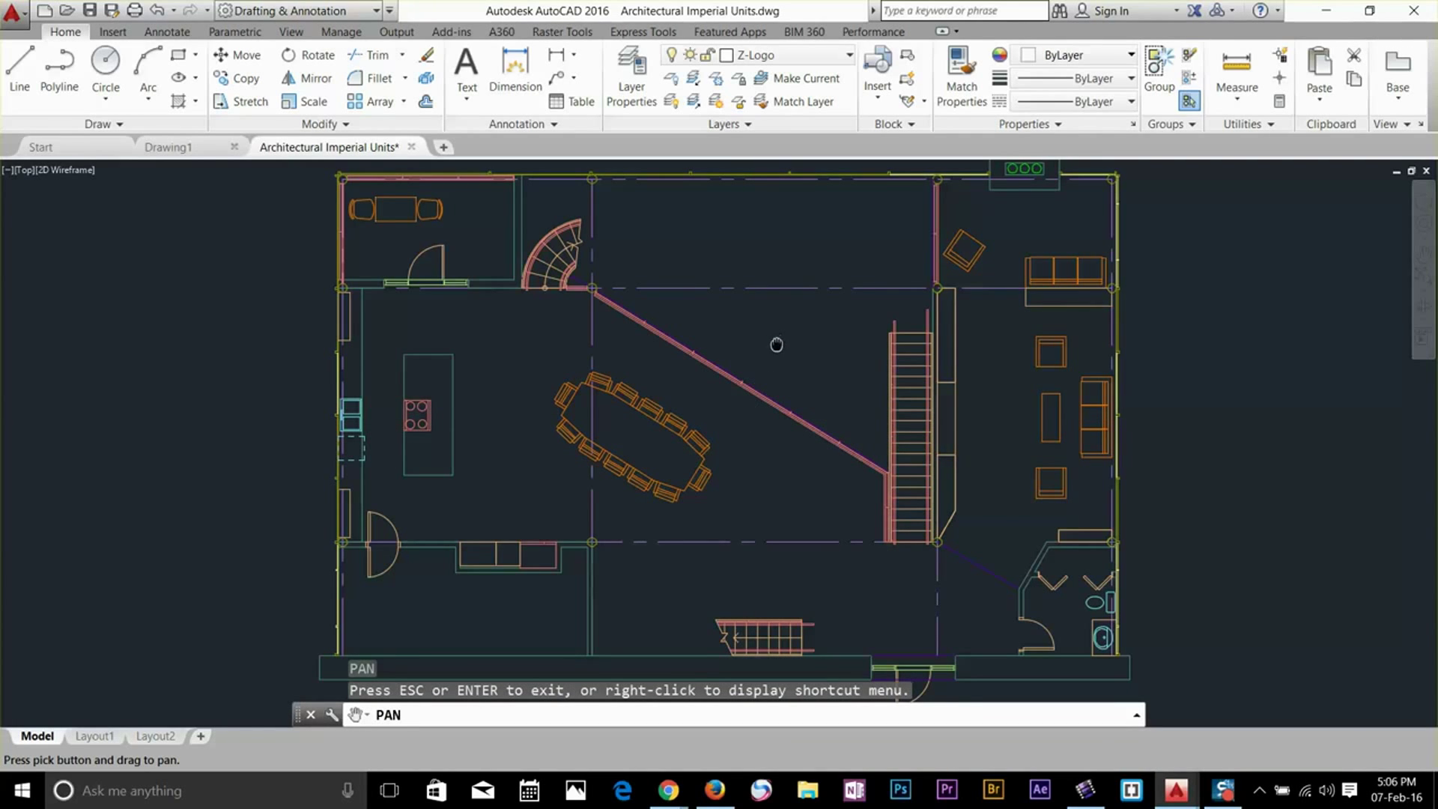
pyautogui.moveTo(777, 344)
pyautogui.mouseDown()
pyautogui.moveTo(555, 346)
pyautogui.moveTo(719, 397)
pyautogui.moveTo(822, 387)
pyautogui.moveTo(757, 373)
pyautogui.moveTo(755, 349)
pyautogui.mouseUp()
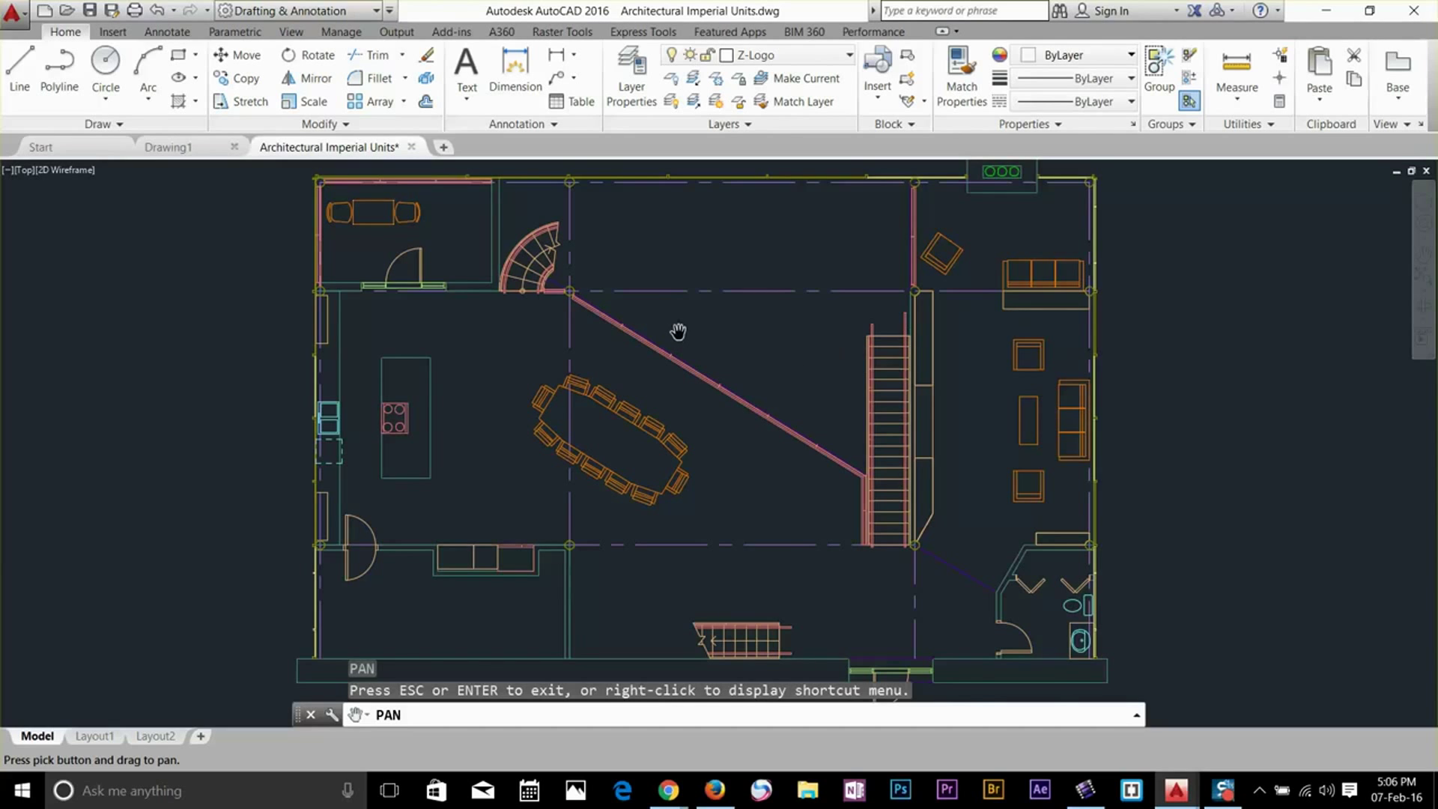
pyautogui.moveTo(678, 330)
pyautogui.mouseDown()
pyautogui.moveTo(732, 359)
pyautogui.moveTo(726, 392)
pyautogui.mouseUp()
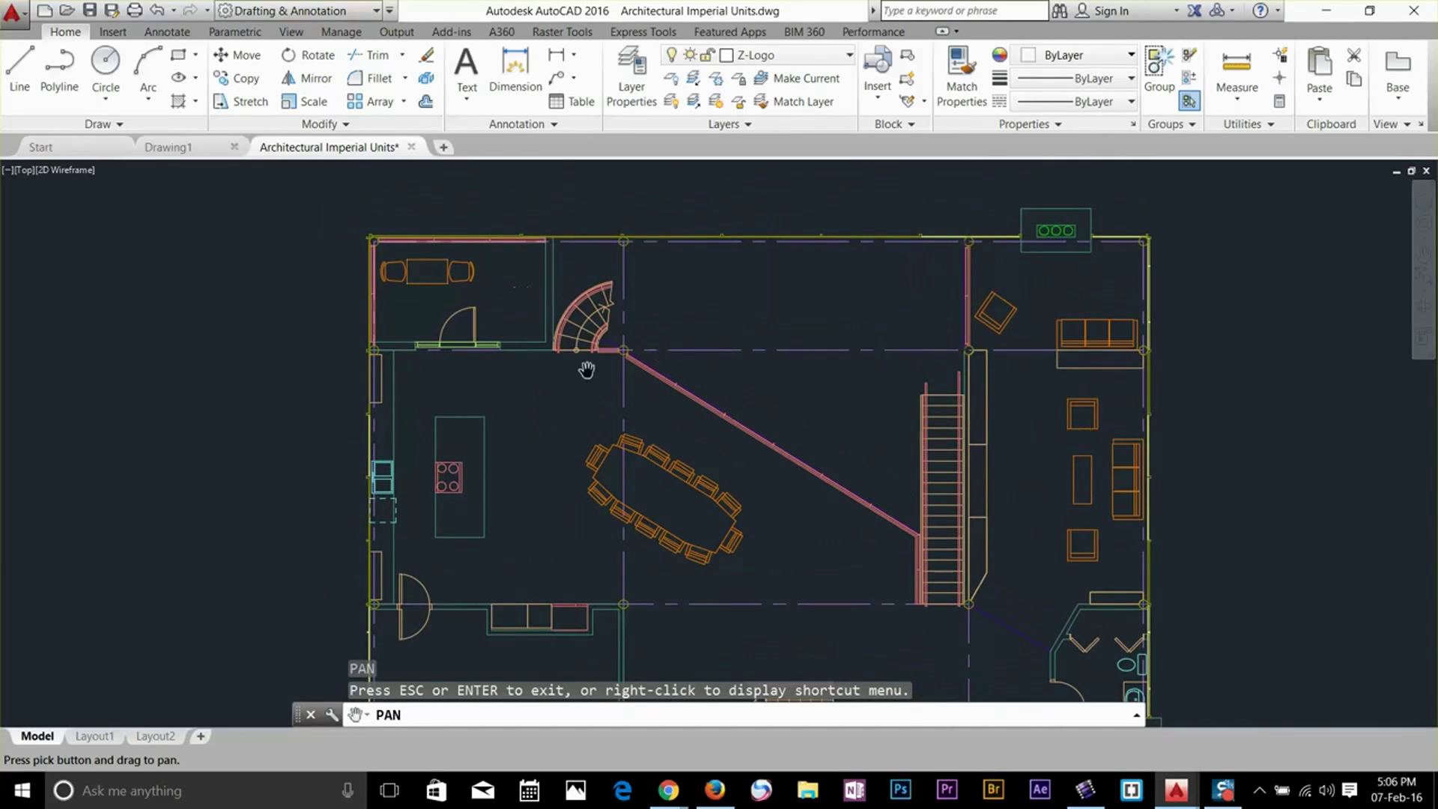
pyautogui.scroll(10, 567, 335)
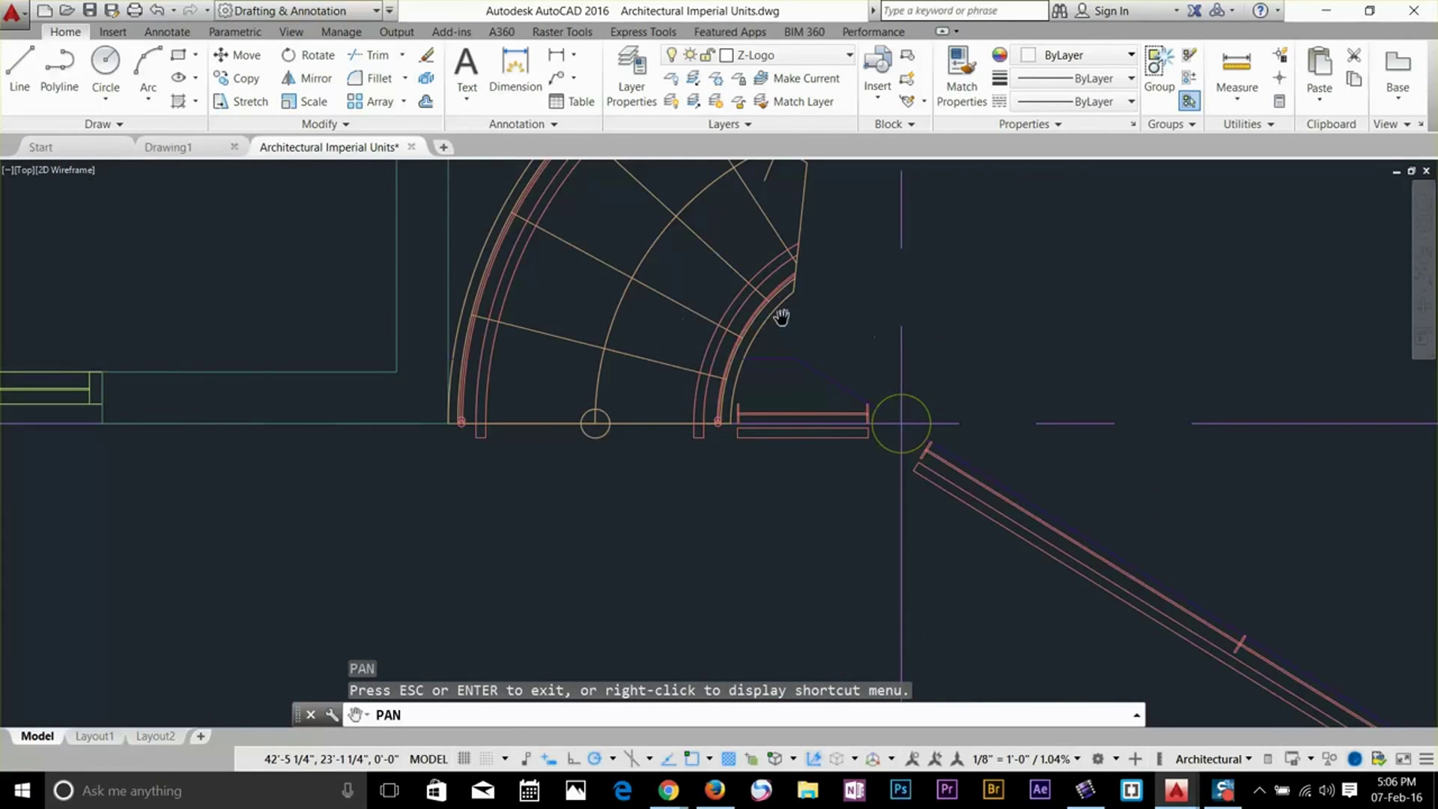
pyautogui.moveTo(865, 311)
pyautogui.mouseDown()
pyautogui.moveTo(581, 334)
pyautogui.moveTo(265, 281)
pyautogui.moveTo(379, 228)
pyautogui.moveTo(847, 273)
pyautogui.moveTo(1018, 369)
pyautogui.moveTo(1167, 550)
pyautogui.mouseUp()
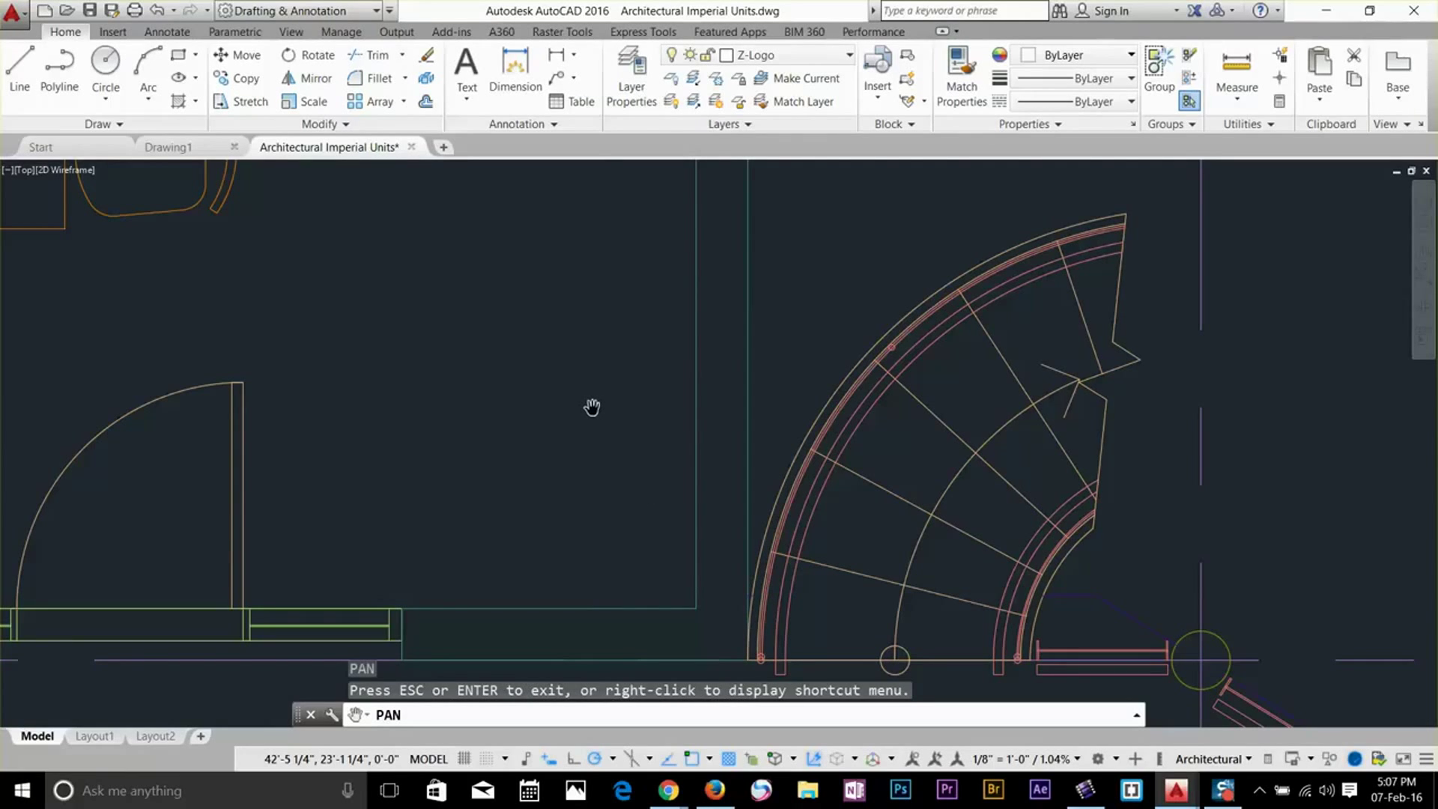
pyautogui.press('Escape')
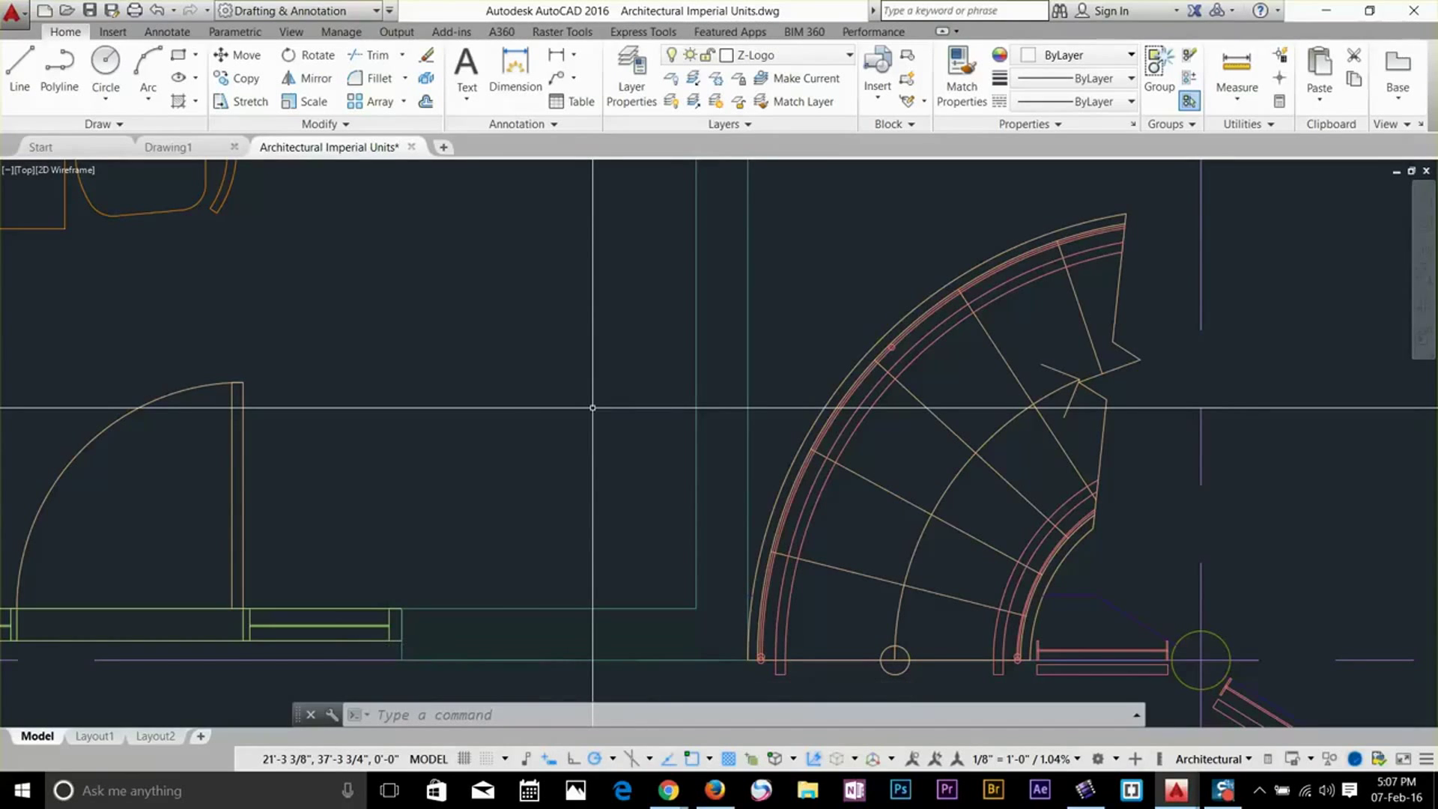
pyautogui.write('p')
pyautogui.press('Return')
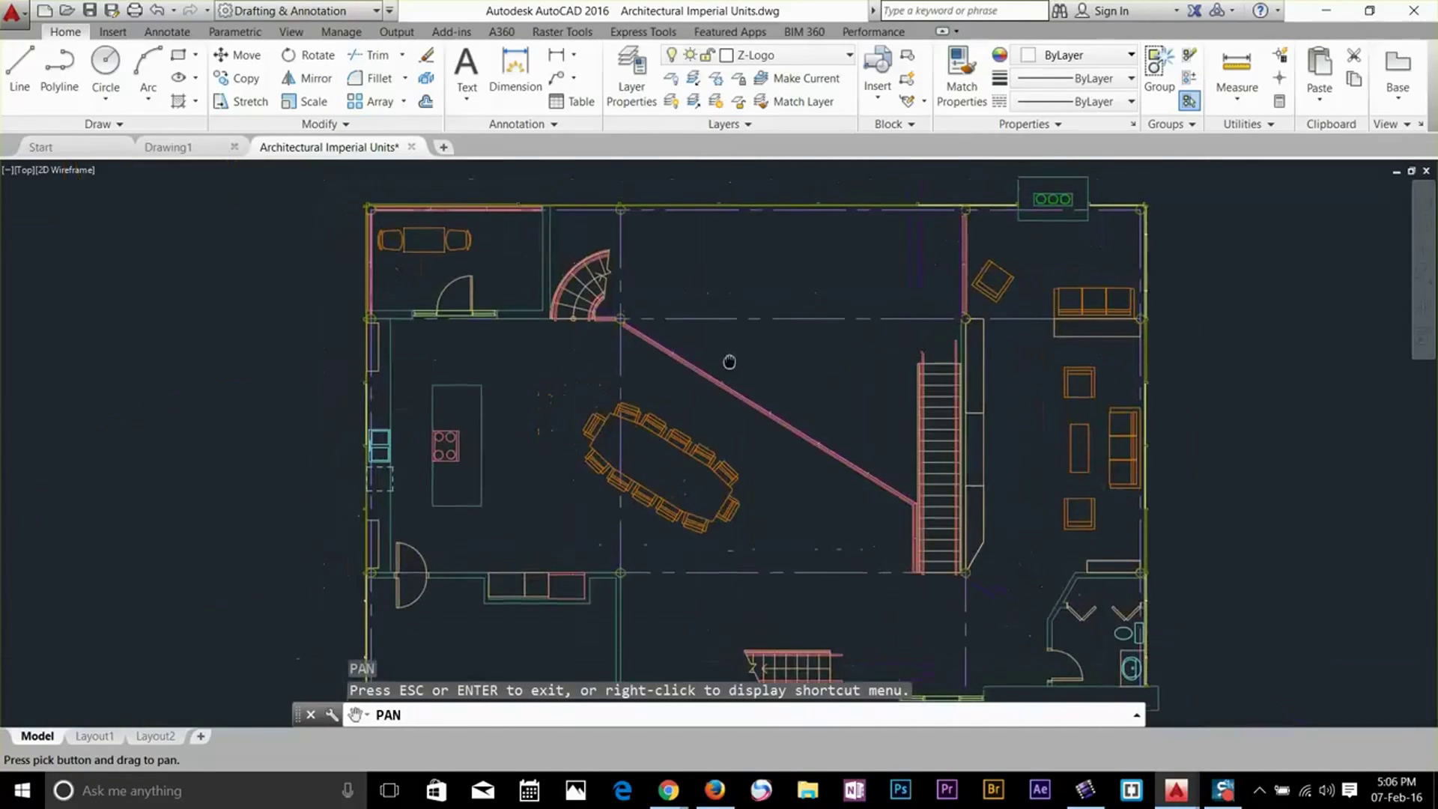
# Zoom into the curved stair with red handrails and pan the adjacent door swing into view
pyautogui.scroll(3, 587, 369)
pyautogui.scroll(3, 568, 335)
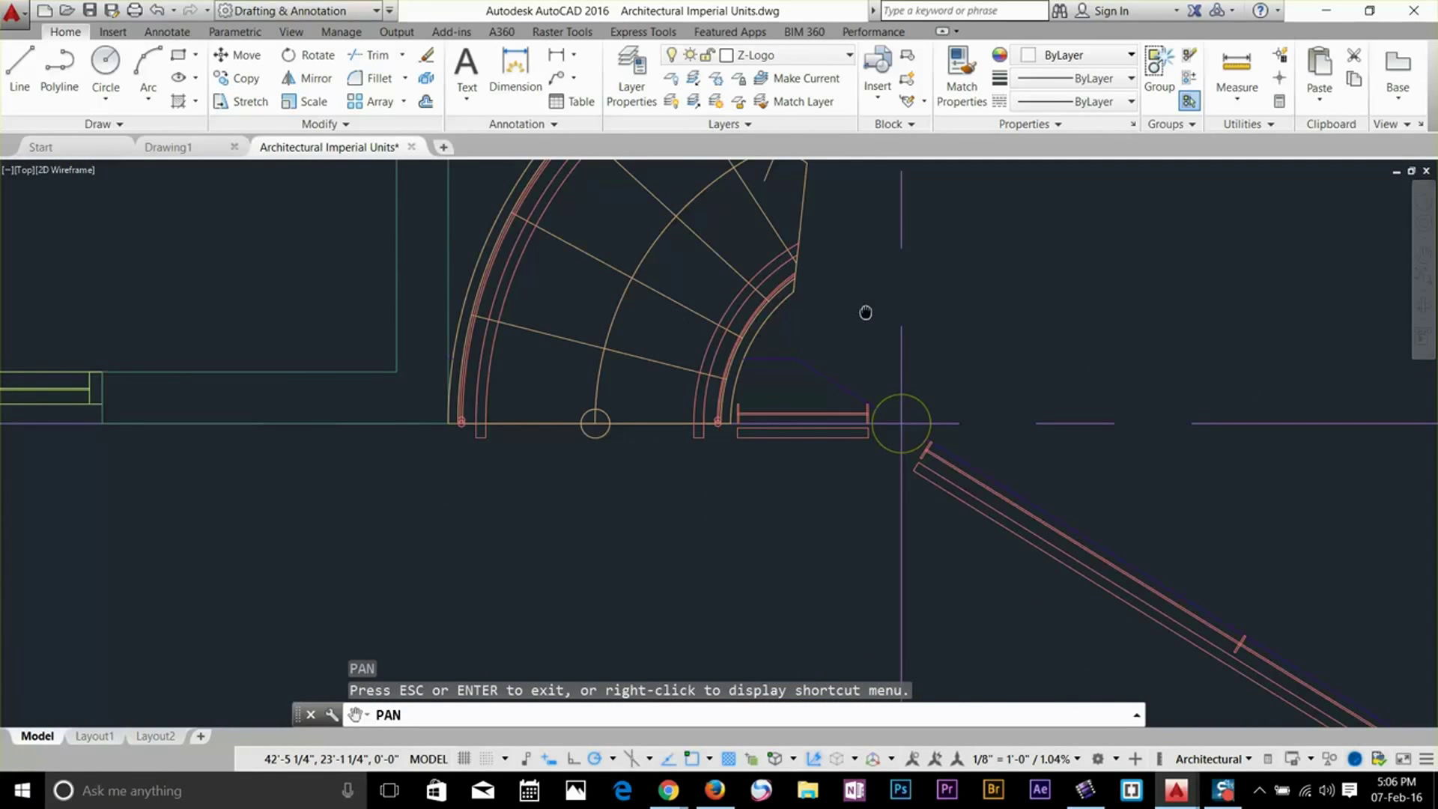
pyautogui.moveTo(866, 312)
pyautogui.mouseDown()
pyautogui.moveTo(379, 330)
pyautogui.moveTo(251, 267)
pyautogui.moveTo(666, 244)
pyautogui.moveTo(934, 315)
pyautogui.moveTo(1086, 420)
pyautogui.moveTo(1165, 550)
pyautogui.mouseUp()
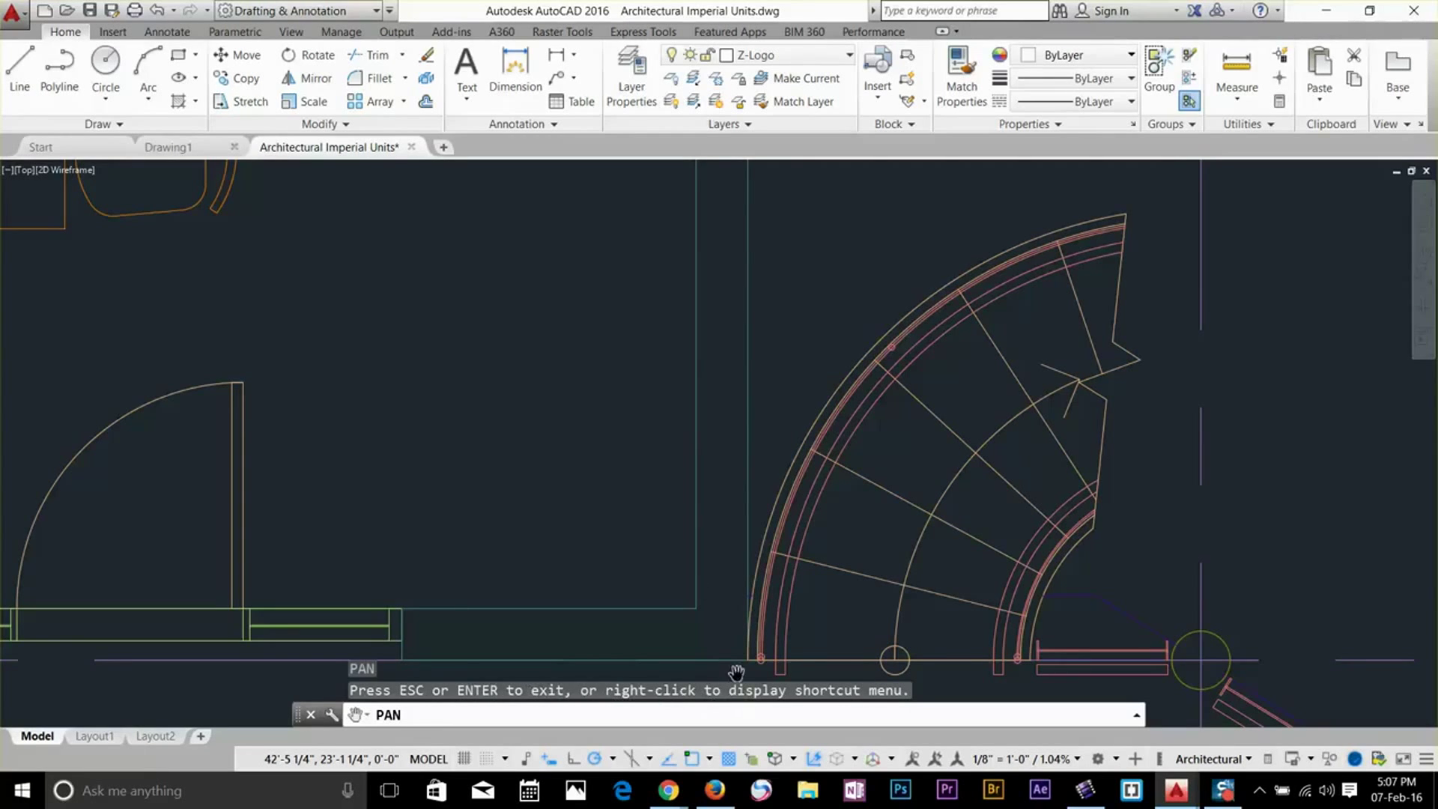
pyautogui.press('Escape')
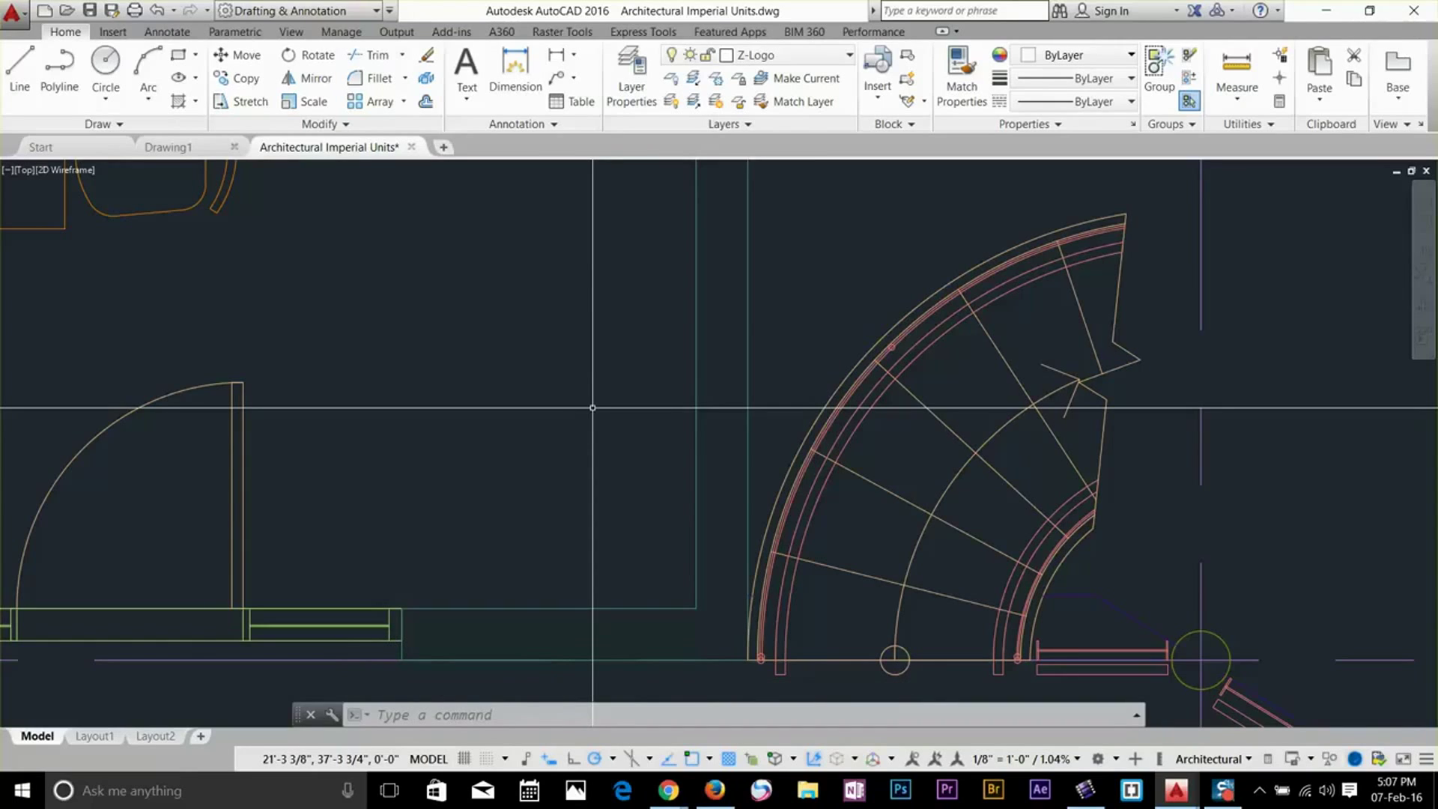
pyautogui.write('p')
pyautogui.press('Return')
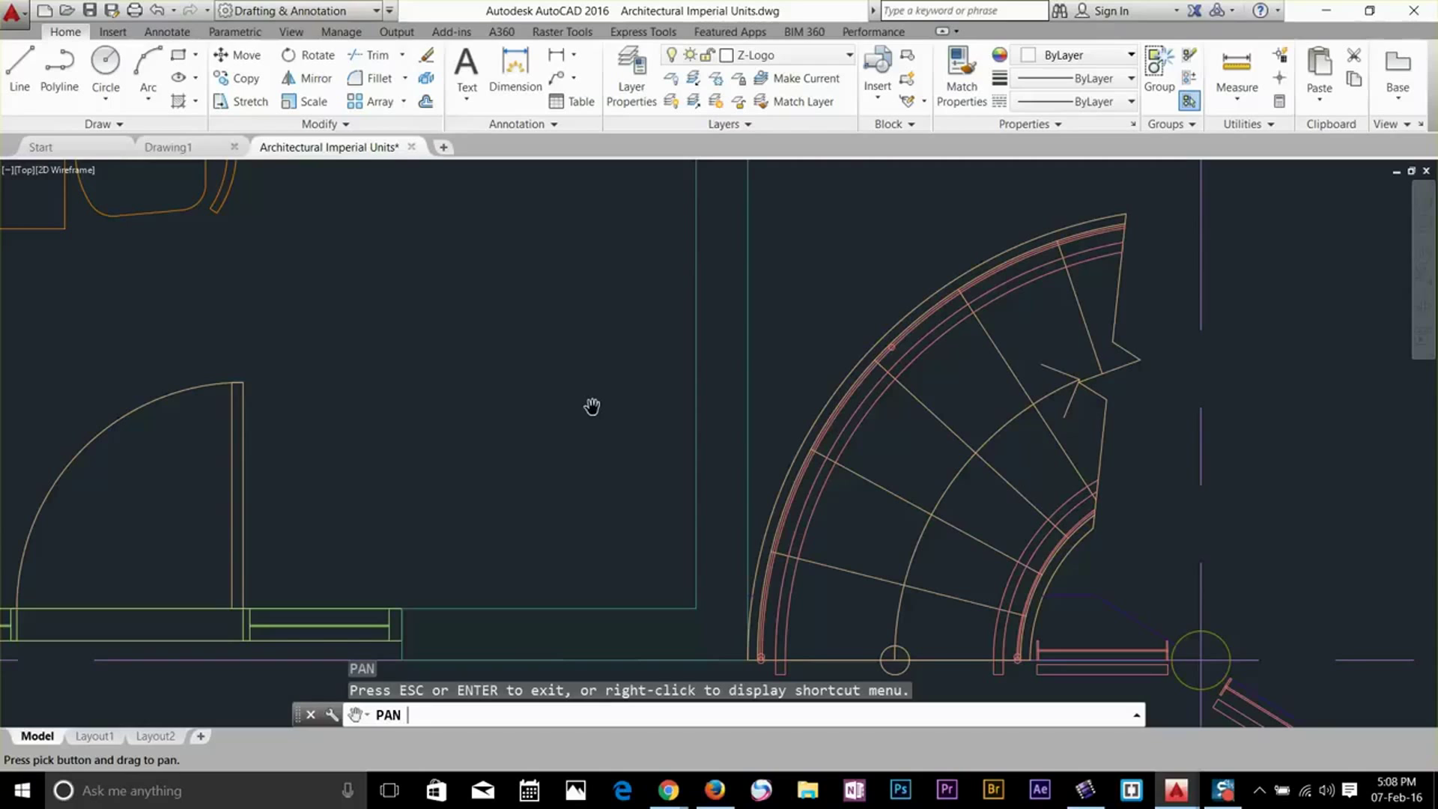
# Switch from panning to realtime zoom and zoom out and back in on the curved stair
pyautogui.rightClick(546, 477)
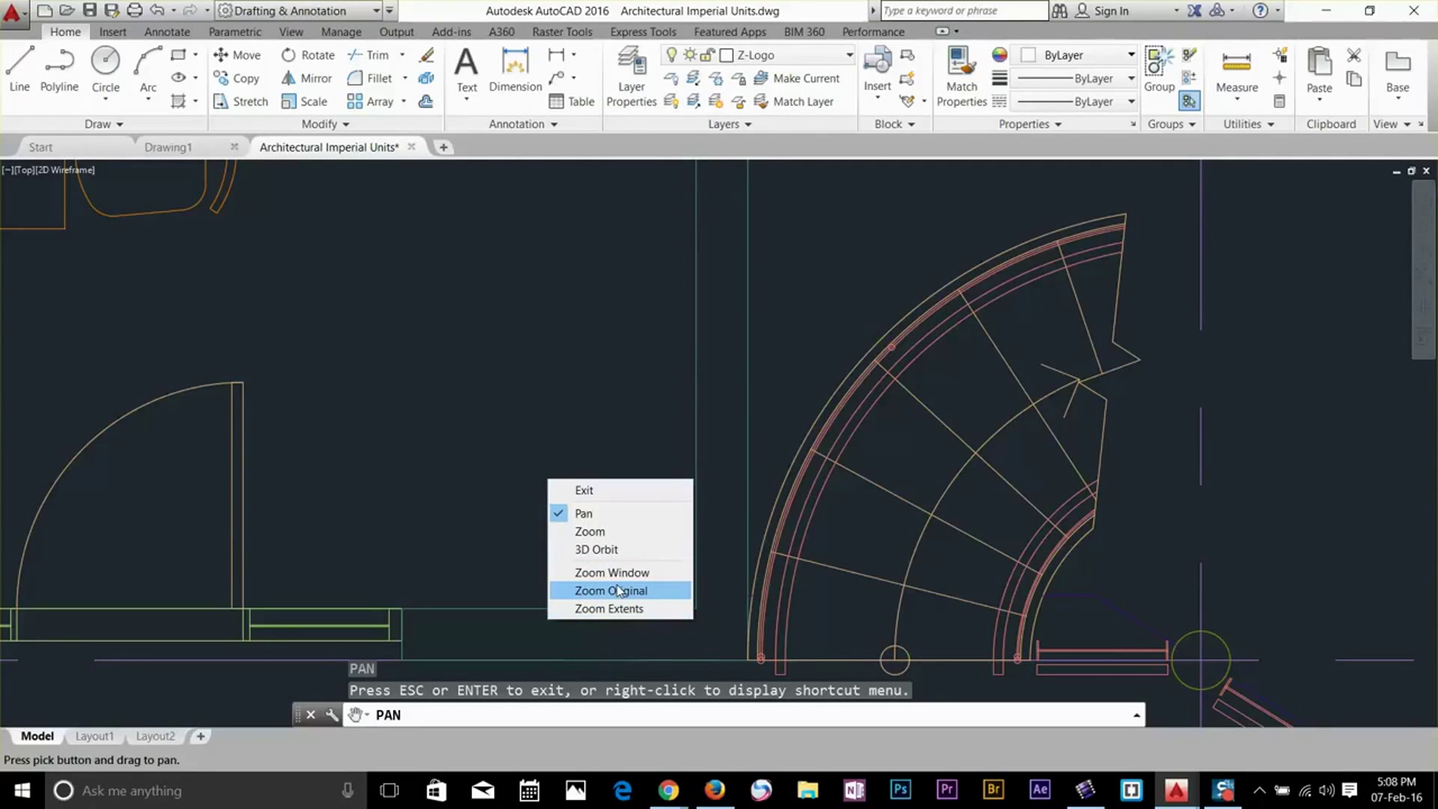
pyautogui.click(610, 531)
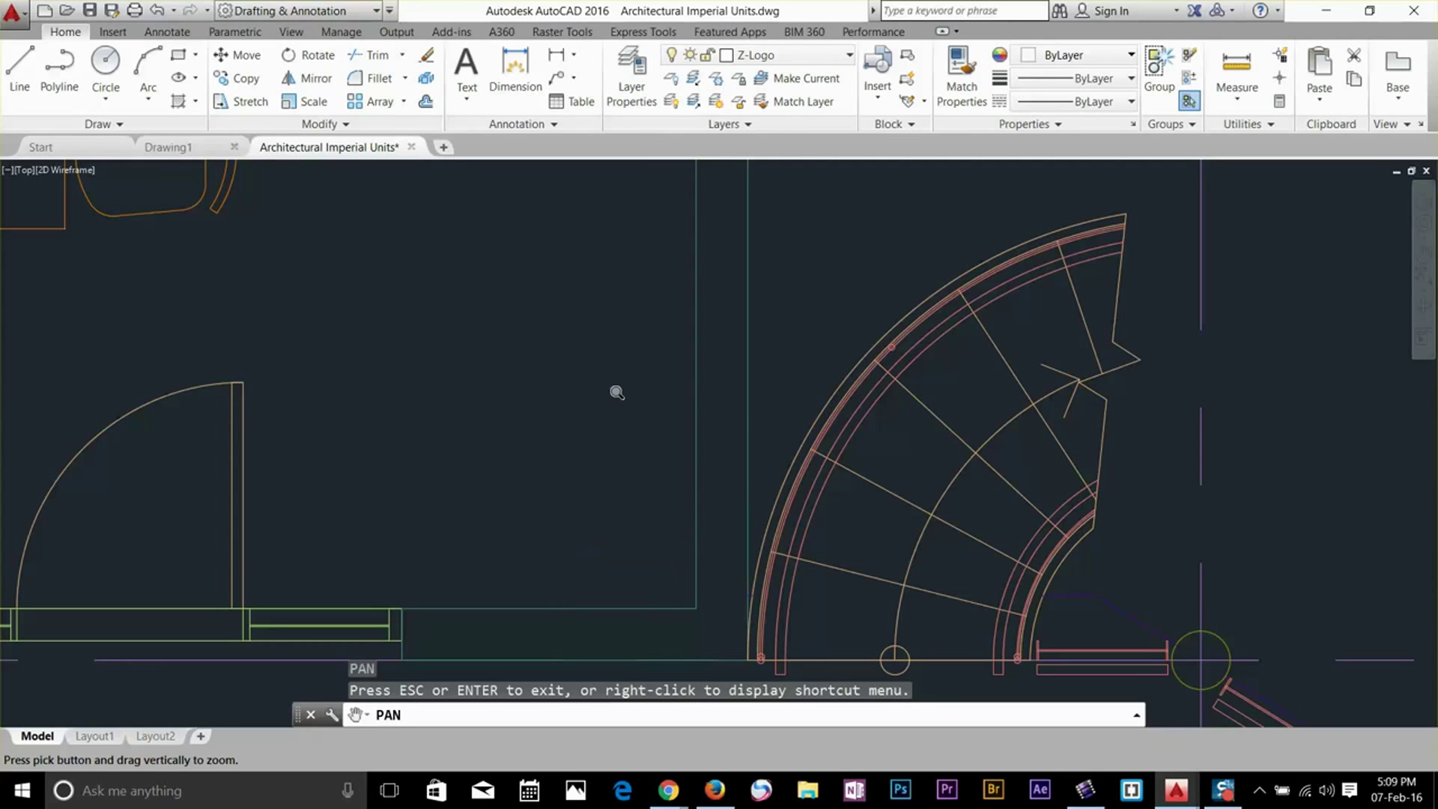
pyautogui.moveTo(669, 360)
pyautogui.mouseDown()
pyautogui.moveTo(861, 296)
pyautogui.moveTo(771, 379)
pyautogui.moveTo(743, 457)
pyautogui.moveTo(758, 660)
pyautogui.mouseUp()
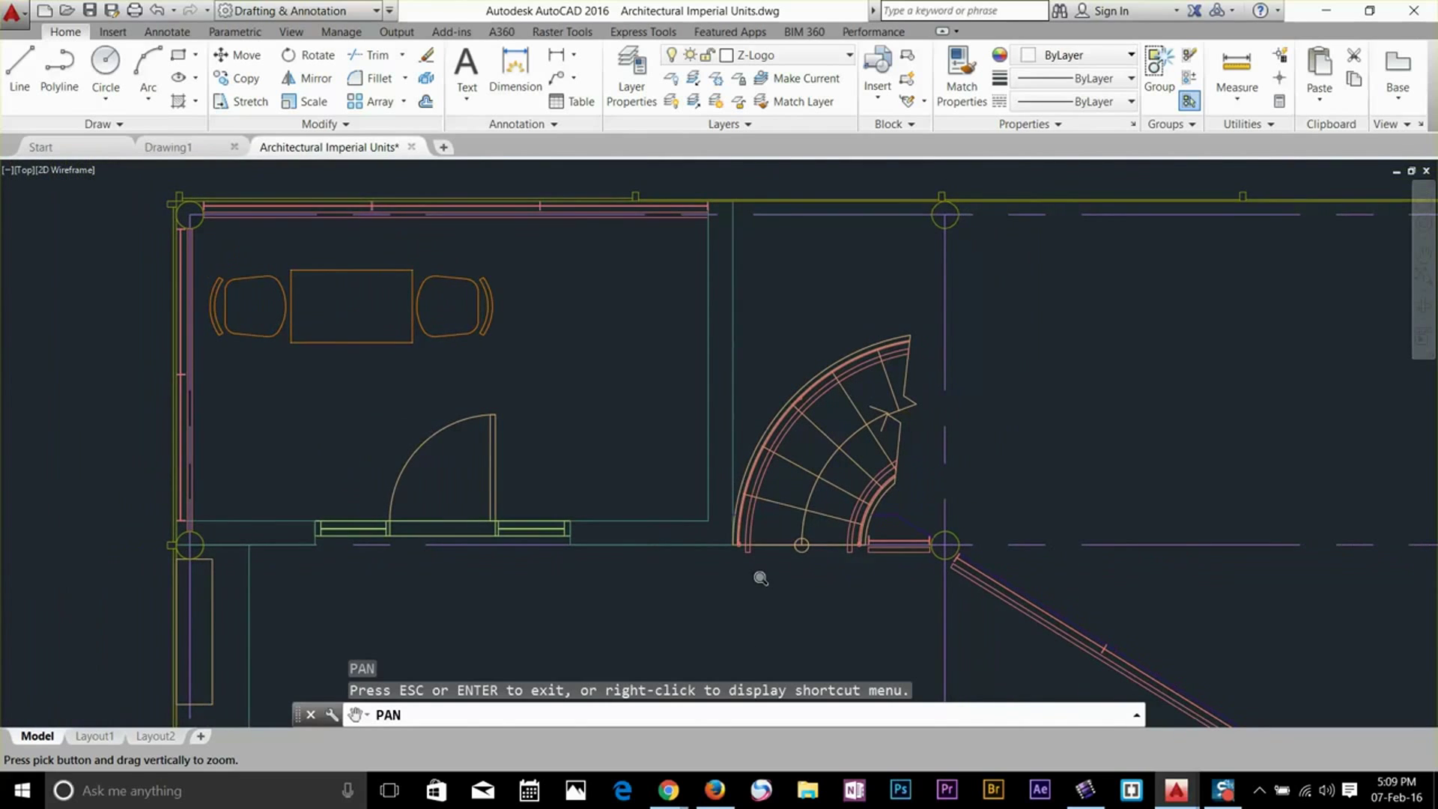
pyautogui.moveTo(760, 578); pyautogui.dragTo(739, 298)
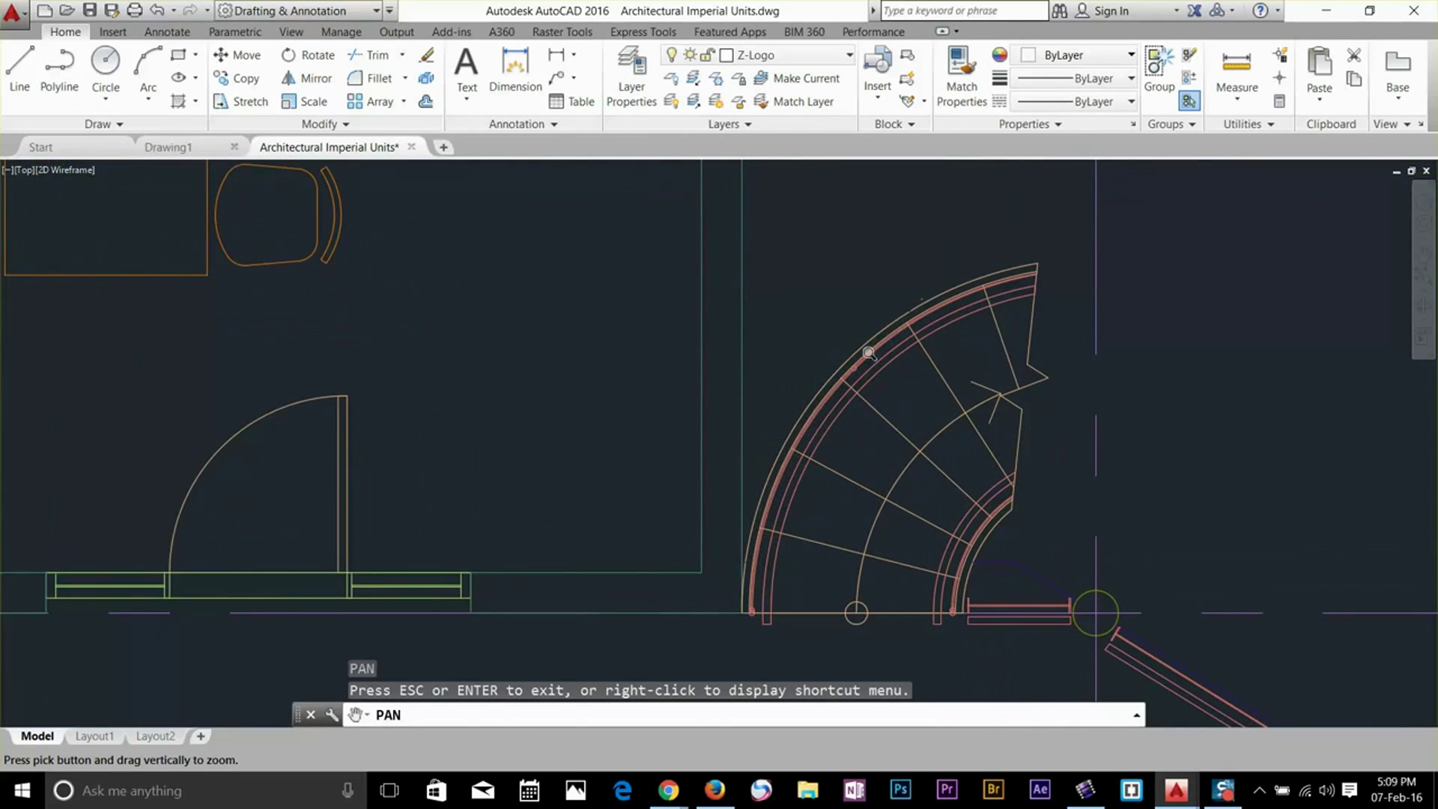
pyautogui.moveTo(869, 352); pyautogui.dragTo(853, 504)
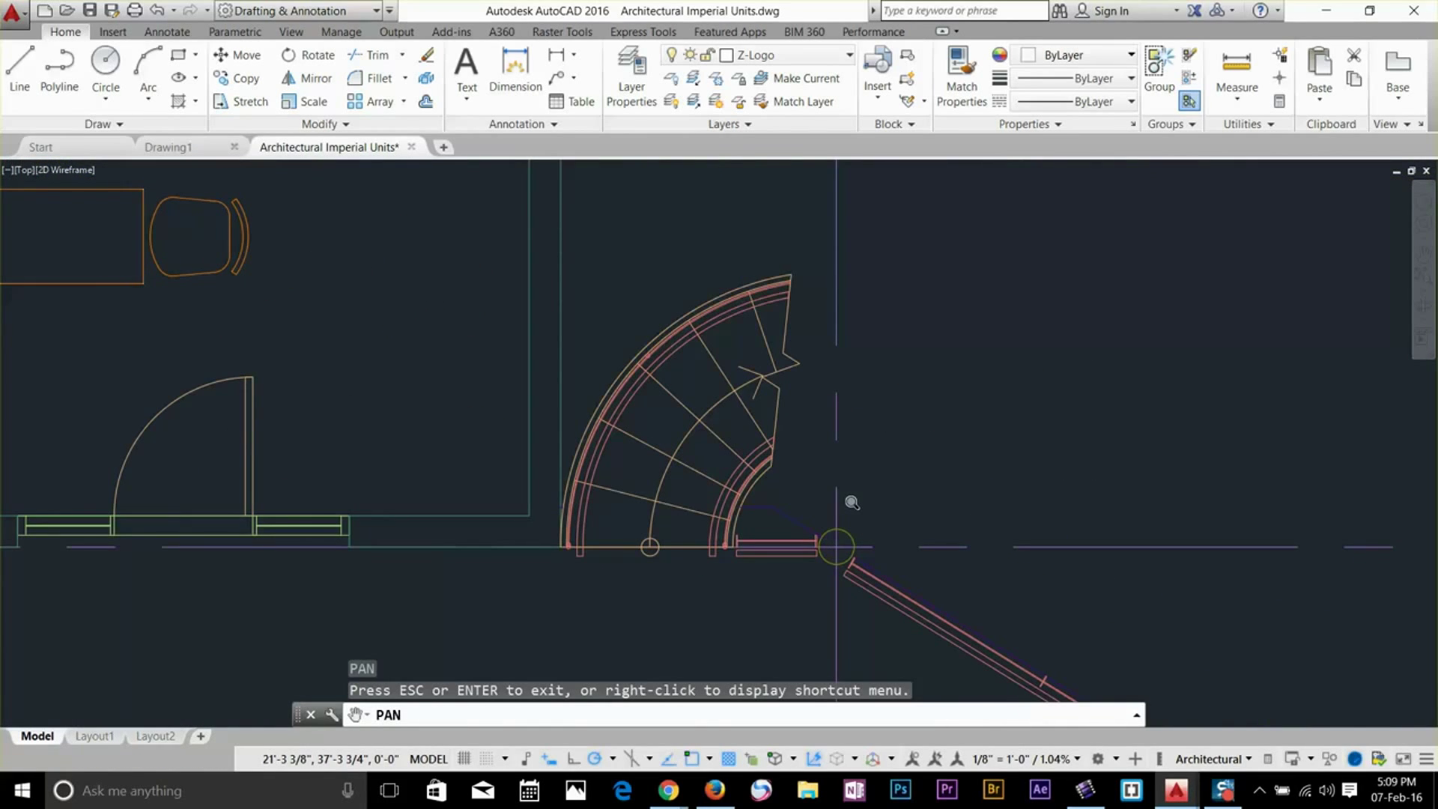
# Pan the drawing right and up, then zoom extents to show the whole floor plan
pyautogui.rightClick(872, 487)
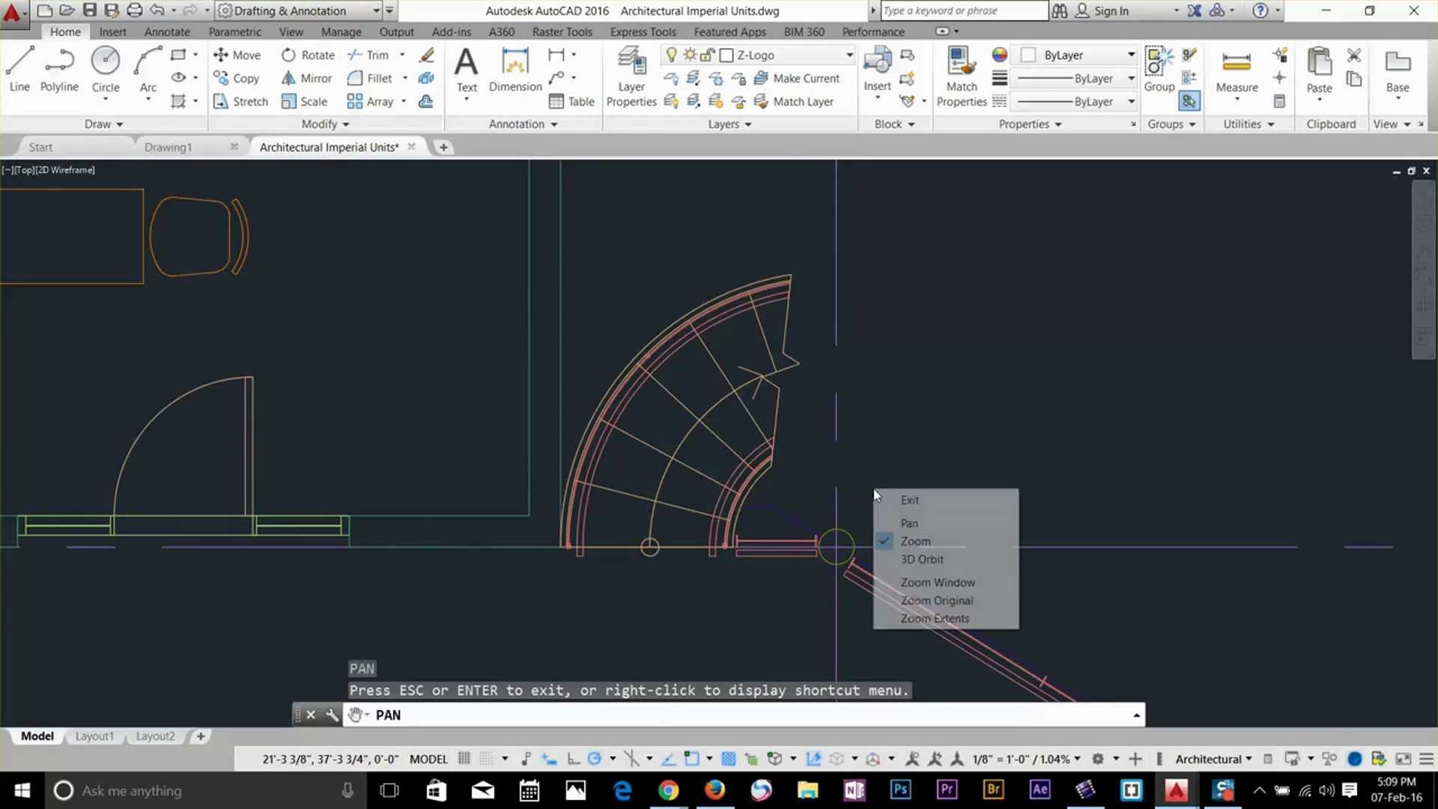
pyautogui.click(909, 524)
pyautogui.moveTo(683, 554); pyautogui.dragTo(1151, 452)
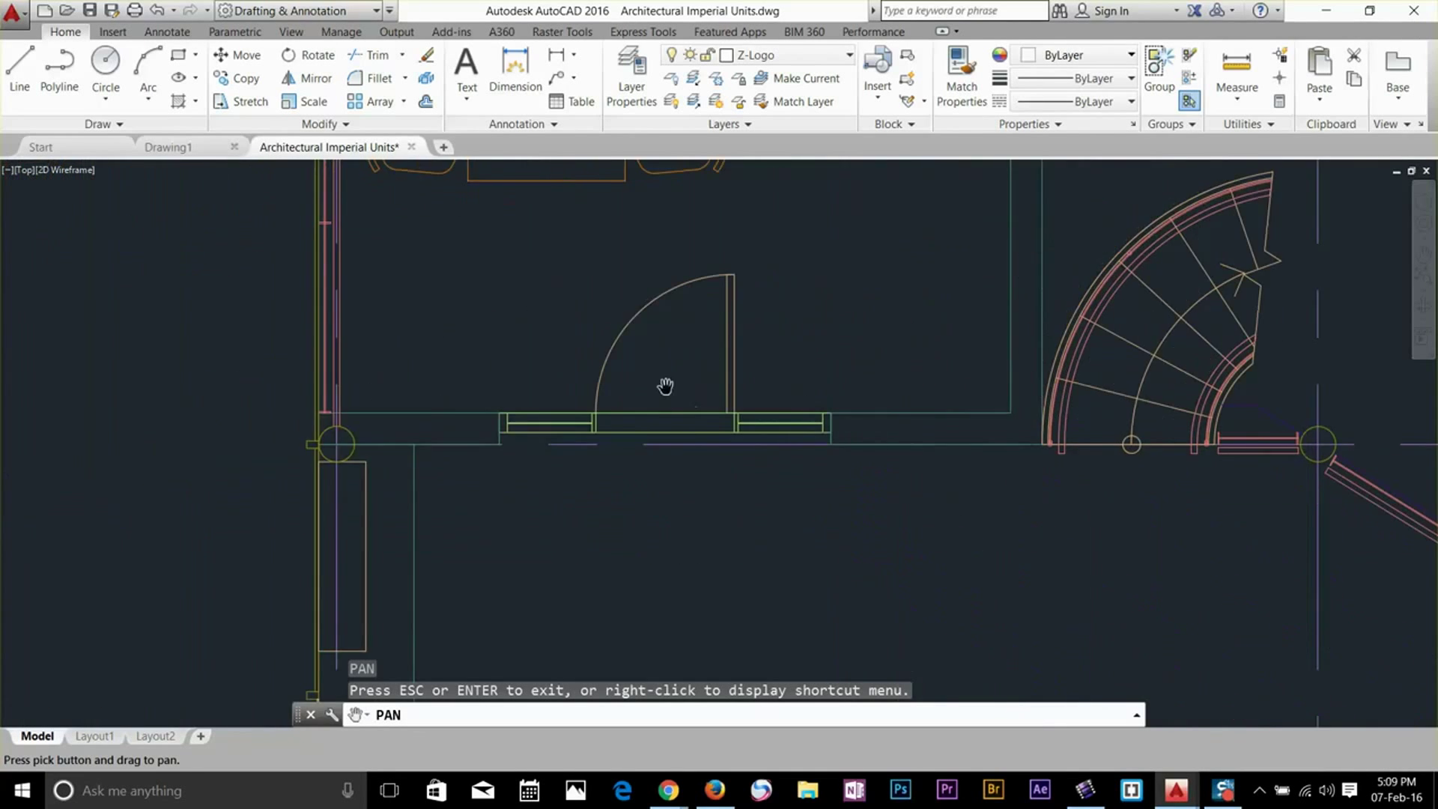
pyautogui.doubleClick(665, 386)
pyautogui.press('Escape')
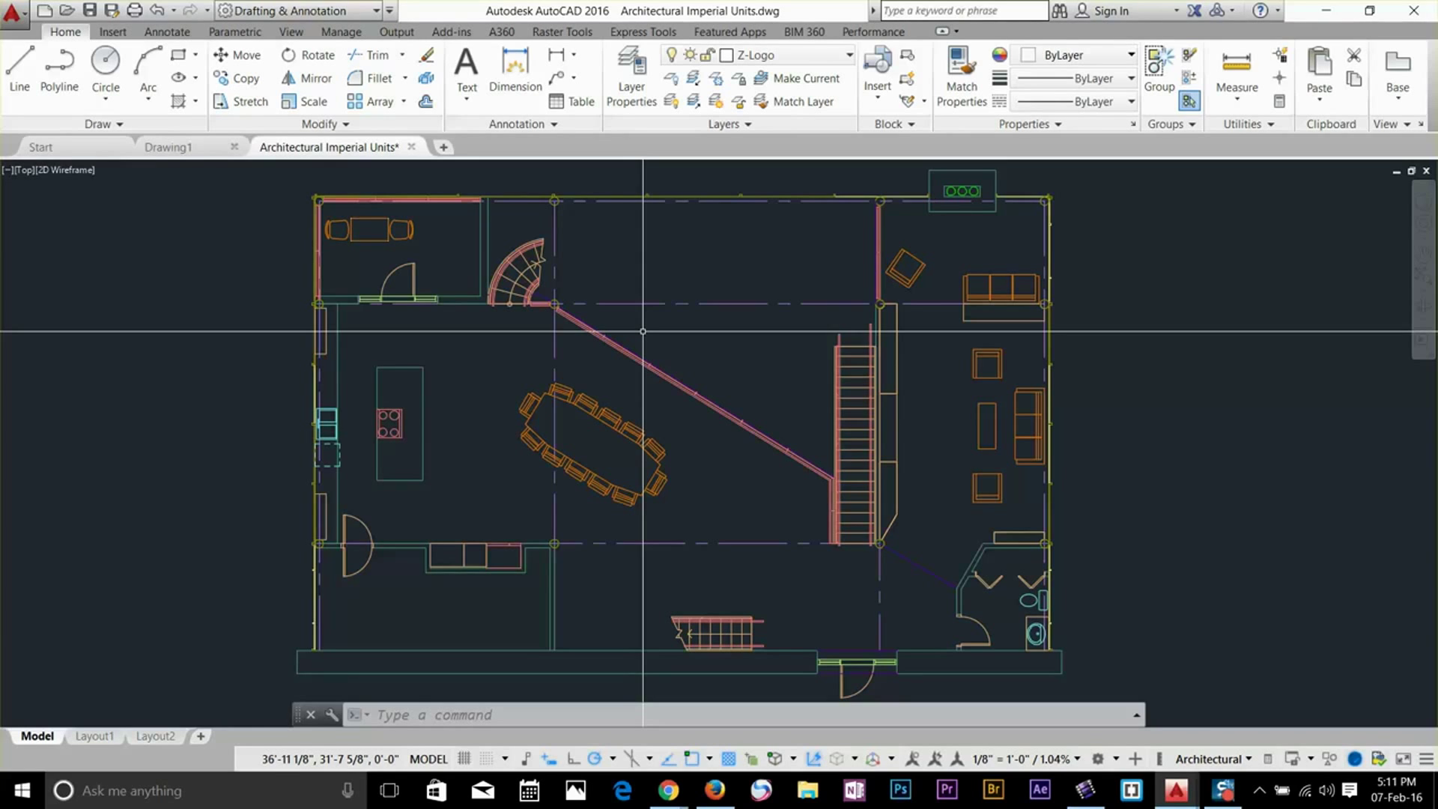
# Shift the view about 26 feet left with -PAN using a base point and a second point
pyautogui.write('-')
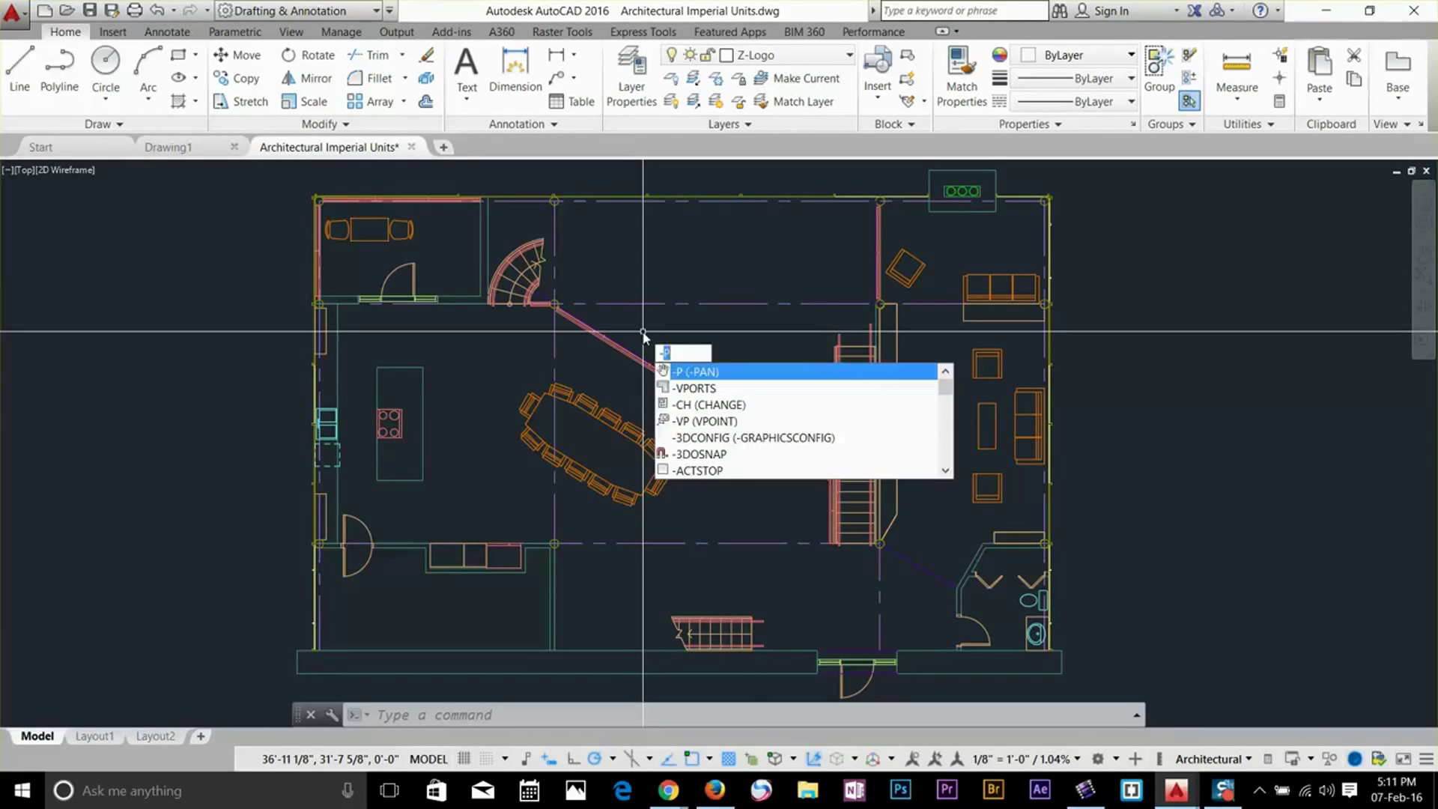
pyautogui.write('P')
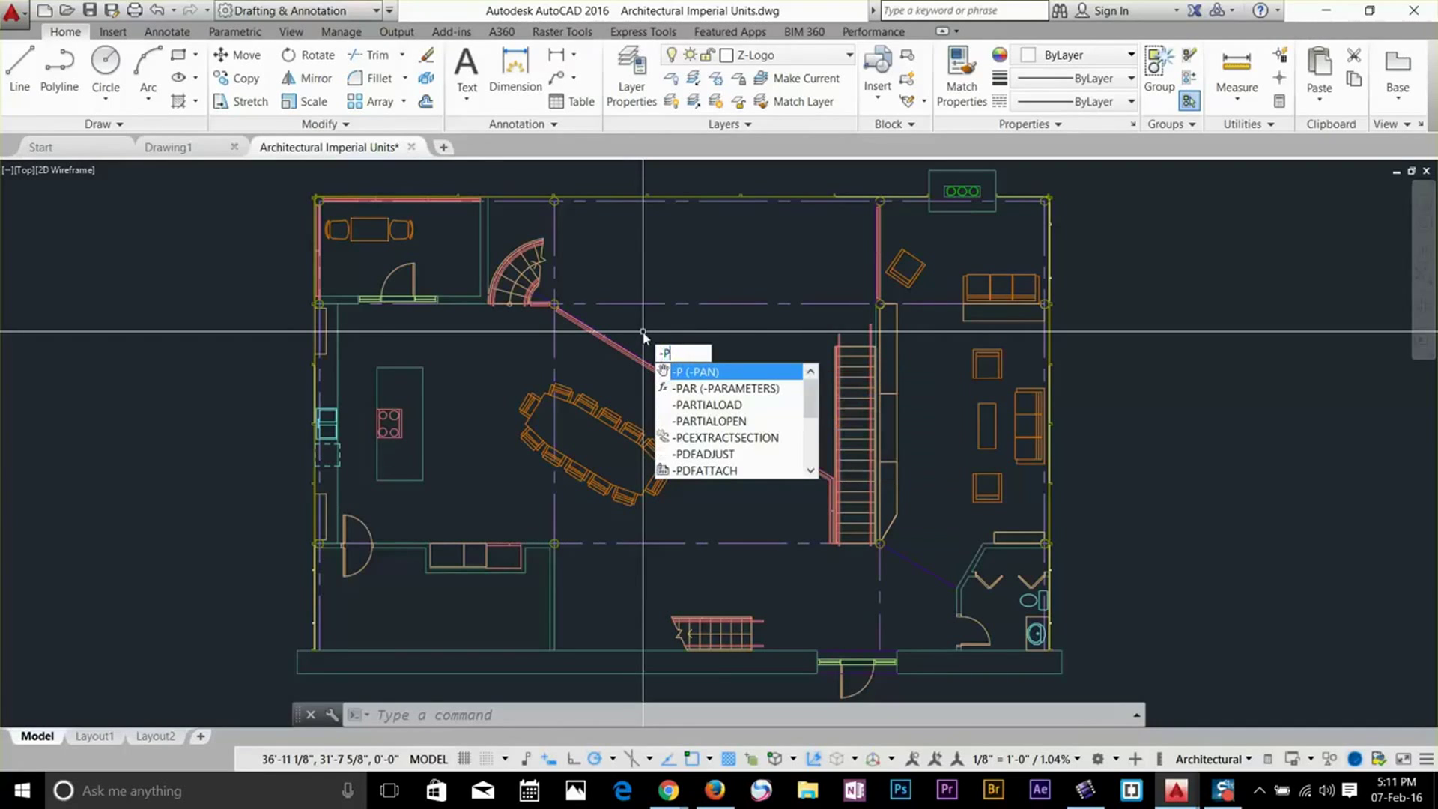
pyautogui.press('Return')
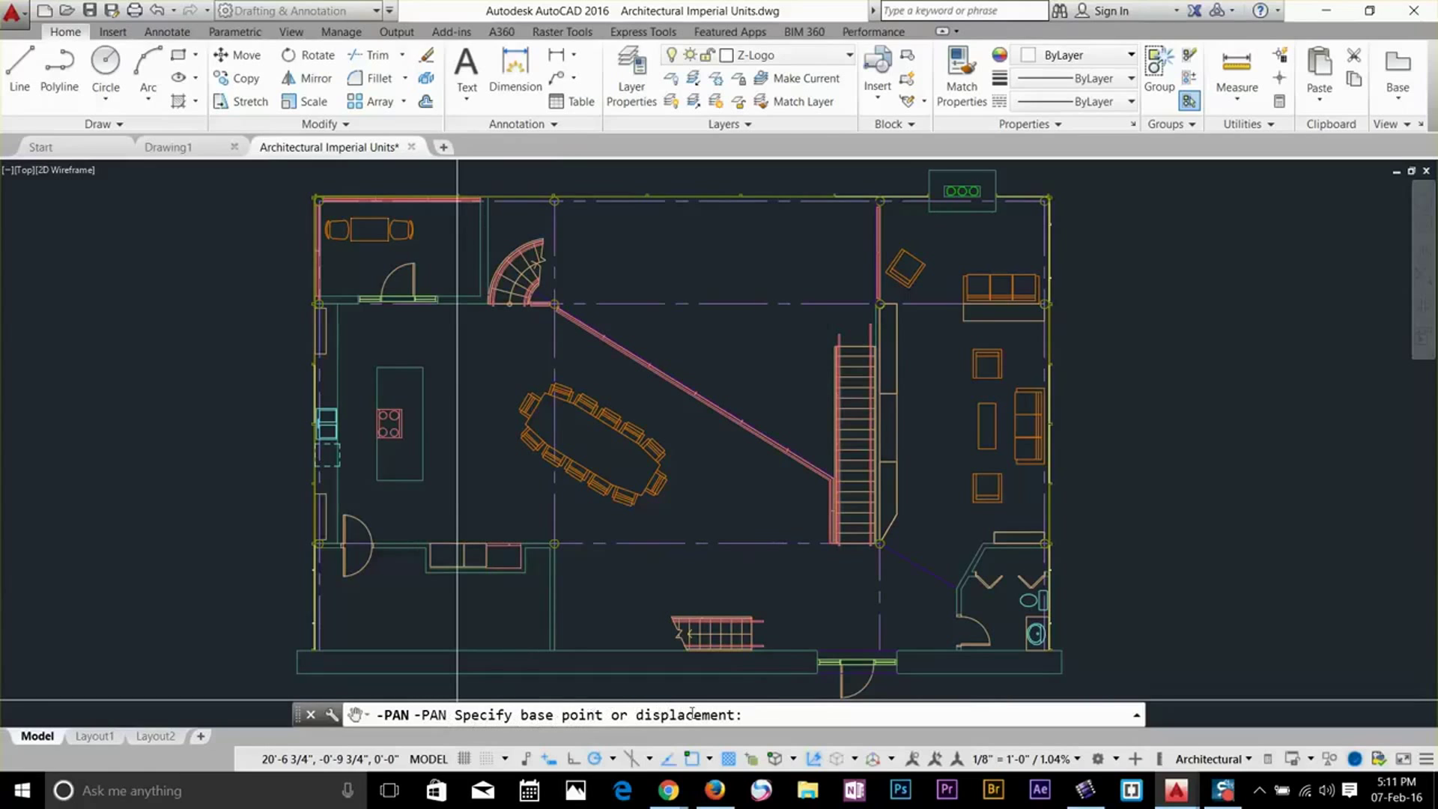
pyautogui.click(700, 356)
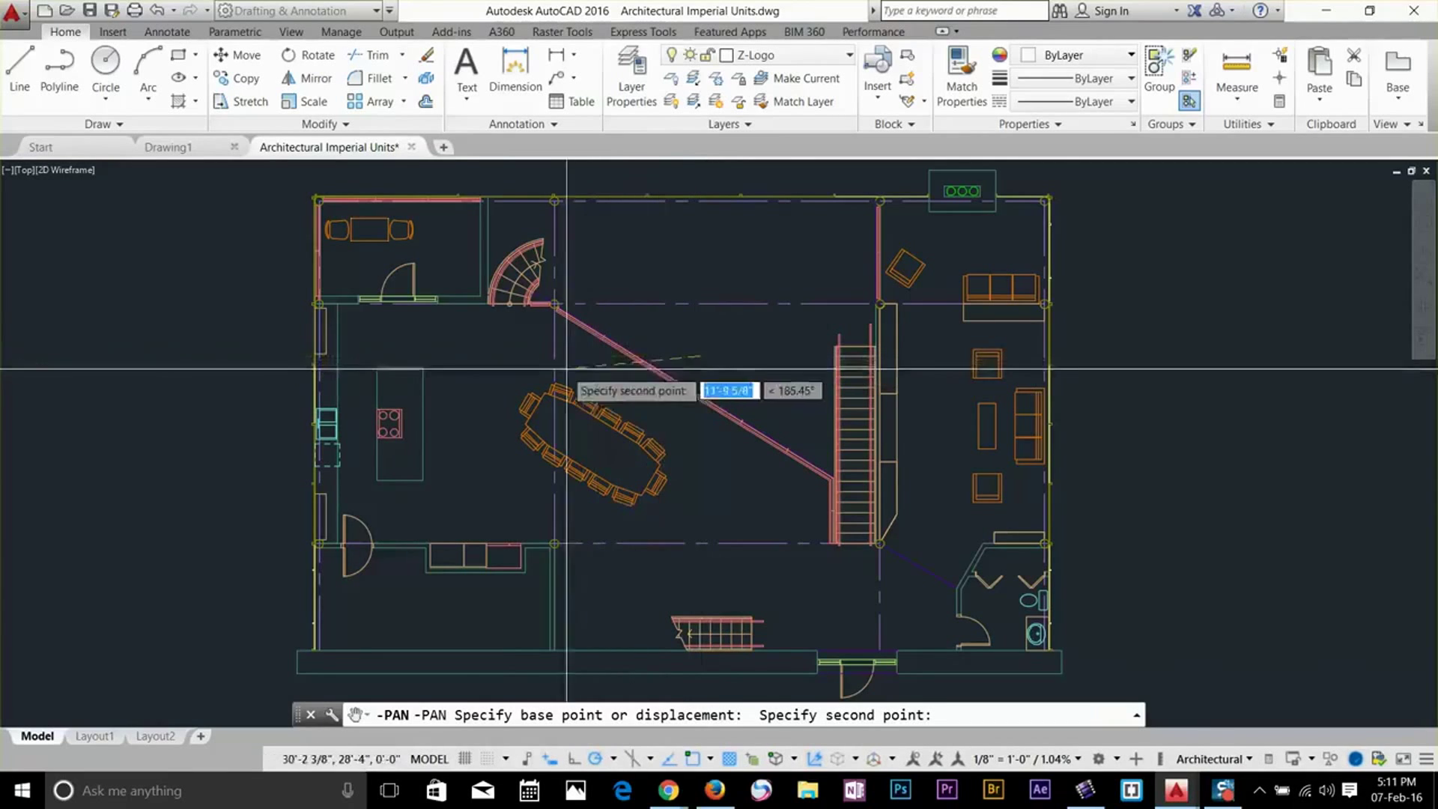
pyautogui.click(404, 356)
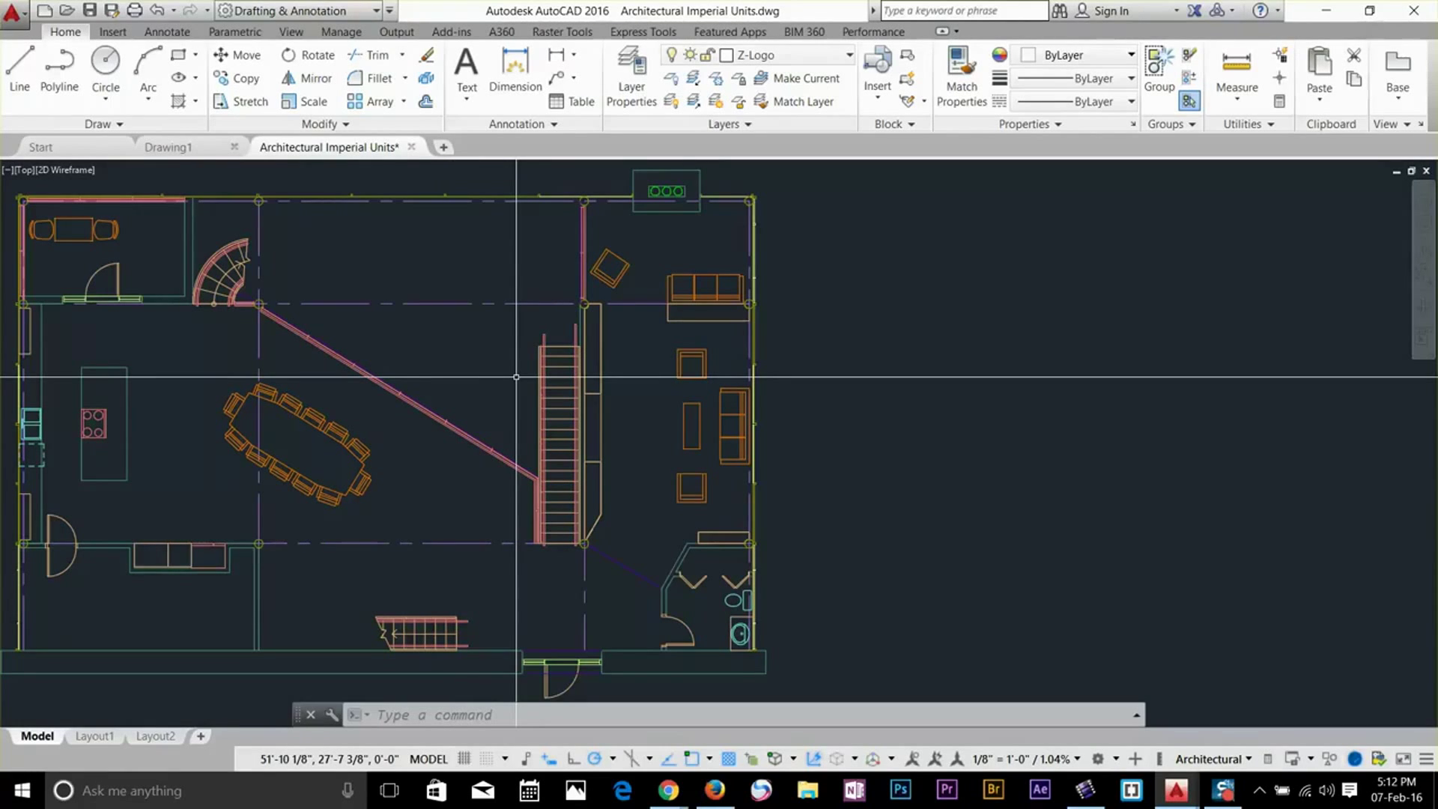
pyautogui.moveTo(516, 377); pyautogui.dragTo(516, 377, button='middle')
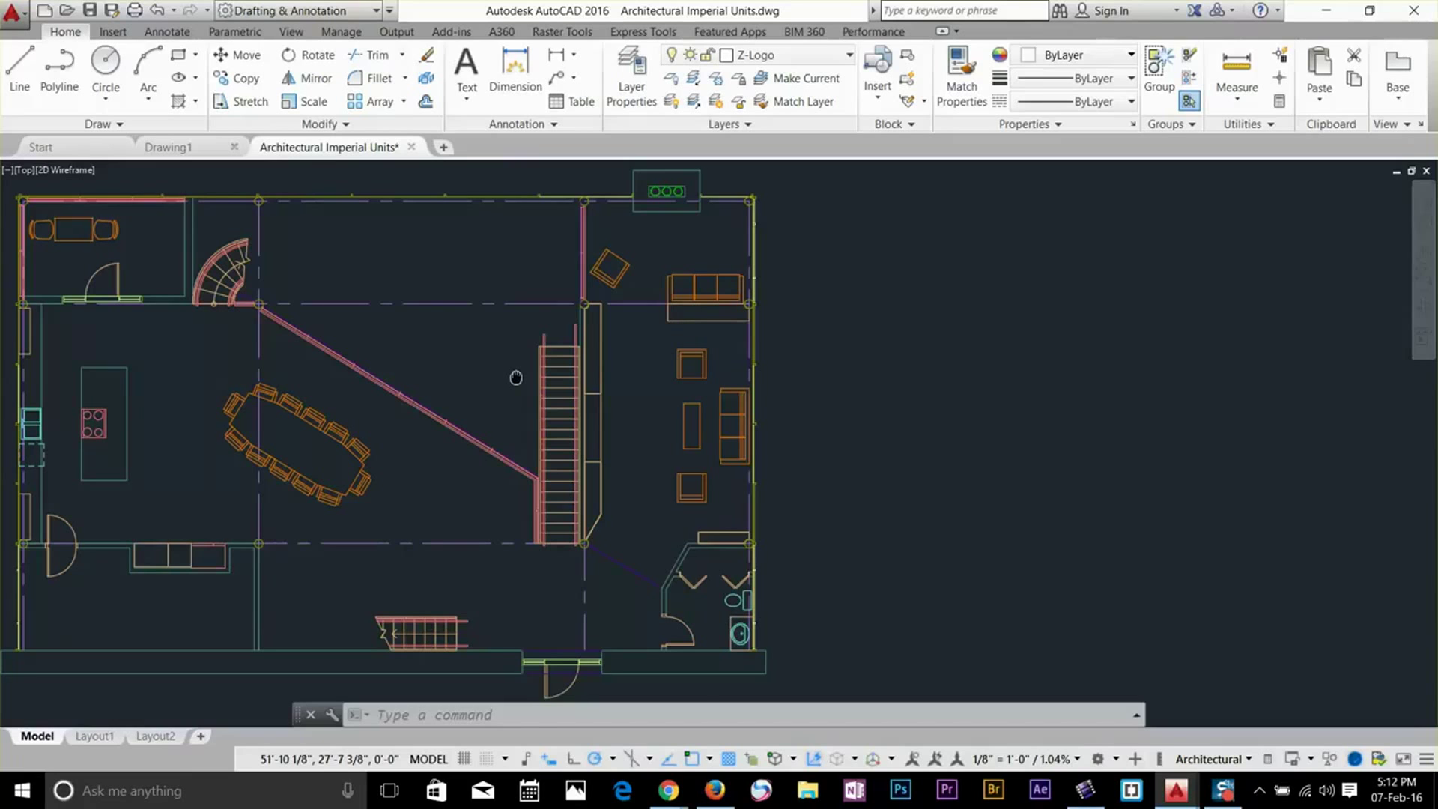
# Pan the plan back to centre, then start a Center-Radius circle and pan without drawing it
pyautogui.moveTo(516, 377); pyautogui.dragTo(765, 371, button='middle')
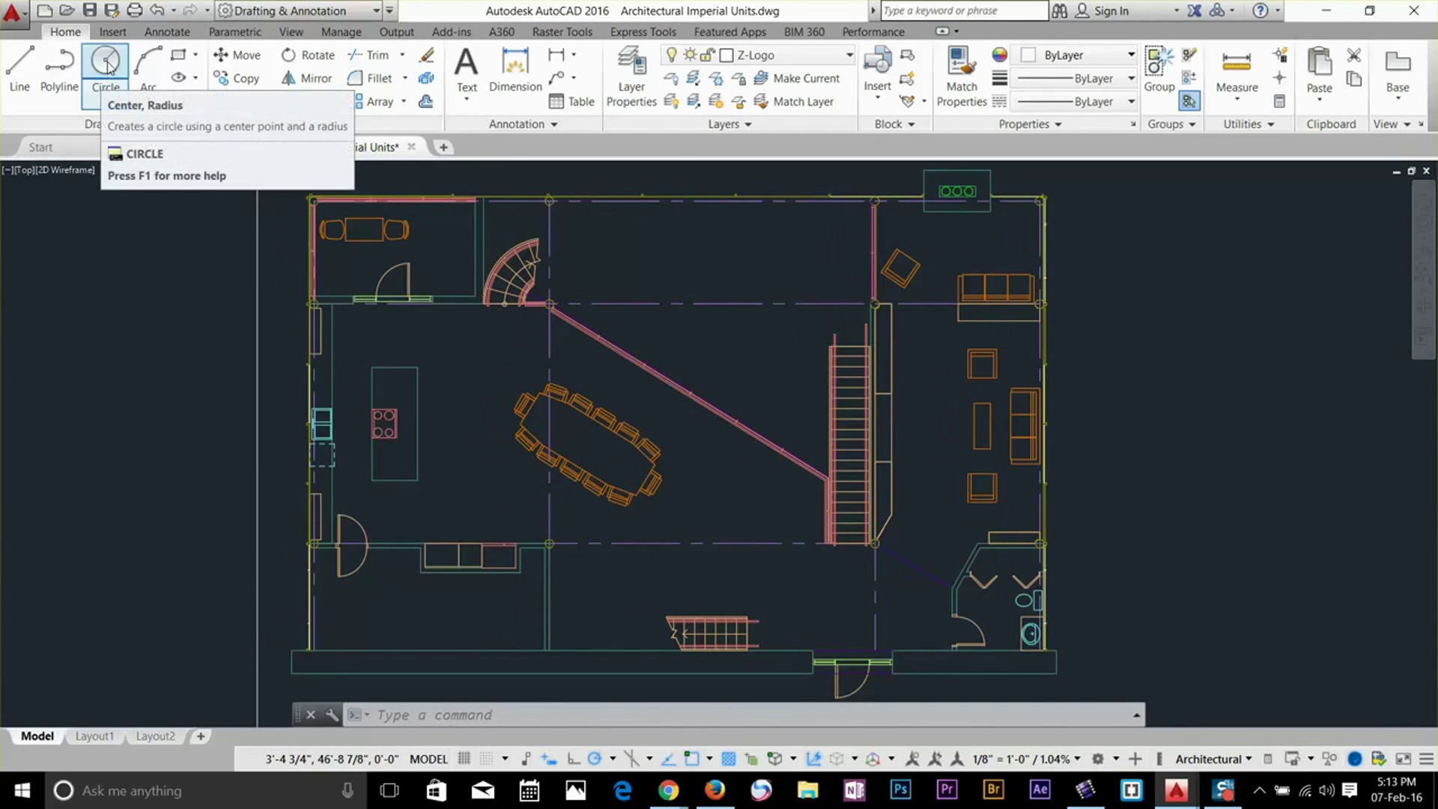
pyautogui.click(106, 66)
pyautogui.click(692, 347)
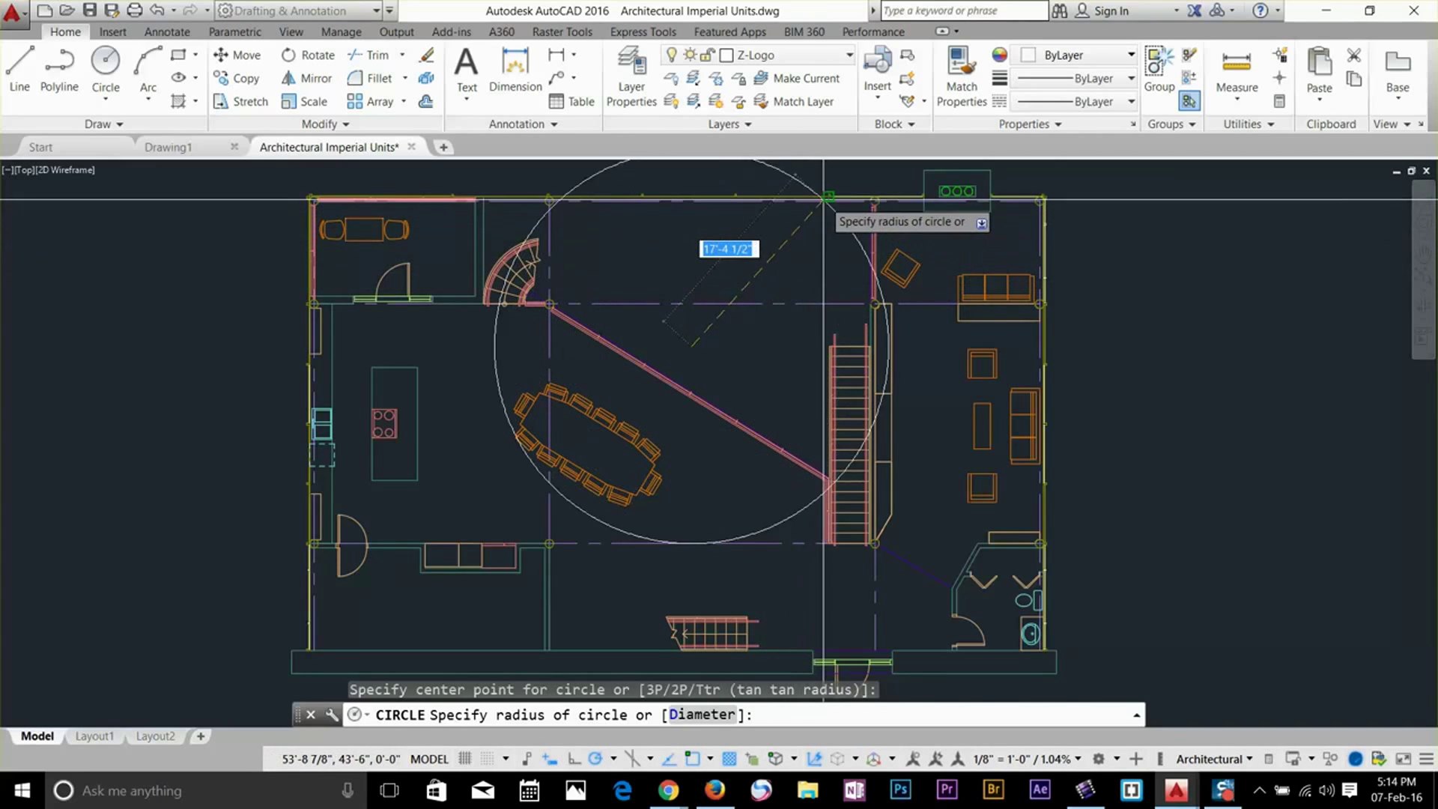
pyautogui.moveTo(824, 198)
pyautogui.mouseDown(button='middle')
pyautogui.moveTo(755, 289)
pyautogui.moveTo(707, 402)
pyautogui.mouseUp(button='middle')
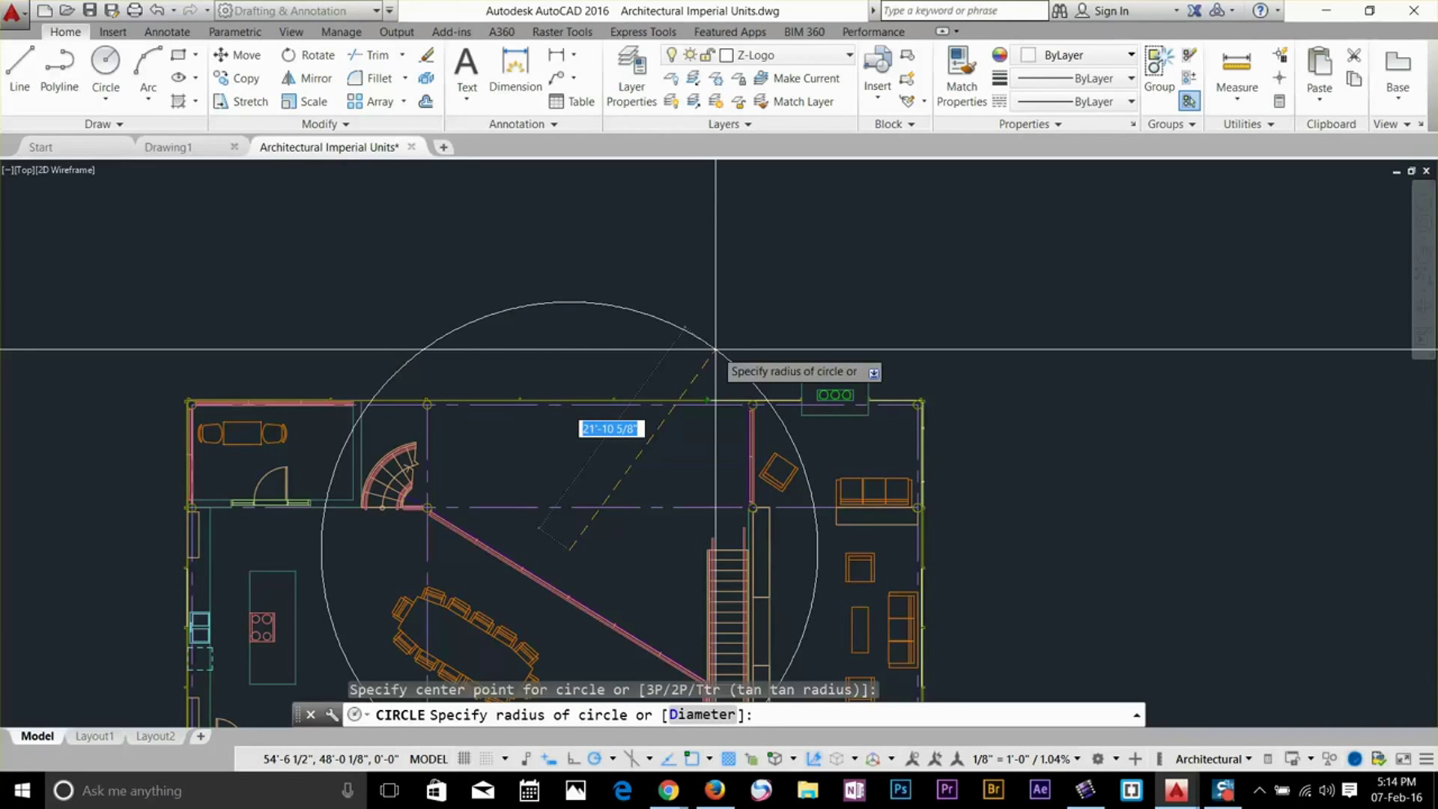
pyautogui.moveTo(715, 349)
pyautogui.mouseDown(button='middle')
pyautogui.moveTo(715, 270)
pyautogui.moveTo(739, 350)
pyautogui.moveTo(777, 237)
pyautogui.moveTo(804, 248)
pyautogui.mouseUp(button='middle')
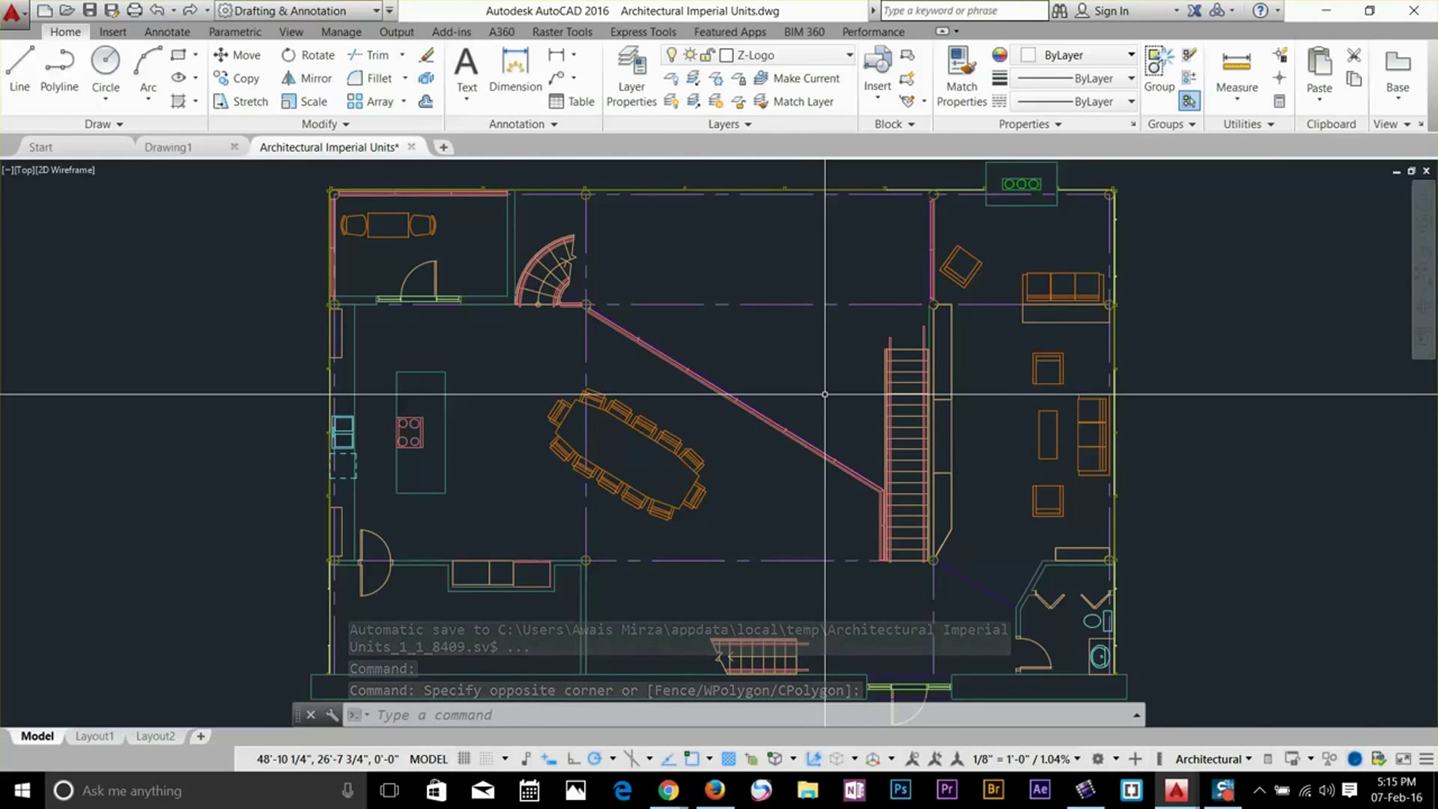
# Enable Display scroll bars in drawing window in Options and apply the change
pyautogui.write('op')
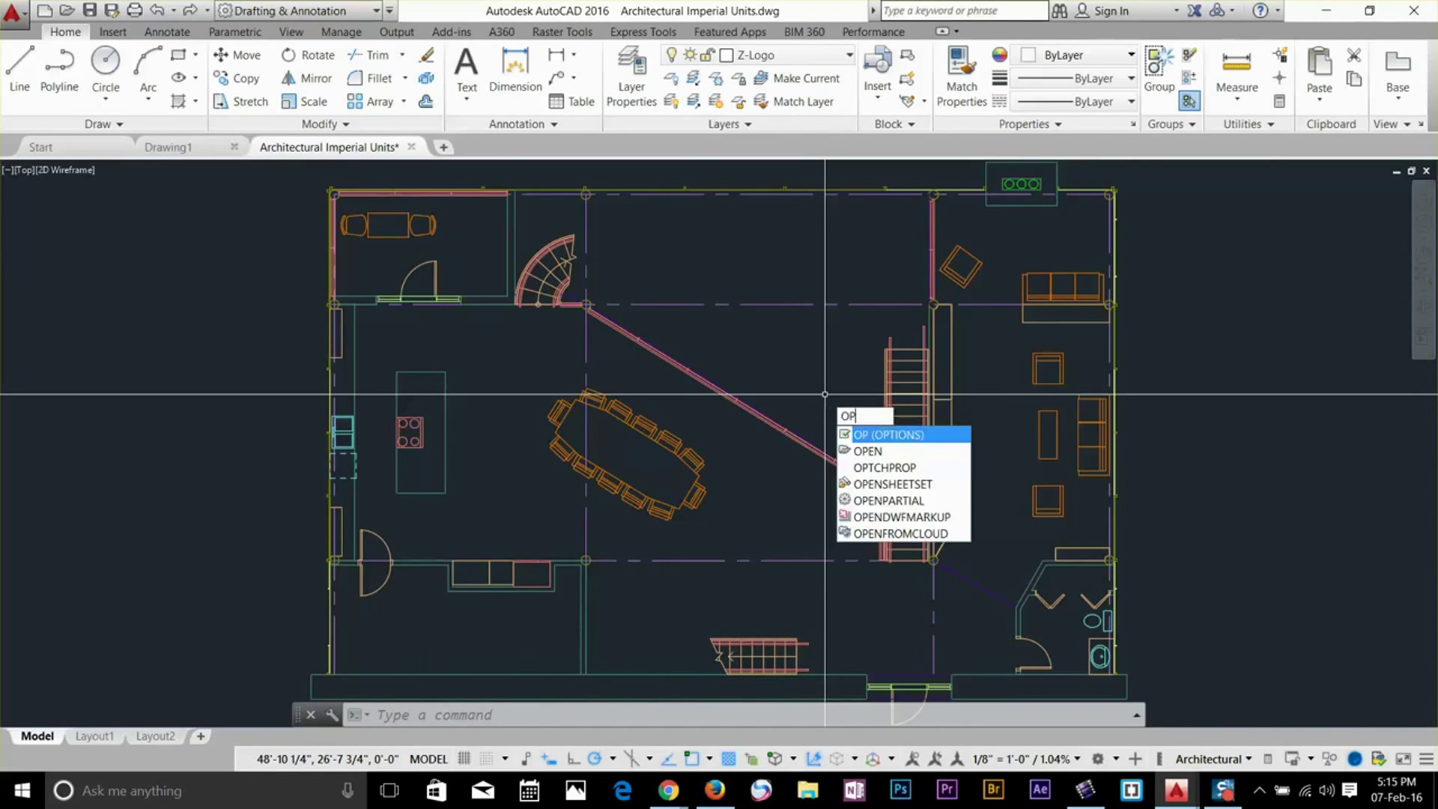
pyautogui.press('Return')
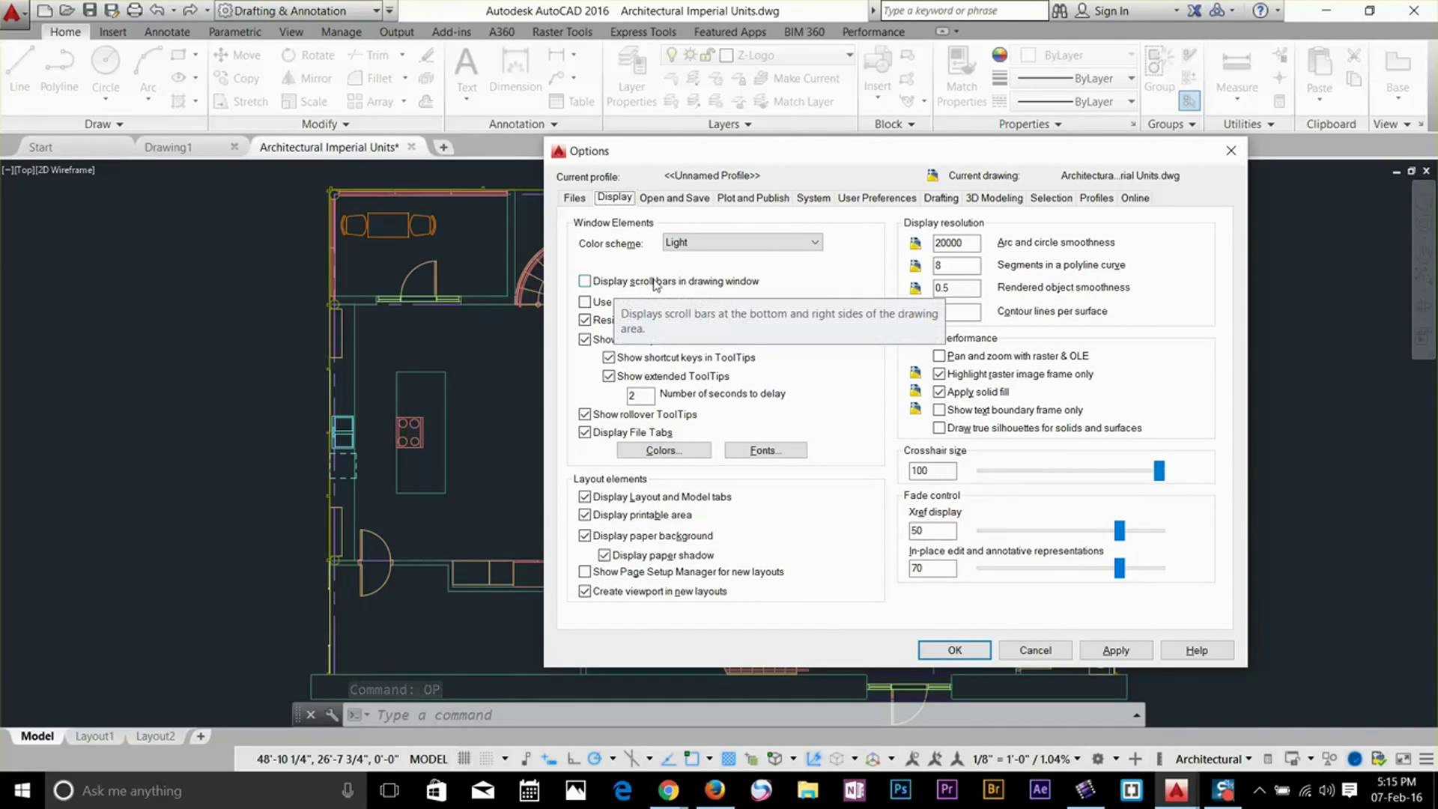
pyautogui.click(609, 283)
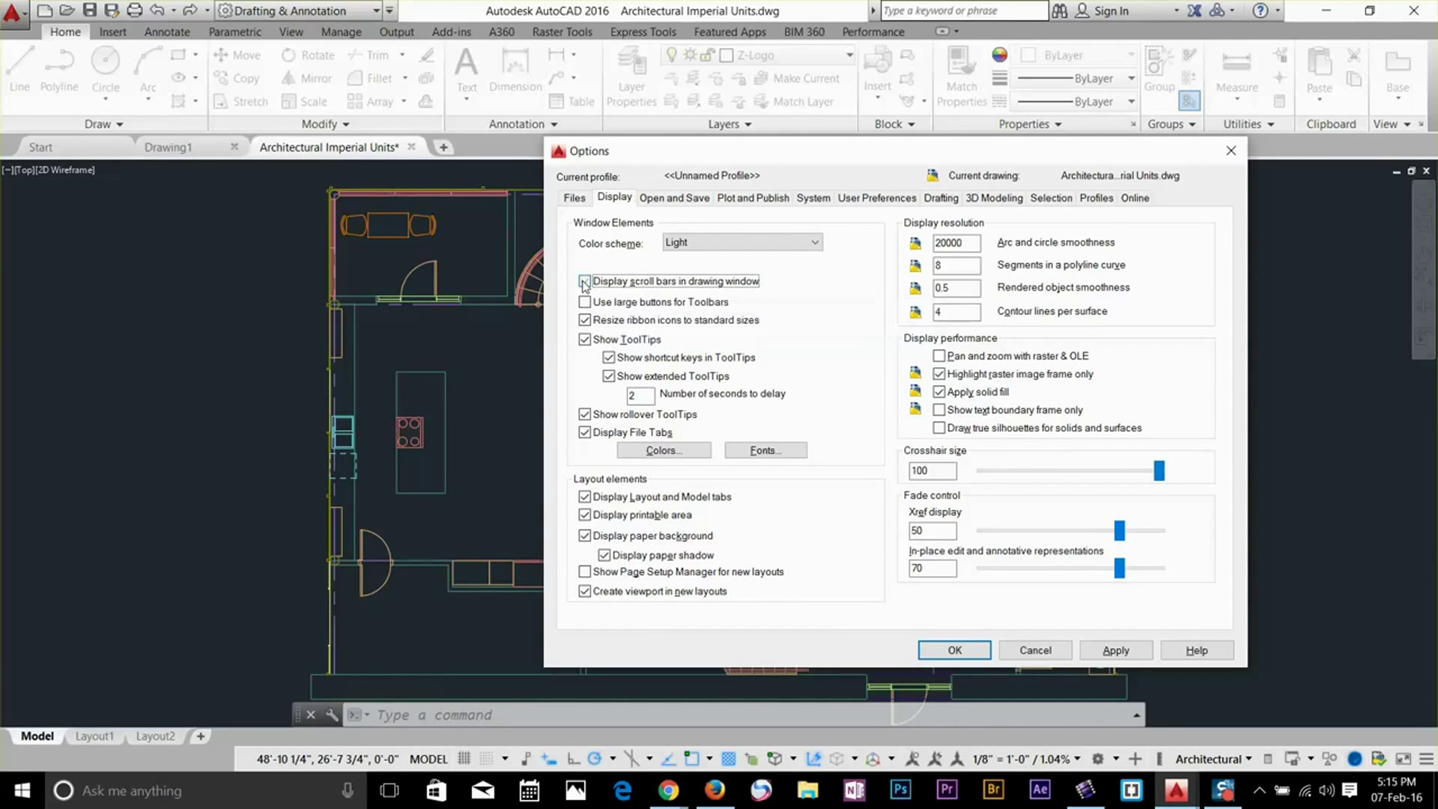
pyautogui.click(1116, 650)
pyautogui.click(981, 657)
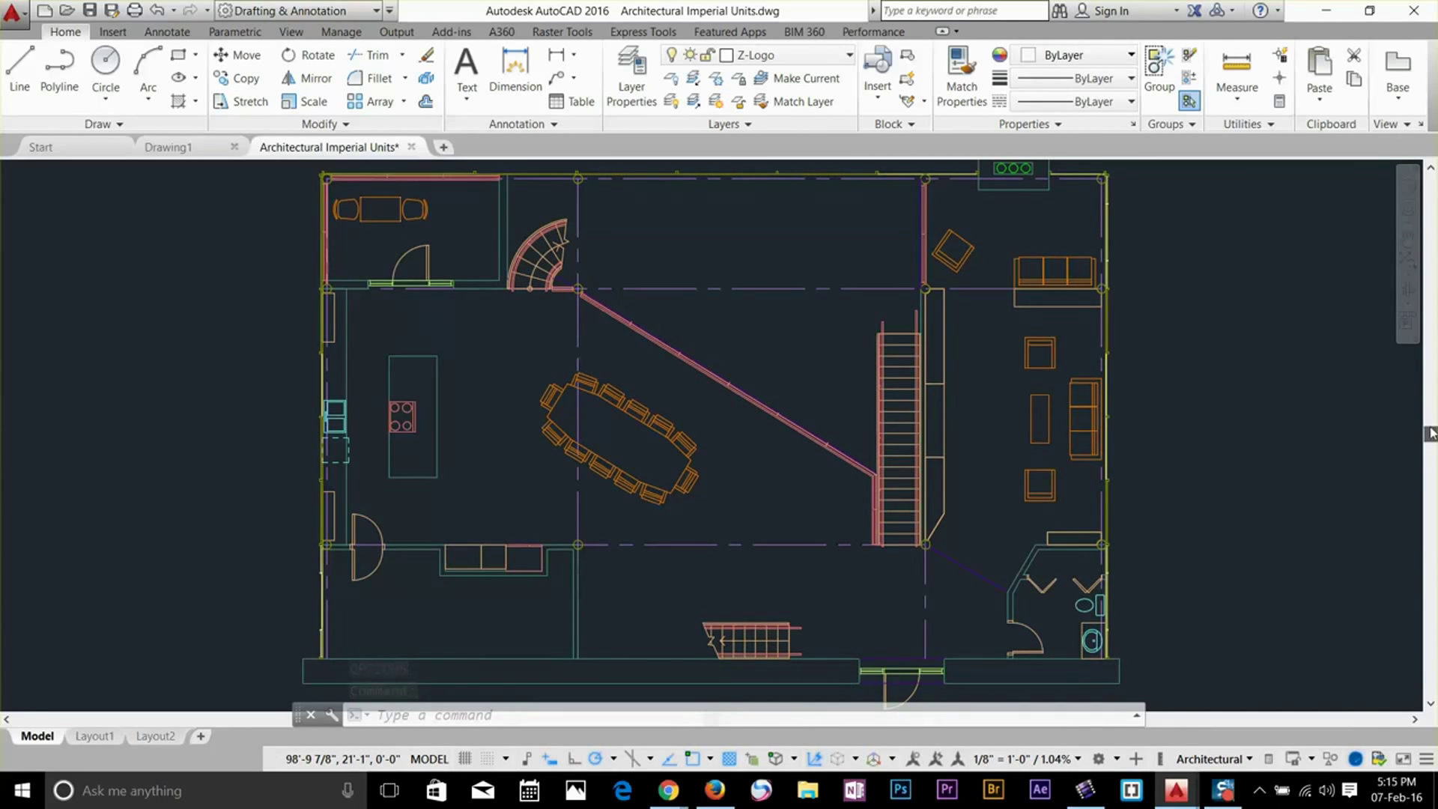
# Move the floor plan up and down with the new vertical scroll bar and mouse wheel
pyautogui.moveTo(1431, 358)
pyautogui.mouseDown()
pyautogui.moveTo(1432, 195)
pyautogui.moveTo(1431, 560)
pyautogui.mouseUp()
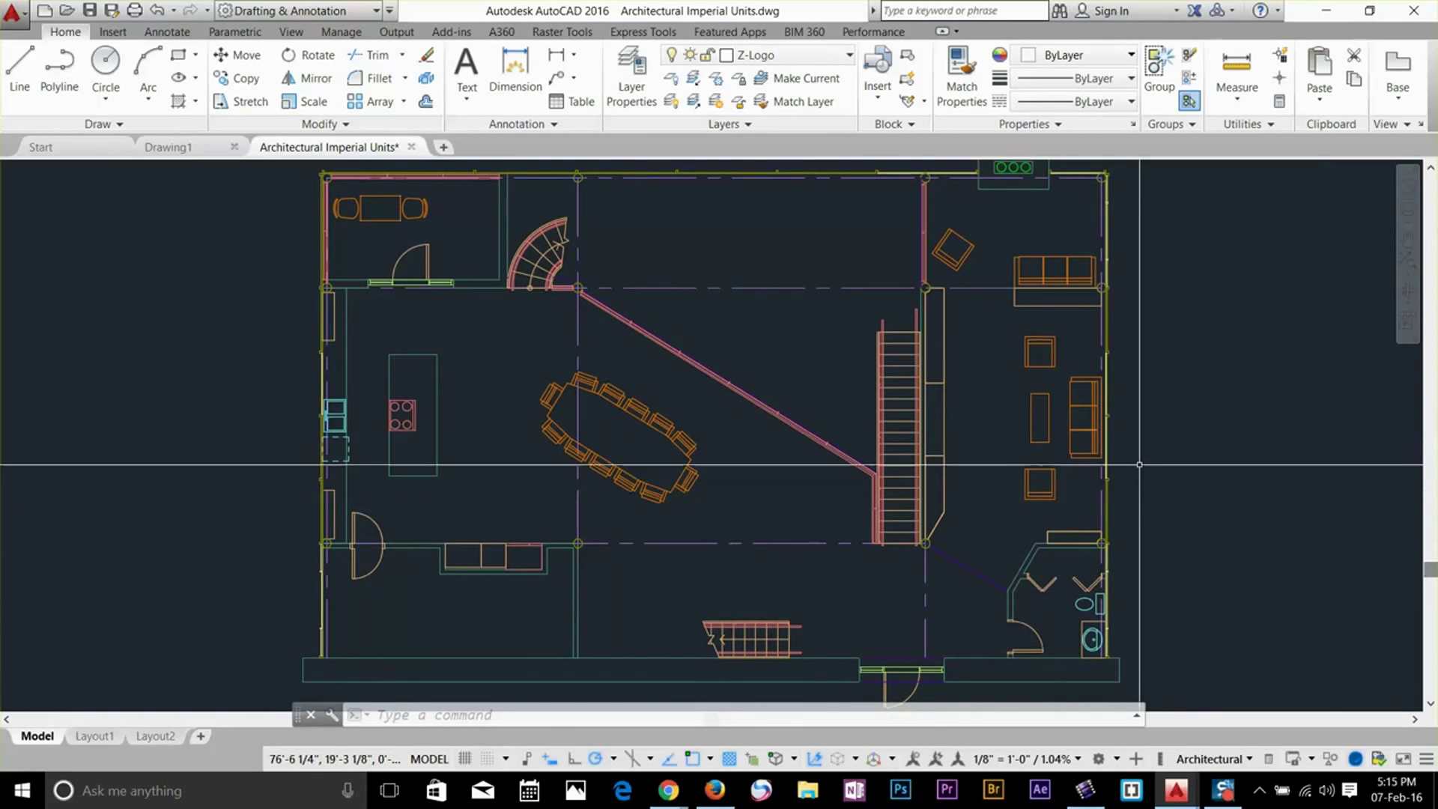
pyautogui.scroll(-5, 869, 303)
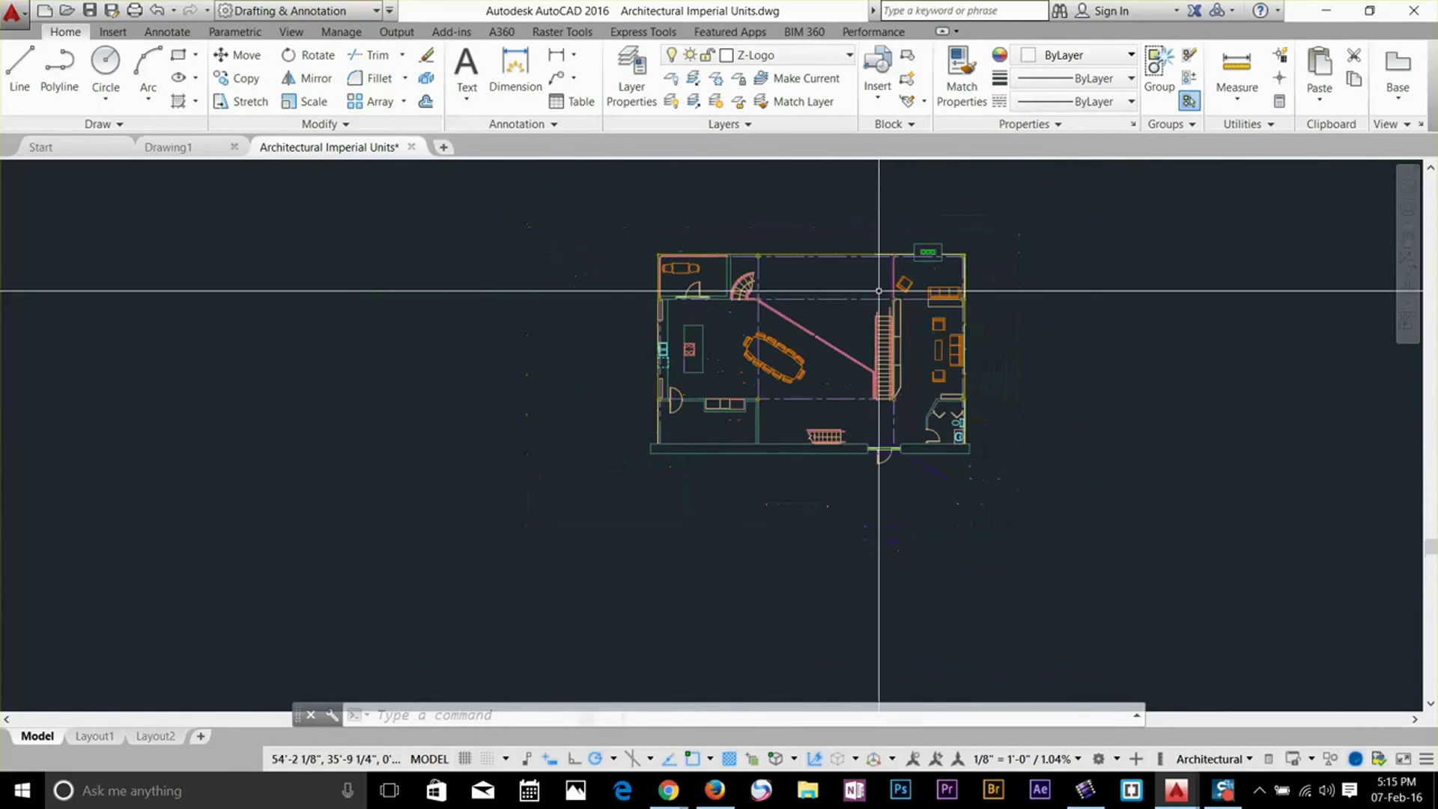
pyautogui.moveTo(1431, 545); pyautogui.dragTo(1431, 385)
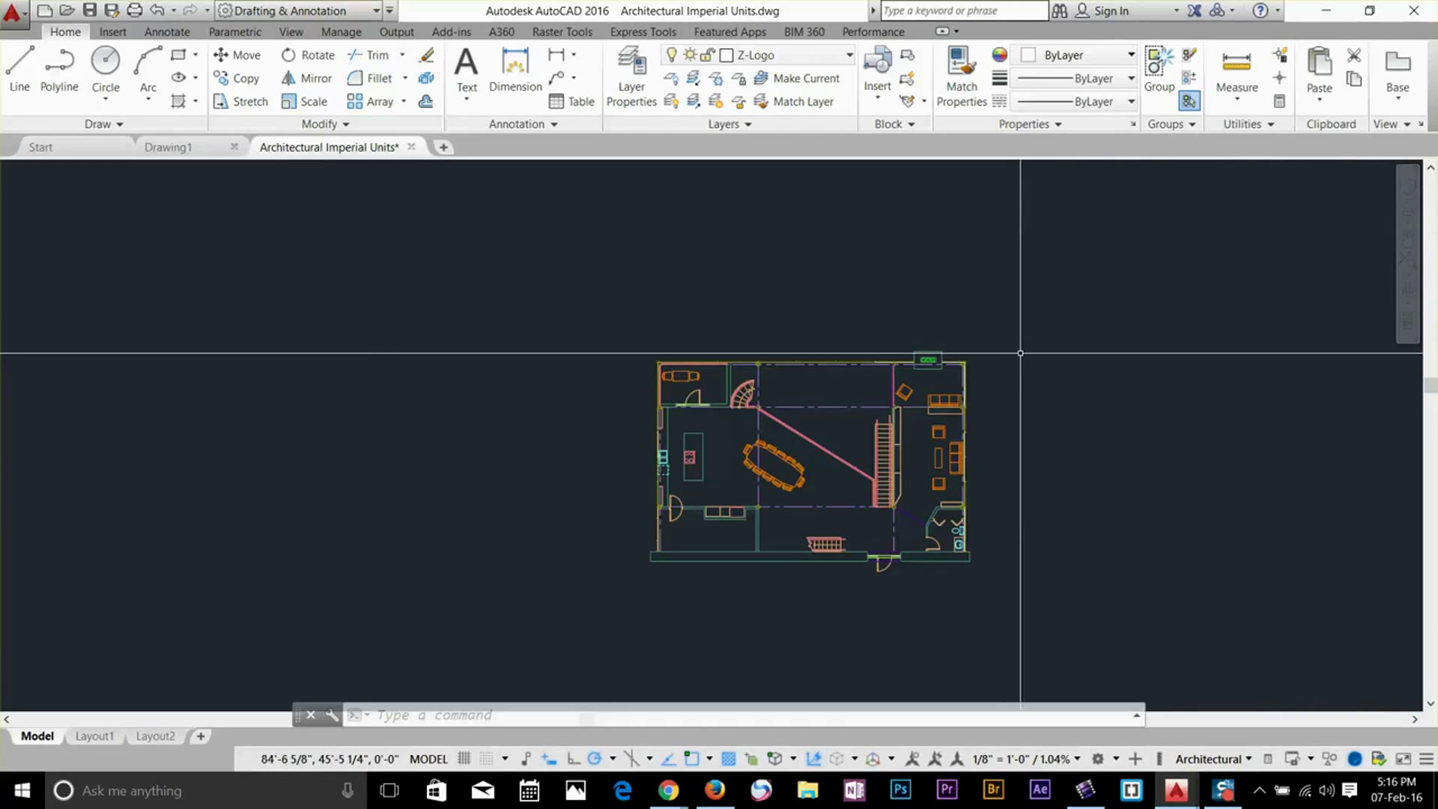
pyautogui.write('op')
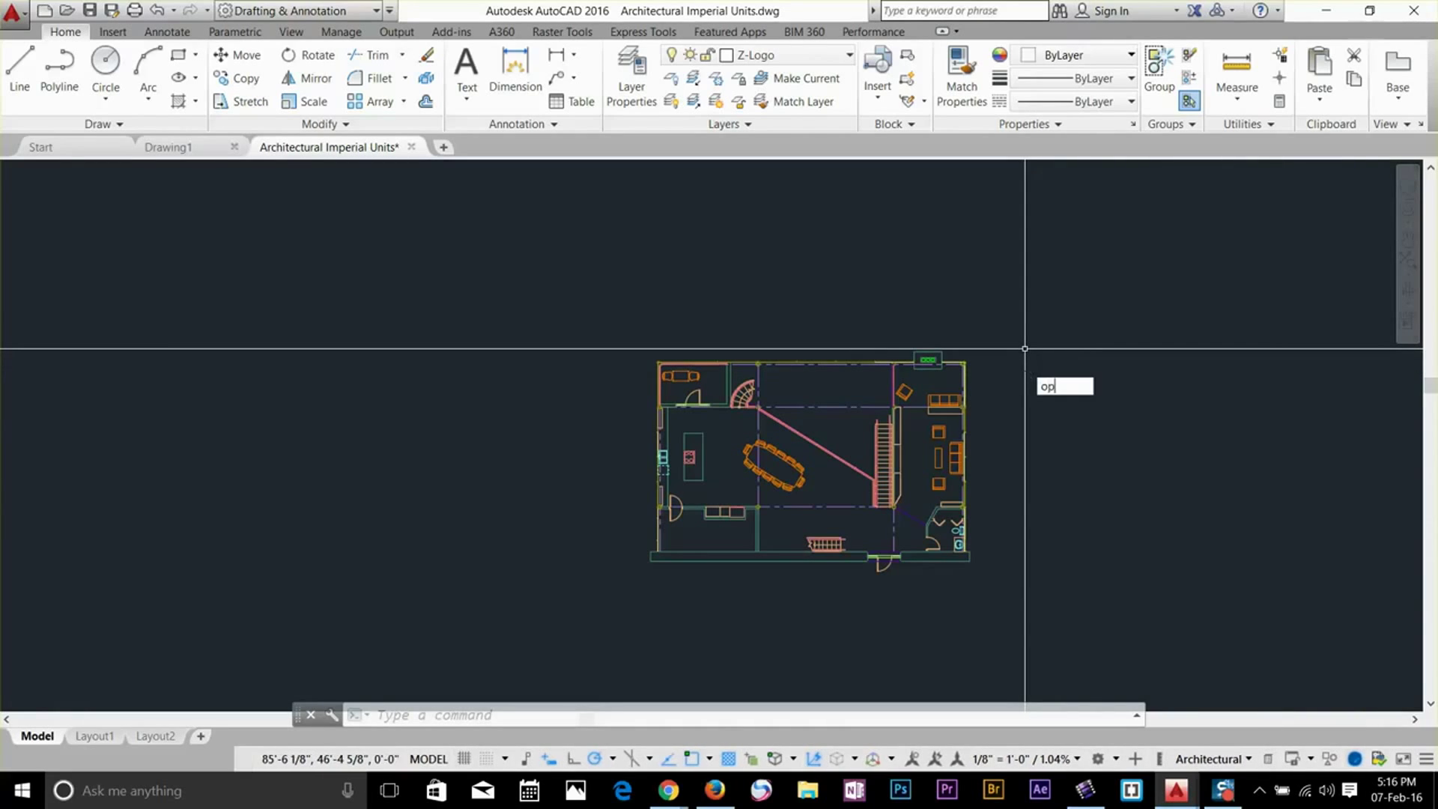
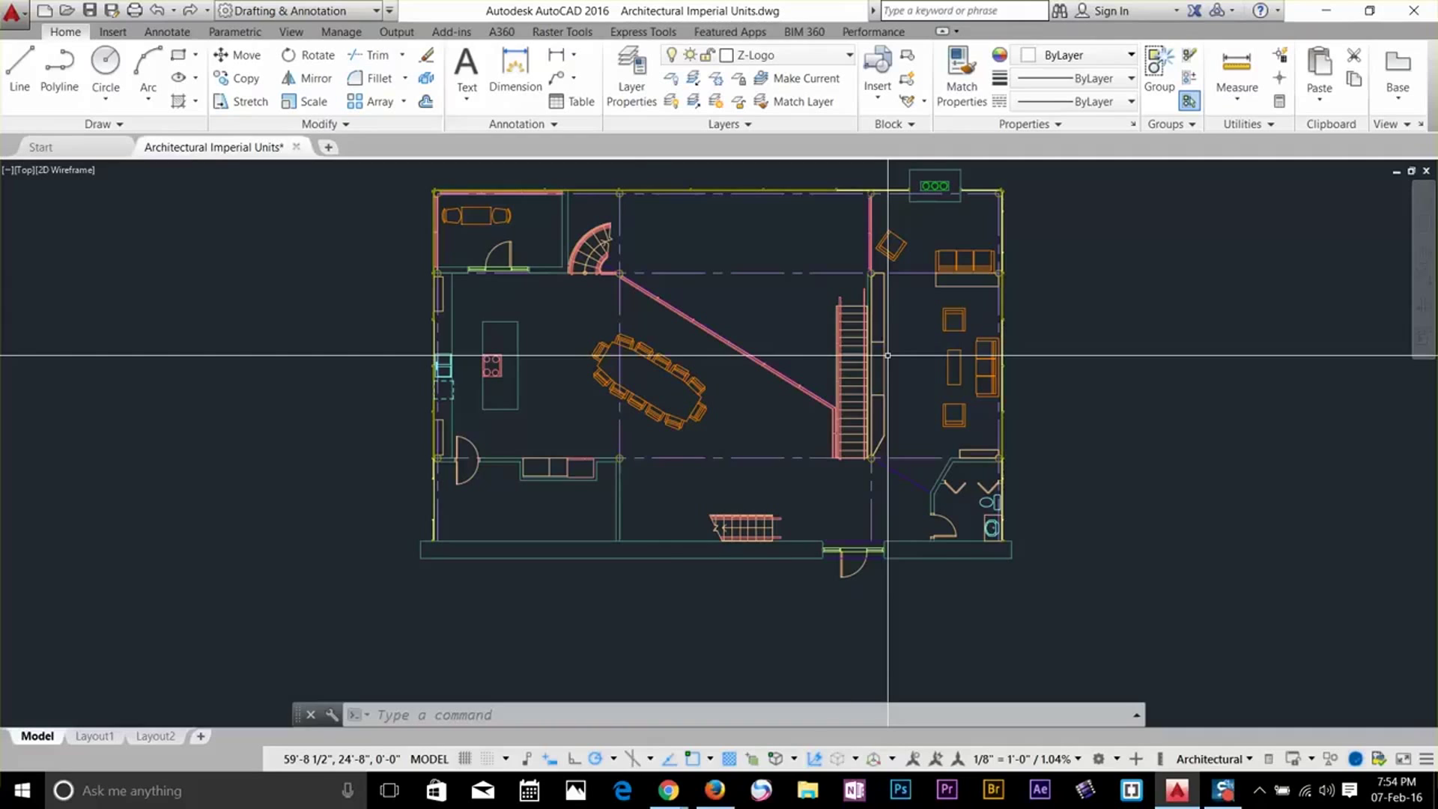
# Zoom All to show the whole floor plan drawing
pyautogui.moveTo(888, 355); pyautogui.dragTo(851, 387, button='middle')
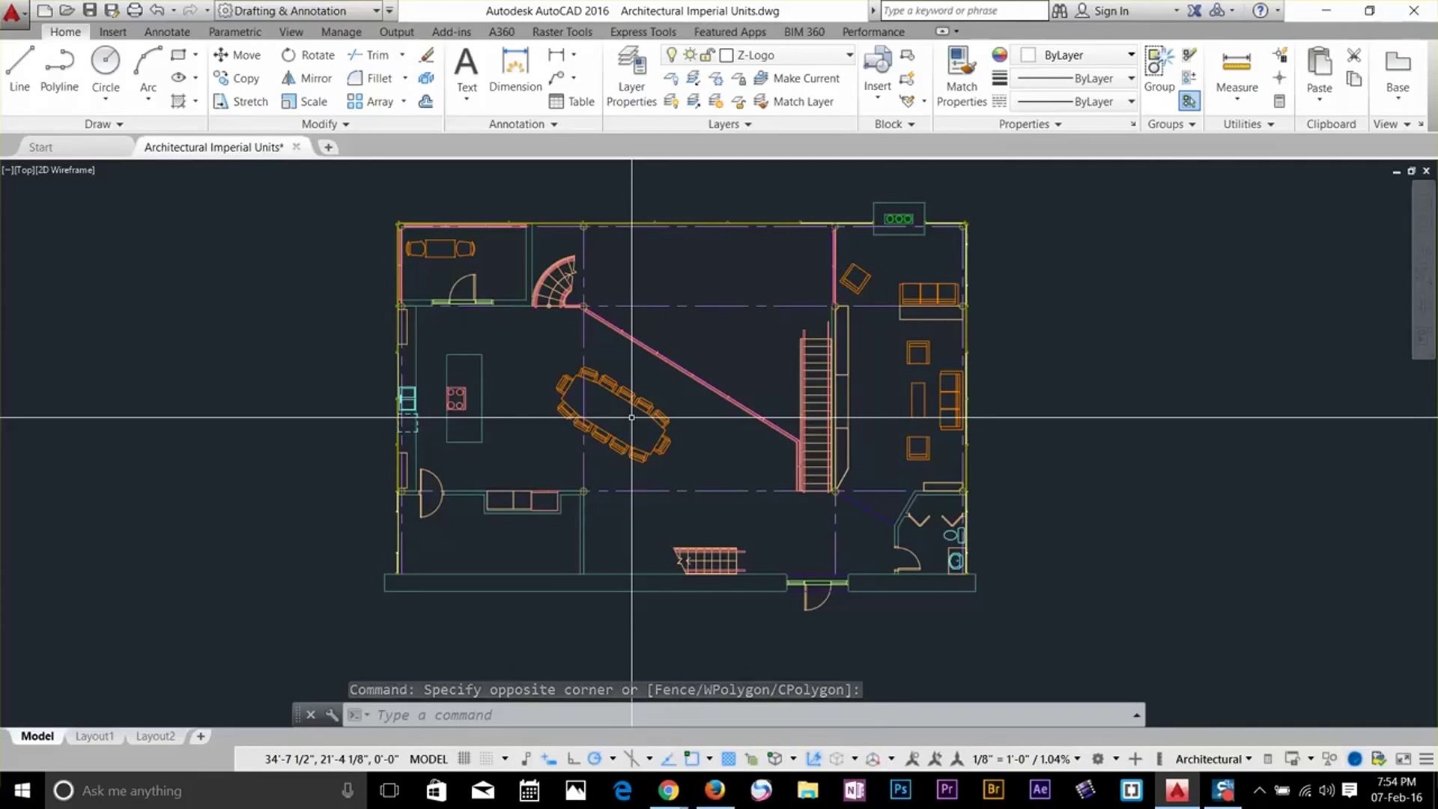
pyautogui.write('z')
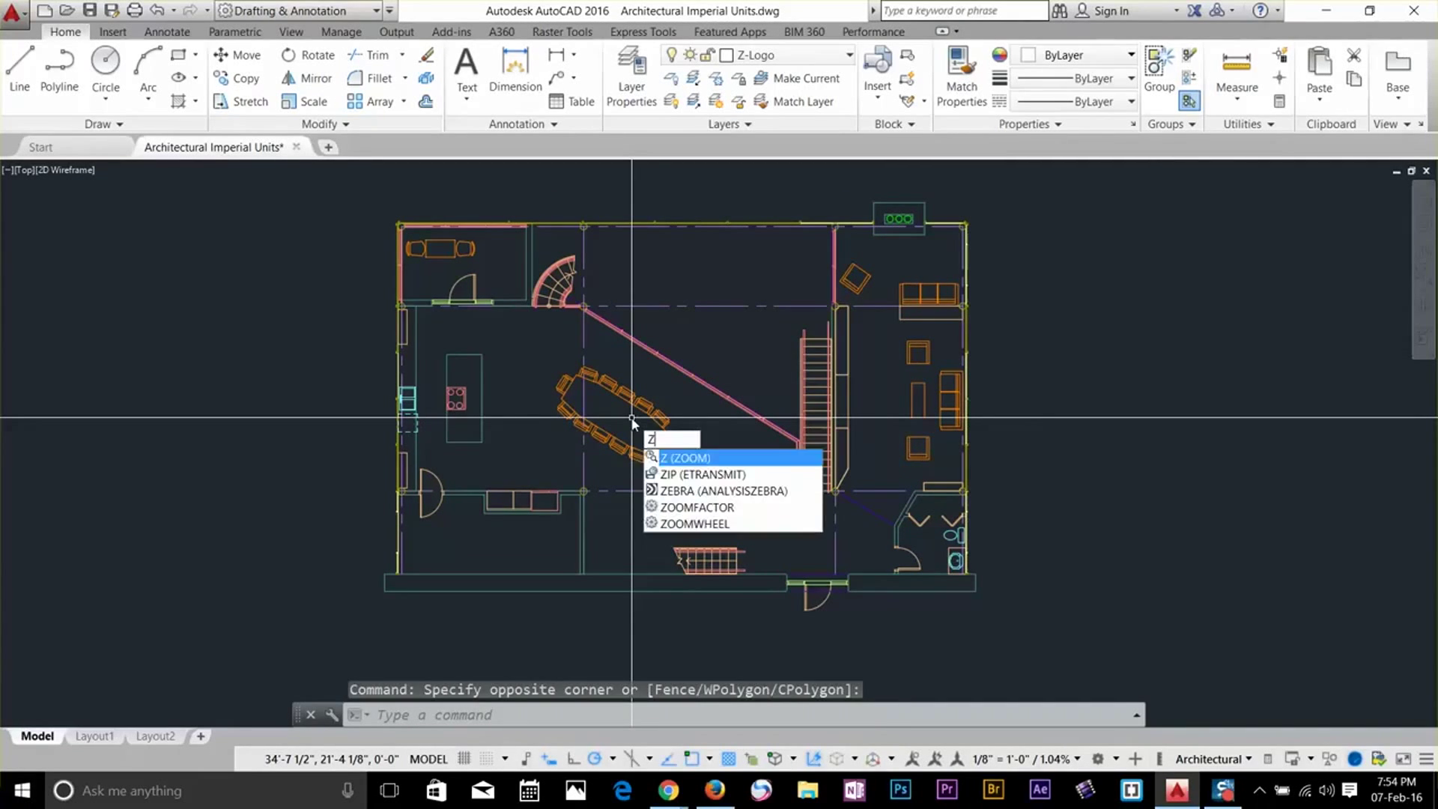
pyautogui.press('Return')
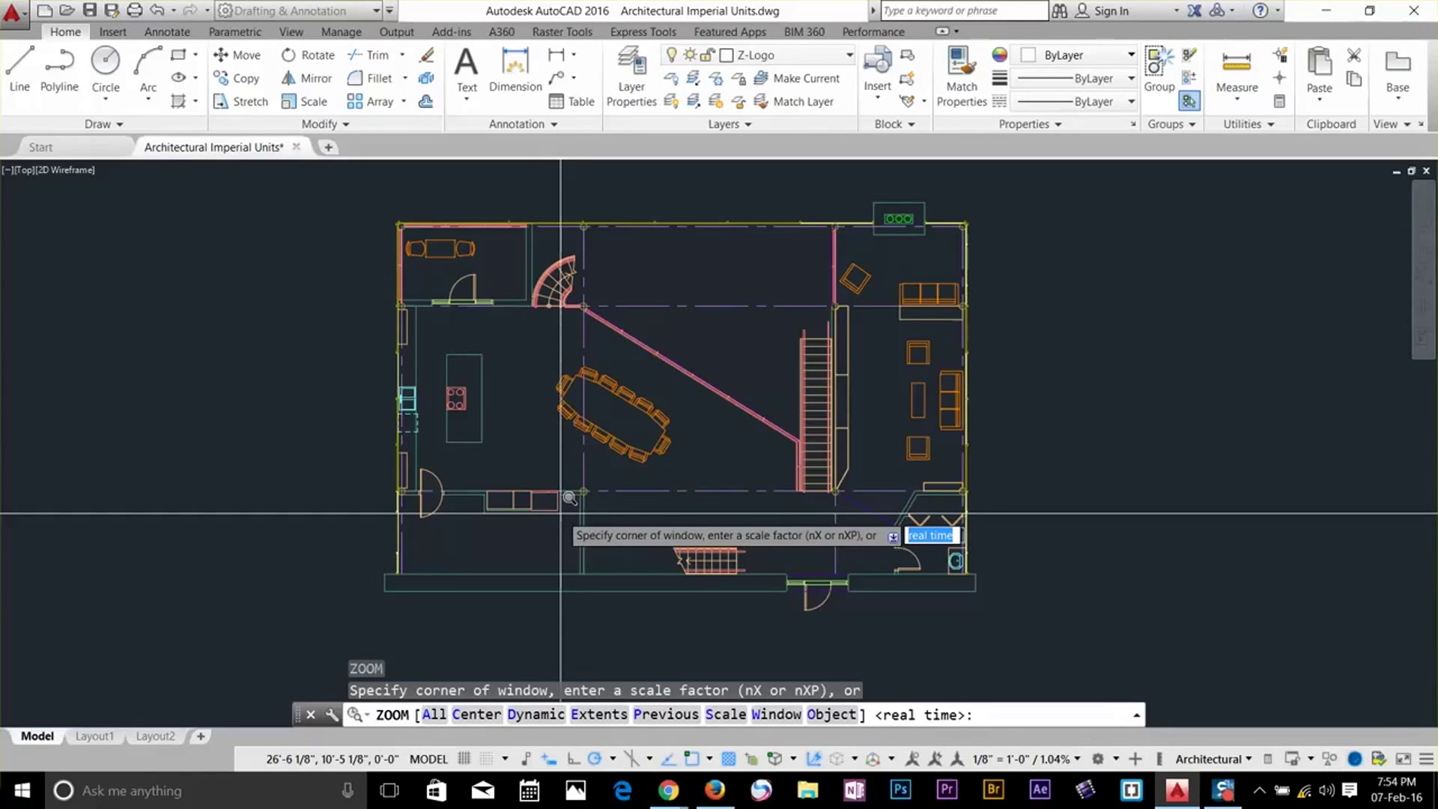
pyautogui.write('a')
pyautogui.press('Return')
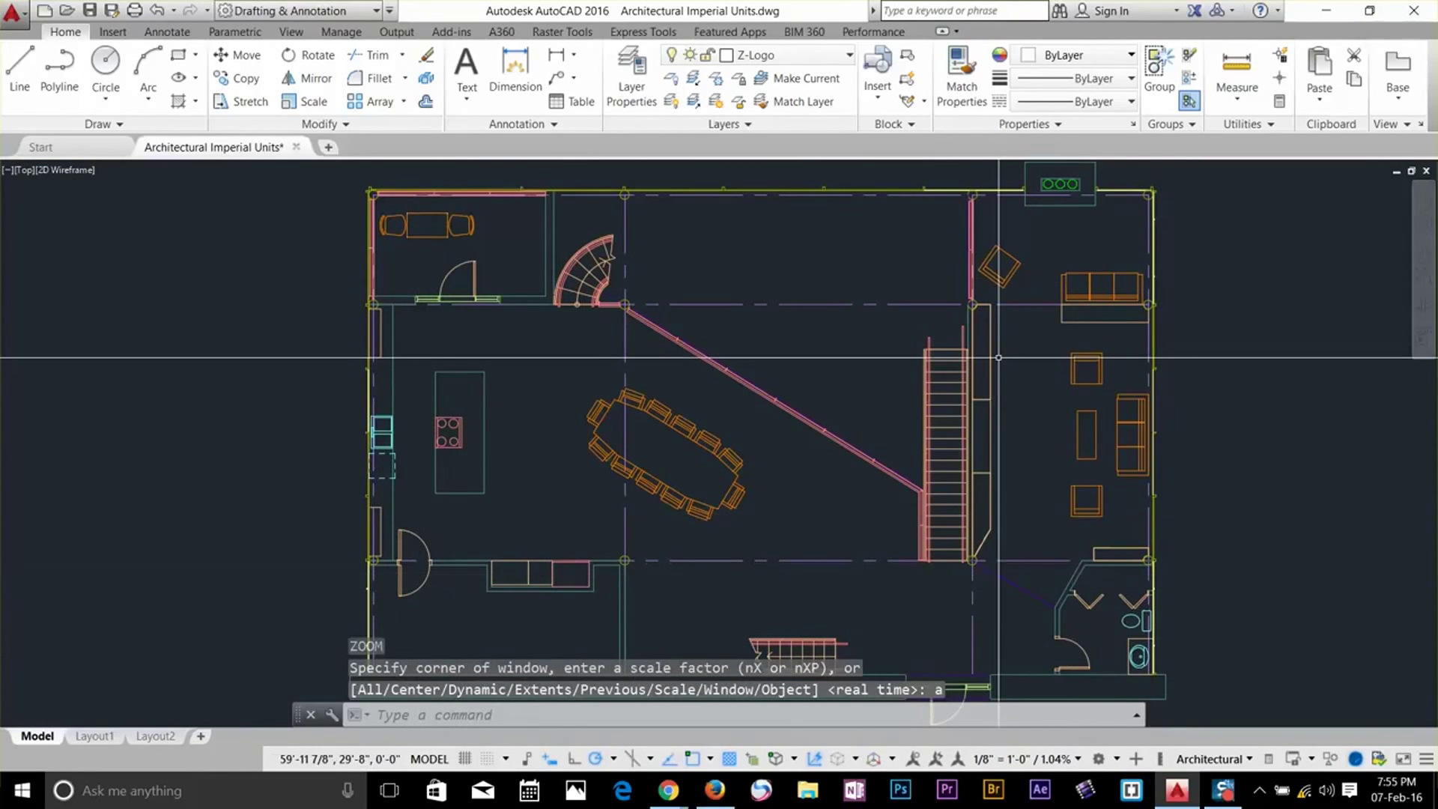
# Zoom to extents, then zoom out and pan so the plan sits small near the centre
pyautogui.write('z')
pyautogui.press('Return')
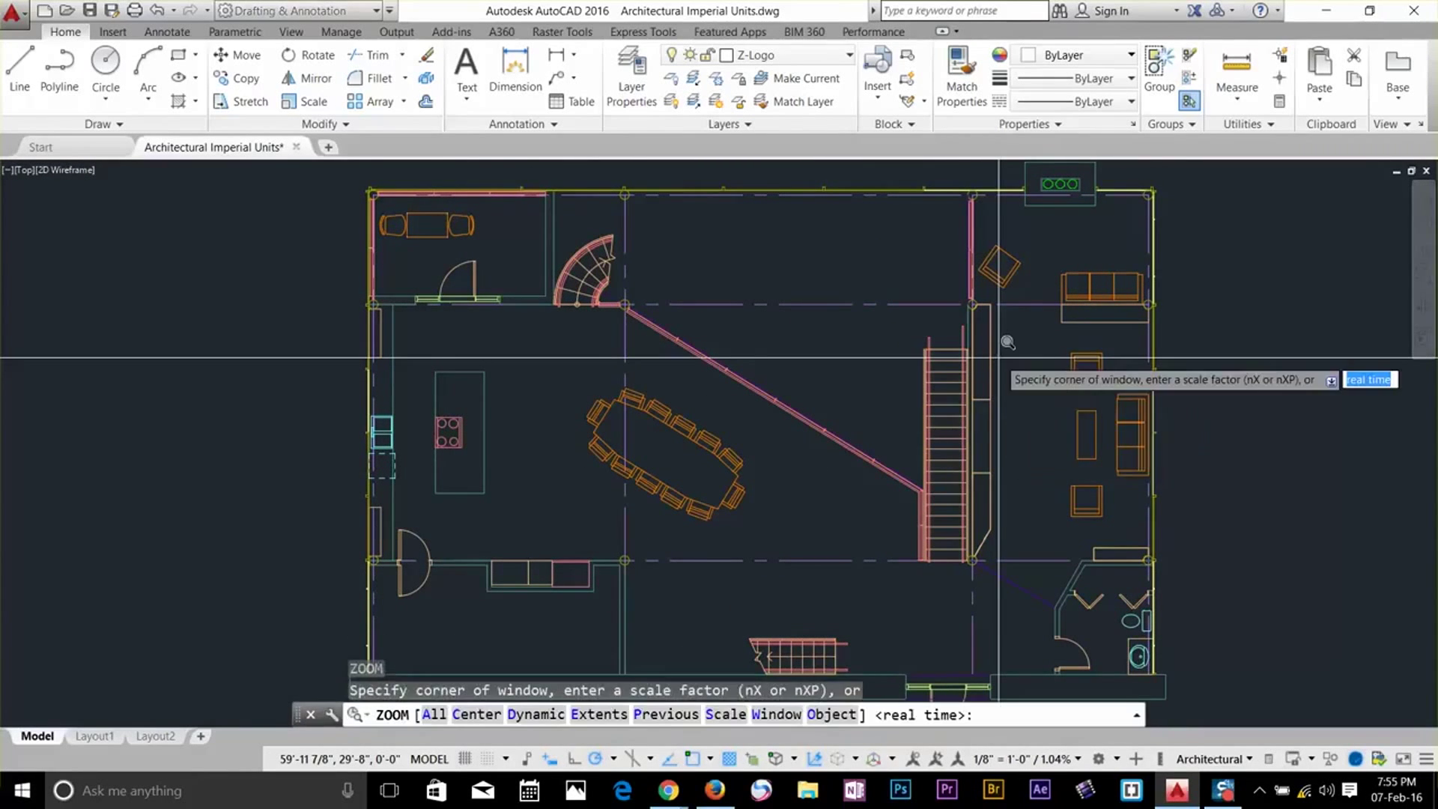
pyautogui.moveTo(1008, 342); pyautogui.dragTo(968, 340, button='middle')
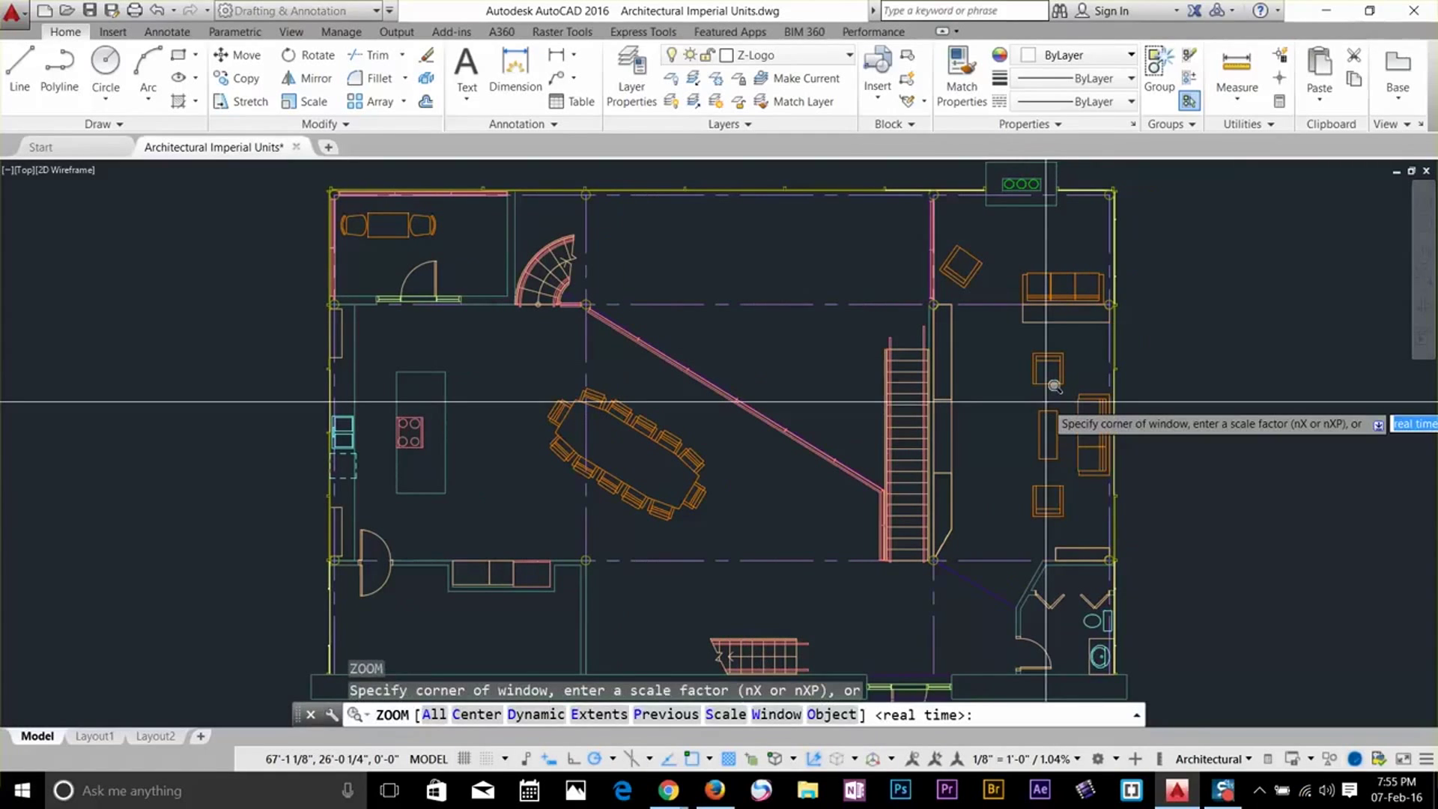
pyautogui.write('e')
pyautogui.press('Return')
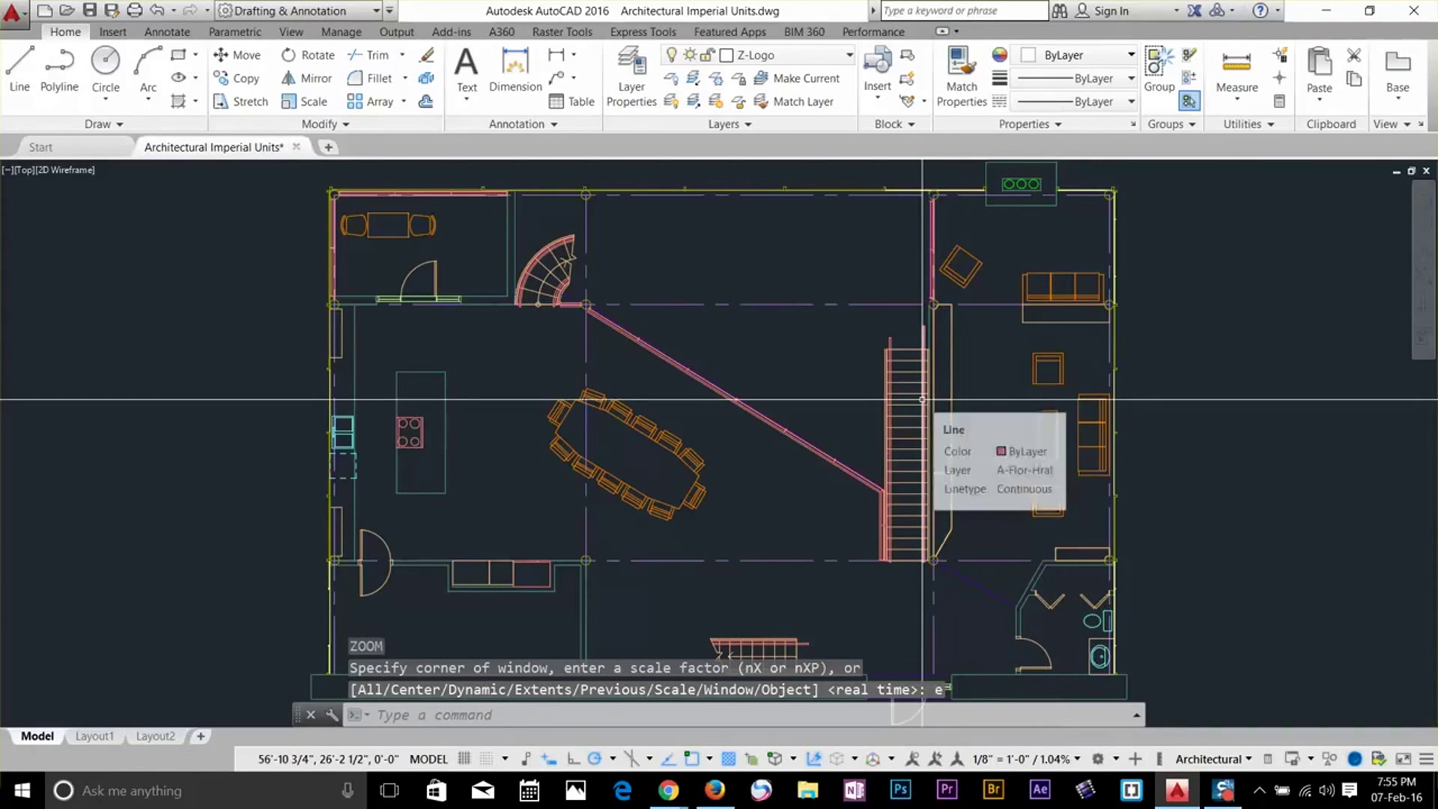
pyautogui.click(844, 394)
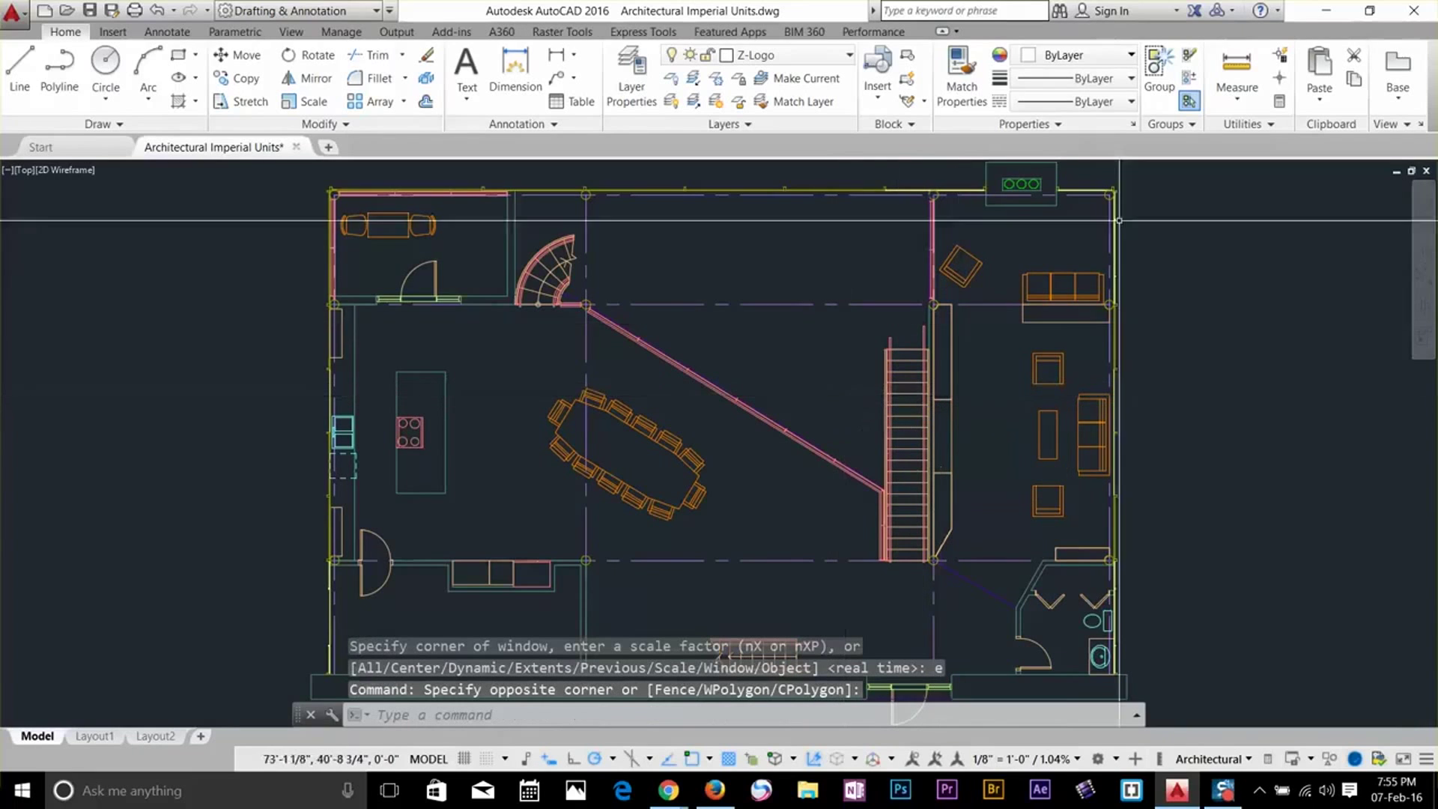
pyautogui.scroll(-5, 917, 475)
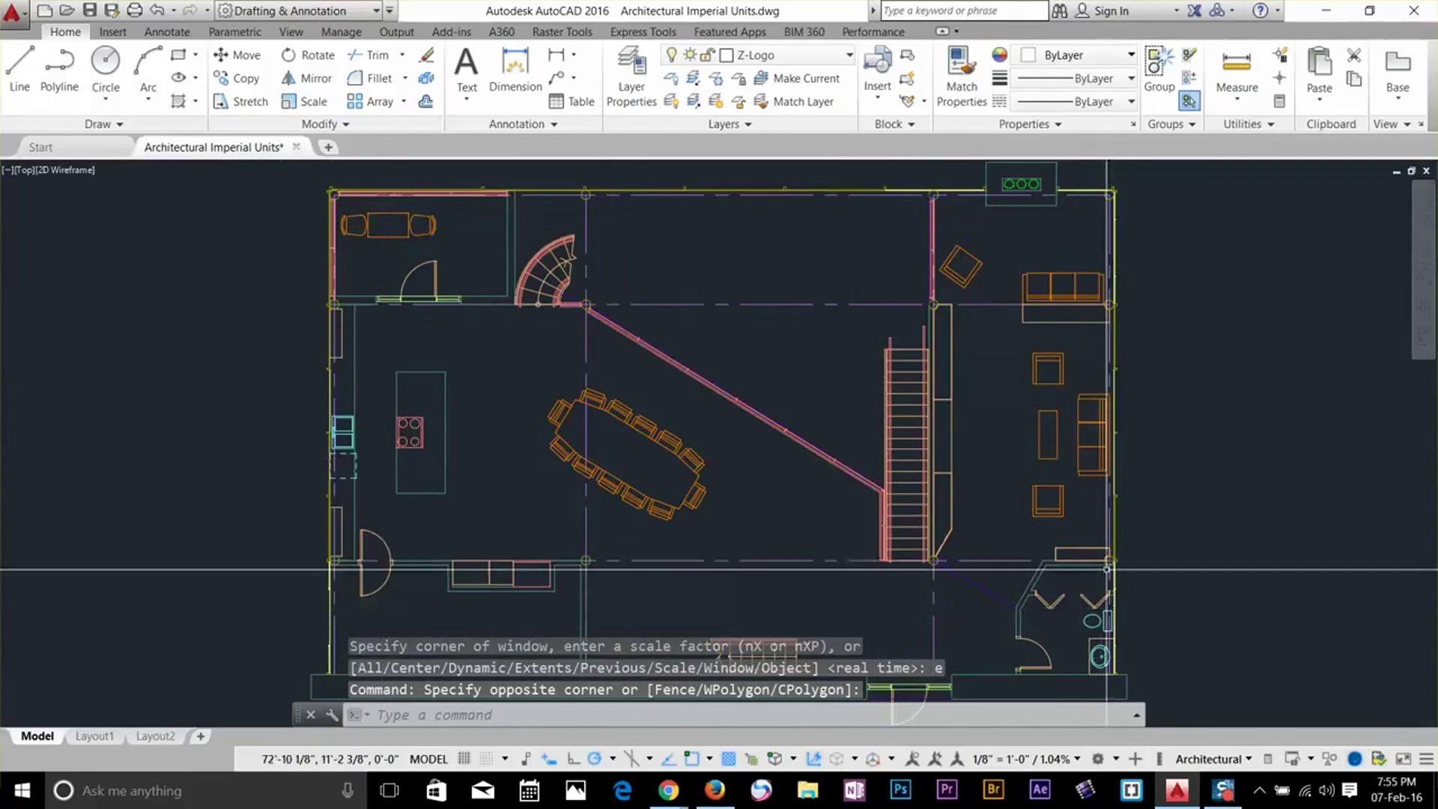
pyautogui.moveTo(916, 474); pyautogui.dragTo(673, 549, button='middle')
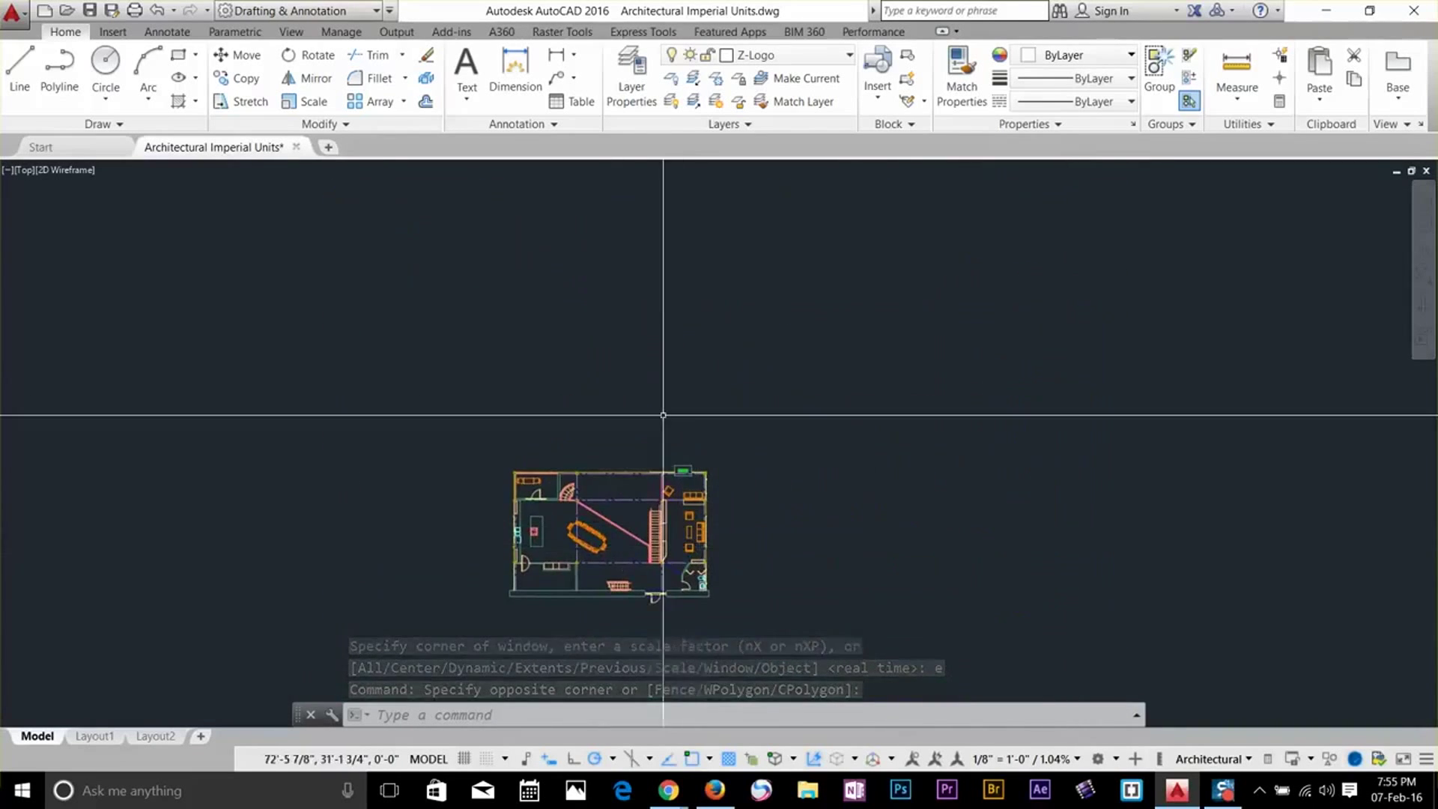
# Draw a small circle just right of the floor plan
pyautogui.click(106, 63)
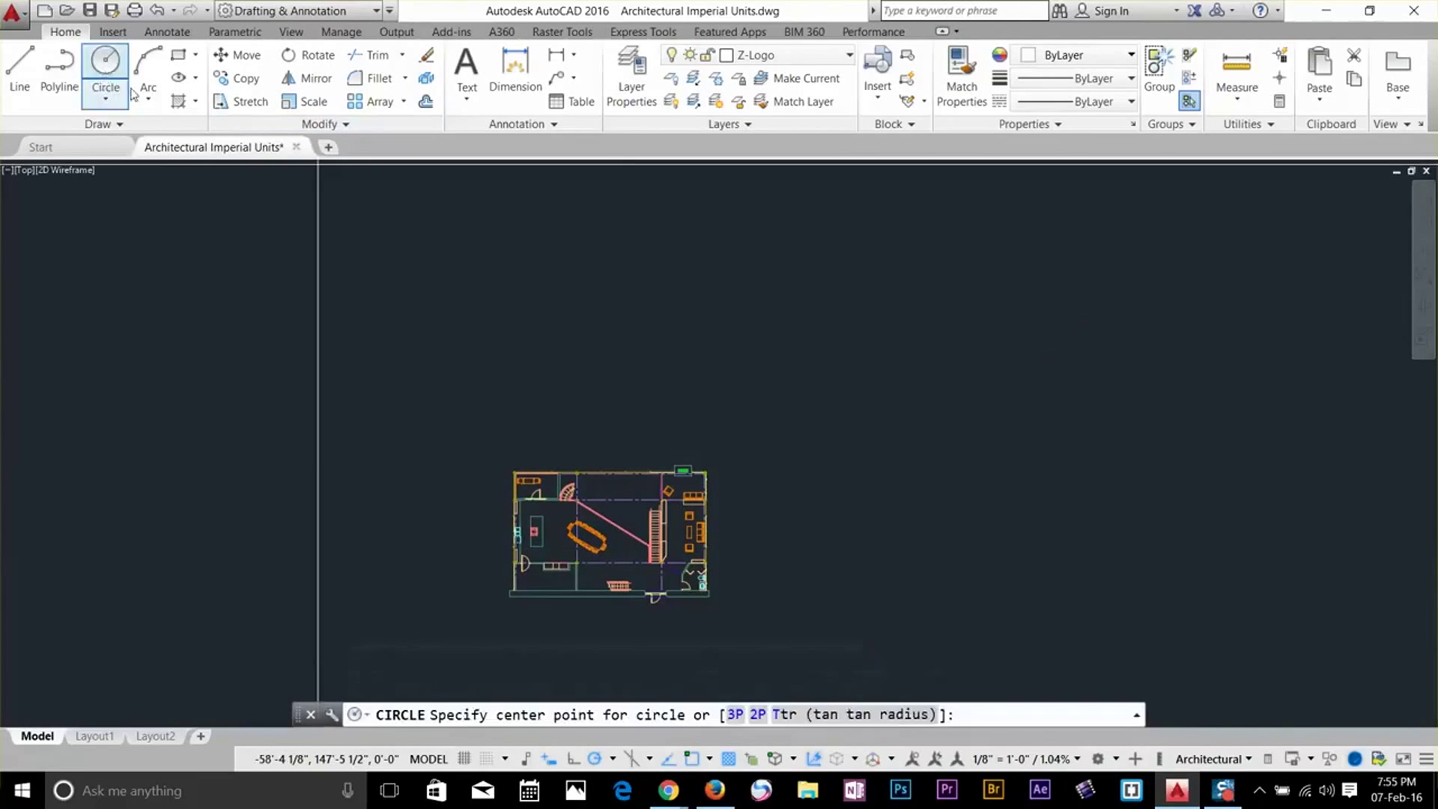
pyautogui.click(858, 408)
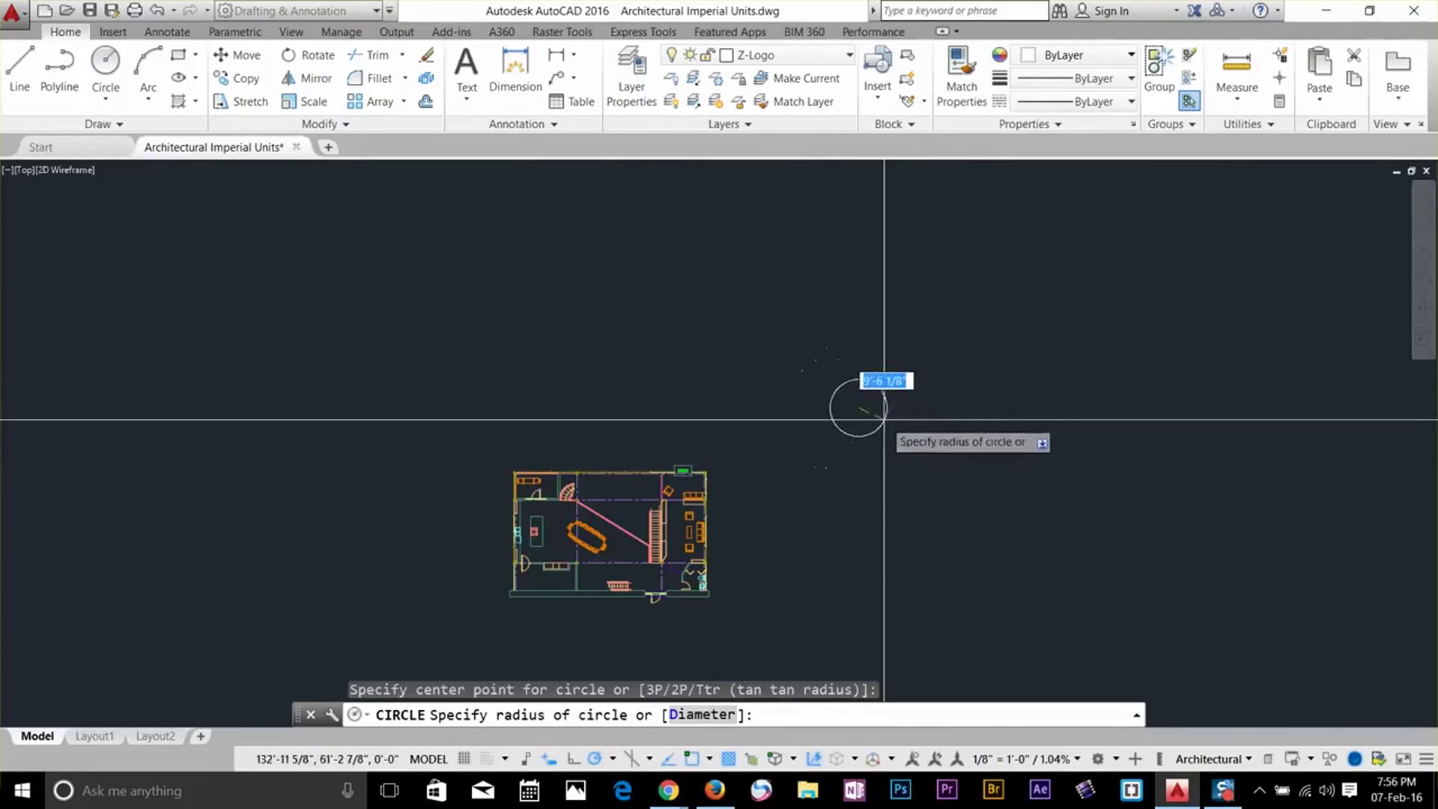
pyautogui.click(884, 417)
pyautogui.scroll(5, 592, 530)
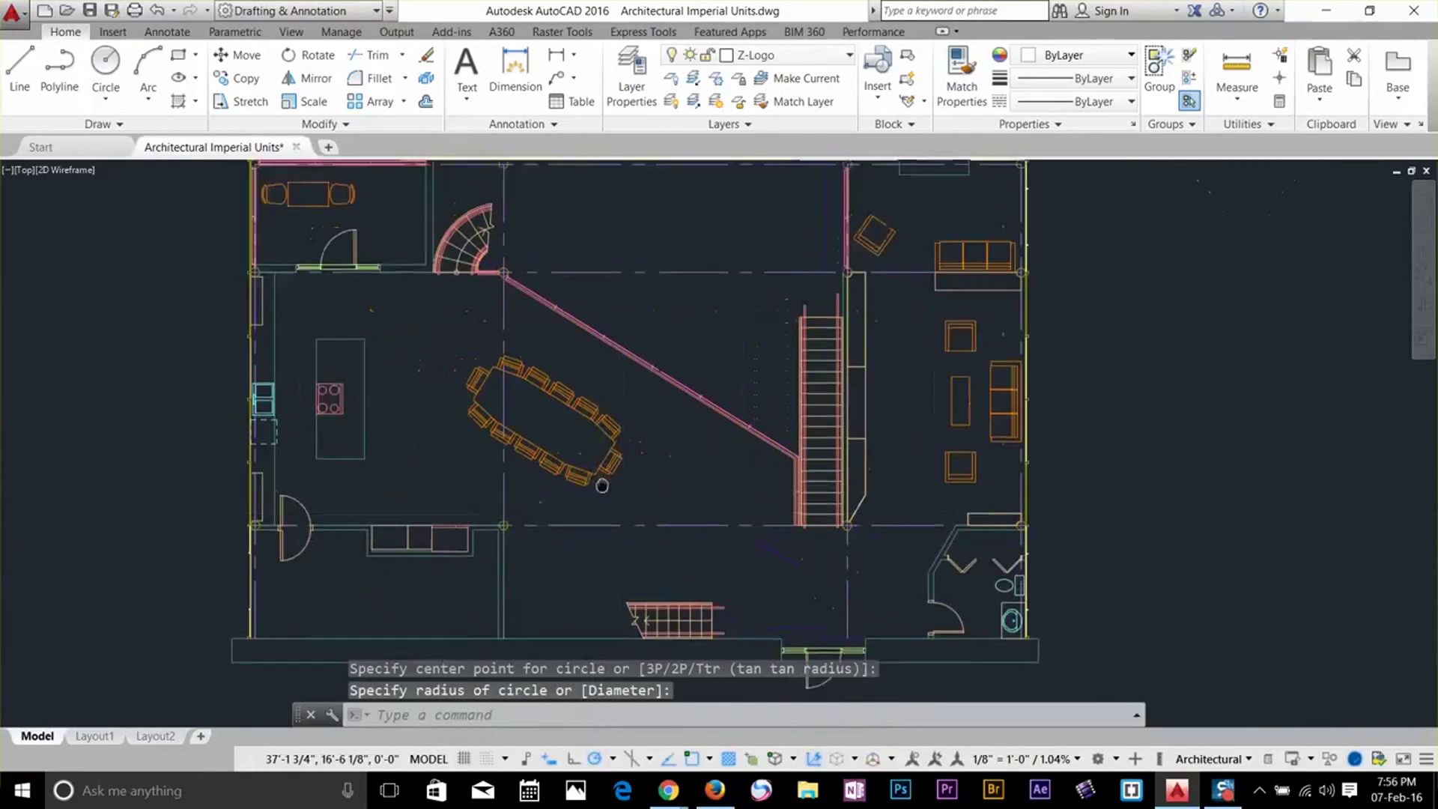
pyautogui.moveTo(597, 482); pyautogui.dragTo(642, 498, button='middle')
# Zoom to extents and adjust the view to frame the plan and the new circle
pyautogui.write('z')
pyautogui.press('Return')
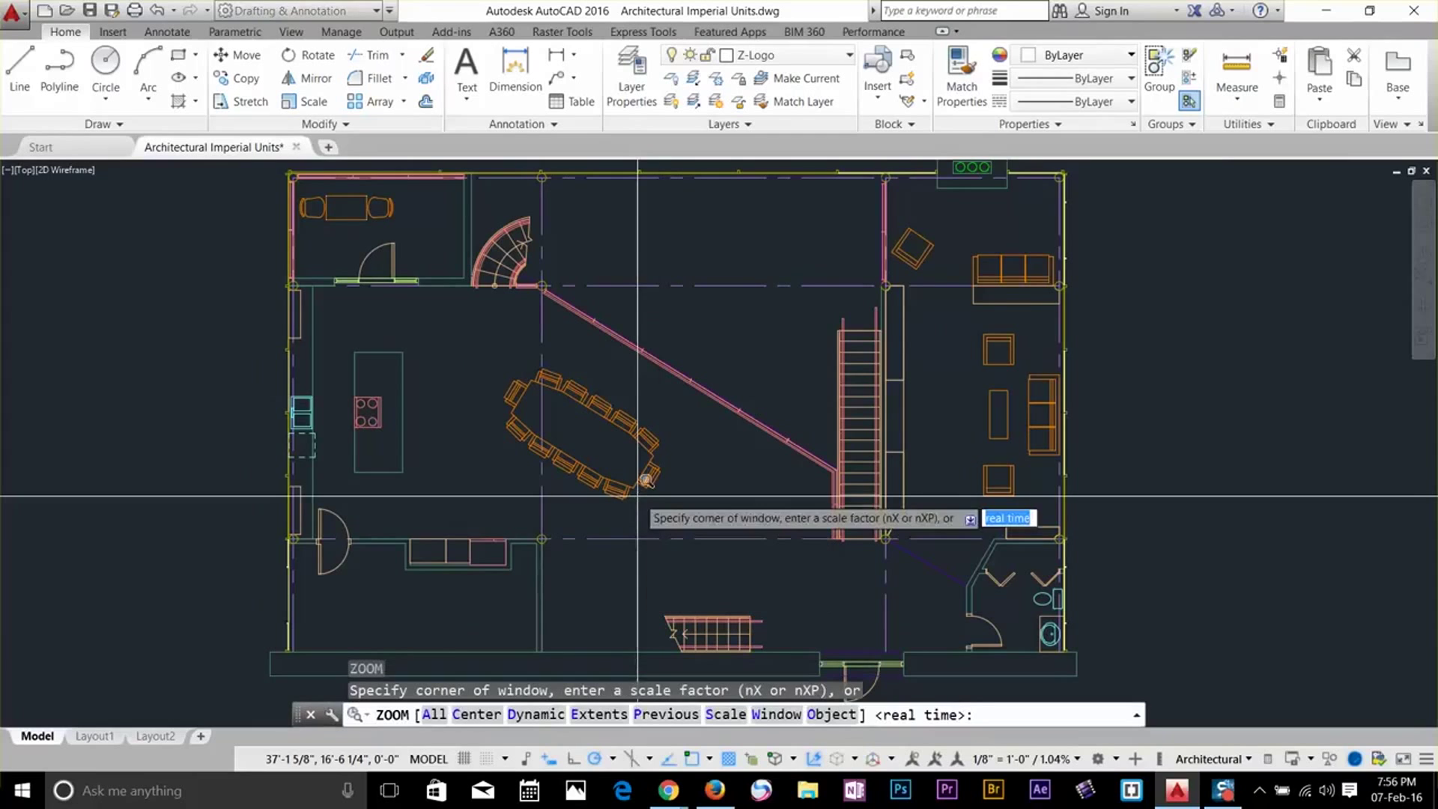
pyautogui.write('e')
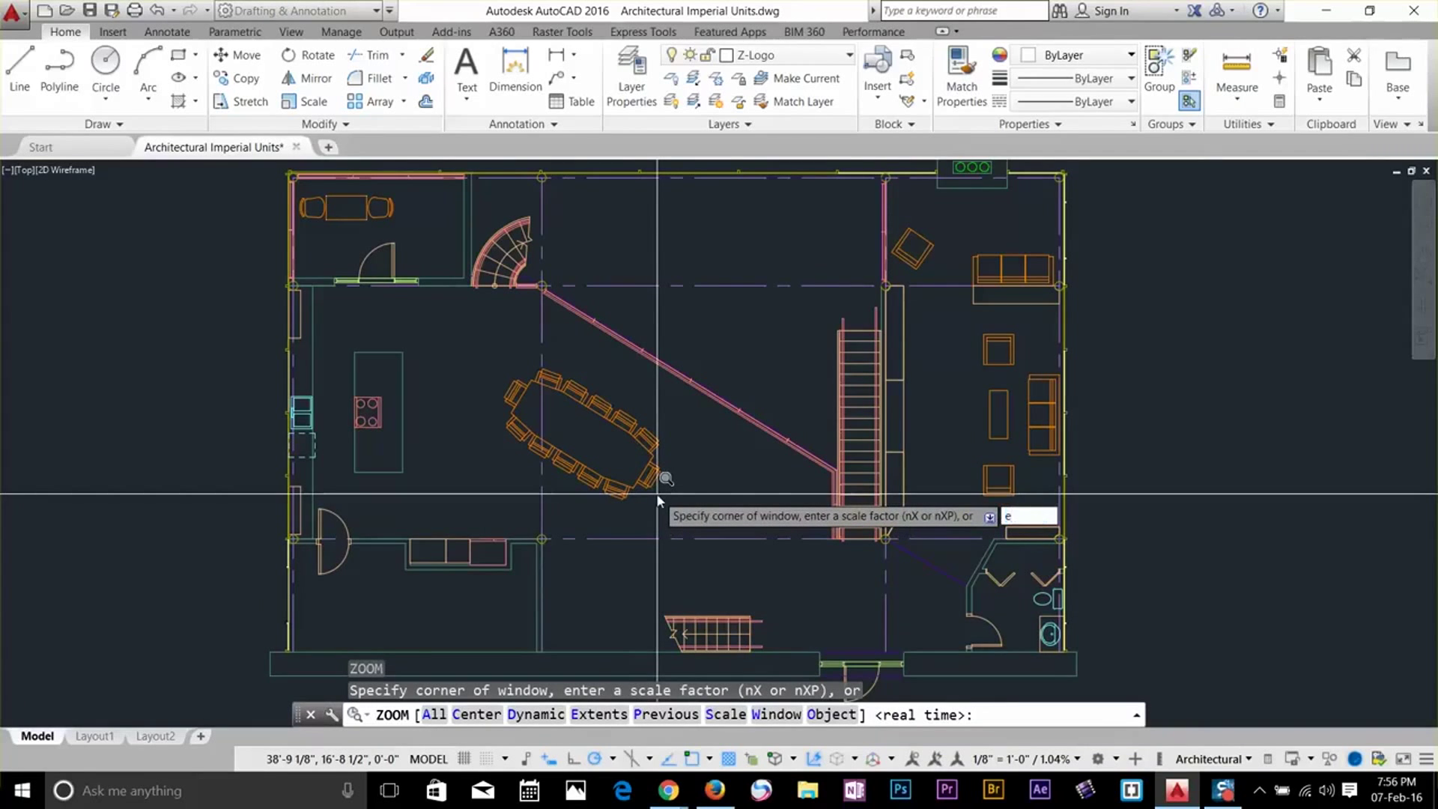
pyautogui.press('Return')
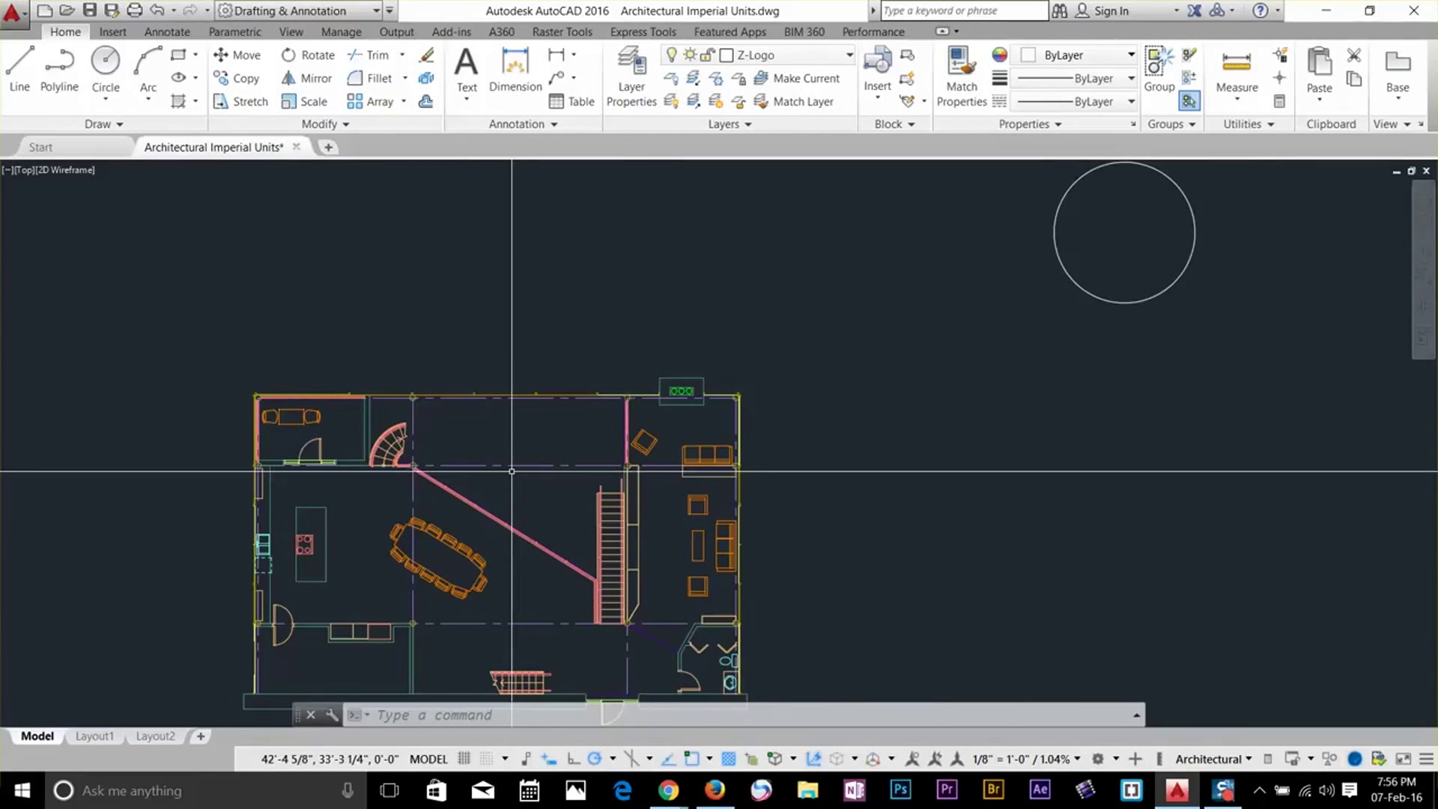
pyautogui.moveTo(512, 471); pyautogui.dragTo(659, 370, button='middle')
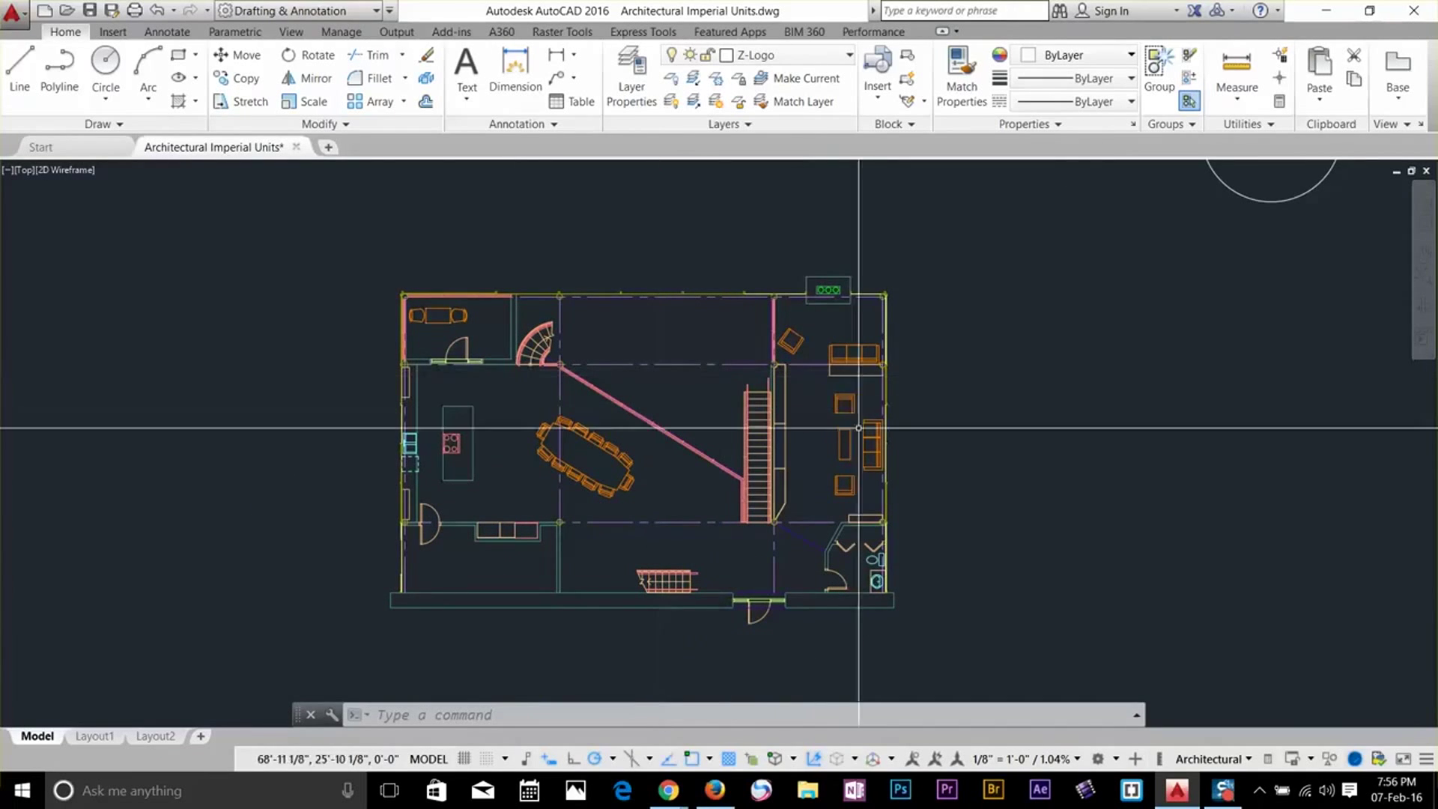
pyautogui.scroll(8, 856, 439)
pyautogui.scroll(5, 855, 440)
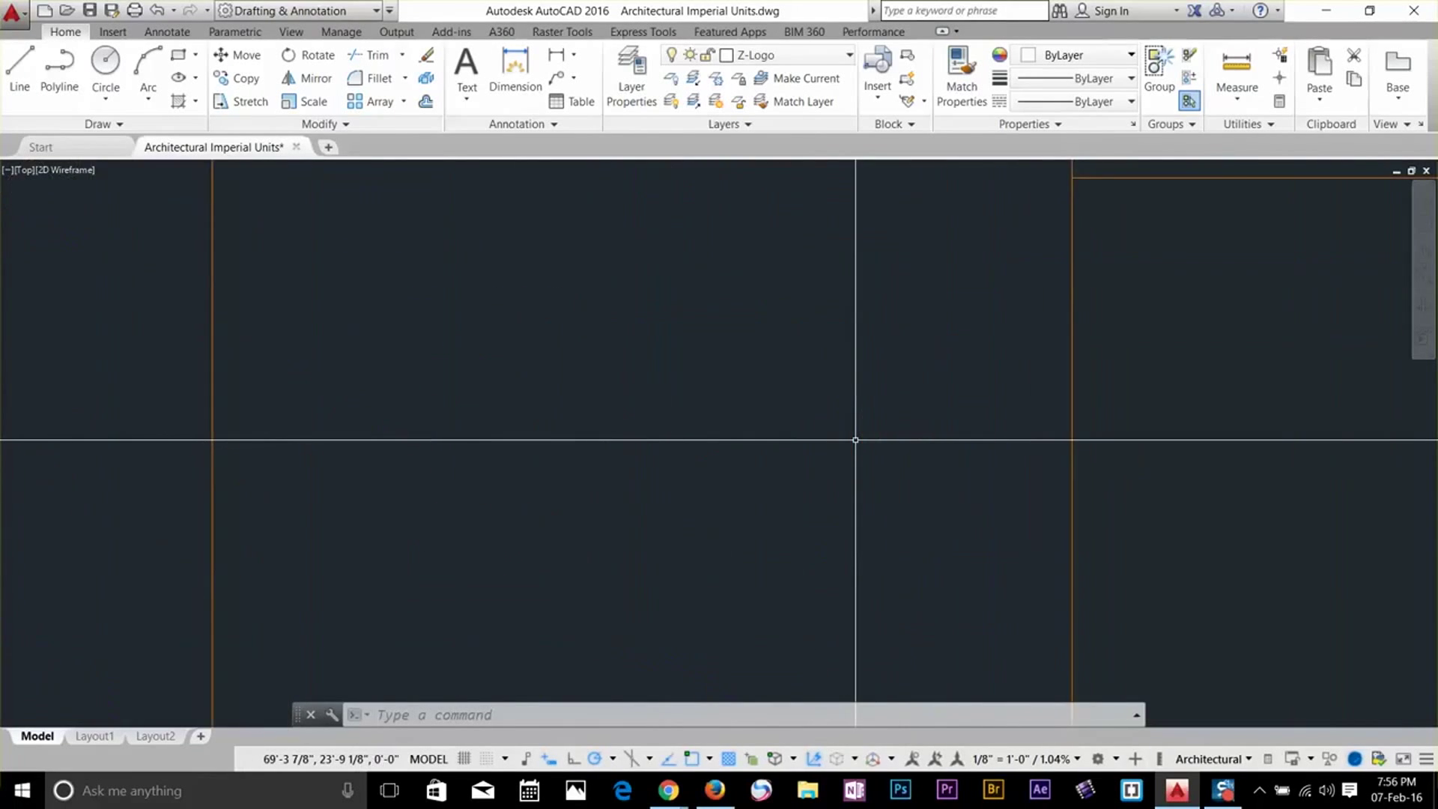
pyautogui.scroll(-12, 855, 440)
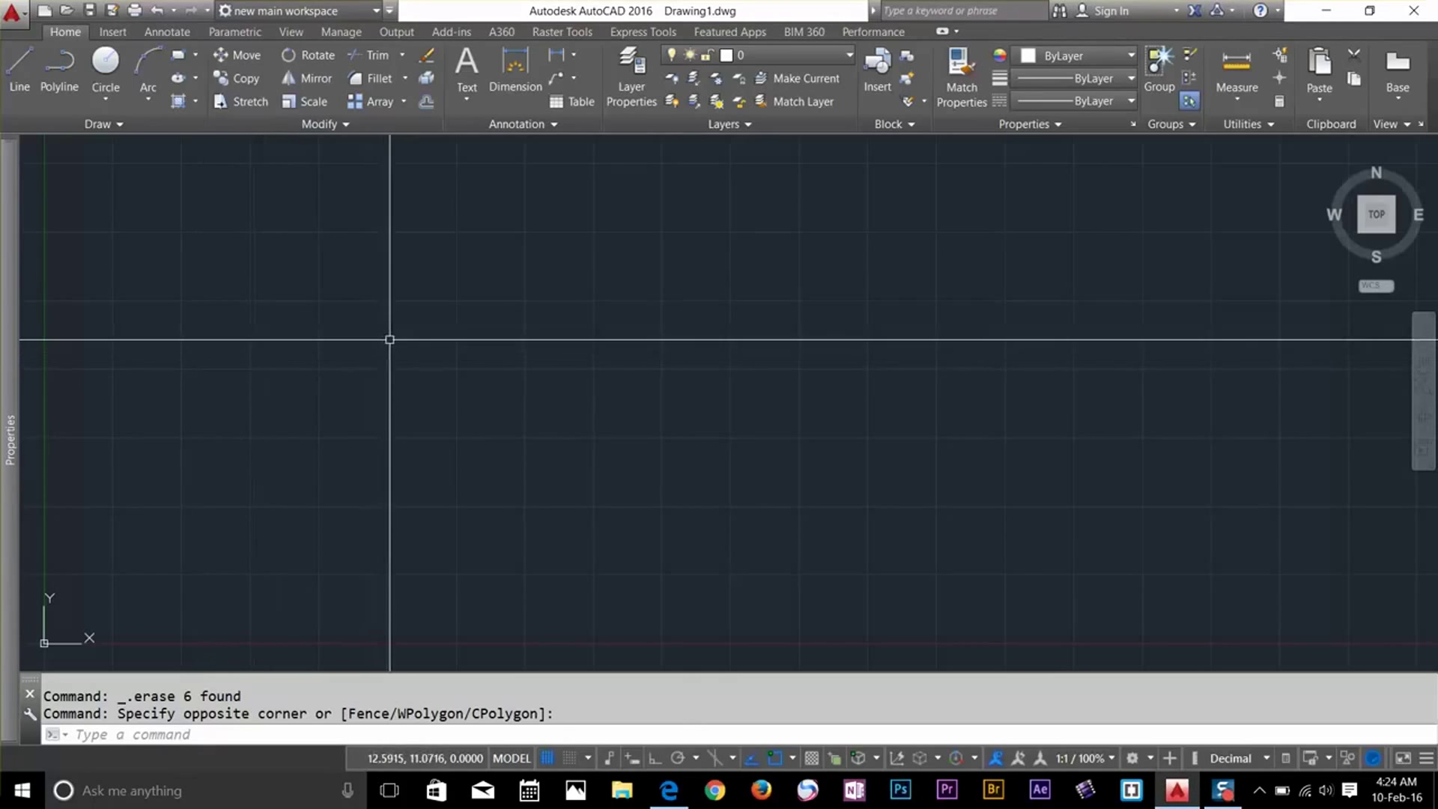
# Switch off the grid, object snap tracking and object snap, and open the status-bar customization list
pyautogui.click(548, 758)
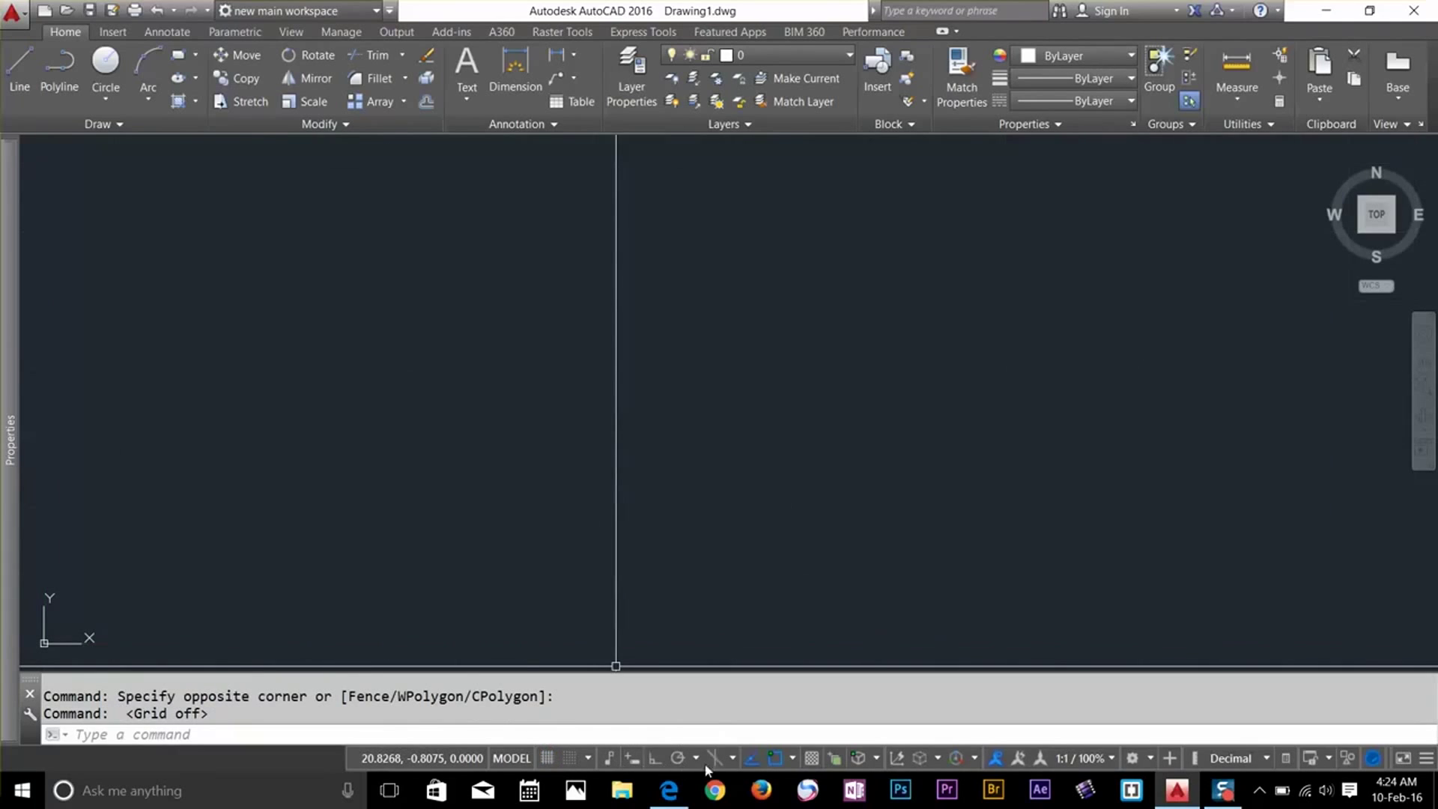
pyautogui.click(758, 761)
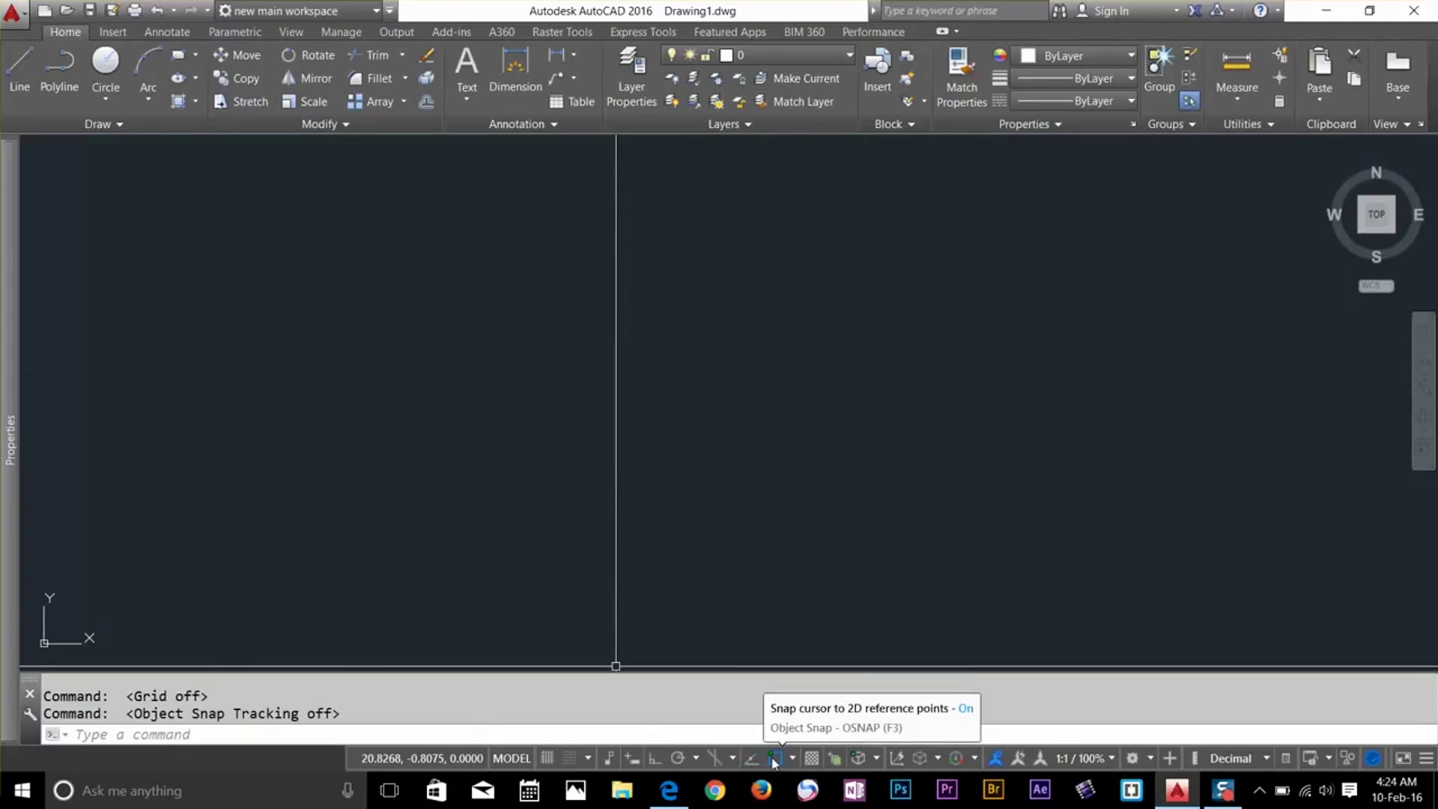
pyautogui.click(774, 761)
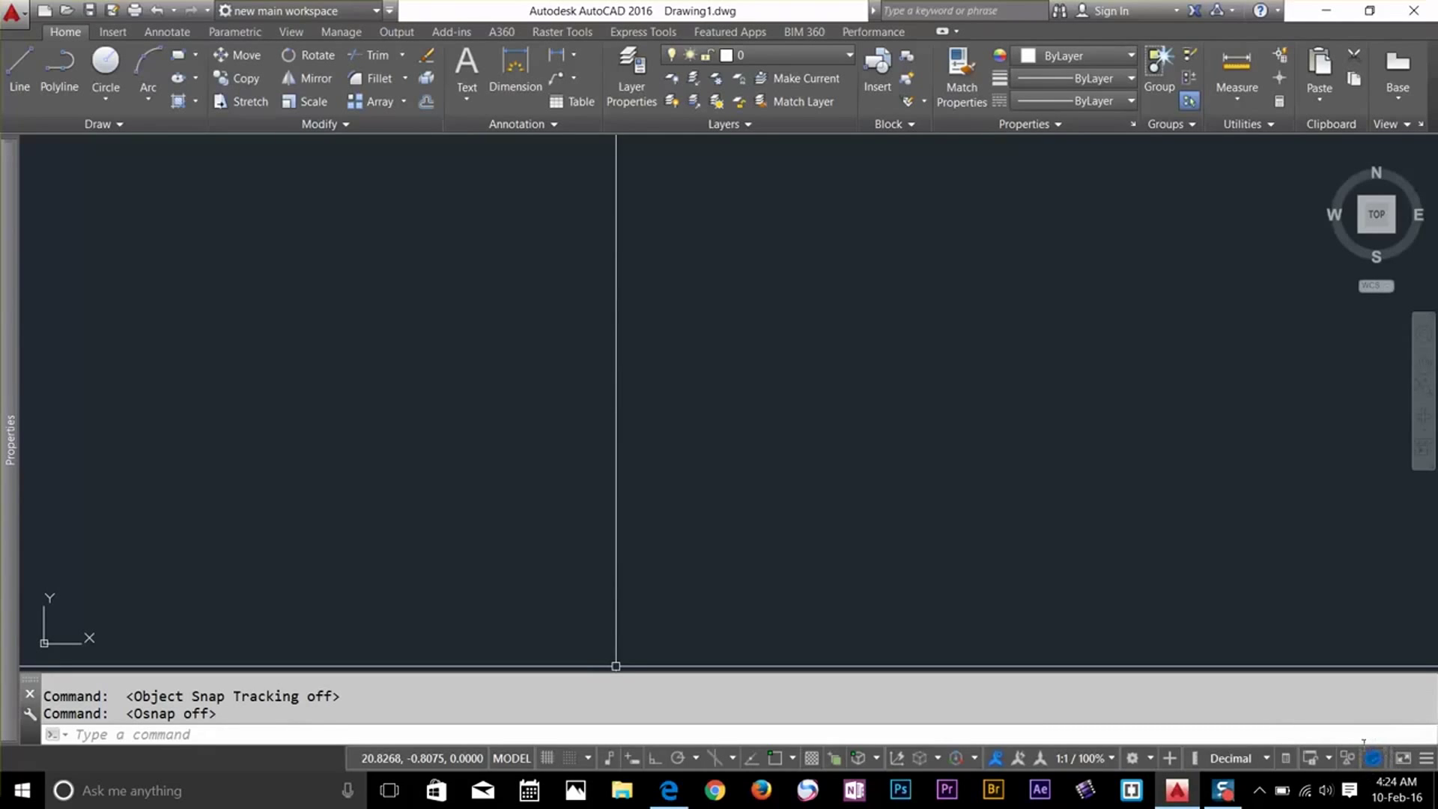
pyautogui.click(1426, 758)
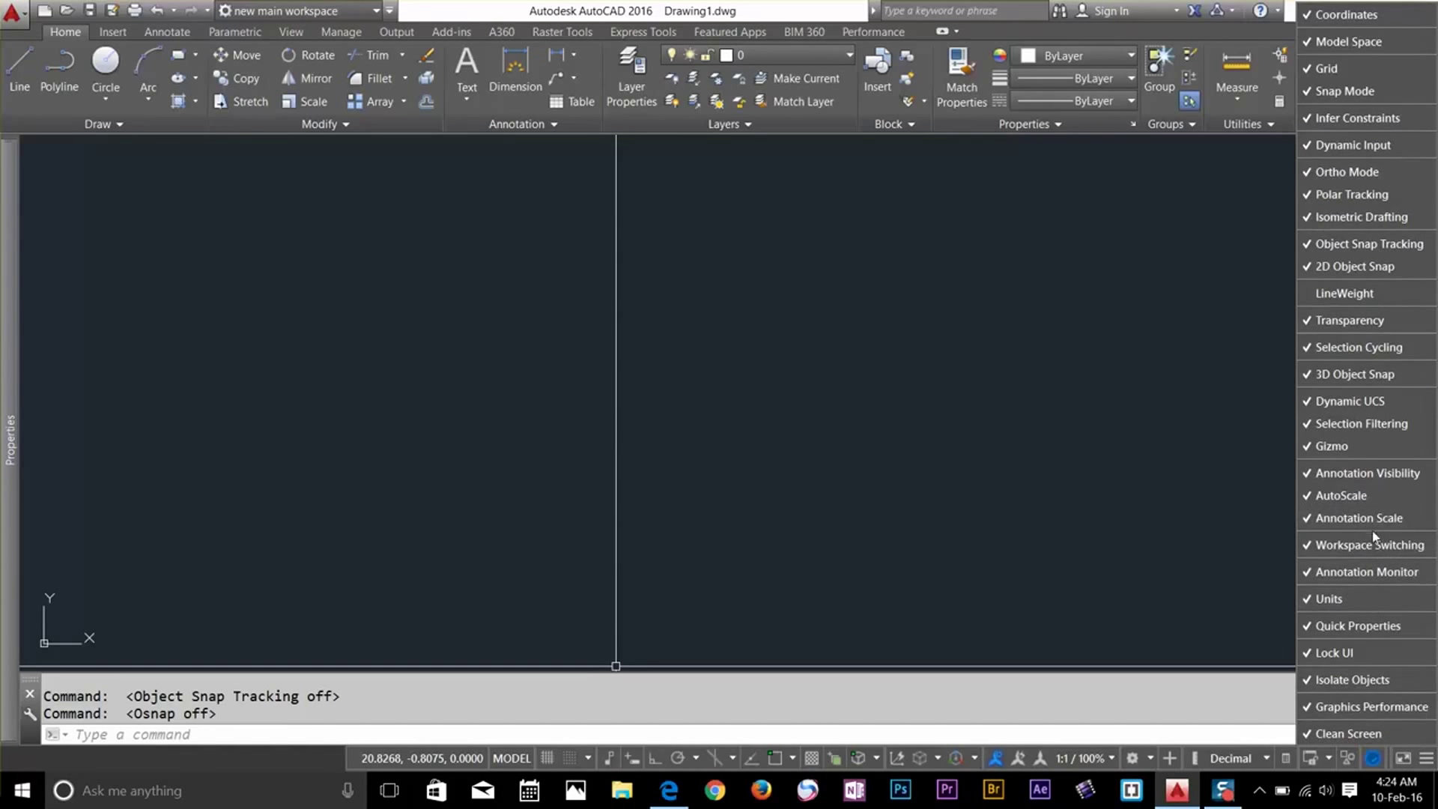
# Show only current-scale annotations and enable 3D object snap and selection cycling, leaving object snap off
pyautogui.click(1374, 712)
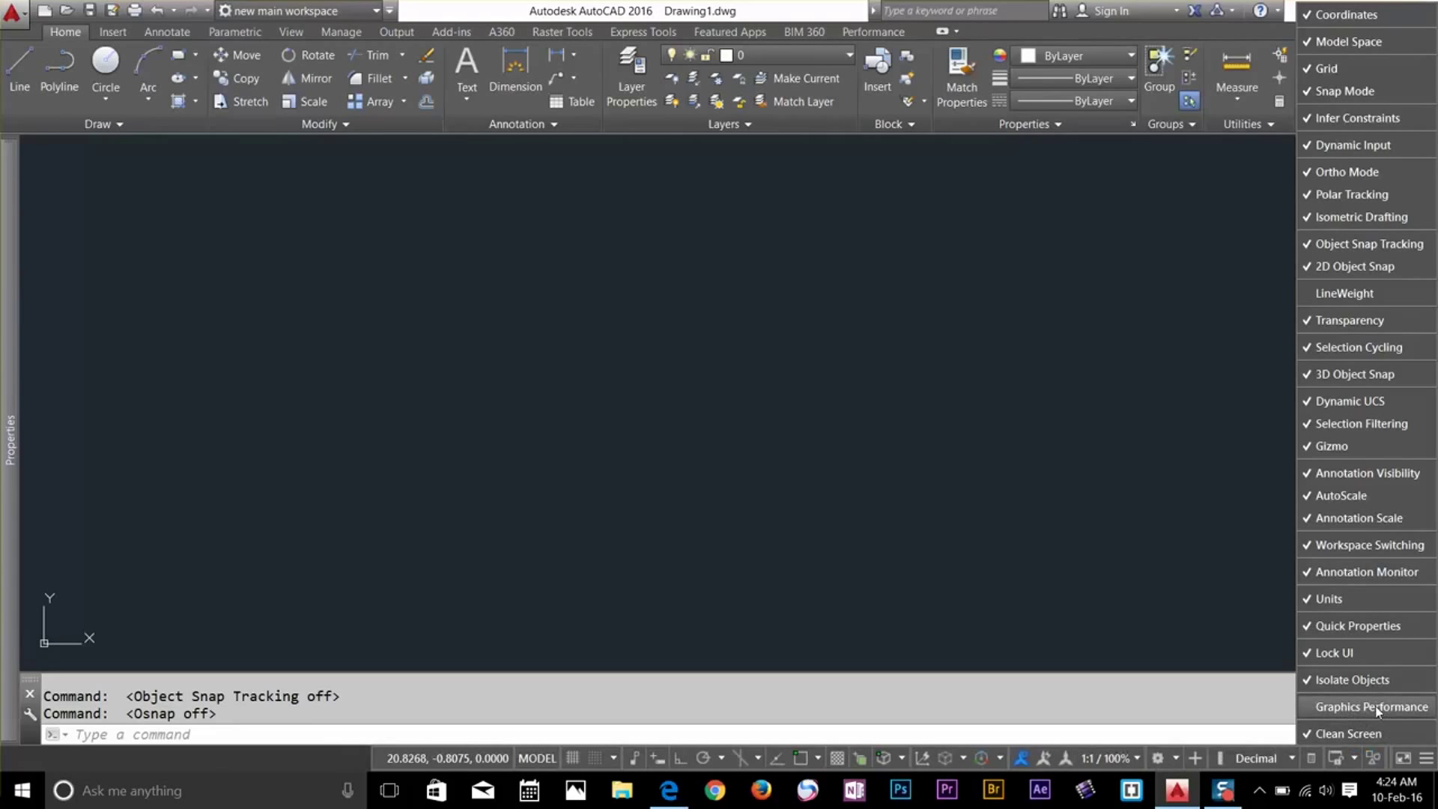
pyautogui.click(1377, 712)
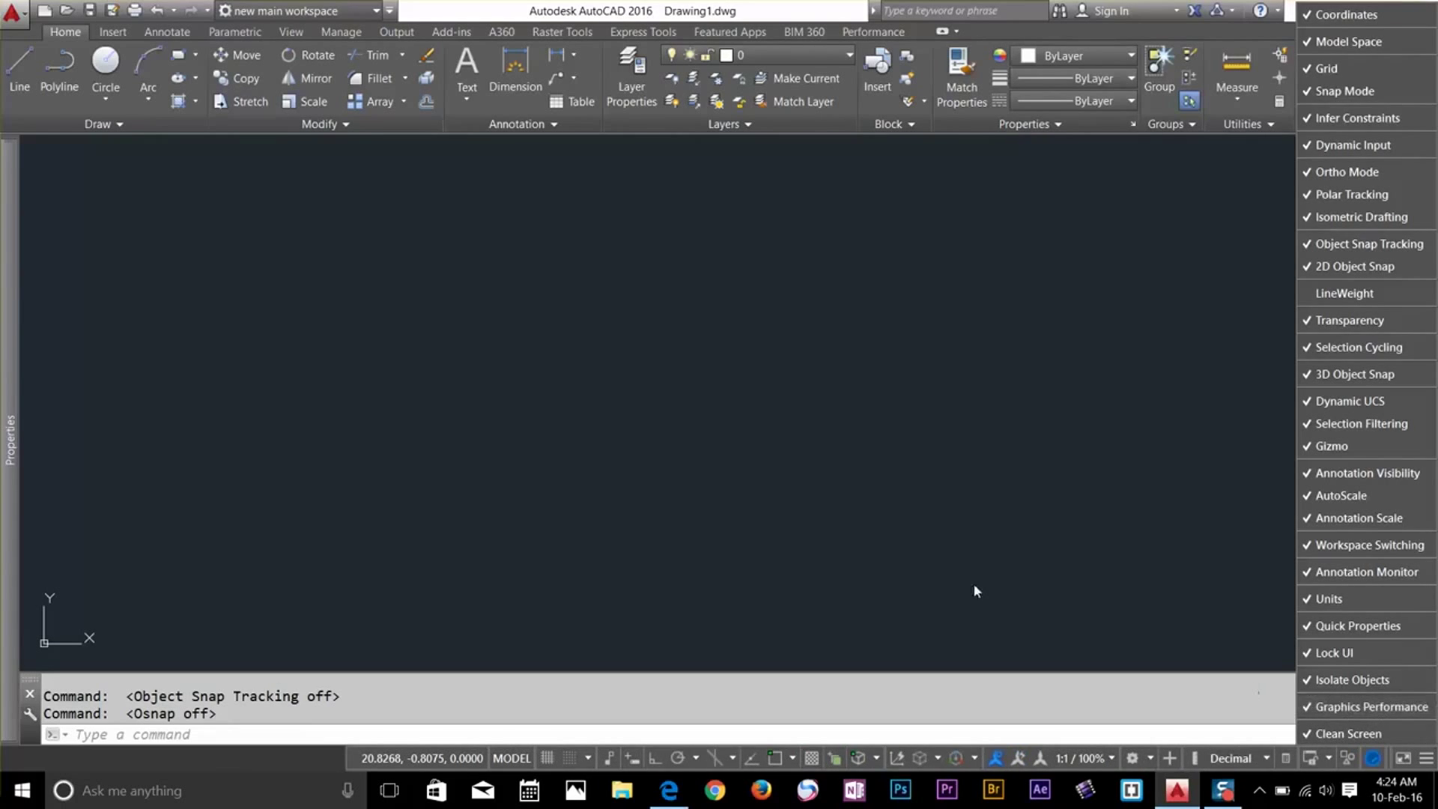
pyautogui.click(996, 759)
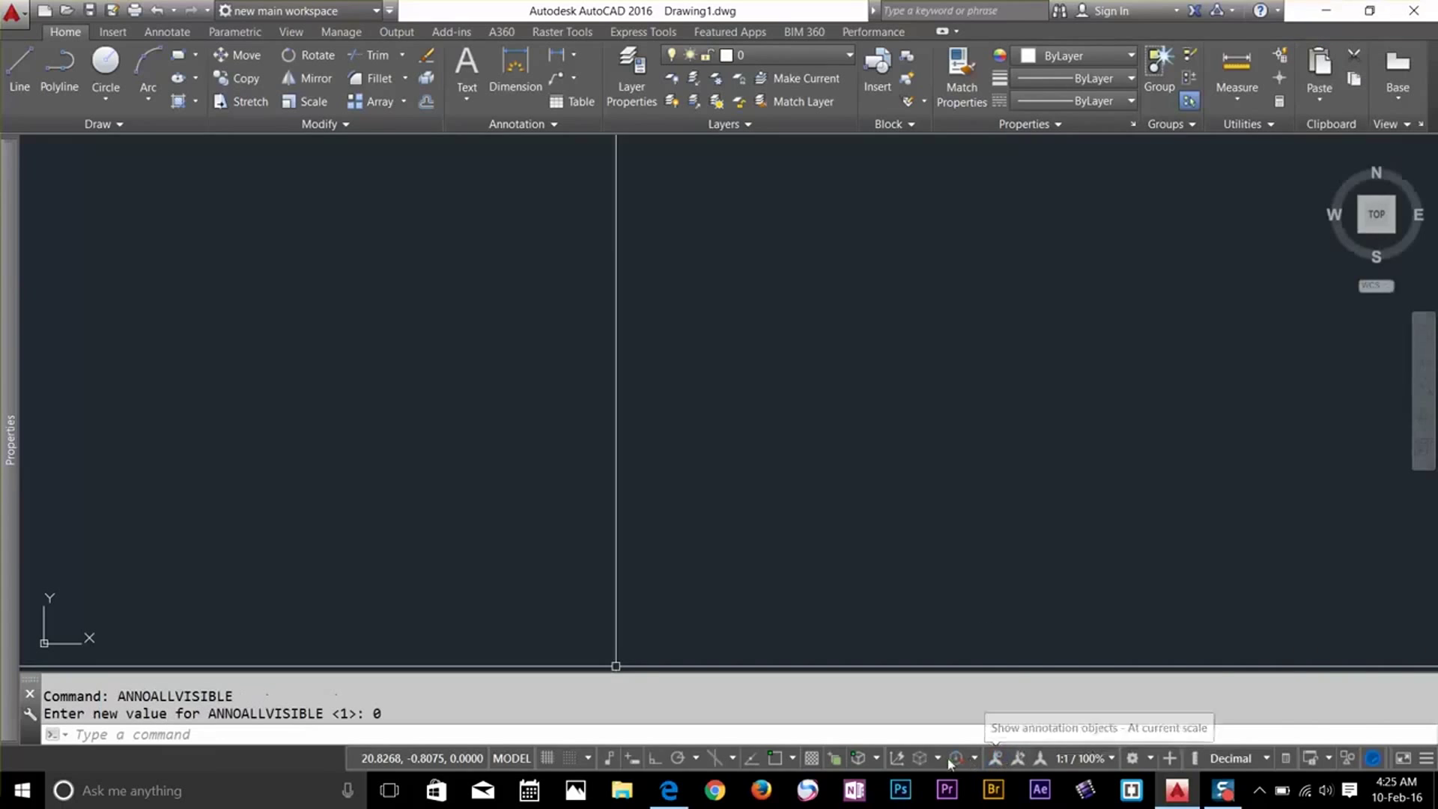
pyautogui.click(858, 758)
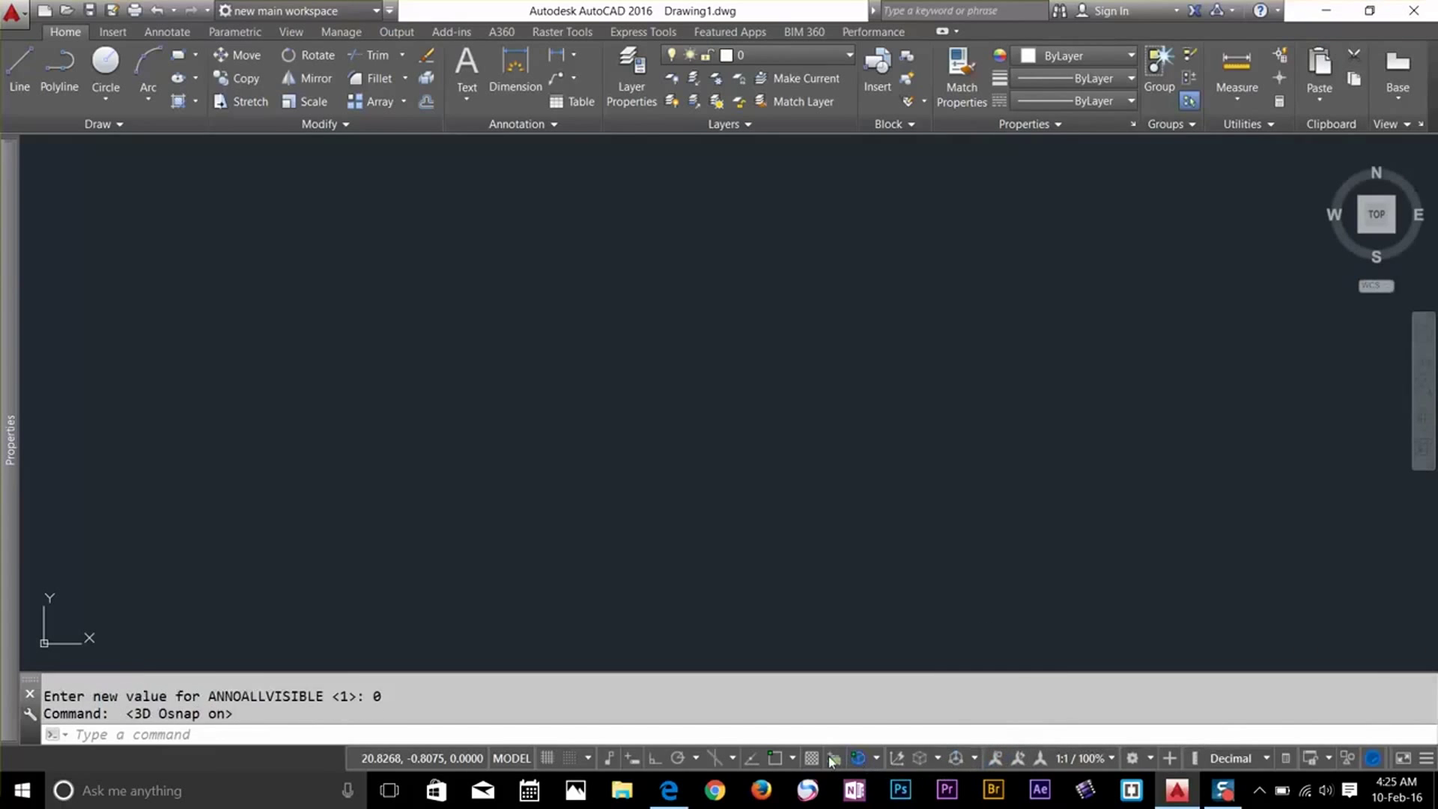
pyautogui.click(833, 758)
pyautogui.click(777, 758)
pyautogui.click(777, 758)
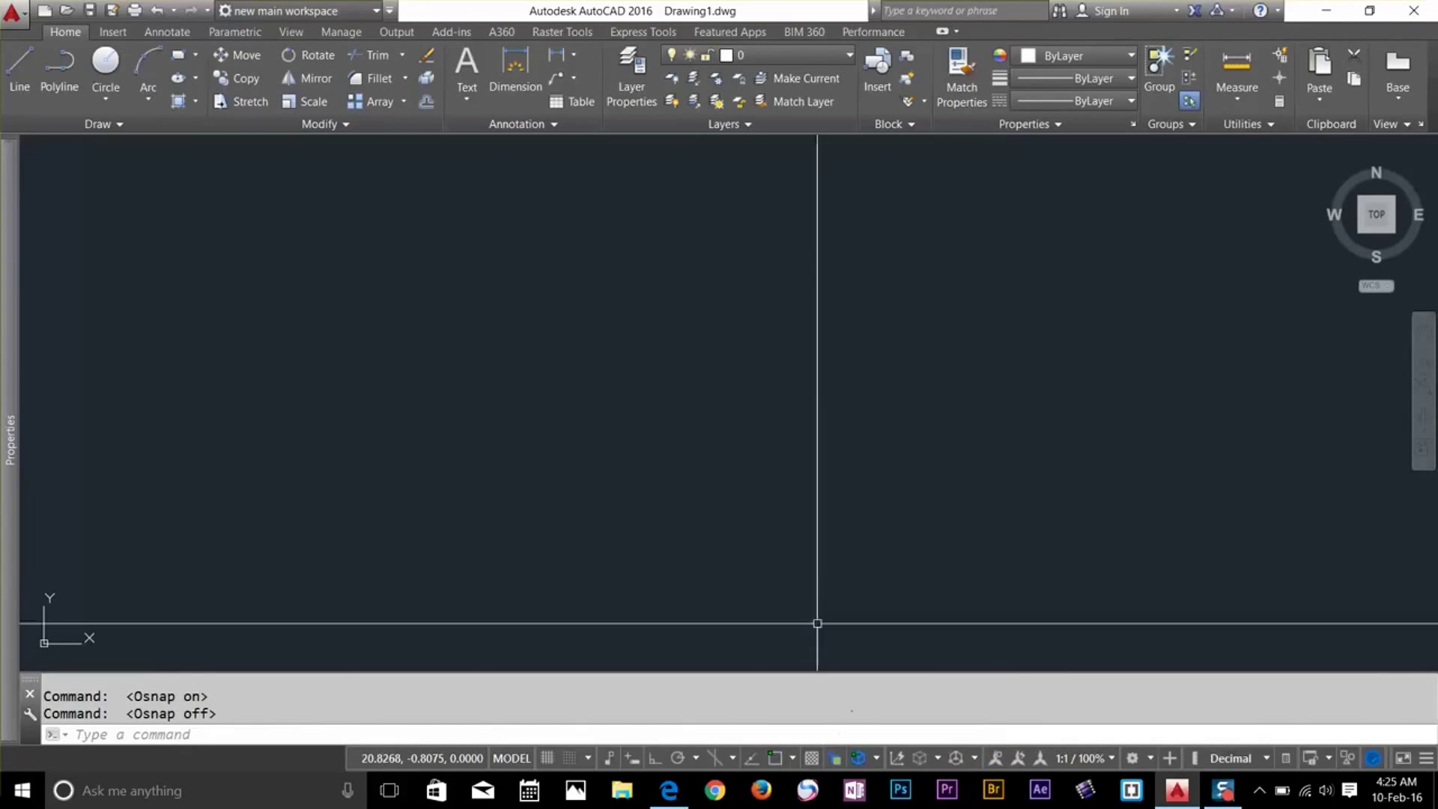
pyautogui.click(436, 392)
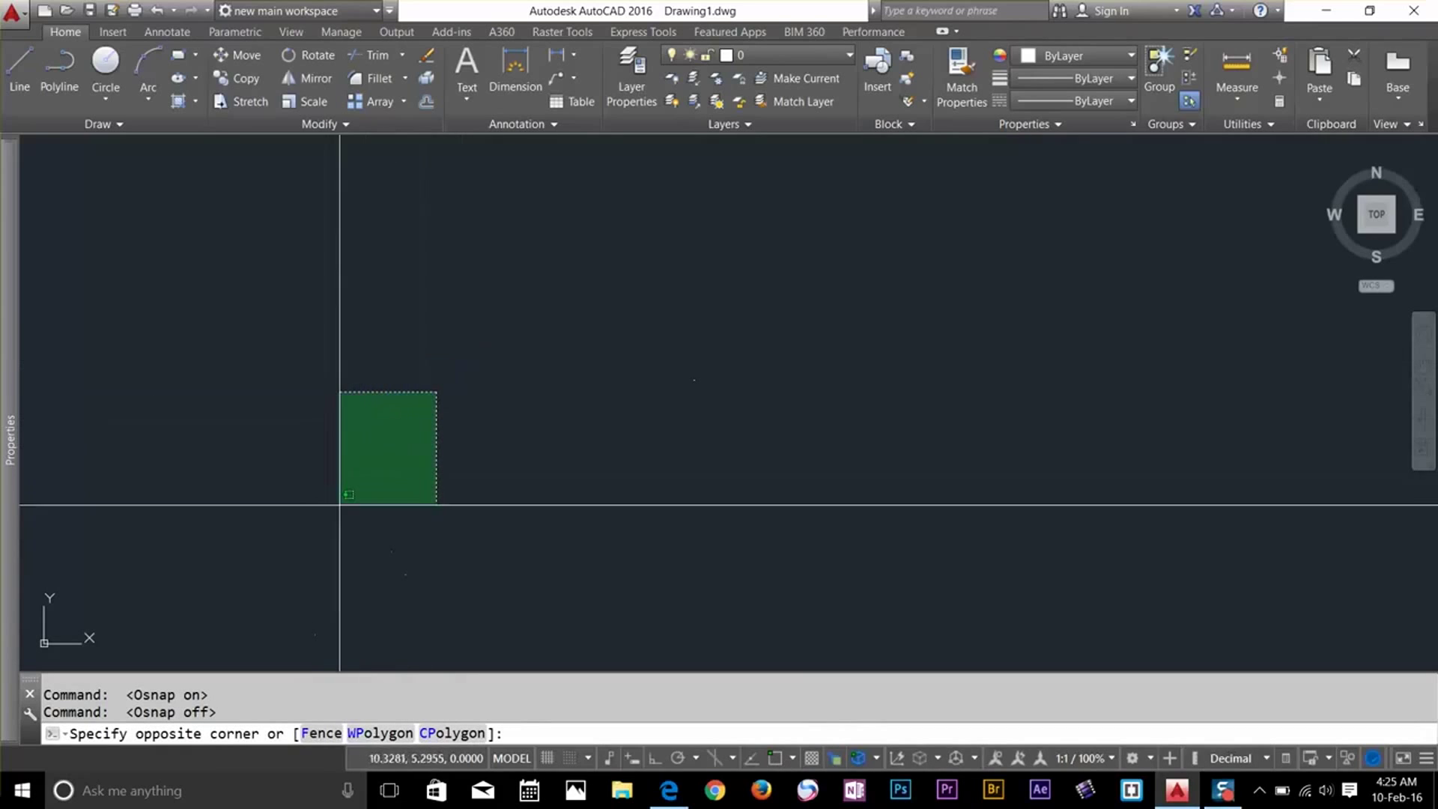
pyautogui.click(202, 521)
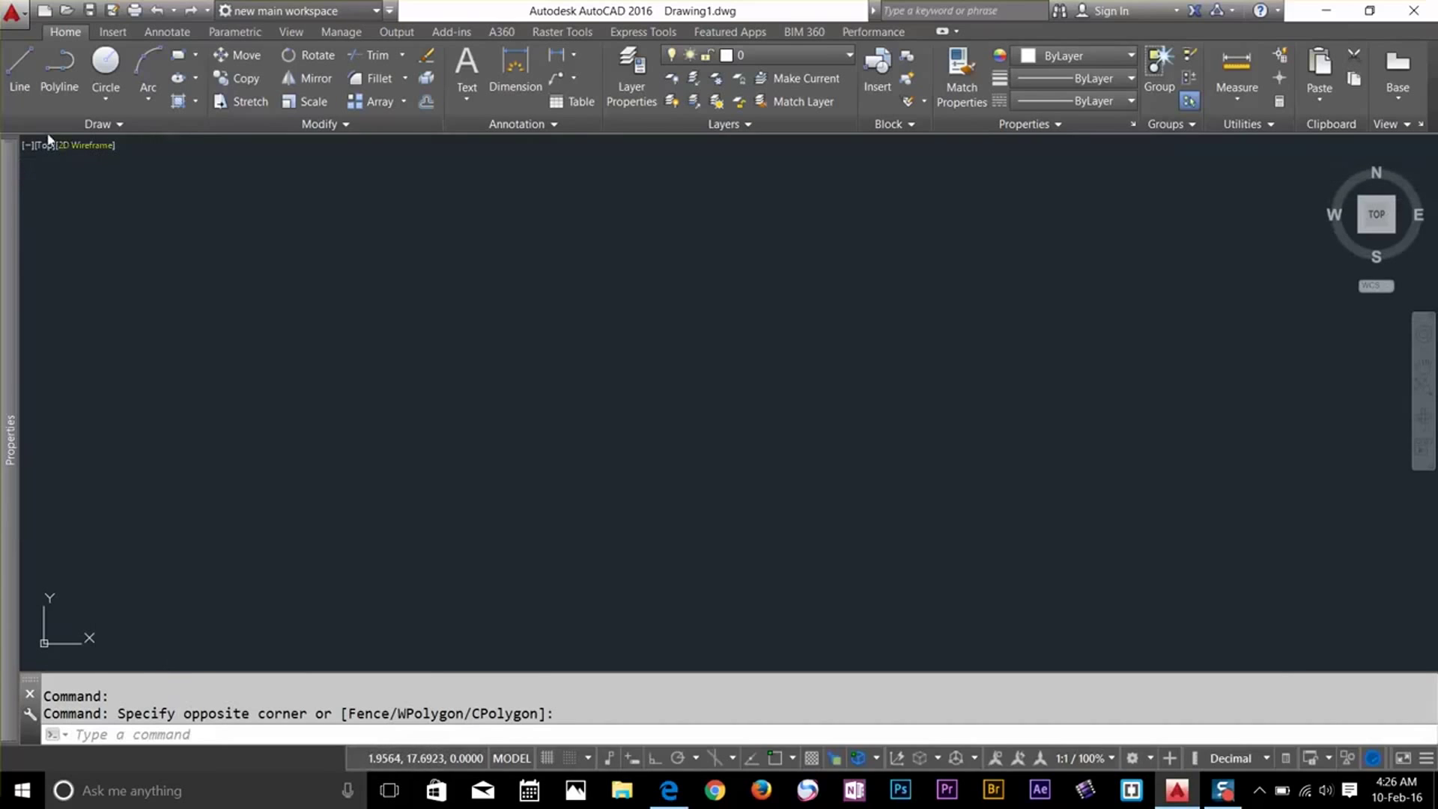
# Draw an eight-segment zigzag line across the drawing with the Line tool
pyautogui.click(21, 83)
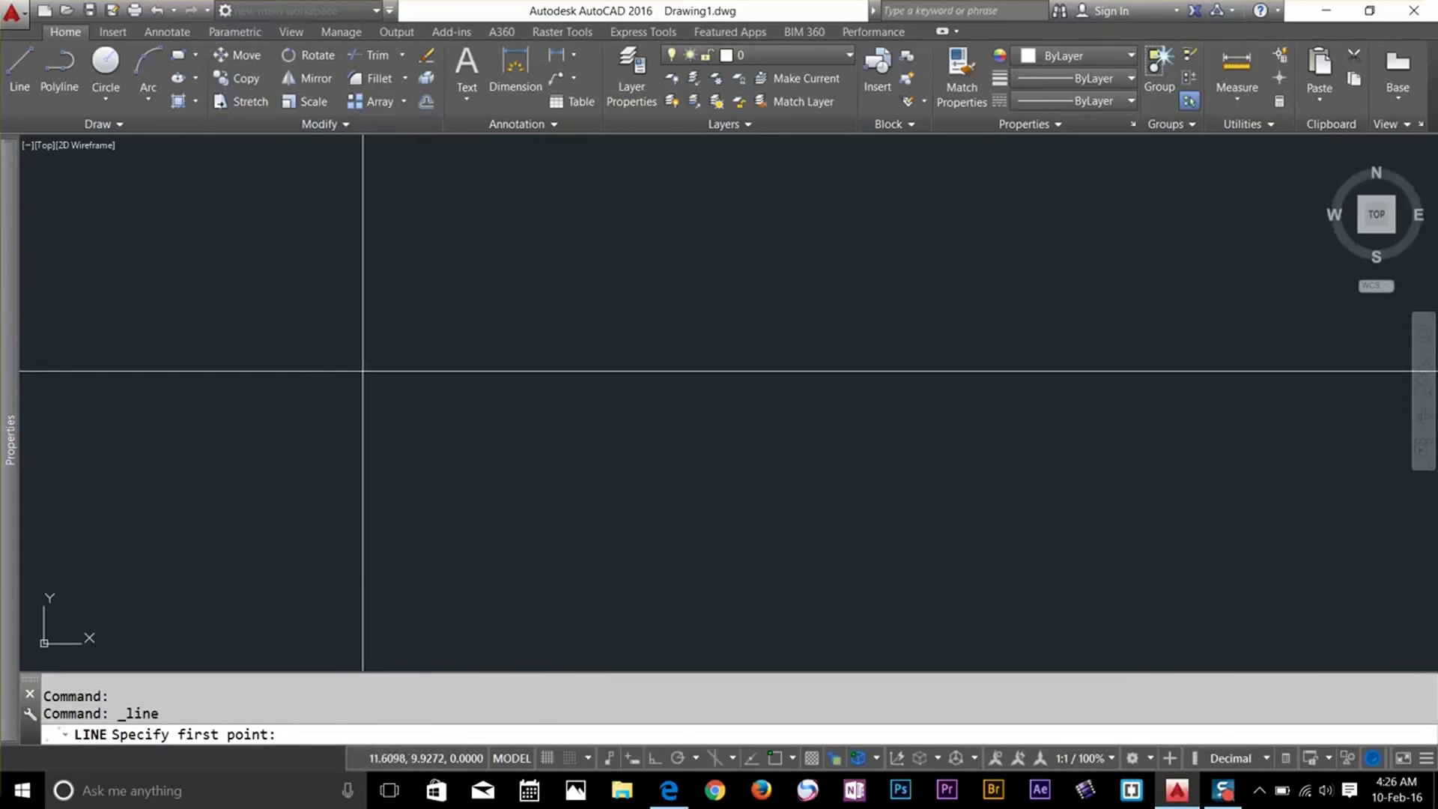
pyautogui.click(363, 370)
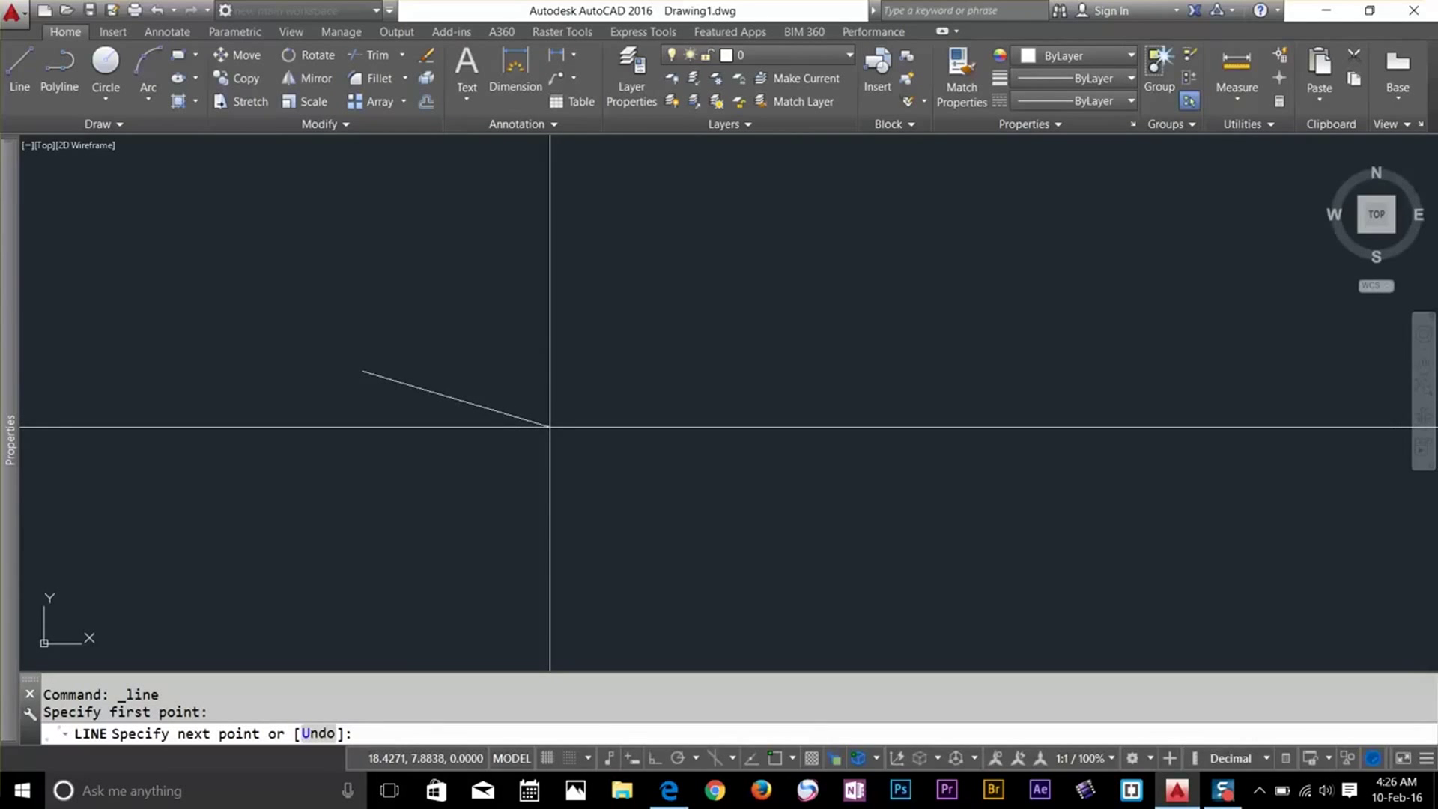
pyautogui.click(486, 472)
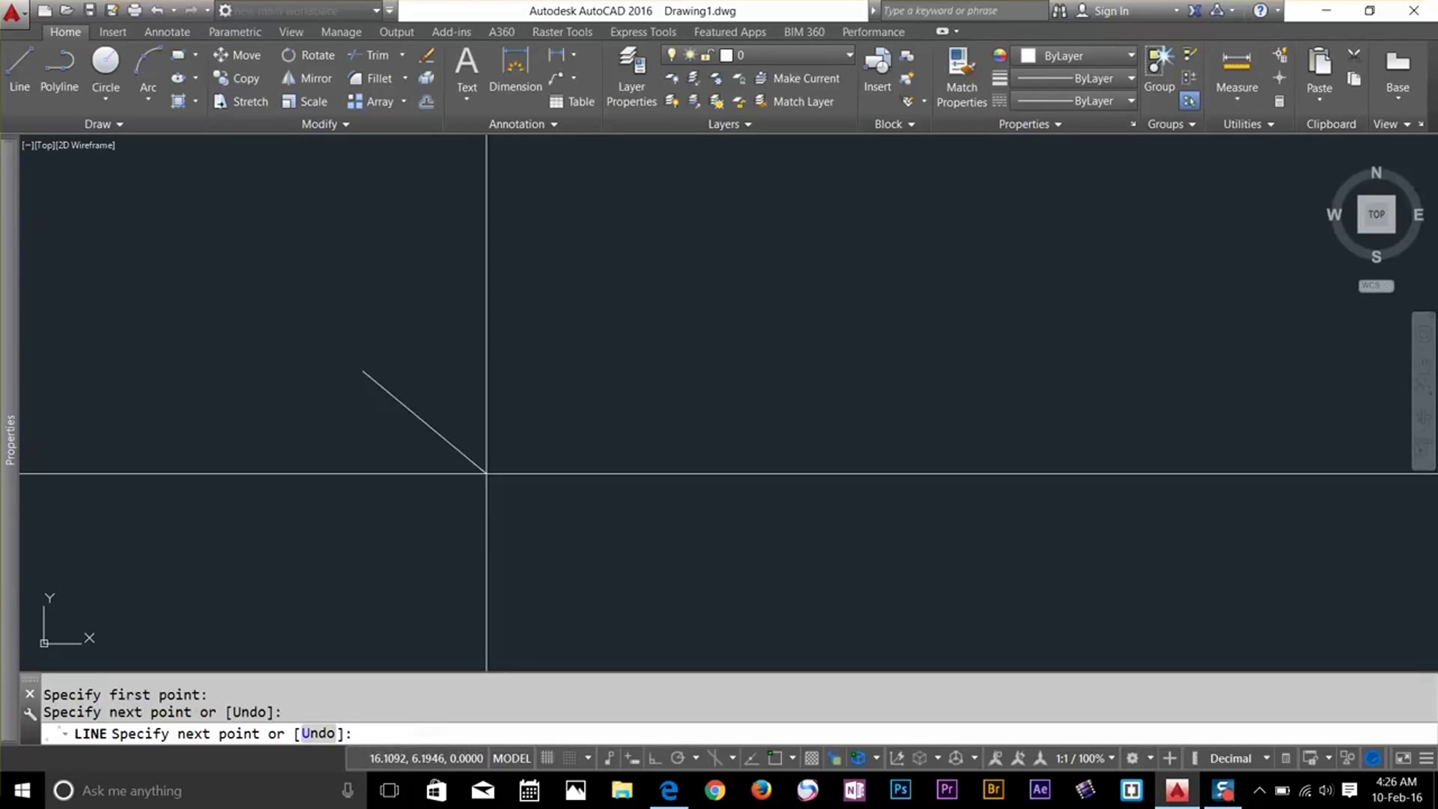
pyautogui.click(601, 299)
pyautogui.click(659, 440)
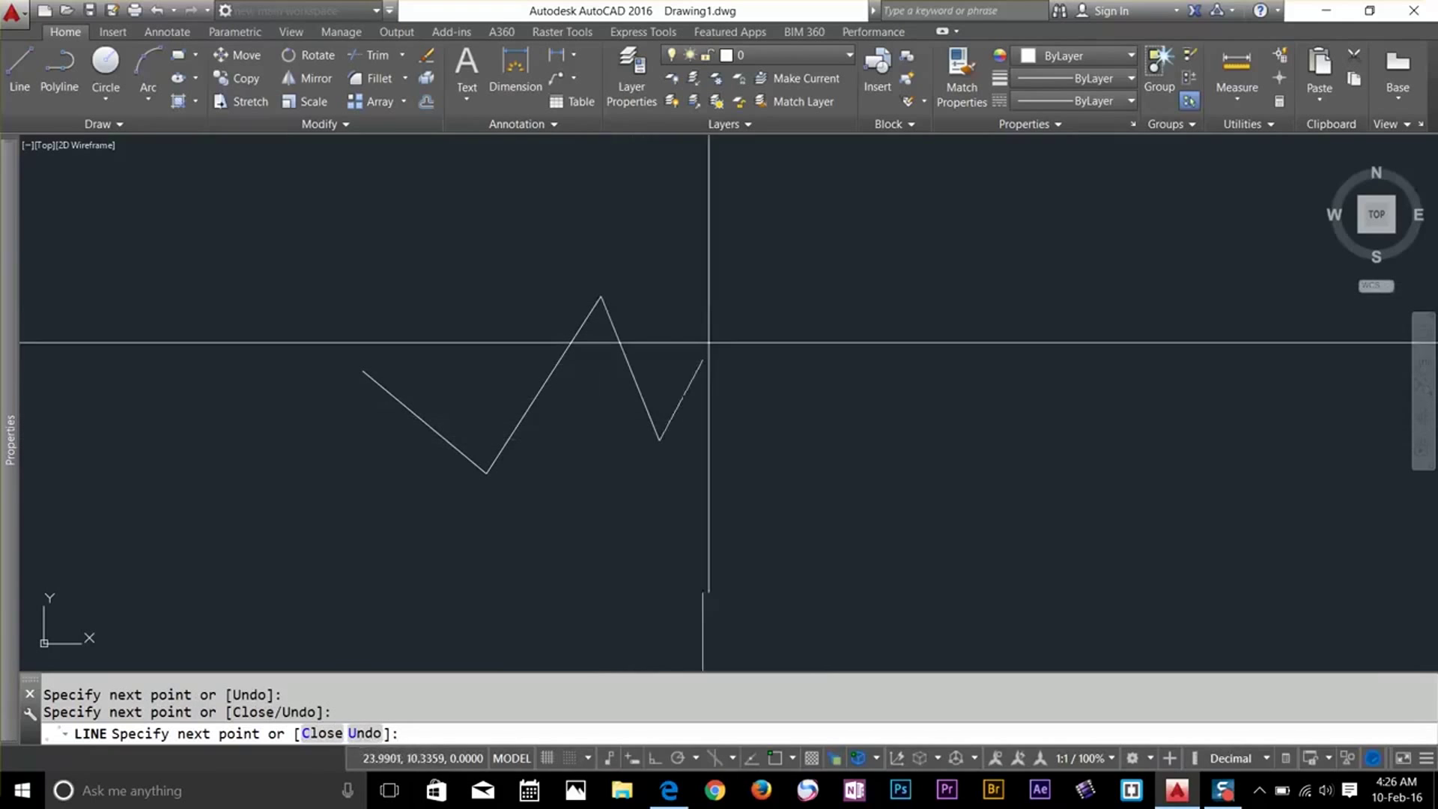
pyautogui.click(716, 291)
pyautogui.click(826, 452)
pyautogui.click(868, 300)
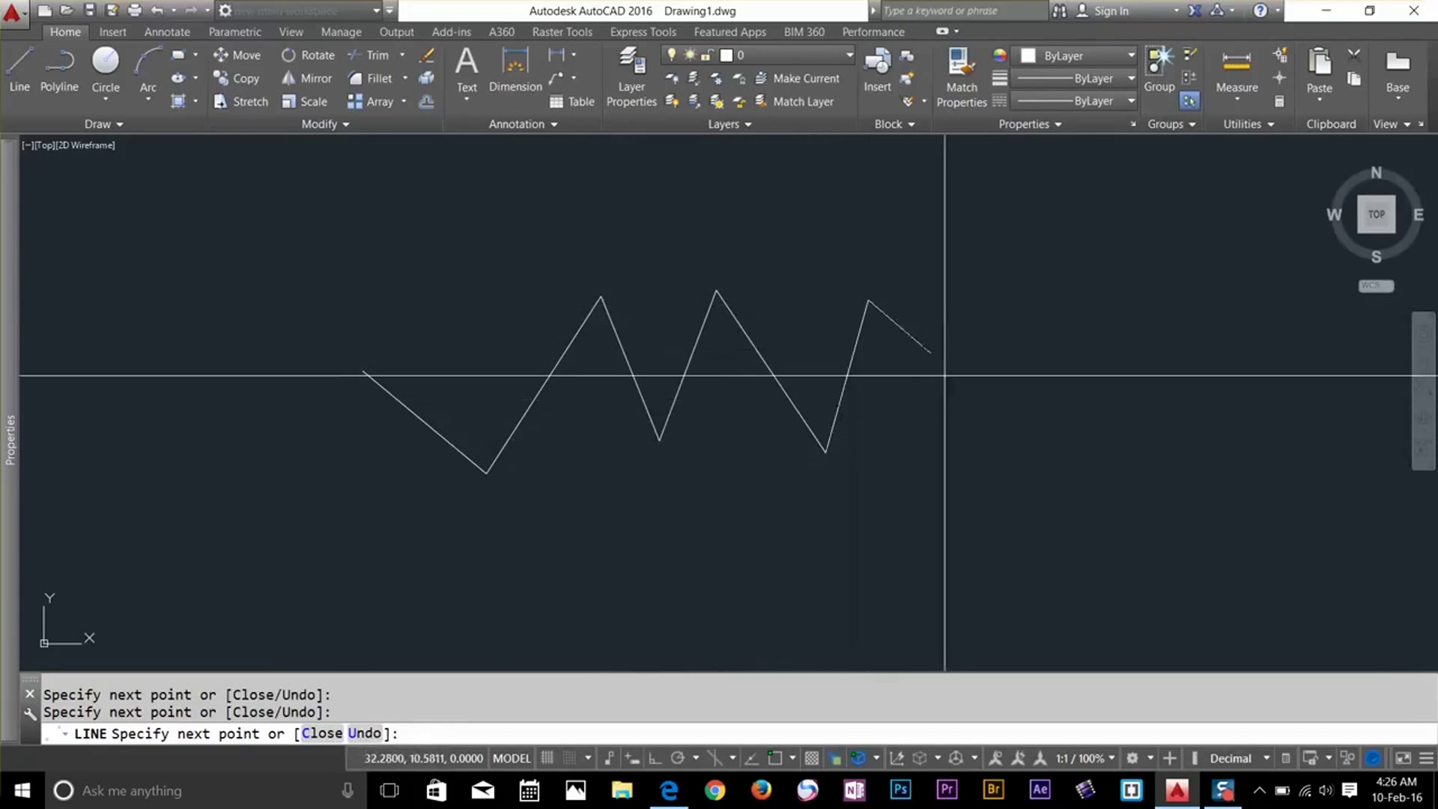
pyautogui.click(977, 448)
pyautogui.click(1026, 285)
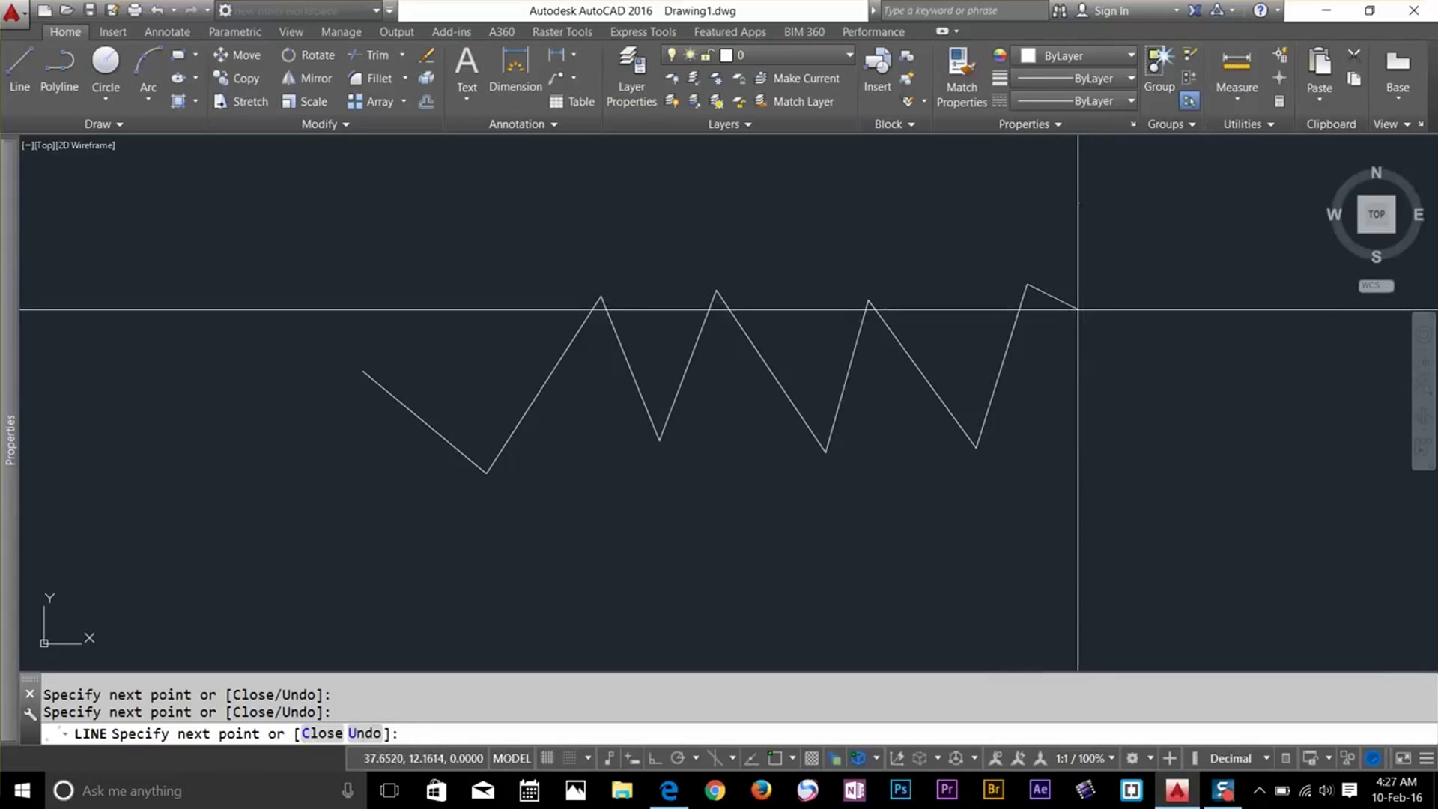
pyautogui.press('Return')
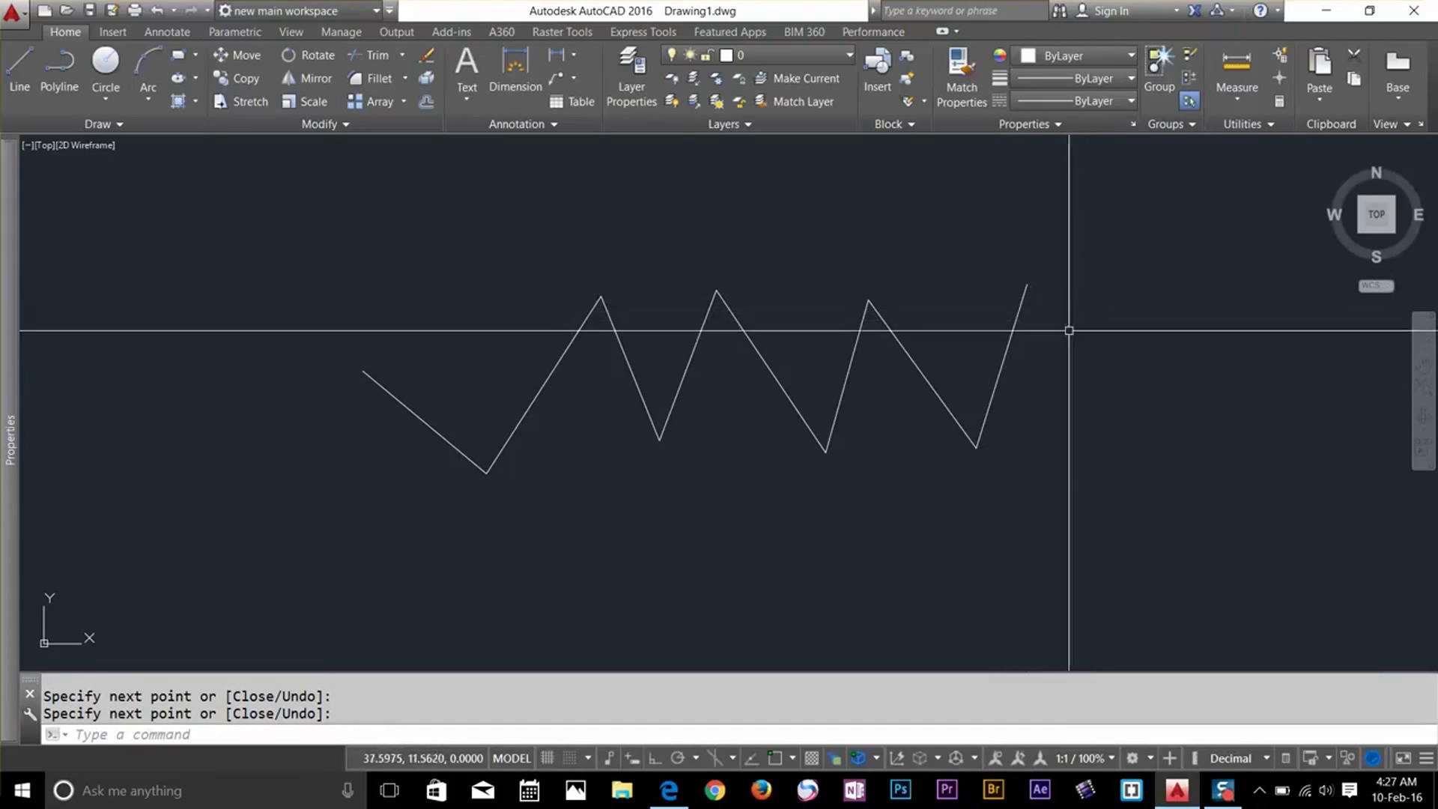
# Draw a triangle below the zigzag, closing it back to its start point
pyautogui.click(408, 409)
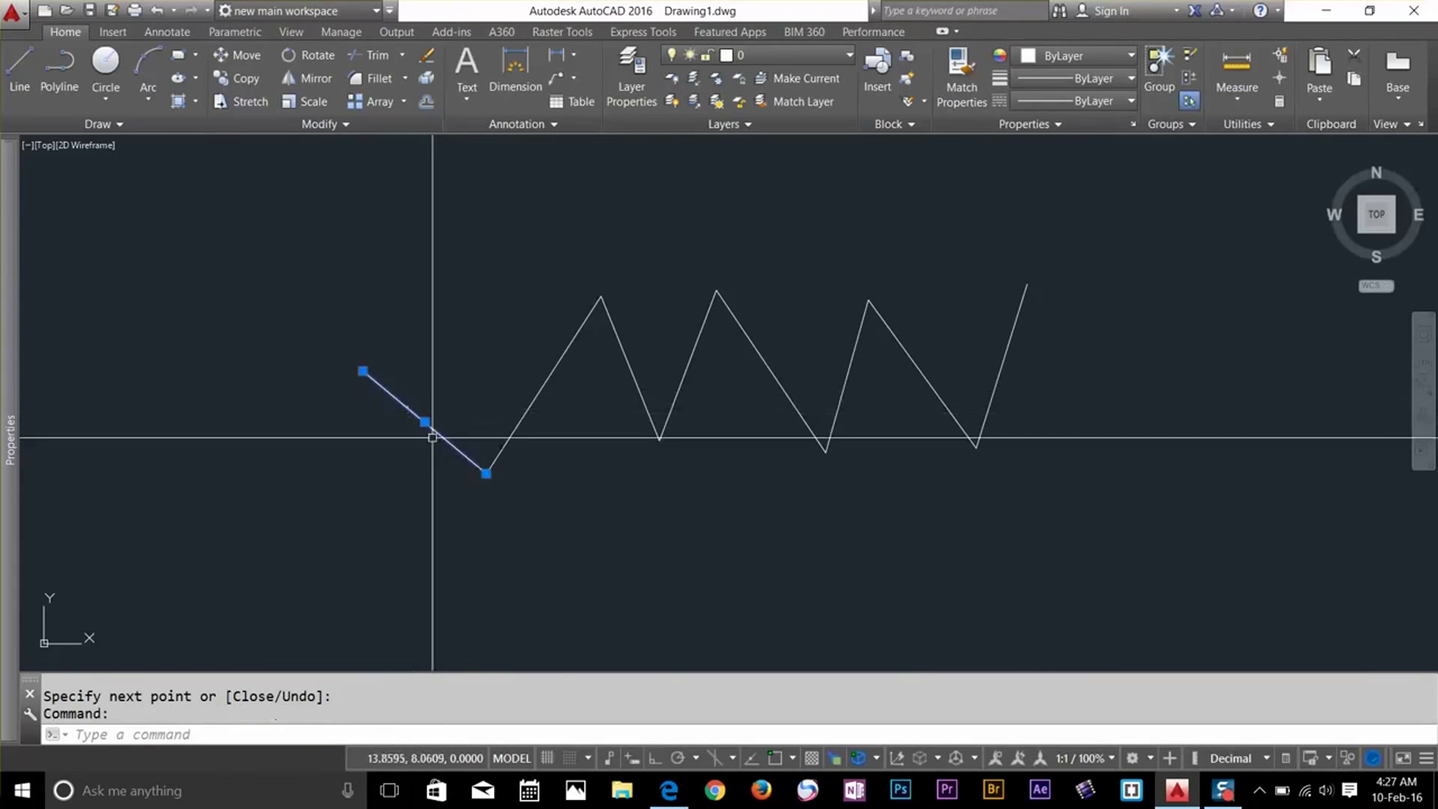
pyautogui.moveTo(311, 369); pyautogui.dragTo(295, 291, button='middle')
pyautogui.press('Return')
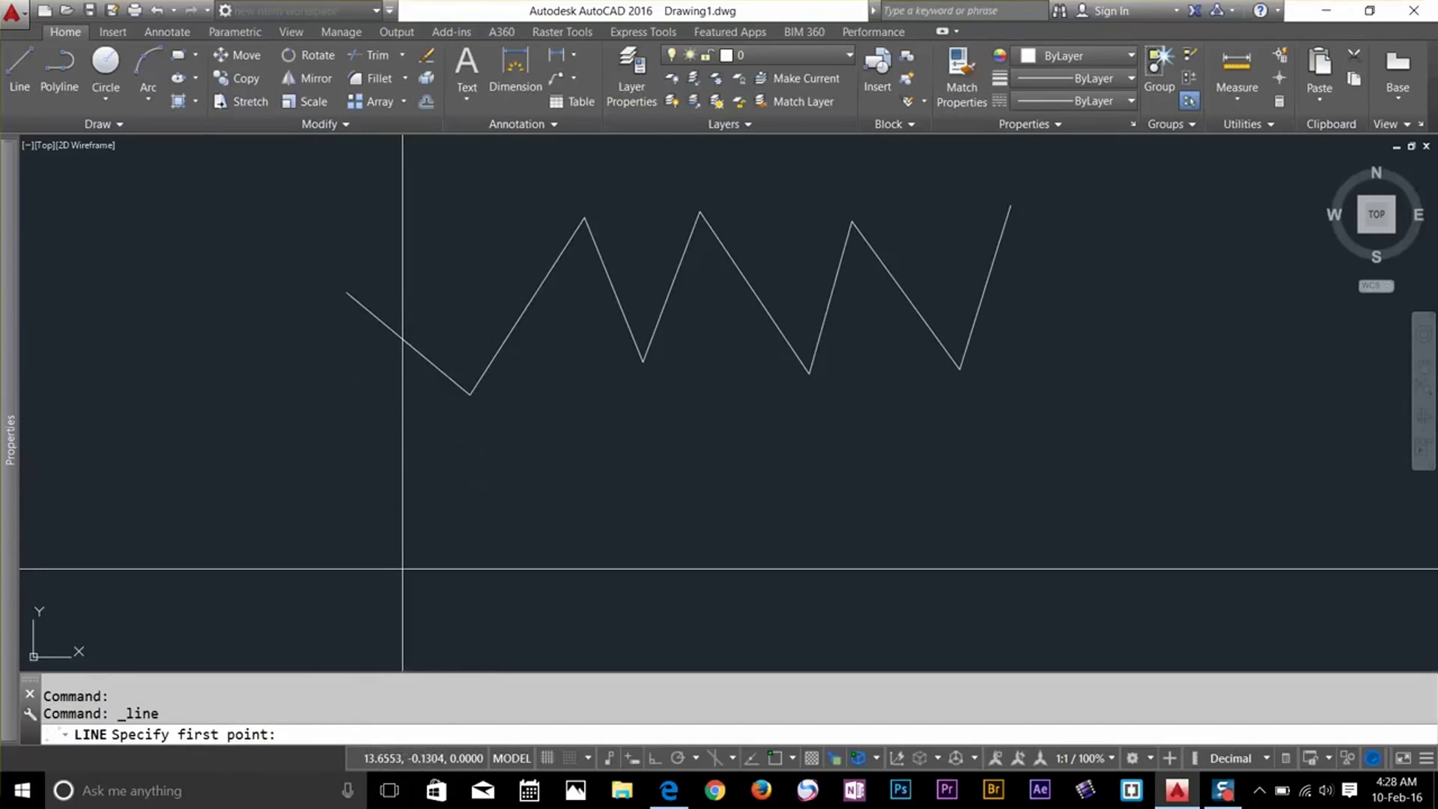
pyautogui.click(403, 569)
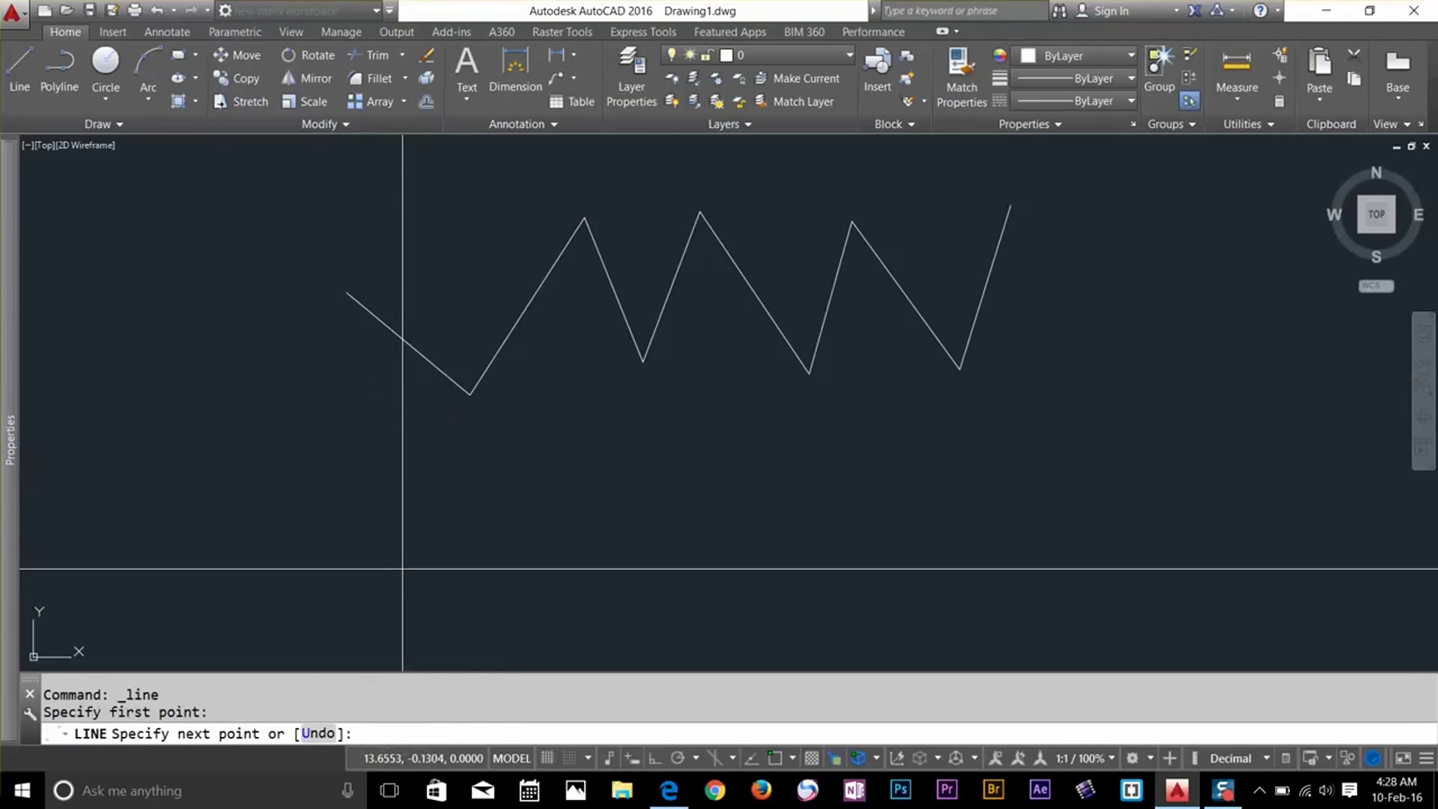
pyautogui.click(481, 458)
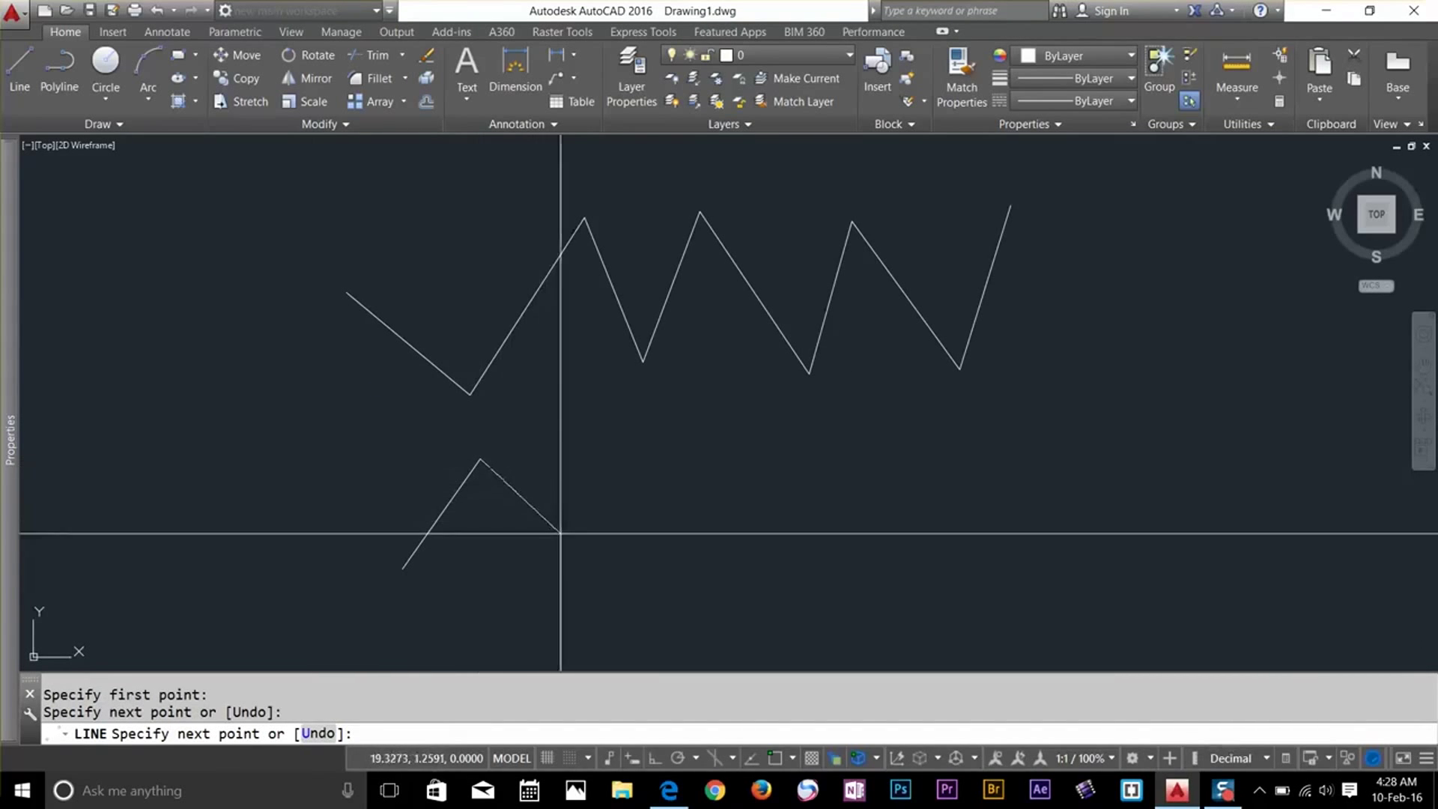
pyautogui.click(585, 577)
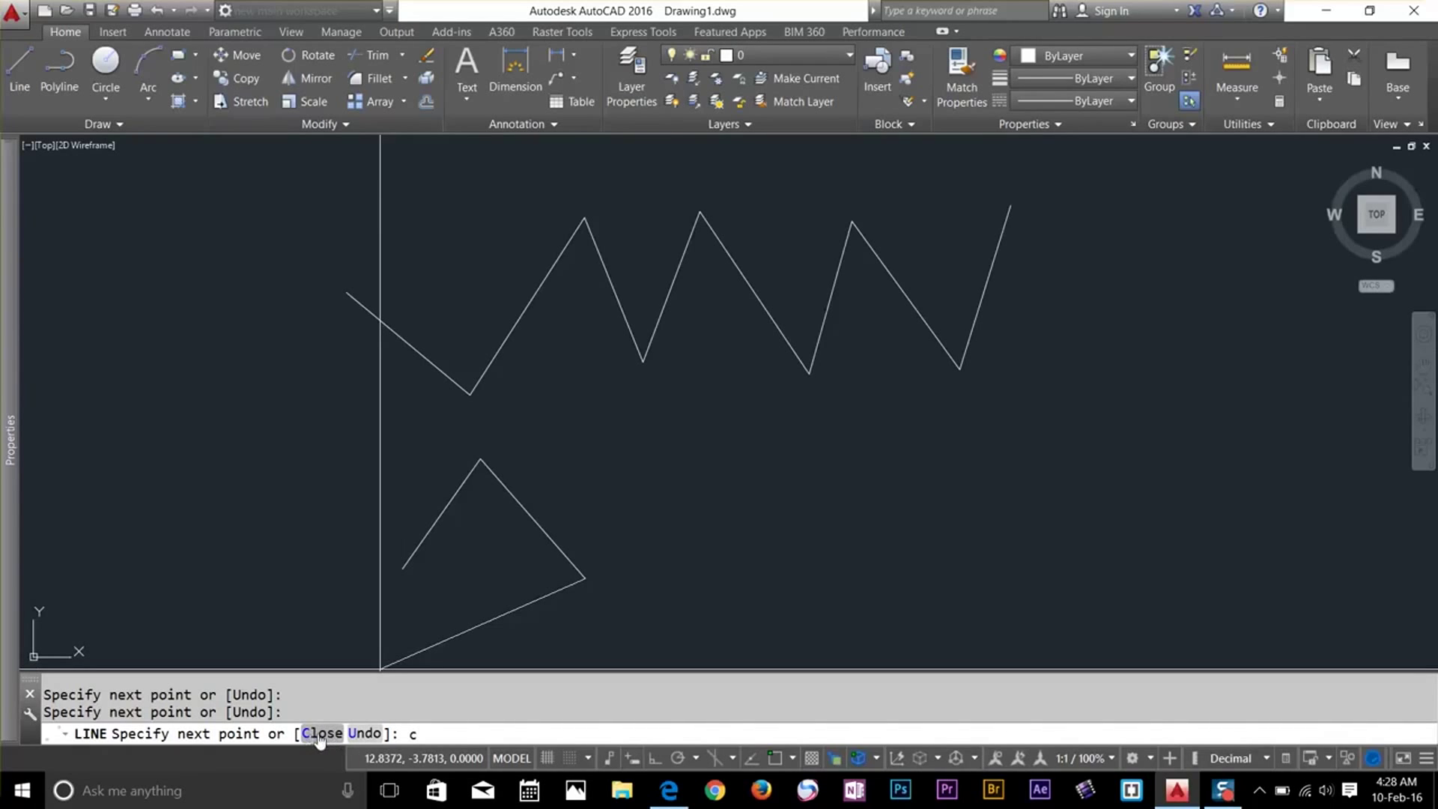
pyautogui.press('Return')
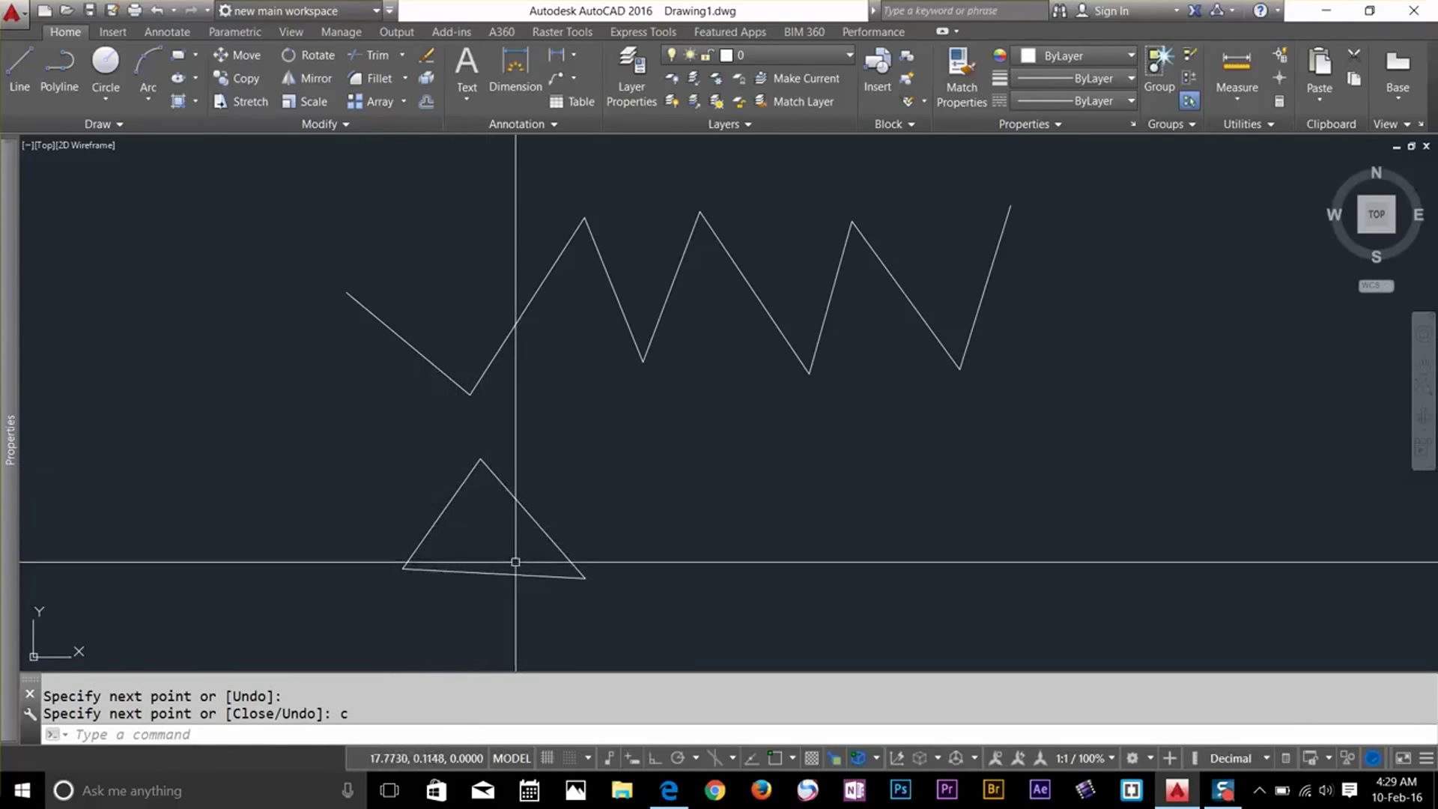
pyautogui.click(545, 499)
pyautogui.press('Escape')
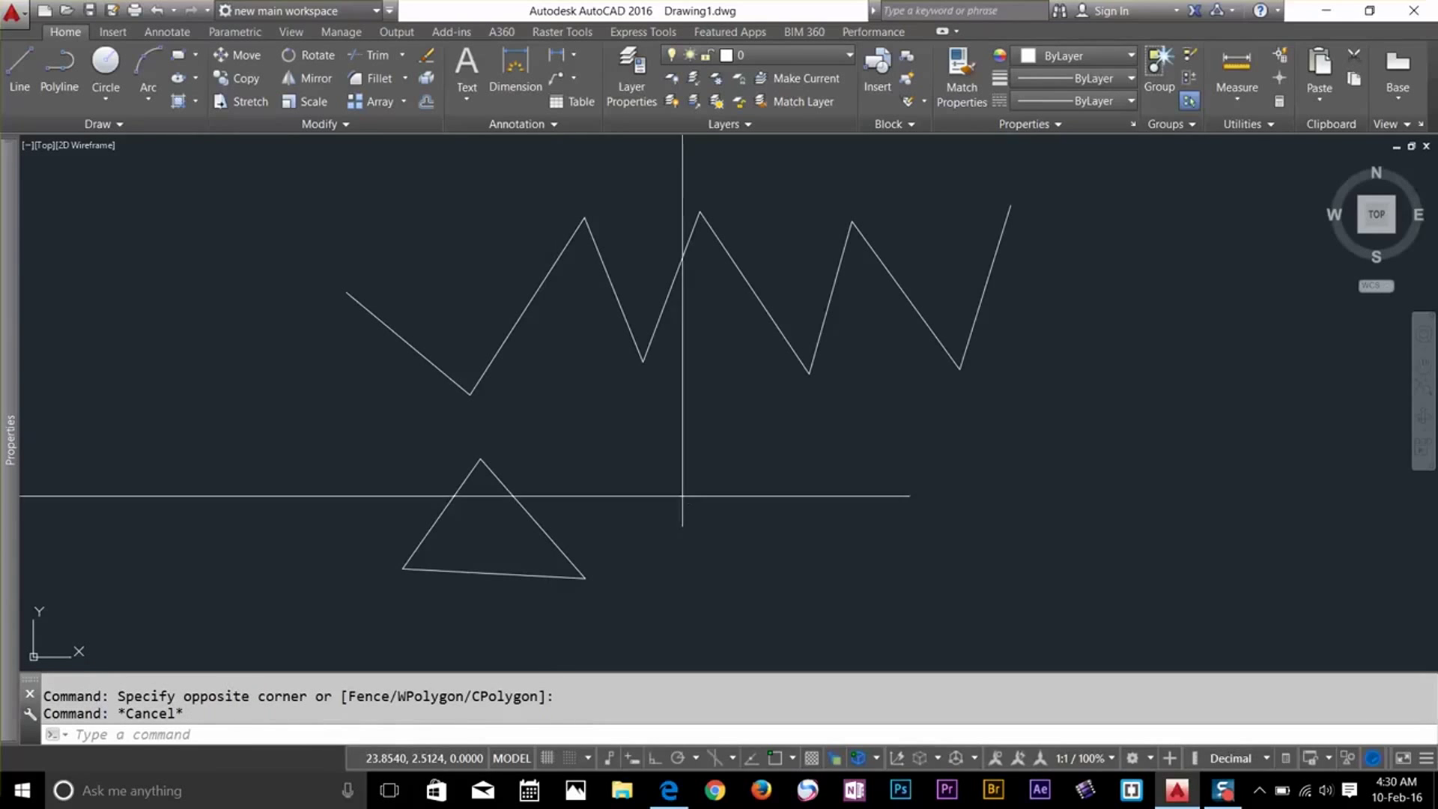
# Draw an open three-segment line right of the triangle, ending it from the right-click menu
pyautogui.click(682, 496)
pyautogui.press('Escape')
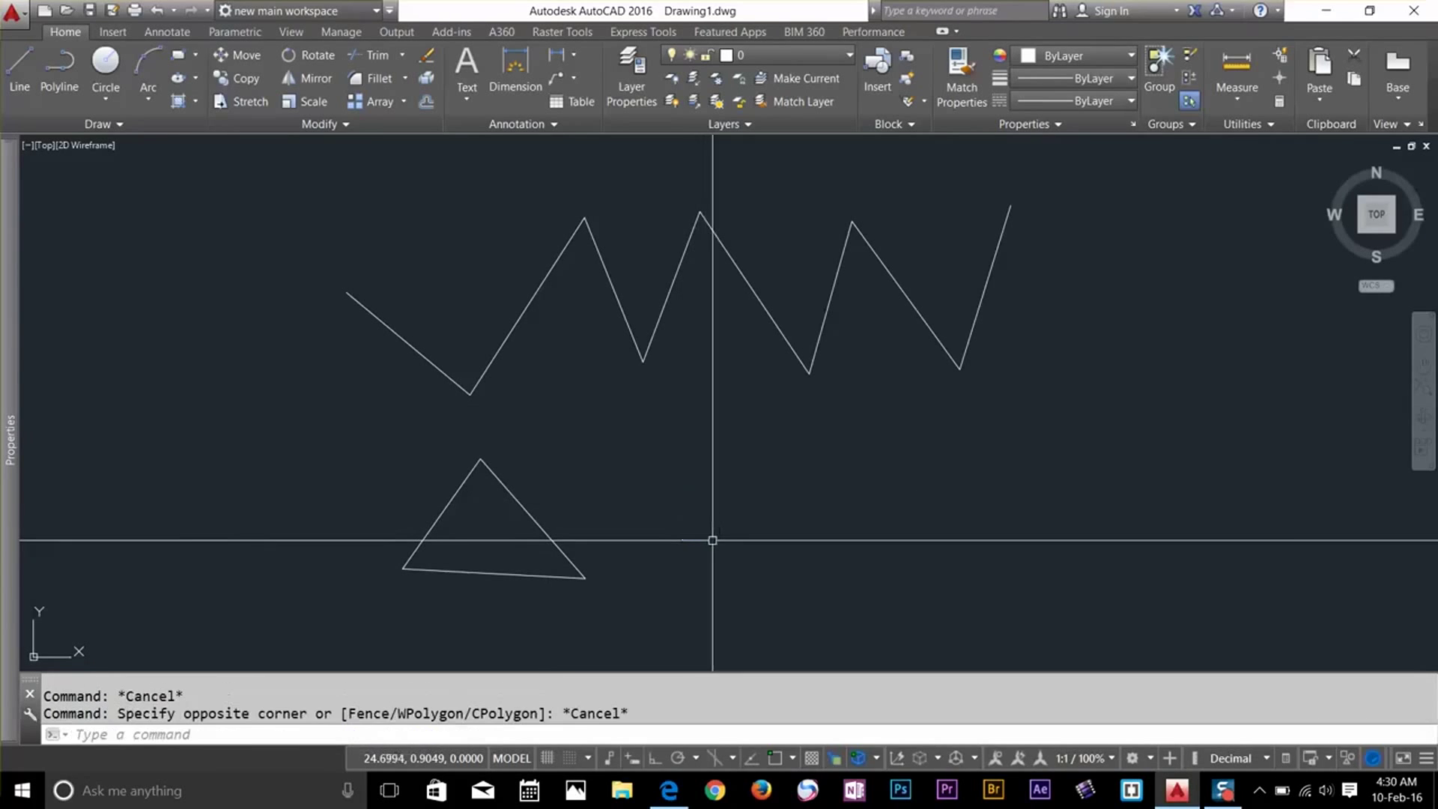
pyautogui.click(19, 71)
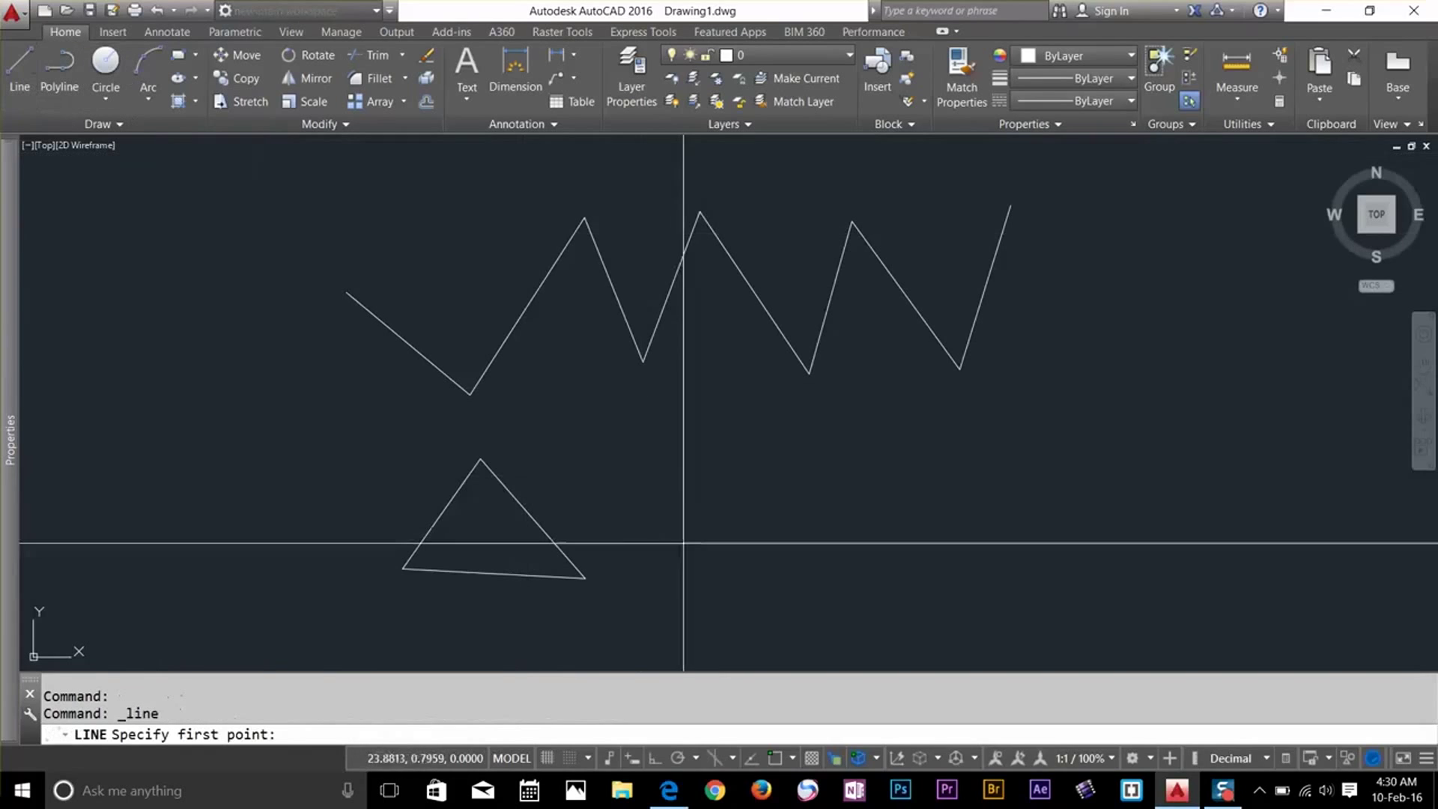
pyautogui.click(679, 480)
pyautogui.click(793, 427)
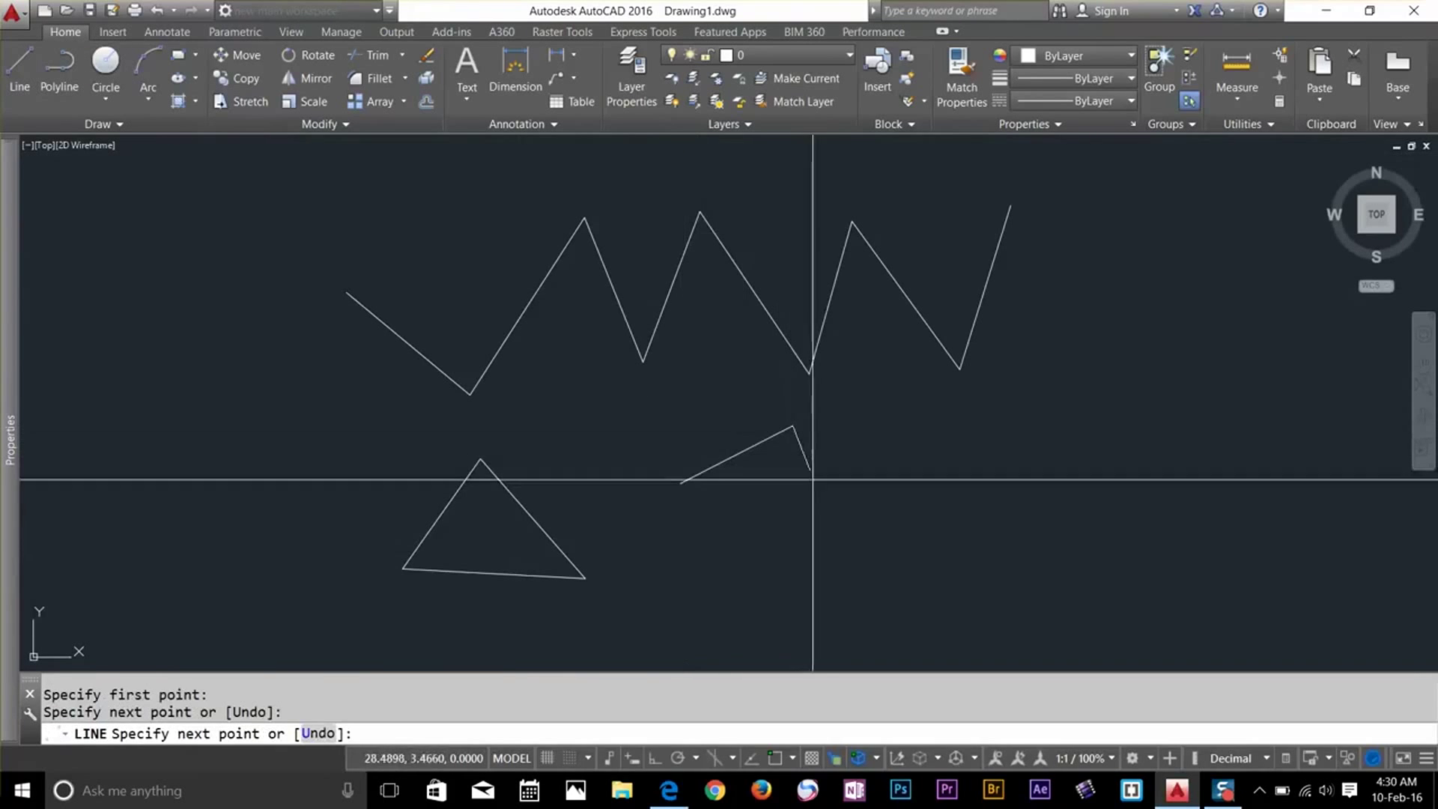
pyautogui.click(825, 542)
pyautogui.click(891, 451)
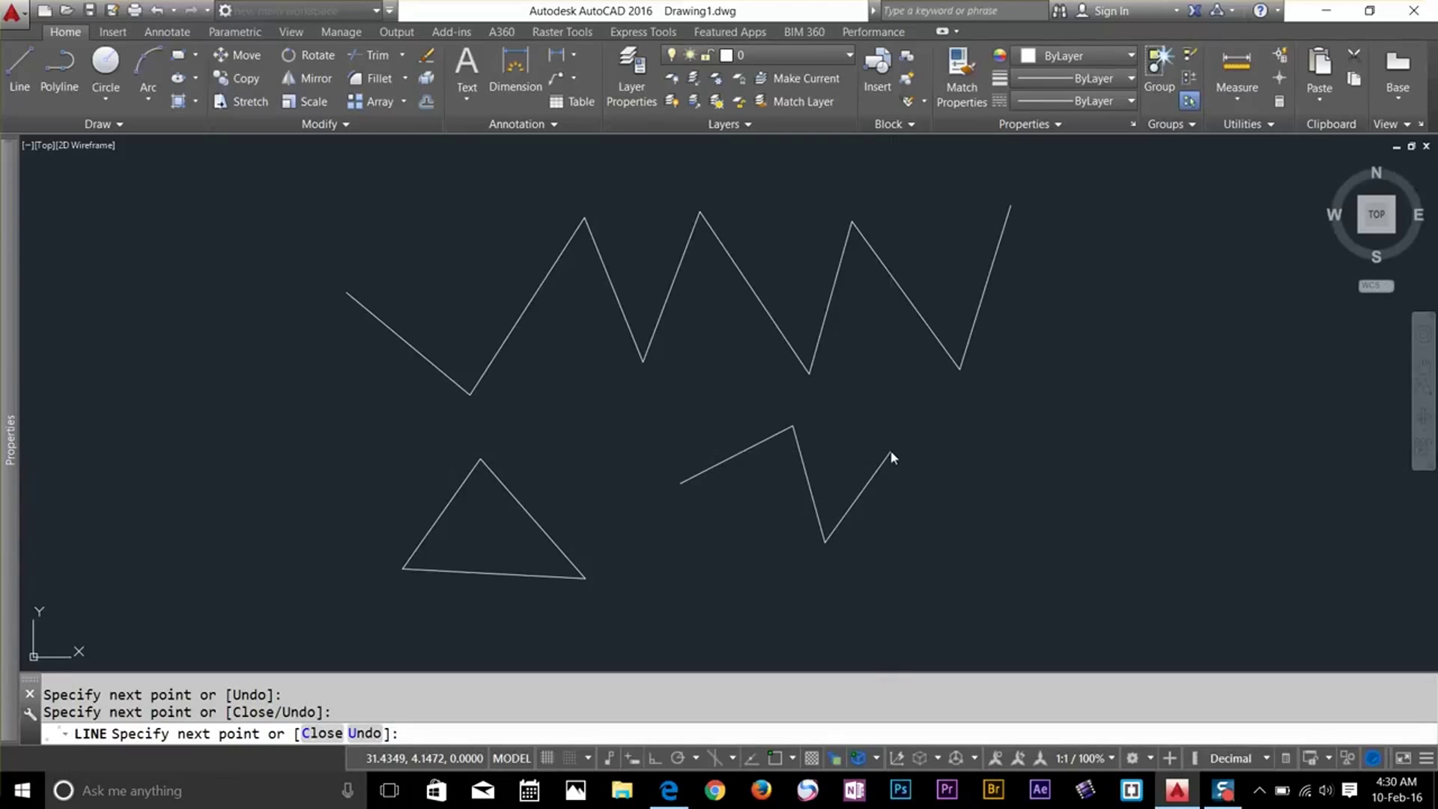
pyautogui.rightClick(891, 451)
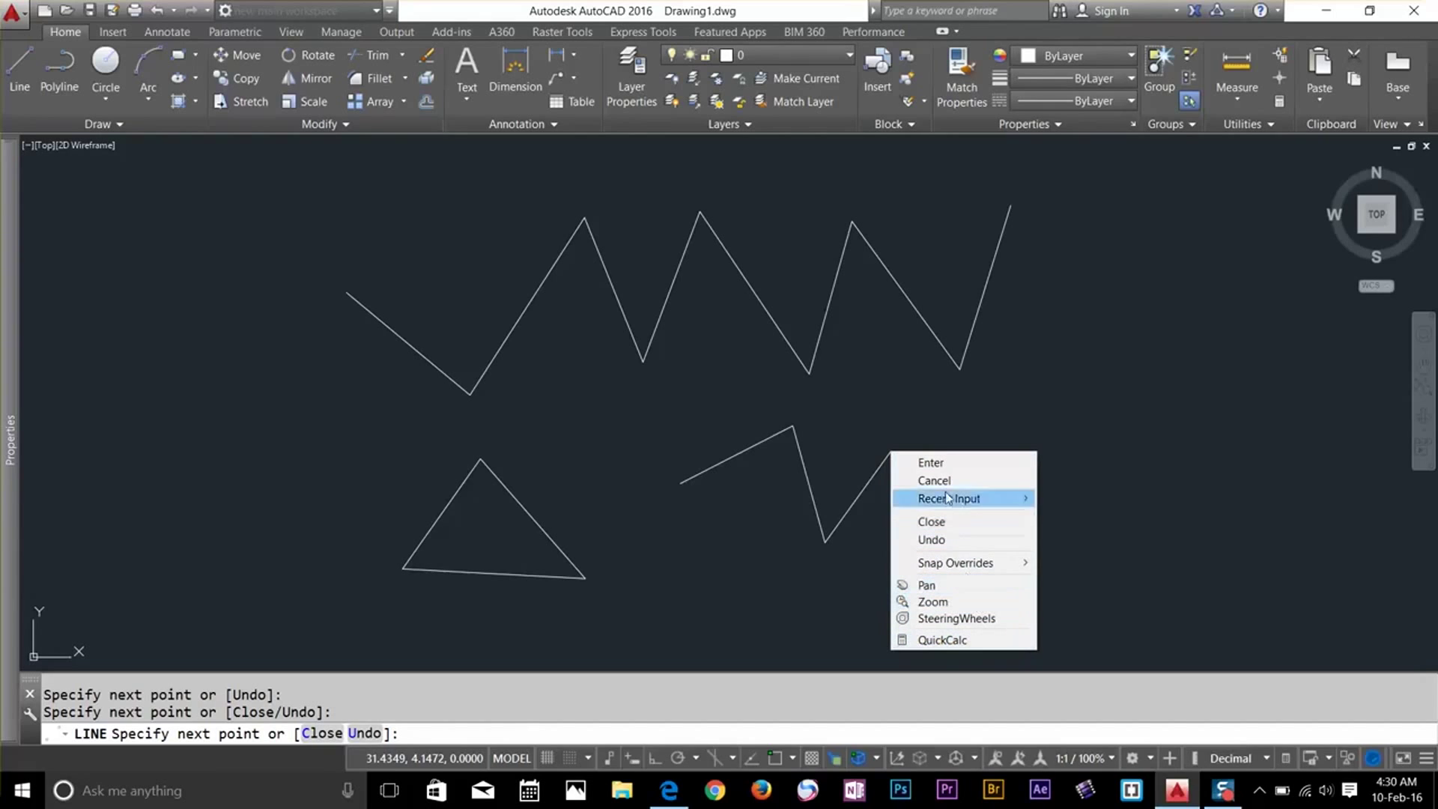
pyautogui.click(948, 462)
pyautogui.click(936, 424)
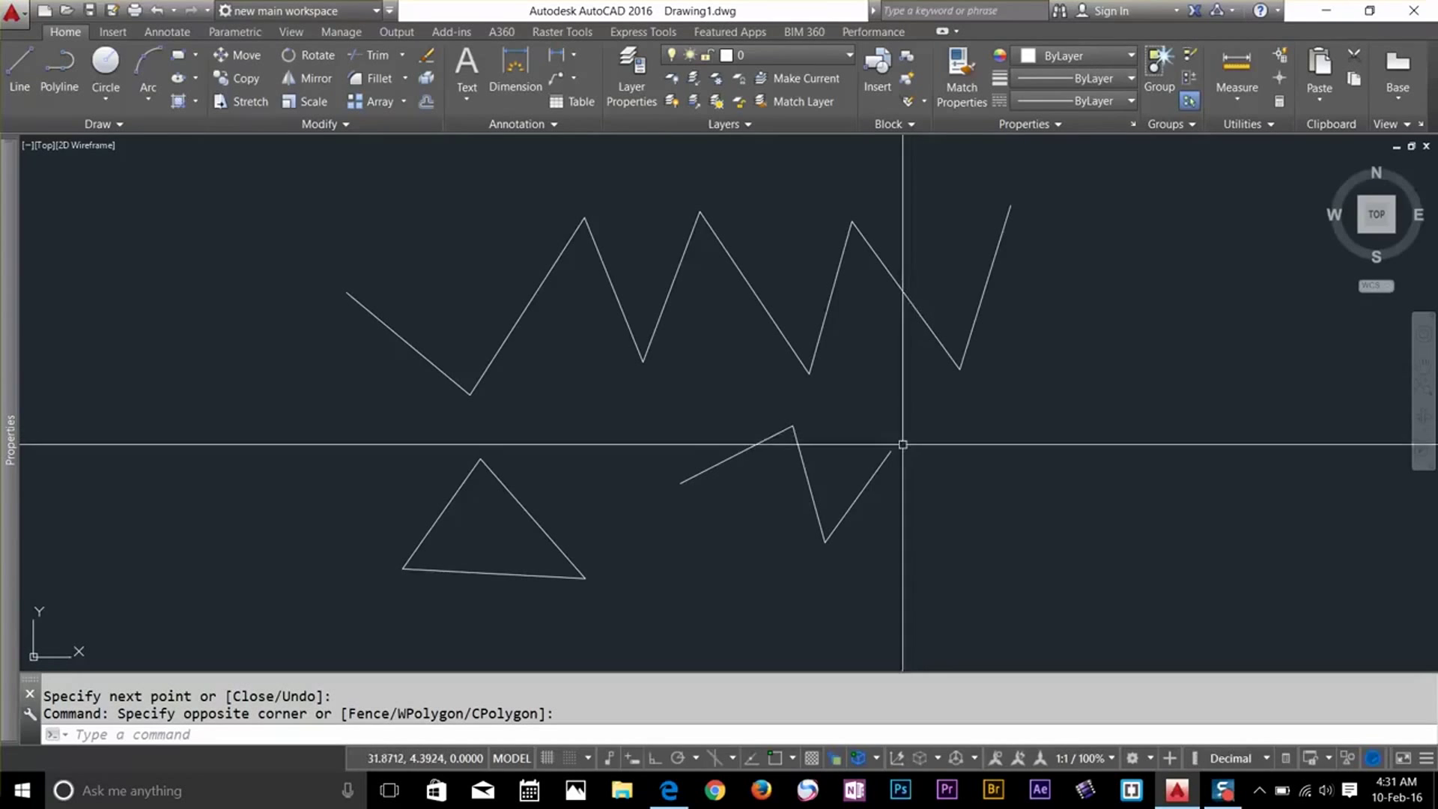
# In Options > User Preferences, turn on time-sensitive right-click and apply the change
pyautogui.click(14, 11)
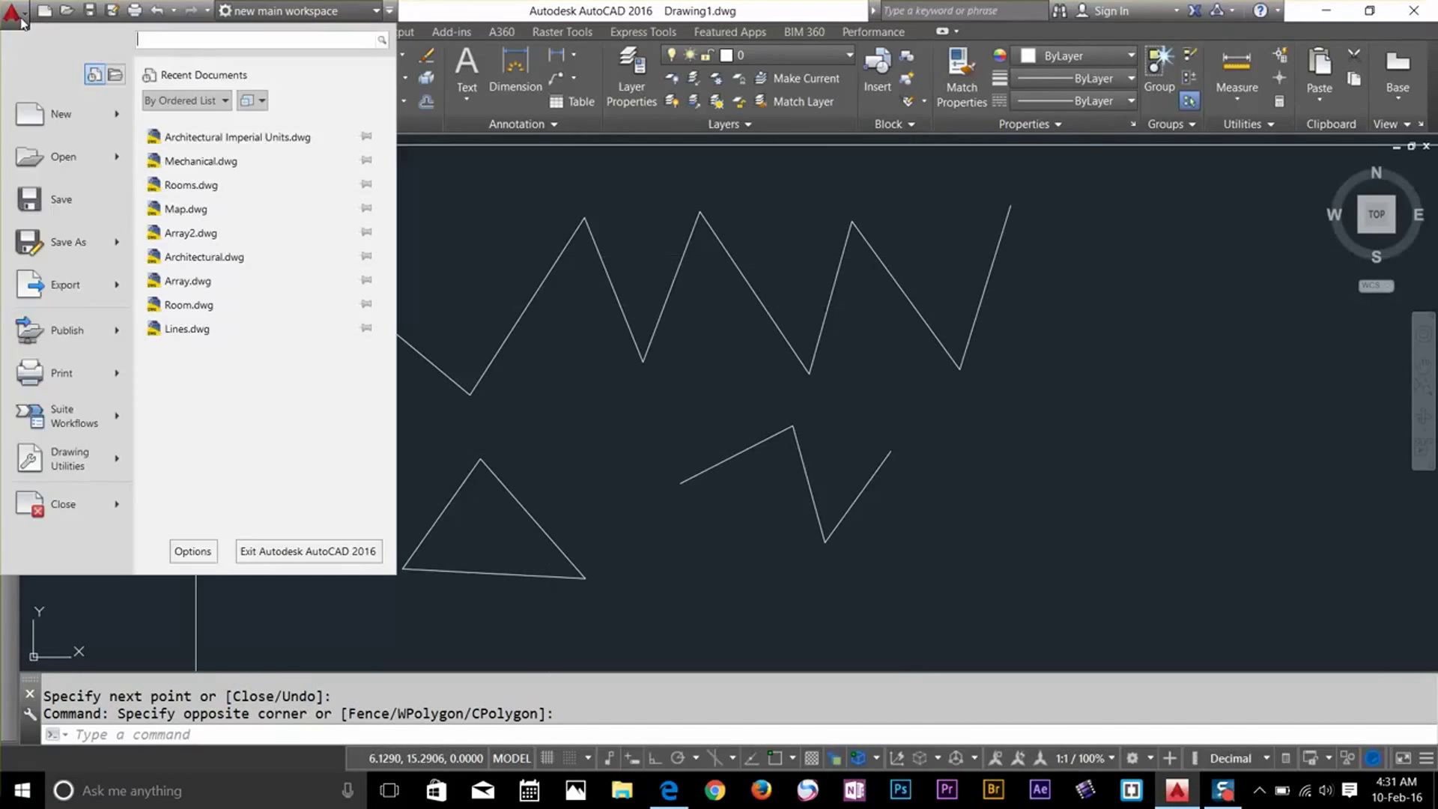
pyautogui.click(681, 418)
pyautogui.write('OP')
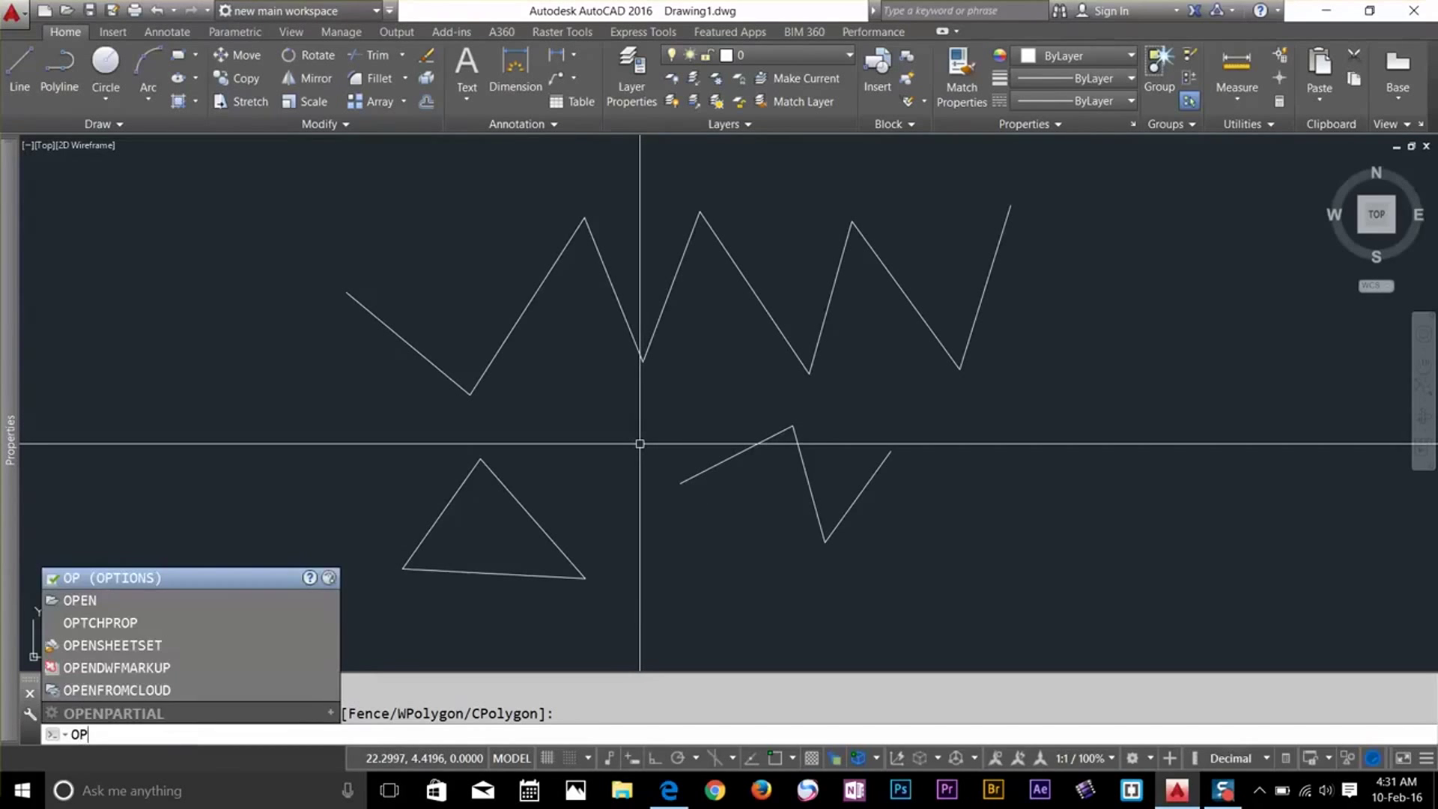
pyautogui.press('Return')
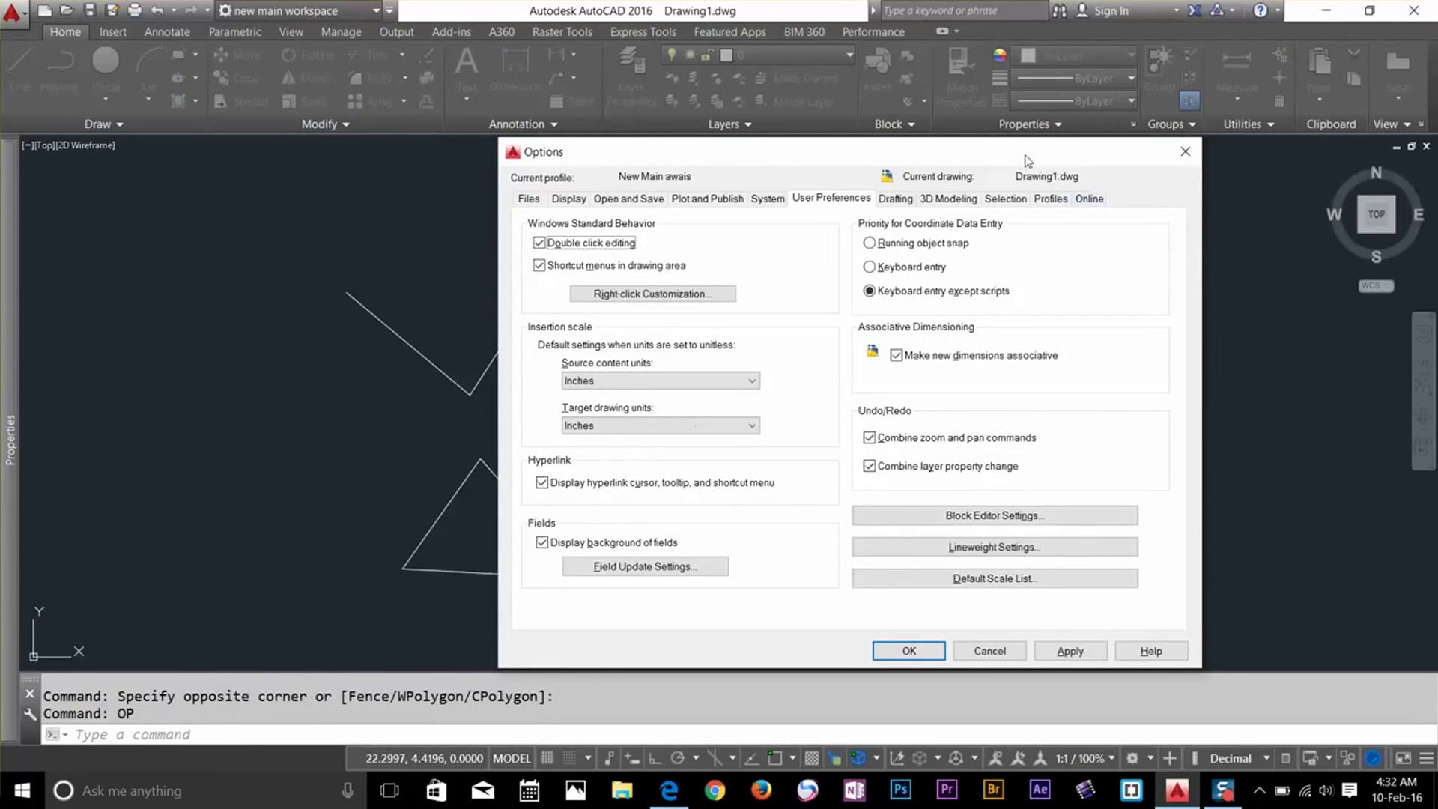
pyautogui.moveTo(1026, 160); pyautogui.dragTo(975, 159)
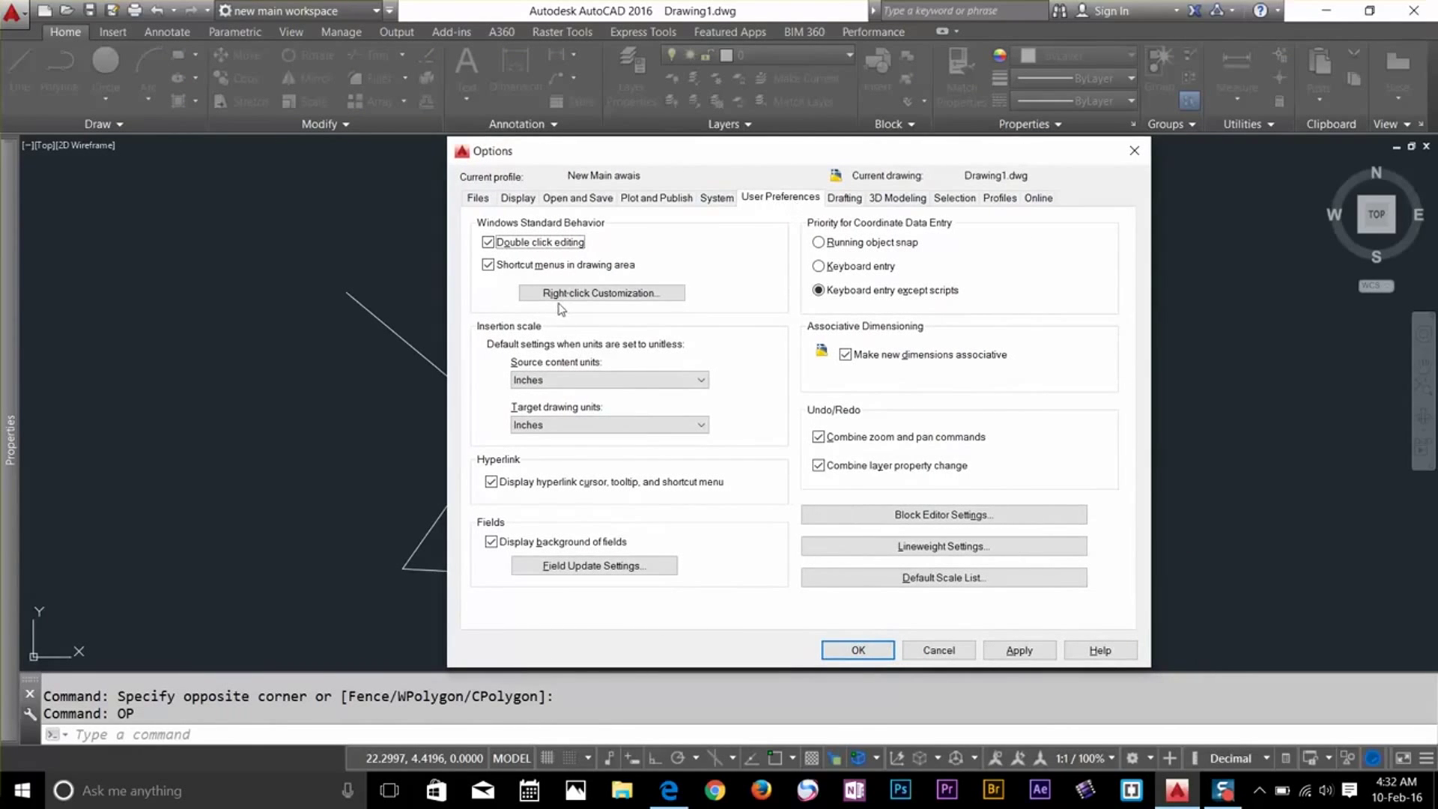
pyautogui.click(648, 297)
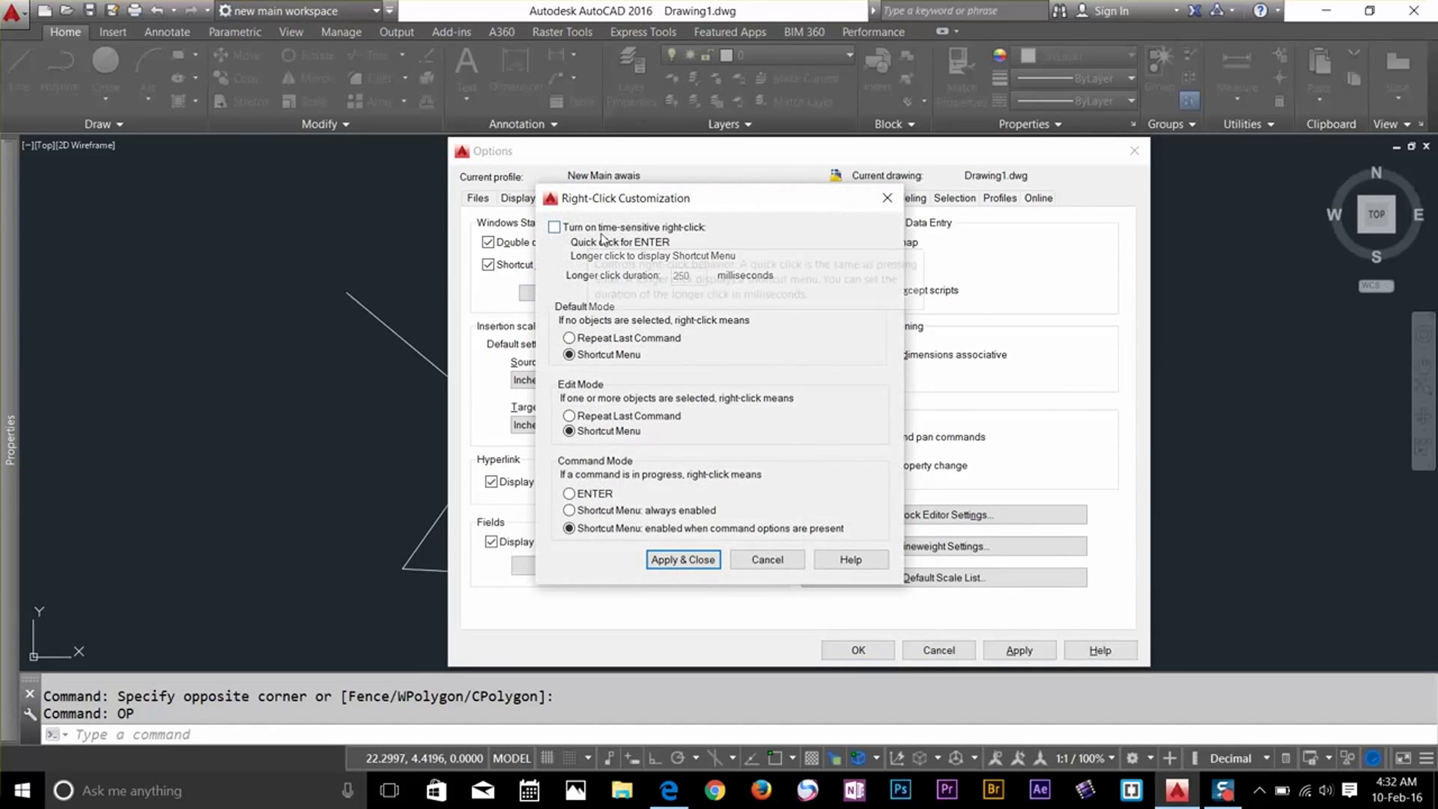
pyautogui.click(648, 229)
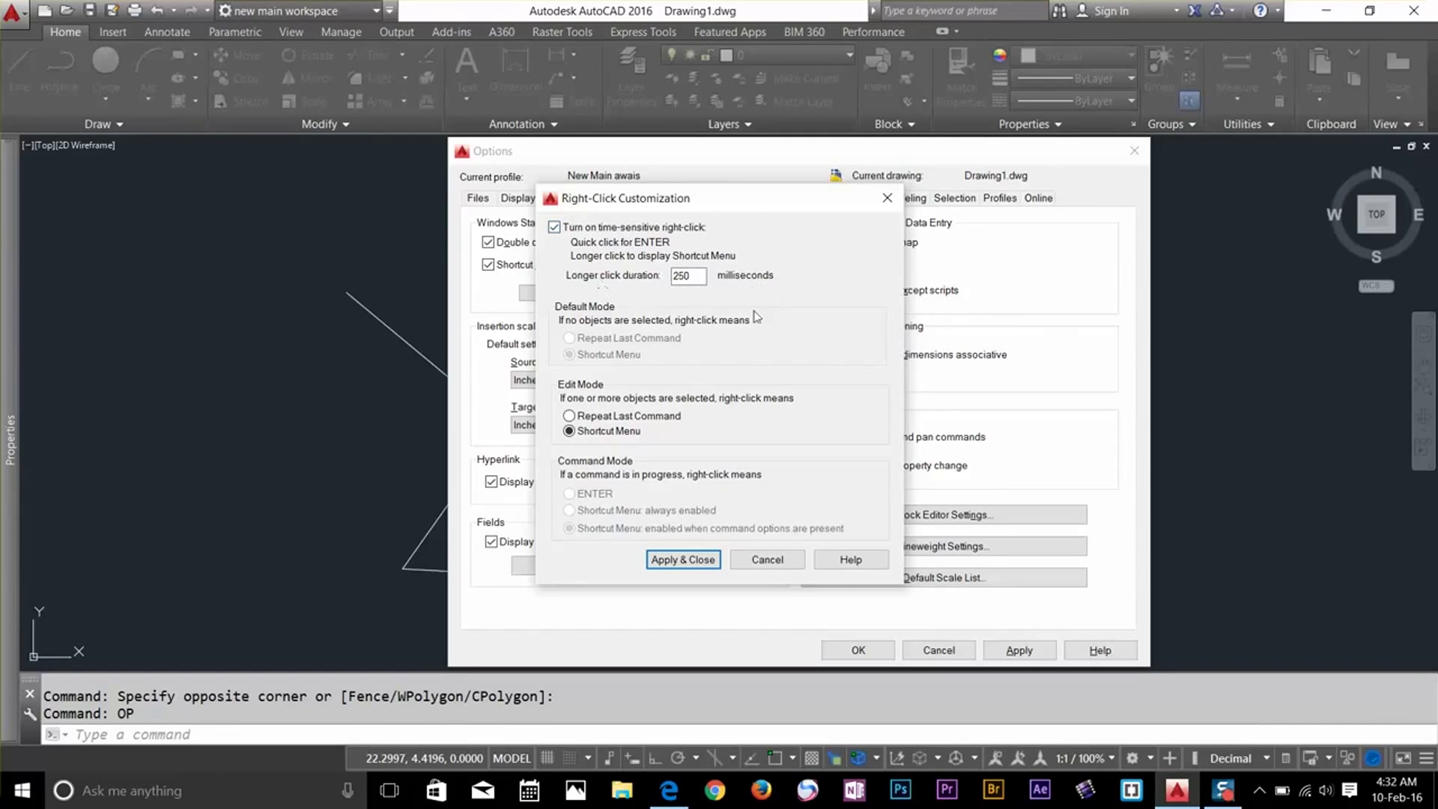
pyautogui.click(706, 559)
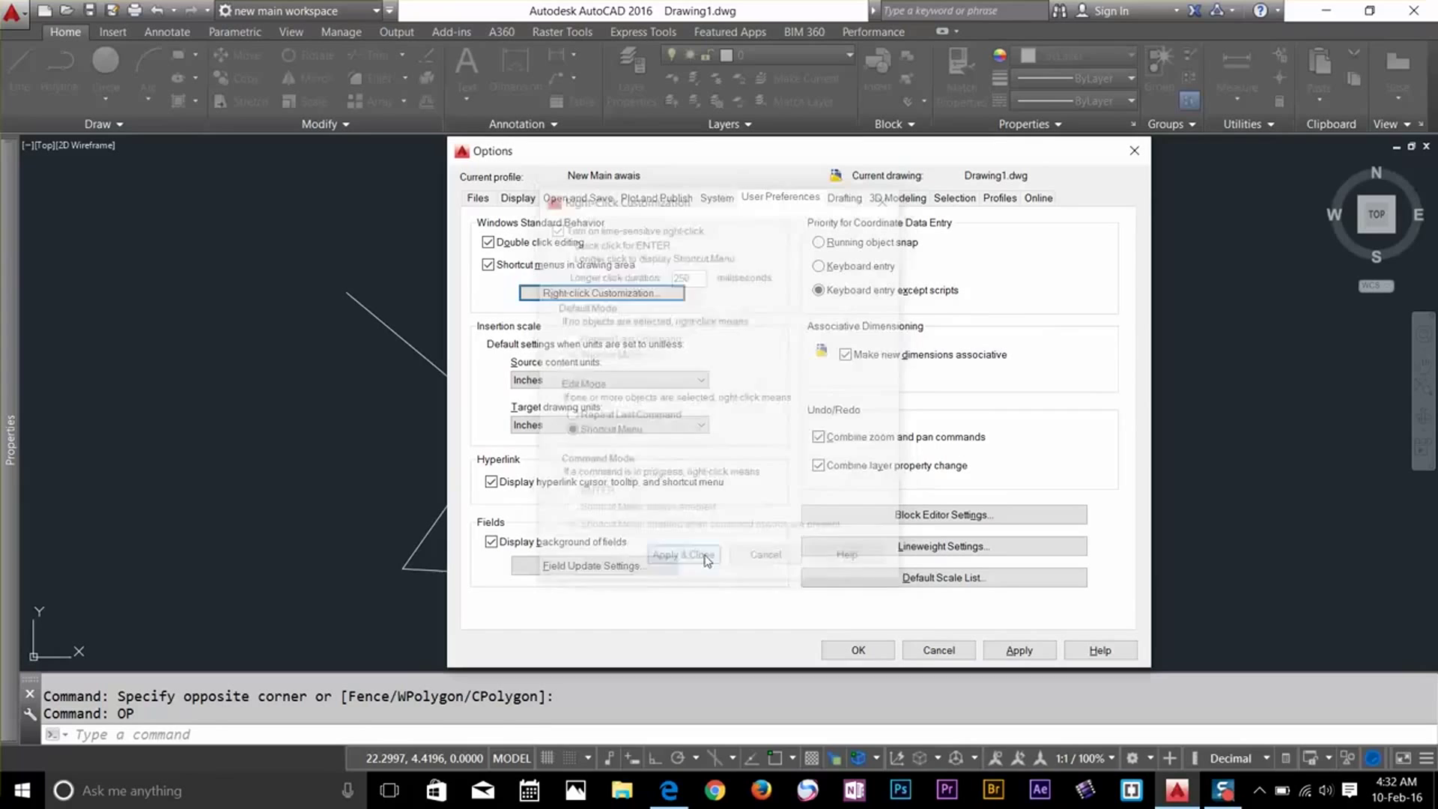
pyautogui.click(872, 652)
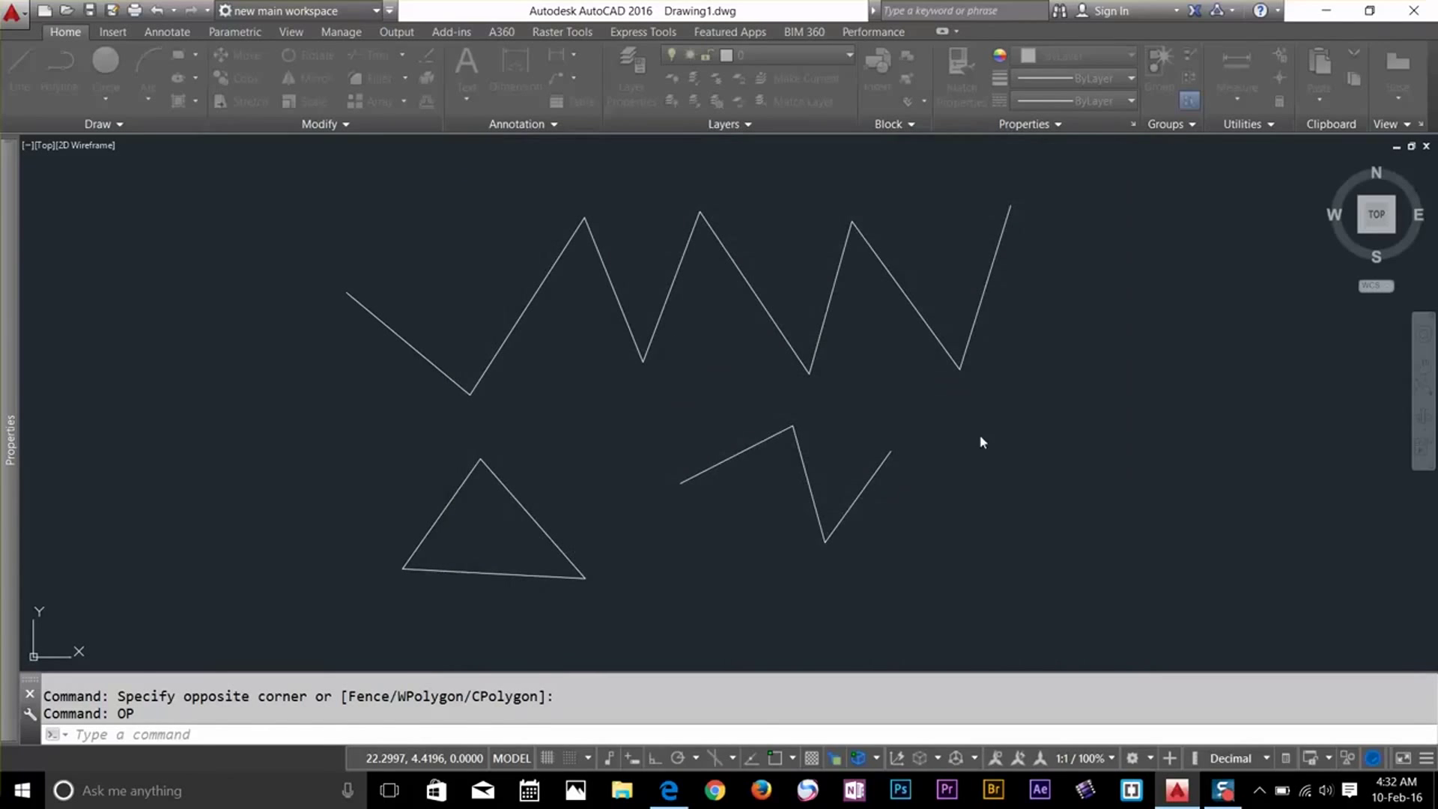
pyautogui.click(918, 539)
# Draw another open three-segment zigzag further right and end the Line command
pyautogui.click(1021, 446)
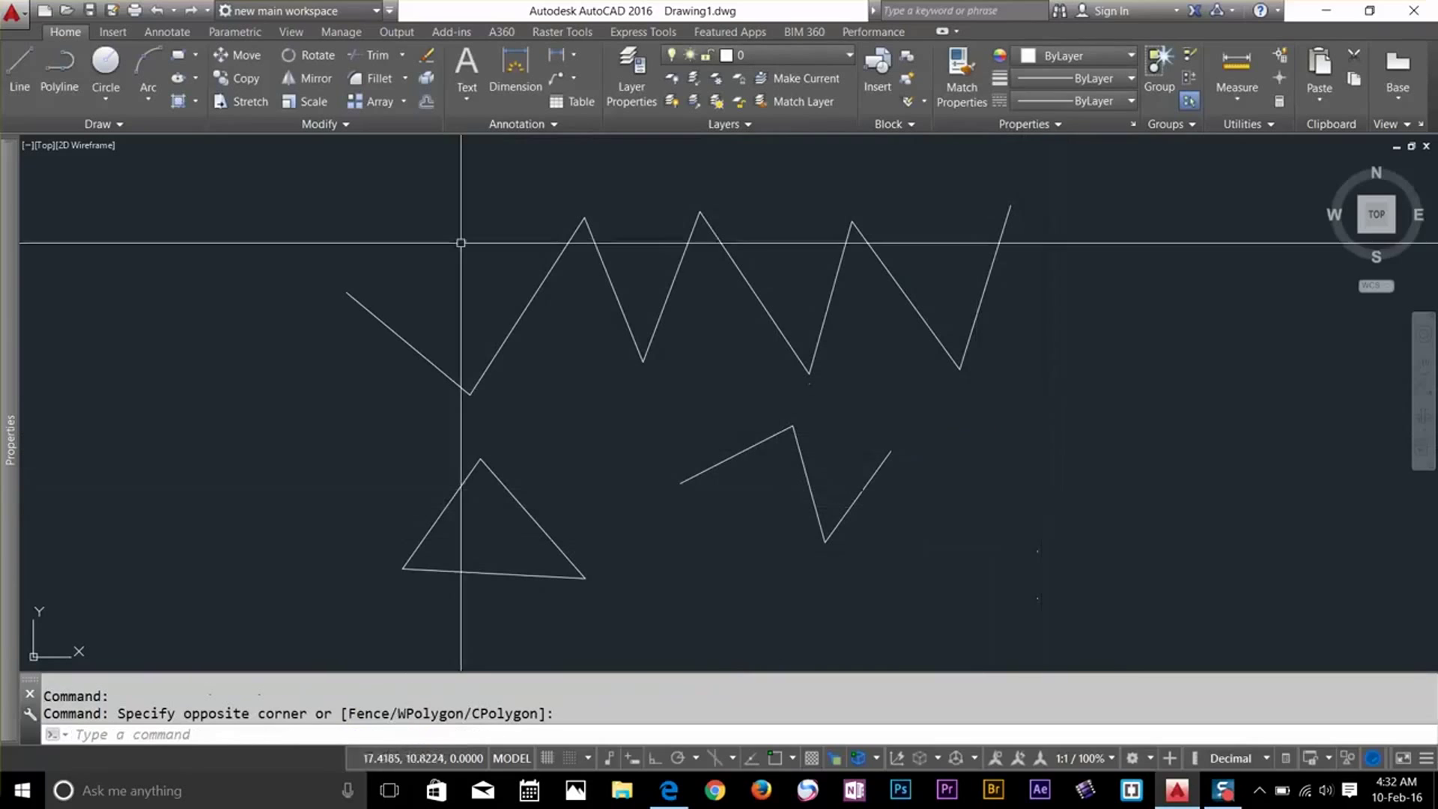
pyautogui.click(30, 57)
pyautogui.moveTo(1059, 443)
pyautogui.mouseDown(button='middle')
pyautogui.moveTo(877, 421)
pyautogui.moveTo(784, 484)
pyautogui.moveTo(947, 459)
pyautogui.moveTo(868, 424)
pyautogui.moveTo(784, 417)
pyautogui.mouseUp(button='middle')
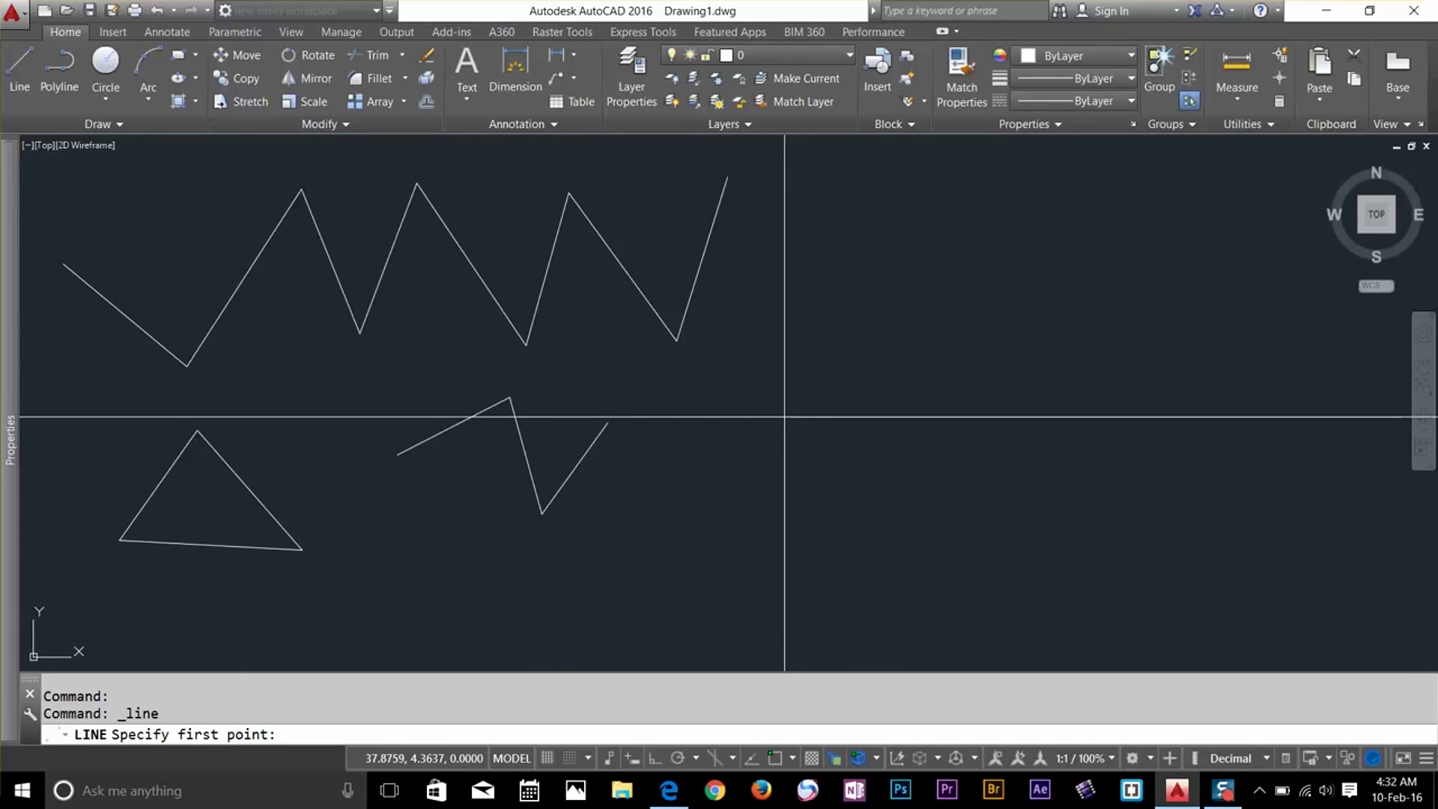
pyautogui.click(695, 517)
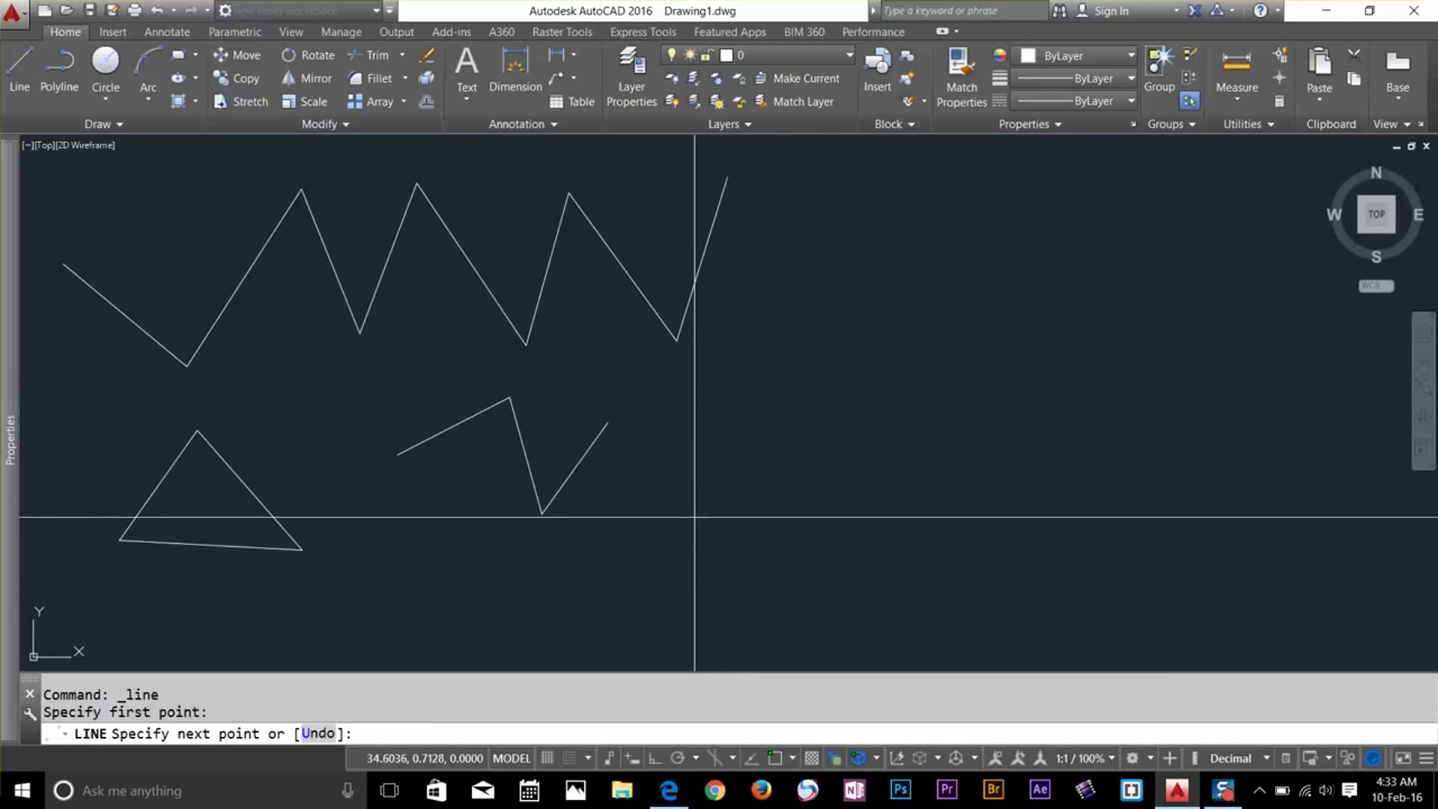
pyautogui.click(757, 361)
pyautogui.click(819, 478)
pyautogui.click(881, 388)
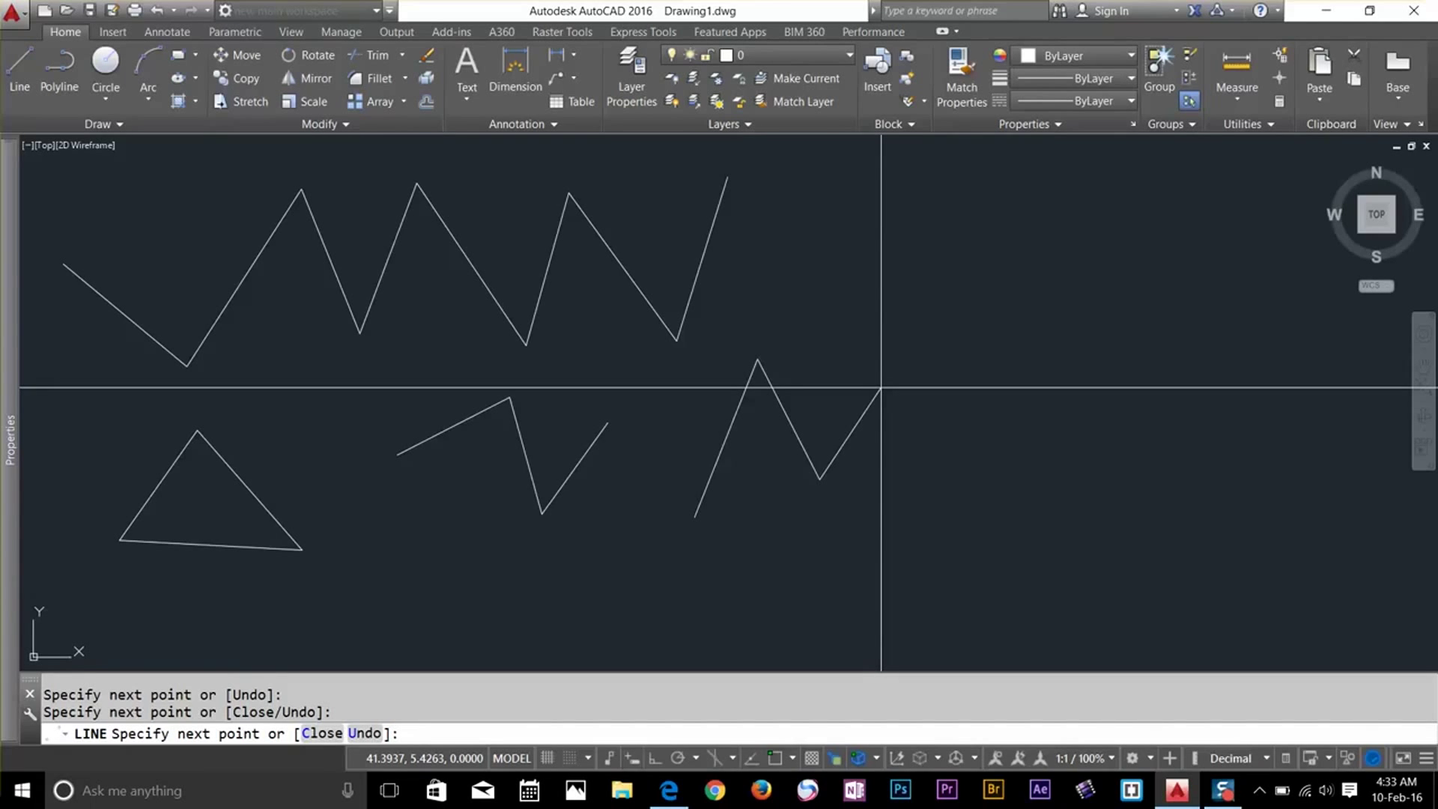
pyautogui.press('Return')
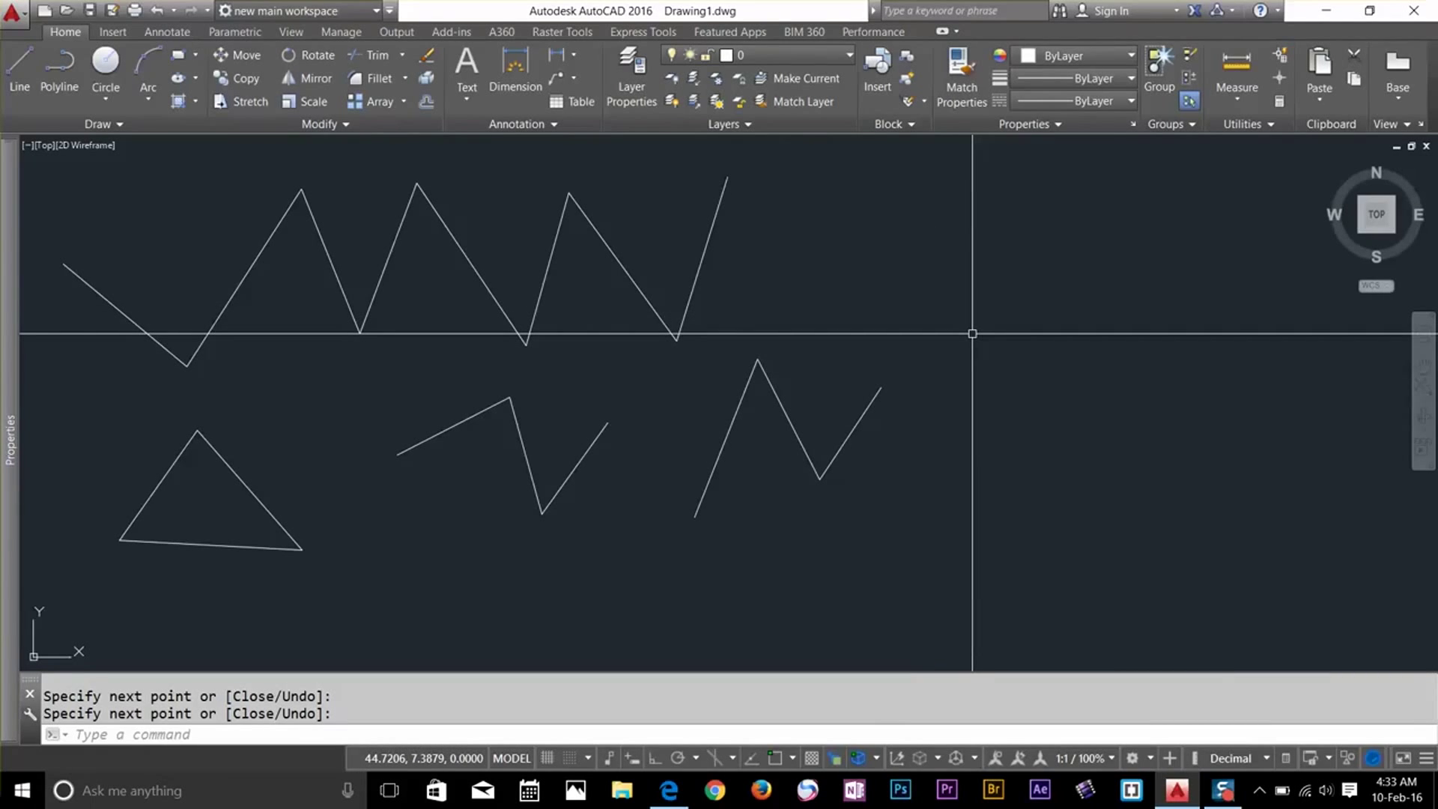
pyautogui.moveTo(972, 334); pyautogui.dragTo(869, 369, button='middle')
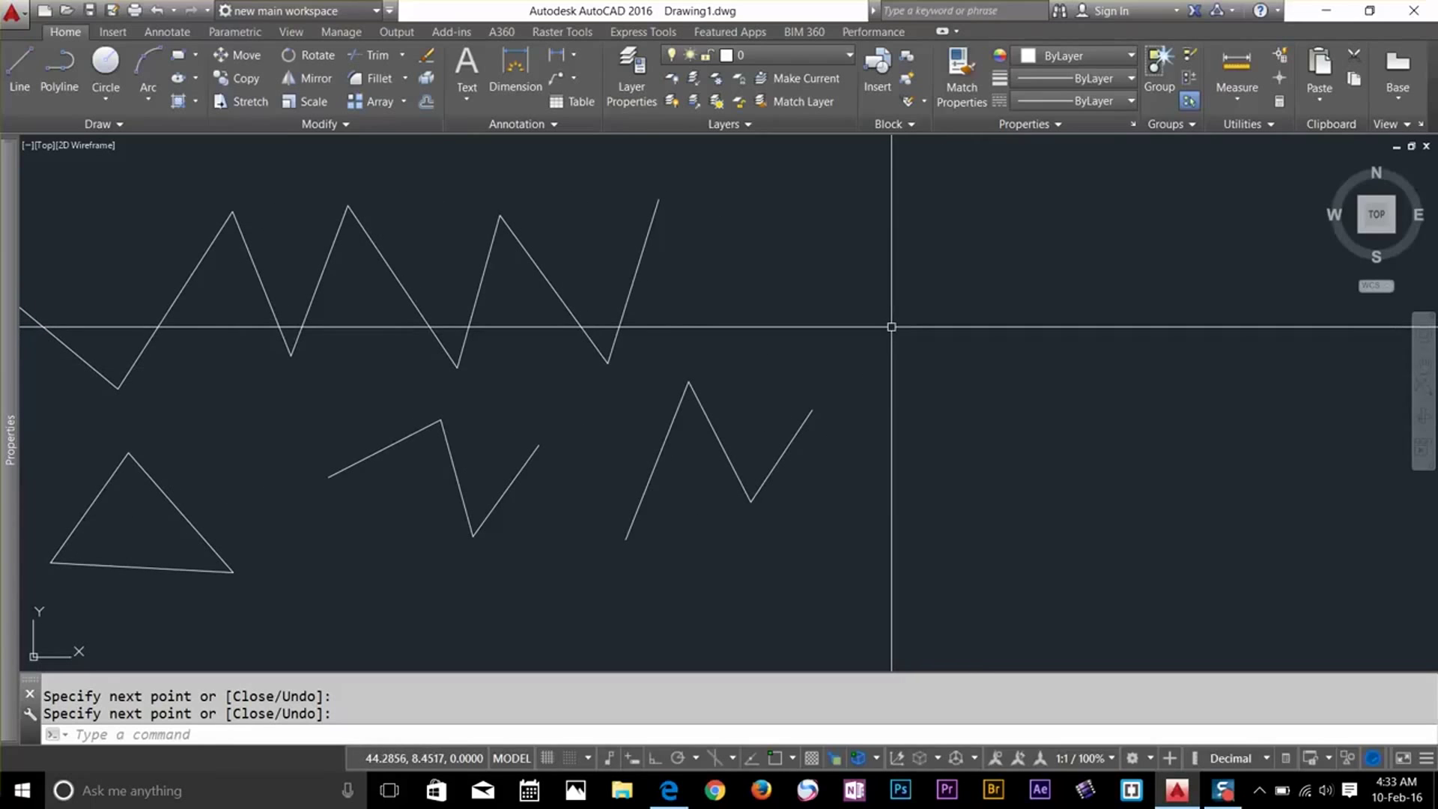
pyautogui.press('Return')
pyautogui.press('Return')
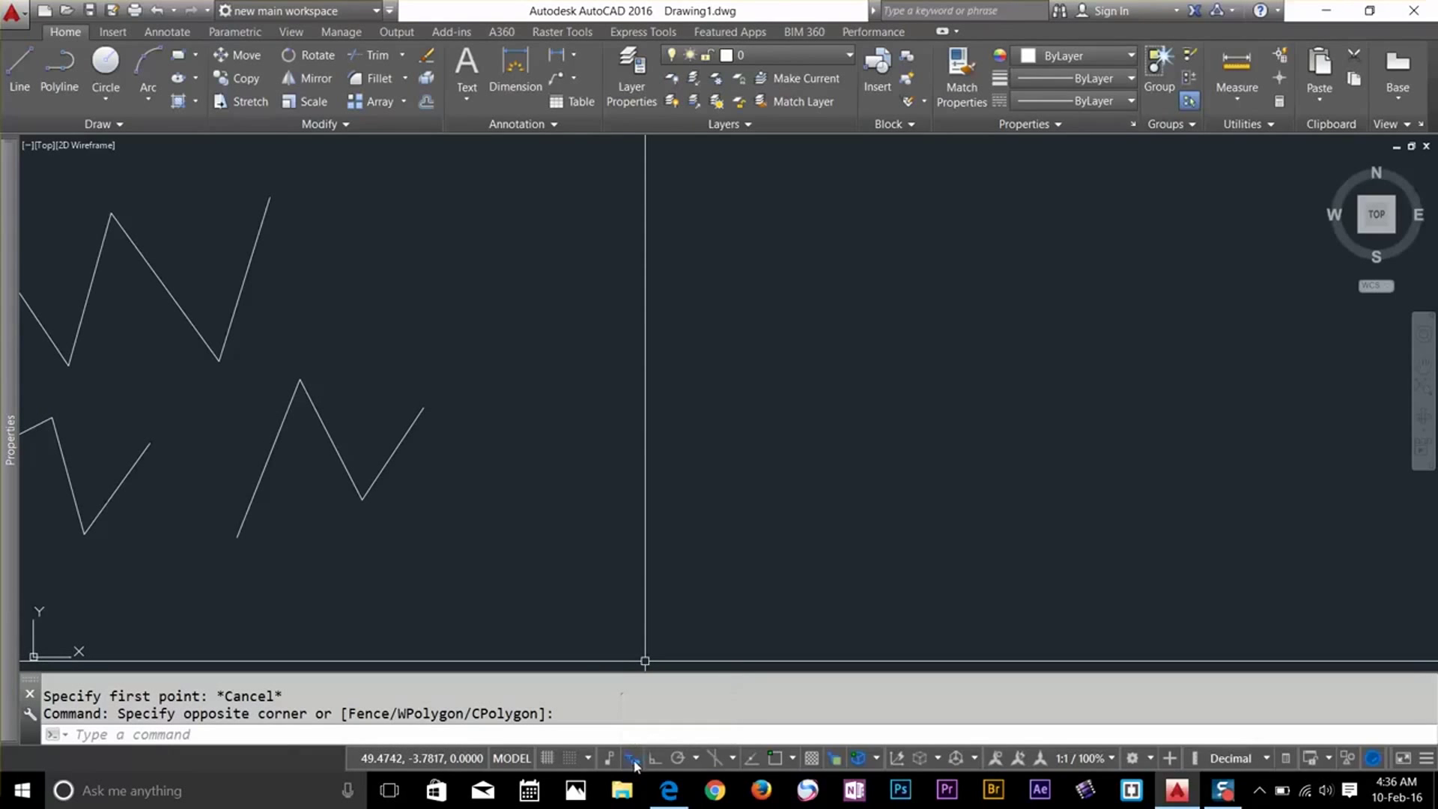
pyautogui.click(19, 71)
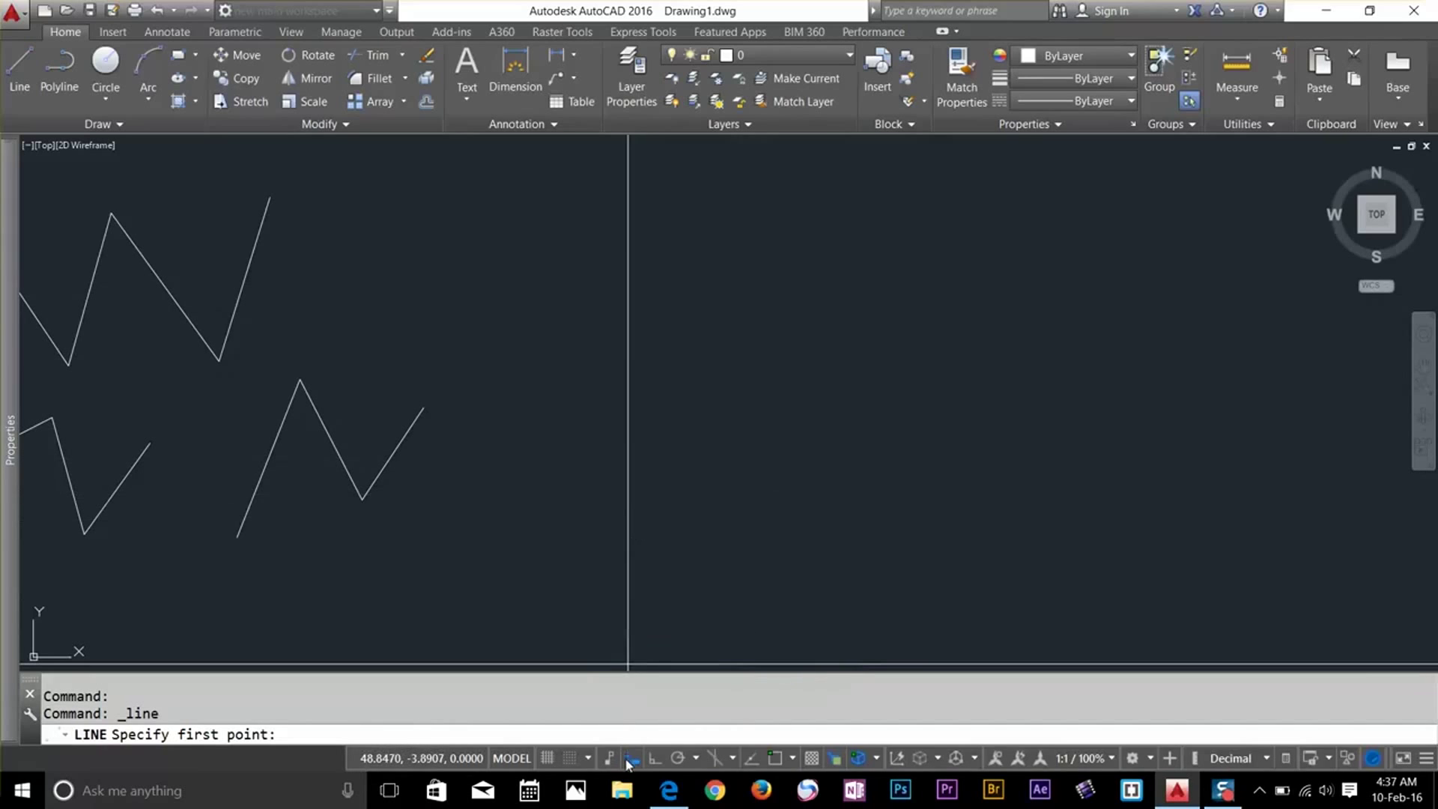
pyautogui.click(589, 310)
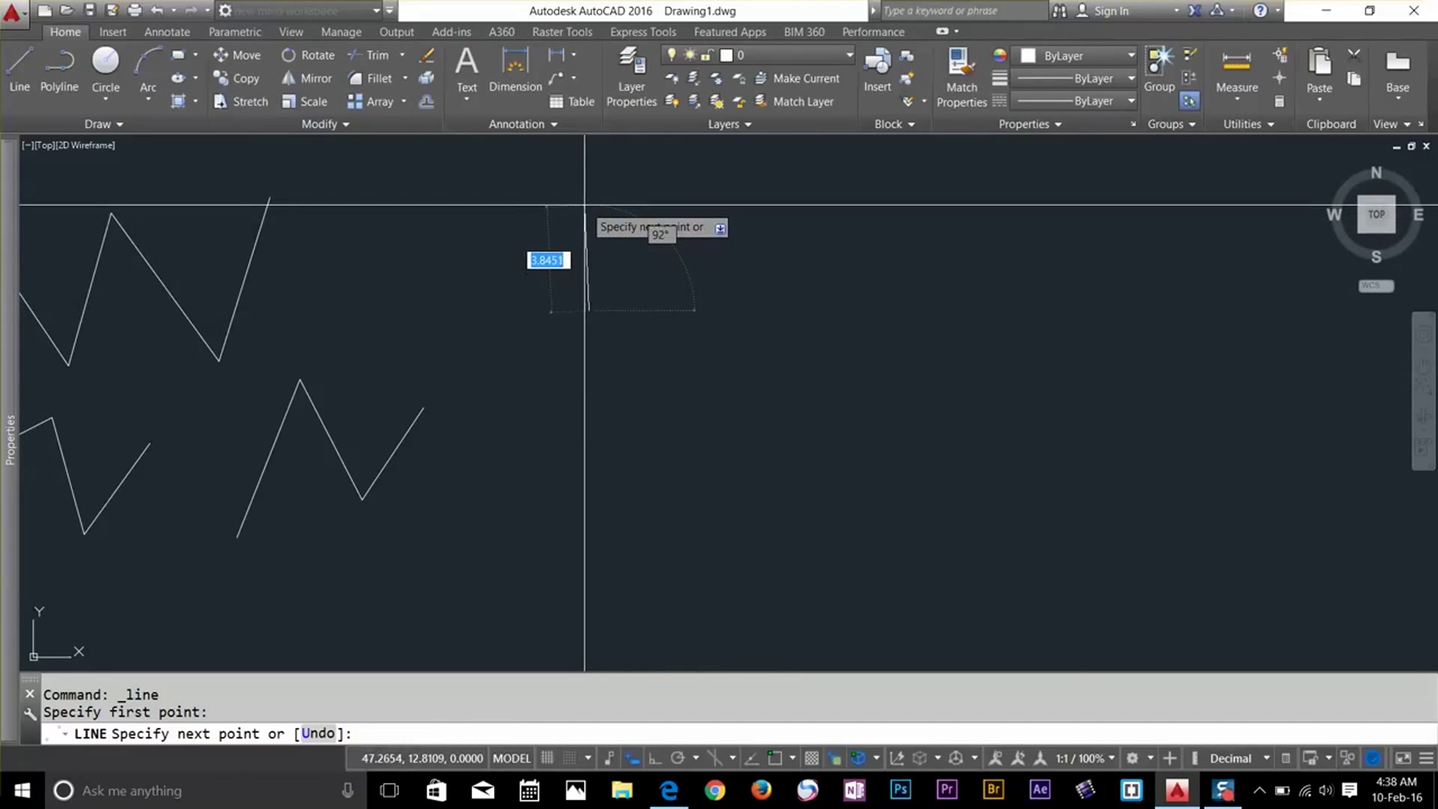
pyautogui.click(656, 389)
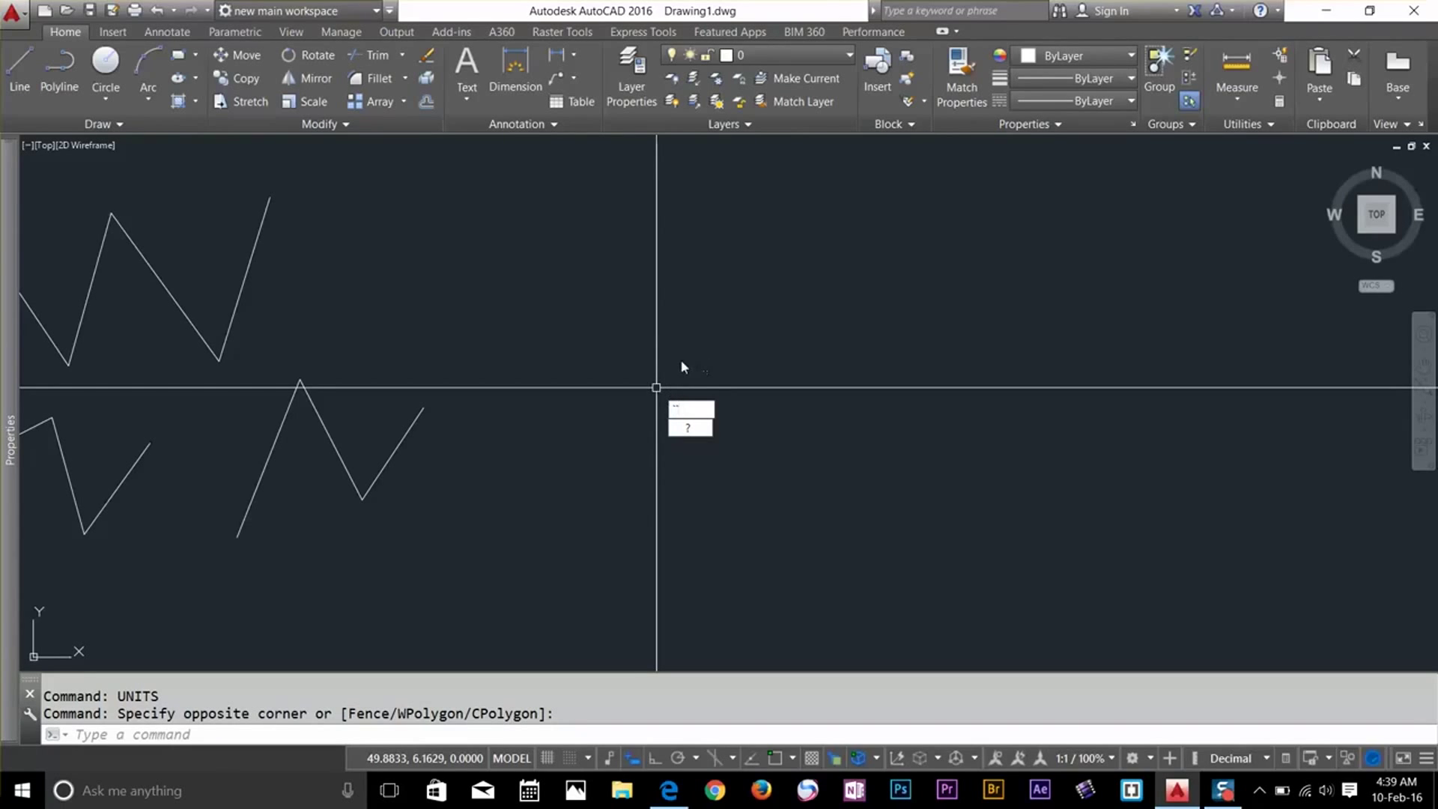
# Set the length type to Architectural with 0'-0 1/8" precision in Drawing Units
pyautogui.write('unit')
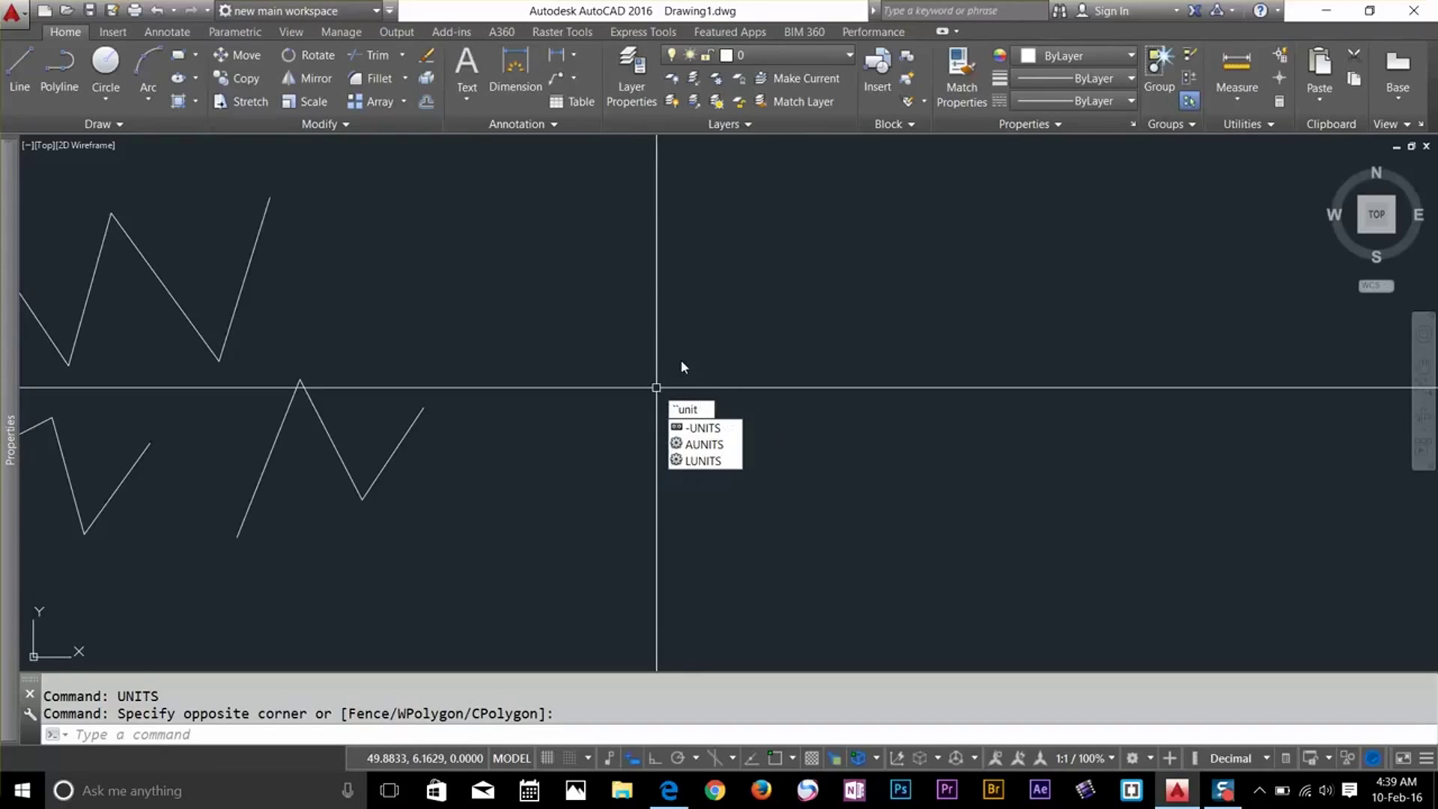
pyautogui.press('Return')
pyautogui.write('units')
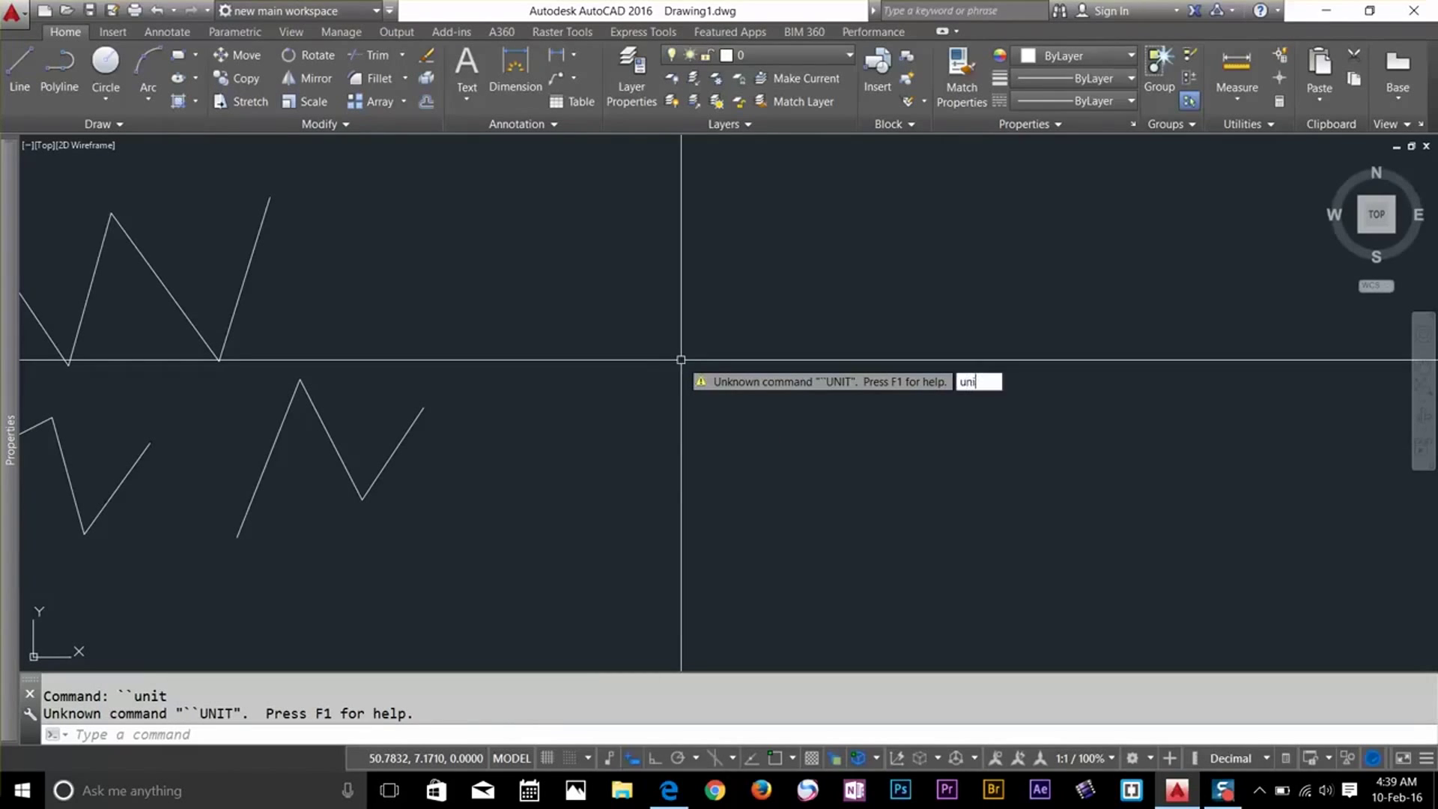
pyautogui.press('Return')
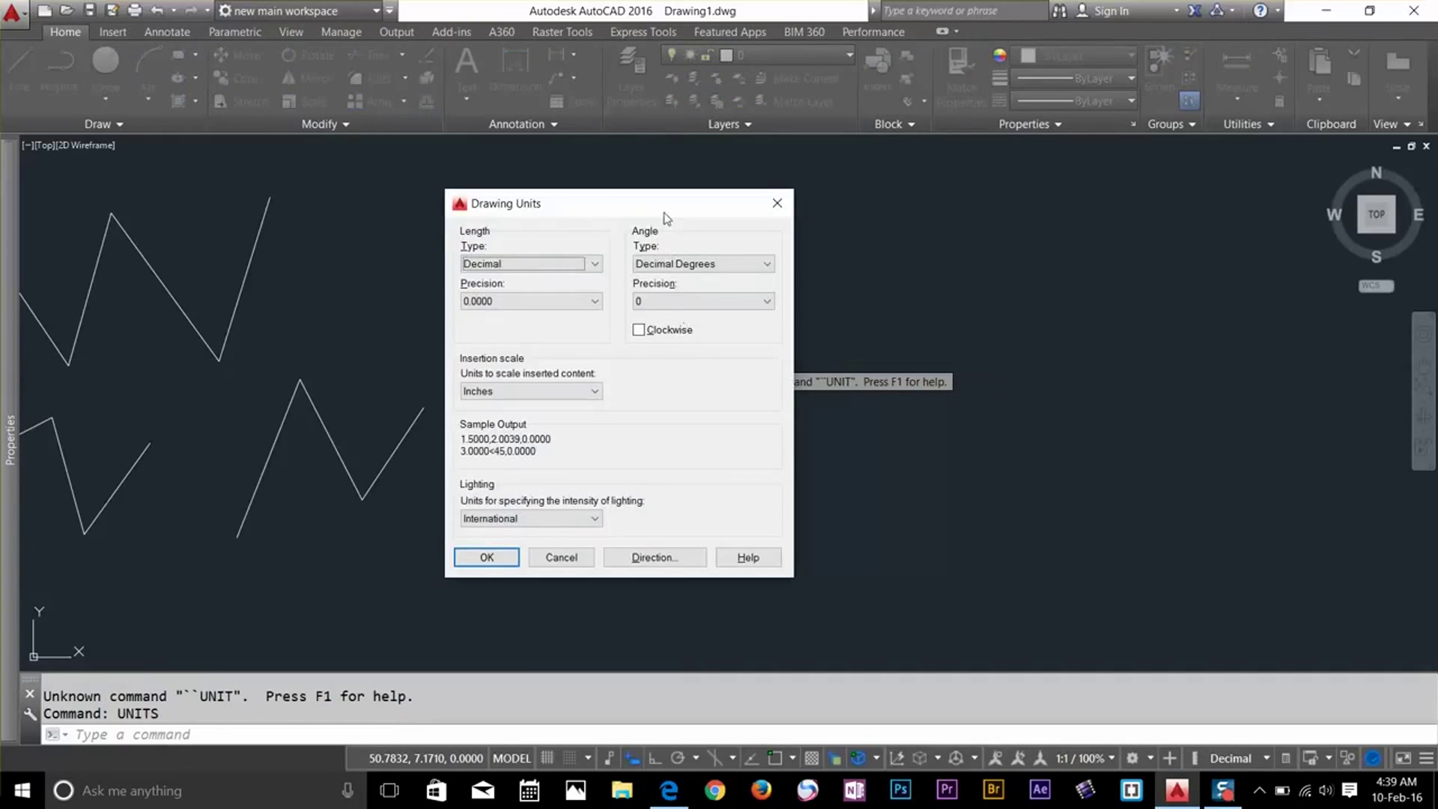
pyautogui.moveTo(669, 215); pyautogui.dragTo(682, 218)
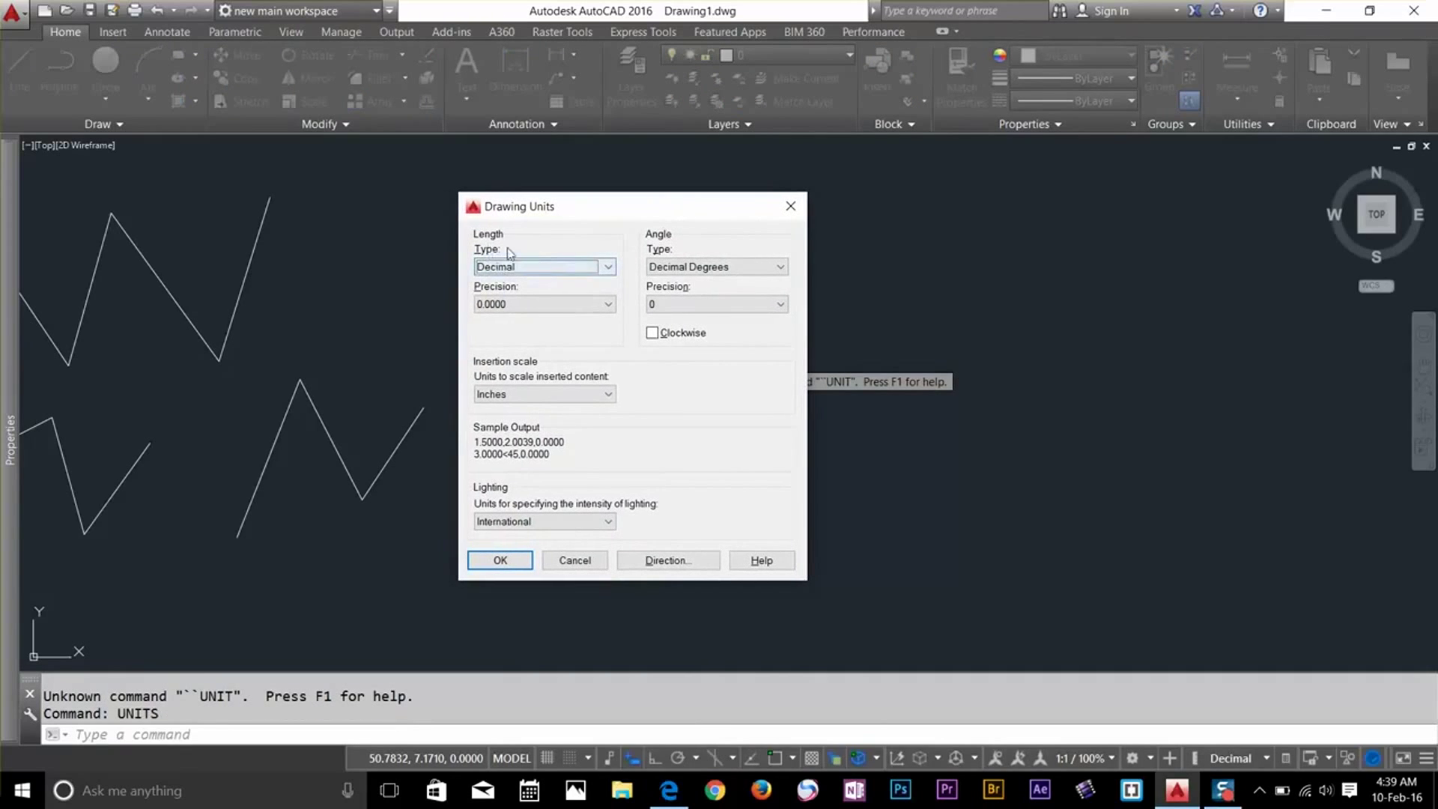
pyautogui.click(538, 267)
pyautogui.click(541, 285)
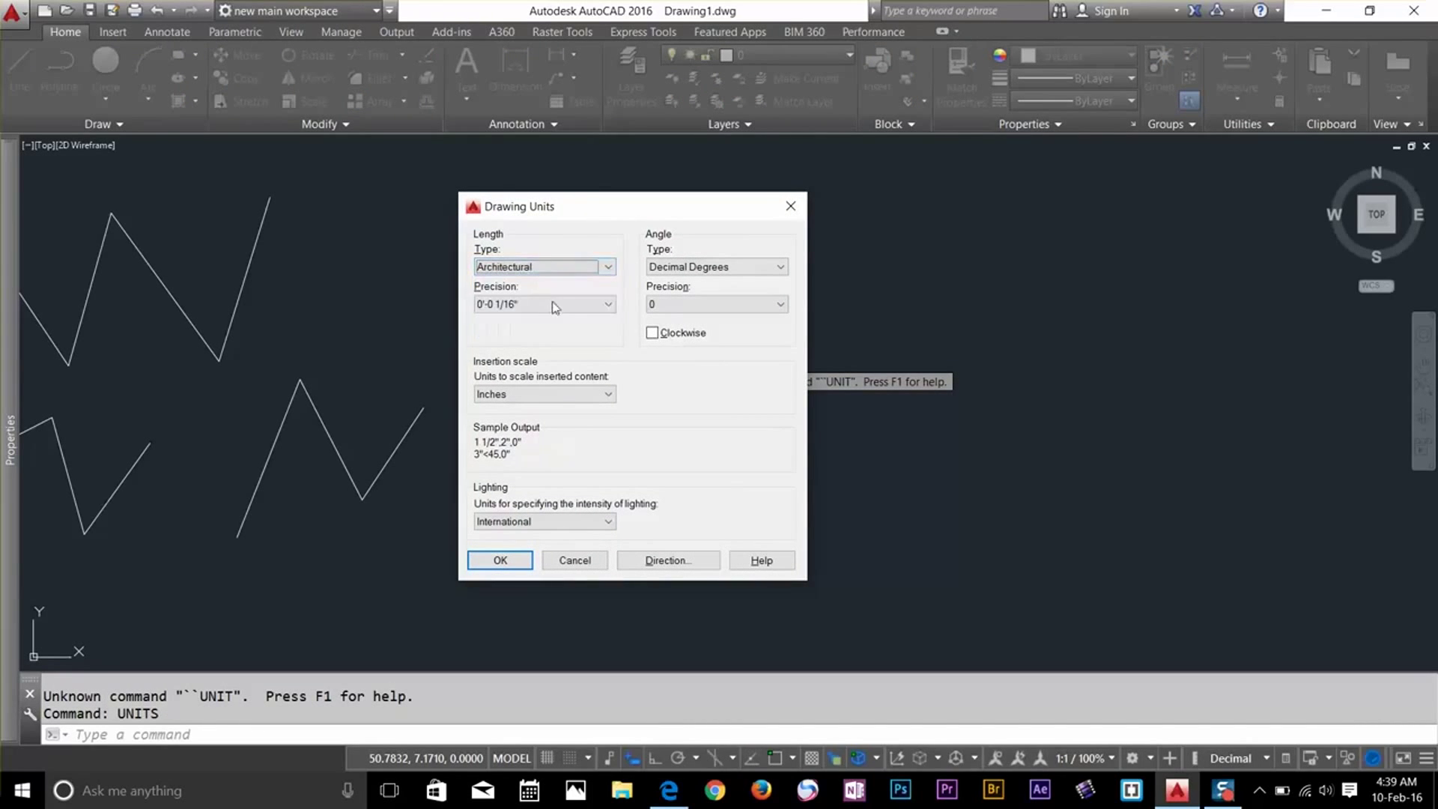
pyautogui.click(551, 304)
pyautogui.click(535, 350)
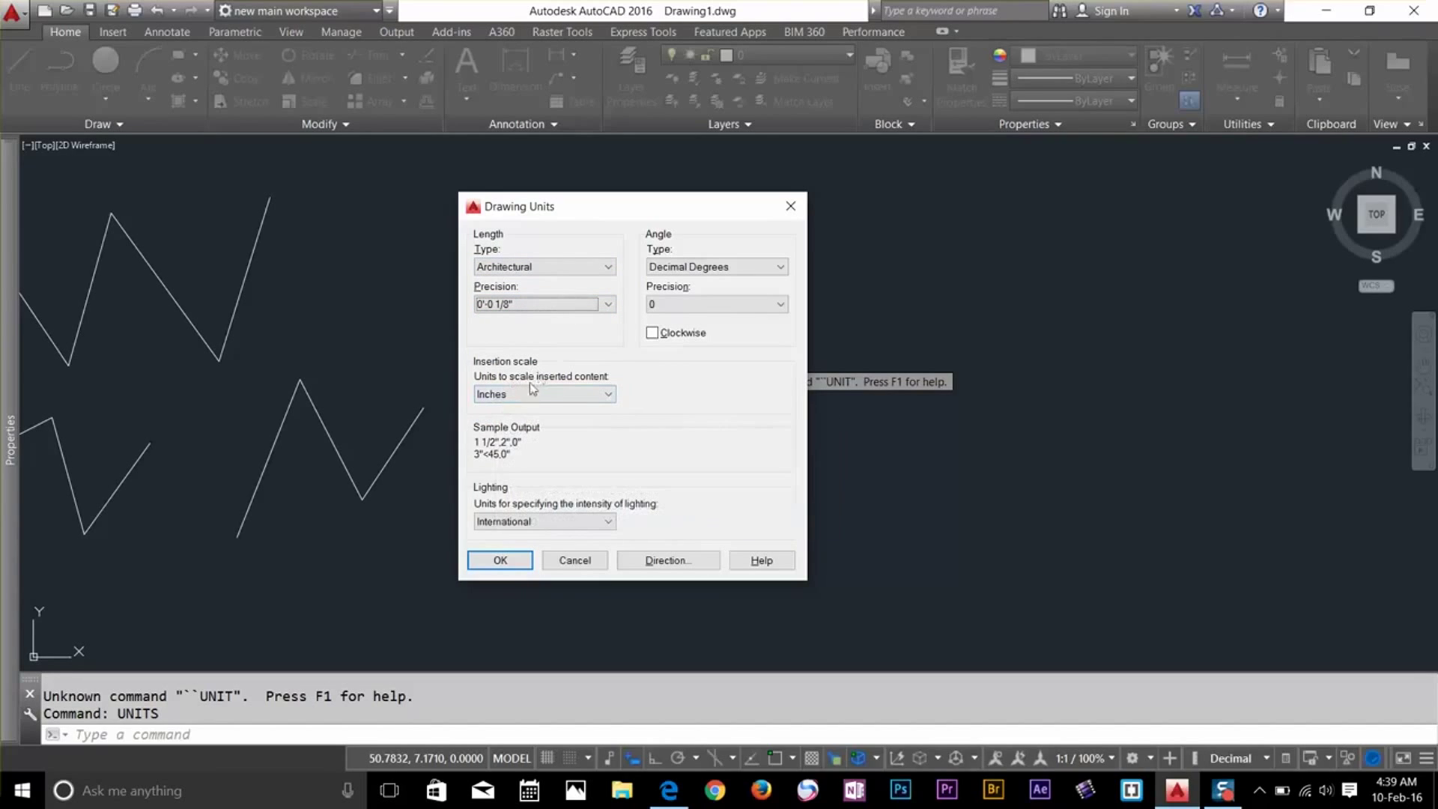
pyautogui.click(521, 563)
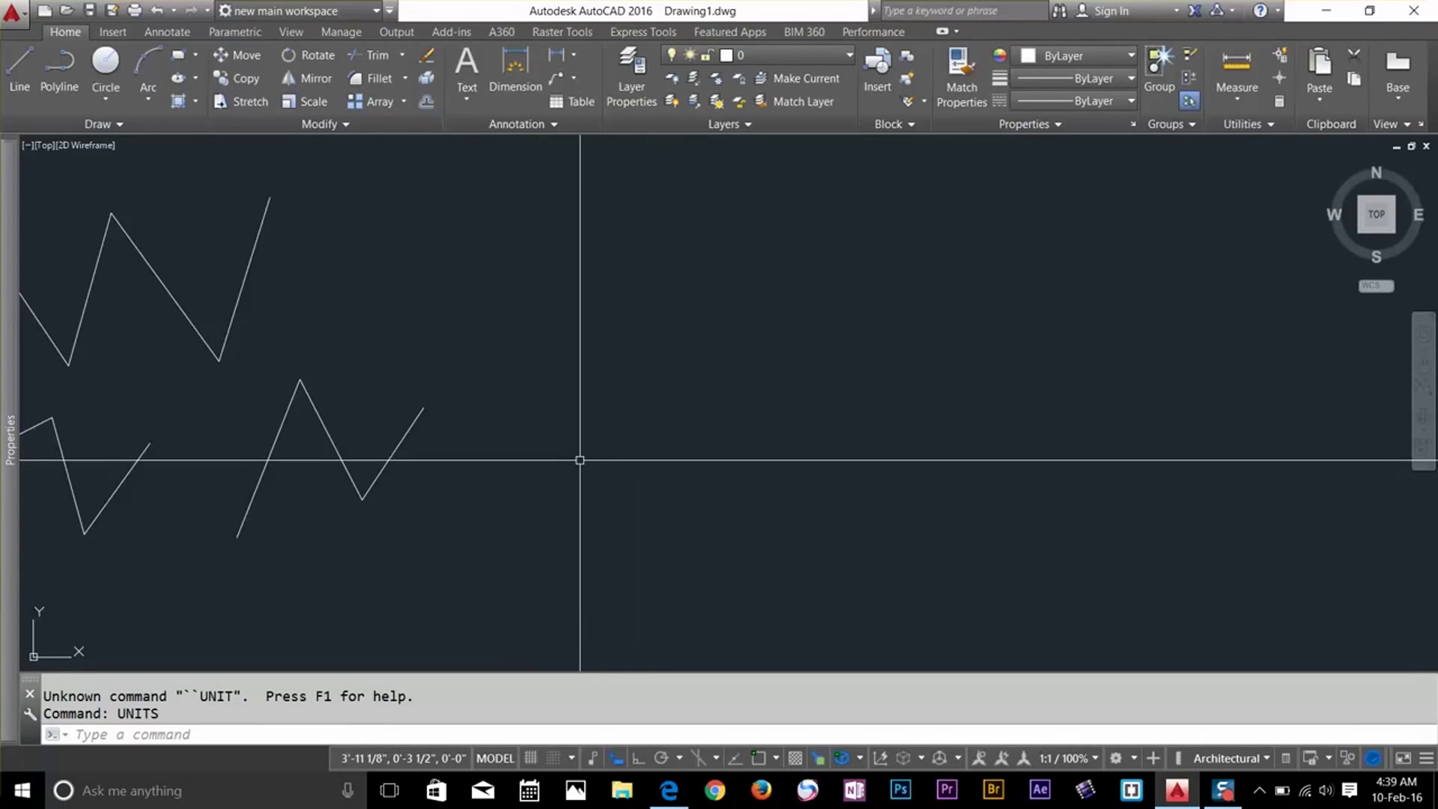
# Start a line with a horizontal first segment
pyautogui.write('l')
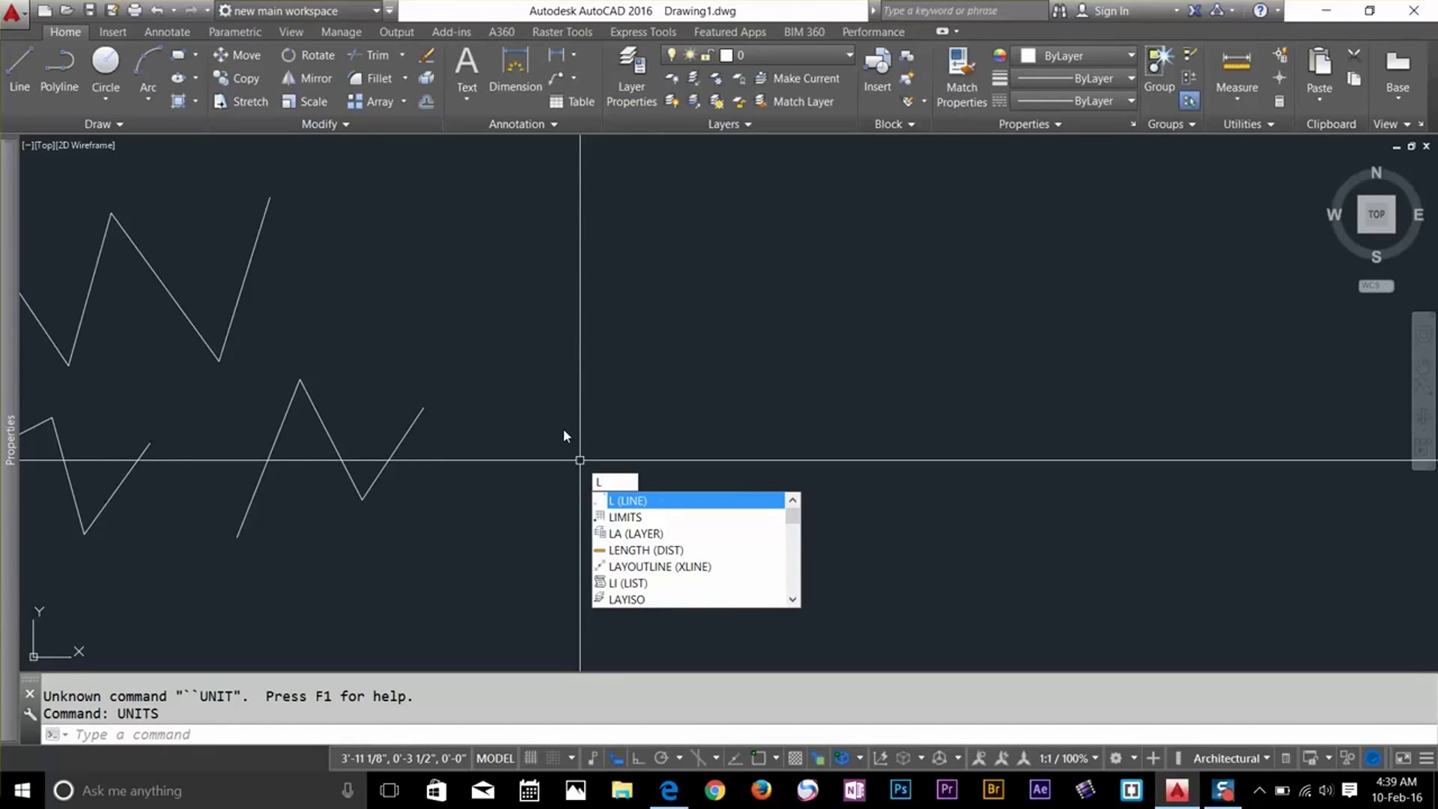
pyautogui.press('Return')
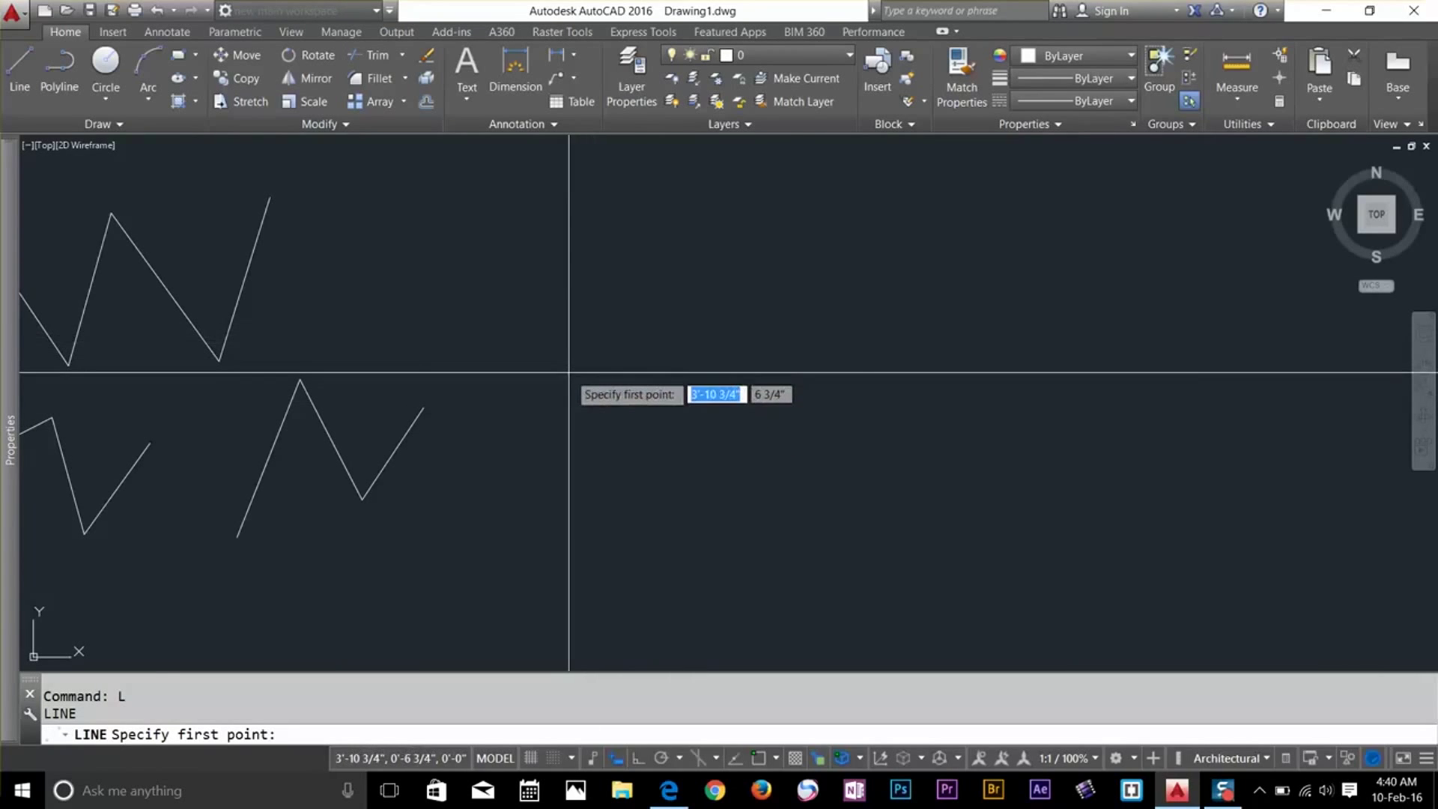
pyautogui.click(570, 373)
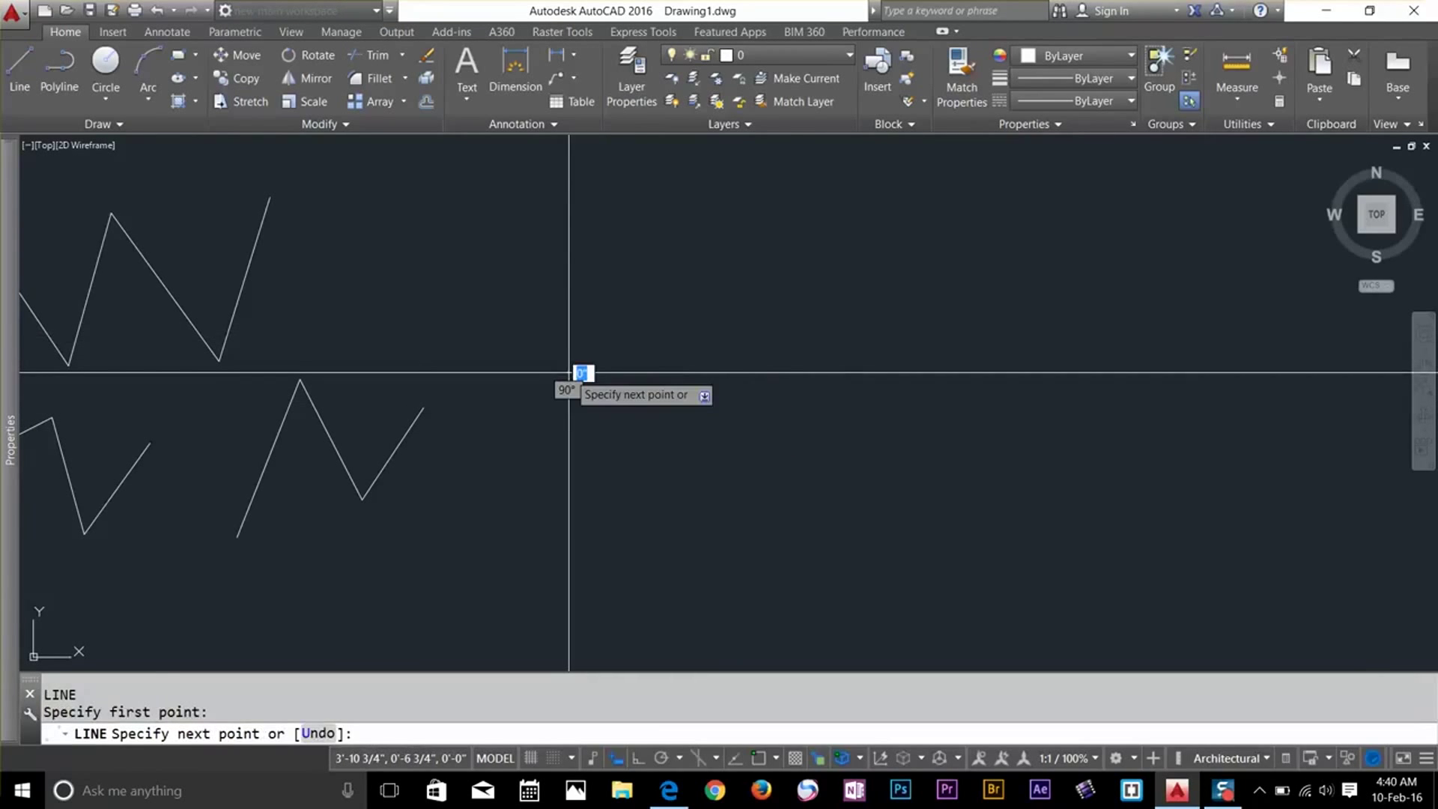
pyautogui.click(756, 372)
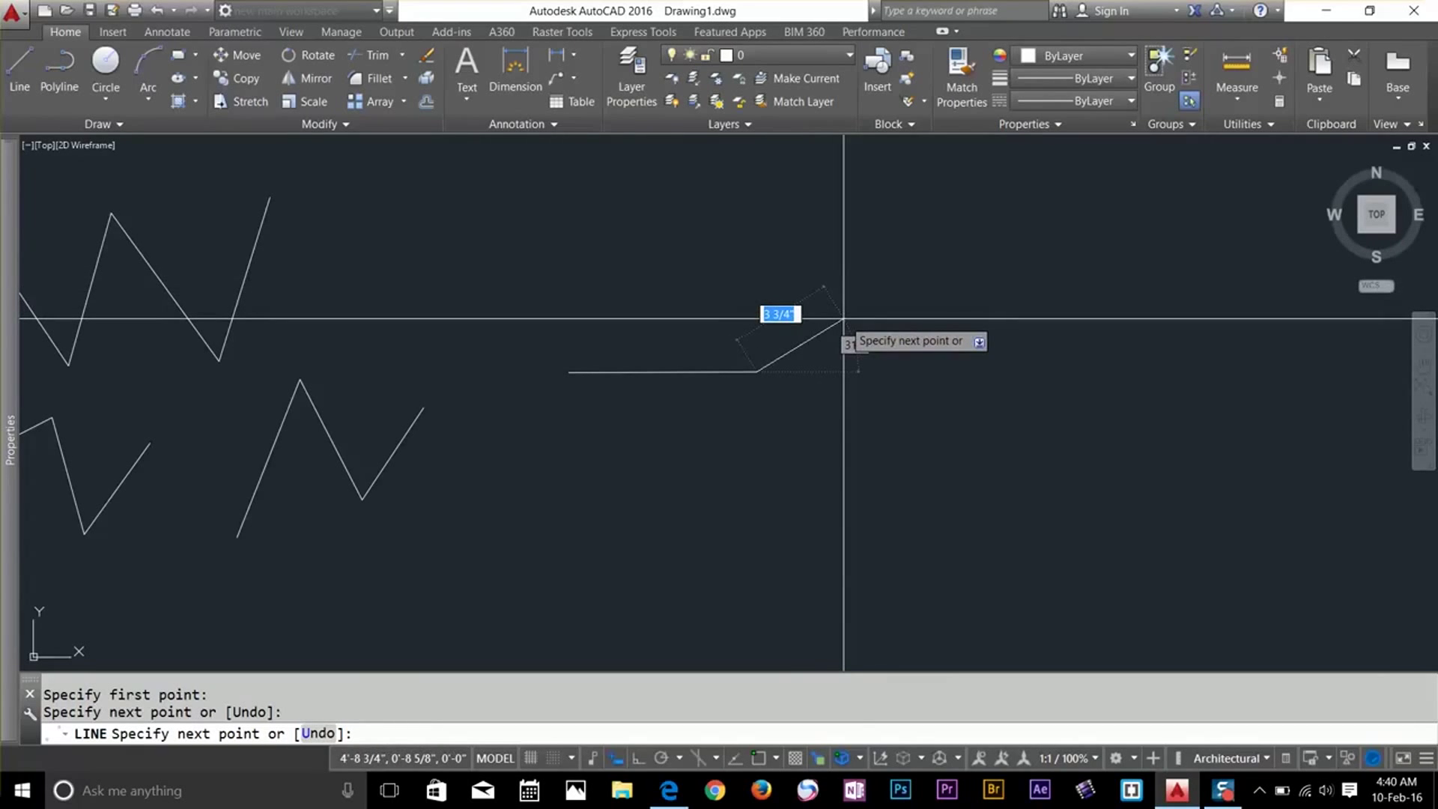
# Continue the line with segments at 45°, -45° (6 5/8") and 225°
pyautogui.press('Tab')
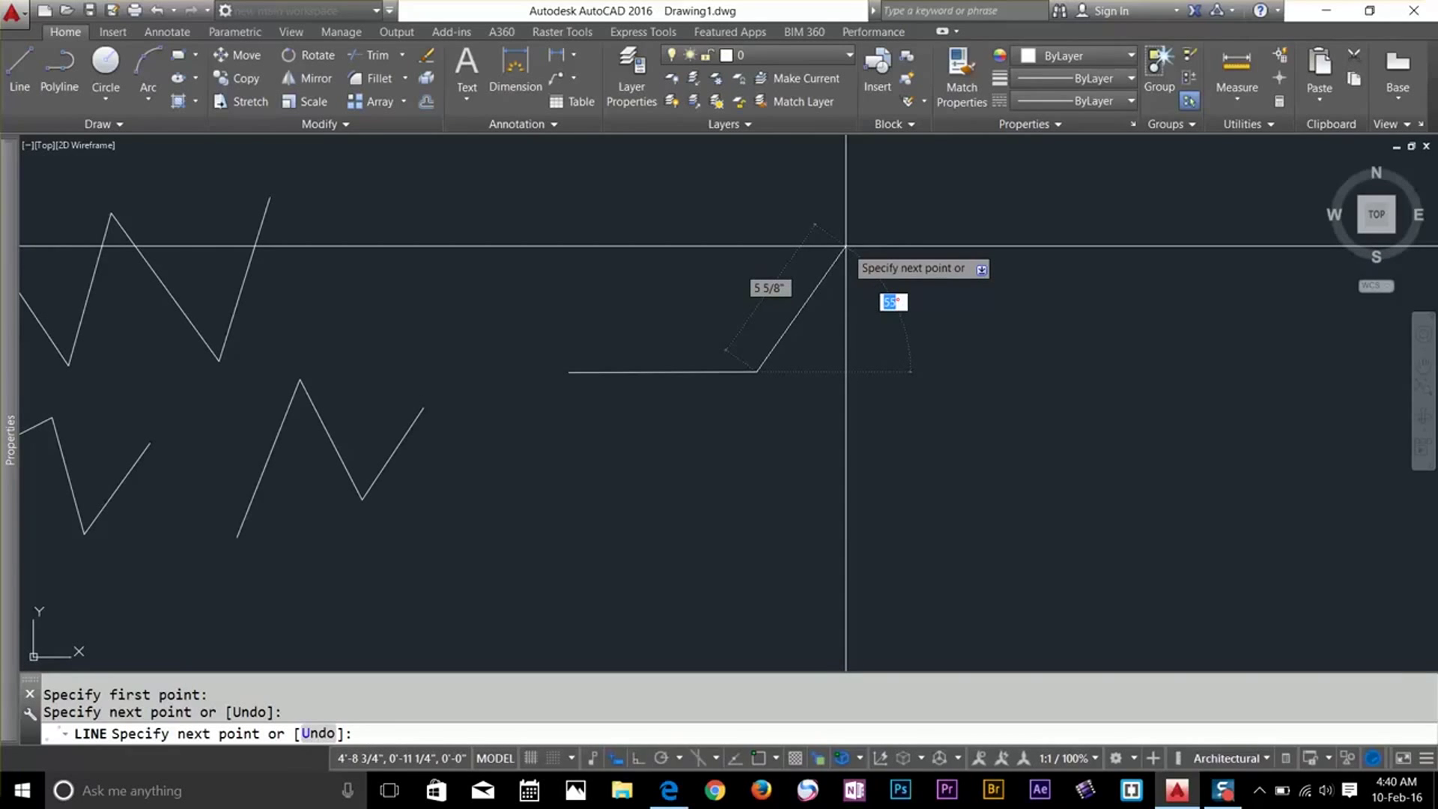
pyautogui.write('45')
pyautogui.press('Return')
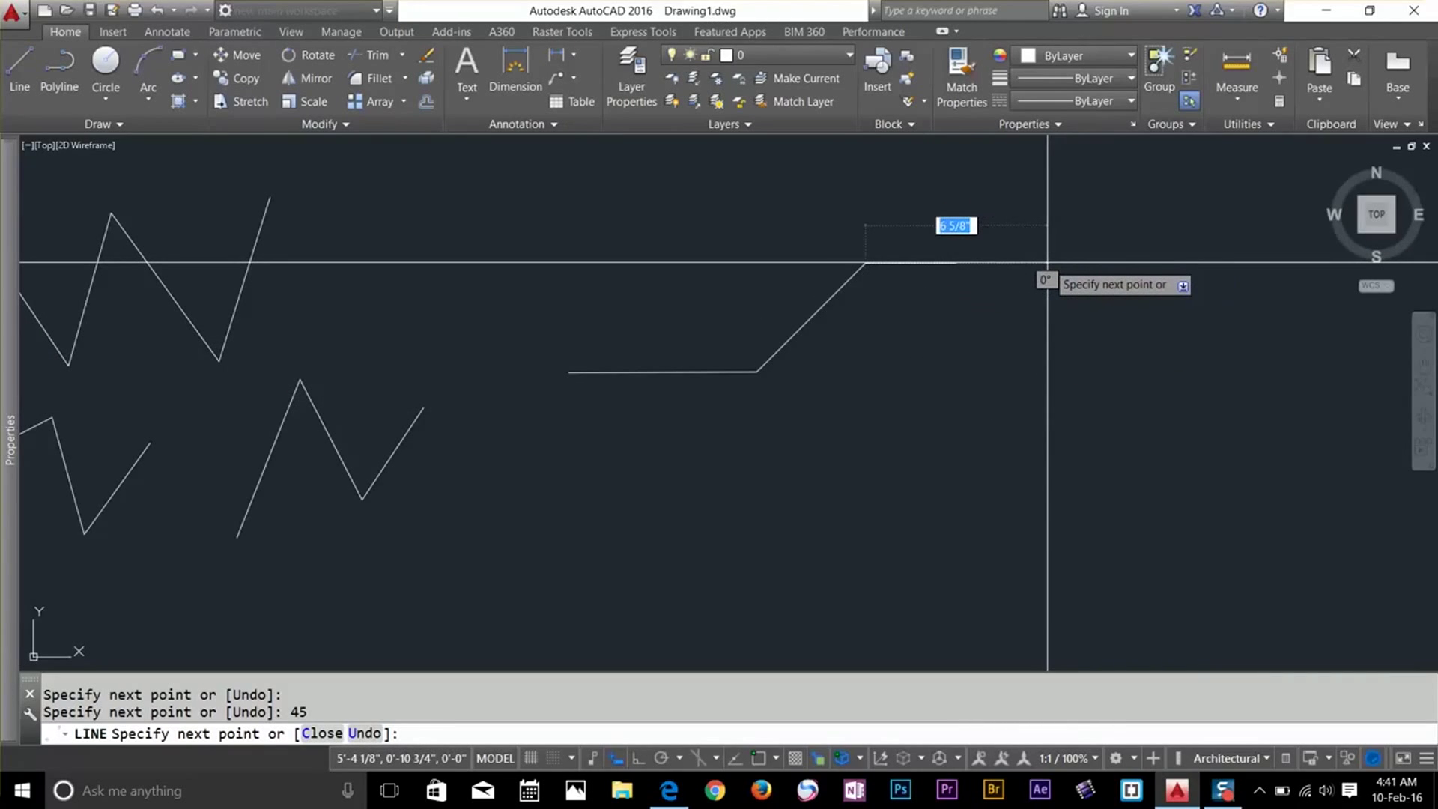
pyautogui.press('Tab')
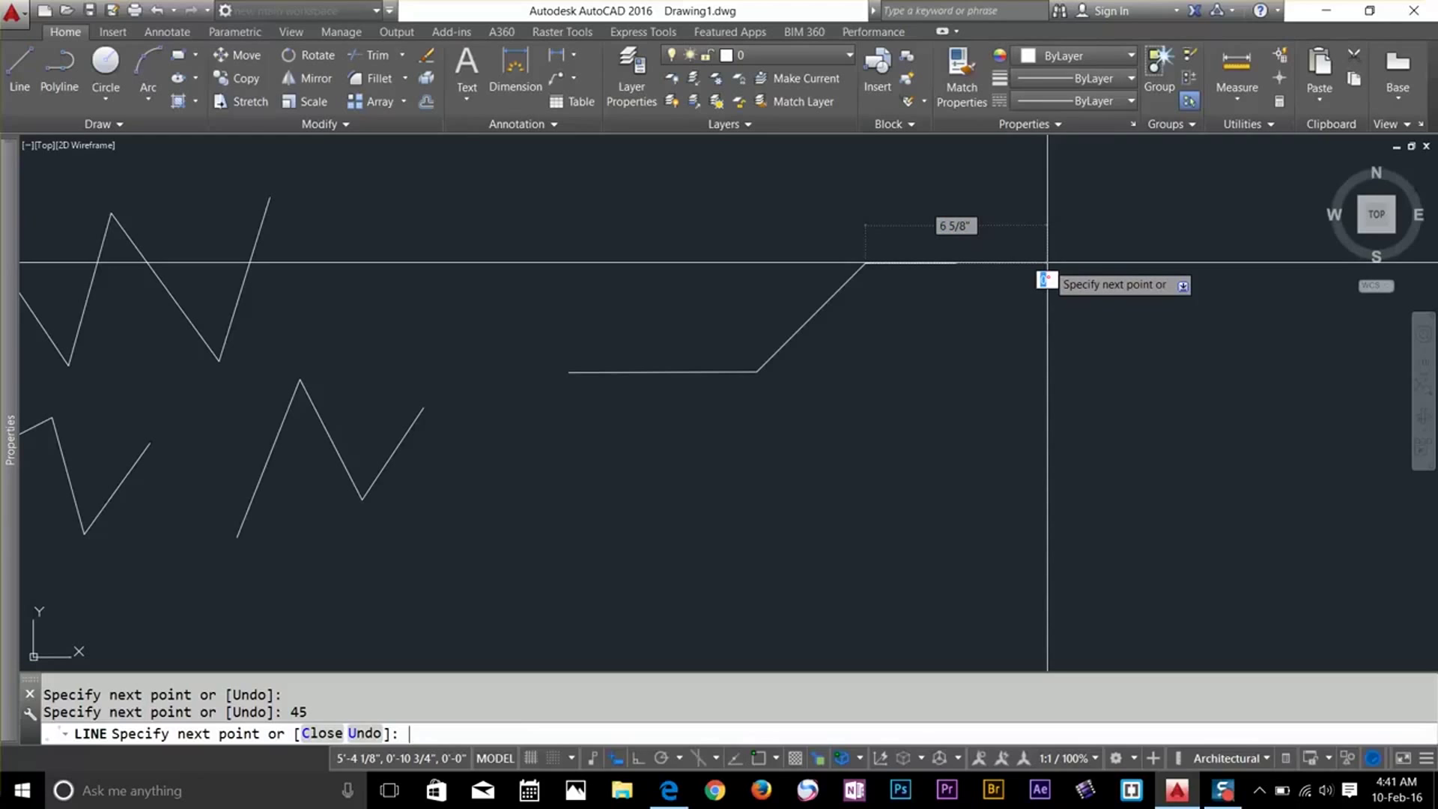
pyautogui.write('-45')
pyautogui.press('Return')
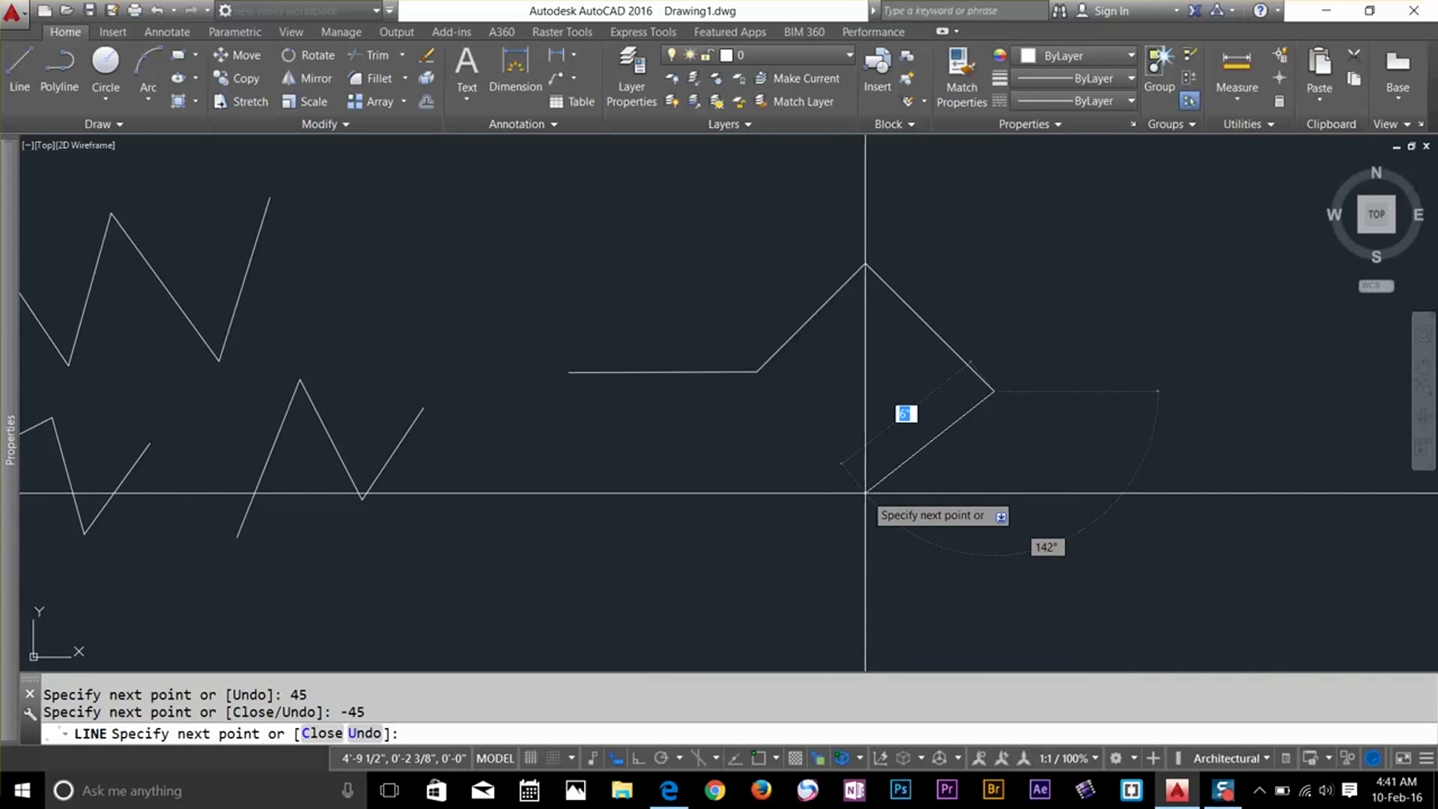
pyautogui.write('225')
pyautogui.press('Return')
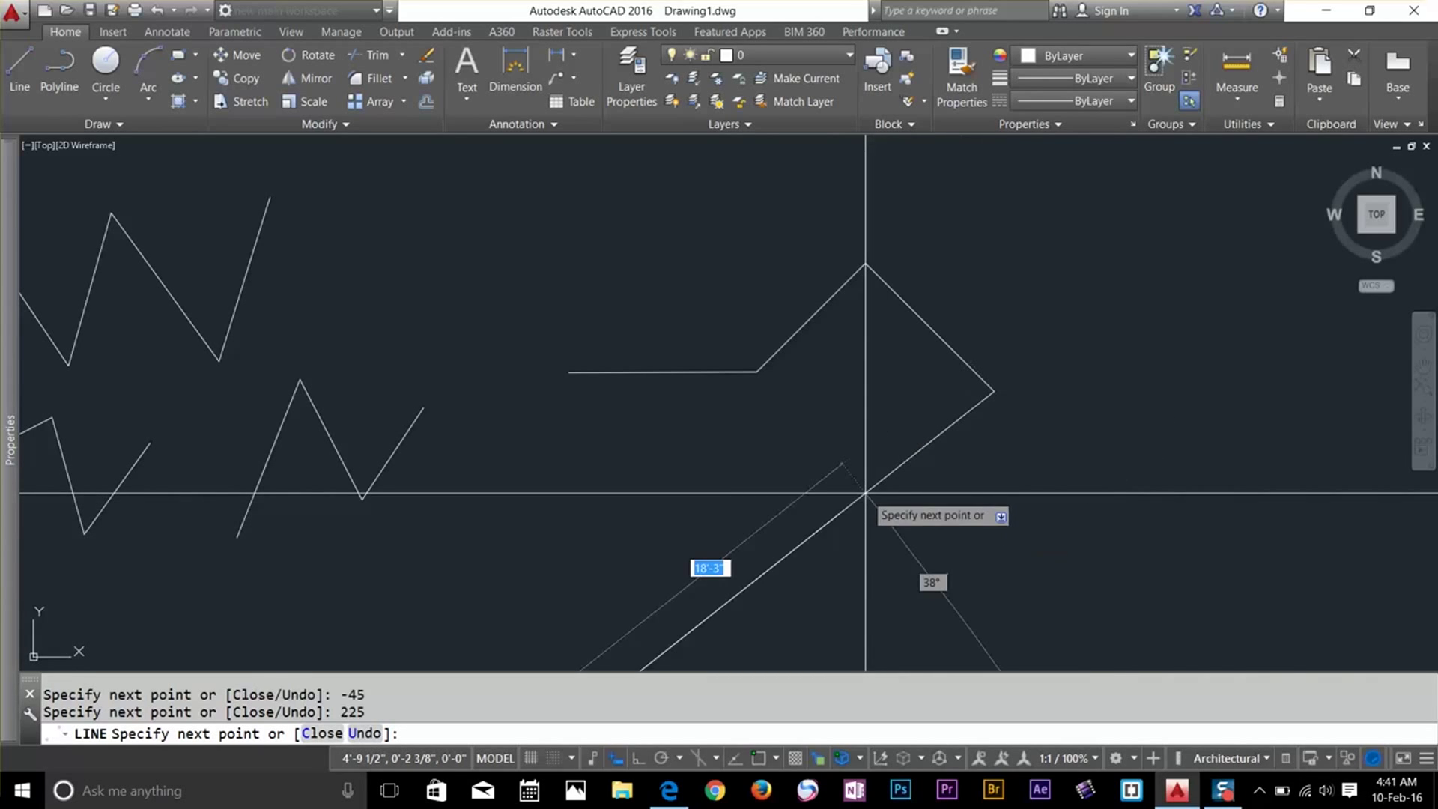
pyautogui.scroll(-4, 959, 412)
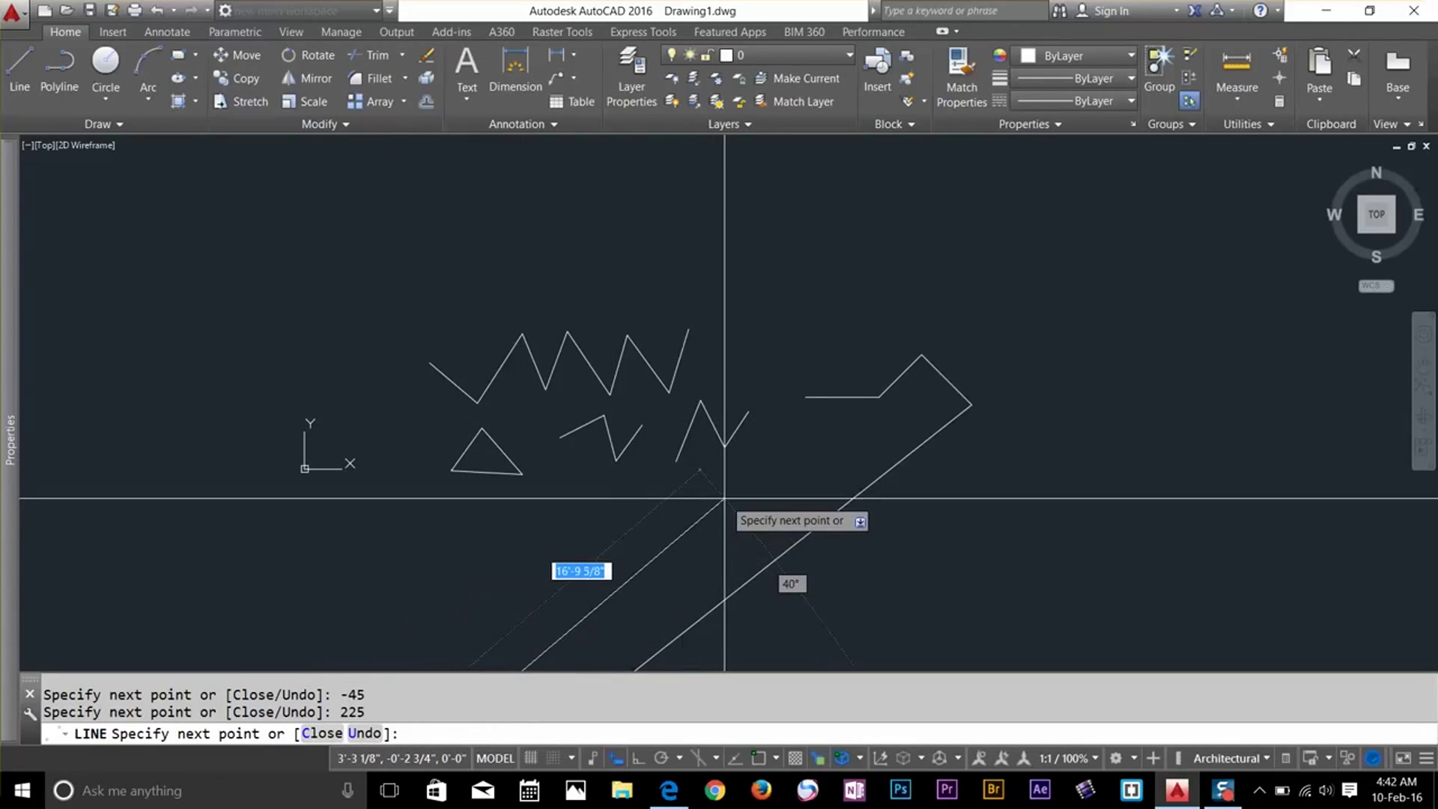
pyautogui.write('U')
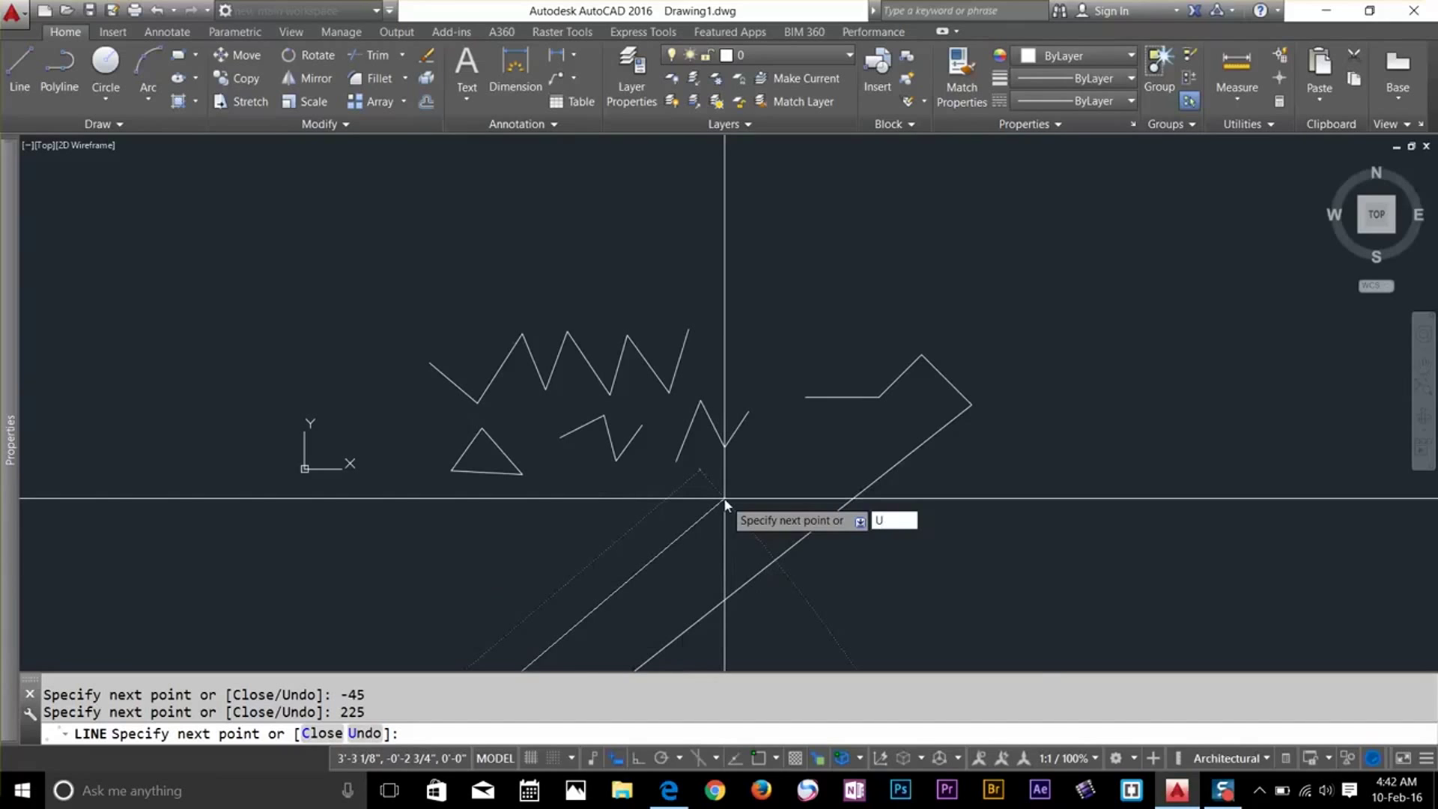
# Undo the long 225° segment and close the line back to its start point
pyautogui.press('Return')
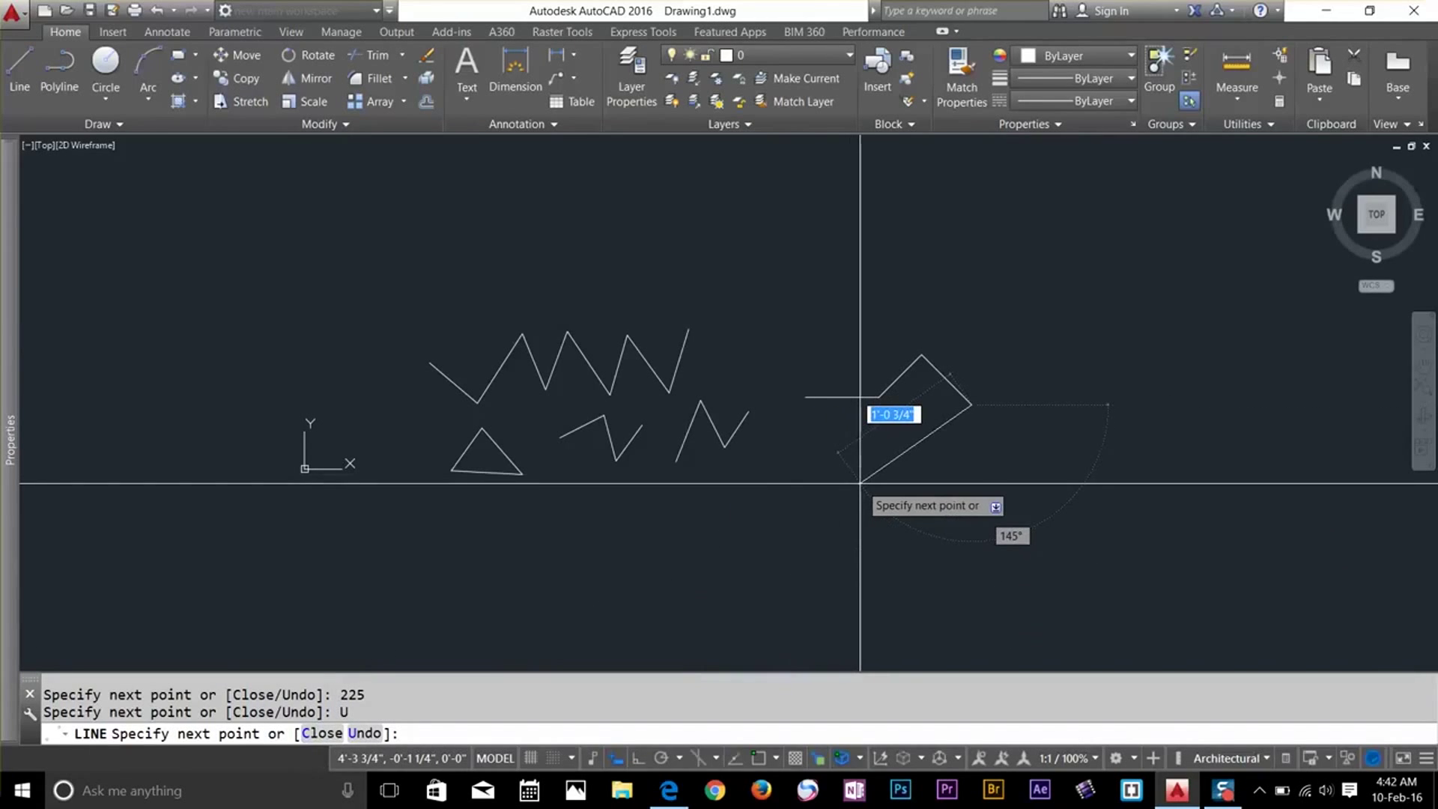
pyautogui.write('C')
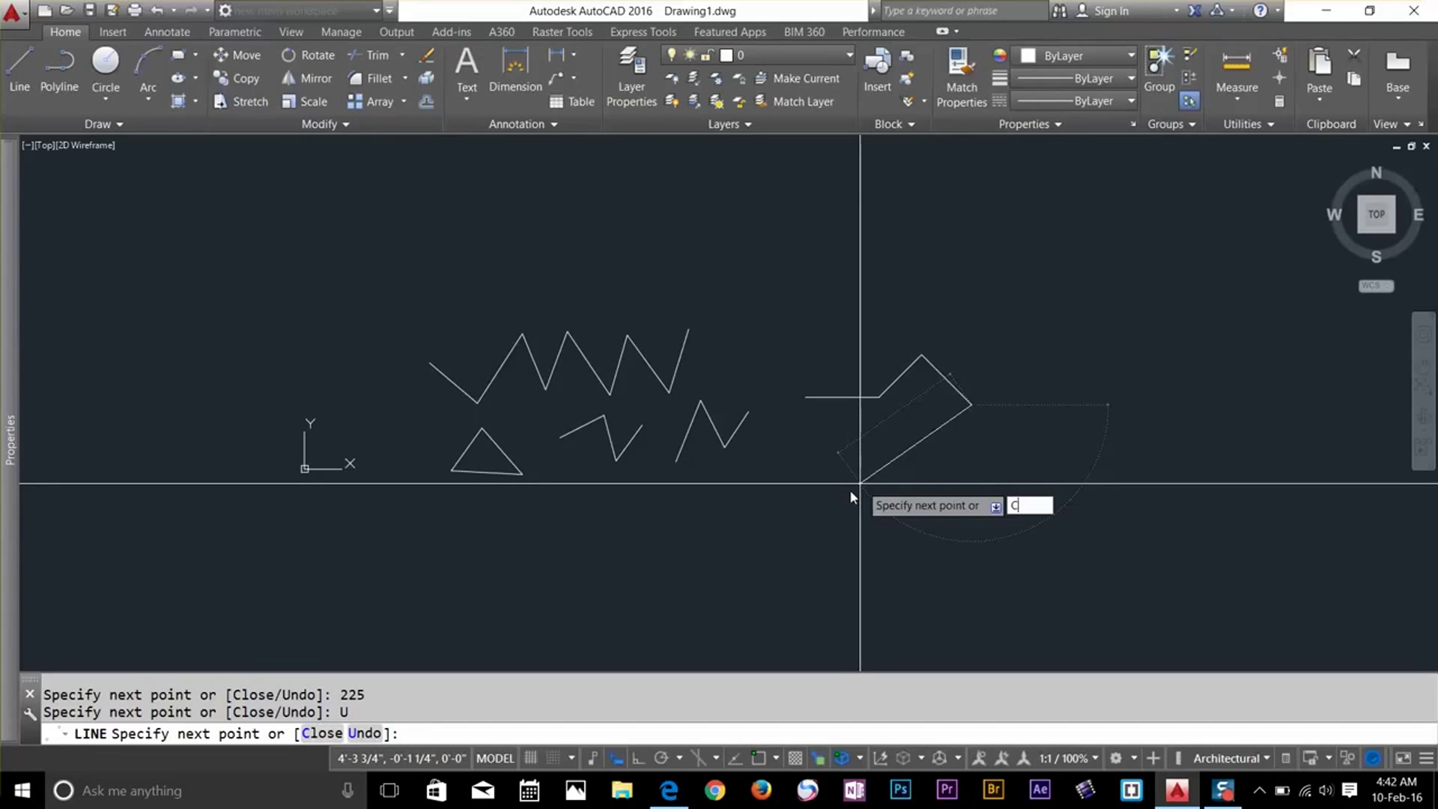
pyautogui.press('Return')
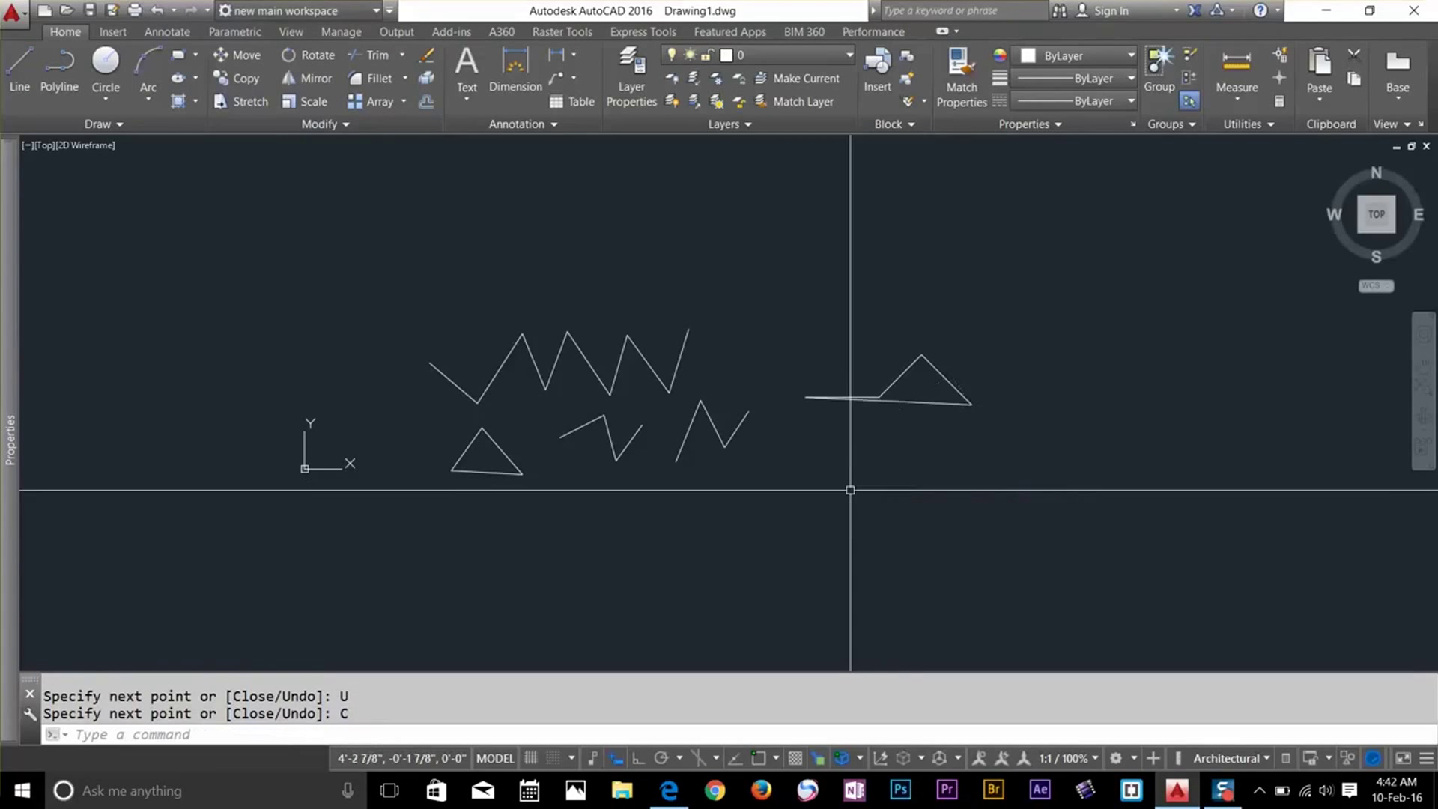
pyautogui.scroll(5, 889, 385)
pyautogui.scroll(3, 953, 341)
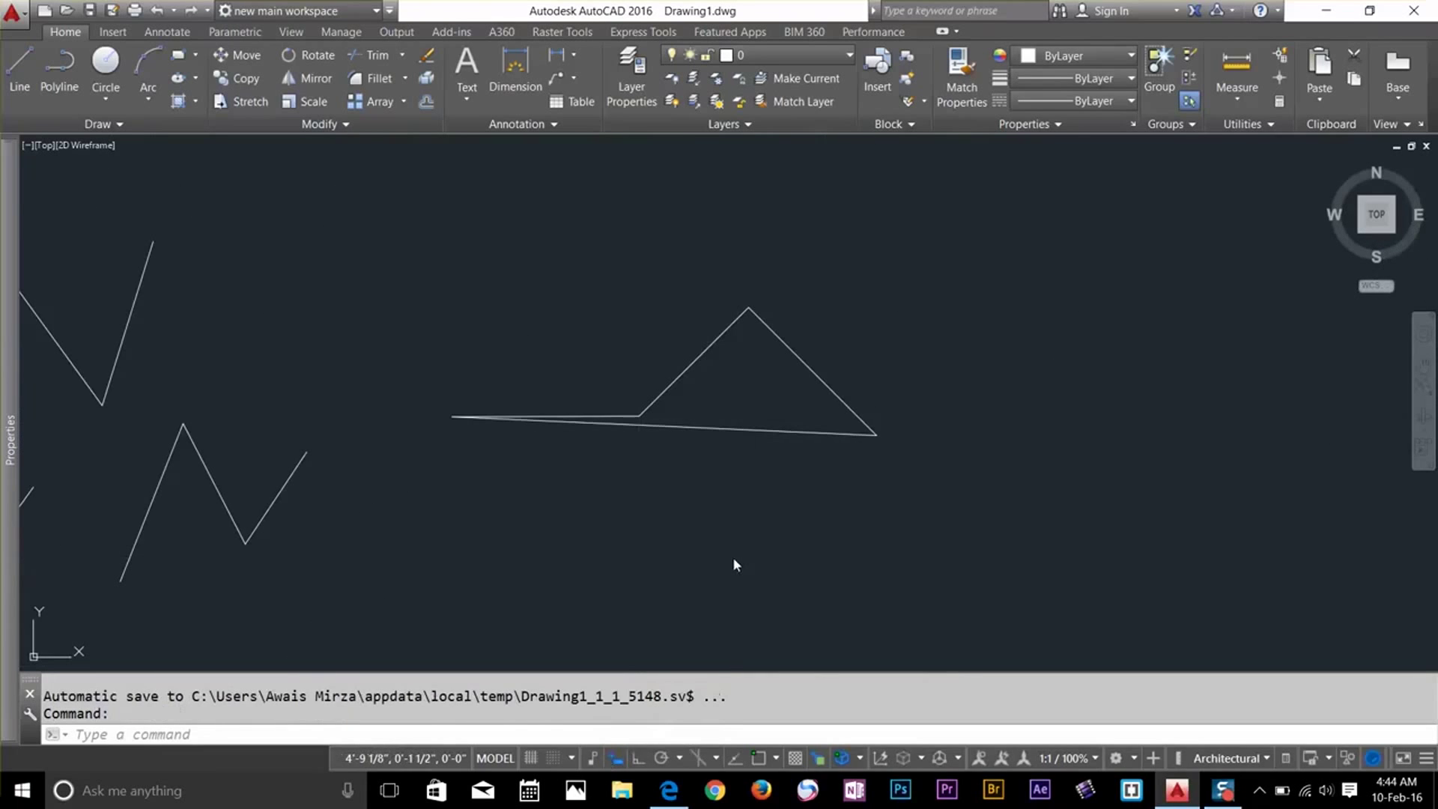
# With Ortho on, draw a horizontal line segment to the right
pyautogui.click(639, 760)
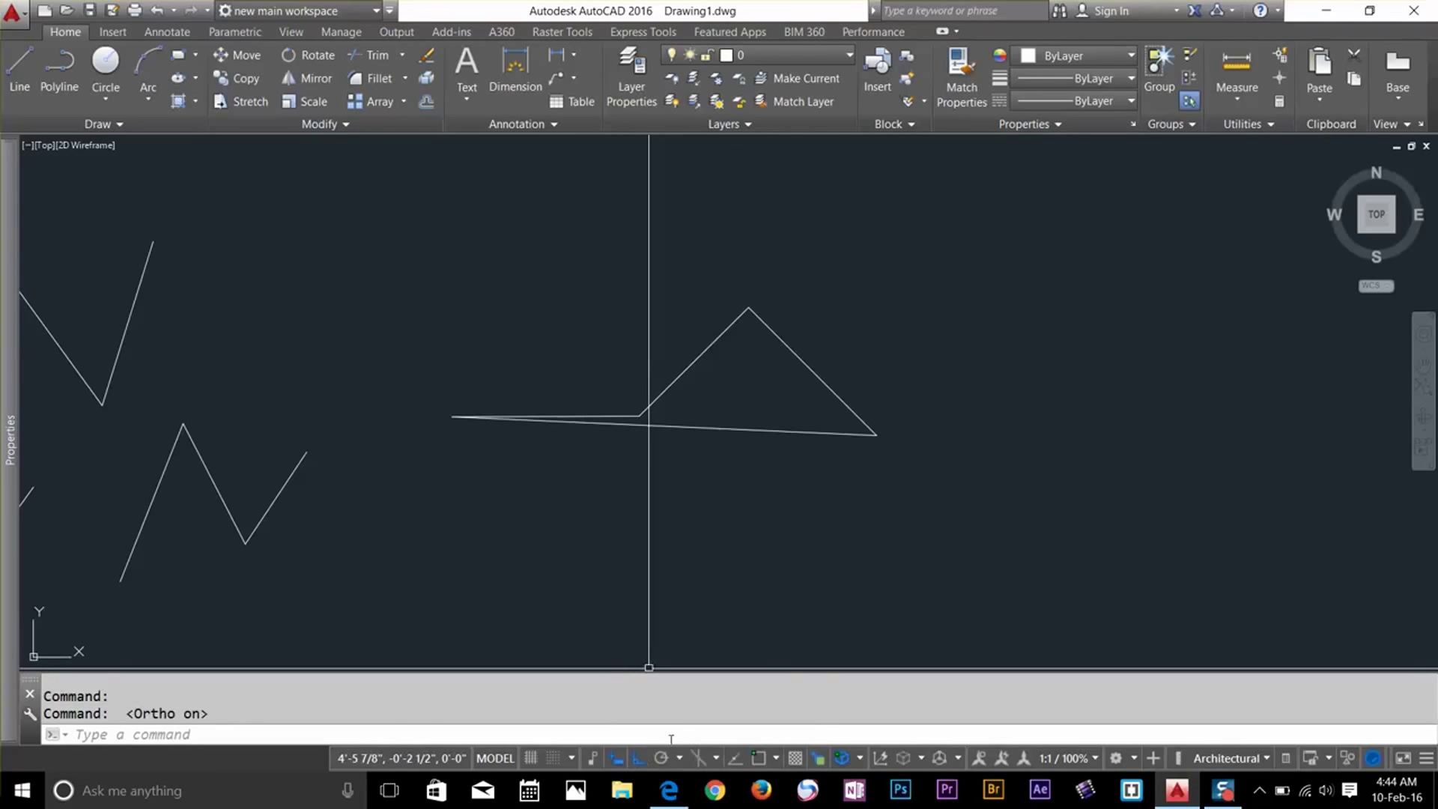
pyautogui.click(15, 69)
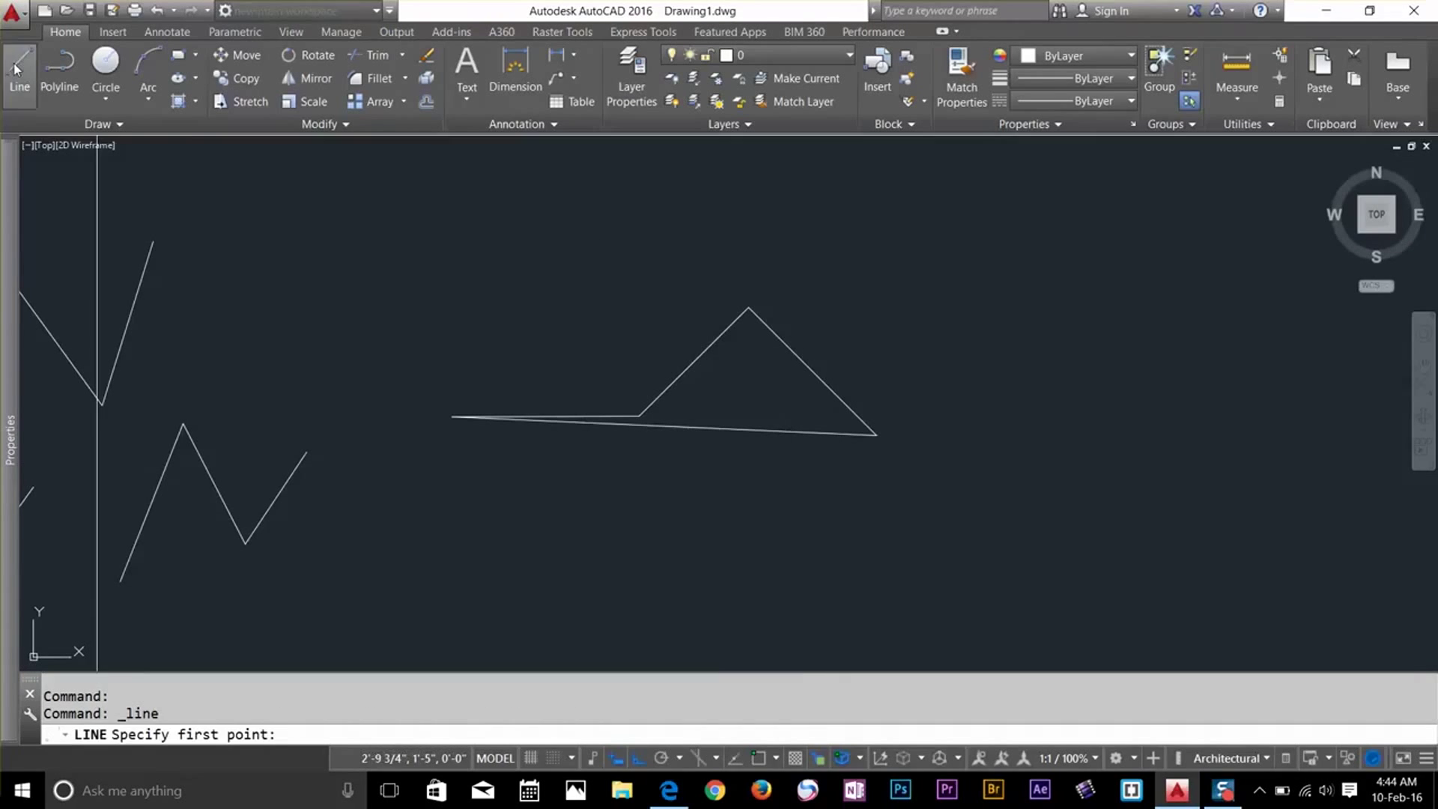
pyautogui.click(831, 496)
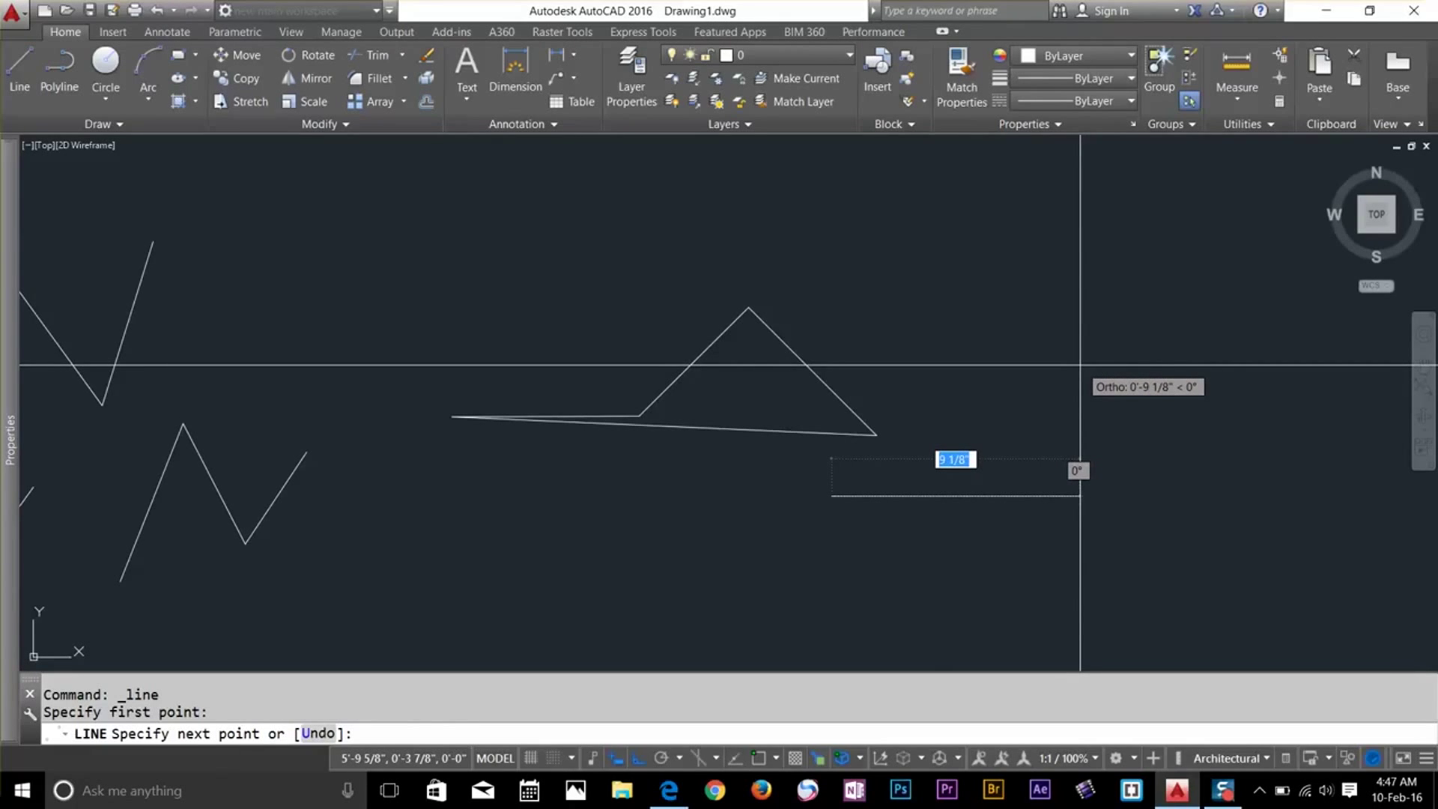
pyautogui.press('F8')
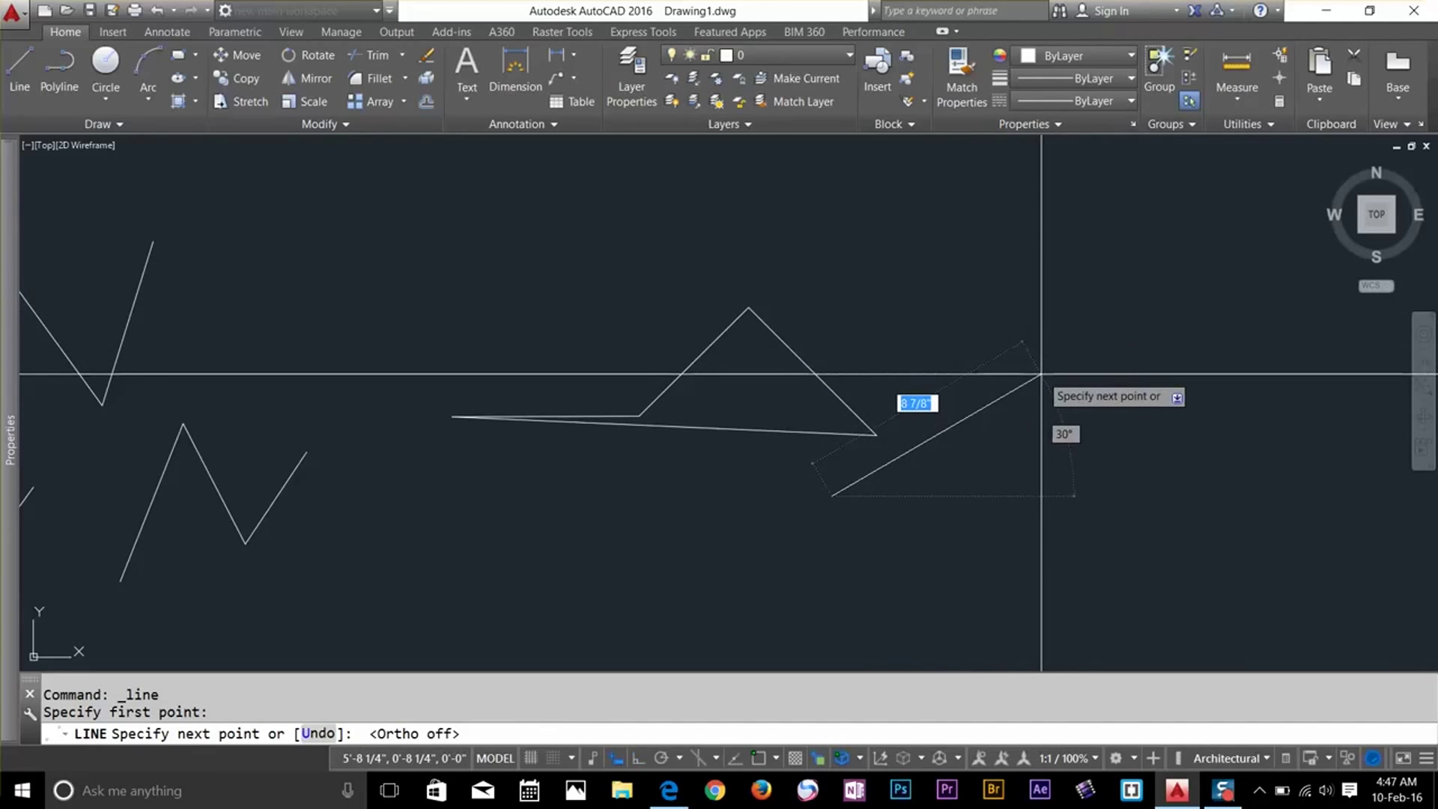
pyautogui.press('F8')
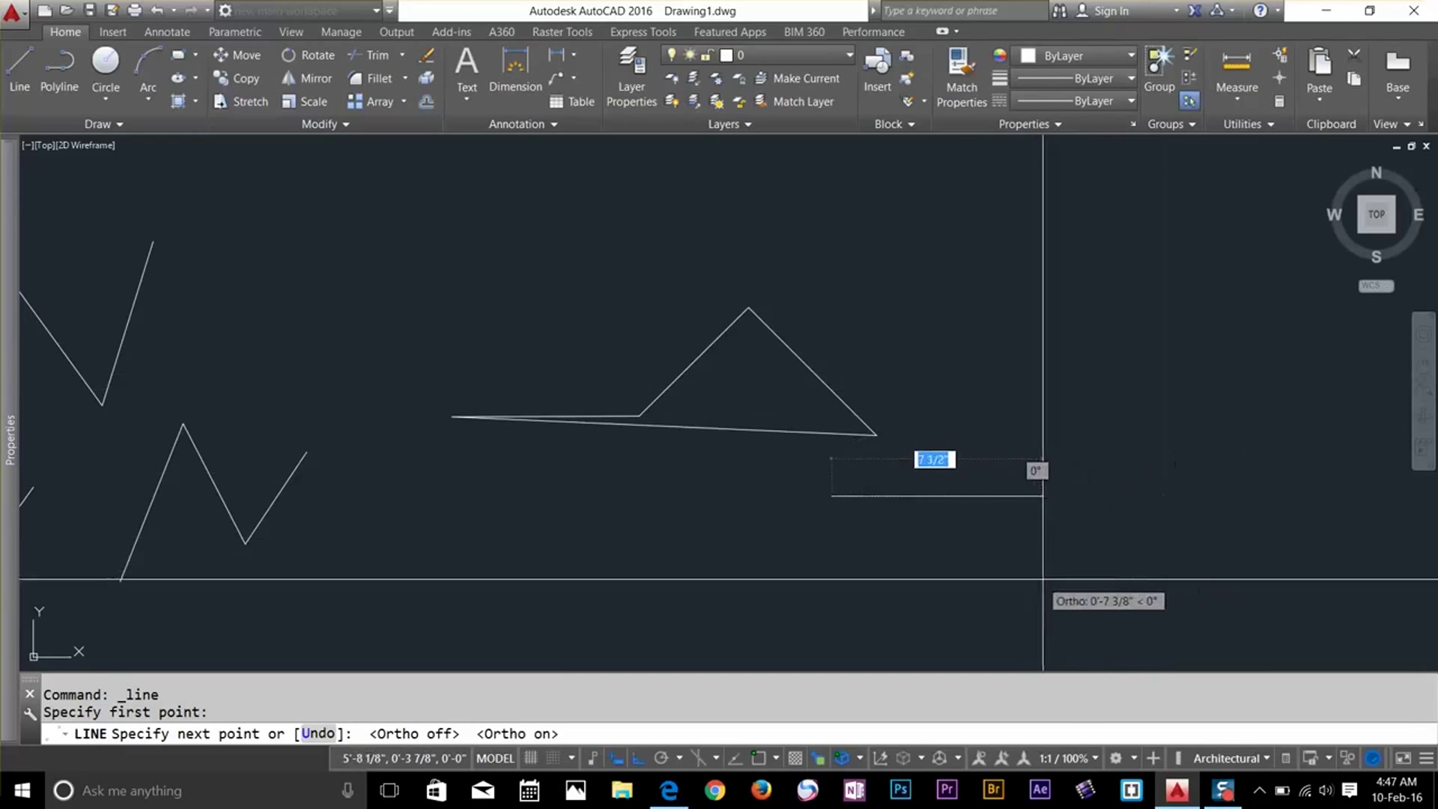
pyautogui.click(1098, 497)
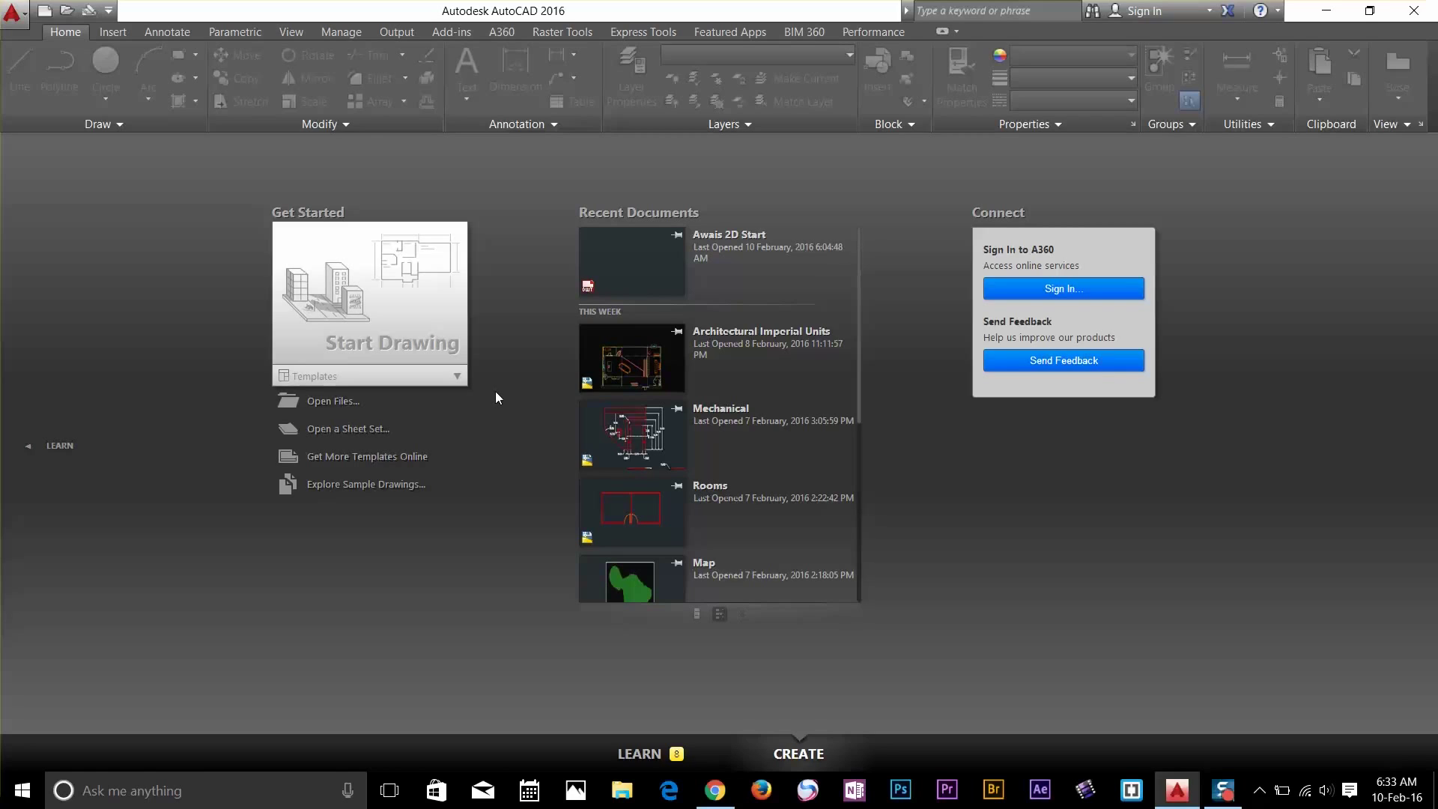
# Start Drawing2.dwg from the custom 2D Start .dwt template
pyautogui.click(458, 378)
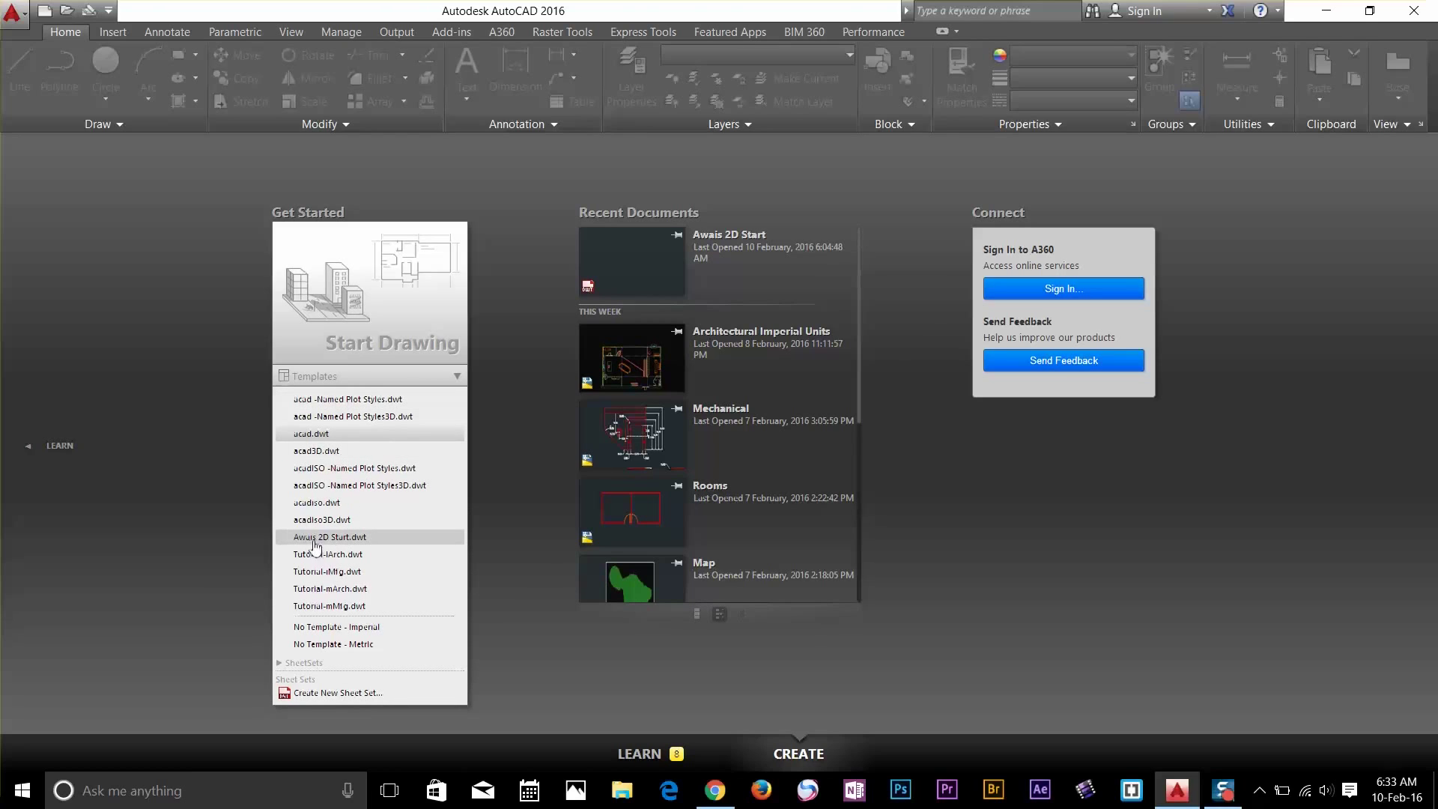
pyautogui.click(361, 537)
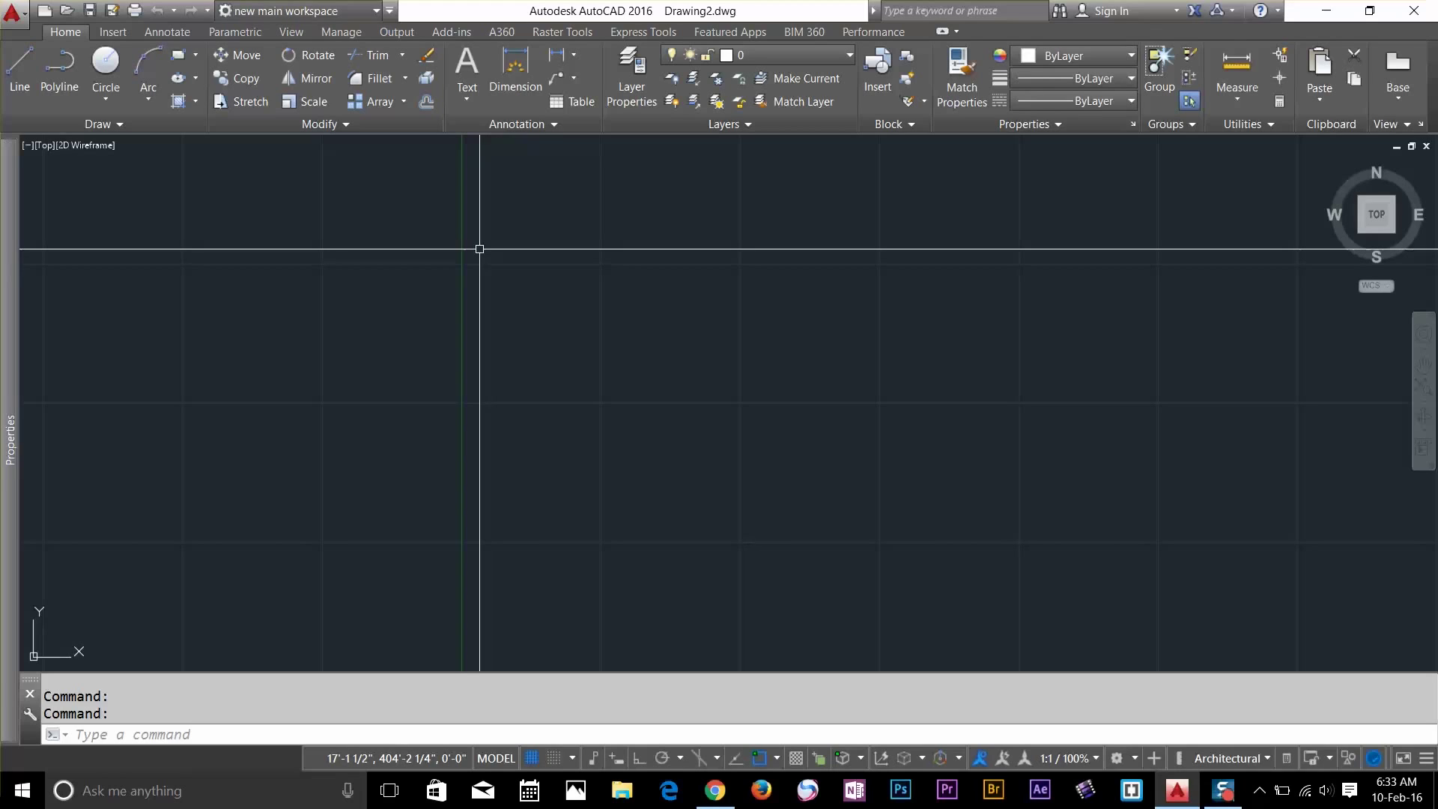
pyautogui.write('units')
pyautogui.press('Return')
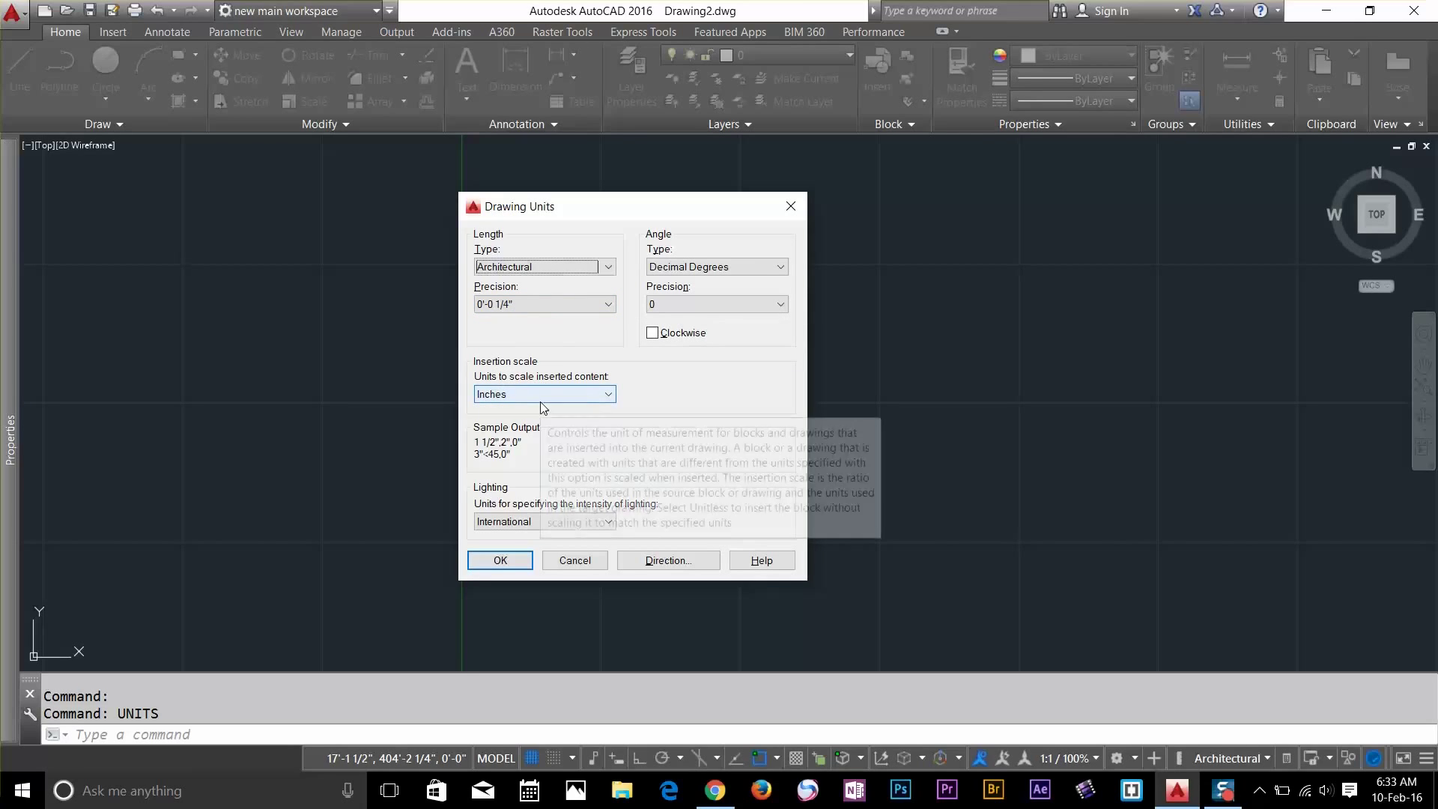
pyautogui.click(524, 558)
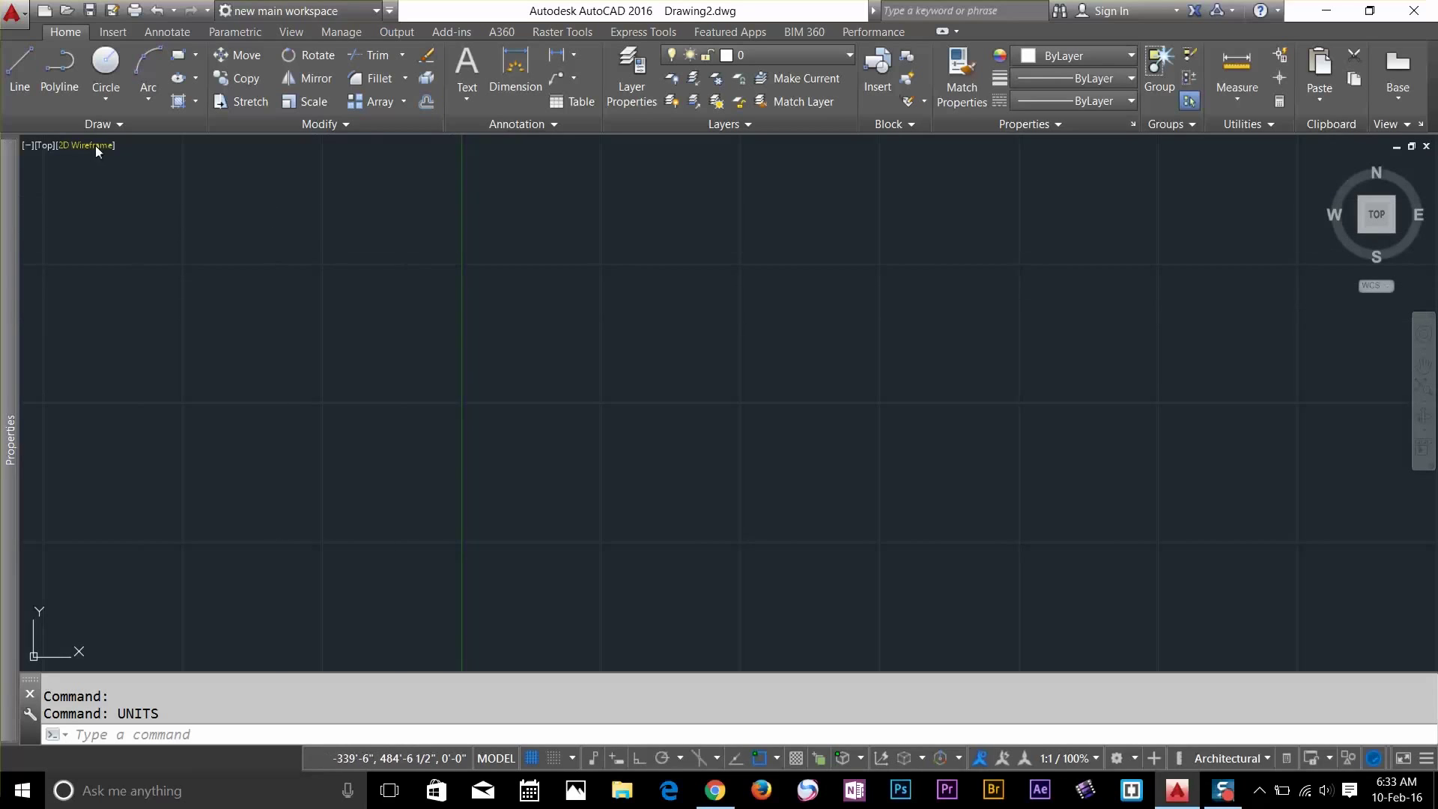
pyautogui.click(109, 65)
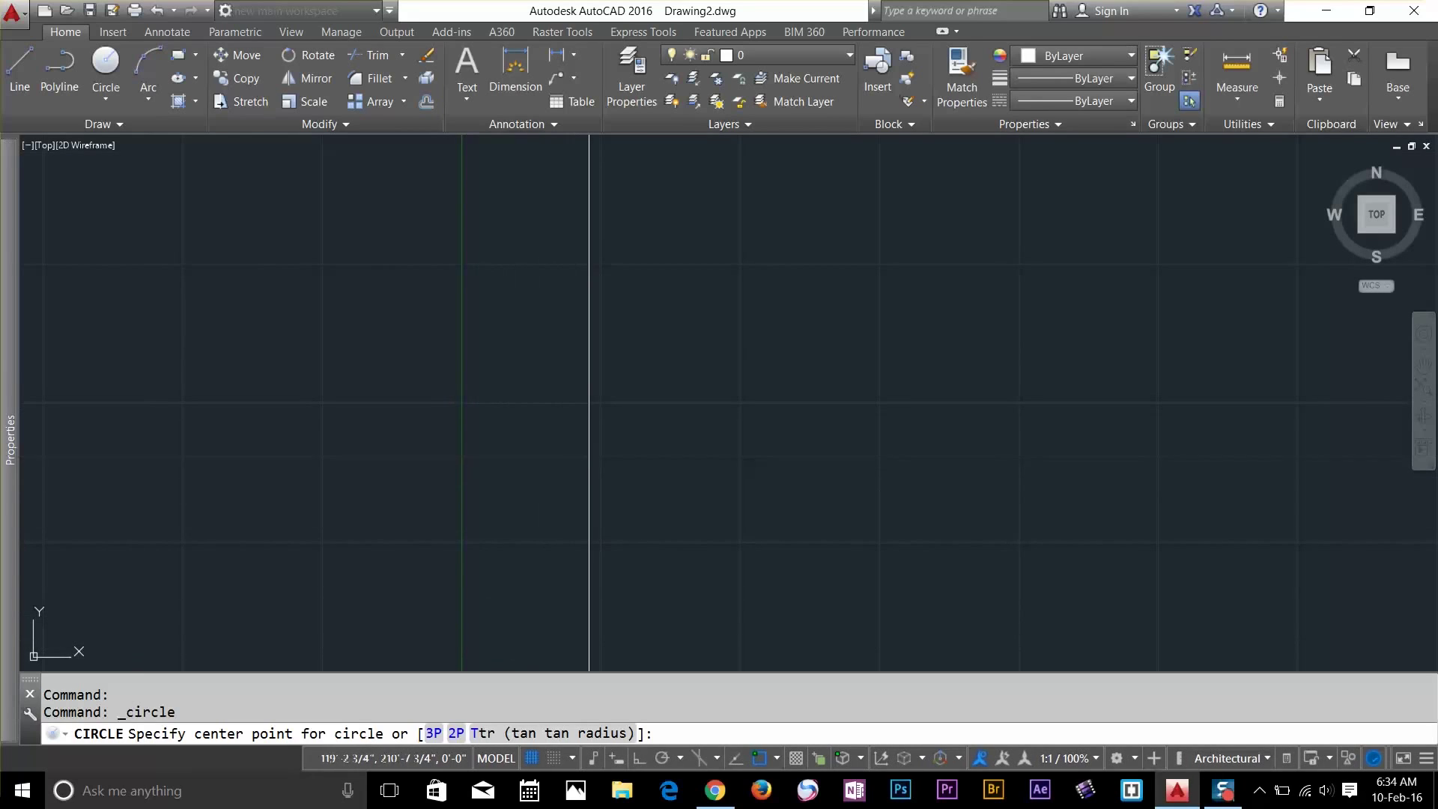
pyautogui.click(571, 362)
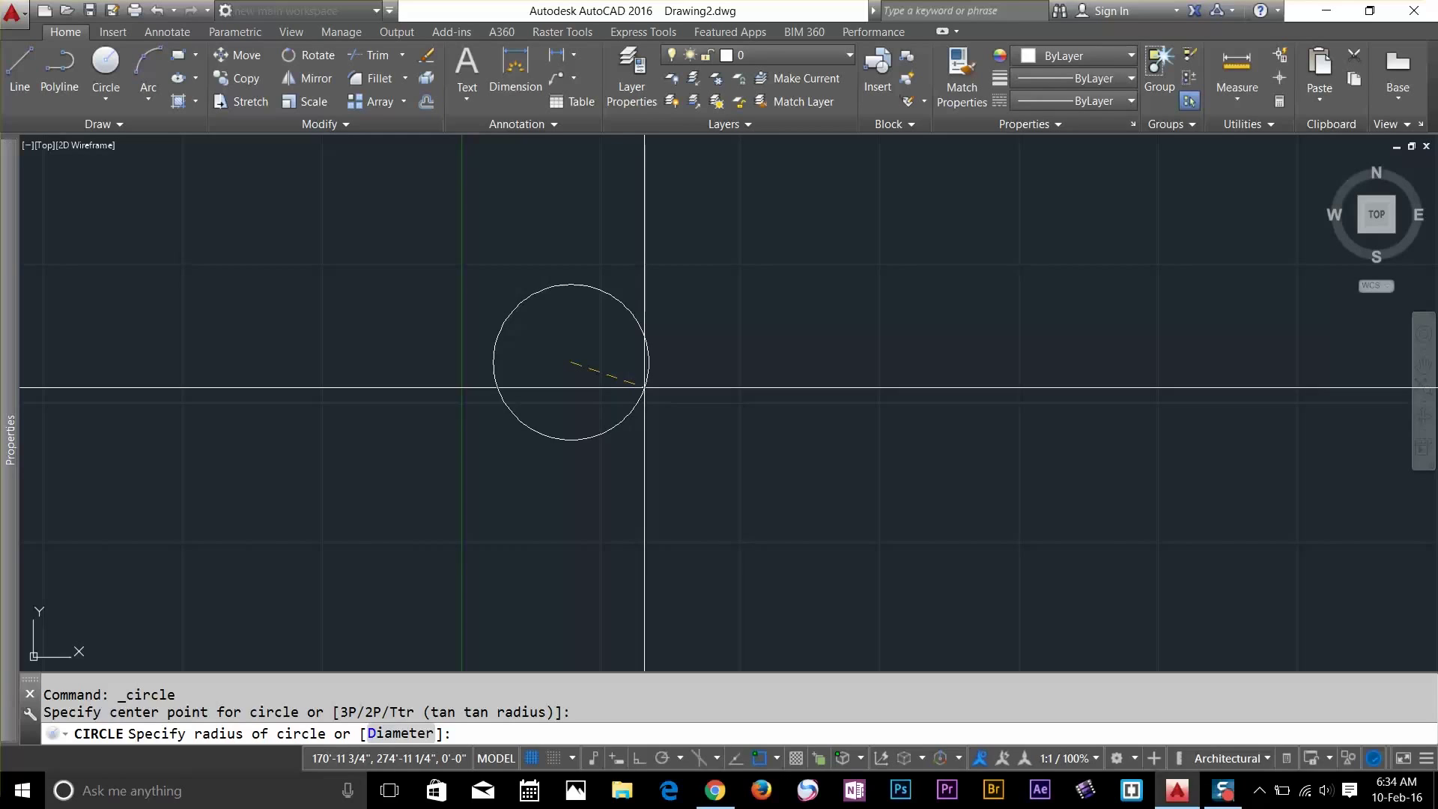
pyautogui.write('20')
pyautogui.press('Return')
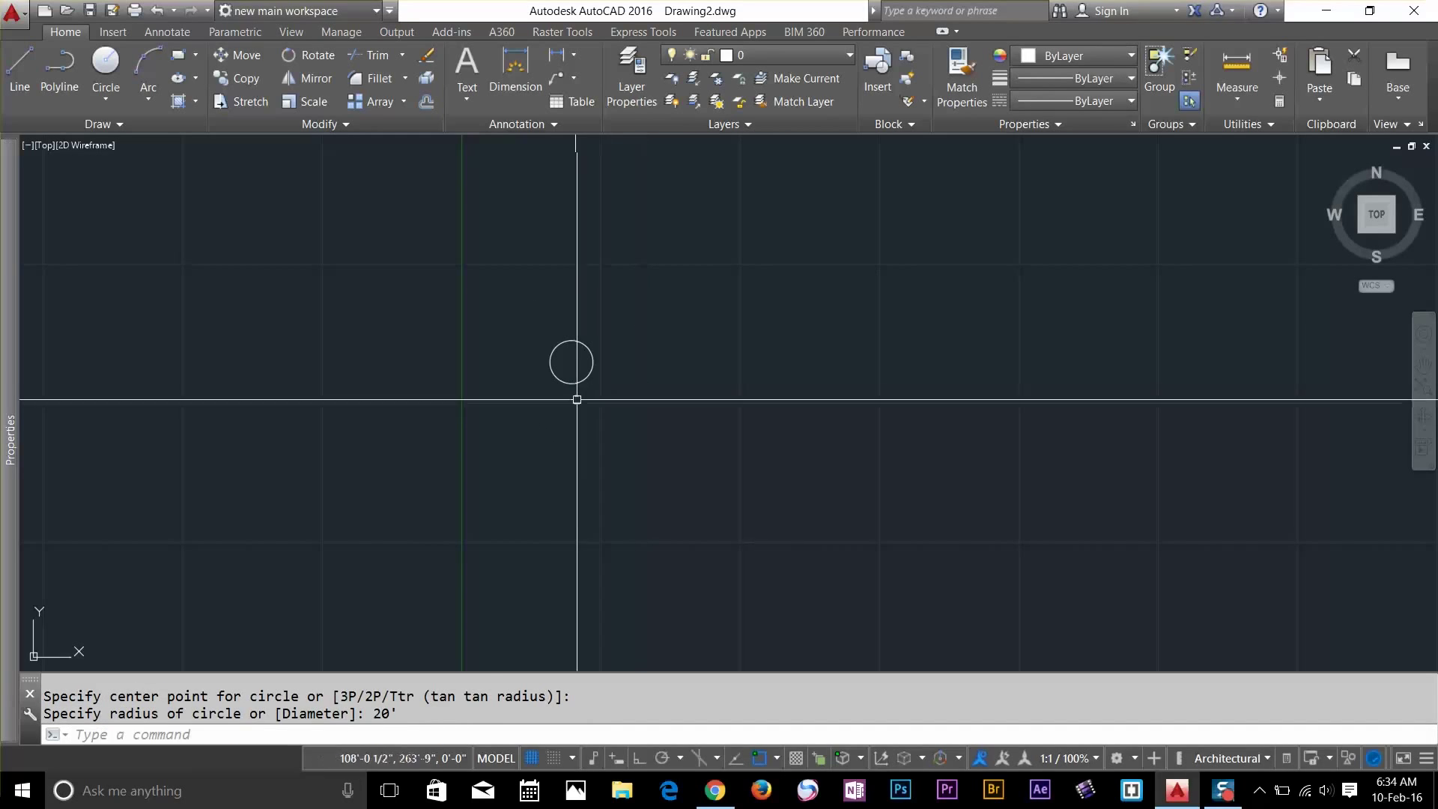
pyautogui.scroll(5, 576, 389)
pyautogui.scroll(2, 592, 322)
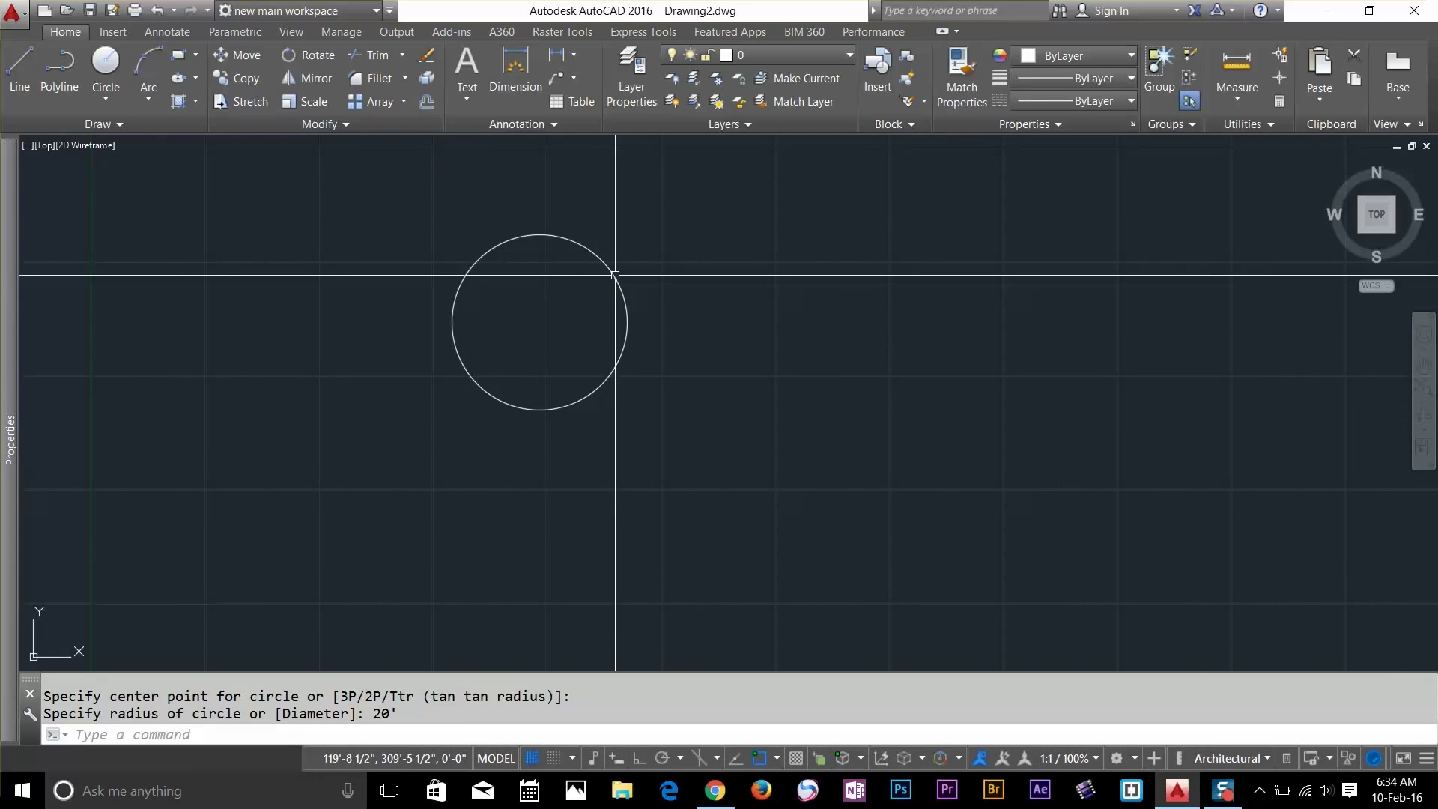
pyautogui.click(615, 275)
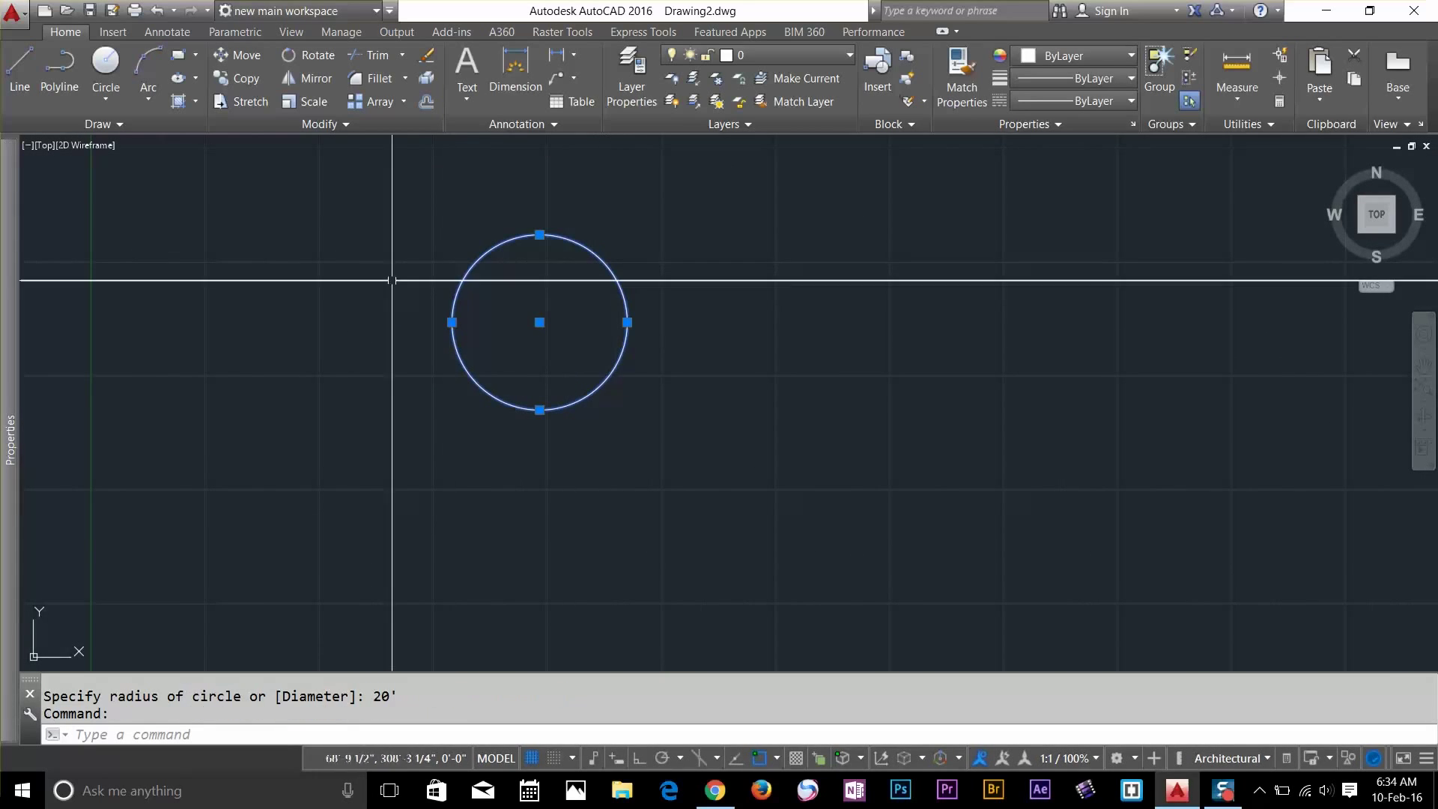
pyautogui.moveTo(4, 441)
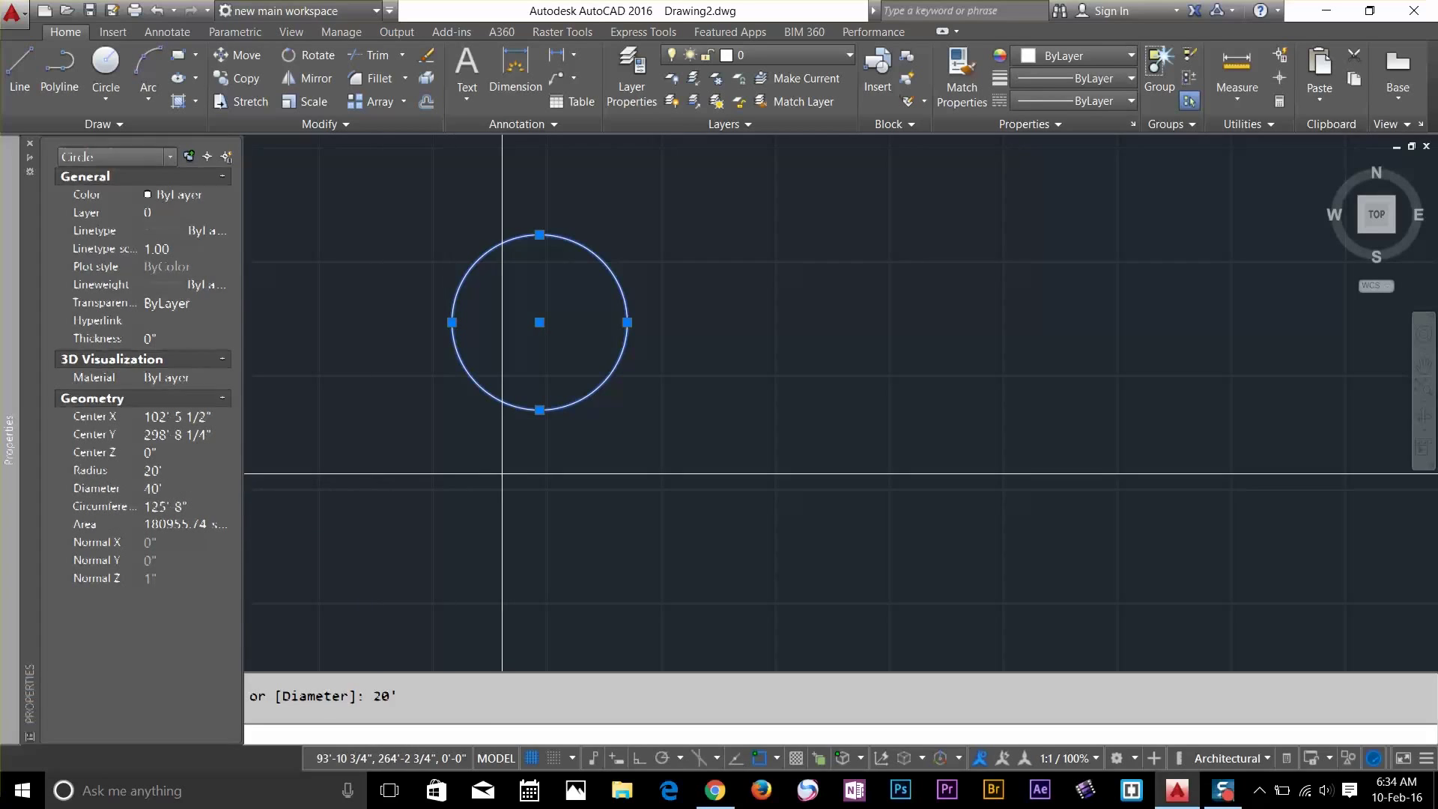
pyautogui.click(440, 511)
pyautogui.press('Escape')
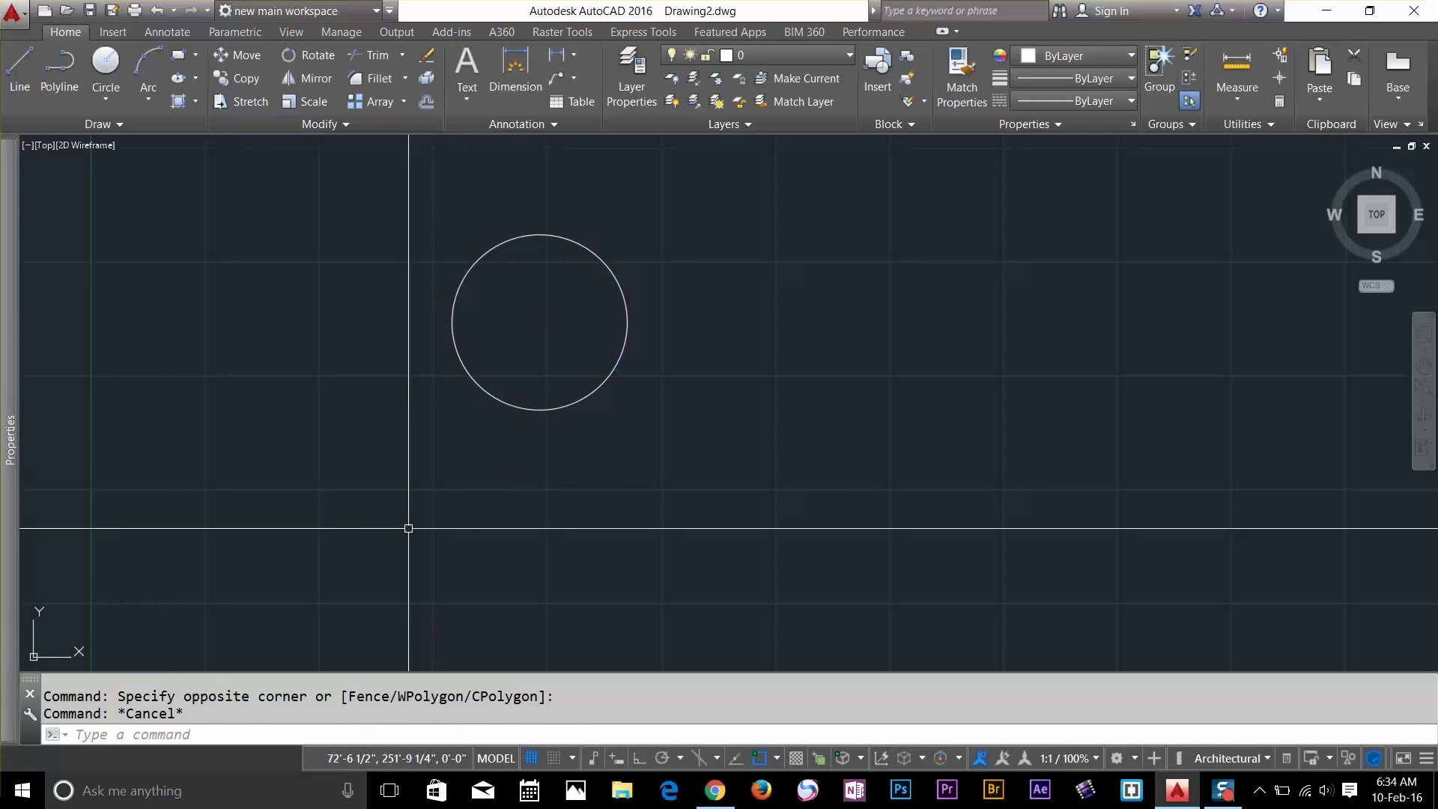
pyautogui.write('E')
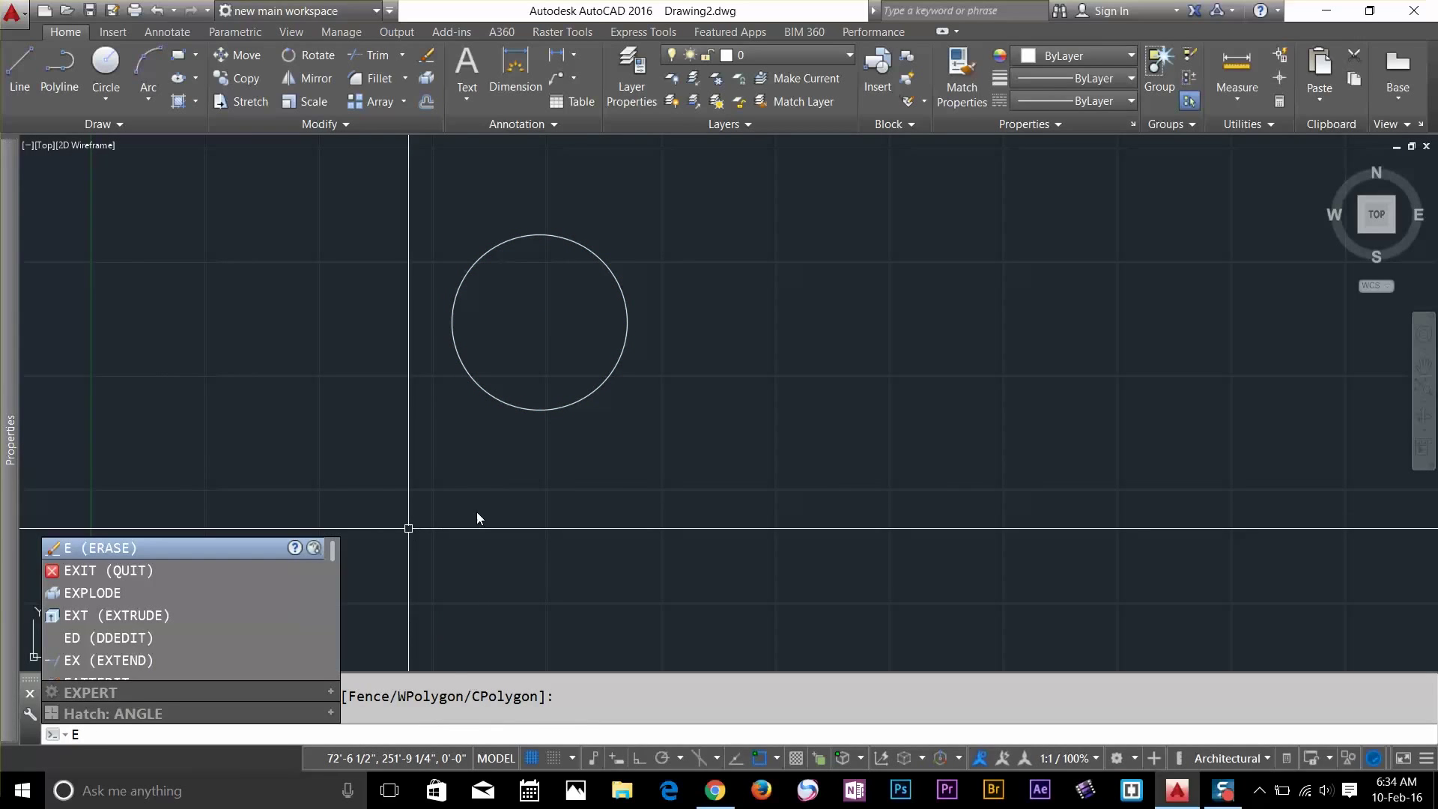
pyautogui.click(114, 547)
pyautogui.click(515, 407)
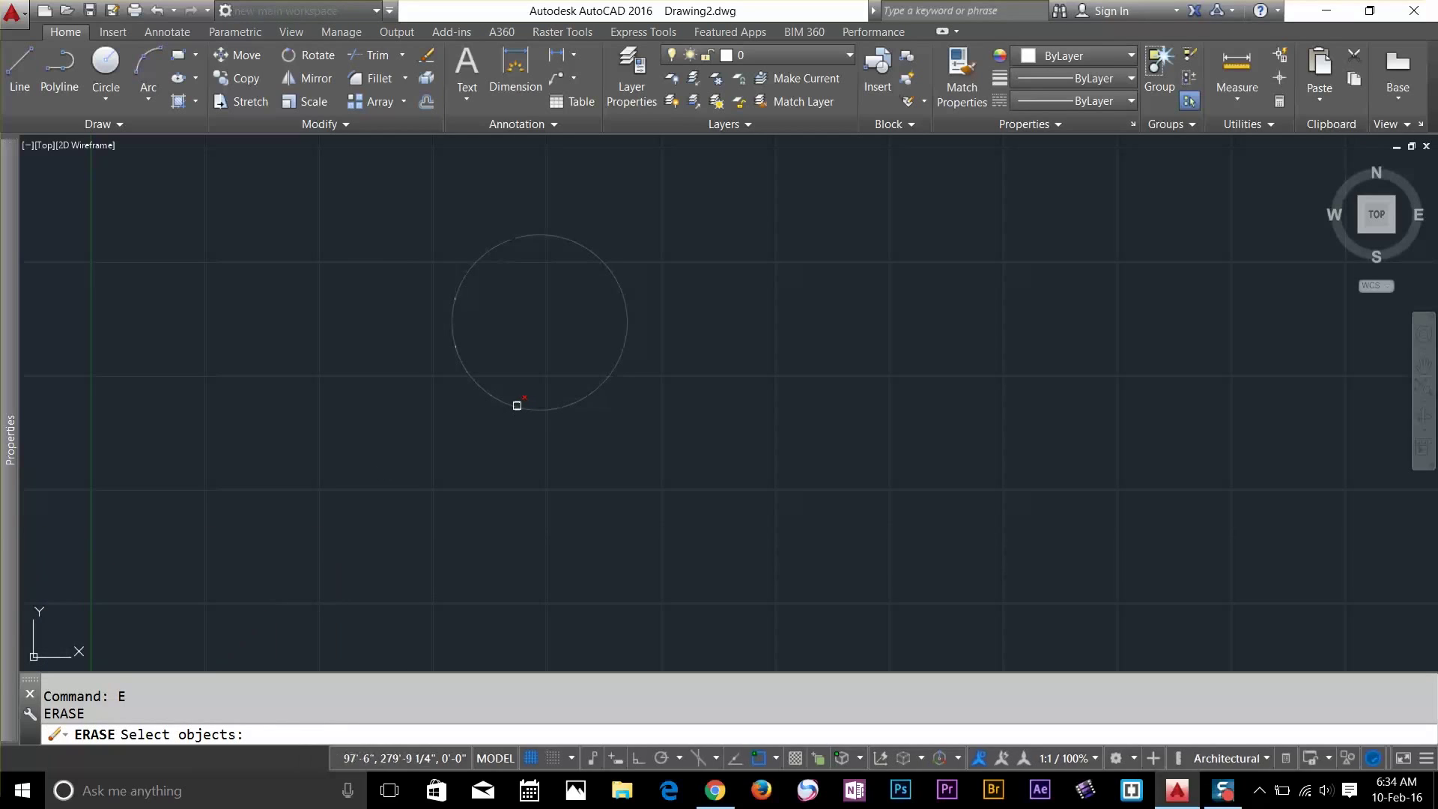
pyautogui.press('Return')
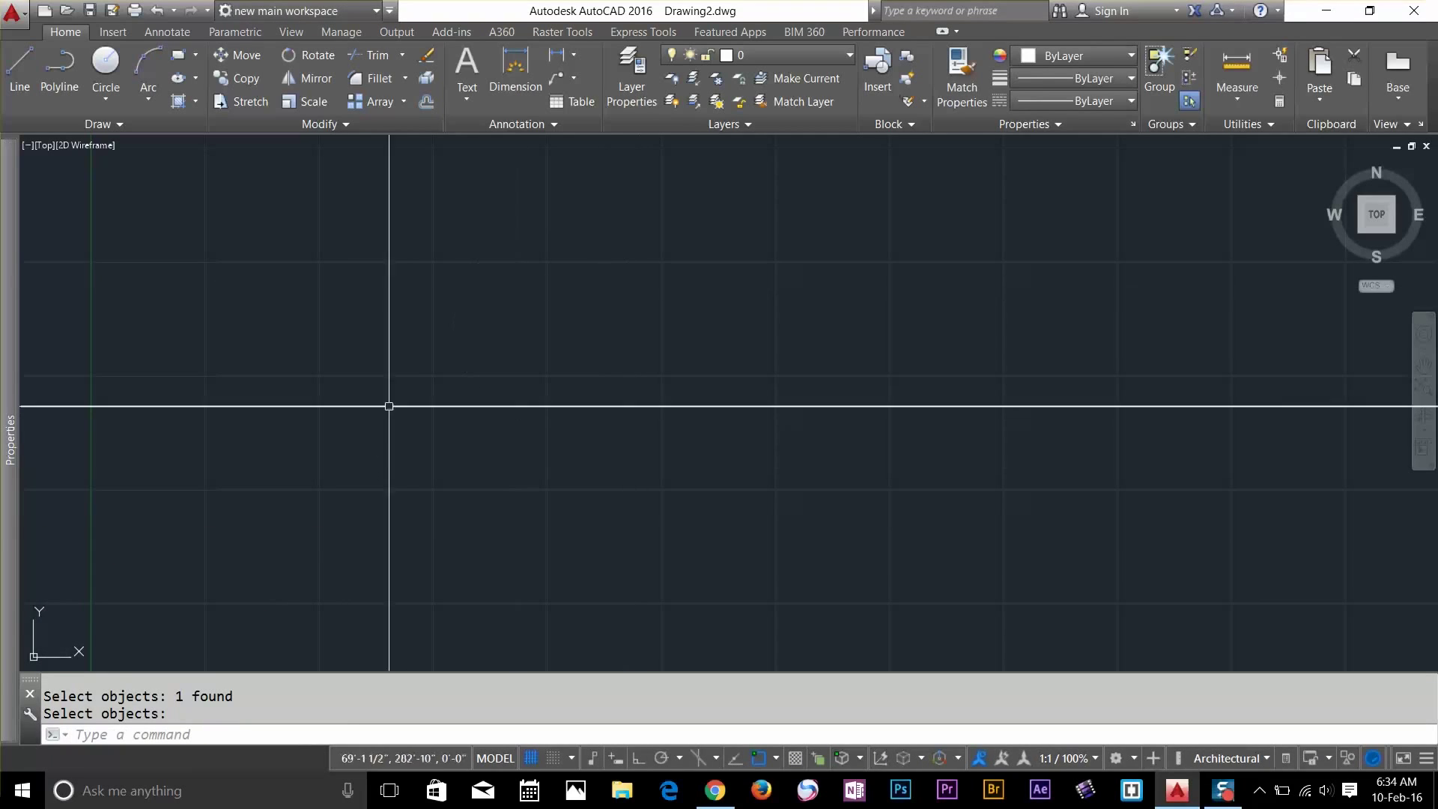
# Draw a Center, Diameter circle 40' across and select it to inspect its properties
pyautogui.click(106, 98)
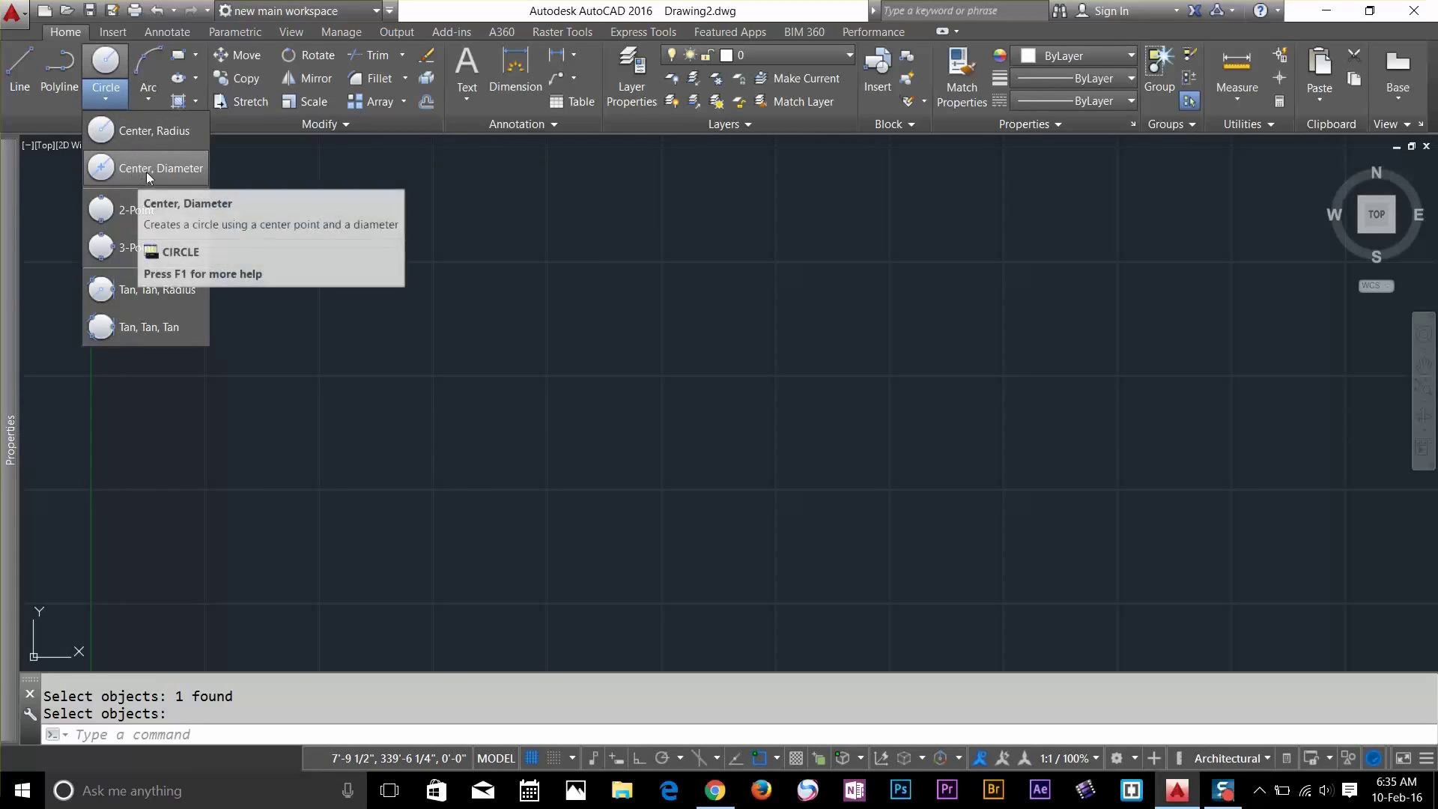
pyautogui.click(152, 168)
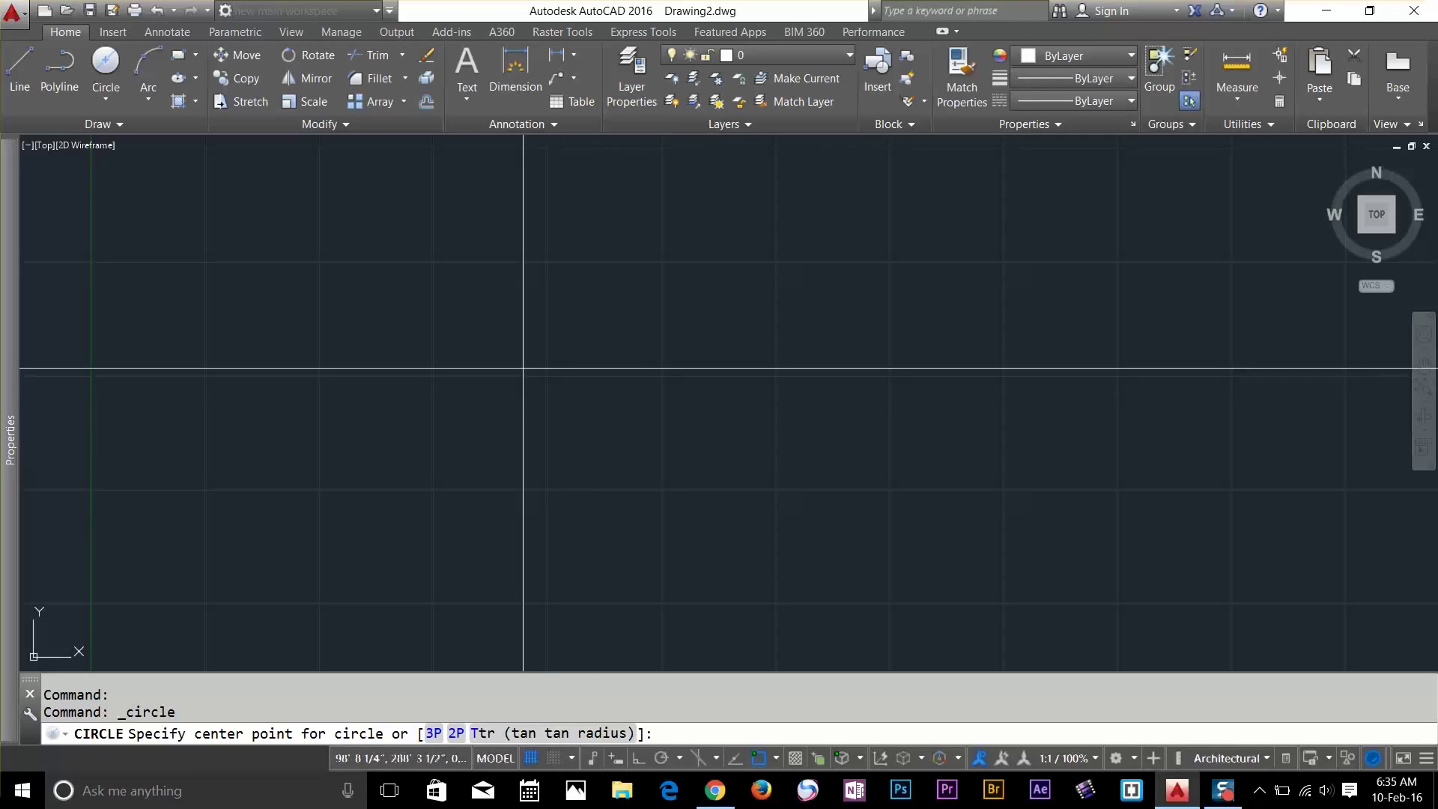
pyautogui.click(509, 369)
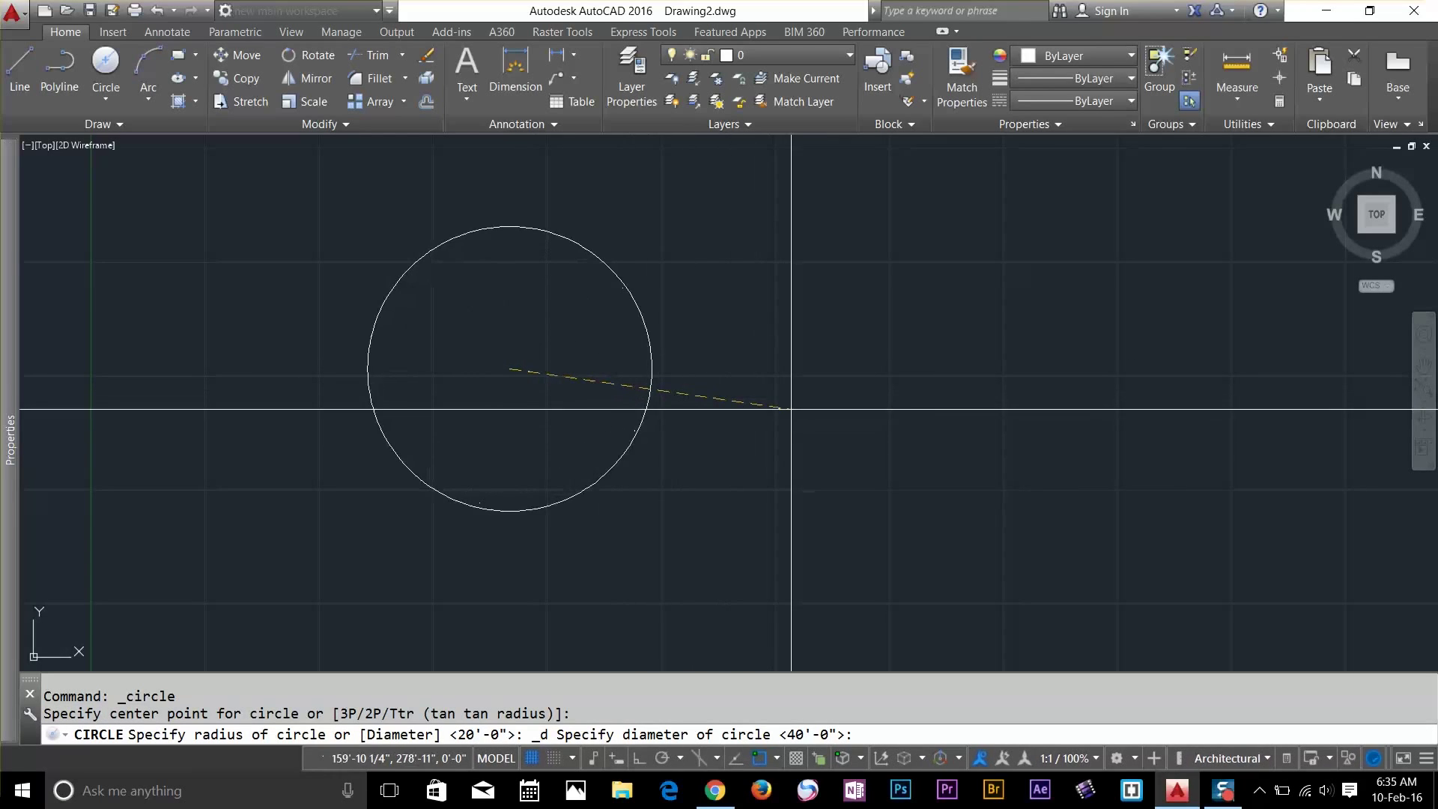
pyautogui.write('40')
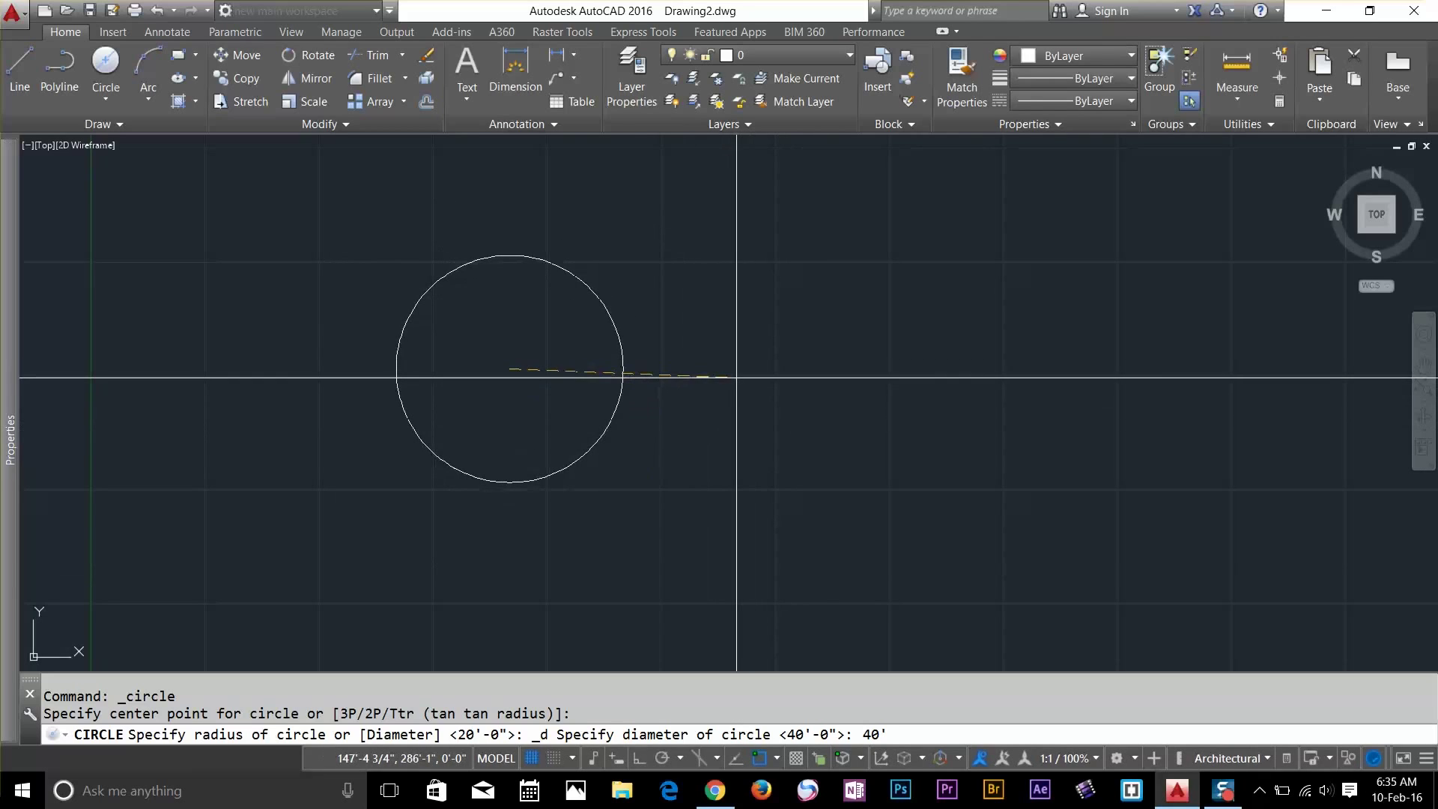
pyautogui.press('Return')
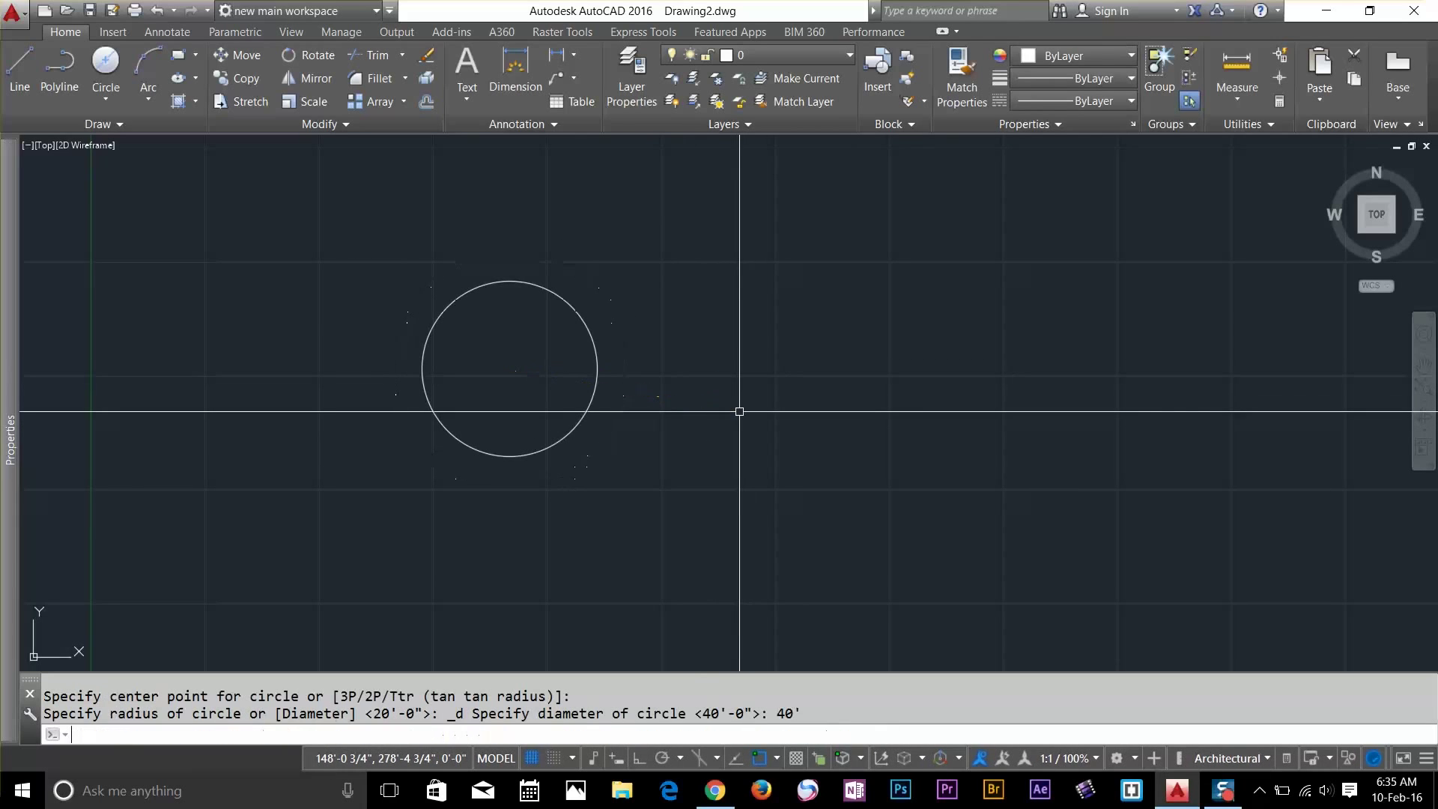
pyautogui.click(577, 418)
# Window-select the 40' circle and delete it
pyautogui.moveTo(11, 294)
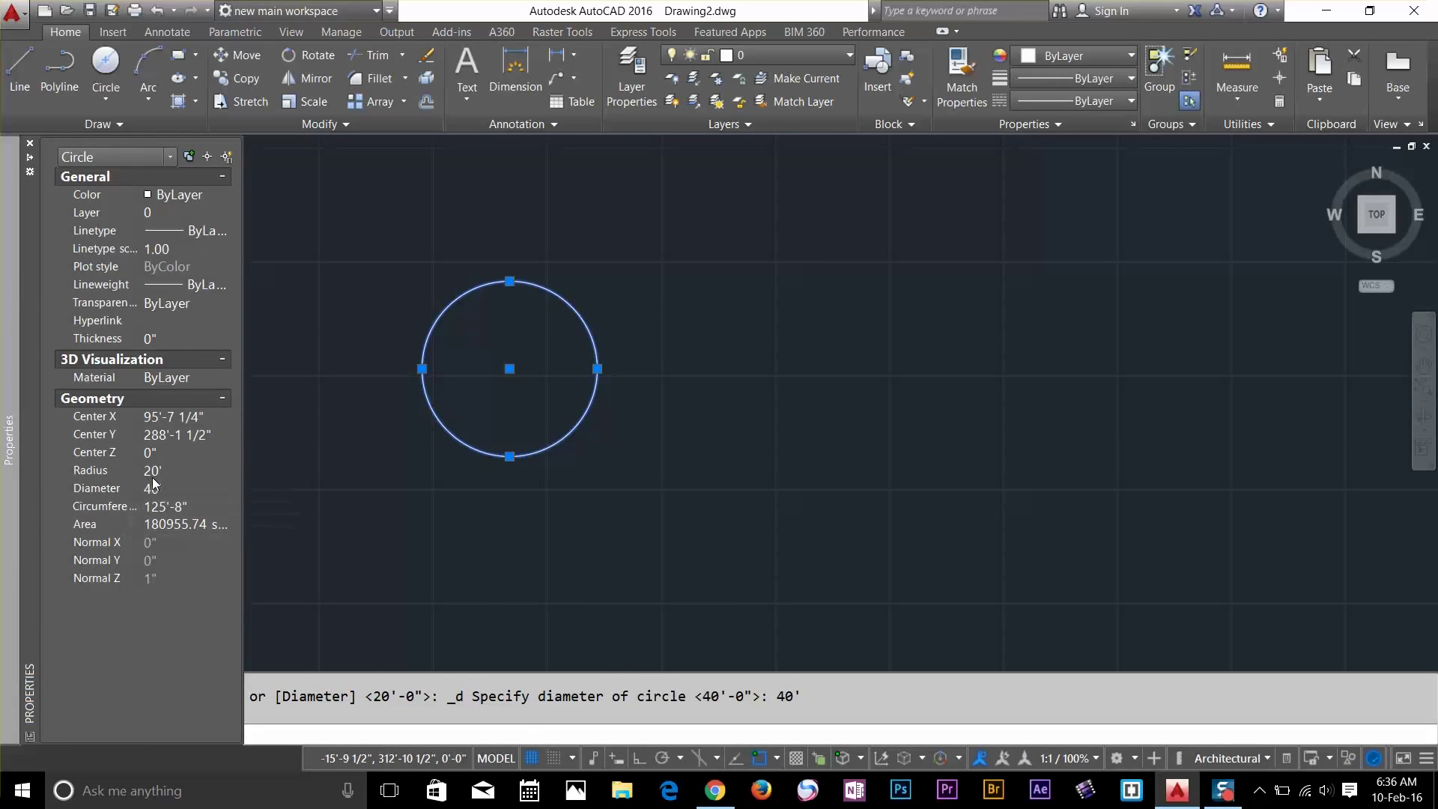
pyautogui.click(614, 491)
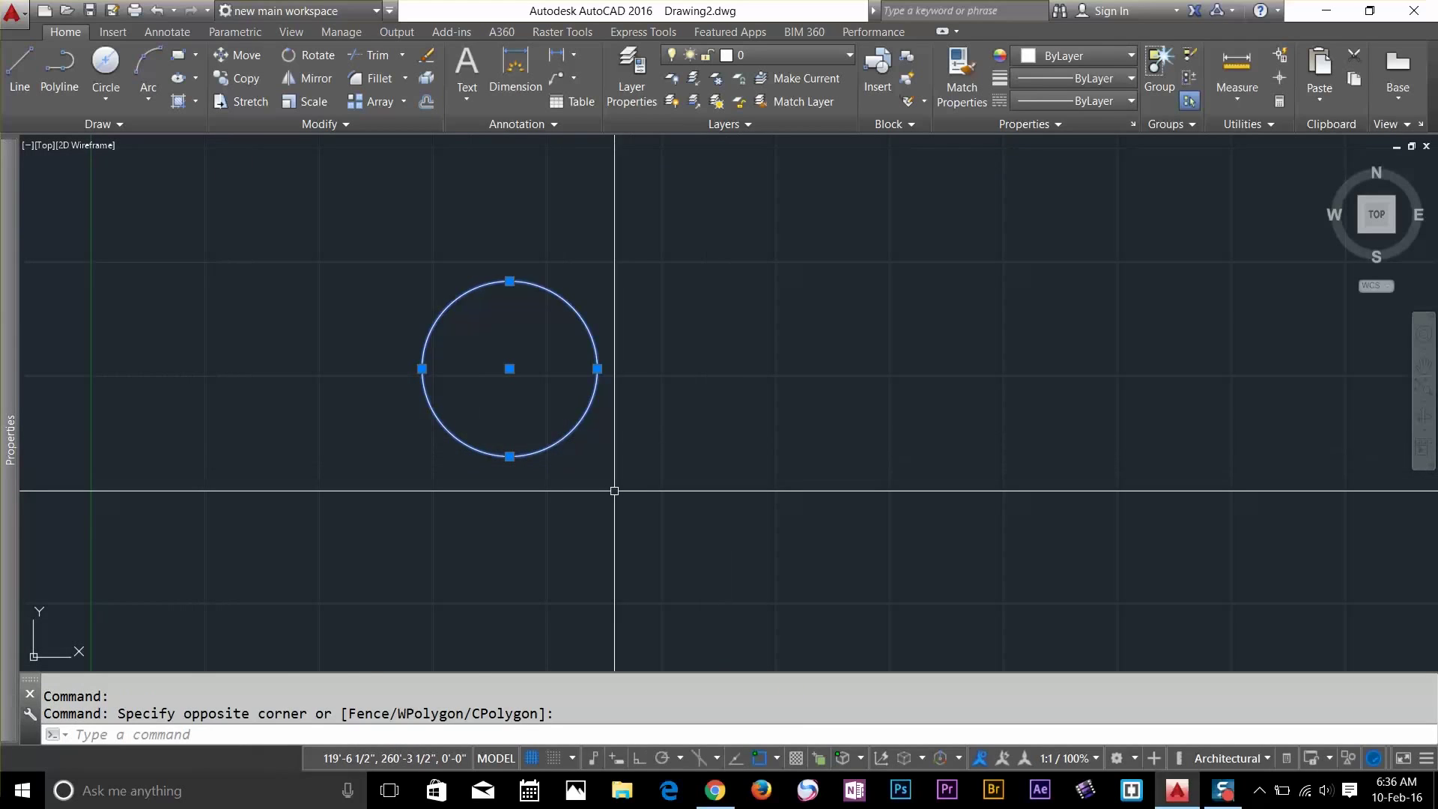
pyautogui.press('Escape')
pyautogui.click(645, 308)
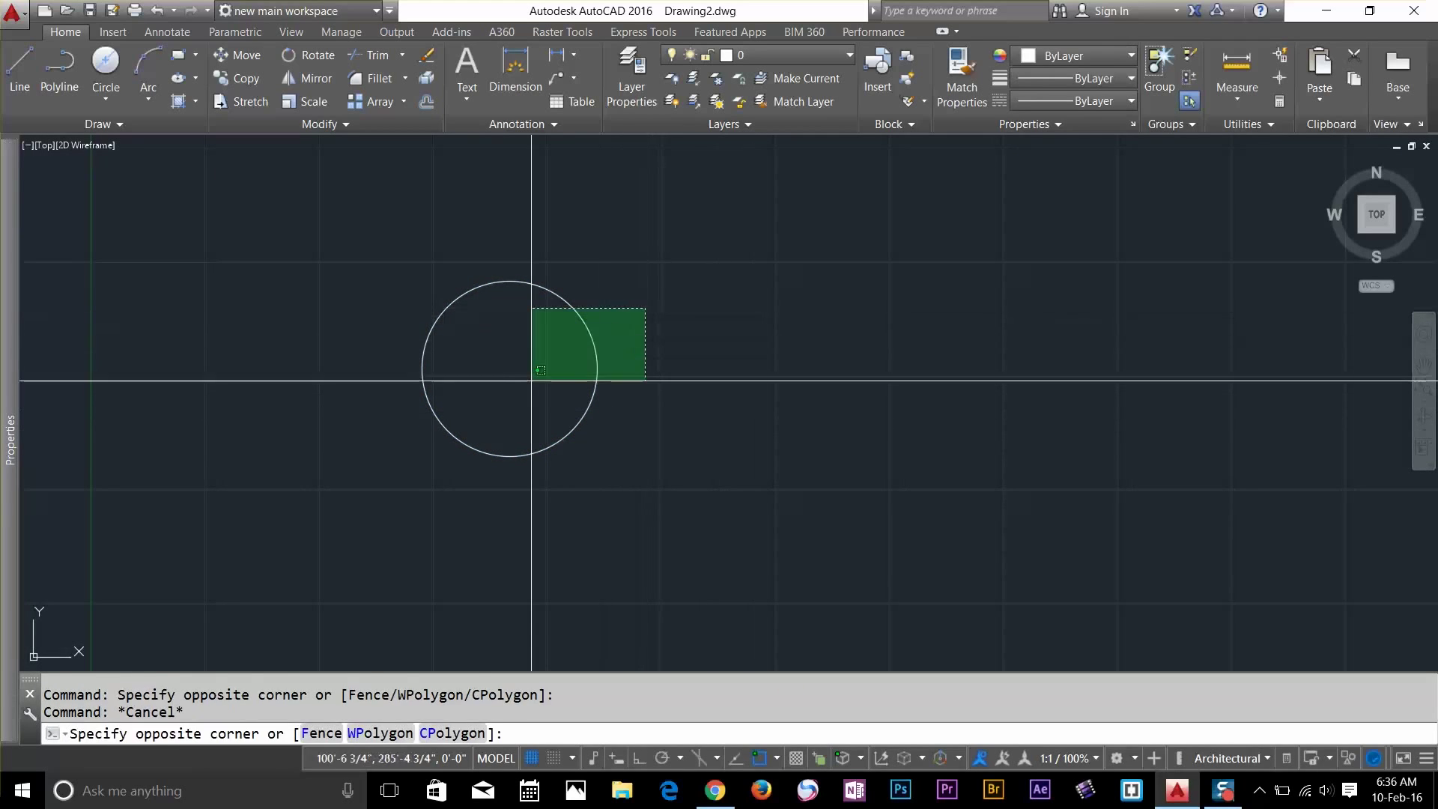
pyautogui.click(541, 370)
pyautogui.press('Delete')
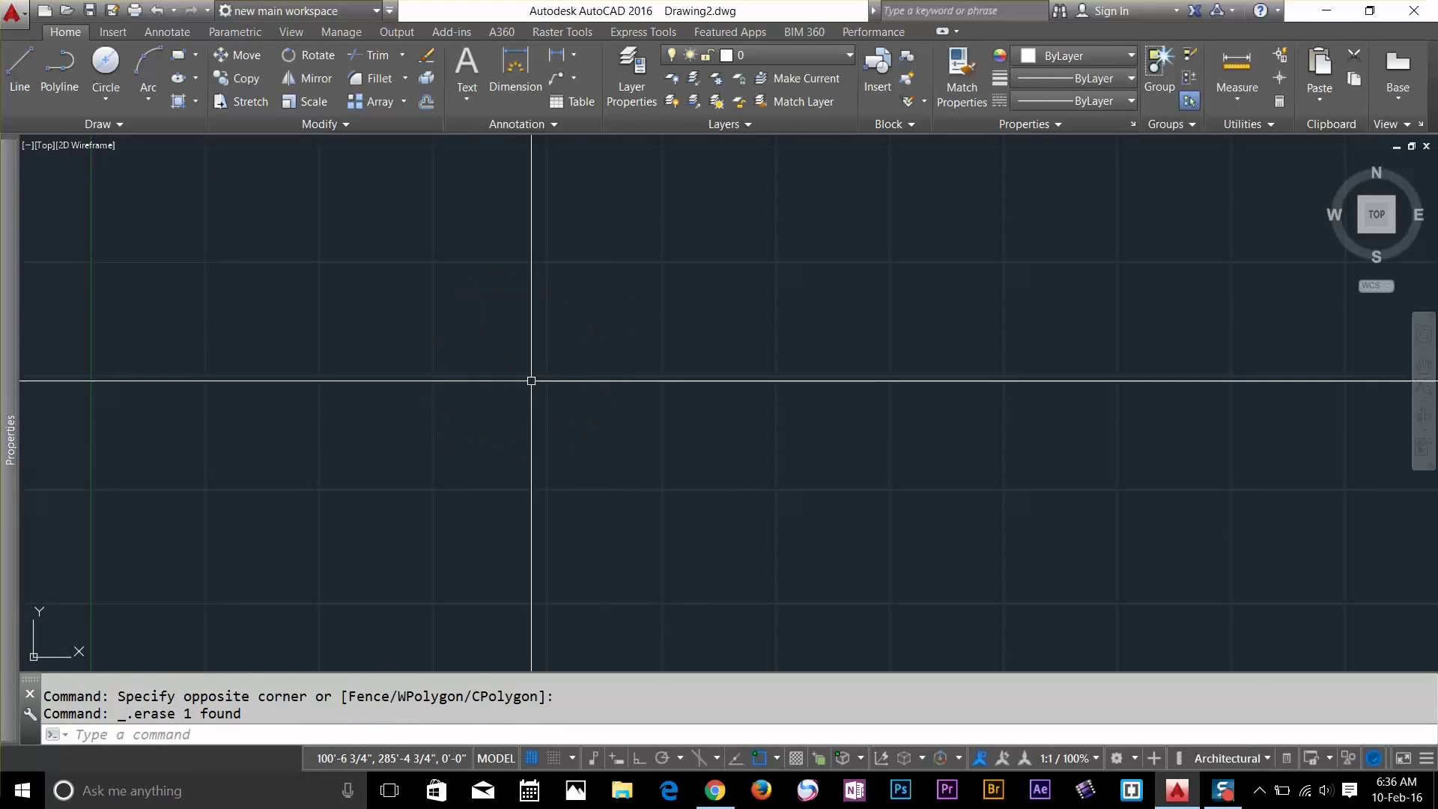
# Cancel the CI circle command and browse, then close, the Circle methods list
pyautogui.write('ci')
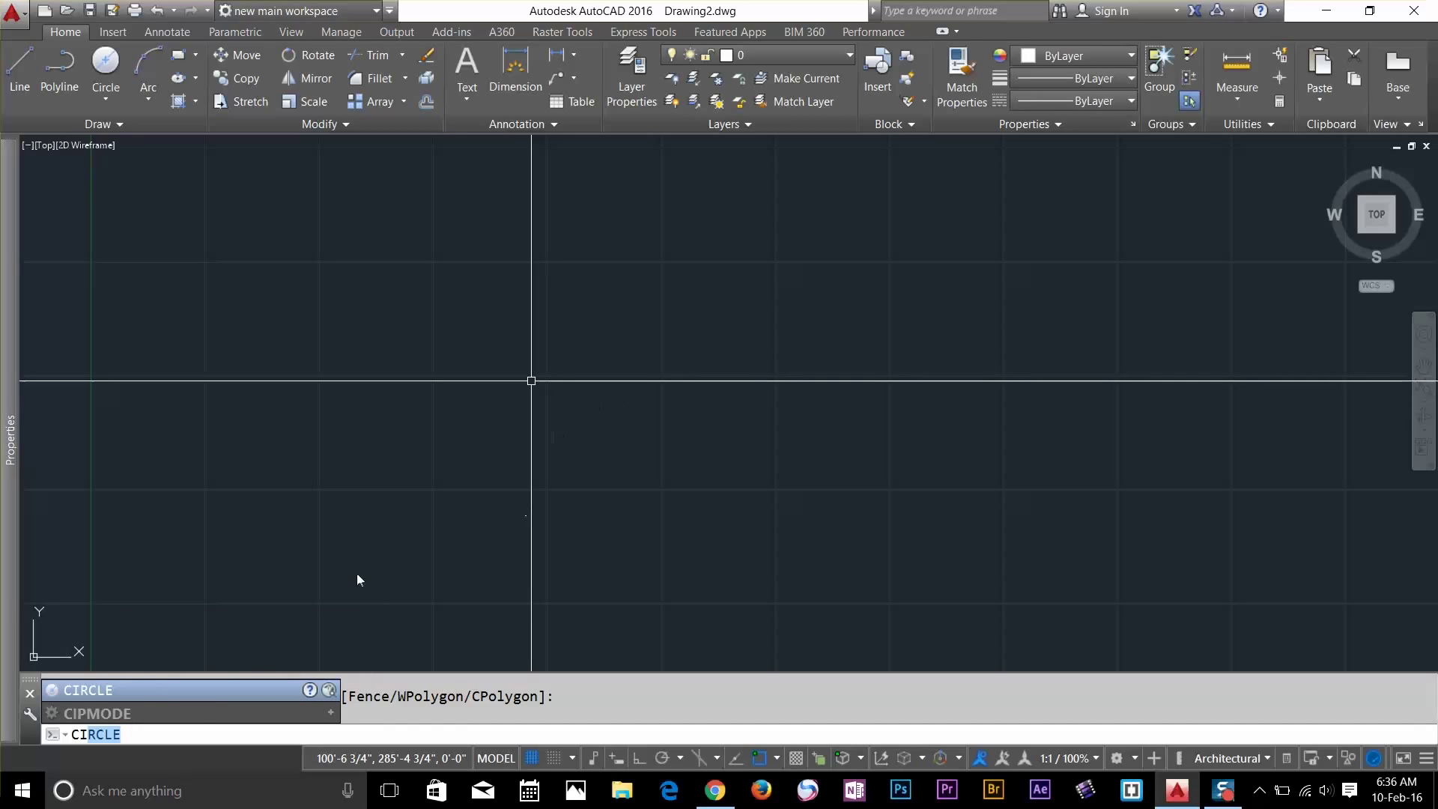
pyautogui.press('Delete')
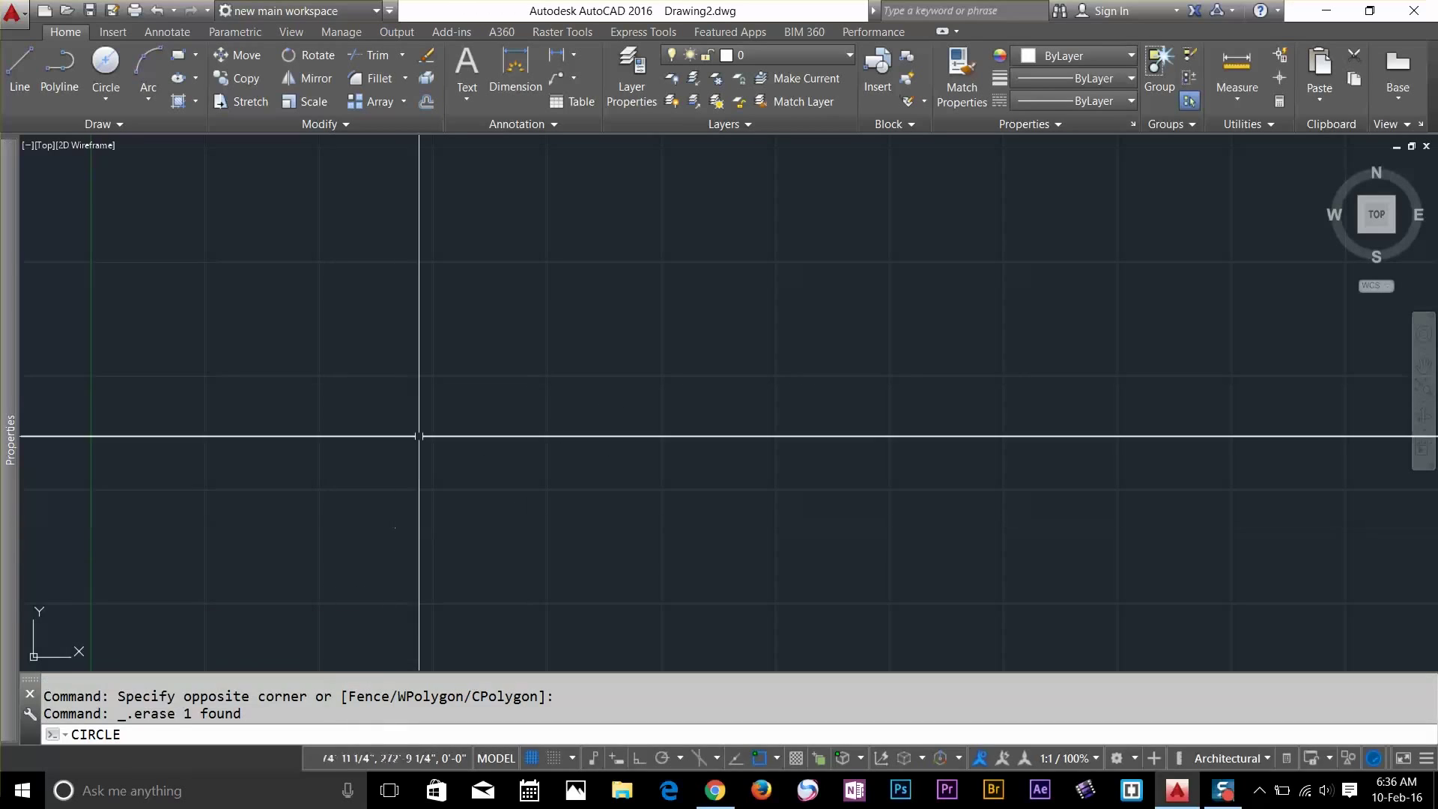
pyautogui.press('Escape')
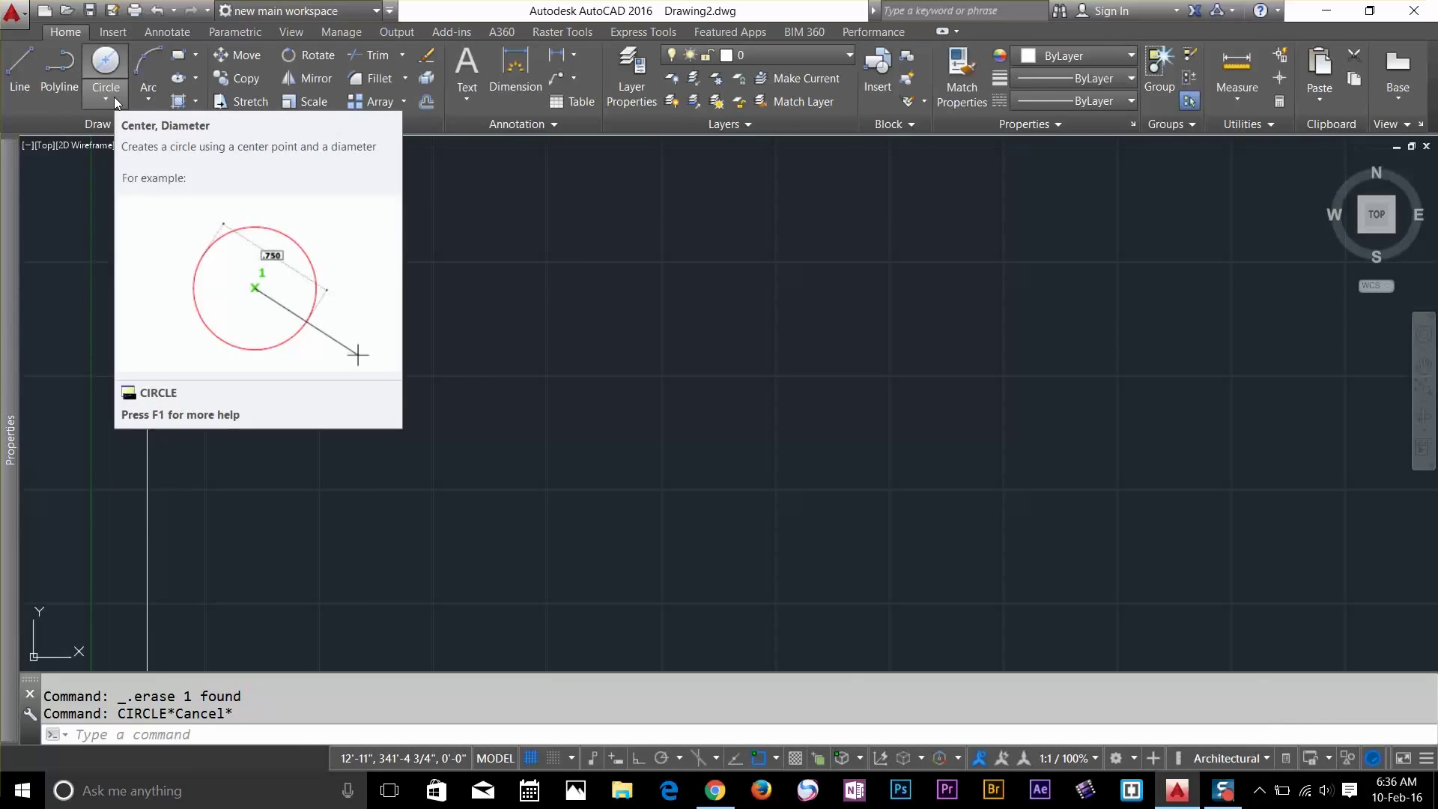
pyautogui.click(114, 98)
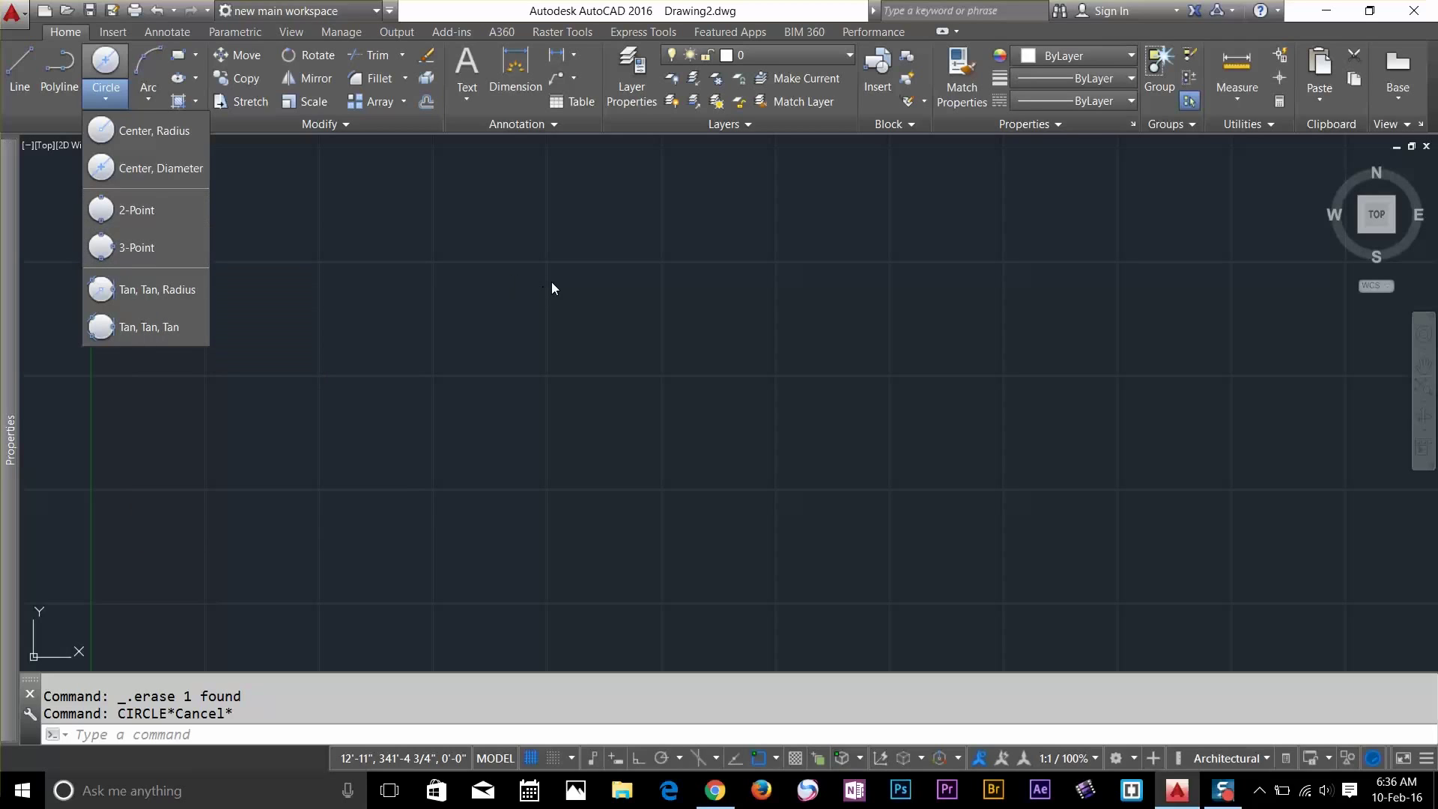
pyautogui.click(537, 322)
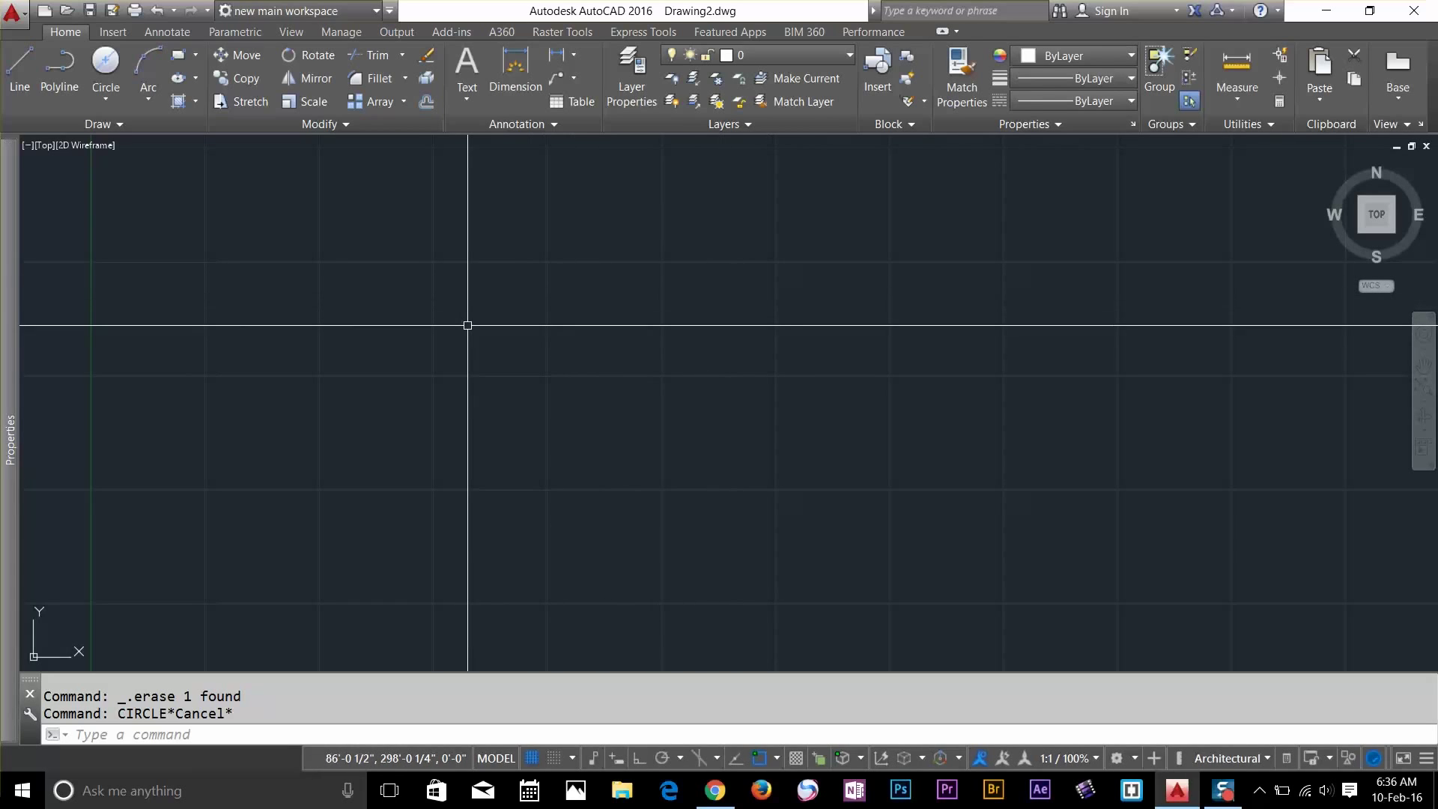
# Draw two slightly rising straight lines, one above the other
pyautogui.click(20, 66)
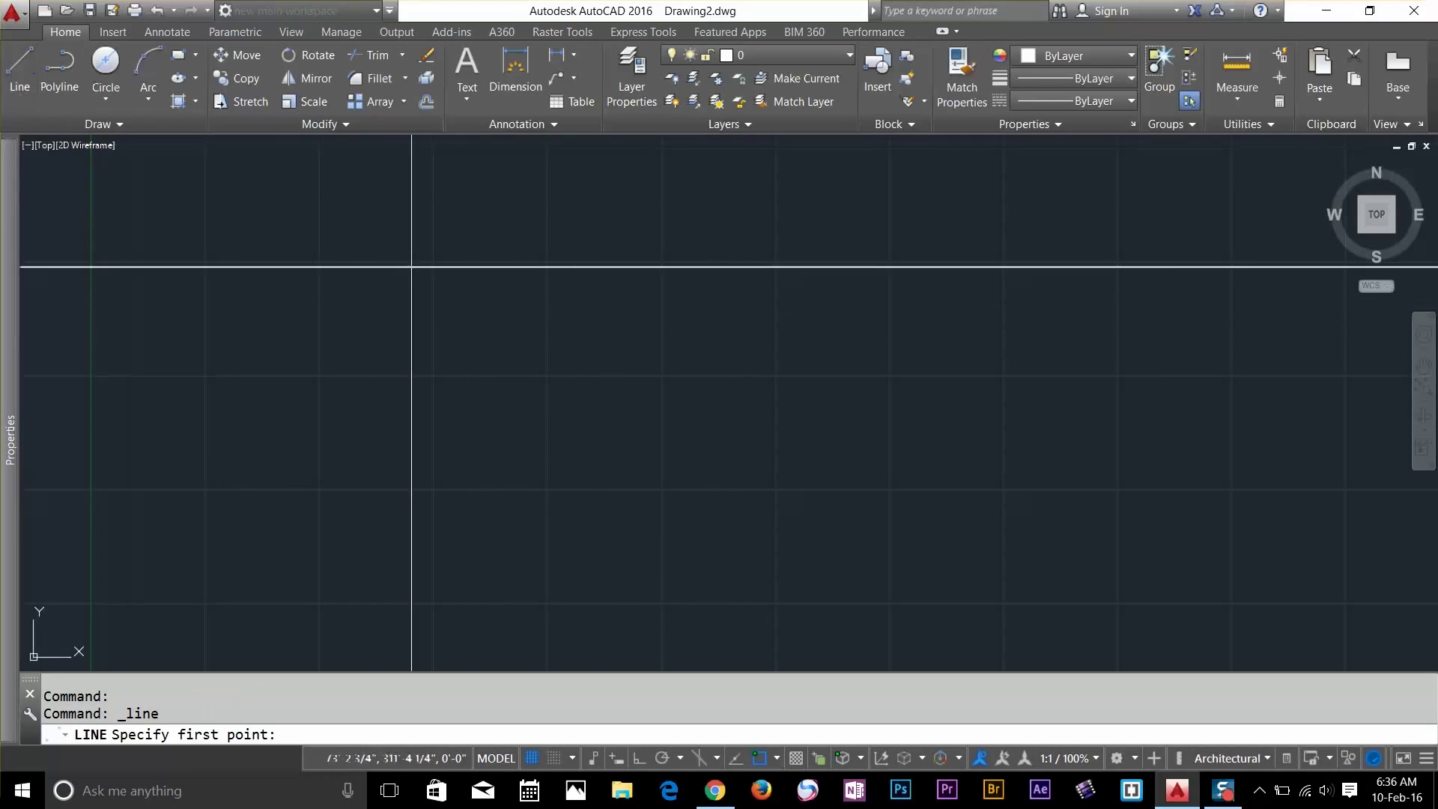
pyautogui.click(480, 320)
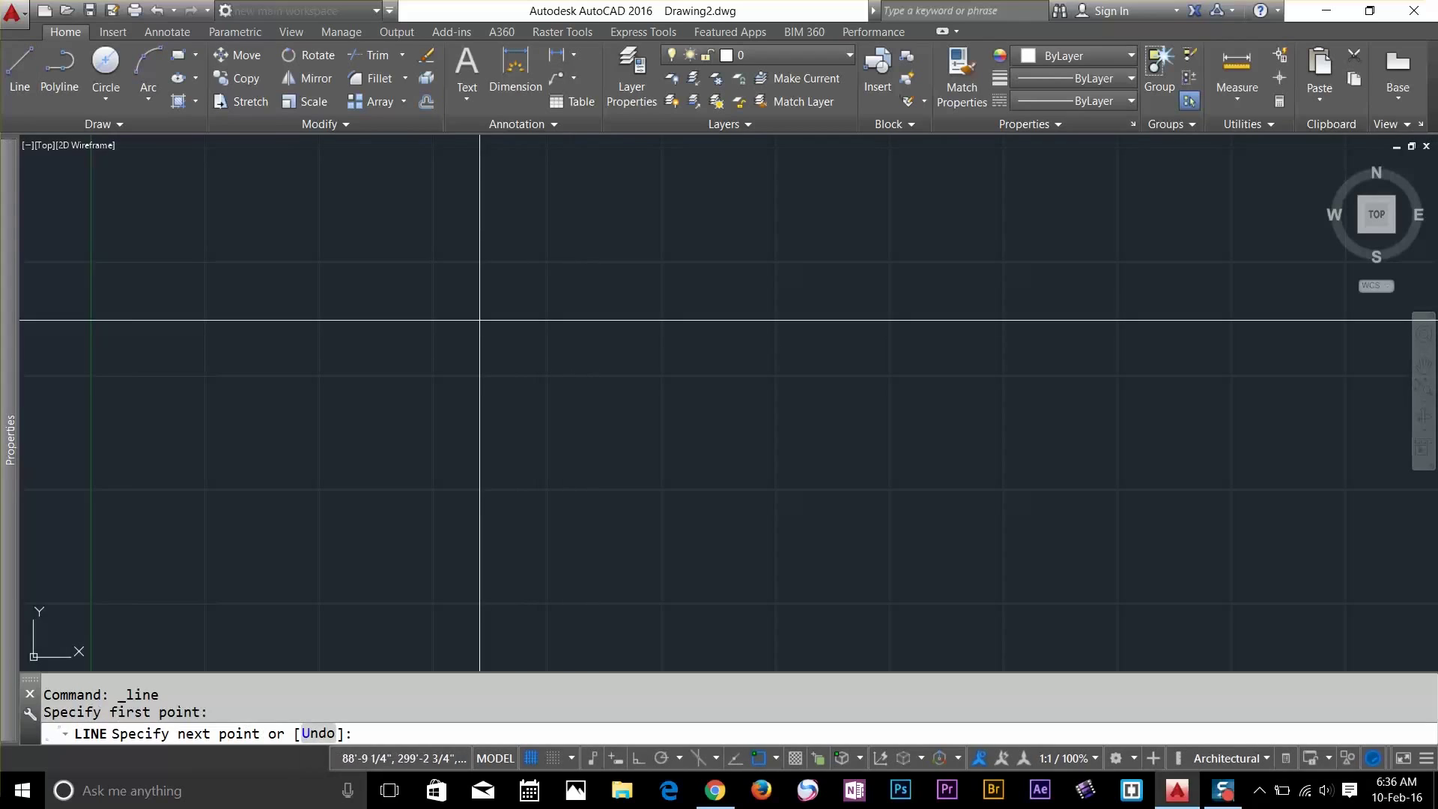
pyautogui.click(837, 288)
pyautogui.press('Return')
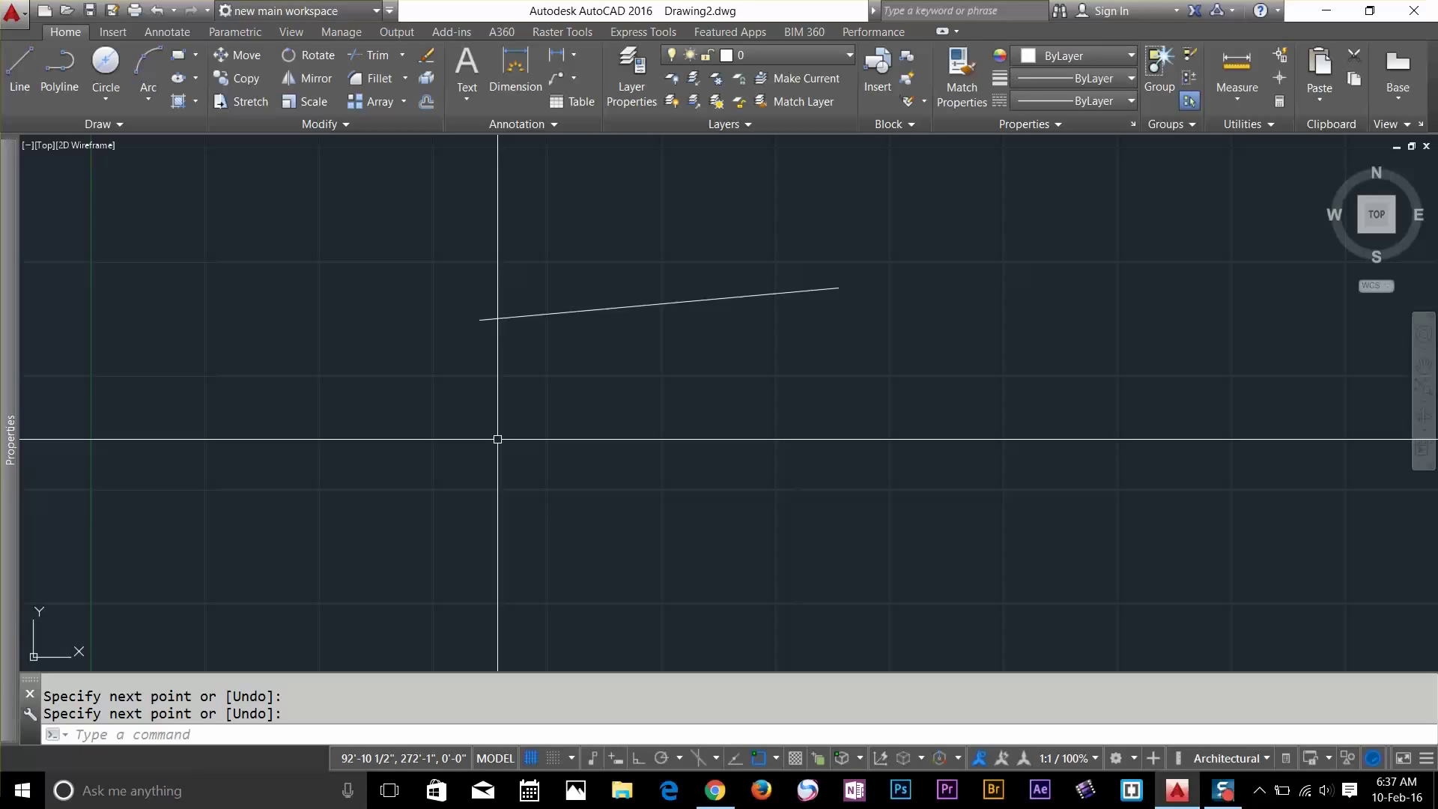
pyautogui.press('Return')
pyautogui.press('Return')
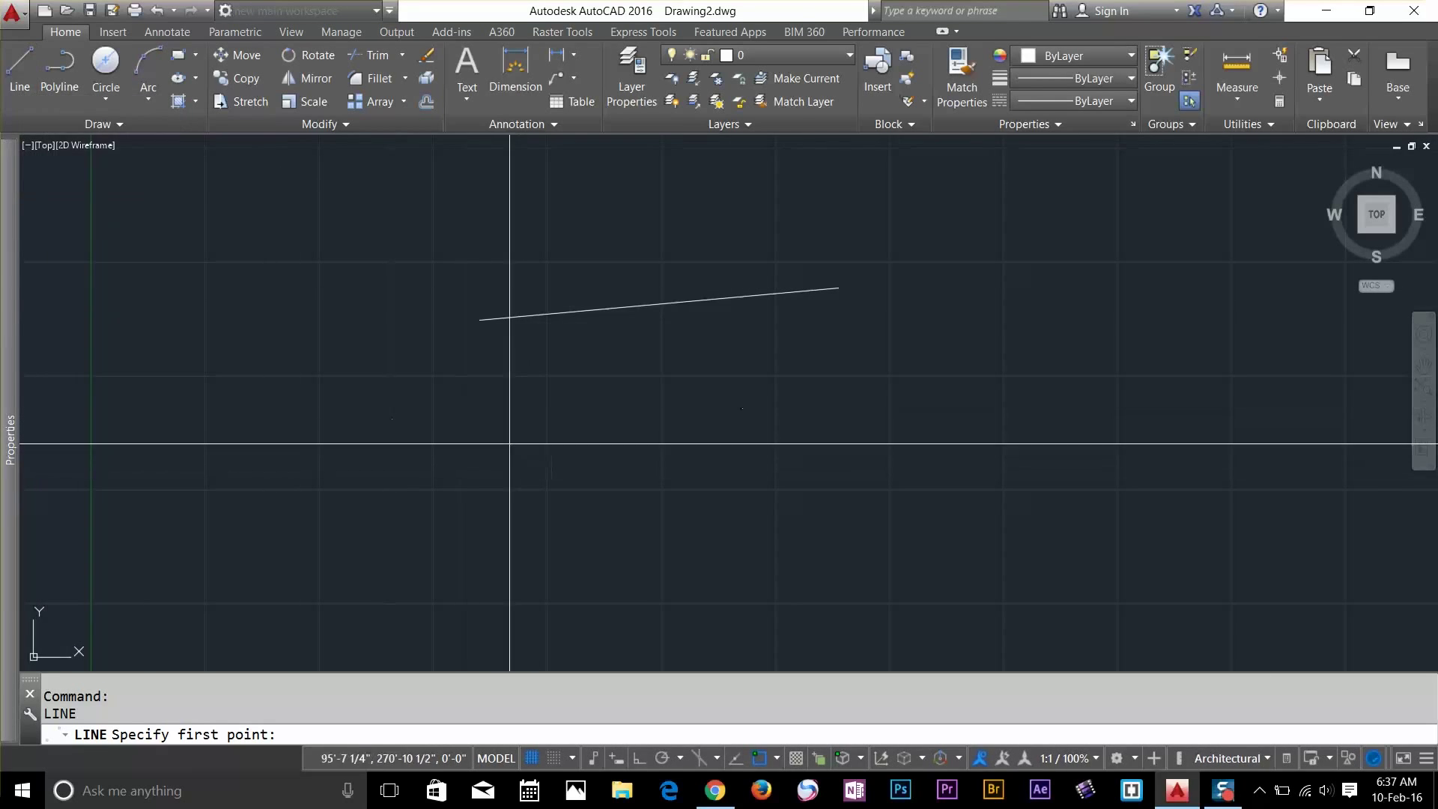
pyautogui.click(484, 446)
pyautogui.click(875, 437)
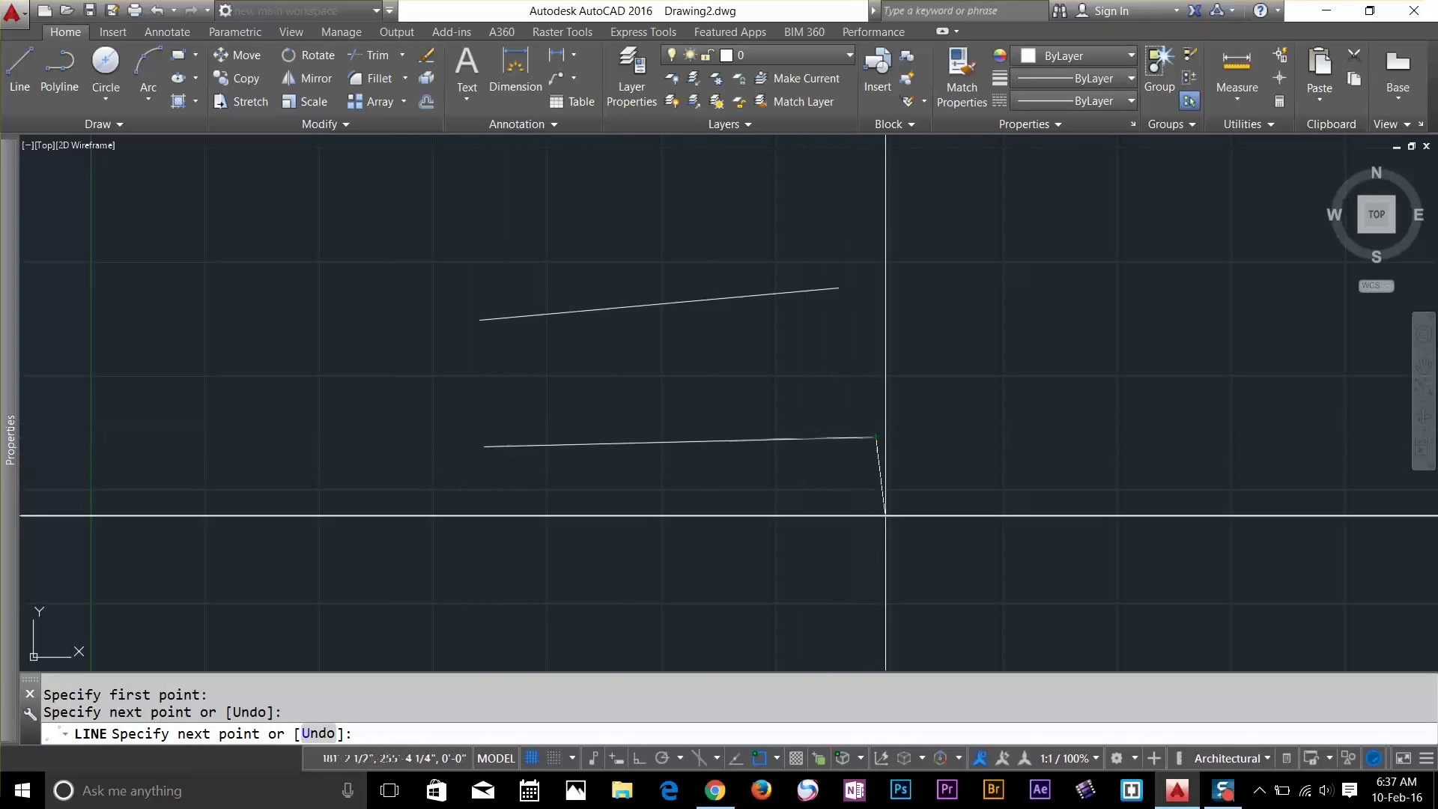
pyautogui.press('Return')
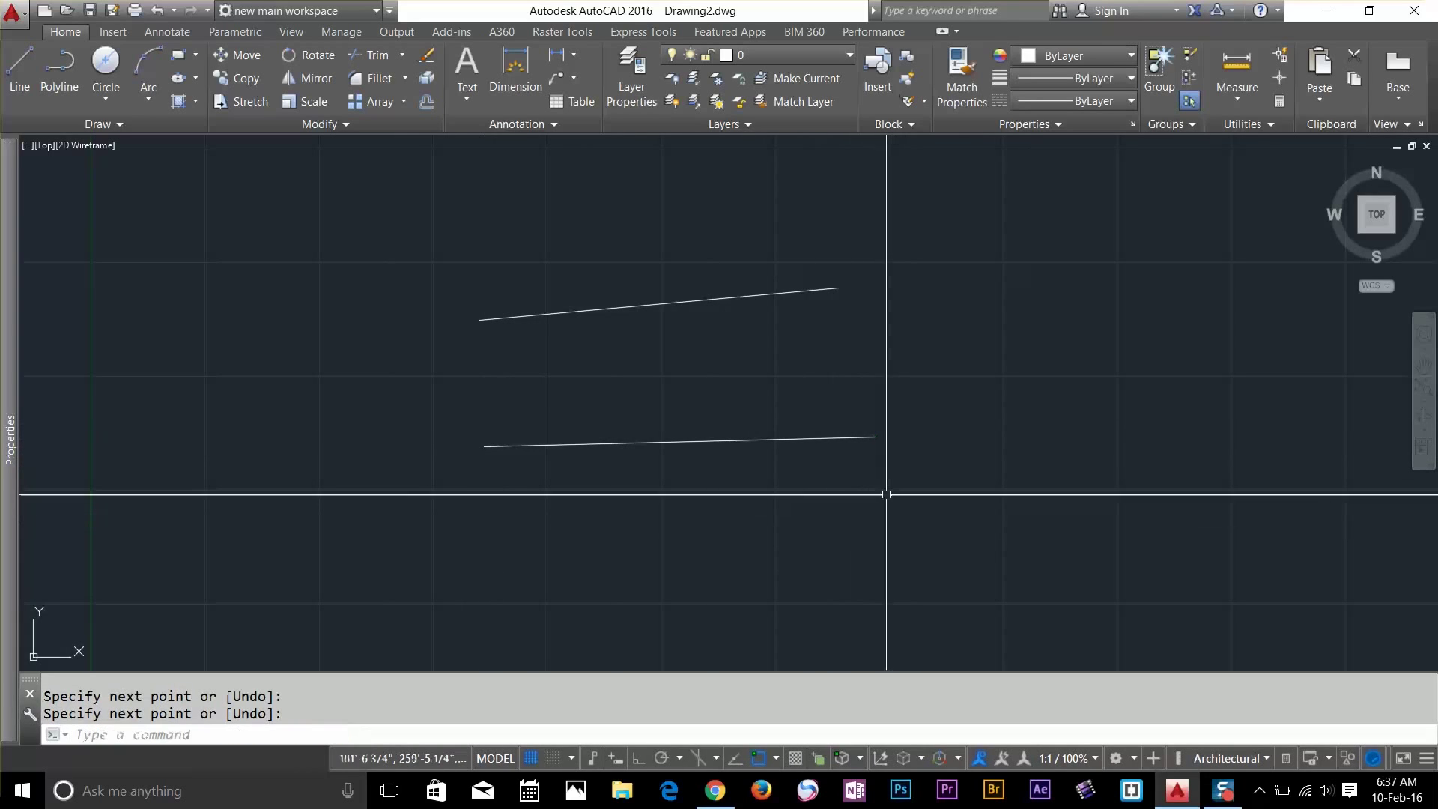
pyautogui.click(106, 100)
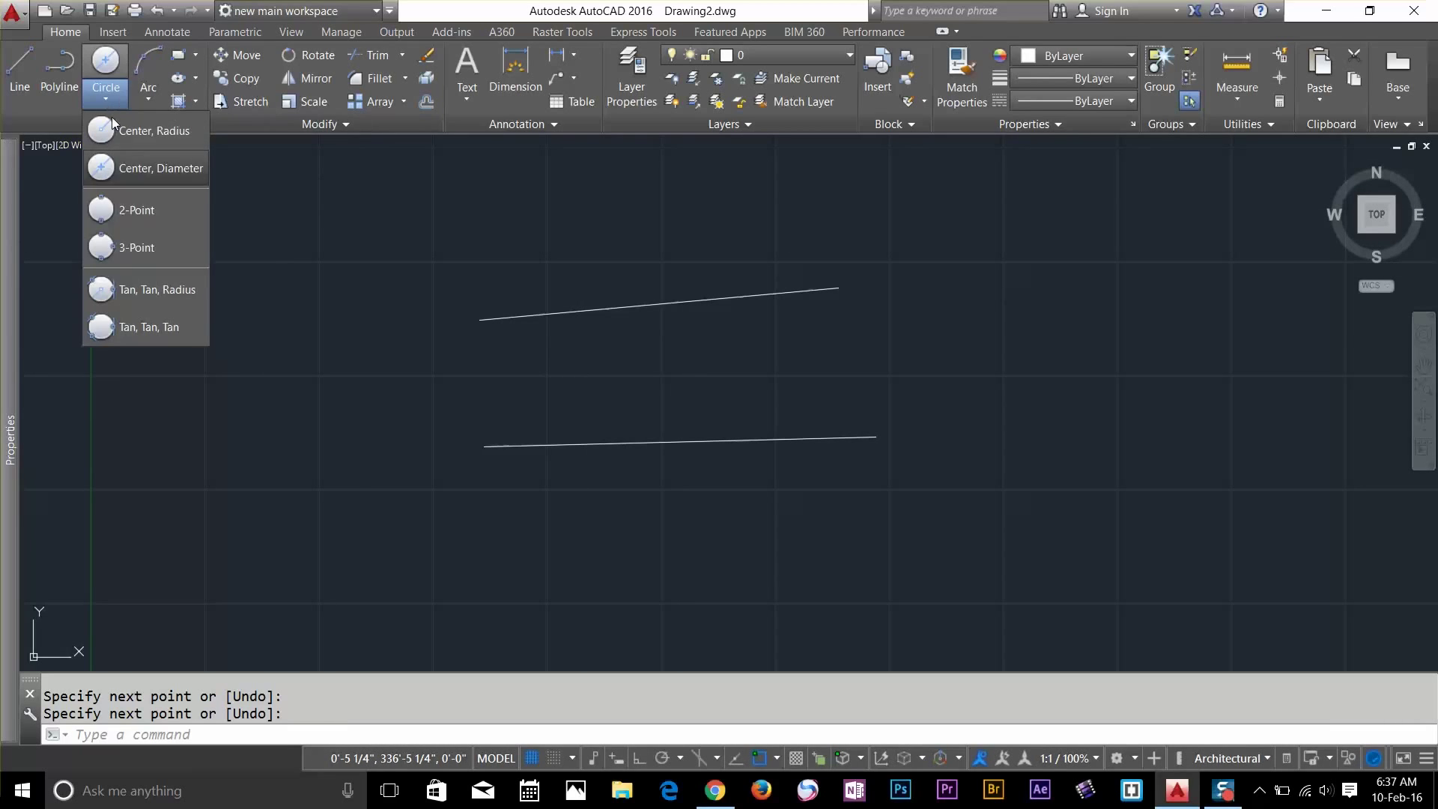
pyautogui.click(144, 215)
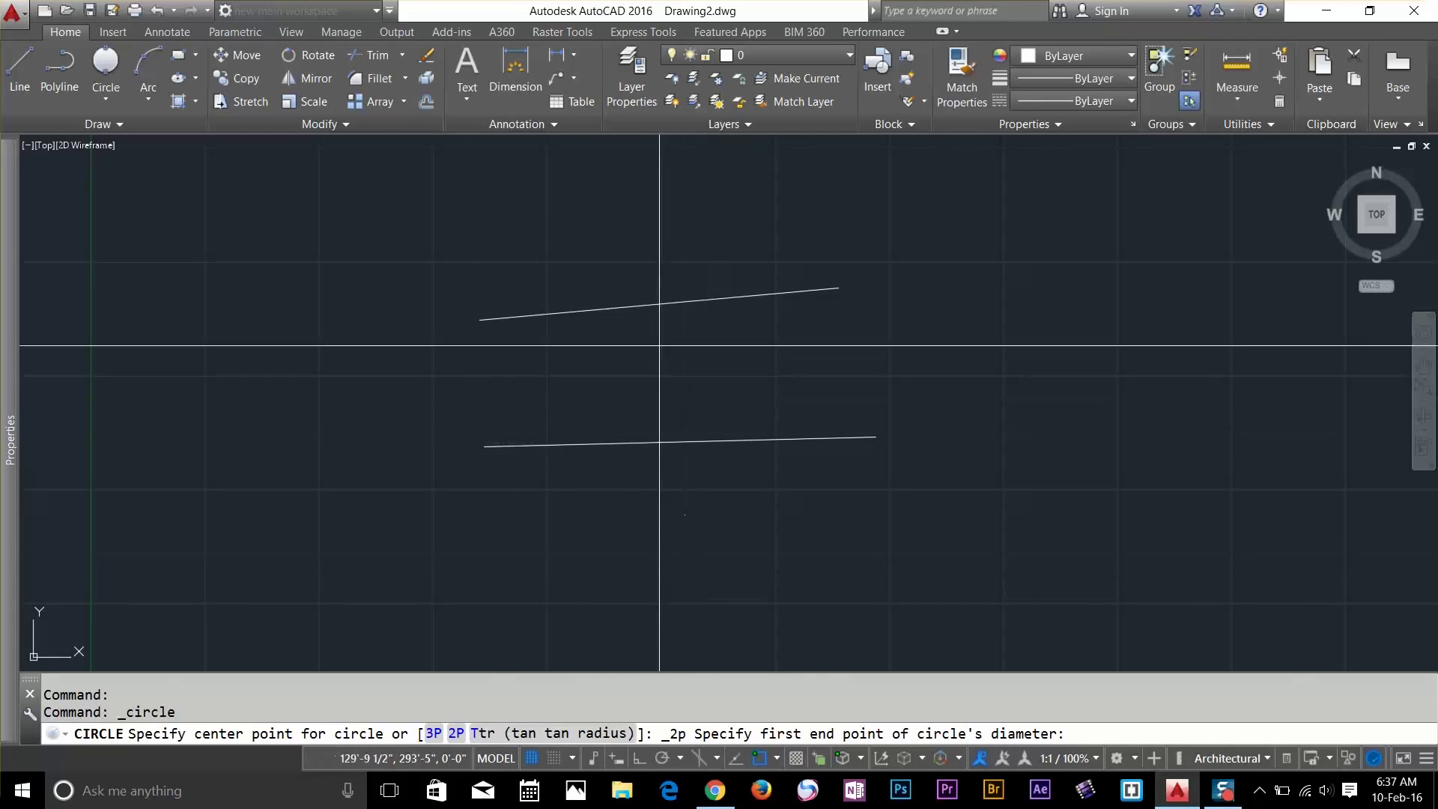
pyautogui.click(659, 304)
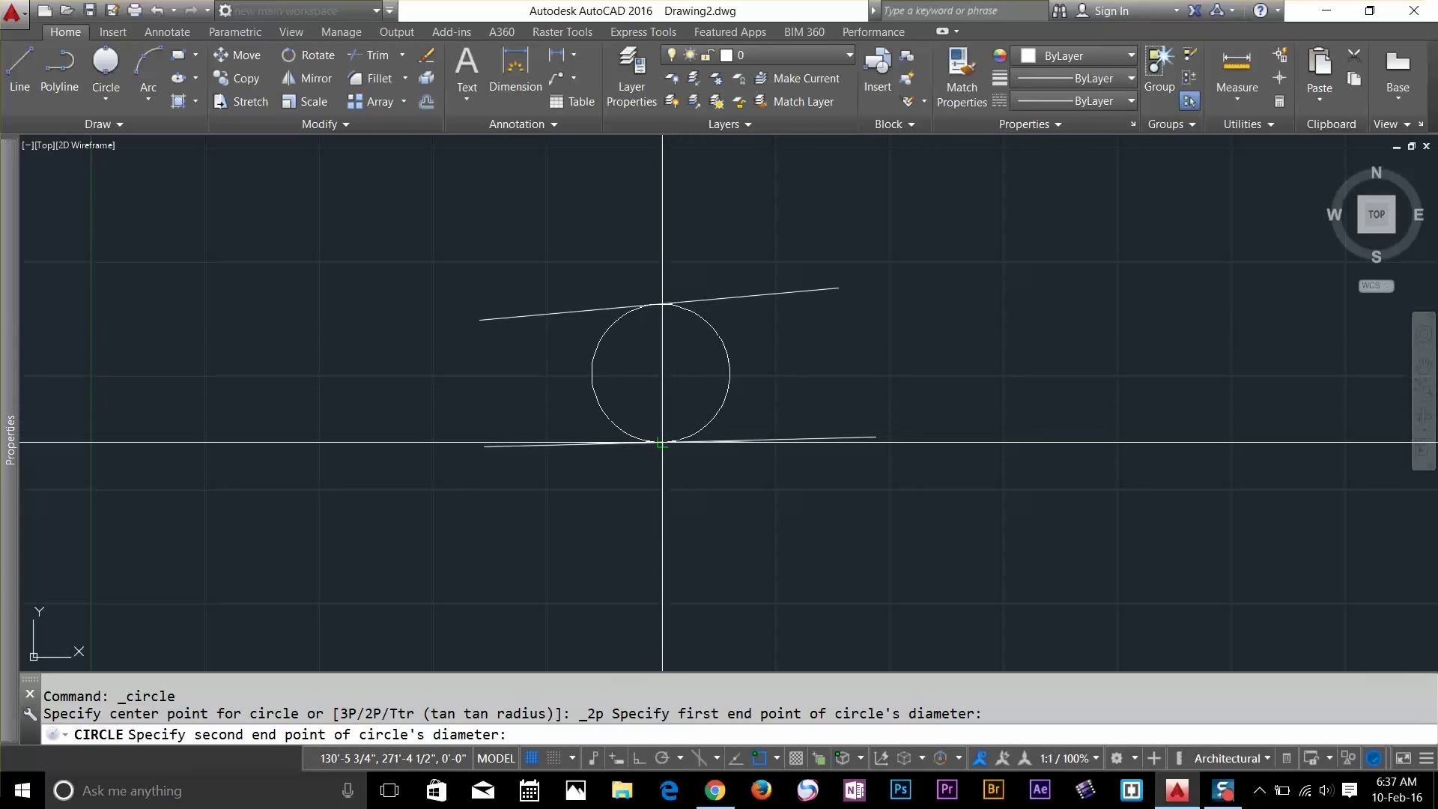
pyautogui.click(662, 442)
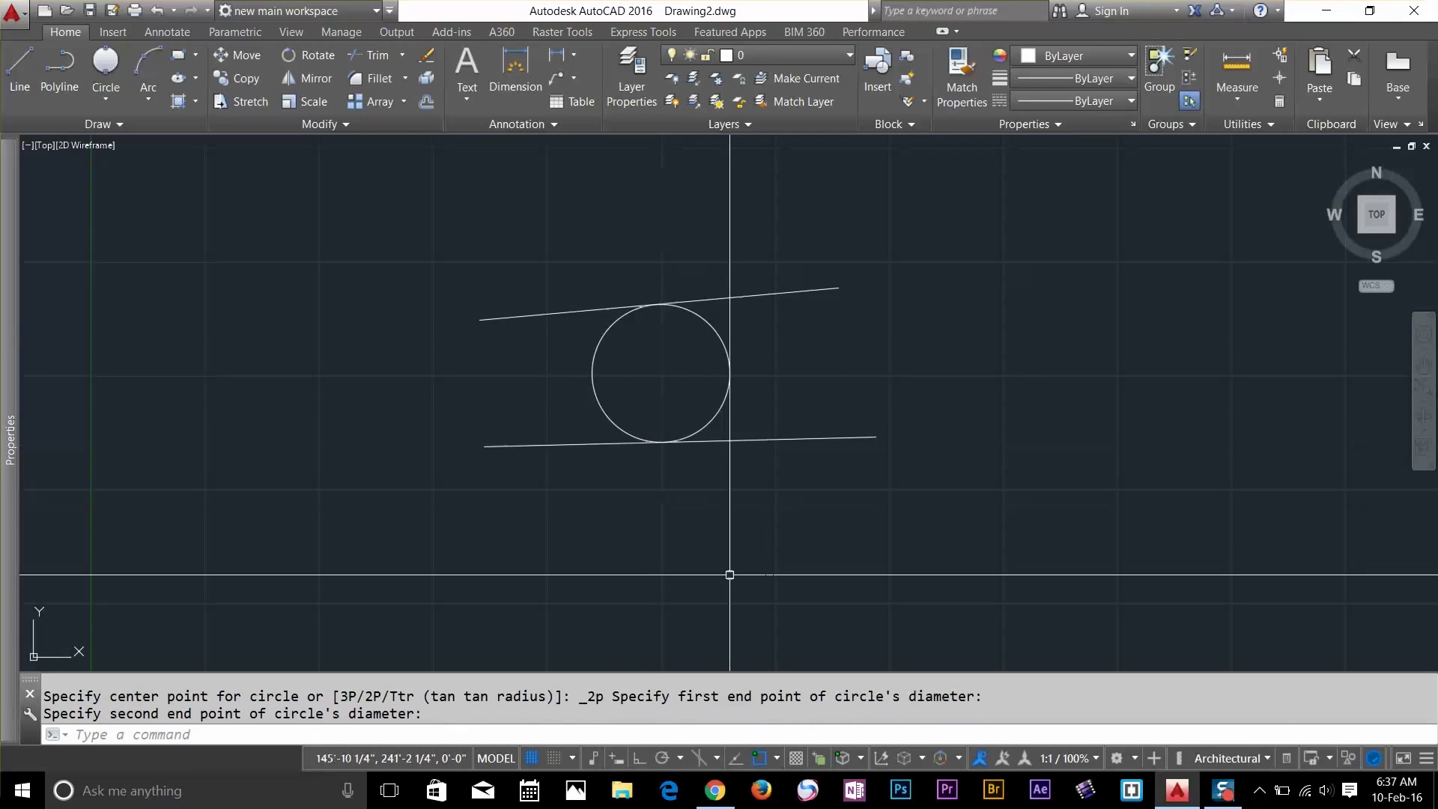
pyautogui.click(815, 324)
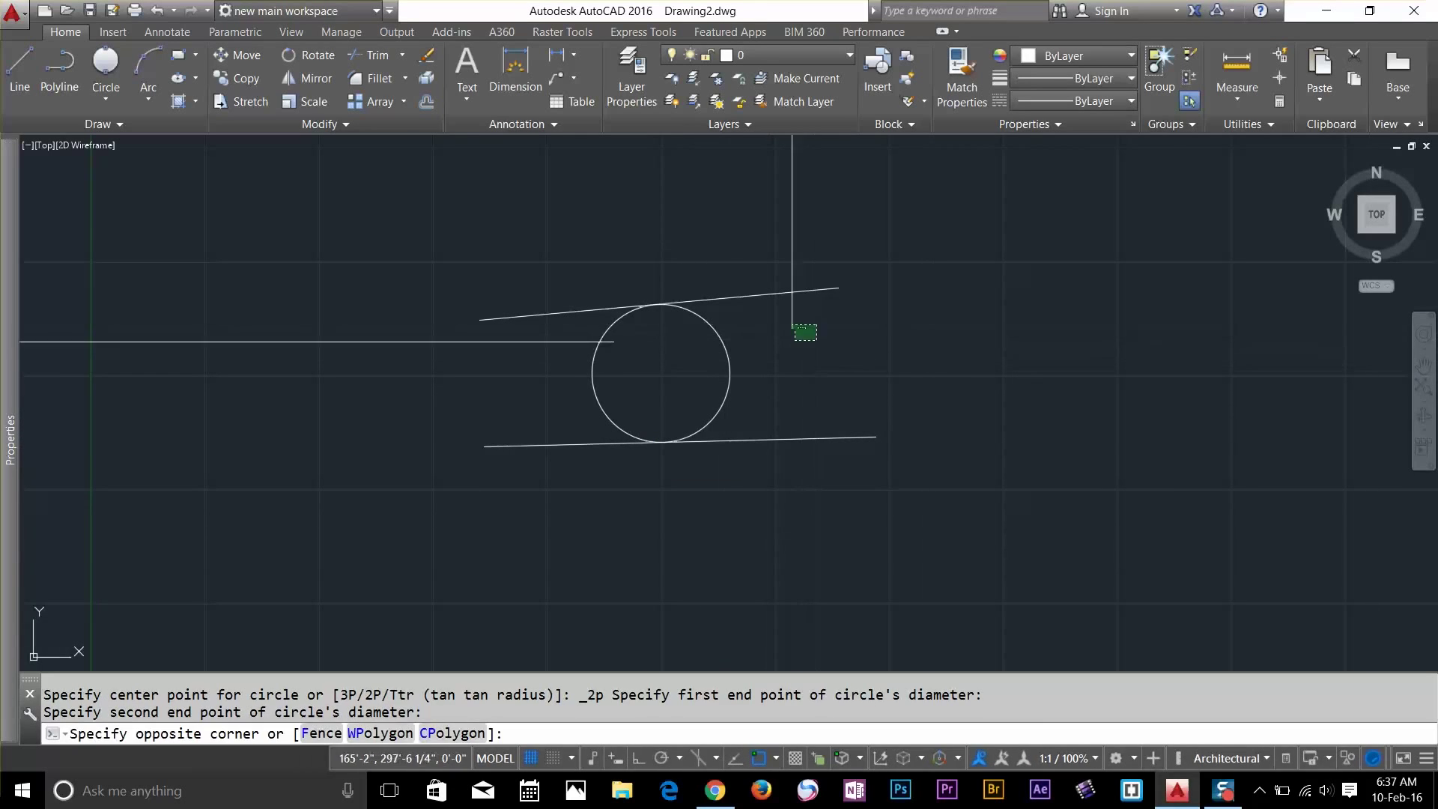
pyautogui.click(669, 382)
pyautogui.press('Delete')
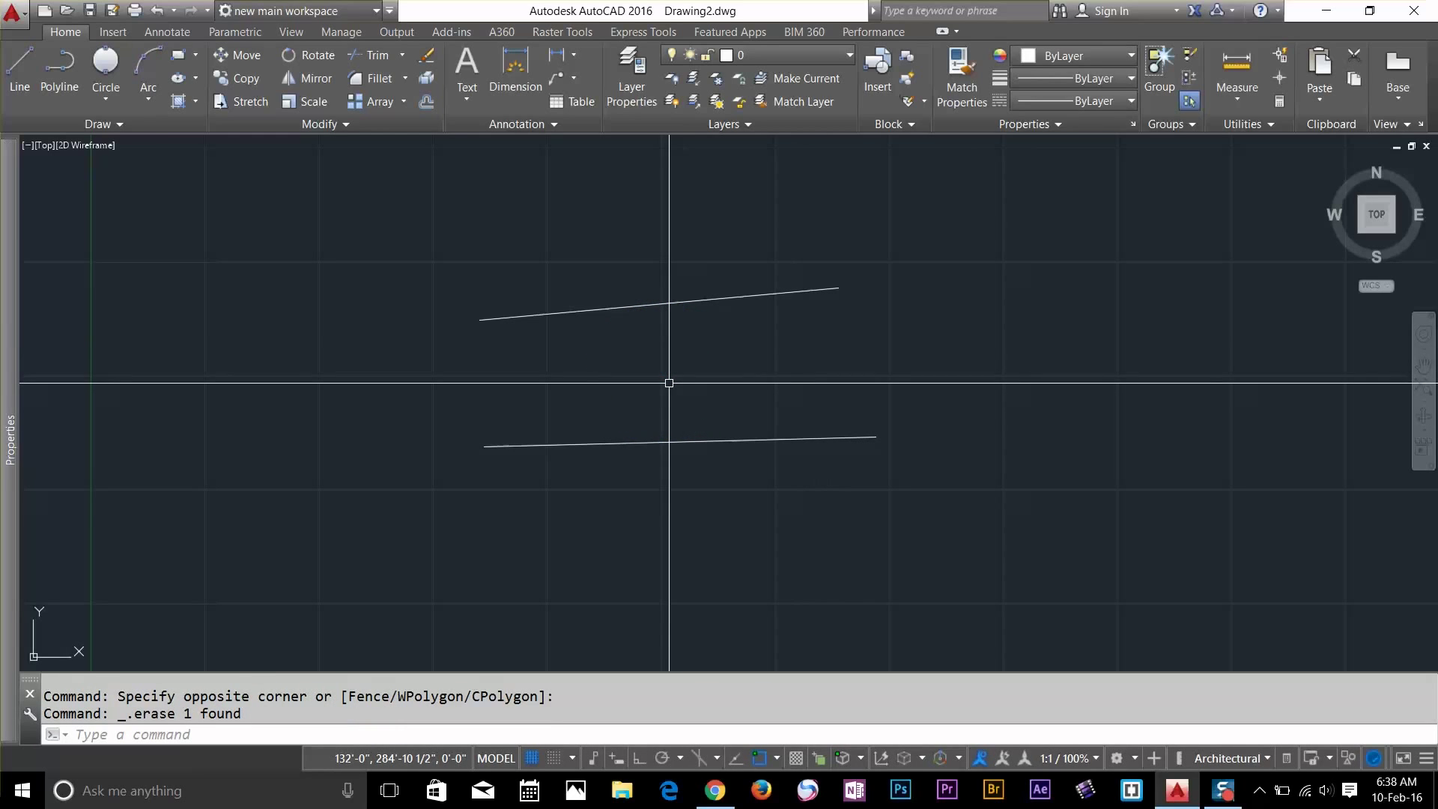
pyautogui.write('L')
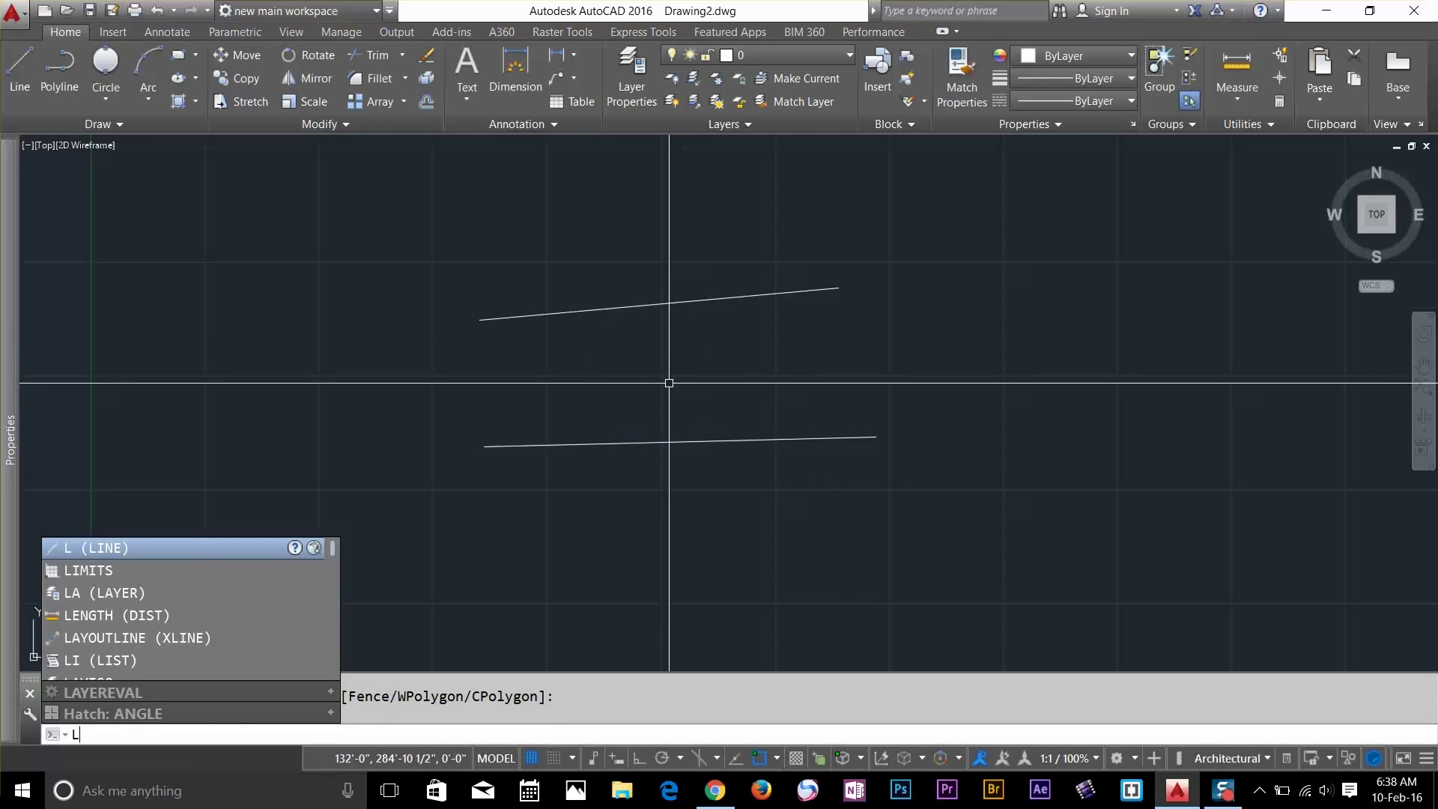
# Draw a short slanted line at the left between the two long lines
pyautogui.press('Return')
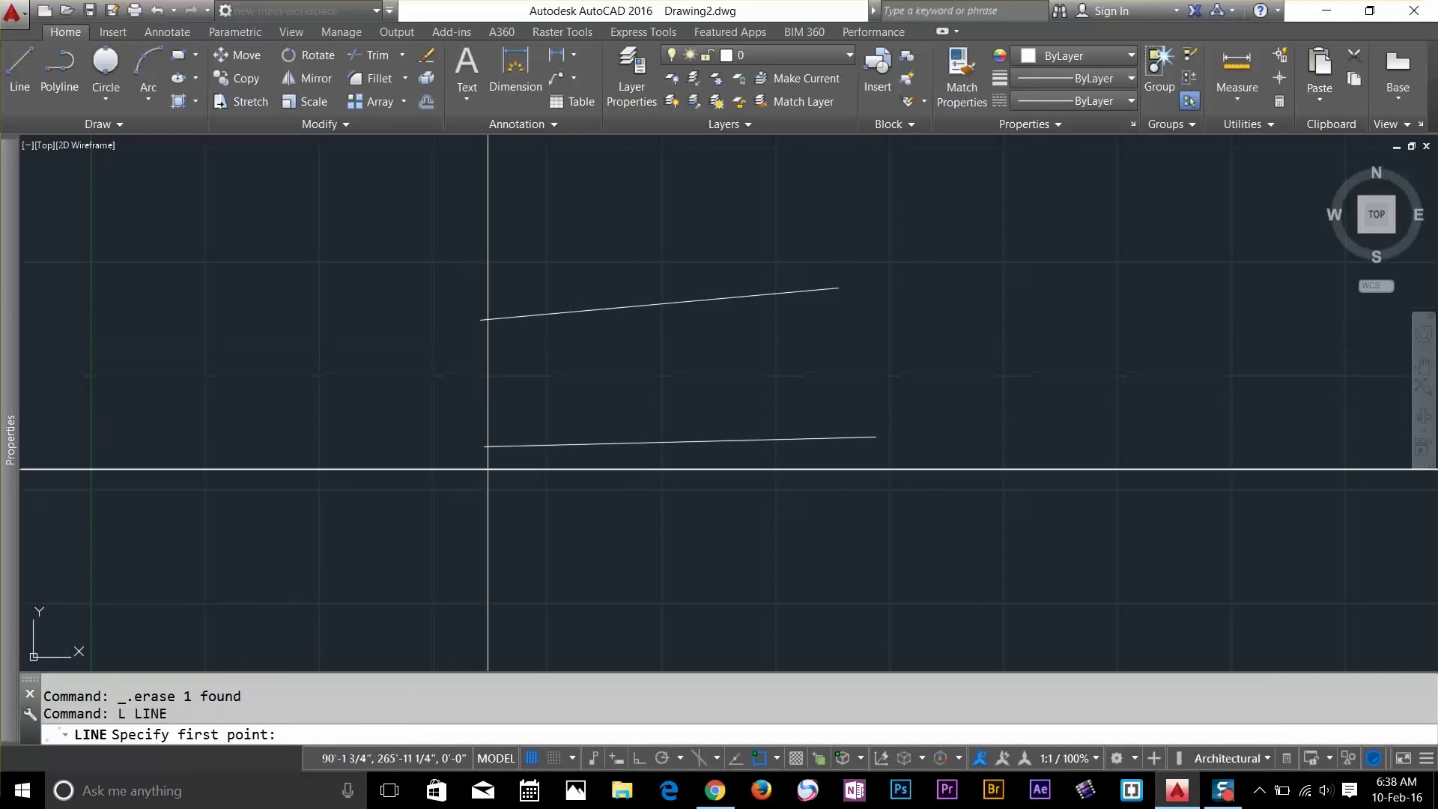
pyautogui.click(448, 346)
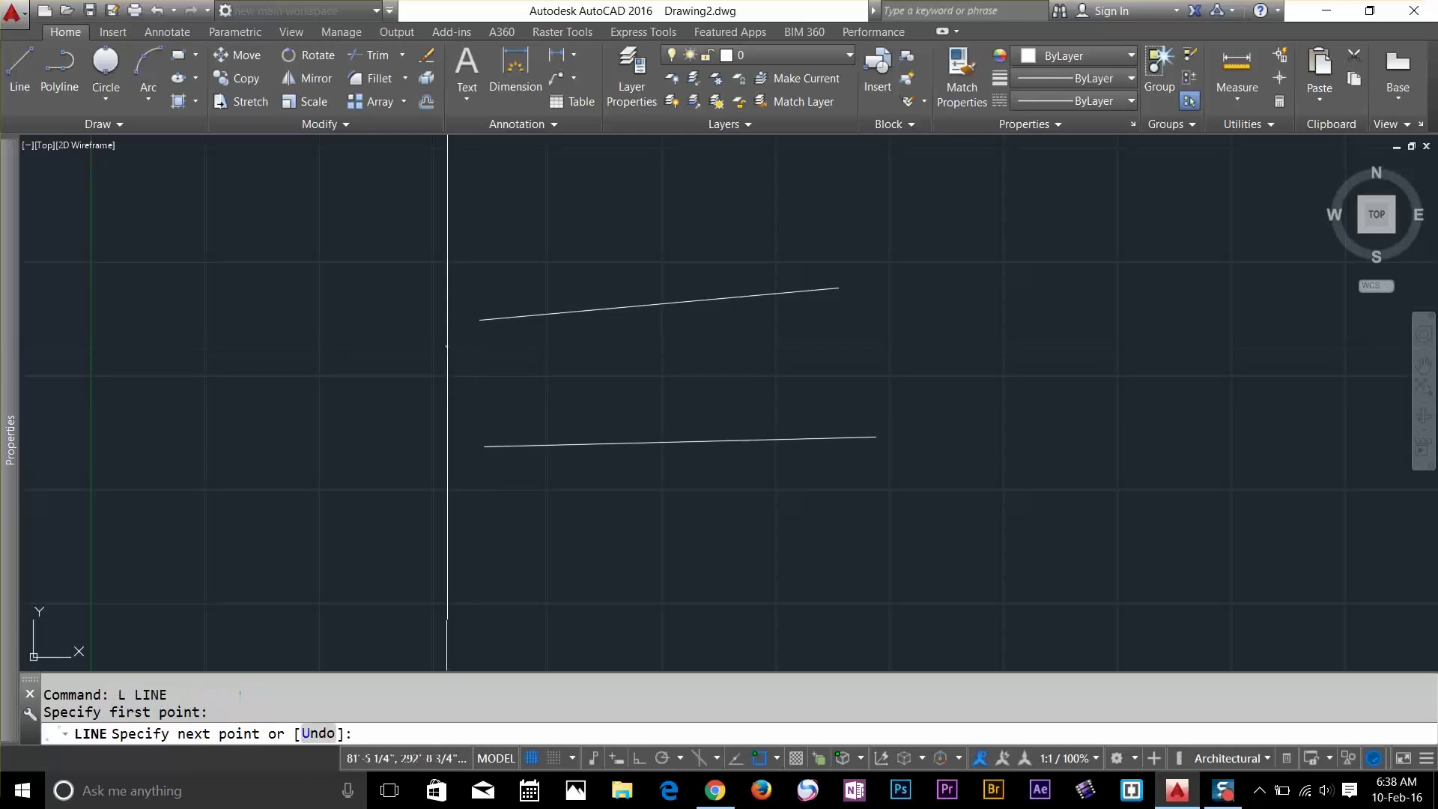
pyautogui.click(491, 425)
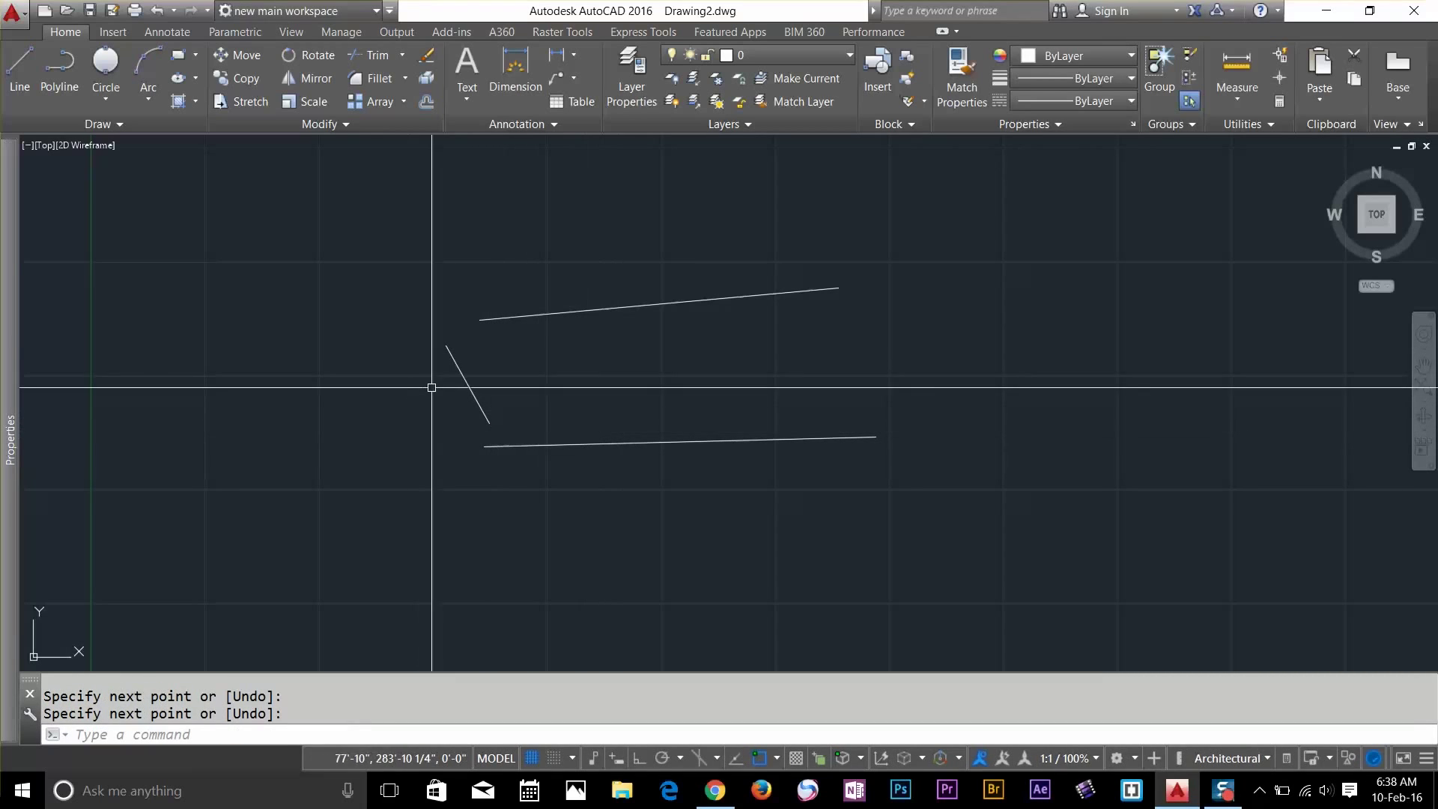
# Draw a trial three-point circle through the three lines, then erase it
pyautogui.click(114, 105)
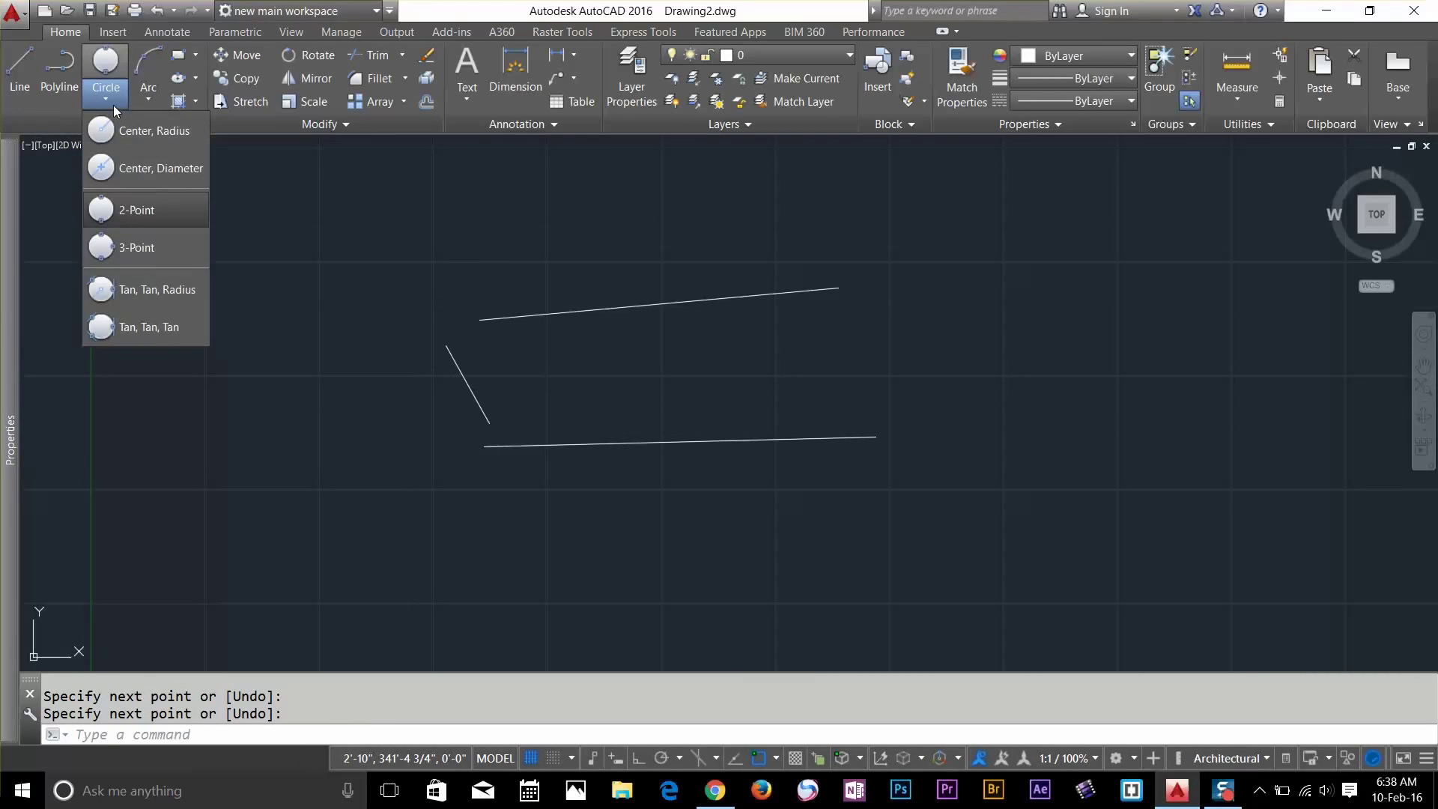
pyautogui.click(146, 247)
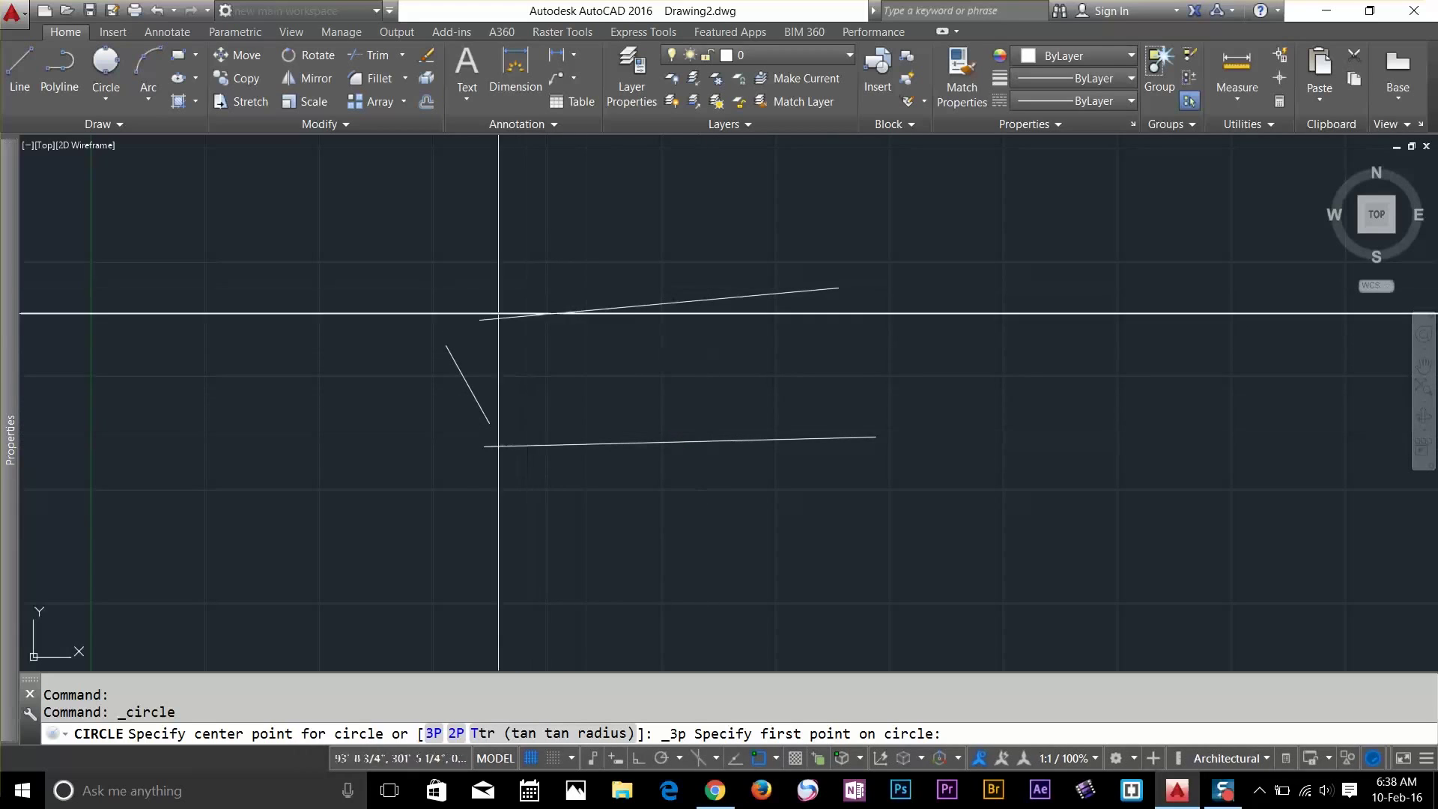
pyautogui.click(657, 304)
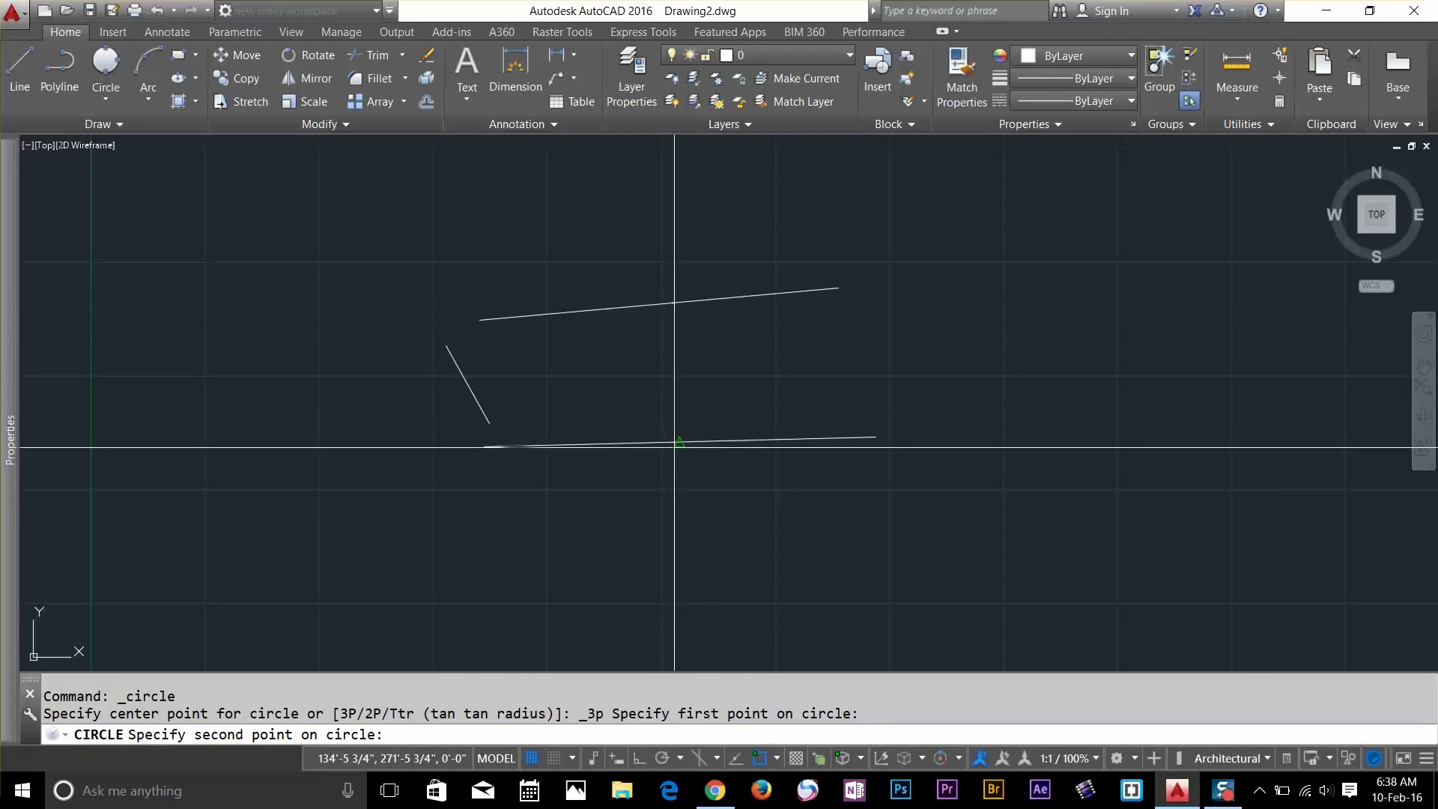
pyautogui.click(679, 442)
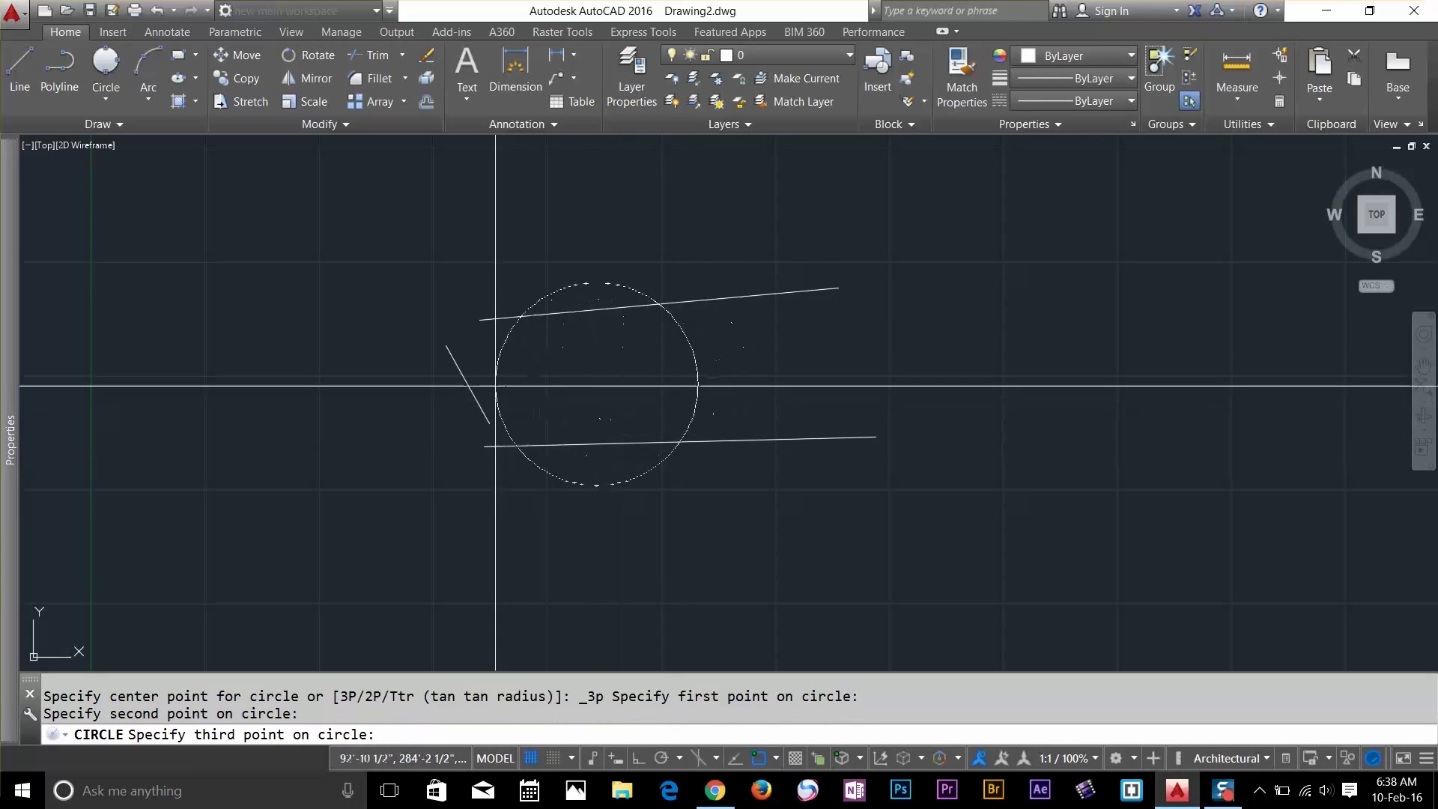
pyautogui.click(467, 386)
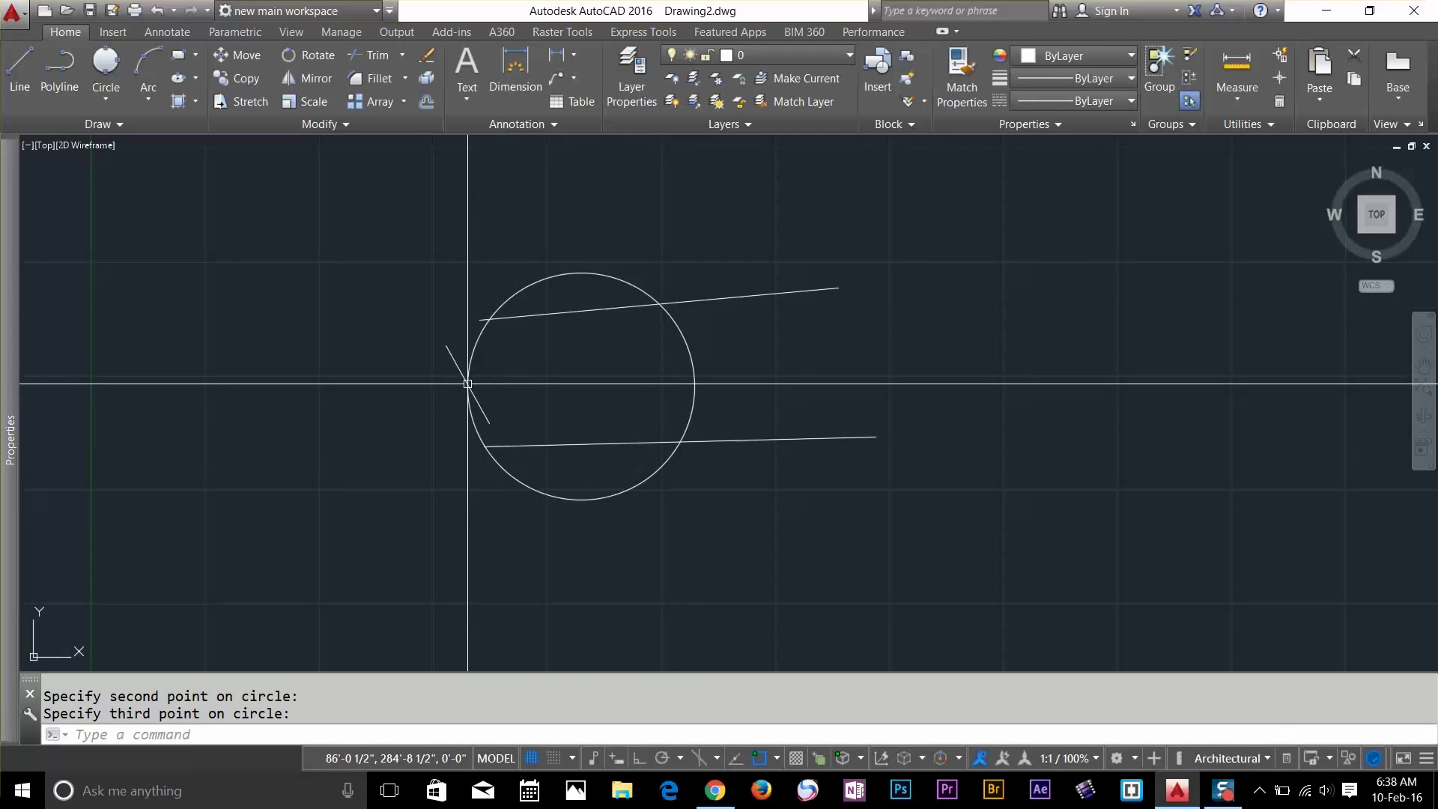
pyautogui.click(725, 360)
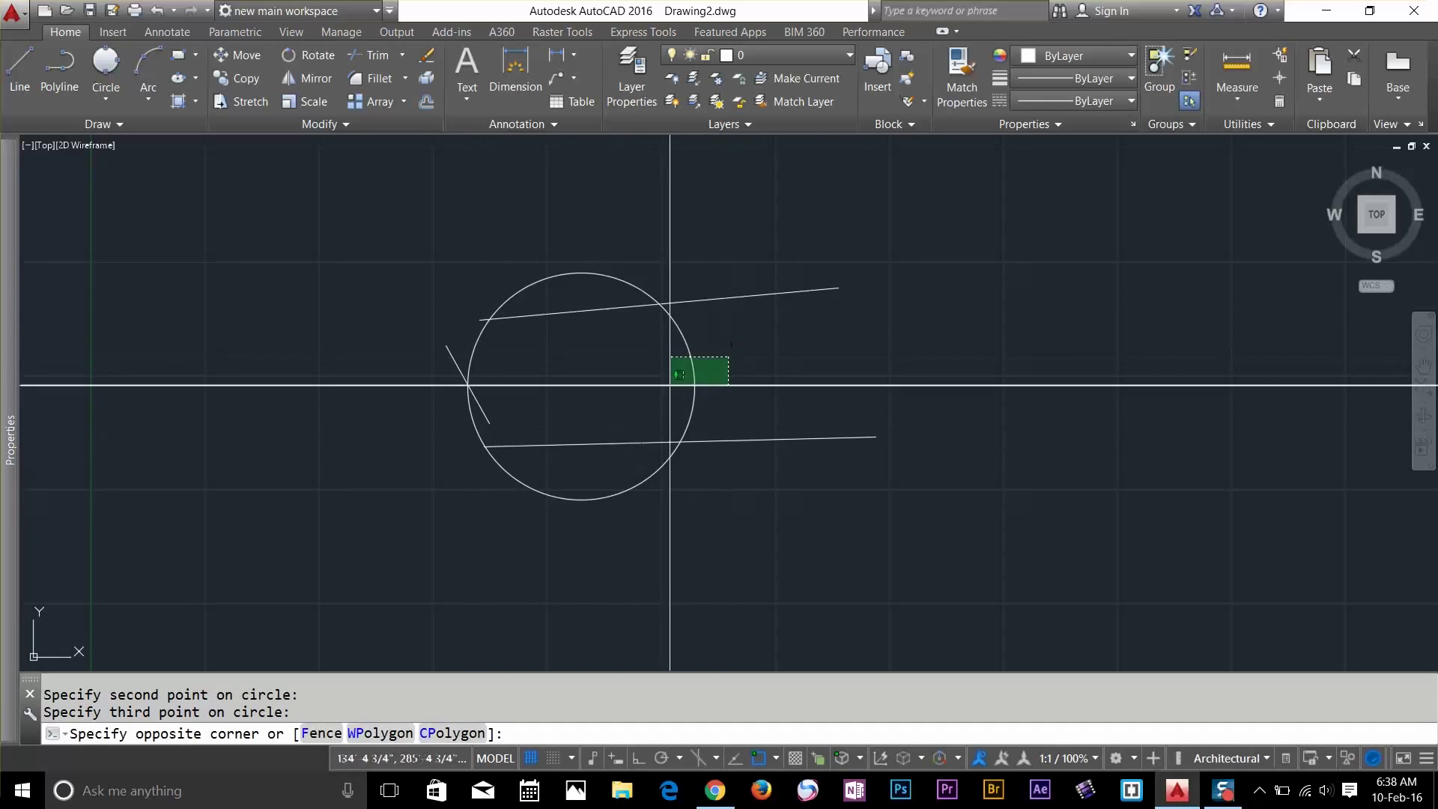
pyautogui.click(642, 397)
pyautogui.press('Delete')
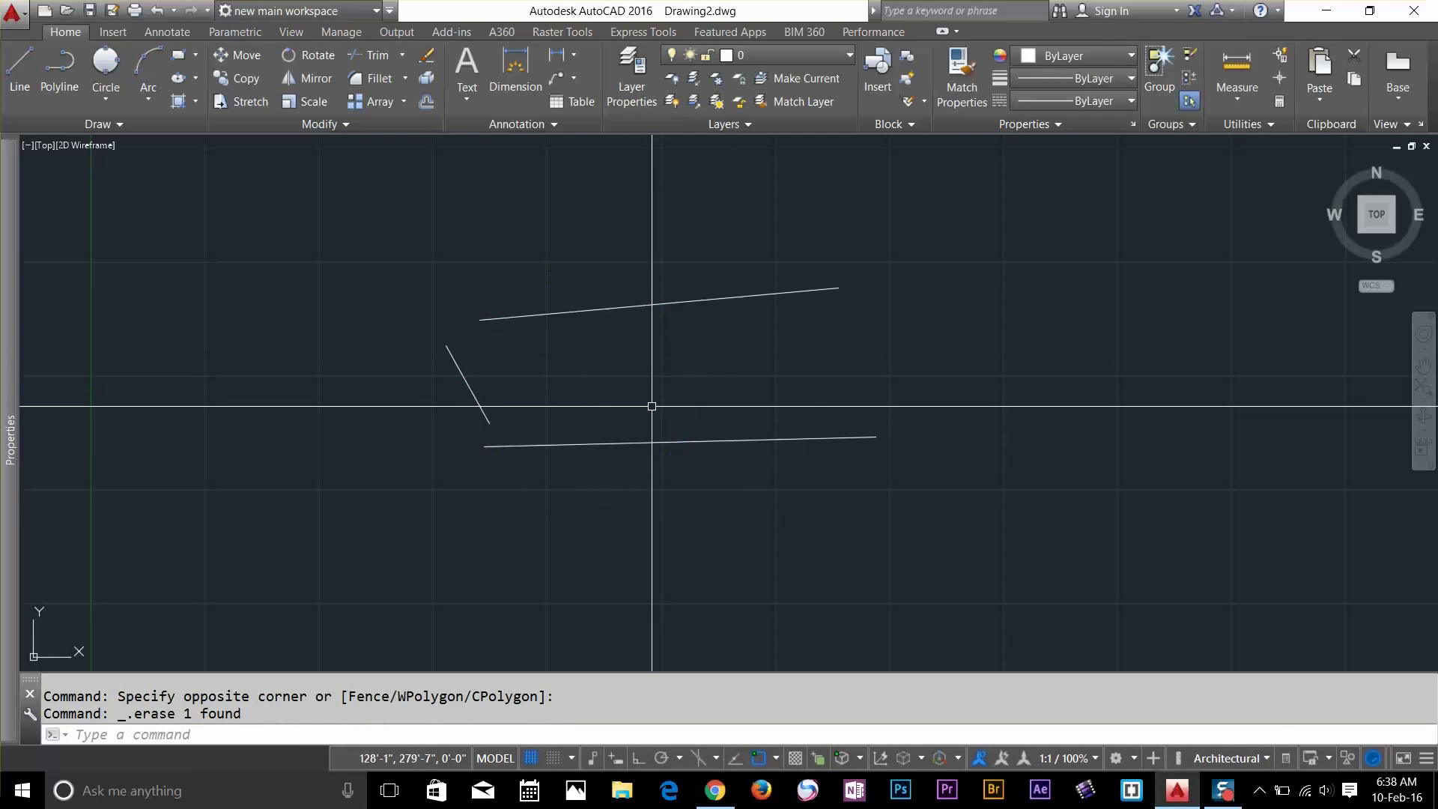
pyautogui.click(1039, 258)
# Erase the three selected lines
pyautogui.click(439, 528)
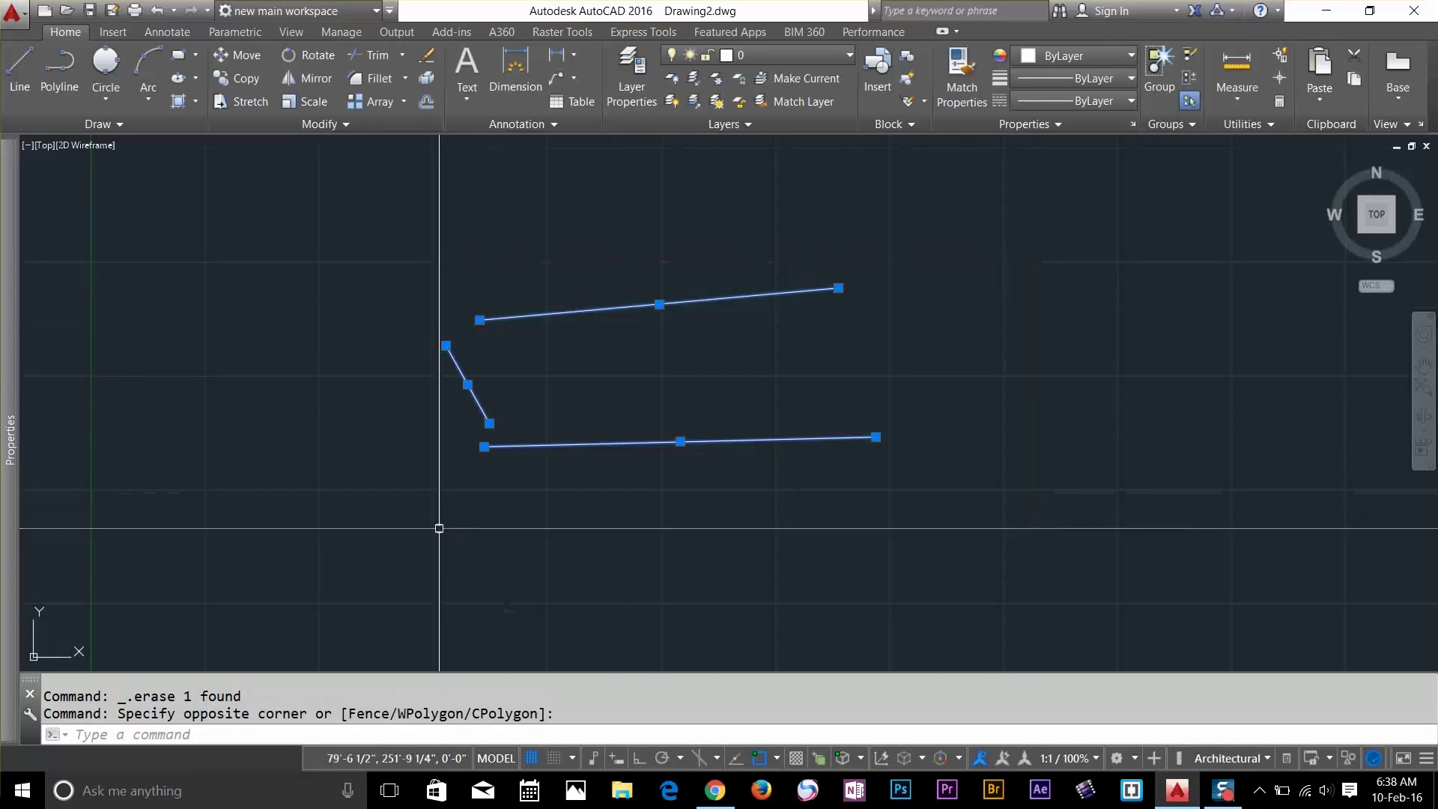
pyautogui.press('Delete')
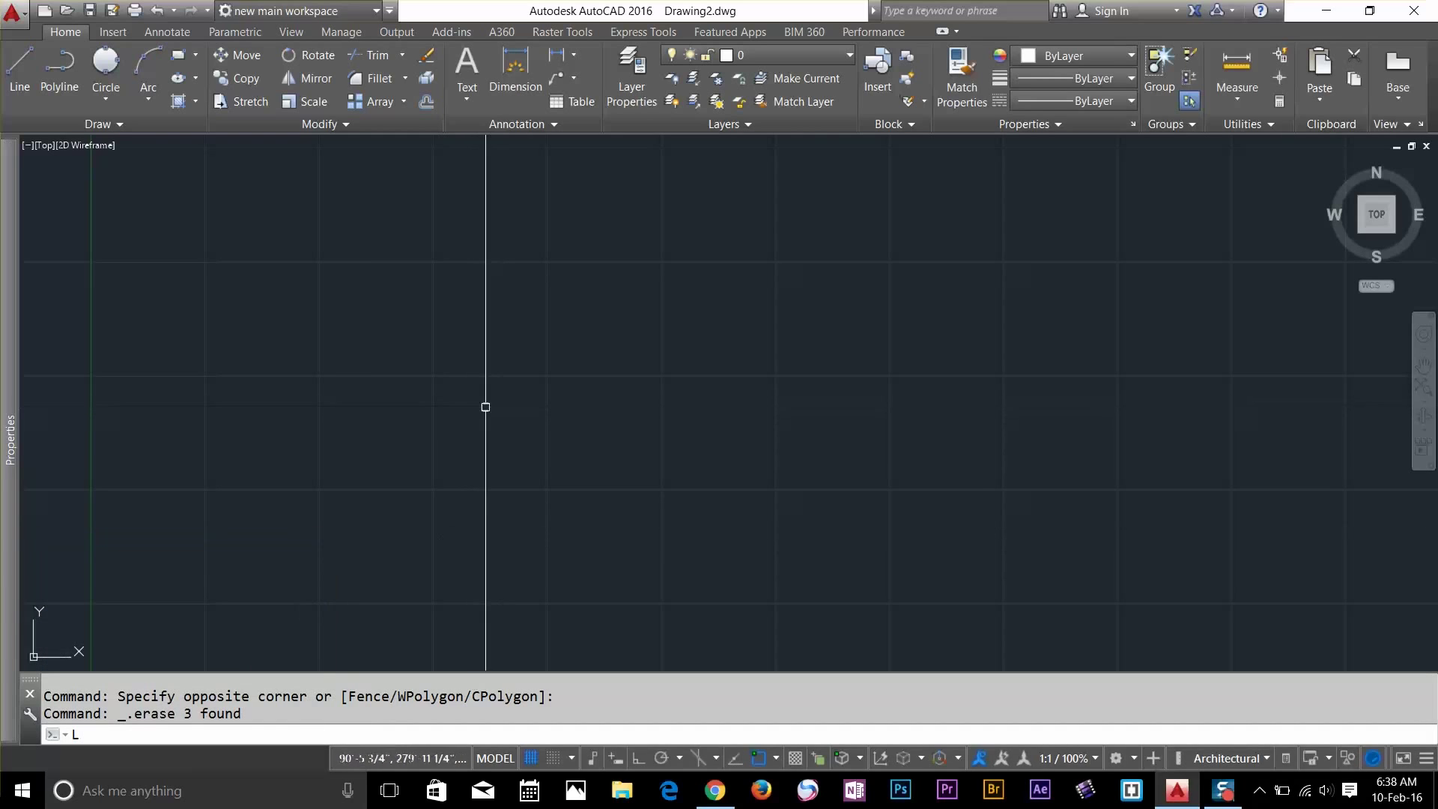
pyautogui.press('Return')
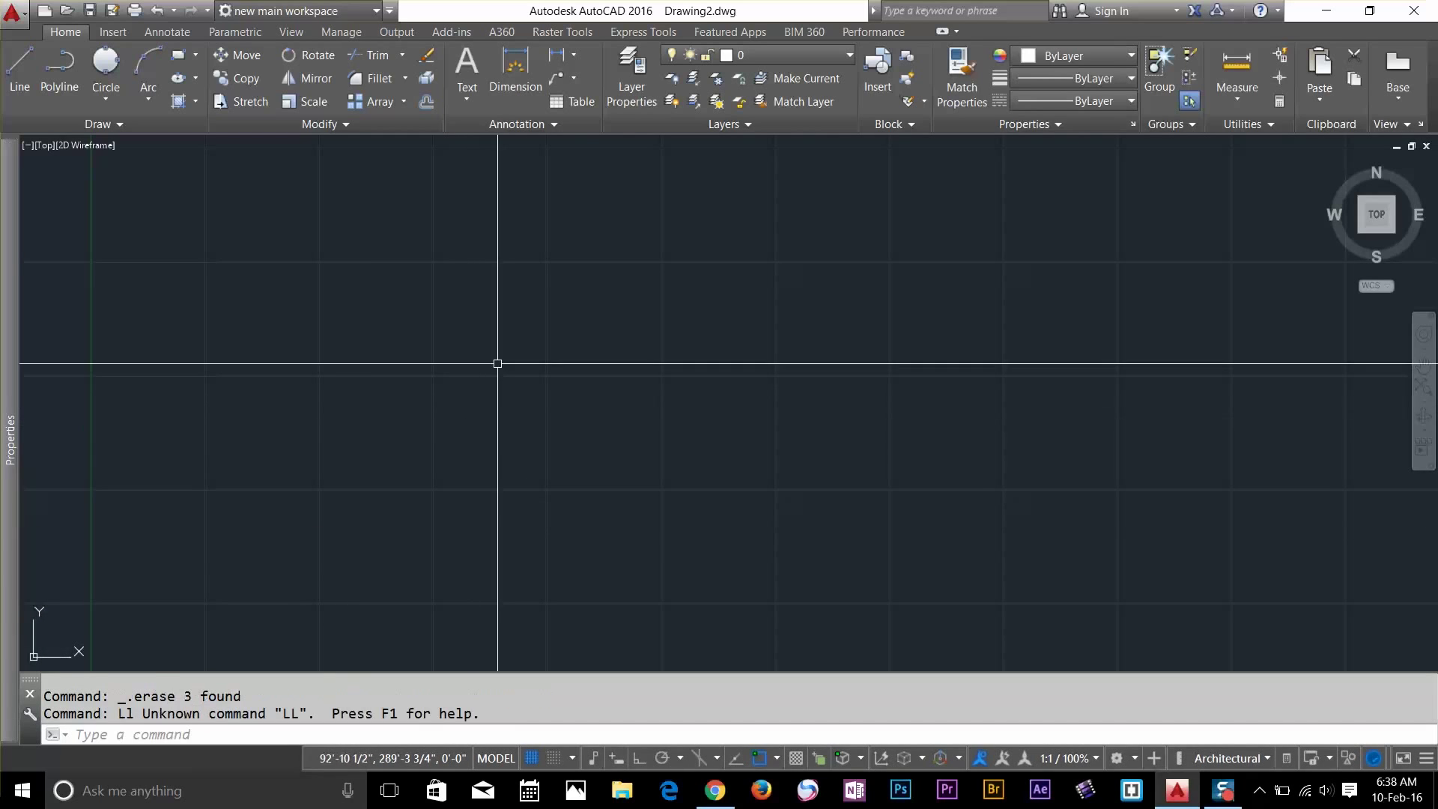
pyautogui.click(497, 362)
pyautogui.click(710, 342)
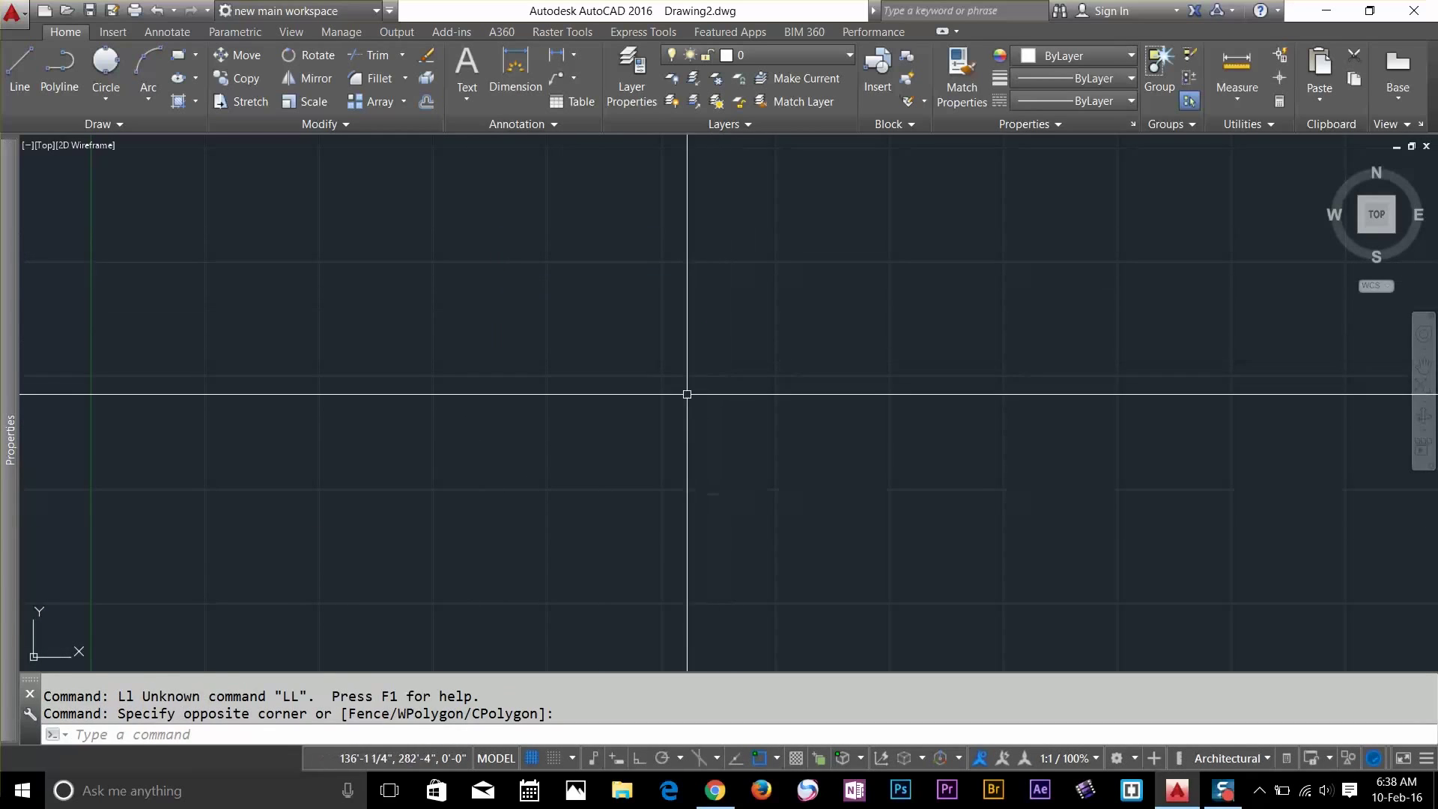
# Draw a closed triangle with LINE, snapping back to the first corner
pyautogui.write('l')
pyautogui.press('Return')
pyautogui.click(446, 417)
pyautogui.click(669, 280)
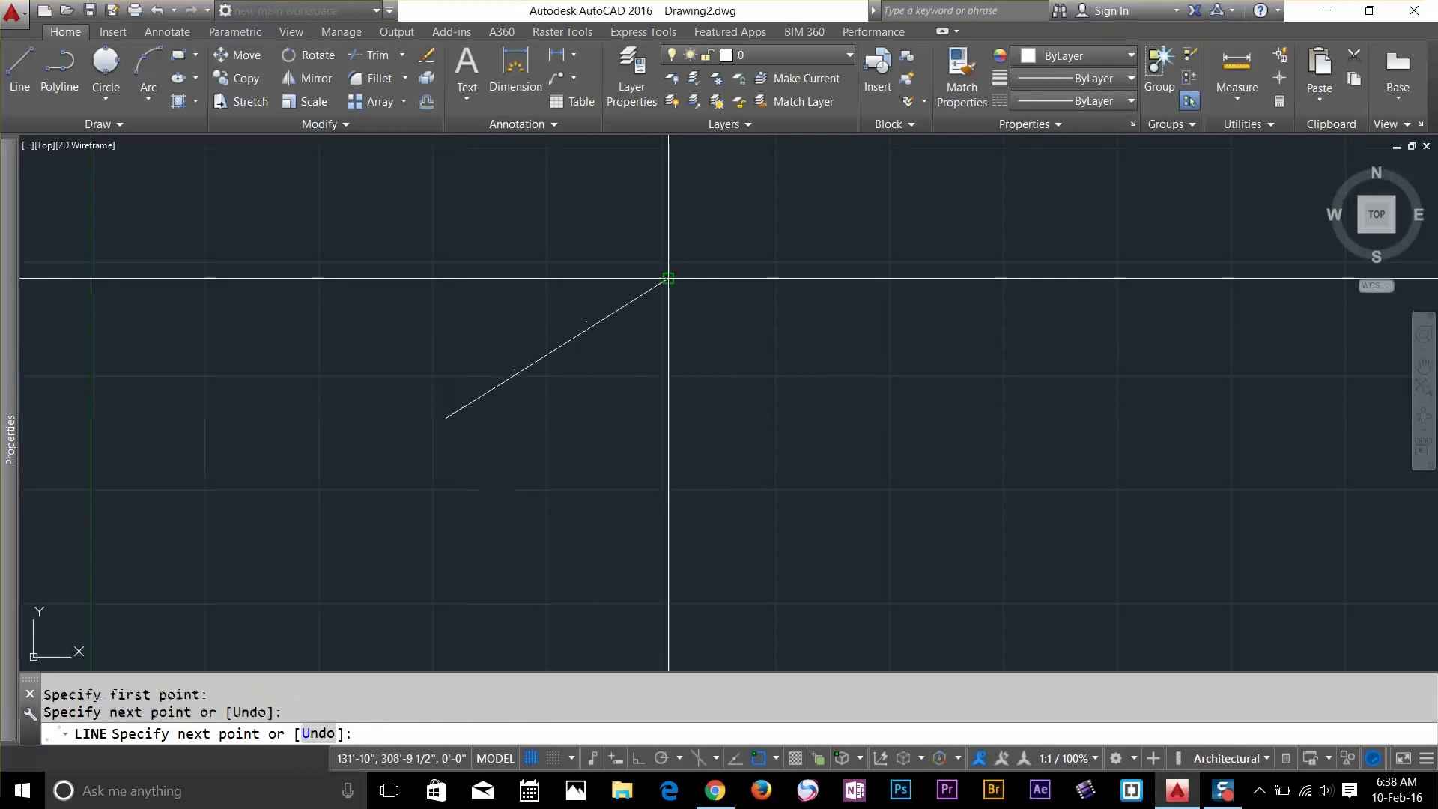
pyautogui.click(713, 529)
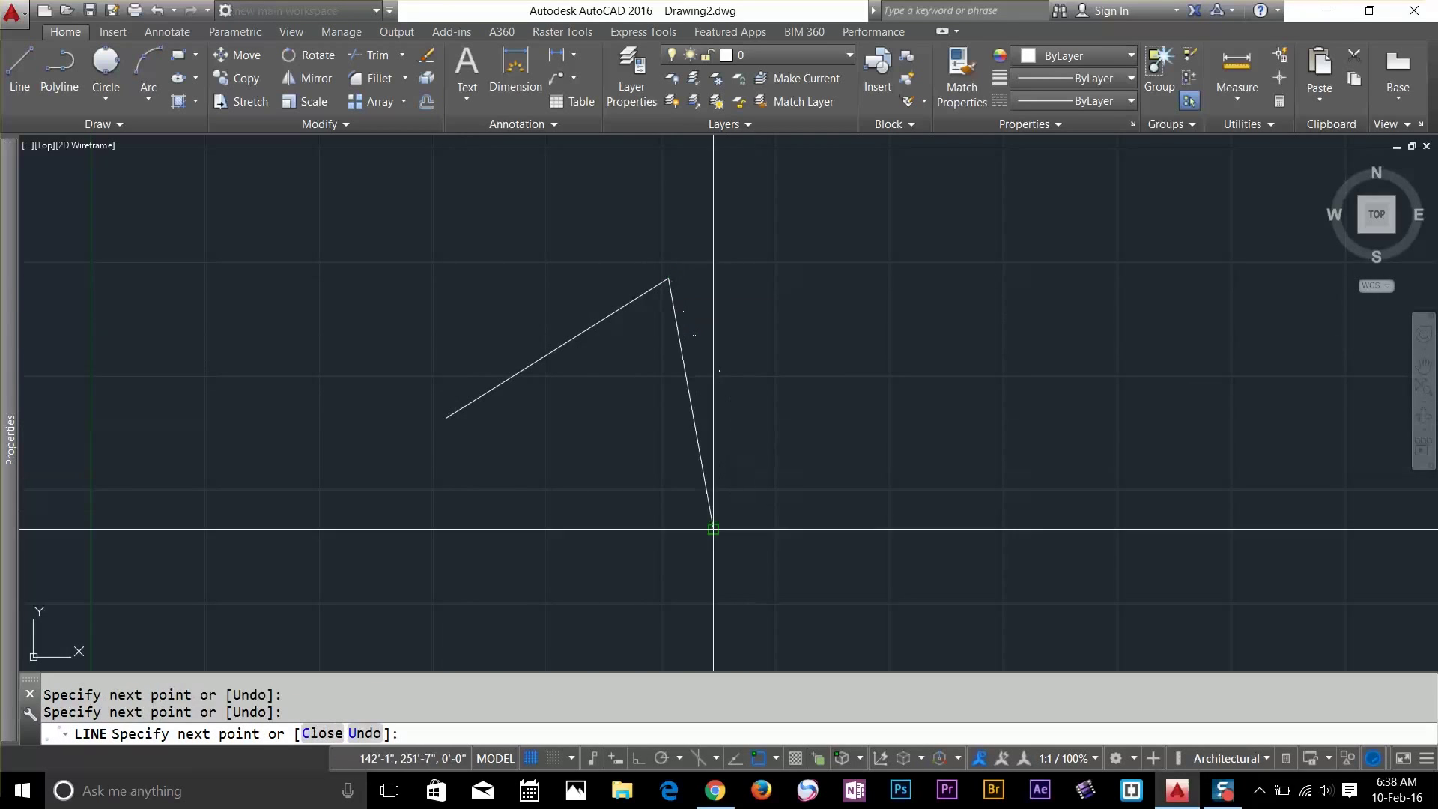
pyautogui.click(446, 417)
pyautogui.press('Return')
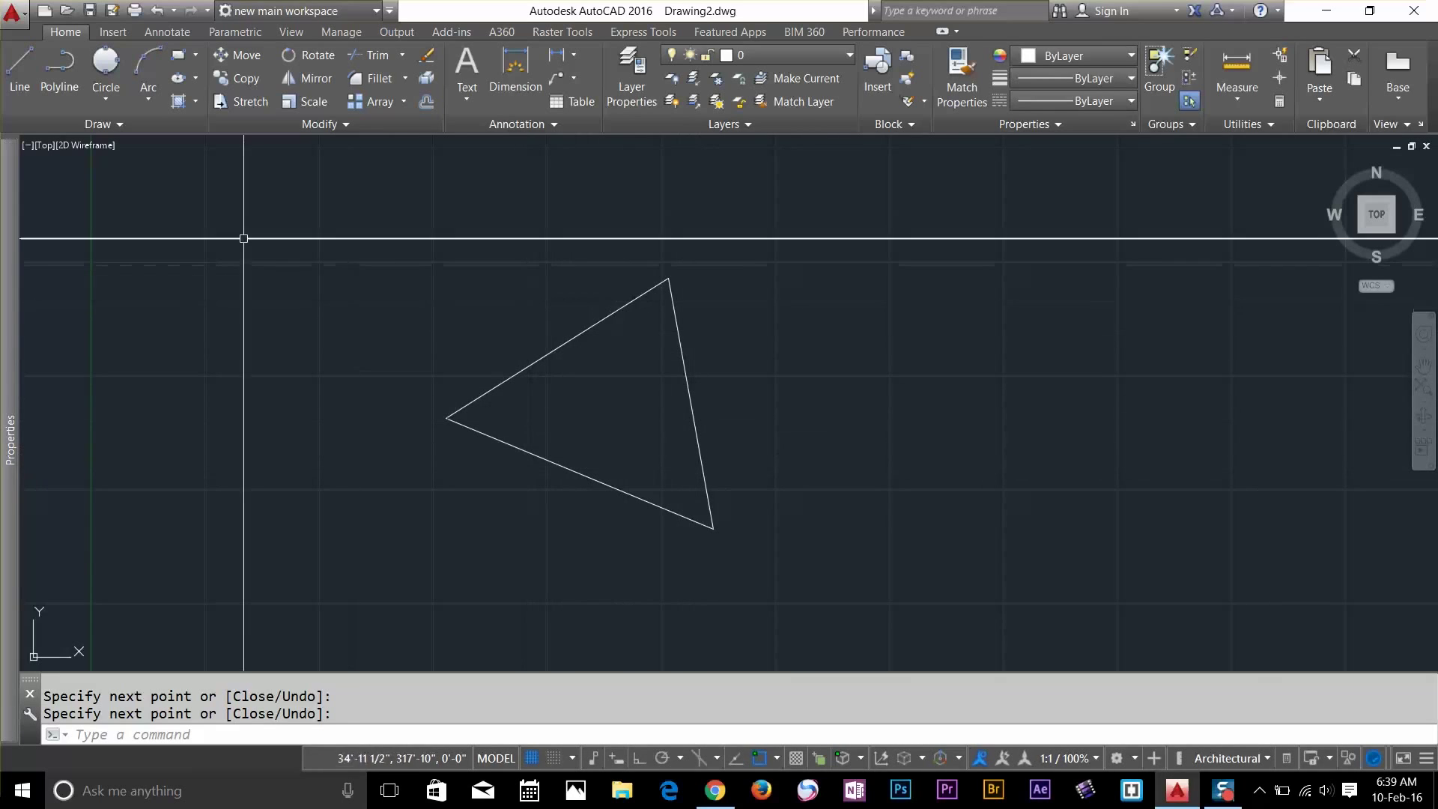
# Inscribe a Tan, Tan, Tan circle touching all three triangle sides, then select it
pyautogui.click(105, 105)
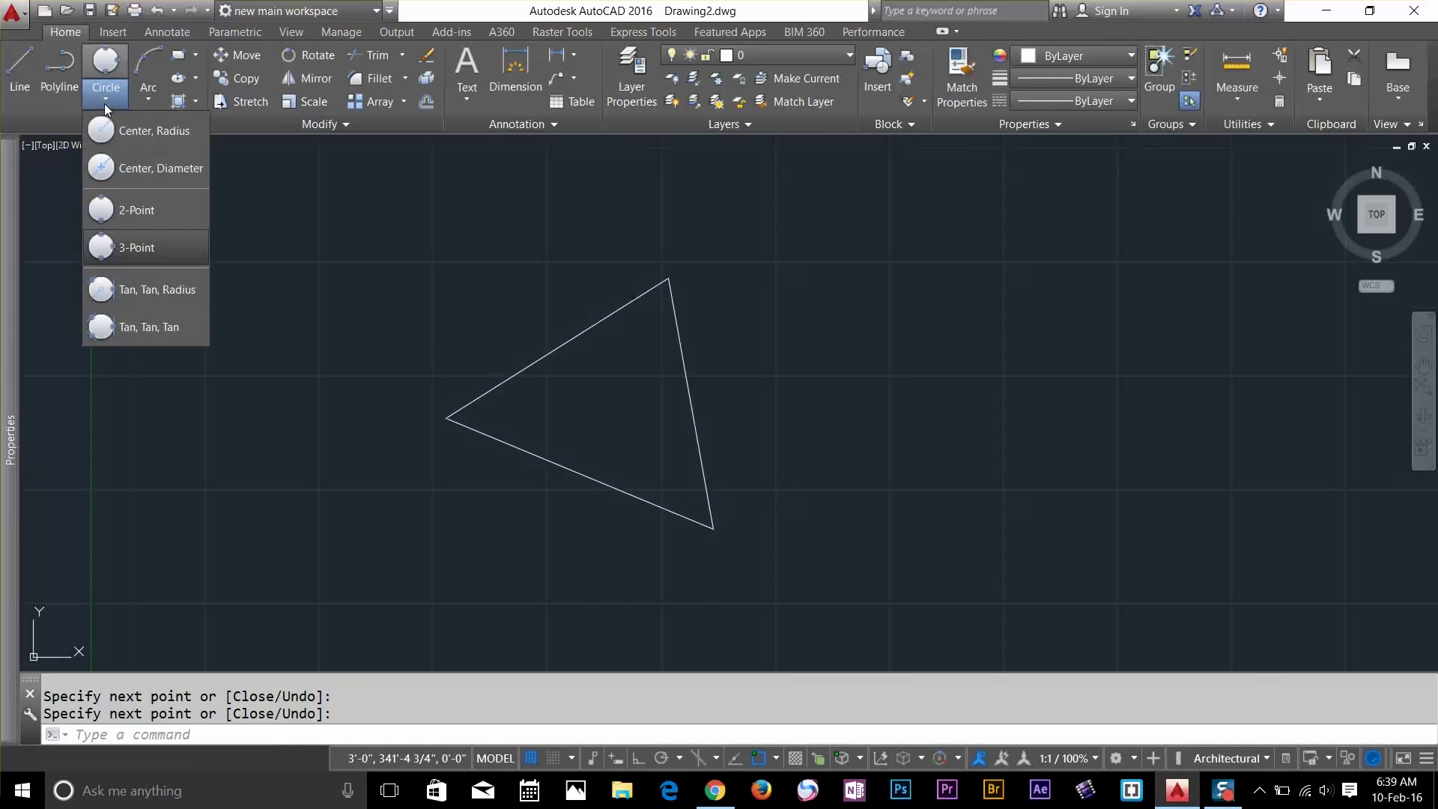
pyautogui.click(160, 326)
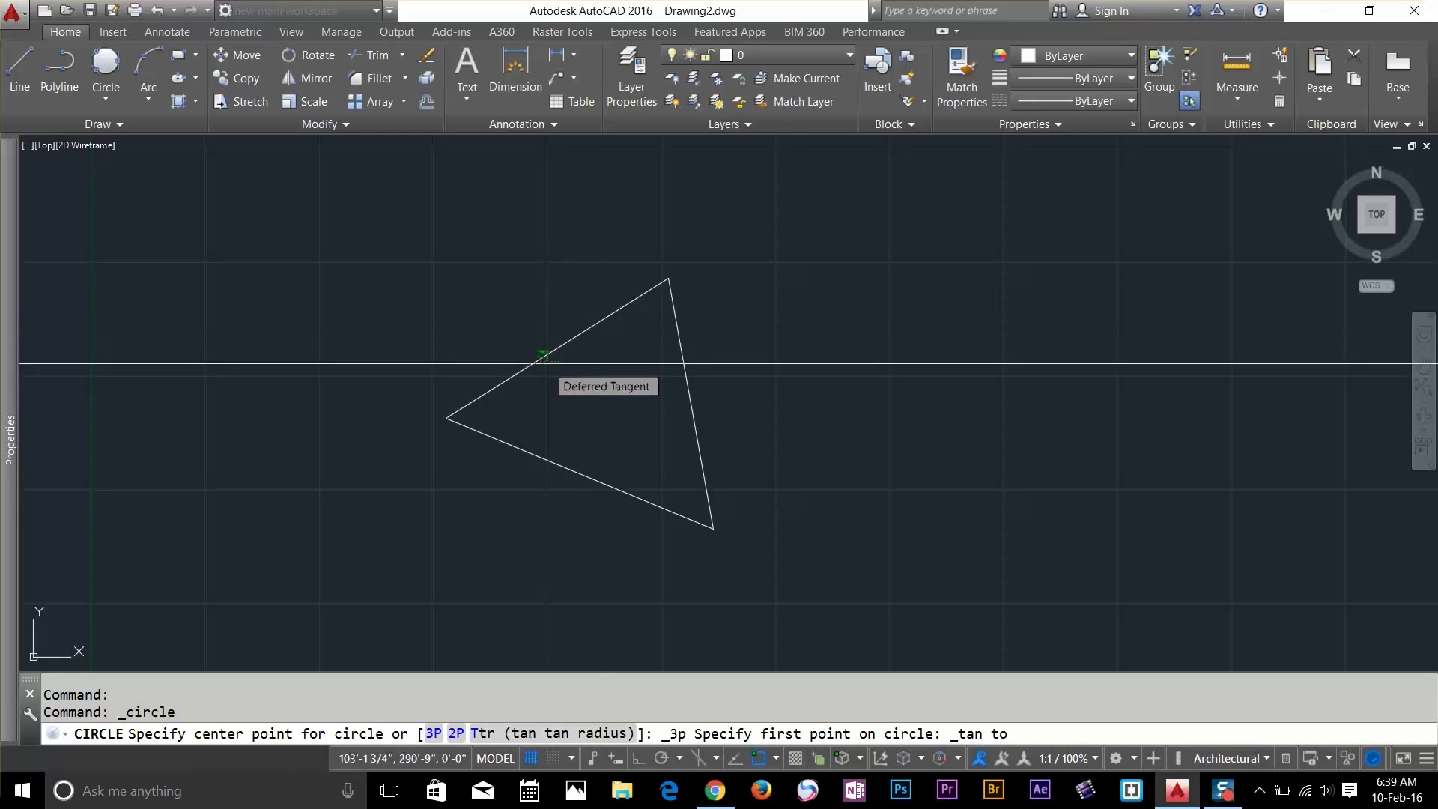
pyautogui.click(505, 387)
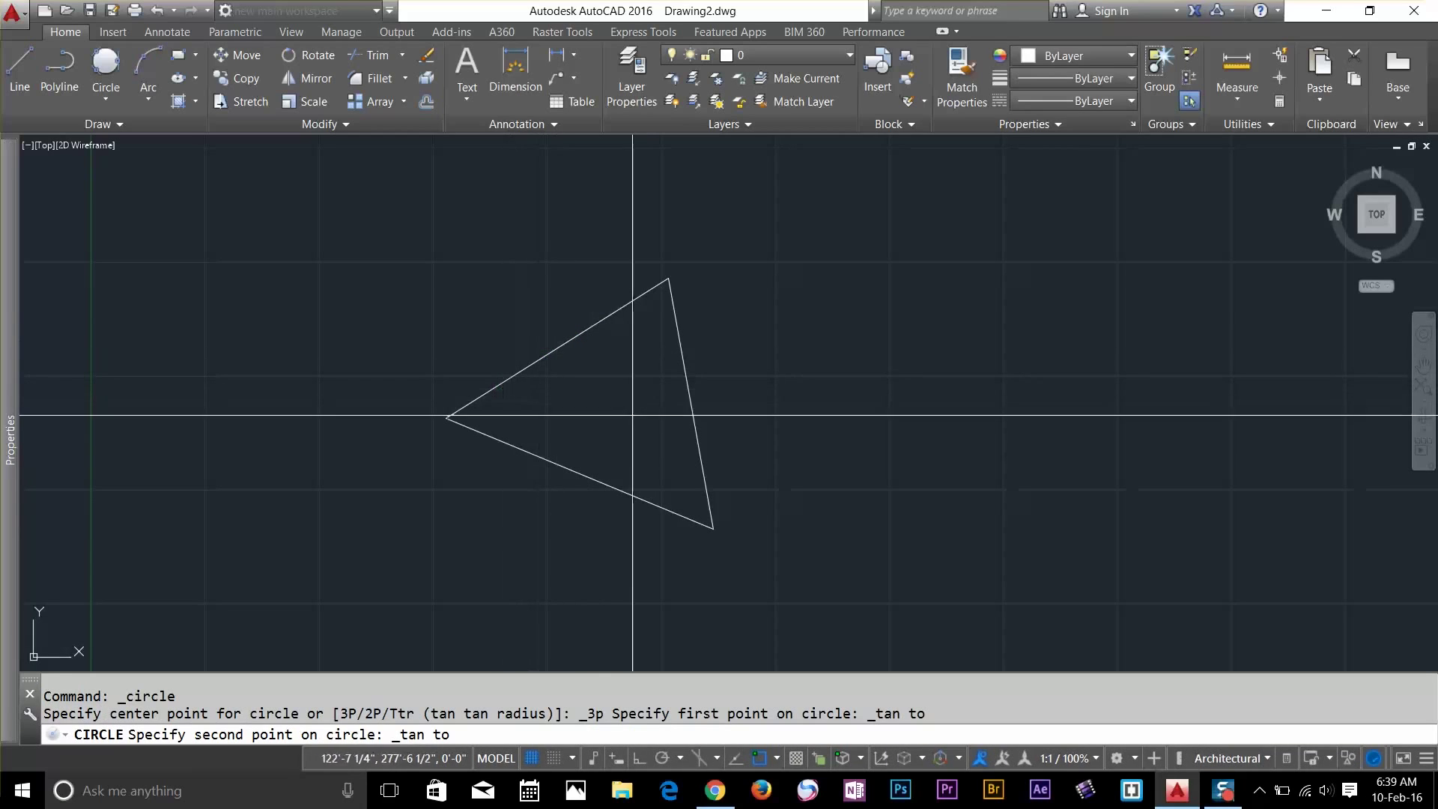
pyautogui.click(677, 331)
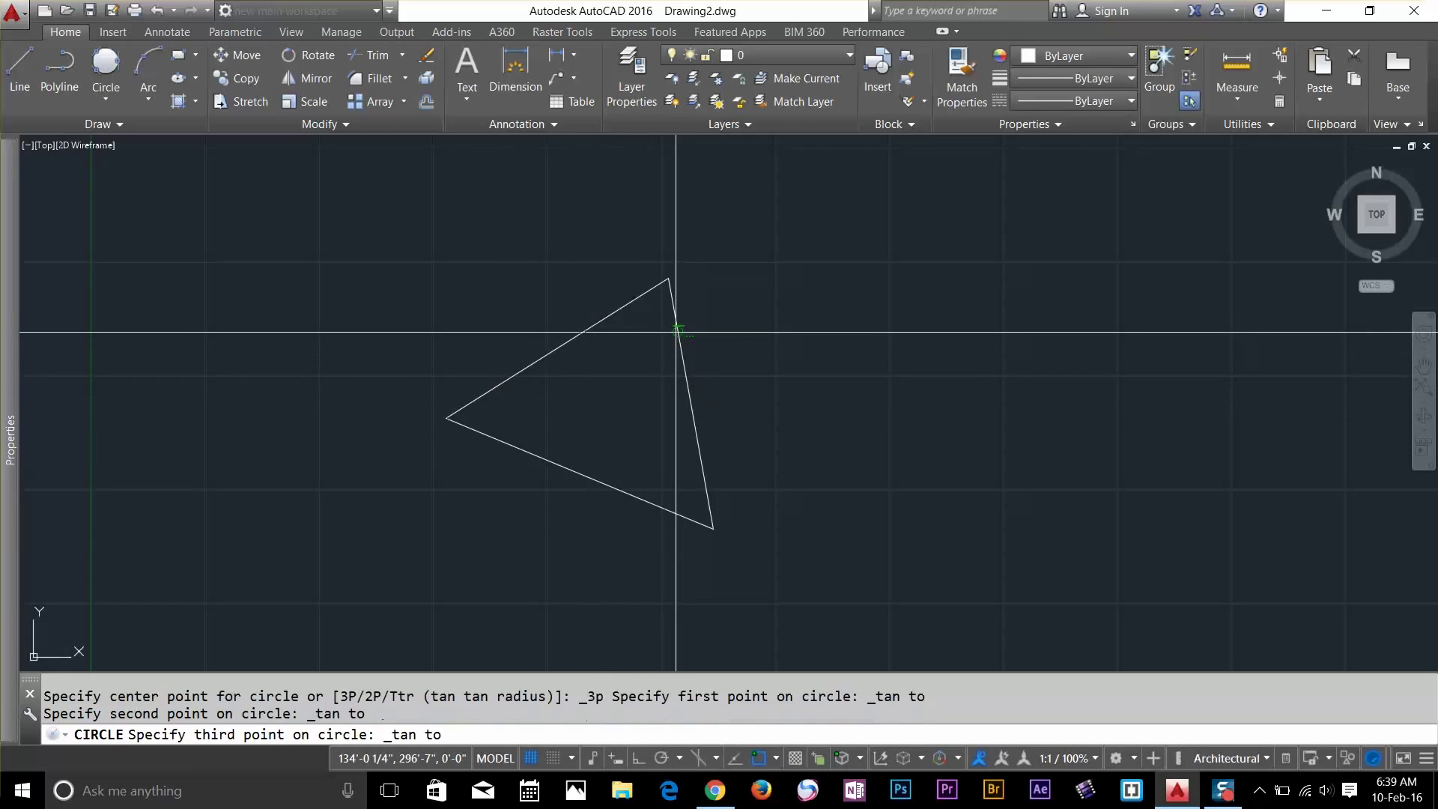
pyautogui.click(579, 472)
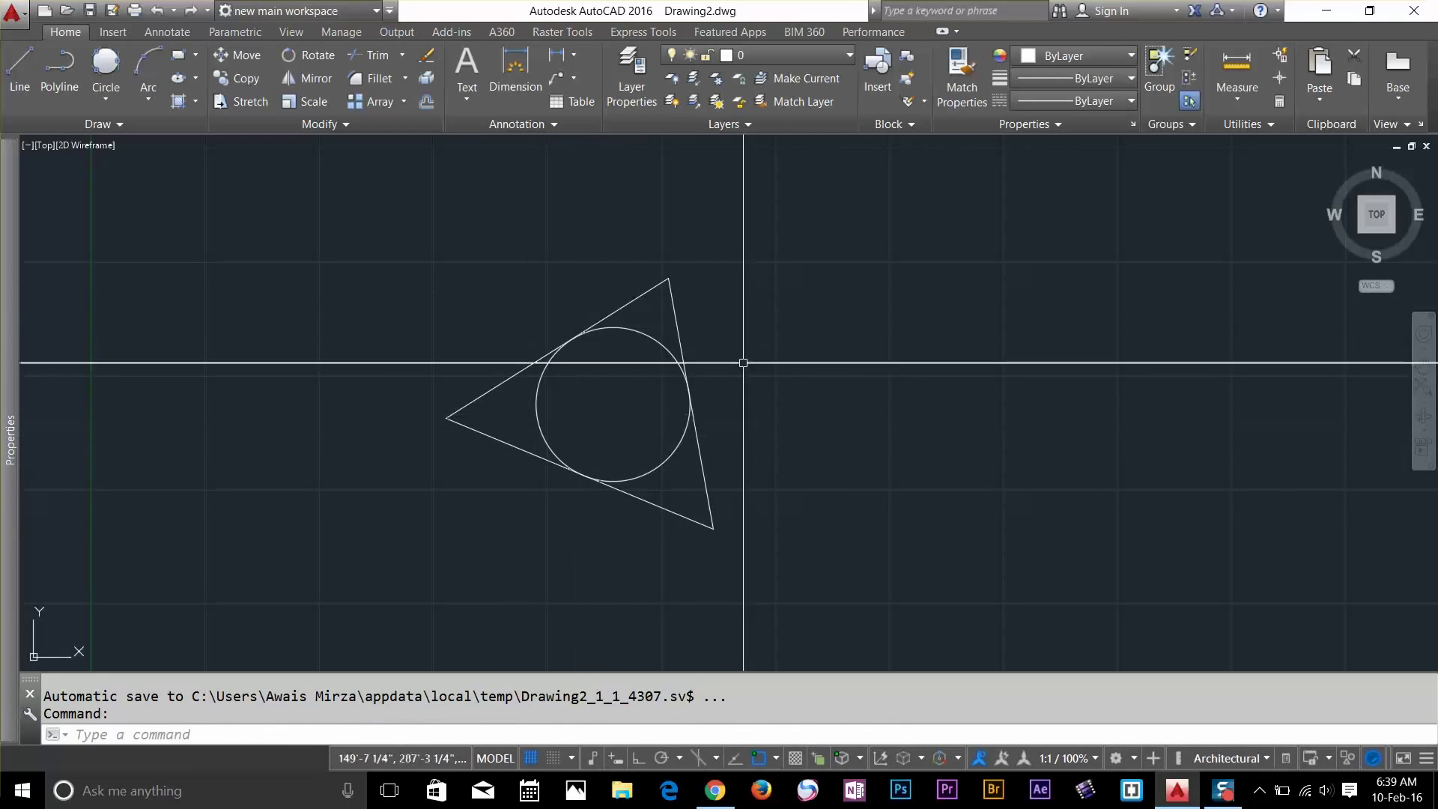
pyautogui.click(616, 327)
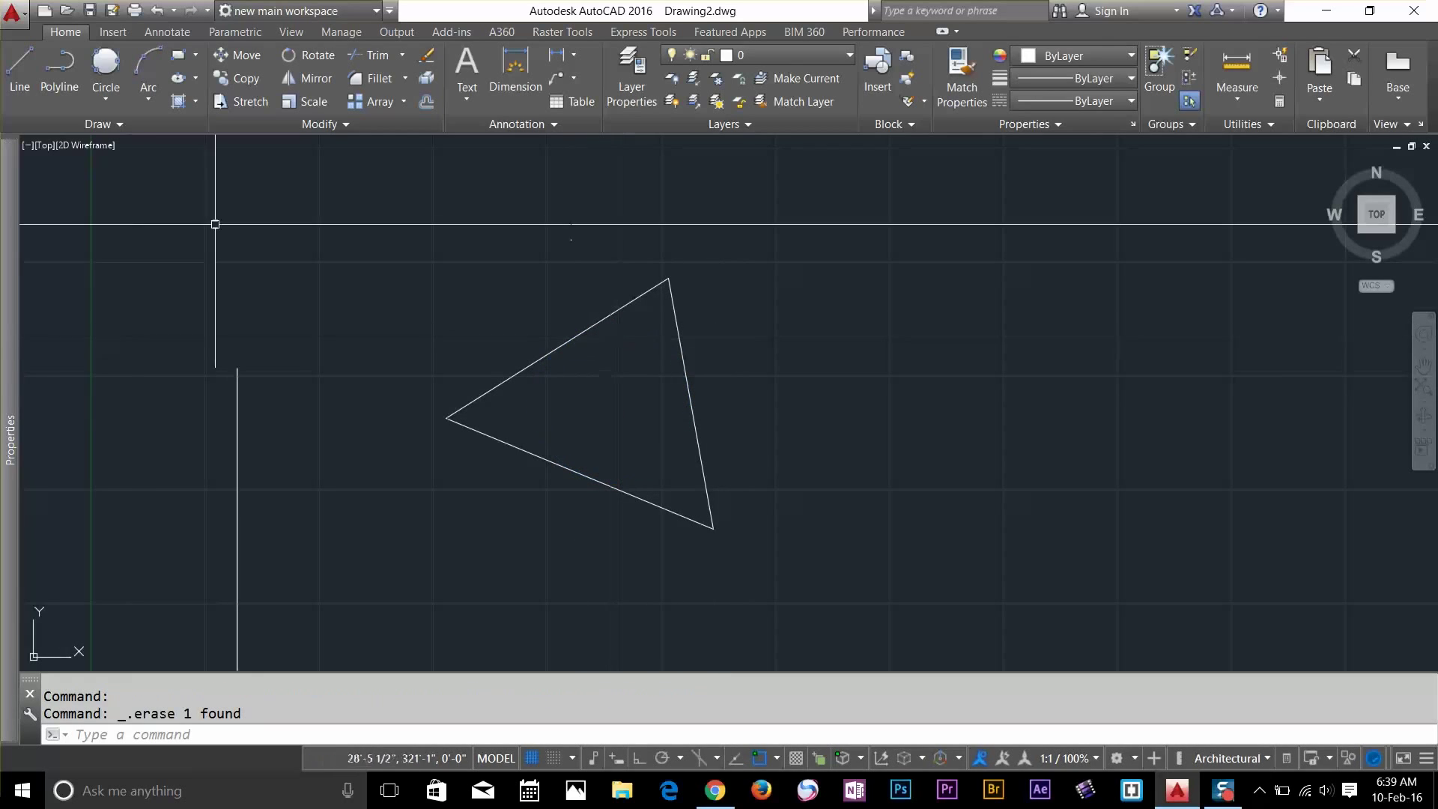
# Draw a Center, Radius circle to the right of the triangle
pyautogui.click(106, 100)
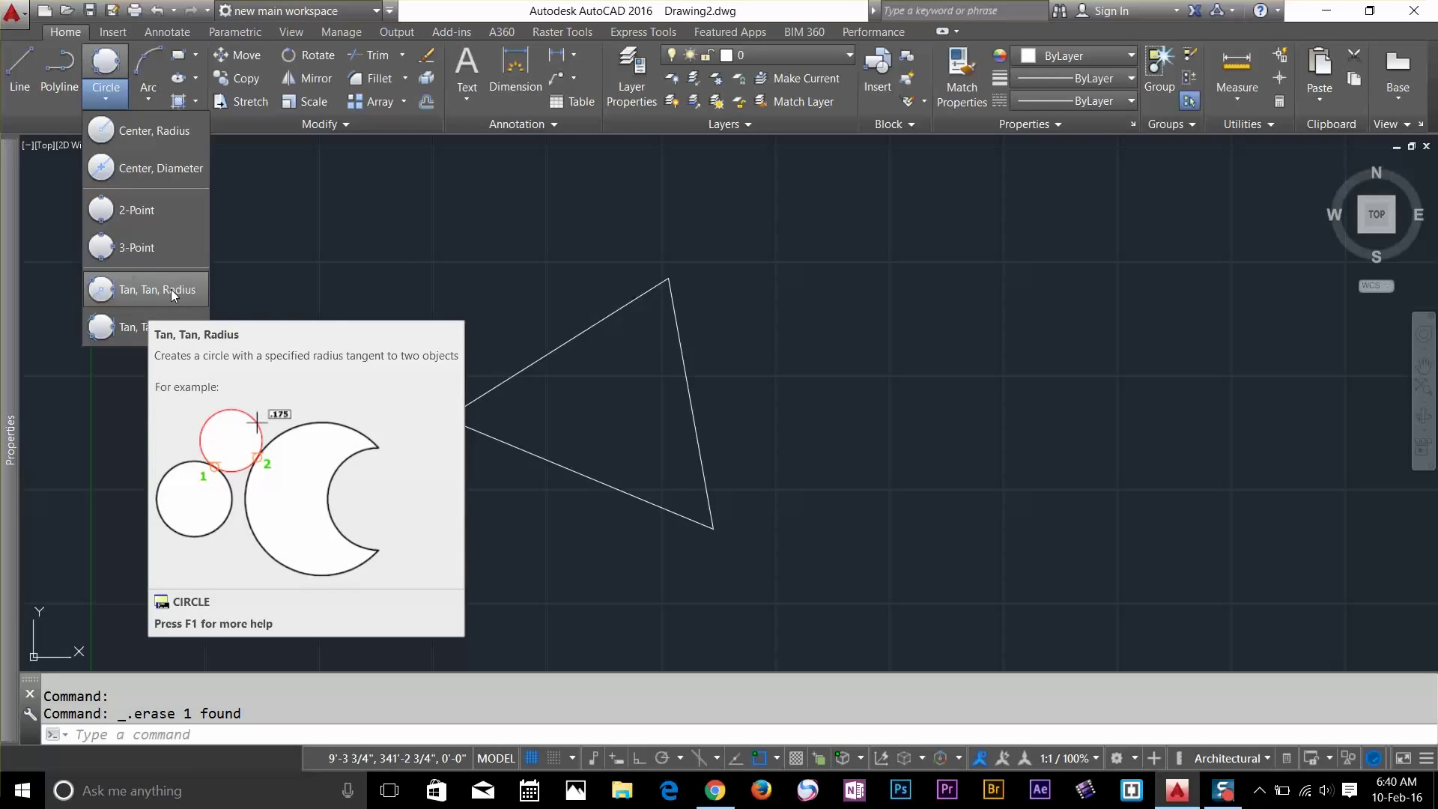
pyautogui.click(404, 296)
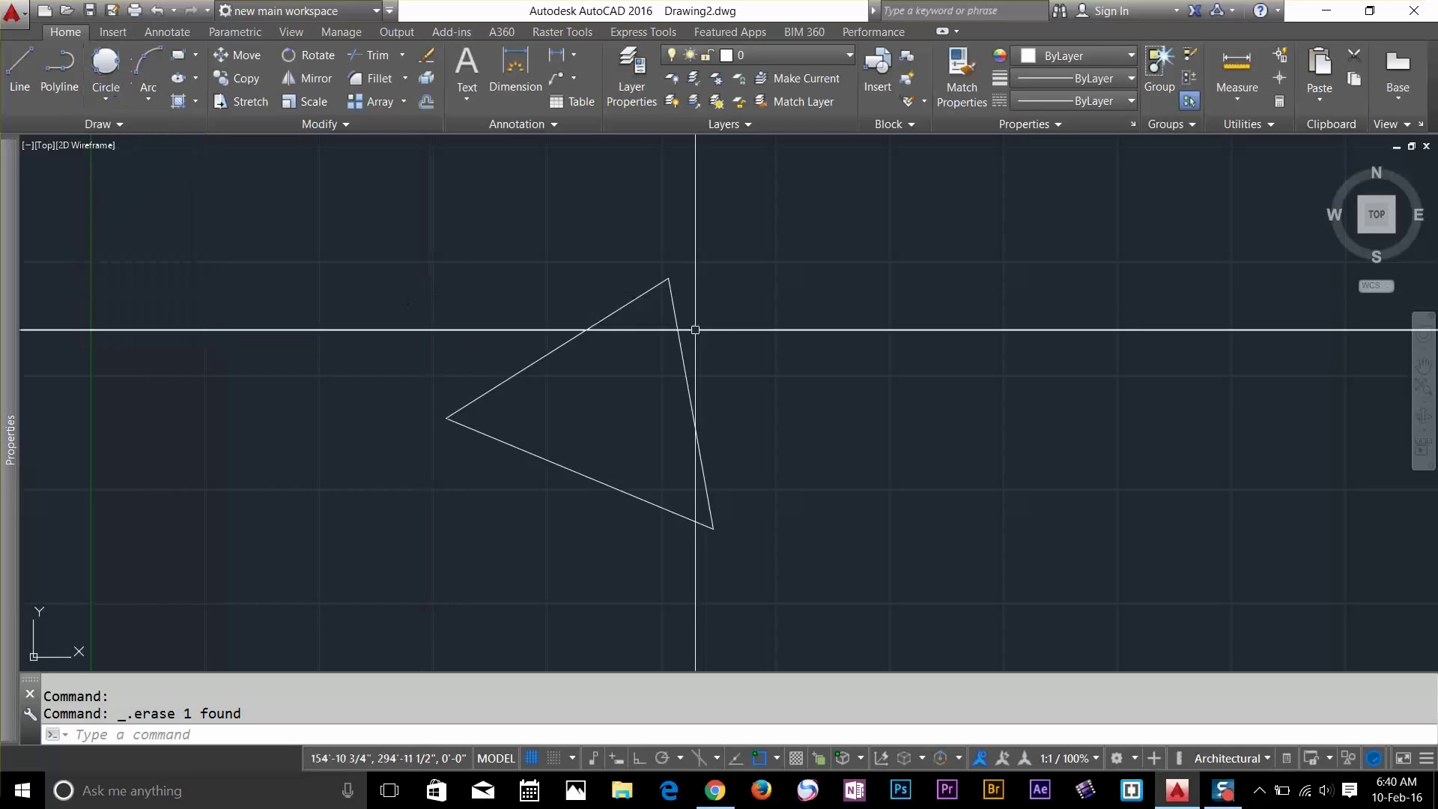
pyautogui.click(107, 72)
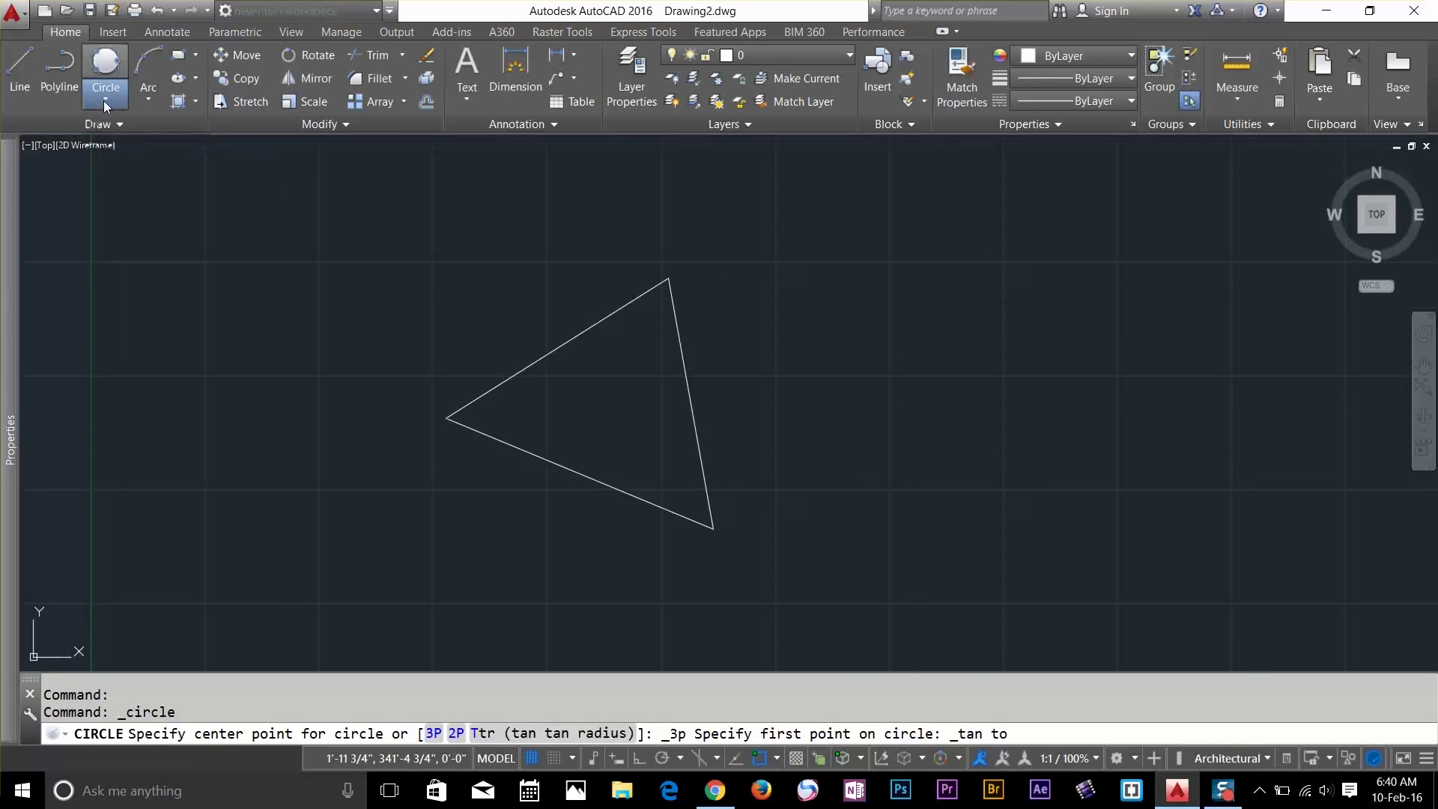
pyautogui.click(105, 100)
pyautogui.click(106, 124)
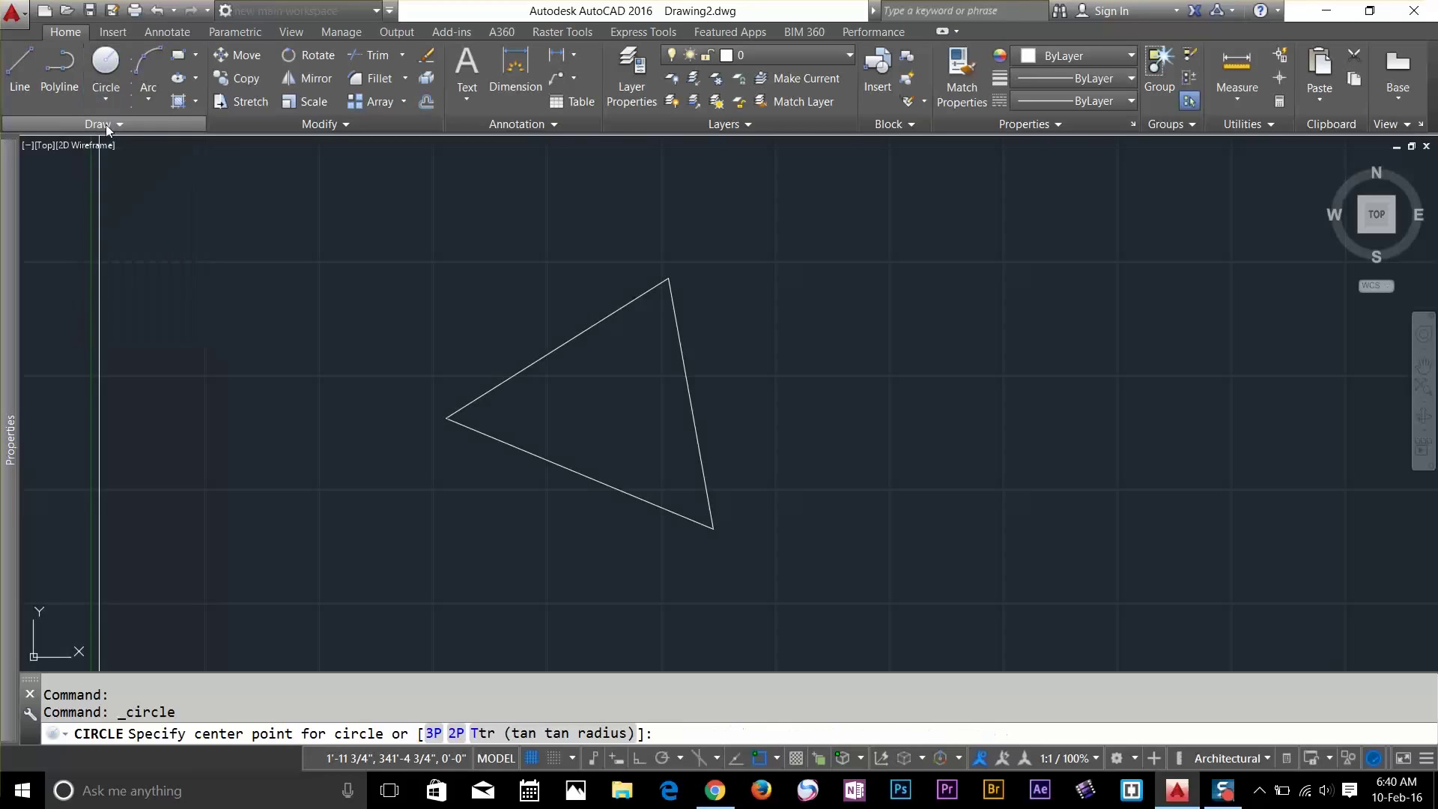
pyautogui.click(911, 315)
pyautogui.click(985, 356)
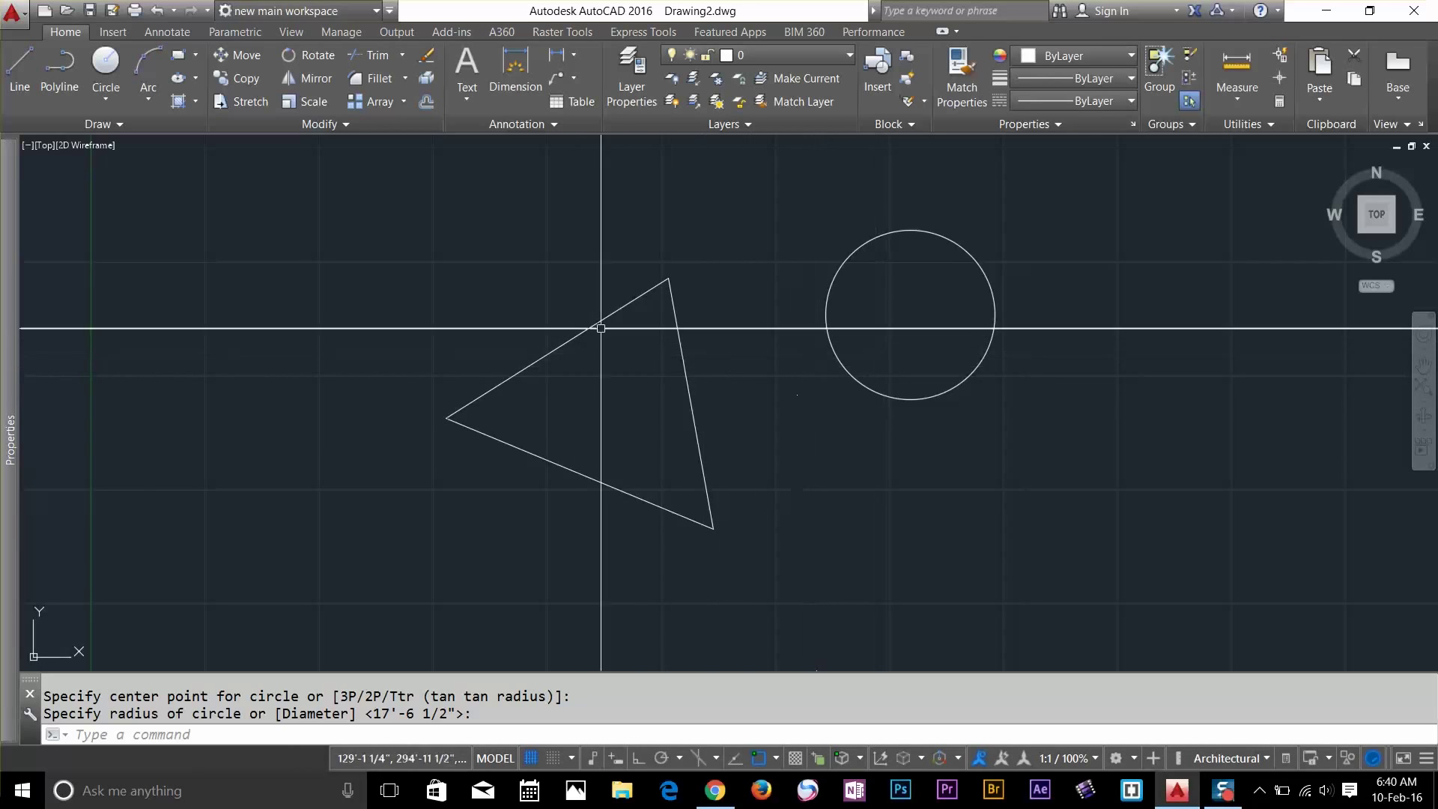
# Draw a Tan, Tan, Radius circle touching the triangle's right edge and the new circle
pyautogui.click(105, 98)
pyautogui.click(135, 290)
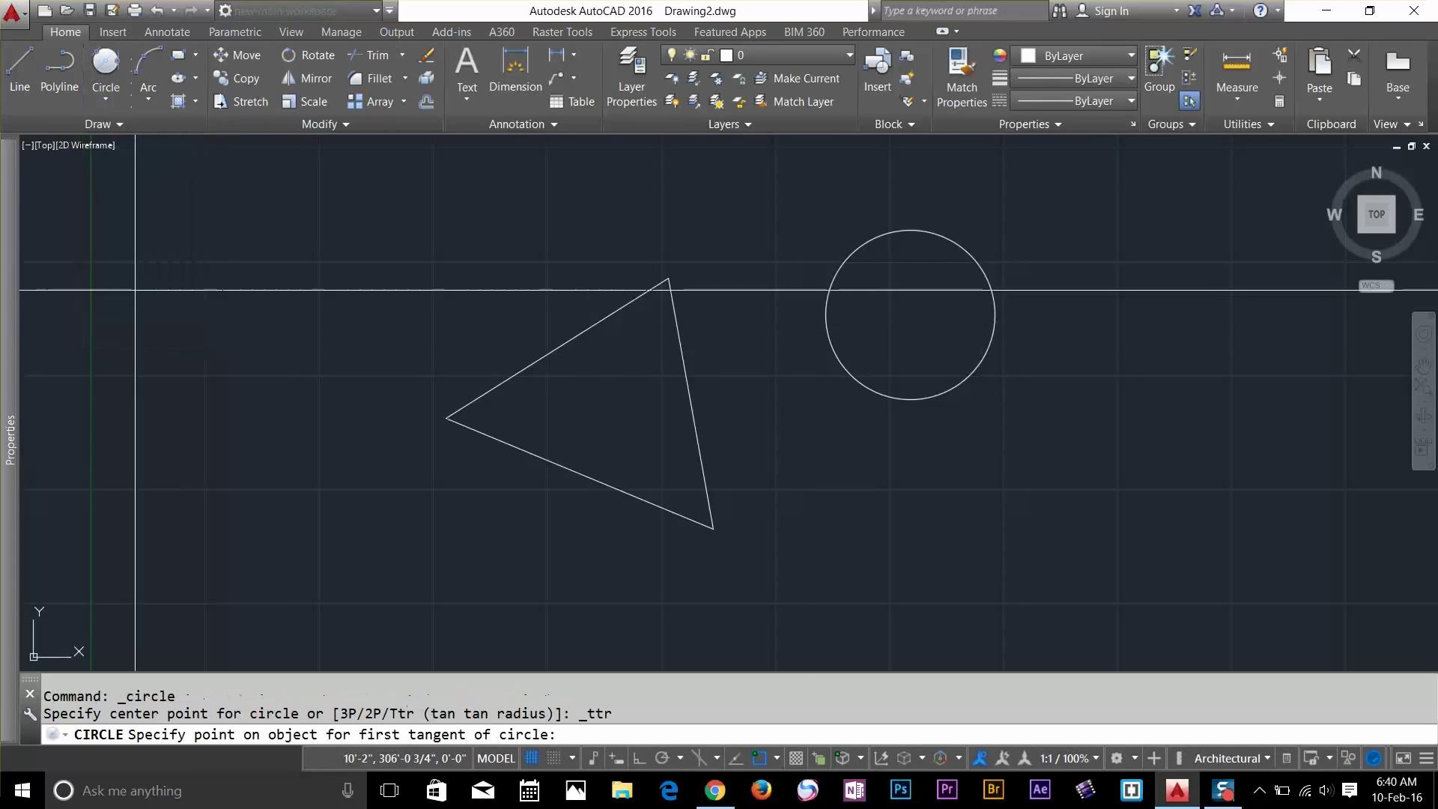
pyautogui.click(691, 402)
pyautogui.click(830, 346)
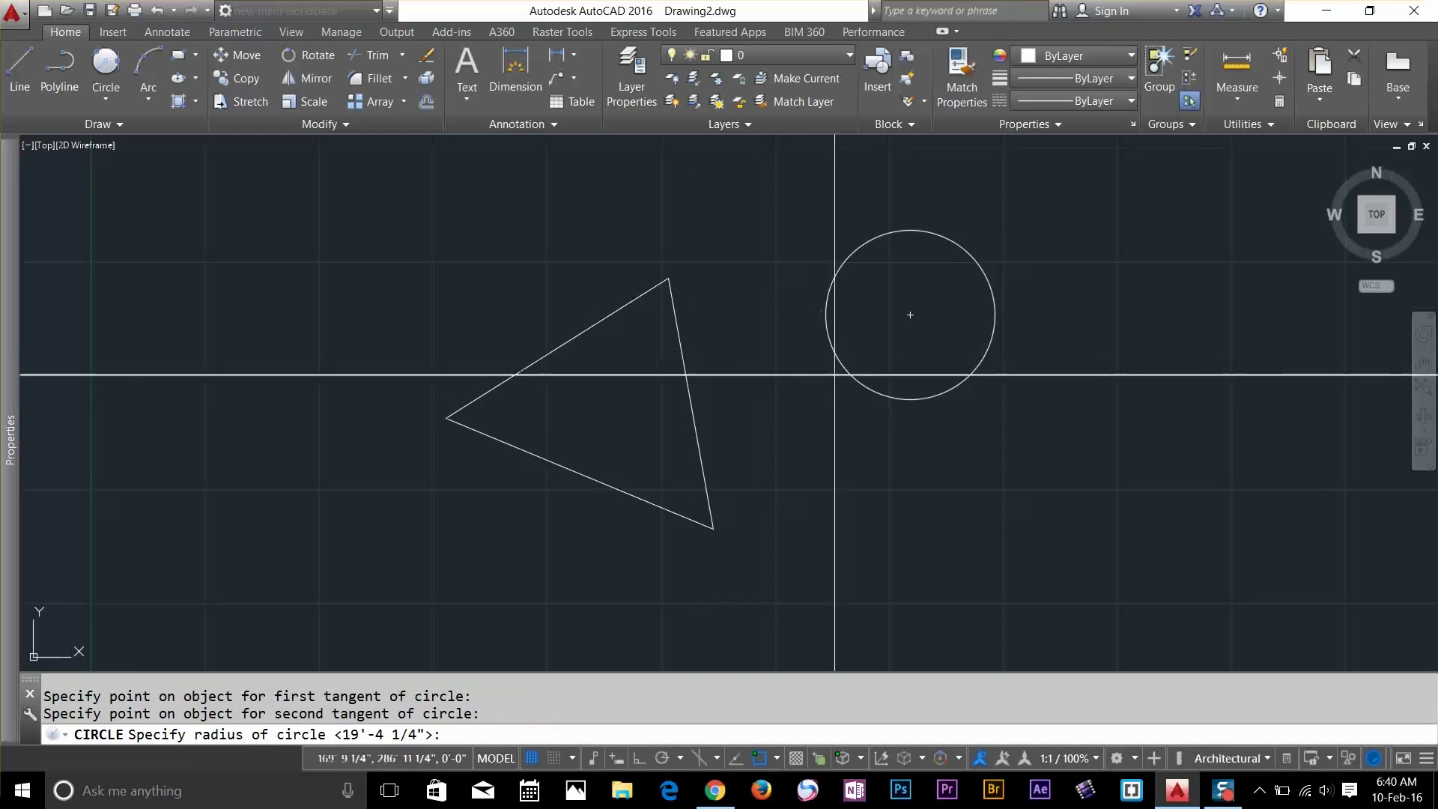
pyautogui.click(912, 312)
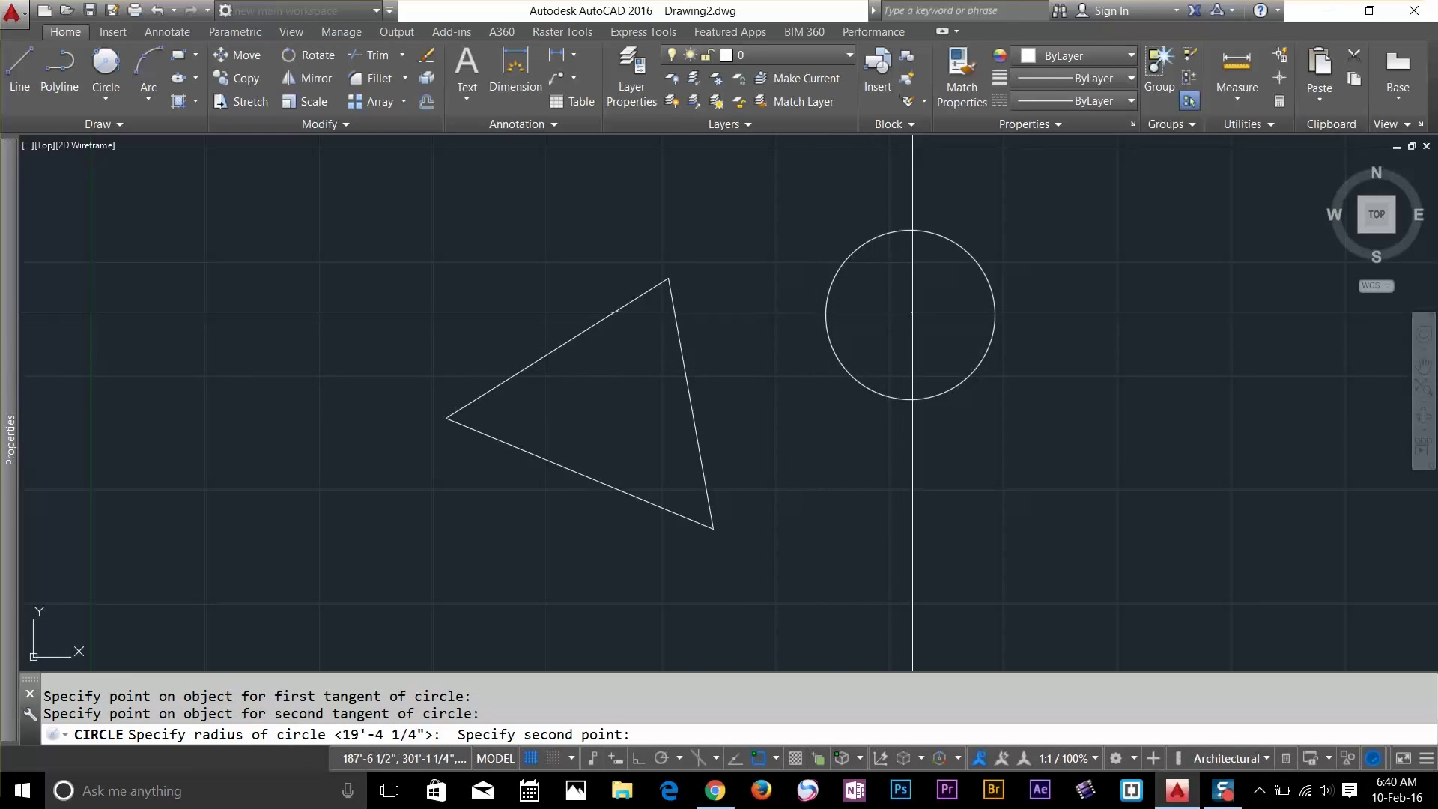
pyautogui.click(914, 325)
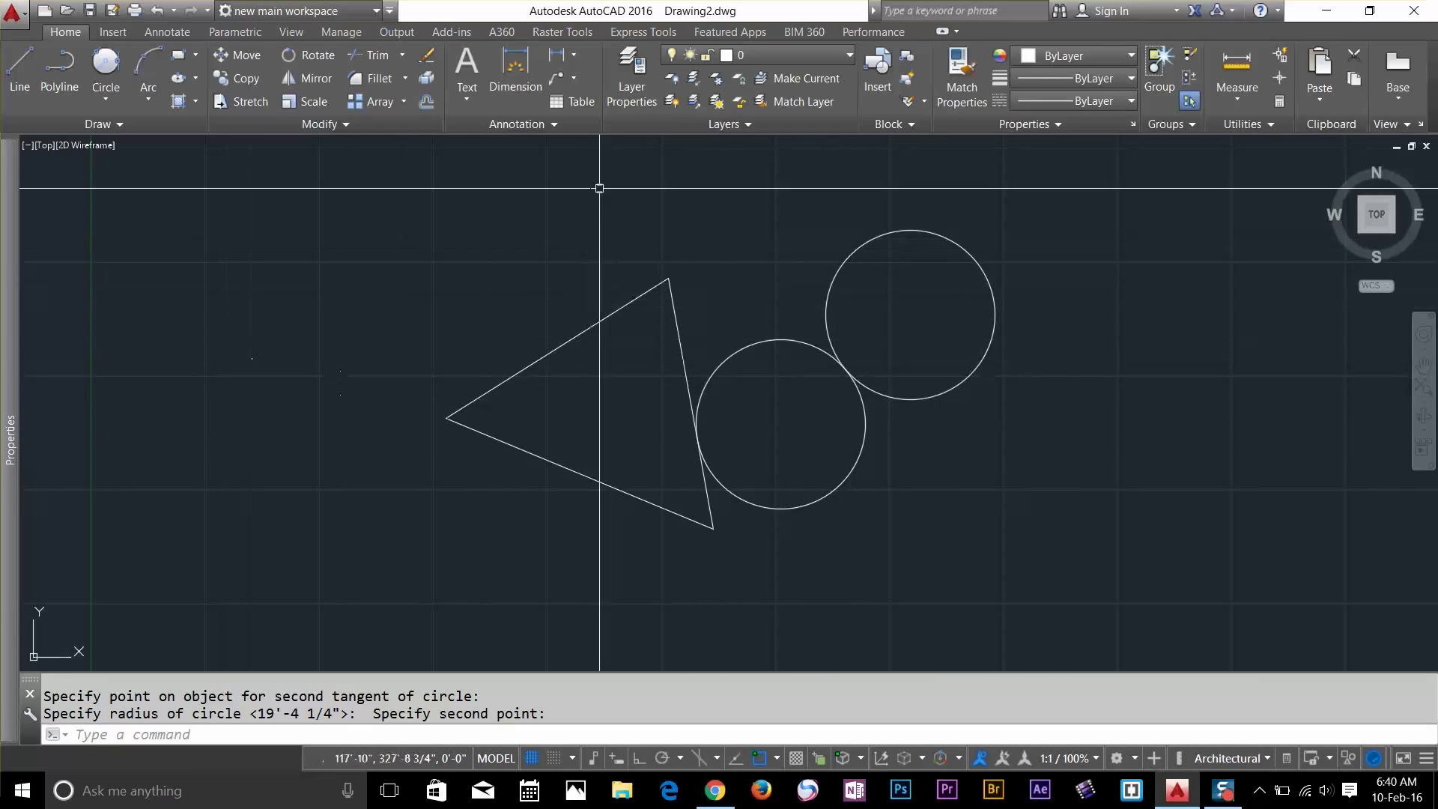
# Window-select the triangle and both circles and delete them
pyautogui.click(1055, 185)
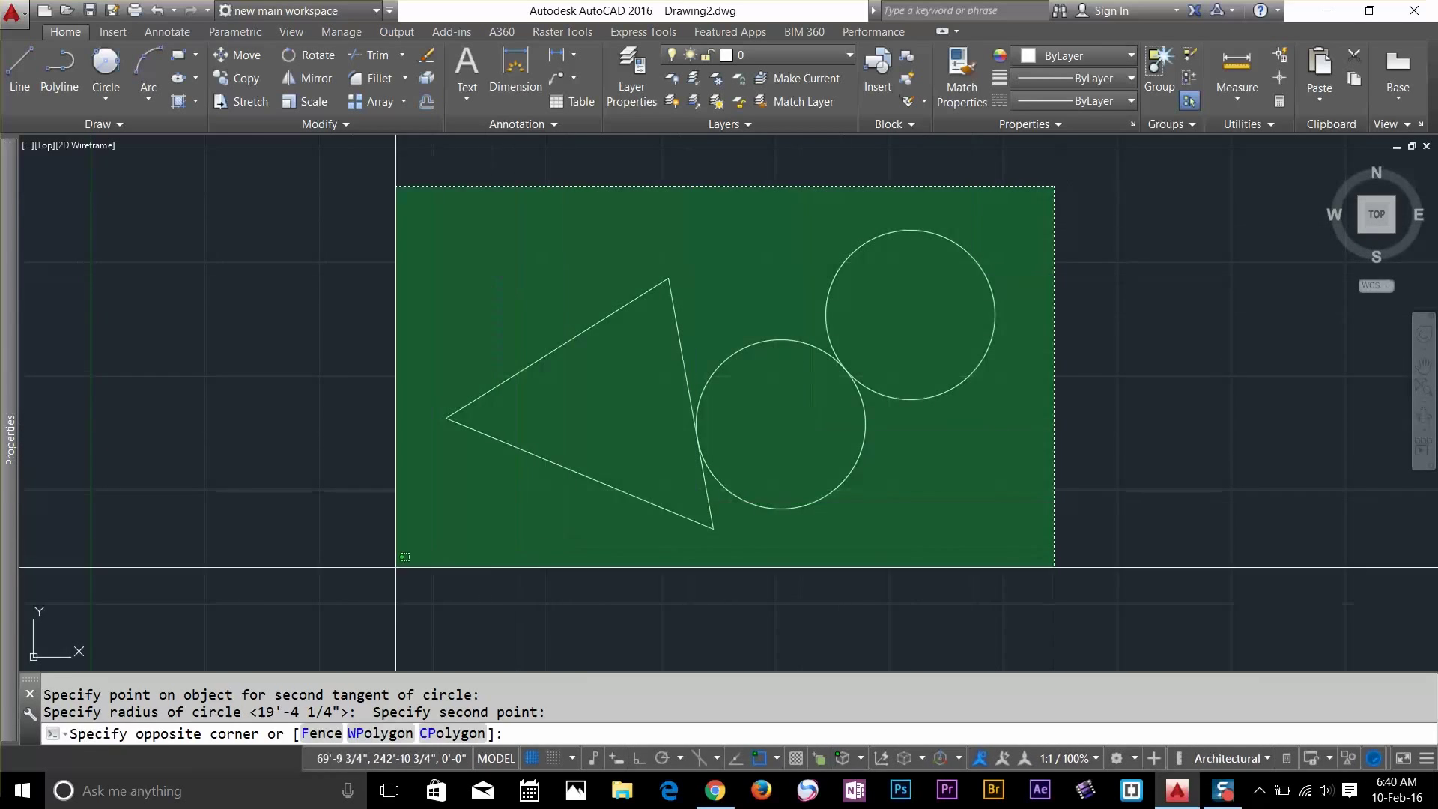
pyautogui.click(395, 568)
pyautogui.press('Delete')
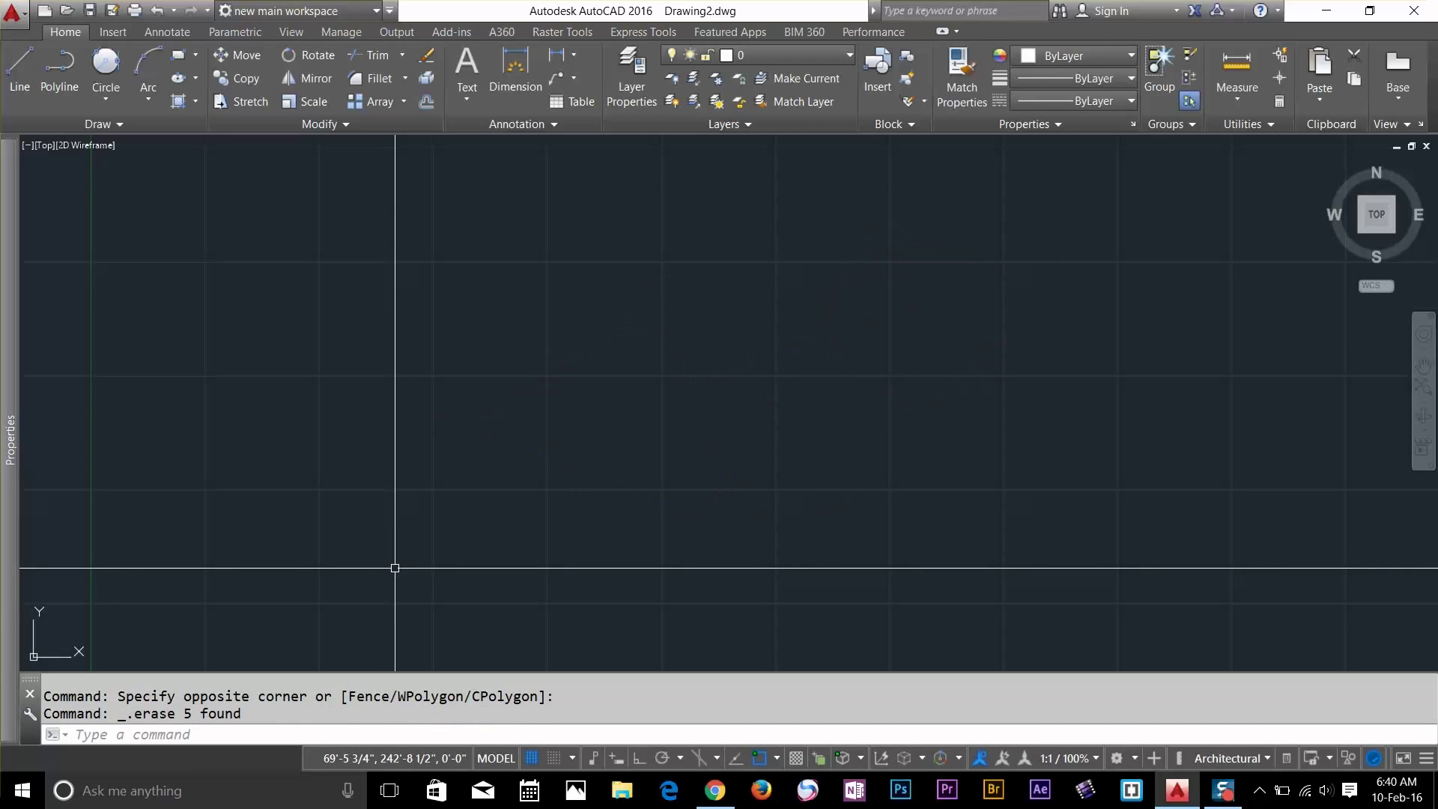
pyautogui.click(114, 94)
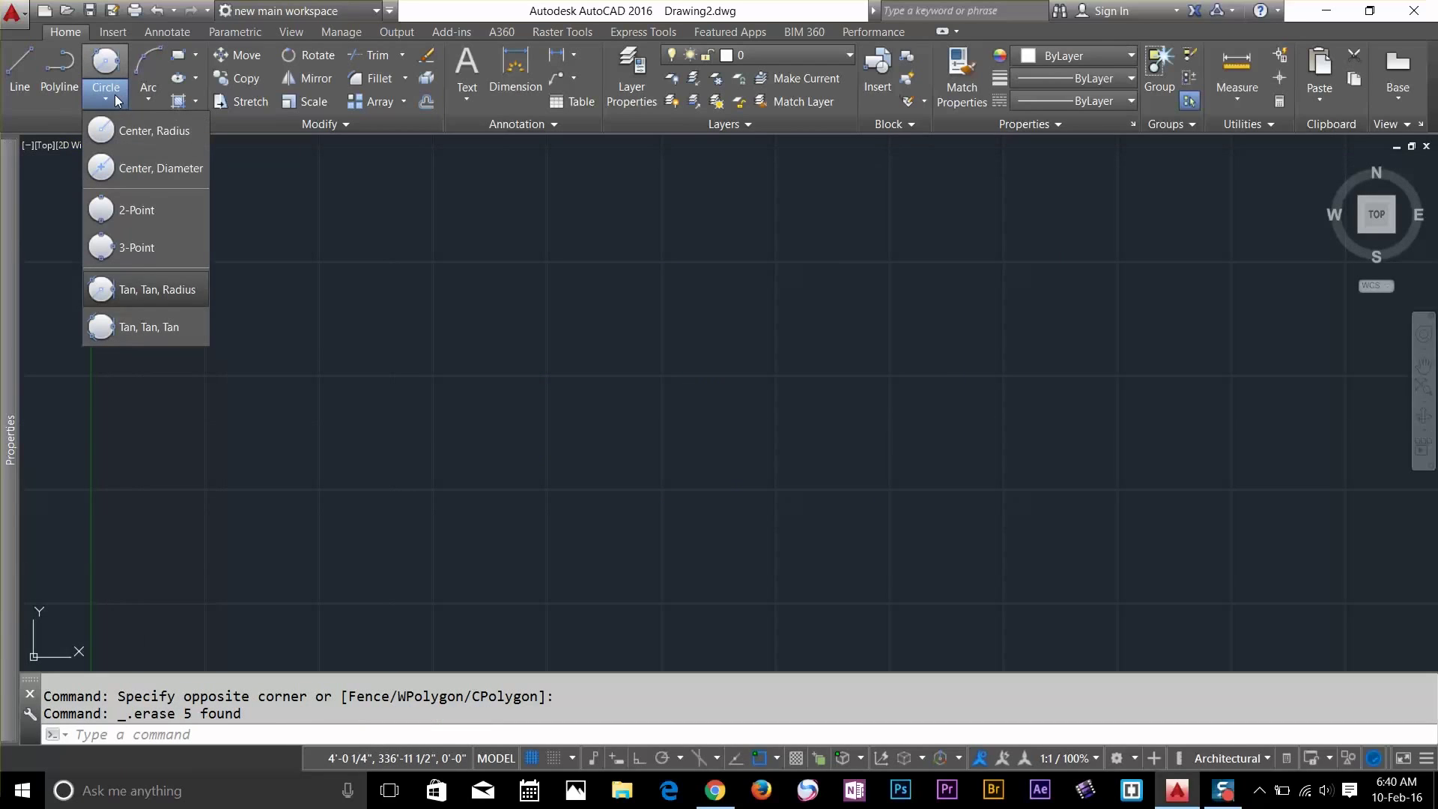
pyautogui.click(170, 140)
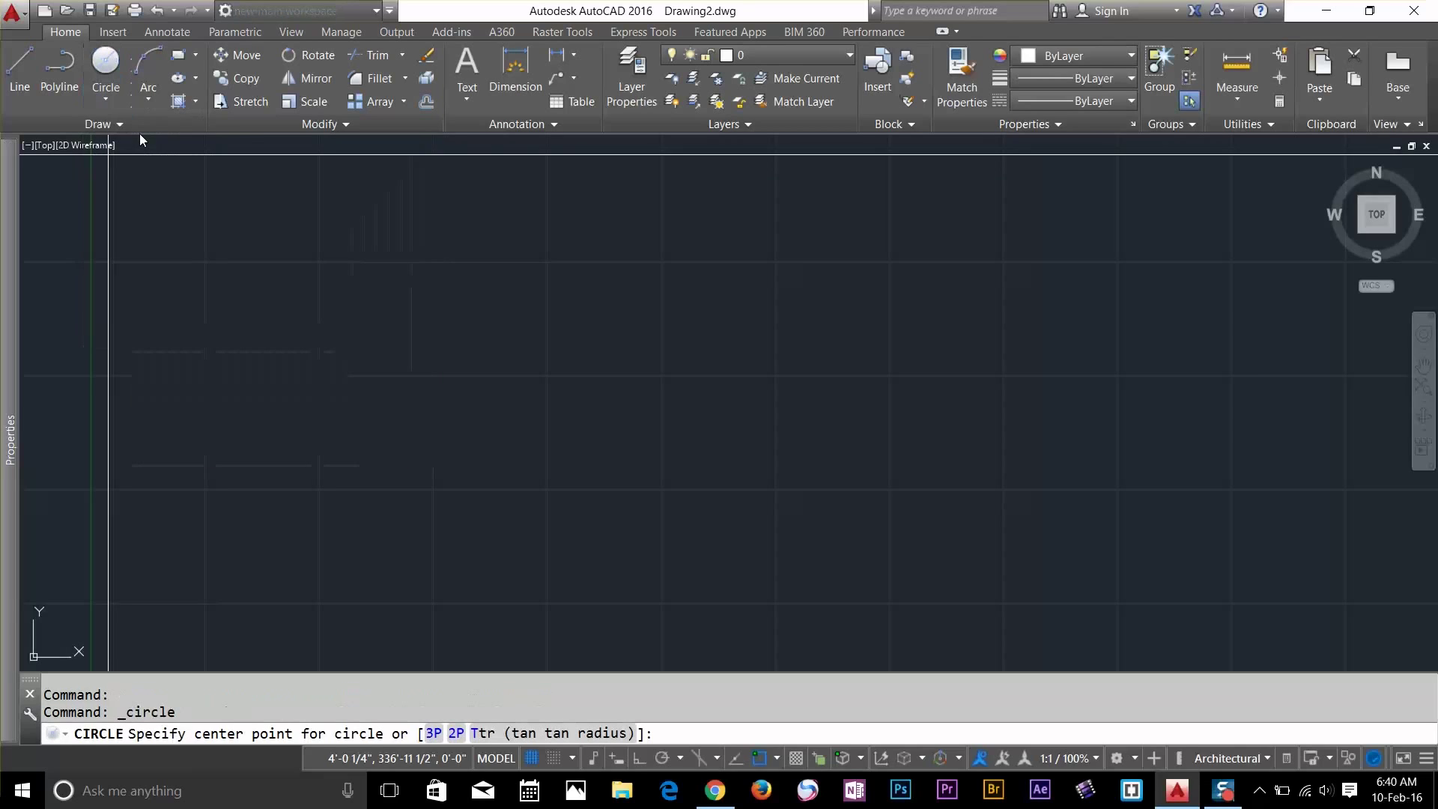
pyautogui.click(112, 92)
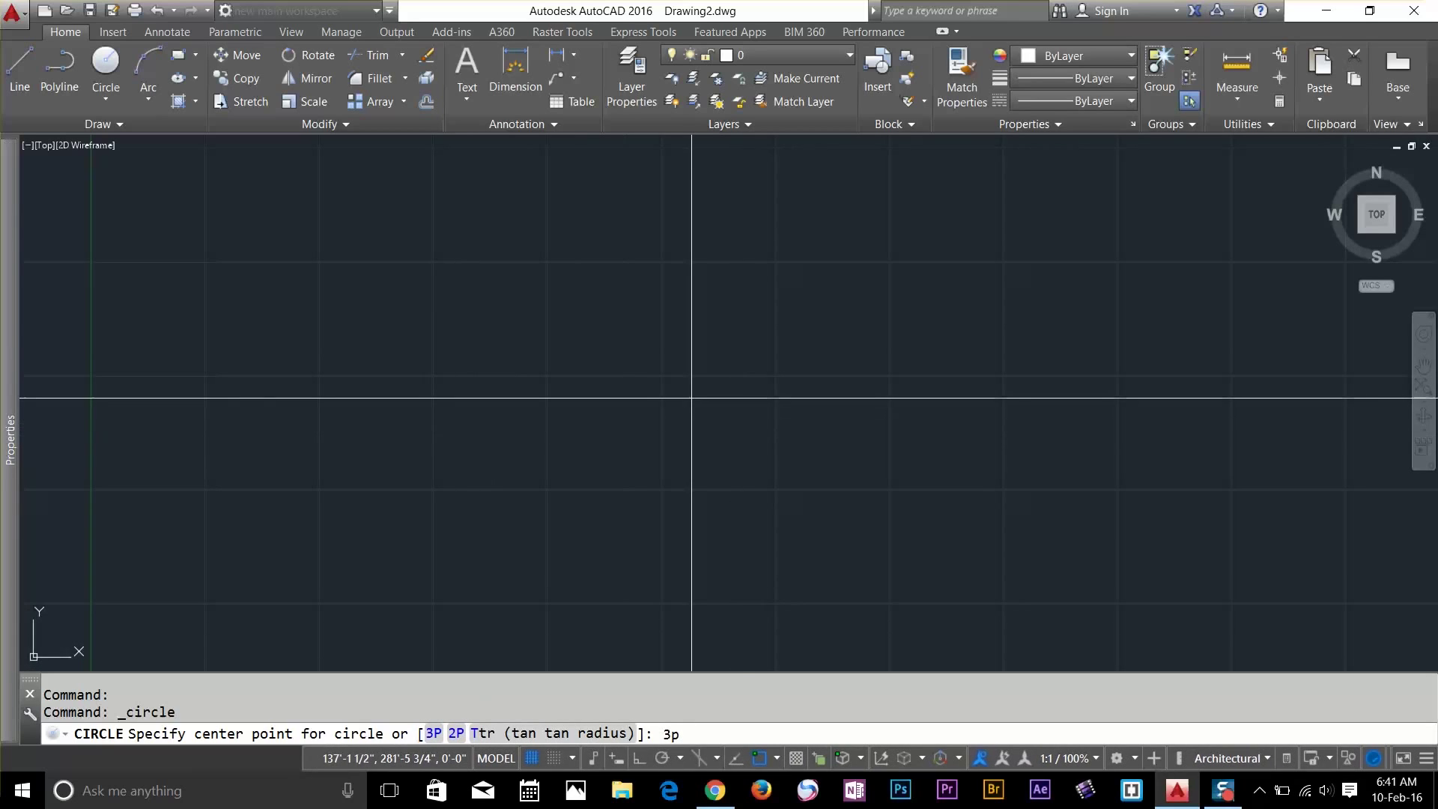
pyautogui.press('Return')
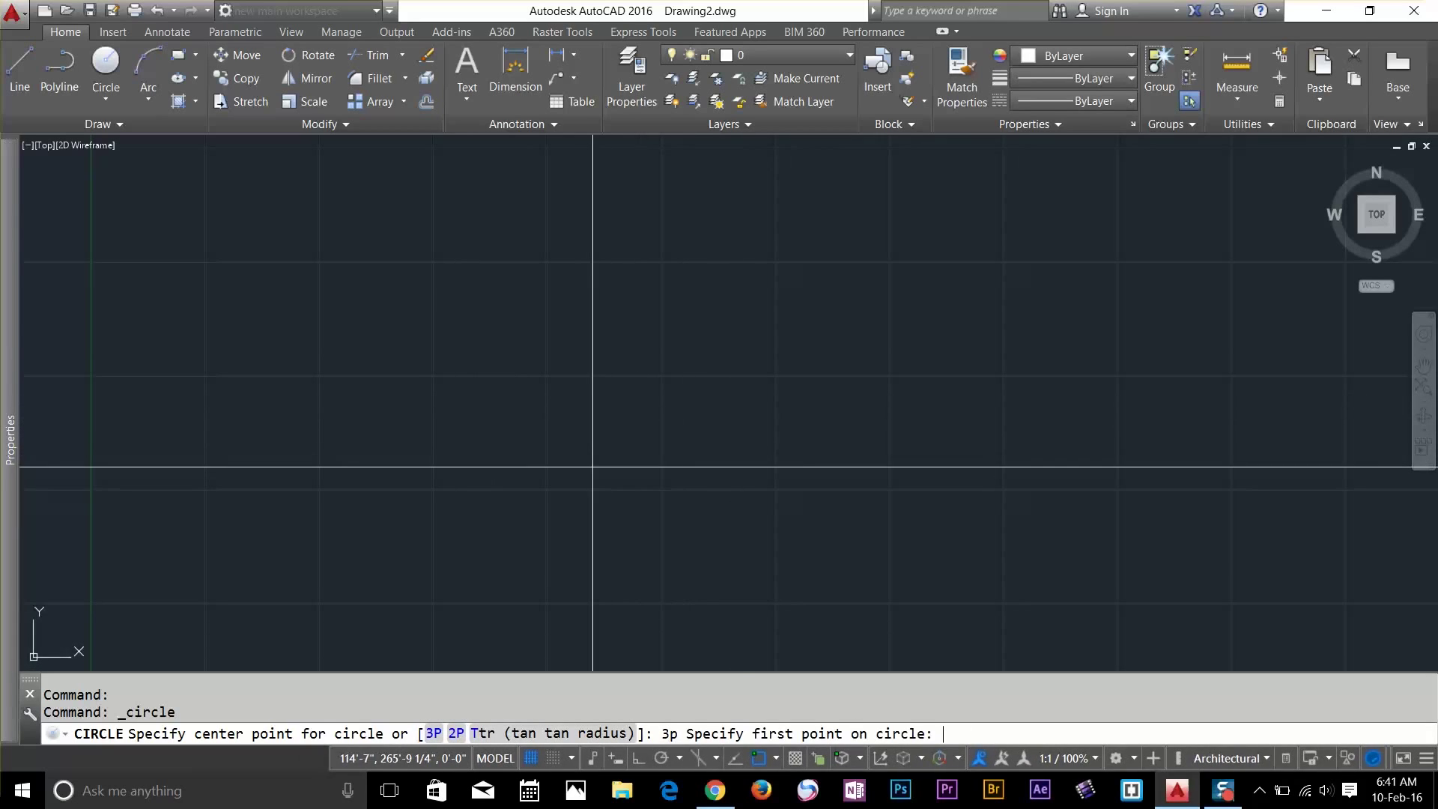
pyautogui.click(588, 459)
pyautogui.click(700, 318)
pyautogui.click(801, 494)
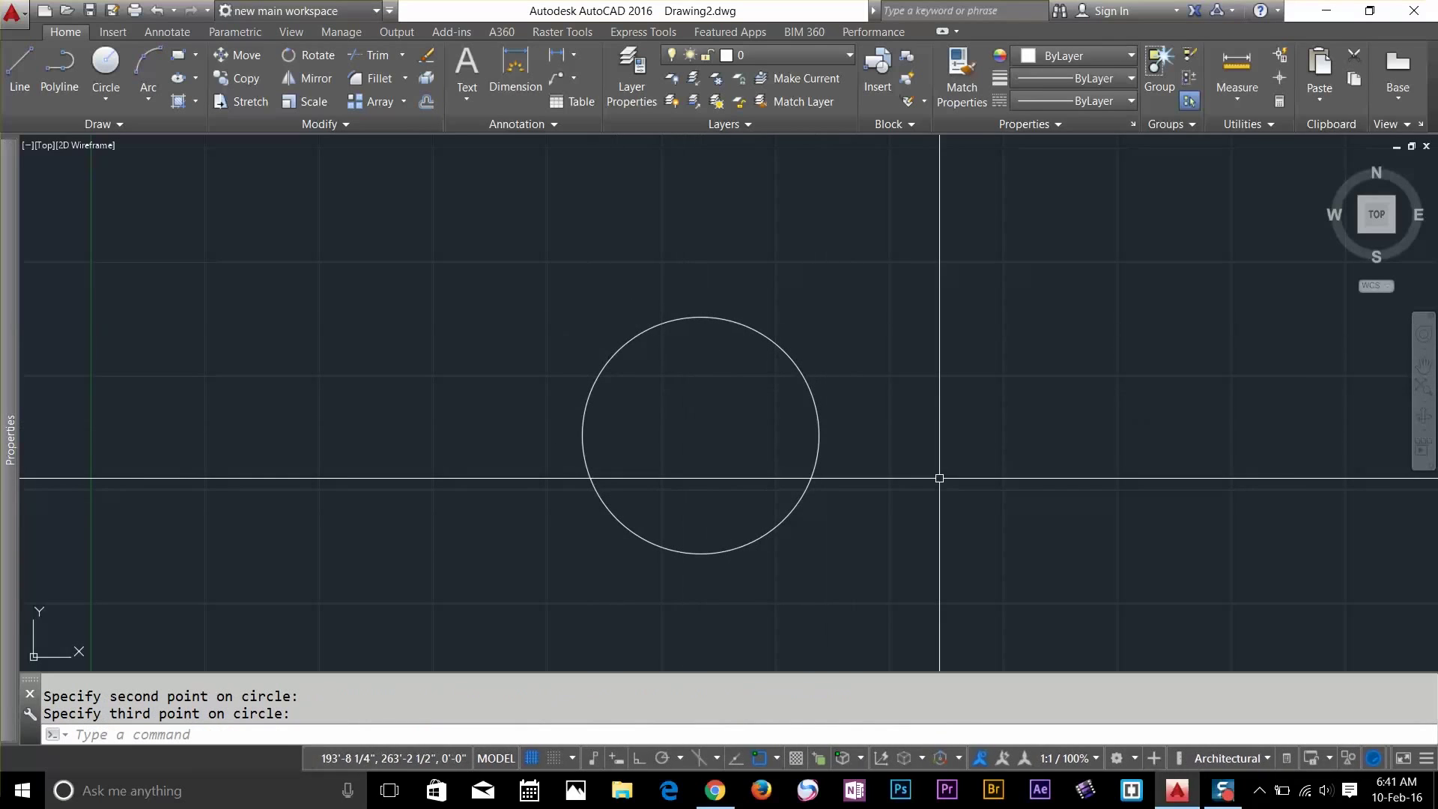
pyautogui.click(821, 314)
pyautogui.click(717, 406)
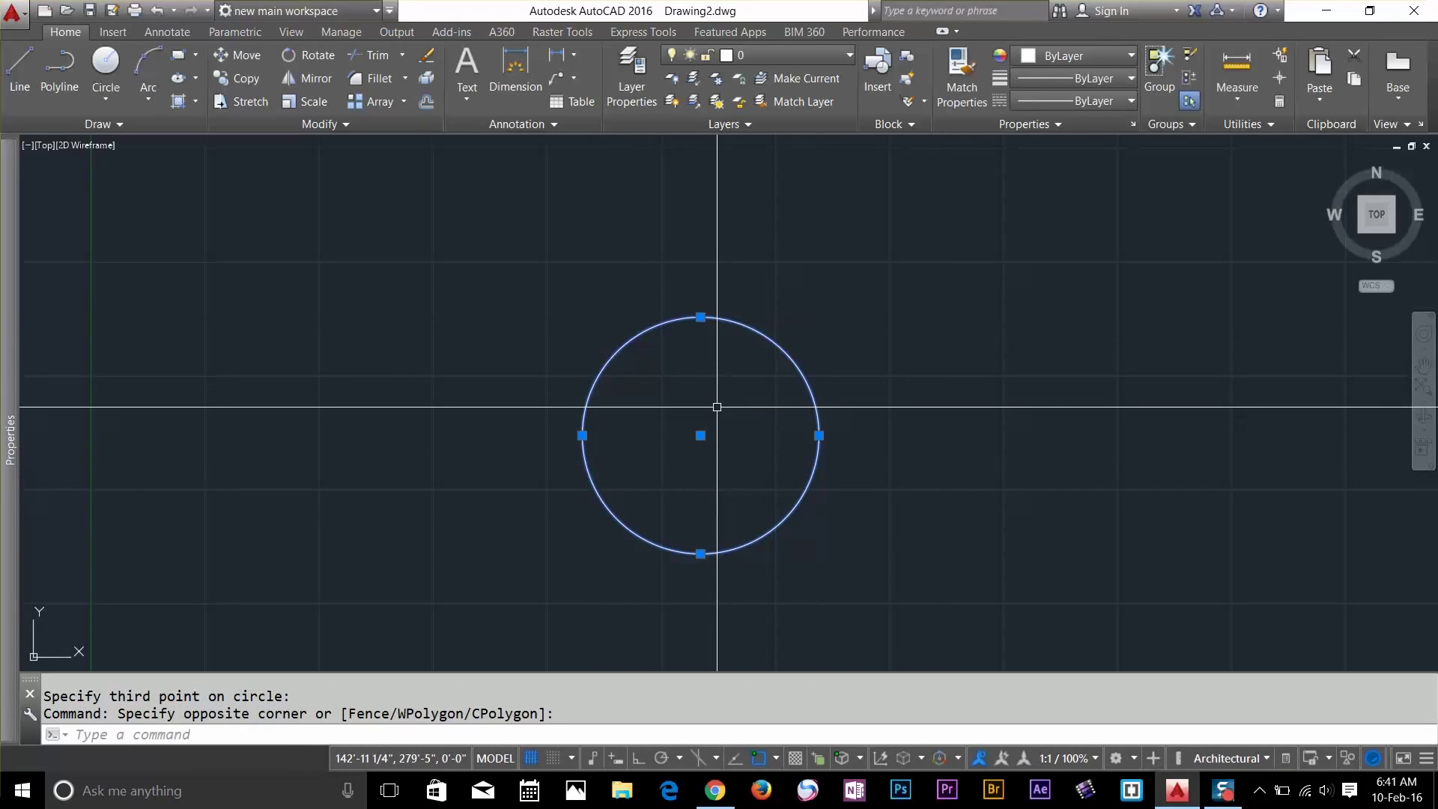
pyautogui.press('Delete')
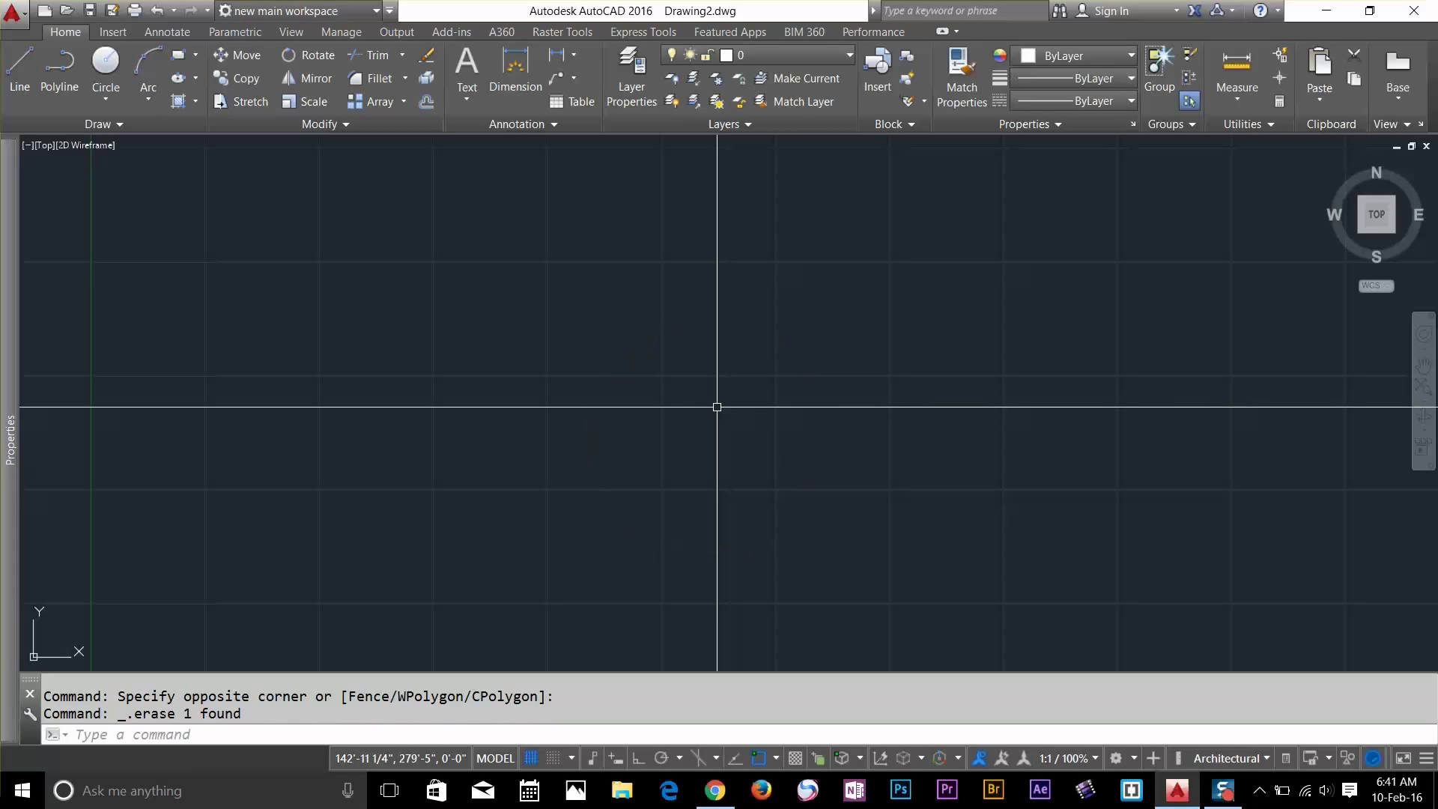
# Start the CI circle command with its Tan, Tan, Radius option, then cancel it
pyautogui.press('Return')
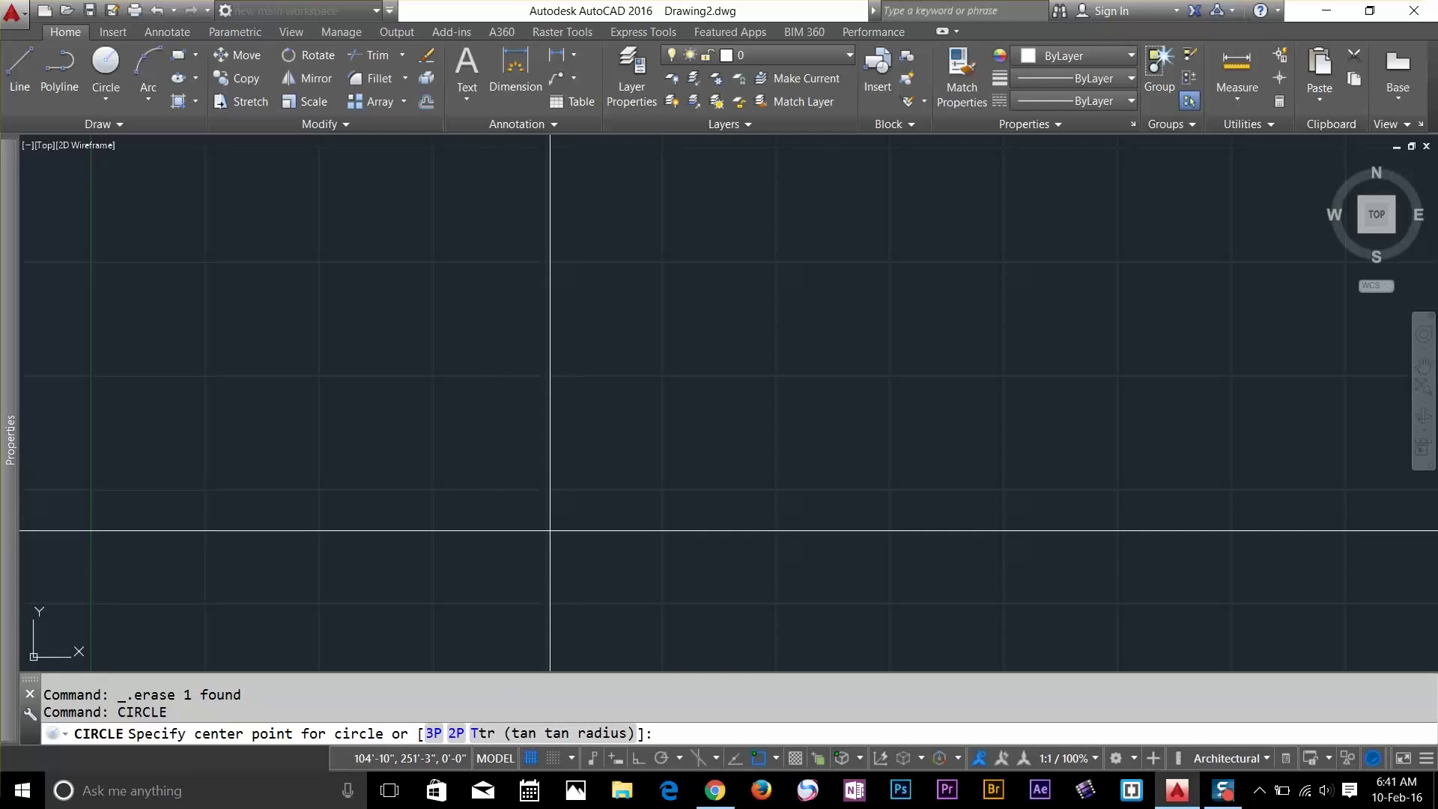
pyautogui.press('Return')
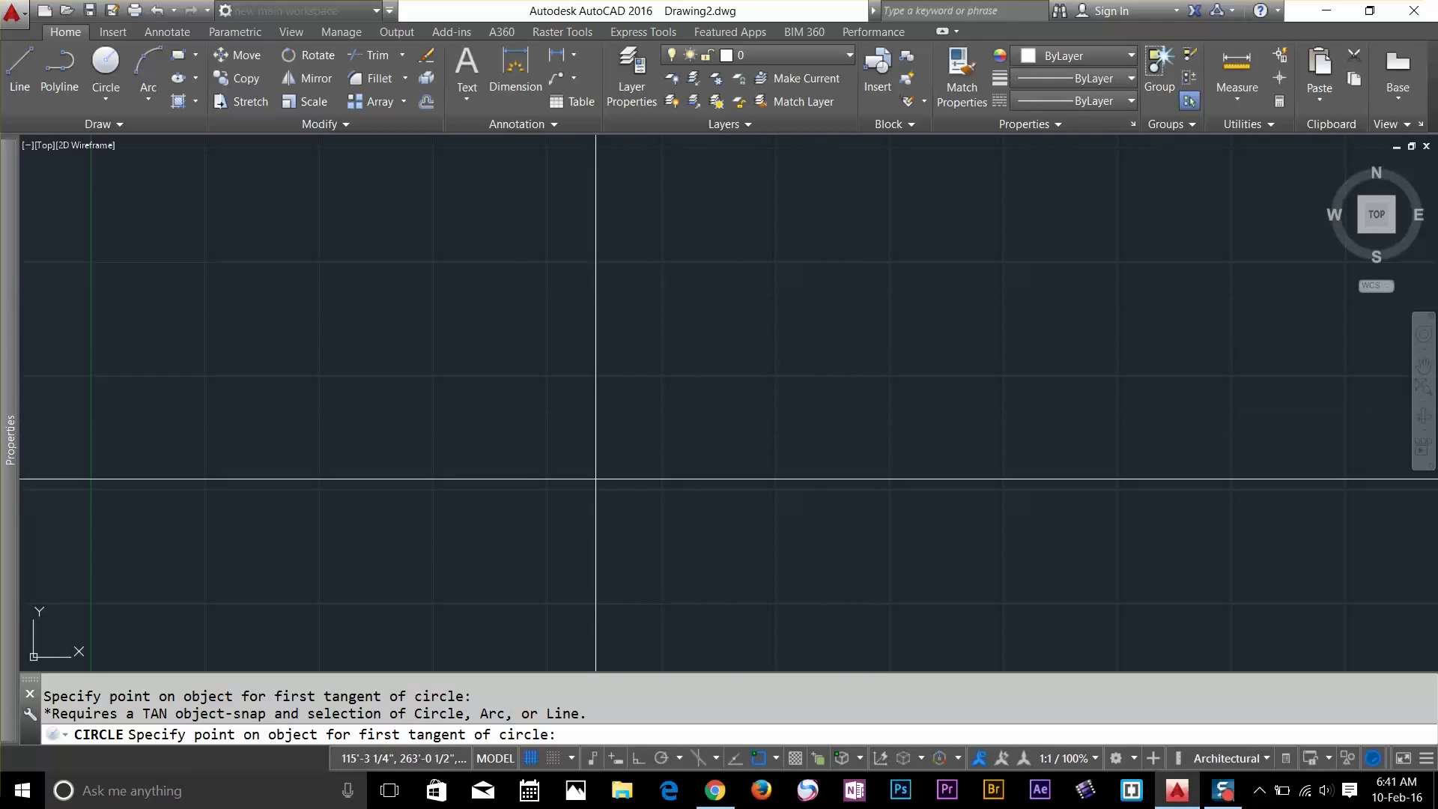
pyautogui.press('Escape')
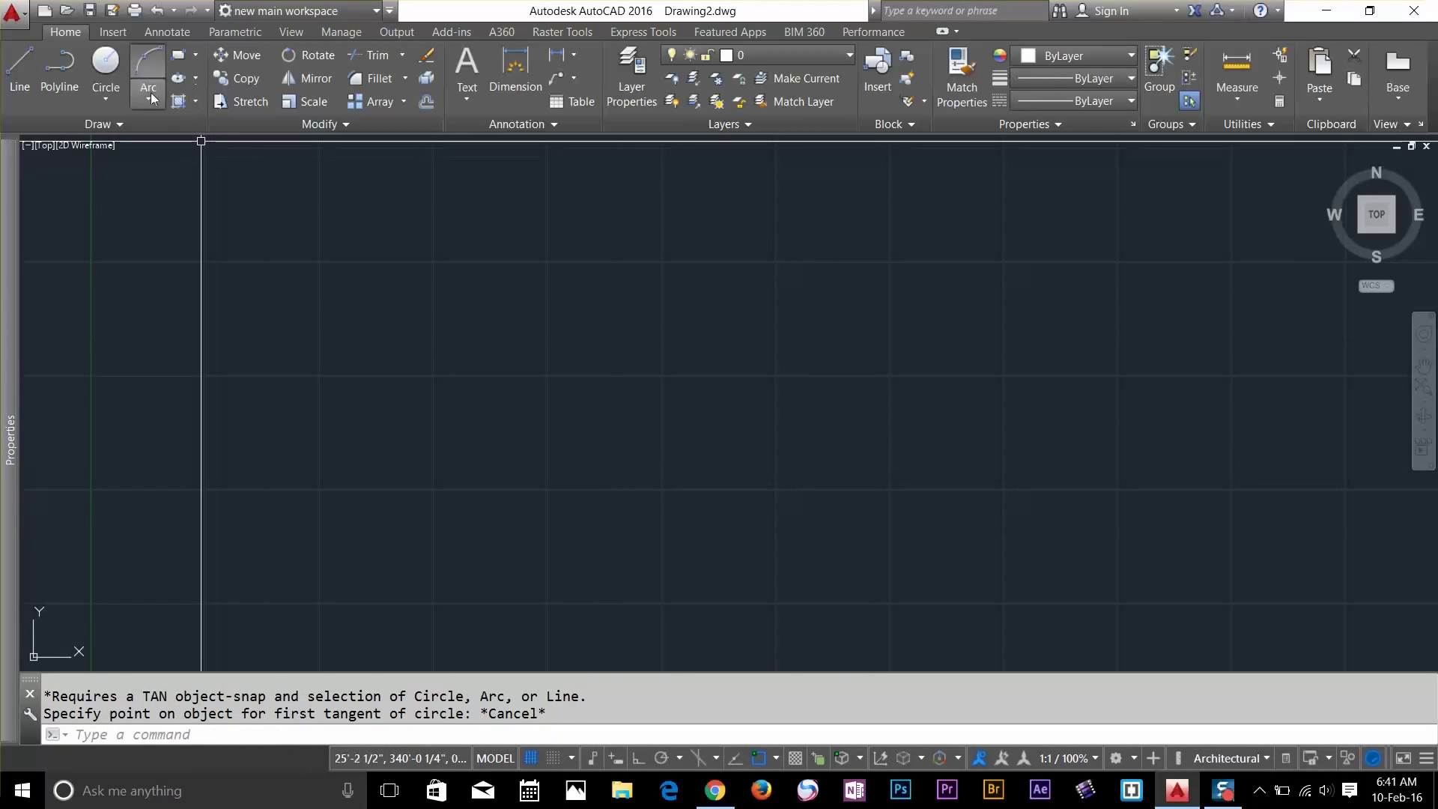
pyautogui.press('Escape')
# Draw three center-radius circles: two side by side and one below them
pyautogui.click(102, 70)
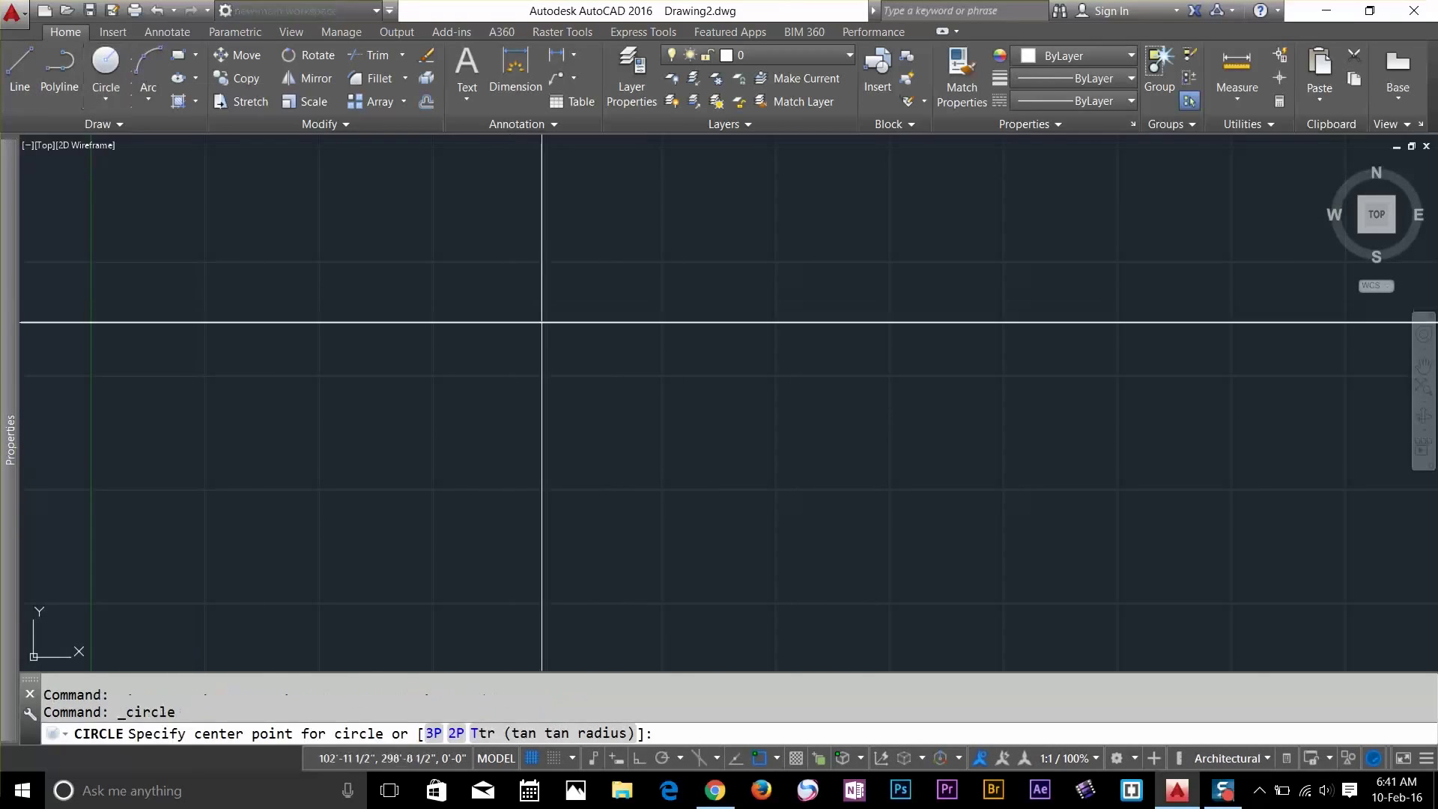
pyautogui.click(541, 323)
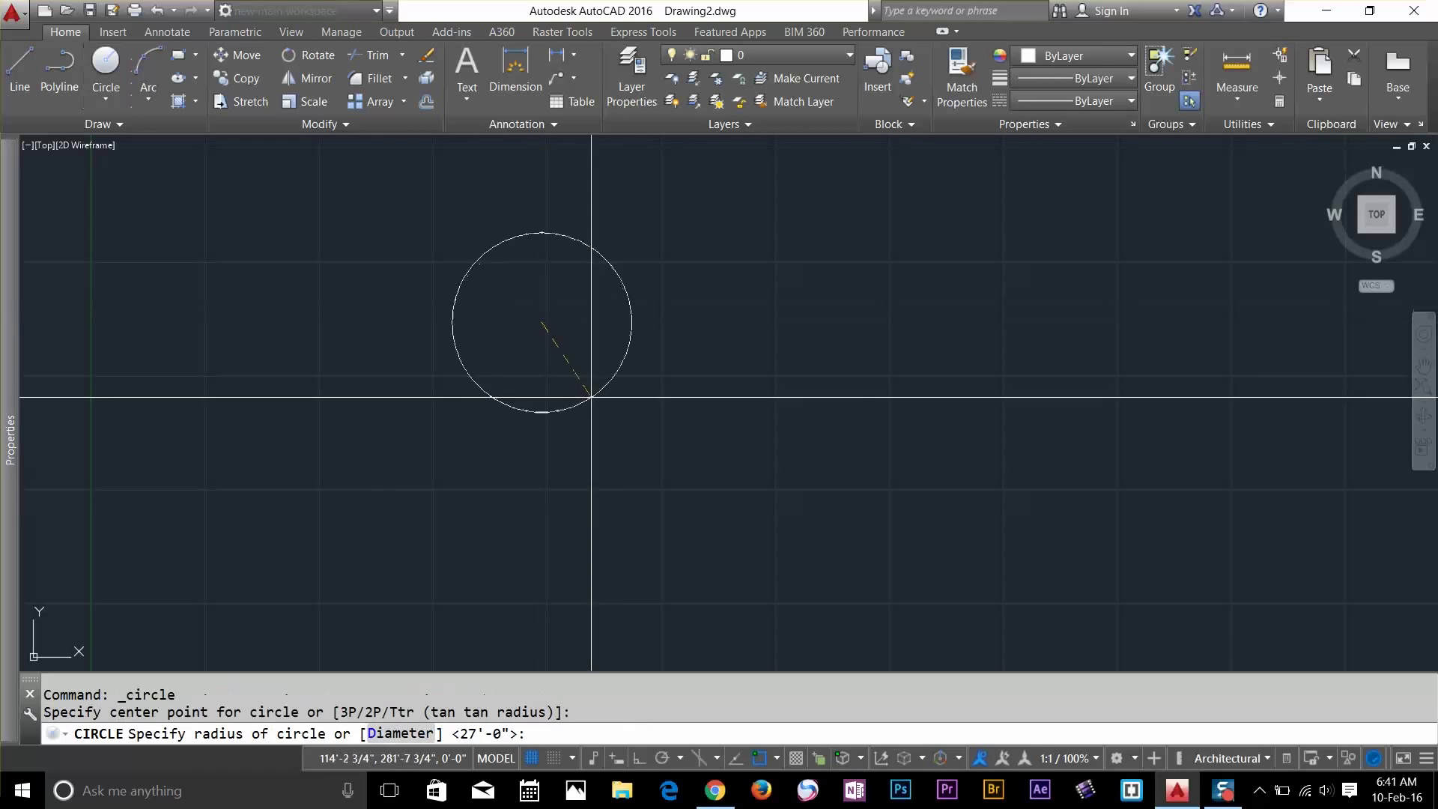
pyautogui.click(610, 324)
pyautogui.press('space')
pyautogui.click(791, 304)
pyautogui.click(820, 375)
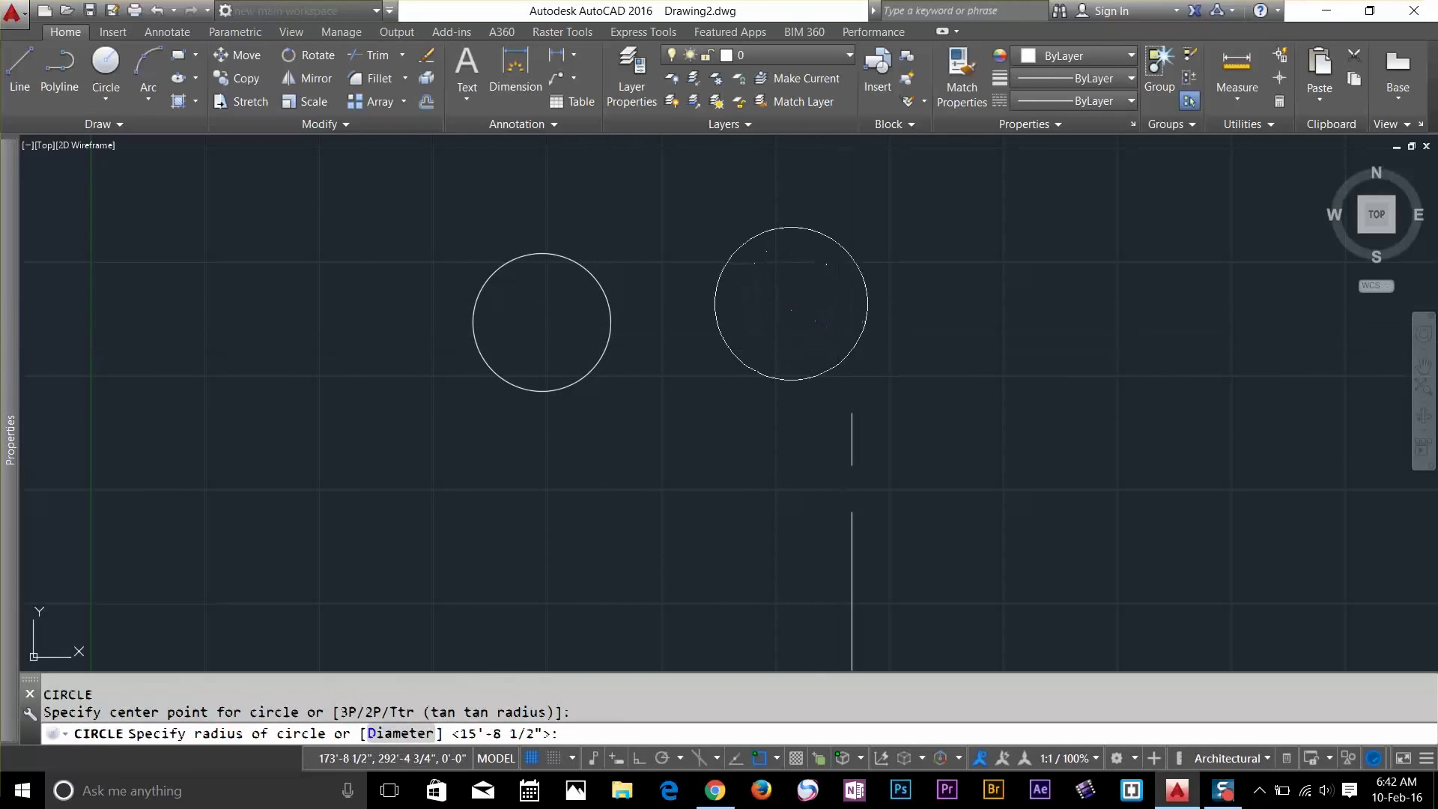
pyautogui.press('space')
pyautogui.press('space')
pyautogui.click(691, 548)
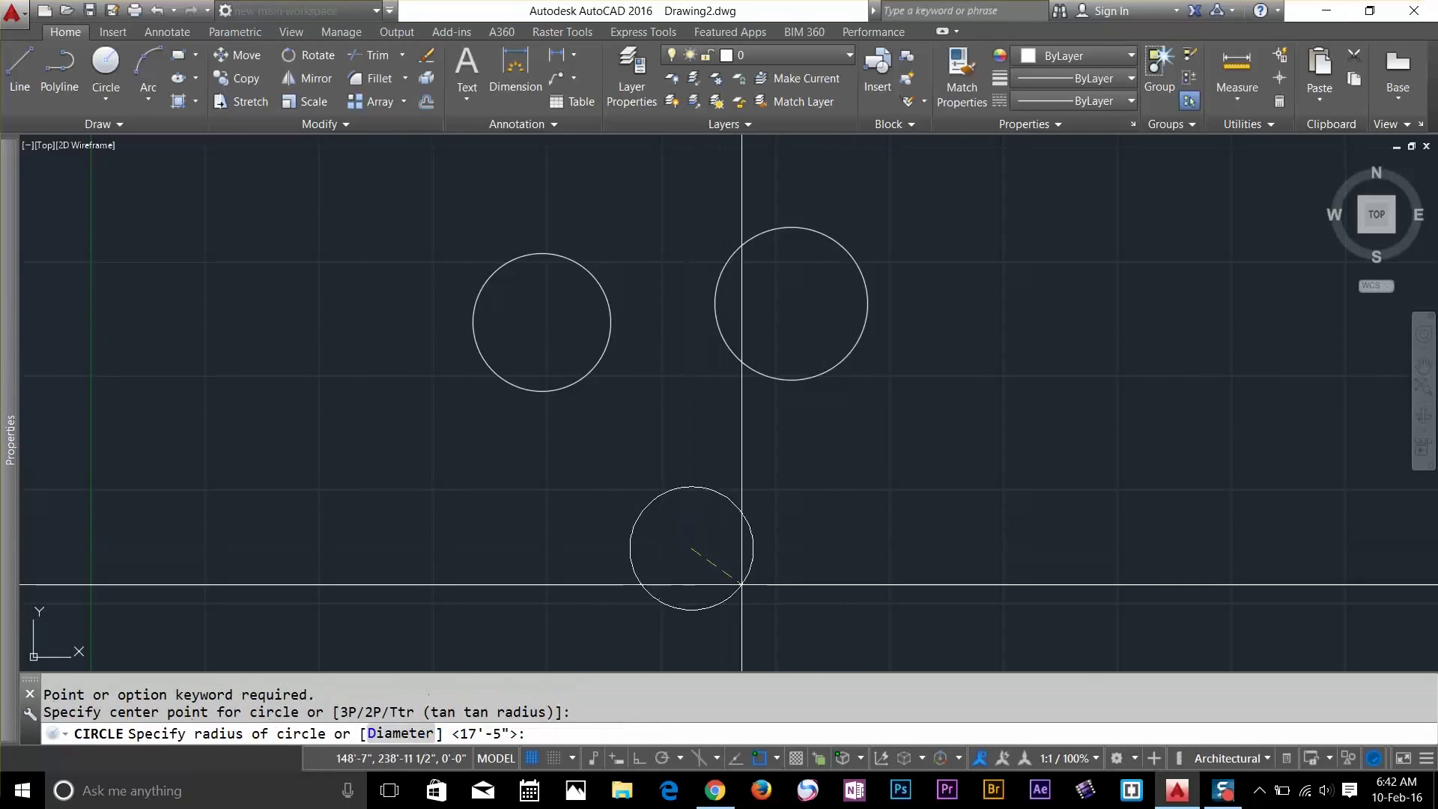
pyautogui.click(740, 595)
pyautogui.press('space')
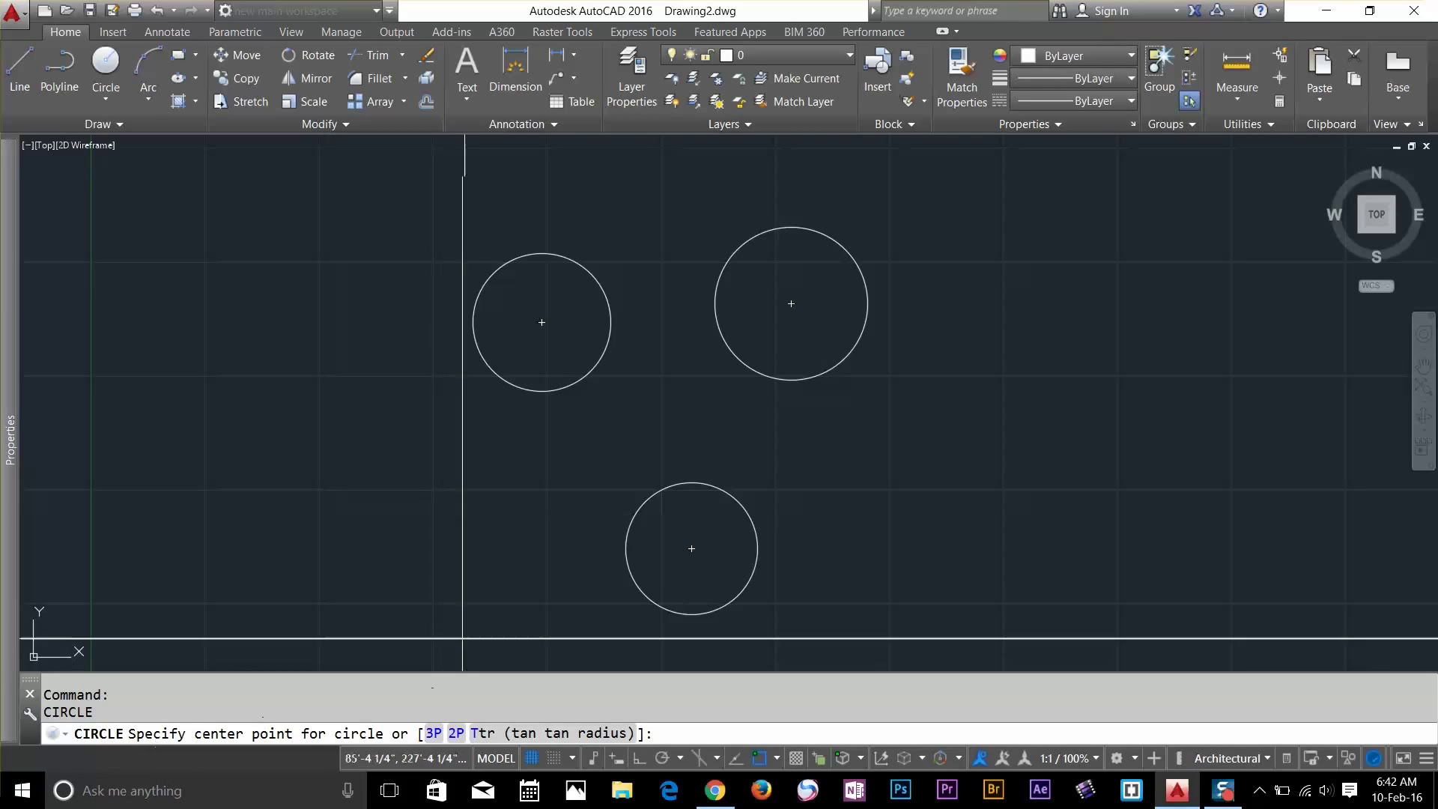
# Add a Tan, Tan, Radius circle touching the upper-right and lower circles
pyautogui.press('Return')
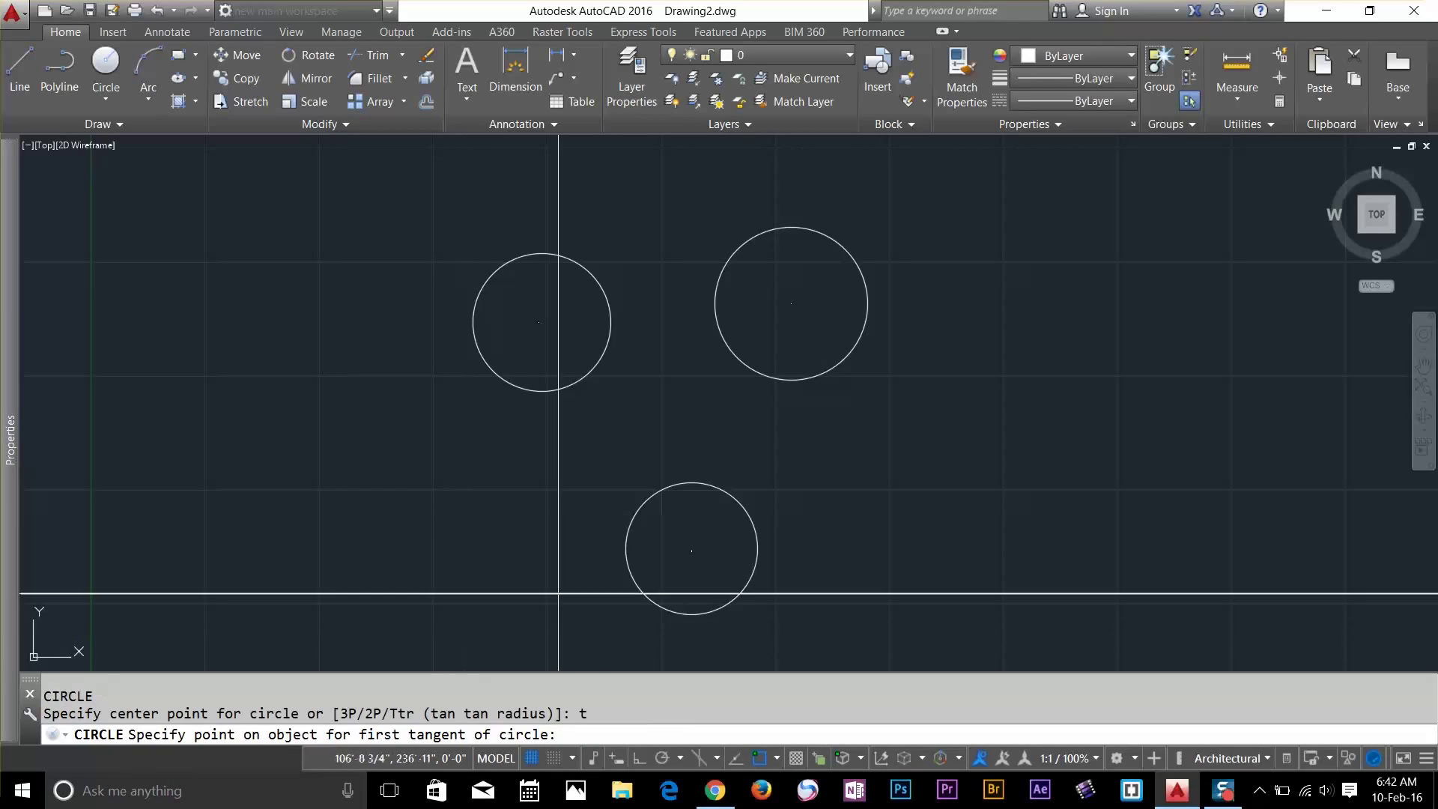
pyautogui.click(671, 374)
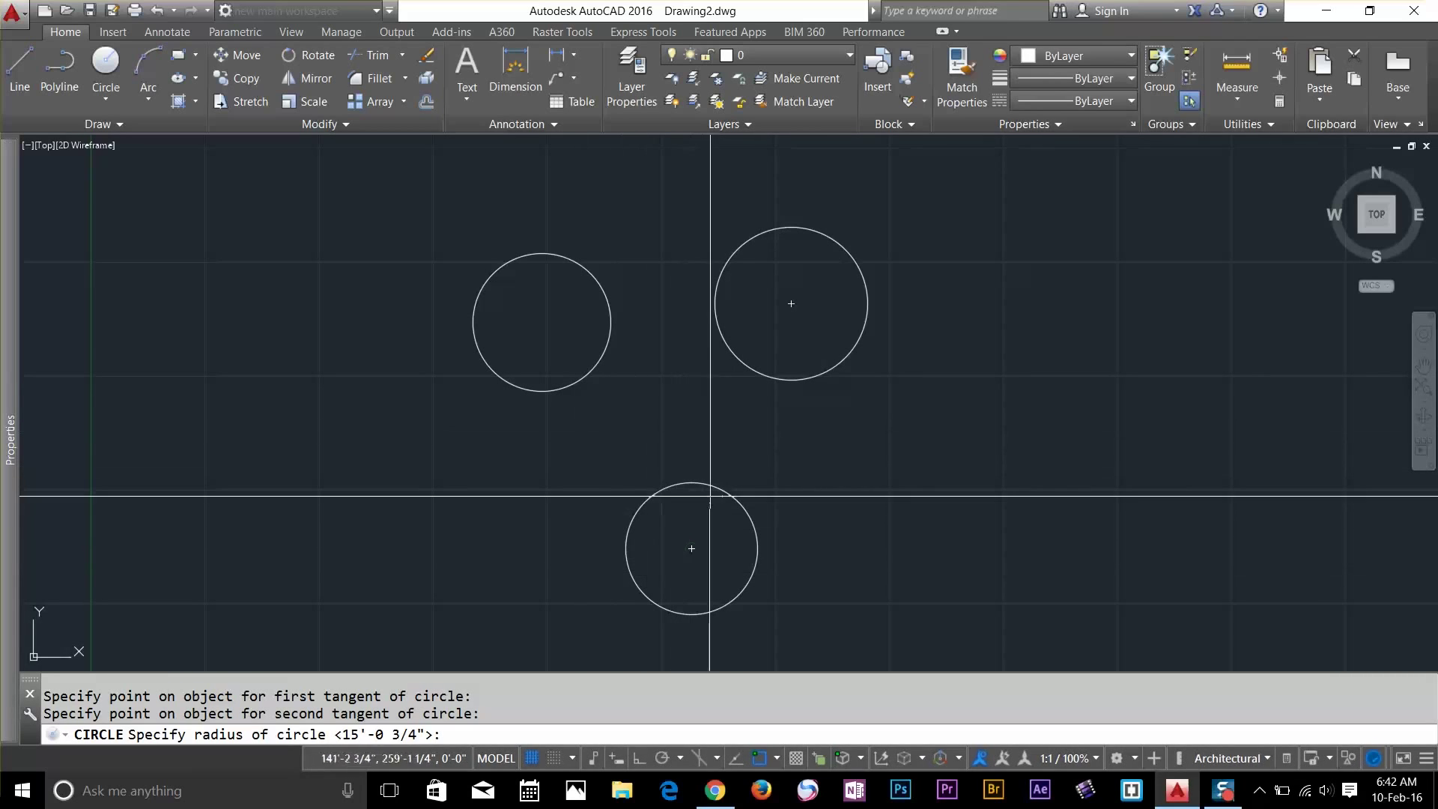
pyautogui.click(758, 549)
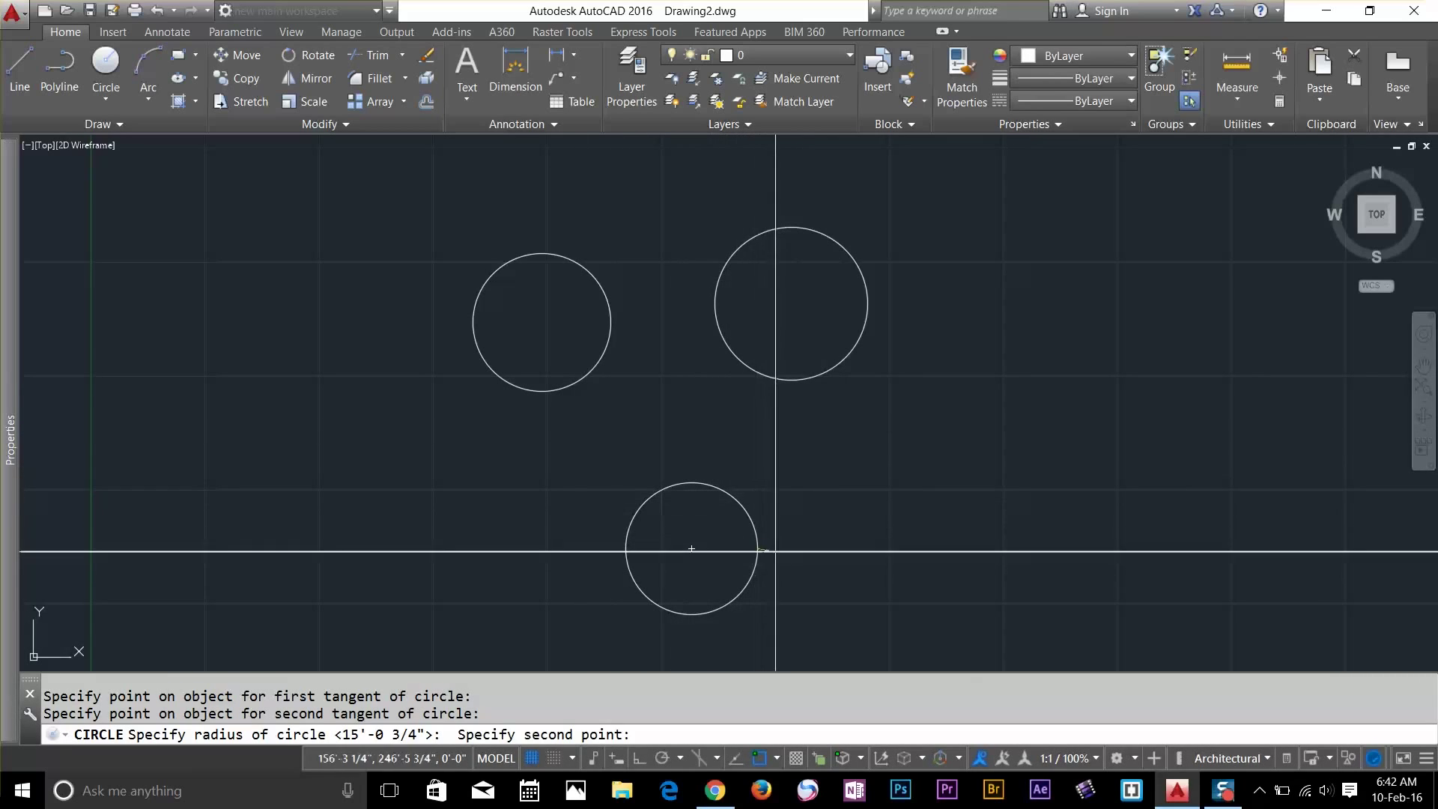
pyautogui.click(775, 551)
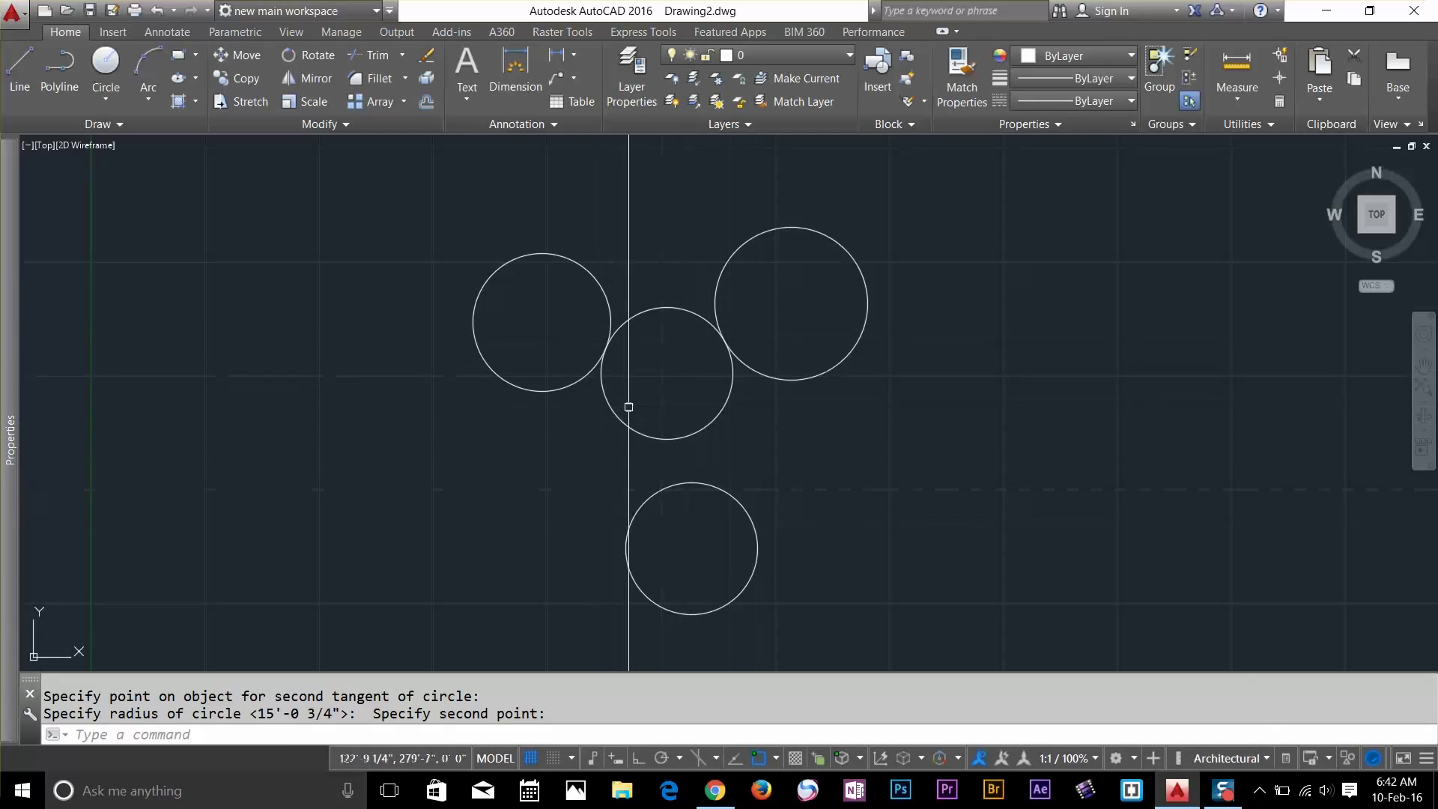
# Window-select all four circles, then clear the selection
pyautogui.click(973, 201)
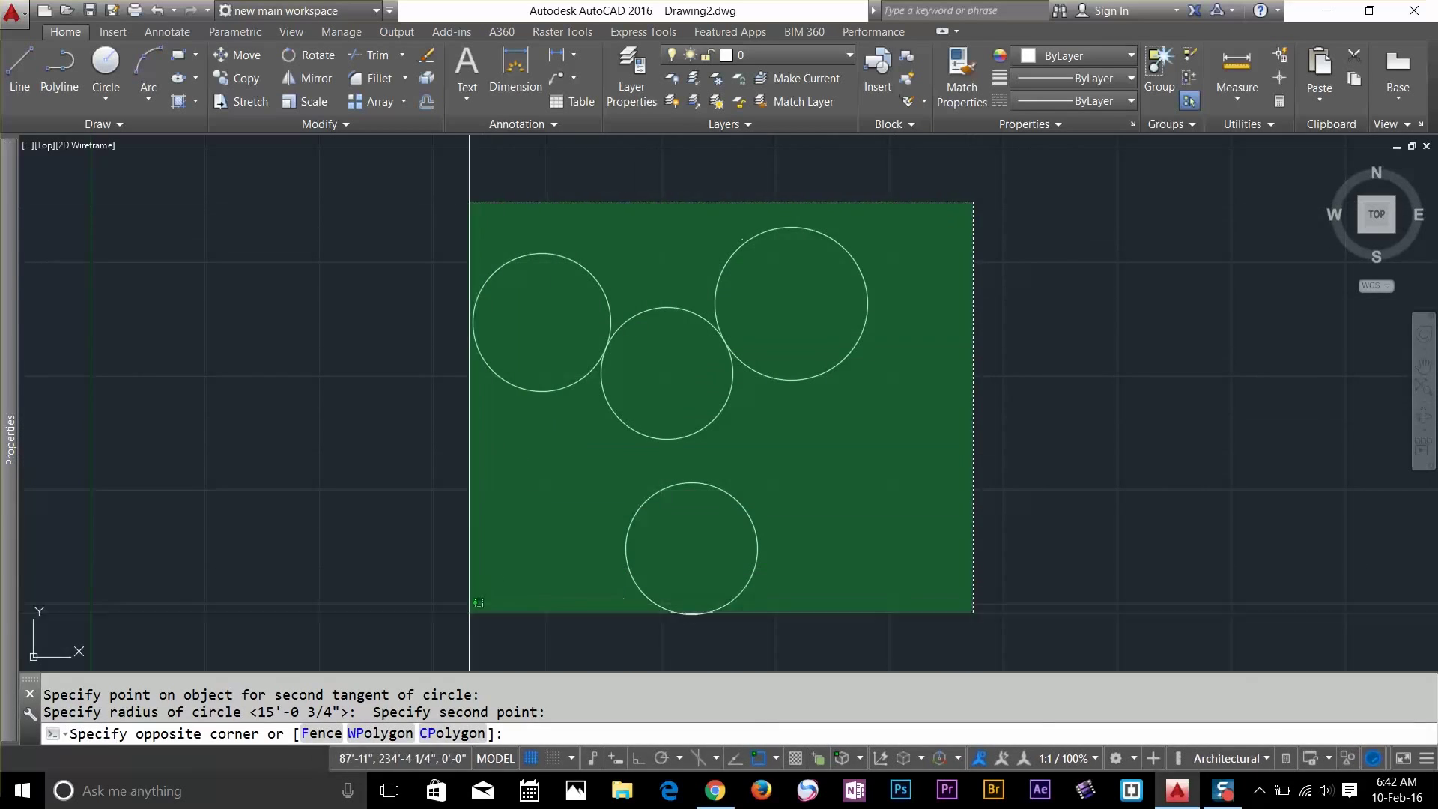
pyautogui.click(429, 636)
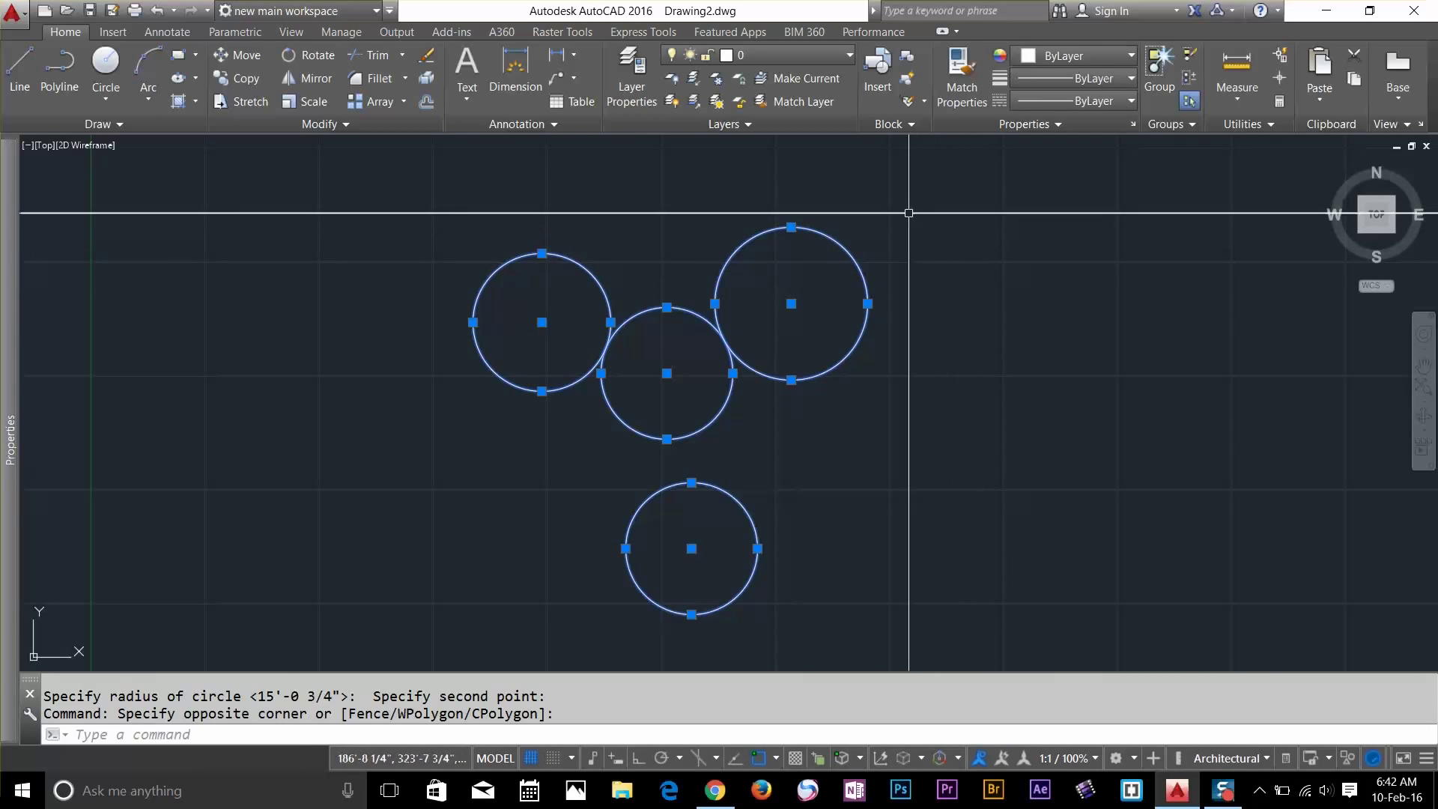
pyautogui.press('Escape')
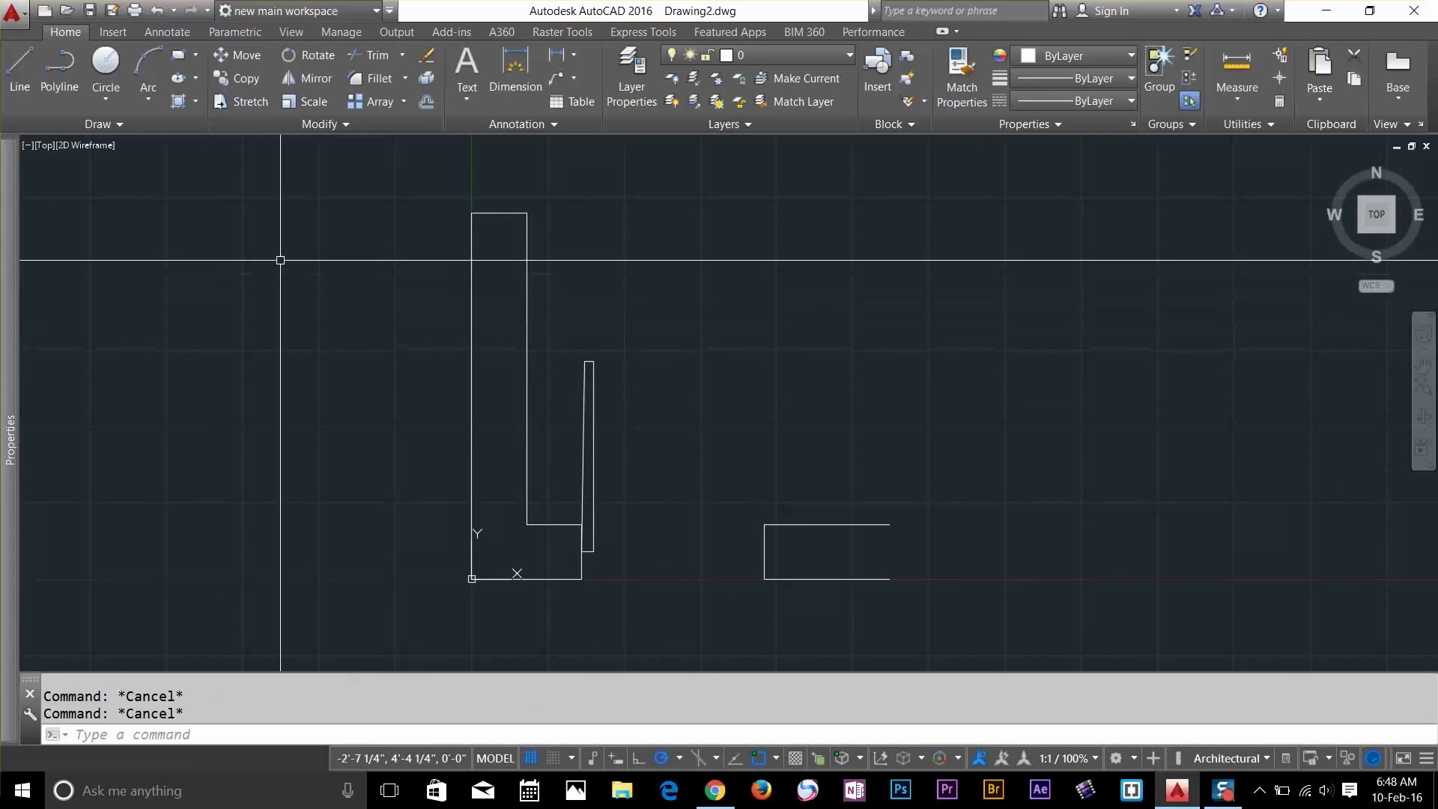
# Draw a trial arc from the door leaf's top corner to the opposite wall's corner
pyautogui.click(151, 97)
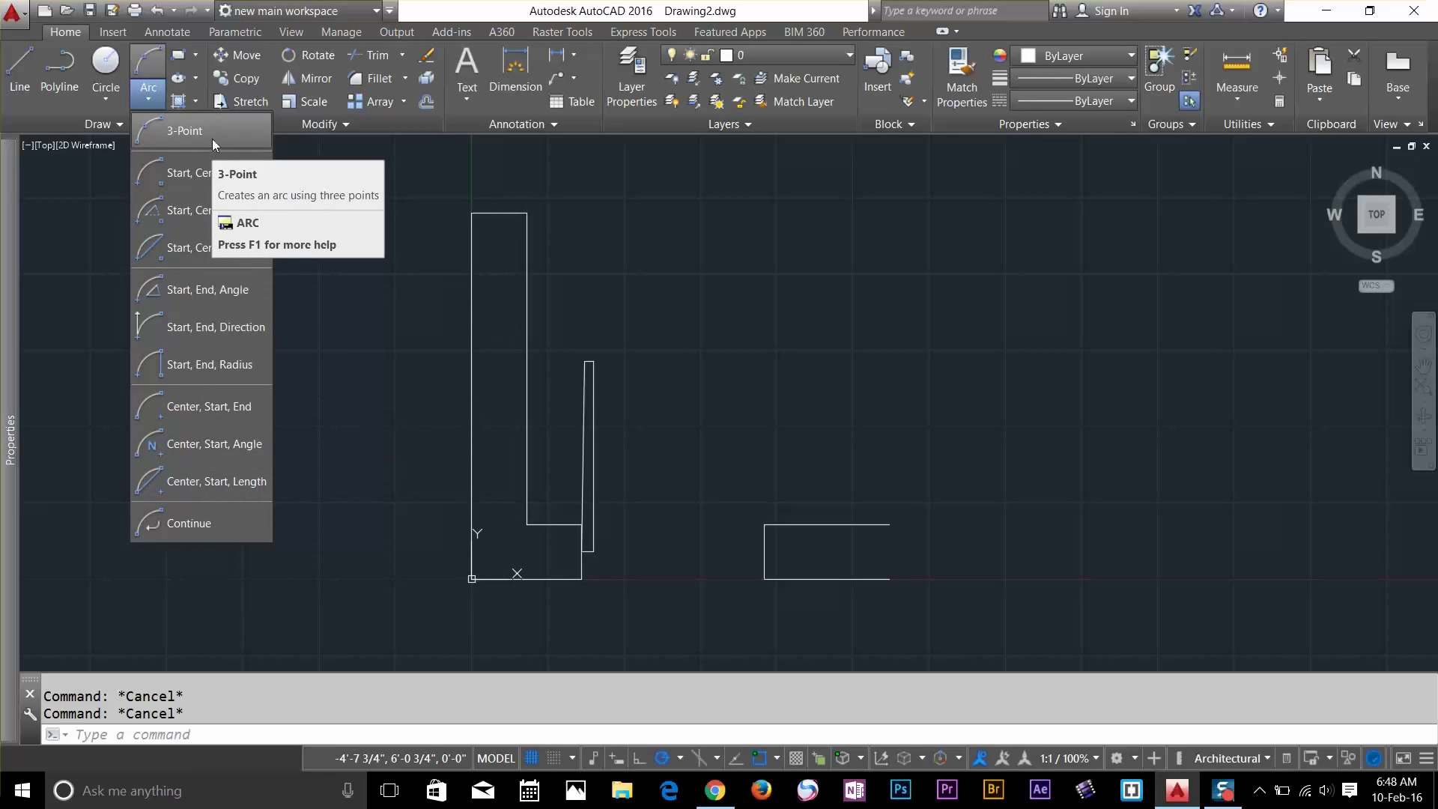
pyautogui.click(188, 133)
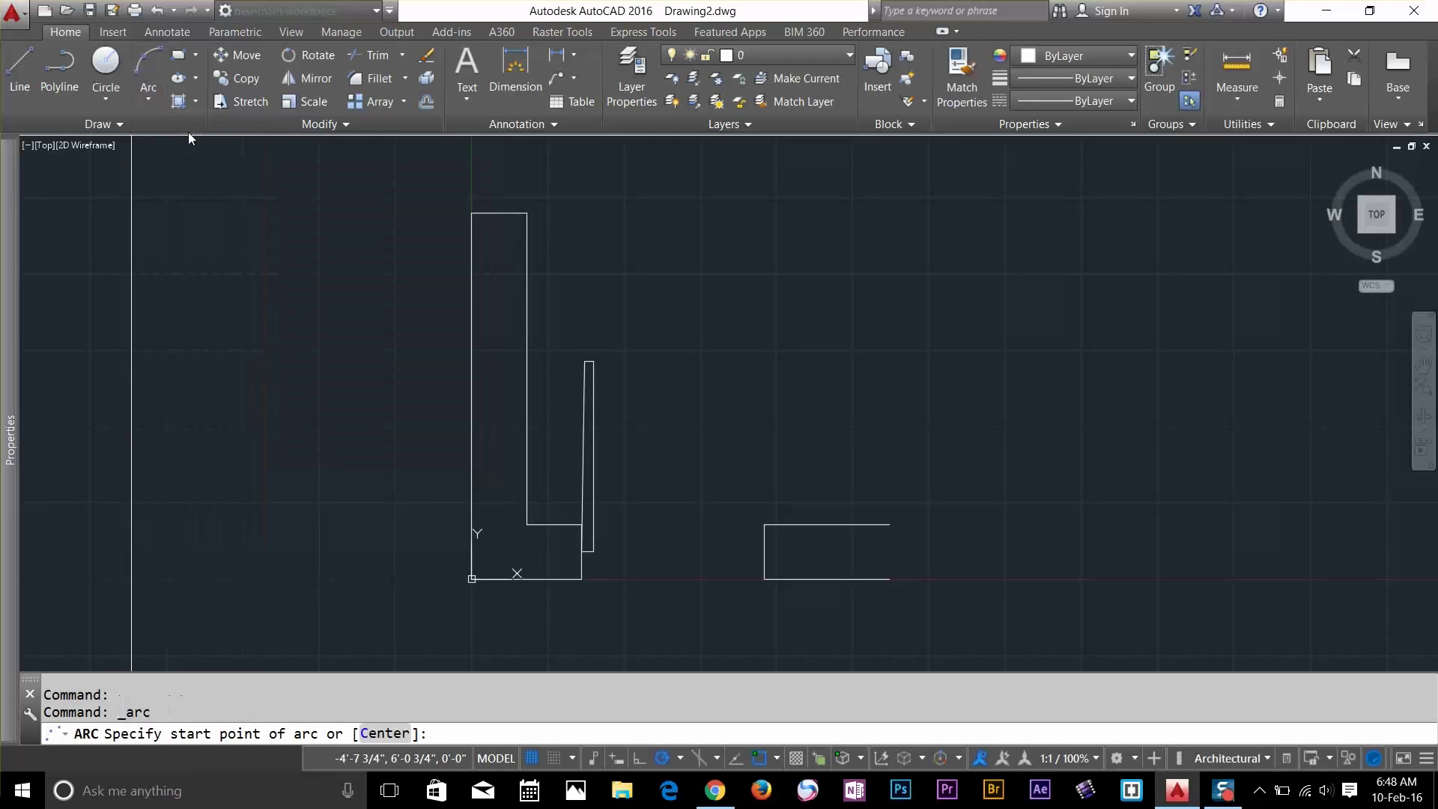
pyautogui.press('Escape')
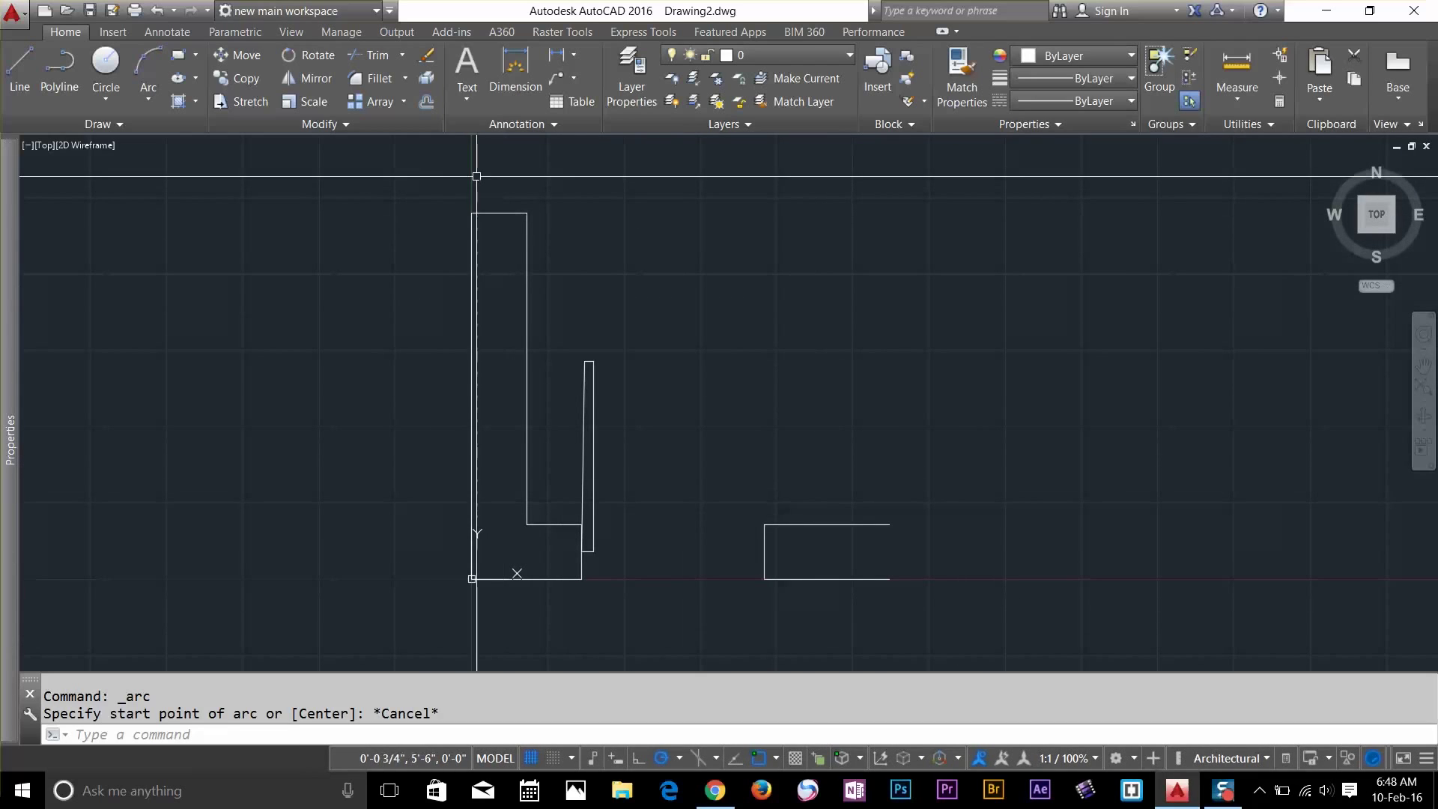
pyautogui.click(153, 61)
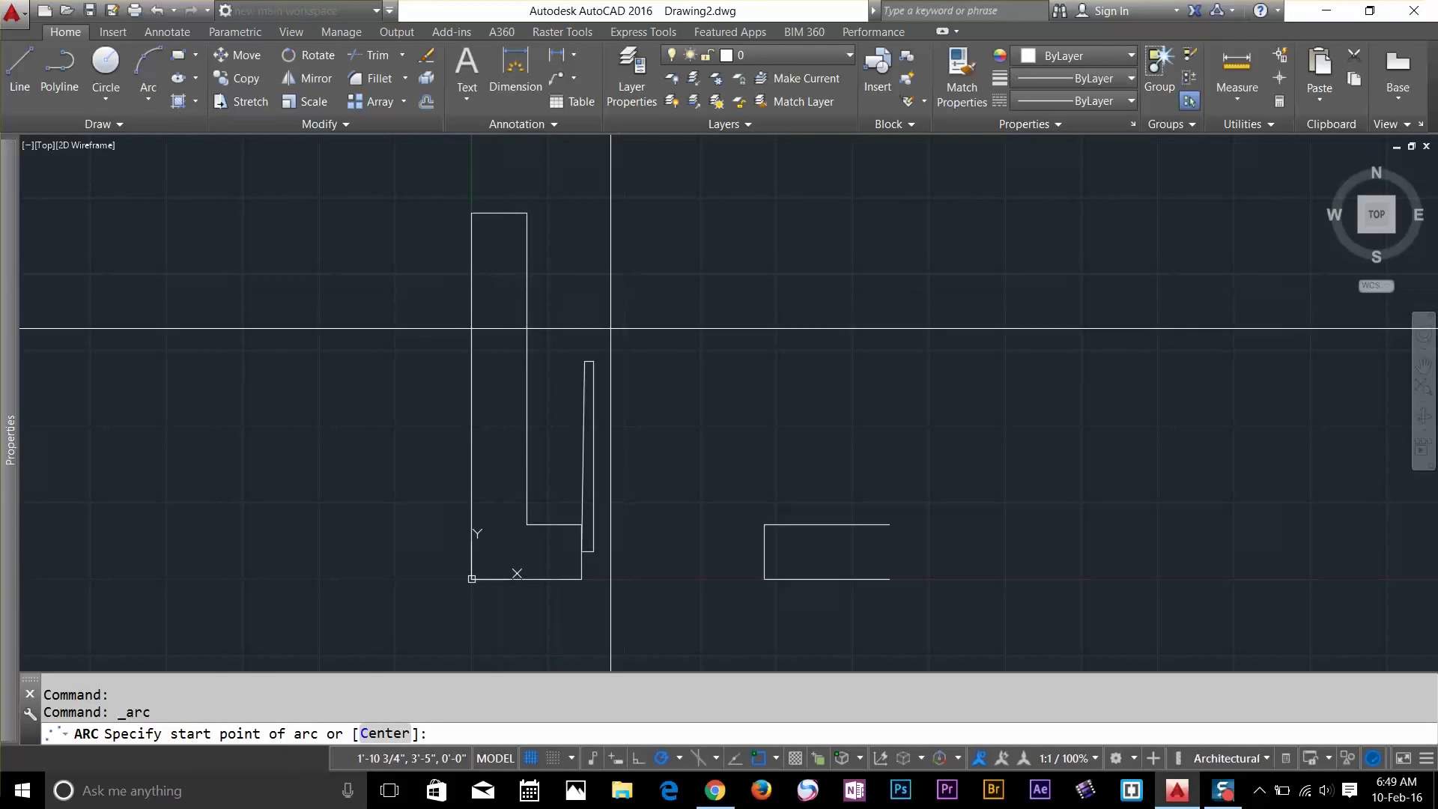
pyautogui.scroll(2, 610, 330)
pyautogui.moveTo(671, 375); pyautogui.dragTo(617, 233, button='middle')
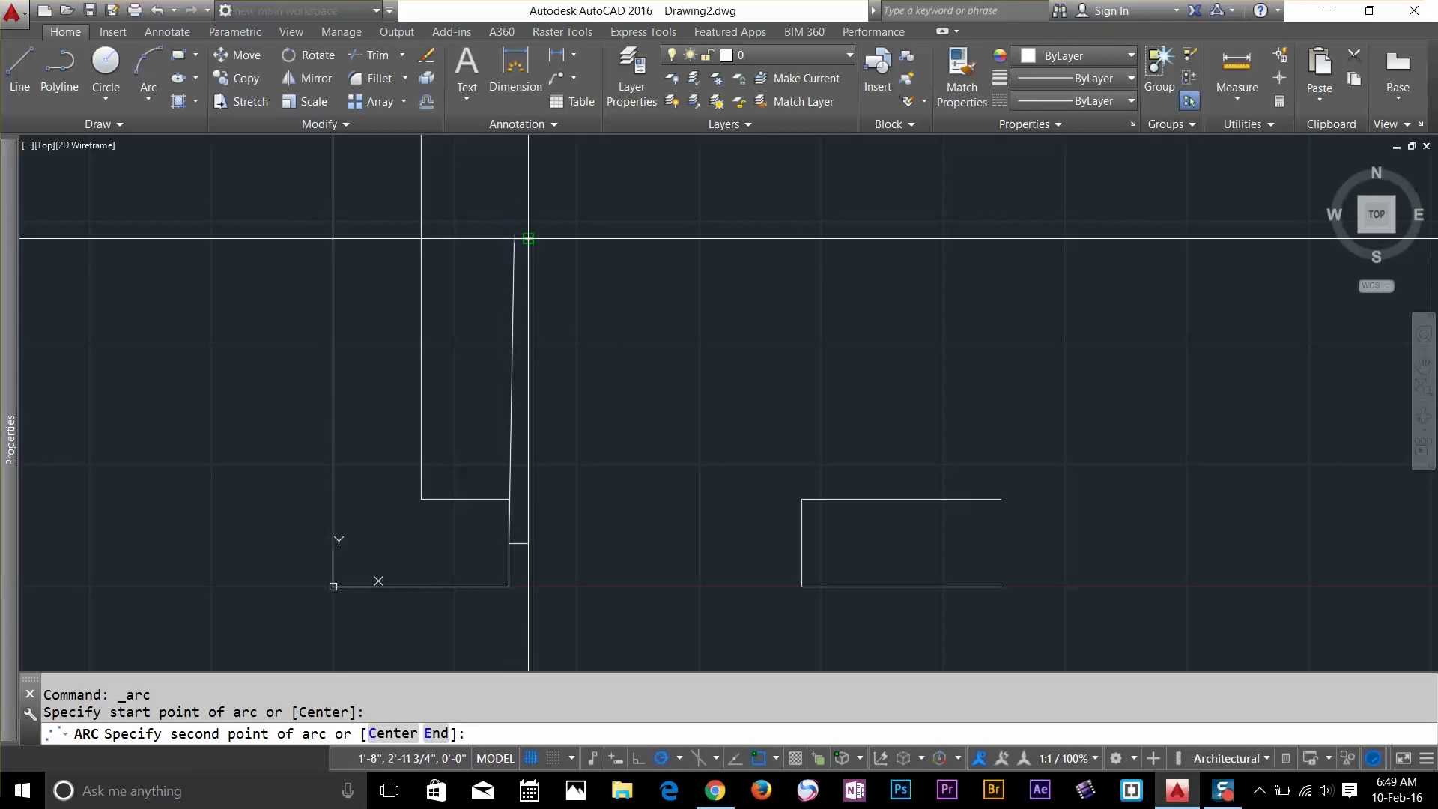
pyautogui.click(528, 238)
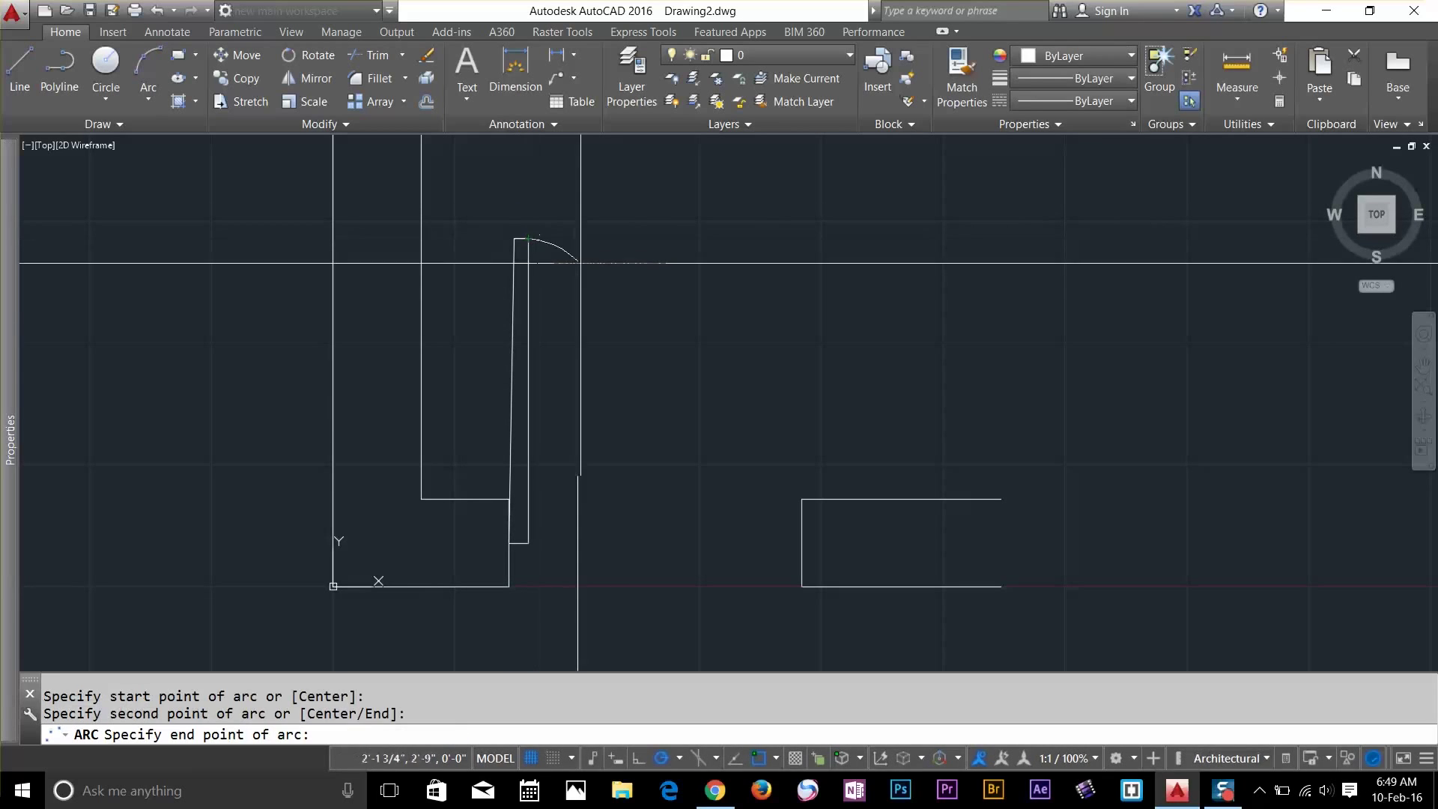
pyautogui.click(801, 499)
# View the whole door plan and select the trial arc for removal
pyautogui.scroll(-5, 865, 389)
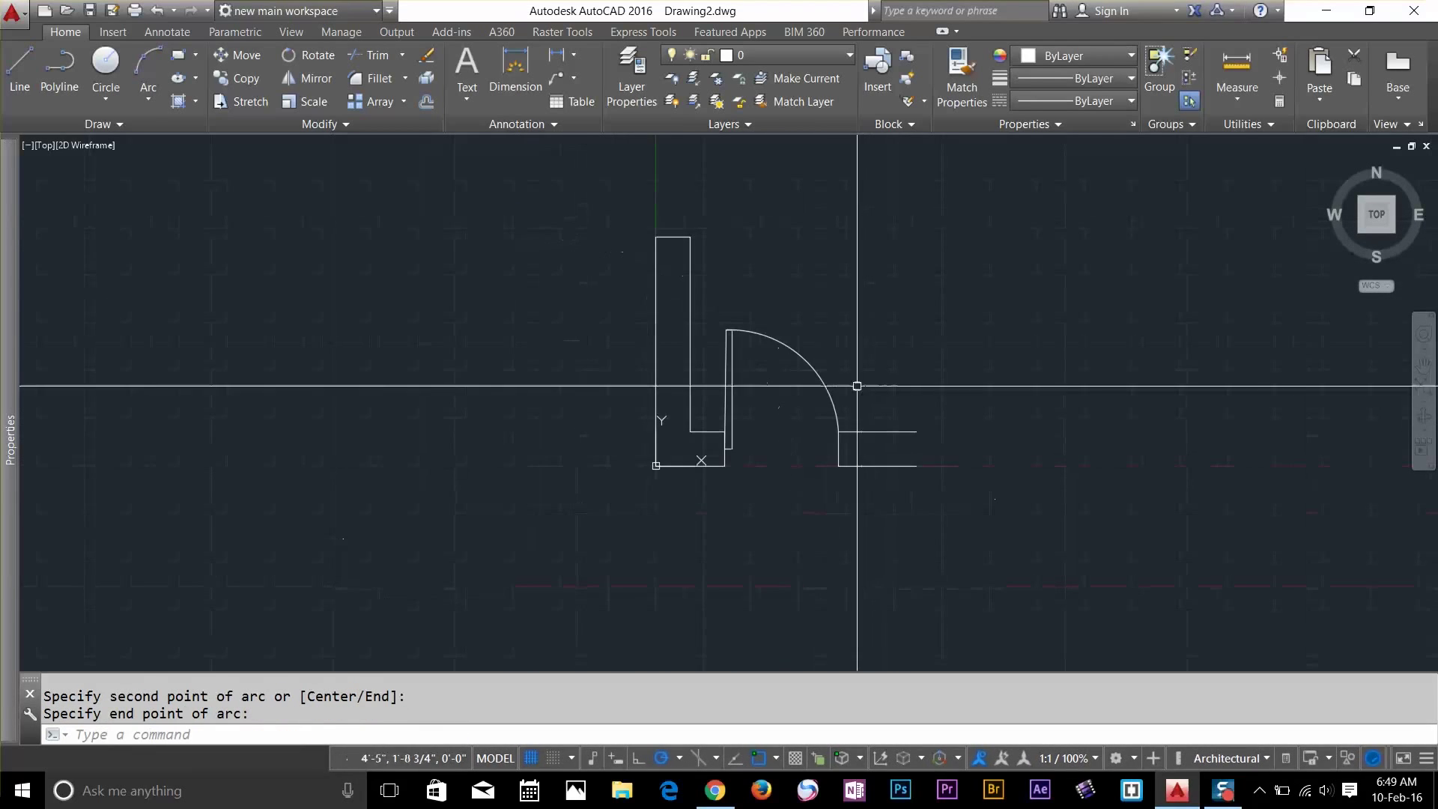
pyautogui.moveTo(790, 330); pyautogui.dragTo(804, 334, button='middle')
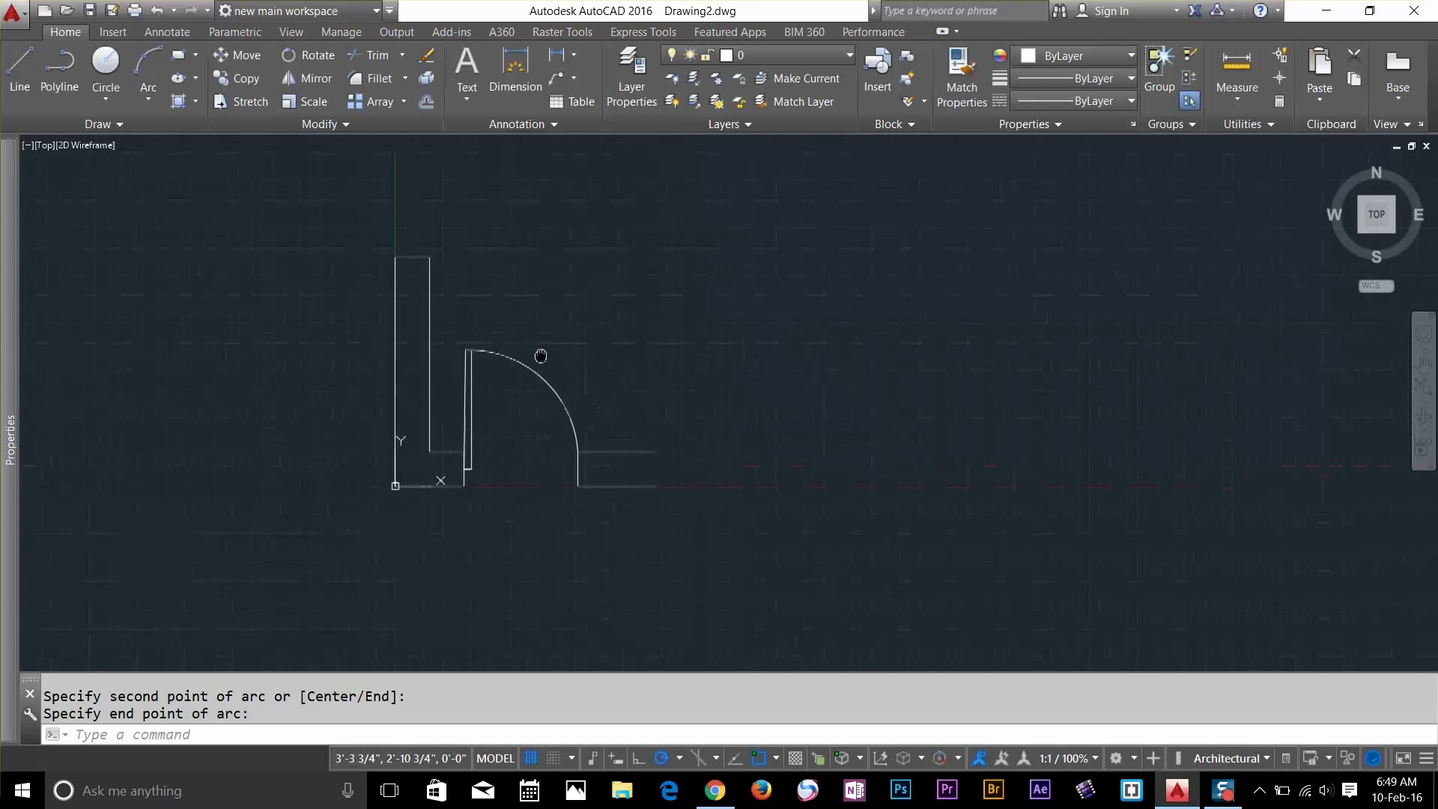
pyautogui.scroll(1, 745, 263)
pyautogui.click(744, 263)
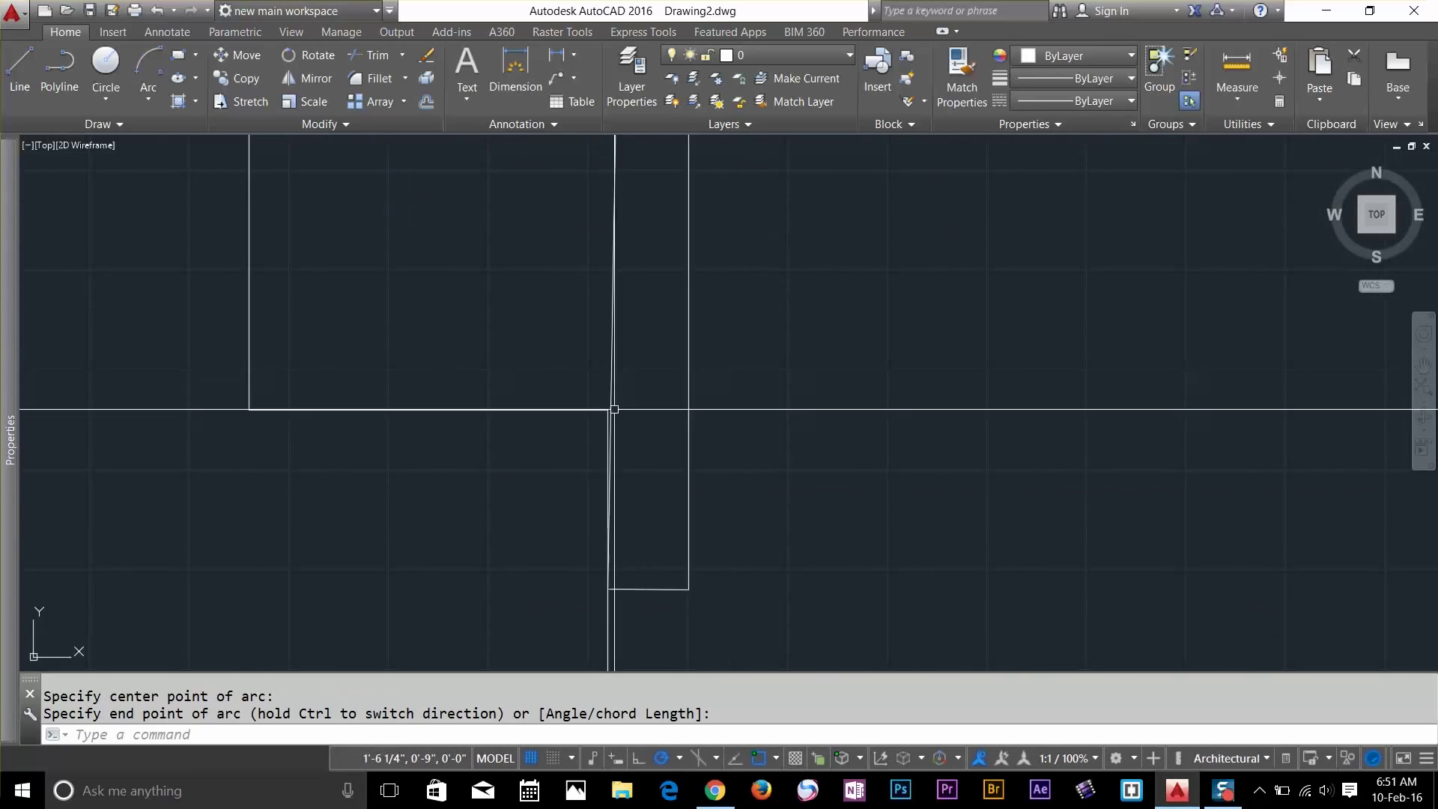
pyautogui.scroll(-2, 643, 395)
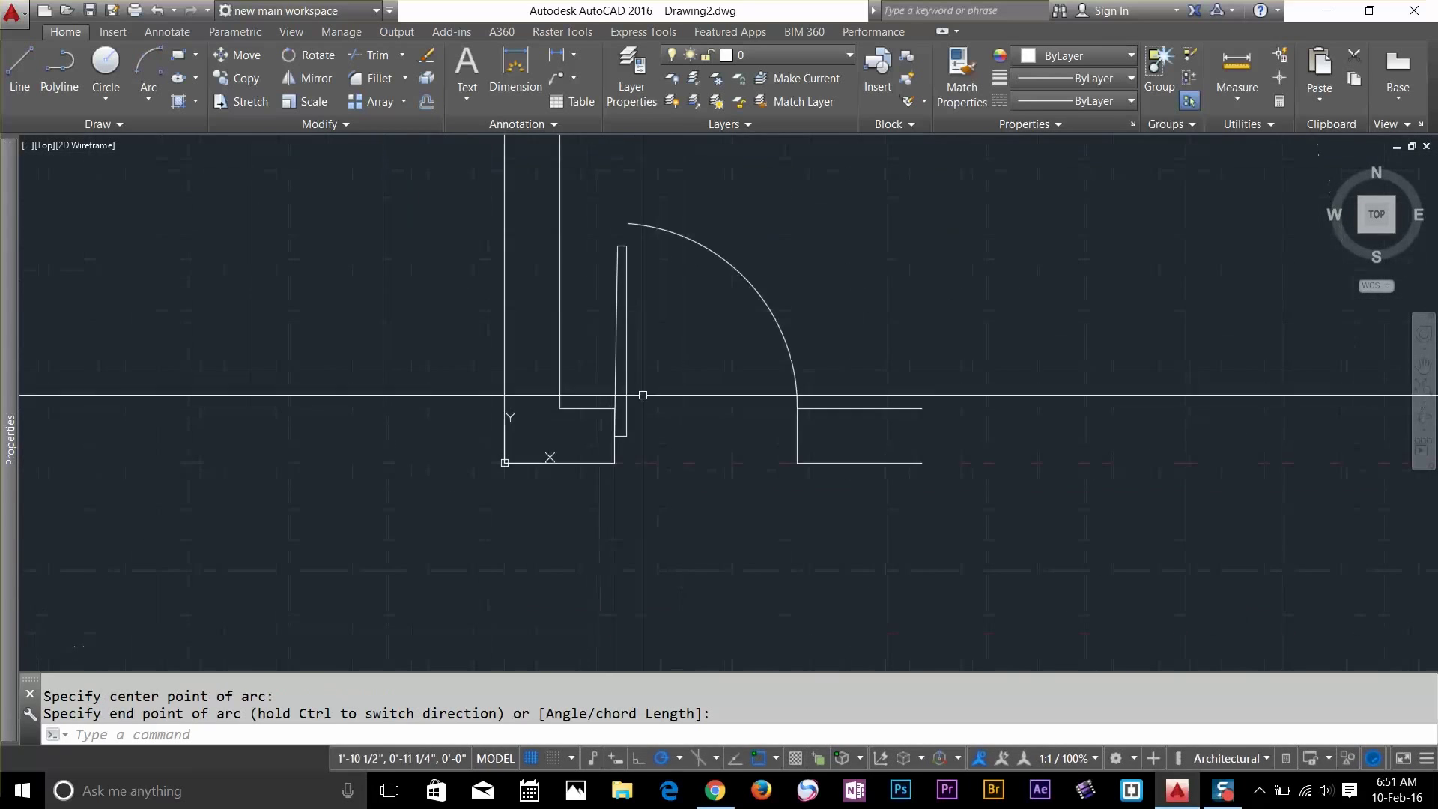
pyautogui.scroll(3, 643, 395)
pyautogui.scroll(-5, 642, 392)
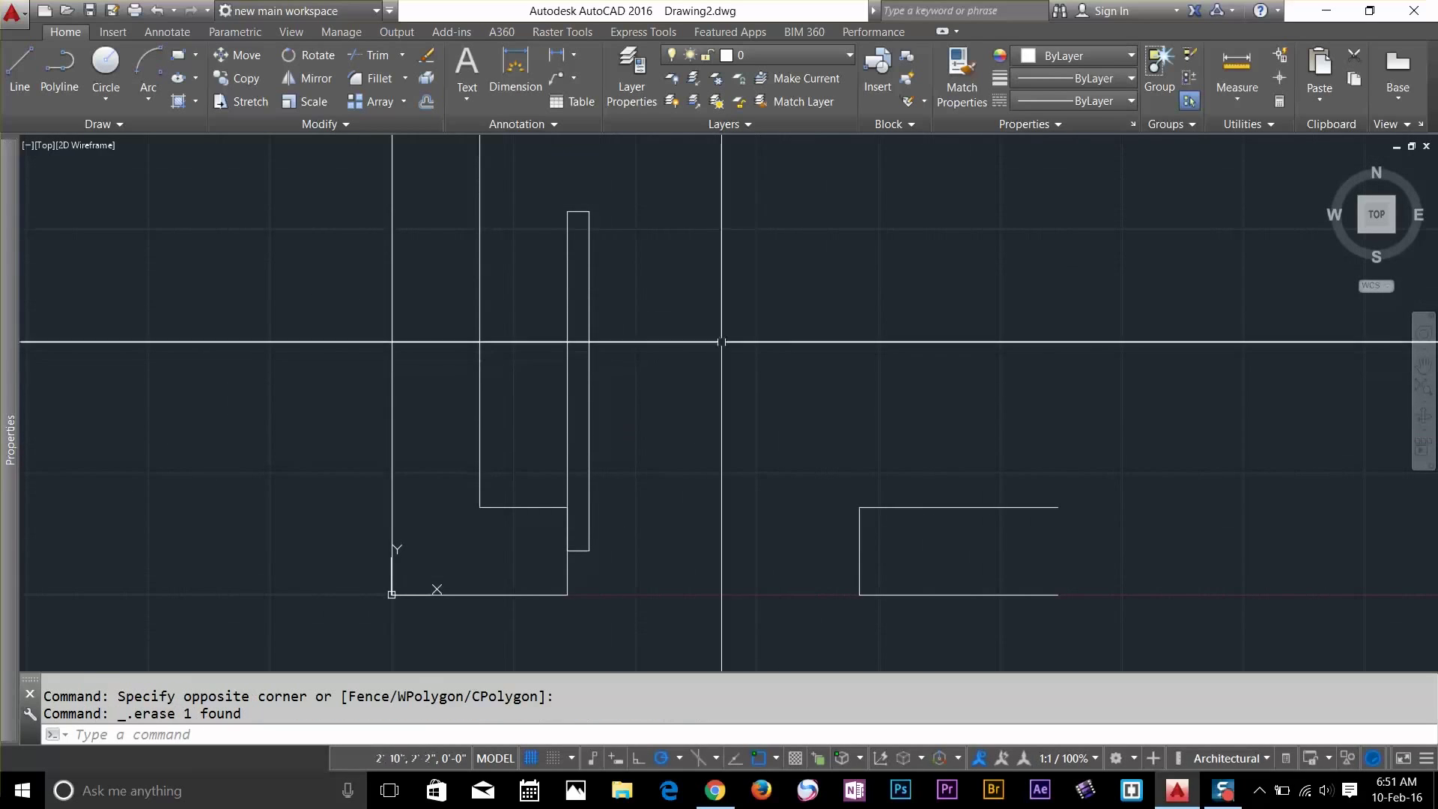
# Draw a Start, Center, End arc from the door leaf top, centred on the hinge, ending at the wall
pyautogui.click(150, 100)
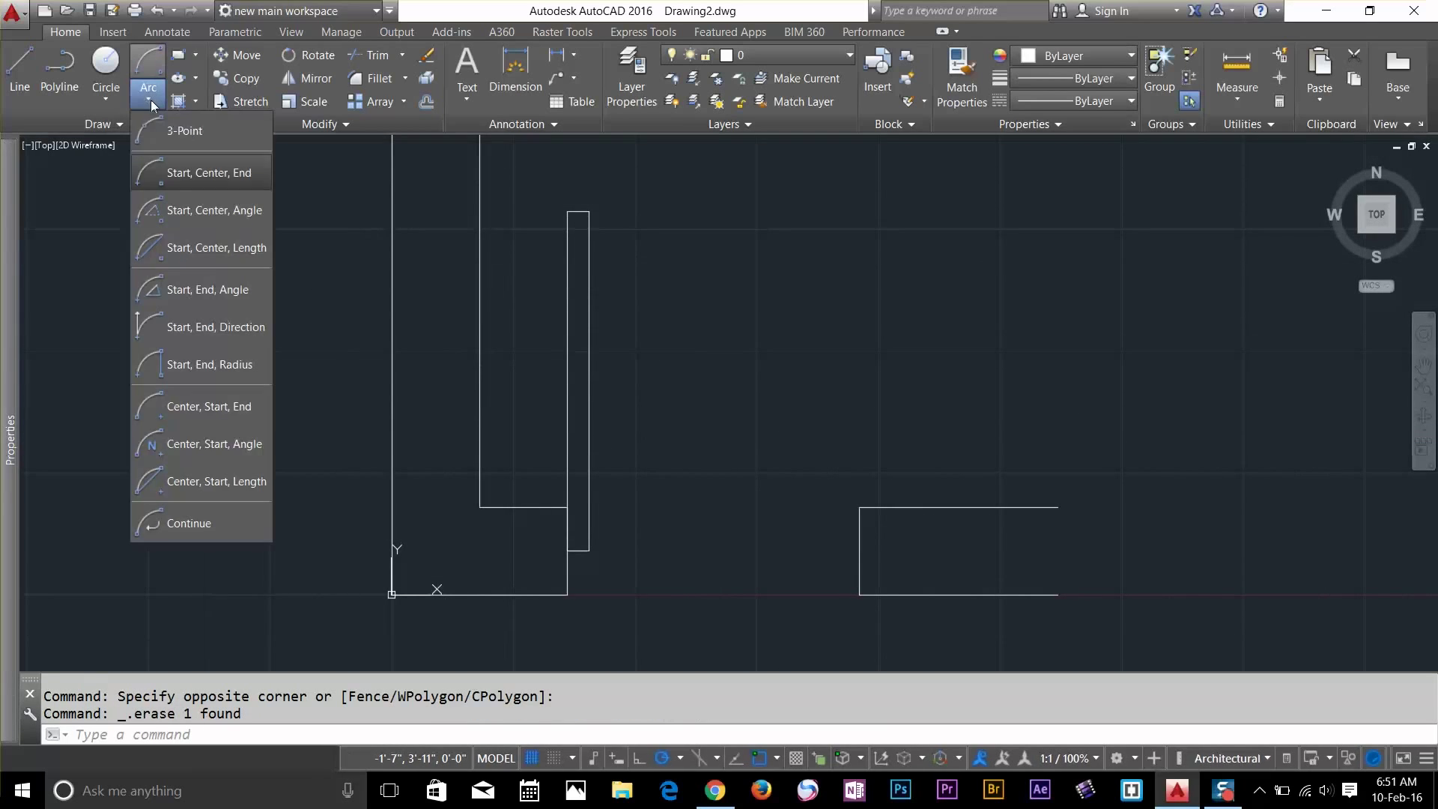
pyautogui.click(173, 176)
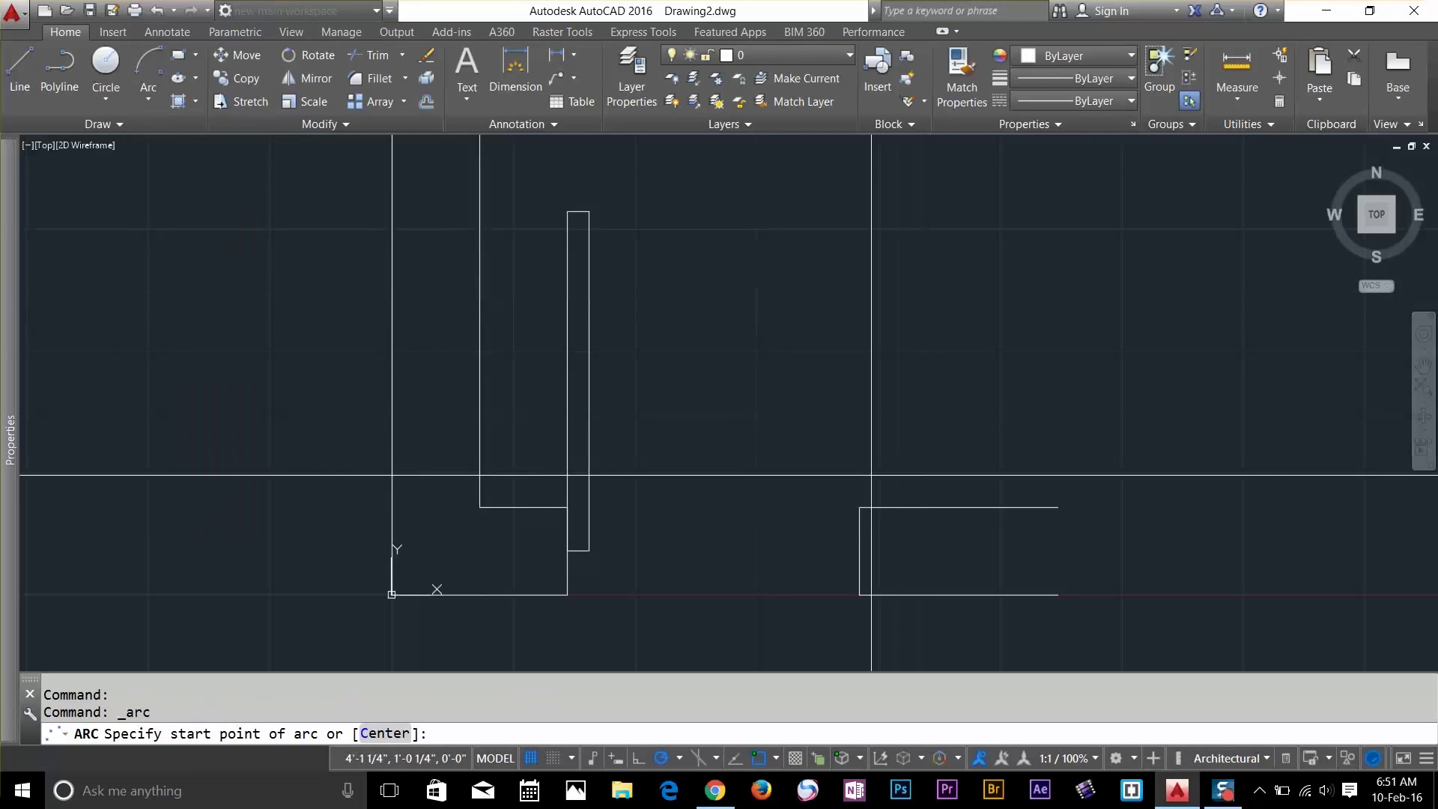
pyautogui.click(860, 507)
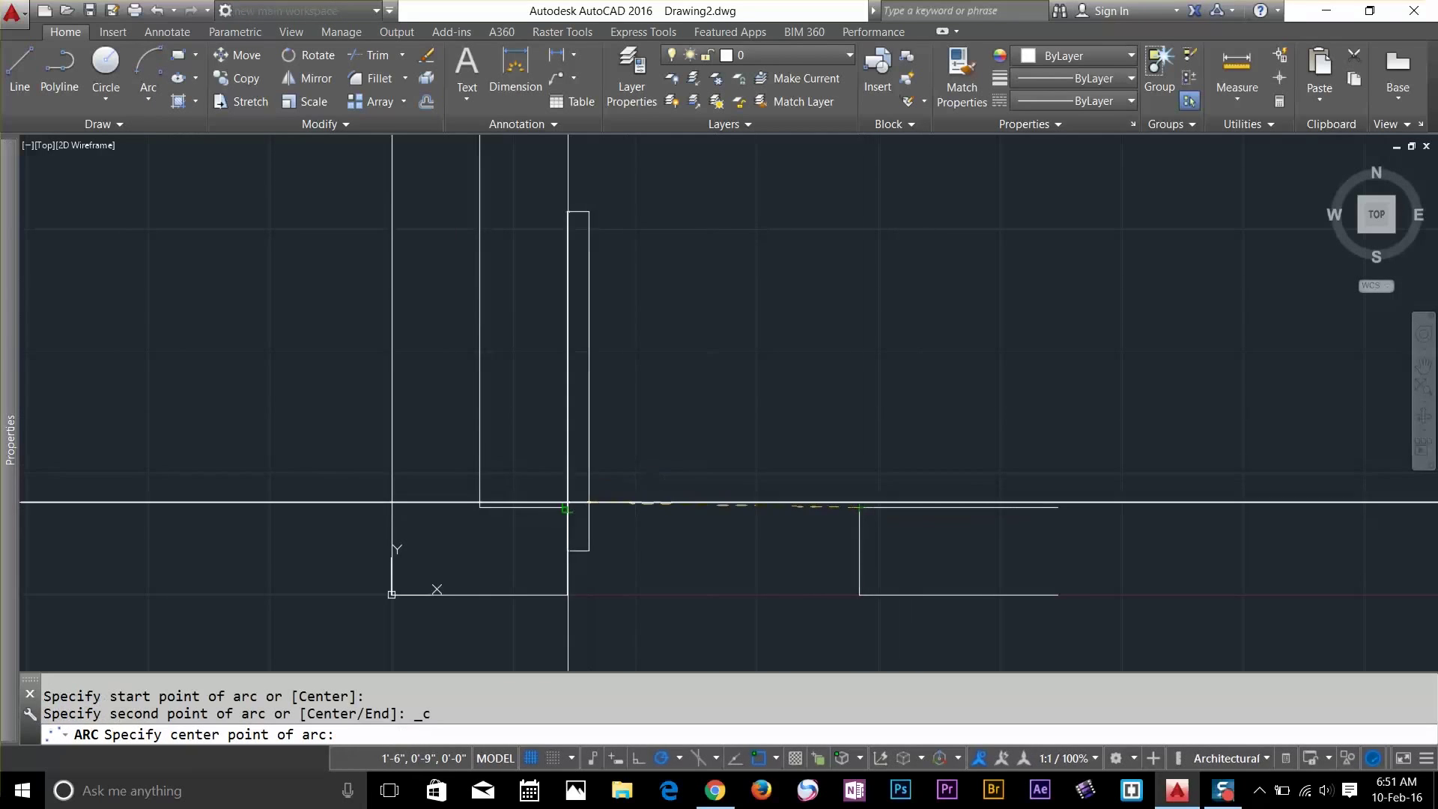
pyautogui.click(567, 507)
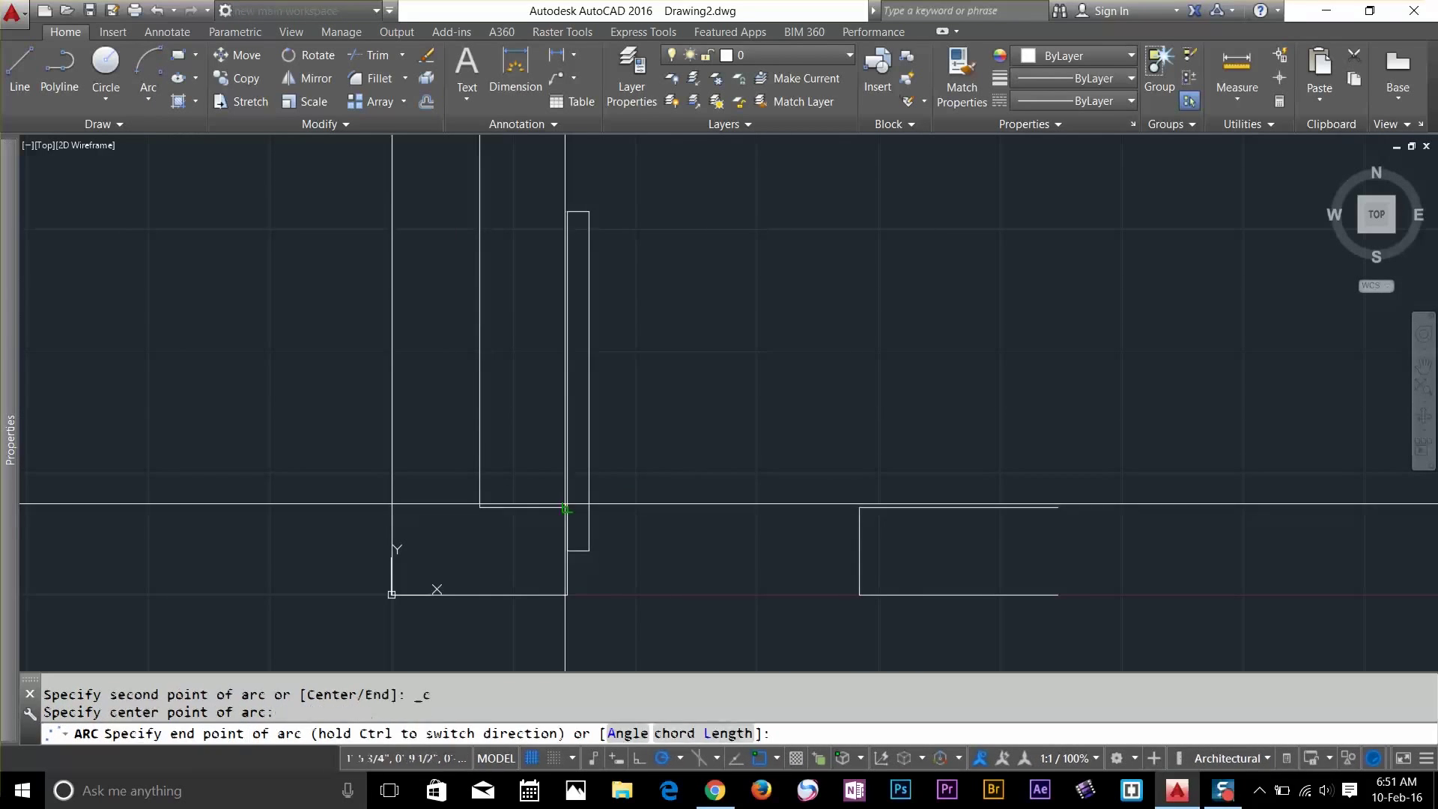
pyautogui.click(589, 212)
pyautogui.scroll(-5, 758, 408)
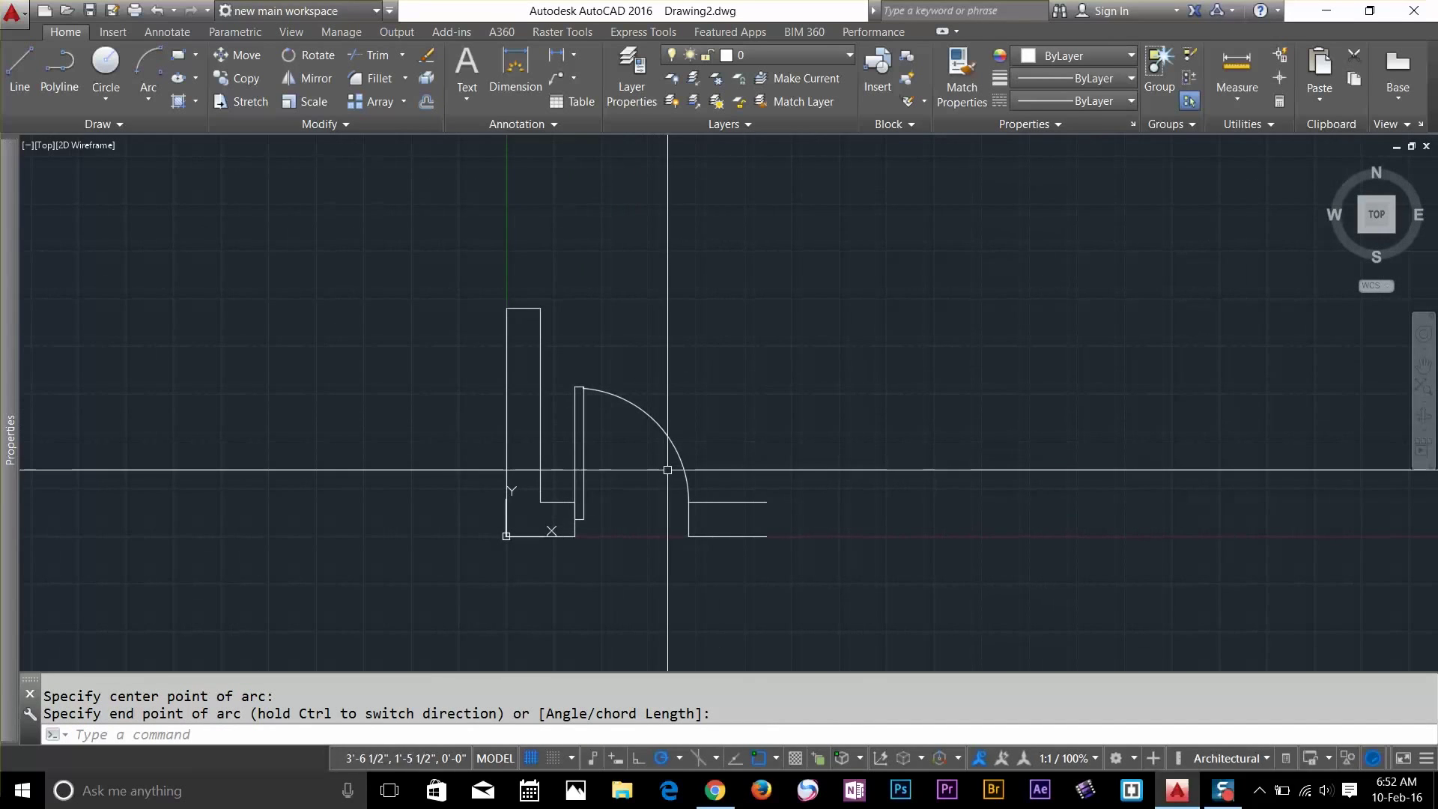
pyautogui.scroll(3, 642, 420)
pyautogui.scroll(-3, 629, 443)
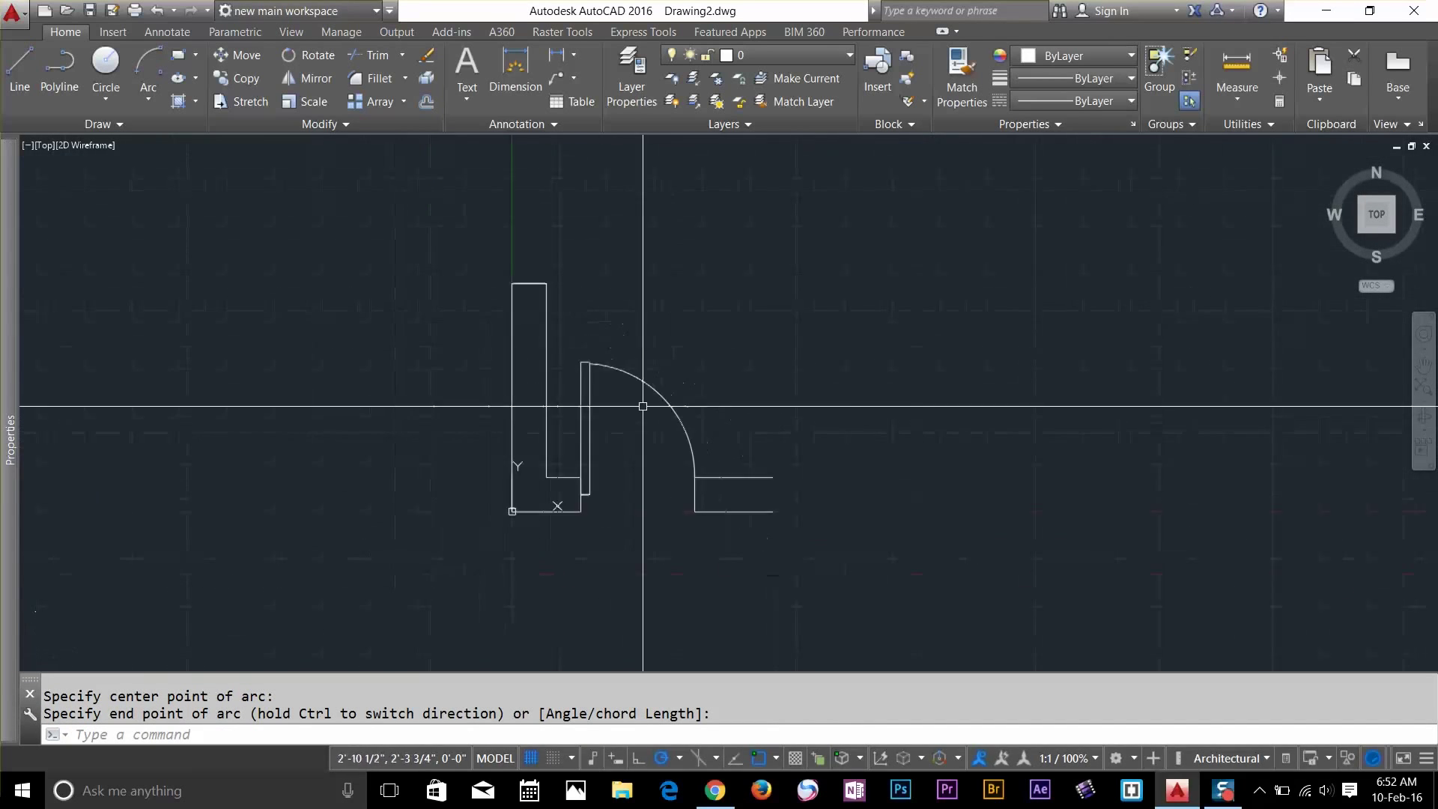
pyautogui.moveTo(636, 434)
pyautogui.mouseDown(button='middle')
pyautogui.moveTo(552, 447)
pyautogui.moveTo(578, 449)
pyautogui.mouseUp(button='middle')
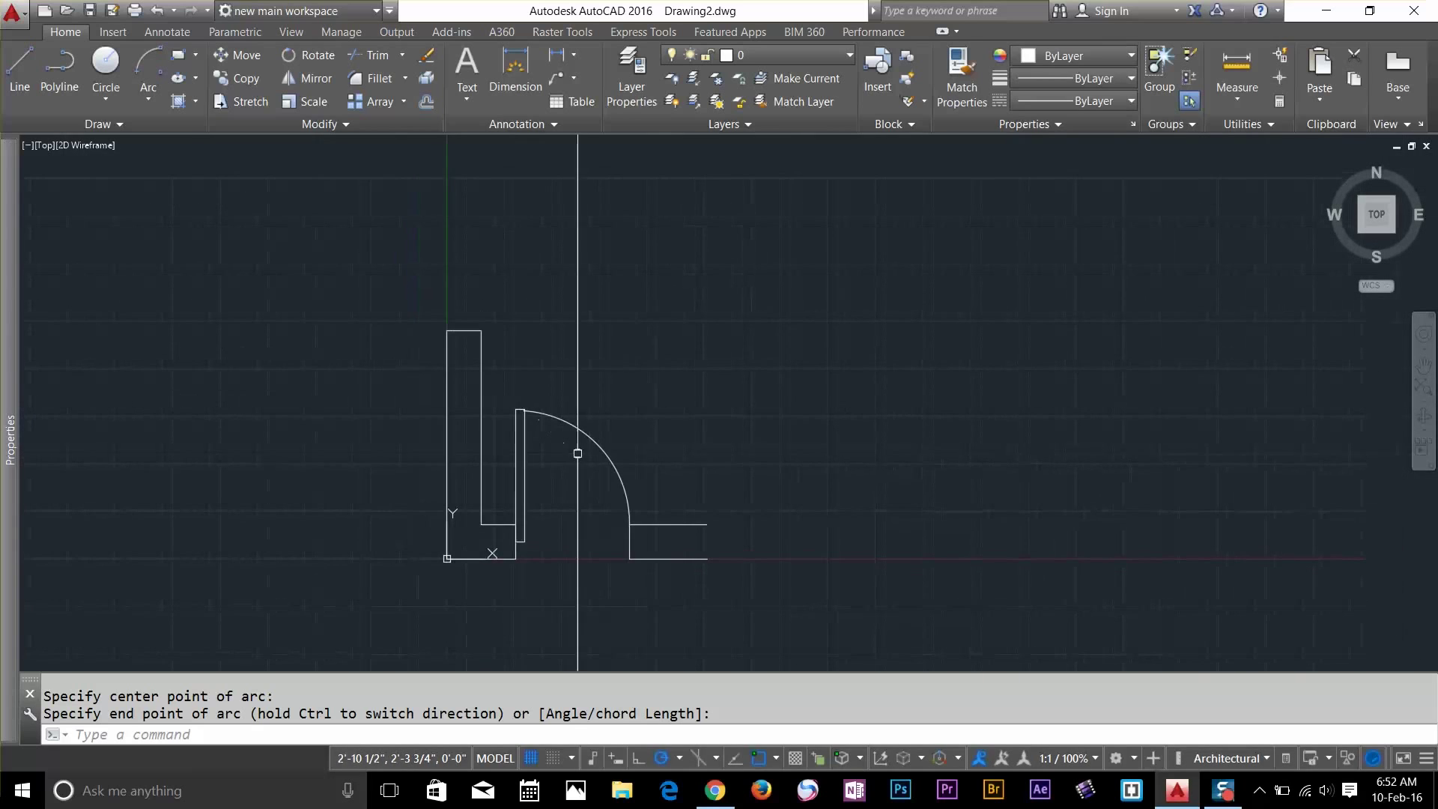
# Start a Start, Center, Angle arc, then cancel it
pyautogui.click(156, 99)
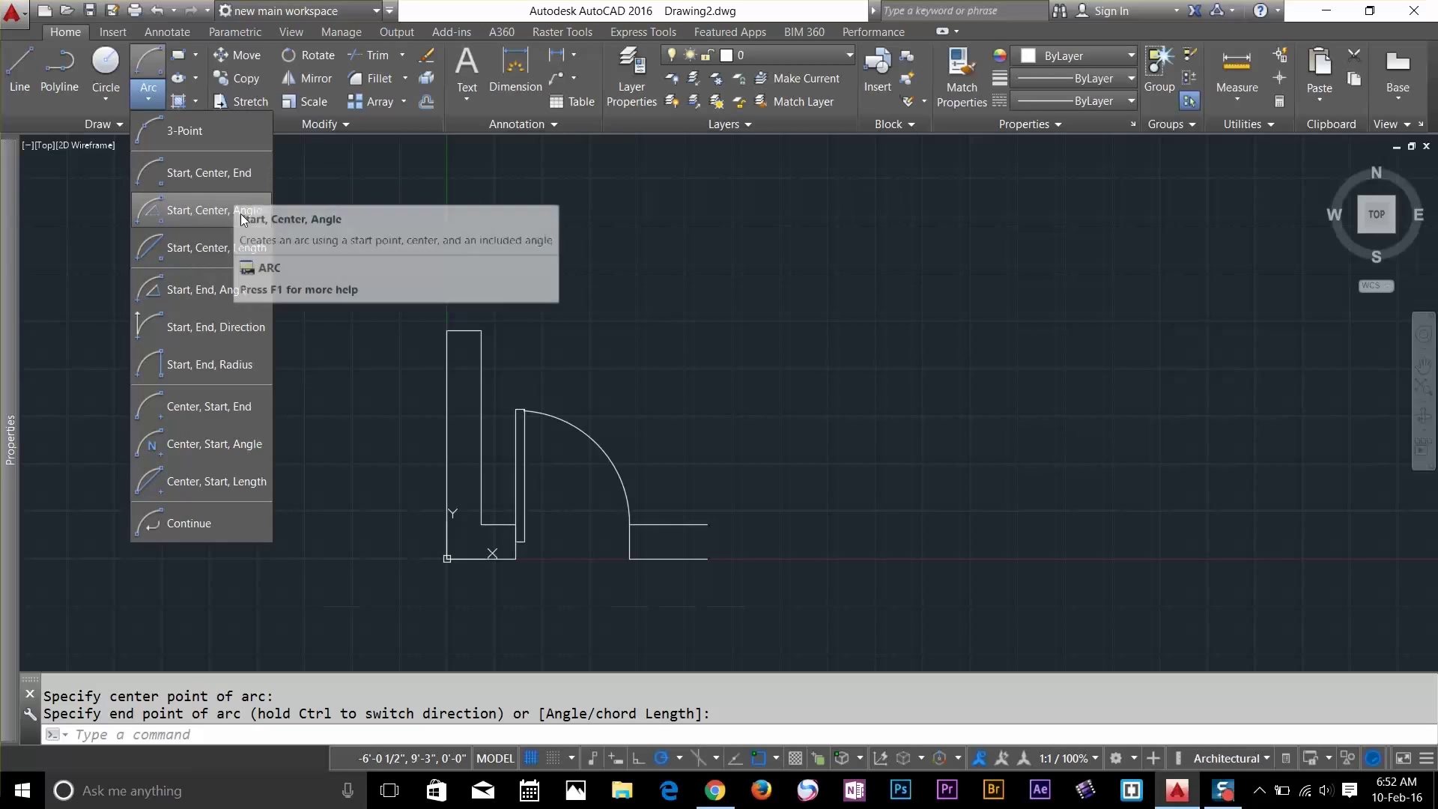
pyautogui.click(203, 215)
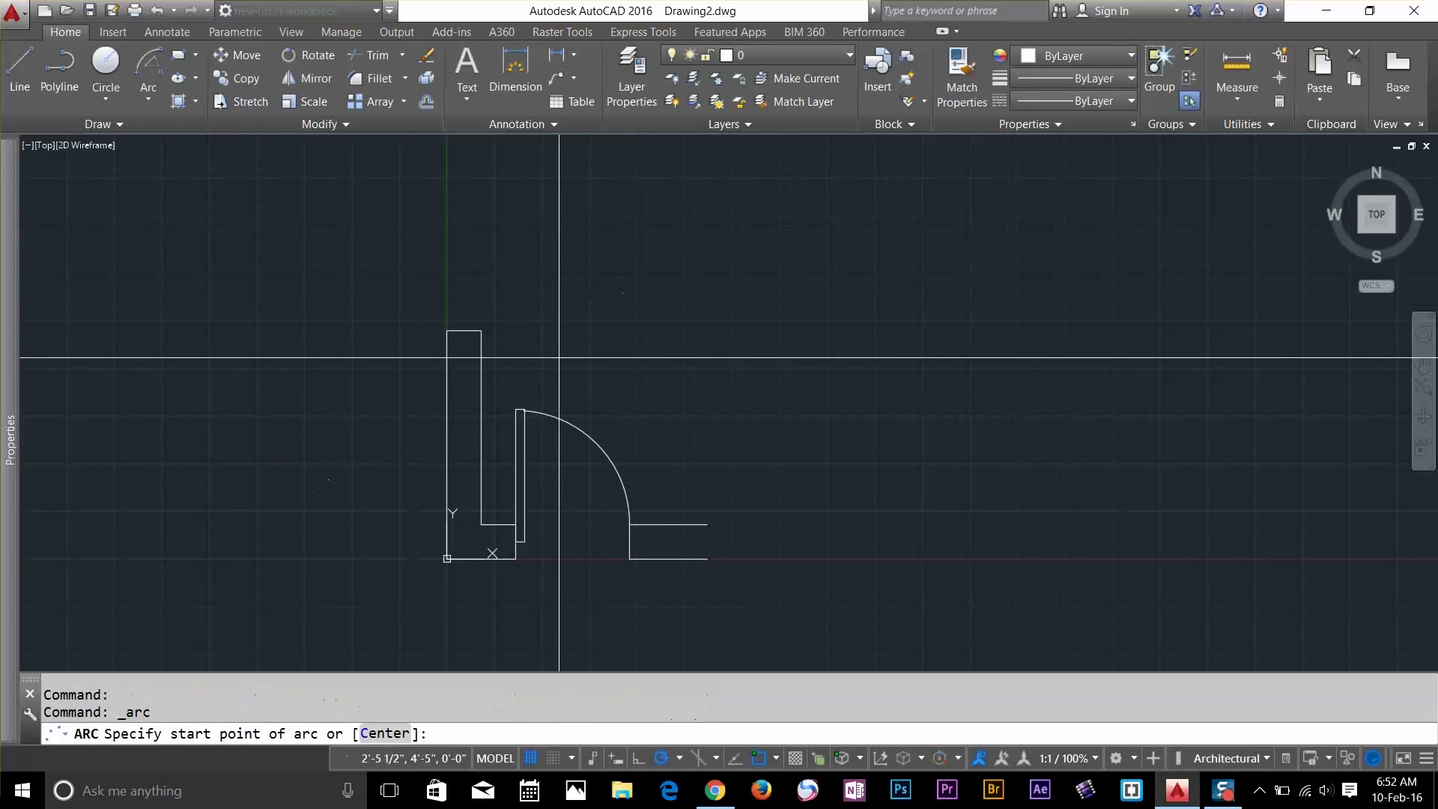
pyautogui.scroll(2, 578, 386)
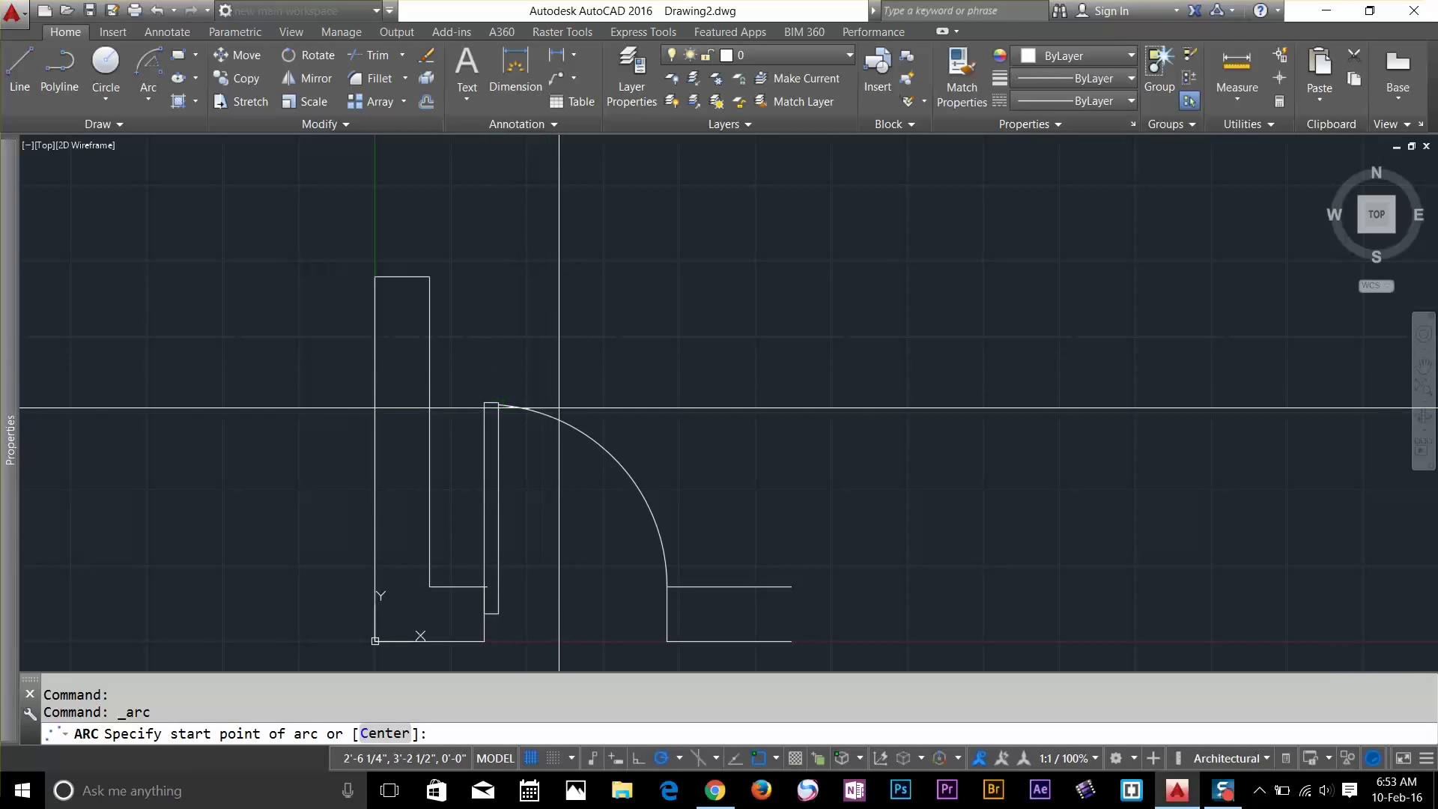
pyautogui.press('Escape')
# Select the door-swing arc and delete it
pyautogui.click(547, 426)
pyautogui.click(533, 461)
pyautogui.click(533, 460)
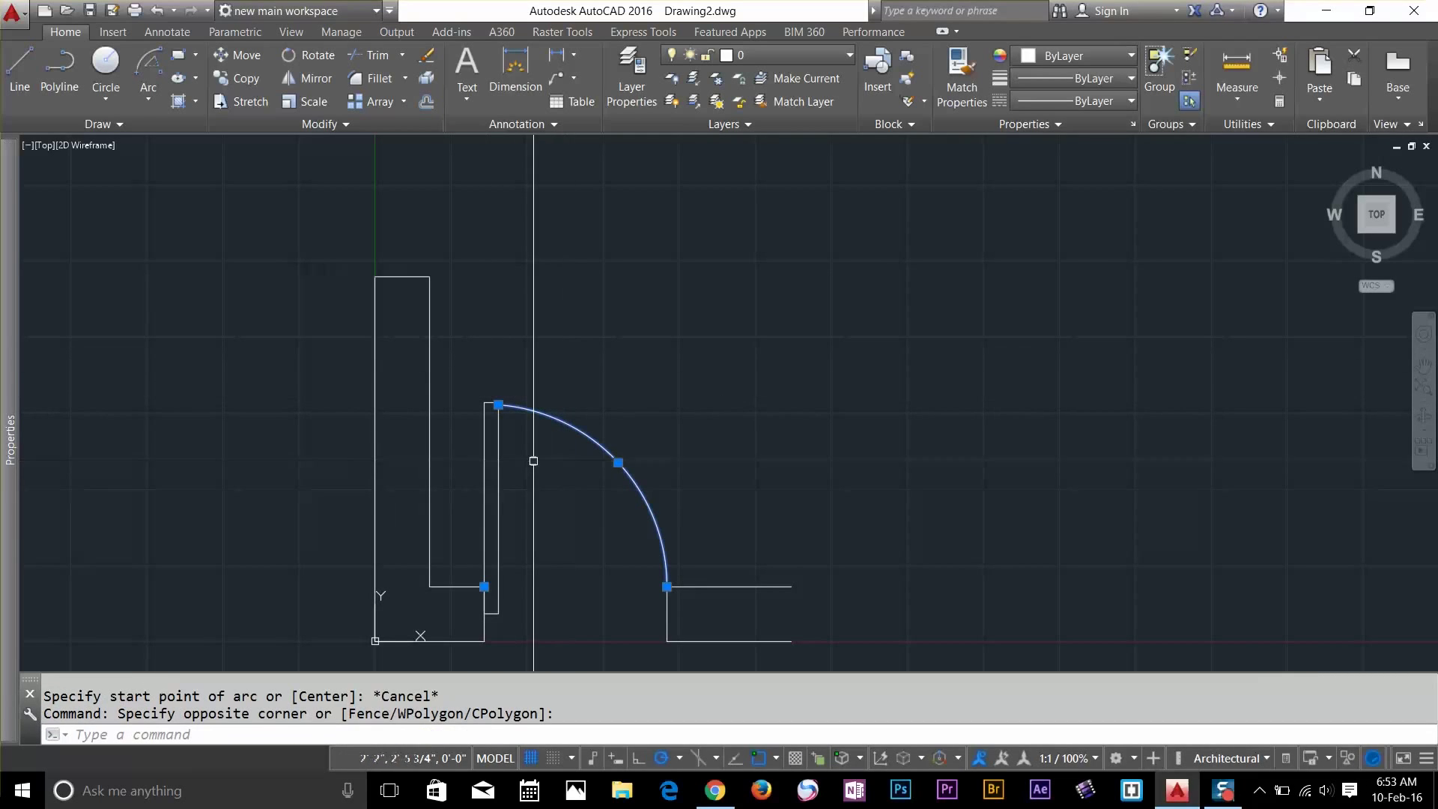
pyautogui.press('Delete')
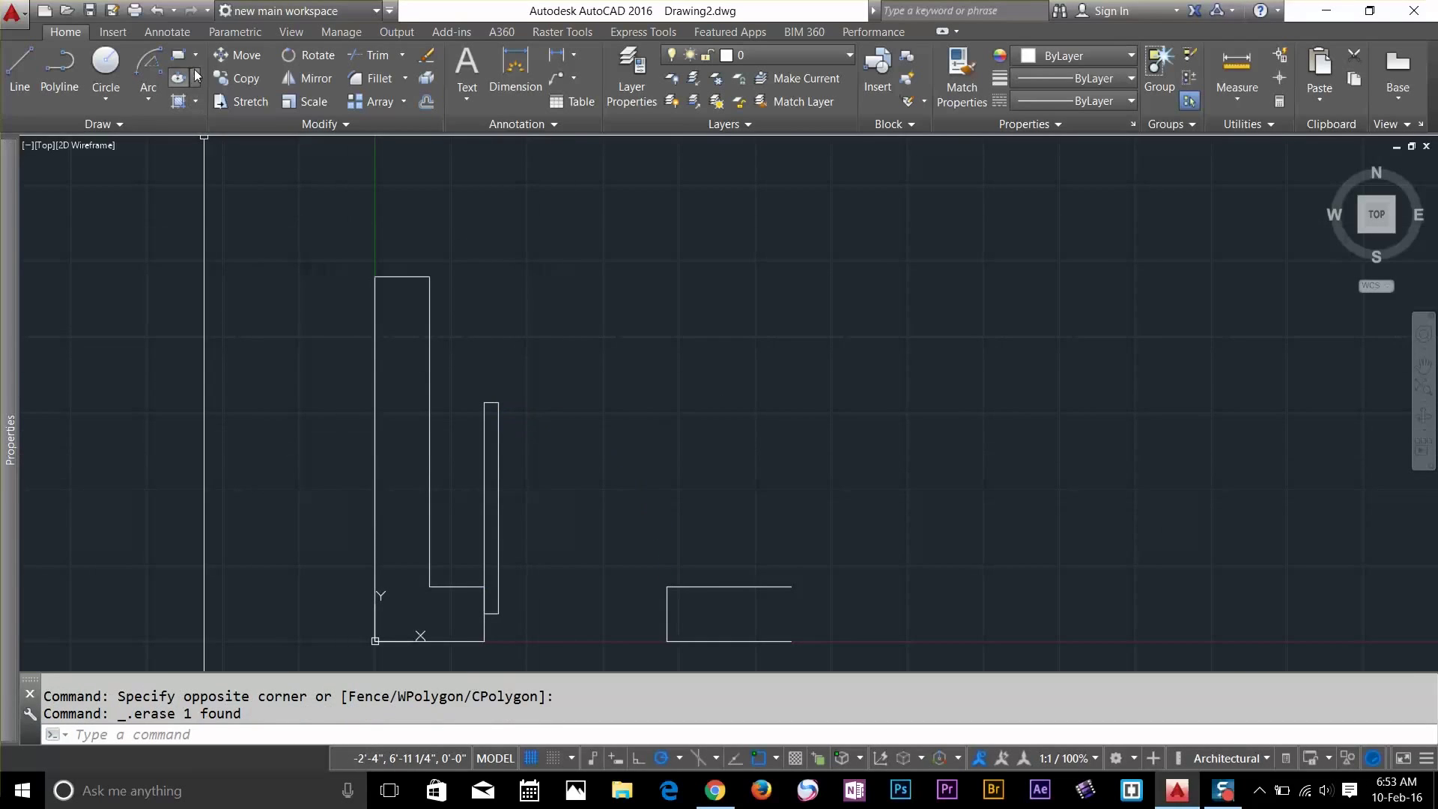
# Begin a Start, Center, End arc at the door leaf top, centred on its bottom corner
pyautogui.click(148, 95)
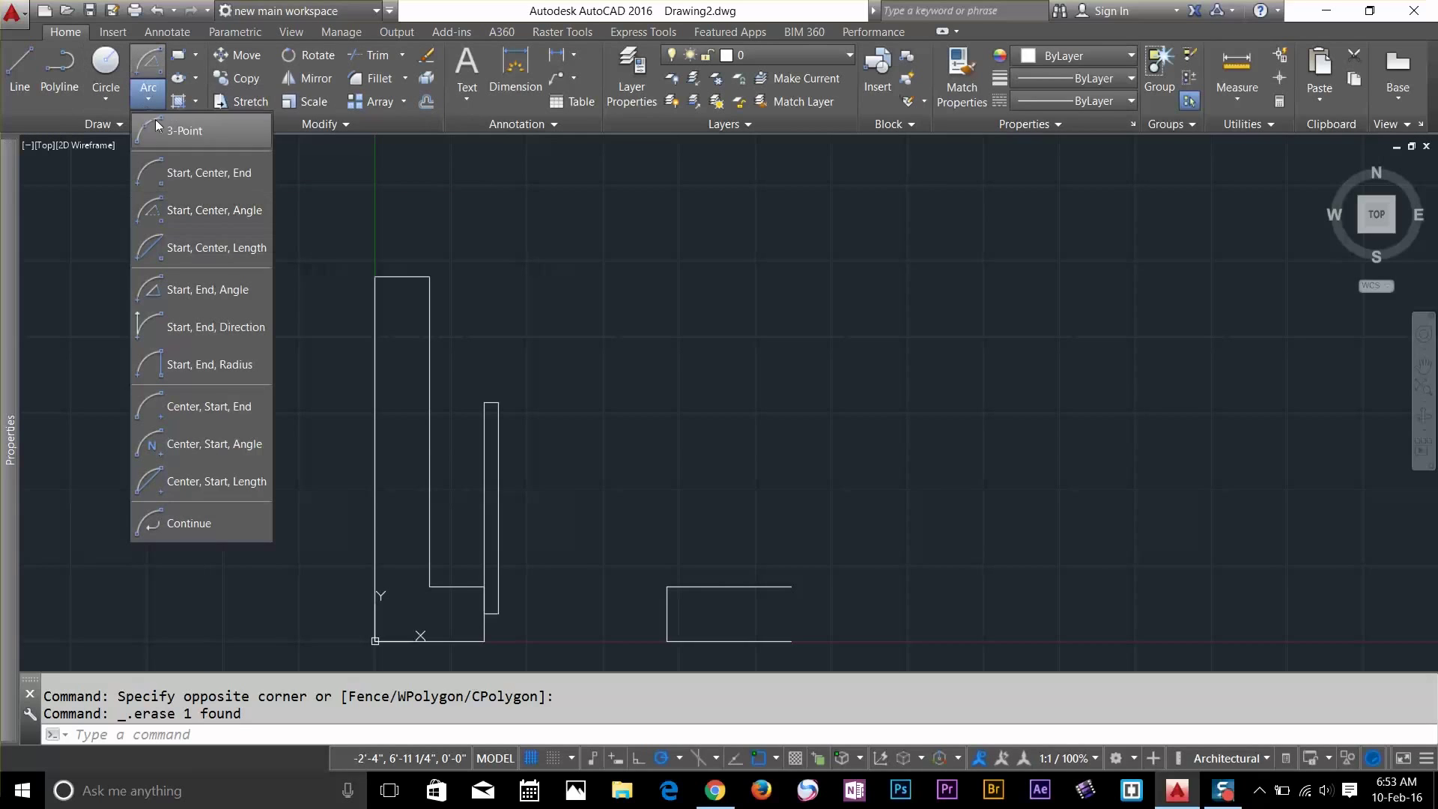
pyautogui.click(178, 175)
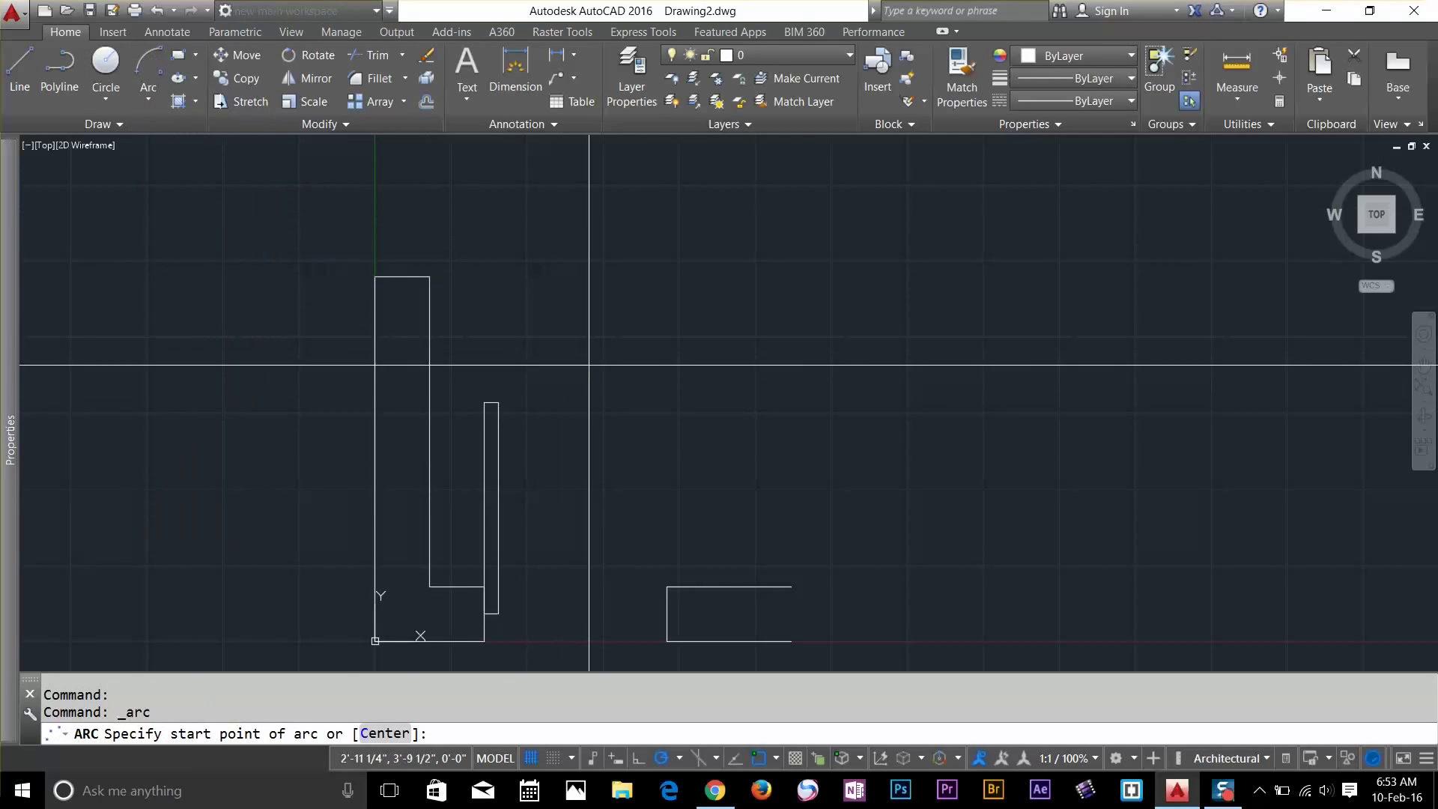
pyautogui.click(484, 402)
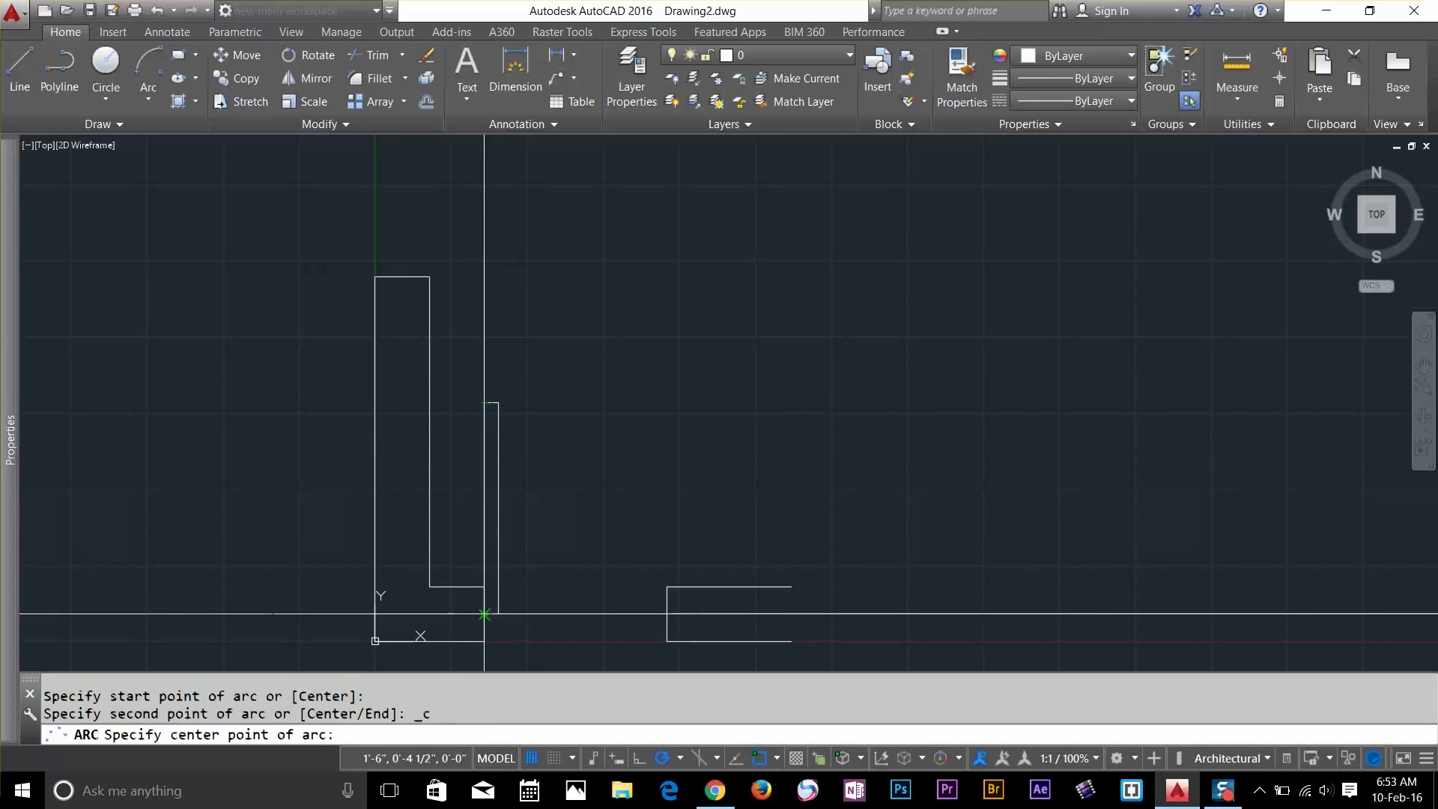
pyautogui.click(484, 615)
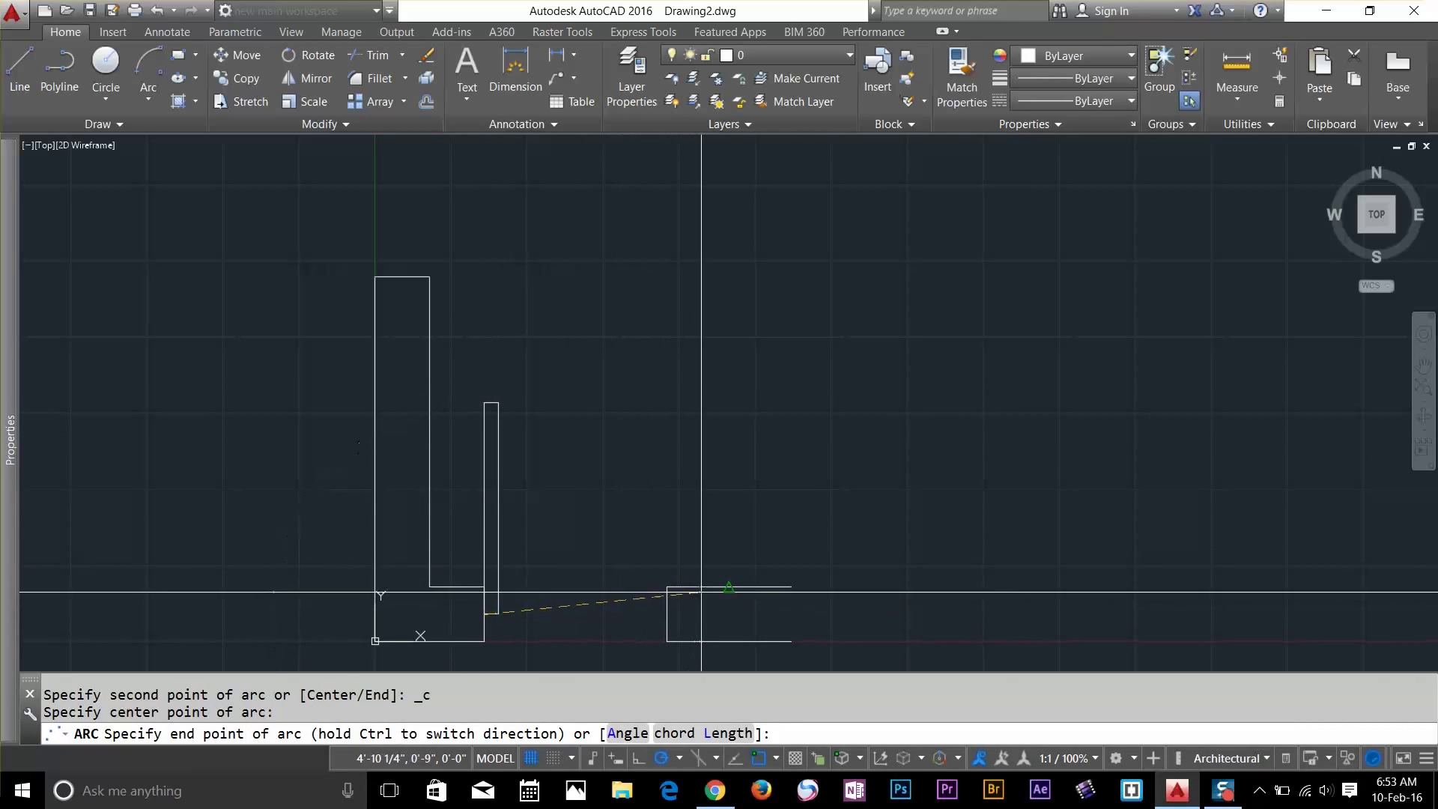
pyautogui.scroll(-1, 690, 552)
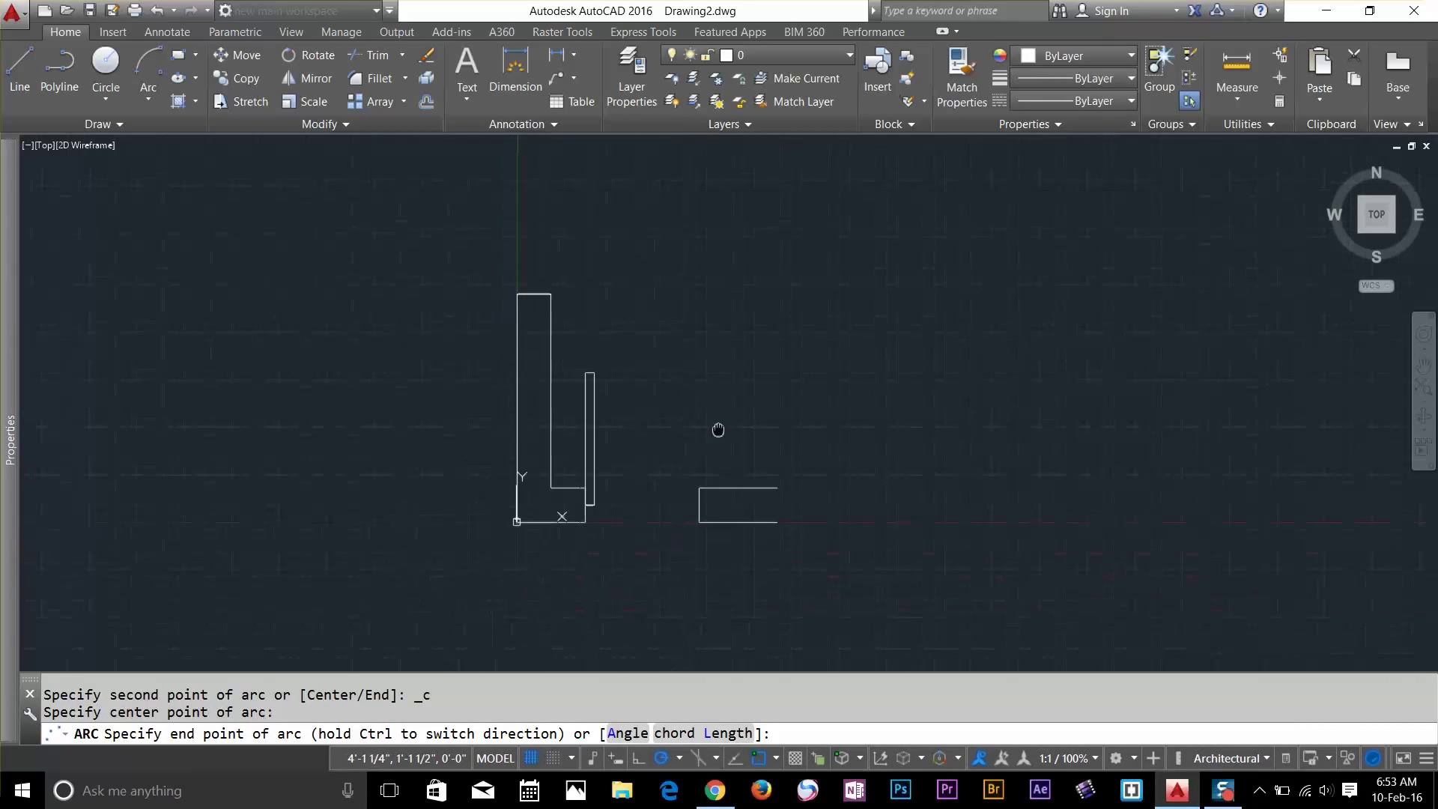
pyautogui.moveTo(717, 430); pyautogui.dragTo(718, 421, button='middle')
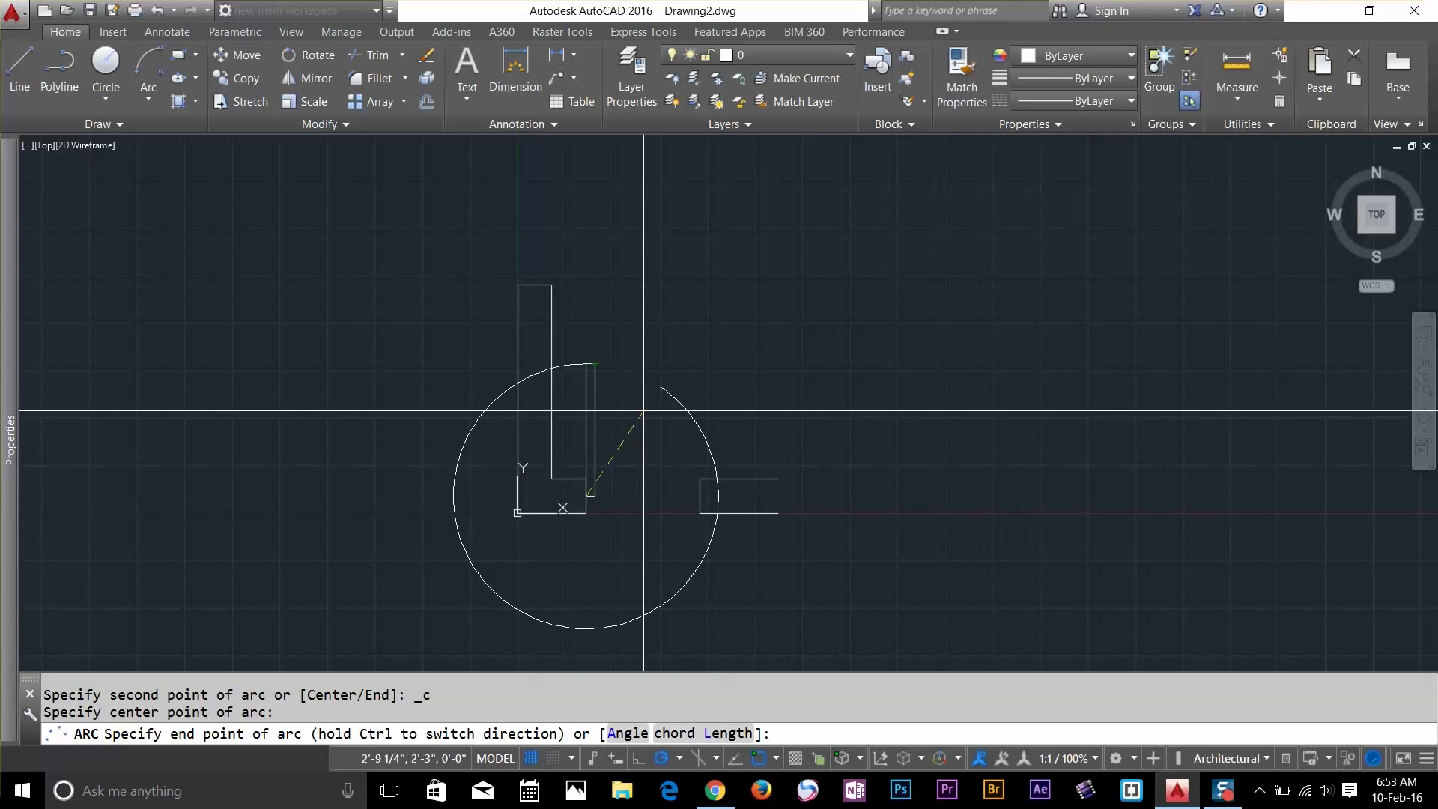
pyautogui.scroll(5, 642, 365)
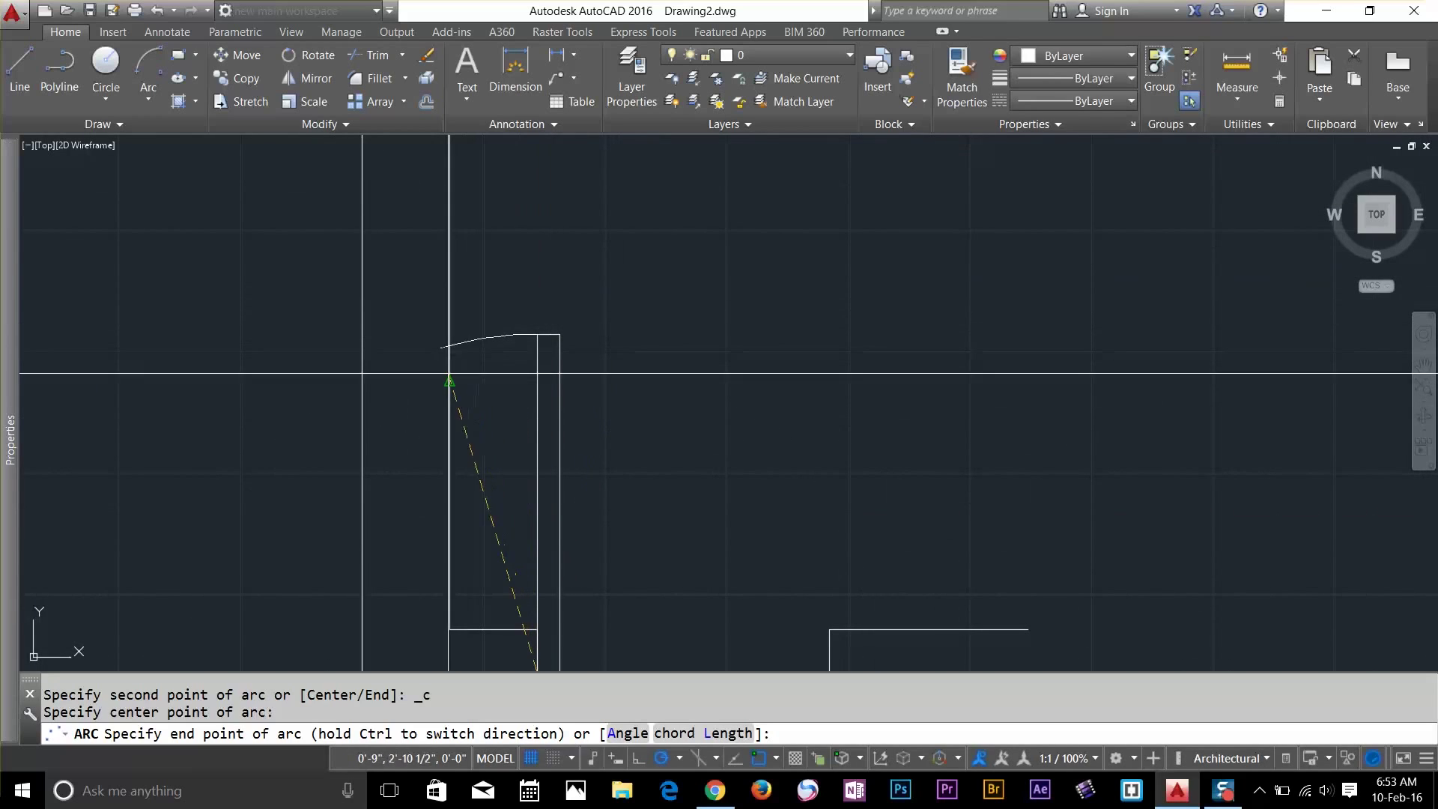
pyautogui.scroll(-2, 394, 436)
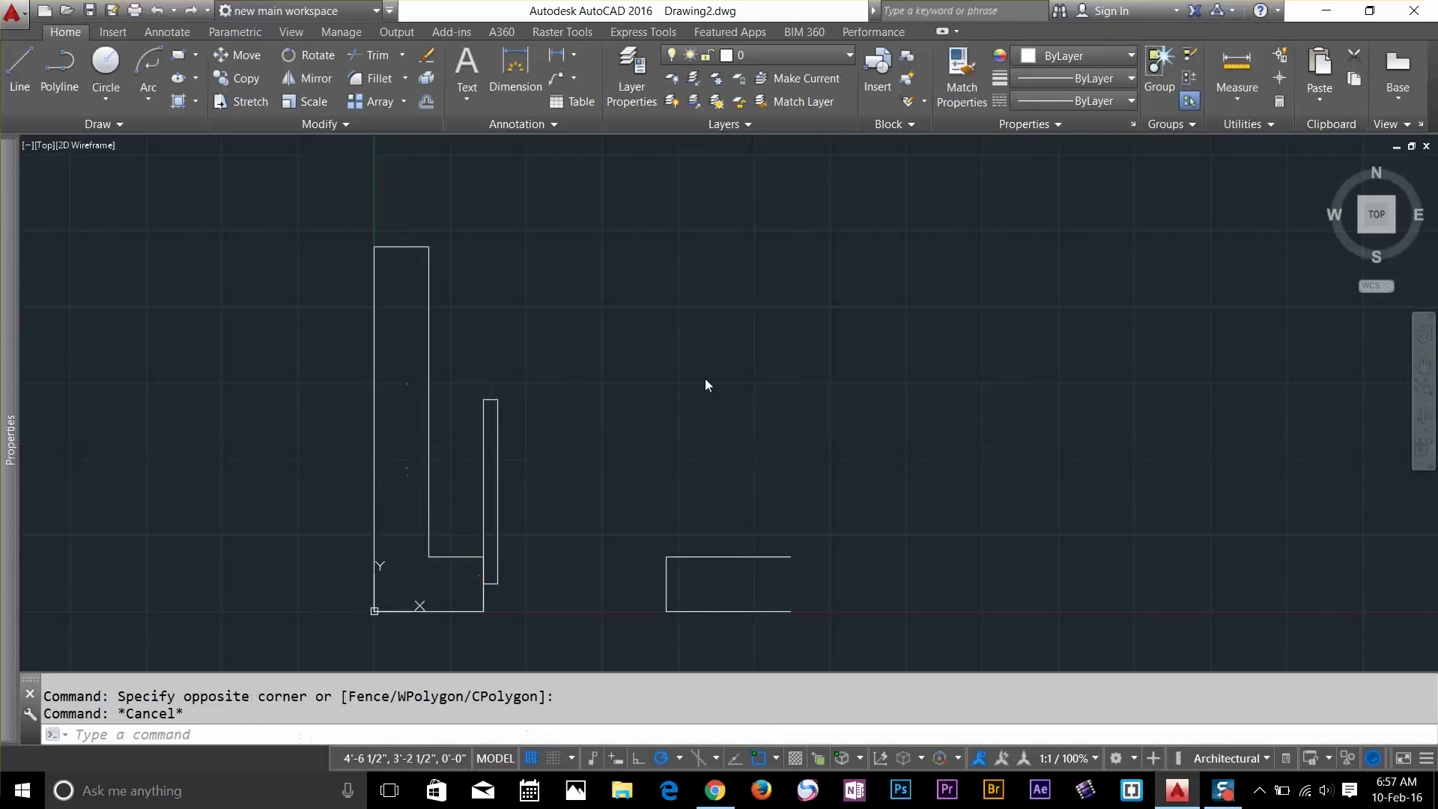
# Draw a three-point semicircular arc to the right of the walls
pyautogui.click(141, 97)
pyautogui.click(163, 128)
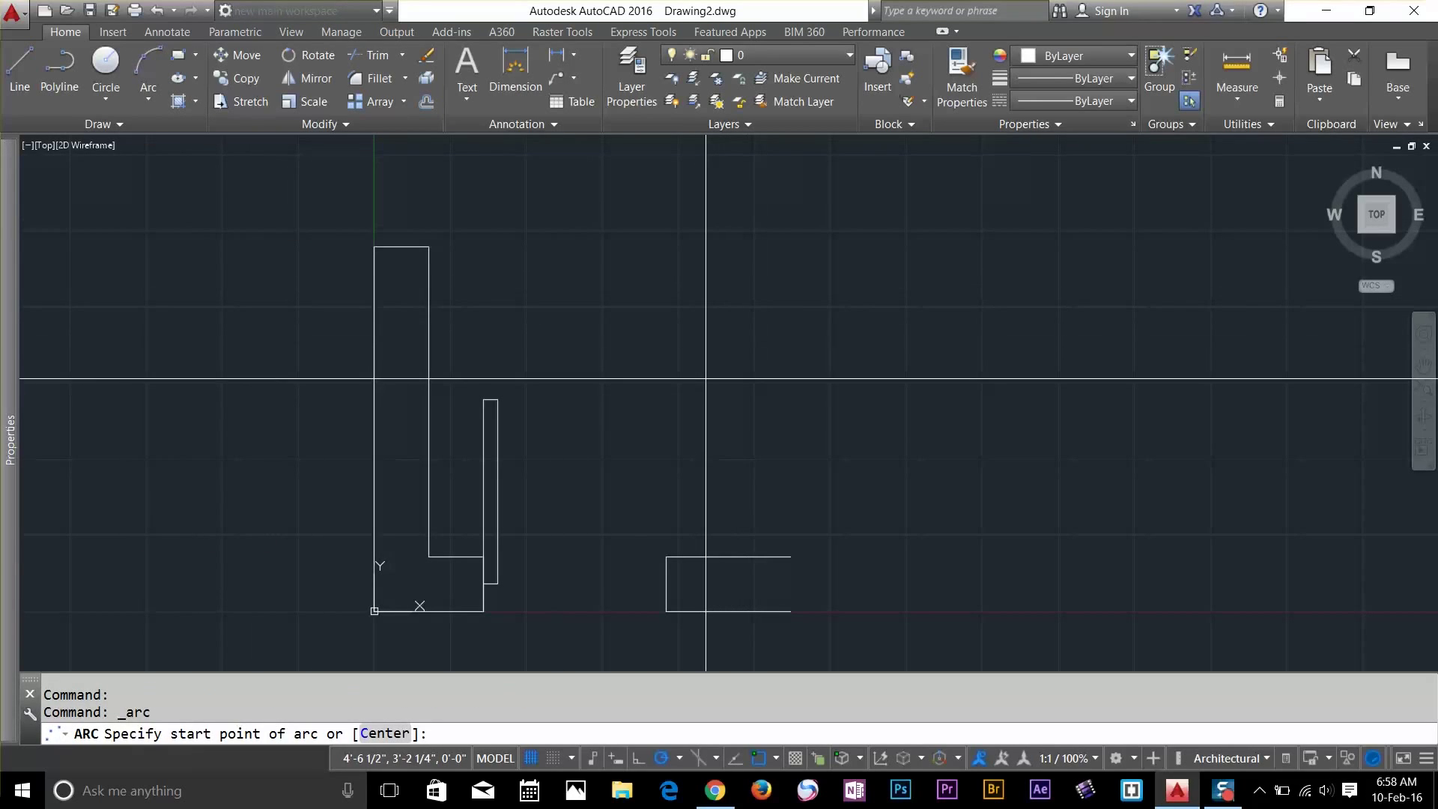
pyautogui.click(860, 267)
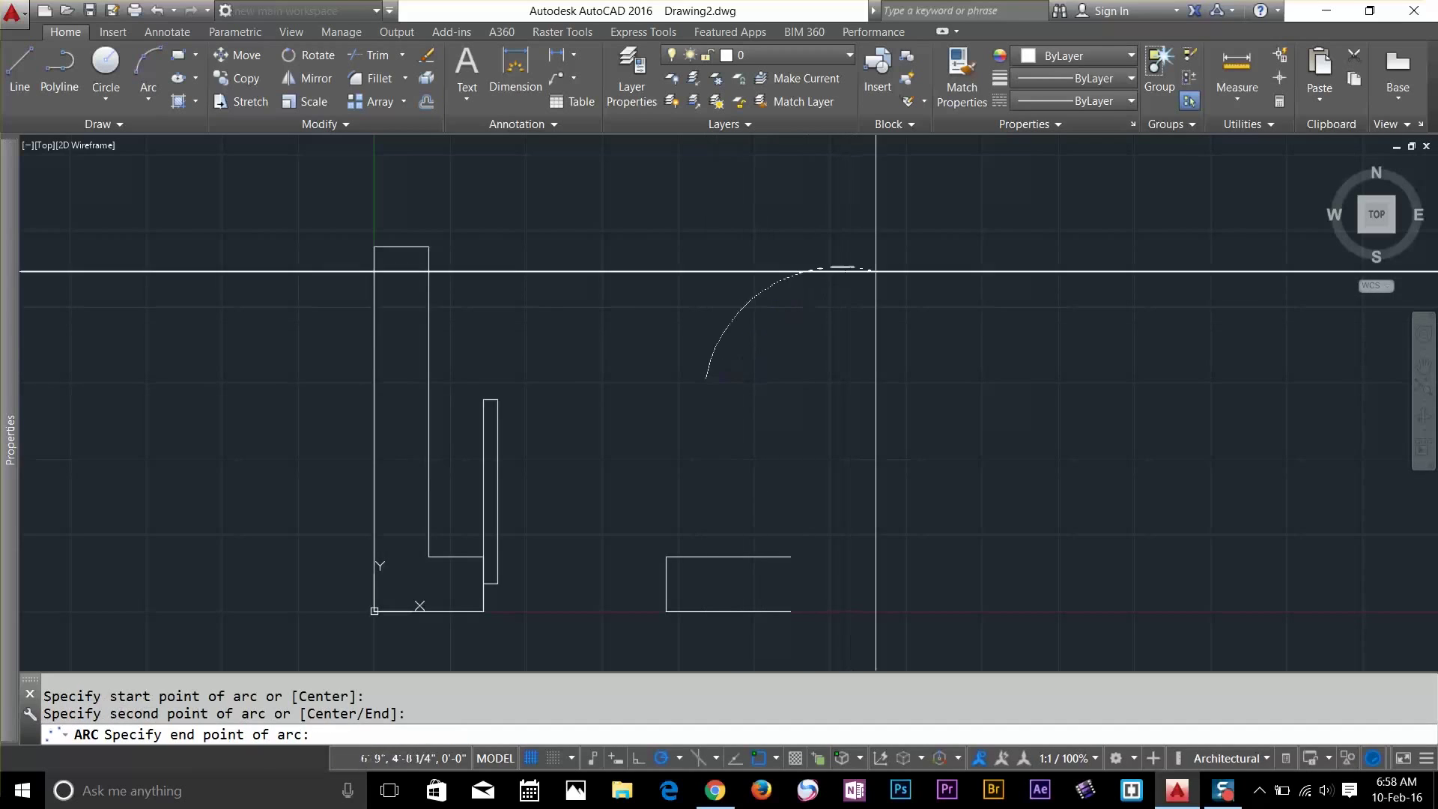
pyautogui.click(1006, 375)
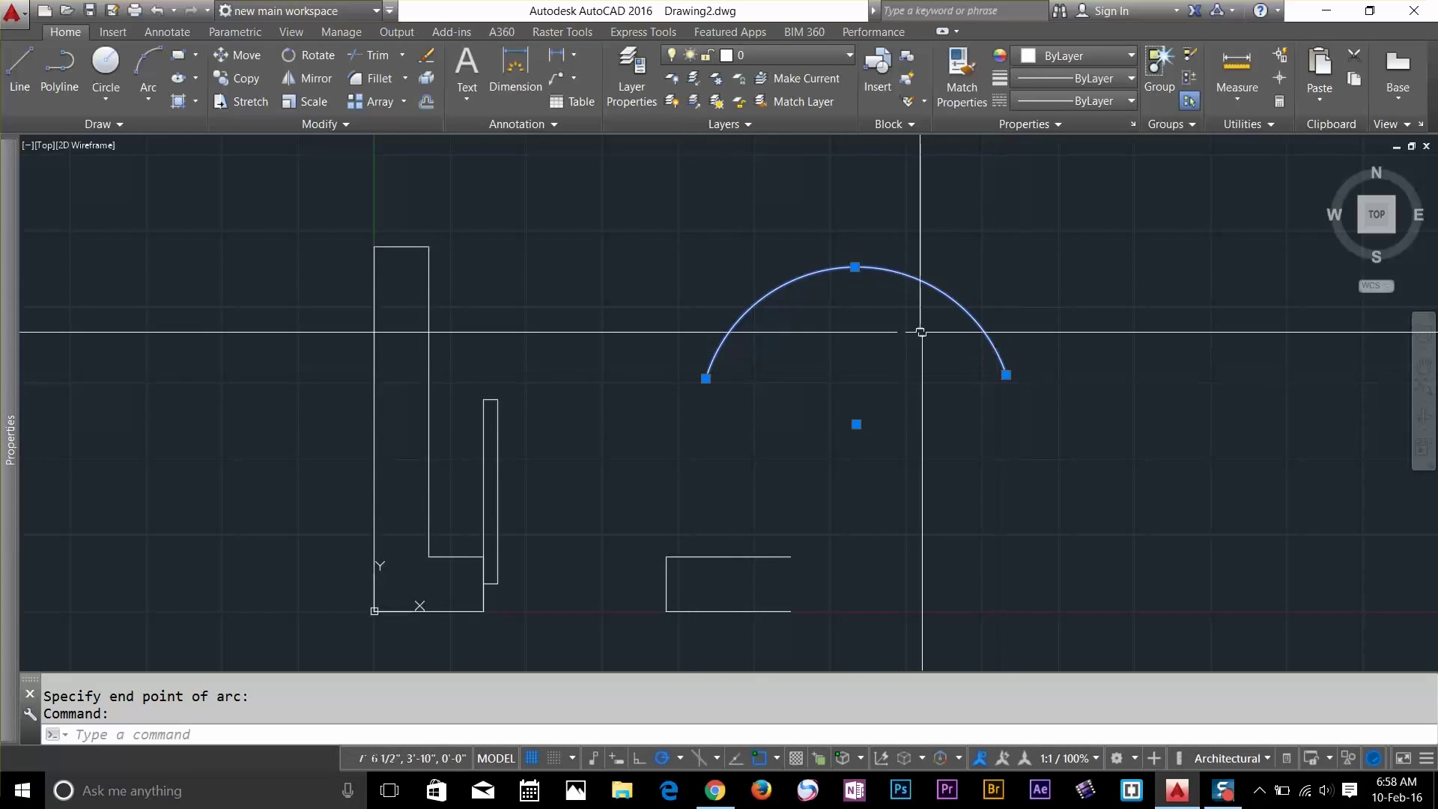
# Move the semicircle further right using its centre grip and adjust its right end
pyautogui.click(856, 424)
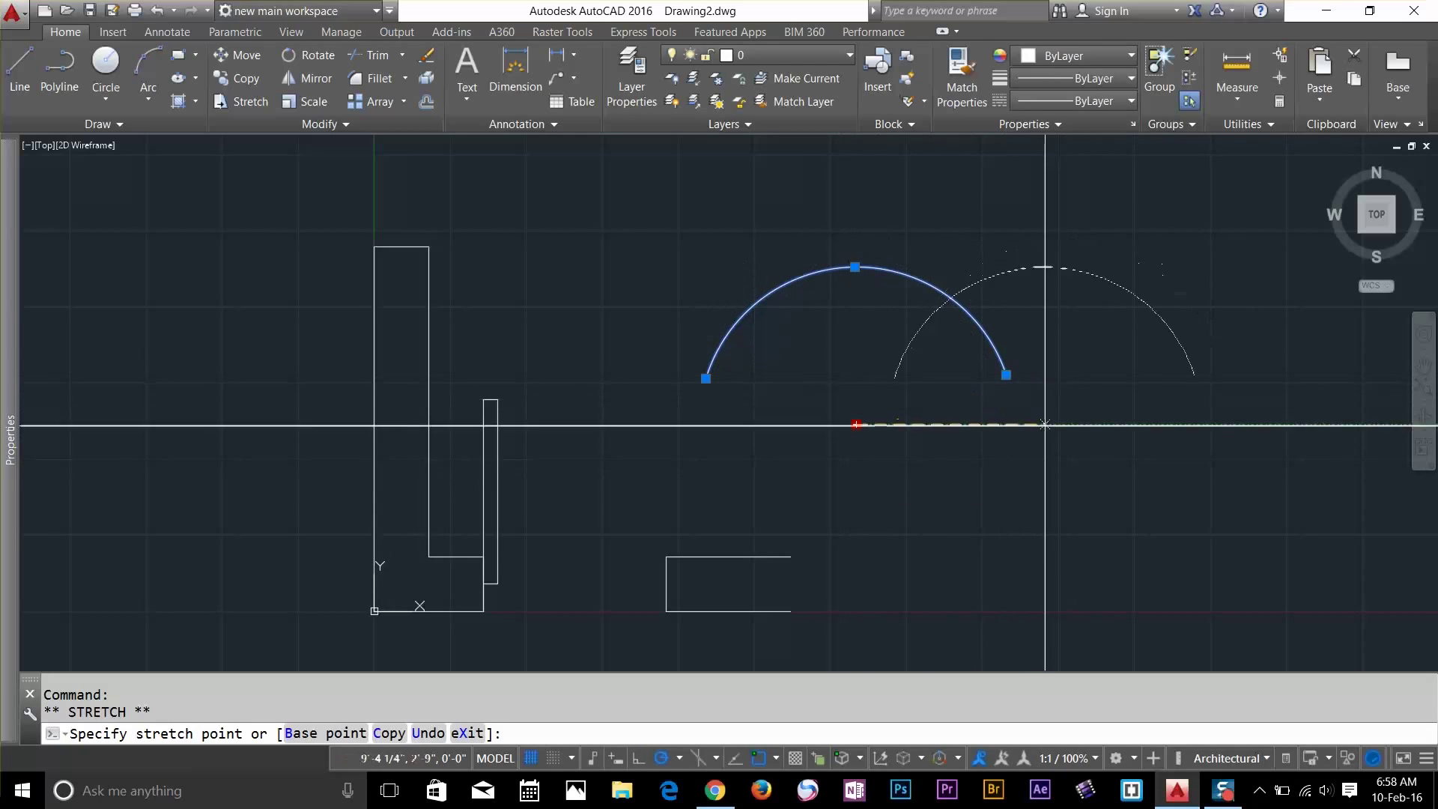
pyautogui.click(980, 437)
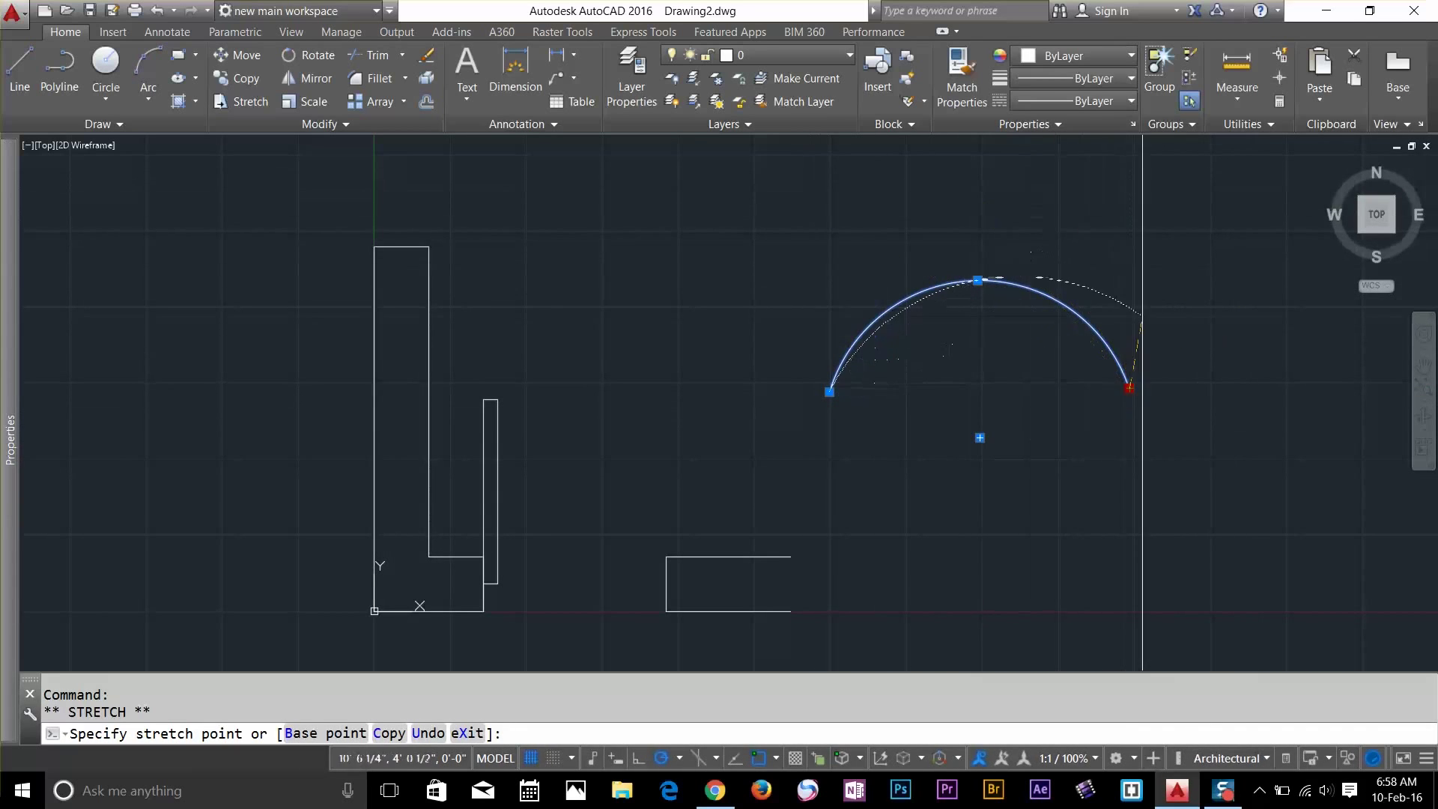
pyautogui.click(1129, 388)
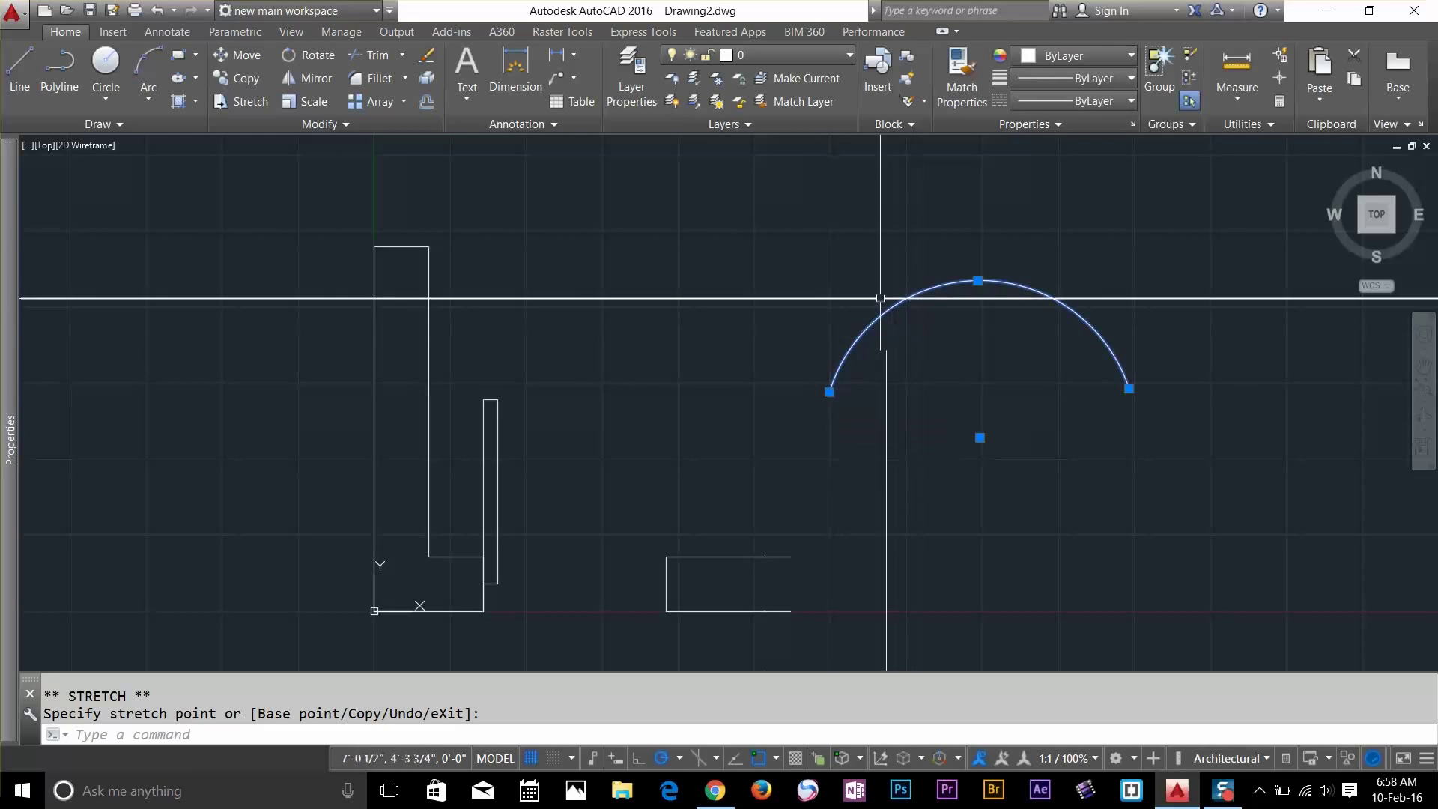
pyautogui.click(725, 337)
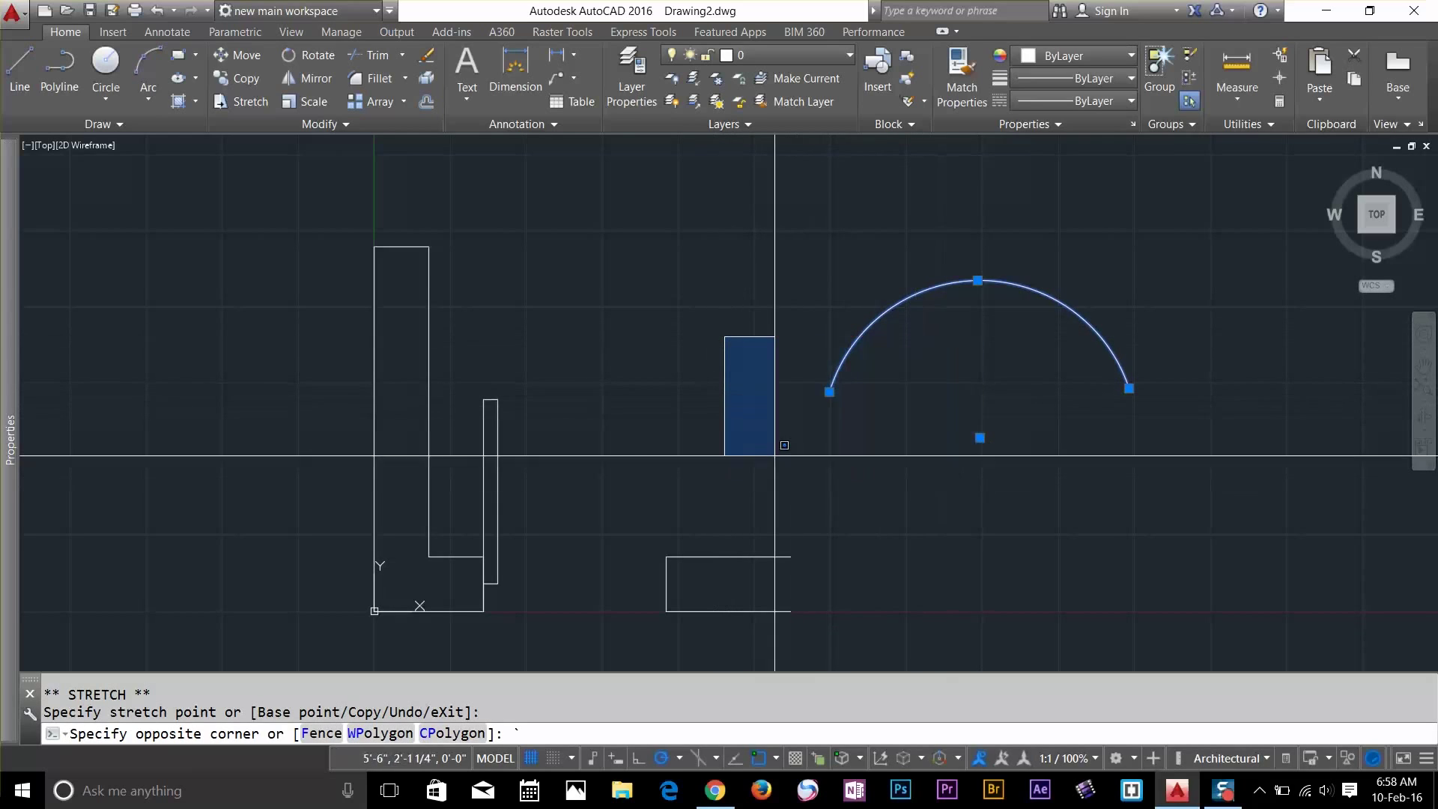
pyautogui.press('Escape')
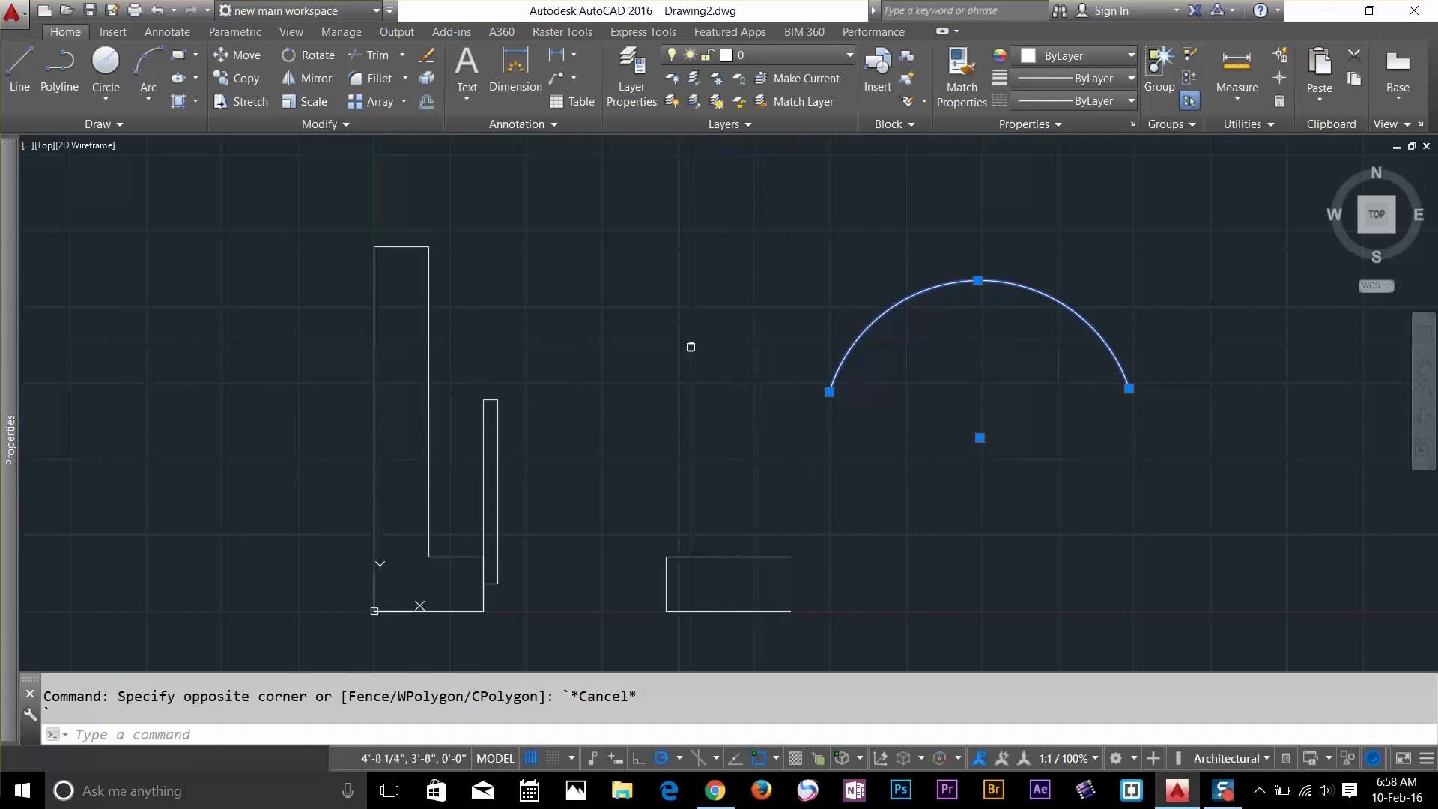
# Draw a slanted door line with the L command
pyautogui.write('l')
pyautogui.press('Return')
pyautogui.click(683, 297)
pyautogui.click(783, 484)
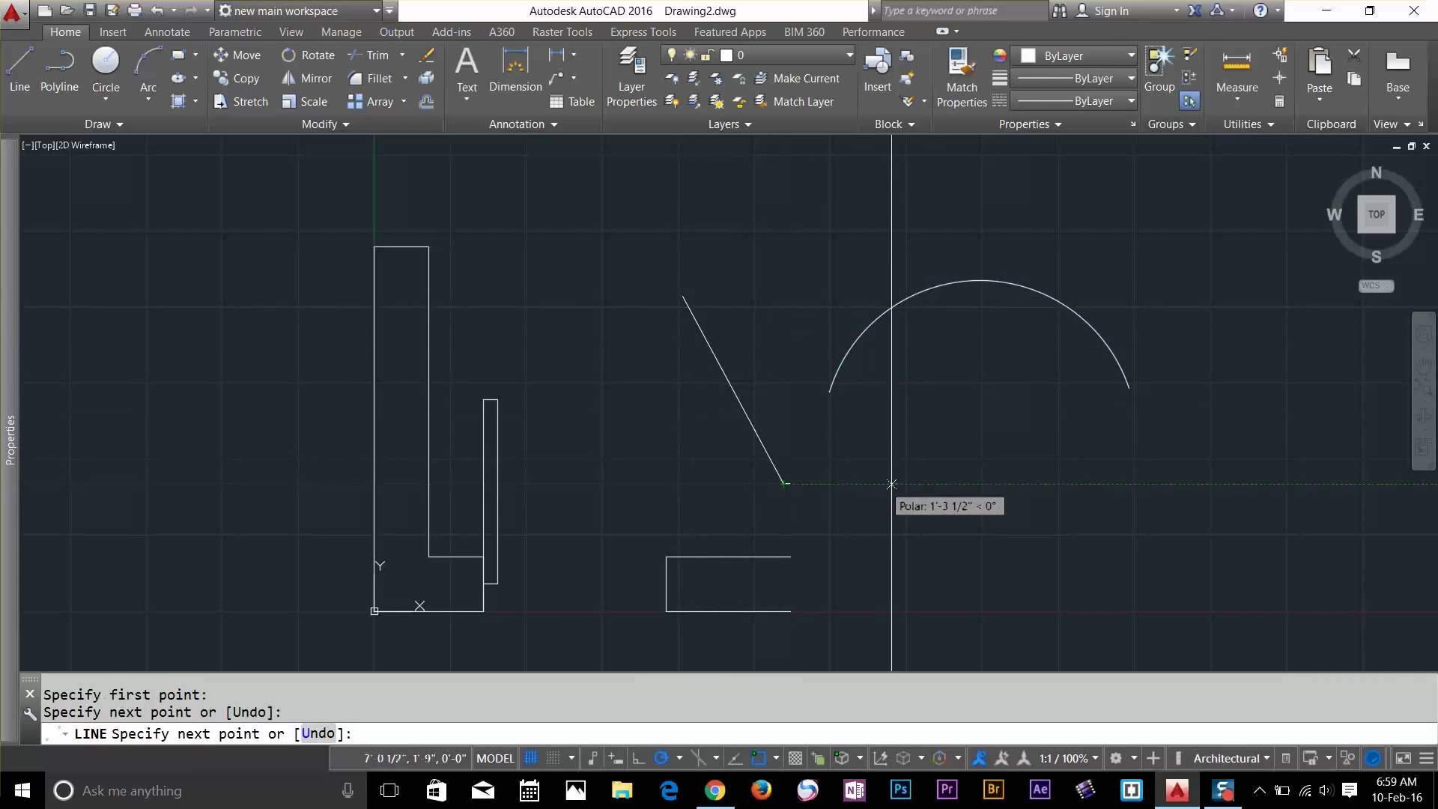
pyautogui.press('Return')
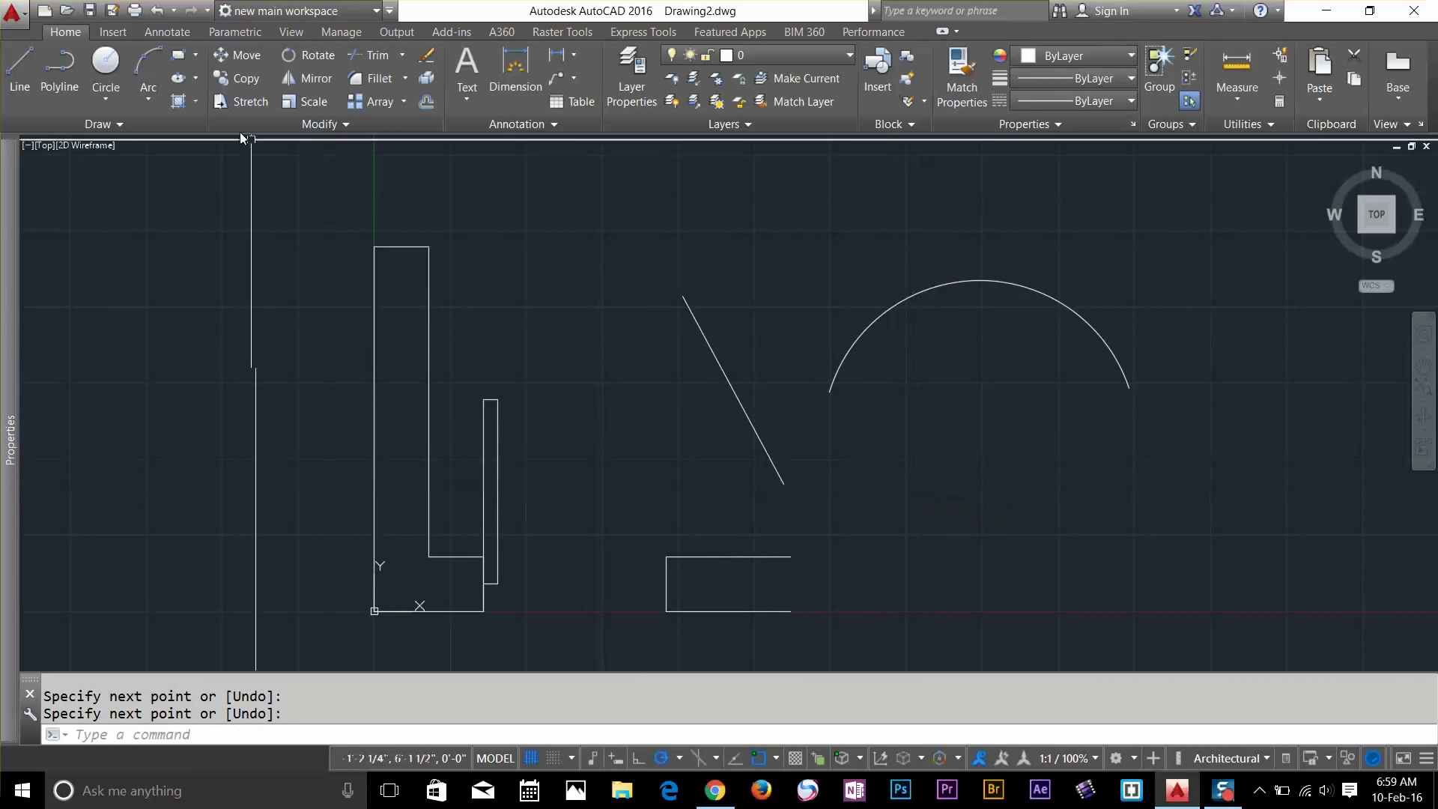
# Draw a three-point swing arc ending near the slanted line
pyautogui.click(143, 82)
pyautogui.click(875, 495)
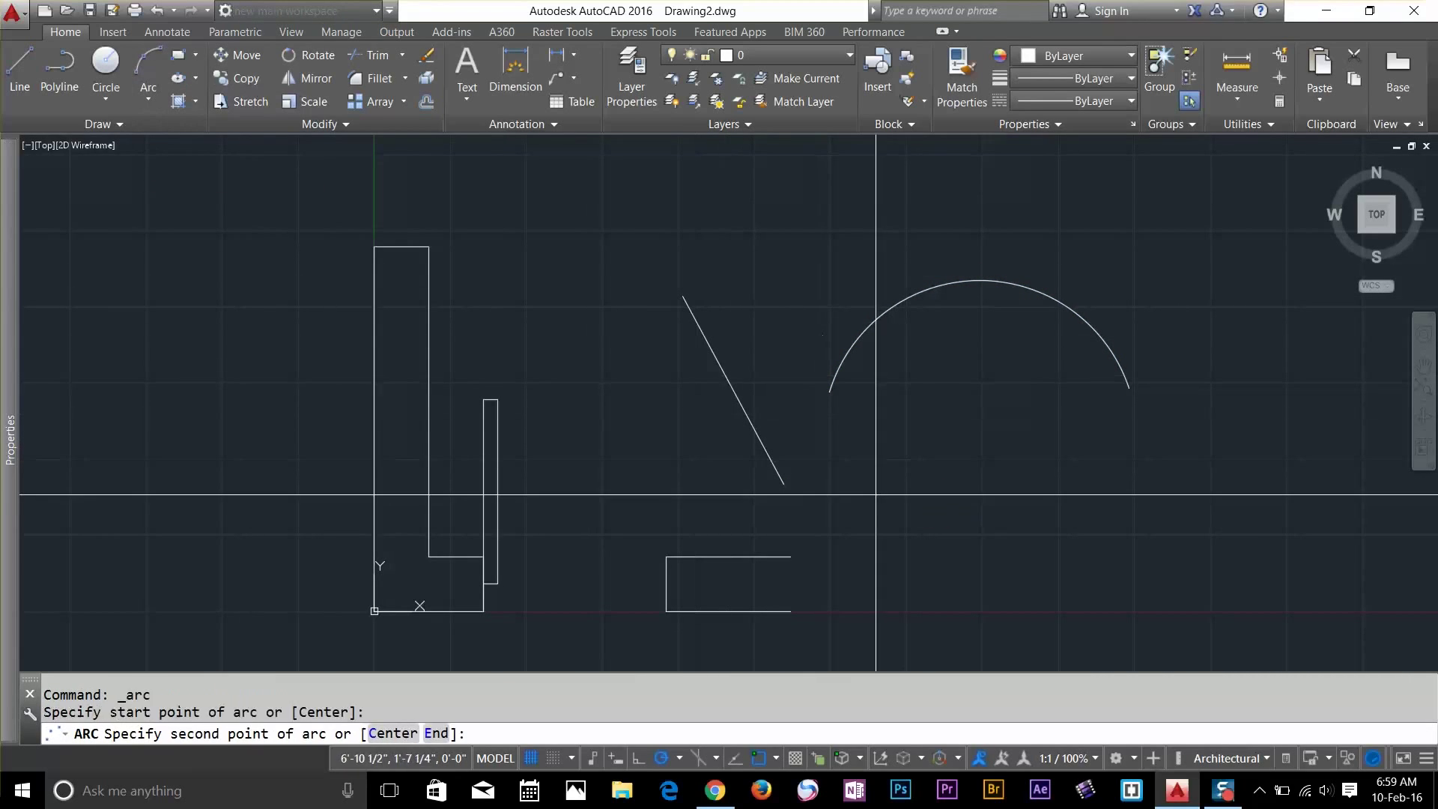
pyautogui.click(770, 330)
pyautogui.click(663, 349)
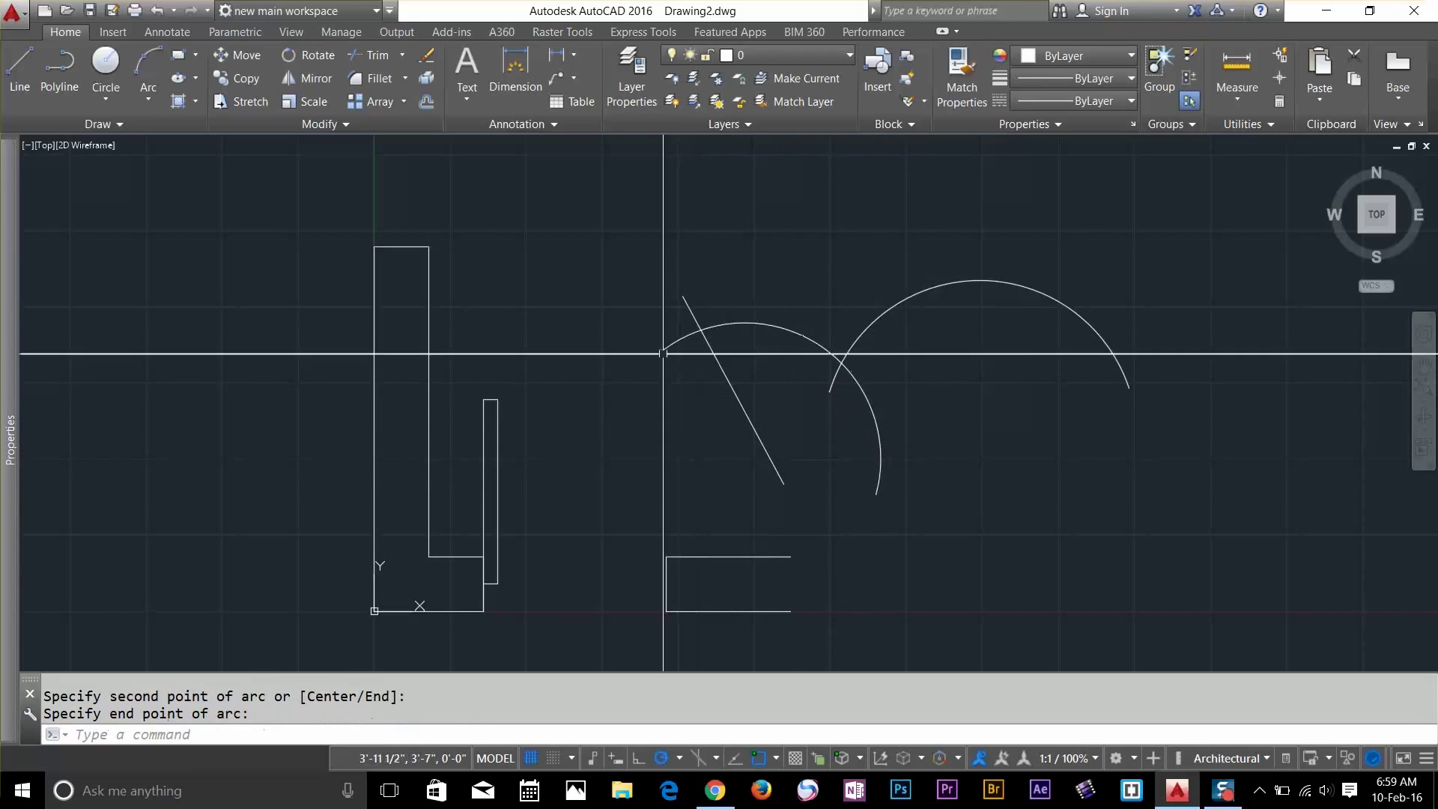
# Select the right semicircle and delete it
pyautogui.click(935, 357)
pyautogui.click(938, 290)
pyautogui.press('Delete')
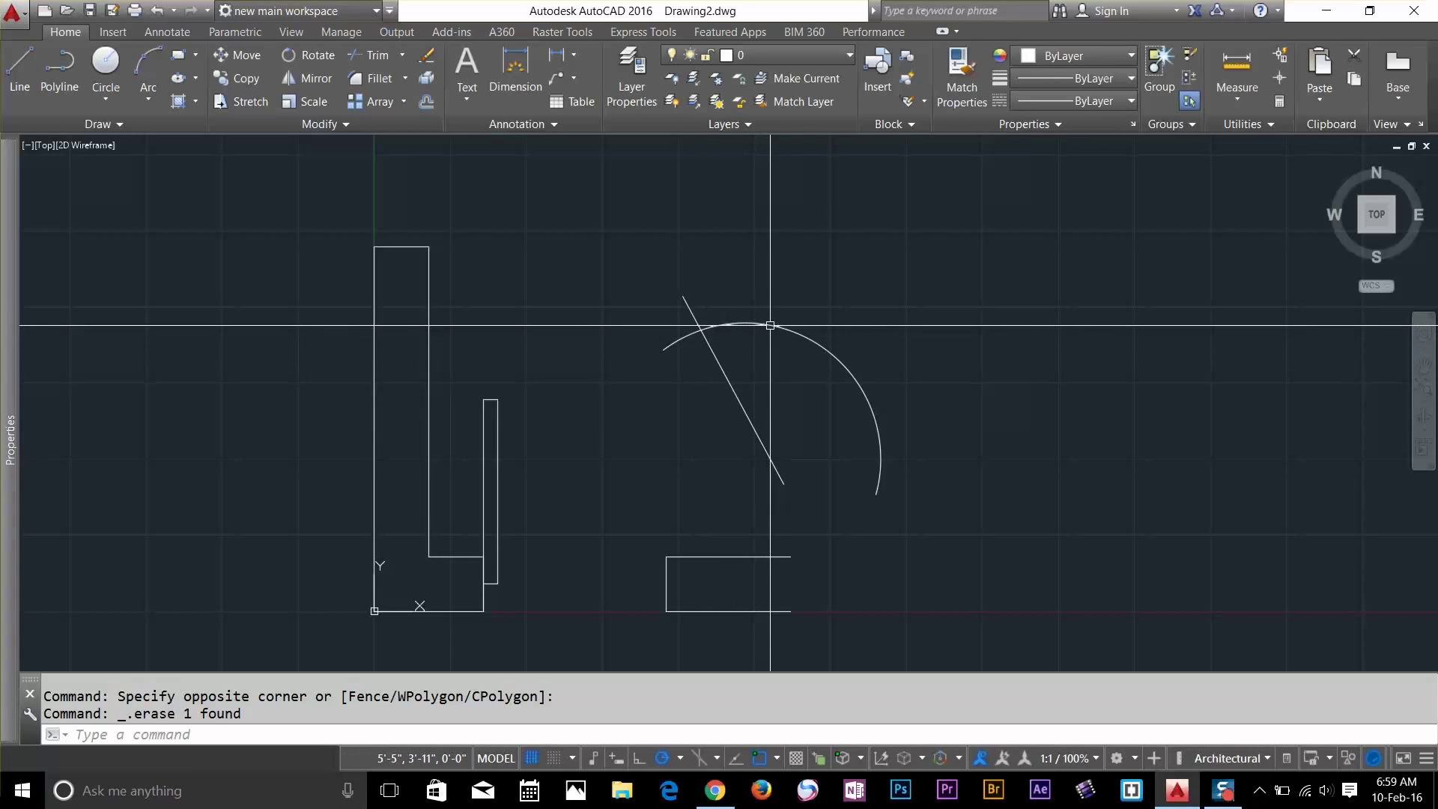
# Lengthen the arc from its end grip so it reaches the slanted line
pyautogui.moveTo(663, 350)
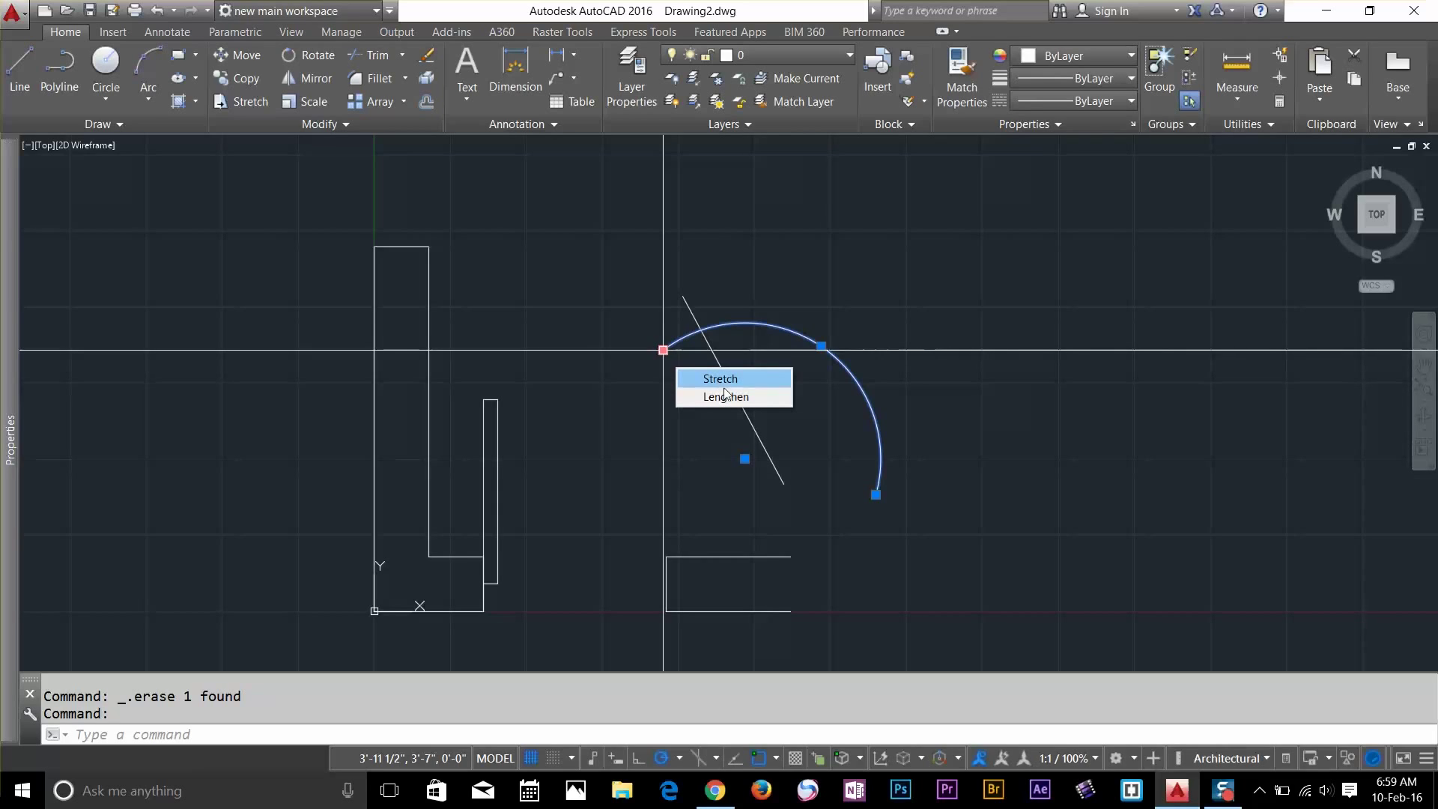
pyautogui.click(725, 397)
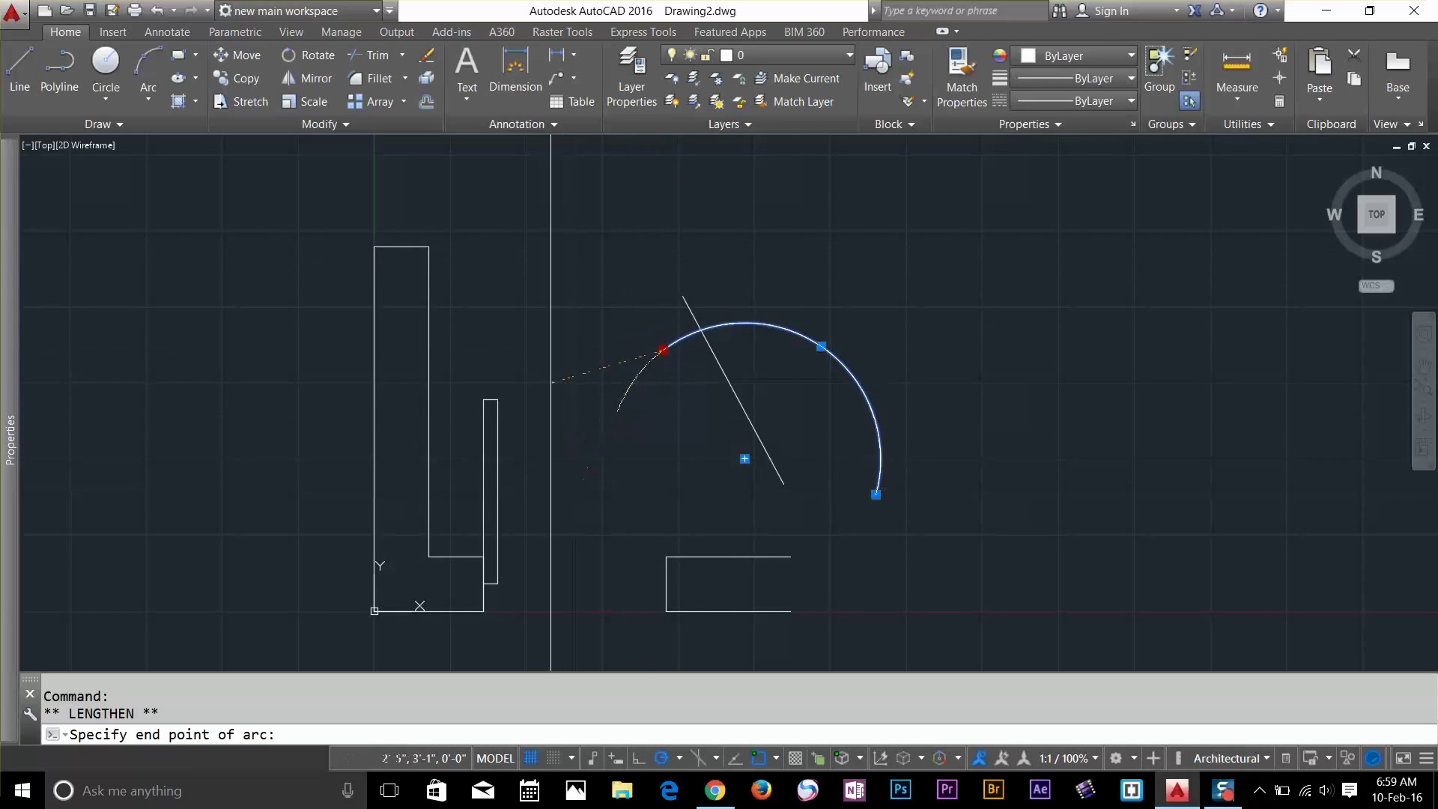
pyautogui.click(666, 247)
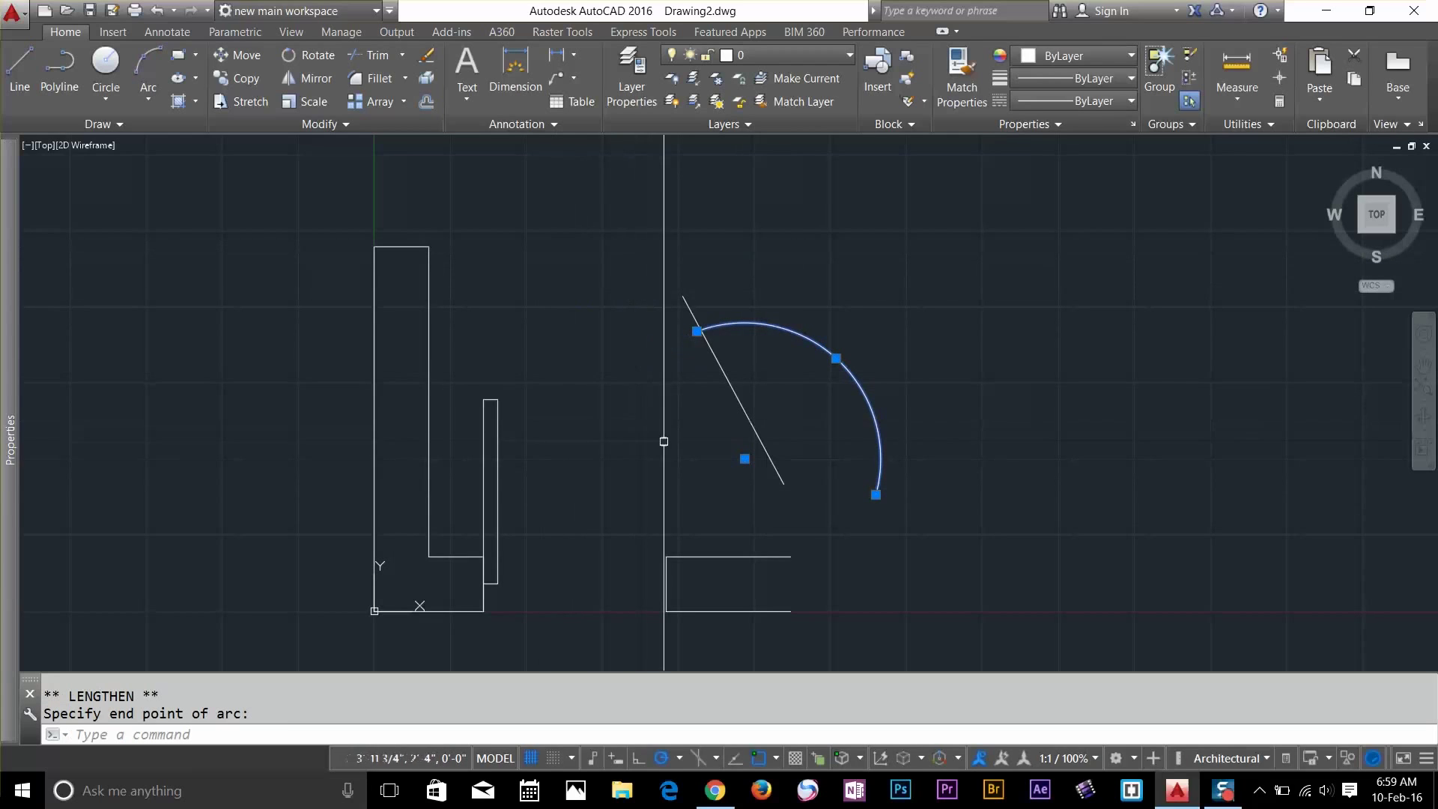
pyautogui.press('Escape')
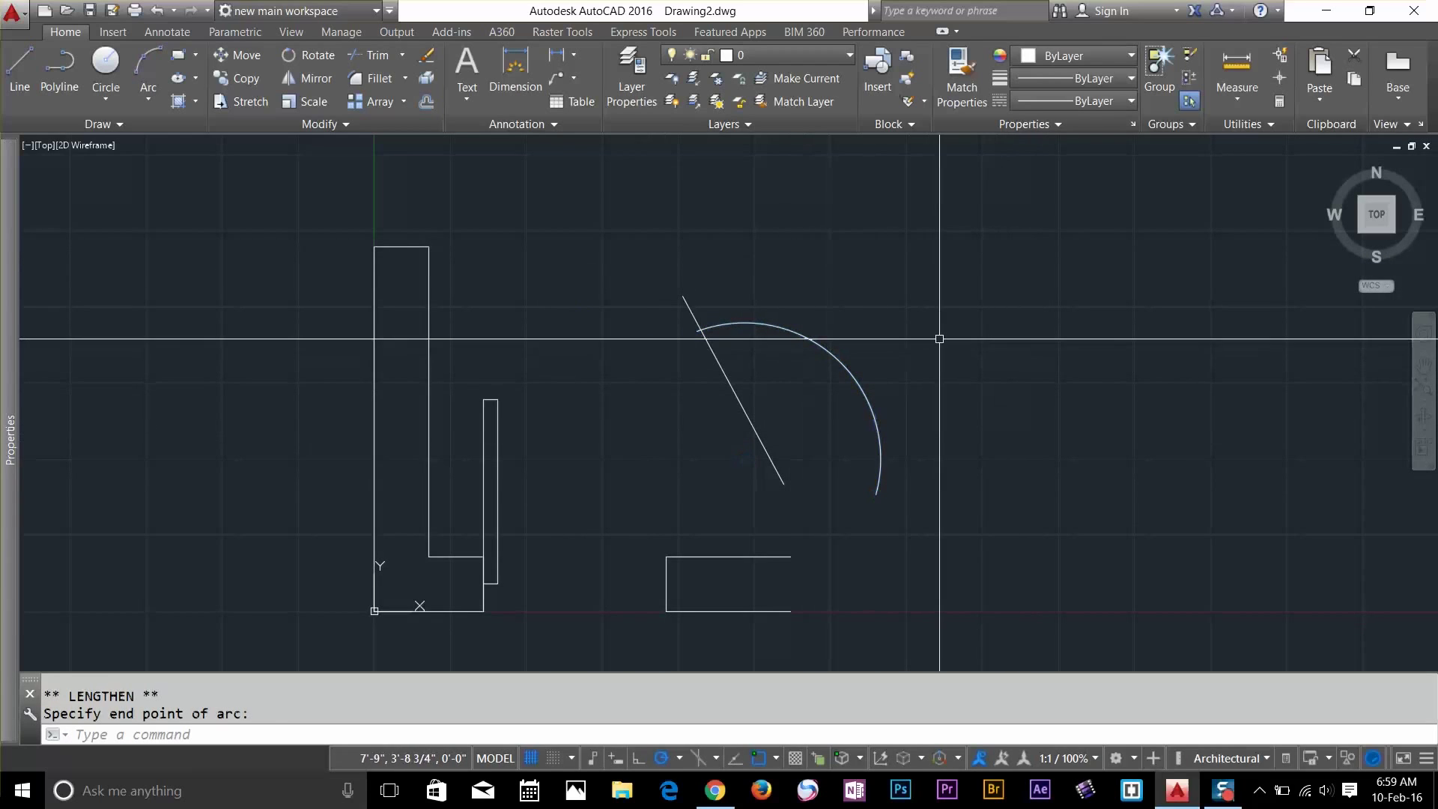
pyautogui.press('Escape')
pyautogui.click(902, 347)
pyautogui.press('Escape')
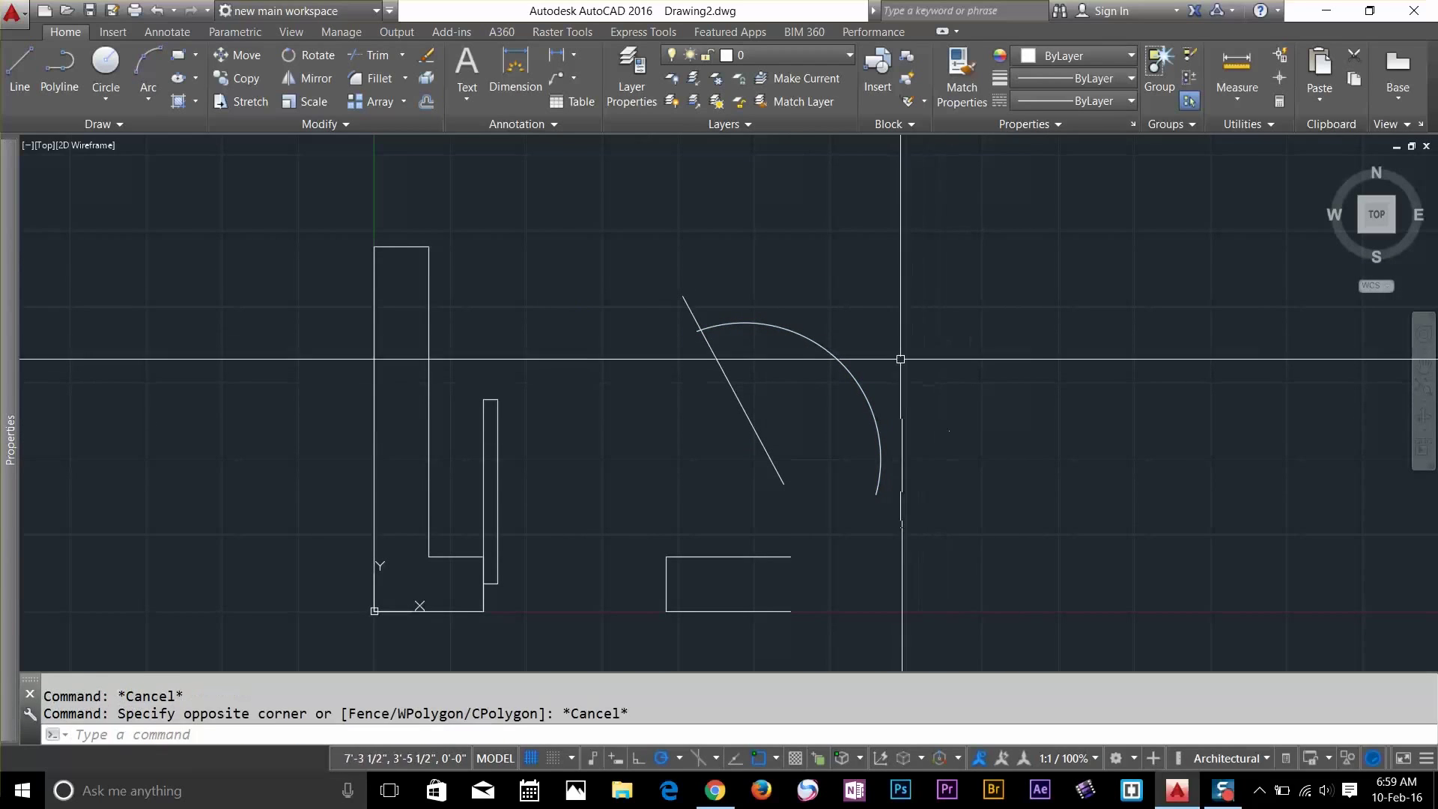
pyautogui.click(843, 364)
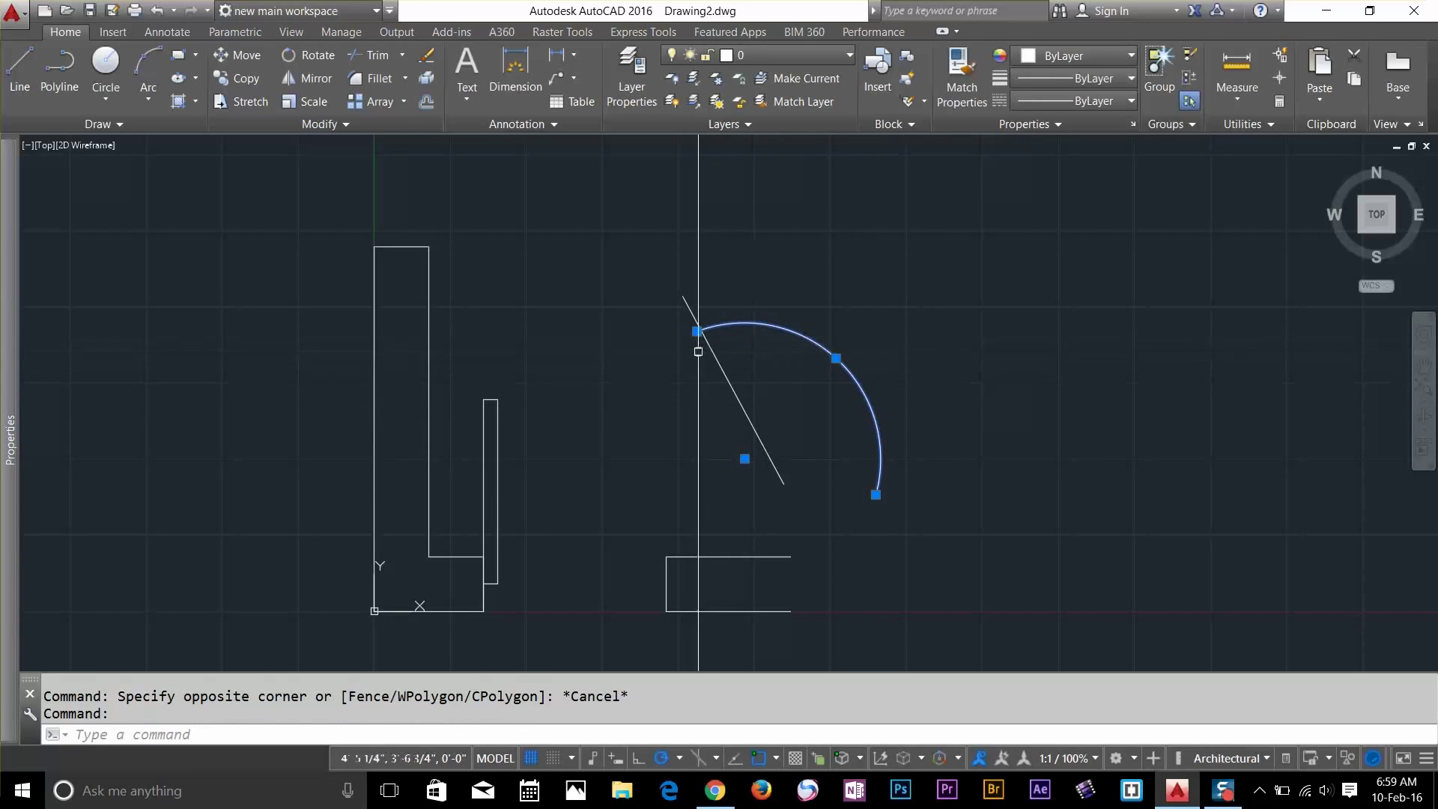
# Try snapping the arc's end to an endpoint, then delete the slanted line and arc
pyautogui.click(697, 331)
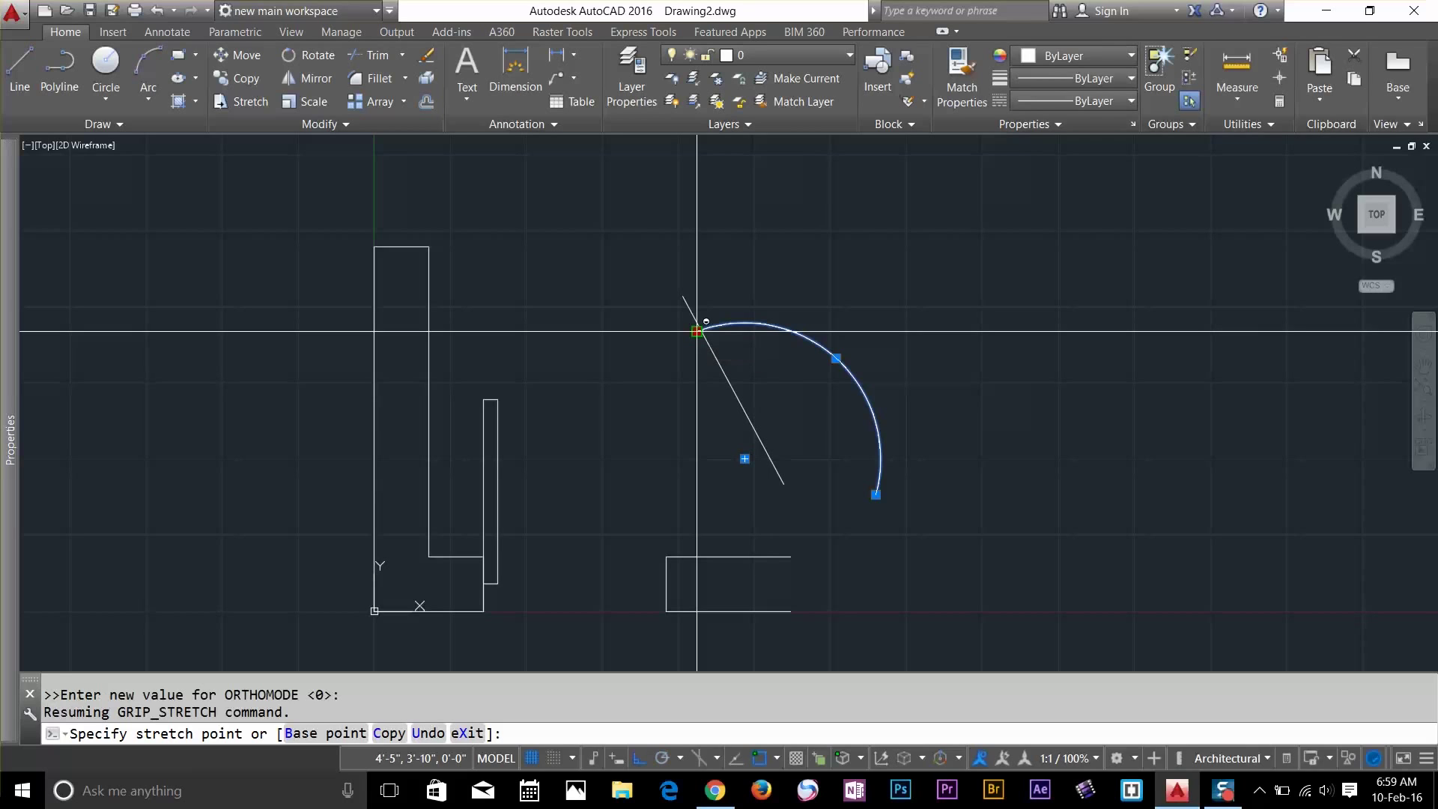
pyautogui.keyDown('shift'); pyautogui.rightClick(697, 331); pyautogui.keyUp('shift')
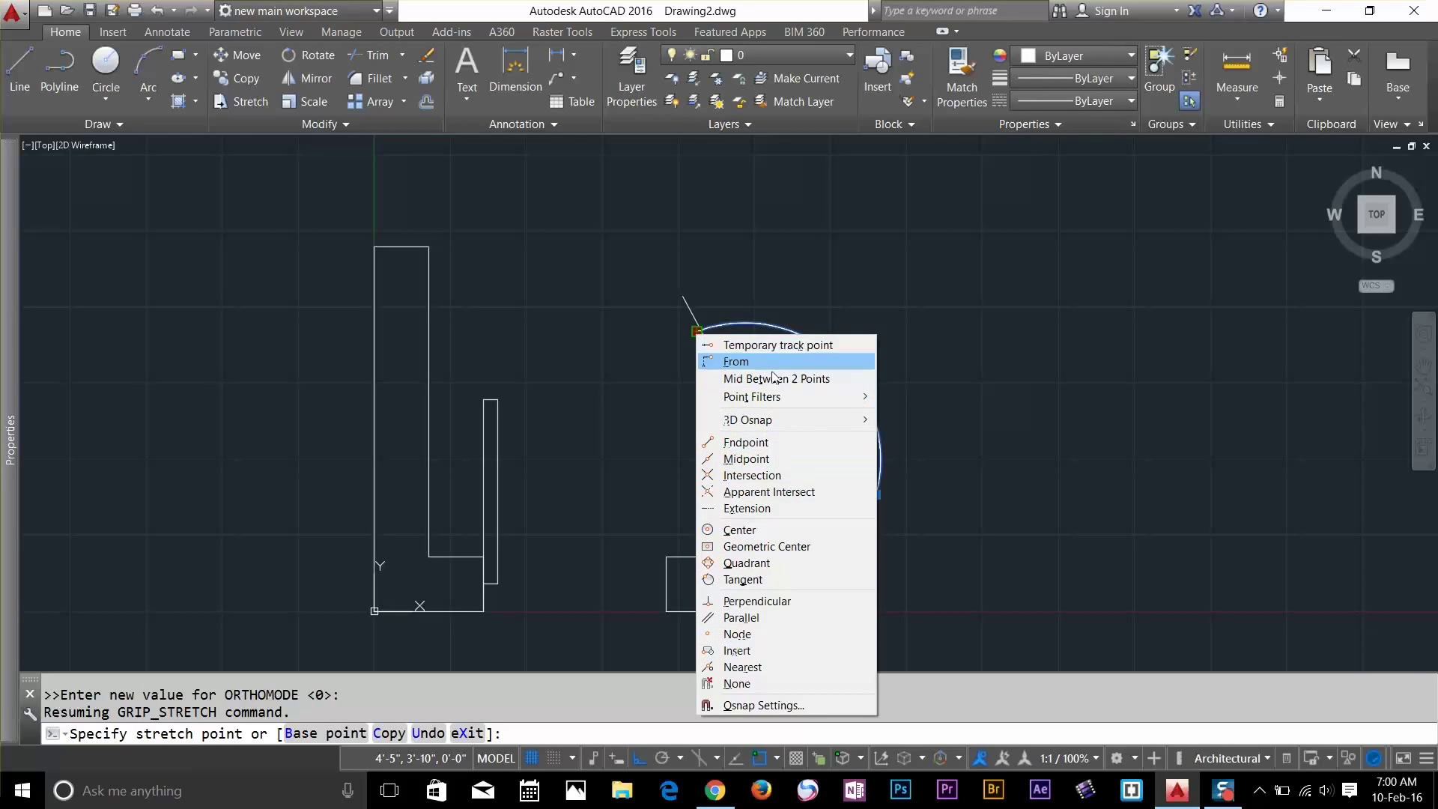
pyautogui.moveTo(772, 399)
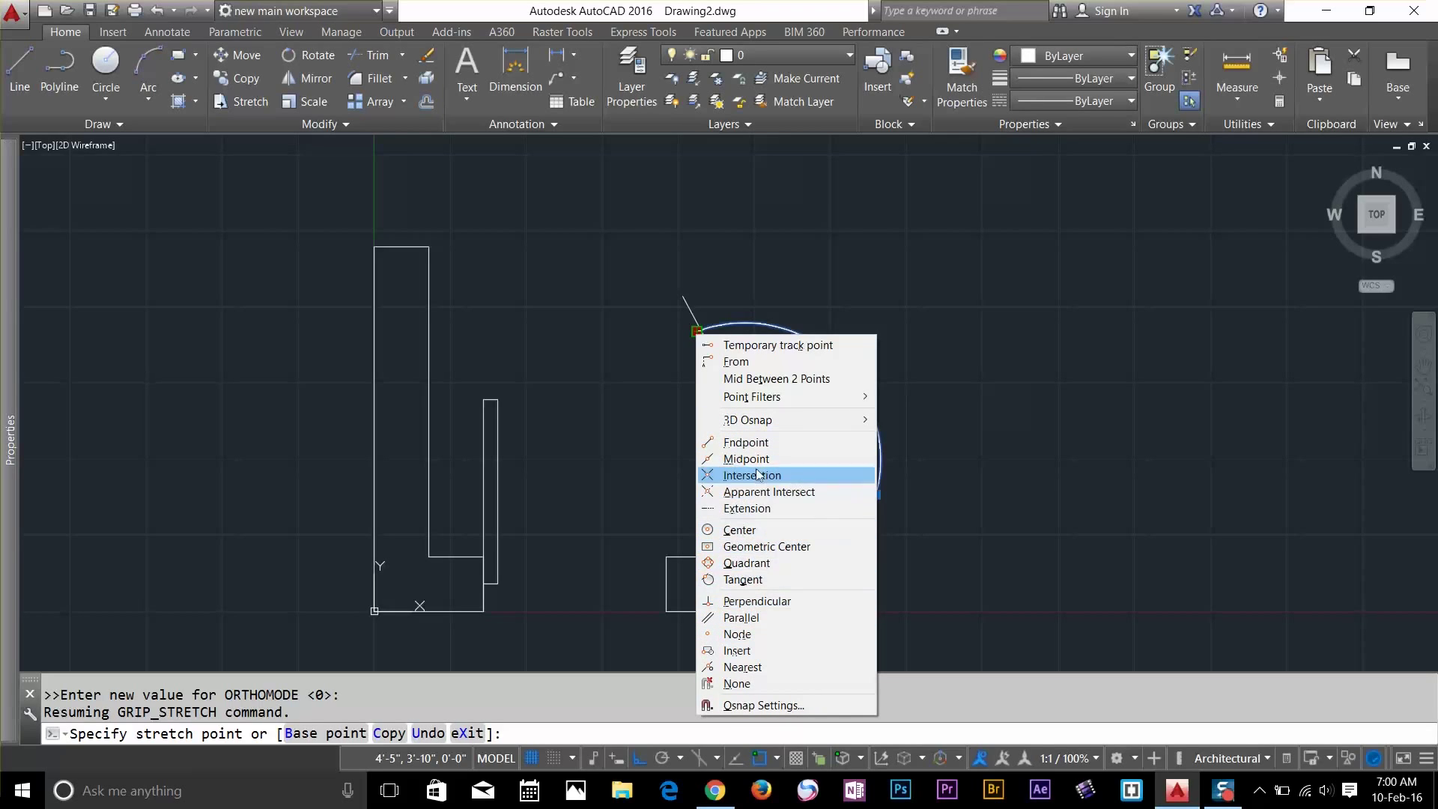
pyautogui.click(759, 447)
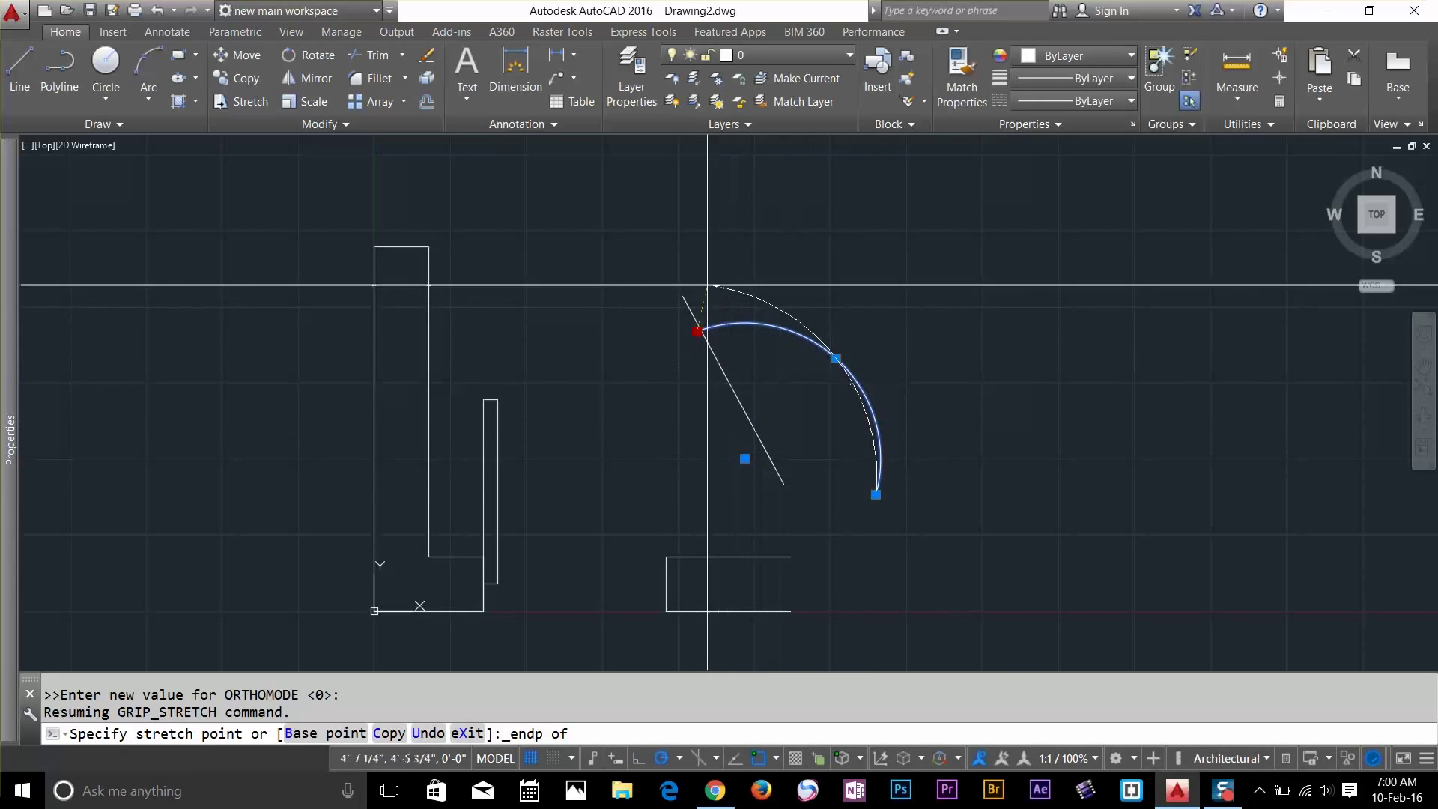
pyautogui.press('Escape')
pyautogui.click(764, 279)
pyautogui.click(689, 406)
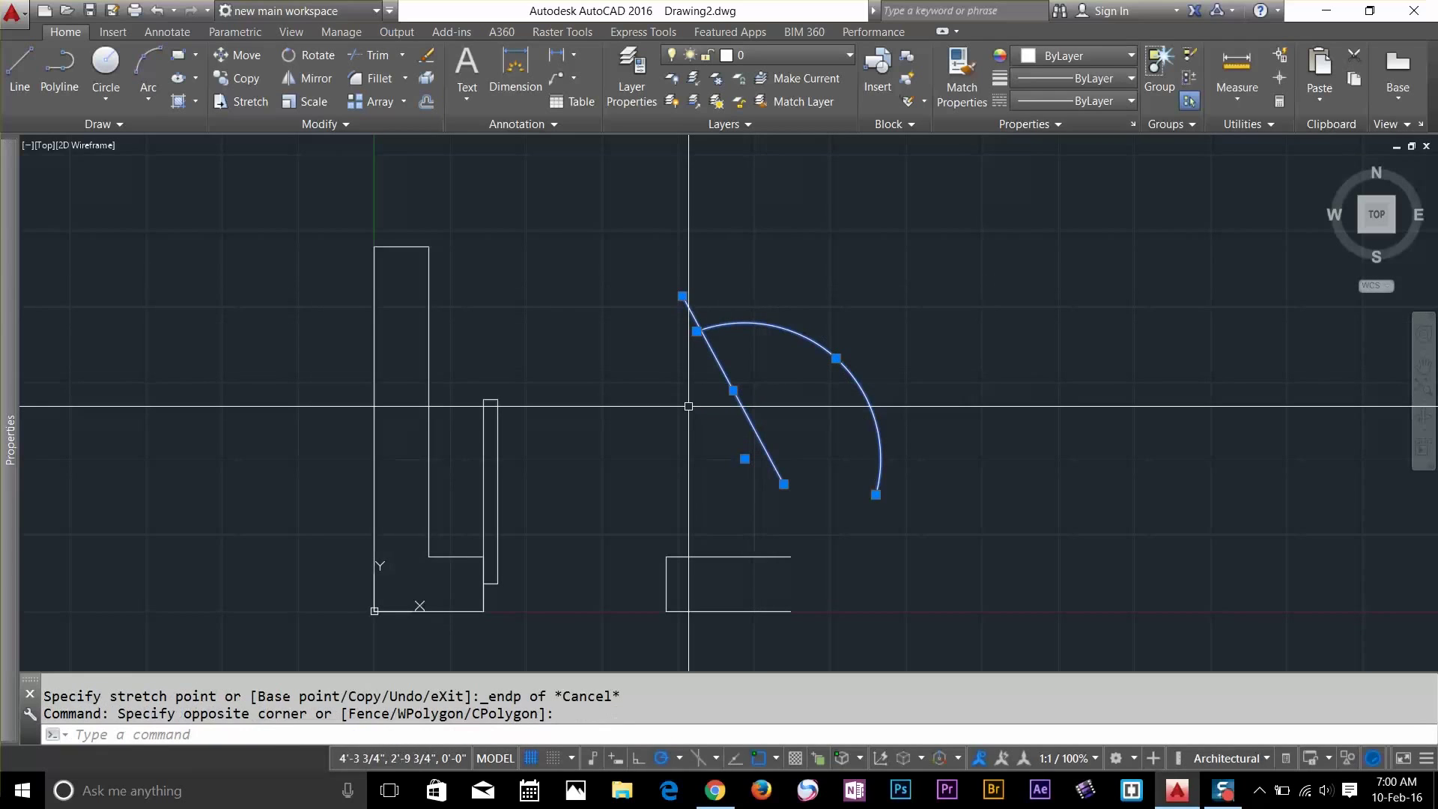
pyautogui.press('Delete')
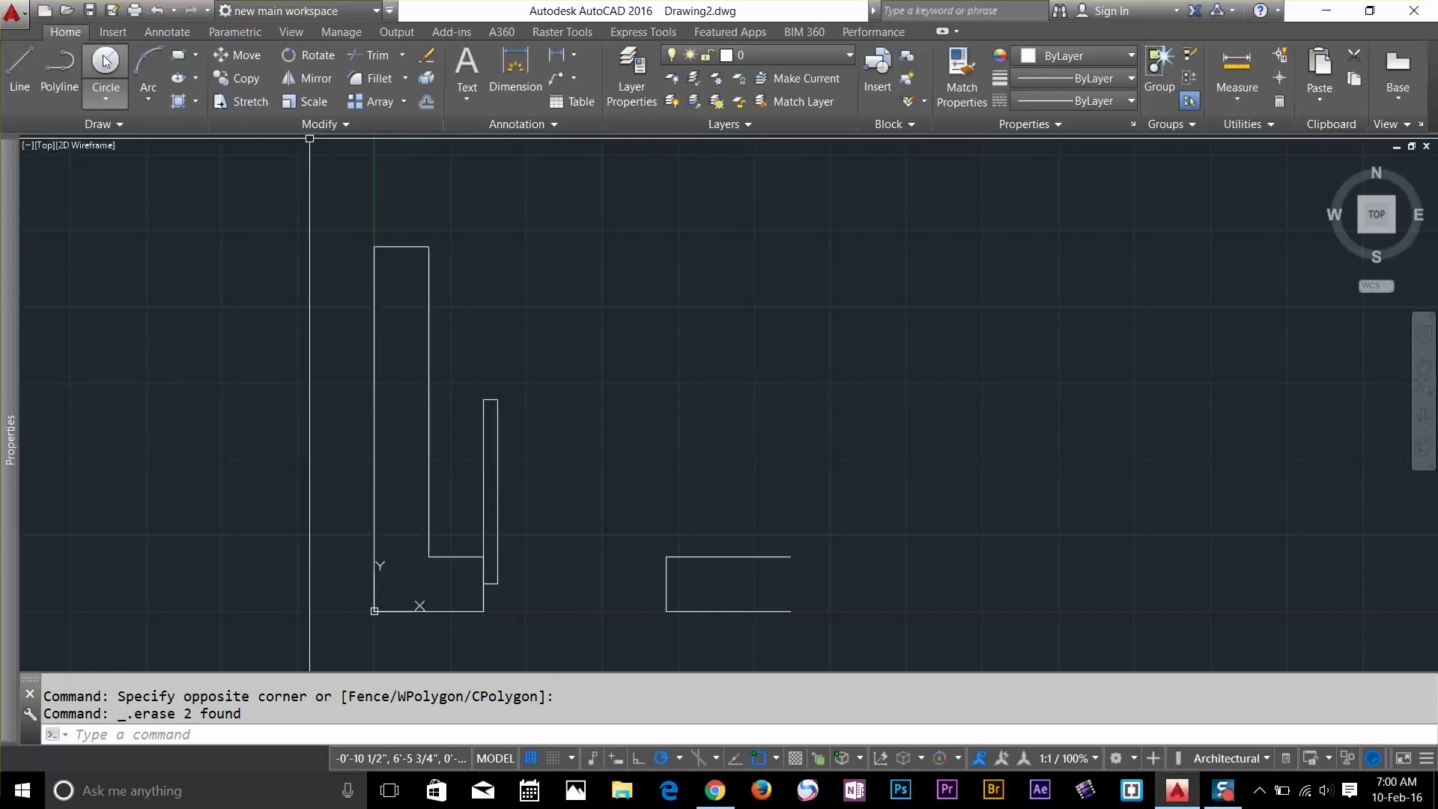
# Draw a new three-point arc and a diagonal line with L
pyautogui.click(149, 64)
pyautogui.click(852, 256)
pyautogui.click(952, 282)
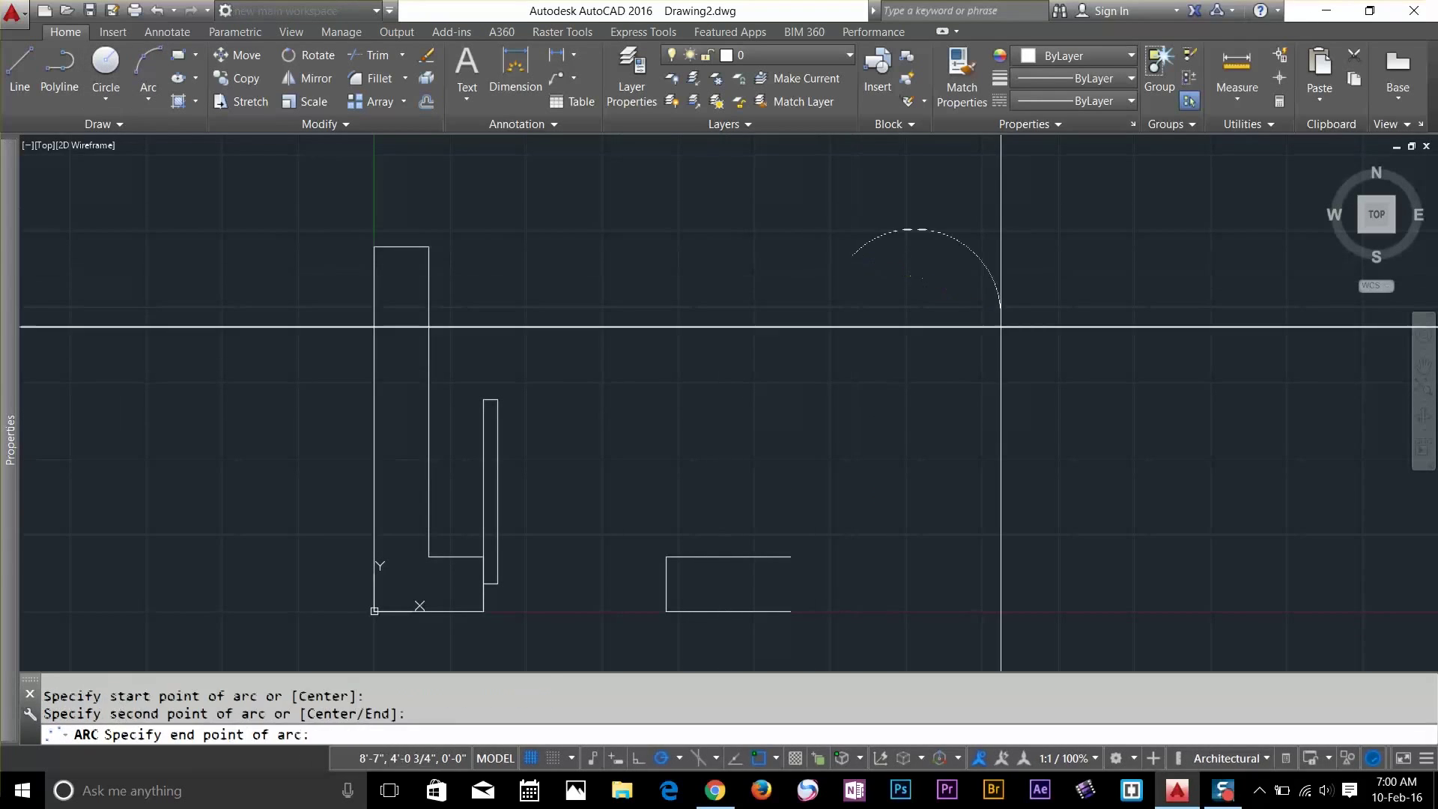
pyautogui.click(1025, 477)
pyautogui.write('l')
pyautogui.press('Return')
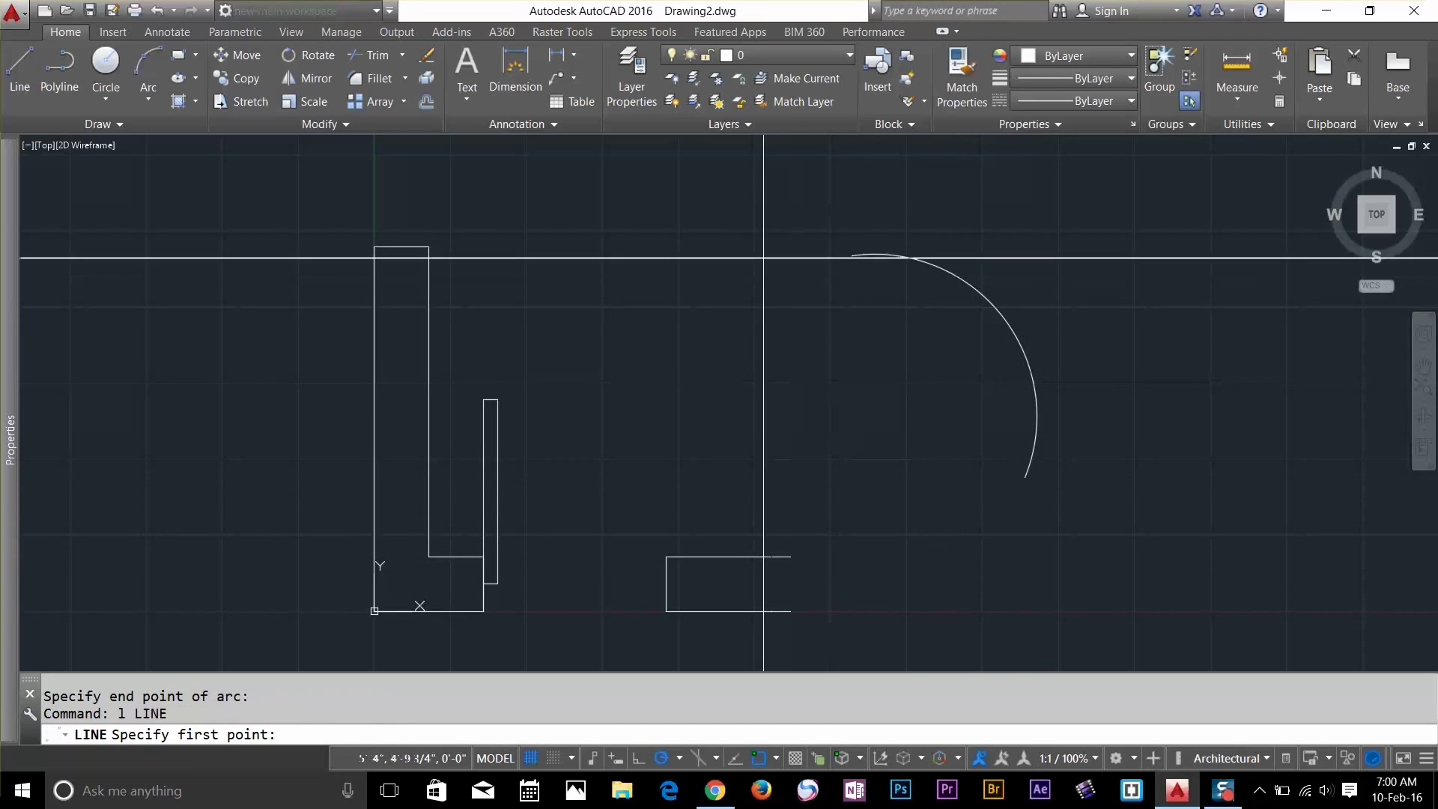
pyautogui.click(773, 248)
pyautogui.click(922, 573)
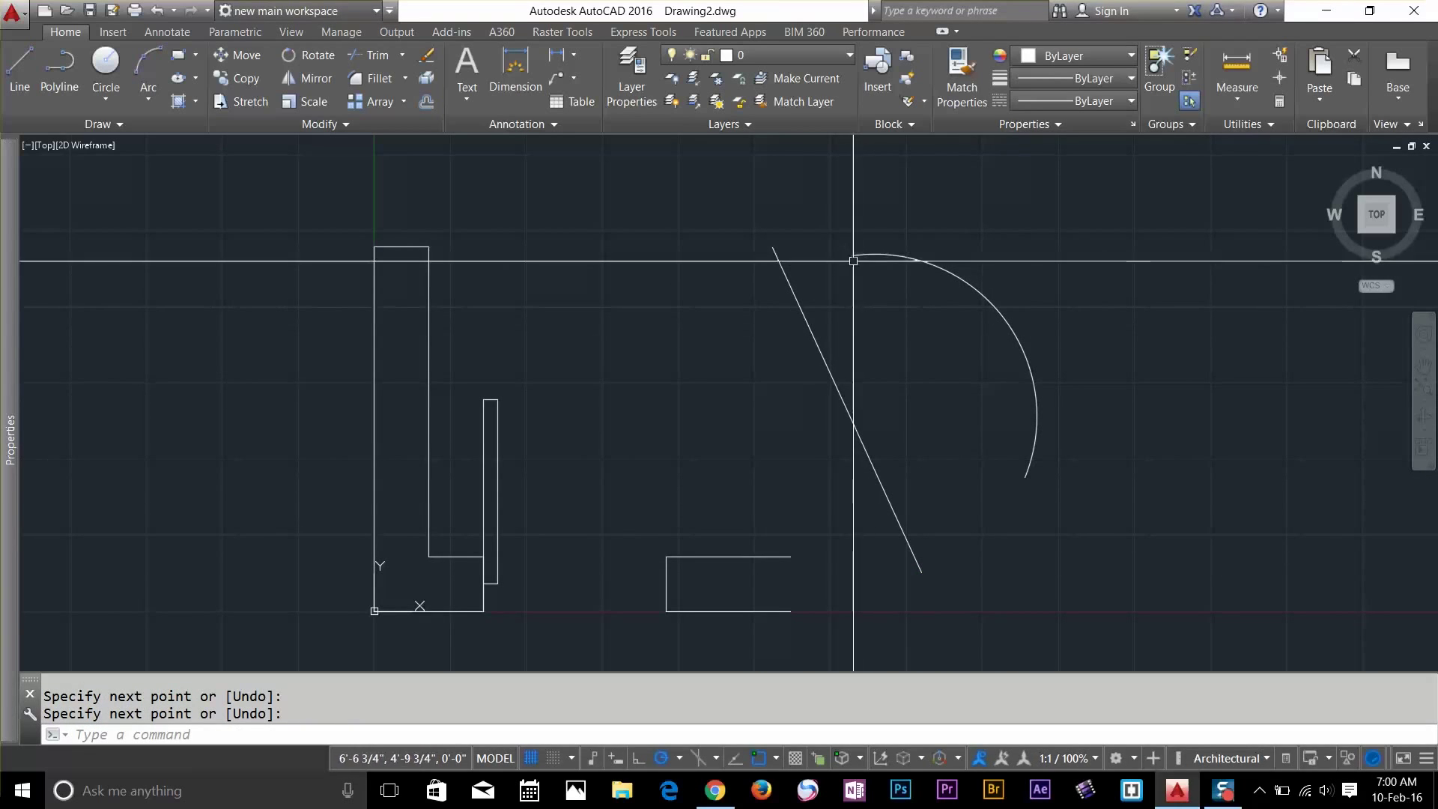
pyautogui.press('Return')
# Snap the arc's start onto the line's endpoint, then delete the arc and line
pyautogui.click(957, 272)
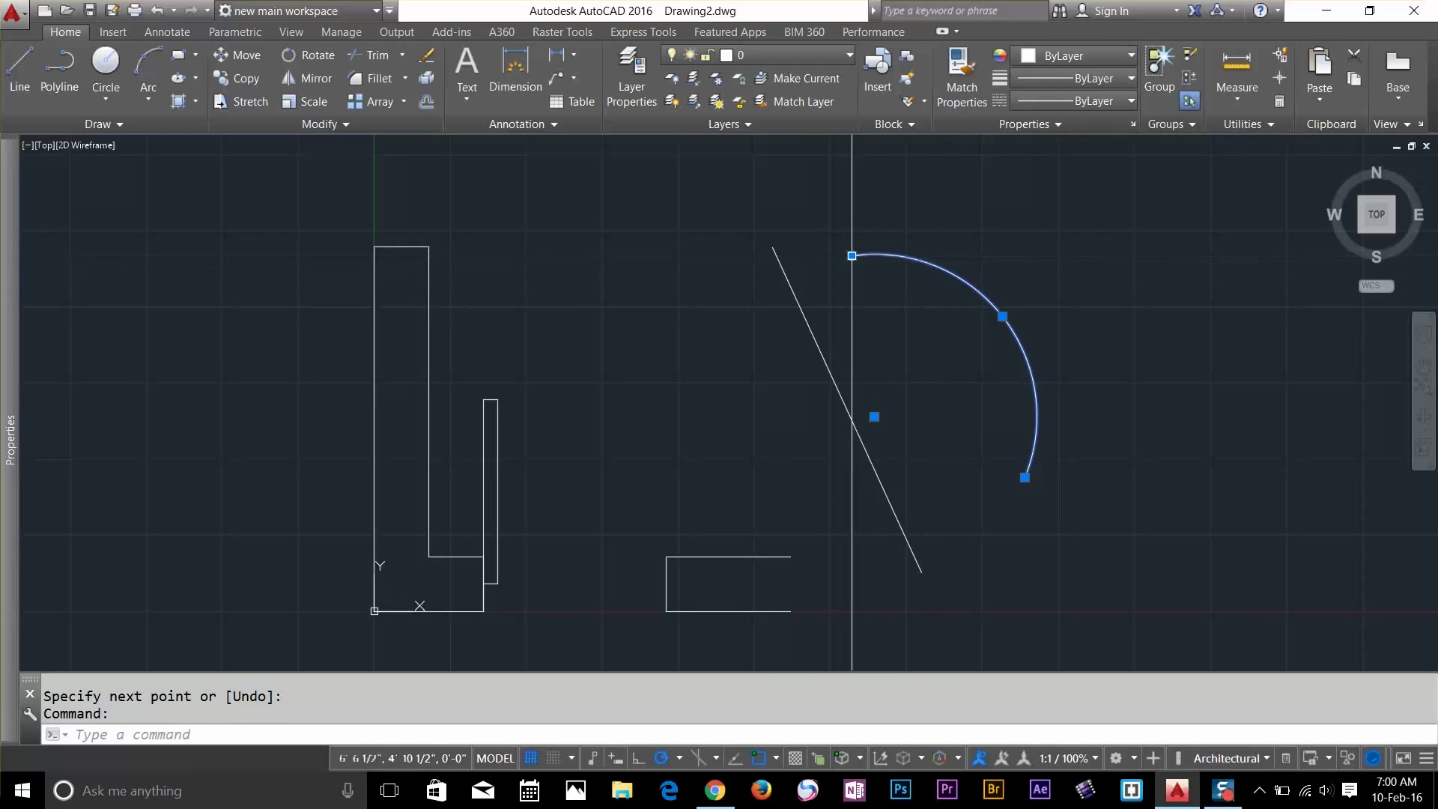
pyautogui.click(853, 256)
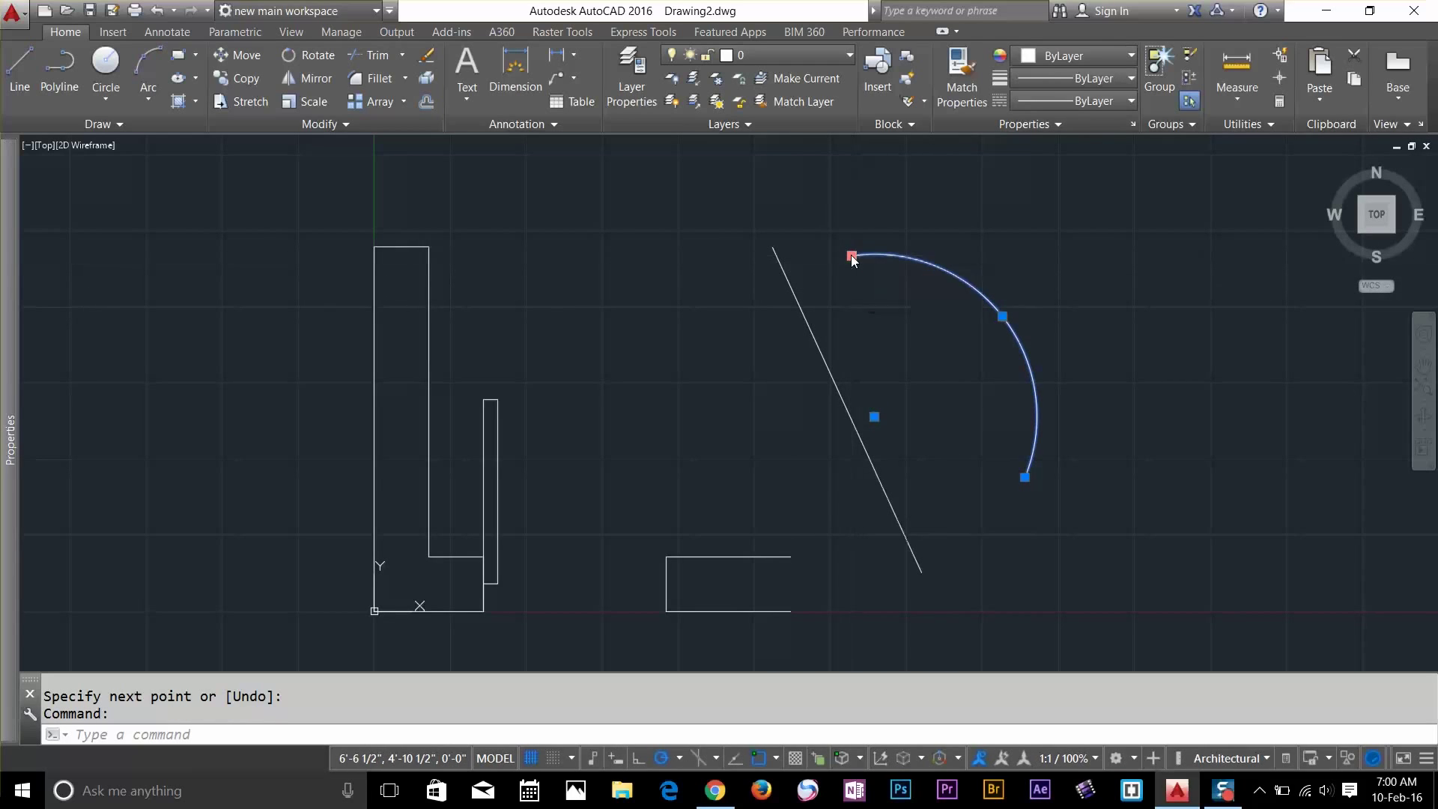
pyautogui.keyDown('shift'); pyautogui.rightClick(853, 259); pyautogui.keyUp('shift')
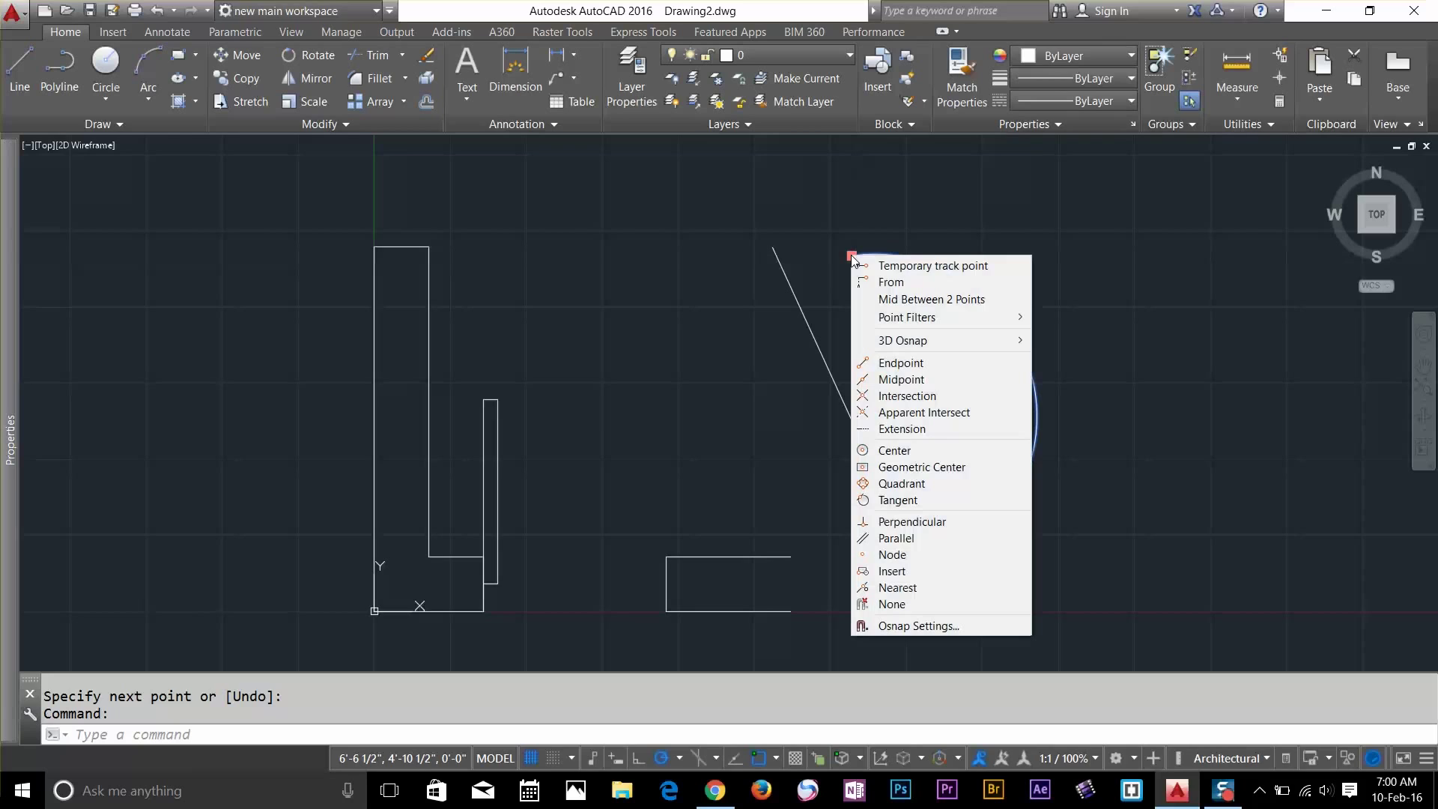
pyautogui.click(923, 365)
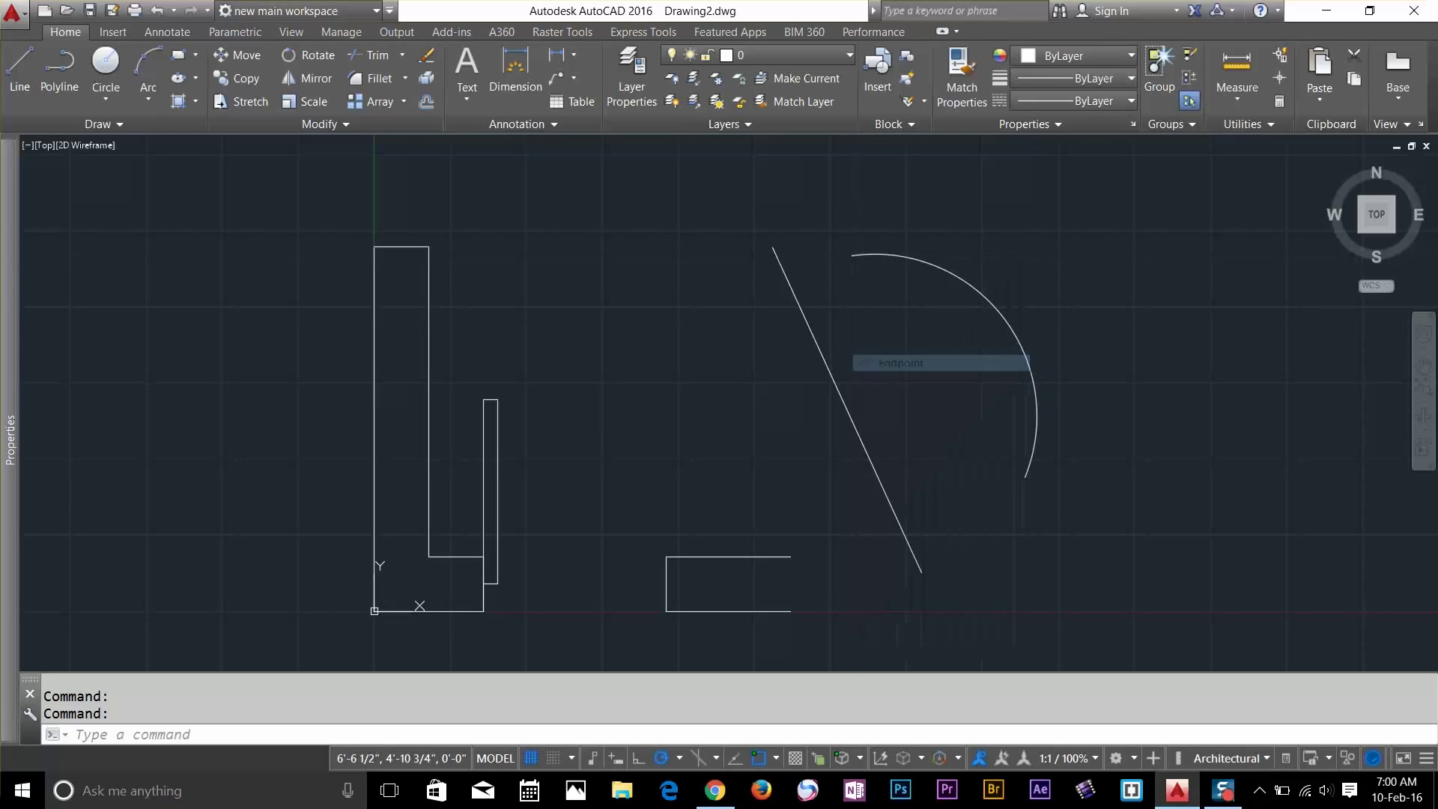
pyautogui.click(853, 256)
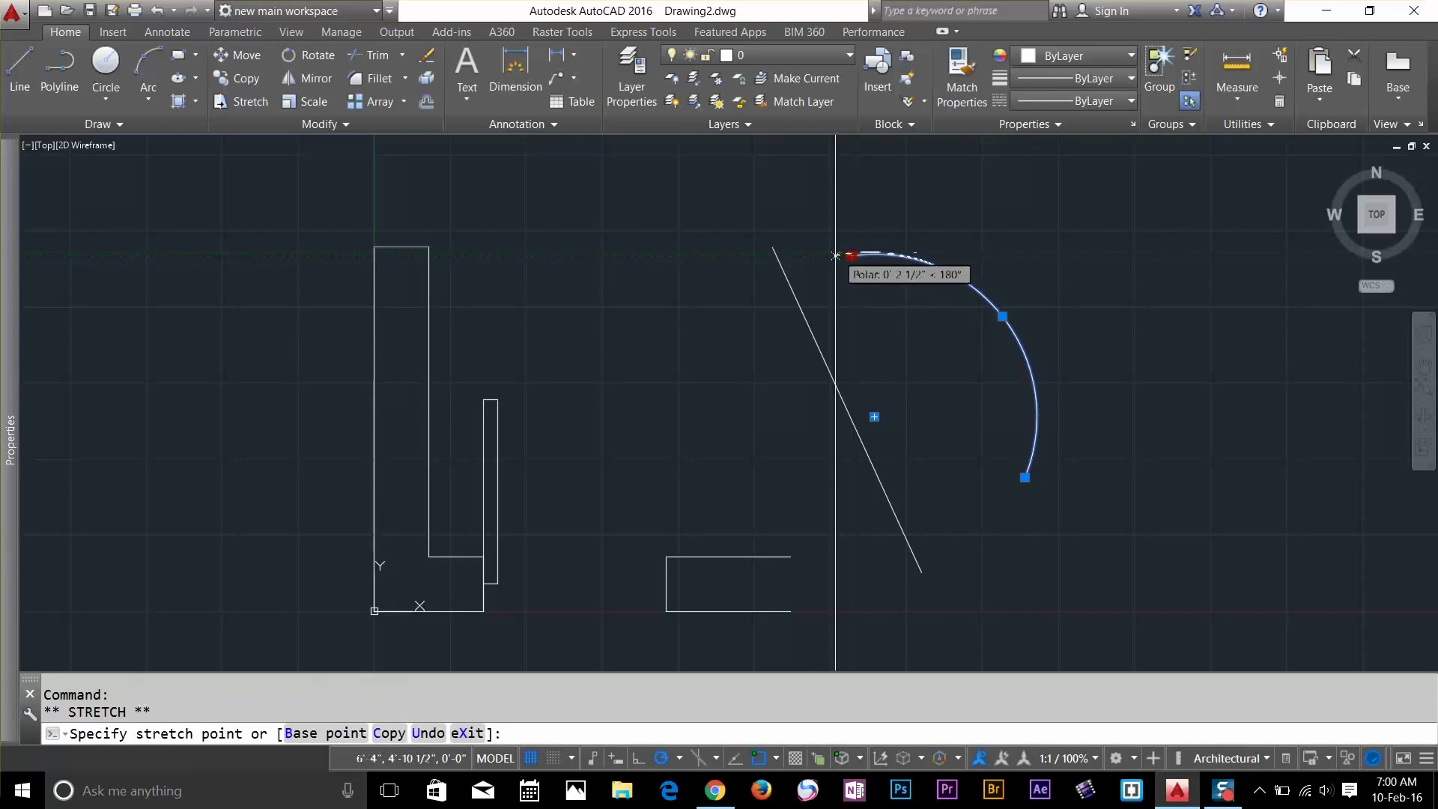
pyautogui.click(773, 248)
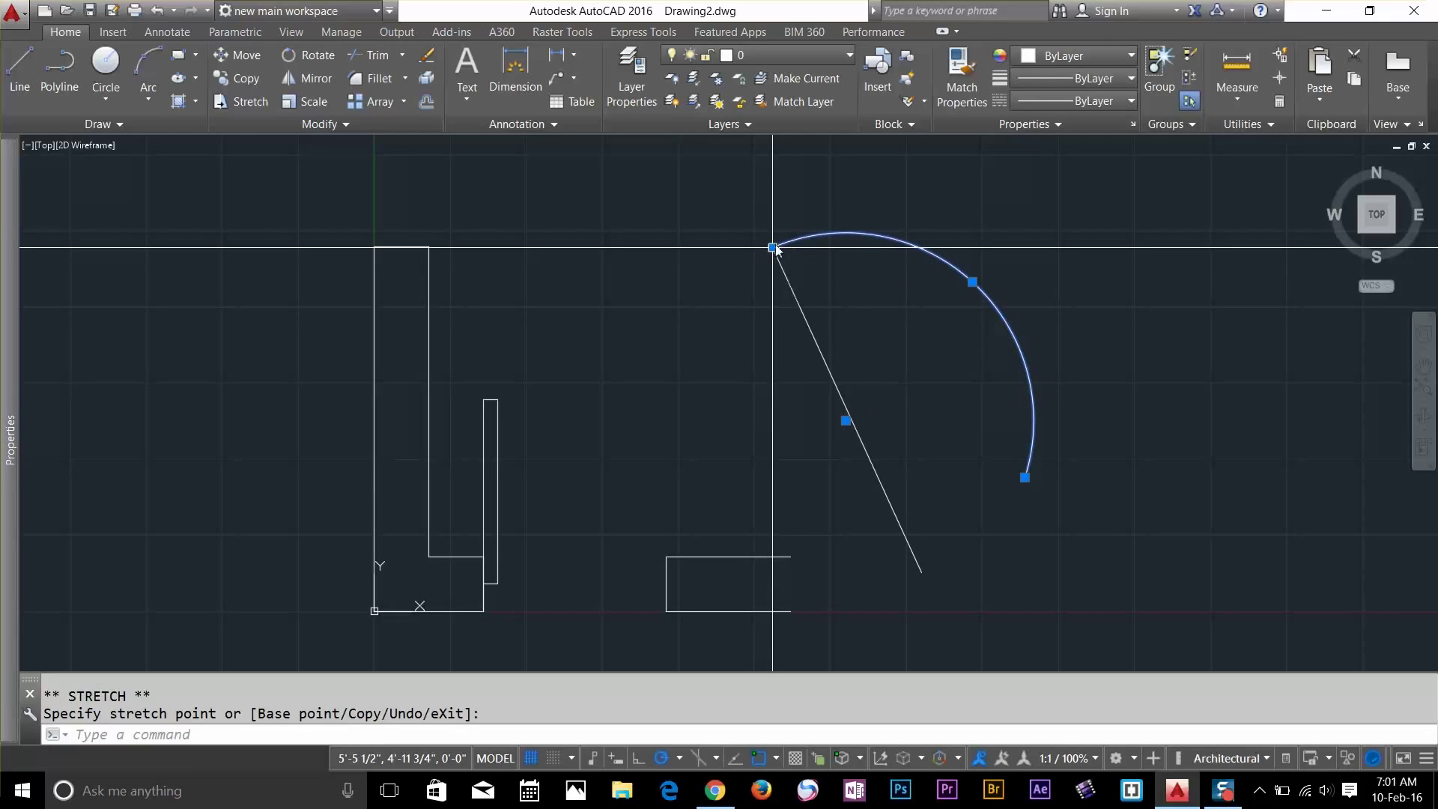
pyautogui.press('Delete')
pyautogui.press('Escape')
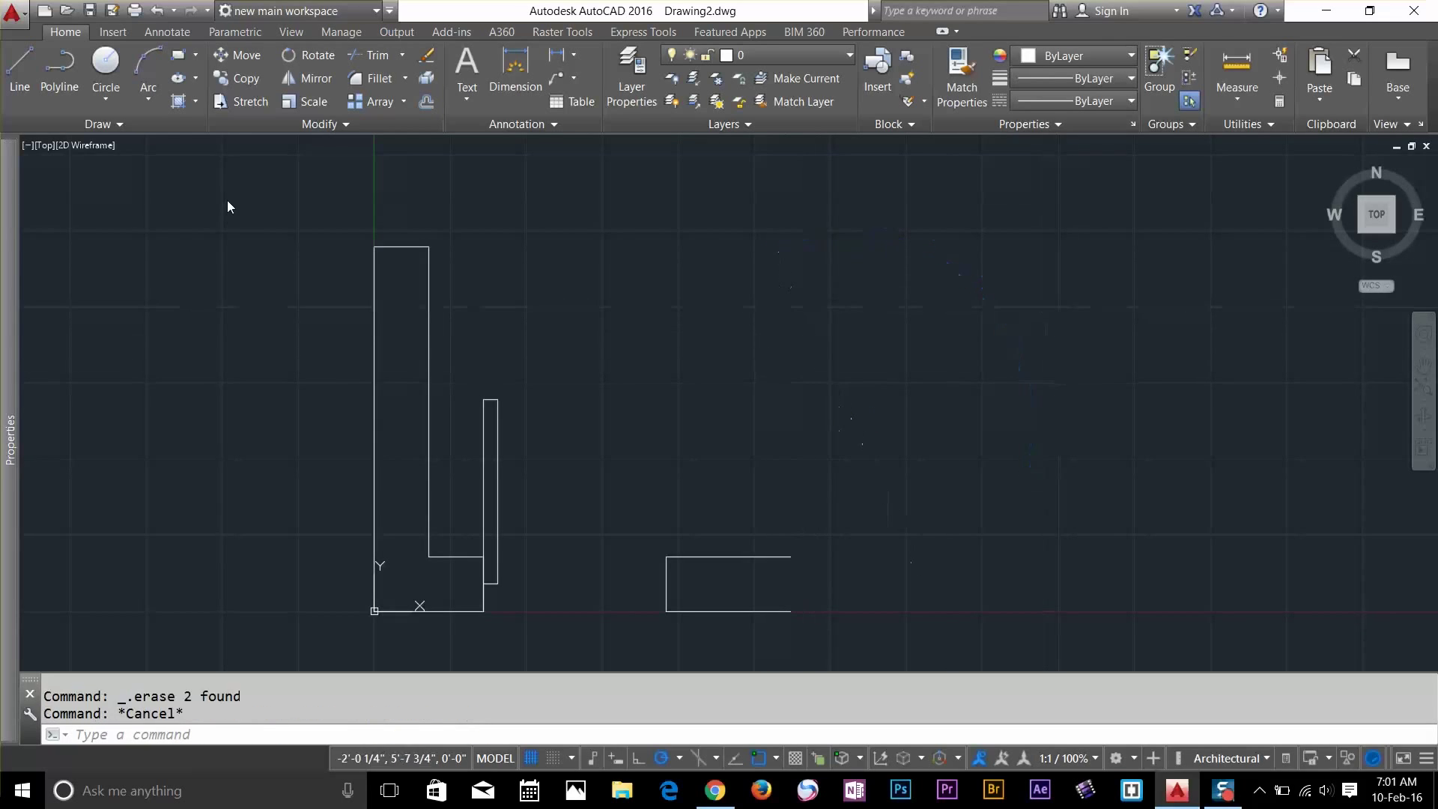
# Draw a 3-Point arc through three picked points right of the drawing
pyautogui.click(152, 90)
pyautogui.click(1084, 374)
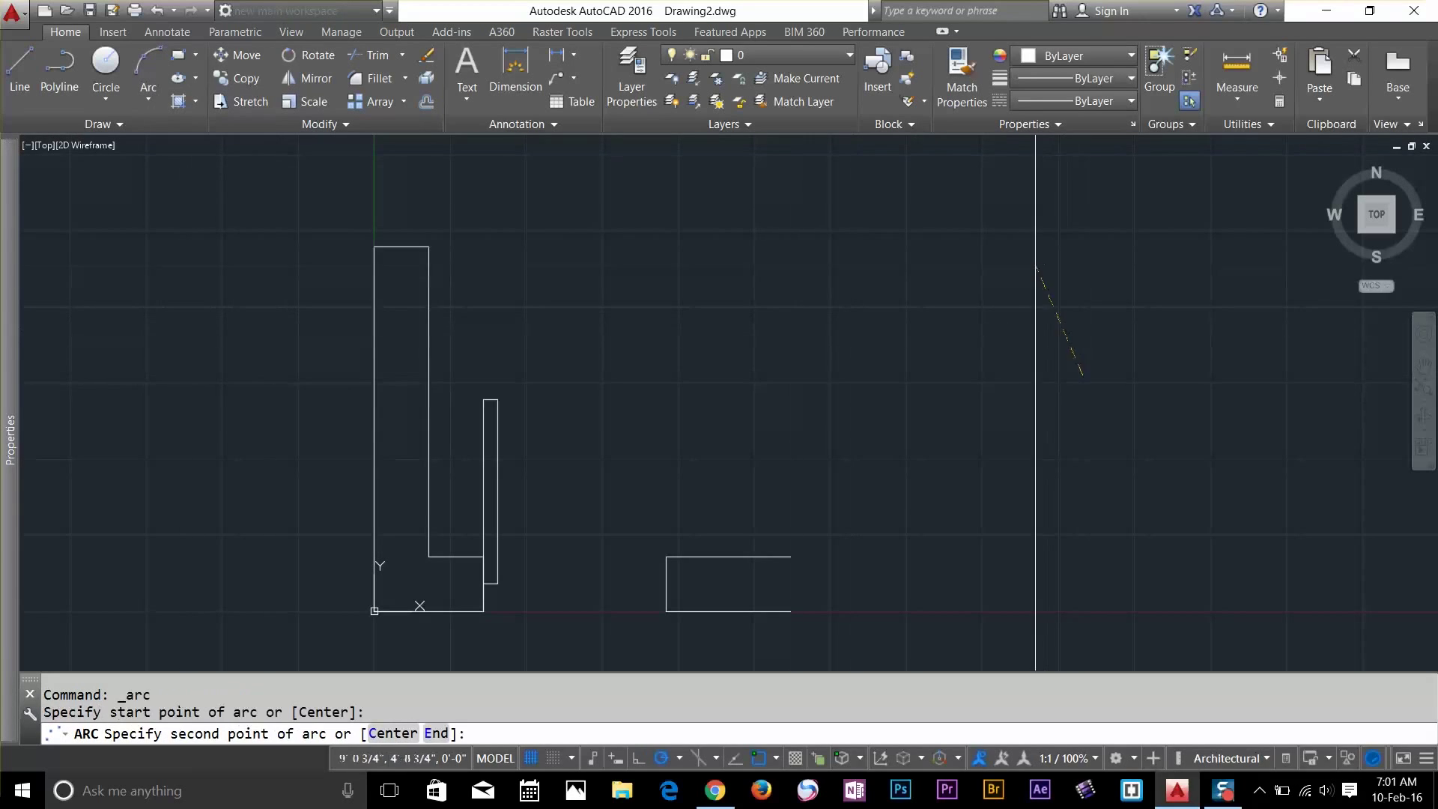
pyautogui.click(1038, 251)
pyautogui.click(855, 304)
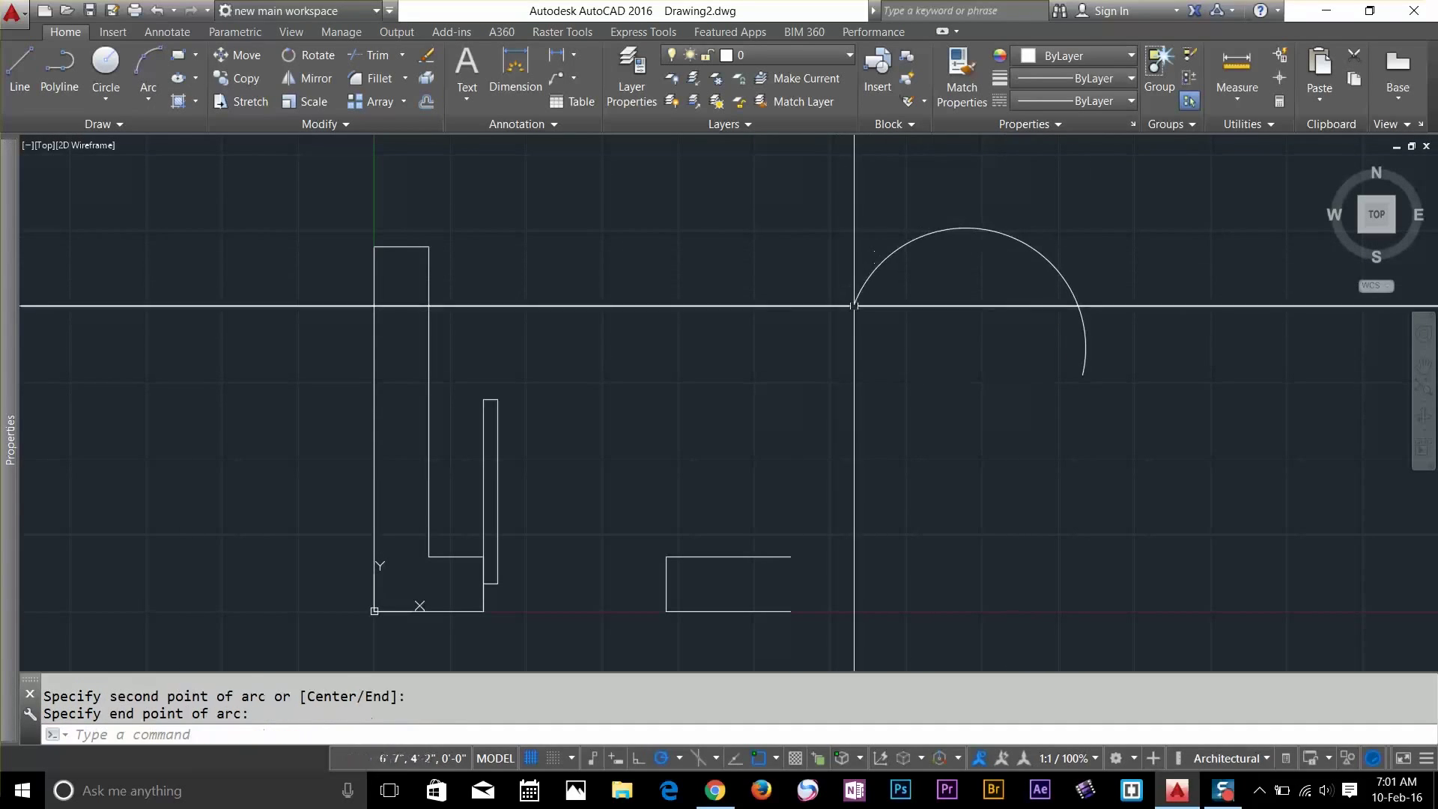
# Add two Arc > Continue arcs running tangent from the previous arc's endpoint
pyautogui.click(150, 98)
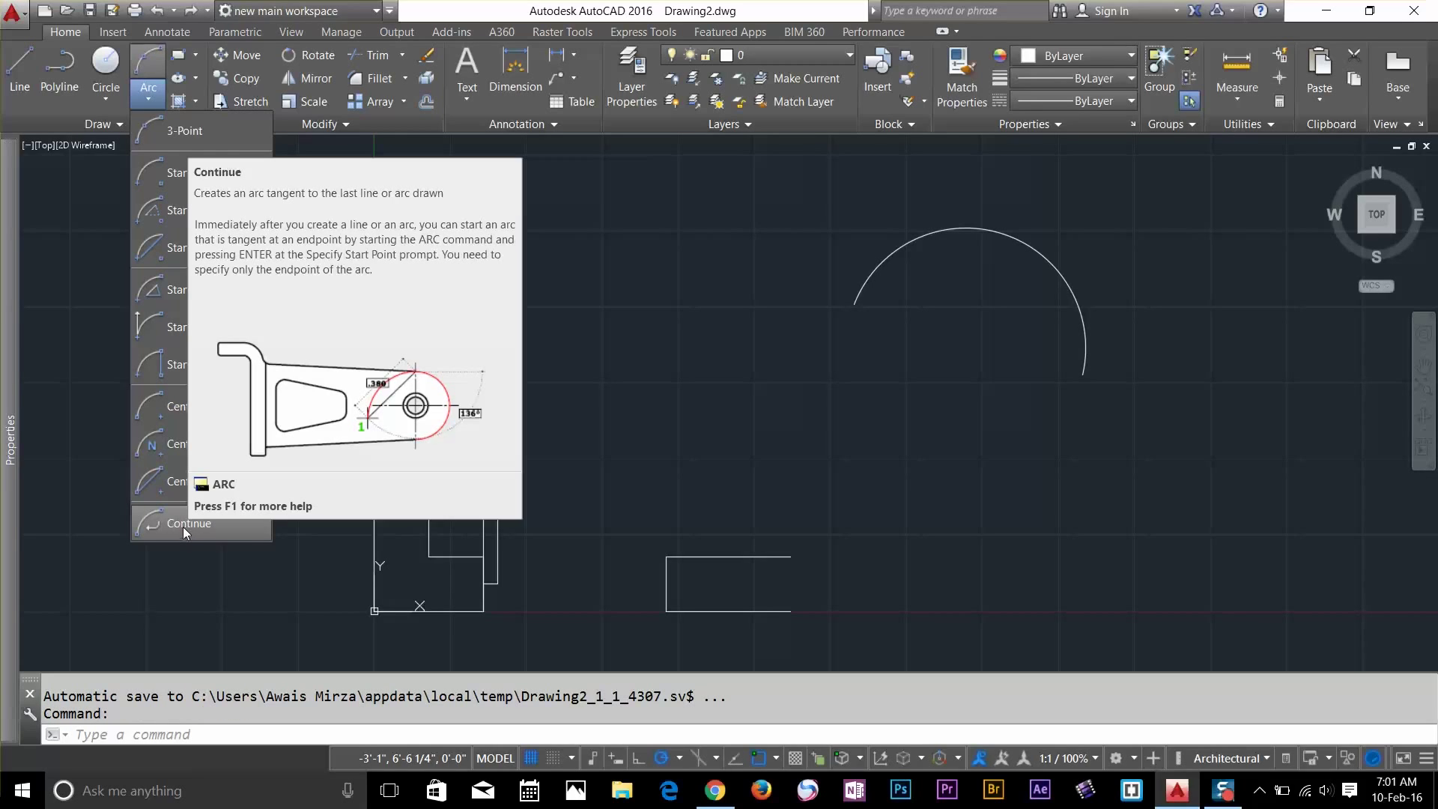
pyautogui.click(184, 523)
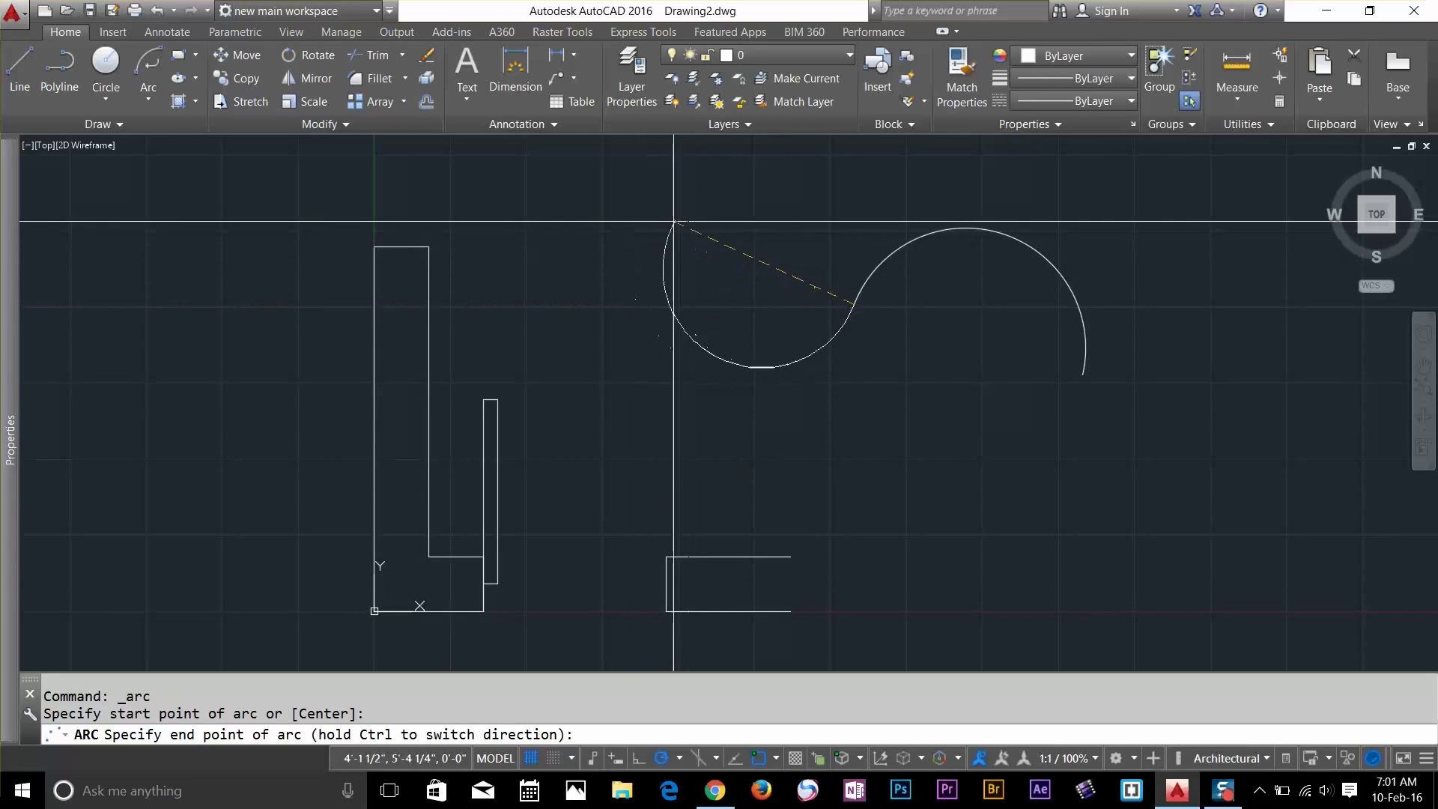
pyautogui.click(633, 245)
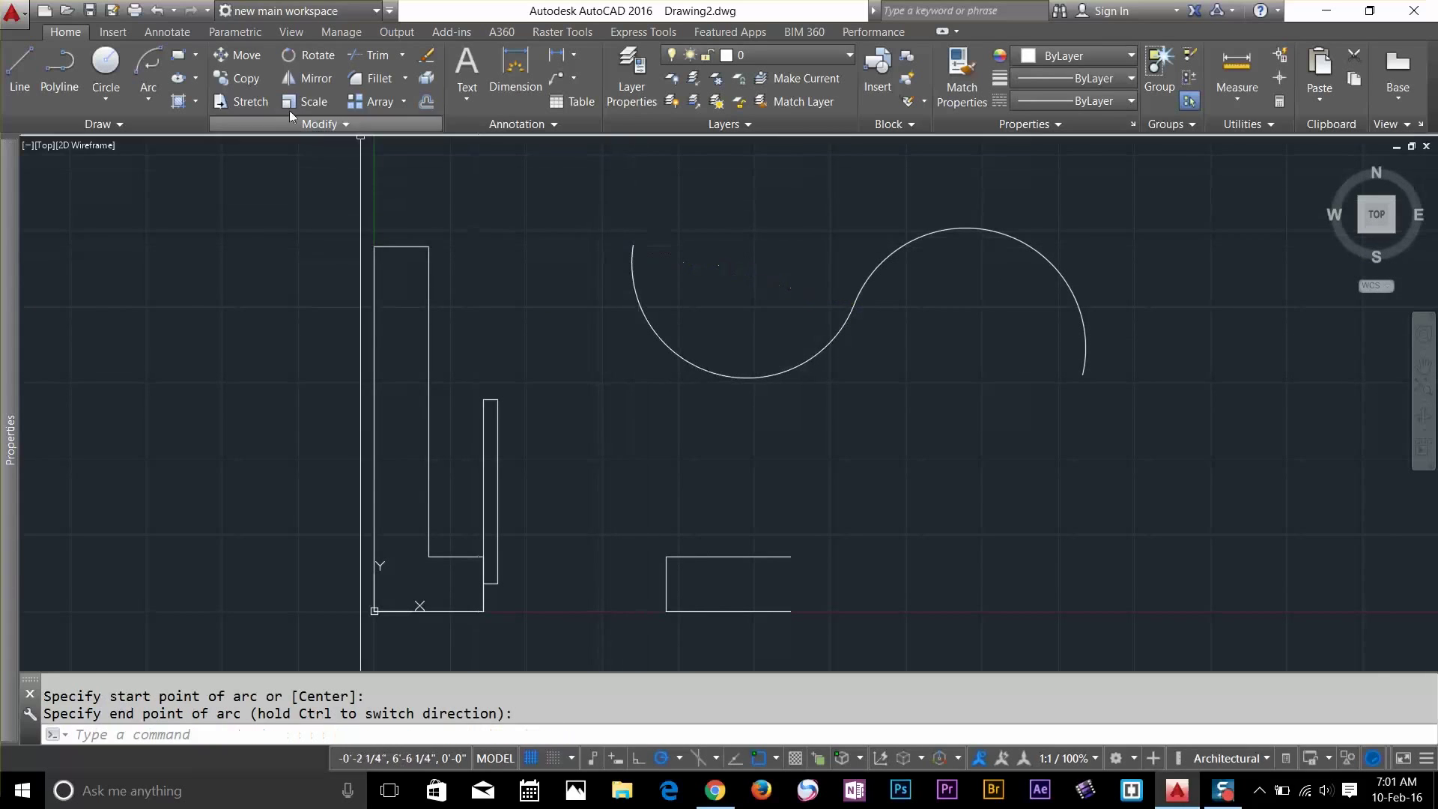
pyautogui.click(153, 93)
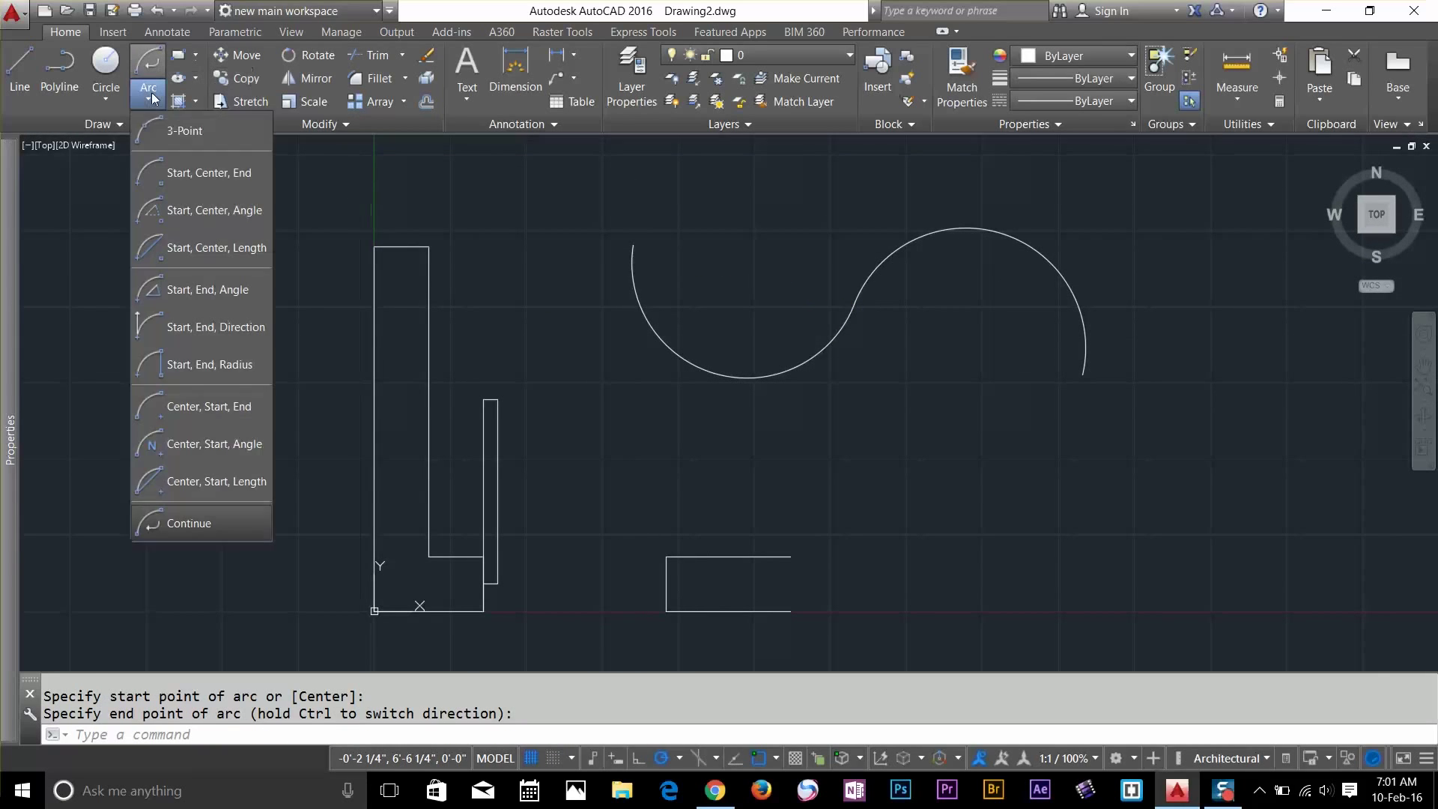
pyautogui.click(172, 523)
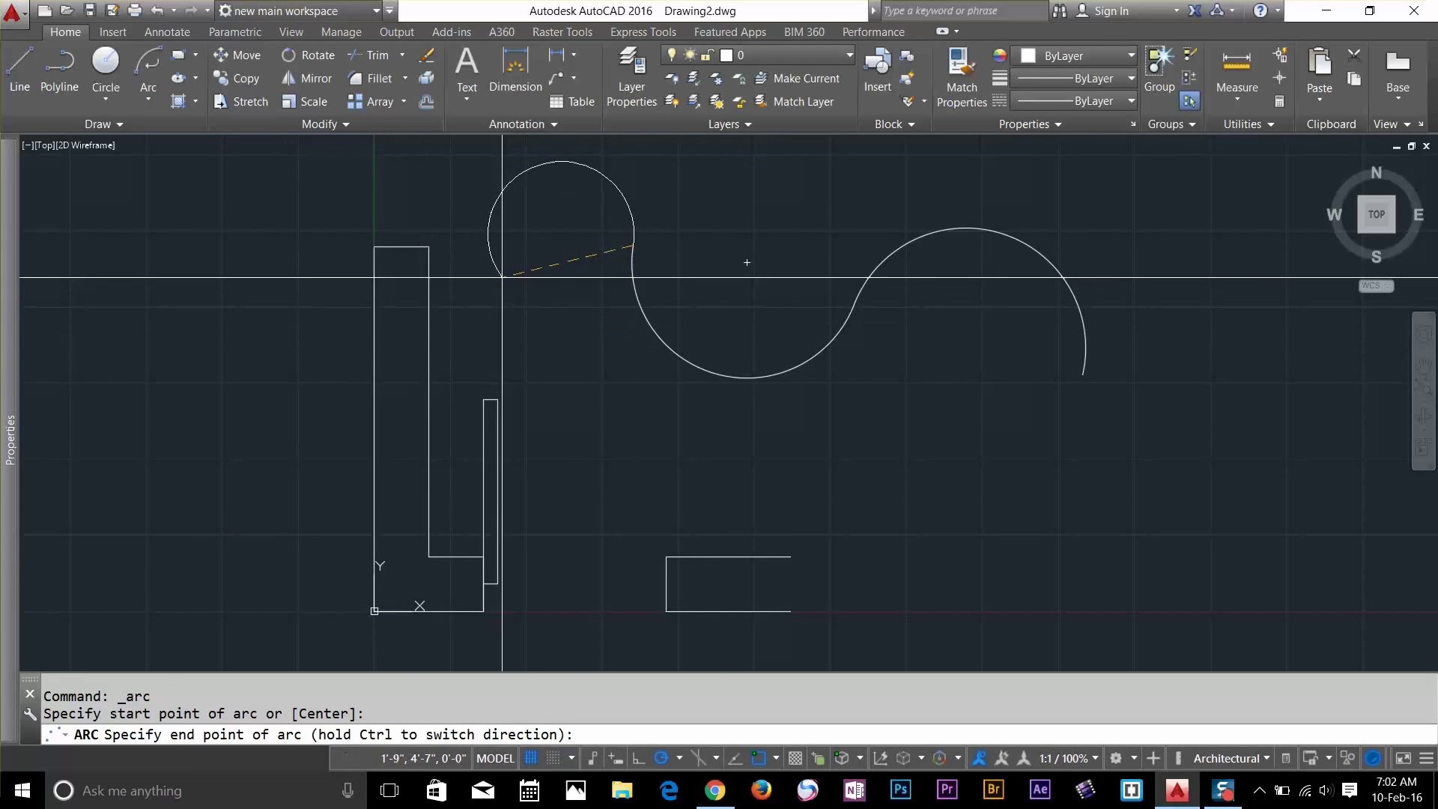
pyautogui.click(499, 277)
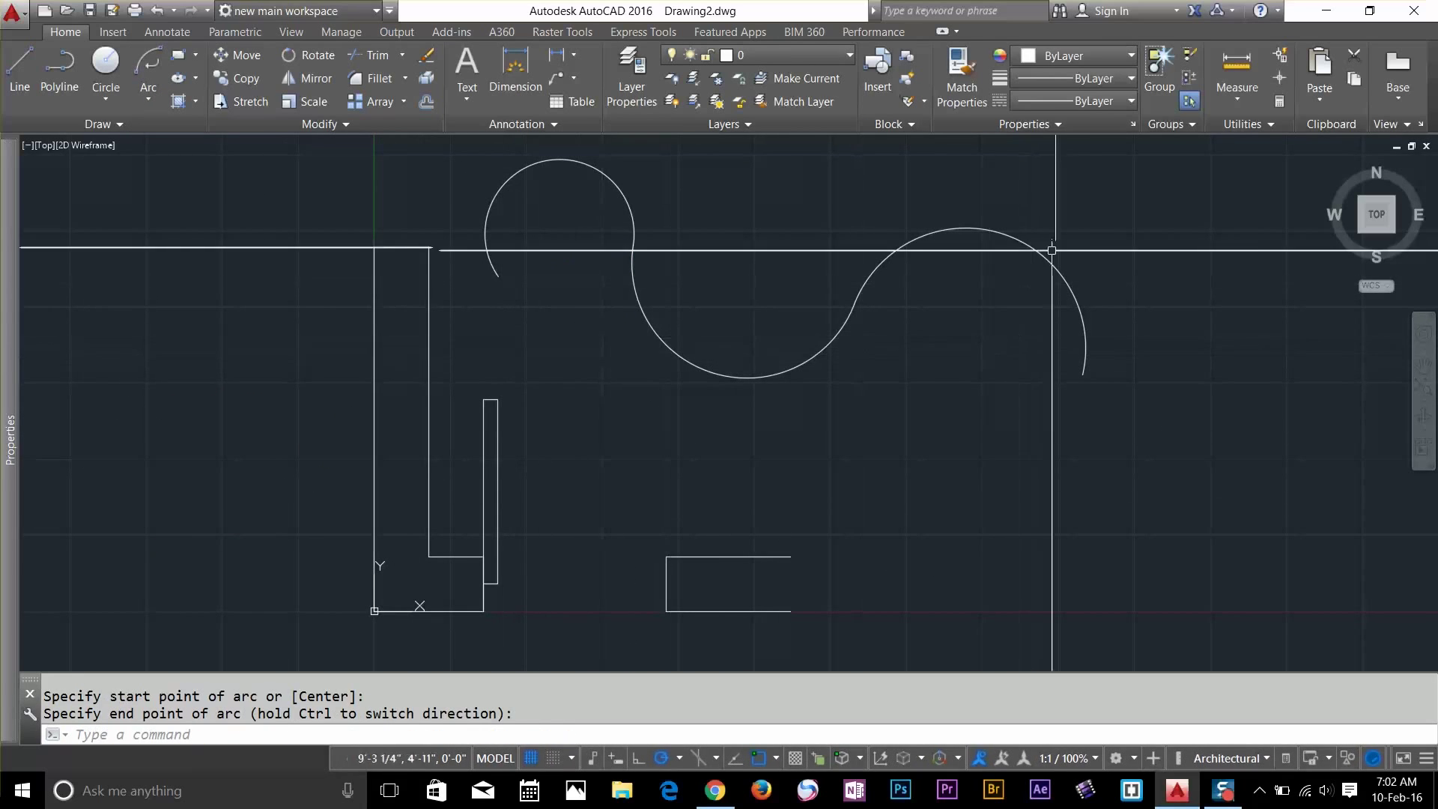
# Window-select the three chained arcs and delete them
pyautogui.click(1114, 196)
pyautogui.click(568, 327)
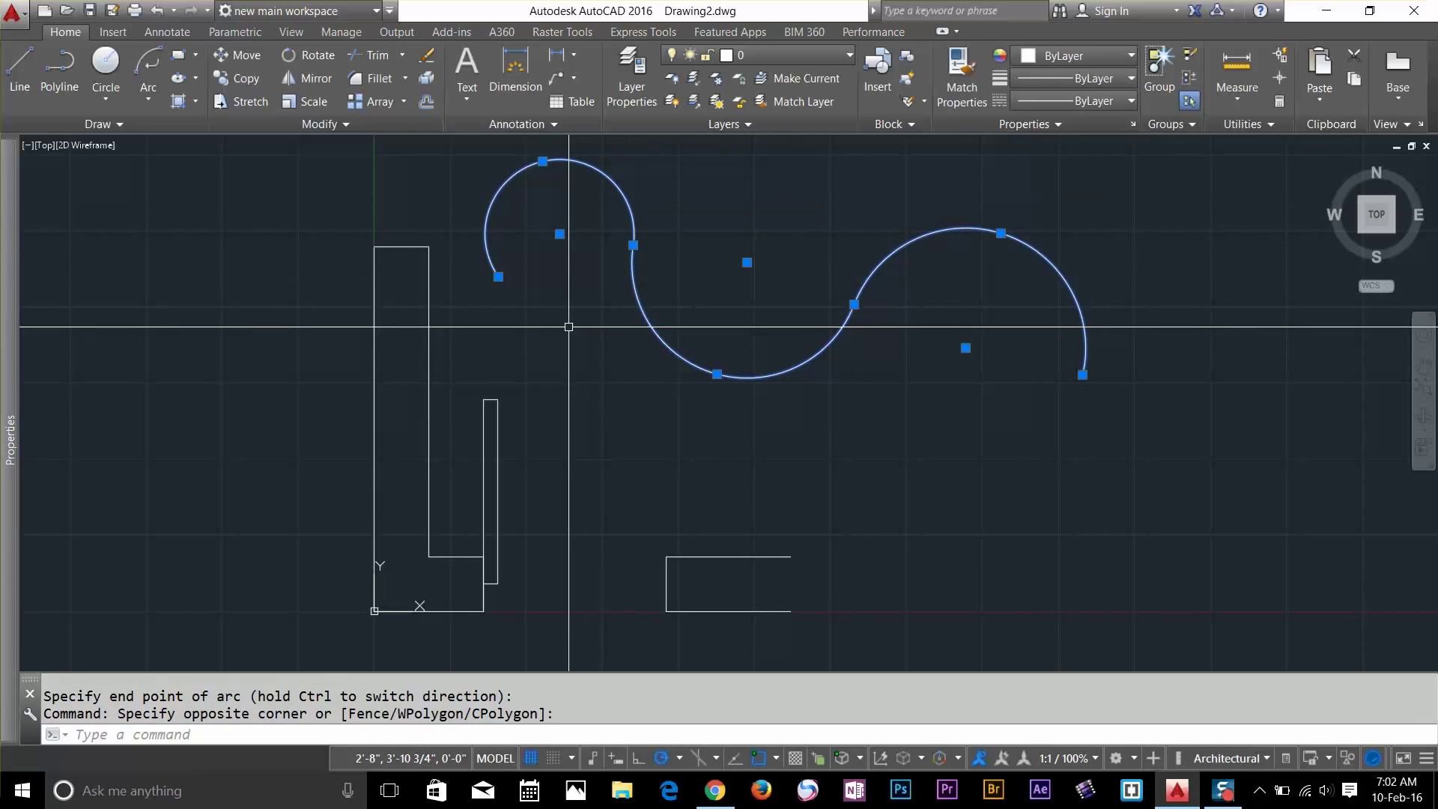
pyautogui.press('Delete')
pyautogui.click(149, 91)
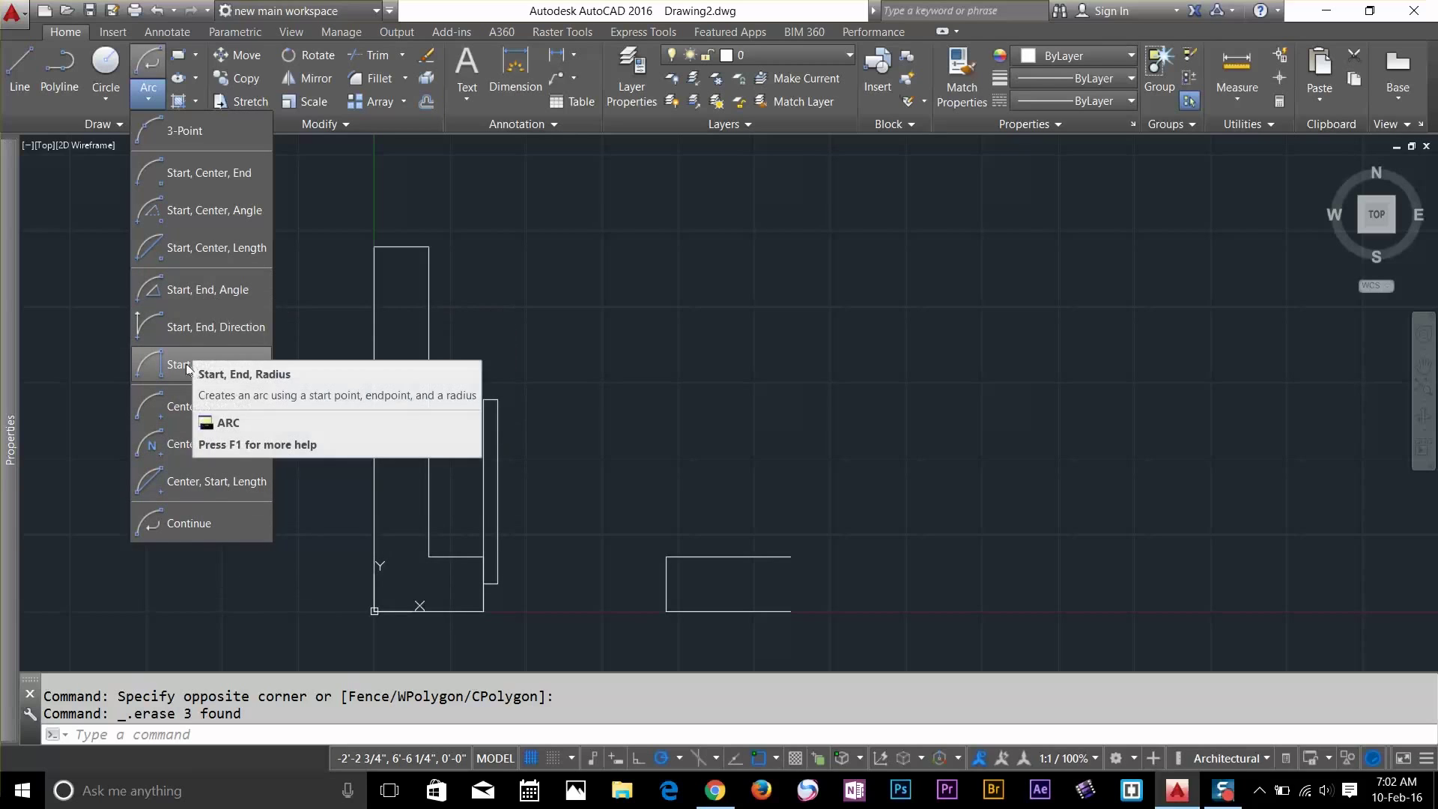
# Draw a Start, End, Direction arc by picking its start, end and tangent direction
pyautogui.click(202, 325)
pyautogui.click(709, 437)
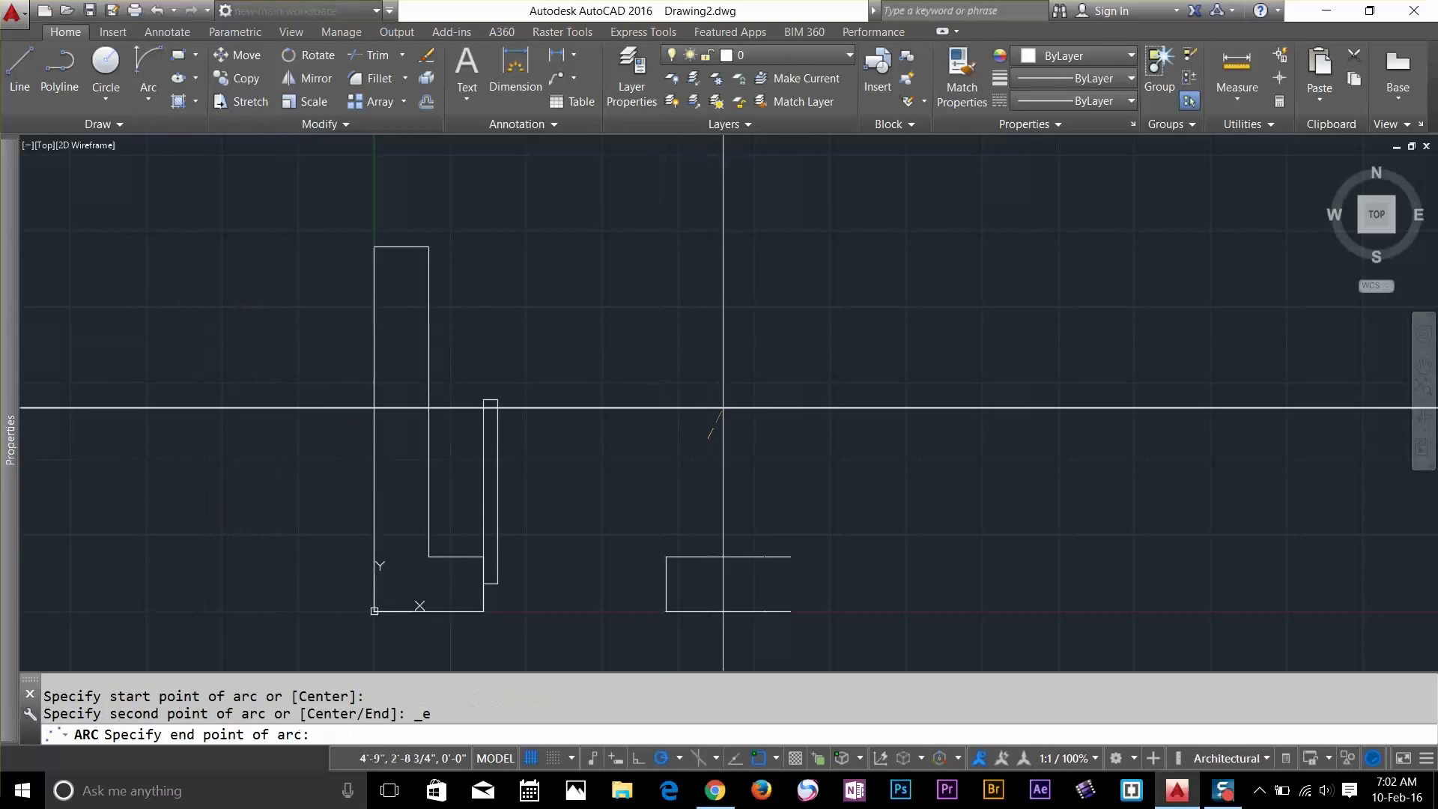
pyautogui.click(812, 296)
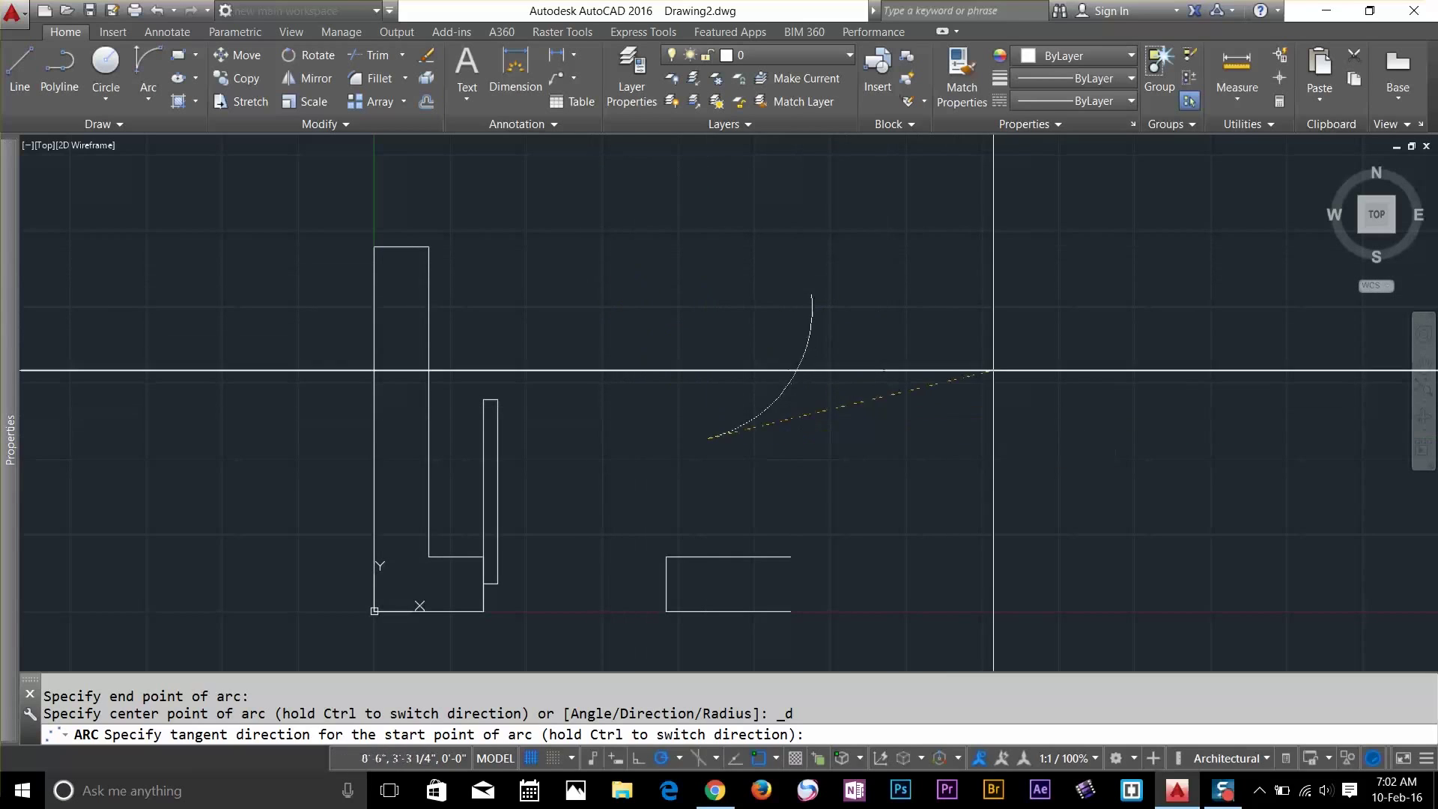
pyautogui.click(693, 254)
# Window-select the start-end-direction arc and delete it
pyautogui.click(771, 311)
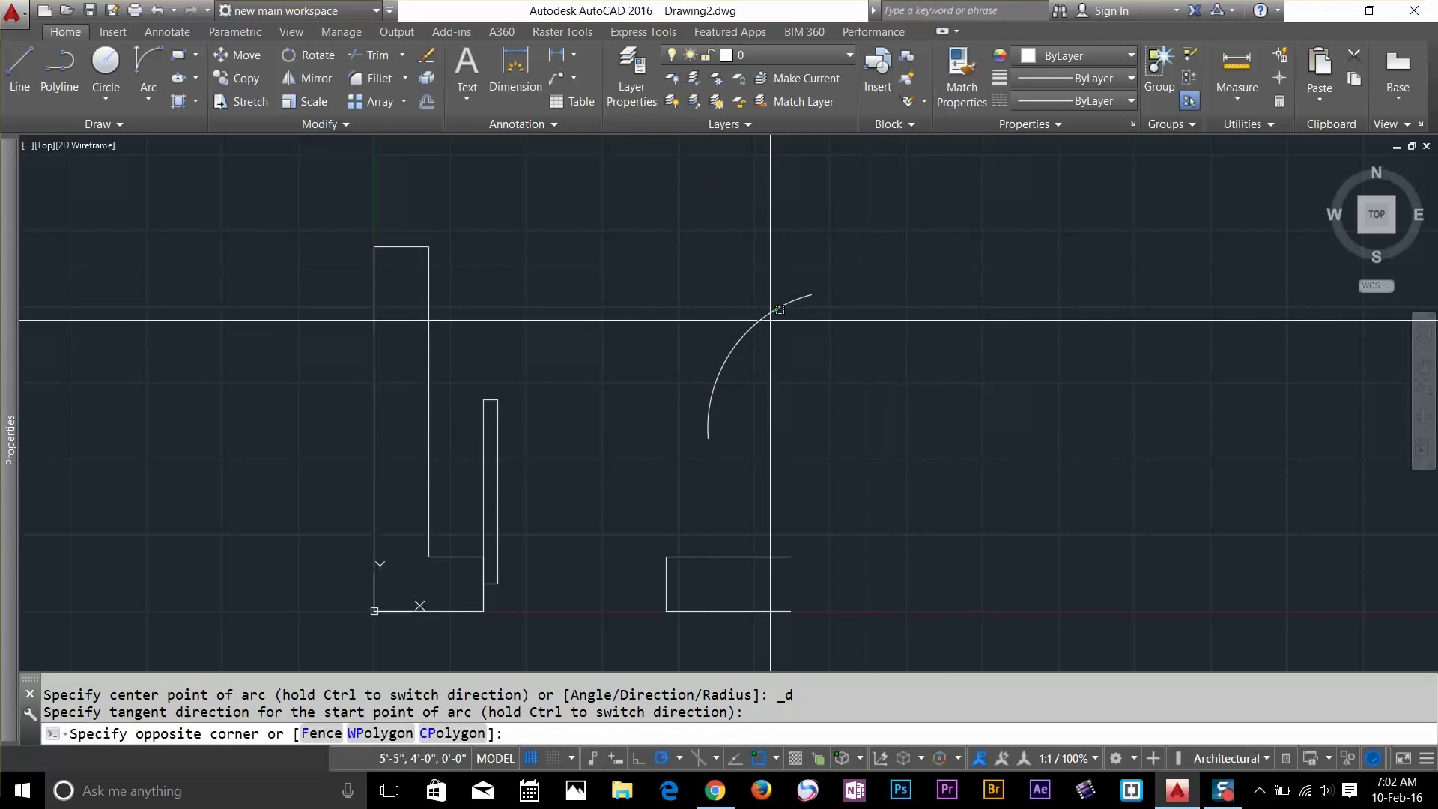
pyautogui.click(722, 256)
pyautogui.press('Delete')
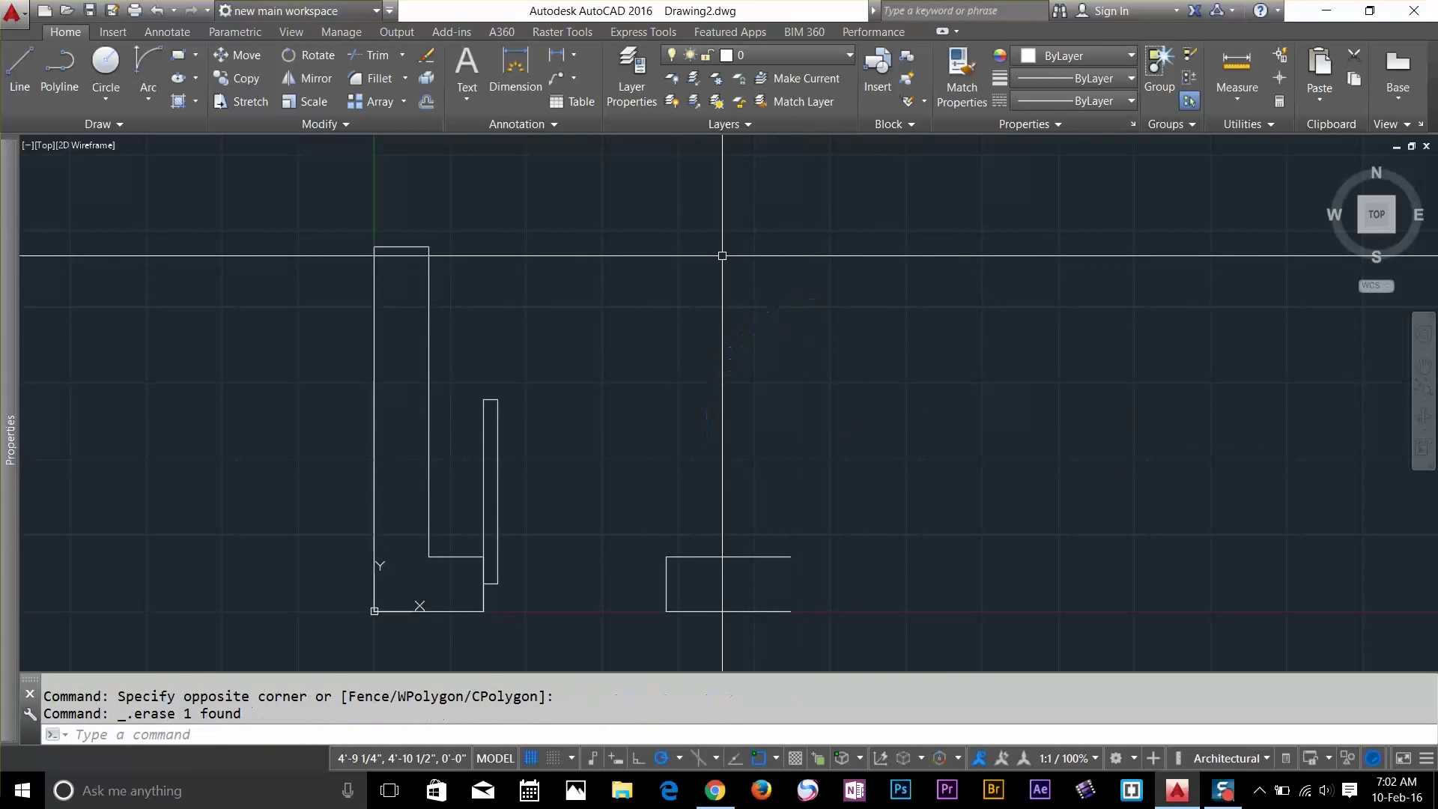
# Try a 3-Point arc switched to center-first, picking center and start, then cancel it
pyautogui.click(145, 93)
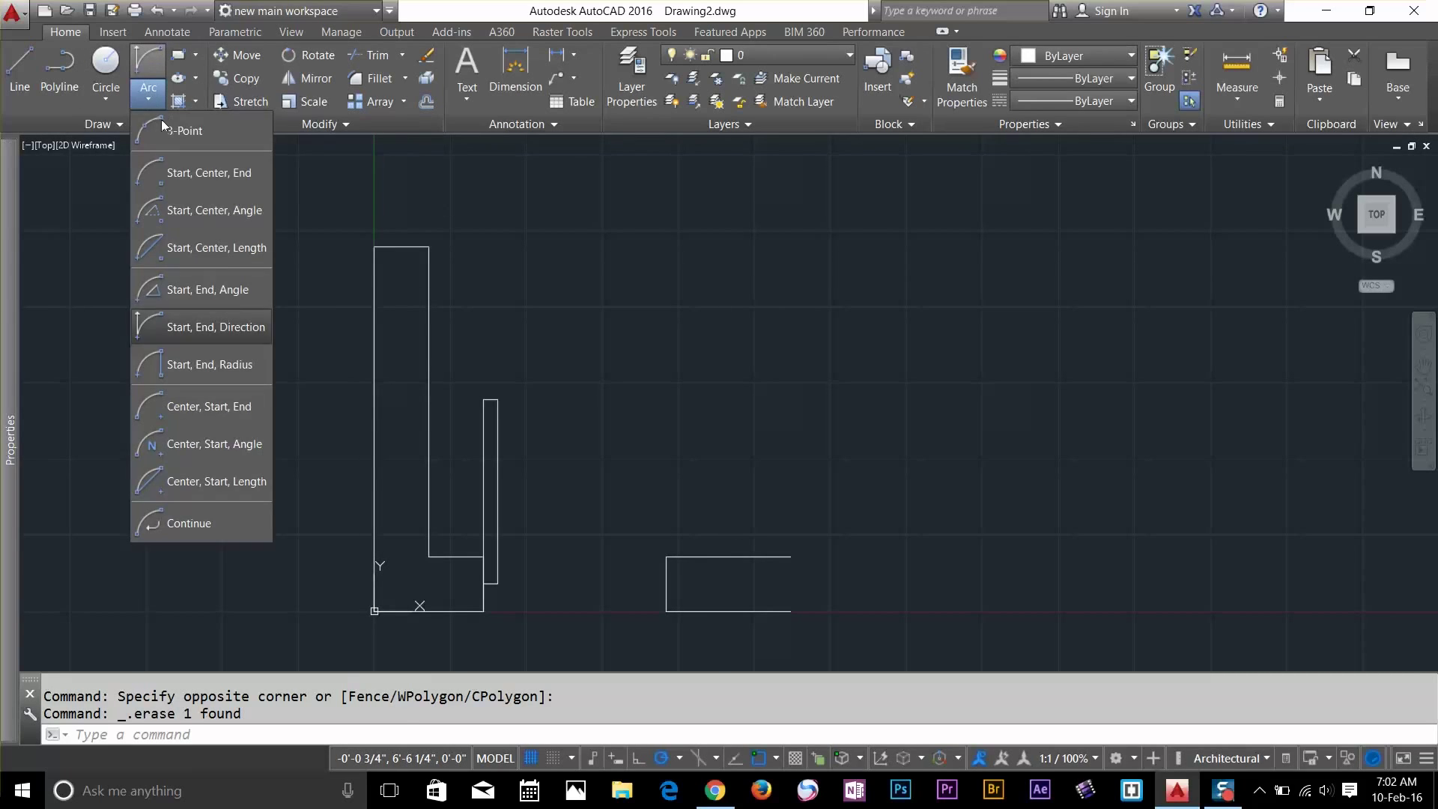
pyautogui.click(160, 121)
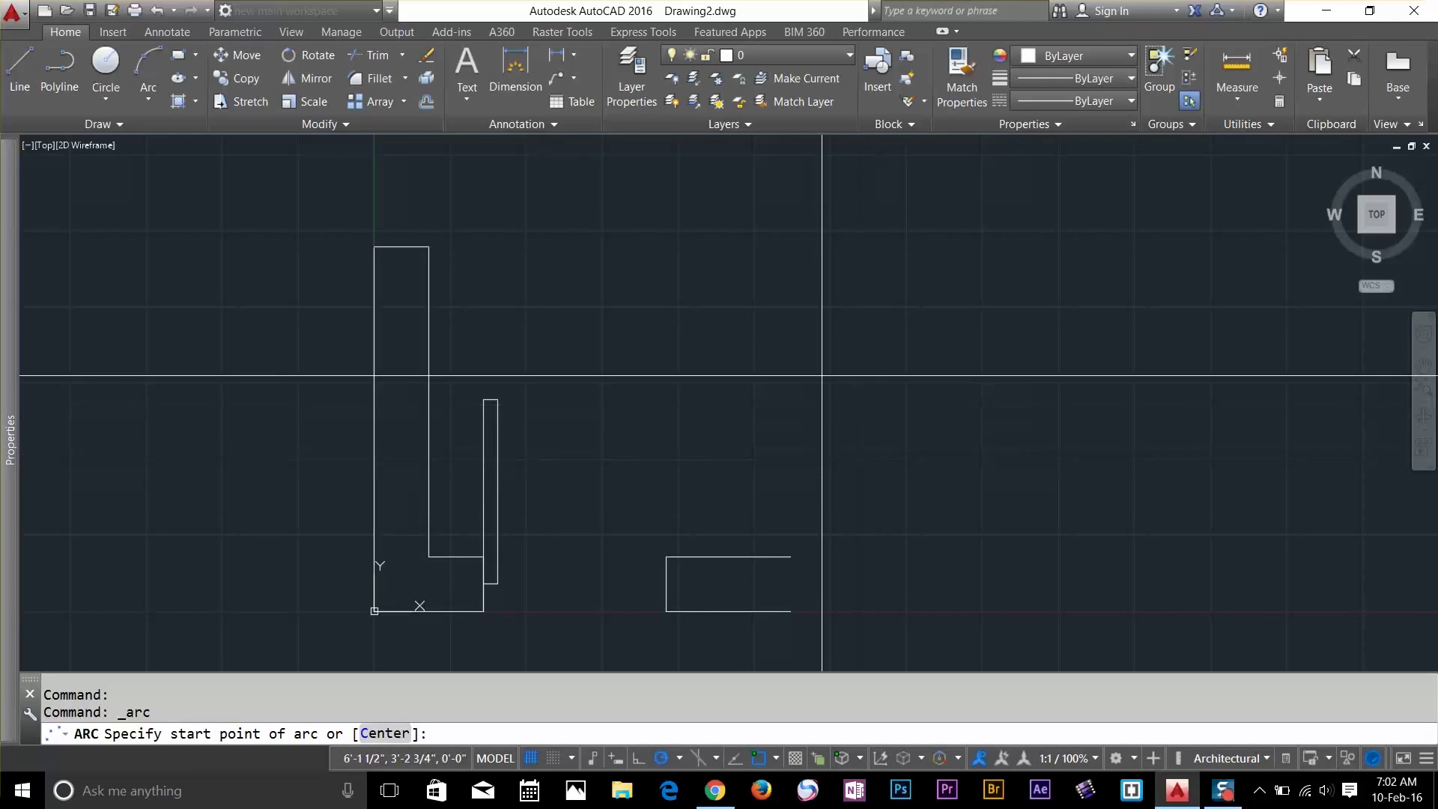
pyautogui.press('Return')
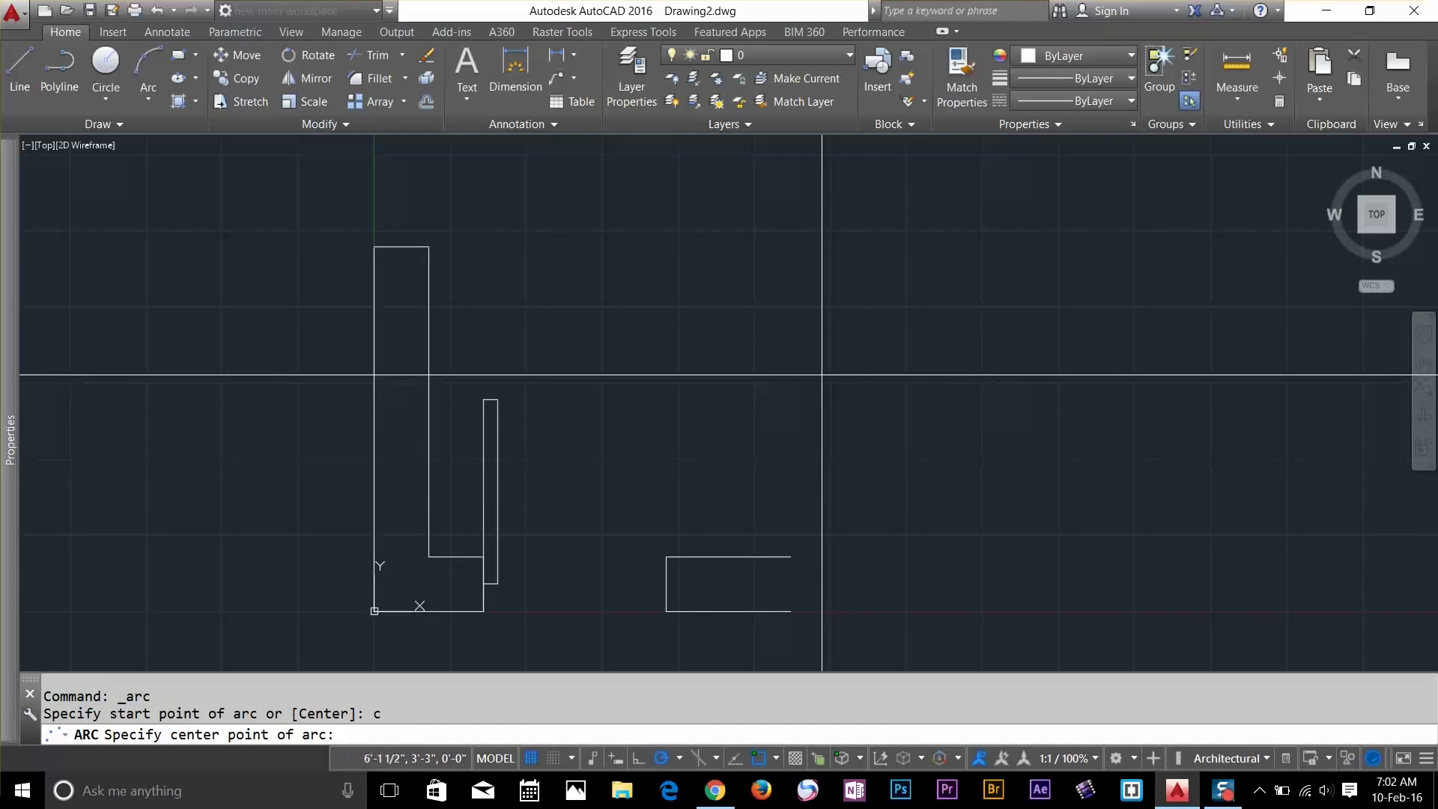
pyautogui.click(822, 347)
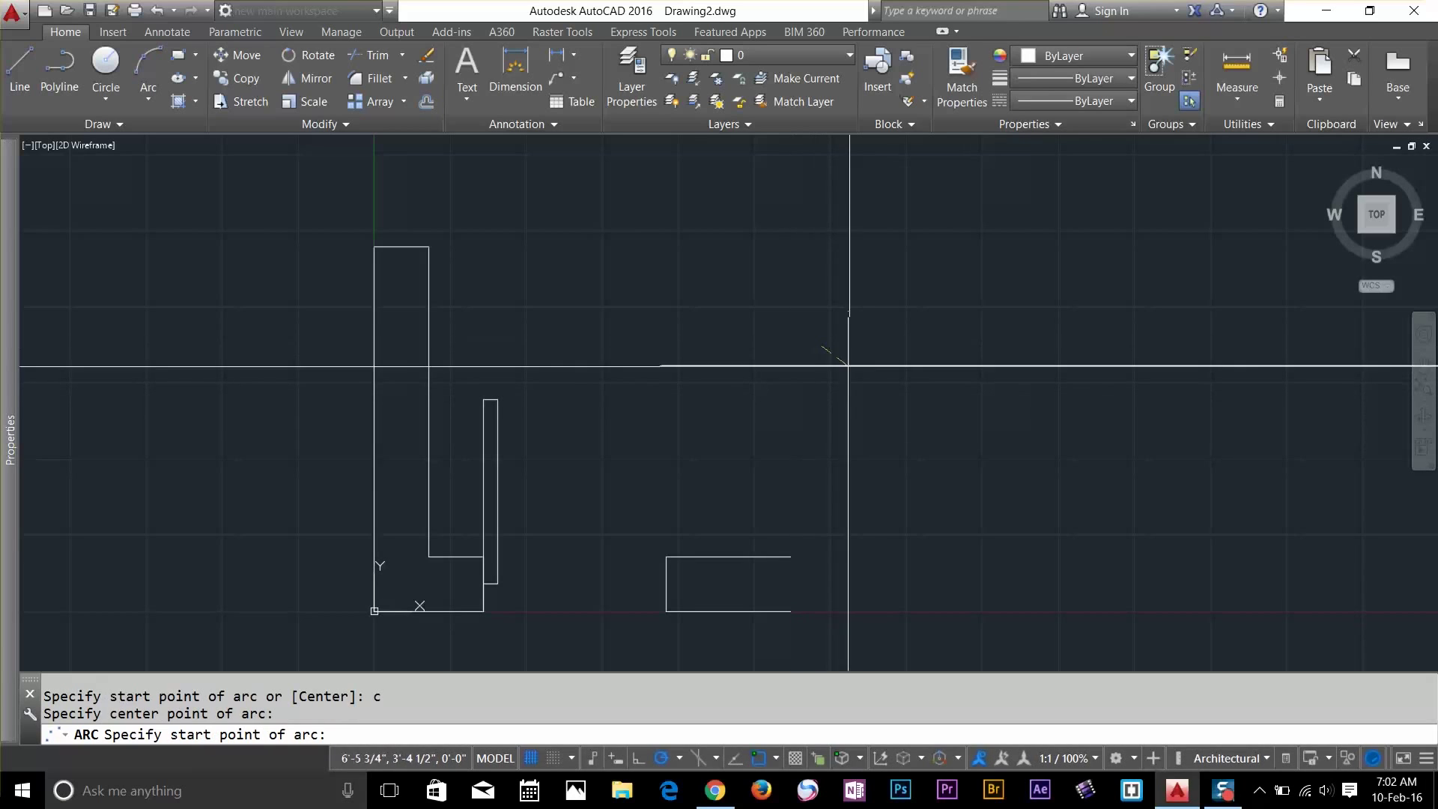
pyautogui.click(1009, 304)
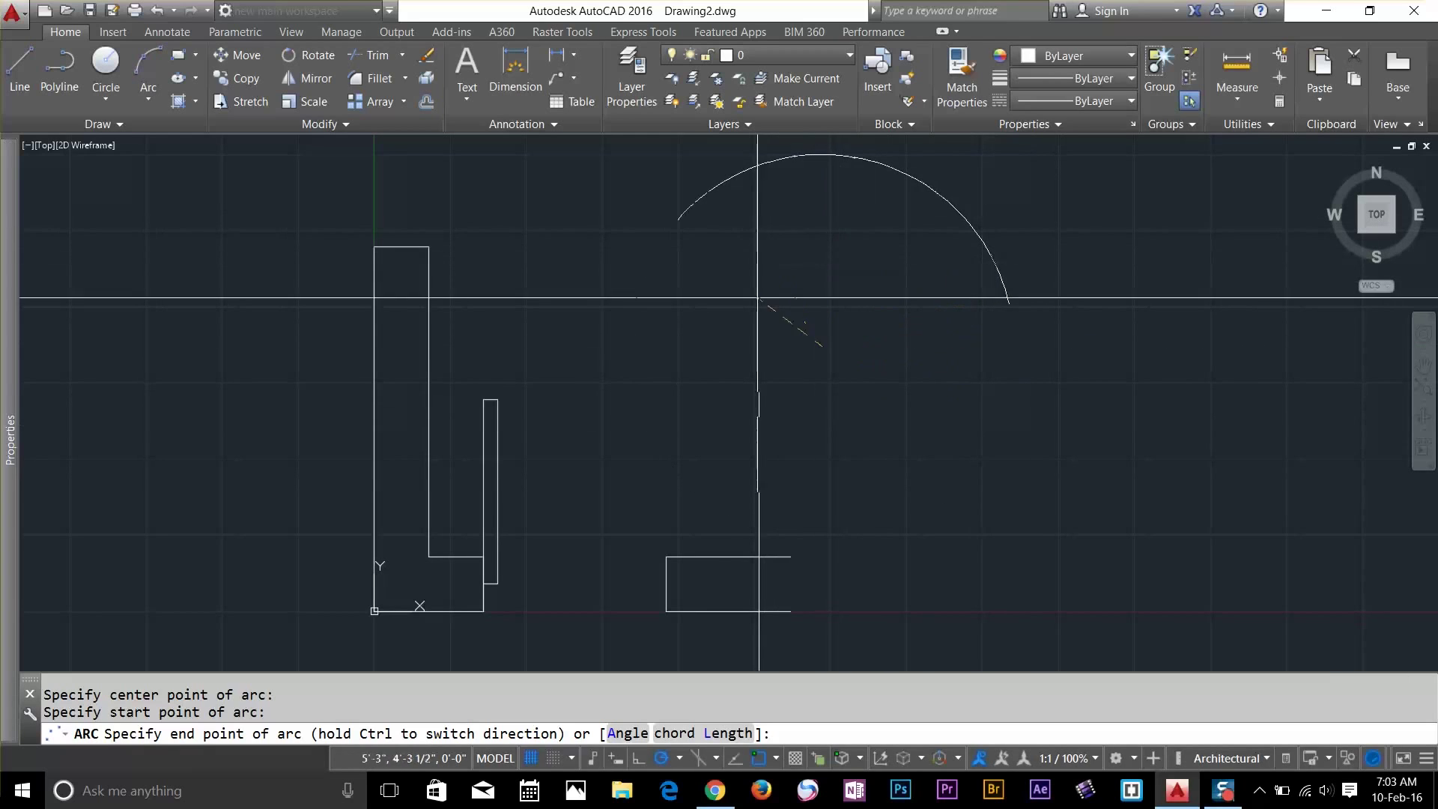
pyautogui.press('Return')
pyautogui.press('Escape')
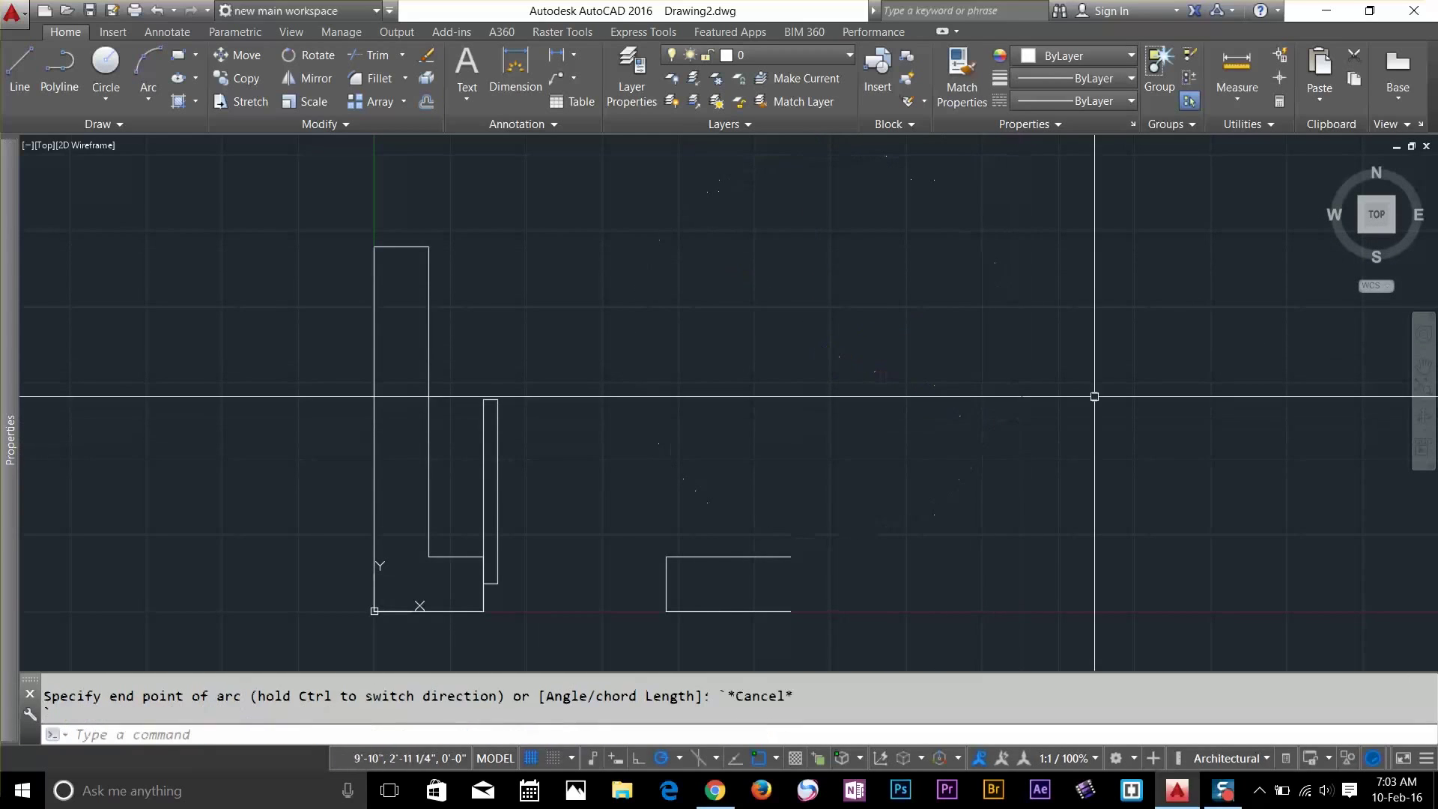
# Begin a Center, Start, End arc, placing its center and start point
pyautogui.click(149, 97)
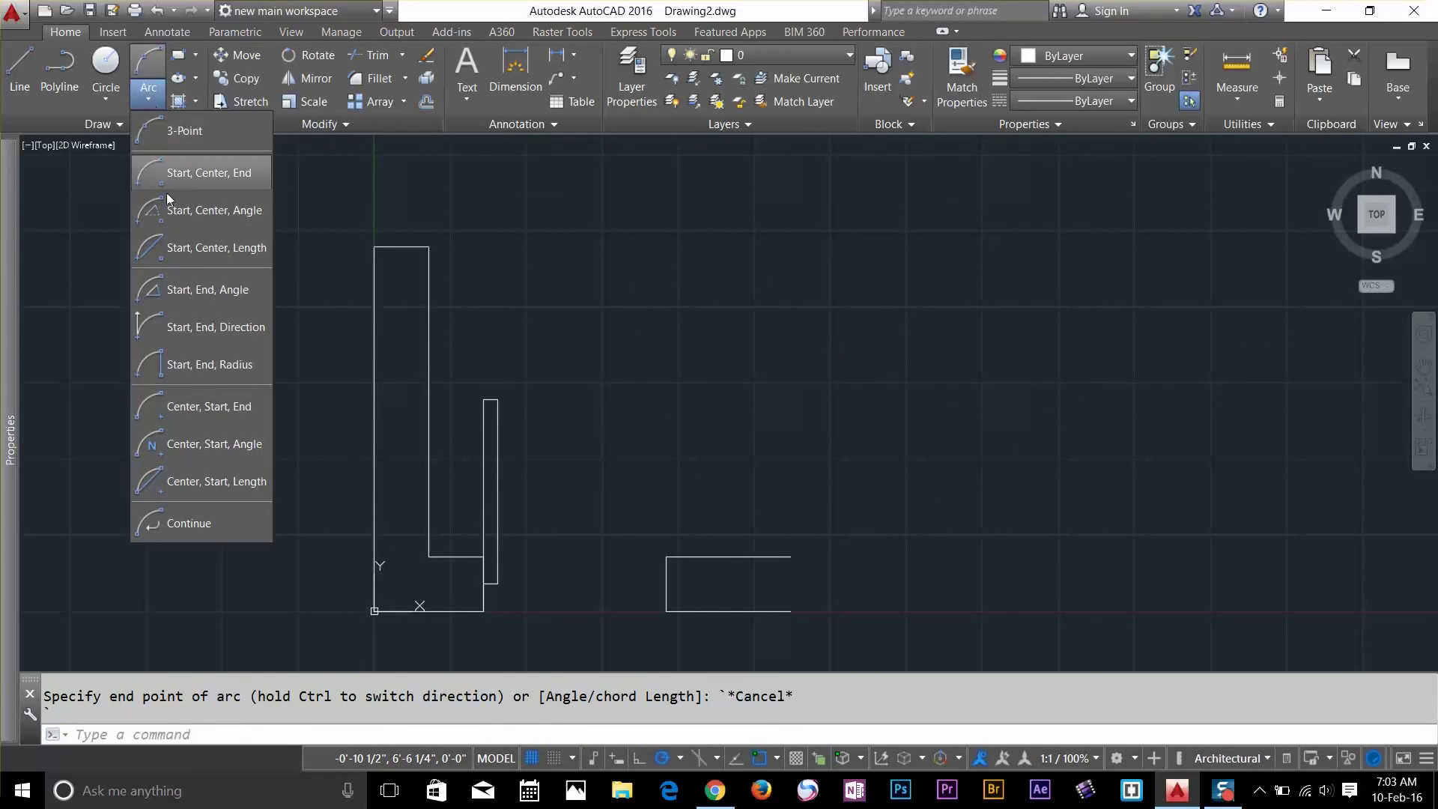
pyautogui.click(205, 407)
pyautogui.click(721, 362)
pyautogui.click(942, 364)
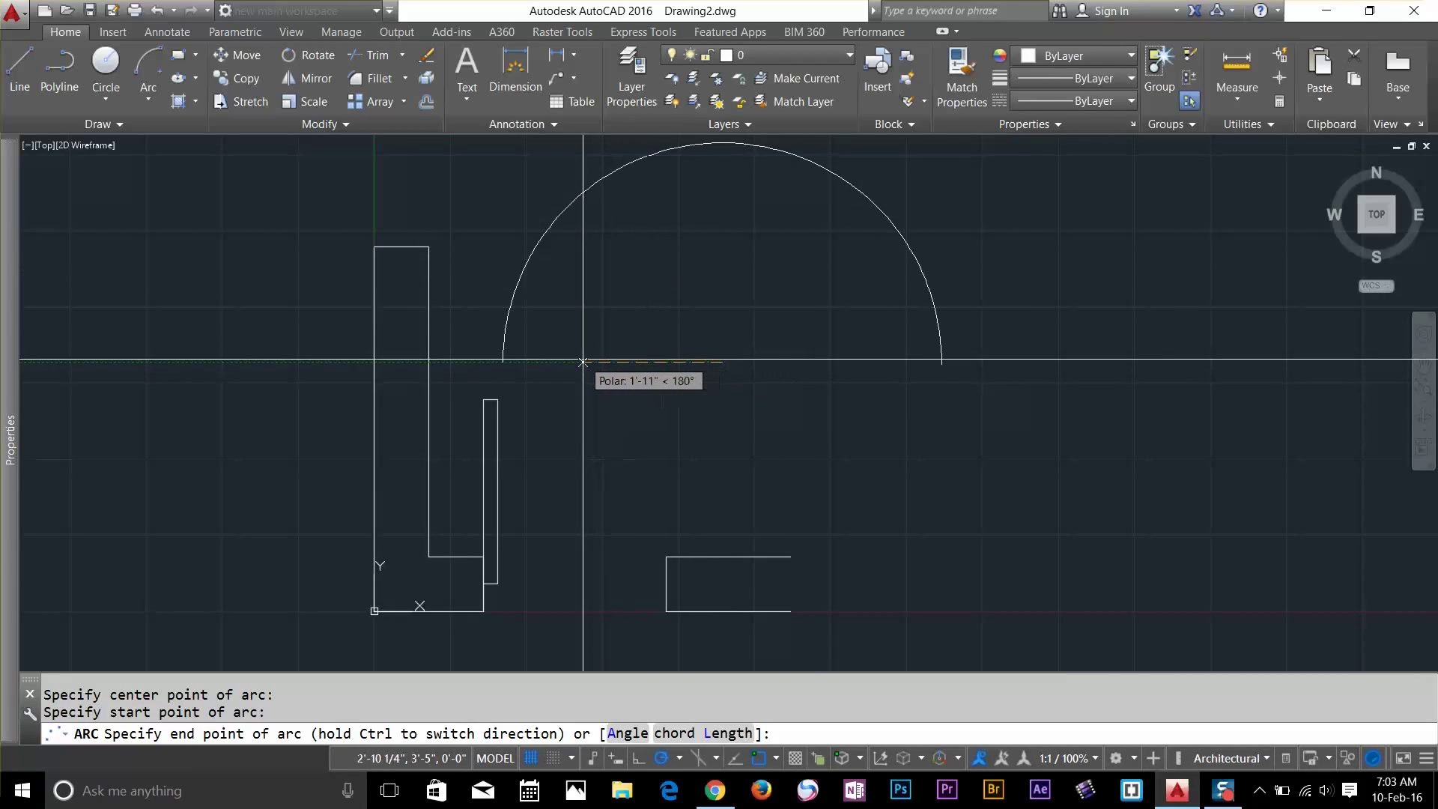
pyautogui.press('Return')
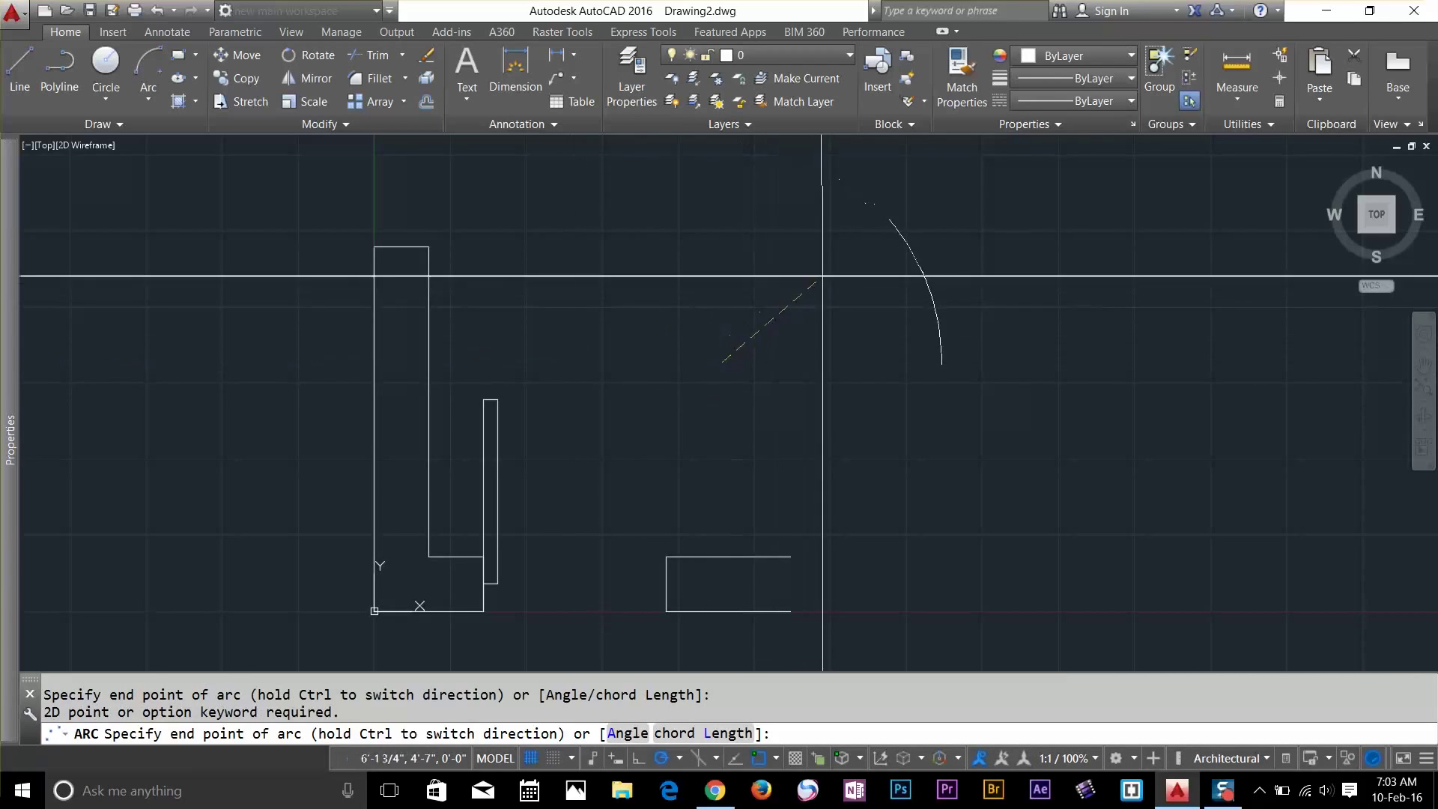
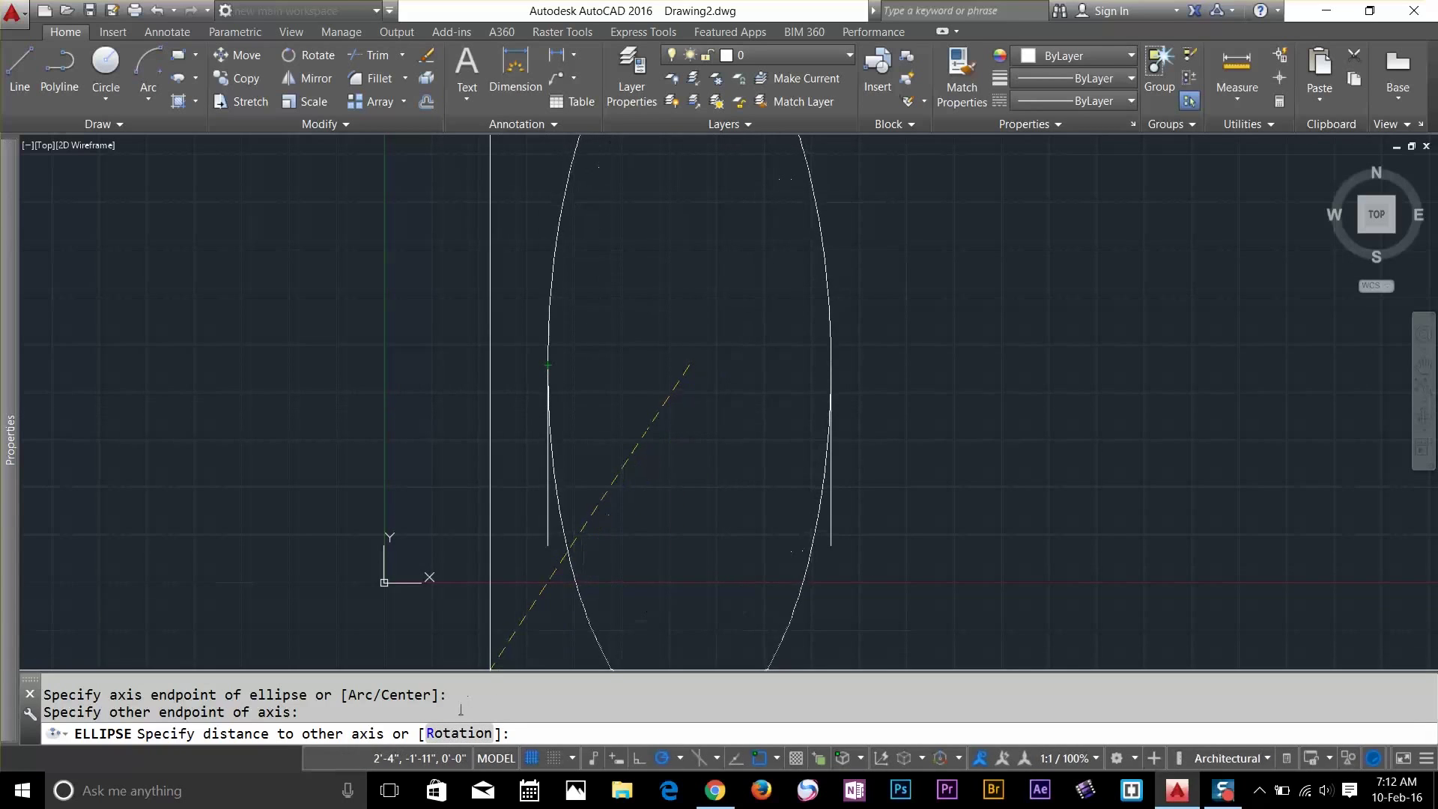
# Complete the ellipse by its Rotation option so it forms a circle atop the lines, then delete it
pyautogui.click(460, 732)
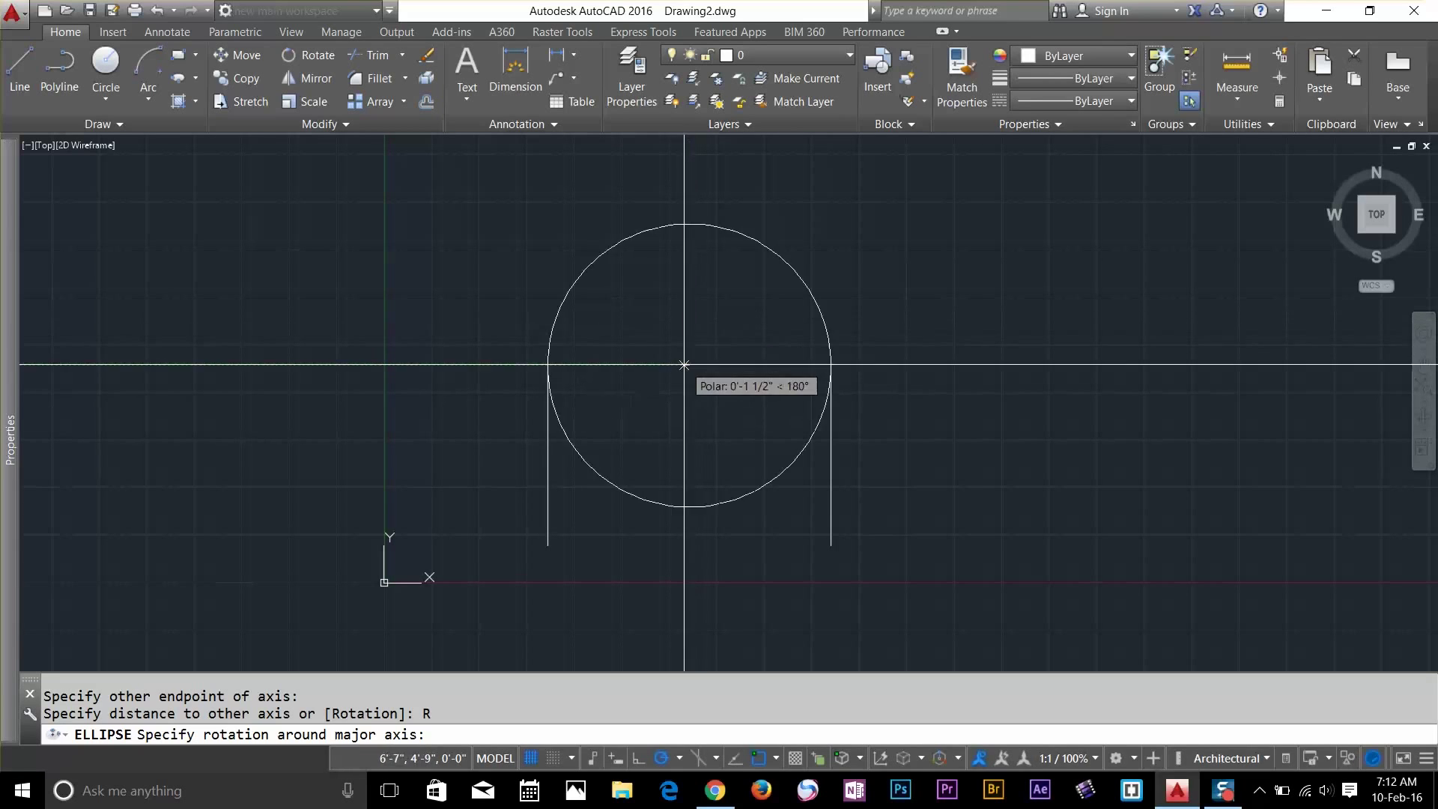
pyautogui.press('Return')
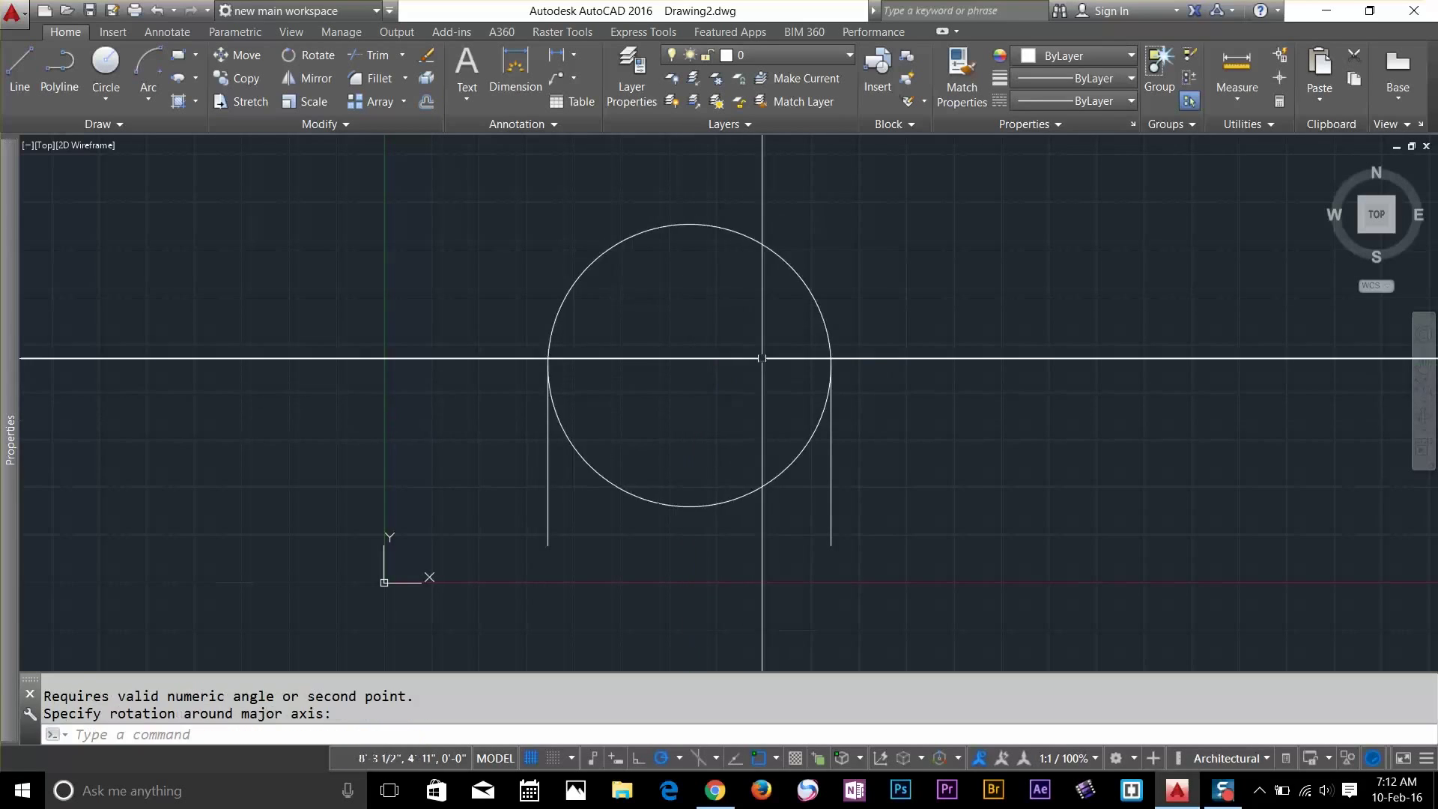
pyautogui.click(759, 285)
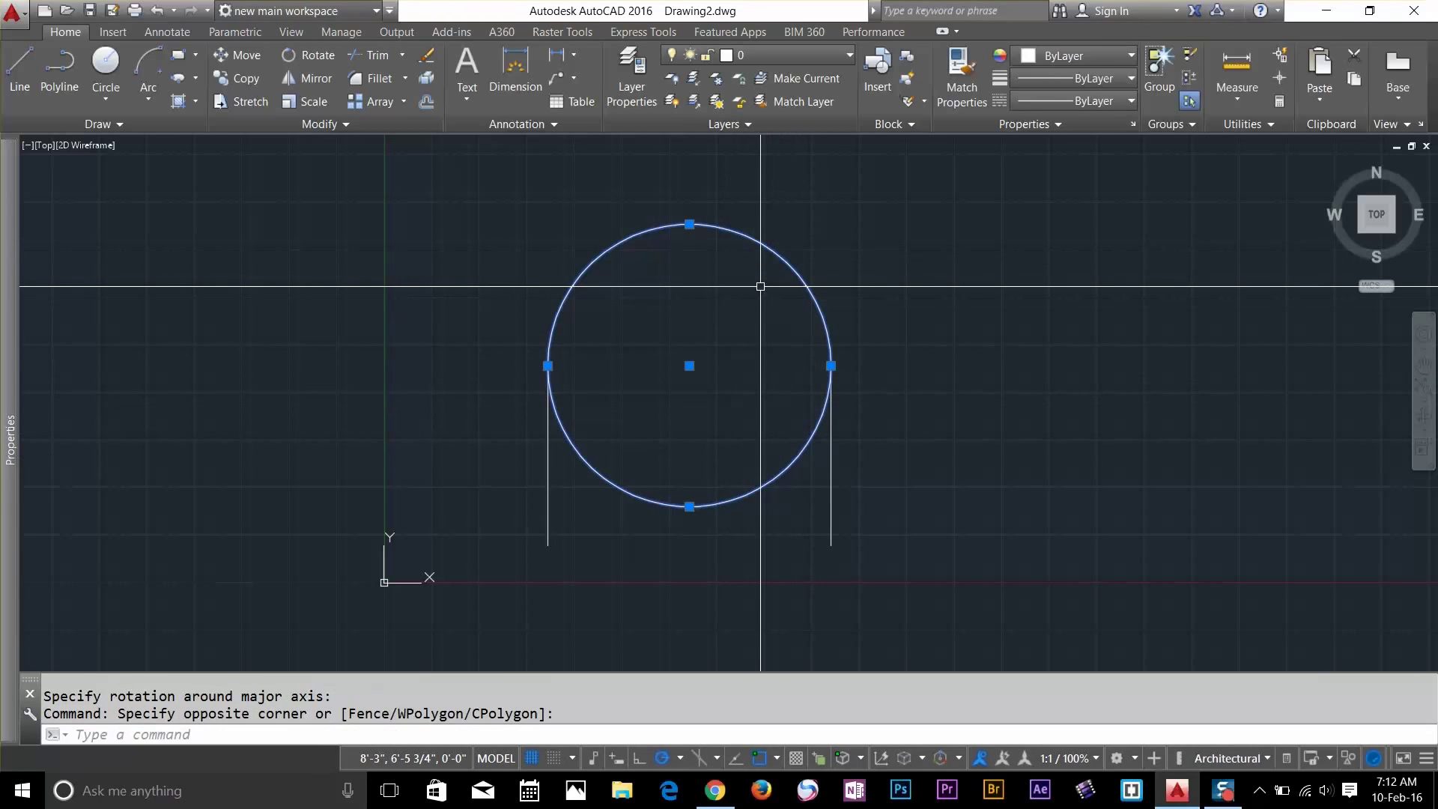
pyautogui.press('Delete')
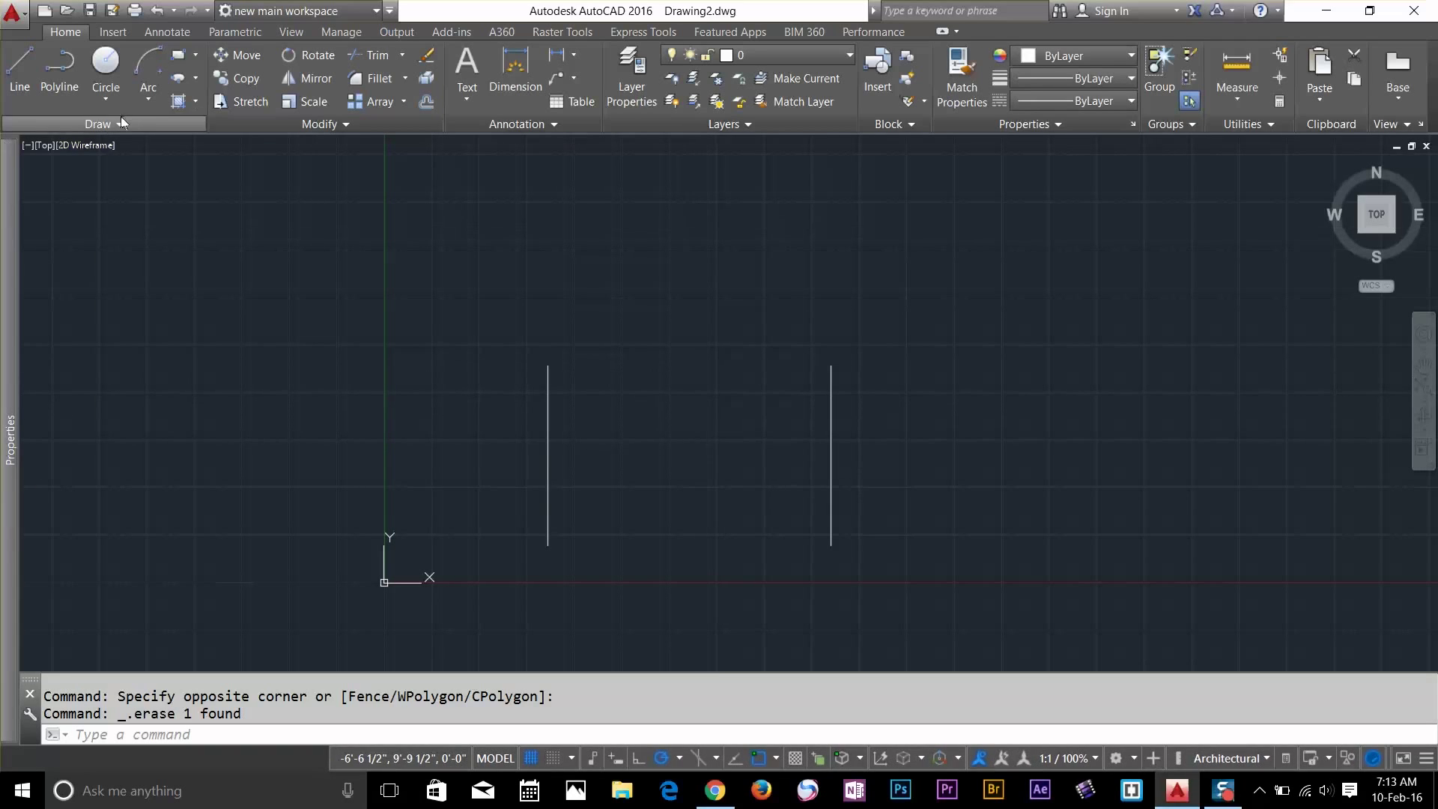
# Place three points midway between the lines: one in the middle, one above, one at the tops
pyautogui.press('Return')
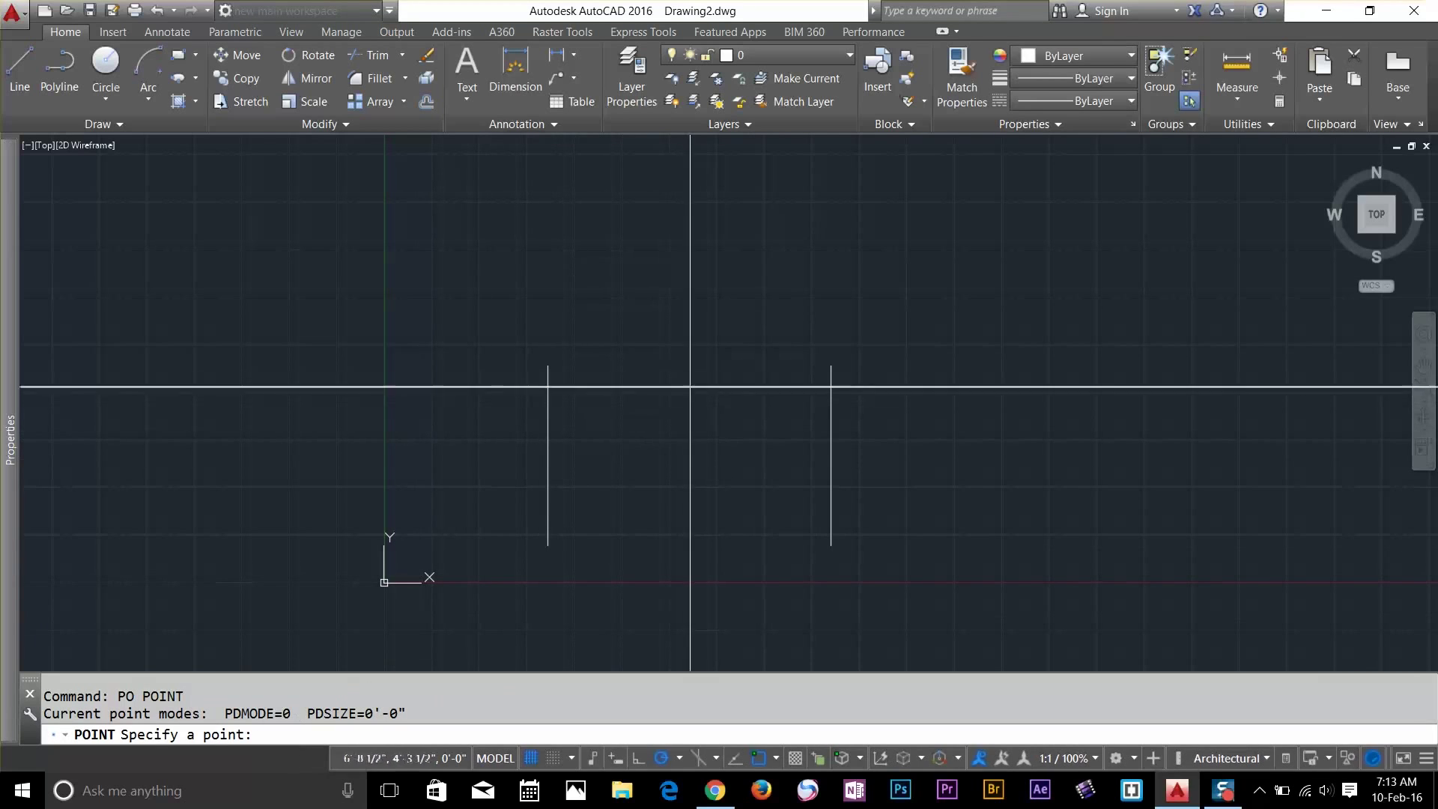
pyautogui.click(682, 431)
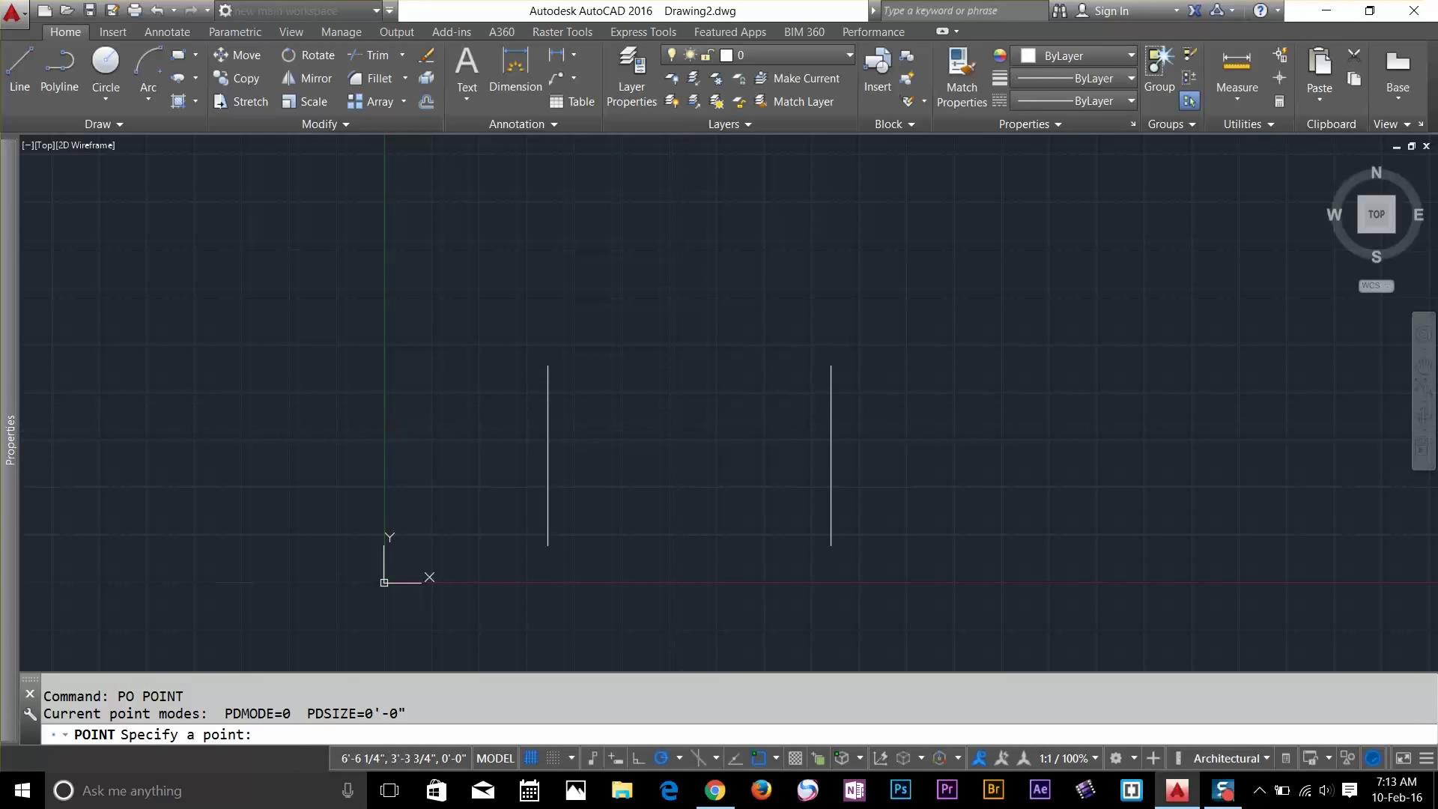
pyautogui.press('Return')
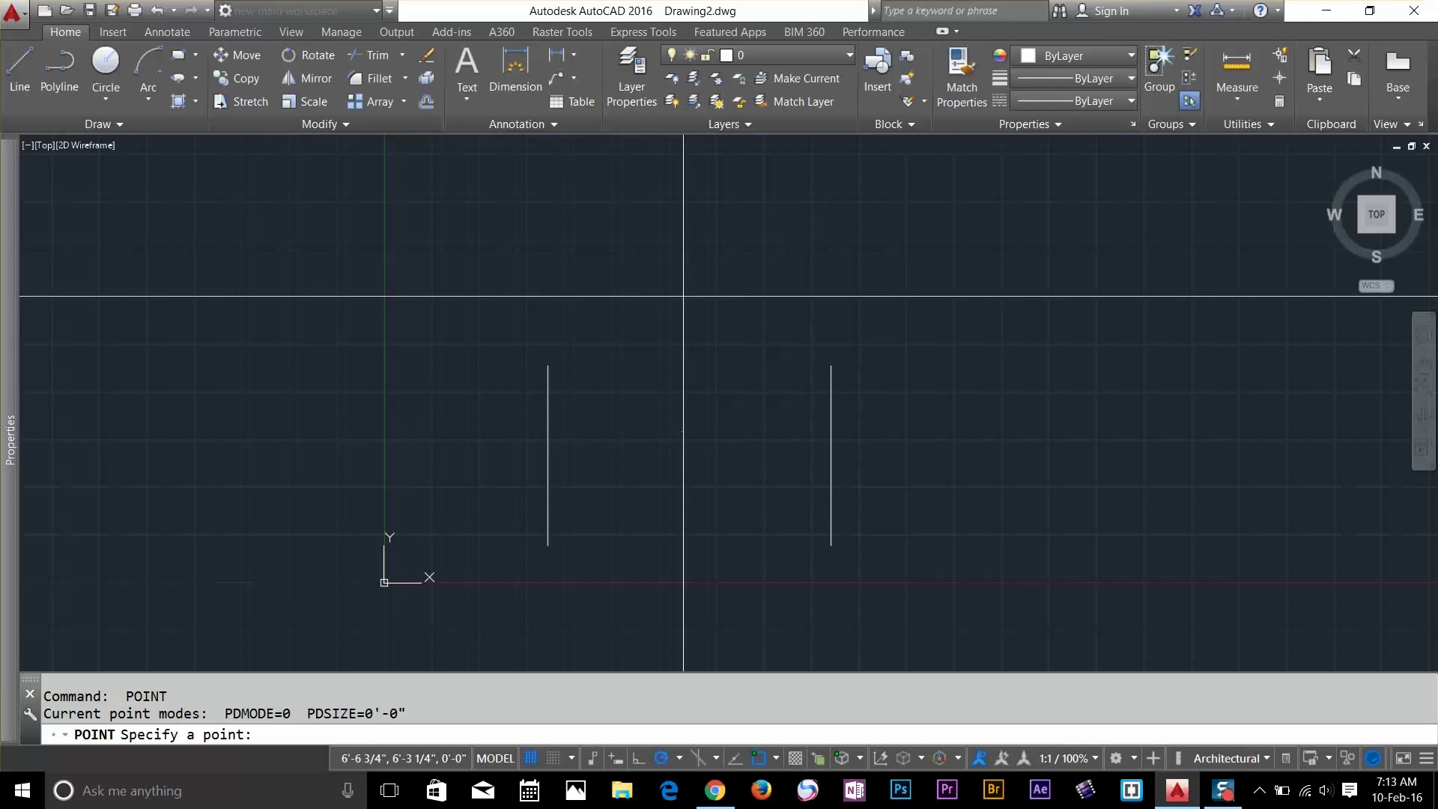
pyautogui.click(683, 284)
pyautogui.press('Return')
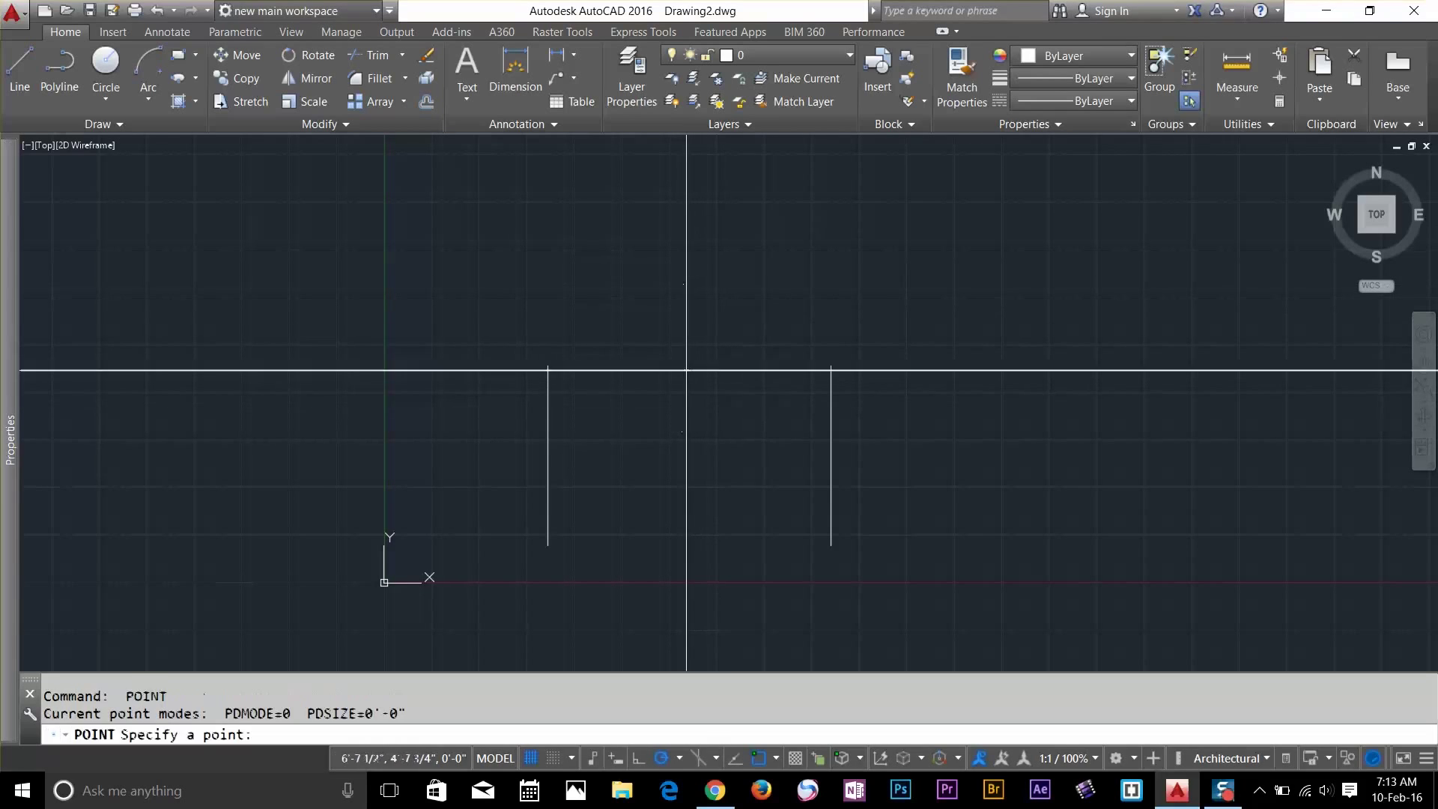
pyautogui.click(682, 366)
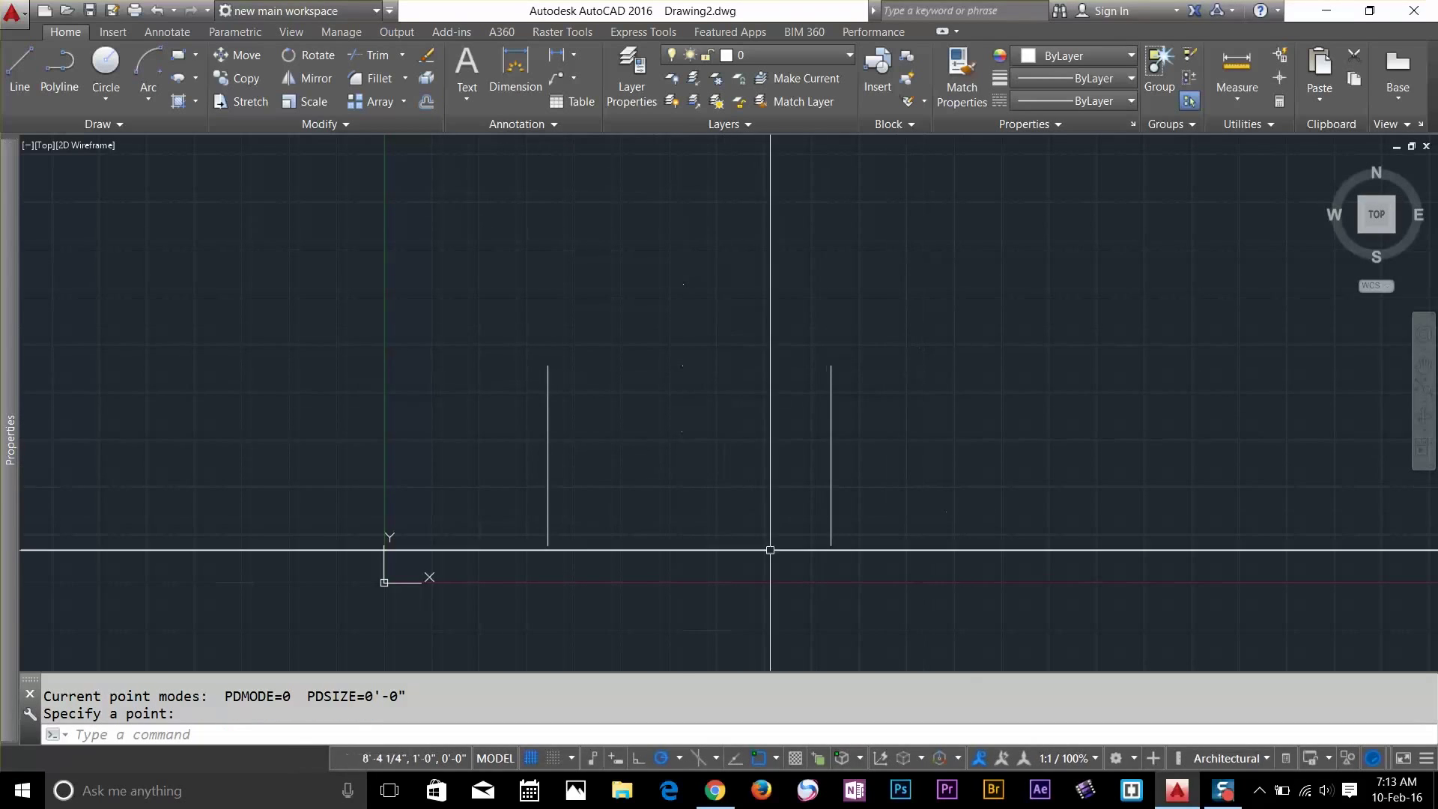
# Switch on Node object snap from the OSNAP options
pyautogui.click(776, 757)
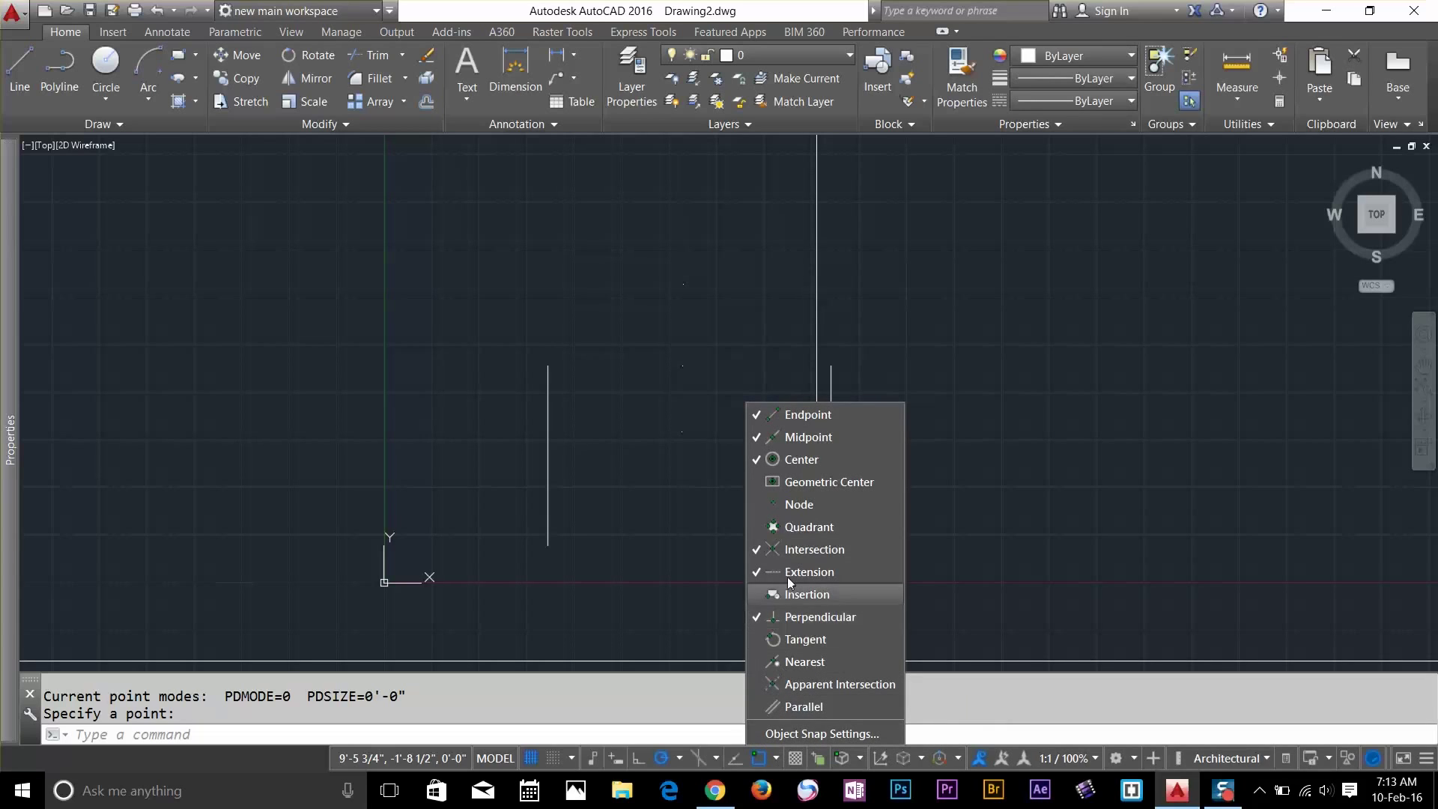
pyautogui.click(766, 504)
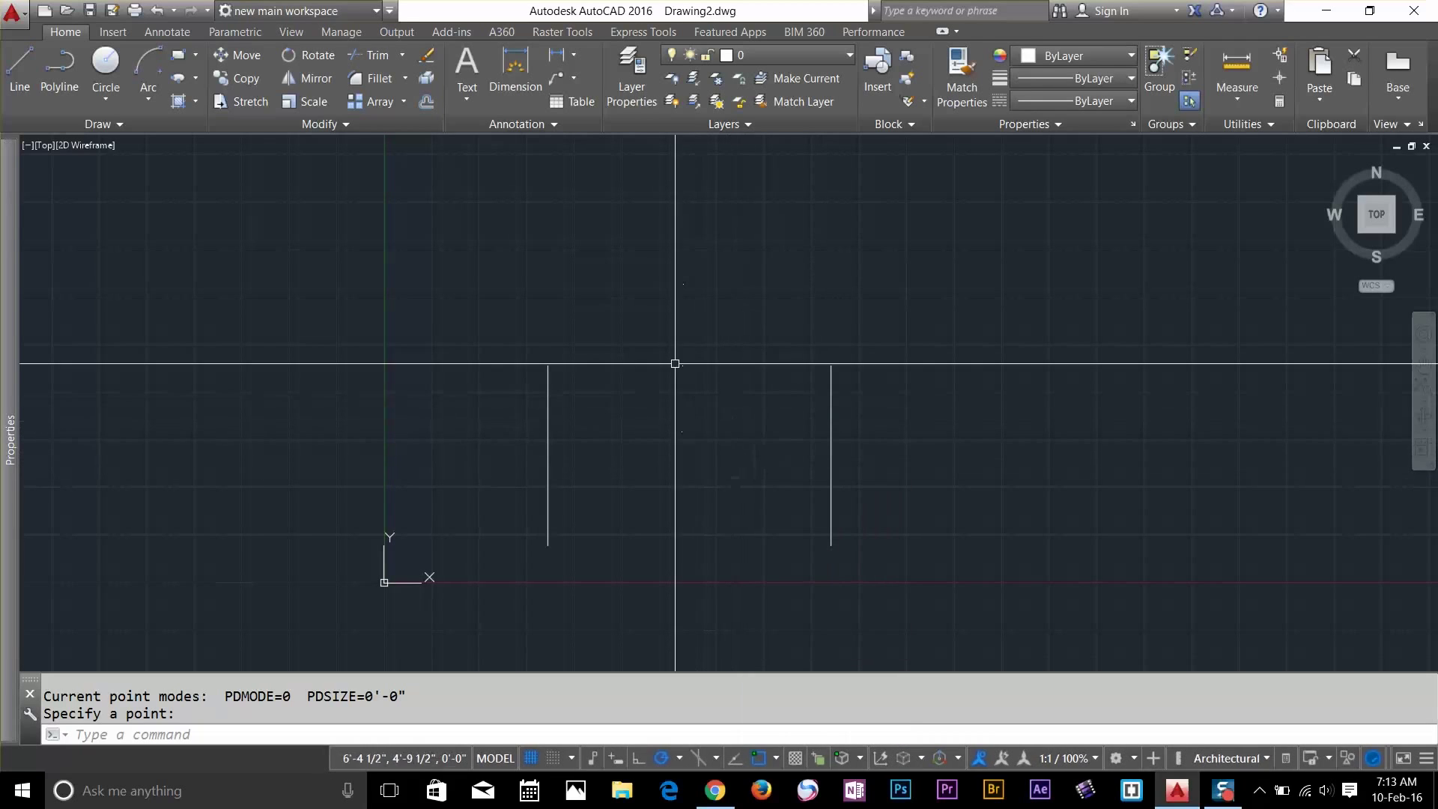
pyautogui.press('Return')
pyautogui.write('l')
pyautogui.press('Return')
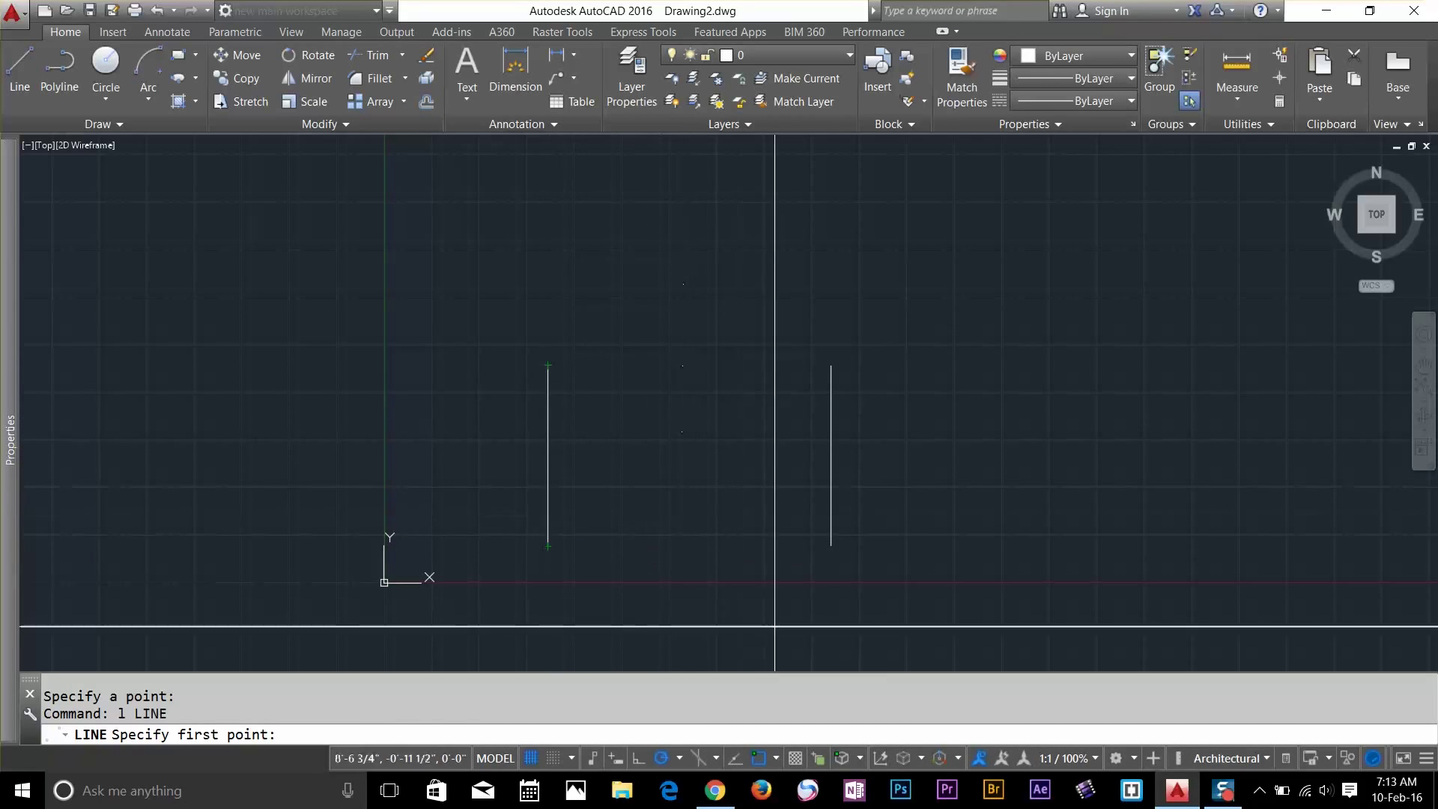
# Cancel LINE, restart it, and readjust the object snap settings
pyautogui.press('Escape')
pyautogui.click(778, 757)
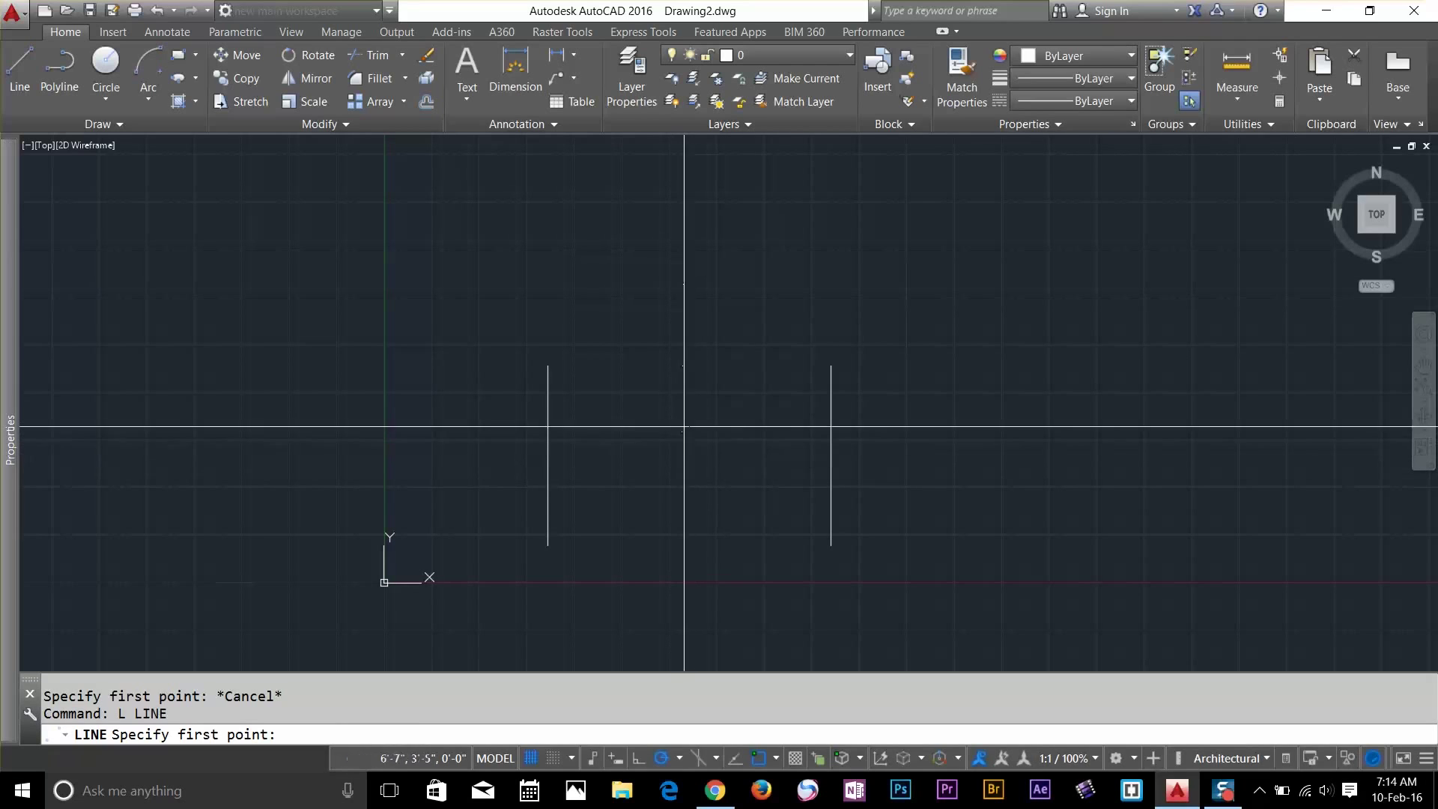
pyautogui.press('Escape')
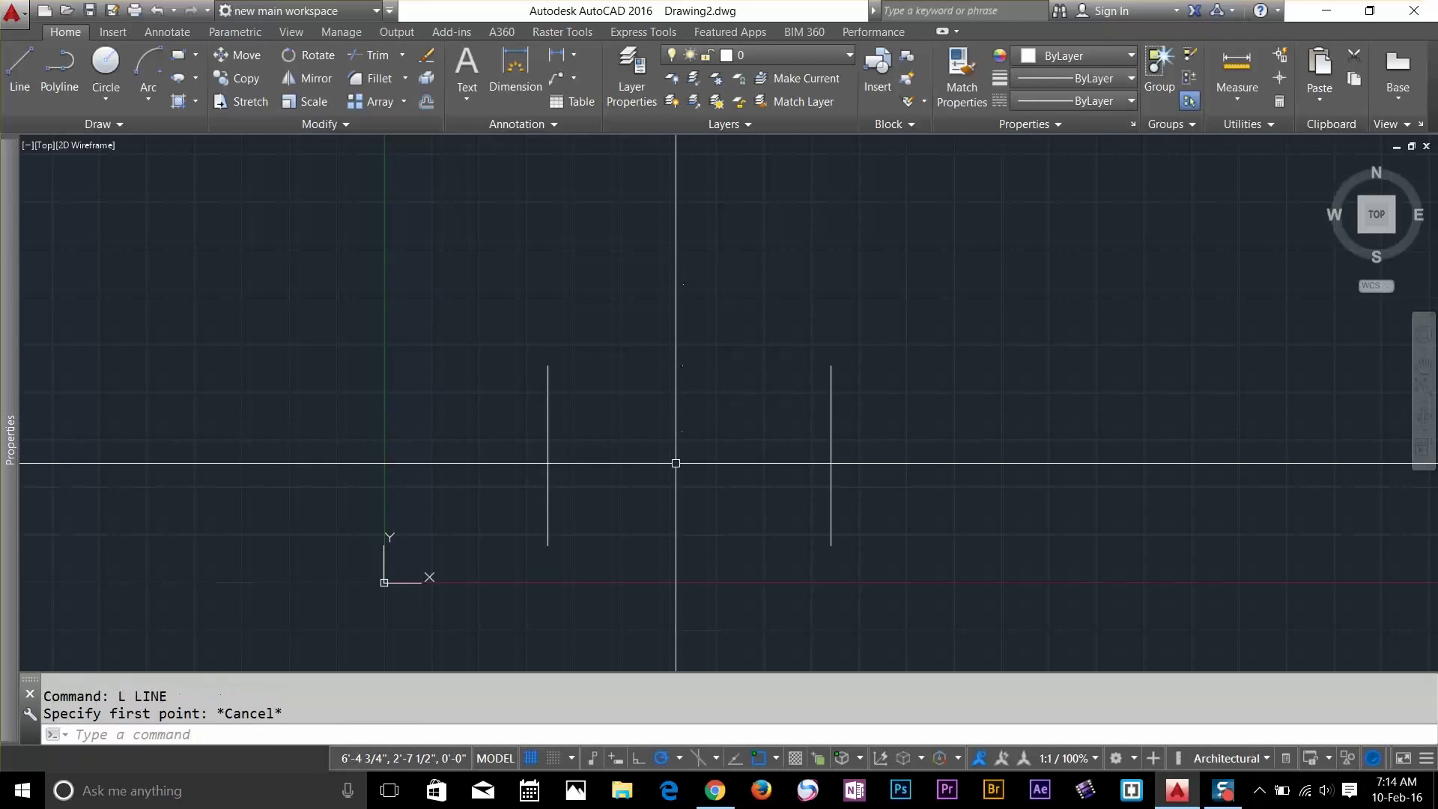
pyautogui.click(776, 756)
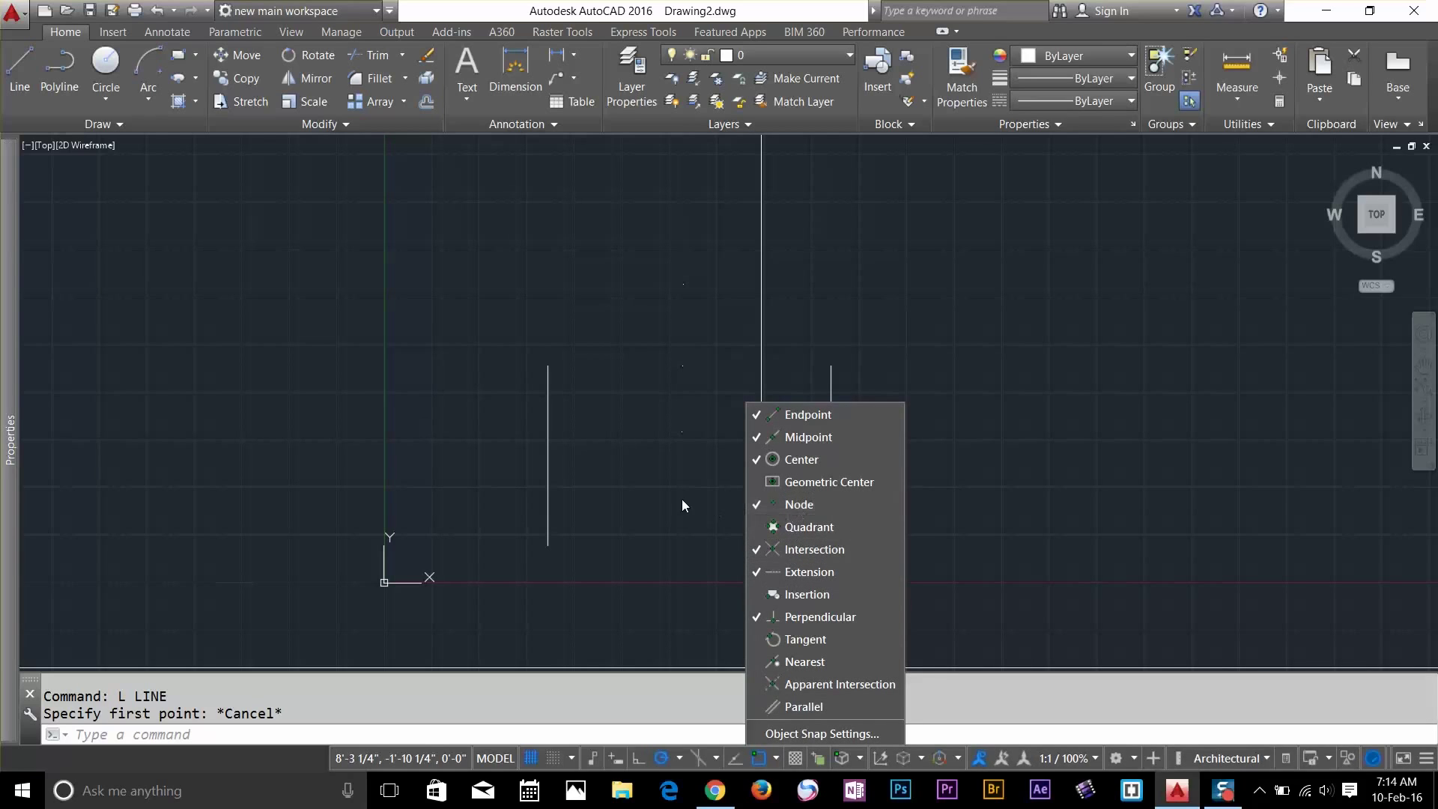
pyautogui.click(707, 472)
pyautogui.write('l')
pyautogui.press('Return')
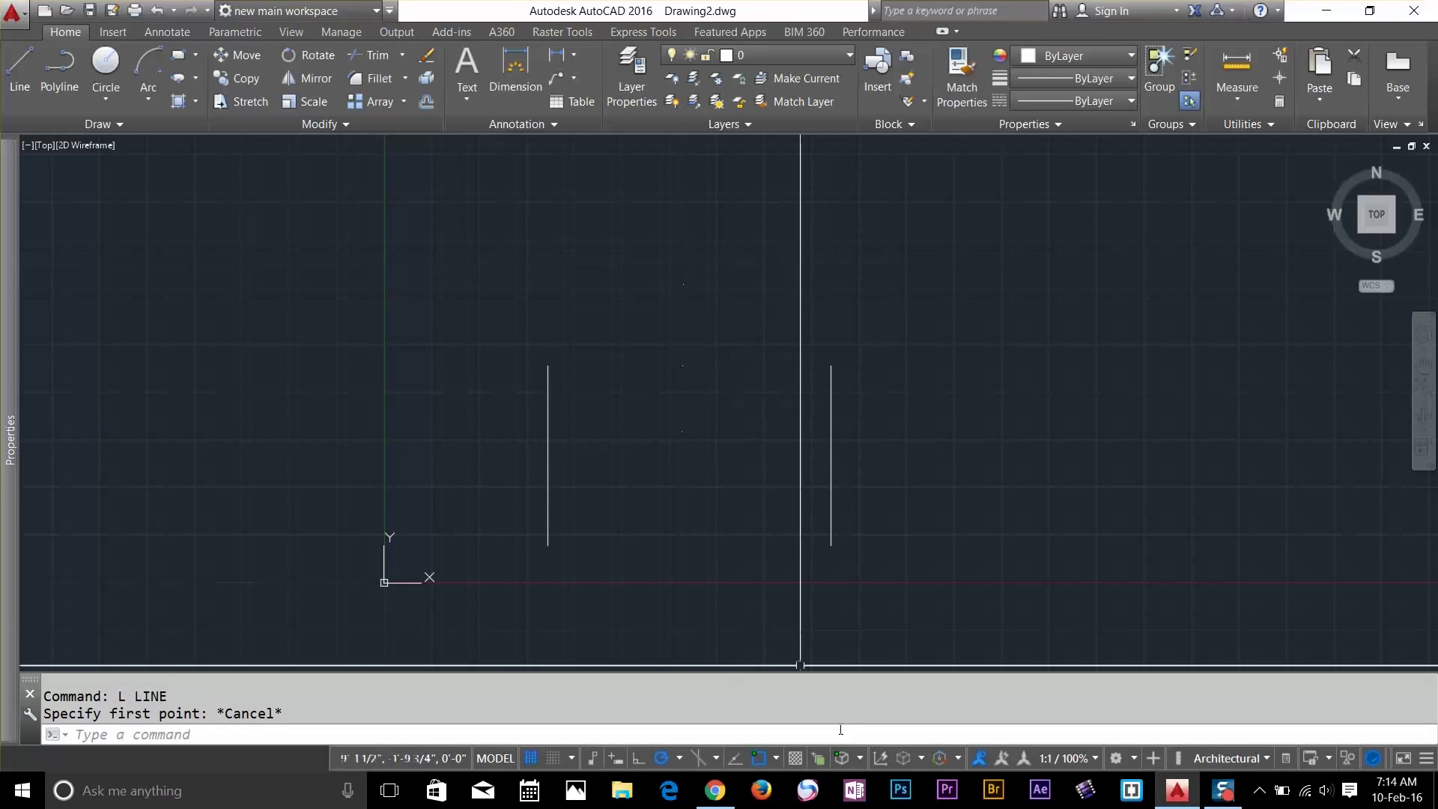
pyautogui.rightClick(777, 758)
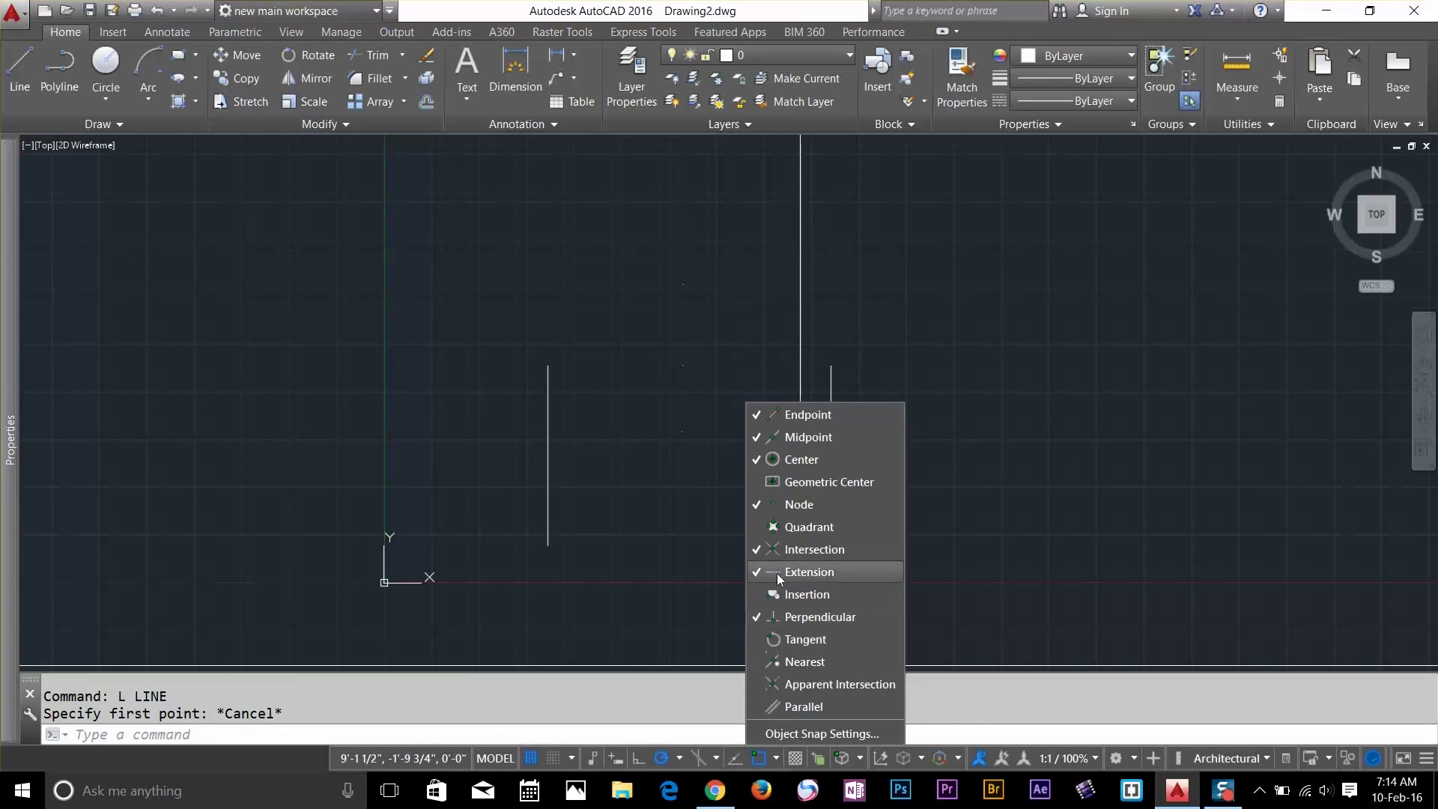
pyautogui.click(776, 573)
pyautogui.click(691, 513)
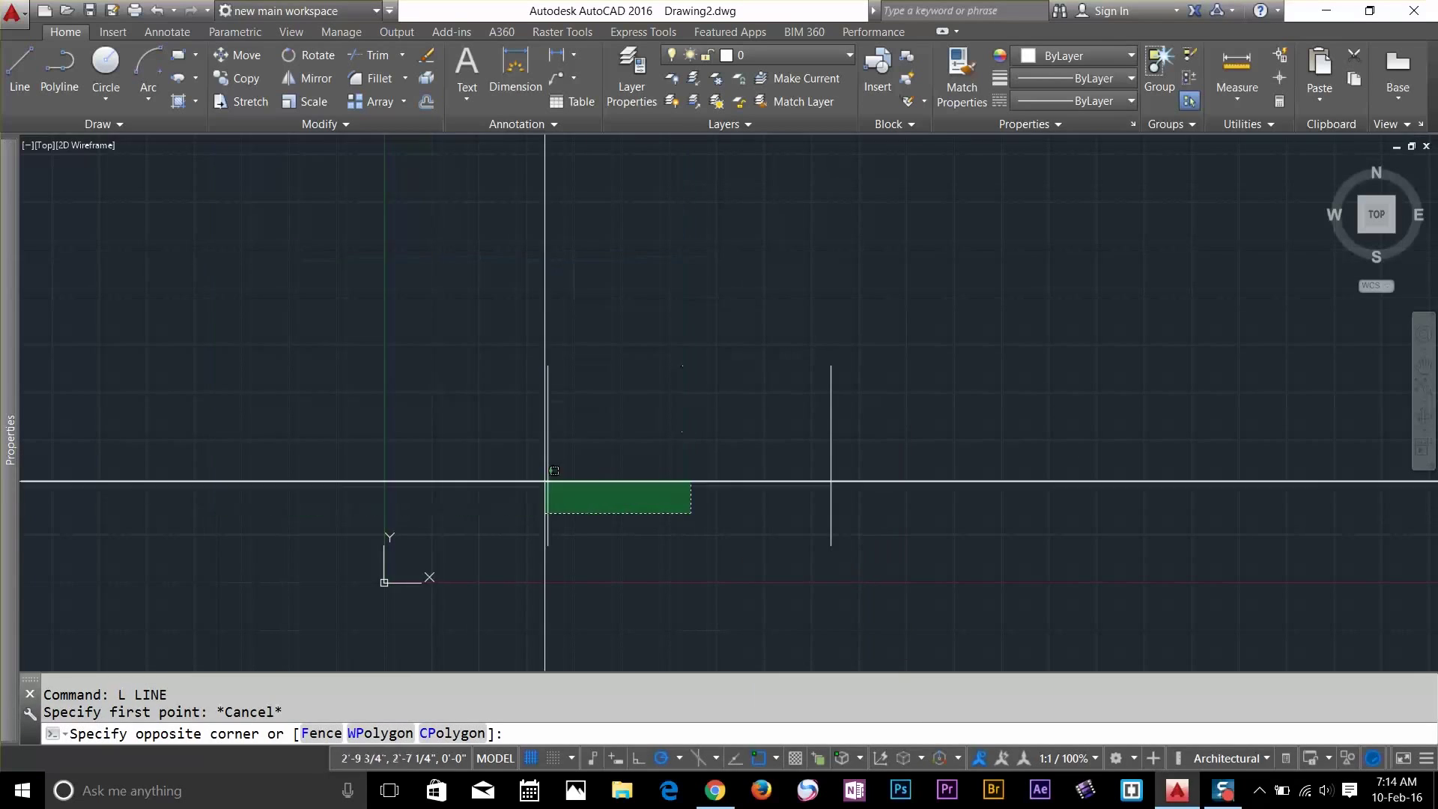
pyautogui.click(584, 502)
# Draw a trial elliptical arc with its axis between the two line tops, then cancel it
pyautogui.click(180, 83)
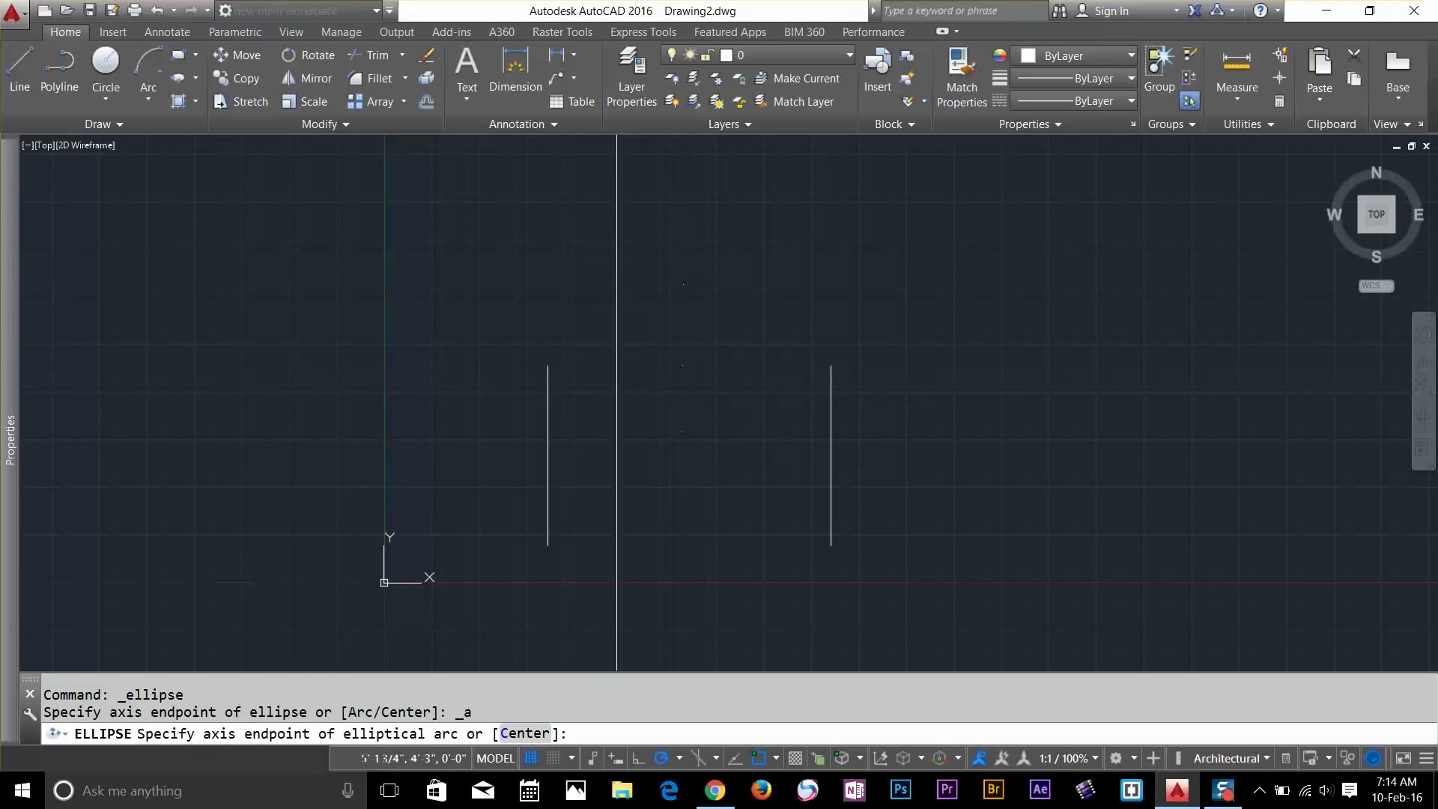
pyautogui.click(548, 366)
pyautogui.click(831, 365)
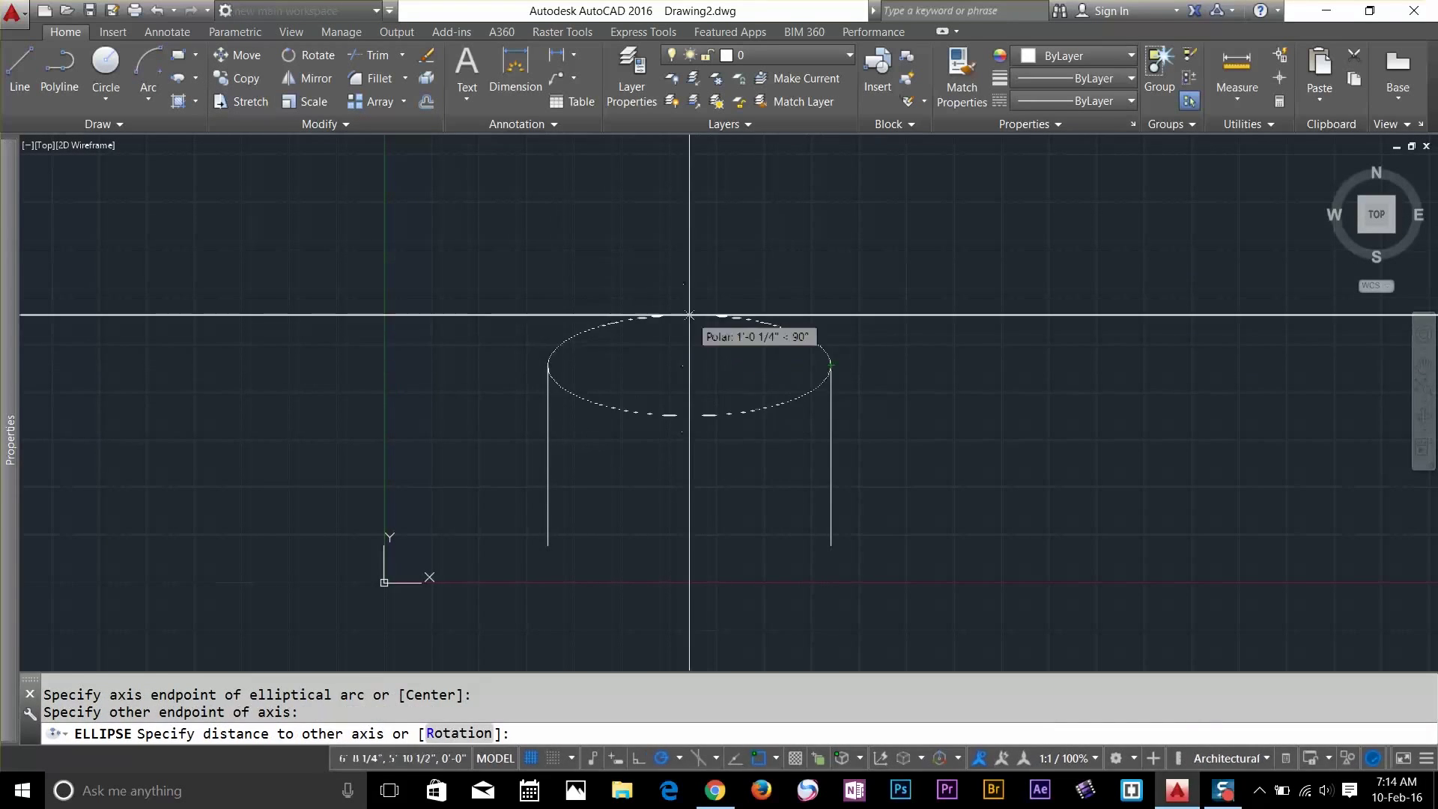
pyautogui.click(683, 284)
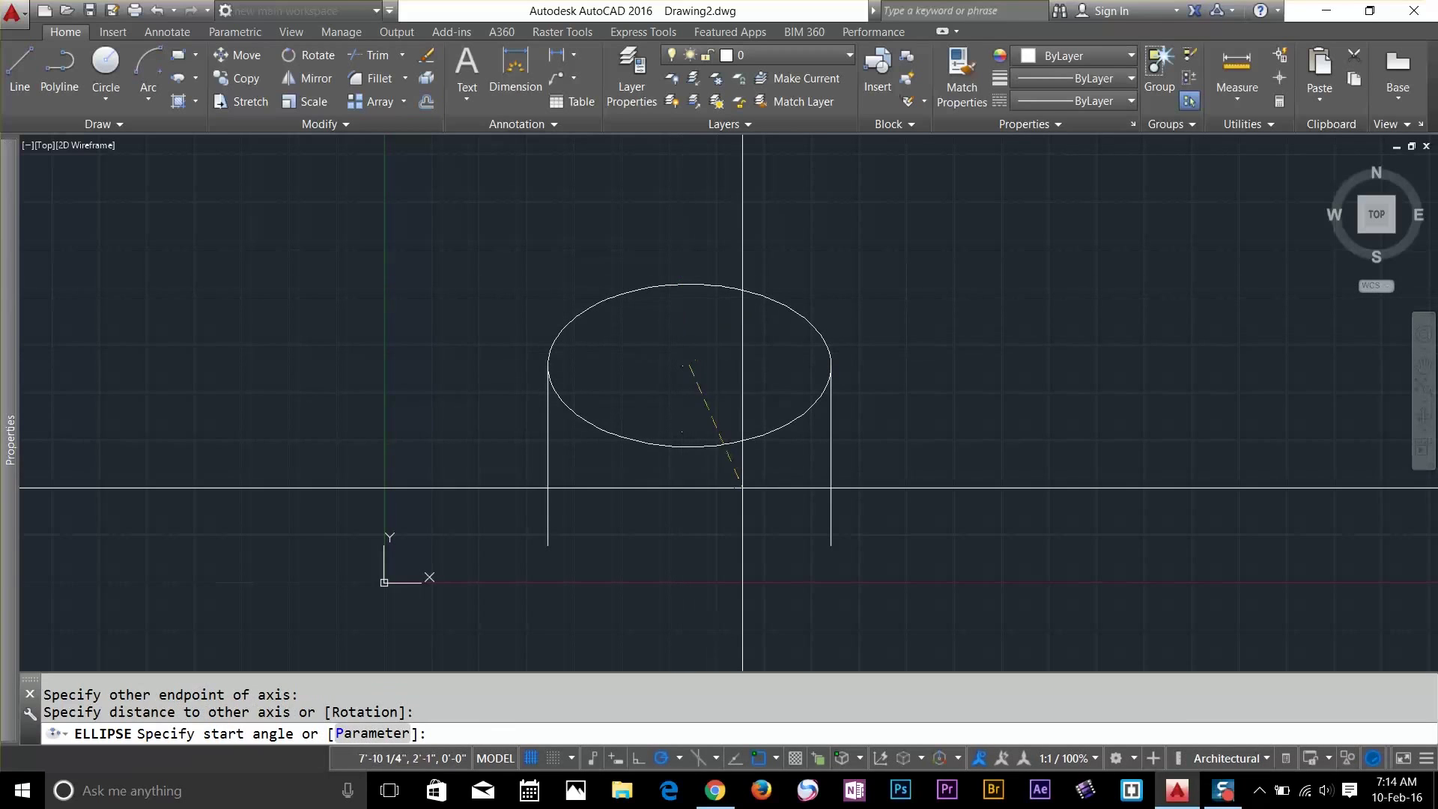
pyautogui.press('Return')
pyautogui.click(723, 405)
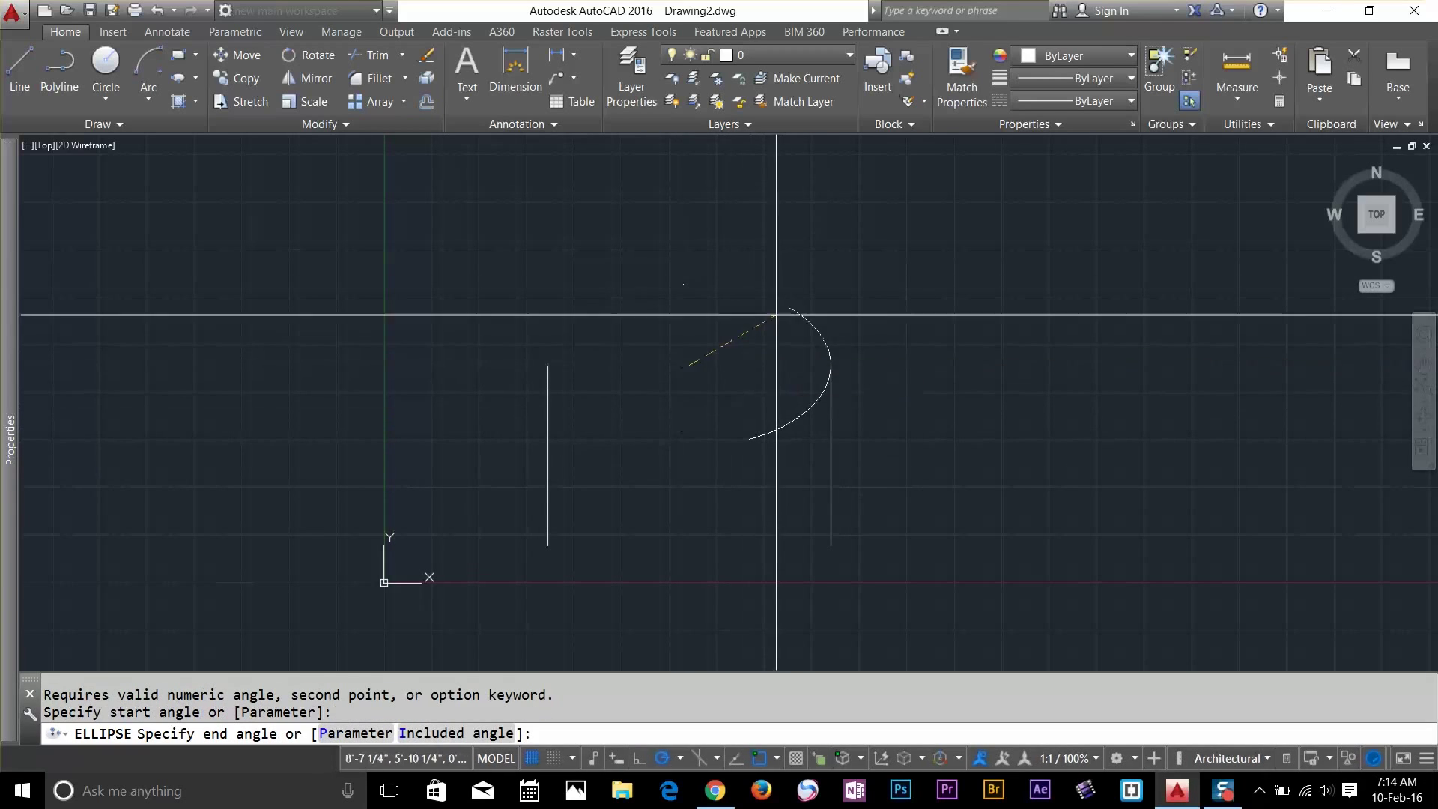
pyautogui.press('Escape')
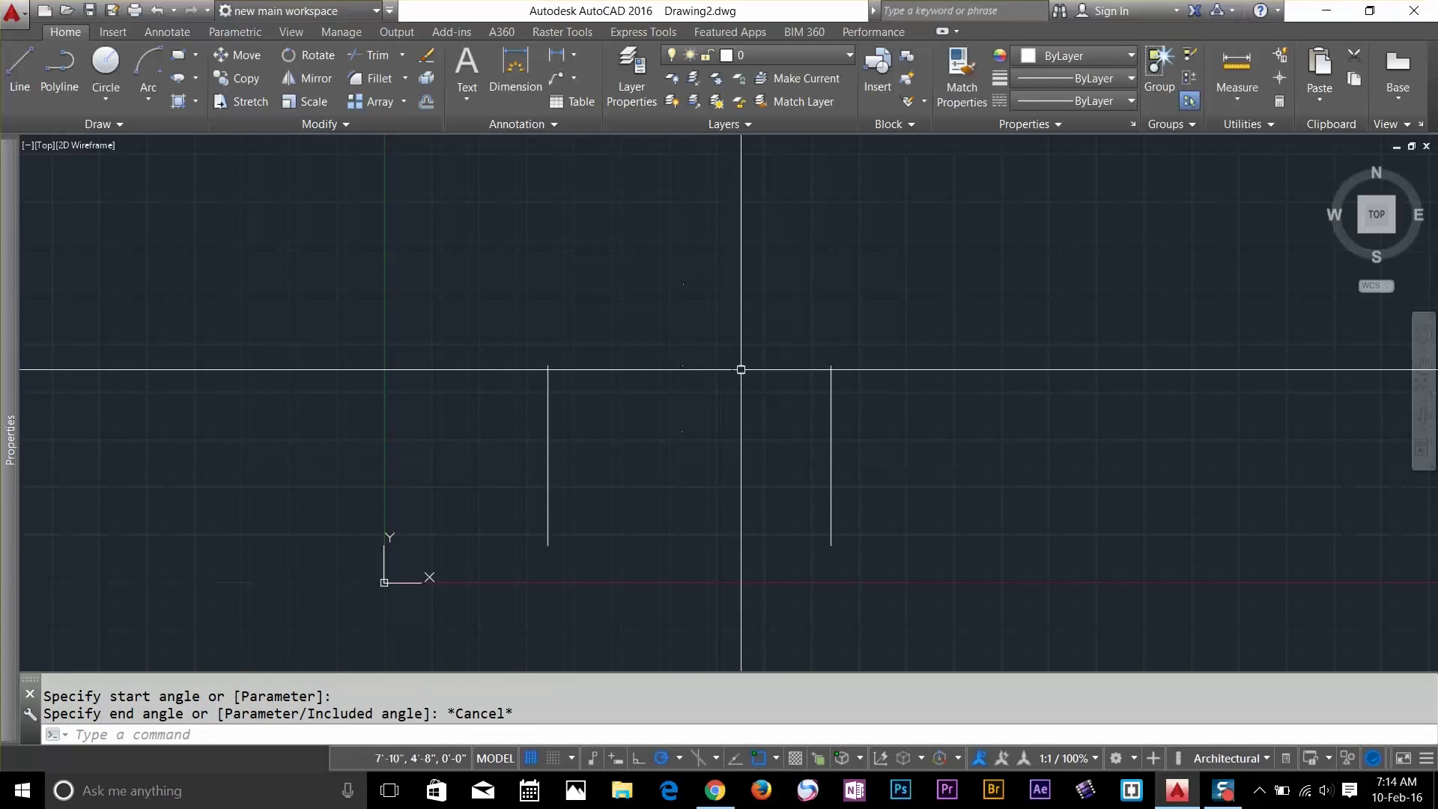
pyautogui.click(195, 78)
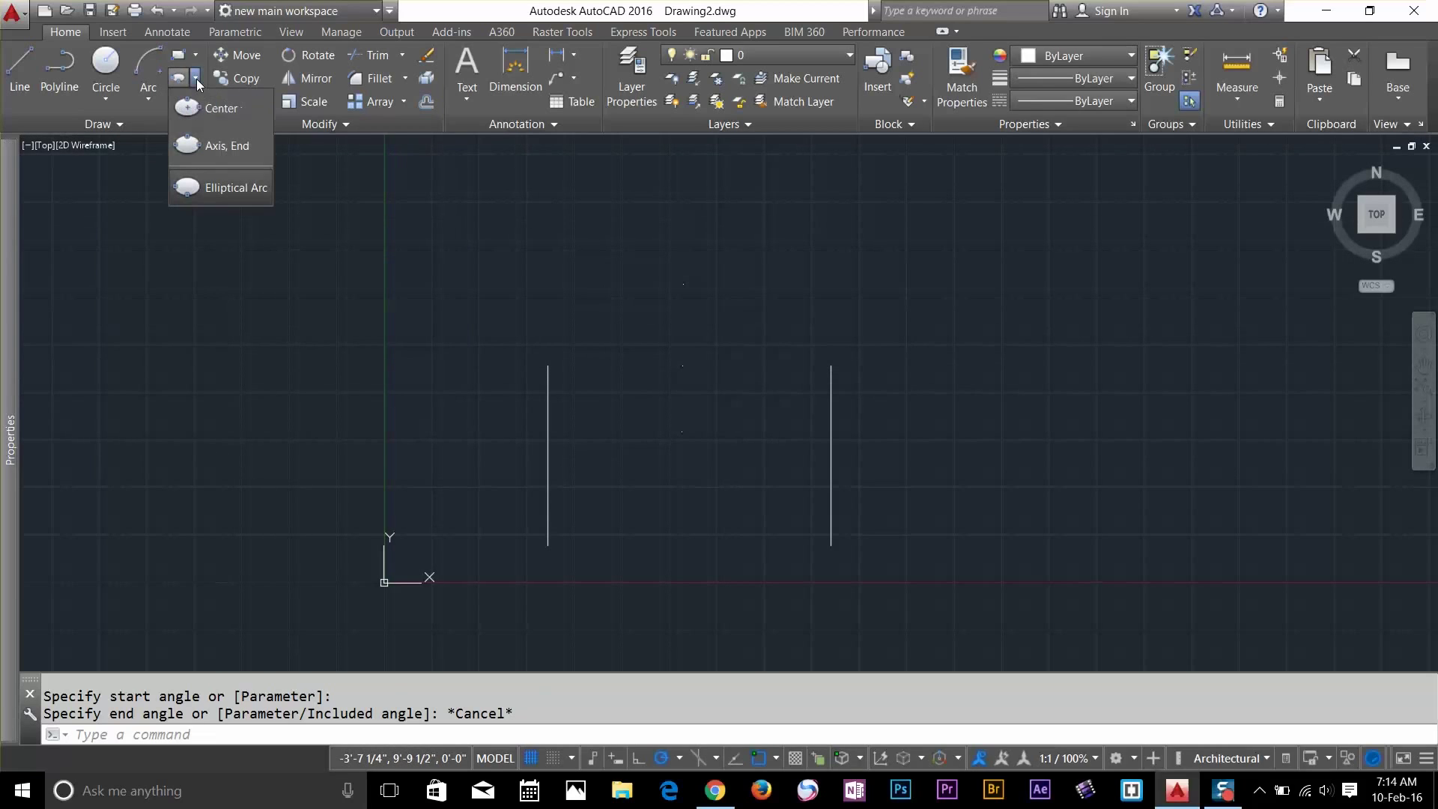
# Draw an elliptical arc from the right line's top, toggling Parameter then Angle, picking start and end angles
pyautogui.click(214, 189)
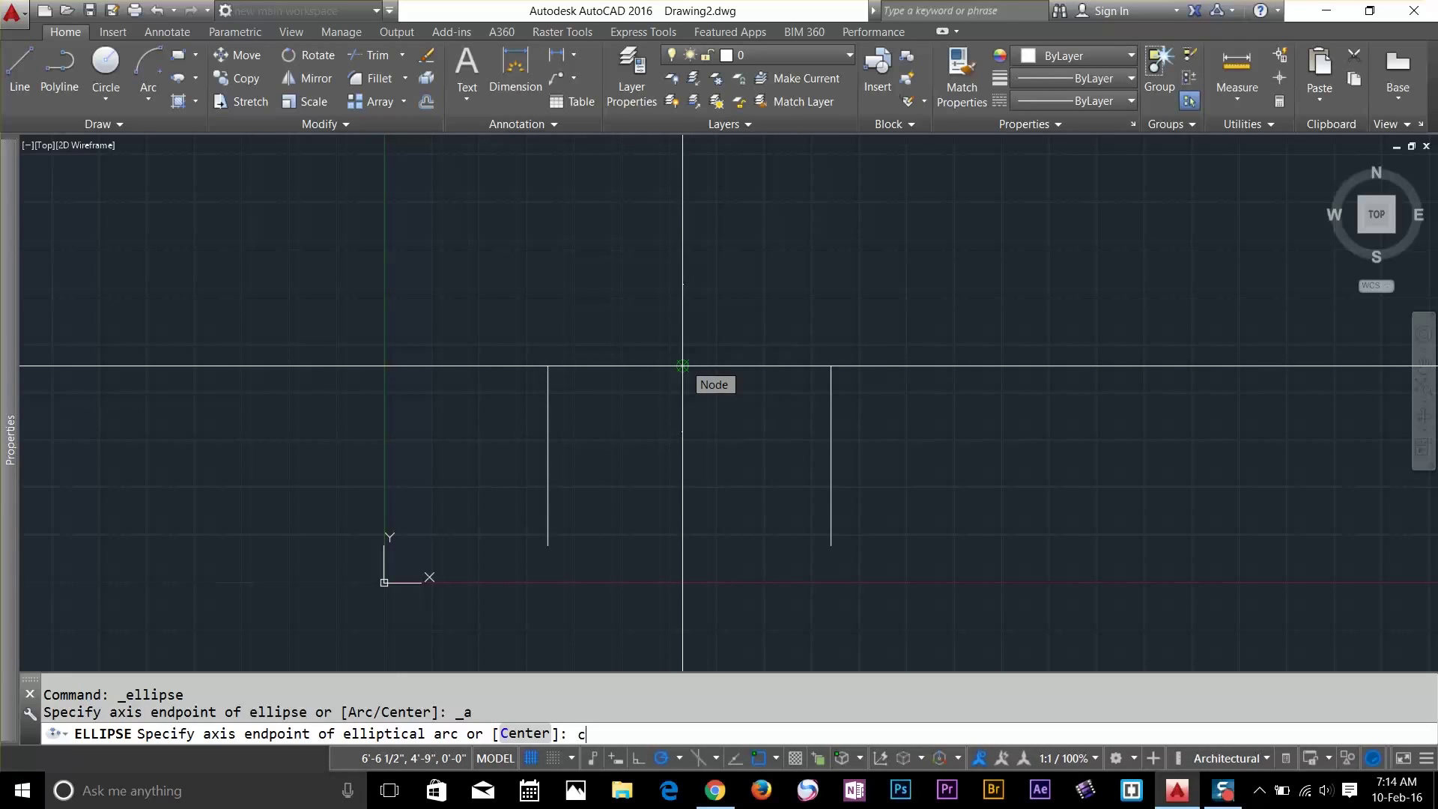
pyautogui.press('Return')
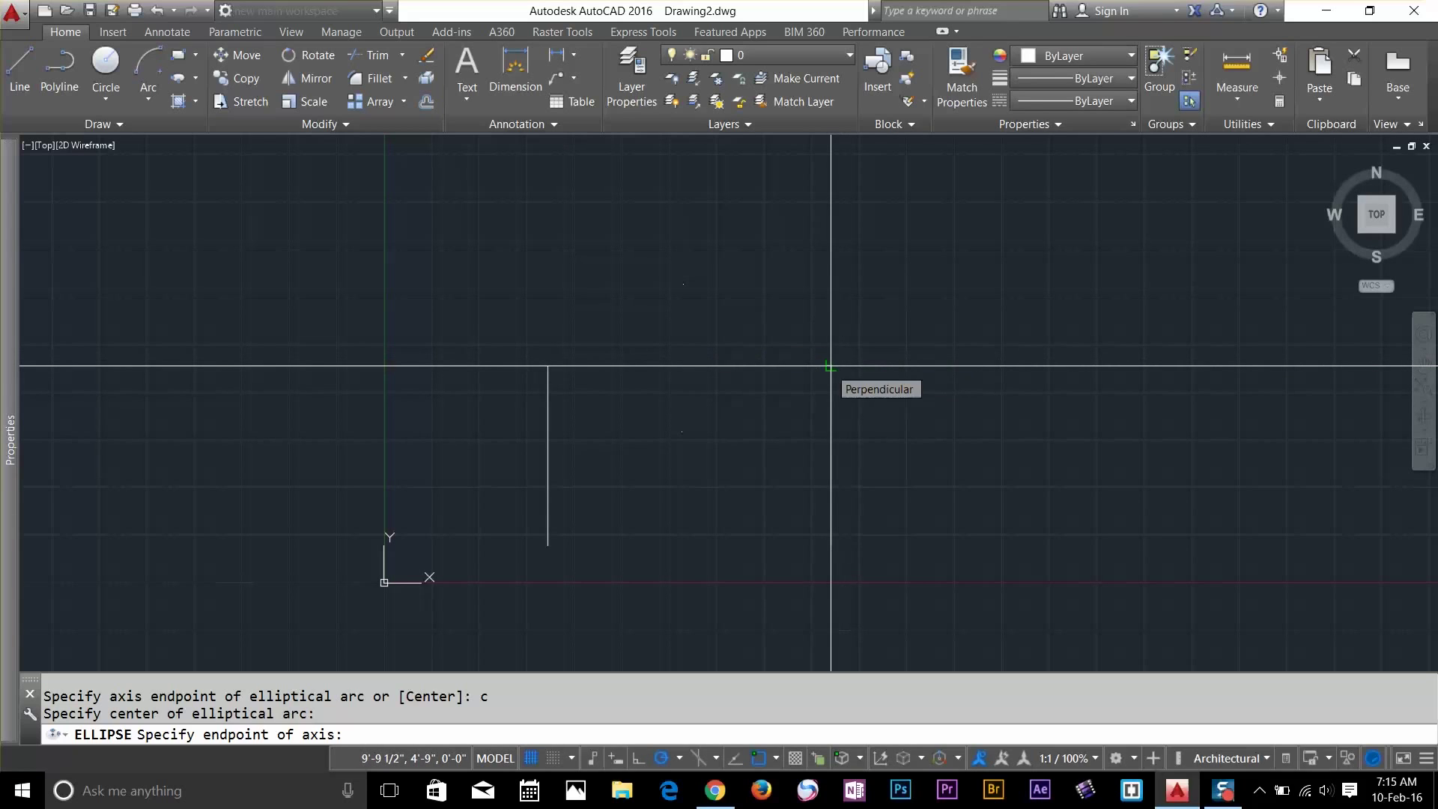
pyautogui.click(829, 365)
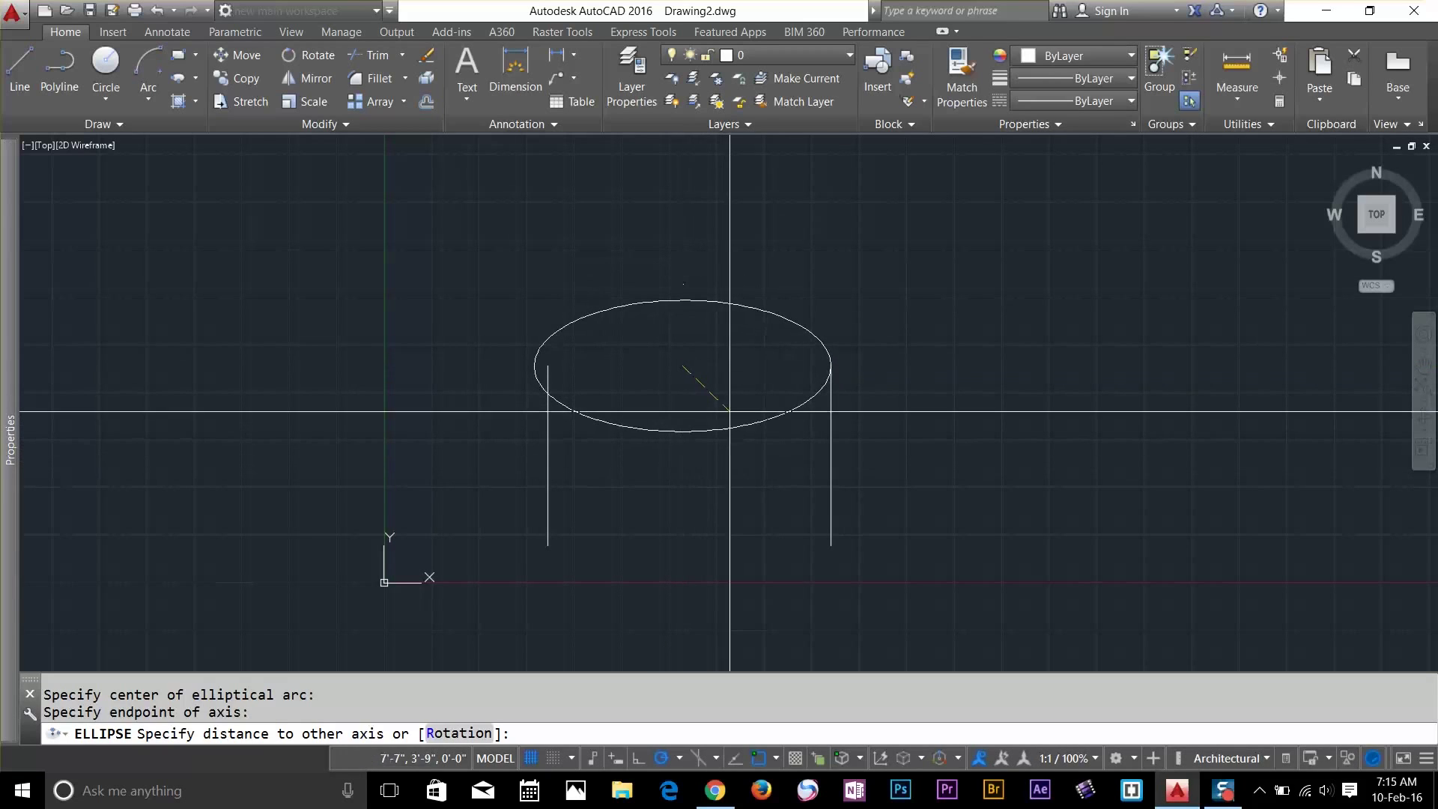
pyautogui.press('Return')
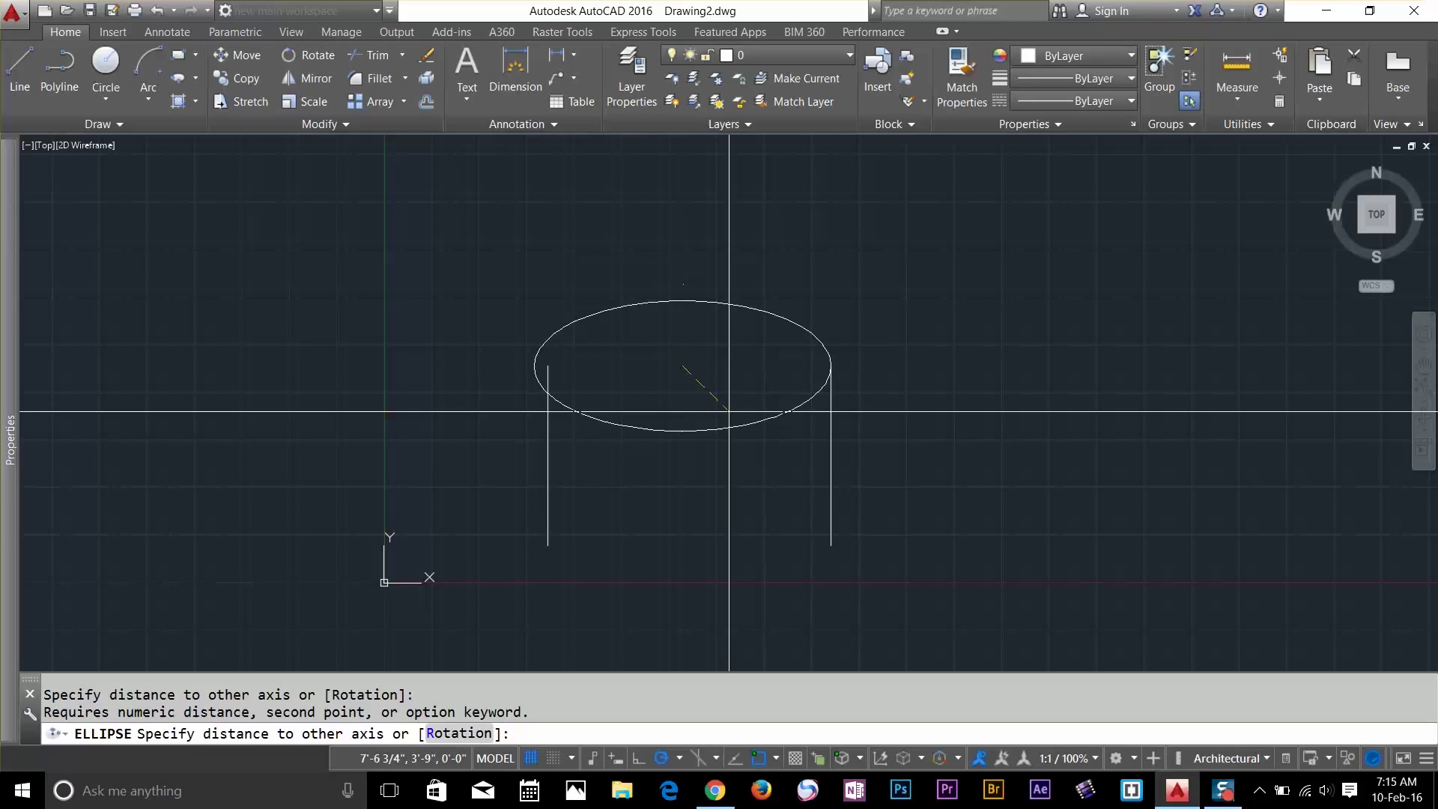
pyautogui.click(831, 366)
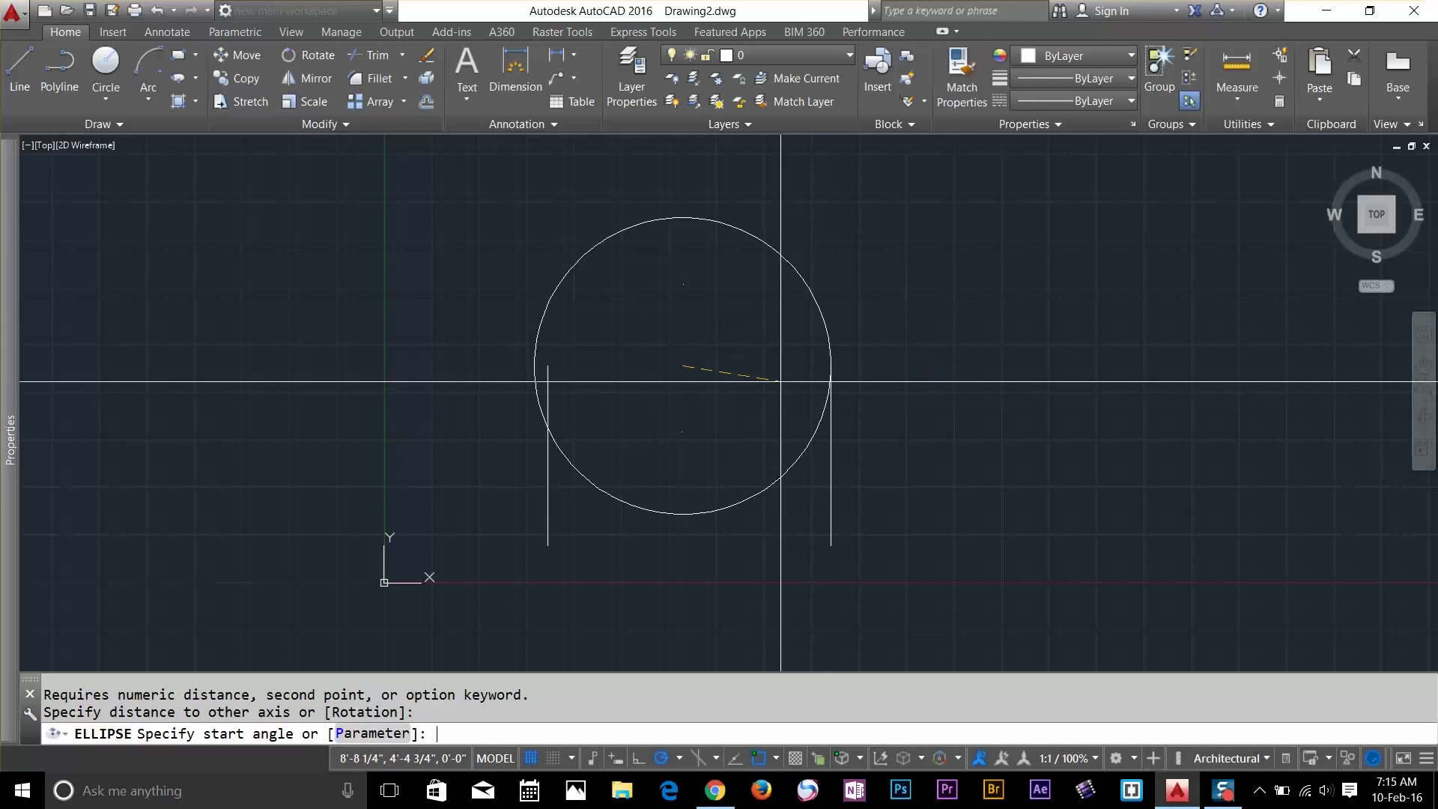
pyautogui.write('p')
pyautogui.press('Return')
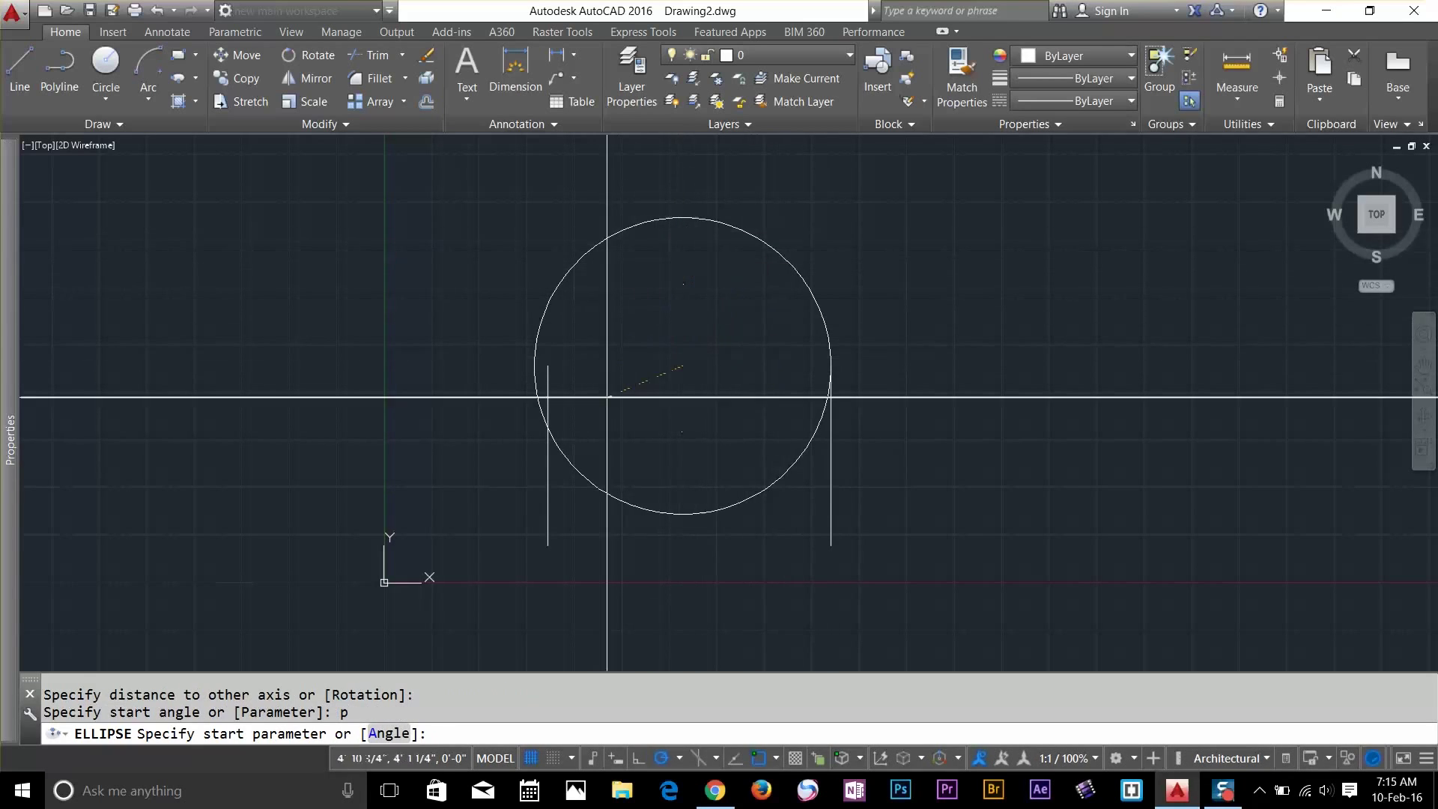
pyautogui.write('a')
pyautogui.press('Return')
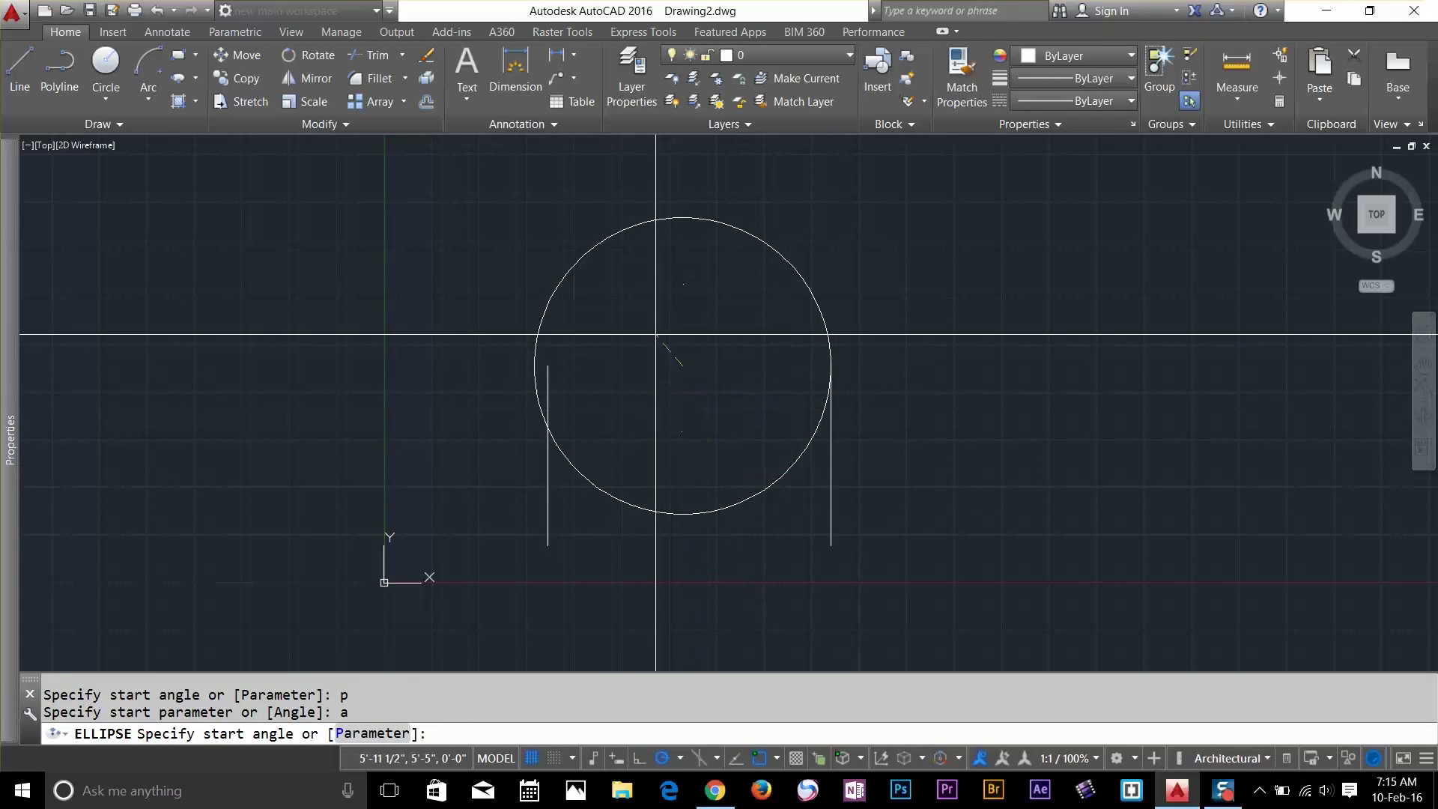
pyautogui.press('Return')
pyautogui.click(655, 412)
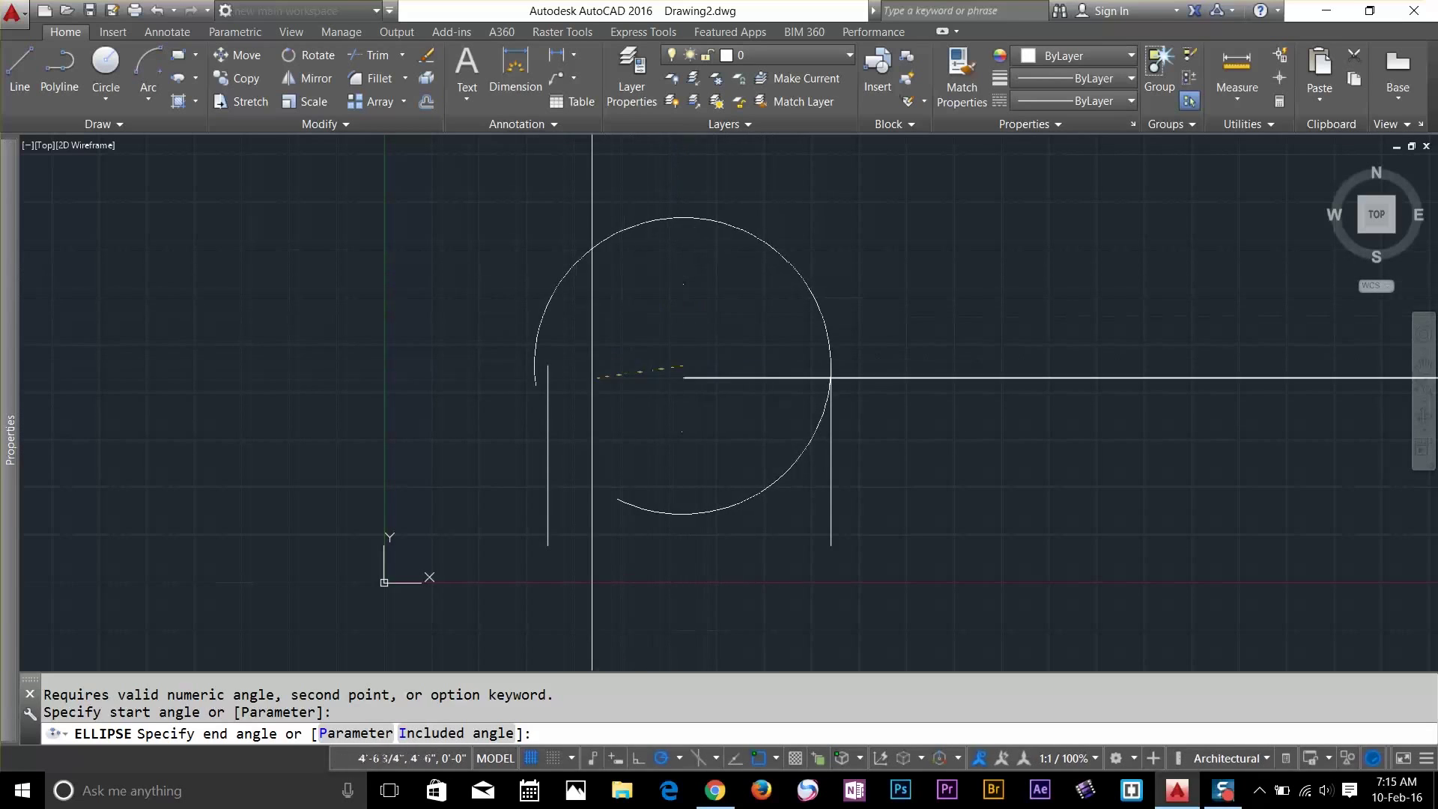
pyautogui.press('Return')
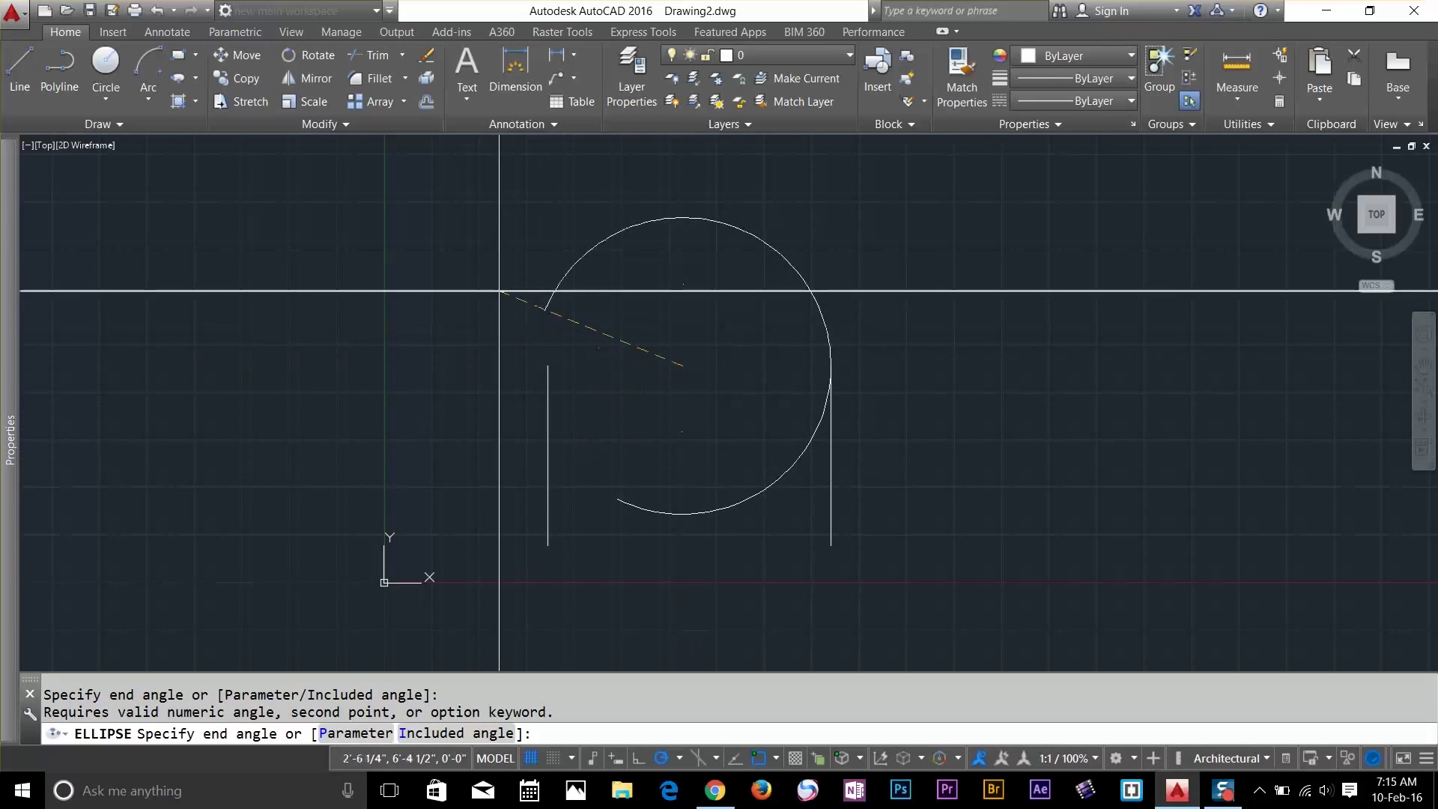
pyautogui.click(530, 332)
# Window-select the trial elliptical arc and delete it
pyautogui.click(867, 257)
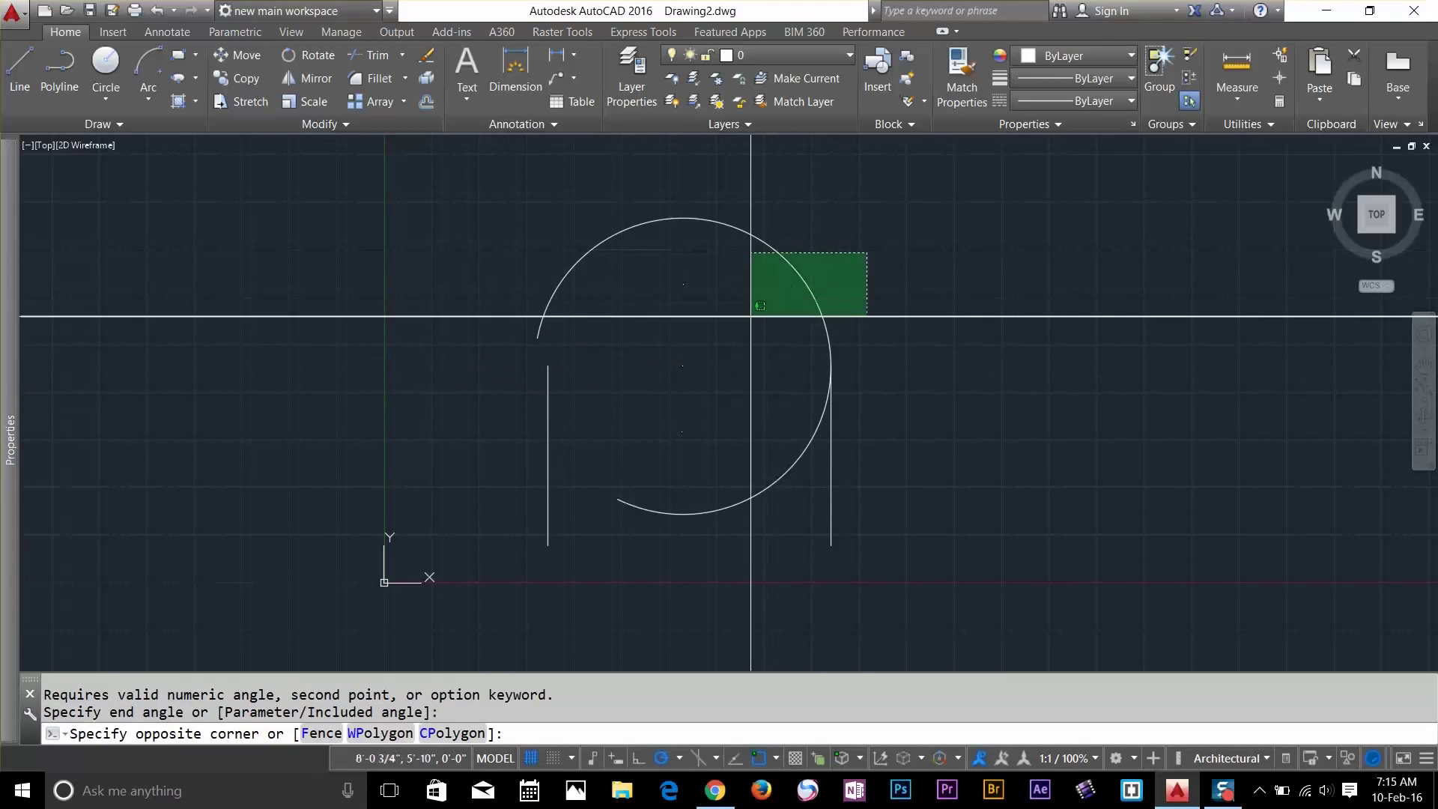
pyautogui.click(748, 318)
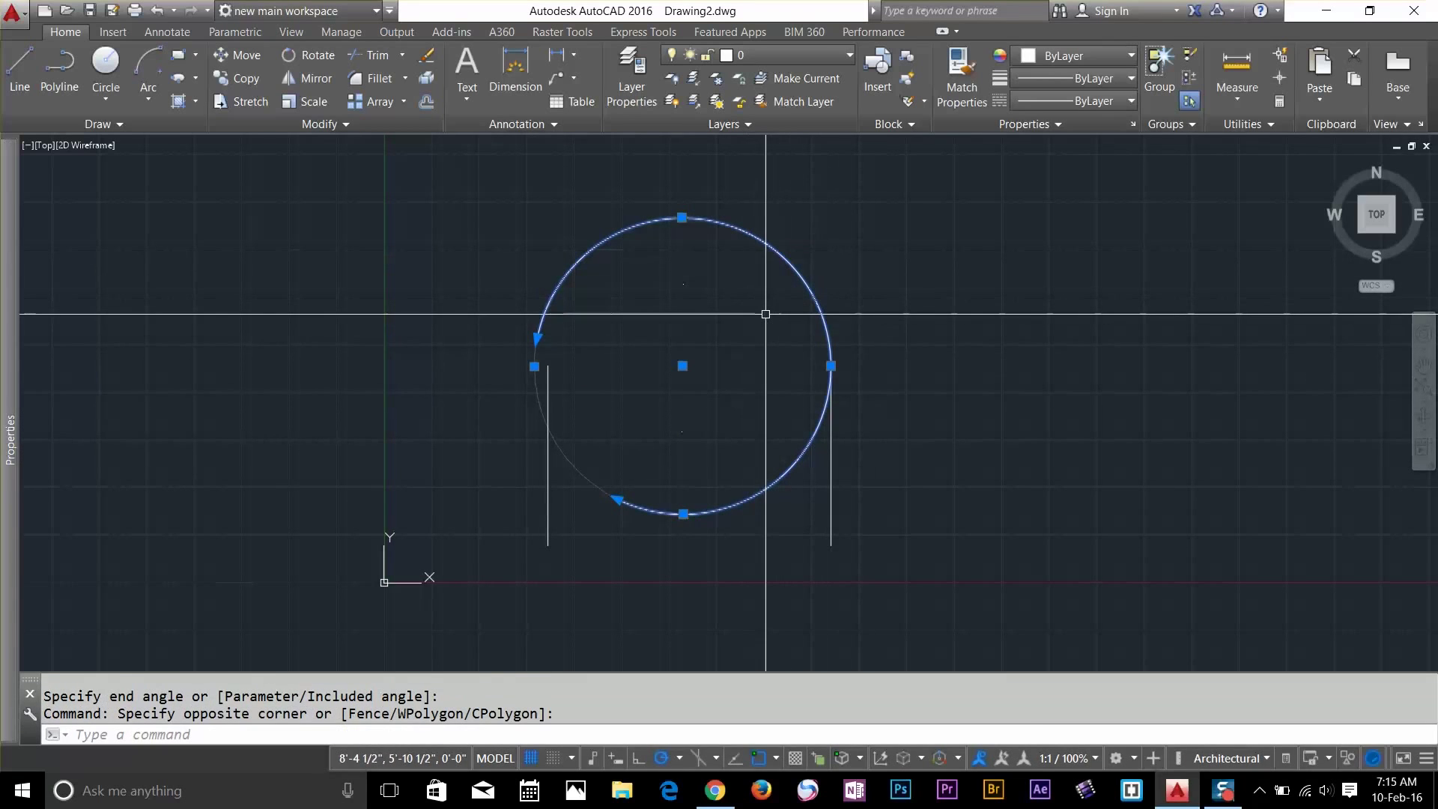
pyautogui.press('Delete')
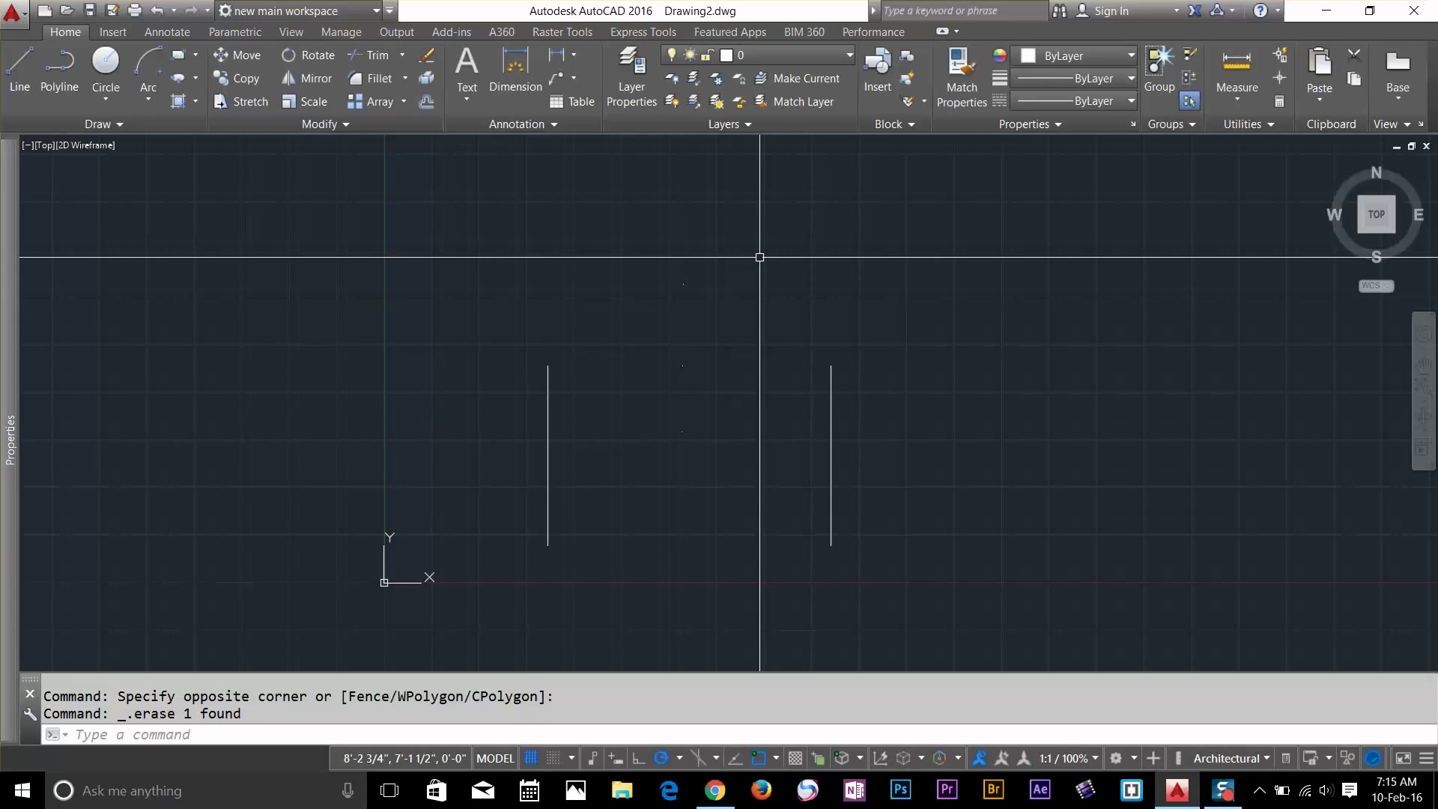
pyautogui.click(738, 264)
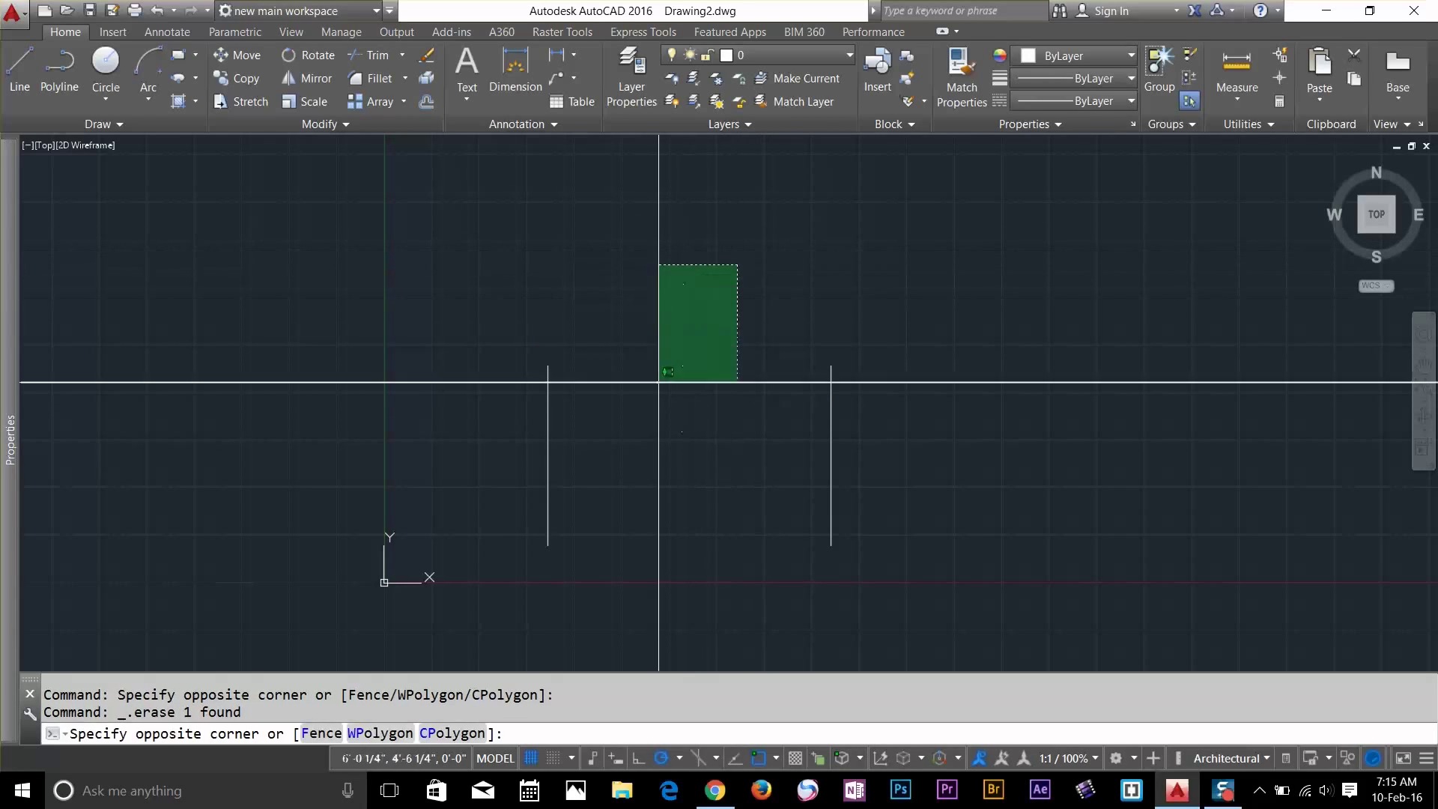
# Select the remaining vertical line and pan the now-empty drawing view
pyautogui.click(658, 481)
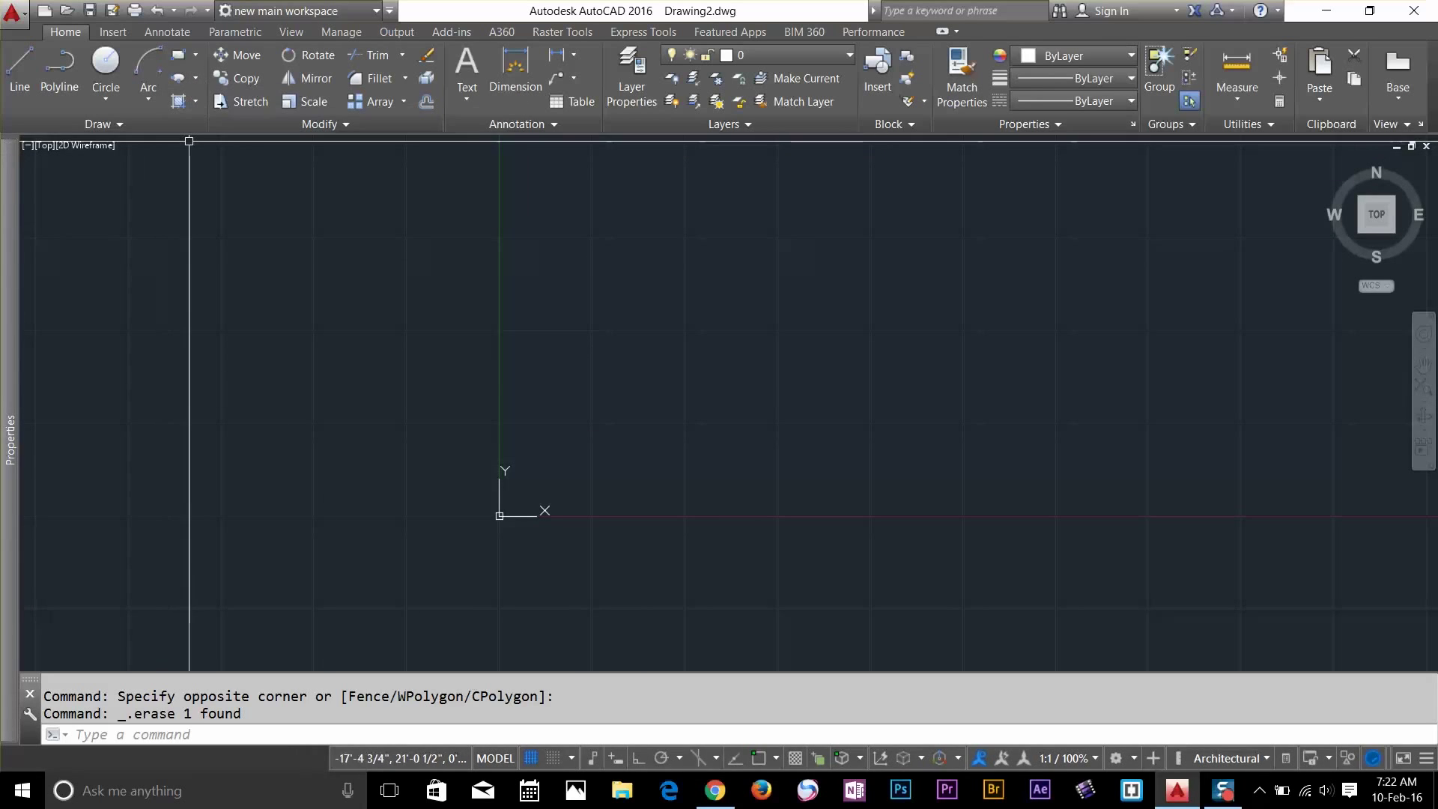
pyautogui.moveTo(664, 269)
pyautogui.mouseDown(button='middle')
pyautogui.moveTo(629, 277)
pyautogui.moveTo(514, 366)
pyautogui.mouseUp(button='middle')
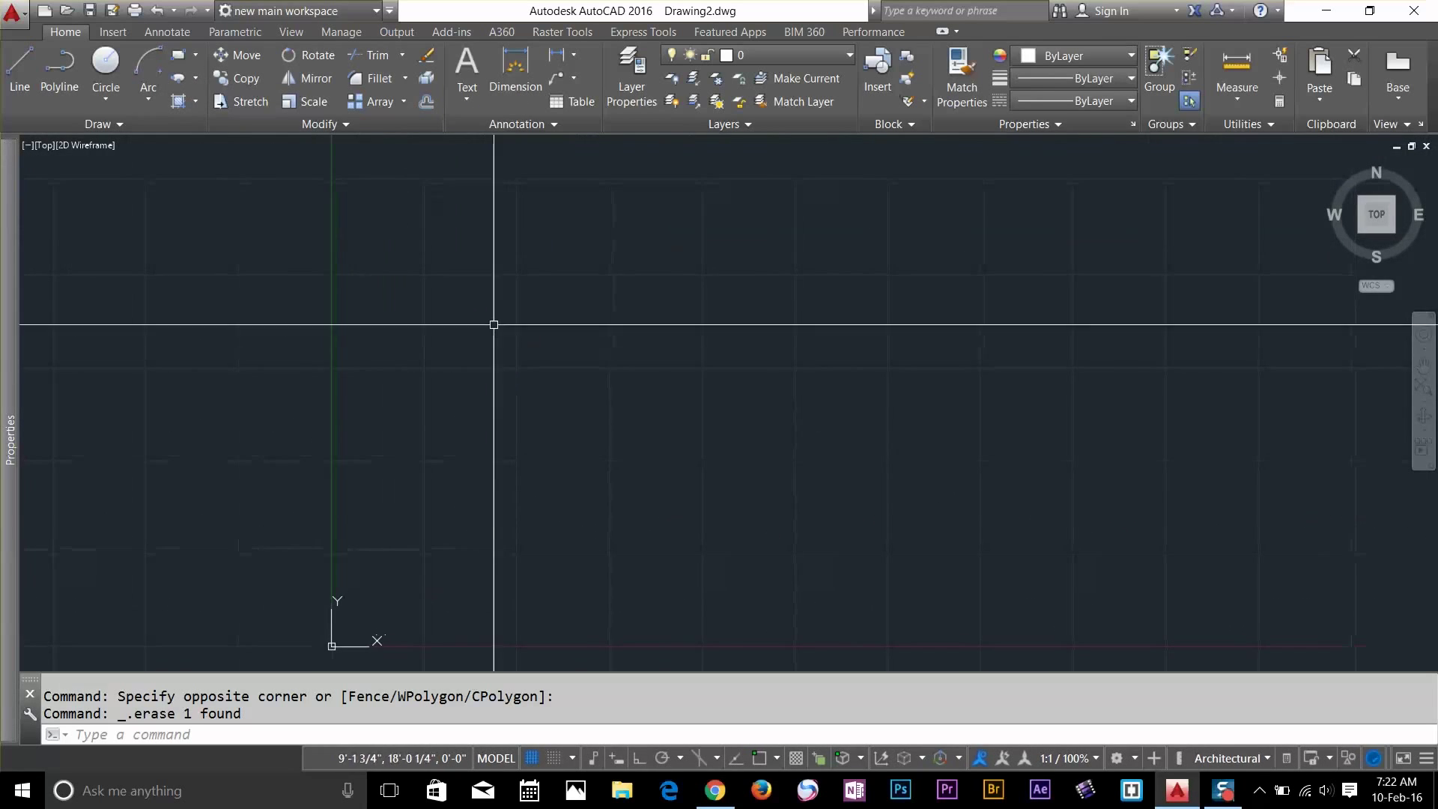
# Attach the Overhead_-_The_Tropical_Island JPG from the Desktop, picking its insertion point and scale on screen
pyautogui.click(113, 32)
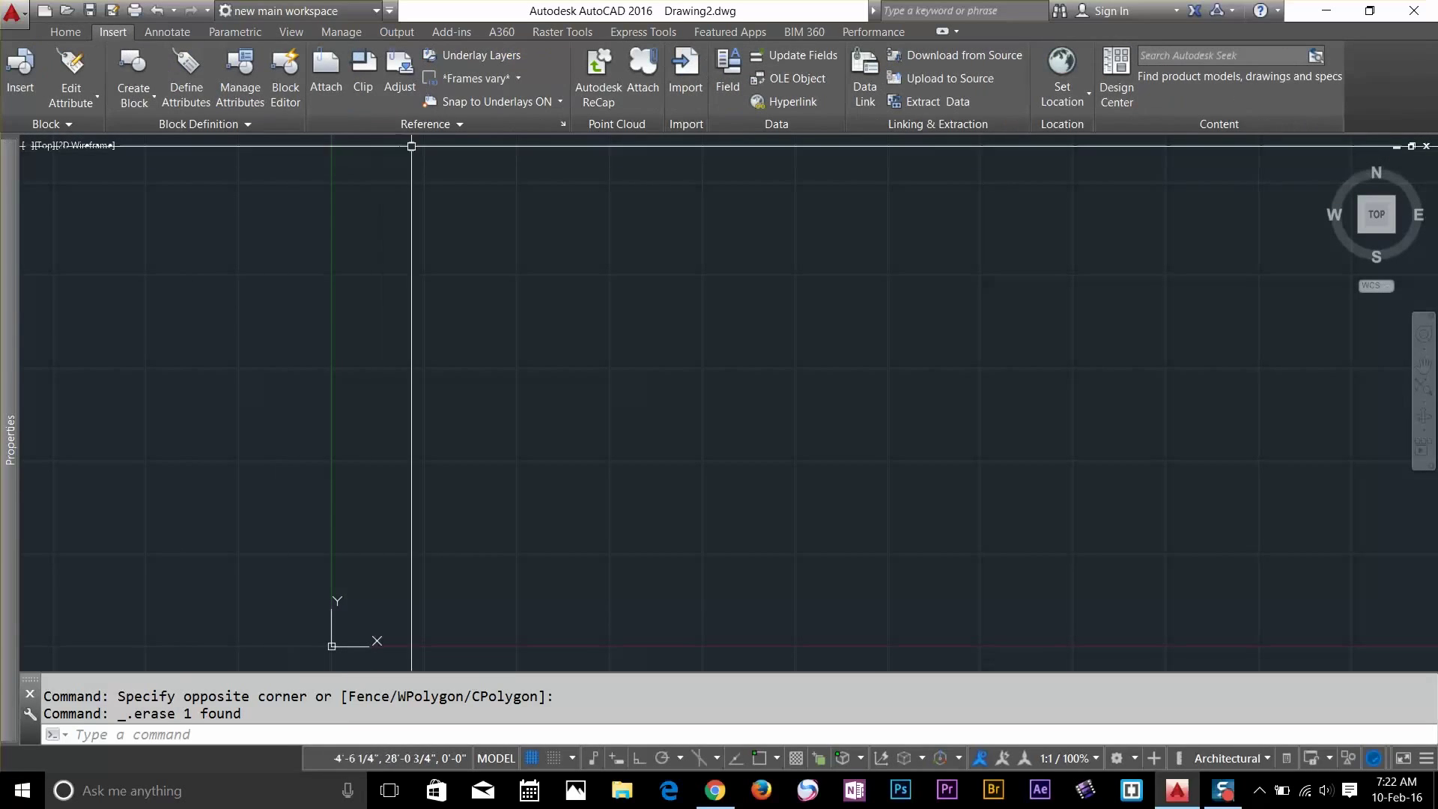
pyautogui.click(335, 88)
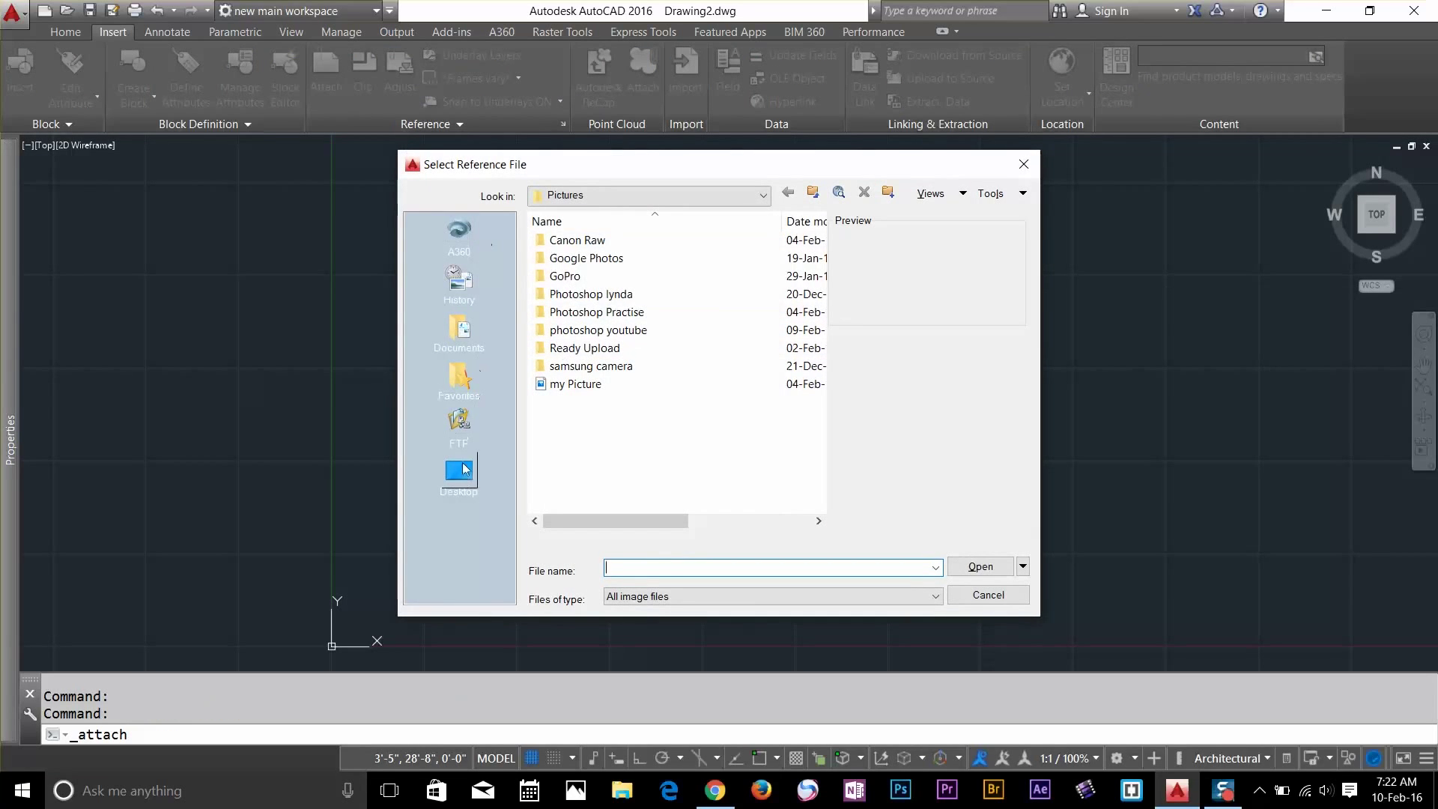
pyautogui.click(462, 470)
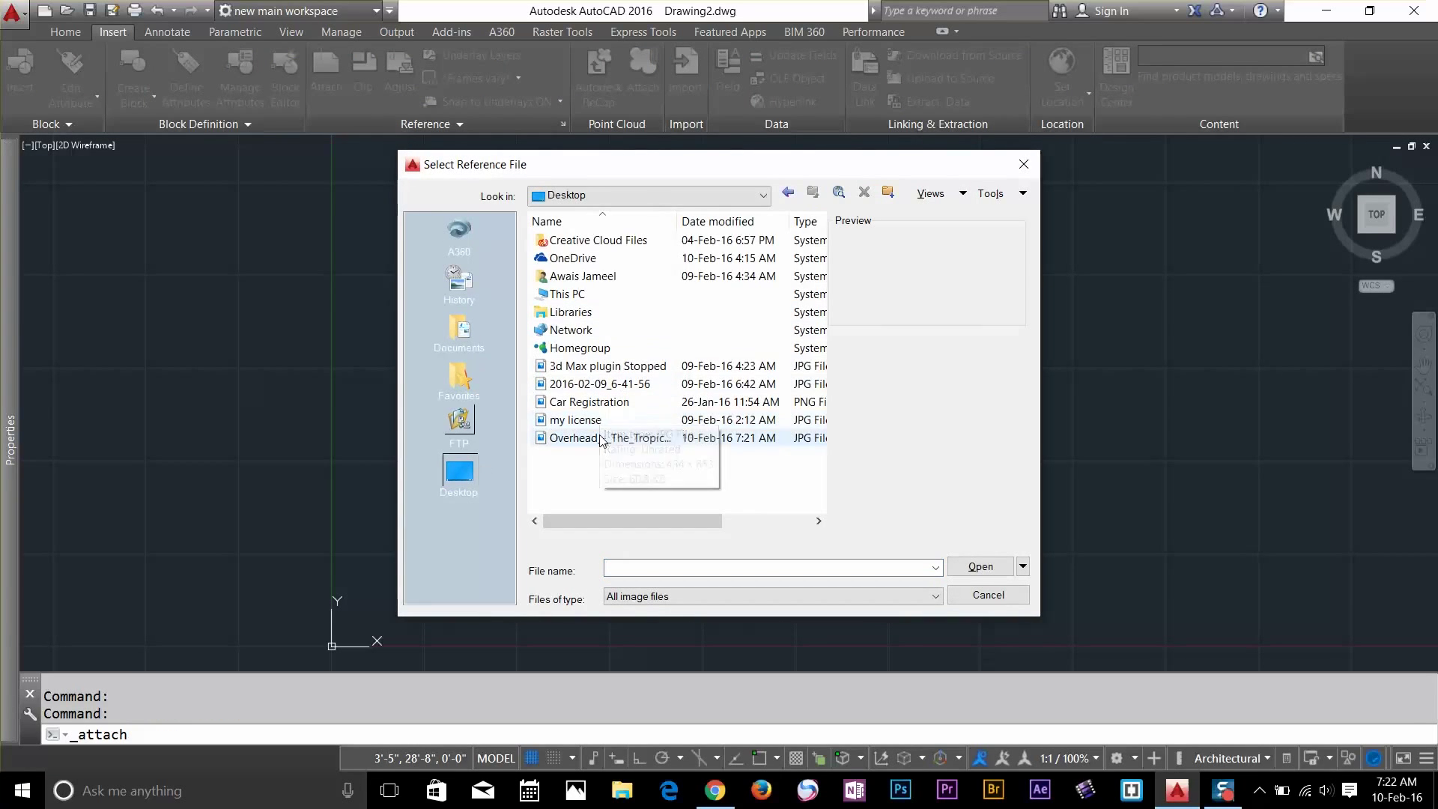
pyautogui.click(587, 420)
pyautogui.doubleClick(592, 438)
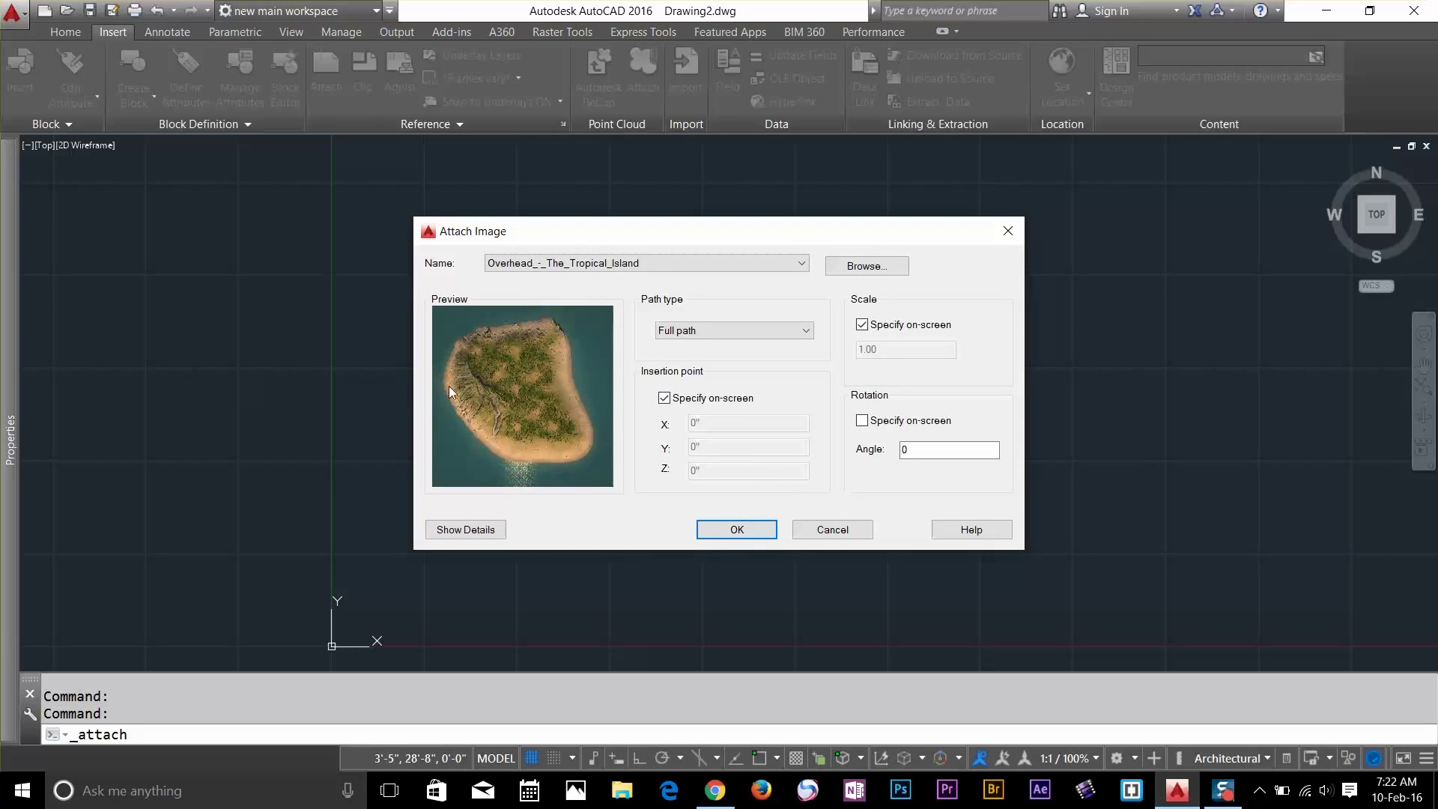
pyautogui.click(737, 530)
pyautogui.click(606, 412)
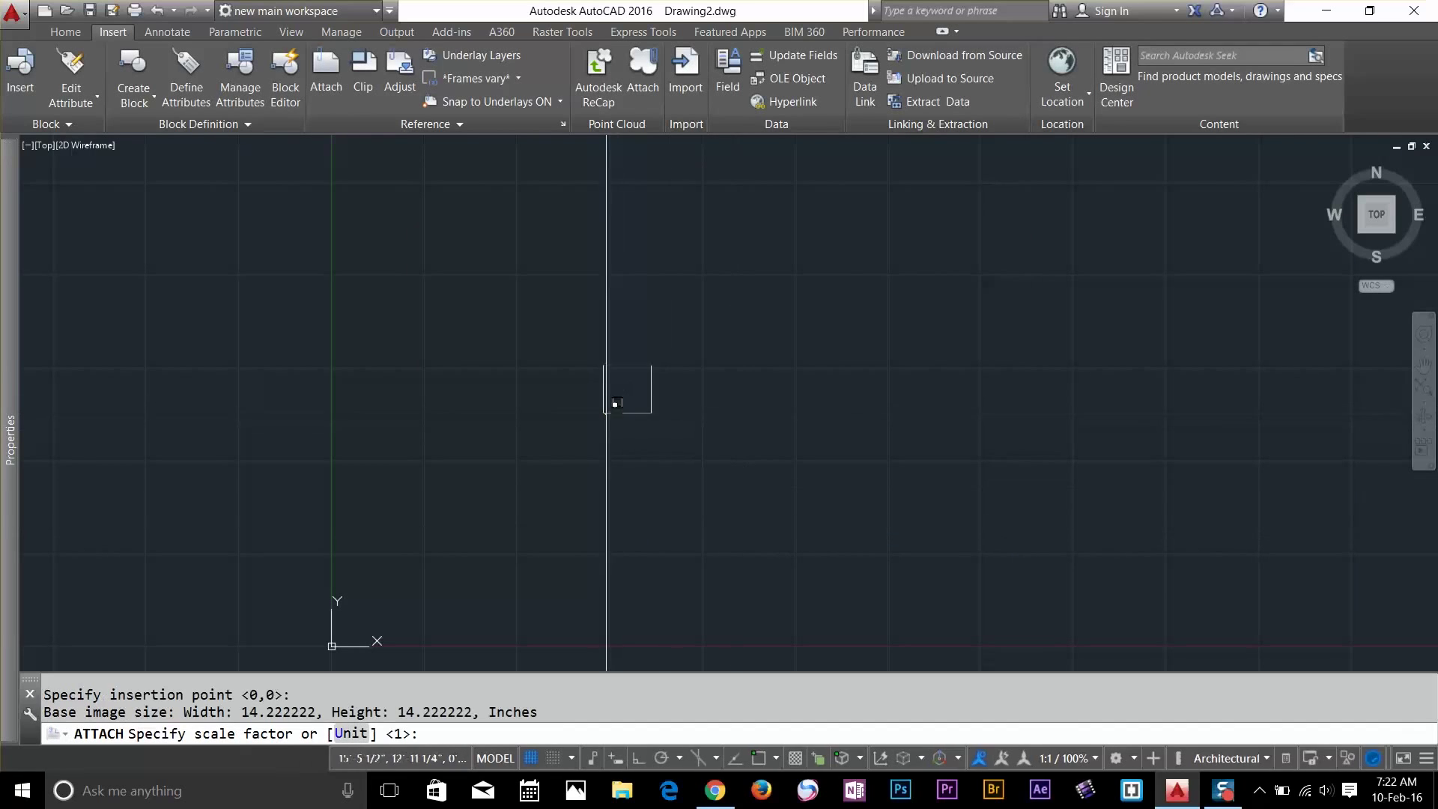
pyautogui.click(817, 200)
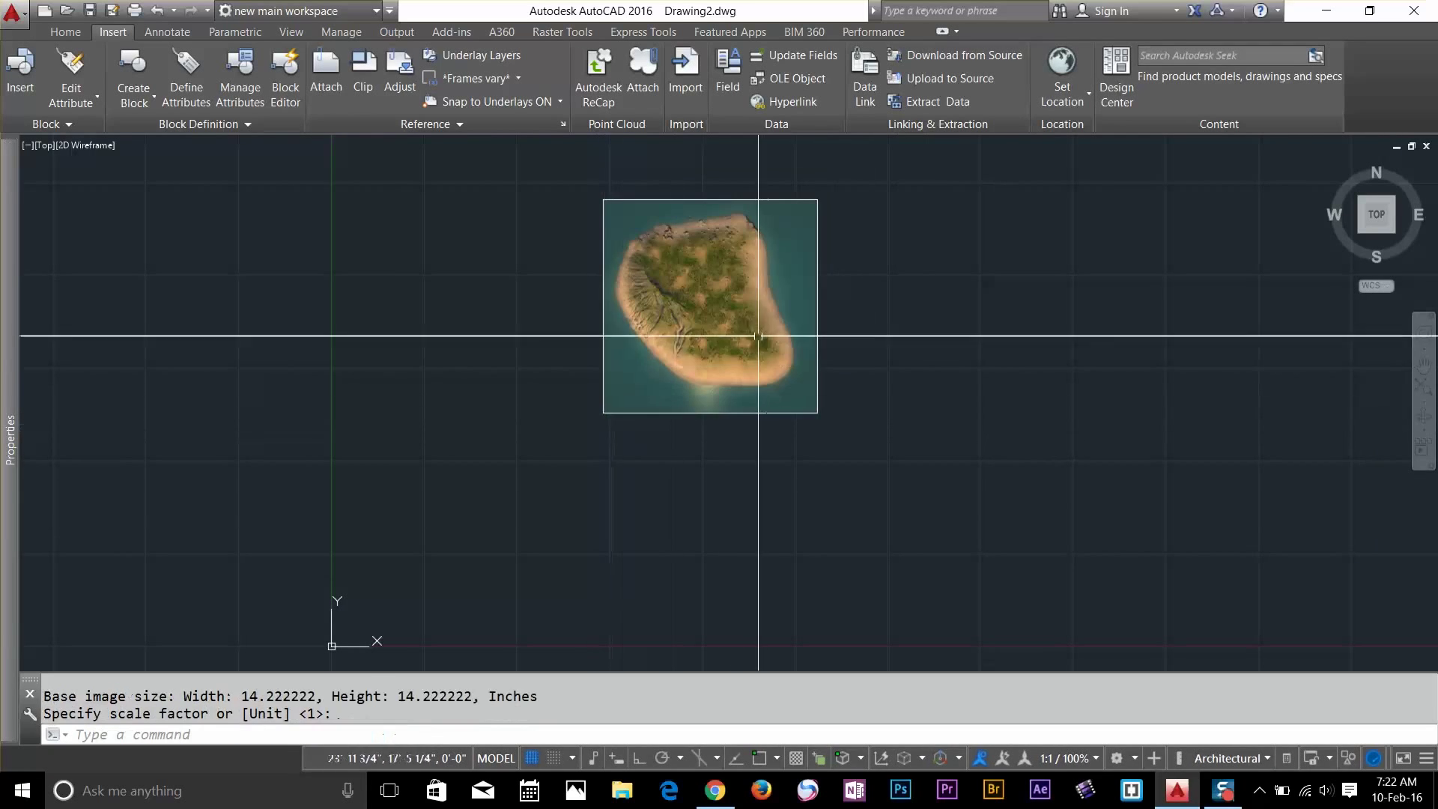
pyautogui.scroll(3, 758, 336)
pyautogui.scroll(-2, 772, 352)
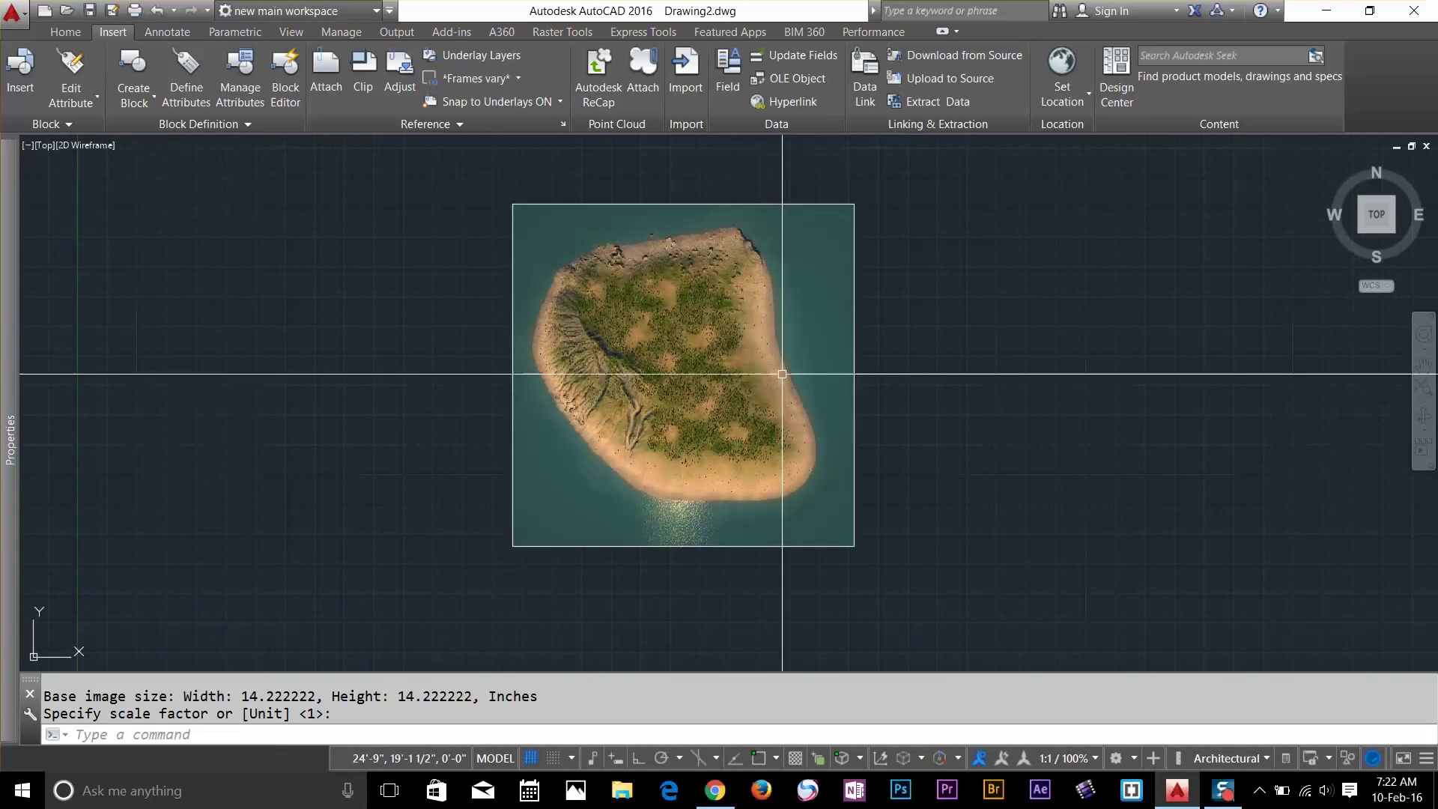
pyautogui.scroll(2, 782, 373)
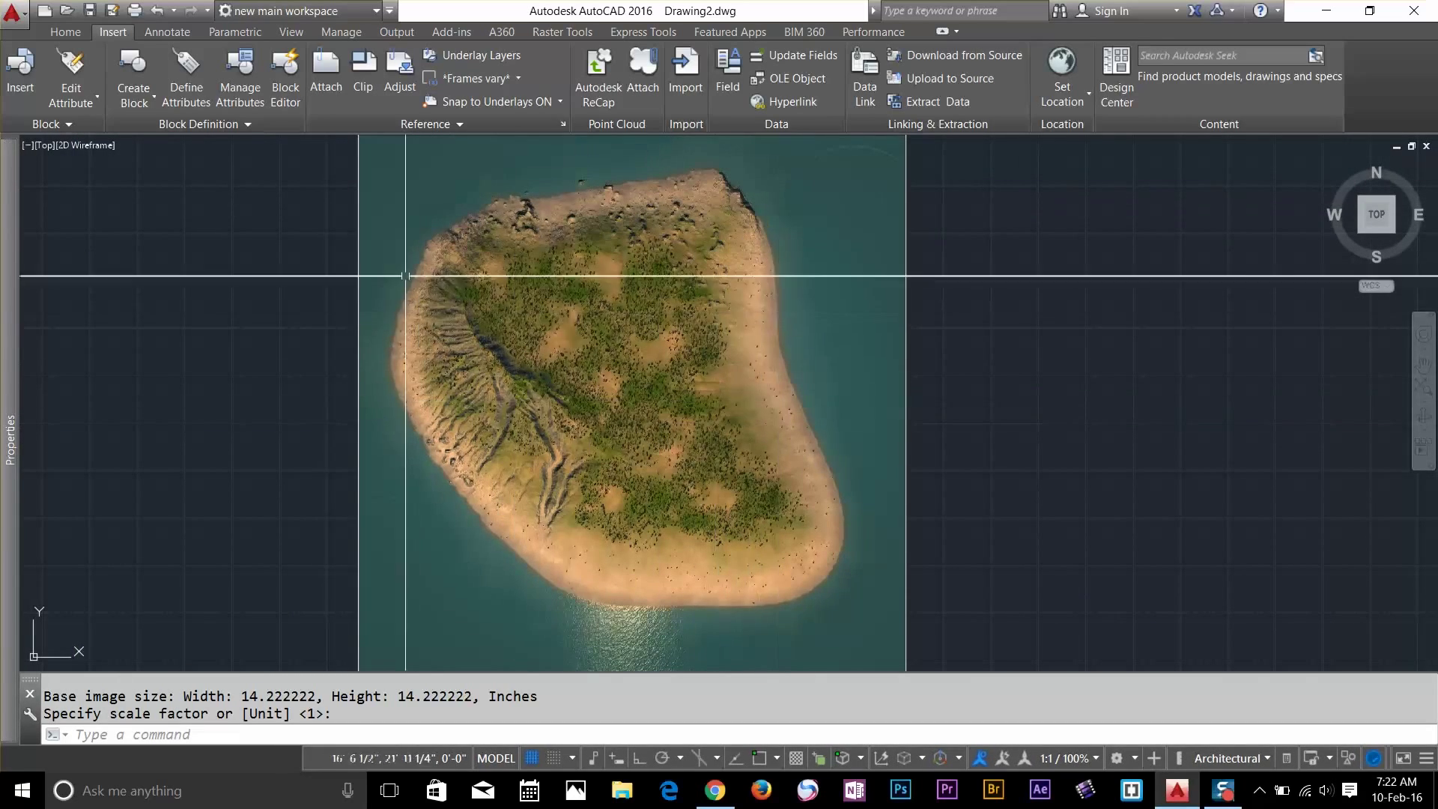
pyautogui.click(60, 34)
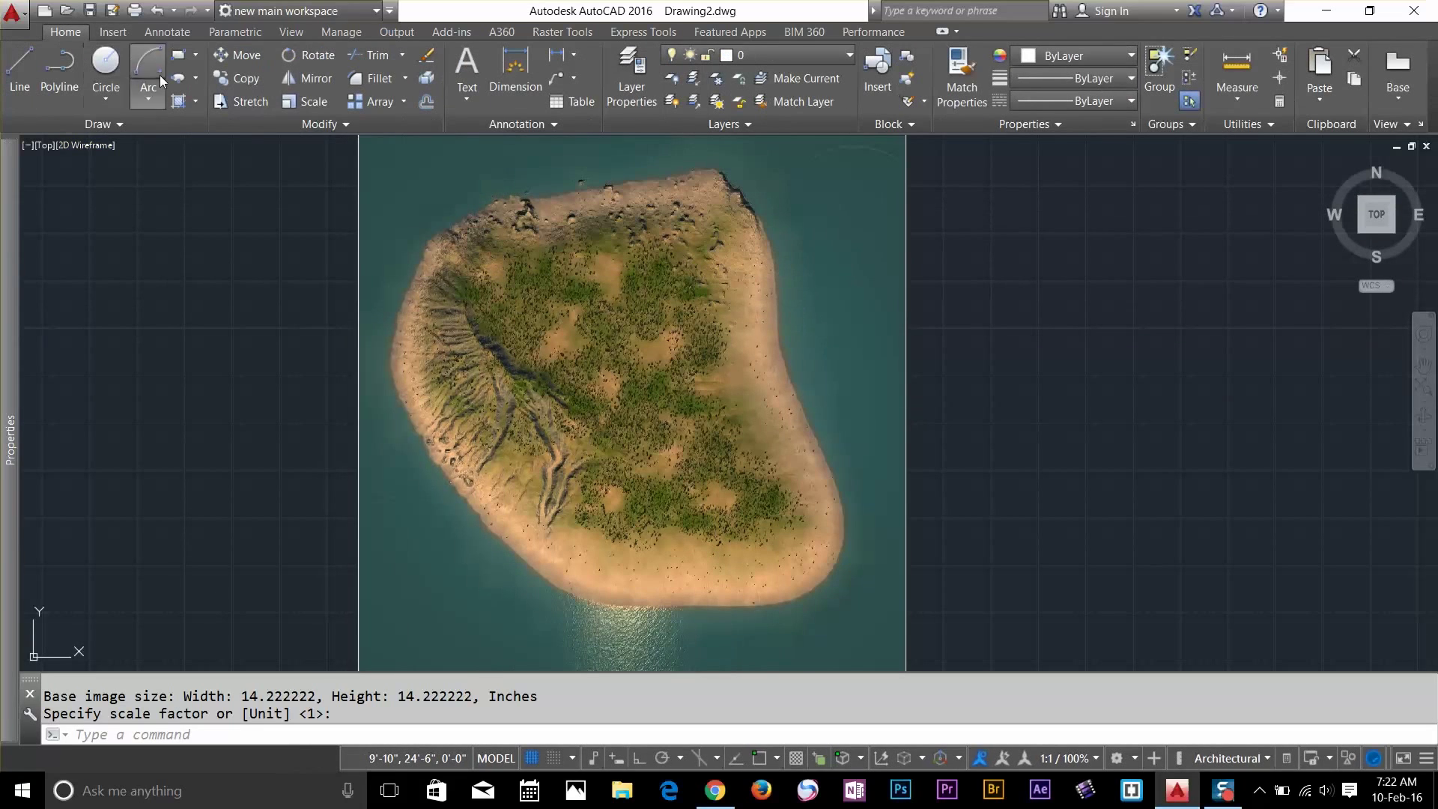
pyautogui.click(158, 125)
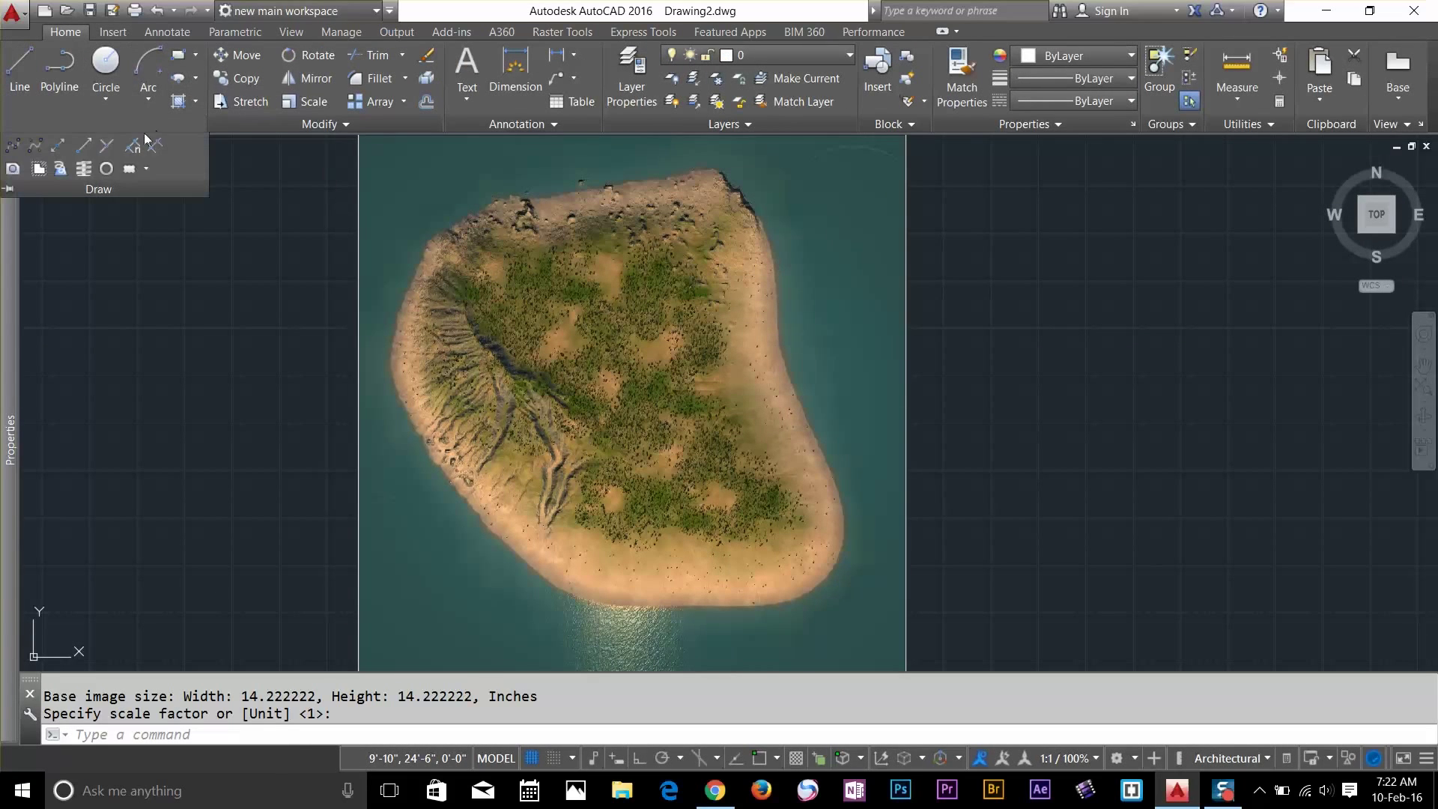
# Trace a fit-point spline along the island's north shore, around the northeast tip and down the east coast
pyautogui.click(12, 154)
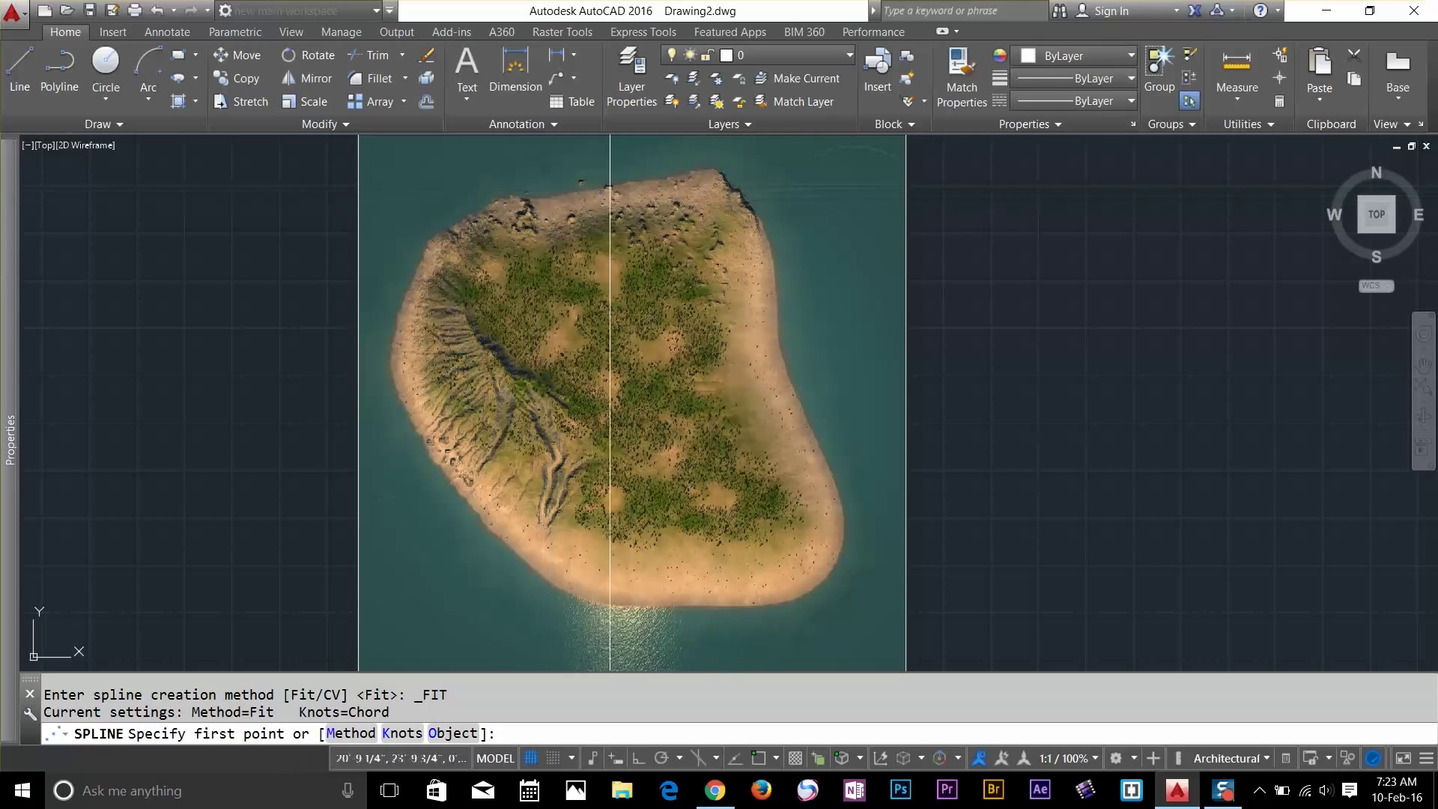
pyautogui.scroll(5, 611, 195)
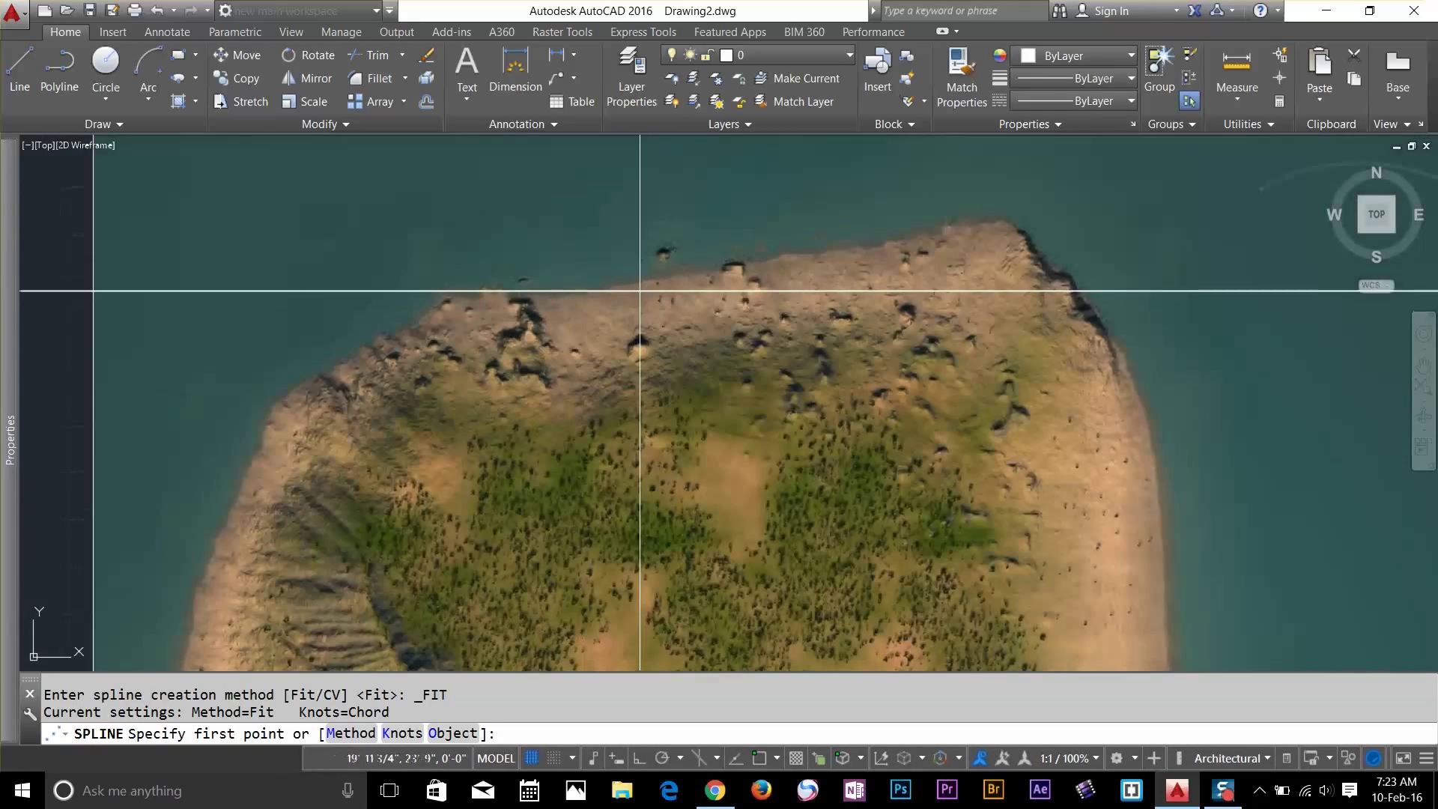
pyautogui.scroll(-3, 650, 217)
pyautogui.click(648, 277)
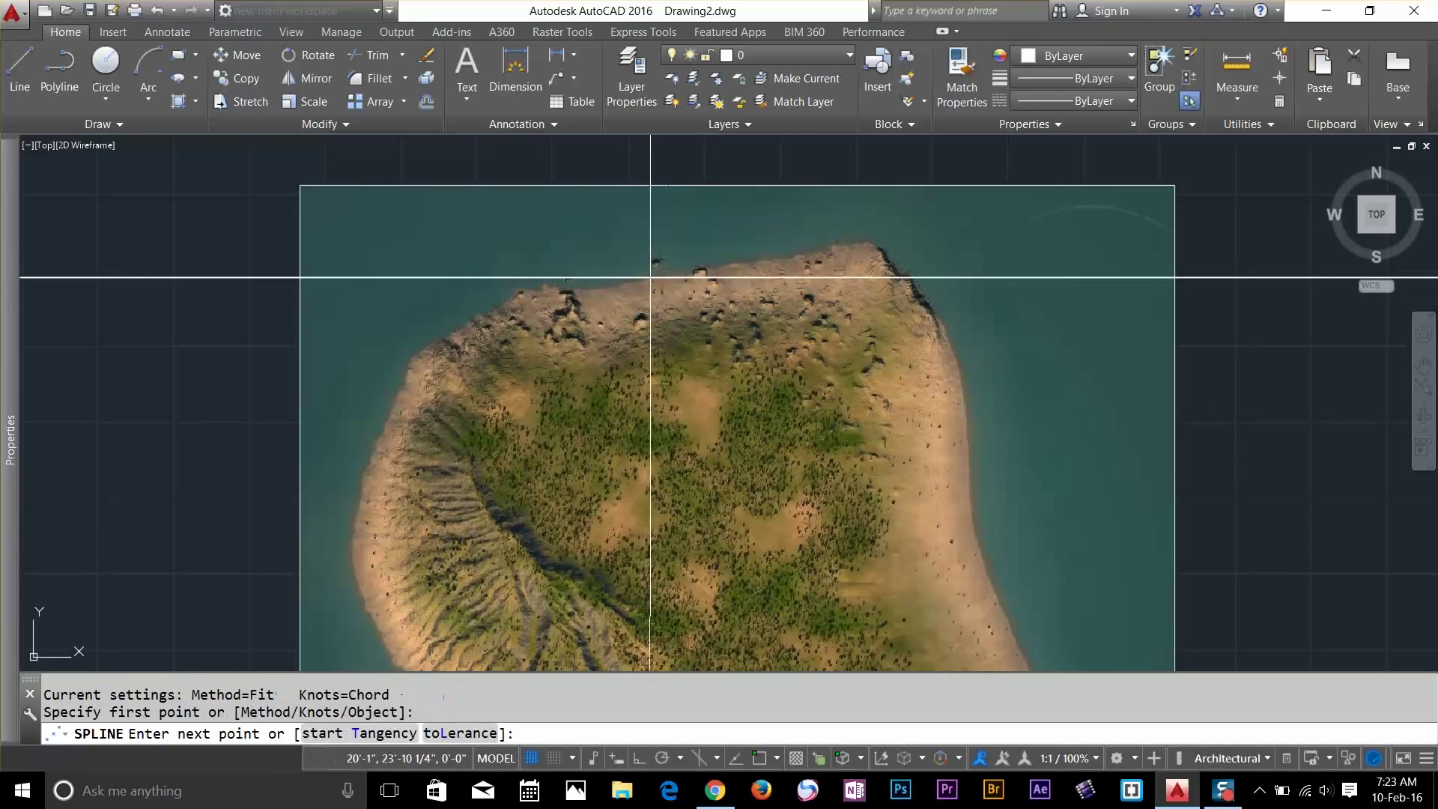
pyautogui.click(726, 265)
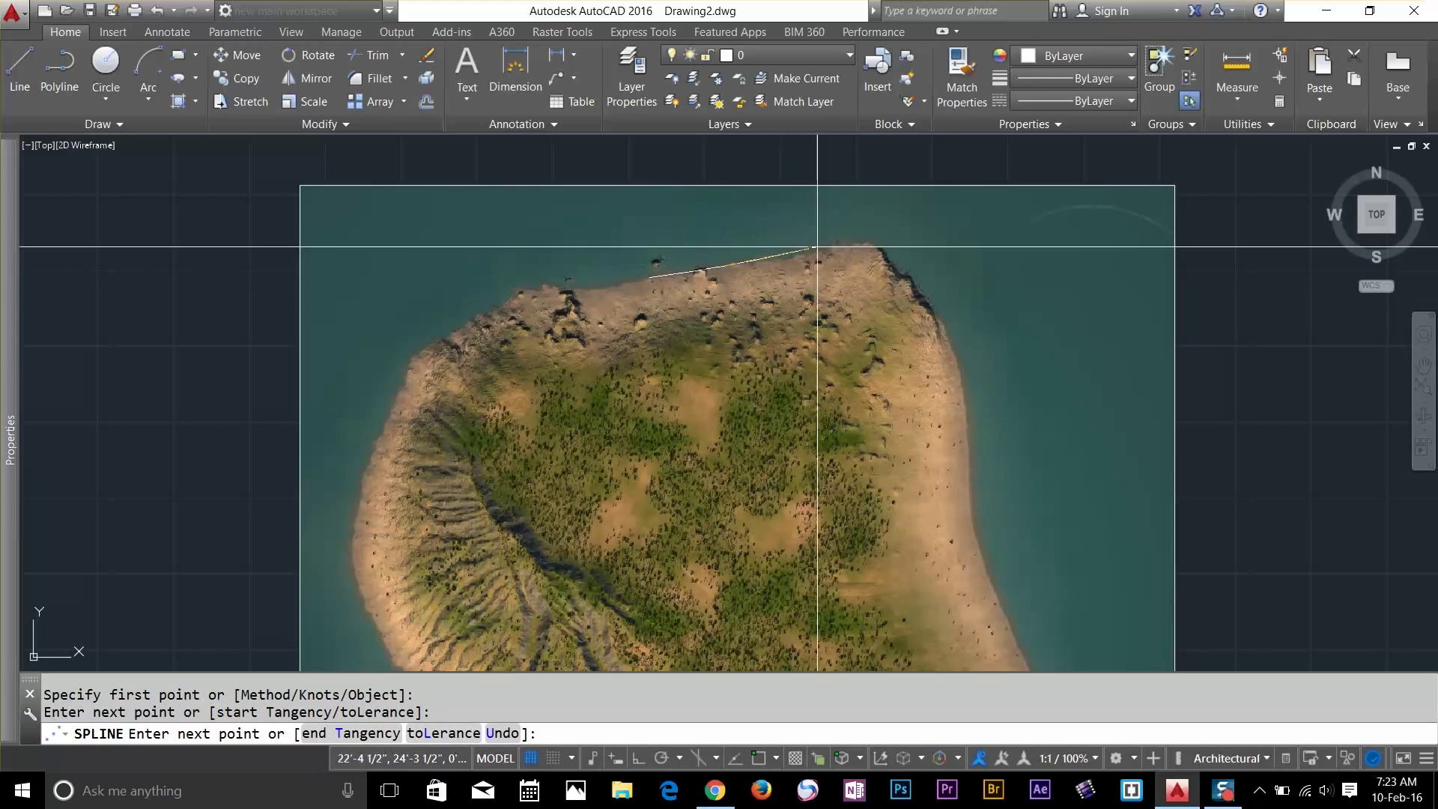
pyautogui.click(849, 241)
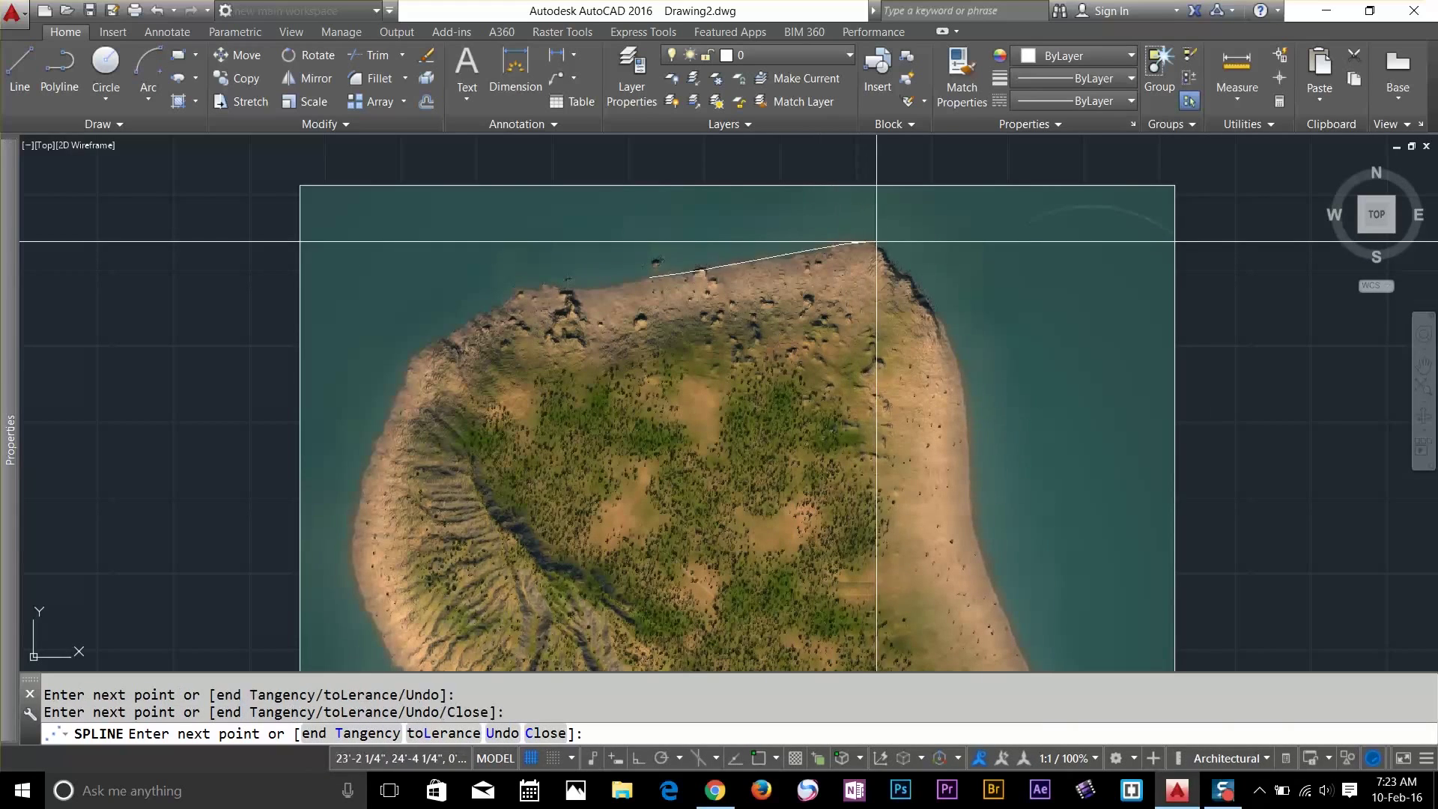
pyautogui.click(903, 275)
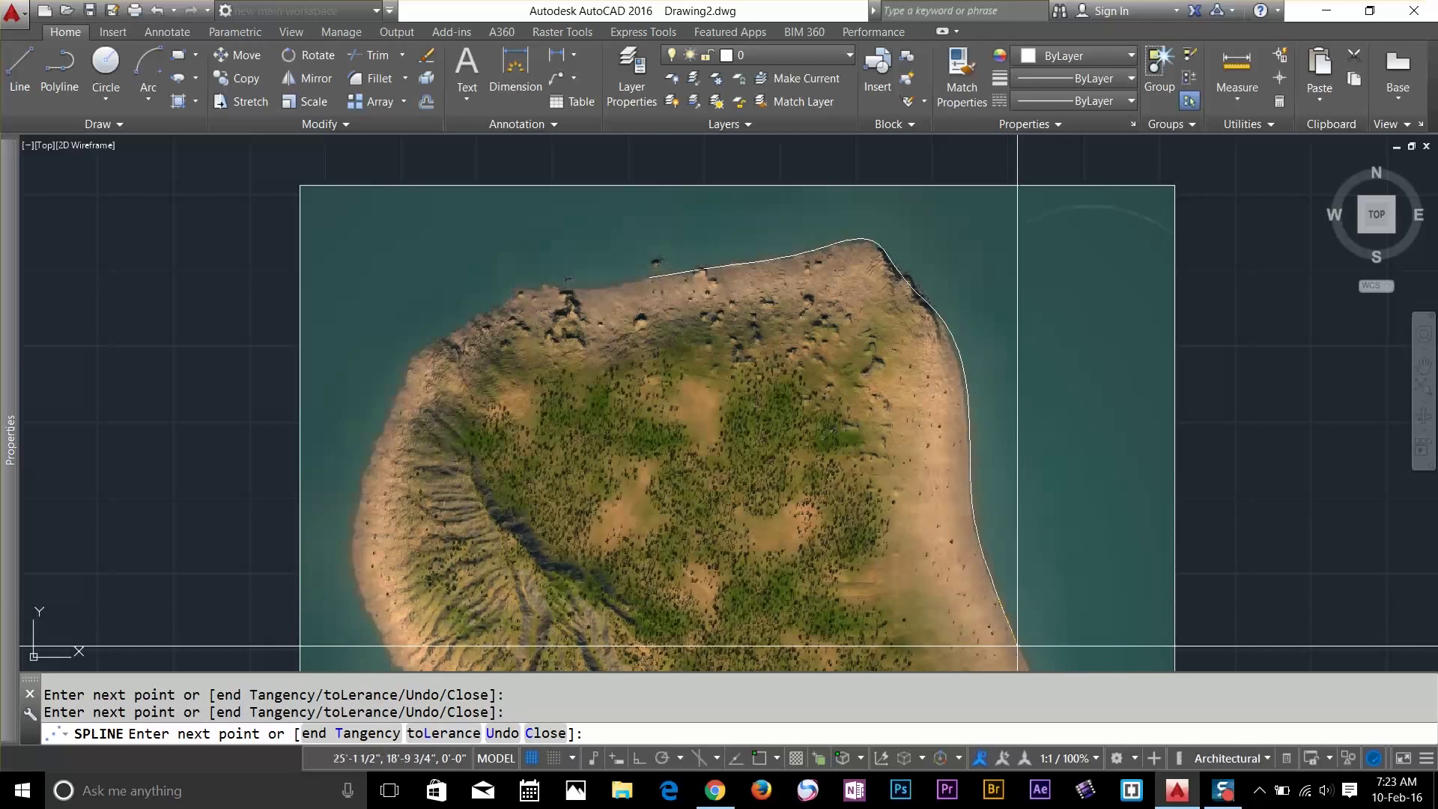
pyautogui.moveTo(1017, 646); pyautogui.dragTo(954, 383, button='middle')
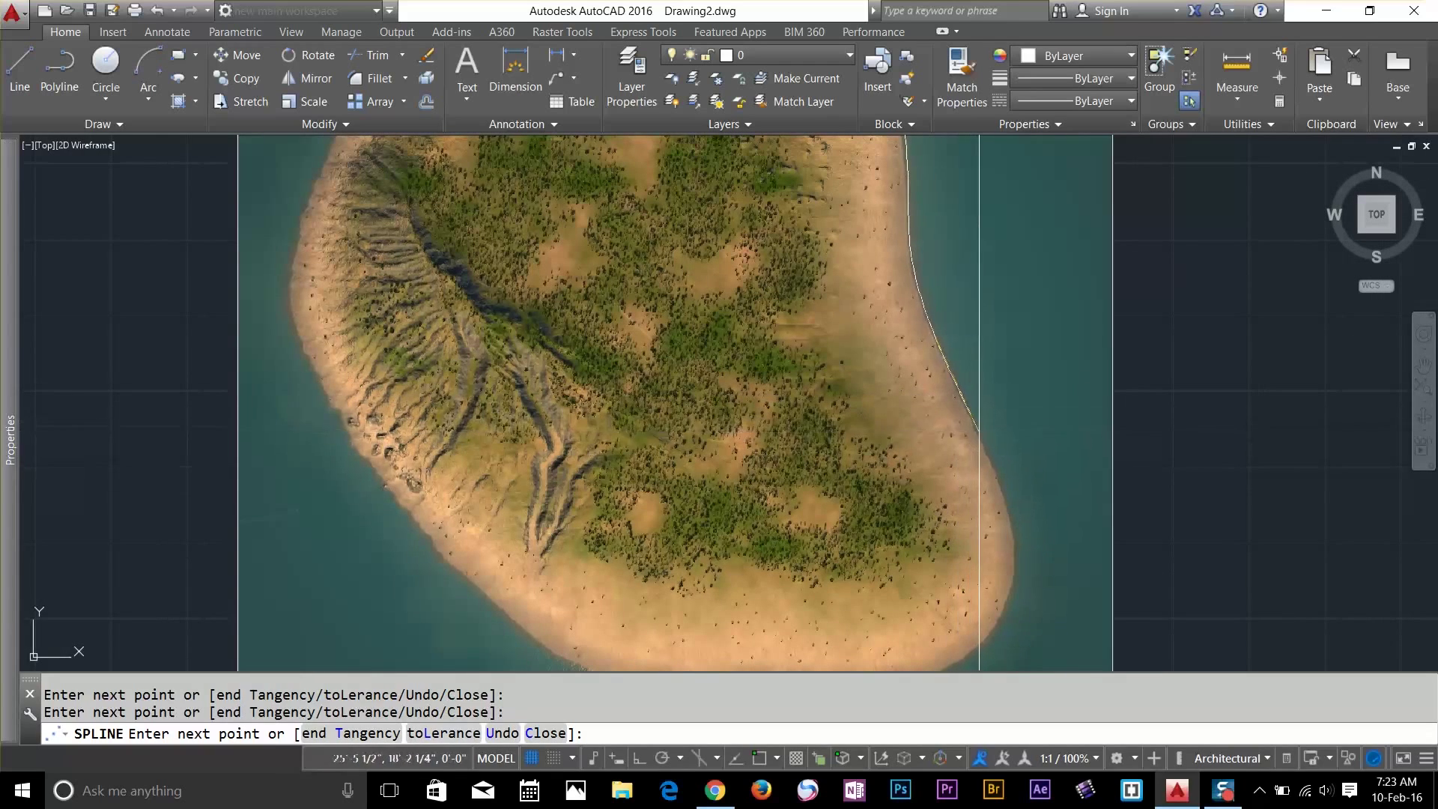
pyautogui.moveTo(971, 432); pyautogui.dragTo(1025, 528, button='middle')
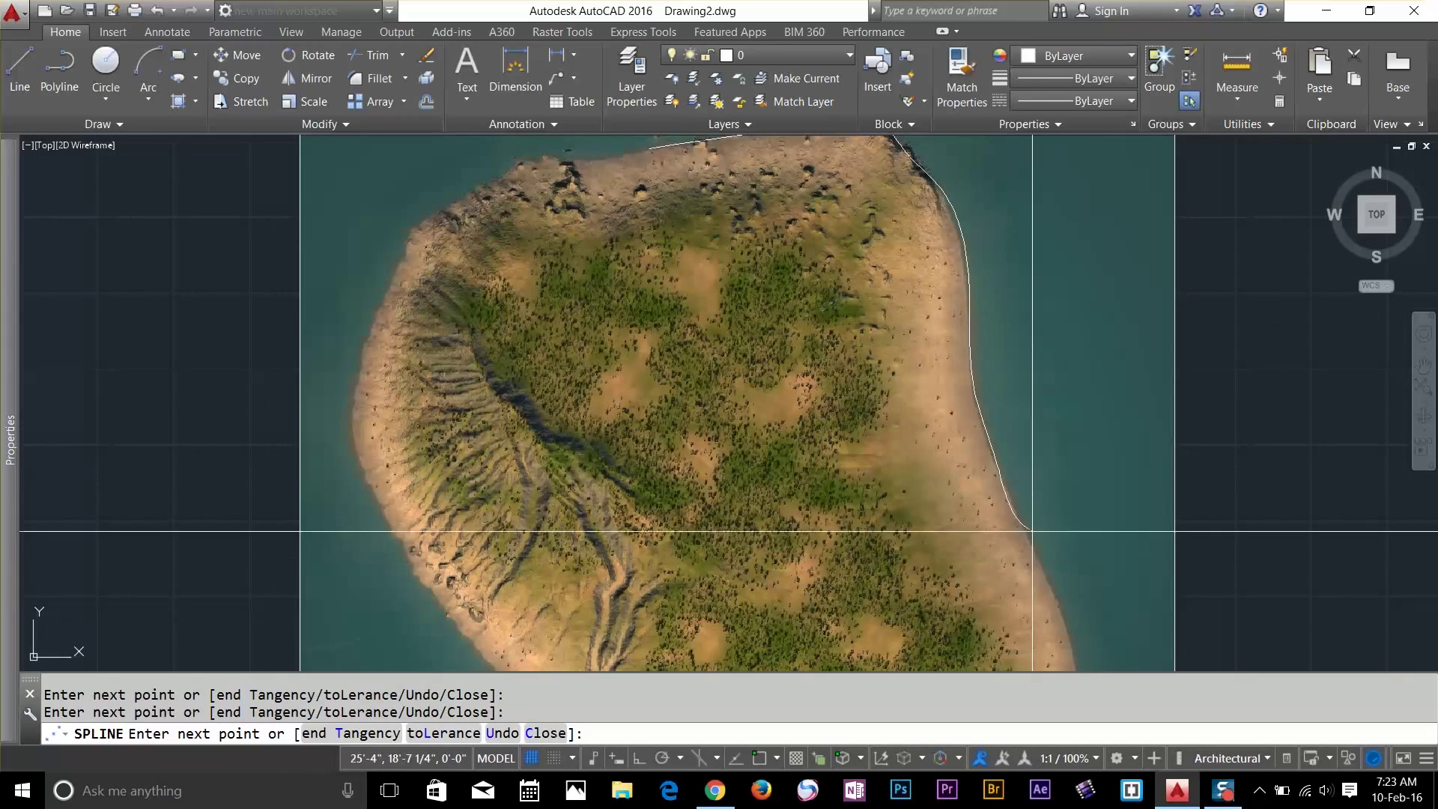
pyautogui.press('Return')
pyautogui.moveTo(802, 209); pyautogui.dragTo(797, 296, button='middle')
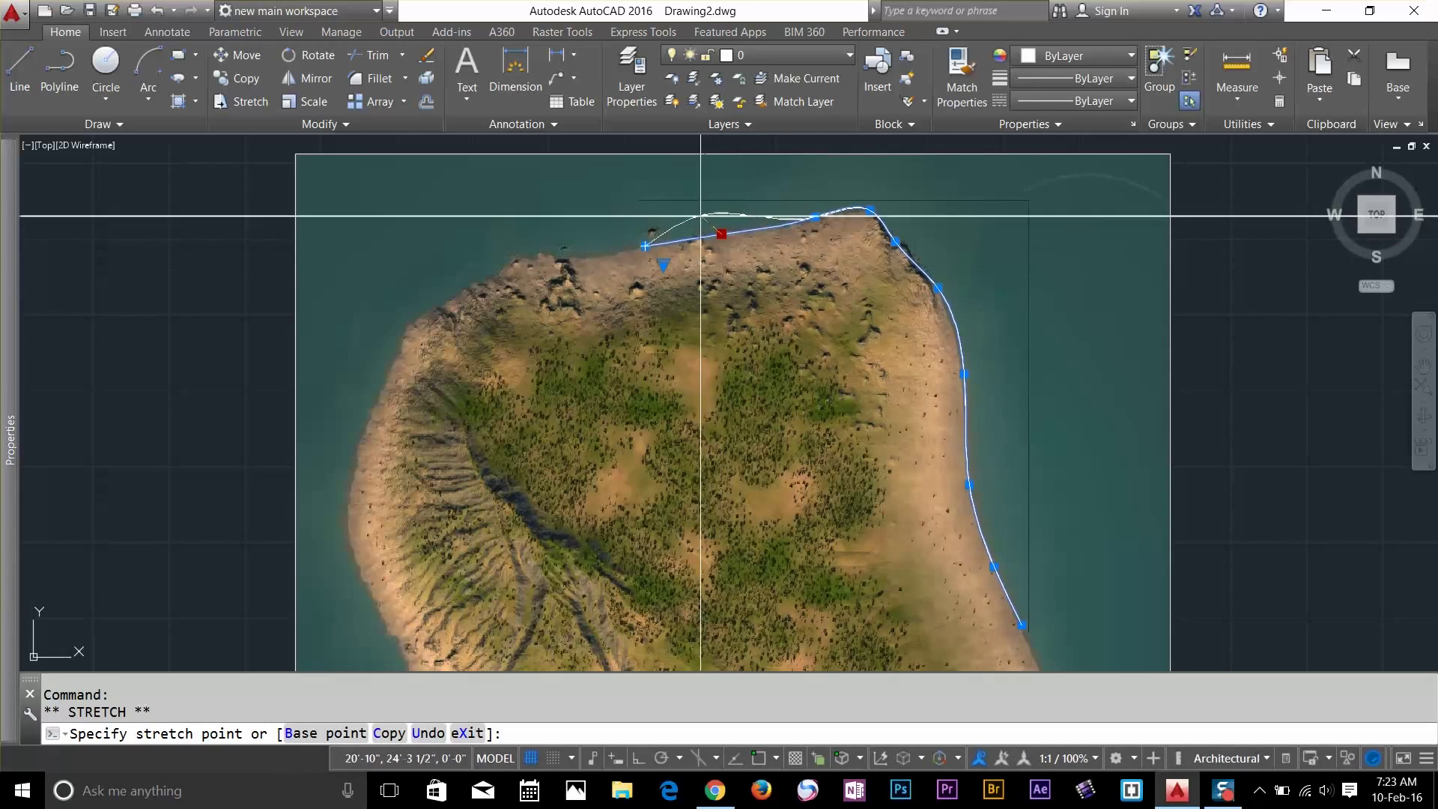
# Stretch two fit points on the northeast shore onto the coastline
pyautogui.click(726, 235)
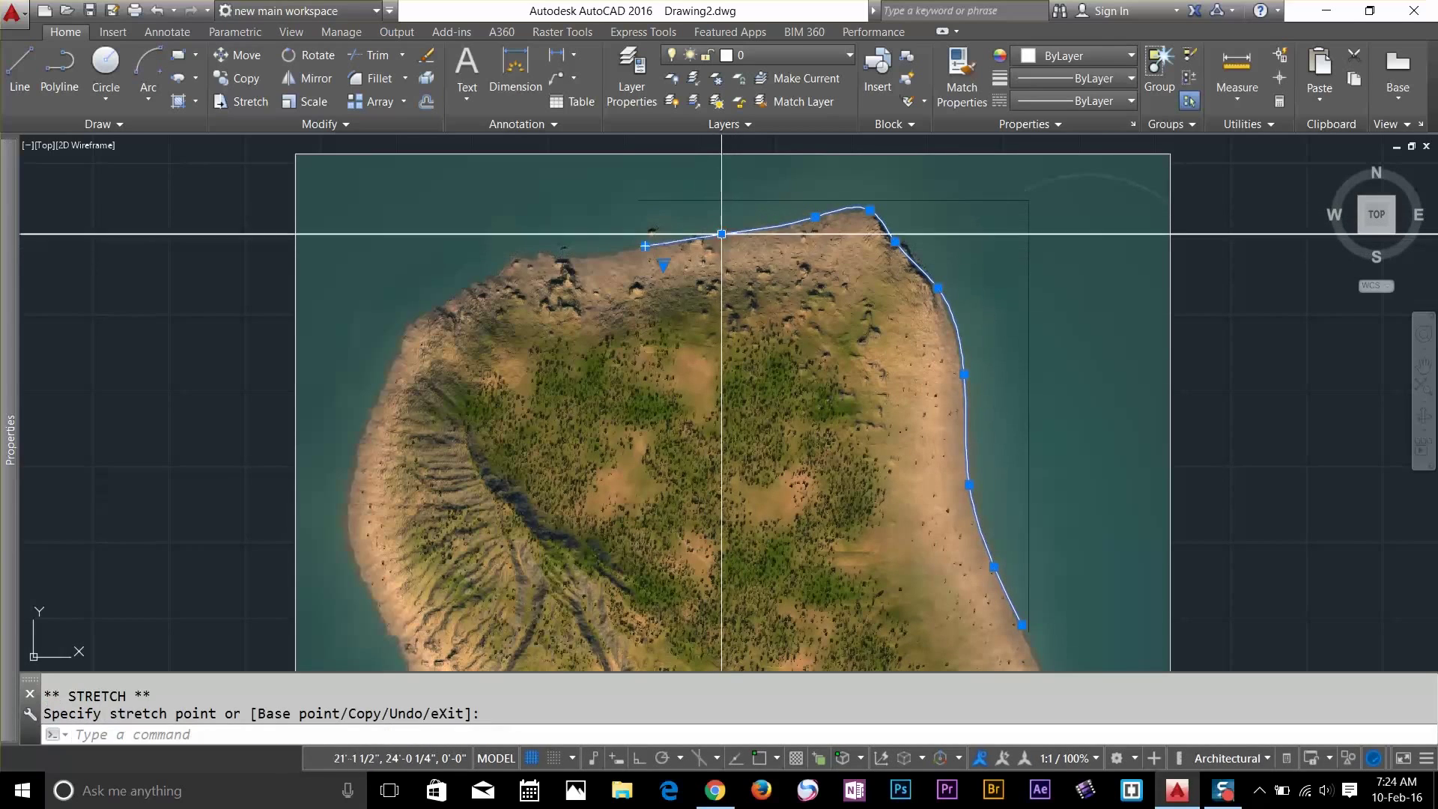
pyautogui.click(938, 287)
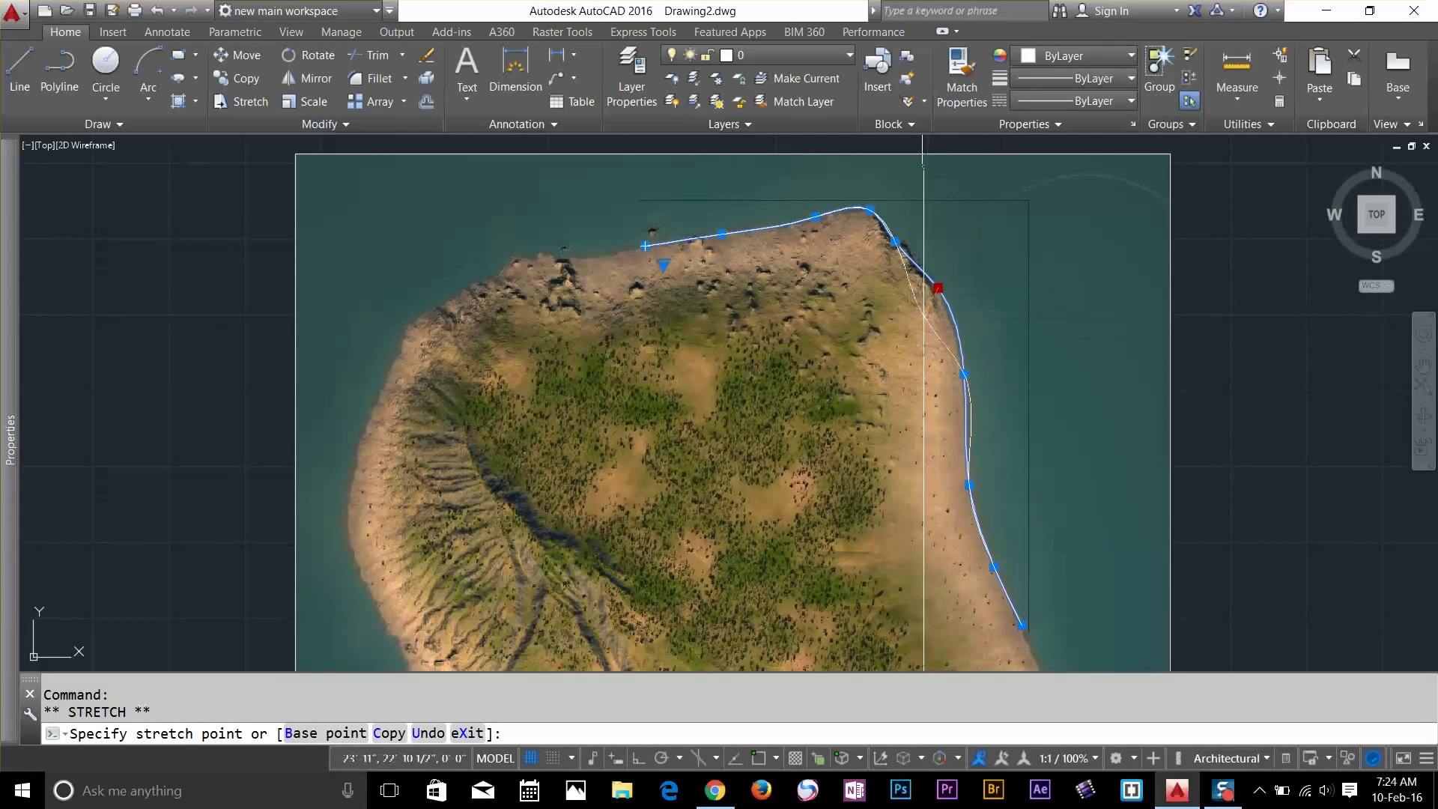
pyautogui.click(908, 283)
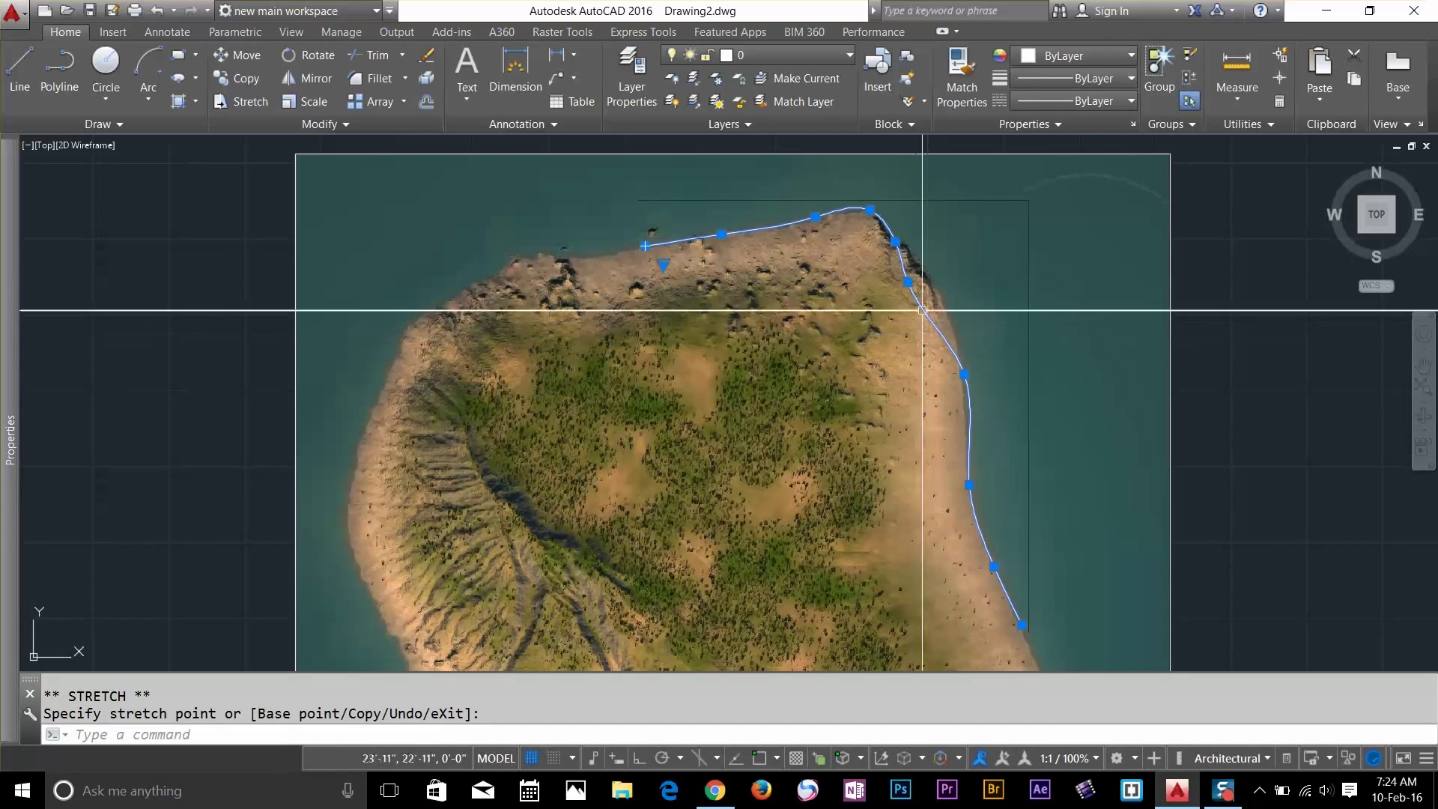
pyautogui.moveTo(908, 284)
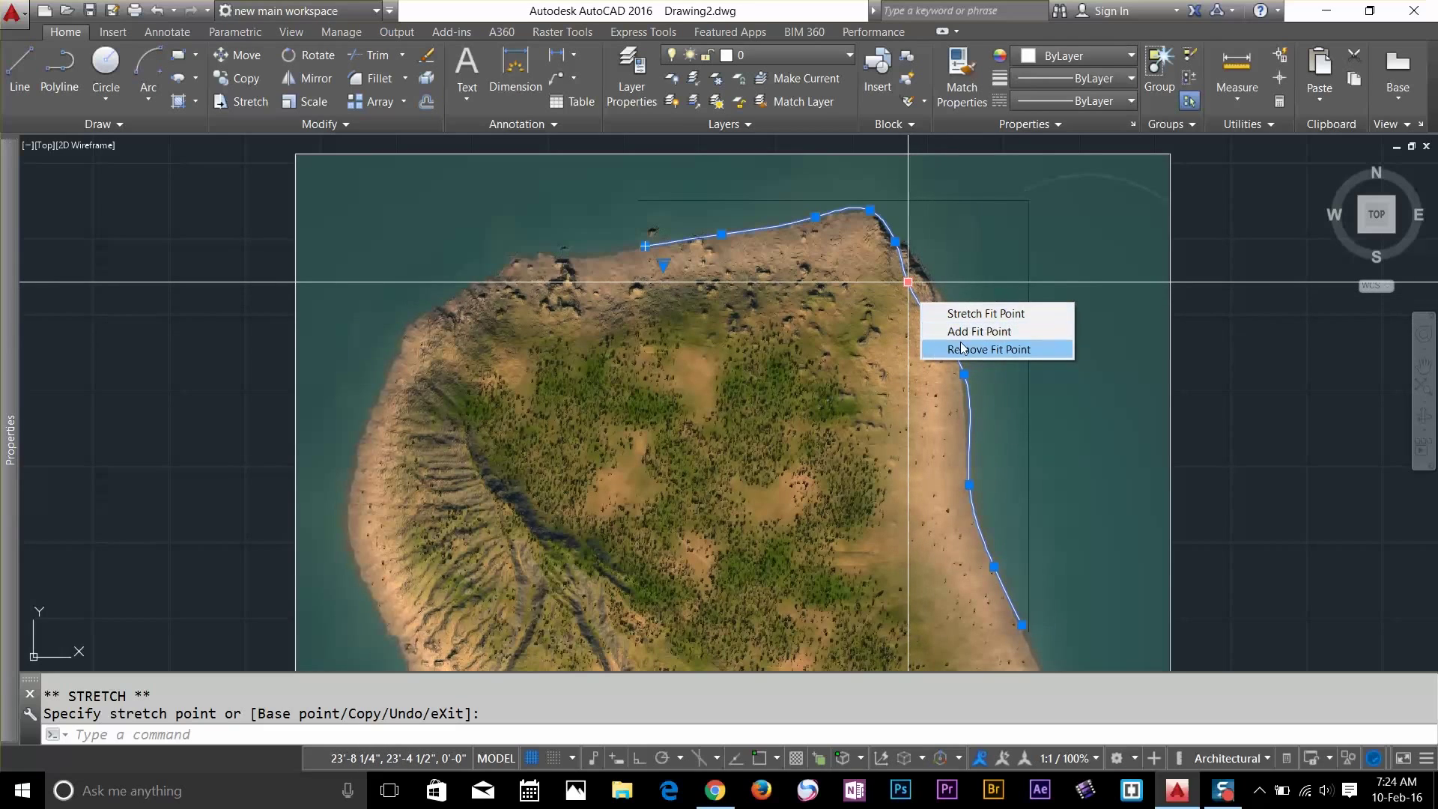
# Add a fit point along the shore, push the corner fit point outward, then window-select the spline
pyautogui.click(982, 332)
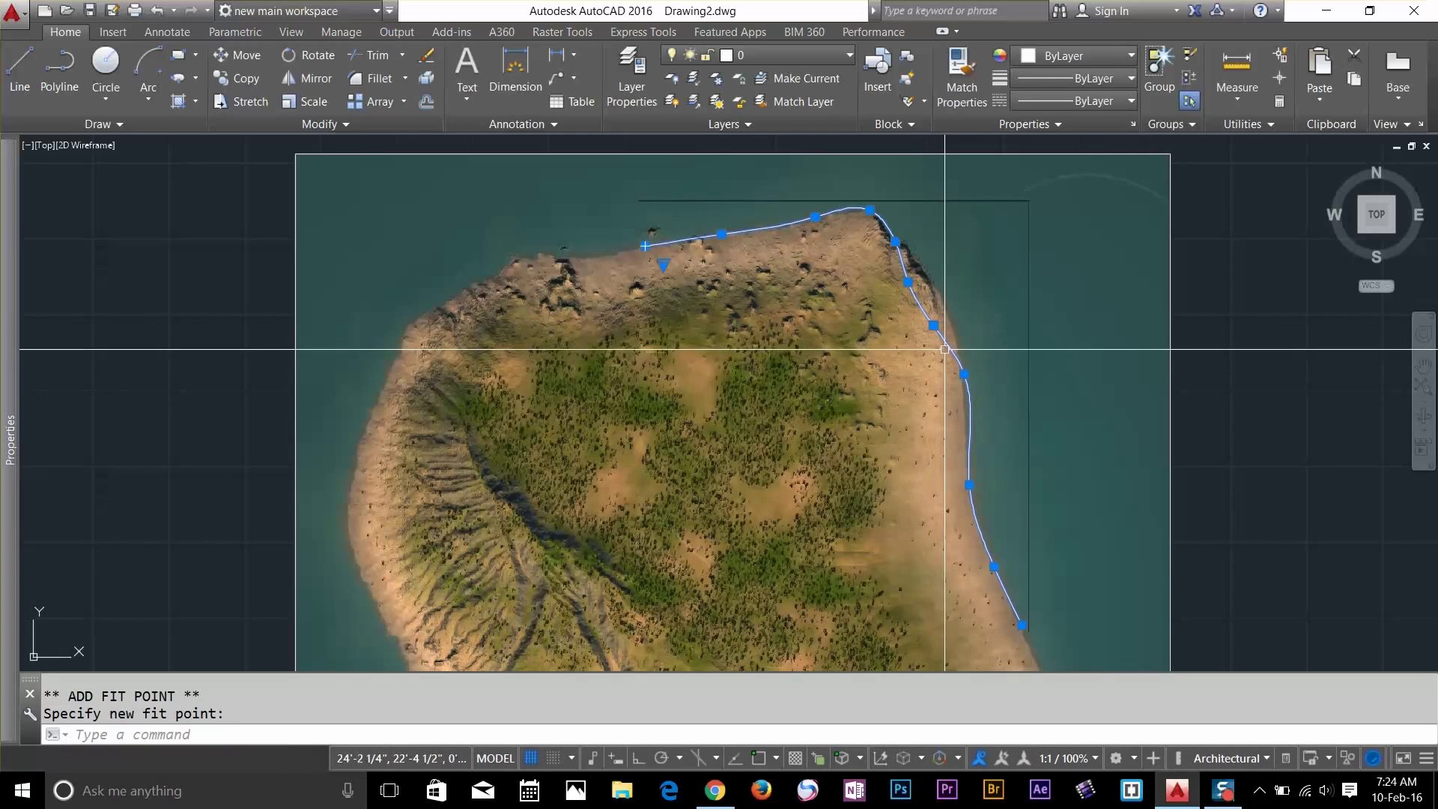
pyautogui.click(933, 325)
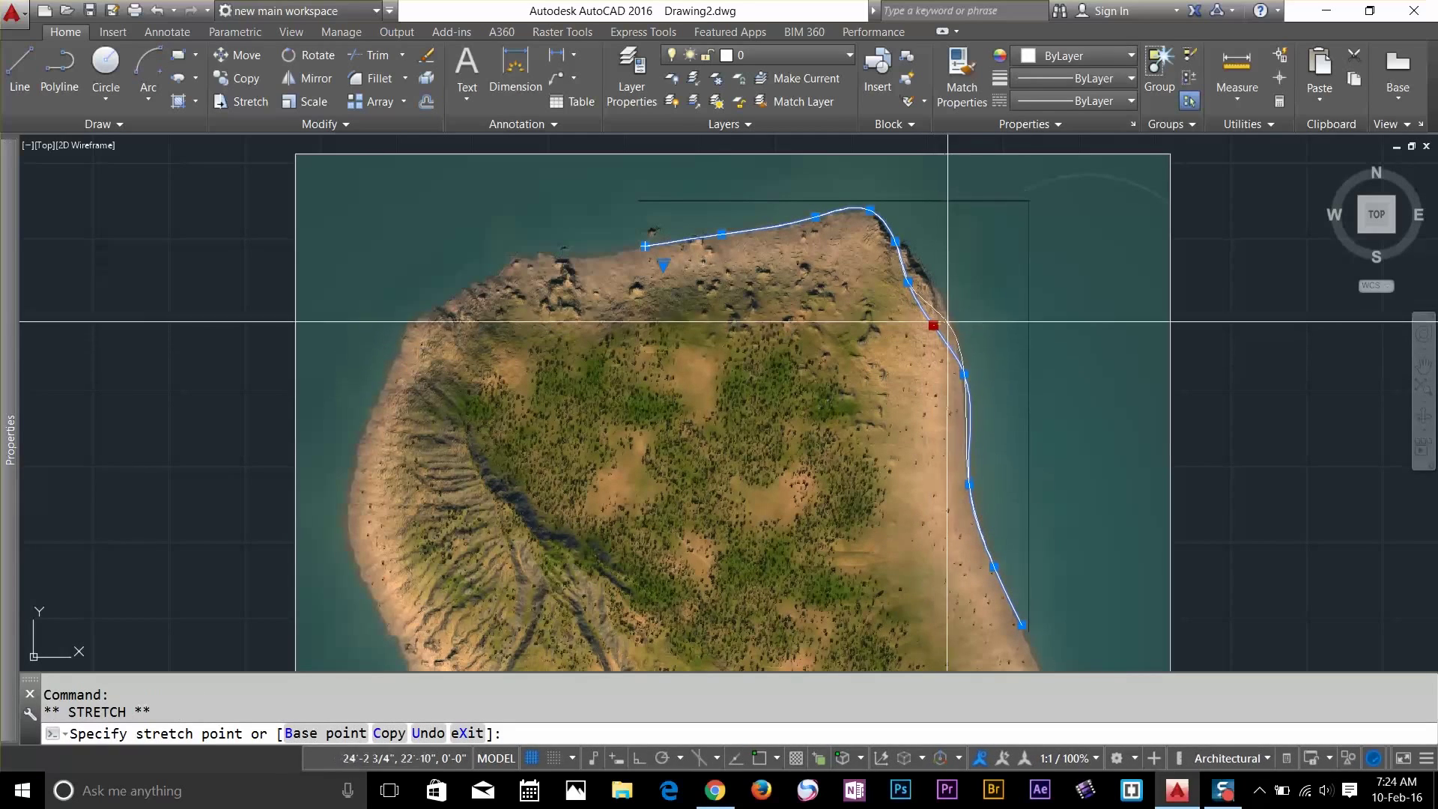
pyautogui.click(950, 316)
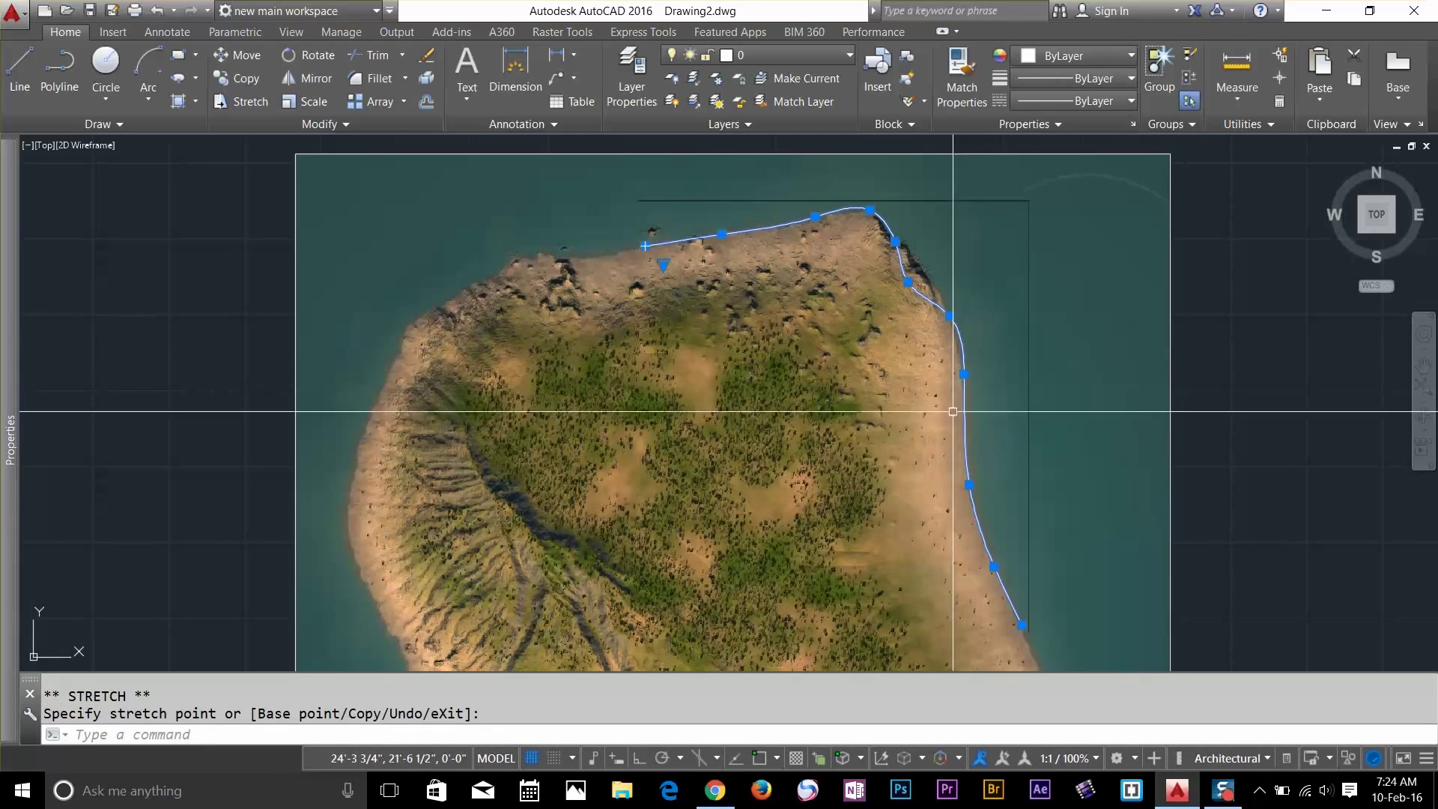
pyautogui.moveTo(950, 316)
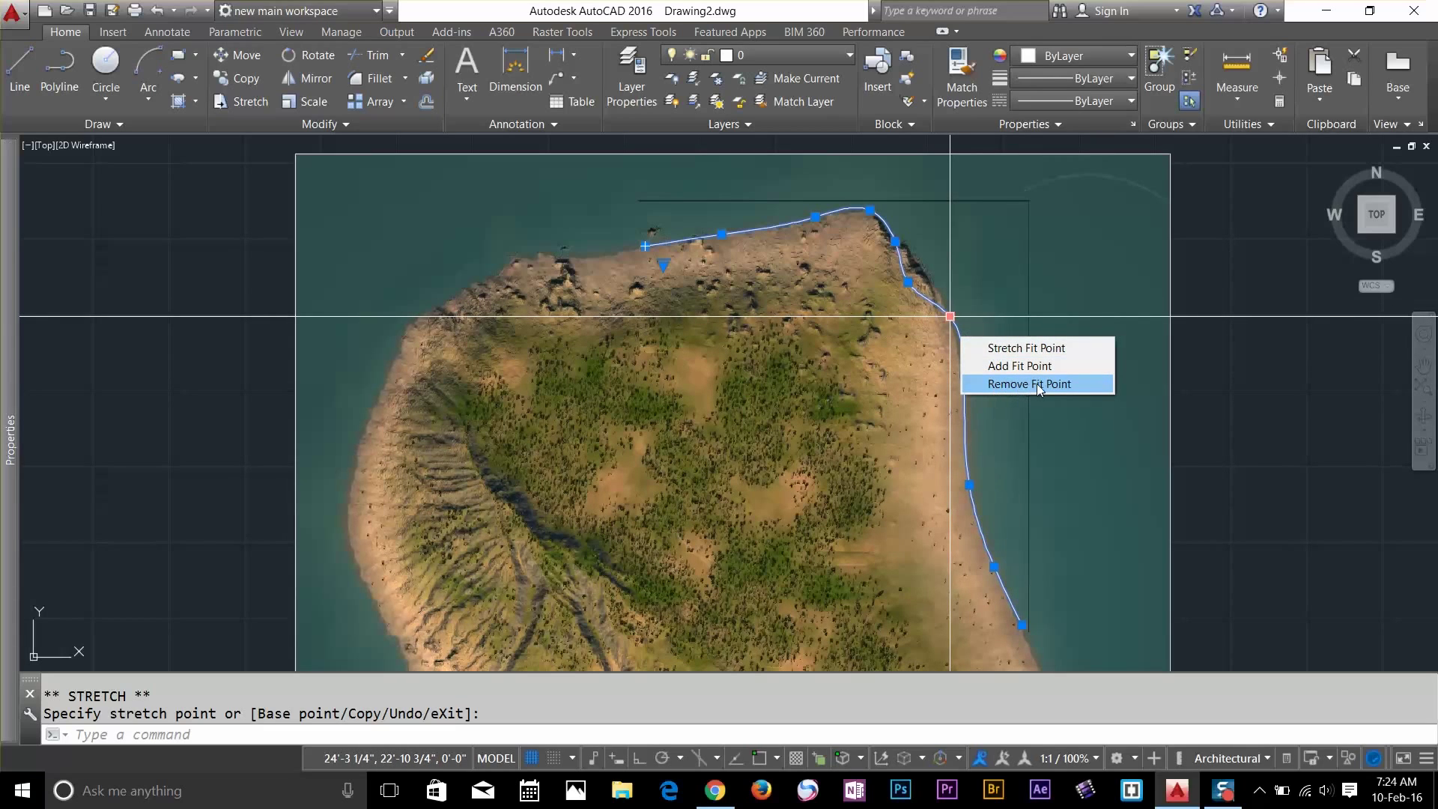
pyautogui.click(1030, 349)
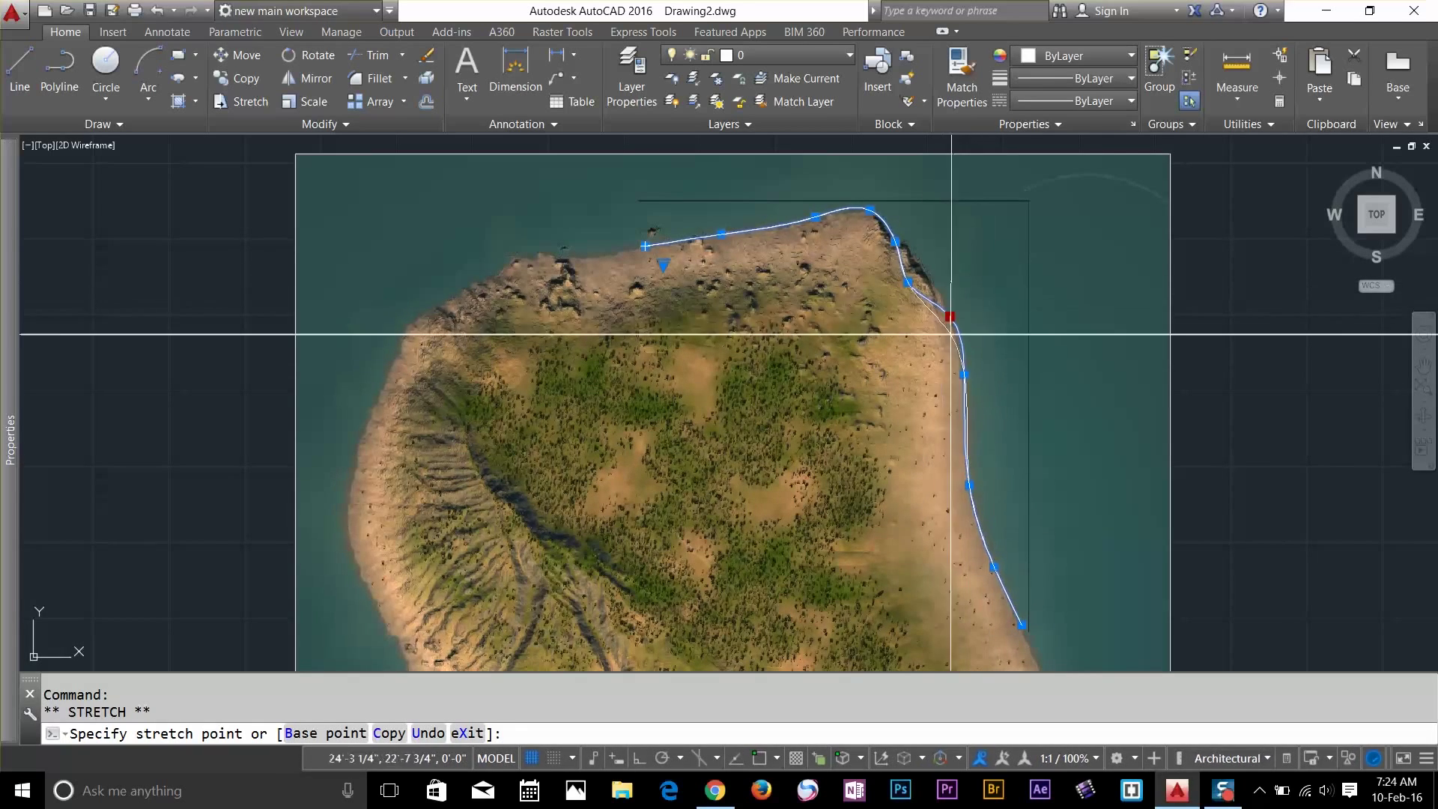
pyautogui.click(967, 300)
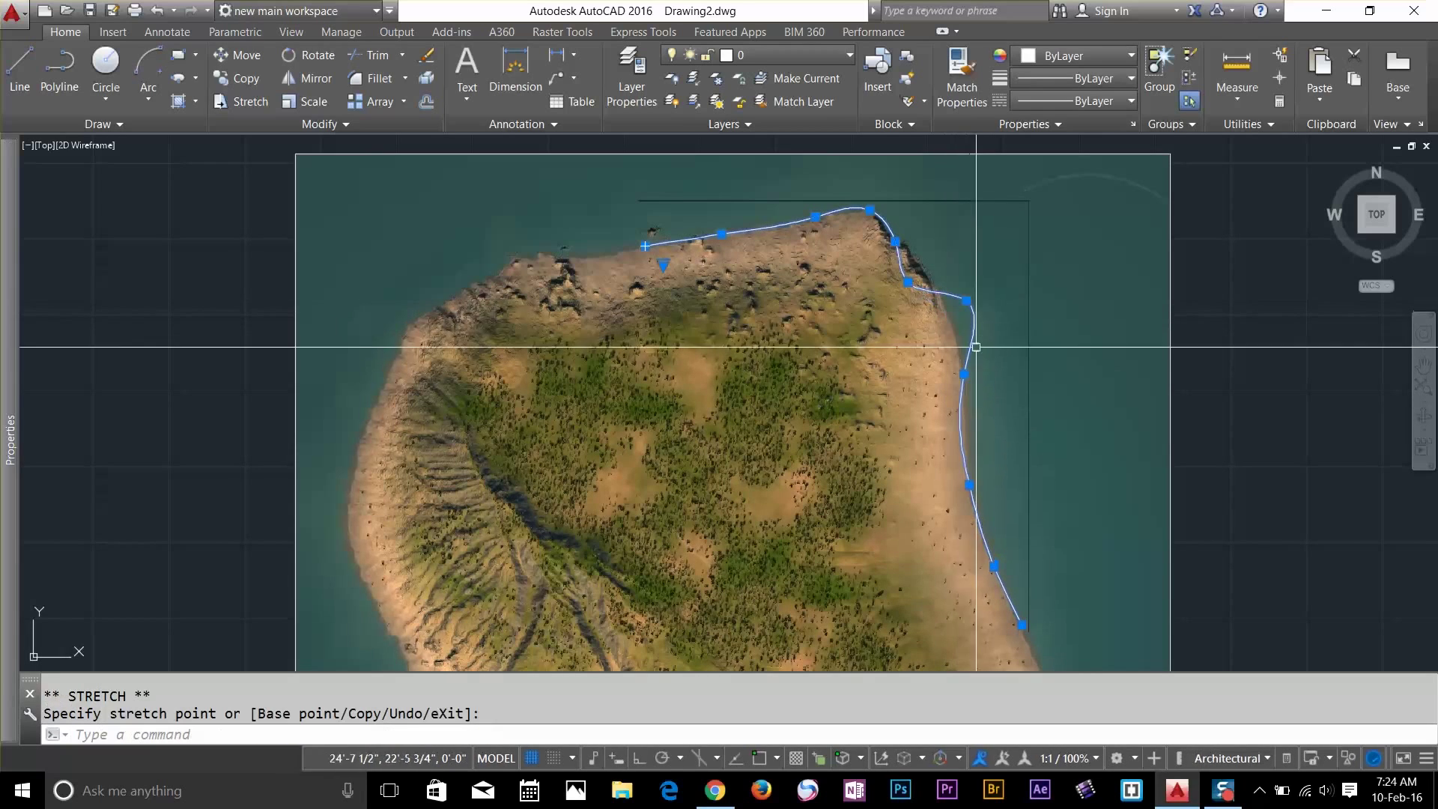
pyautogui.scroll(-3, 897, 279)
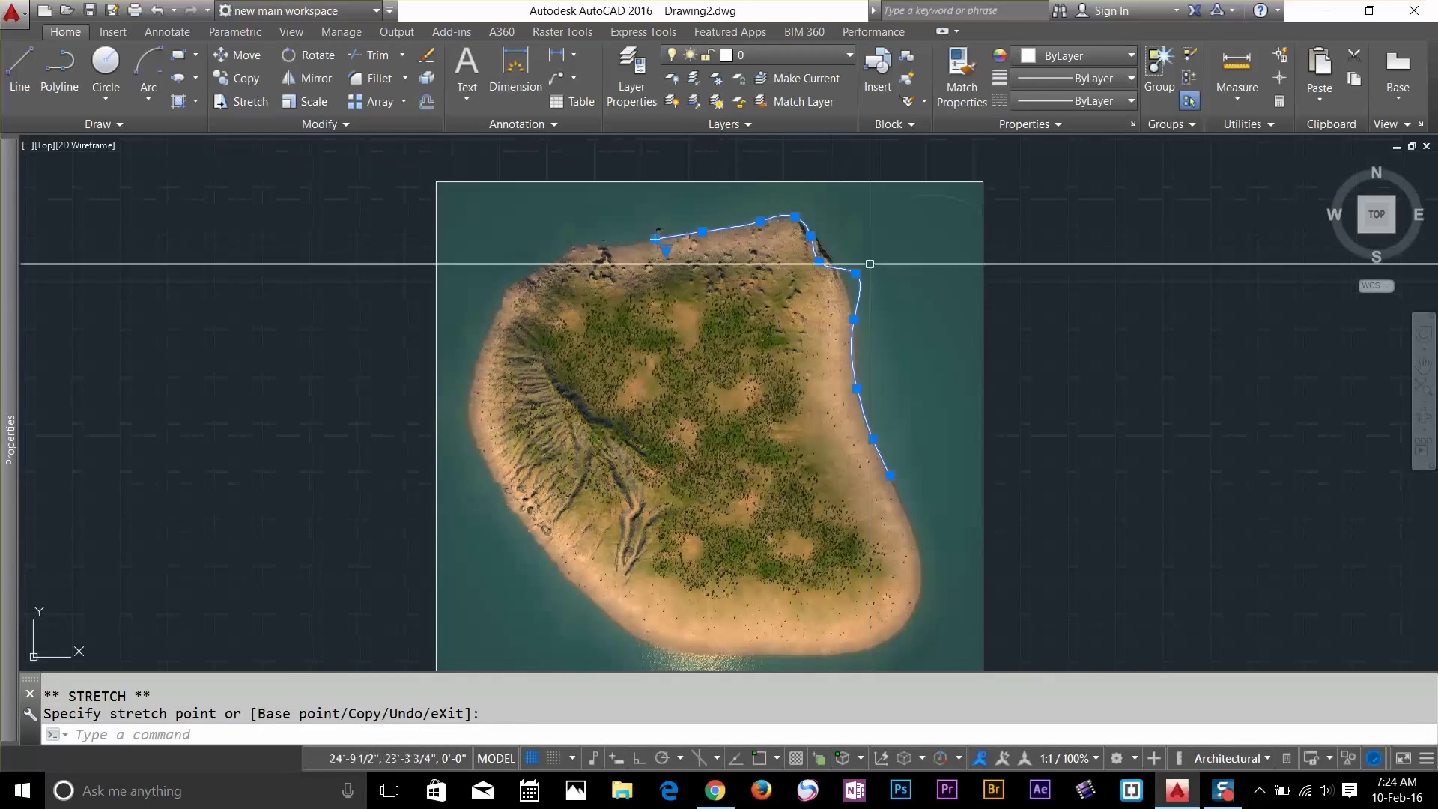
pyautogui.click(633, 195)
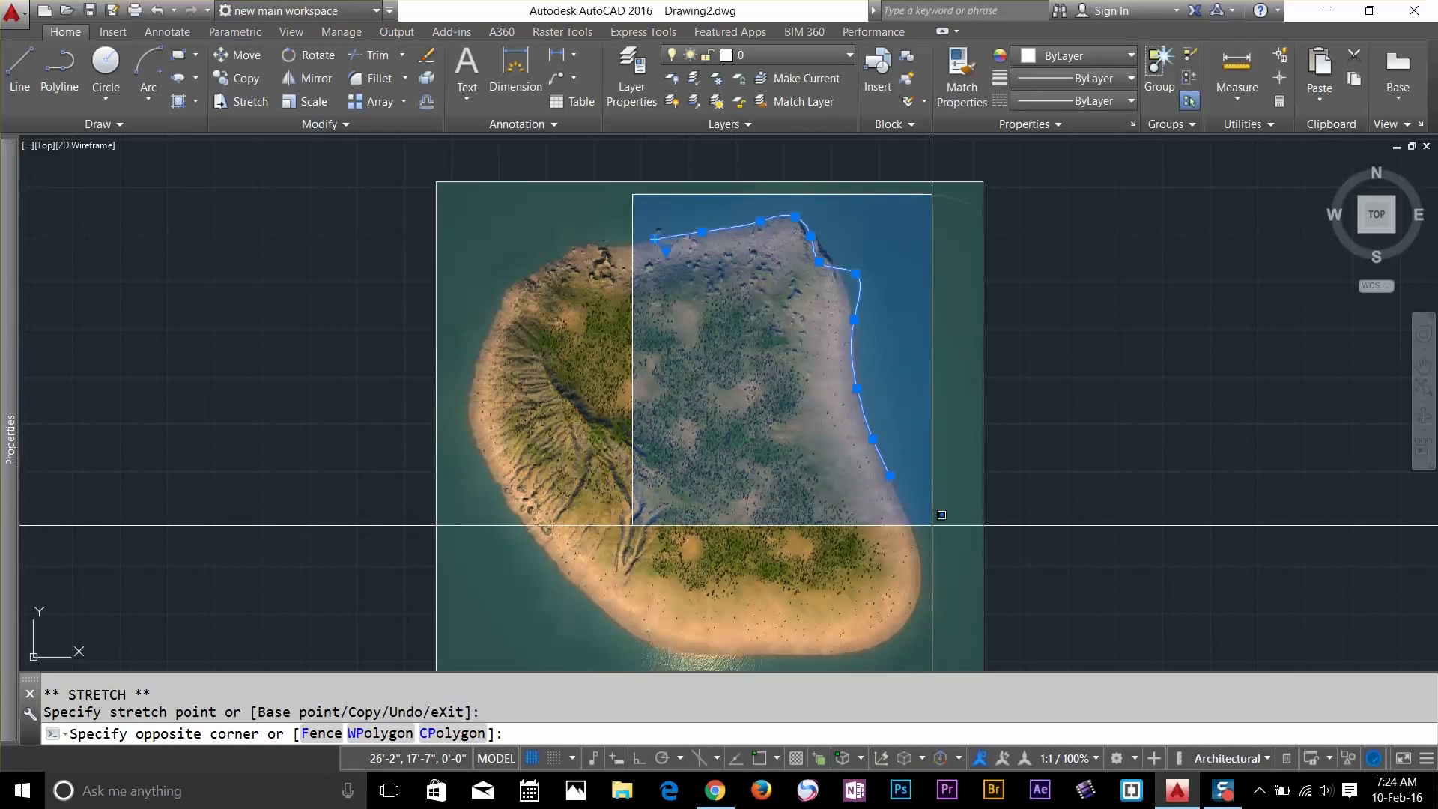
pyautogui.click(932, 526)
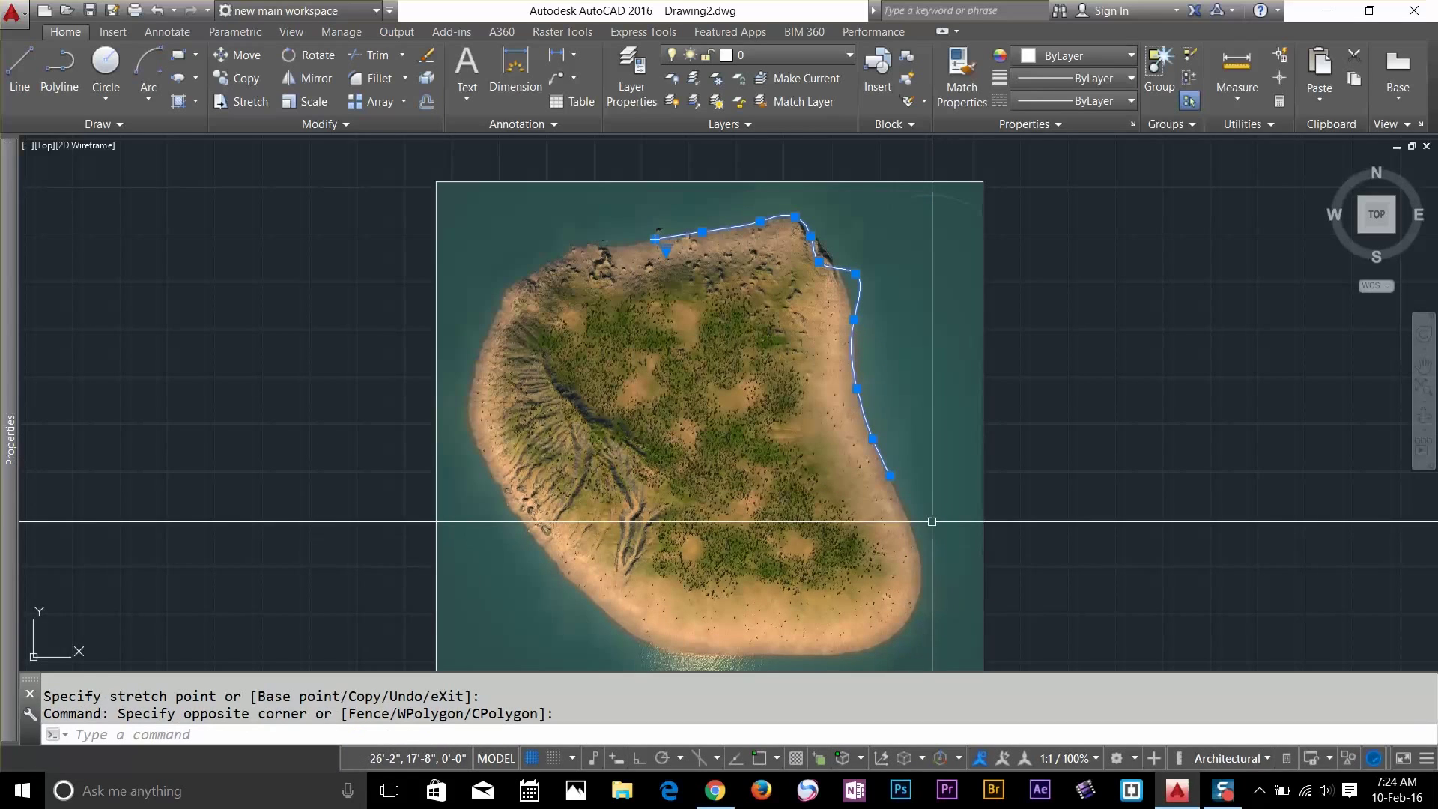
# Erase the selected northeast-shore spline, leaving just the island photo on the canvas
pyautogui.press('Delete')
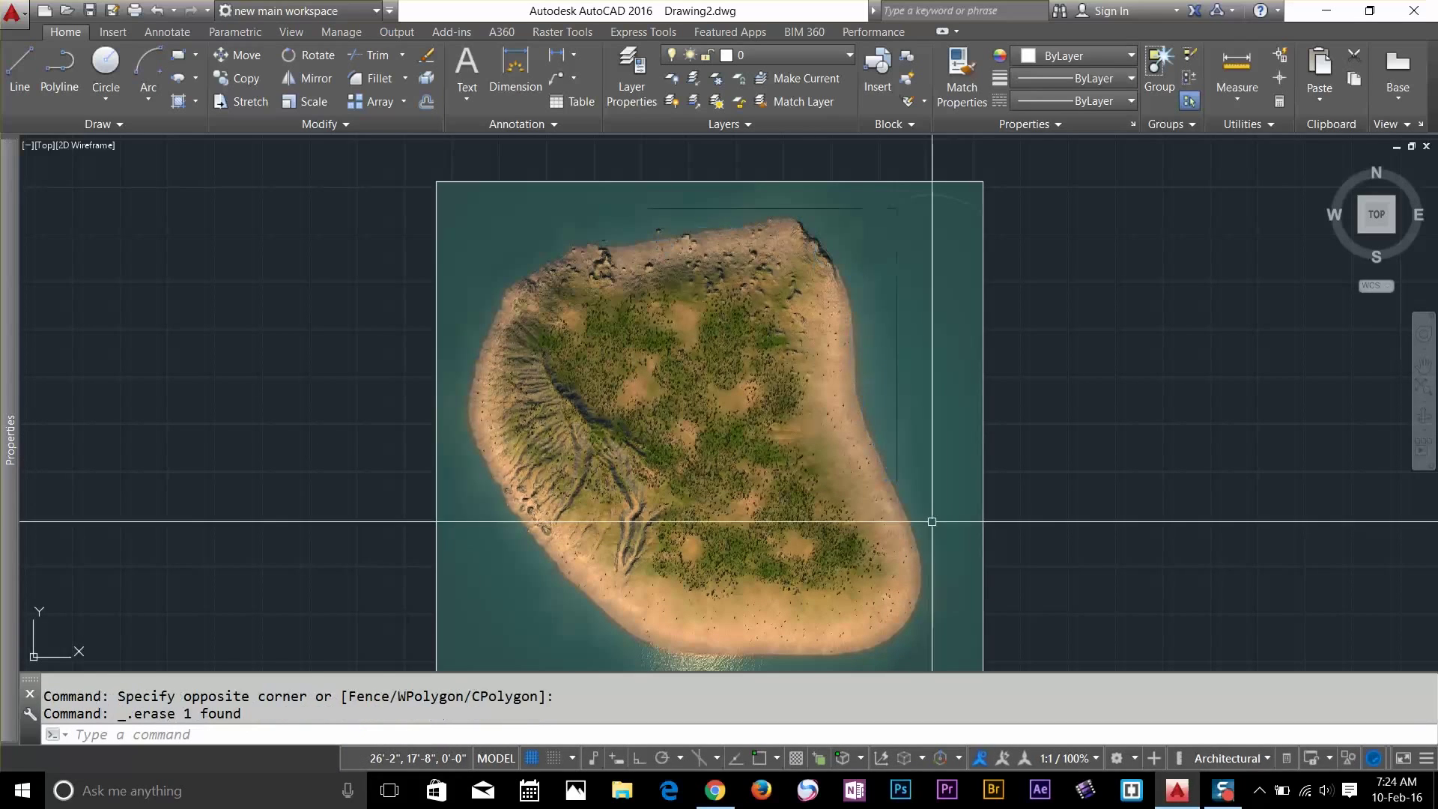
pyautogui.click(109, 34)
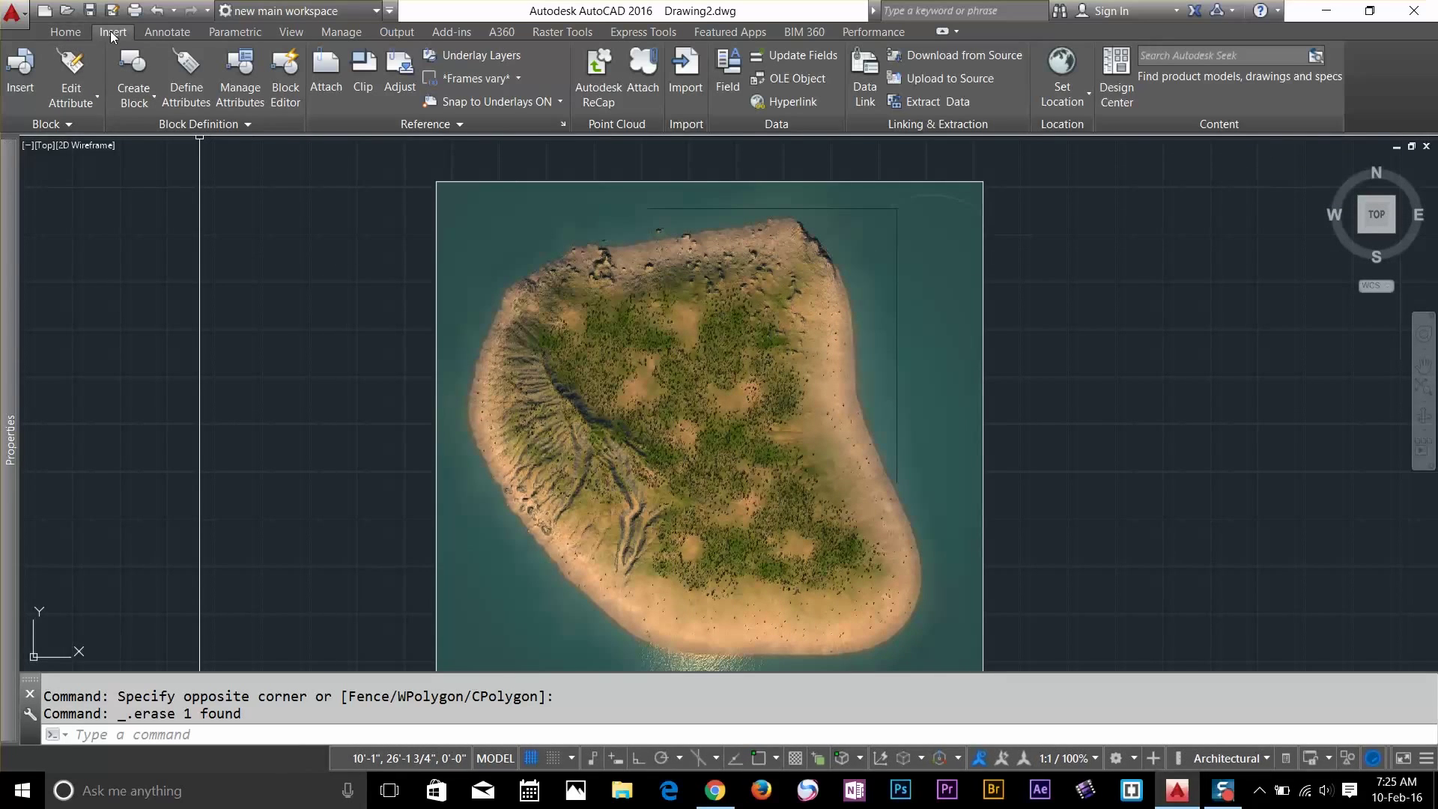
pyautogui.click(63, 31)
# Draw a CV spline down the island's west shore and along the south shore, then zoom toward the southwest
pyautogui.click(95, 125)
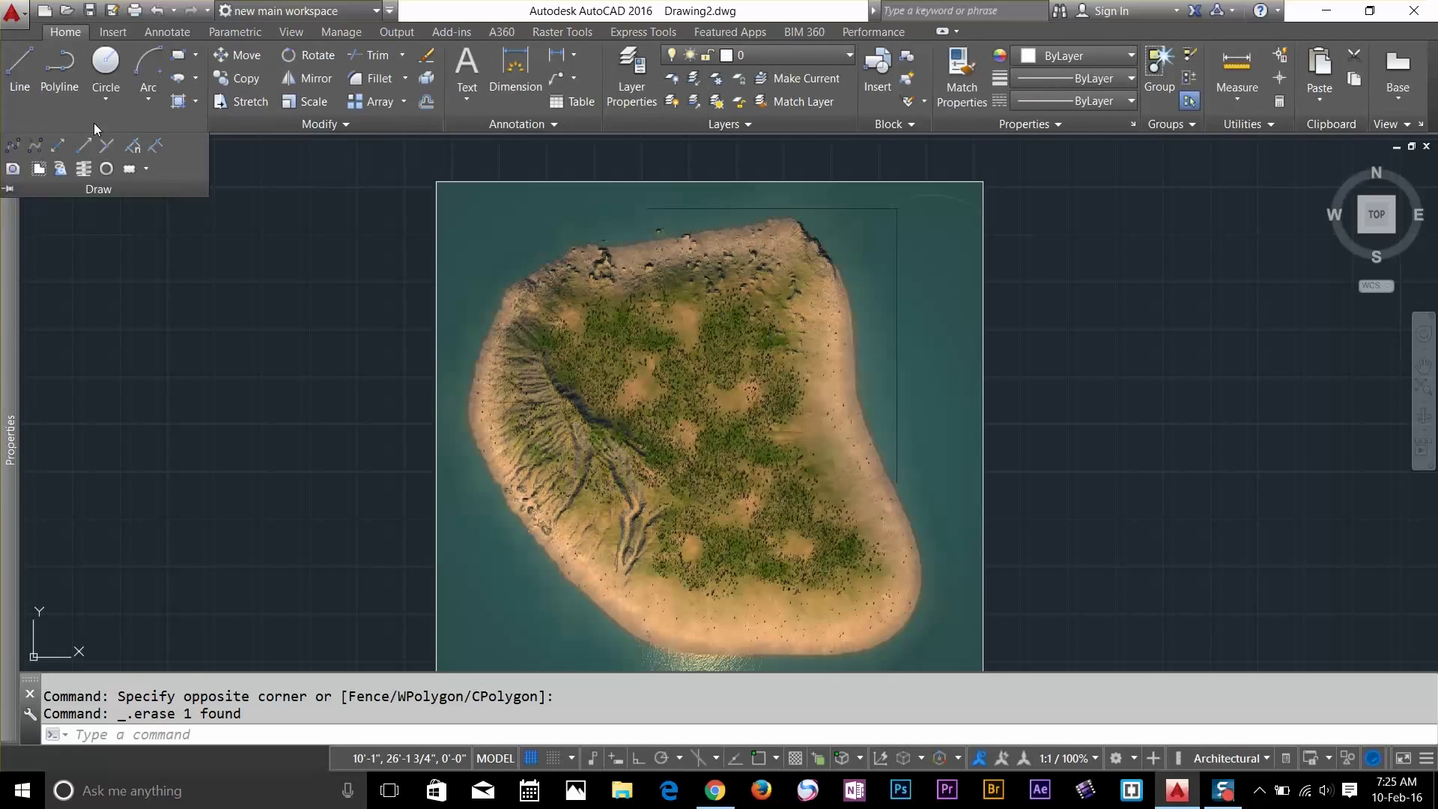
pyautogui.click(34, 146)
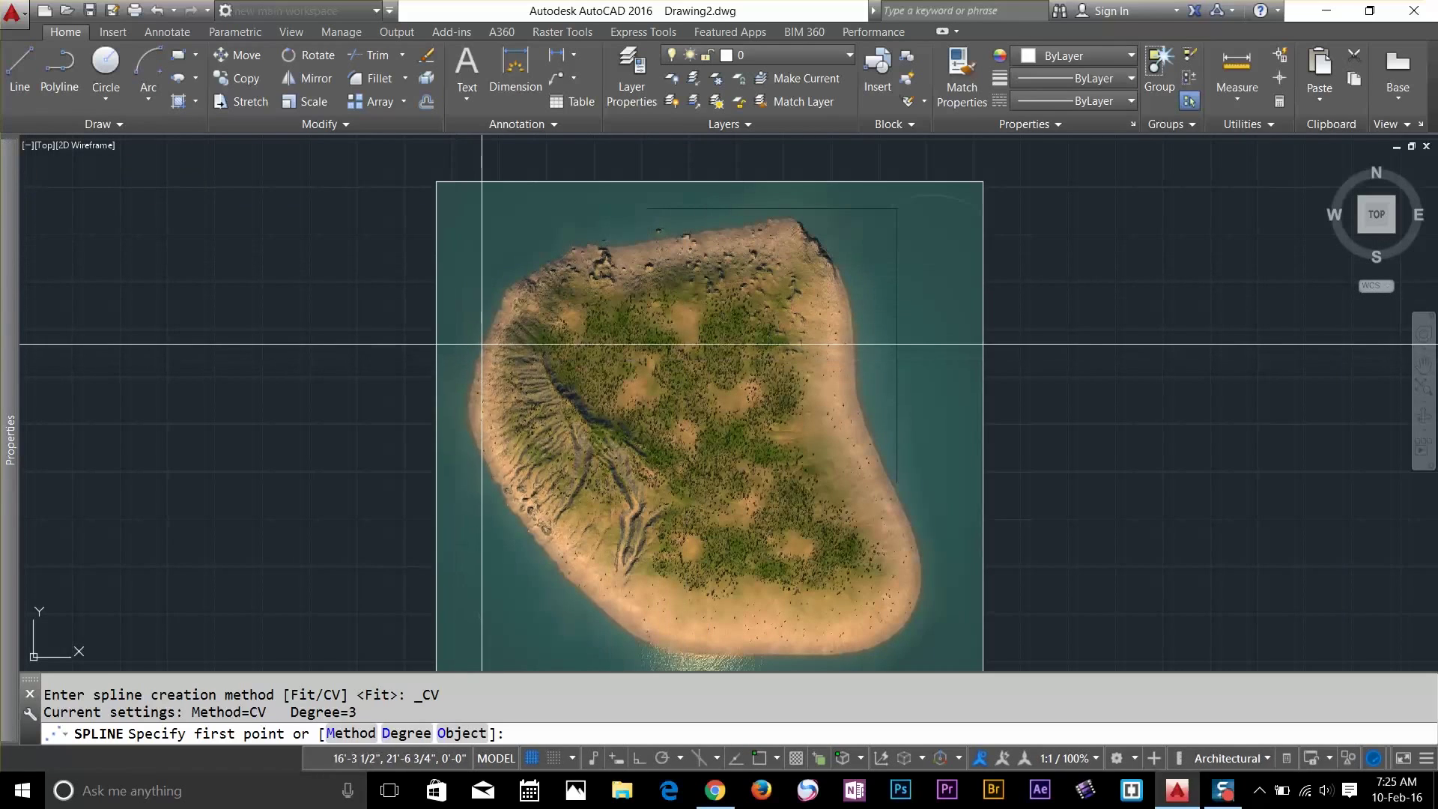
pyautogui.click(481, 344)
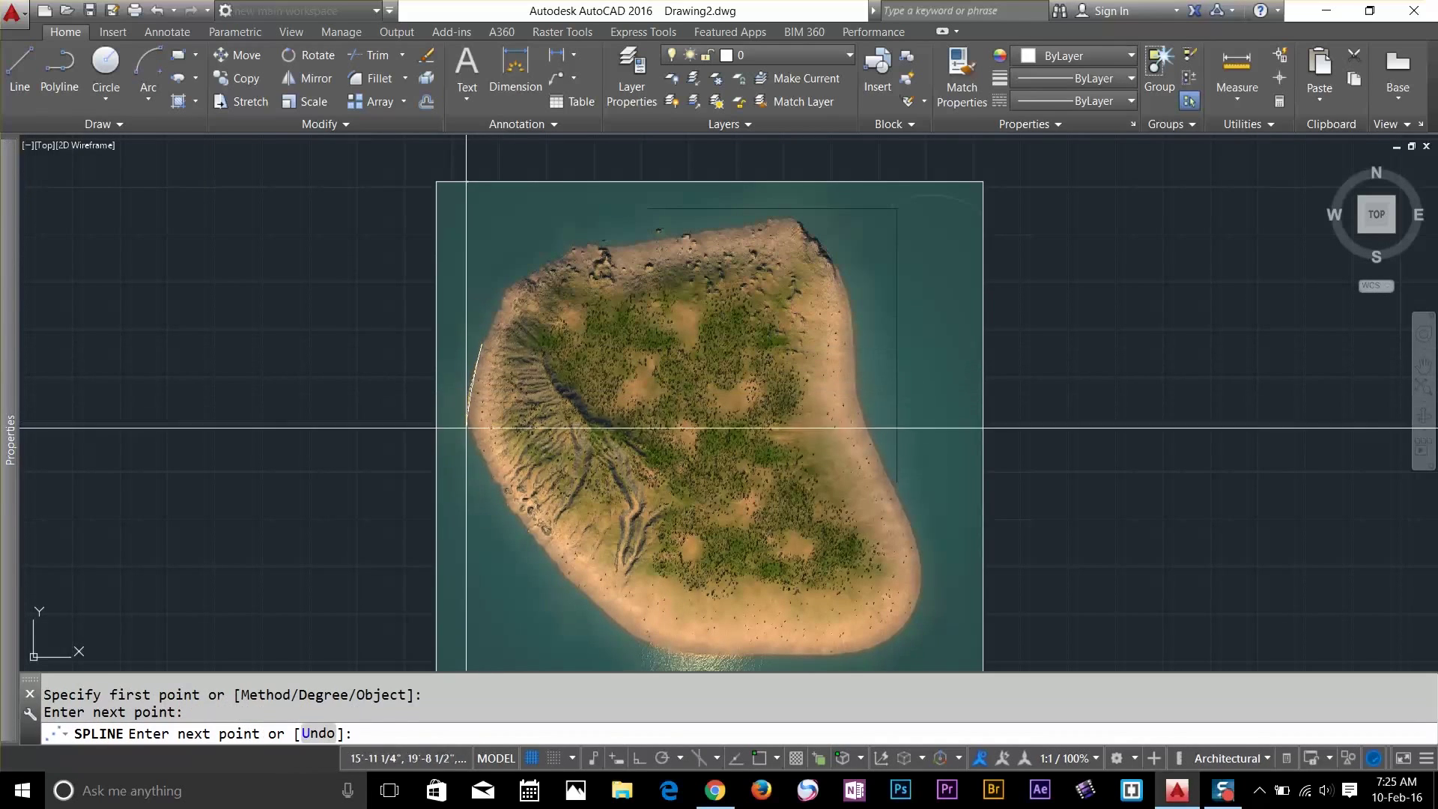
pyautogui.click(475, 449)
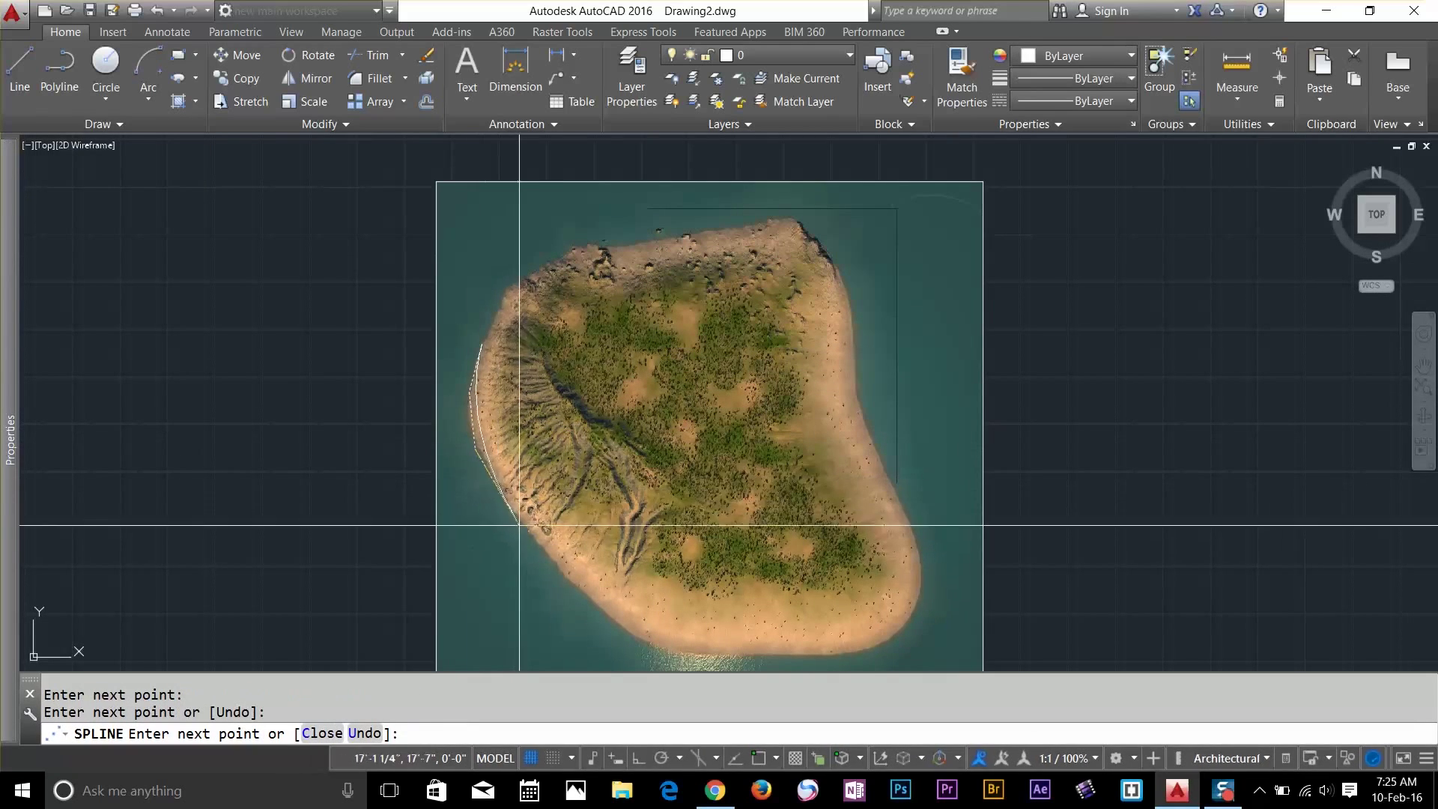
pyautogui.click(527, 529)
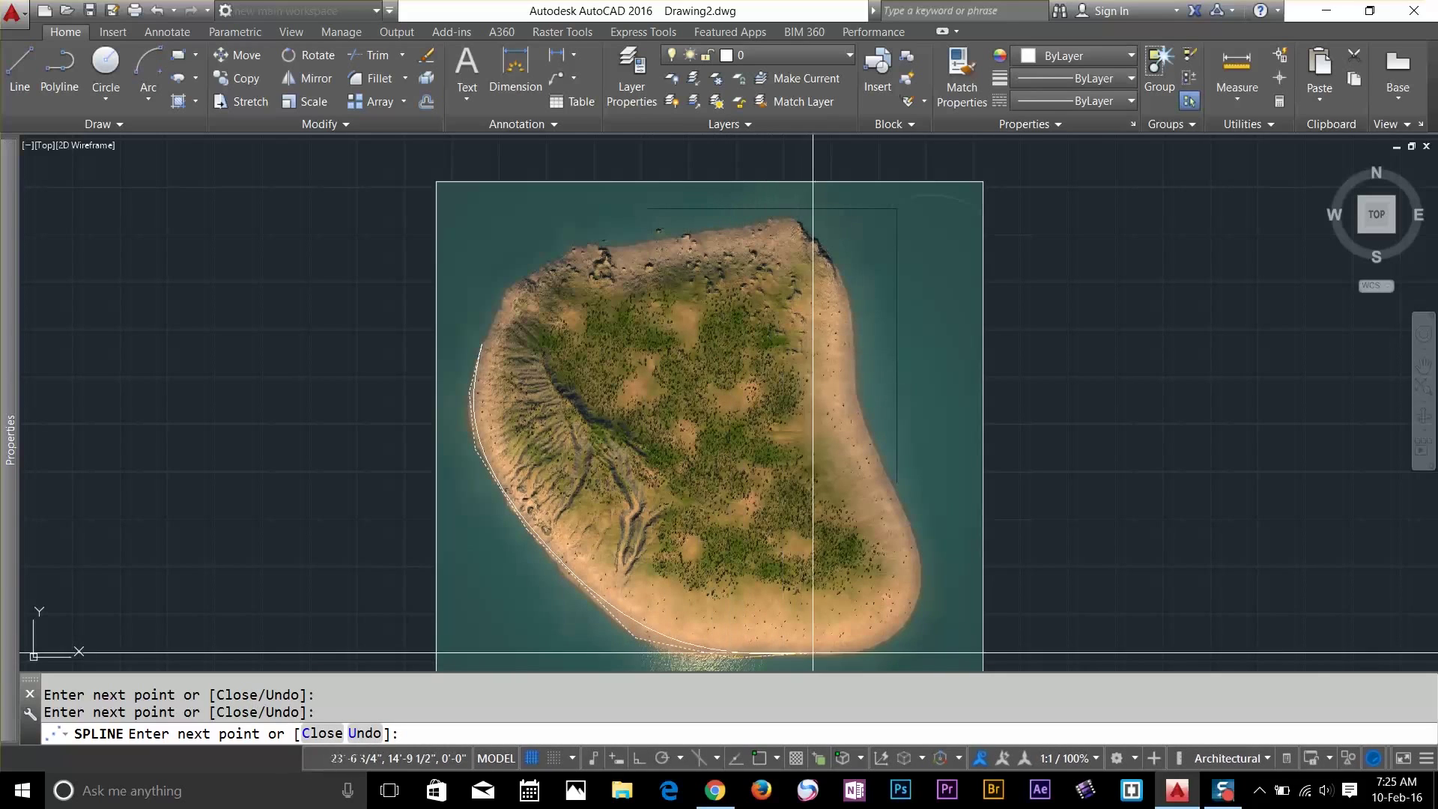
pyautogui.click(915, 619)
pyautogui.press('Return')
pyautogui.moveTo(629, 564); pyautogui.dragTo(794, 360, button='middle')
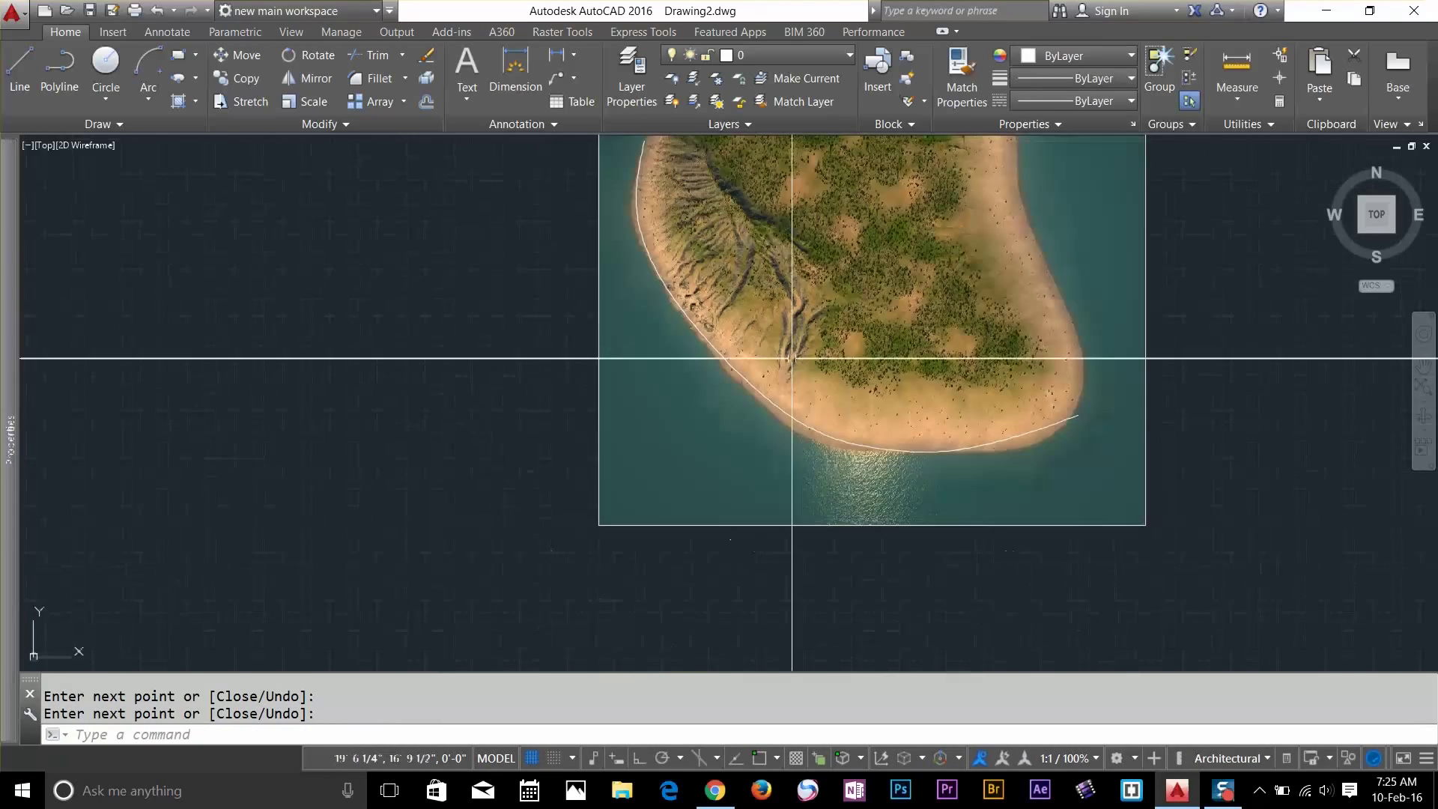
pyautogui.scroll(3, 739, 393)
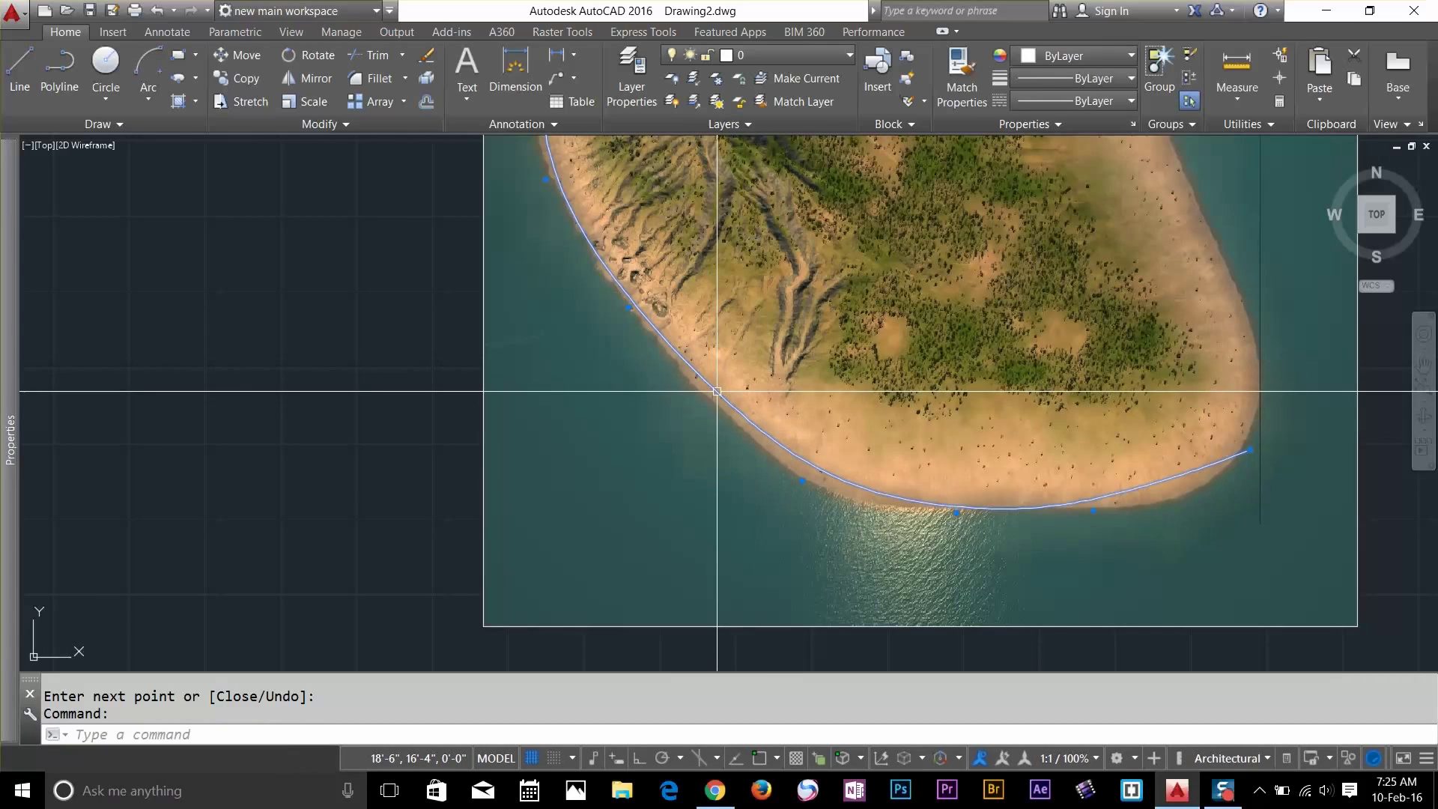
# Reposition a southwest-shore spline point and pull a control vertex outward into the water
pyautogui.click(628, 307)
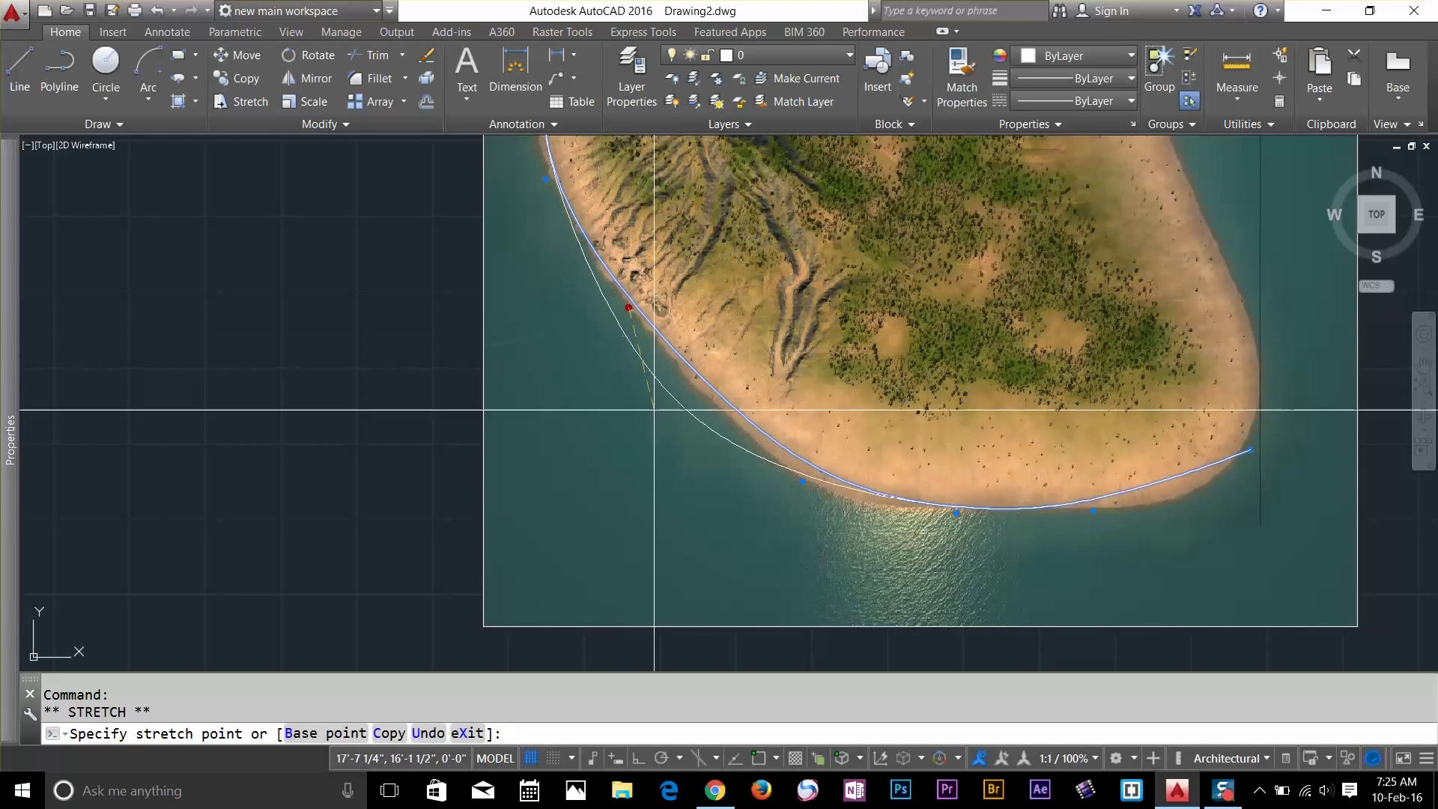
pyautogui.click(623, 342)
pyautogui.moveTo(622, 342)
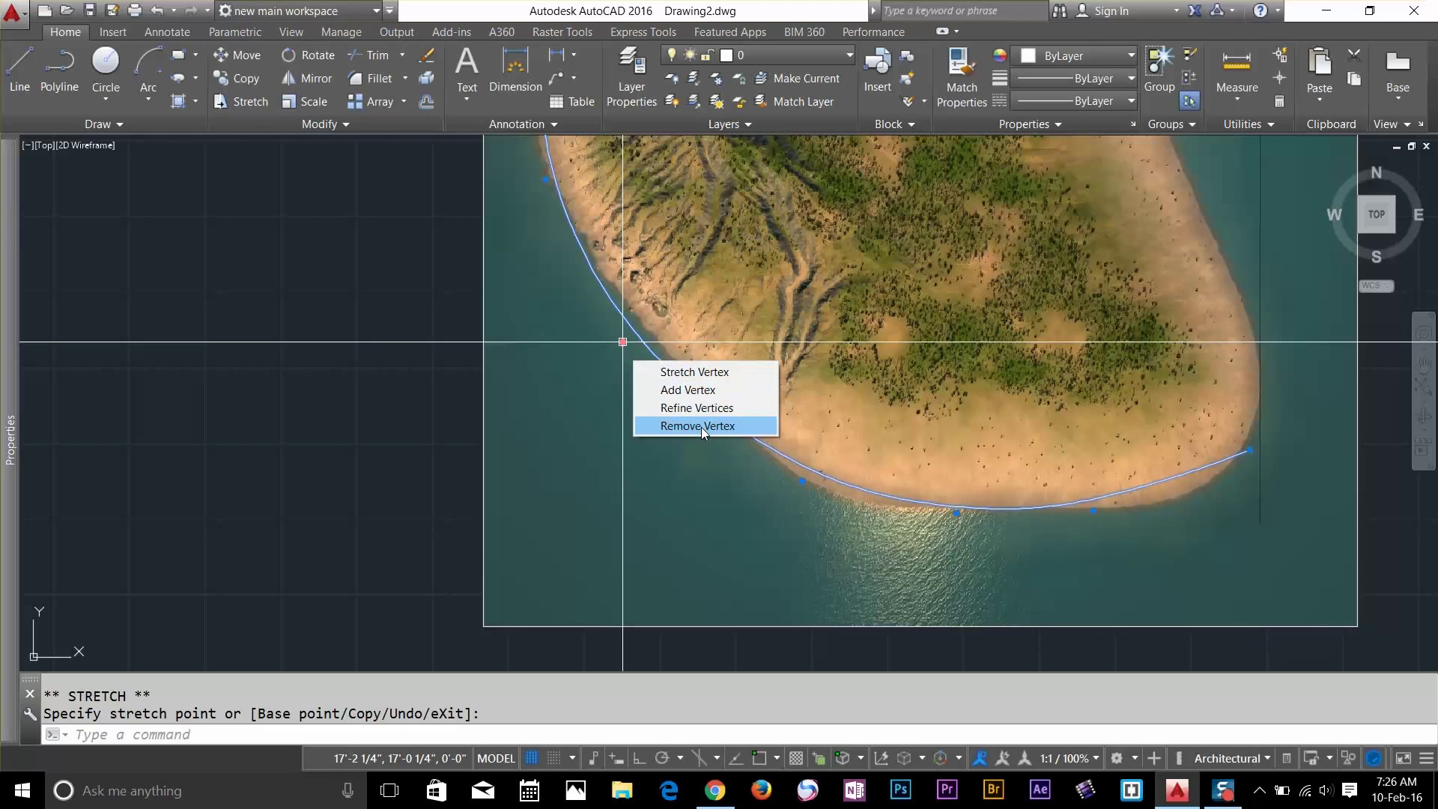
pyautogui.click(700, 408)
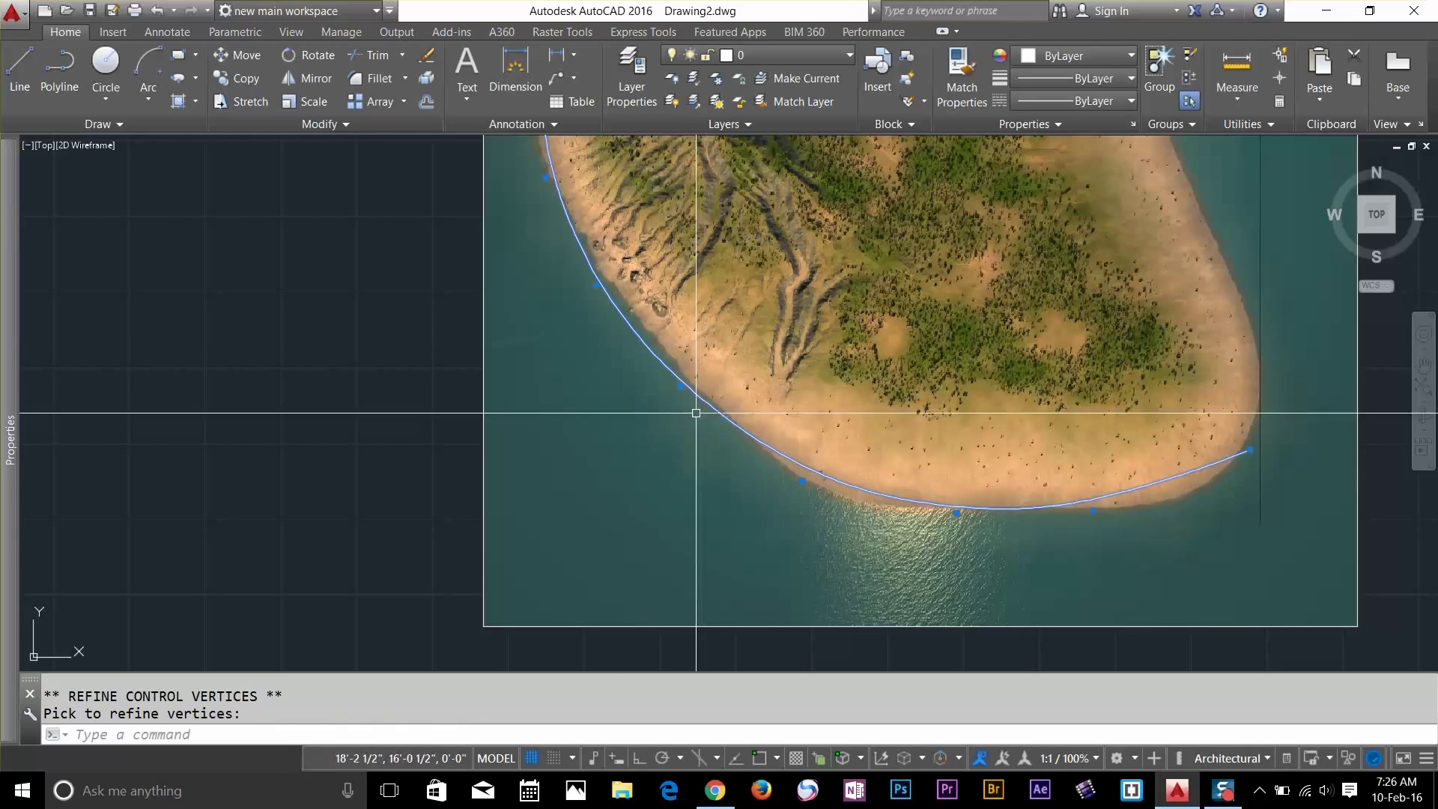
pyautogui.click(681, 387)
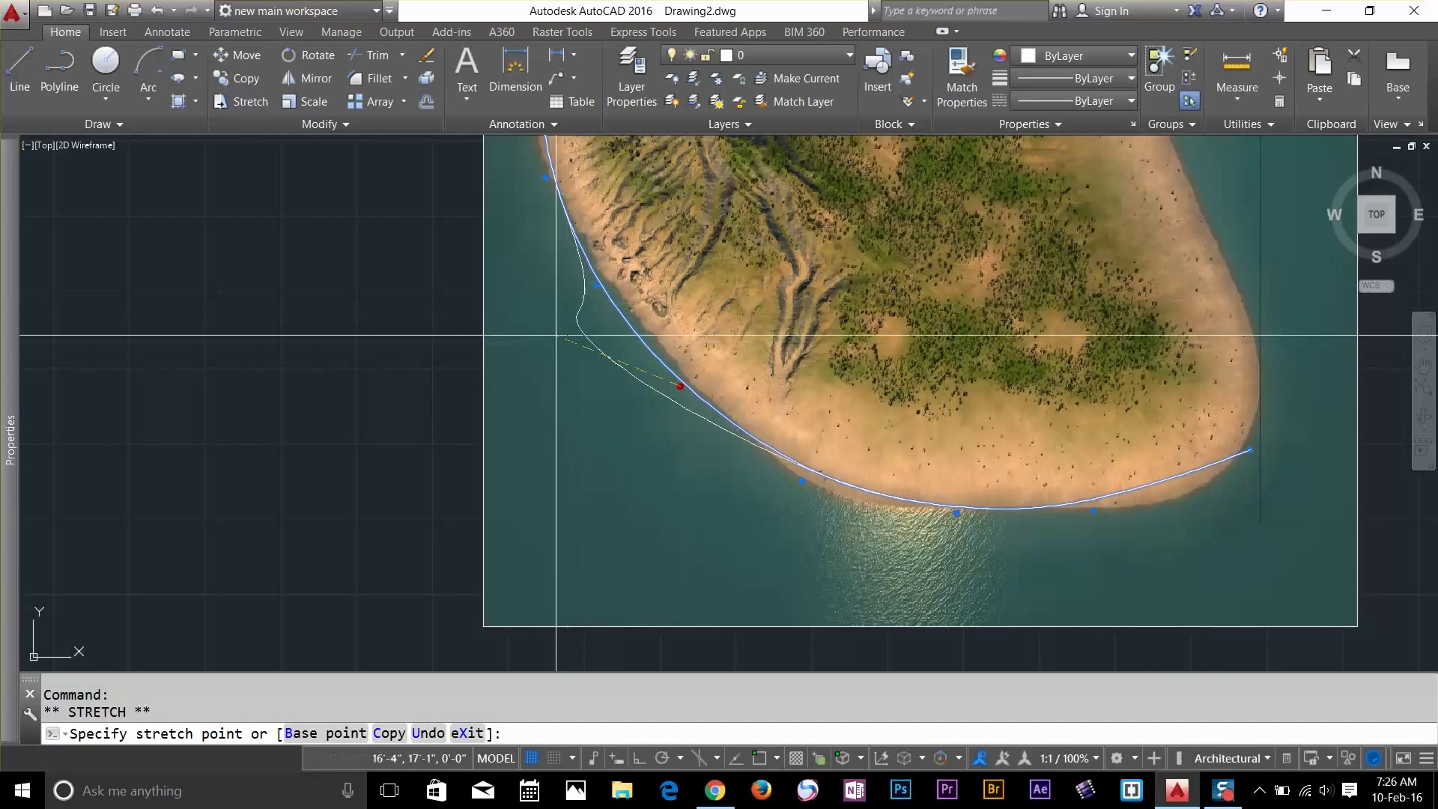
pyautogui.click(512, 383)
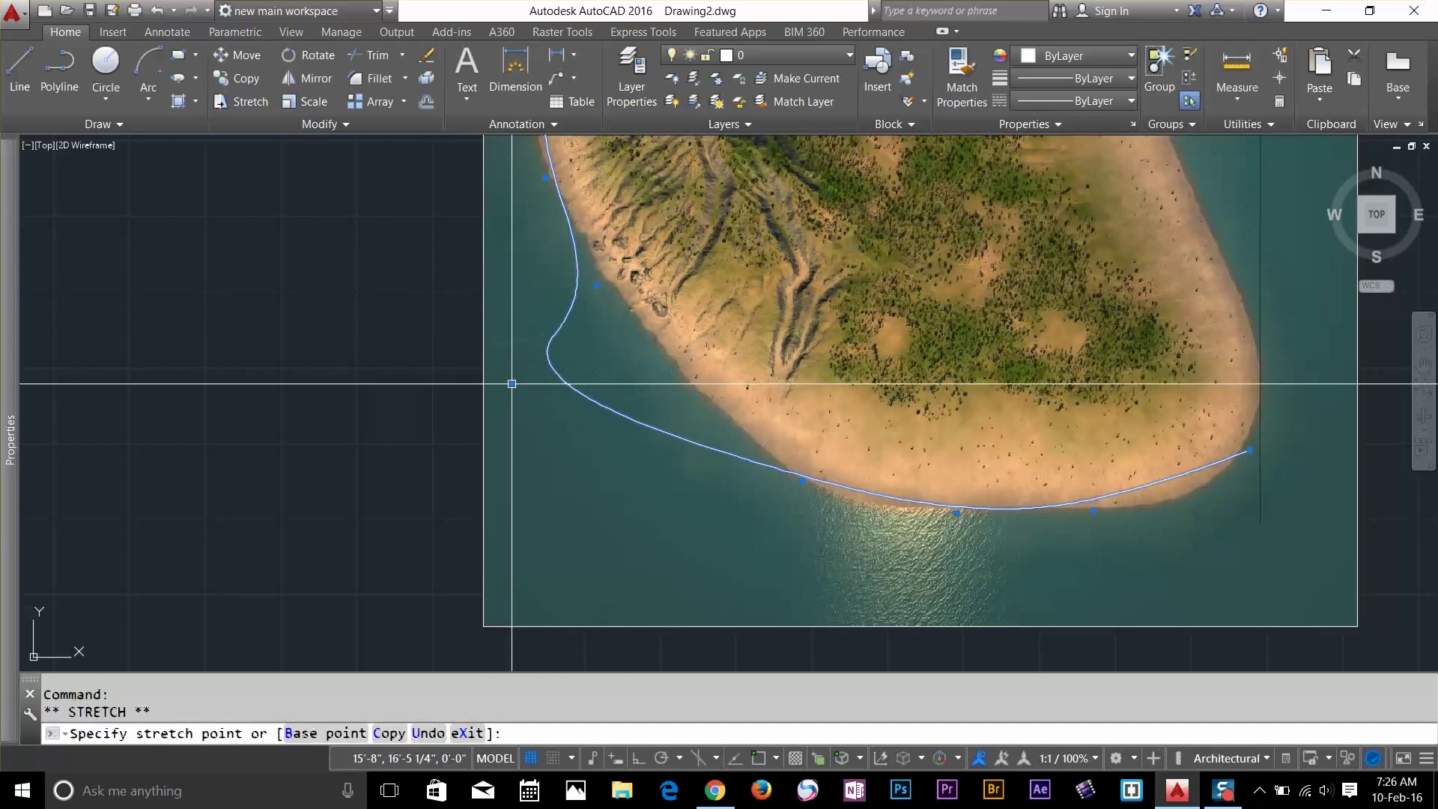
# Open and dismiss the spline's context menu, then bring up the object snap overrides
pyautogui.rightClick(576, 389)
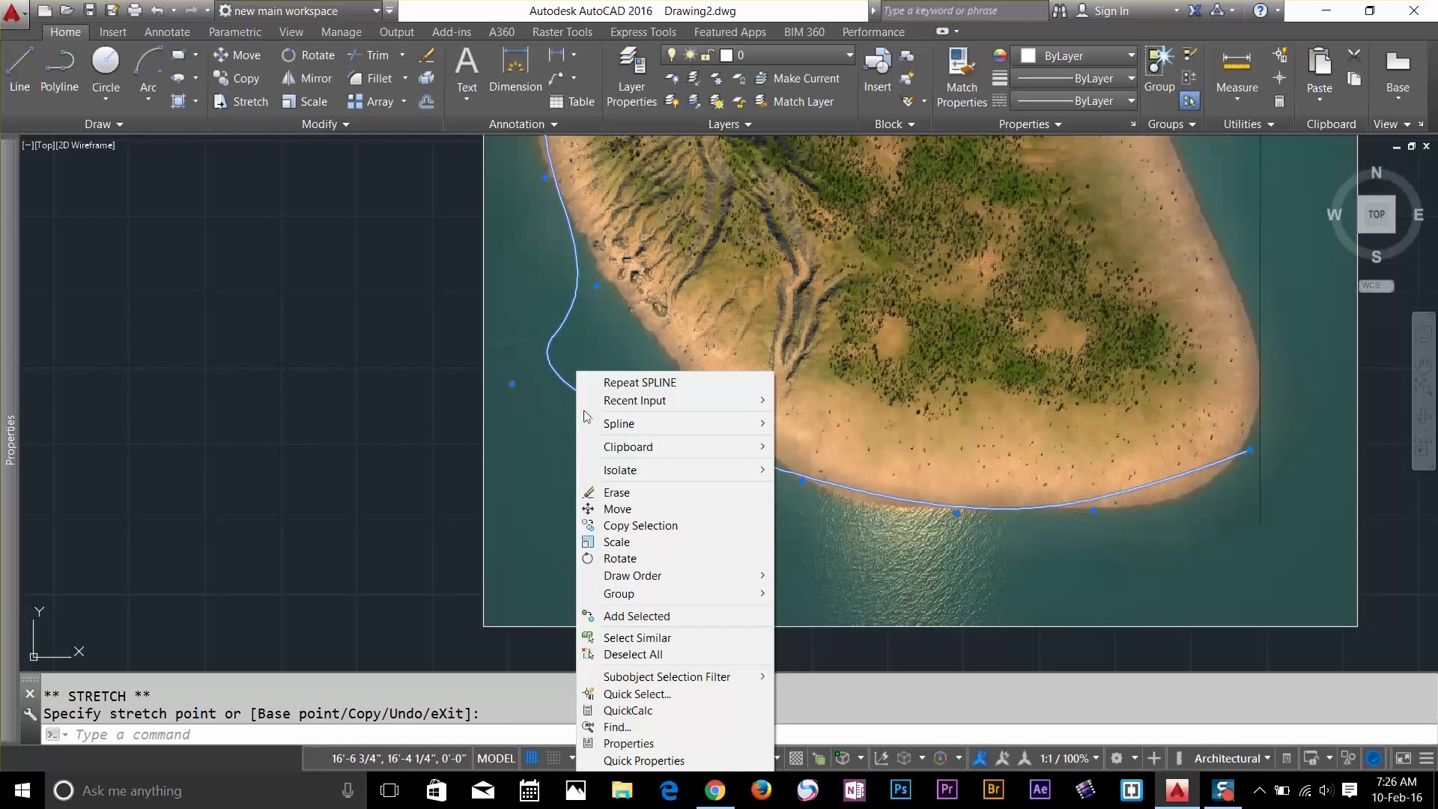
pyautogui.click(557, 373)
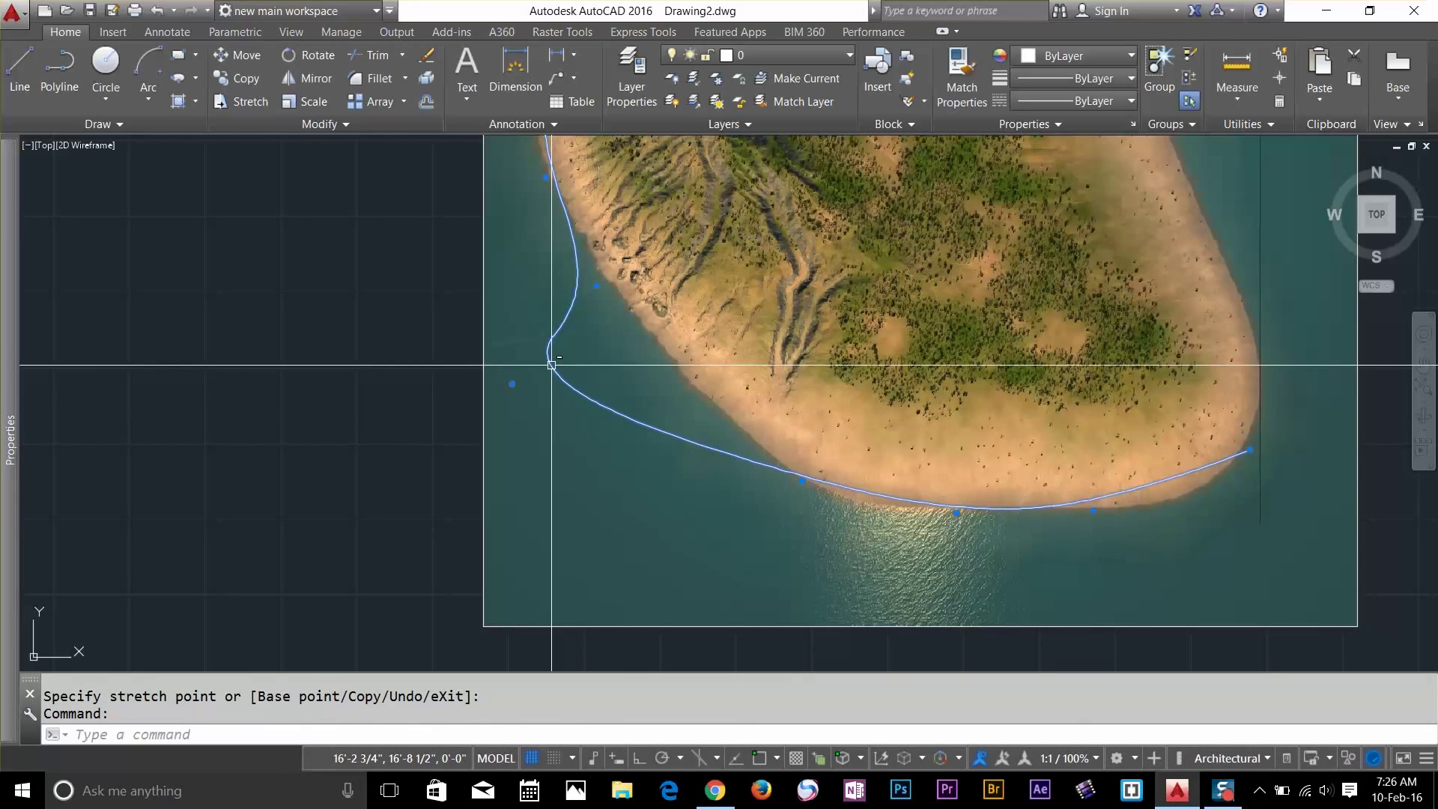
pyautogui.keyDown('shift'); pyautogui.rightClick(551, 365); pyautogui.keyUp('shift')
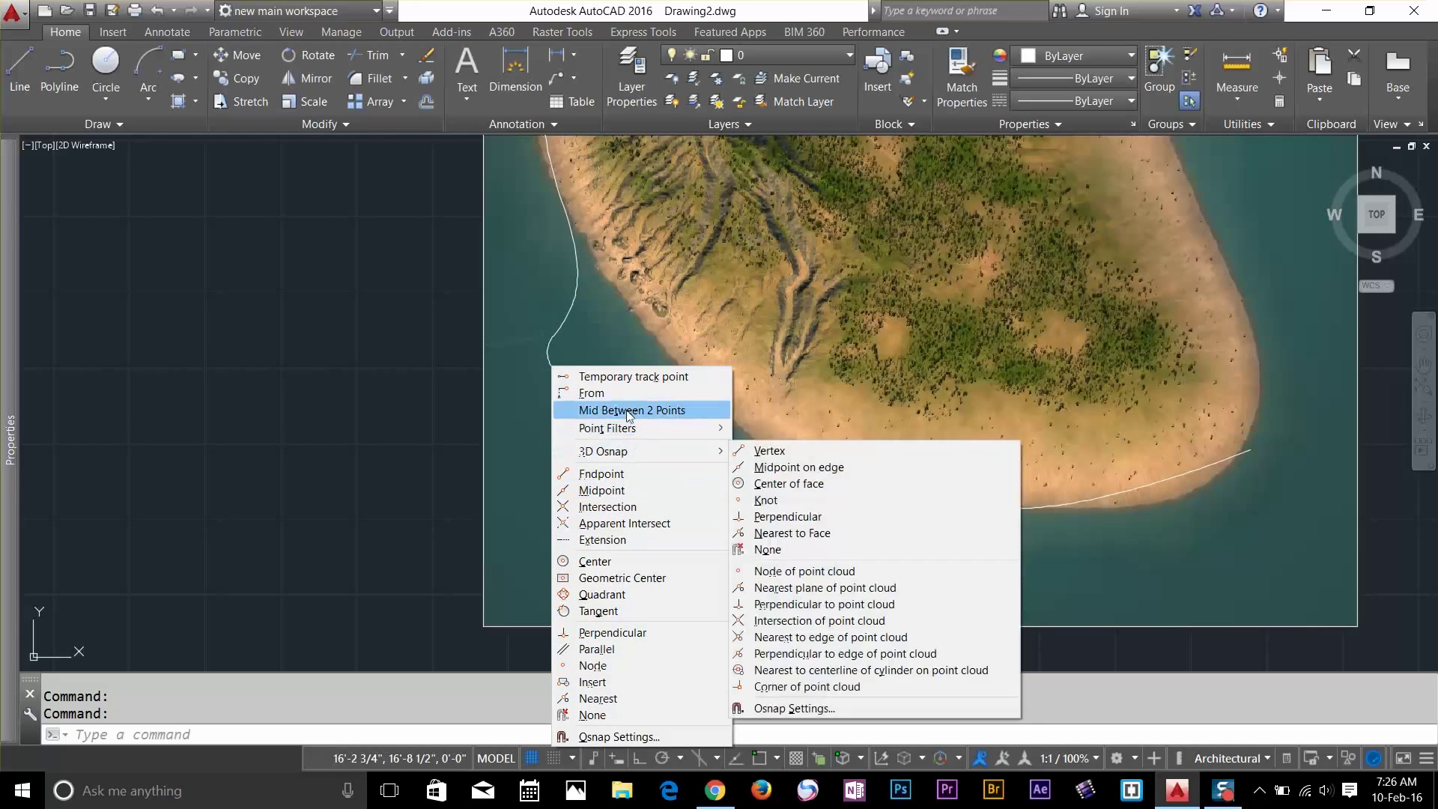
# Lasso-select the shoreline spline, then zoom and pan until the canvas is empty
pyautogui.moveTo(664, 429)
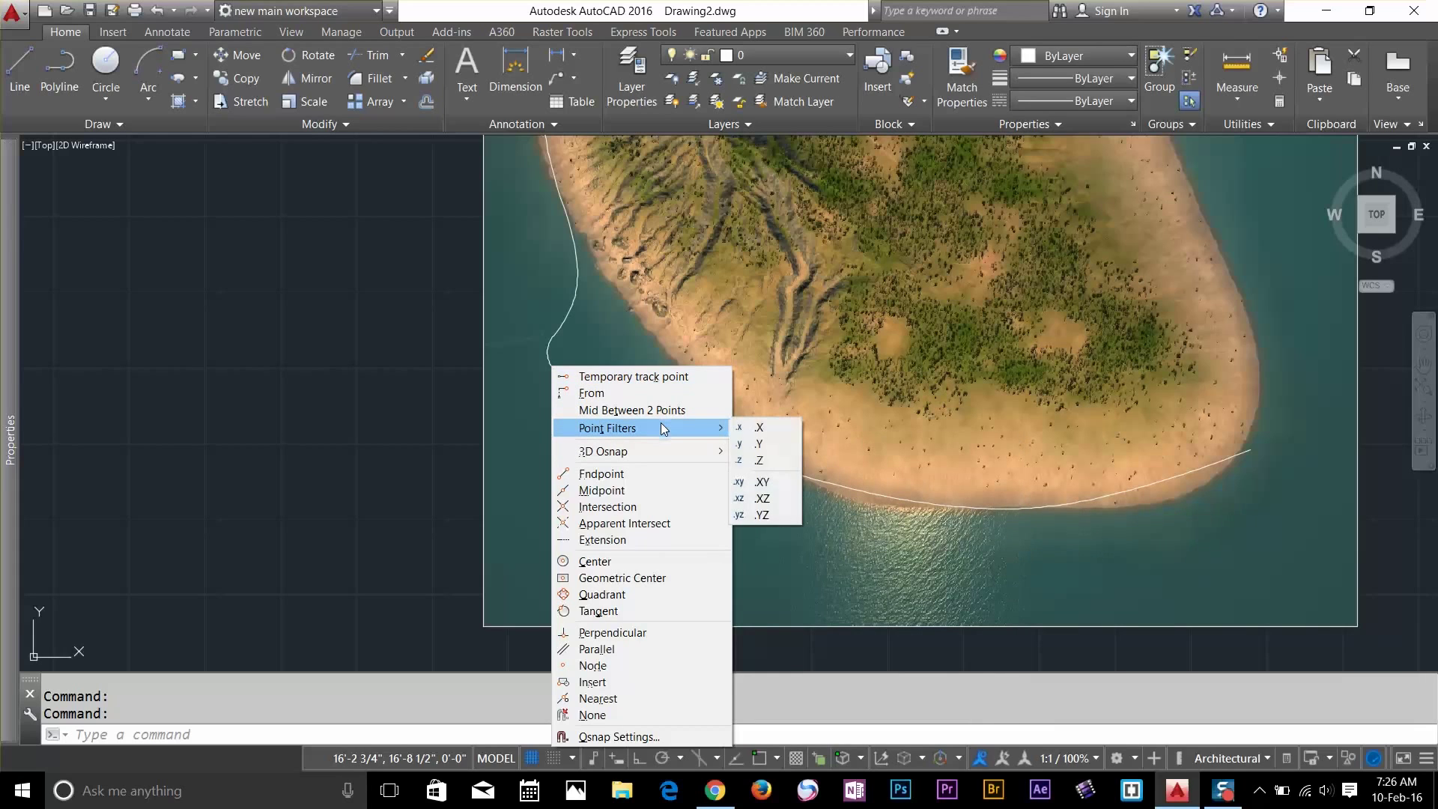
pyautogui.moveTo(654, 452)
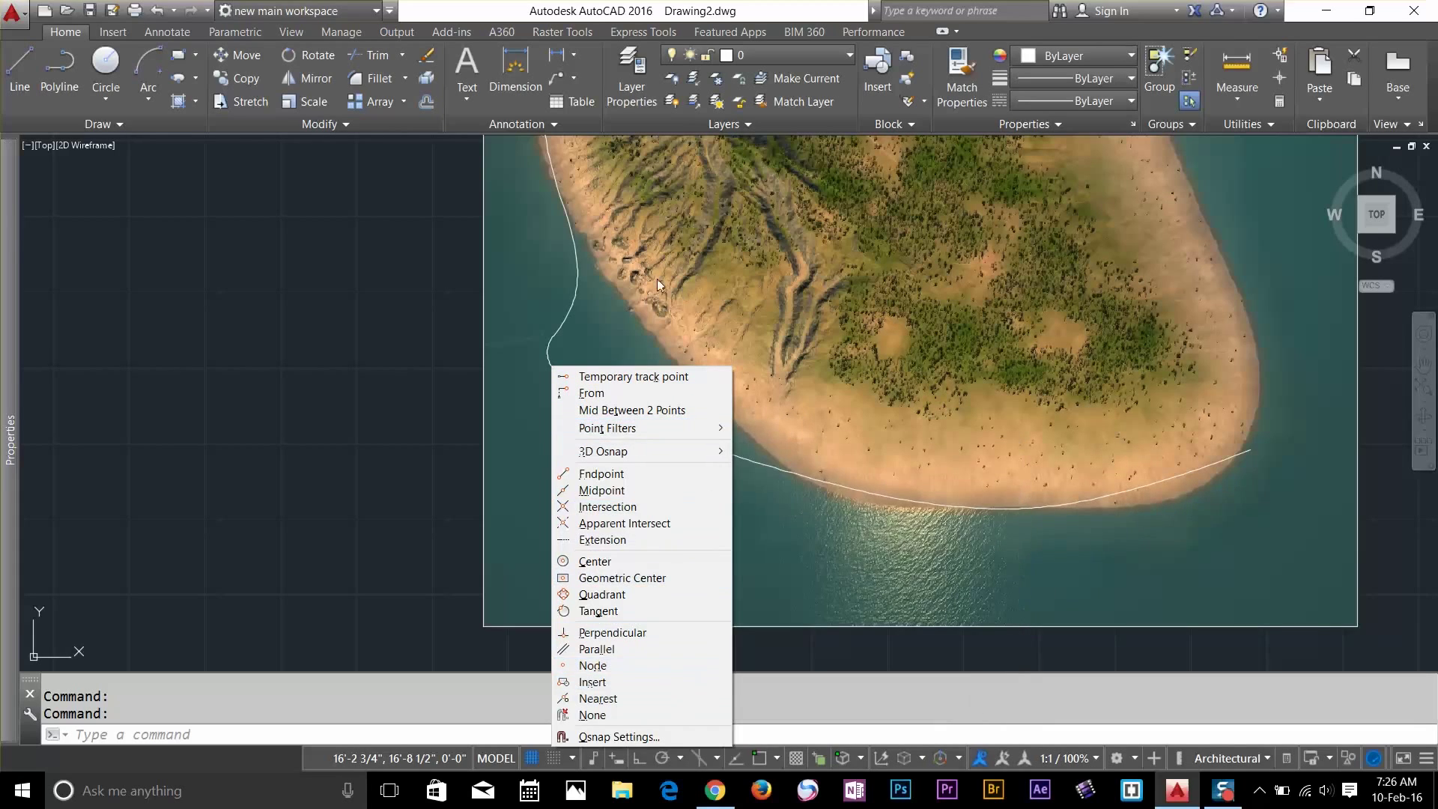
pyautogui.moveTo(657, 279); pyautogui.dragTo(603, 384)
pyautogui.scroll(-4, 607, 382)
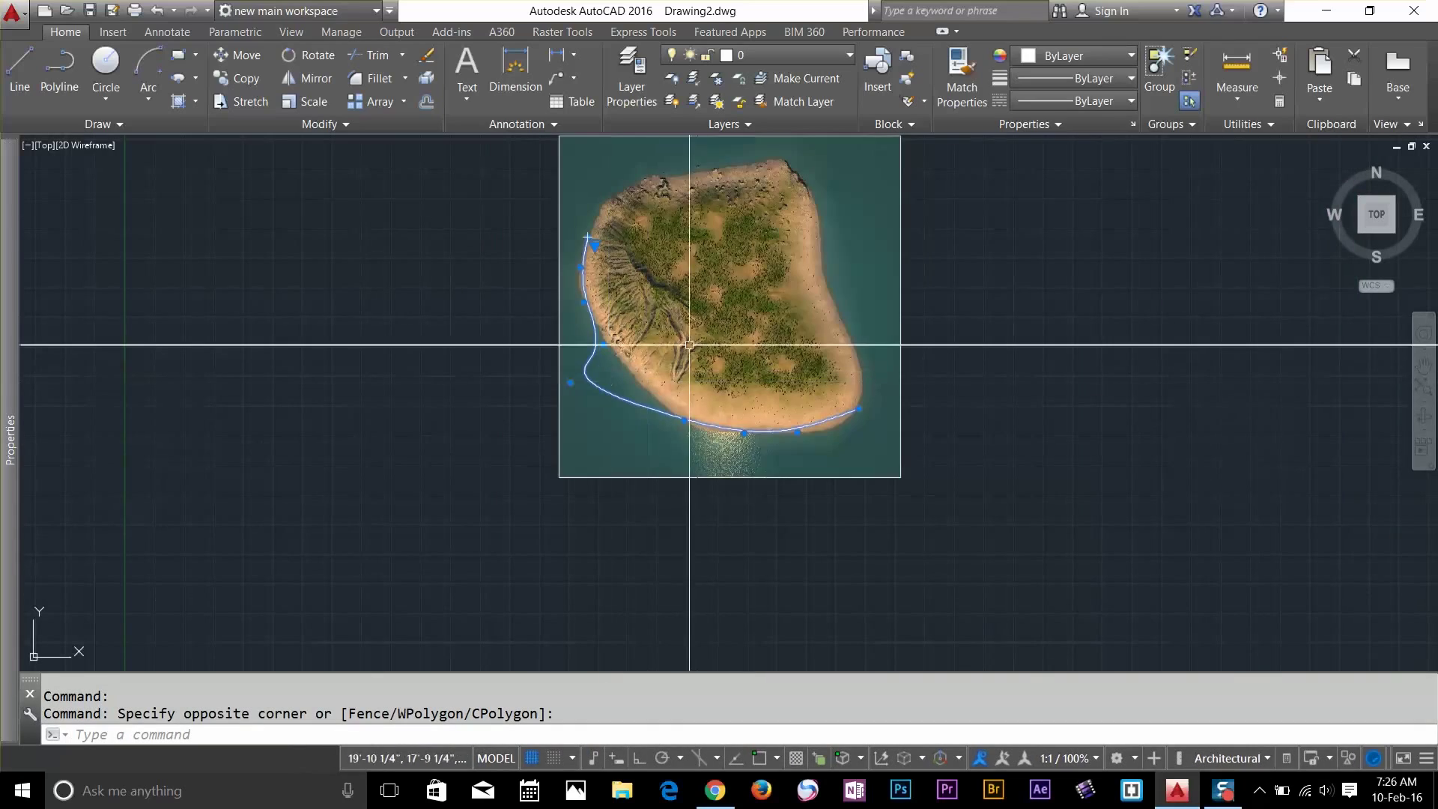
pyautogui.scroll(3, 645, 298)
pyautogui.scroll(-1, 643, 301)
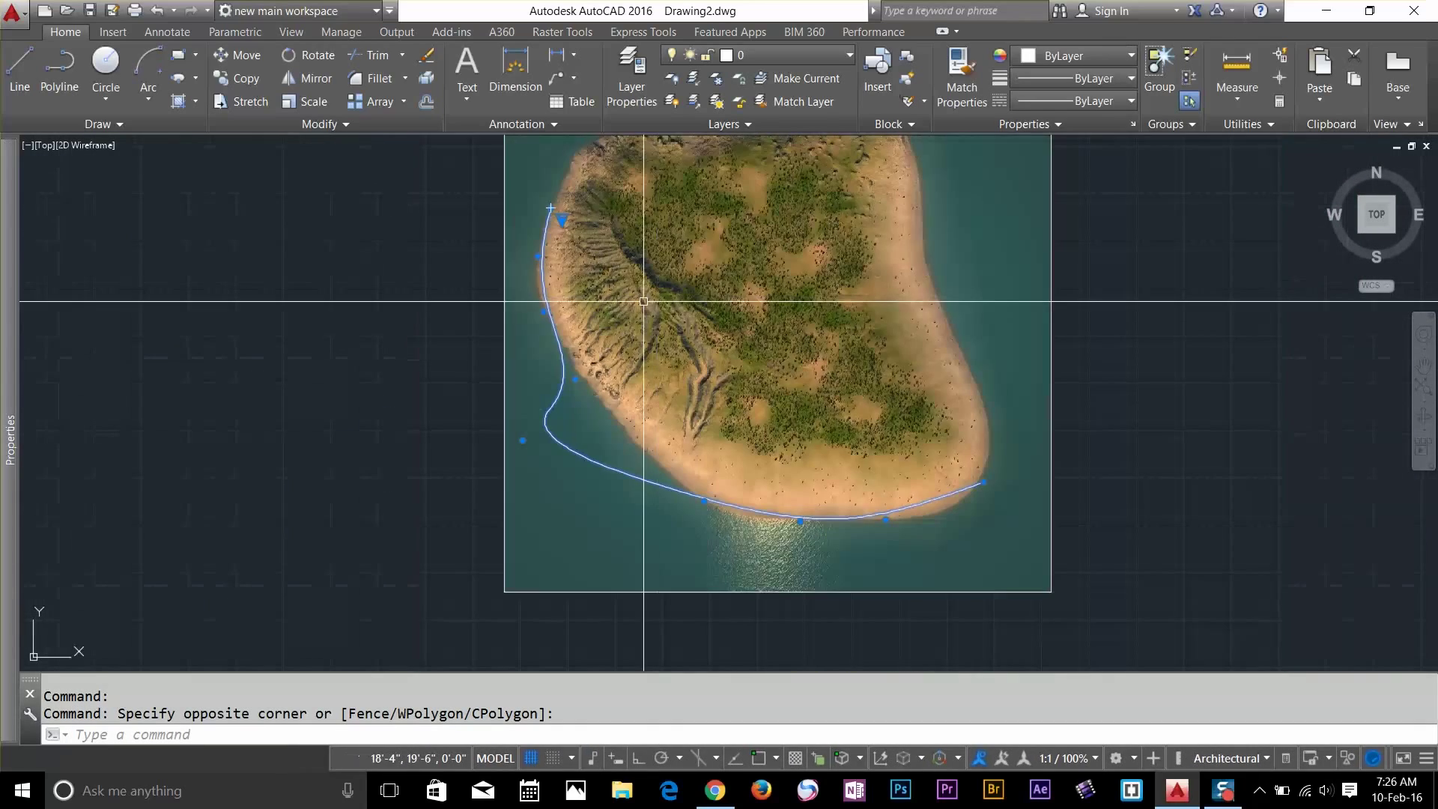
pyautogui.moveTo(644, 257); pyautogui.dragTo(505, 356, button='middle')
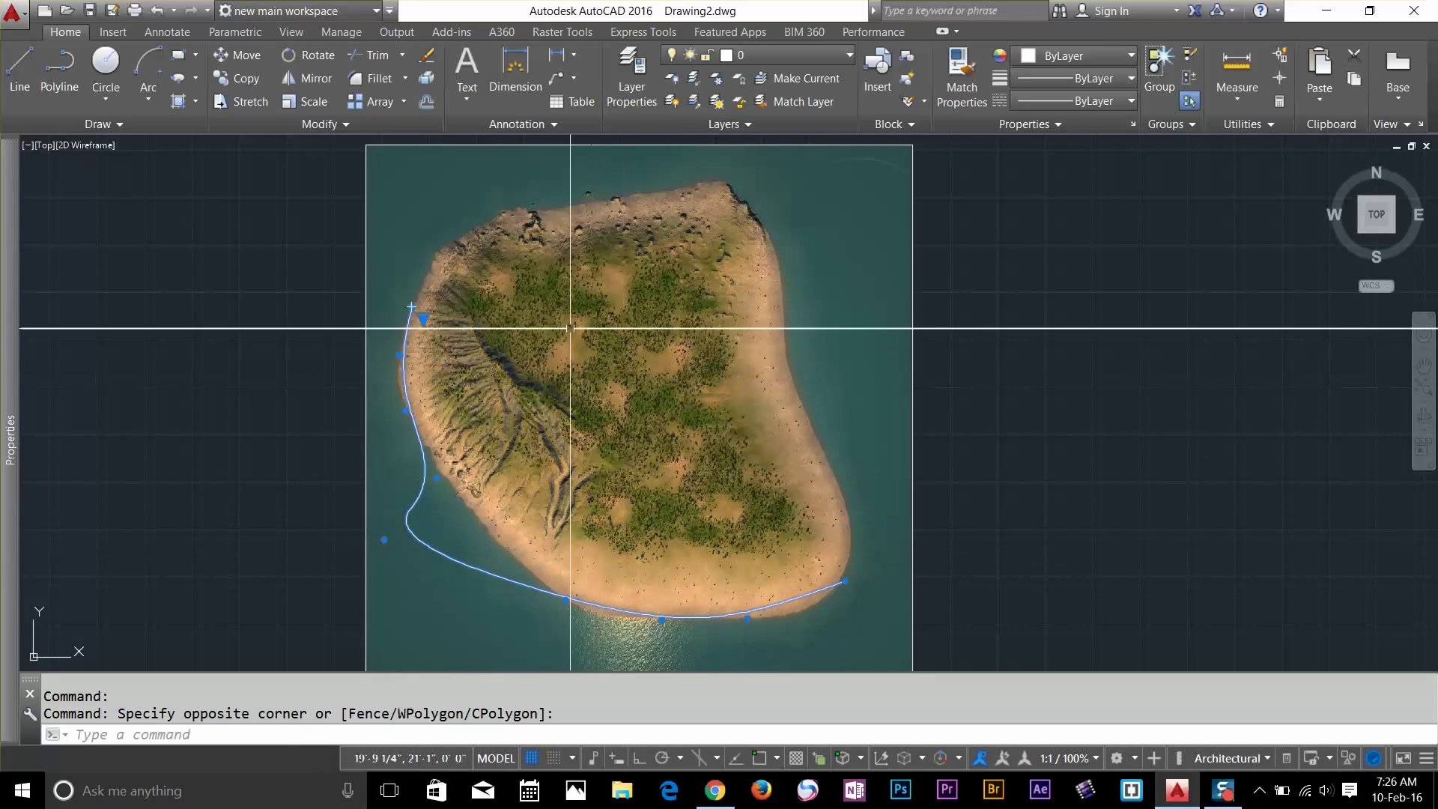
pyautogui.moveTo(502, 434); pyautogui.dragTo(676, 344, button='middle')
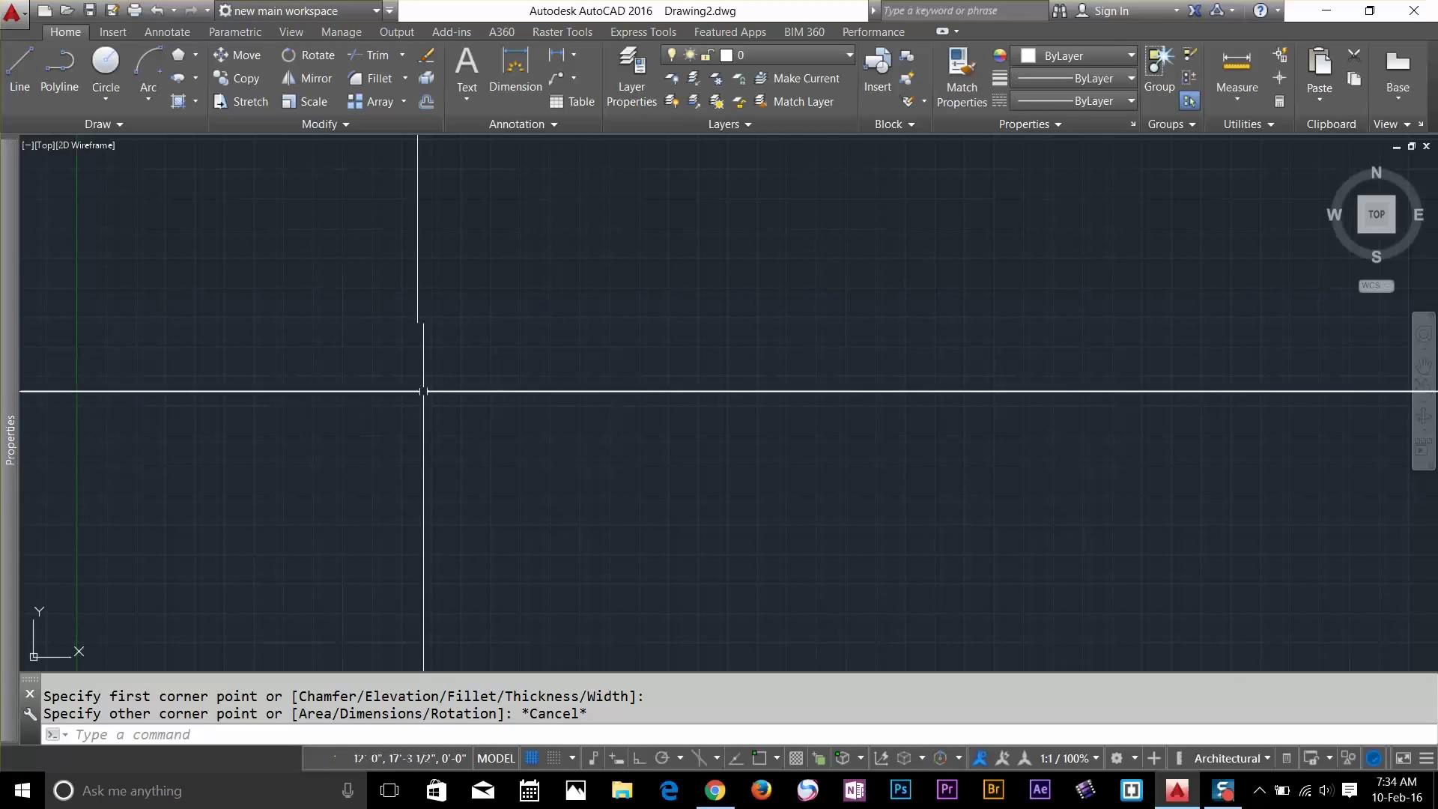
# Draw a rectangle from the Draw panel's Rectangle flyout by two opposite corners
pyautogui.click(195, 59)
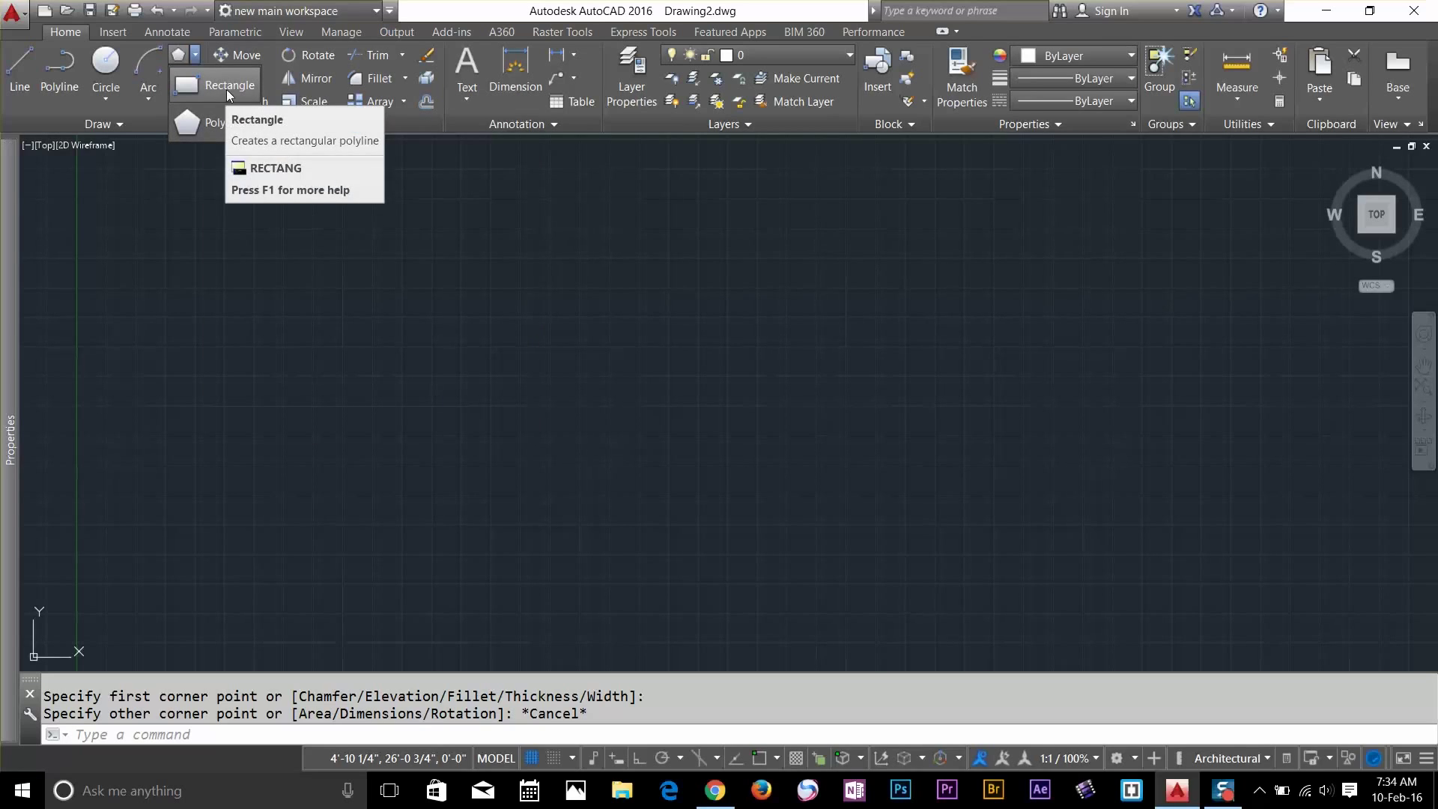
pyautogui.click(227, 88)
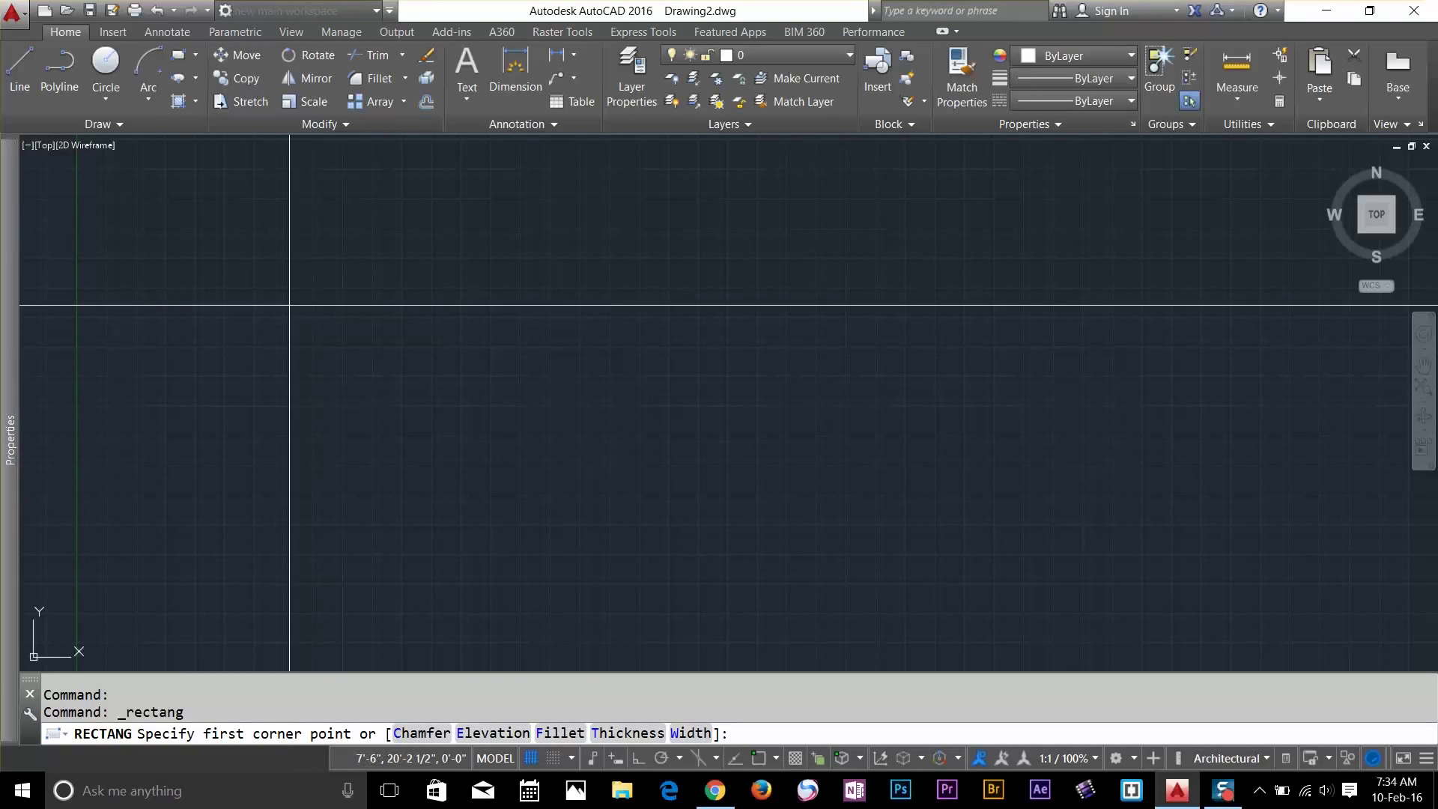
pyautogui.click(290, 306)
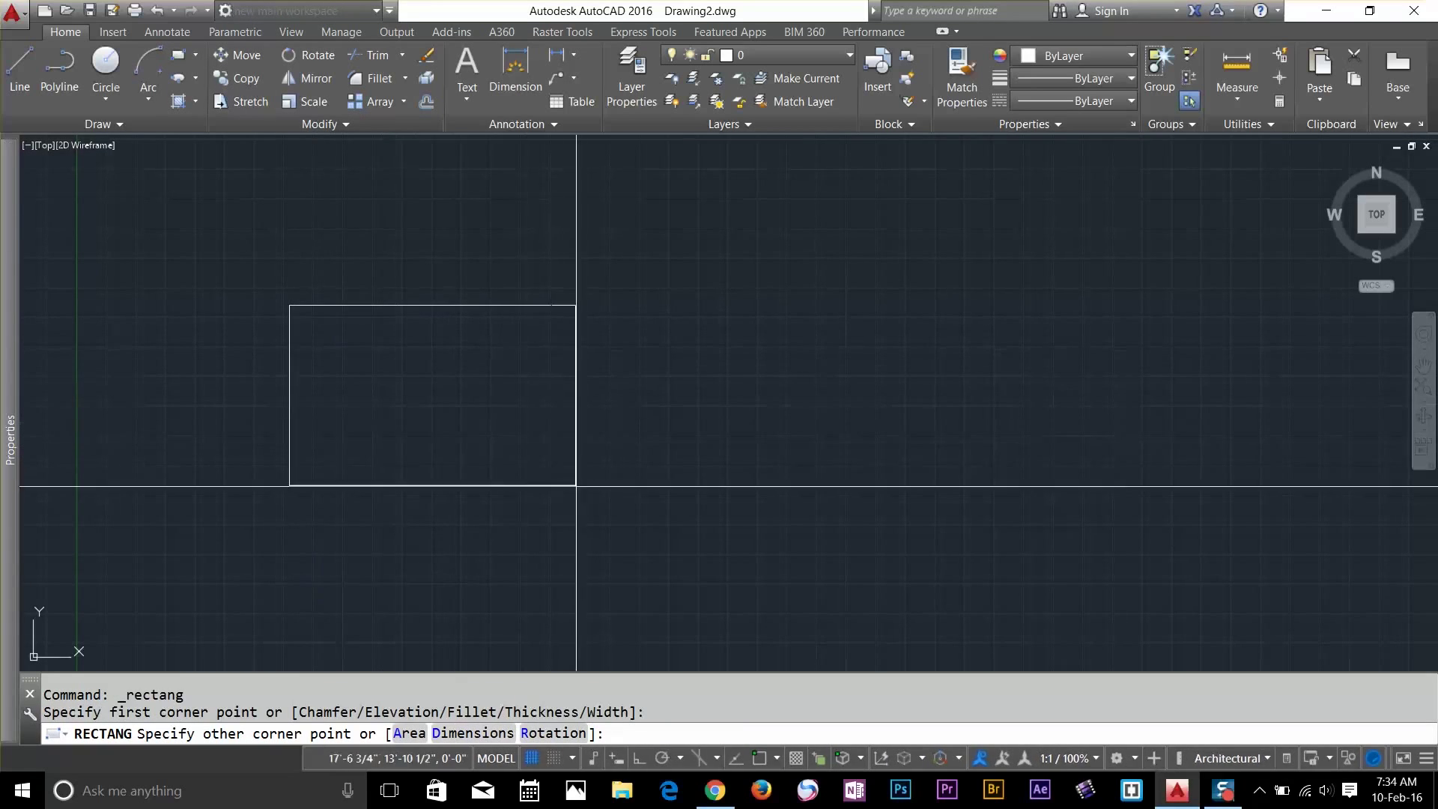
pyautogui.click(614, 506)
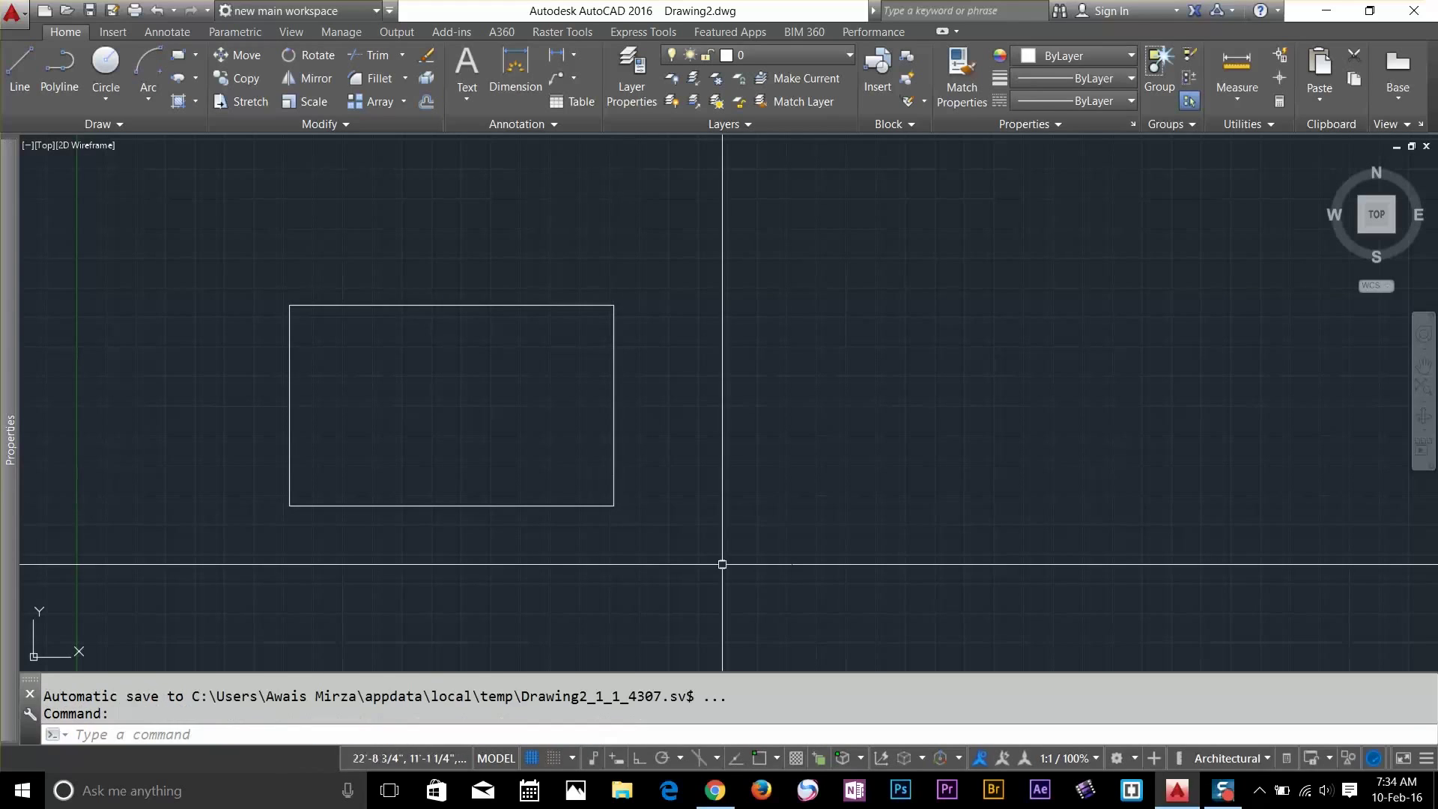
# Select the new rectangle so its grips are displayed
pyautogui.click(742, 274)
pyautogui.click(546, 347)
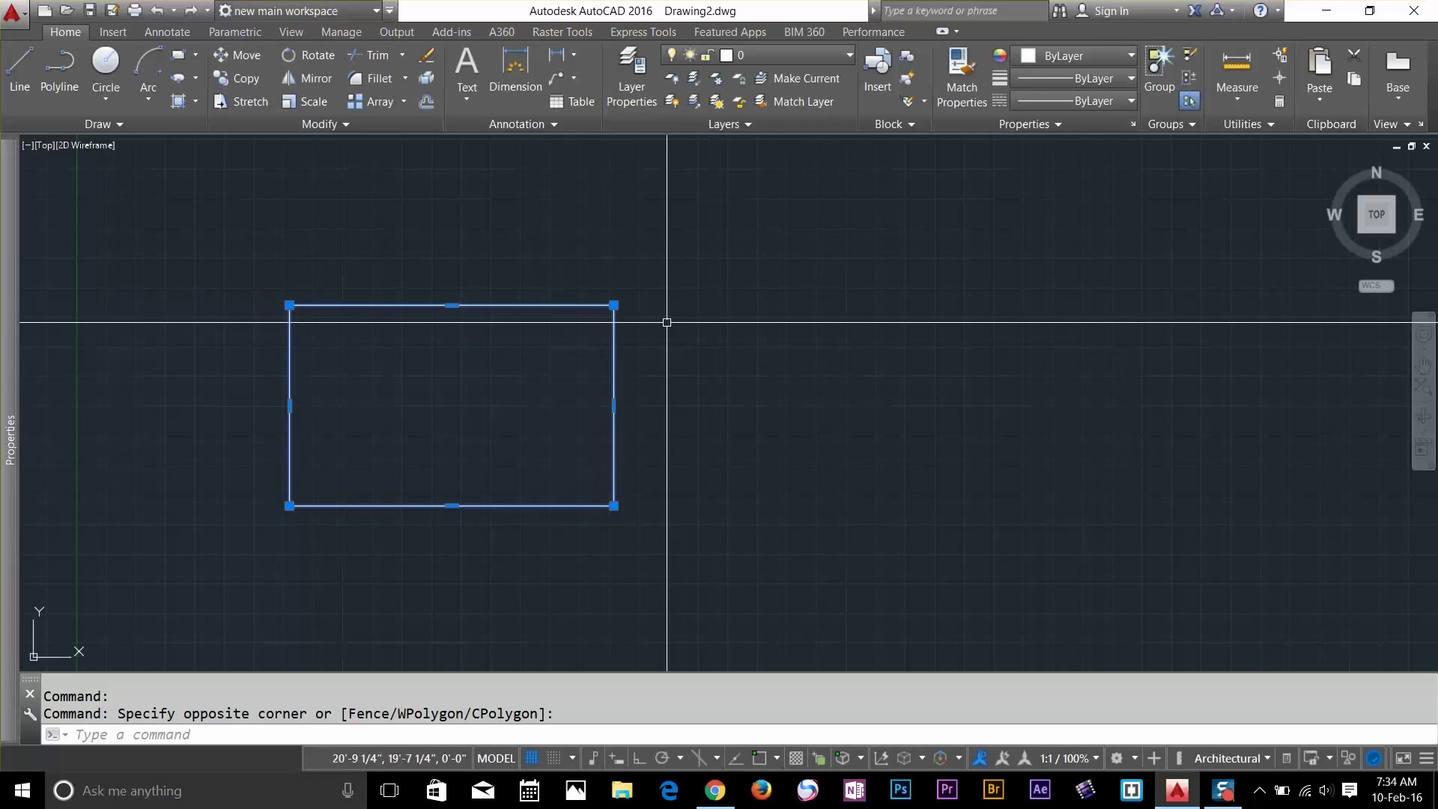
pyautogui.press('Escape')
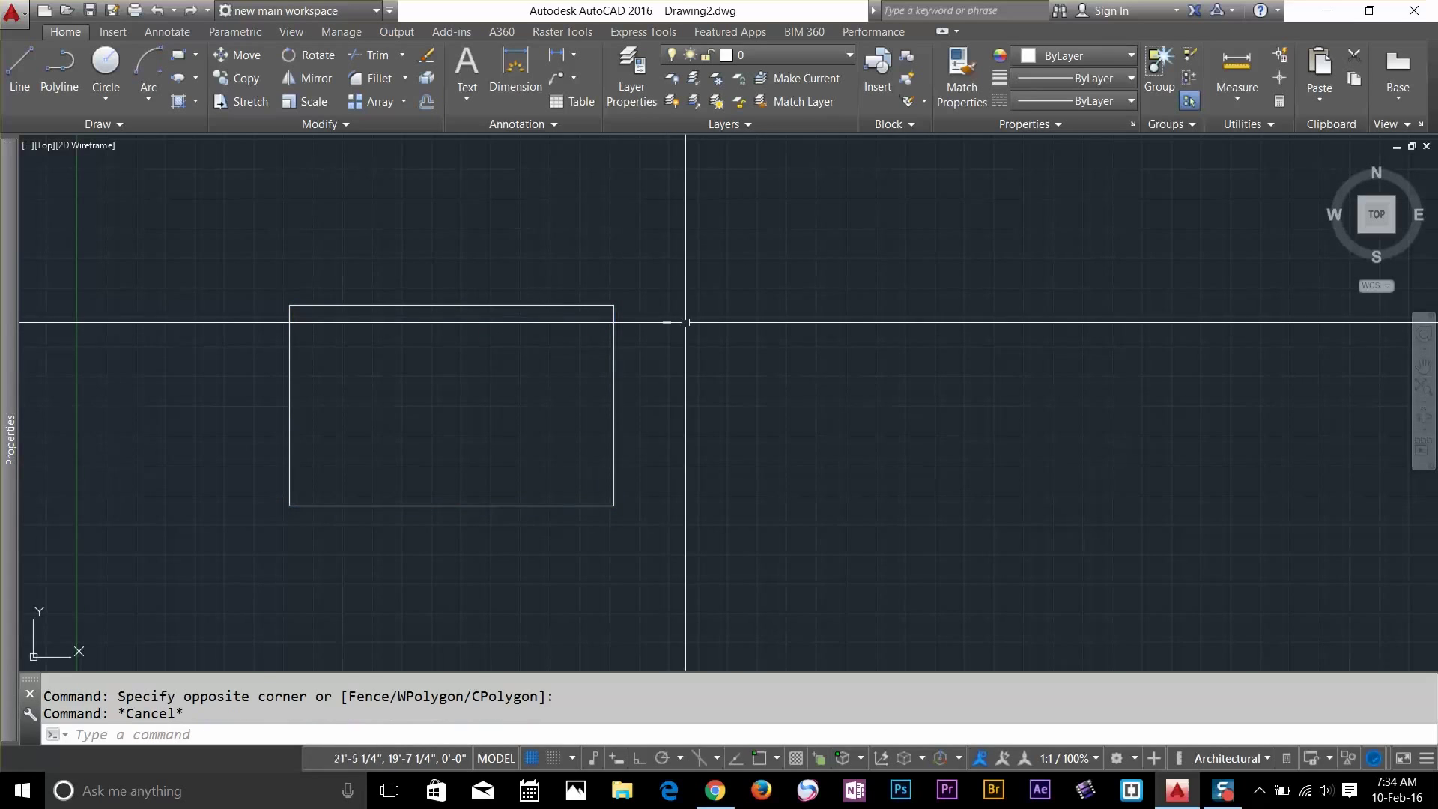
pyautogui.click(615, 353)
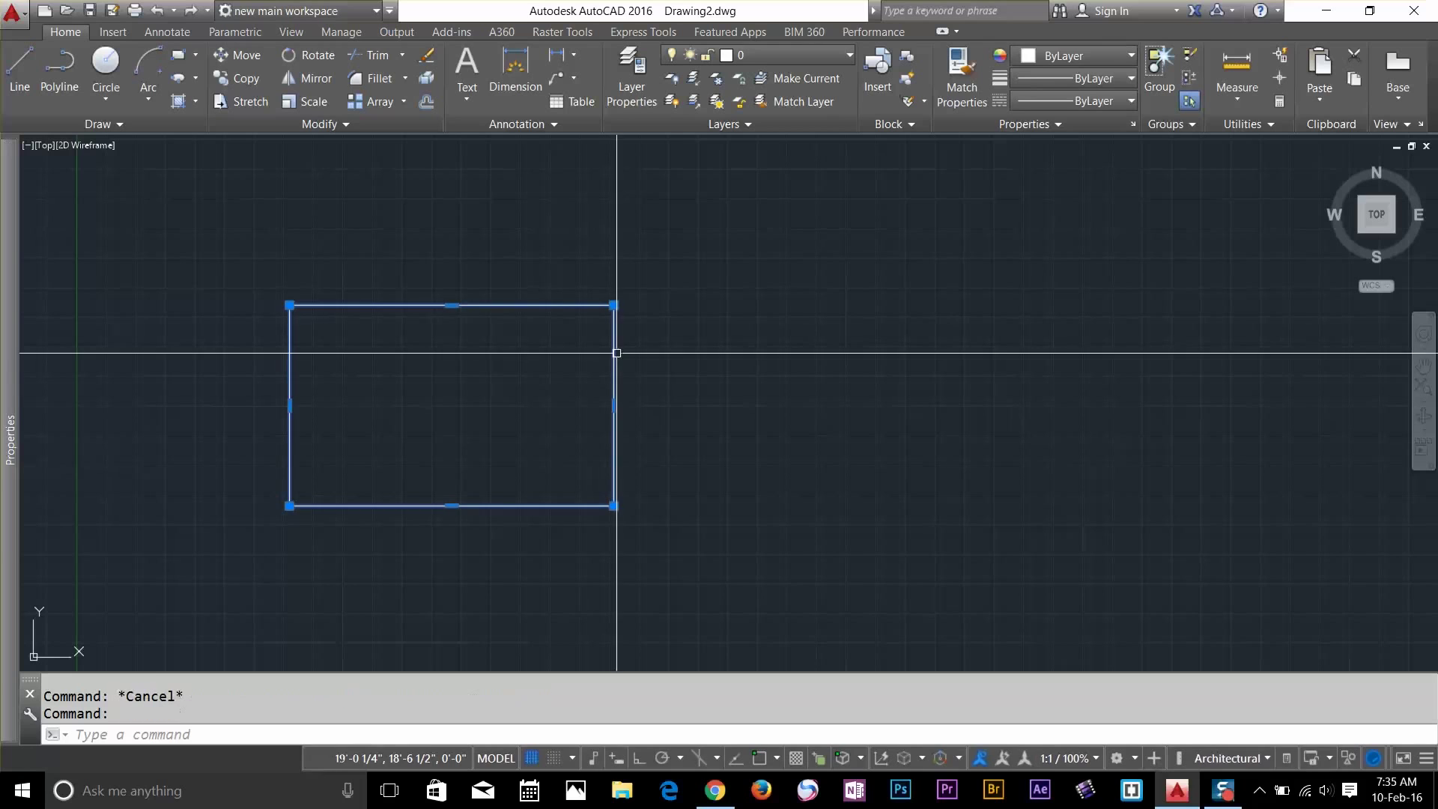
# Stretch the bottom-left corner grip, settling it slightly left of its original spot
pyautogui.click(289, 506)
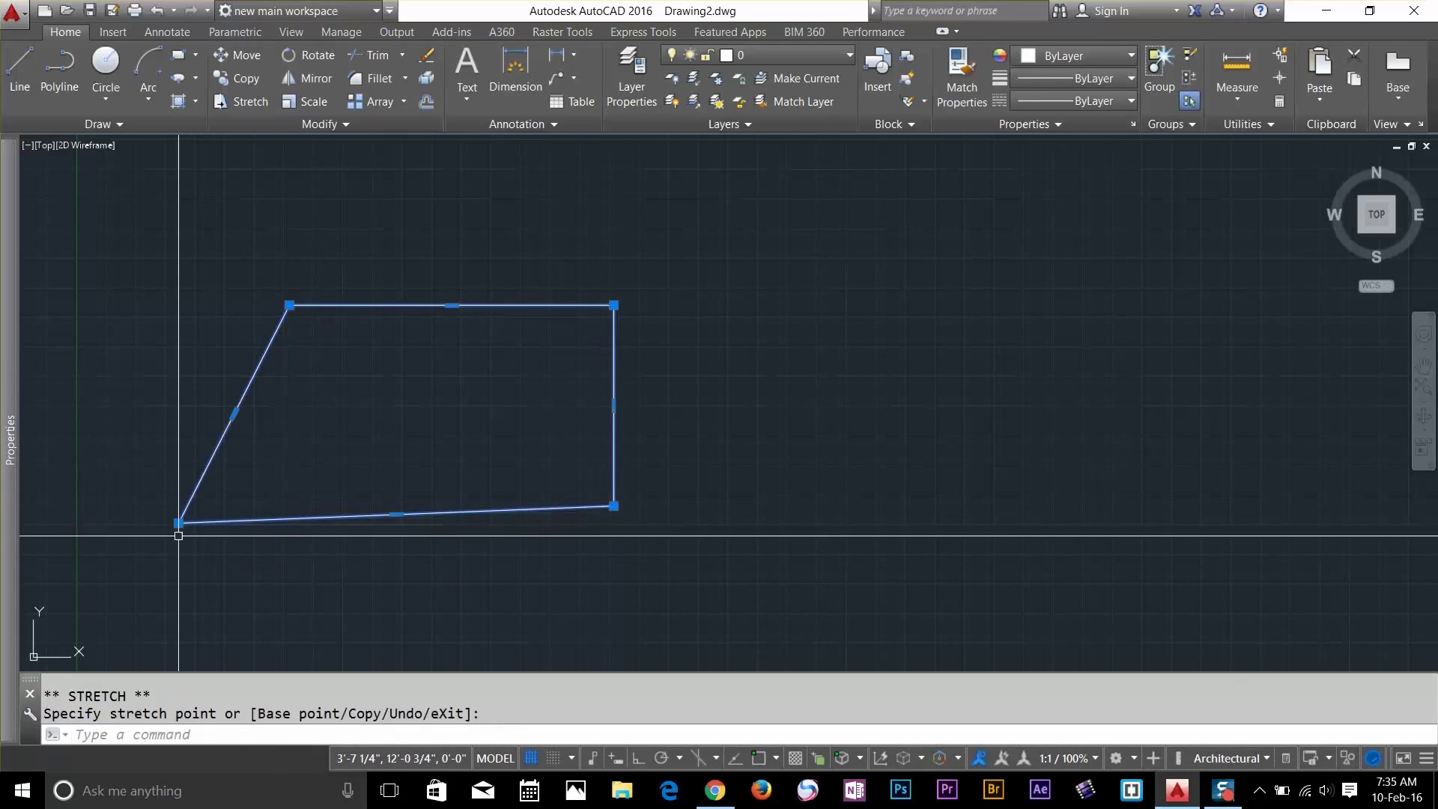
pyautogui.click(178, 532)
pyautogui.click(178, 525)
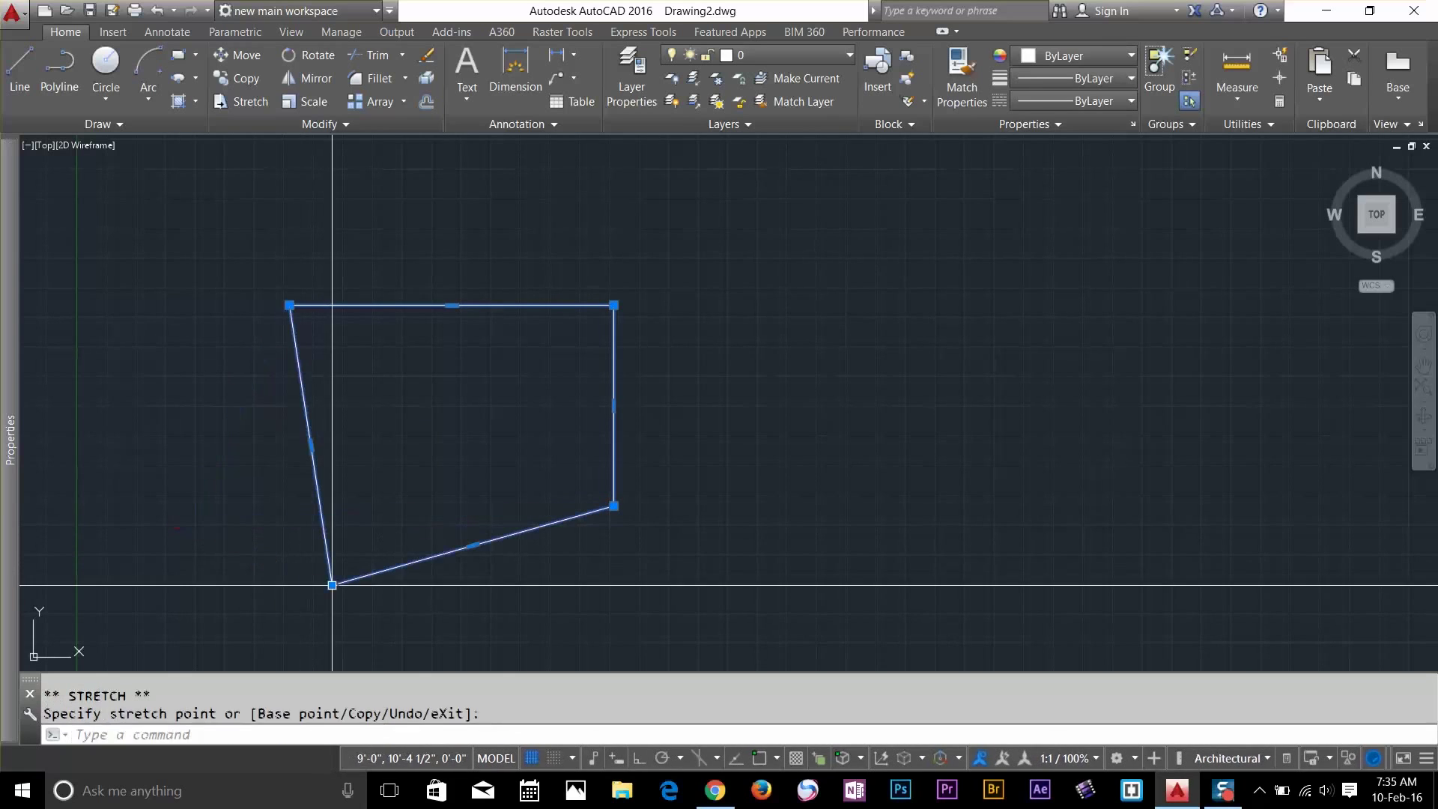
pyautogui.click(331, 585)
pyautogui.click(330, 584)
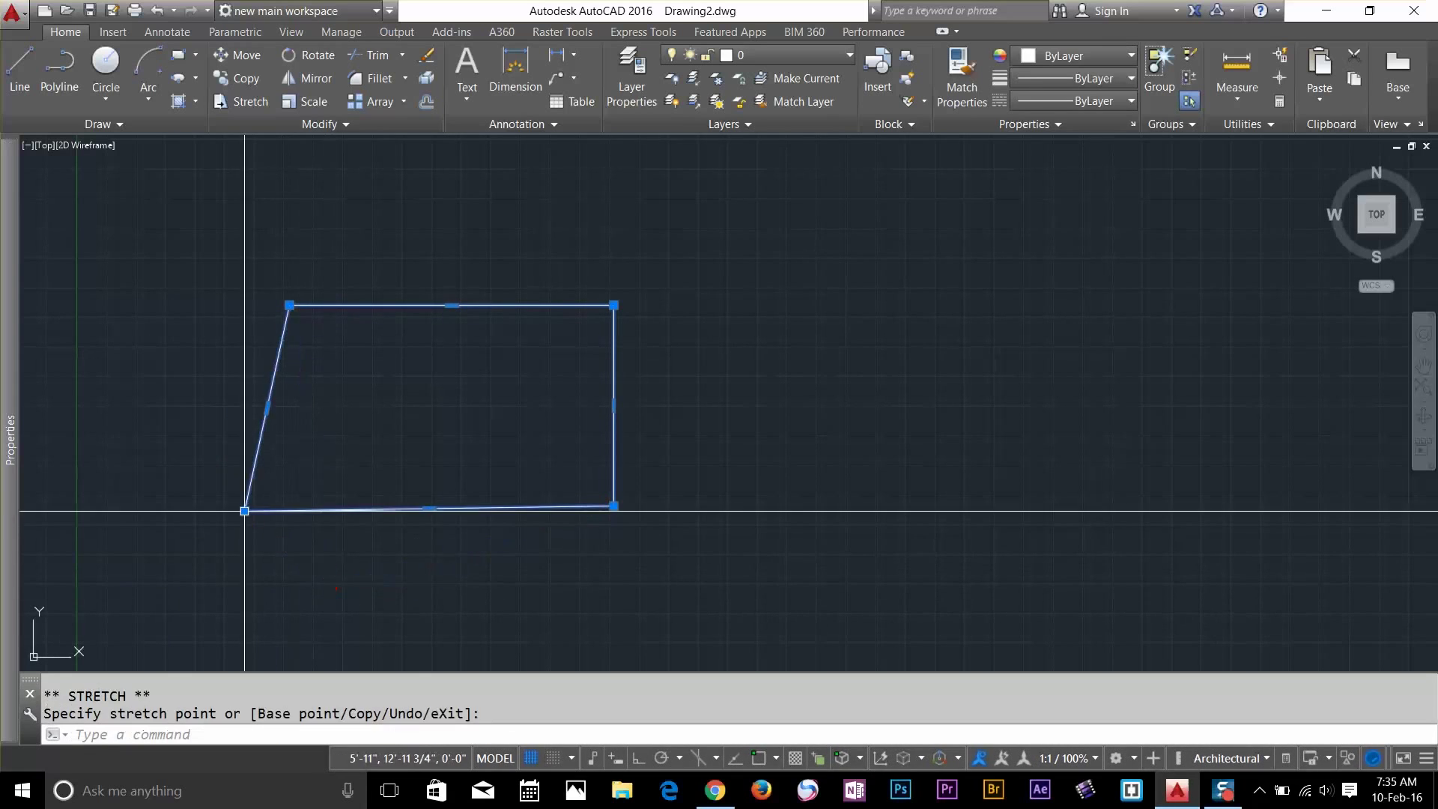
pyautogui.click(244, 510)
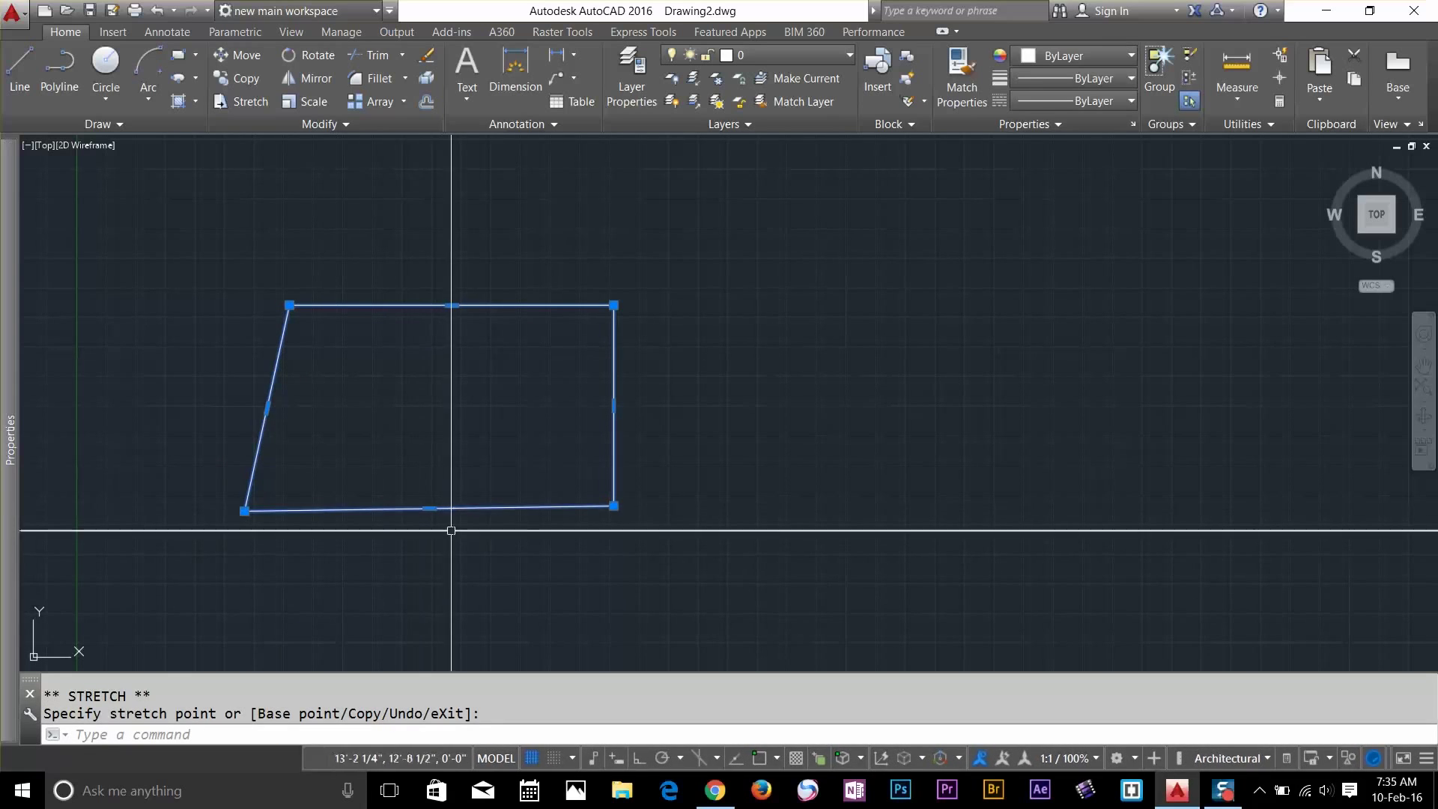
# Convert the bottom edge into a downward-bulging arc, then back into a line
pyautogui.moveTo(430, 509)
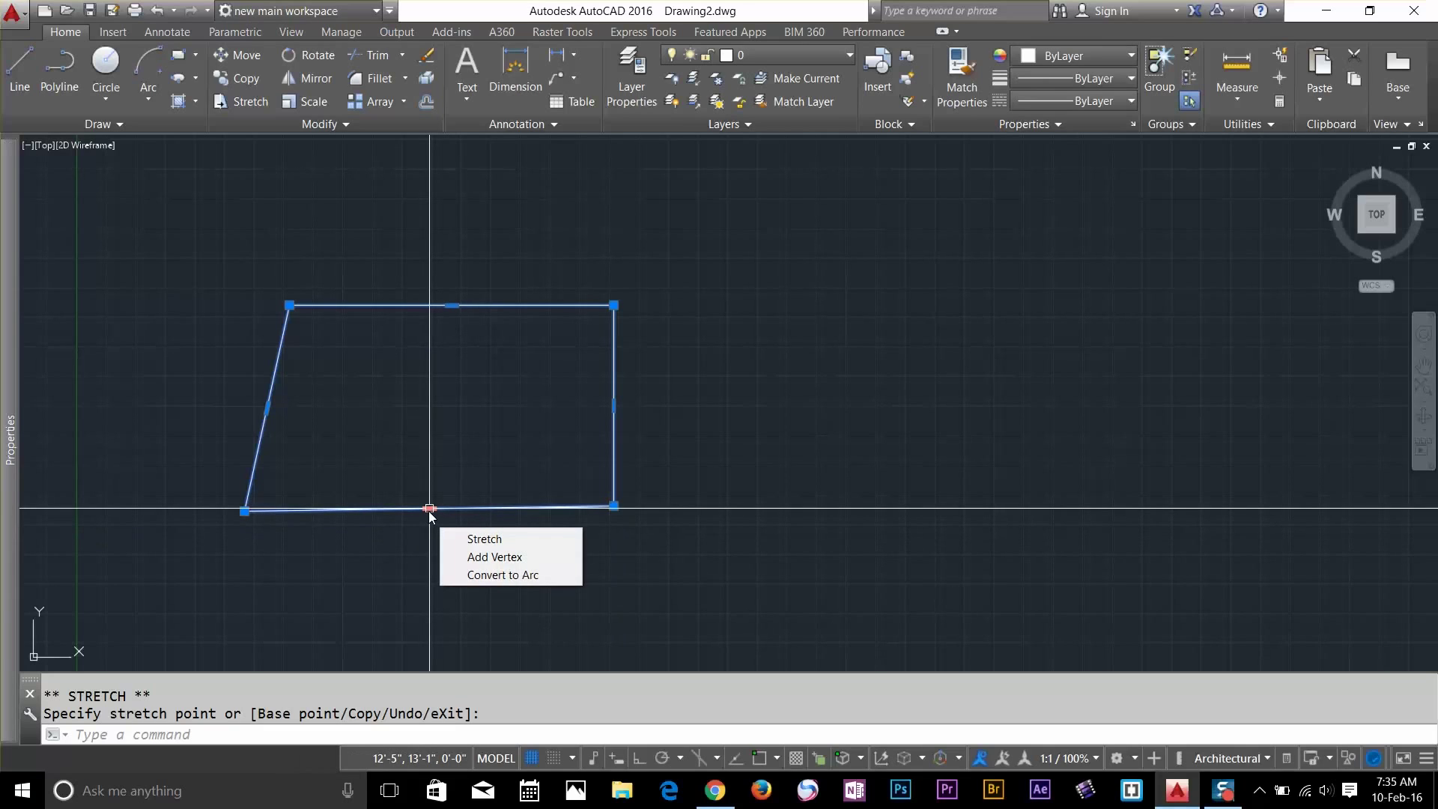
pyautogui.click(496, 577)
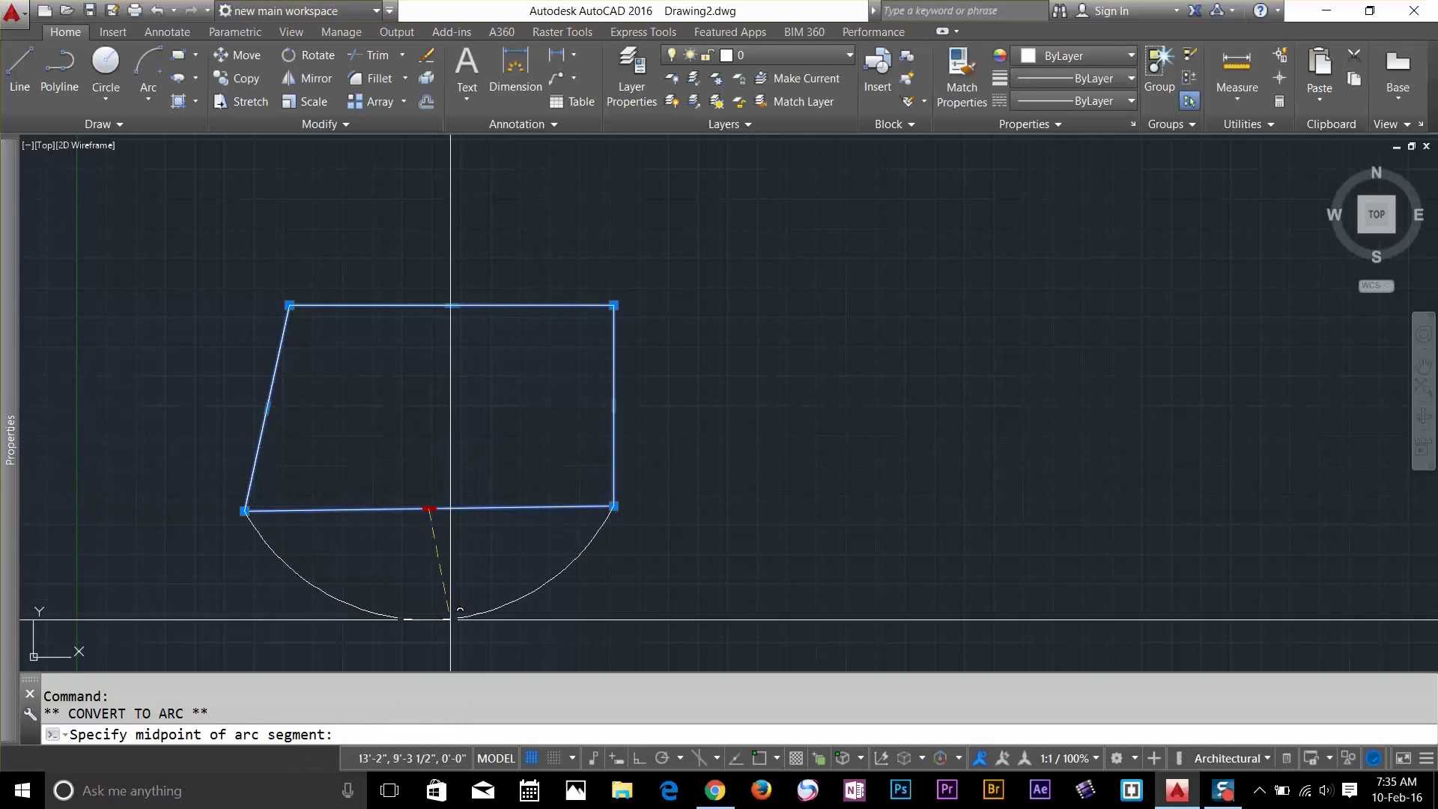
pyautogui.click(419, 580)
pyautogui.moveTo(459, 533); pyautogui.dragTo(498, 459, button='middle')
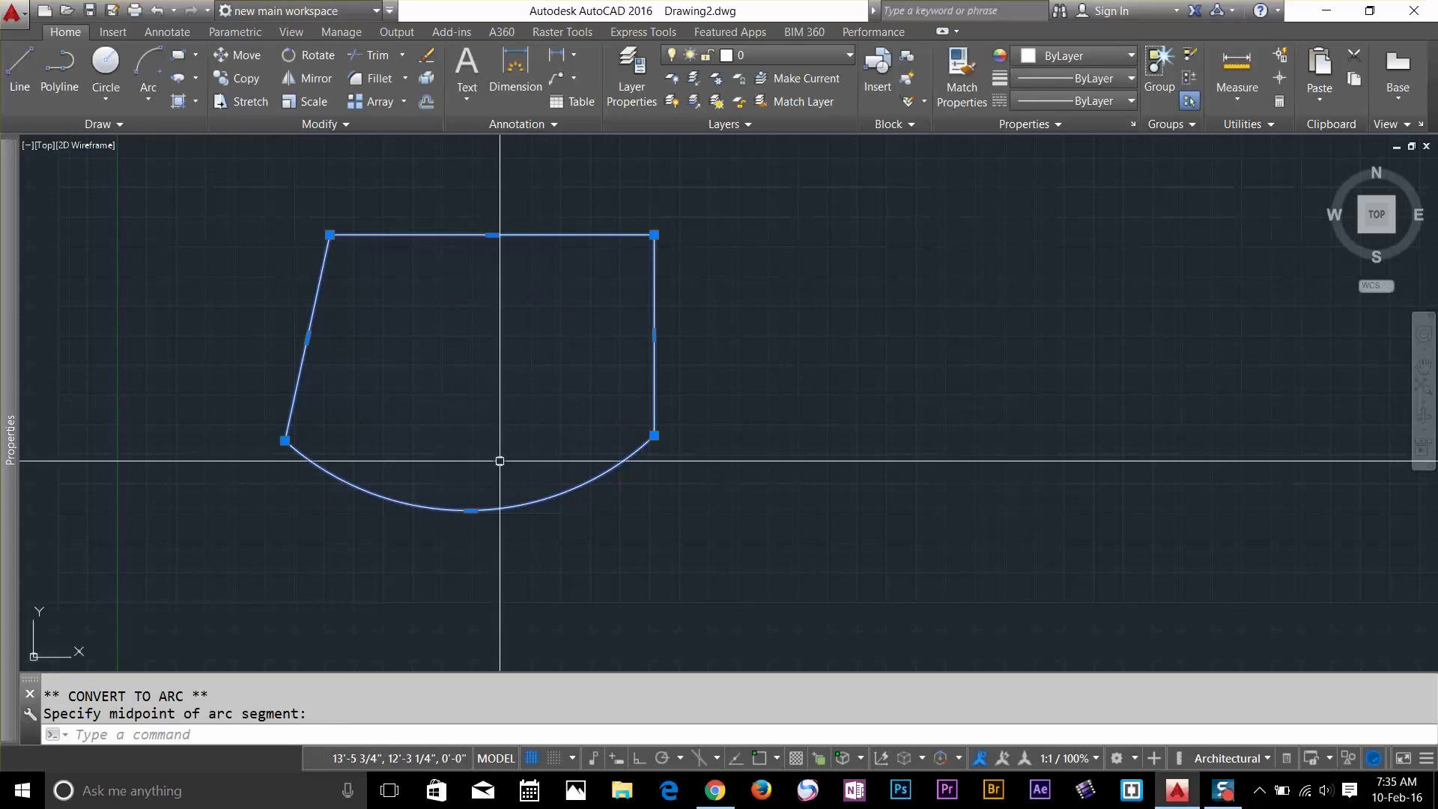
pyautogui.moveTo(471, 511)
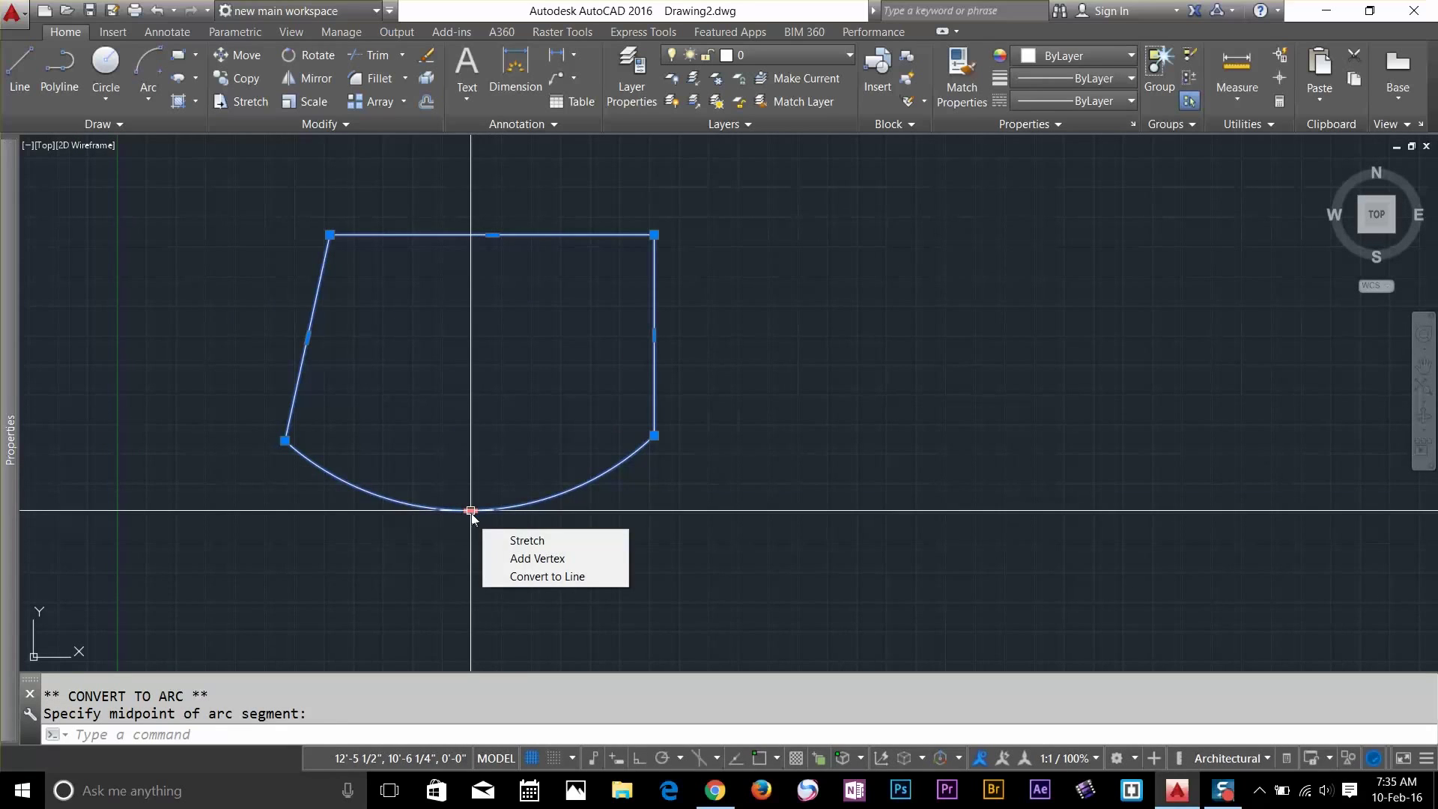
pyautogui.click(517, 578)
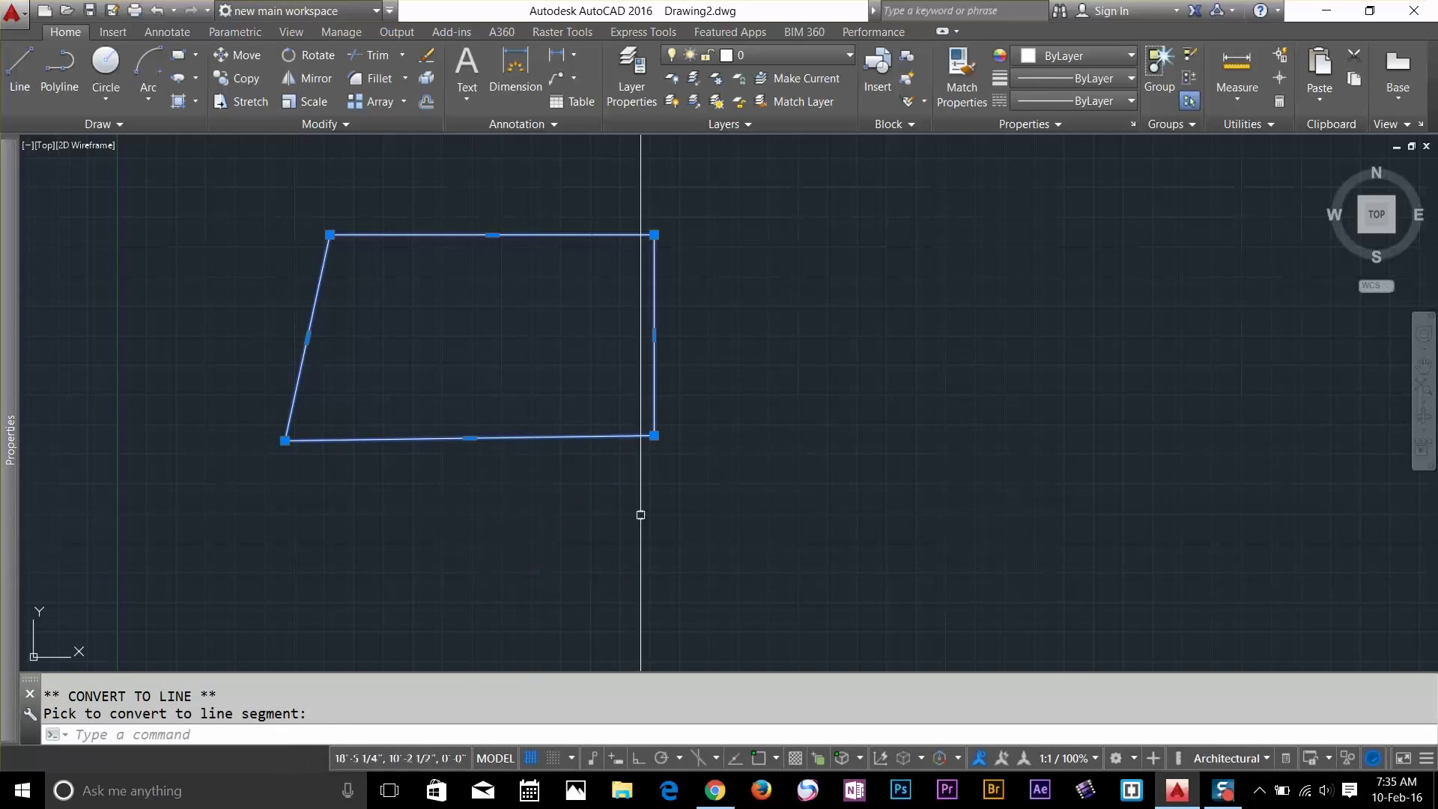
# Move the bottom edge lower and the top-right corner up-left, then delete the shape
pyautogui.click(470, 437)
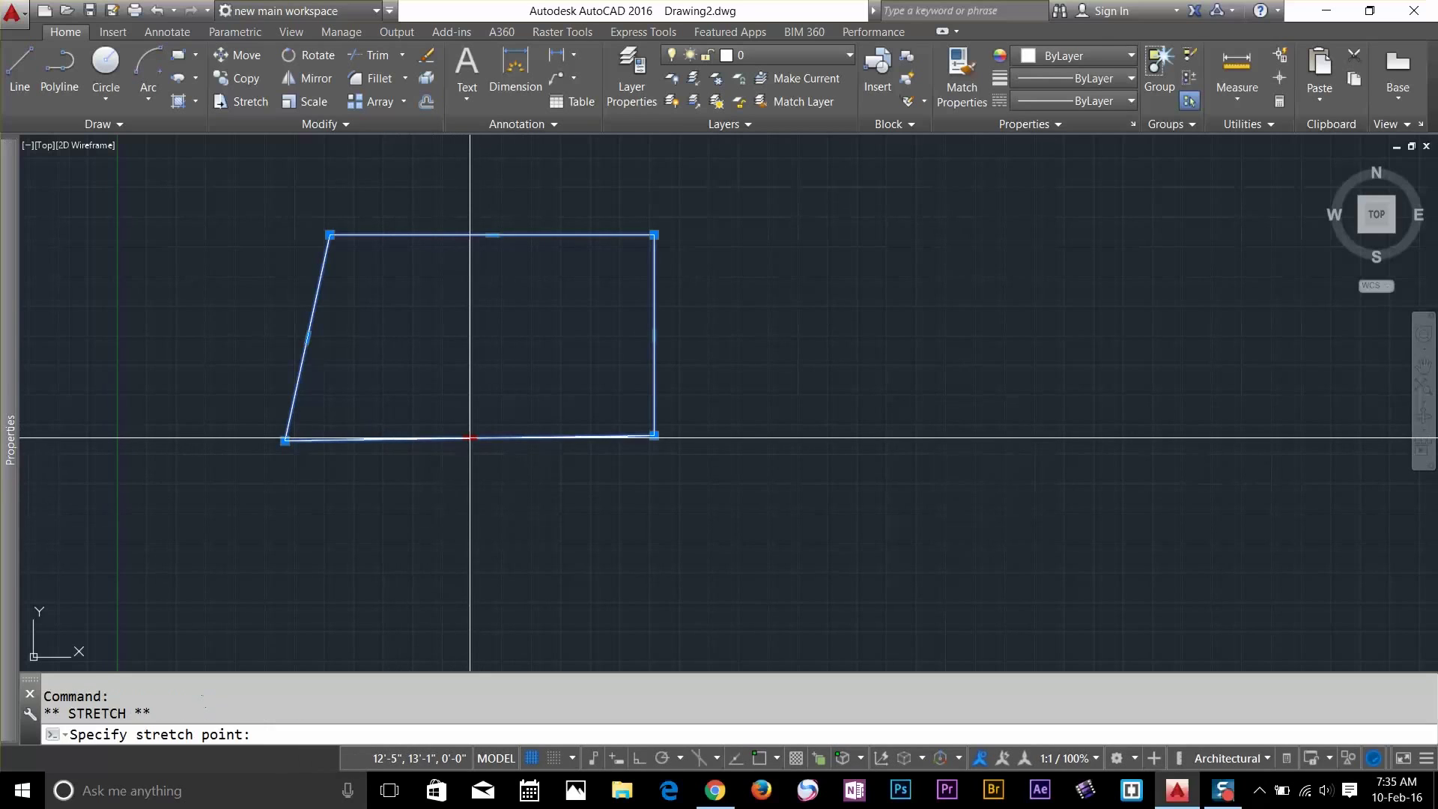
pyautogui.click(466, 499)
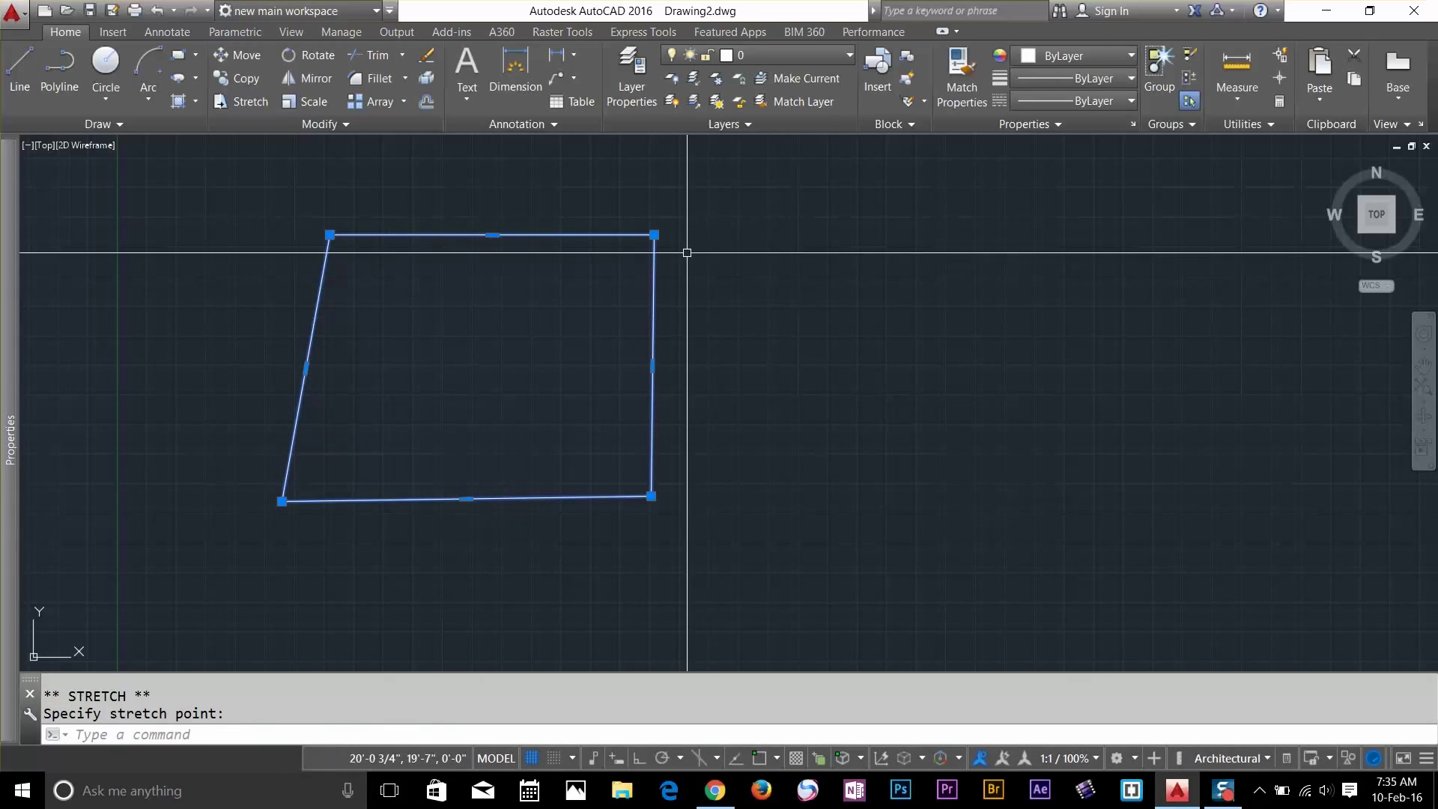
pyautogui.click(654, 235)
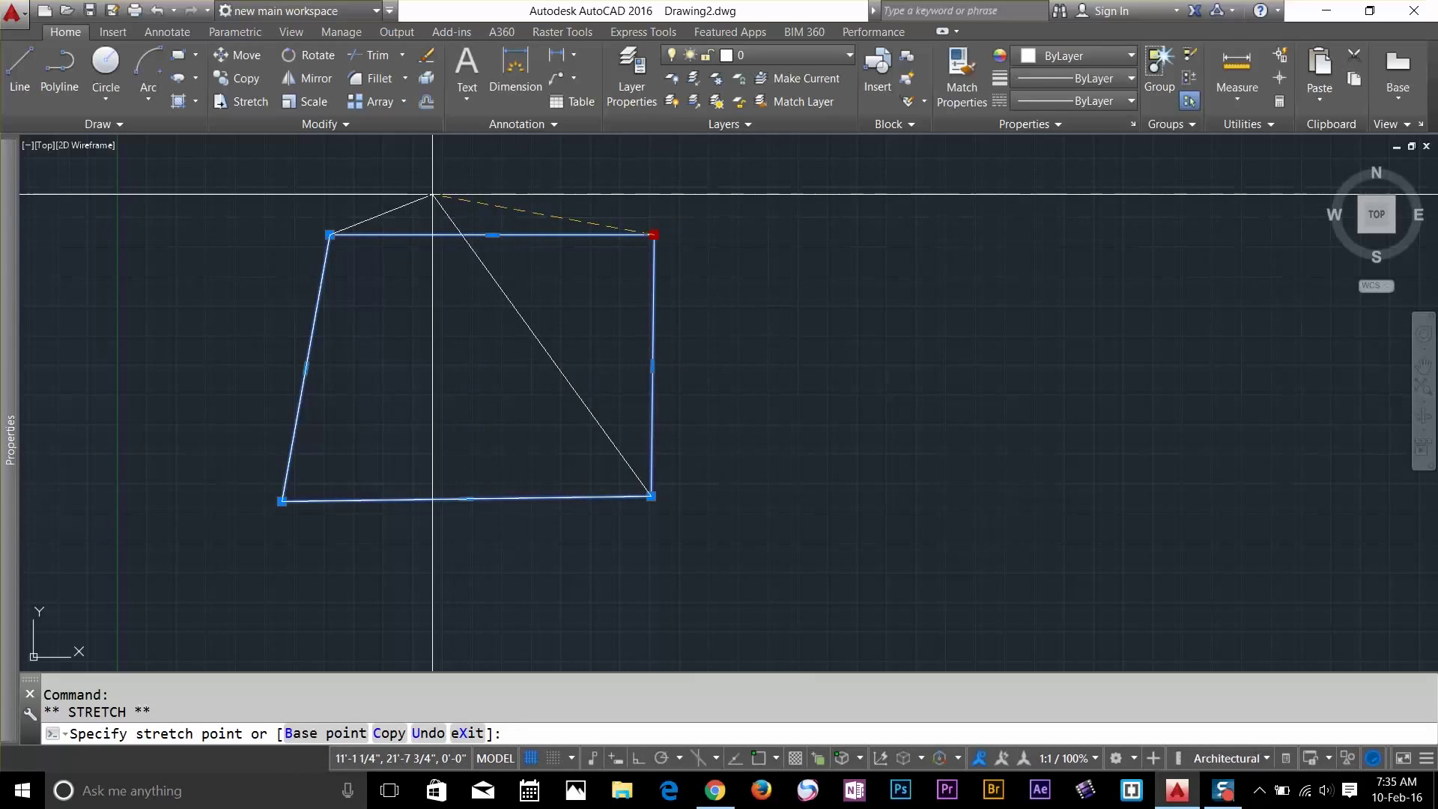
pyautogui.click(568, 180)
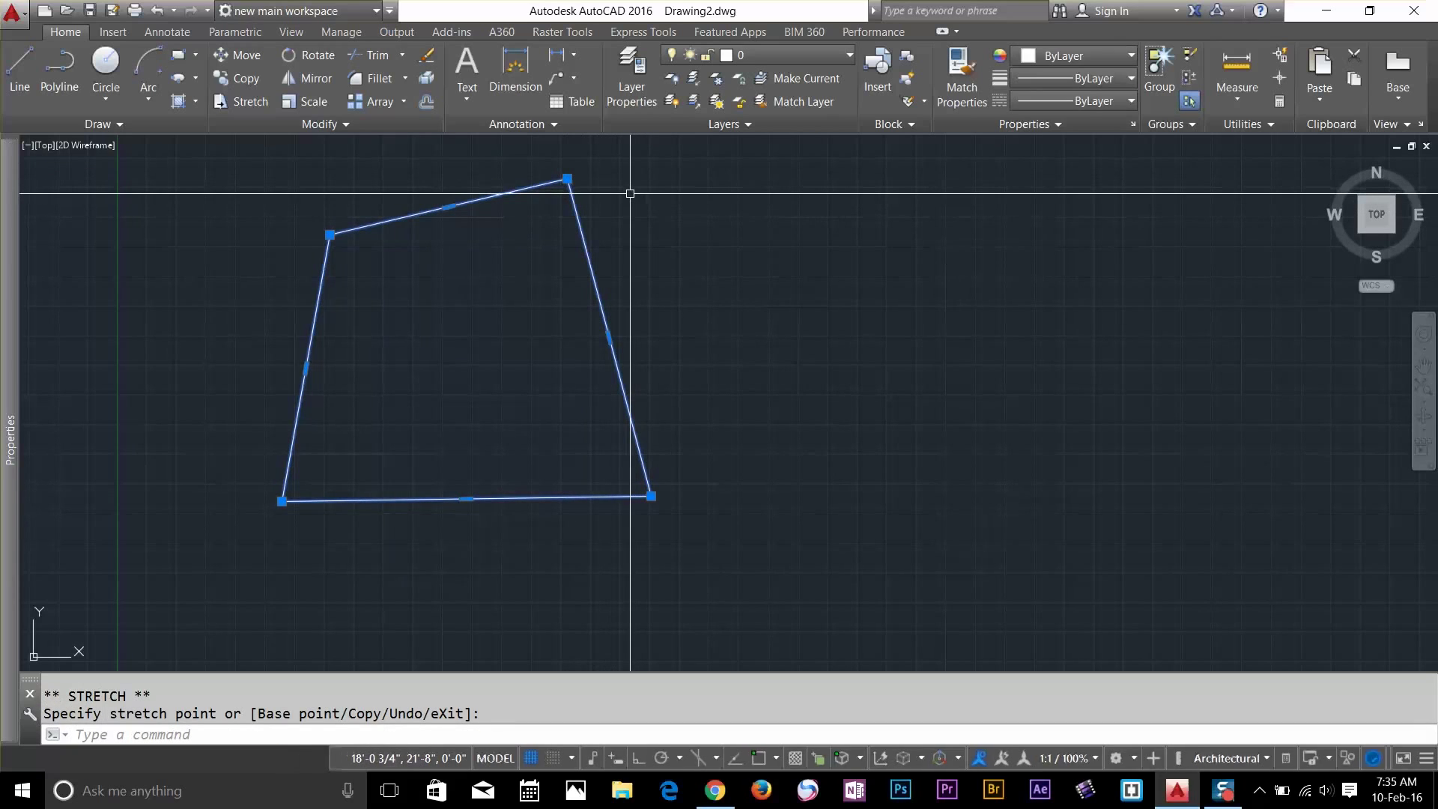
pyautogui.press('Delete')
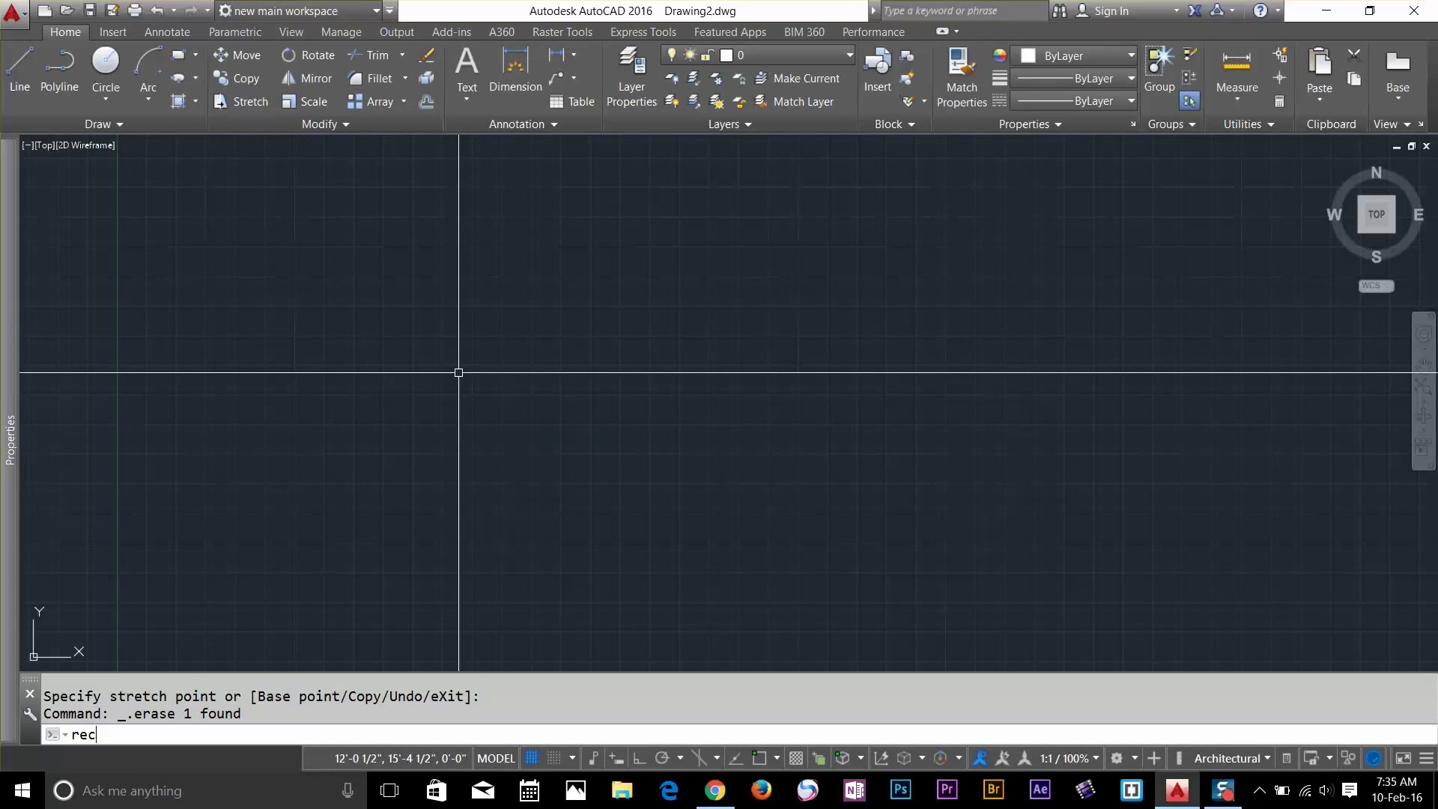
# Start a rectangle, snap its first corner with an object snap, then cancel it
pyautogui.press('Return')
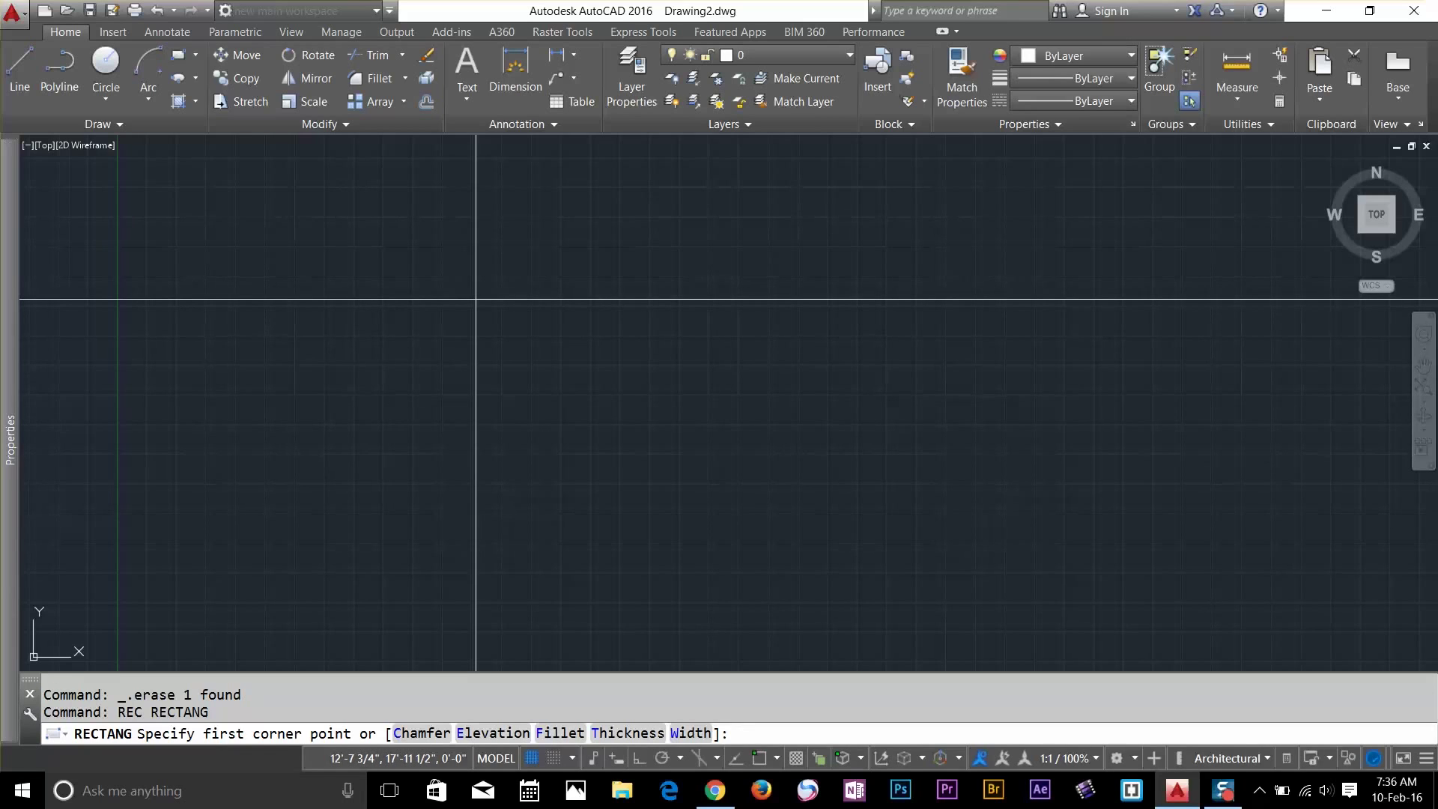
pyautogui.press('Return')
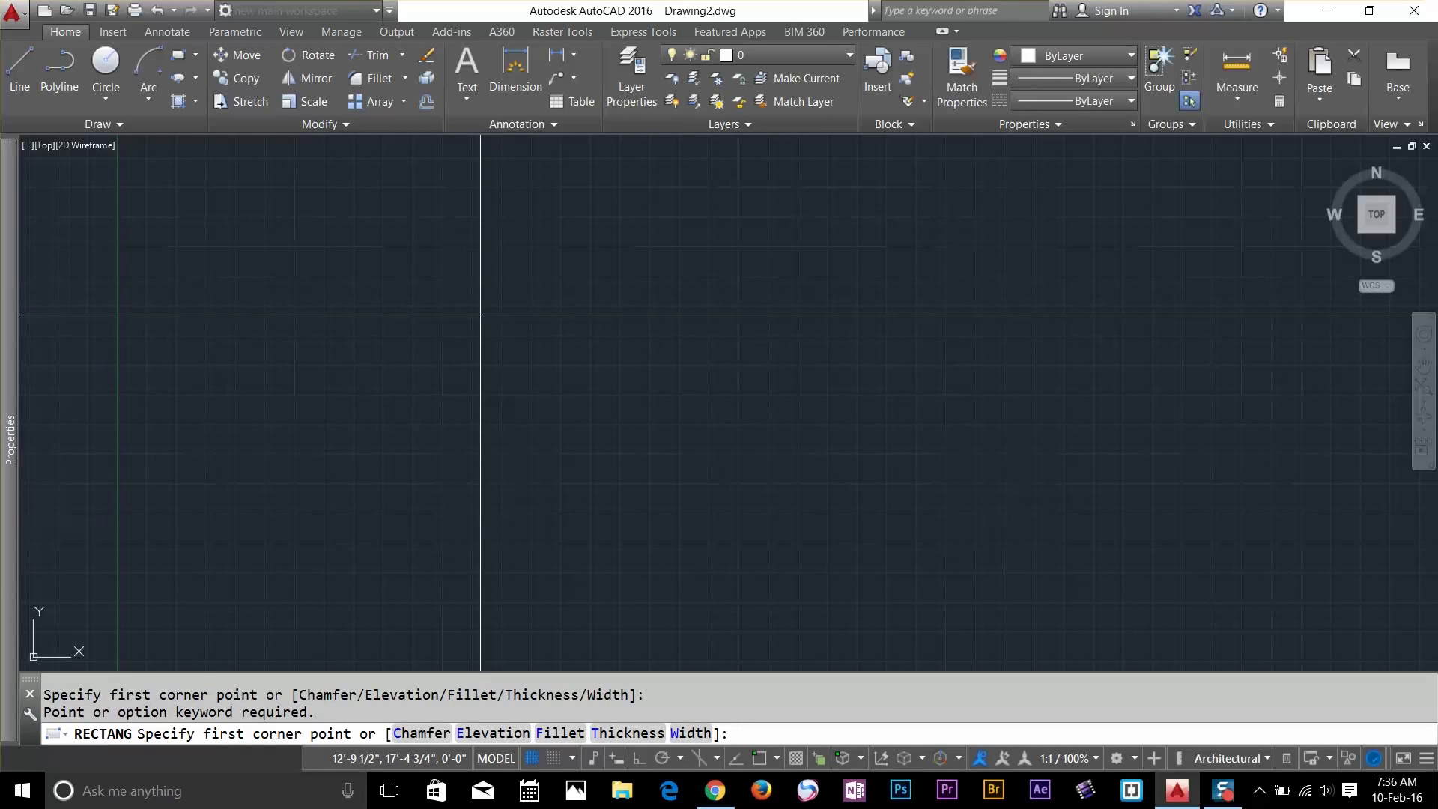
pyautogui.keyDown('shift'); pyautogui.rightClick(477, 312); pyautogui.keyUp('shift')
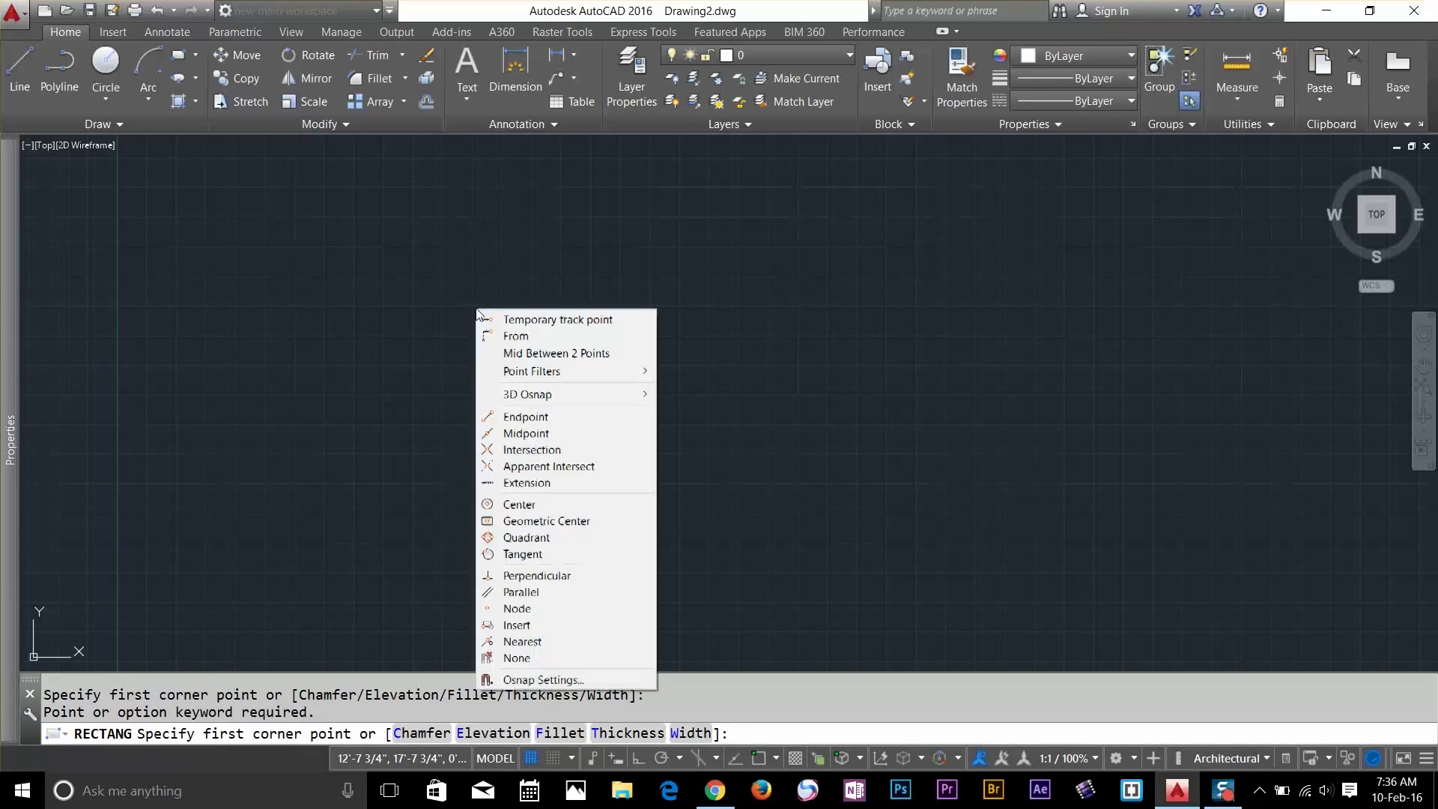
pyautogui.click(517, 257)
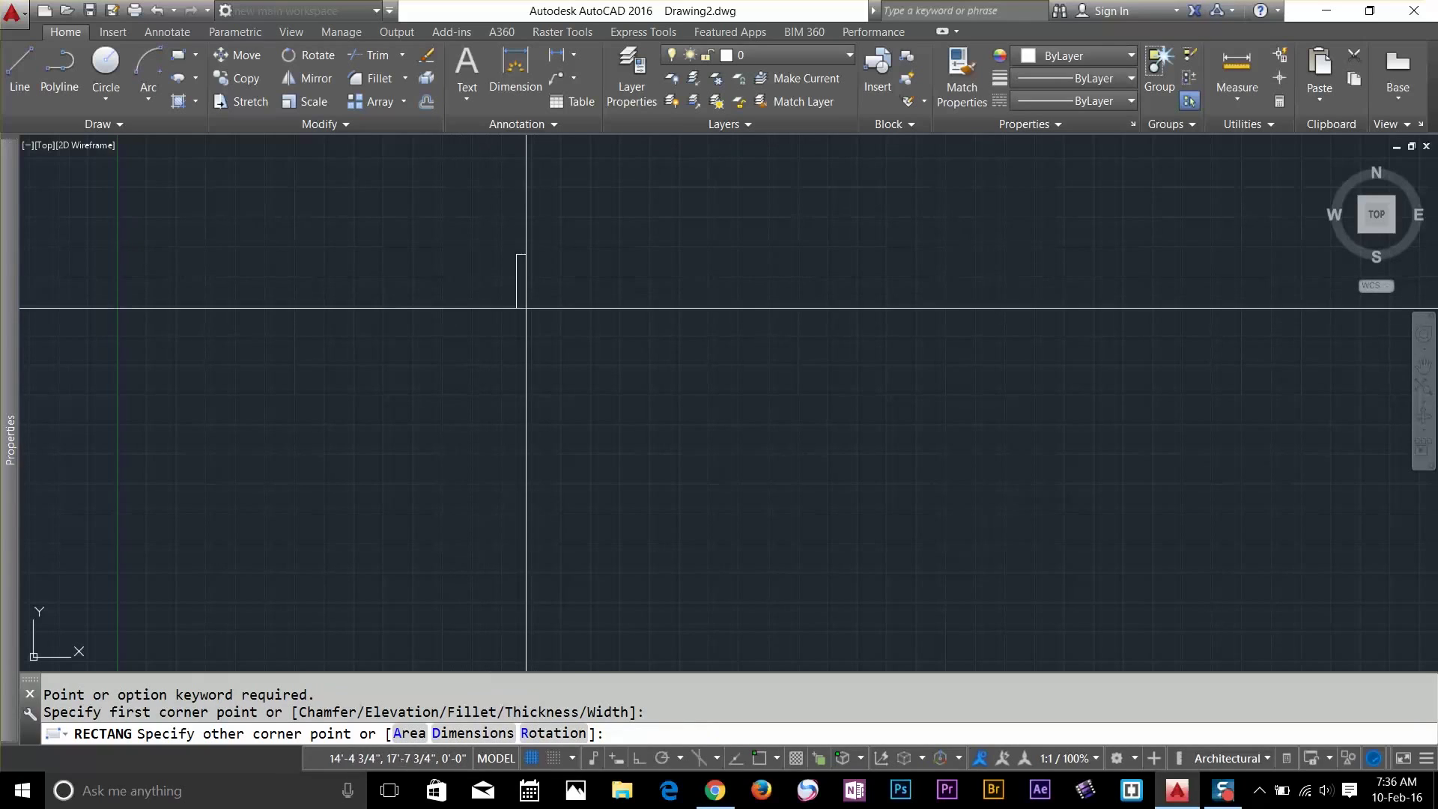
pyautogui.press('Escape')
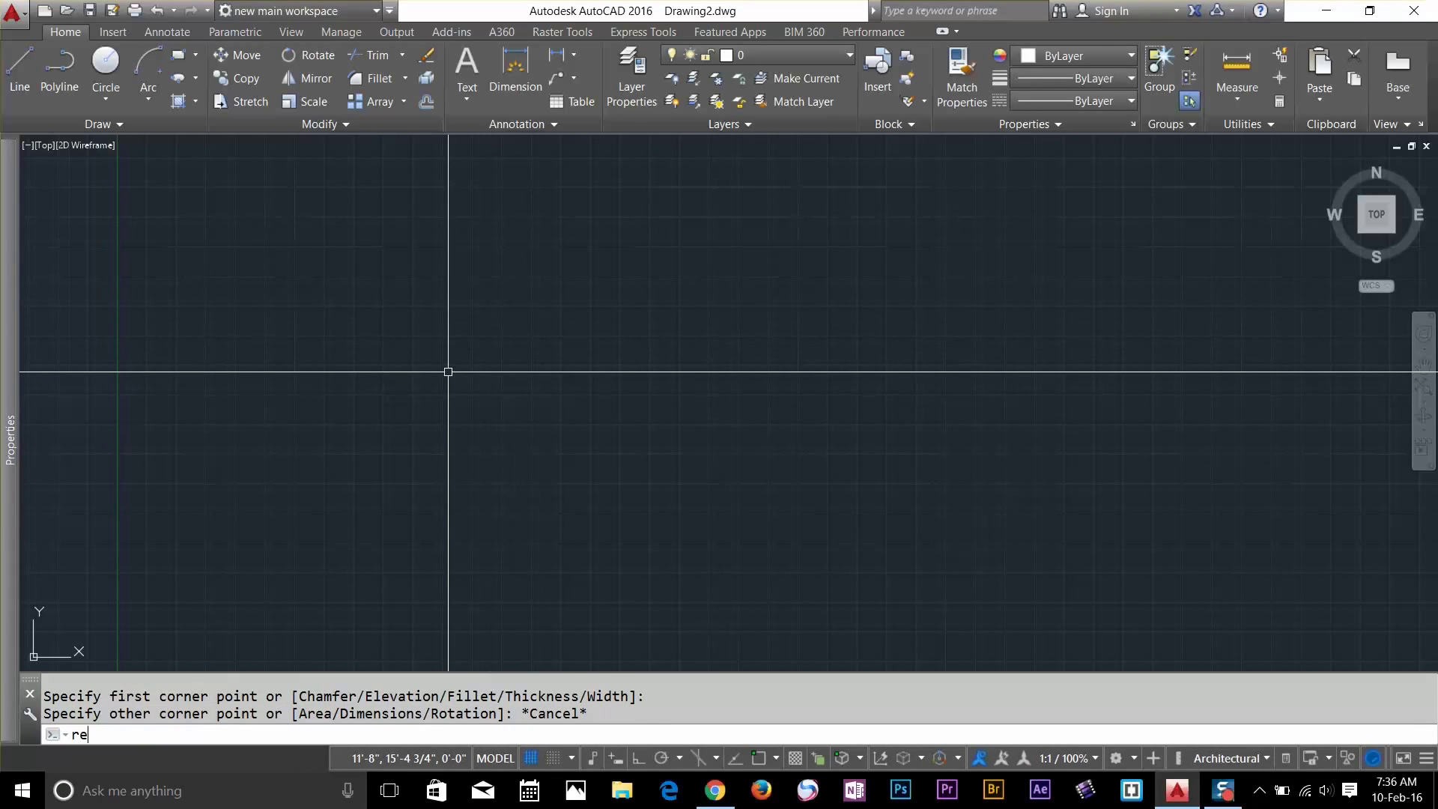
# Restart the rectangle with REC and choose the Fillet option
pyautogui.write('rec')
pyautogui.press('Return')
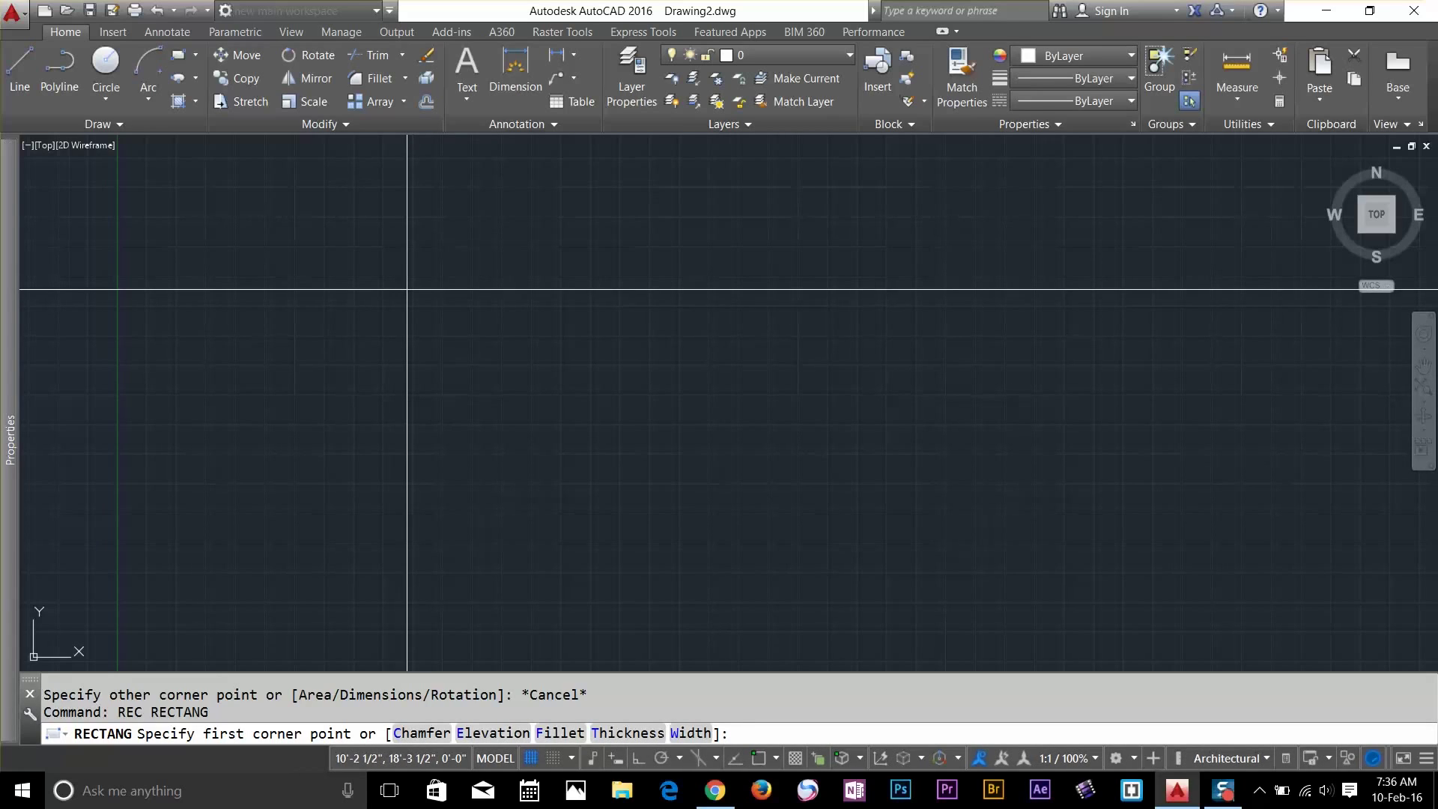
pyautogui.press('Return')
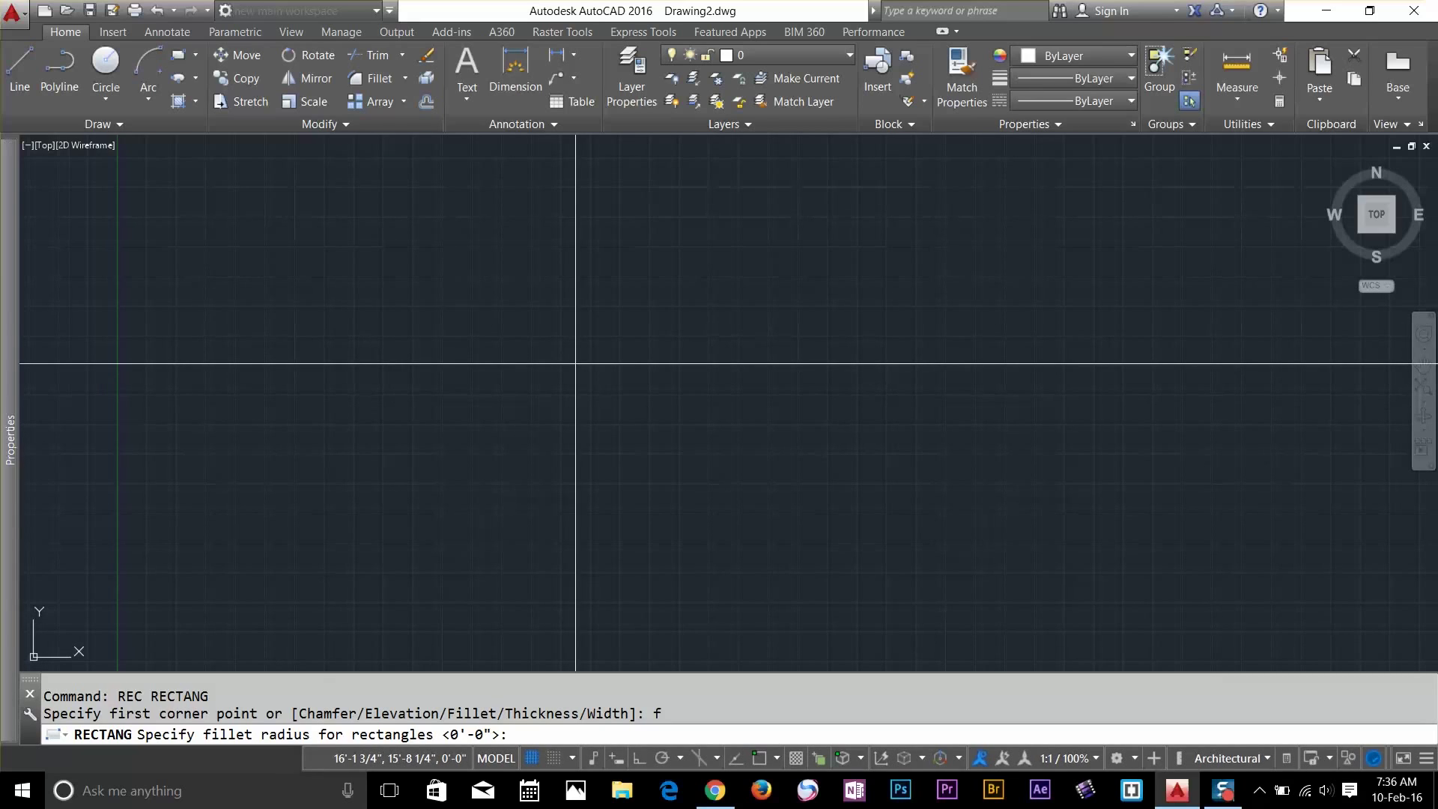
# Draw a rectangle with a 2' fillet radius, then select and delete it
pyautogui.press('Return')
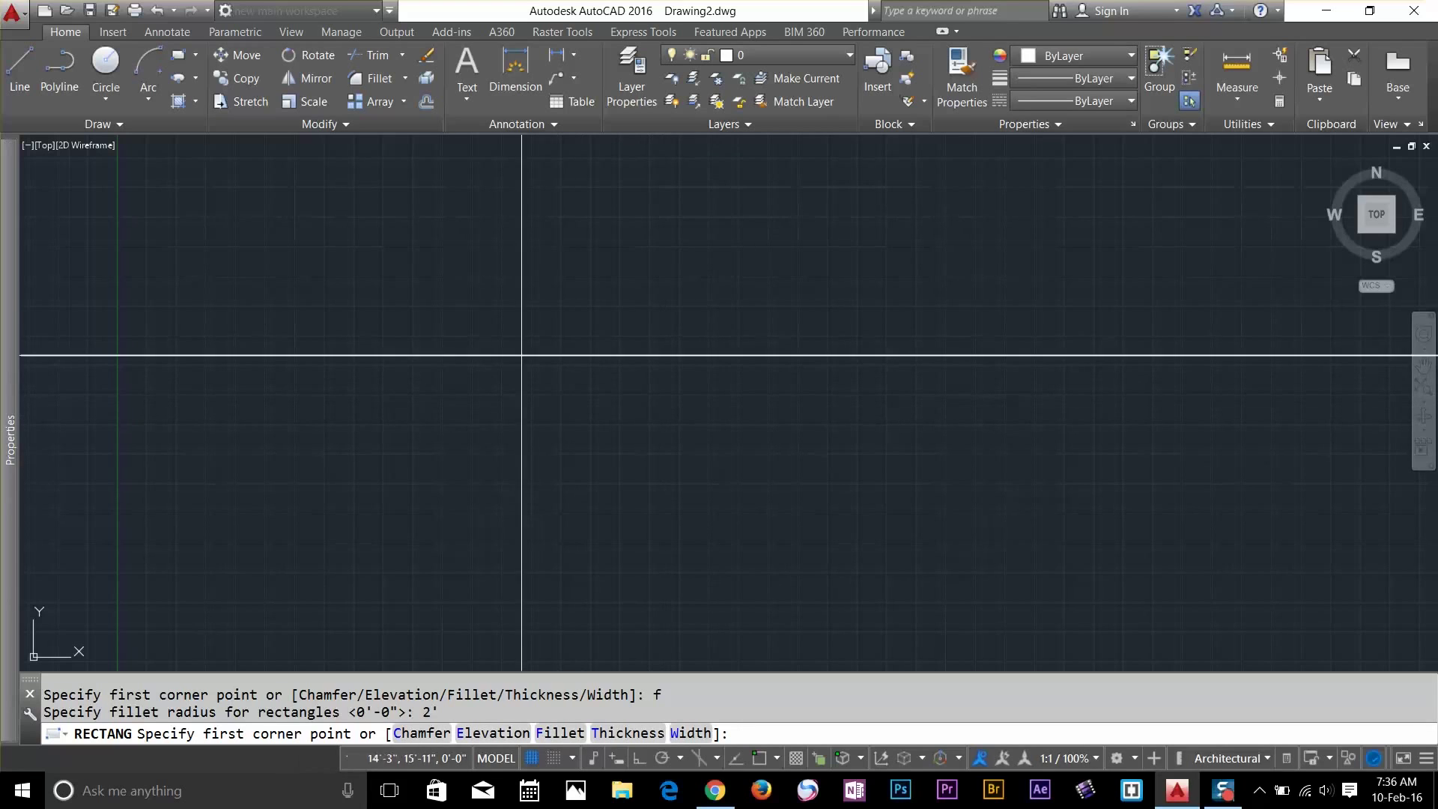
pyautogui.click(369, 297)
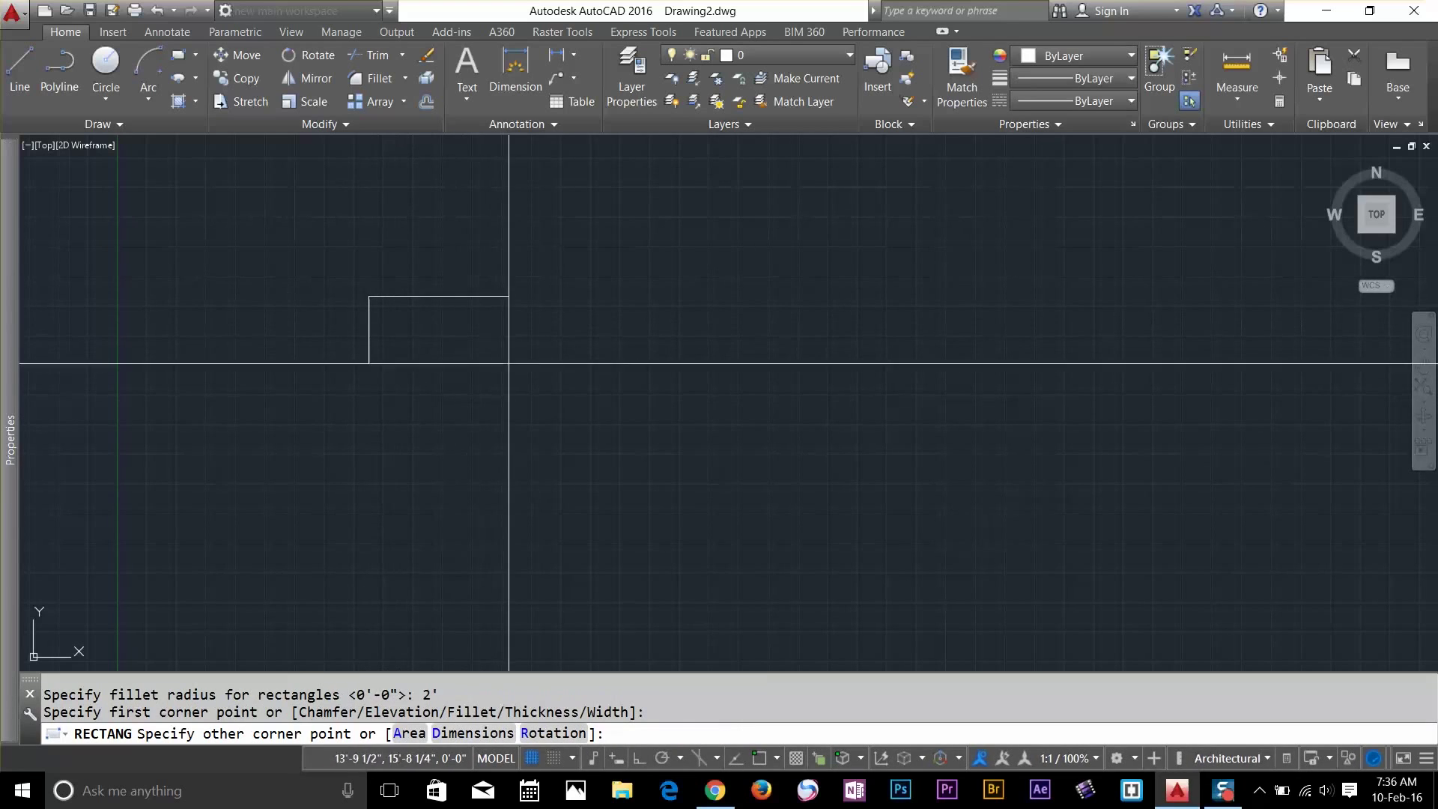
pyautogui.scroll(3, 411, 330)
pyautogui.moveTo(411, 329); pyautogui.dragTo(424, 347, button='middle')
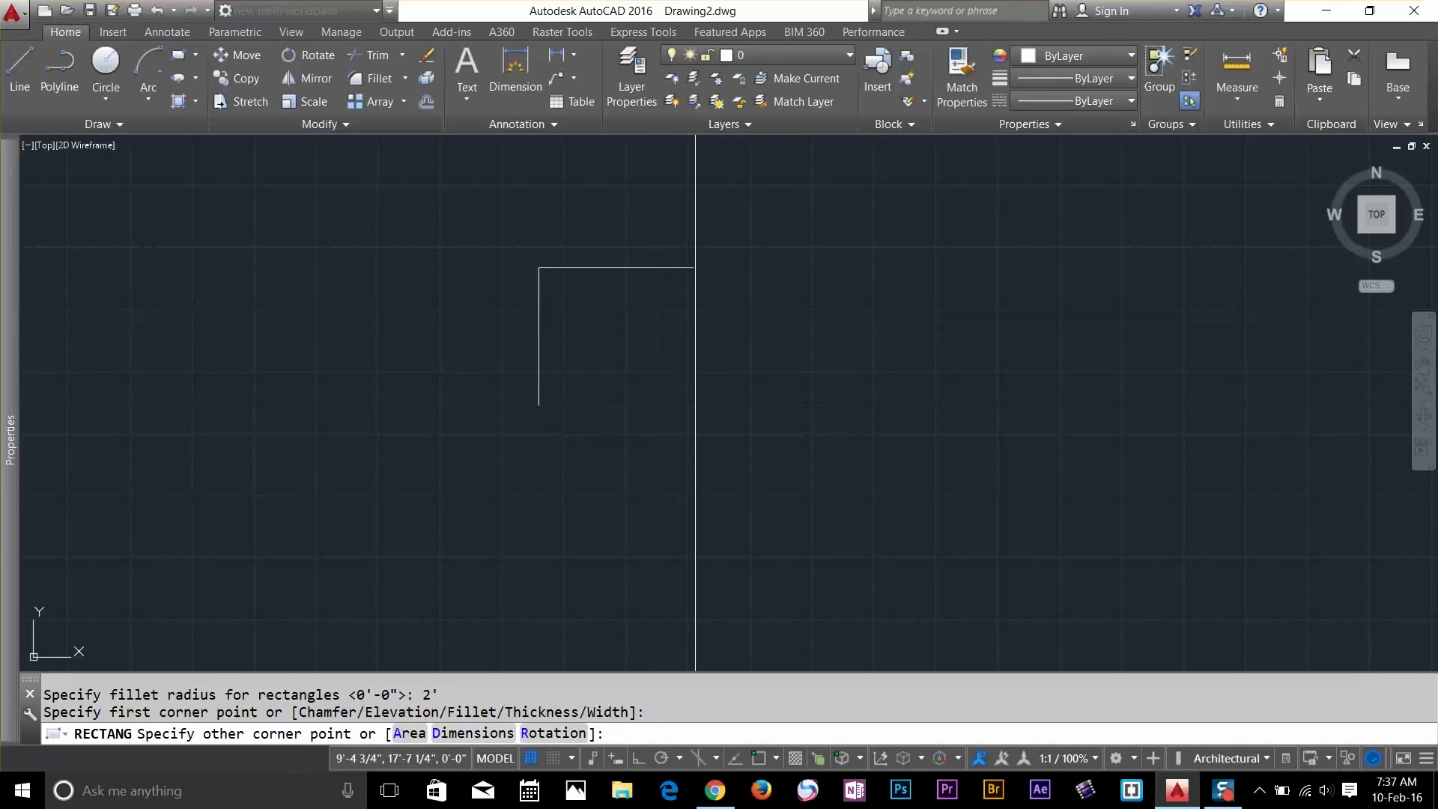
pyautogui.click(702, 411)
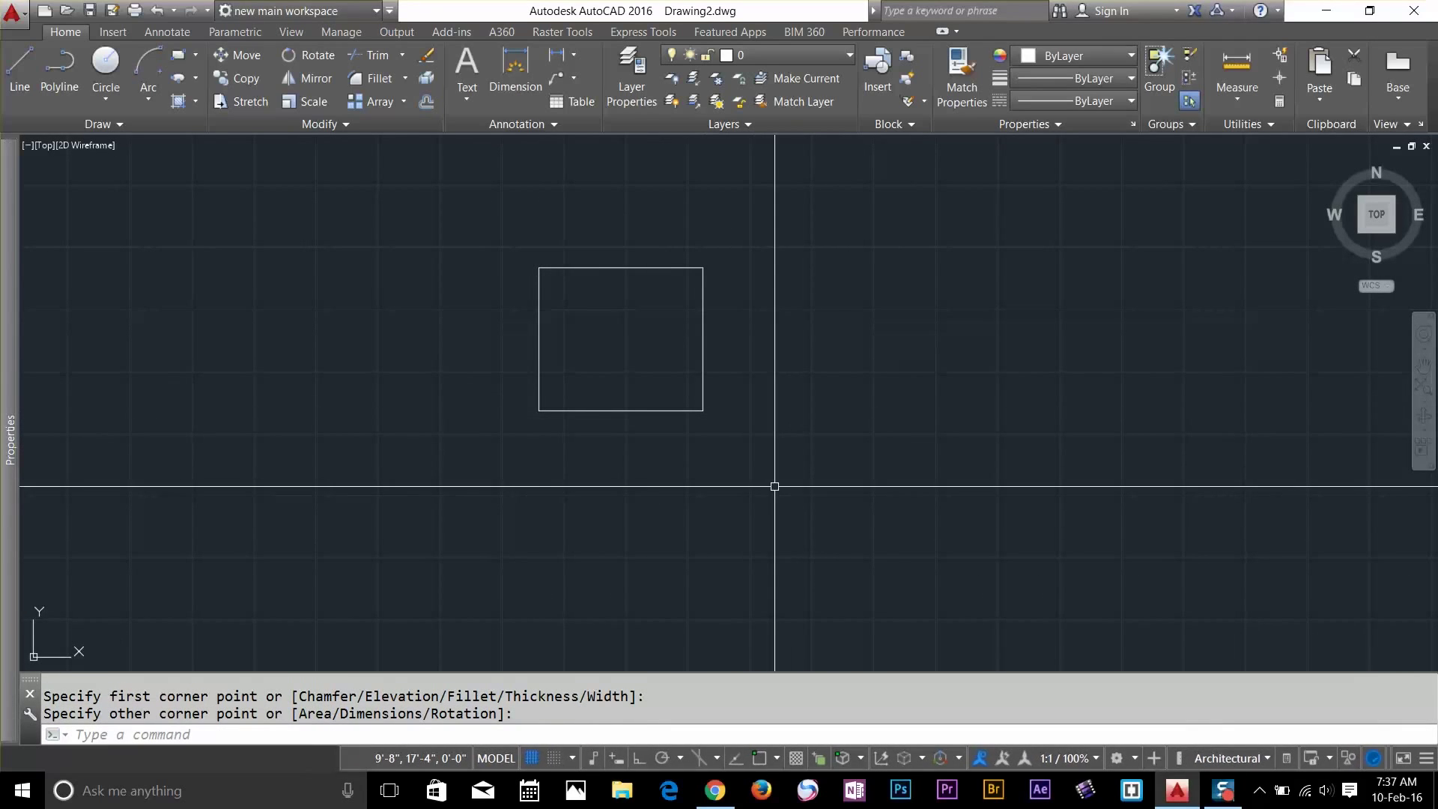
pyautogui.click(682, 411)
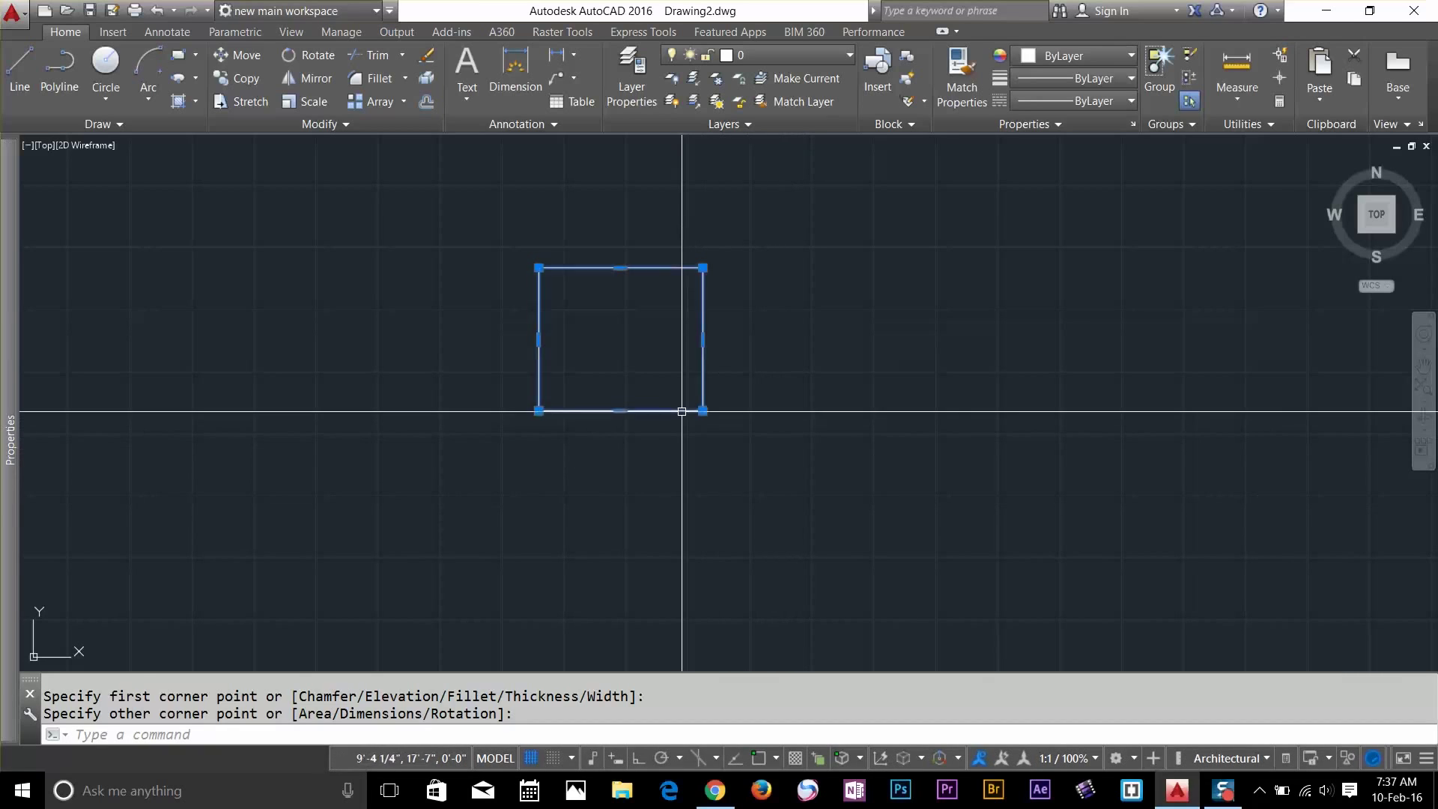
pyautogui.press('Delete')
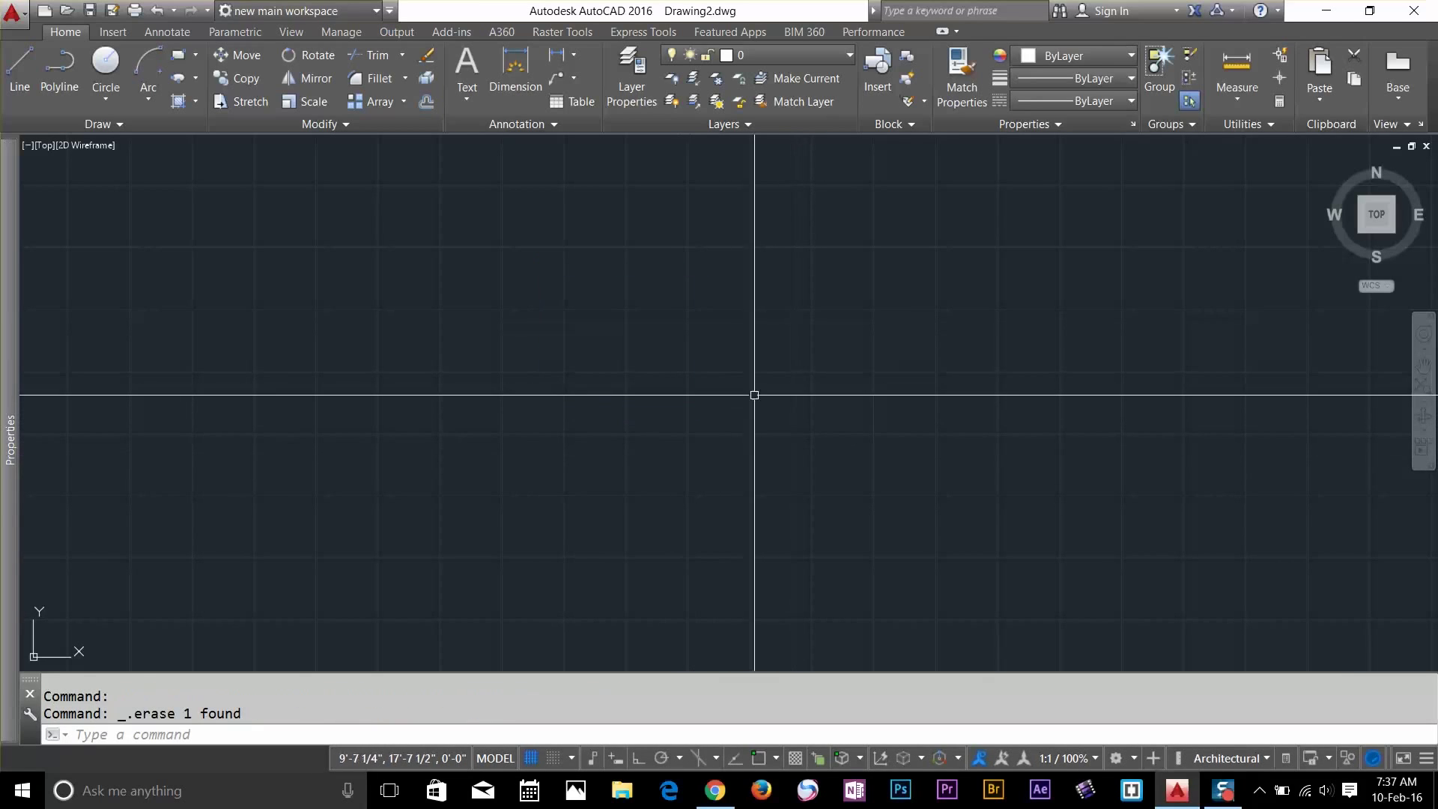
# Rerun REC, set the fillet radius to 10', and draw a new rectangle
pyautogui.write('rec')
pyautogui.press('Return')
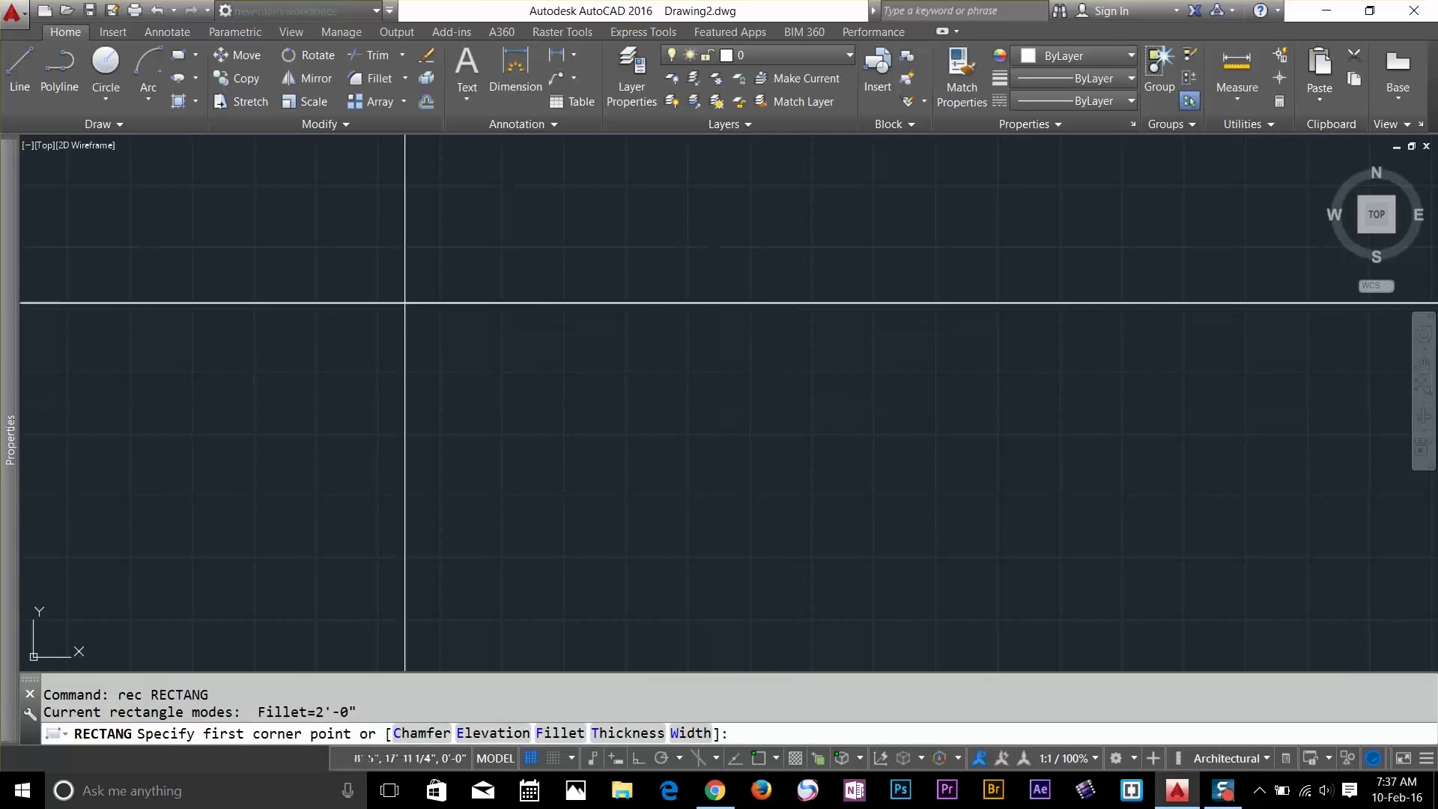
pyautogui.write('f')
pyautogui.press('Return')
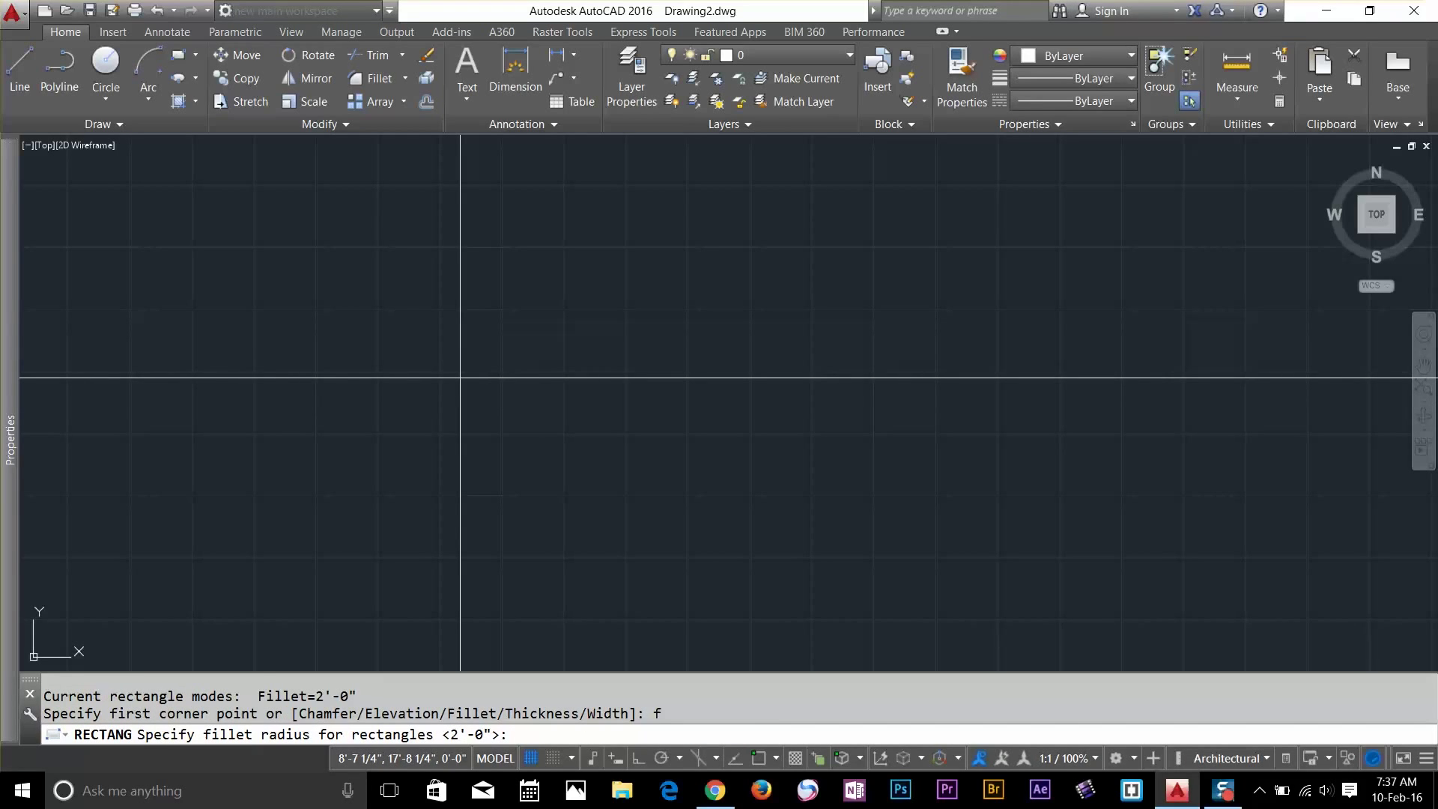
pyautogui.press('Return')
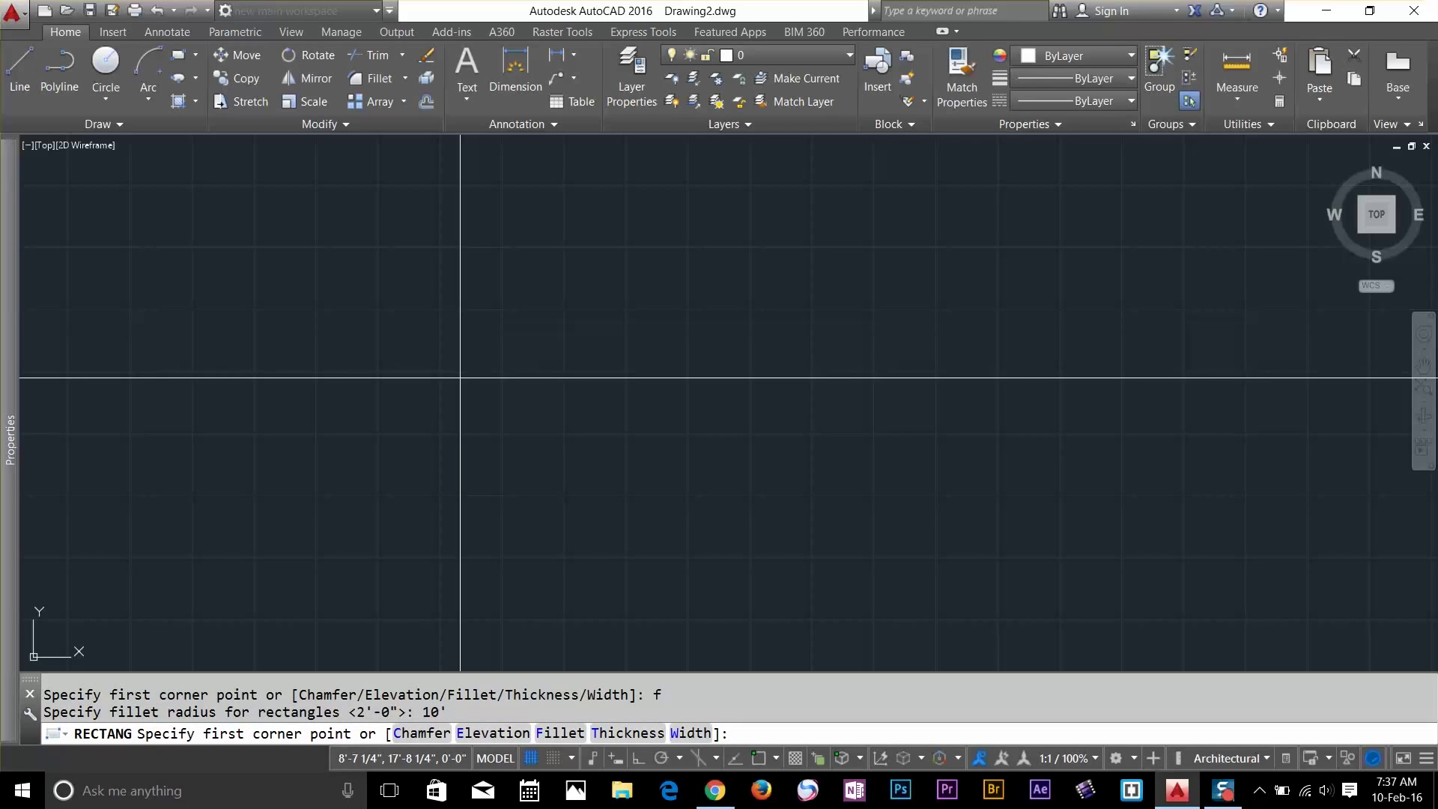
pyautogui.click(460, 378)
pyautogui.click(755, 540)
# Recentre the view on the small rectangle, window-select it and delete it
pyautogui.scroll(-3, 859, 483)
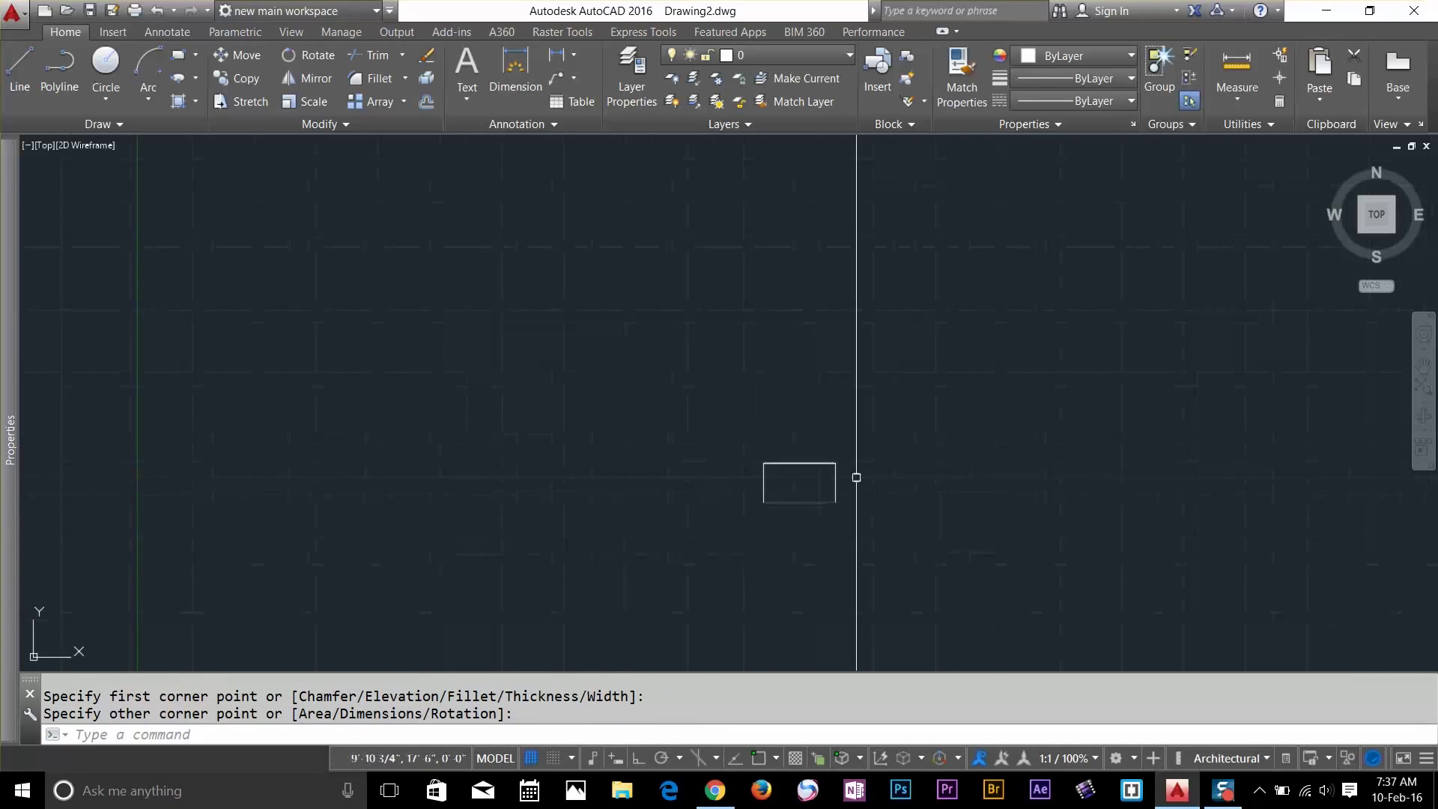
pyautogui.scroll(-5, 856, 477)
pyautogui.moveTo(756, 420); pyautogui.dragTo(707, 418, button='middle')
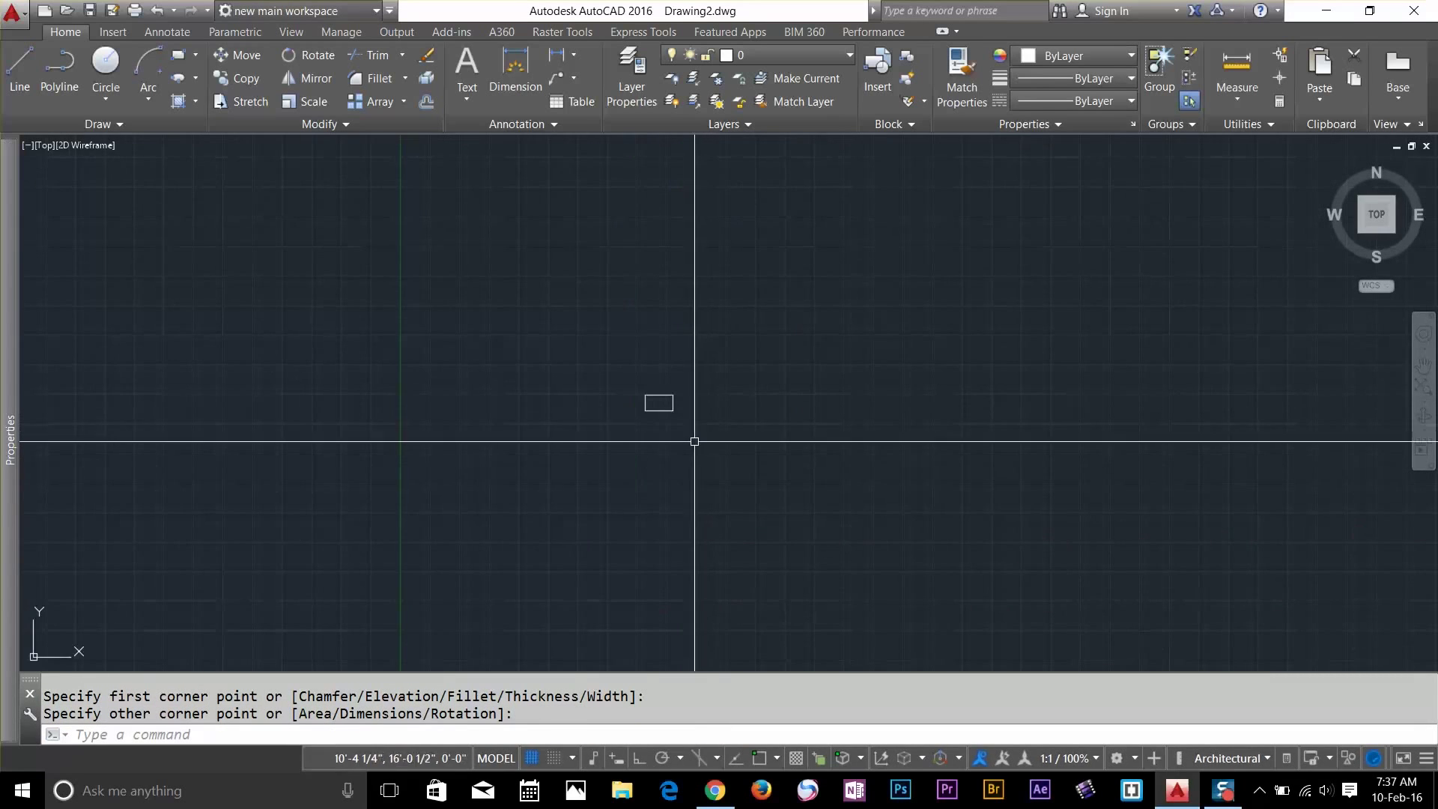
pyautogui.scroll(1, 684, 337)
pyautogui.scroll(-1, 685, 345)
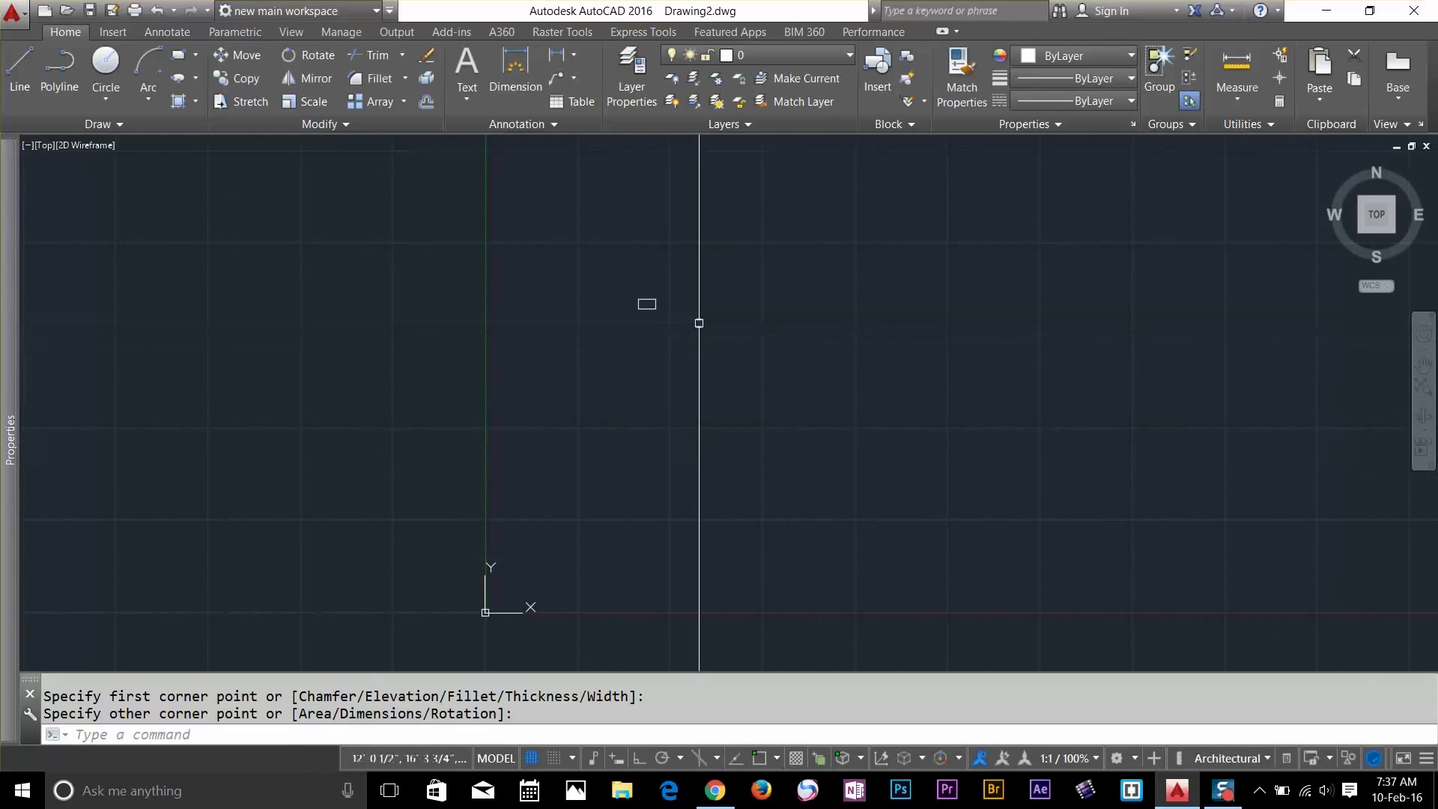
pyautogui.click(691, 256)
pyautogui.click(623, 331)
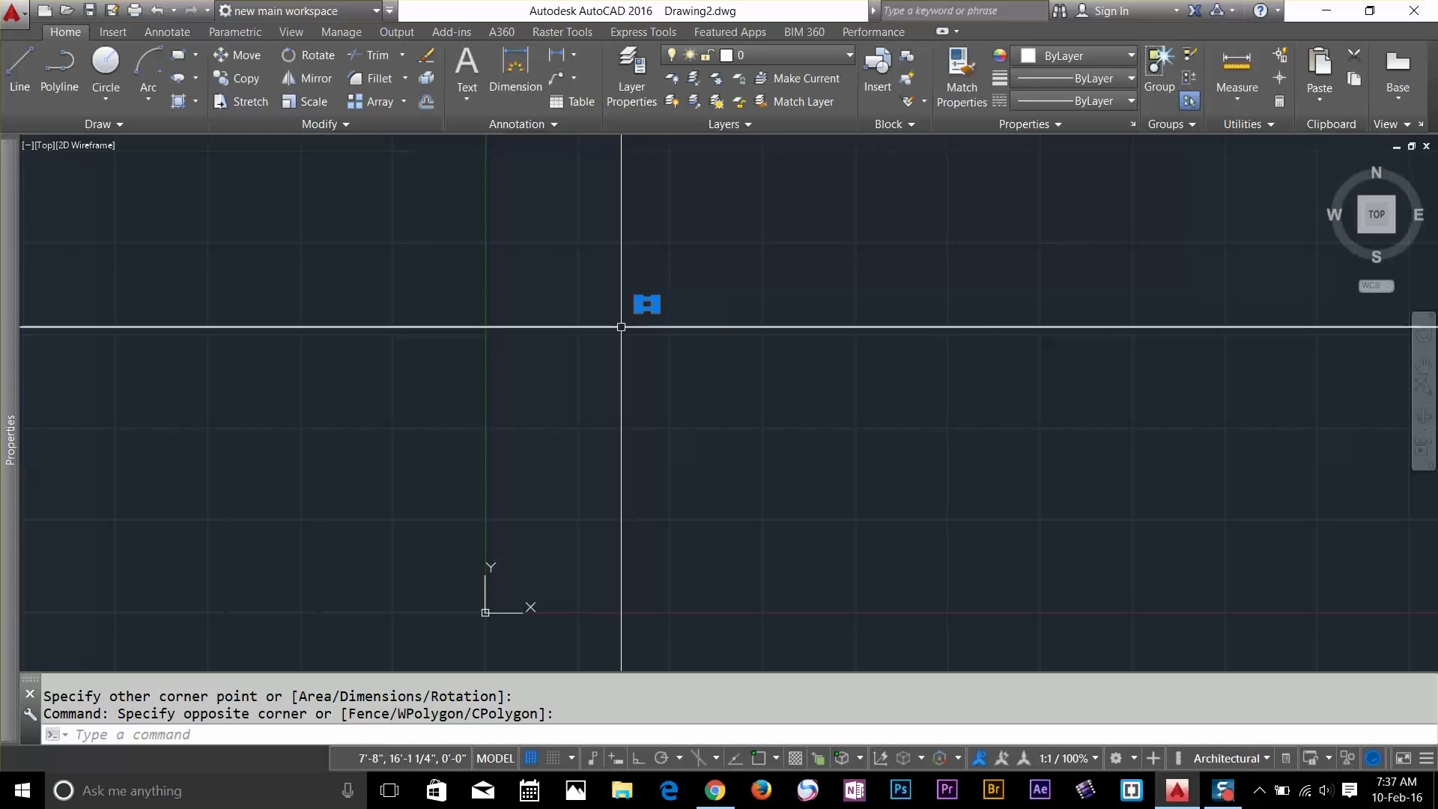
pyautogui.press('Delete')
# Draw another 10'-fillet rectangle and inspect its polyline properties
pyautogui.write('rec')
pyautogui.press('Return')
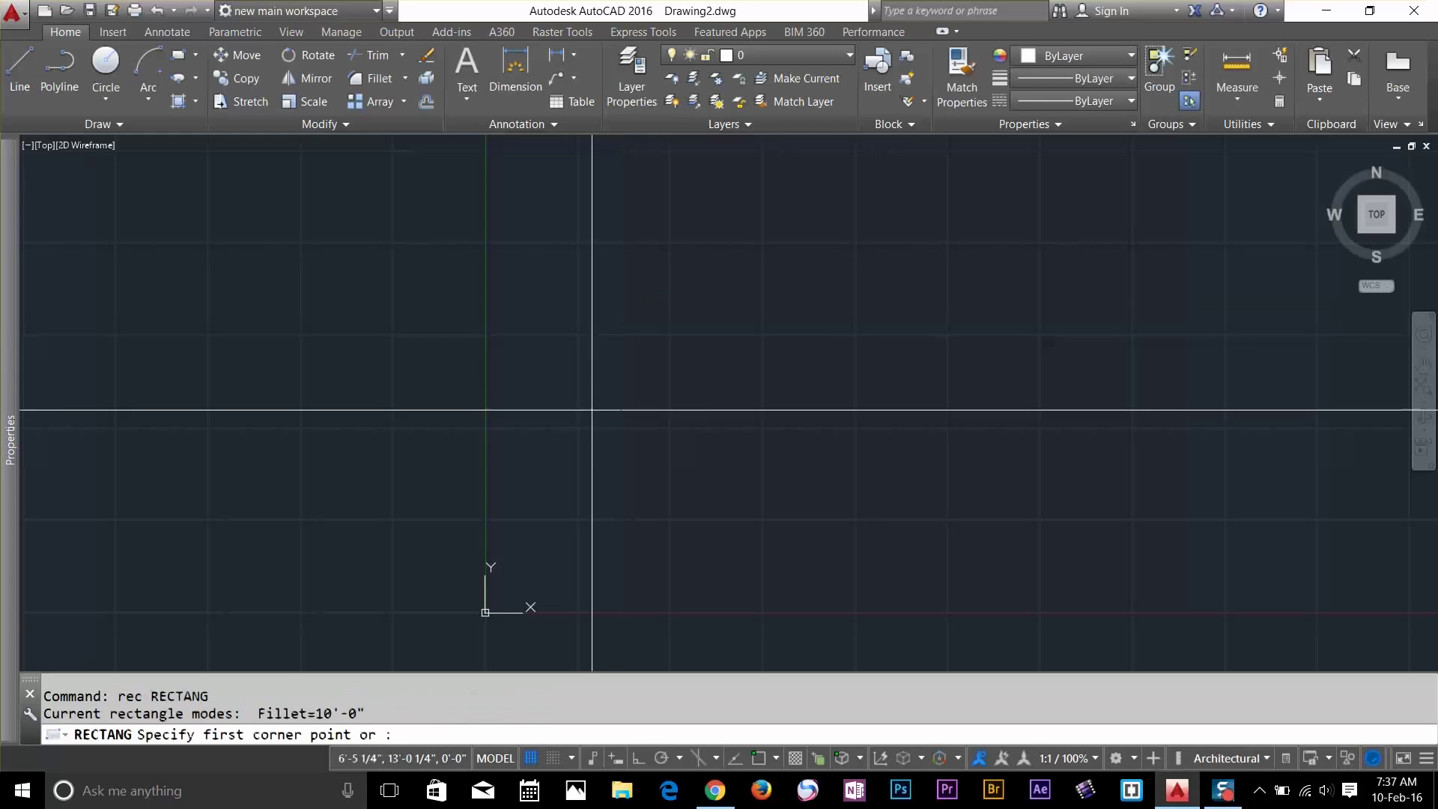
pyautogui.click(589, 417)
pyautogui.click(861, 606)
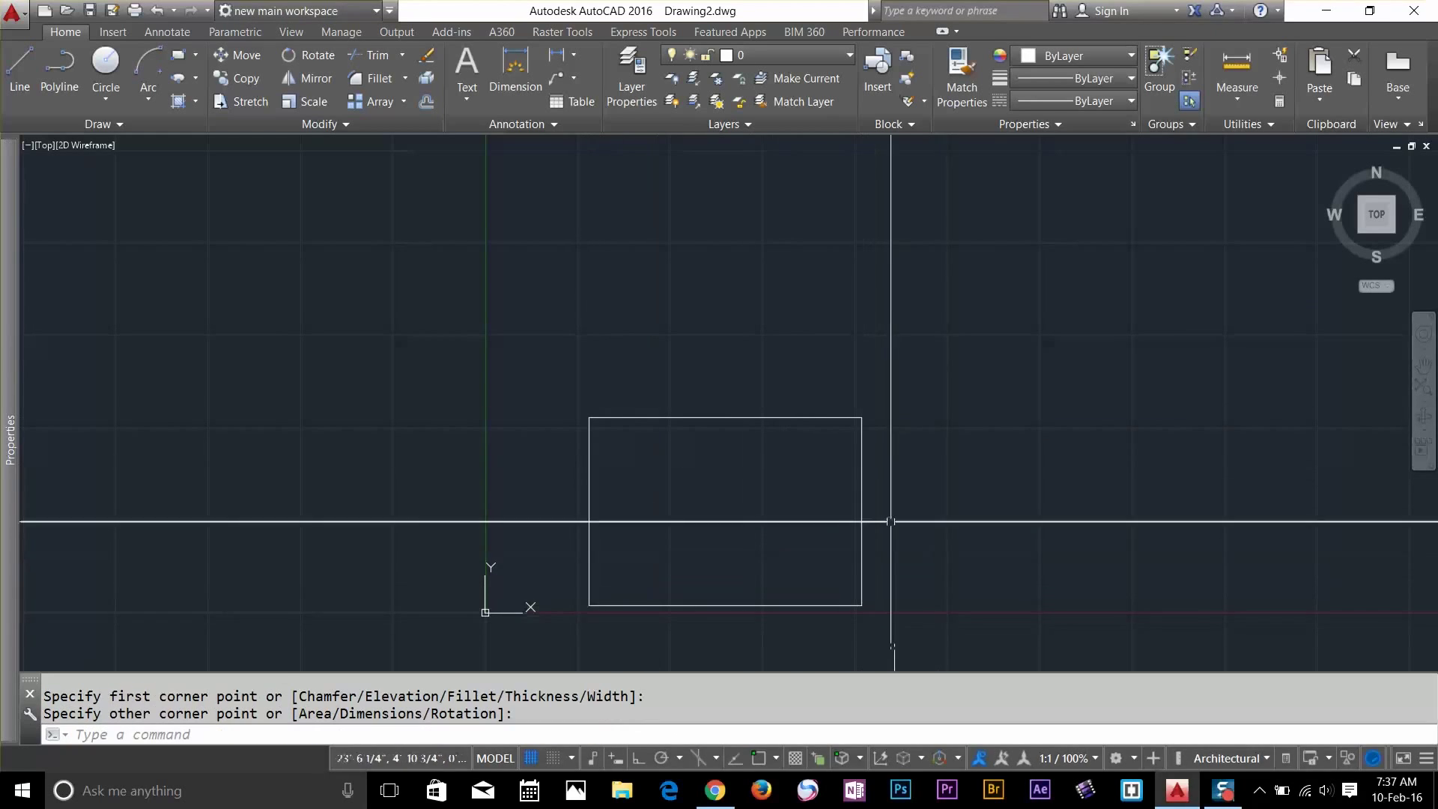
pyautogui.click(860, 515)
pyautogui.click(58, 318)
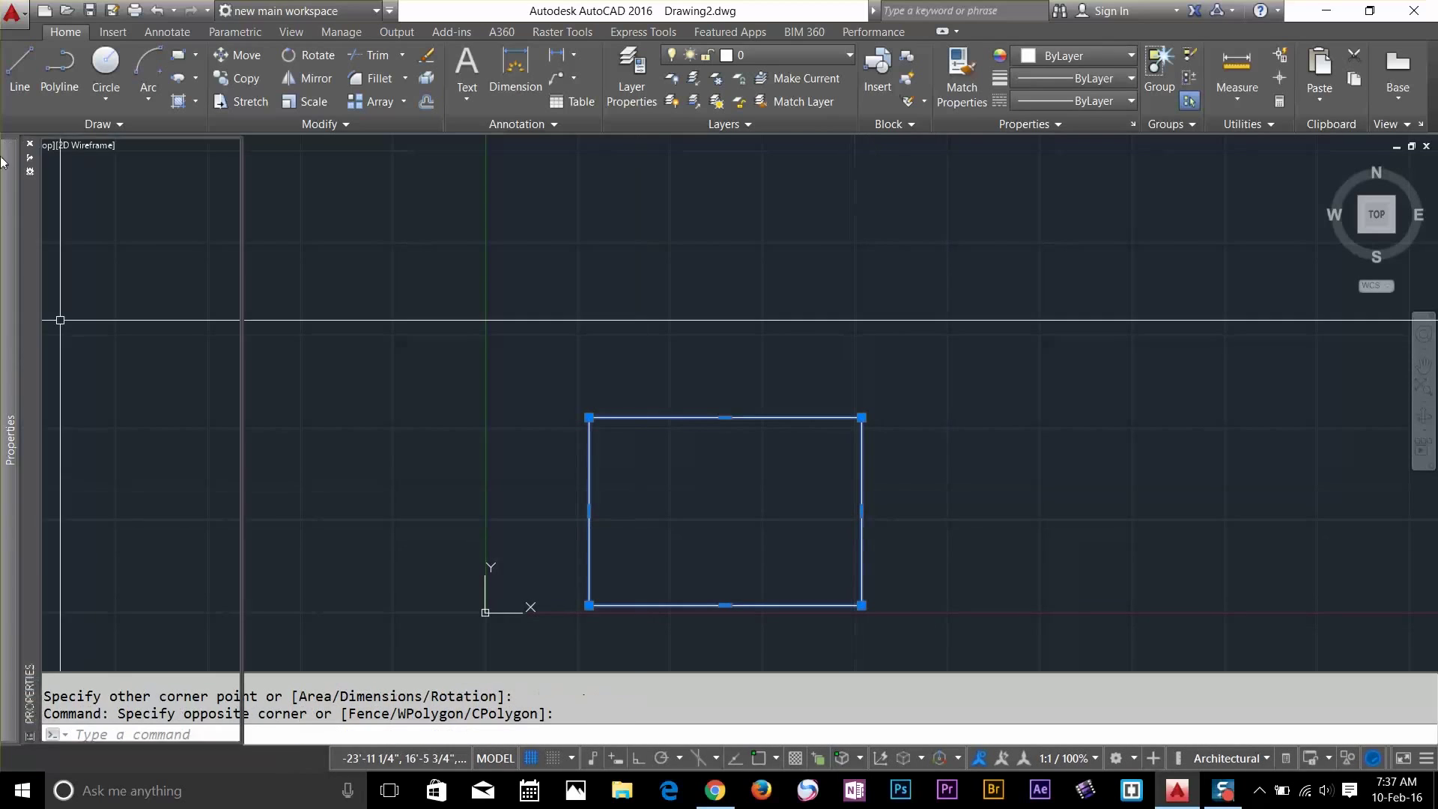
pyautogui.moveTo(60, 250)
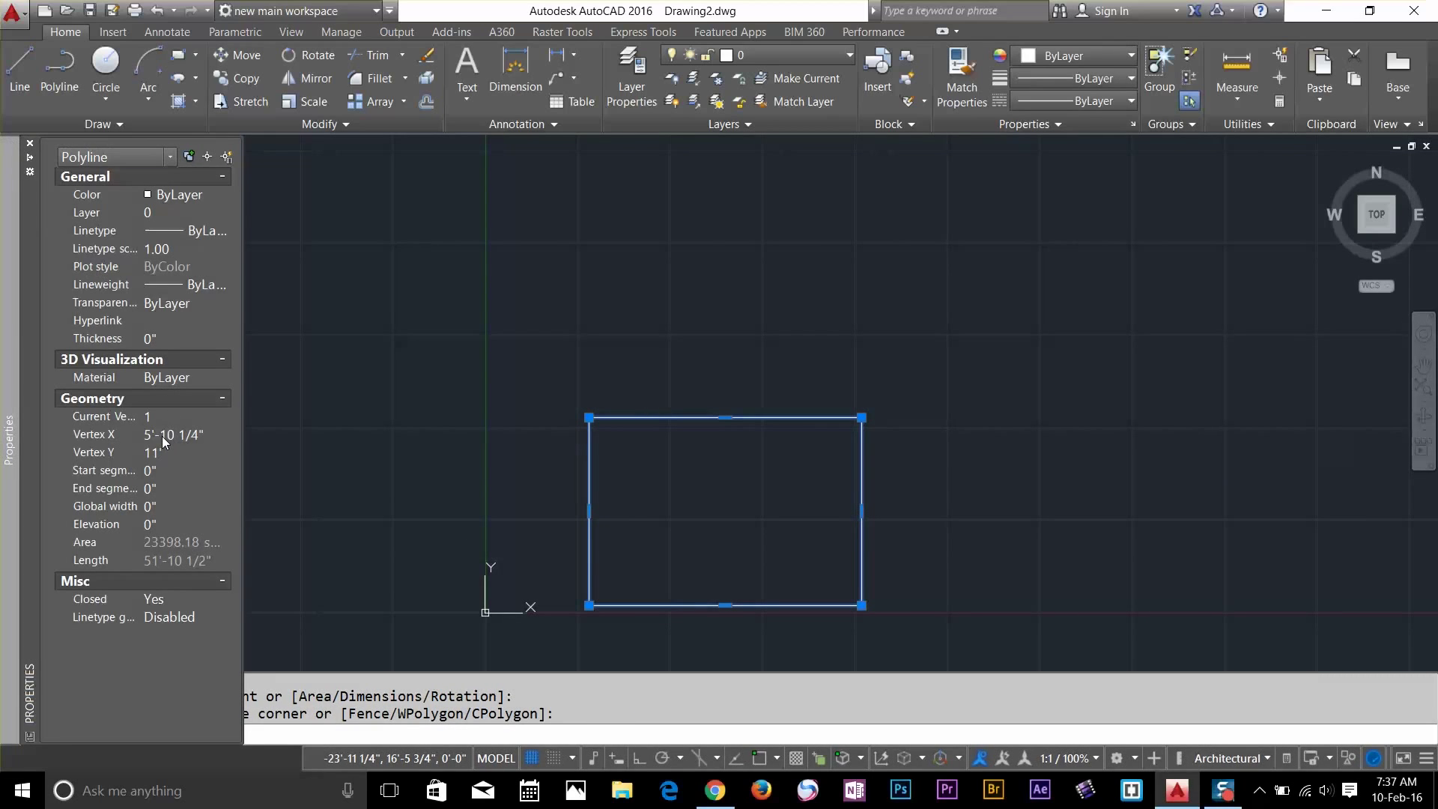
pyautogui.press('Escape')
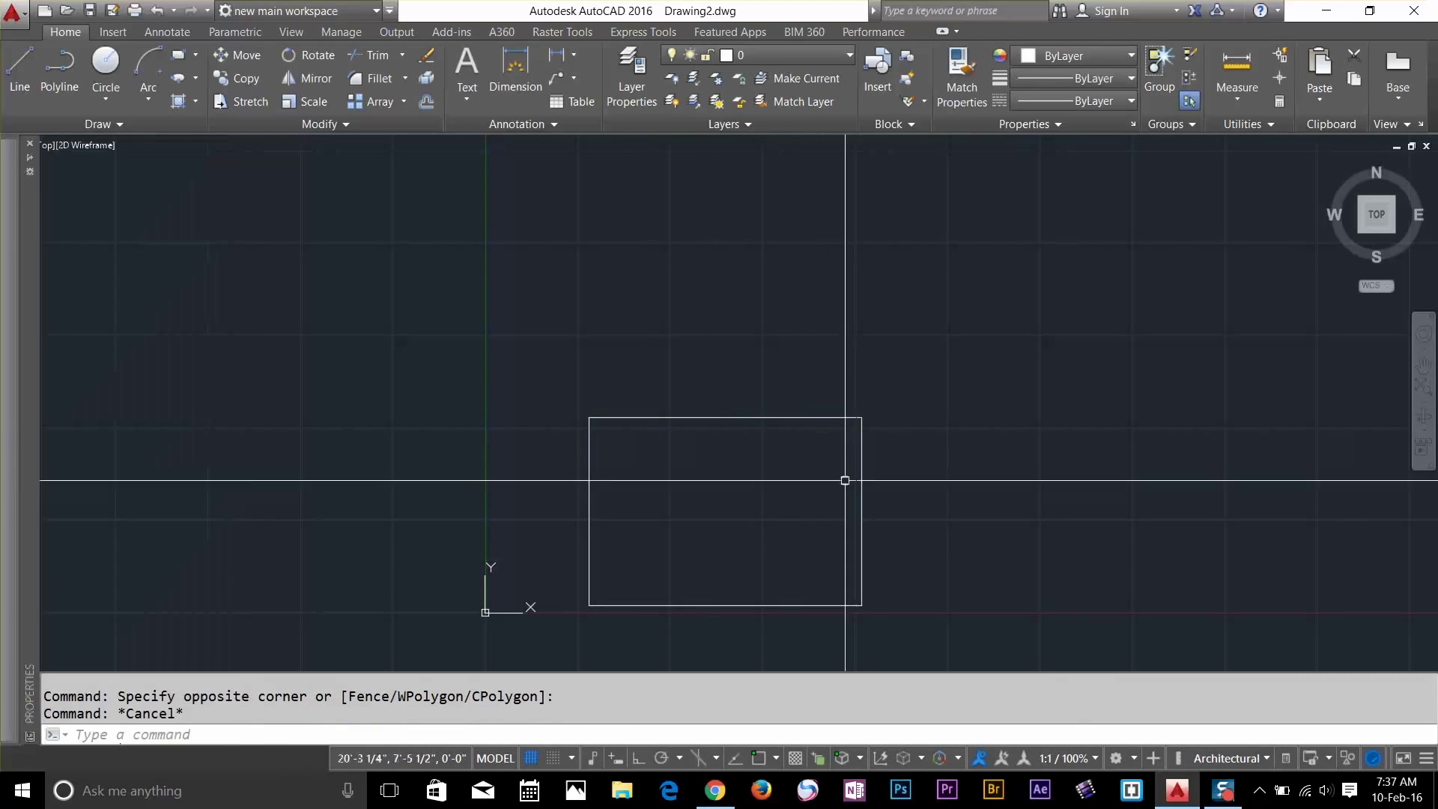
# Crossing-select that rectangle and delete it
pyautogui.scroll(3, 861, 498)
pyautogui.moveTo(860, 497); pyautogui.dragTo(861, 416, button='middle')
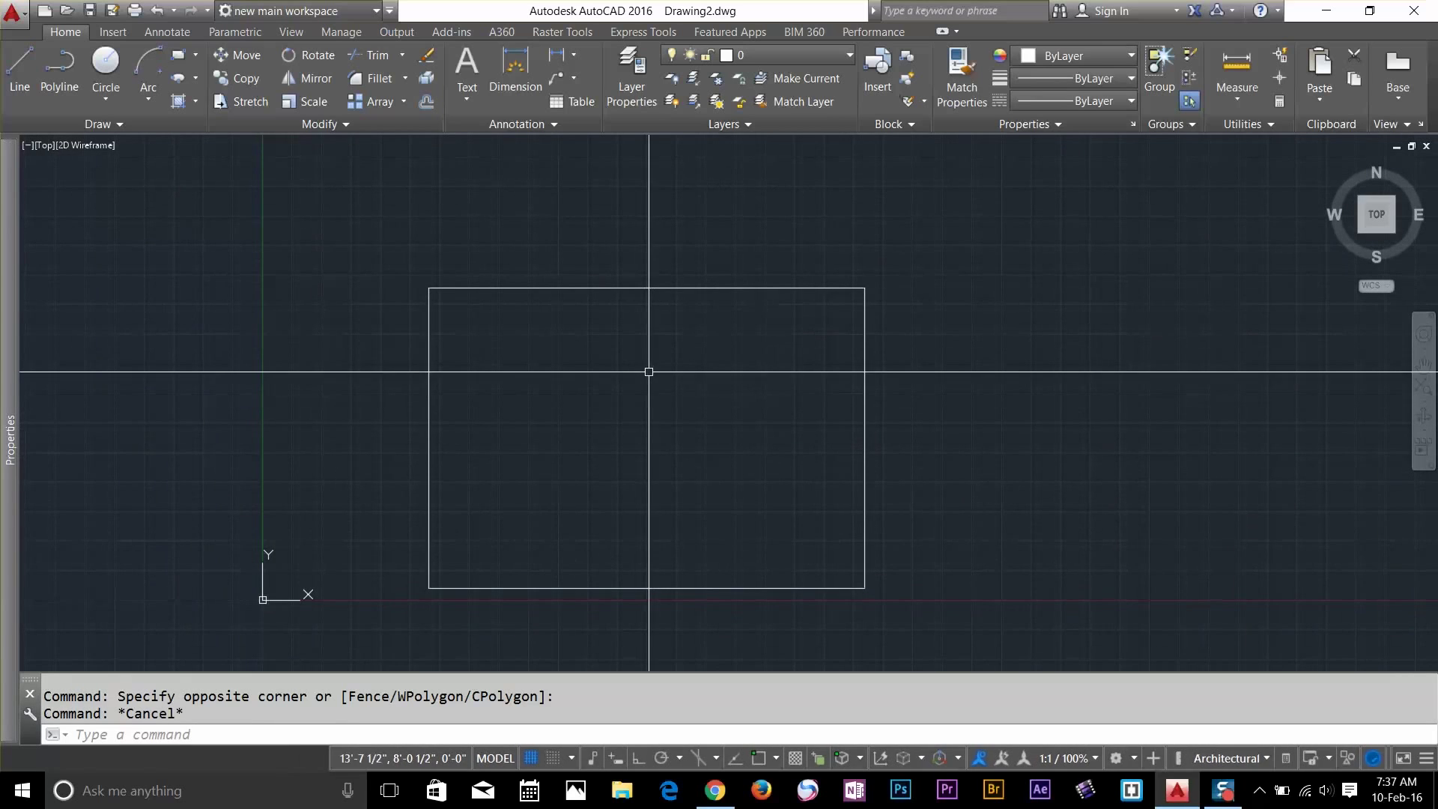
pyautogui.click(899, 260)
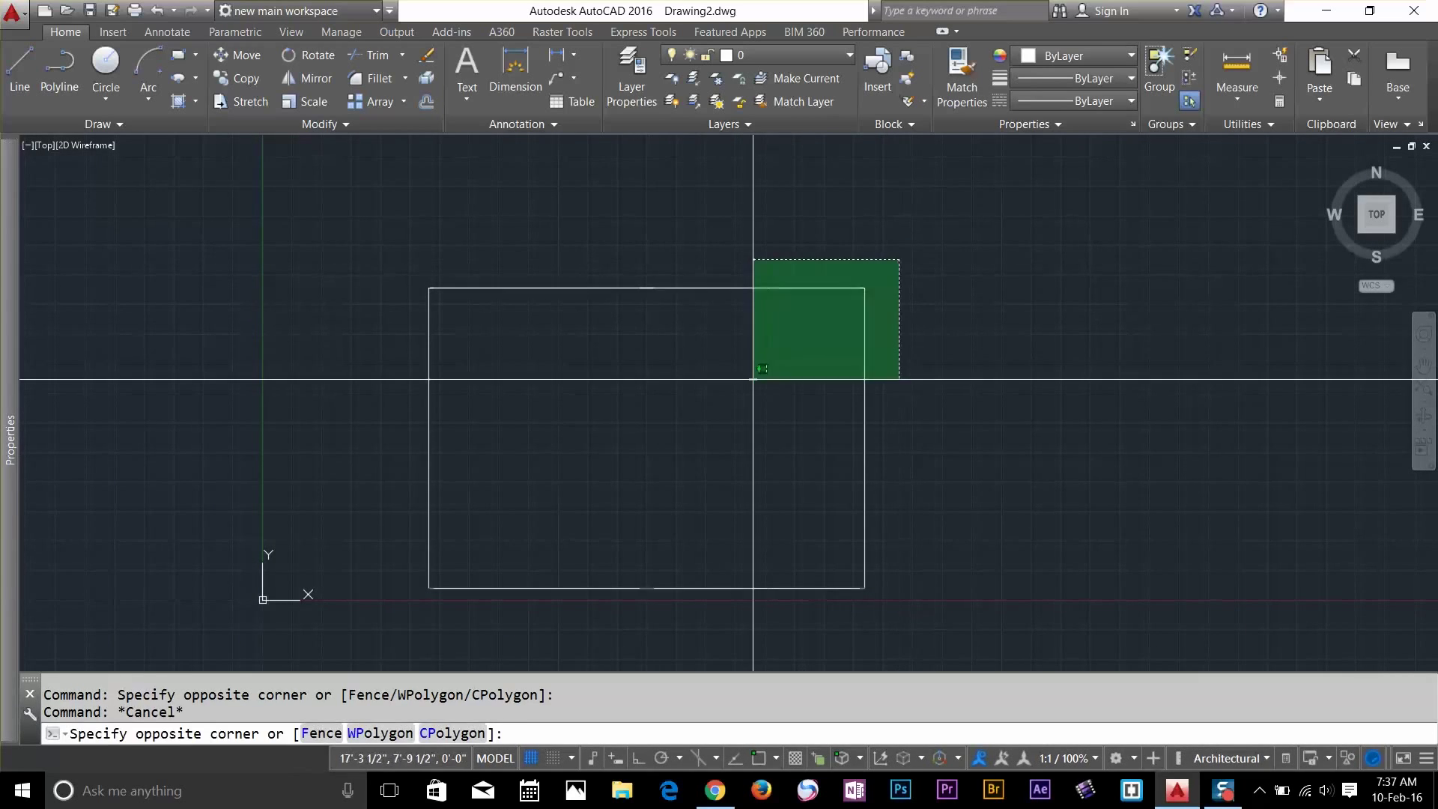
pyautogui.click(753, 379)
pyautogui.press('Delete')
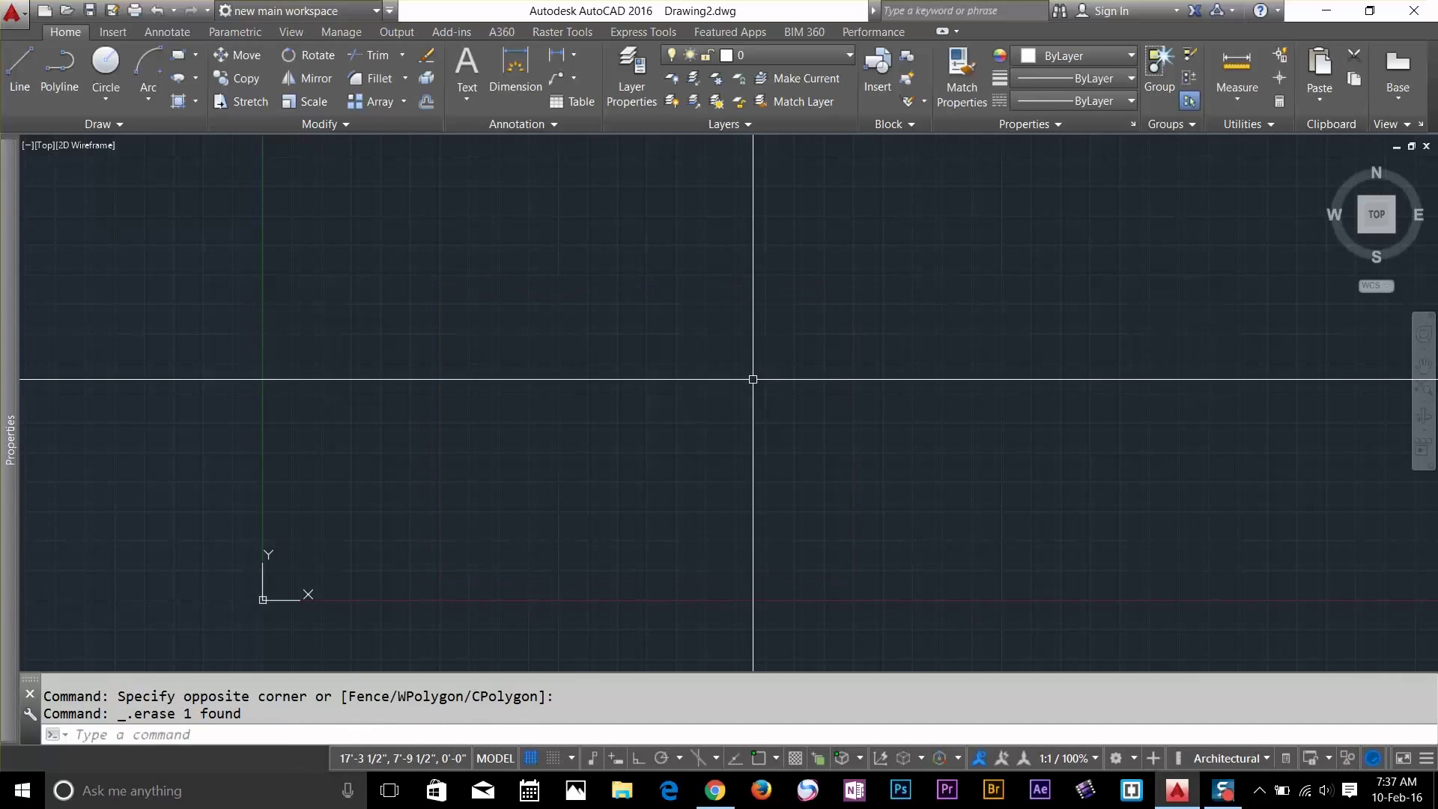
# Run REC with a 2' fillet radius, draw the rounded rectangle by two corners, and select it
pyautogui.write('rec')
pyautogui.press('Return')
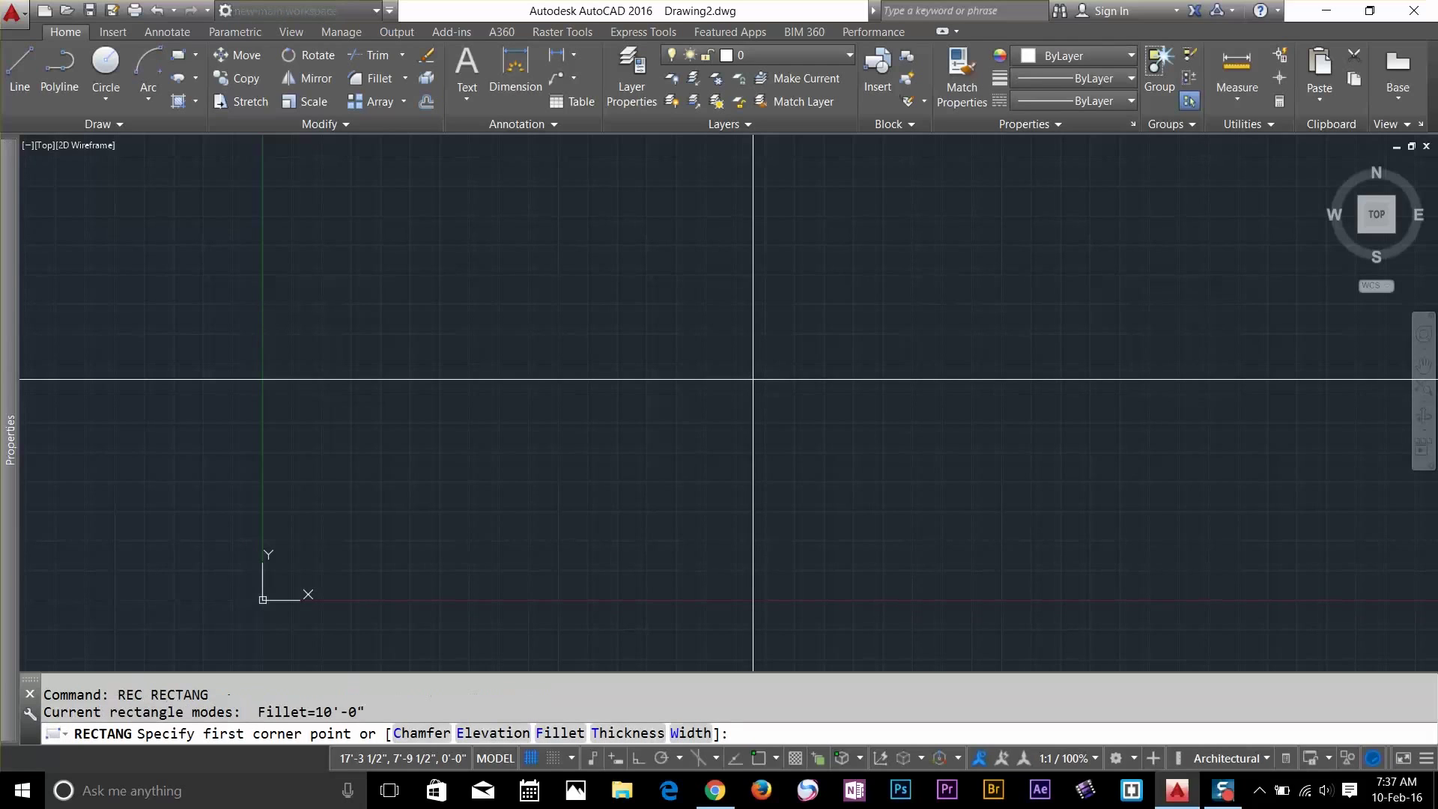
pyautogui.press('Return')
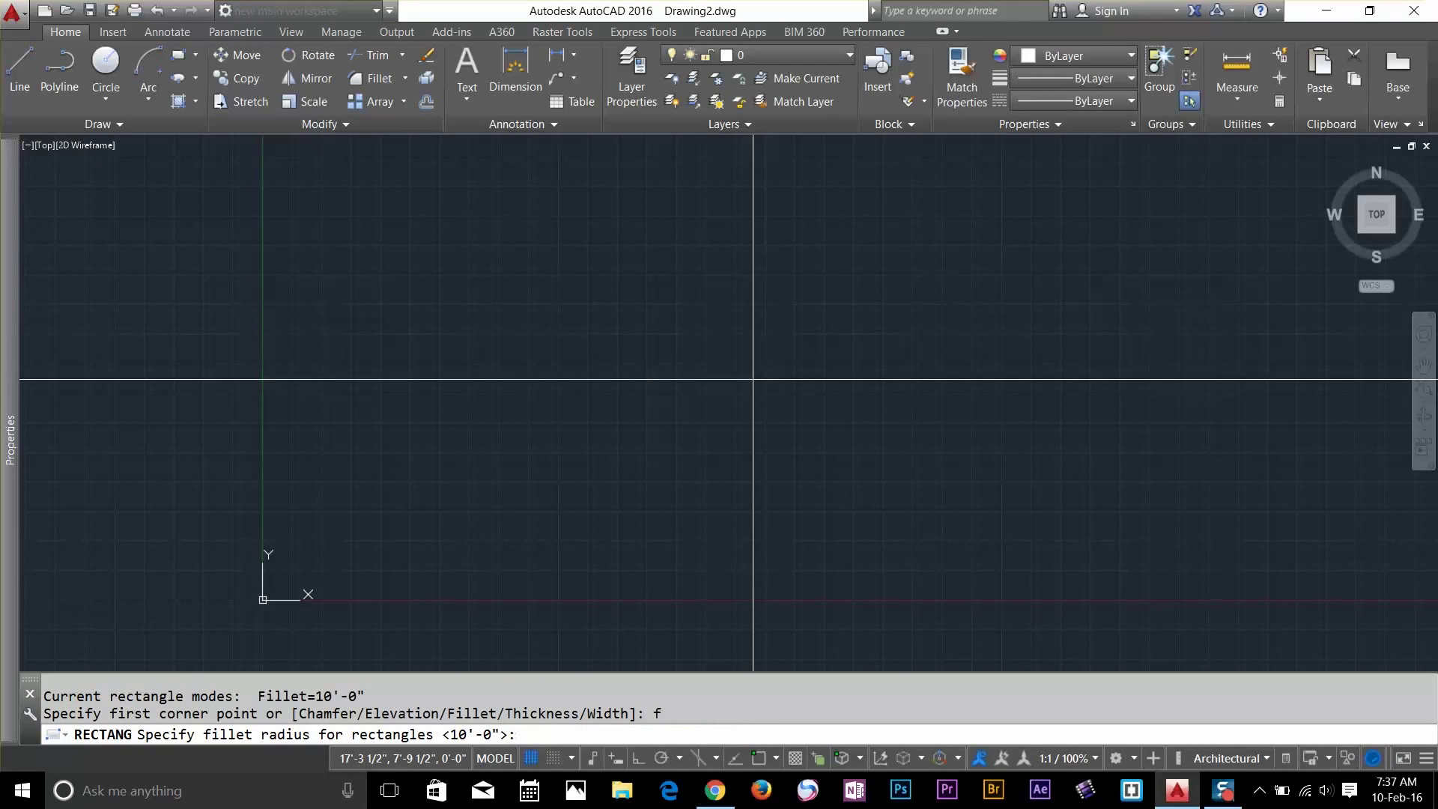
pyautogui.press('Return')
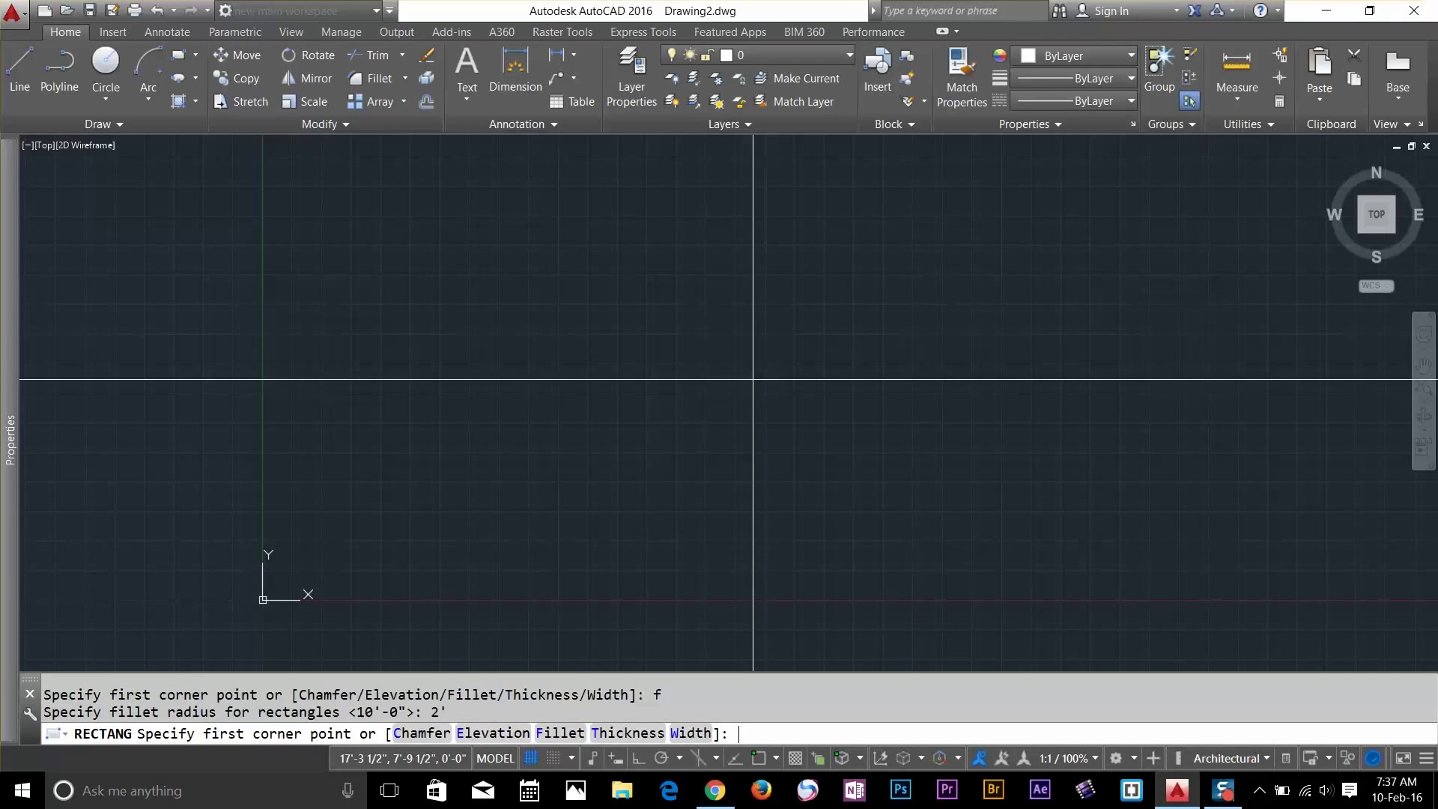
pyautogui.click(528, 284)
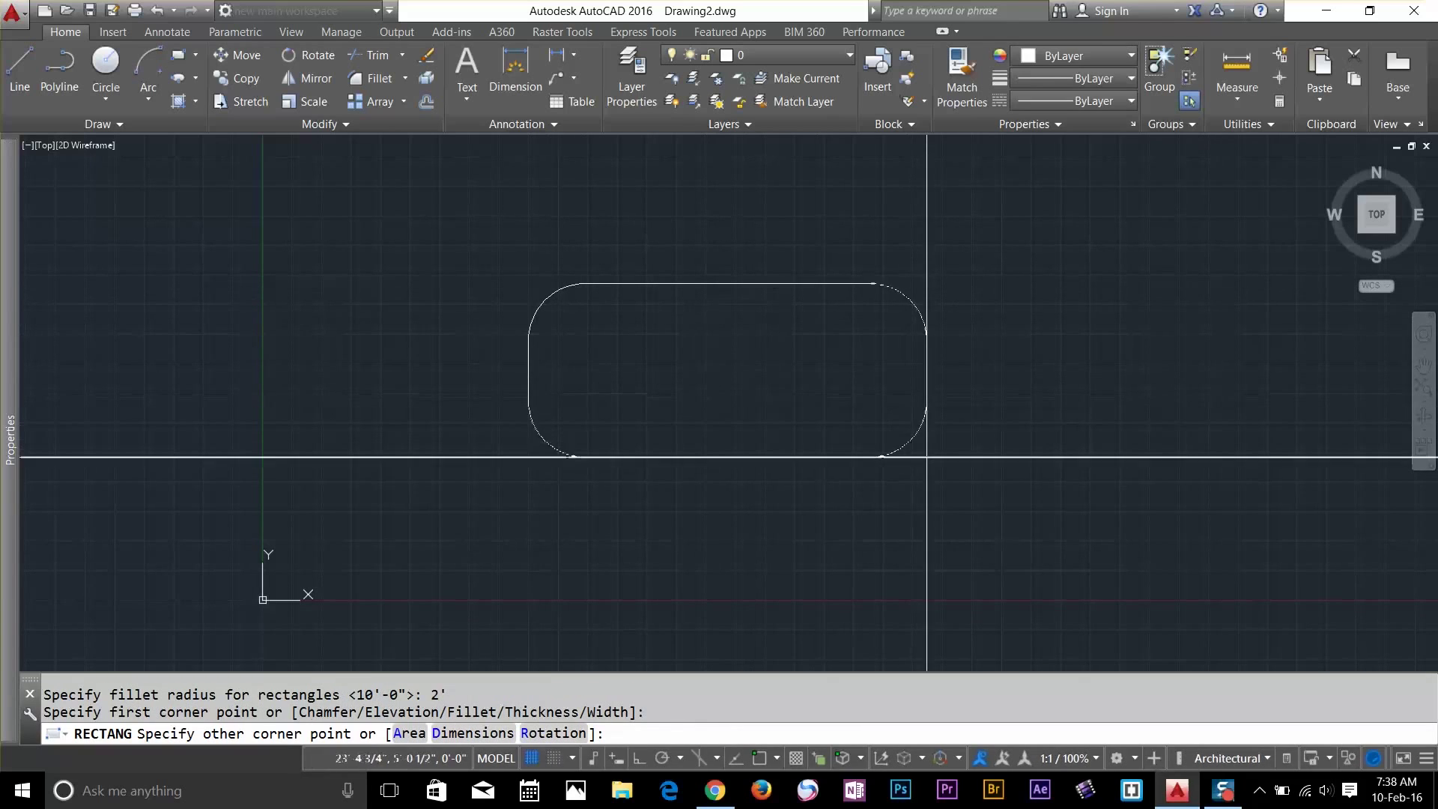
pyautogui.click(931, 545)
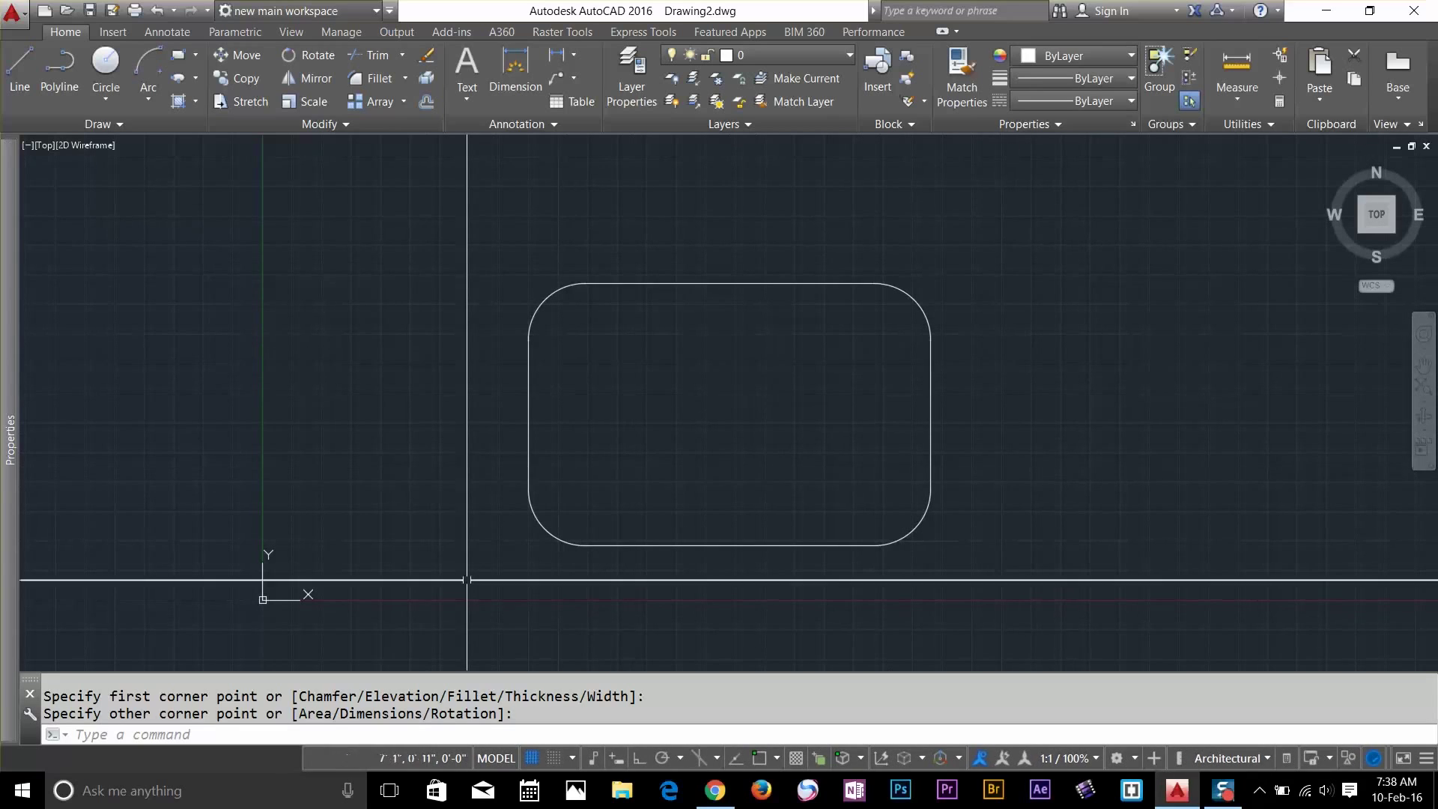
pyautogui.click(545, 530)
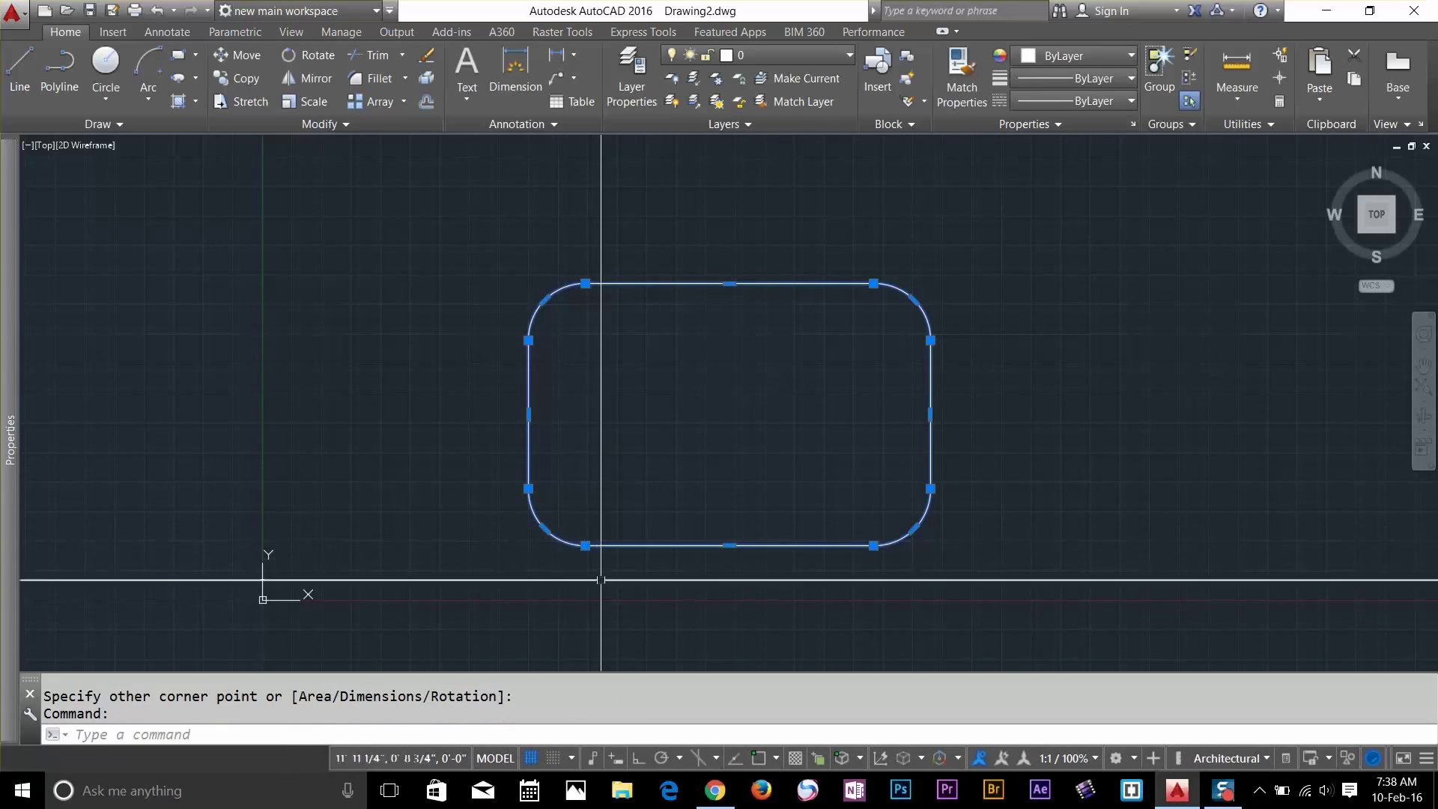
# Convert the lower-left rounded corner to a line and drag vertices into a pointed, looped outline
pyautogui.moveTo(544, 530)
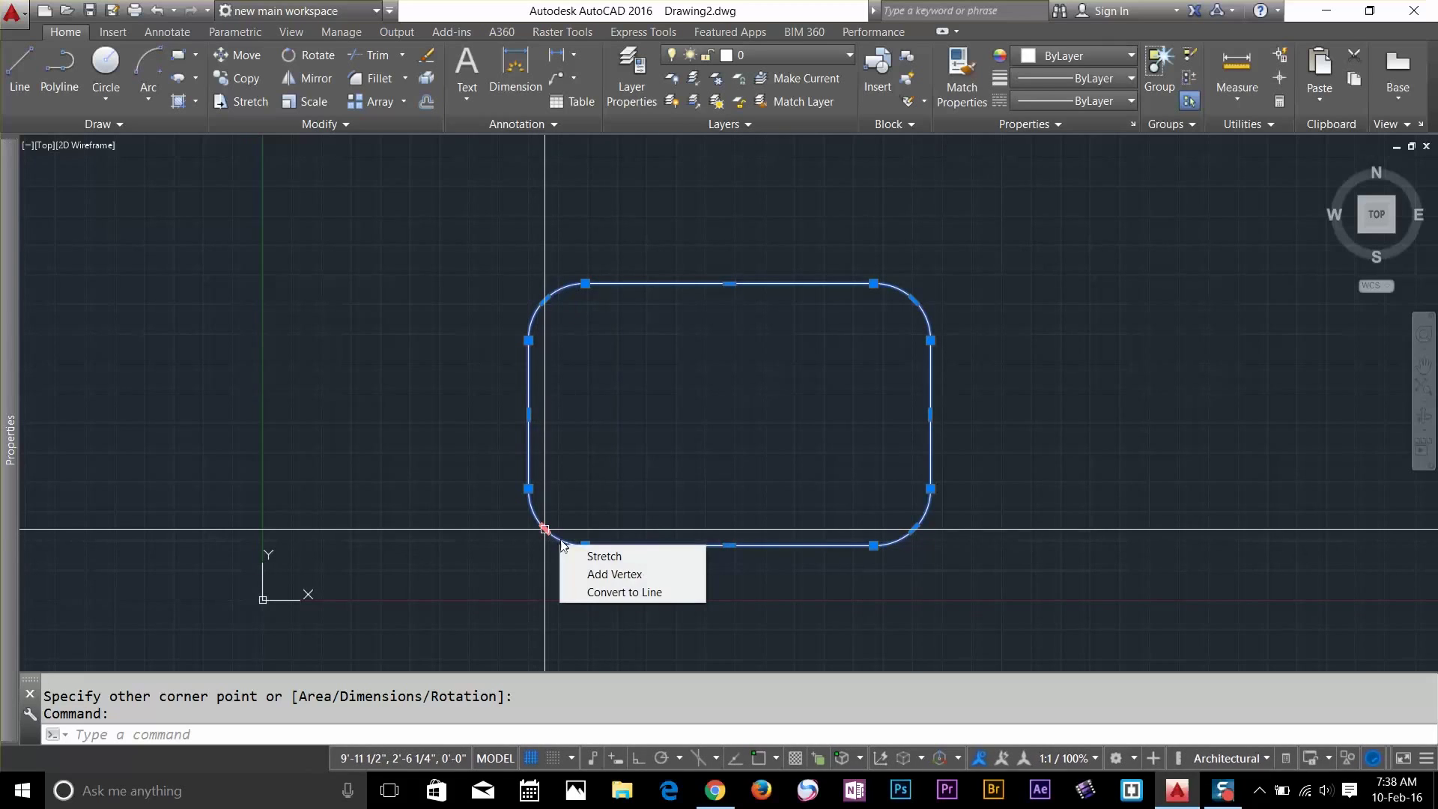
pyautogui.click(606, 592)
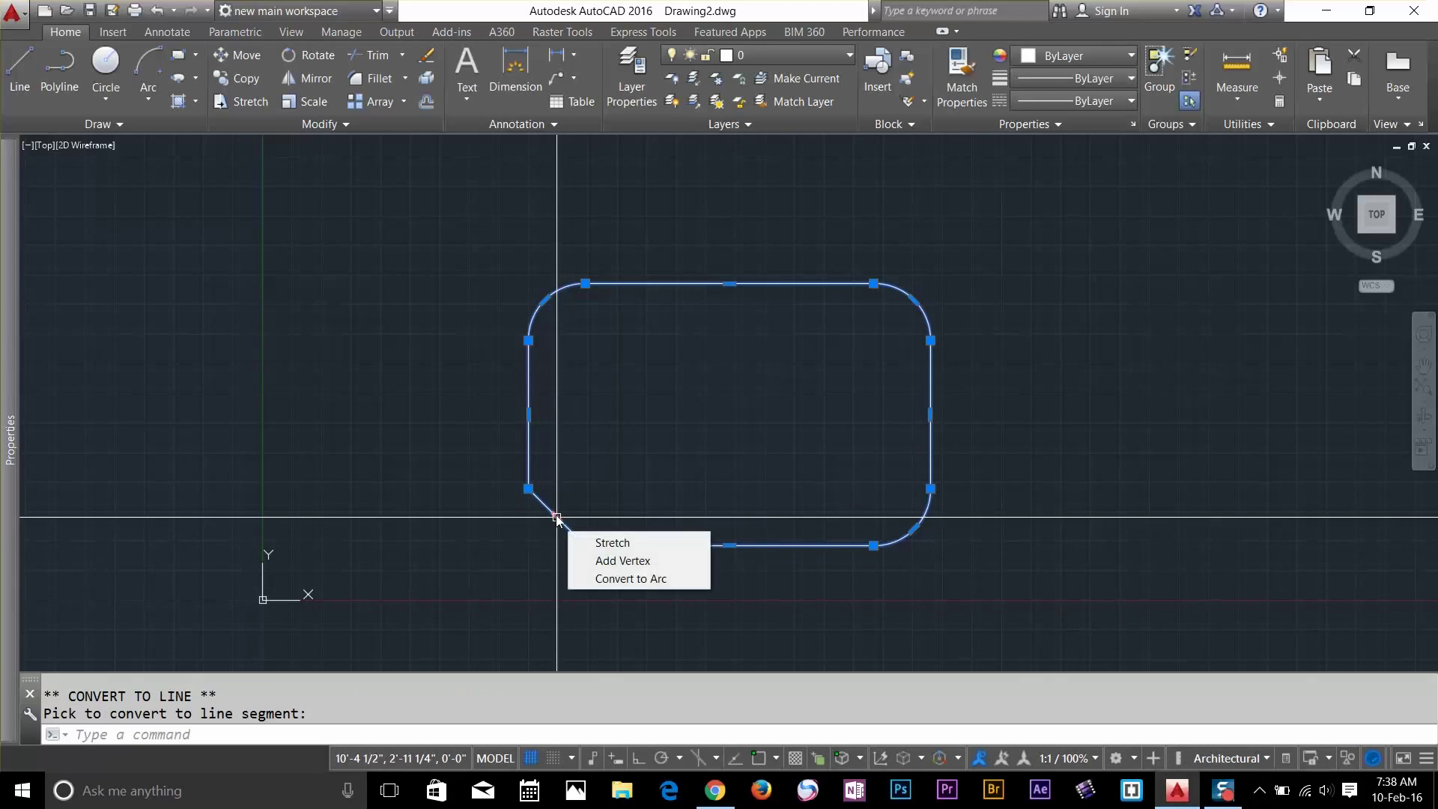
pyautogui.click(630, 579)
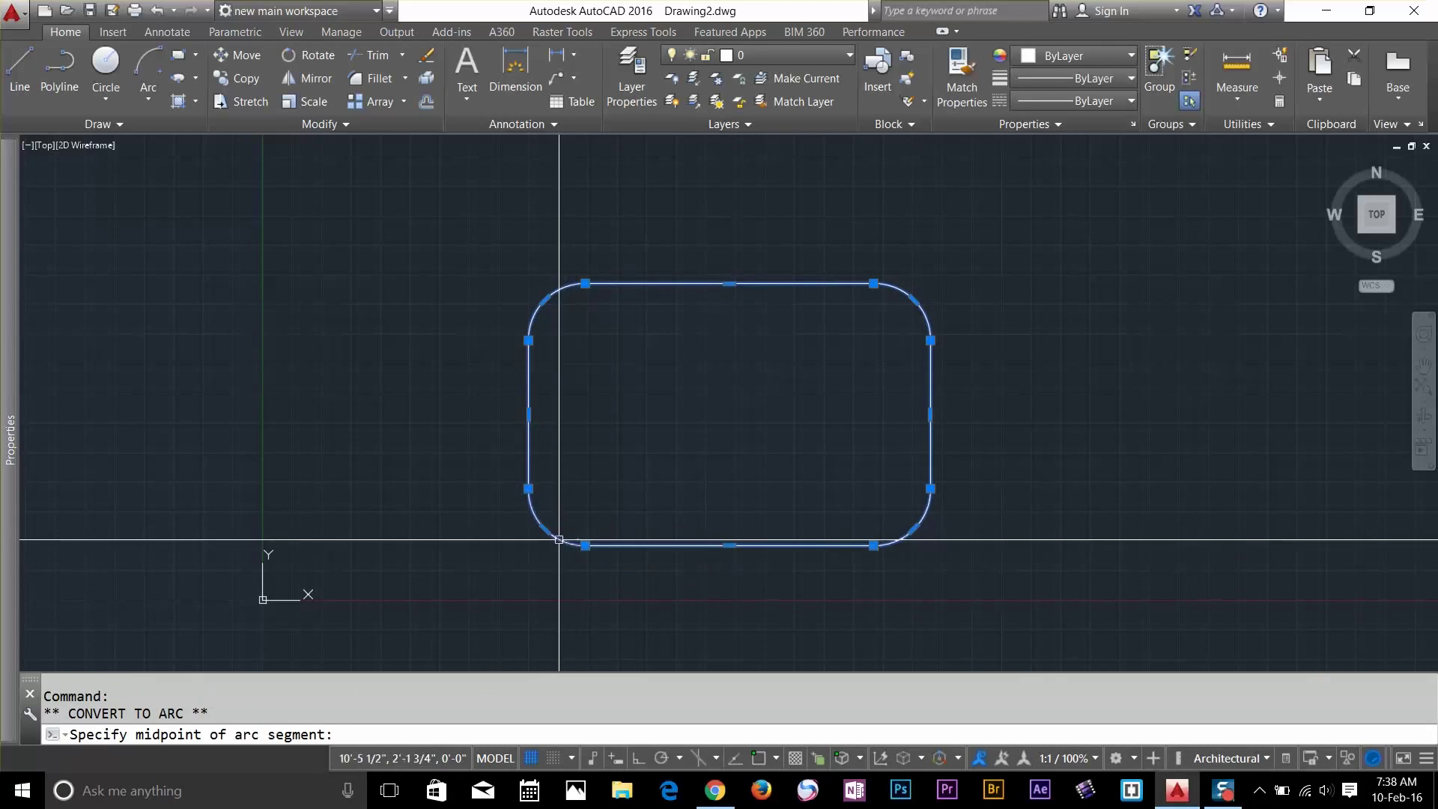
pyautogui.press('Escape')
pyautogui.click(529, 488)
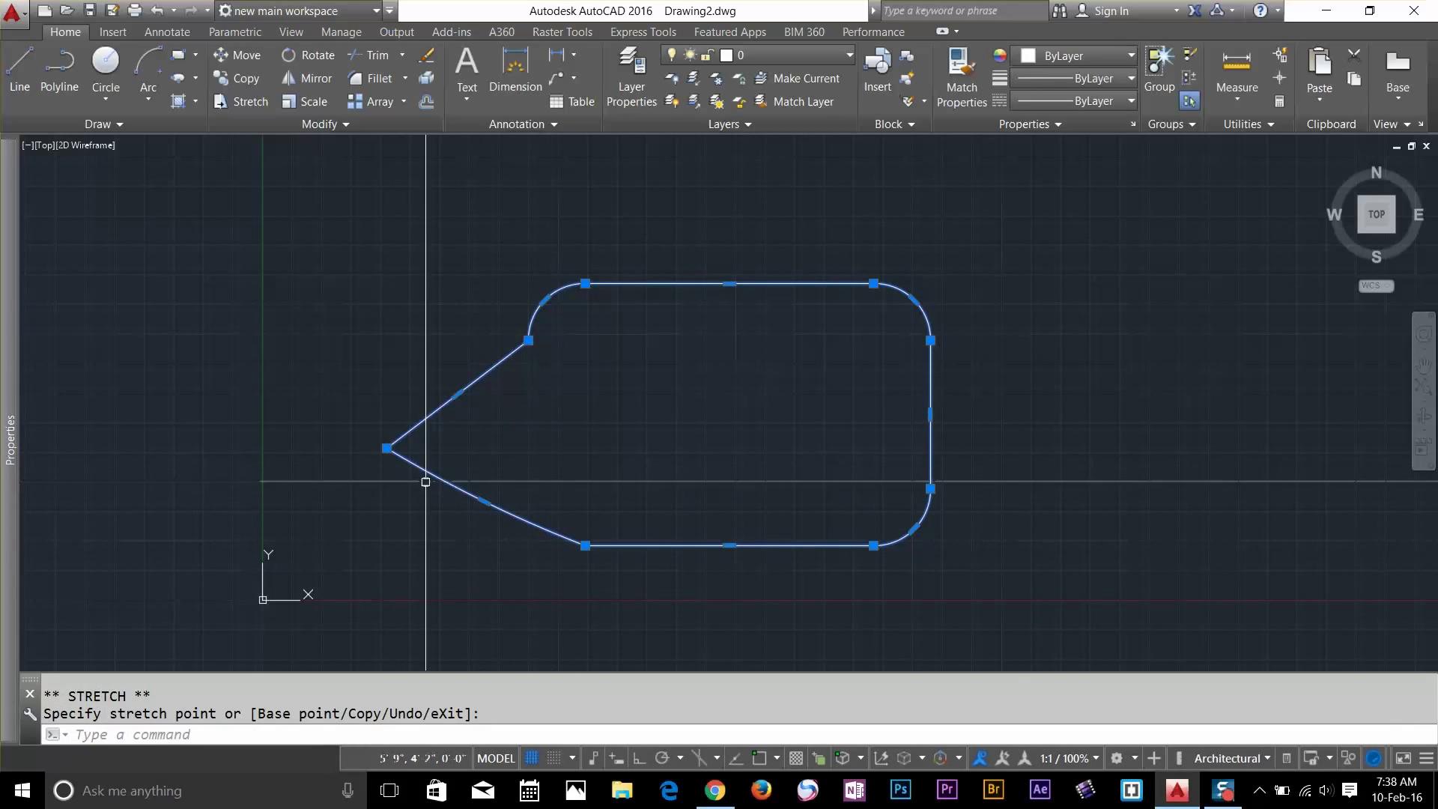
pyautogui.click(585, 283)
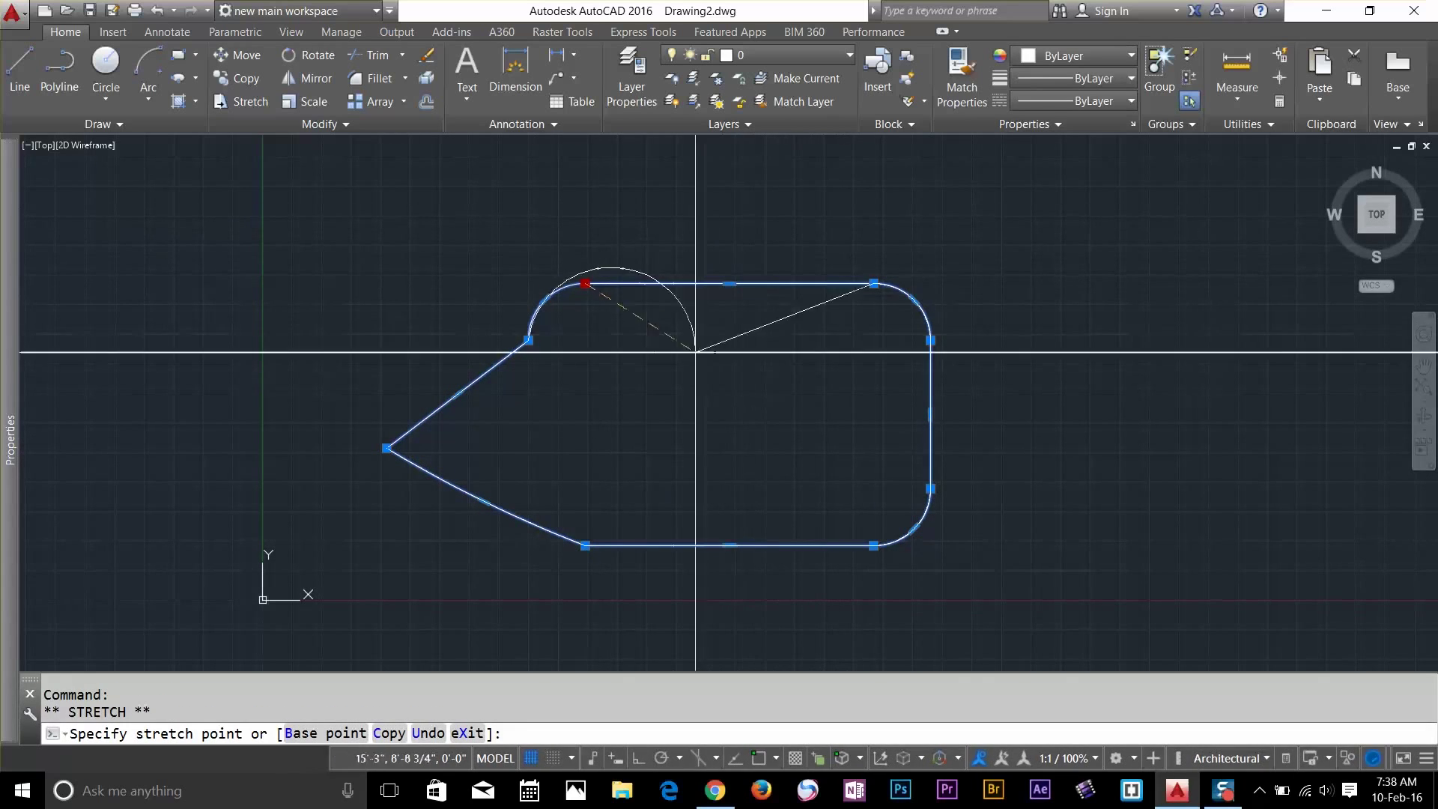
pyautogui.click(656, 417)
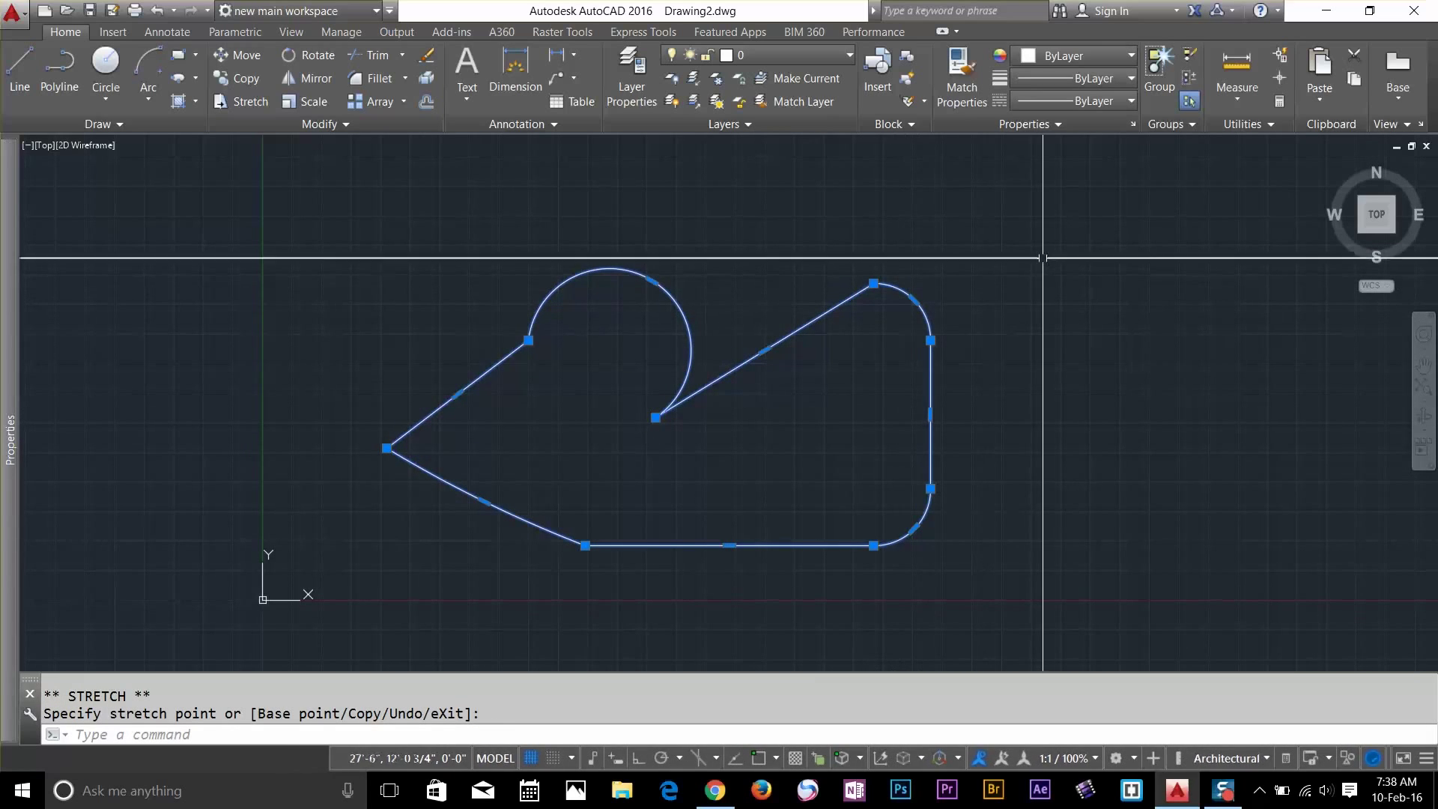
# Crossing-select the reshaped outline and delete it
pyautogui.click(1058, 239)
pyautogui.click(413, 622)
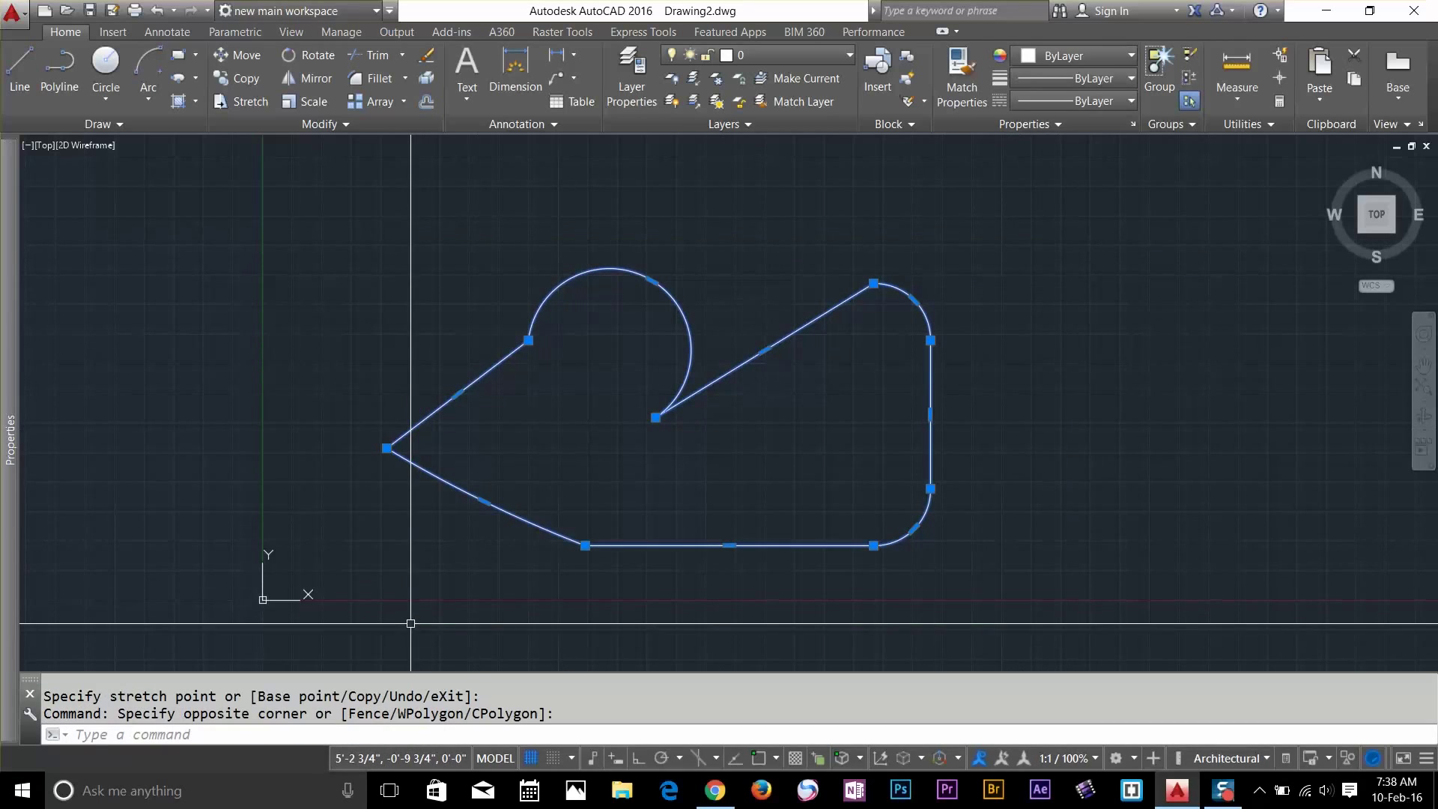
pyautogui.press('Delete')
# Run REC and reset the rectangle corner fillet radius to 0
pyautogui.write('rec')
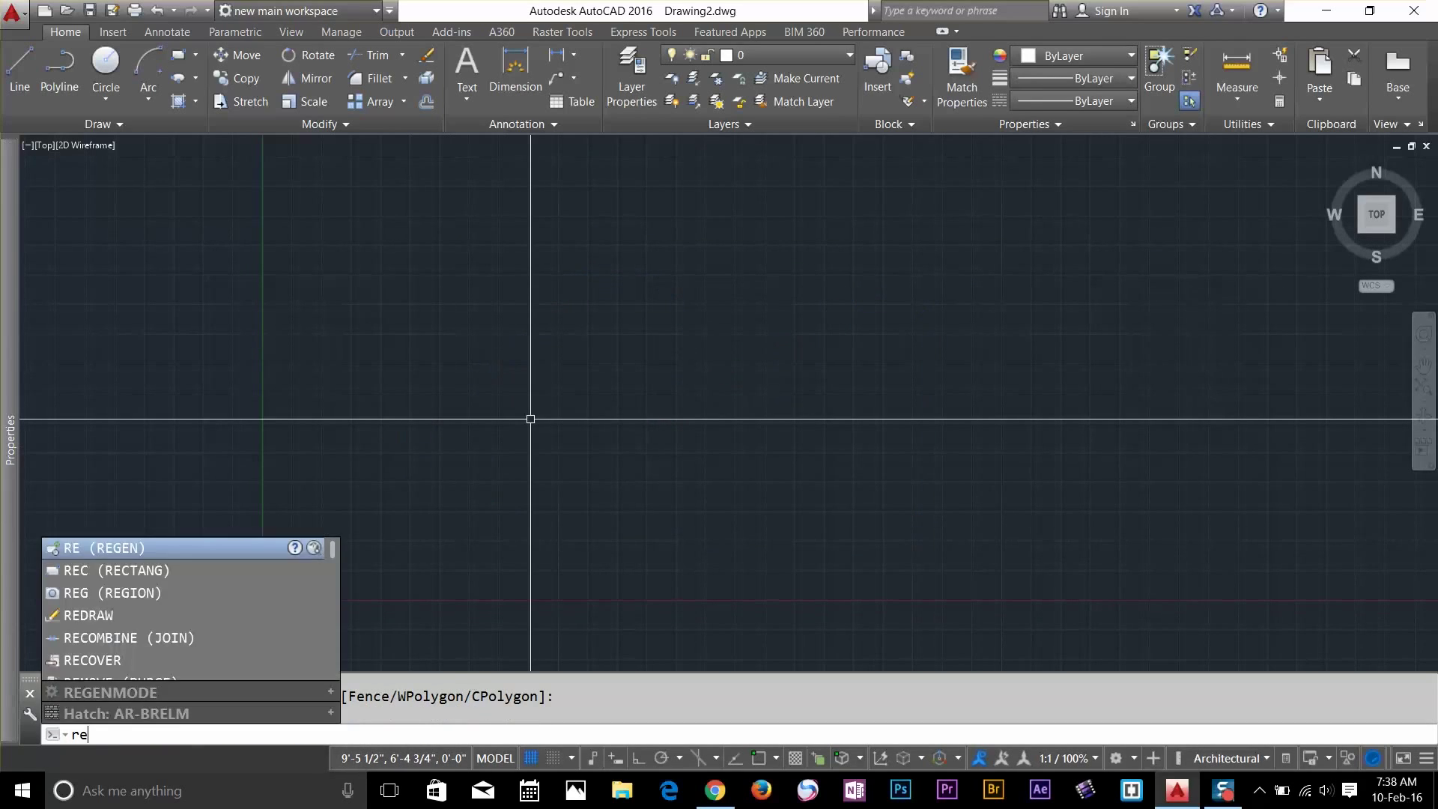
pyautogui.press('Return')
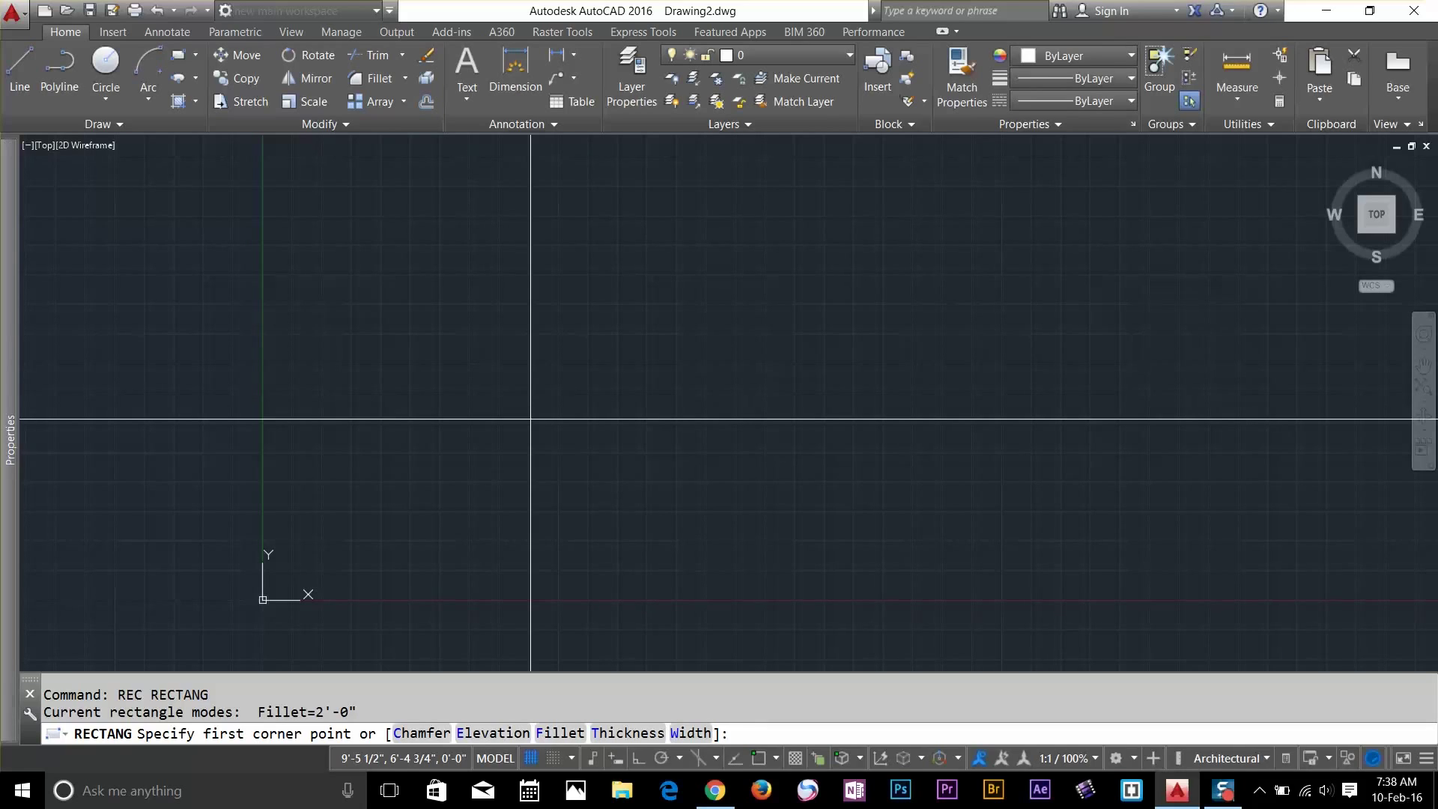
pyautogui.press('Return')
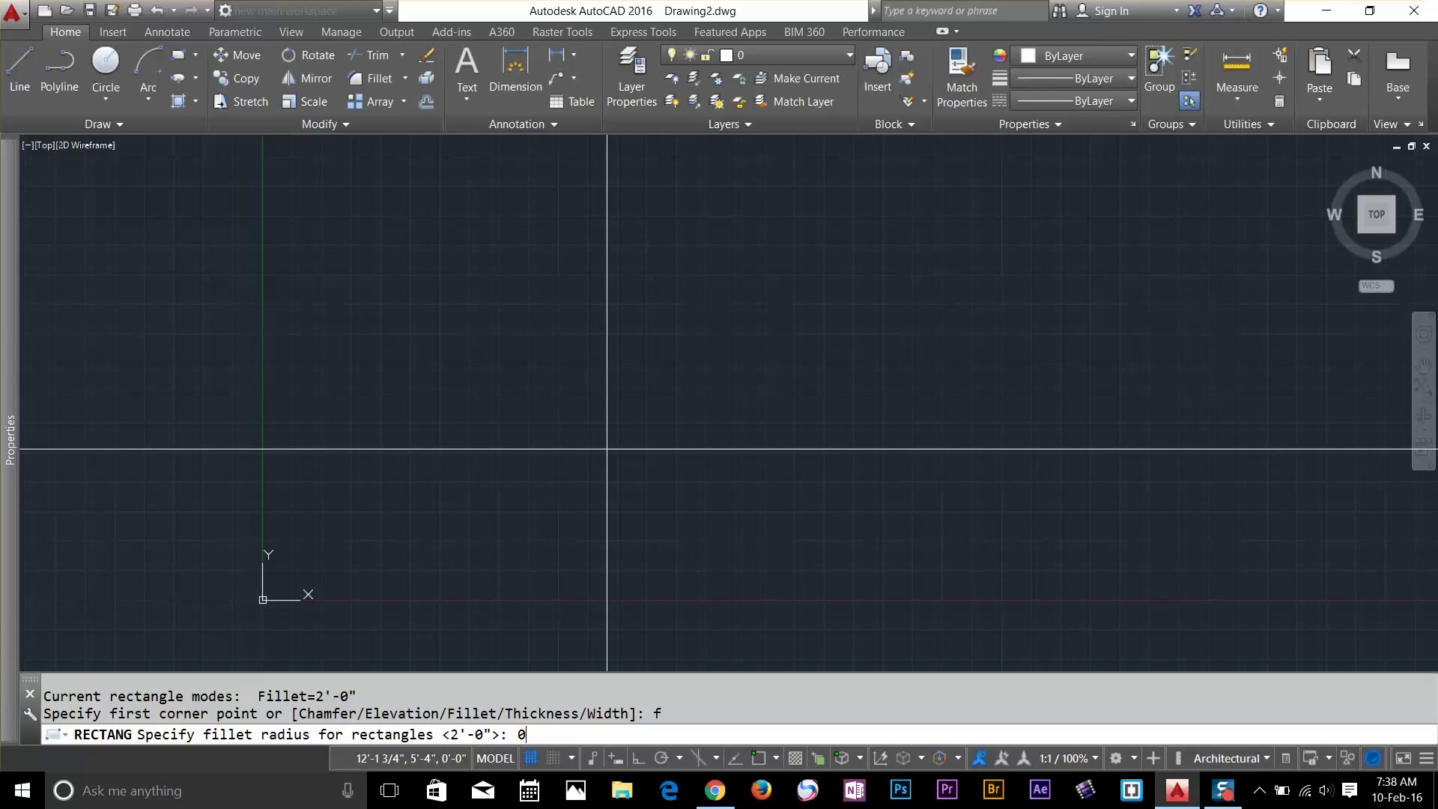
pyautogui.press('Return')
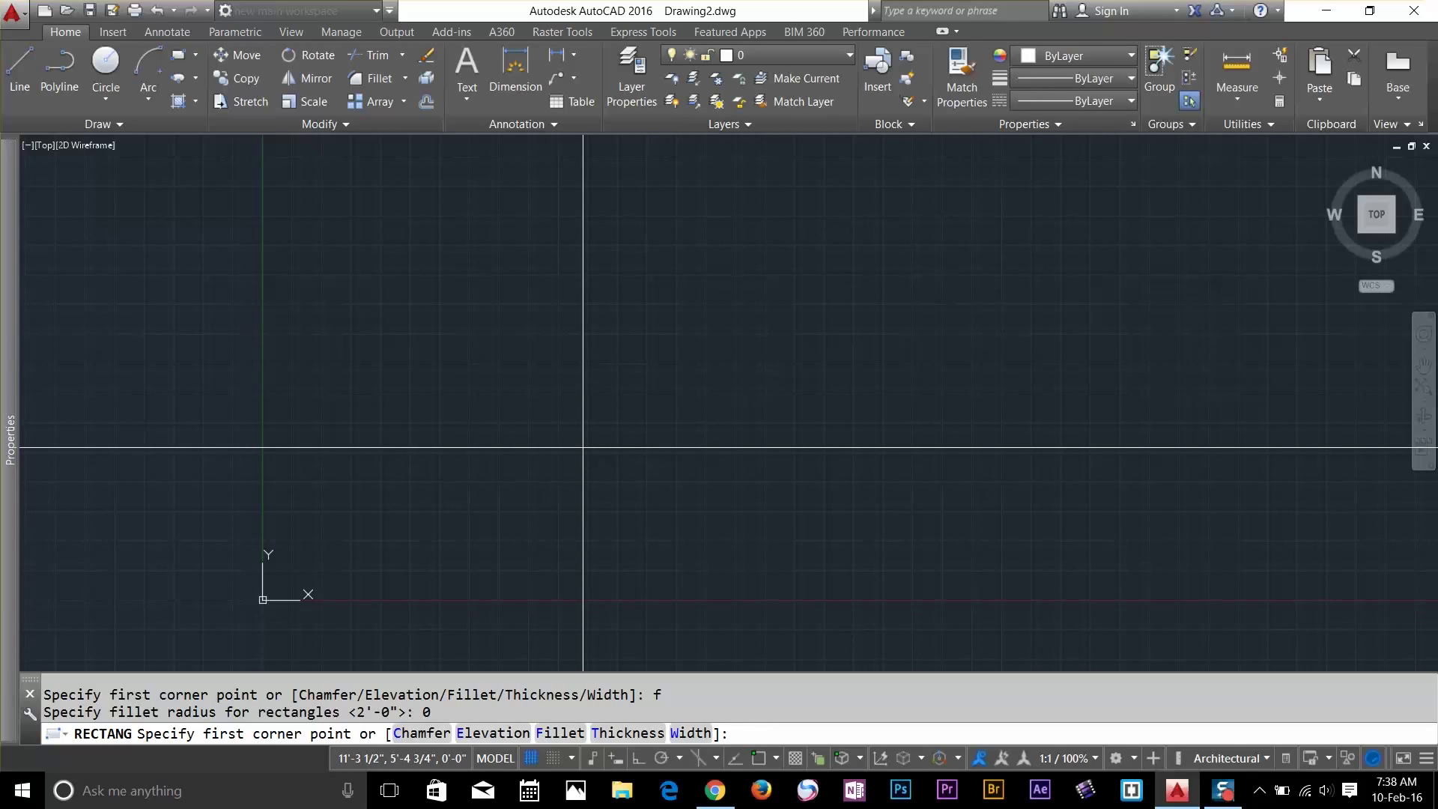
# Set a 2' first chamfer distance, pick the second, and draw a chamfered rectangle
pyautogui.write('c')
pyautogui.press('Return')
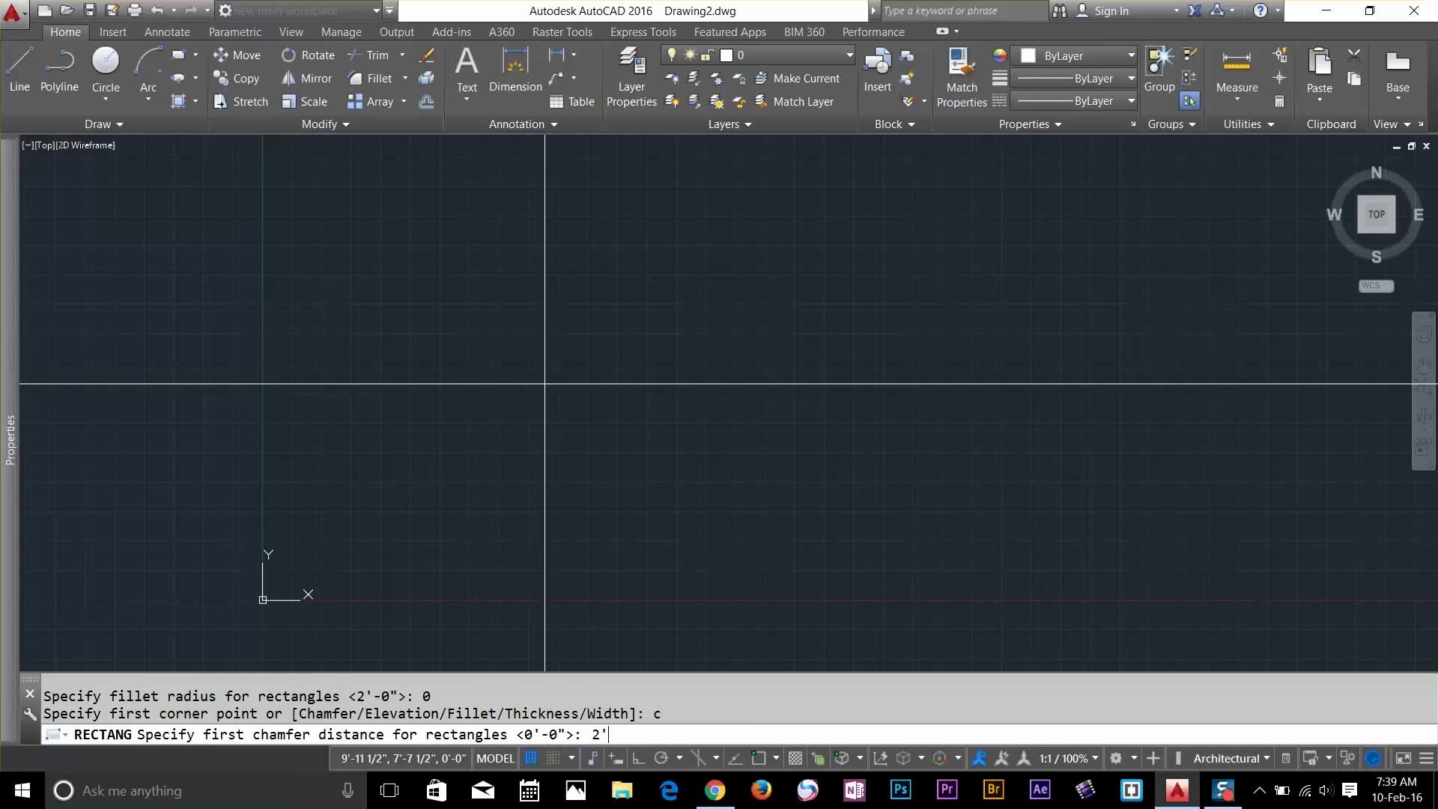
pyautogui.press('Return')
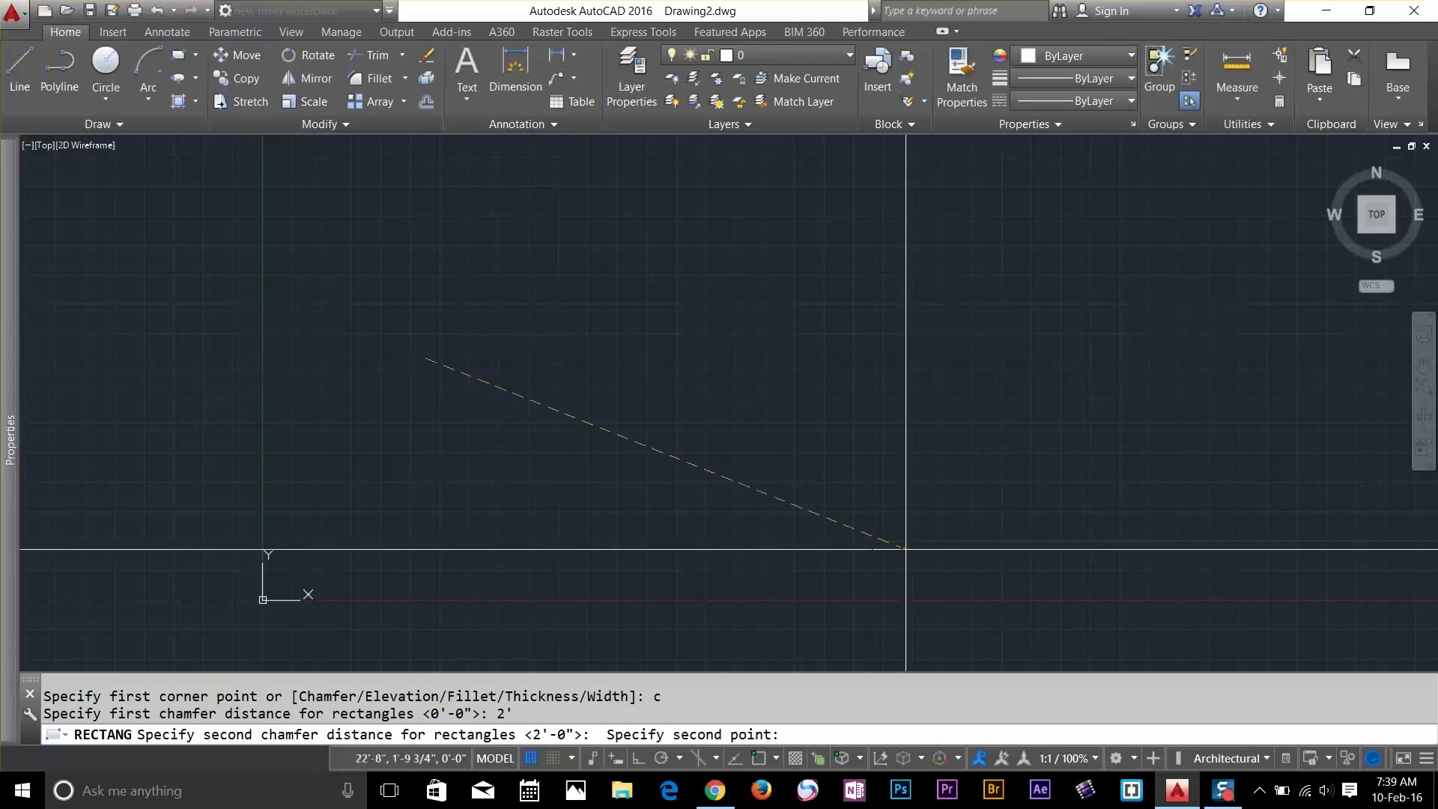
pyautogui.click(840, 358)
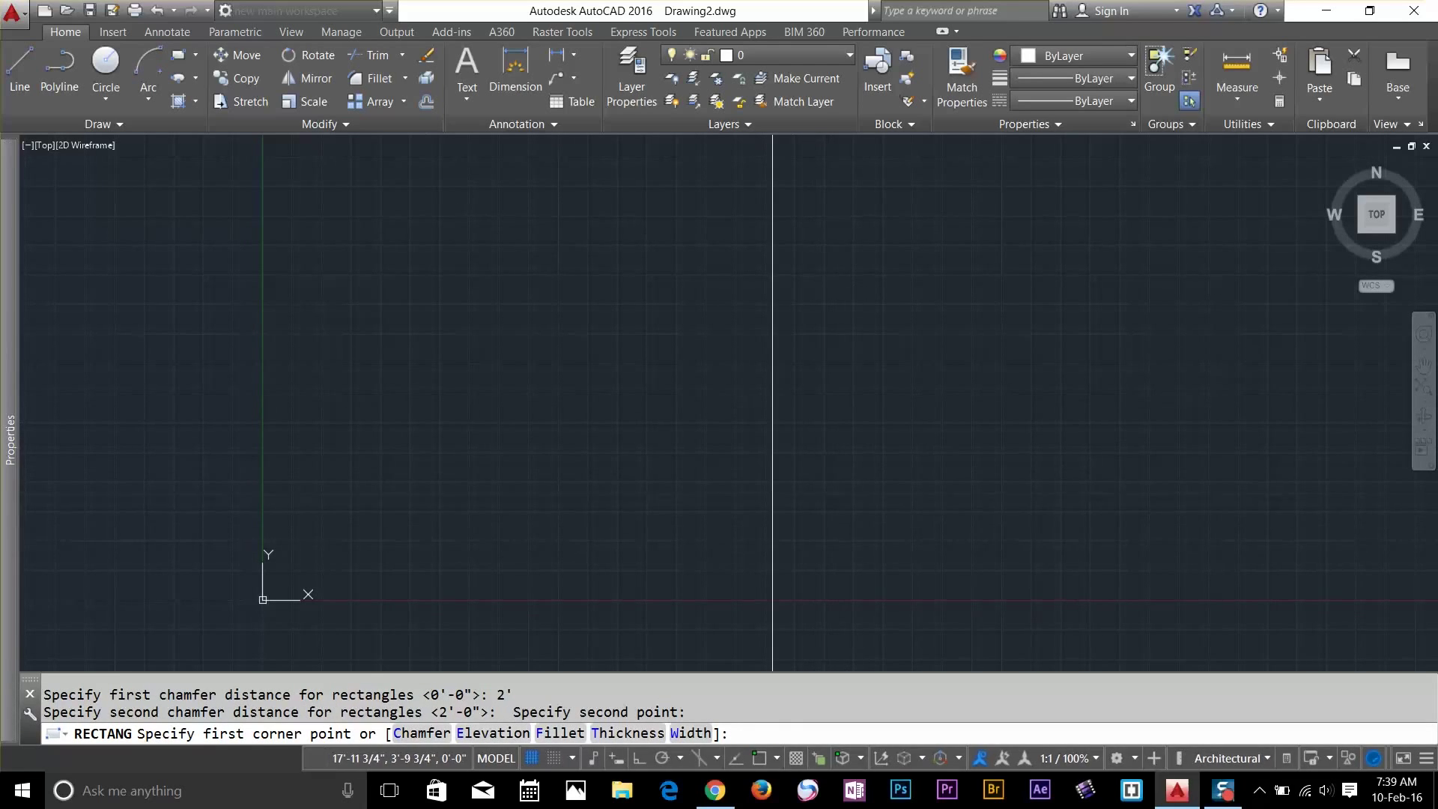
pyautogui.moveTo(764, 471)
pyautogui.mouseDown(button='middle')
pyautogui.moveTo(724, 487)
pyautogui.moveTo(514, 499)
pyautogui.mouseUp(button='middle')
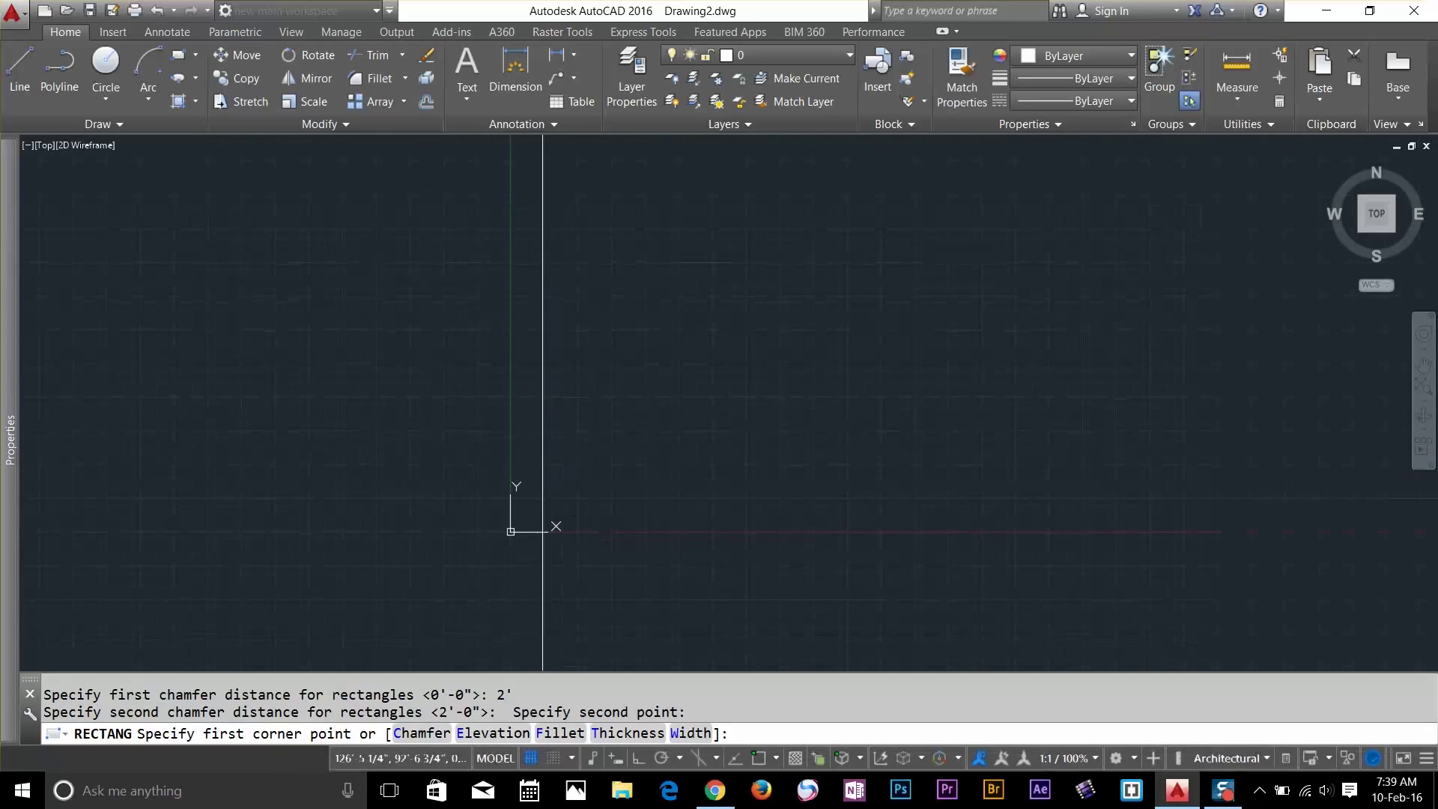
pyautogui.click(570, 406)
pyautogui.click(865, 598)
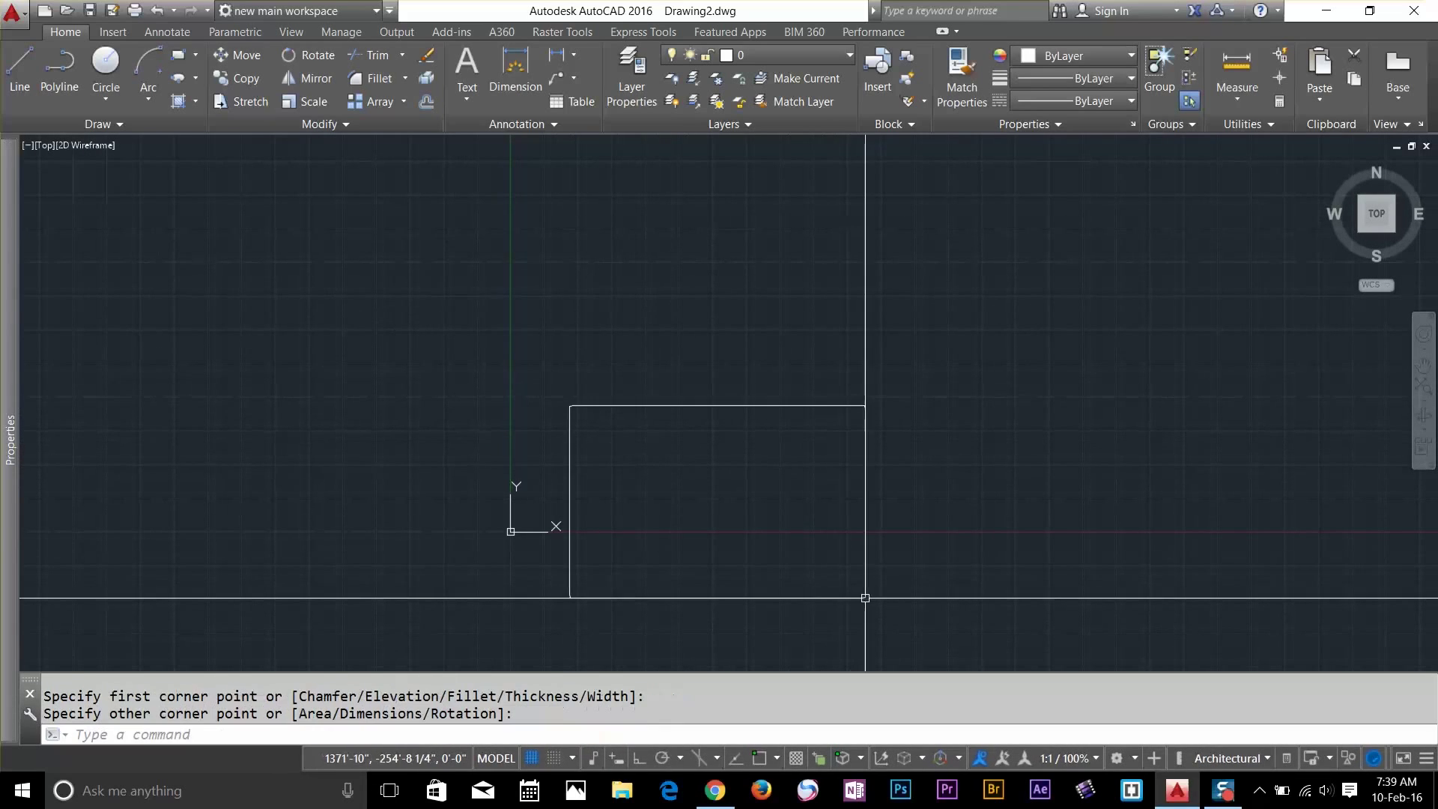
# Zoom around the chamfered rectangle, crossing-select it and delete it
pyautogui.scroll(3, 873, 404)
pyautogui.moveTo(861, 369)
pyautogui.mouseDown(button='middle')
pyautogui.moveTo(797, 643)
pyautogui.moveTo(893, 251)
pyautogui.moveTo(897, 435)
pyautogui.moveTo(905, 246)
pyautogui.mouseUp(button='middle')
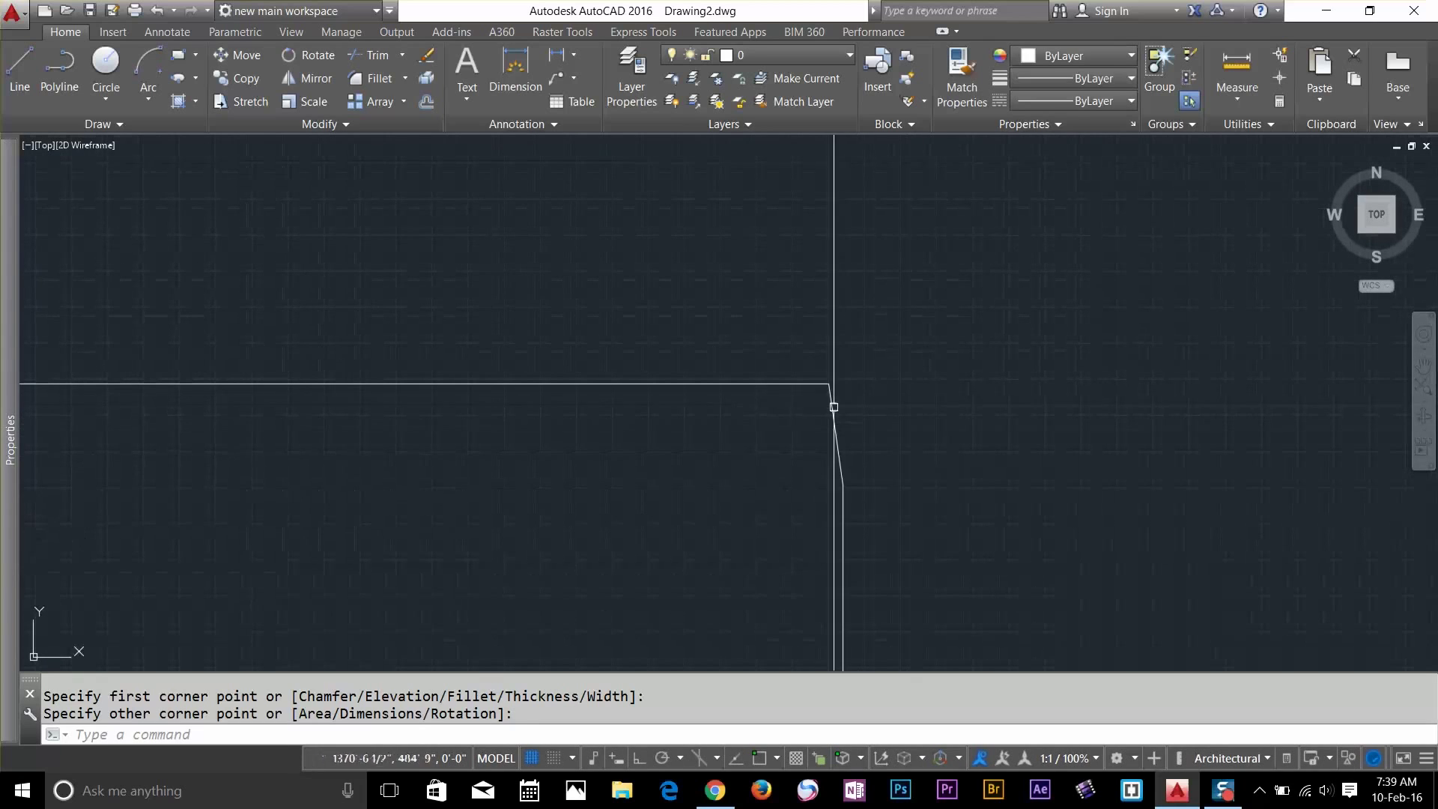
pyautogui.scroll(-1, 893, 381)
pyautogui.scroll(-2, 893, 381)
pyautogui.click(948, 364)
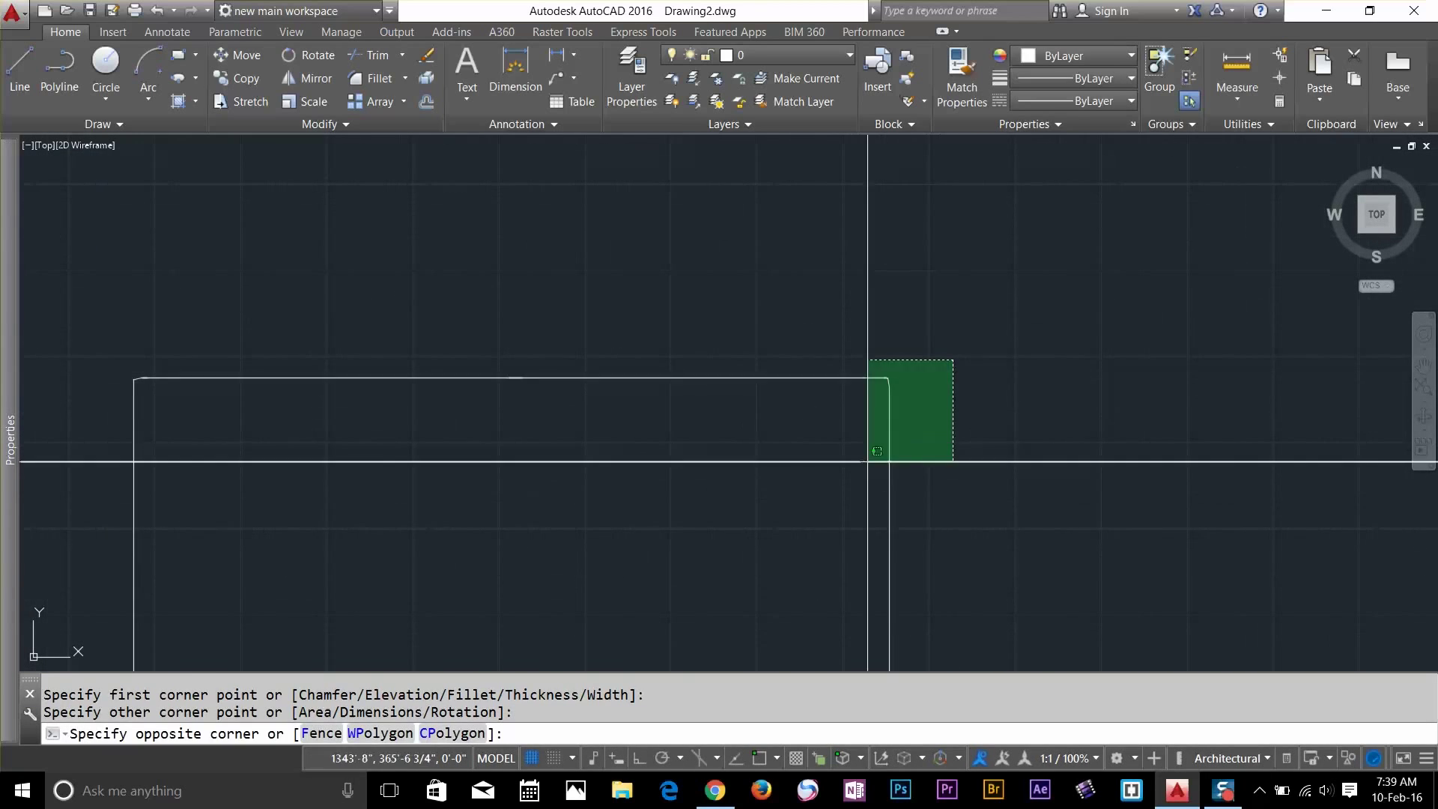
pyautogui.click(862, 465)
pyautogui.press('Delete')
pyautogui.scroll(-3, 863, 465)
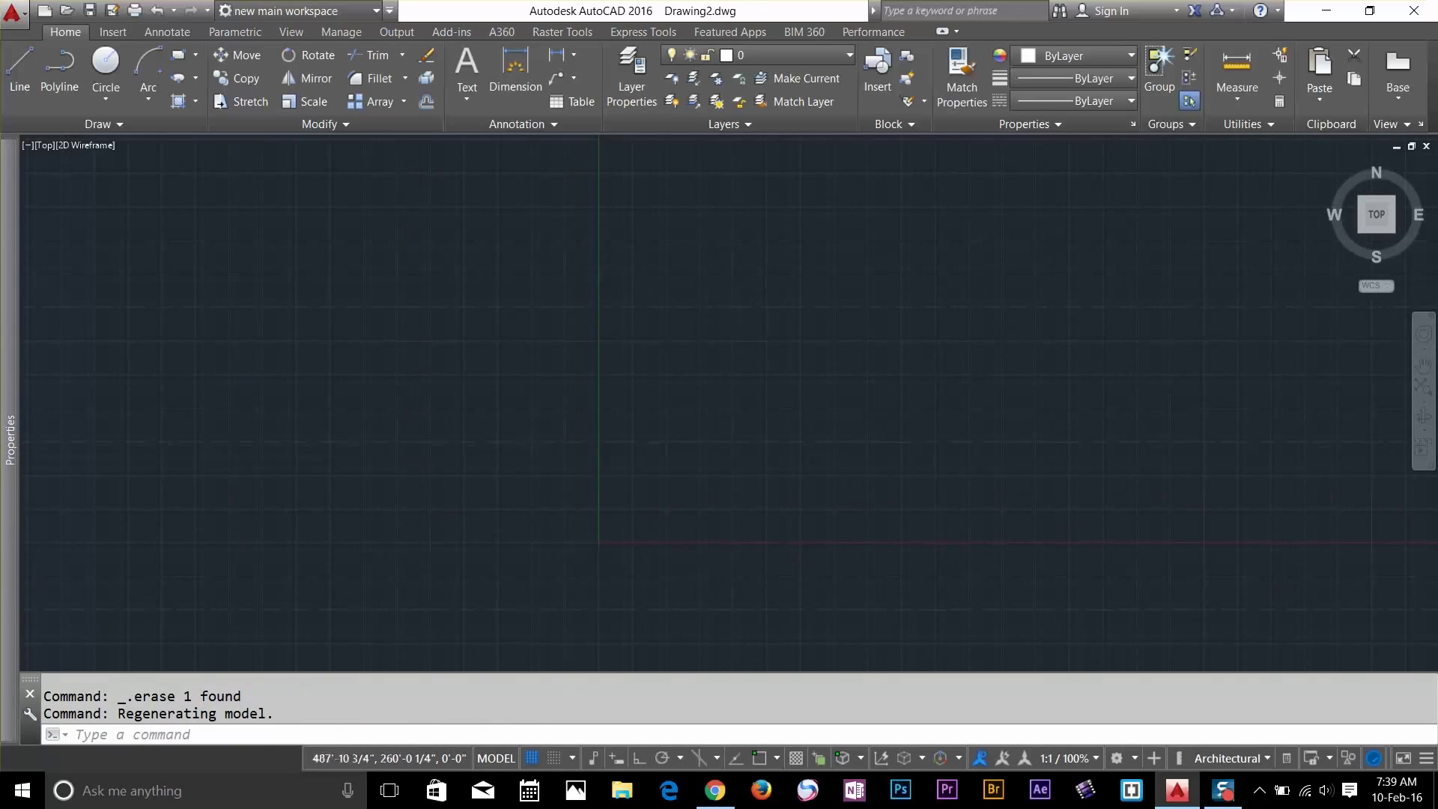
# Draw a rectangle with a 2' first chamfer distance and the default second distance
pyautogui.write('rec')
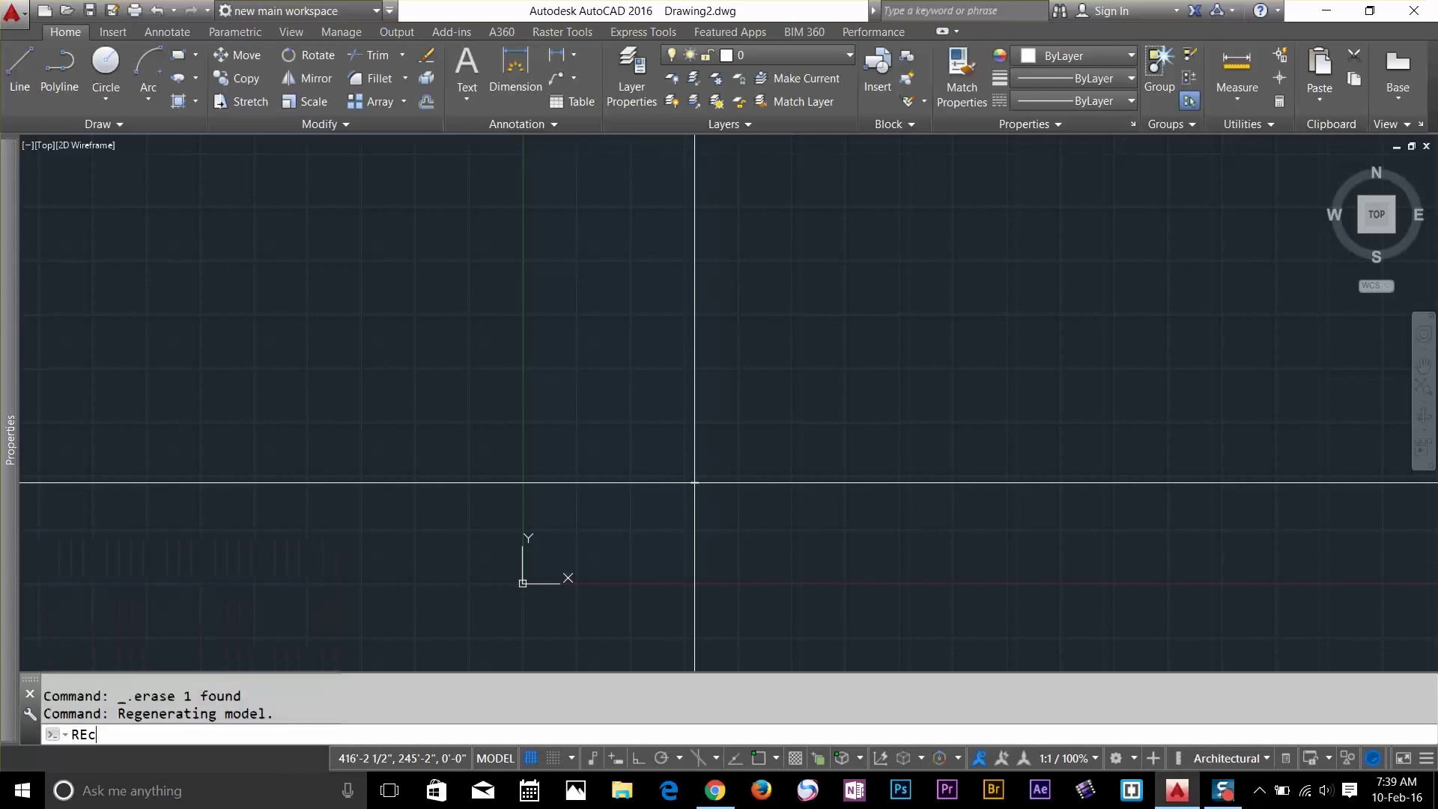
pyautogui.press('Return')
pyautogui.write('c')
pyautogui.press('Return')
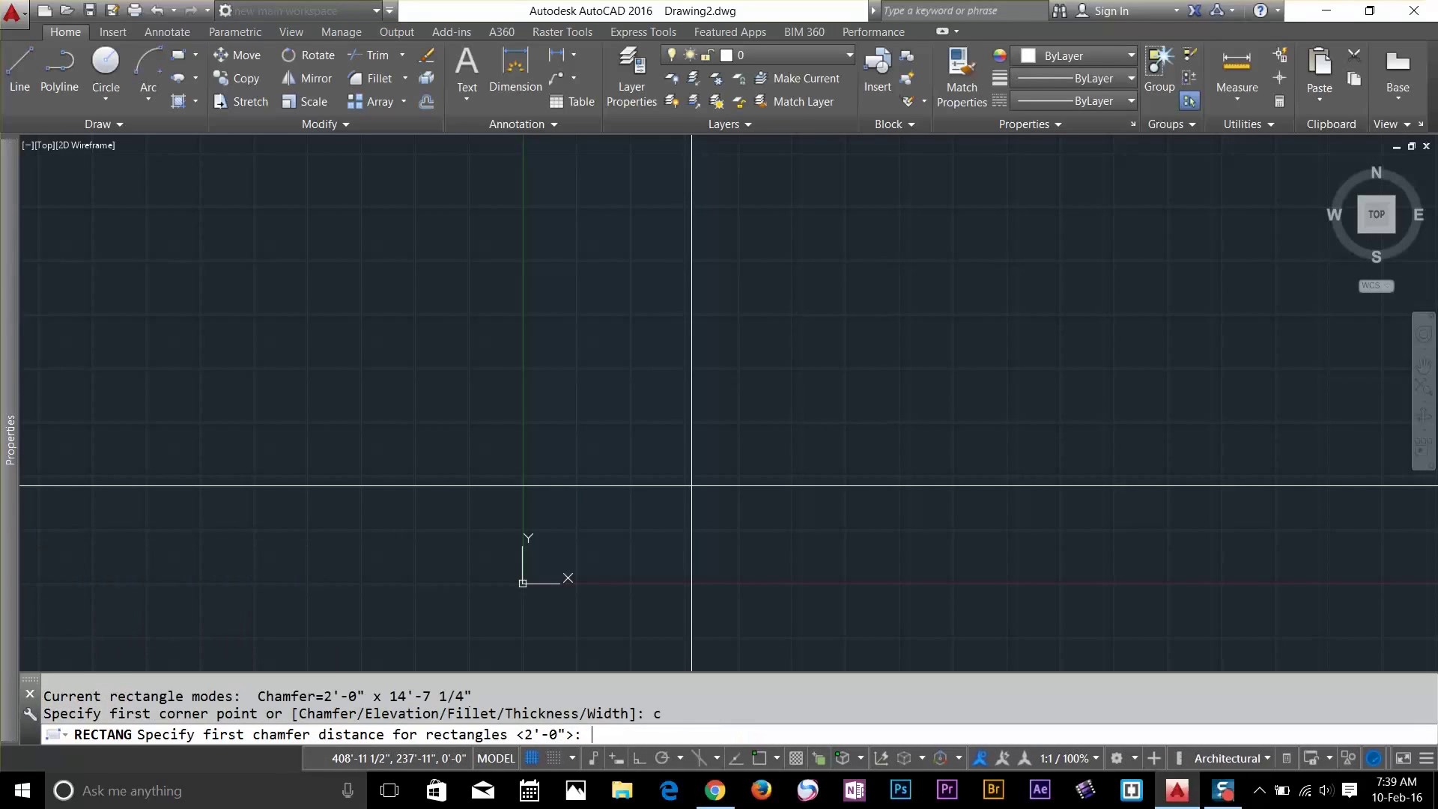
pyautogui.write("2'")
pyautogui.press('Return')
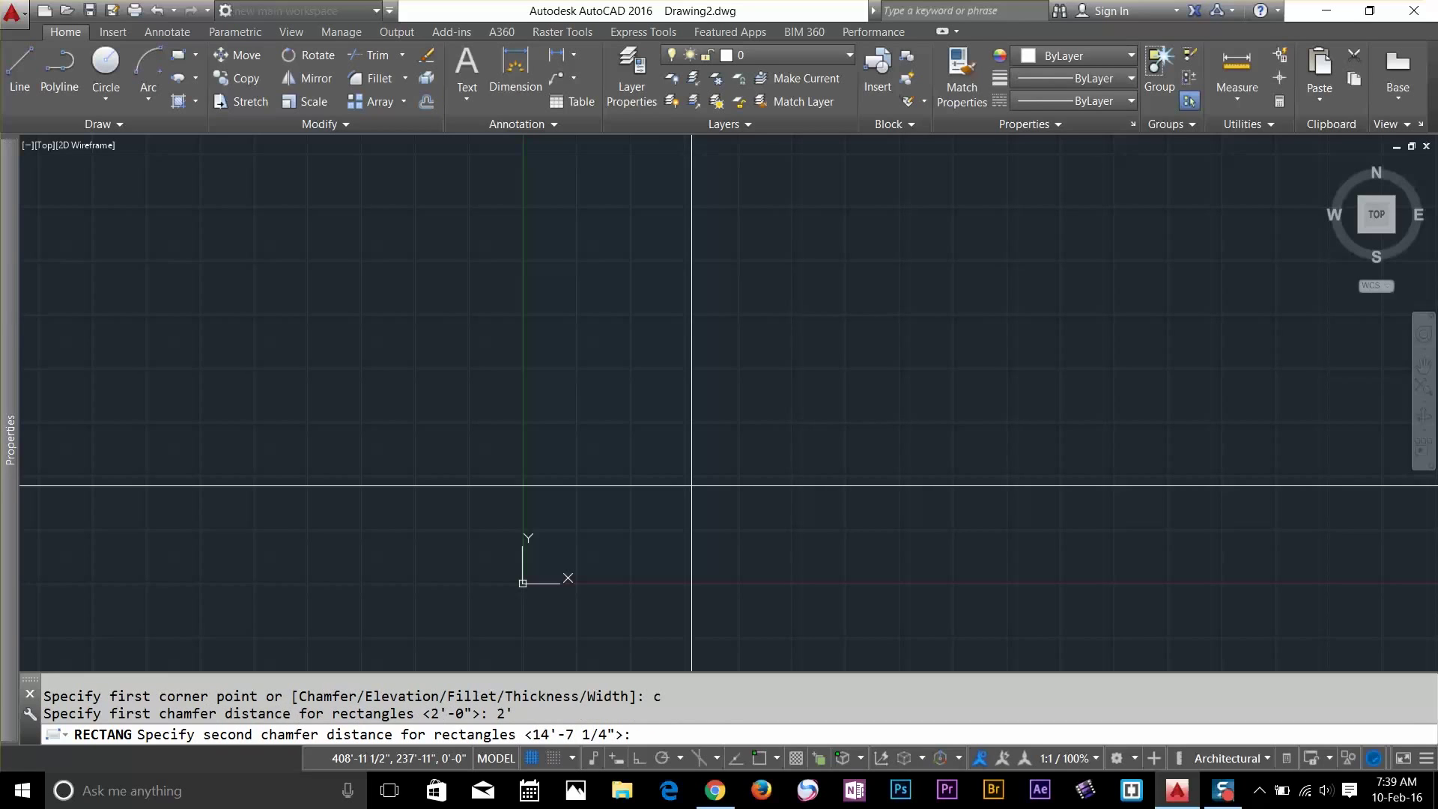
pyautogui.press('Return')
pyautogui.click(623, 337)
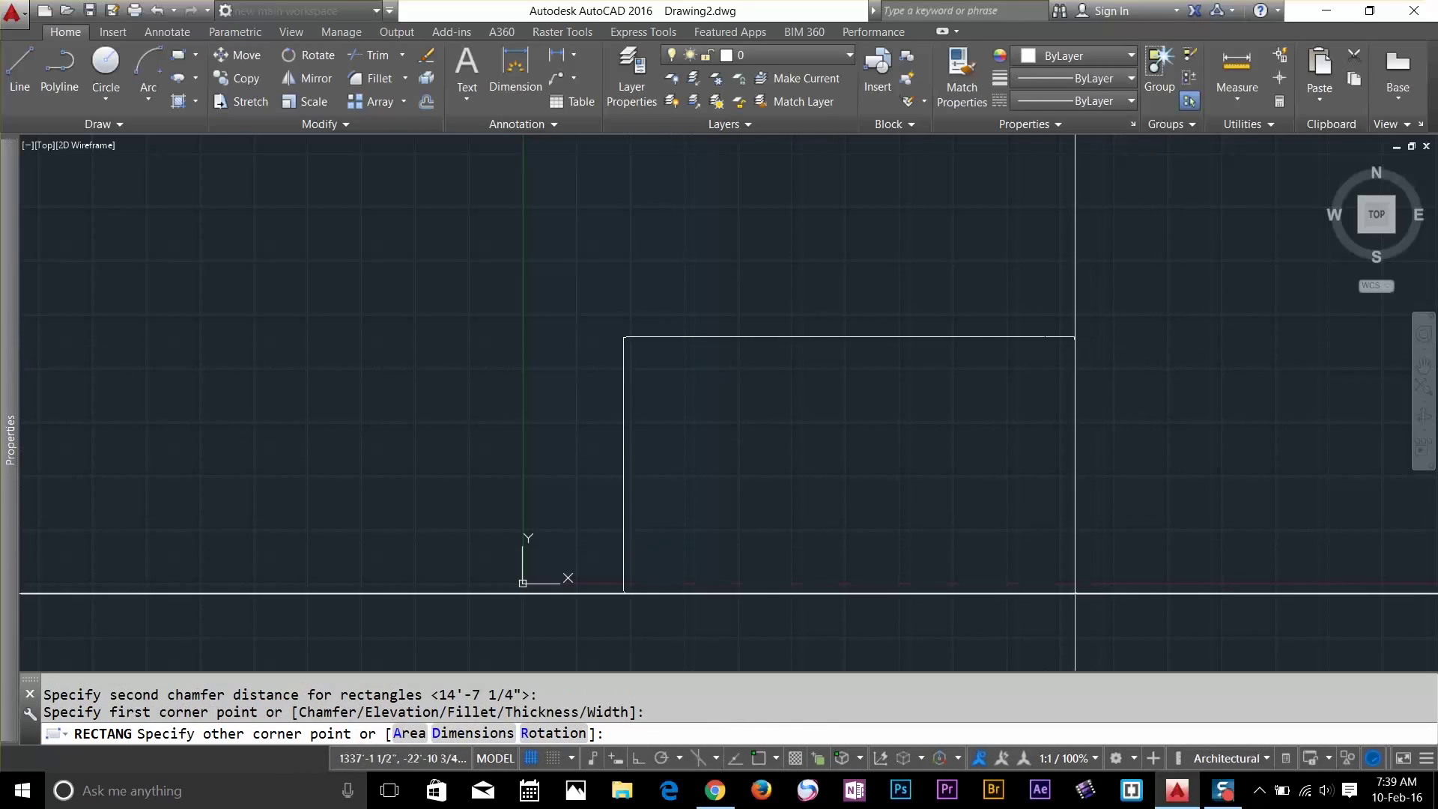
pyautogui.click(1014, 616)
# Zoom in on the chamfered corner, select the rectangle's slanted edge, then clear the selection
pyautogui.scroll(3, 1021, 395)
pyautogui.moveTo(936, 557); pyautogui.dragTo(883, 465, button='middle')
pyautogui.scroll(5, 749, 382)
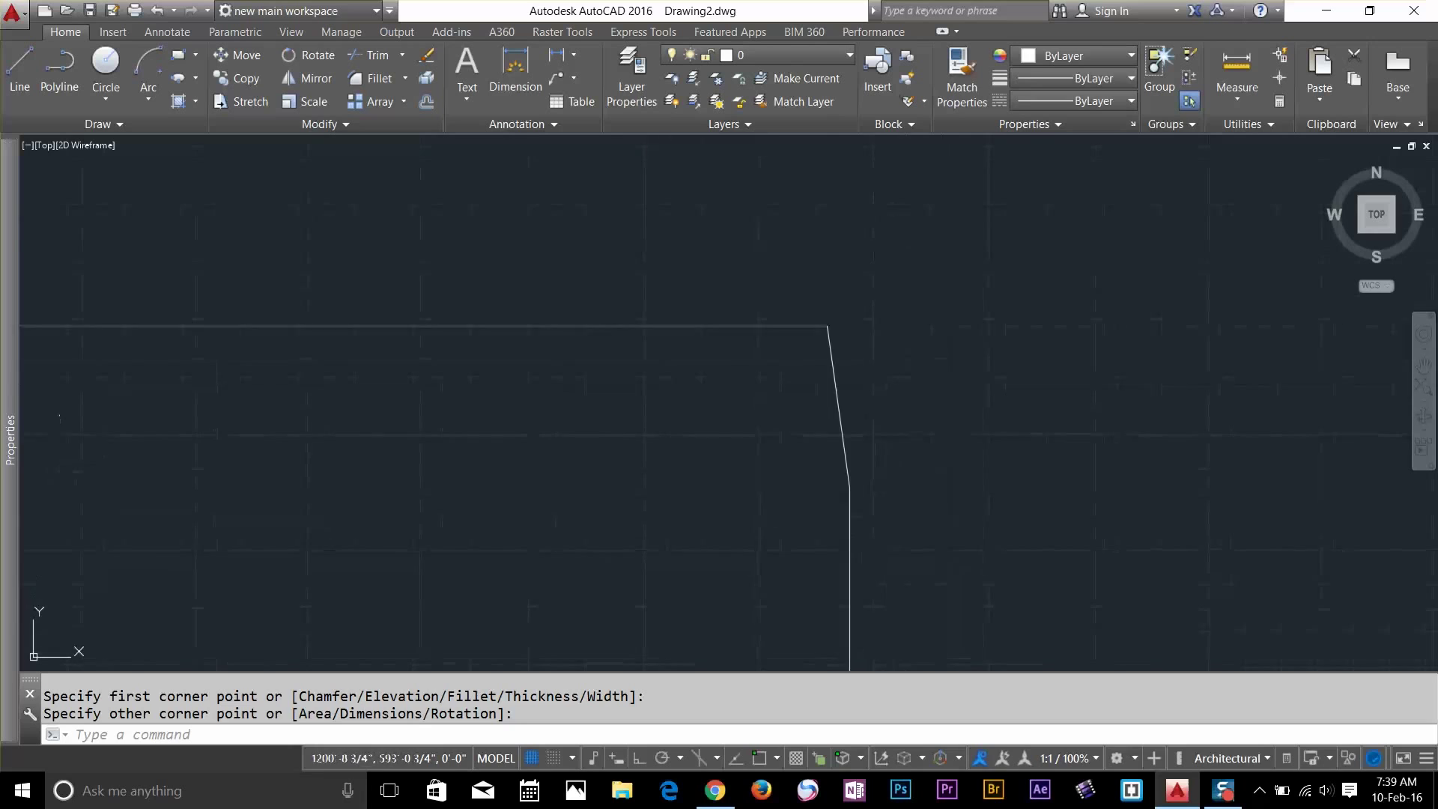
pyautogui.click(733, 359)
pyautogui.click(721, 374)
pyautogui.click(754, 377)
pyautogui.click(720, 398)
pyautogui.scroll(-1, 789, 411)
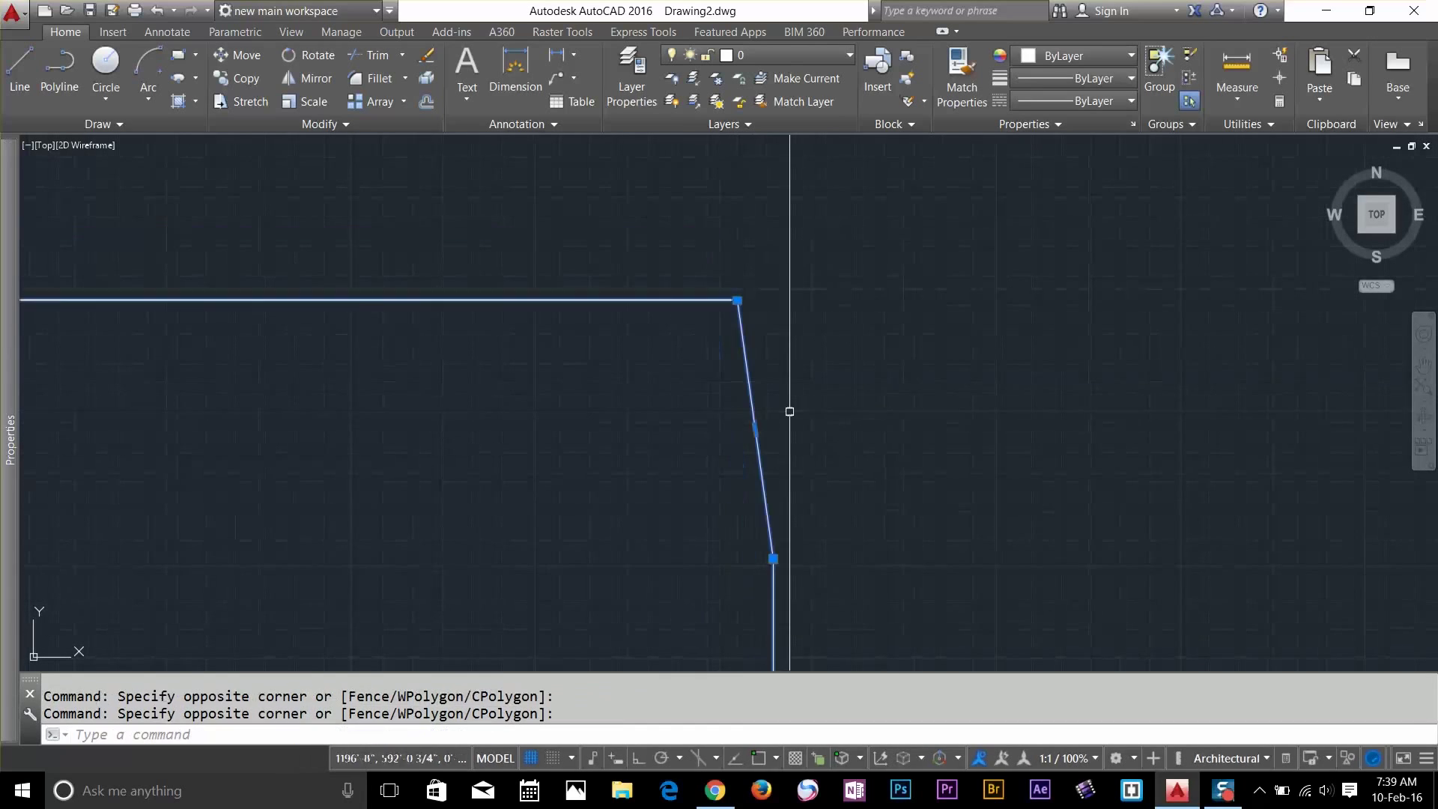
pyautogui.scroll(-6, 790, 412)
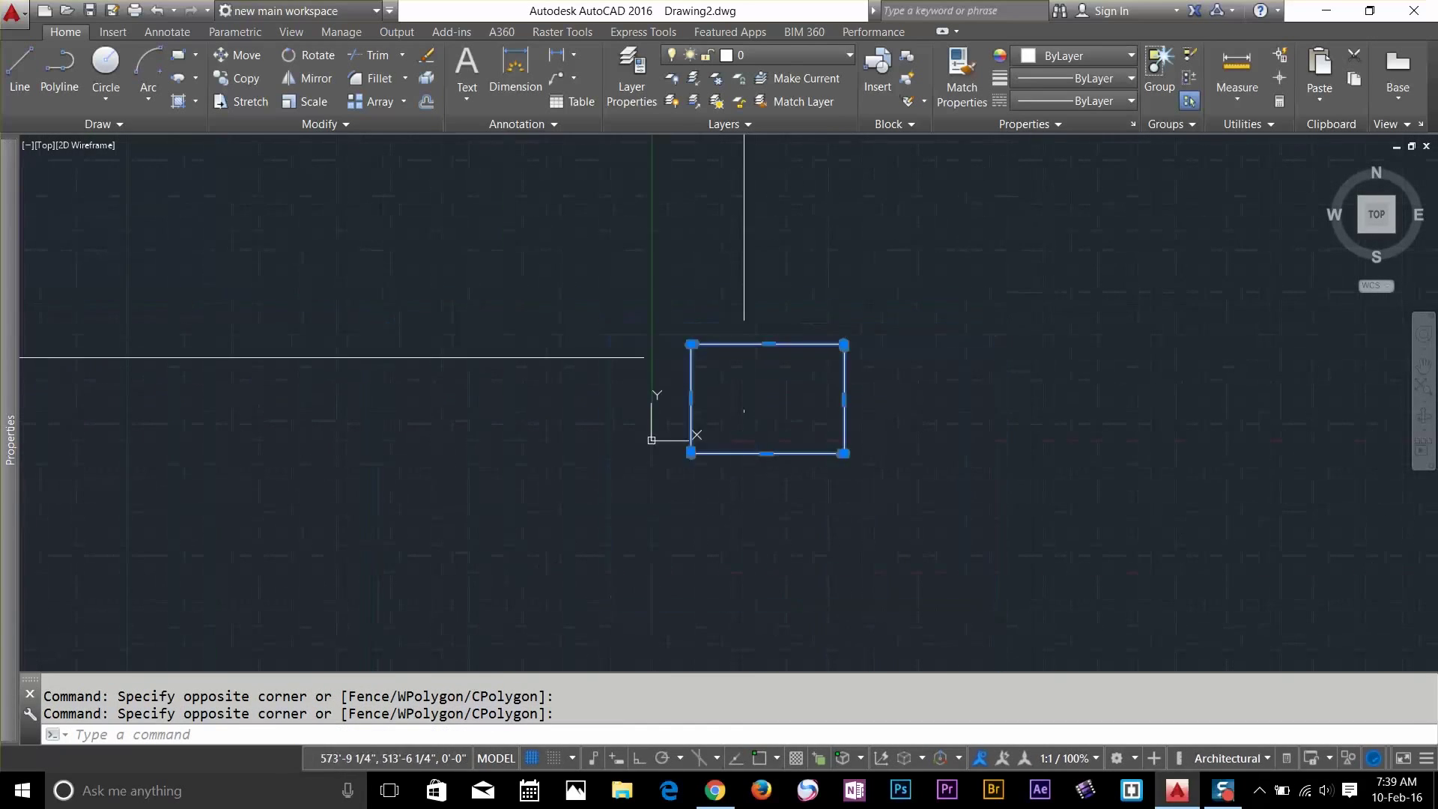
pyautogui.scroll(6, 744, 357)
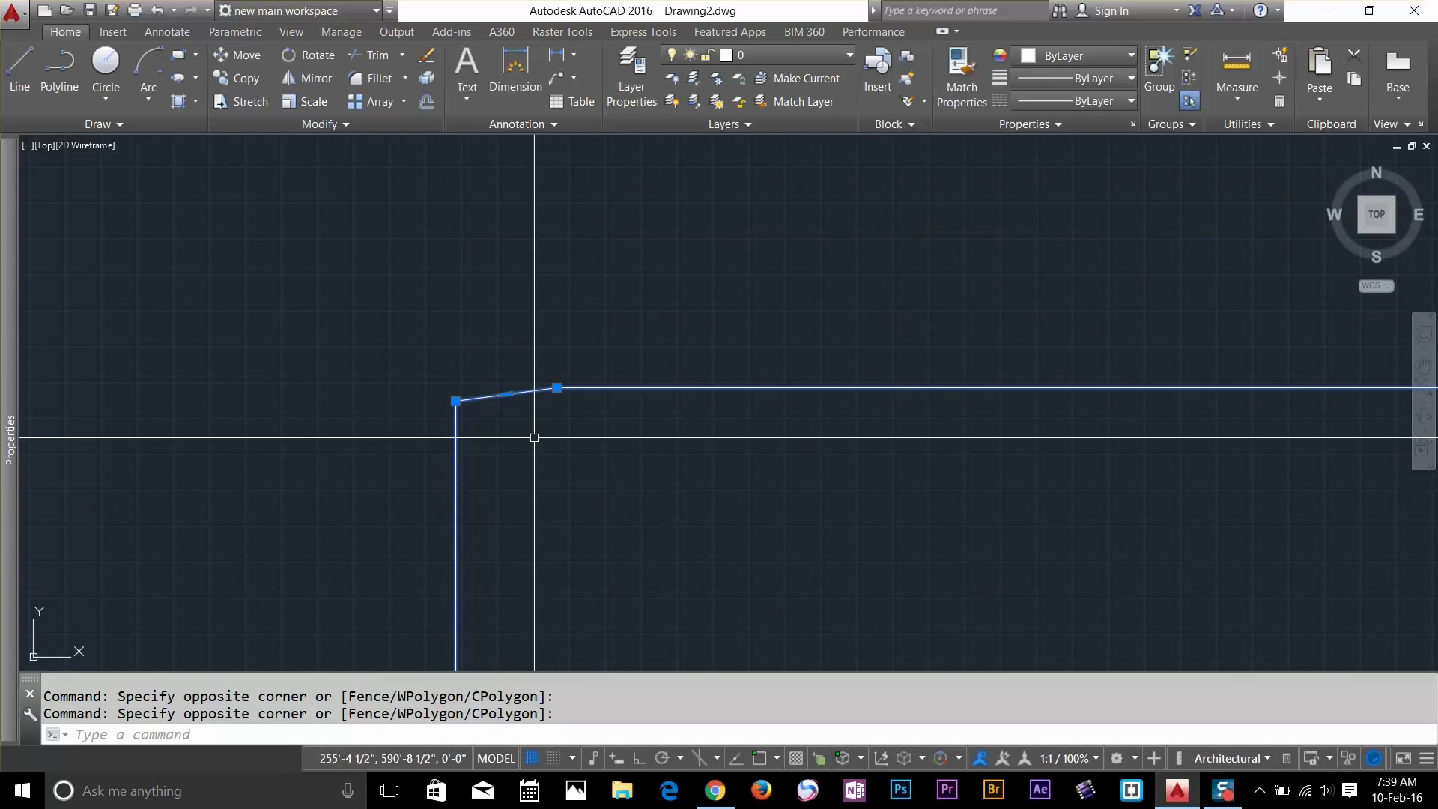
pyautogui.scroll(-6, 598, 405)
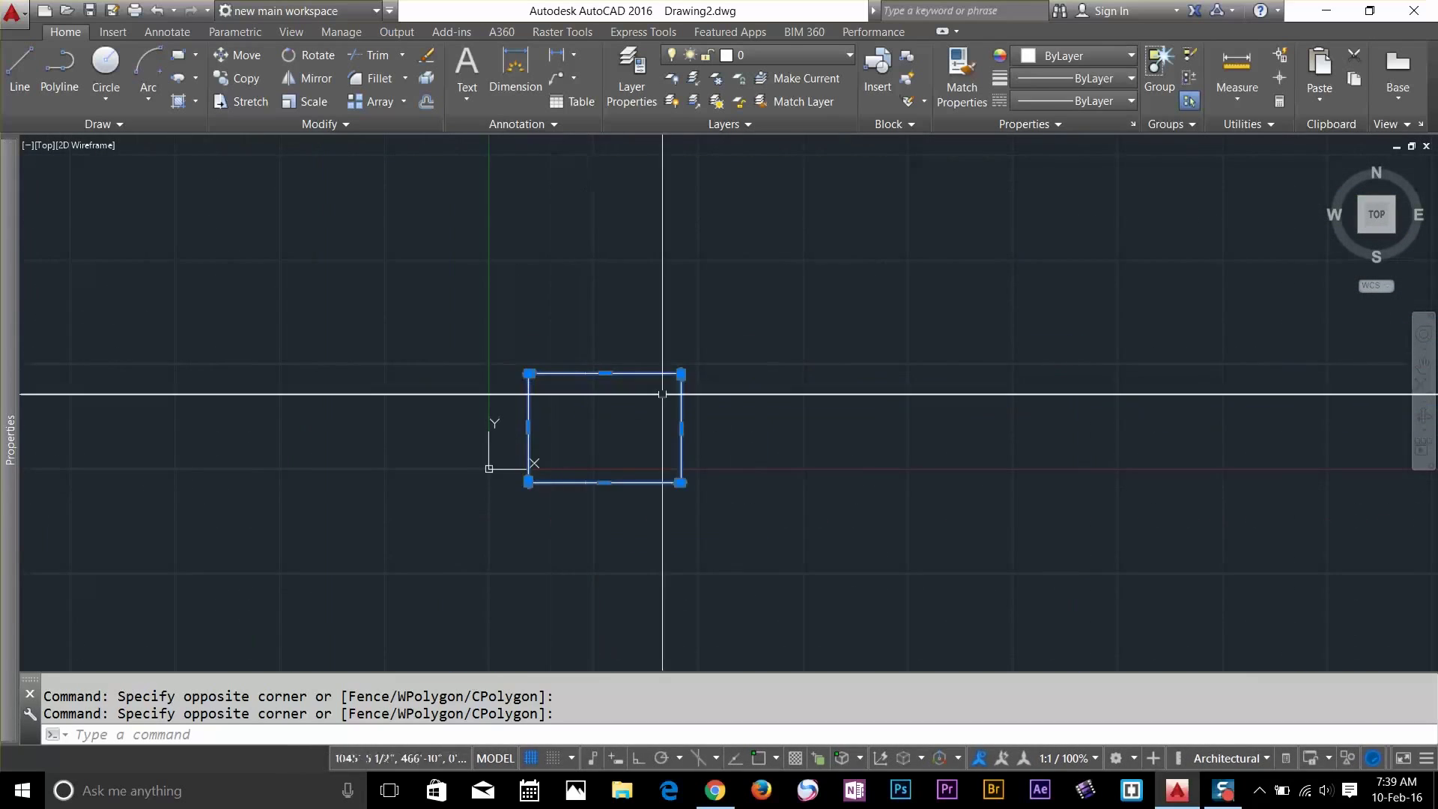
pyautogui.scroll(2, 783, 388)
pyautogui.press('Escape')
# Set the rectangle's second chamfer distance to 0 and draw a test rectangle
pyautogui.write('r')
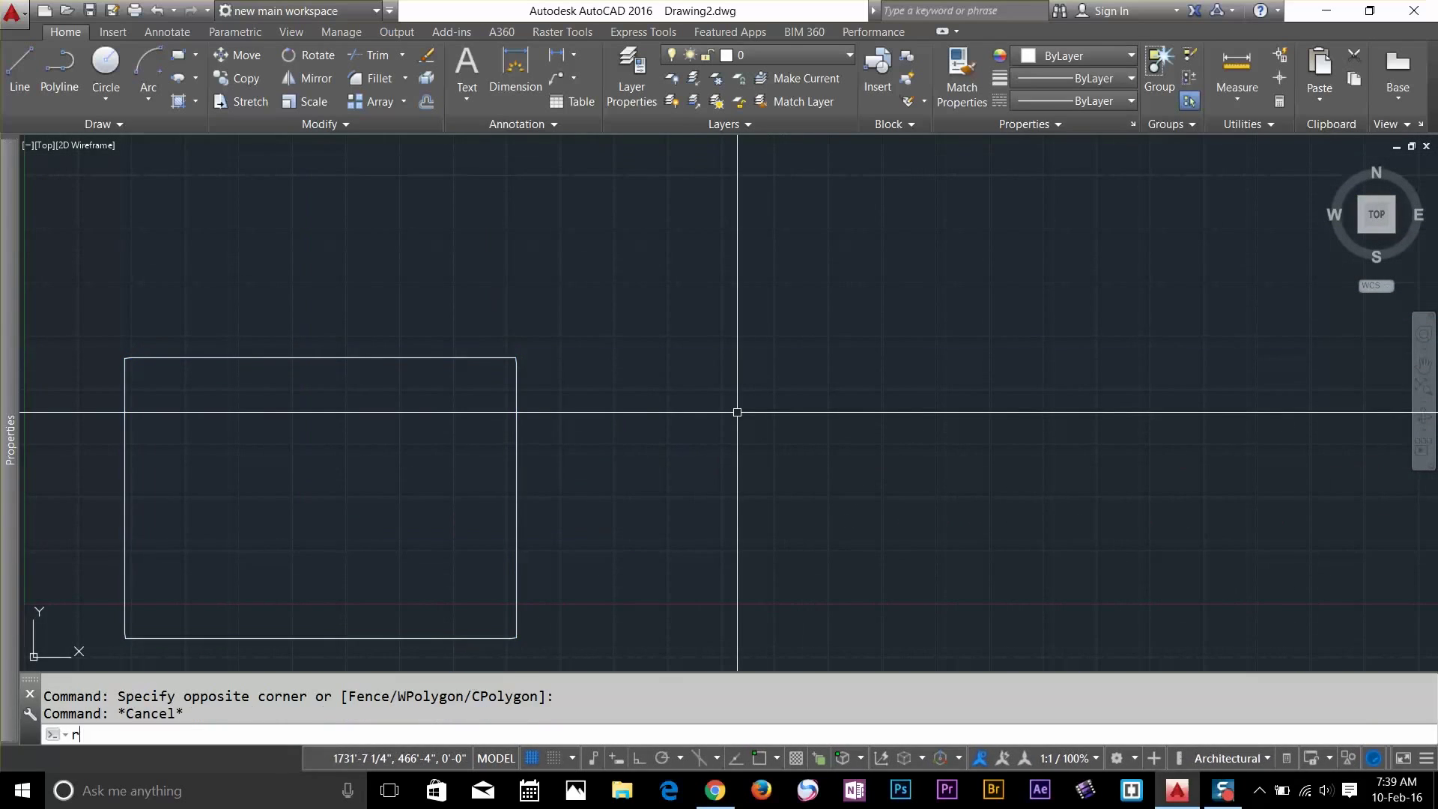
pyautogui.write('ec')
pyautogui.press('Return')
pyautogui.click(684, 322)
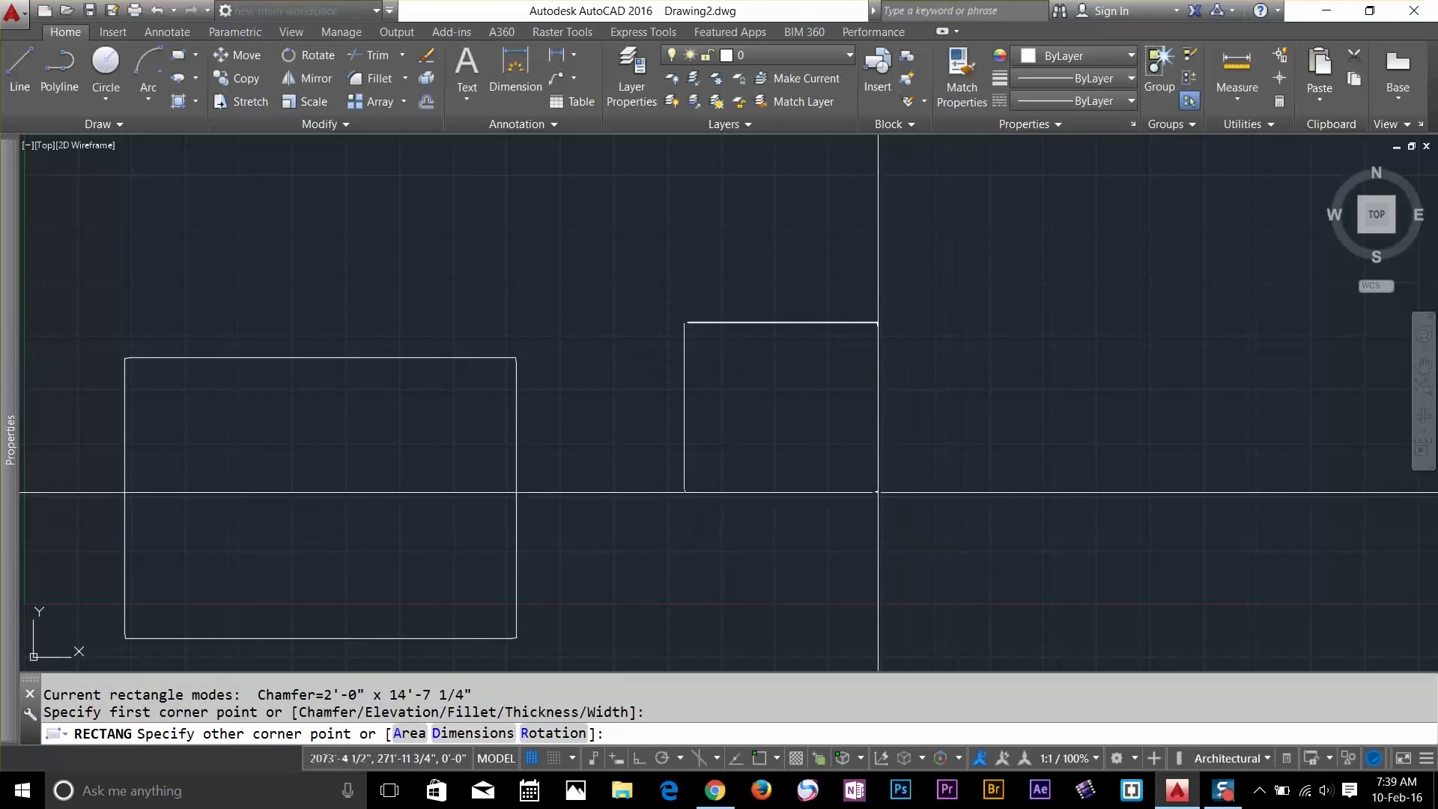
pyautogui.press('Escape')
pyautogui.write('rec')
pyautogui.press('Return')
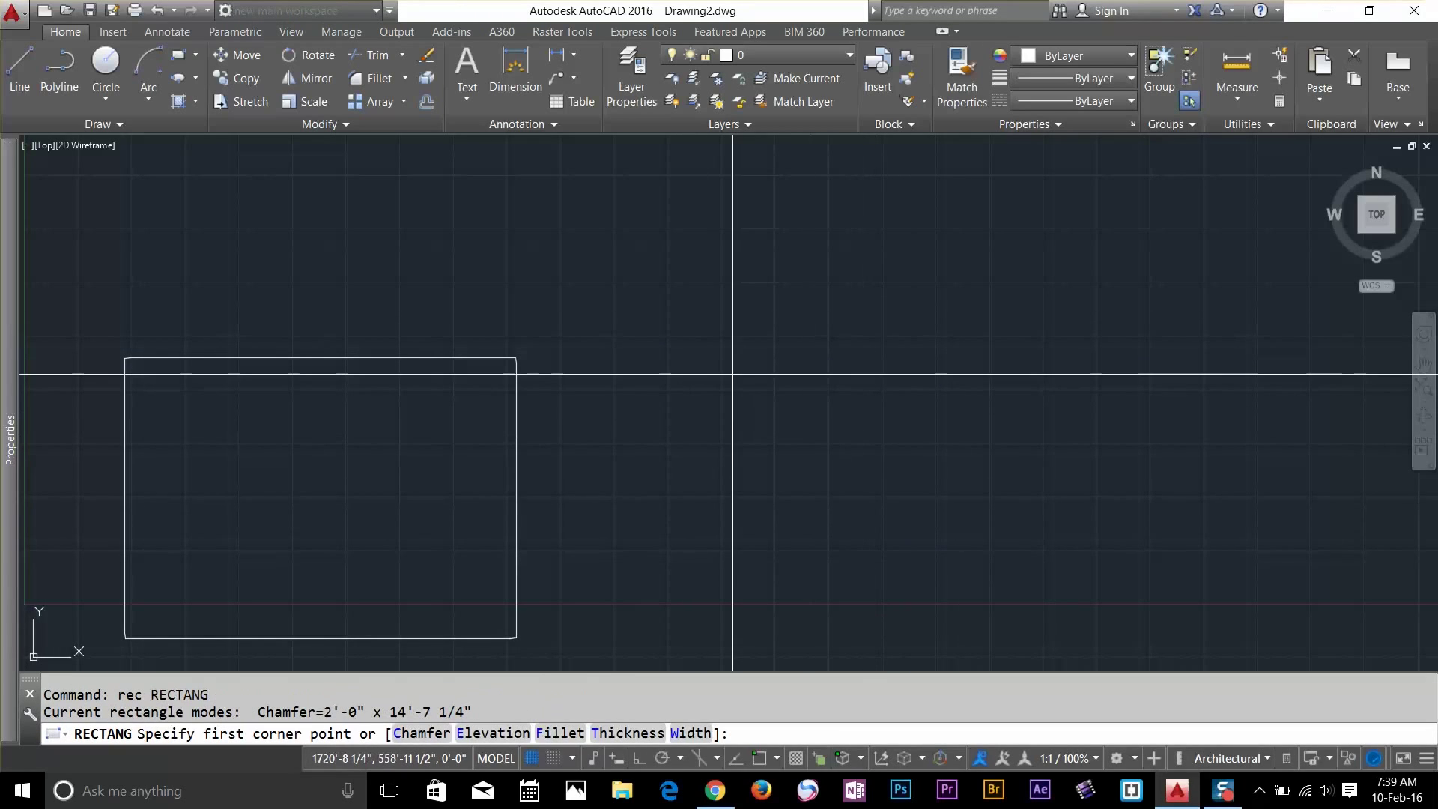
pyautogui.write('c')
pyautogui.press('Return')
pyautogui.press('Return')
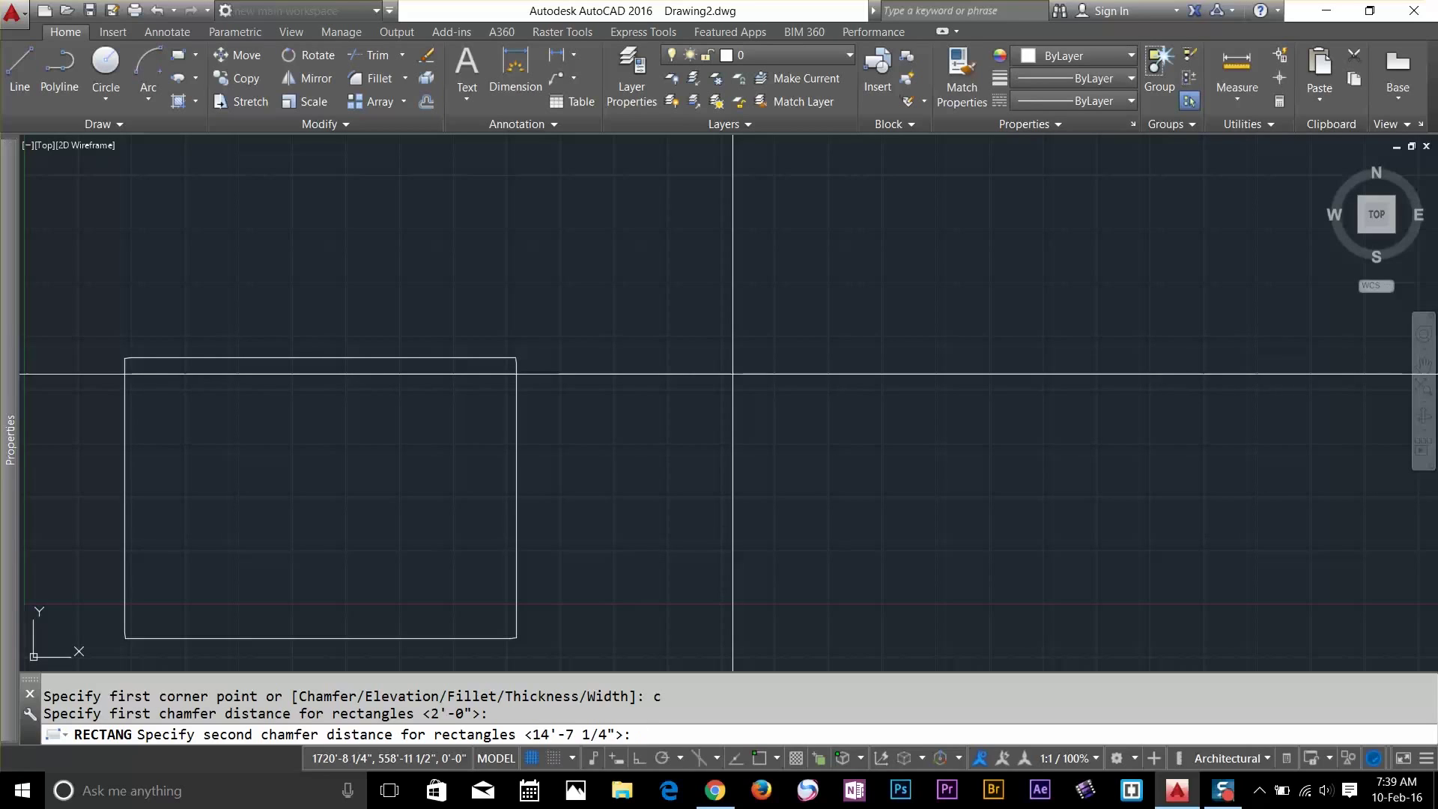
pyautogui.write('0')
pyautogui.press('Return')
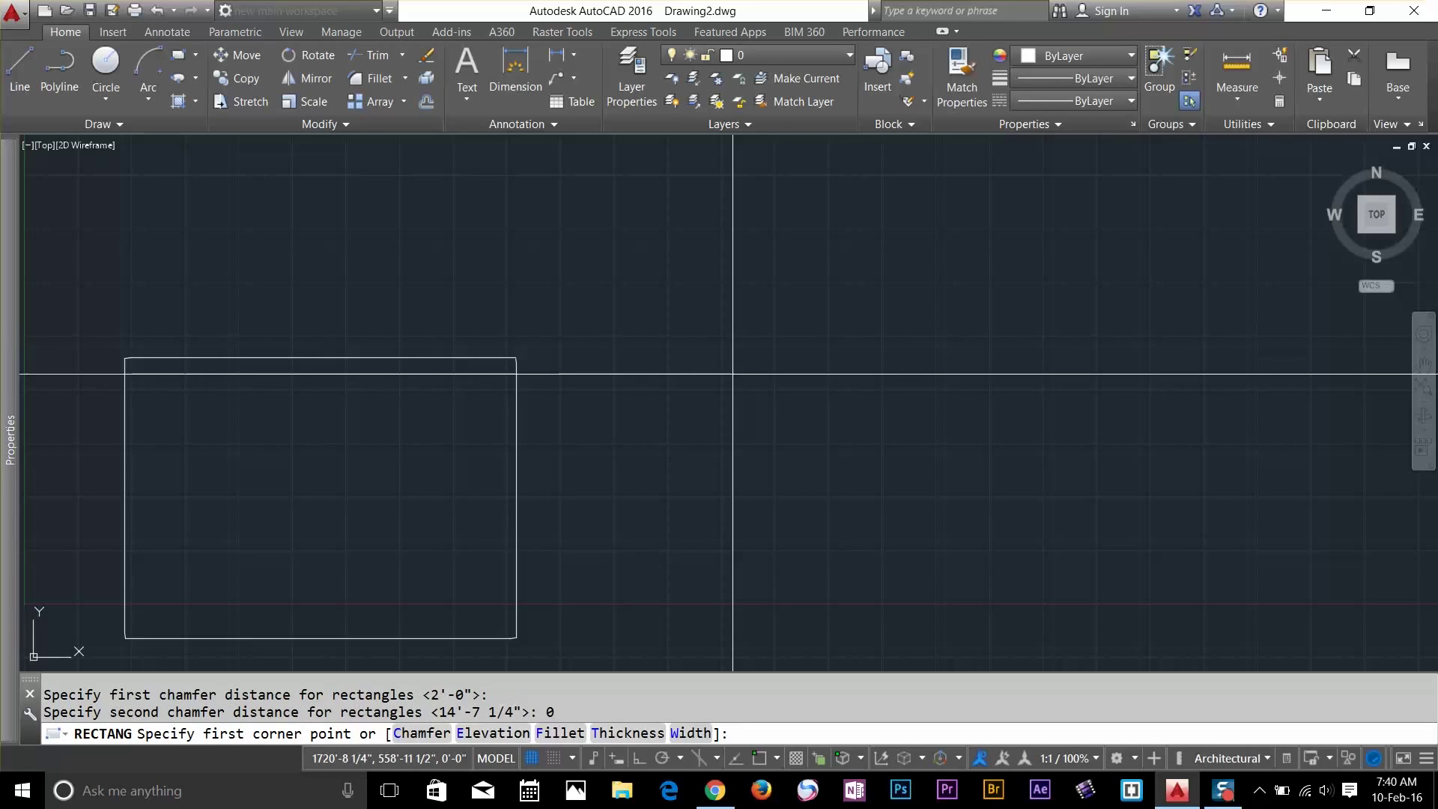
pyautogui.click(721, 362)
pyautogui.click(1002, 566)
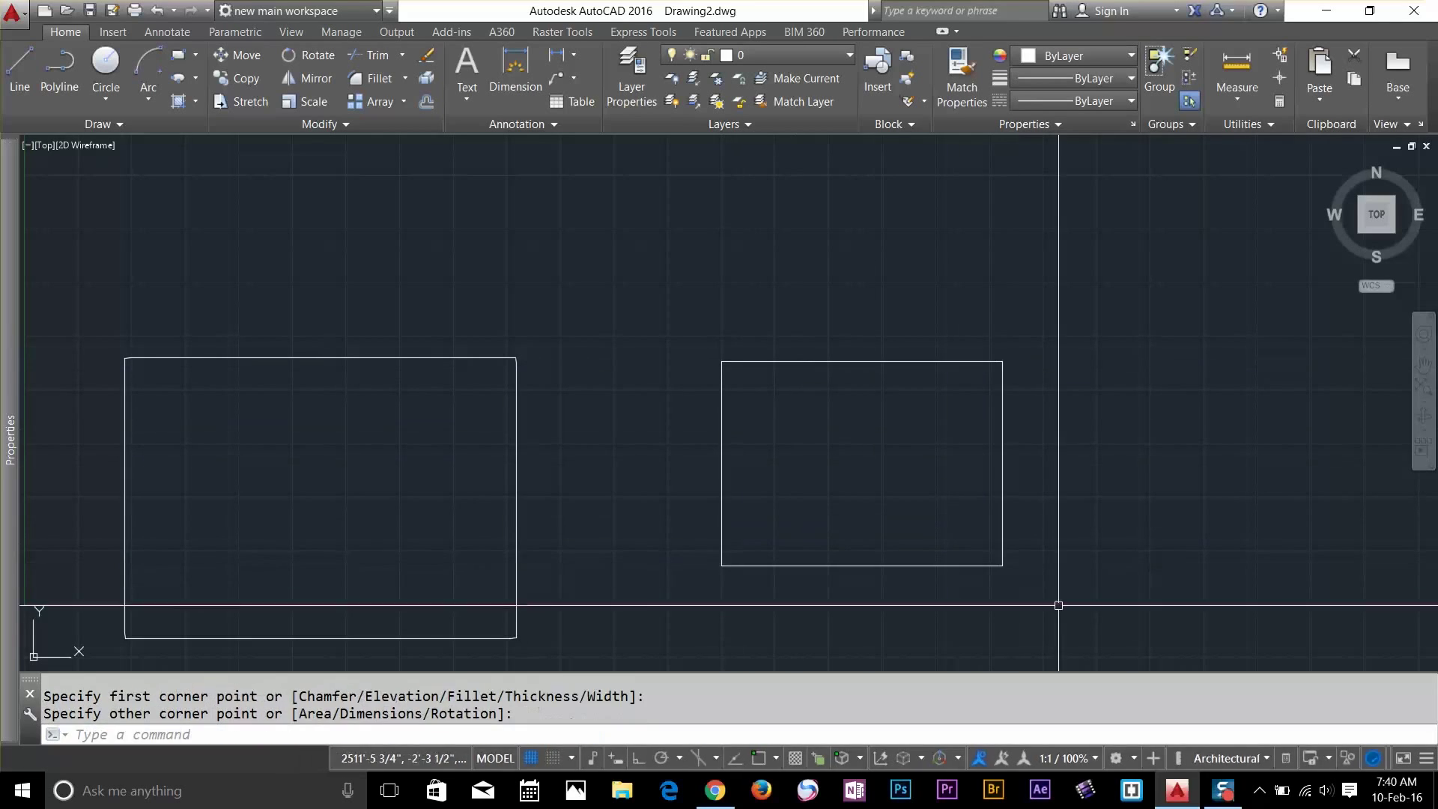
# Crossing-select both rectangles and delete them
pyautogui.scroll(5, 1010, 333)
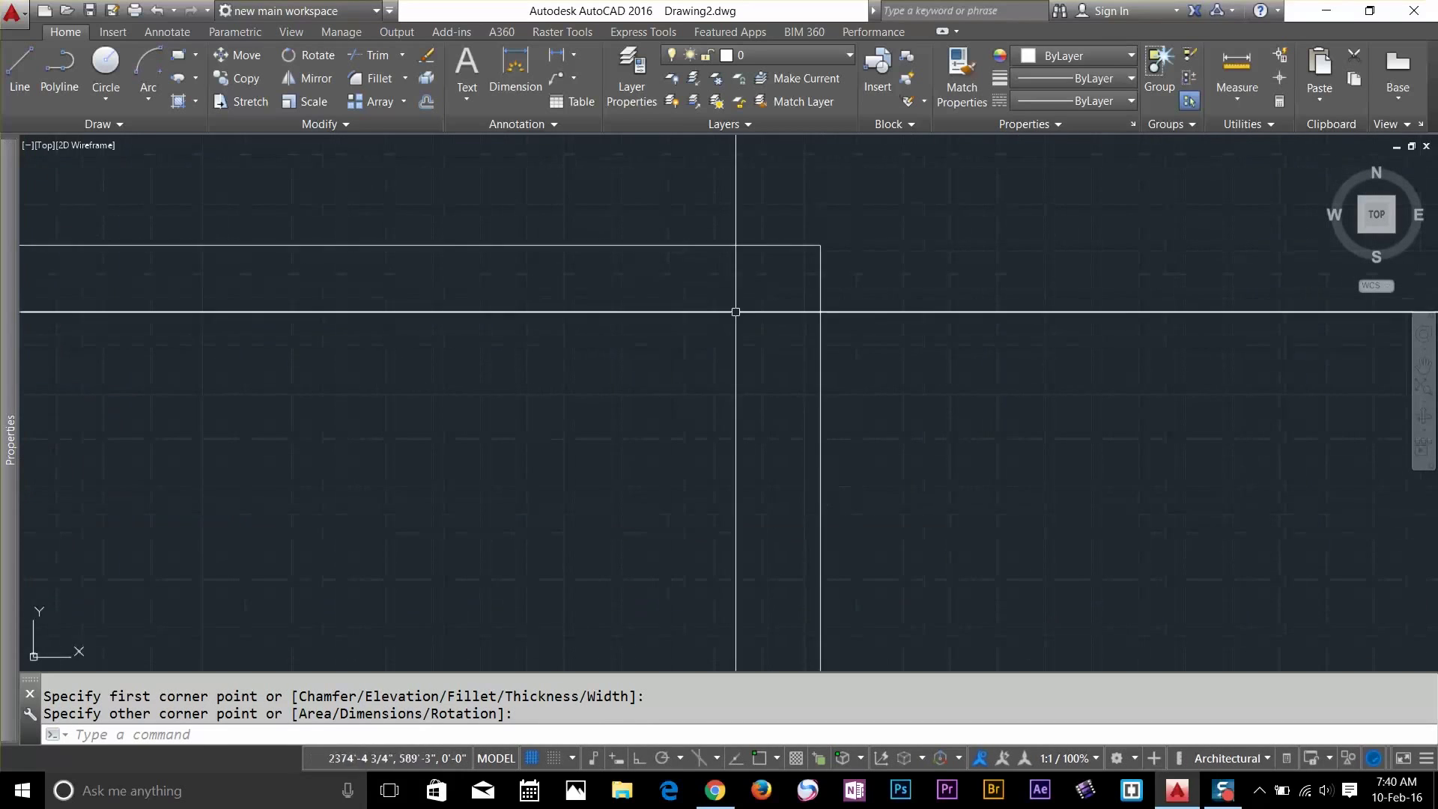
pyautogui.scroll(-2, 894, 226)
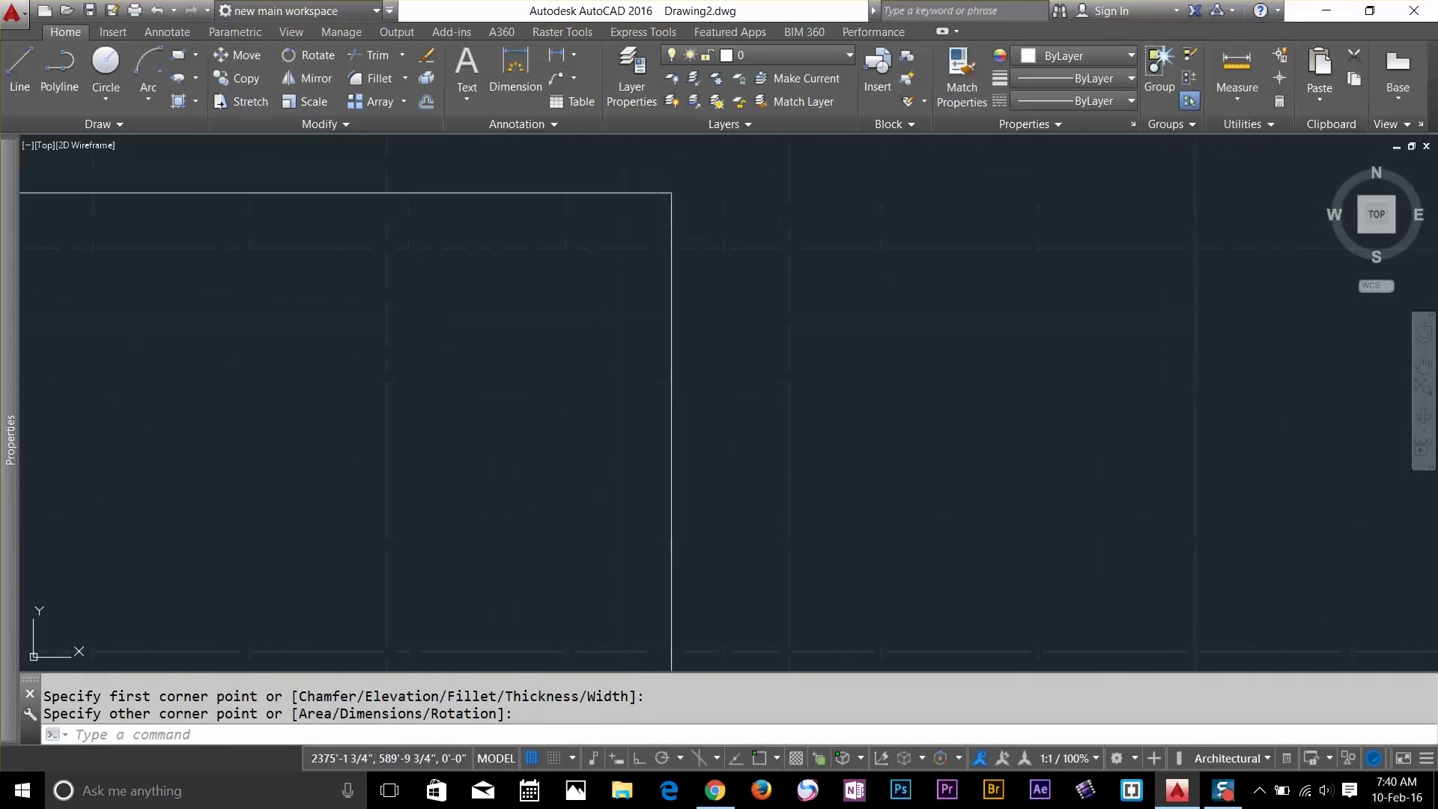
pyautogui.scroll(-2, 664, 417)
pyautogui.moveTo(617, 465); pyautogui.dragTo(103, 352, button='middle')
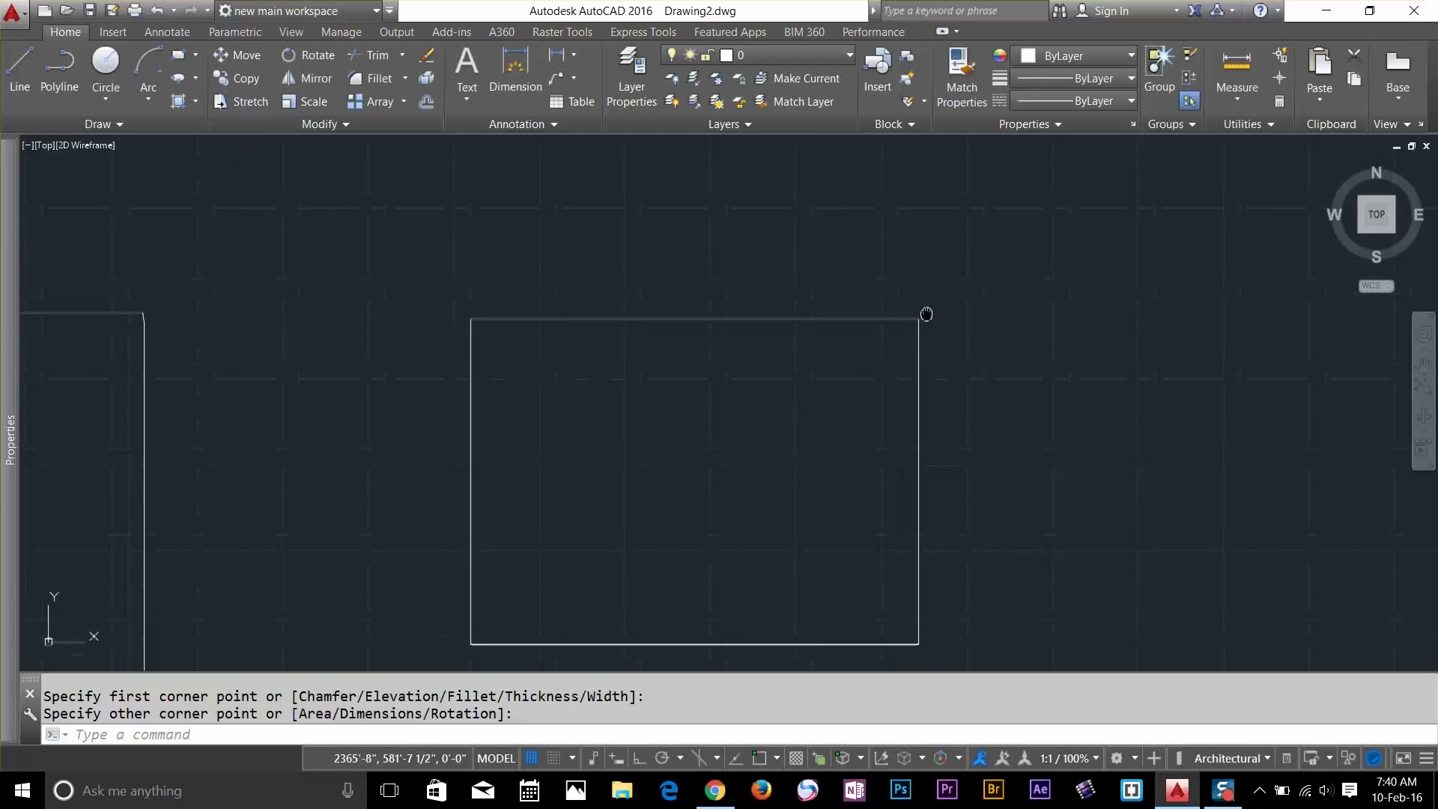
pyautogui.click(1149, 199)
pyautogui.click(224, 450)
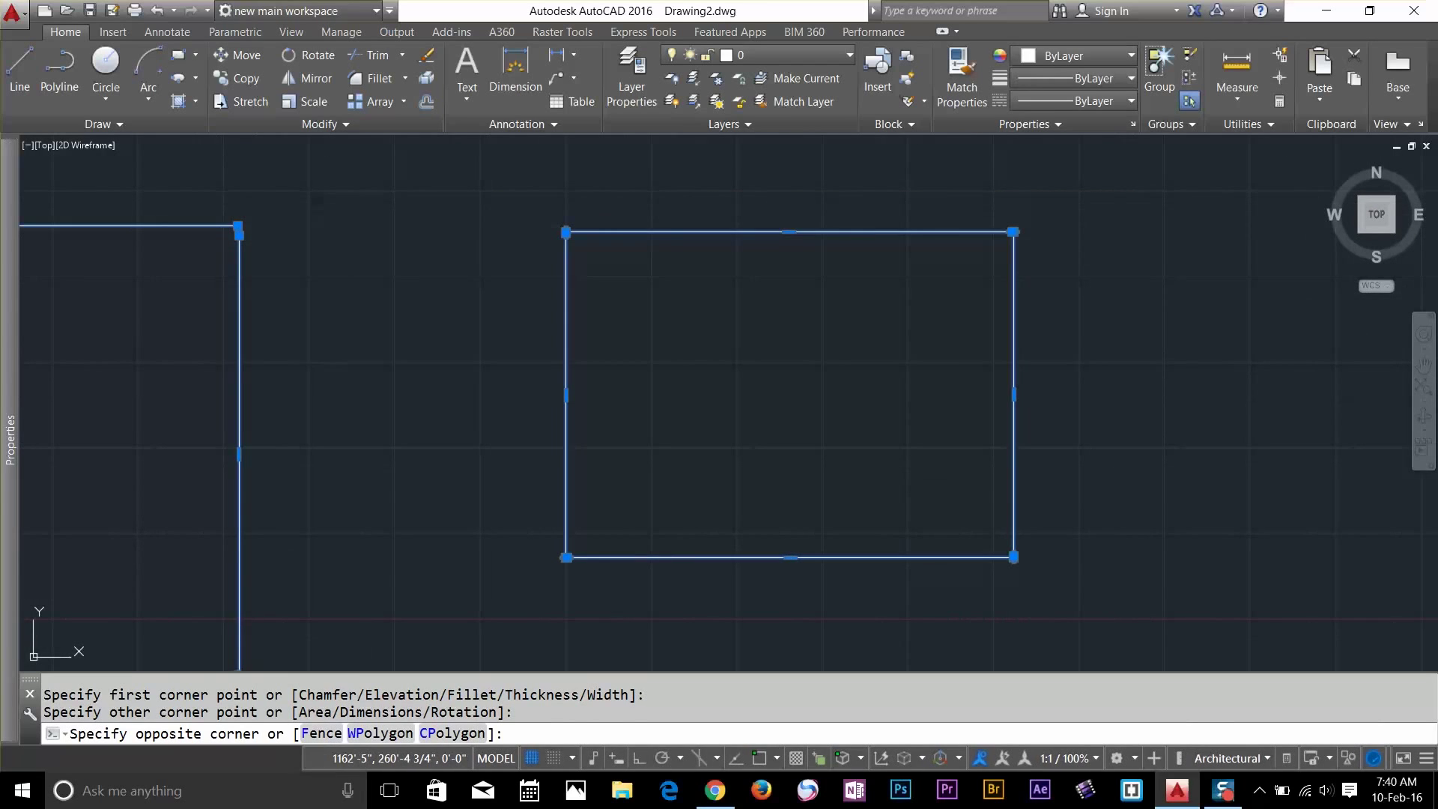
pyautogui.press('Delete')
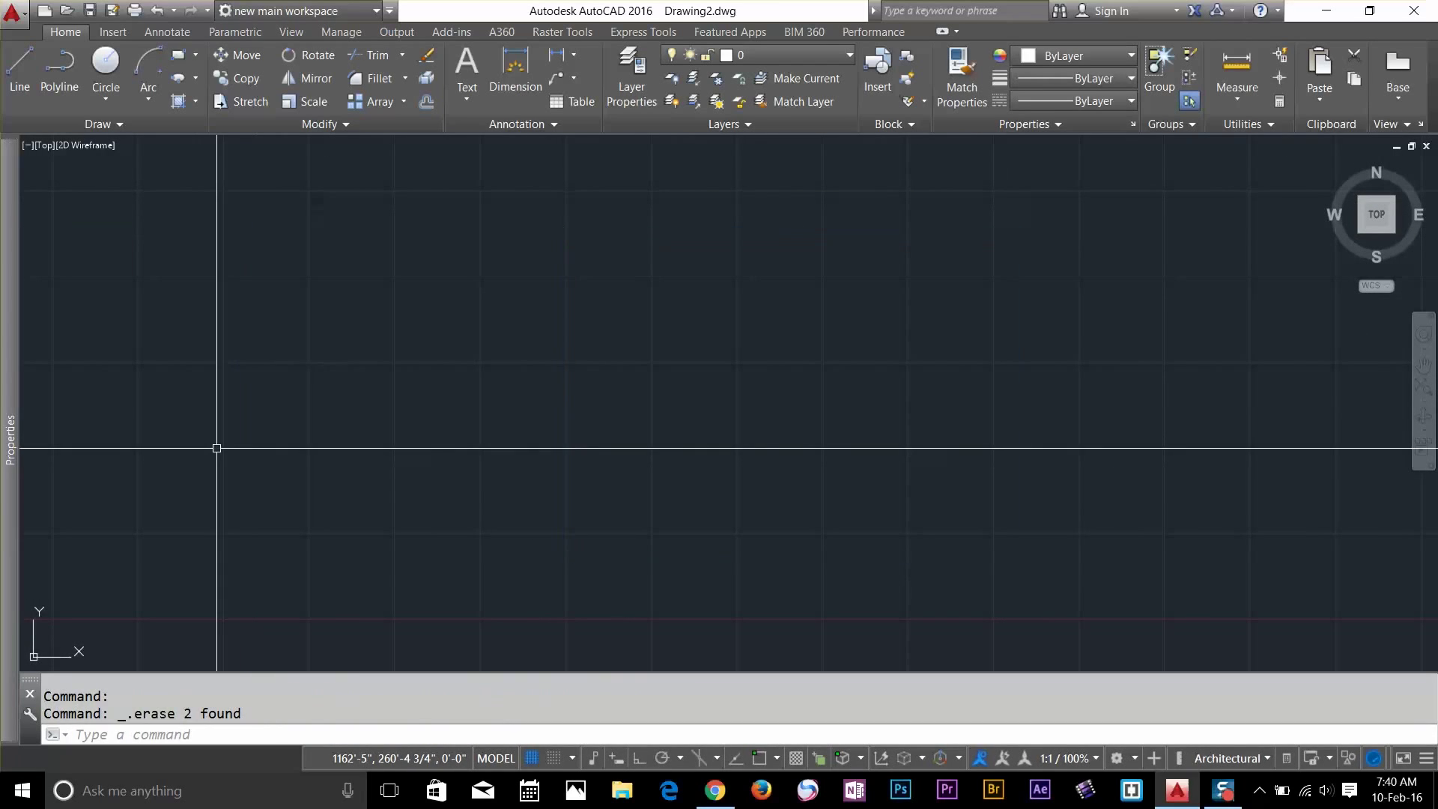
# Draw a small rectangle with chamfer distances of 2' and 10'
pyautogui.write('rec')
pyautogui.press('Return')
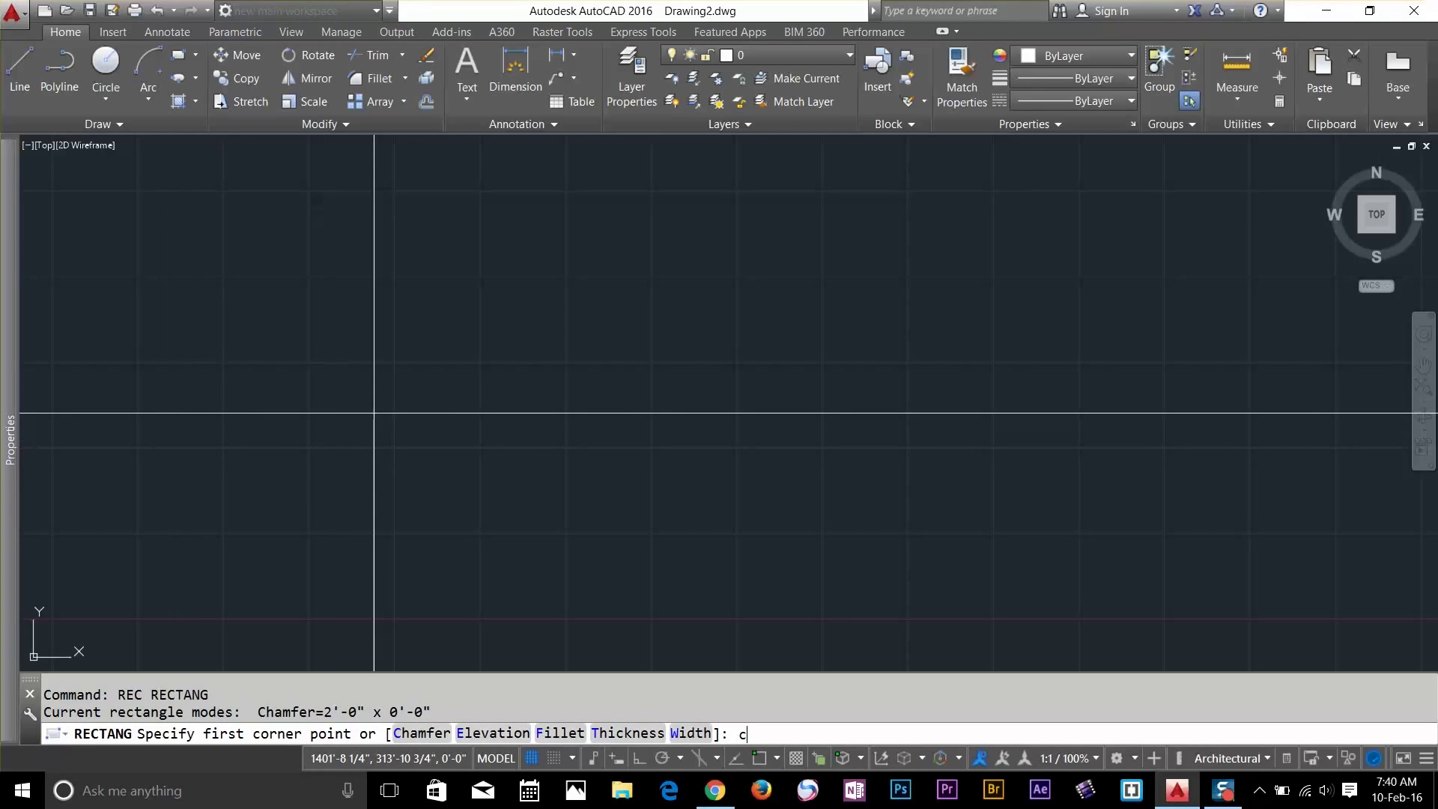
pyautogui.write('c')
pyautogui.press('Return')
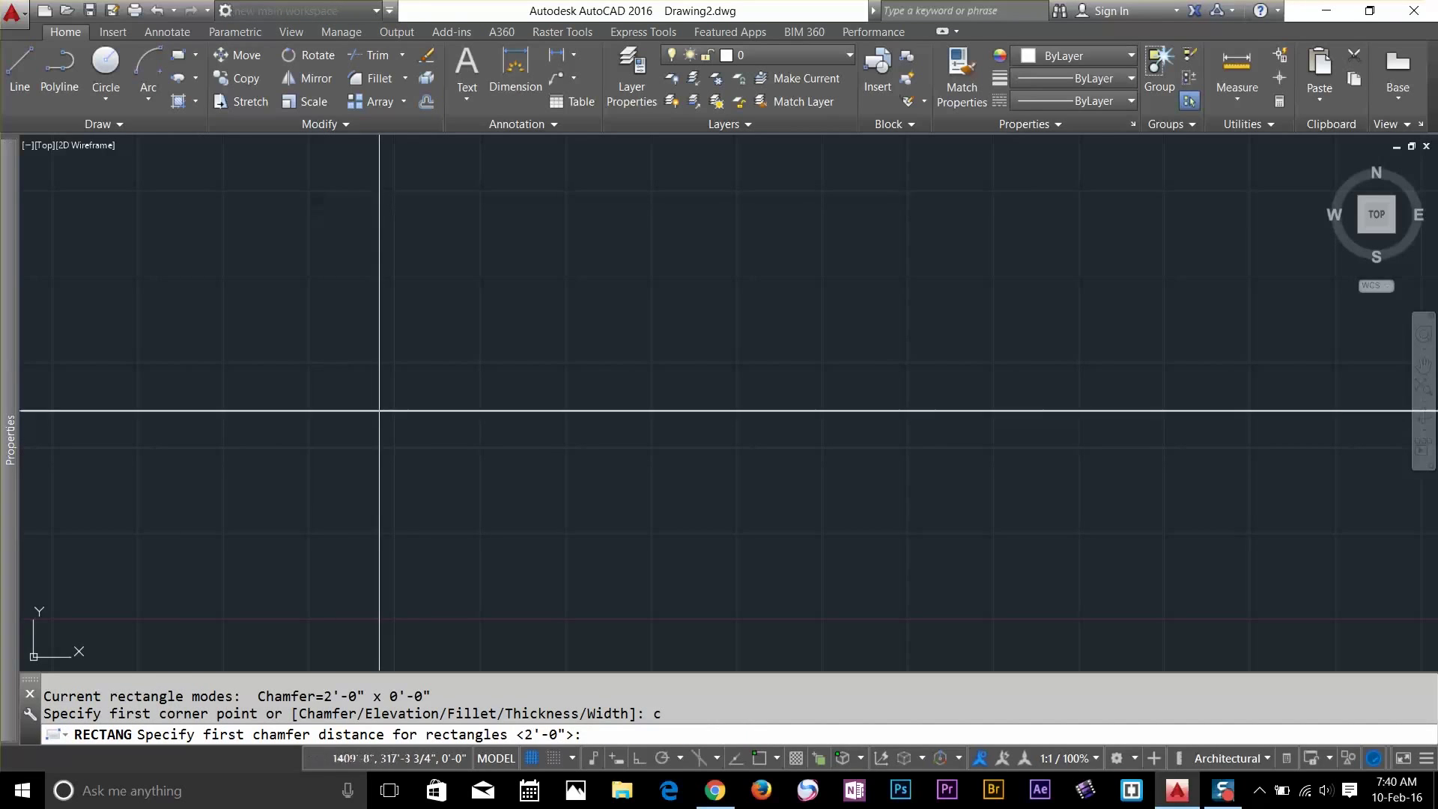
pyautogui.press('Return')
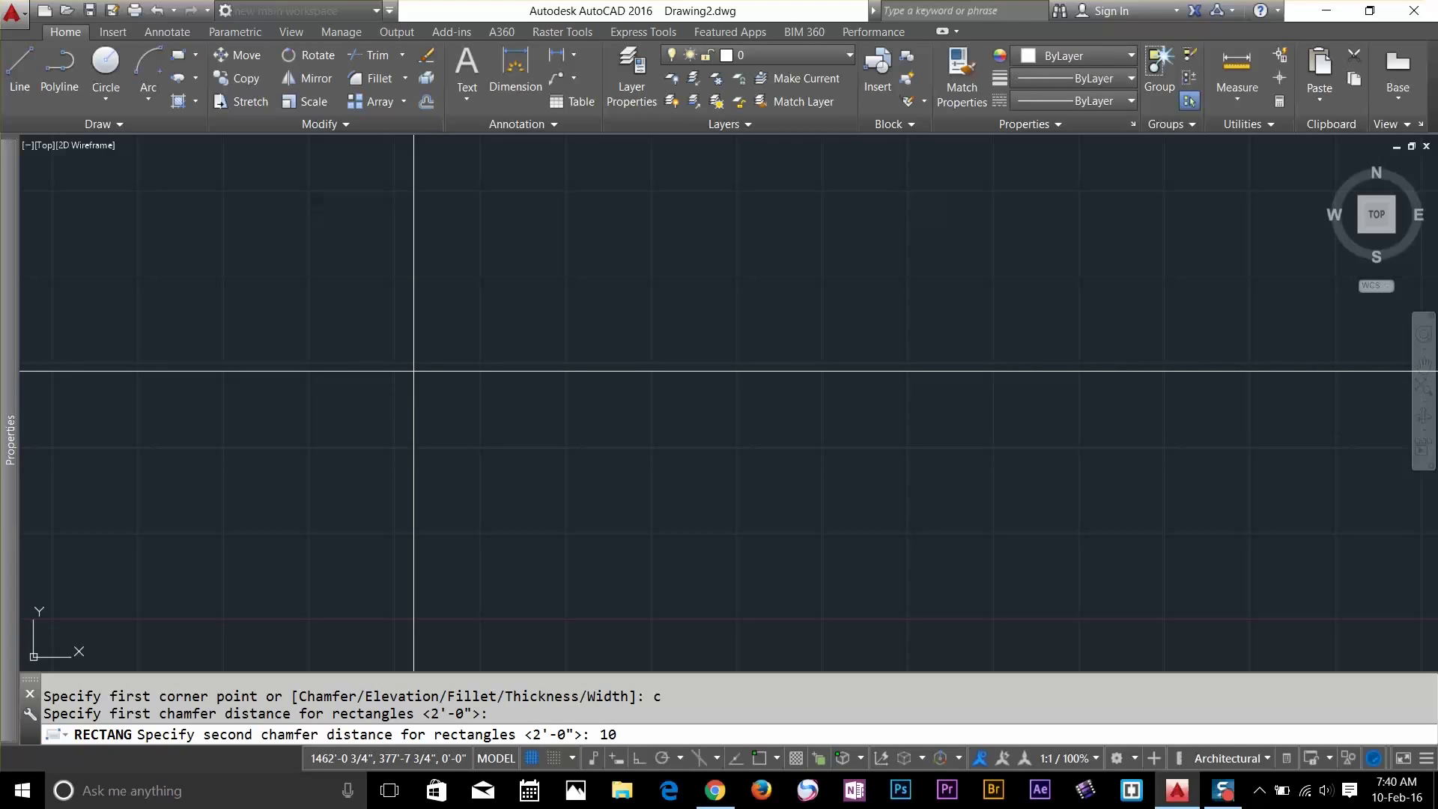
pyautogui.write("10'")
pyautogui.press('Return')
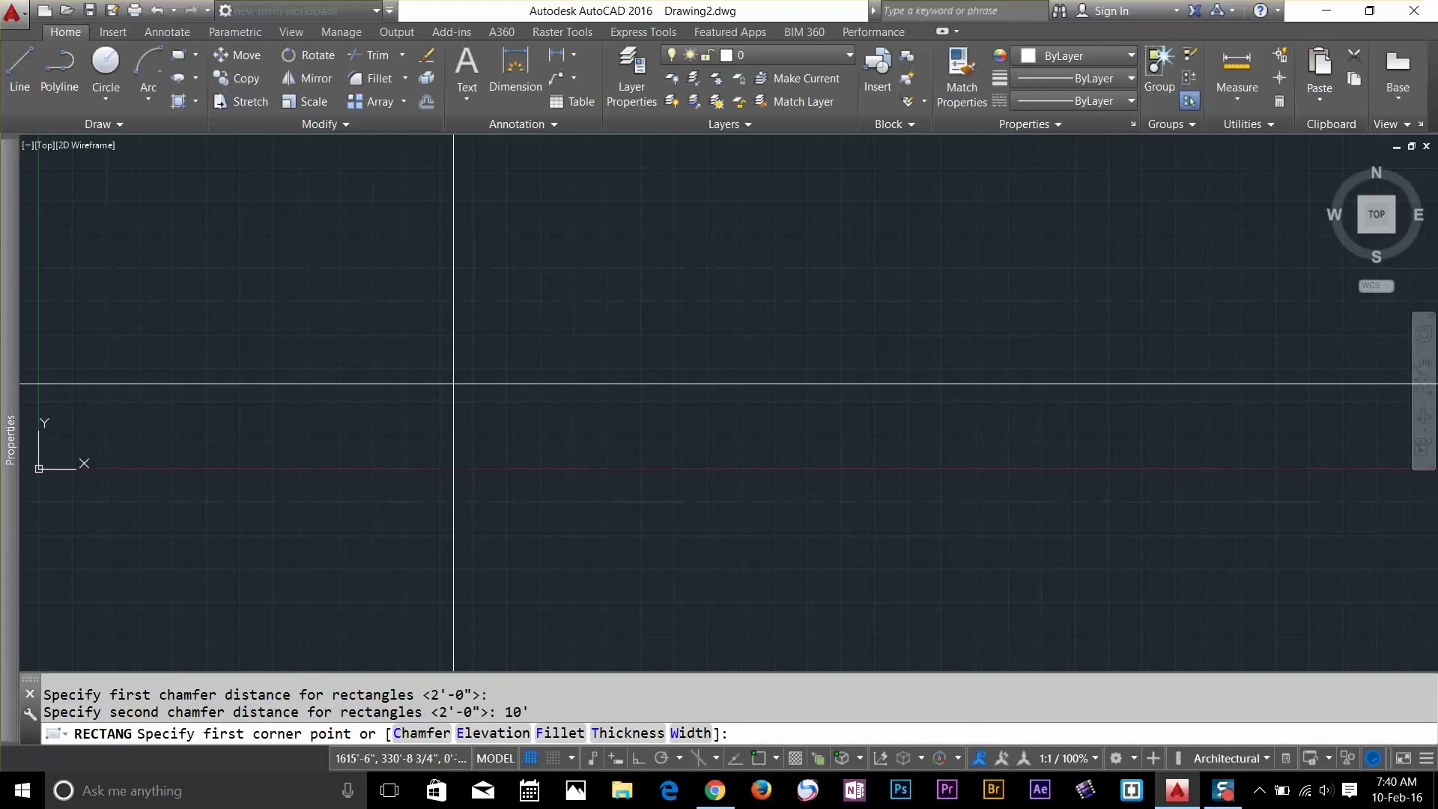
pyautogui.click(255, 333)
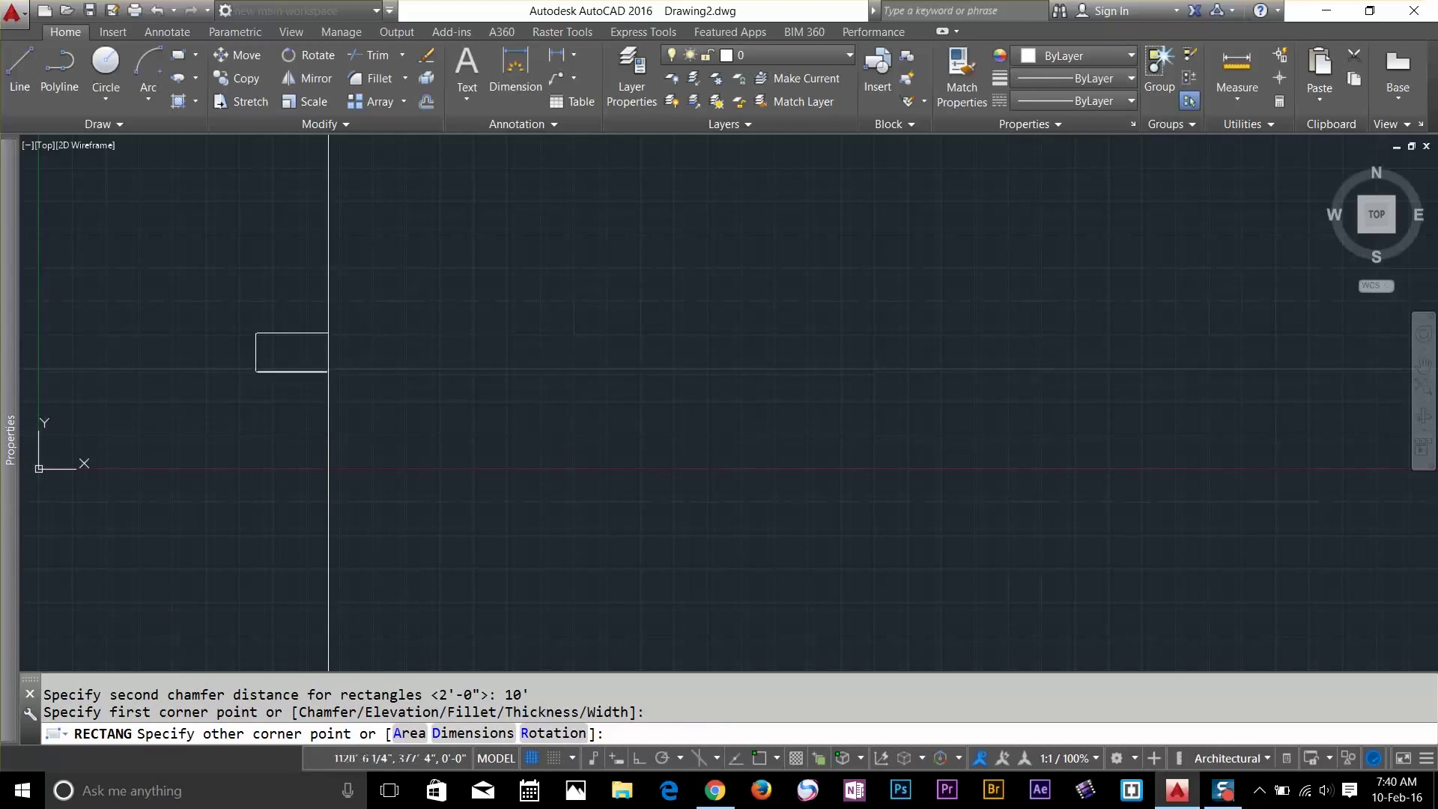
pyautogui.click(374, 421)
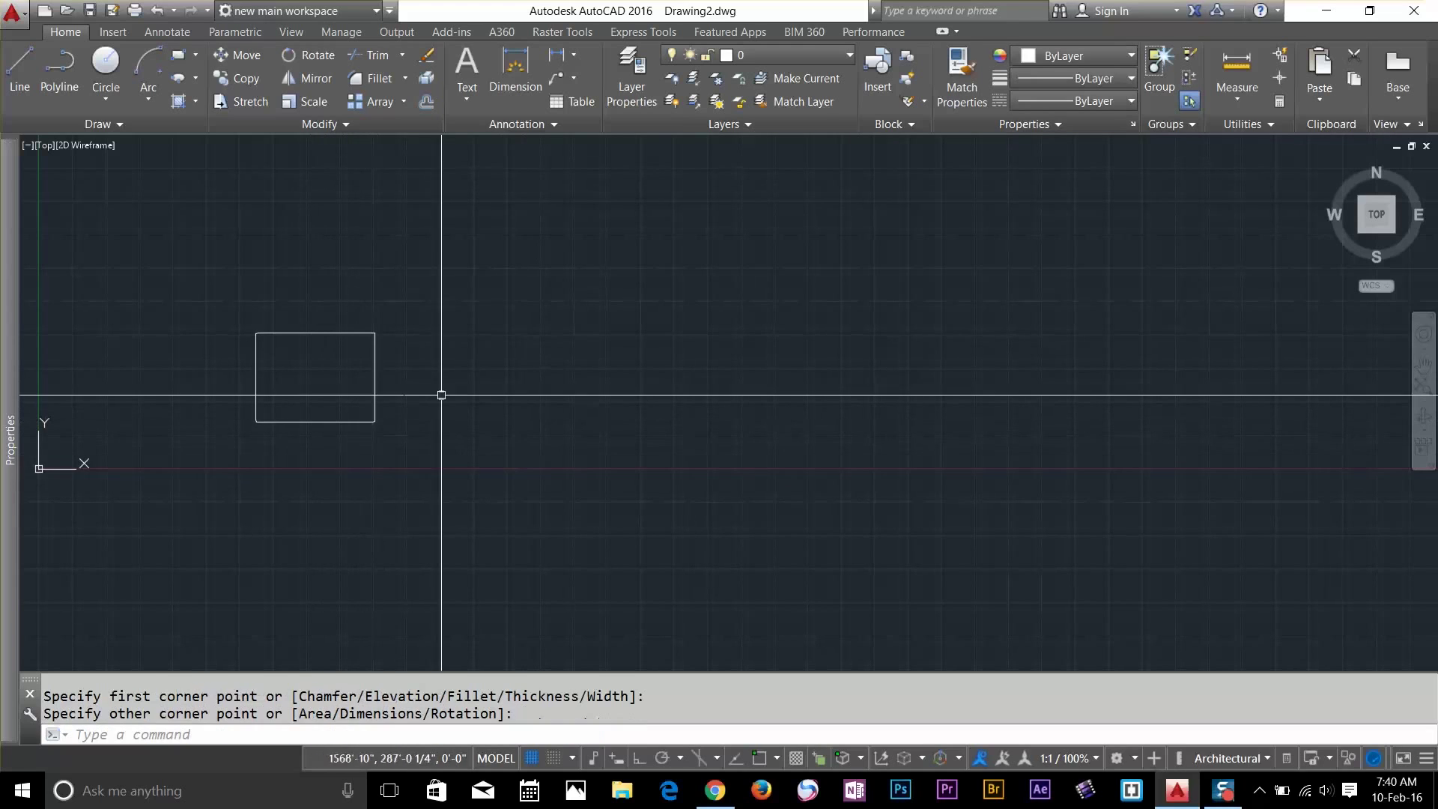
# Turn the rectangle's chamfer edge into an arc using its grip, then cancel further reshaping
pyautogui.scroll(10, 375, 421)
pyautogui.moveTo(394, 219); pyautogui.dragTo(596, 407, button='middle')
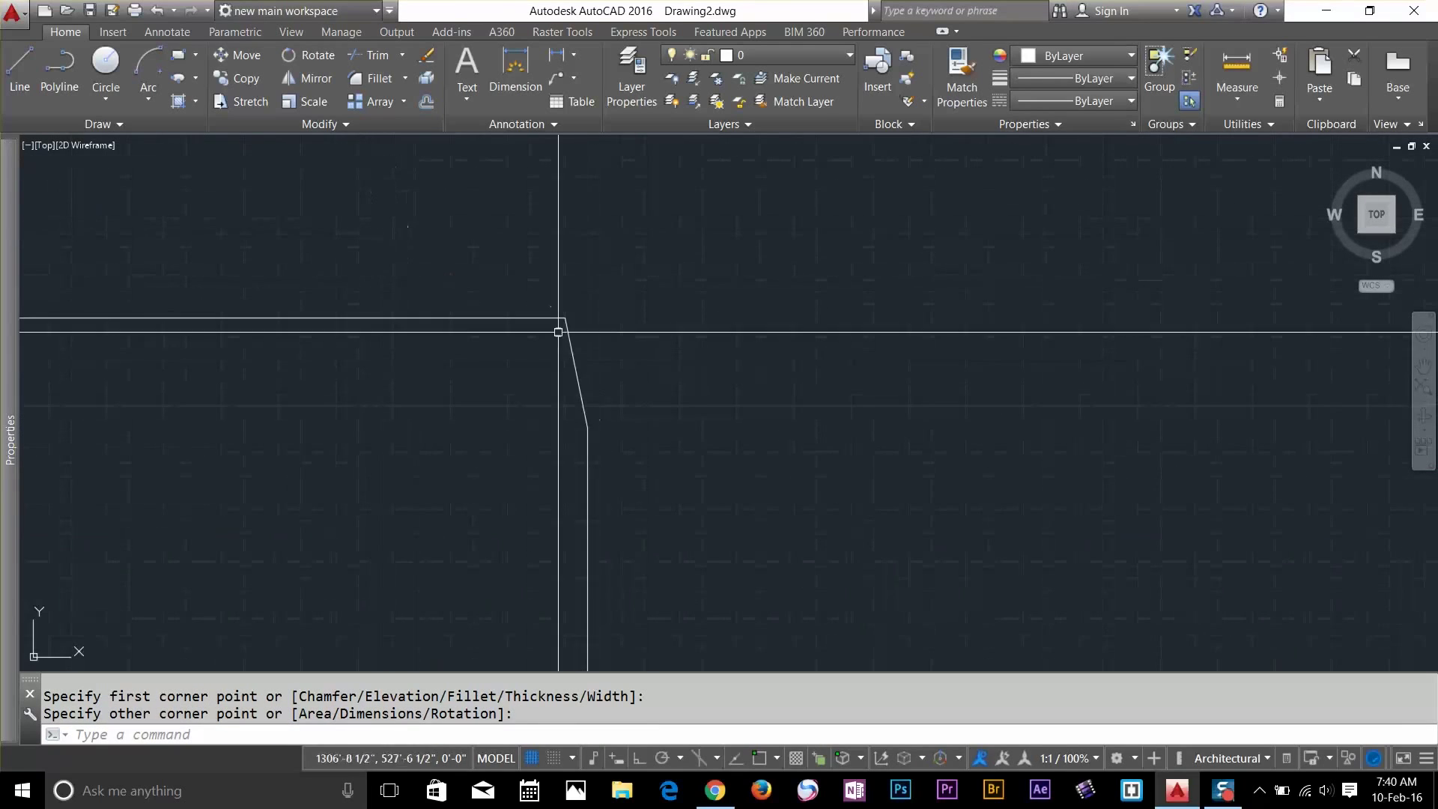
pyautogui.click(576, 376)
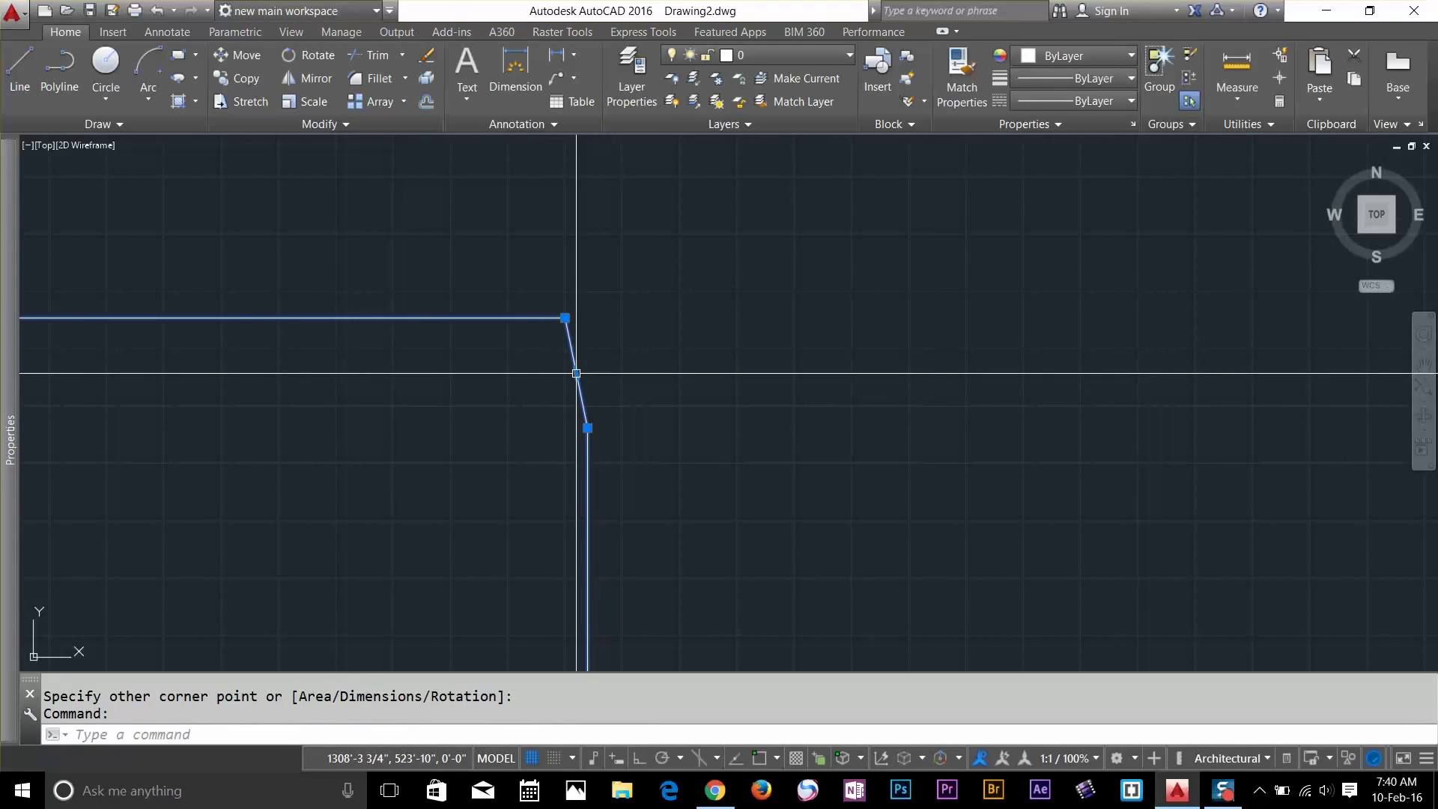
pyautogui.moveTo(576, 374)
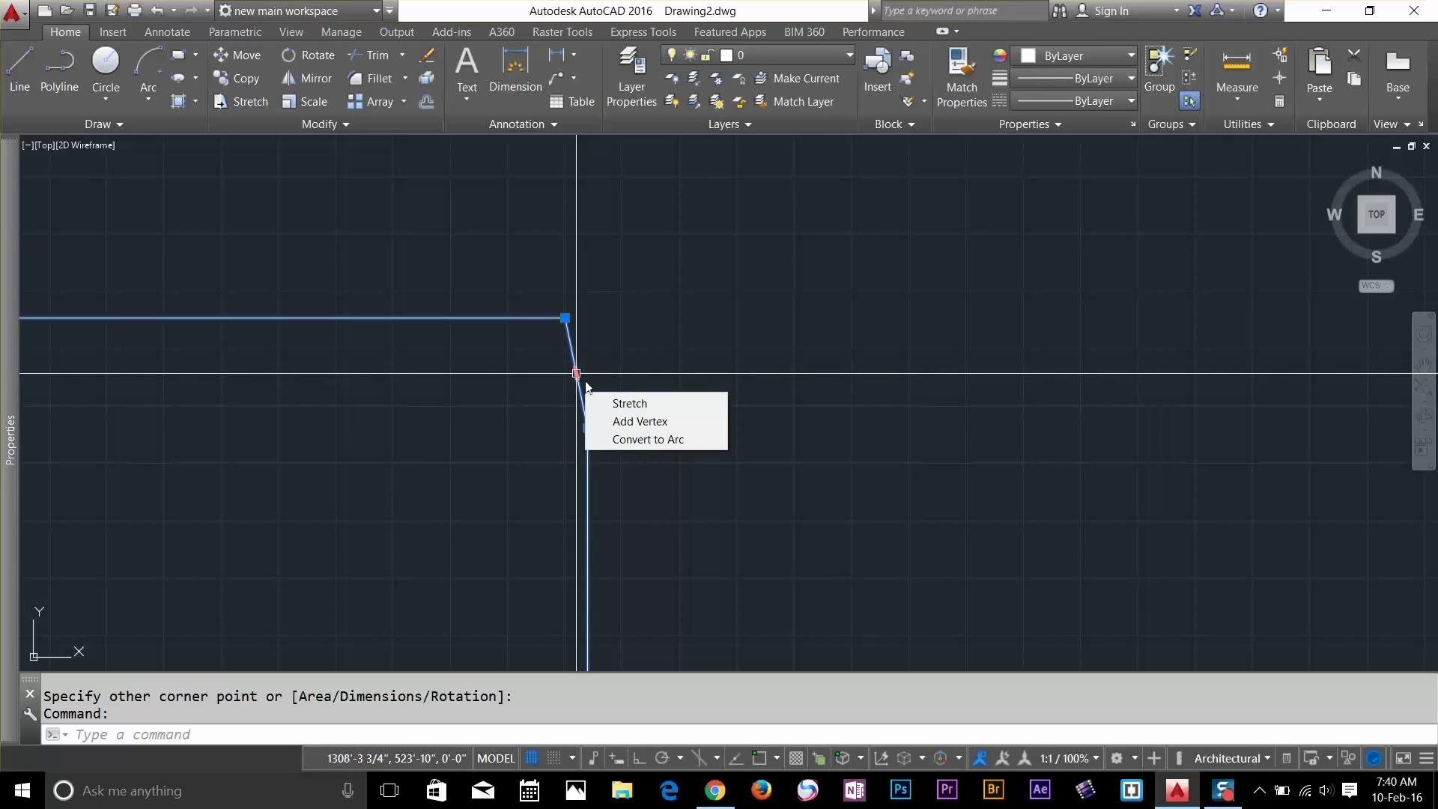
pyautogui.click(628, 440)
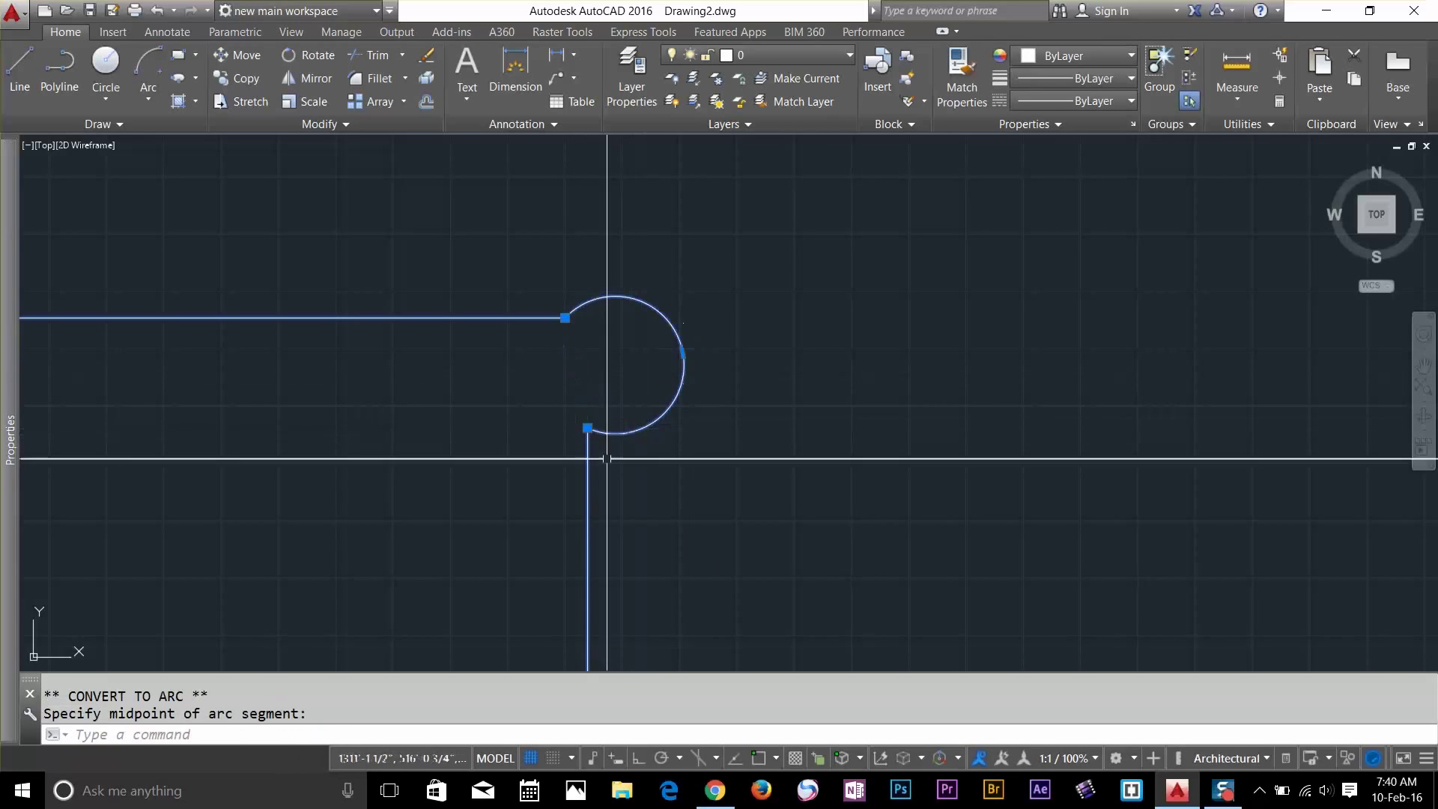
pyautogui.click(587, 428)
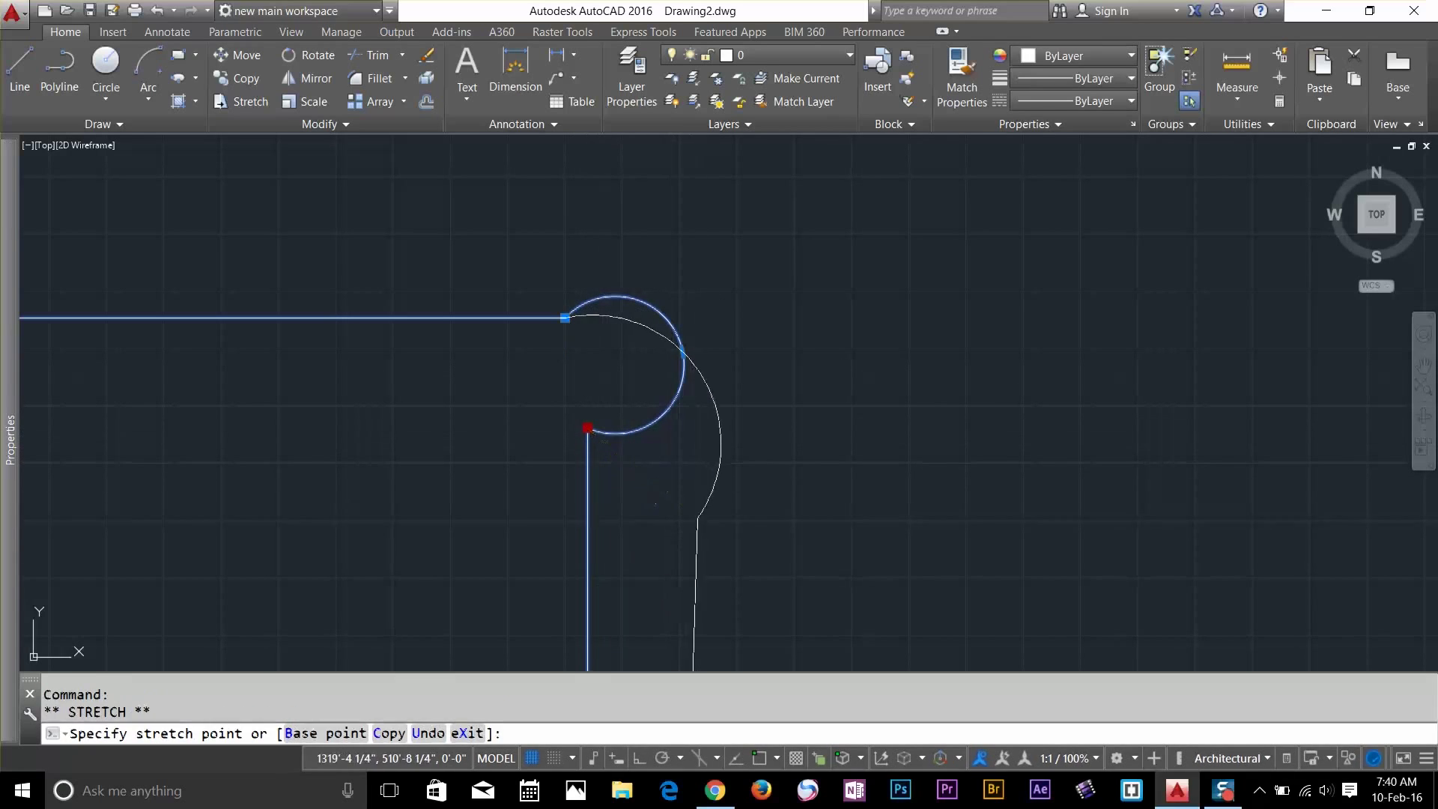
pyautogui.scroll(-2, 734, 419)
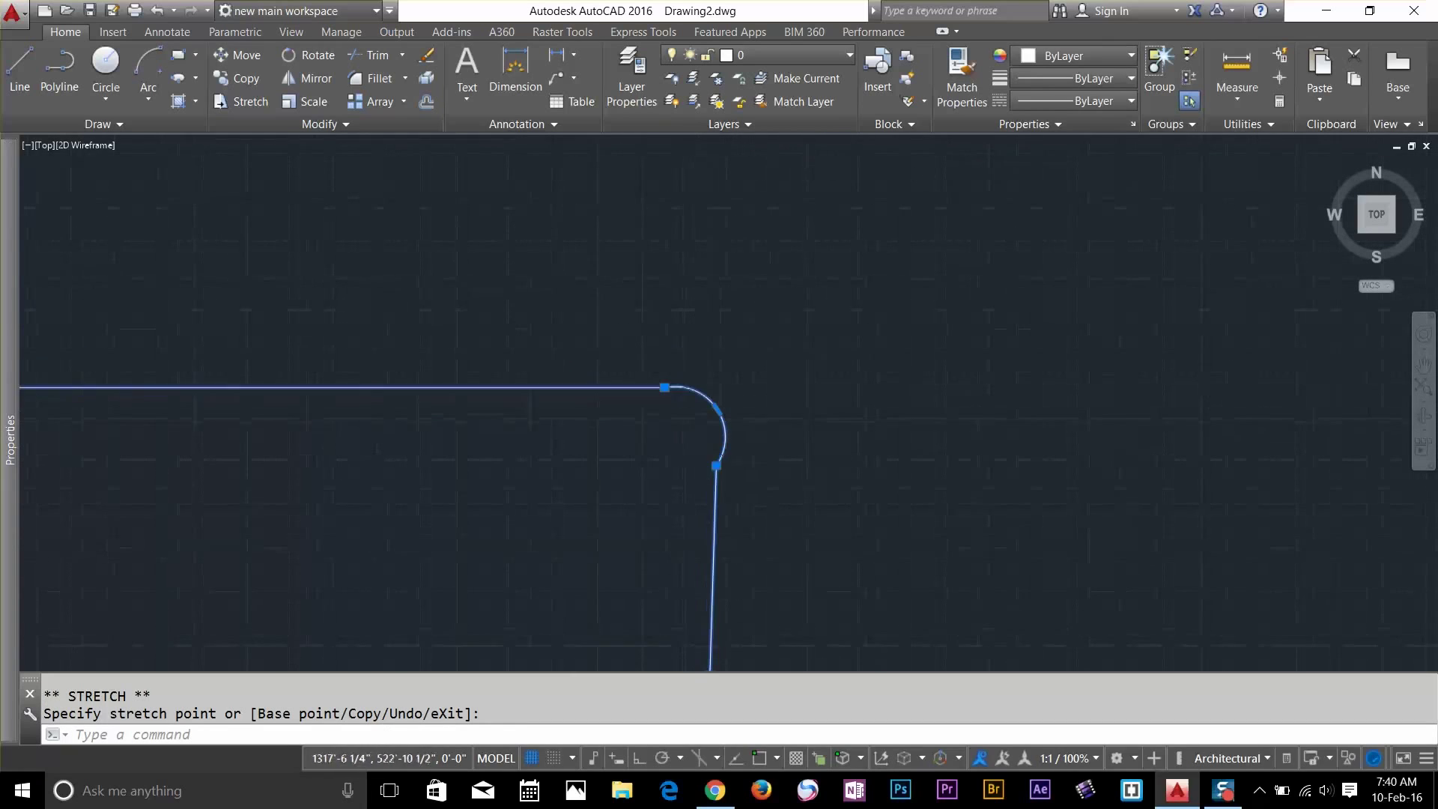
pyautogui.click(722, 407)
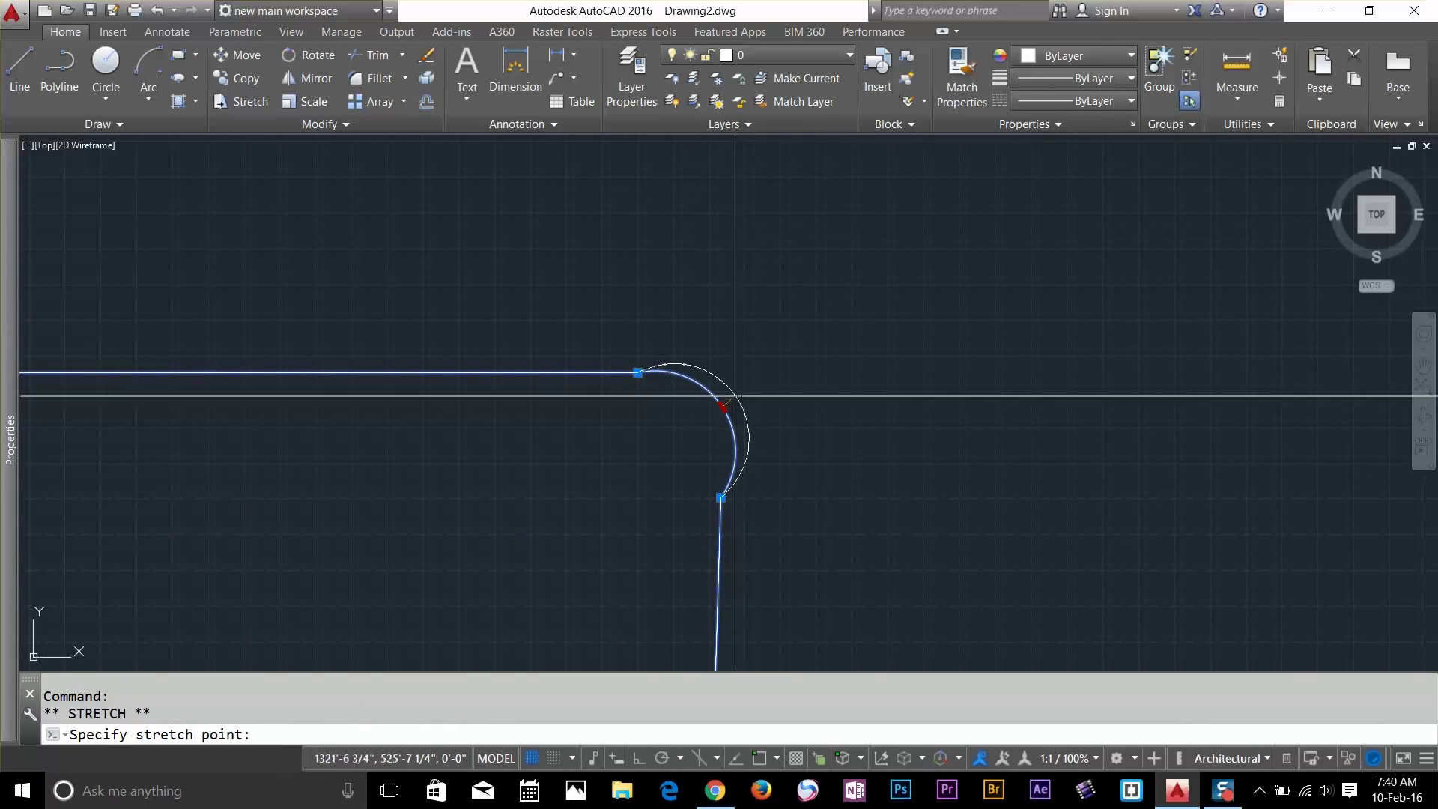
pyautogui.rightClick(735, 398)
pyautogui.press('Escape')
pyautogui.press('Escape')
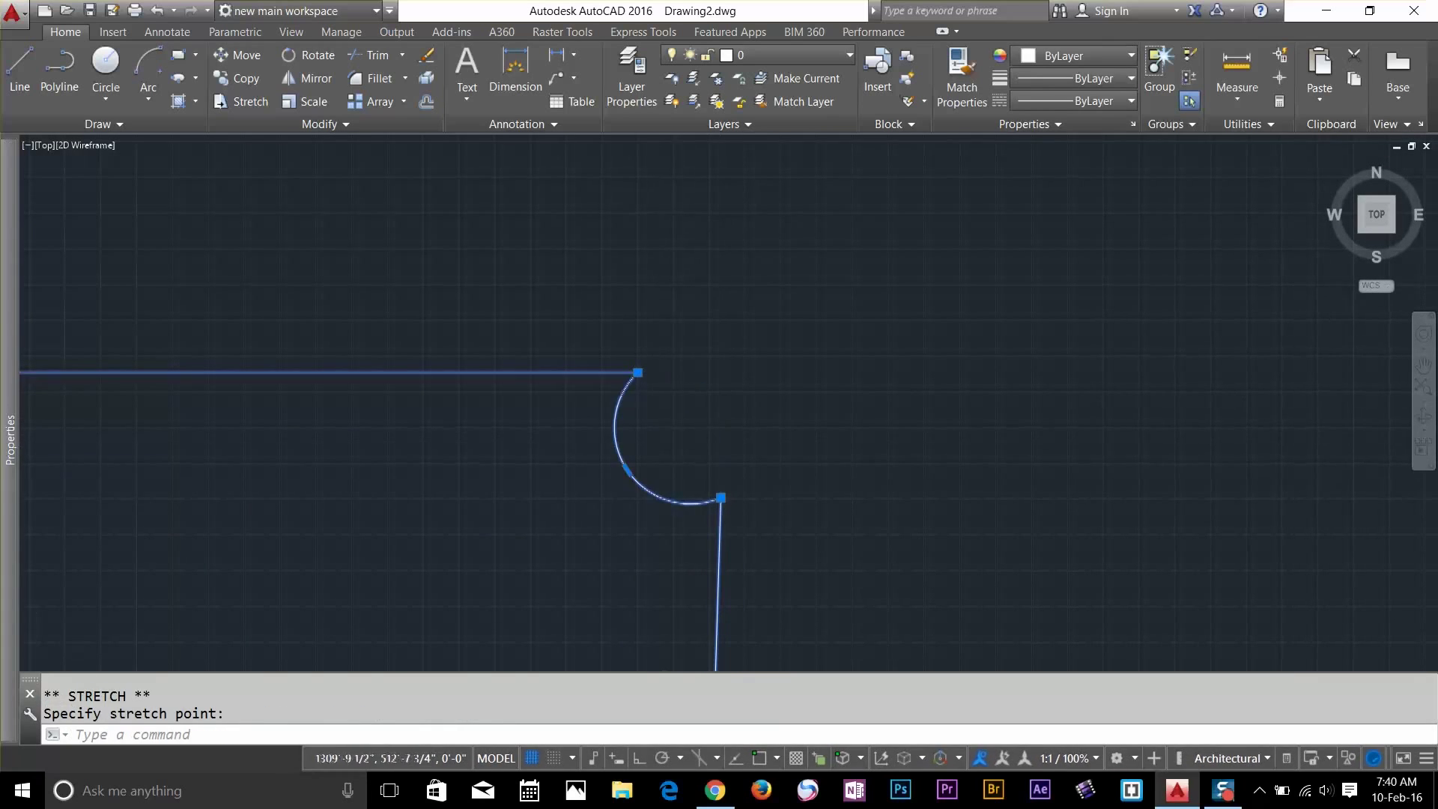
# Crossing-select the rectangle and delete it
pyautogui.scroll(-5, 756, 386)
pyautogui.moveTo(690, 419); pyautogui.dragTo(706, 382, button='middle')
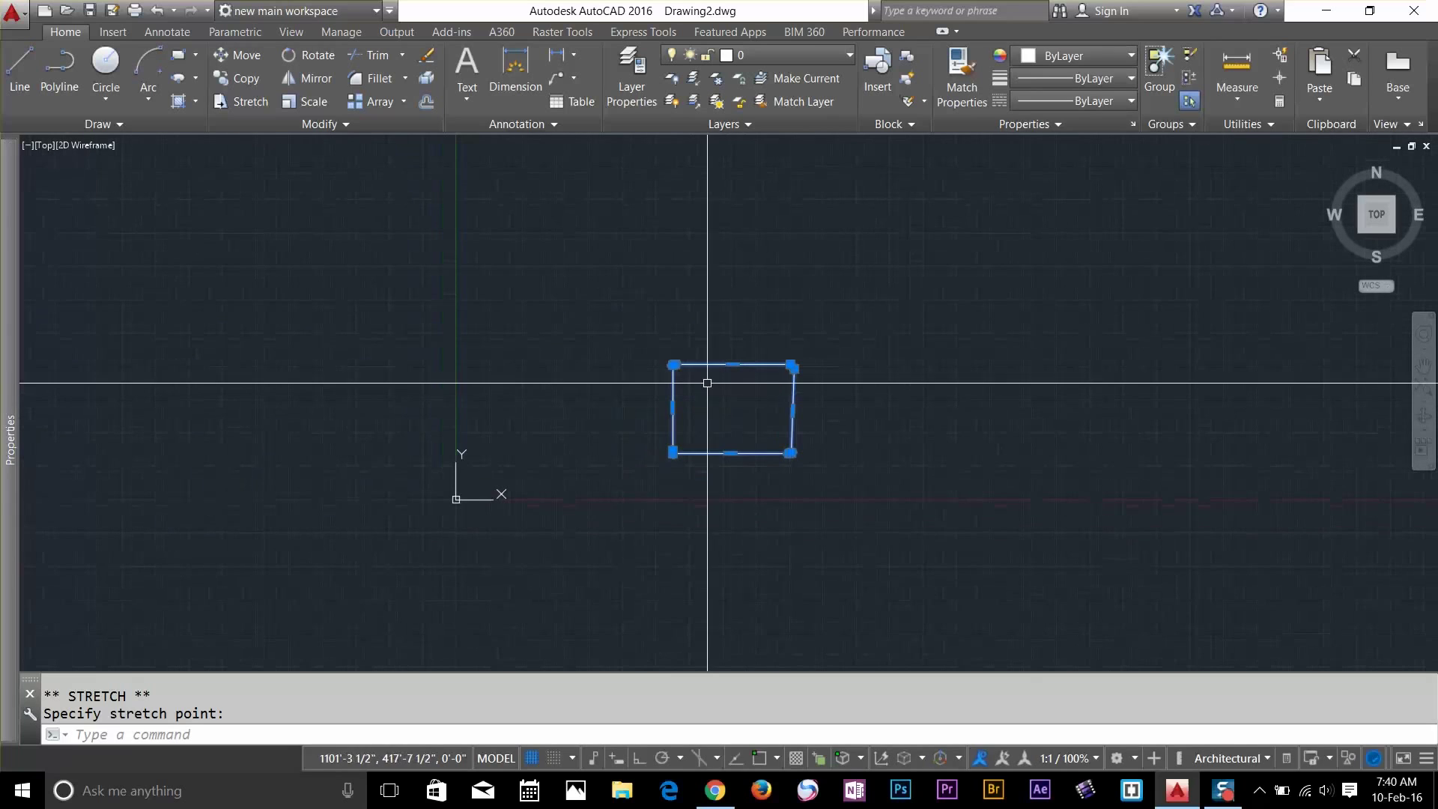
pyautogui.click(861, 304)
pyautogui.click(595, 500)
pyautogui.press('Delete')
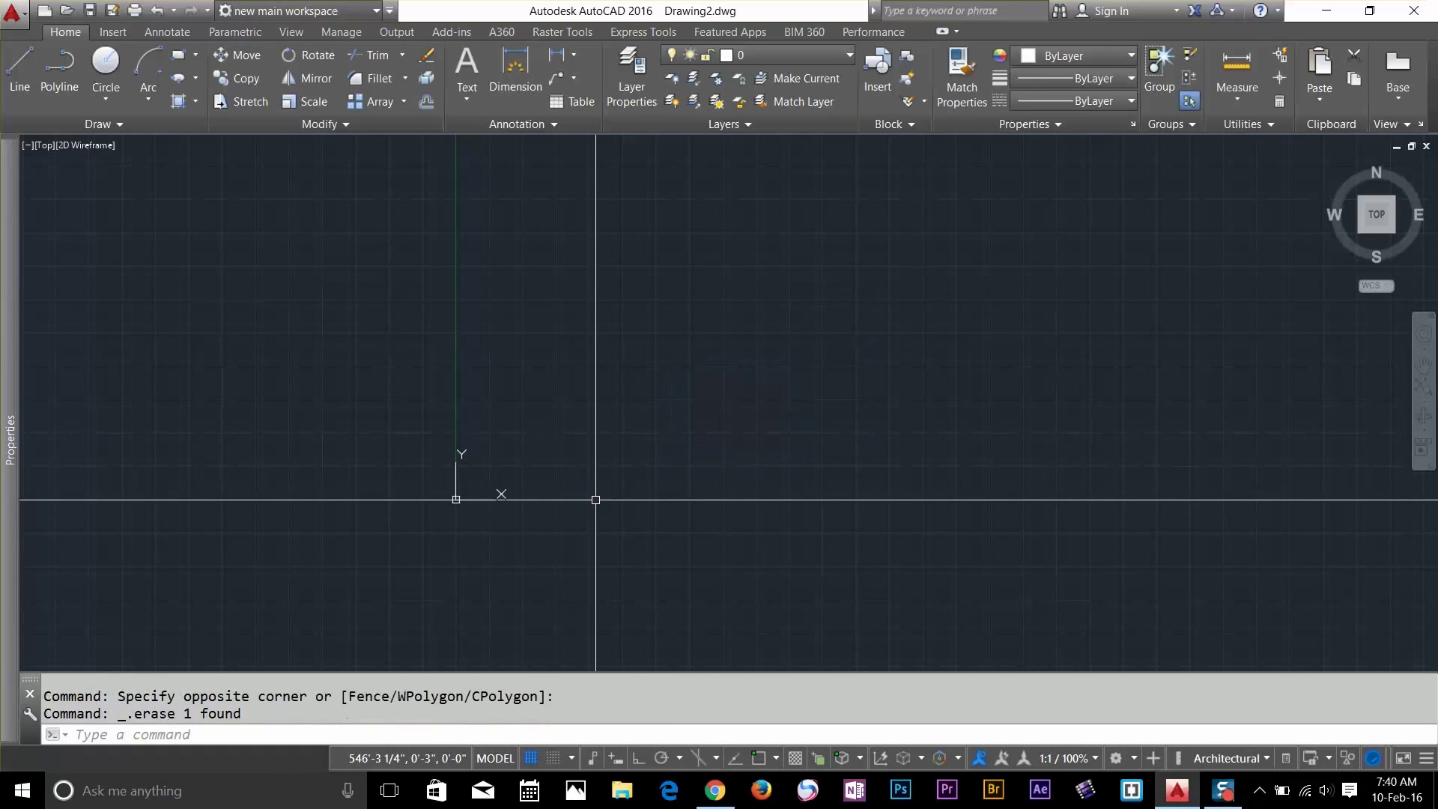
# Draw an 8-sided polygon inscribed in a circle using the Polygon tool, then select it
pyautogui.click(195, 57)
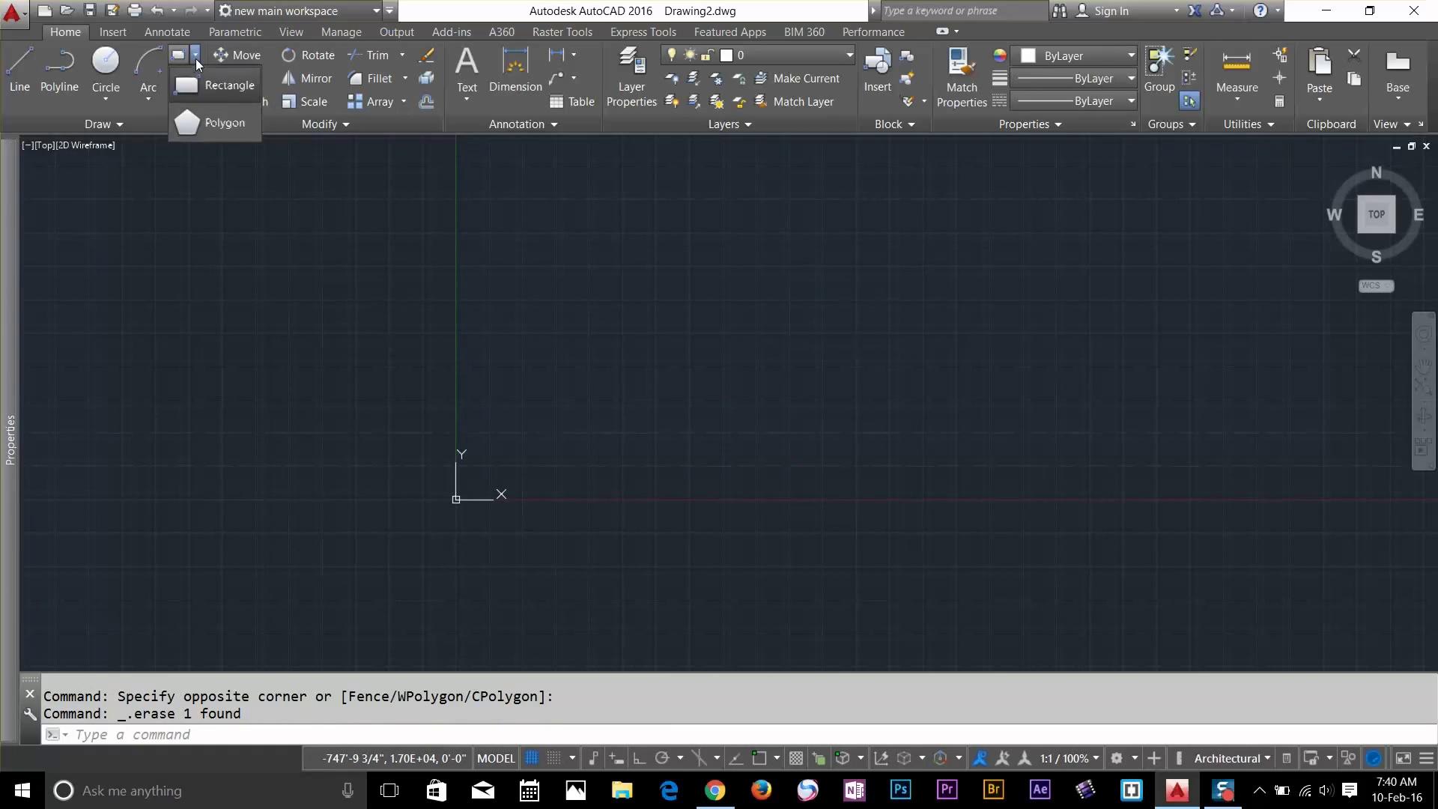
pyautogui.click(200, 127)
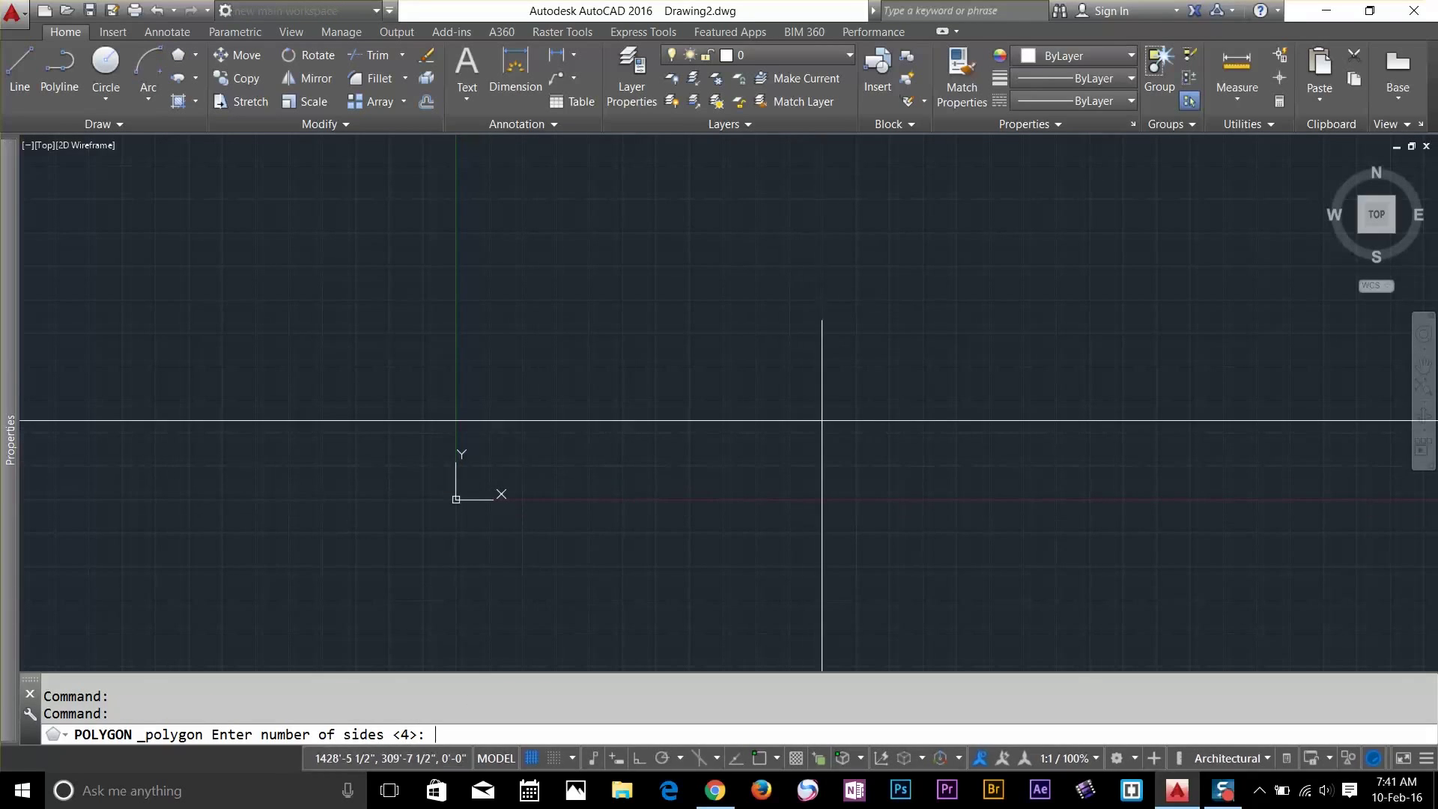
pyautogui.press('Return')
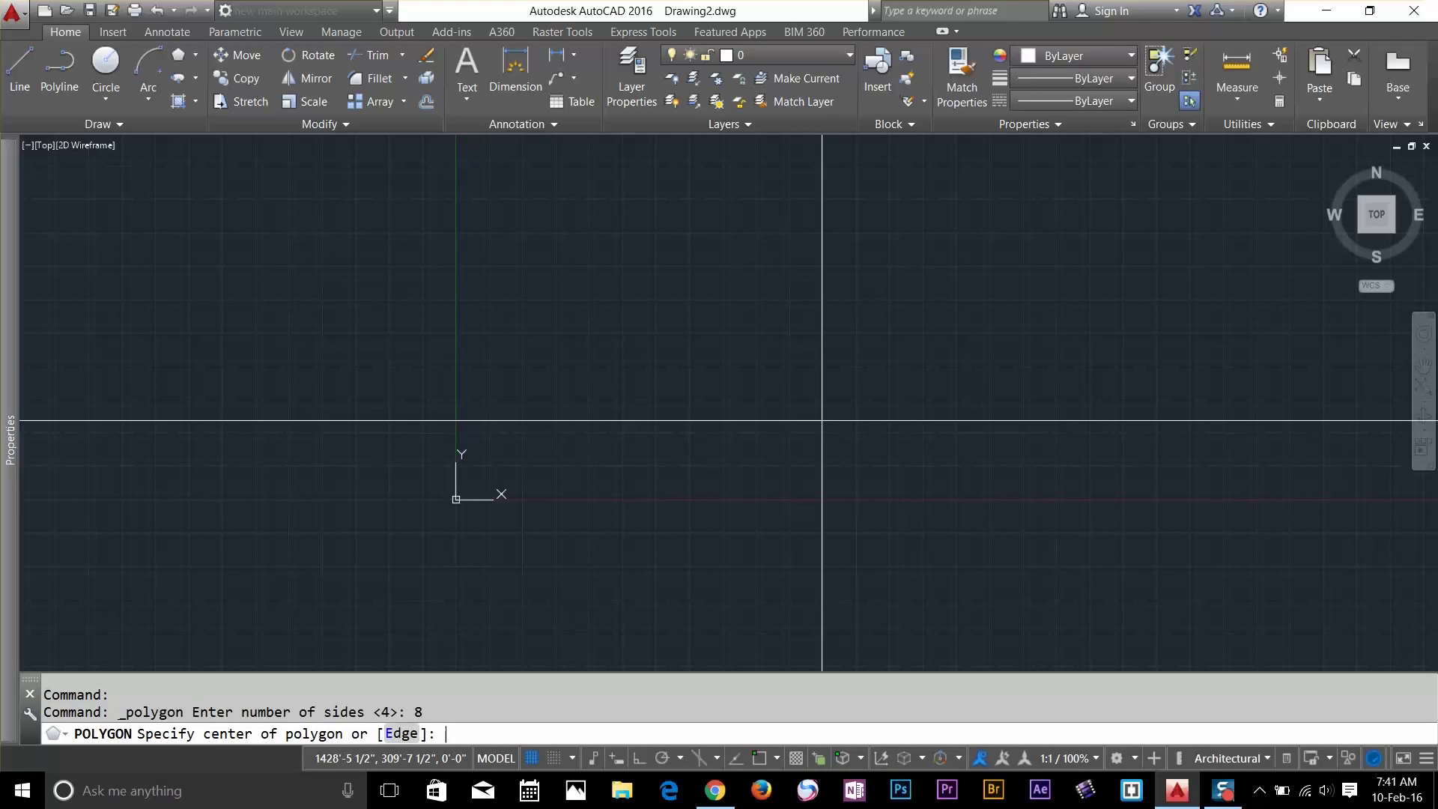
pyautogui.click(664, 345)
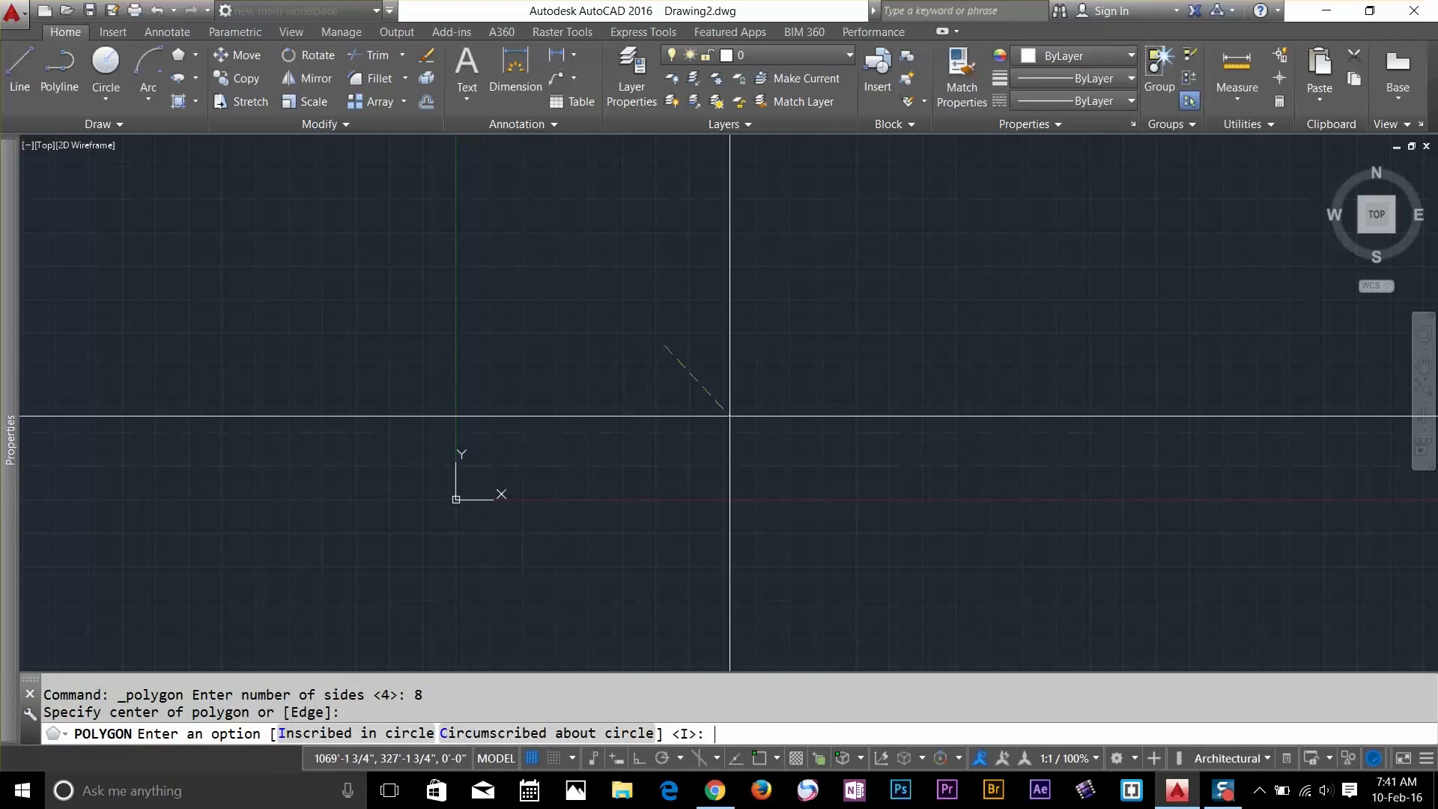
pyautogui.press('Return')
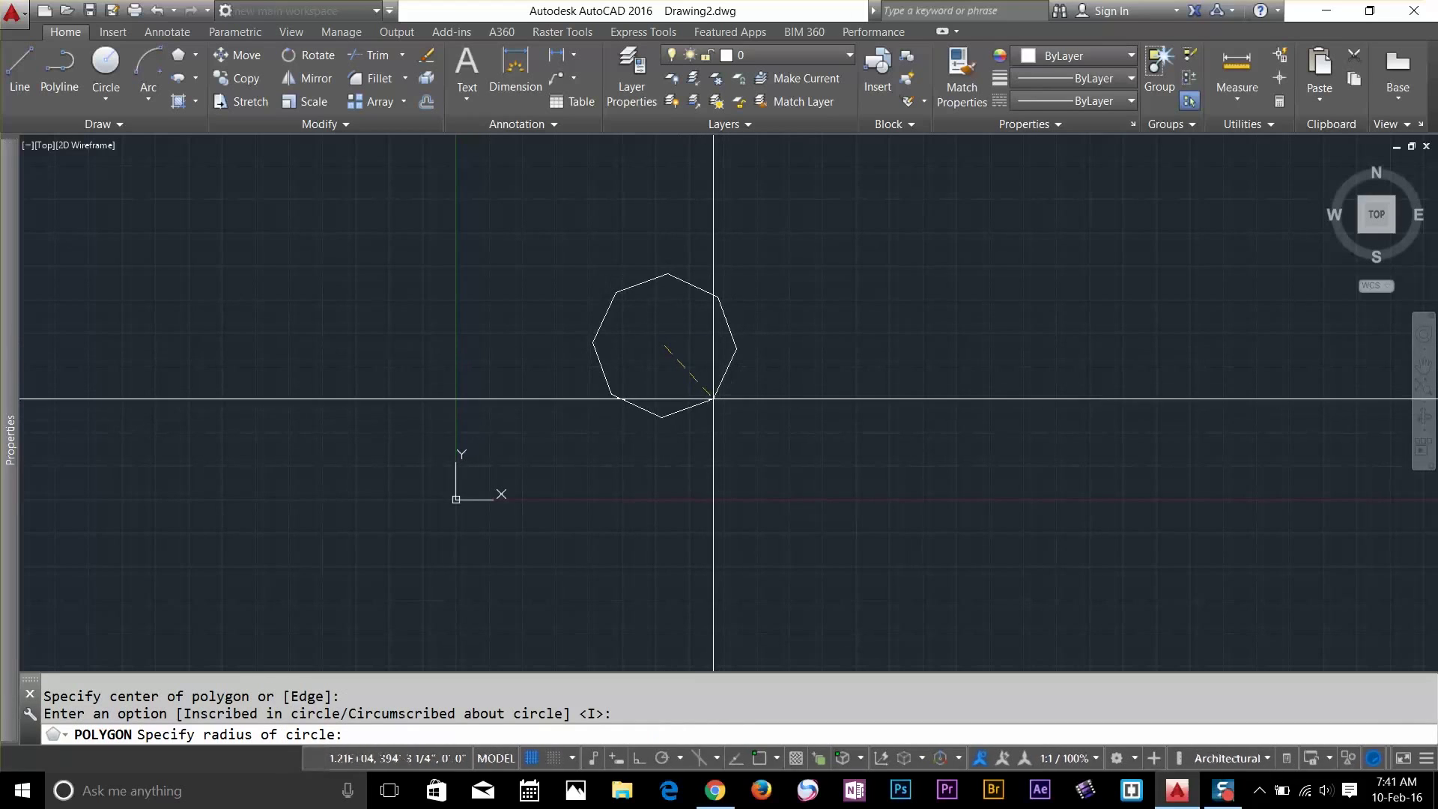
pyautogui.click(714, 399)
pyautogui.scroll(4, 767, 437)
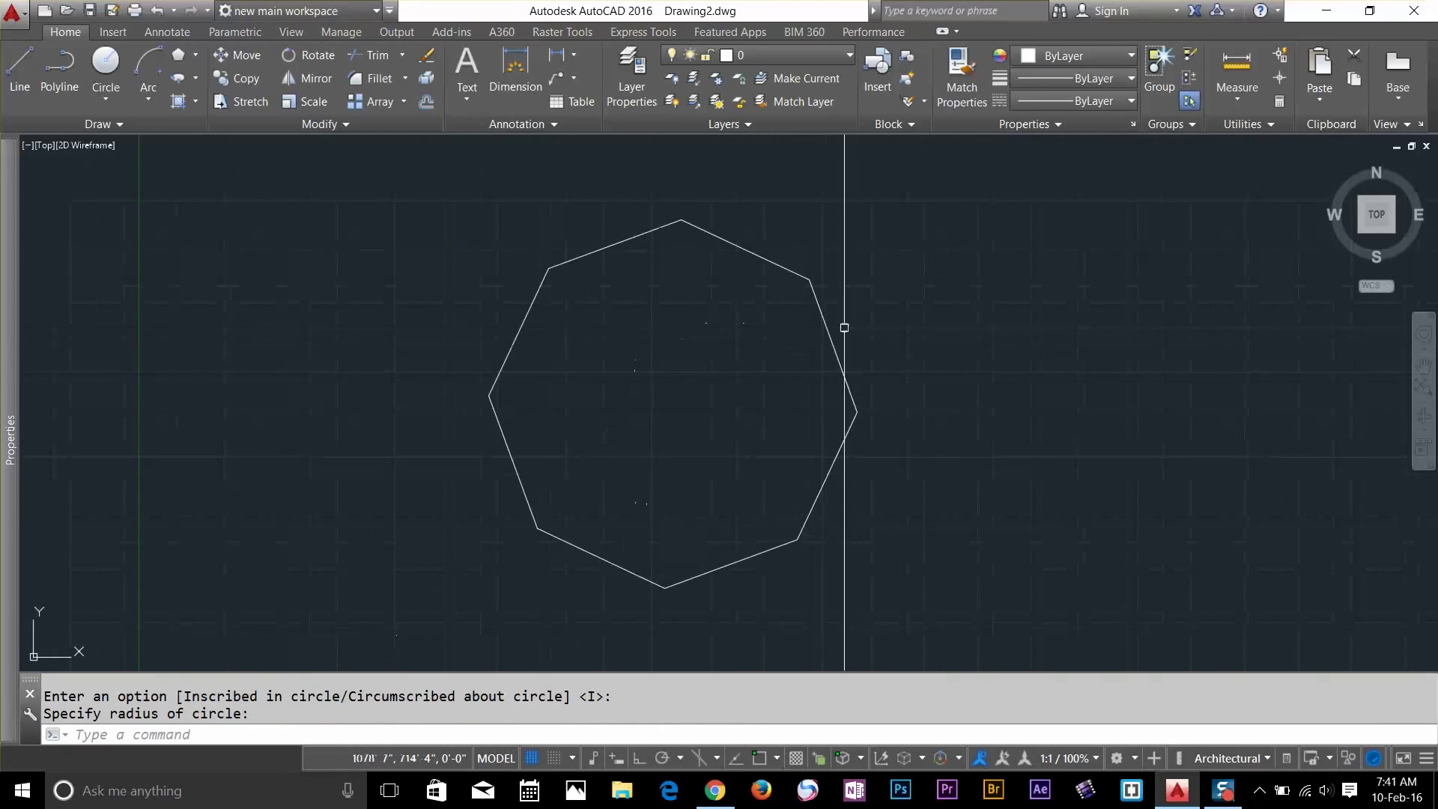
pyautogui.click(511, 348)
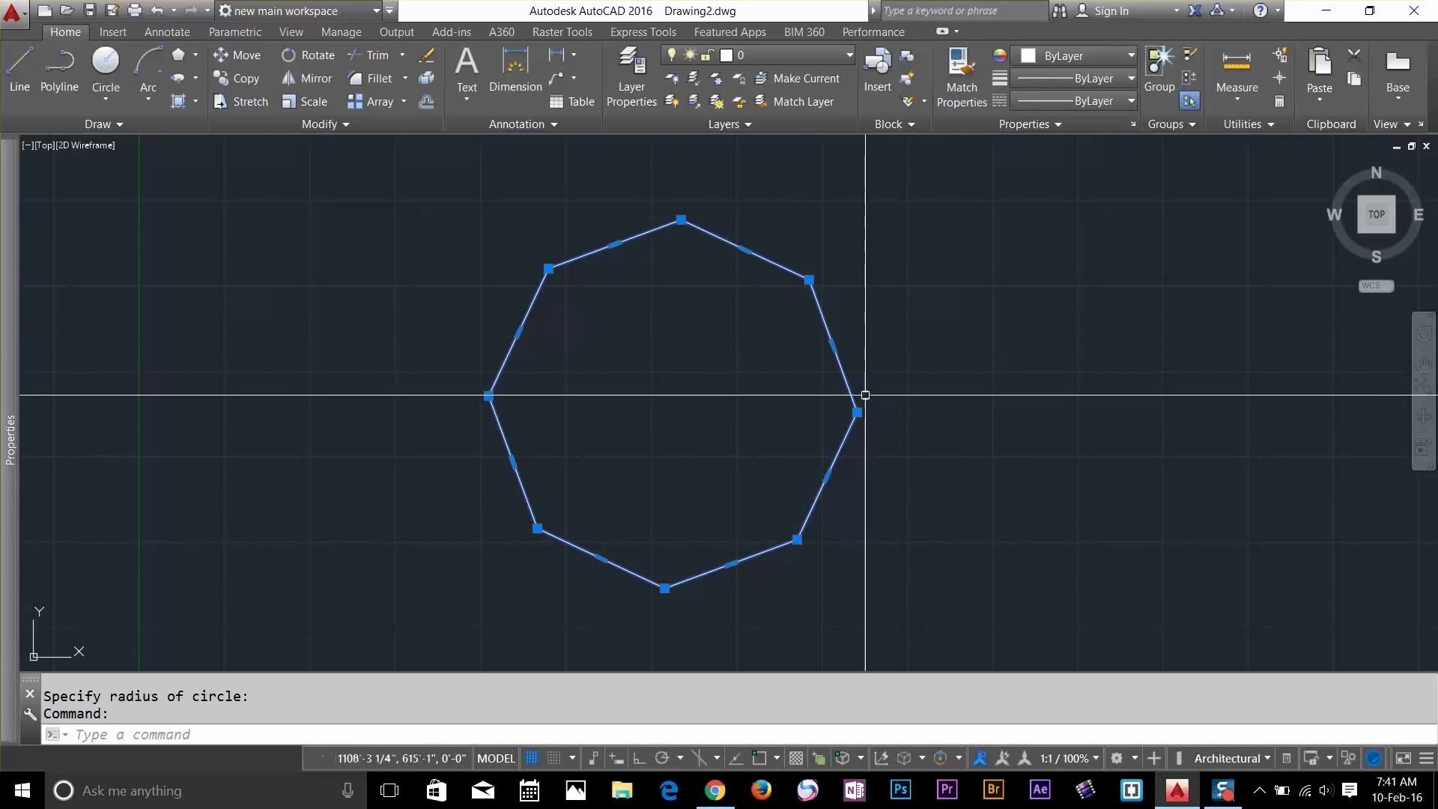
# Drag the octagon's right-edge midpoint grip inward
pyautogui.click(833, 346)
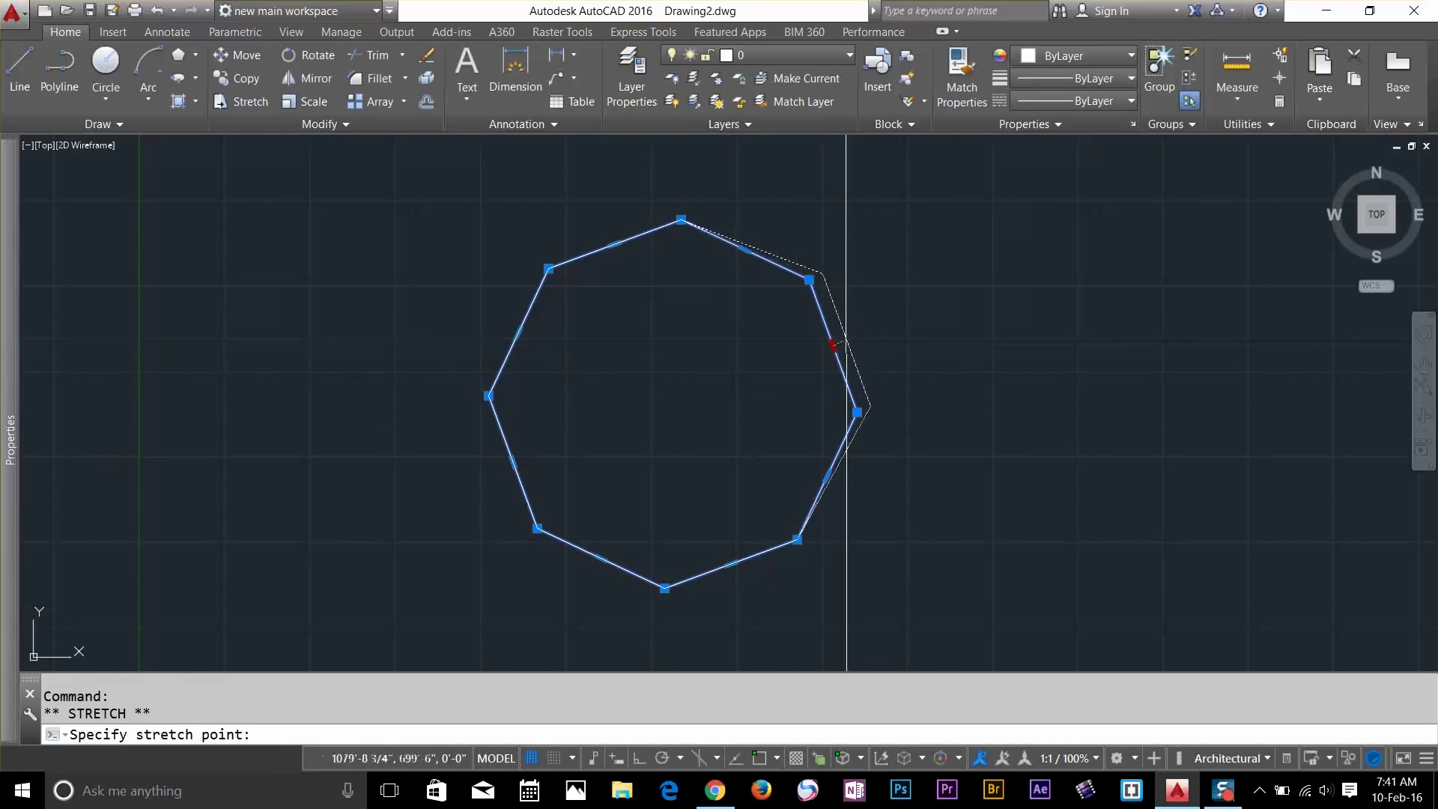
pyautogui.rightClick(841, 364)
pyautogui.press('Escape')
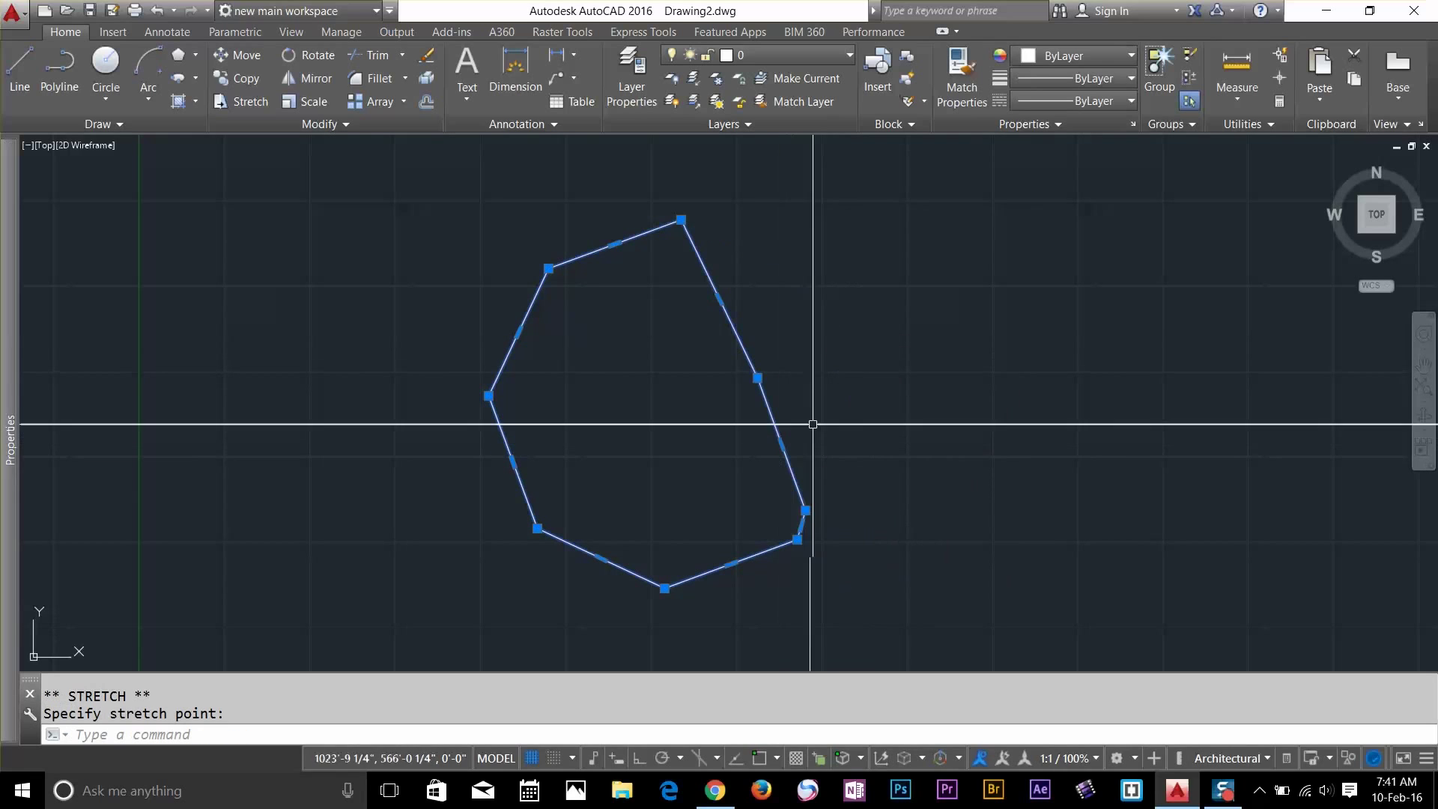
pyautogui.click(760, 374)
pyautogui.rightClick(759, 374)
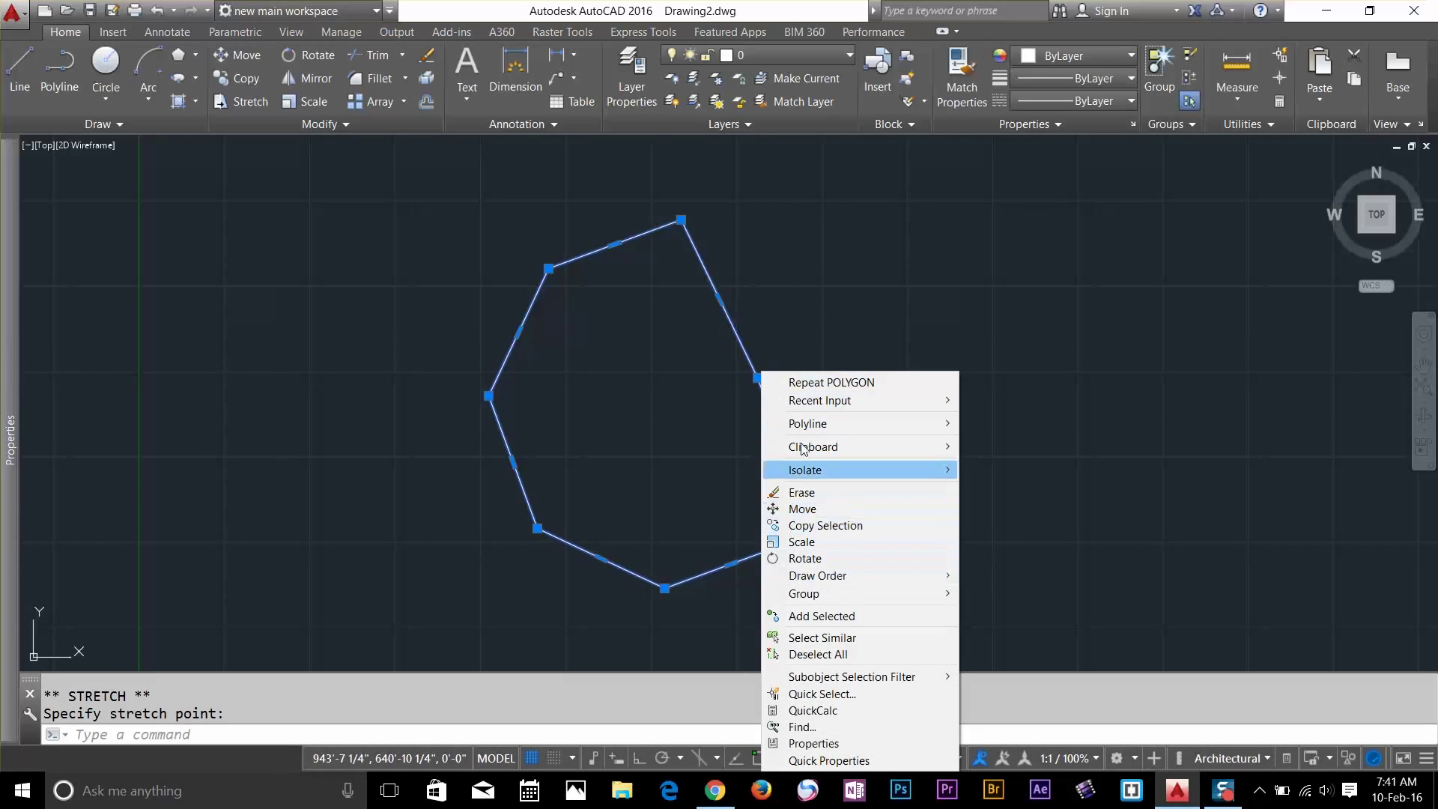
pyautogui.click(684, 420)
pyautogui.click(709, 417)
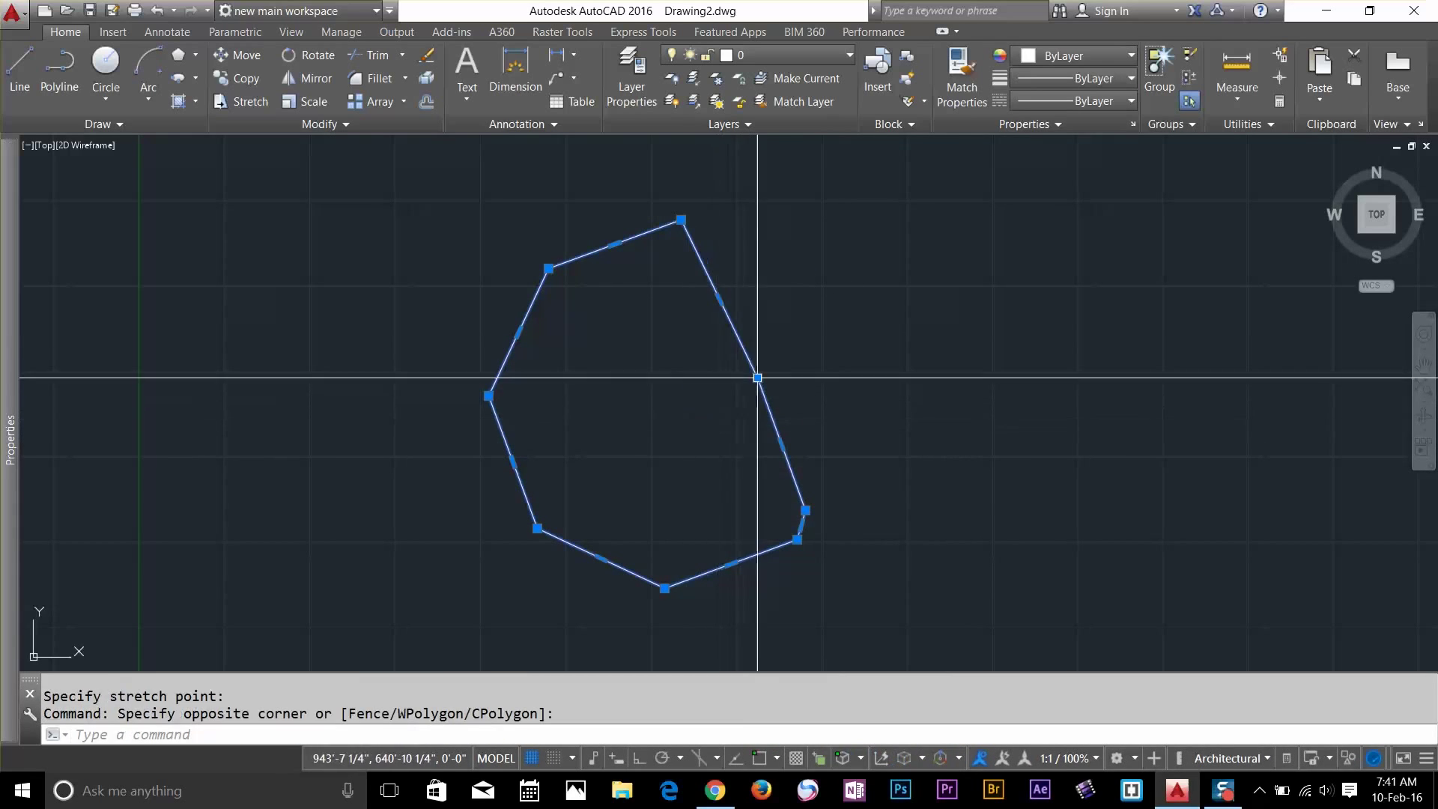
# Pull a right-side vertex outward with Stretch Vertex, then crossing-select the reshaped polygon
pyautogui.moveTo(757, 378)
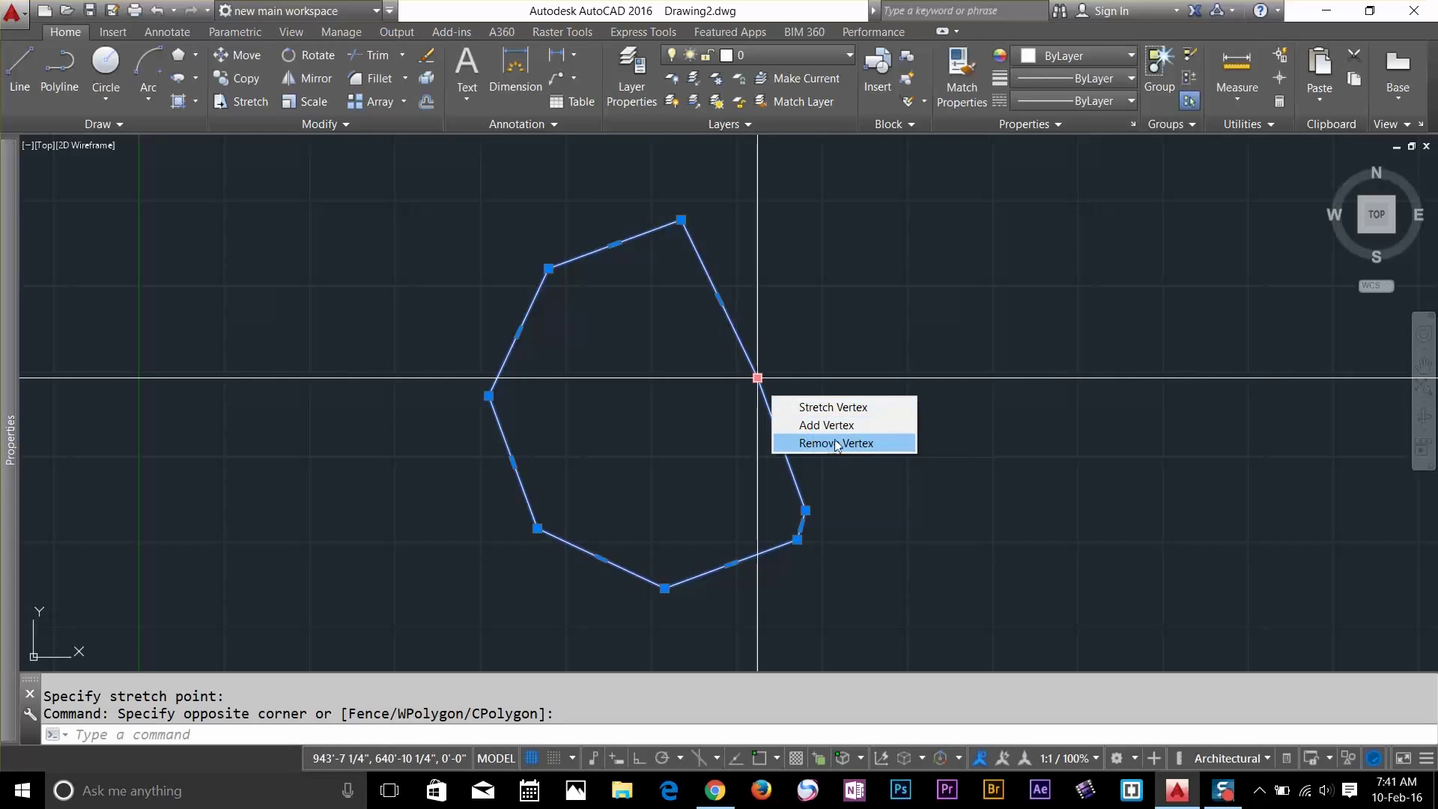
pyautogui.click(858, 408)
pyautogui.click(911, 333)
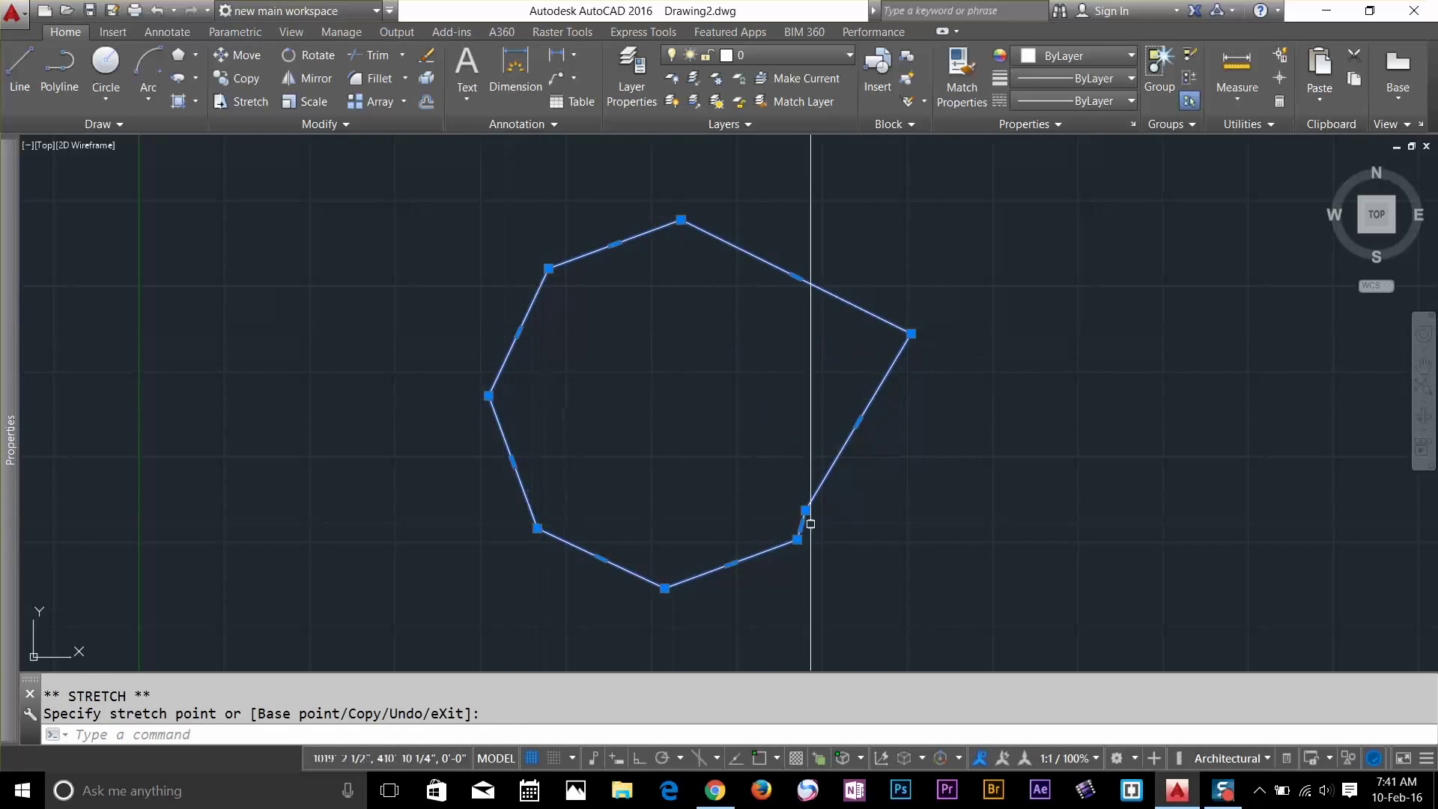
pyautogui.scroll(-5, 811, 524)
pyautogui.scroll(5, 774, 421)
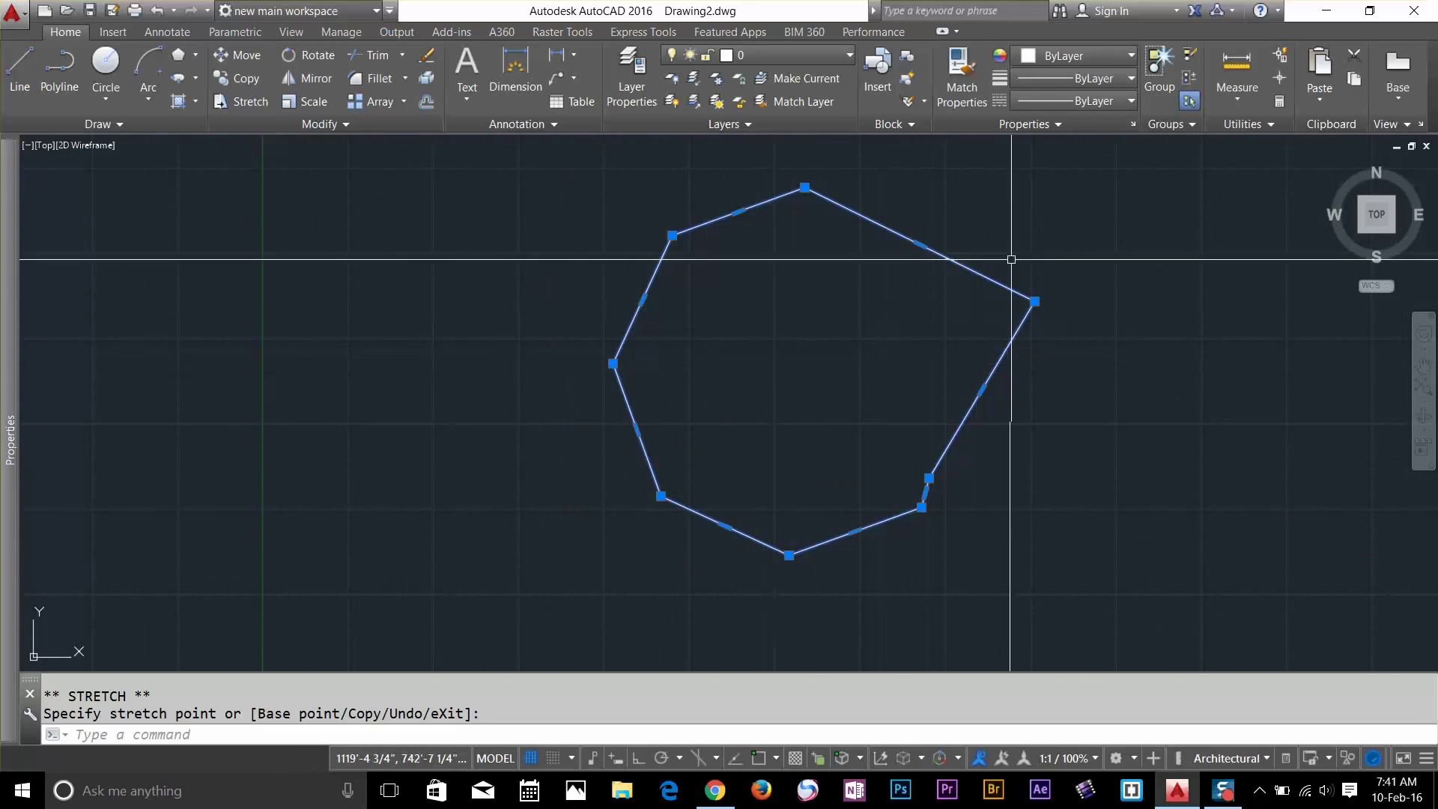
pyautogui.scroll(-5, 834, 411)
pyautogui.moveTo(834, 411)
pyautogui.mouseDown(button='middle')
pyautogui.moveTo(863, 392)
pyautogui.moveTo(754, 402)
pyautogui.mouseUp(button='middle')
pyautogui.press('Escape')
pyautogui.press('Escape')
pyautogui.click(875, 333)
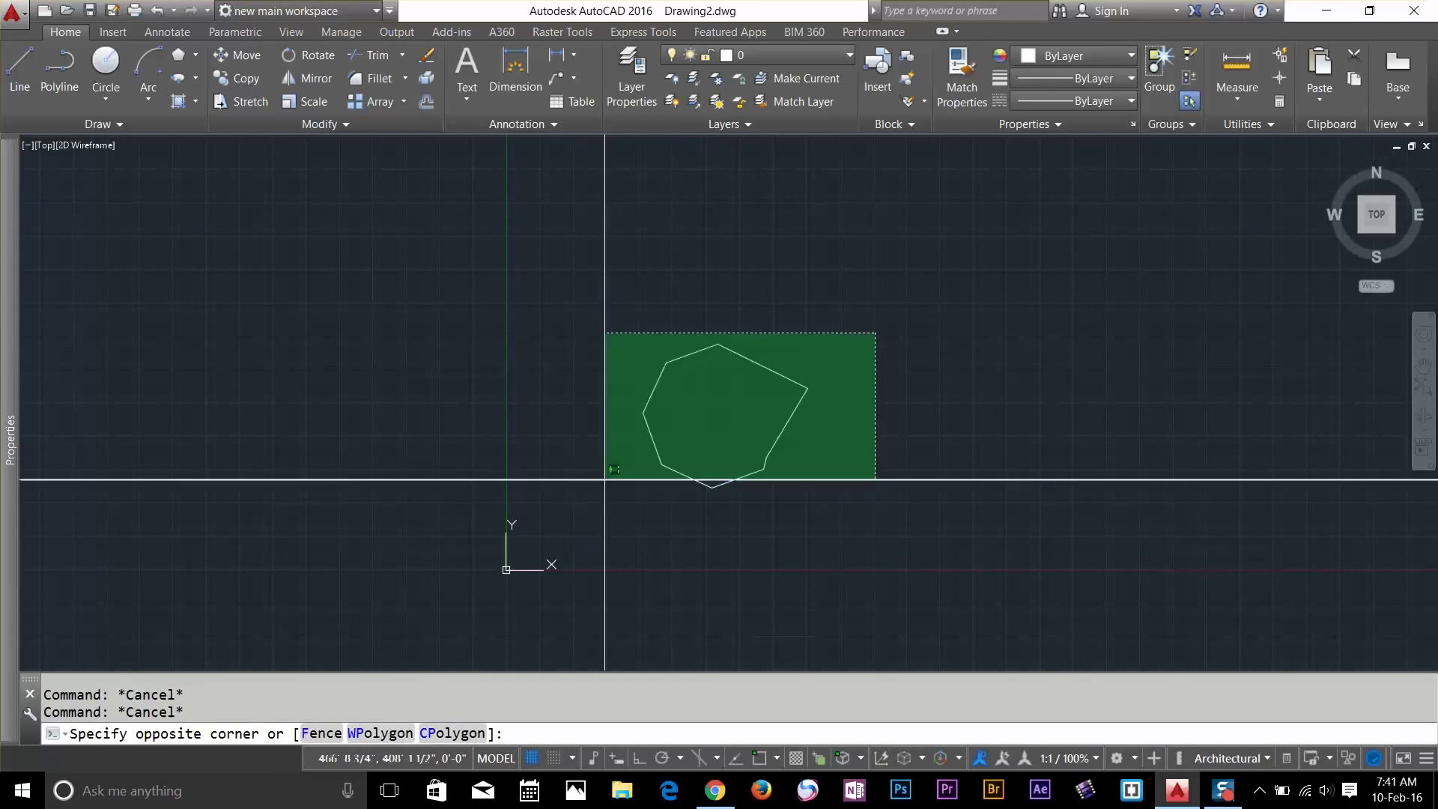
pyautogui.click(605, 480)
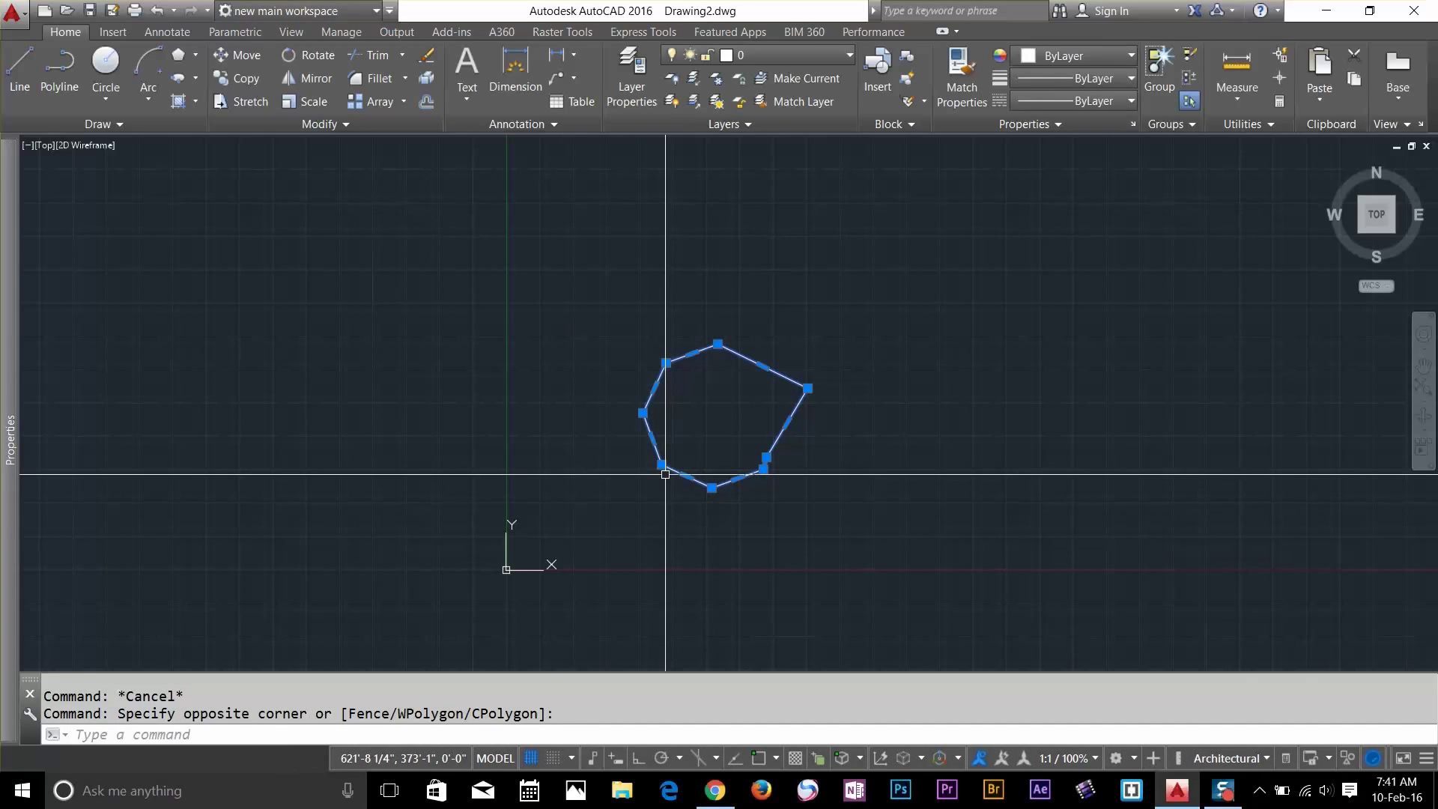
pyautogui.moveTo(687, 476)
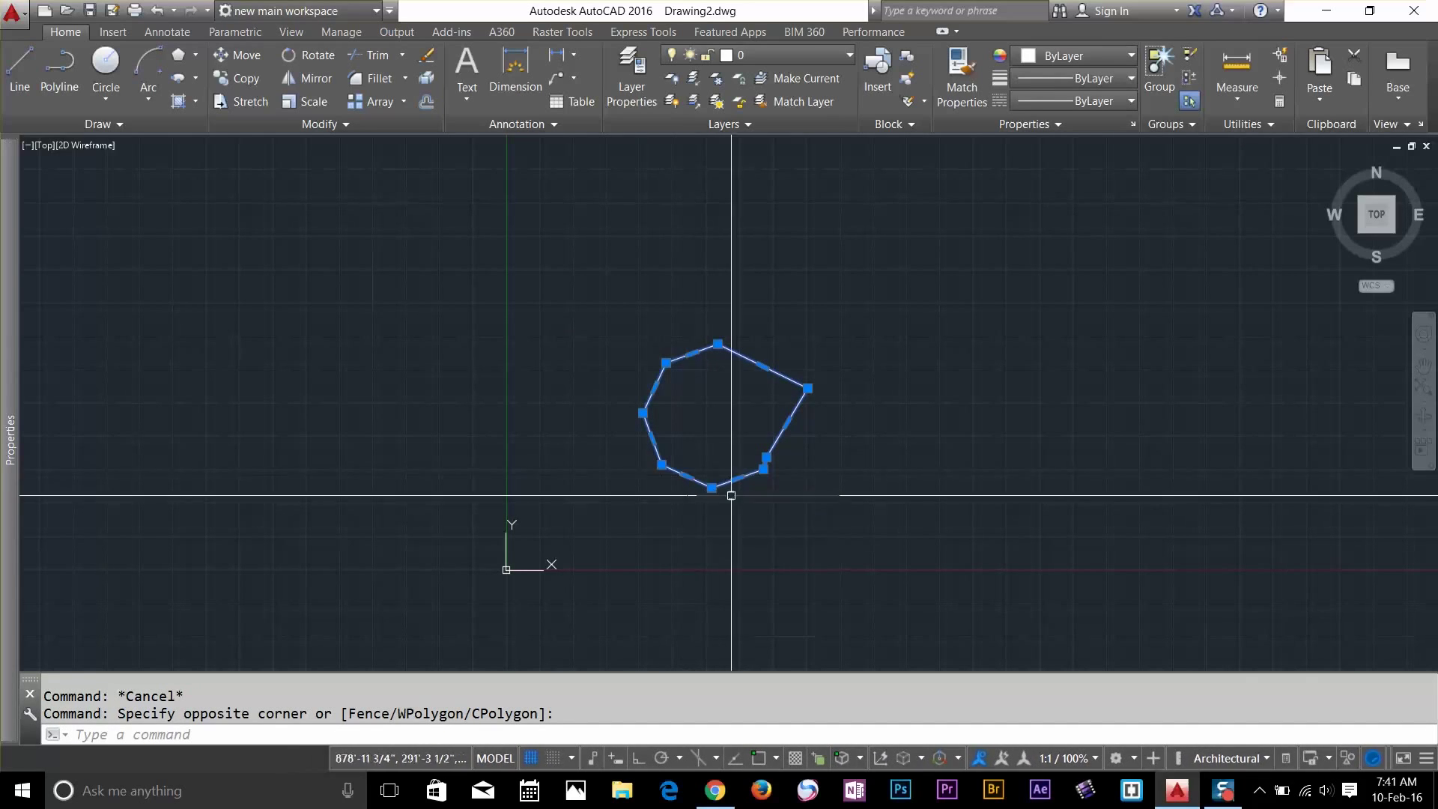
# Reset both rectangle chamfer distances to 0 with REC, then cancel the rectangle command
pyautogui.write('rec')
pyautogui.press('Return')
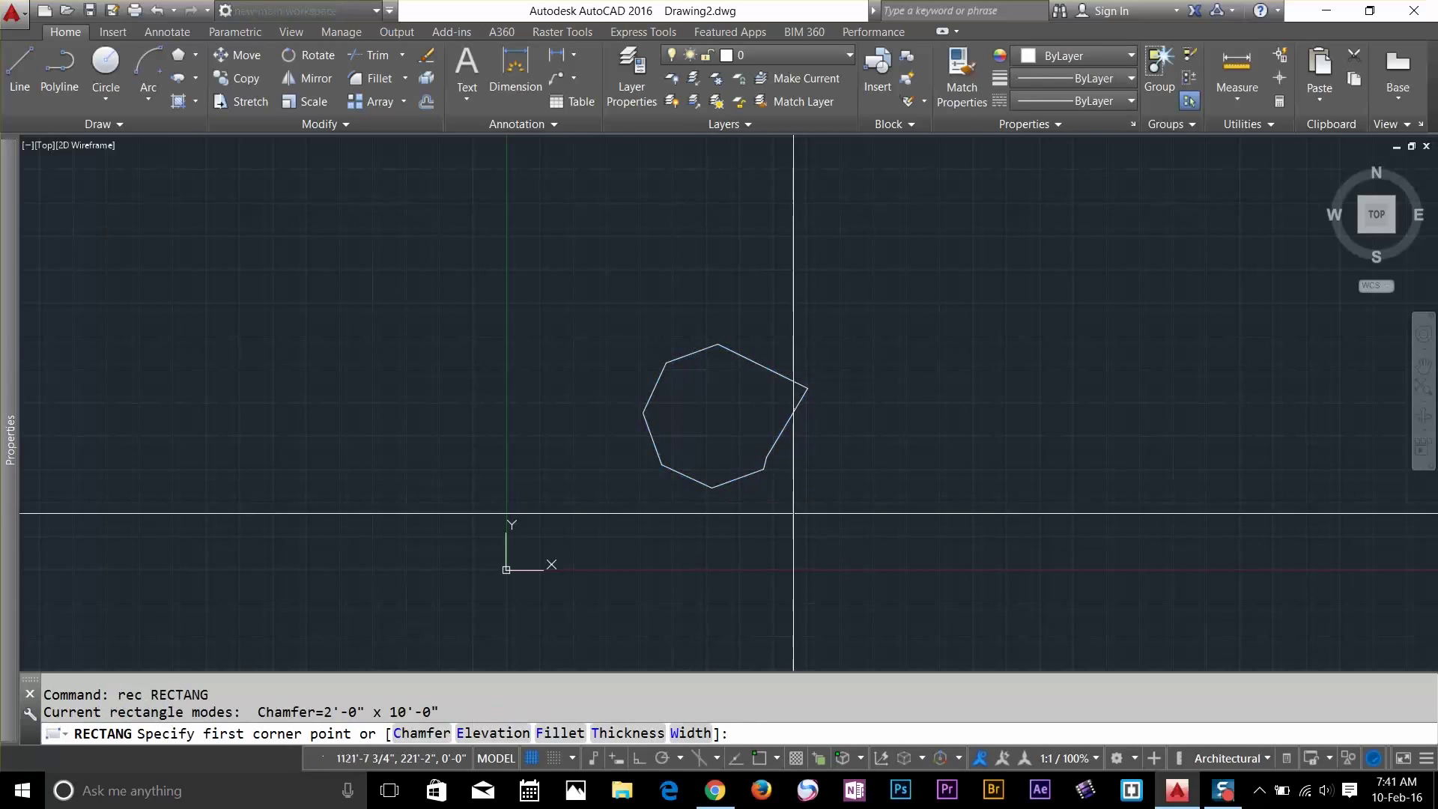
pyautogui.write('c')
pyautogui.press('Return')
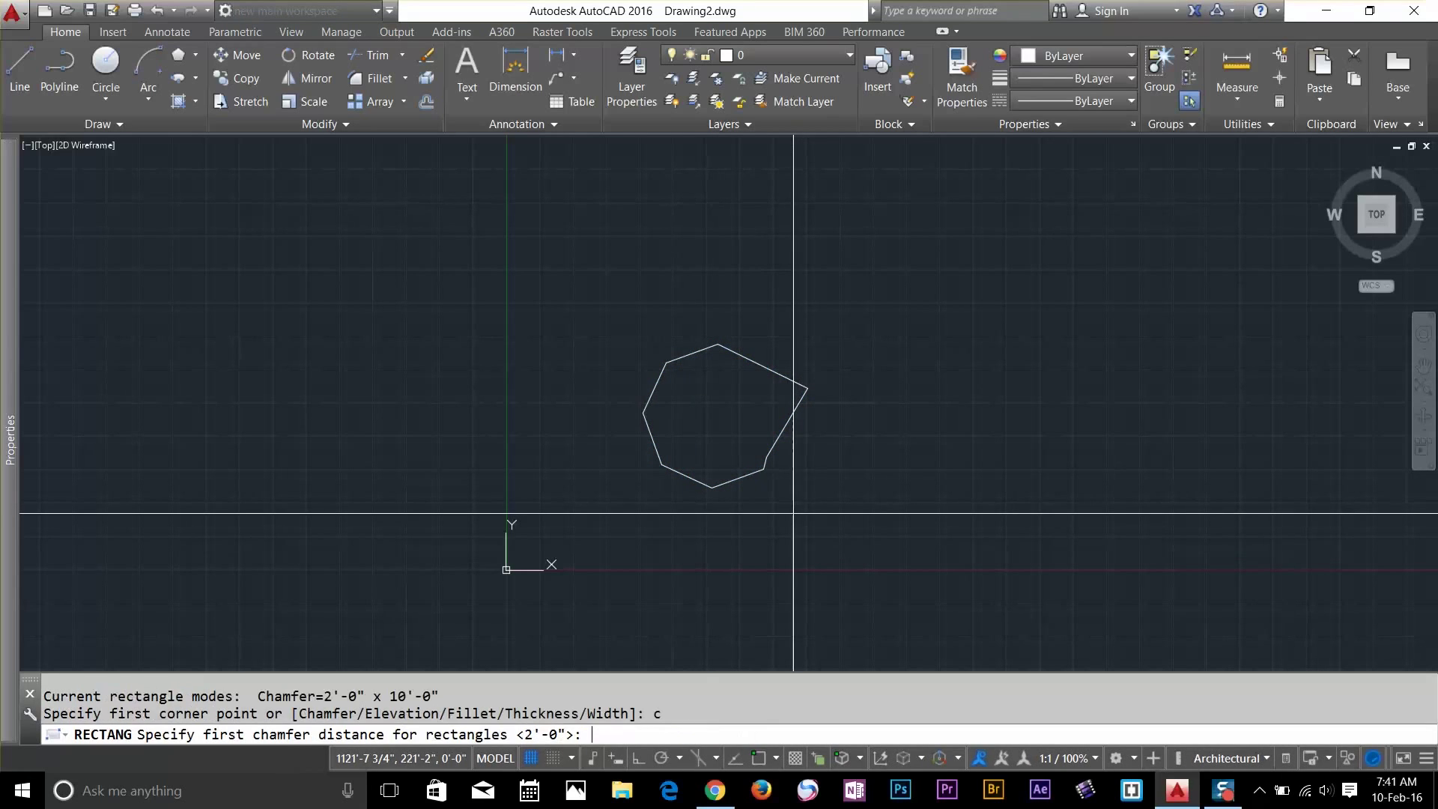
pyautogui.write('0')
pyautogui.press('Return')
pyautogui.write('0')
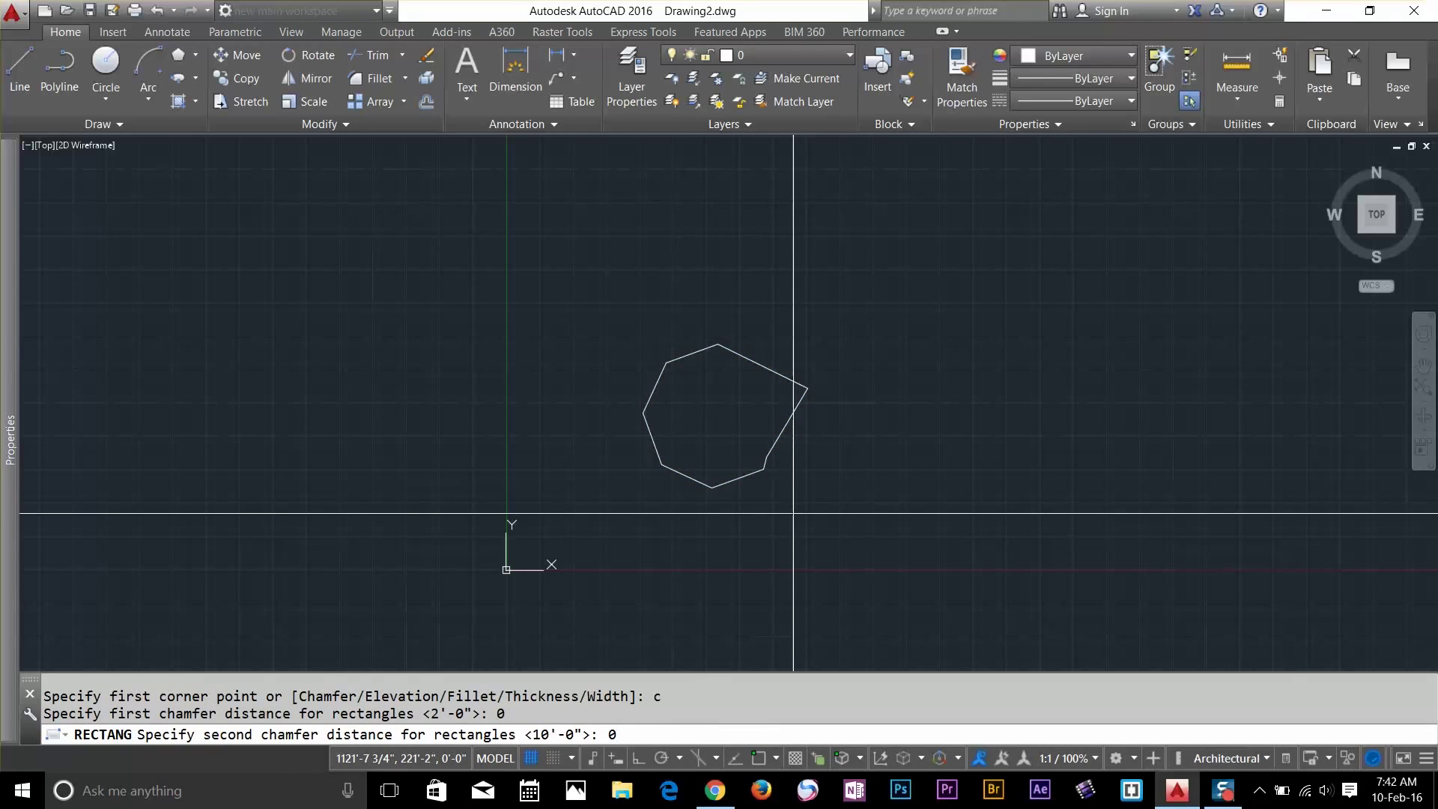
pyautogui.press('Return')
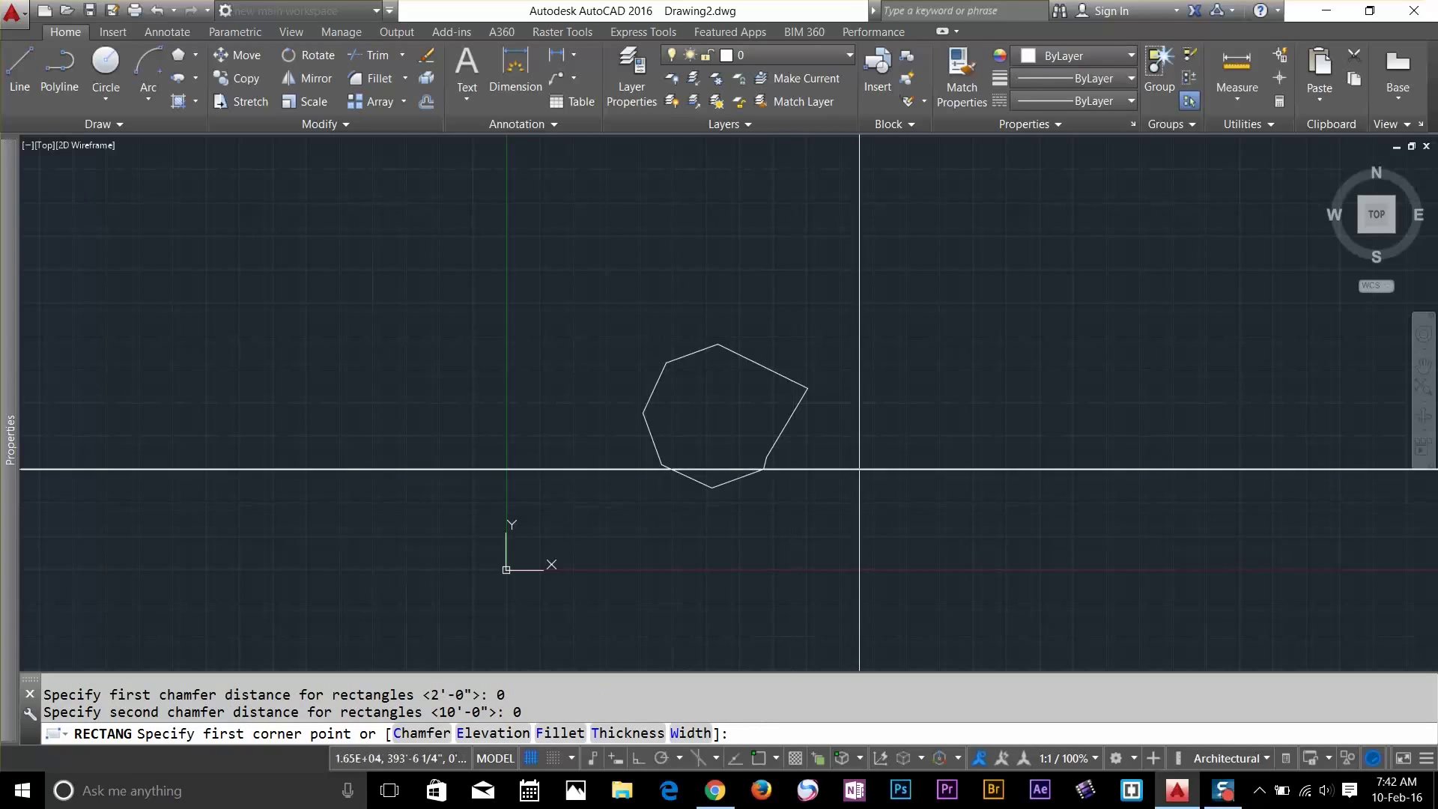
pyautogui.press('Escape')
pyautogui.click(896, 326)
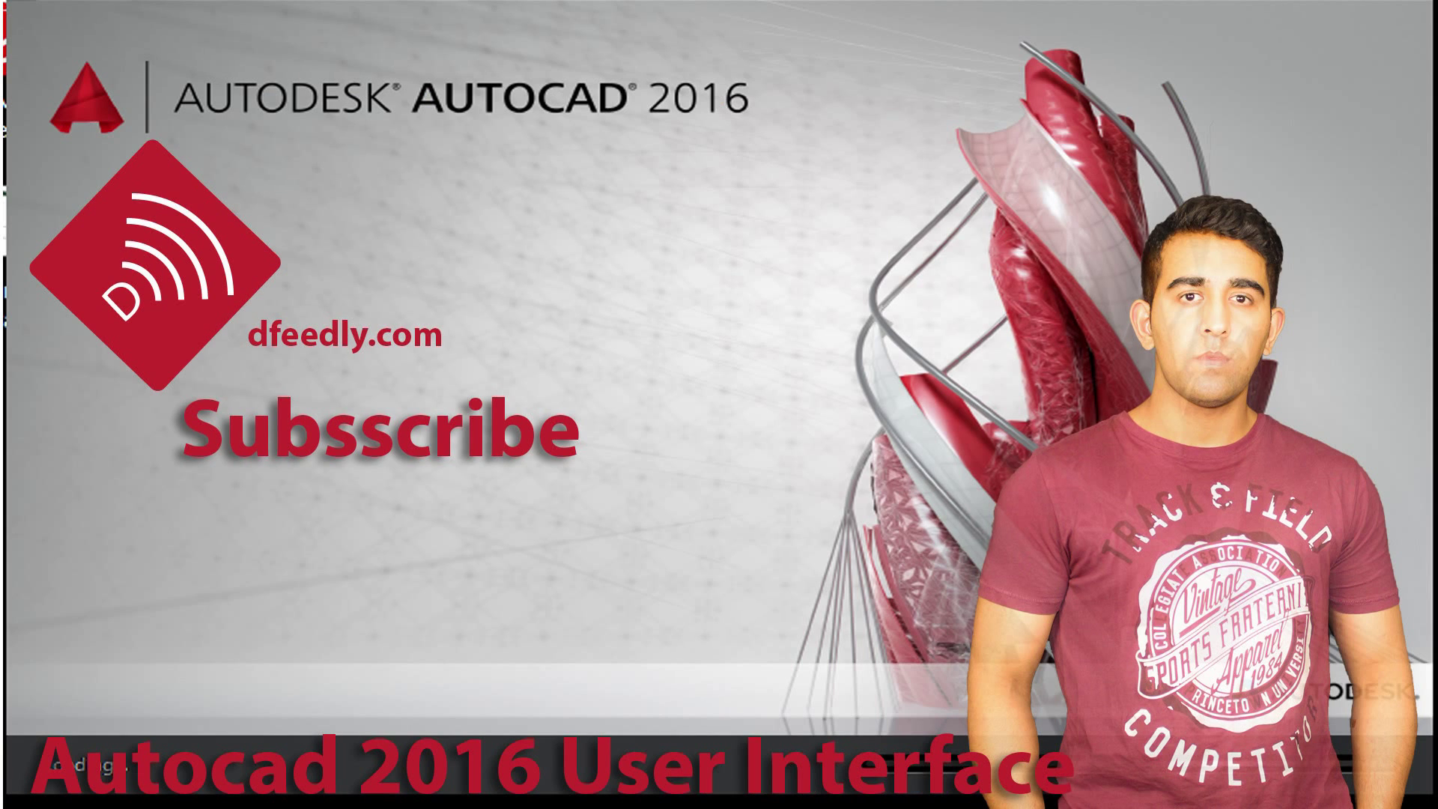
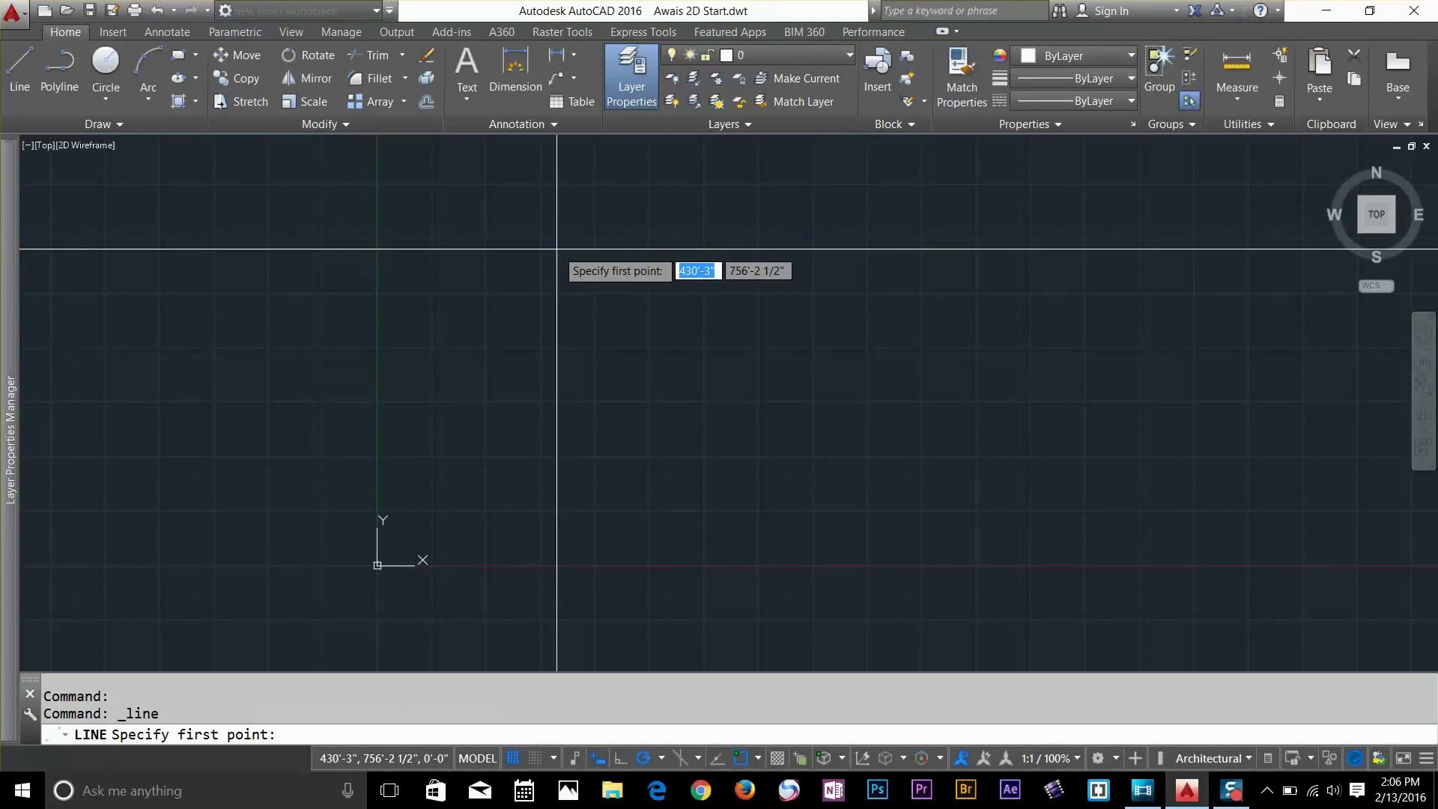
# Draw the left stepped outline as three separate lines: down, across, then down
pyautogui.click(529, 248)
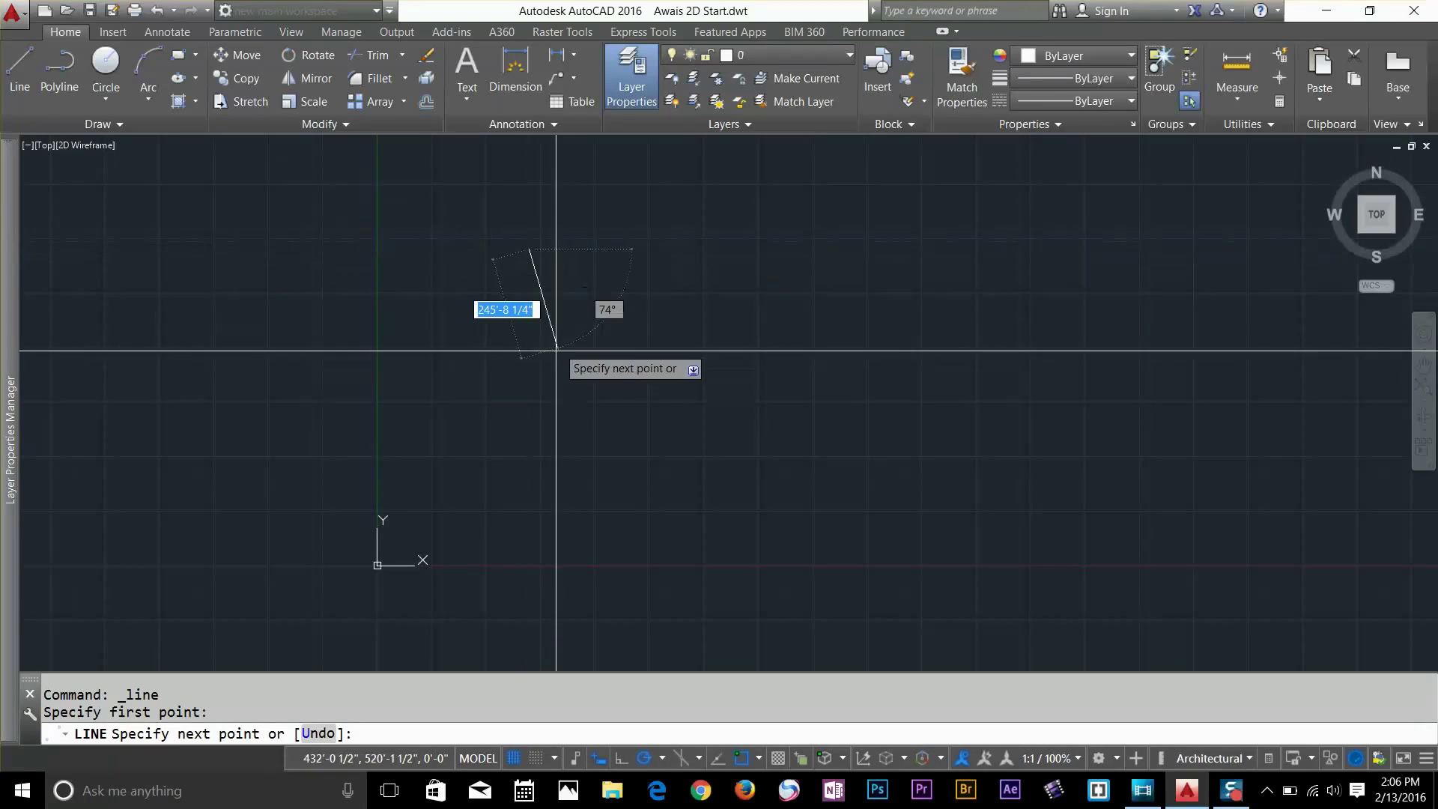
pyautogui.click(529, 373)
pyautogui.click(635, 372)
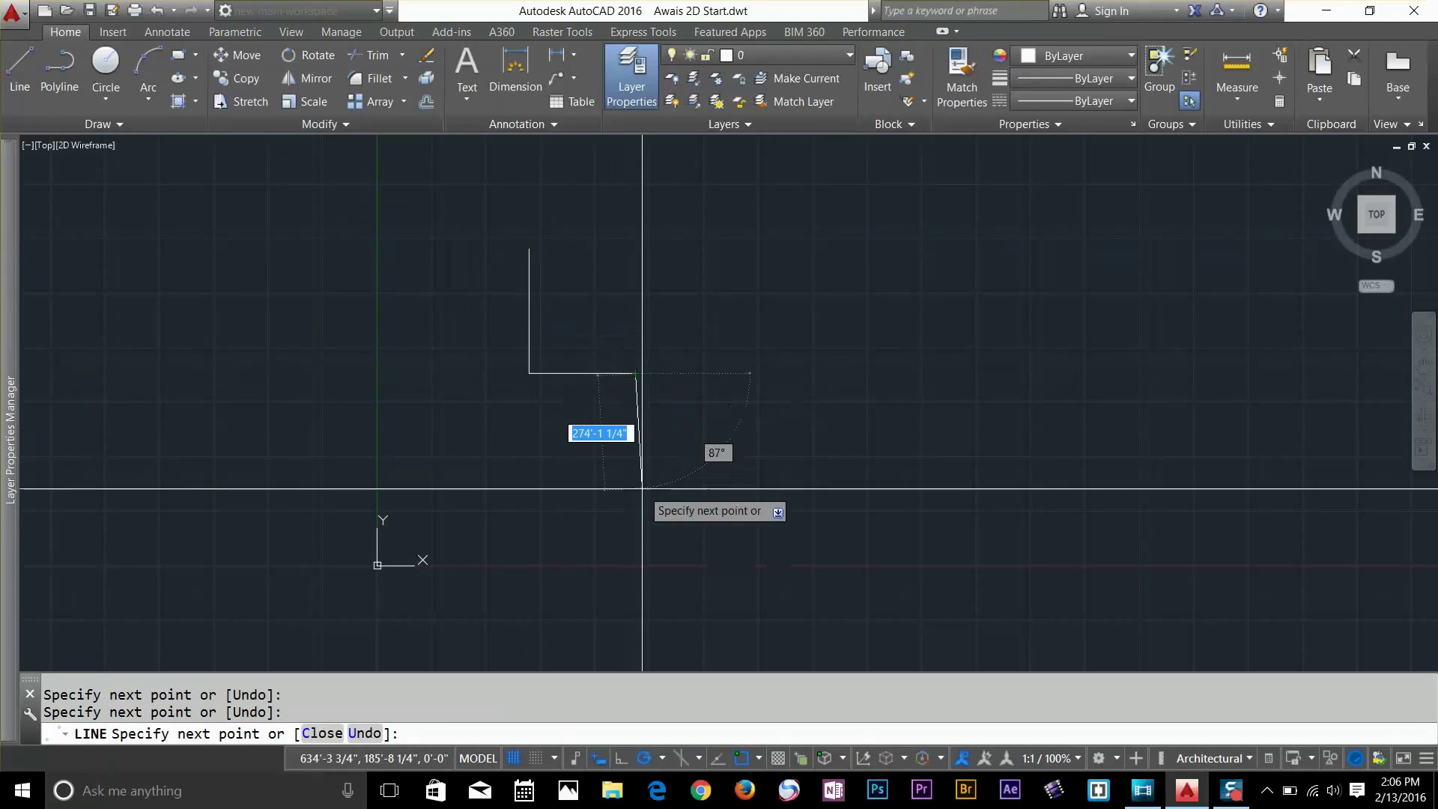
pyautogui.click(635, 501)
pyautogui.press('Return')
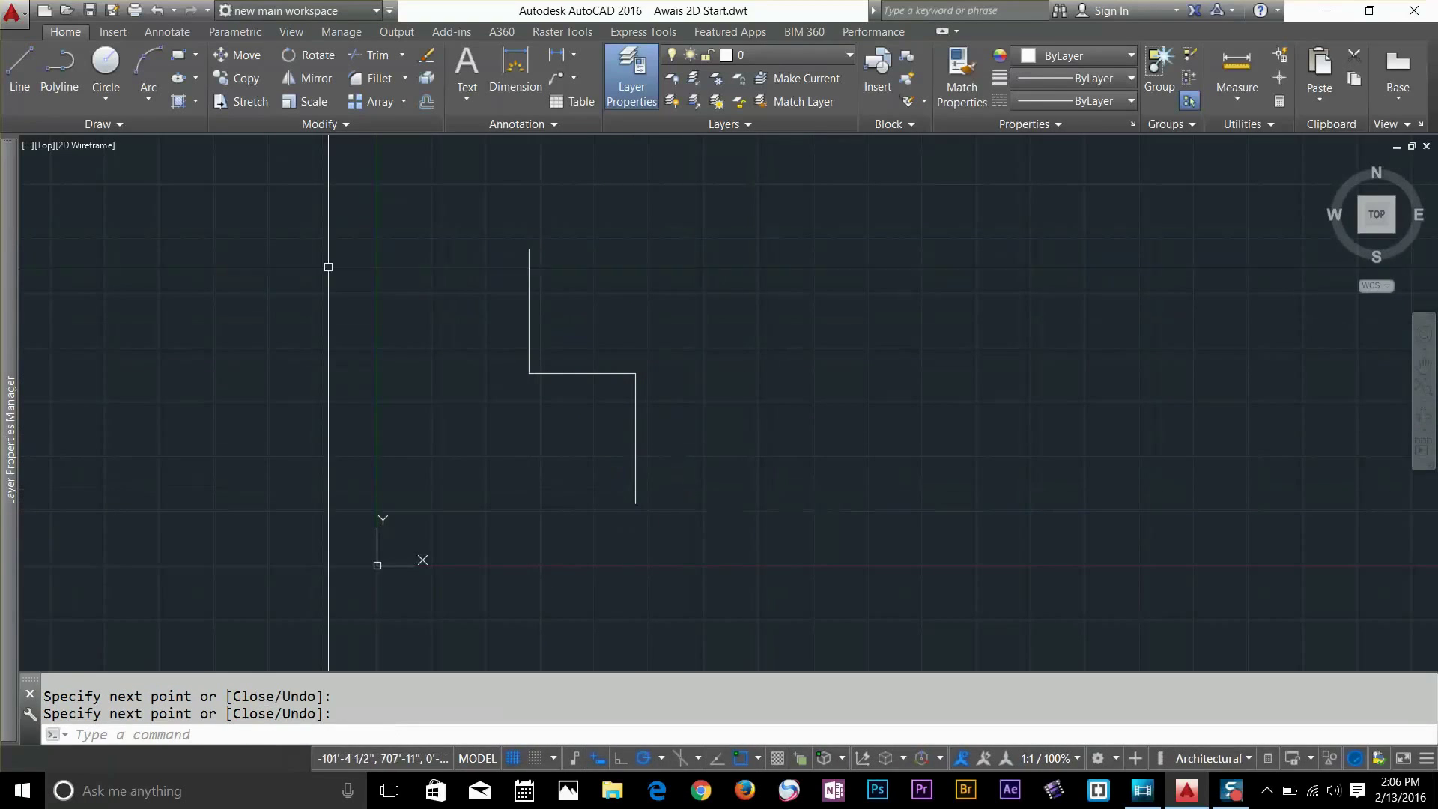
# Draw the same down-across-down step to the right as one polyline
pyautogui.click(70, 94)
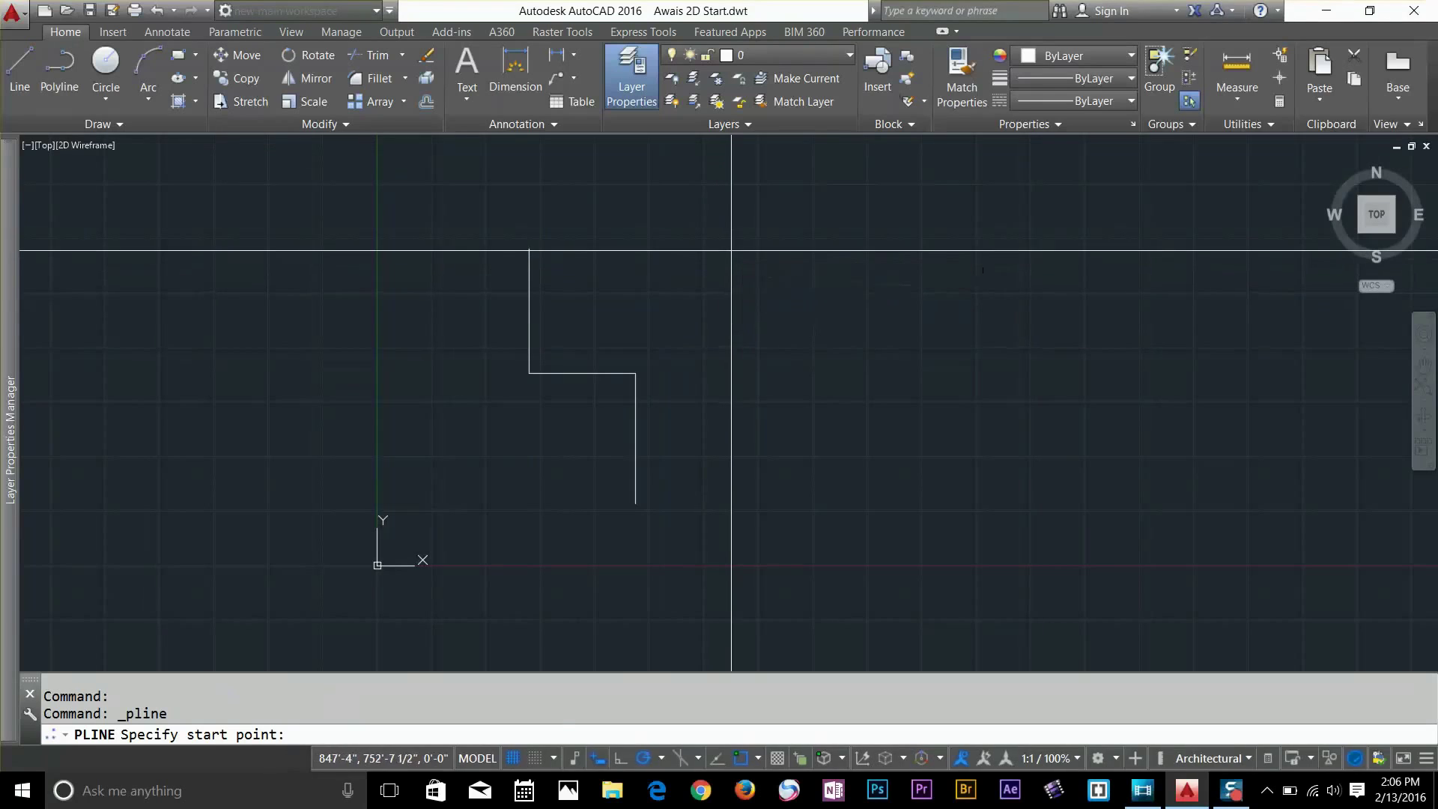
pyautogui.click(732, 250)
pyautogui.click(731, 393)
pyautogui.click(846, 394)
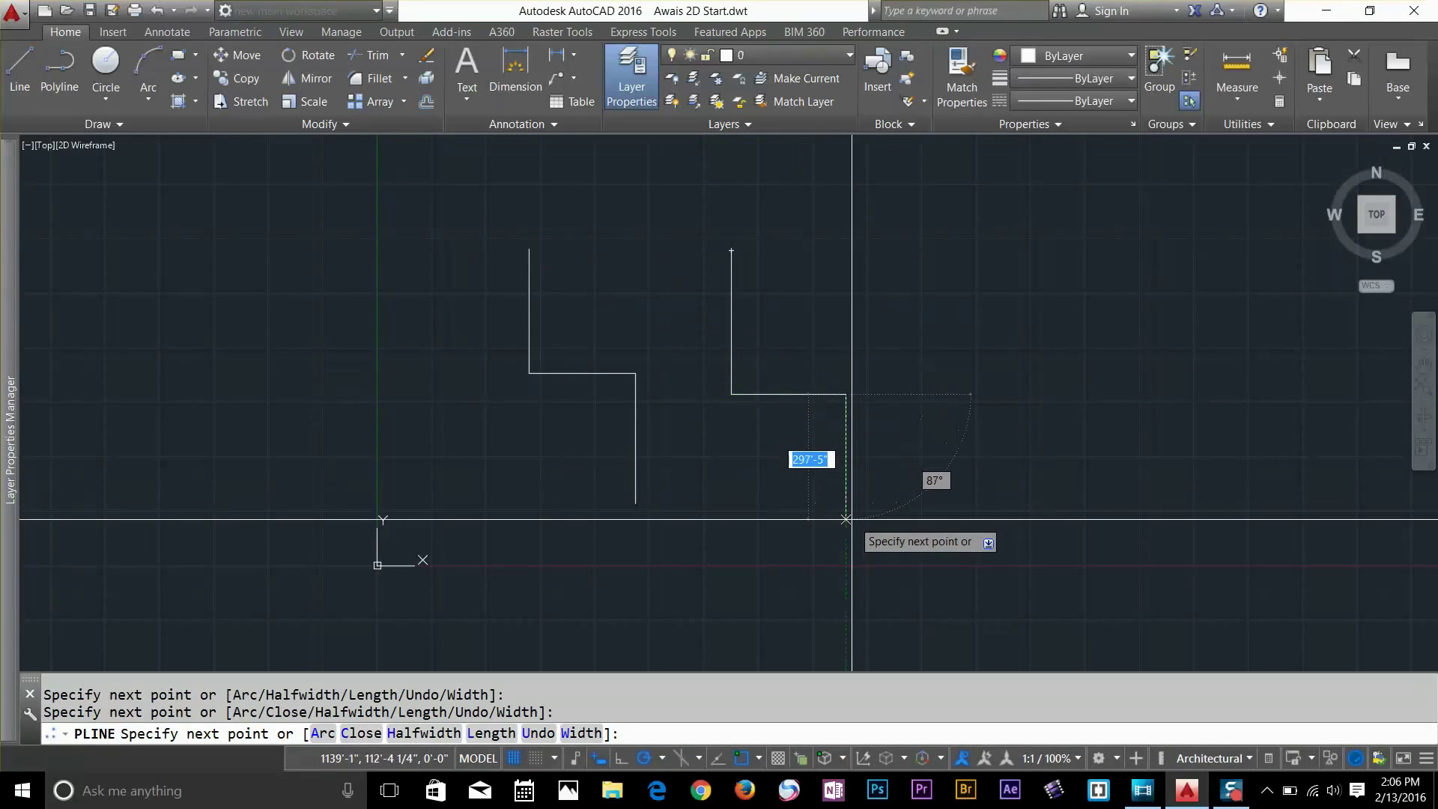
pyautogui.click(846, 520)
pyautogui.press('Return')
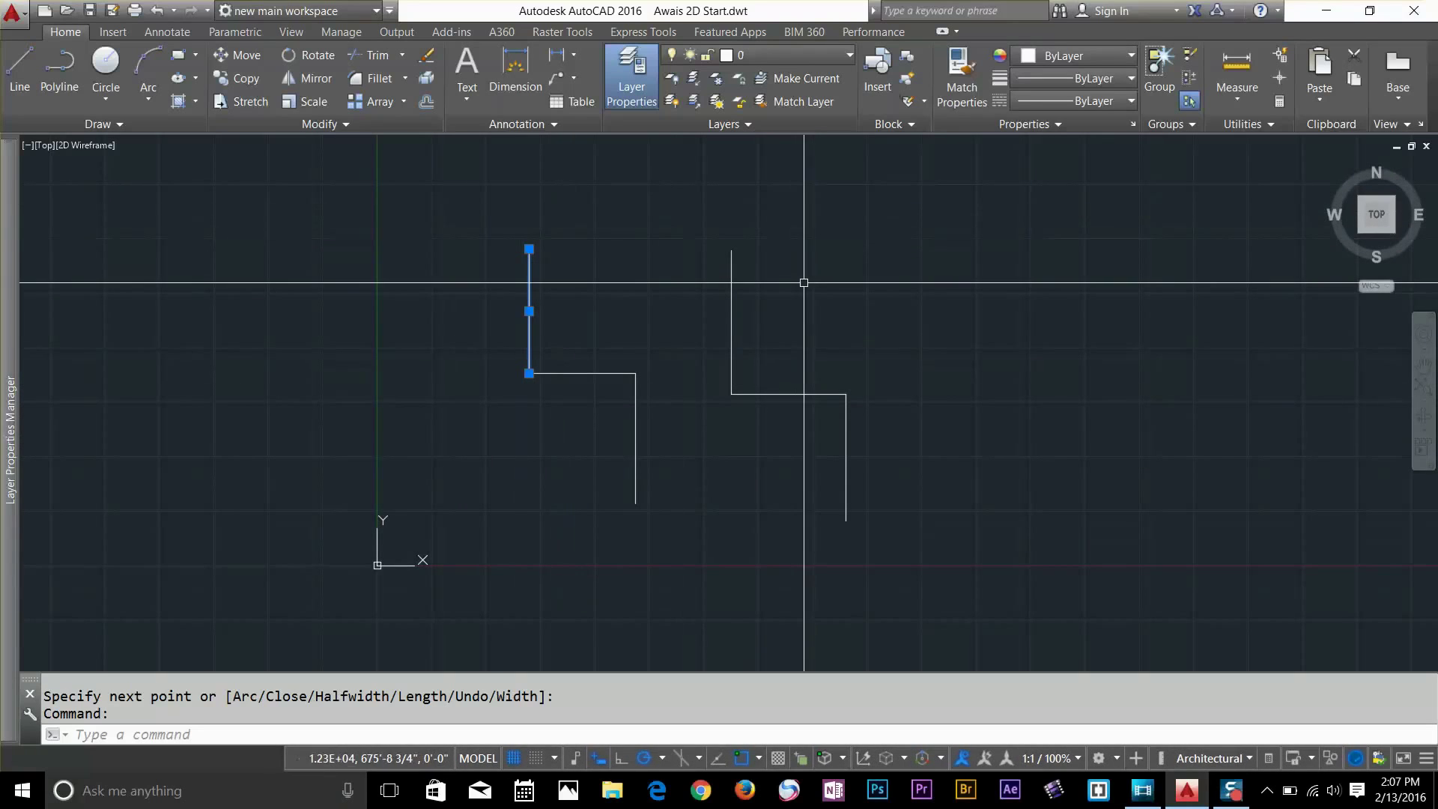
# Move the right stepped polyline and the left shape's top line up and to the right
pyautogui.press('Escape')
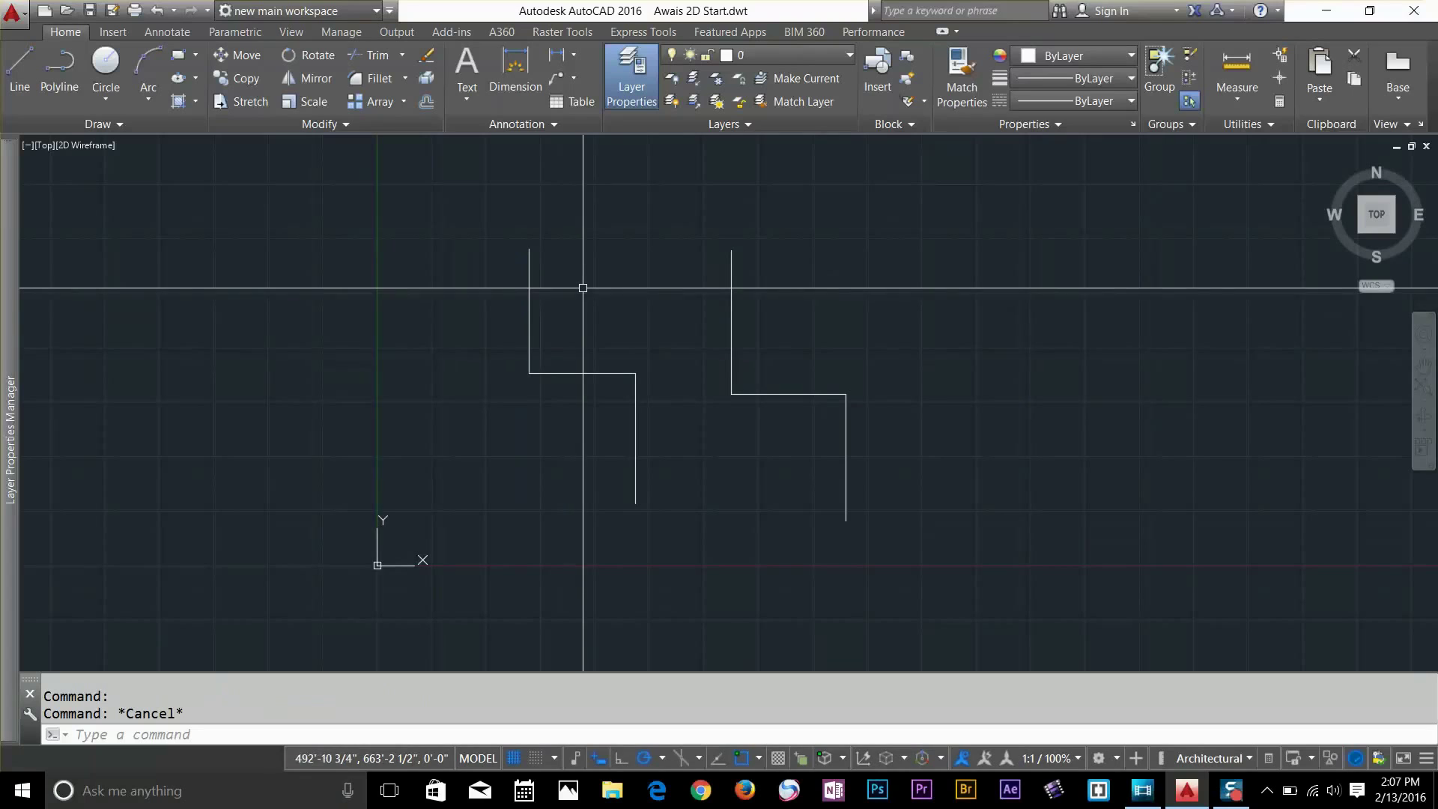
pyautogui.click(731, 282)
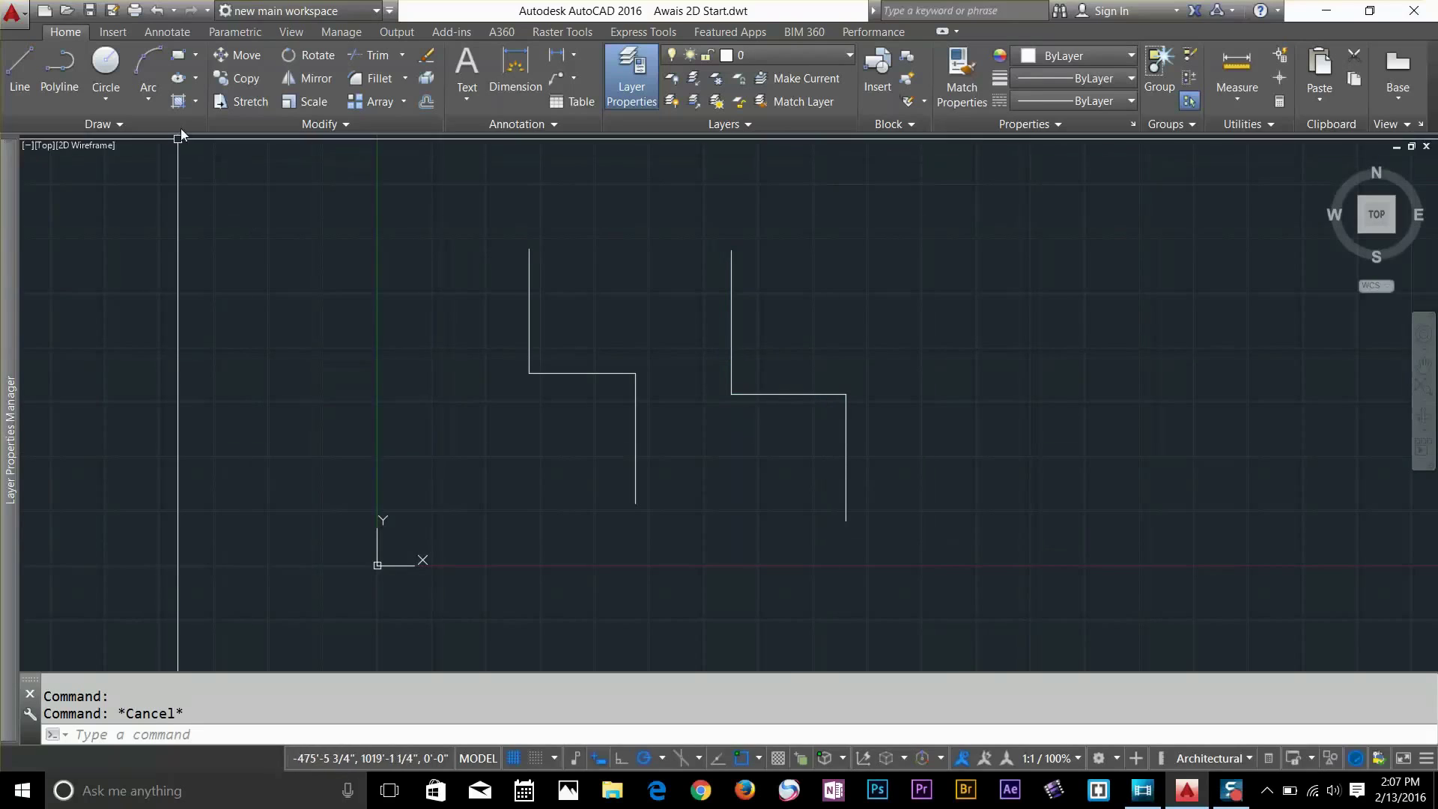
pyautogui.click(222, 60)
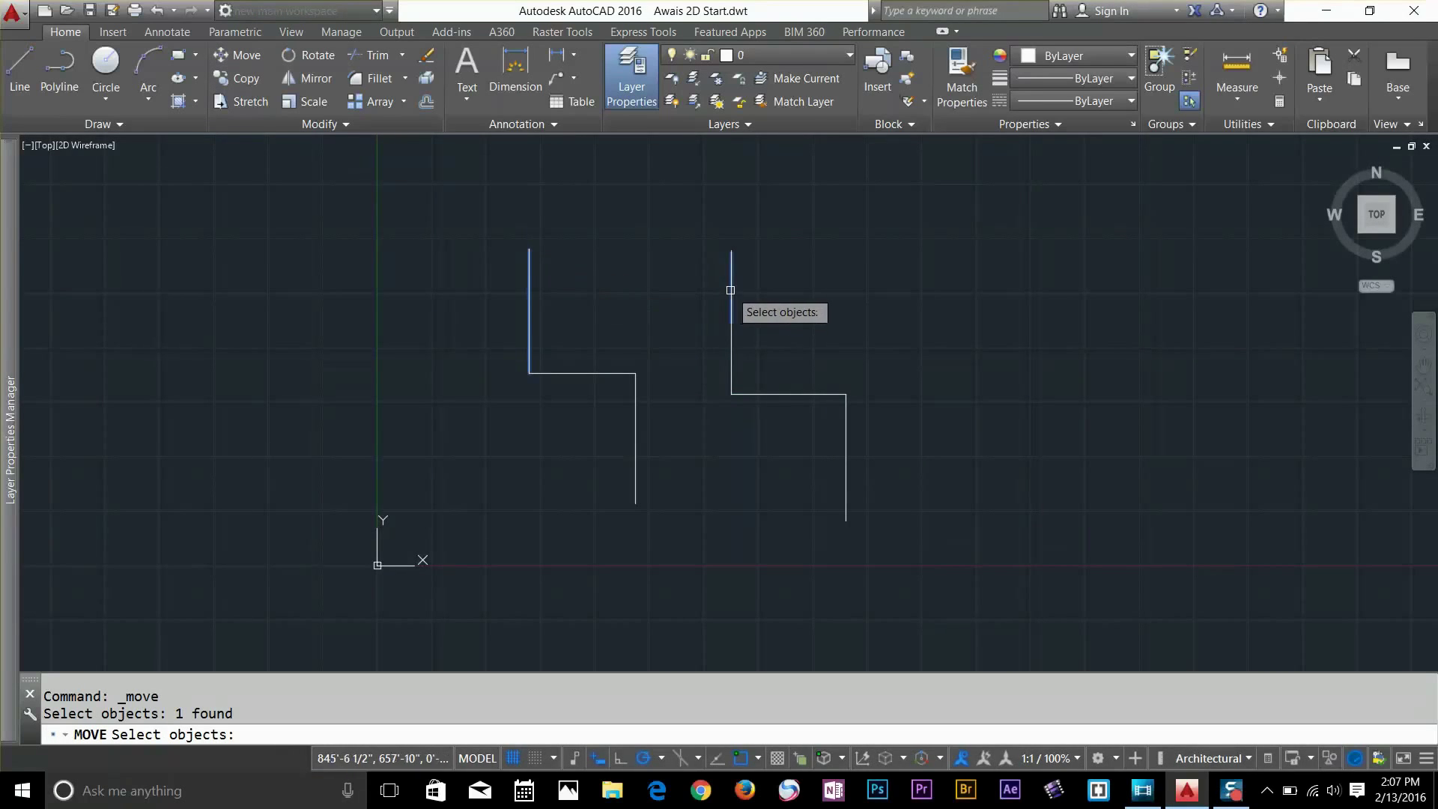
pyautogui.moveTo(955, 299); pyautogui.dragTo(717, 379, button='middle')
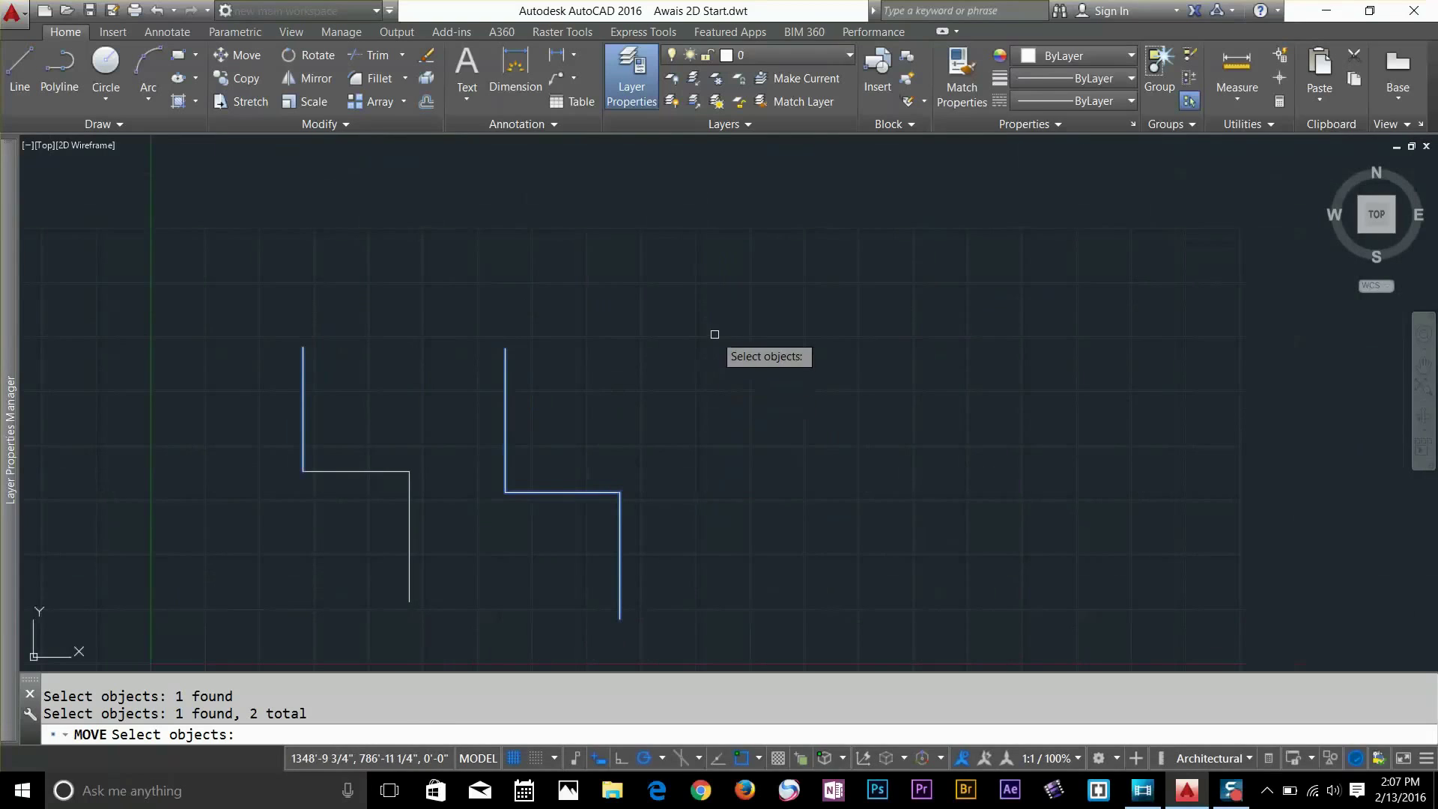
pyautogui.press('Return')
pyautogui.press('Return')
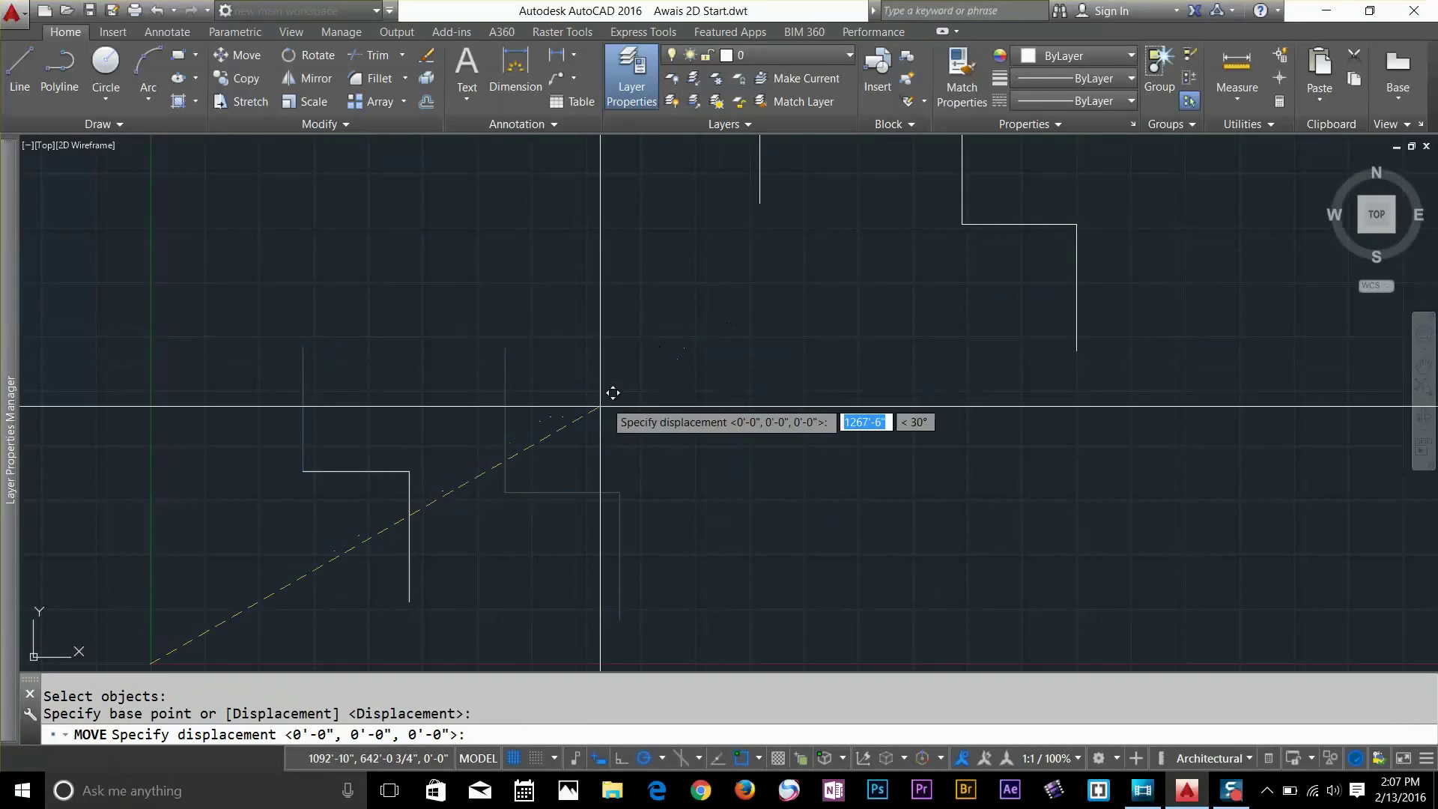
pyautogui.scroll(-2, 597, 392)
pyautogui.moveTo(500, 436); pyautogui.dragTo(447, 490, button='middle')
pyautogui.scroll(-2, 794, 322)
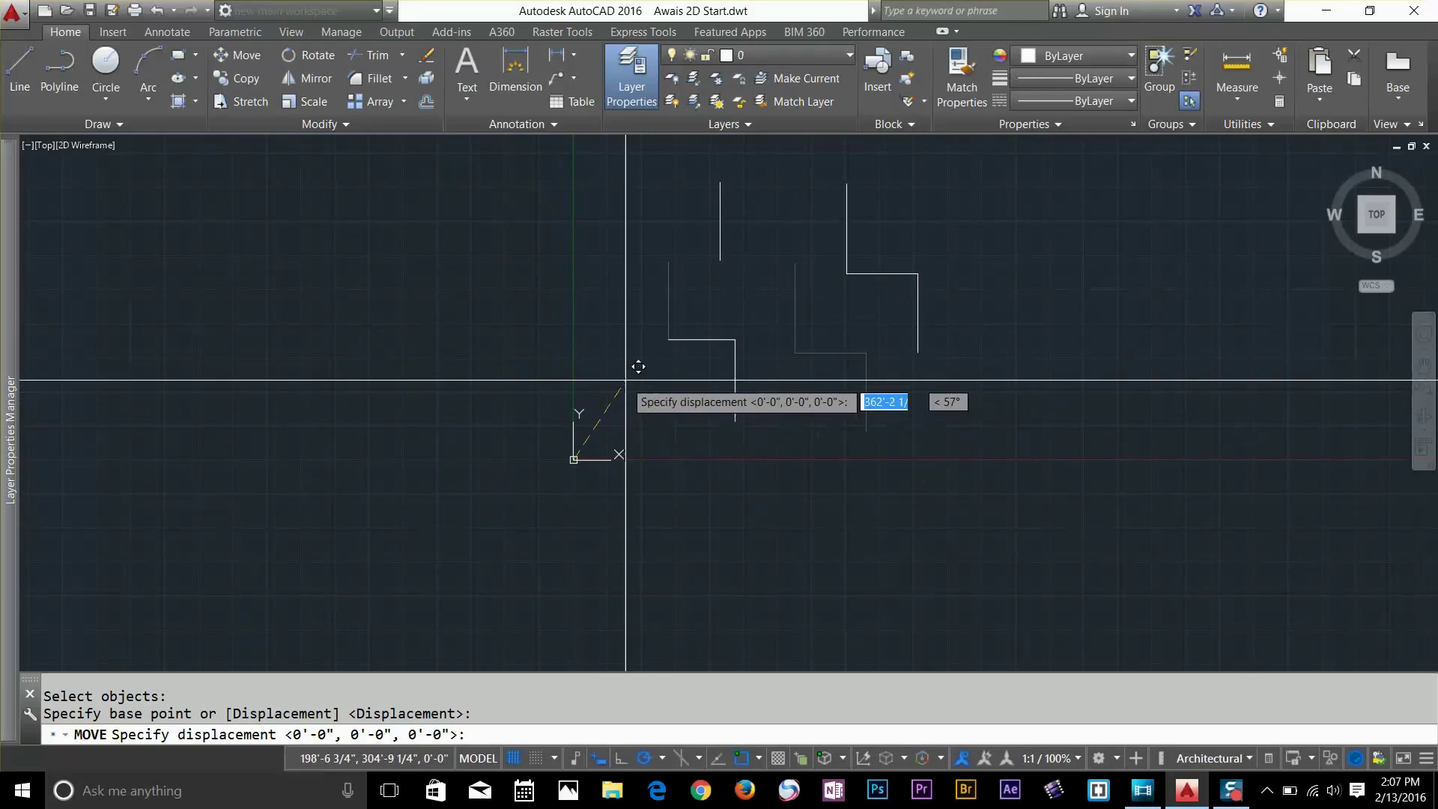
pyautogui.click(642, 405)
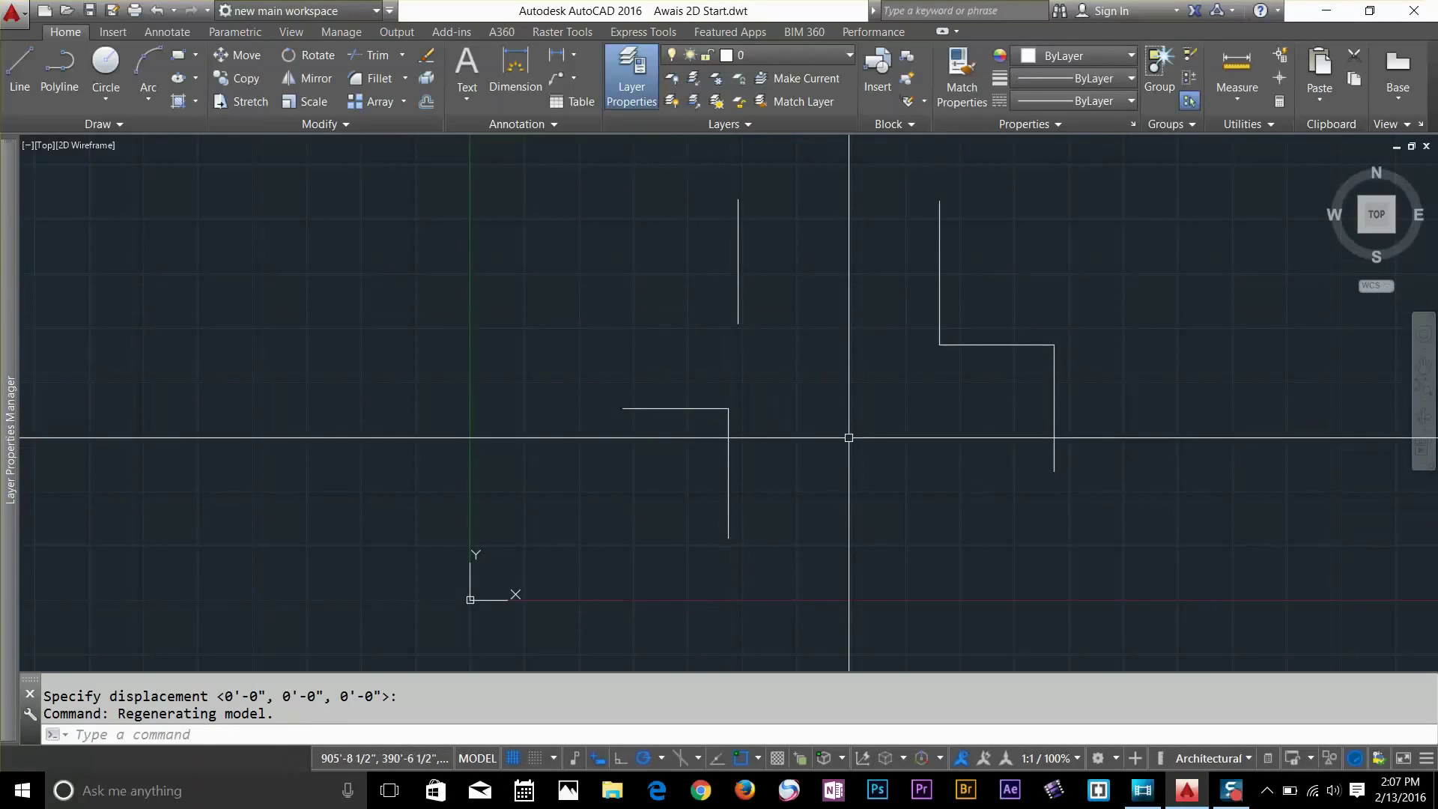
pyautogui.scroll(-2, 543, 408)
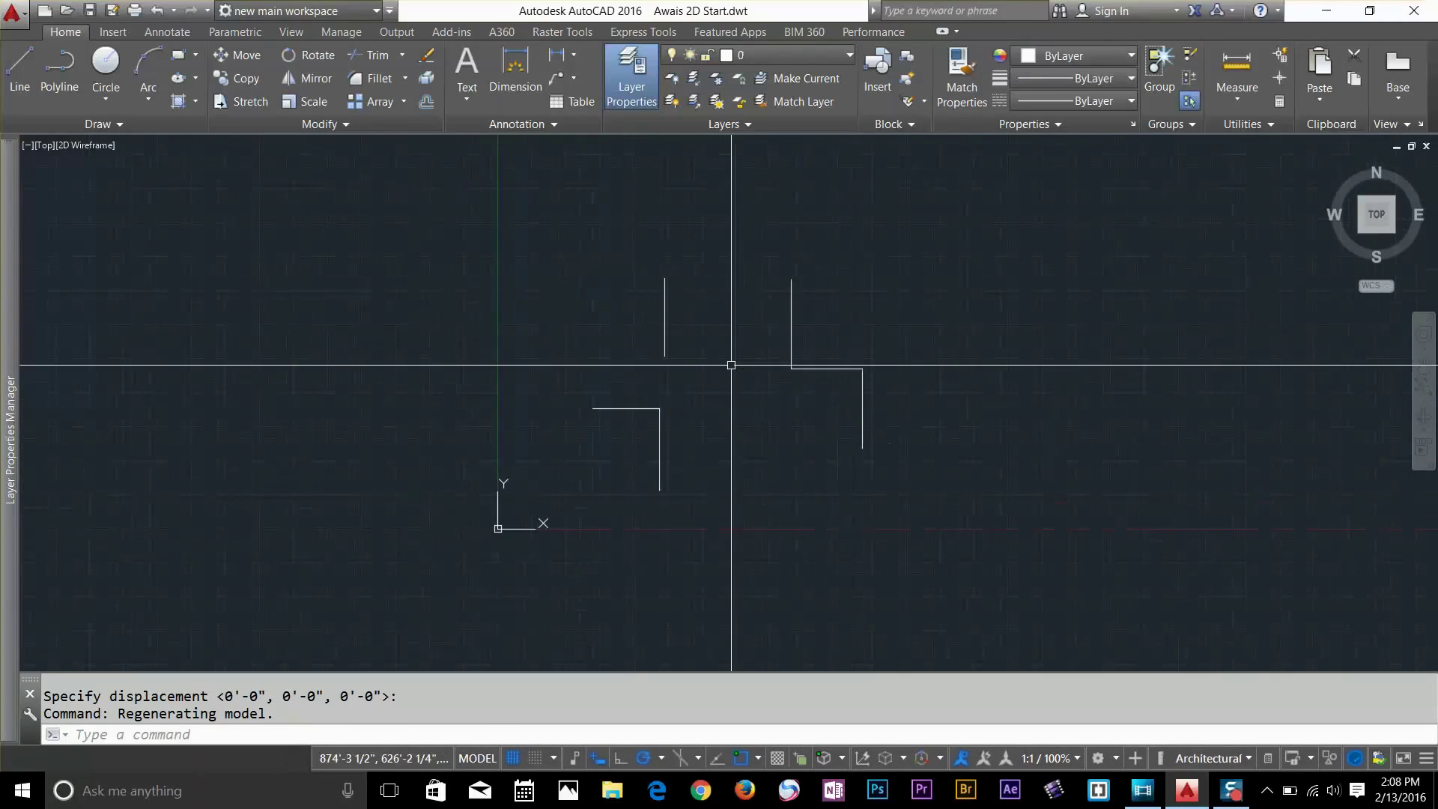
pyautogui.click(899, 276)
# Window-select the four step lines and delete them
pyautogui.click(638, 453)
pyautogui.press('Delete')
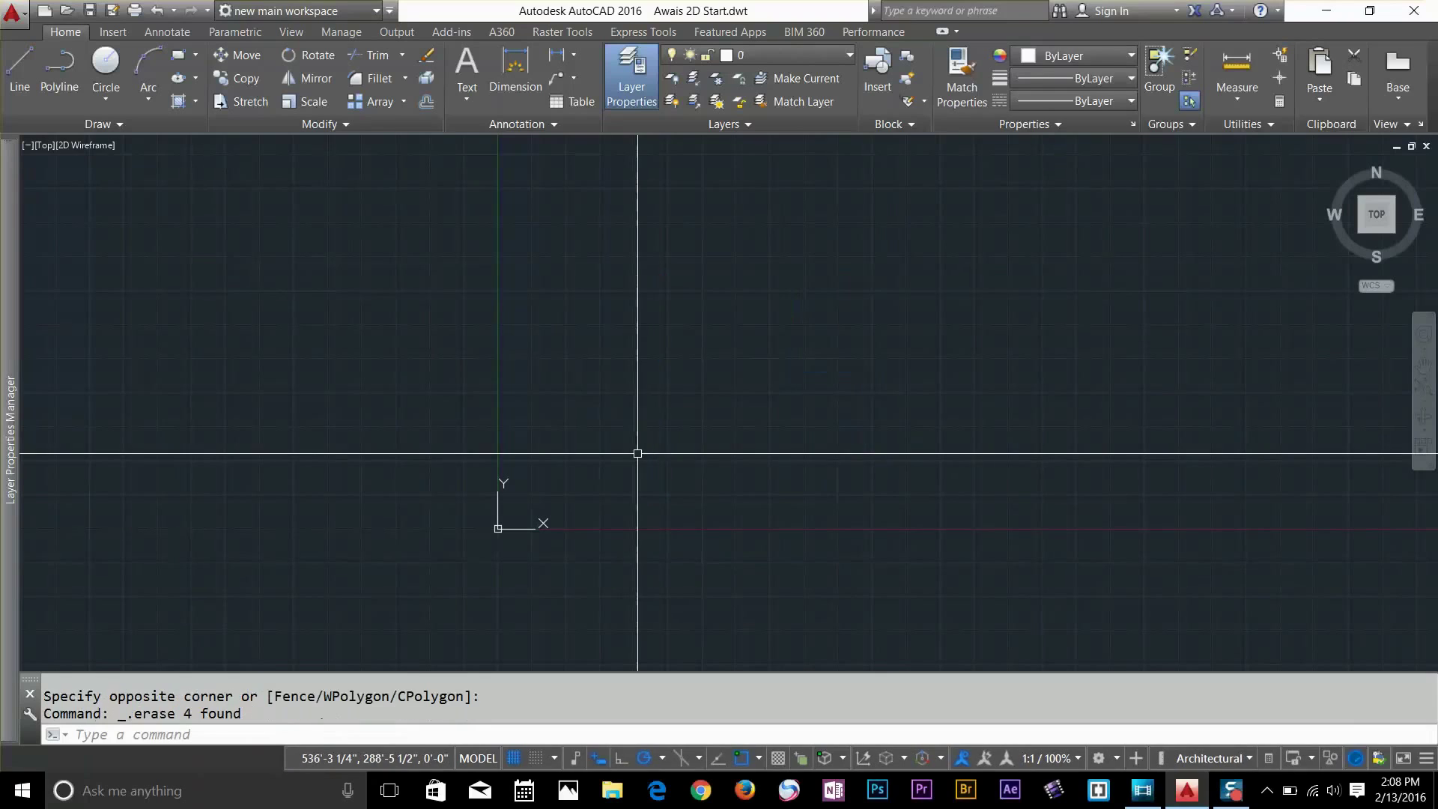
pyautogui.moveTo(638, 453); pyautogui.dragTo(654, 294, button='middle')
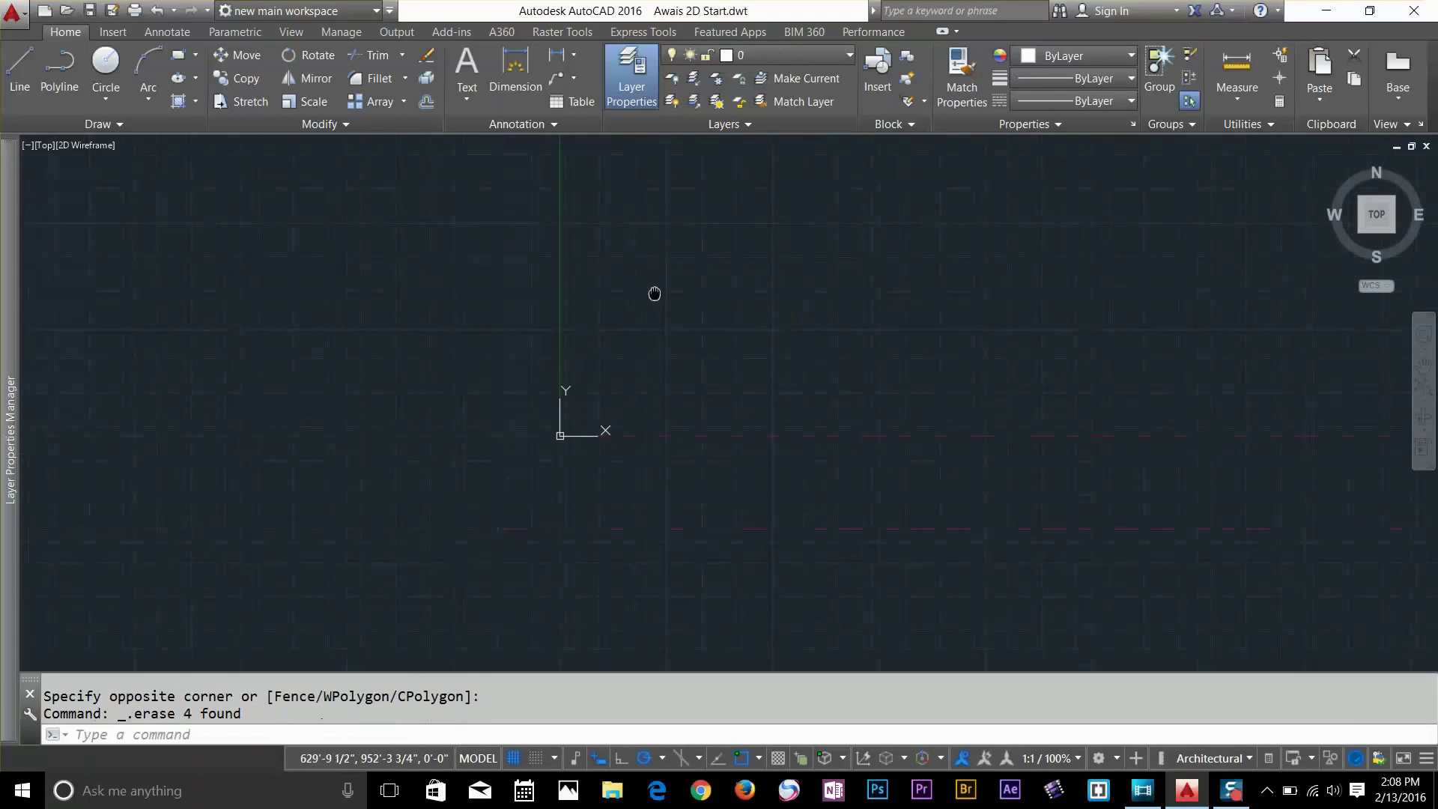
# Start a new polyline with a four-vertex zigzag of straight segments
pyautogui.click(75, 66)
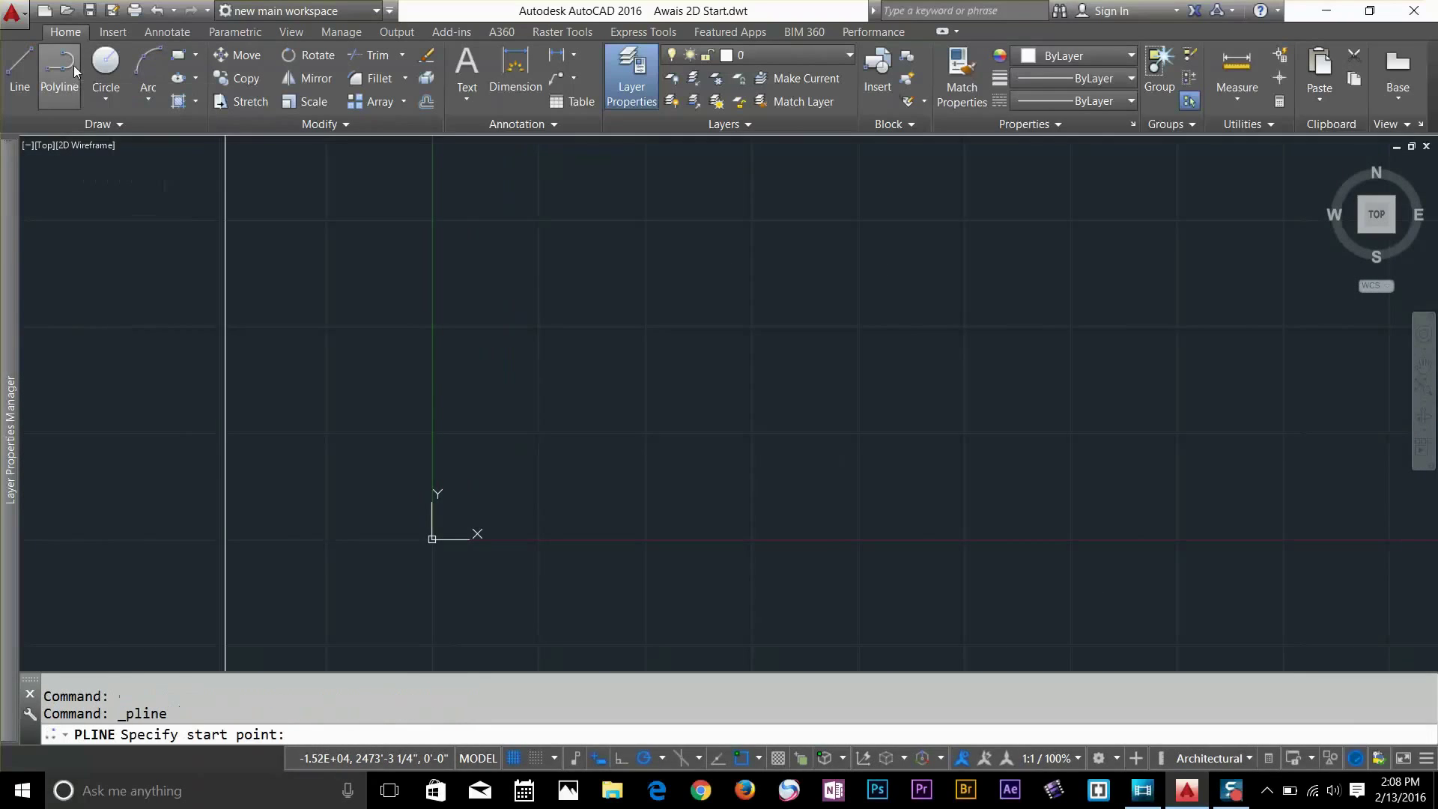
pyautogui.click(577, 296)
pyautogui.click(654, 387)
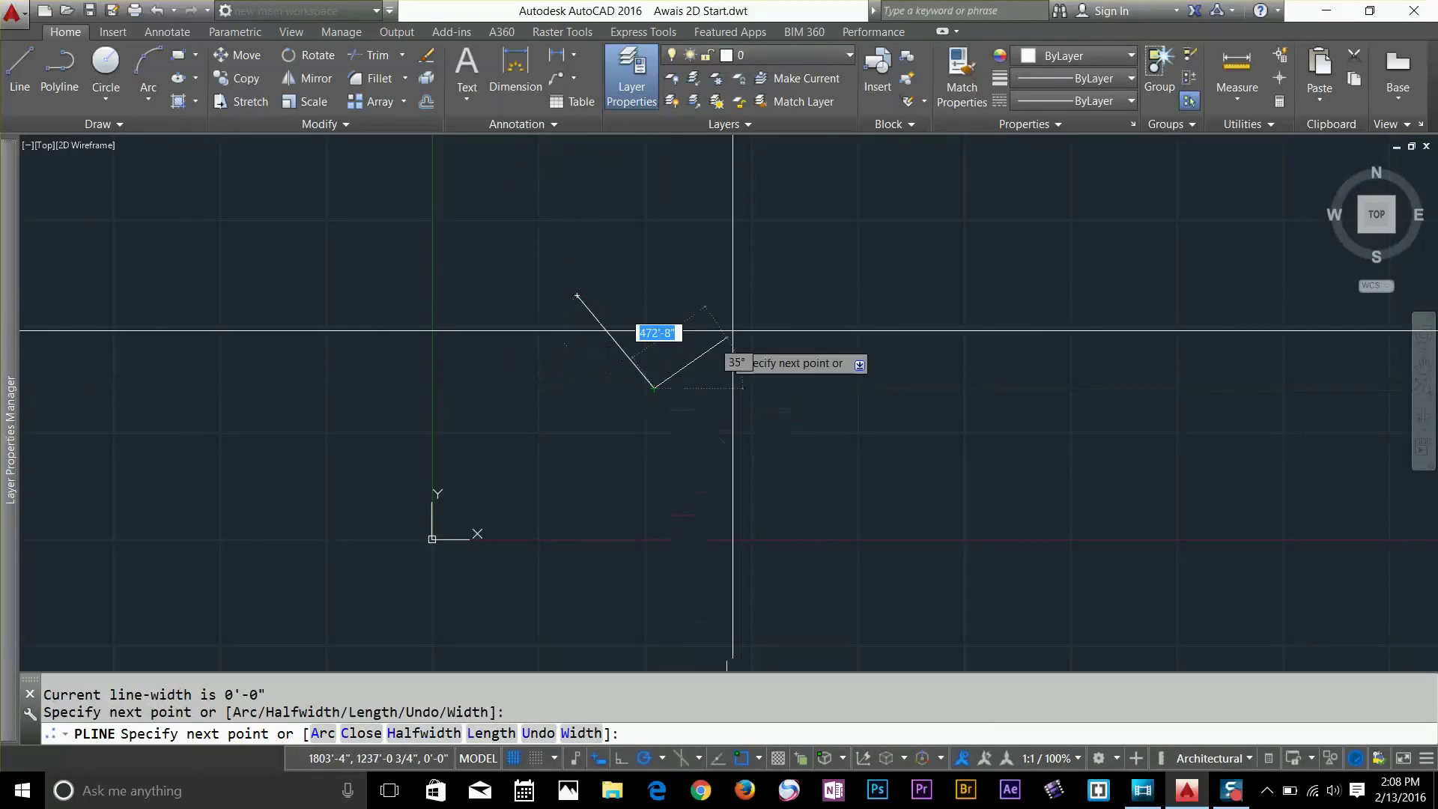
pyautogui.click(763, 298)
pyautogui.click(866, 400)
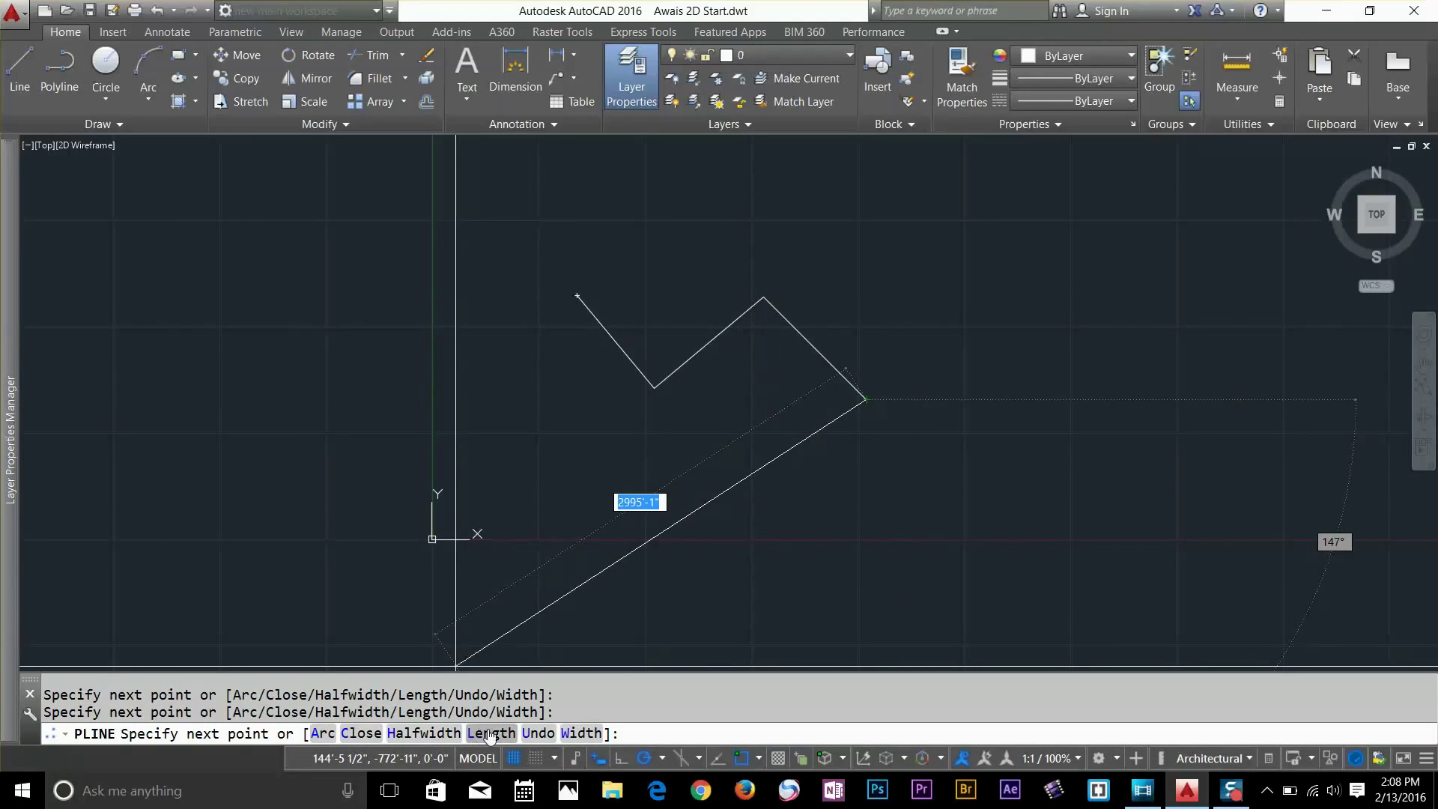
# Continue the polyline in Arc mode with three arcs forming a wave and end loop
pyautogui.click(321, 734)
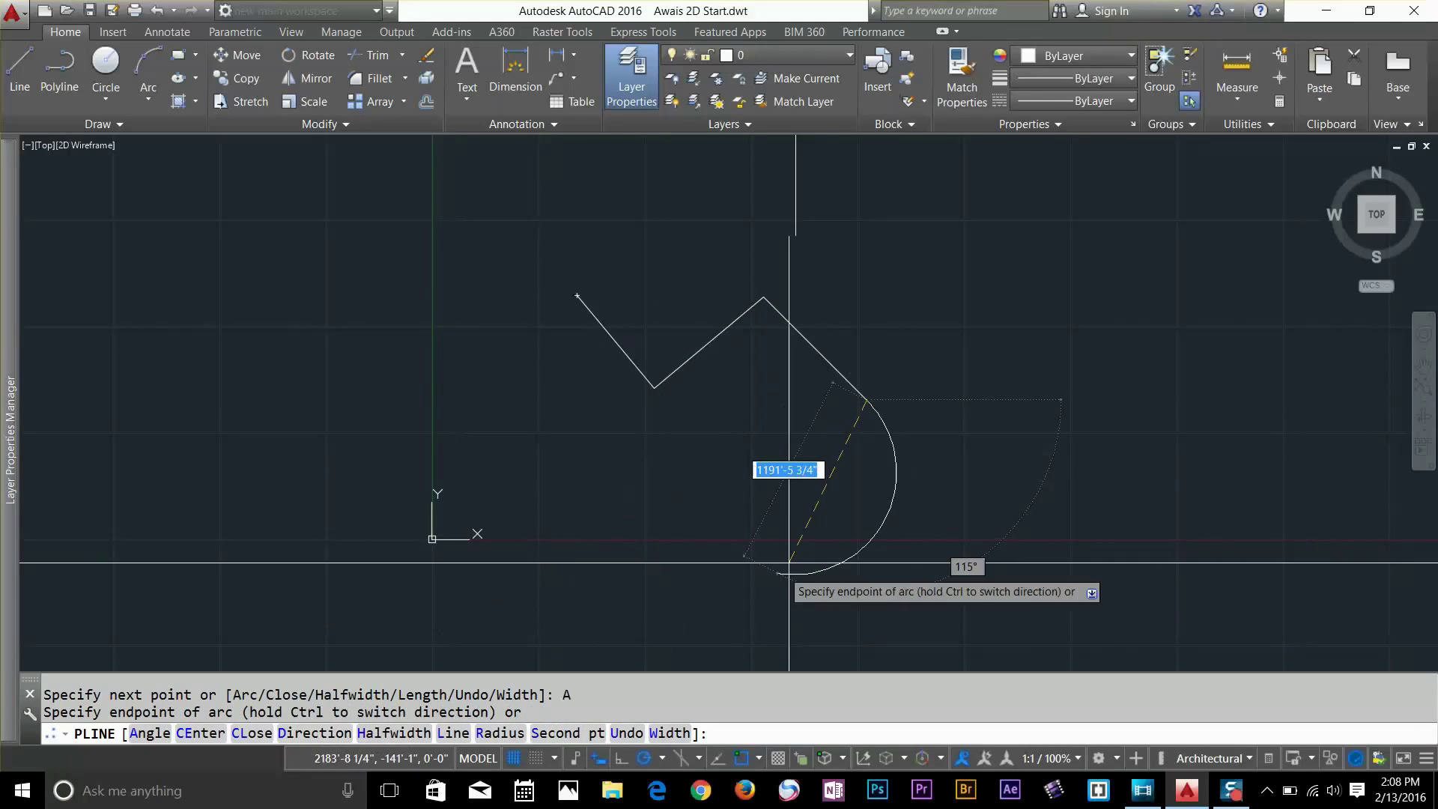
pyautogui.click(1019, 367)
pyautogui.click(1169, 386)
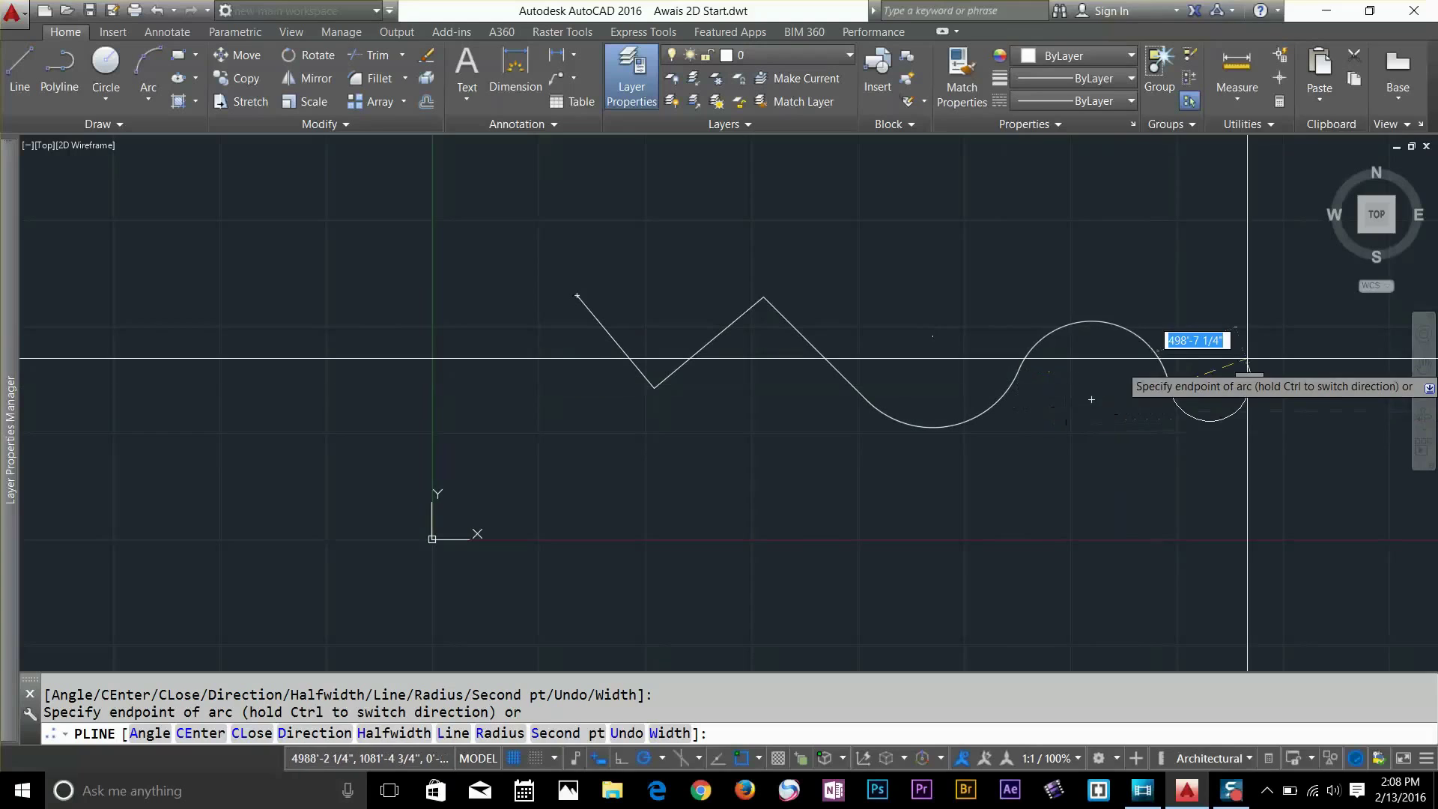
pyautogui.click(1272, 317)
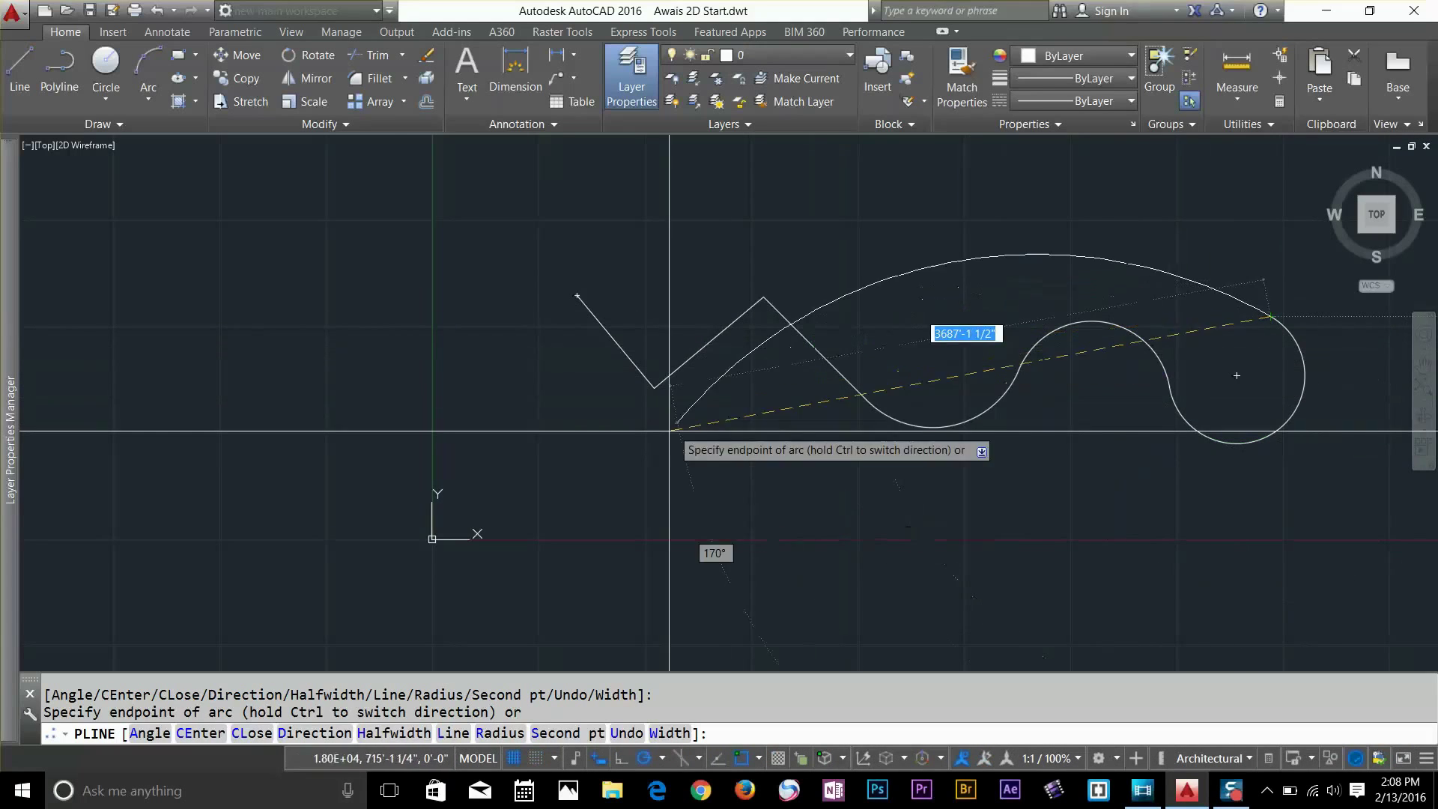
# Return to Line mode, add edges up and across the top, and close the polyline
pyautogui.click(454, 740)
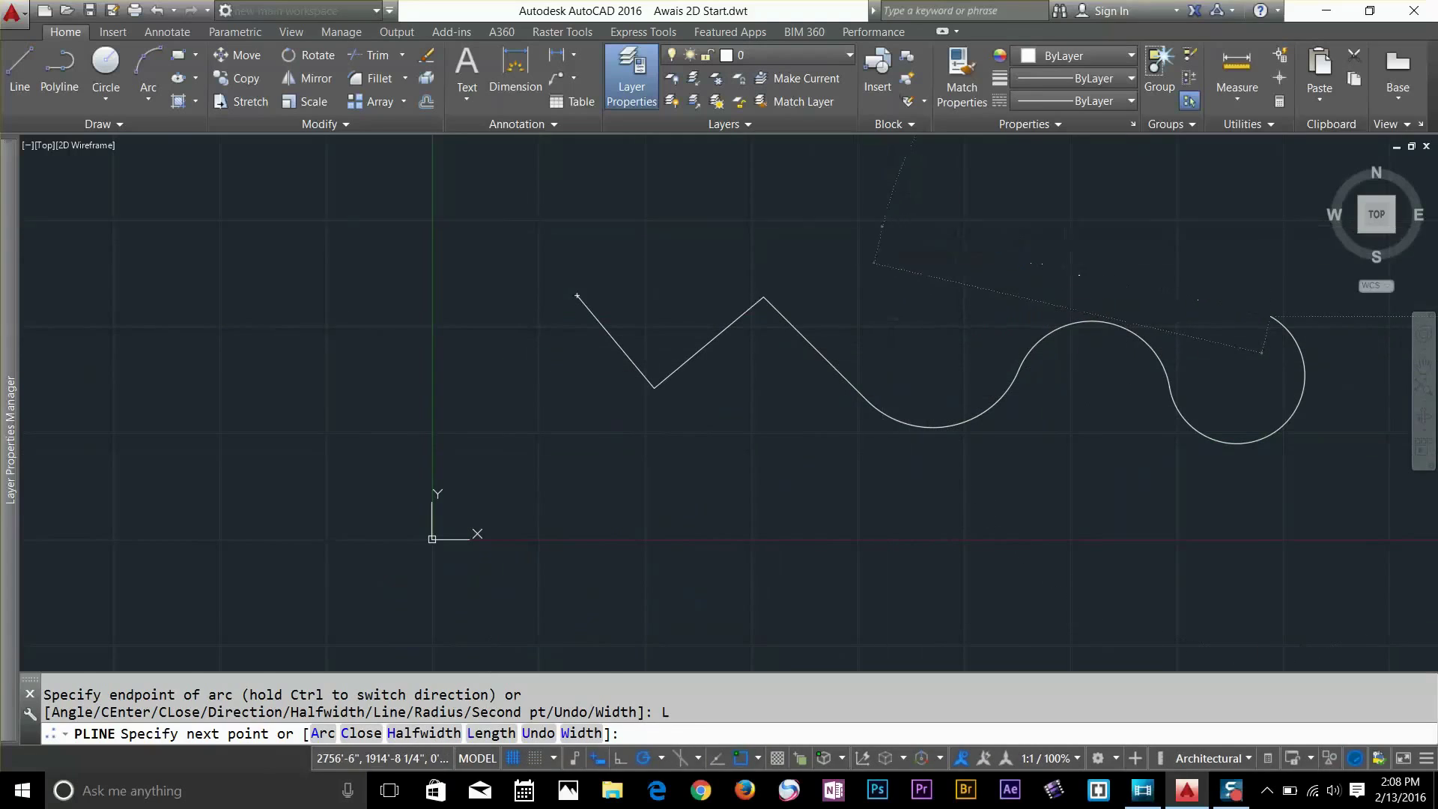
pyautogui.click(882, 226)
pyautogui.click(683, 226)
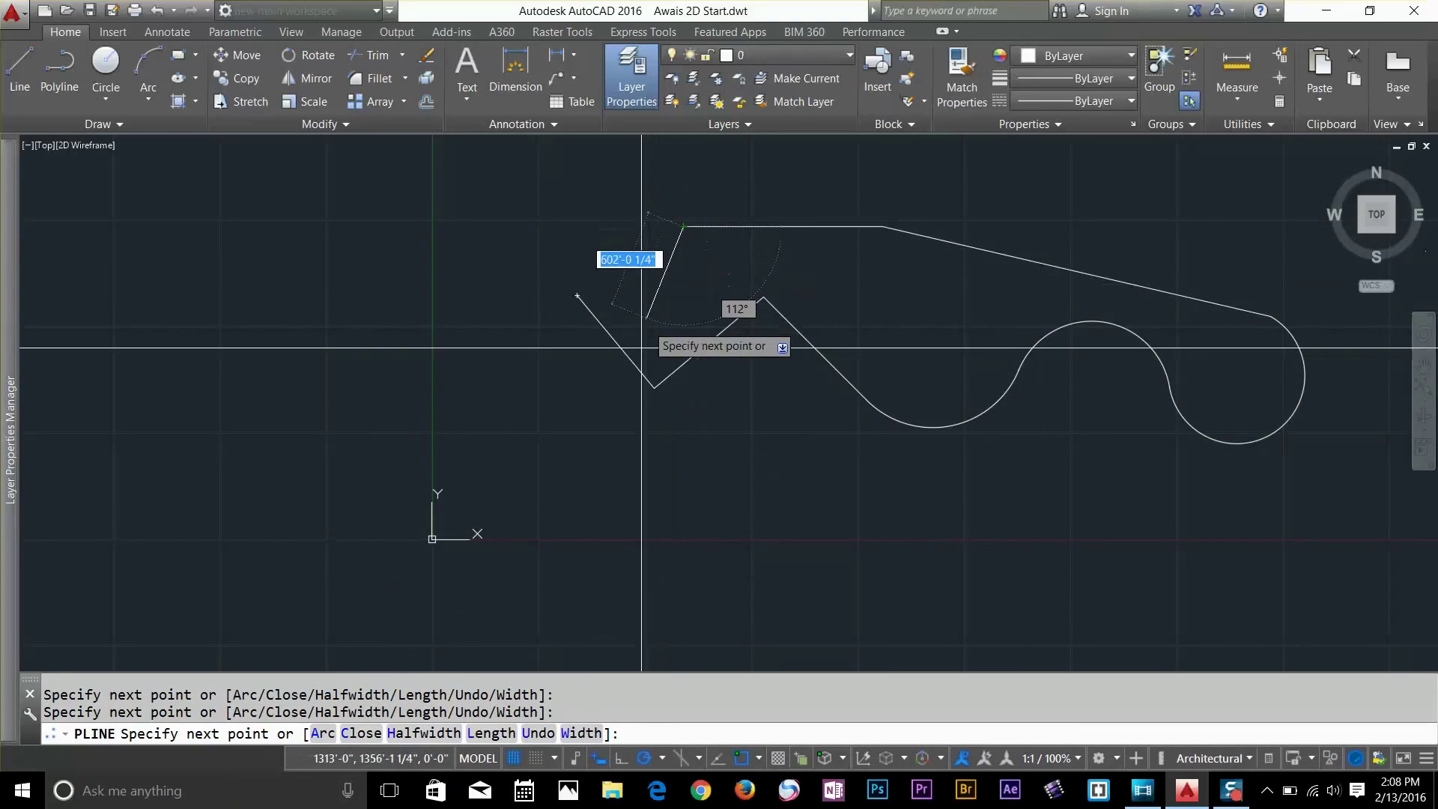
pyautogui.click(352, 737)
pyautogui.moveTo(668, 392); pyautogui.dragTo(758, 321, button='middle')
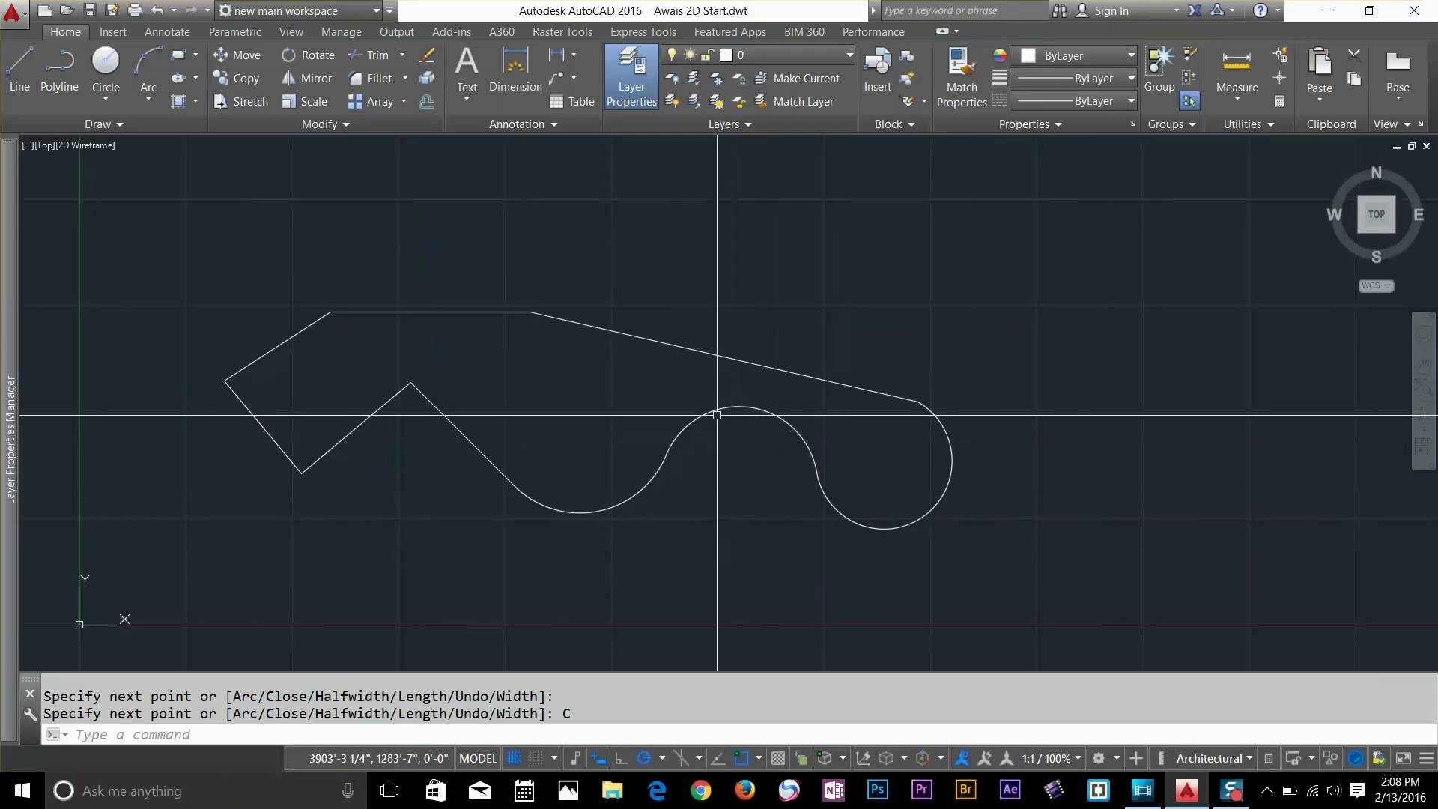
pyautogui.hotkey('ctrl', 'a')
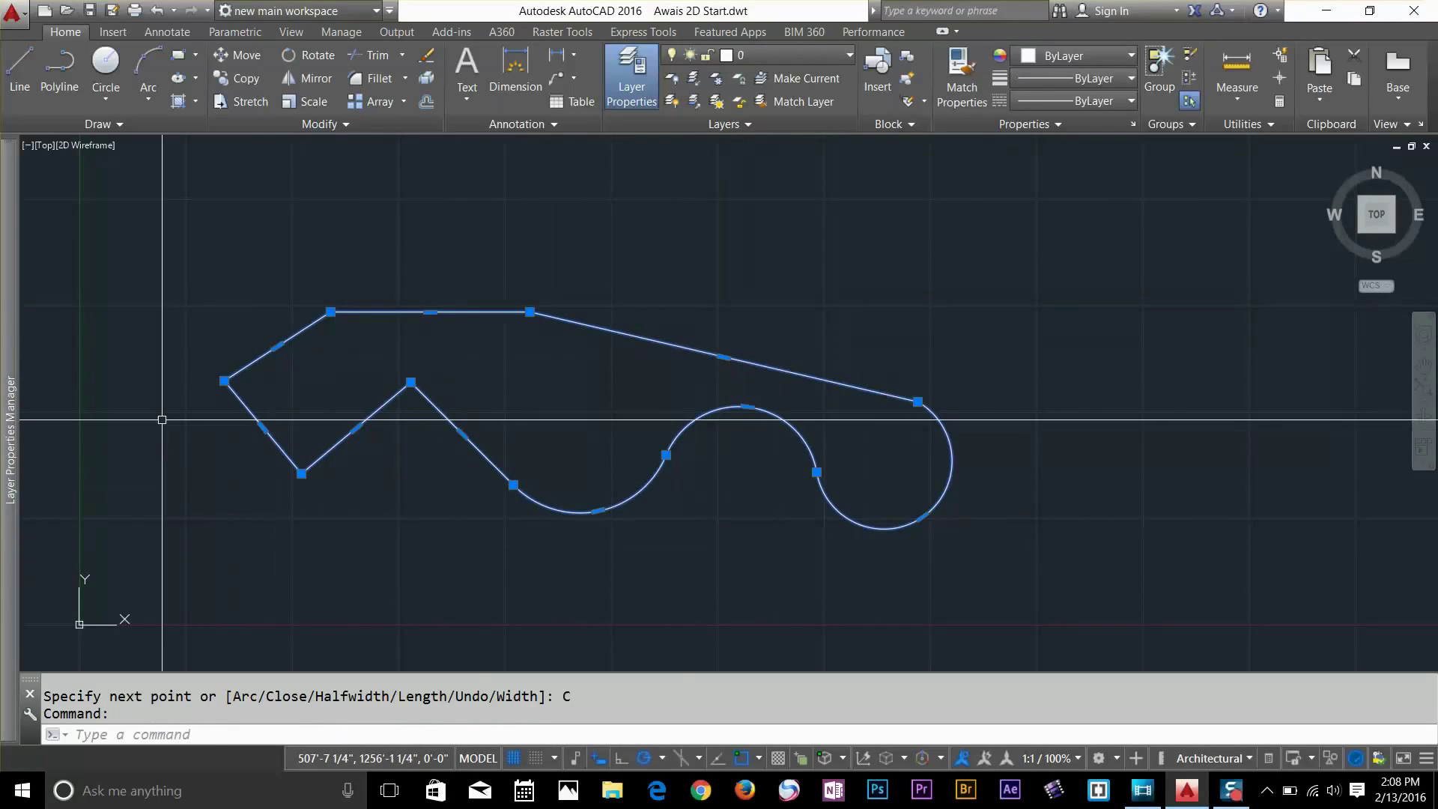
# Straighten the polyline's middle arc segment into a line
pyautogui.moveTo(766, 412); pyautogui.dragTo(788, 335, button='middle')
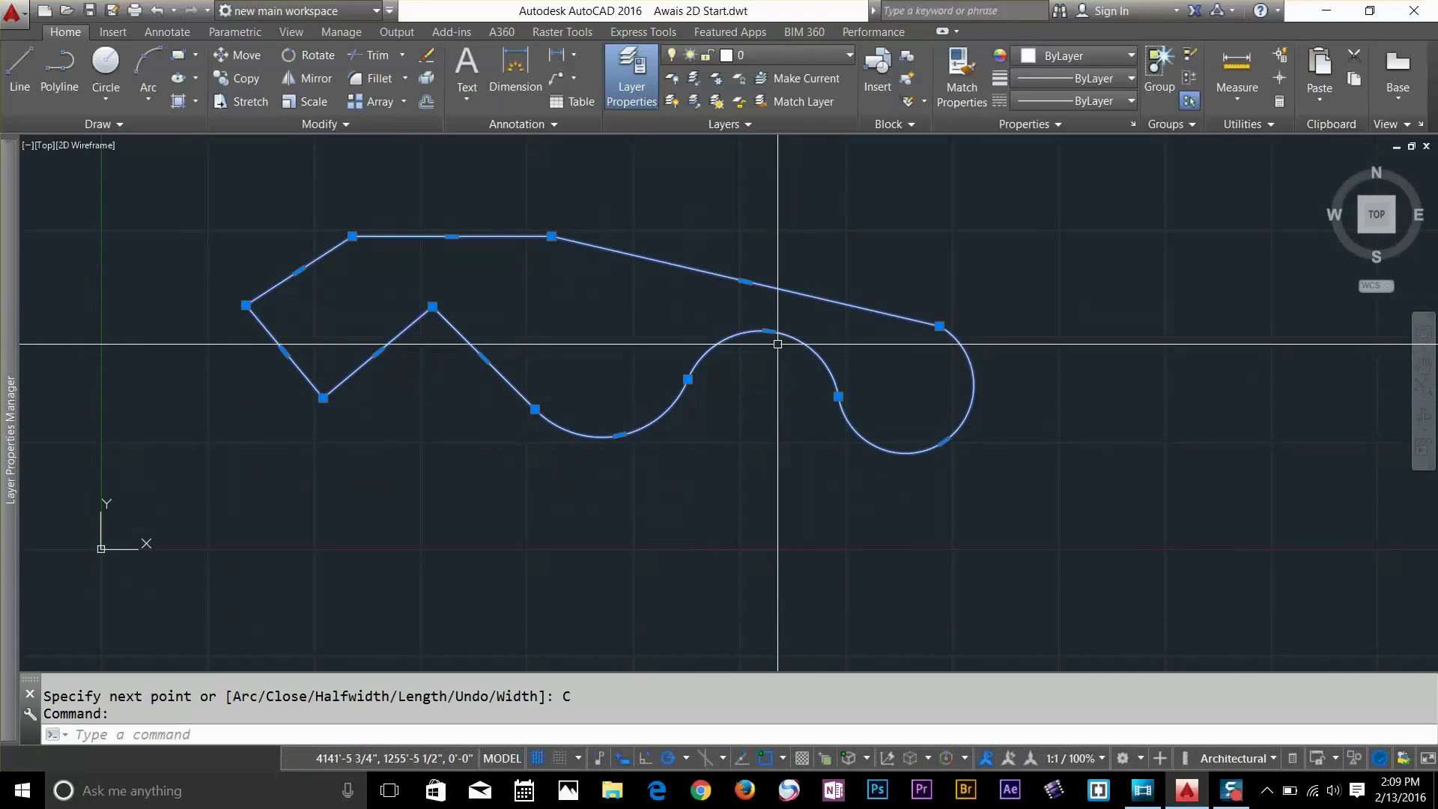
pyautogui.moveTo(769, 332)
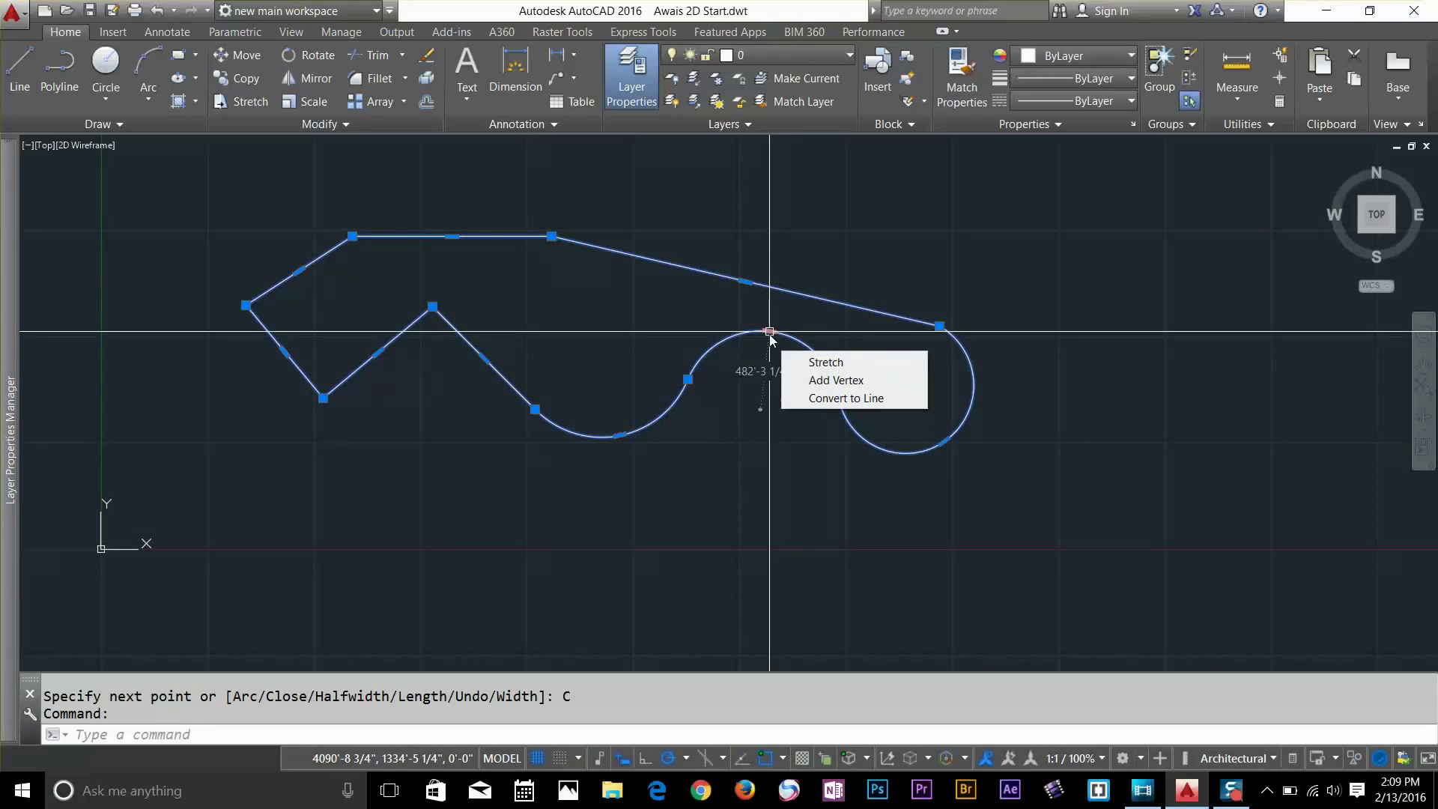
pyautogui.click(842, 399)
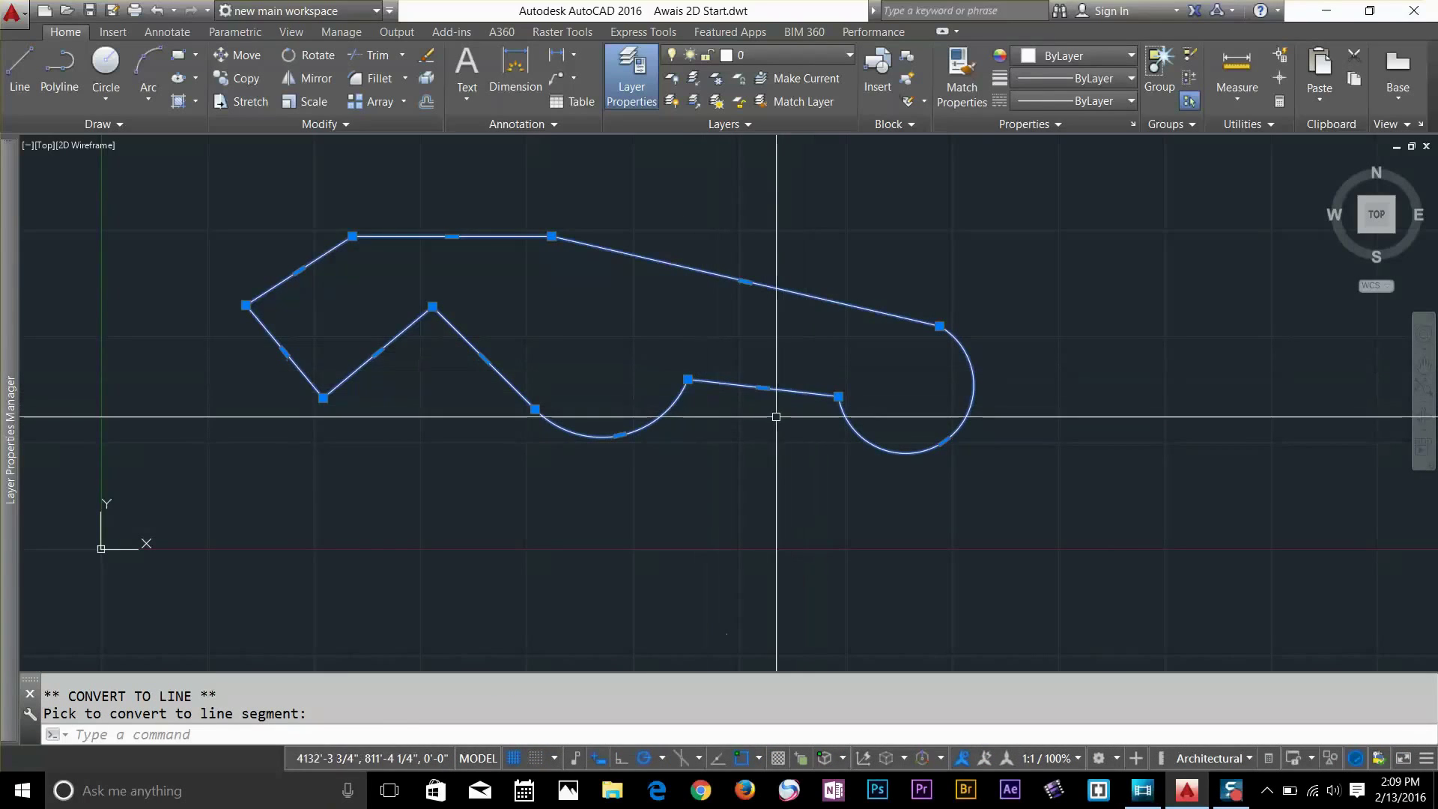
# Convert the long sloping segment to an arc, pulling its midpoint upward
pyautogui.moveTo(734, 295); pyautogui.dragTo(699, 440, button='middle')
pyautogui.scroll(2, 673, 467)
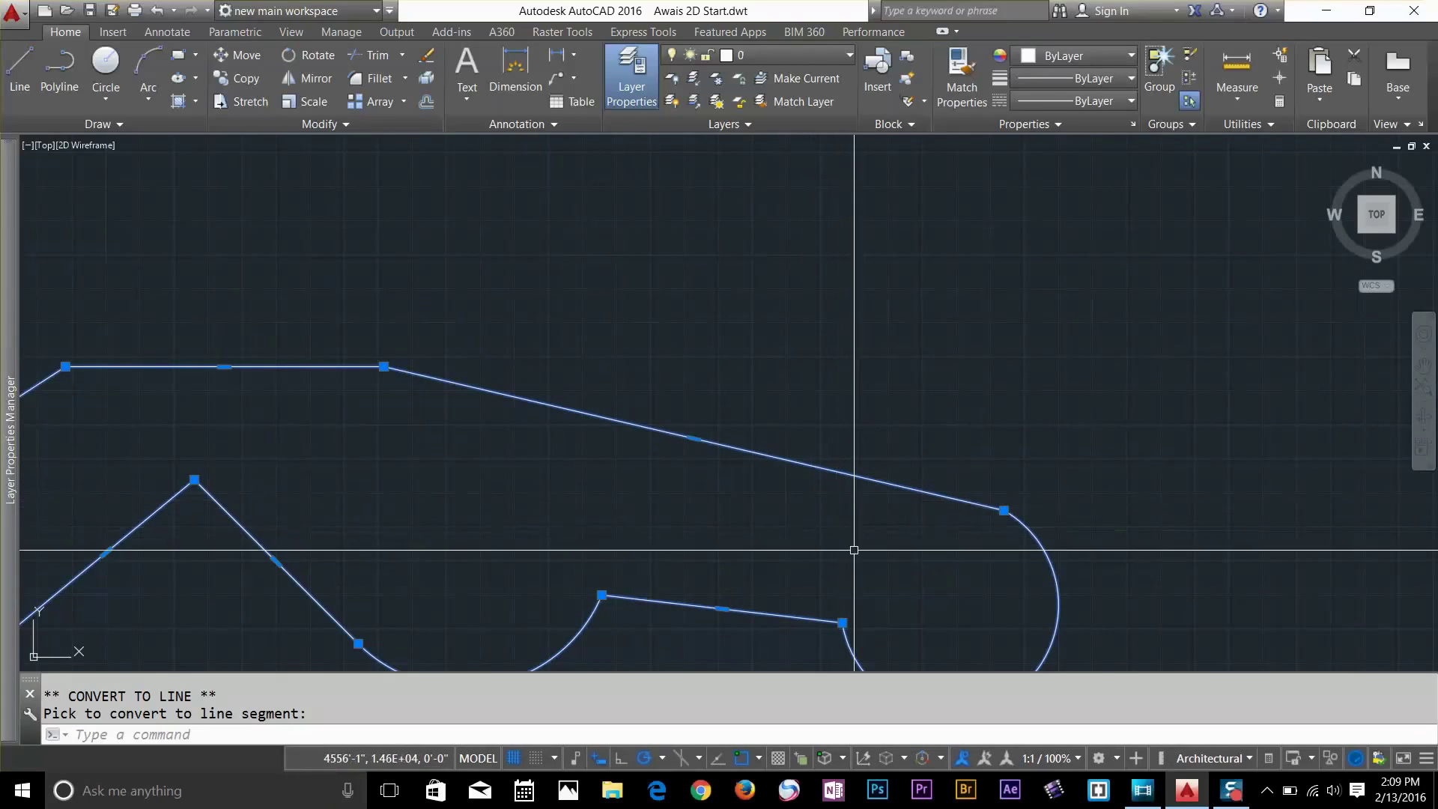
pyautogui.moveTo(694, 438)
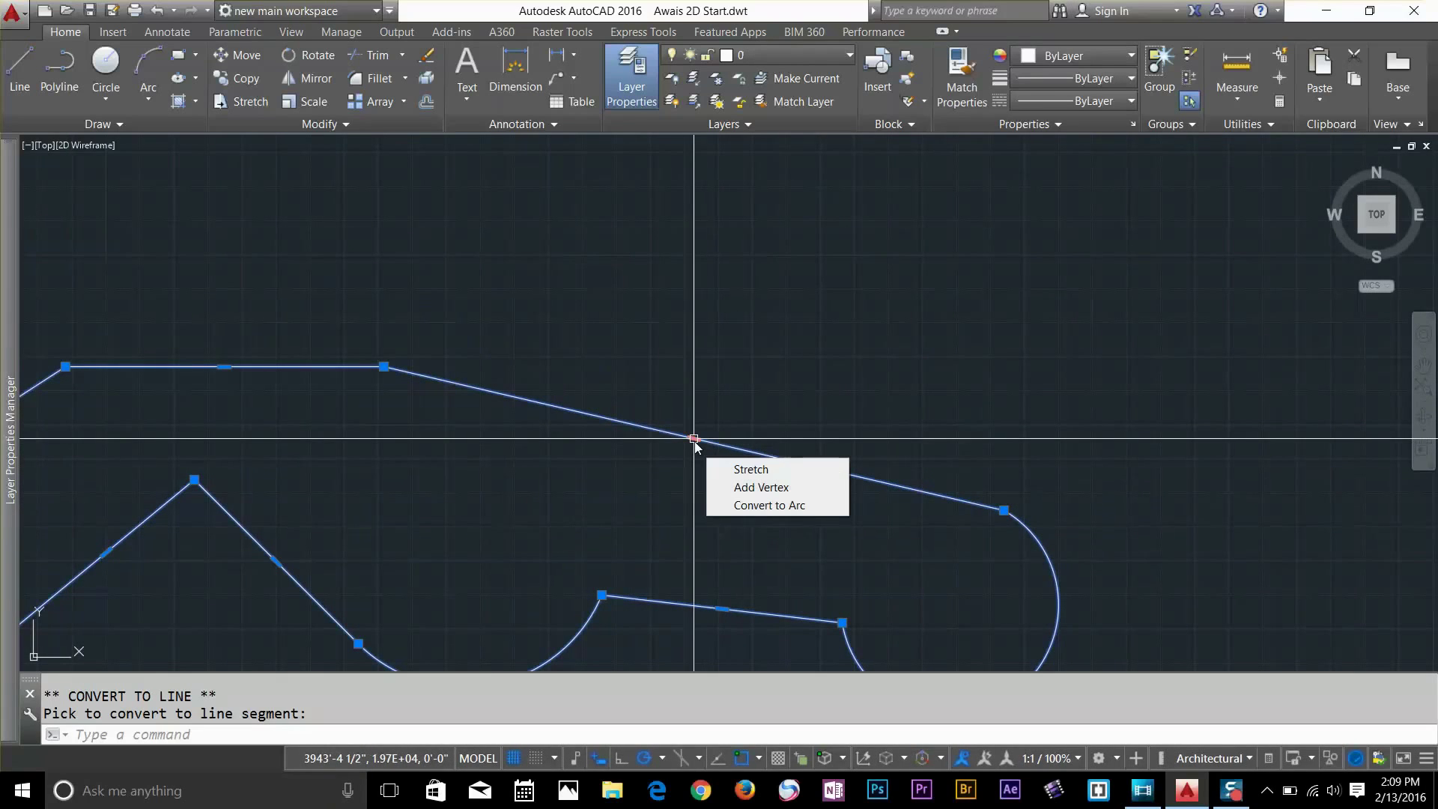
pyautogui.click(745, 506)
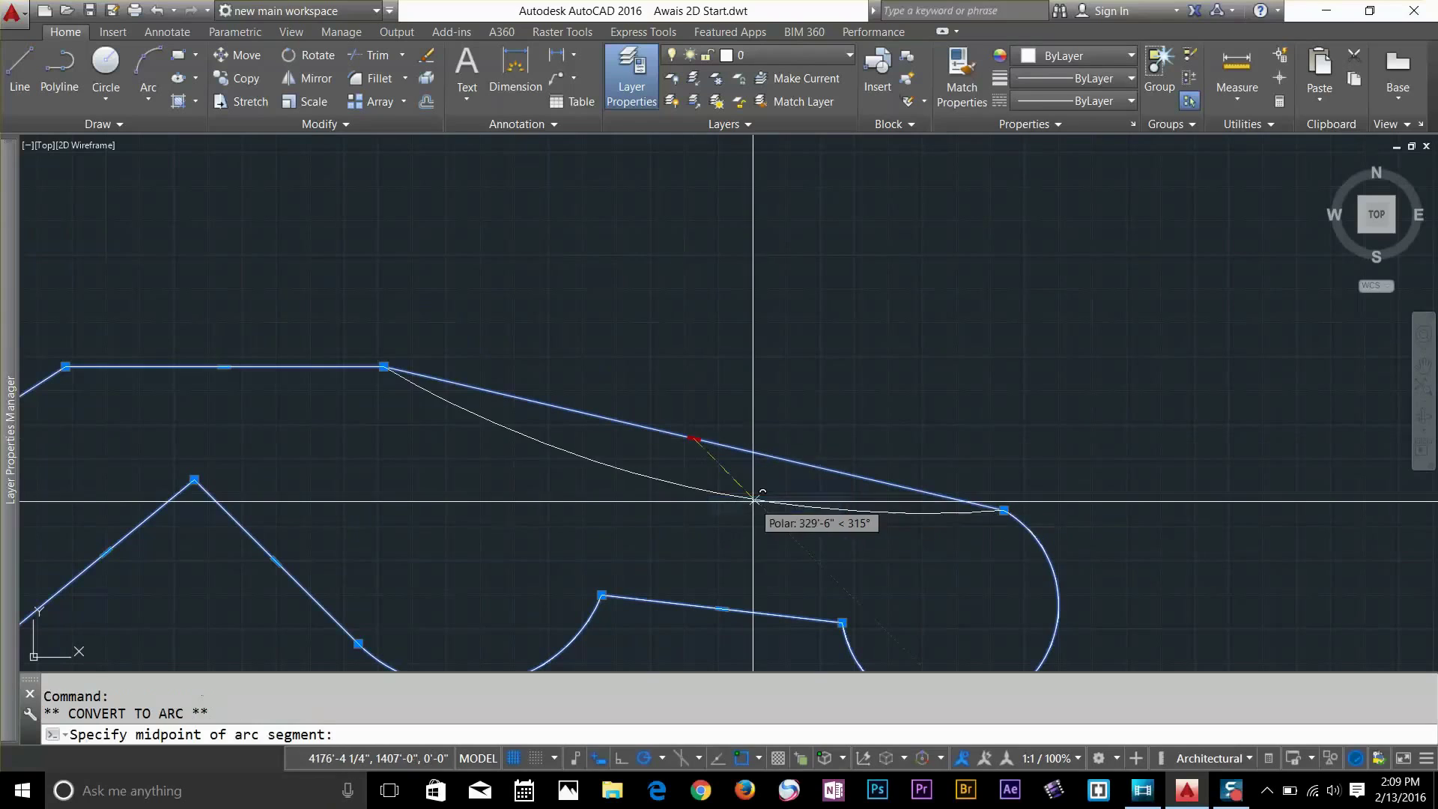
pyautogui.click(745, 329)
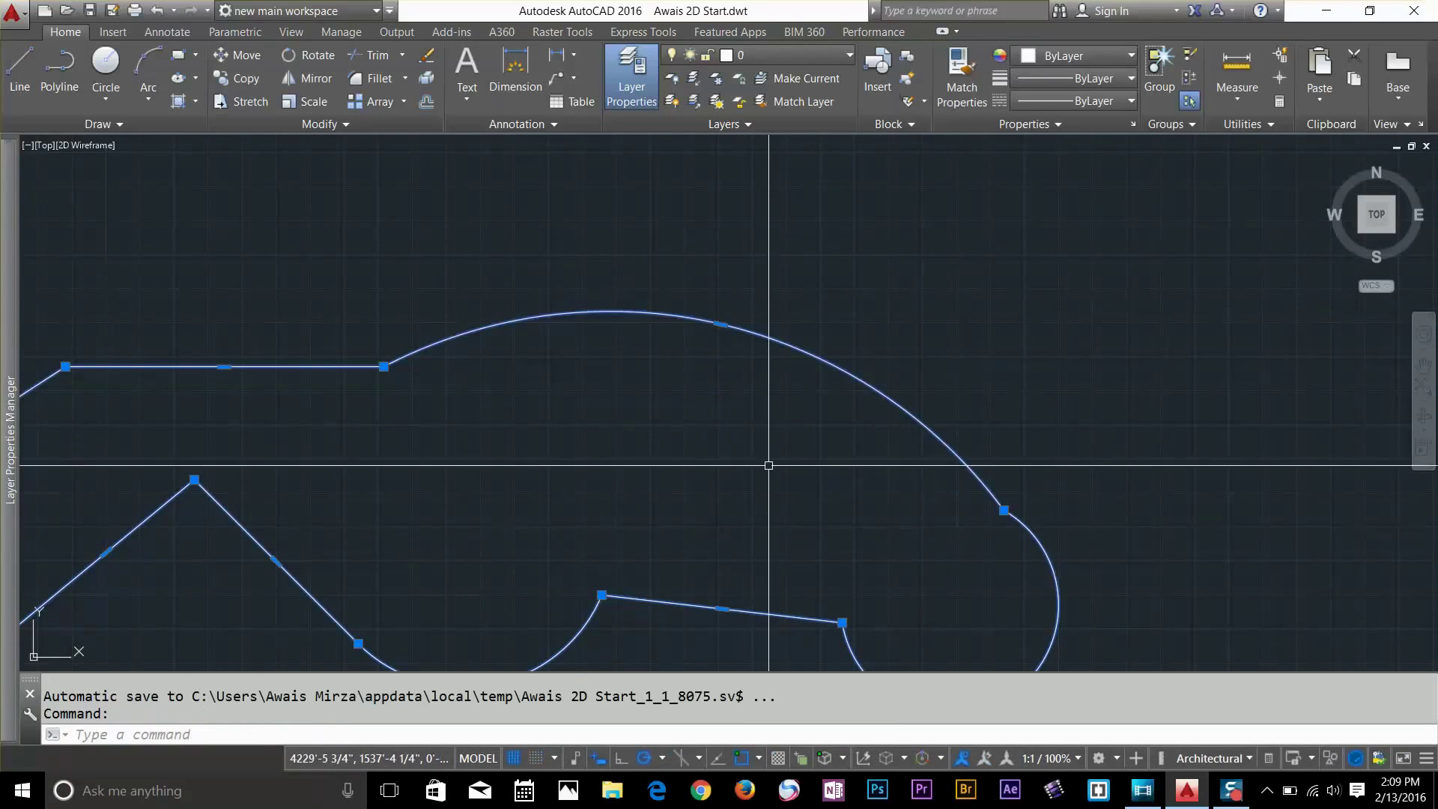
pyautogui.moveTo(303, 444); pyautogui.dragTo(883, 417, button='middle')
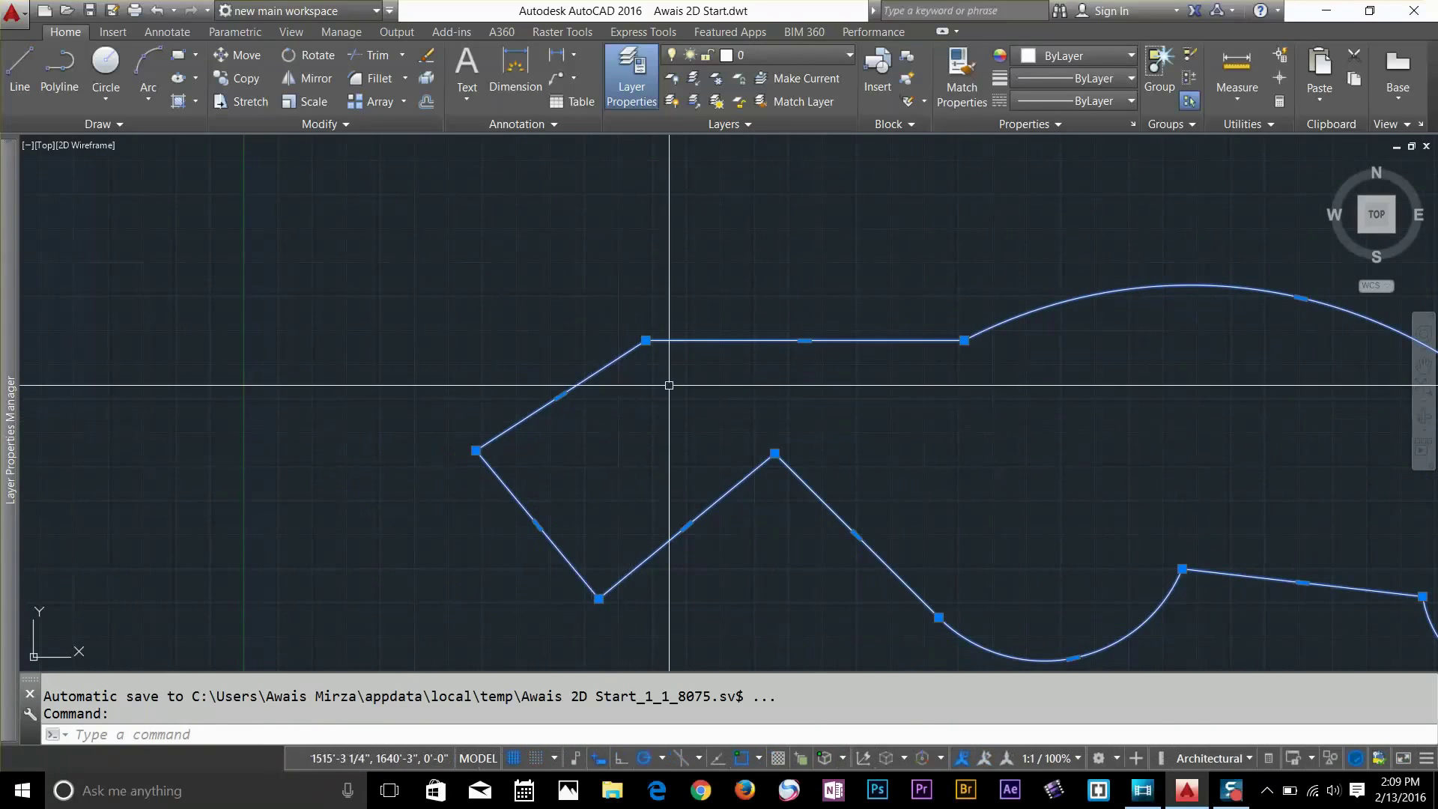
pyautogui.scroll(2, 796, 323)
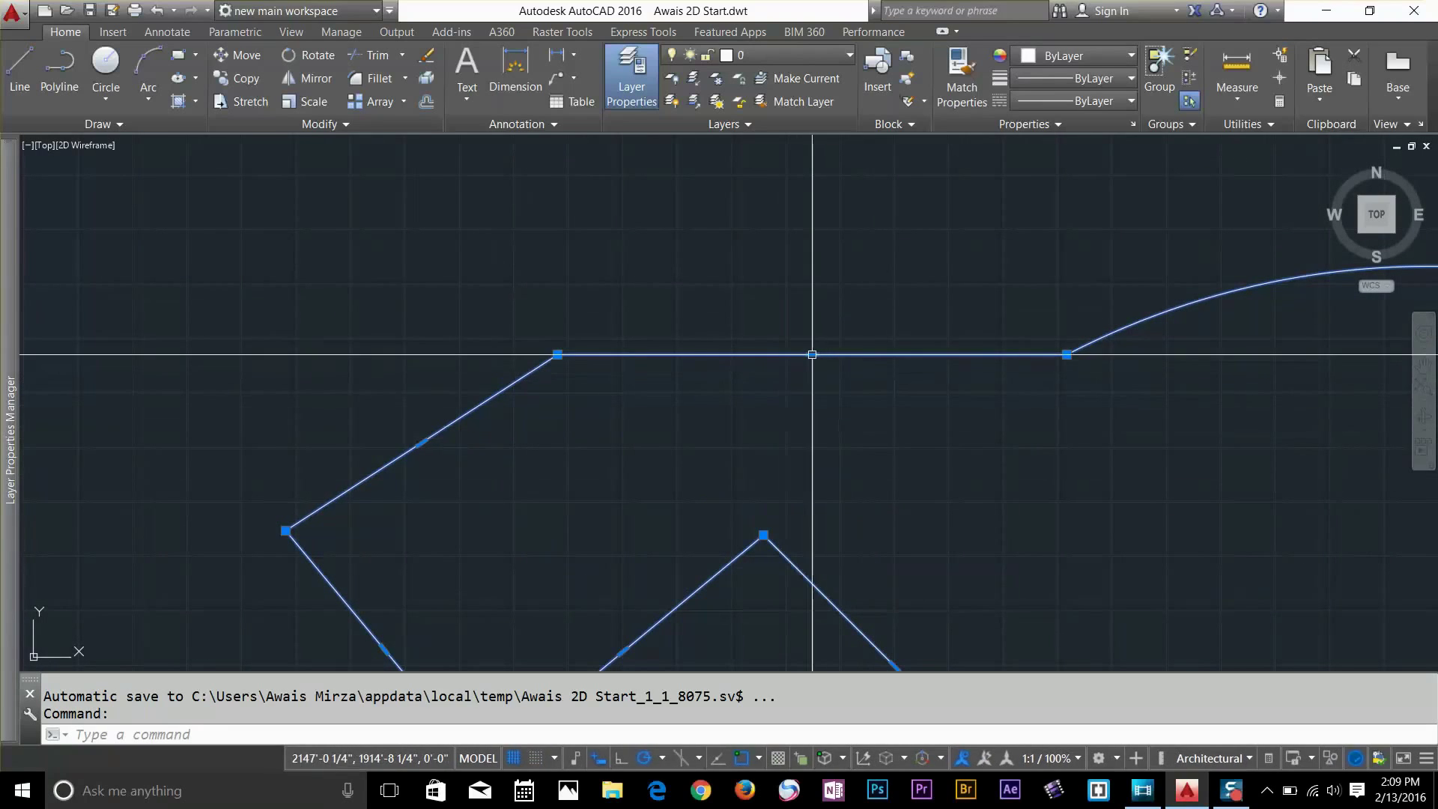
# Add a vertex on the flat segment and raise it to form a peak
pyautogui.moveTo(813, 354)
pyautogui.click(882, 401)
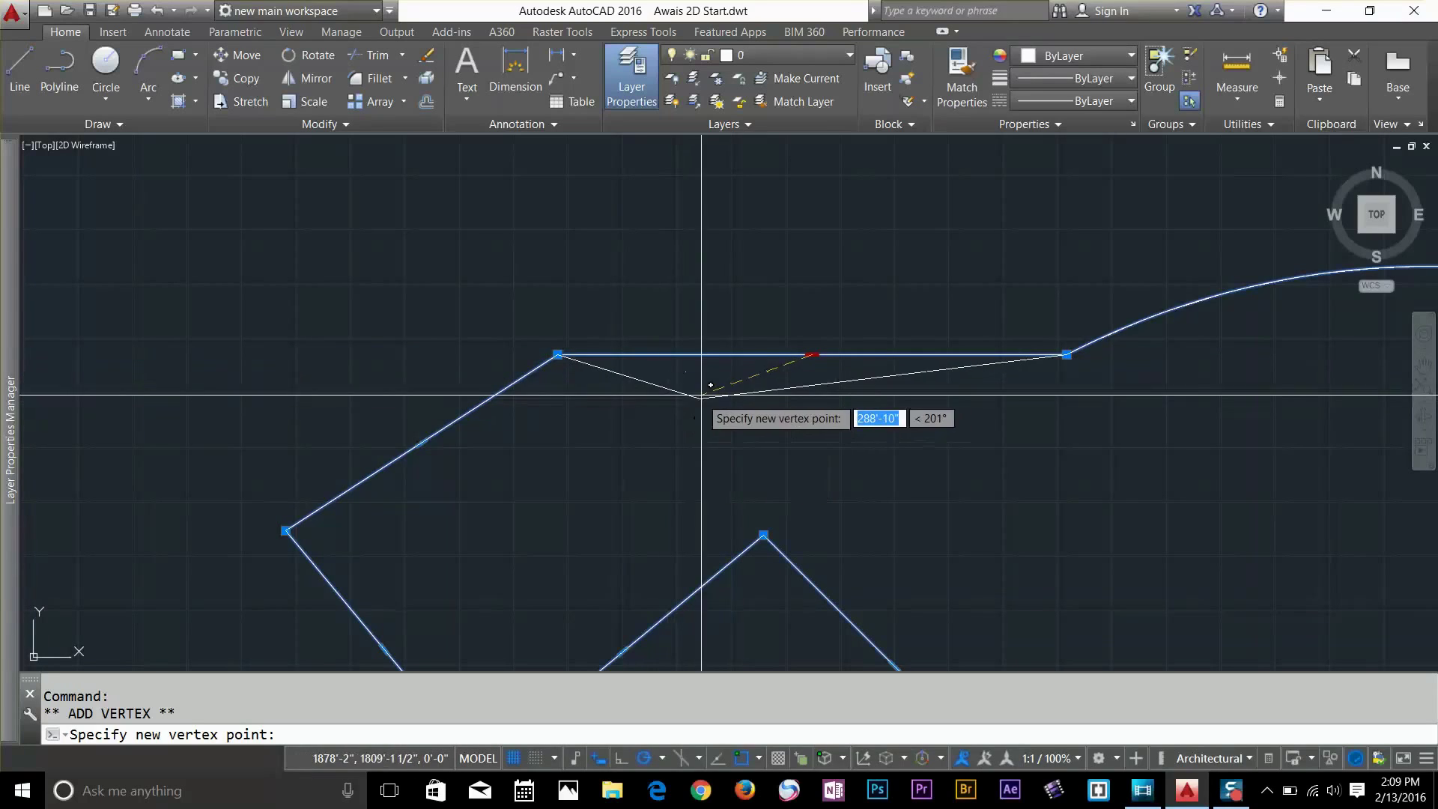
pyautogui.click(672, 287)
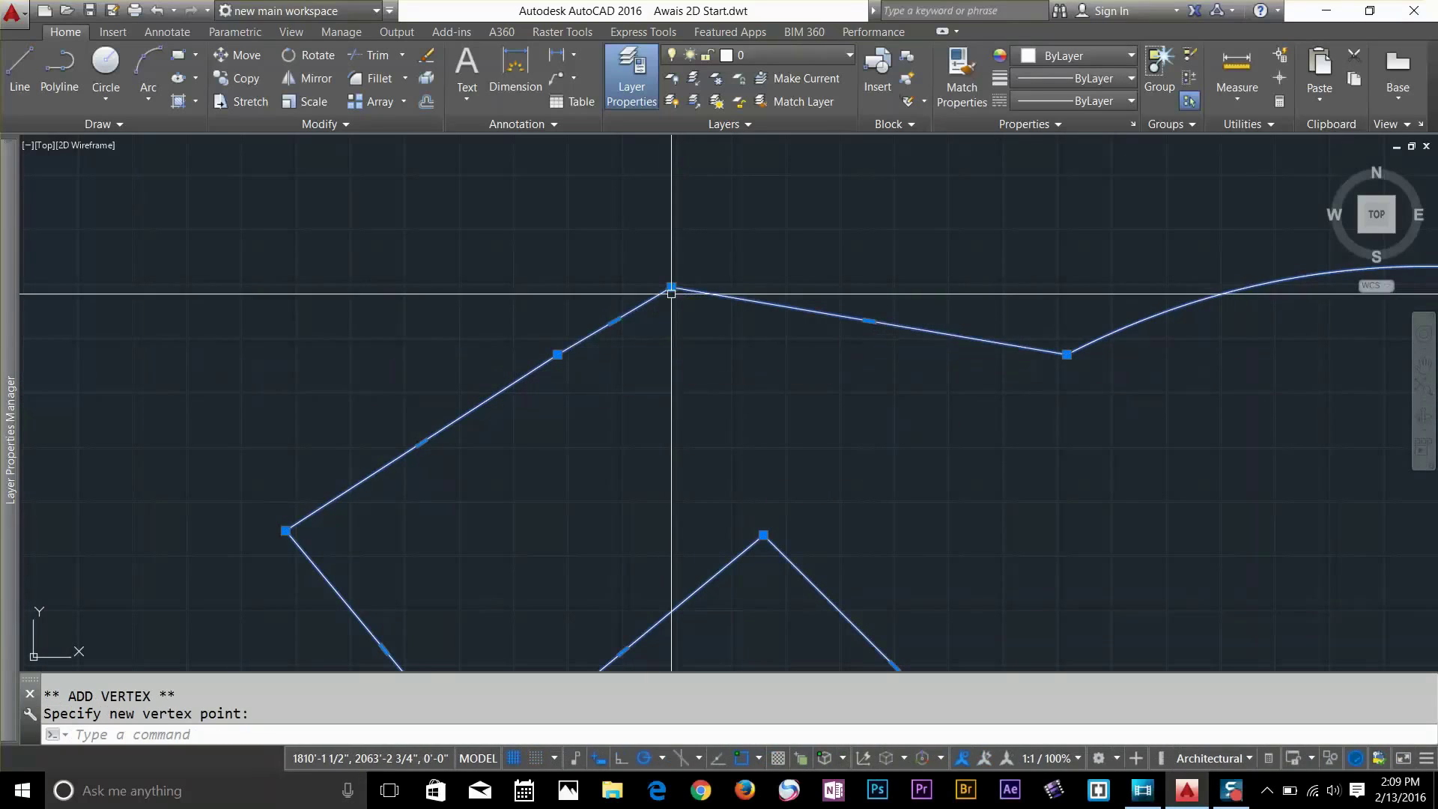
pyautogui.click(790, 322)
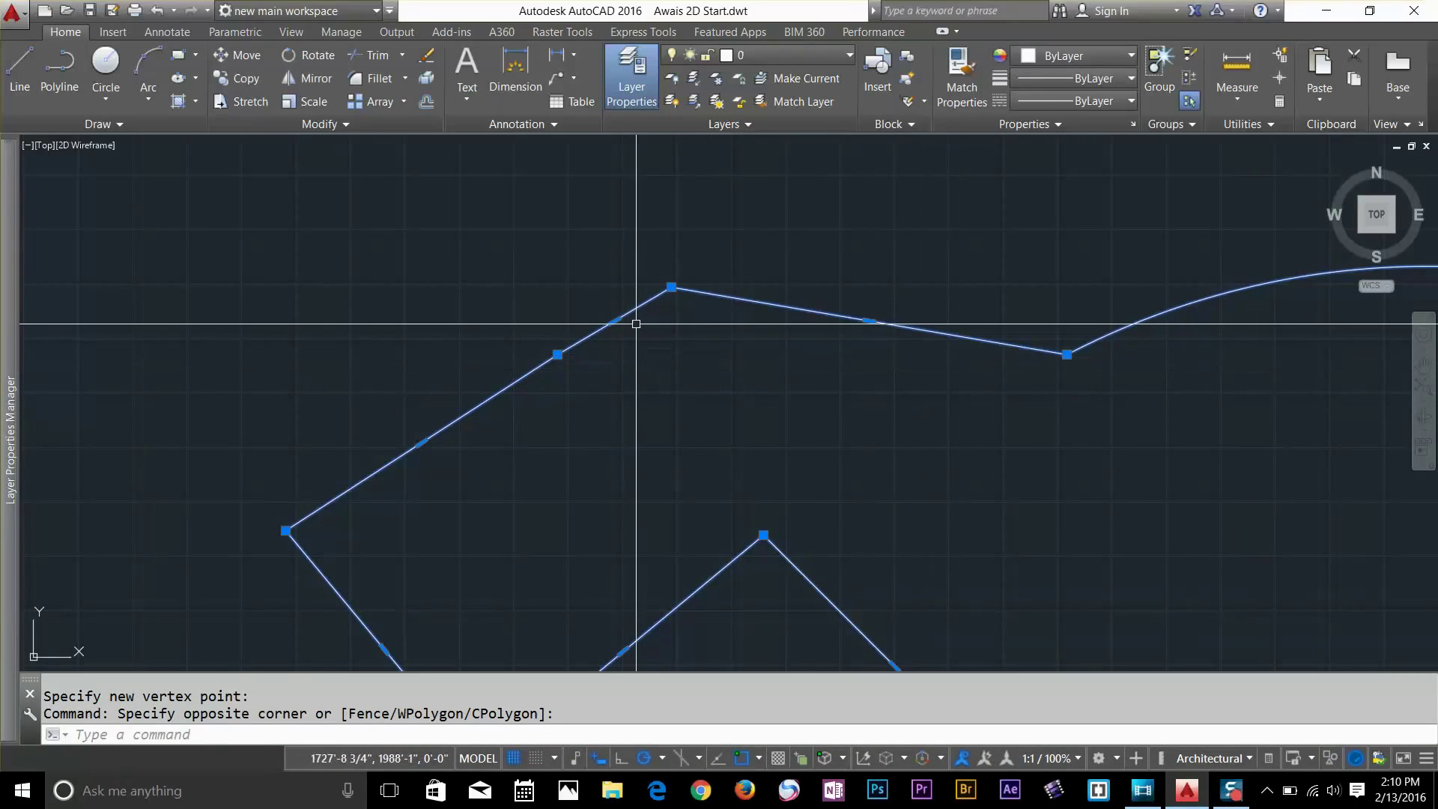
# Convert the short segment beside the peak into a small arc bump
pyautogui.moveTo(615, 321)
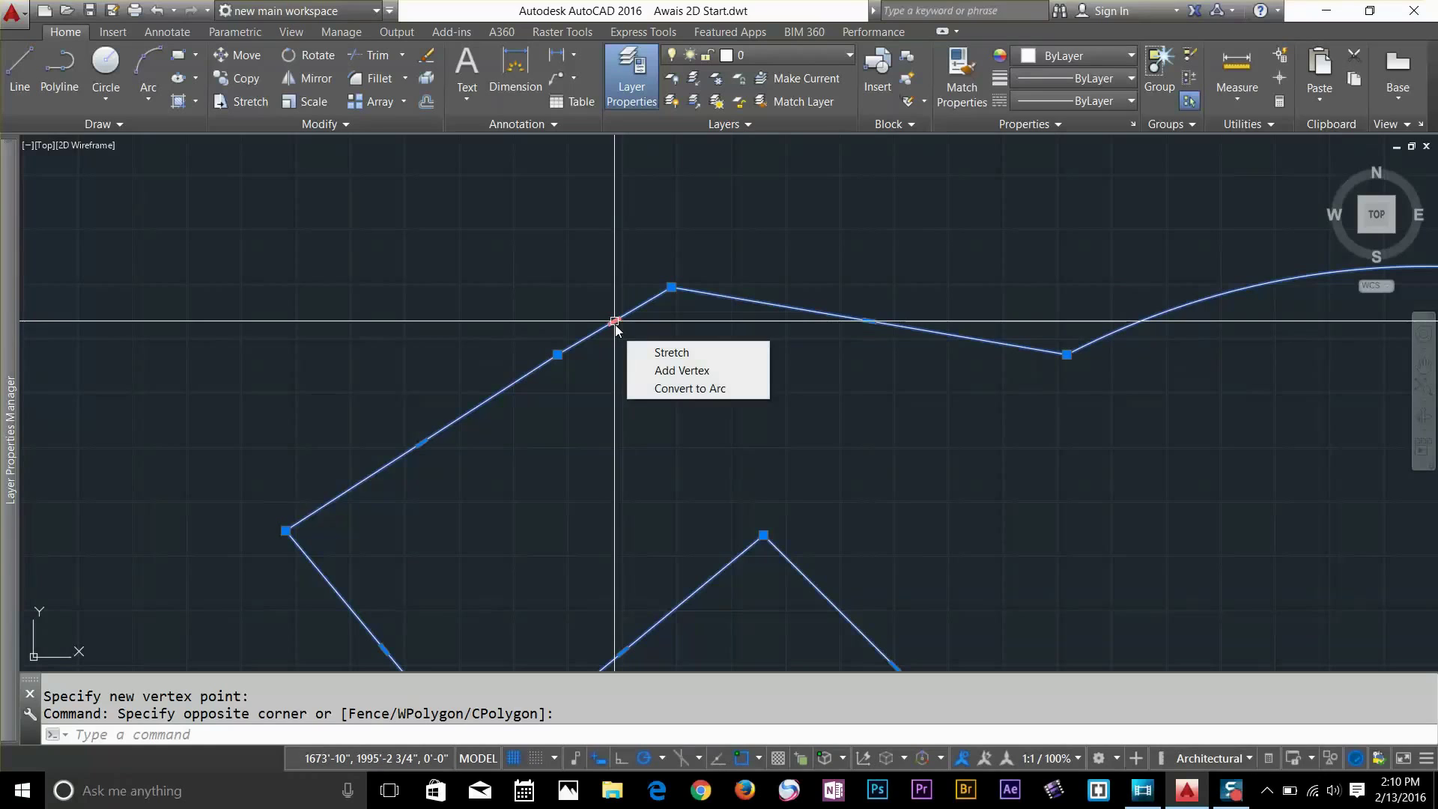
pyautogui.click(686, 388)
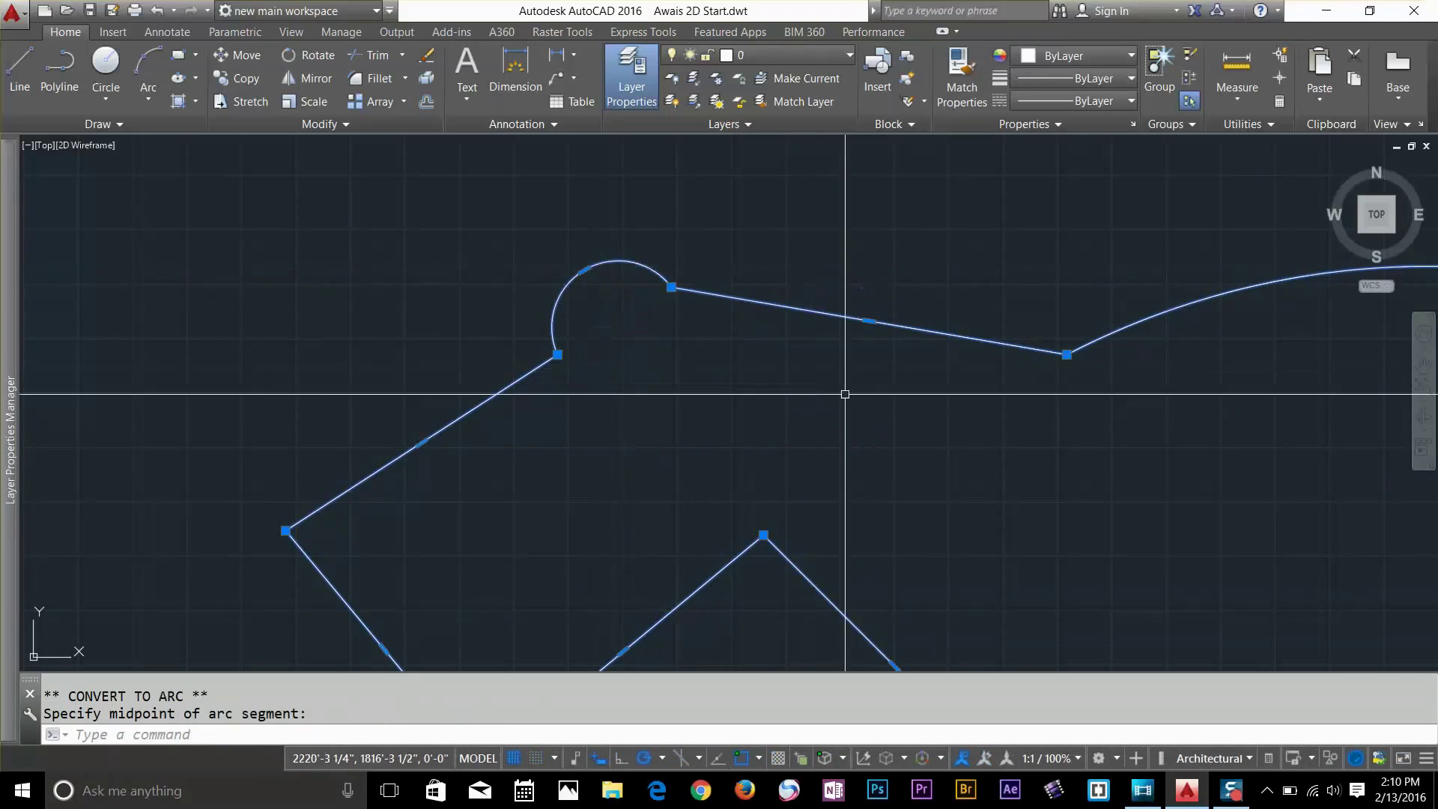
pyautogui.scroll(-3, 845, 394)
pyautogui.scroll(1, 845, 394)
# Stretch the V's bottom vertex lower and move the polyline's end vertex down-left
pyautogui.click(632, 367)
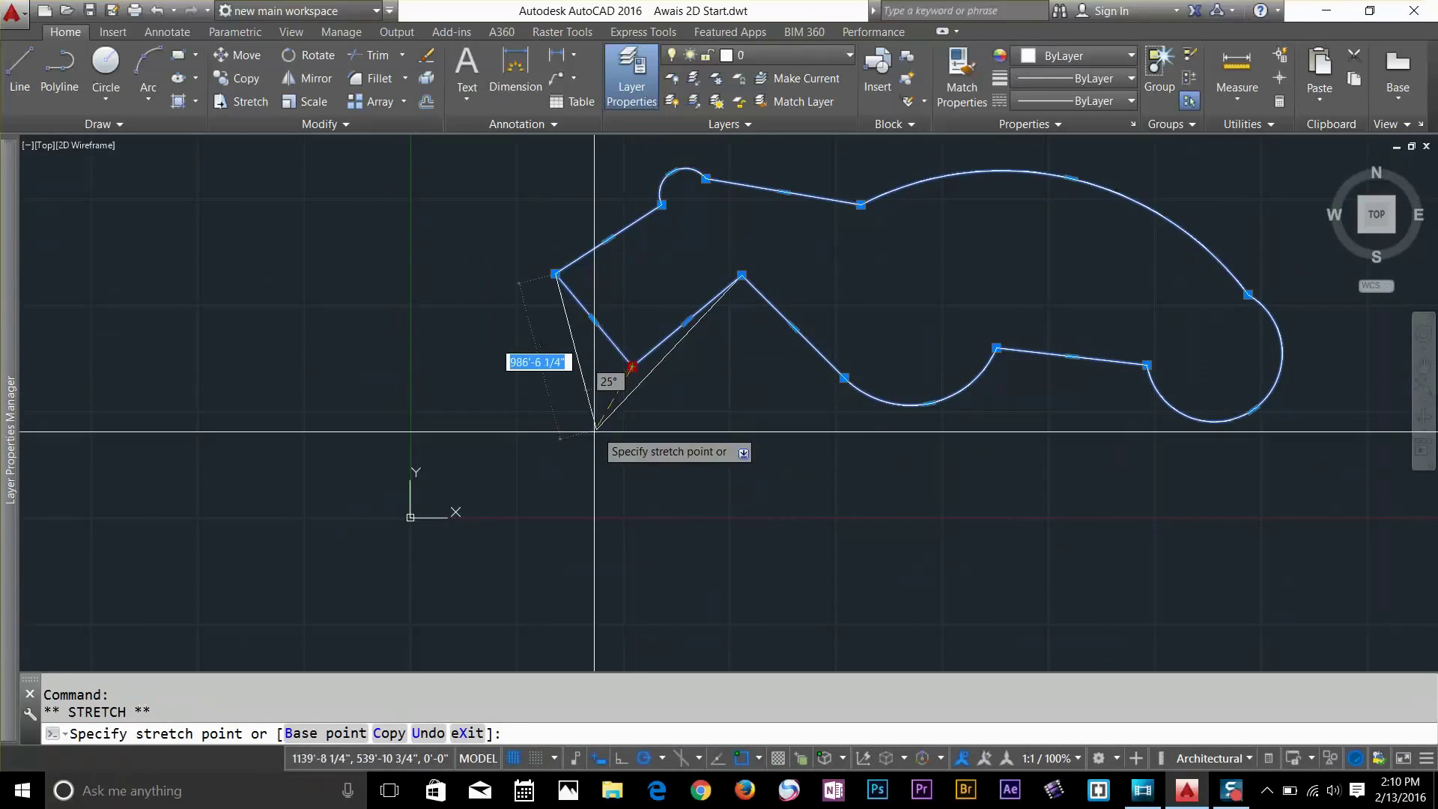
pyautogui.click(641, 469)
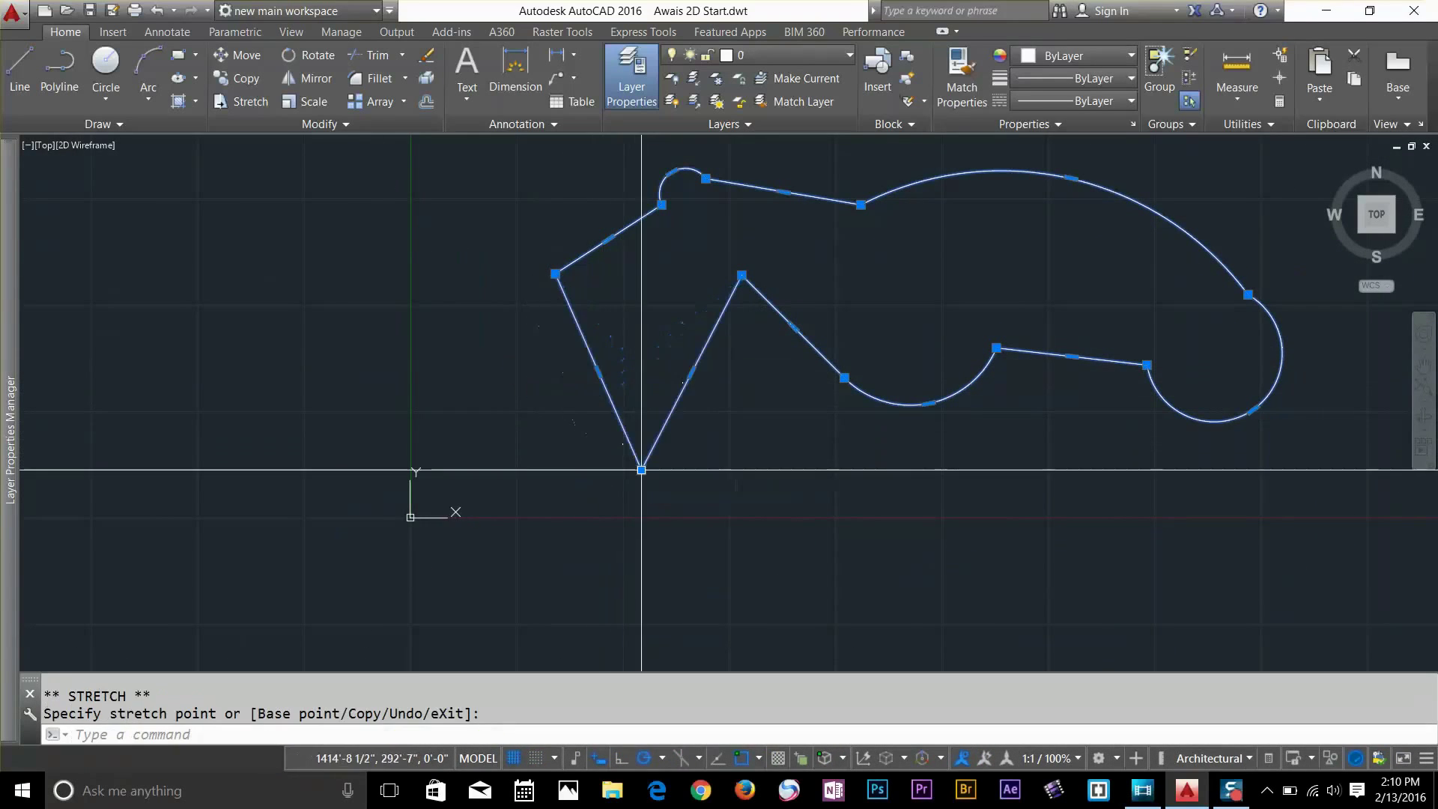
pyautogui.click(1147, 365)
pyautogui.click(1047, 440)
pyautogui.scroll(-2, 899, 450)
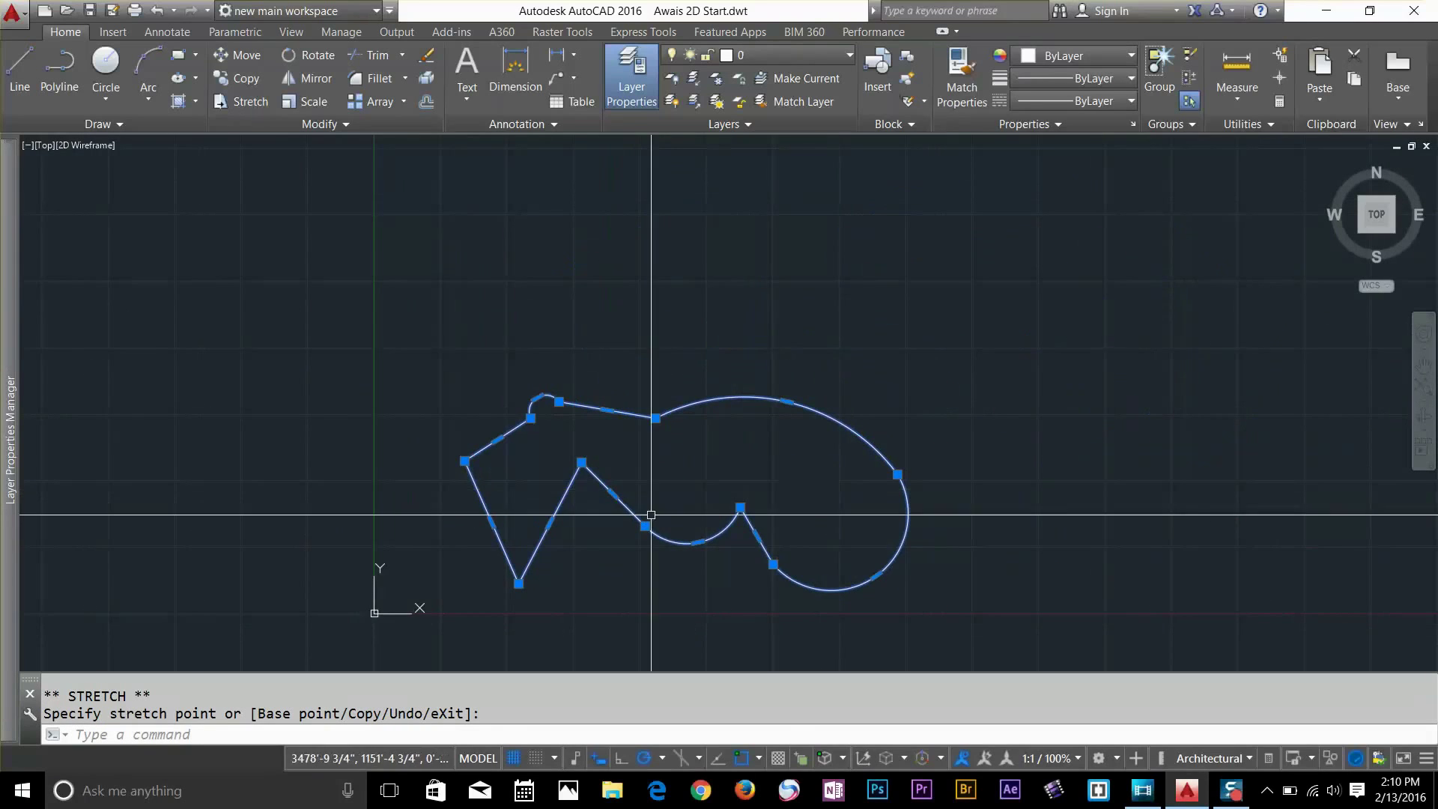
pyautogui.scroll(4, 506, 547)
pyautogui.scroll(-2, 514, 427)
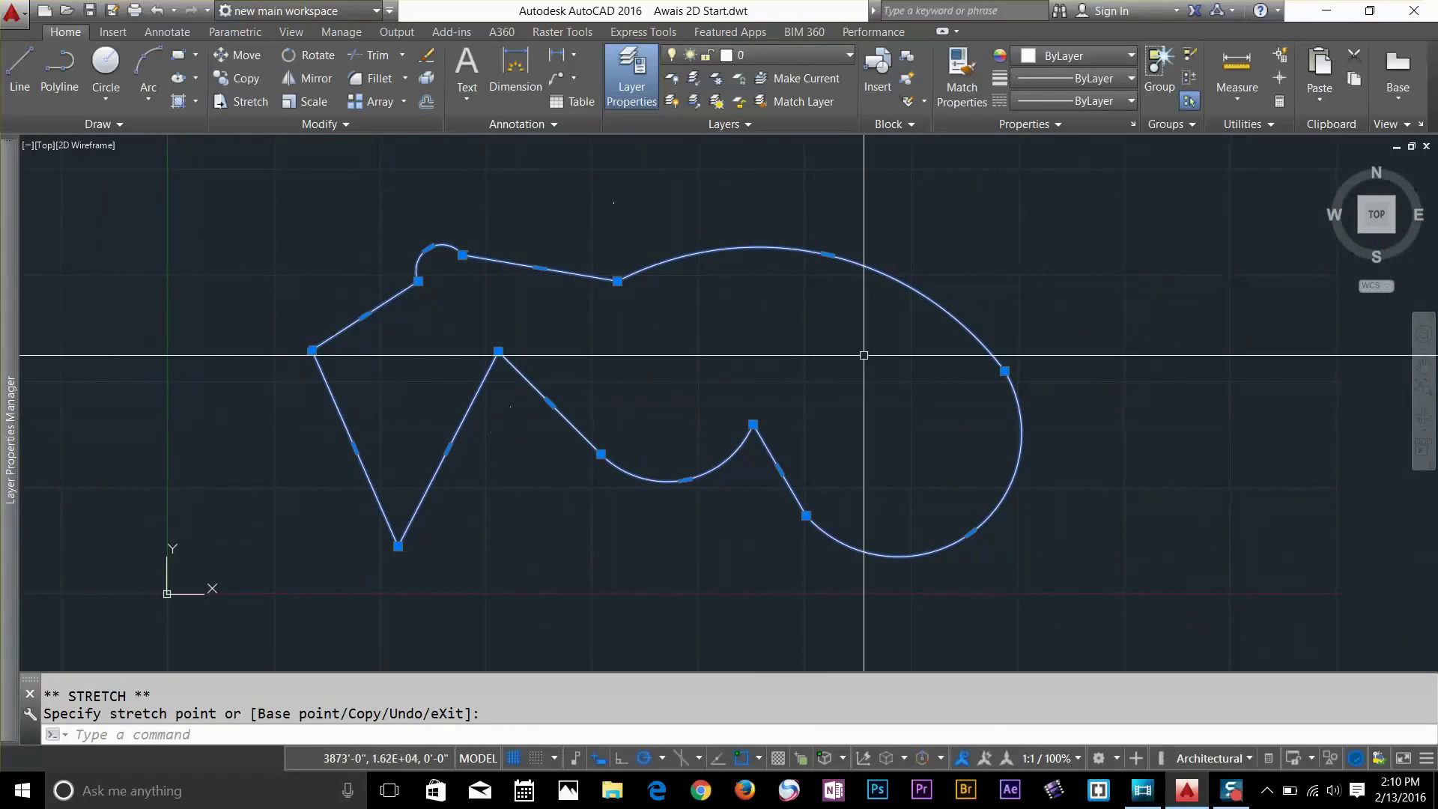
pyautogui.scroll(-2, 886, 353)
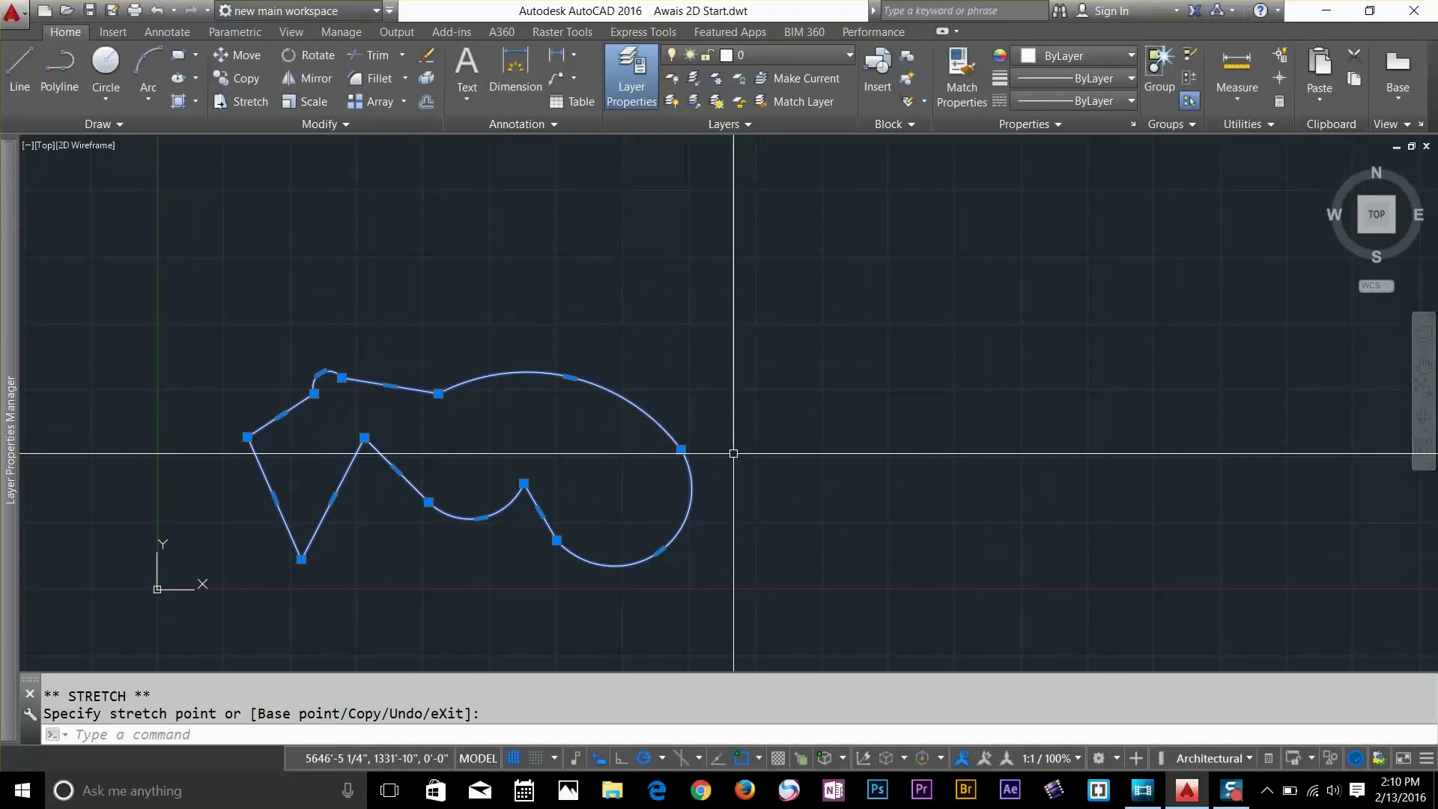
pyautogui.click(60, 88)
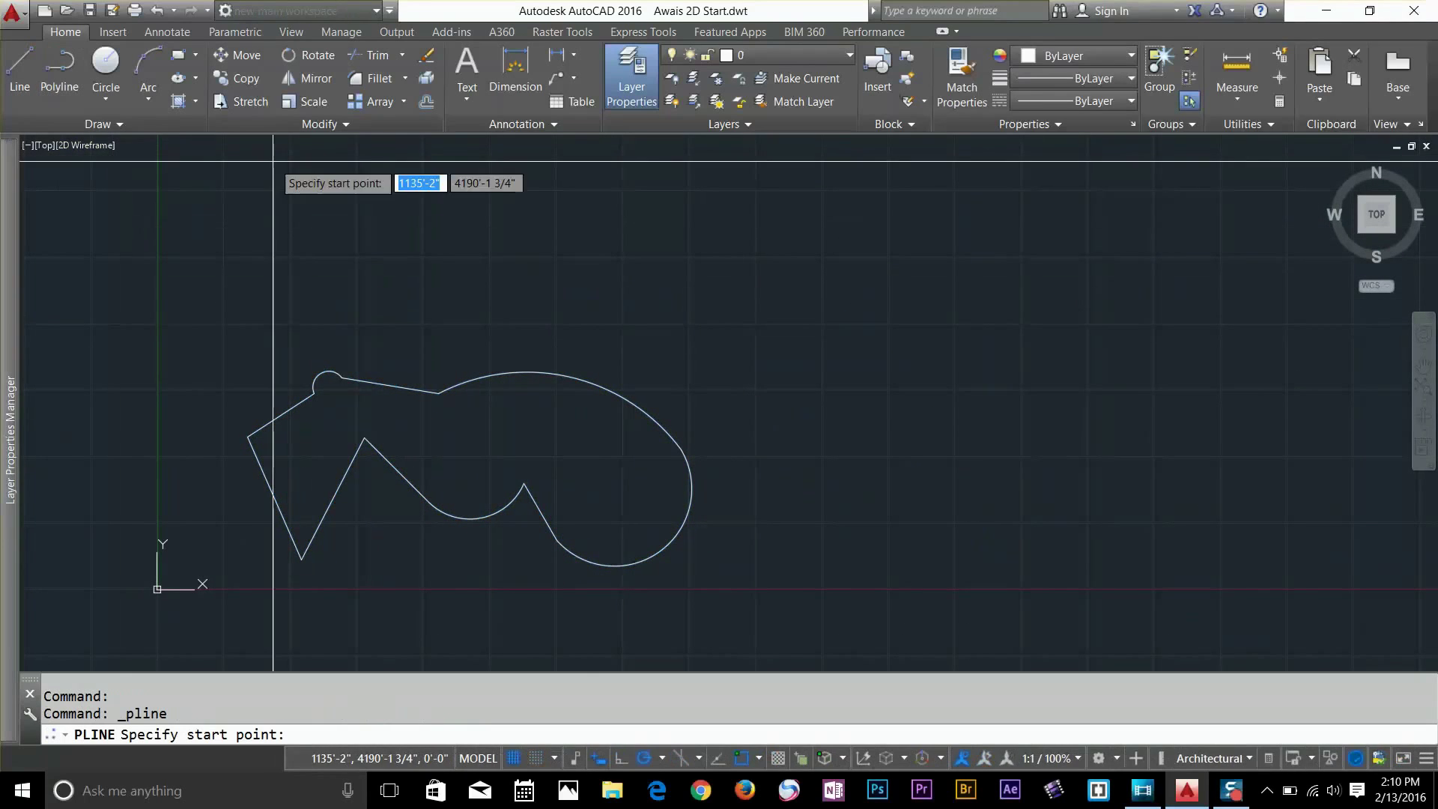
# Start a new polyline with one thin segment, then set its width to 10' start and end
pyautogui.click(761, 306)
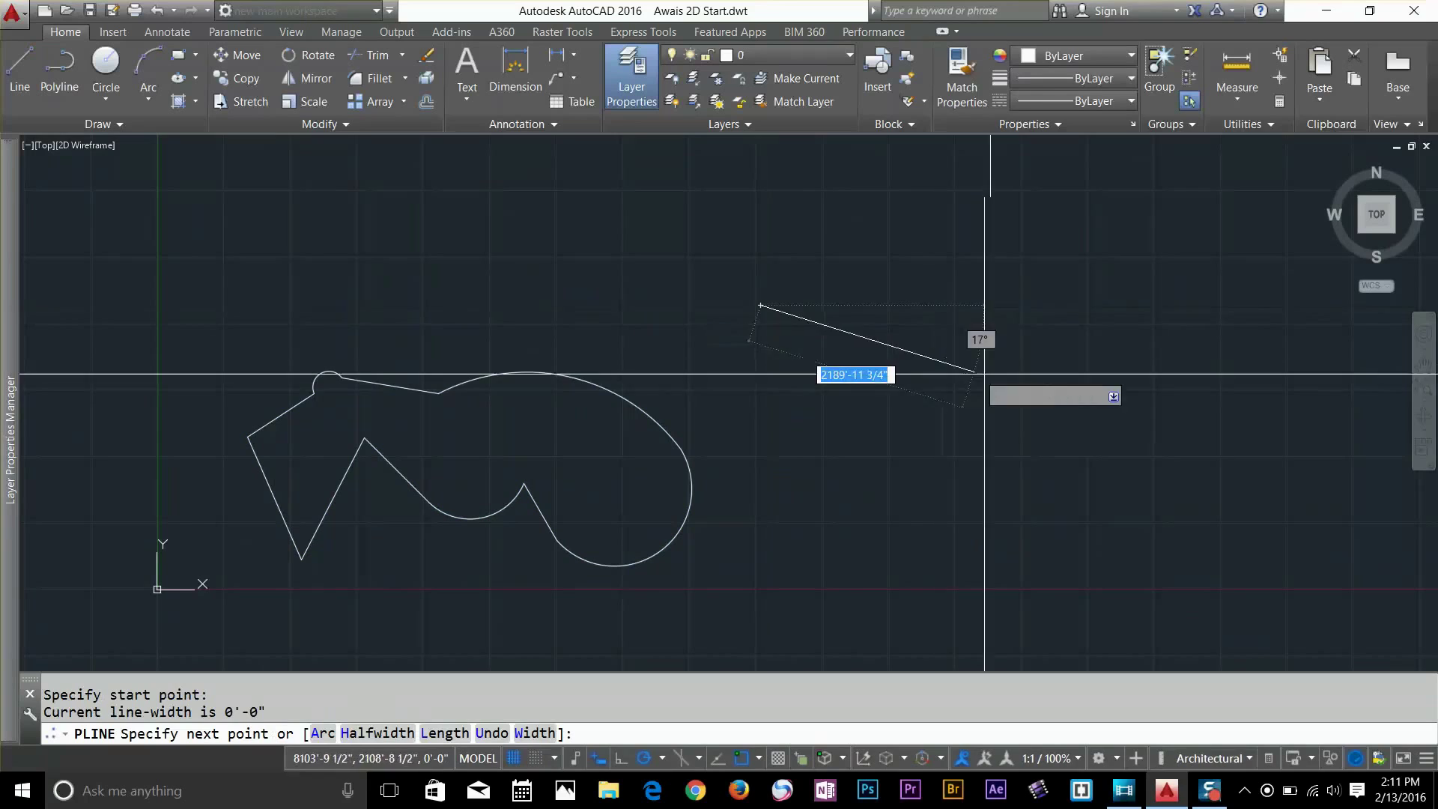
pyautogui.click(924, 394)
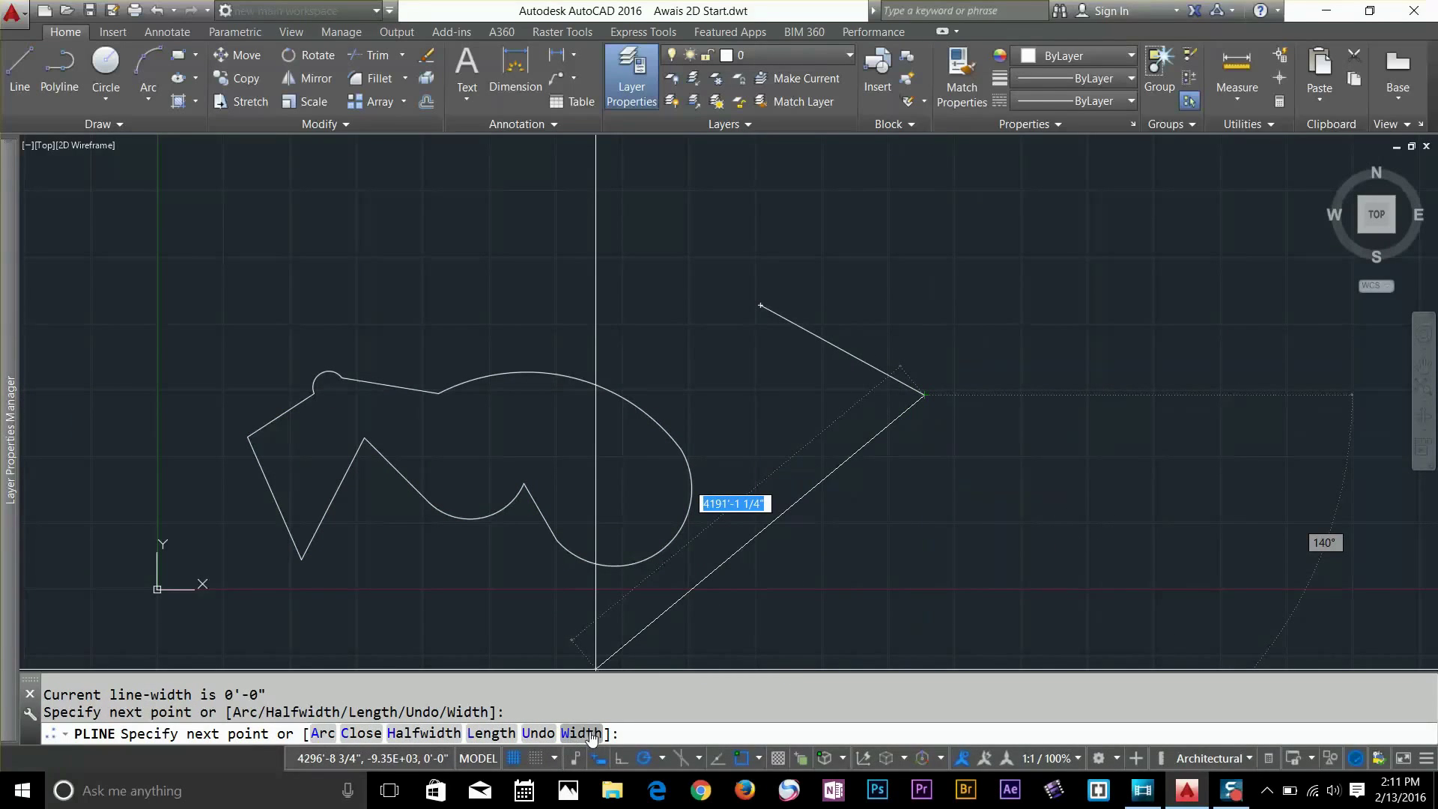
pyautogui.scroll(8, 779, 491)
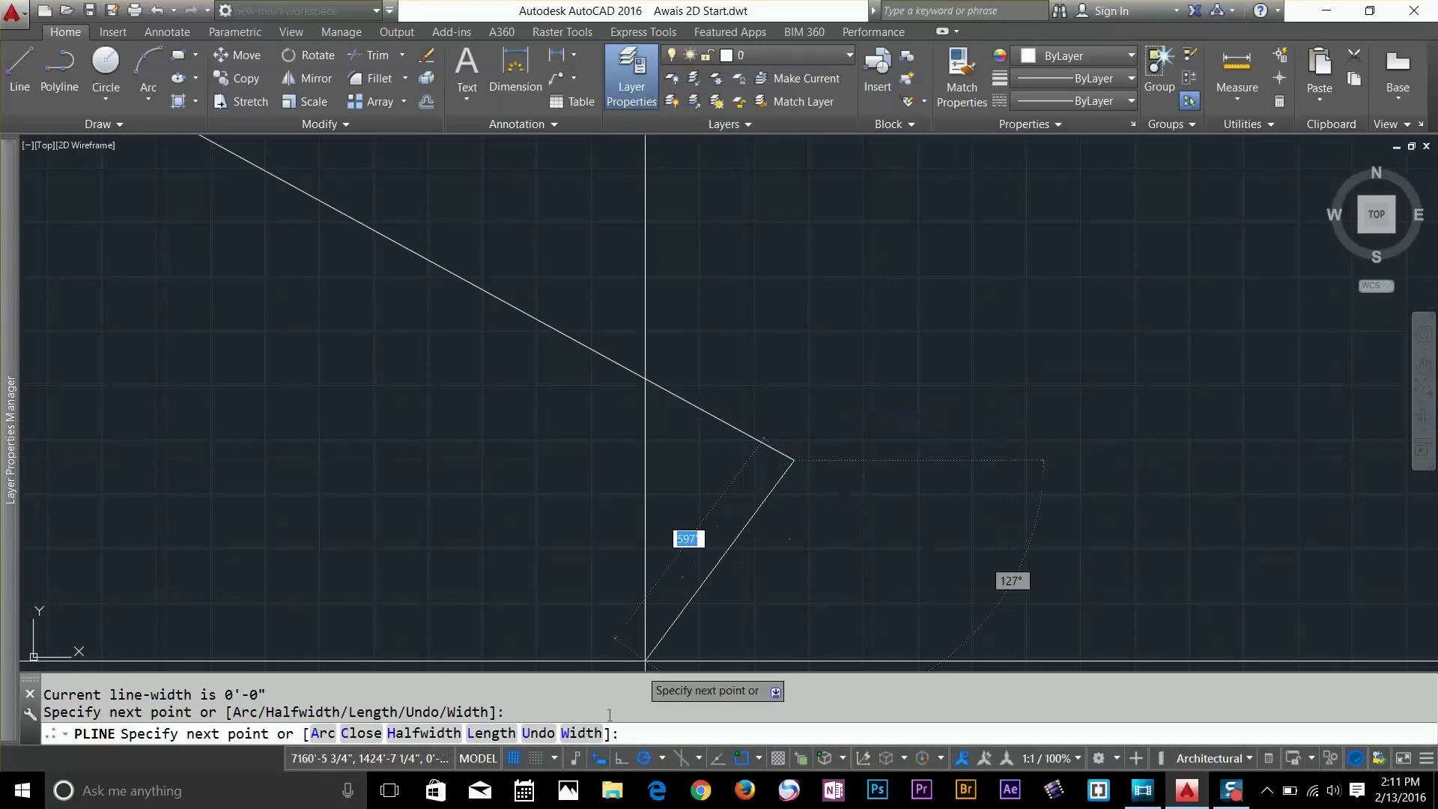
pyautogui.click(581, 732)
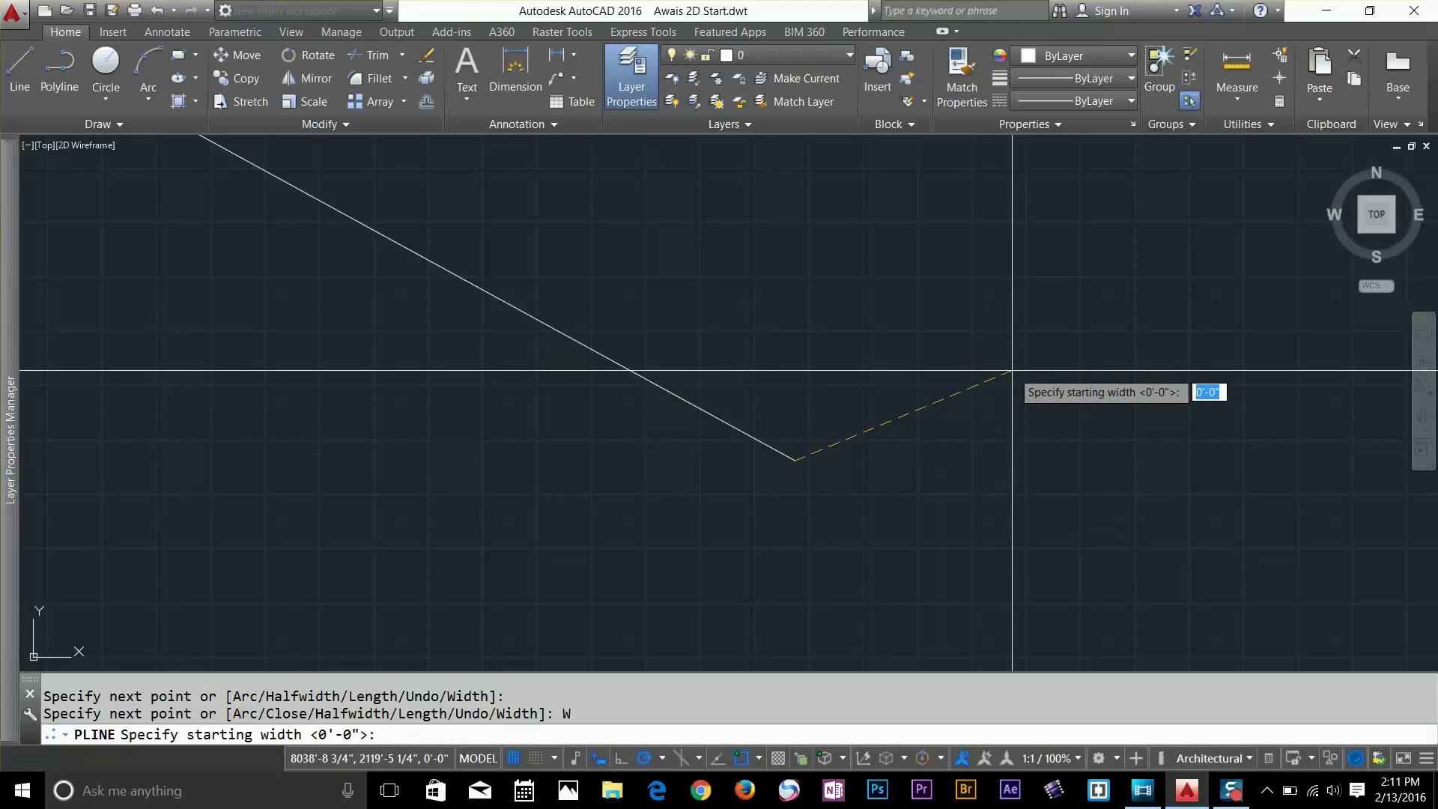
pyautogui.press('Return')
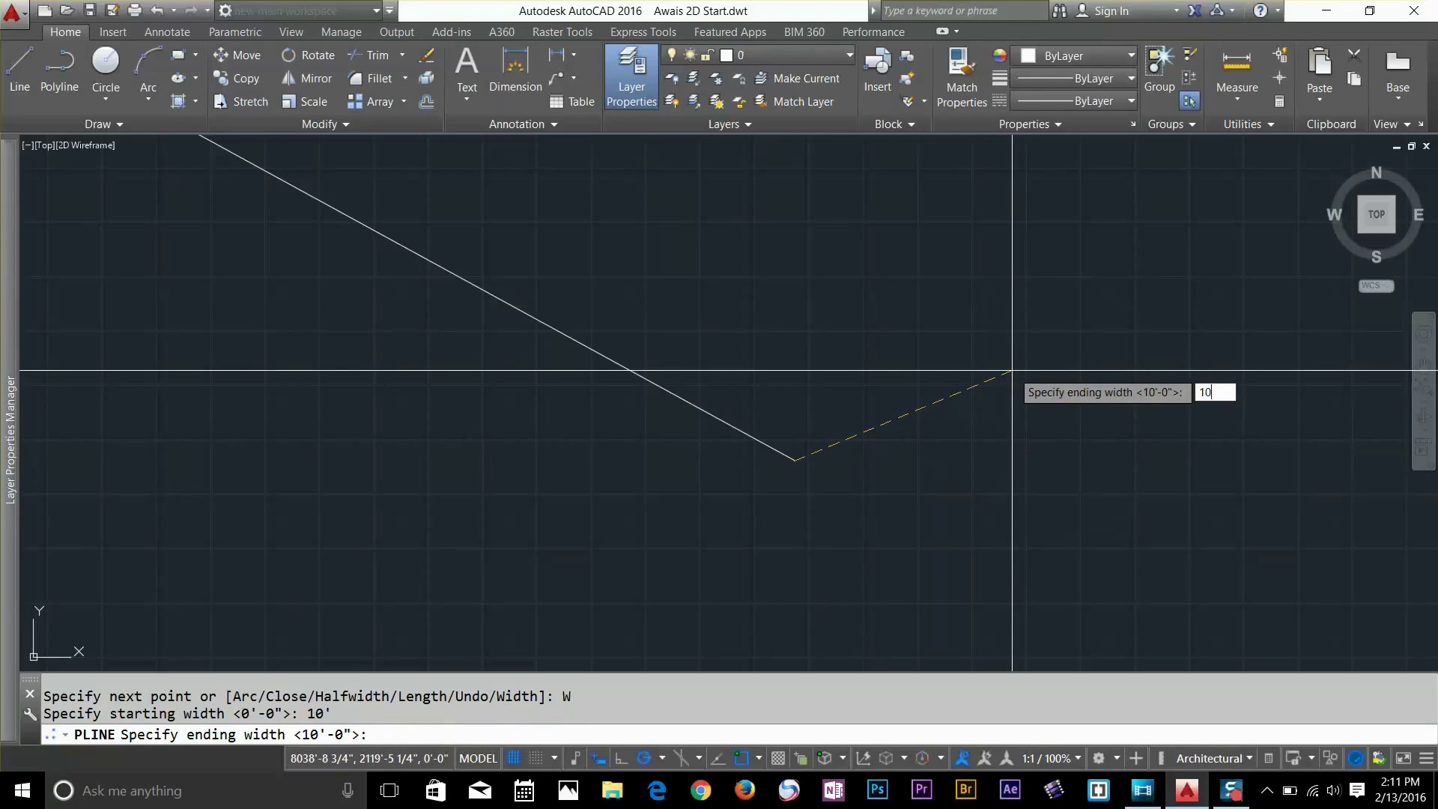
pyautogui.write("10'")
pyautogui.press('Return')
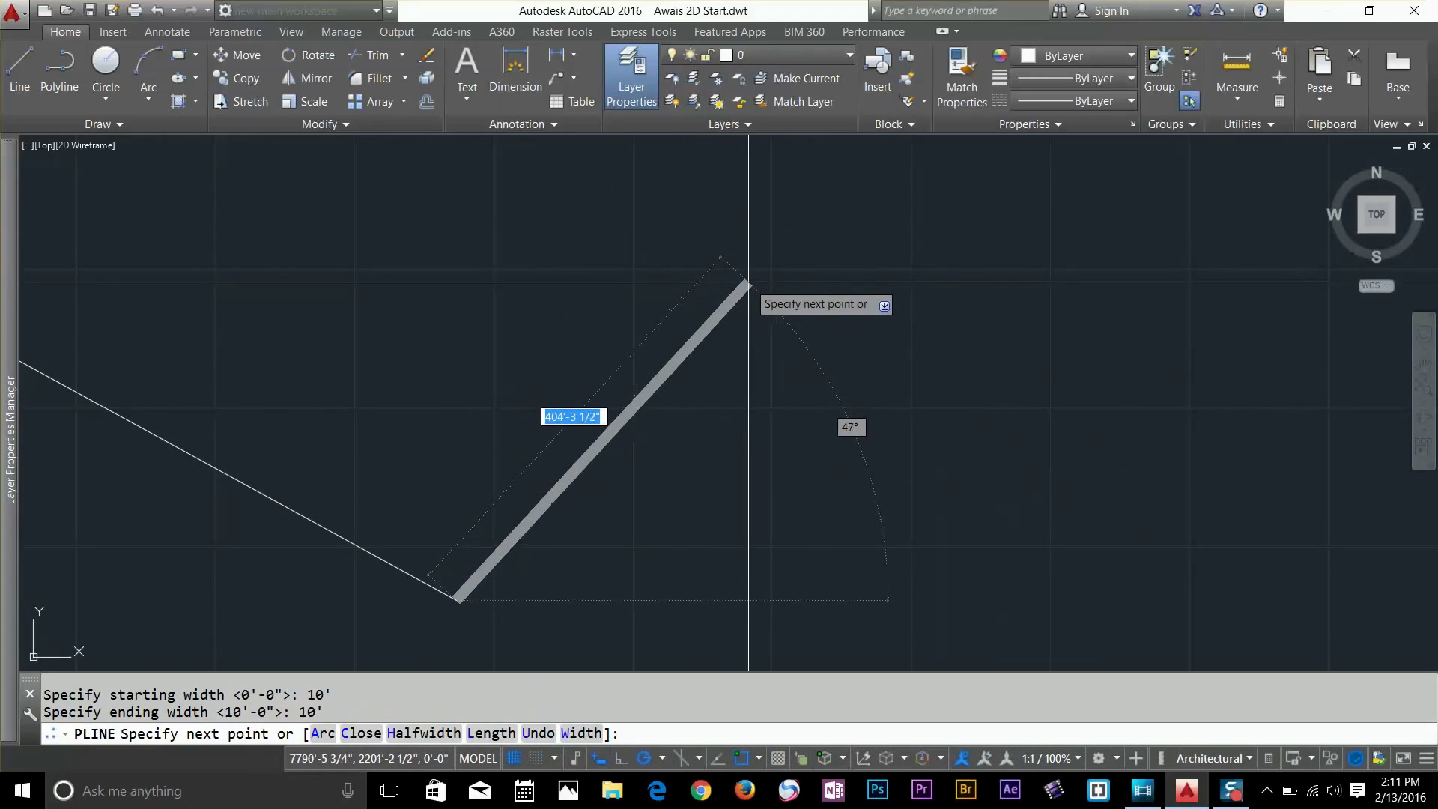
pyautogui.scroll(-3, 662, 279)
pyautogui.moveTo(582, 270); pyautogui.dragTo(610, 401, button='middle')
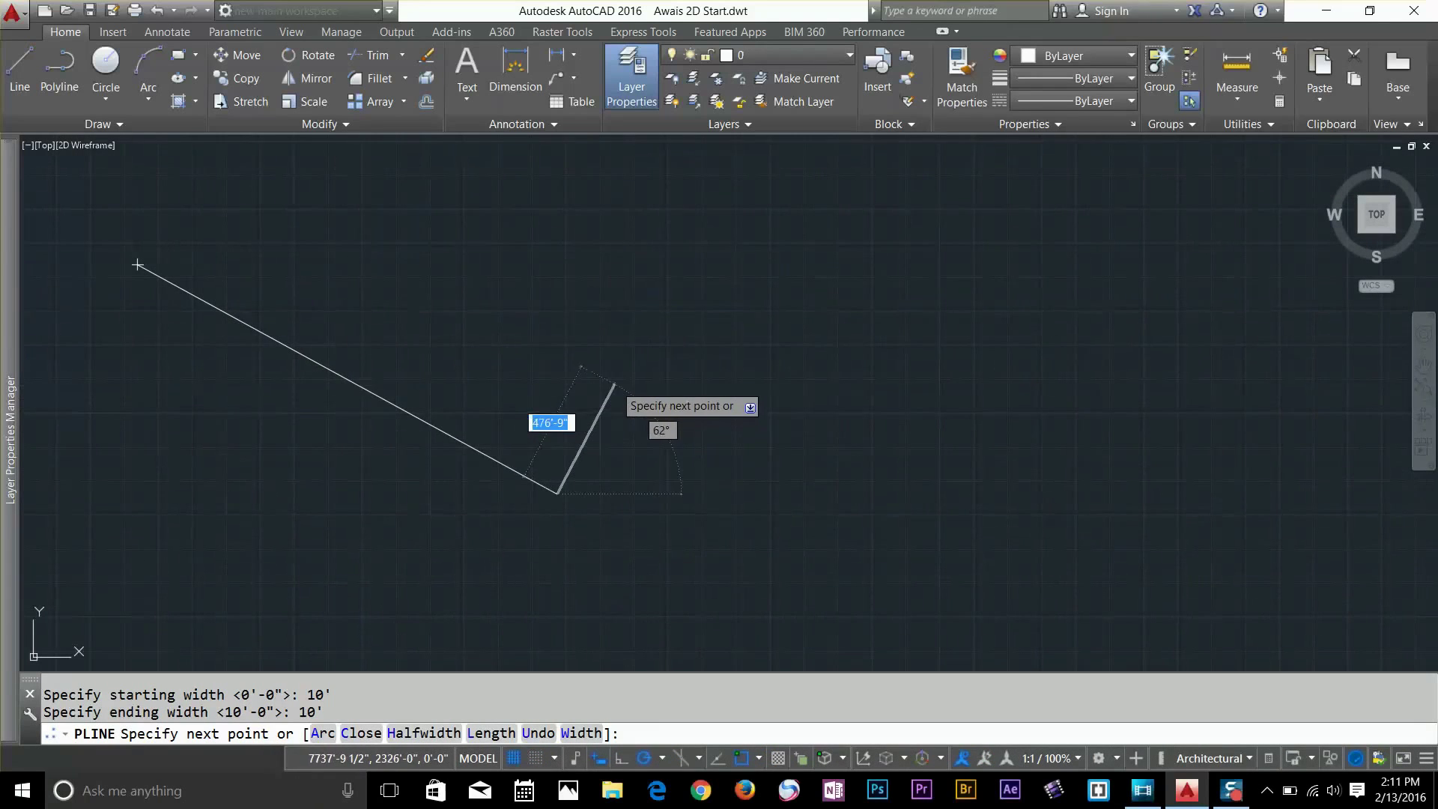
# Draw the thick 10'-wide zigzag through nine more vertices, ending at the lower right
pyautogui.click(614, 384)
pyautogui.click(687, 343)
pyautogui.click(708, 429)
pyautogui.click(823, 373)
pyautogui.click(865, 293)
pyautogui.click(917, 398)
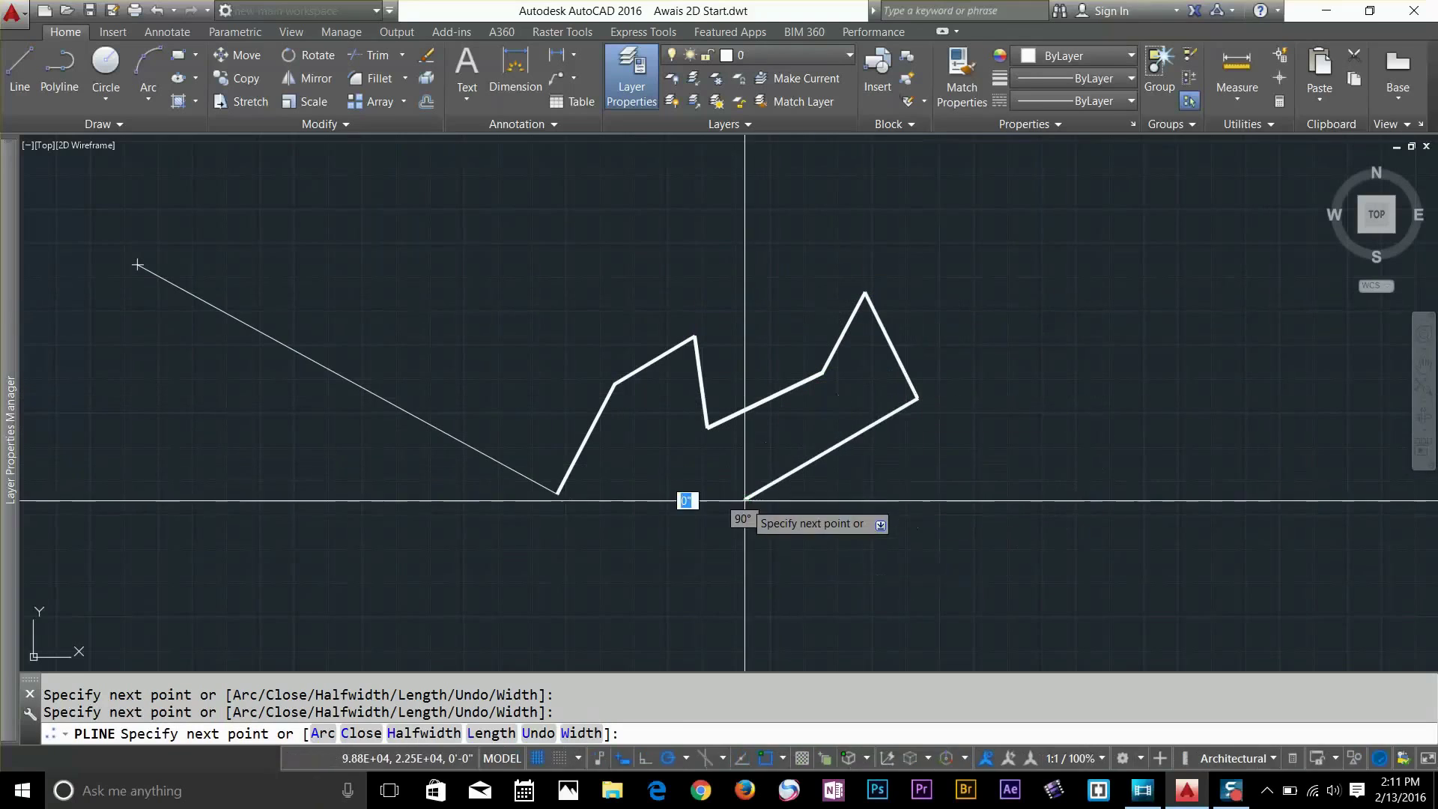
pyautogui.click(746, 500)
pyautogui.click(819, 573)
pyautogui.click(1023, 506)
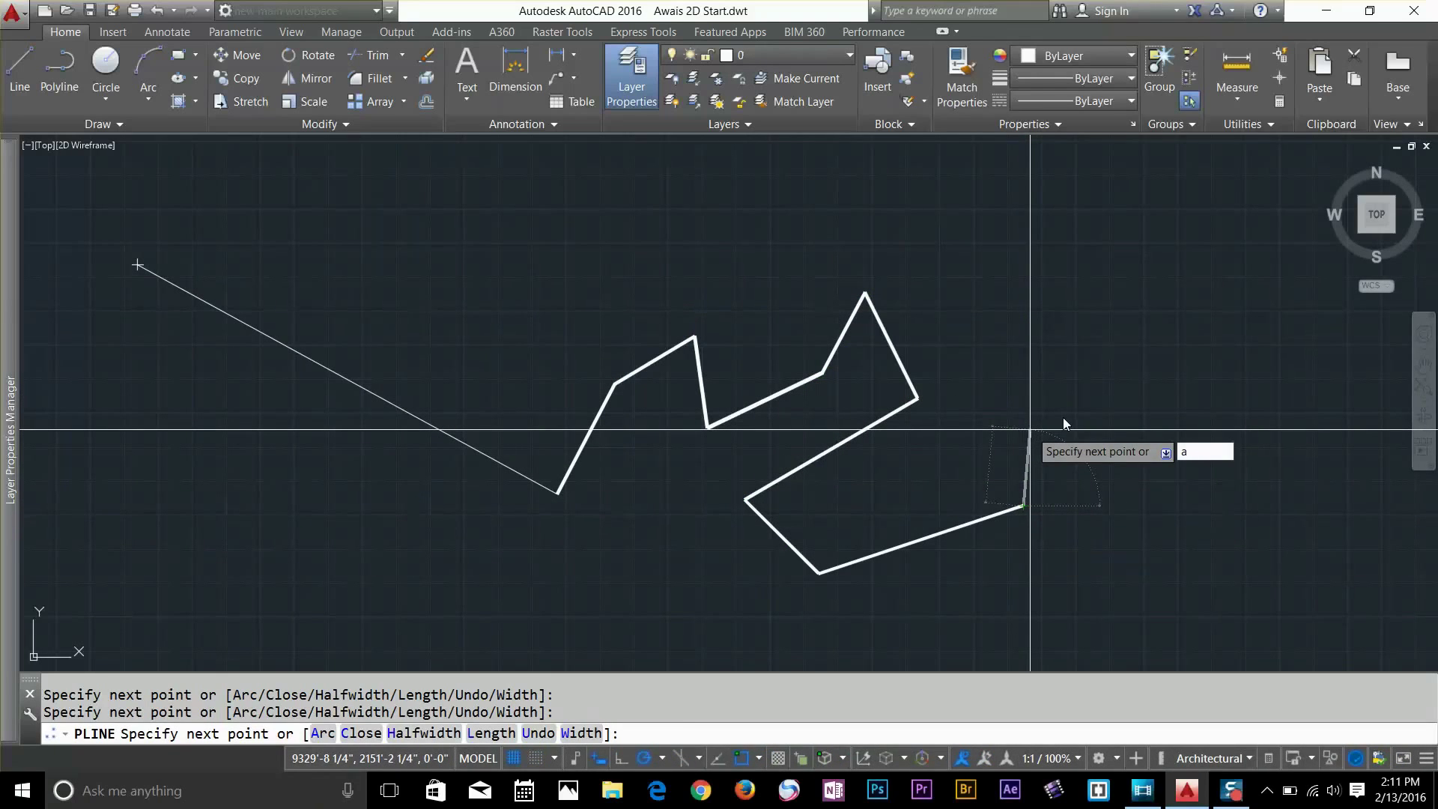
pyautogui.press('Return')
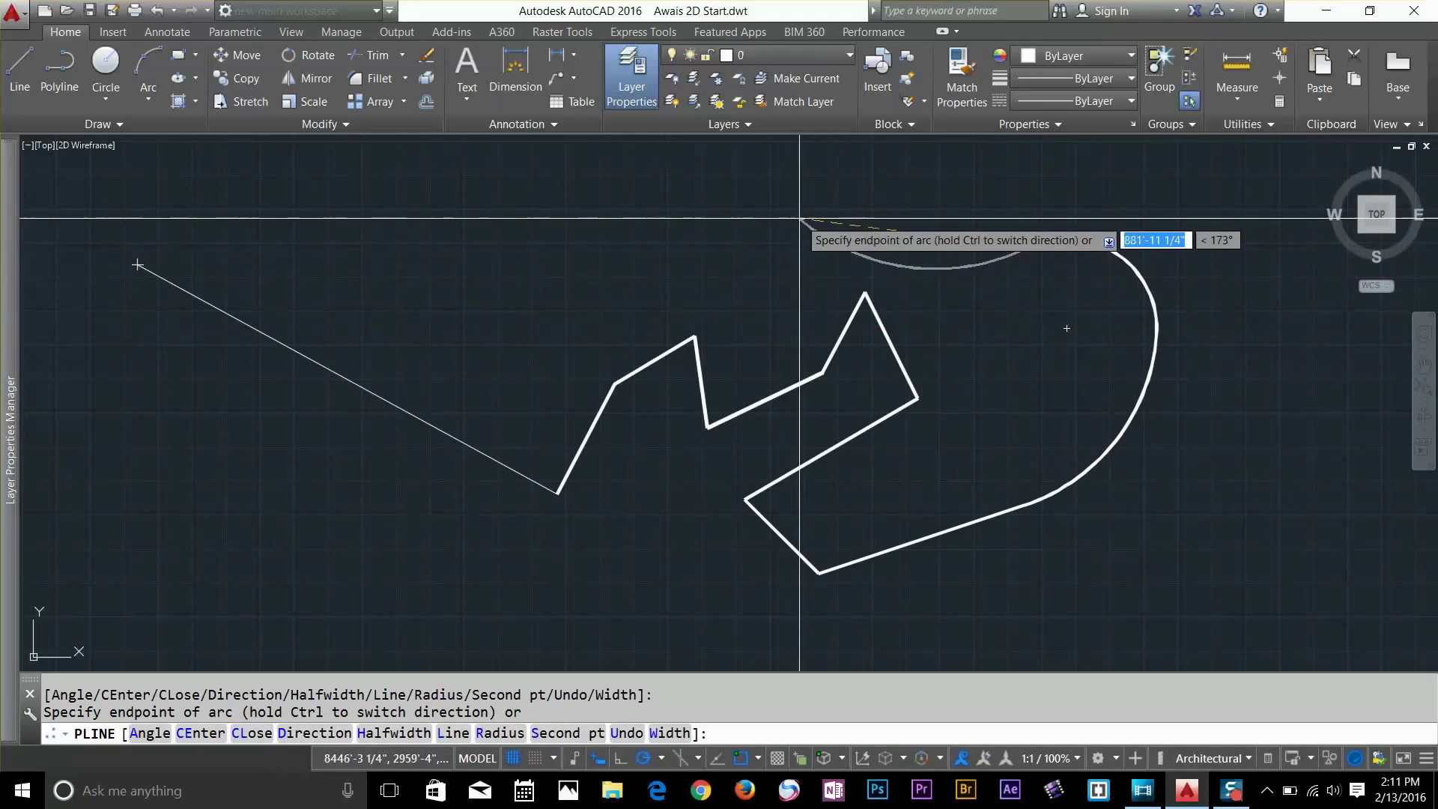
# Draw the first thick arc, then set the next arc's start and end width to 0
pyautogui.click(800, 218)
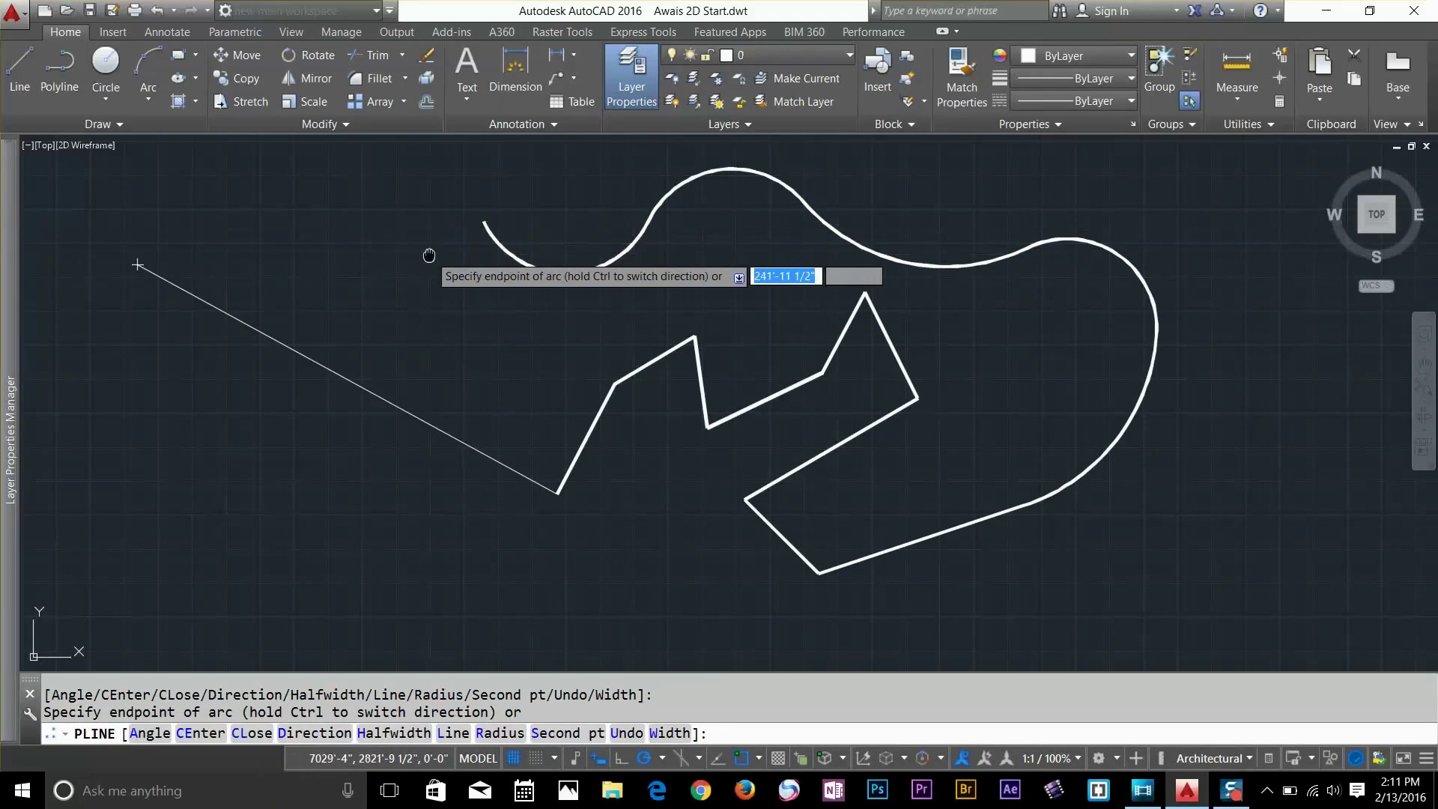
pyautogui.moveTo(428, 255); pyautogui.dragTo(592, 353, button='middle')
pyautogui.scroll(-2, 600, 367)
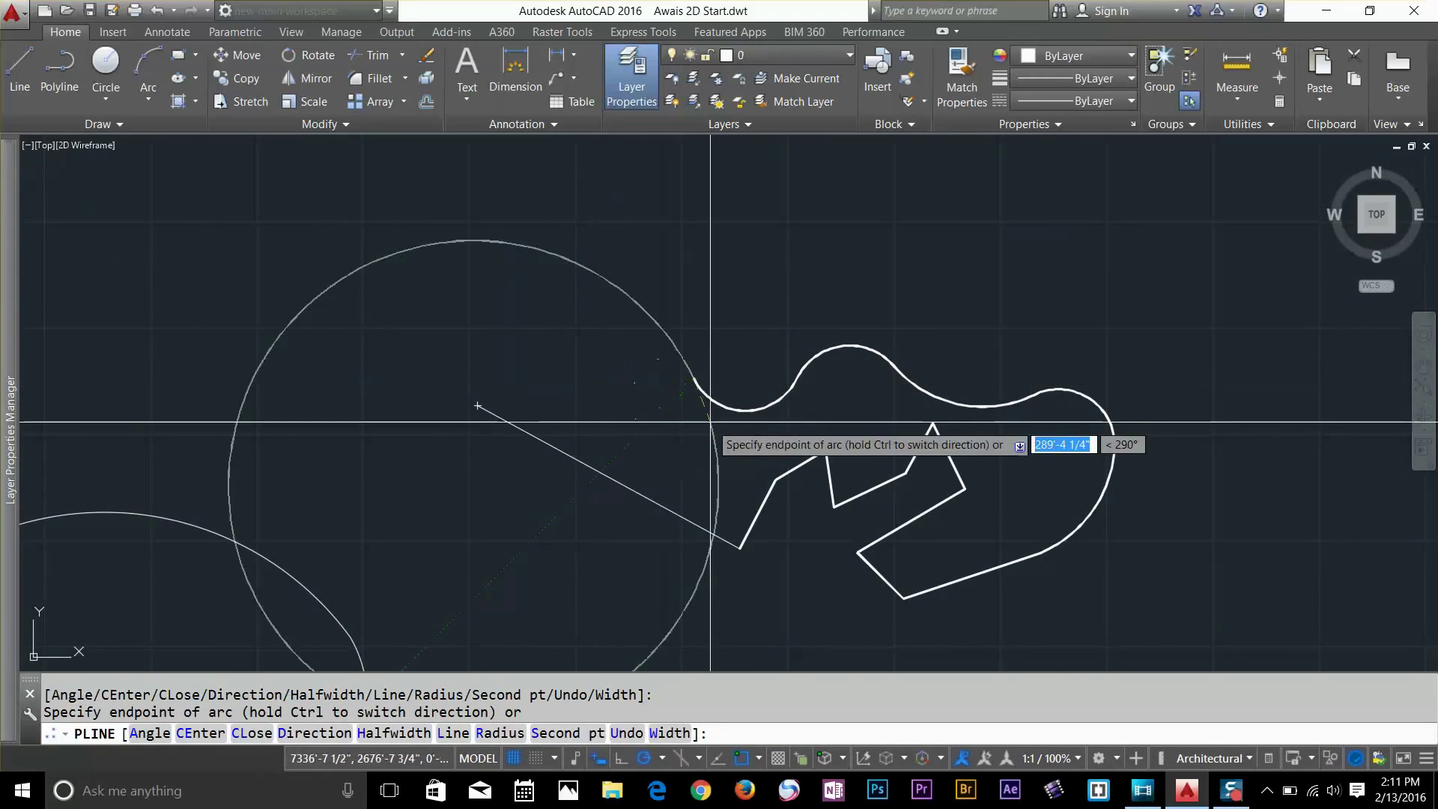
pyautogui.scroll(4, 651, 386)
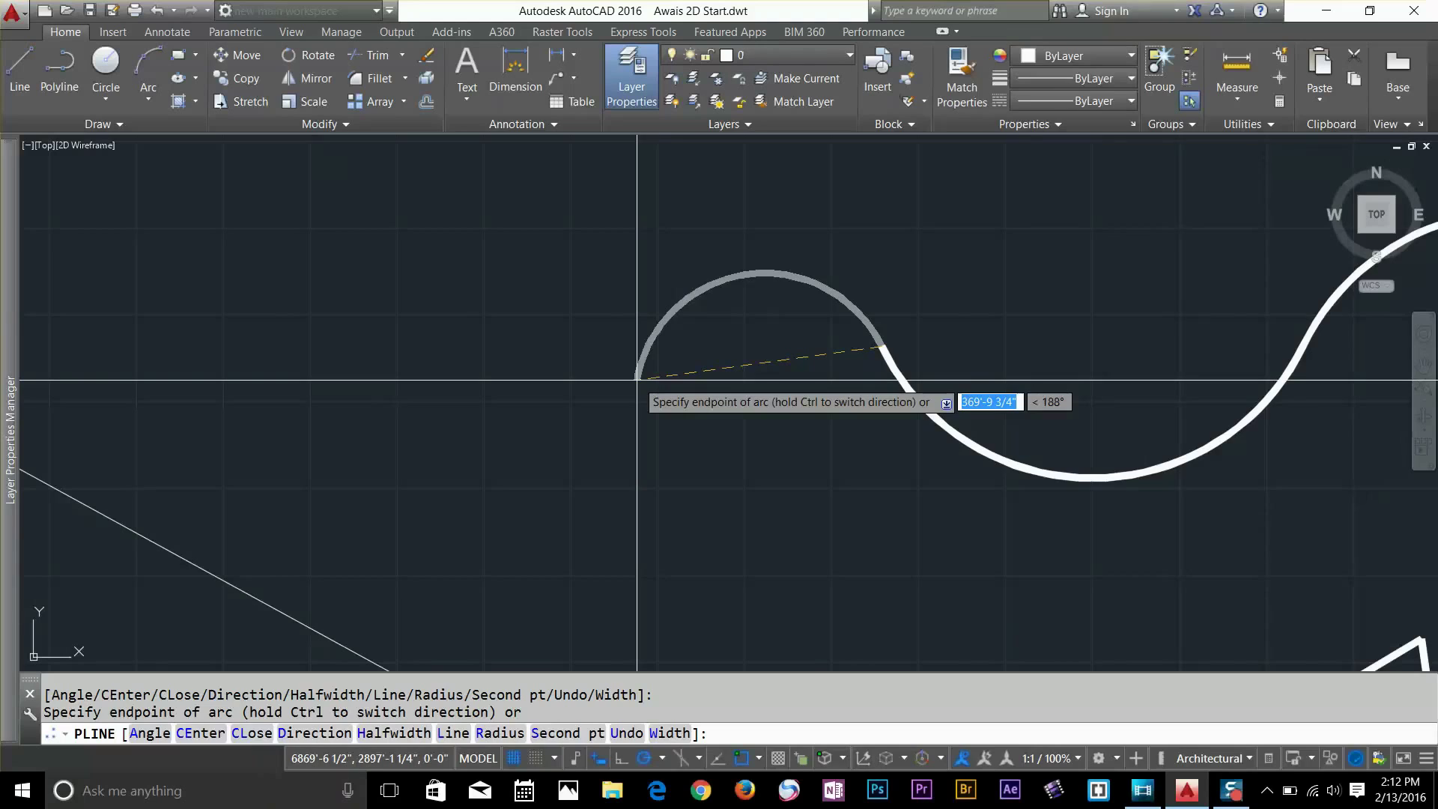
pyautogui.write('w')
pyautogui.press('Return')
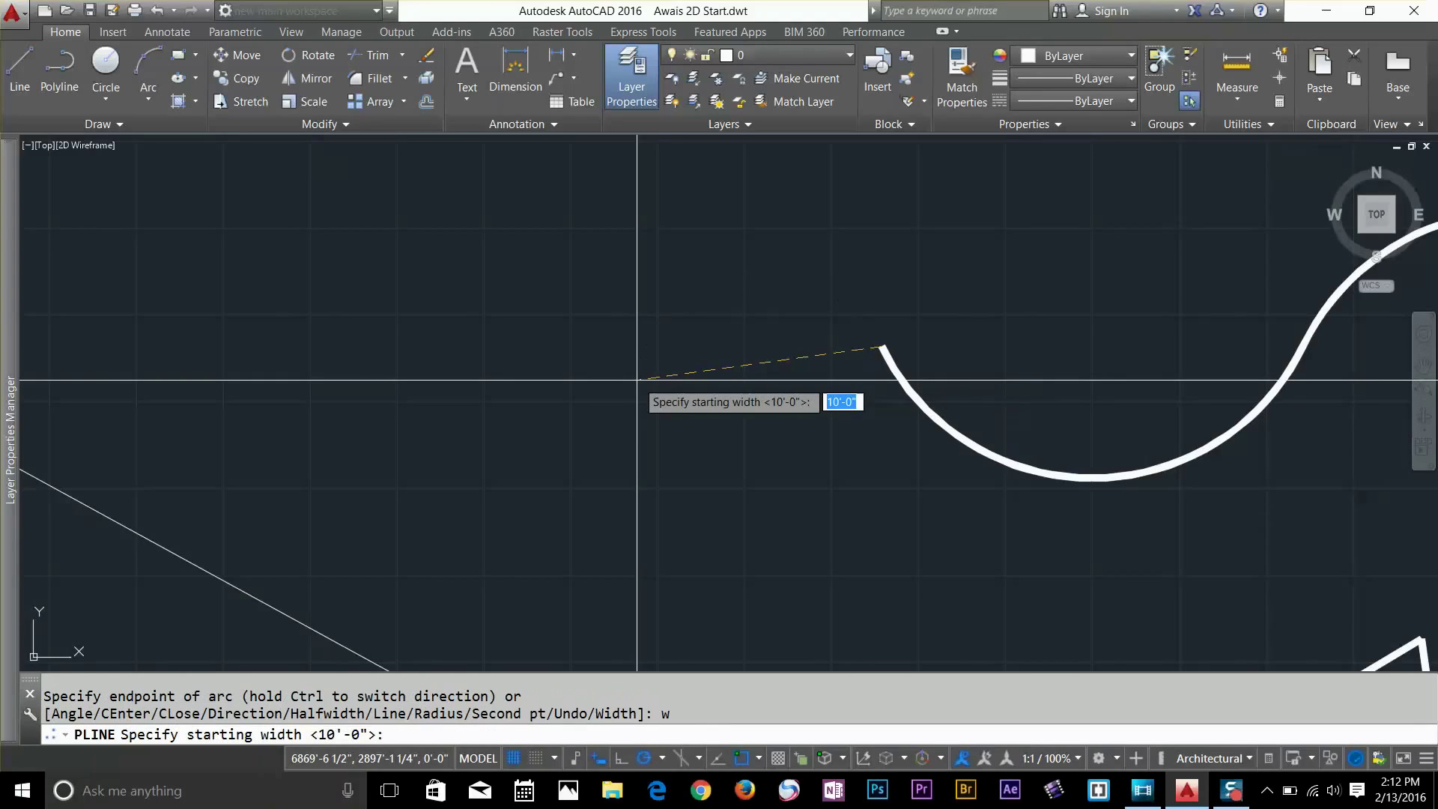
pyautogui.write('0')
pyautogui.press('Return')
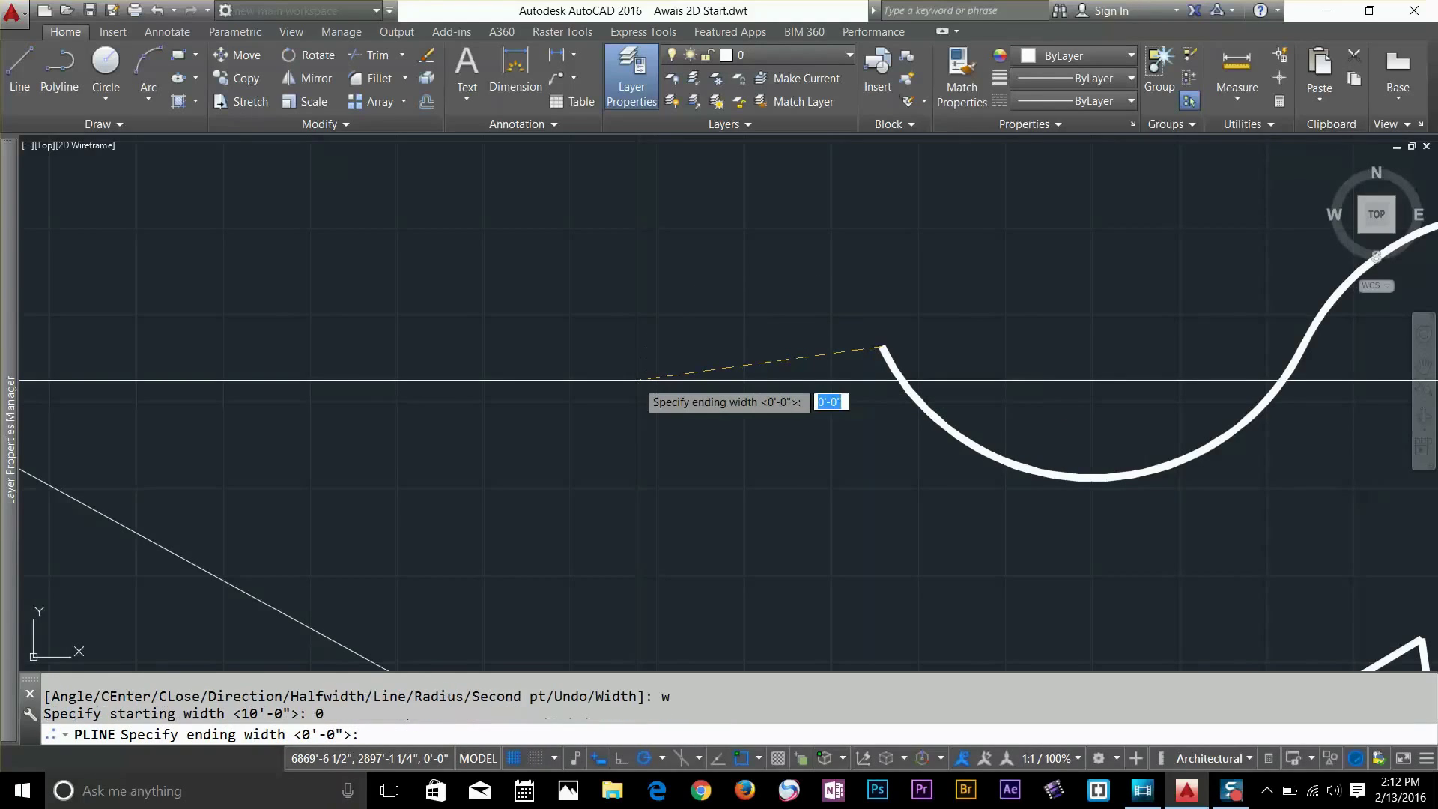
pyautogui.write('0')
pyautogui.press('Return')
# End the thin arc on the diagonal line and finish the polyline
pyautogui.scroll(-2, 899, 412)
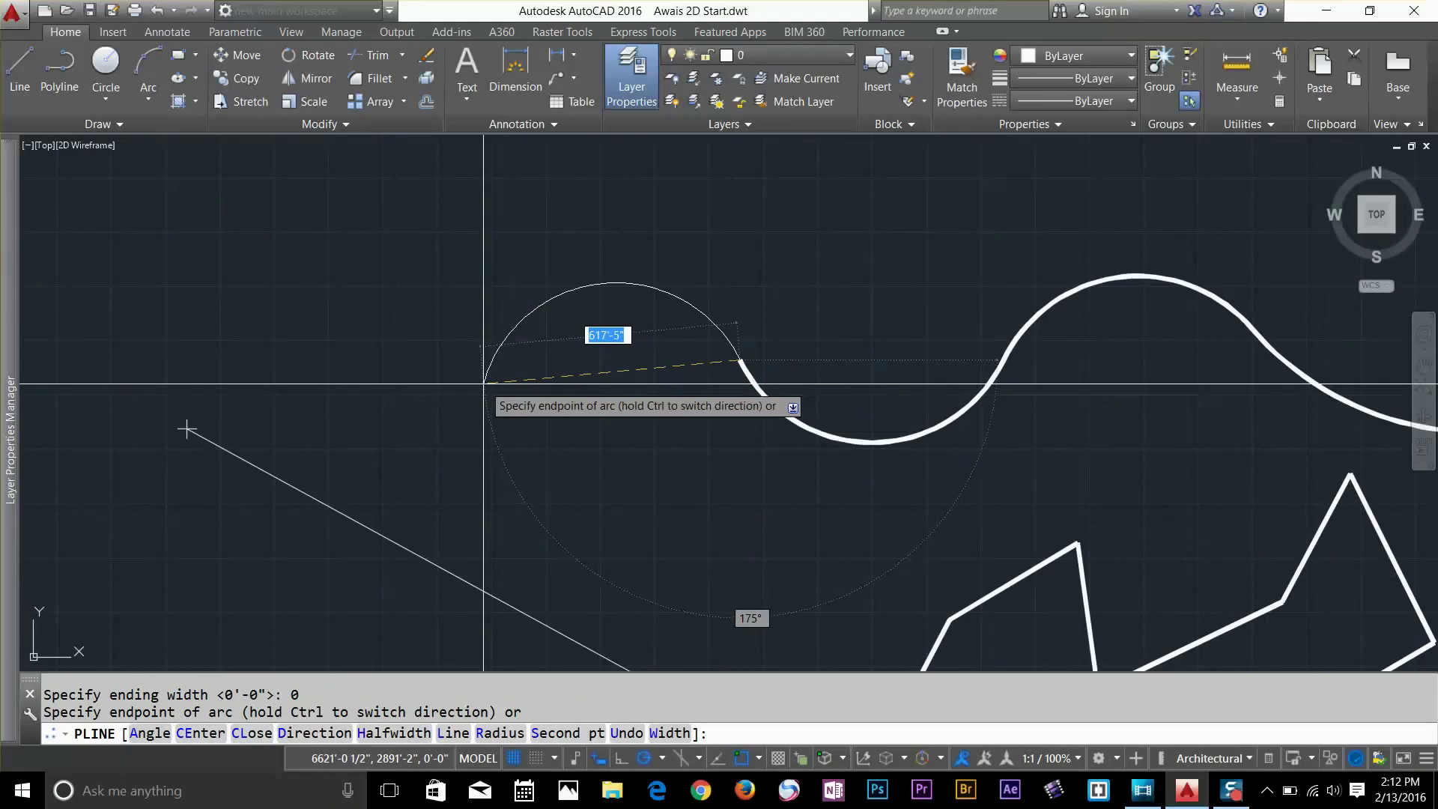
pyautogui.click(427, 444)
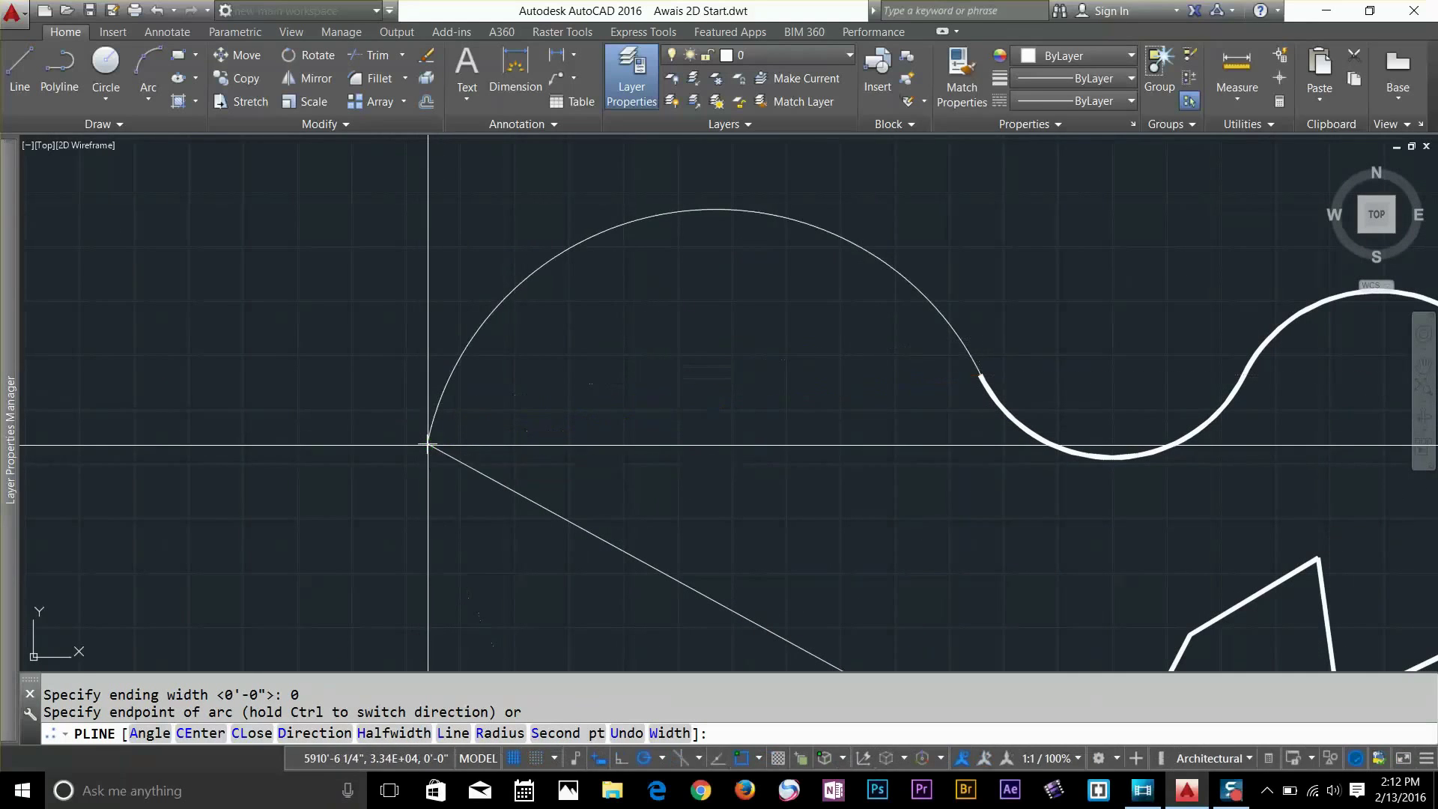
pyautogui.press('Return')
pyautogui.scroll(-3, 794, 472)
pyautogui.moveTo(867, 475)
pyautogui.mouseDown(button='middle')
pyautogui.moveTo(595, 385)
pyautogui.moveTo(1202, 399)
pyautogui.mouseUp(button='middle')
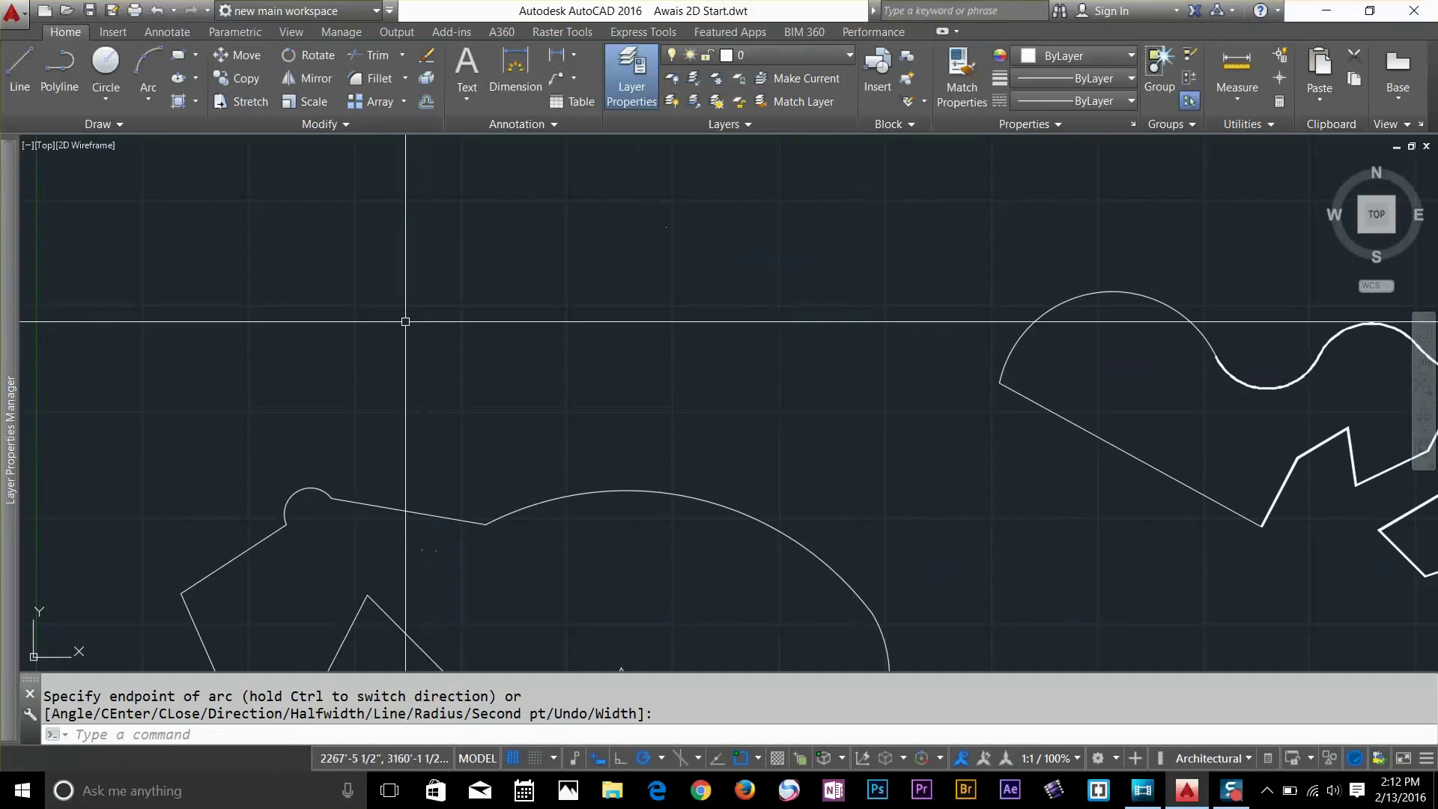
pyautogui.scroll(2, 362, 417)
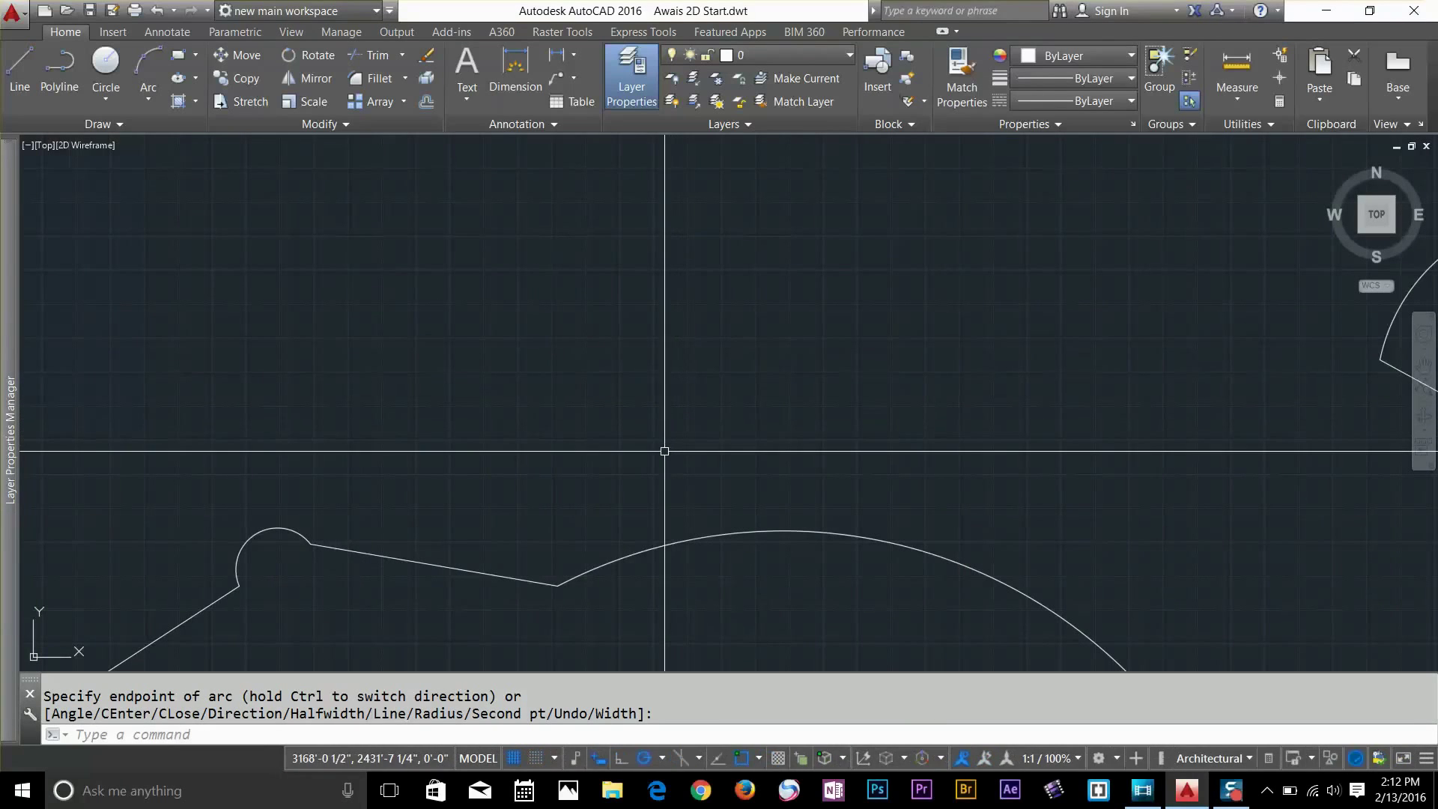
pyautogui.press('Escape')
pyautogui.click(324, 384)
pyautogui.press('Escape')
pyautogui.scroll(2, 513, 385)
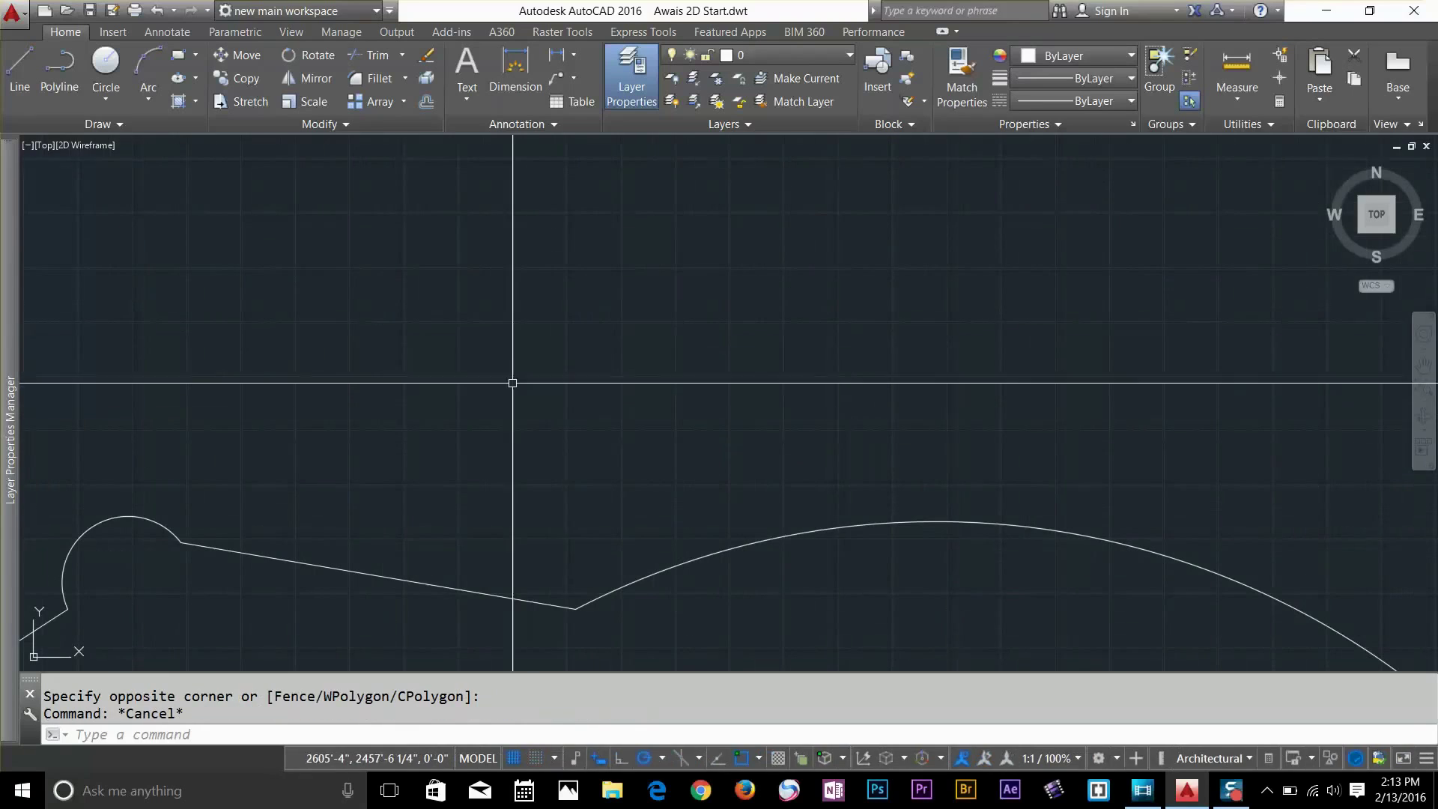
# Draw the horizontal arrow shaft as a polyline and set the head width from 15' to 0
pyautogui.click(65, 89)
pyautogui.click(369, 373)
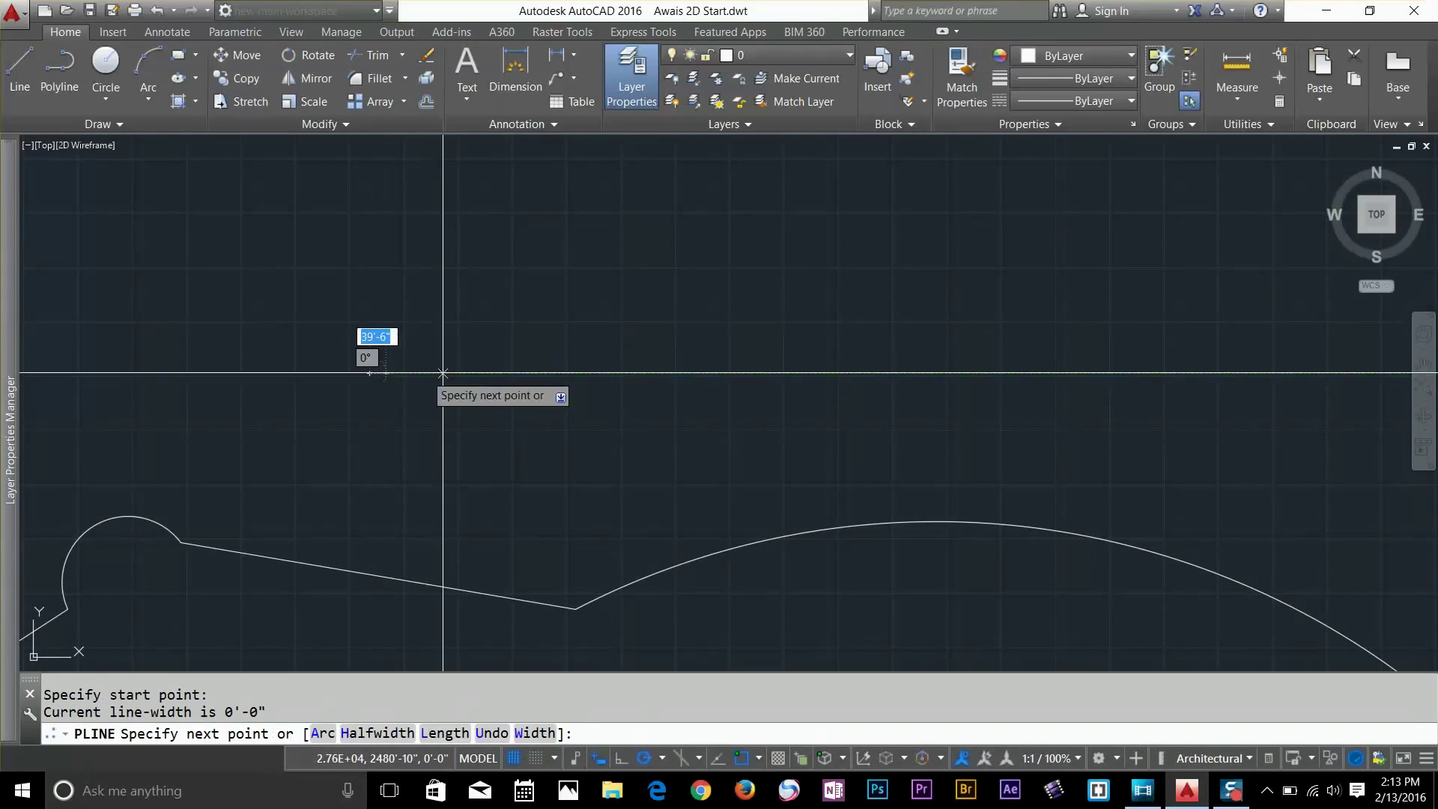
pyautogui.click(584, 372)
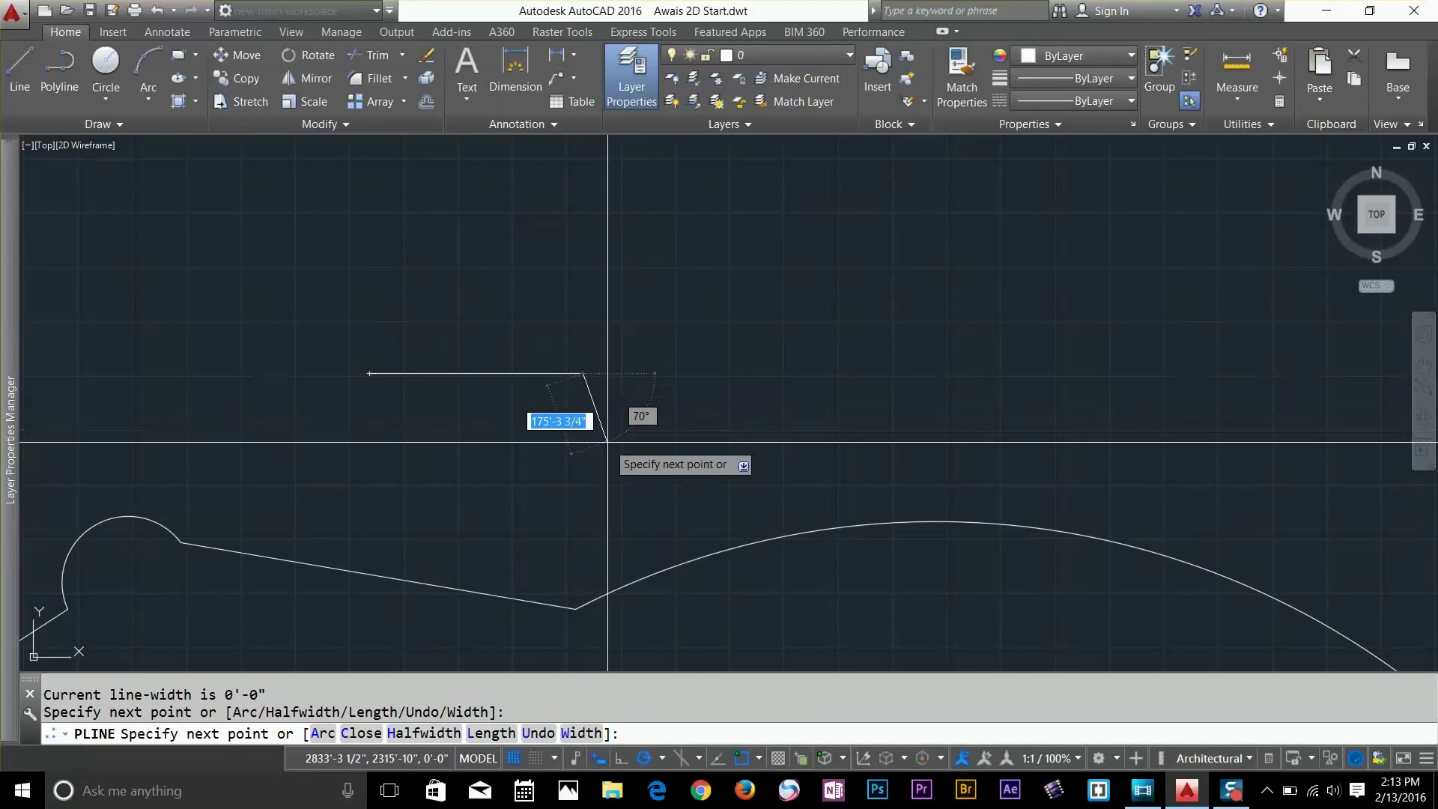
pyautogui.write('w')
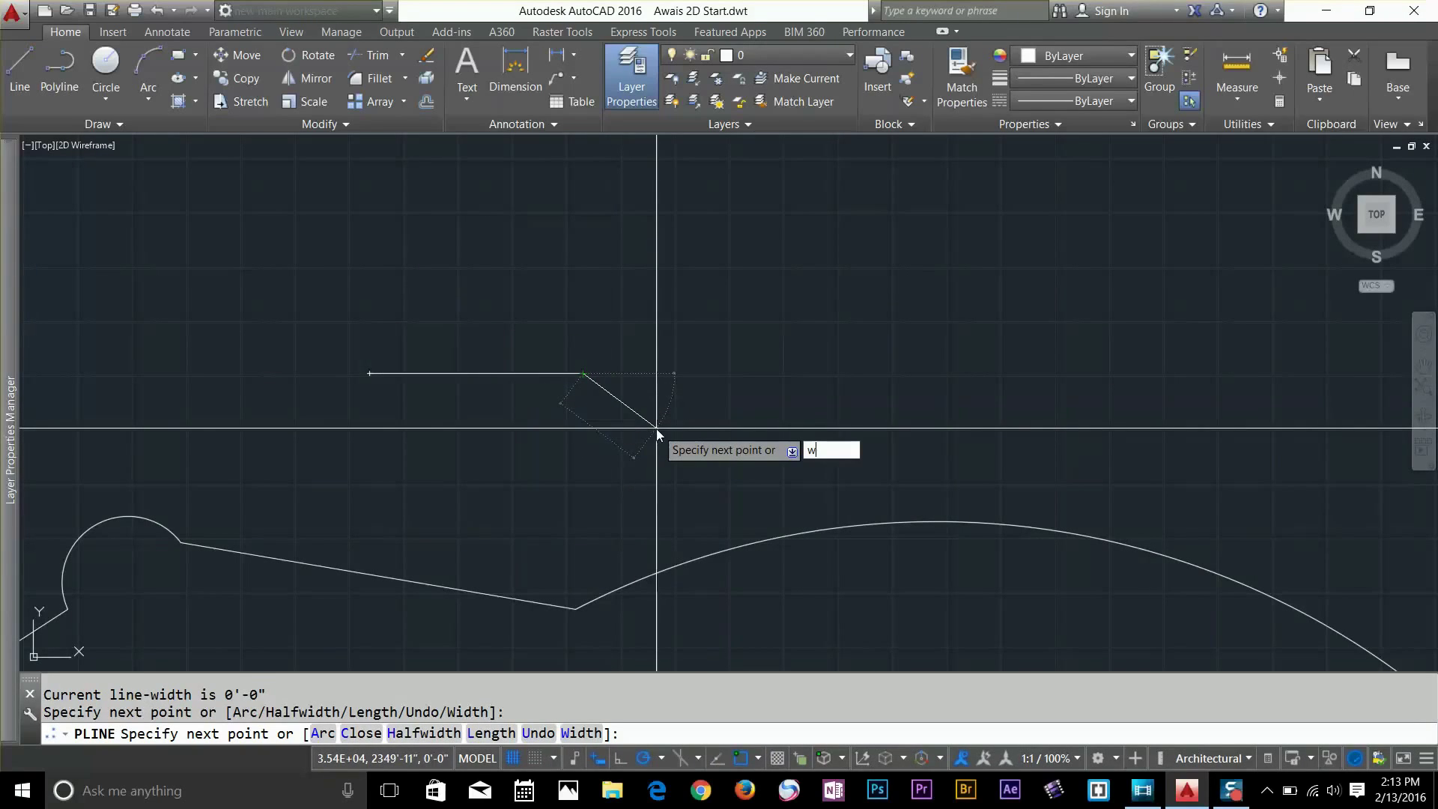
pyautogui.press('Return')
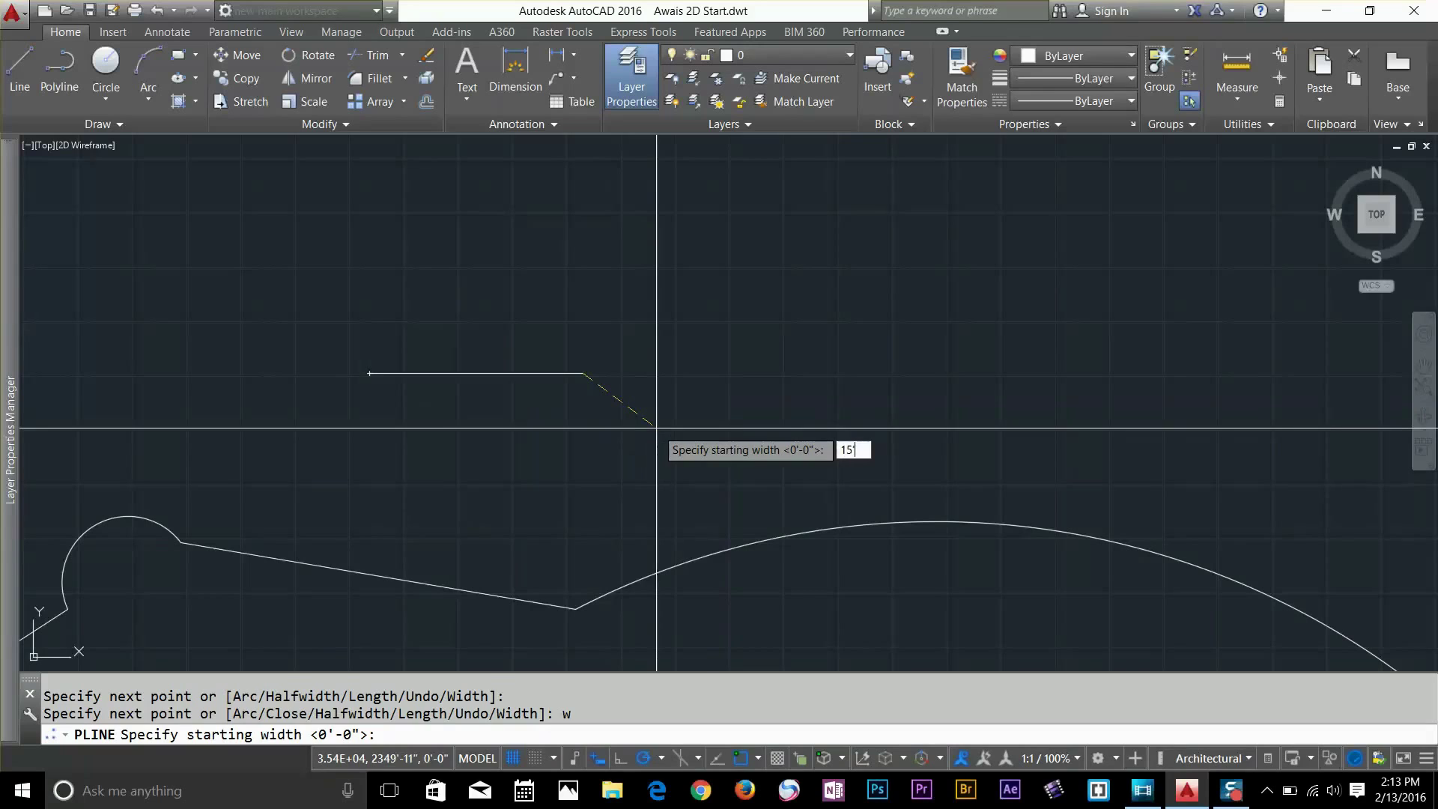
pyautogui.press('Return')
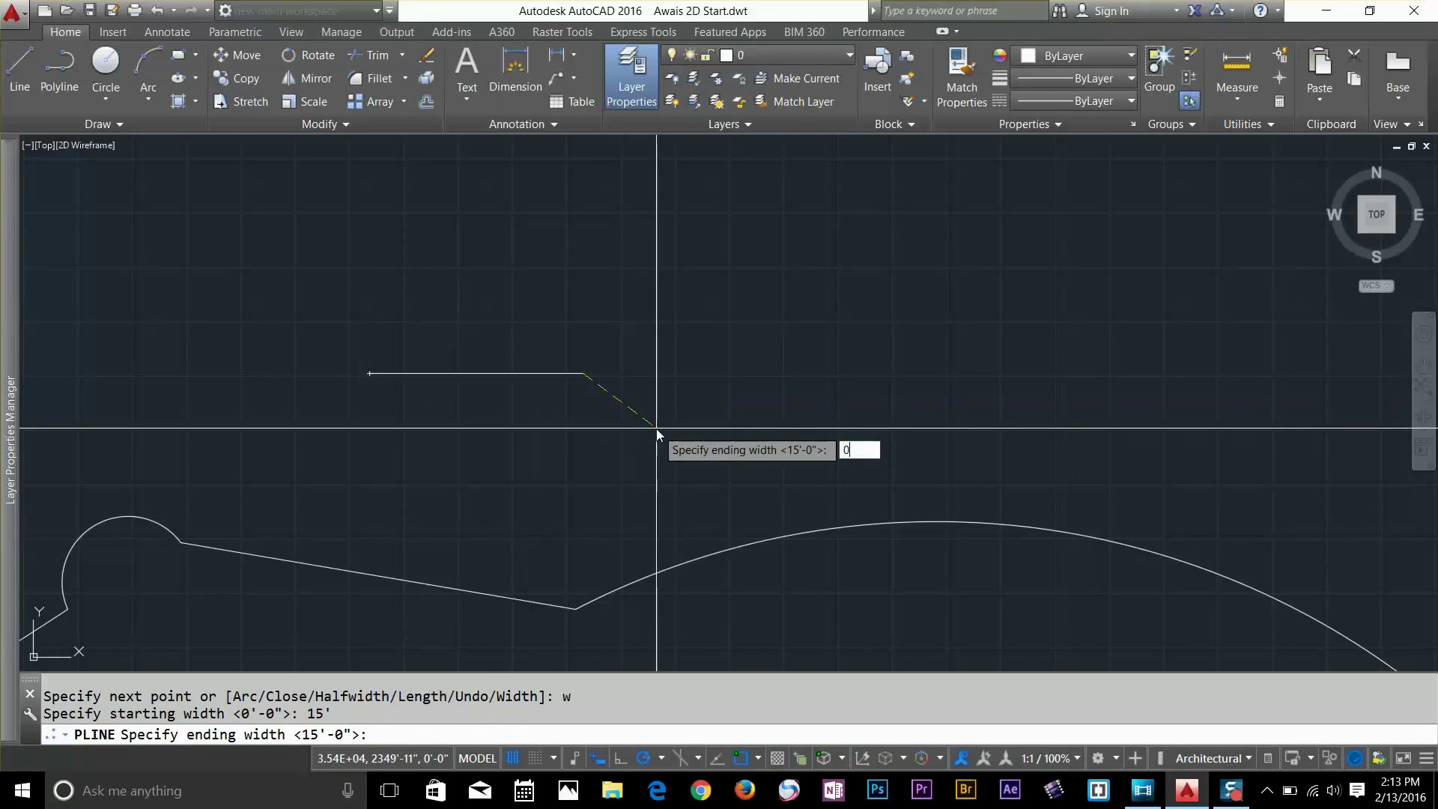
pyautogui.write('0')
pyautogui.press('Return')
# Place the arrowhead's pointed tip and finish the arrow polyline
pyautogui.scroll(2, 614, 397)
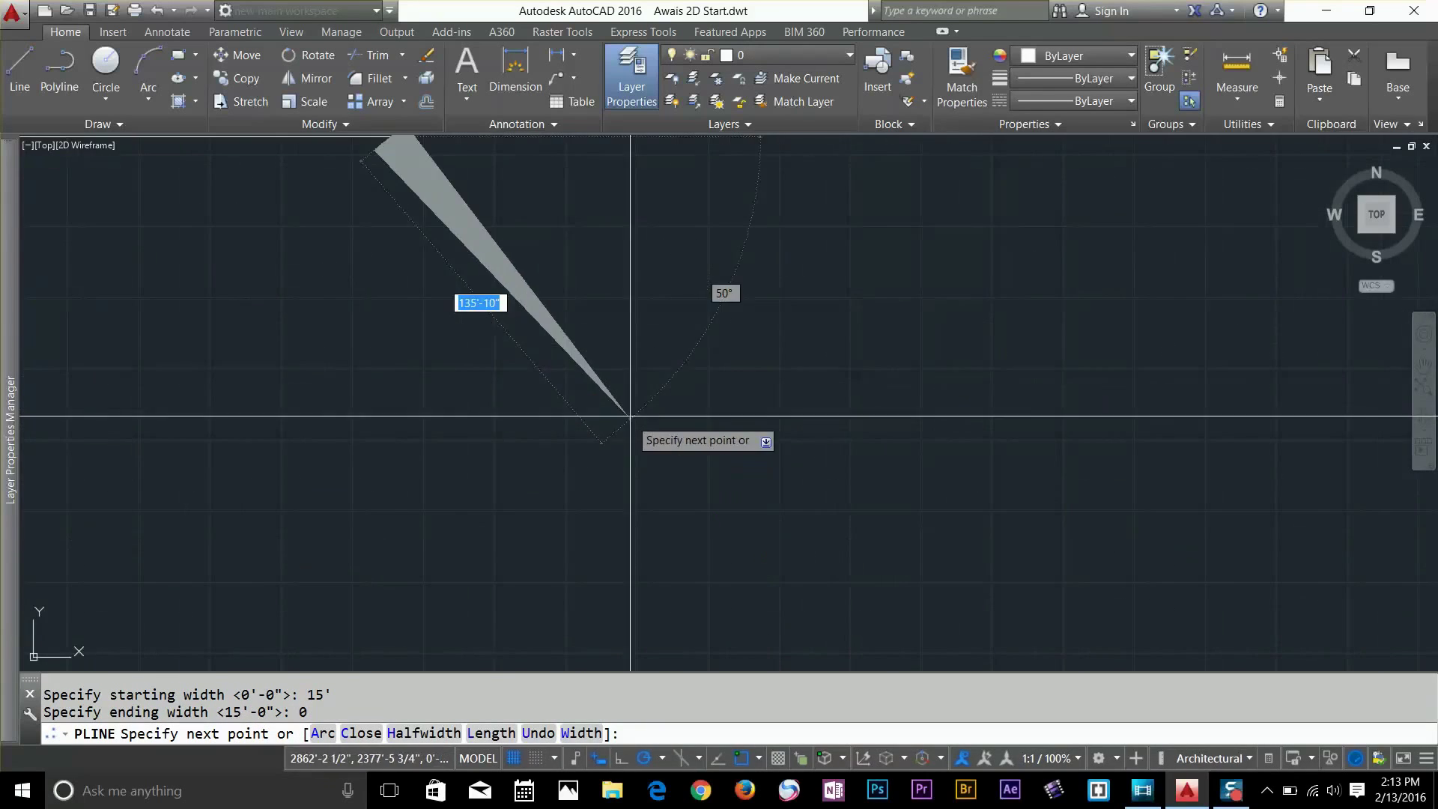
pyautogui.moveTo(601, 363); pyautogui.dragTo(749, 485, button='middle')
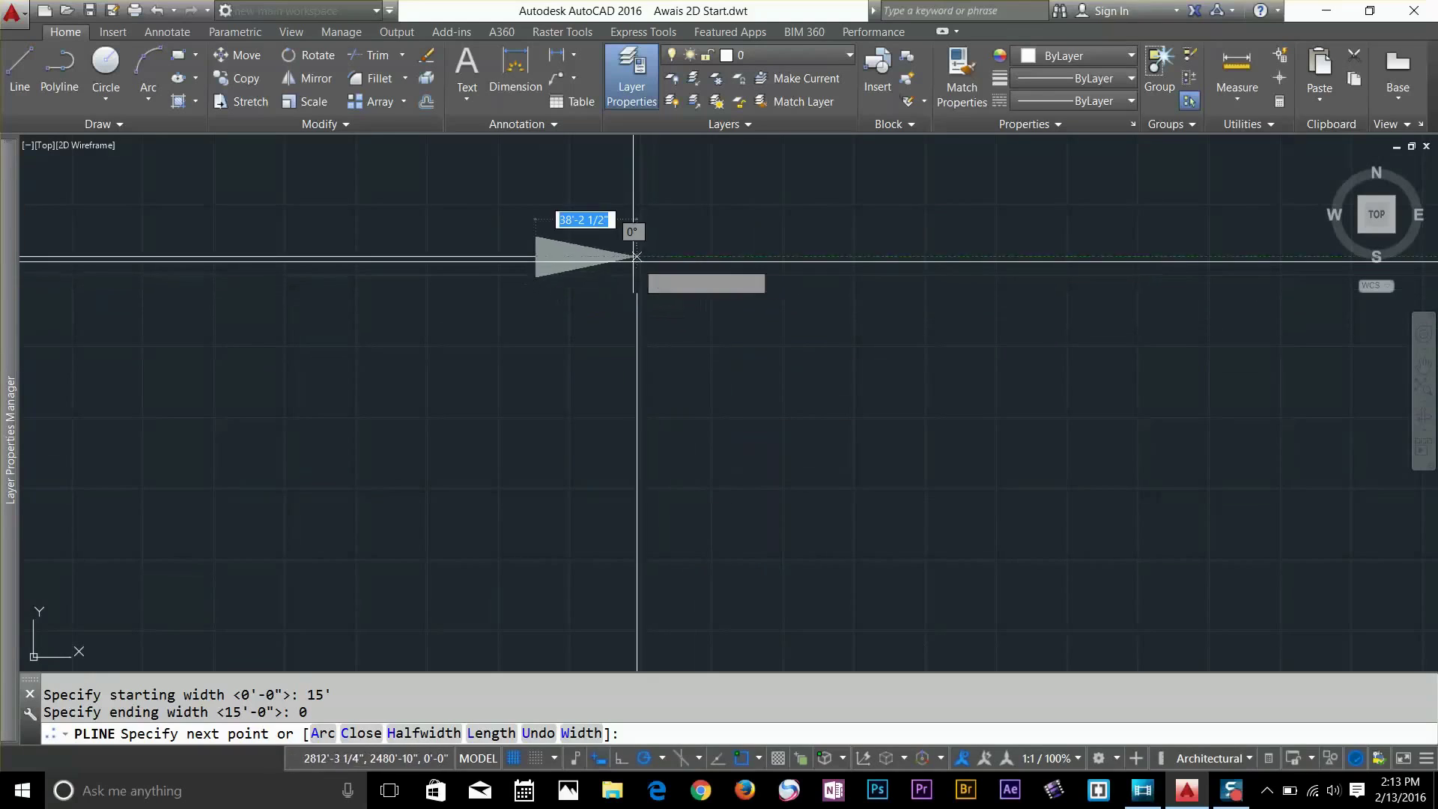
pyautogui.click(585, 257)
pyautogui.press('Return')
pyautogui.scroll(-3, 691, 372)
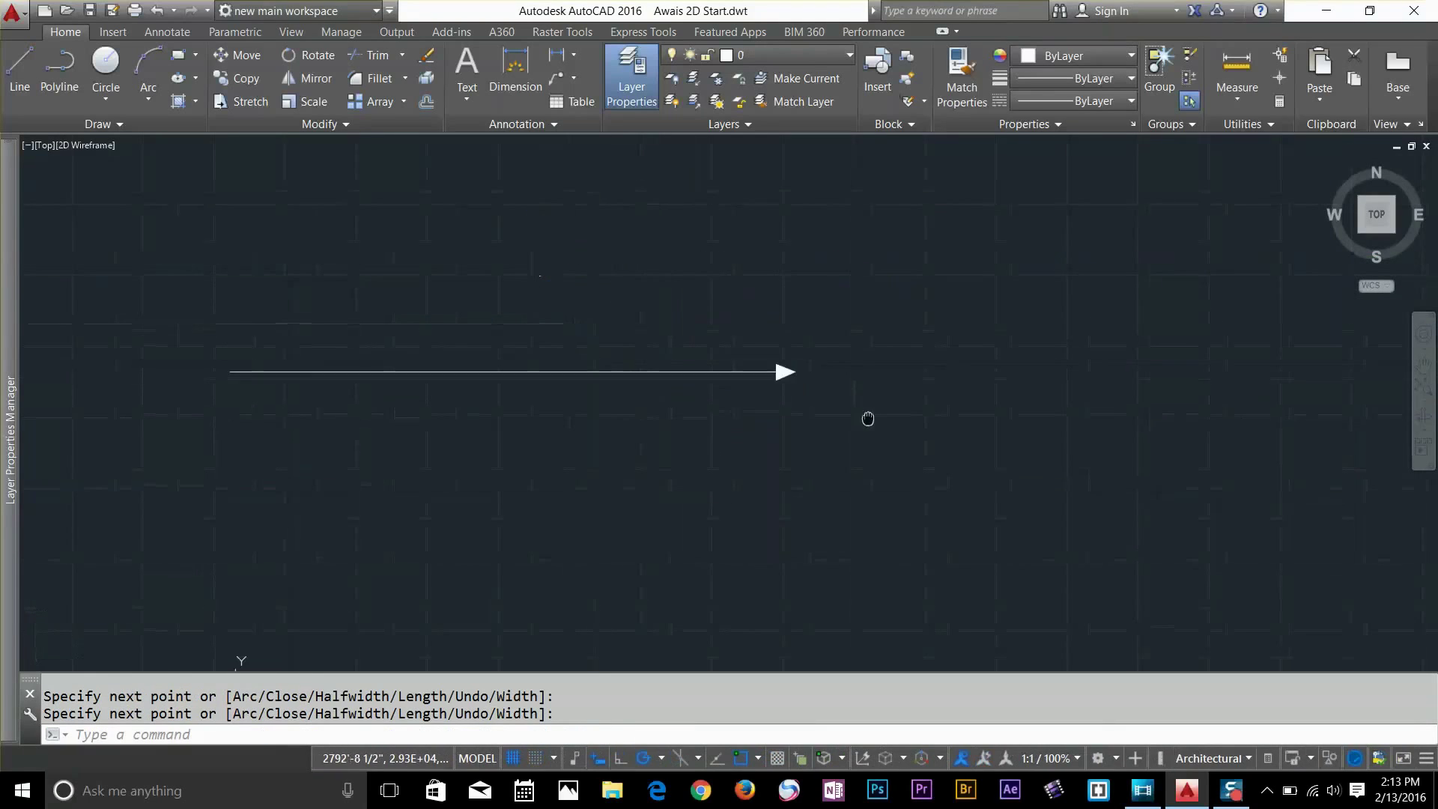
pyautogui.moveTo(867, 418); pyautogui.dragTo(983, 391, button='middle')
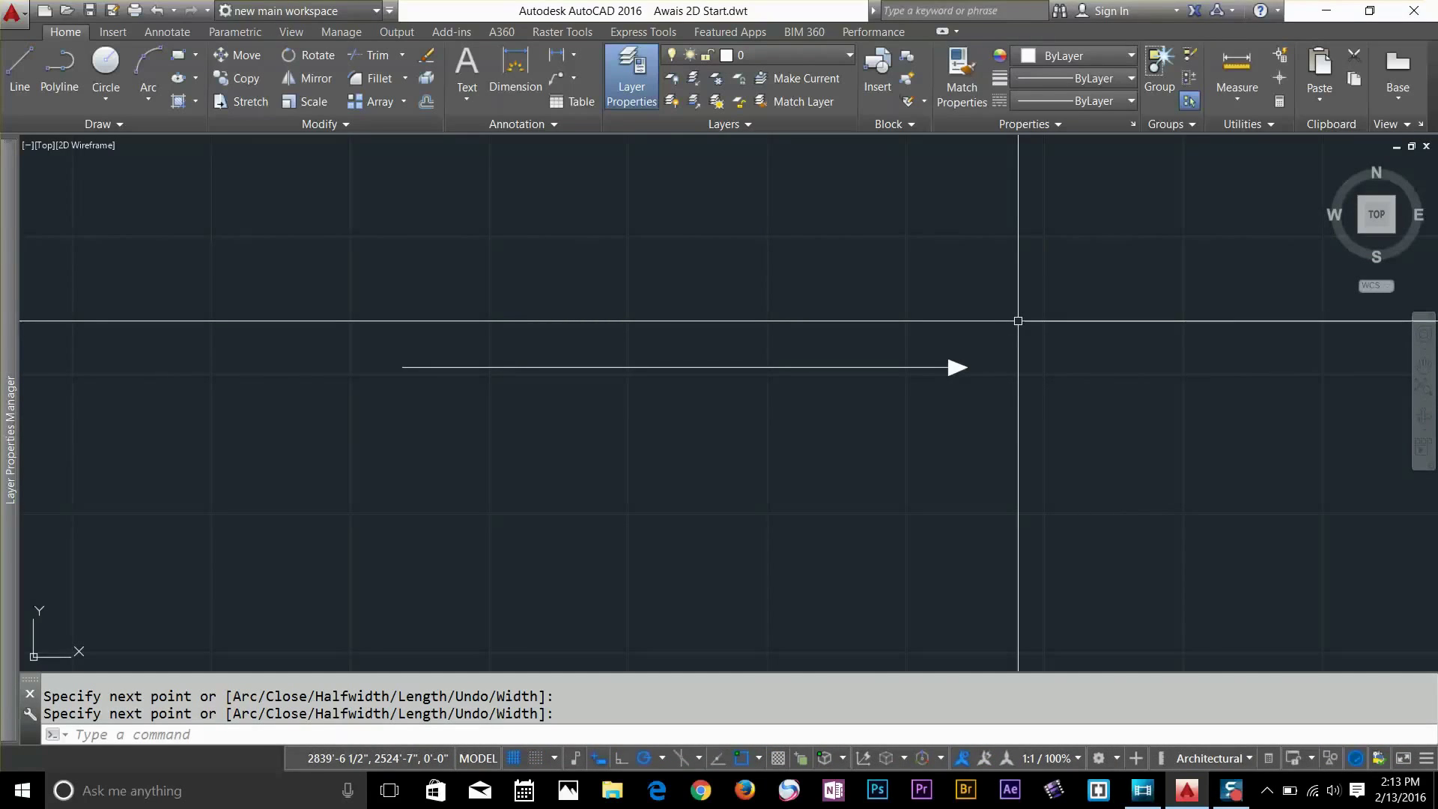
pyautogui.scroll(-2, 996, 334)
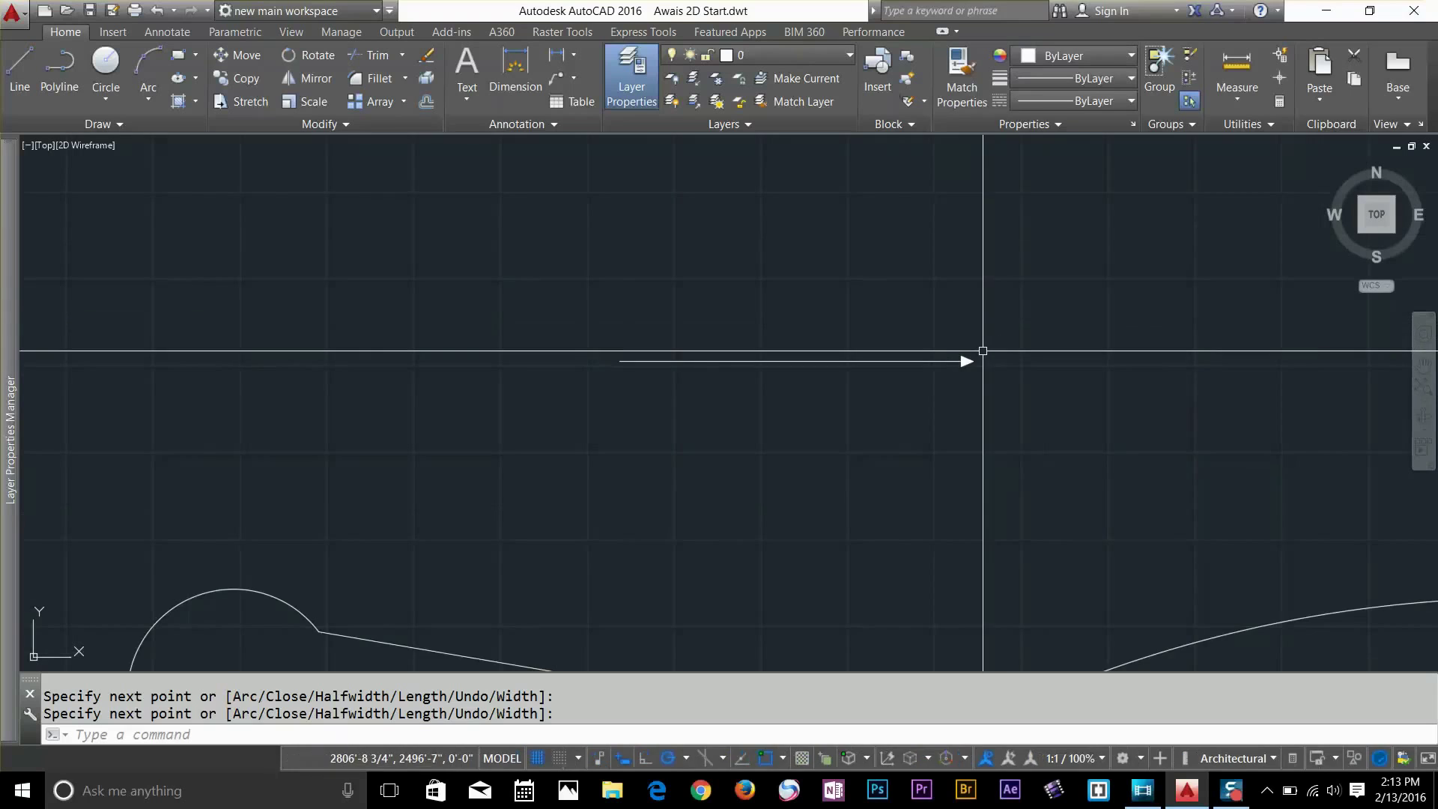
pyautogui.scroll(-3, 1018, 357)
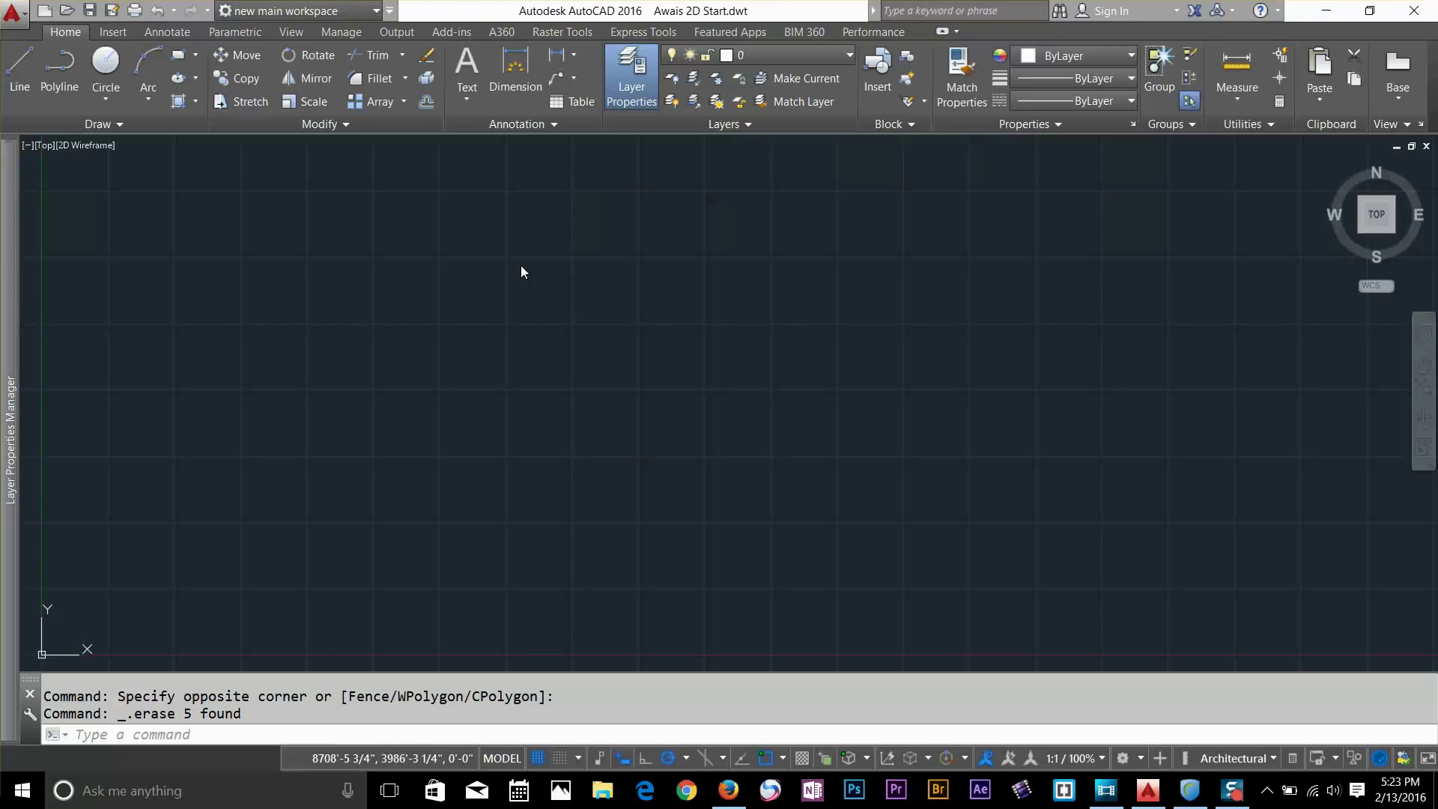
# Place a single test point with PO, then window-select and erase it
pyautogui.click(487, 383)
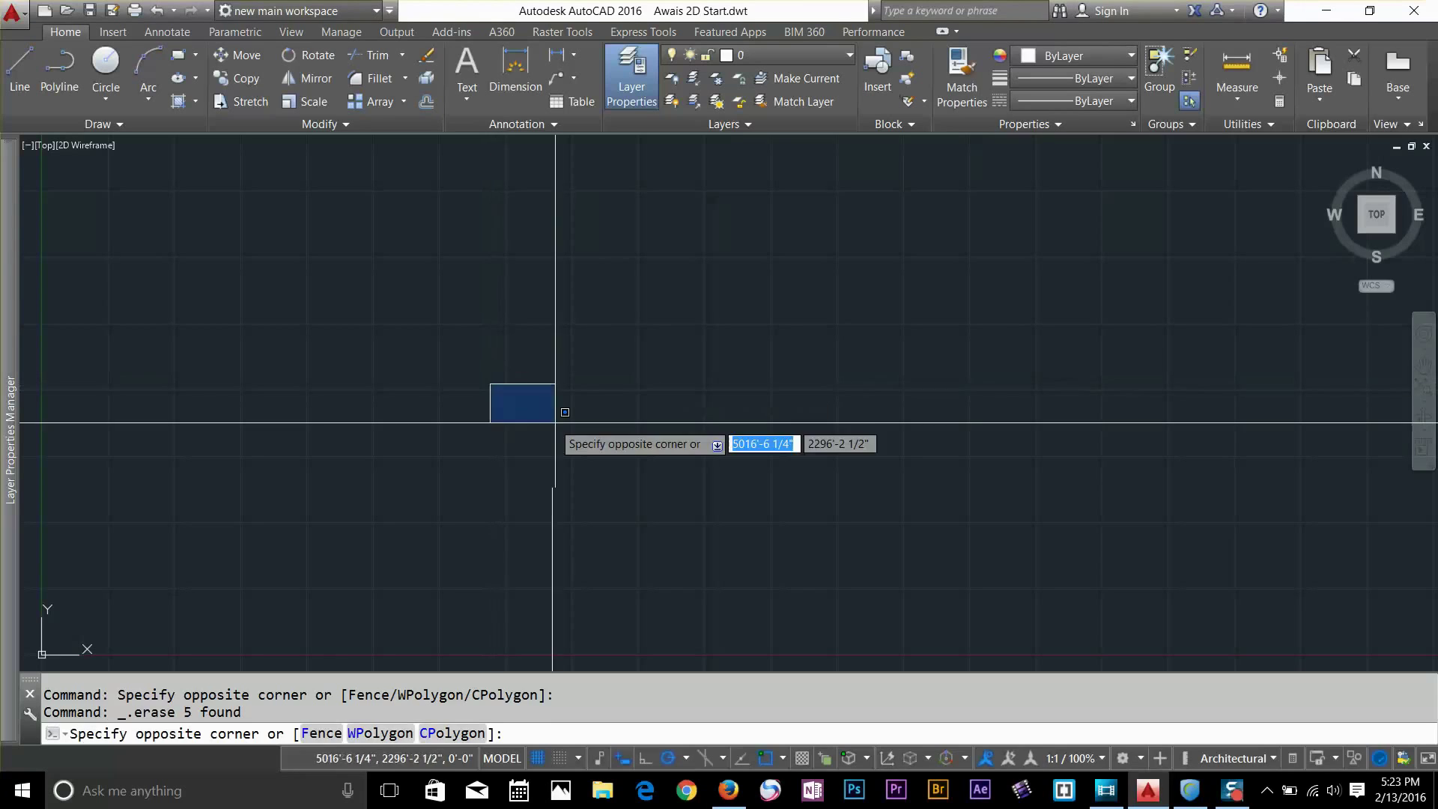
pyautogui.click(557, 419)
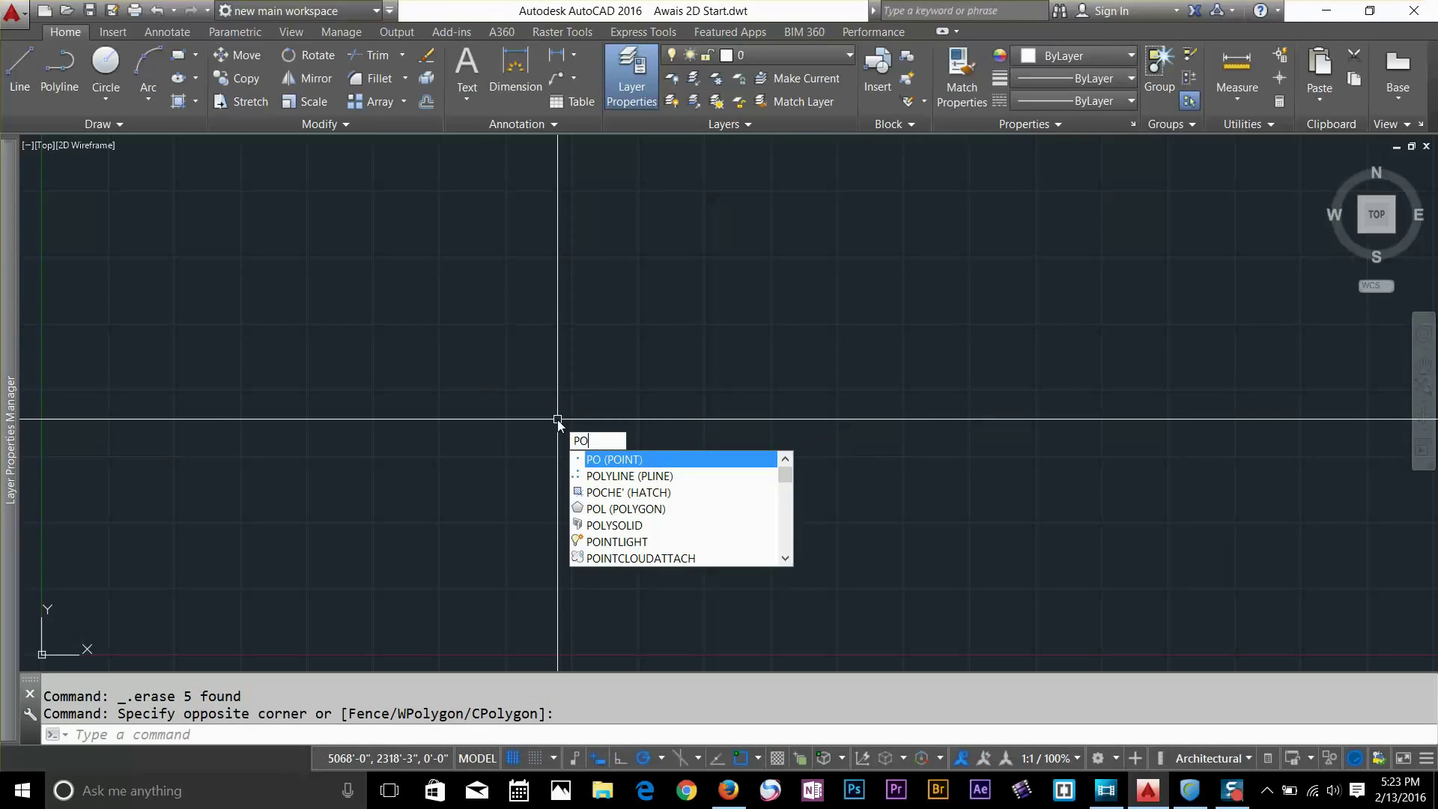
pyautogui.press('Return')
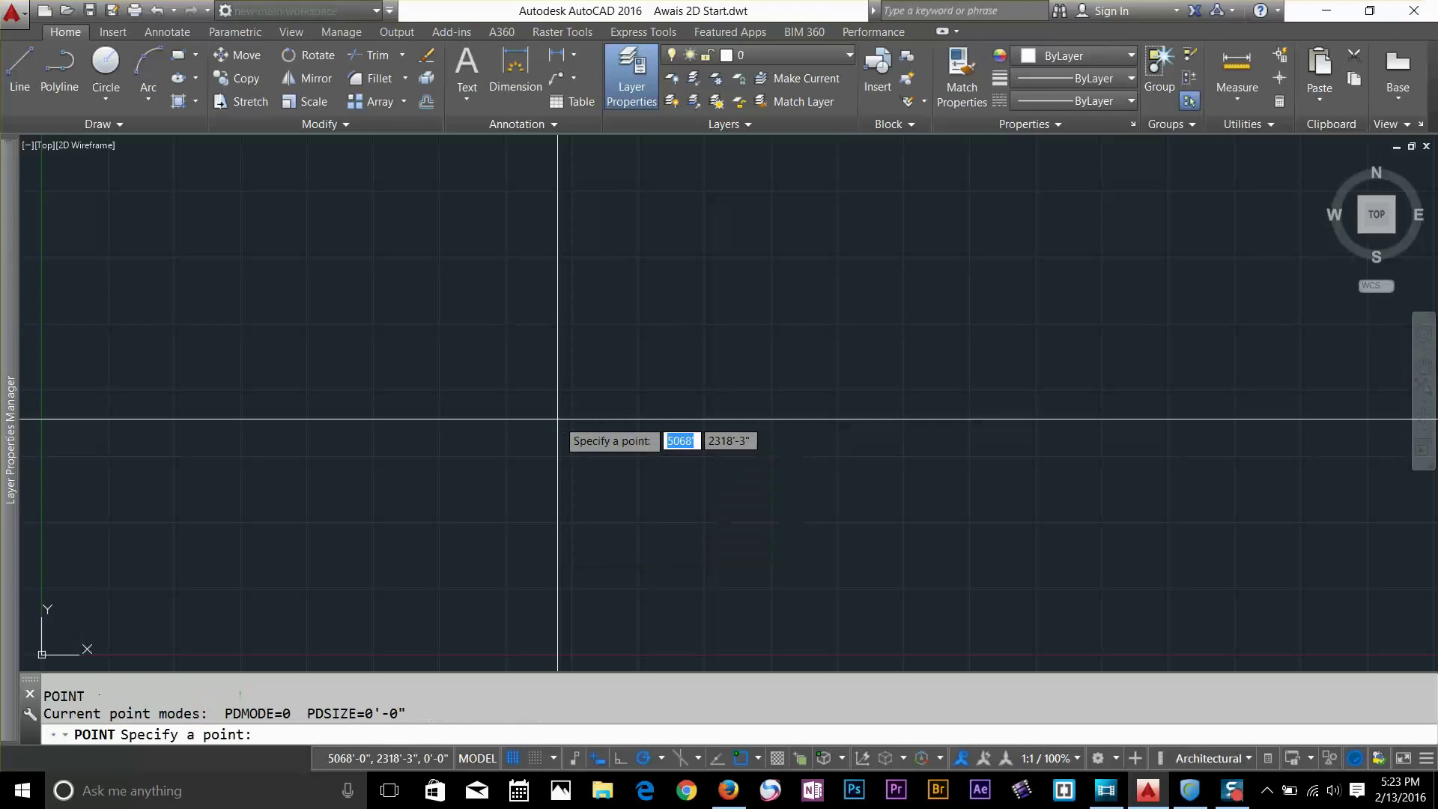
pyautogui.click(418, 371)
pyautogui.click(488, 257)
pyautogui.click(562, 315)
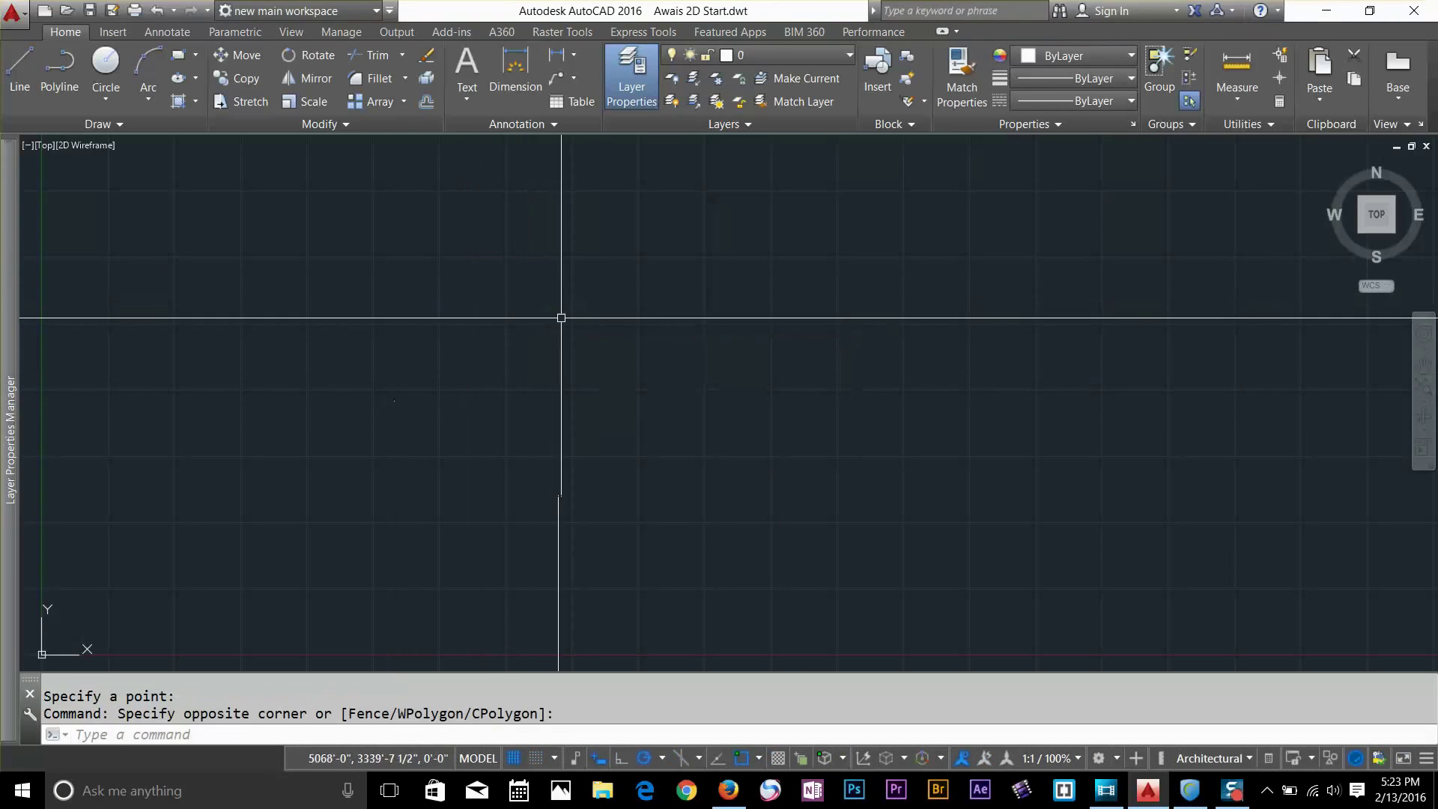
pyautogui.click(337, 363)
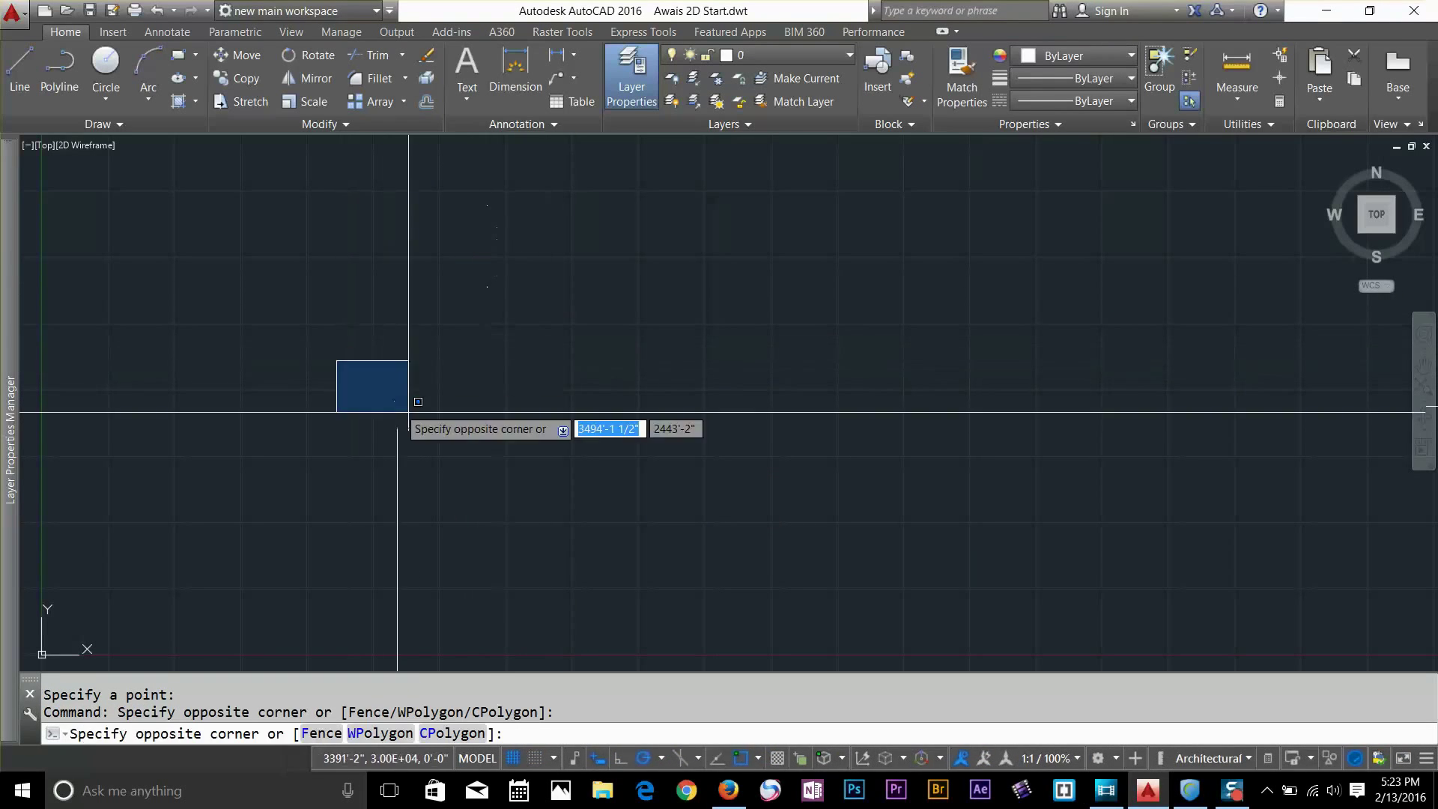
pyautogui.click(438, 428)
pyautogui.press('Delete')
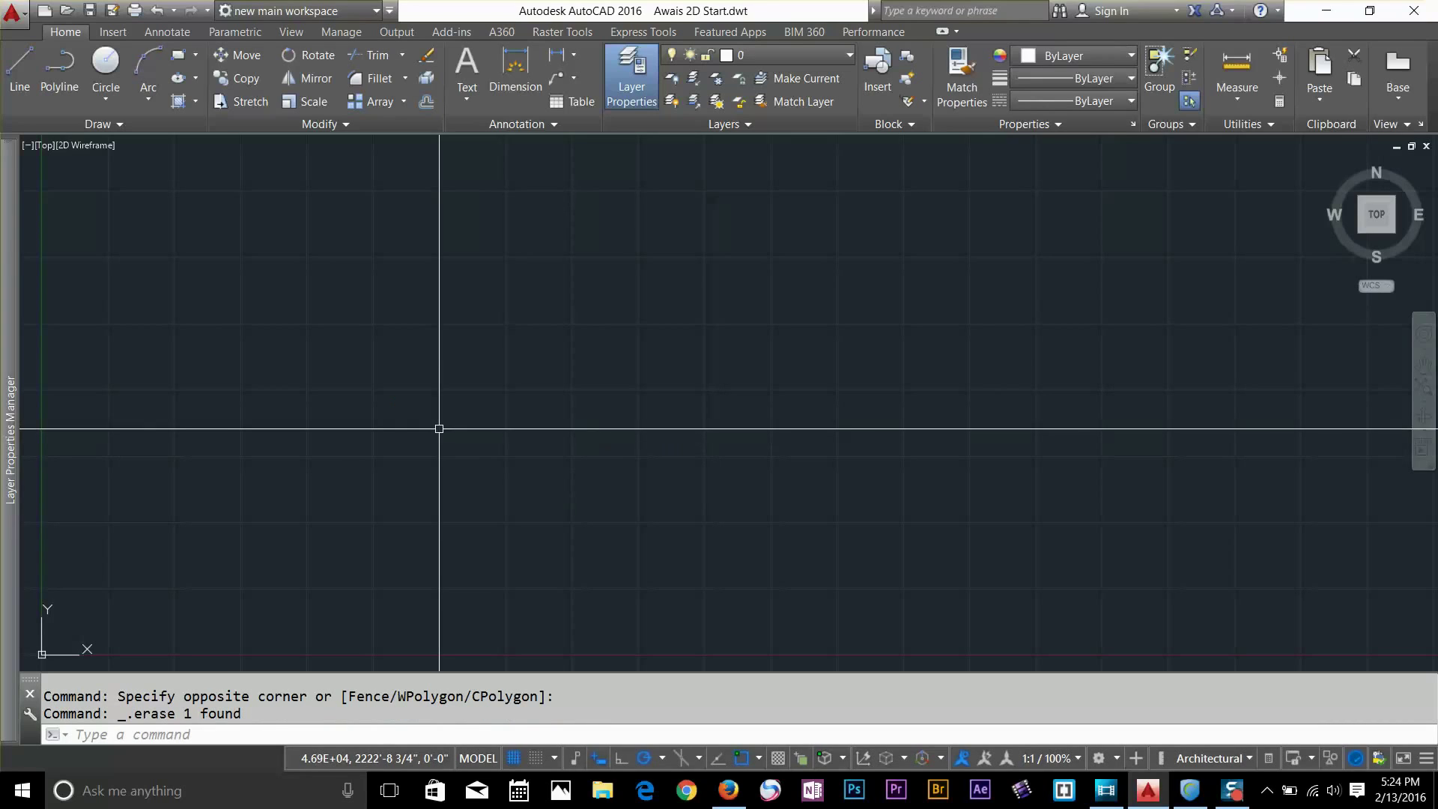
# Scatter several points across the drawing with Draw > Multiple Points
pyautogui.click(118, 125)
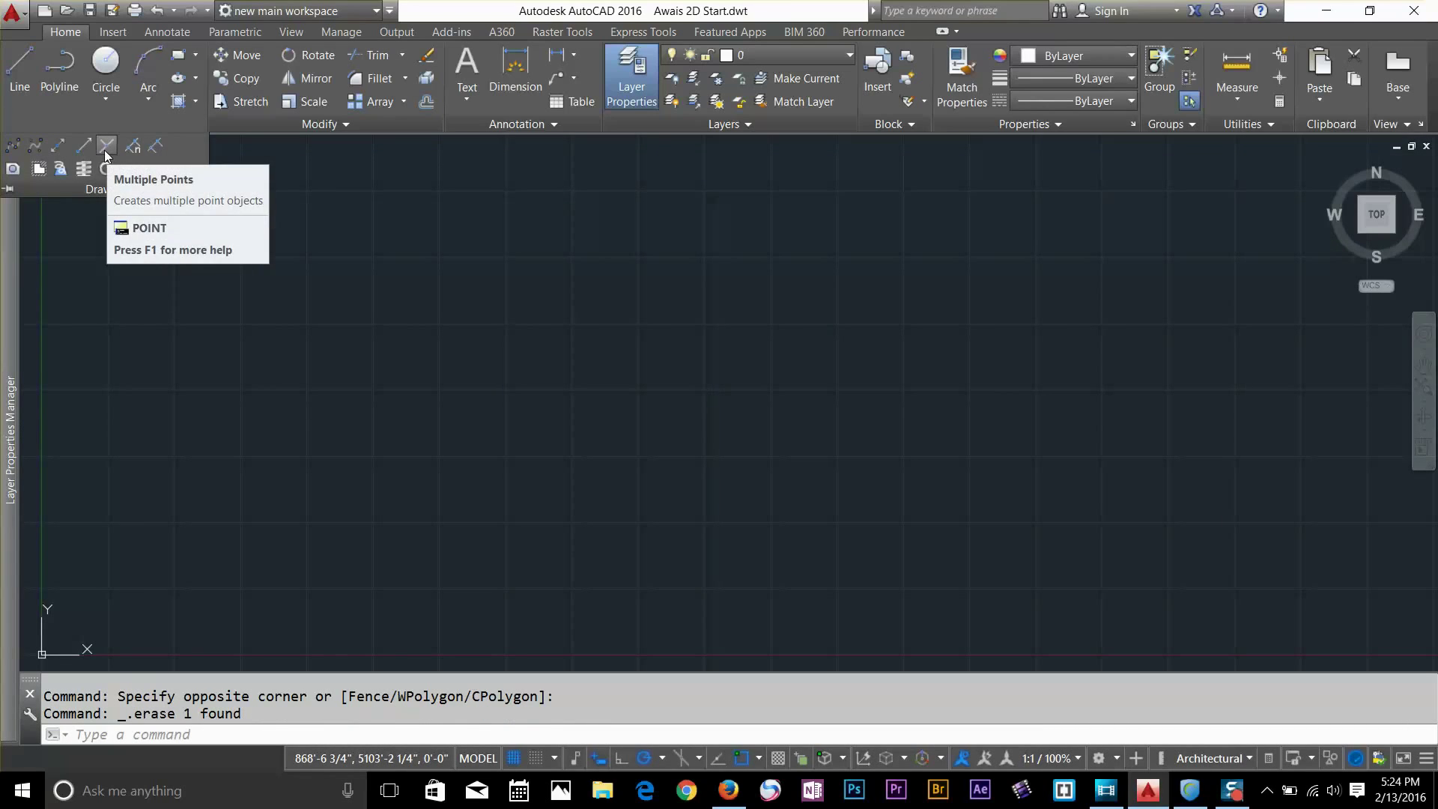
pyautogui.click(107, 155)
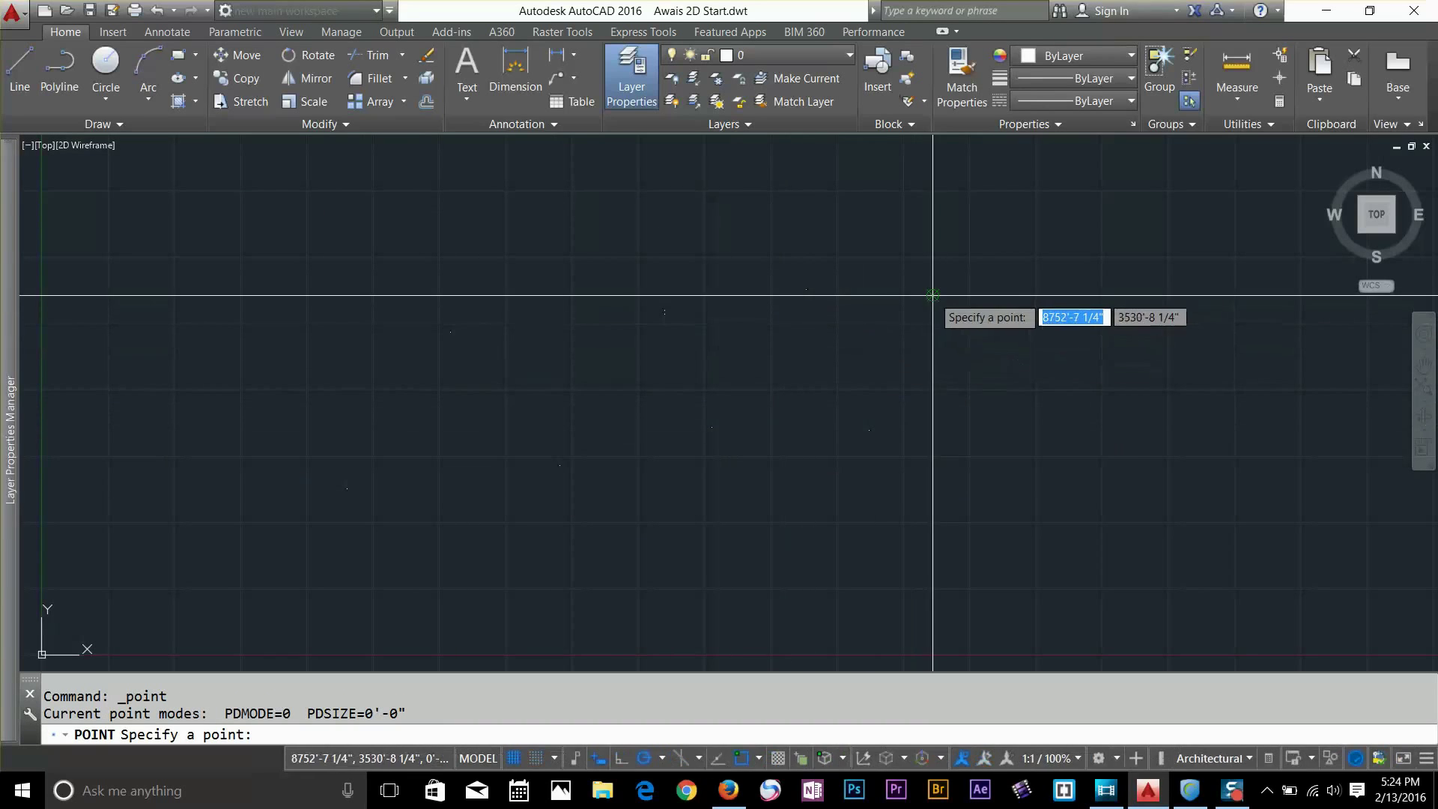
pyautogui.press('Return')
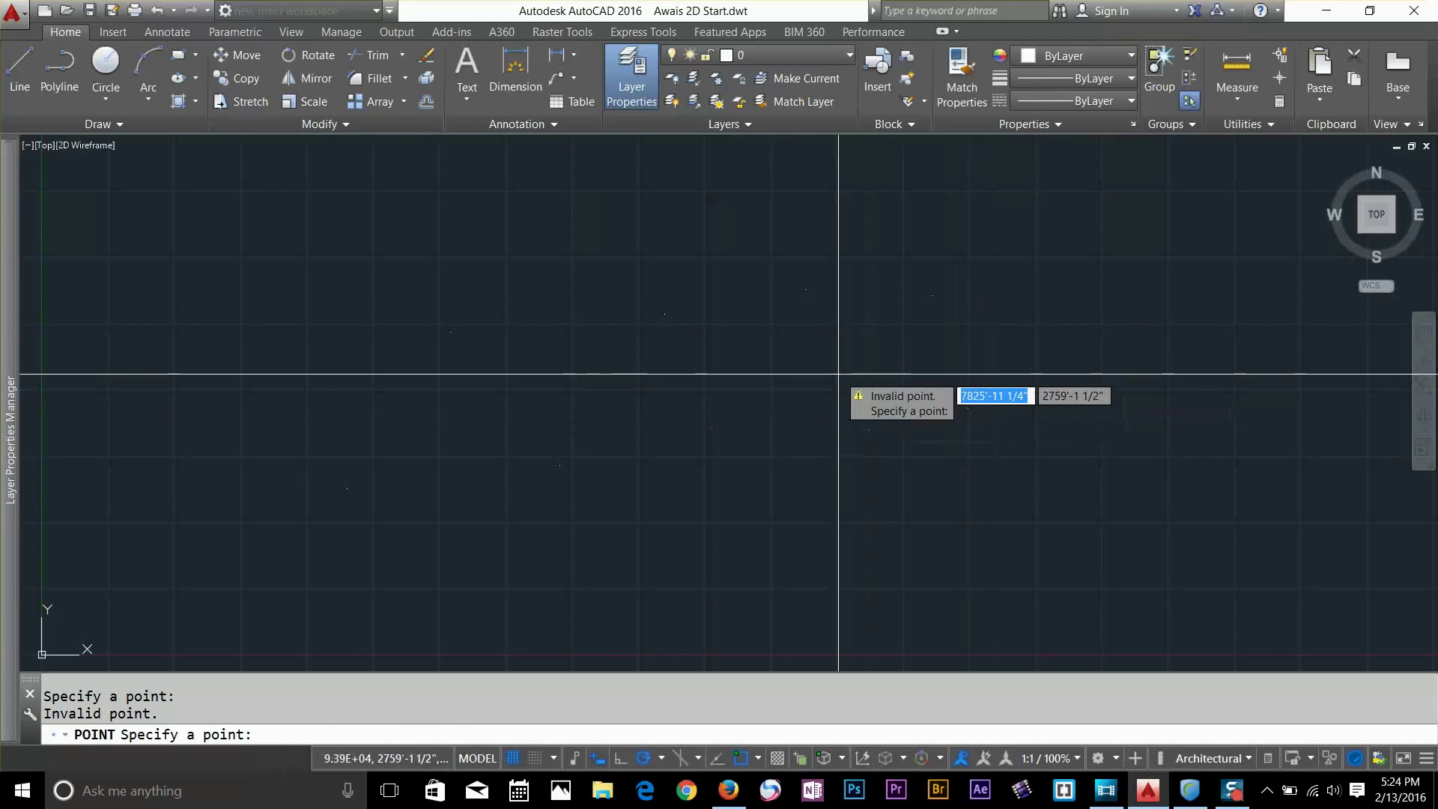
pyautogui.press('Escape')
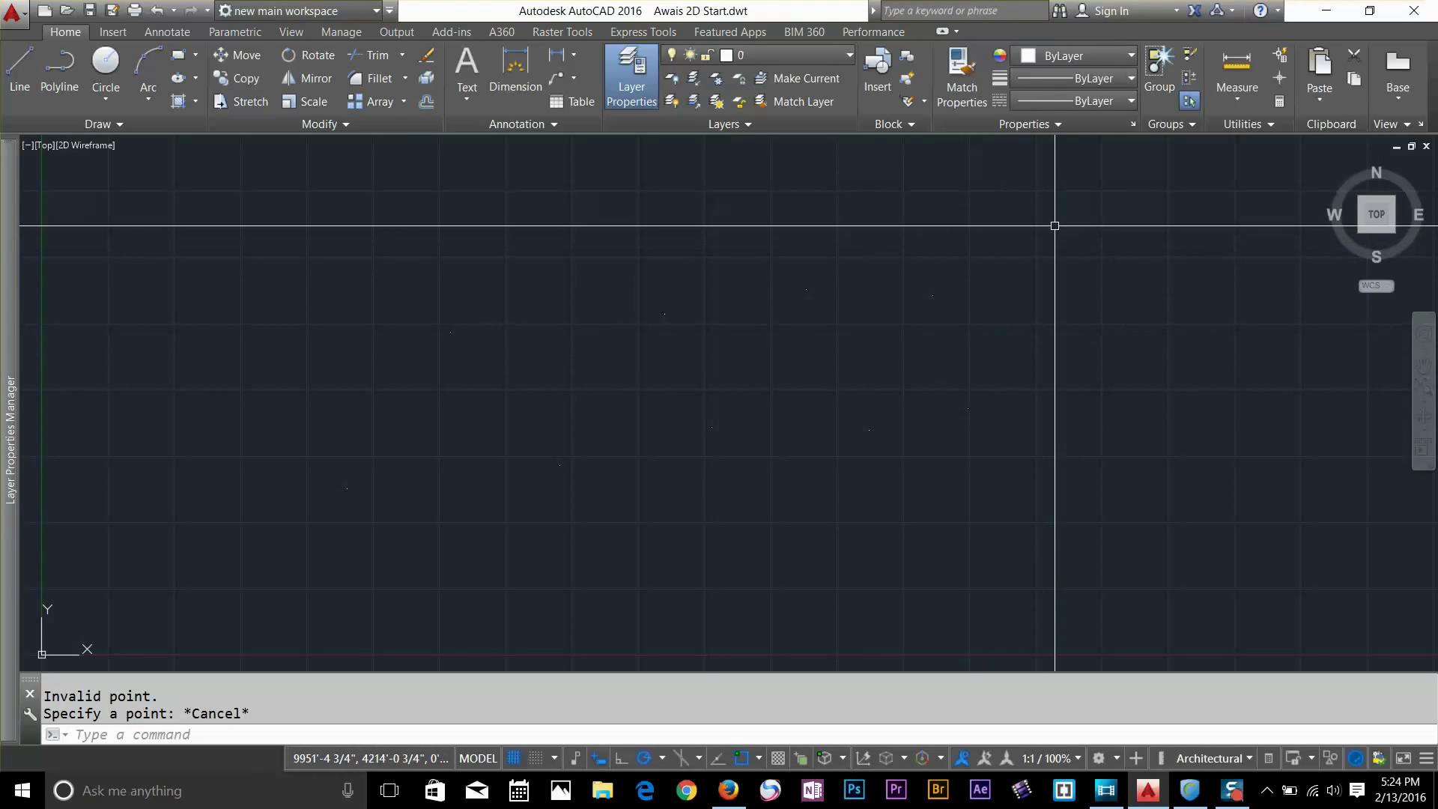
# Select all the scattered points with a crossing window
pyautogui.moveTo(1054, 226)
pyautogui.mouseDown()
pyautogui.moveTo(941, 344)
pyautogui.moveTo(234, 553)
pyautogui.moveTo(235, 311)
pyautogui.moveTo(335, 273)
pyautogui.mouseUp()
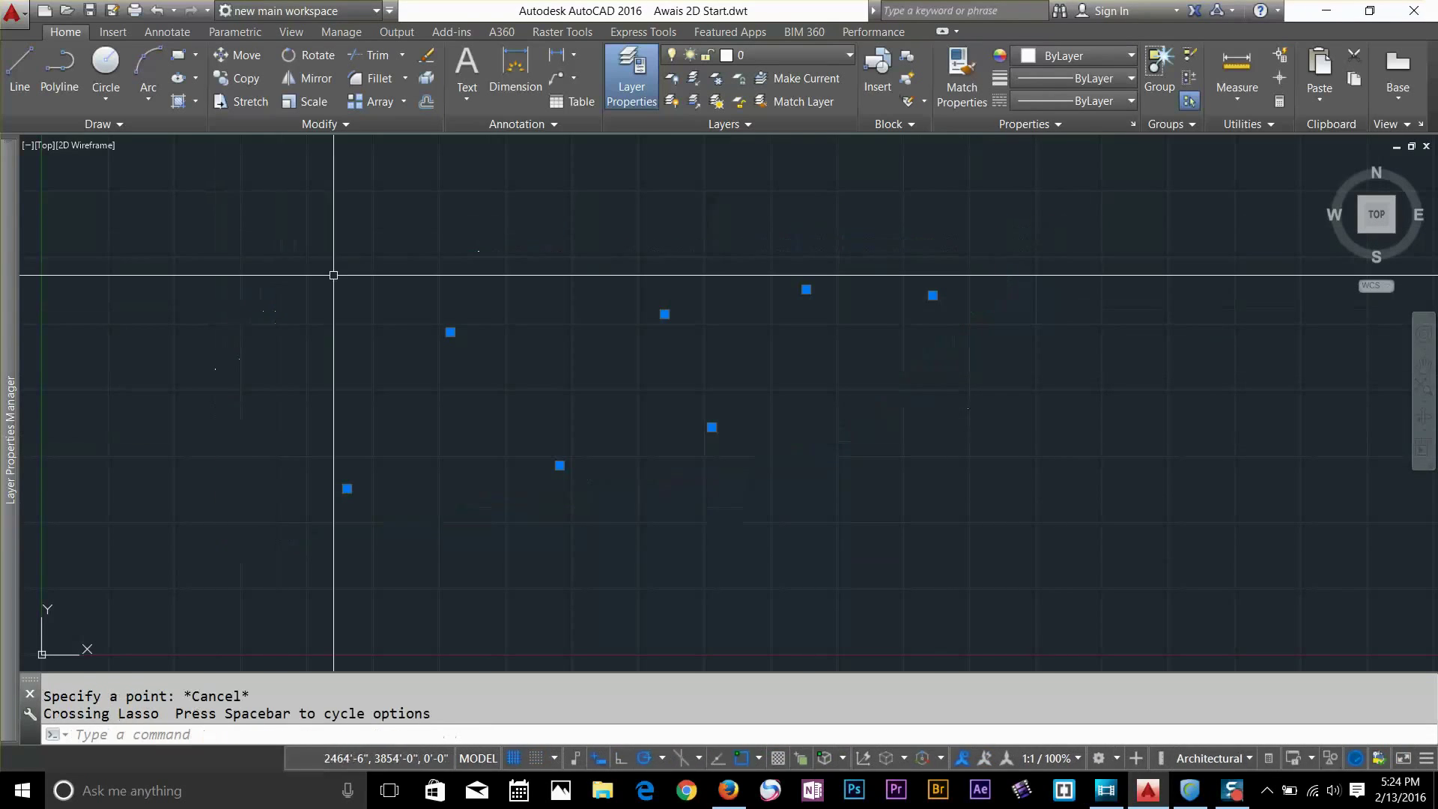
pyautogui.press('Escape')
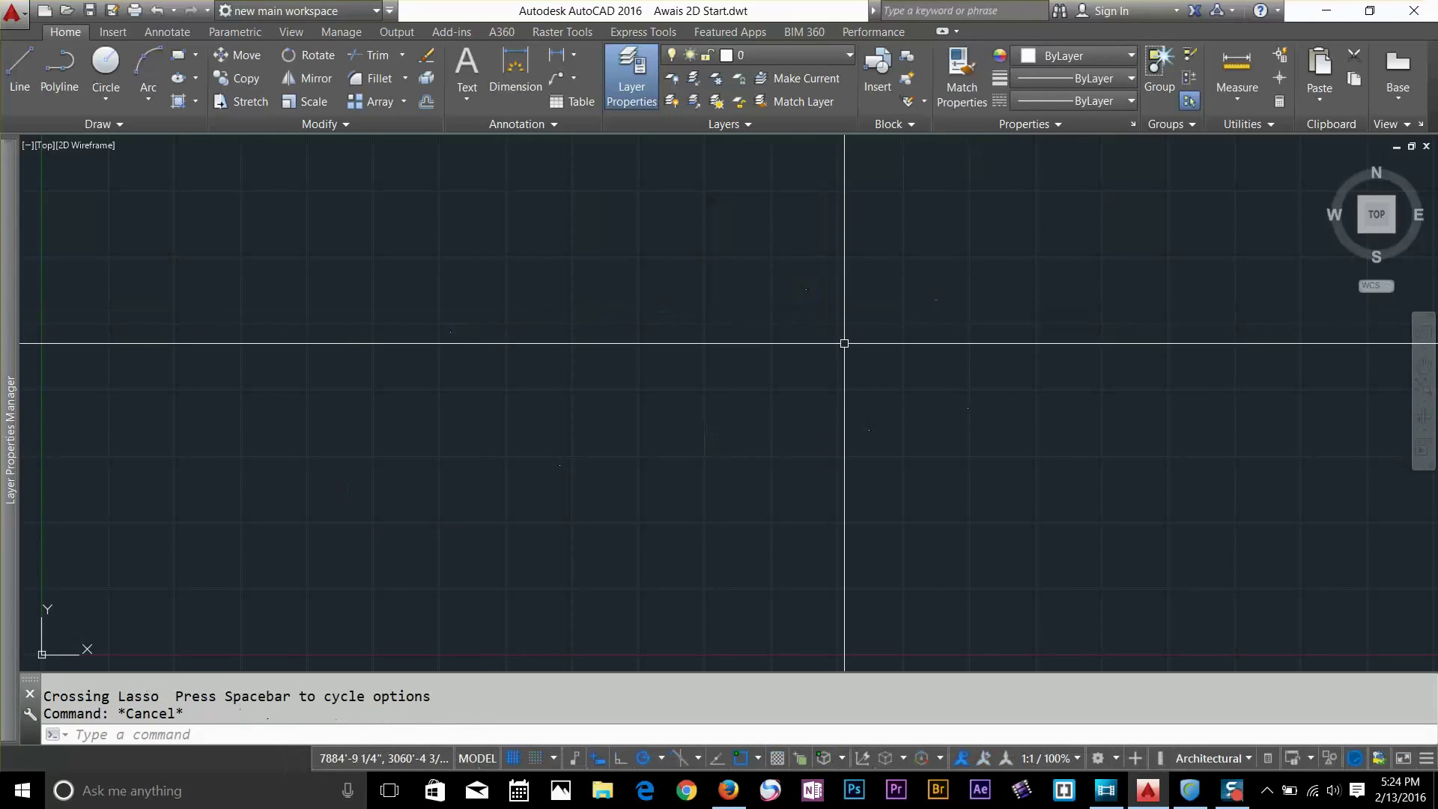
pyautogui.click(1102, 247)
pyautogui.press('Escape')
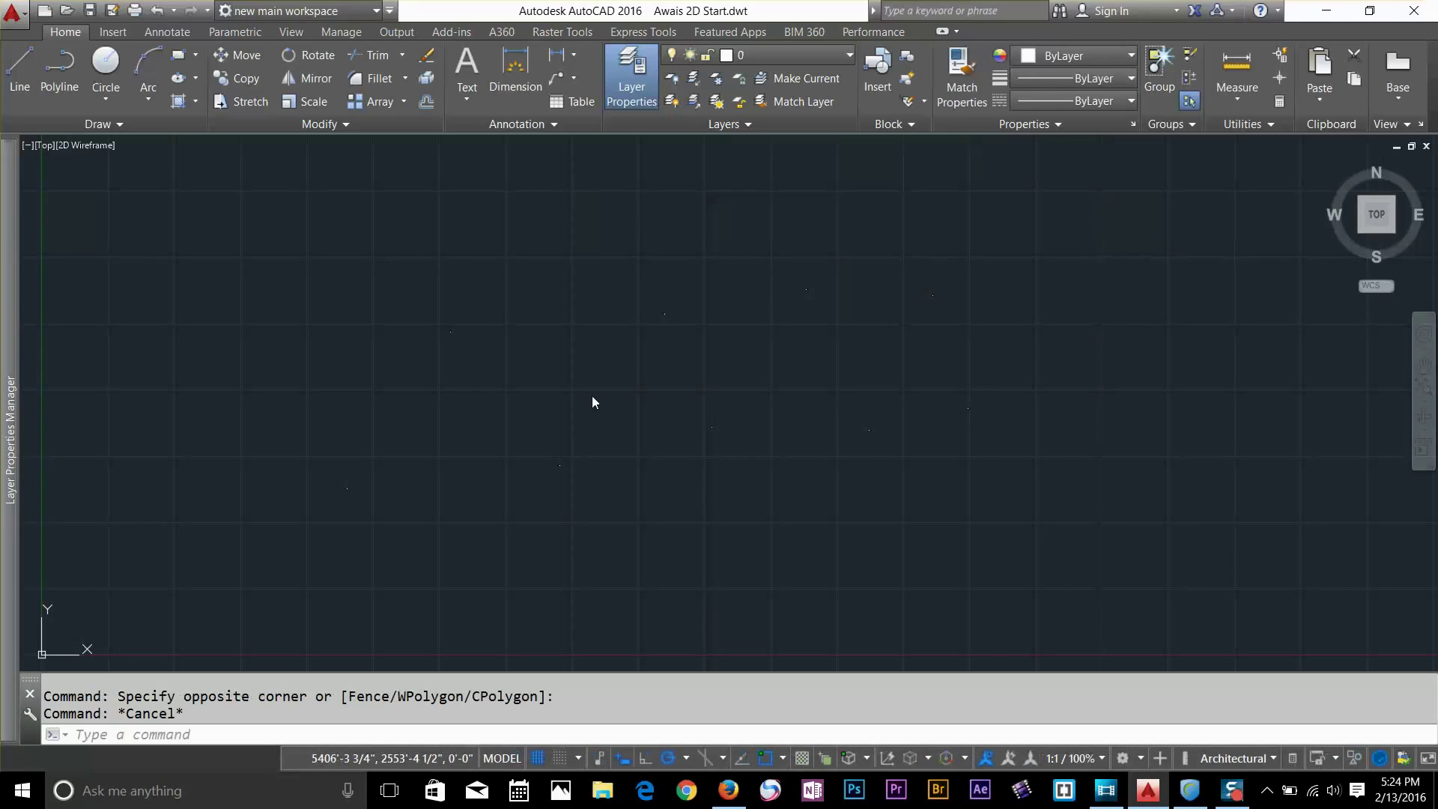
pyautogui.click(1027, 250)
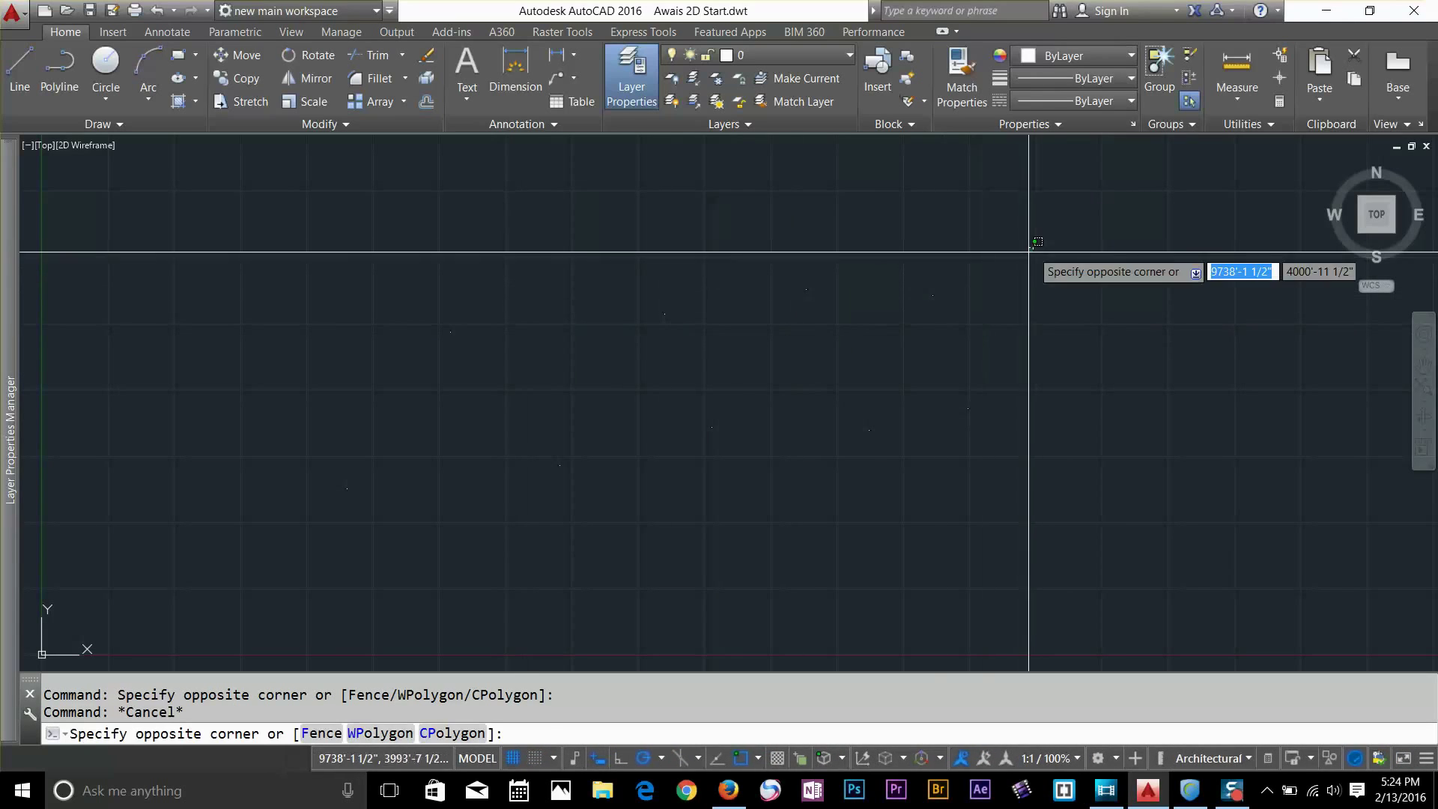
pyautogui.click(339, 522)
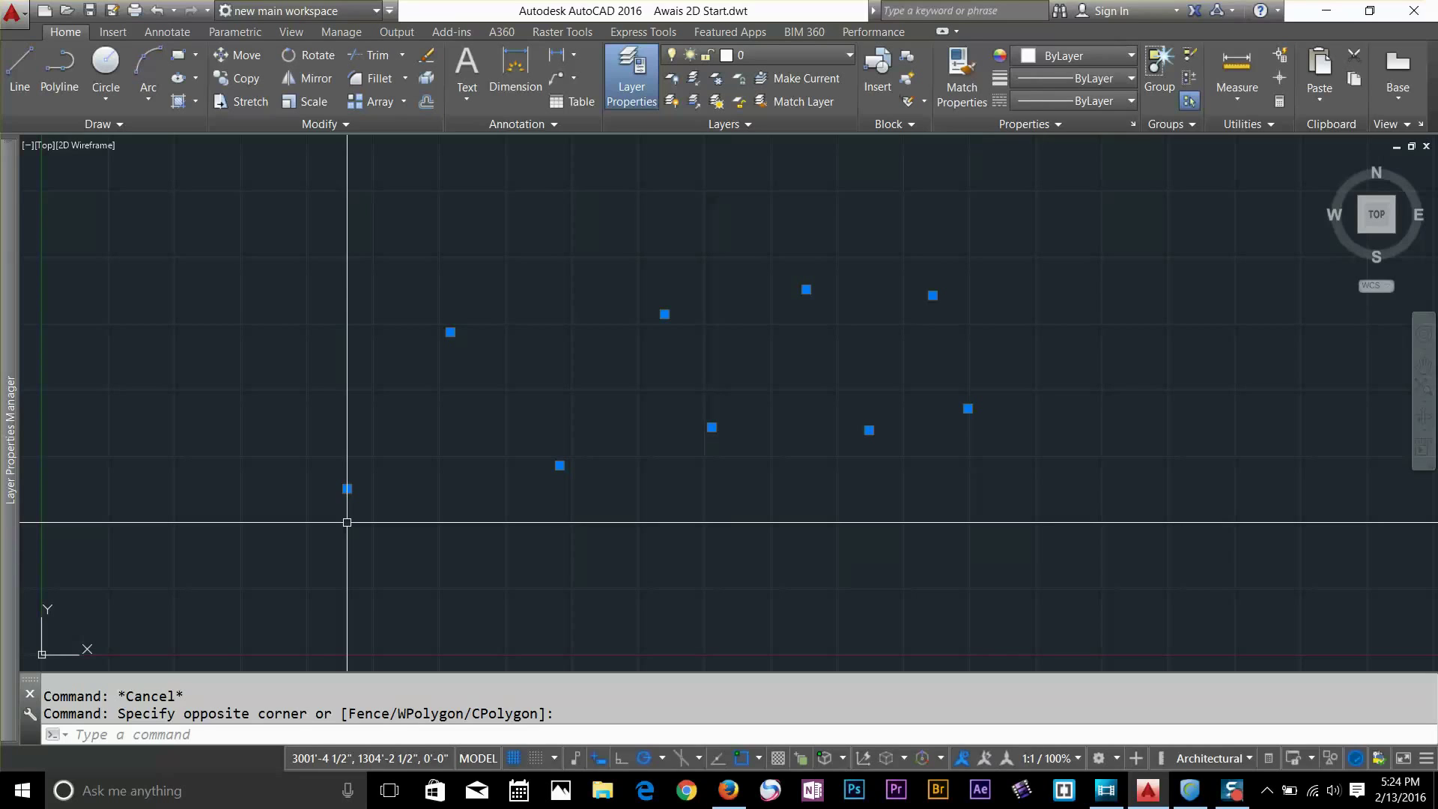
# Erase the nine selected stray points and briefly try the single Point tool
pyautogui.press('Delete')
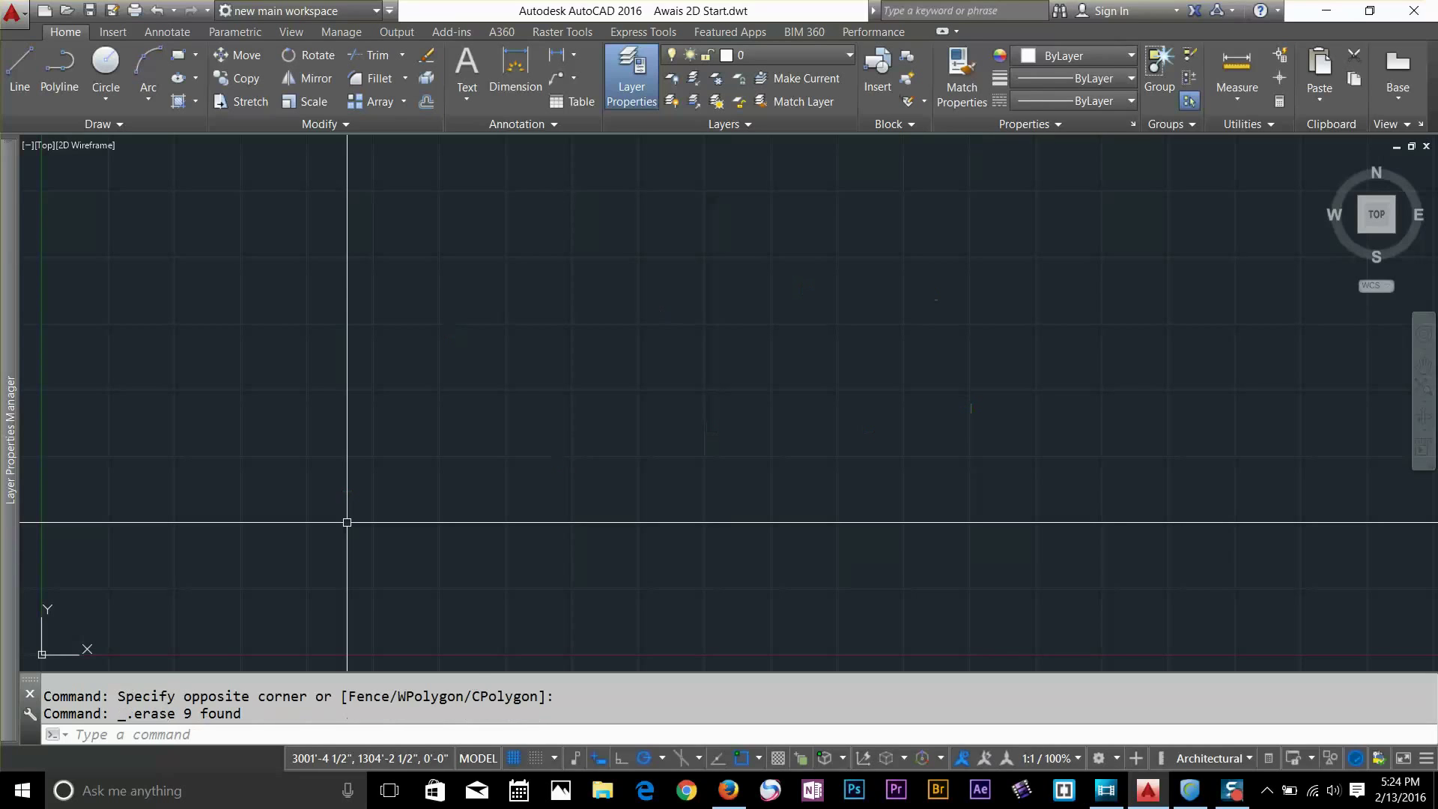
pyautogui.click(106, 120)
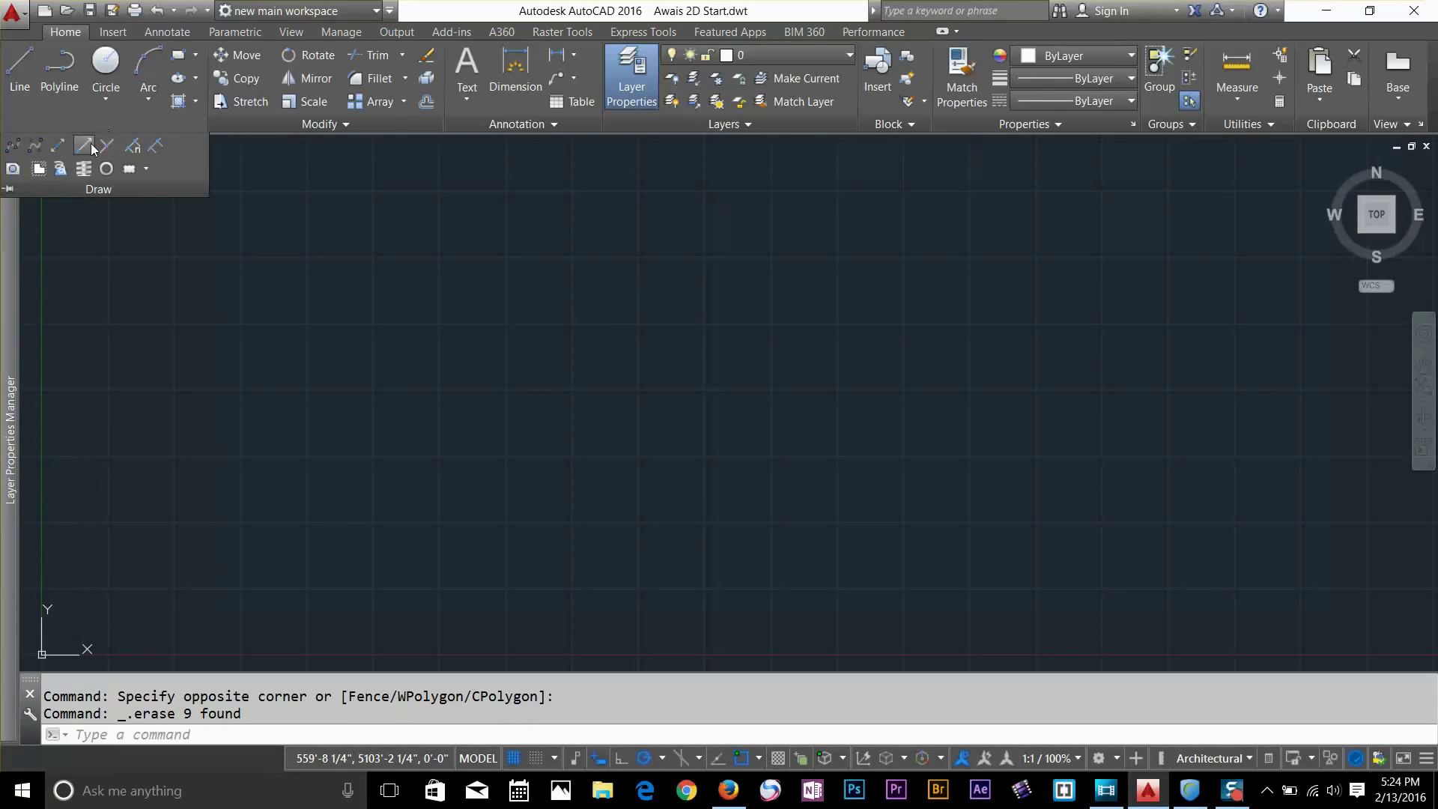
pyautogui.click(107, 146)
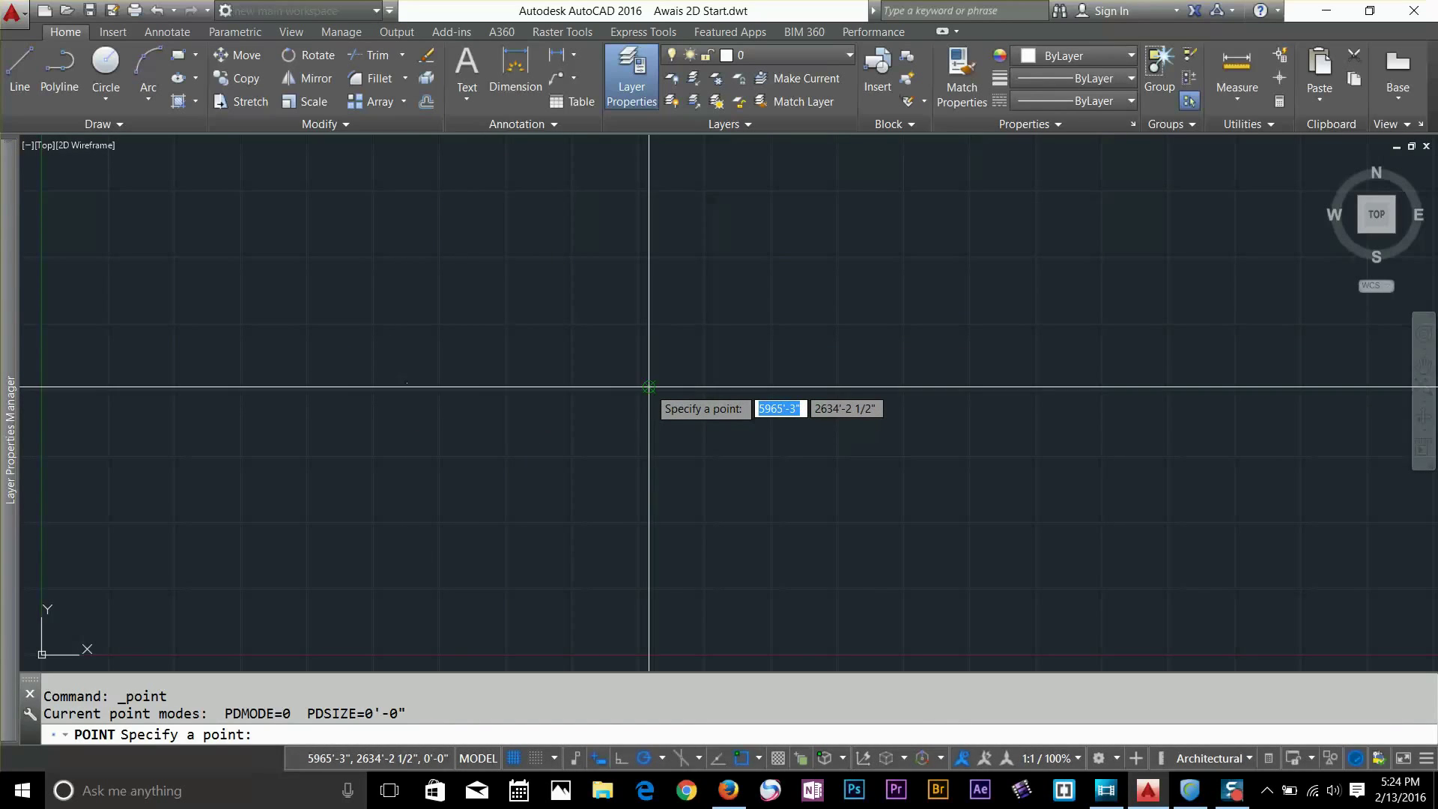
pyautogui.press('Return')
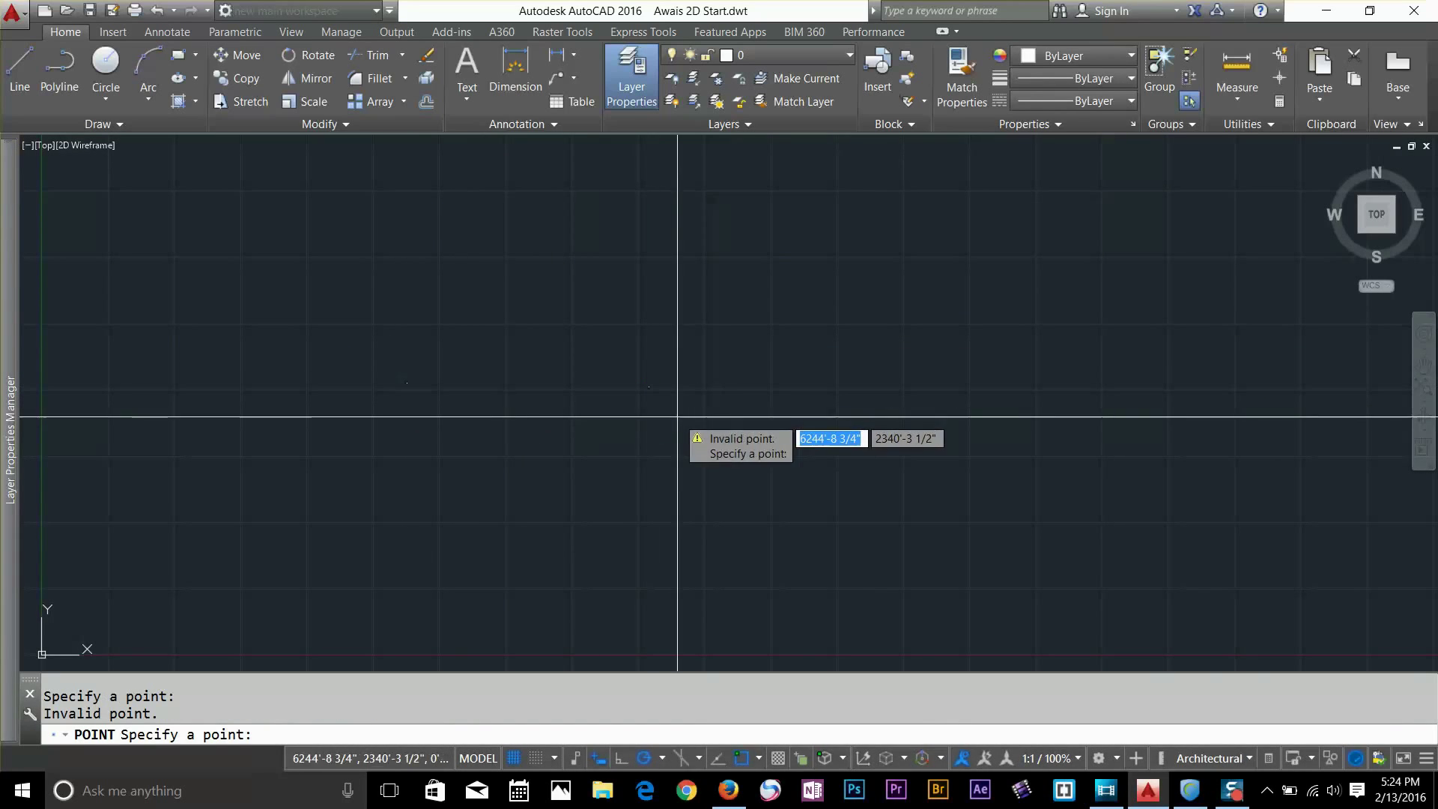
# Draw a trial 3-point arc from the left node to the right node, then delete it
pyautogui.click(145, 69)
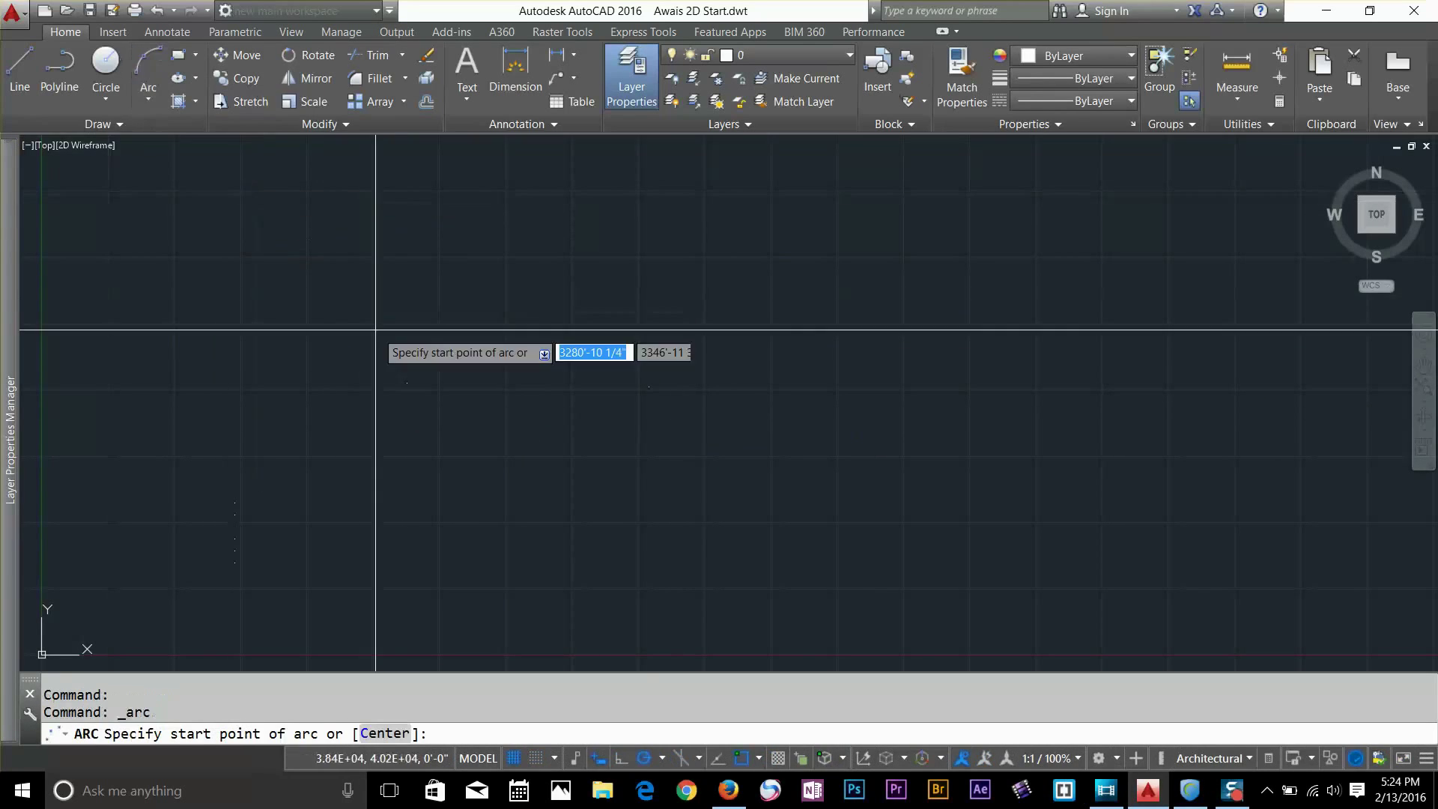
pyautogui.click(407, 382)
pyautogui.click(529, 290)
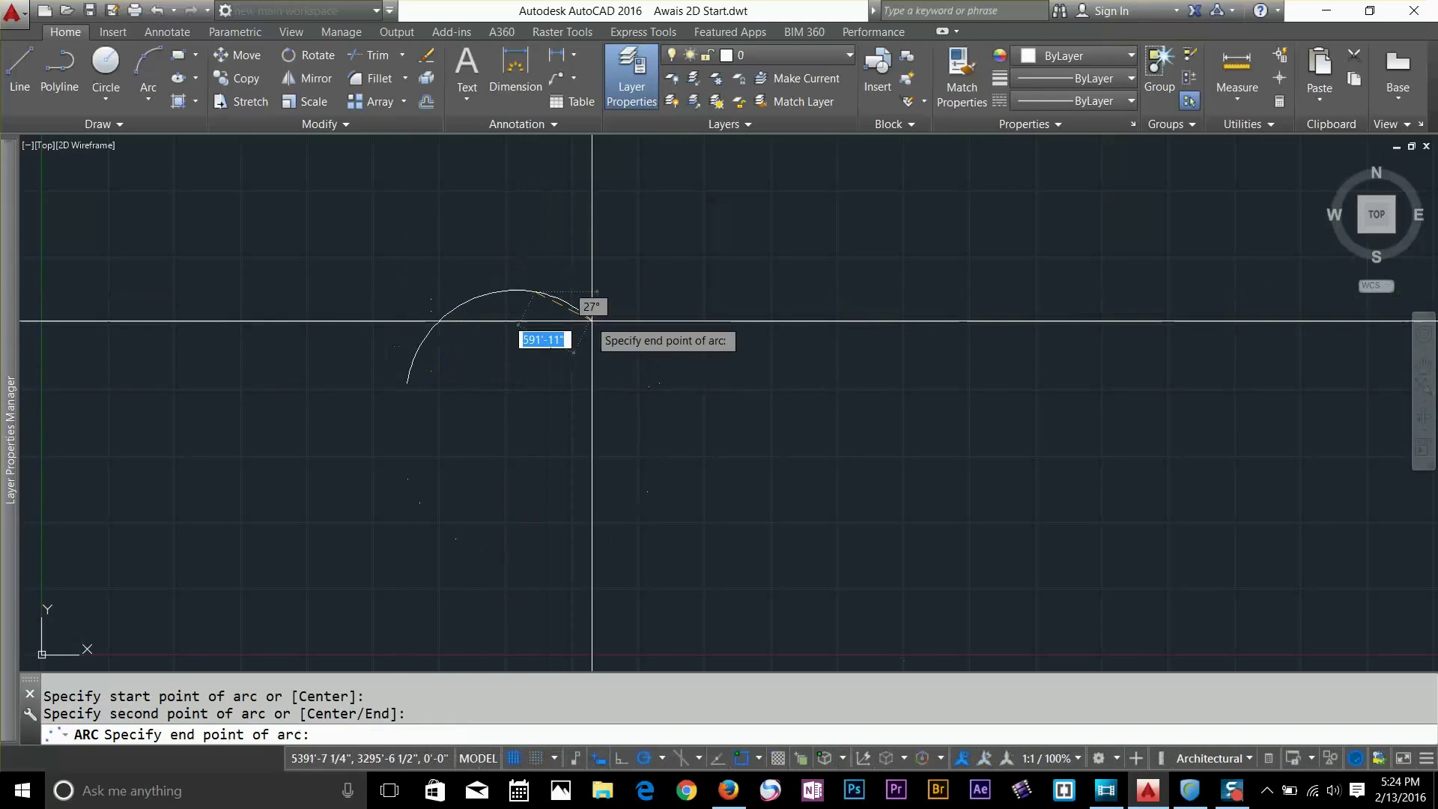
pyautogui.click(649, 387)
pyautogui.click(651, 254)
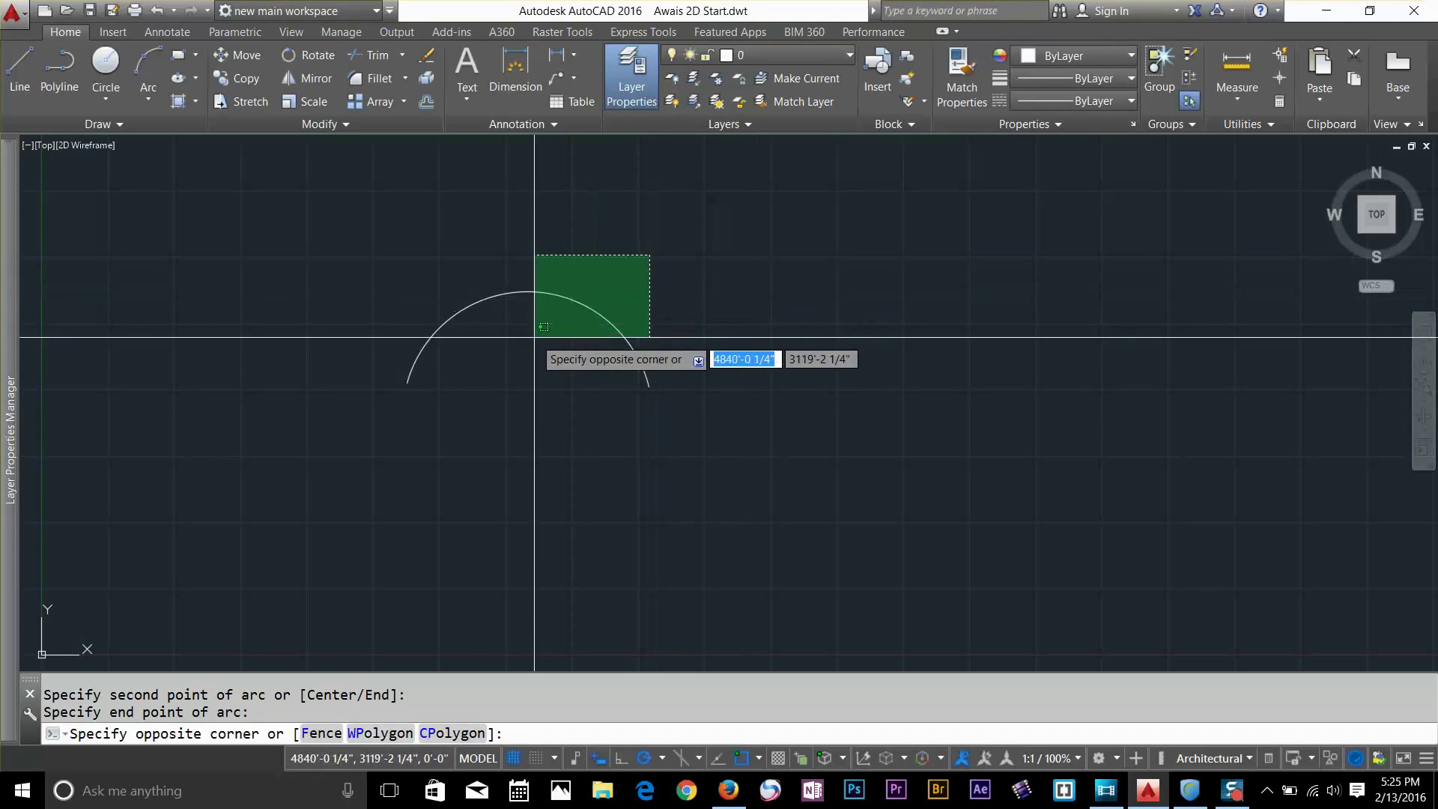
pyautogui.click(540, 337)
pyautogui.press('Delete')
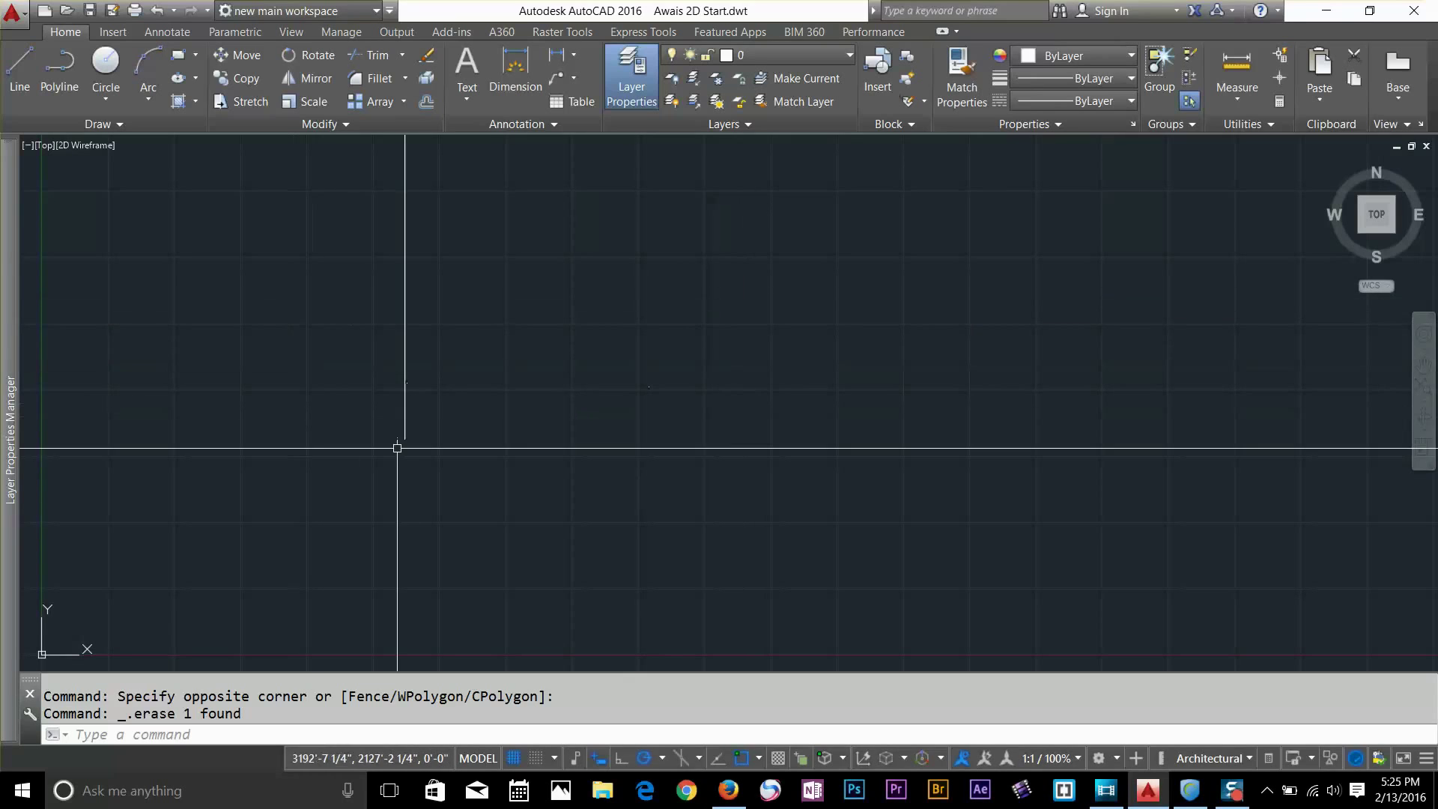
# Select the left node point and start the LINE command with L
pyautogui.click(406, 383)
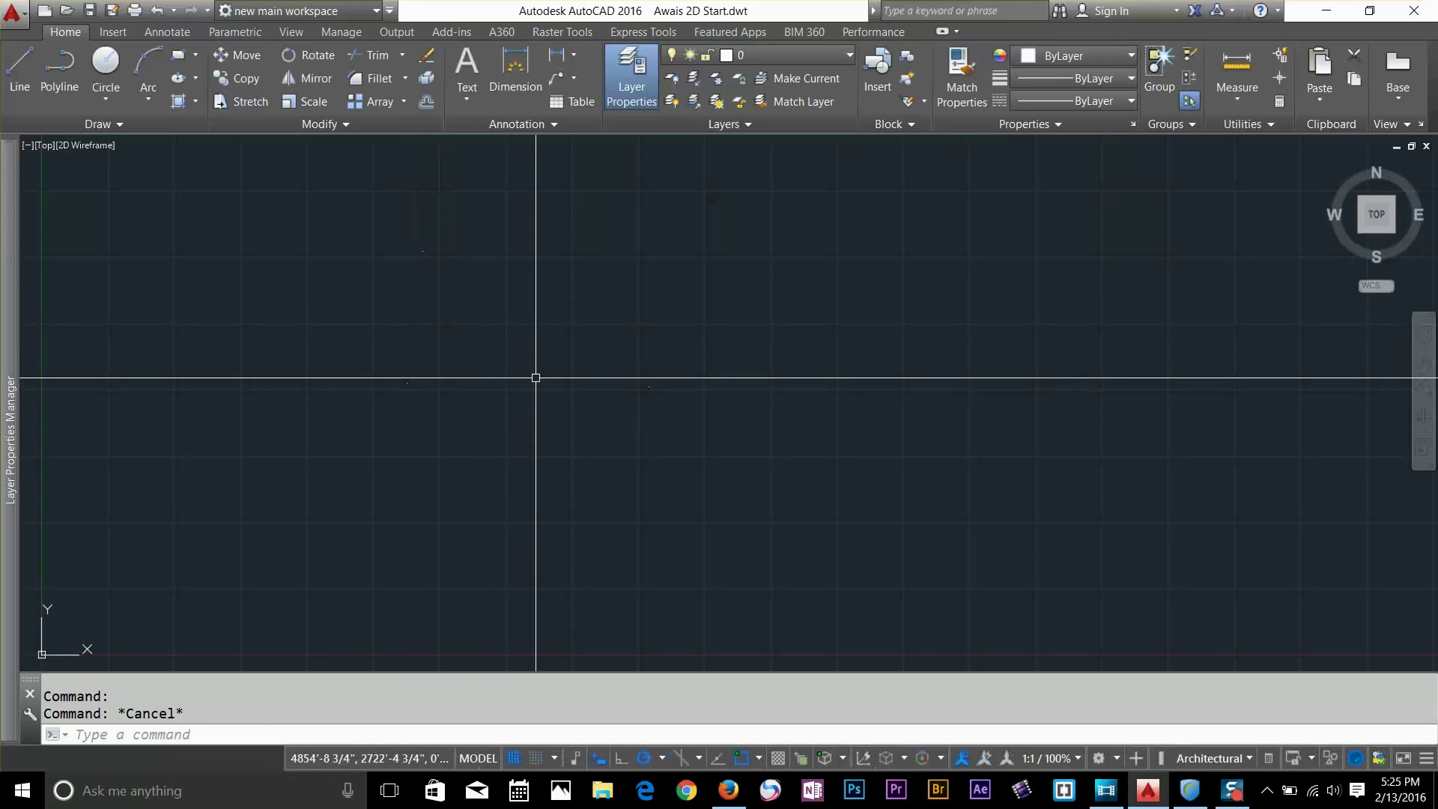
pyautogui.write('L')
pyautogui.press('Return')
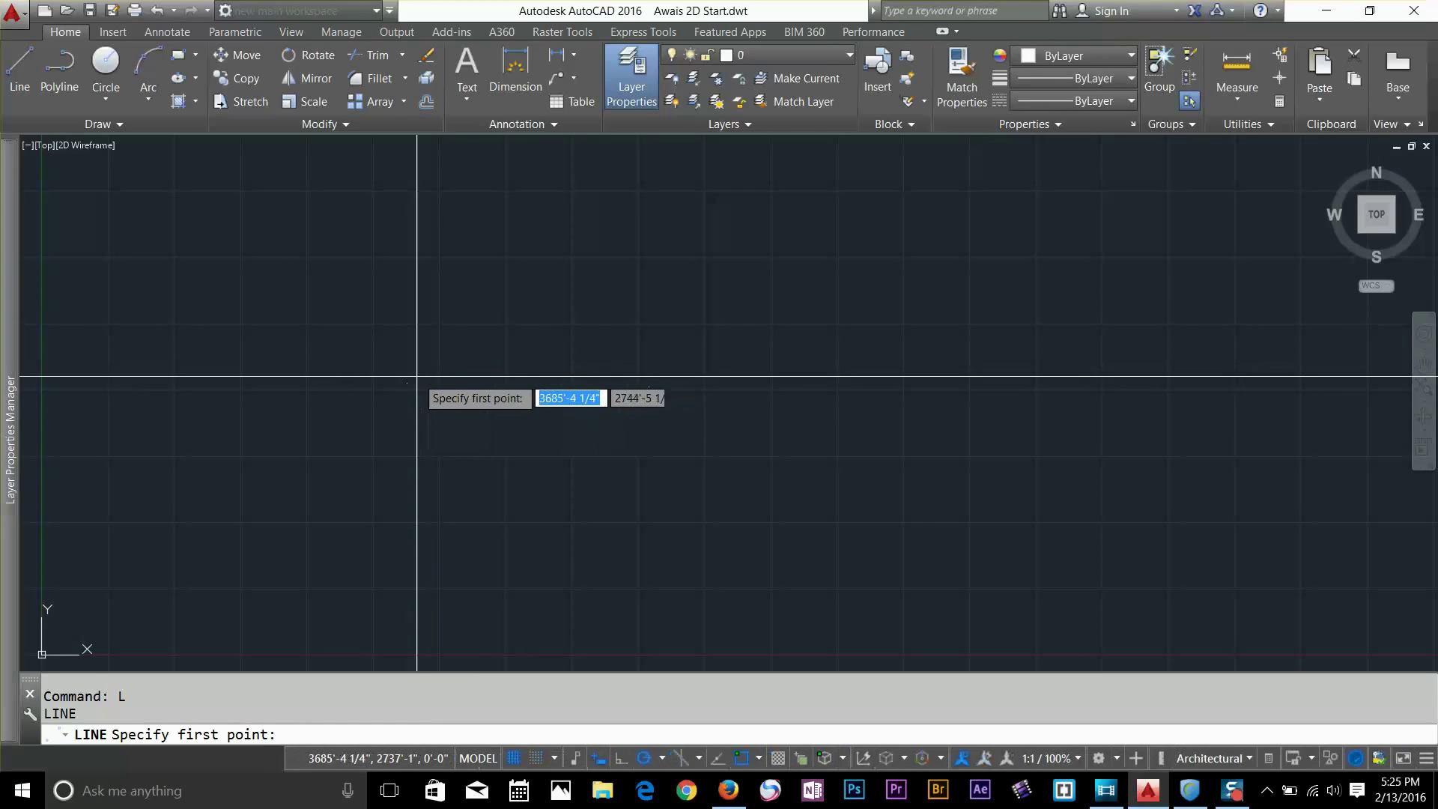
pyautogui.press('F8')
pyautogui.keyDown('shift'); pyautogui.rightClick(410, 383); pyautogui.keyUp('shift')
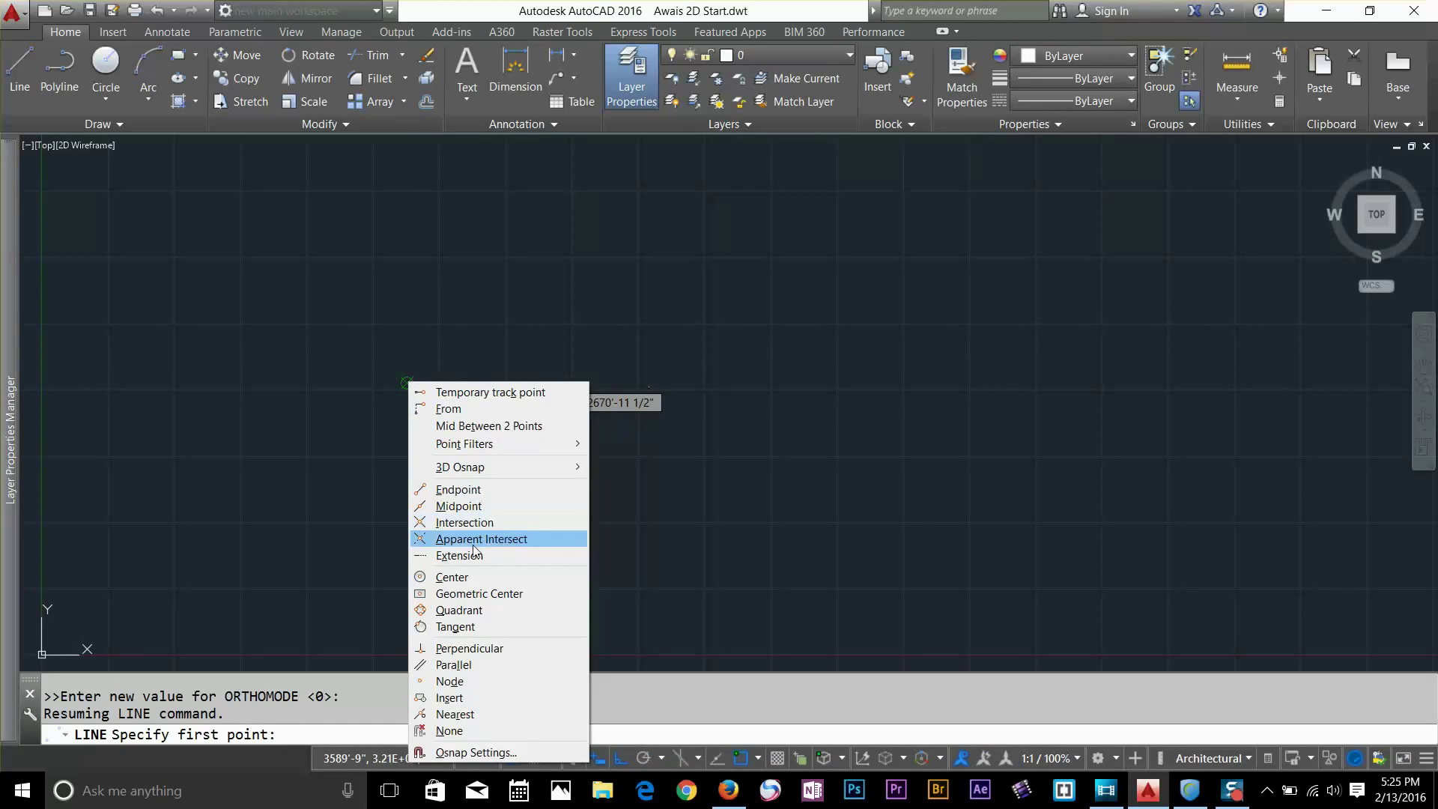
pyautogui.click(449, 681)
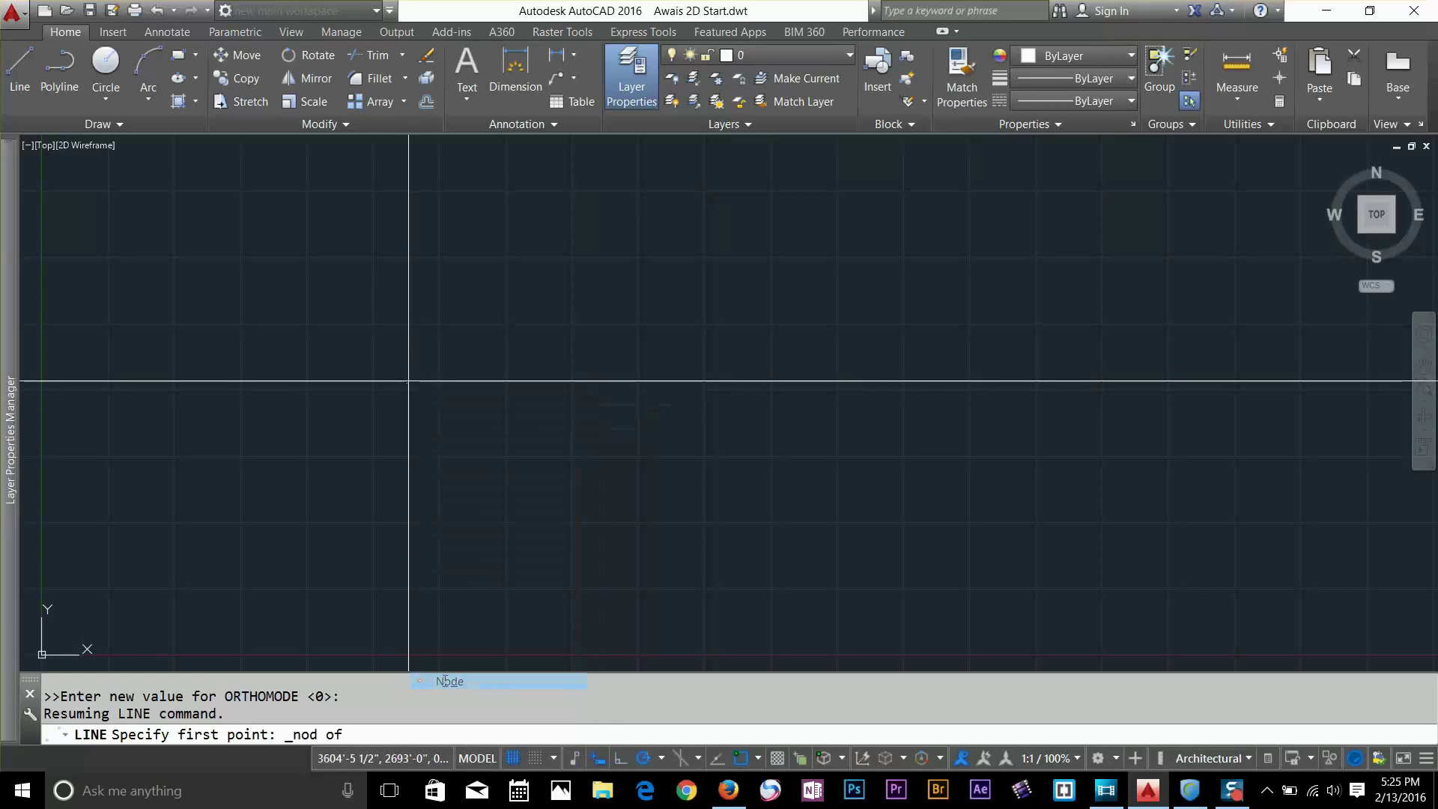
pyautogui.click(649, 387)
pyautogui.click(406, 384)
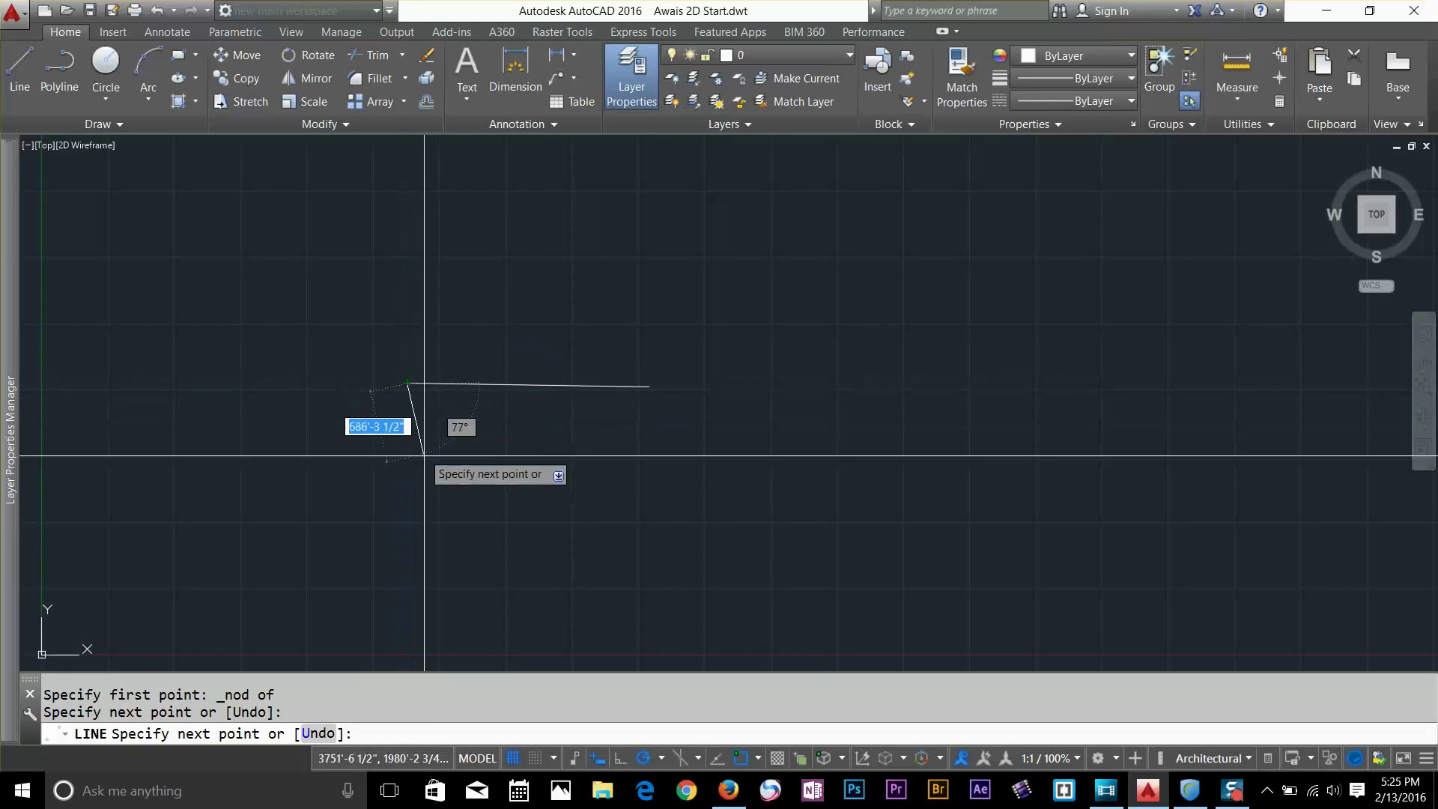
pyautogui.click(428, 485)
pyautogui.press('Escape')
pyautogui.click(527, 469)
pyautogui.click(385, 498)
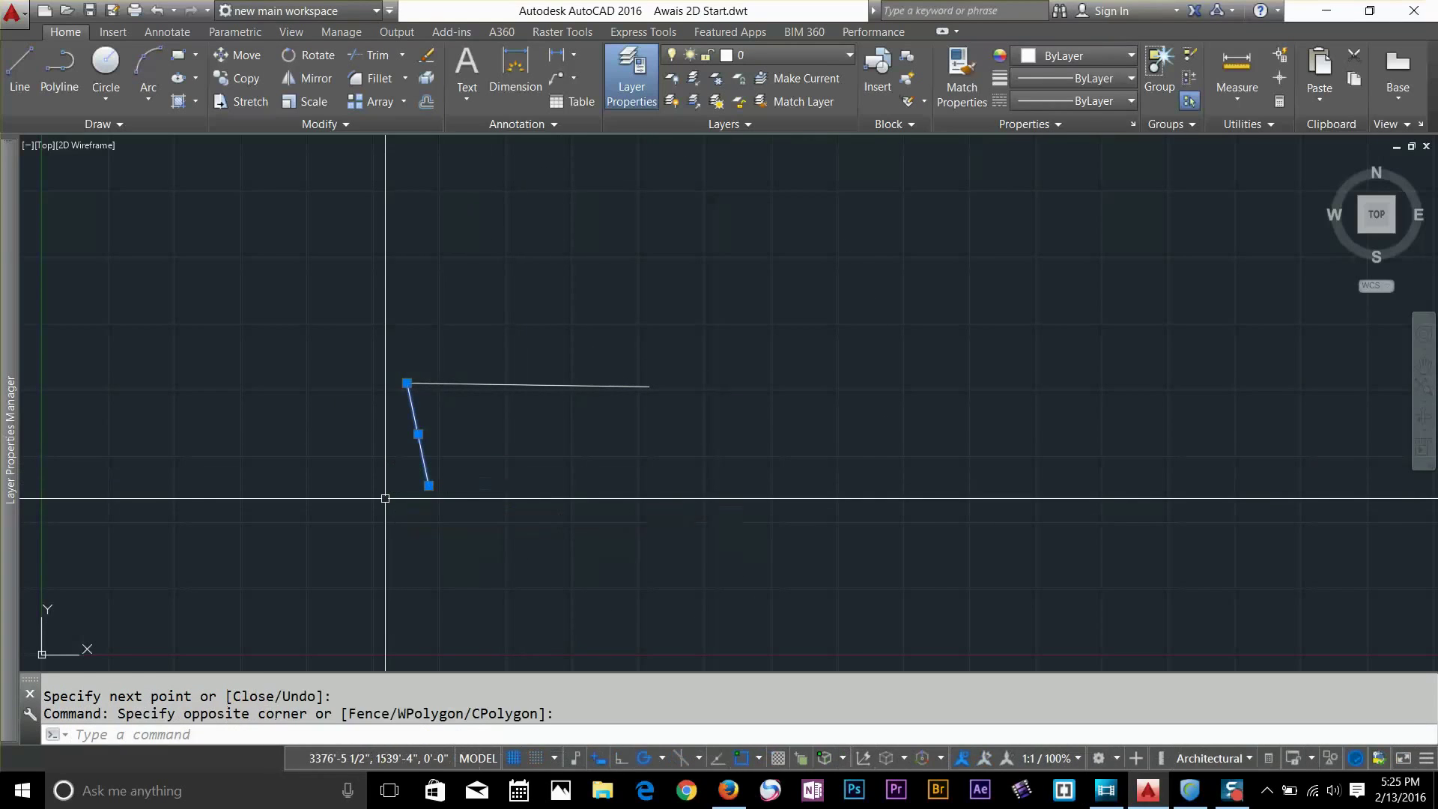
pyautogui.press('Delete')
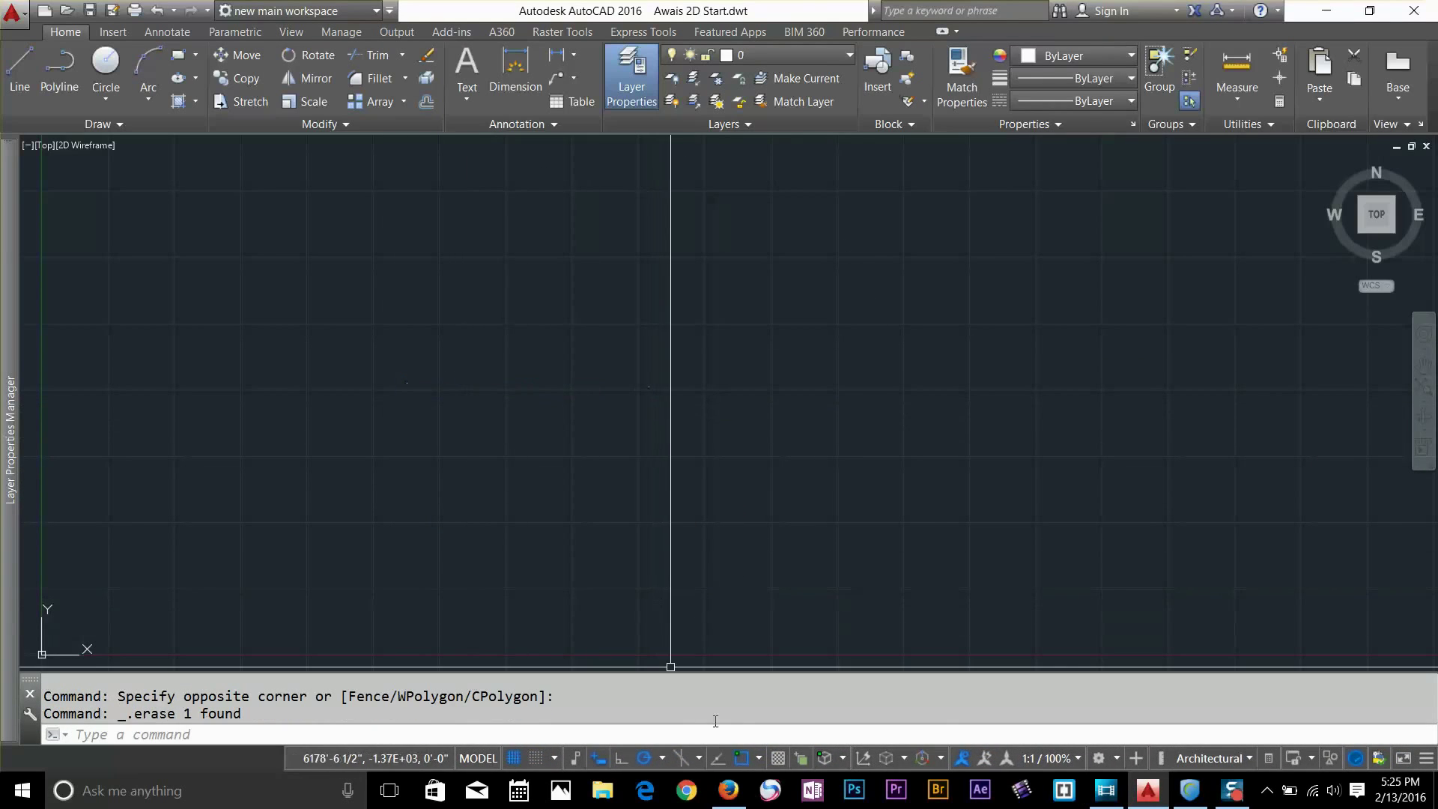
pyautogui.rightClick(743, 763)
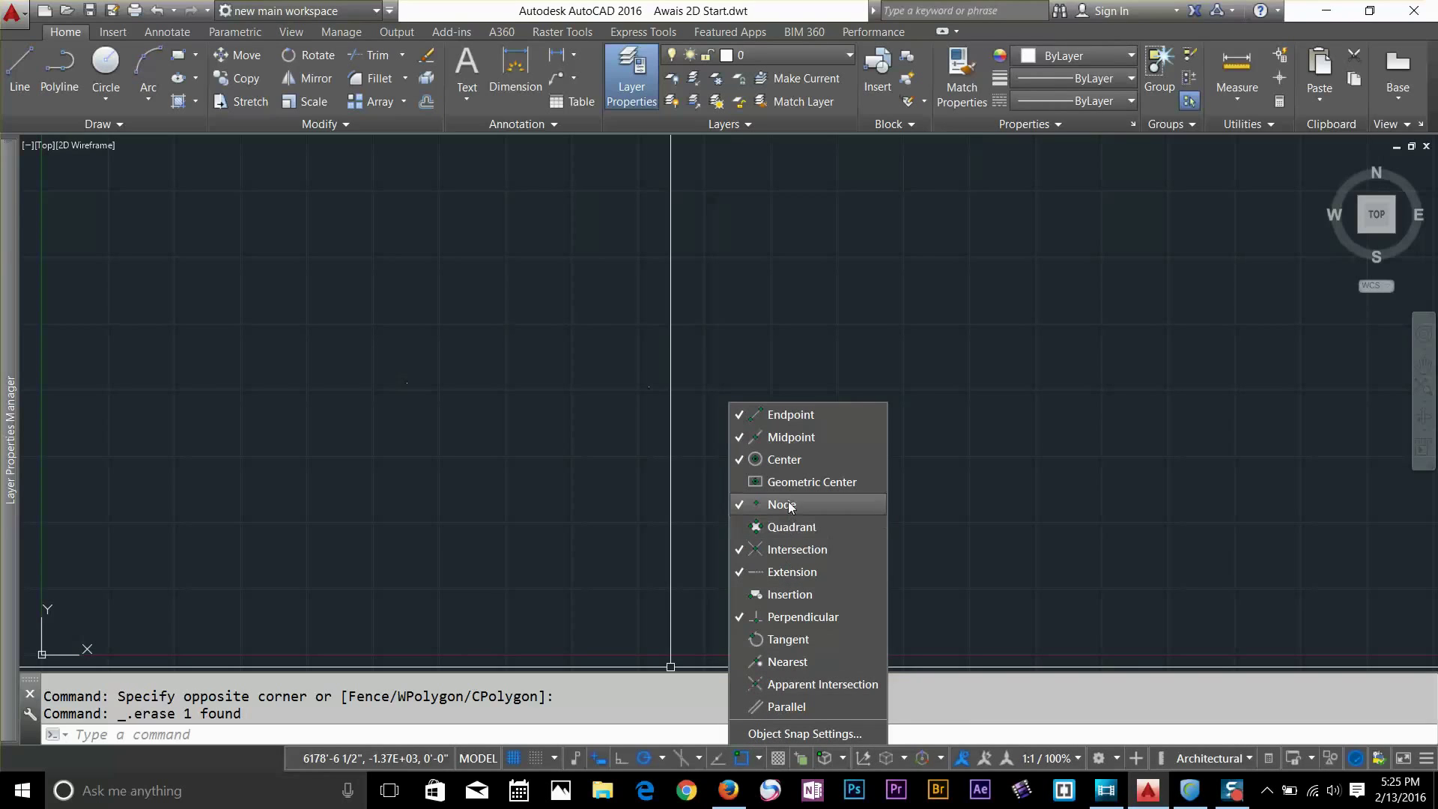
pyautogui.click(607, 479)
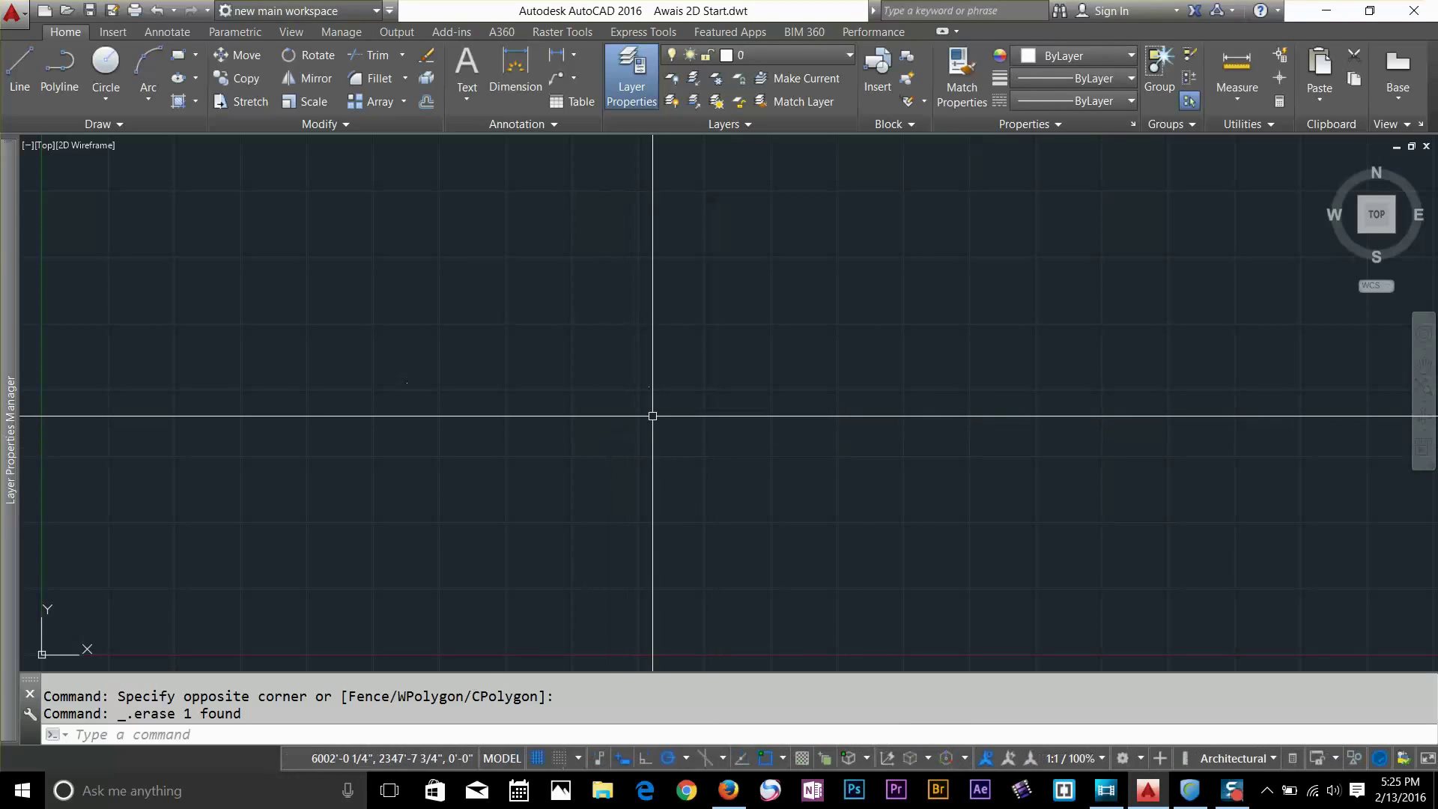
pyautogui.write('L')
pyautogui.press('Return')
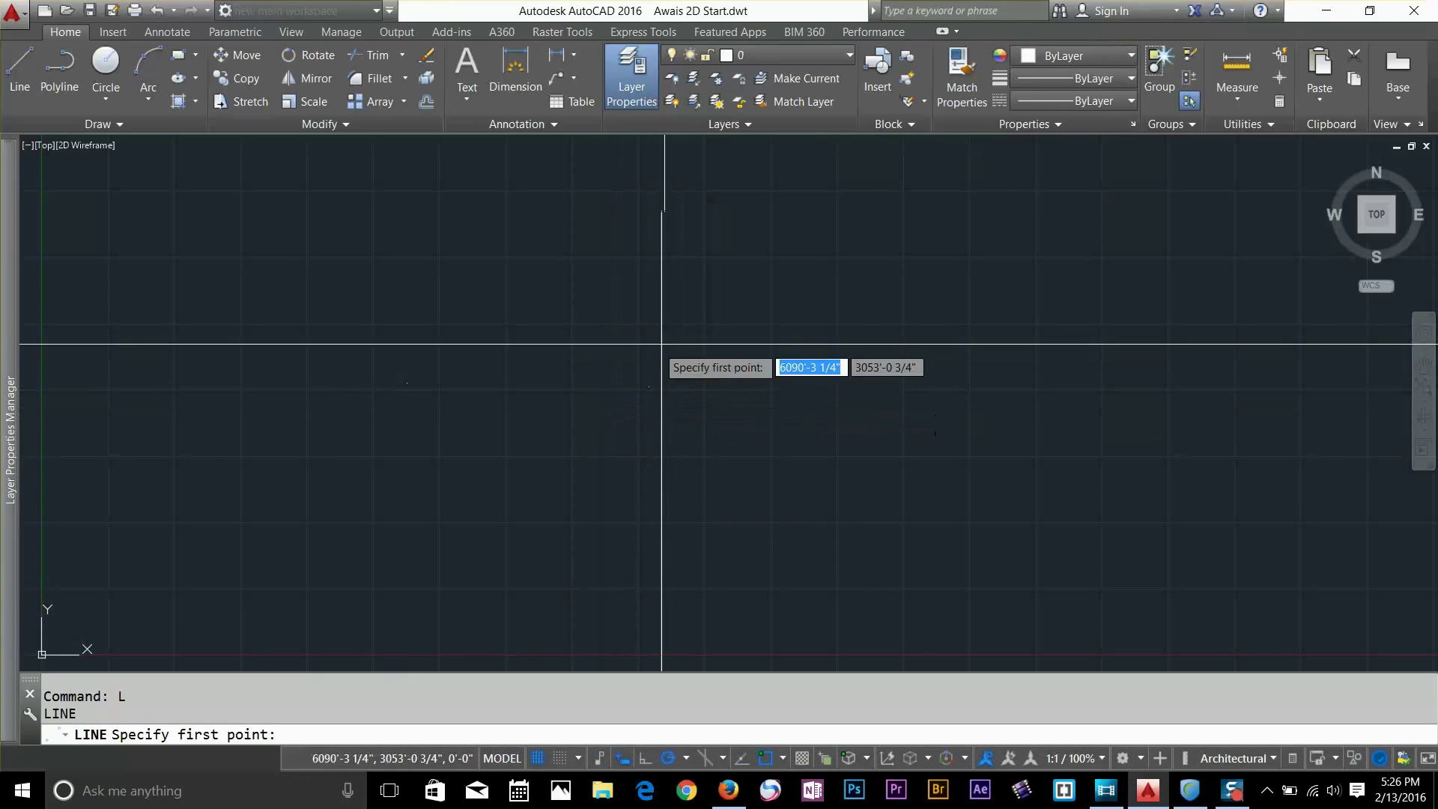
pyautogui.keyDown('shift'); pyautogui.rightClick(641, 391); pyautogui.keyUp('shift')
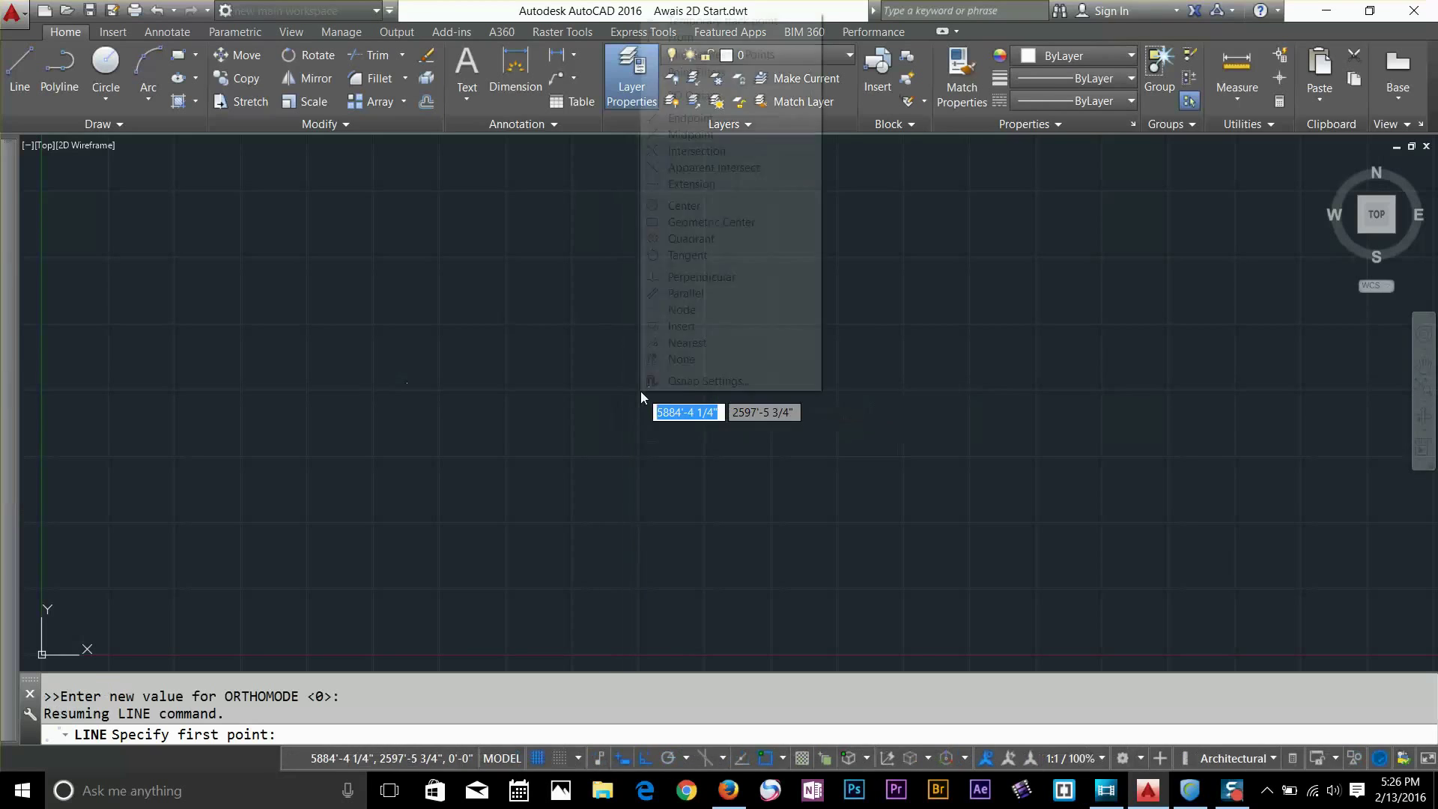
pyautogui.click(695, 309)
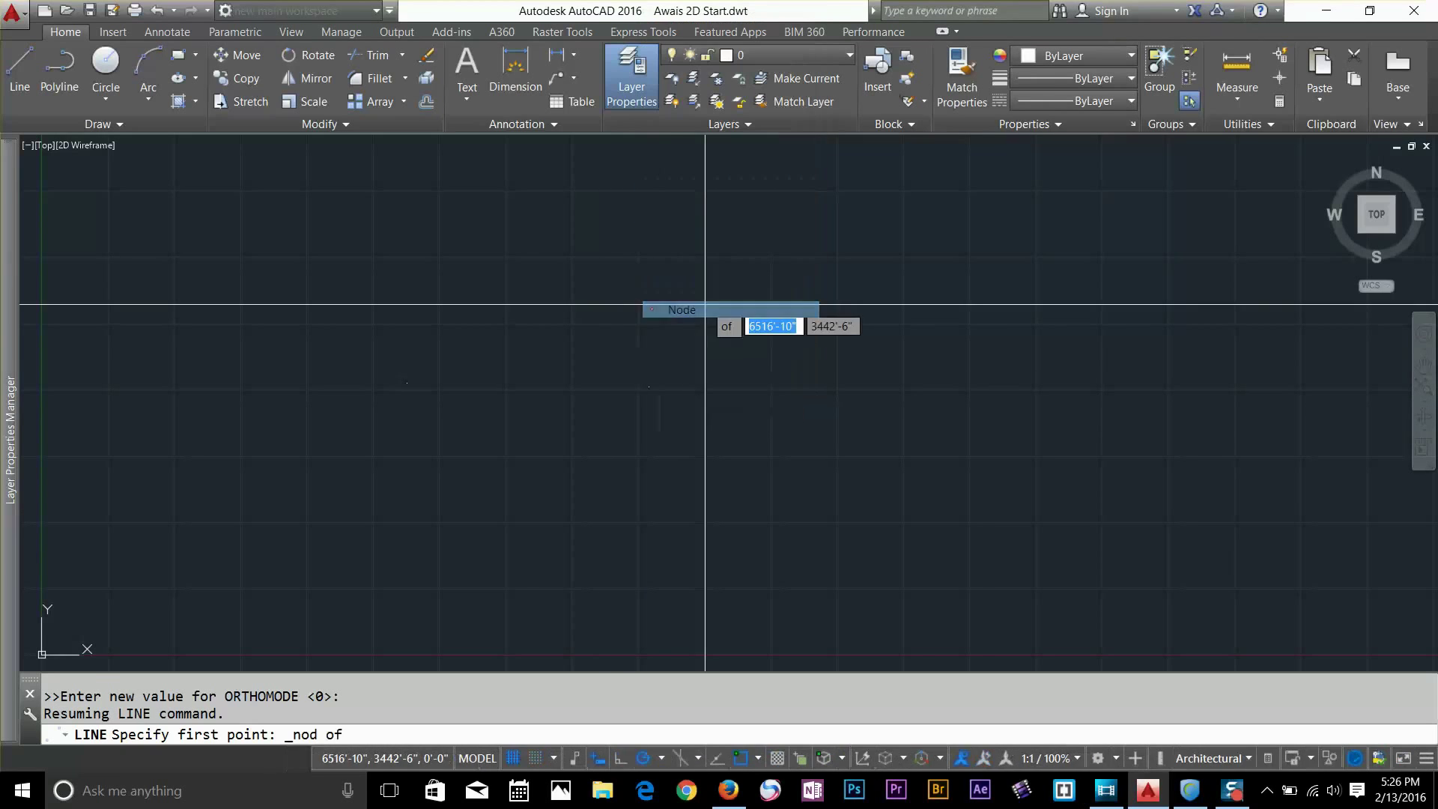
pyautogui.click(648, 386)
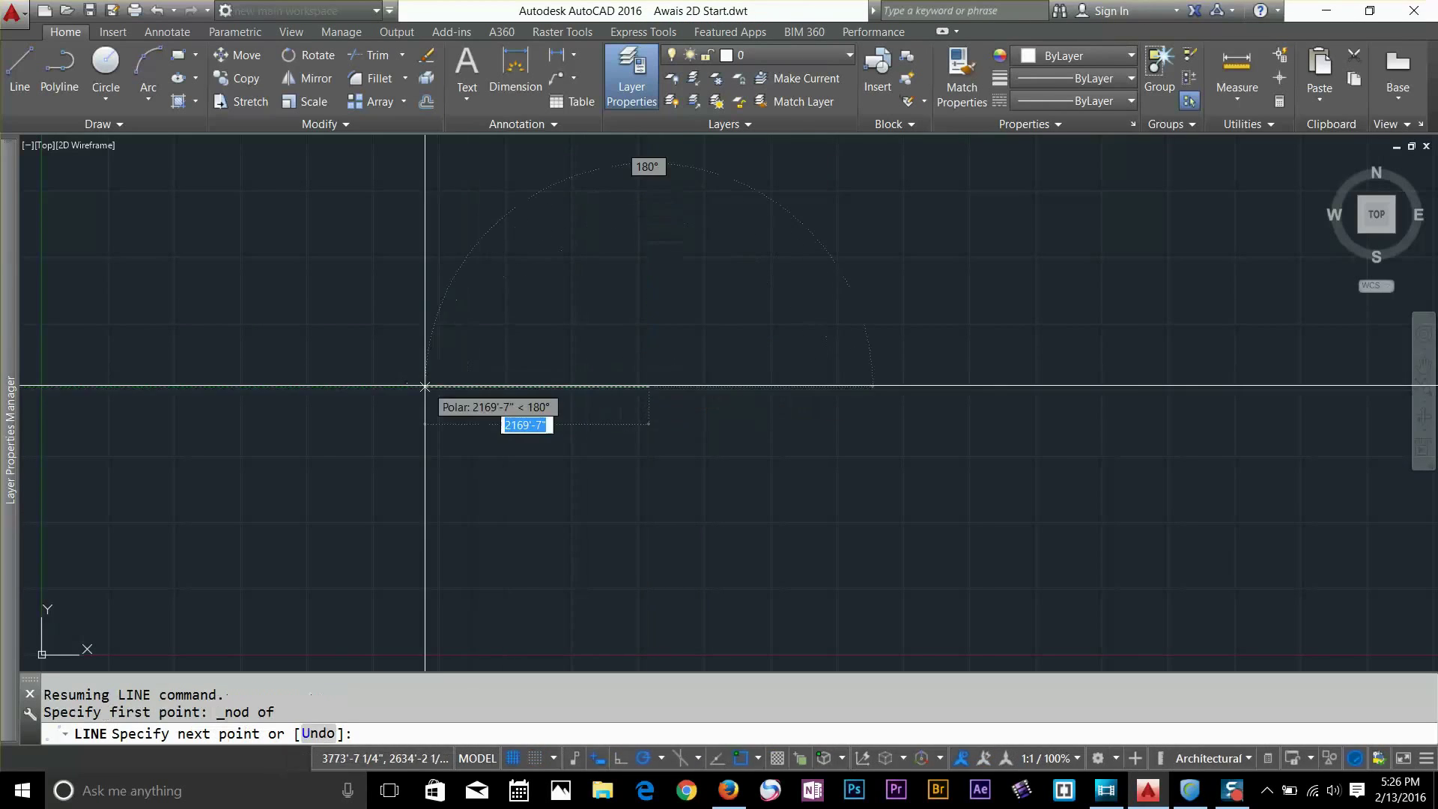
pyautogui.click(405, 387)
pyautogui.click(412, 425)
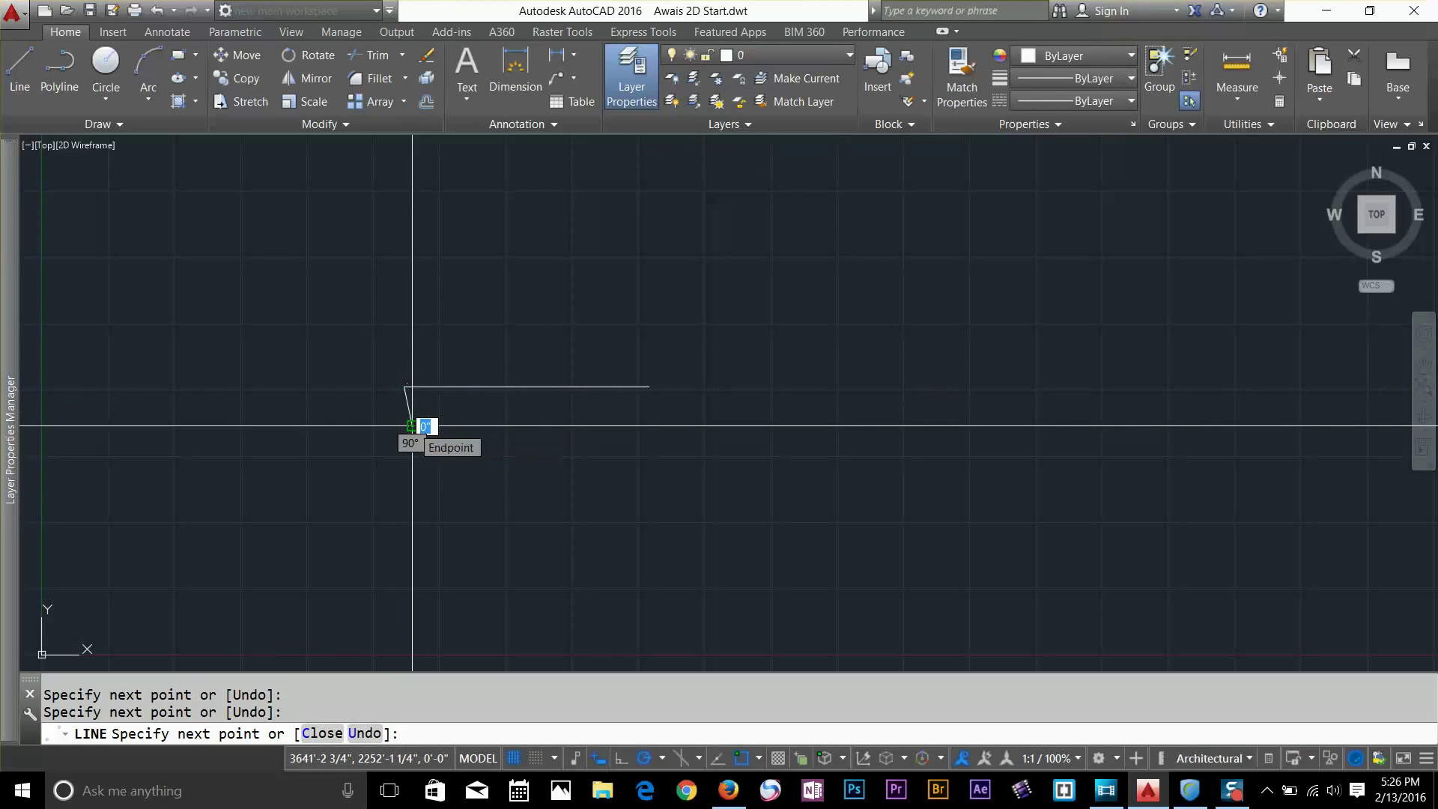
pyautogui.press('Return')
pyautogui.click(572, 375)
pyautogui.press('Escape')
pyautogui.click(572, 375)
pyautogui.click(526, 420)
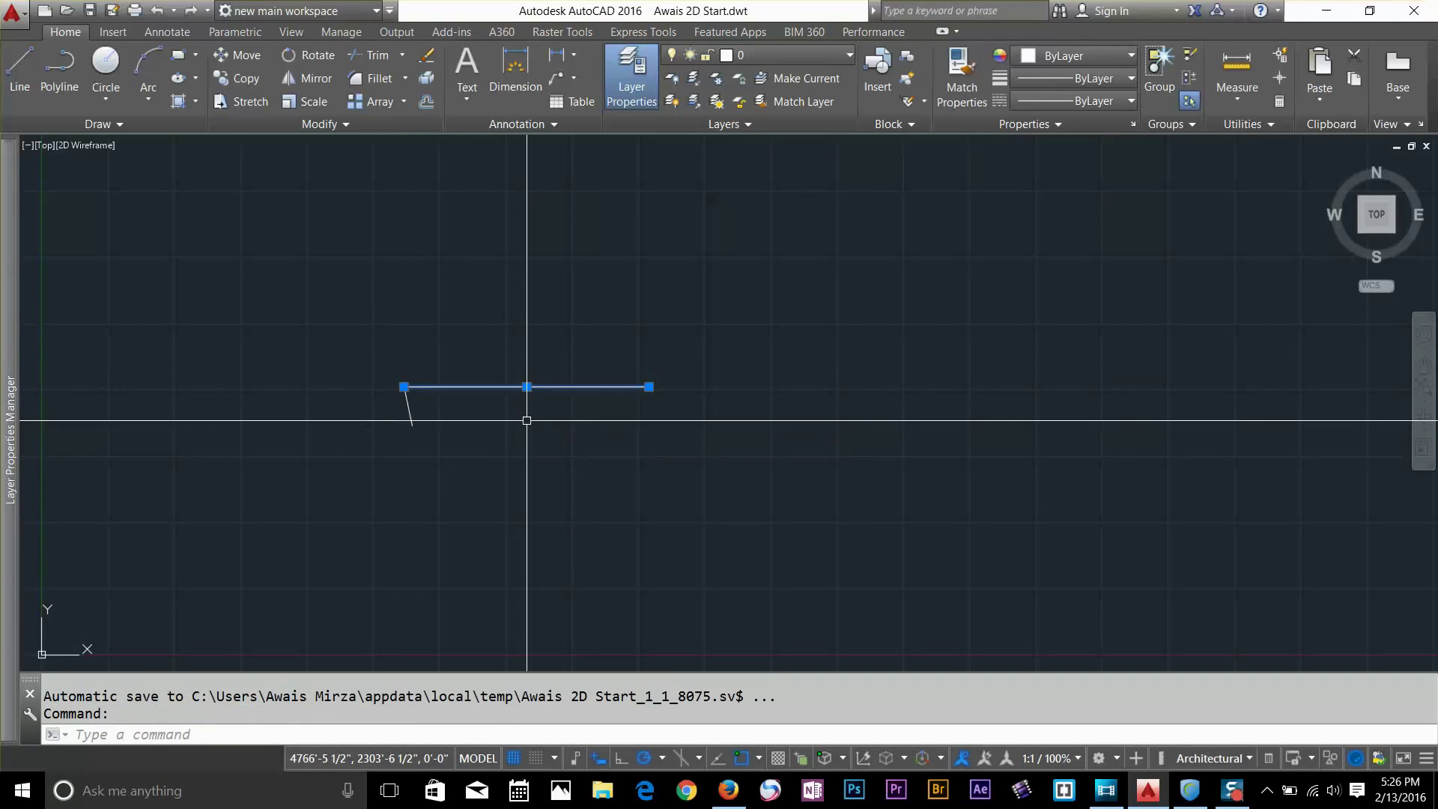
pyautogui.press('Delete')
pyautogui.click(431, 397)
pyautogui.click(372, 450)
pyautogui.press('Delete')
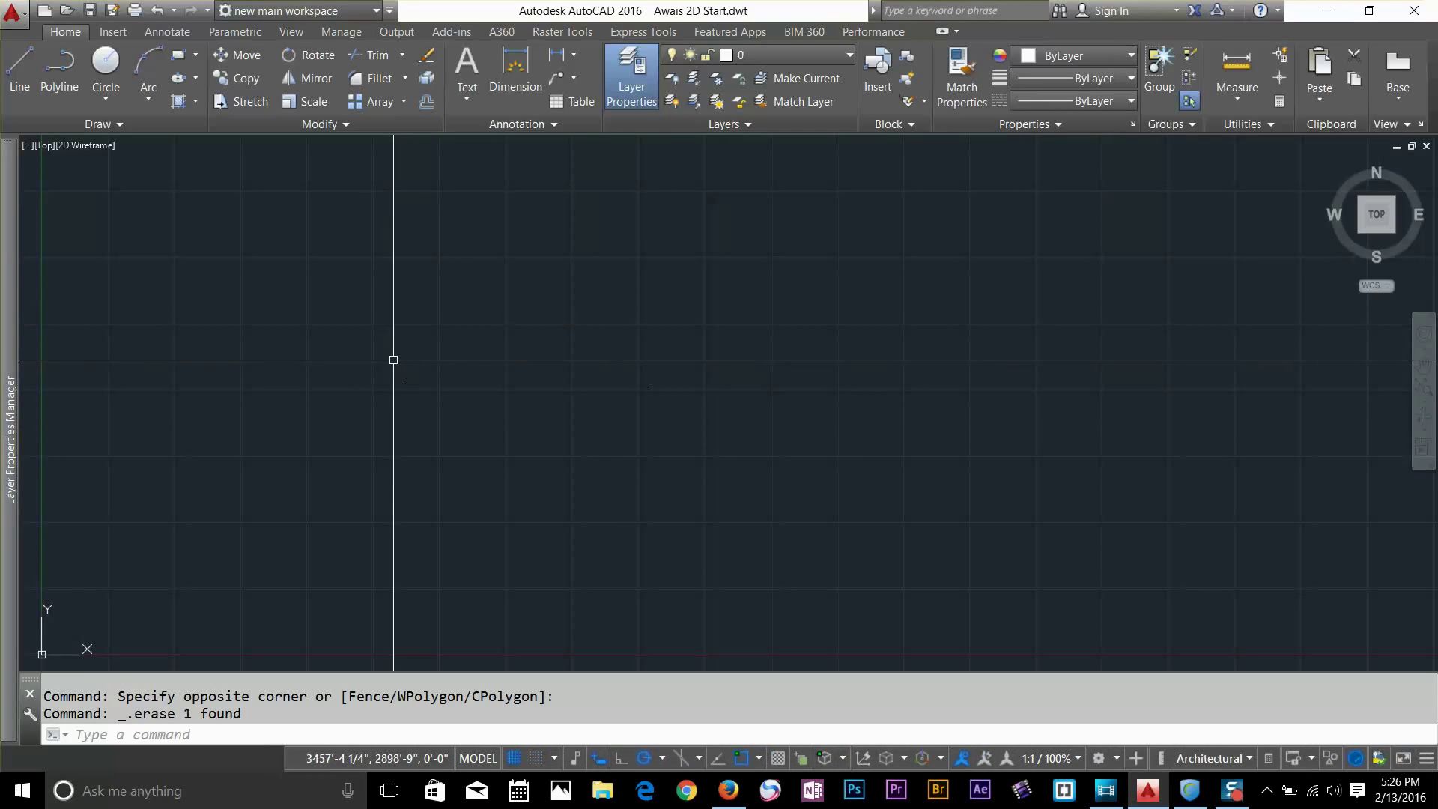
pyautogui.write('ddpt')
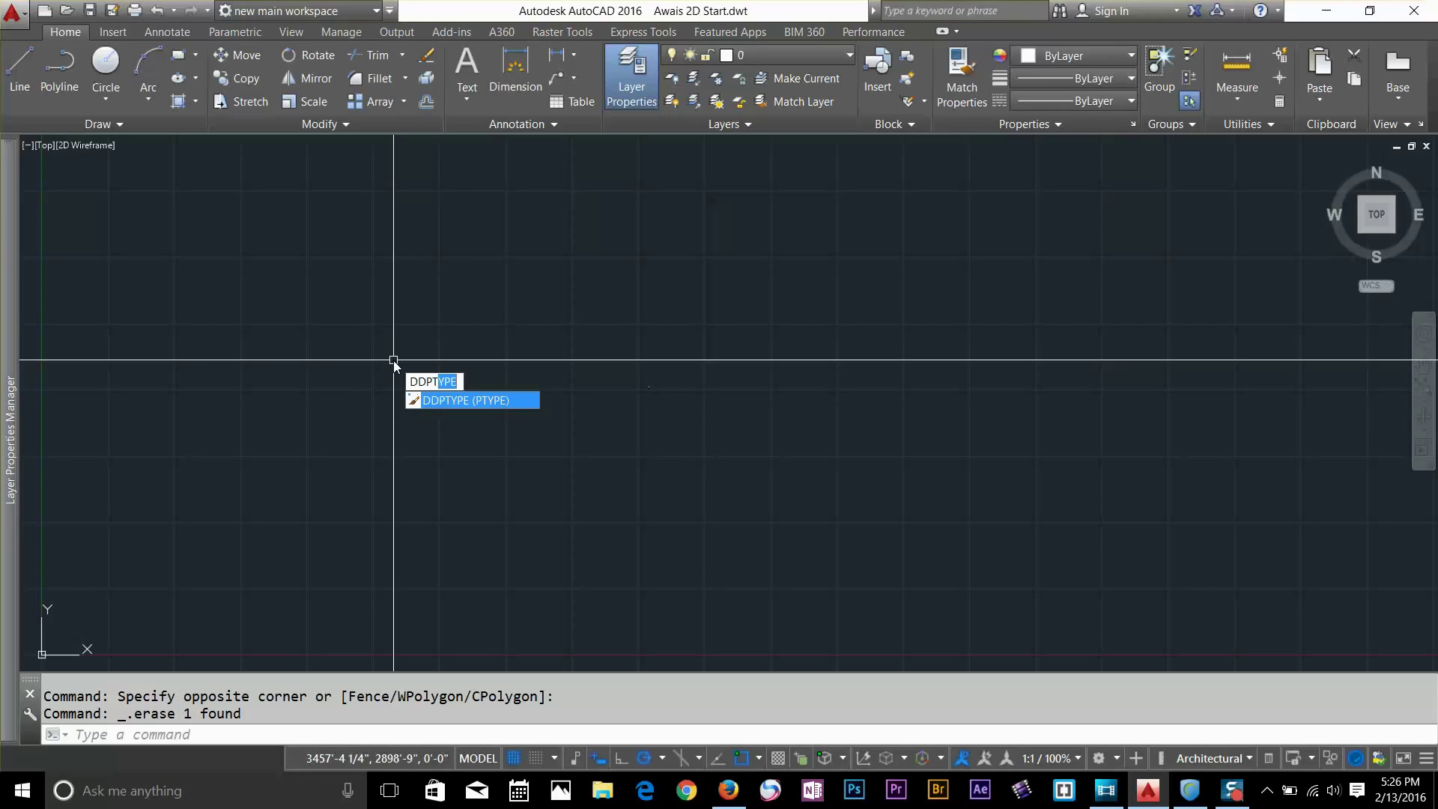
# Apply a circled point style in the Point Style dialog, then check the left node point
pyautogui.press('Return')
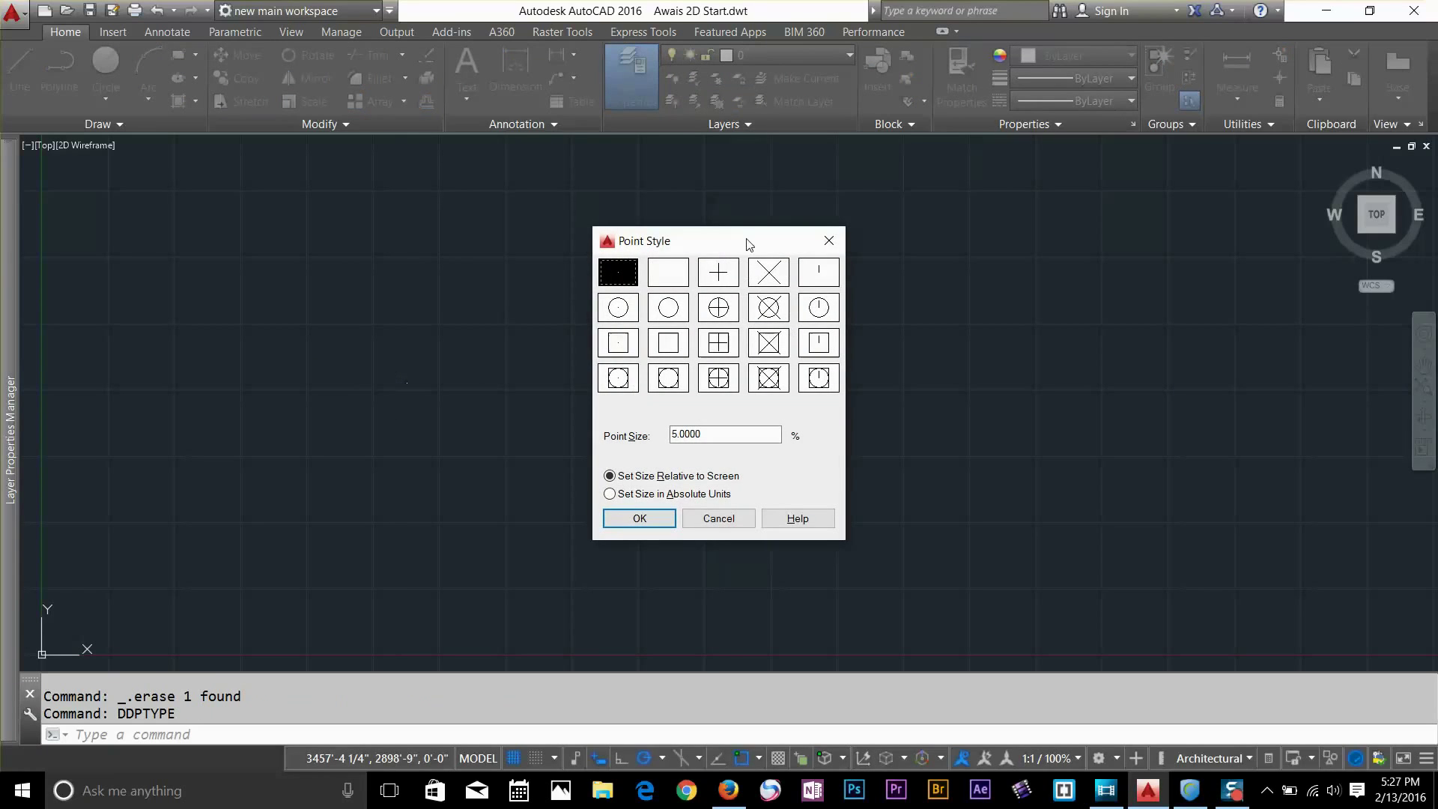
pyautogui.moveTo(749, 245); pyautogui.dragTo(1025, 233)
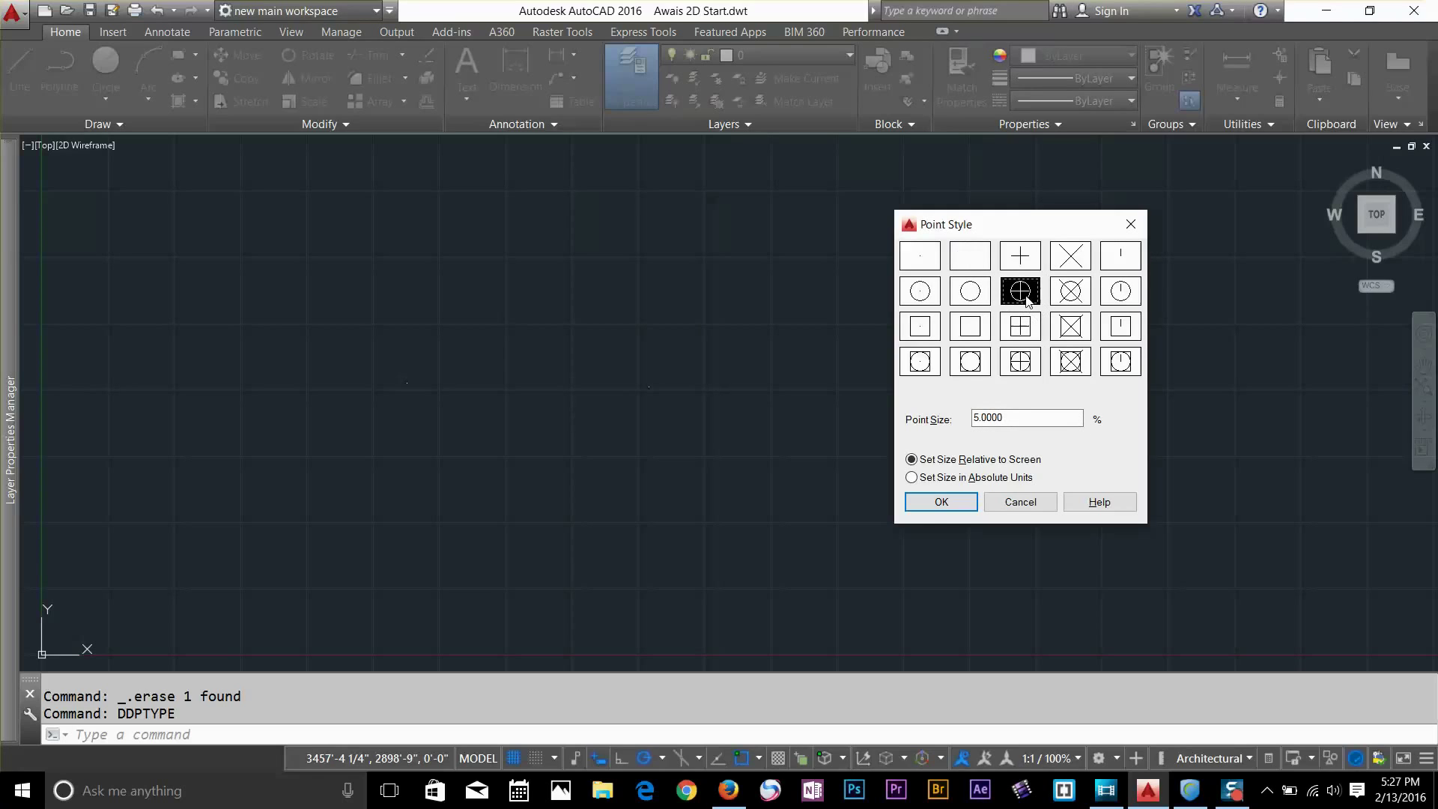
pyautogui.click(942, 502)
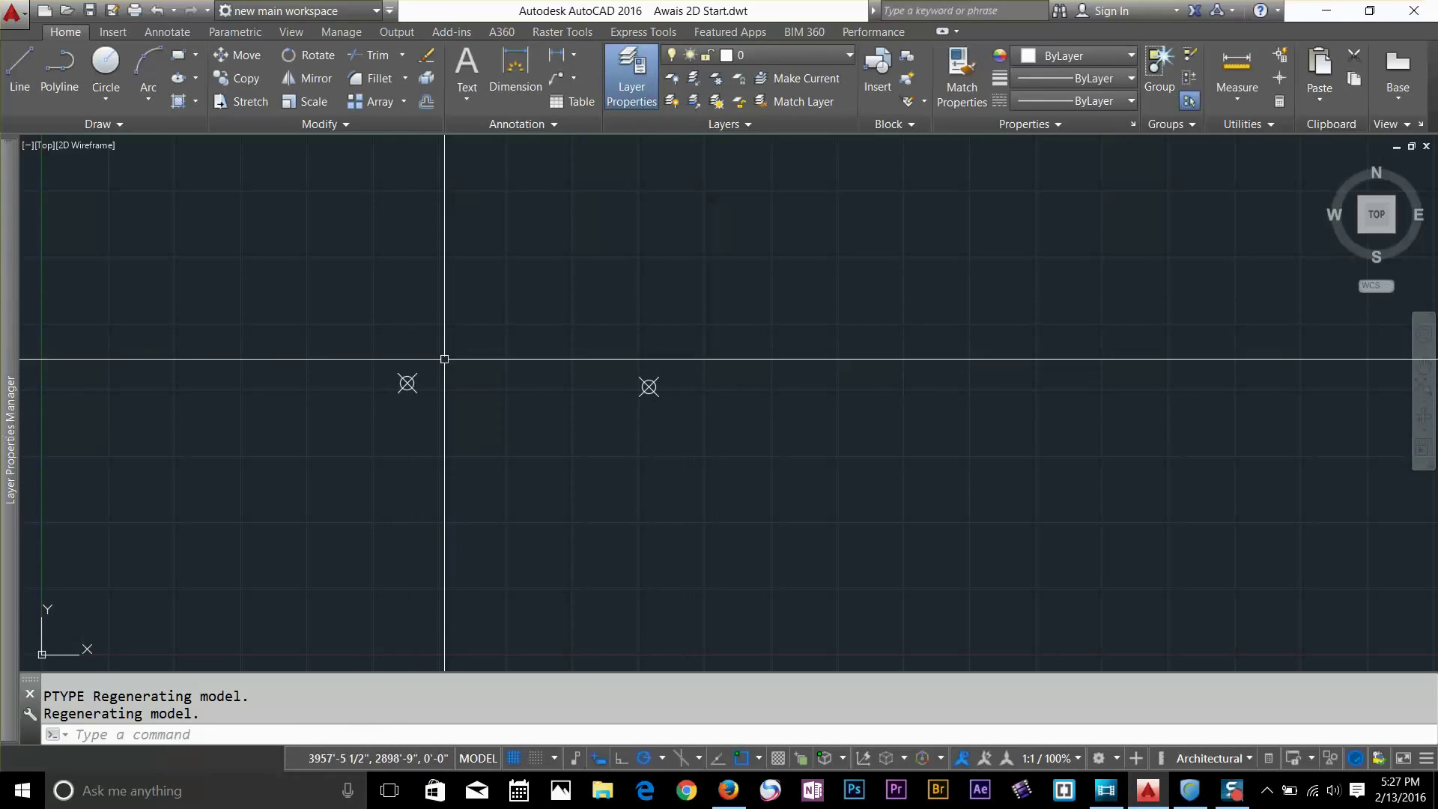
pyautogui.click(408, 383)
pyautogui.press('Escape')
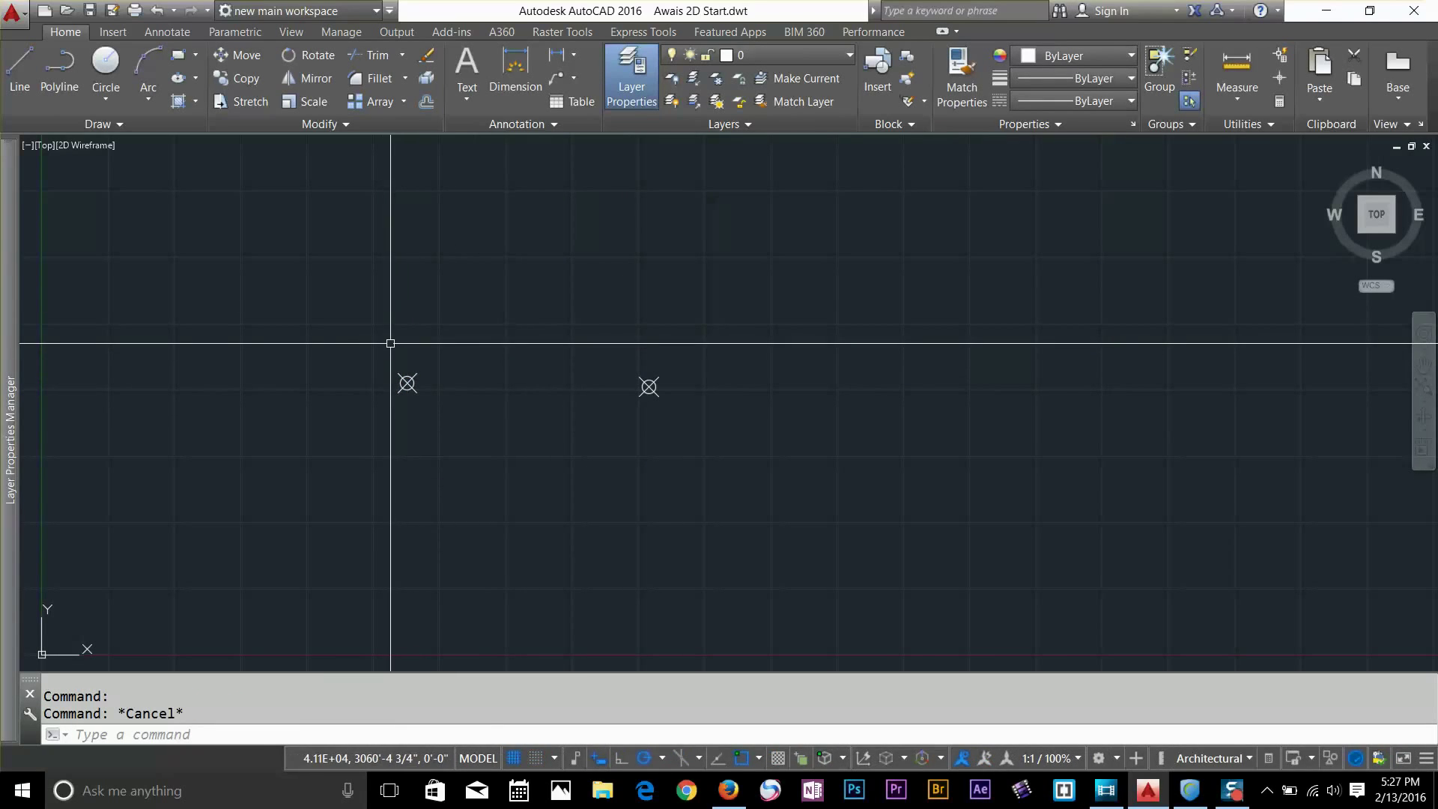
pyautogui.click(390, 343)
pyautogui.press('Escape')
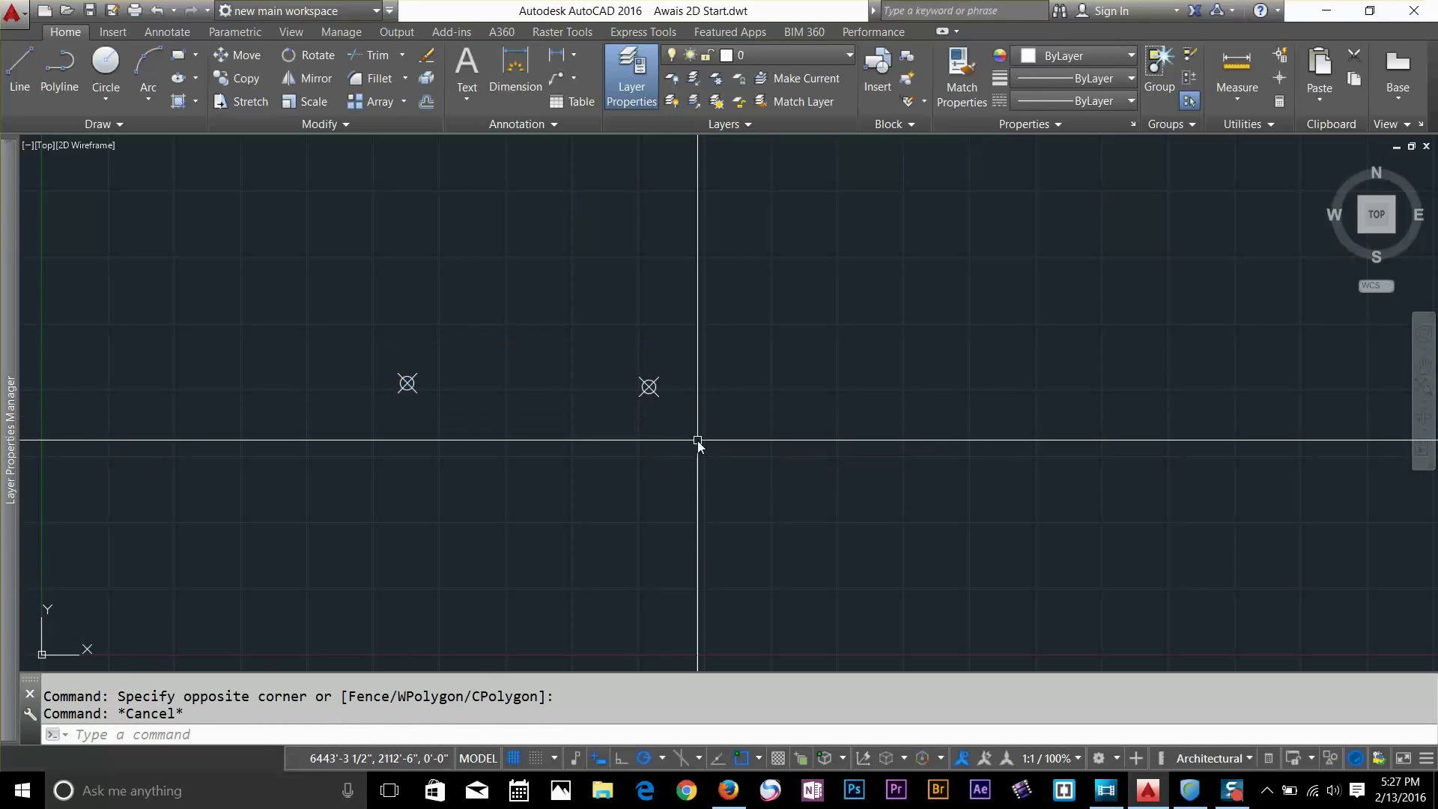
# Reopen Point Style with DDPTYPE and reapply the circled crosshair style to the nodes
pyautogui.write('DDptype')
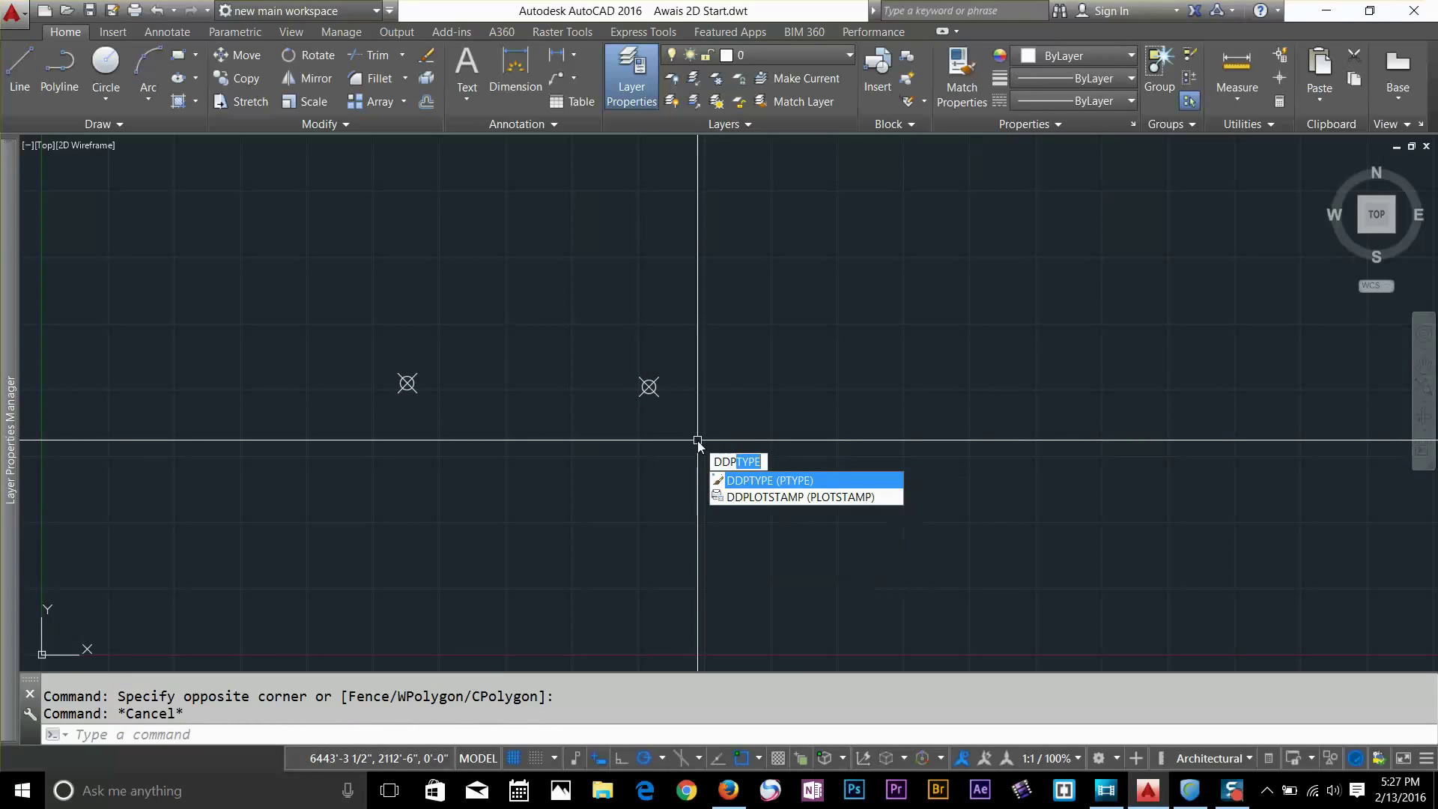
pyautogui.press('Return')
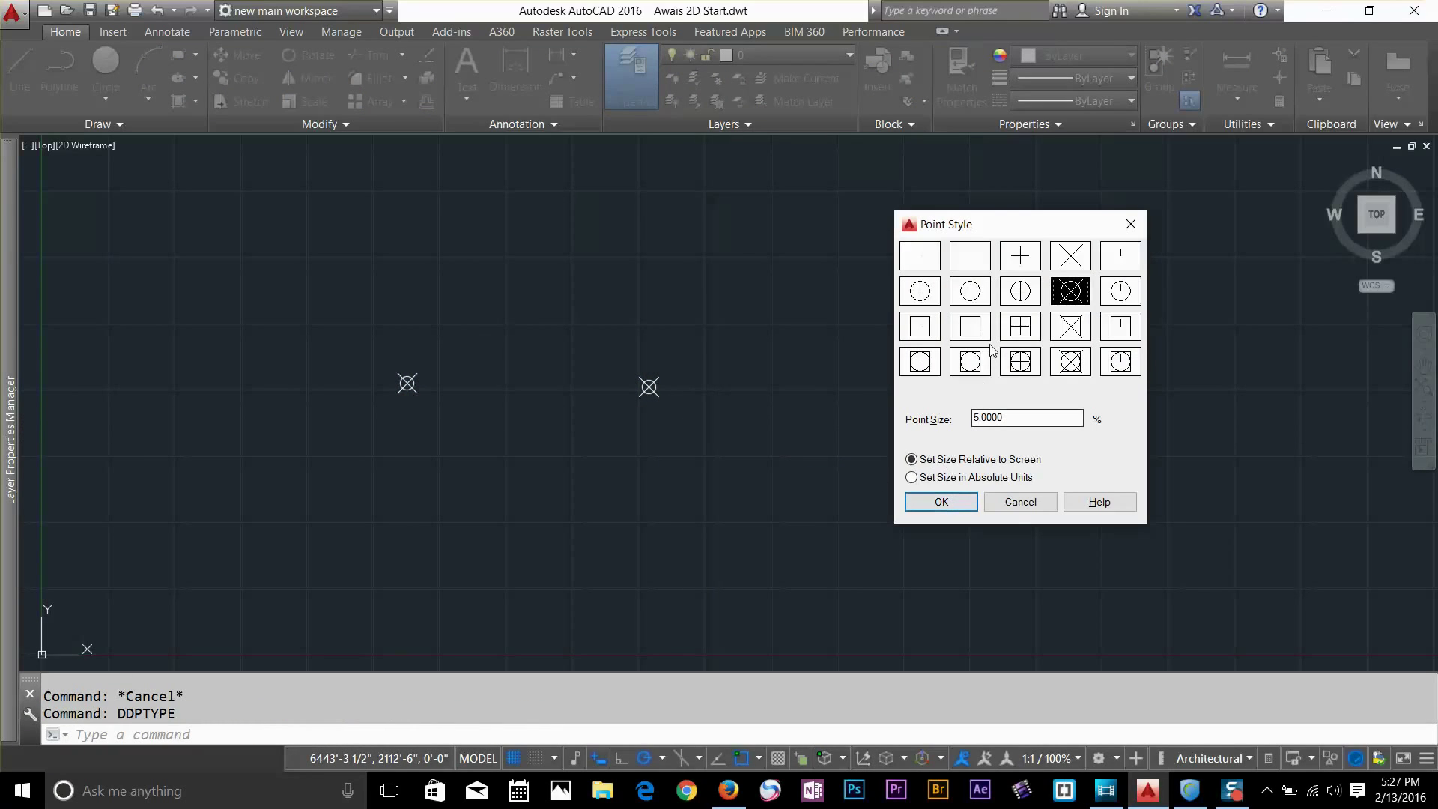
pyautogui.click(941, 502)
pyautogui.click(941, 510)
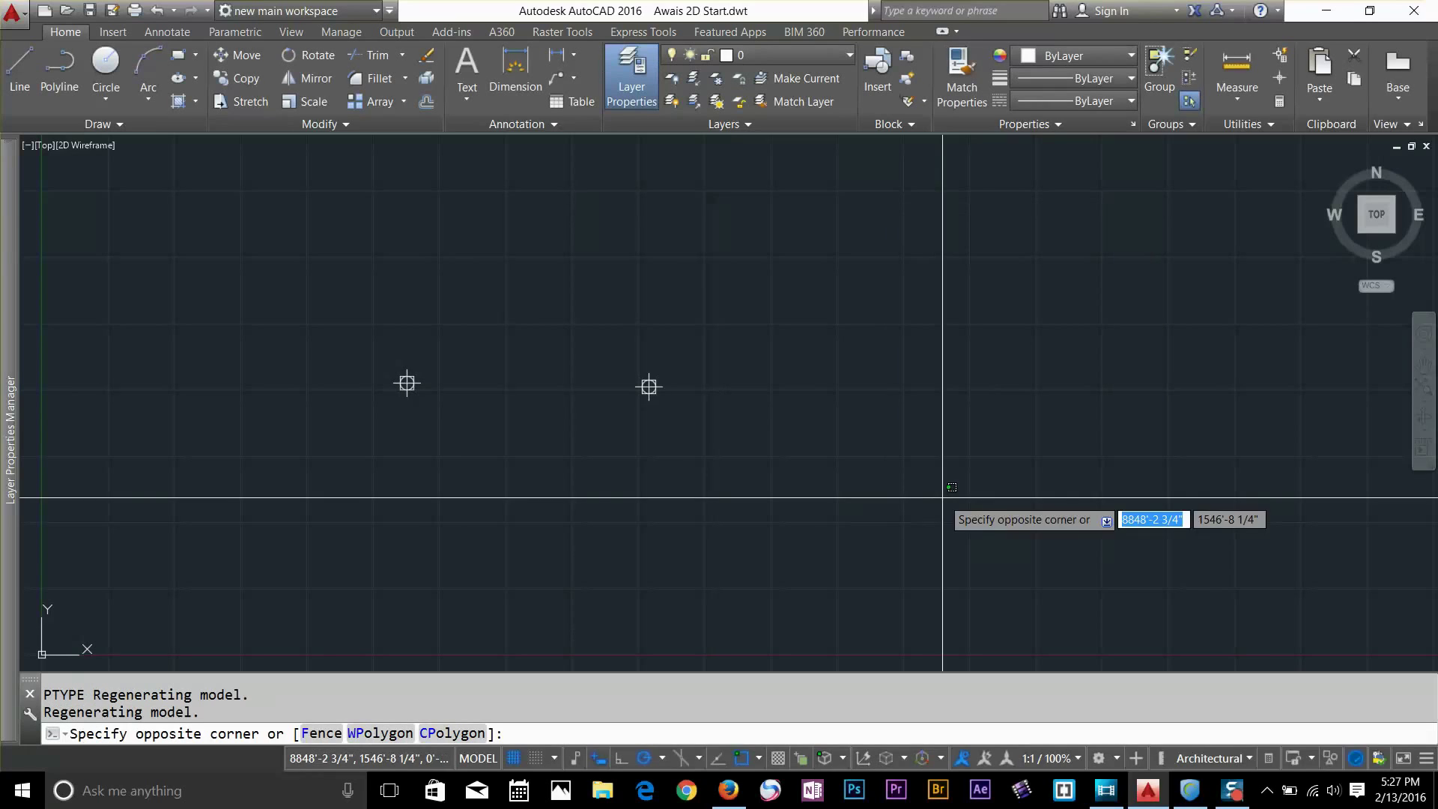
pyautogui.press('Escape')
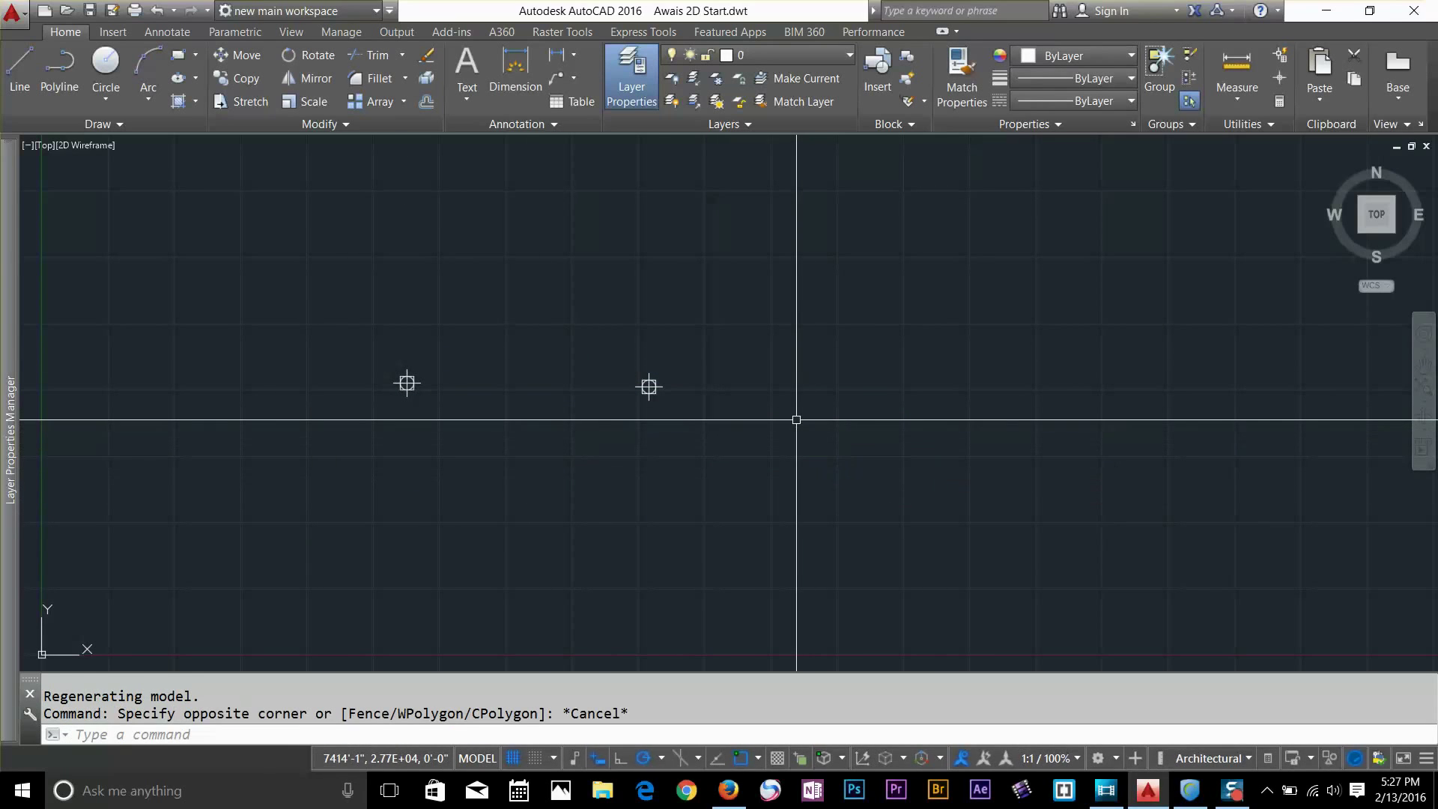
pyautogui.click(775, 386)
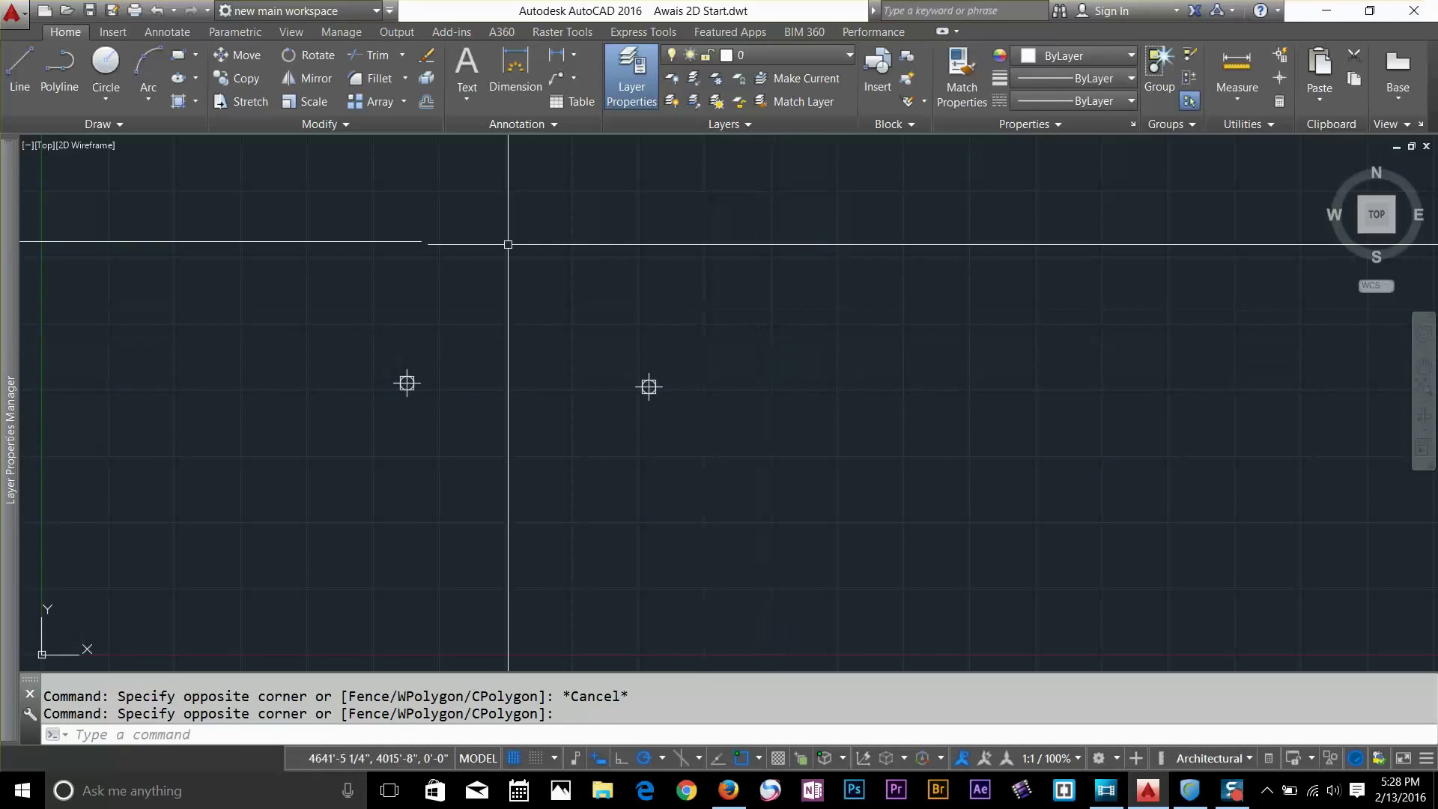
pyautogui.click(123, 125)
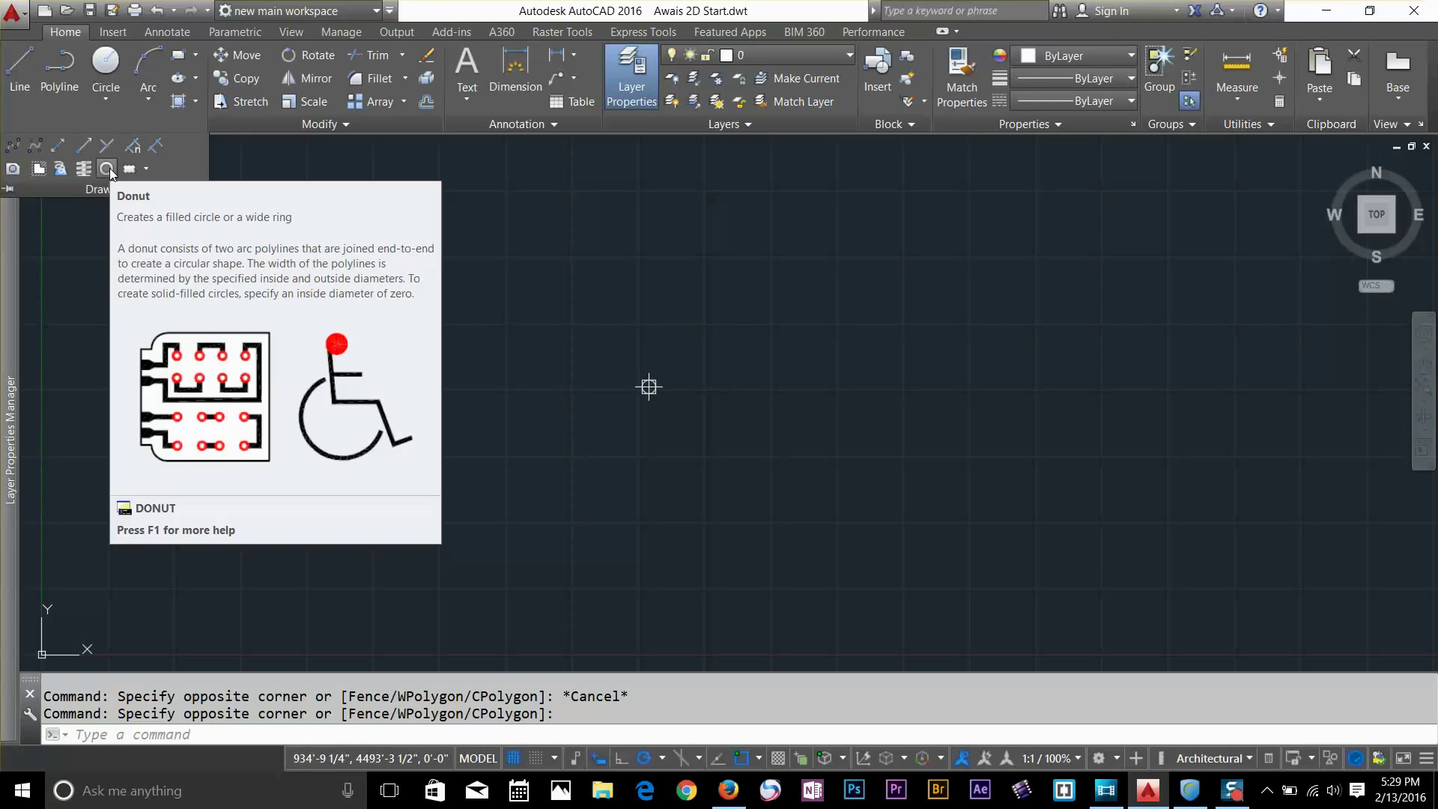
# Place eight solid donuts around the two points, picking the inside diameter on screen and keeping the default outside diameter
pyautogui.click(104, 173)
pyautogui.click(760, 353)
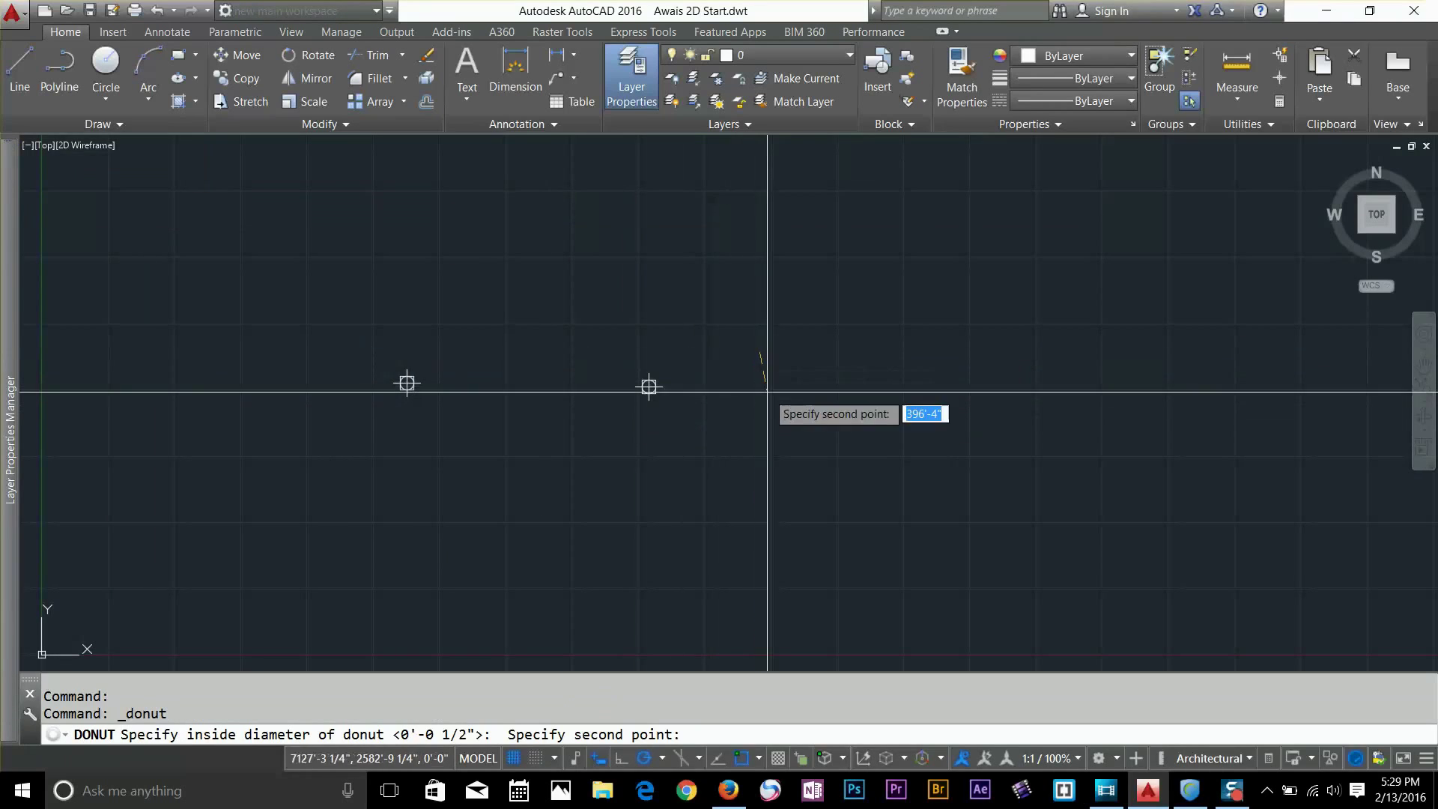
pyautogui.click(816, 365)
pyautogui.press('Return')
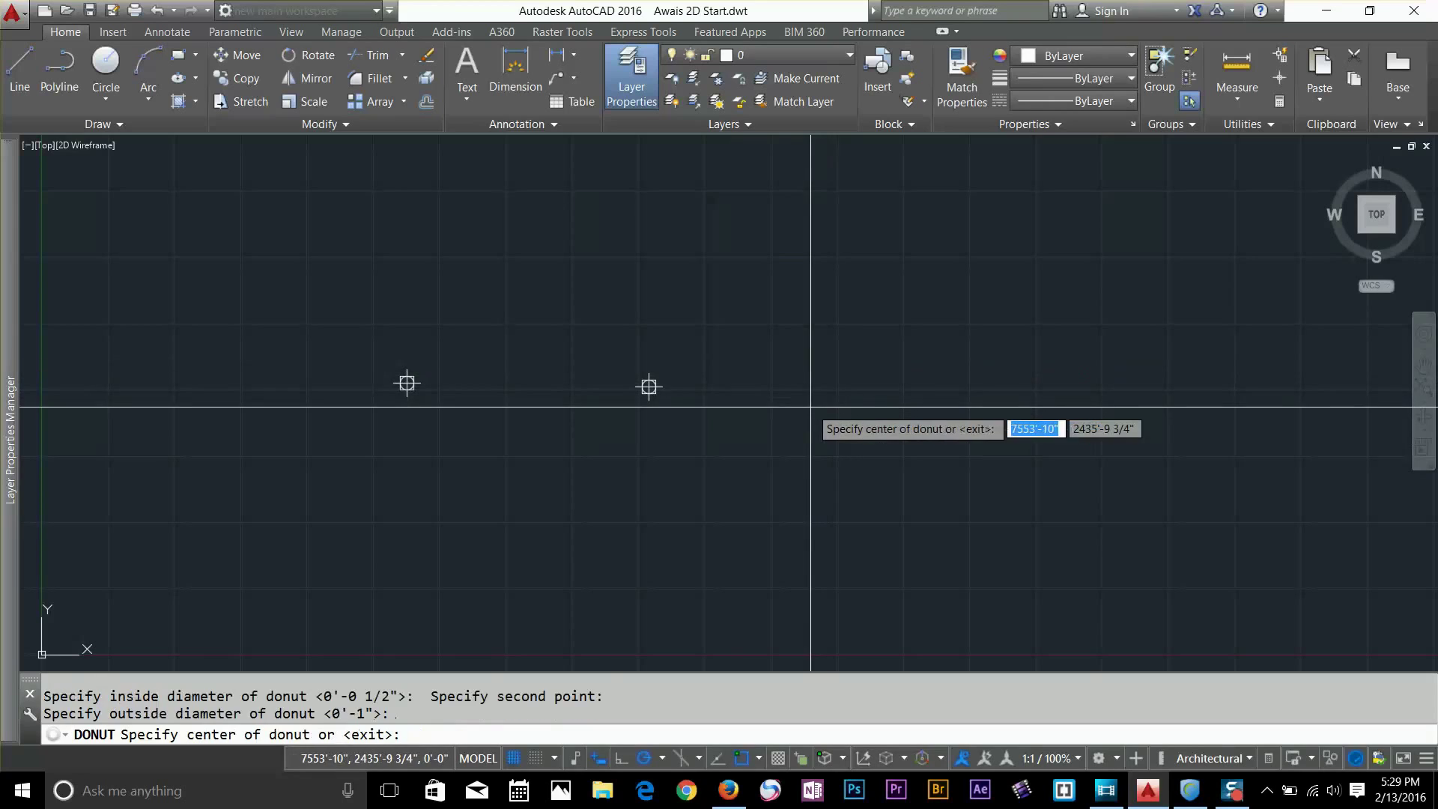
pyautogui.click(798, 370)
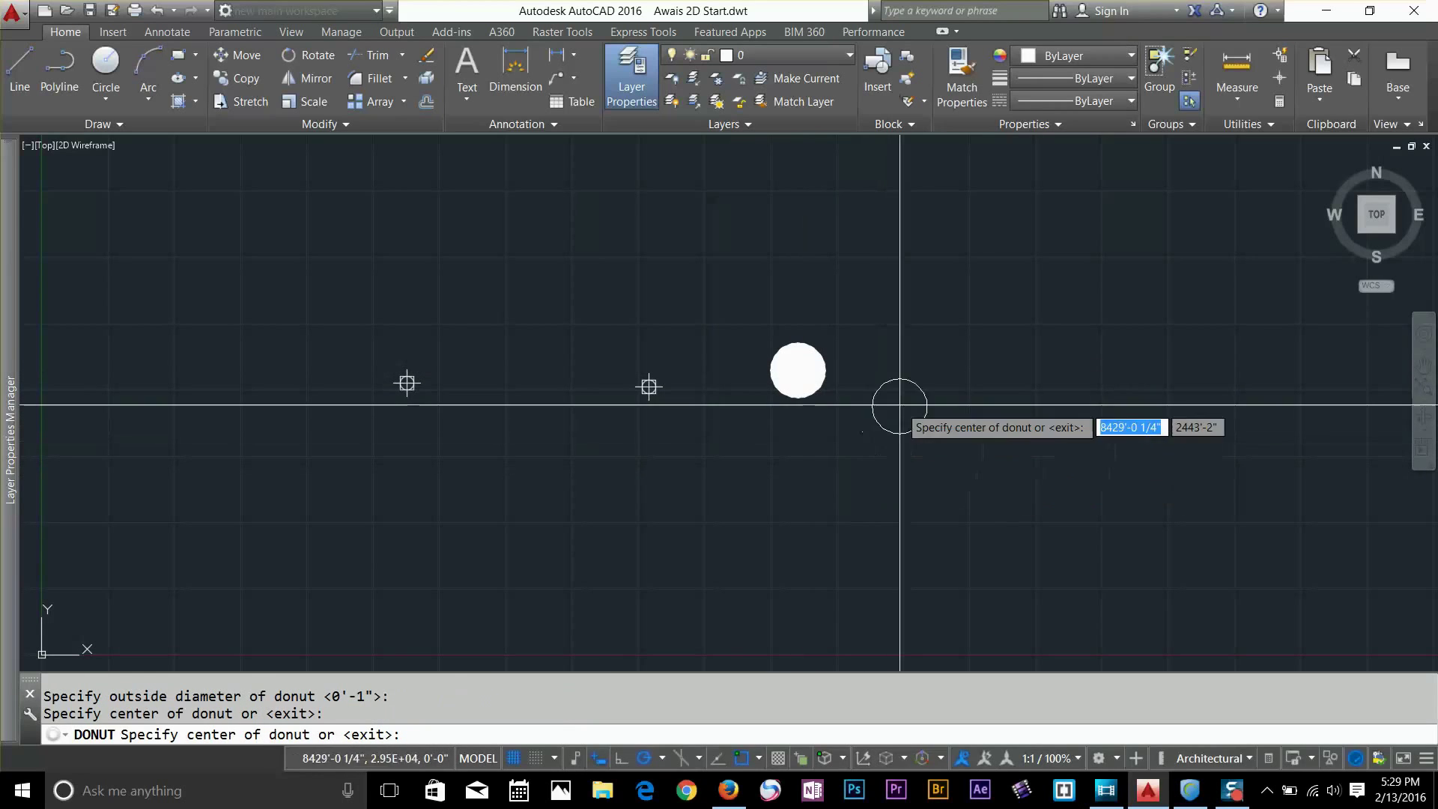
pyautogui.click(918, 376)
pyautogui.click(860, 524)
pyautogui.click(591, 541)
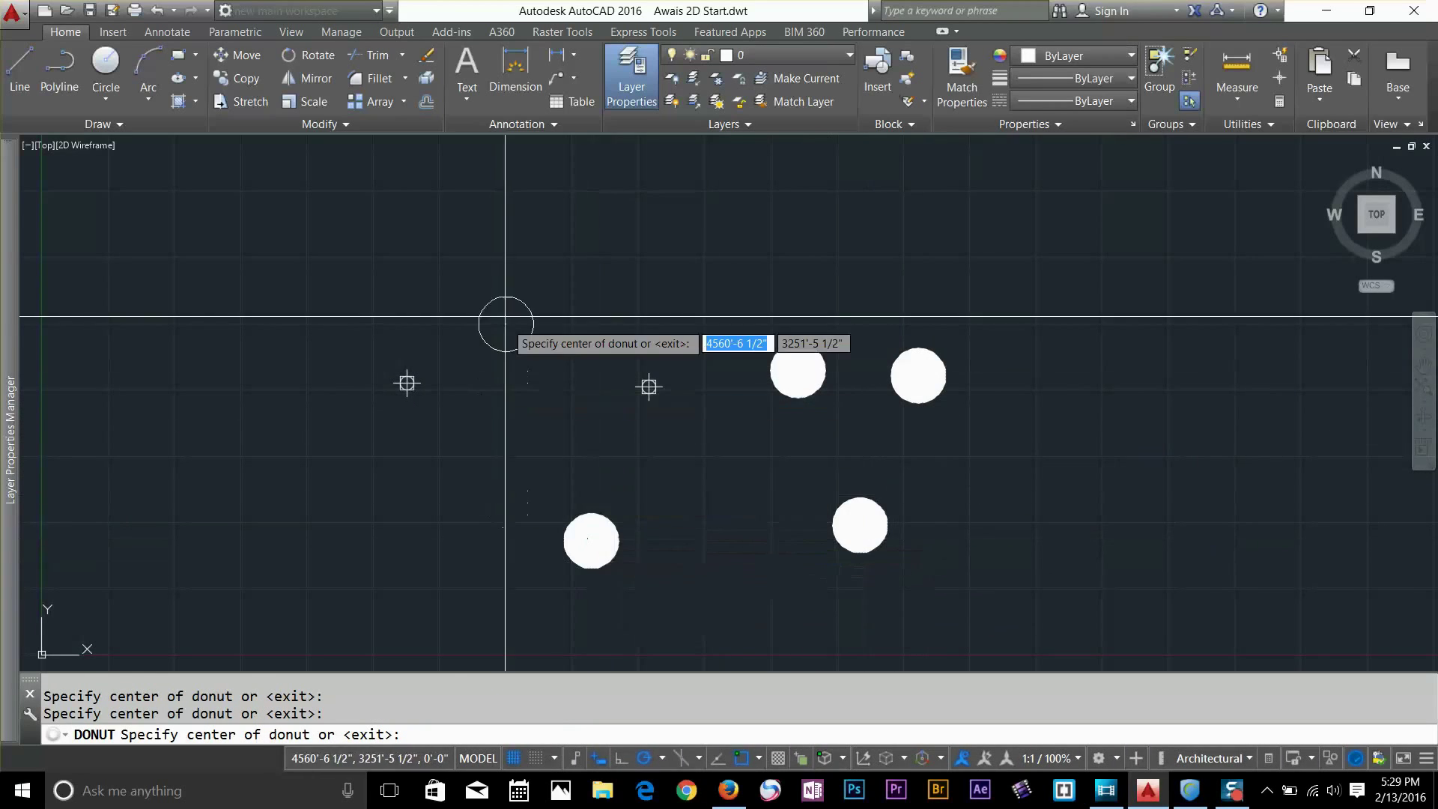
pyautogui.click(505, 310)
pyautogui.click(742, 250)
pyautogui.click(253, 304)
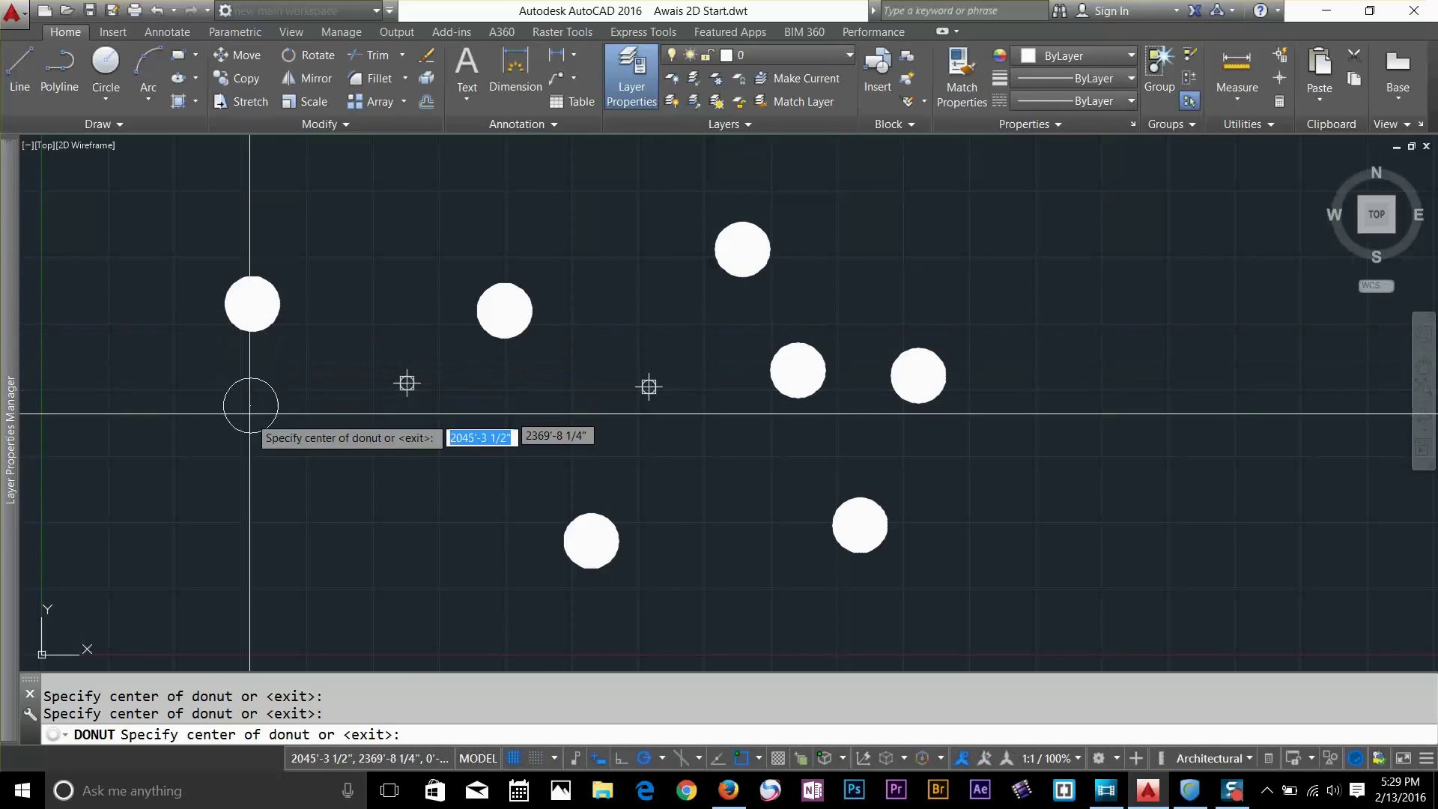
pyautogui.click(246, 453)
pyautogui.press('Return')
pyautogui.press('Return')
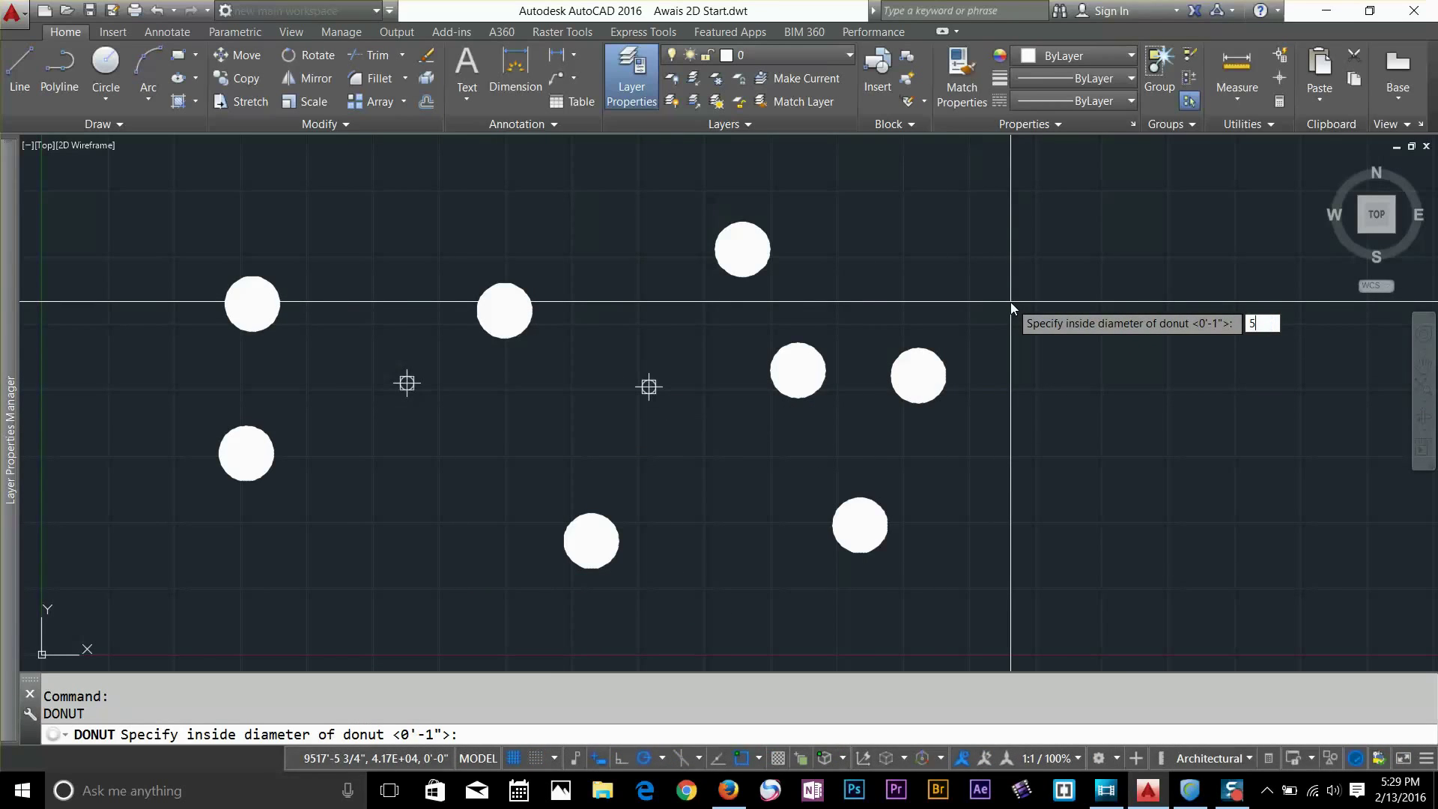
# Create a ring donut with 5' inside and 10' outside diameter, then select it
pyautogui.write("'")
pyautogui.press('Return')
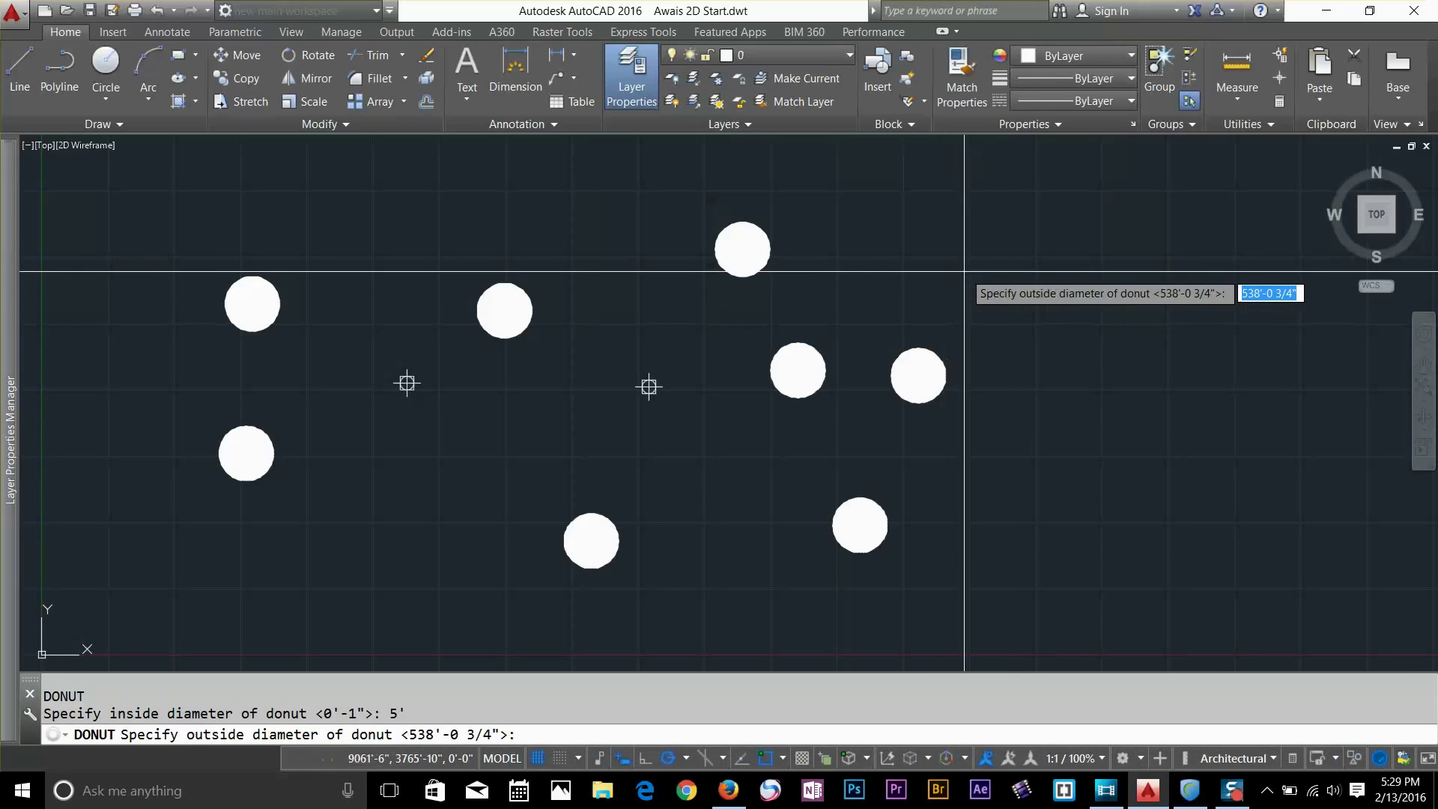
pyautogui.write("10'")
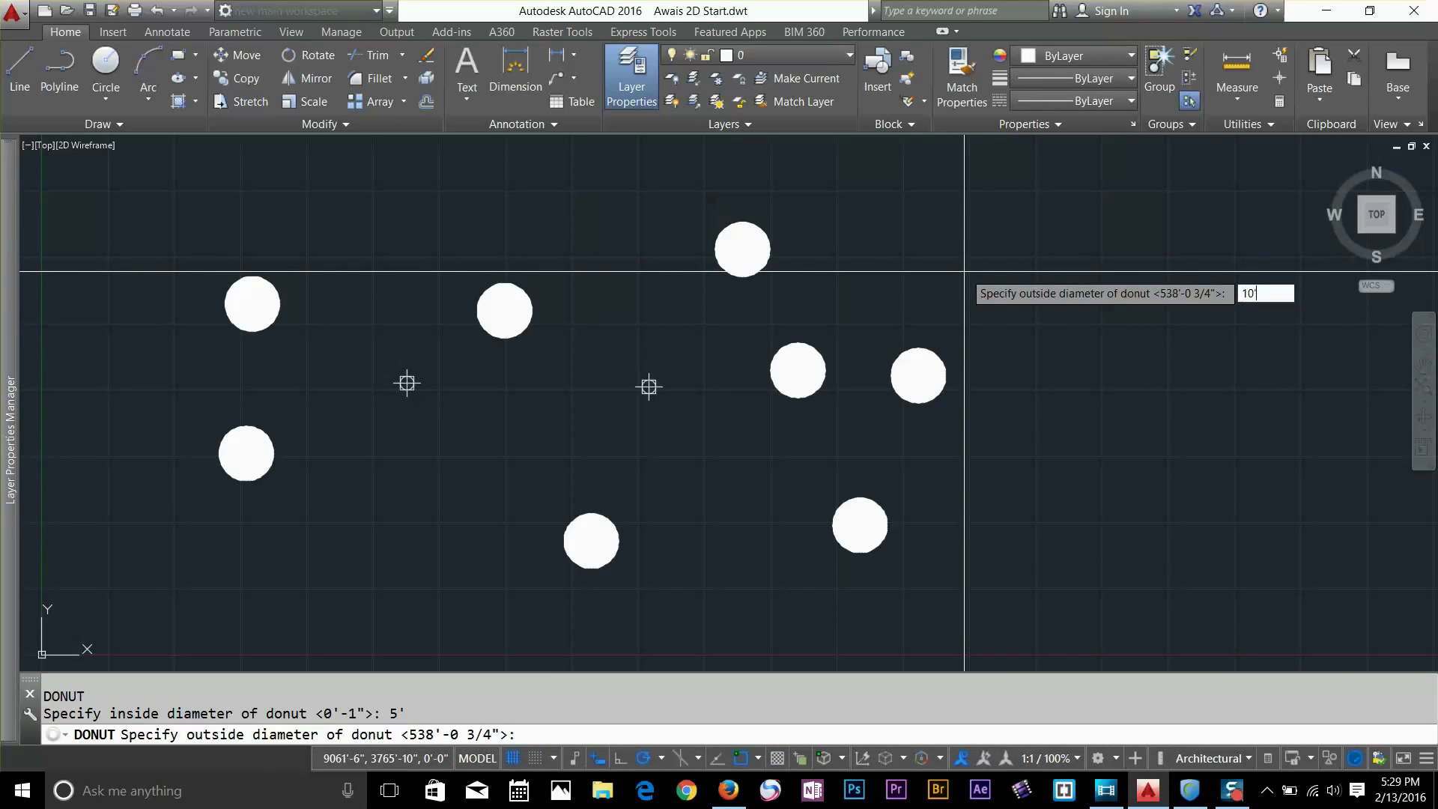
pyautogui.press('Return')
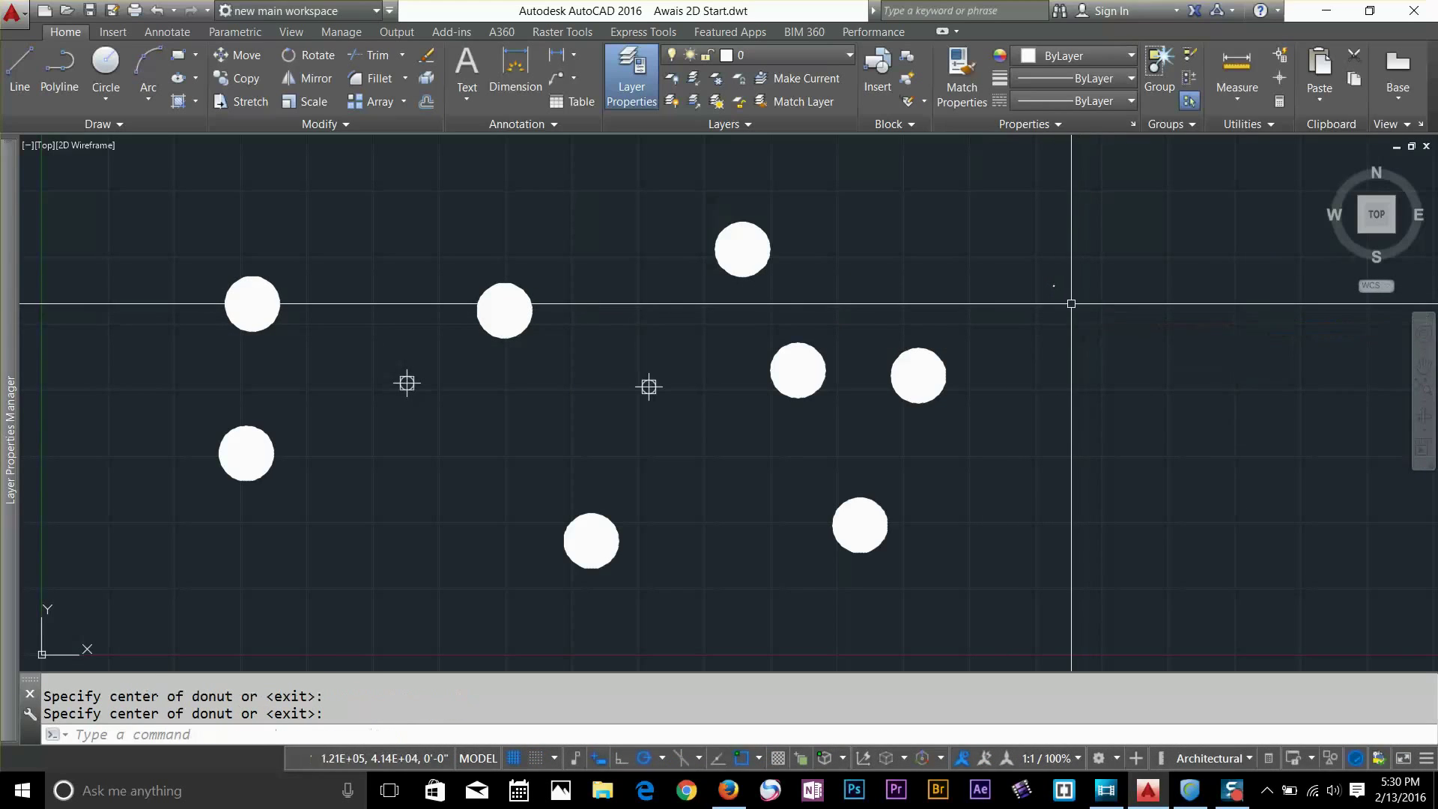
pyautogui.scroll(-5, 1093, 262)
pyautogui.scroll(6, 796, 486)
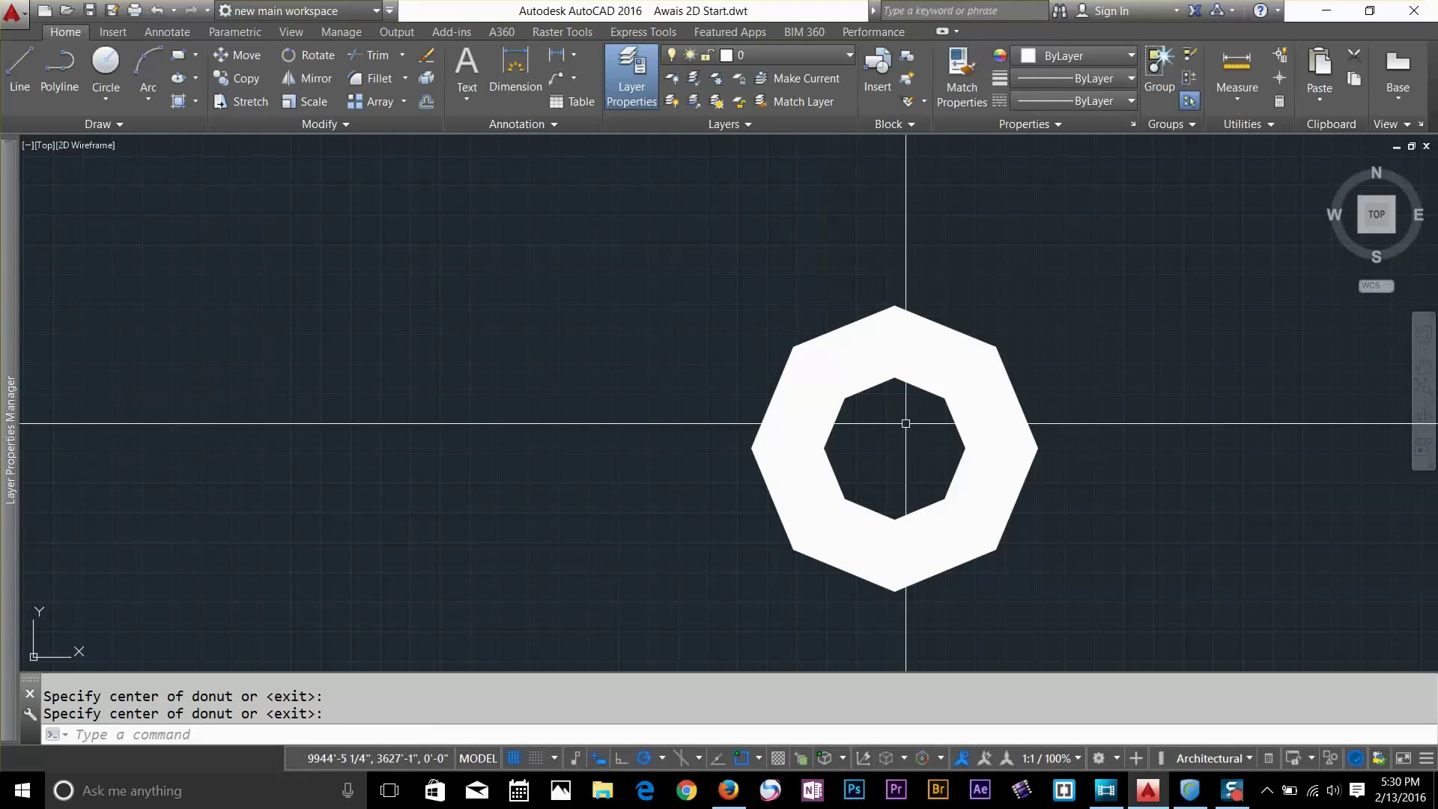
pyautogui.press('Return')
pyautogui.click(995, 423)
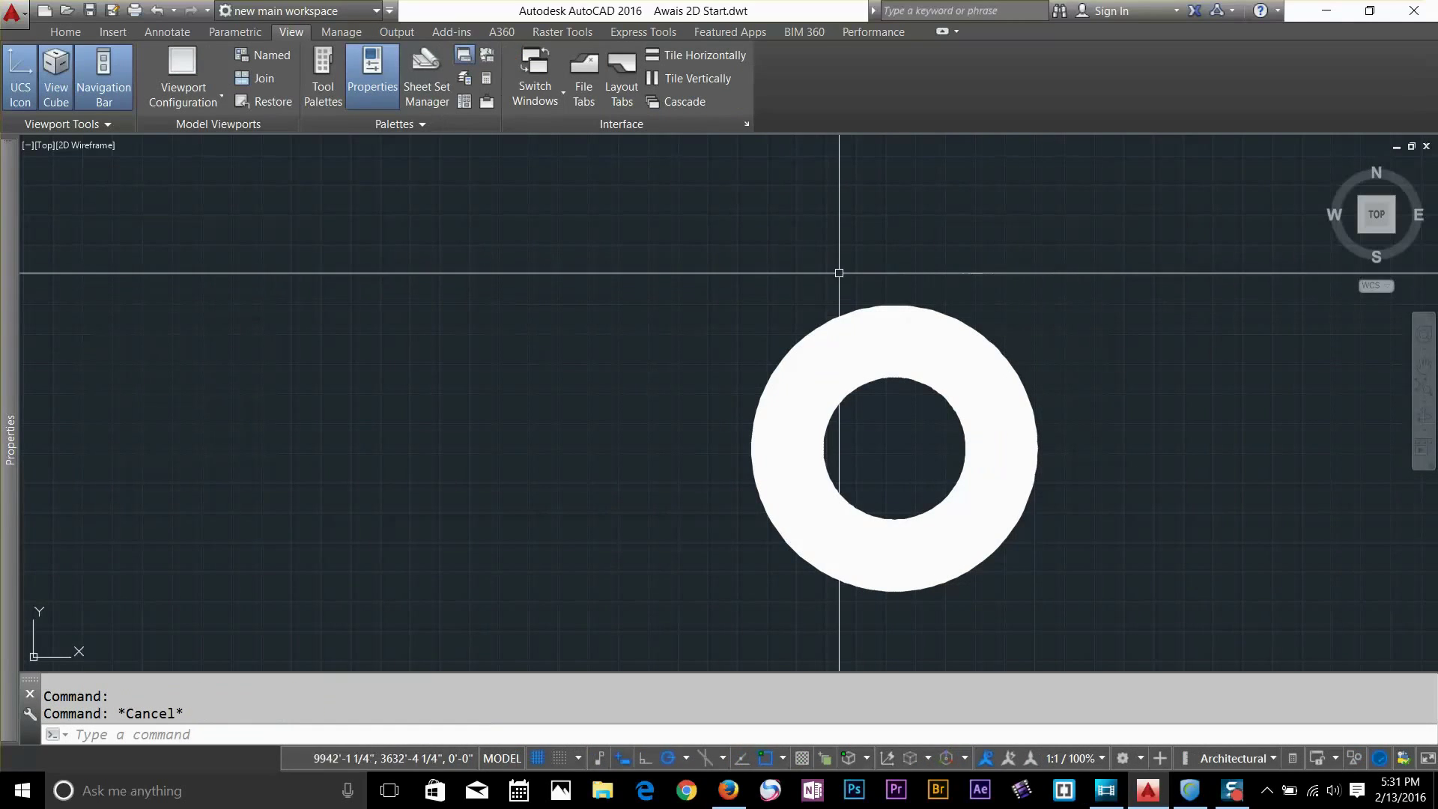
pyautogui.click(841, 330)
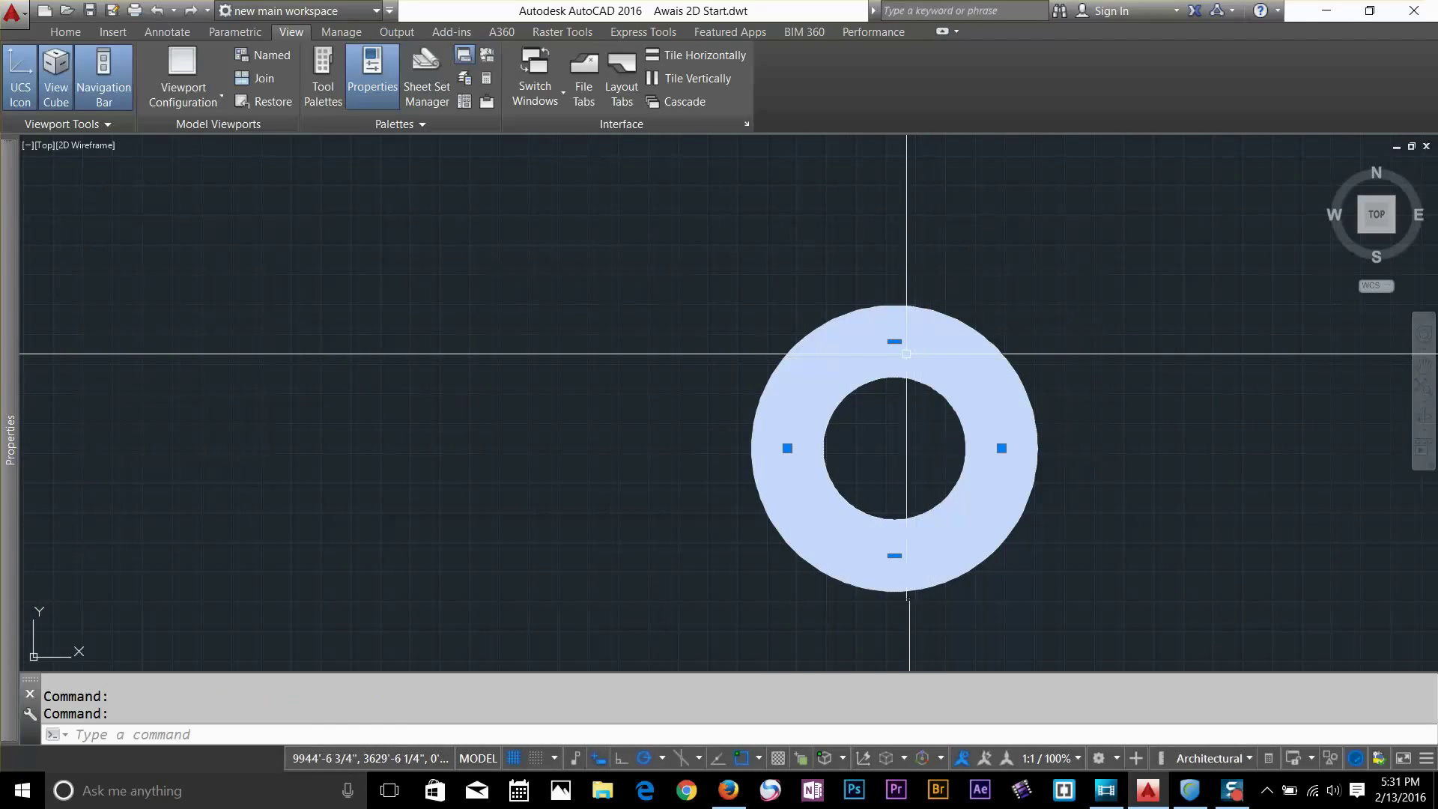
# Stretch the ring's top edge upward and pull its left notch vertex down and left
pyautogui.moveTo(895, 343)
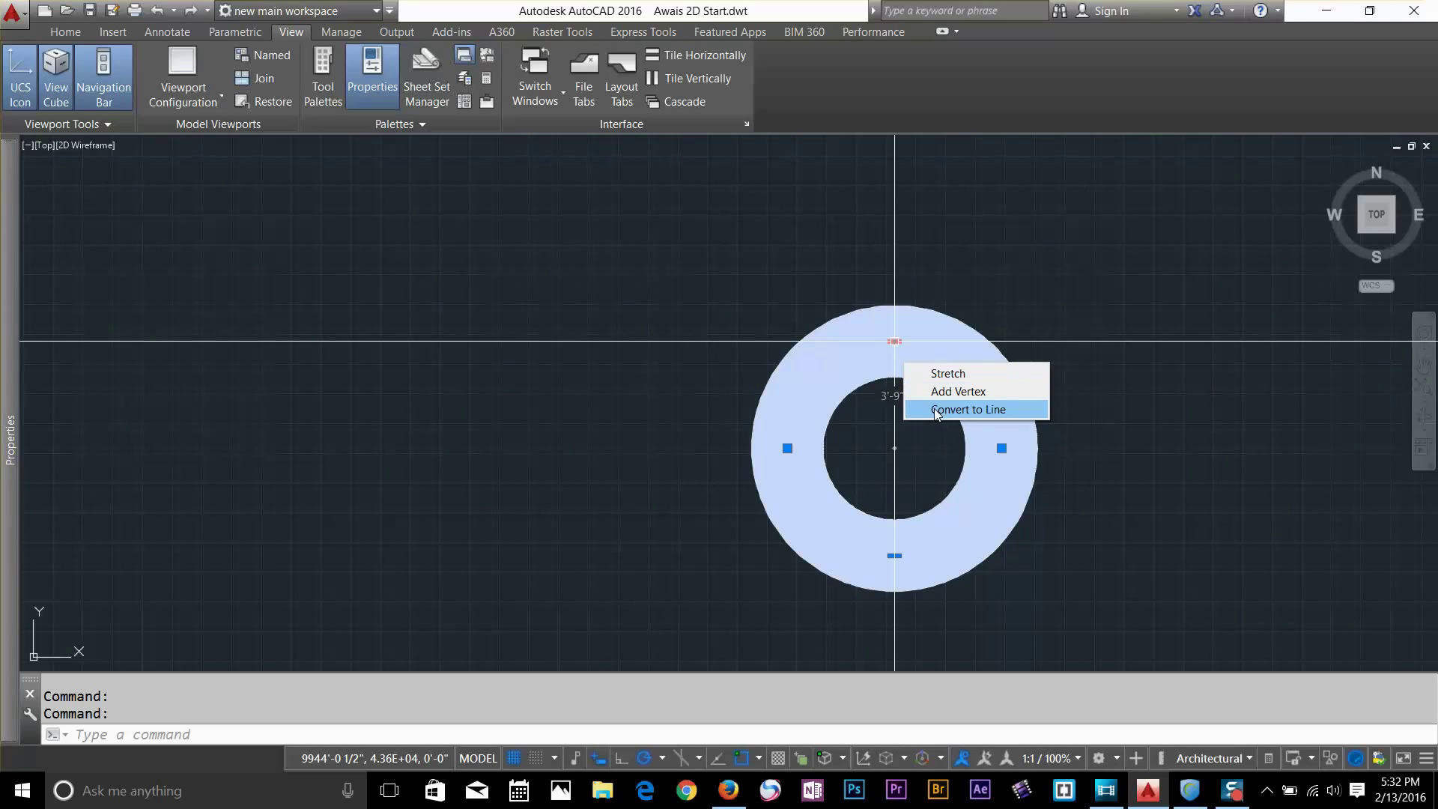
pyautogui.click(938, 379)
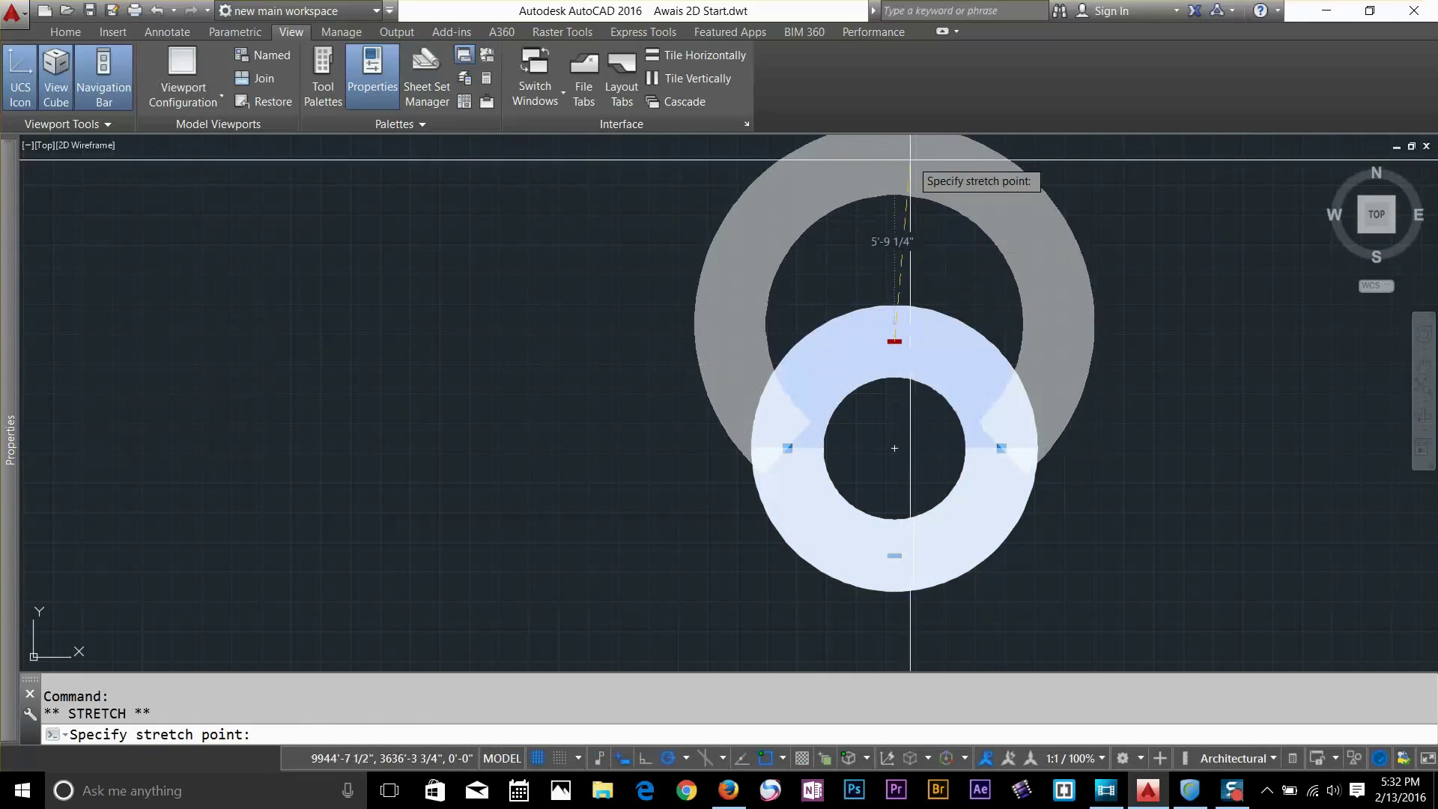
pyautogui.scroll(-2, 892, 225)
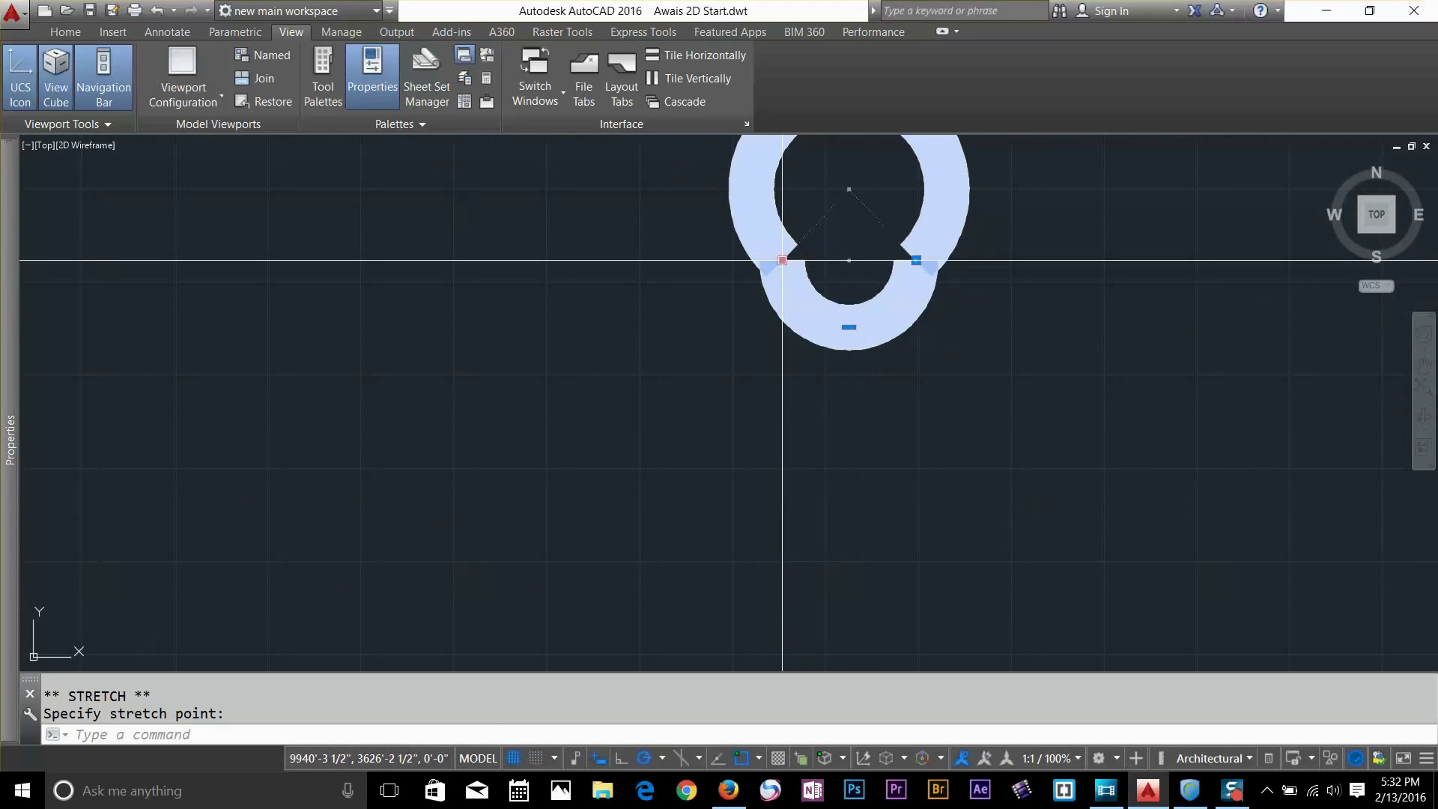
pyautogui.click(783, 260)
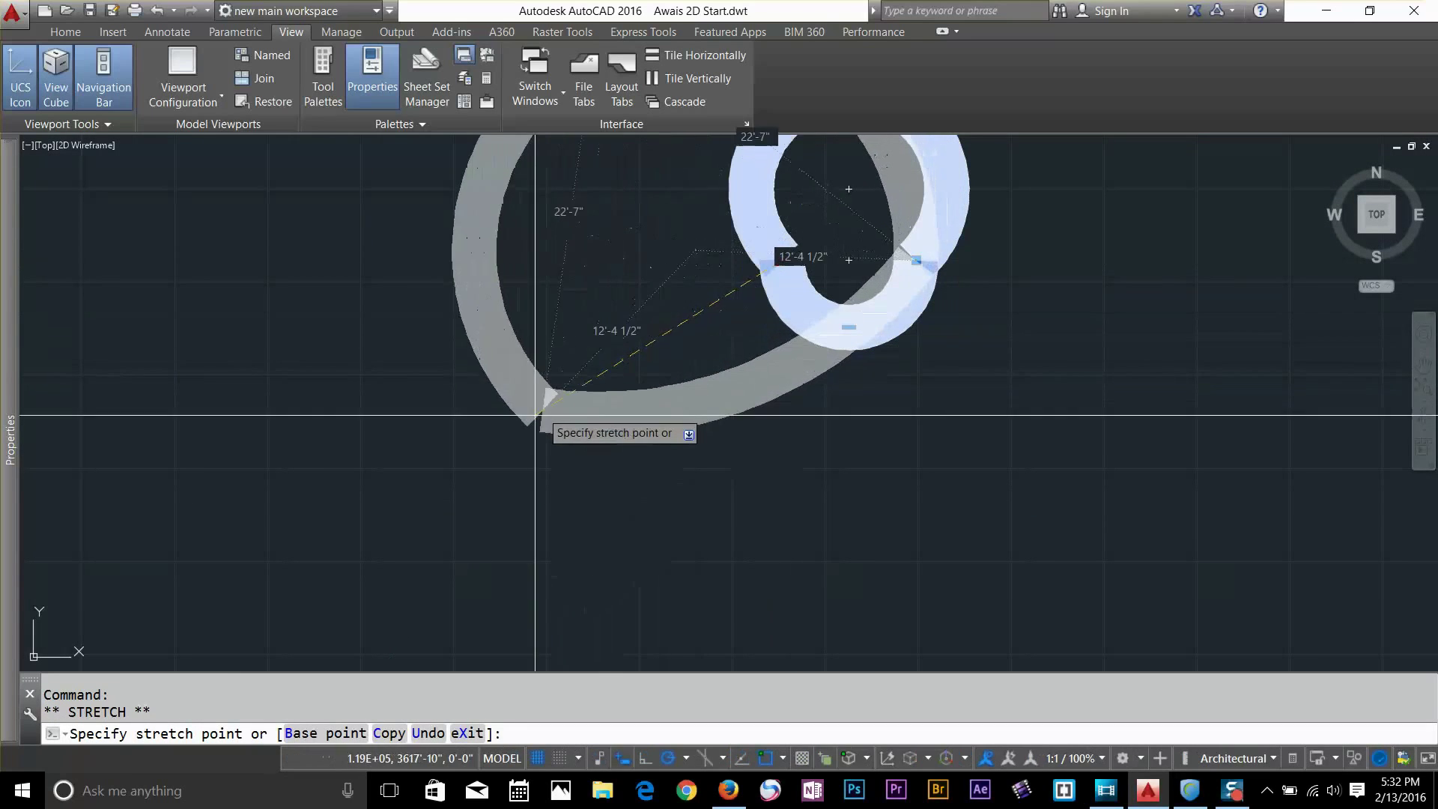
pyautogui.click(502, 448)
pyautogui.moveTo(731, 402); pyautogui.dragTo(927, 413, button='middle')
# Stretch the ring's bottom midpoint and convert that bottom arc into a straight line
pyautogui.click(941, 558)
pyautogui.scroll(-2, 941, 558)
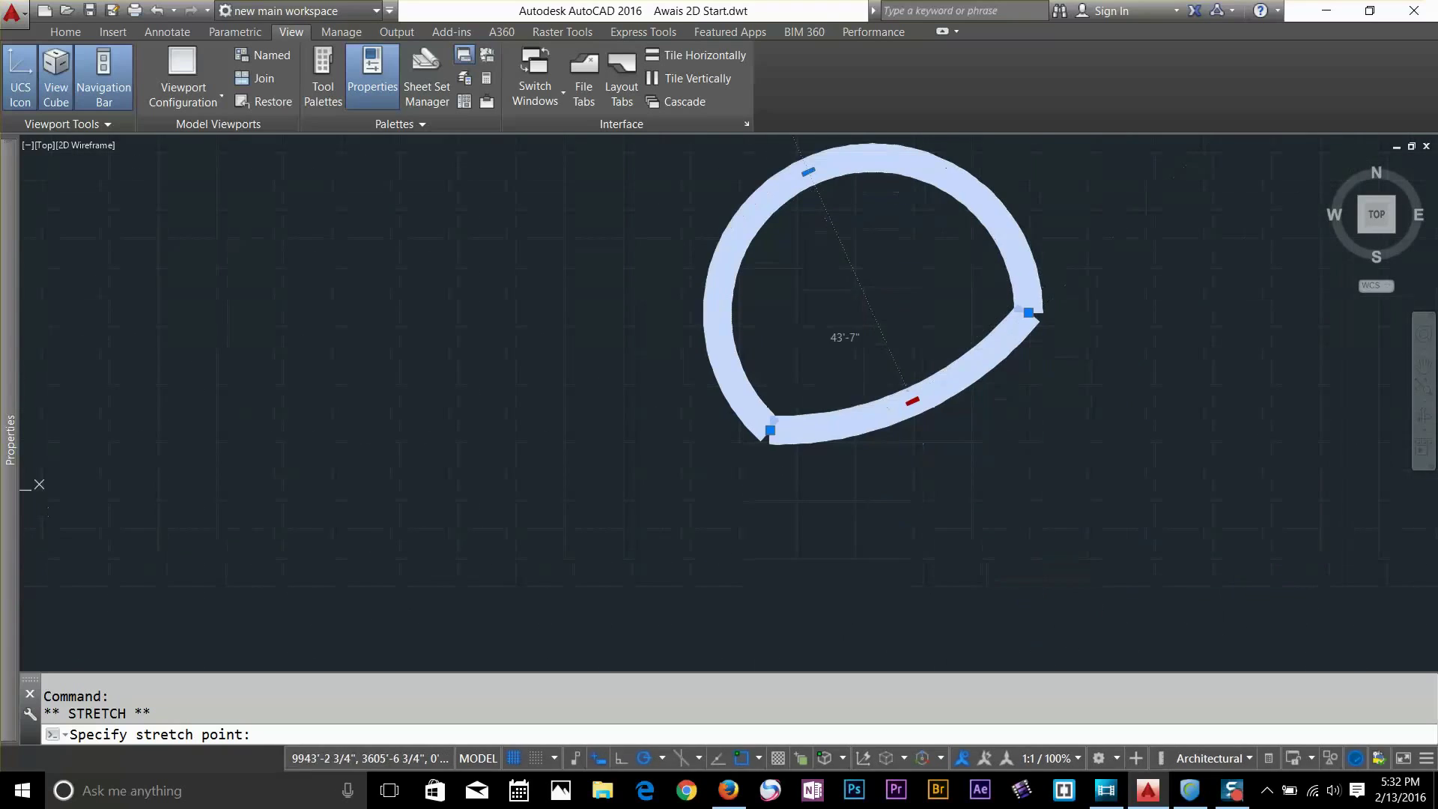
pyautogui.click(929, 423)
pyautogui.moveTo(925, 429)
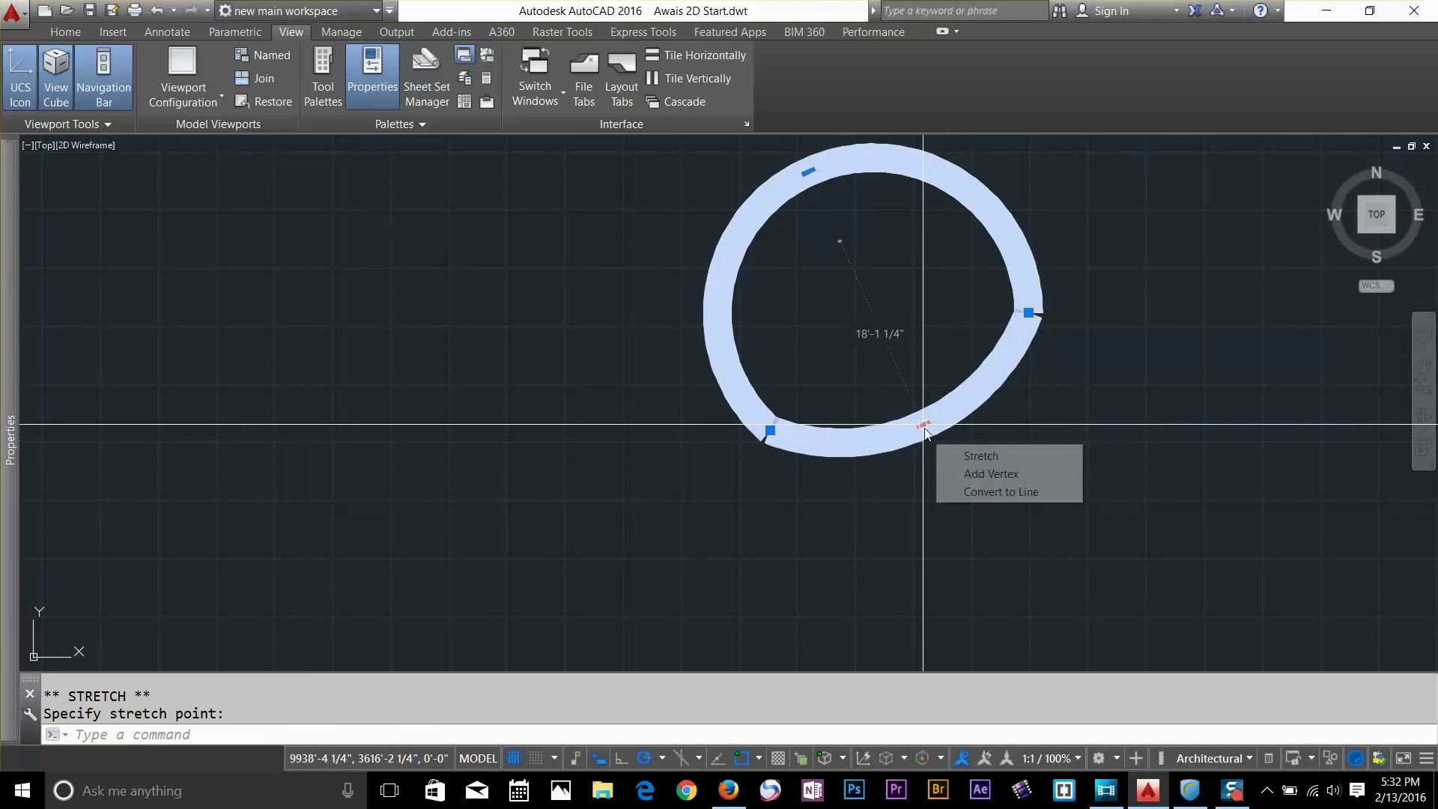
pyautogui.click(974, 492)
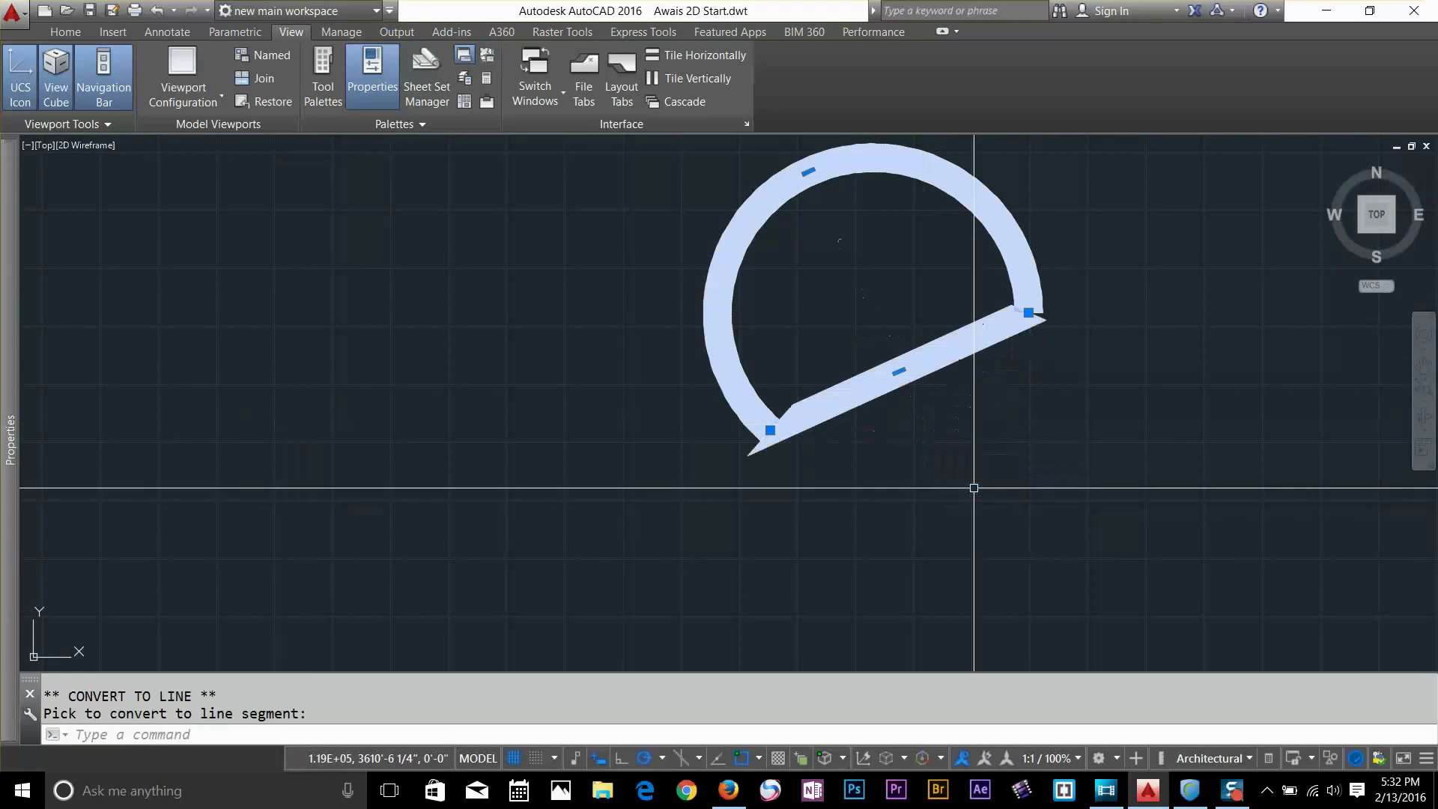
pyautogui.scroll(-2, 972, 427)
# Recentre the view on the reshaped ring and window-select the arc
pyautogui.moveTo(983, 343)
pyautogui.mouseDown(button='middle')
pyautogui.moveTo(964, 339)
pyautogui.moveTo(861, 461)
pyautogui.mouseUp(button='middle')
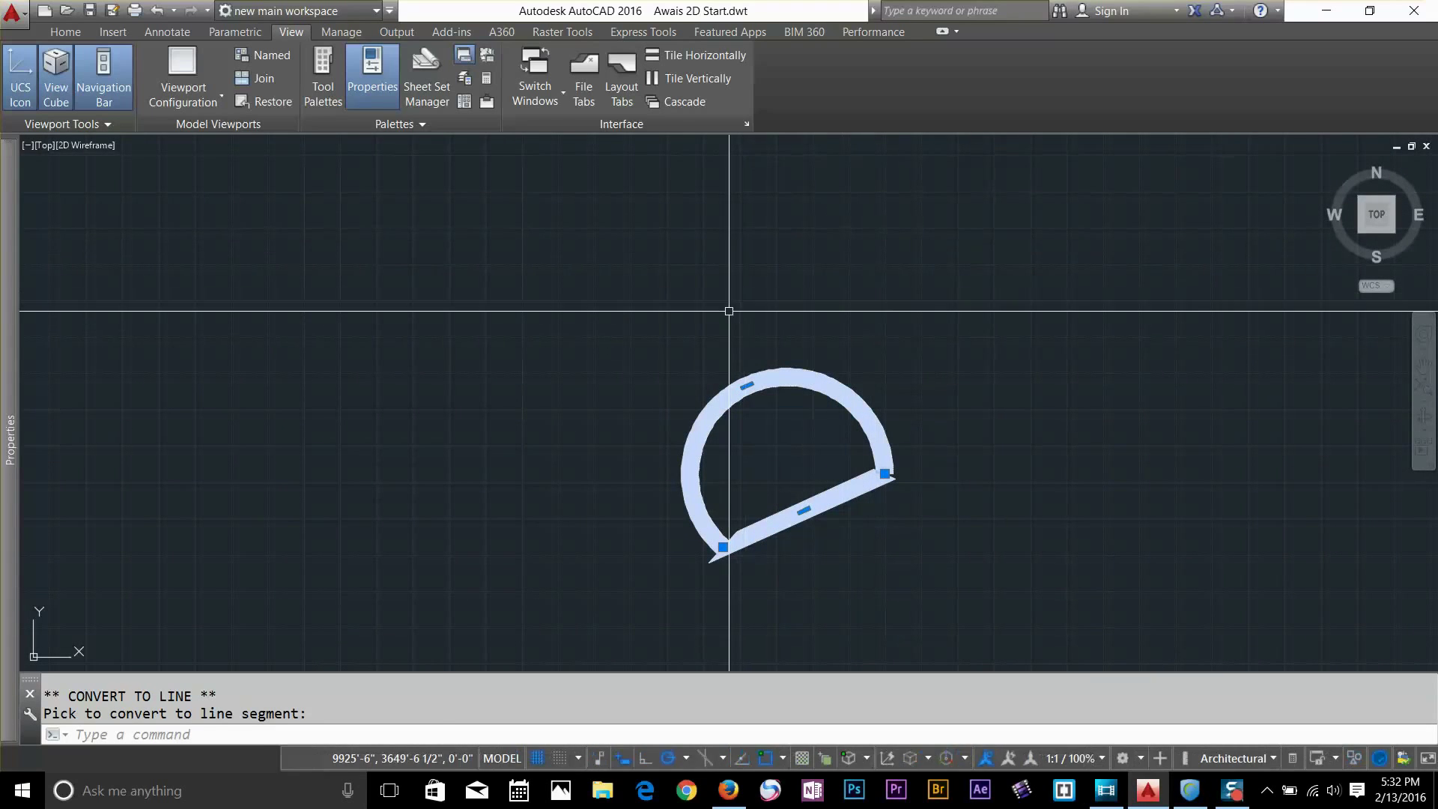
pyautogui.scroll(-5, 590, 359)
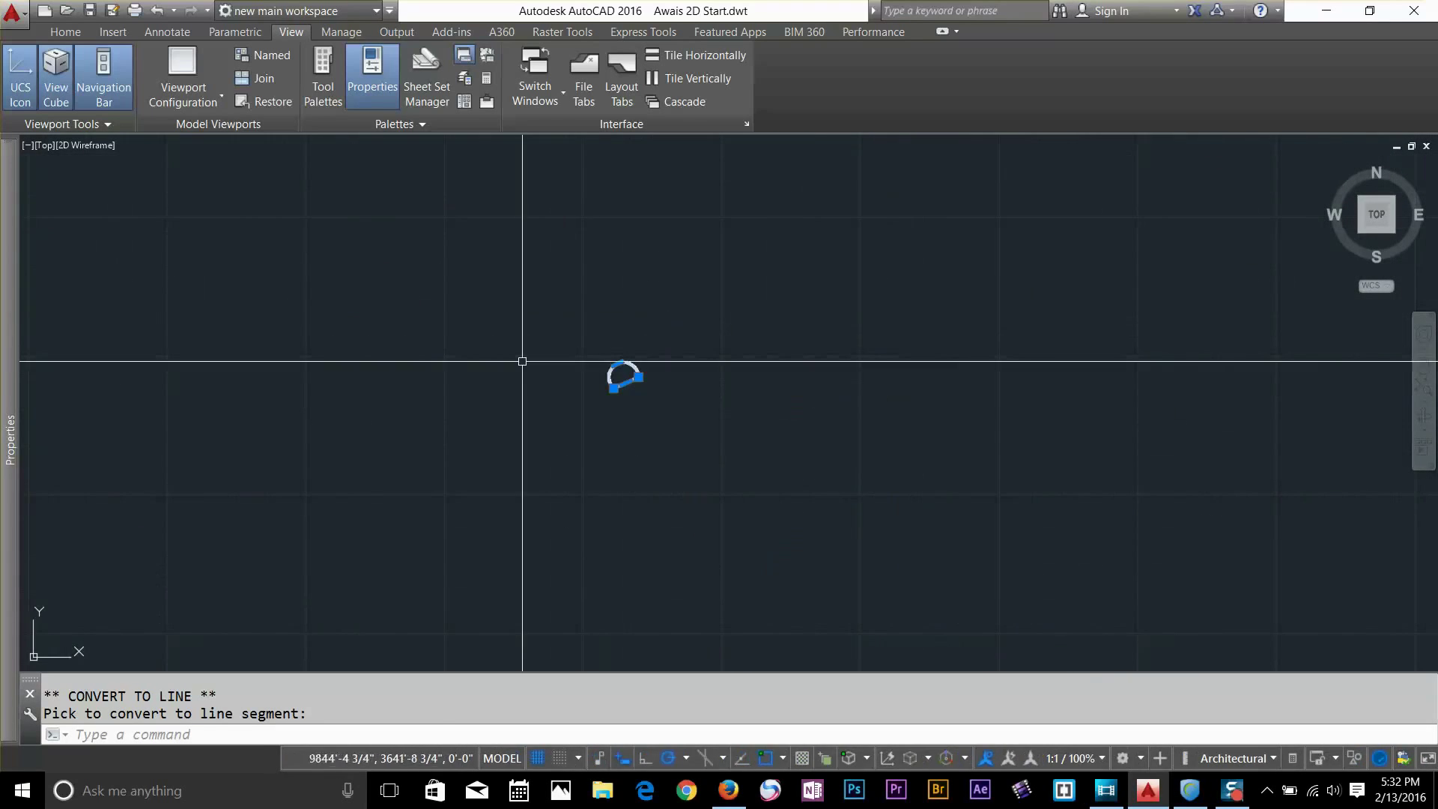
pyautogui.scroll(5, 600, 347)
pyautogui.moveTo(760, 508); pyautogui.dragTo(749, 377, button='middle')
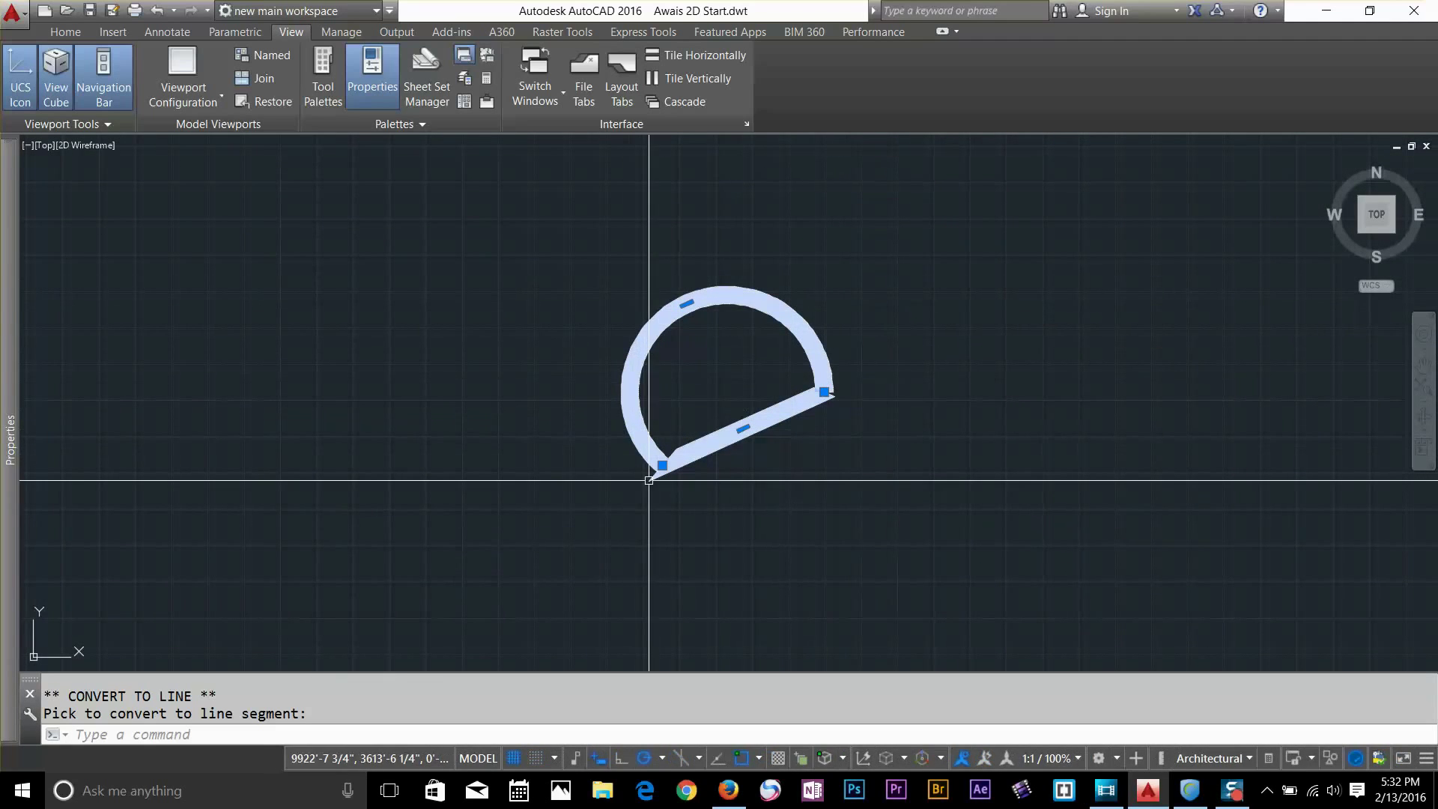
pyautogui.scroll(3, 696, 420)
pyautogui.scroll(3, 800, 254)
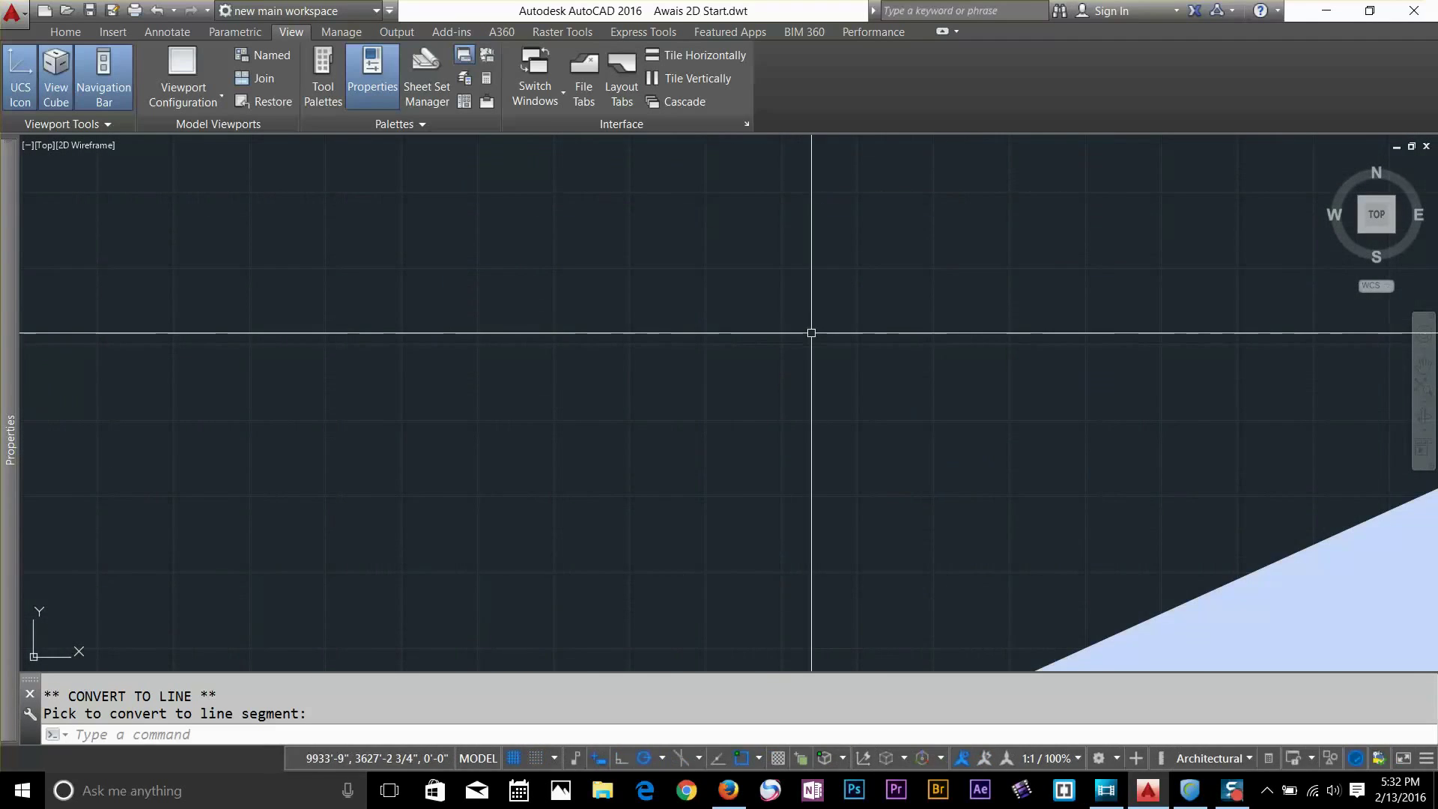
pyautogui.scroll(-5, 816, 322)
pyautogui.moveTo(819, 315)
pyautogui.mouseDown(button='middle')
pyautogui.moveTo(896, 244)
pyautogui.moveTo(866, 355)
pyautogui.mouseUp(button='middle')
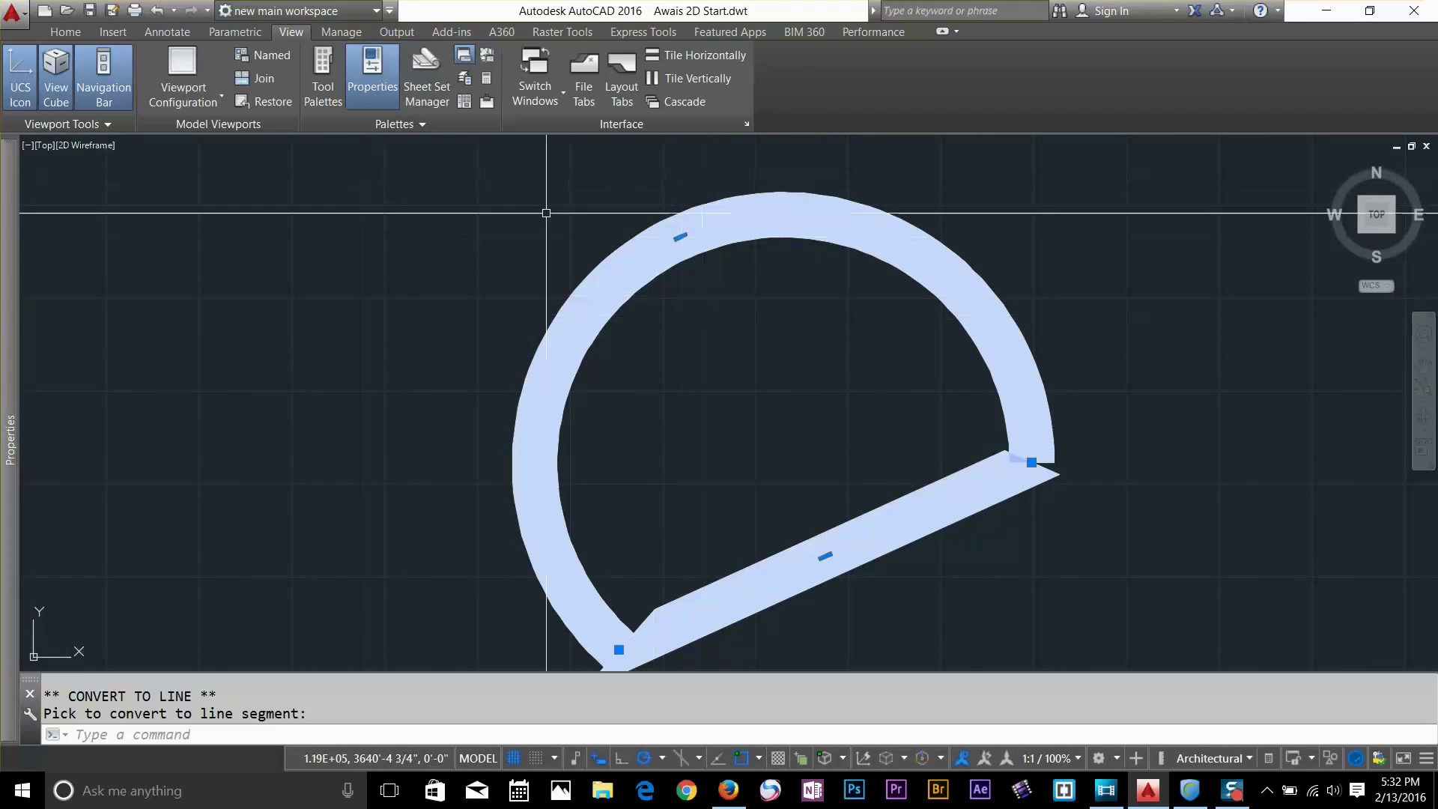
pyautogui.click(590, 175)
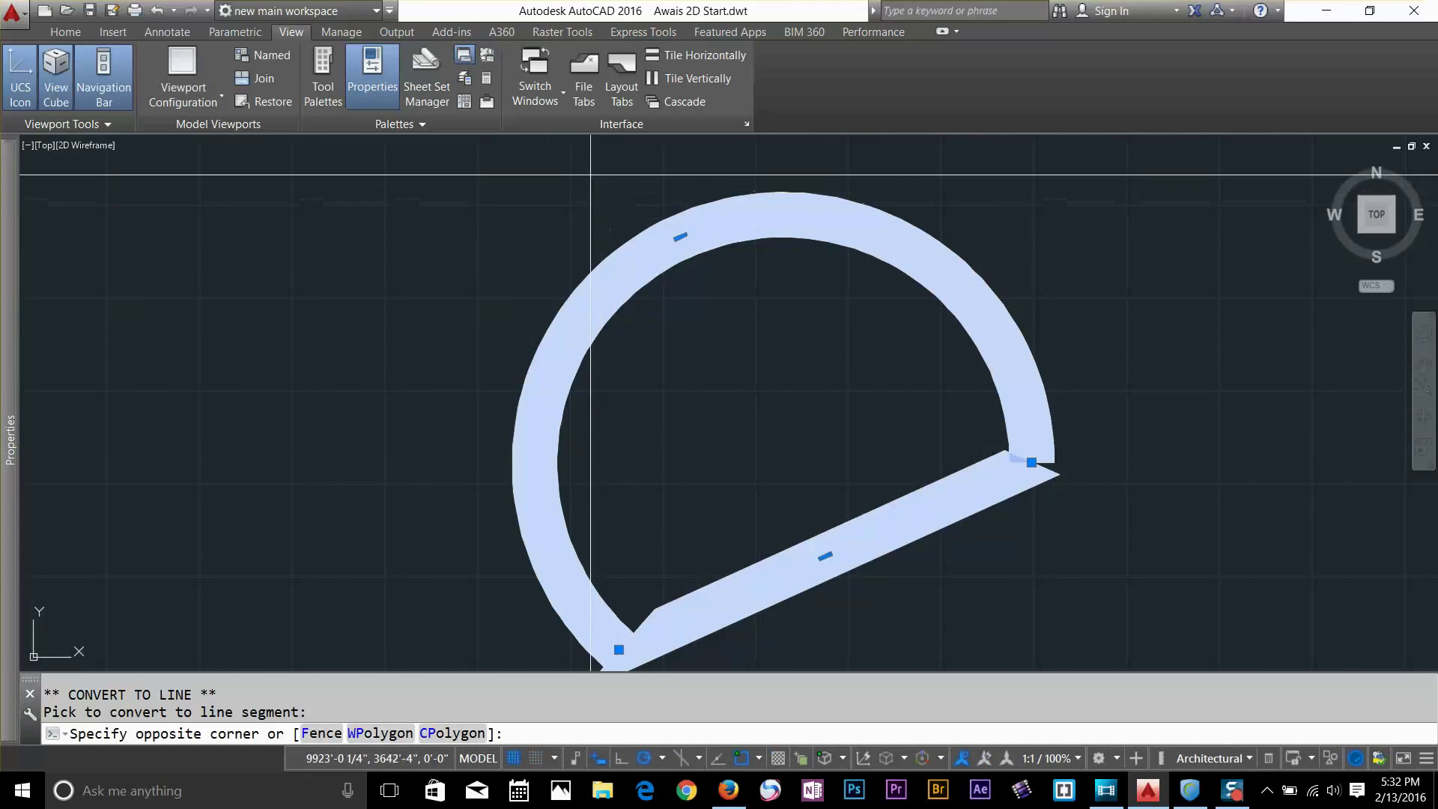
pyautogui.click(758, 327)
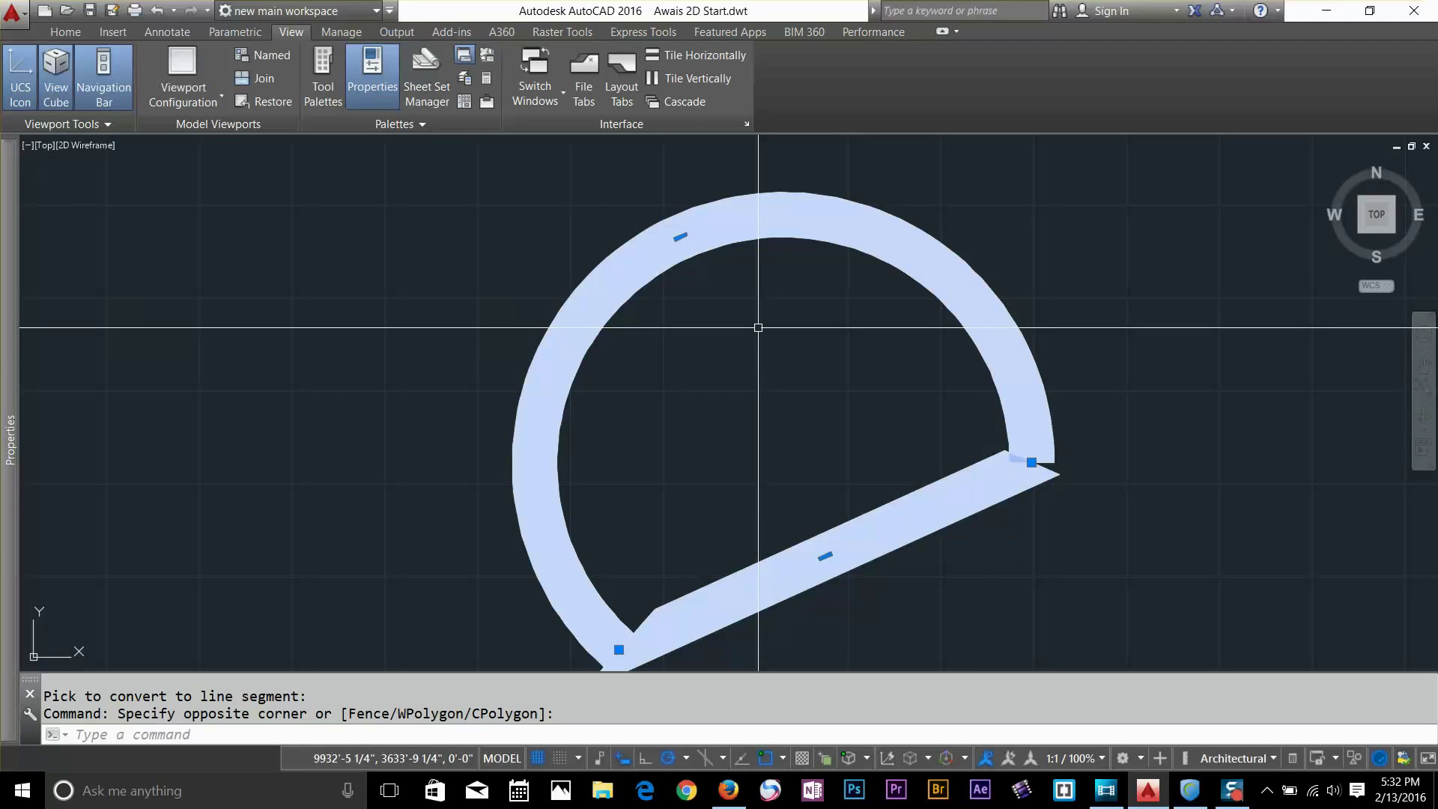
pyautogui.scroll(-2, 758, 327)
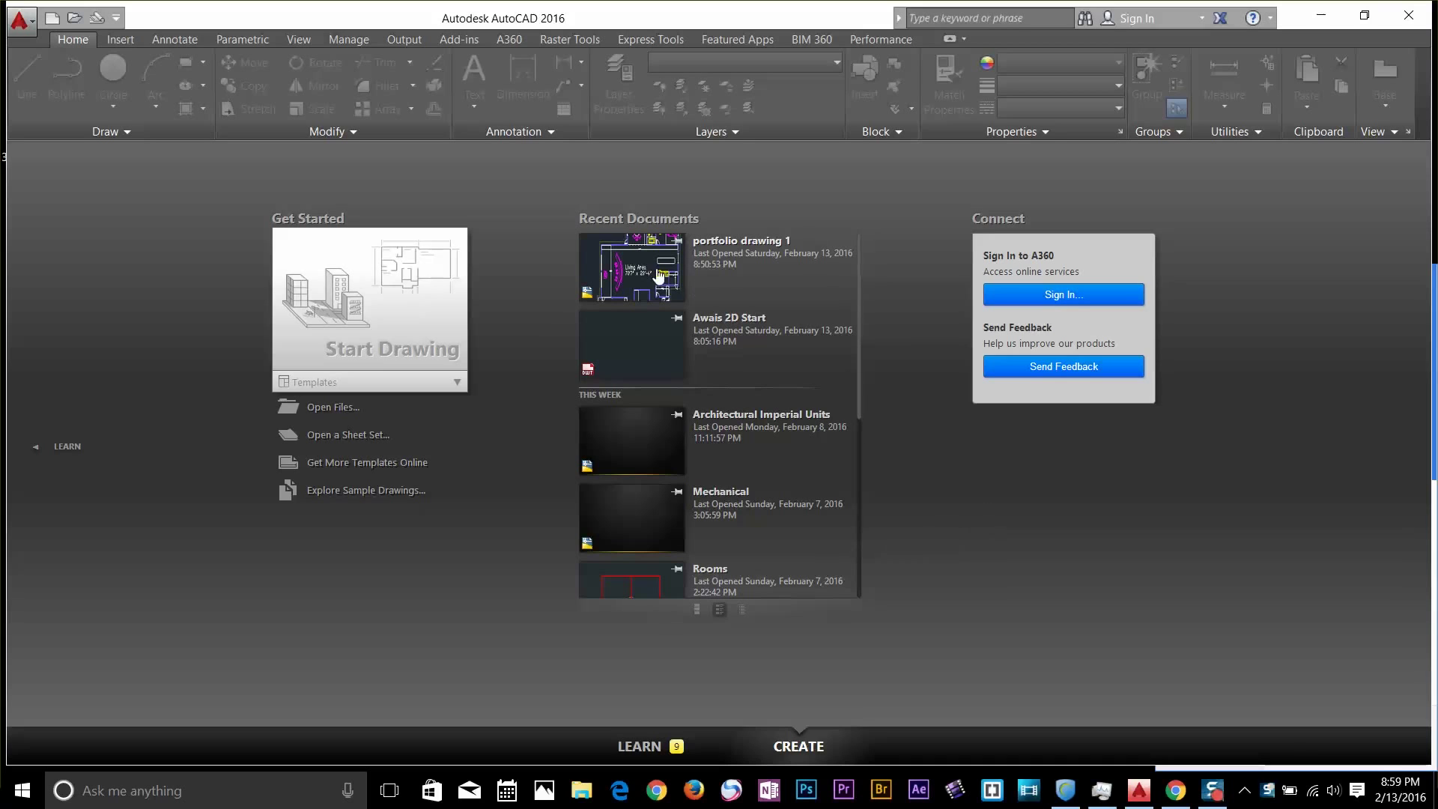
# Open the portfolio drawing 1 thumbnail from the Start tab's Recent Documents
pyautogui.click(720, 266)
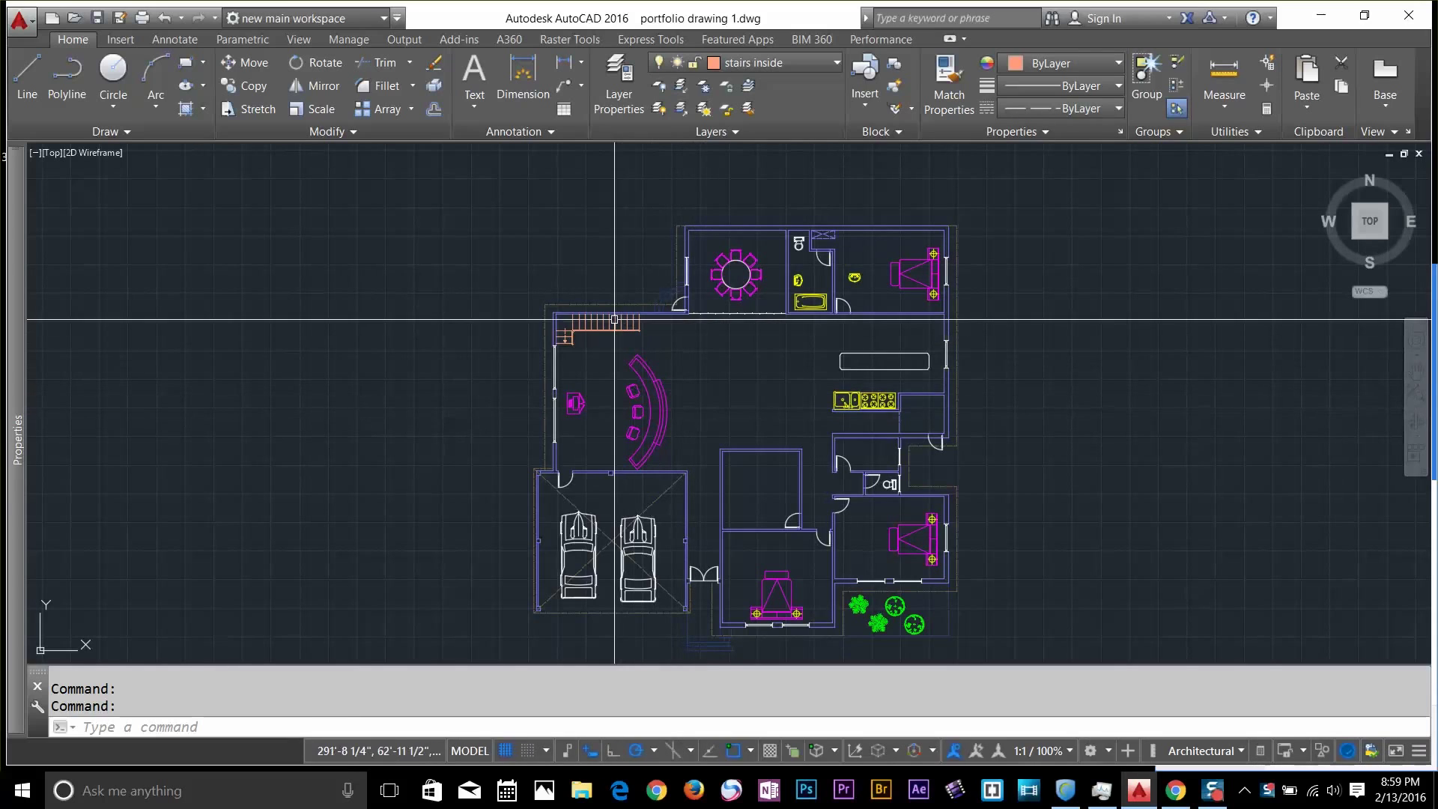
# Start moving the chair, pan toward the stairs, then cancel the move
pyautogui.click(260, 69)
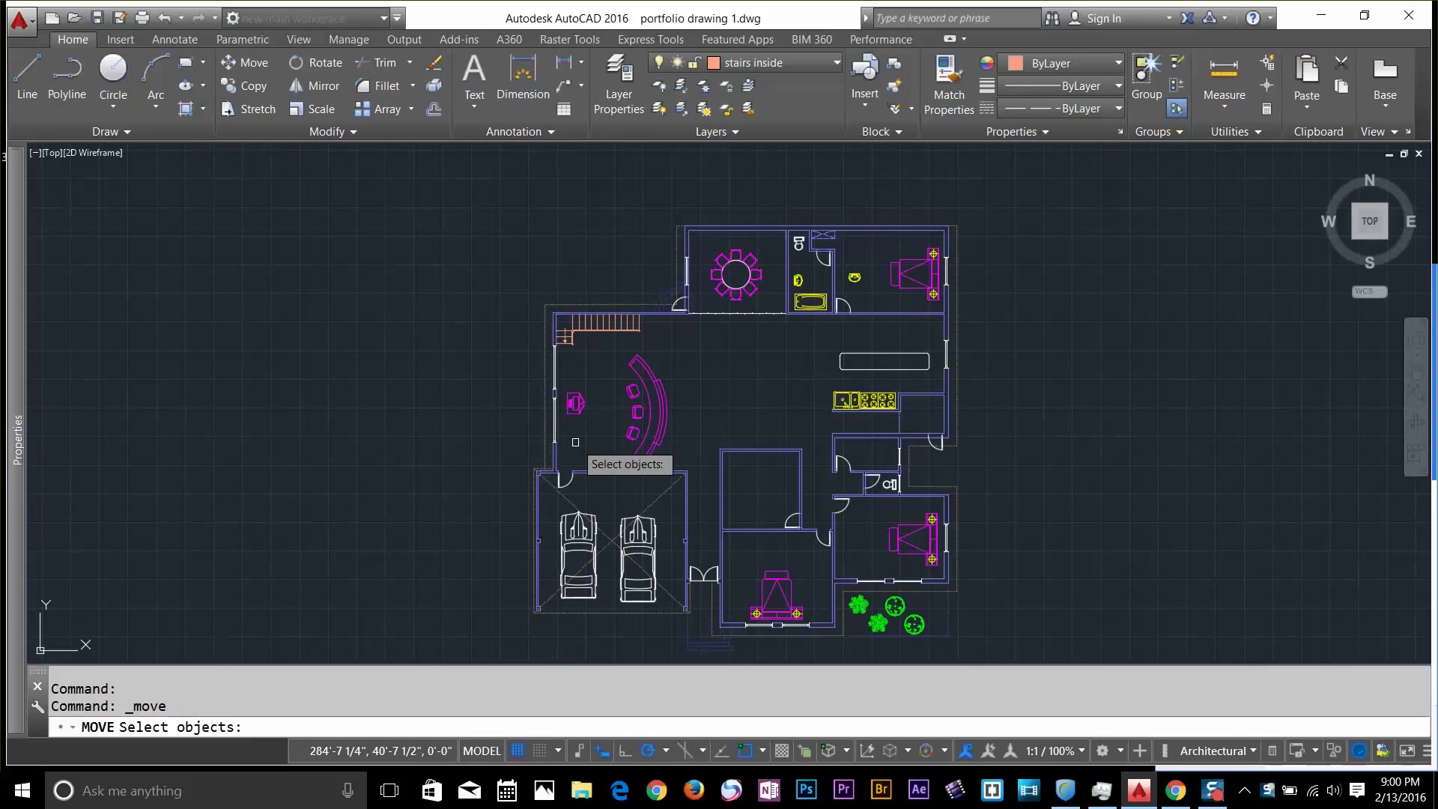
pyautogui.scroll(4, 575, 442)
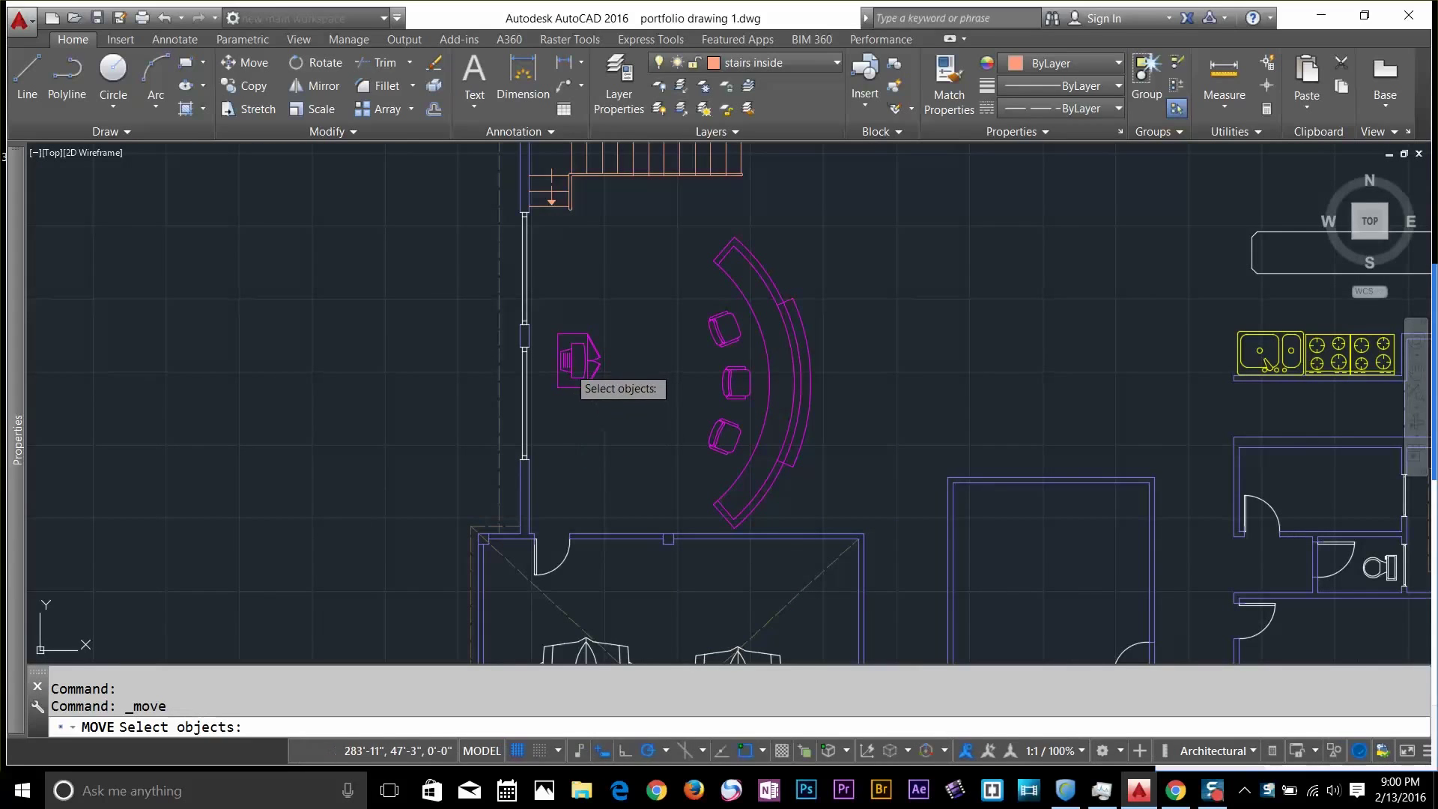
pyautogui.click(568, 366)
pyautogui.press('Return')
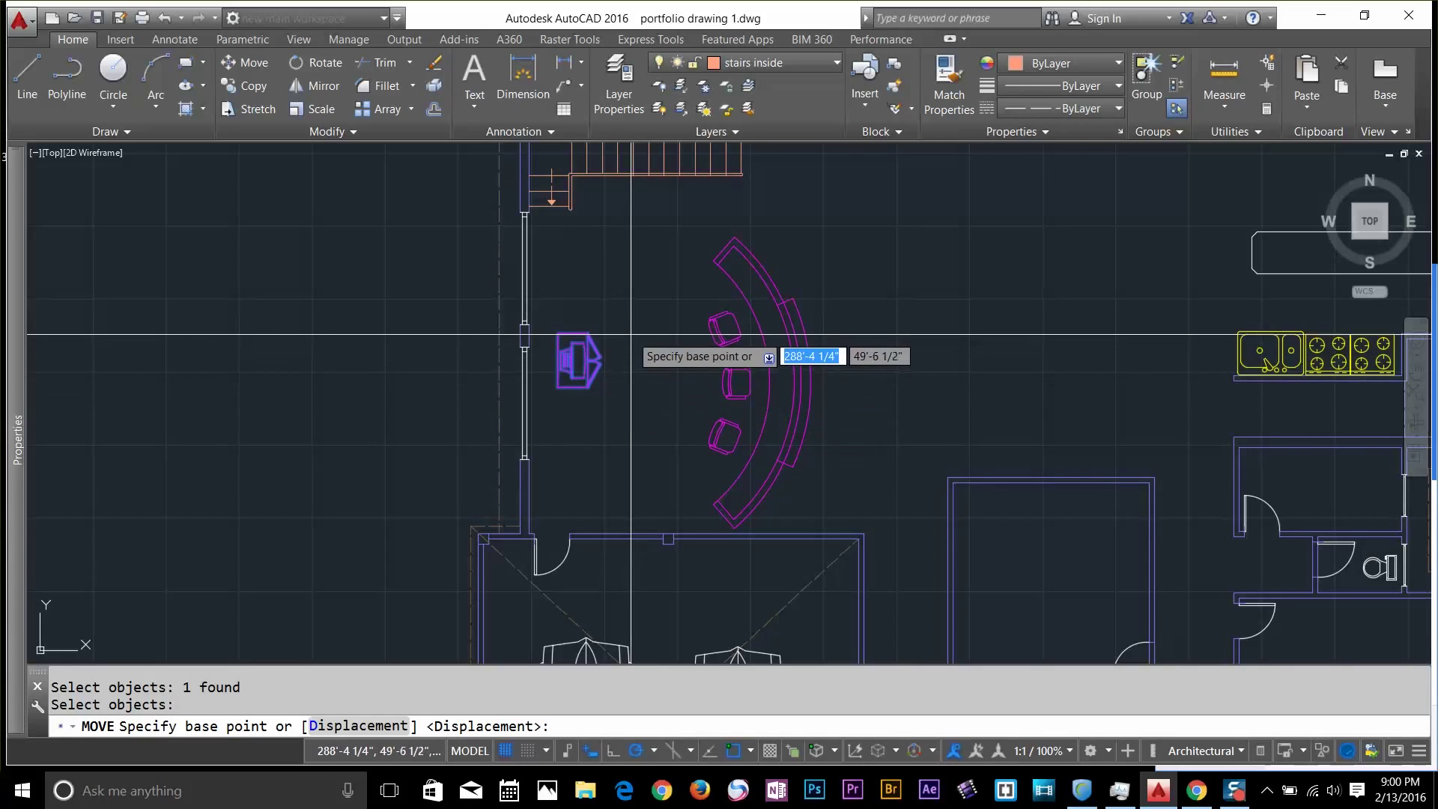
pyautogui.scroll(-2, 639, 304)
pyautogui.moveTo(645, 279); pyautogui.dragTo(632, 401, button='middle')
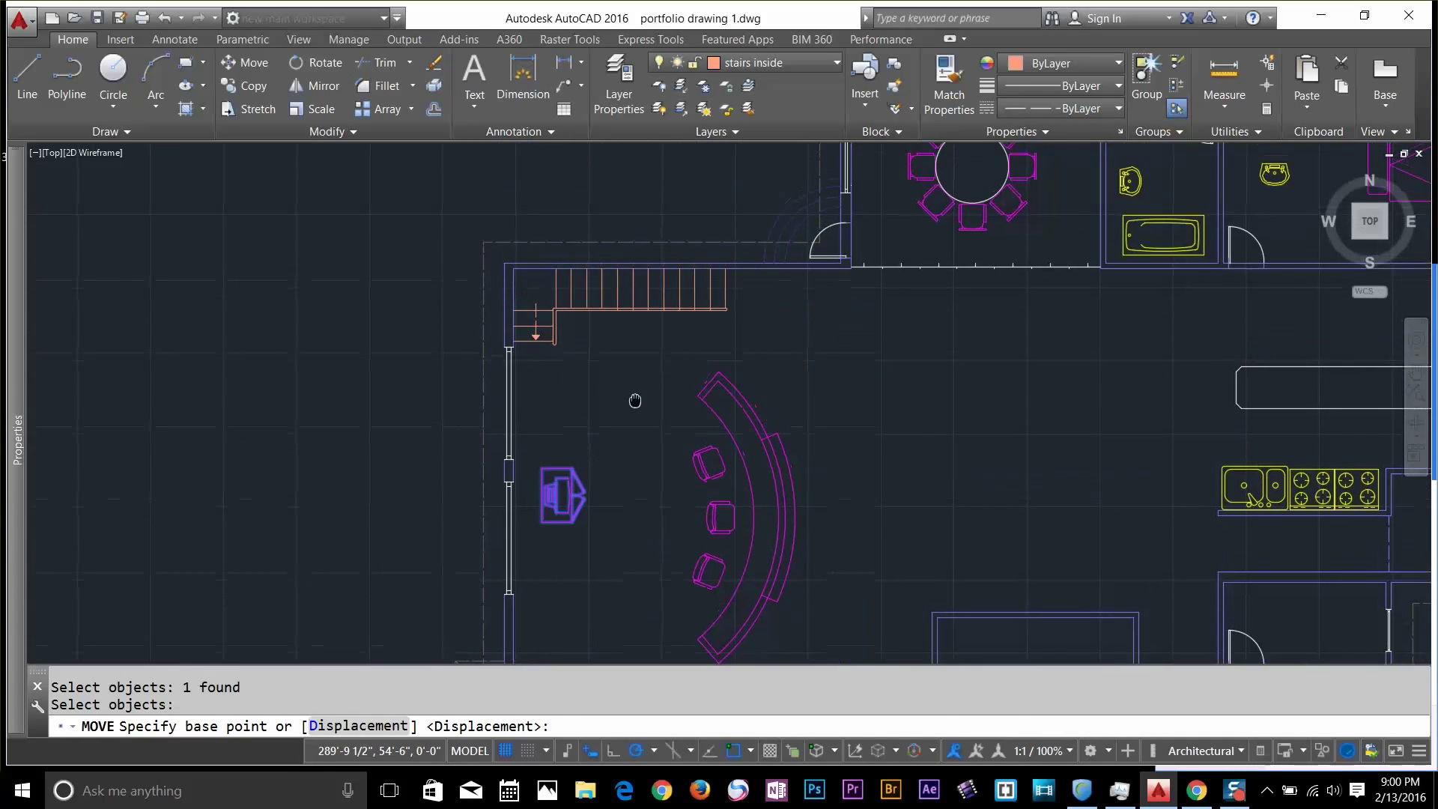
pyautogui.scroll(5, 751, 302)
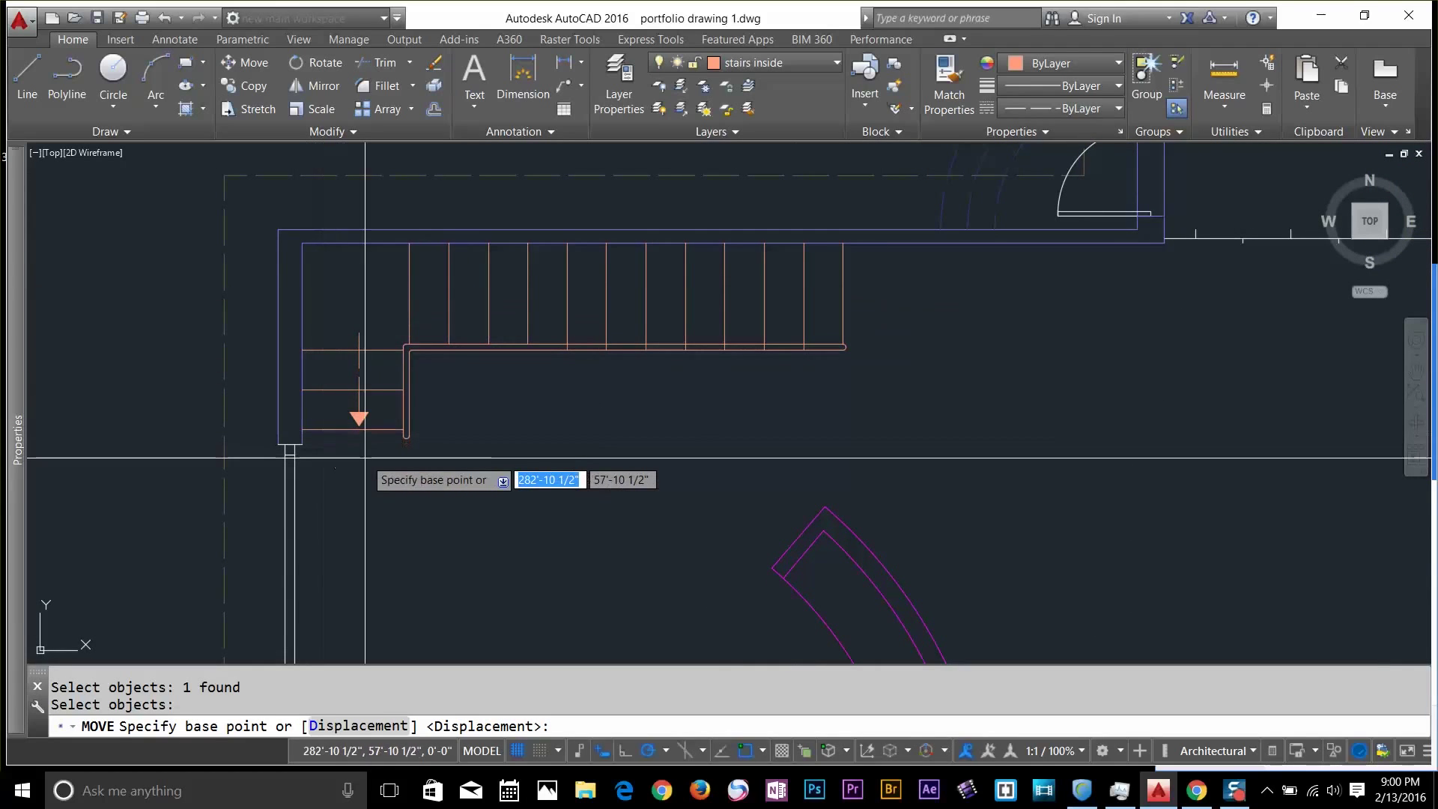
pyautogui.press('Escape')
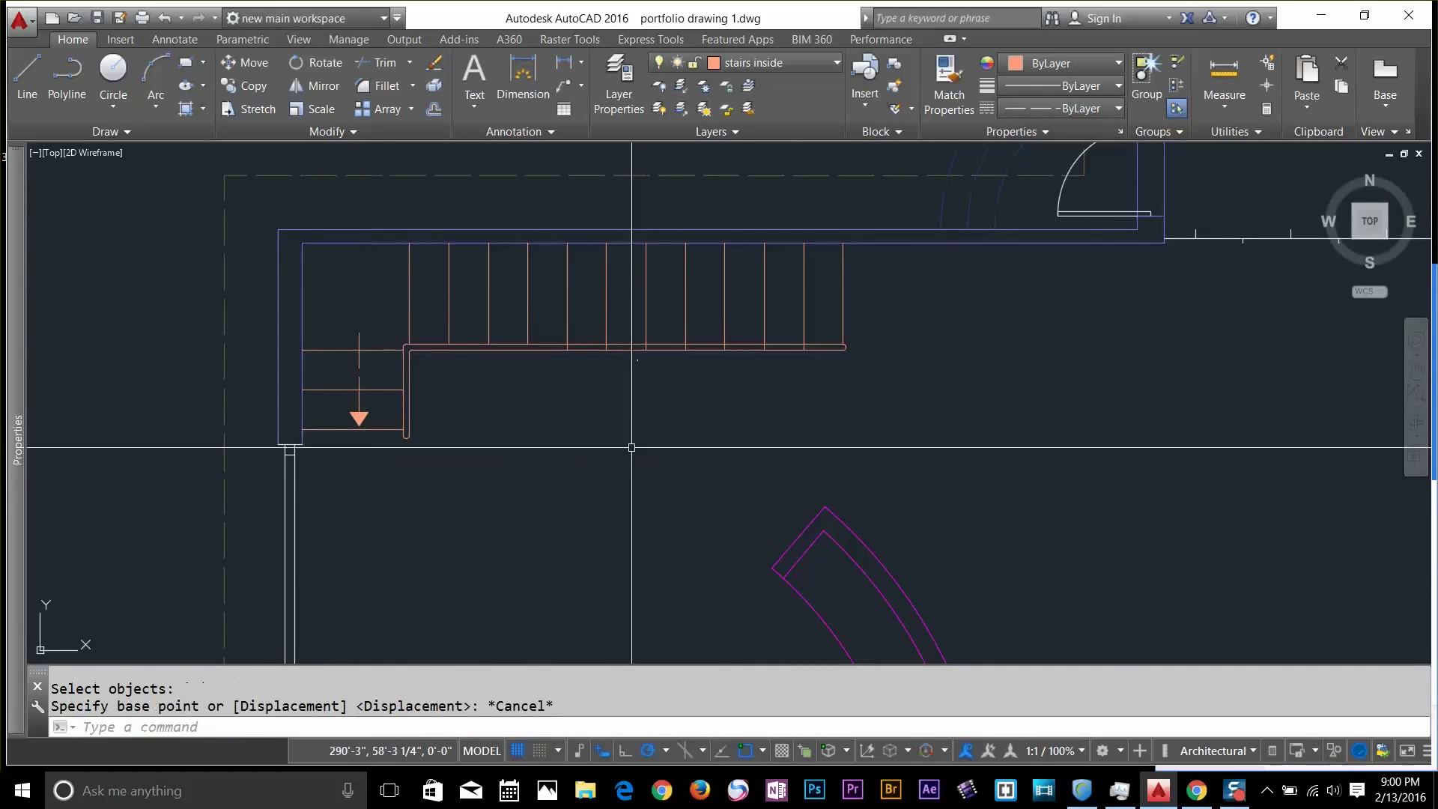
# Pan over the floor plan, make two empty selection windows, and start the Line tool
pyautogui.scroll(-3, 630, 446)
pyautogui.moveTo(569, 378); pyautogui.dragTo(700, 414, button='middle')
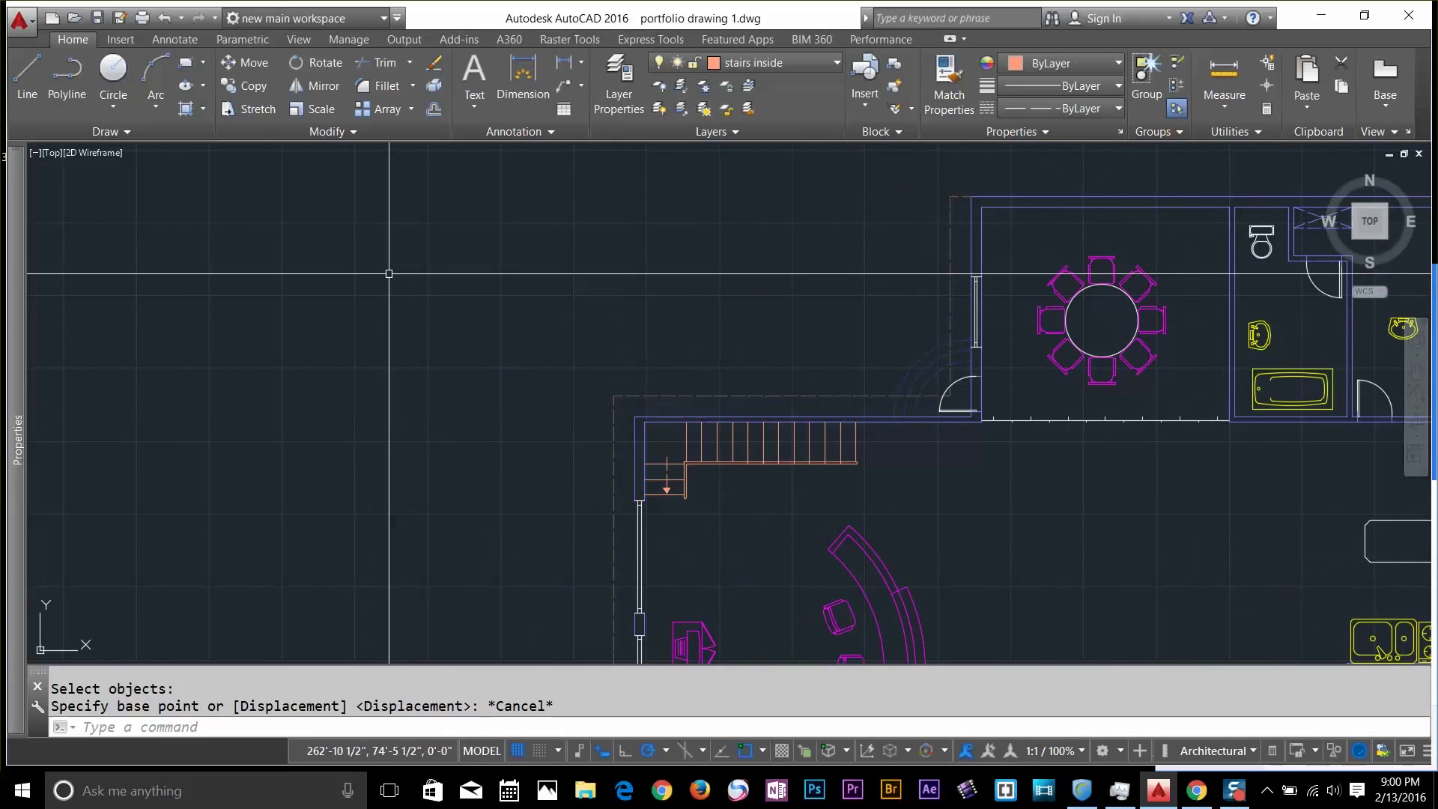
pyautogui.click(296, 259)
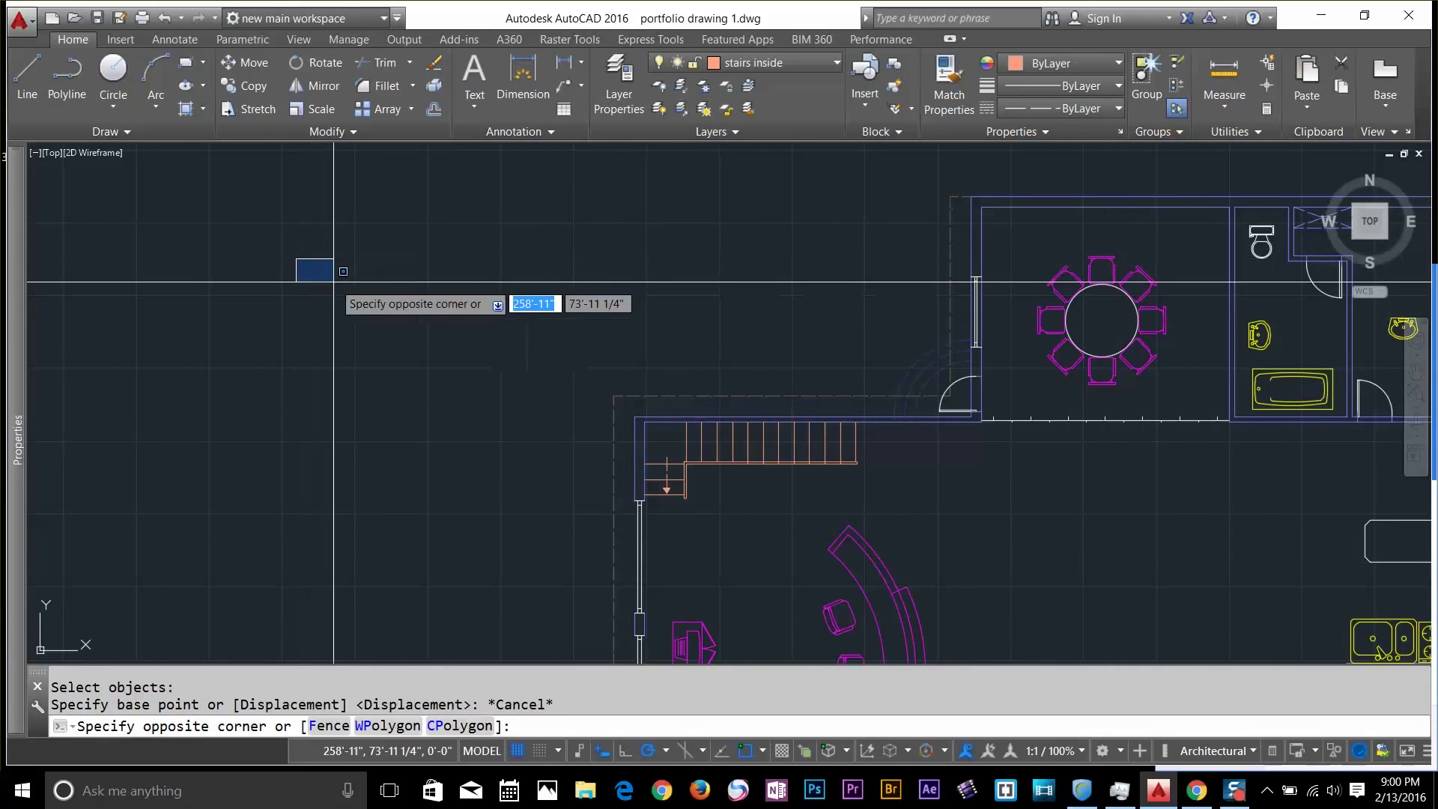
pyautogui.click(453, 400)
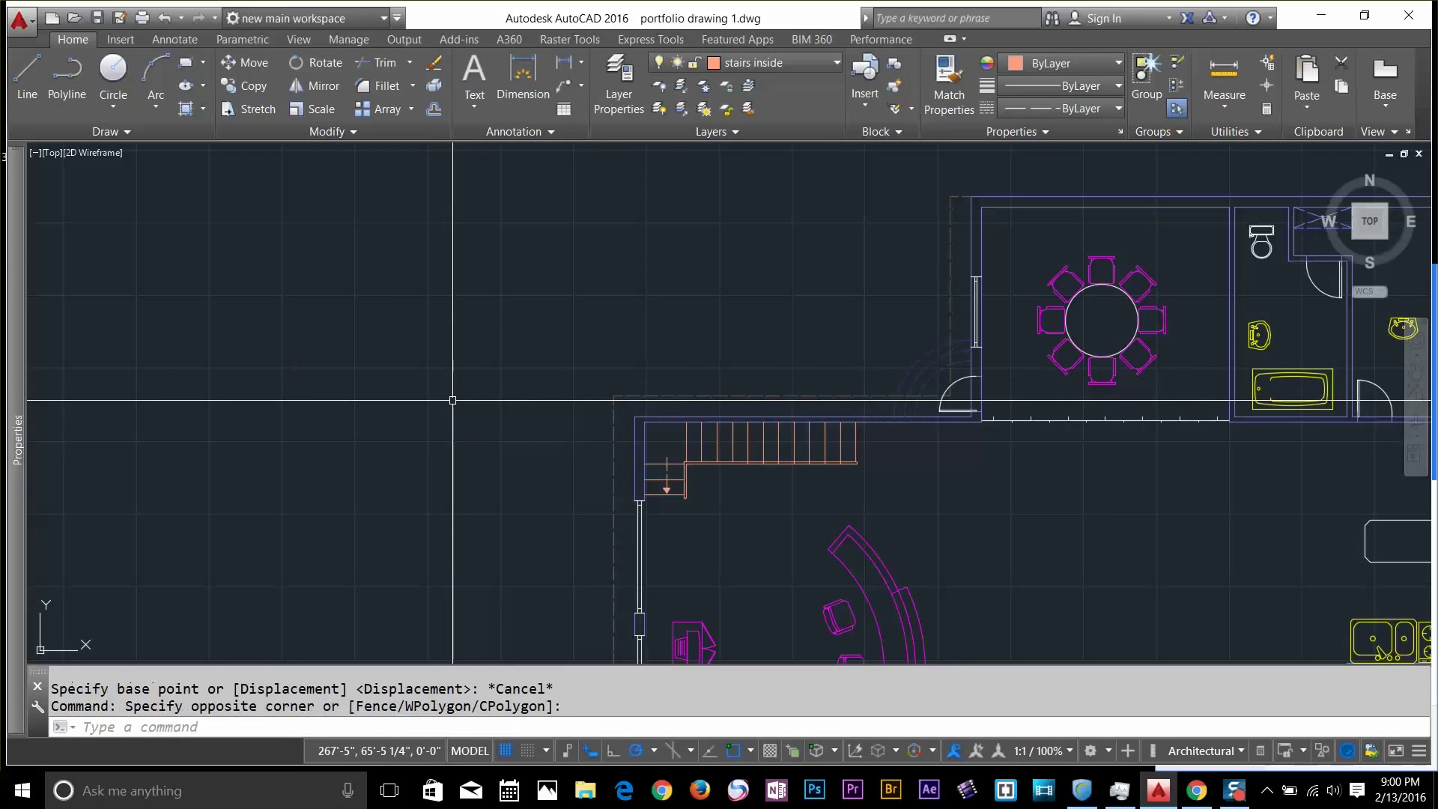
pyautogui.click(540, 277)
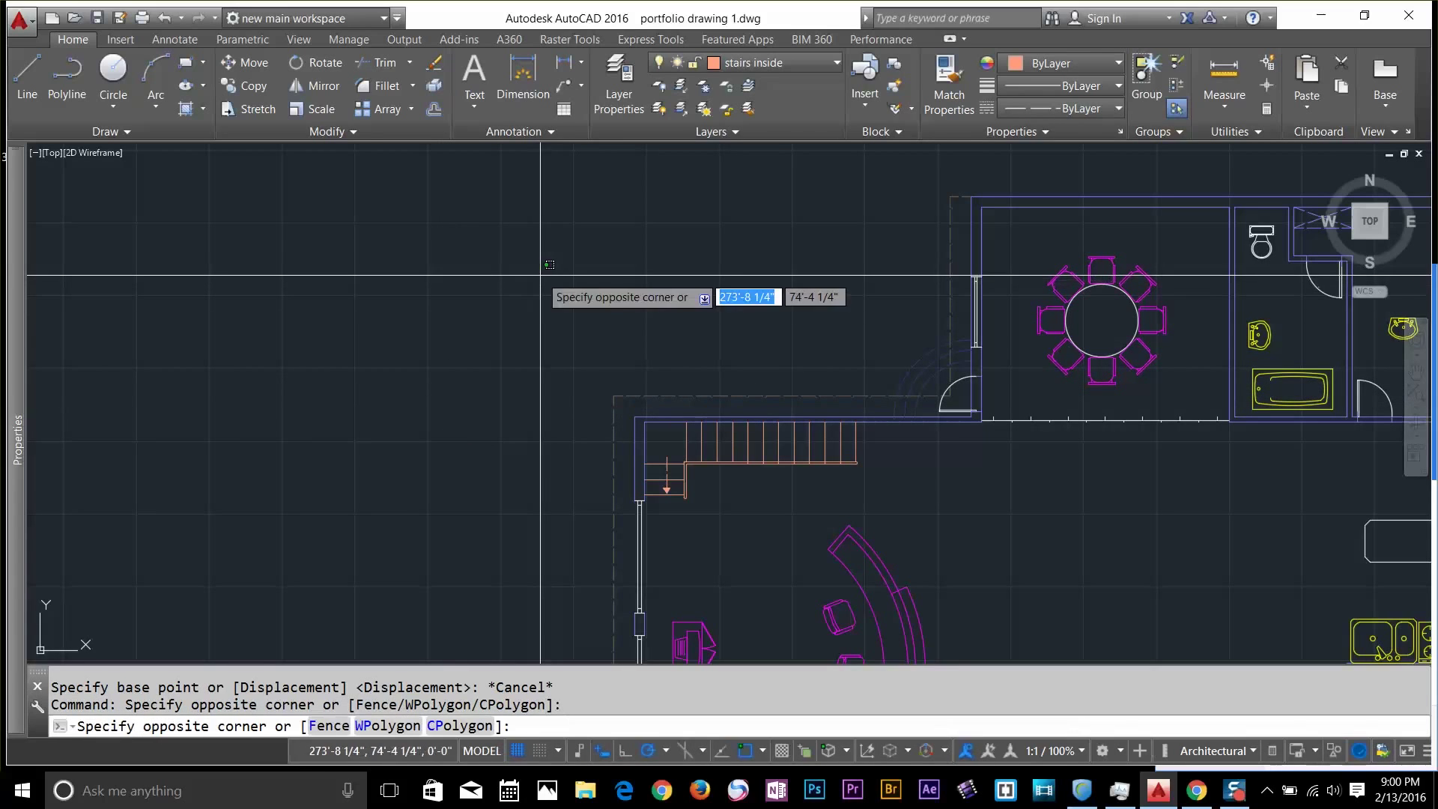
pyautogui.click(350, 413)
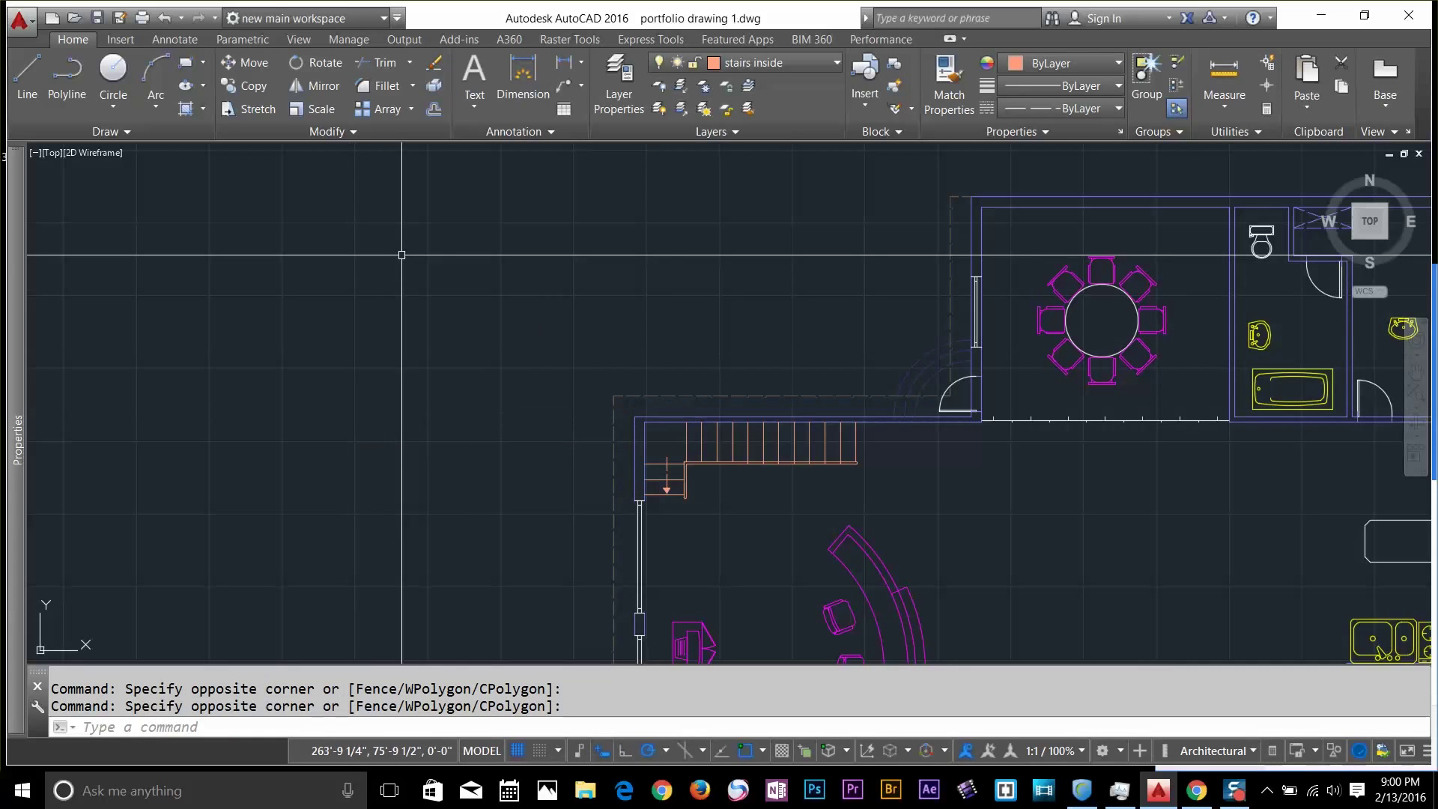
pyautogui.click(27, 75)
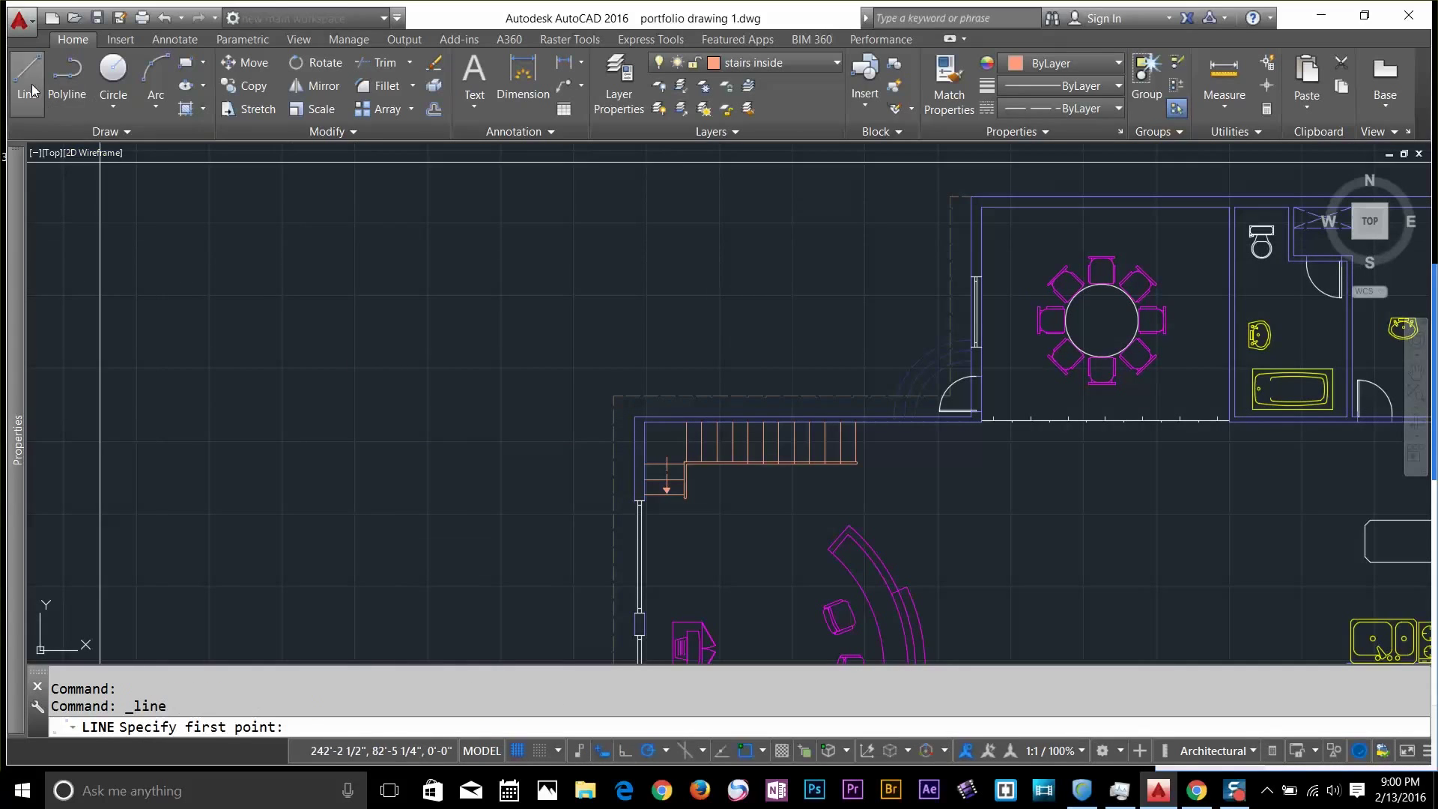
# Draw two separate parallel diagonal lines in the empty area left of the stairs
pyautogui.click(254, 370)
pyautogui.click(345, 279)
pyautogui.press('Return')
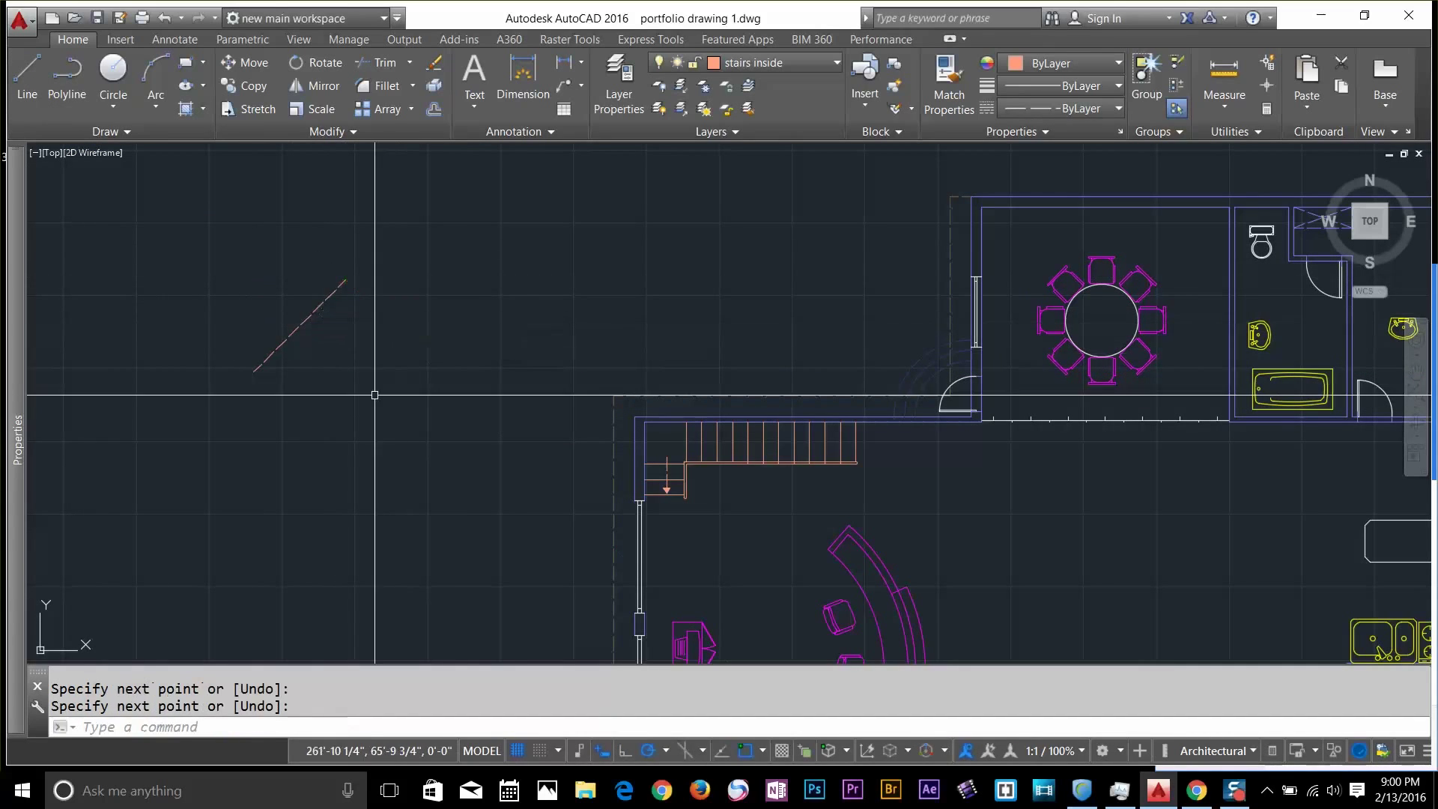
pyautogui.press('Return')
pyautogui.click(403, 389)
pyautogui.click(477, 293)
pyautogui.press('Return')
pyautogui.moveTo(343, 321); pyautogui.dragTo(436, 417, button='middle')
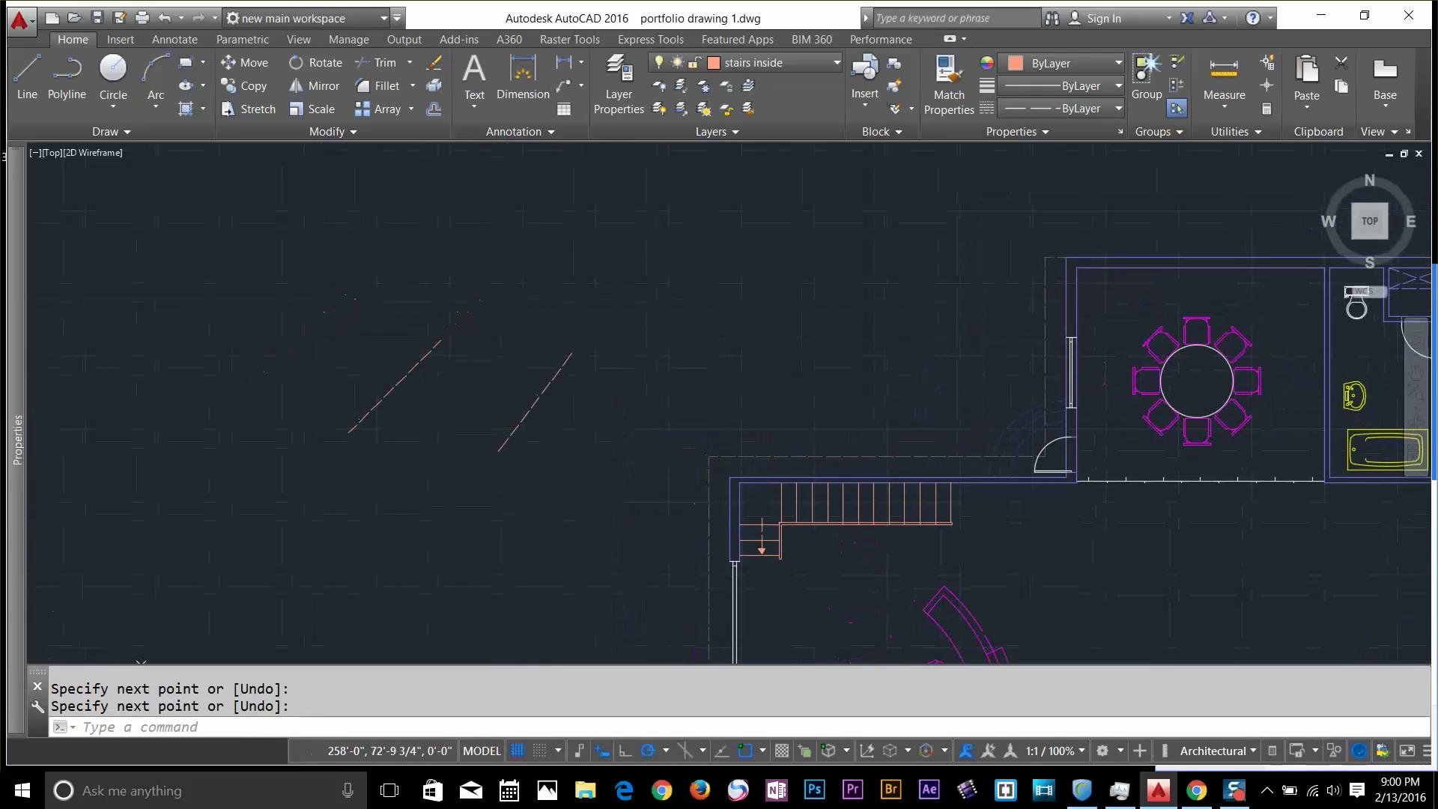
pyautogui.click(243, 65)
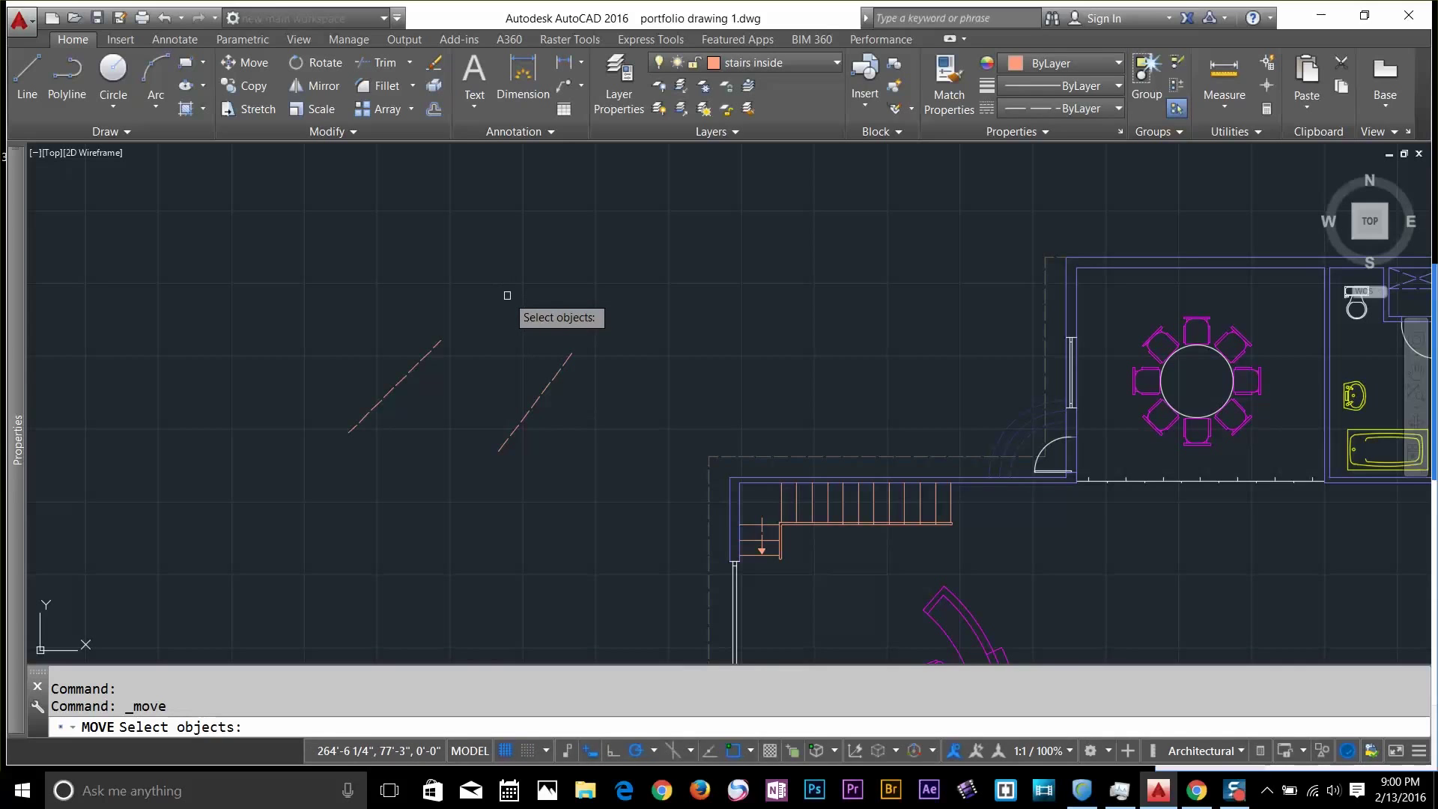
# Try moving the left diagonal line, retry with empty selection windows, then cancel Move
pyautogui.scroll(5, 434, 349)
pyautogui.click(417, 347)
pyautogui.scroll(-3, 345, 438)
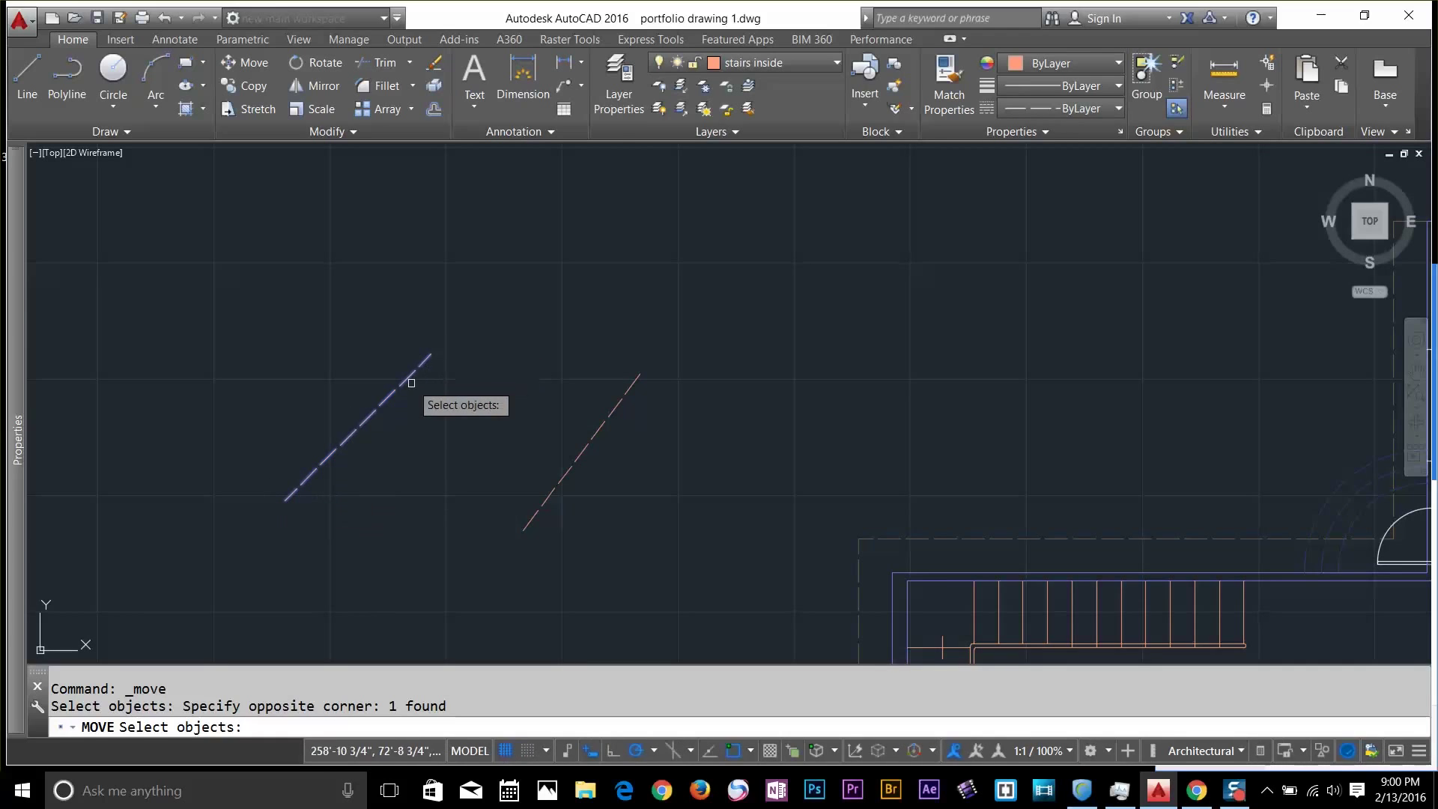
pyautogui.press('Return')
pyautogui.press('Escape')
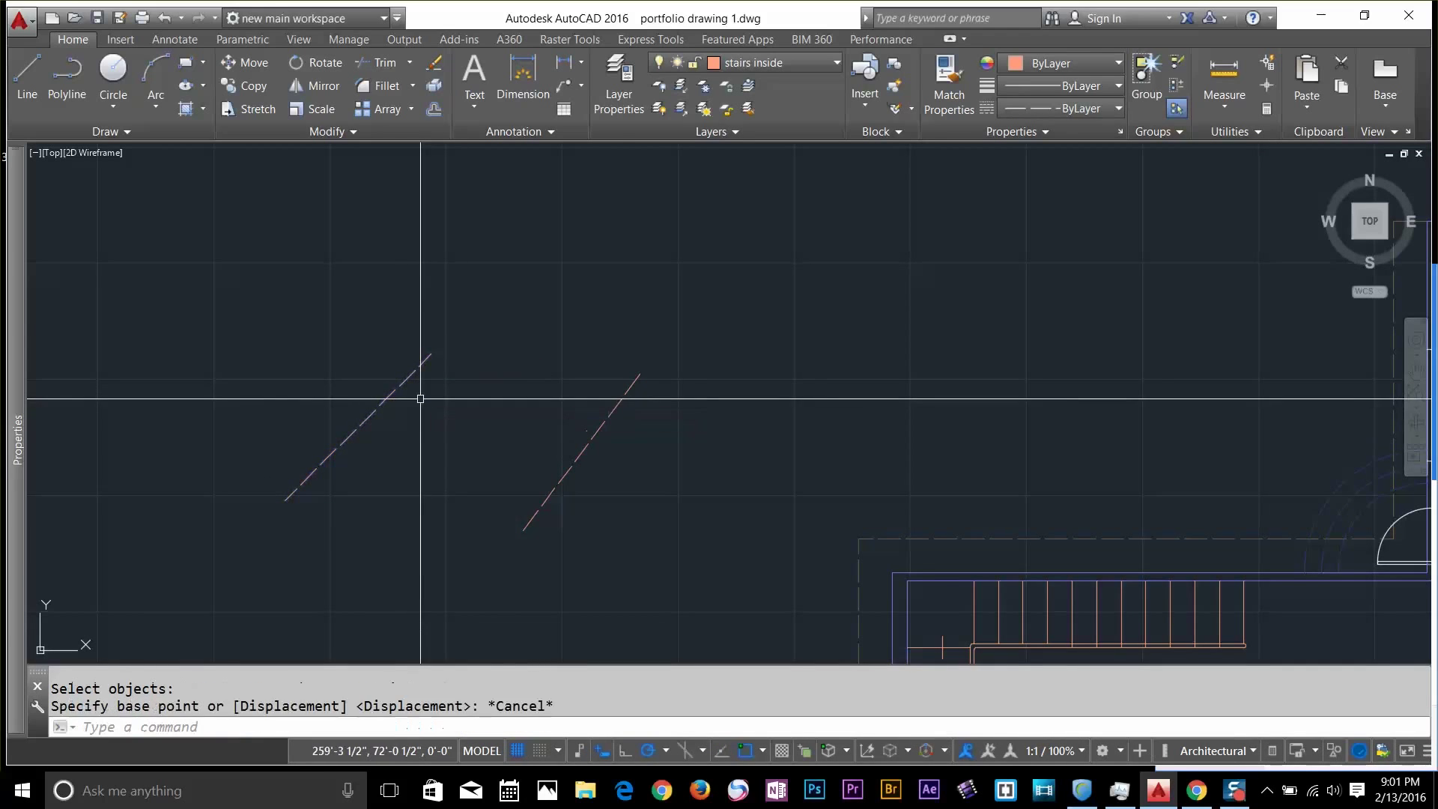
pyautogui.press('Escape')
pyautogui.click(247, 63)
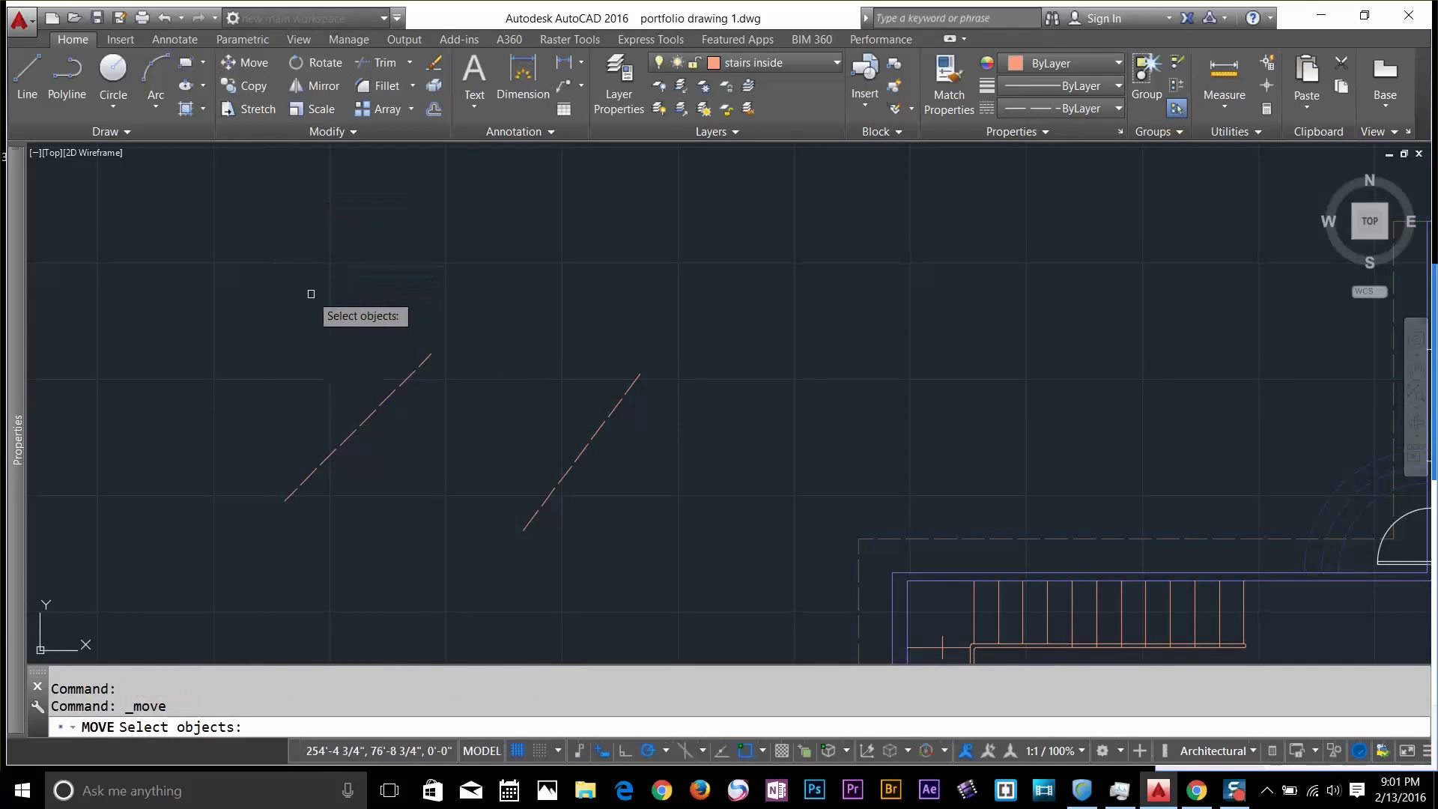
pyautogui.click(300, 246)
pyautogui.click(480, 403)
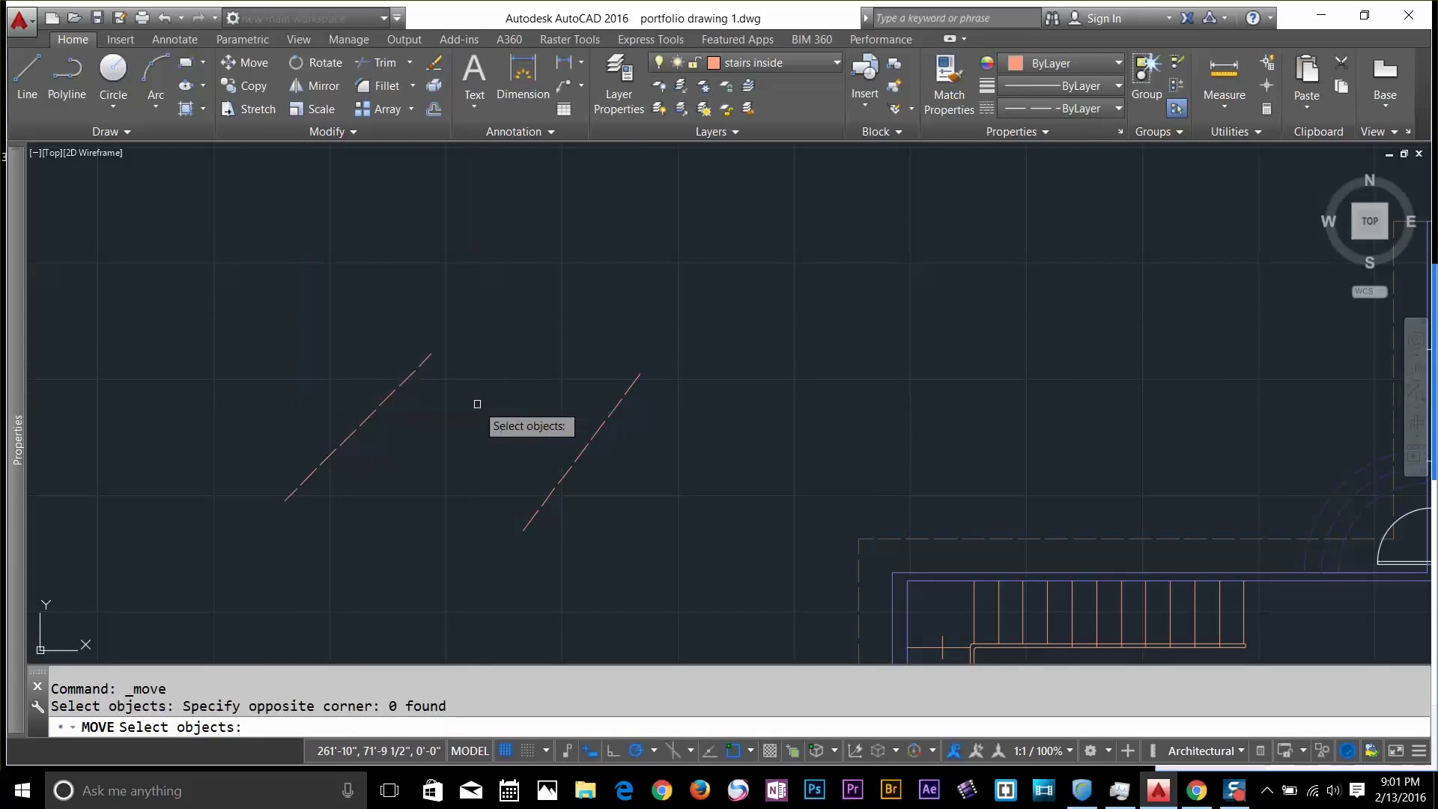
pyautogui.click(298, 256)
pyautogui.click(476, 411)
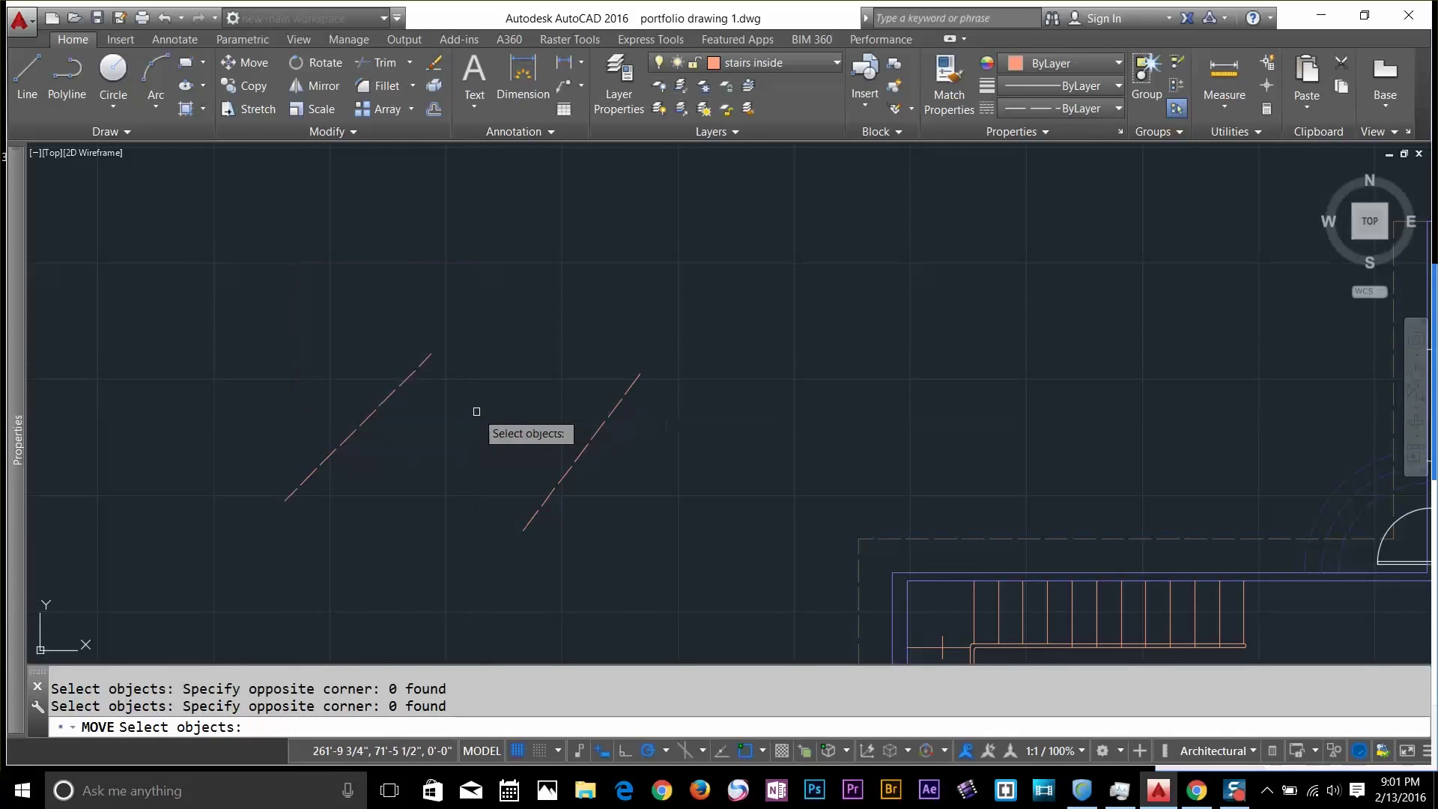
pyautogui.press('Escape')
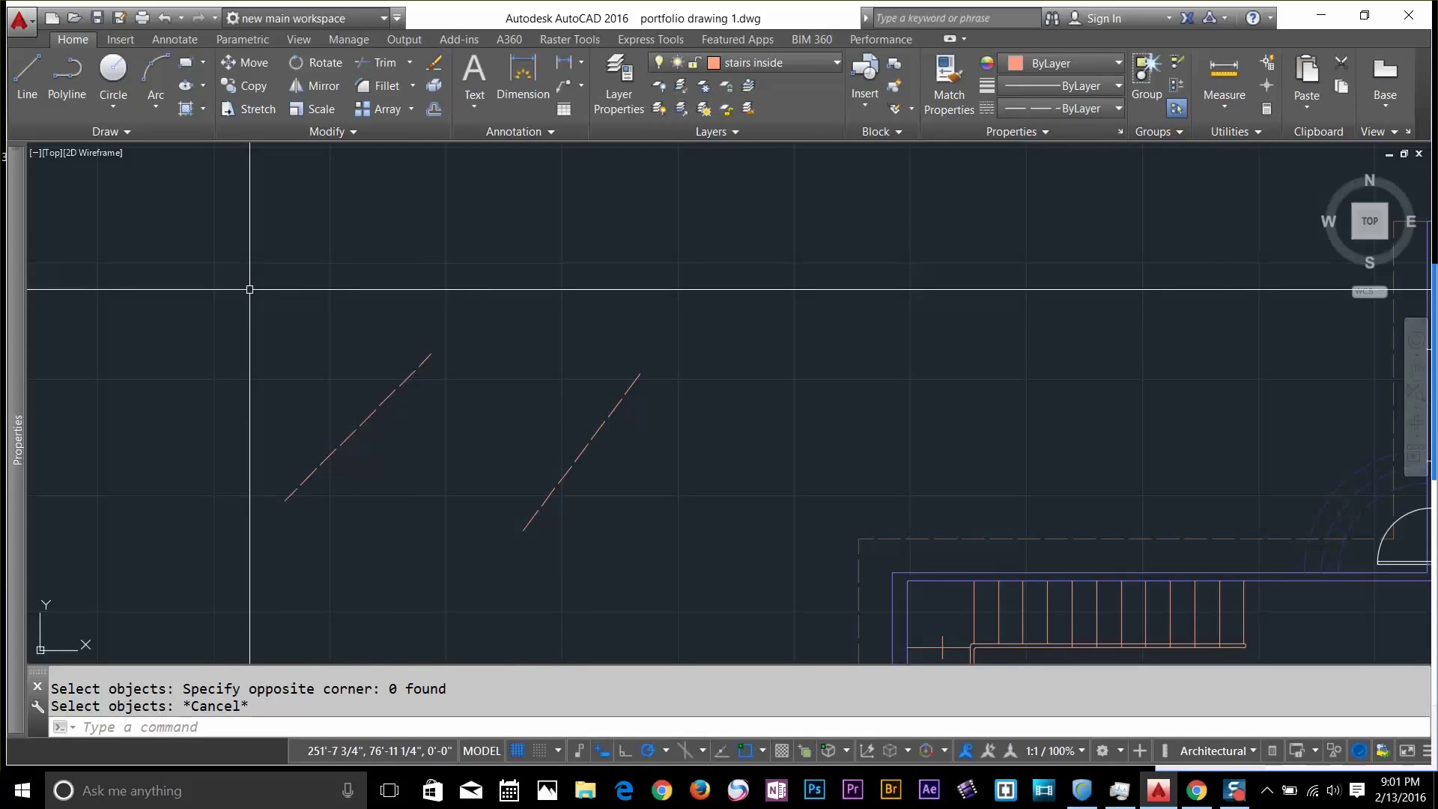
# Window-select the left diagonal line, then crossing-select the stairs with walls, clearing each
pyautogui.click(206, 293)
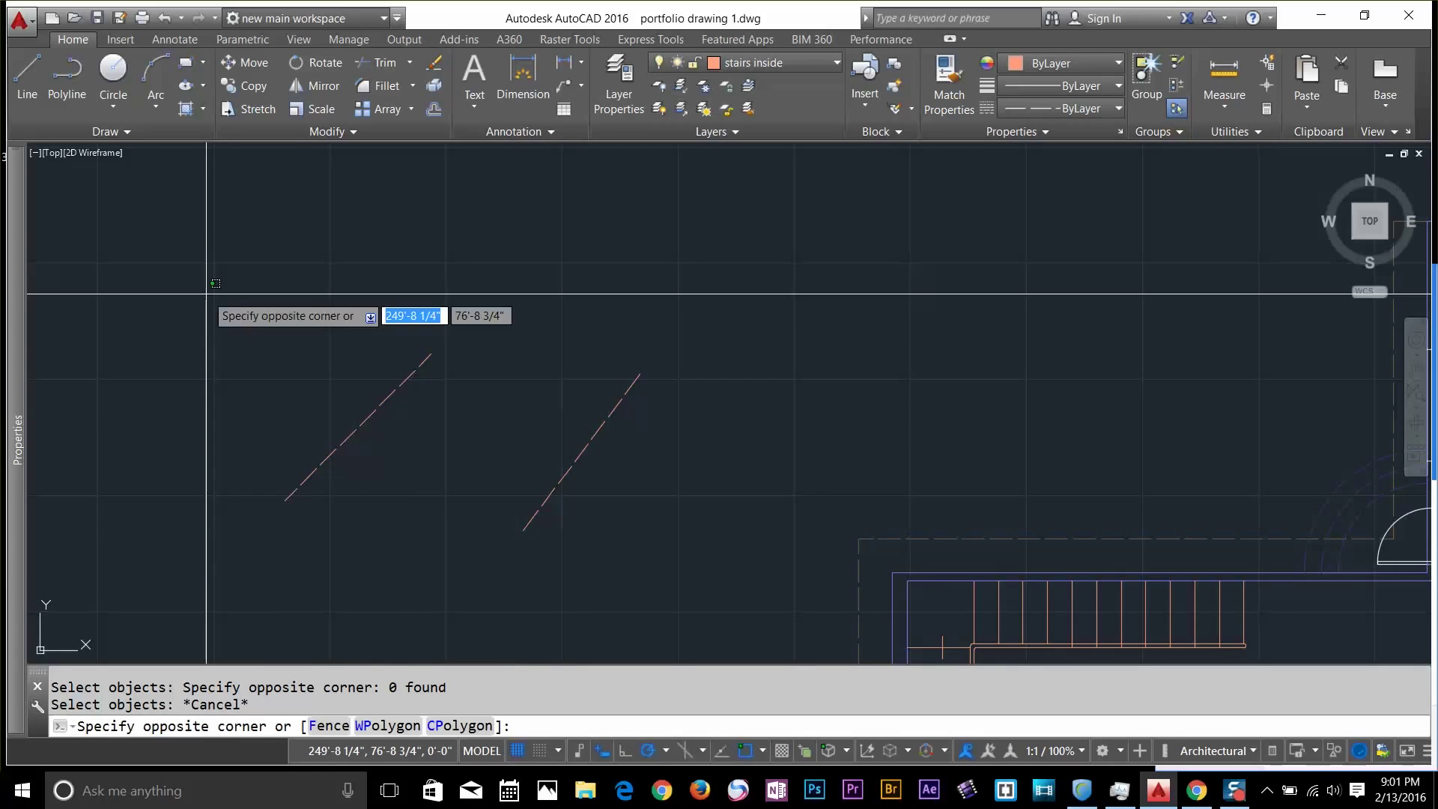
pyautogui.click(462, 545)
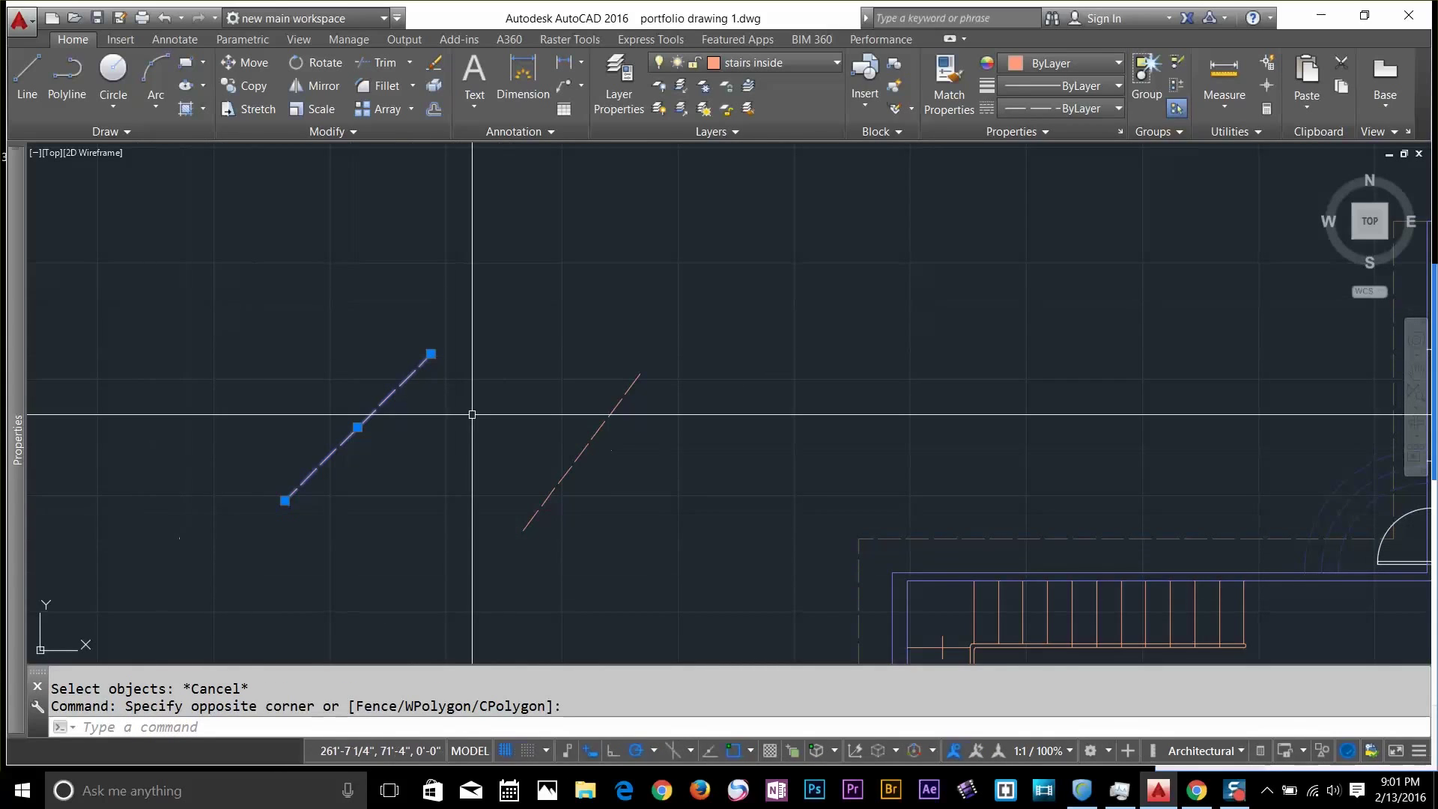
pyautogui.press('Escape')
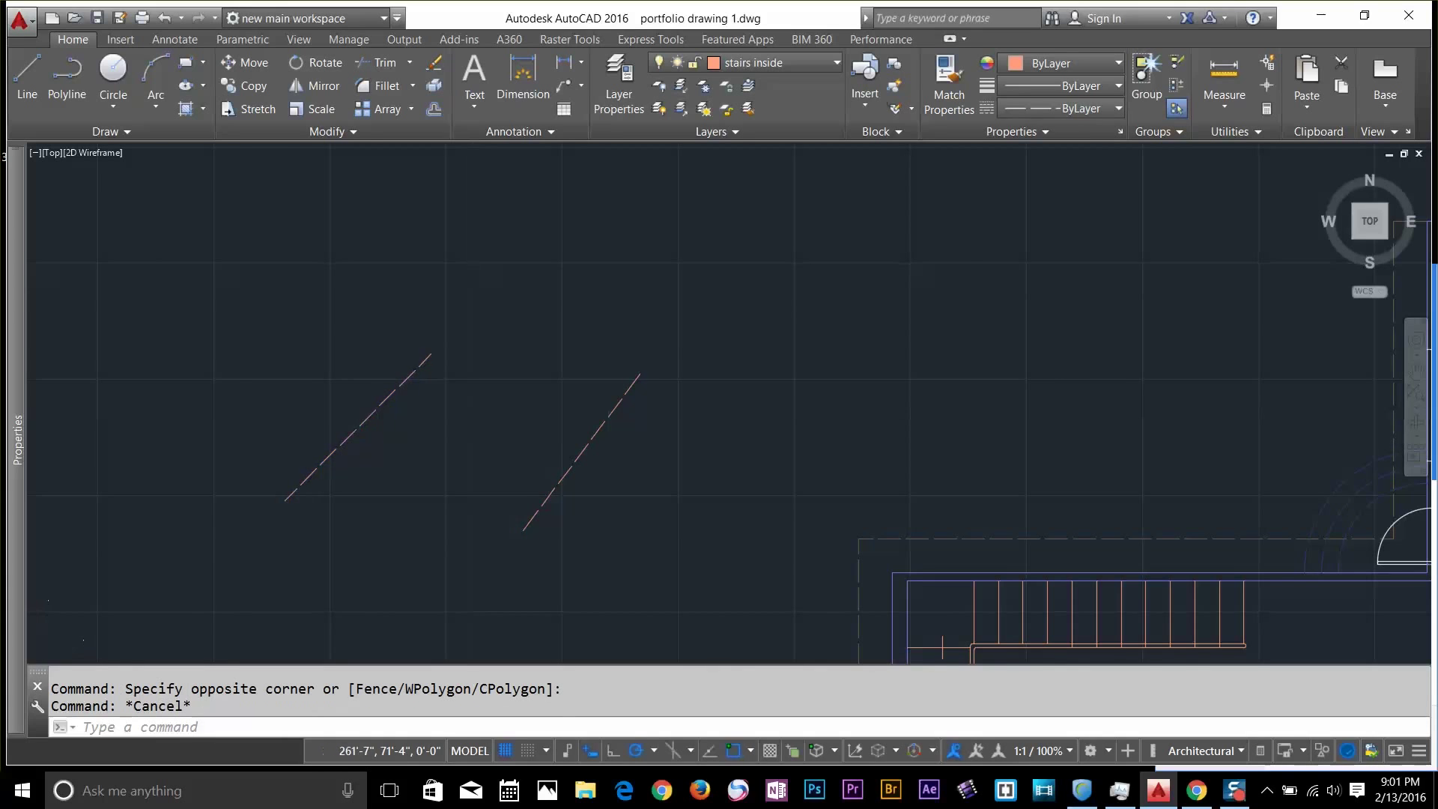
pyautogui.scroll(-5, 472, 415)
pyautogui.scroll(5, 526, 349)
pyautogui.scroll(2, 526, 350)
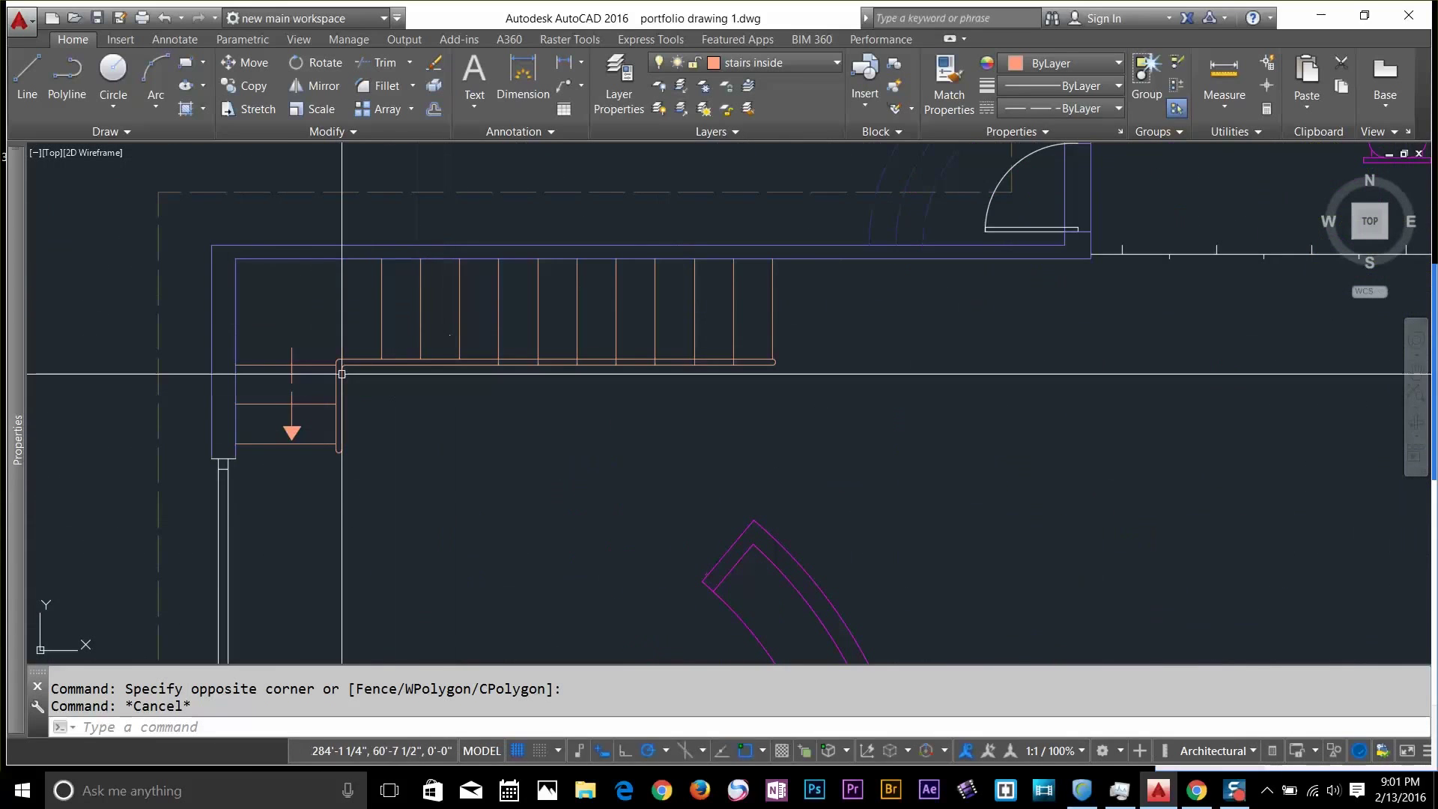
pyautogui.scroll(-2, 579, 372)
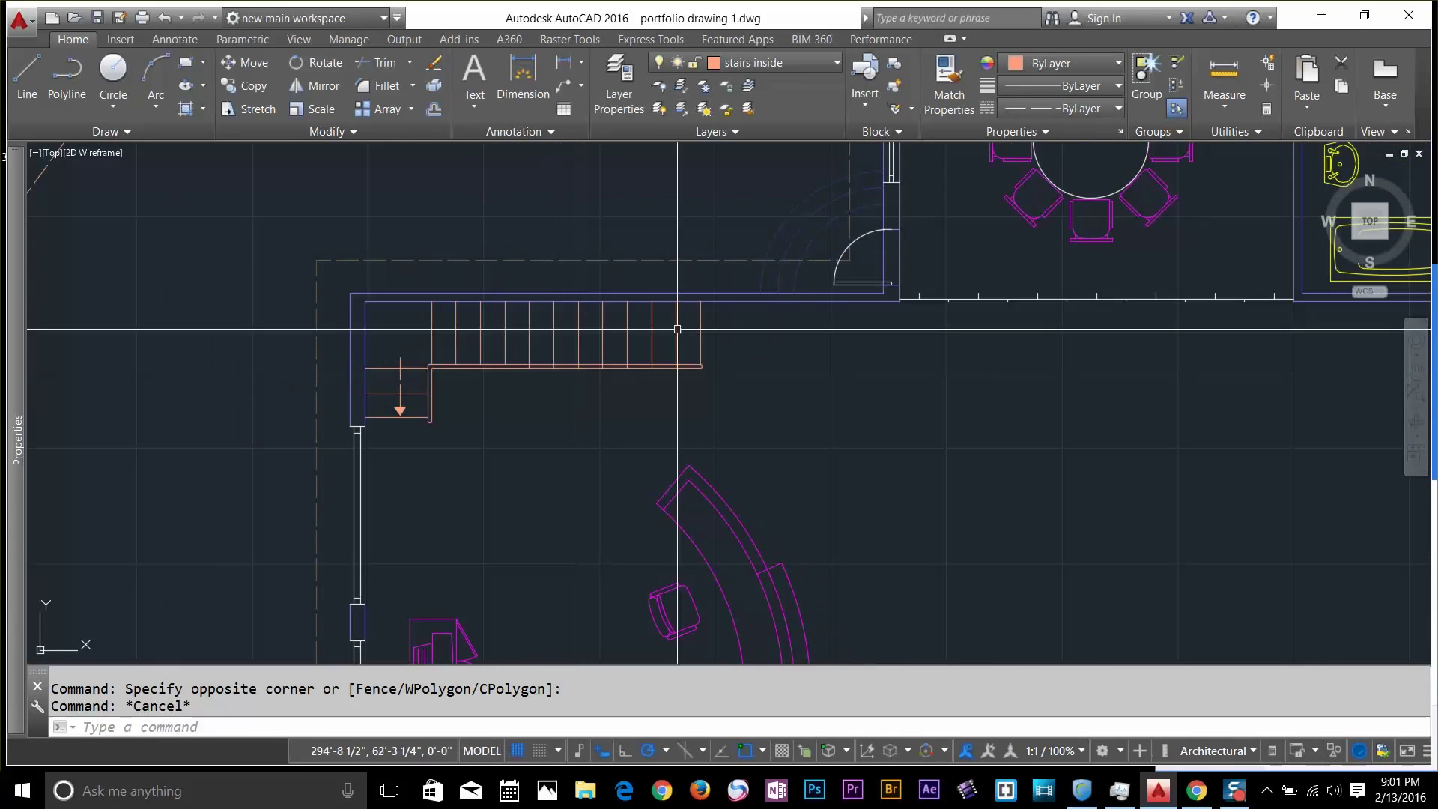
pyautogui.click(734, 211)
pyautogui.click(282, 472)
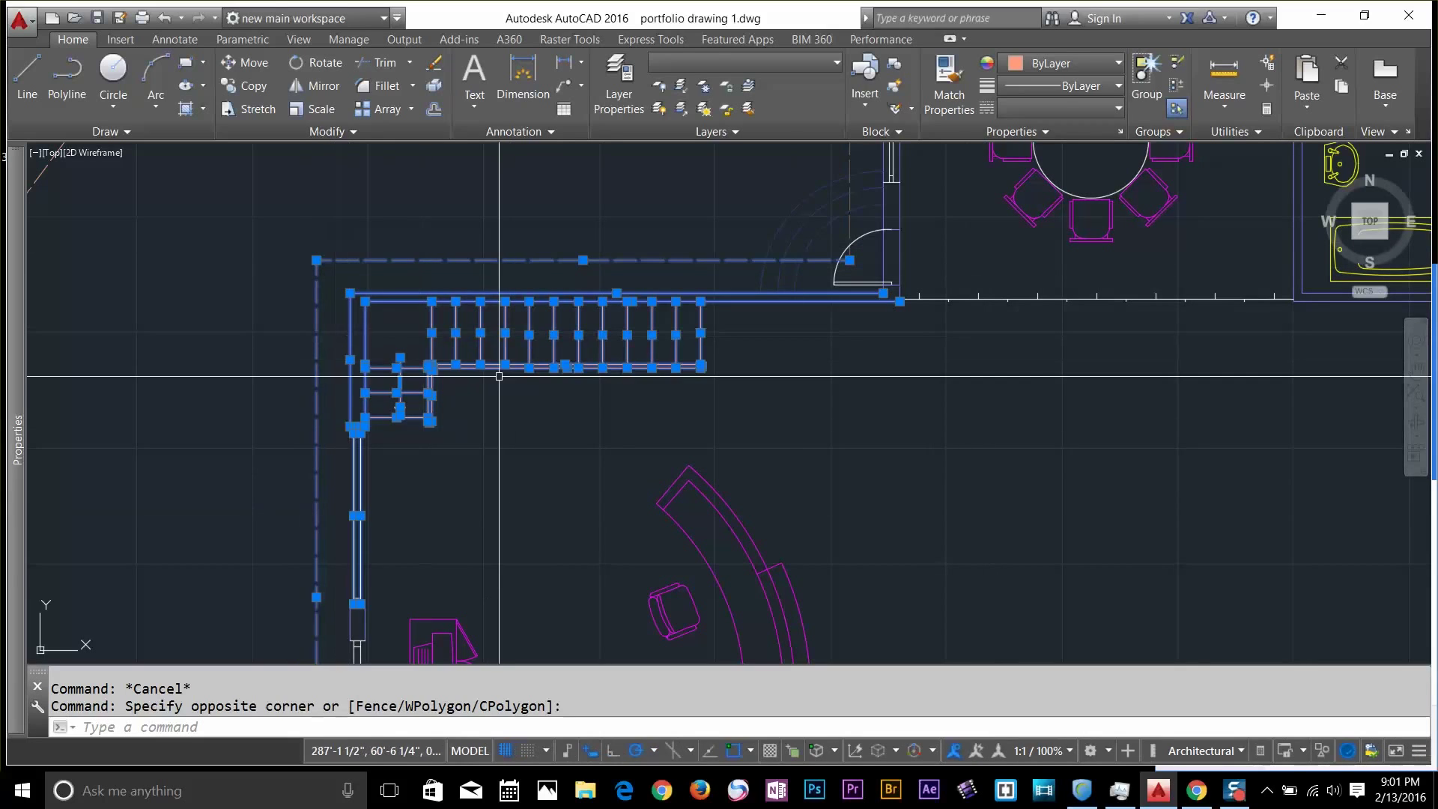
pyautogui.press('Escape')
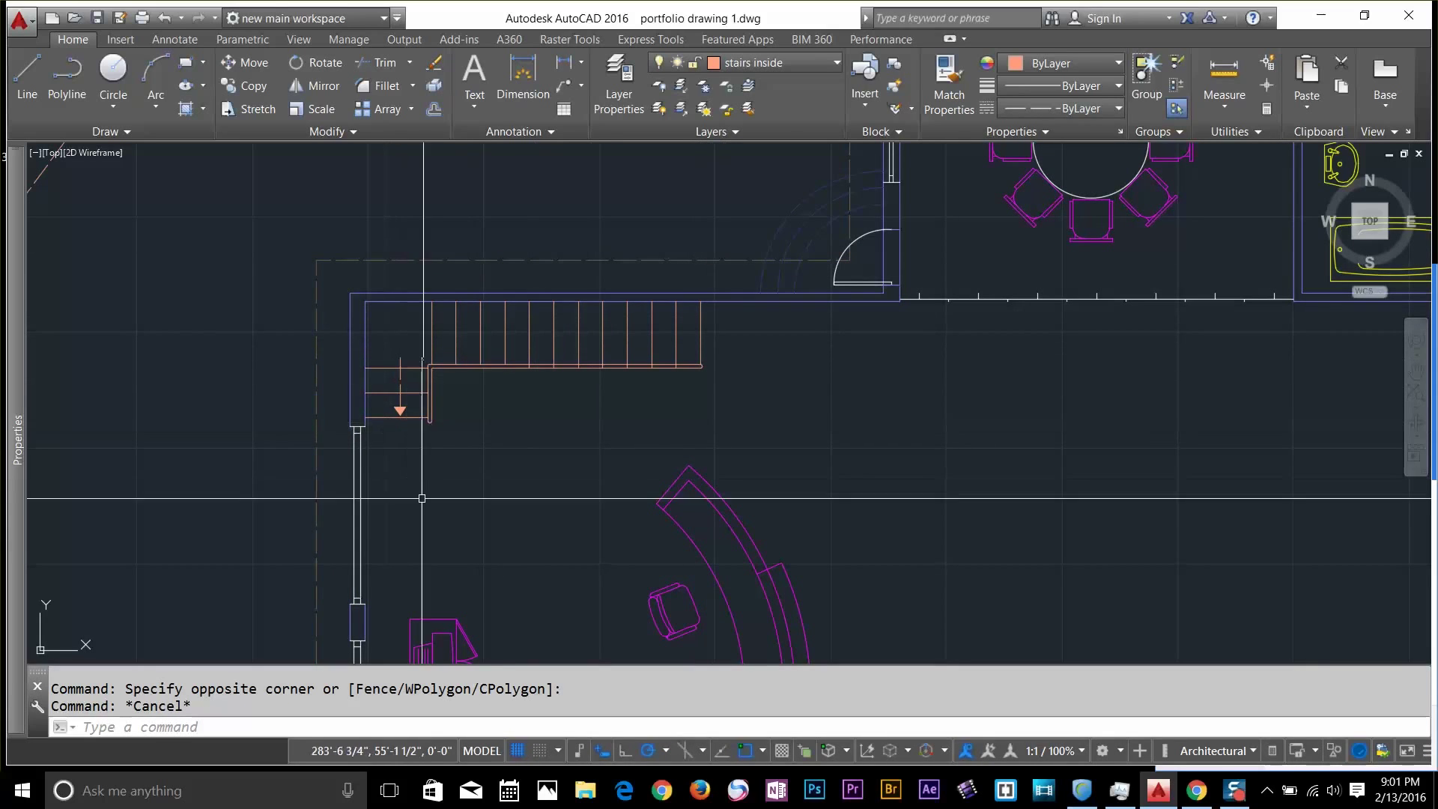
# Window-select all the stair lines, pan around the plan, and clear the selection
pyautogui.scroll(4, 343, 325)
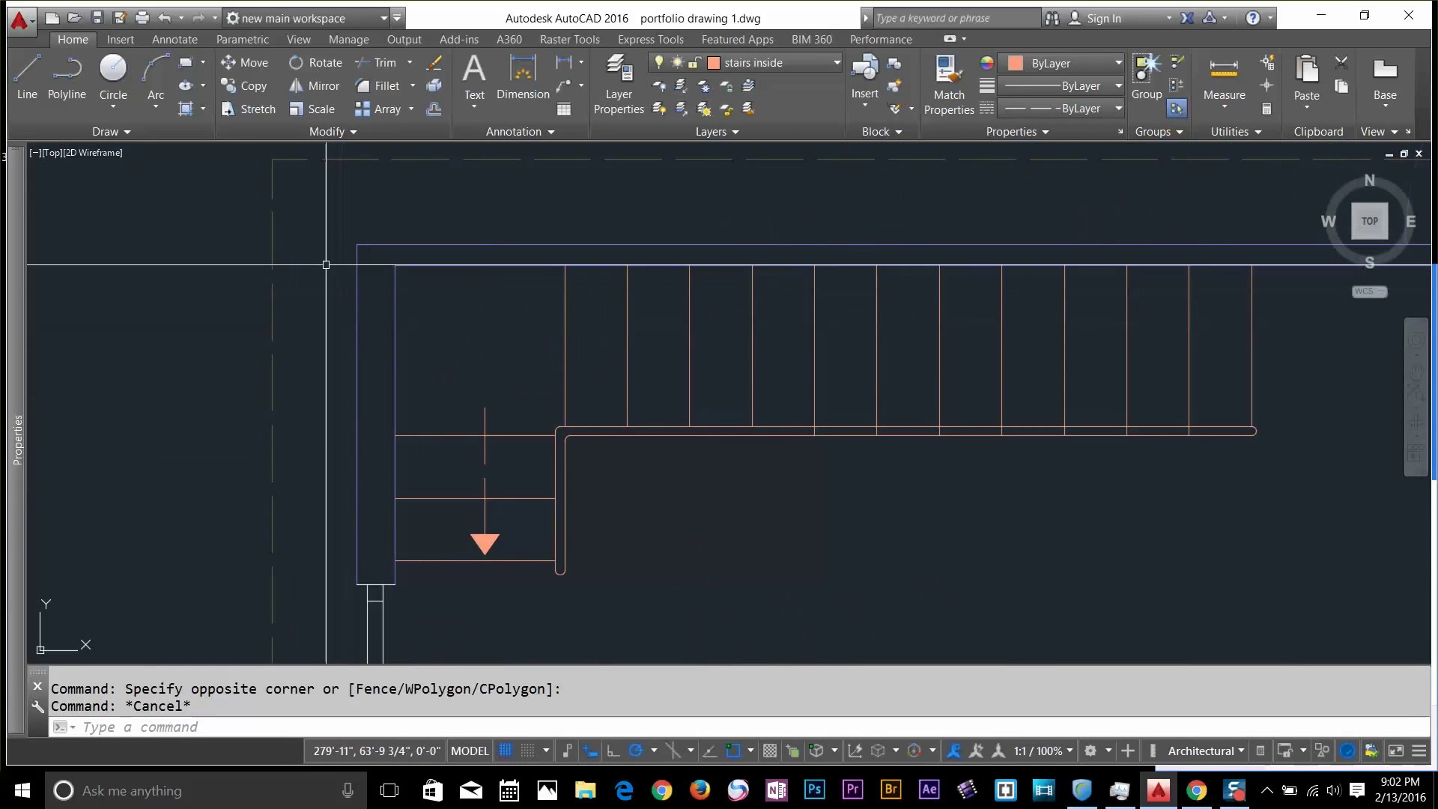
pyautogui.click(327, 212)
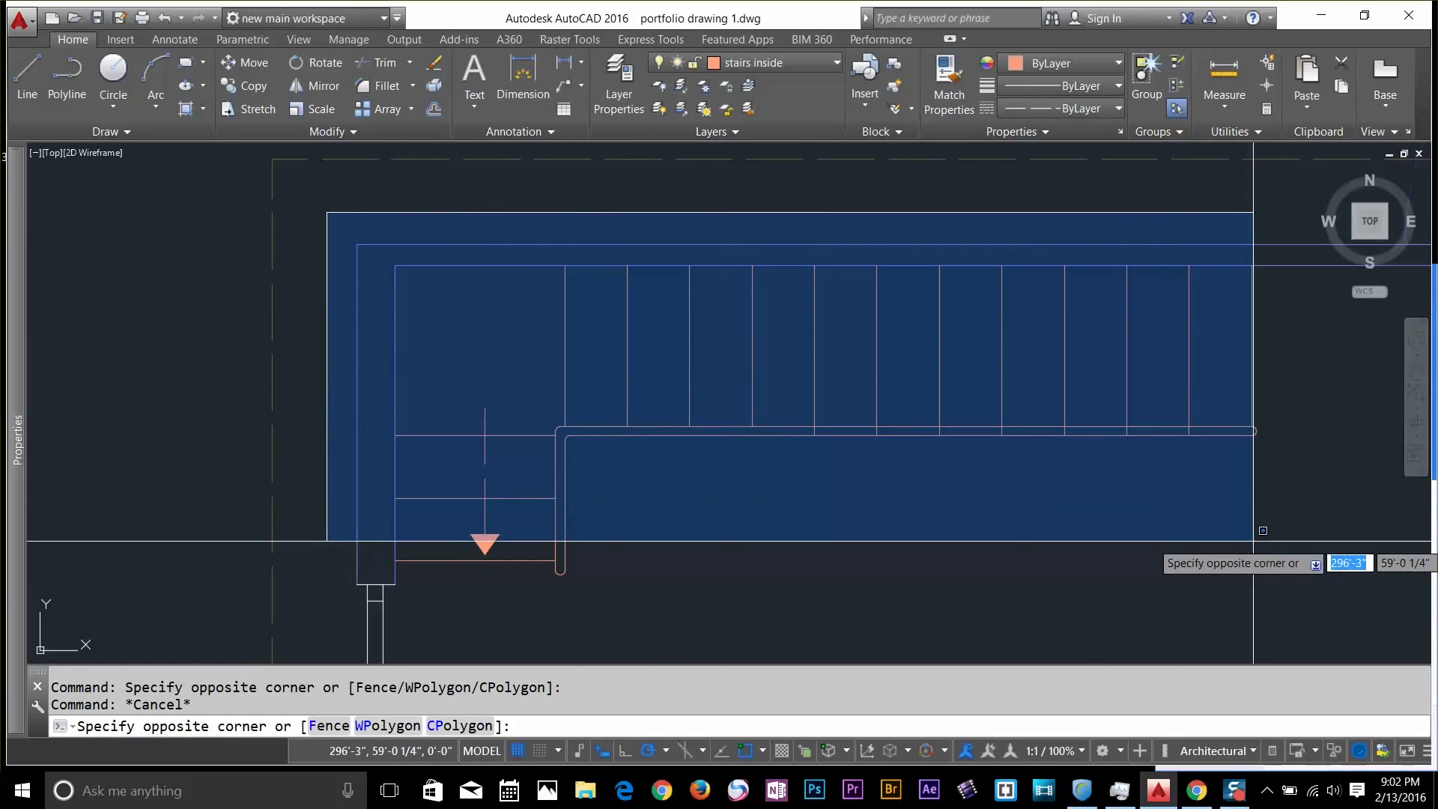
pyautogui.click(1282, 578)
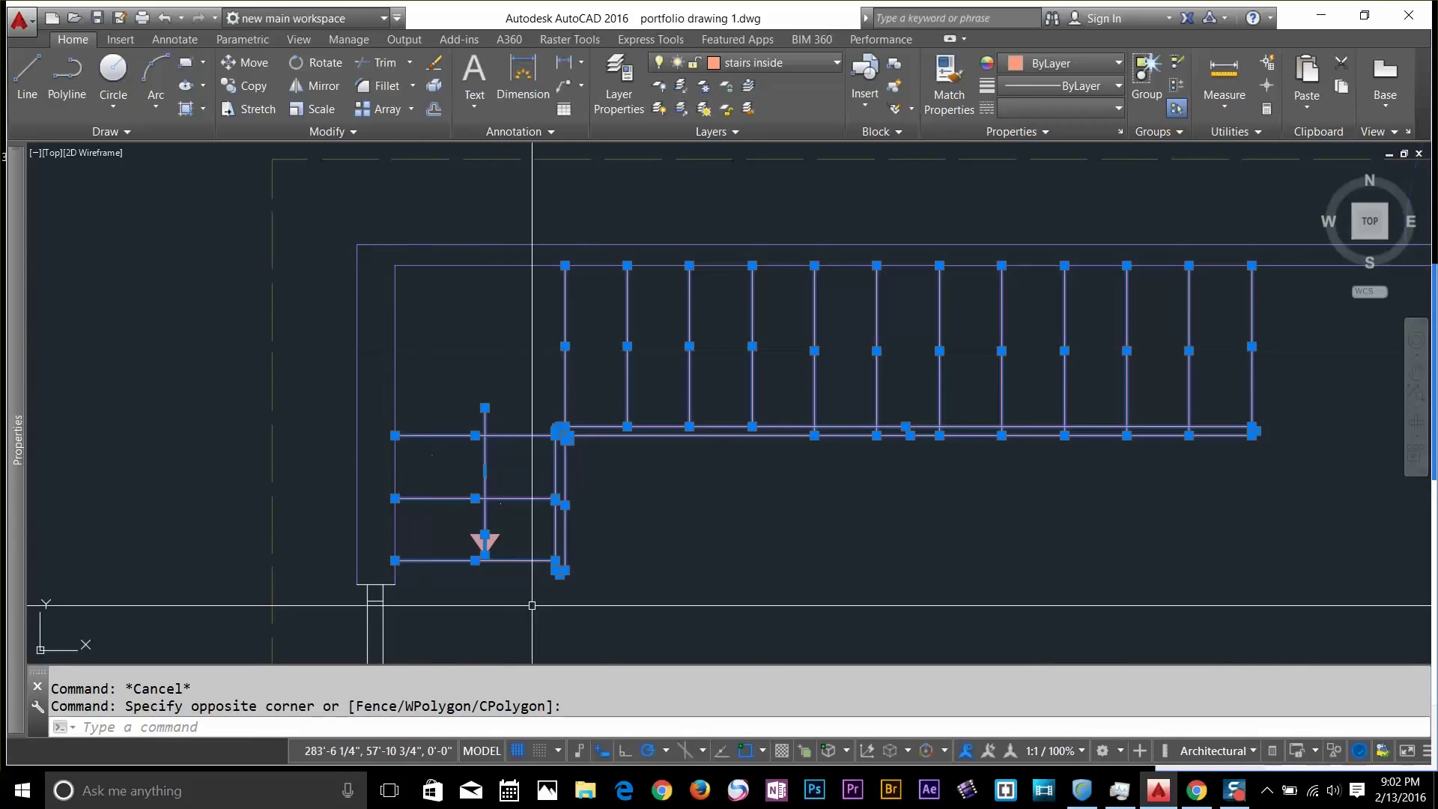
pyautogui.scroll(-2, 1293, 467)
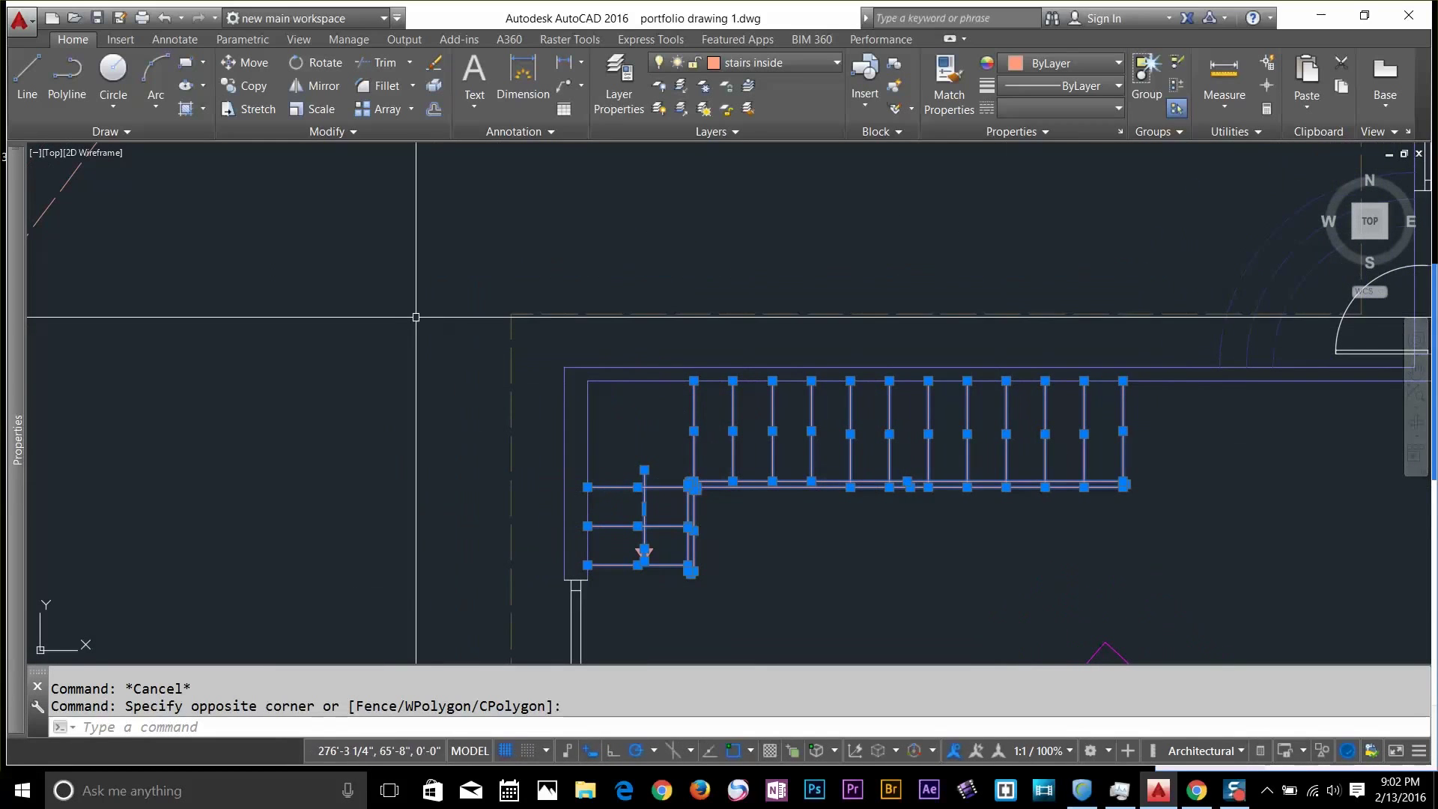
pyautogui.scroll(-2, 672, 392)
pyautogui.moveTo(672, 392); pyautogui.dragTo(903, 515, button='middle')
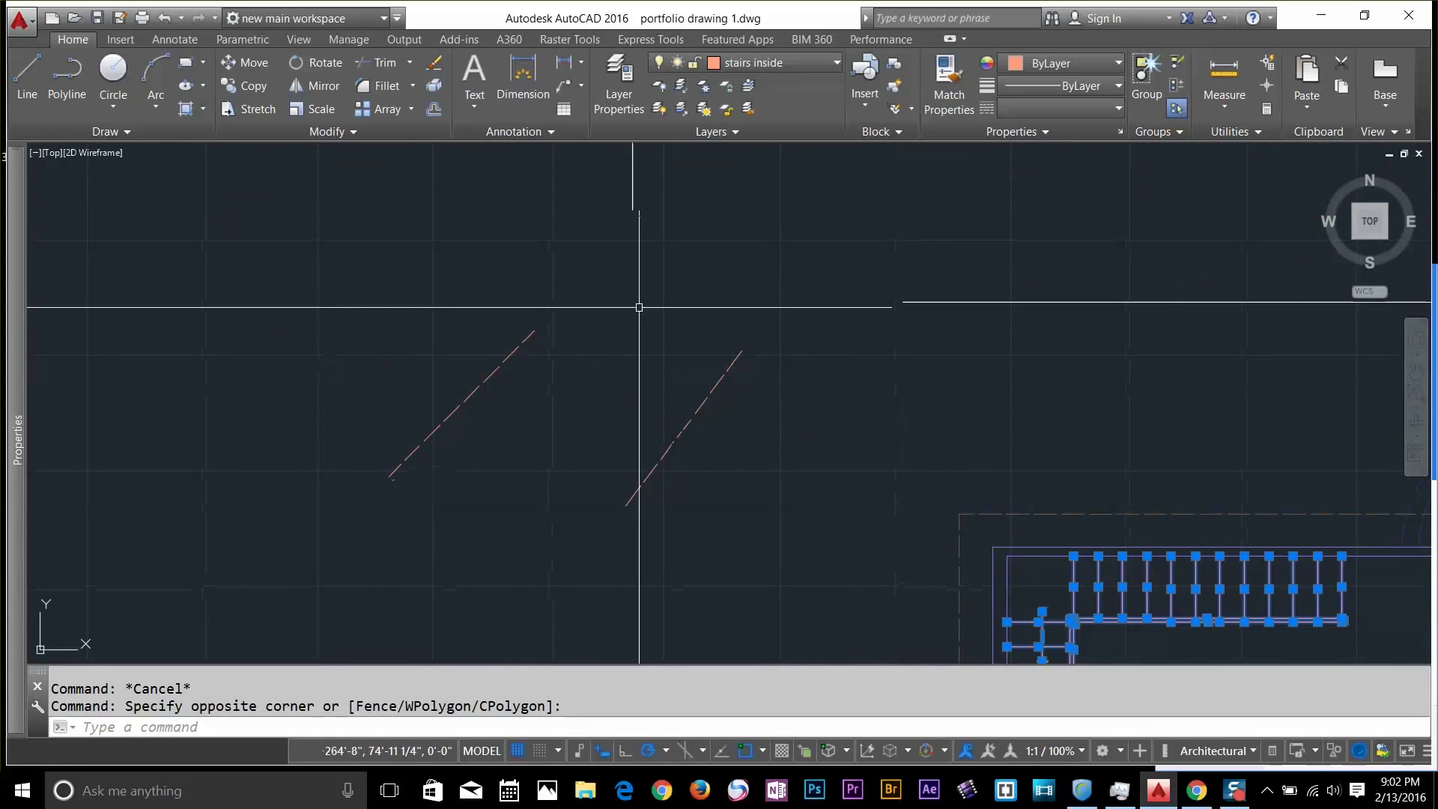
pyautogui.press('Escape')
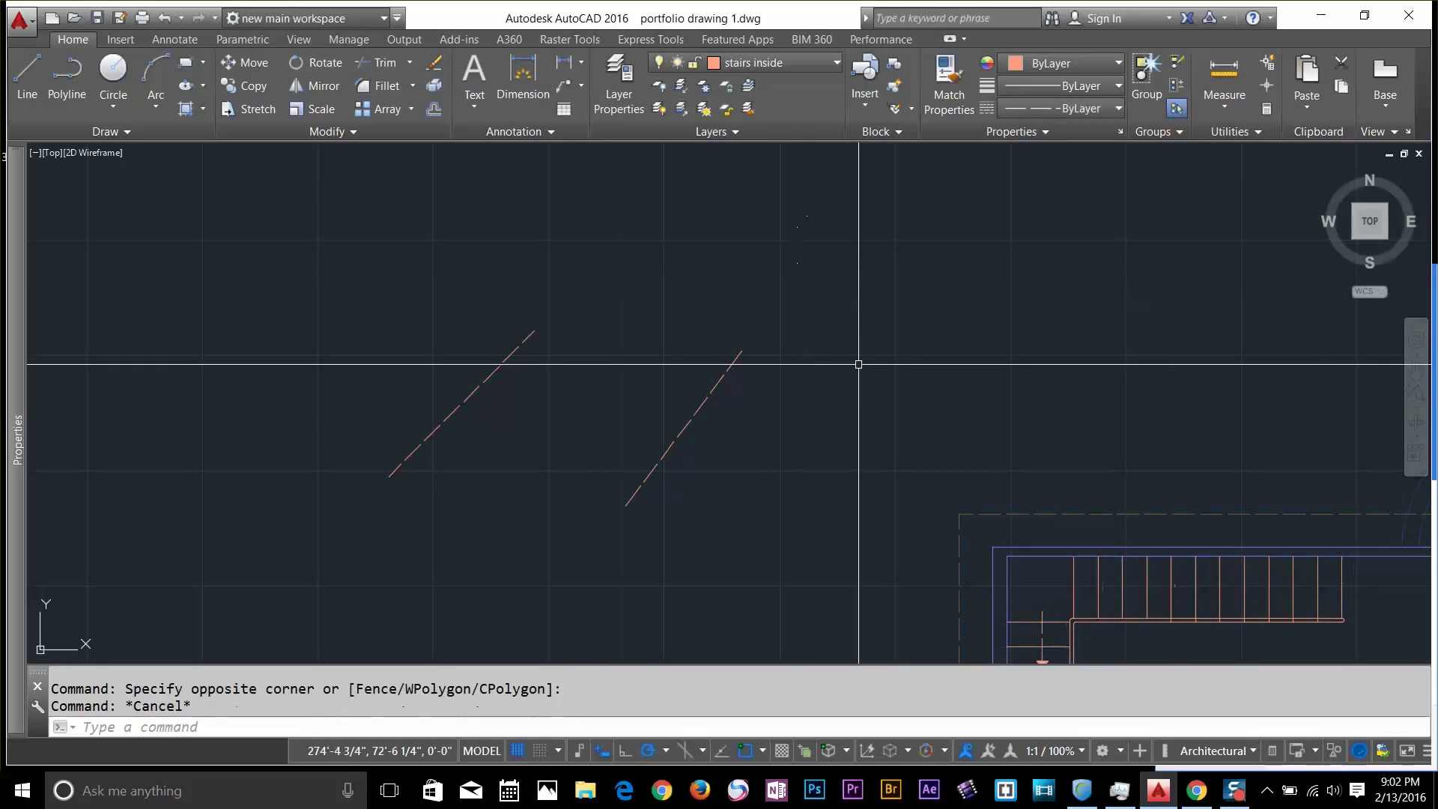
pyautogui.scroll(-2, 857, 363)
pyautogui.moveTo(857, 362); pyautogui.dragTo(504, 244, button='middle')
pyautogui.scroll(3, 743, 421)
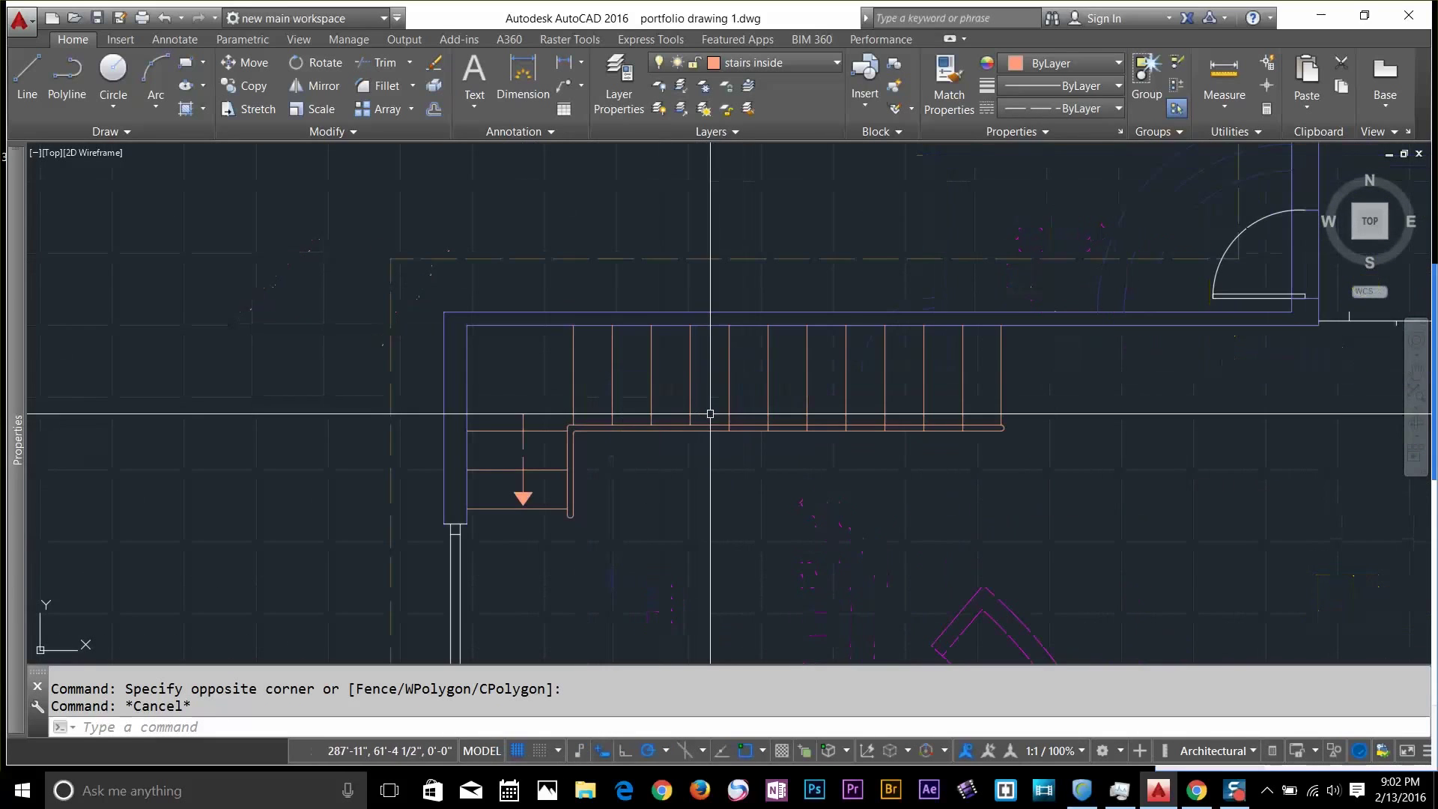
# Start Move with a crossing selection over the stairs, then cancel it
pyautogui.click(253, 68)
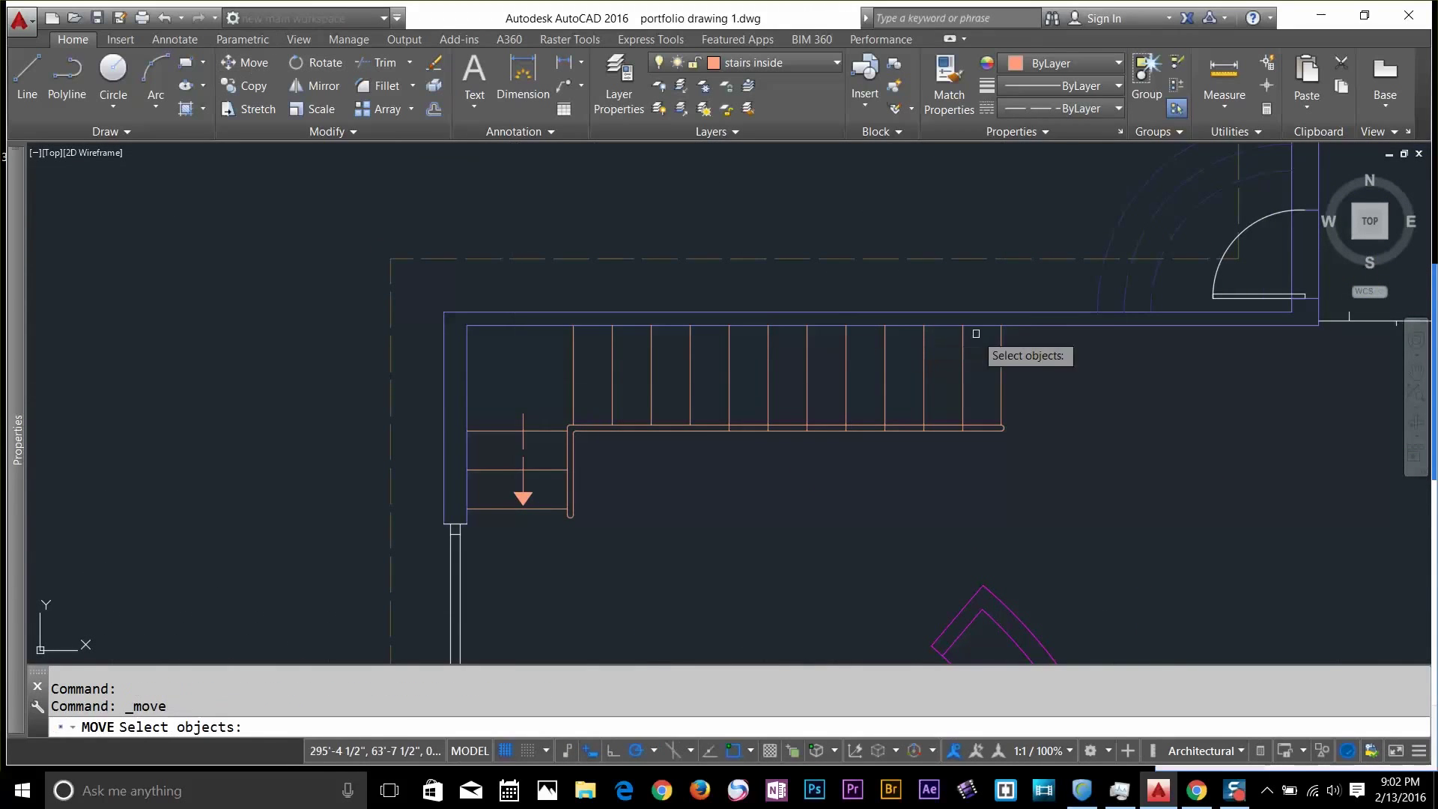
pyautogui.click(1057, 345)
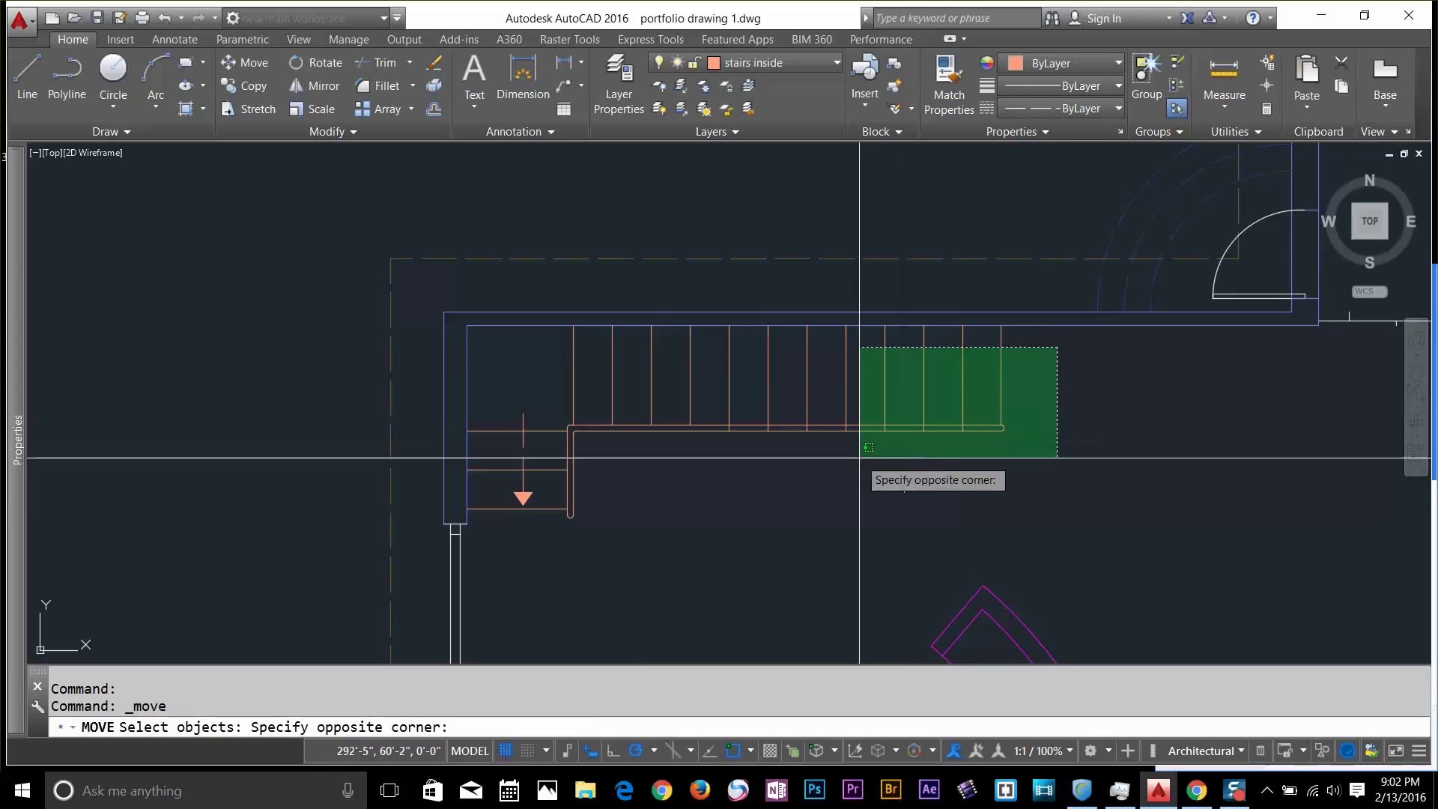
pyautogui.click(502, 529)
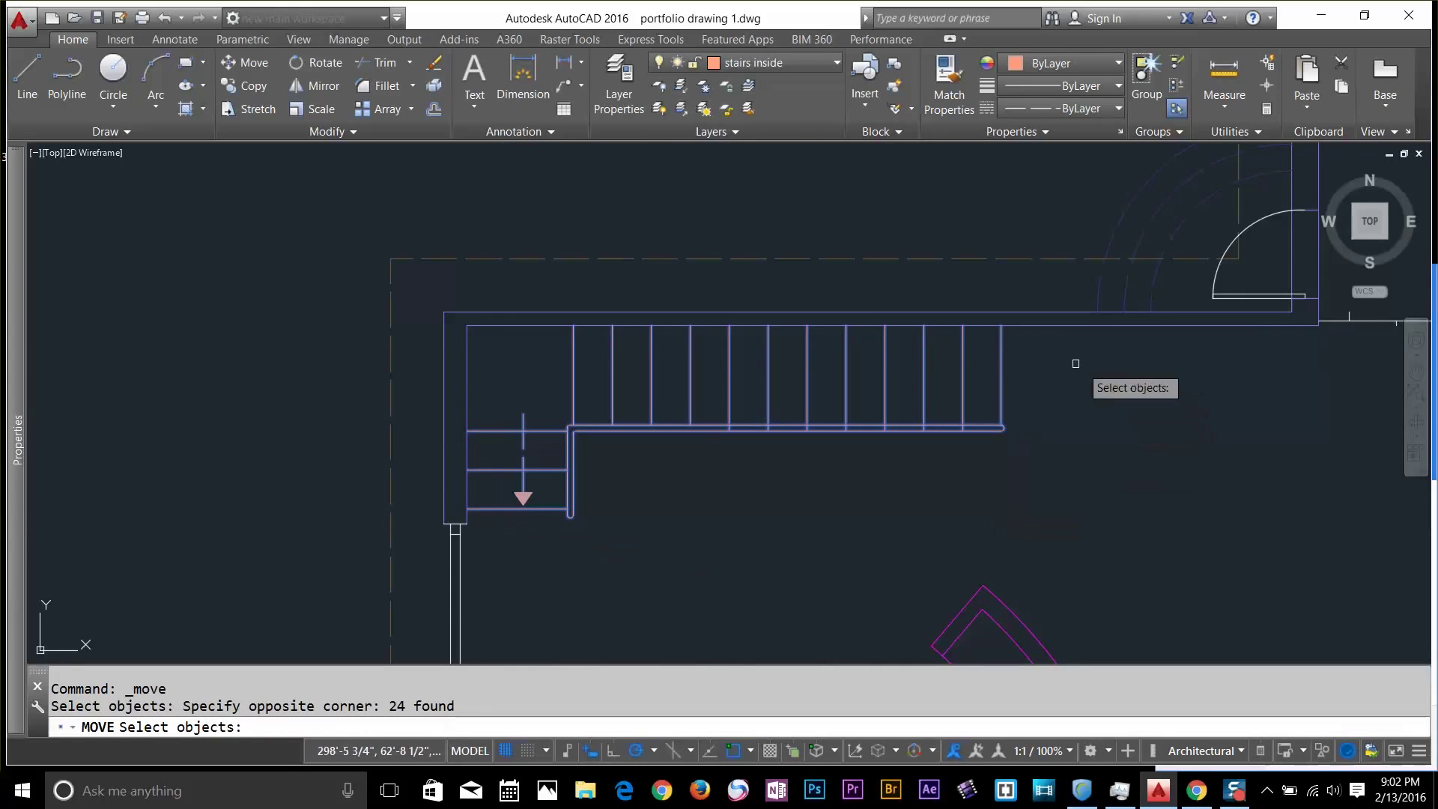
pyautogui.press('Escape')
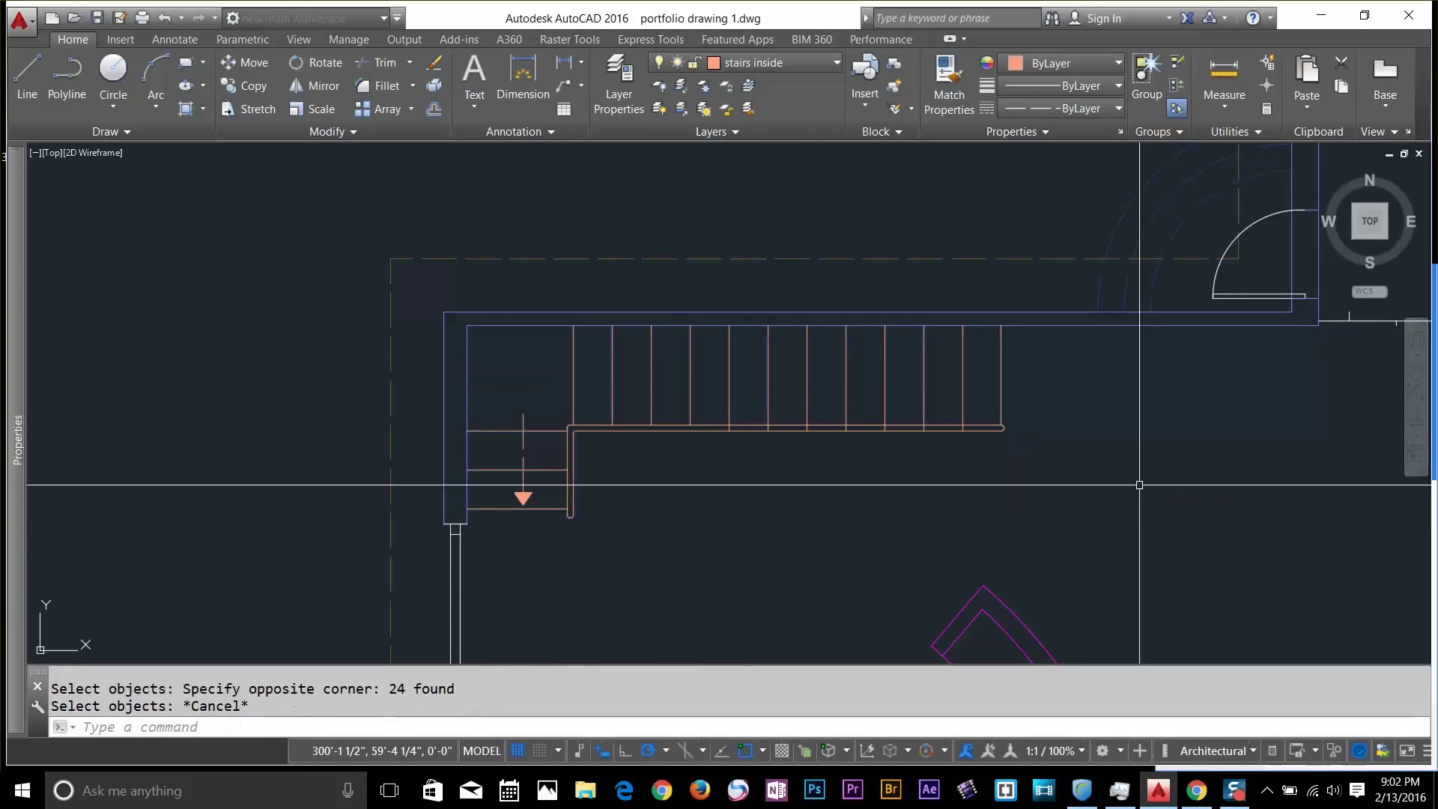
# Restart Move, window-select the stairs, cancel, and switch to Fence selection
pyautogui.click(223, 70)
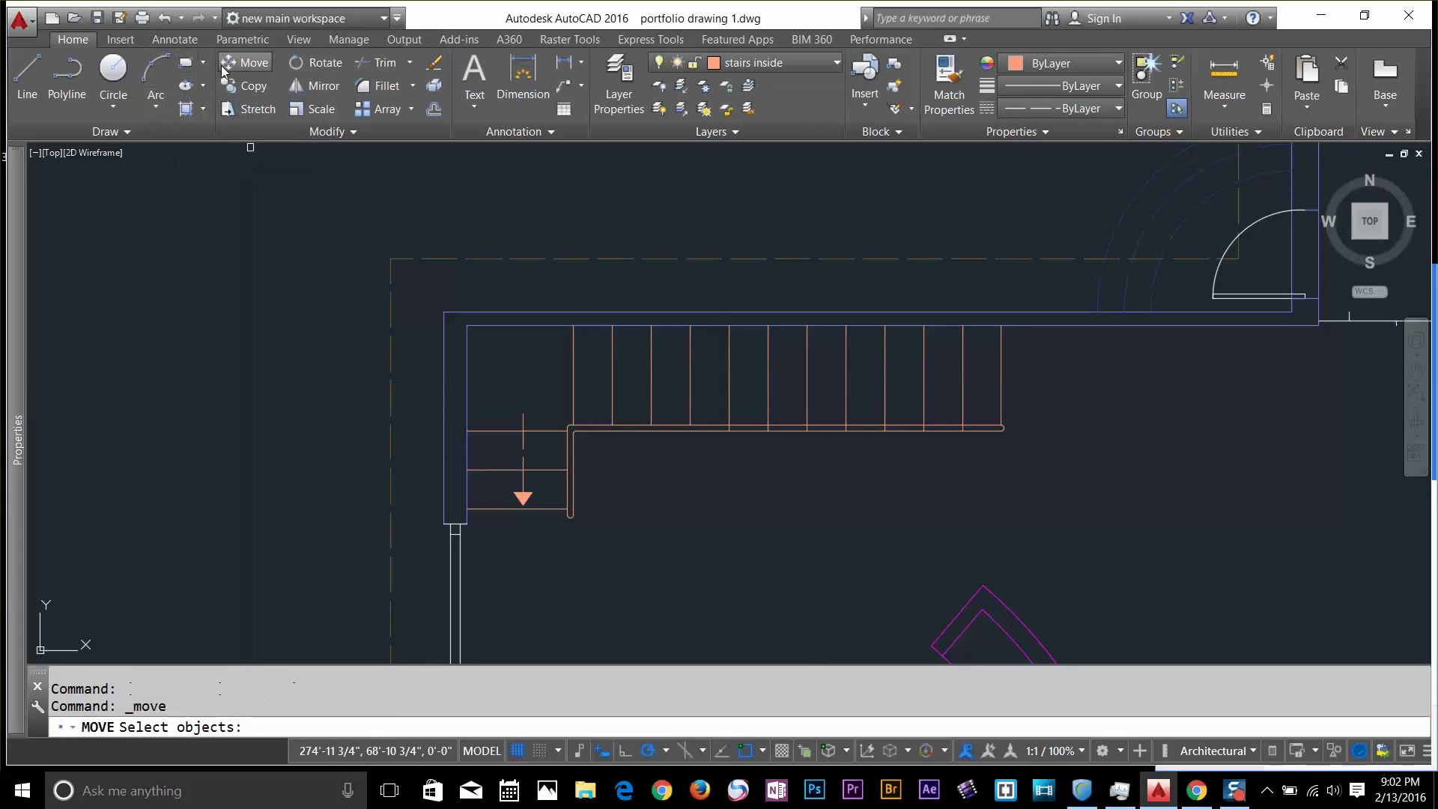
pyautogui.click(485, 339)
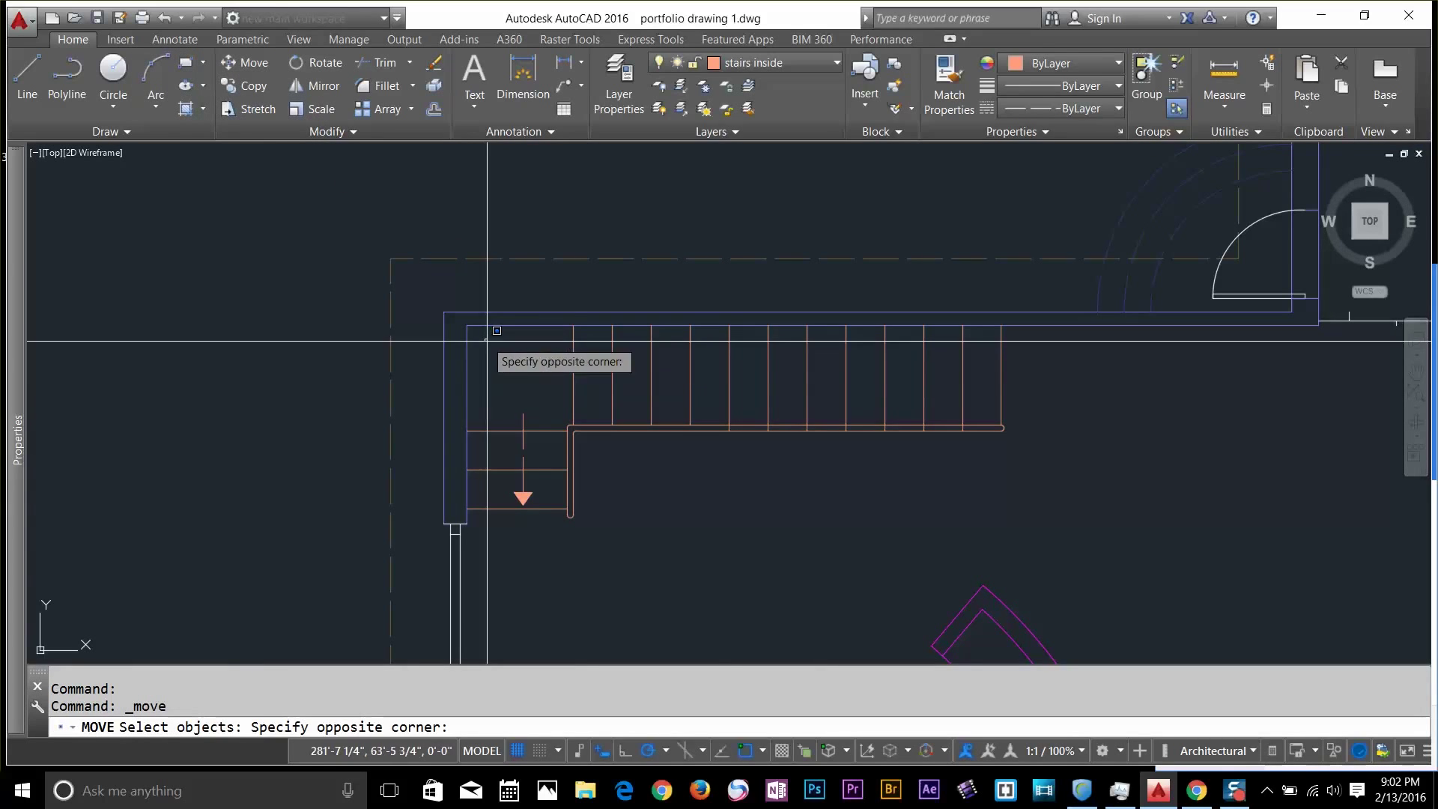
pyautogui.click(1054, 536)
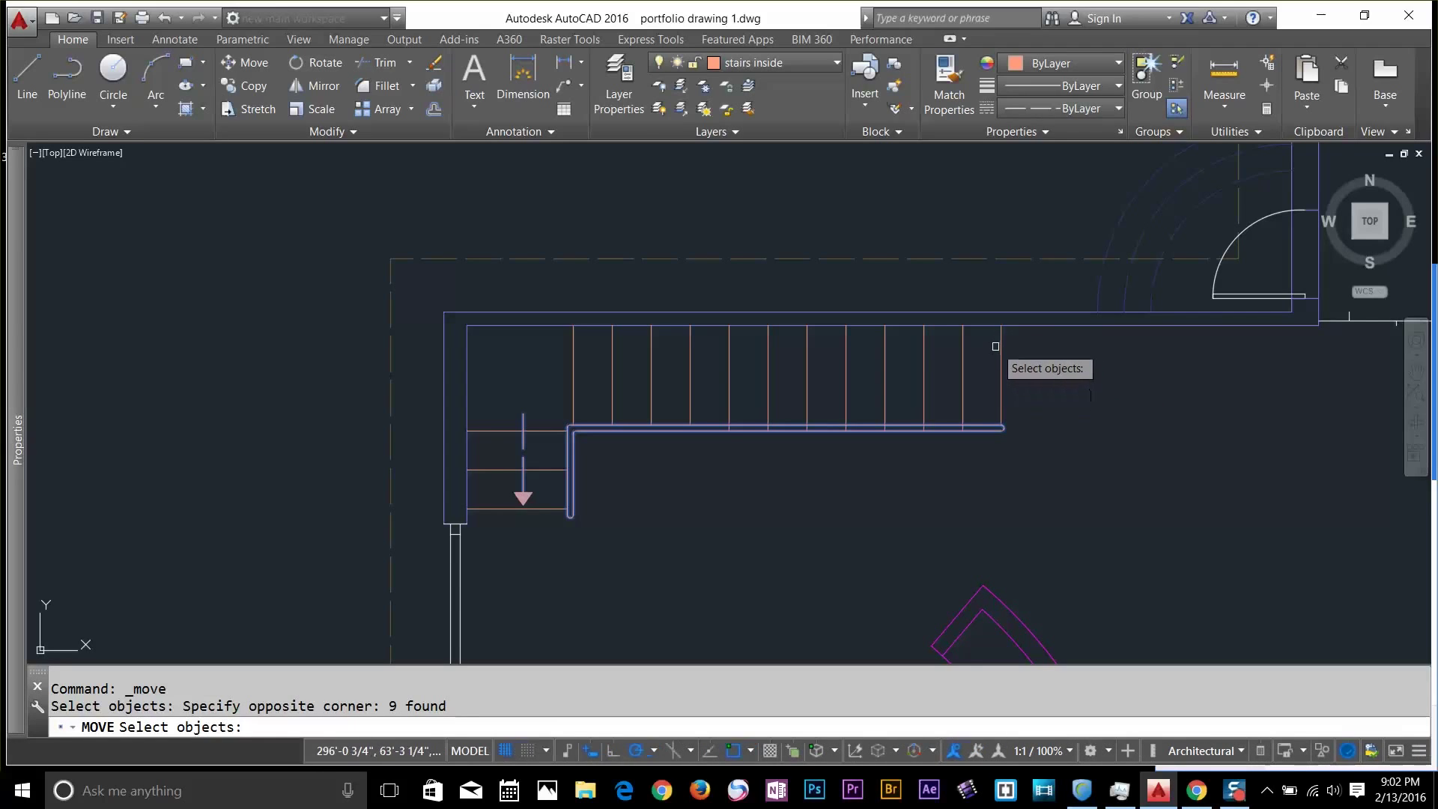
pyautogui.press('Escape')
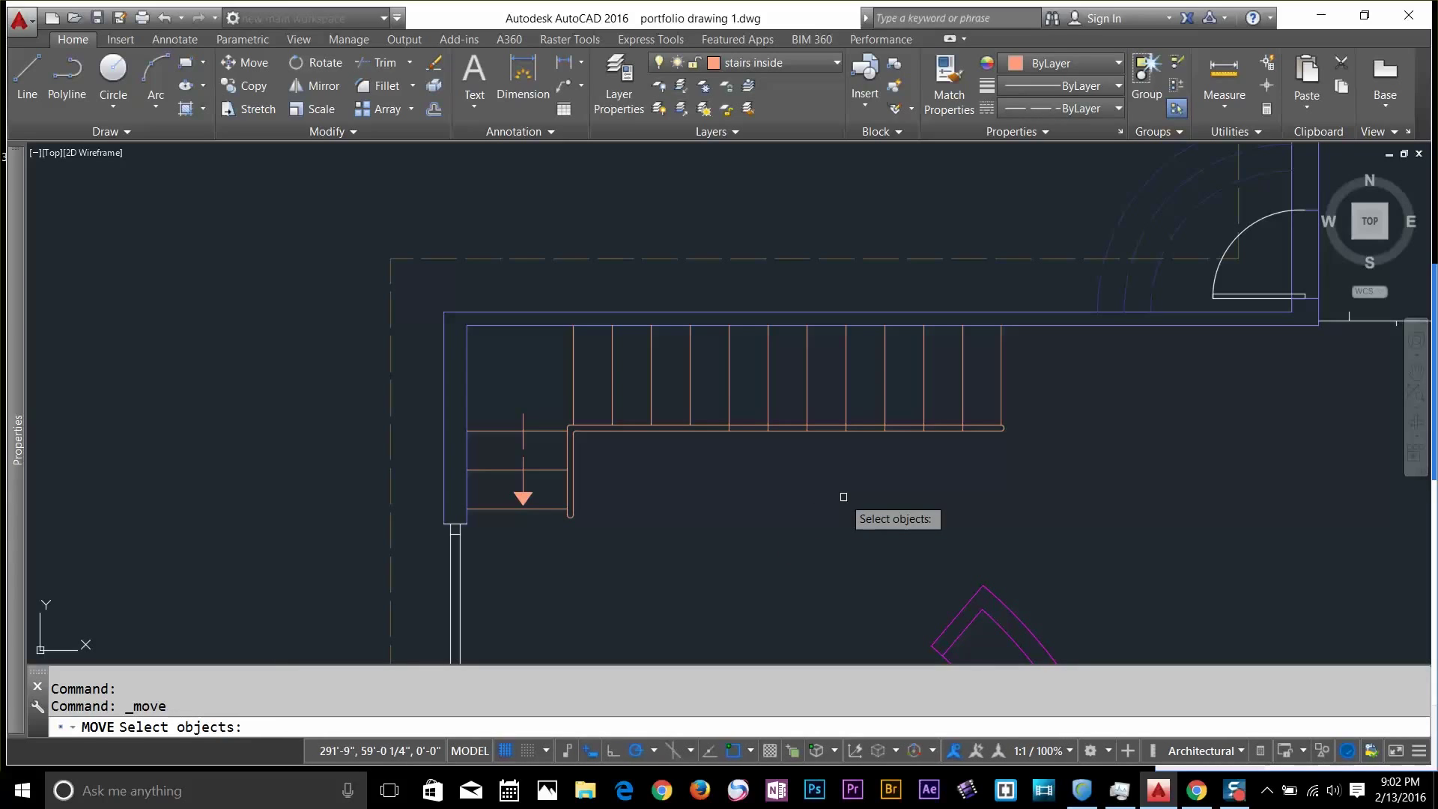
pyautogui.press('Return')
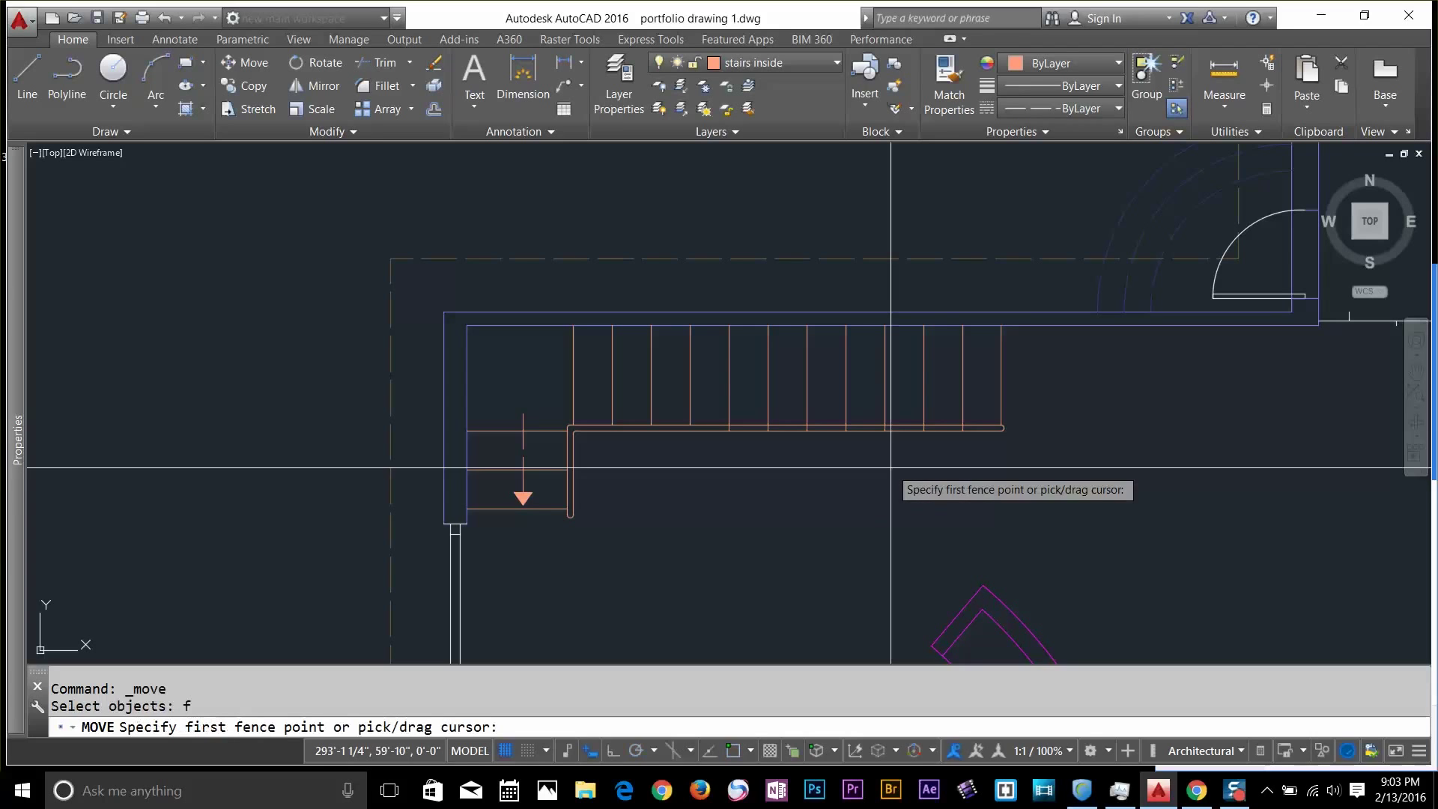
pyautogui.click(1084, 355)
pyautogui.click(478, 373)
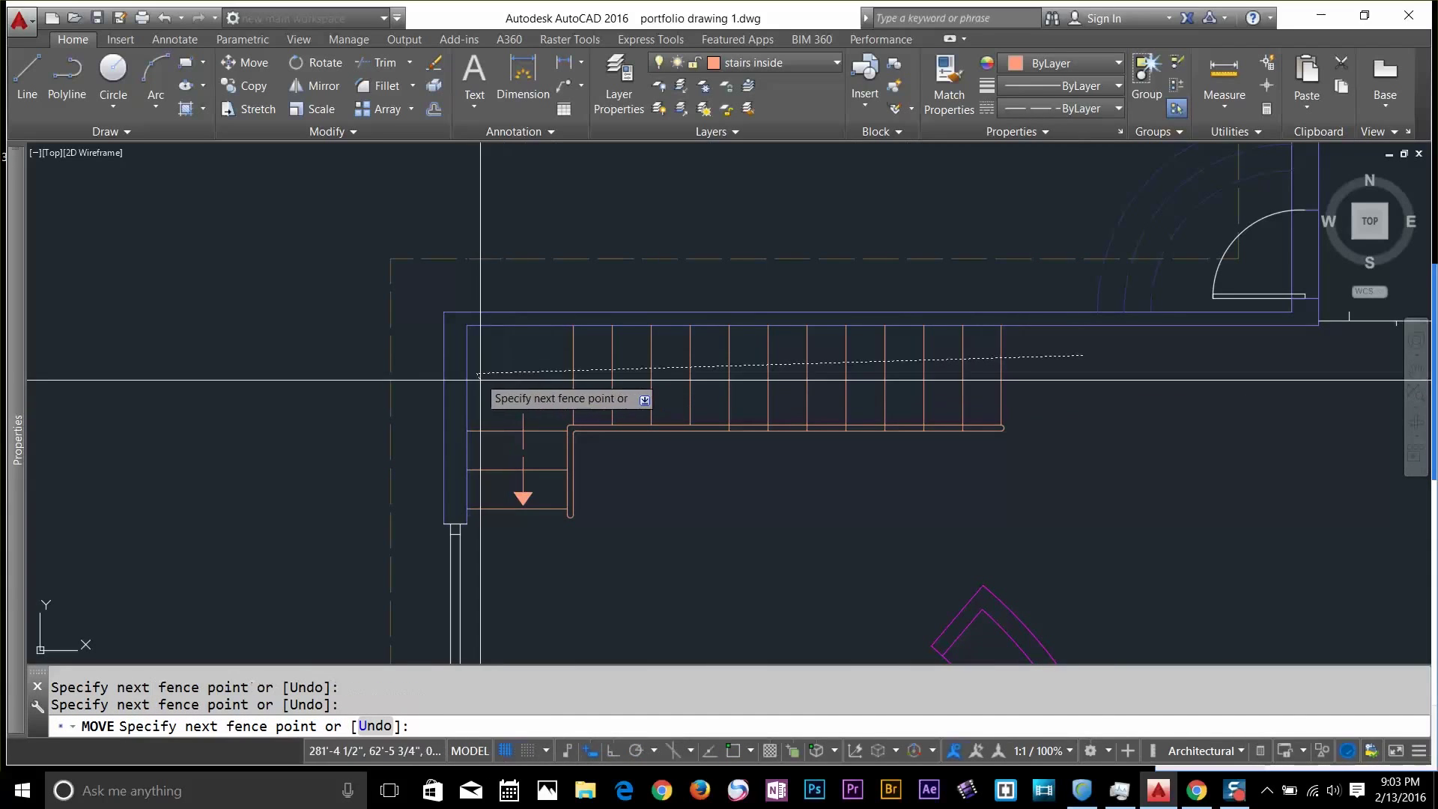
pyautogui.click(496, 532)
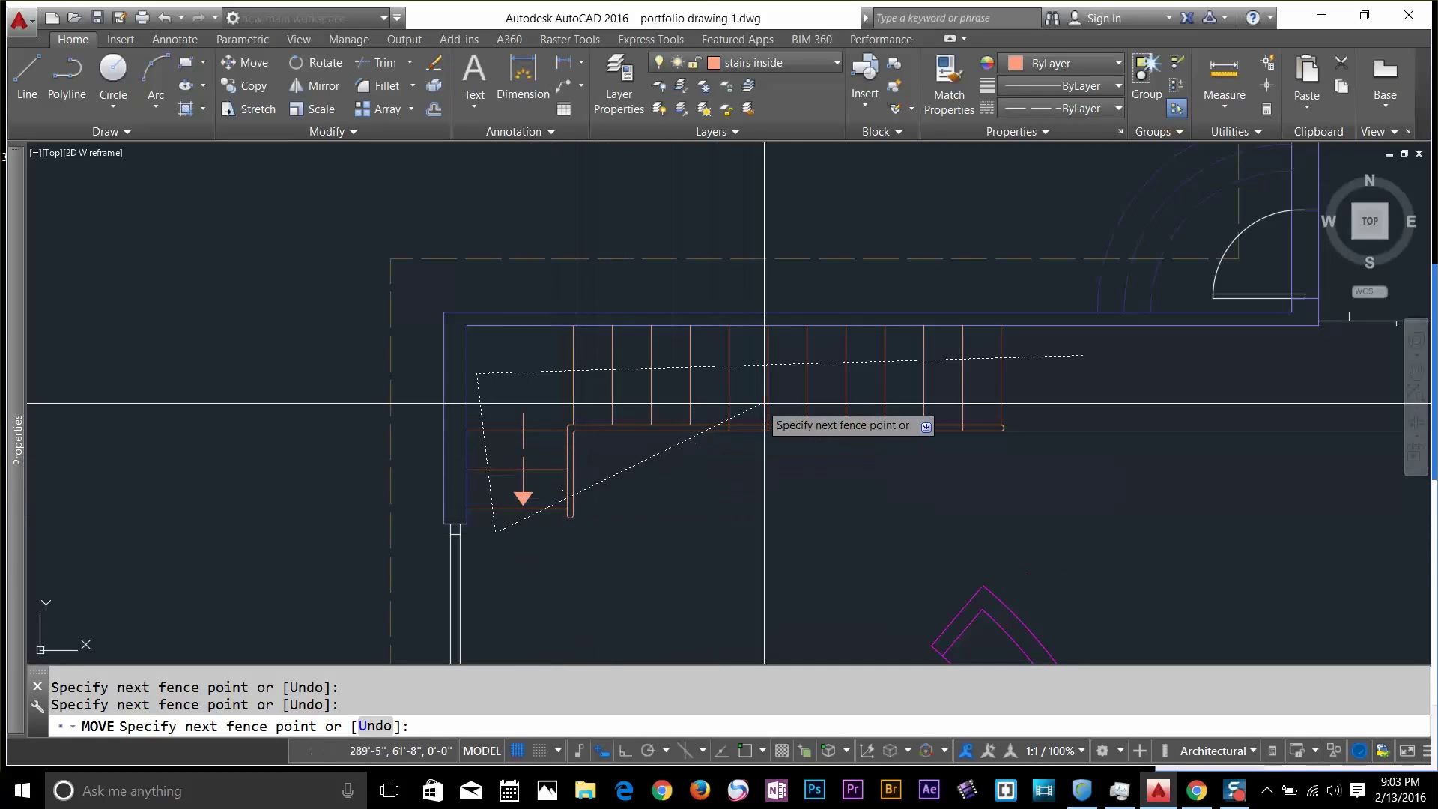
pyautogui.press('Return')
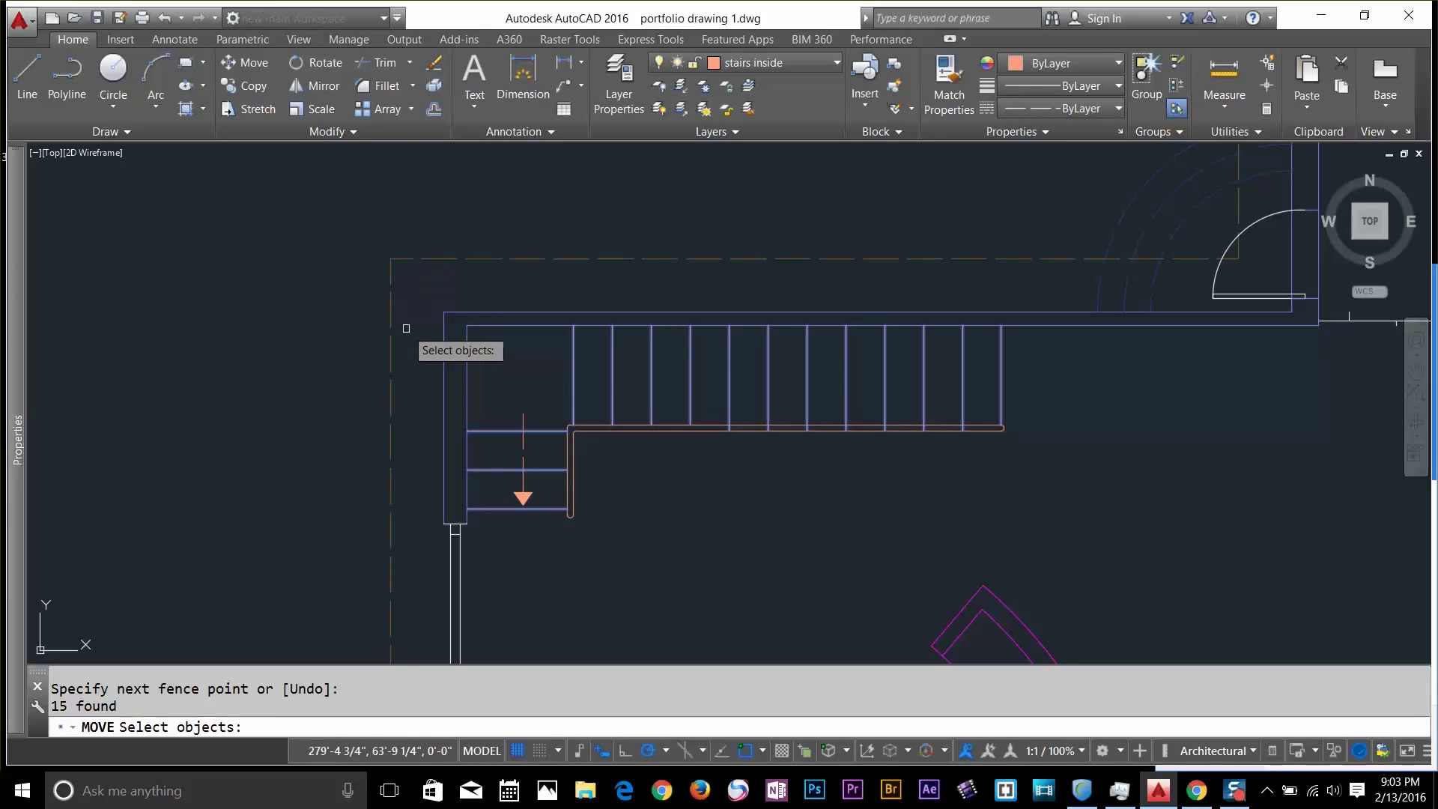
pyautogui.press('Escape')
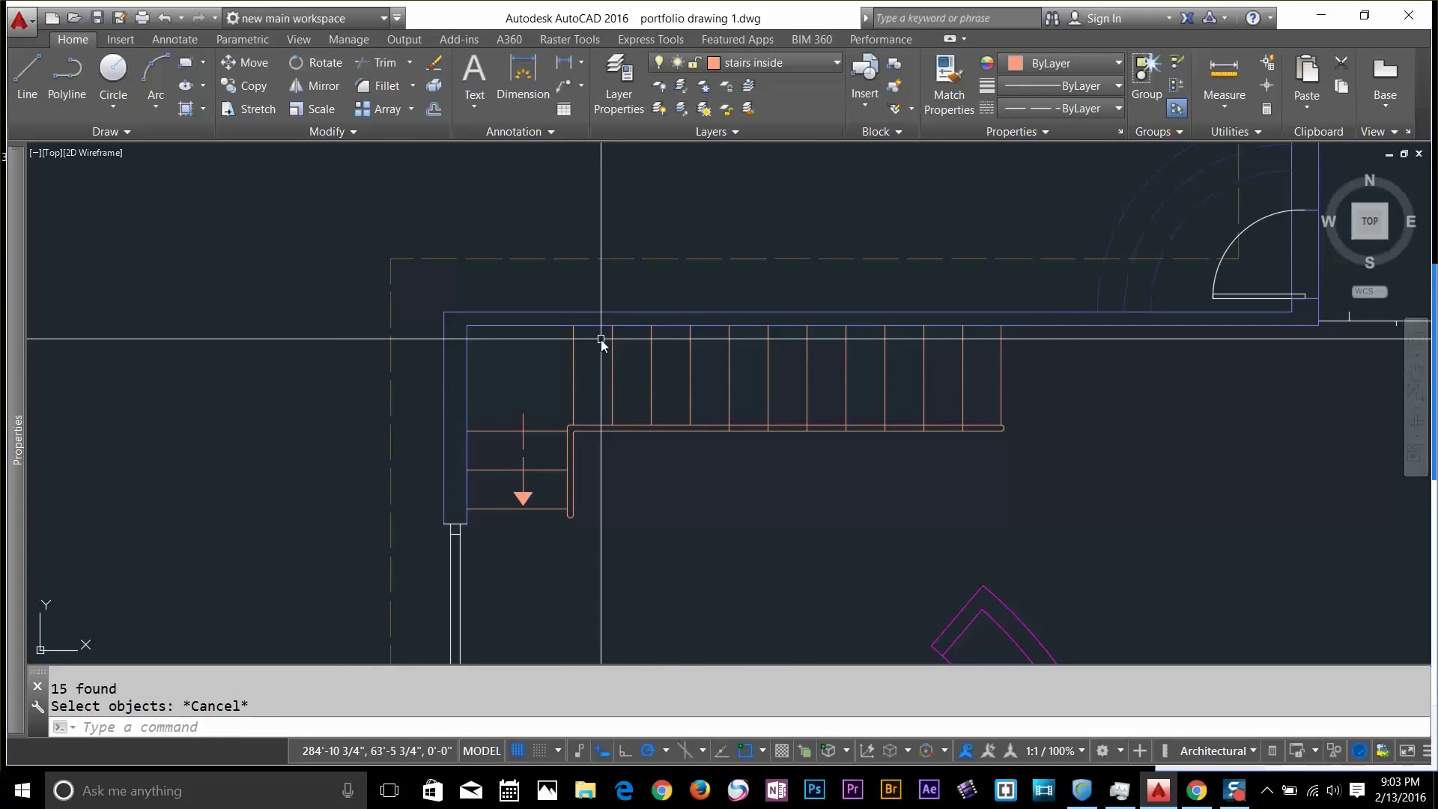
pyautogui.write('tr')
pyautogui.press('Return')
pyautogui.press('Escape')
pyautogui.write('tr')
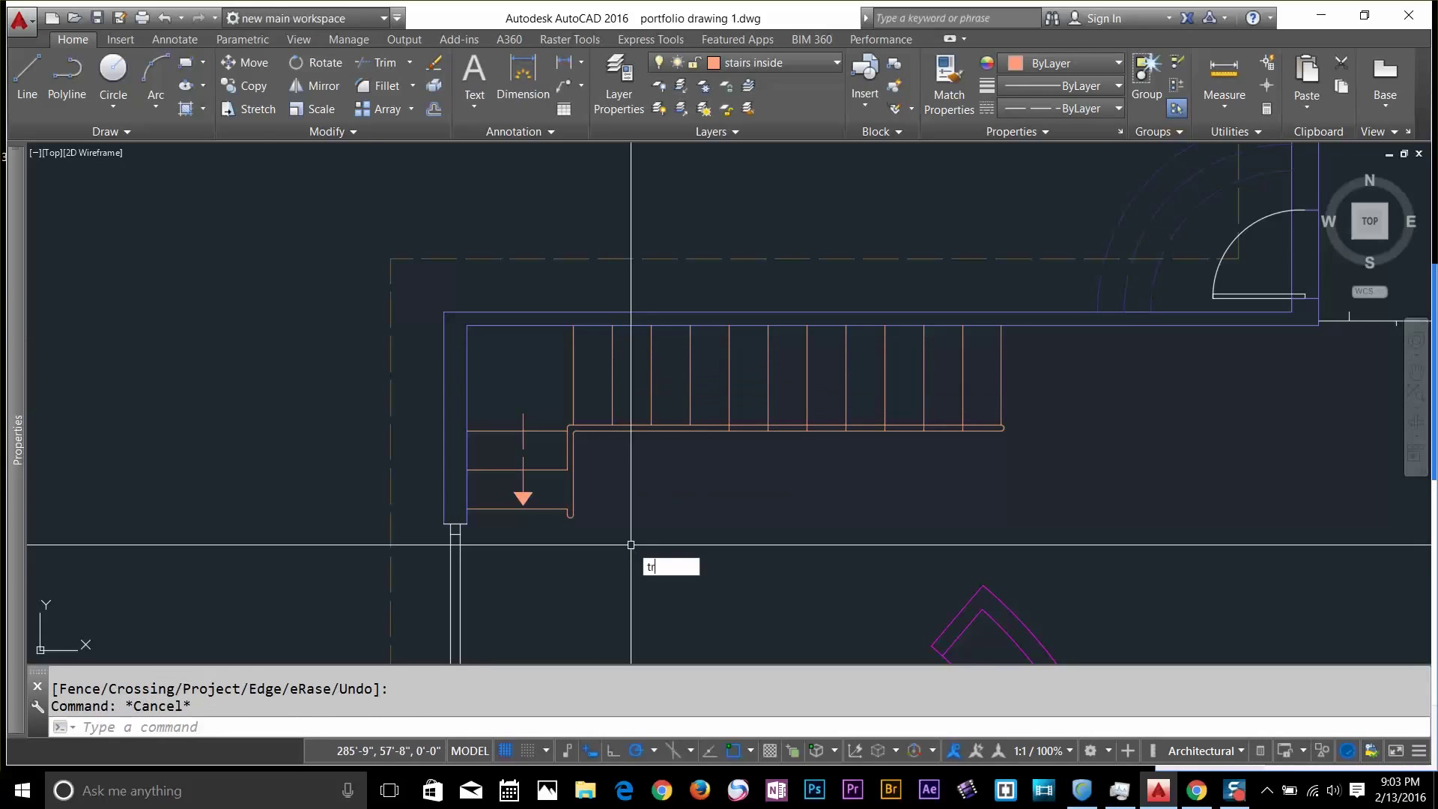
pyautogui.press('Return')
pyautogui.write('f')
pyautogui.press('Return')
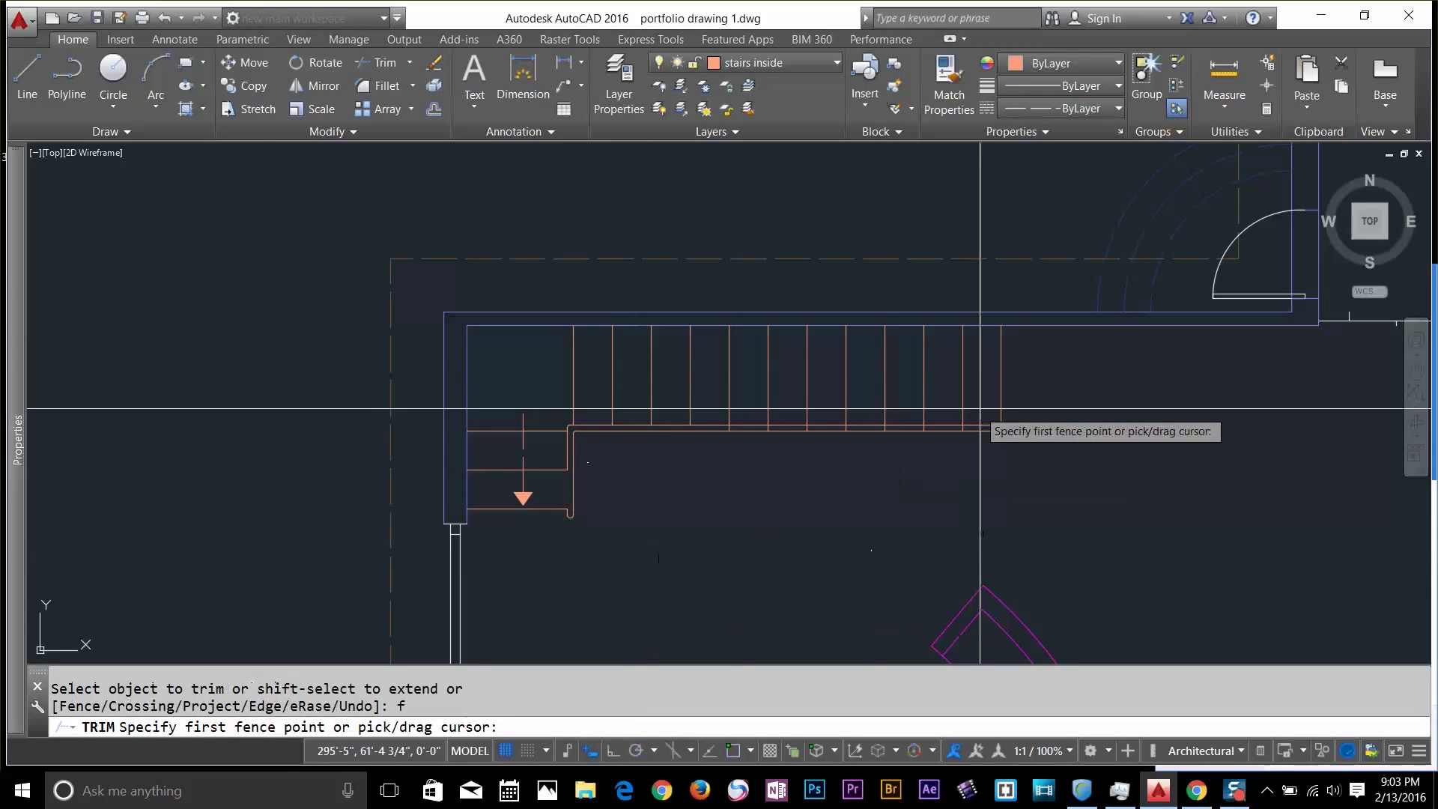
pyautogui.click(1033, 370)
pyautogui.click(498, 372)
pyautogui.press('Return')
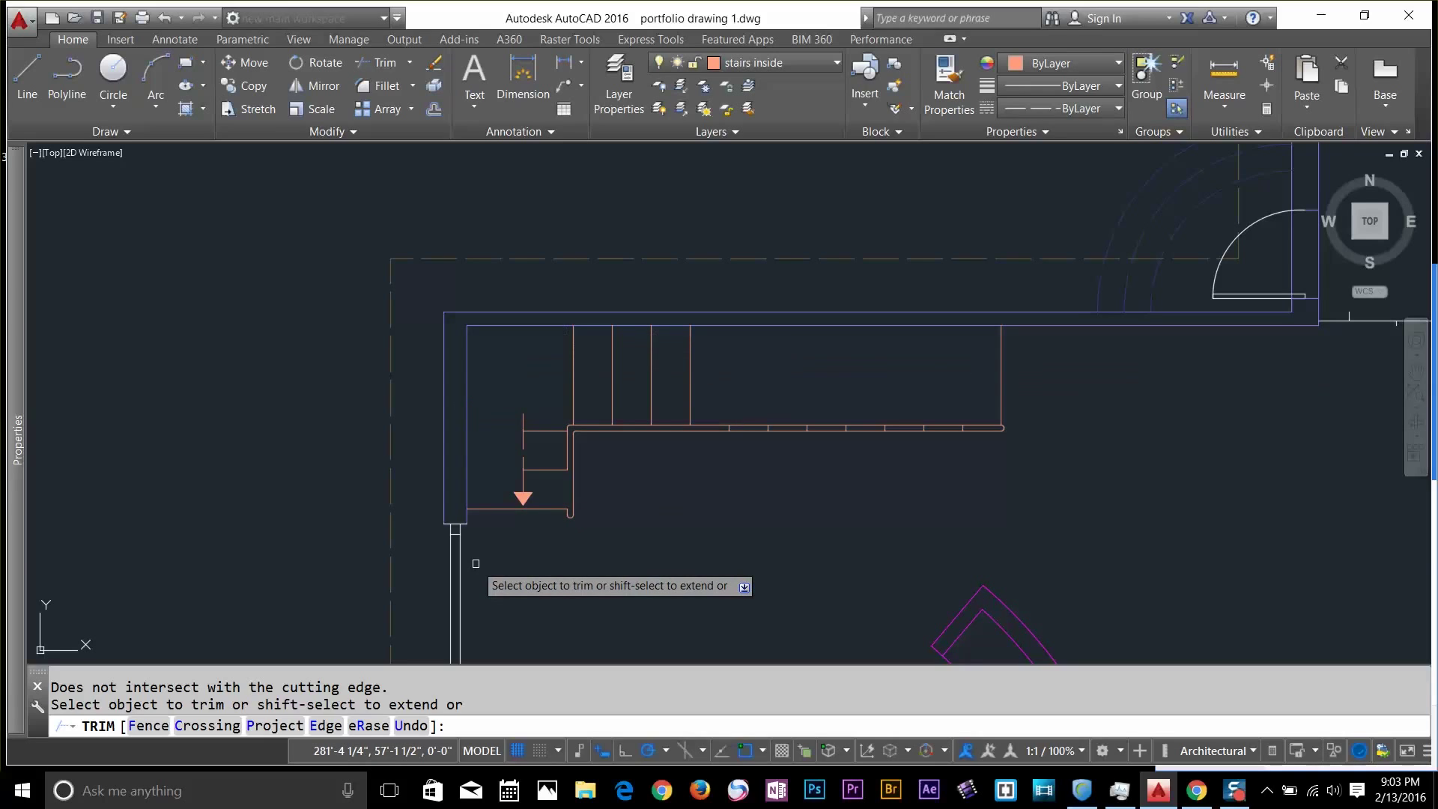
pyautogui.press('Escape')
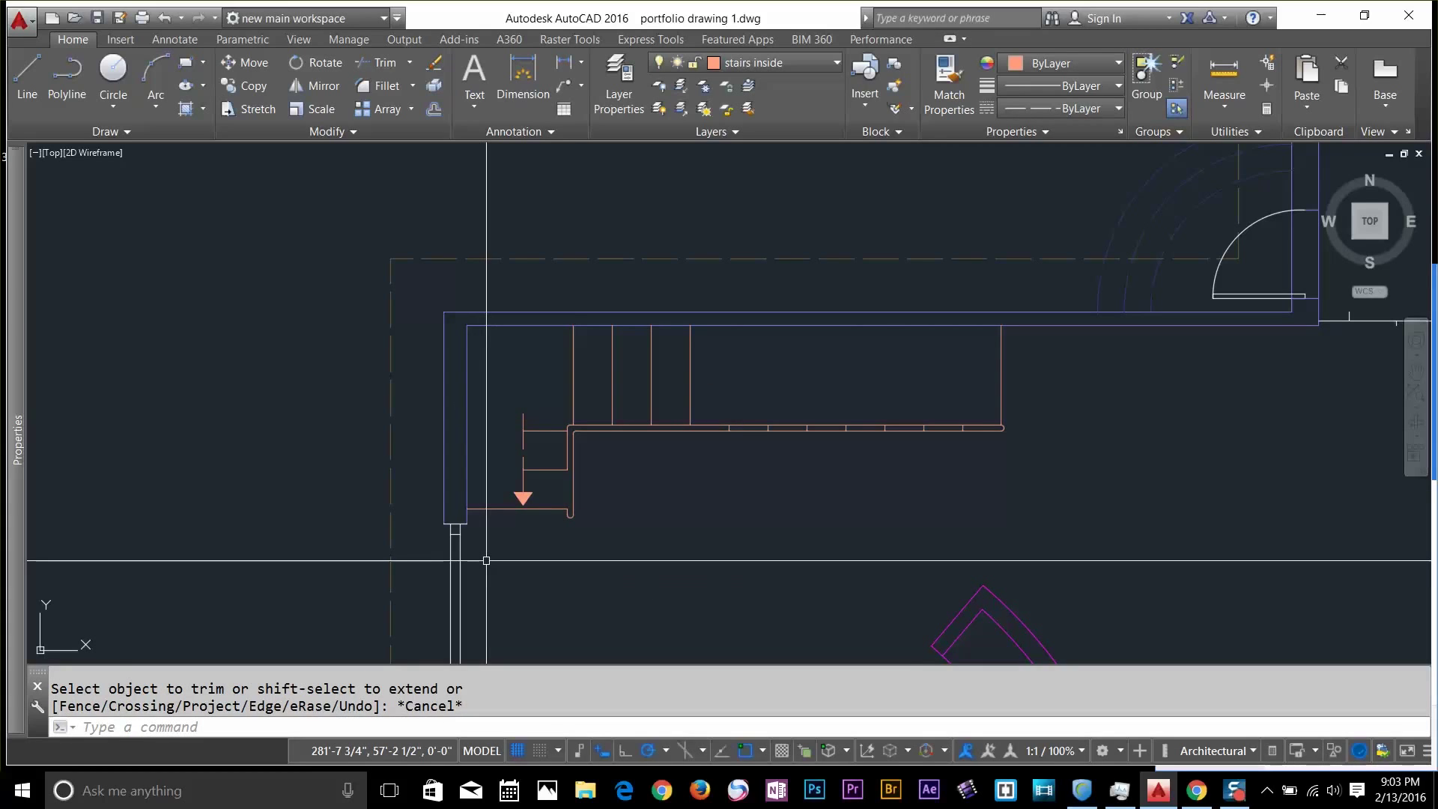
pyautogui.write('u')
pyautogui.press('Return')
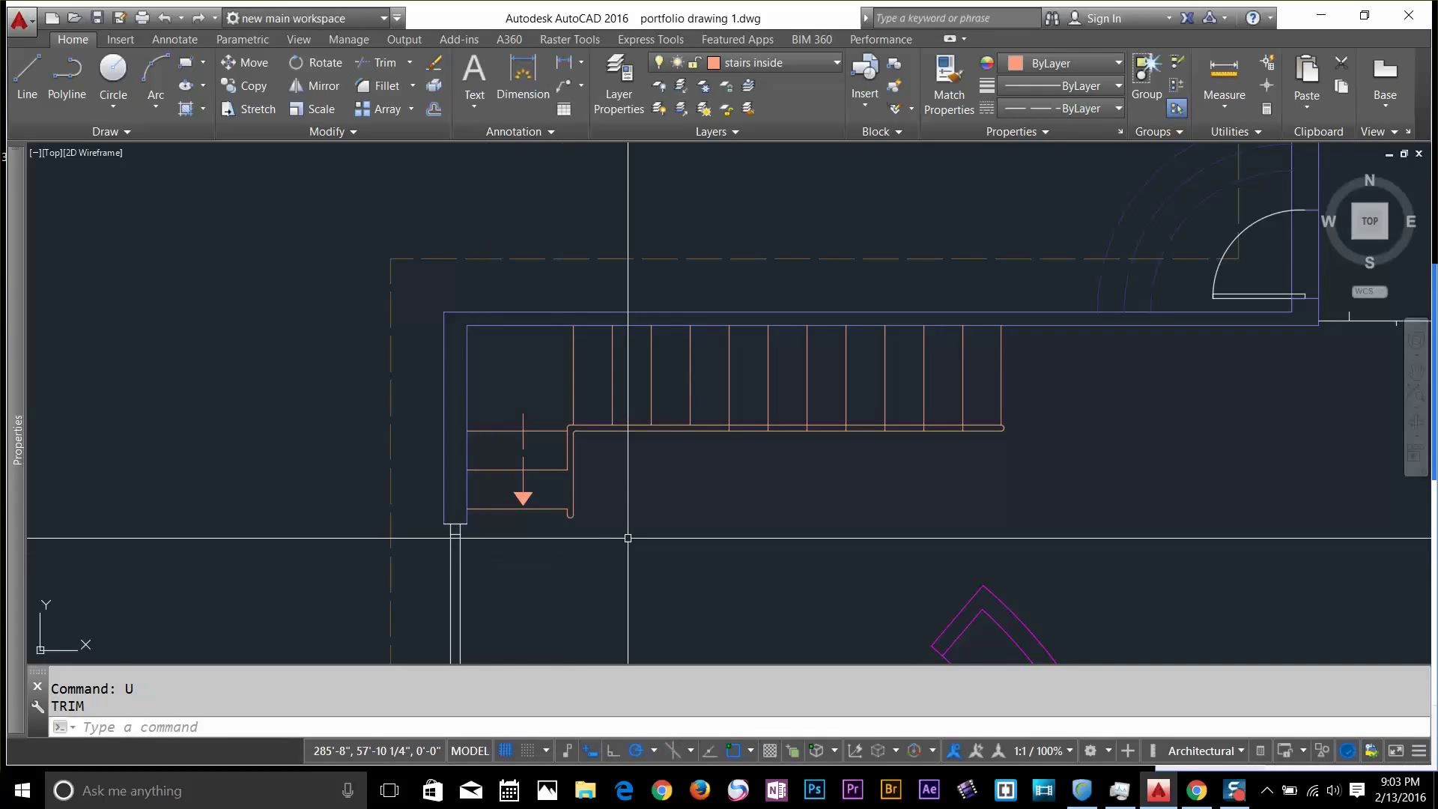
pyautogui.press('Escape')
pyautogui.scroll(-3, 700, 517)
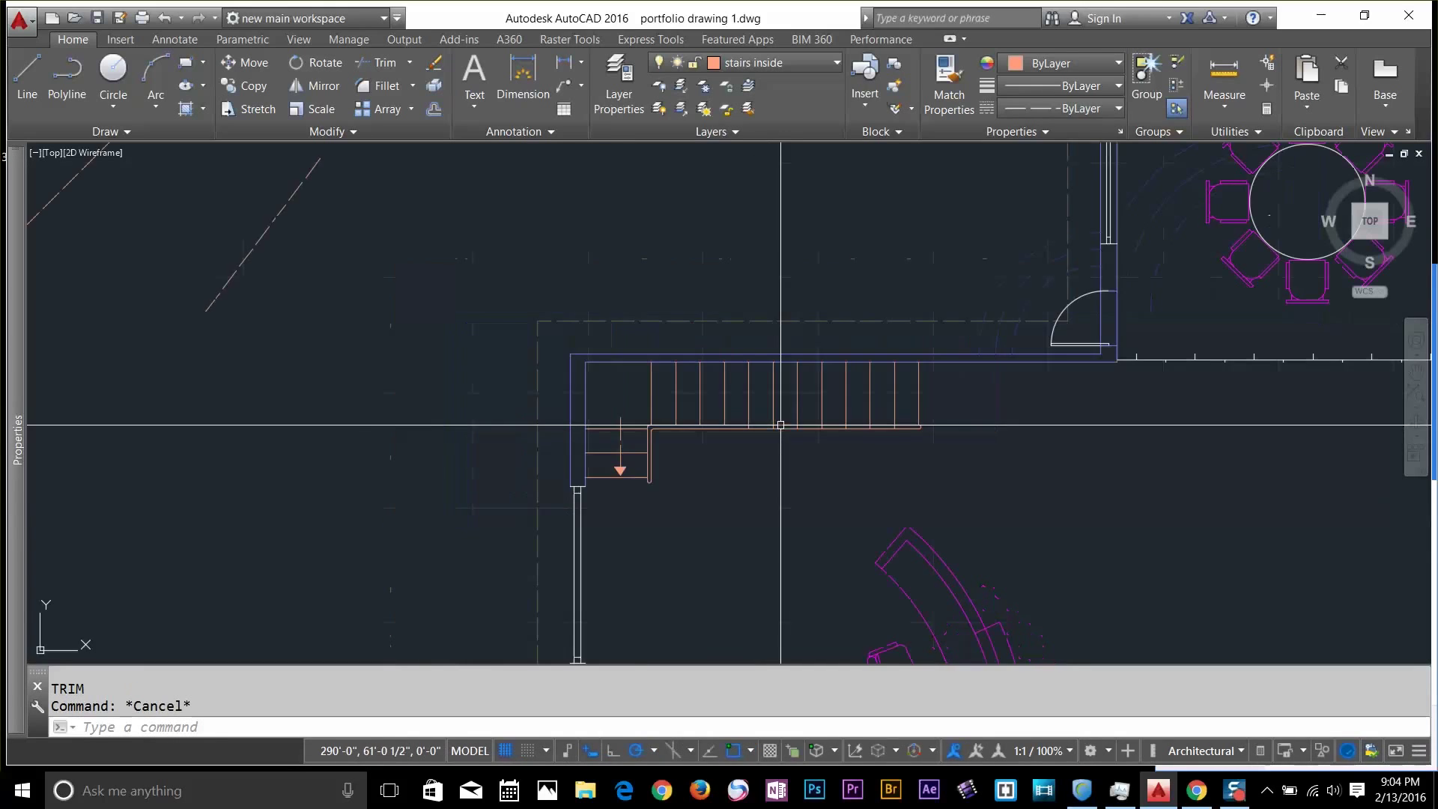
pyautogui.moveTo(700, 516)
pyautogui.mouseDown(button='middle')
pyautogui.moveTo(627, 419)
pyautogui.moveTo(618, 456)
pyautogui.mouseUp(button='middle')
pyautogui.click(823, 462)
pyautogui.press('Escape')
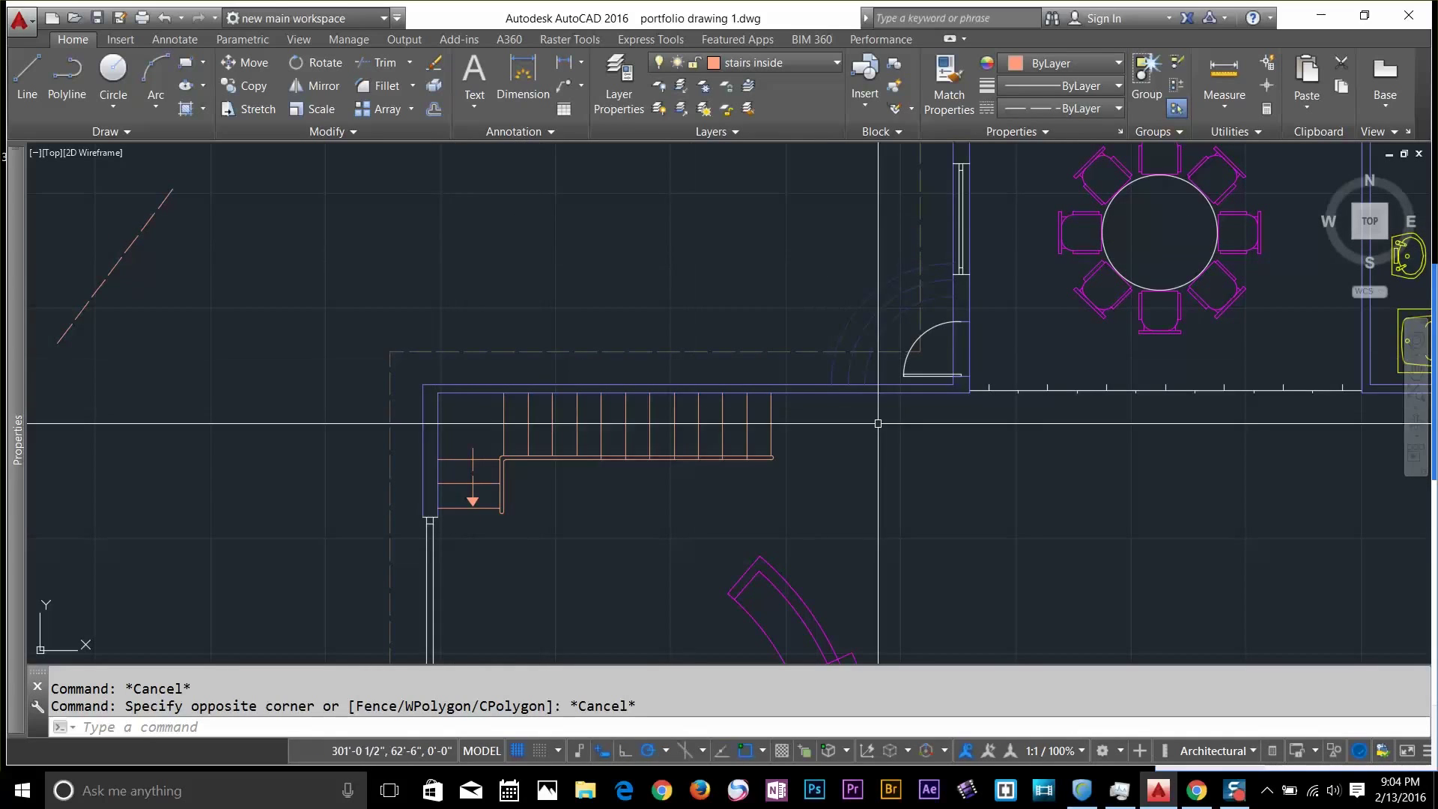
pyautogui.moveTo(775, 278)
pyautogui.mouseDown()
pyautogui.moveTo(724, 278)
pyautogui.moveTo(607, 346)
pyautogui.moveTo(554, 448)
pyautogui.moveTo(653, 527)
pyautogui.moveTo(866, 503)
pyautogui.moveTo(894, 488)
pyautogui.moveTo(937, 304)
pyautogui.moveTo(1158, 316)
pyautogui.moveTo(1183, 176)
pyautogui.moveTo(862, 258)
pyautogui.moveTo(1094, 457)
pyautogui.moveTo(936, 590)
pyautogui.mouseUp()
pyautogui.scroll(-2, 923, 543)
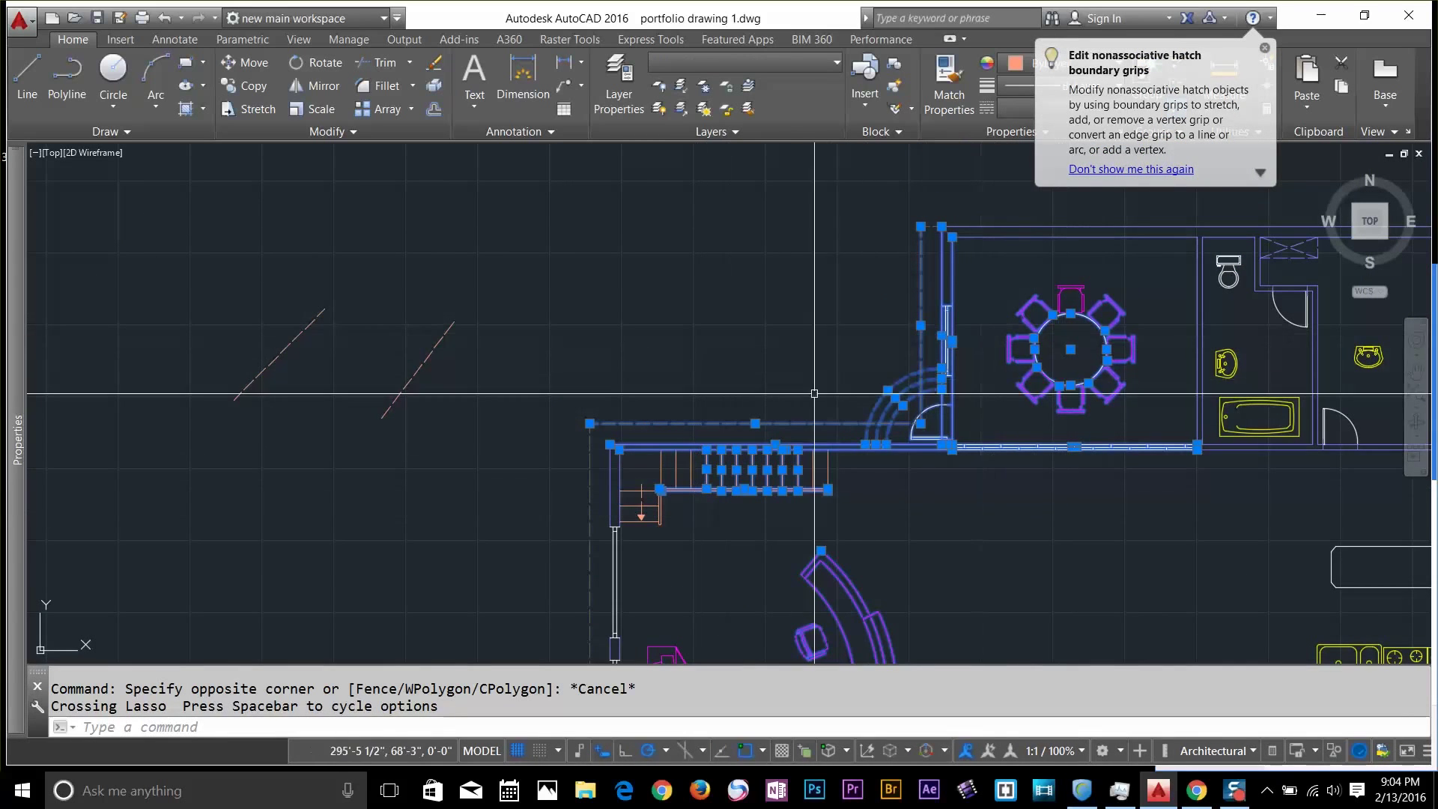
pyautogui.press('Escape')
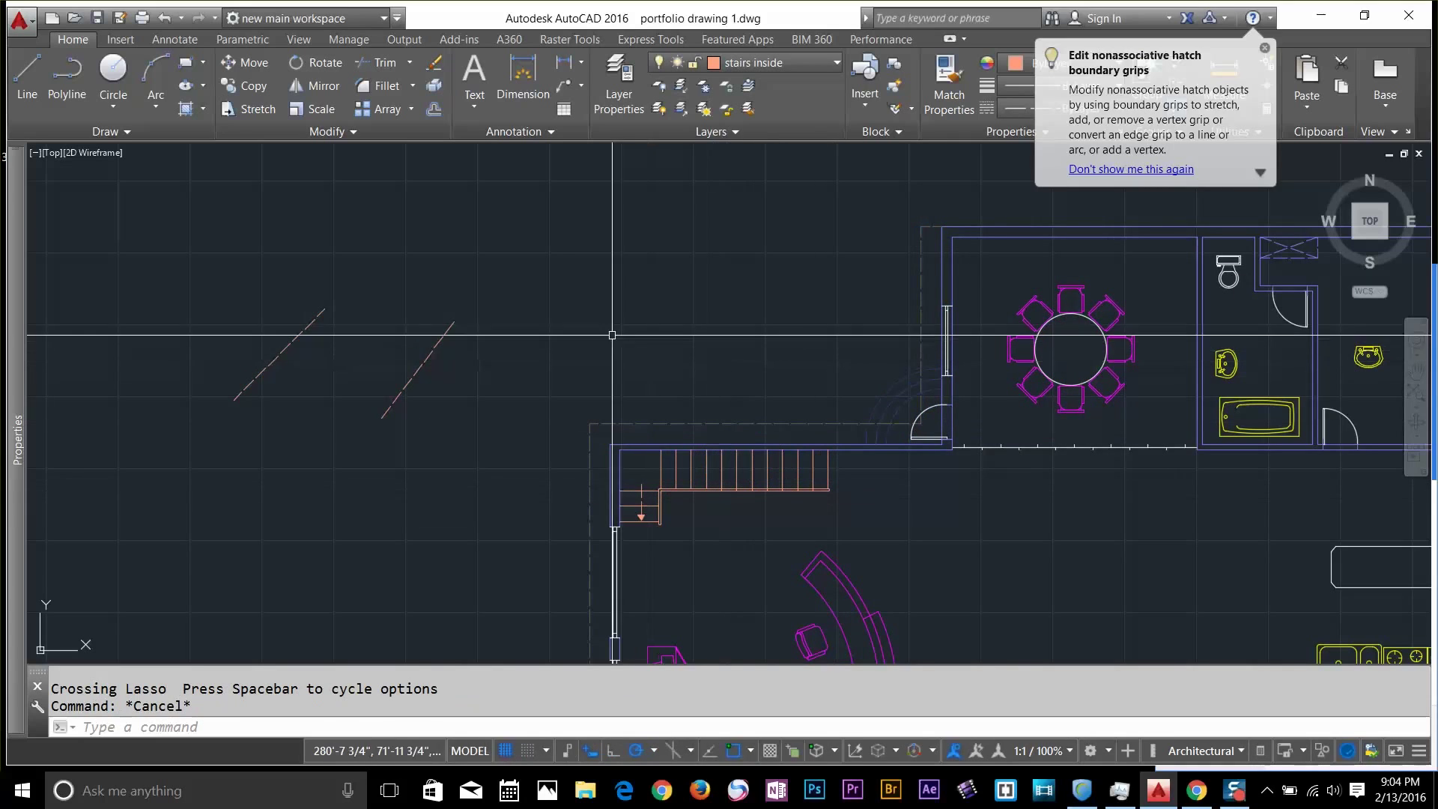
pyautogui.moveTo(610, 333)
pyautogui.mouseDown()
pyautogui.moveTo(818, 375)
pyautogui.moveTo(877, 459)
pyautogui.moveTo(879, 510)
pyautogui.moveTo(712, 556)
pyautogui.moveTo(573, 560)
pyautogui.moveTo(554, 517)
pyautogui.moveTo(558, 450)
pyautogui.mouseUp()
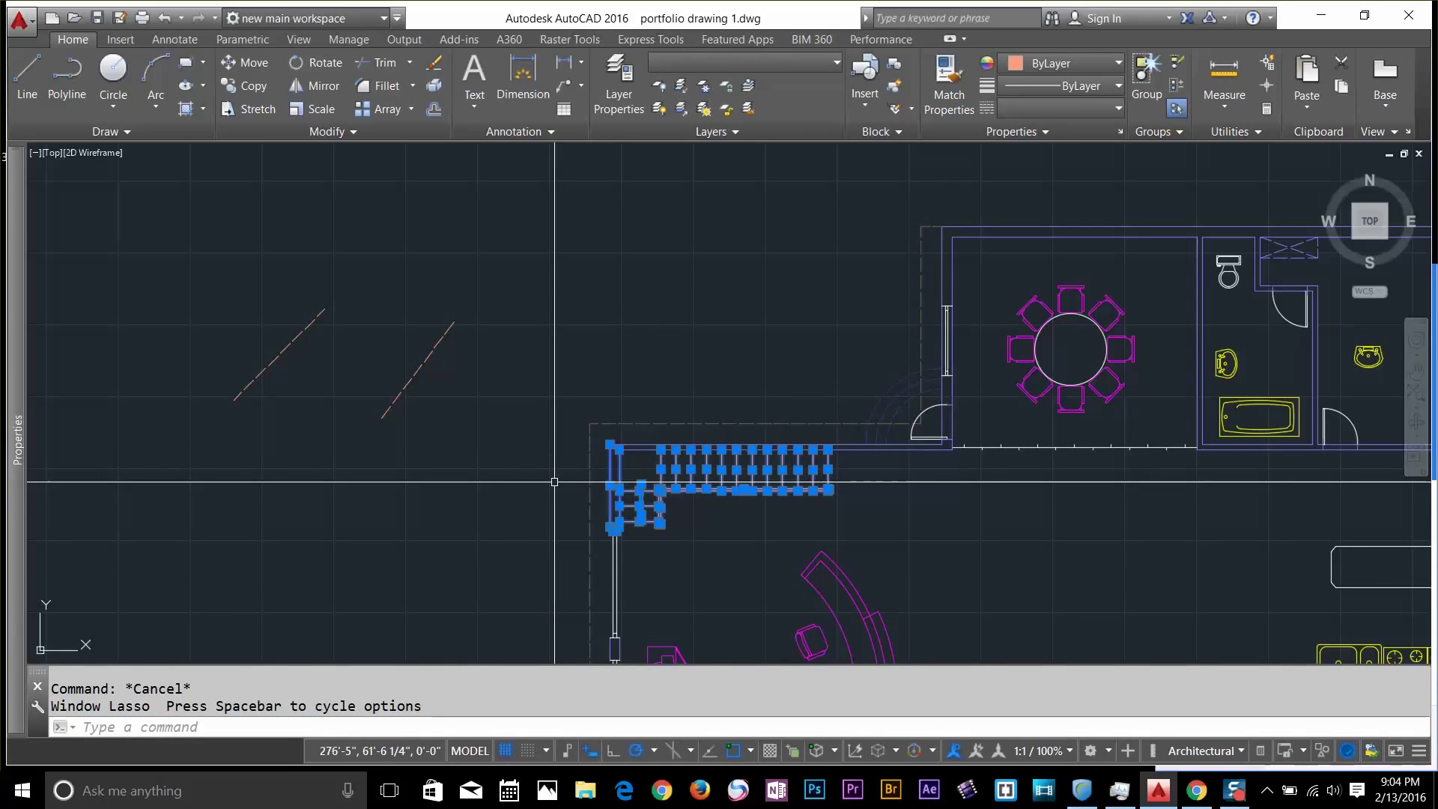
pyautogui.press('Escape')
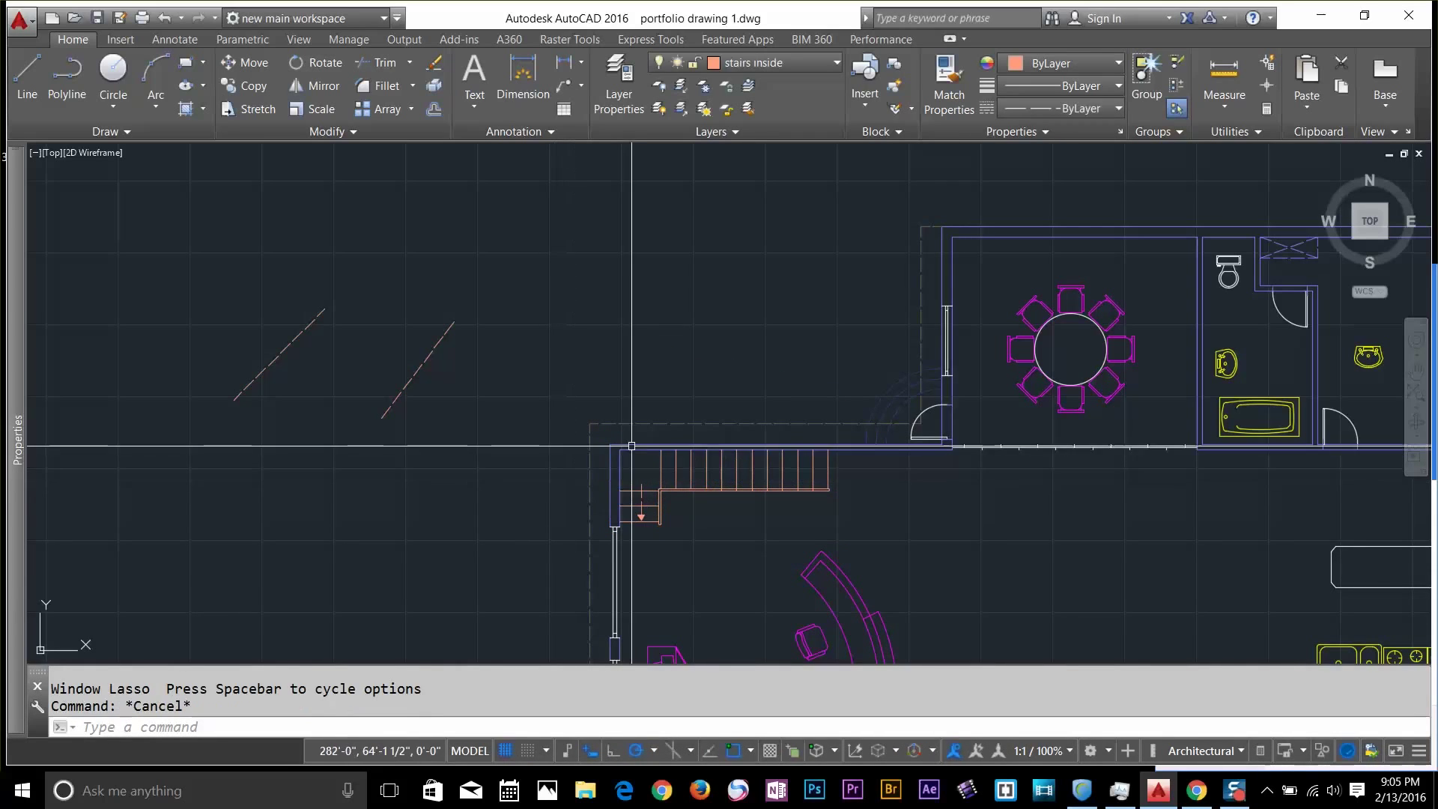
pyautogui.click(634, 412)
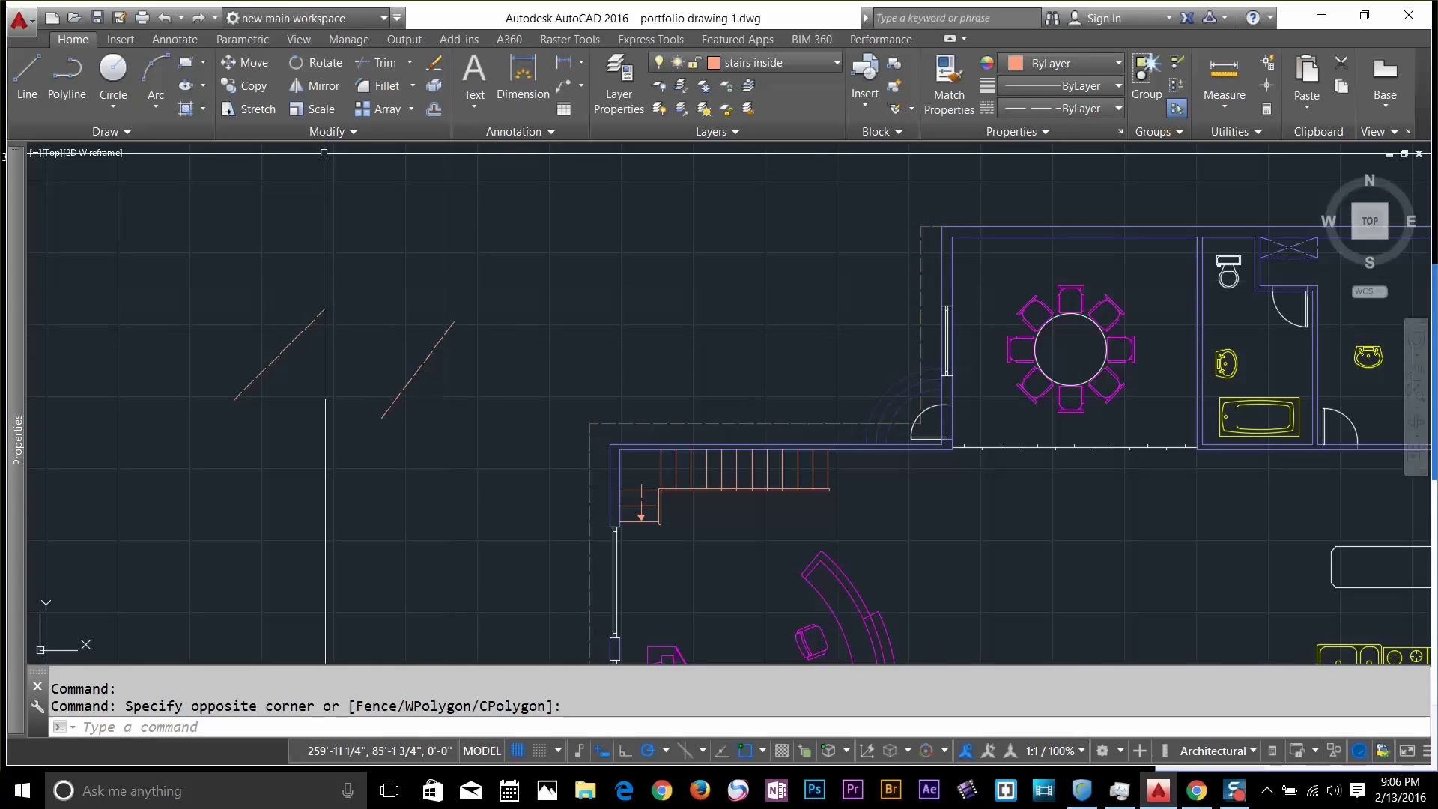
# Move the two short dashed diagonal lines slightly to the right with a crossing selection
pyautogui.click(240, 68)
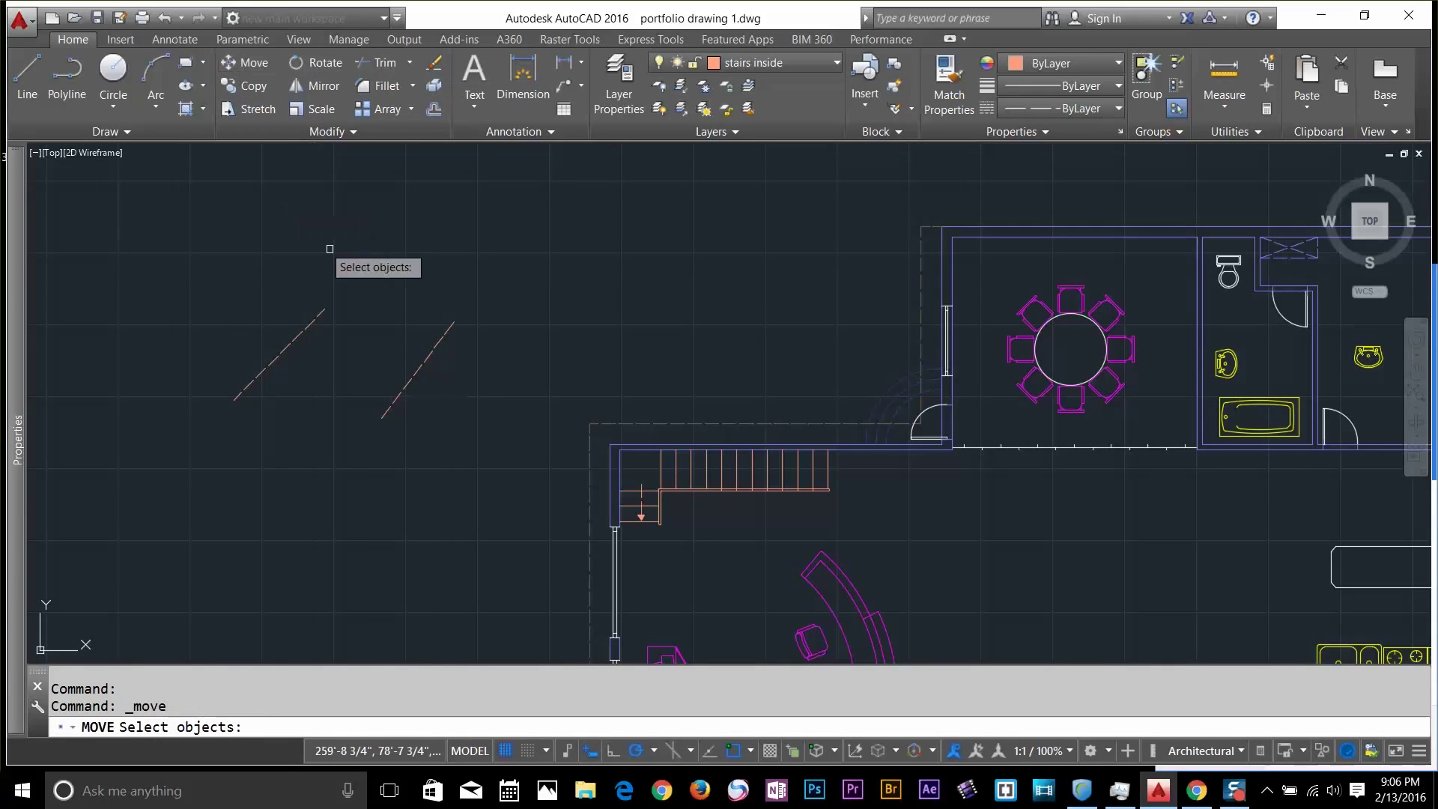
pyautogui.click(520, 266)
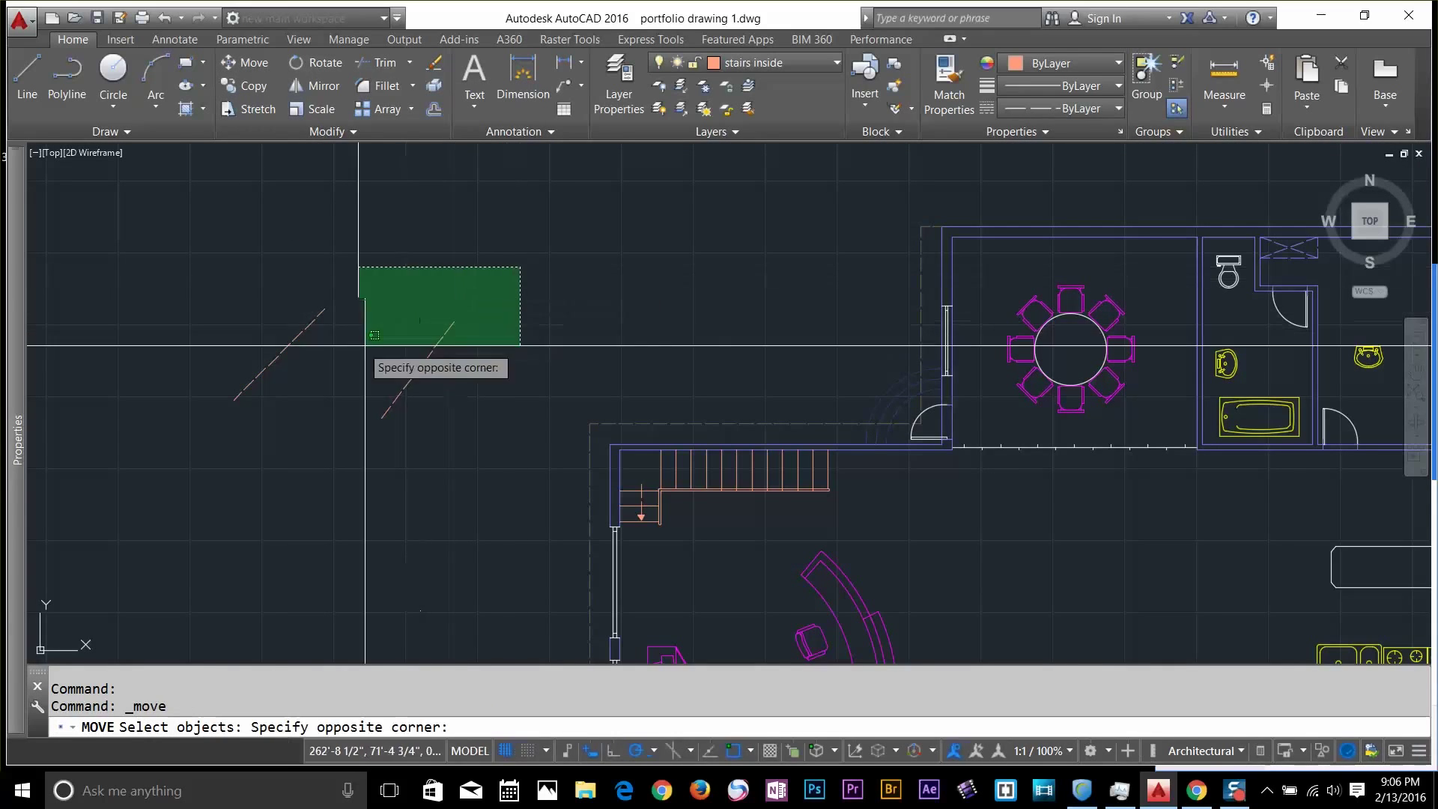
pyautogui.click(232, 445)
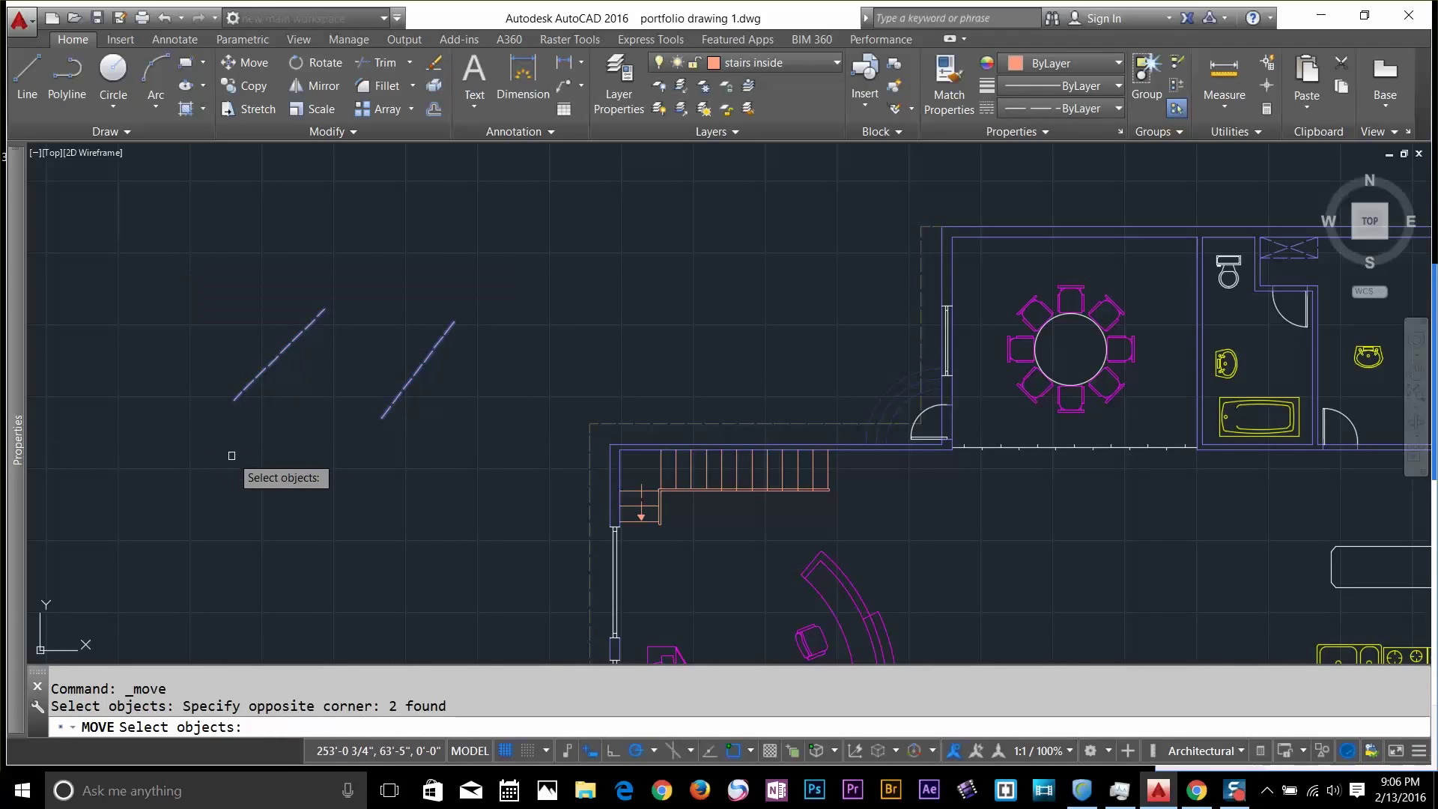
pyautogui.press('Return')
pyautogui.click(231, 473)
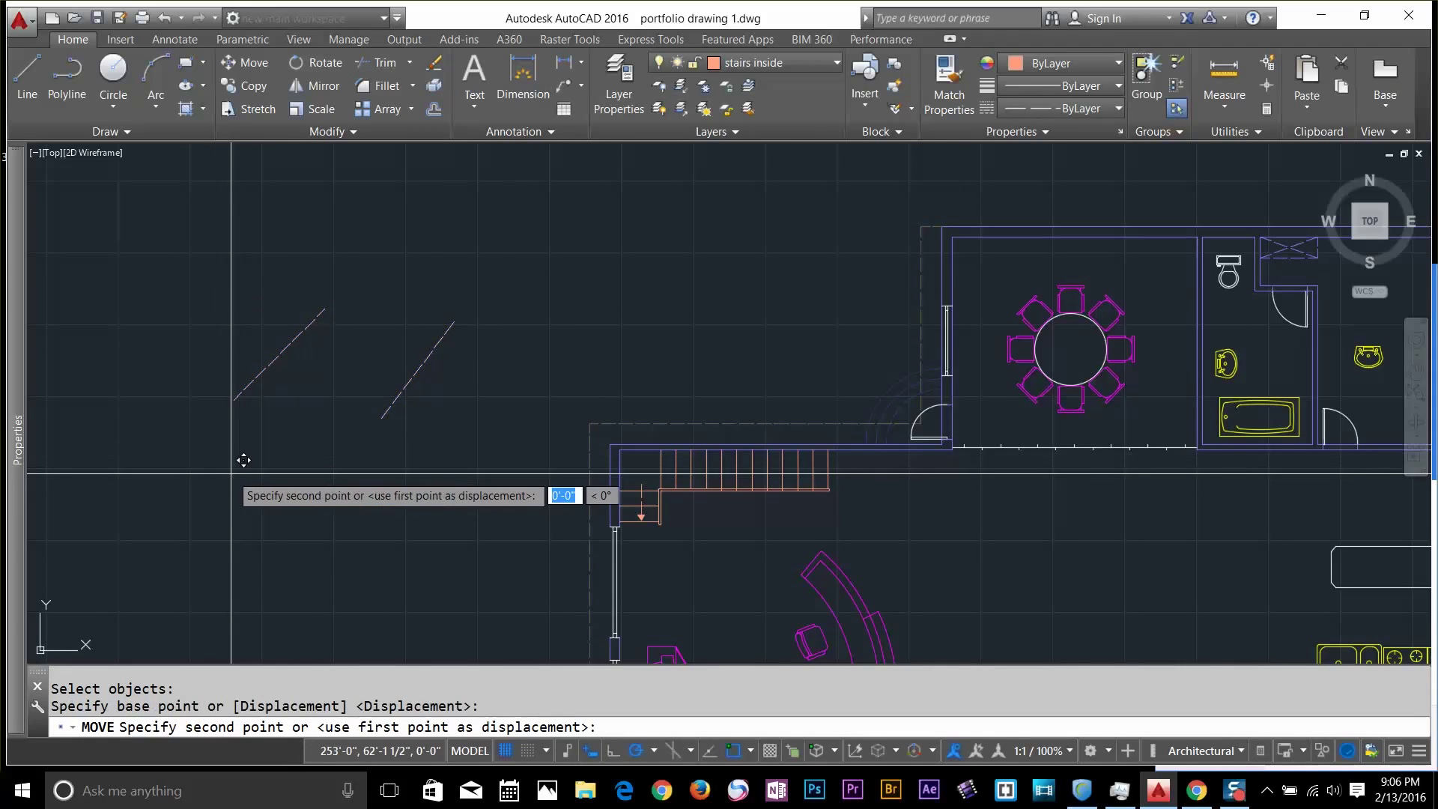
pyautogui.click(272, 466)
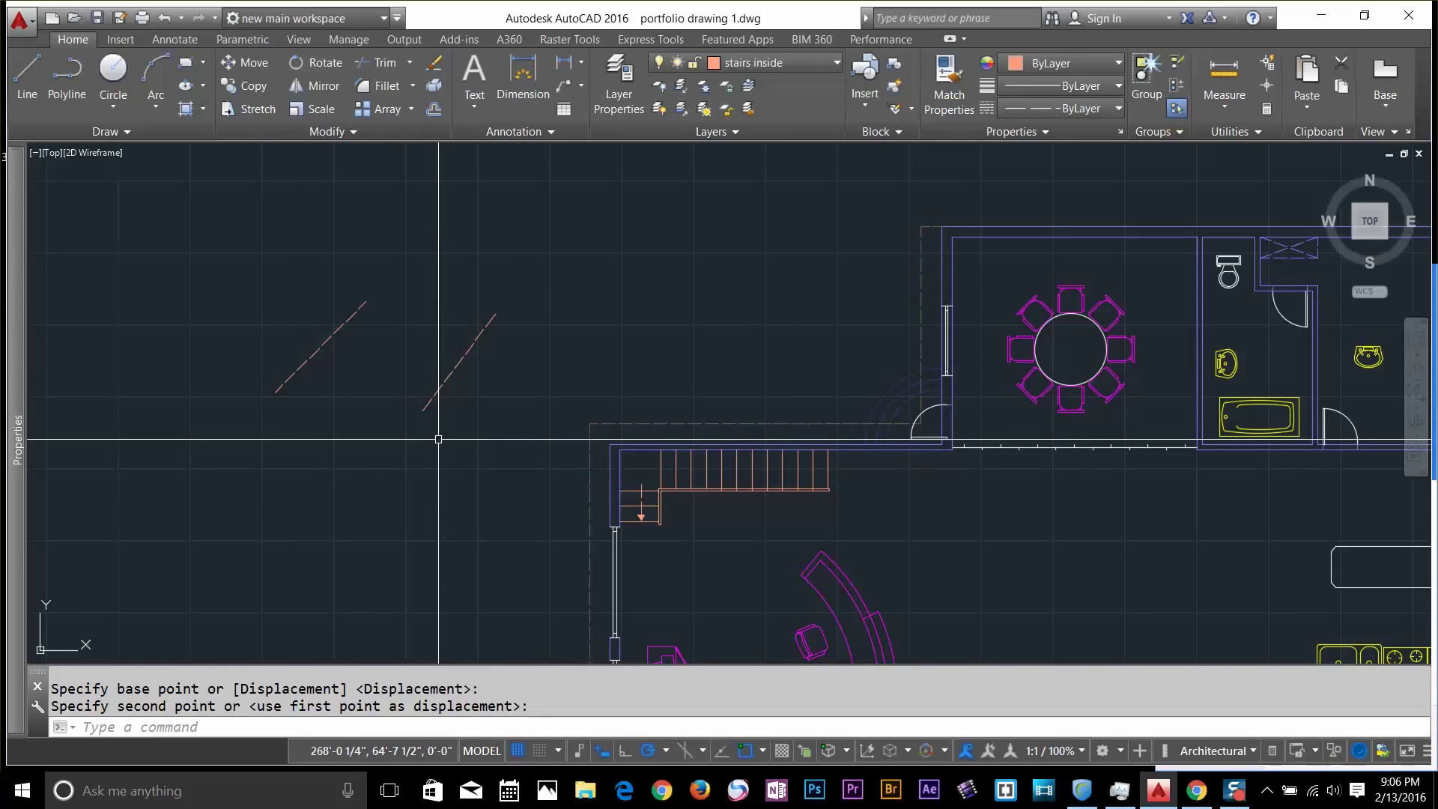
# Start copying the previous selection of dashed lines, then cancel that copy
pyautogui.click(251, 87)
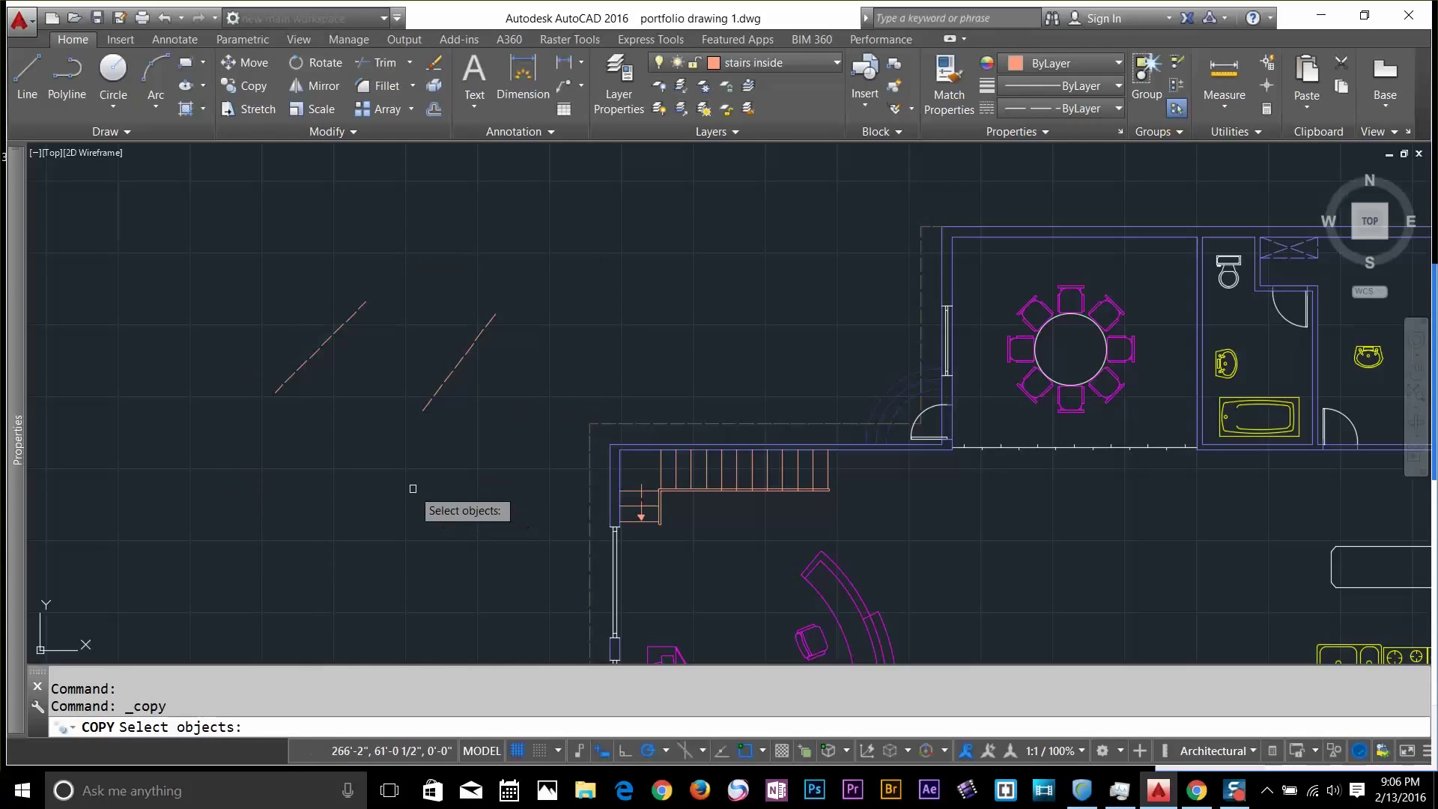
pyautogui.write('p')
pyautogui.press('Return')
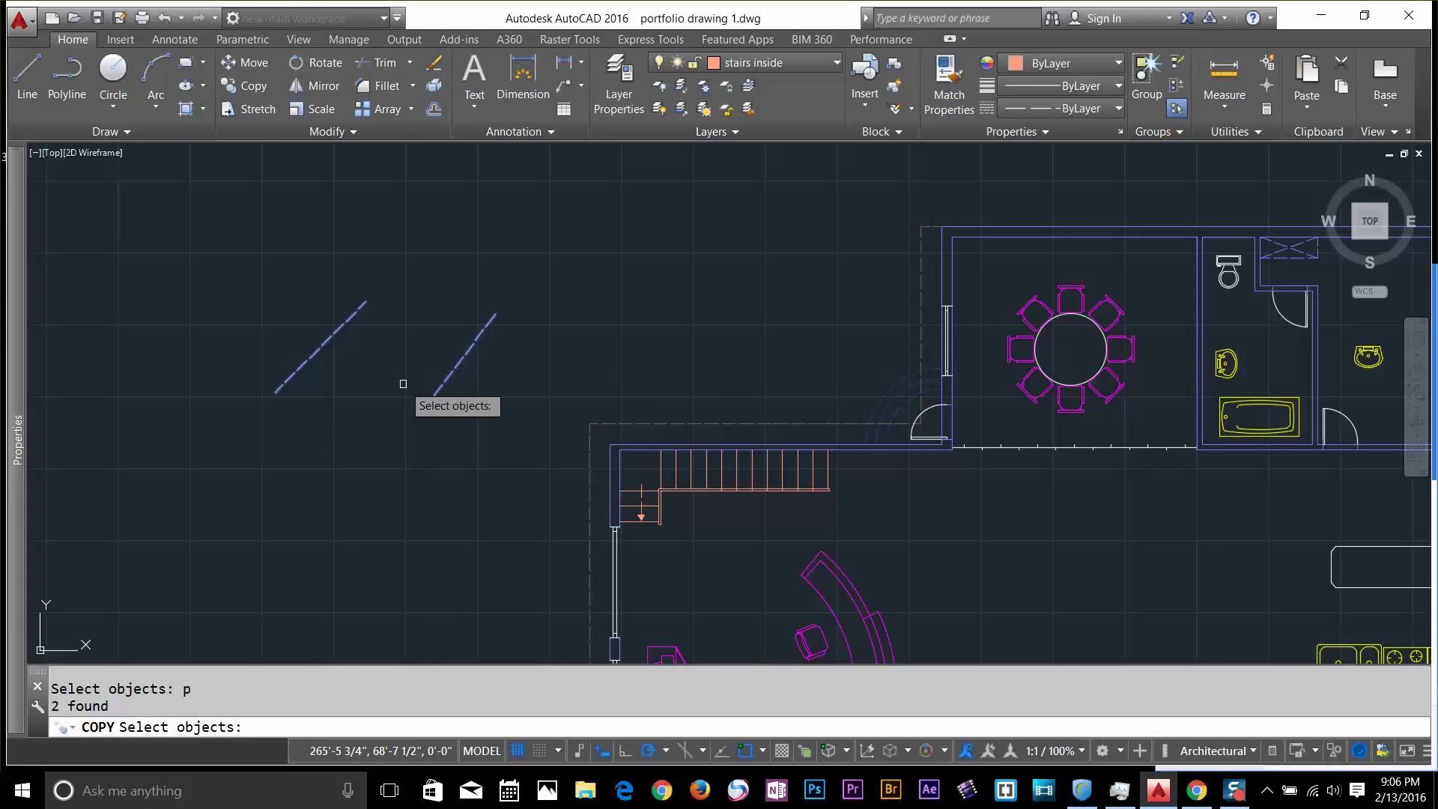
pyautogui.press('Escape')
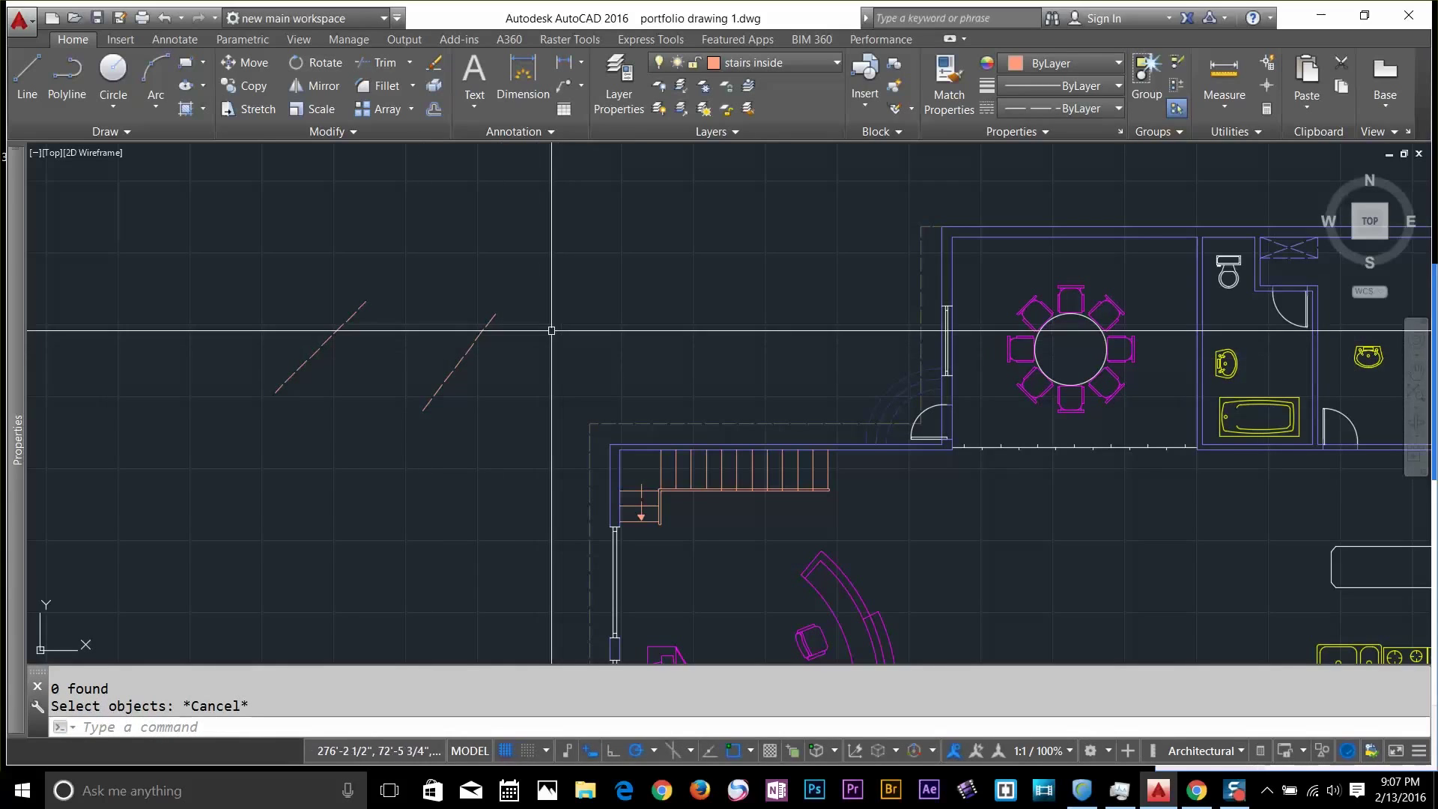
# Copy the two dashed diagonals a short way left, making four, then reselect them for a move
pyautogui.click(247, 86)
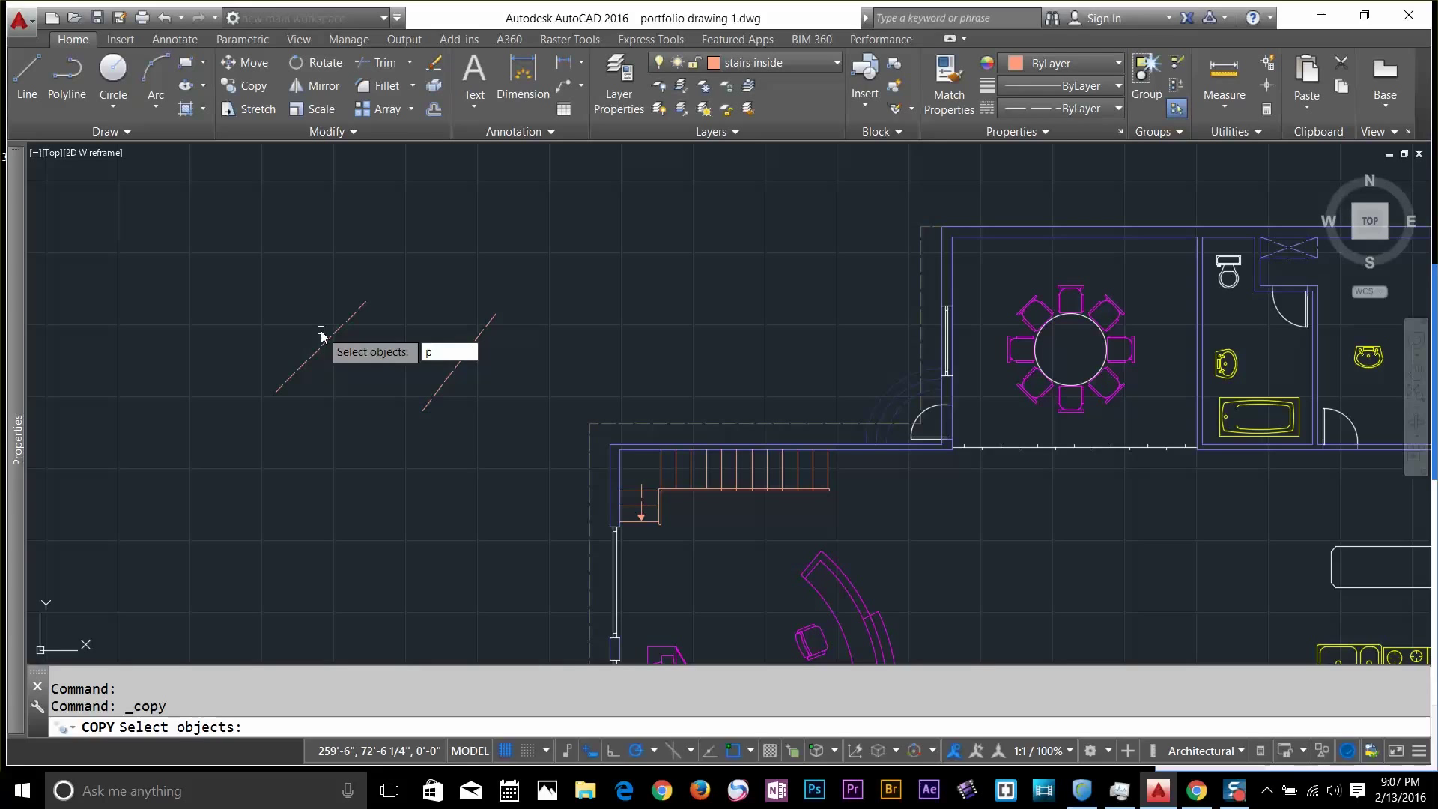
pyautogui.write('p')
pyautogui.press('Return')
pyautogui.press('Return')
pyautogui.click(328, 465)
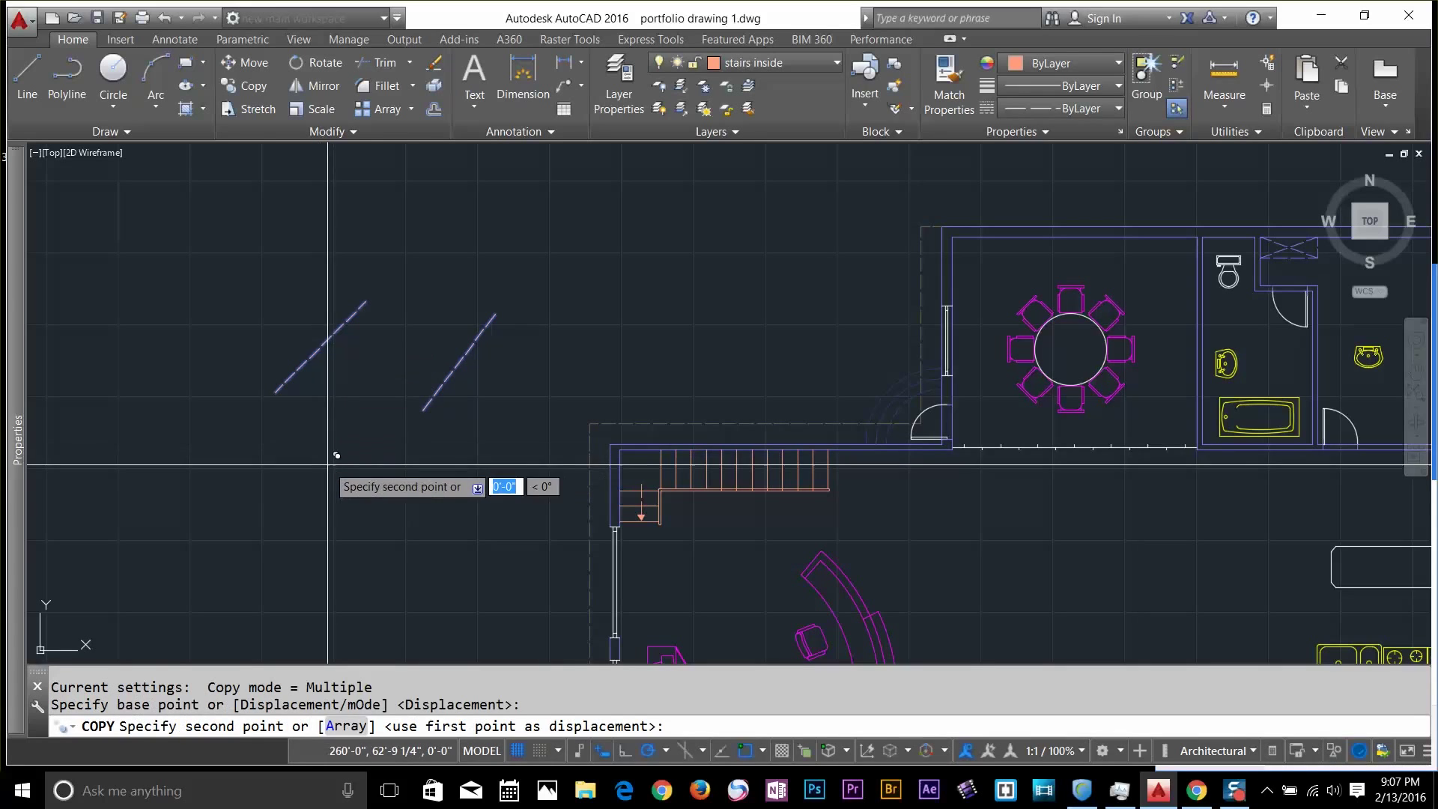
pyautogui.click(281, 464)
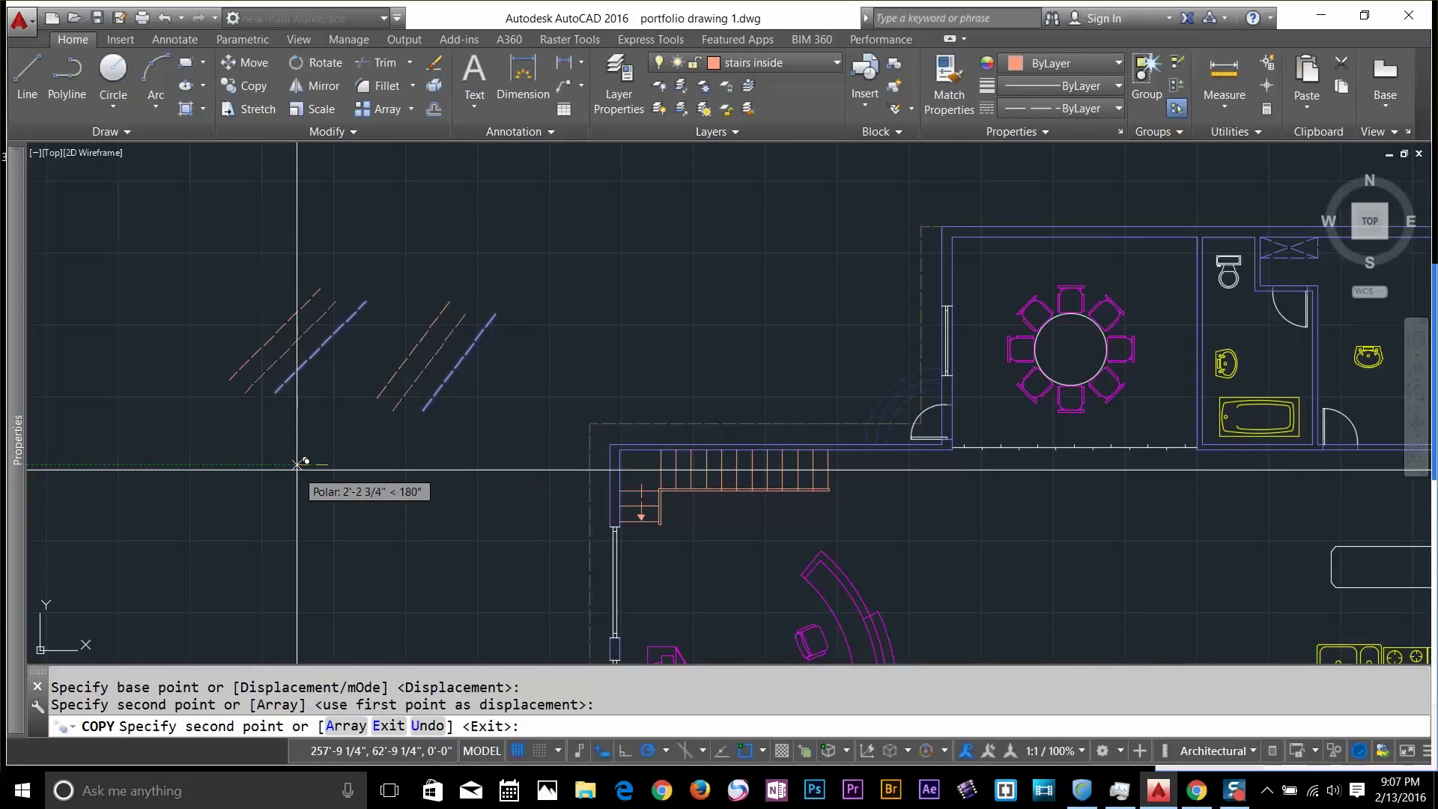
pyautogui.press('Return')
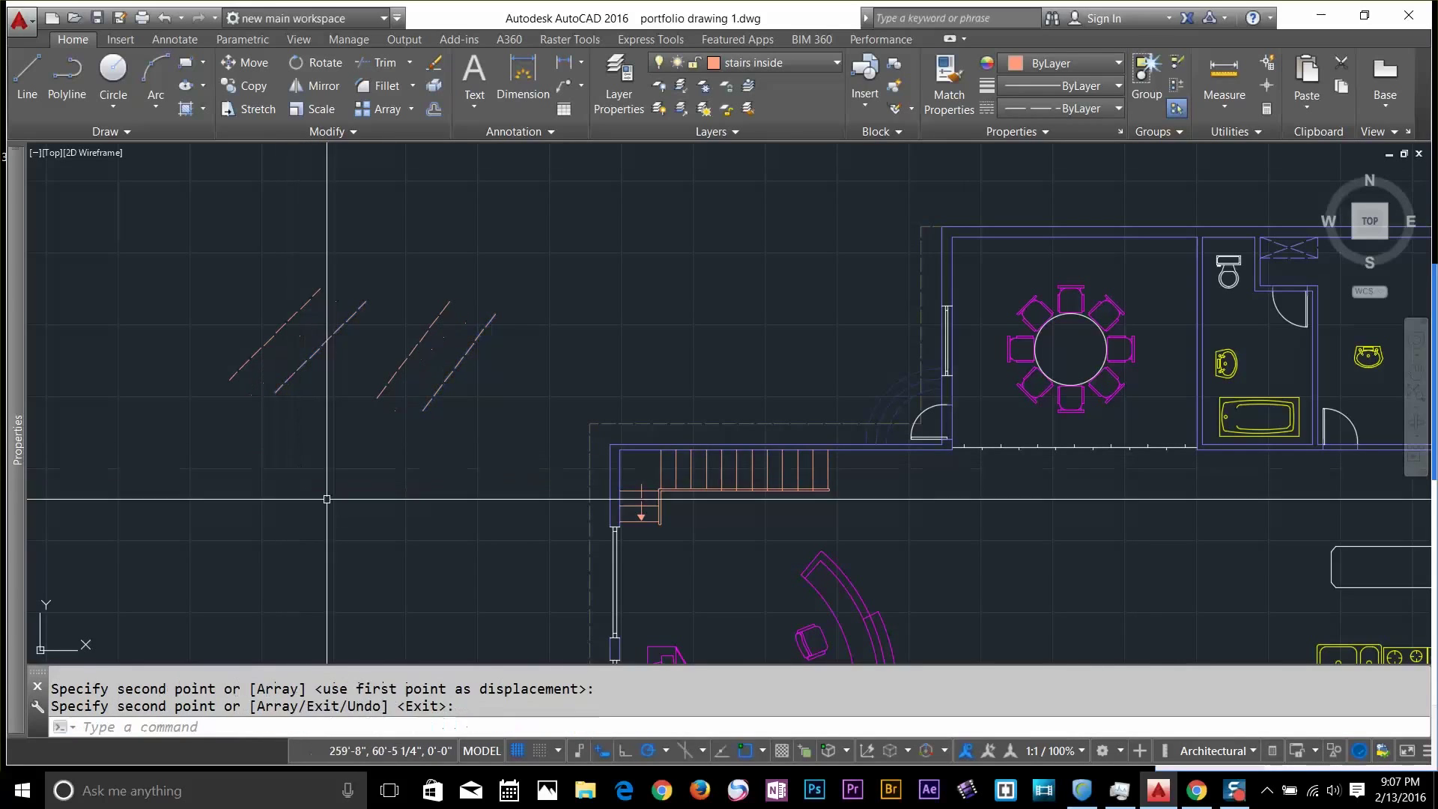
pyautogui.click(254, 64)
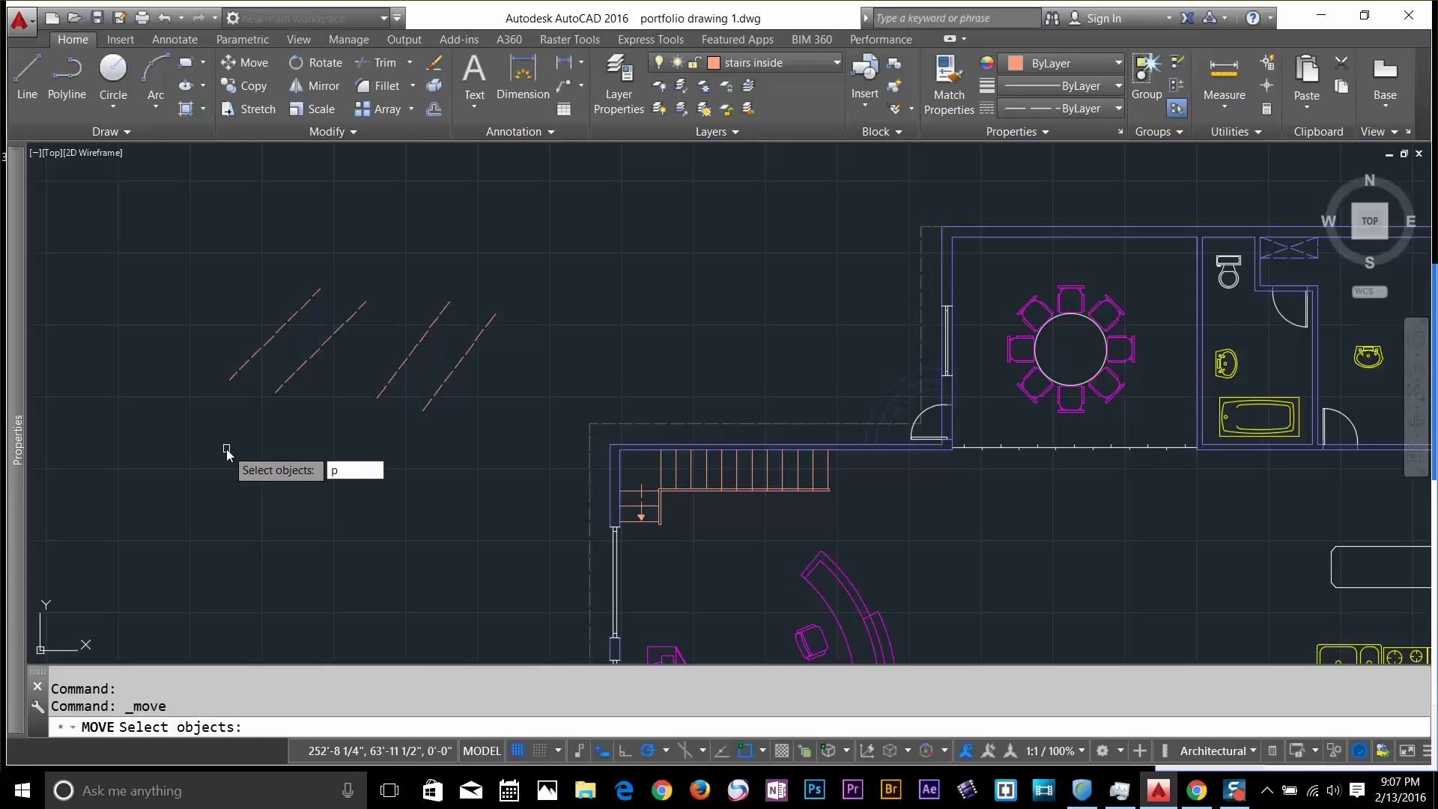
pyautogui.press('Return')
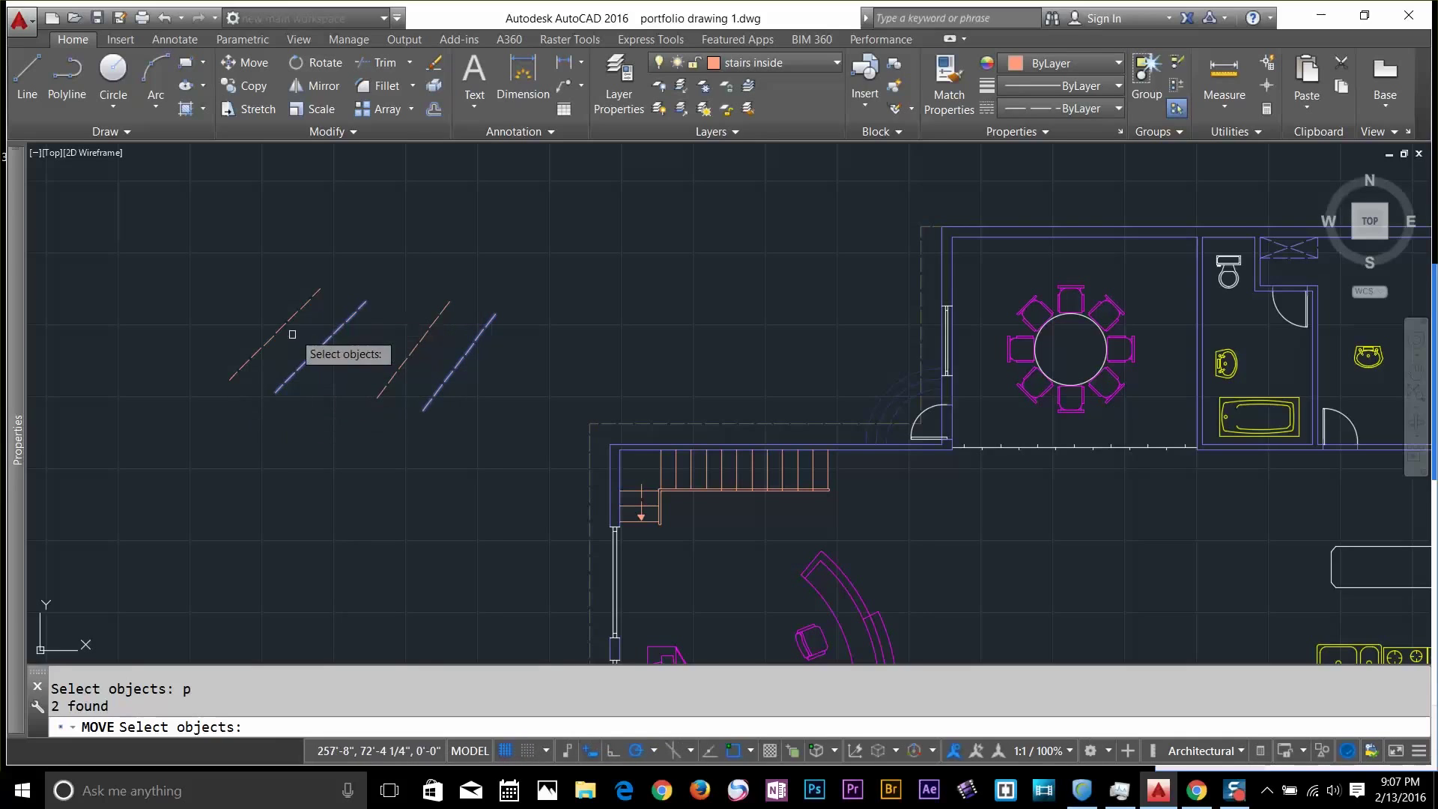
# Cancel the pending move, restart Move with ALL selected, and zoom in on the interior stair
pyautogui.press('Return')
pyautogui.click(376, 301)
pyautogui.press('Escape')
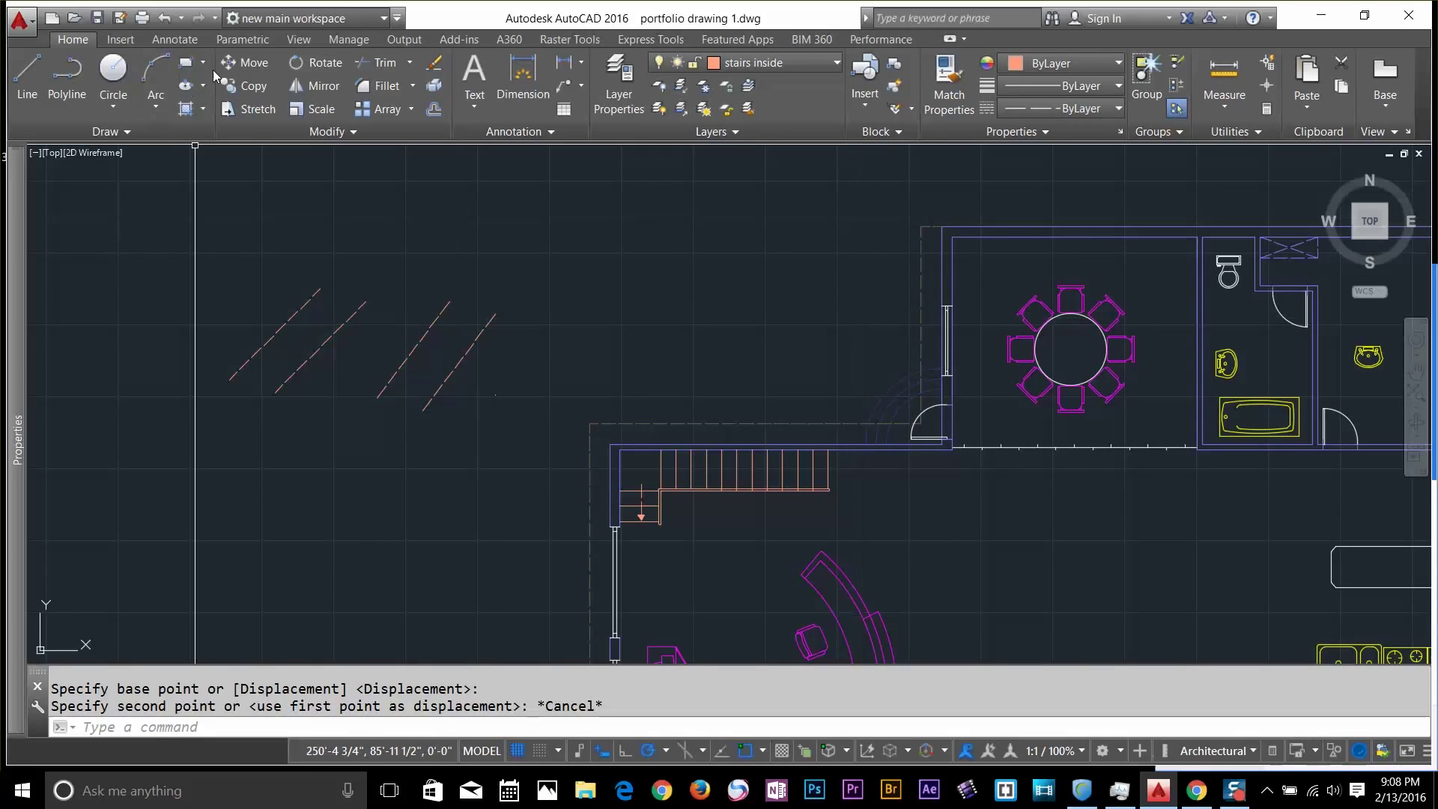
pyautogui.click(247, 63)
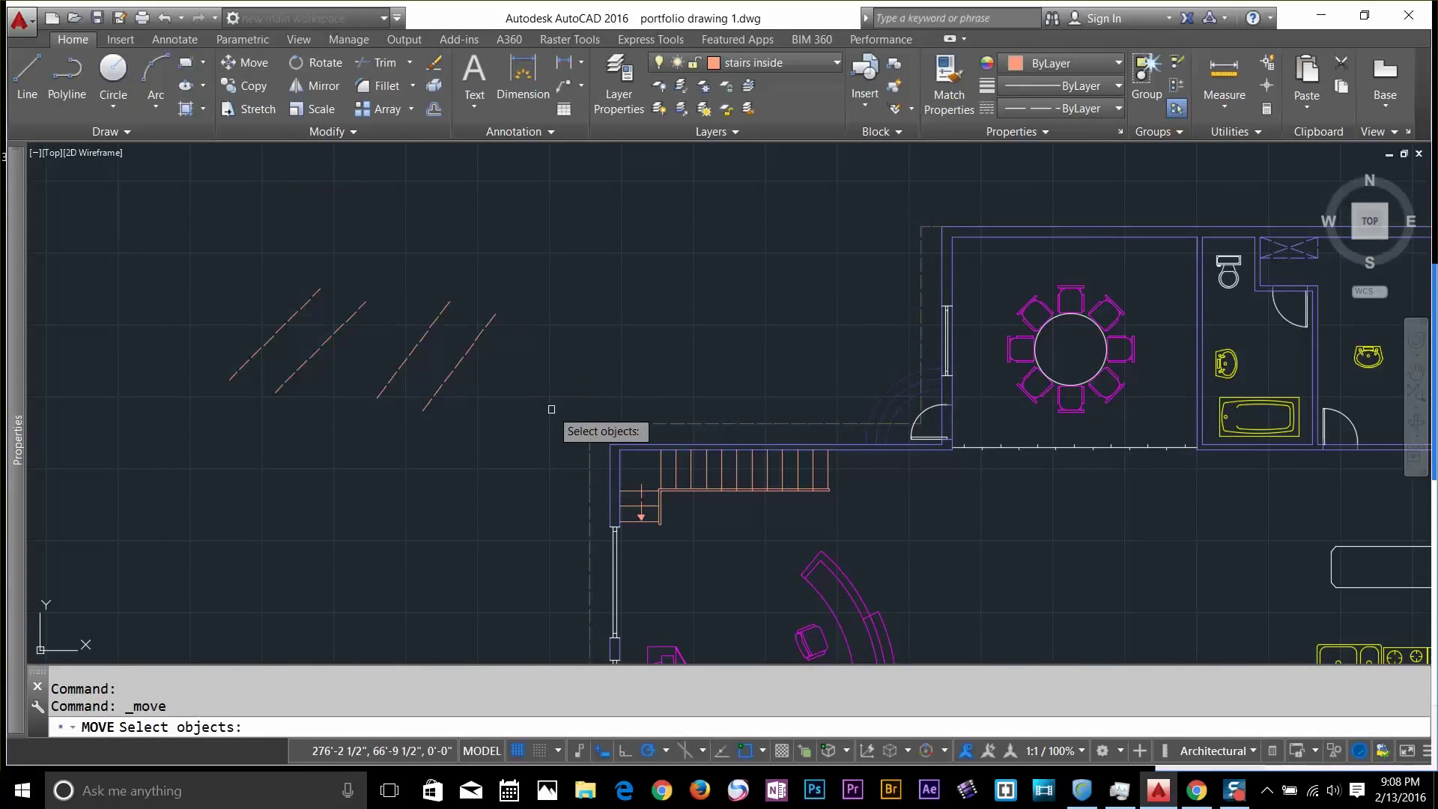
pyautogui.write('all')
pyautogui.press('Return')
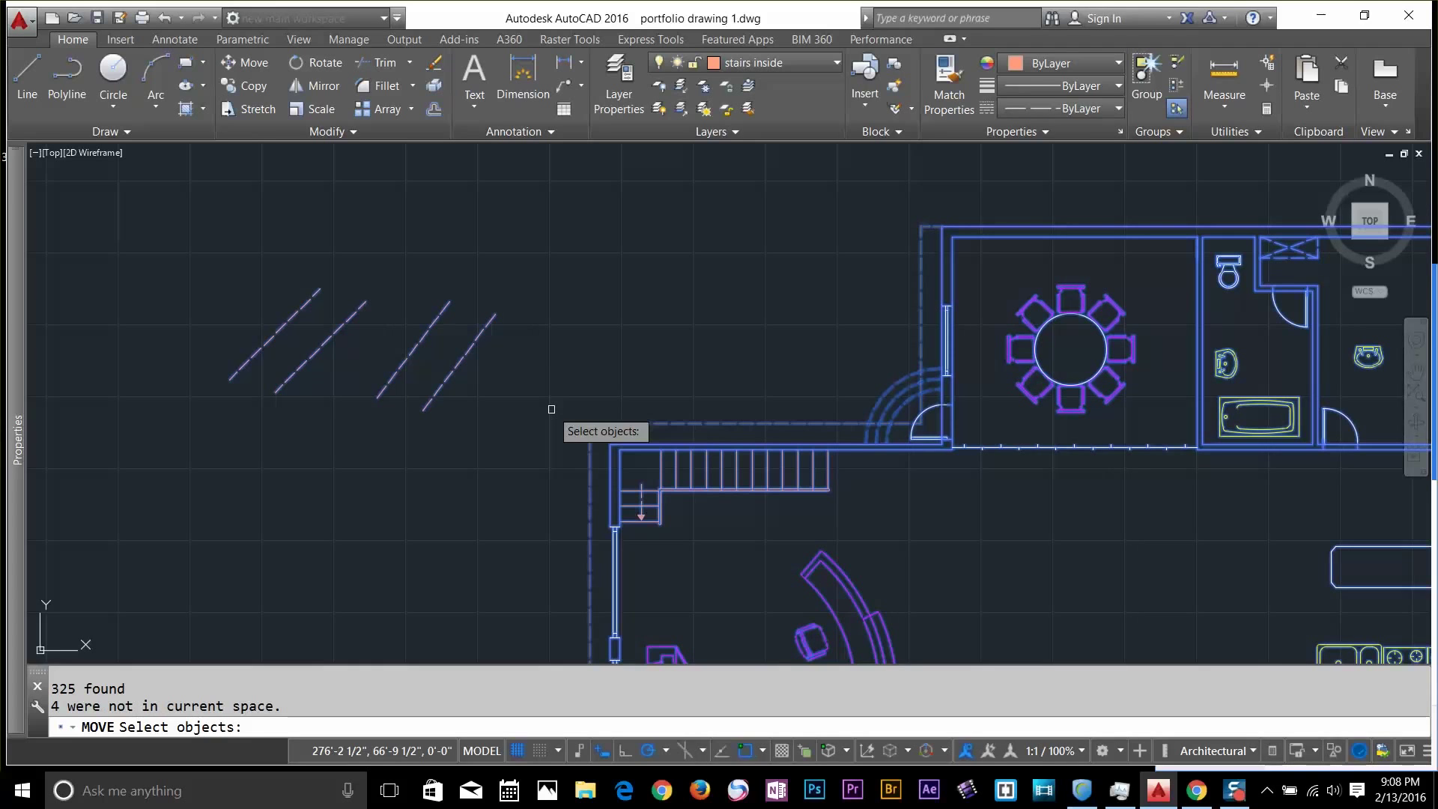
pyautogui.scroll(-5, 794, 382)
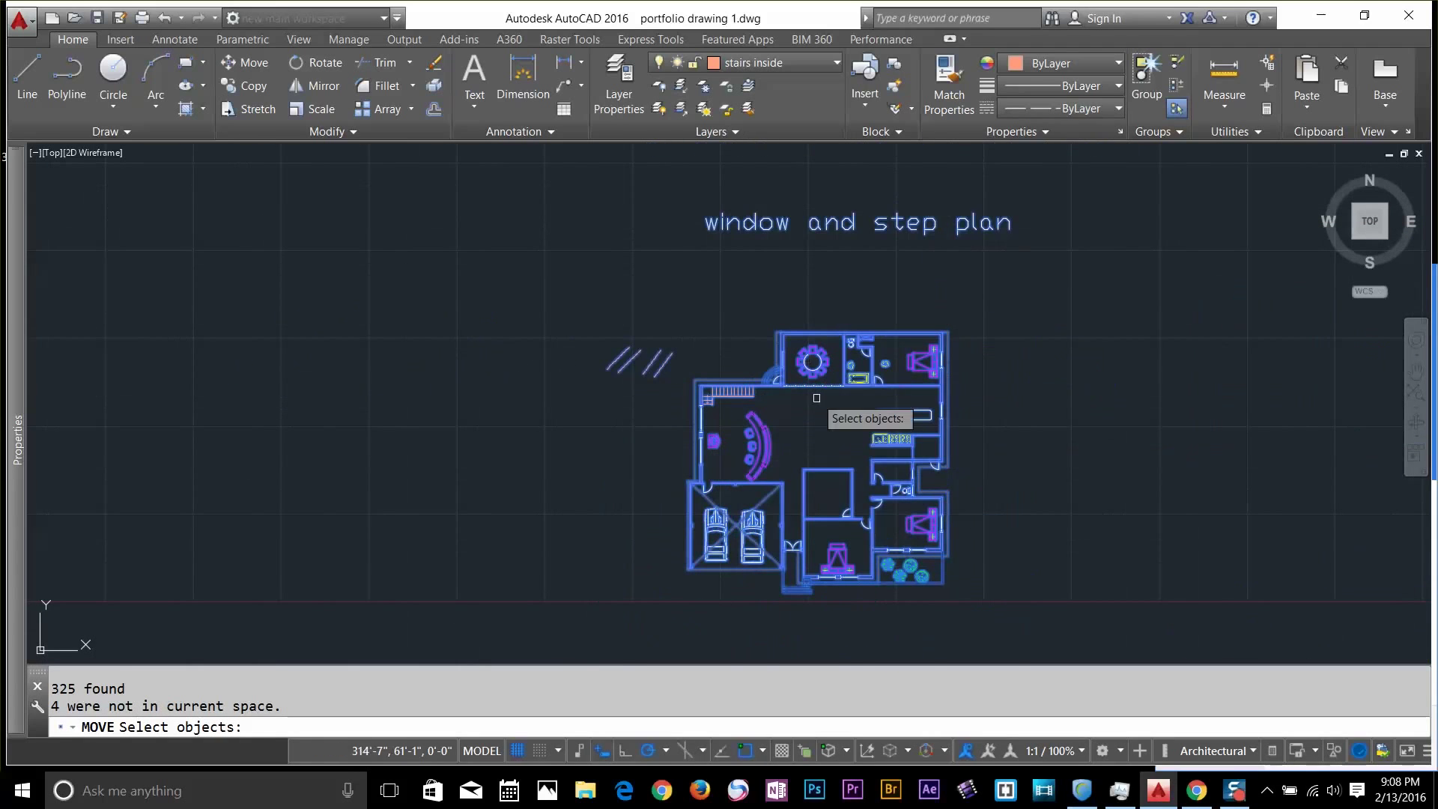
pyautogui.scroll(6, 735, 405)
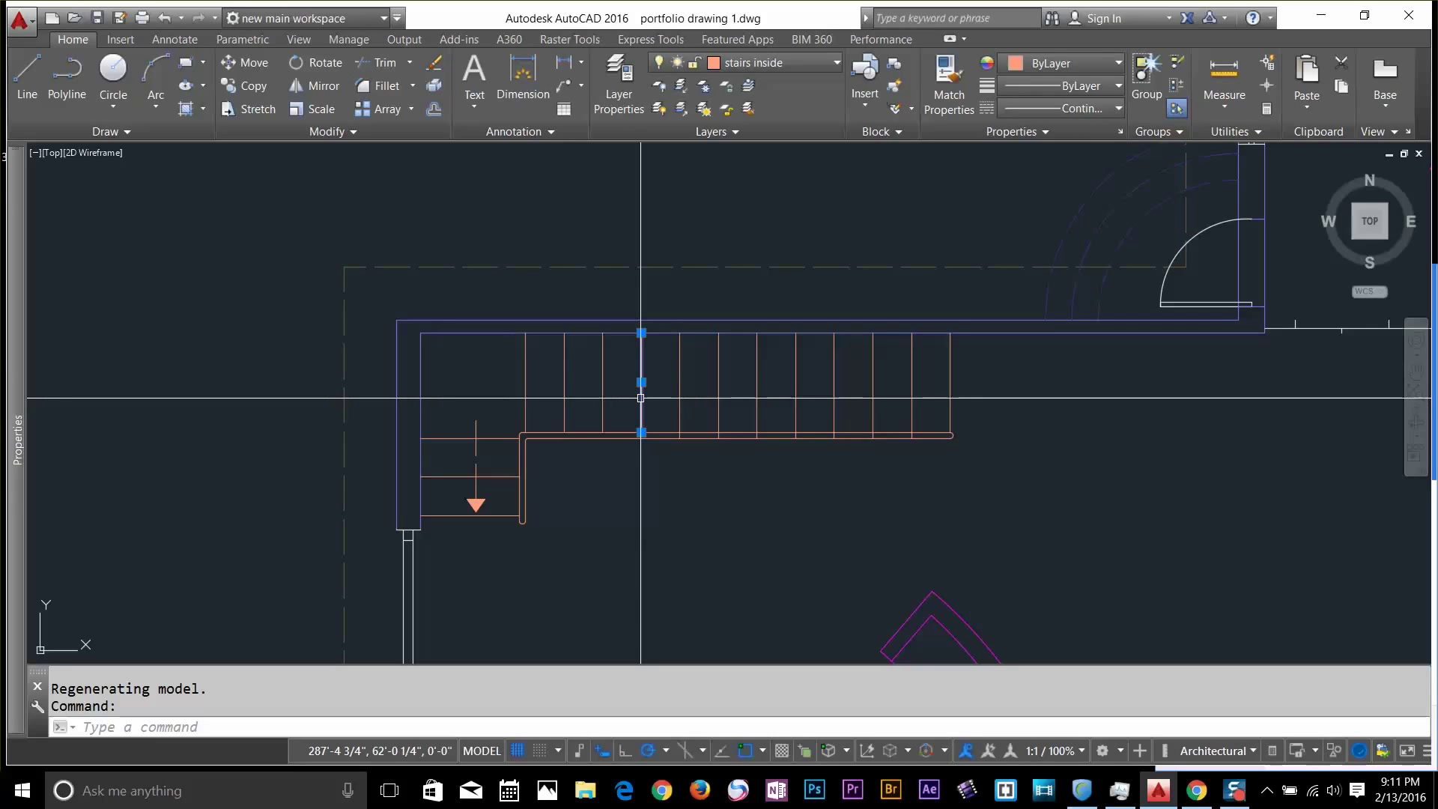
pyautogui.rightClick(640, 397)
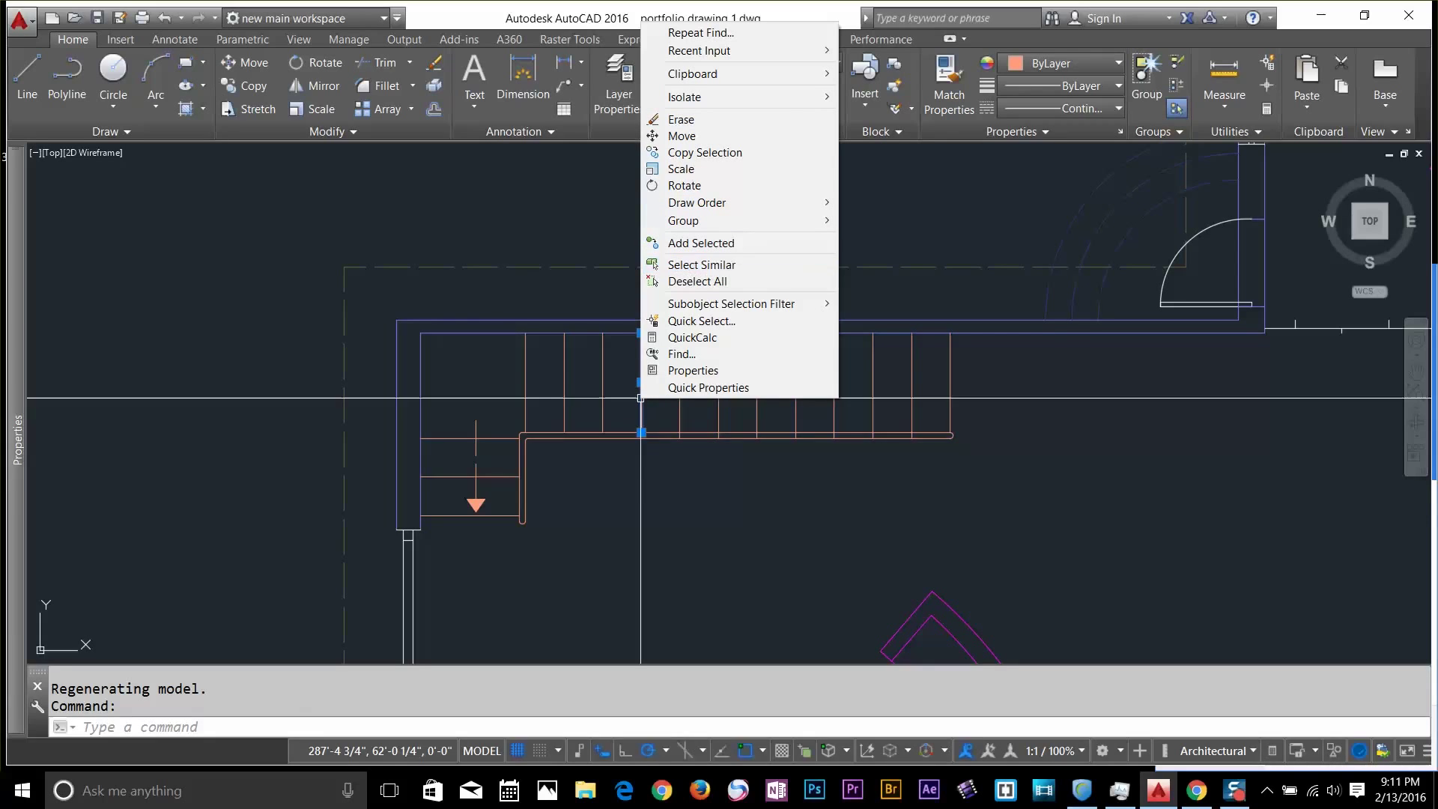
pyautogui.click(704, 265)
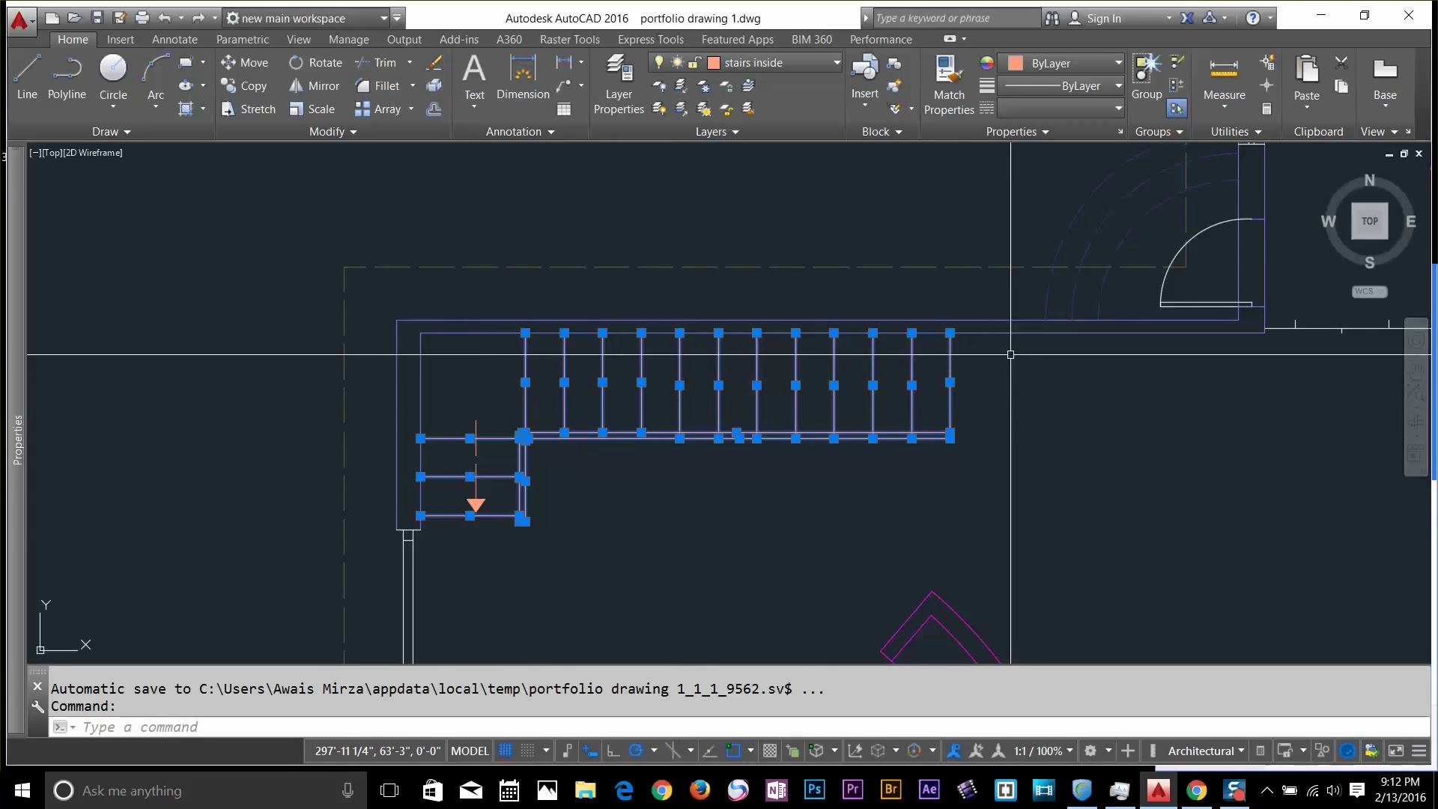
pyautogui.press('Escape')
pyautogui.write('xx')
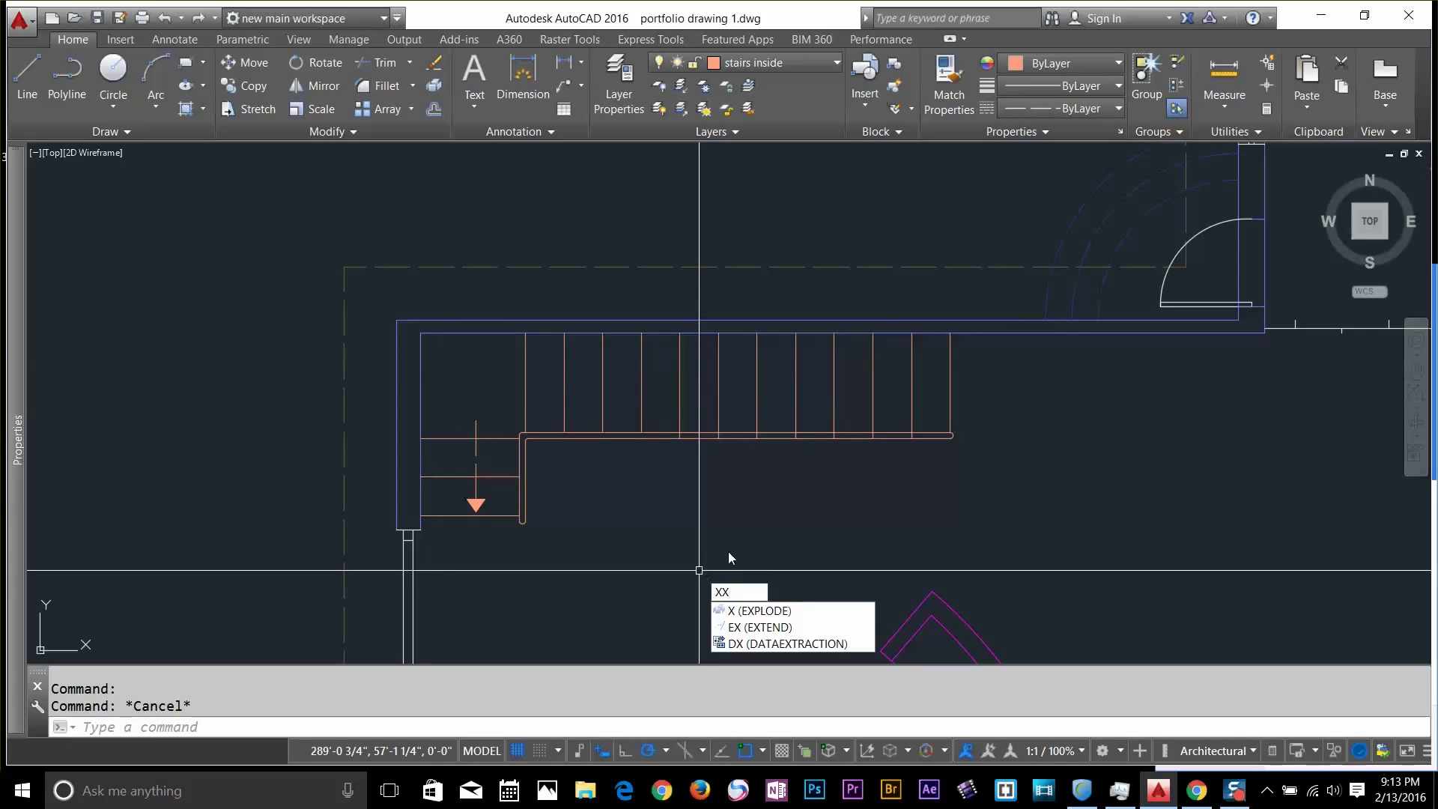
pyautogui.press('Escape')
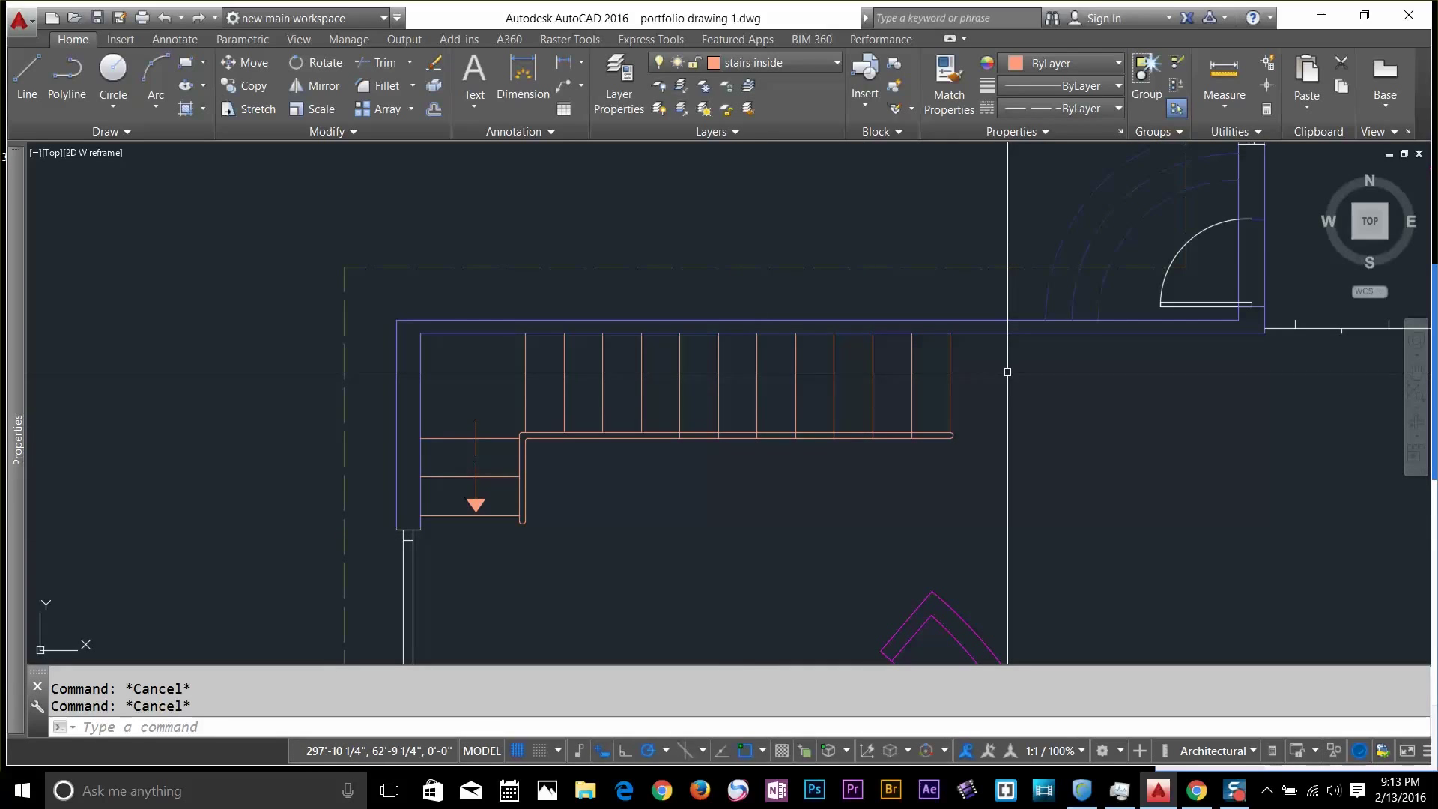
# Open the Properties palette from the View tab, launch Quick Select, and drag its dialog left
pyautogui.write('proper')
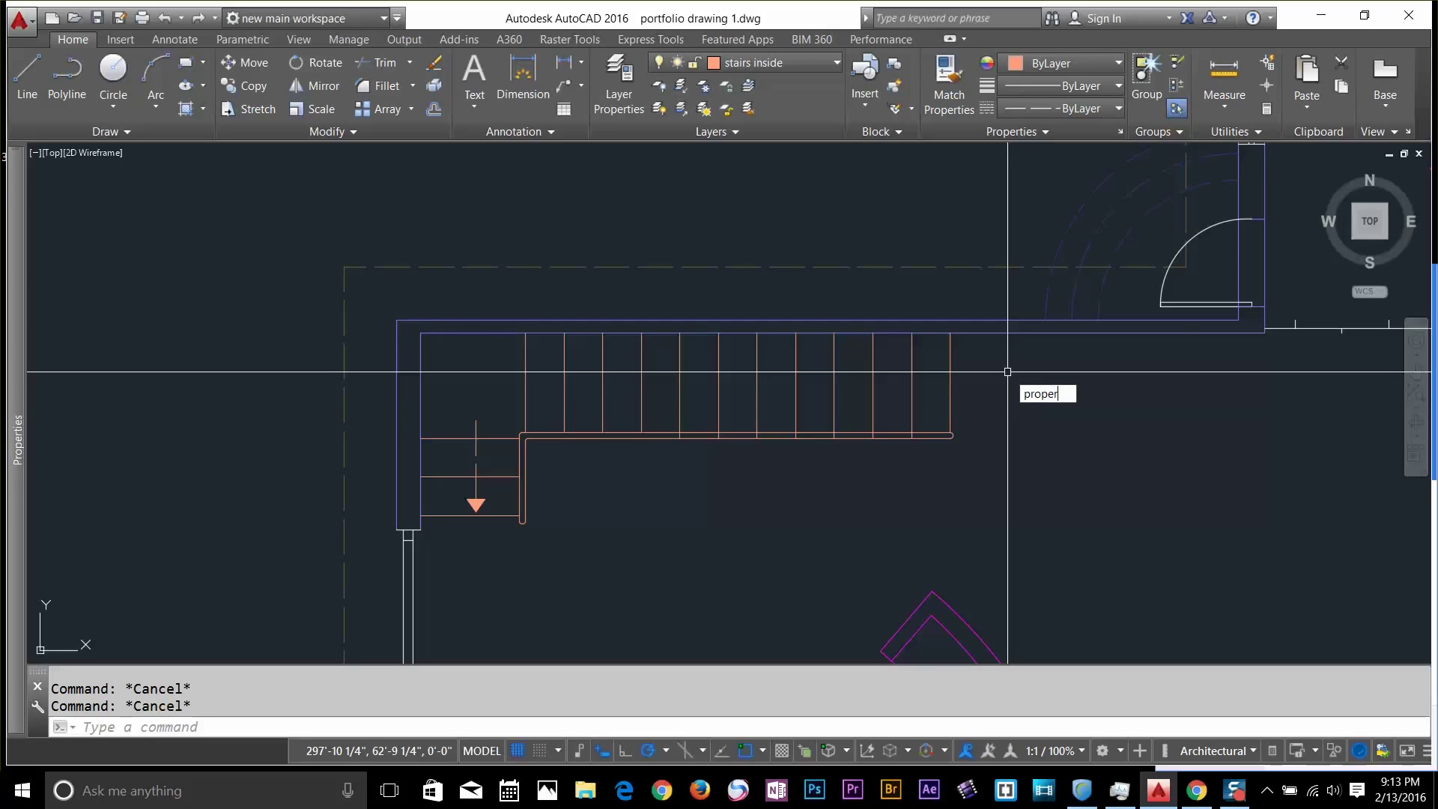
pyautogui.write('ties')
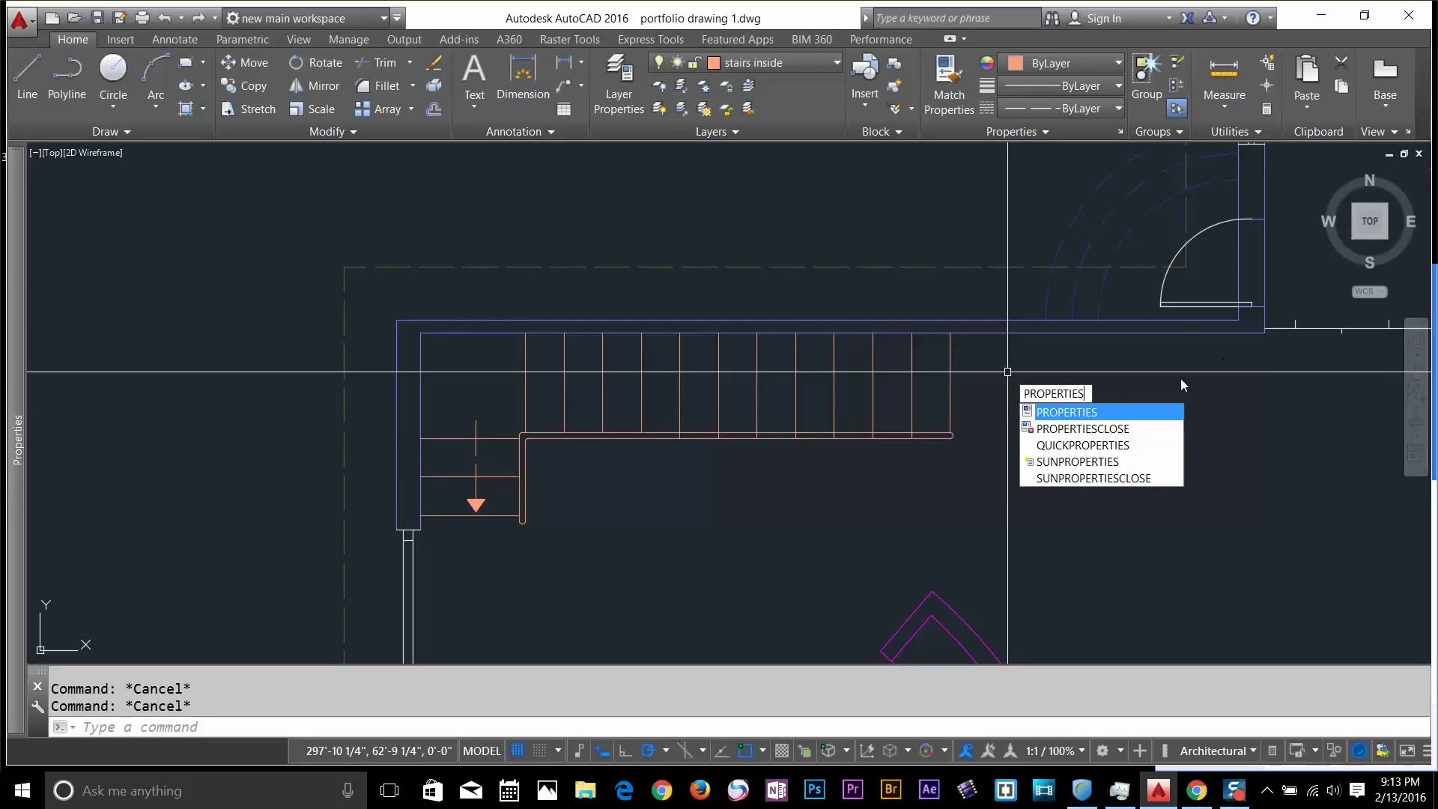
pyautogui.click(1080, 414)
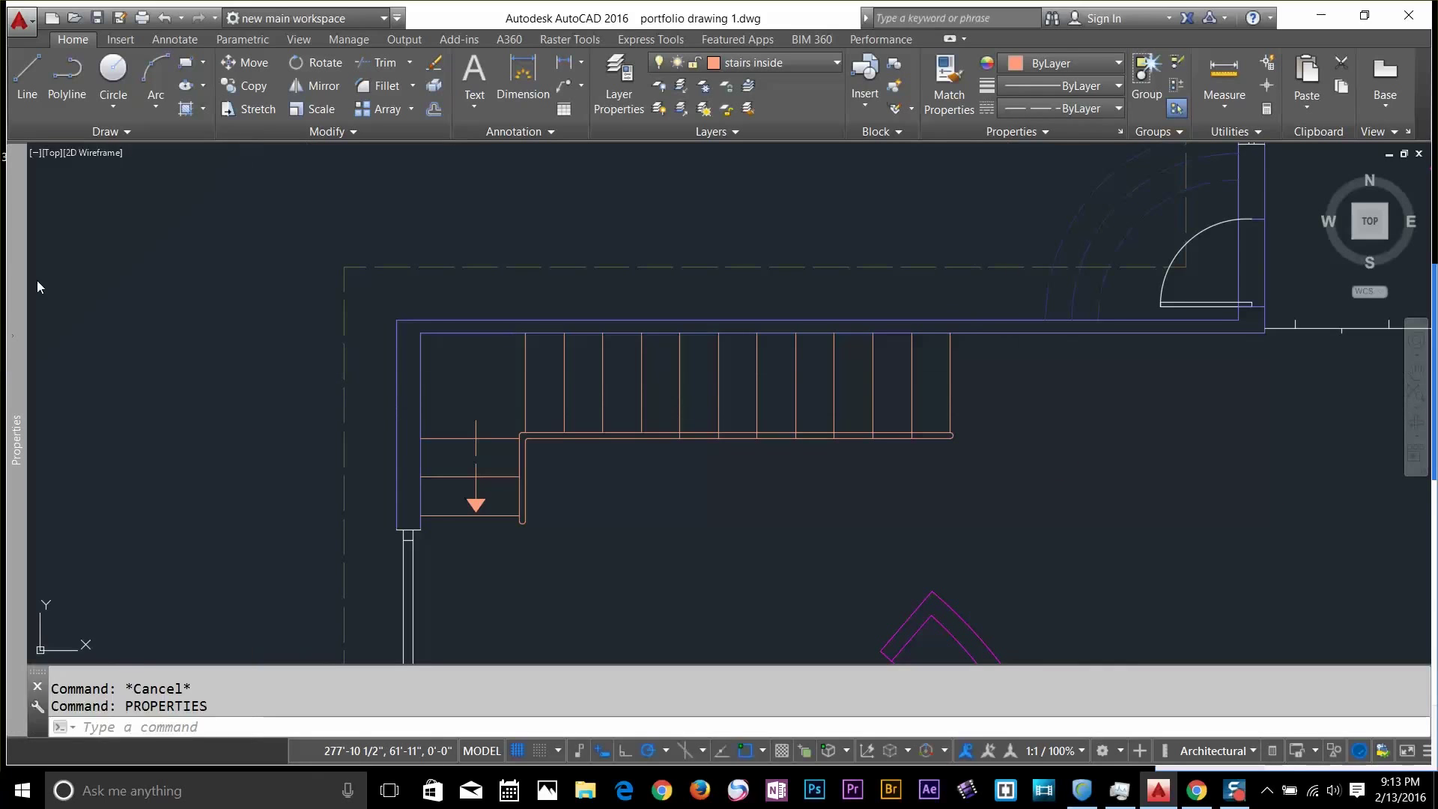
pyautogui.click(37, 152)
pyautogui.click(297, 41)
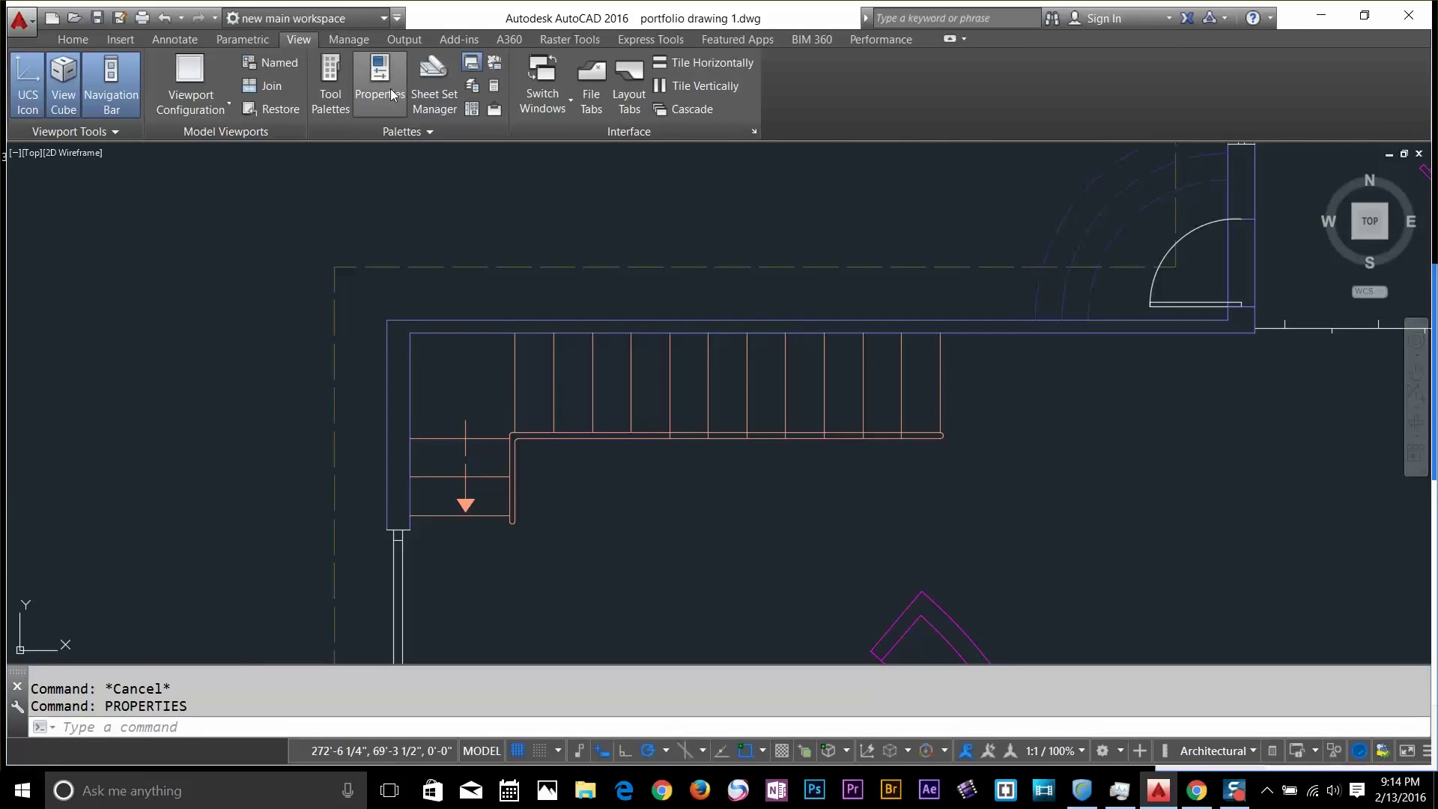
pyautogui.click(611, 514)
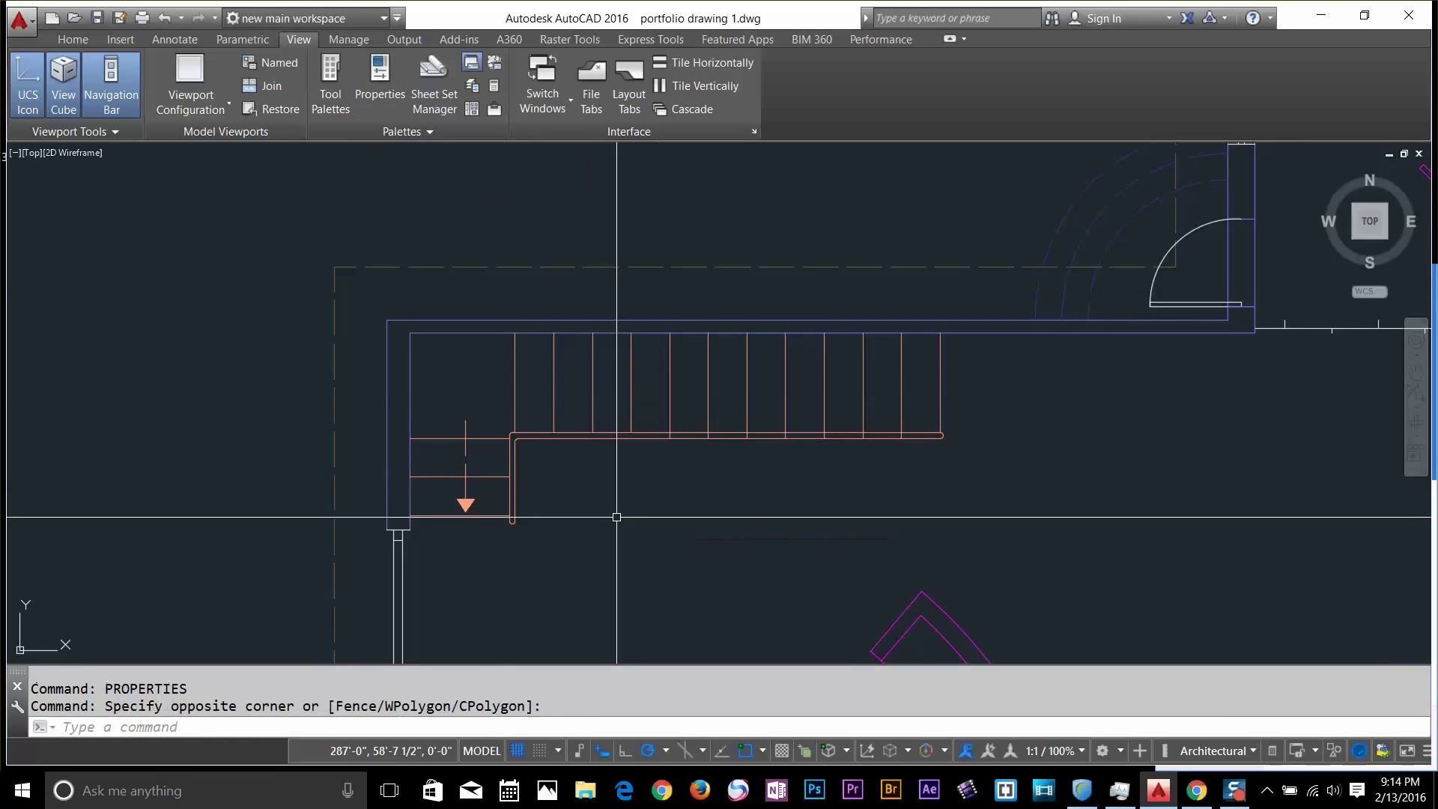
pyautogui.press('Escape')
pyautogui.click(379, 84)
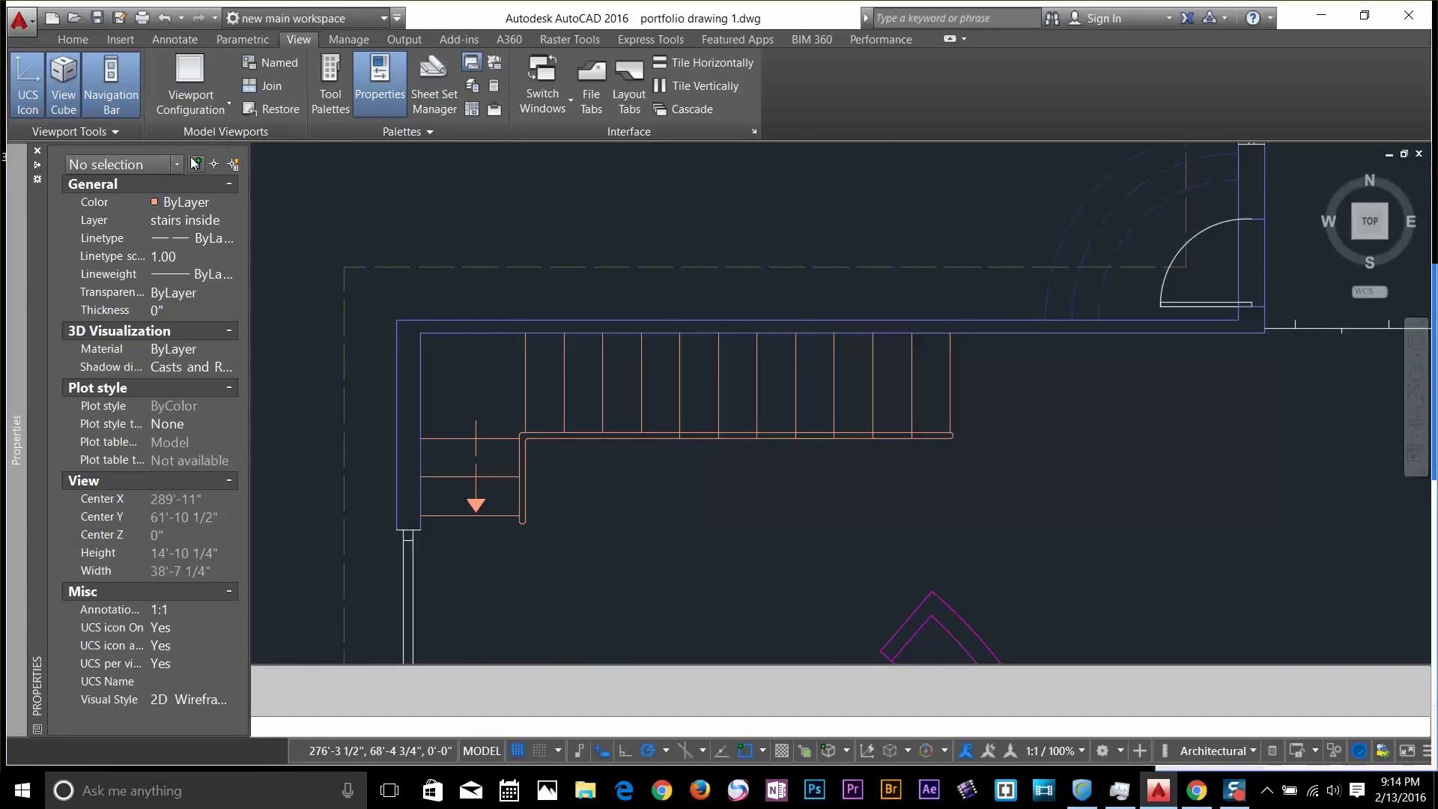
pyautogui.click(234, 165)
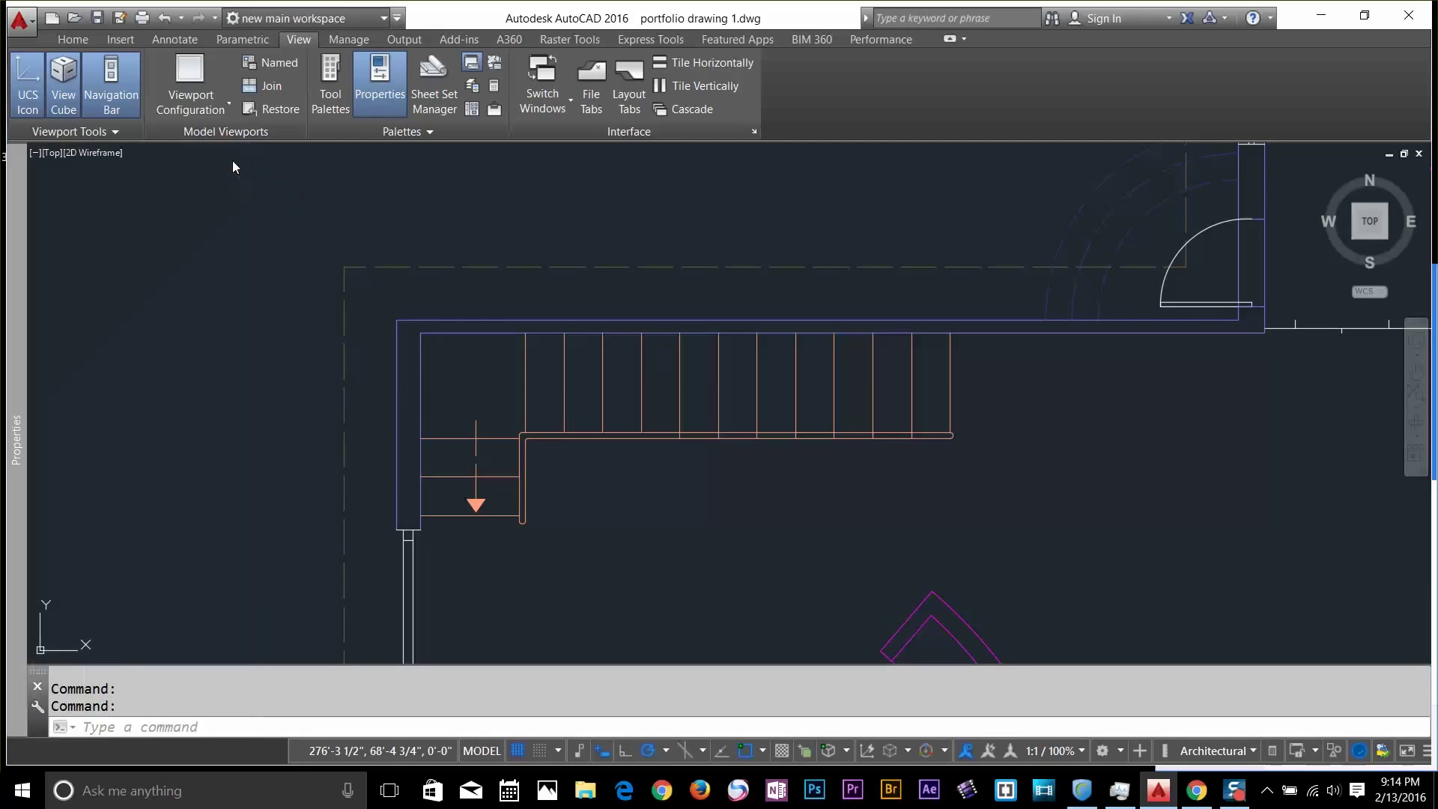
pyautogui.moveTo(658, 182); pyautogui.dragTo(166, 173)
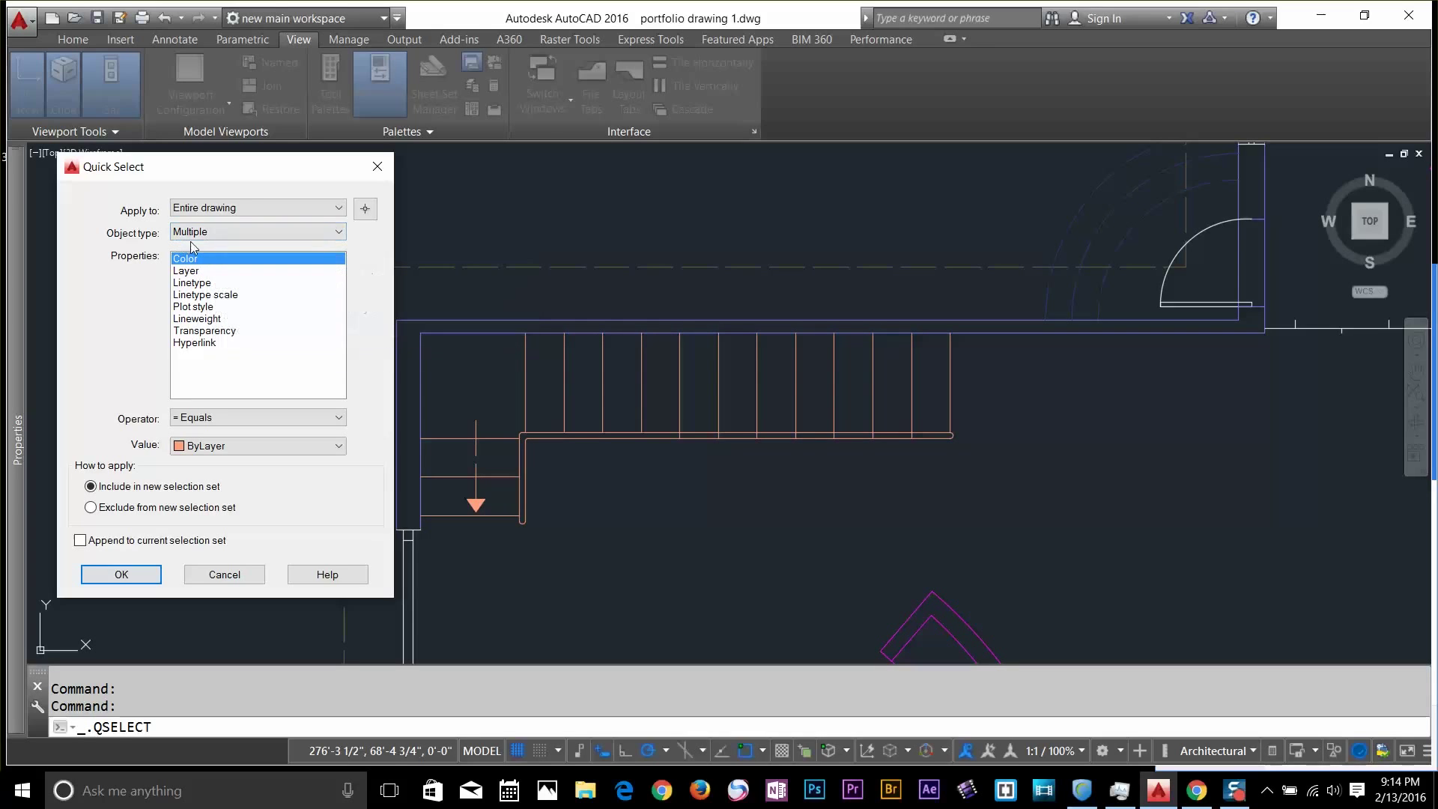
# Set the Quick Select property to Layer and window-select the whole floor plan (292 objects)
pyautogui.click(248, 232)
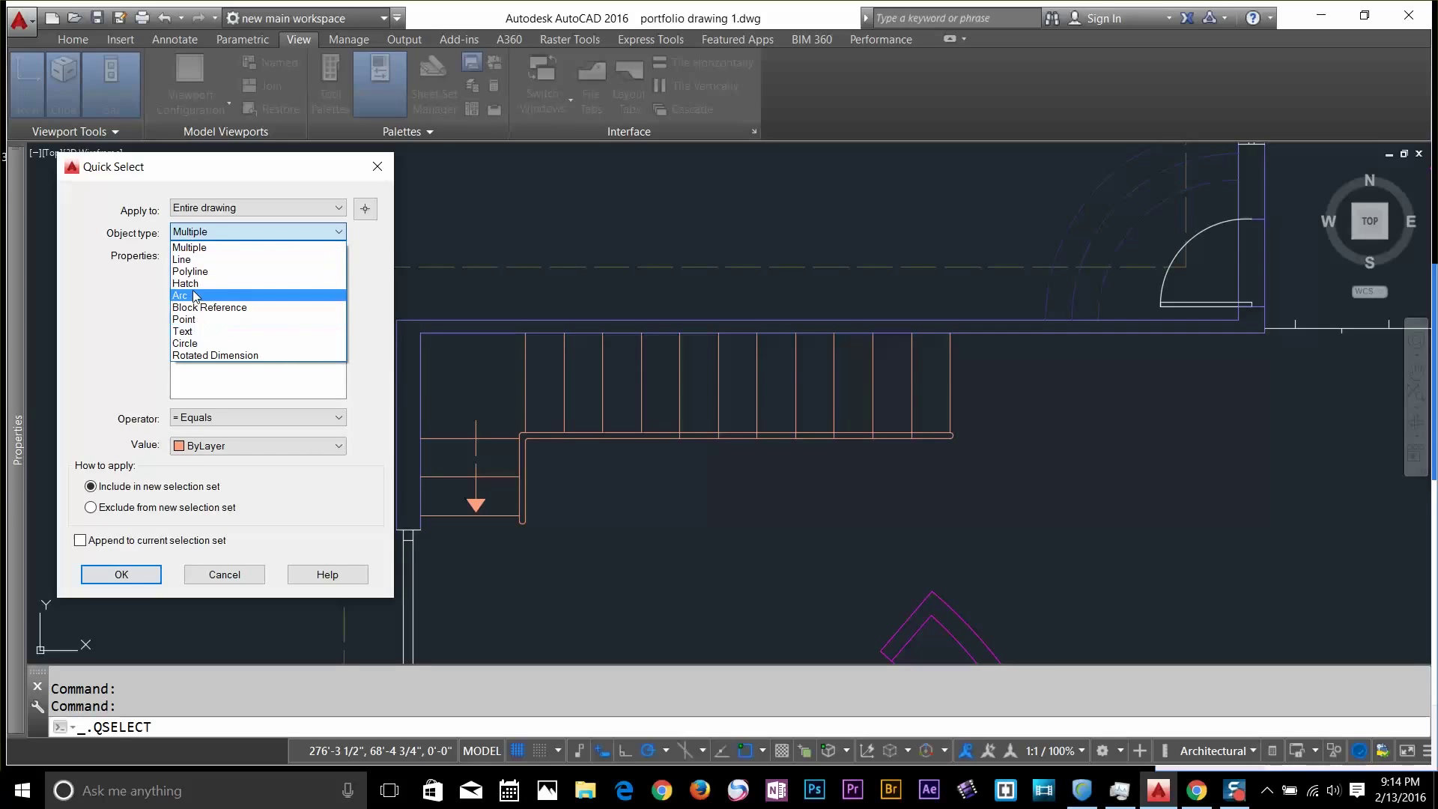
pyautogui.click(131, 288)
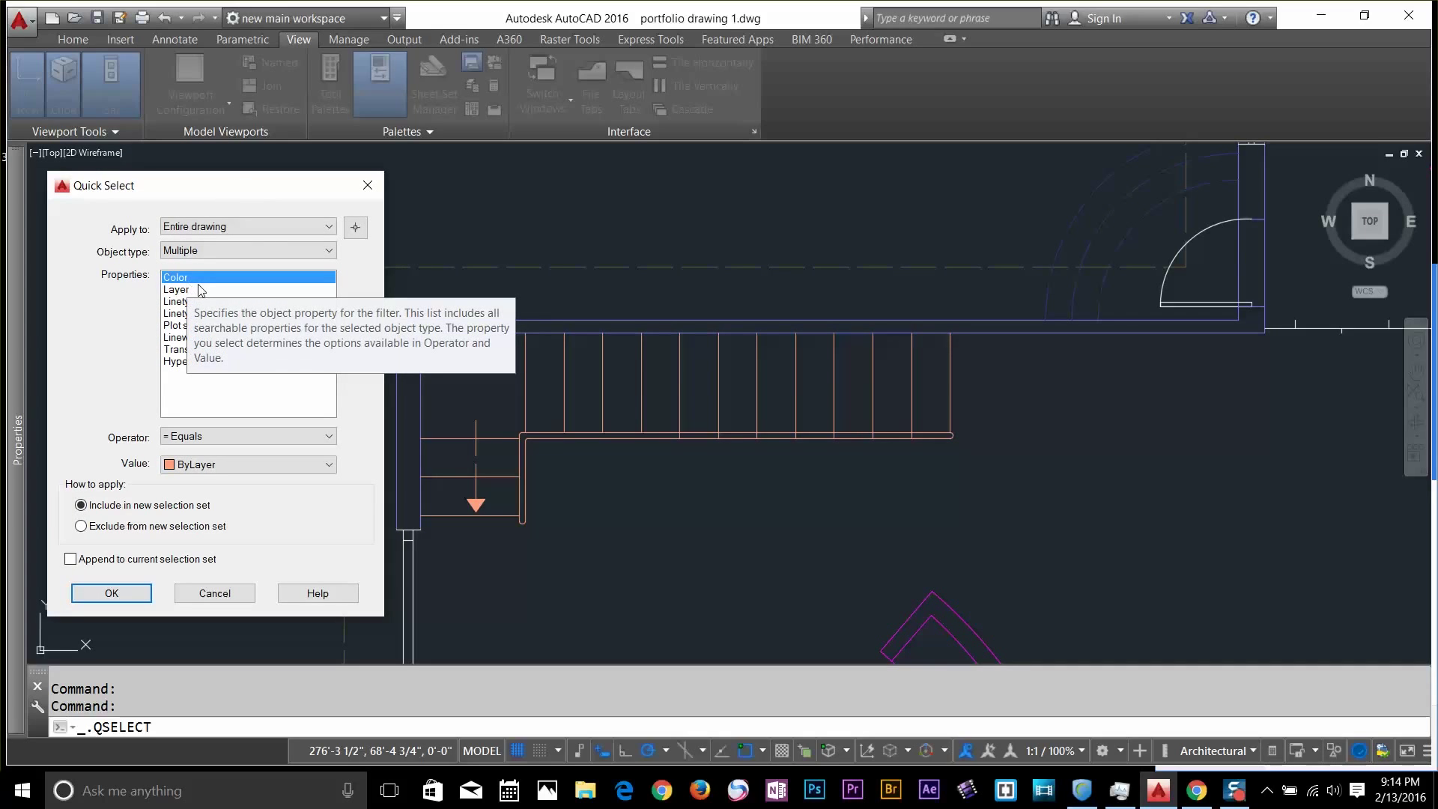
pyautogui.click(197, 292)
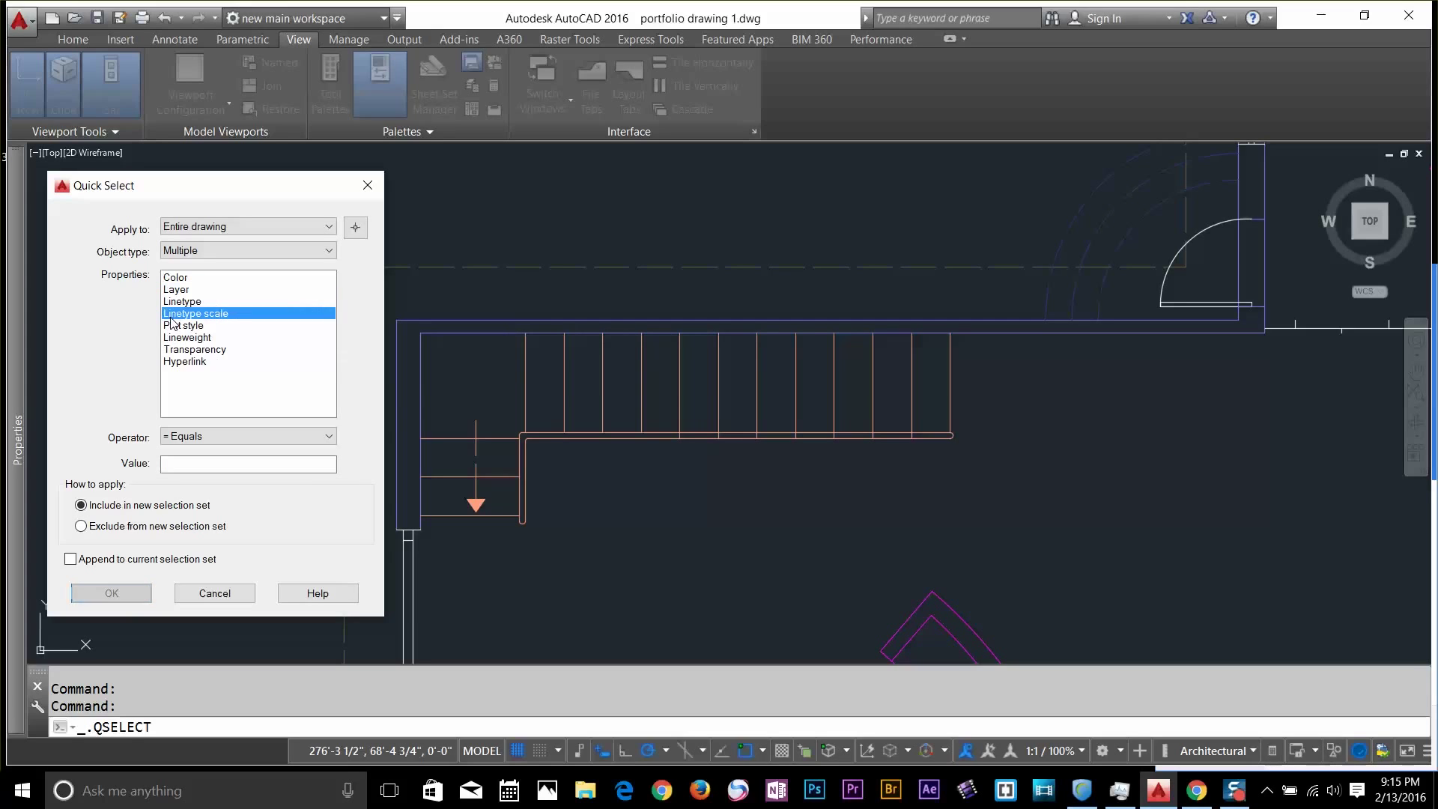
pyautogui.click(186, 303)
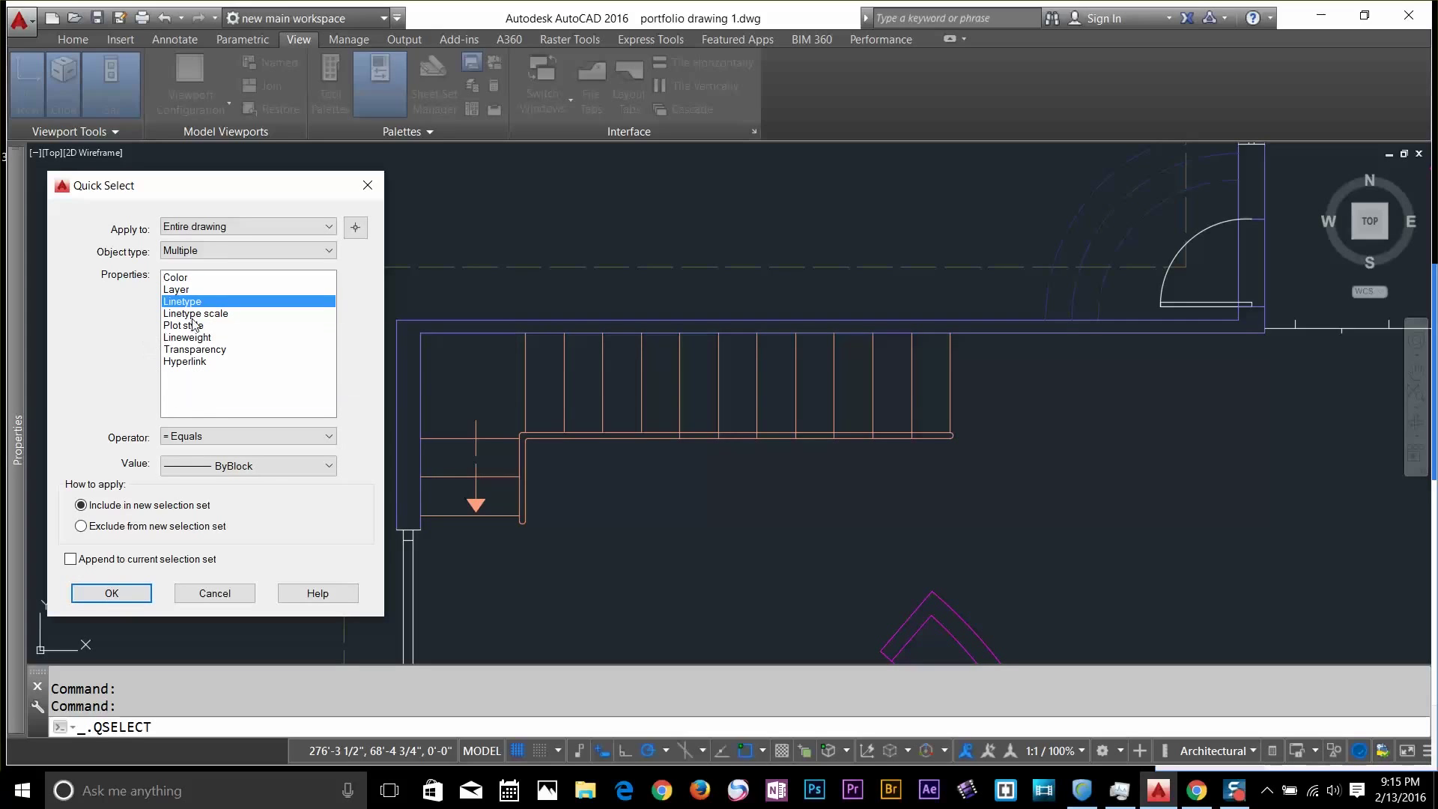
pyautogui.click(186, 291)
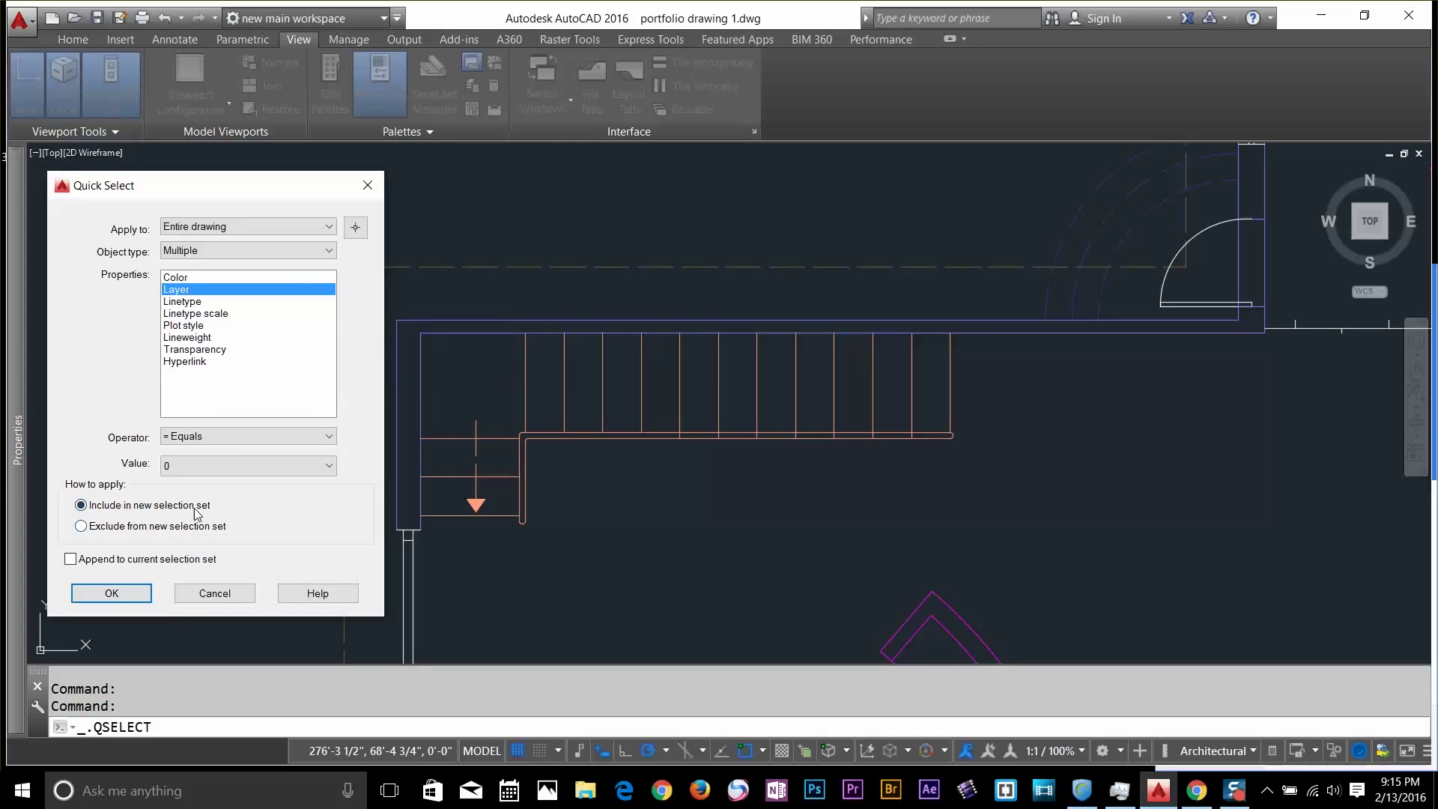
pyautogui.click(355, 227)
pyautogui.scroll(-4, 845, 360)
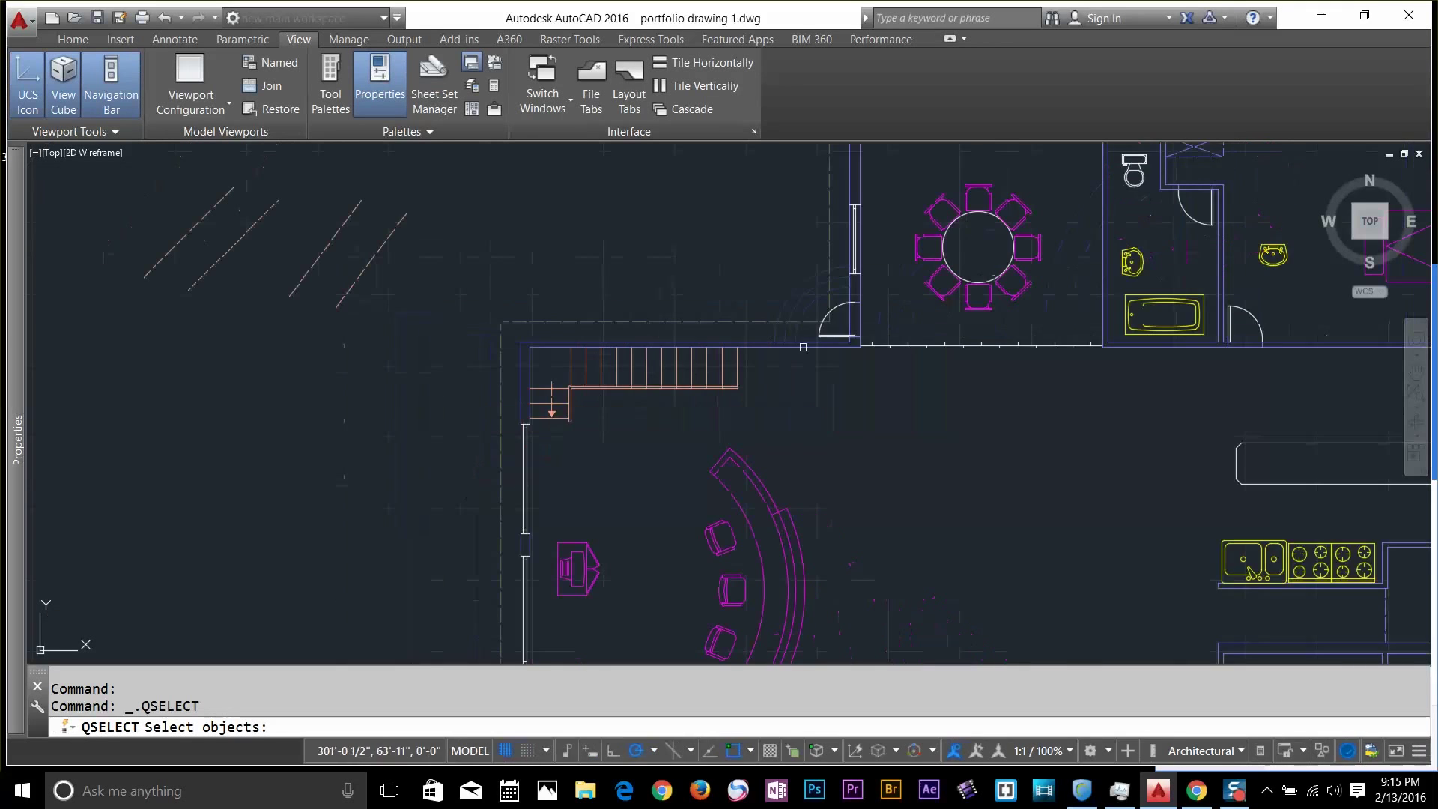
pyautogui.moveTo(847, 358); pyautogui.dragTo(579, 284, button='middle')
pyautogui.click(869, 175)
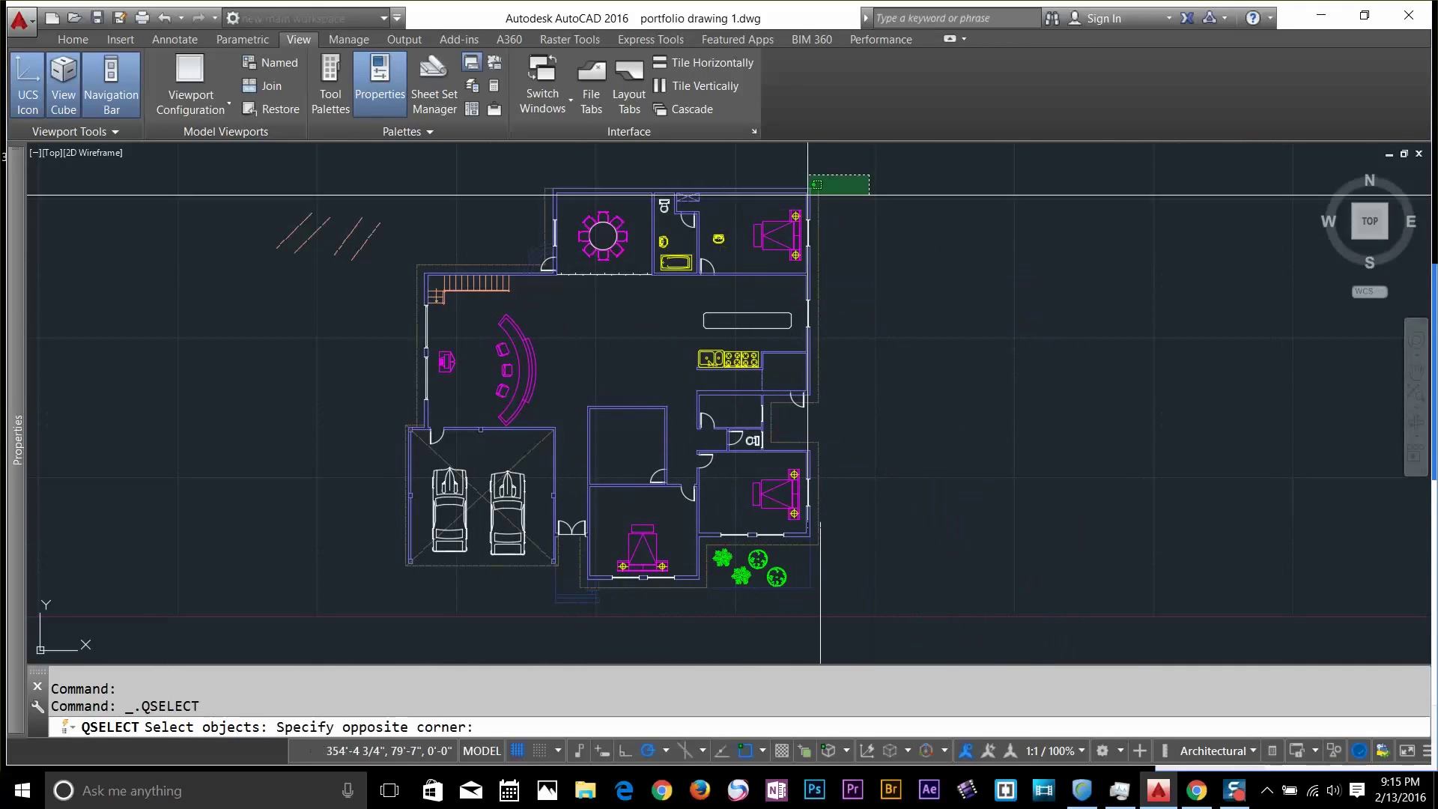
pyautogui.click(397, 613)
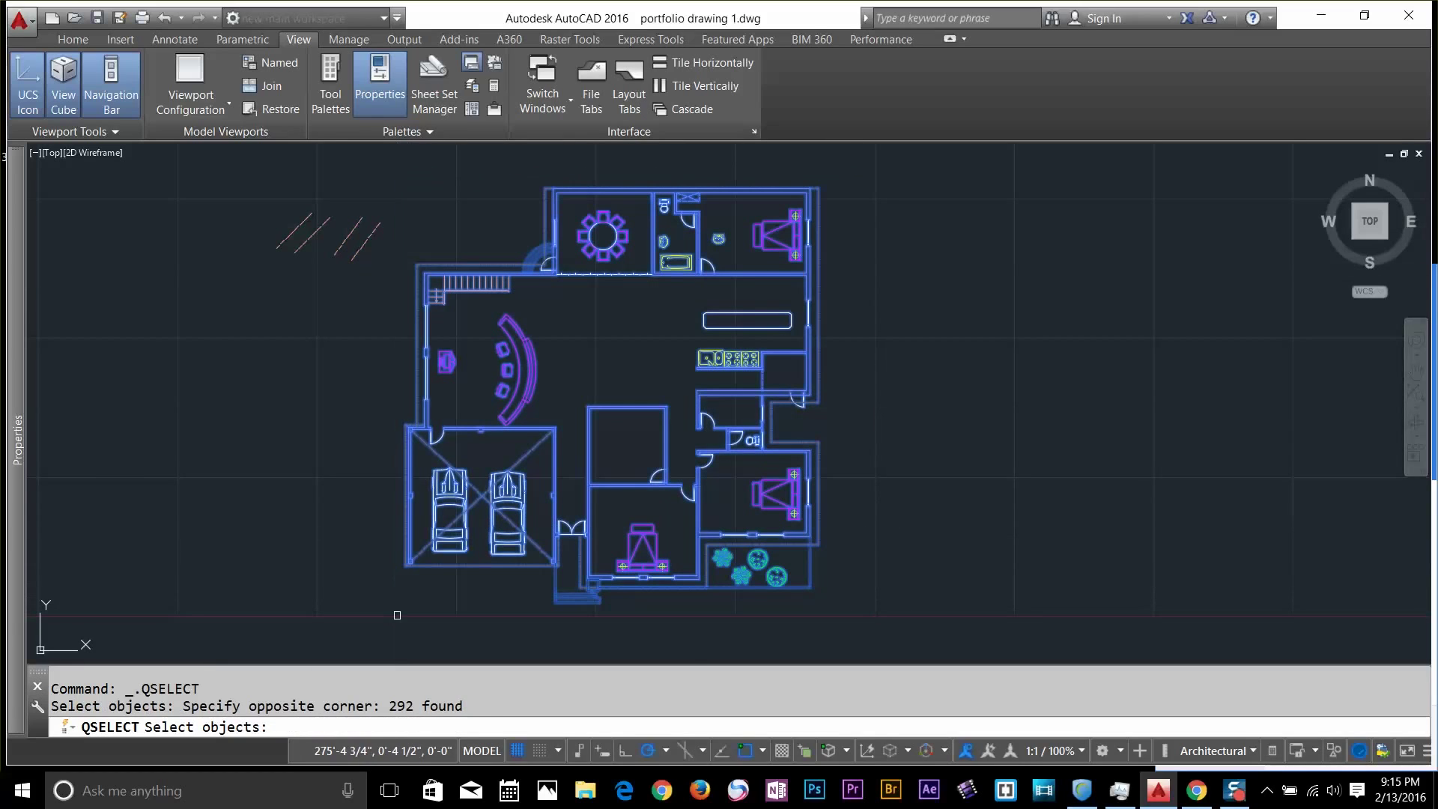
pyautogui.press('Return')
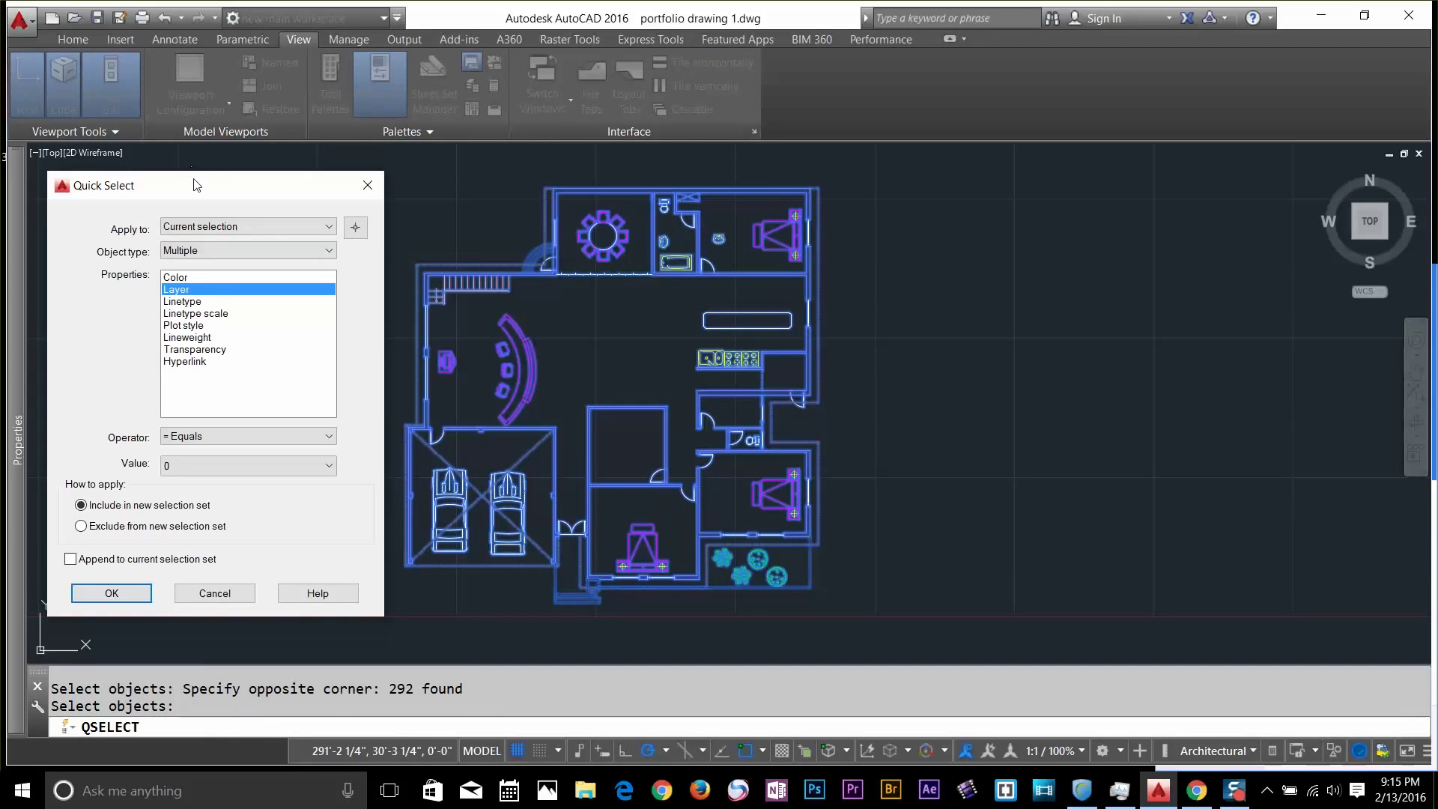
pyautogui.moveTo(193, 185); pyautogui.dragTo(222, 207)
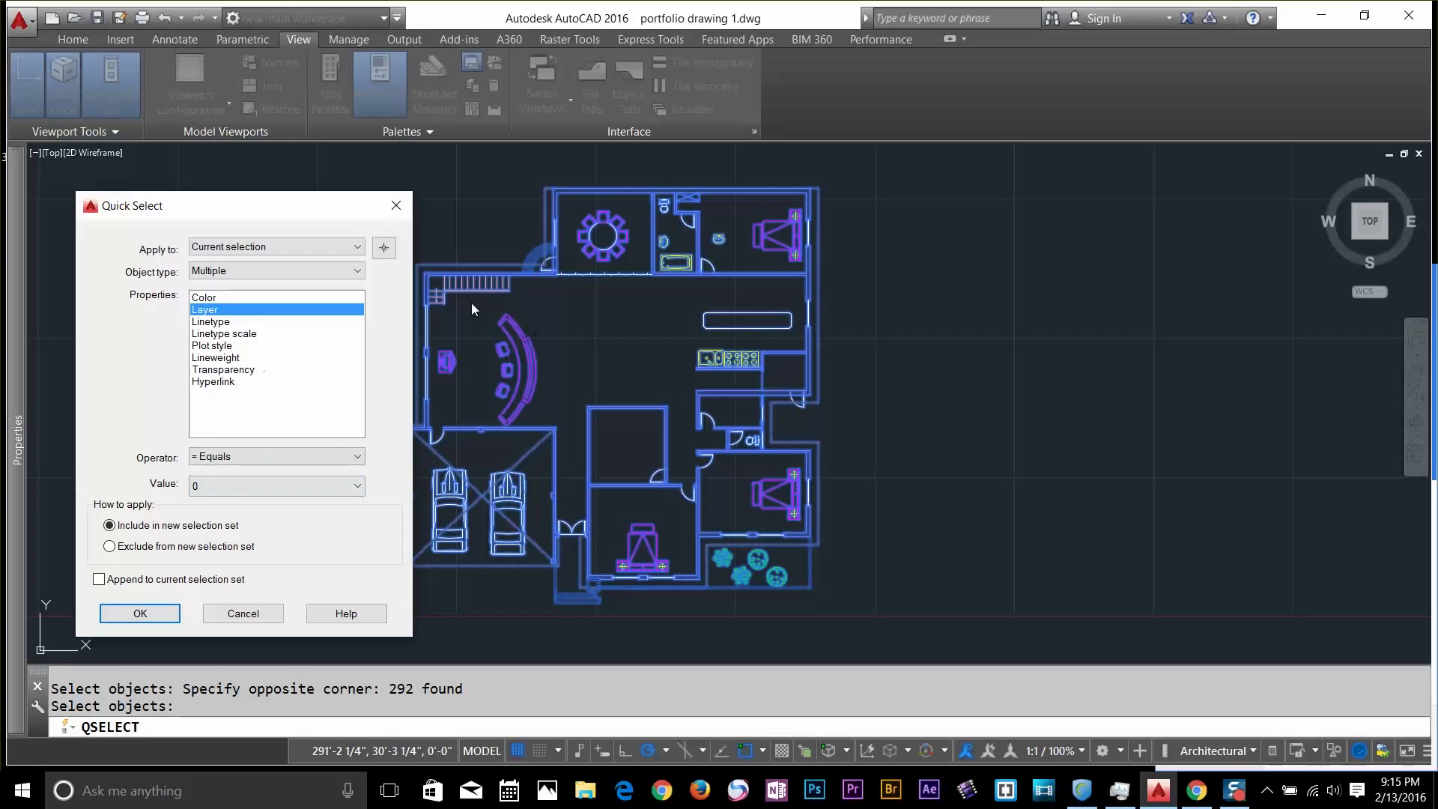
# Filter for Layer equals 'stairs inside', selecting the 24 stair objects
pyautogui.click(244, 454)
pyautogui.click(244, 453)
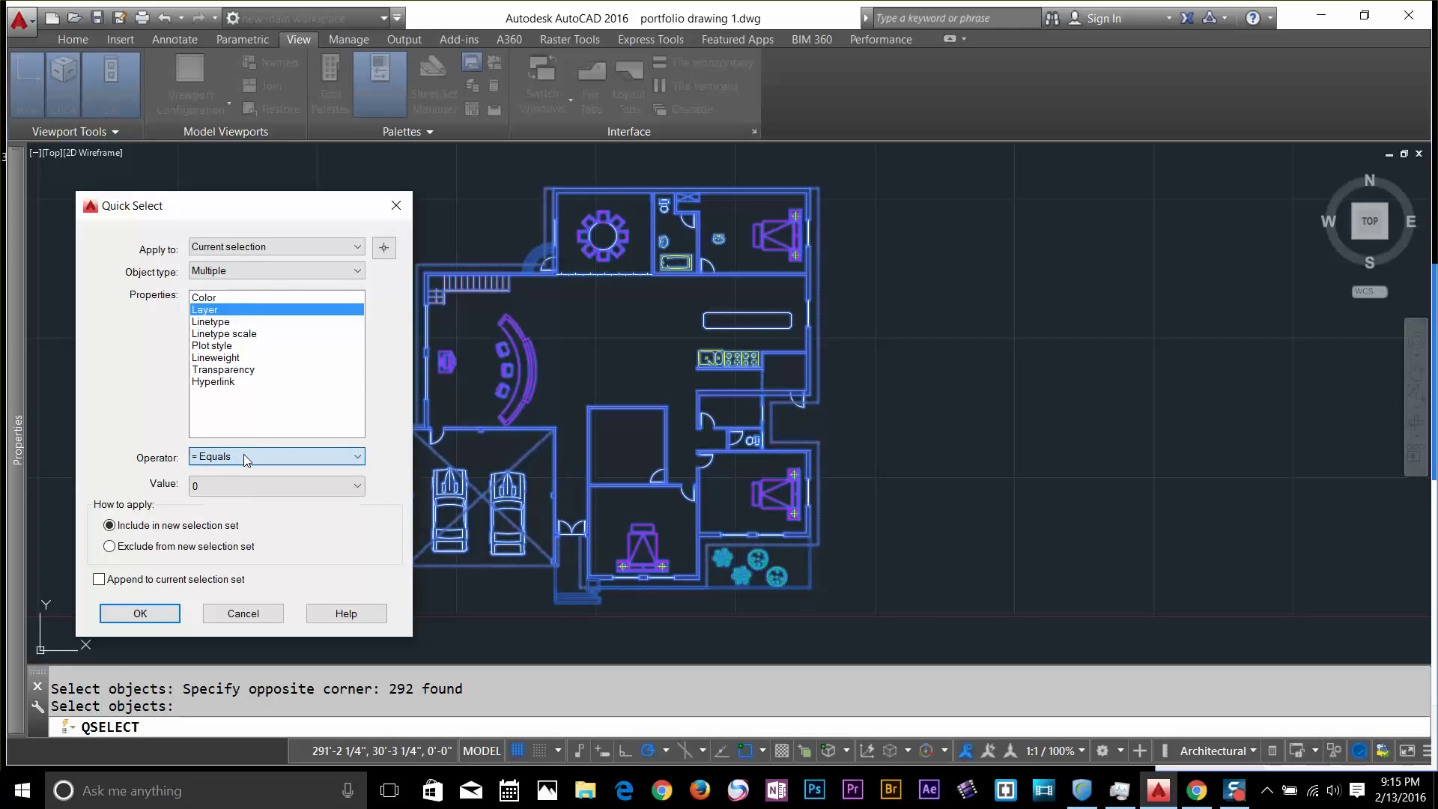
pyautogui.click(232, 495)
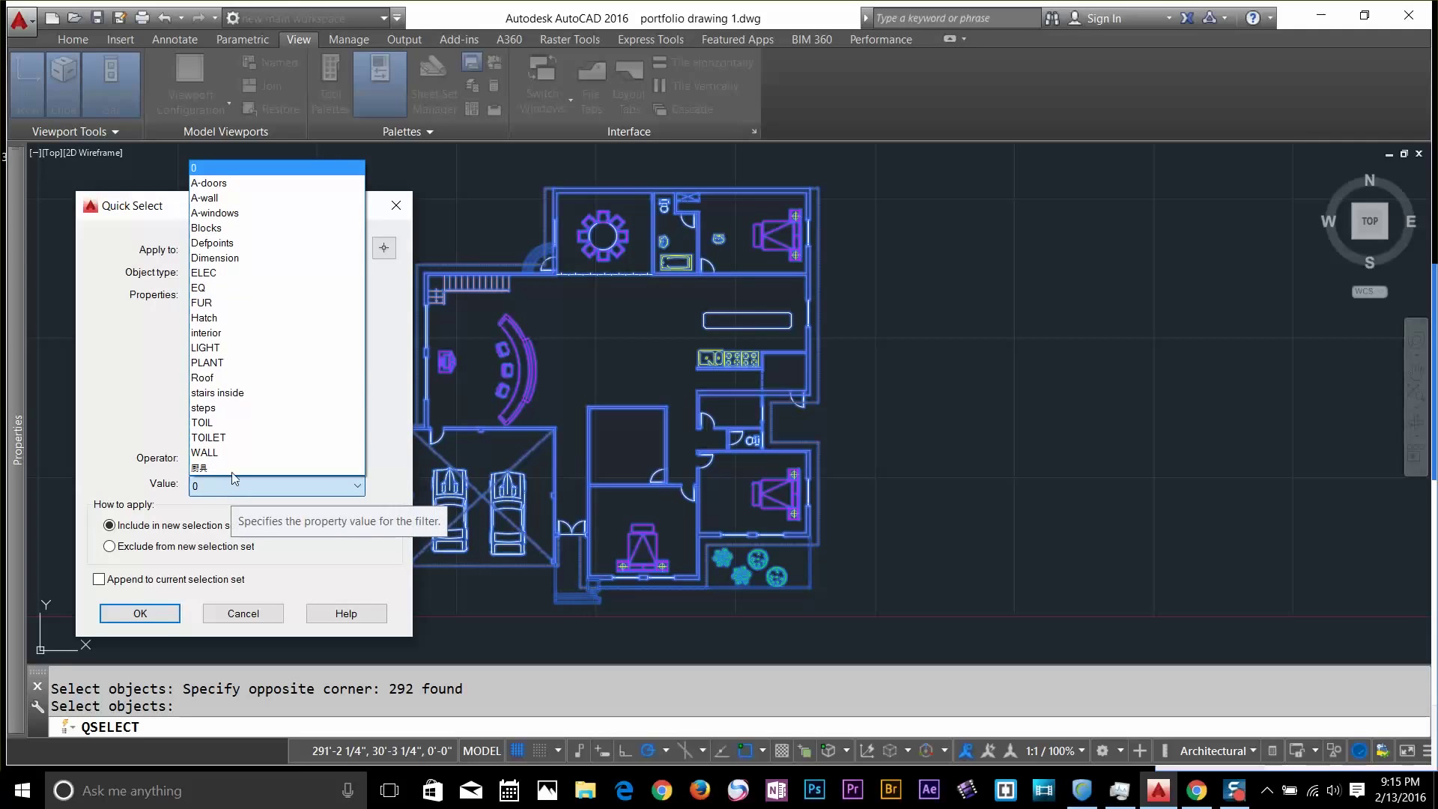
pyautogui.click(230, 397)
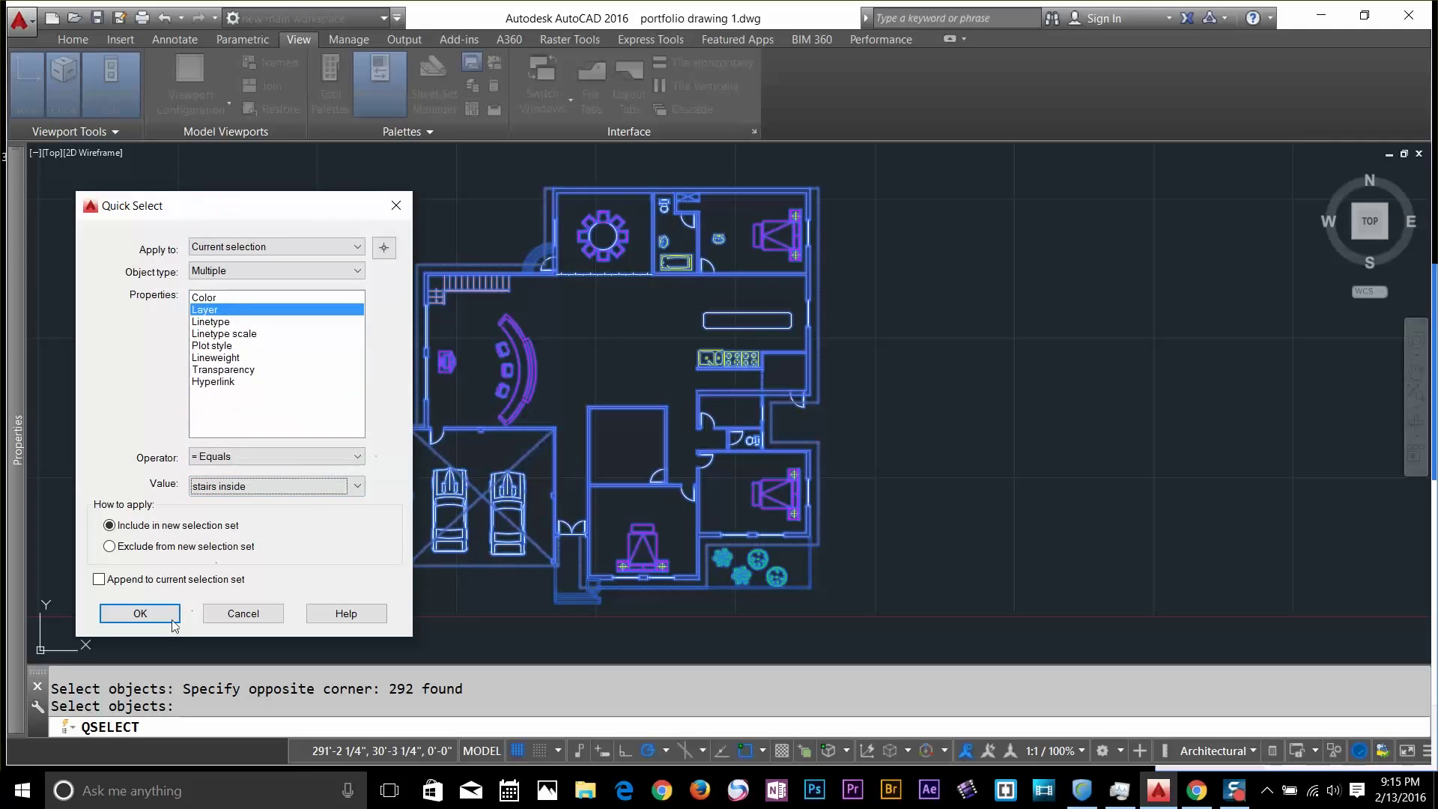
pyautogui.click(140, 614)
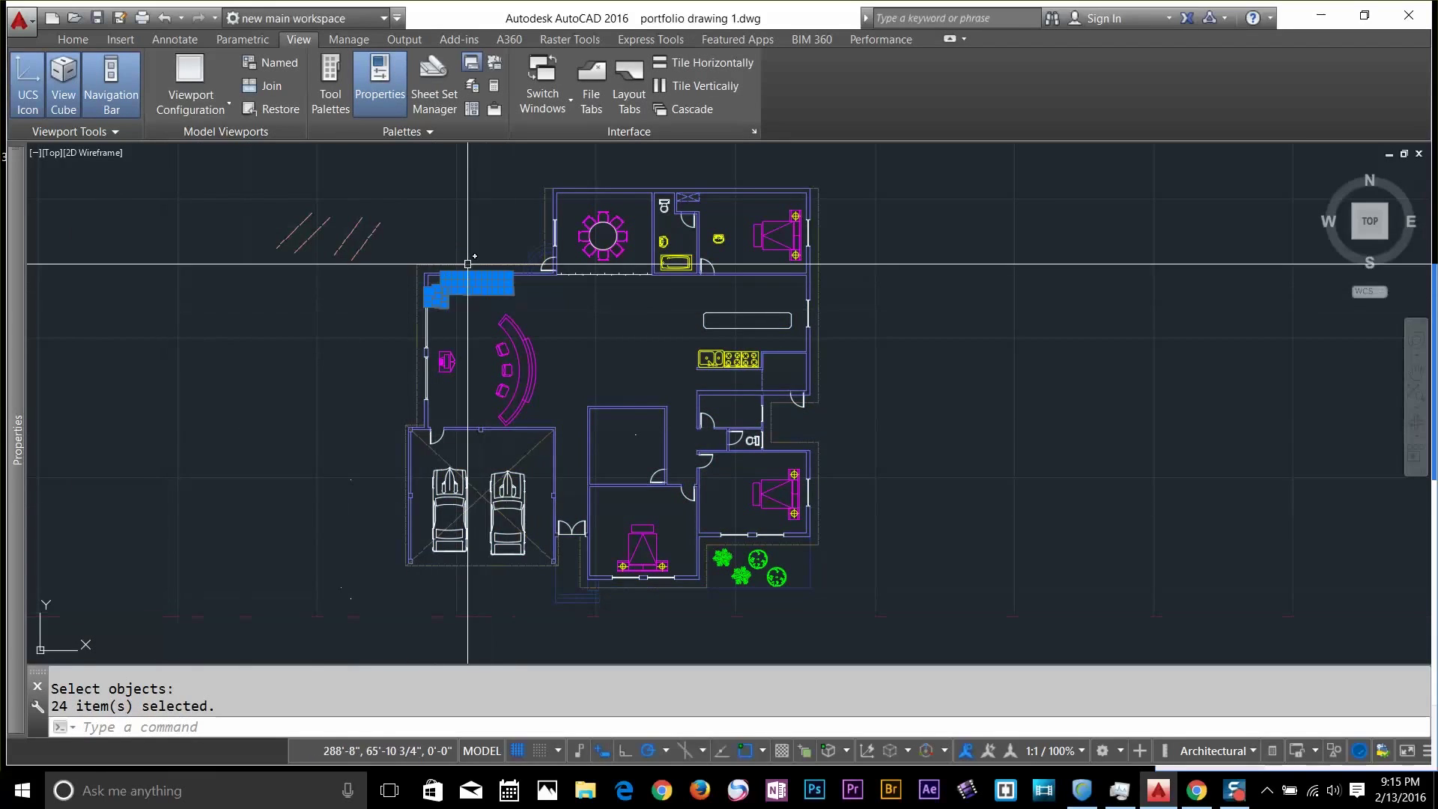
# Clear the stair selection and reopen Quick Select for a new filter
pyautogui.scroll(5, 475, 257)
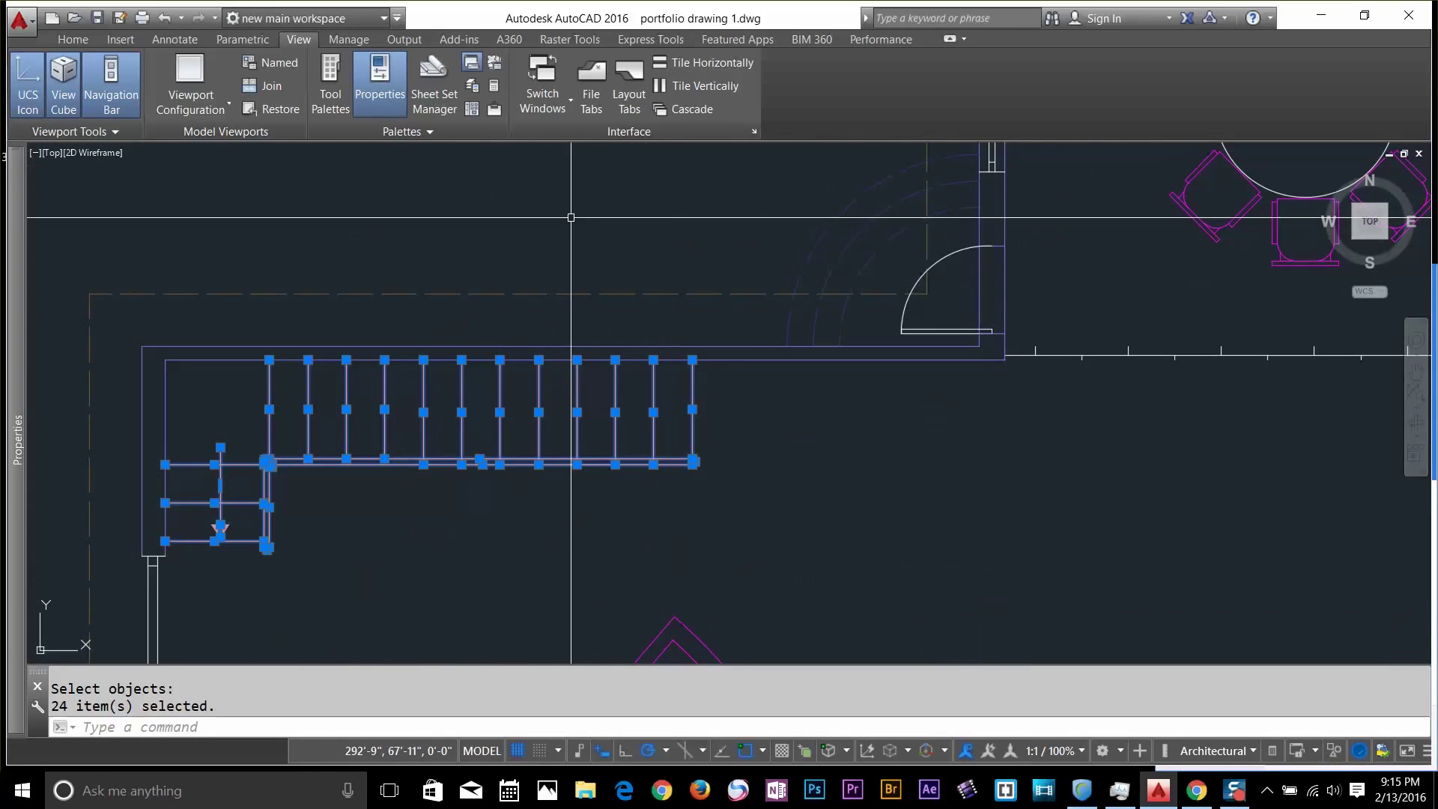
pyautogui.click(405, 524)
pyautogui.scroll(-5, 406, 524)
pyautogui.press('Escape')
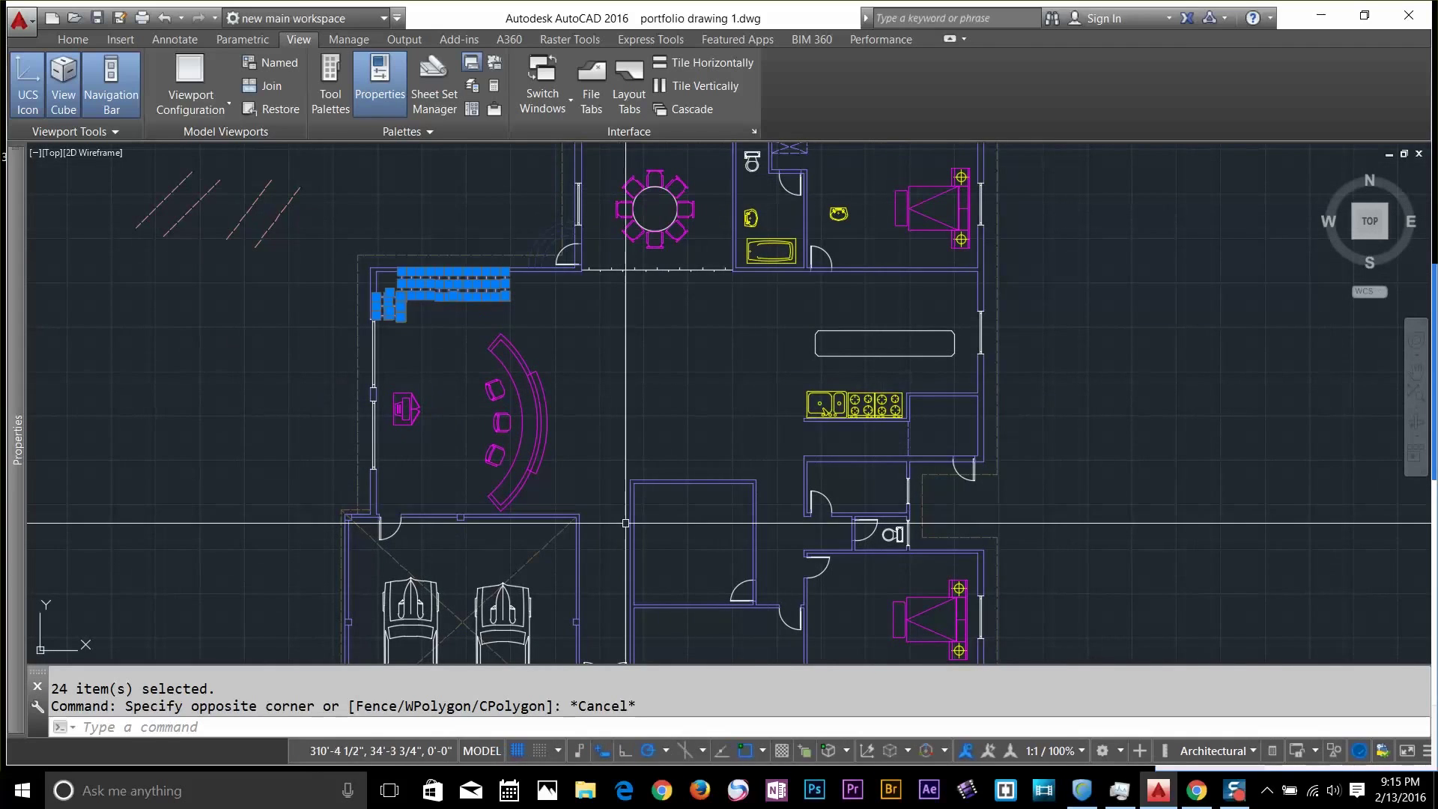
pyautogui.moveTo(599, 382); pyautogui.dragTo(497, 281, button='middle')
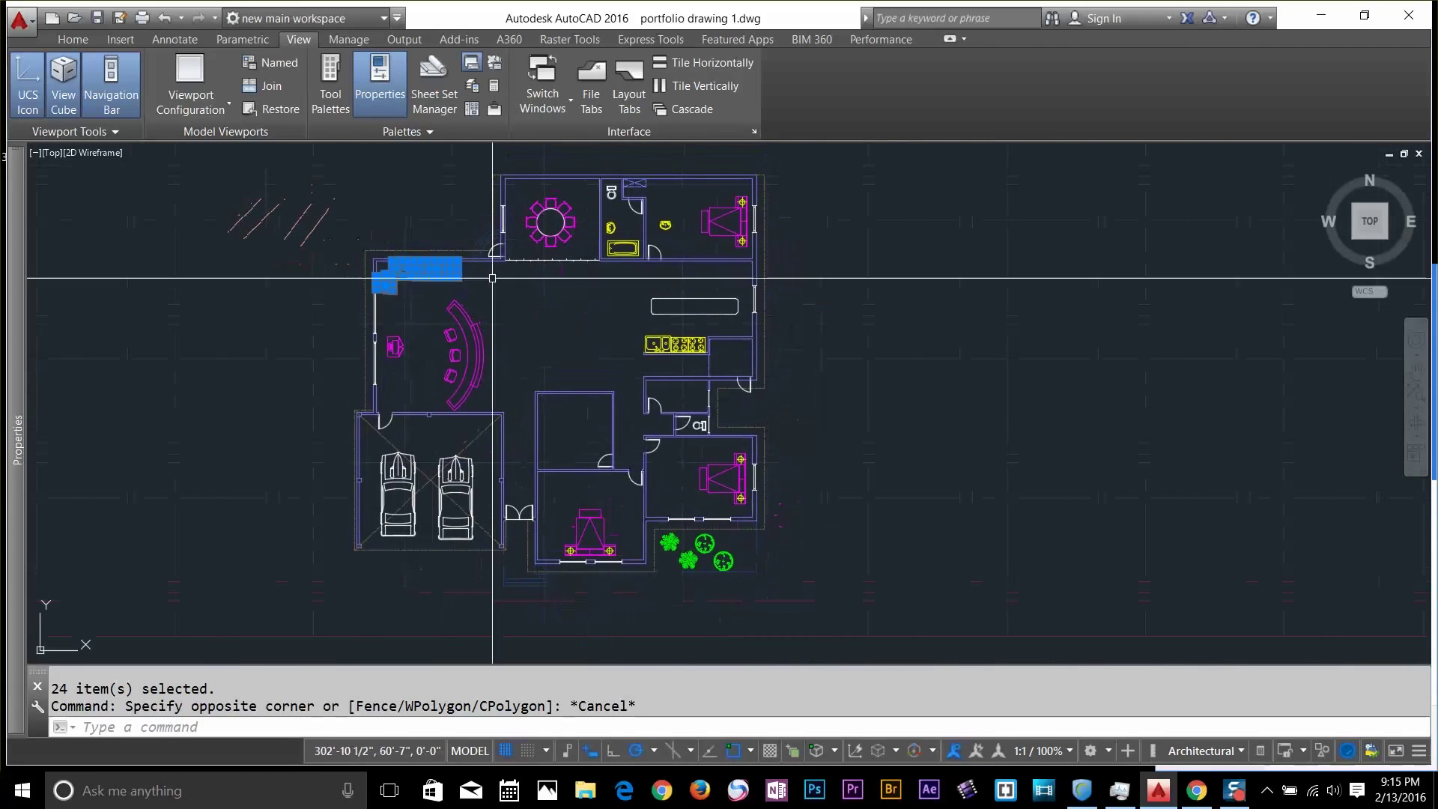
pyautogui.press('Escape')
pyautogui.click(379, 95)
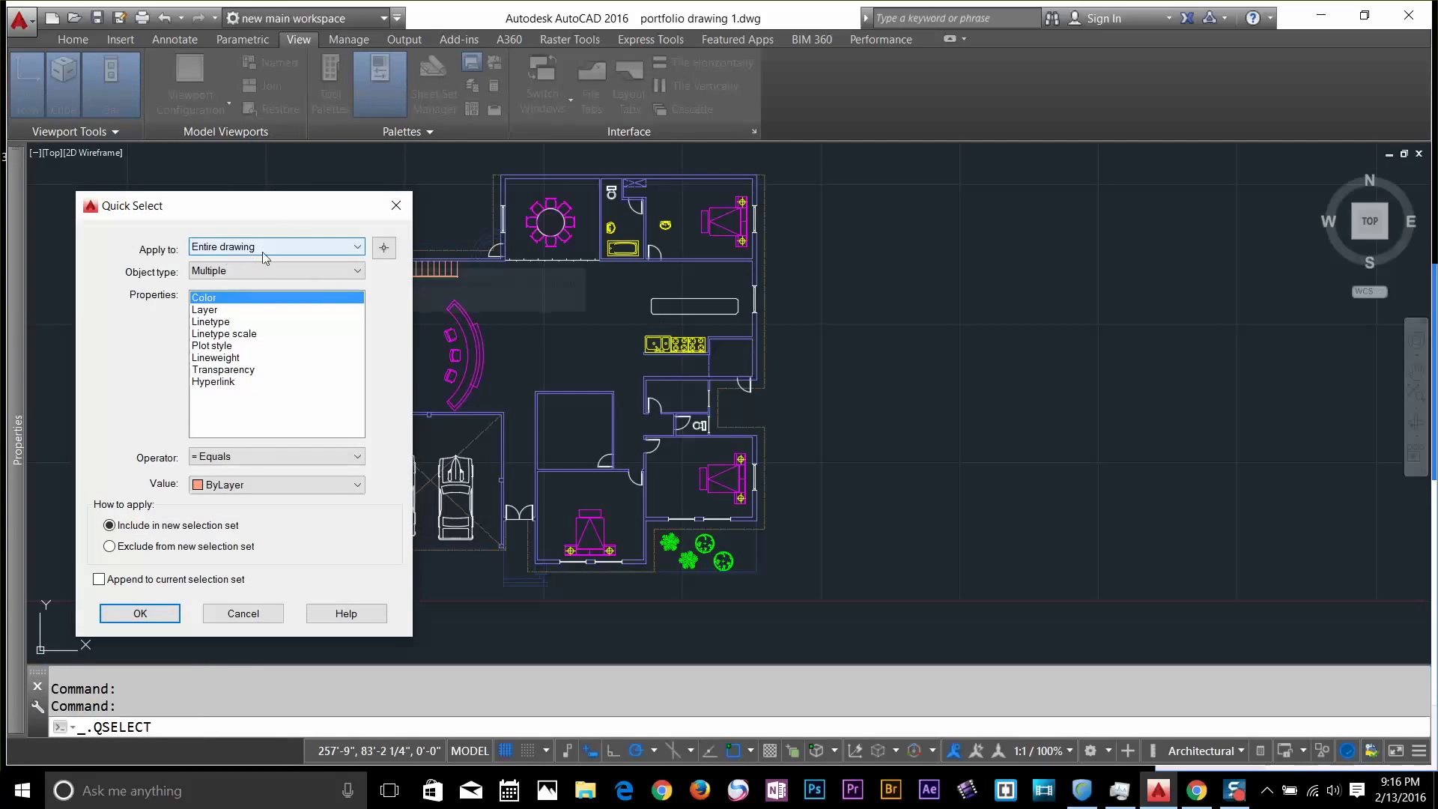
# Set Quick Select to Layer equals 'interior' and window-select all 292 objects of the plan
pyautogui.click(213, 313)
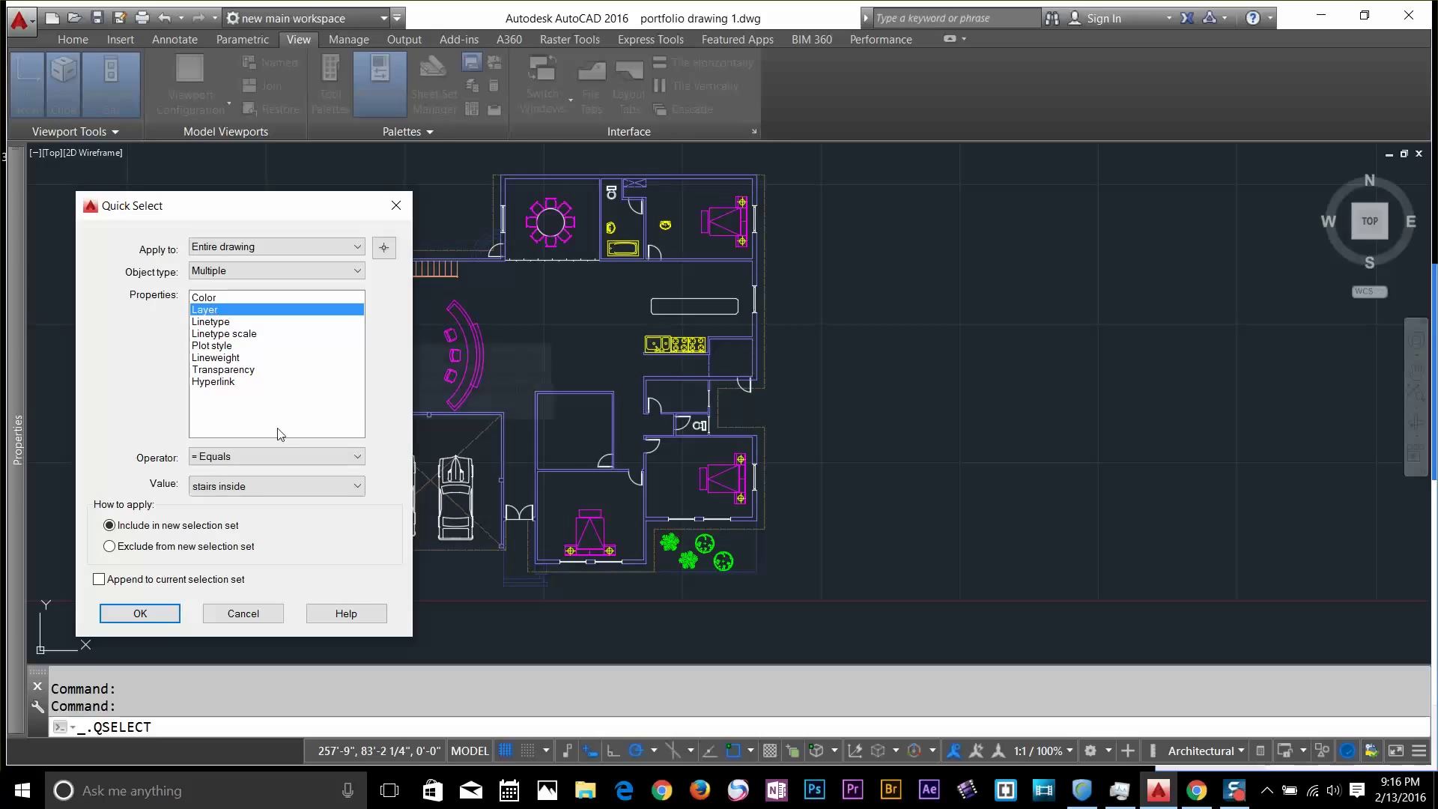
pyautogui.click(240, 488)
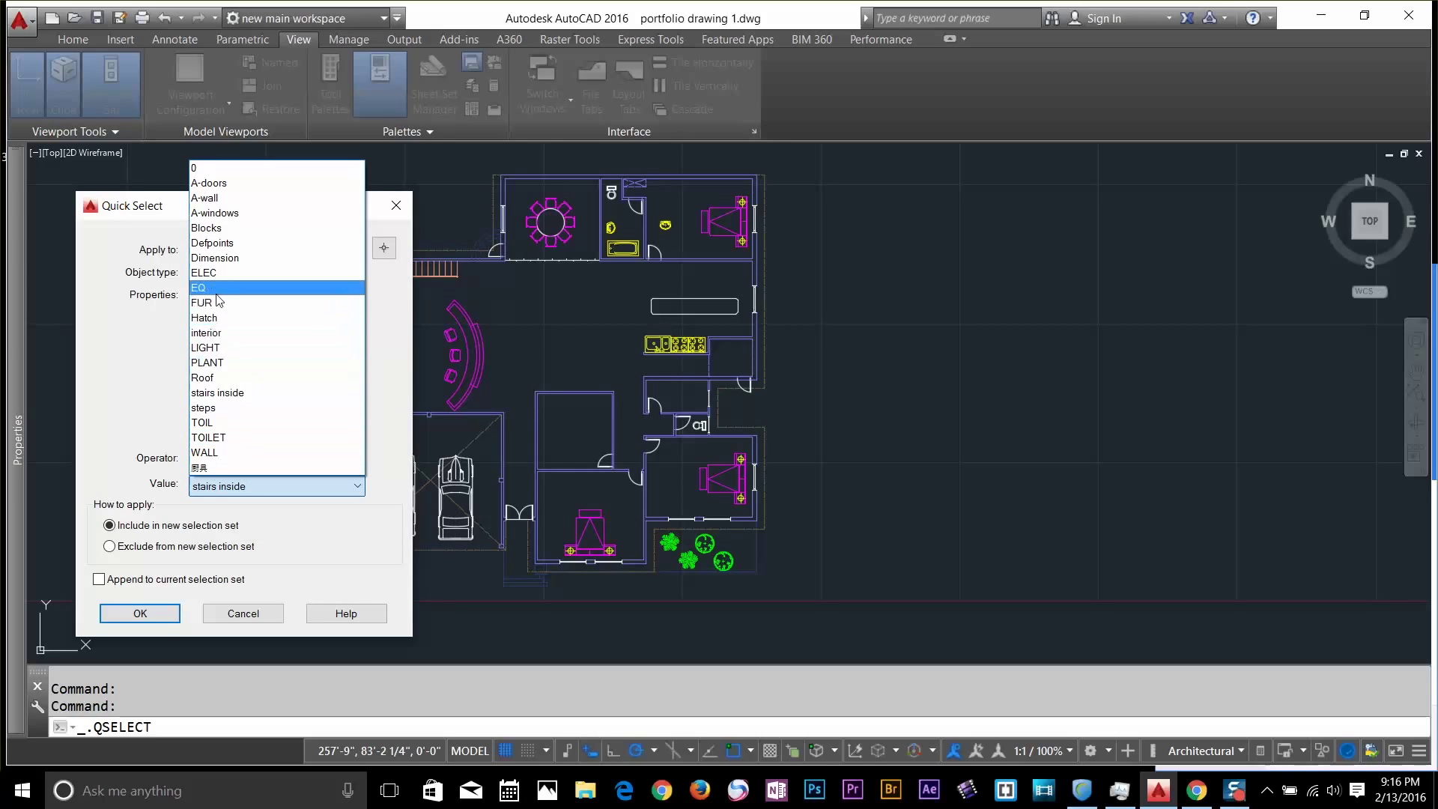
pyautogui.click(213, 332)
pyautogui.moveTo(334, 214); pyautogui.dragTo(250, 206)
pyautogui.click(298, 240)
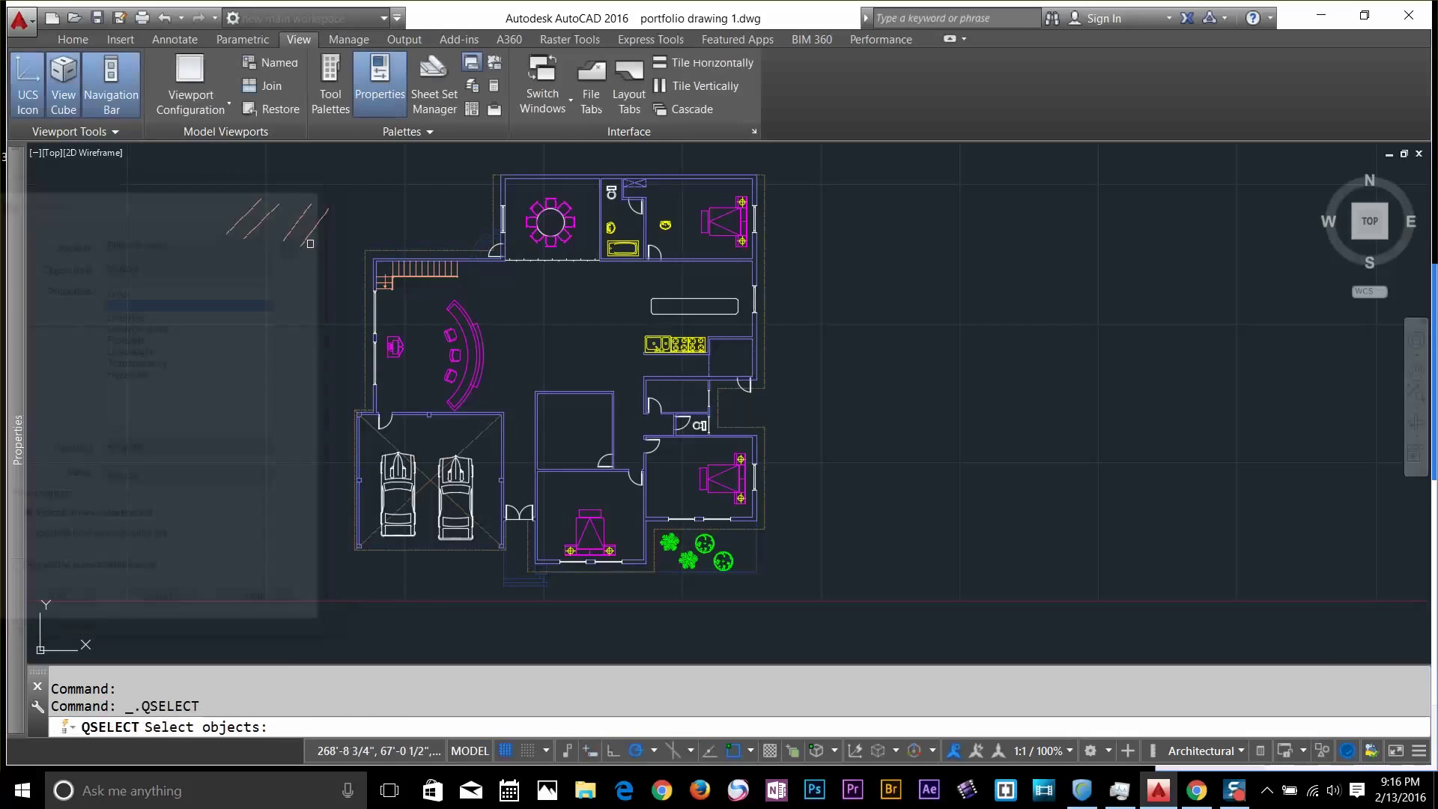
pyautogui.click(819, 163)
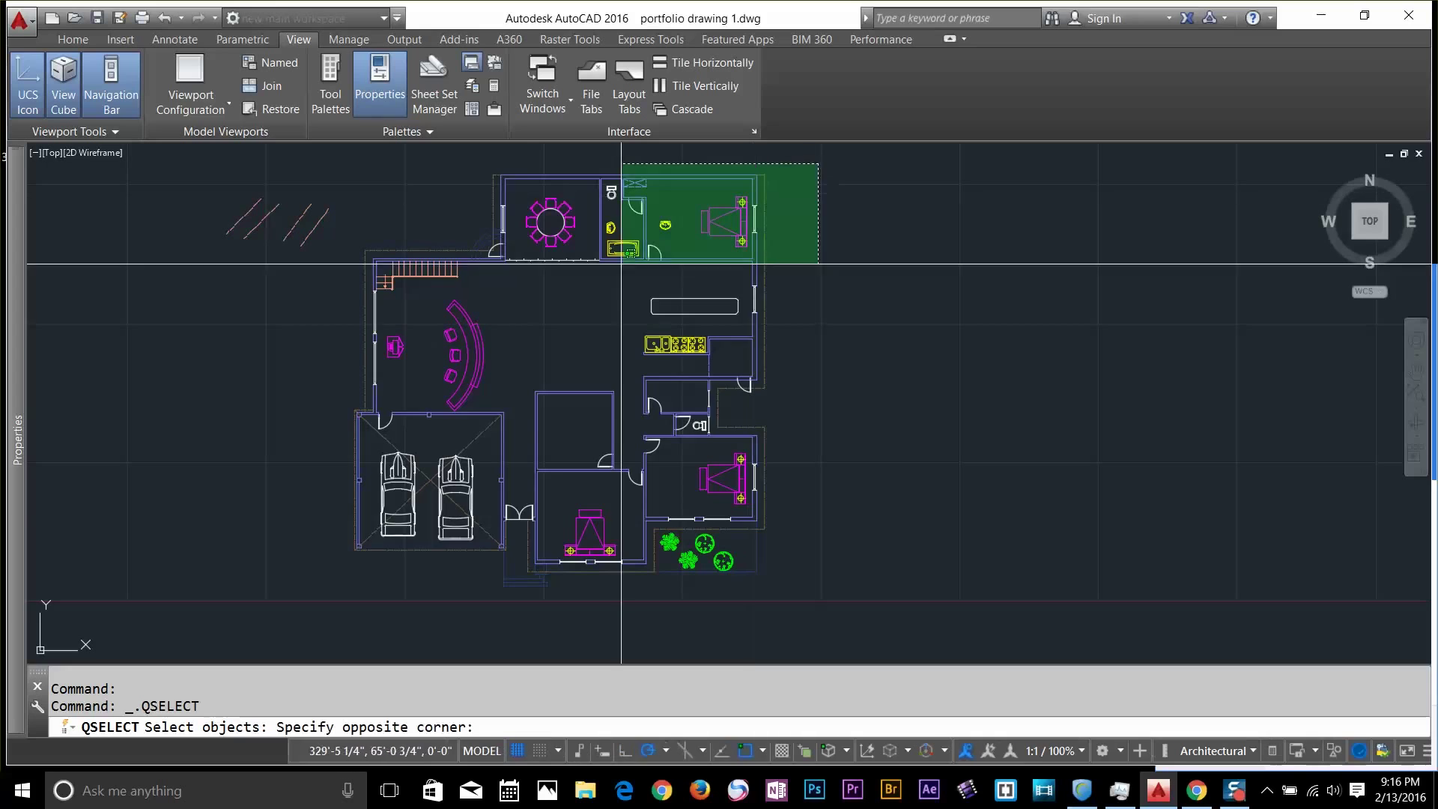
pyautogui.click(342, 592)
pyautogui.press('Return')
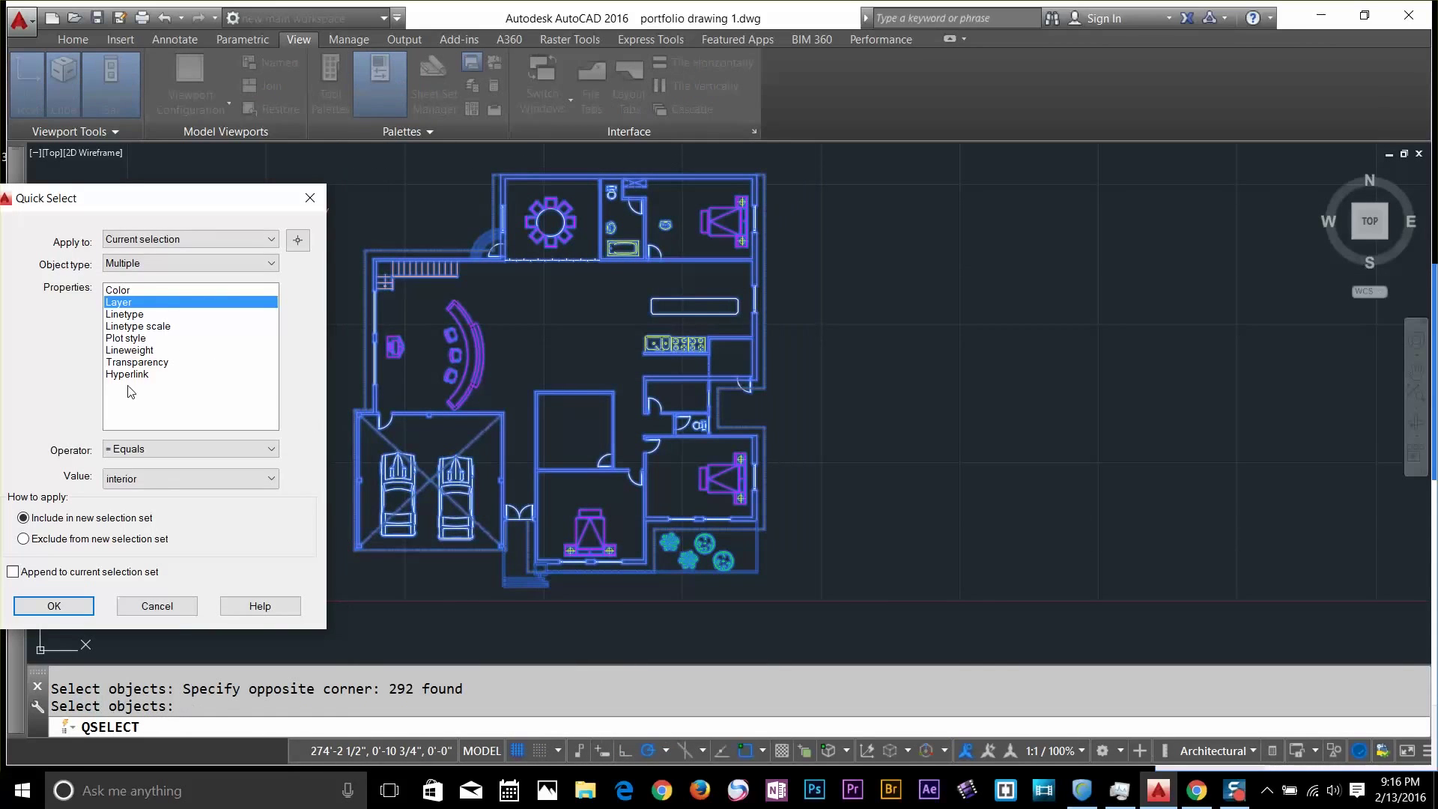
# Apply the filter, selecting the 23 interior-layer objects, and review them across the plan
pyautogui.click(54, 606)
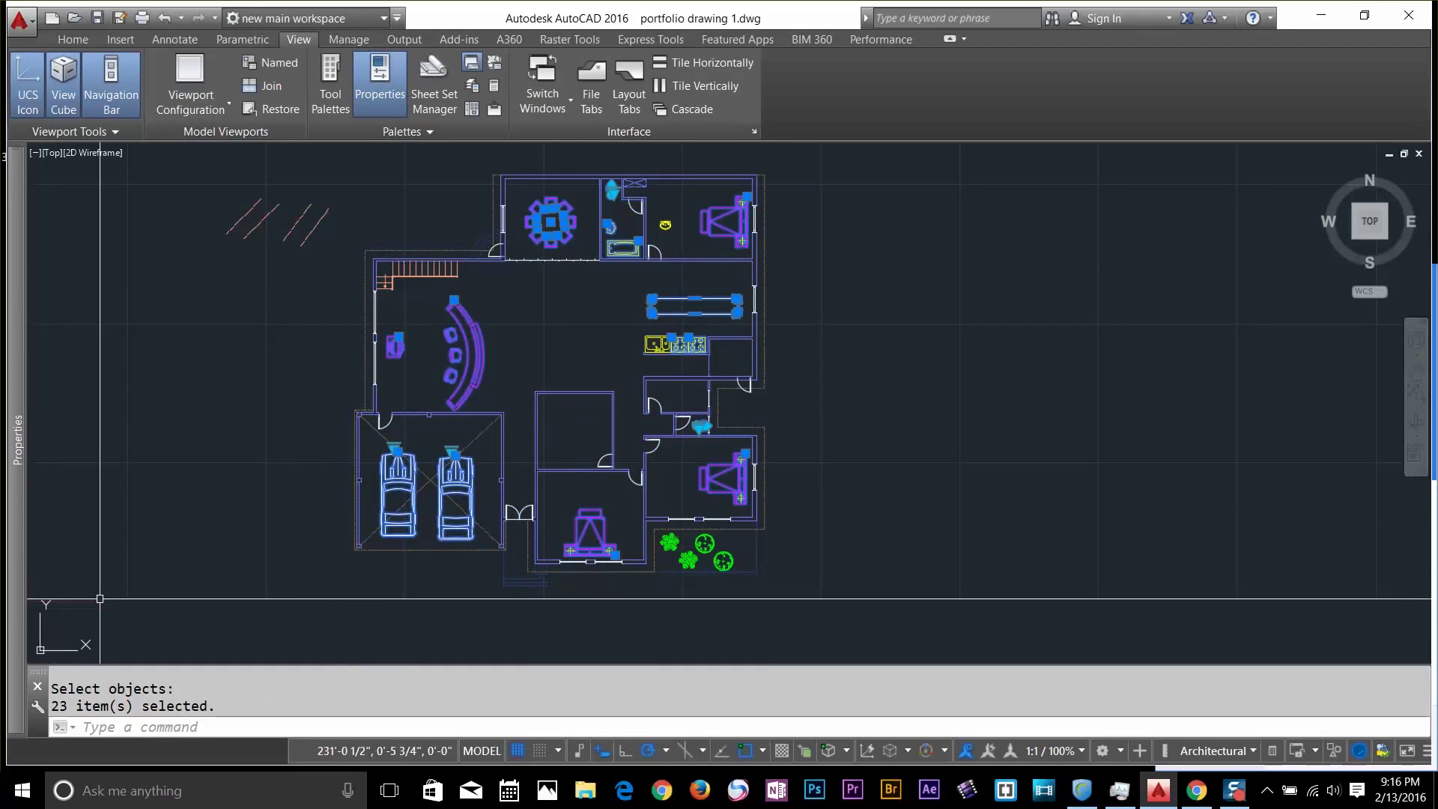
pyautogui.scroll(3, 523, 361)
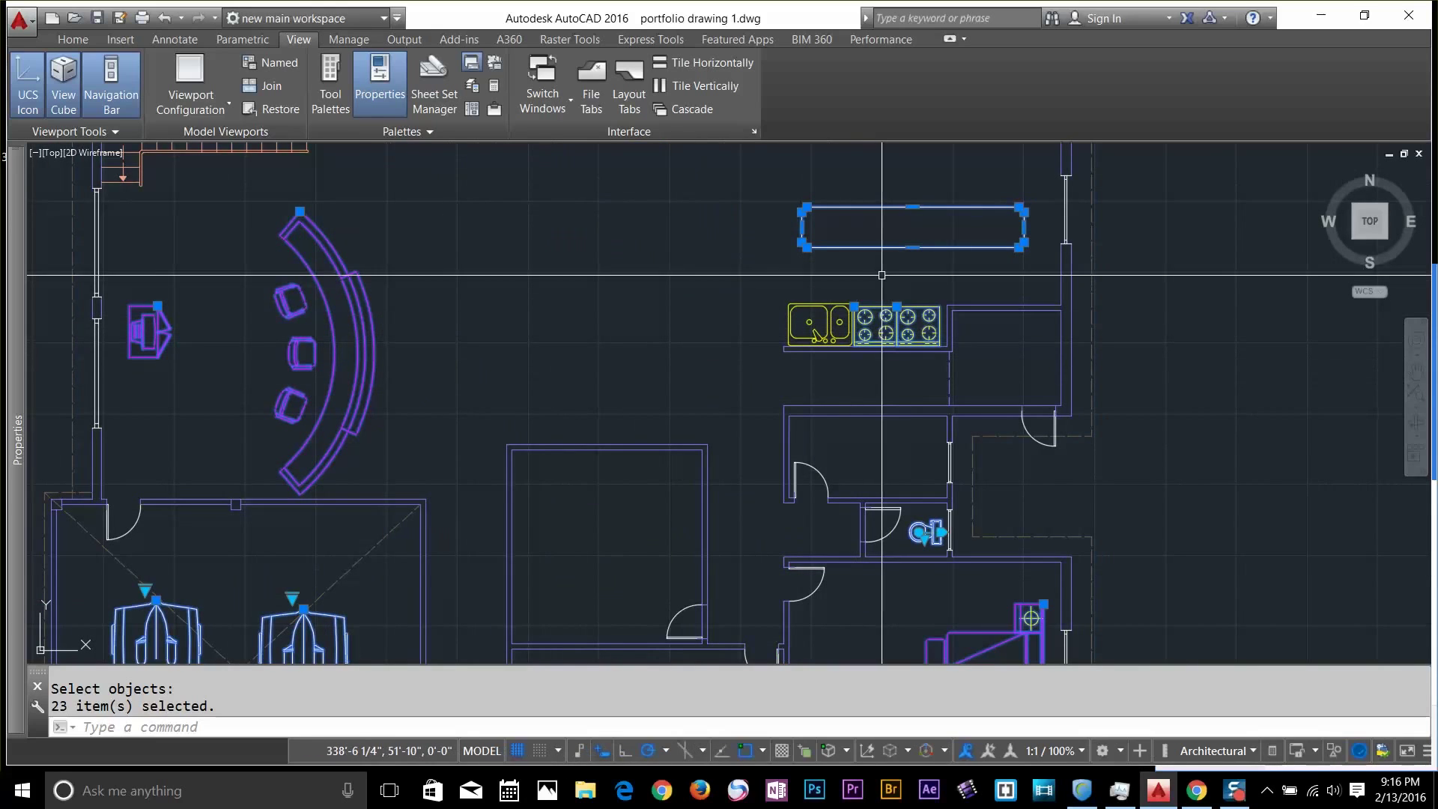
pyautogui.scroll(-3, 877, 277)
pyautogui.moveTo(680, 246); pyautogui.dragTo(660, 411, button='middle')
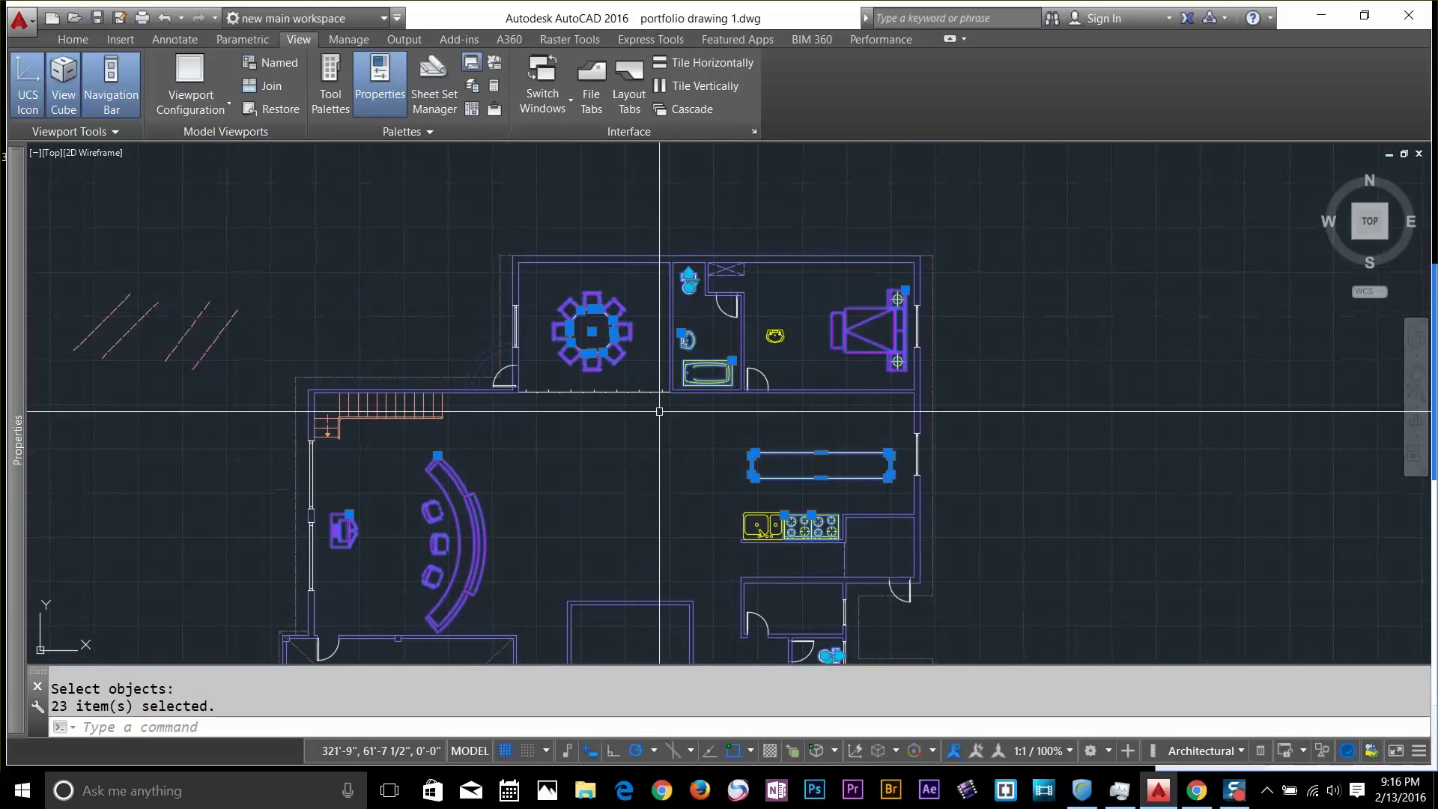
pyautogui.scroll(-2, 649, 383)
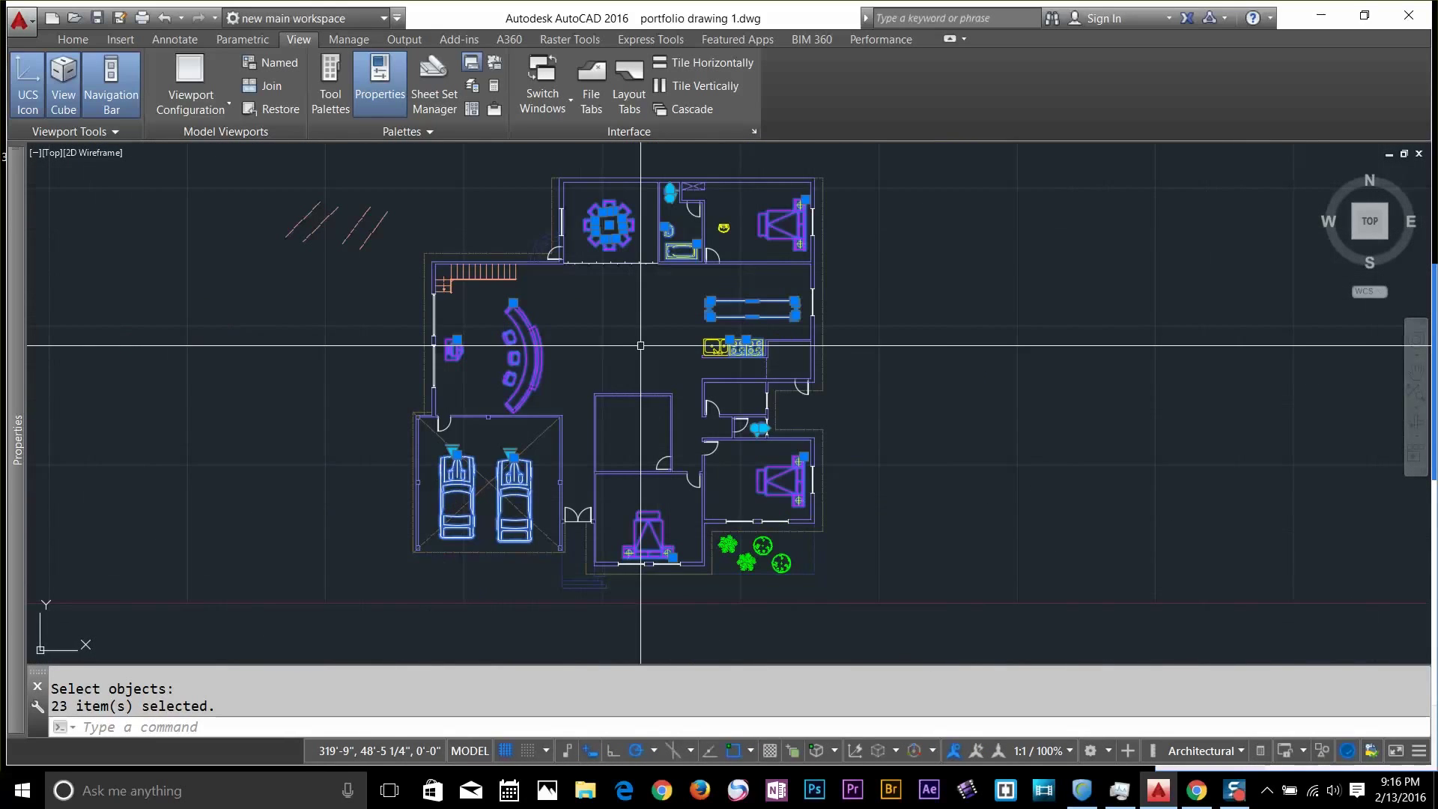
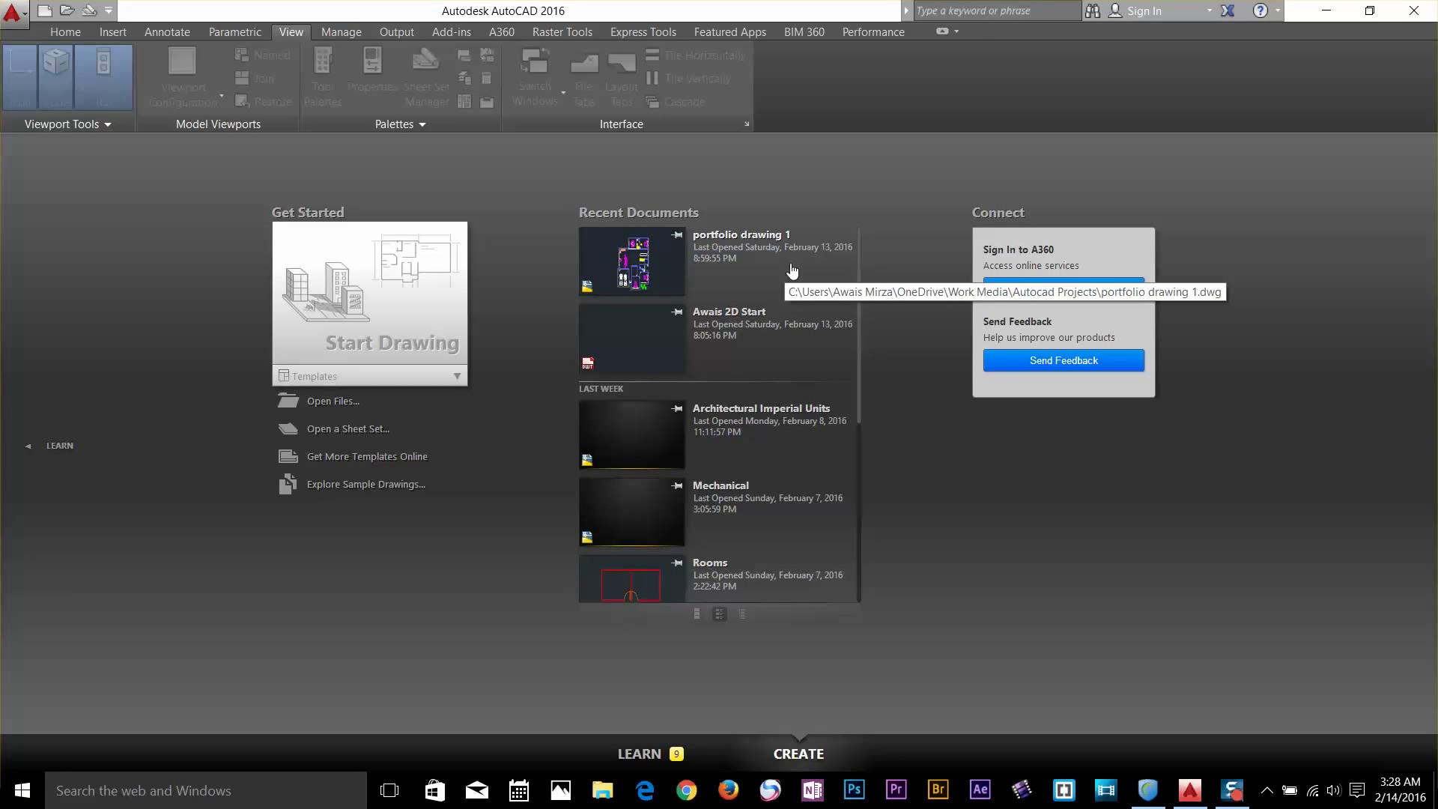
# Open portfolio drawing 1 from Recent Documents on the Home tab and zoom in on the TV block
pyautogui.click(736, 258)
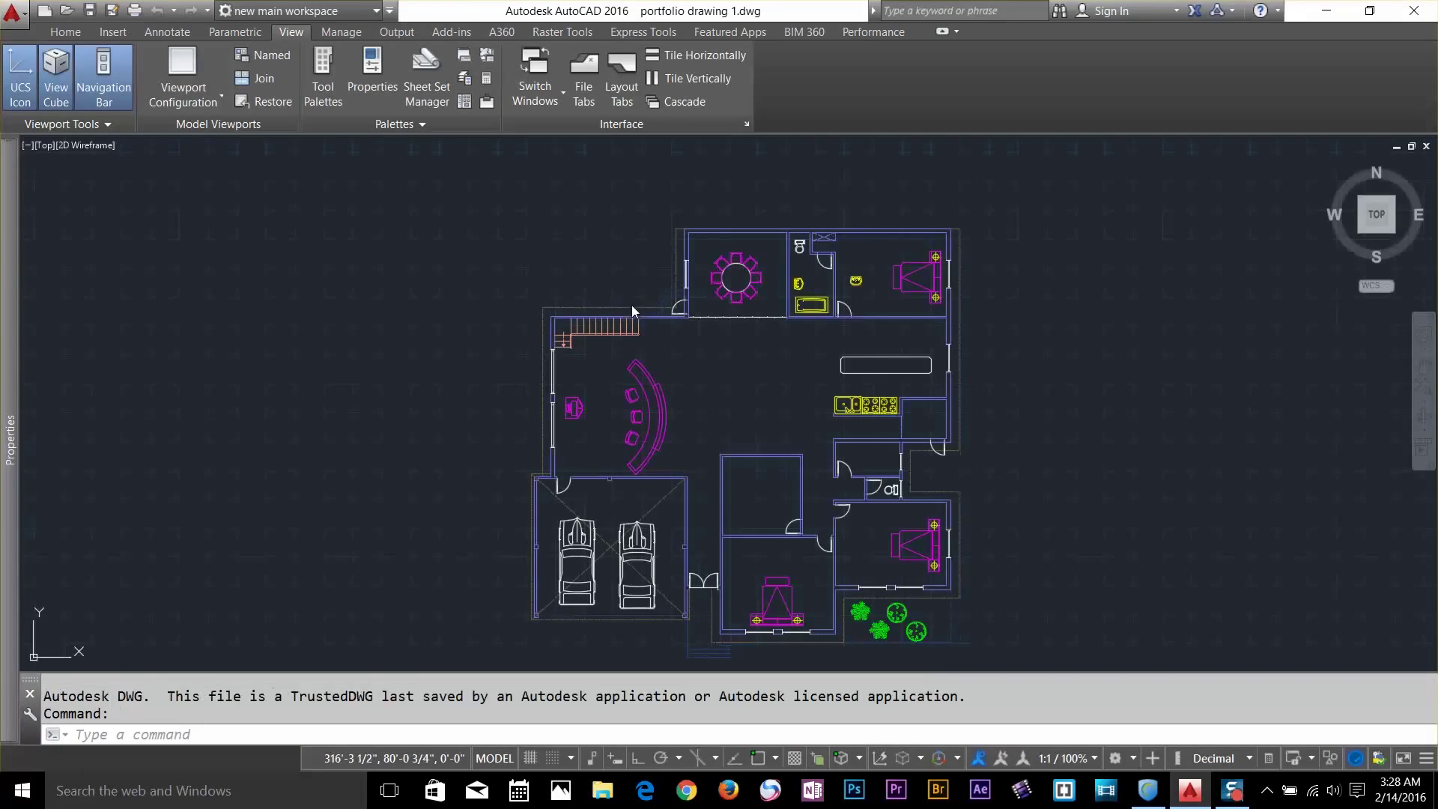
pyautogui.click(66, 31)
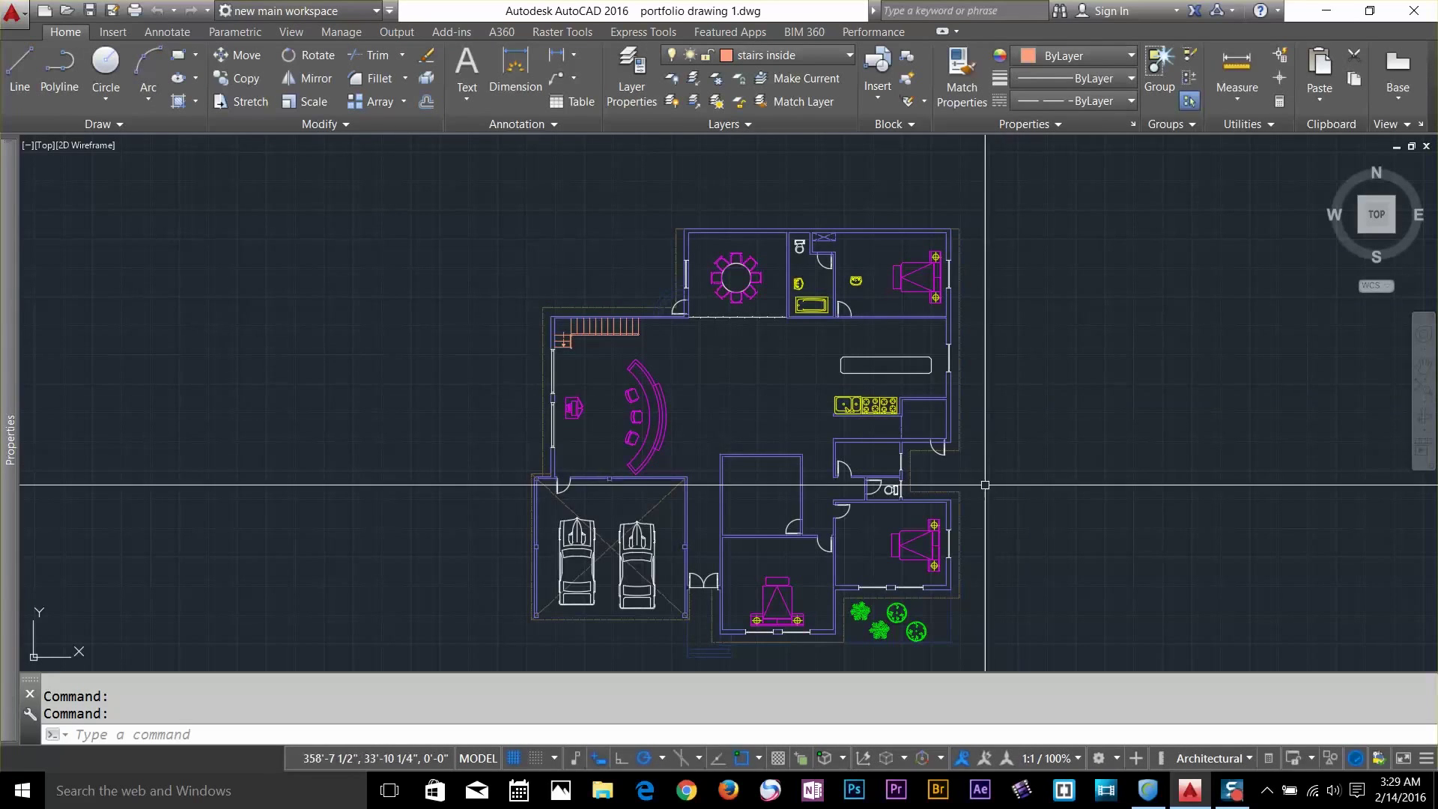
pyautogui.scroll(6, 592, 410)
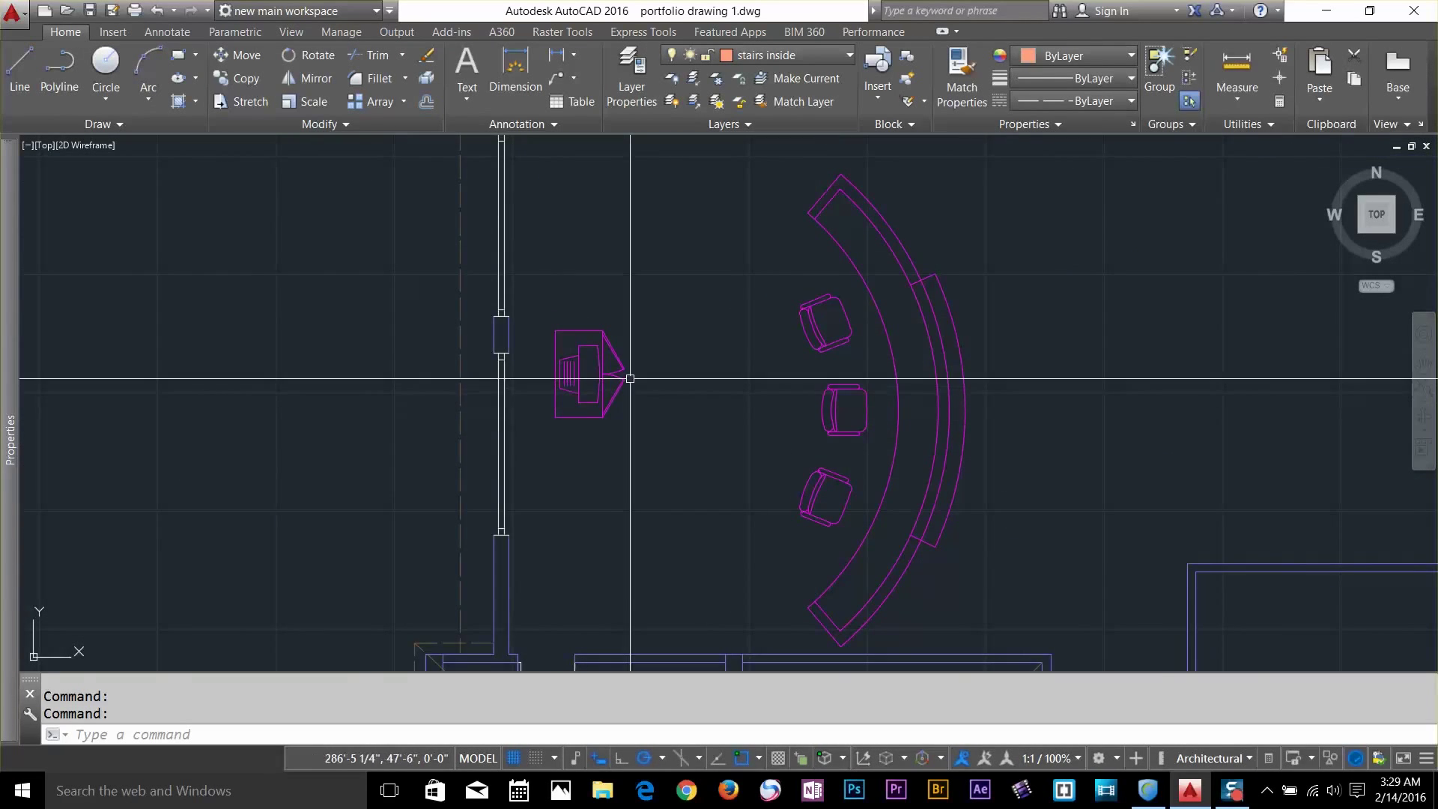
pyautogui.scroll(2, 630, 379)
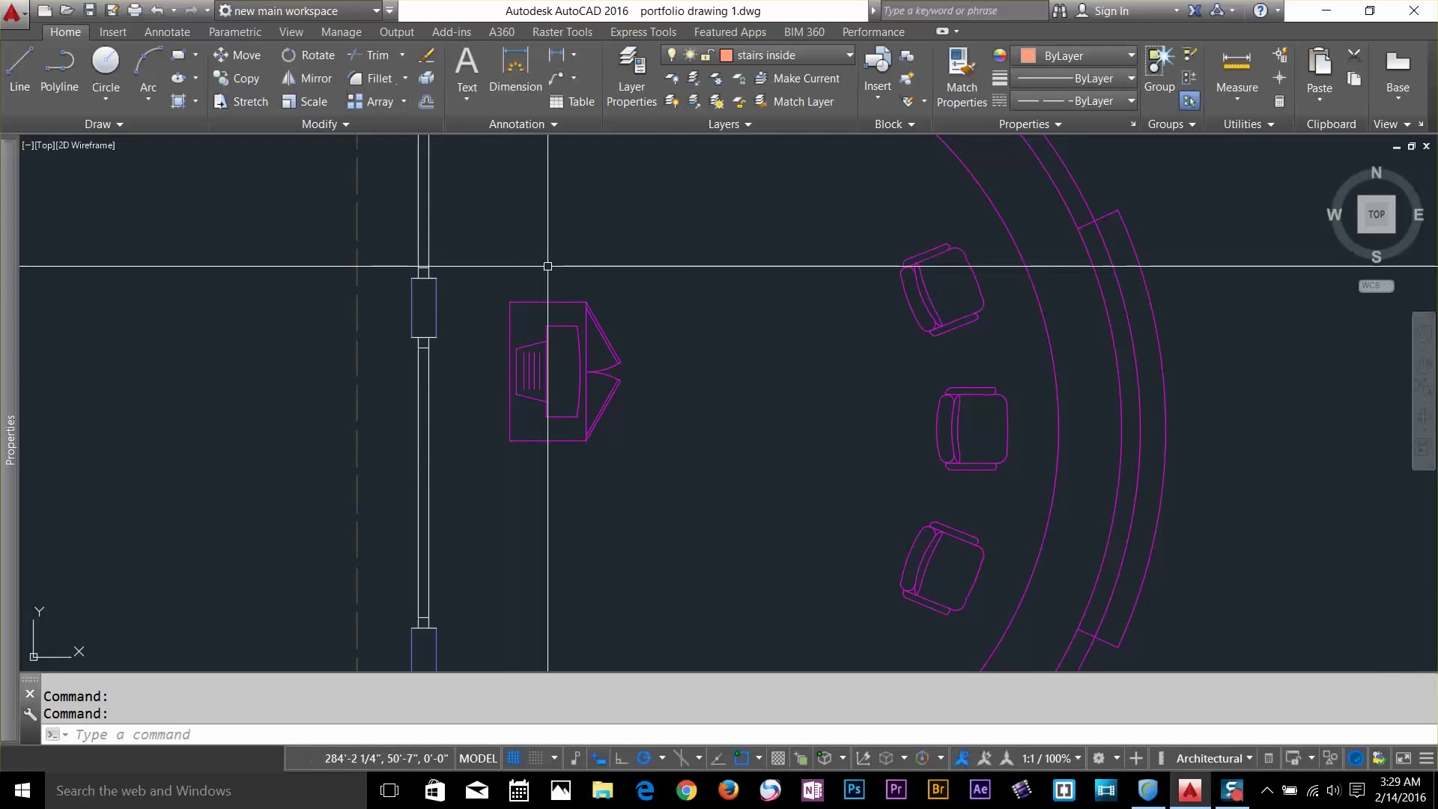
# Move the TV block out of the living room into open space left of the plan
pyautogui.write('m')
pyautogui.press('Return')
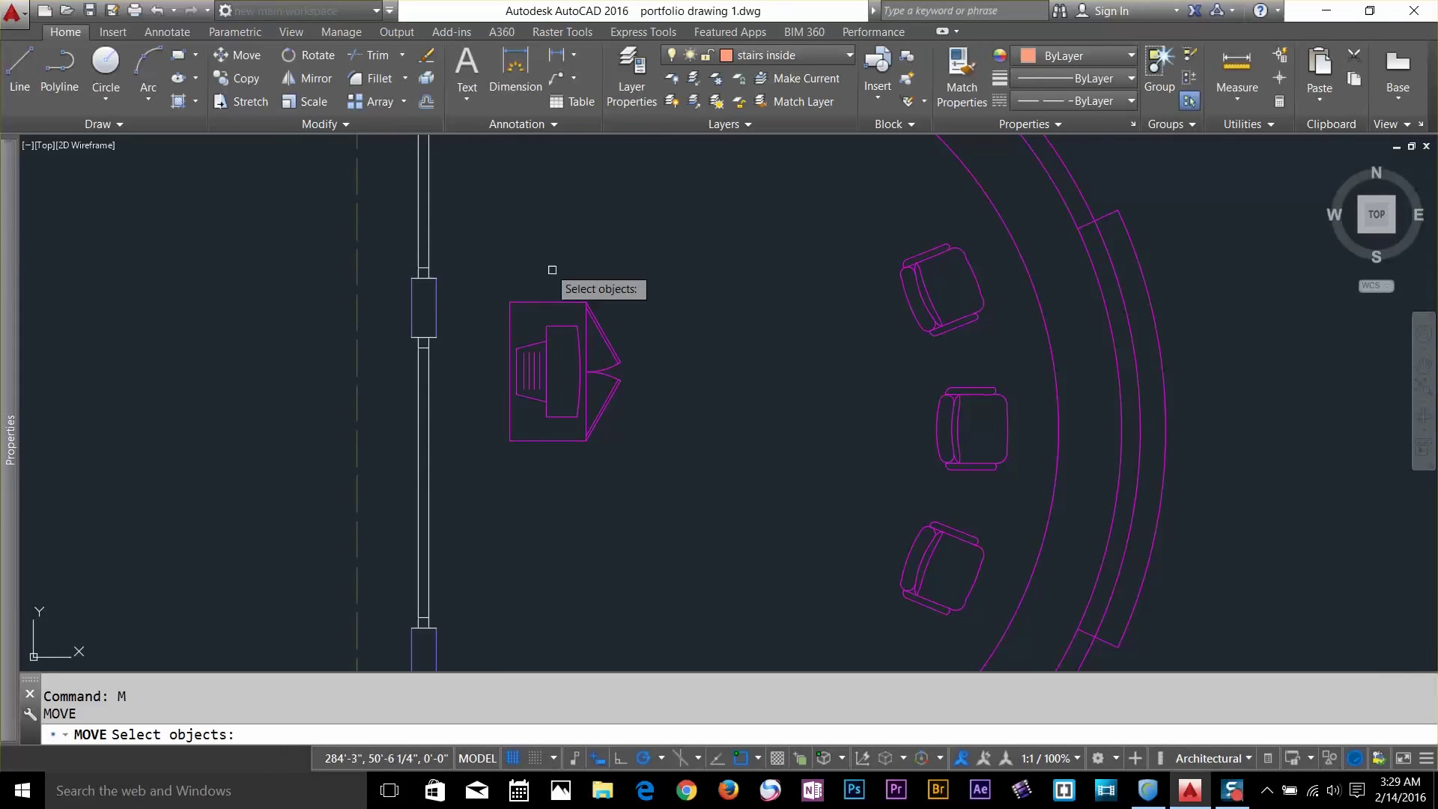
pyautogui.click(658, 288)
pyautogui.click(506, 456)
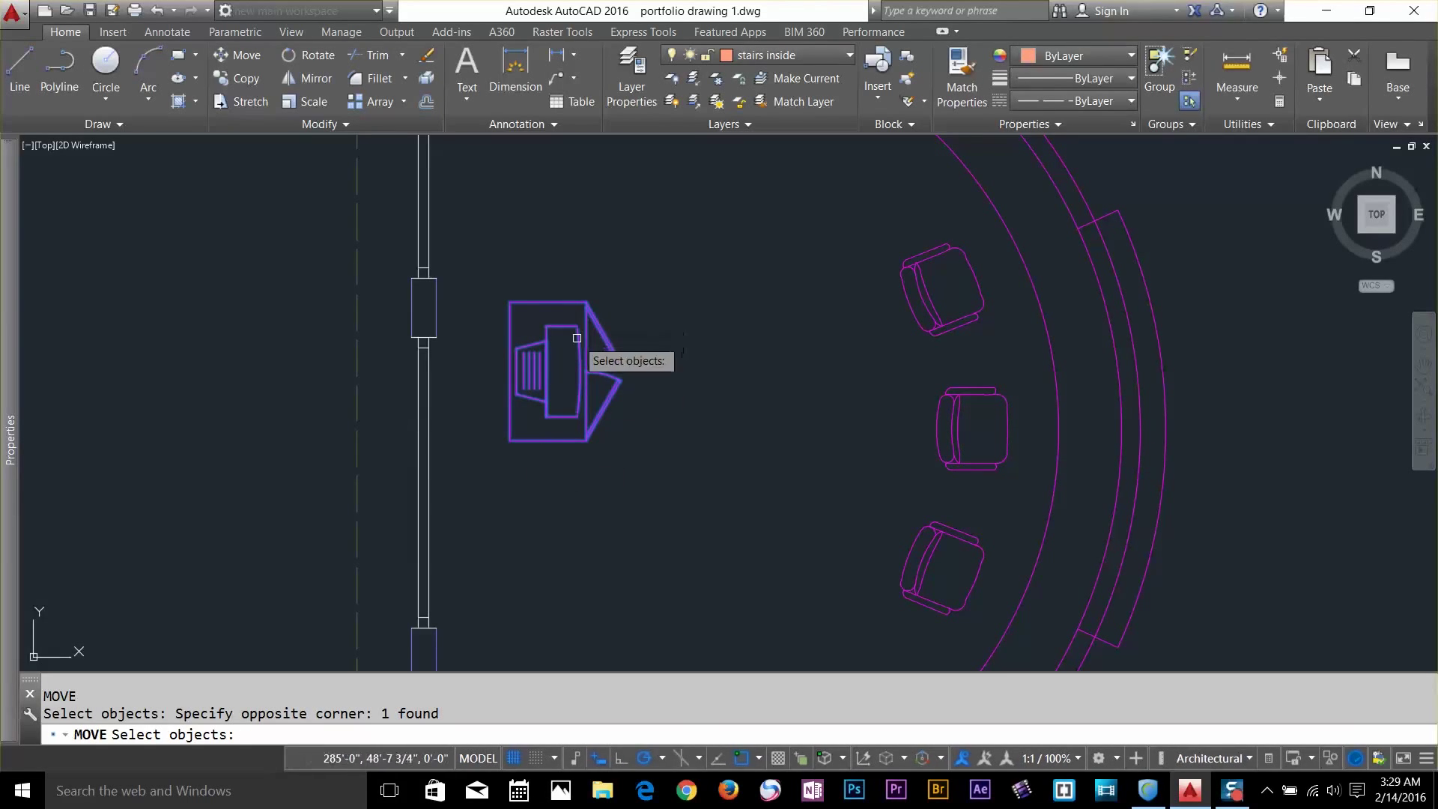
pyautogui.press('Return')
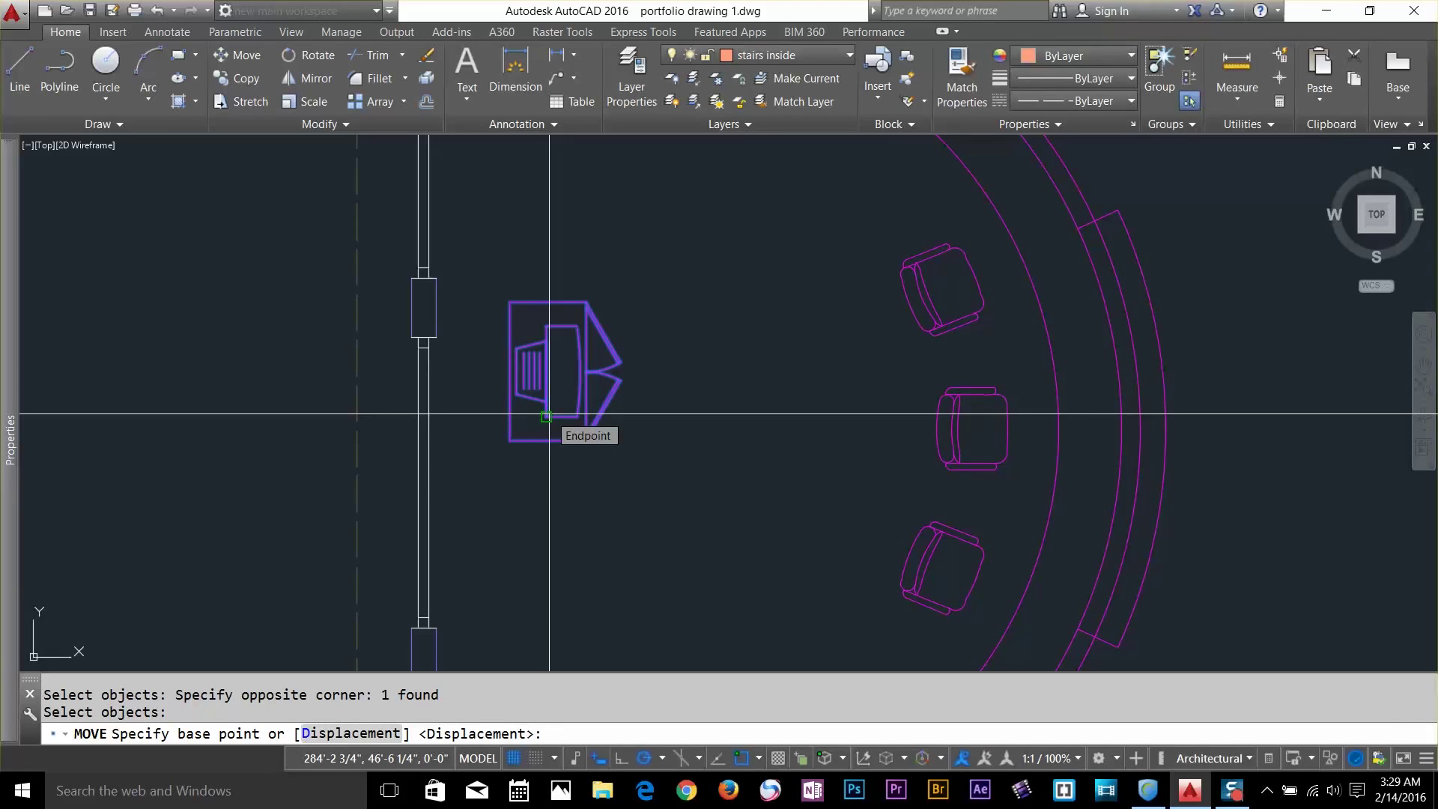
pyautogui.click(625, 491)
pyautogui.scroll(-5, 600, 488)
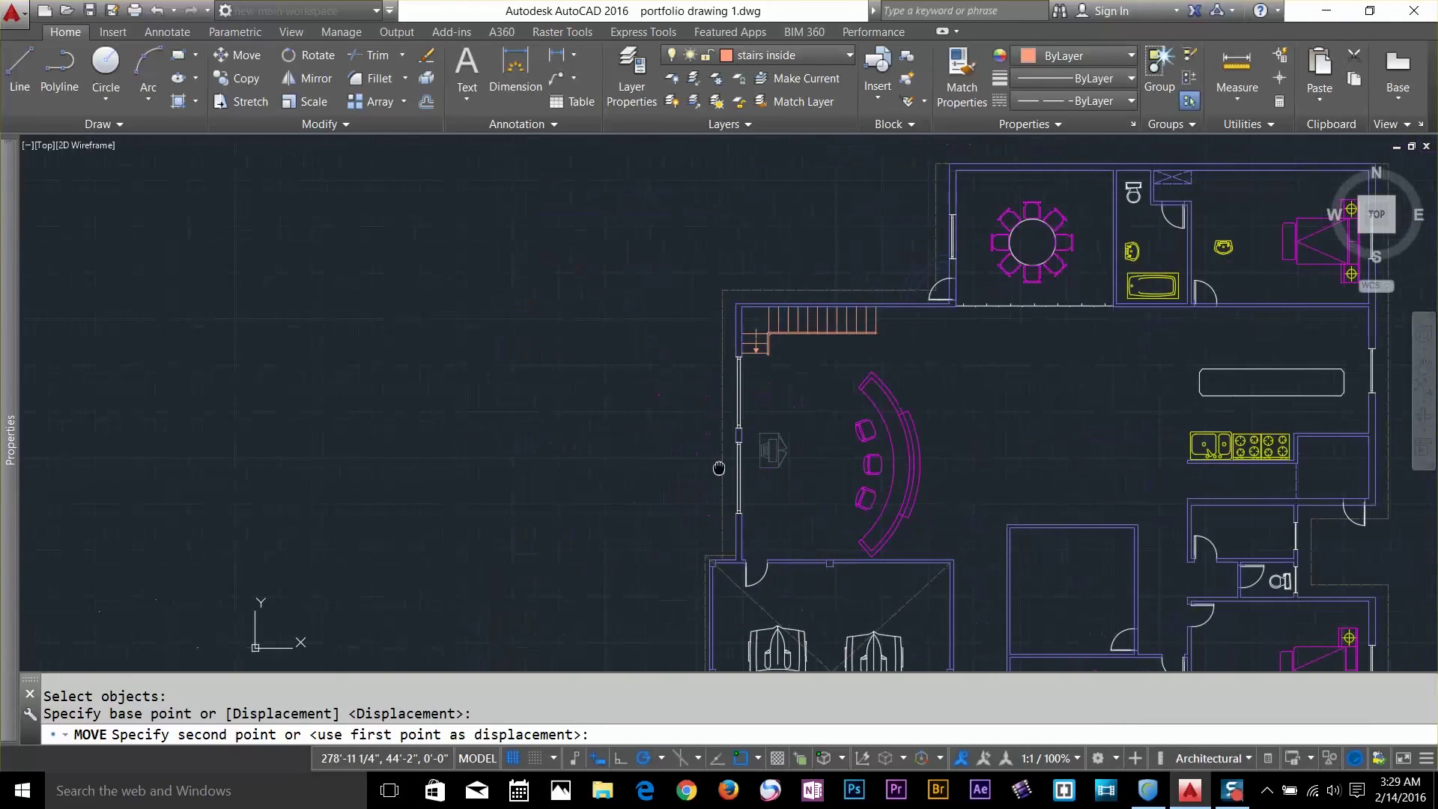
pyautogui.scroll(4, 547, 425)
pyautogui.scroll(3, 569, 425)
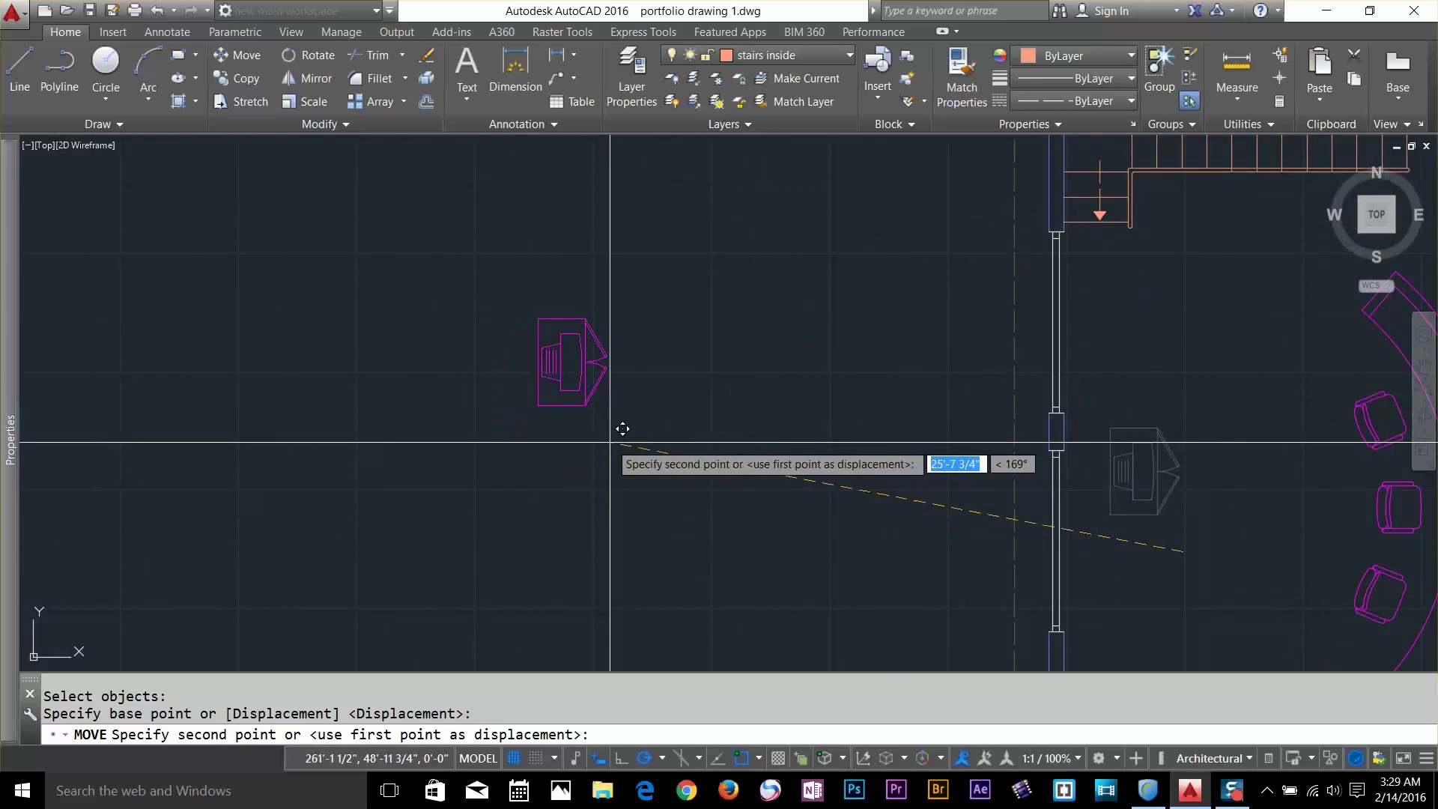
pyautogui.scroll(-5, 450, 378)
pyautogui.scroll(1, 599, 378)
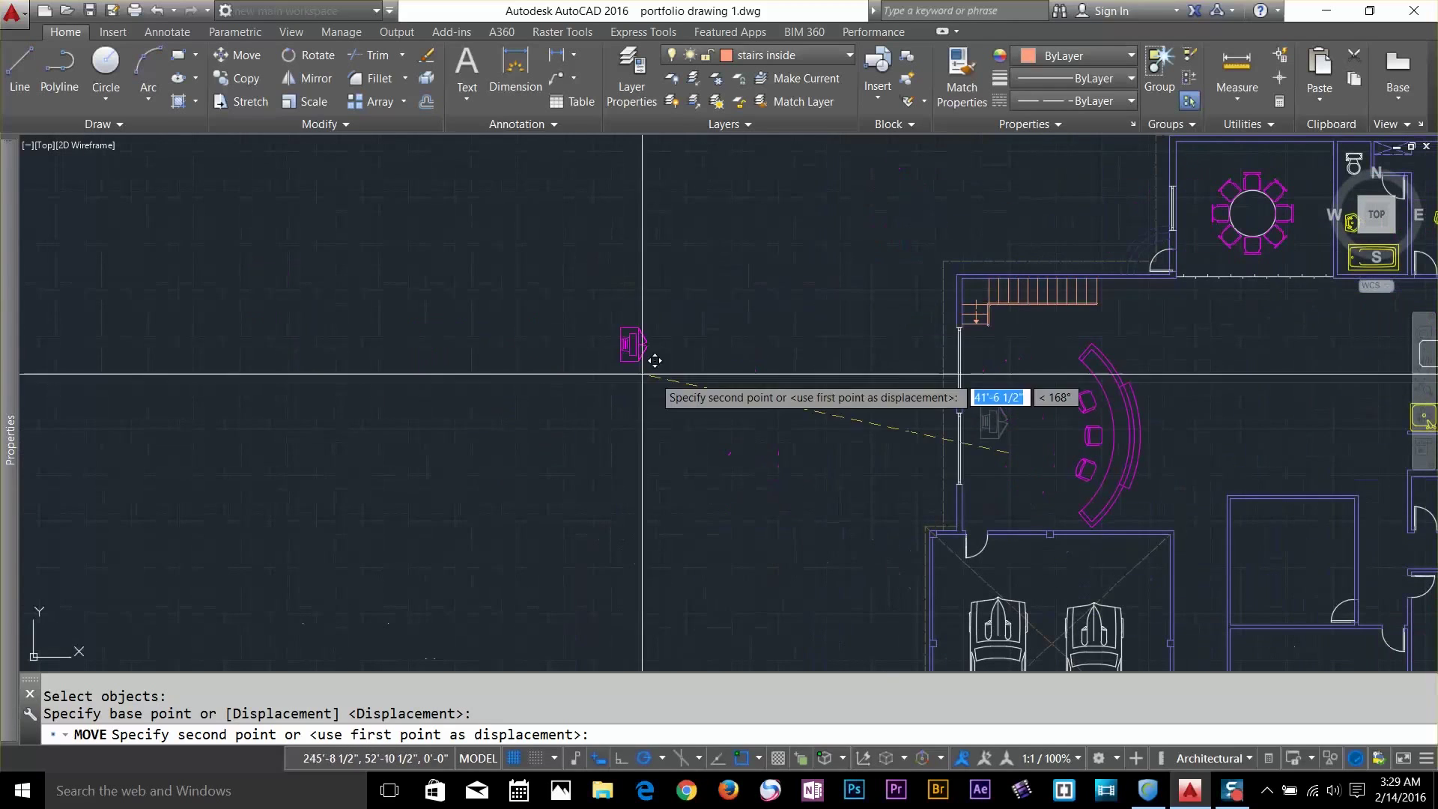
pyautogui.click(564, 370)
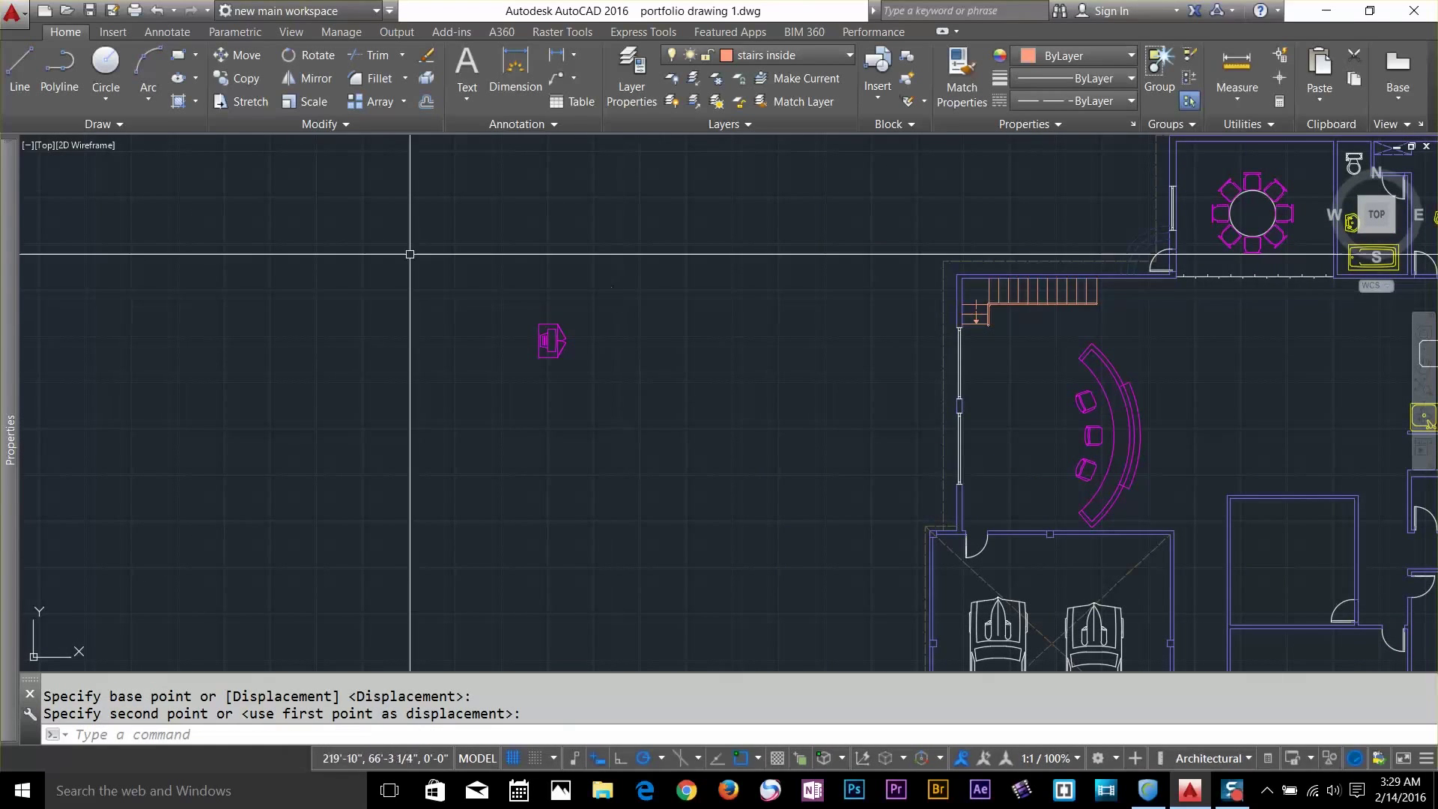
# Move the TV block again, slightly further down and to the left
pyautogui.click(254, 57)
pyautogui.click(561, 348)
pyautogui.press('Return')
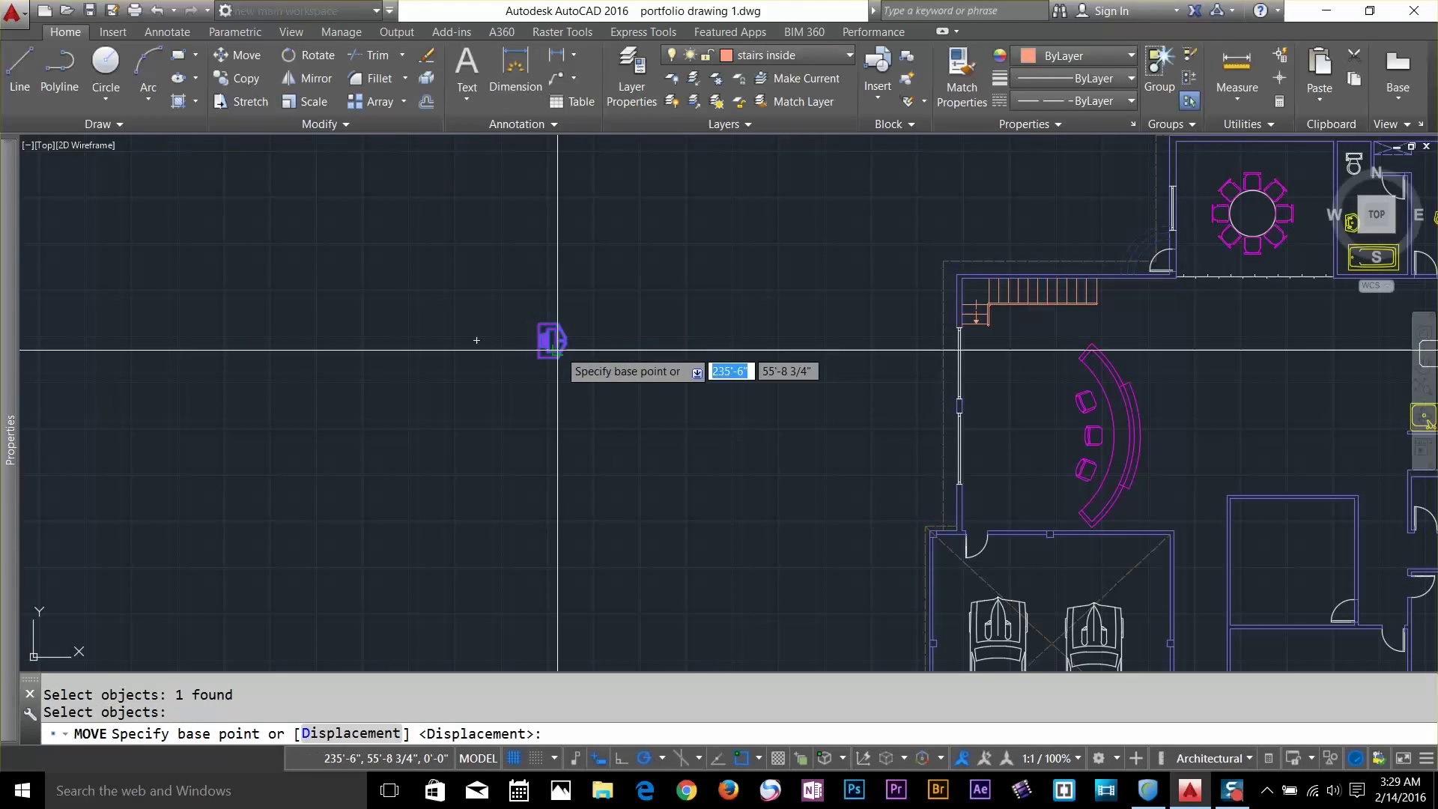
pyautogui.click(479, 439)
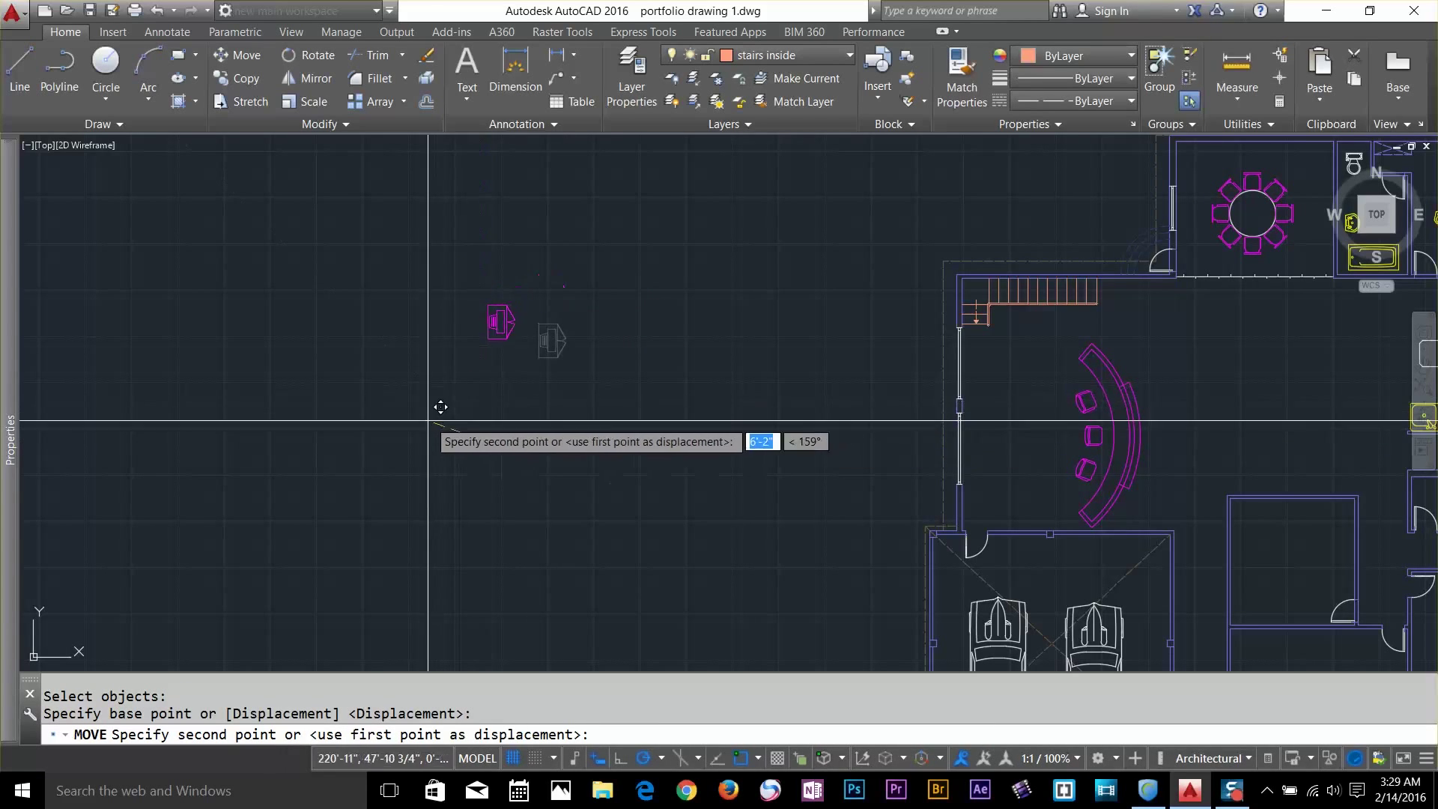
pyautogui.click(418, 480)
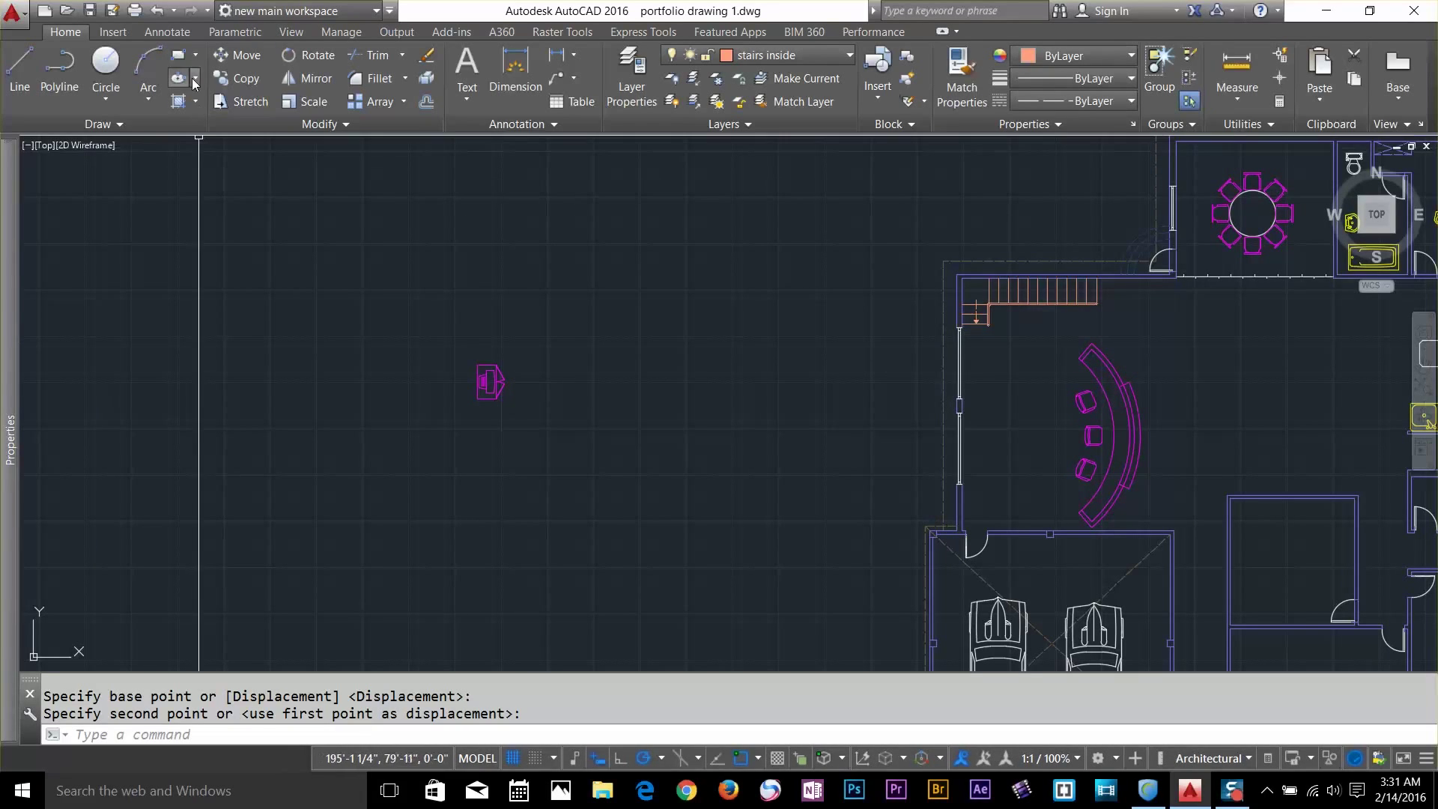
# Copy the TV block from its centre to seven scattered points around the original, then exit
pyautogui.click(238, 78)
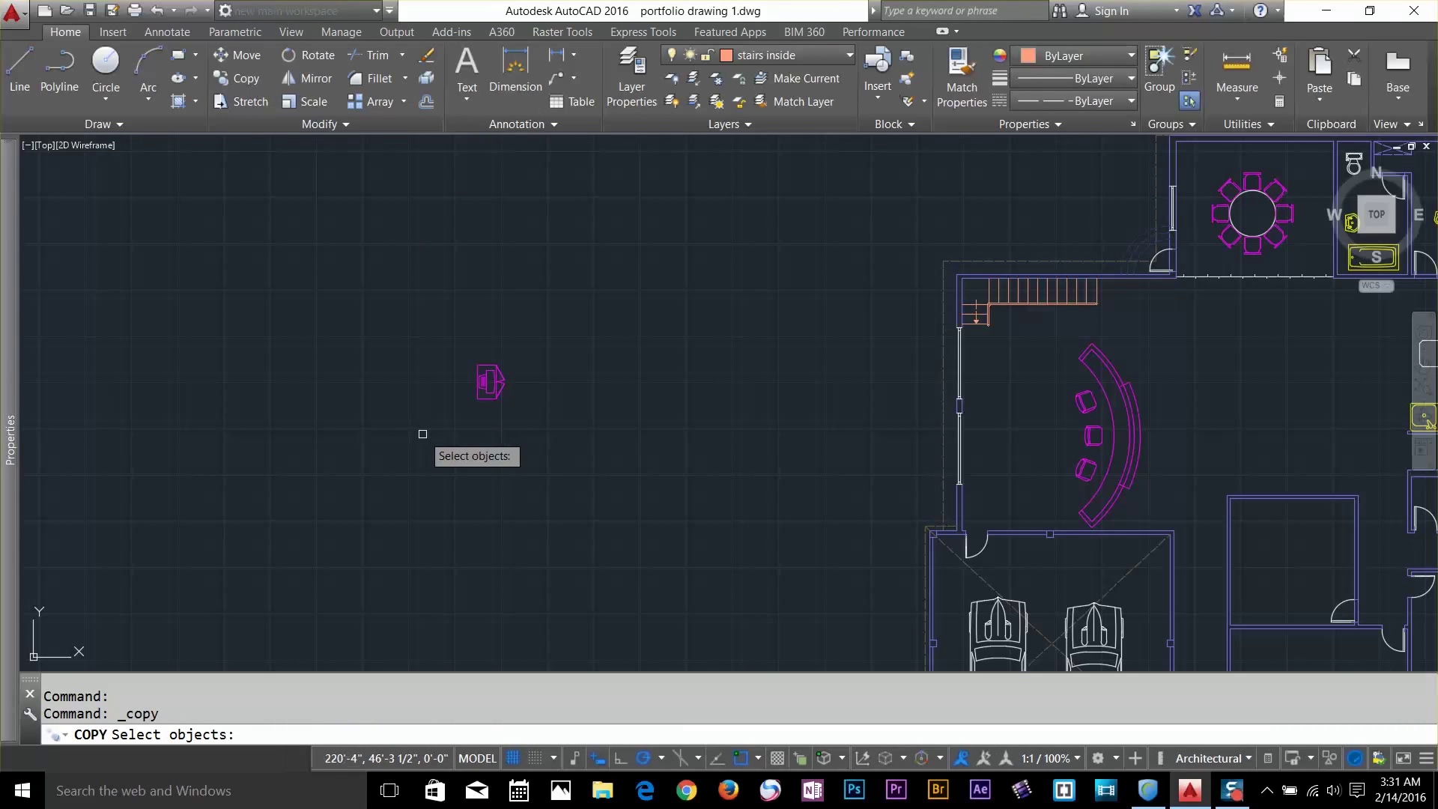
pyautogui.click(493, 383)
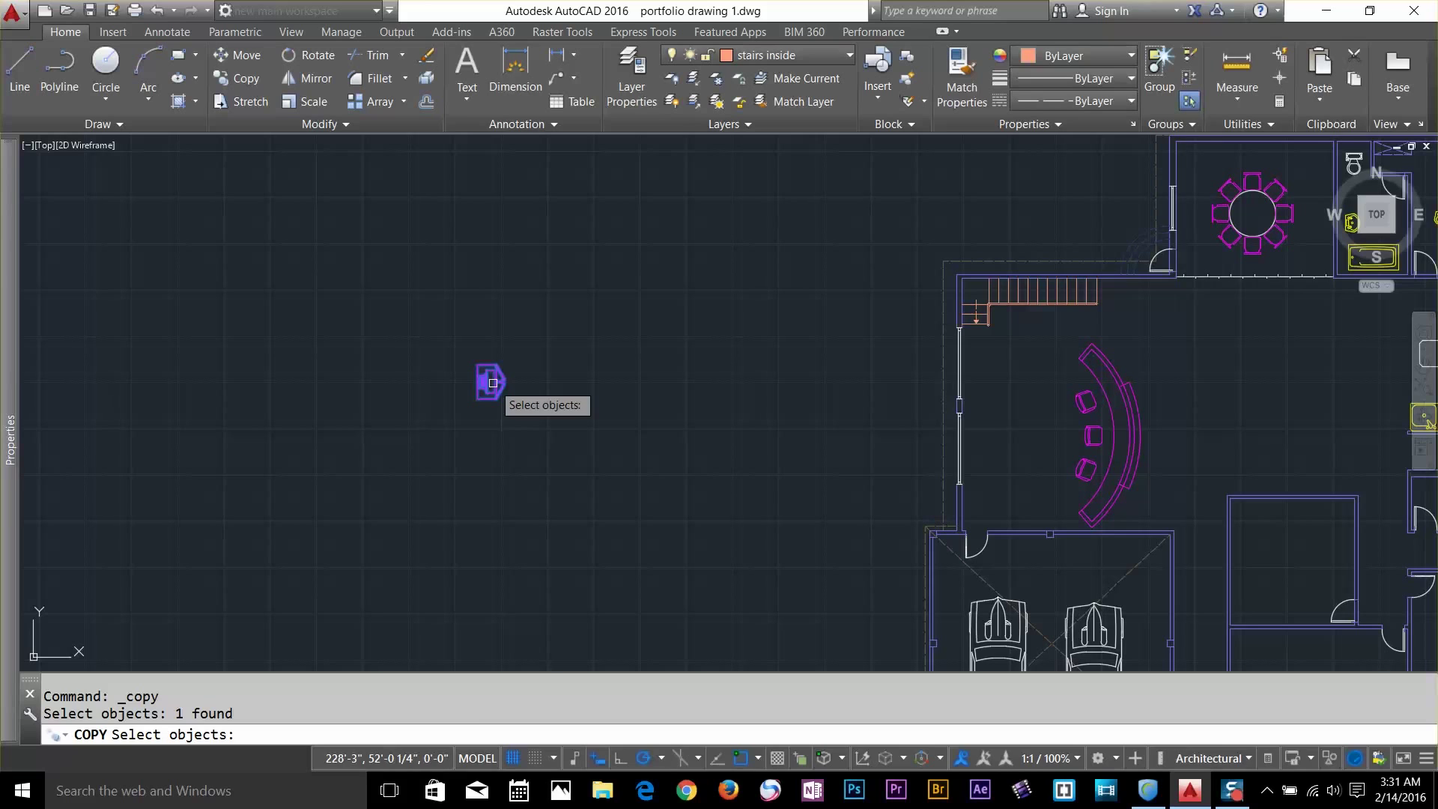
pyautogui.press('Return')
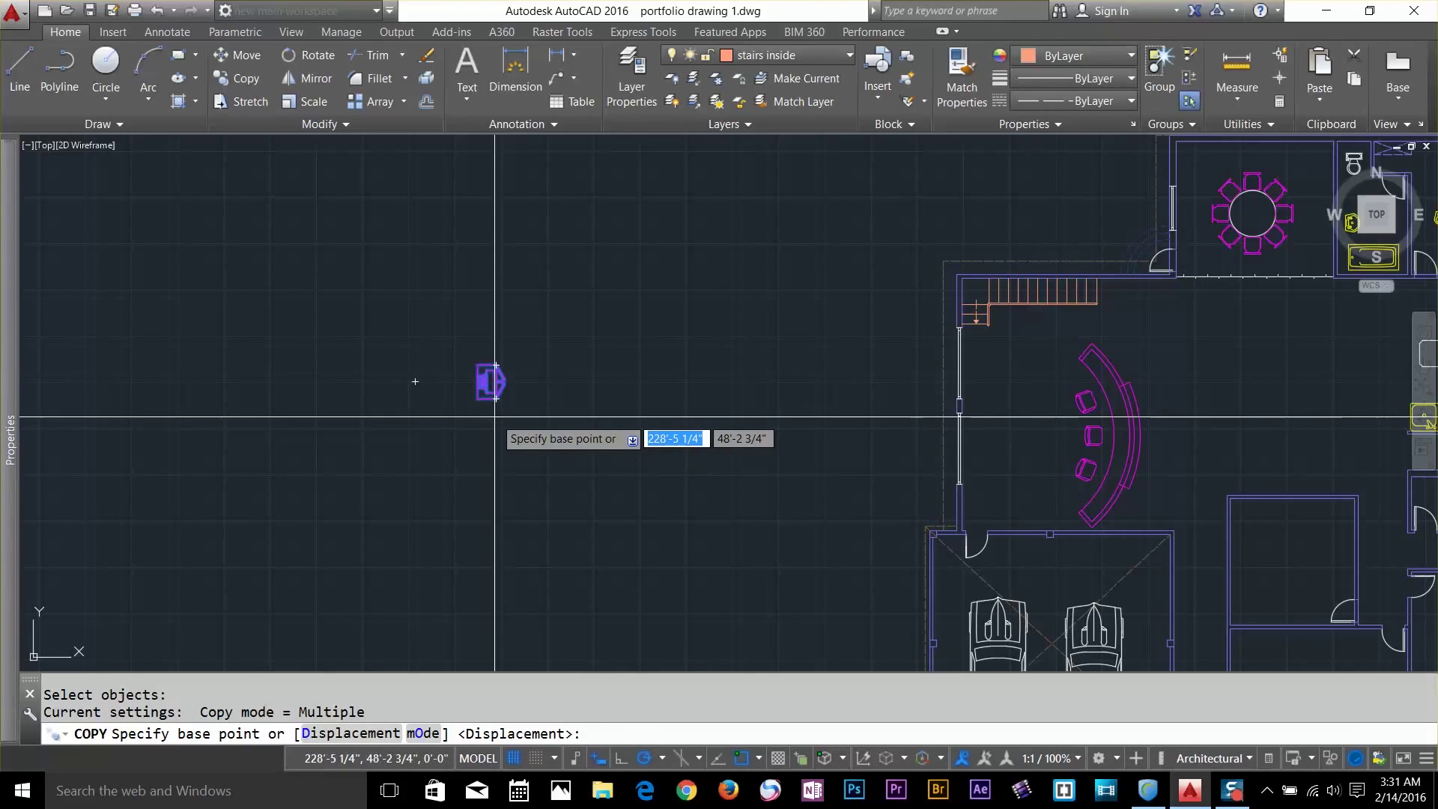
pyautogui.click(415, 381)
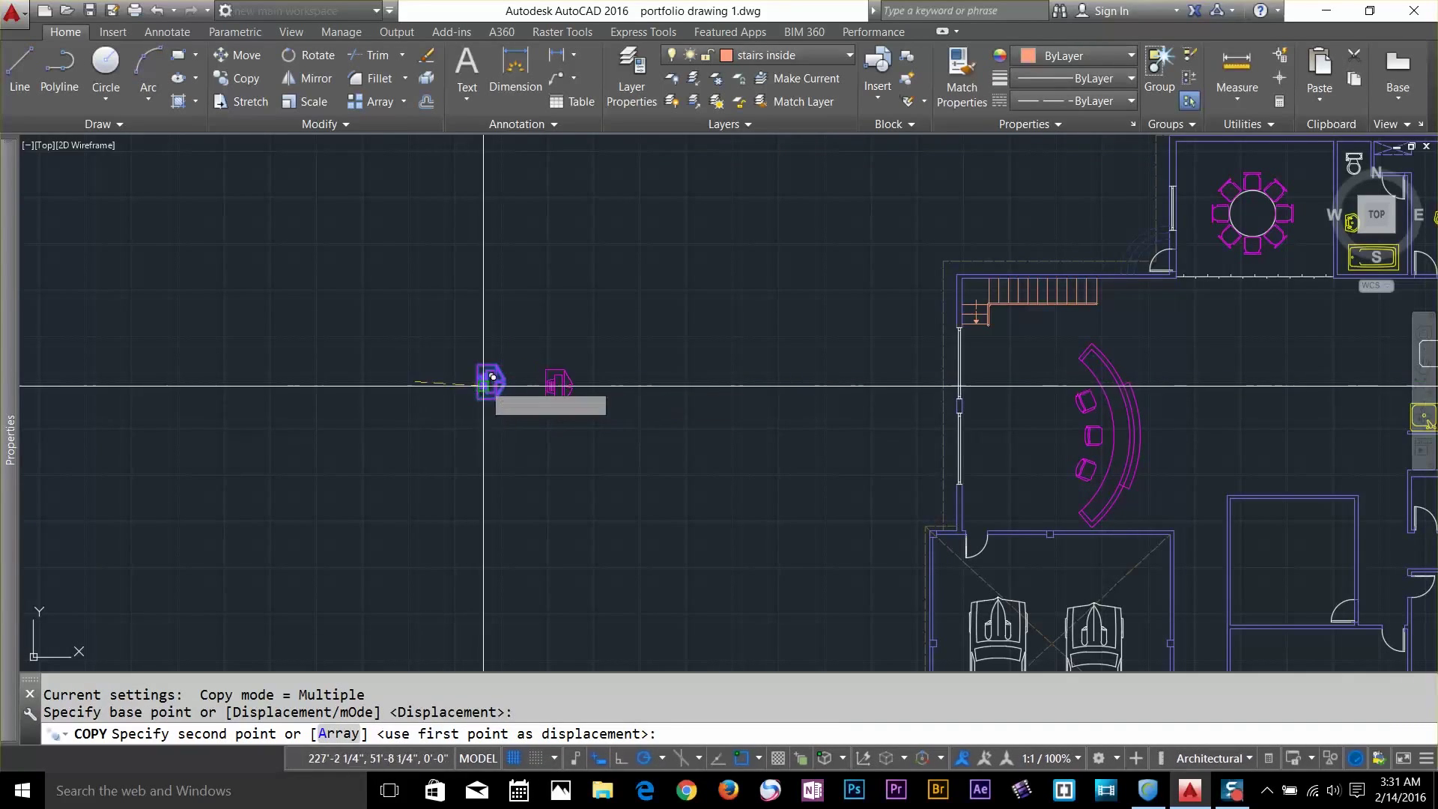
pyautogui.click(532, 381)
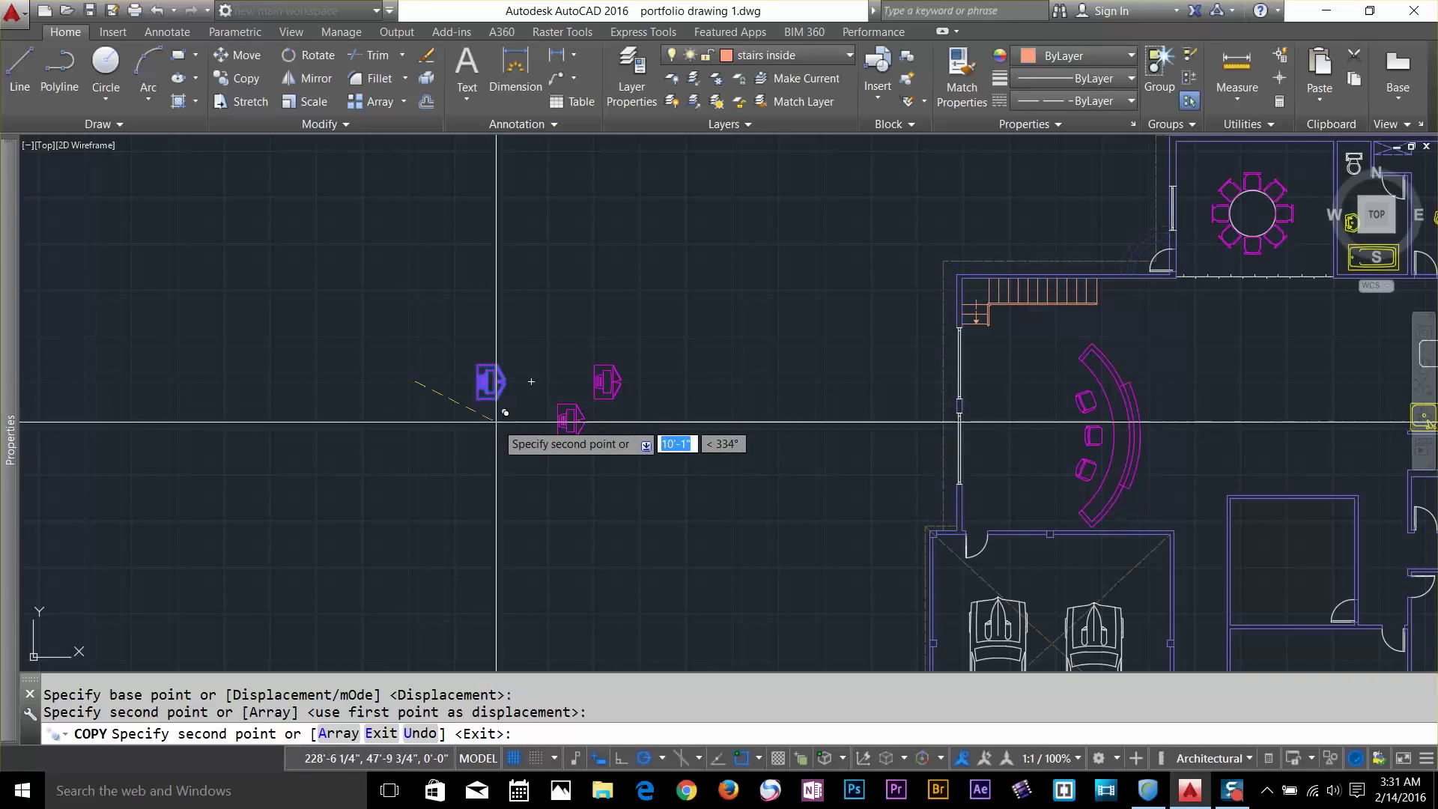
pyautogui.doubleClick(562, 471)
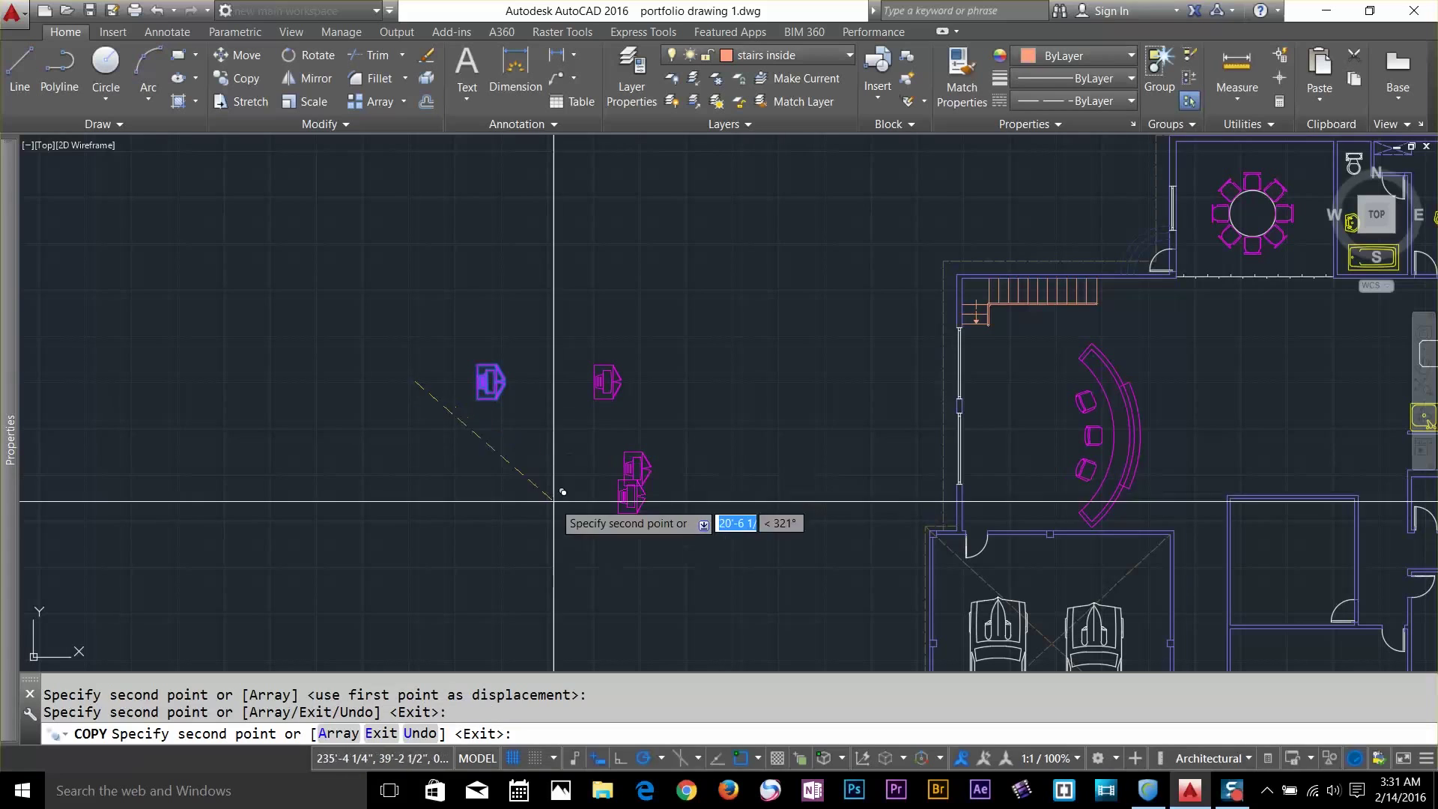
pyautogui.click(544, 533)
pyautogui.click(443, 539)
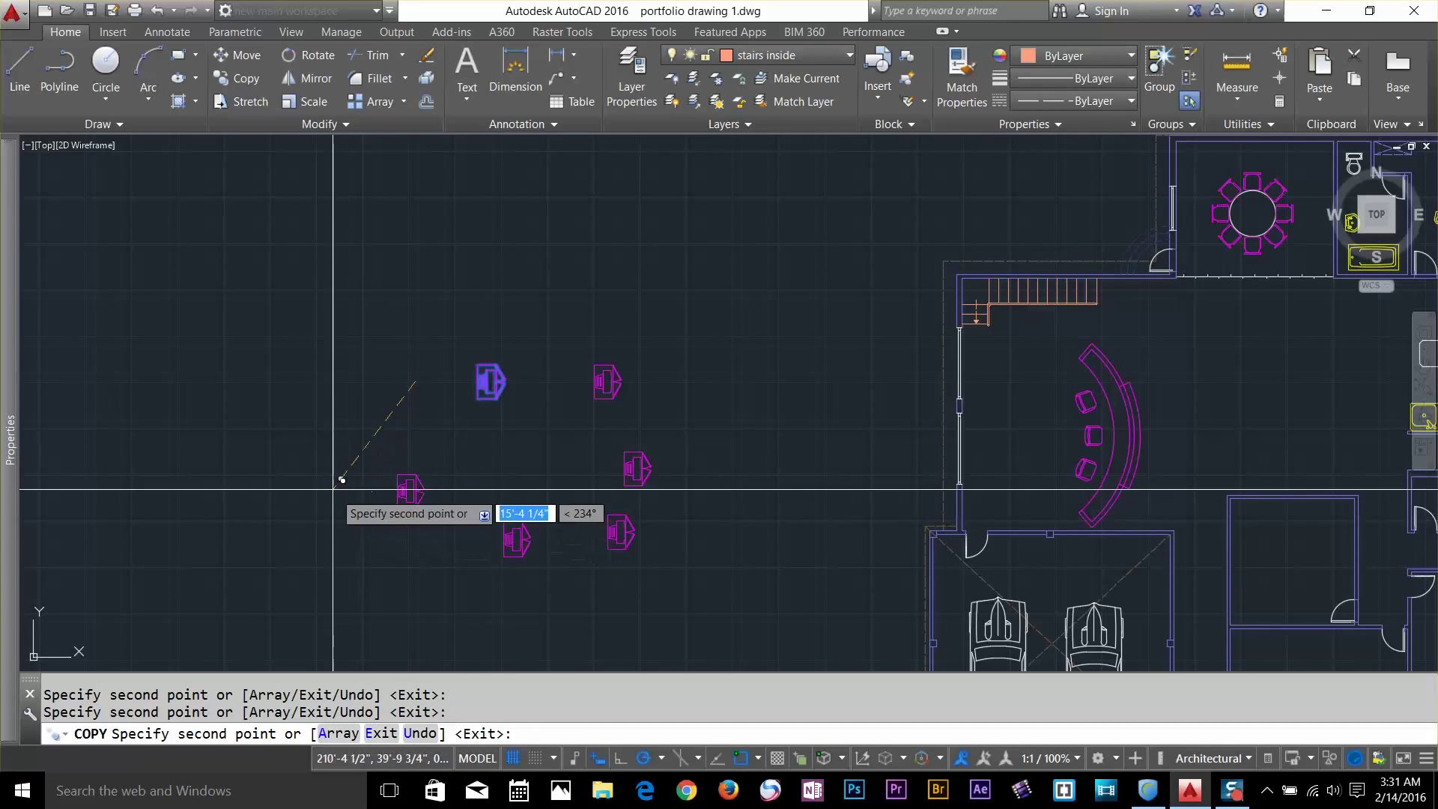
pyautogui.click(312, 446)
pyautogui.click(312, 306)
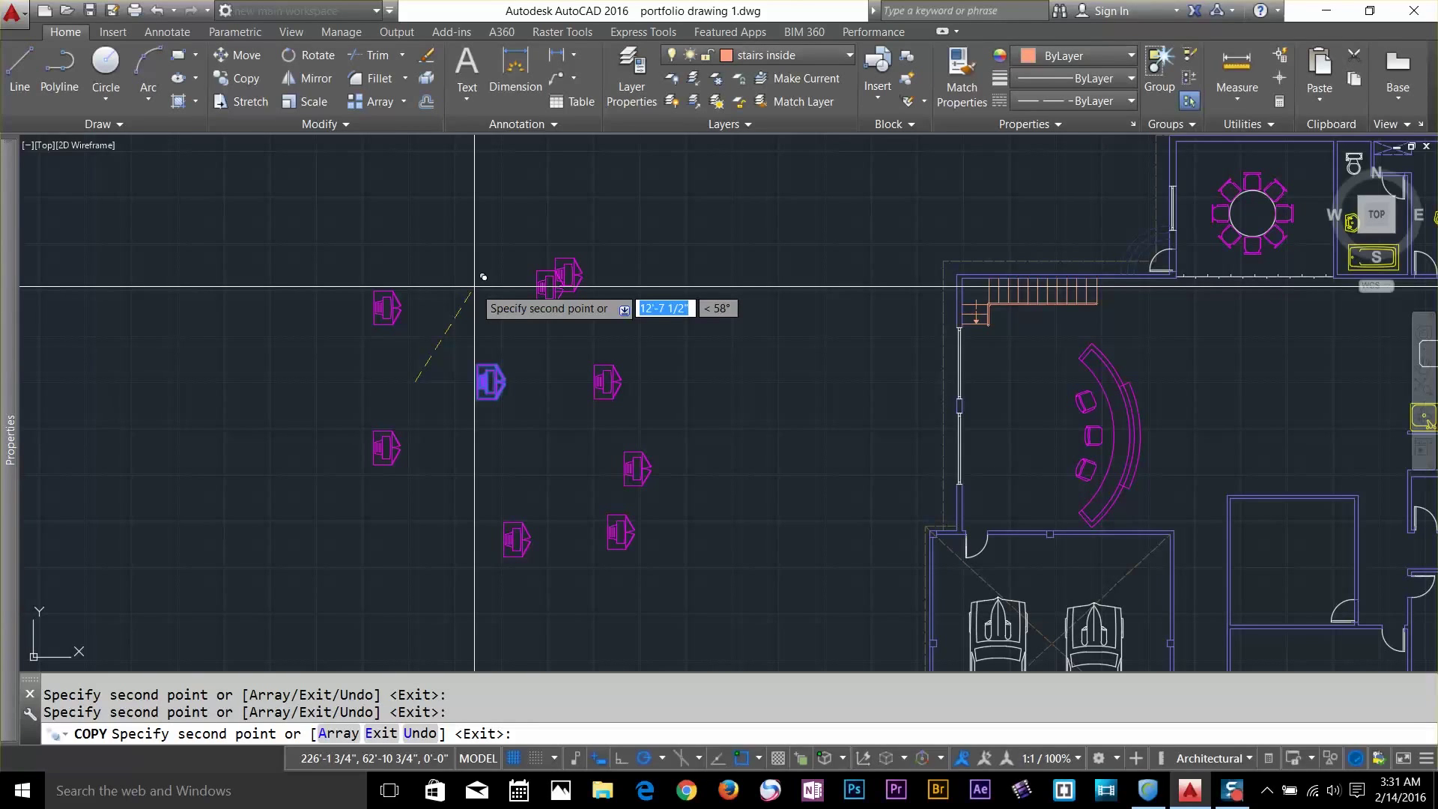
pyautogui.write('e')
pyautogui.press('Return')
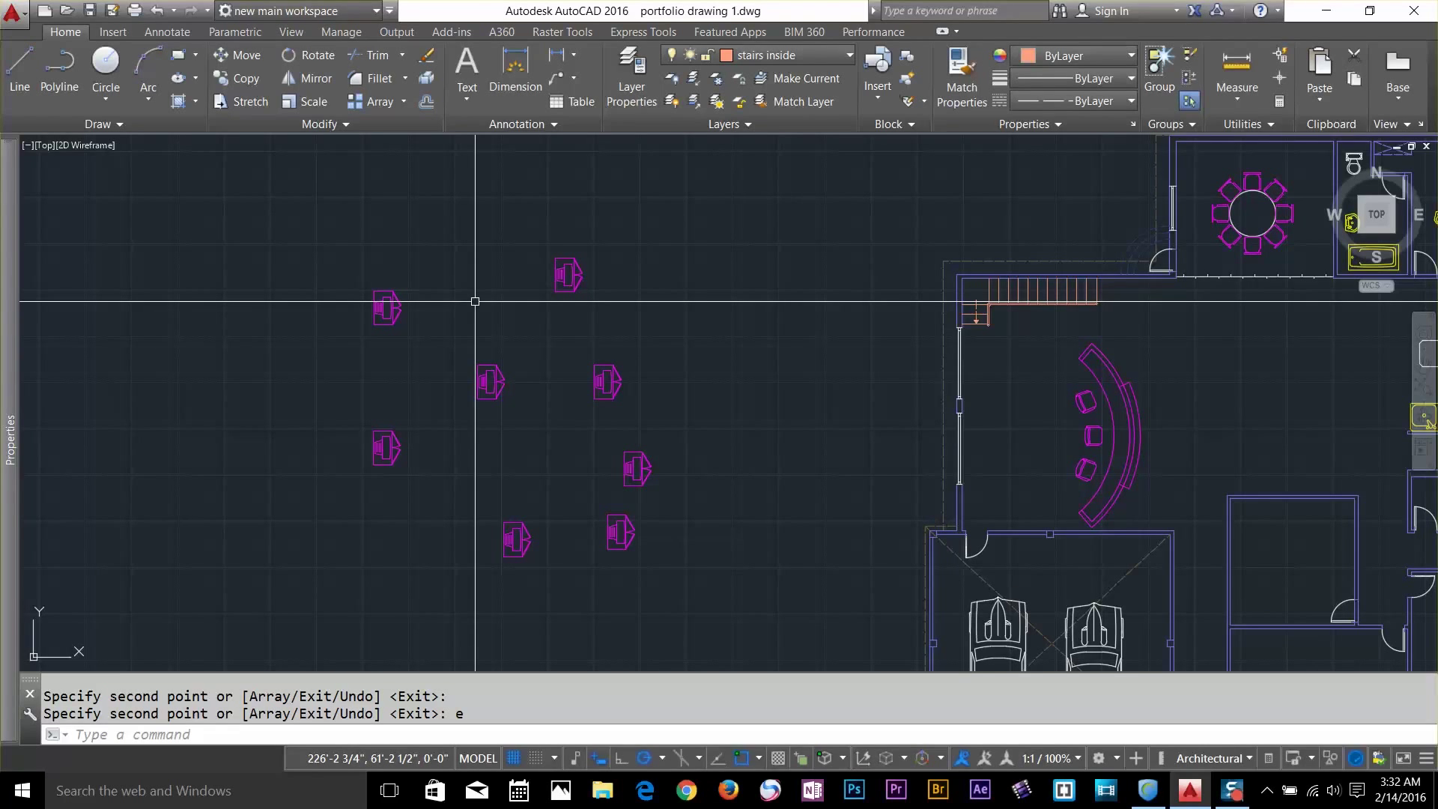
# Erase six crossing-selected copies and the last extra copy, then pan toward the garage
pyautogui.click(702, 261)
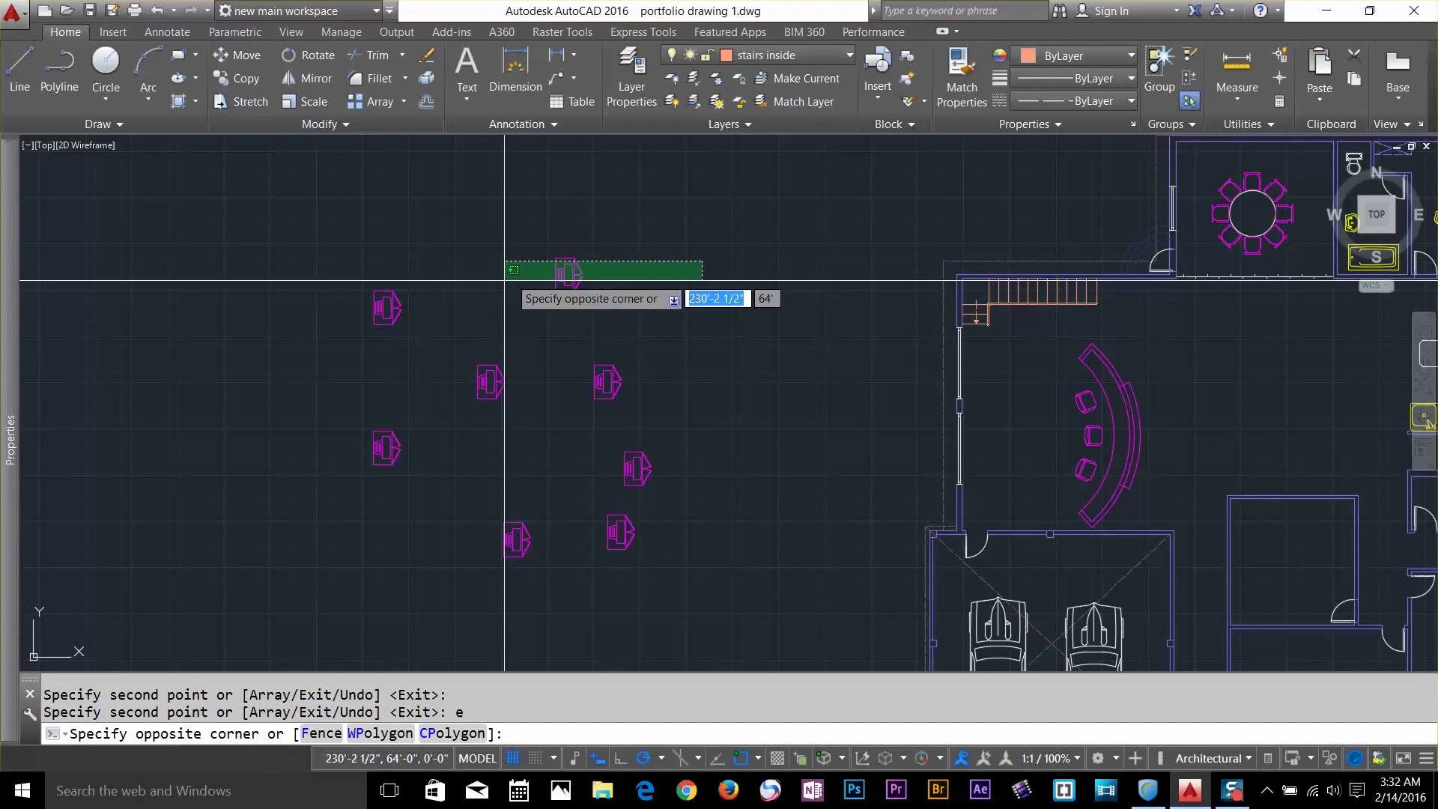
pyautogui.click(327, 492)
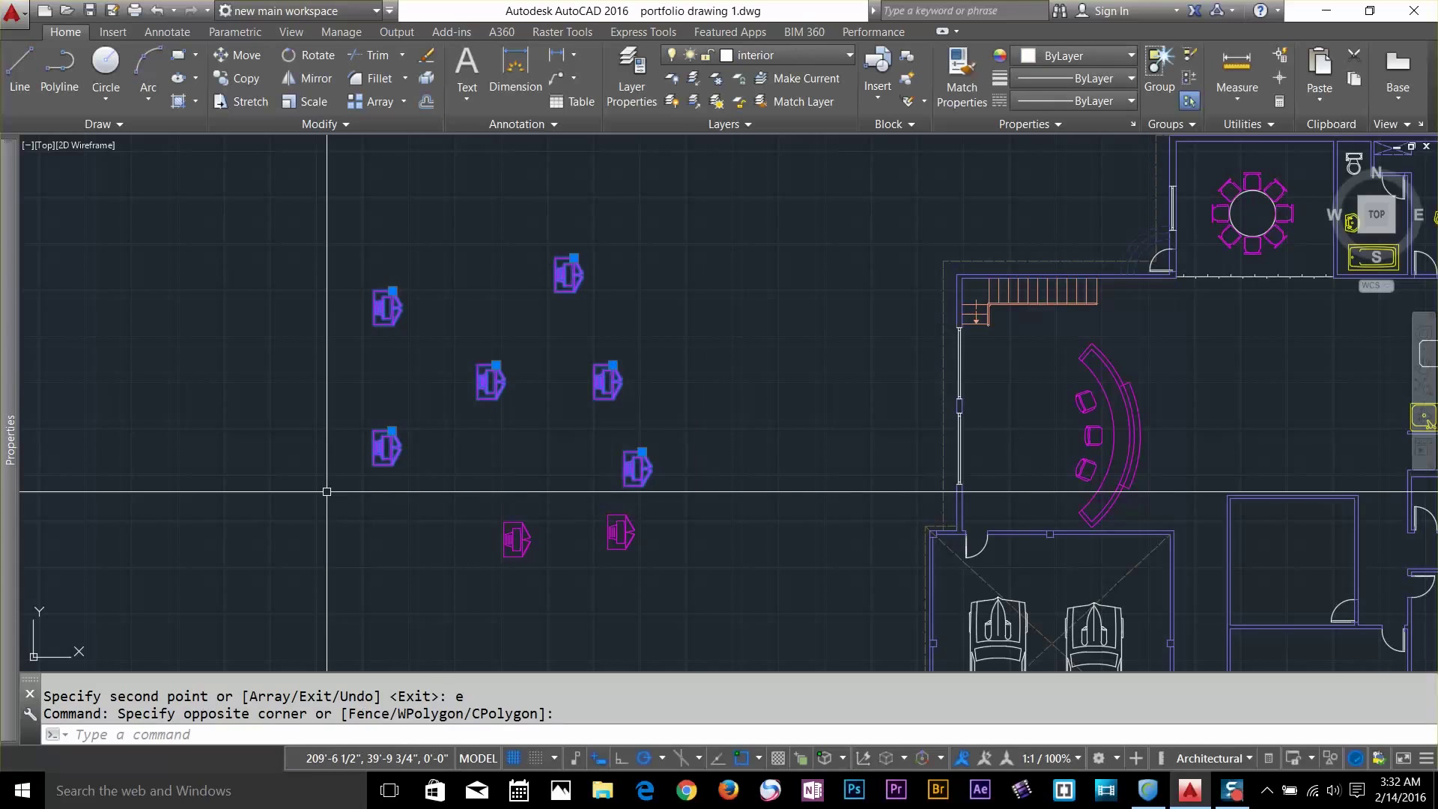
pyautogui.press('Delete')
pyautogui.click(651, 518)
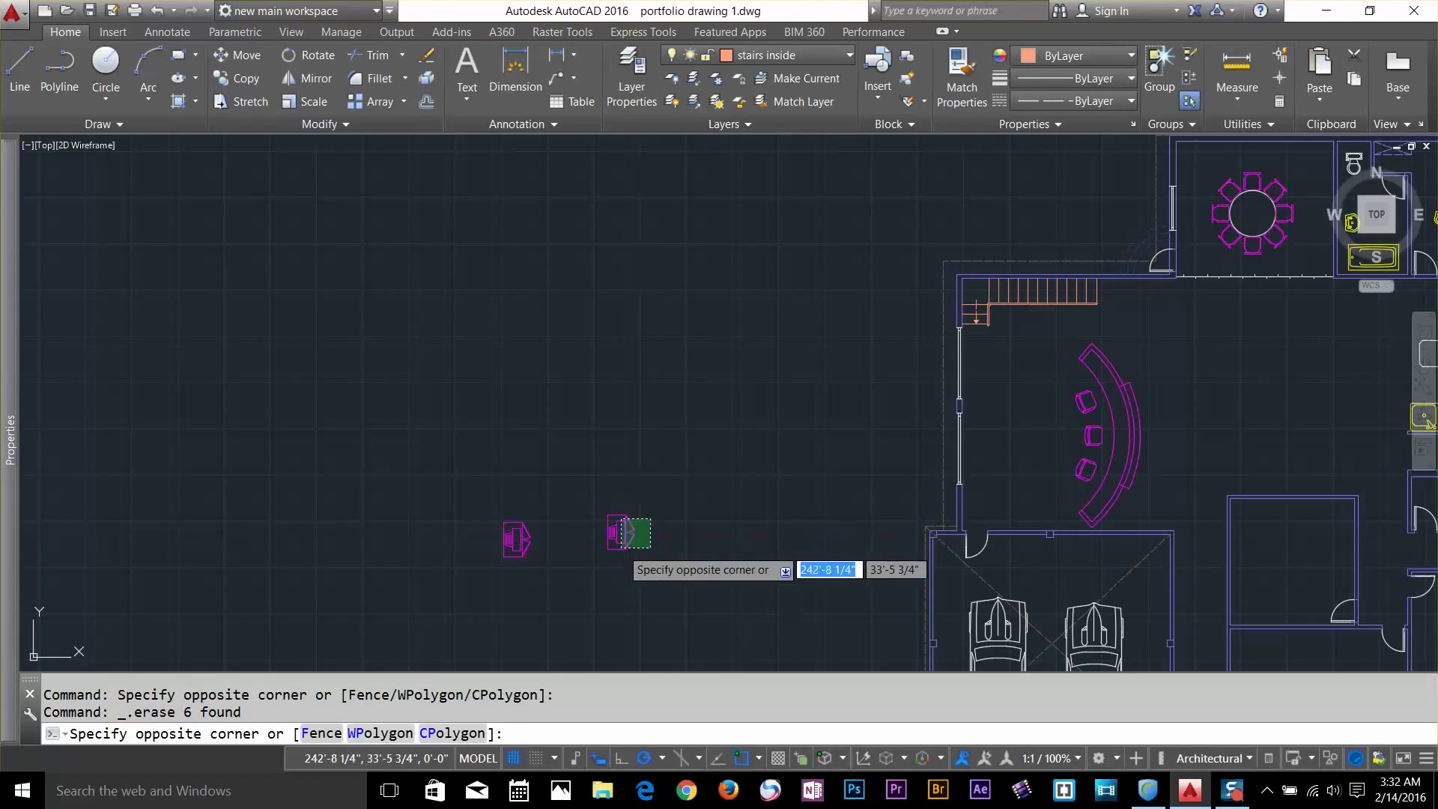
pyautogui.click(621, 548)
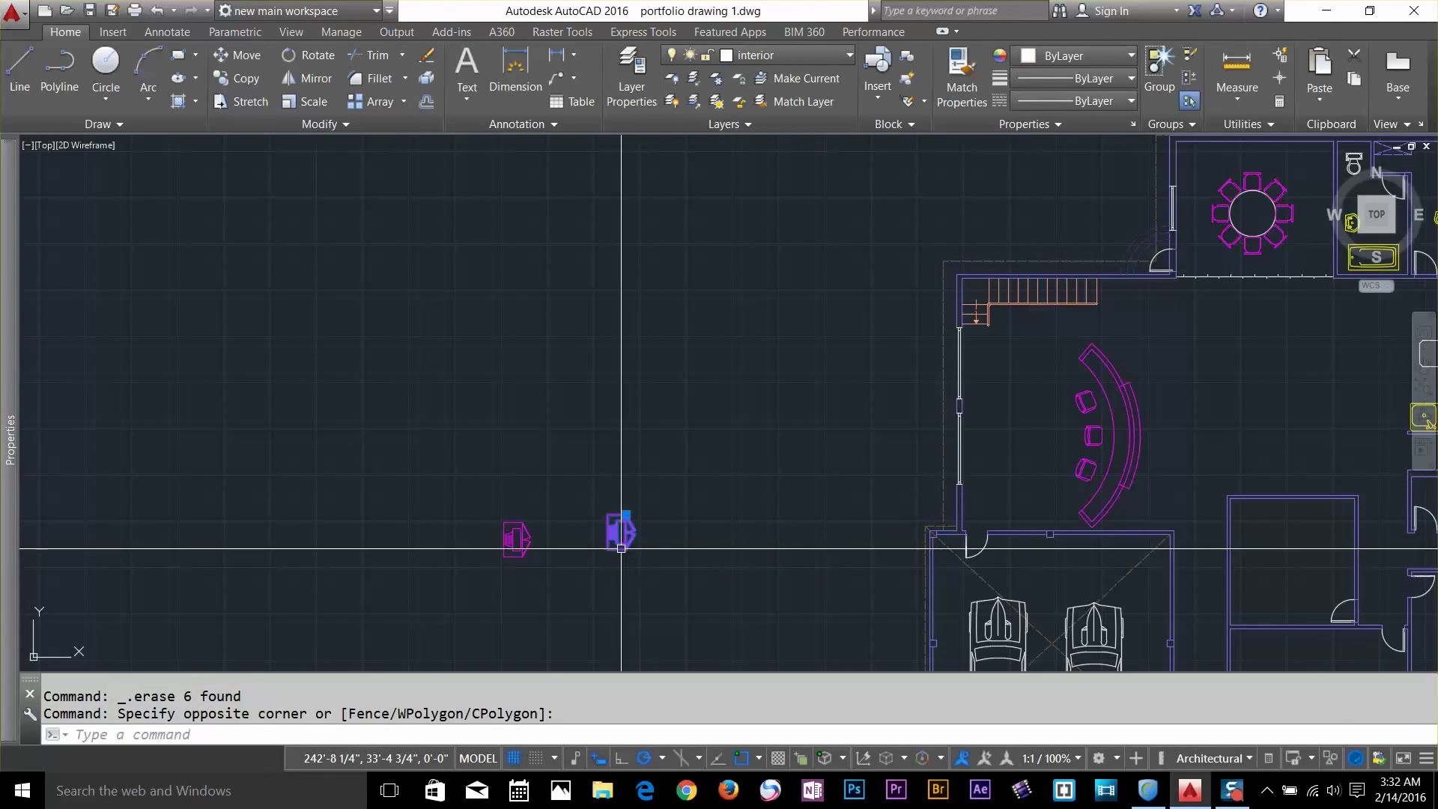
pyautogui.press('Delete')
pyautogui.moveTo(621, 549)
pyautogui.mouseDown(button='middle')
pyautogui.moveTo(561, 558)
pyautogui.moveTo(516, 308)
pyautogui.mouseUp(button='middle')
pyautogui.scroll(2, 530, 340)
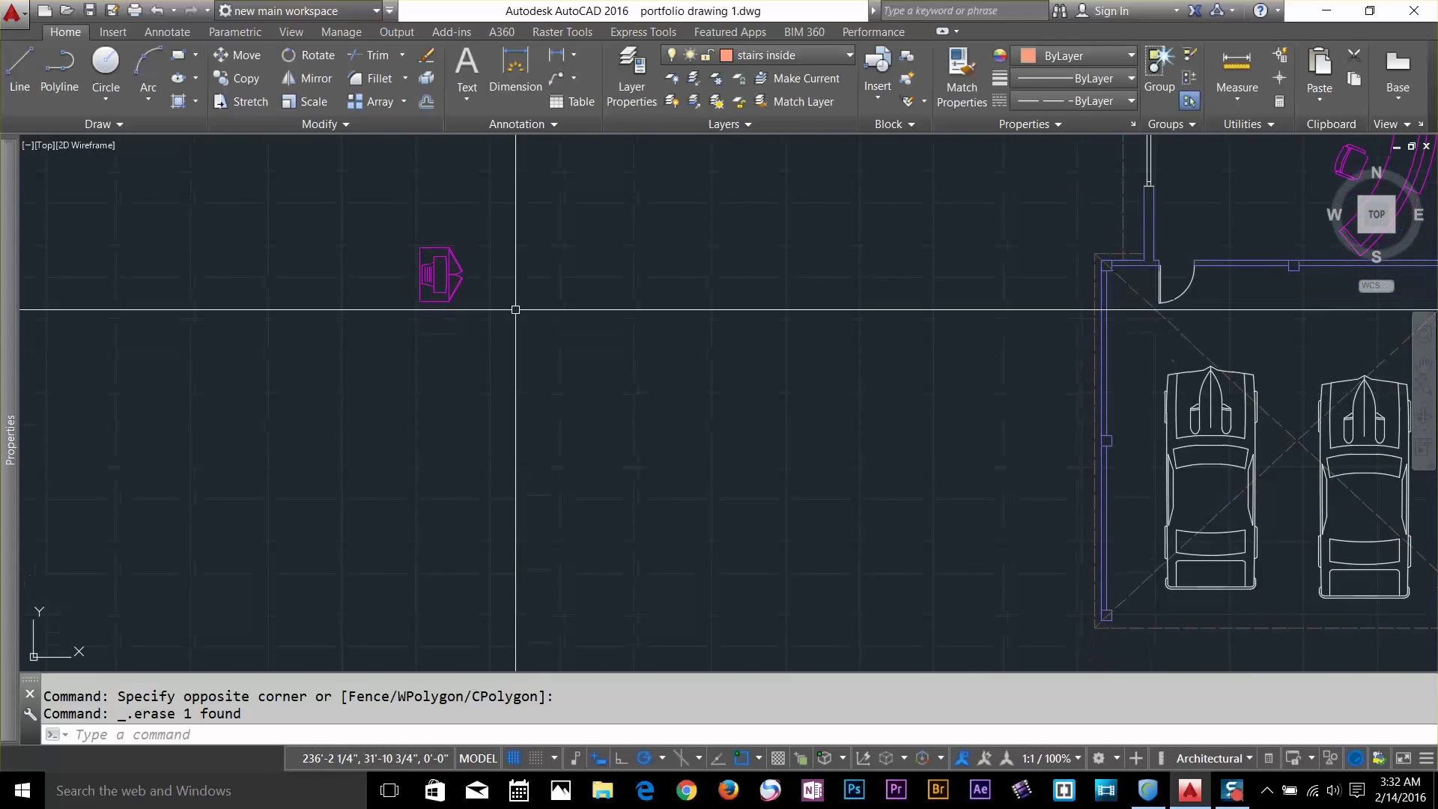
pyautogui.click(238, 78)
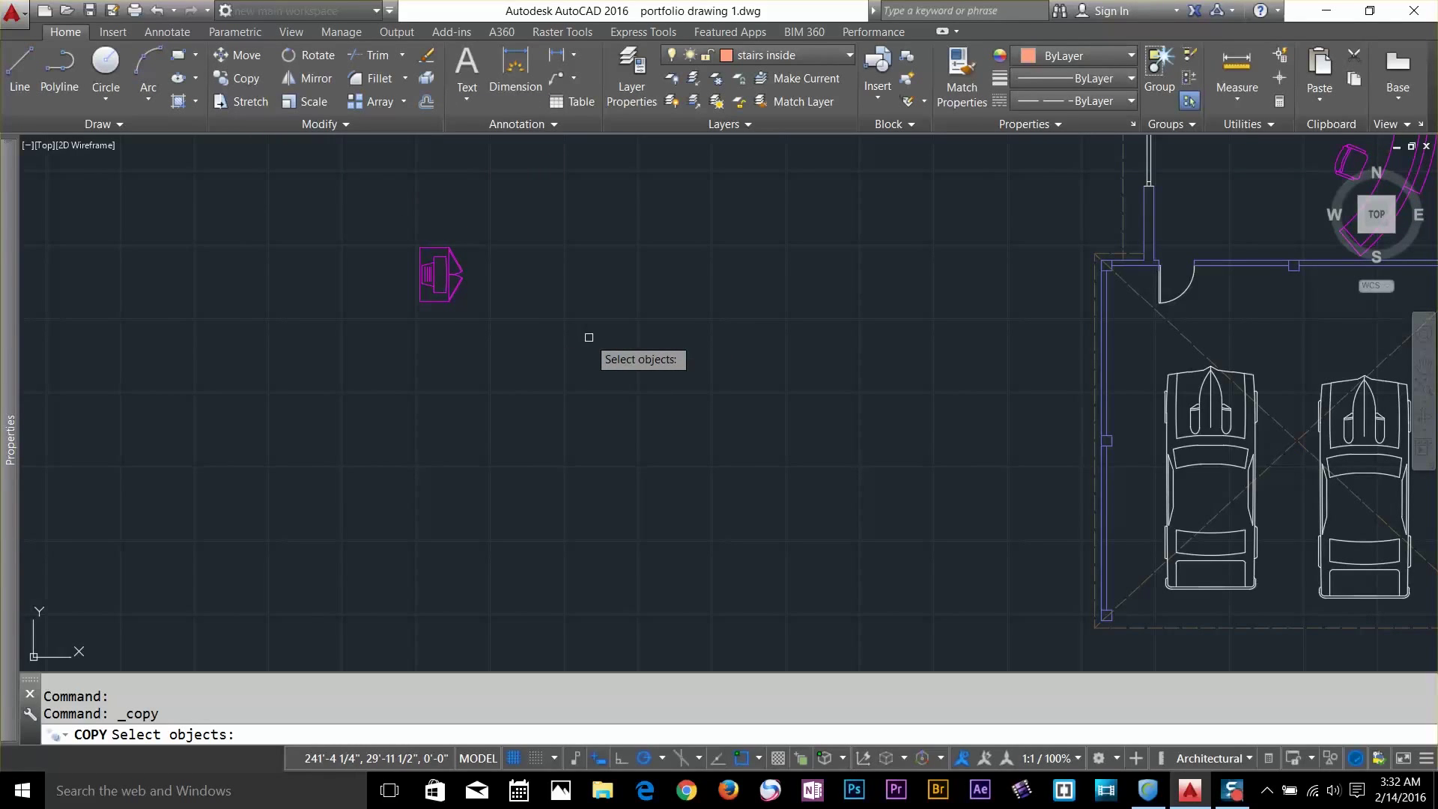
pyautogui.press('Escape')
pyautogui.write('CO')
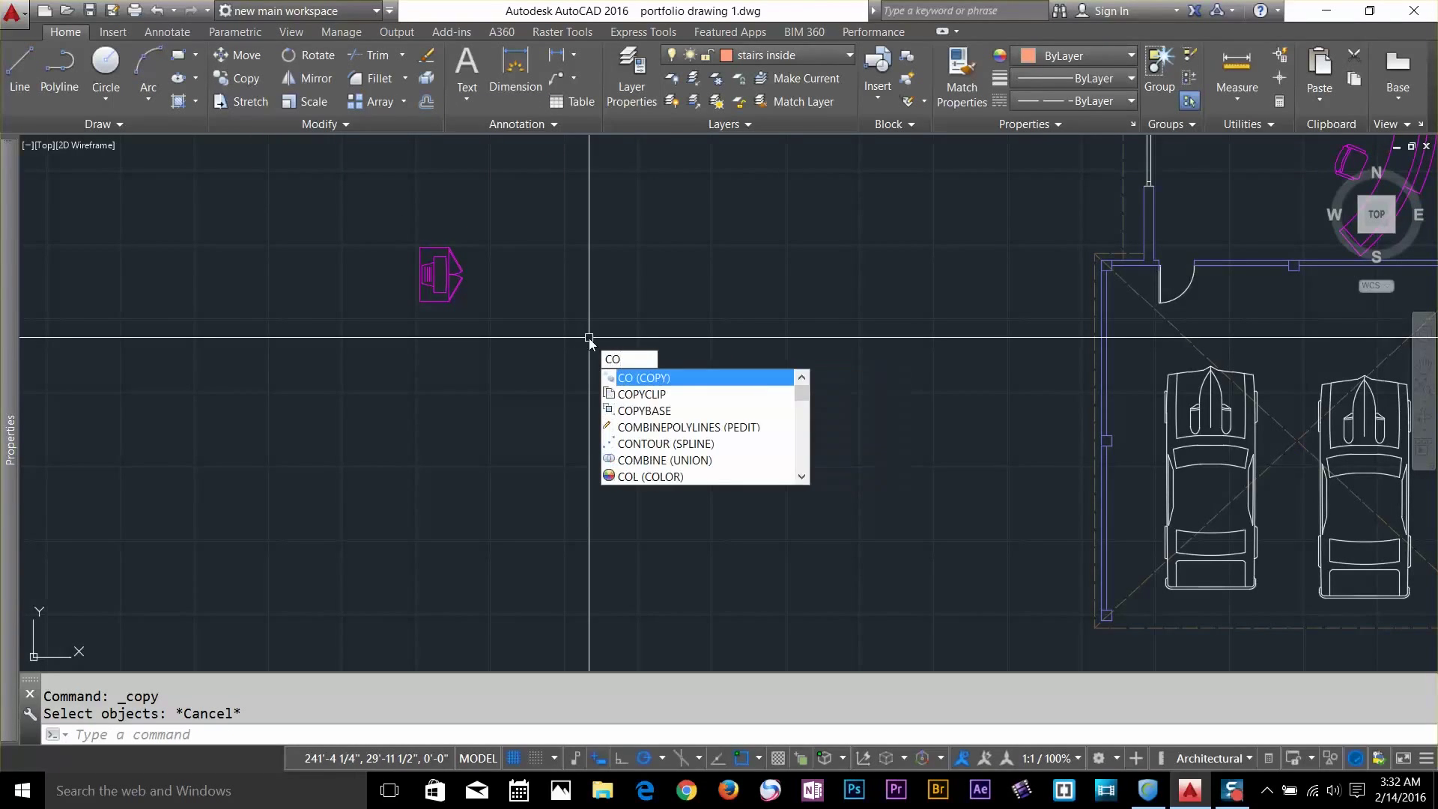
pyautogui.press('Return')
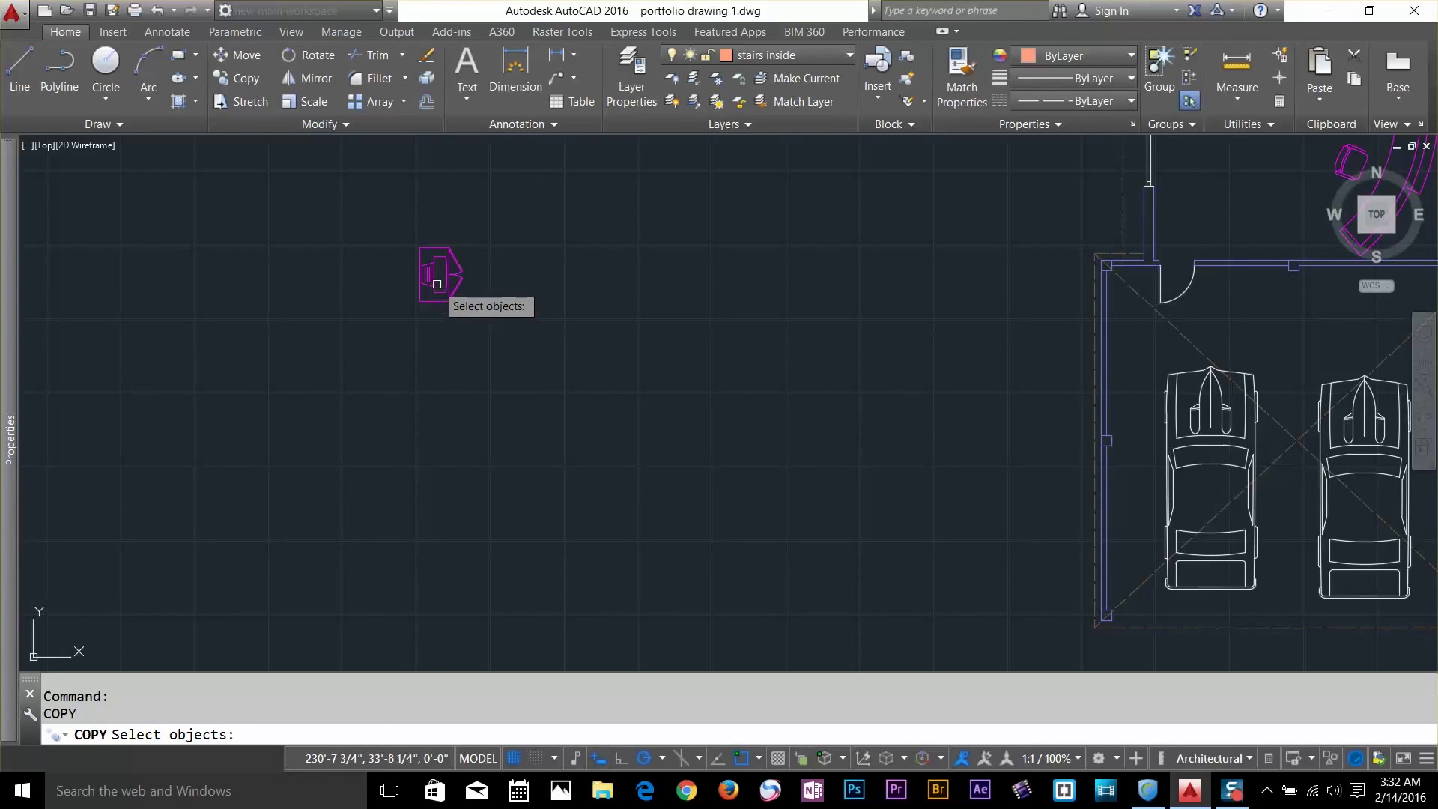
pyautogui.click(437, 284)
pyautogui.press('Return')
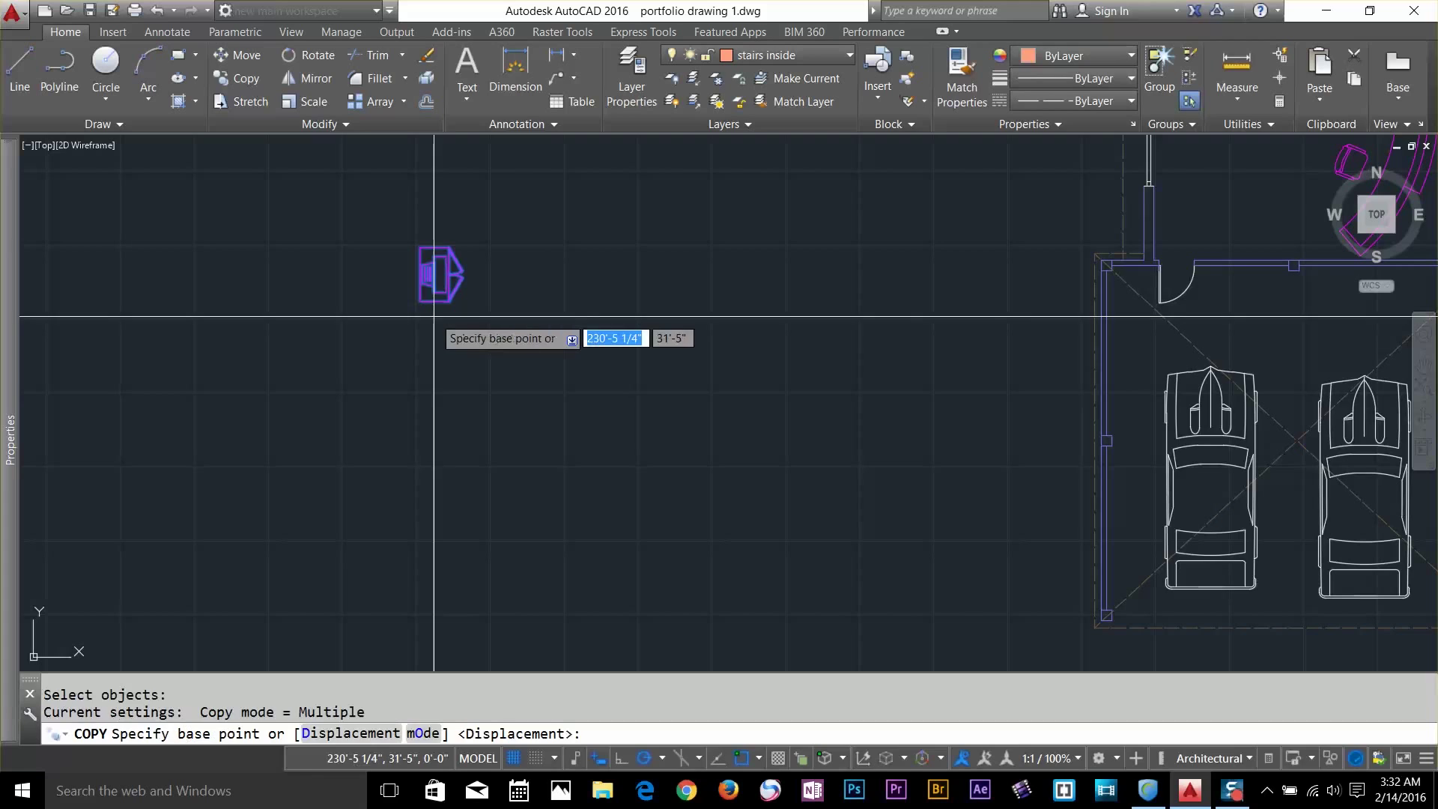
pyautogui.click(347, 365)
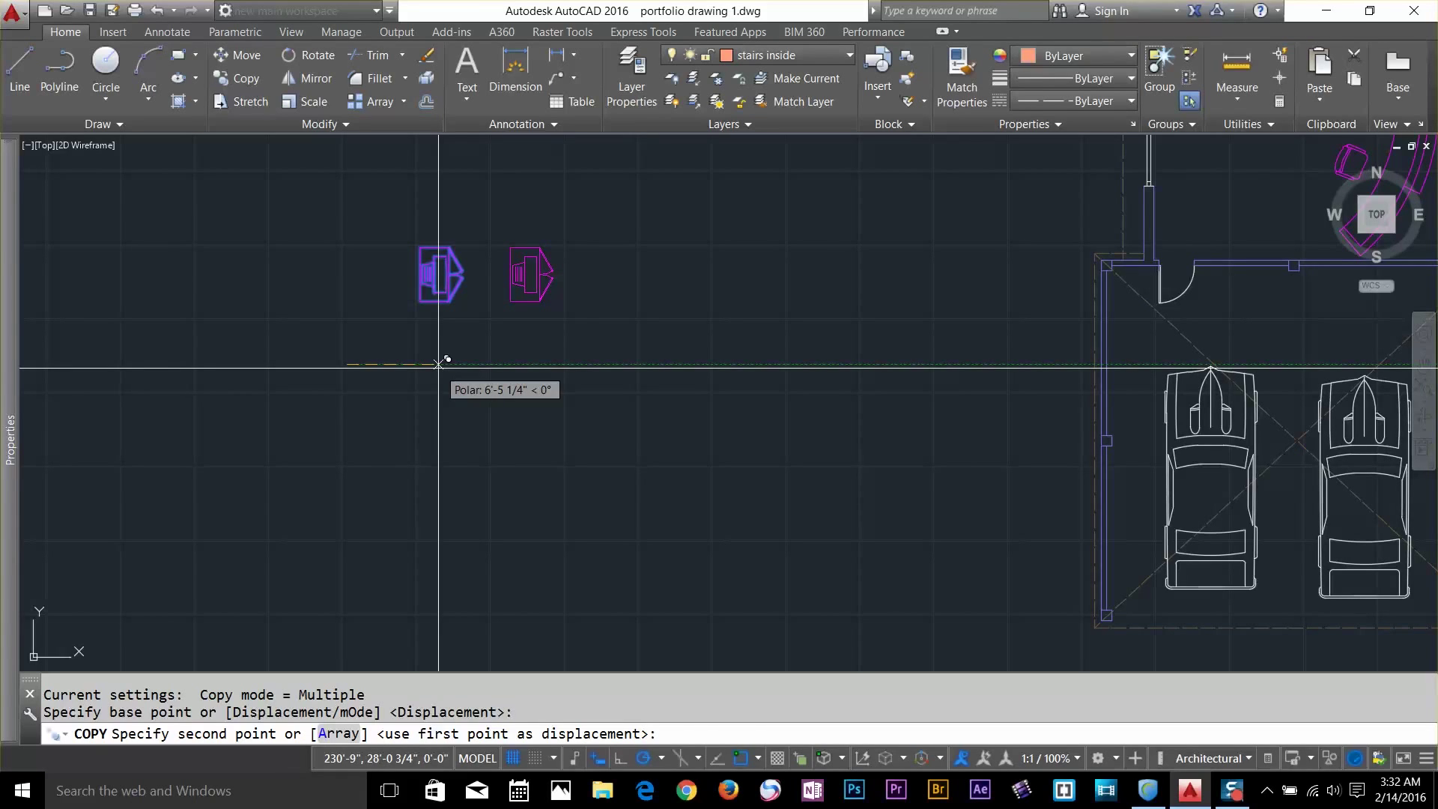
pyautogui.press('F8')
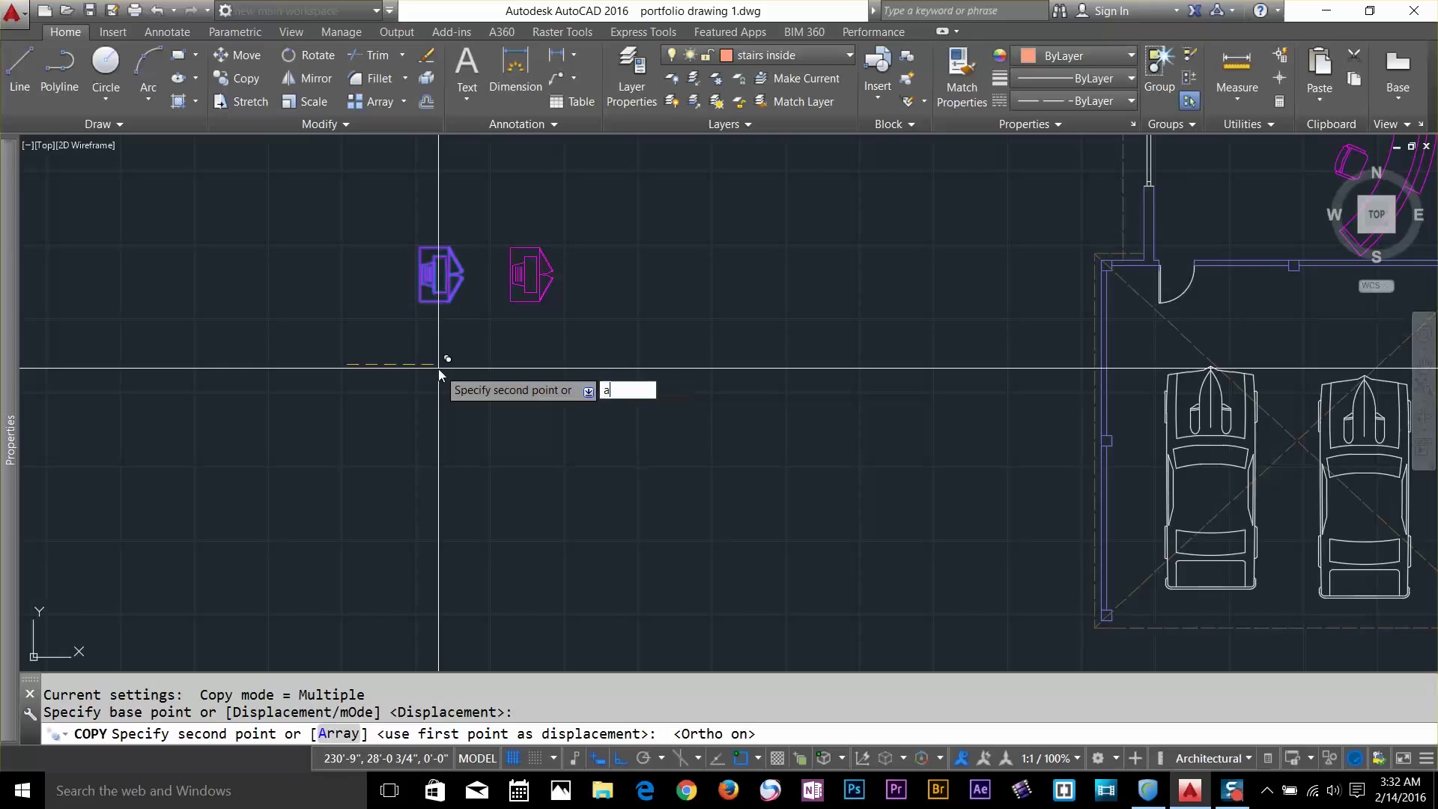
pyautogui.write('a')
pyautogui.press('Return')
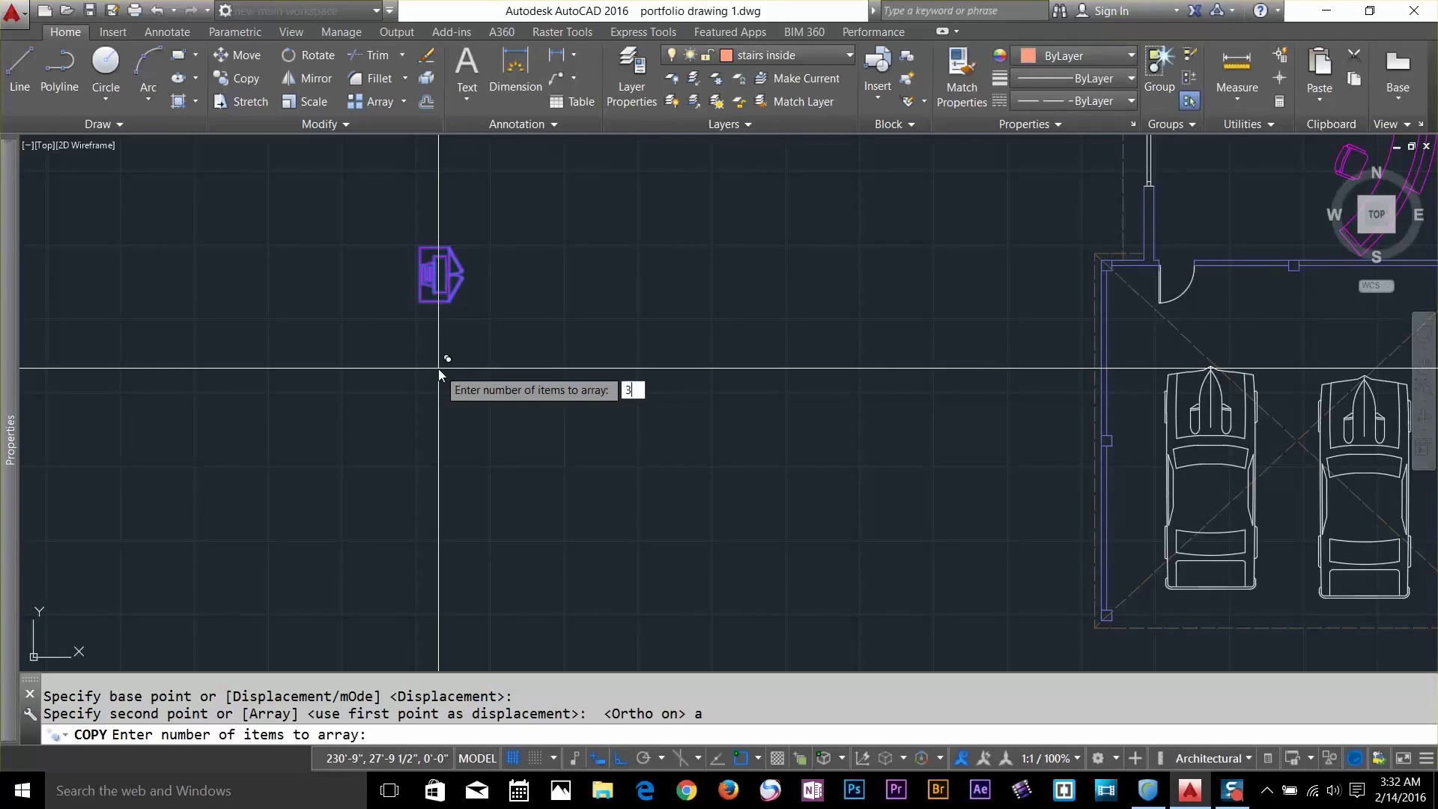
pyautogui.write('3')
pyautogui.press('Return')
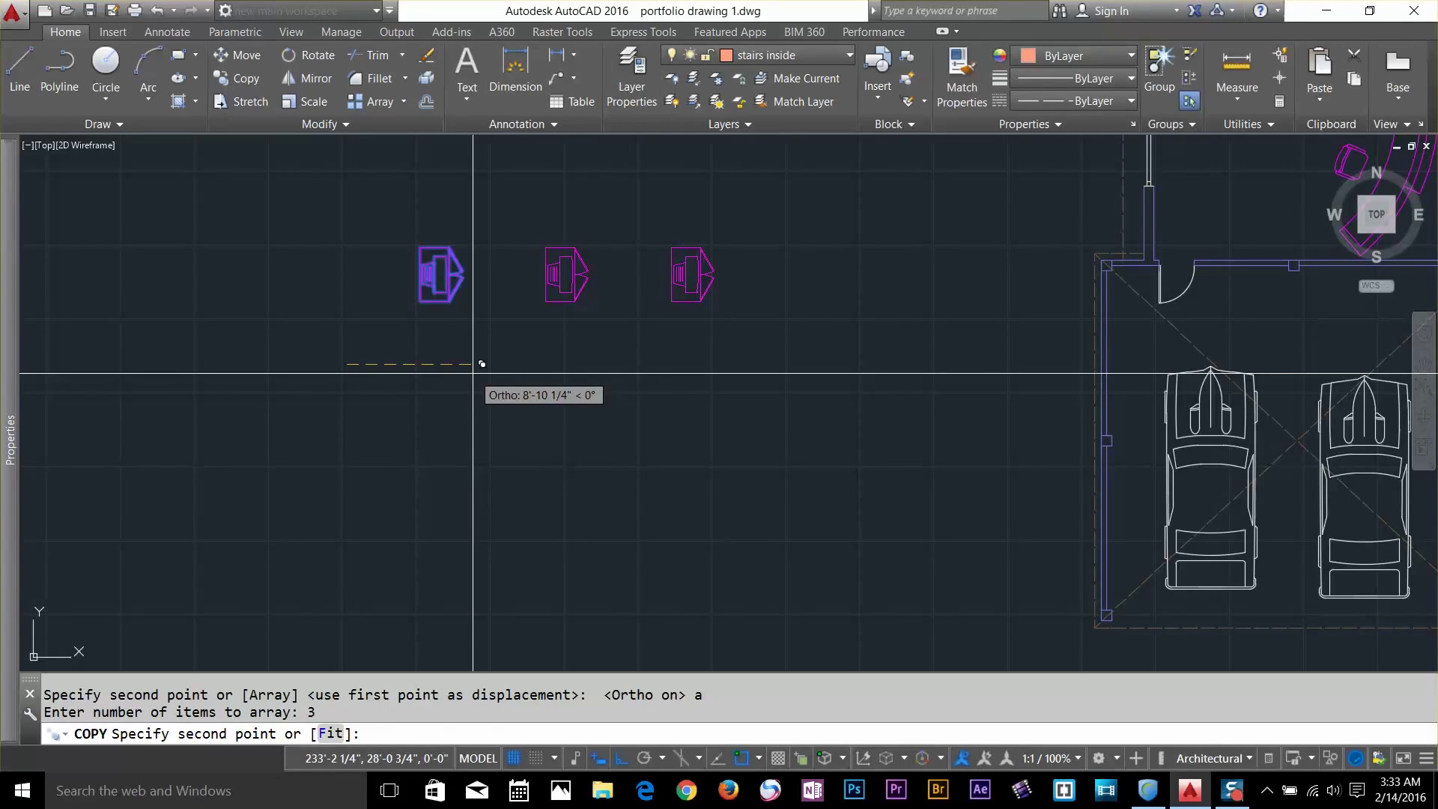
pyautogui.press('Escape')
pyautogui.press('Escape')
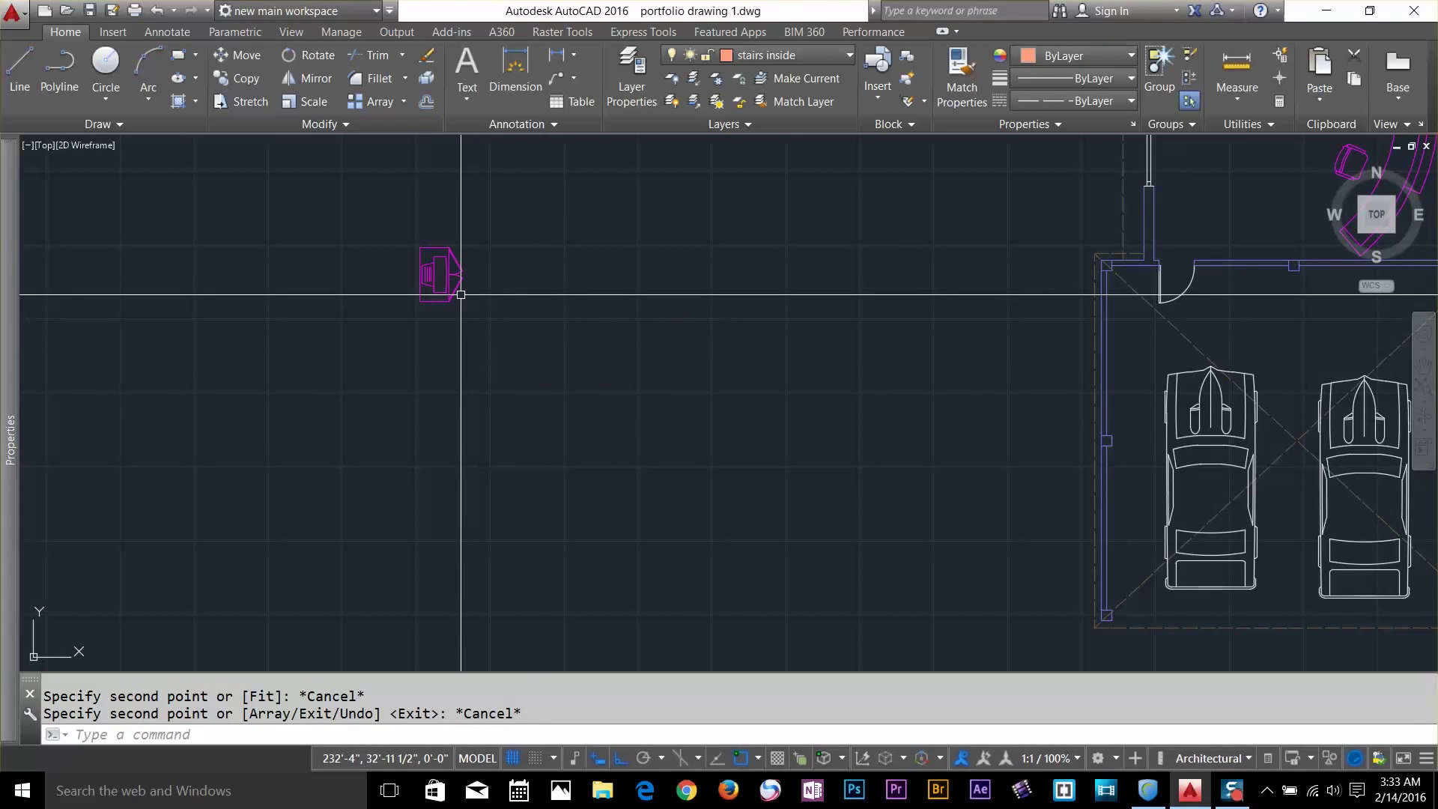
pyautogui.write('co')
# Copy the TV block with the Array option into a row of 6 evenly spaced blocks
pyautogui.press('Return')
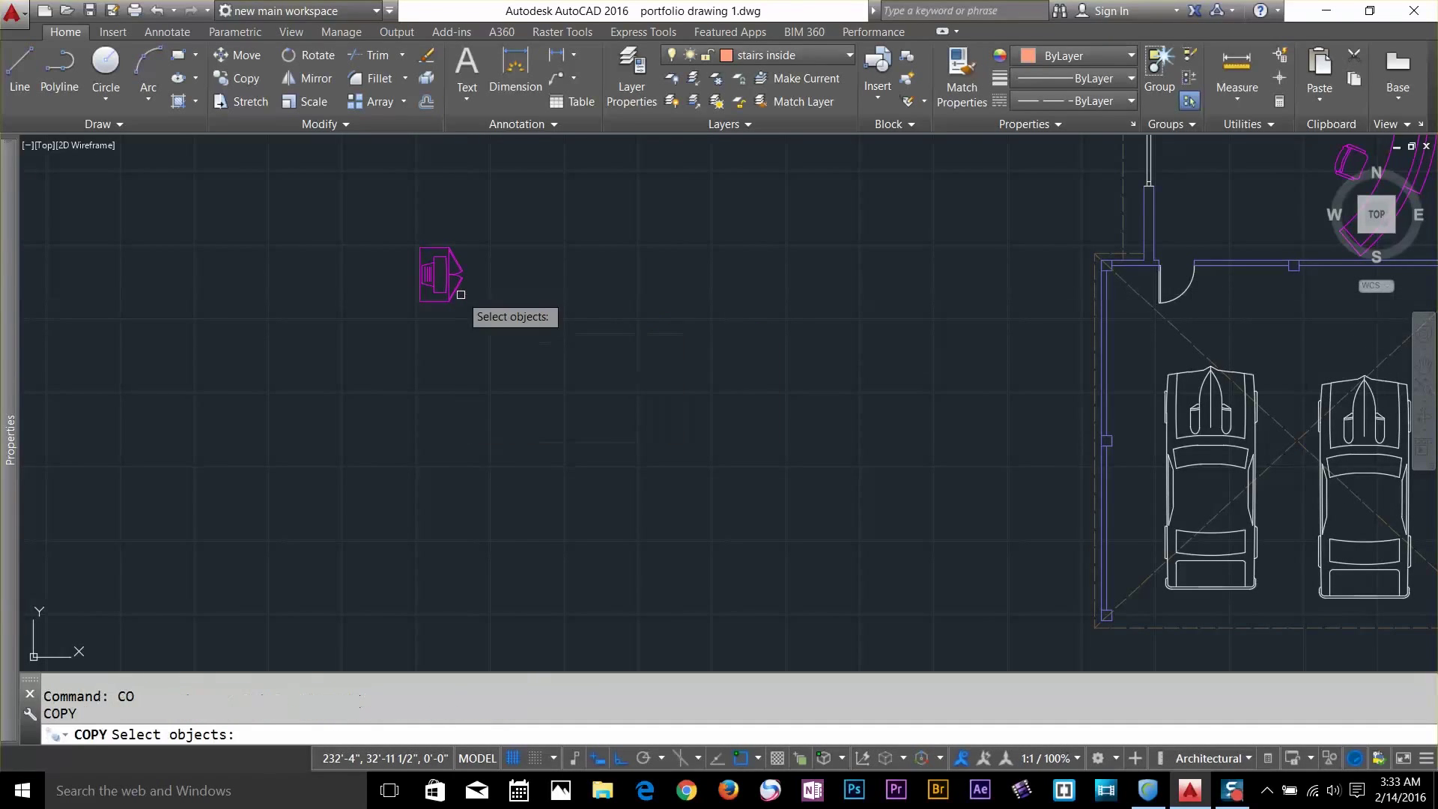
pyautogui.click(449, 294)
pyautogui.press('Return')
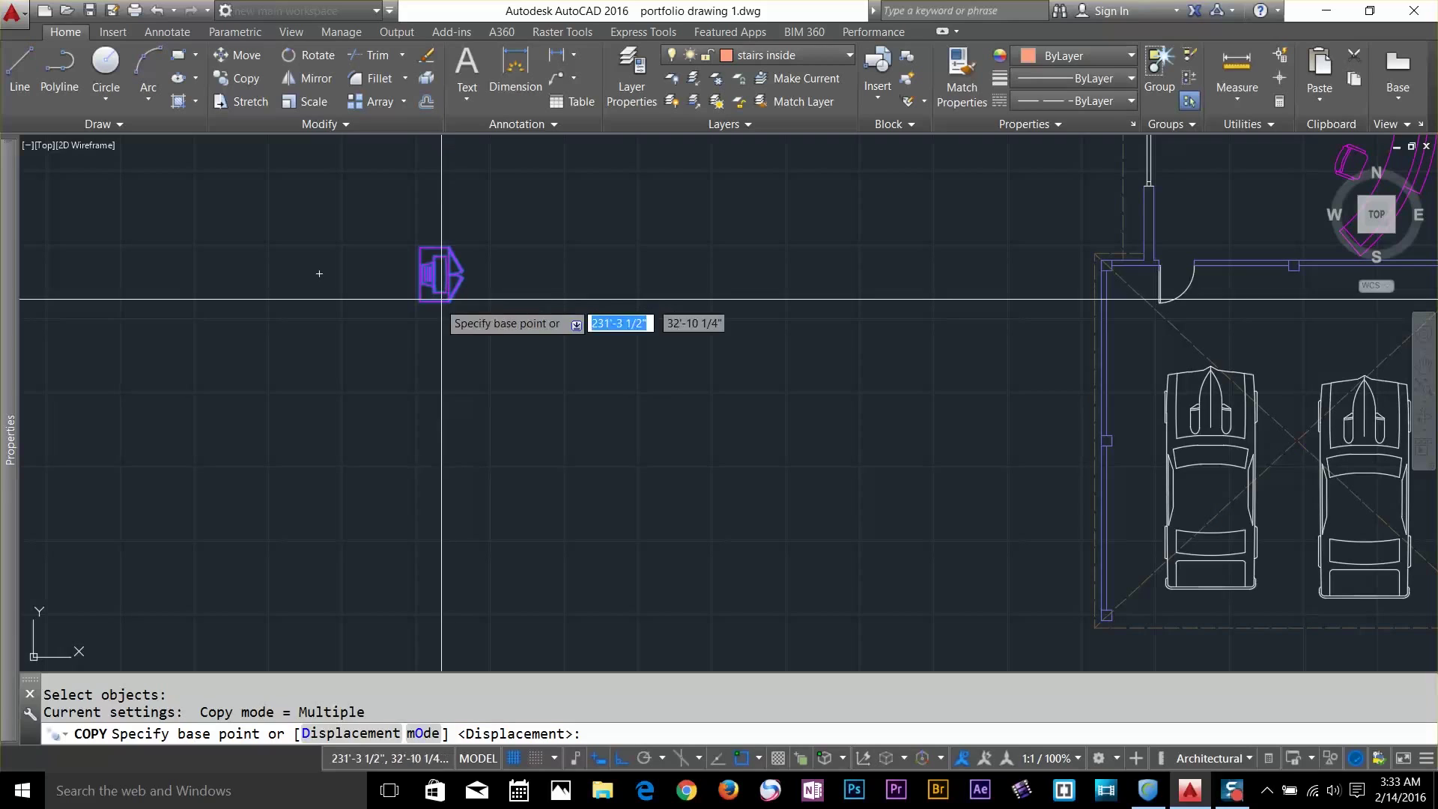
pyautogui.click(354, 355)
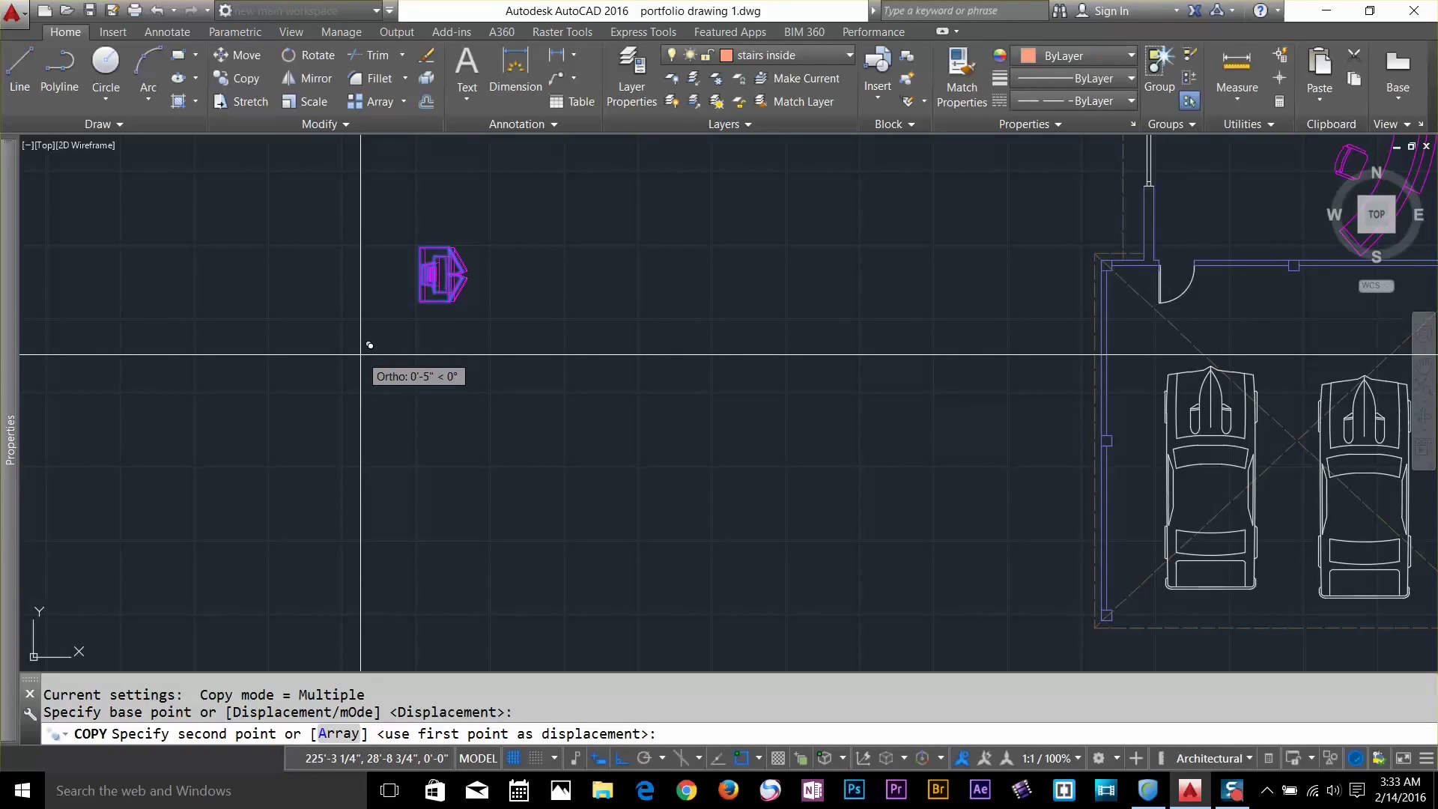
pyautogui.write('a')
pyautogui.press('Return')
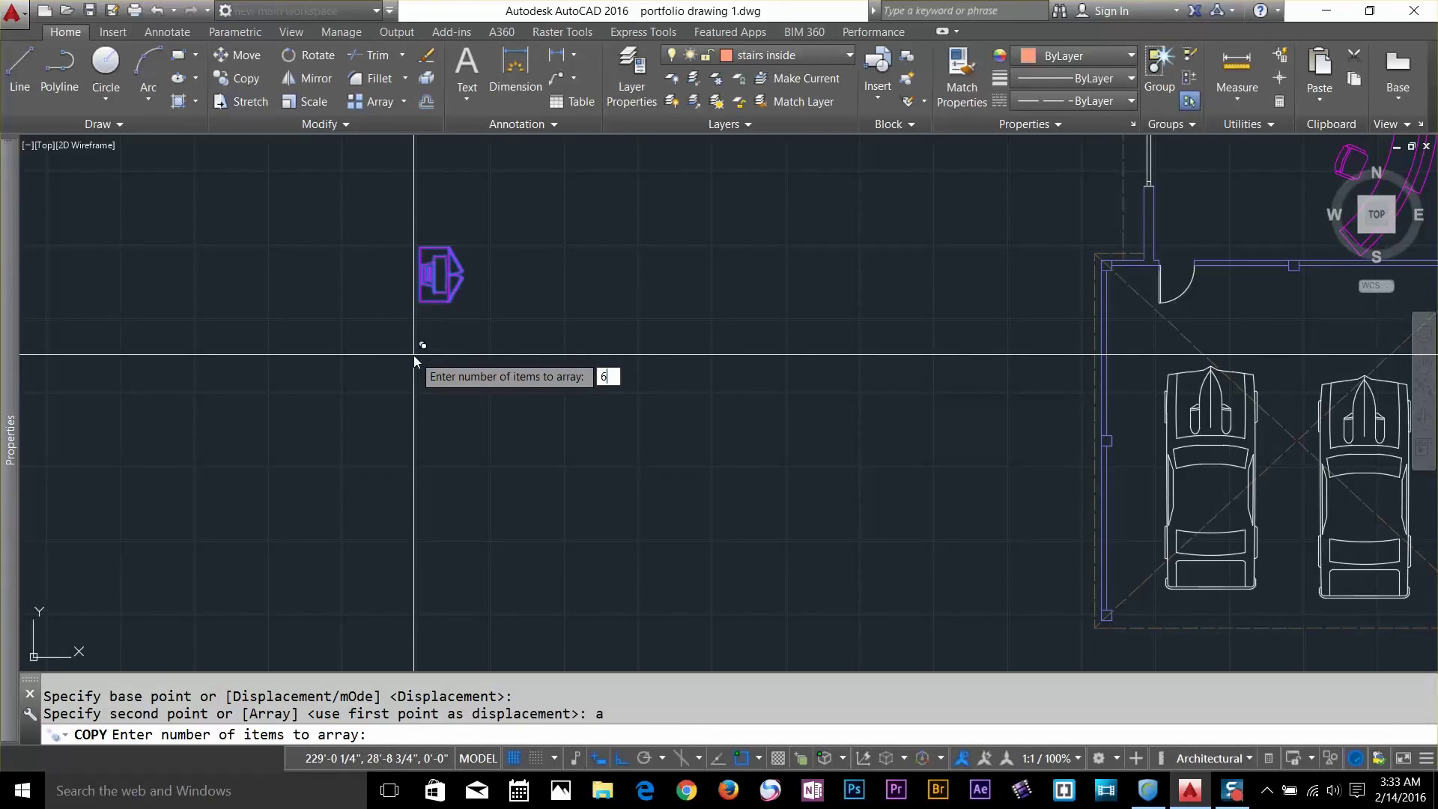
pyautogui.write('6')
pyautogui.press('Return')
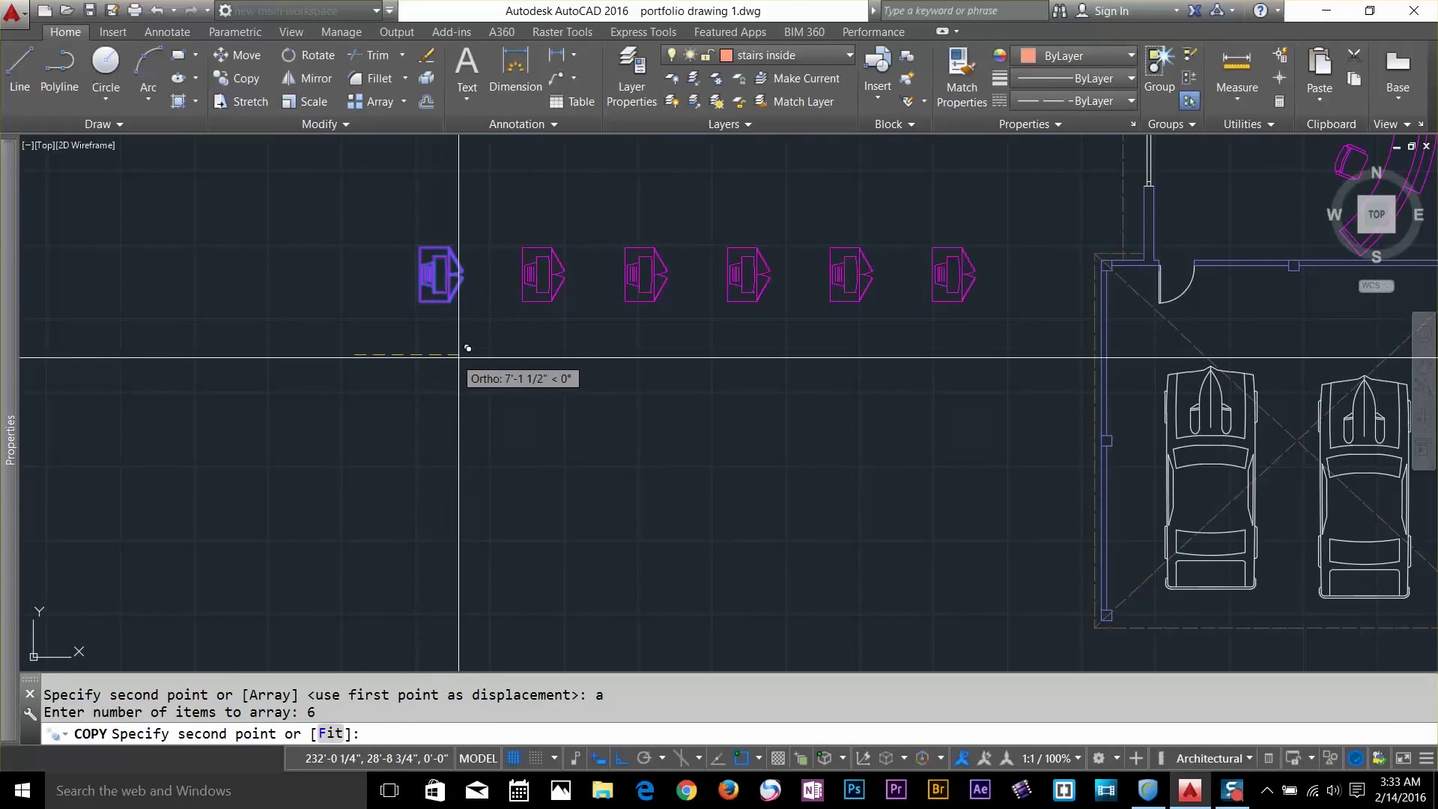
pyautogui.click(431, 363)
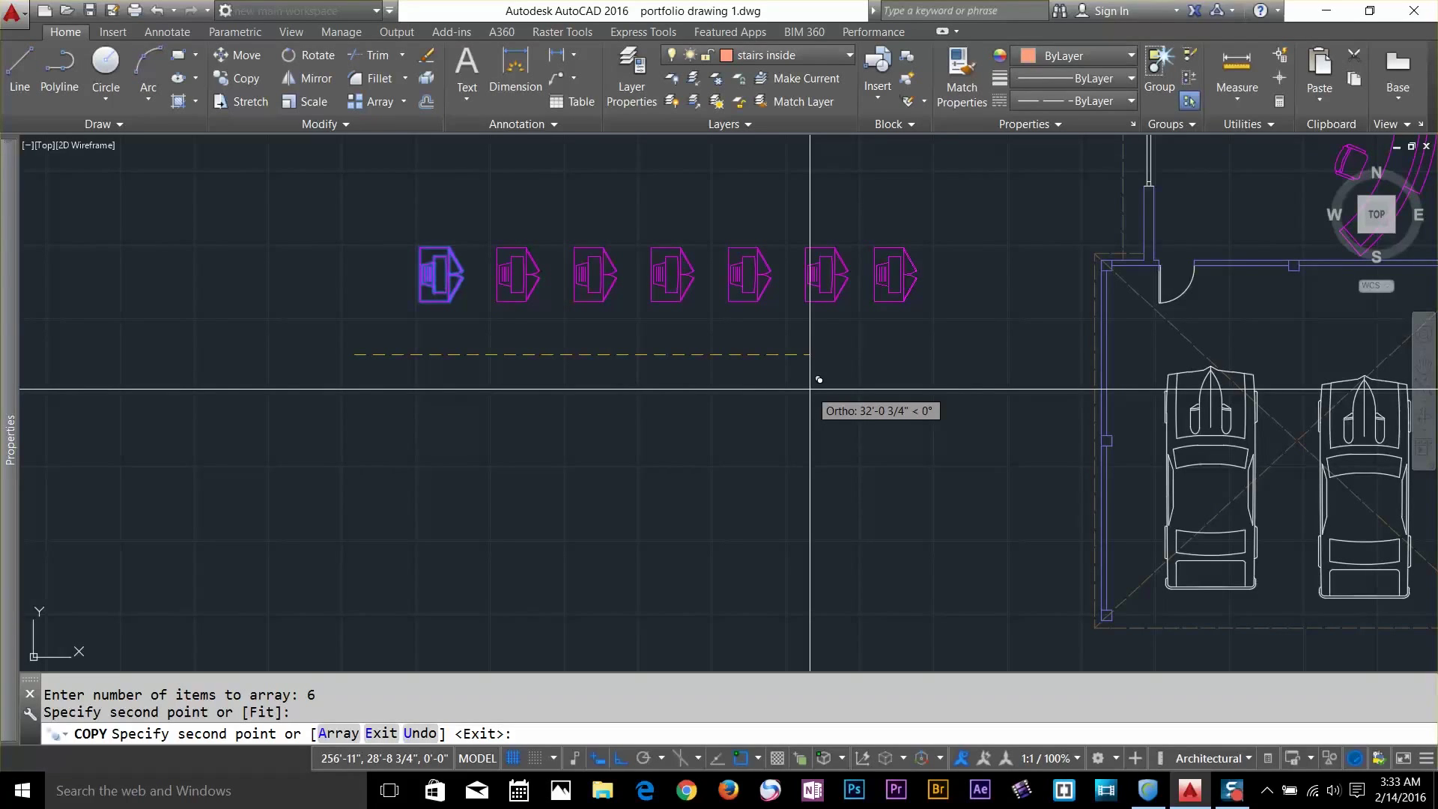
pyautogui.press('Return')
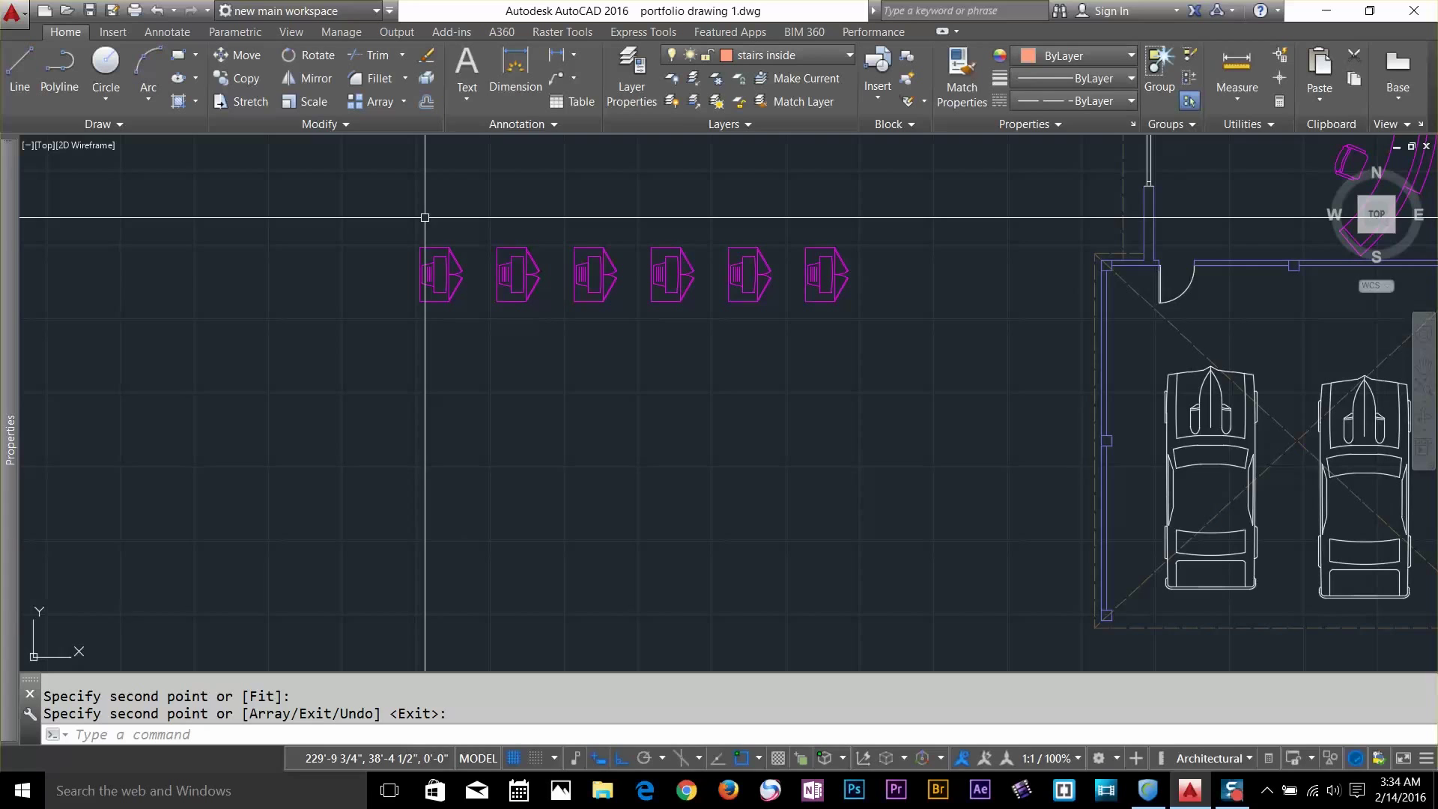
pyautogui.scroll(-3, 376, 379)
pyautogui.scroll(3, 484, 378)
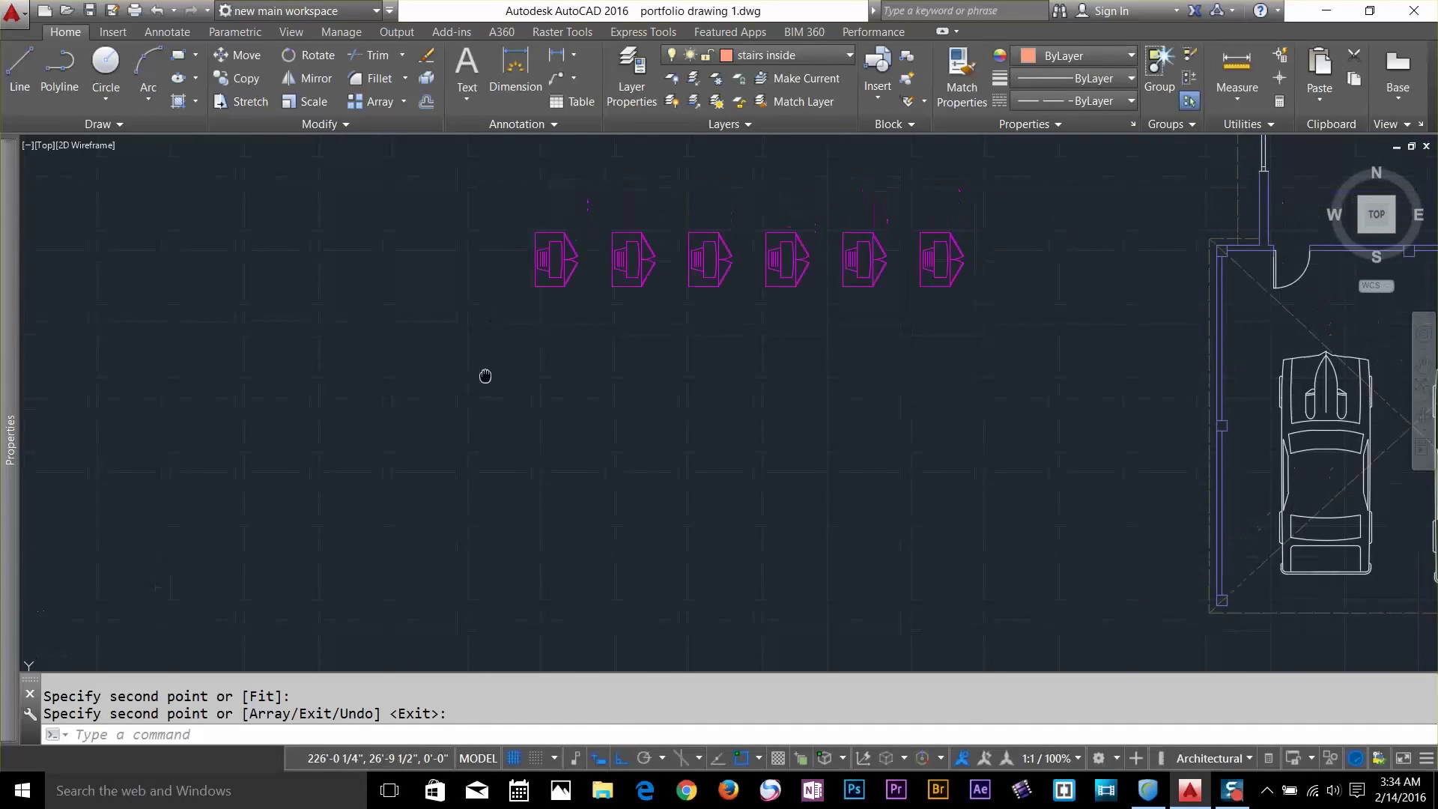
pyautogui.write('l')
pyautogui.press('Return')
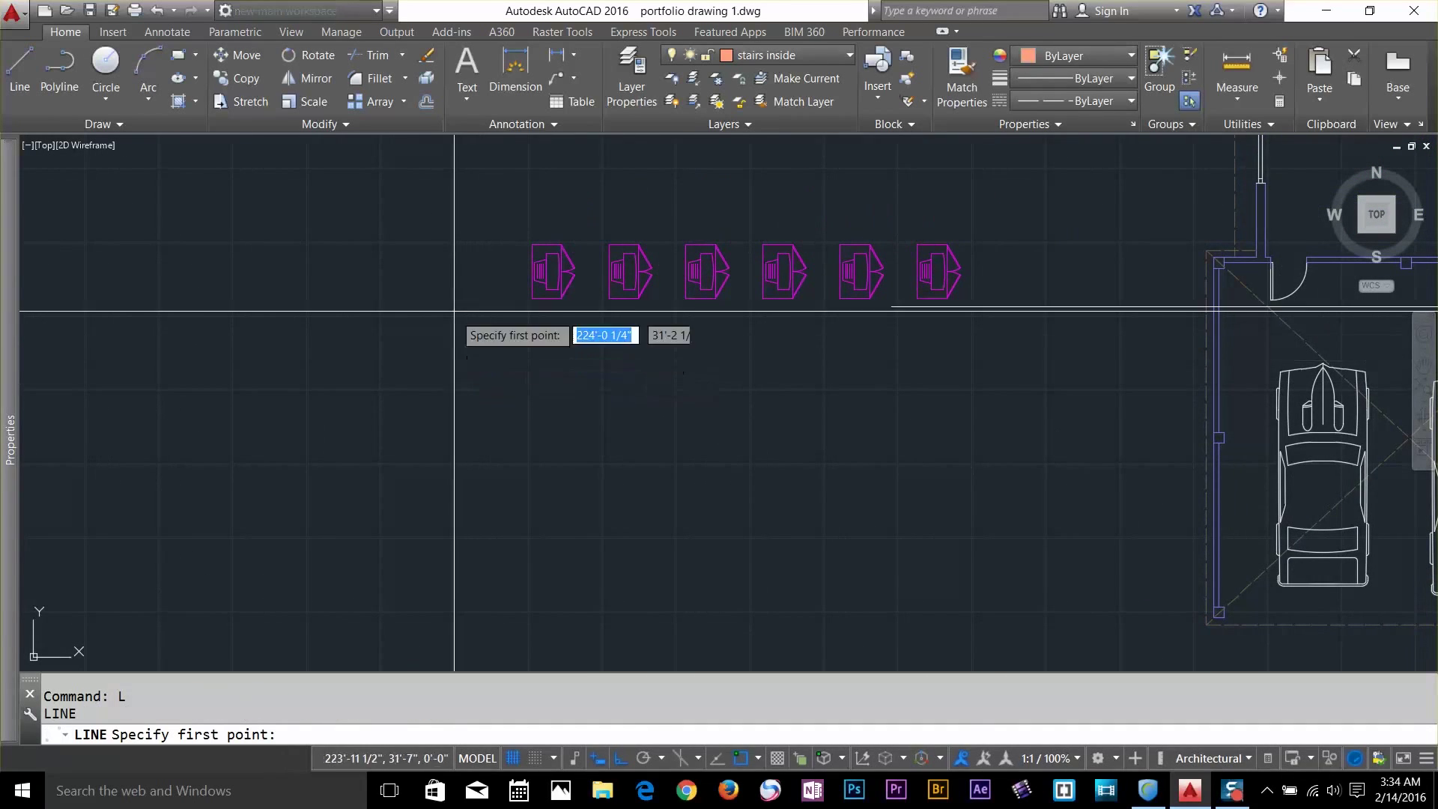
# Draw a 50-foot vertical line left of the row, then erase it as too long
pyautogui.click(439, 263)
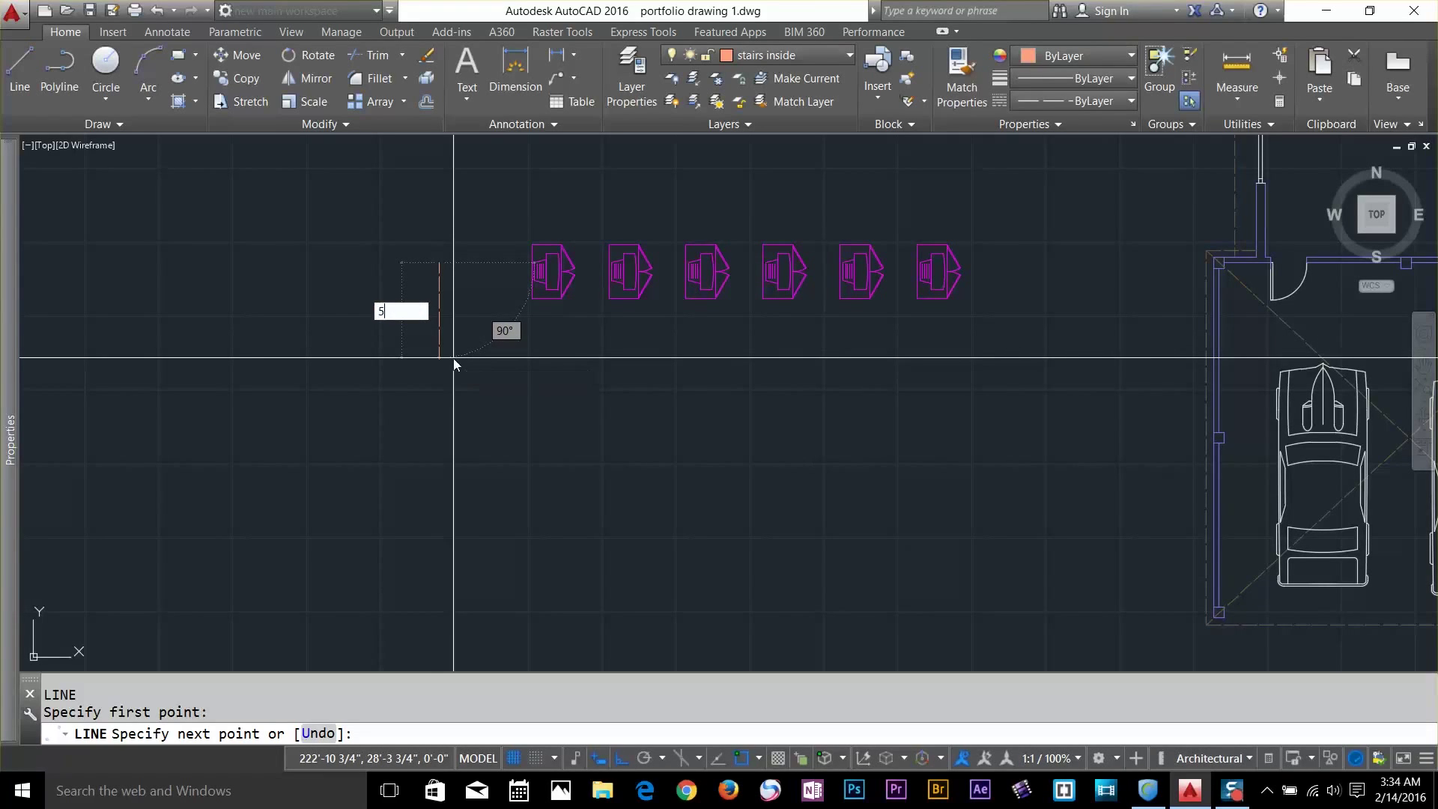
pyautogui.write("50'")
pyautogui.press('Return')
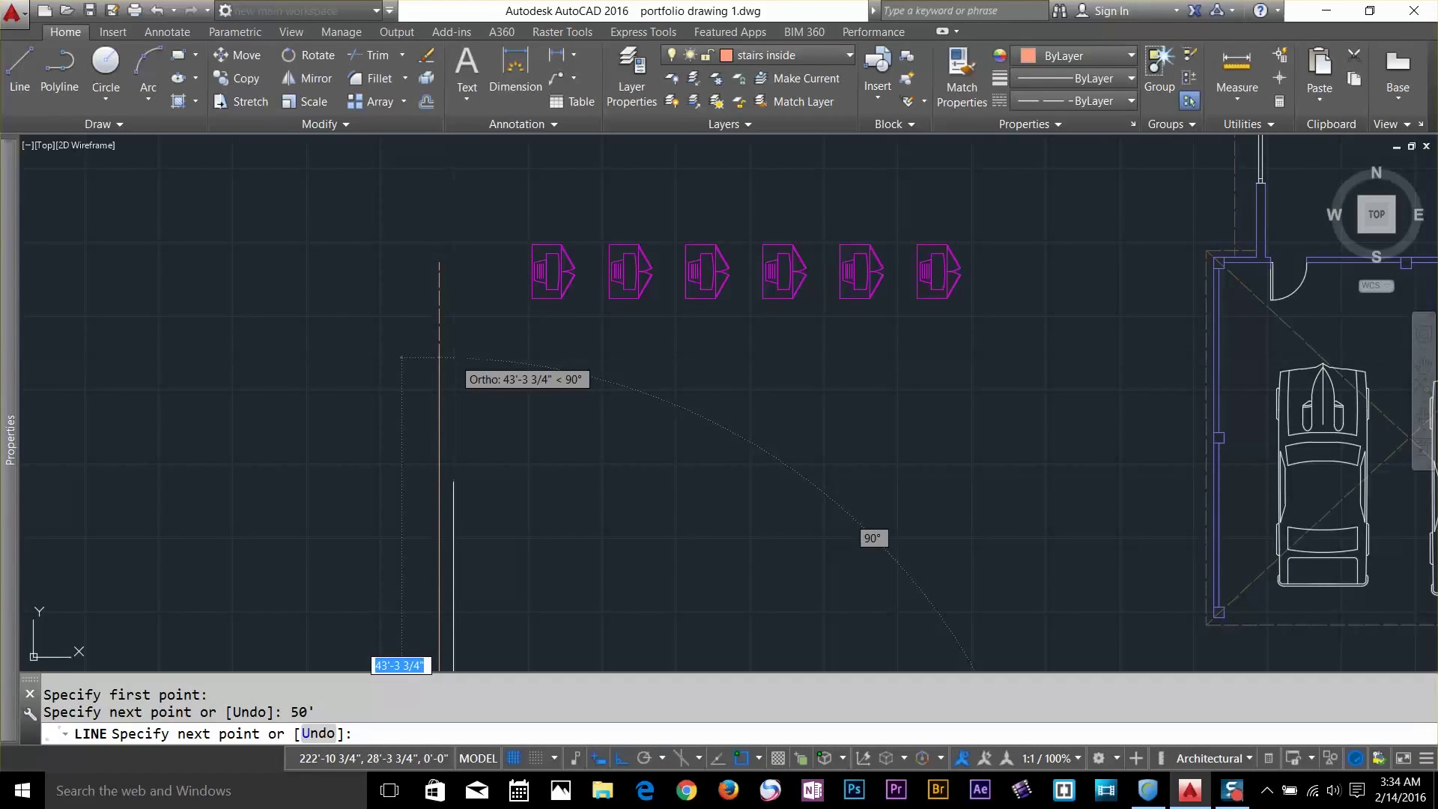
pyautogui.press('Escape')
pyautogui.scroll(-5, 524, 420)
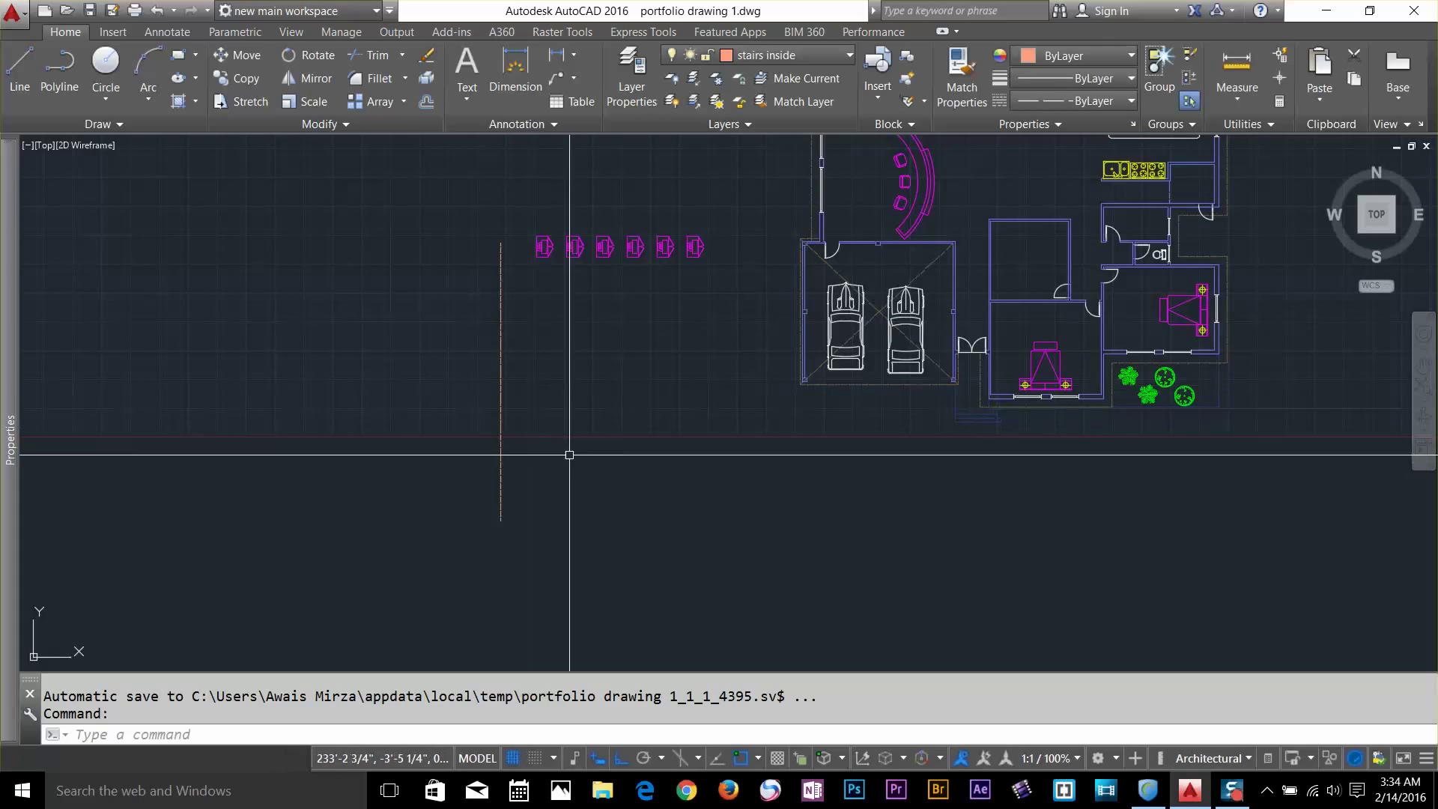
pyautogui.click(524, 385)
pyautogui.click(496, 385)
pyautogui.press('Delete')
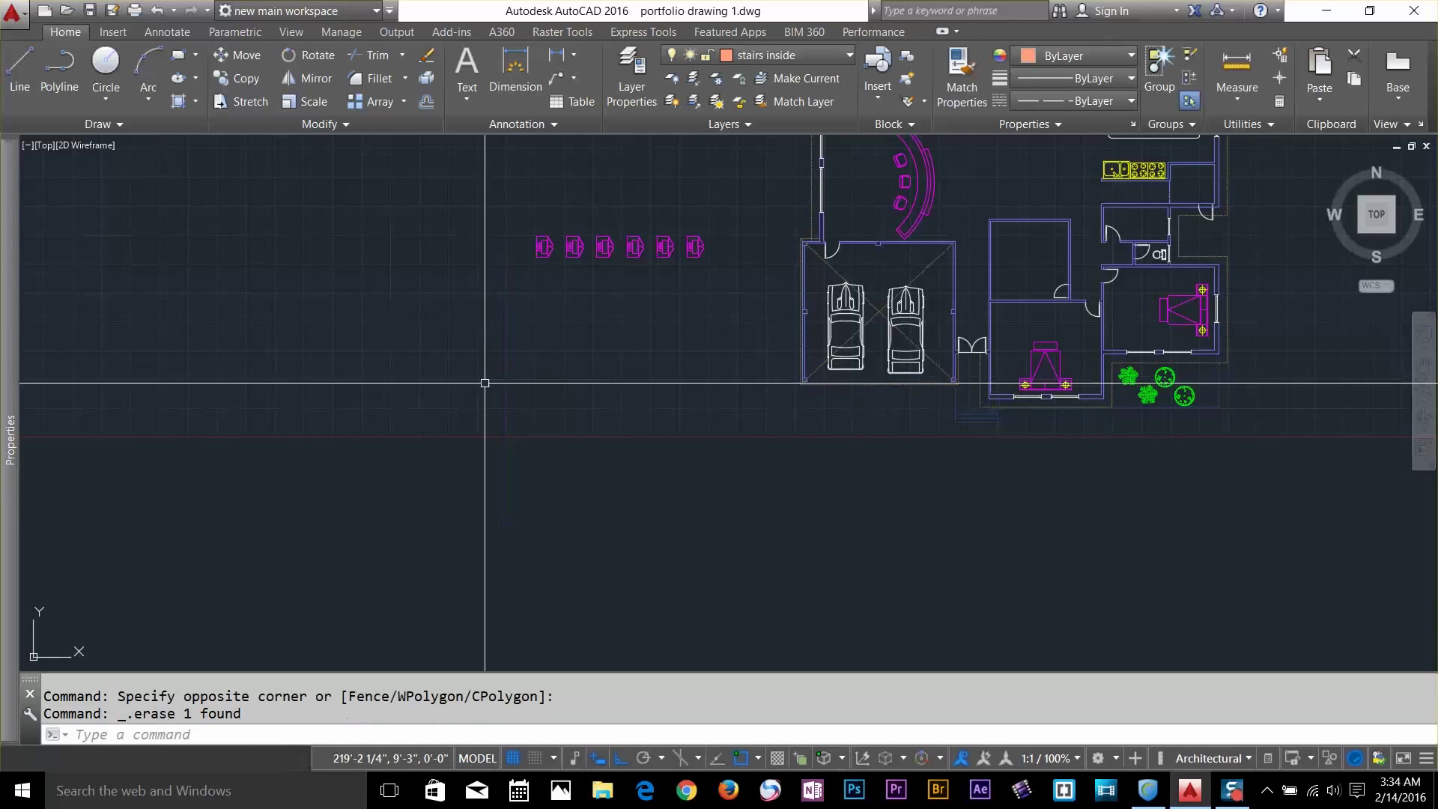
pyautogui.scroll(3, 513, 400)
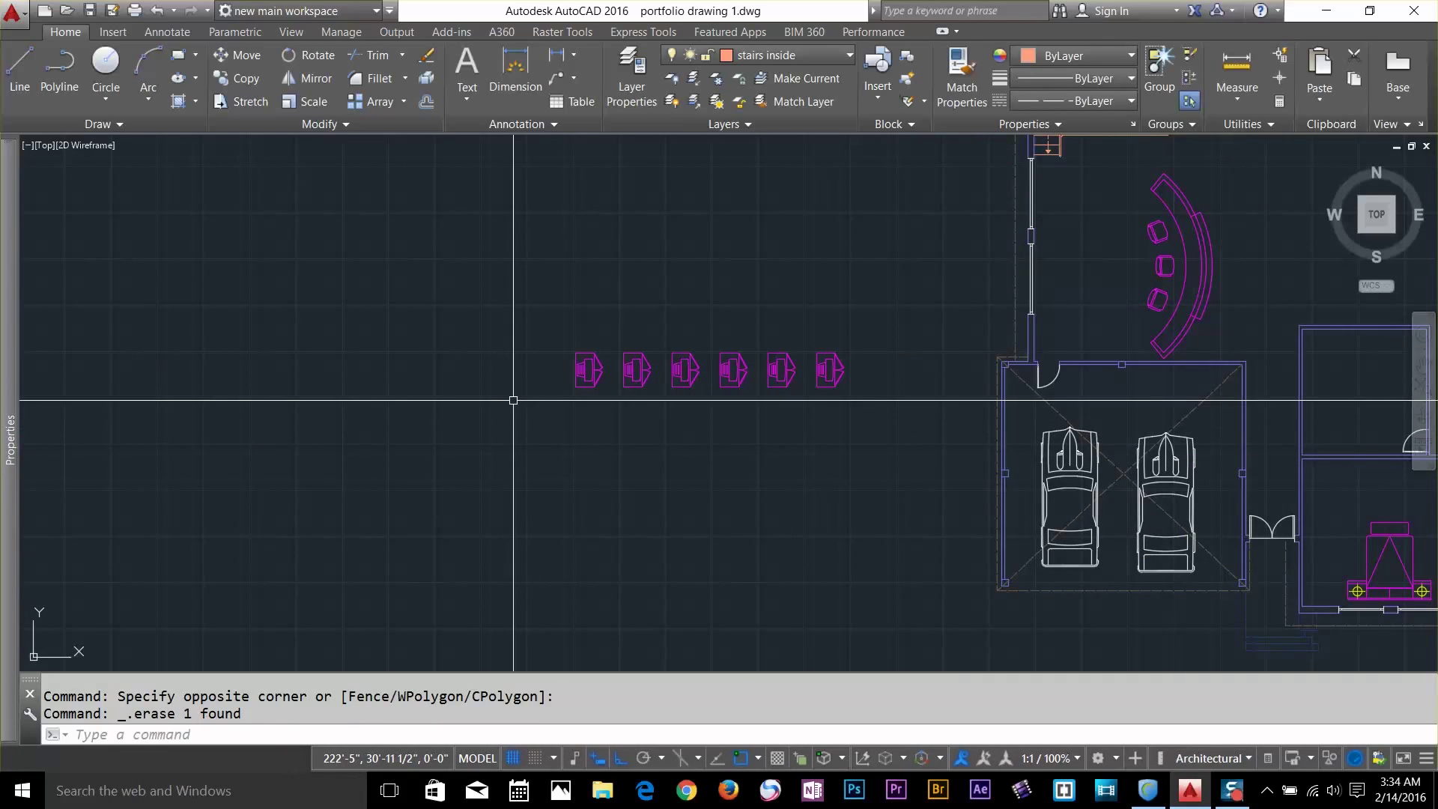
# Draw a 20-foot vertical line downward just left of the six TV blocks
pyautogui.write('l')
pyautogui.press('Return')
pyautogui.click(519, 358)
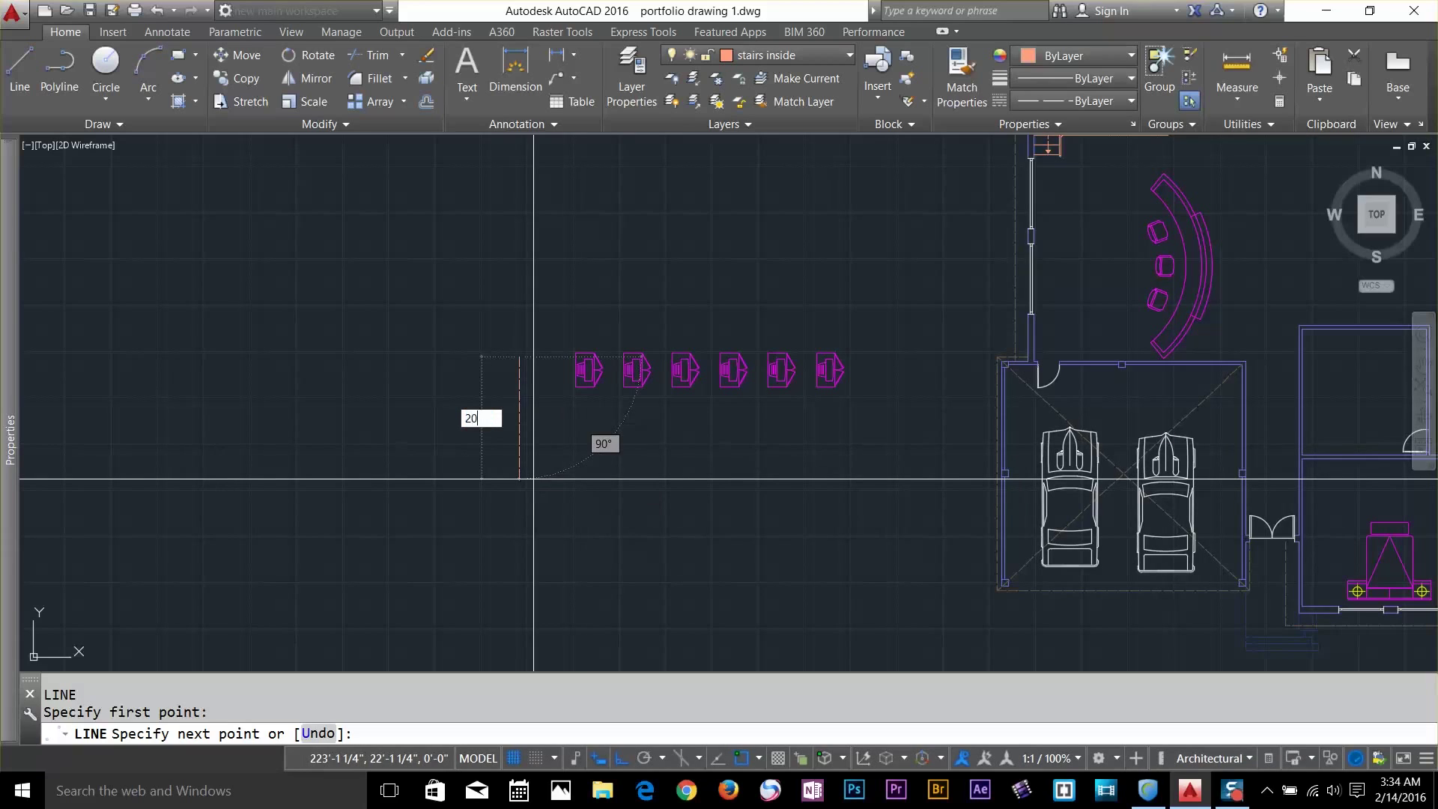
pyautogui.write("20'")
pyautogui.press('Return')
pyautogui.press('Return')
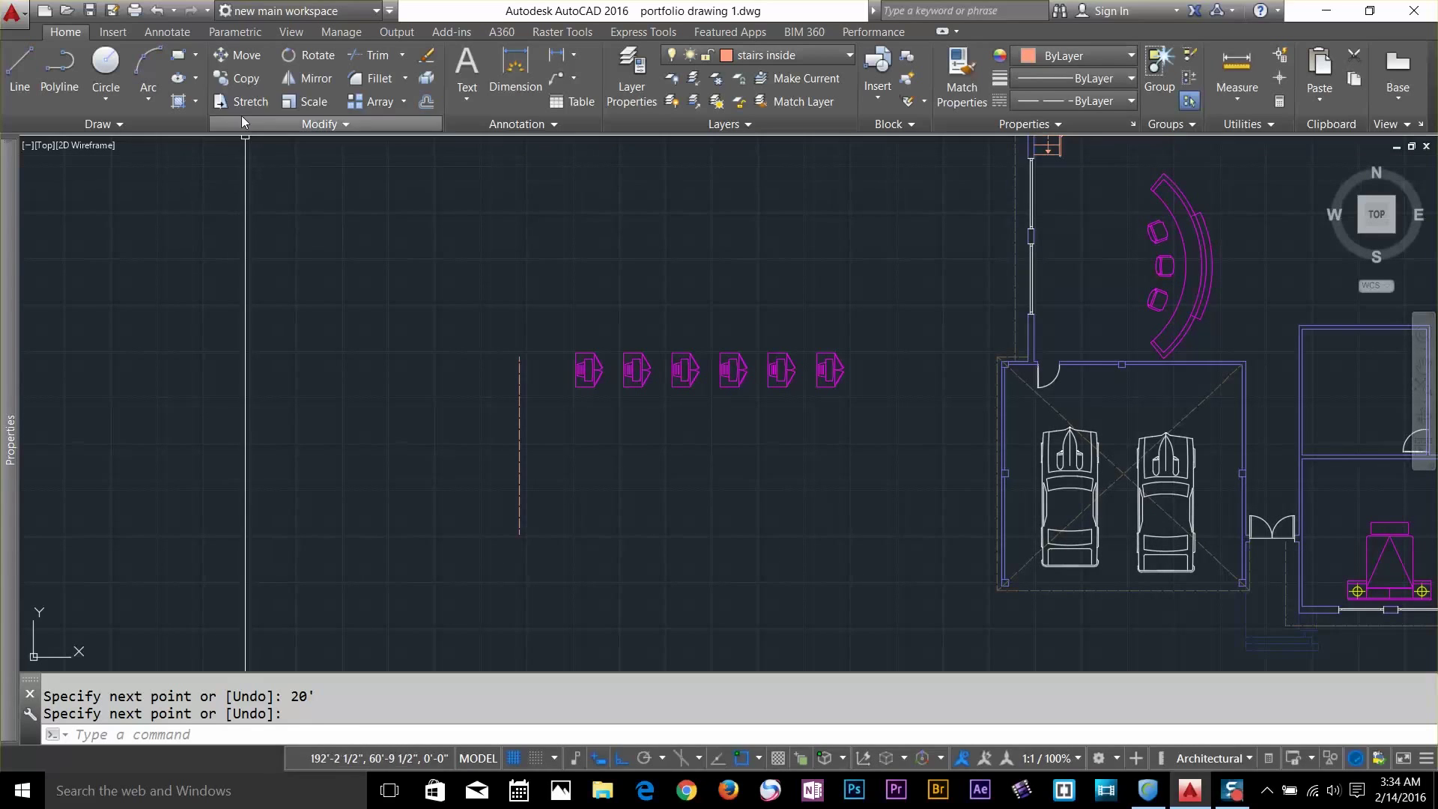
# Copy the six-block row with ortho on, basing it on the line's top endpoint
pyautogui.click(242, 78)
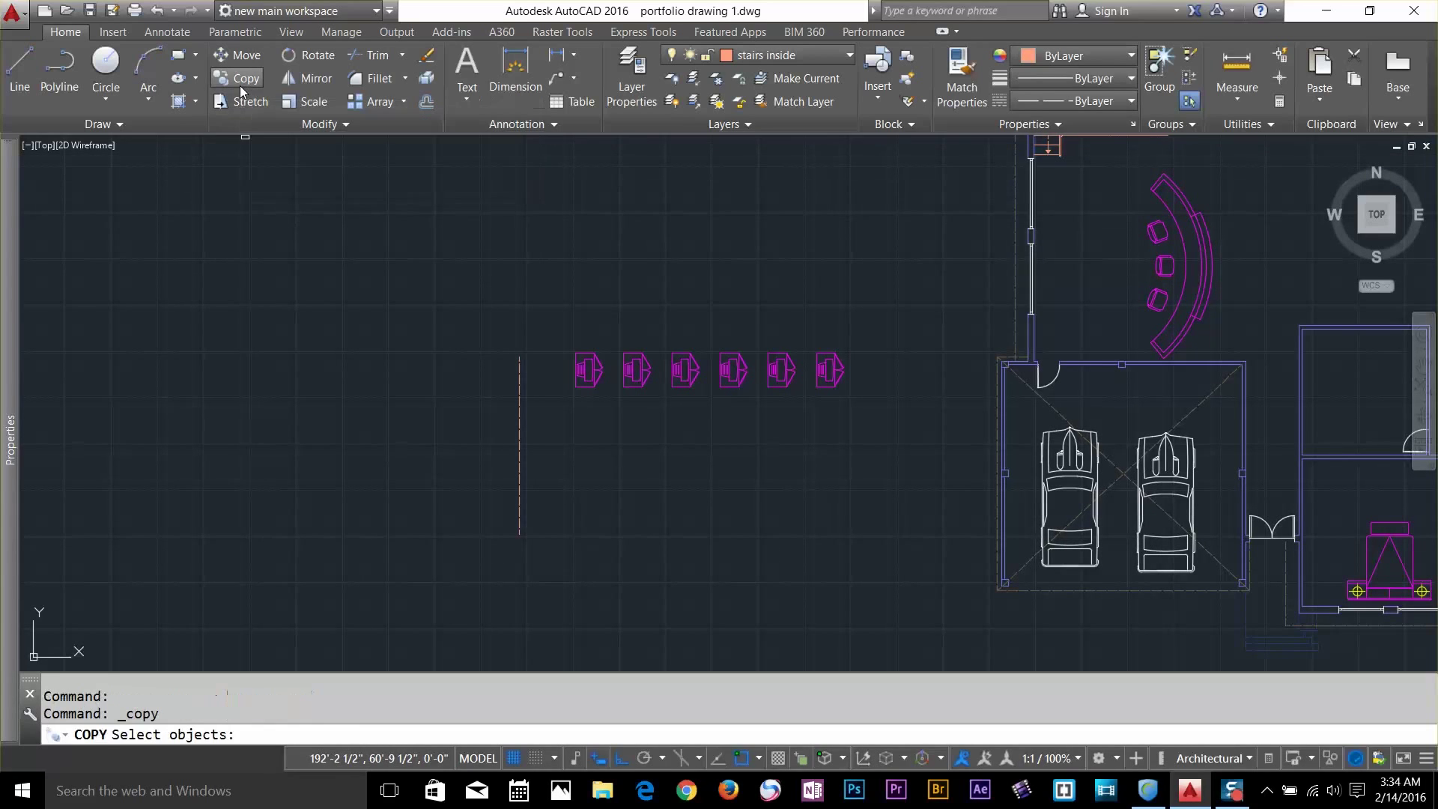
pyautogui.click(886, 336)
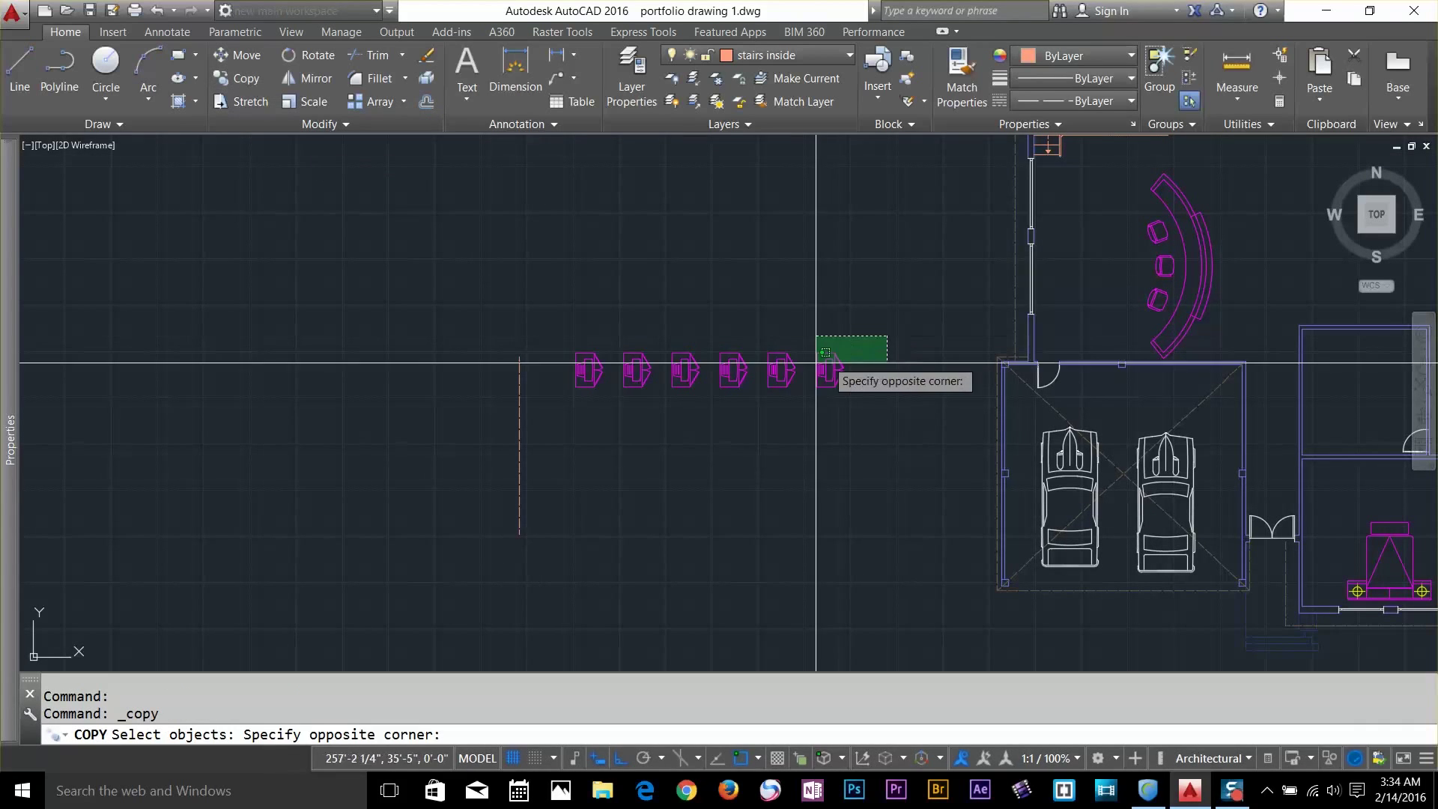
pyautogui.click(564, 402)
pyautogui.press('Return')
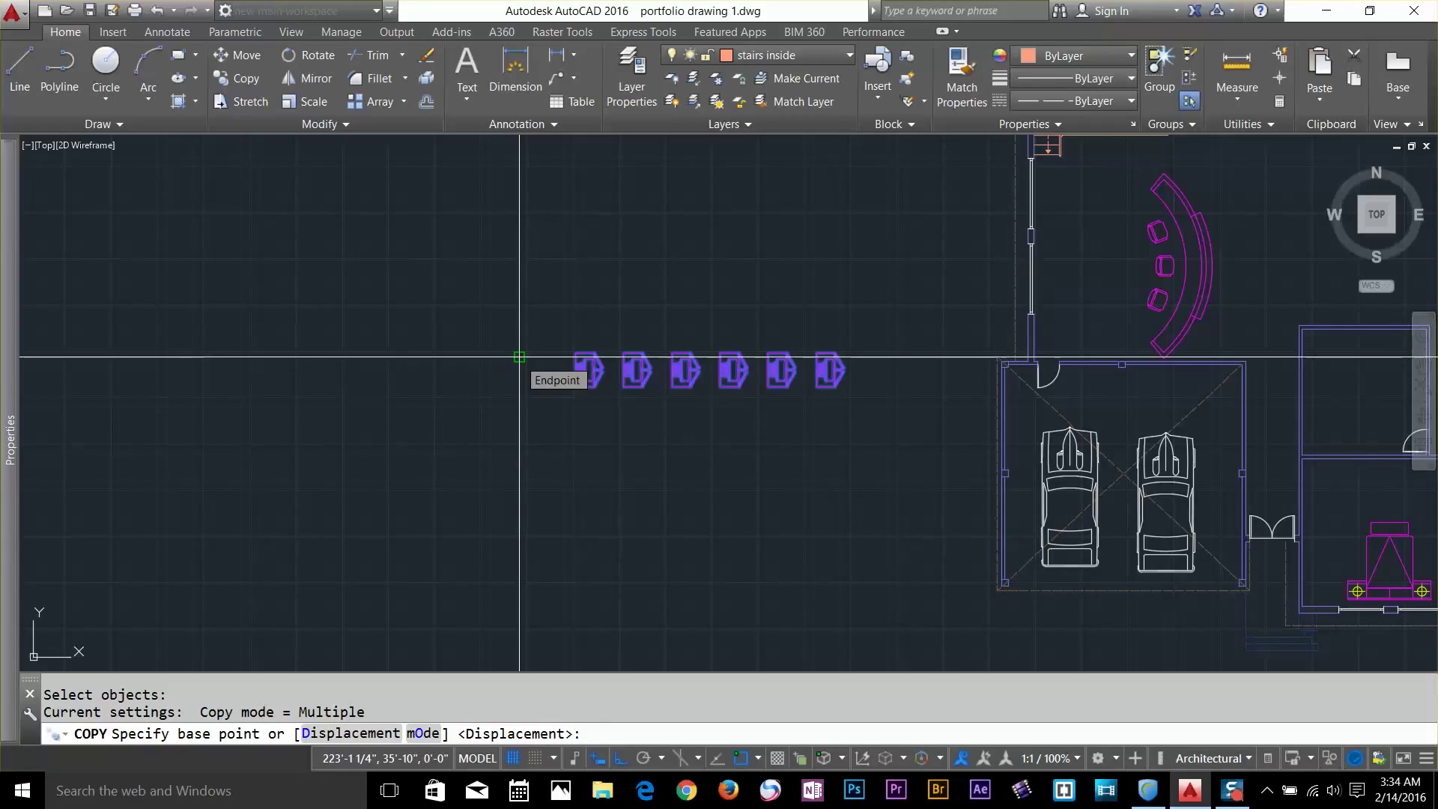
pyautogui.press('F8')
pyautogui.keyDown('shift'); pyautogui.rightClick(519, 358); pyautogui.keyUp('shift')
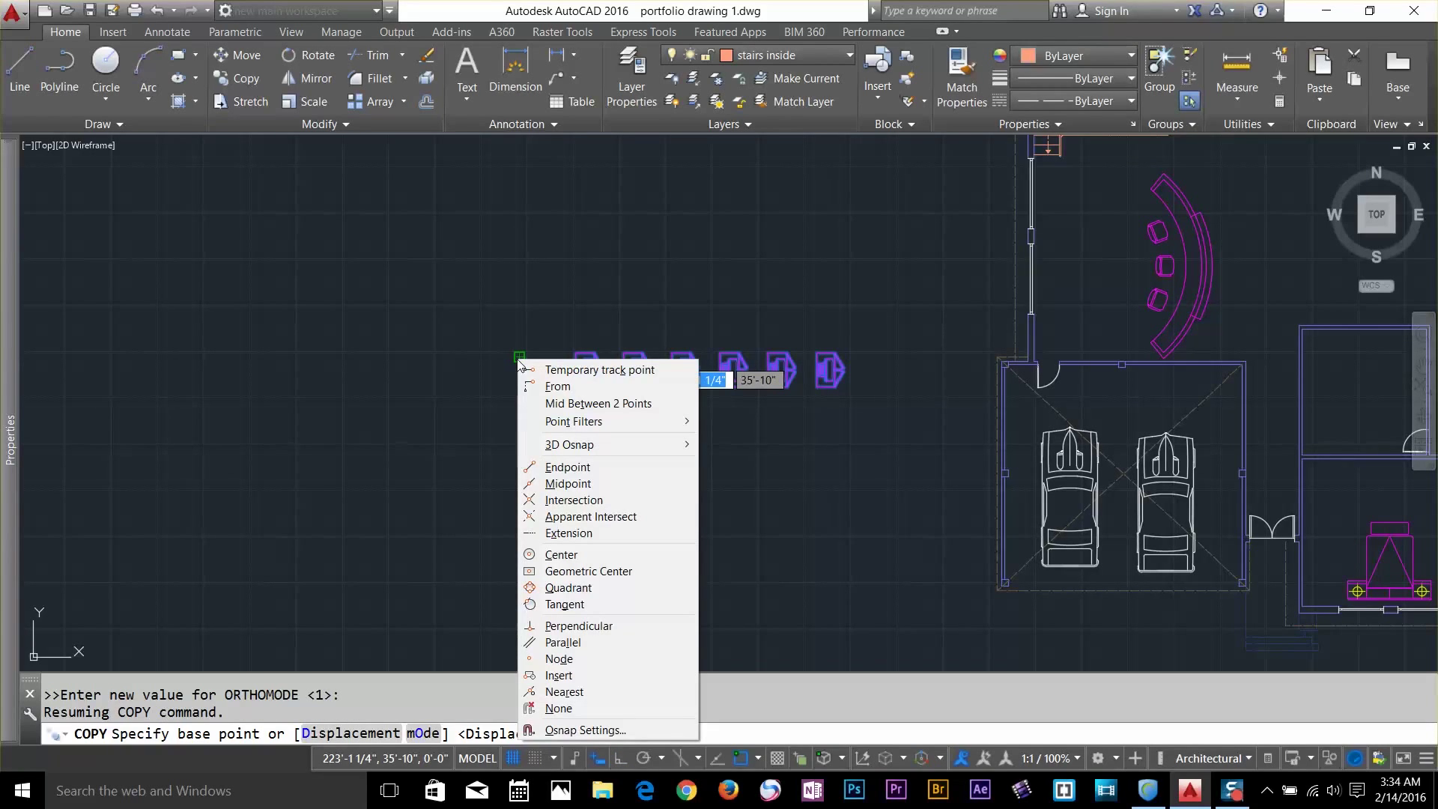
pyautogui.click(575, 472)
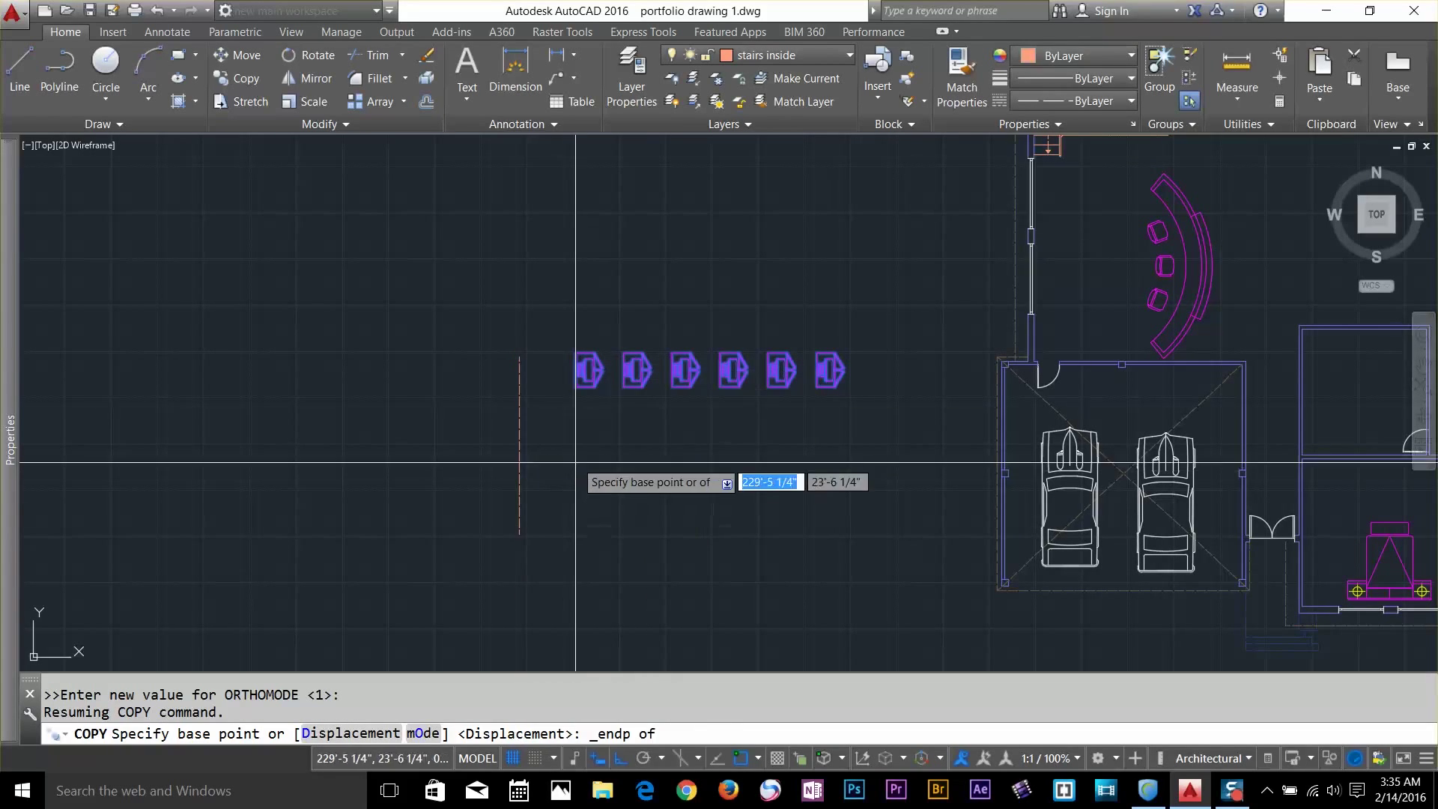
pyautogui.click(519, 357)
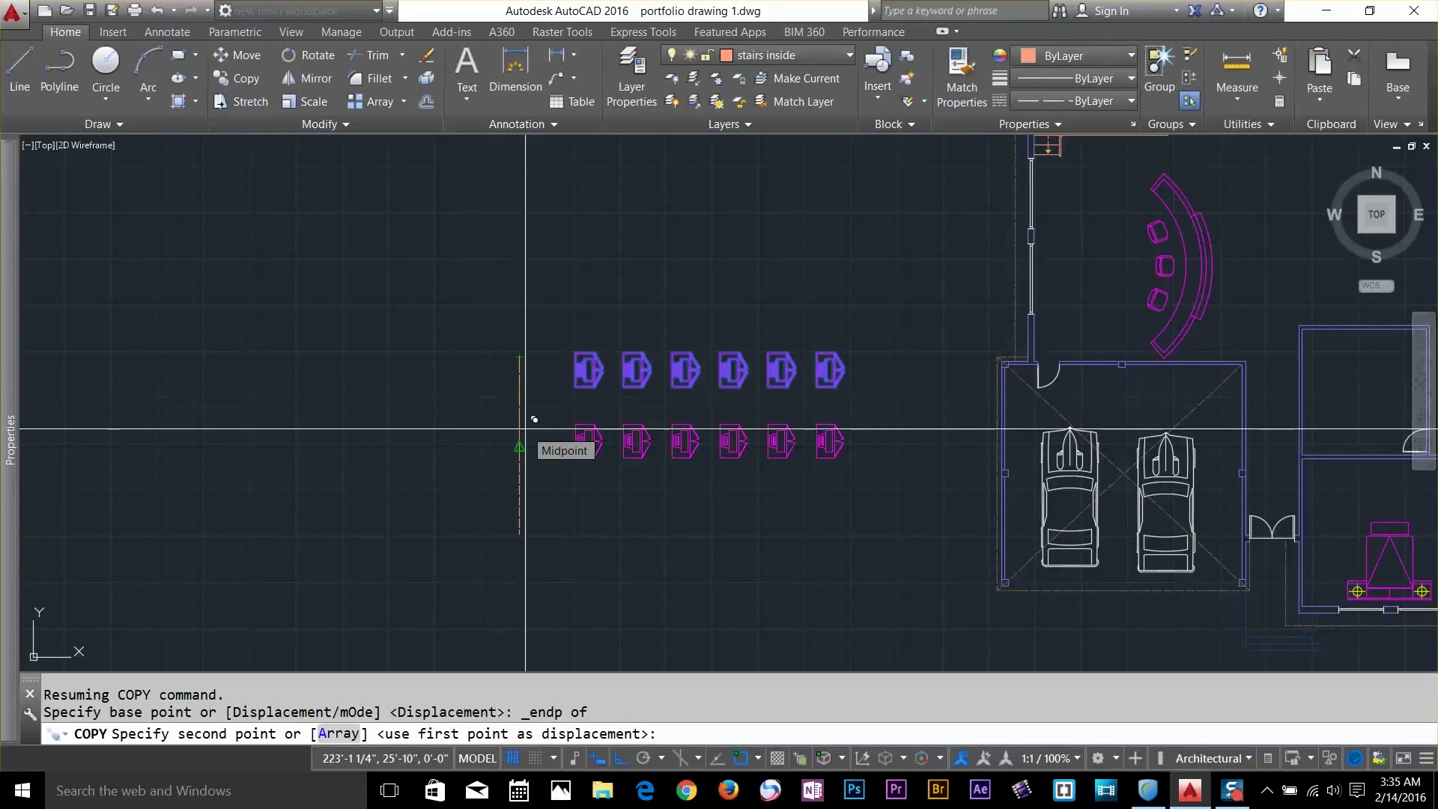
# Array the row as 4 items fitted evenly down to the 20-foot line's bottom
pyautogui.write('a')
pyautogui.press('Return')
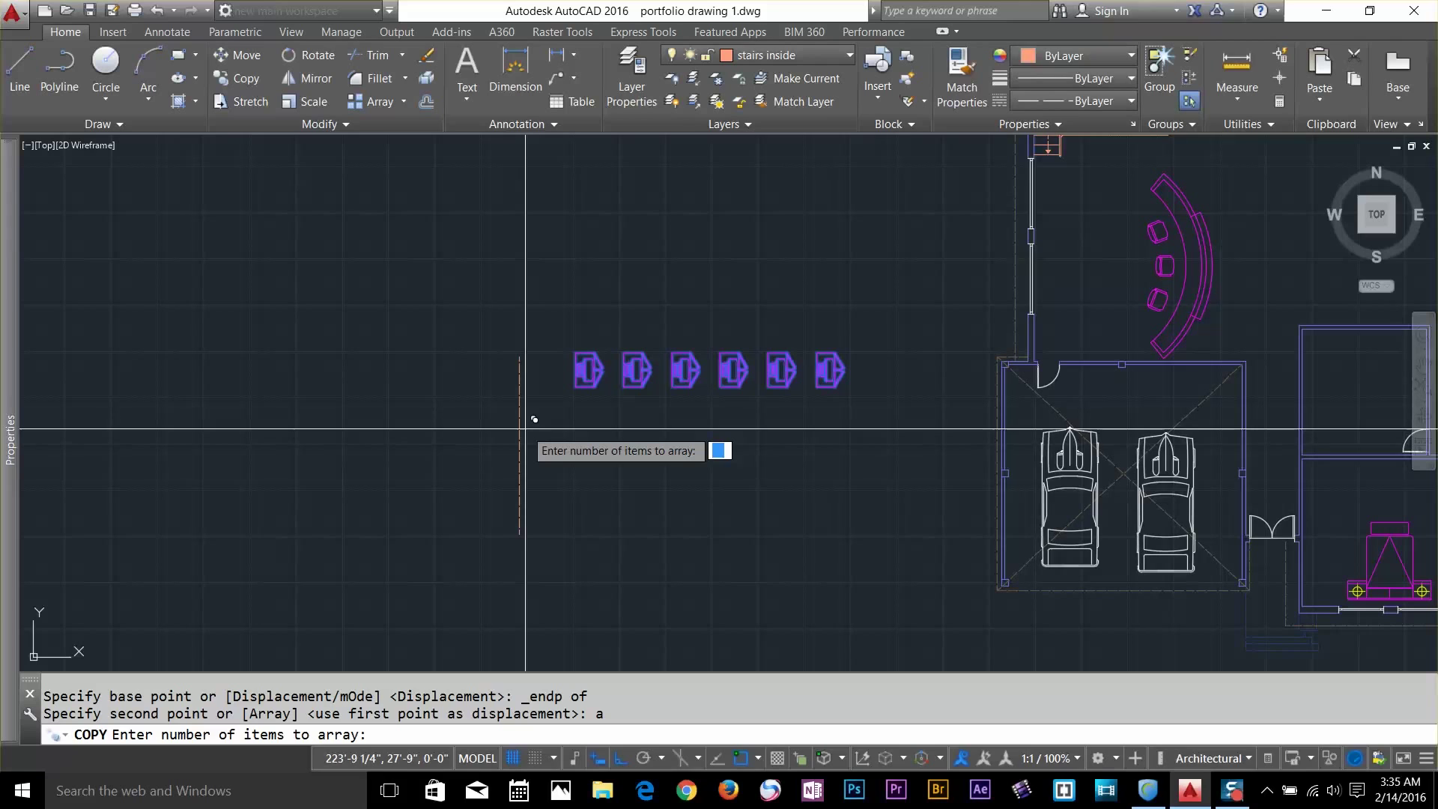
pyautogui.write('4')
pyautogui.press('Return')
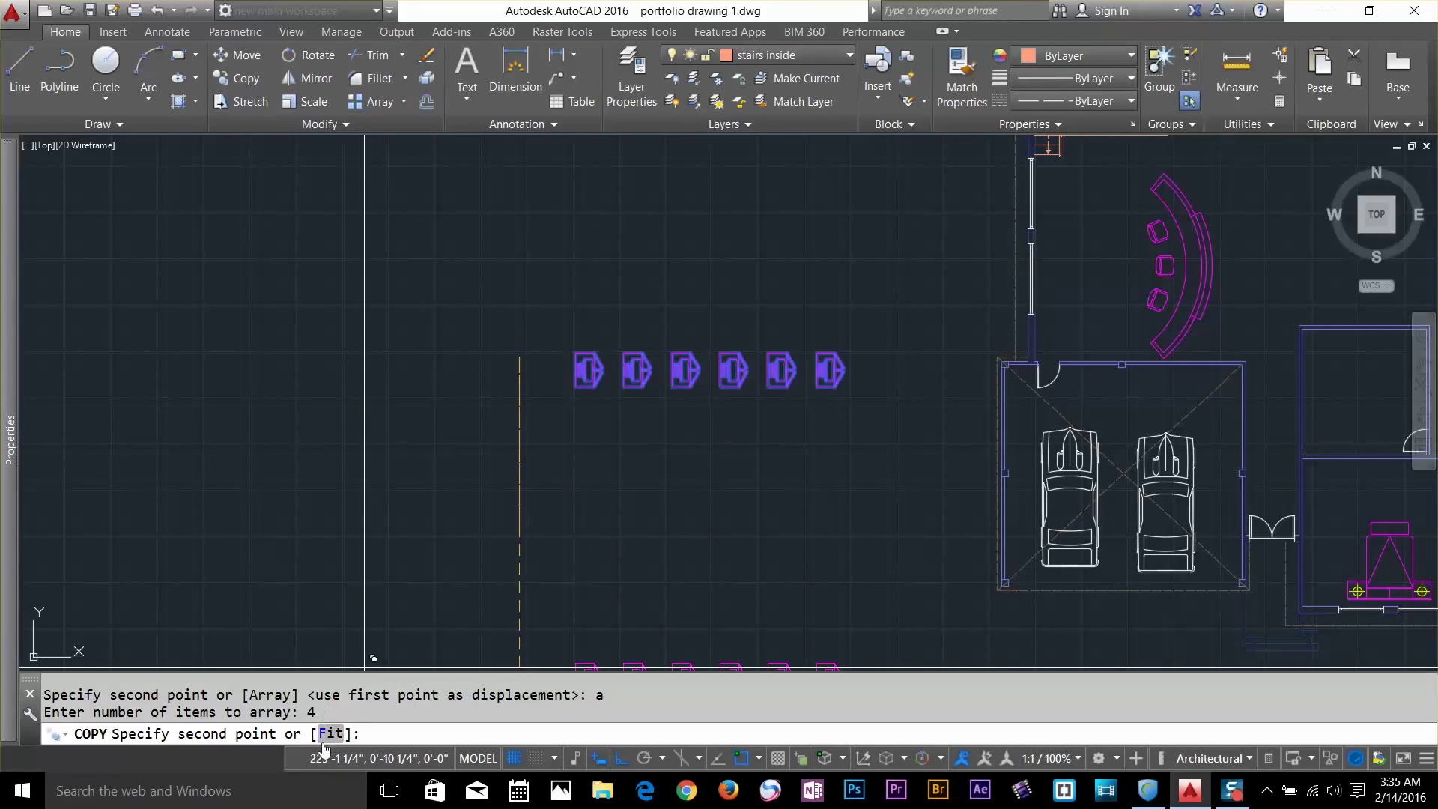
pyautogui.press('Return')
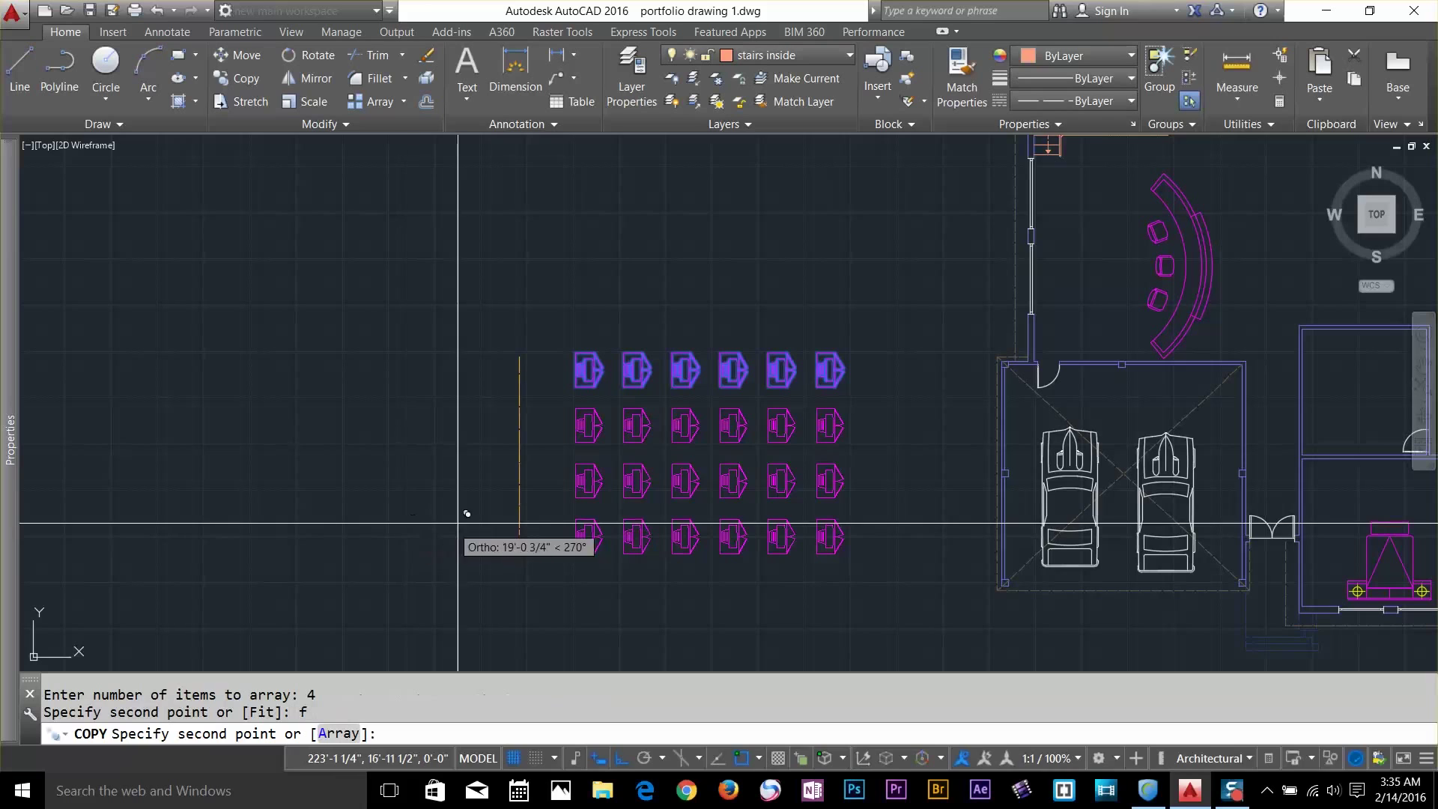
pyautogui.click(519, 534)
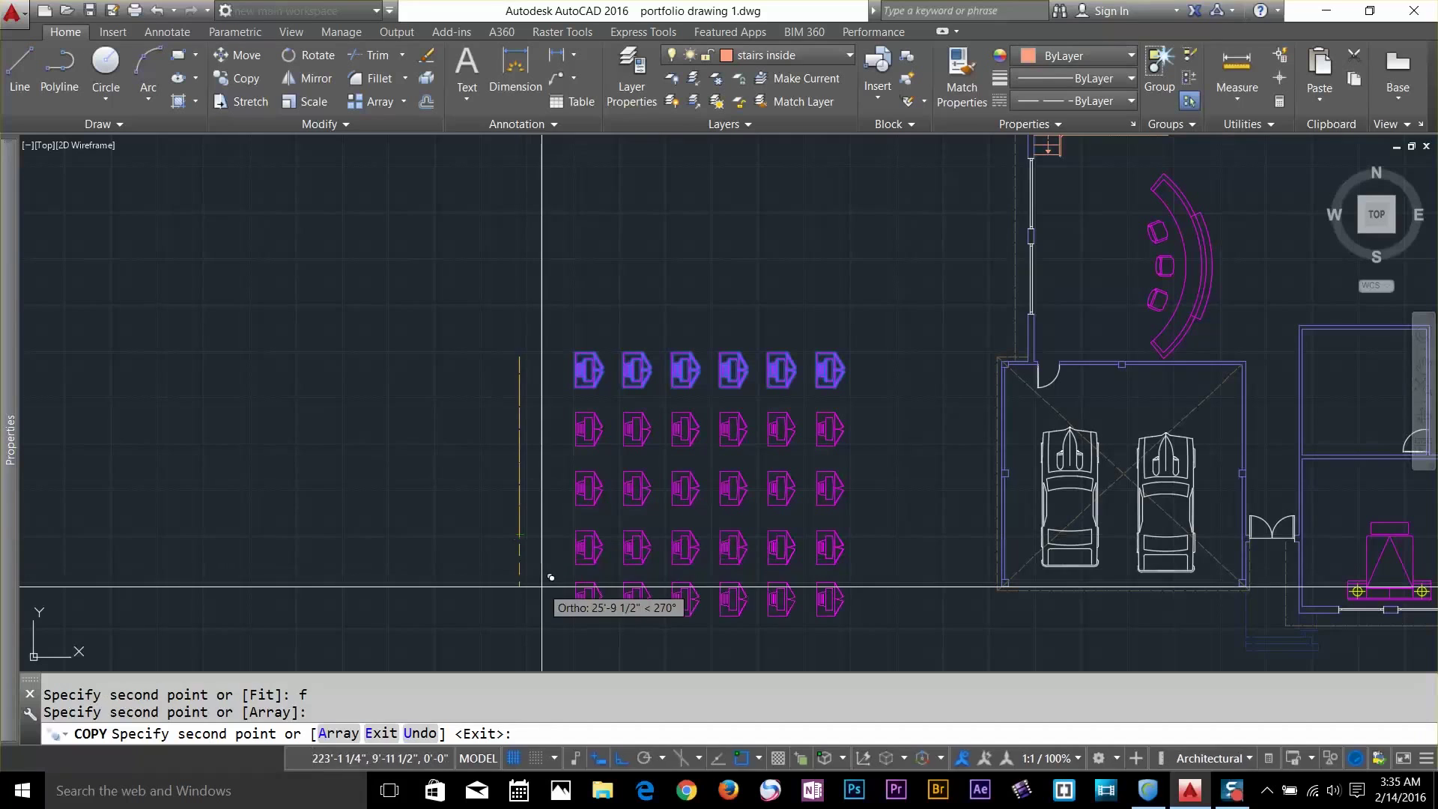
pyautogui.press('Return')
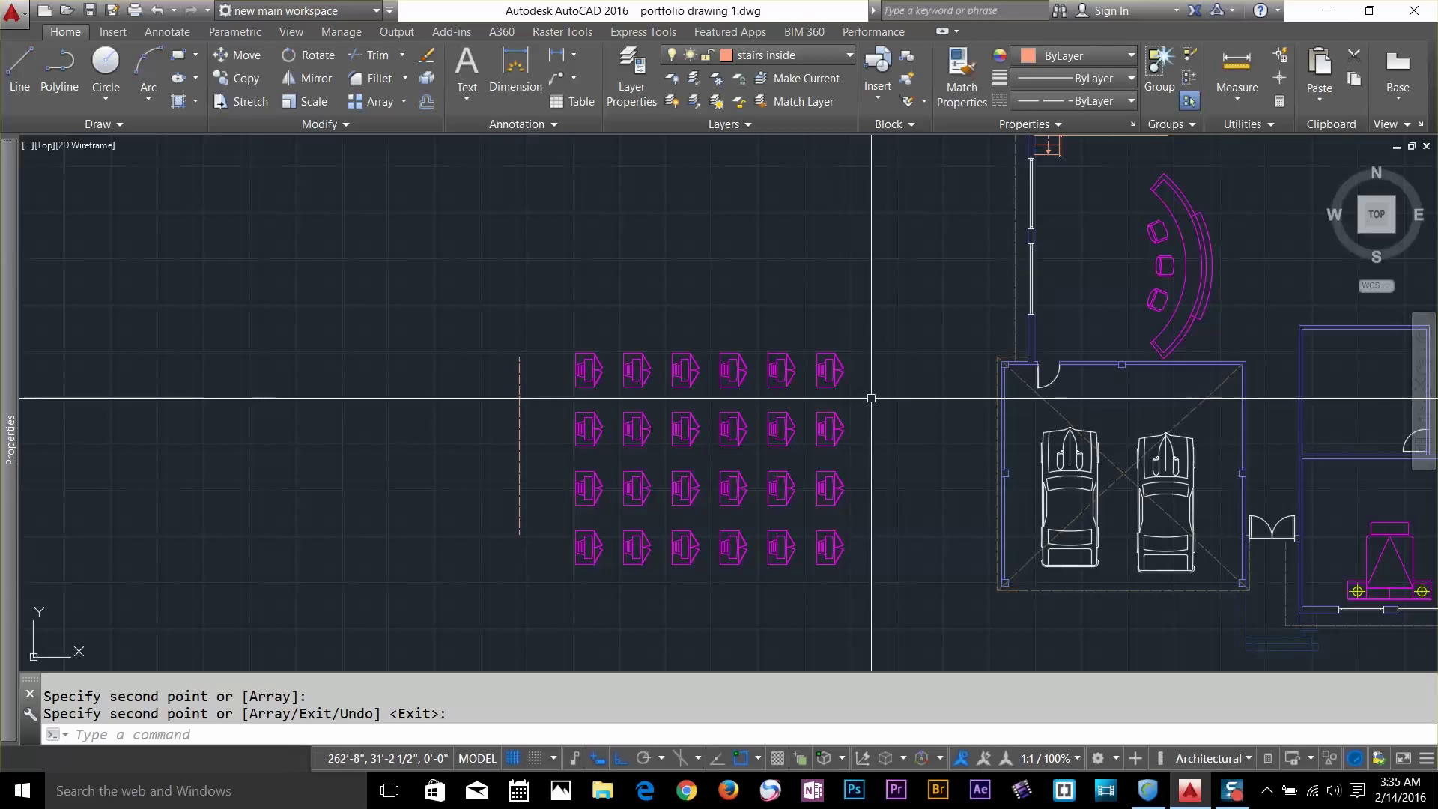
# Make trial selections of blocks in the grid and cancel, leaving it unchanged
pyautogui.moveTo(882, 399)
pyautogui.mouseDown()
pyautogui.moveTo(720, 475)
pyautogui.moveTo(701, 539)
pyautogui.moveTo(790, 592)
pyautogui.moveTo(849, 601)
pyautogui.moveTo(884, 563)
pyautogui.mouseUp()
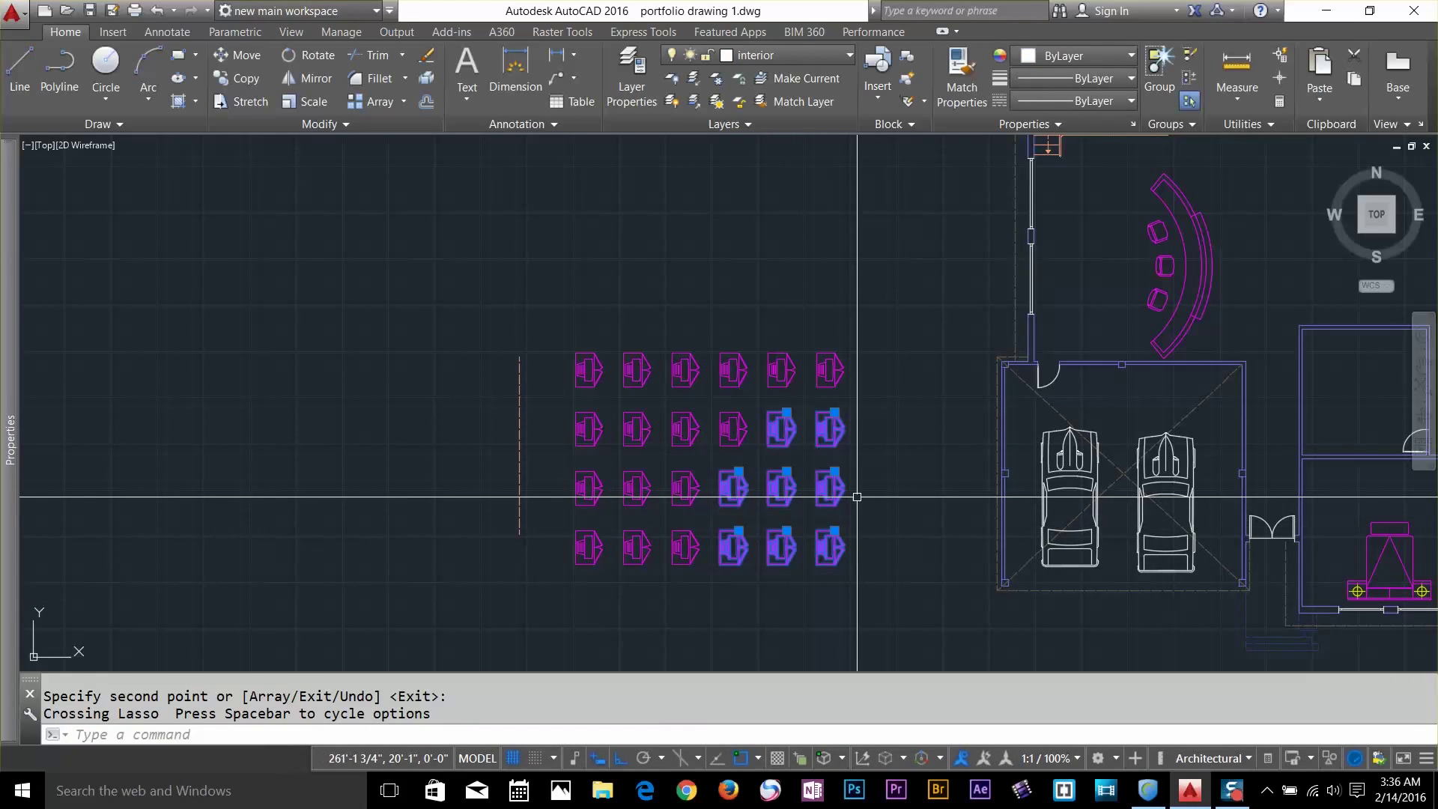
pyautogui.press('Escape')
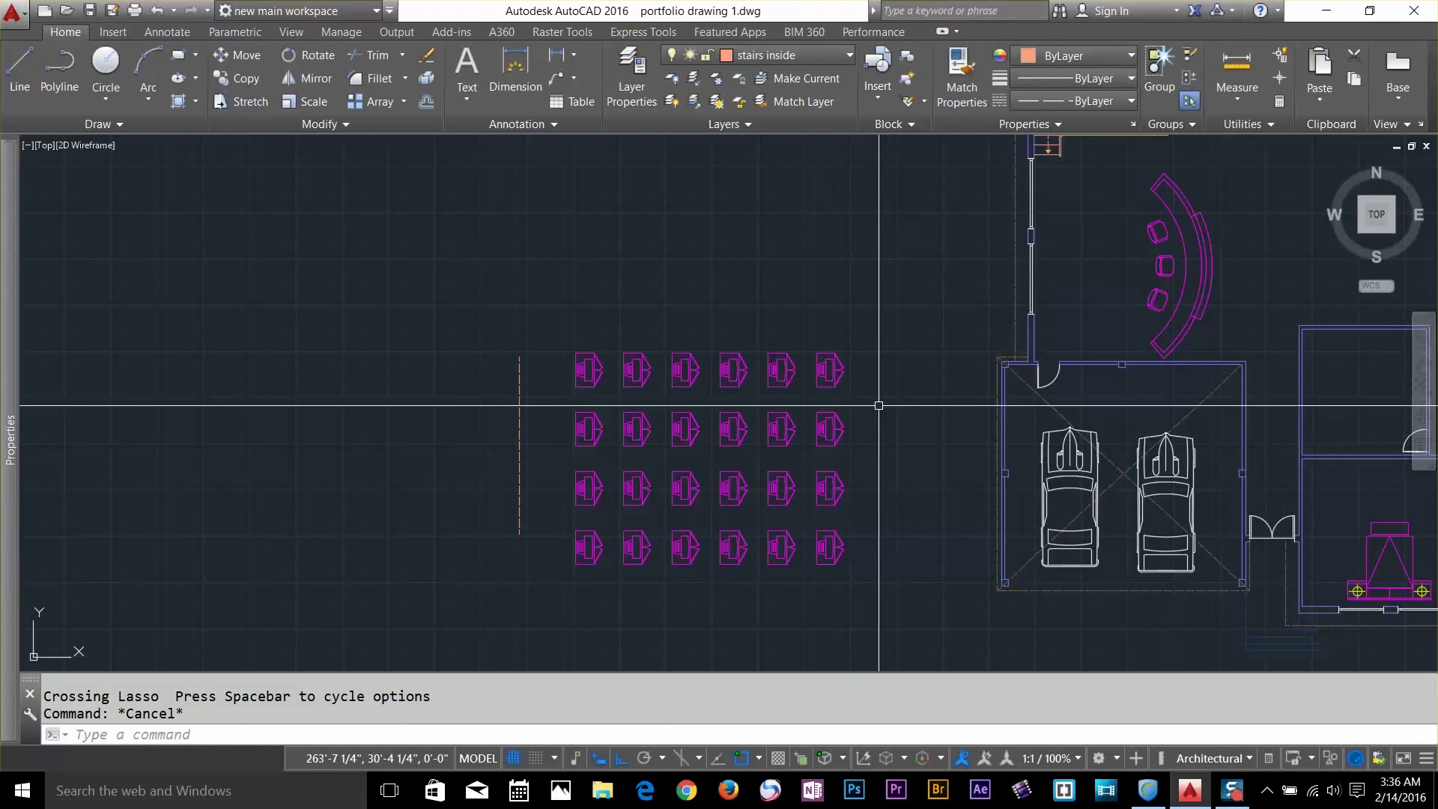
pyautogui.click(617, 395)
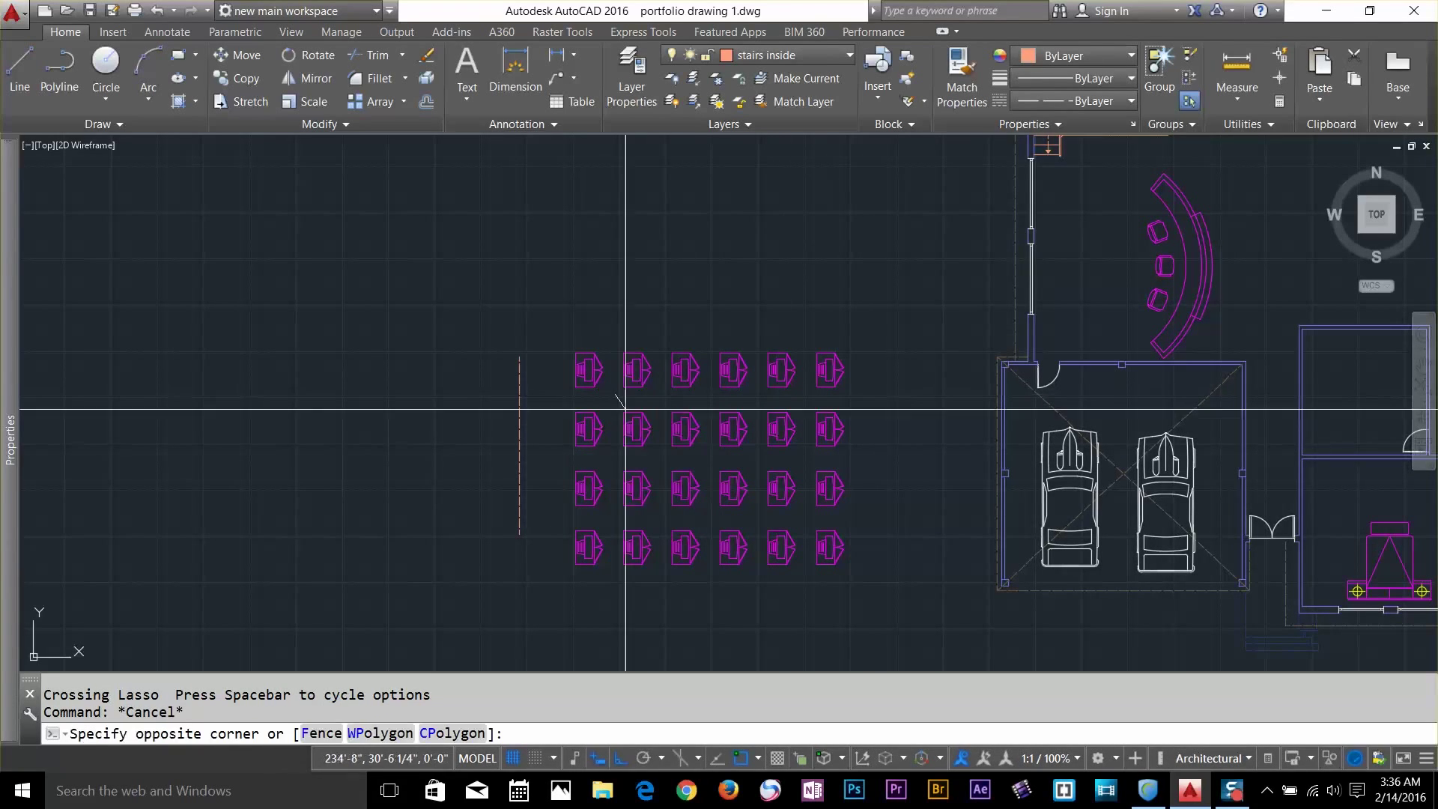
pyautogui.moveTo(626, 409)
pyautogui.mouseDown()
pyautogui.moveTo(746, 519)
pyautogui.moveTo(786, 508)
pyautogui.moveTo(794, 409)
pyautogui.moveTo(741, 382)
pyautogui.moveTo(713, 316)
pyautogui.moveTo(621, 306)
pyautogui.moveTo(585, 340)
pyautogui.moveTo(579, 477)
pyautogui.moveTo(590, 522)
pyautogui.moveTo(647, 548)
pyautogui.moveTo(709, 558)
pyautogui.moveTo(769, 510)
pyautogui.mouseUp()
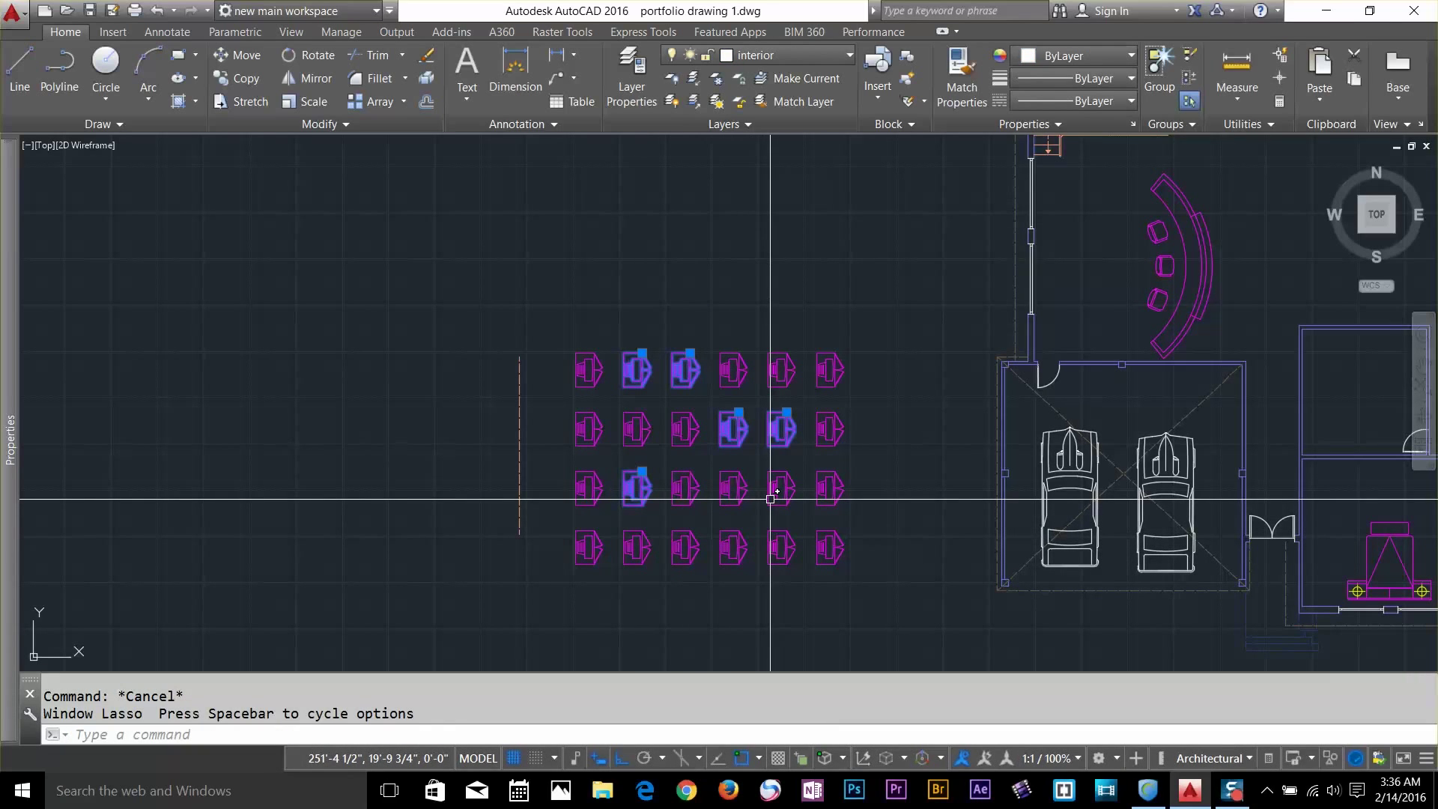
pyautogui.click(760, 522)
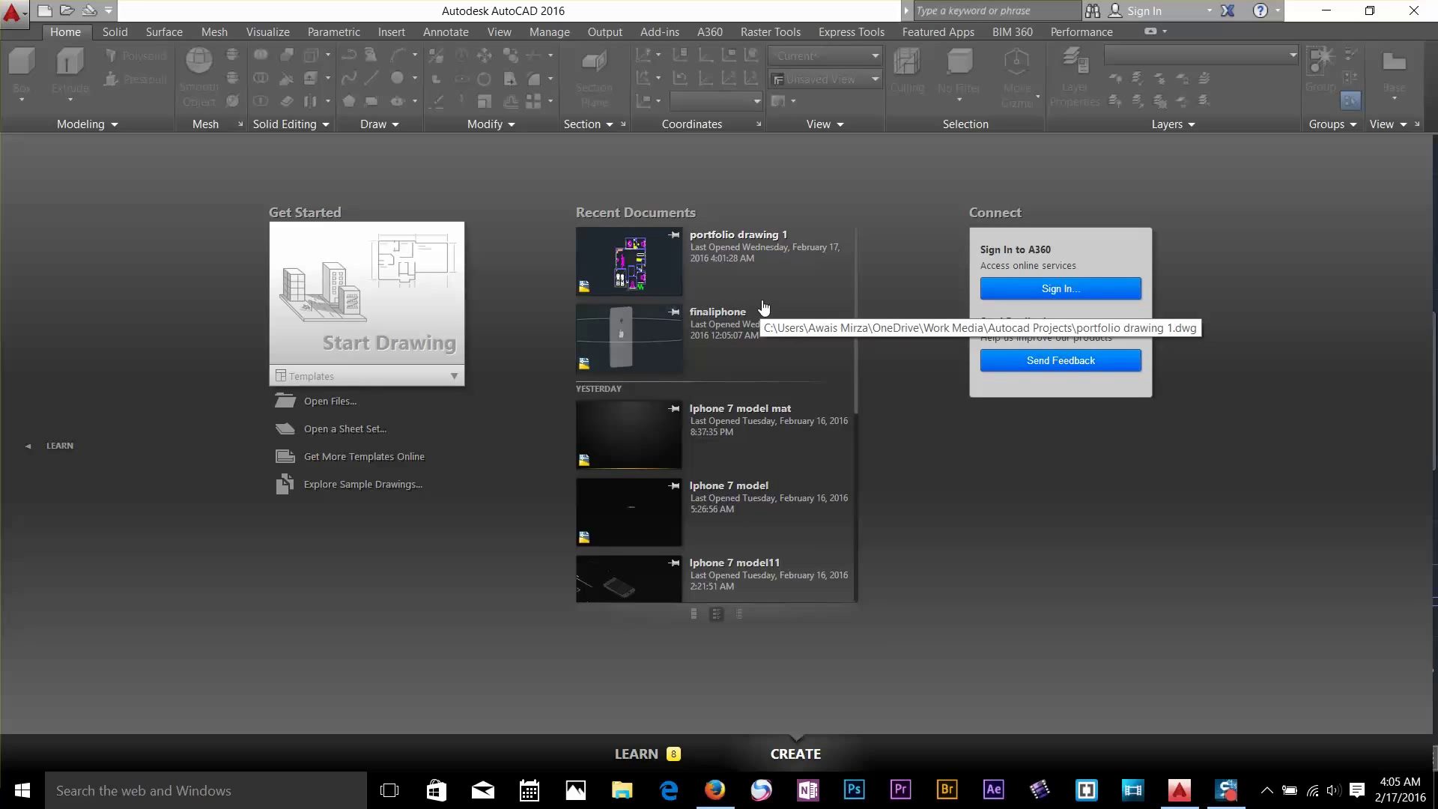
# Open portfolio drawing 1 from Recent Documents and zoom in on the floor plan
pyautogui.click(751, 246)
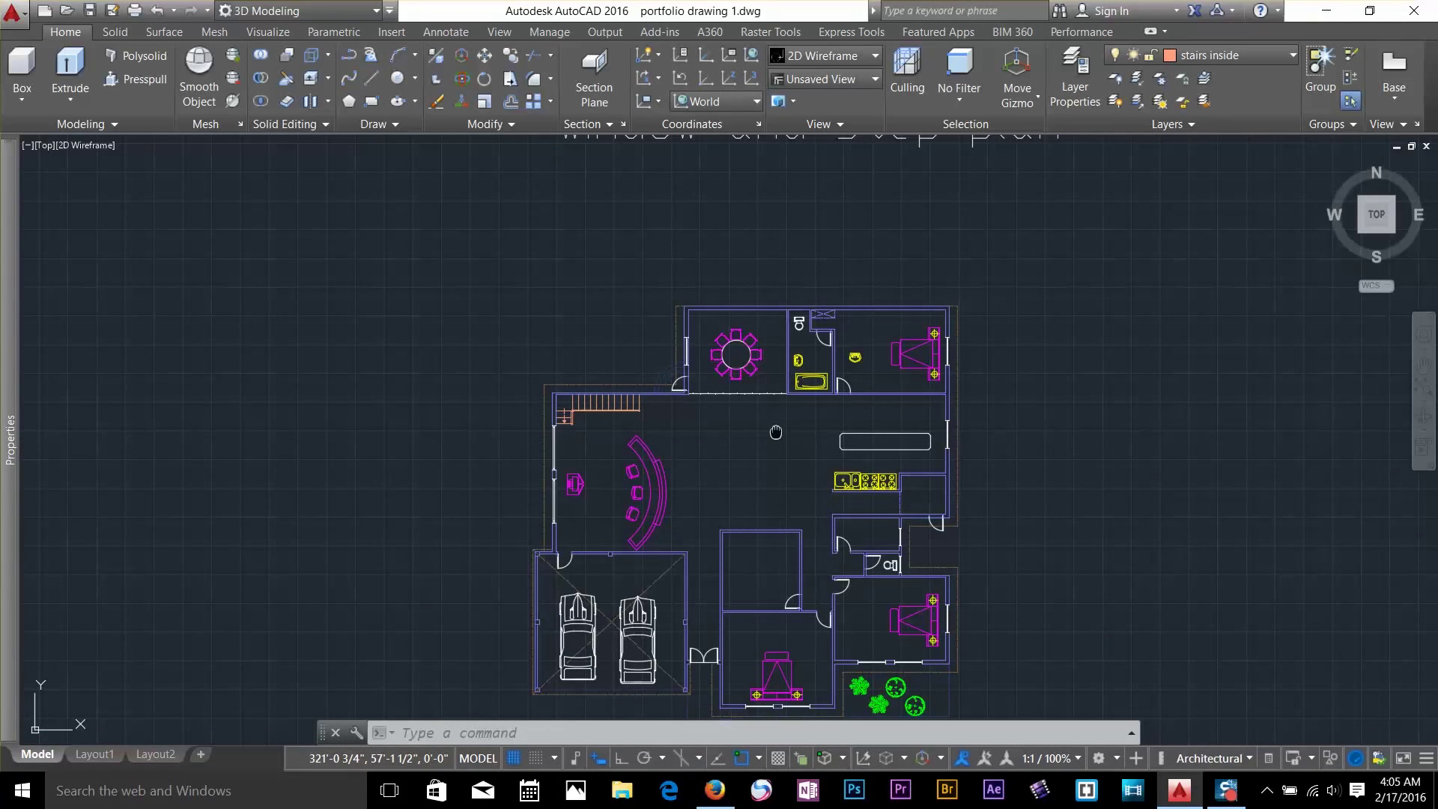
pyautogui.moveTo(776, 432); pyautogui.dragTo(768, 348, button='middle')
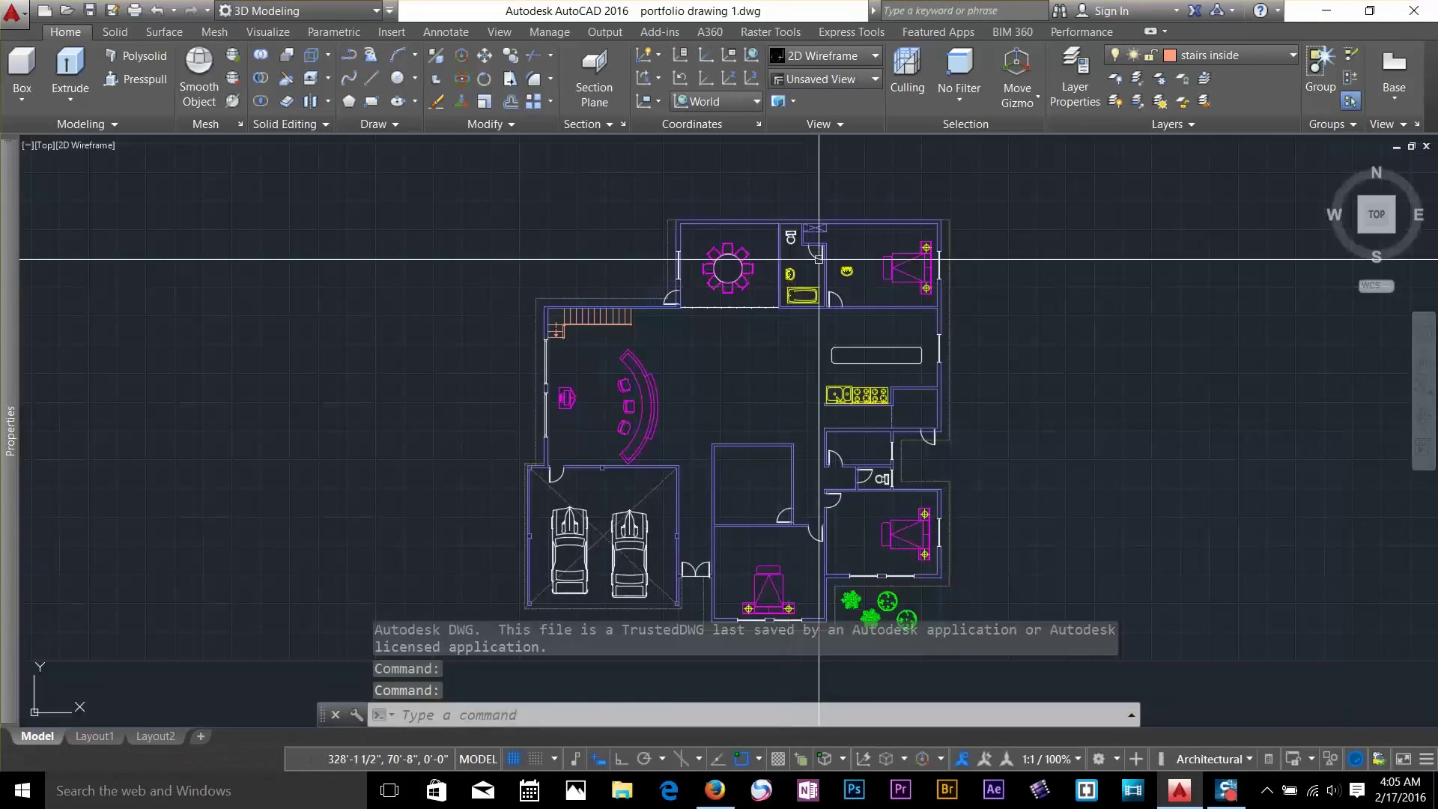
pyautogui.scroll(6, 830, 262)
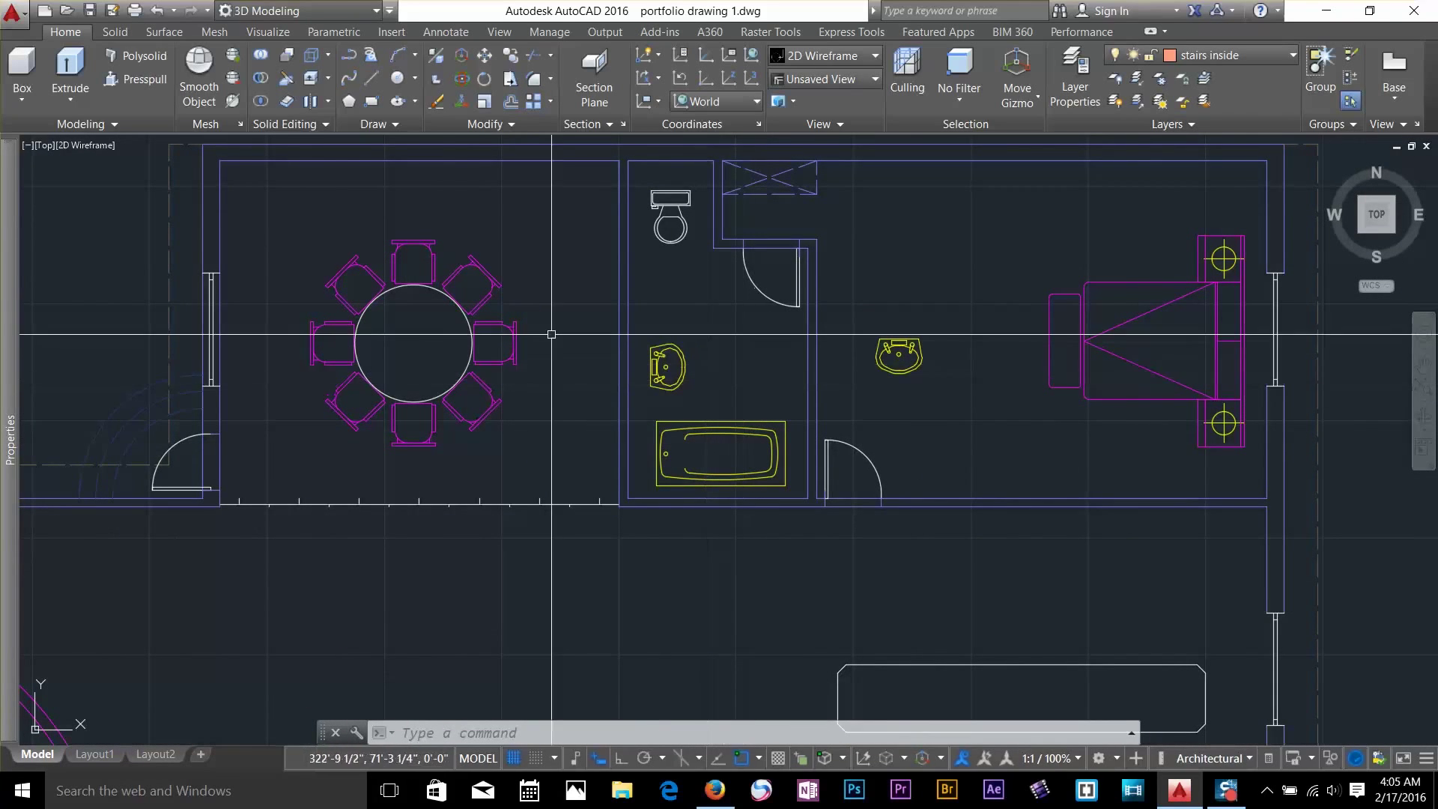
# Copy the yellow bathtub block into open space left of the floor plan
pyautogui.write('o')
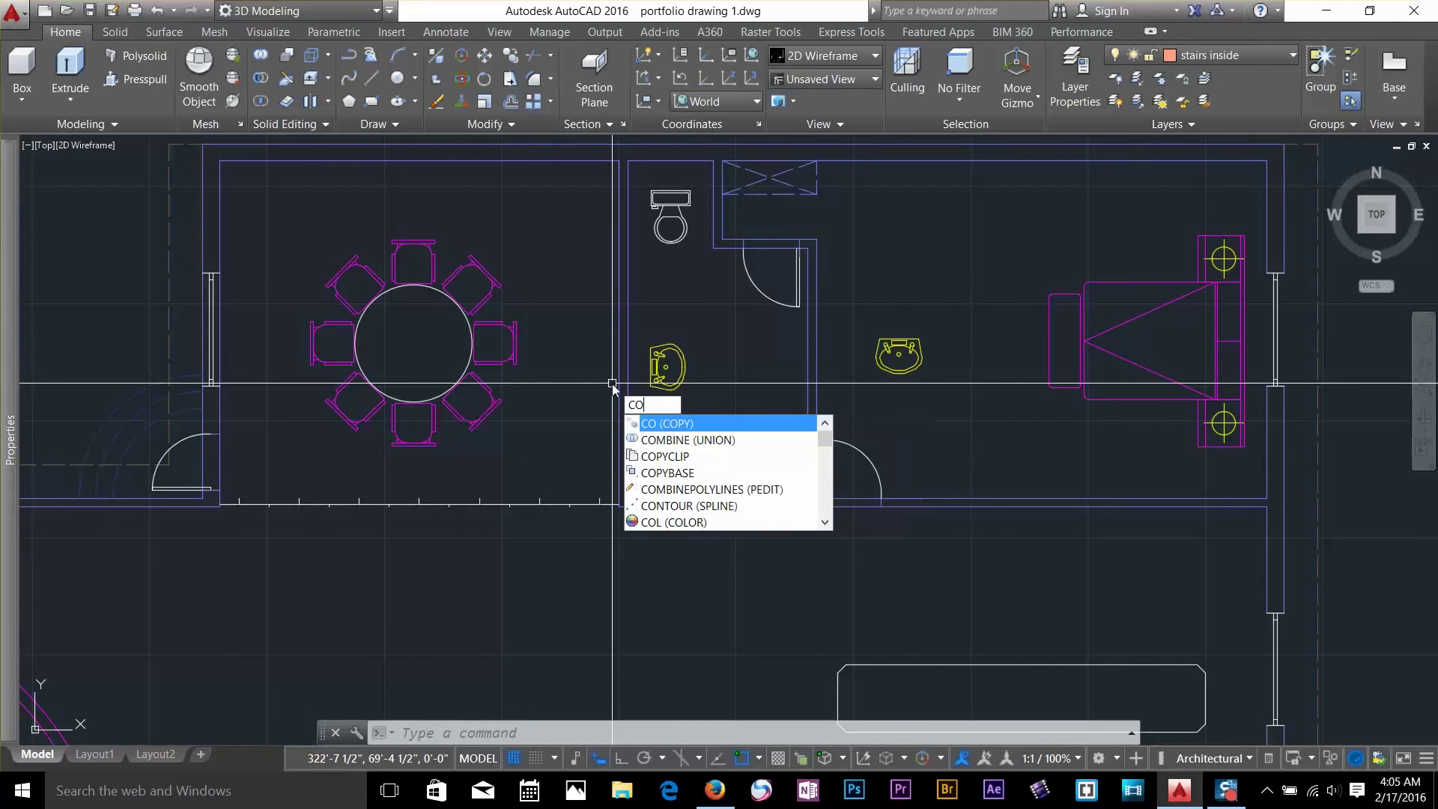
pyautogui.press('Return')
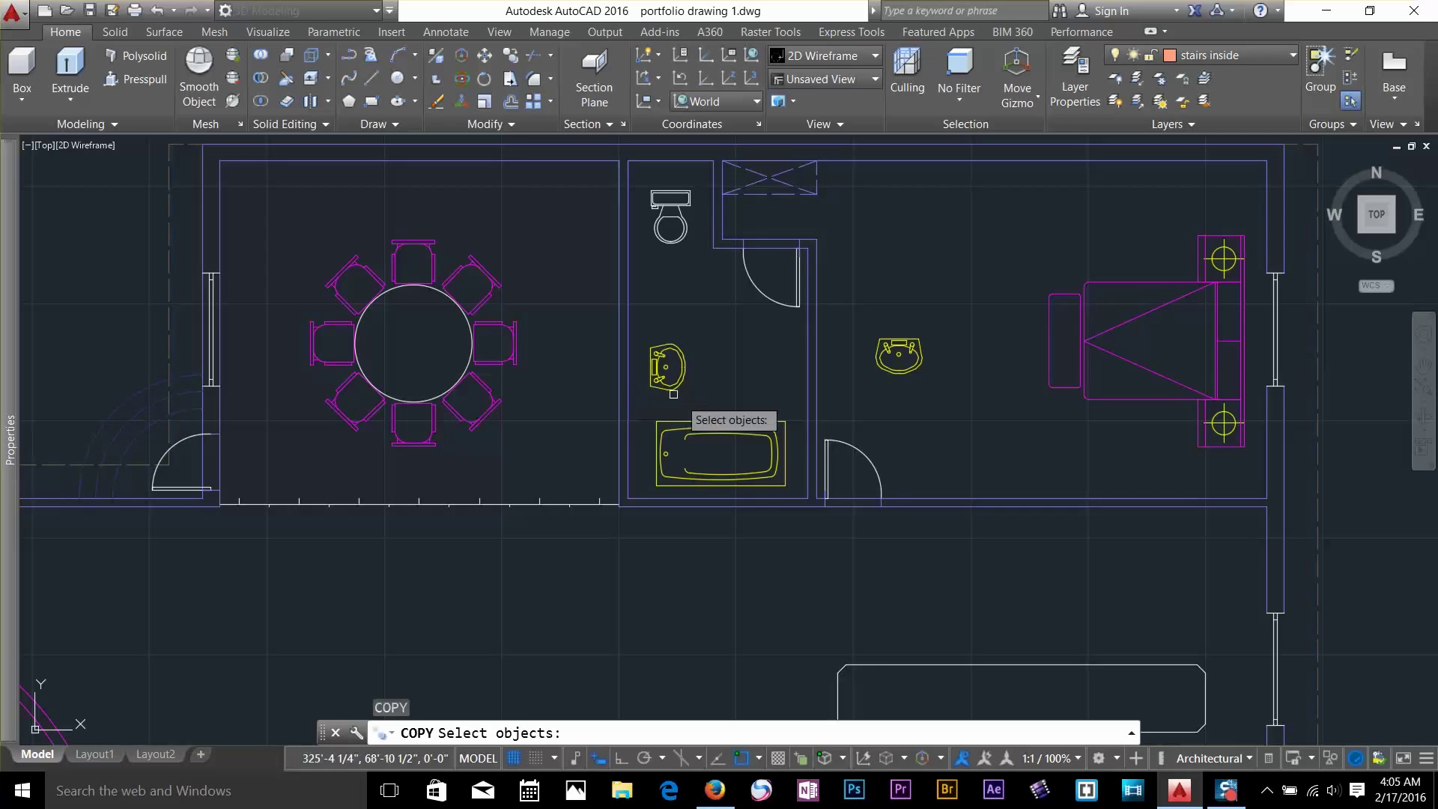
pyautogui.click(760, 418)
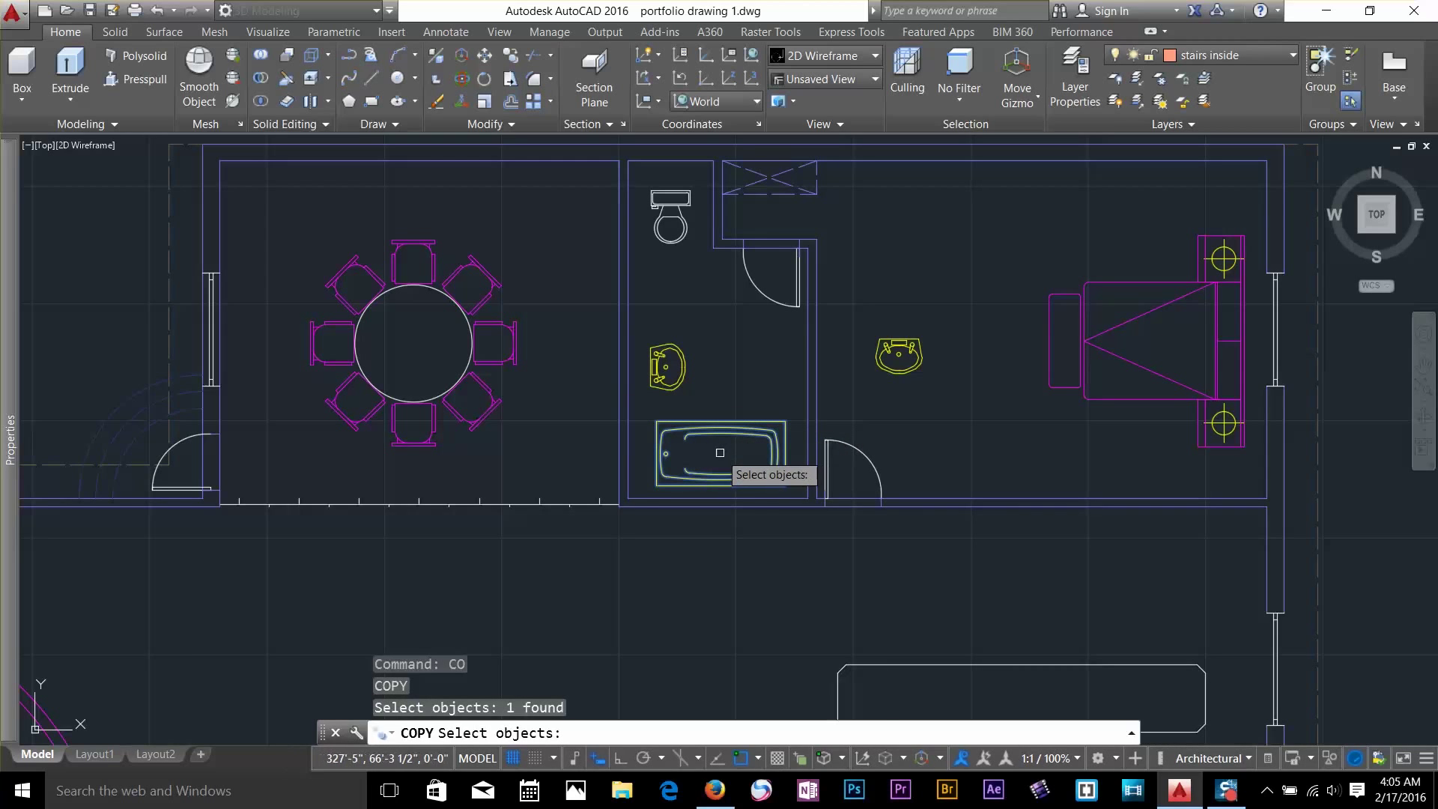
pyautogui.press('Return')
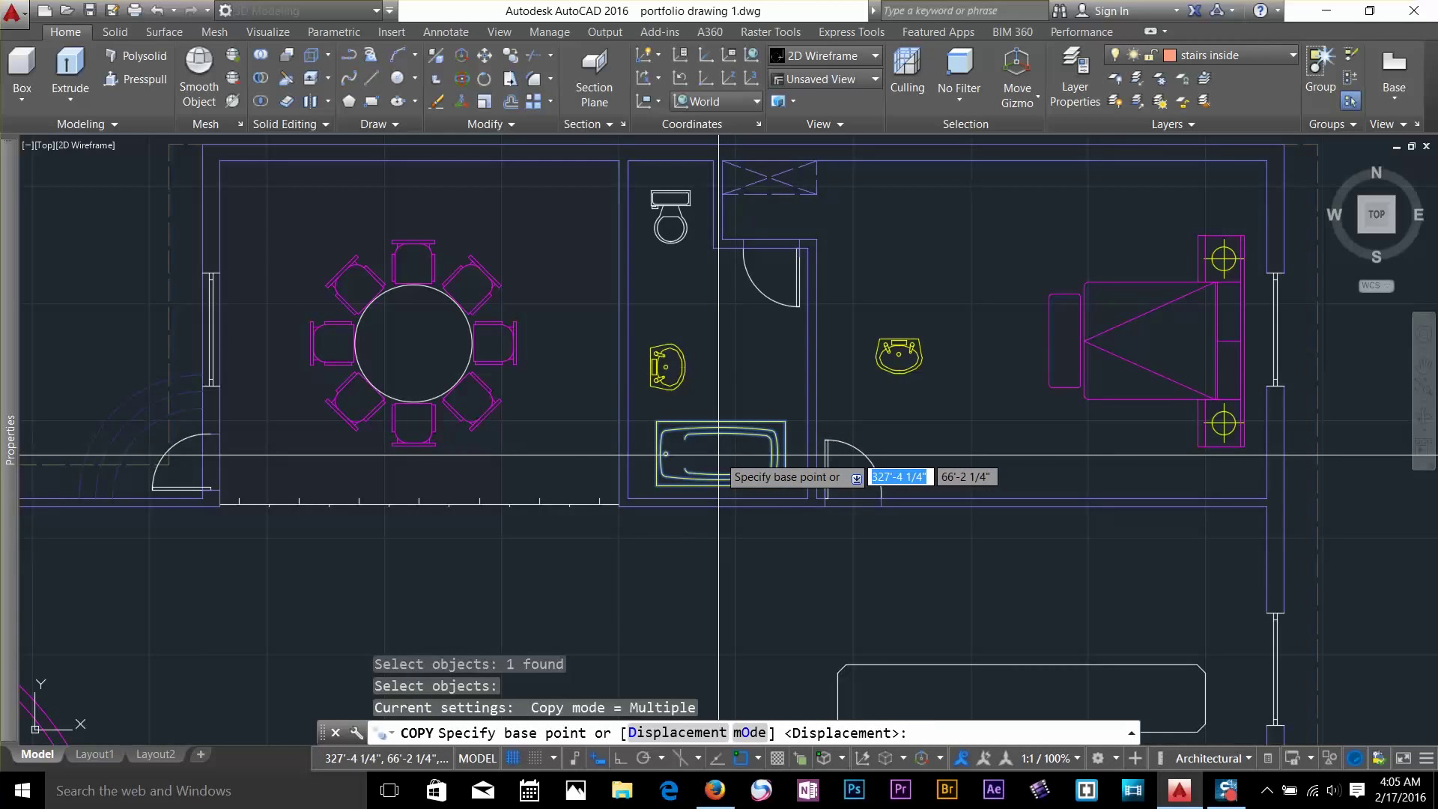
pyautogui.click(719, 454)
pyautogui.scroll(-3, 1388, 337)
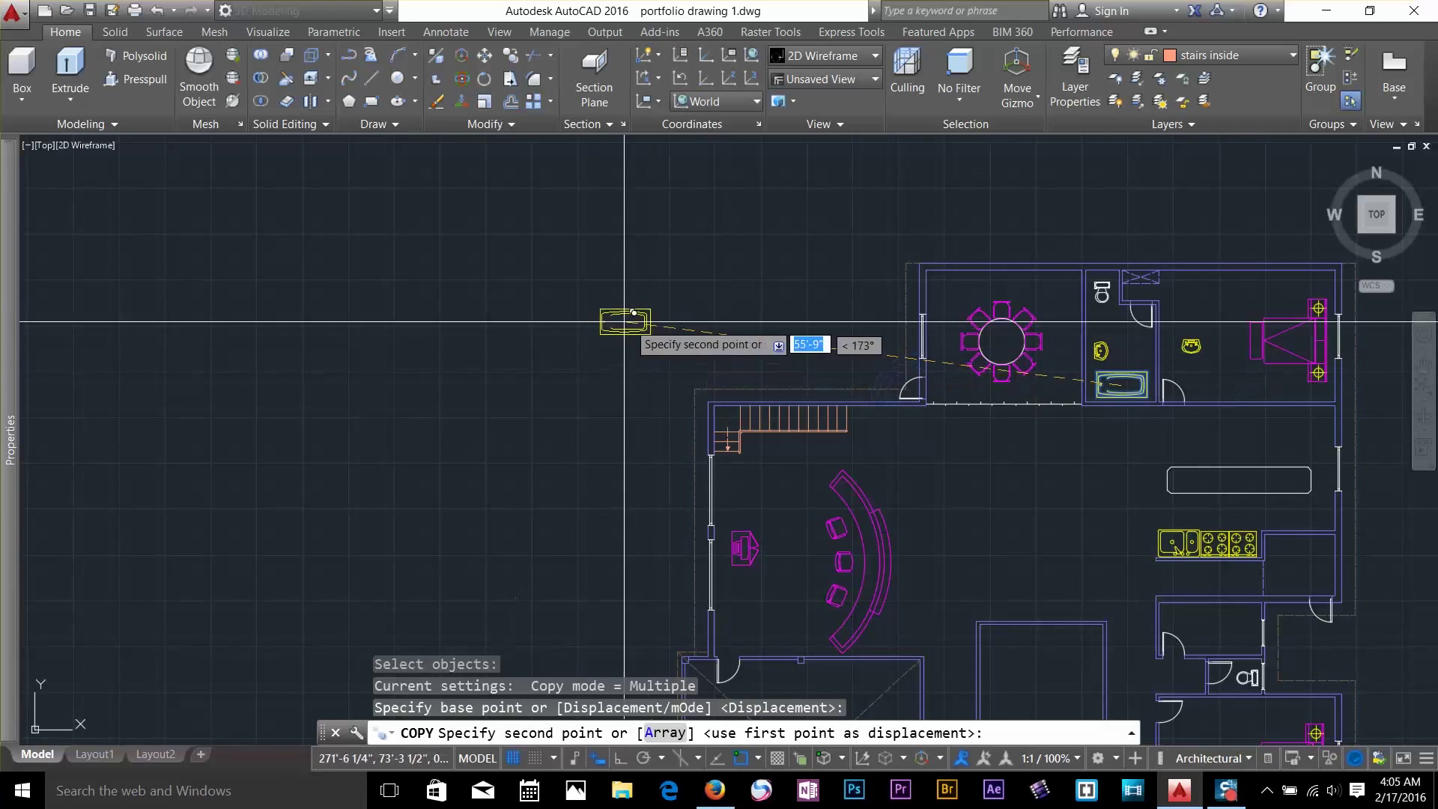
pyautogui.click(573, 318)
pyautogui.press('Return')
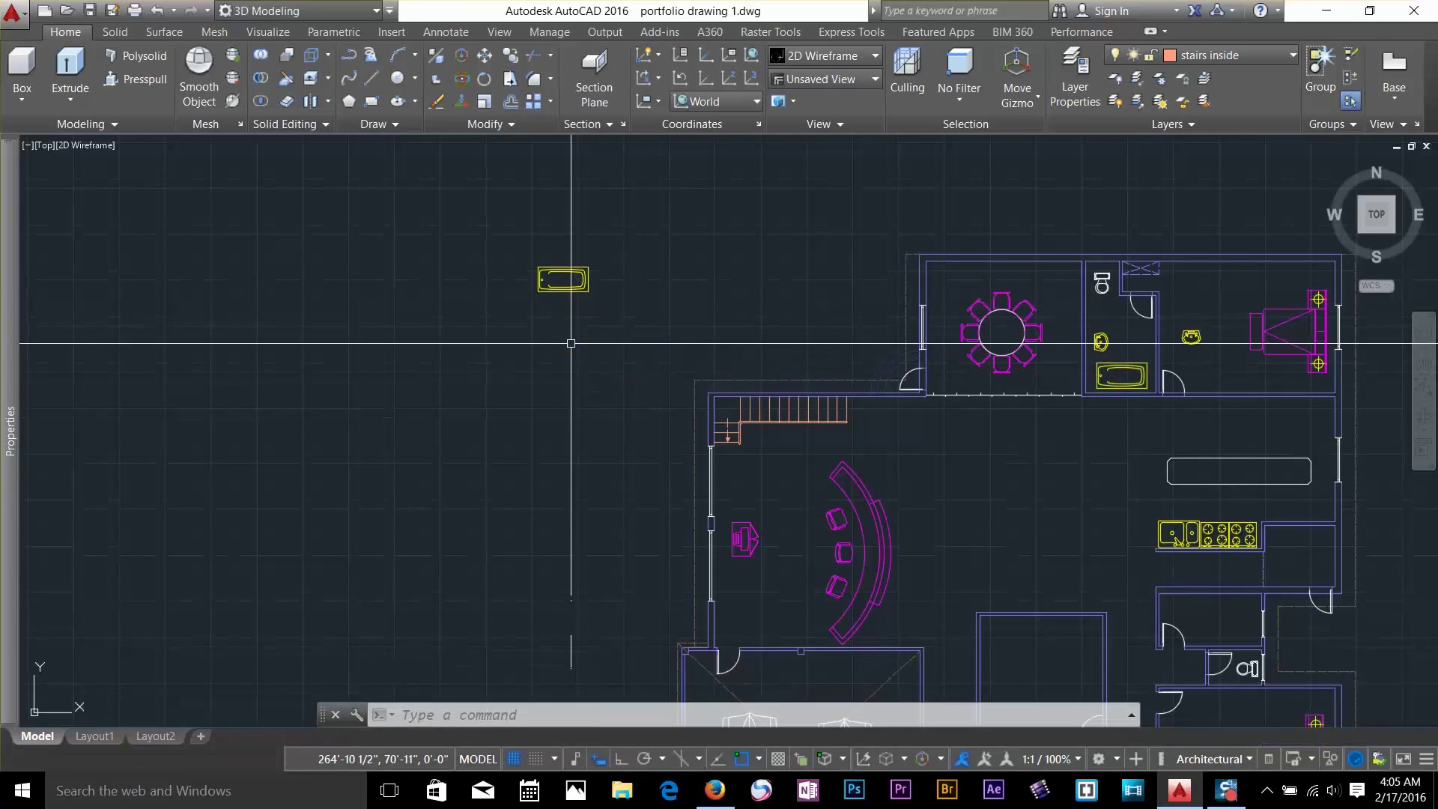
pyautogui.scroll(2, 569, 318)
pyautogui.scroll(3, 566, 269)
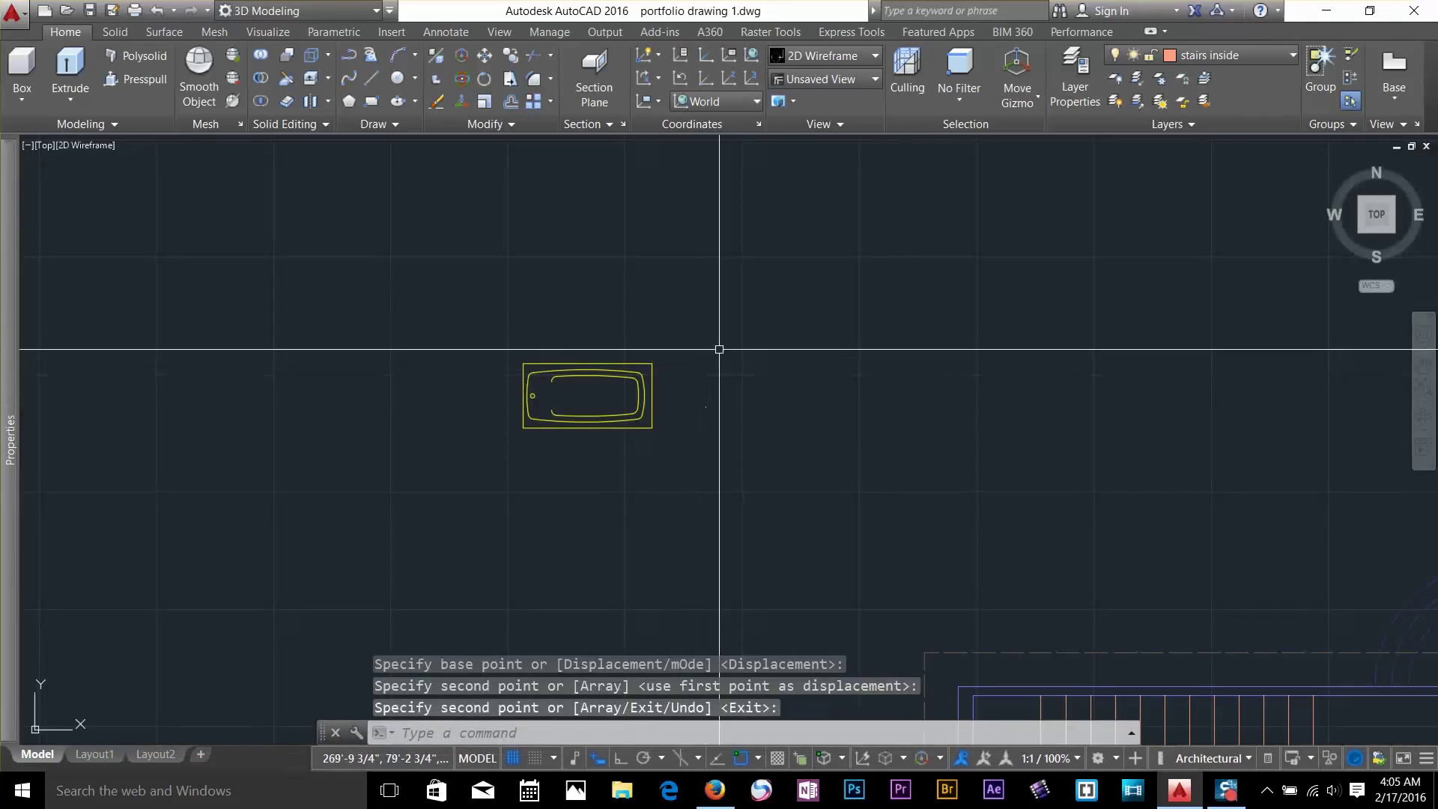
# Rotate the bathtub copy to a previewed angle, then undo the rotation
pyautogui.click(485, 79)
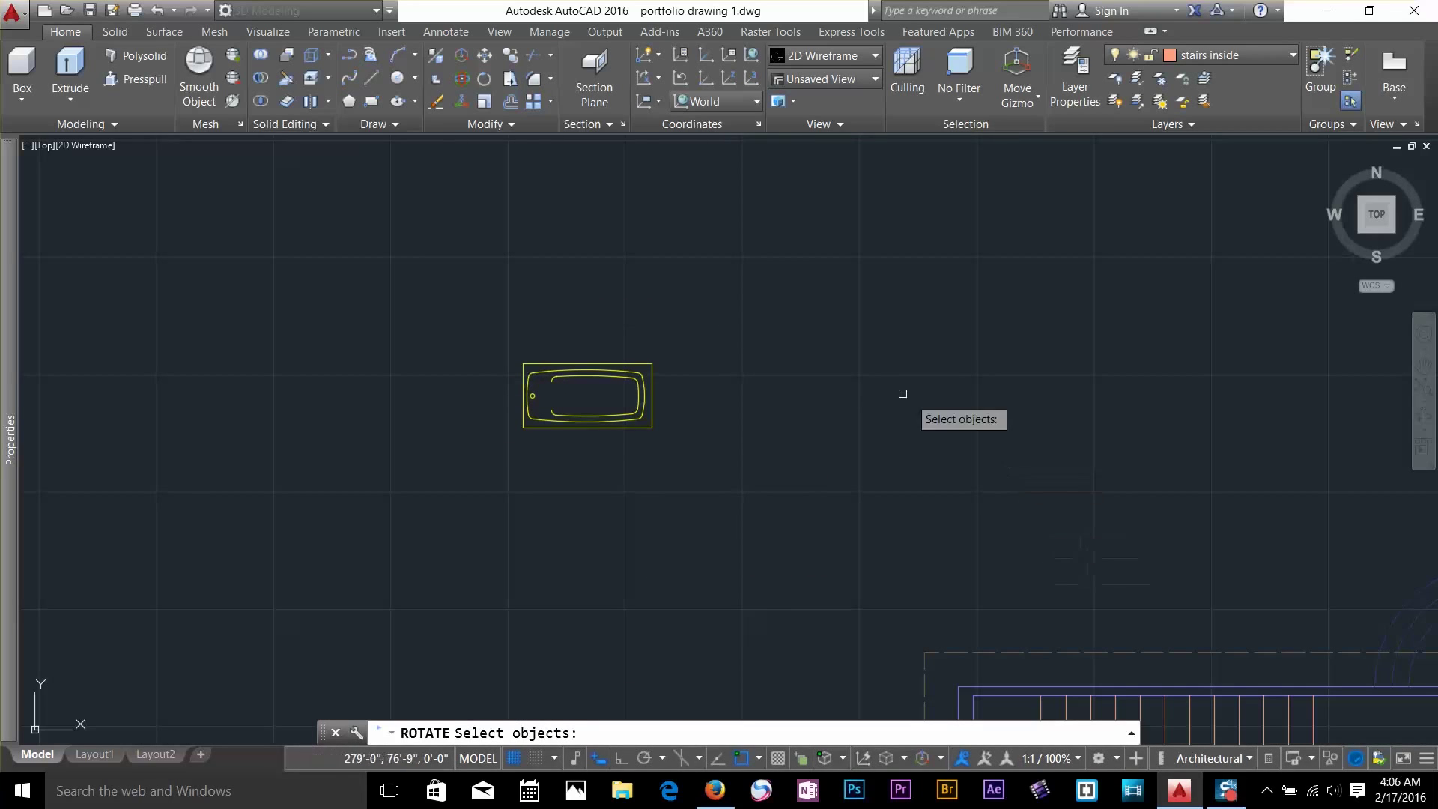
pyautogui.click(587, 374)
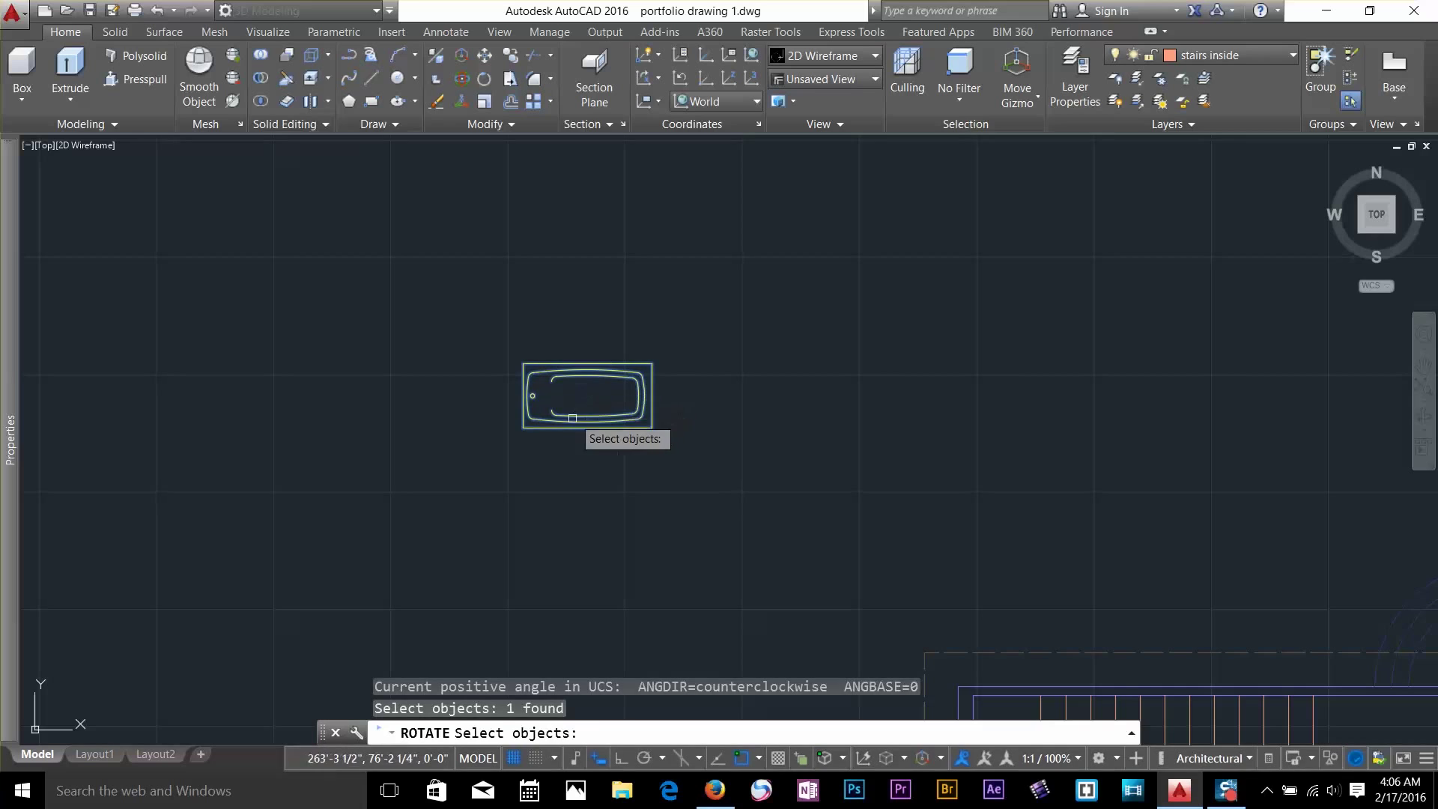
pyautogui.press('Return')
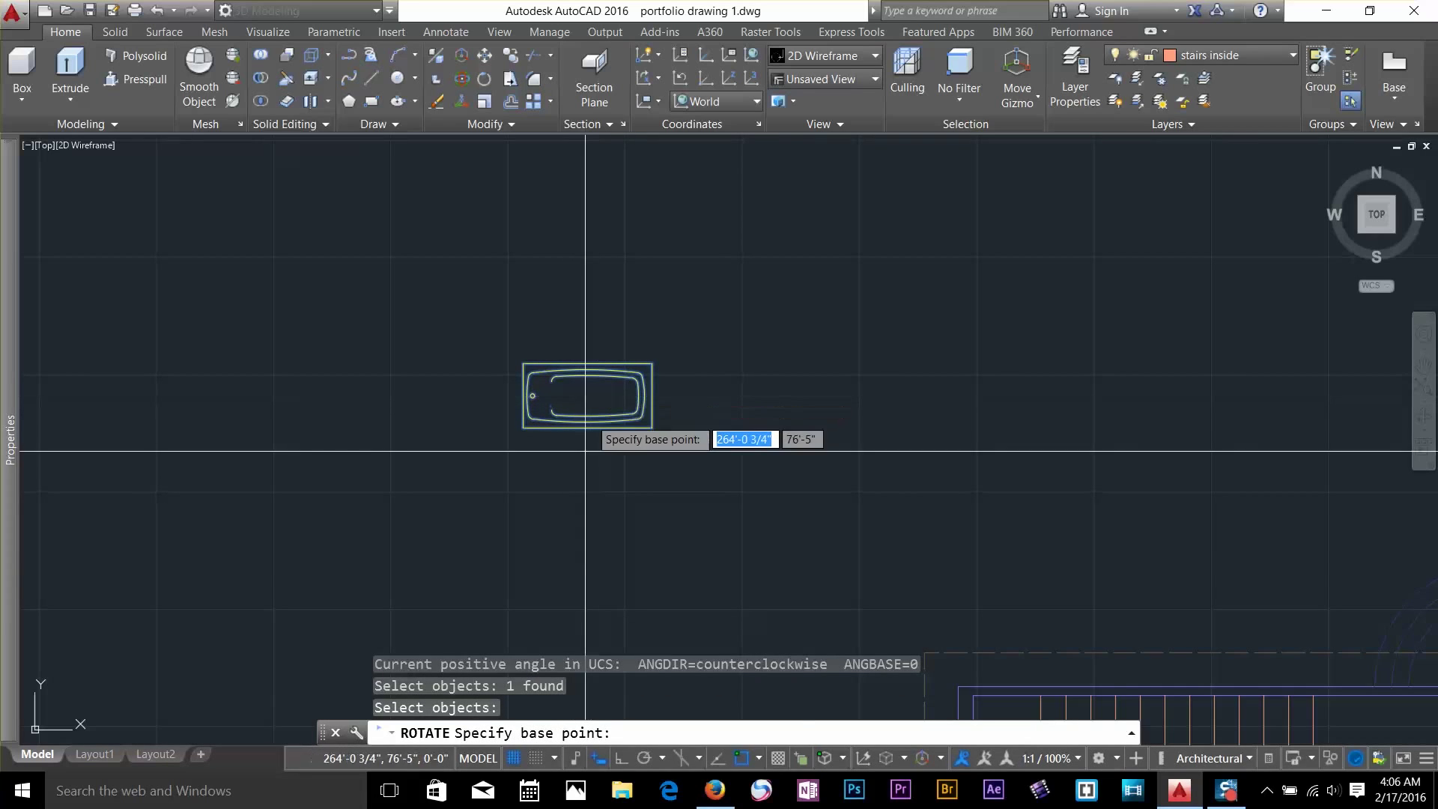
pyautogui.click(588, 395)
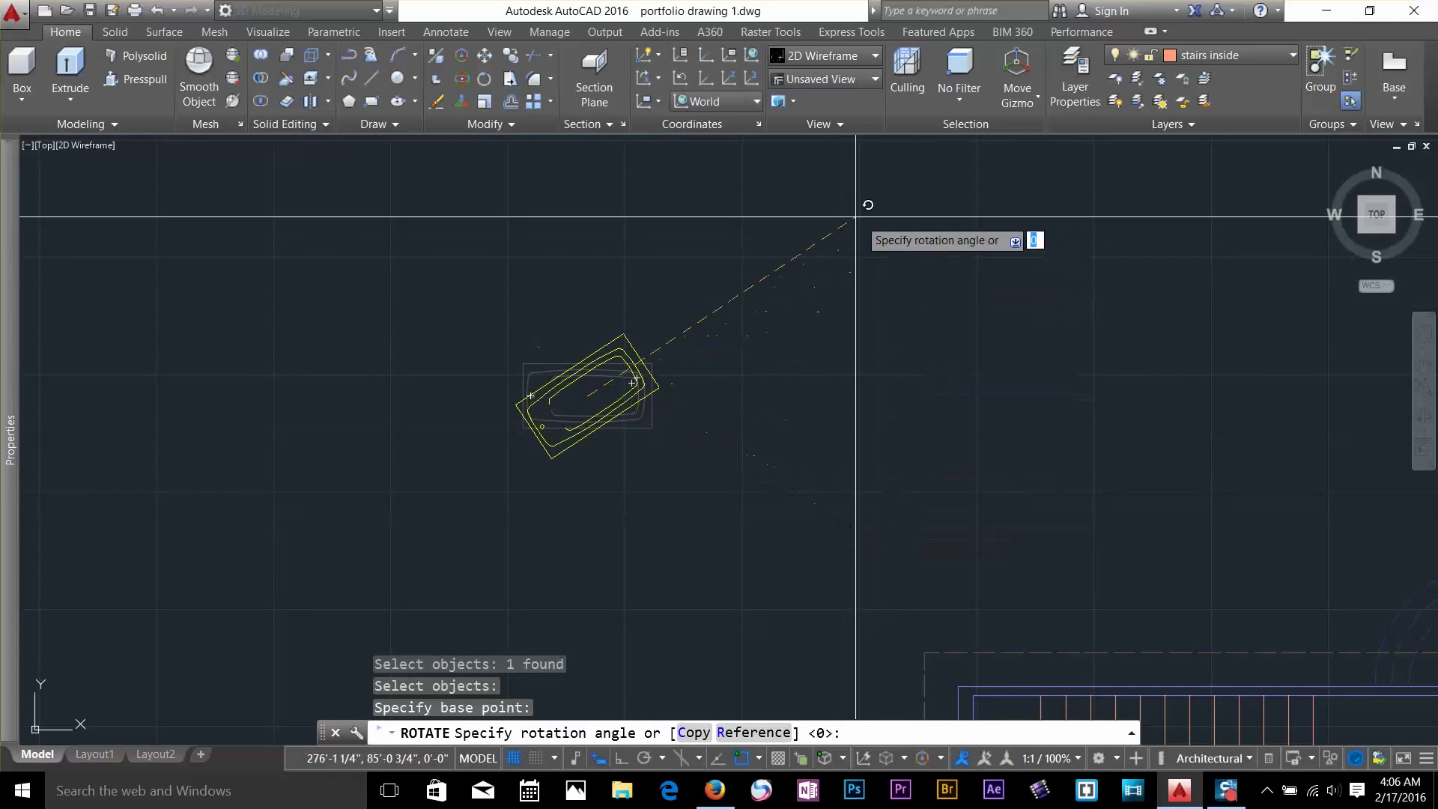
pyautogui.click(816, 213)
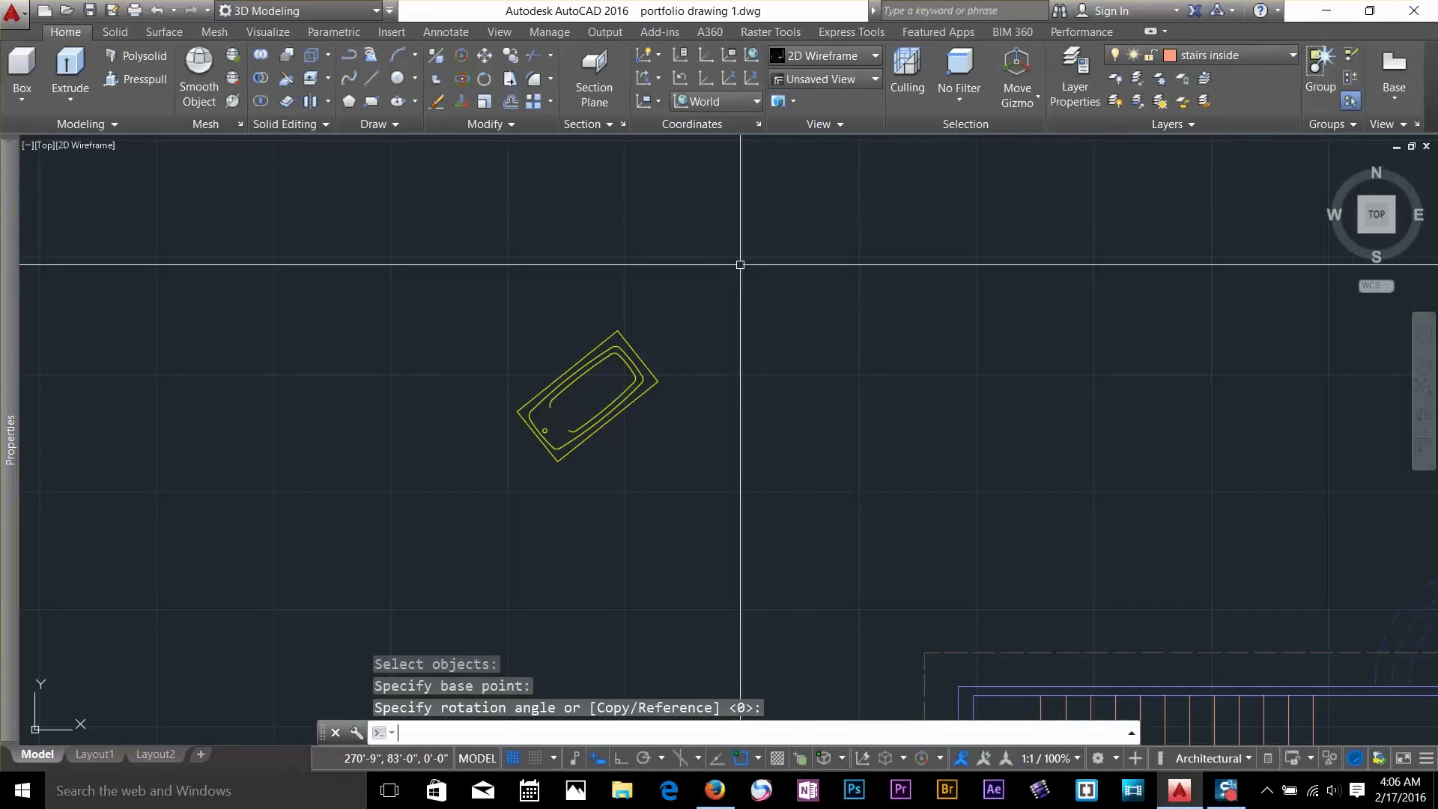
pyautogui.click(156, 12)
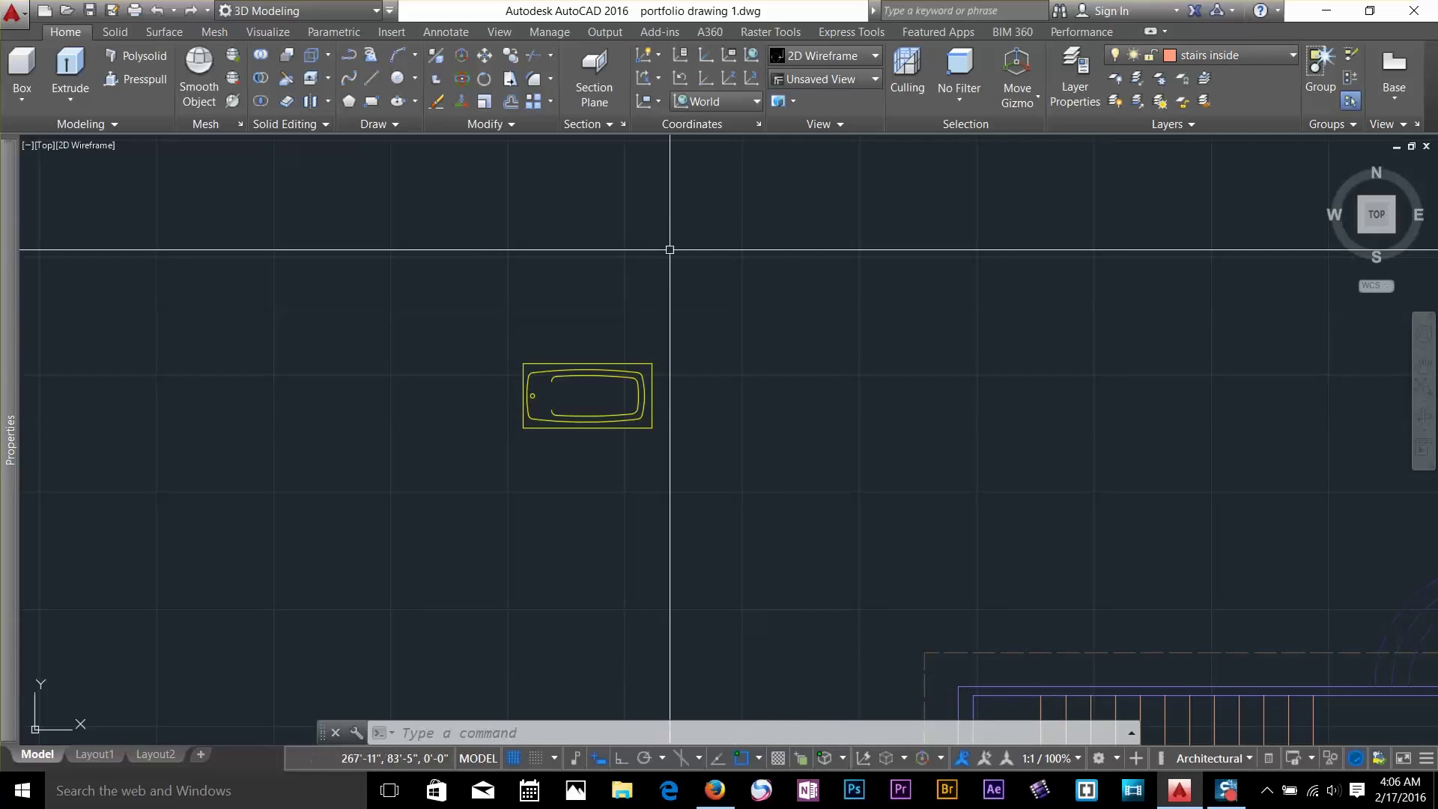
# Rotate the bathtub copy 45 degrees about its centre
pyautogui.click(483, 82)
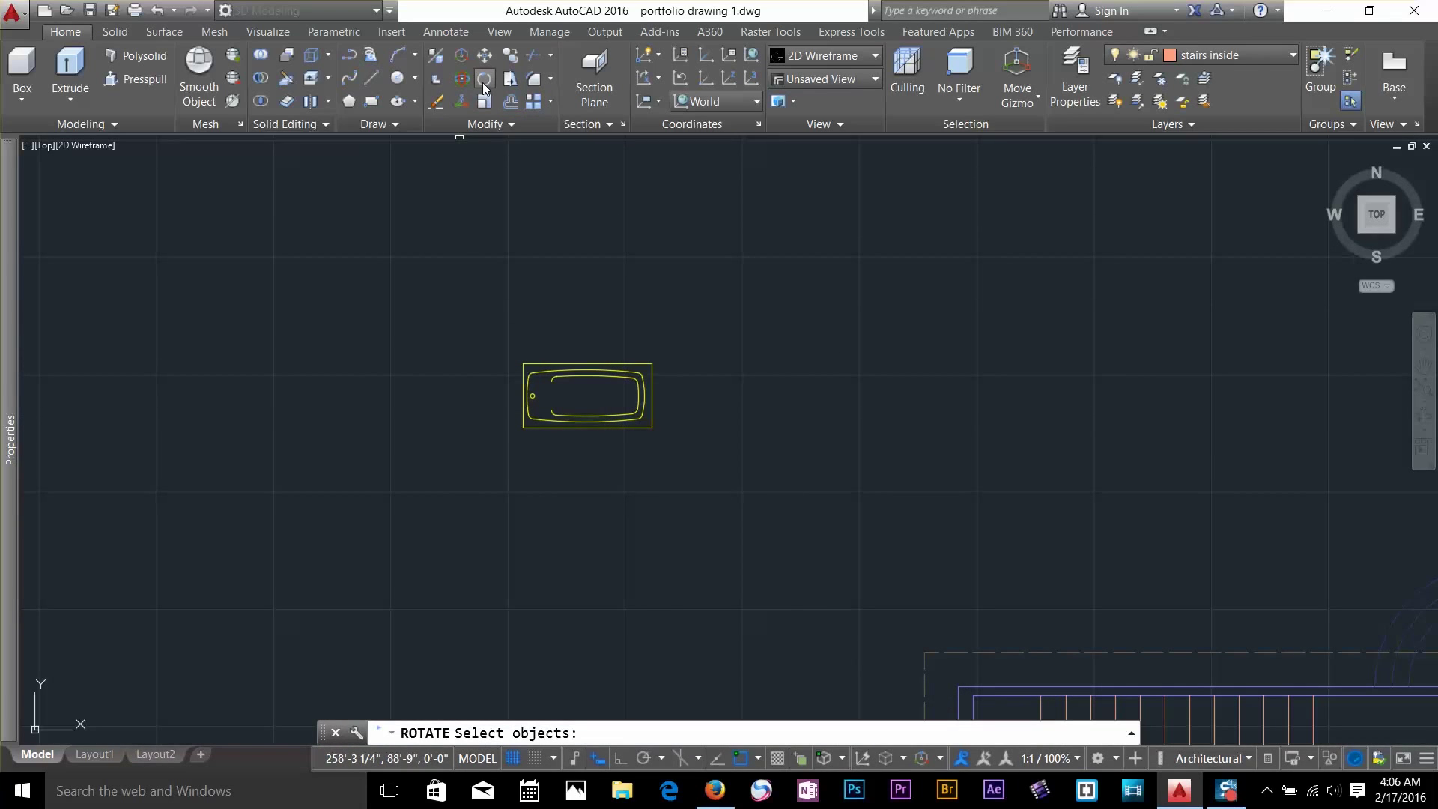
pyautogui.click(574, 368)
pyautogui.press('Return')
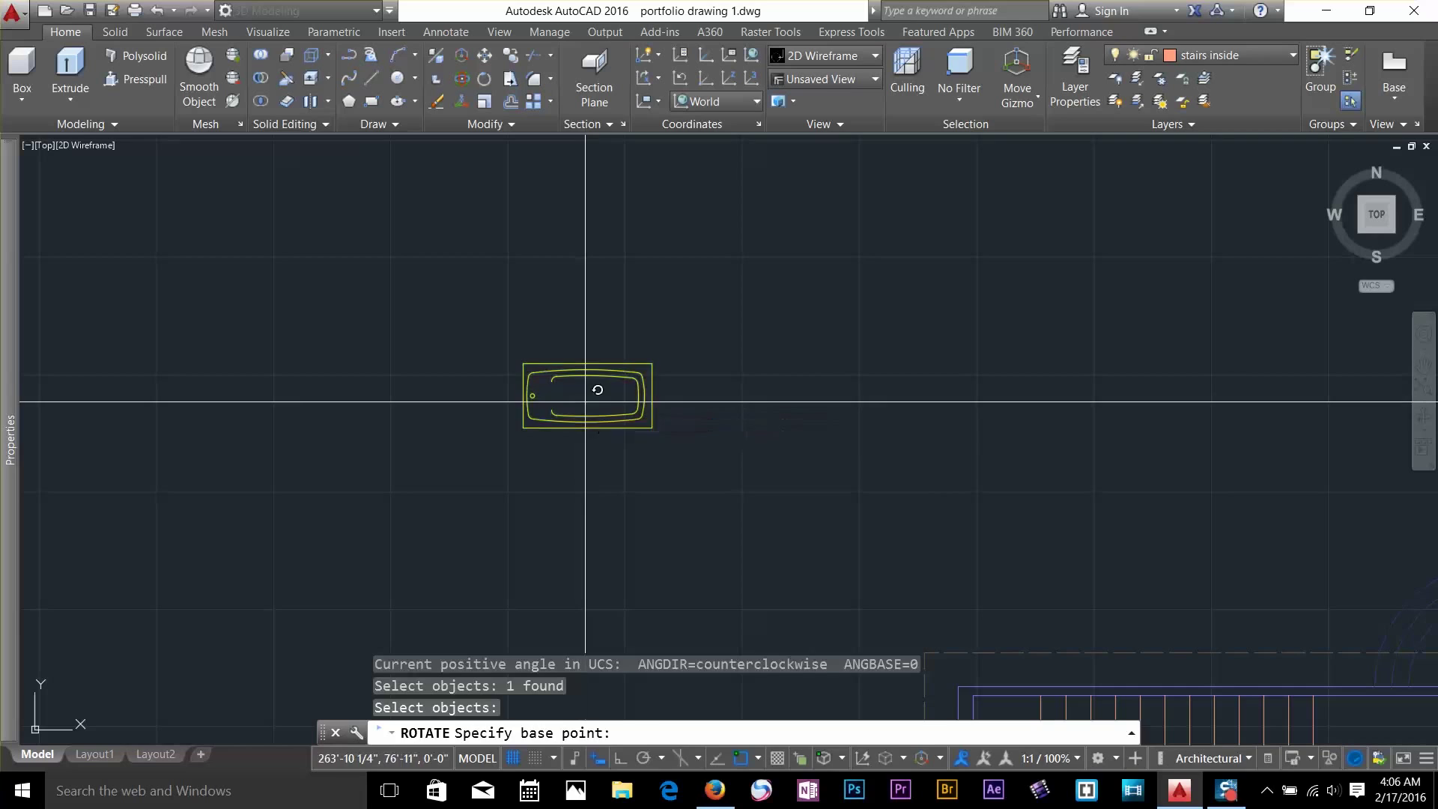
pyautogui.click(585, 402)
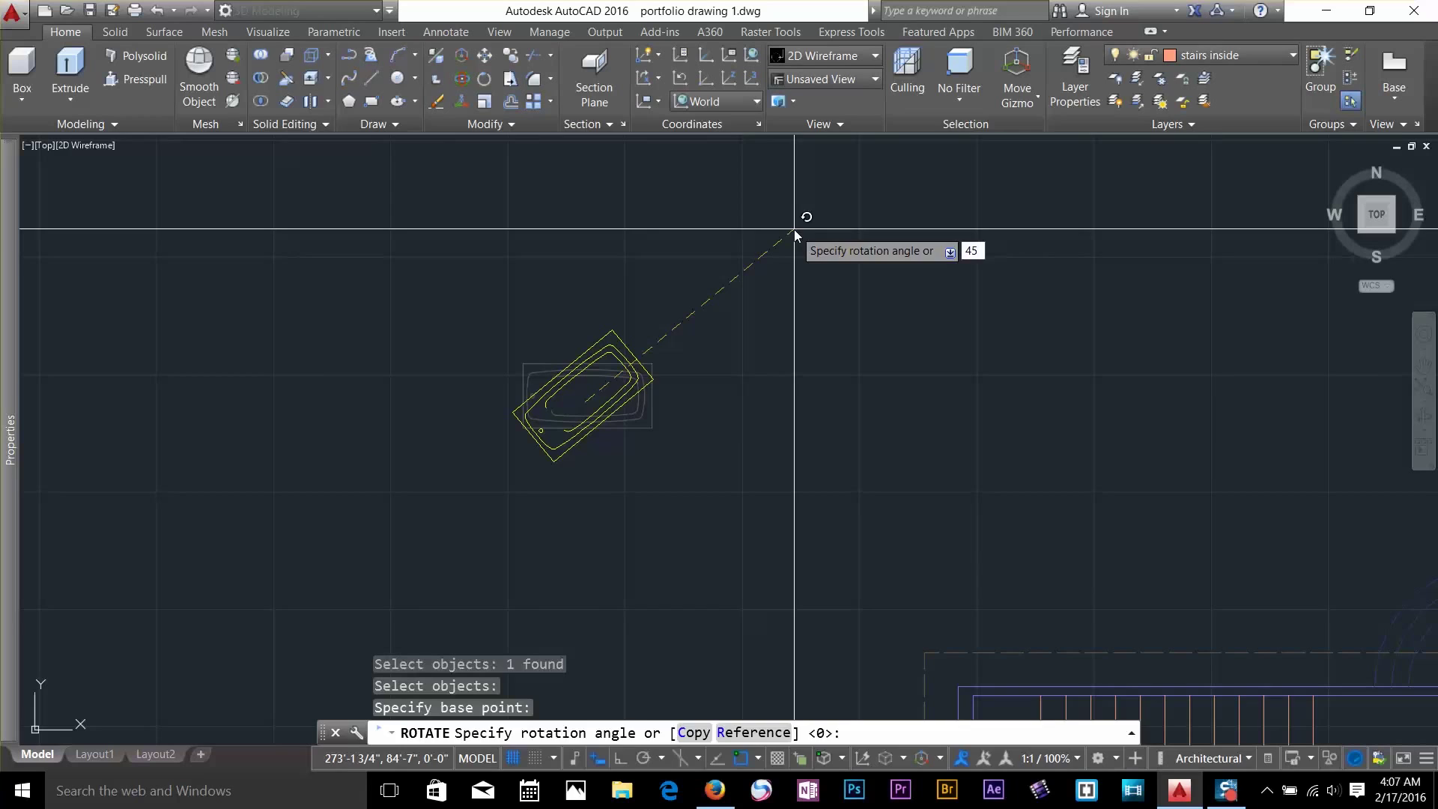
pyautogui.press('Return')
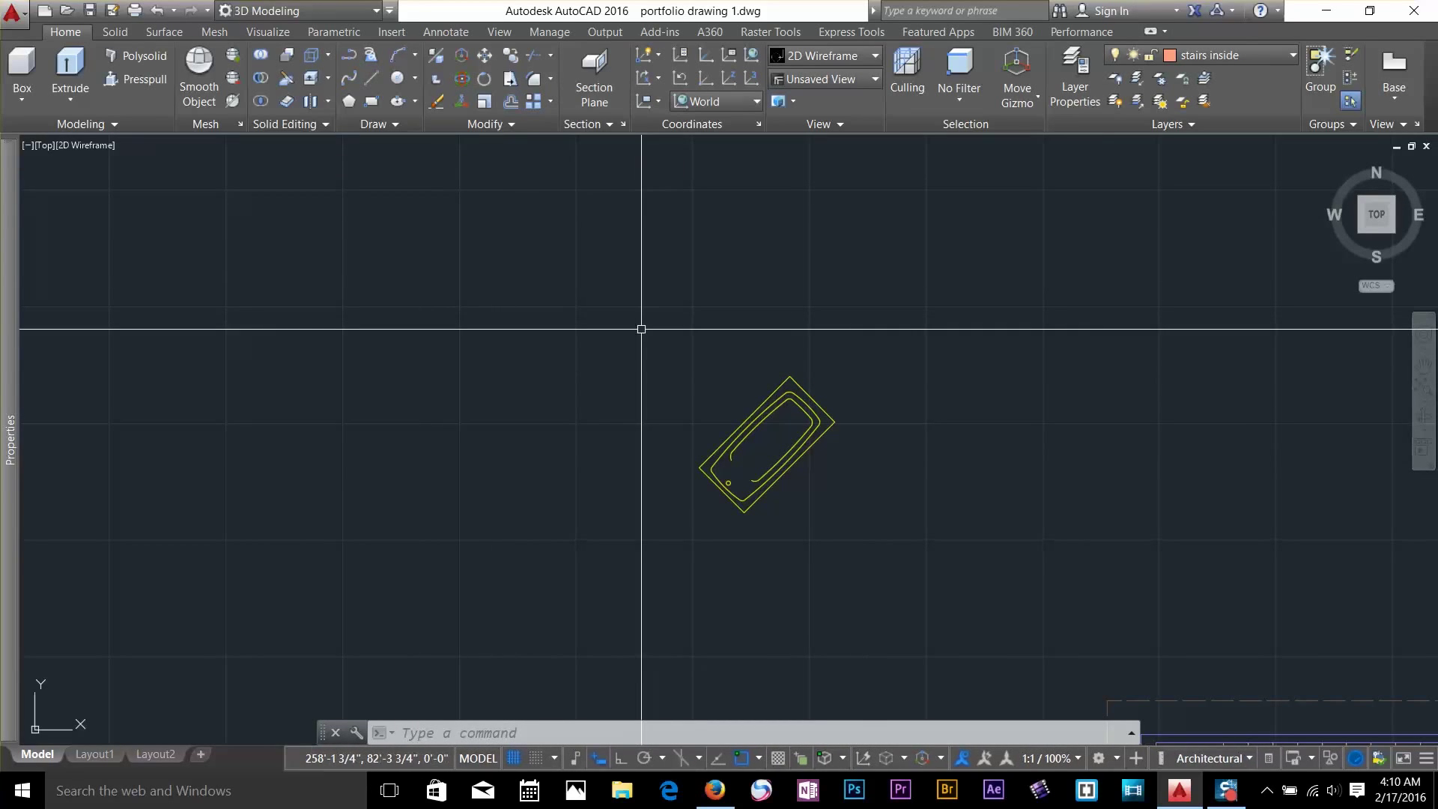
# Draw a vertical line straight up from the rotated tub's corner
pyautogui.press('Return')
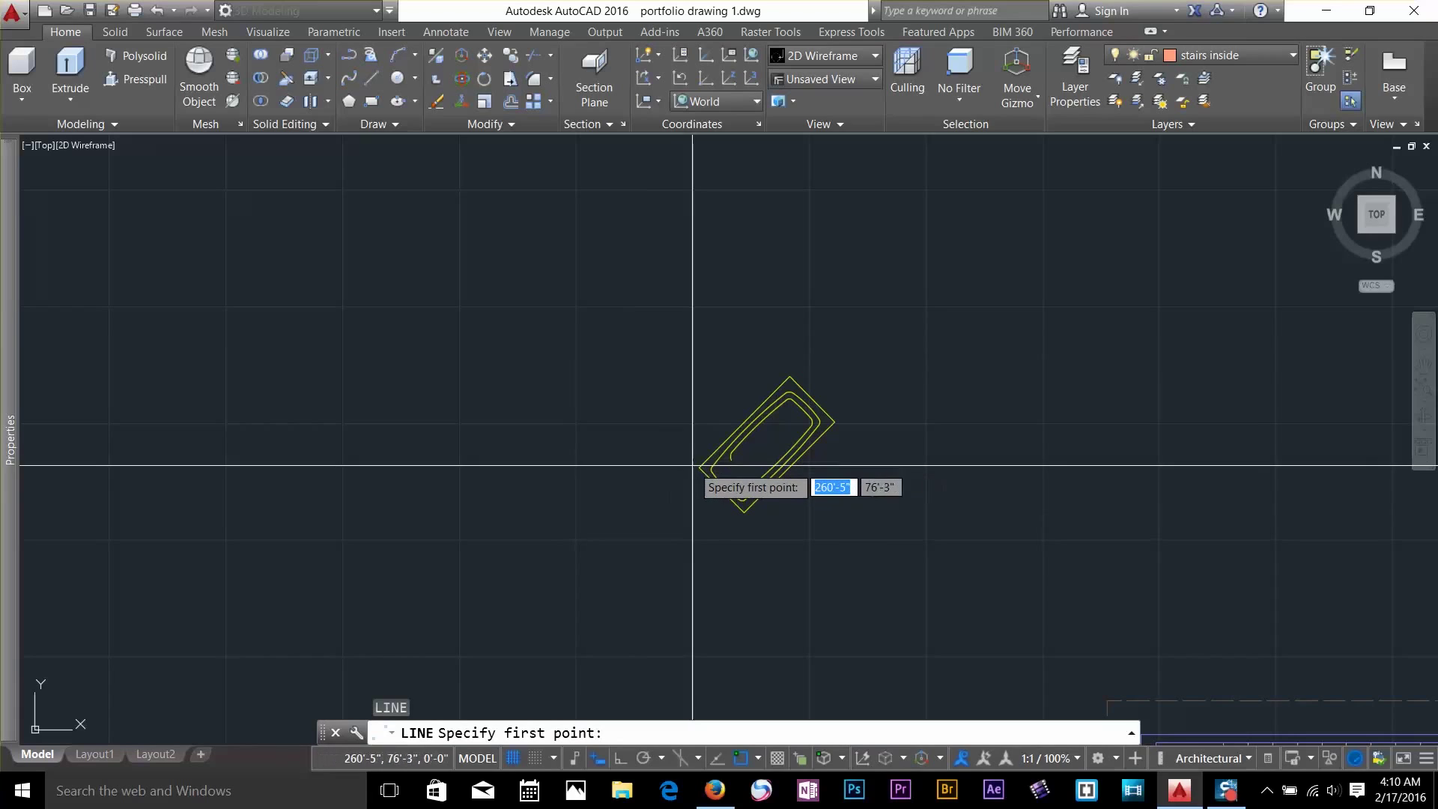
pyautogui.click(699, 469)
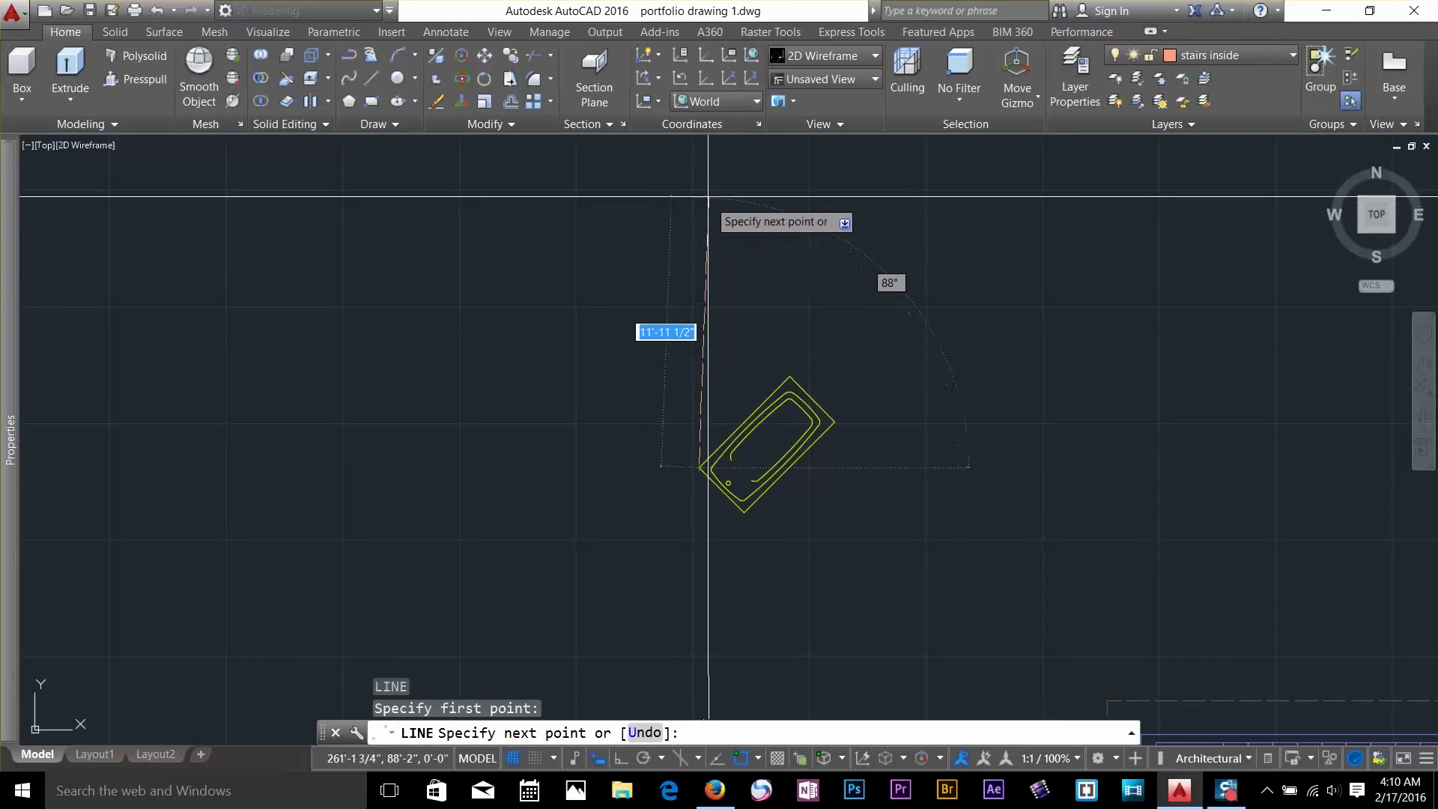
pyautogui.click(699, 193)
# Rotate a copy of the bathtub about its corner, then crossing-select both tubs and the centerline
pyautogui.press('Return')
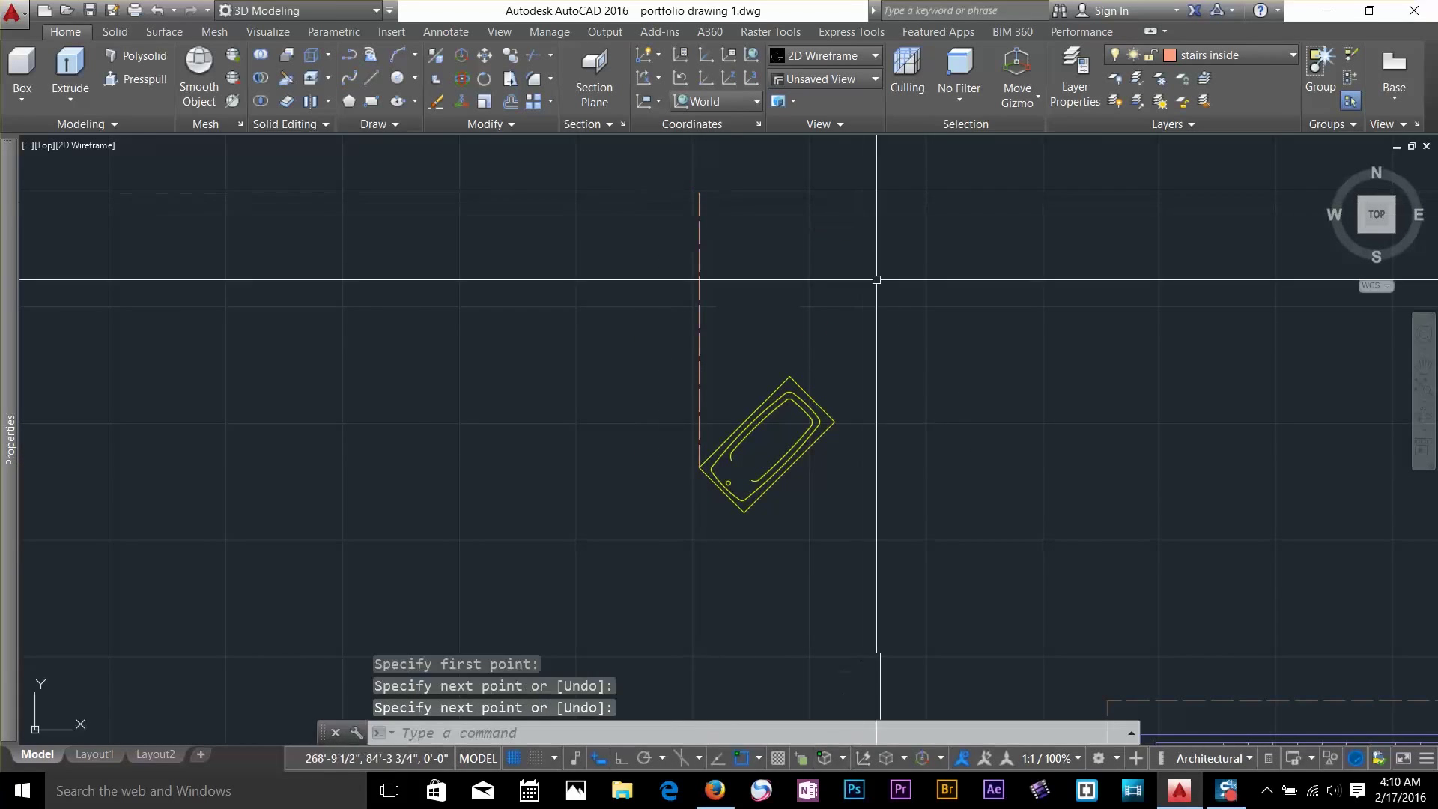
pyautogui.click(483, 83)
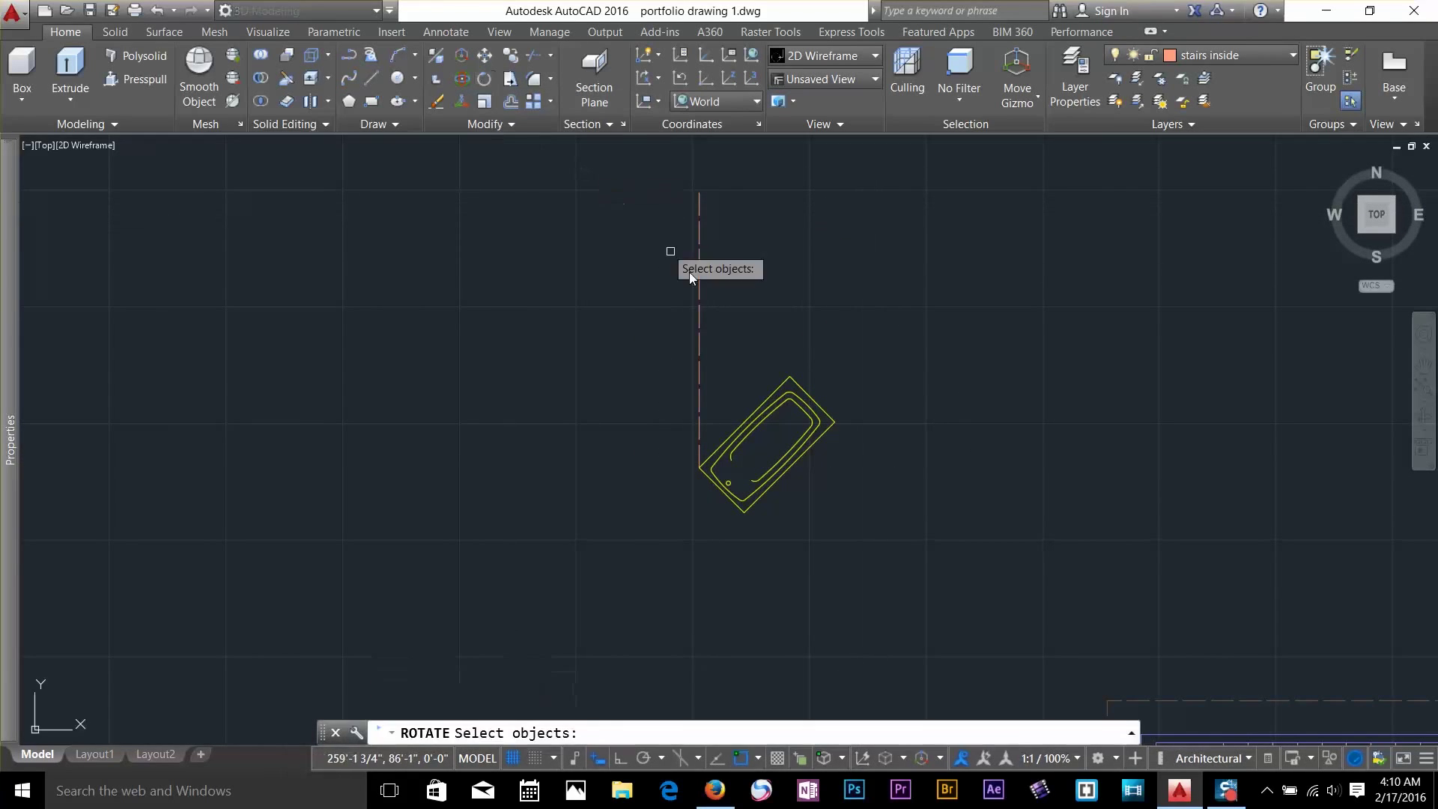
pyautogui.click(844, 379)
pyautogui.click(761, 451)
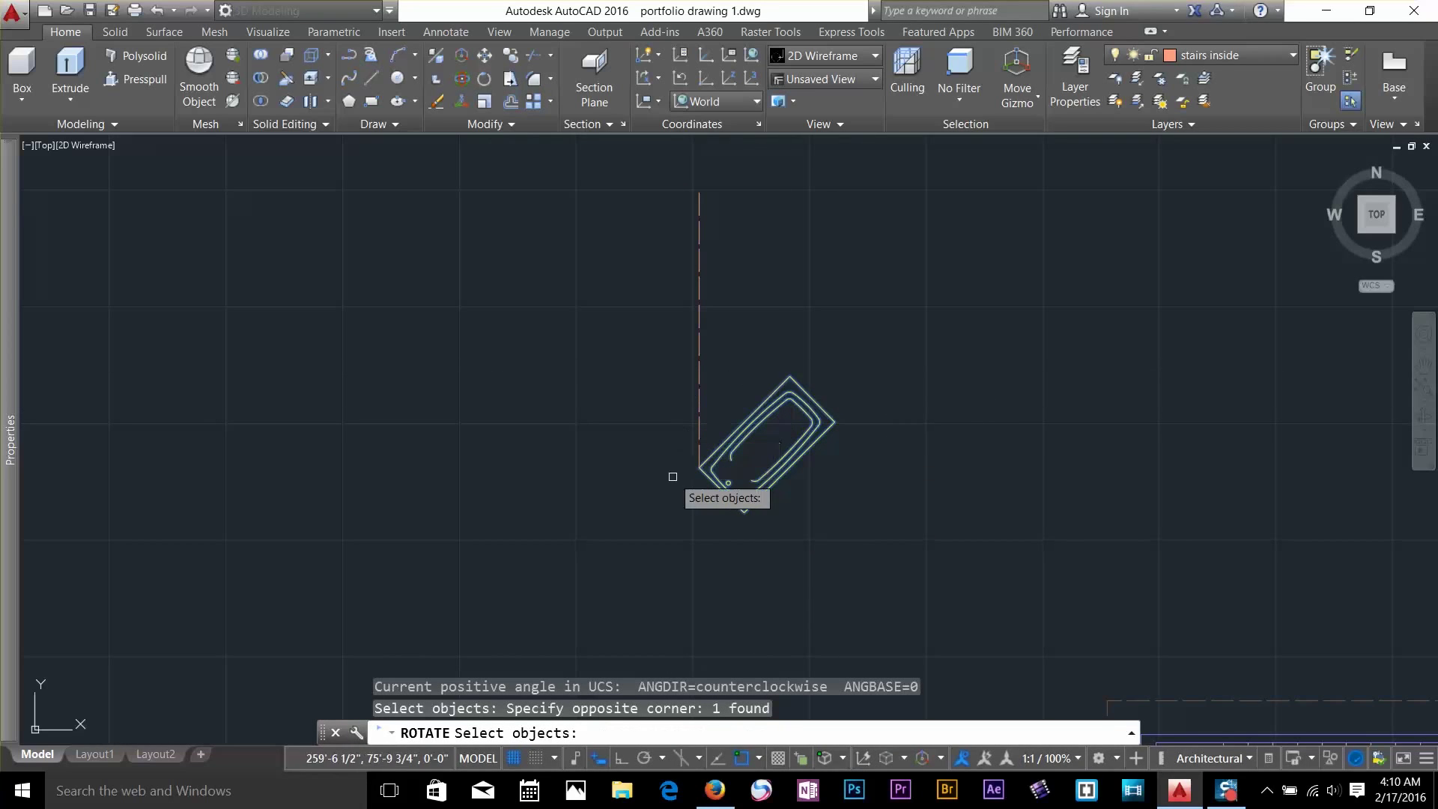
pyautogui.press('Return')
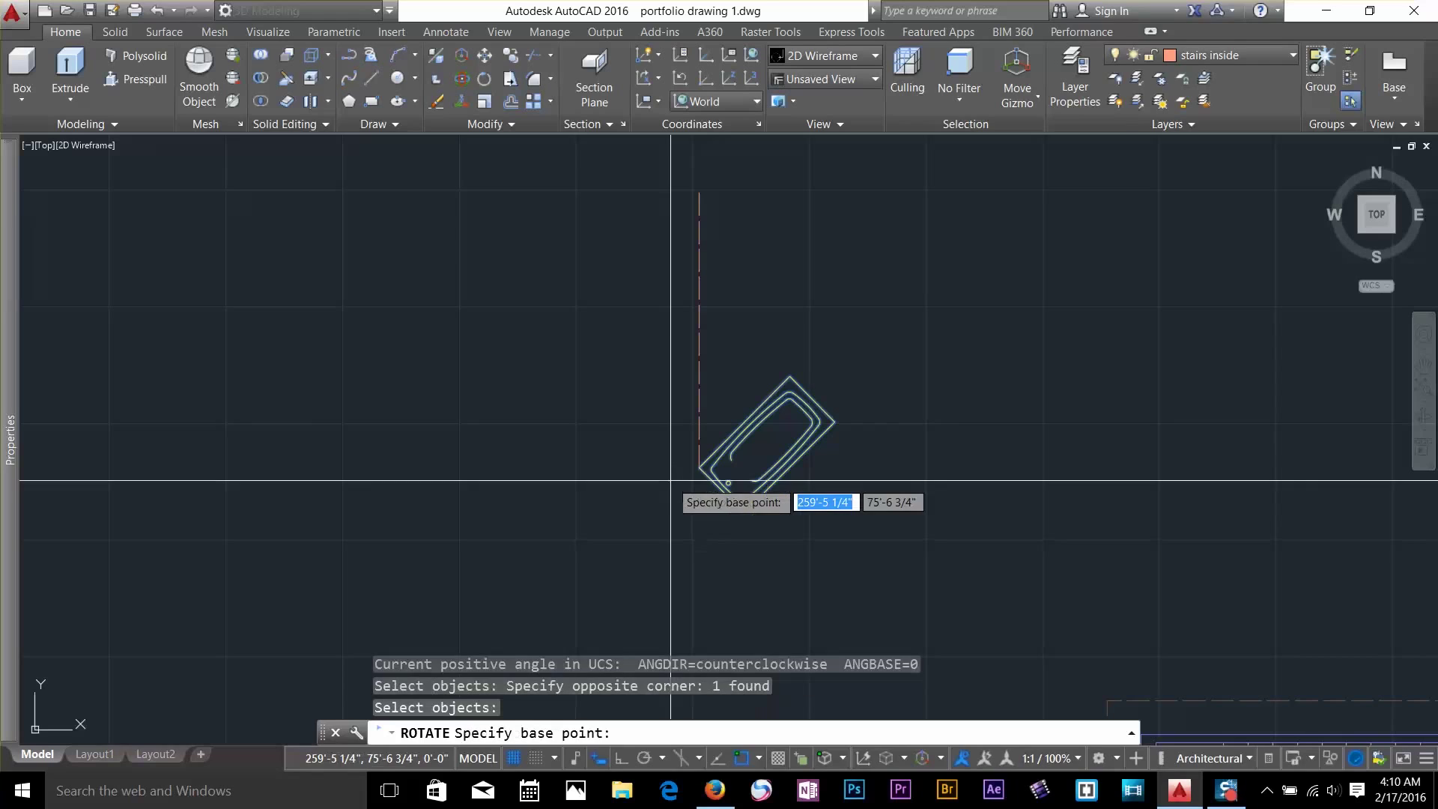
pyautogui.click(699, 467)
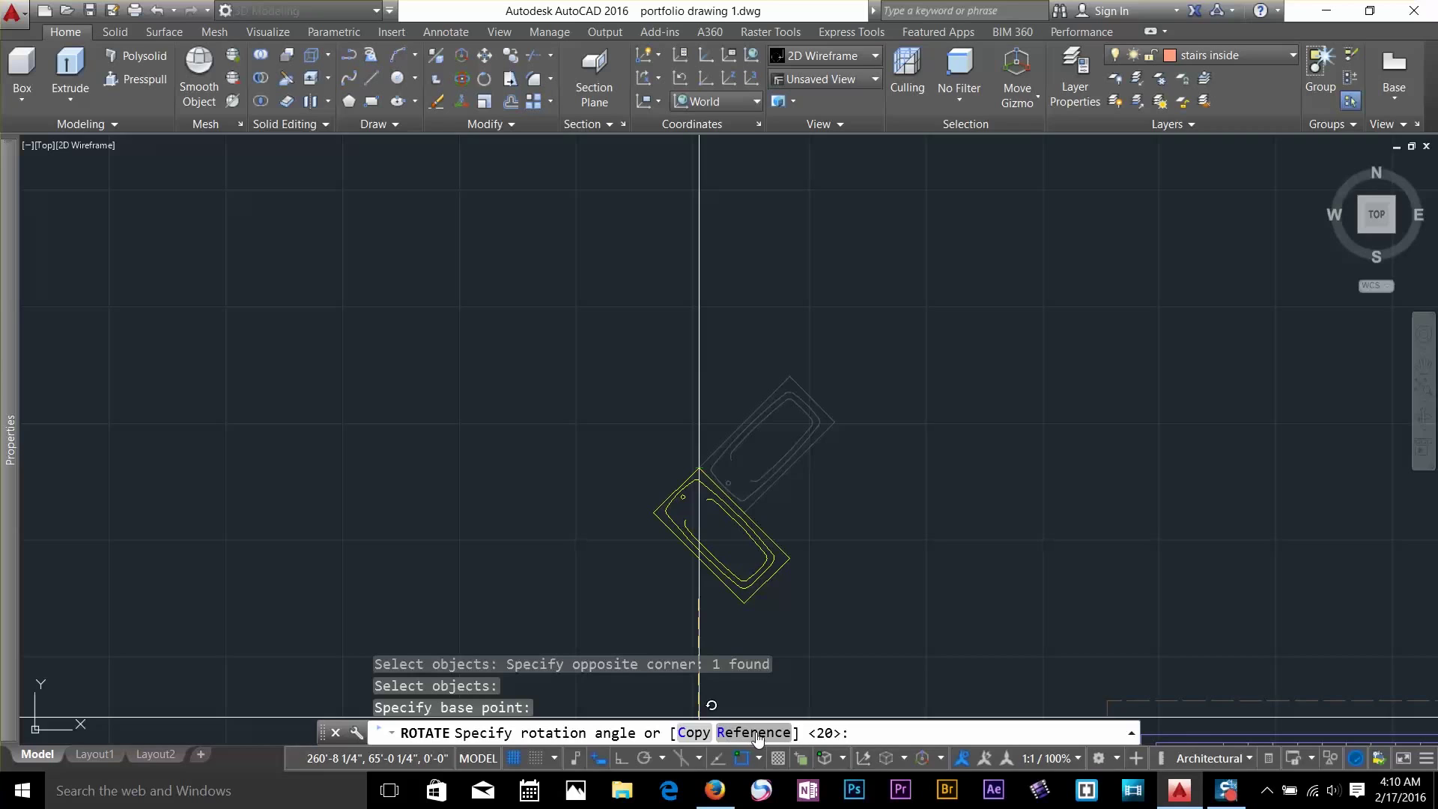
pyautogui.click(694, 735)
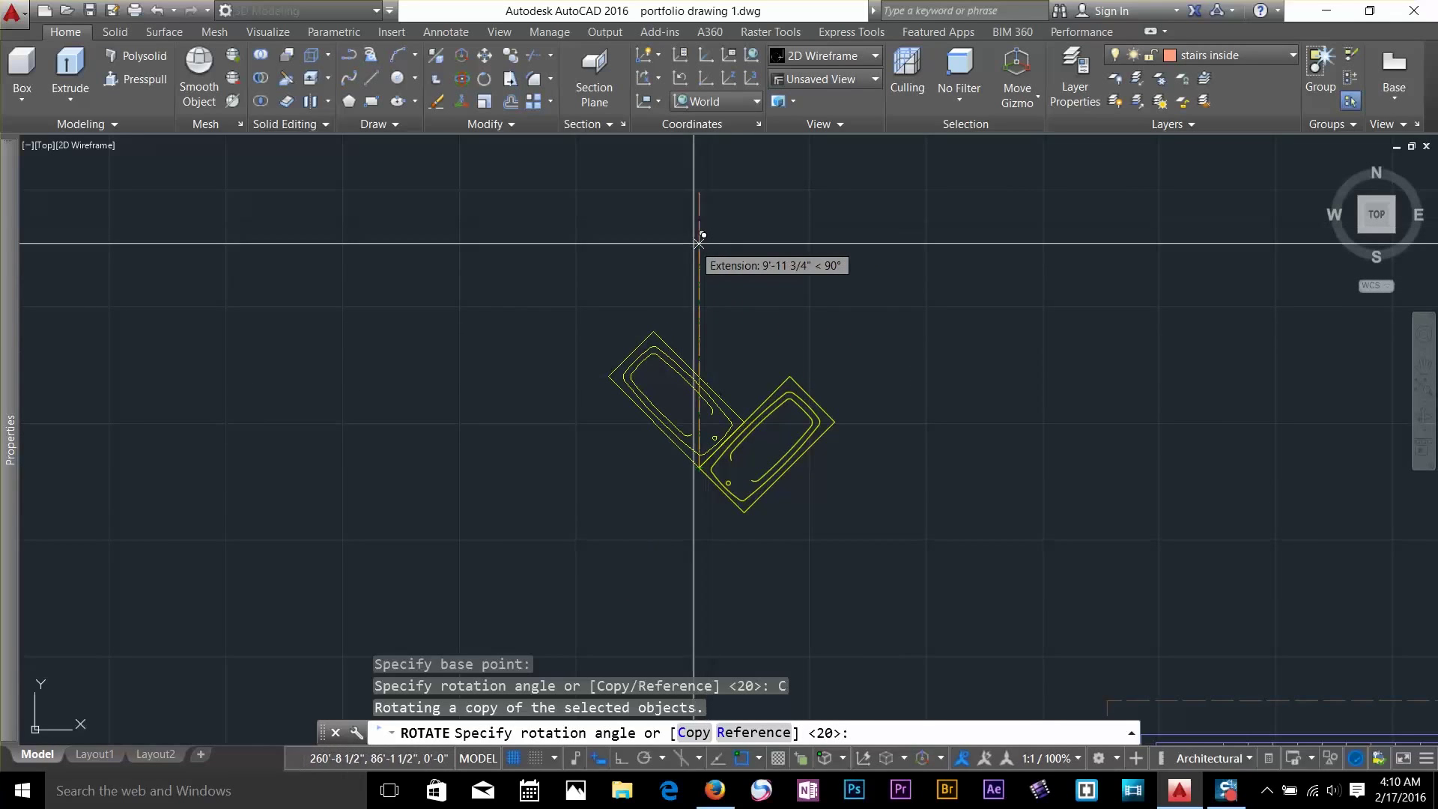
pyautogui.click(699, 192)
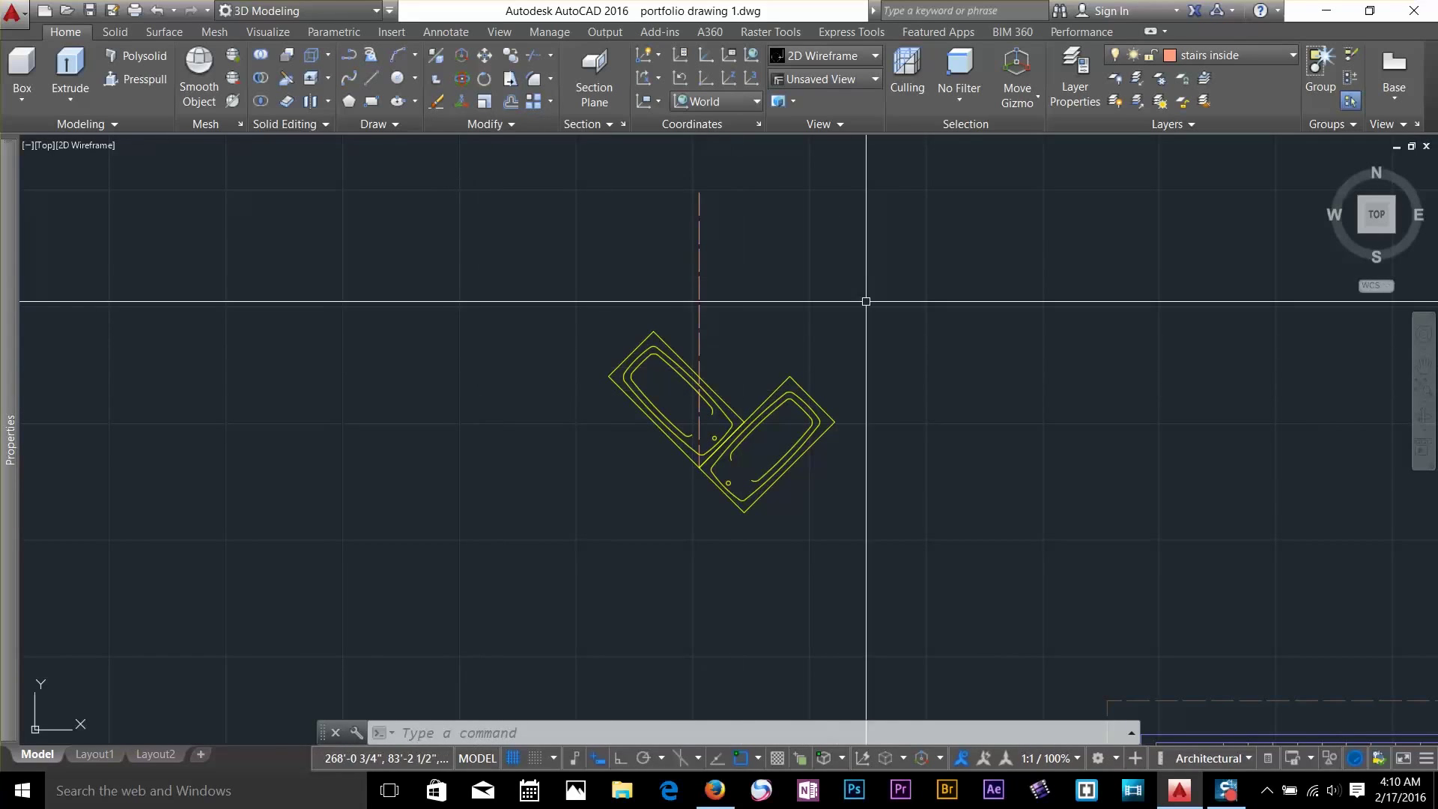
pyautogui.click(889, 244)
pyautogui.click(543, 510)
# Erase both bathtubs and the dashed centerline
pyautogui.press('Delete')
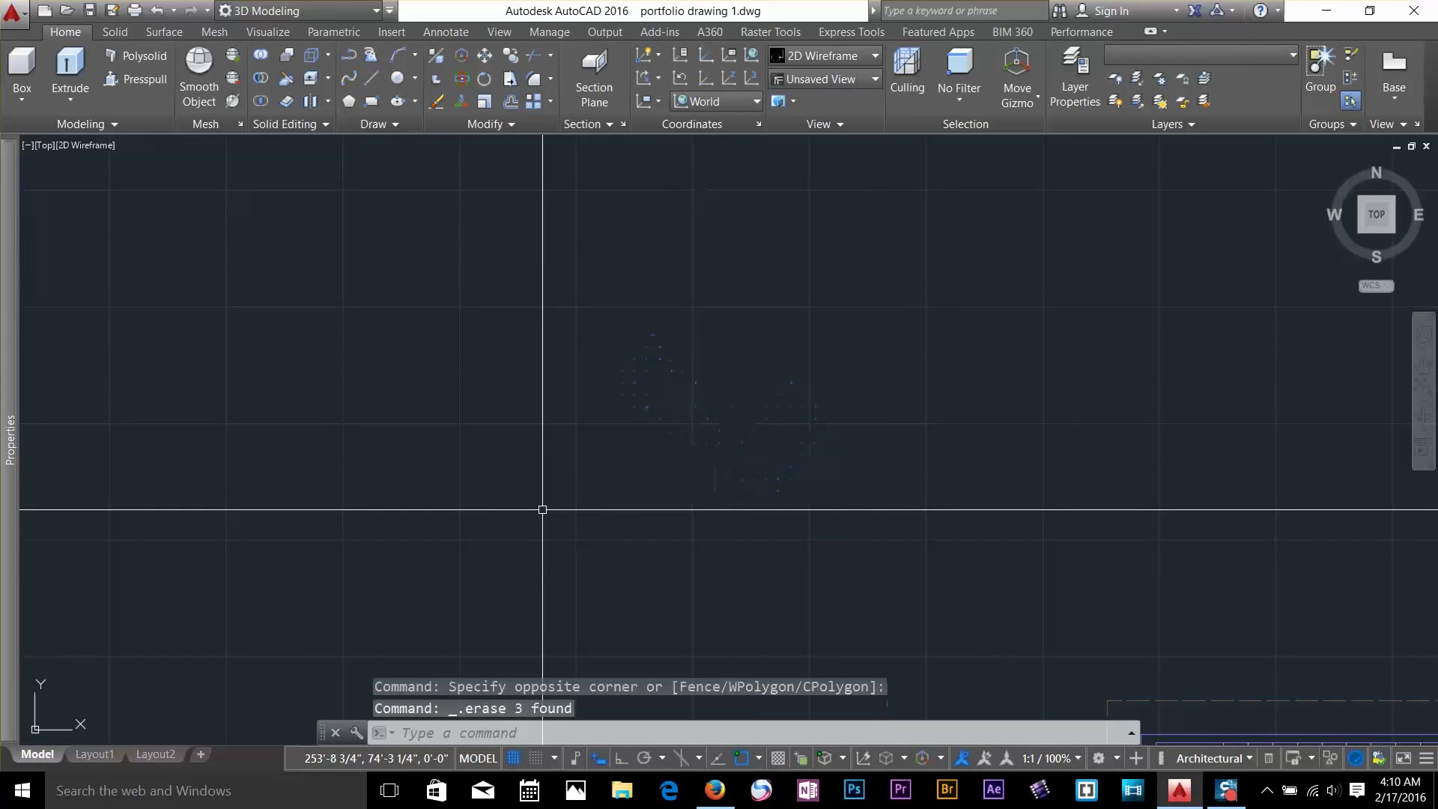
pyautogui.scroll(-3, 544, 509)
pyautogui.scroll(3, 992, 375)
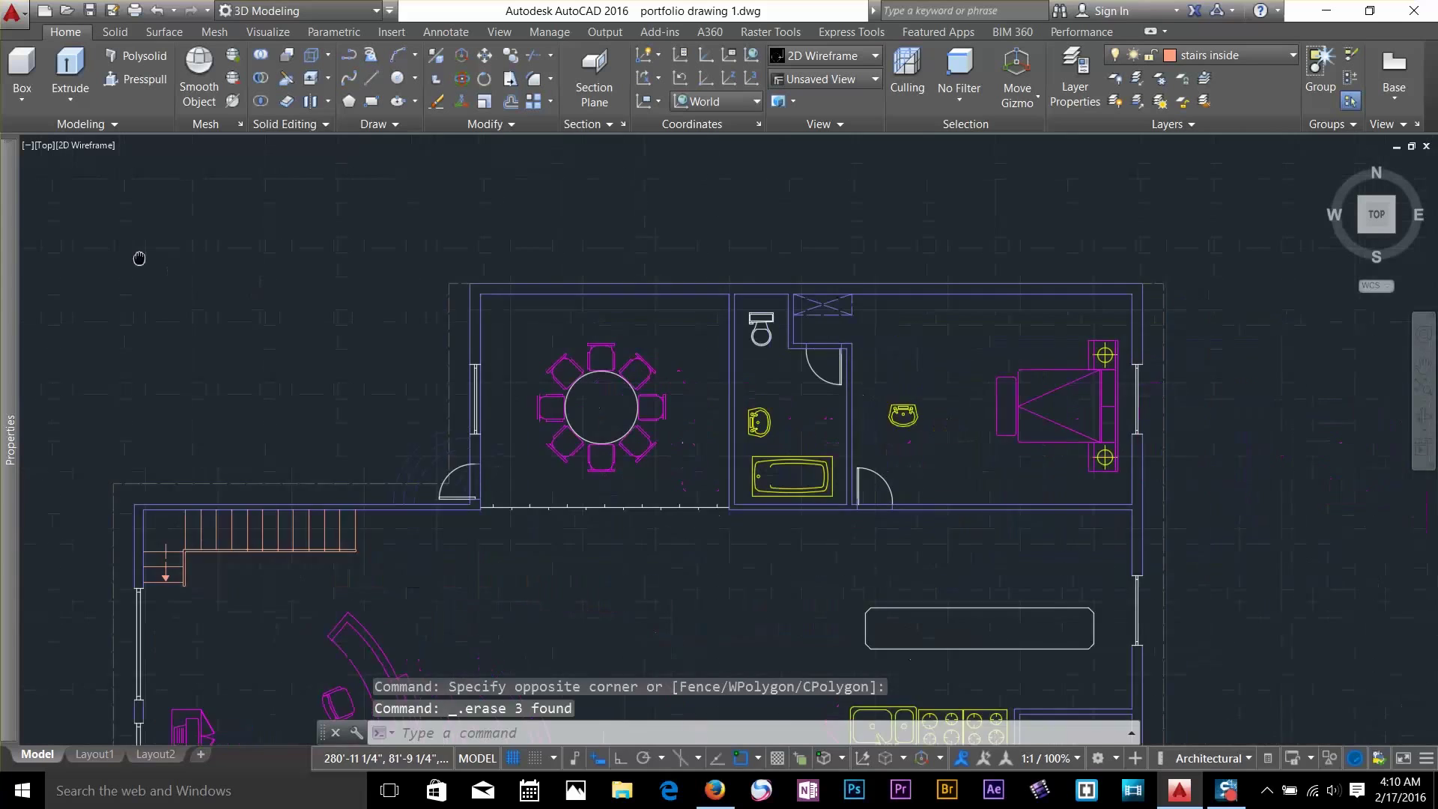
pyautogui.scroll(-1, 805, 447)
pyautogui.scroll(4, 805, 447)
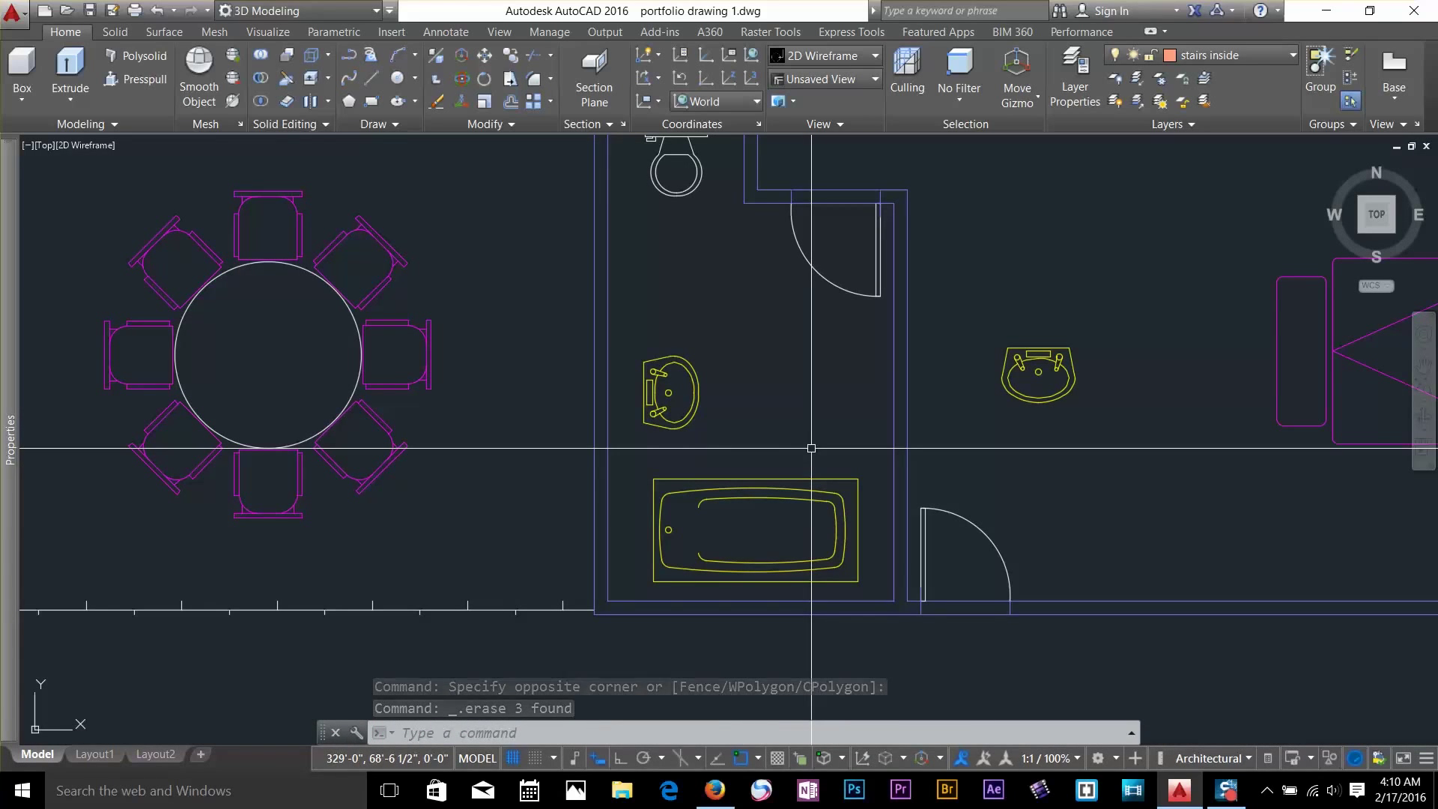
# Copy the bathroom's bathtub with CO to open space left of the floor plan
pyautogui.write('co')
pyautogui.press('Return')
pyautogui.click(793, 459)
pyautogui.click(748, 539)
pyautogui.press('Return')
pyautogui.click(749, 539)
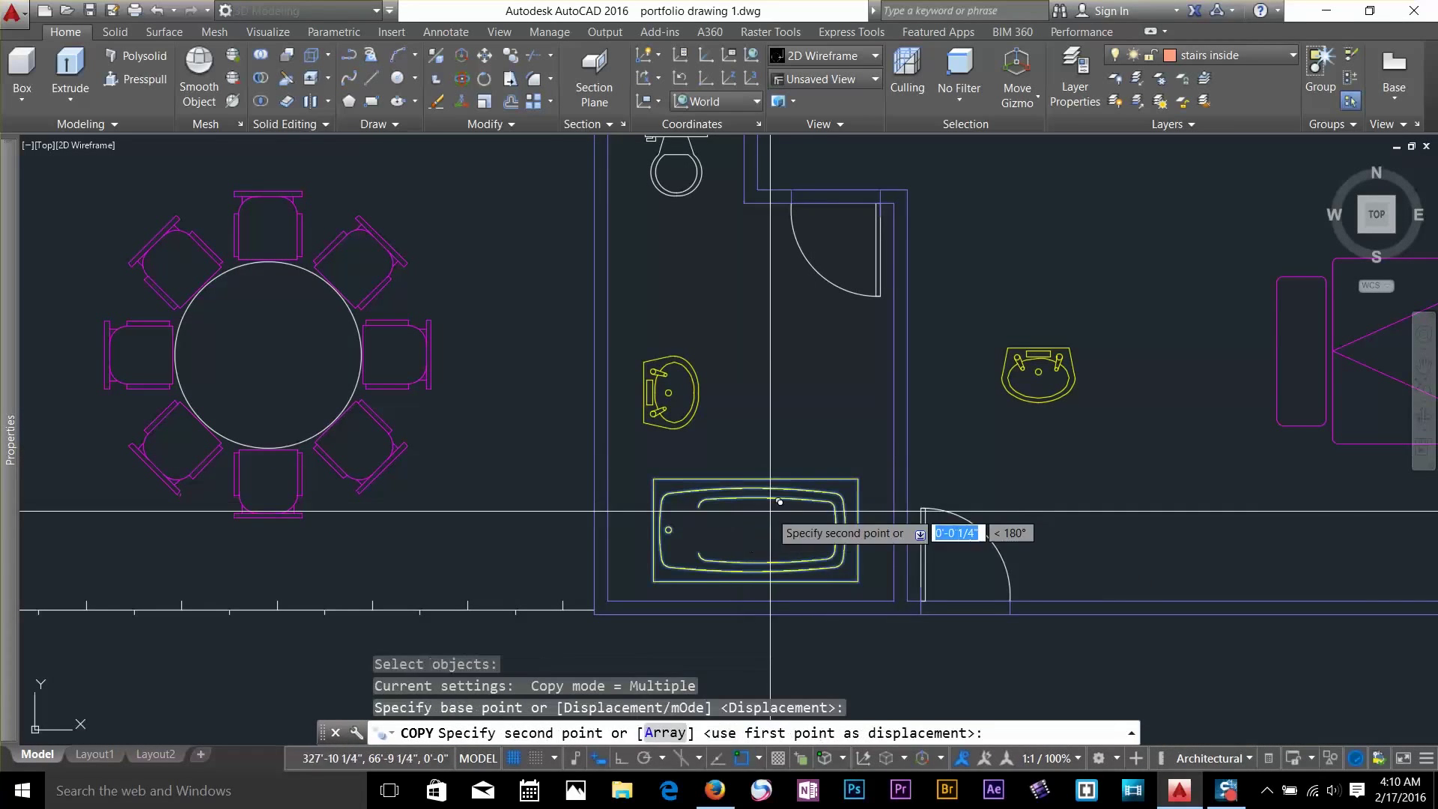
pyautogui.scroll(-4, 1293, 422)
pyautogui.scroll(-2, 1241, 247)
pyautogui.click(486, 308)
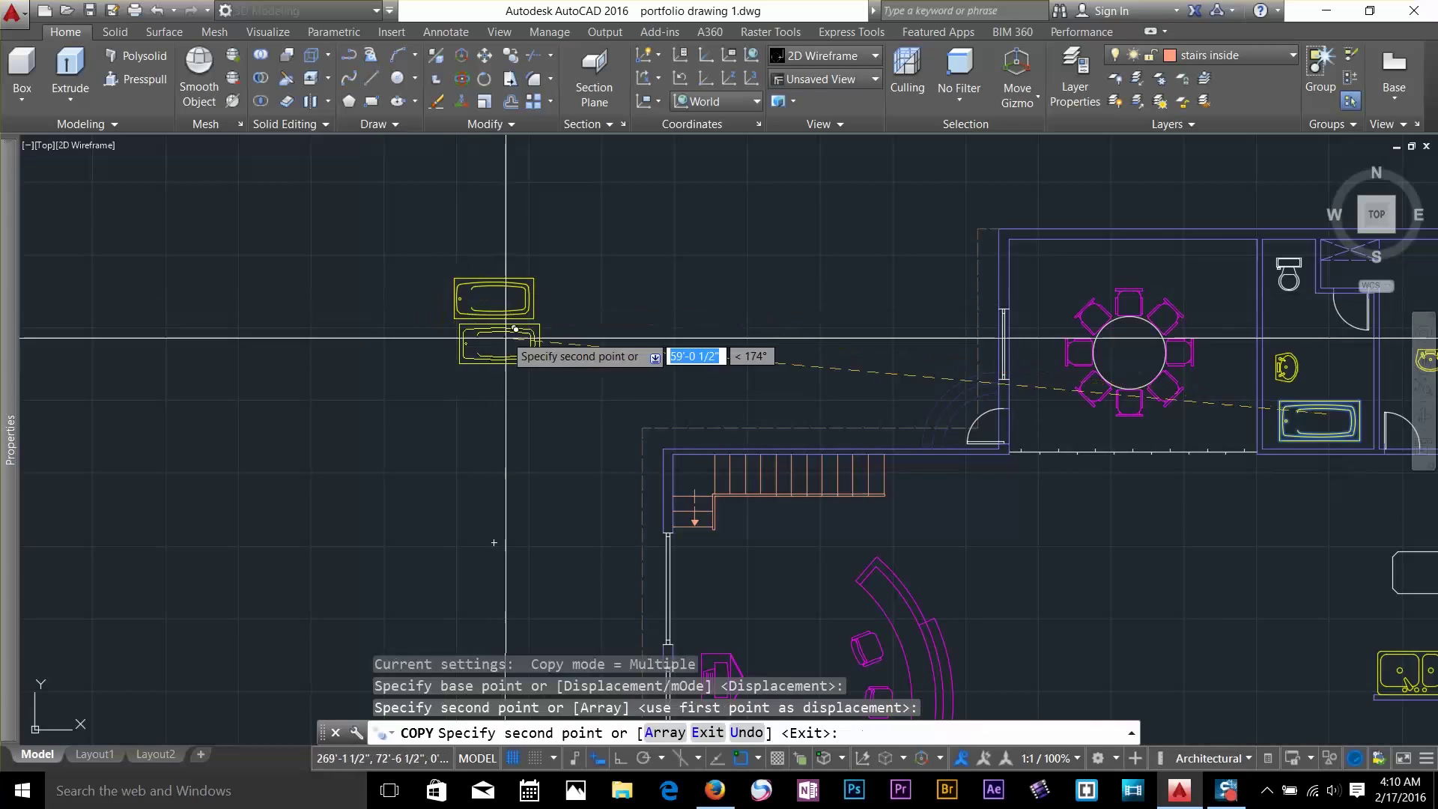
pyautogui.press('Escape')
pyautogui.moveTo(546, 247); pyautogui.dragTo(645, 311, button='middle')
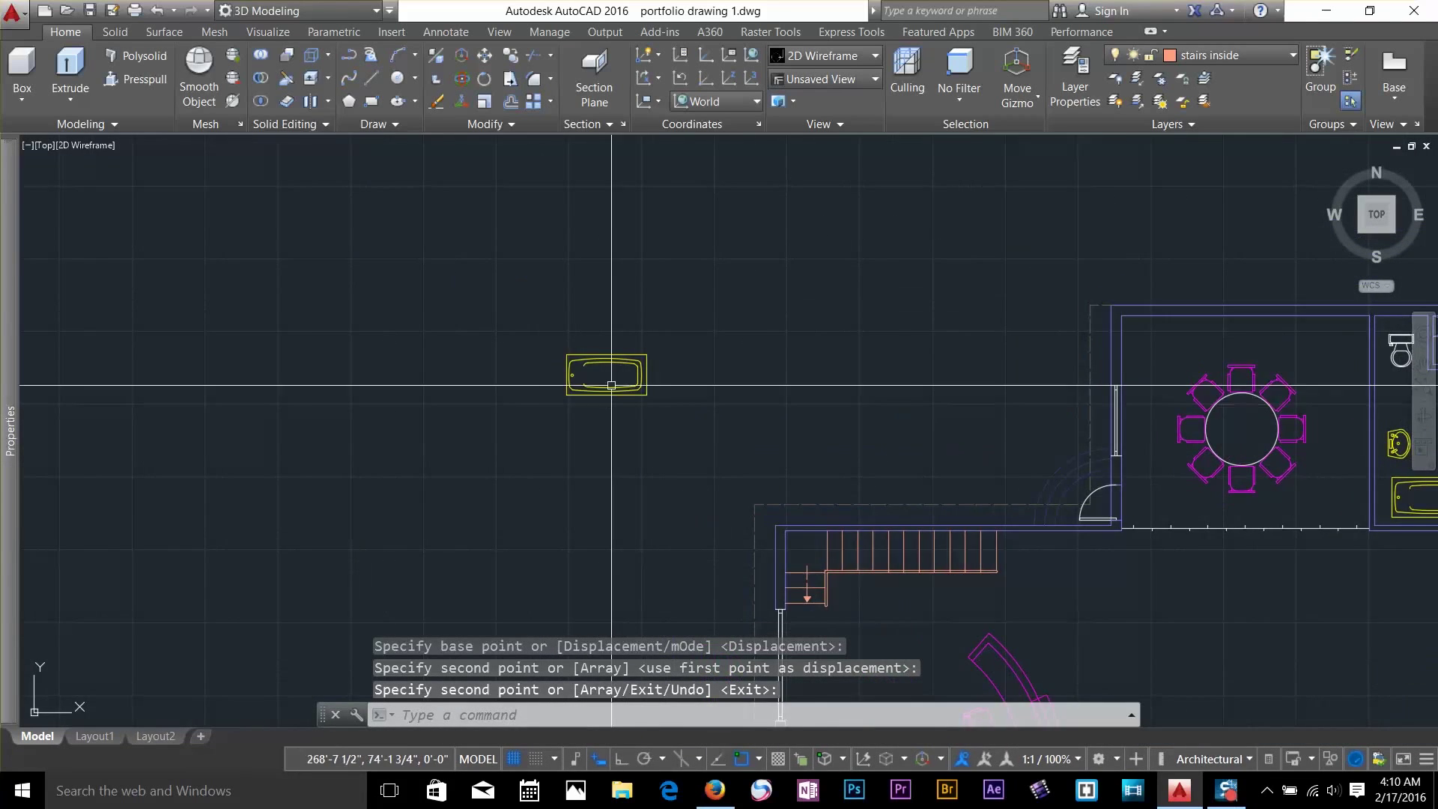
pyautogui.scroll(4, 610, 375)
pyautogui.scroll(-2, 626, 361)
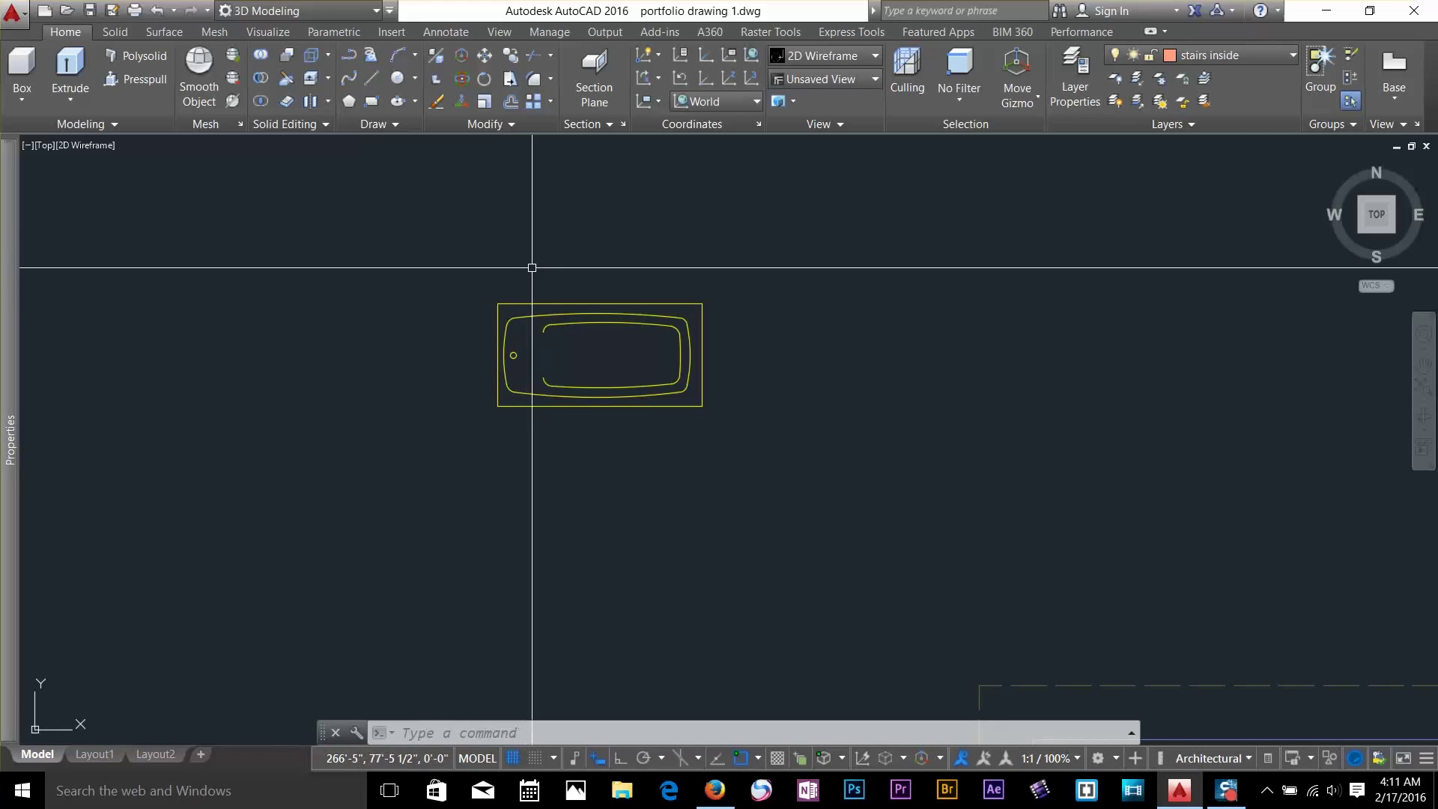
# Scale the copied bathtub by 1.5 about a base point inside it
pyautogui.click(485, 102)
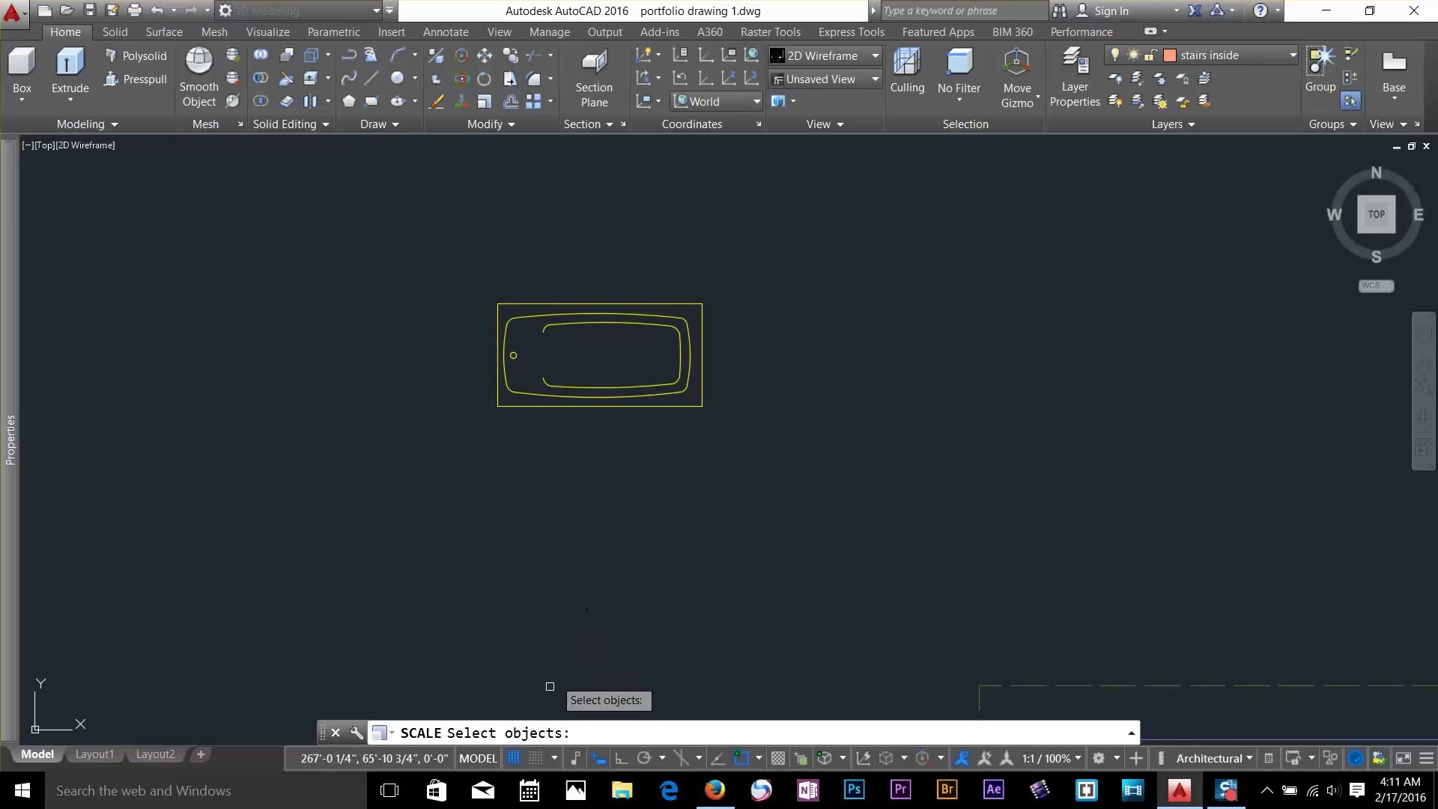
pyautogui.click(606, 310)
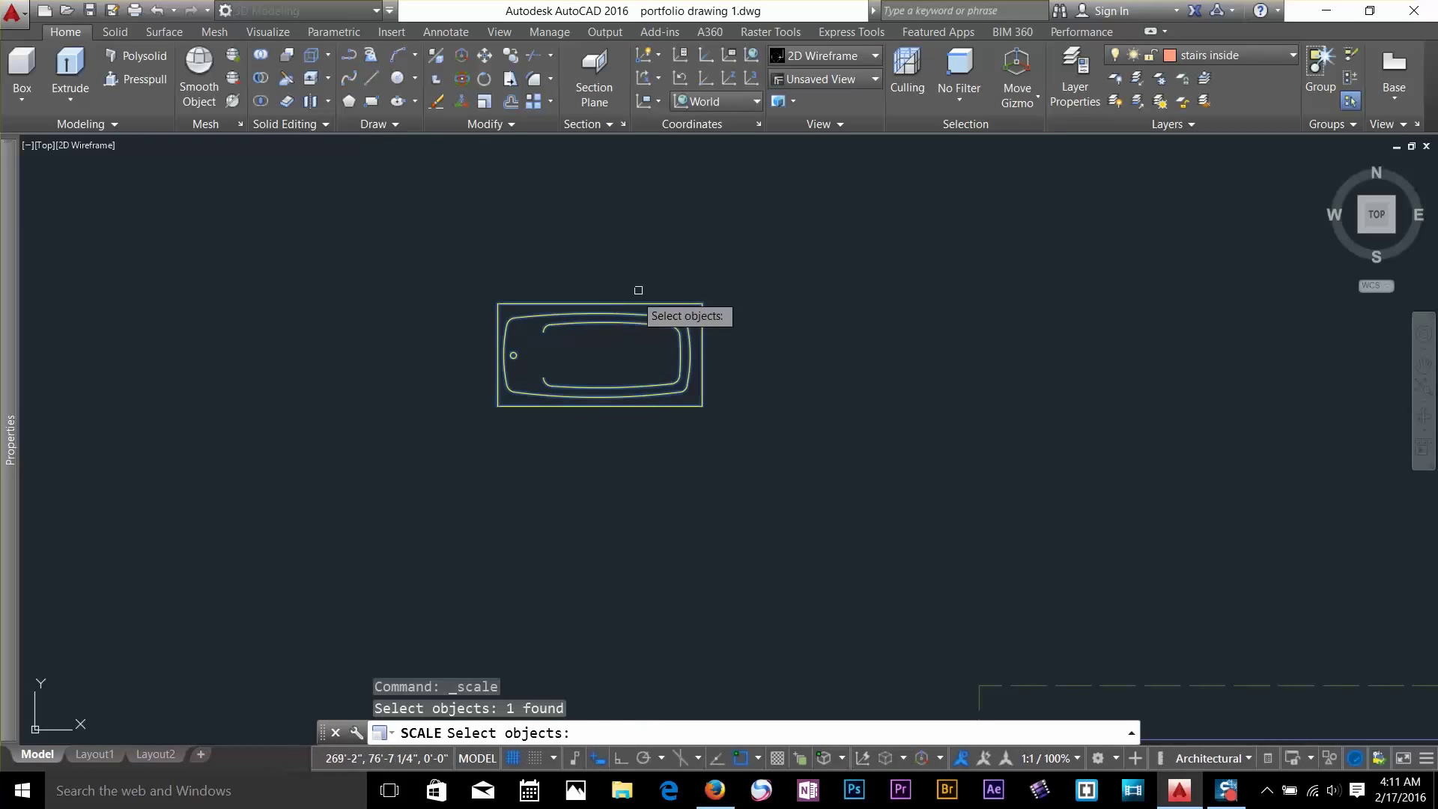
pyautogui.press('Return')
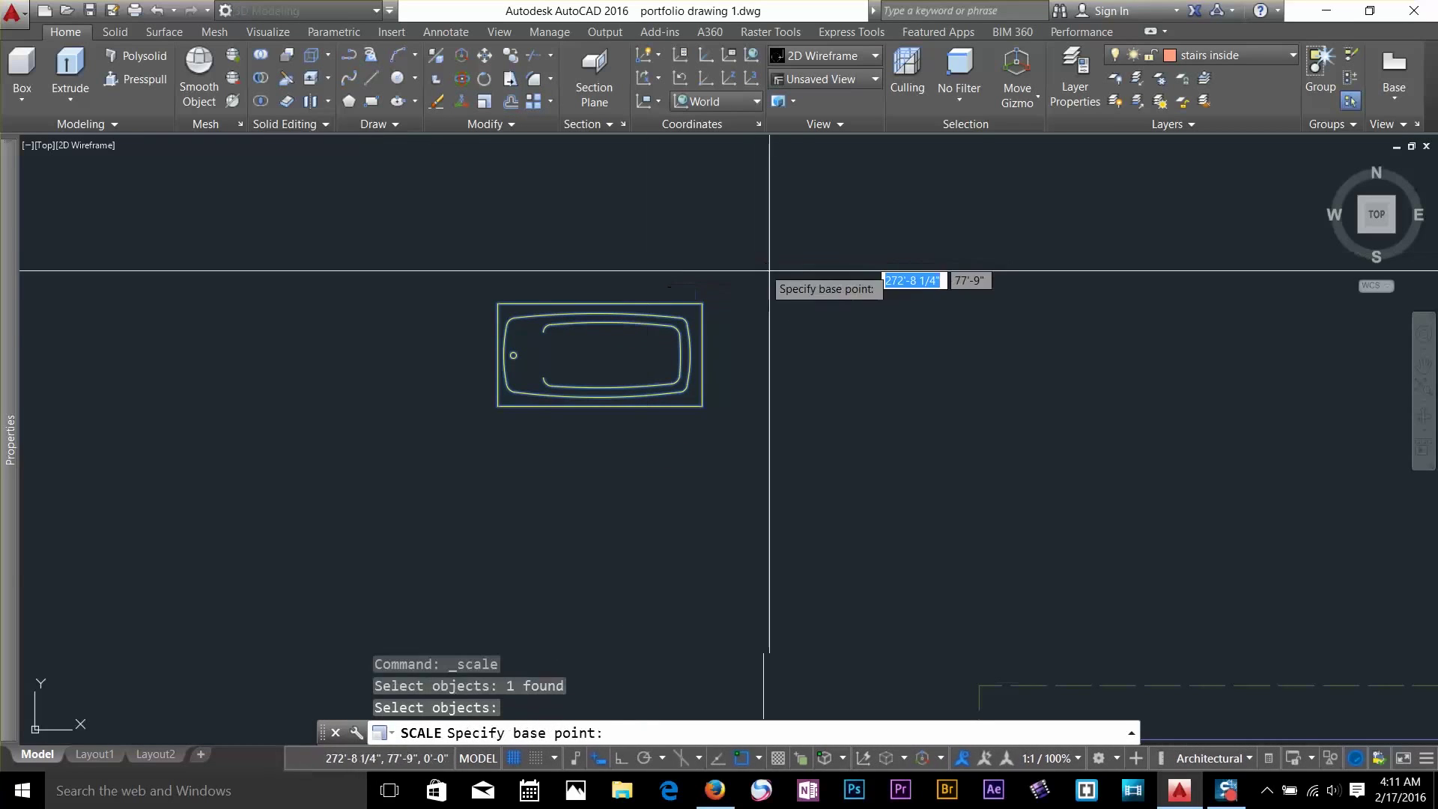
pyautogui.click(604, 357)
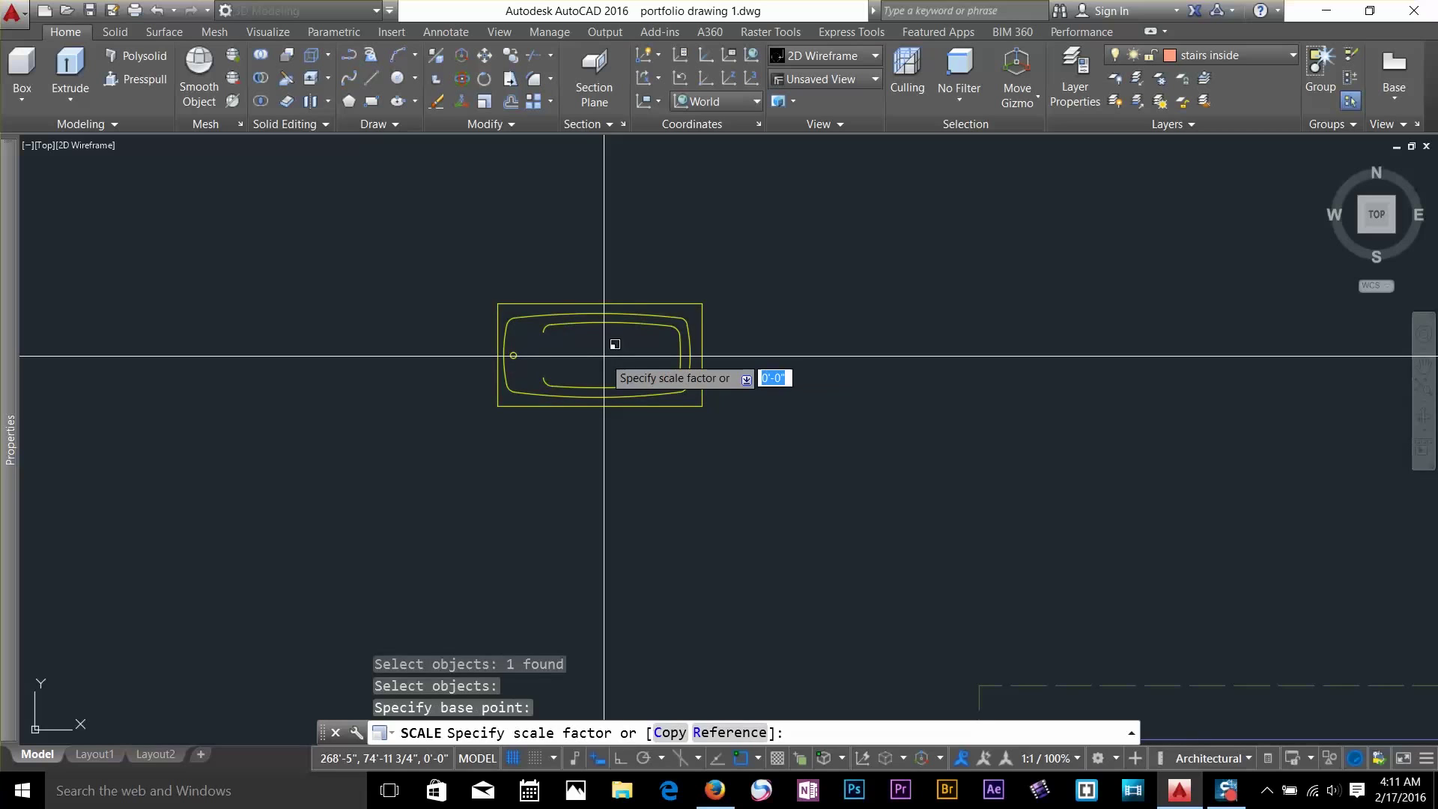
pyautogui.scroll(3, 604, 357)
pyautogui.scroll(-5, 629, 340)
pyautogui.scroll(2, 809, 299)
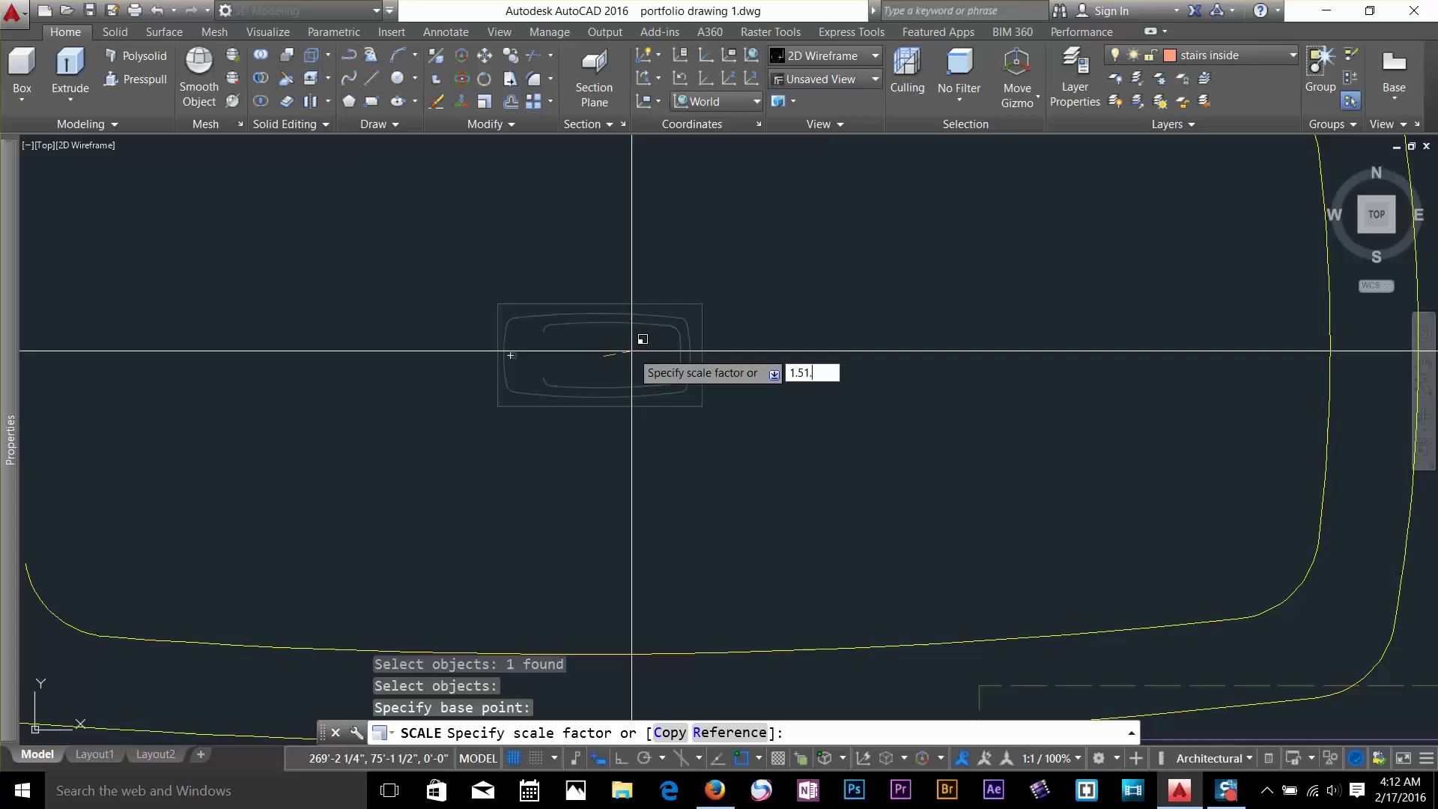
pyautogui.press('Return')
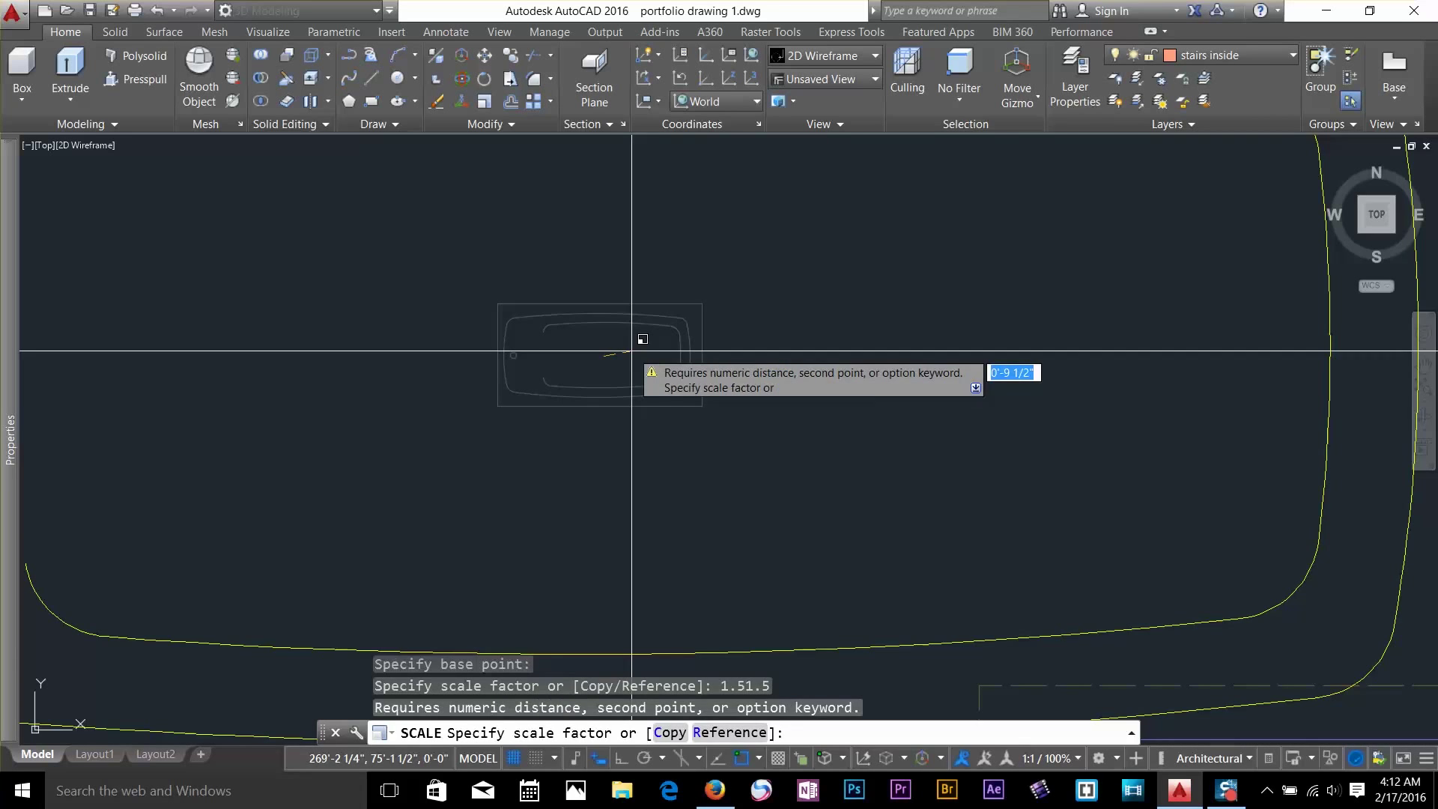
pyautogui.press('Escape')
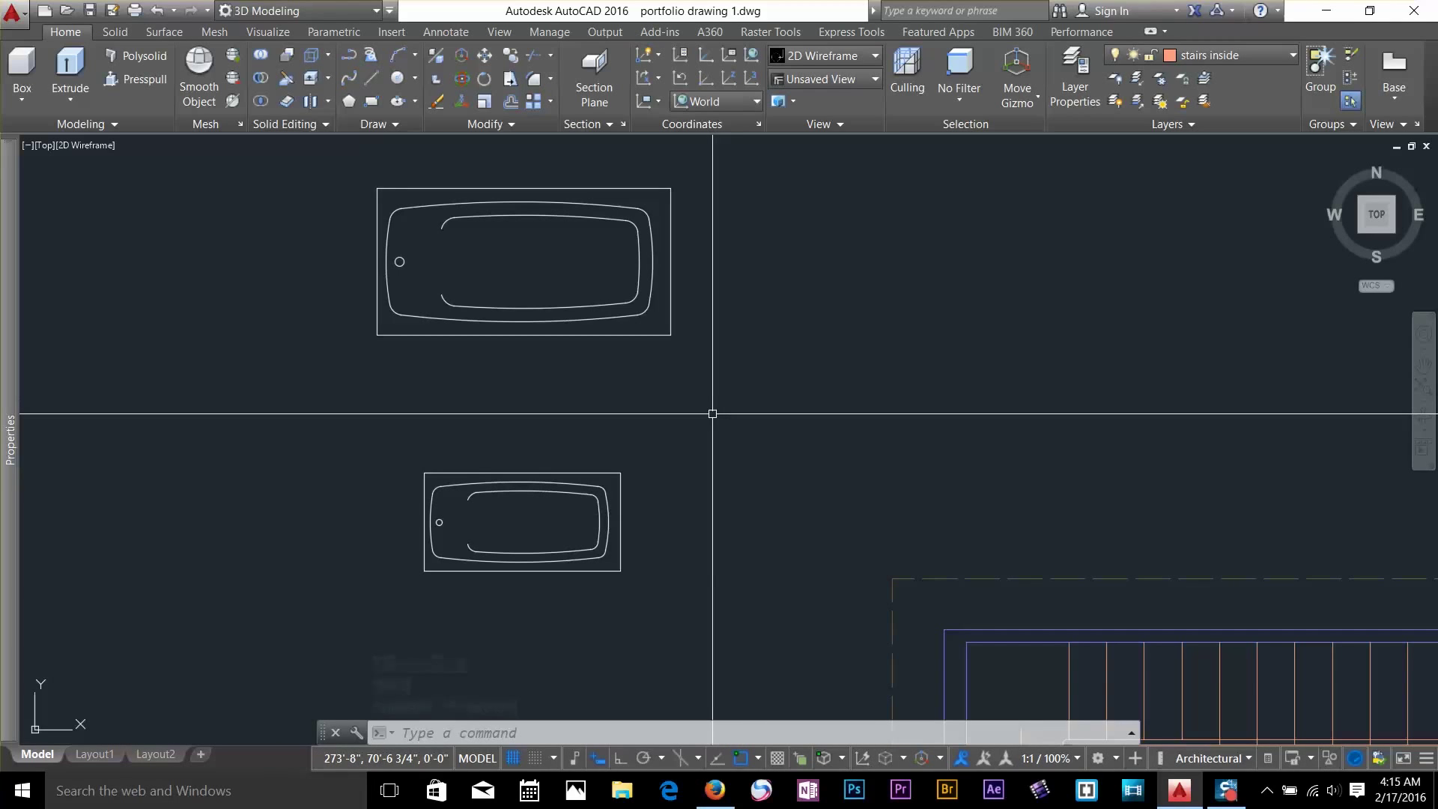
# Move the small tub so its top-left corner meets the large tub's bottom-left corner
pyautogui.press('Return')
pyautogui.click(669, 440)
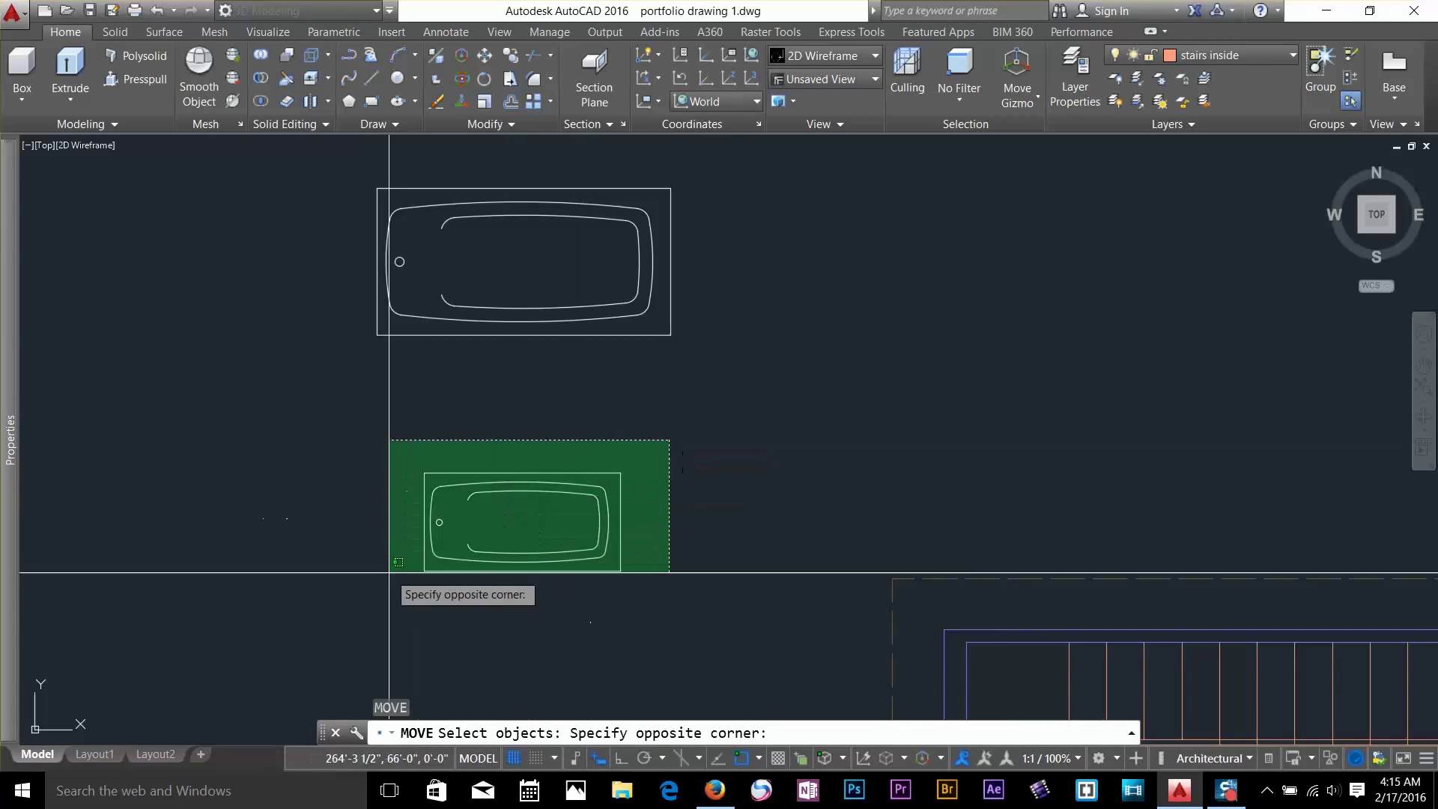
pyautogui.click(388, 578)
pyautogui.press('Return')
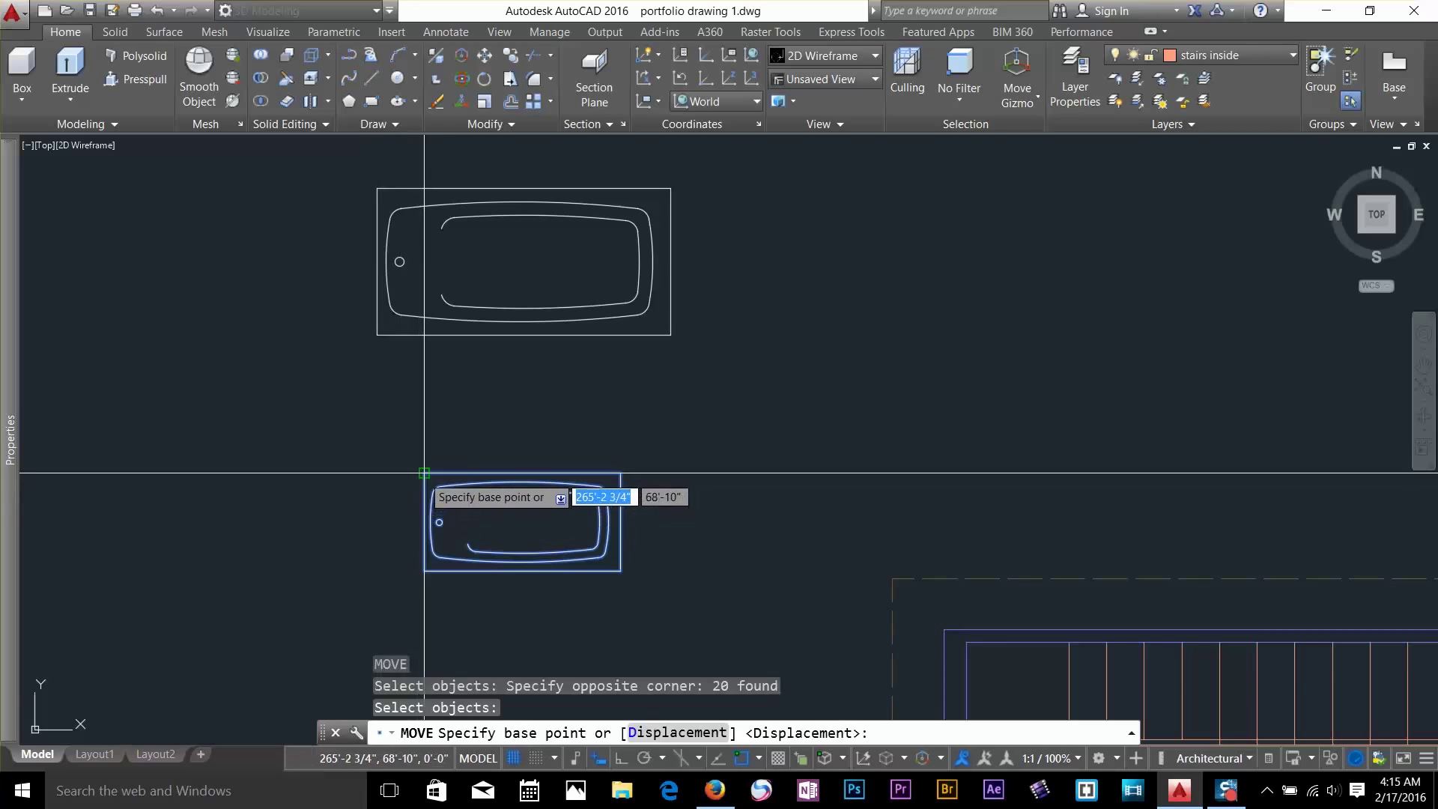
pyautogui.click(424, 473)
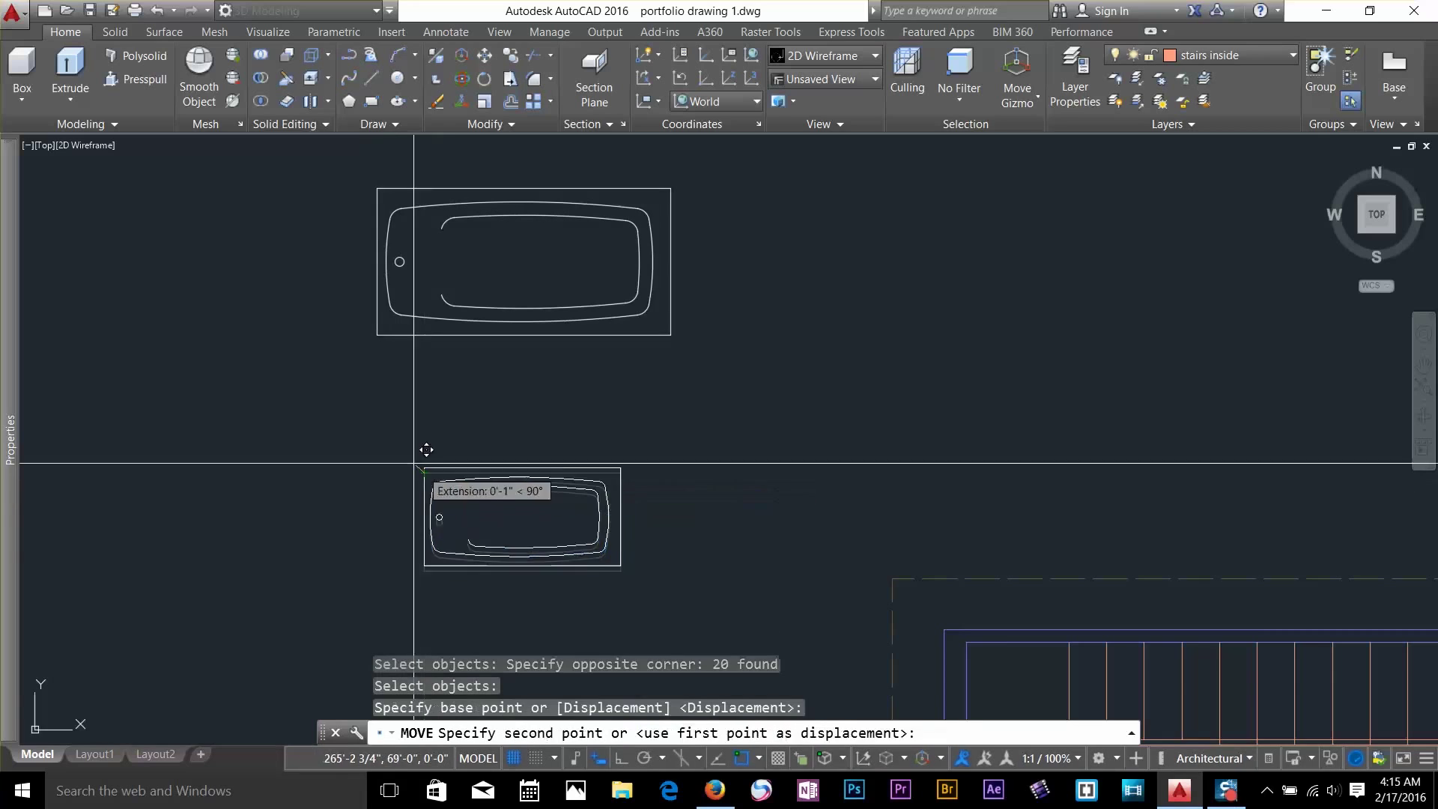
pyautogui.click(377, 335)
pyautogui.moveTo(449, 395); pyautogui.dragTo(507, 504, button='middle')
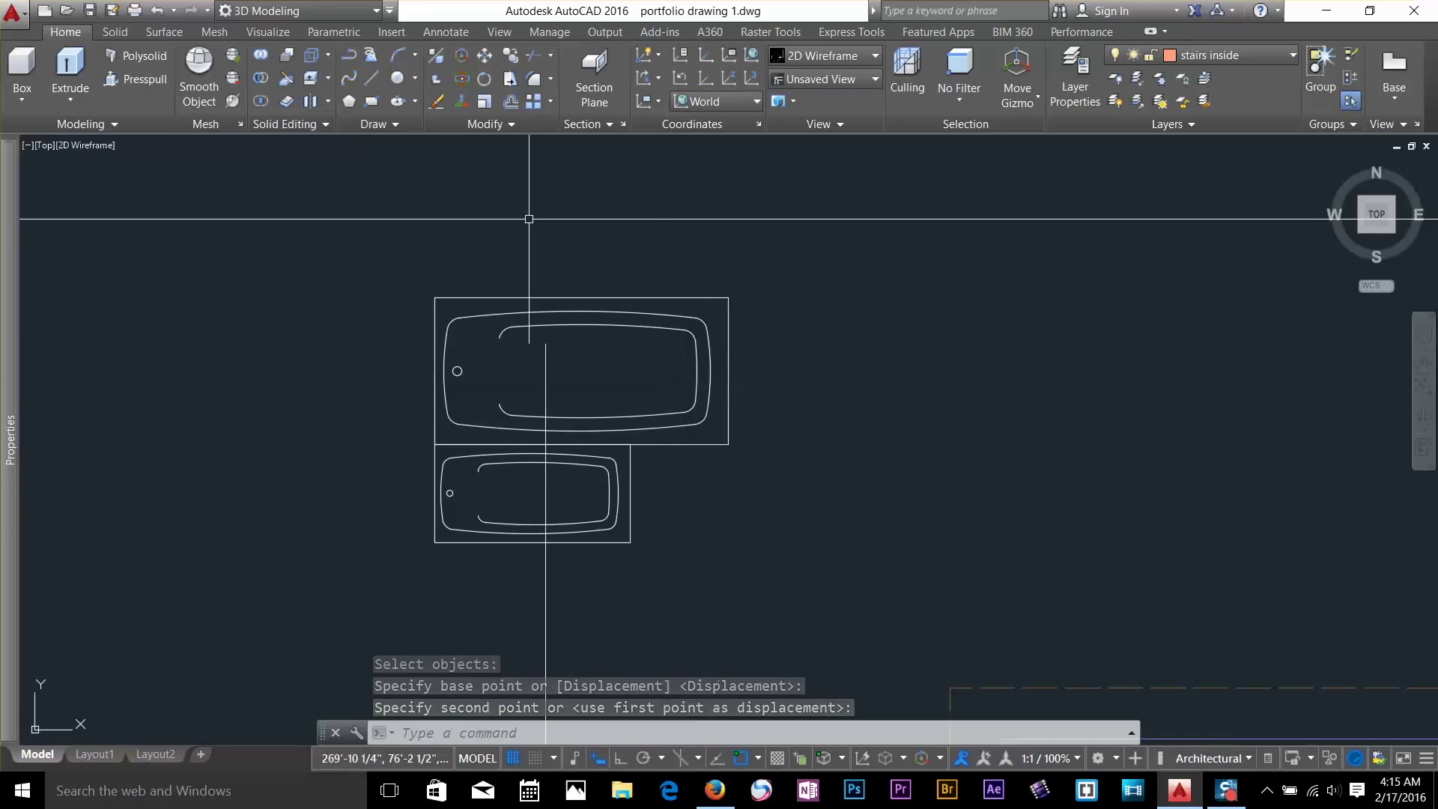
# Start SCALE and select all of the small tub's lines and outline
pyautogui.click(509, 81)
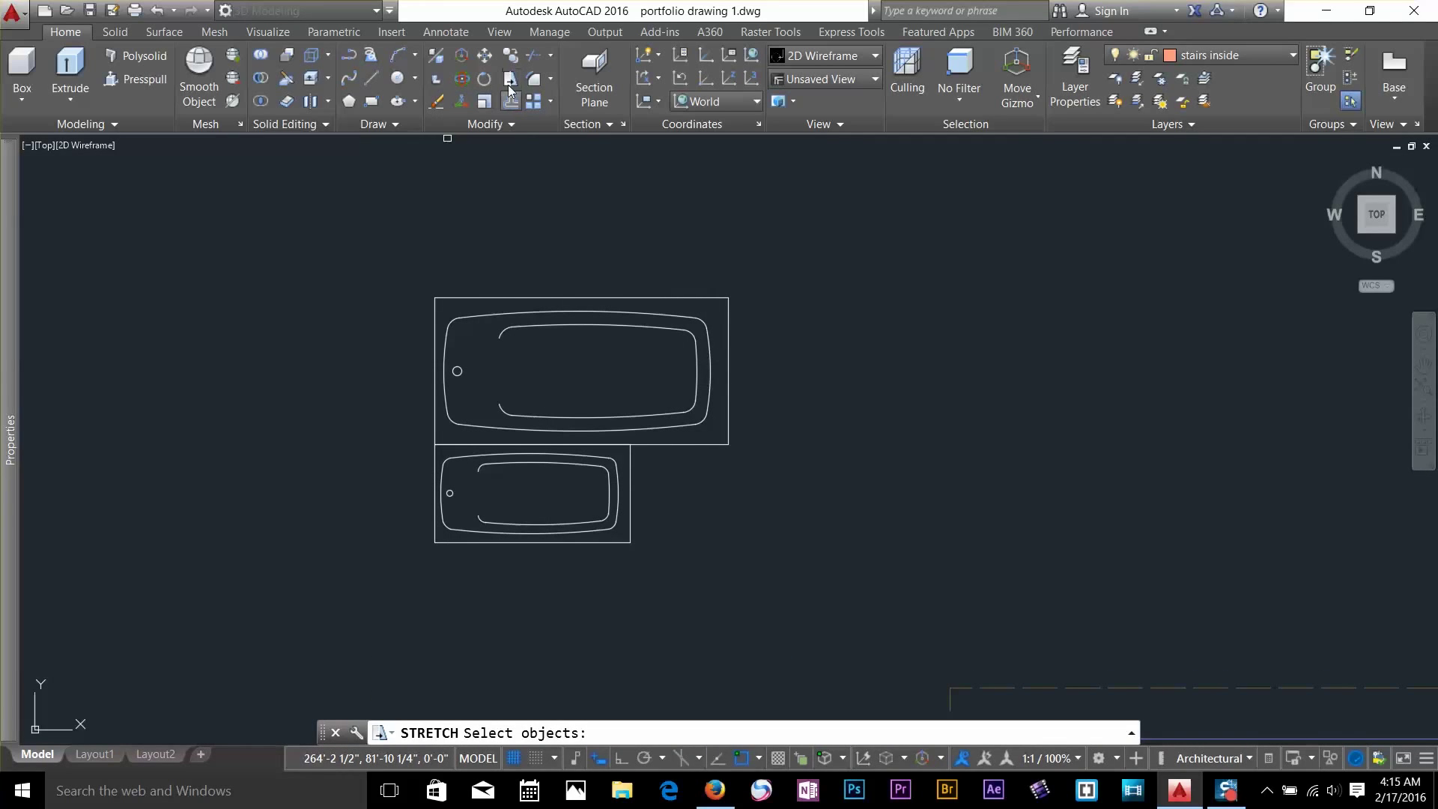
pyautogui.click(646, 497)
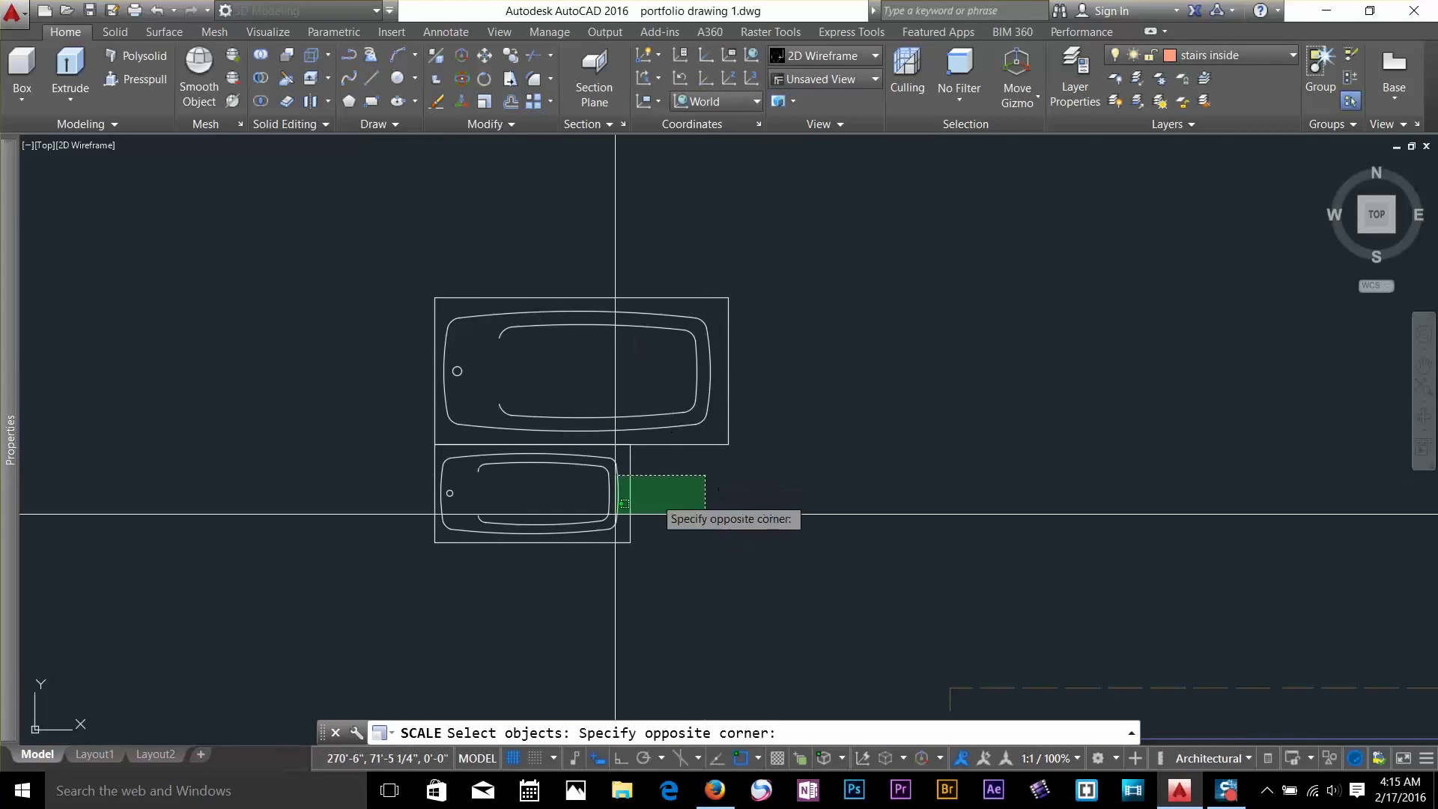
pyautogui.click(425, 579)
pyautogui.click(404, 461)
pyautogui.click(634, 503)
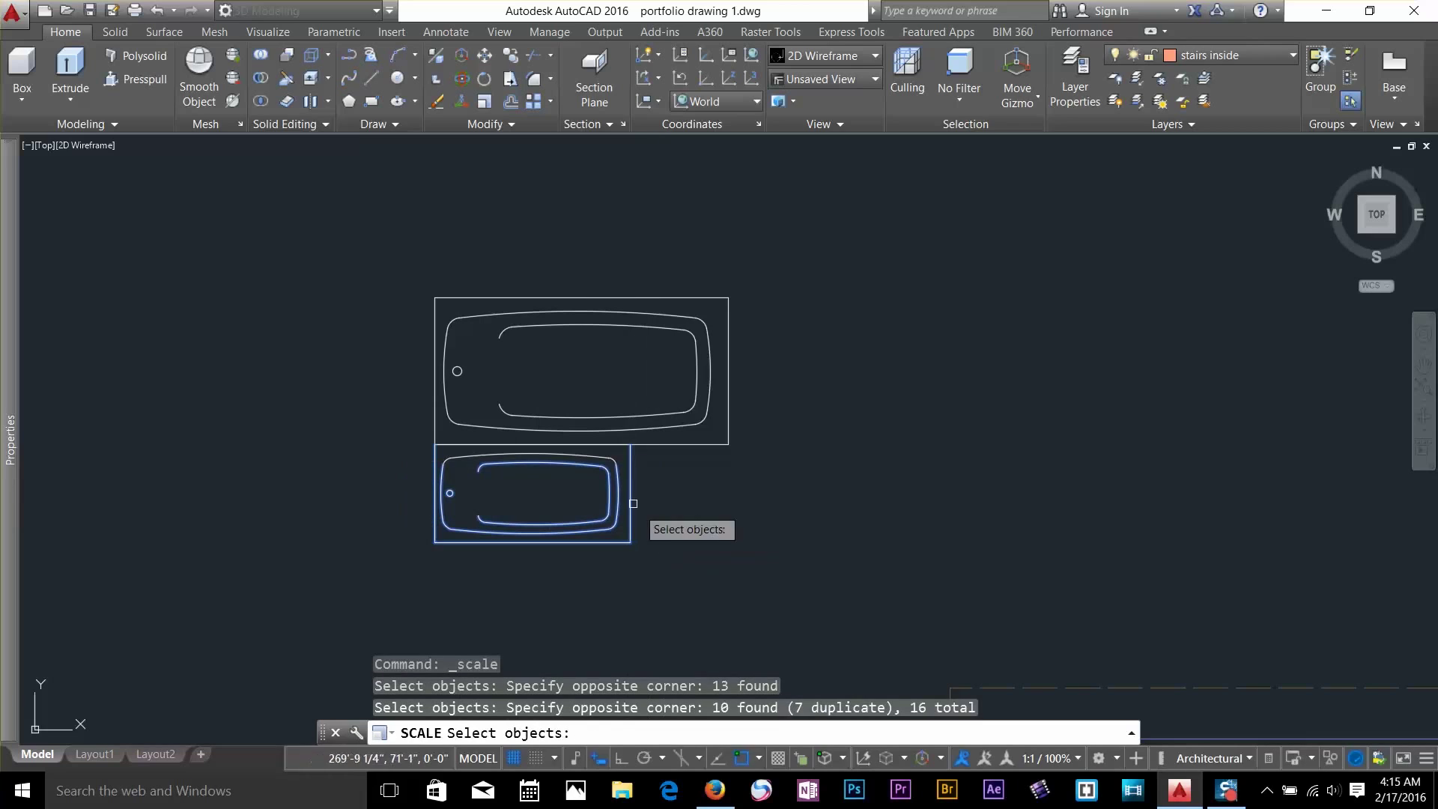
pyautogui.click(570, 457)
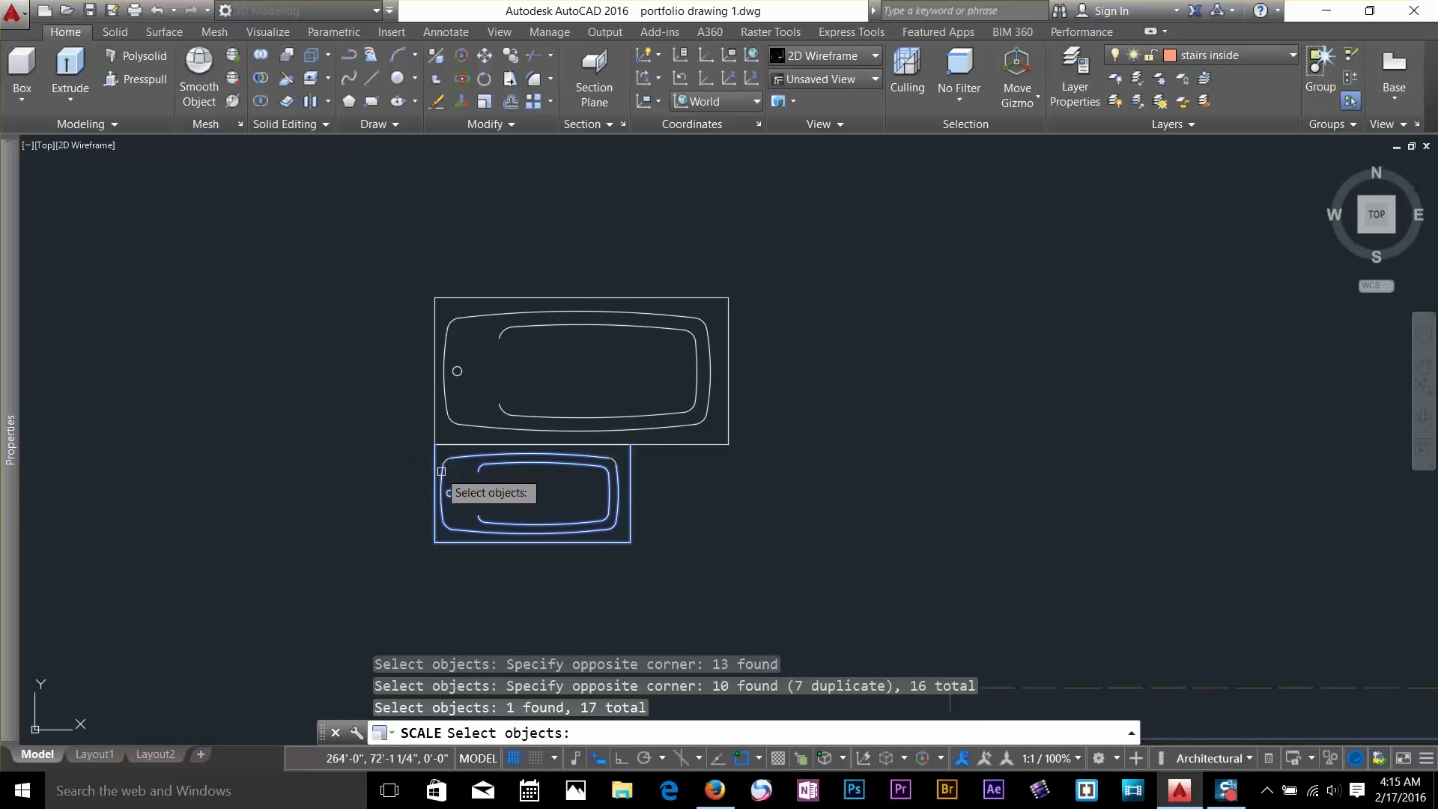
pyautogui.scroll(4, 441, 471)
pyautogui.click(442, 447)
pyautogui.click(437, 450)
pyautogui.scroll(-2, 440, 475)
pyautogui.moveTo(440, 475); pyautogui.dragTo(422, 413, button='middle')
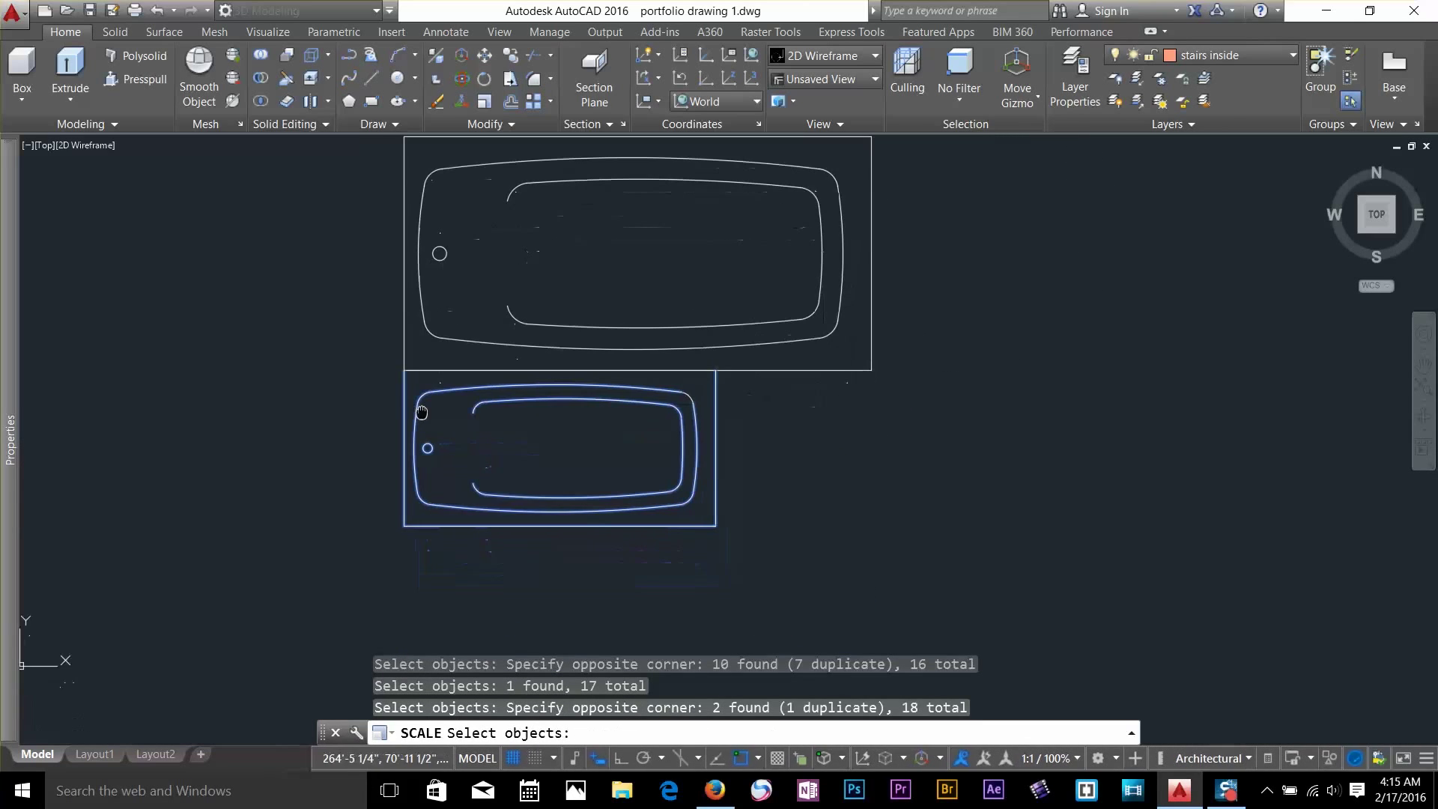
pyautogui.press('Return')
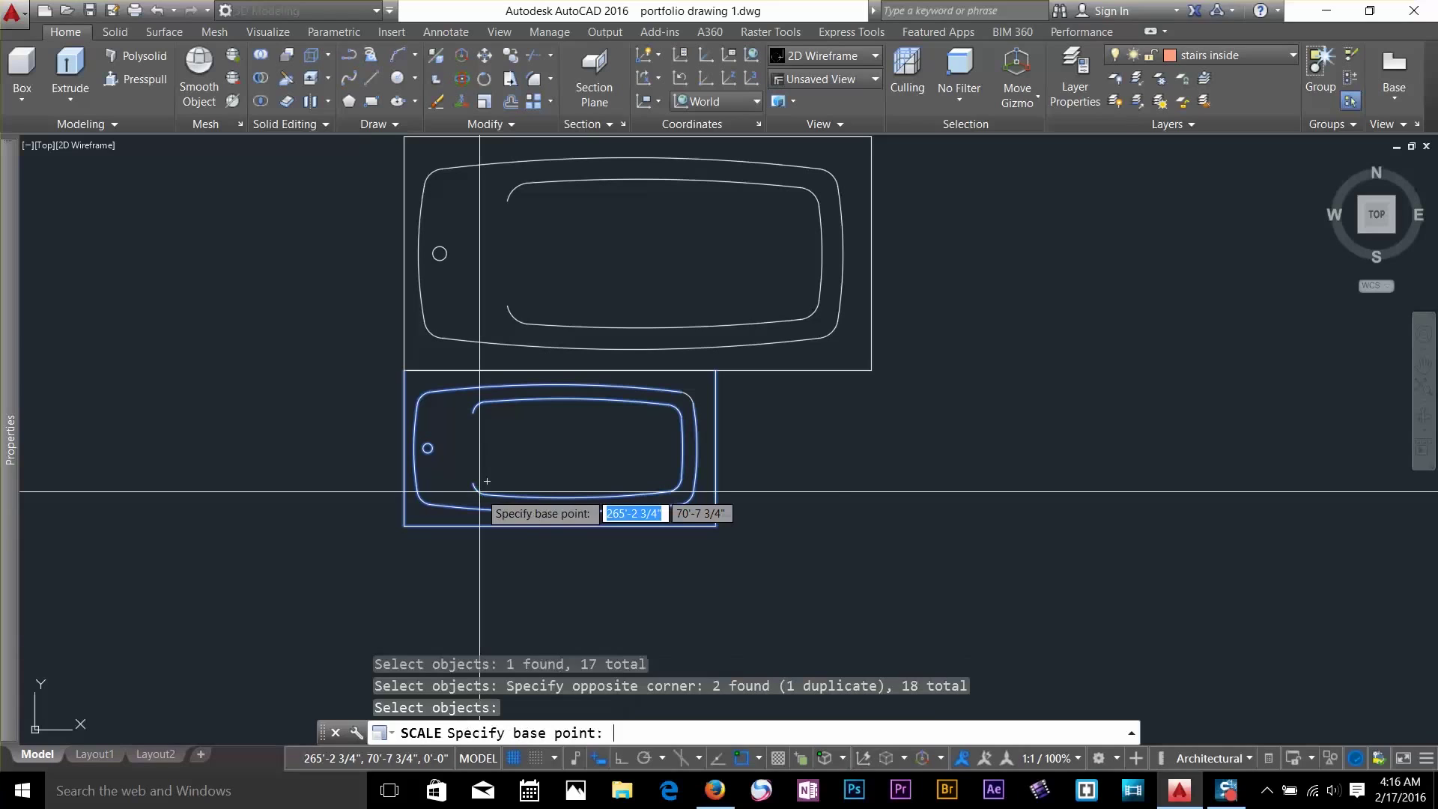
# Scale the lower tub by reference from its corners to the upper tub's endpoint
pyautogui.click(404, 370)
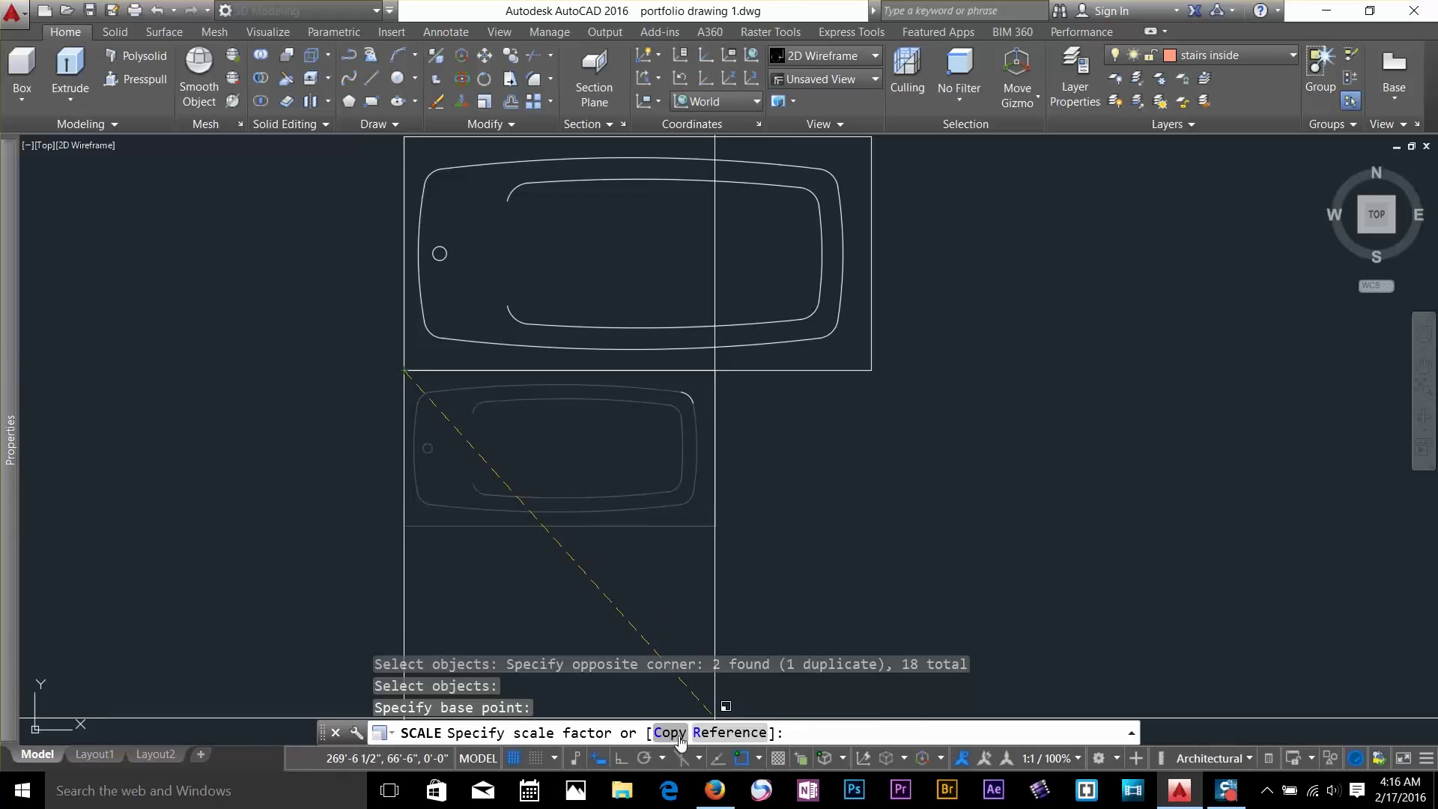
pyautogui.click(728, 733)
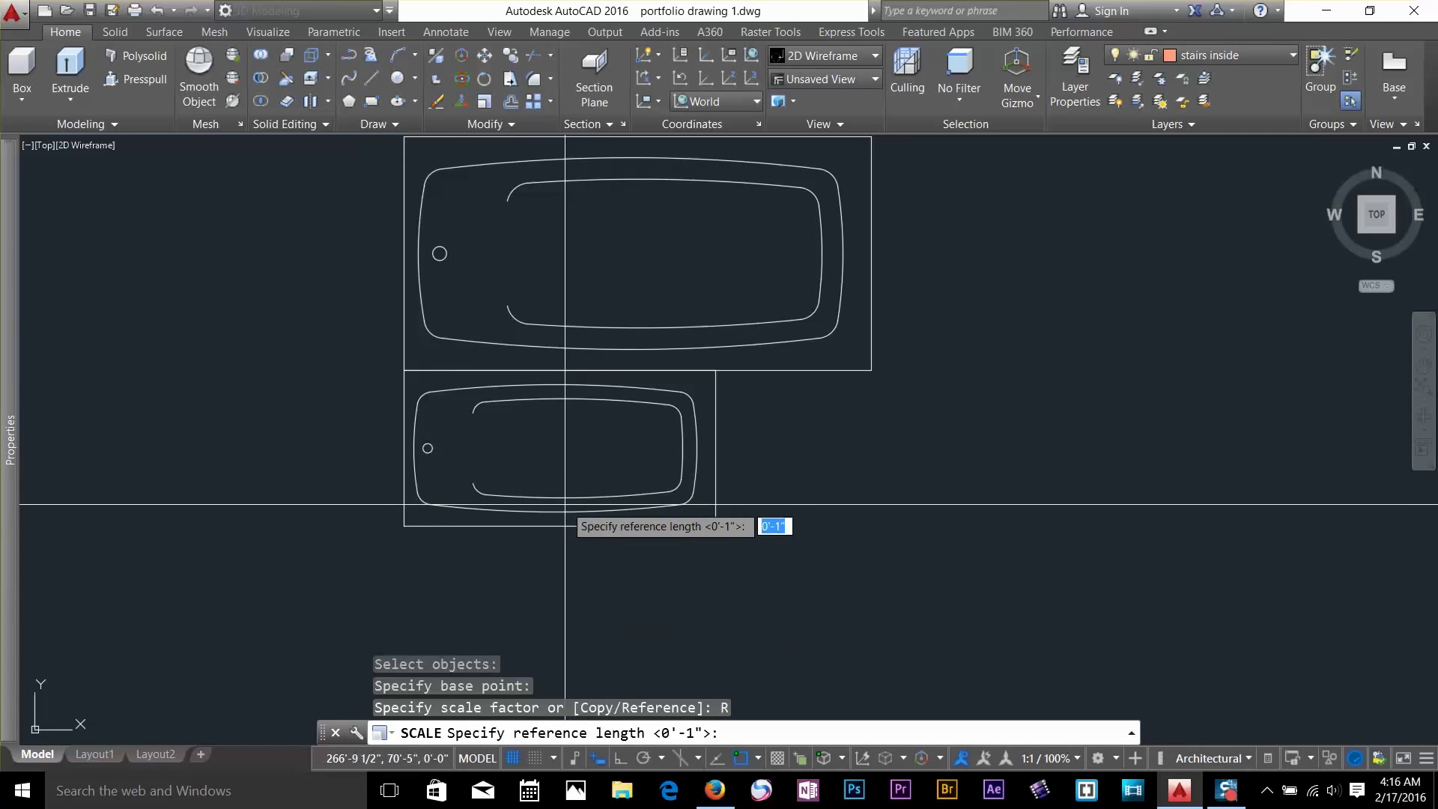
pyautogui.click(404, 370)
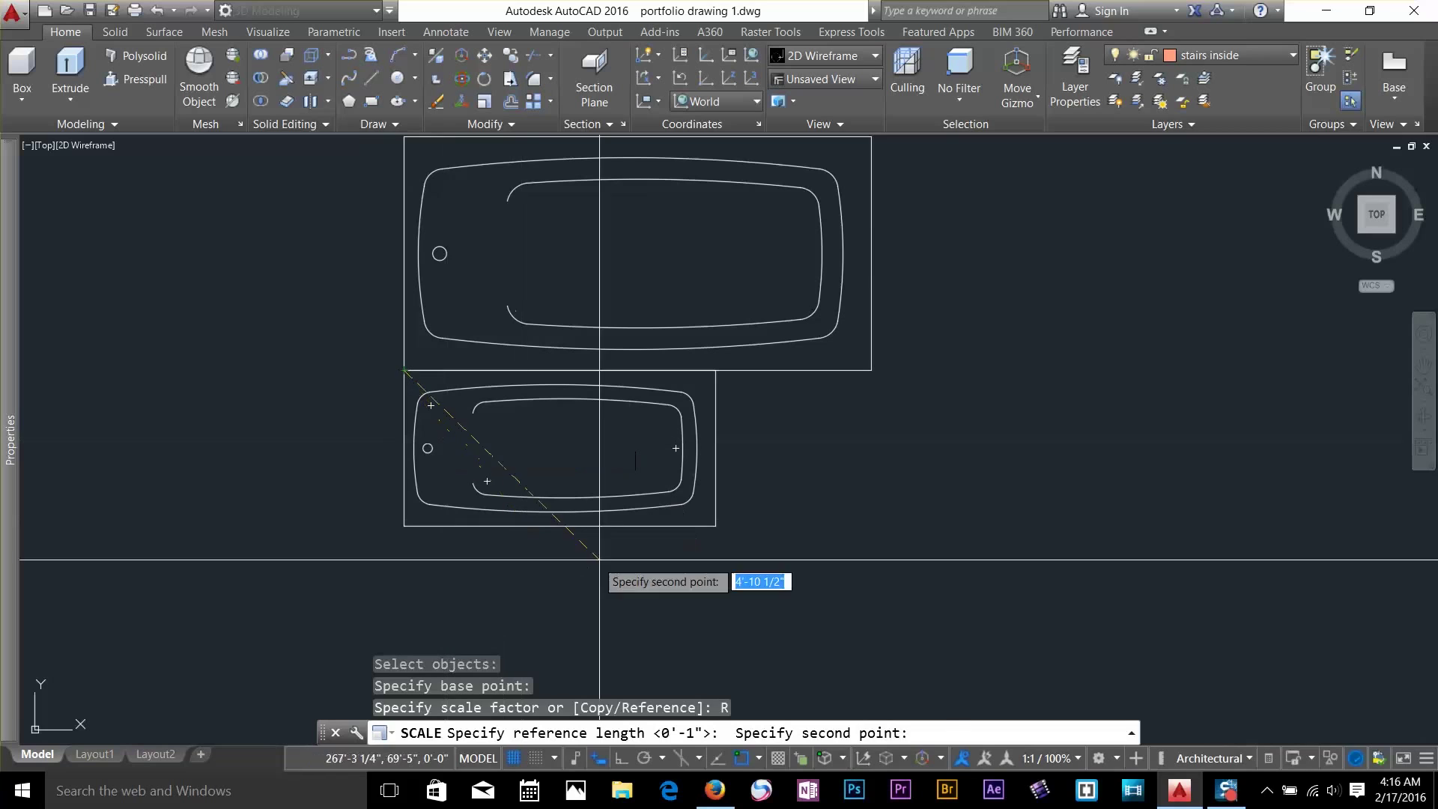
pyautogui.click(727, 373)
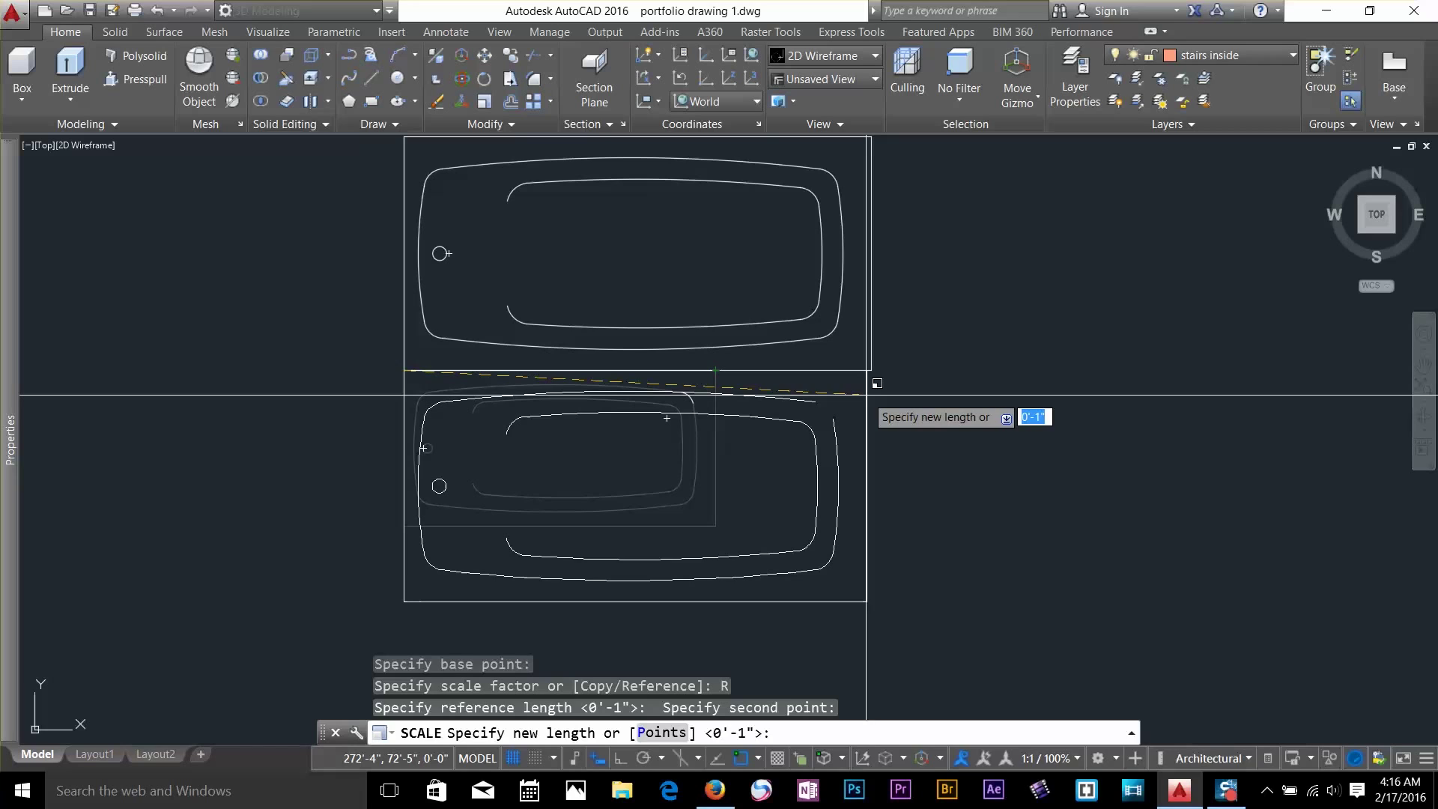
pyautogui.keyDown('shift'); pyautogui.rightClick(860, 397); pyautogui.keyUp('shift')
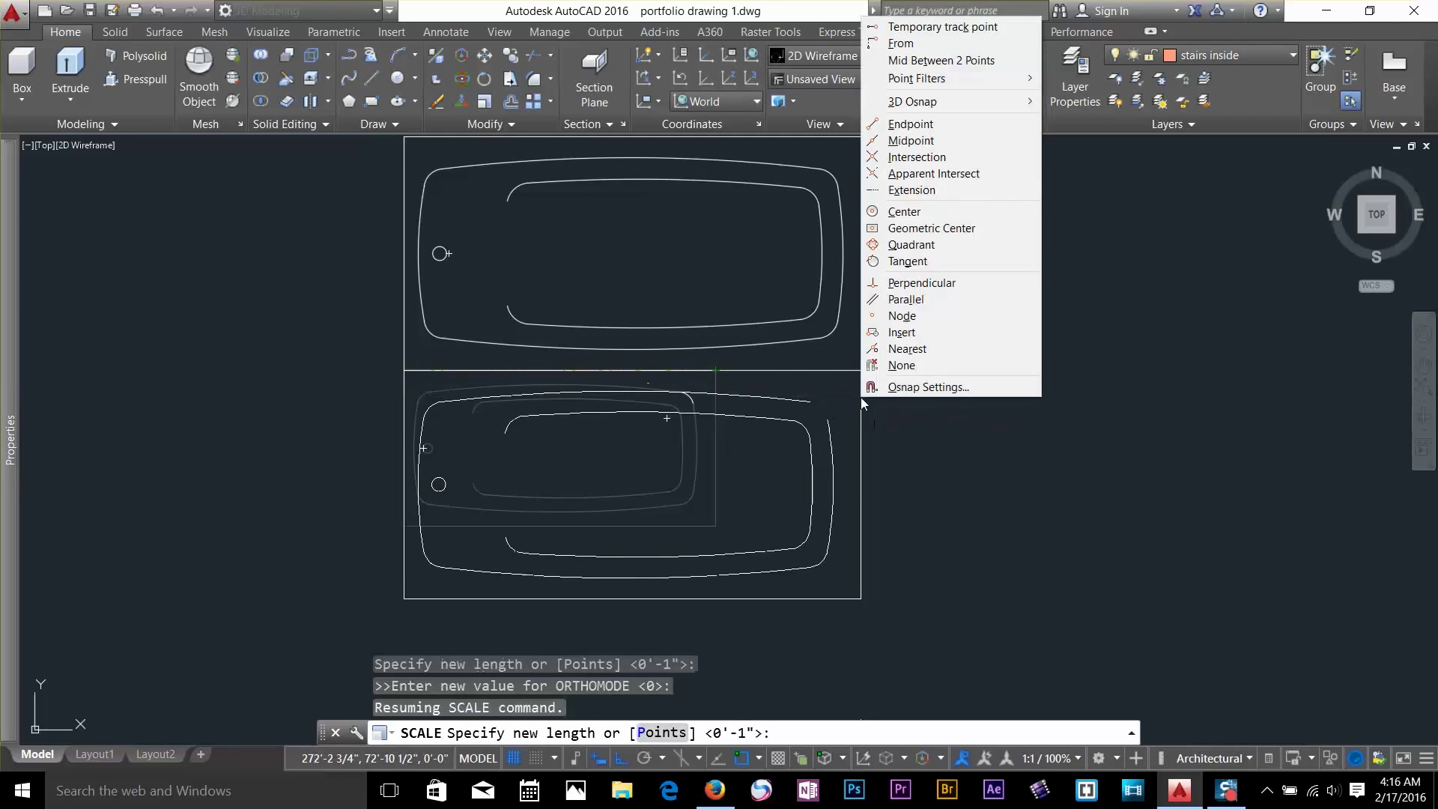
pyautogui.click(910, 123)
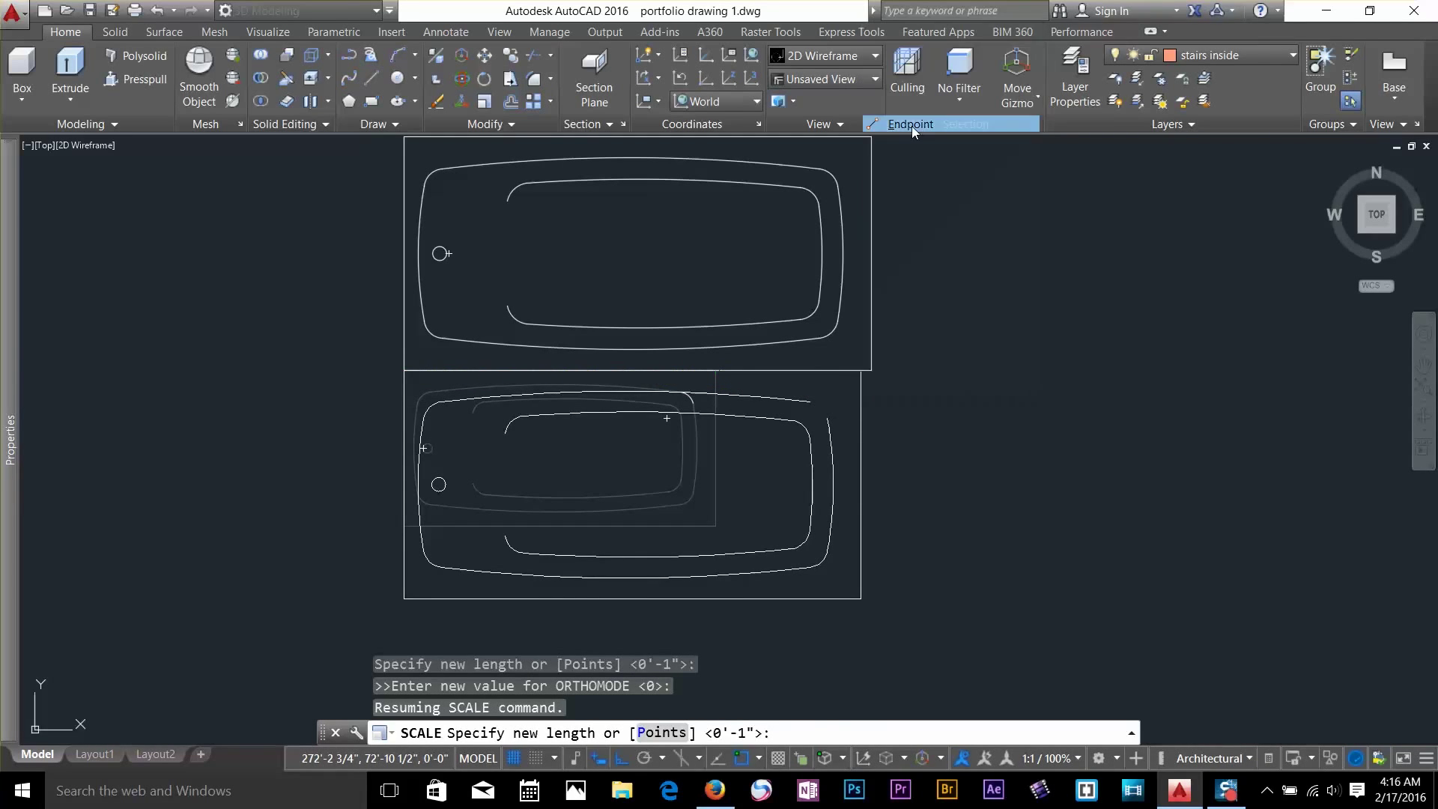
pyautogui.click(872, 370)
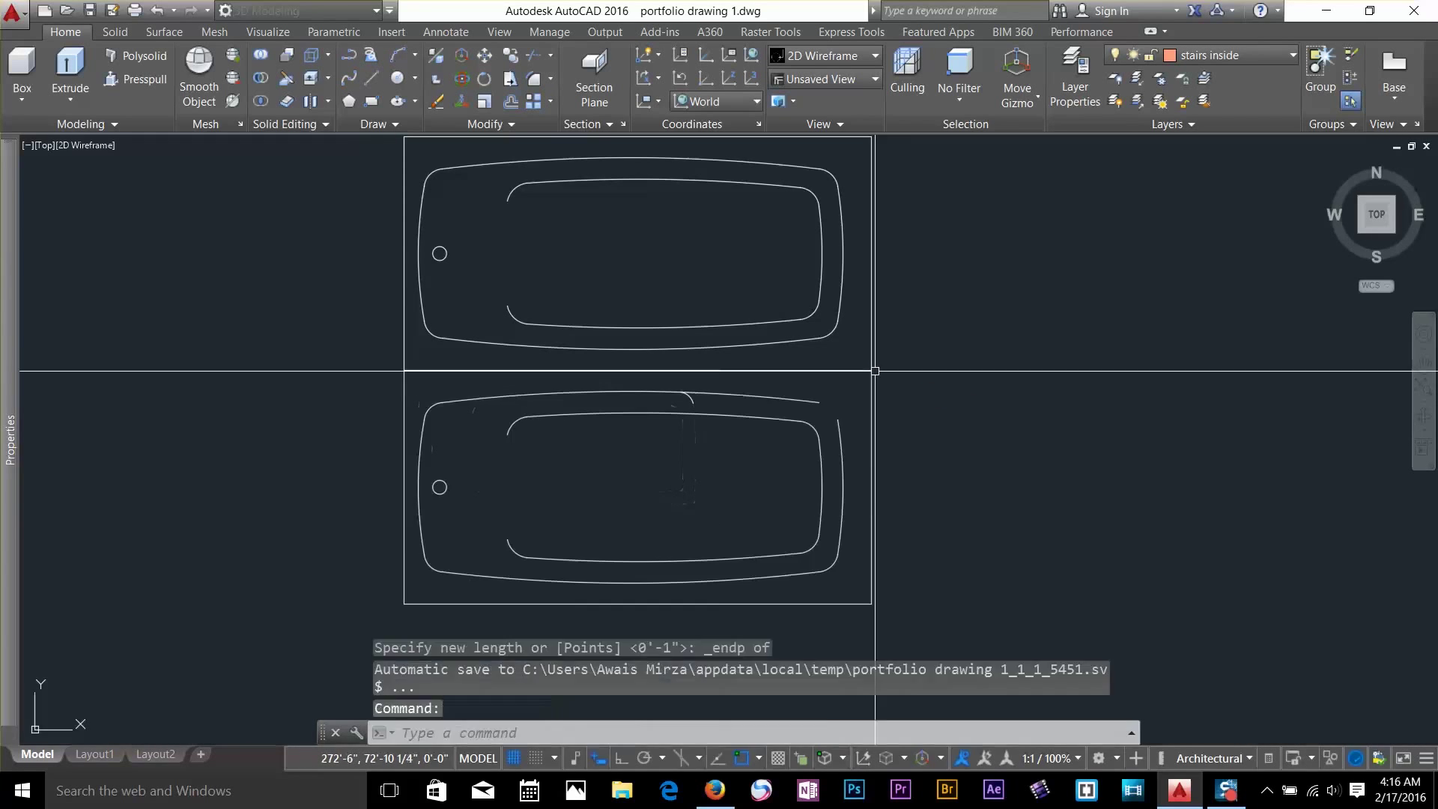
pyautogui.scroll(-2, 824, 440)
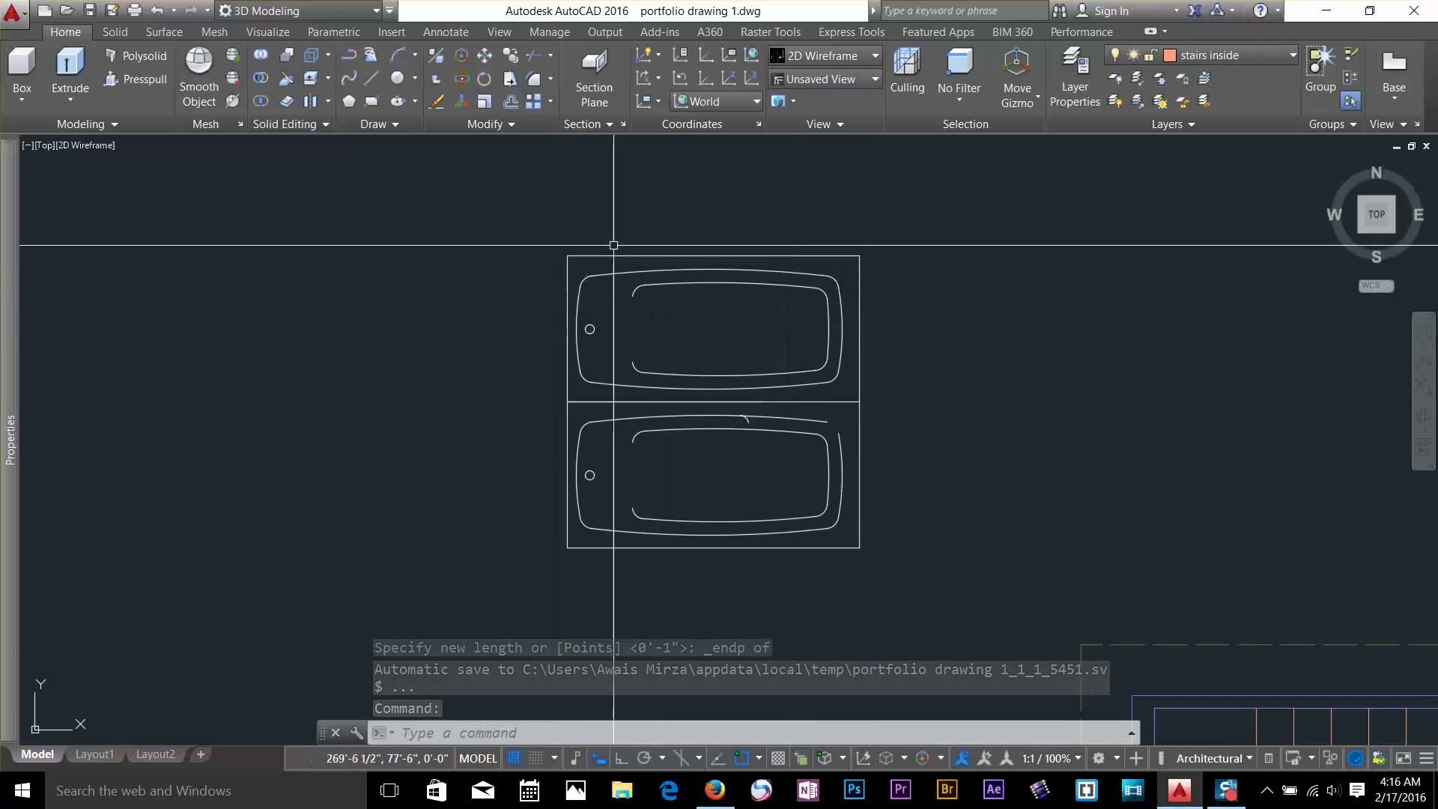
# Window-select both bathtubs and delete them
pyautogui.scroll(-4, 872, 473)
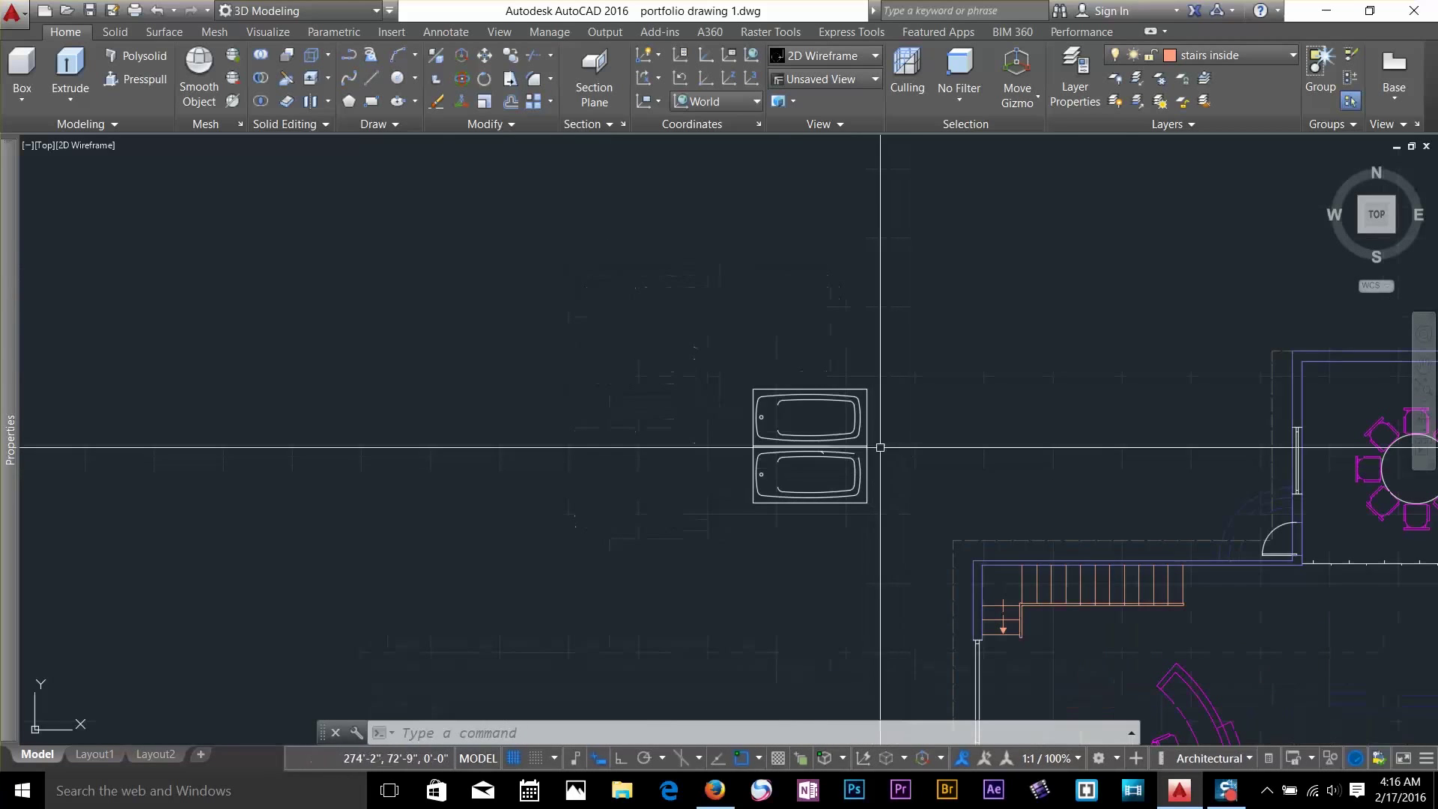
pyautogui.click(908, 339)
pyautogui.click(701, 547)
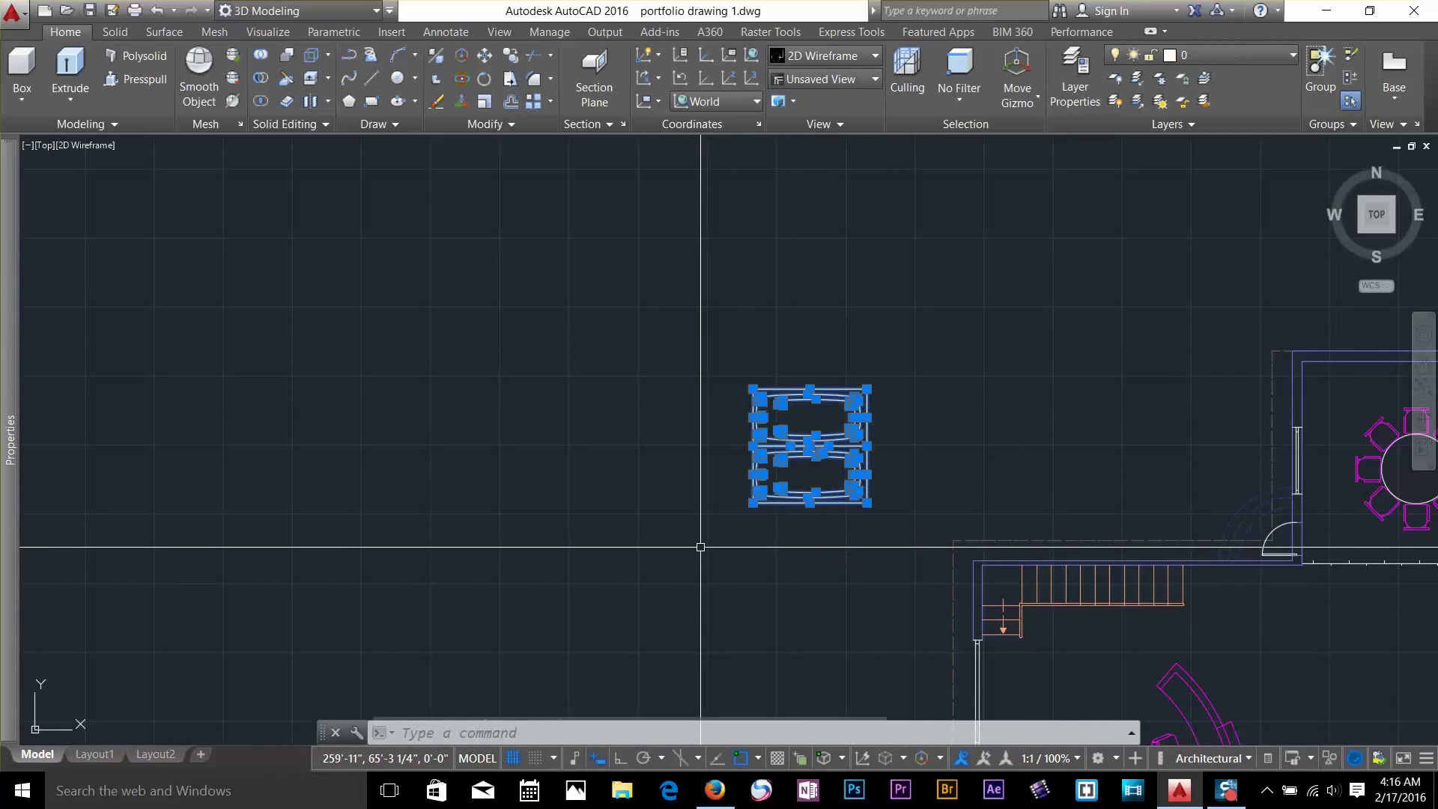
pyautogui.press('Delete')
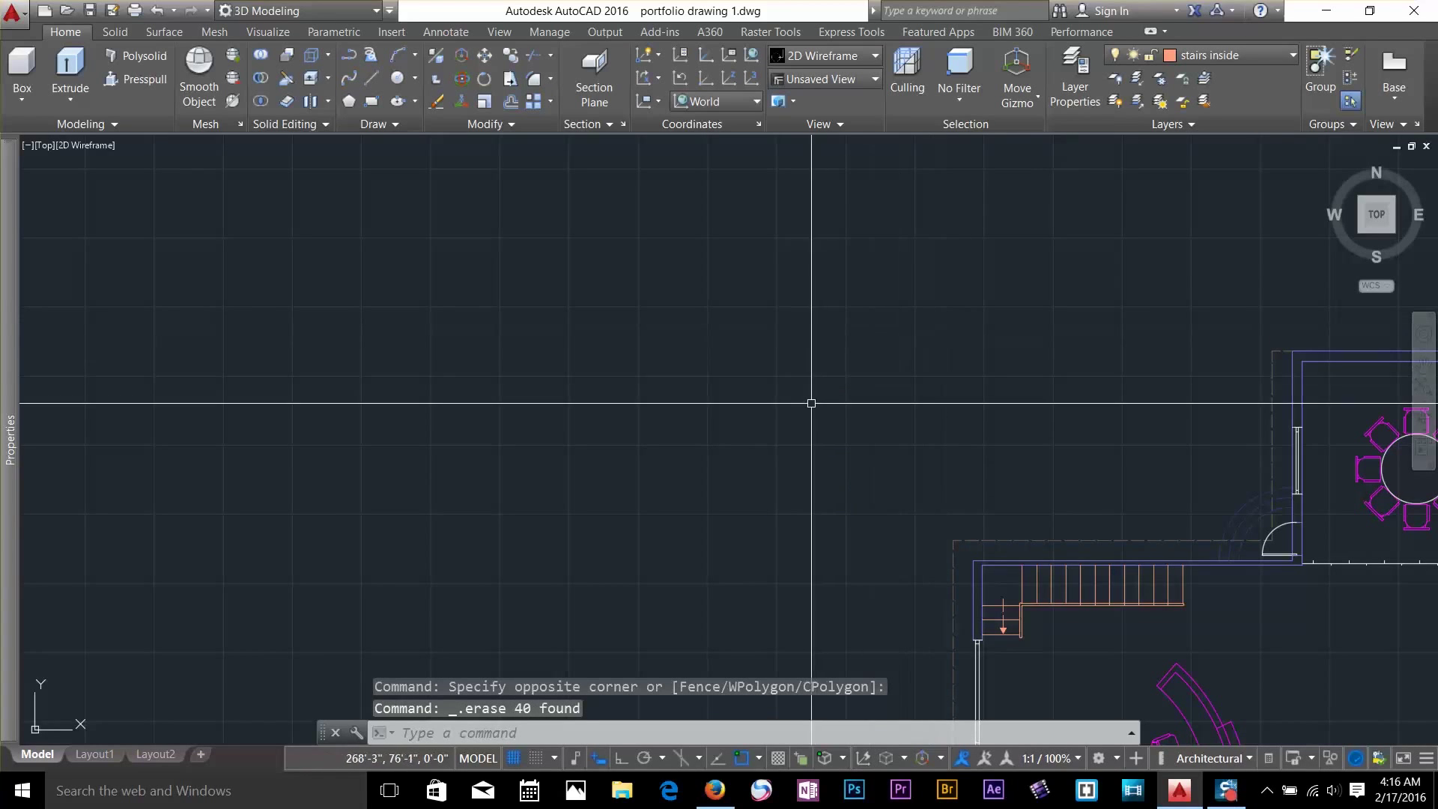
# Recentre the floor plan, window-select across it, and zoom in
pyautogui.moveTo(988, 381)
pyautogui.mouseDown(button='middle')
pyautogui.moveTo(529, 353)
pyautogui.moveTo(219, 292)
pyautogui.mouseUp(button='middle')
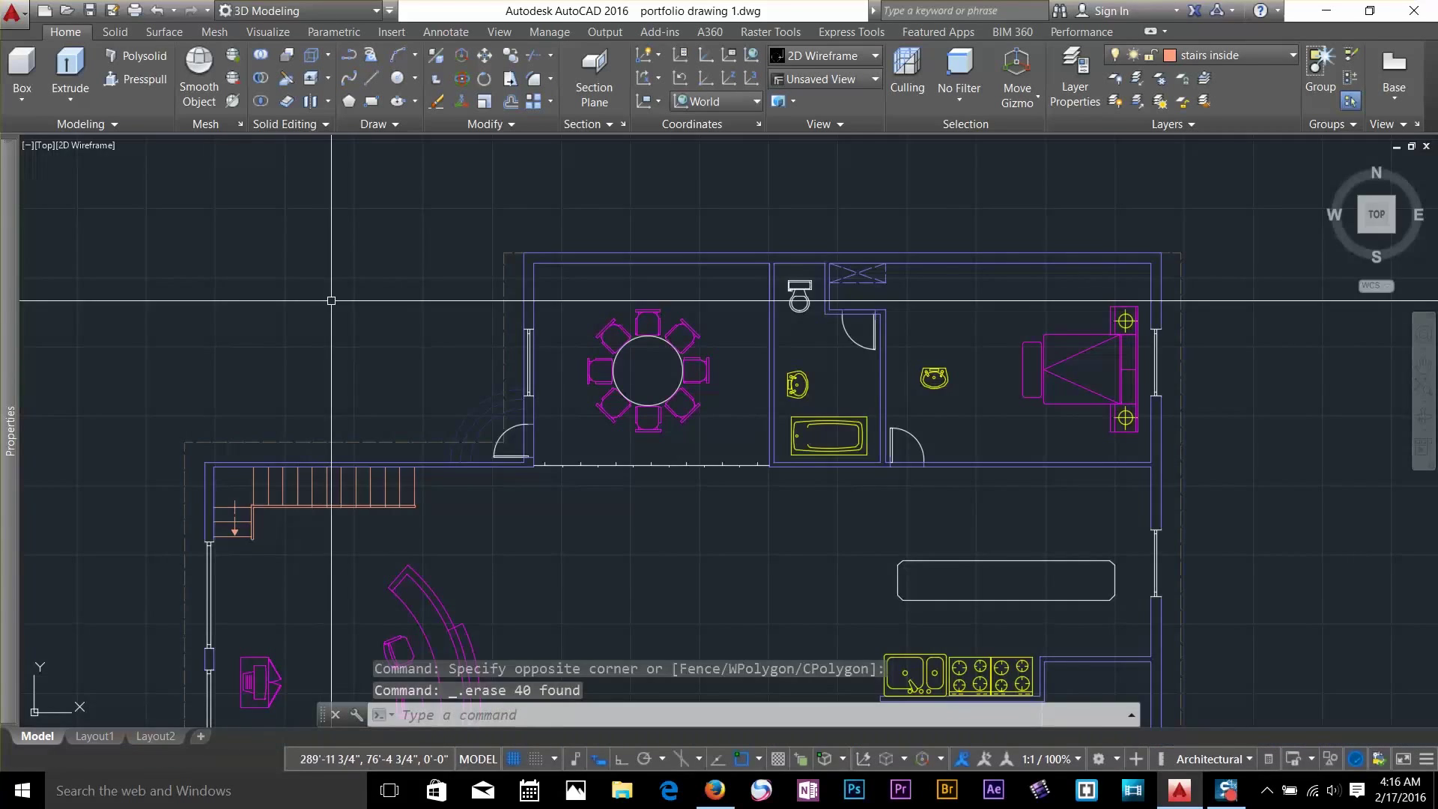
pyautogui.click(481, 218)
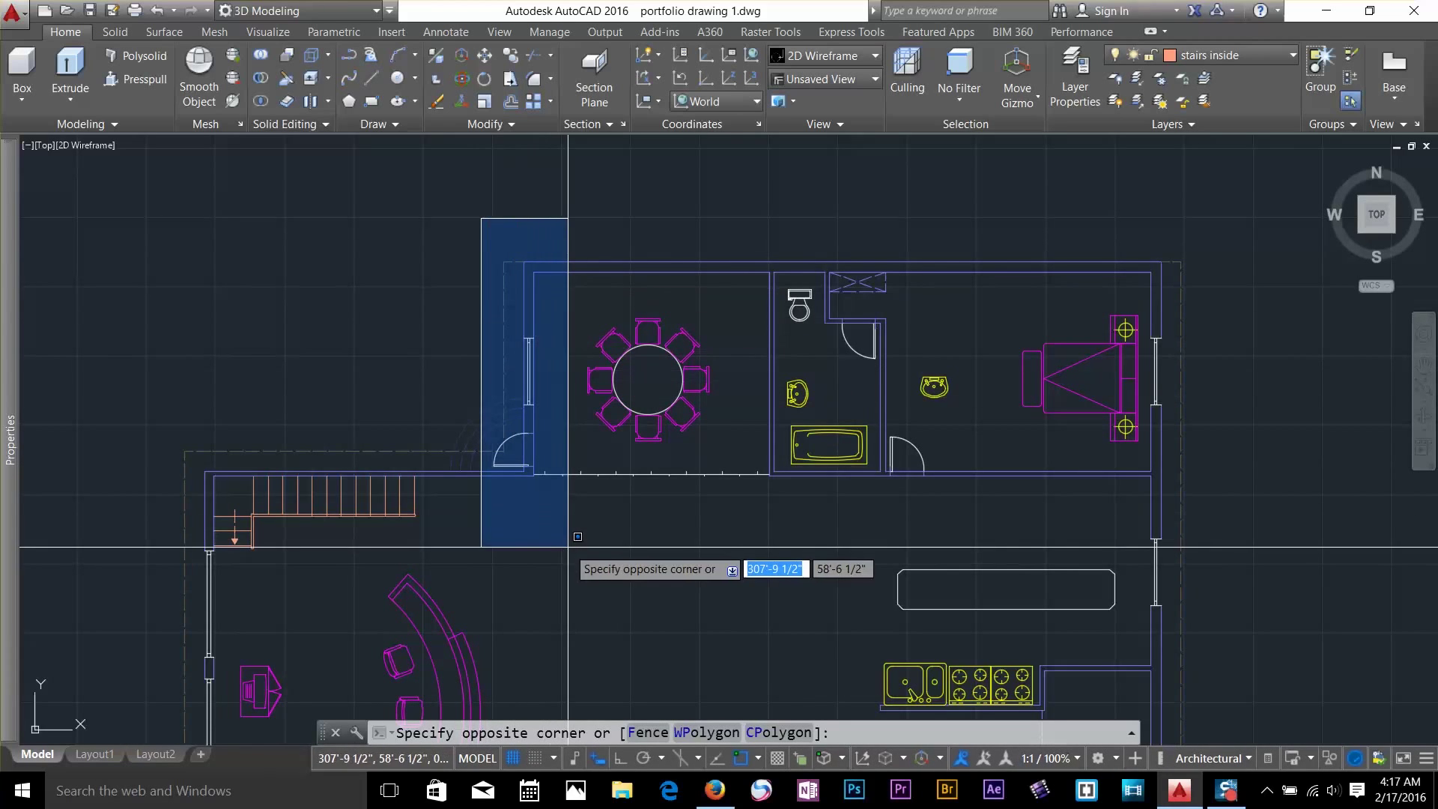
pyautogui.click(746, 549)
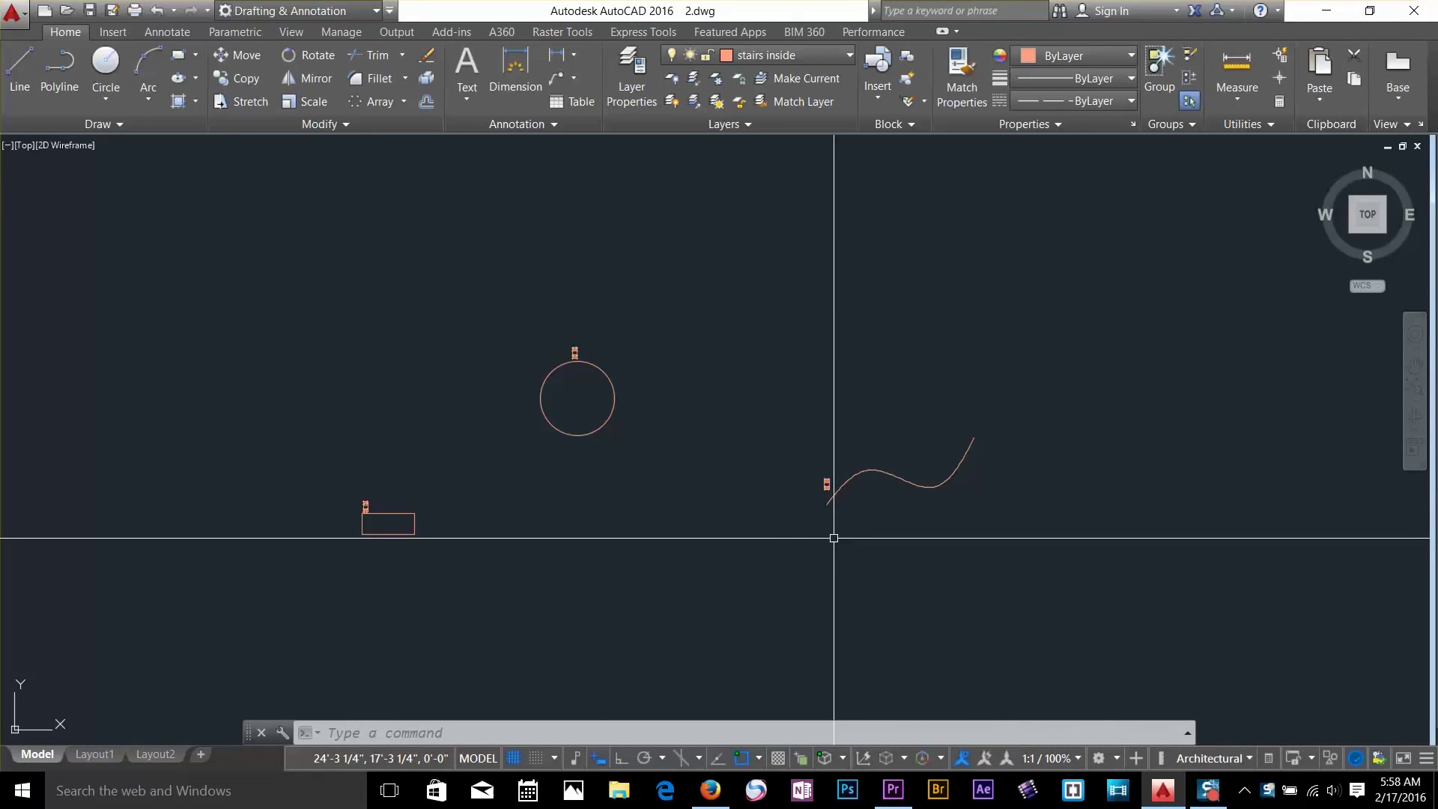
pyautogui.scroll(3, 348, 590)
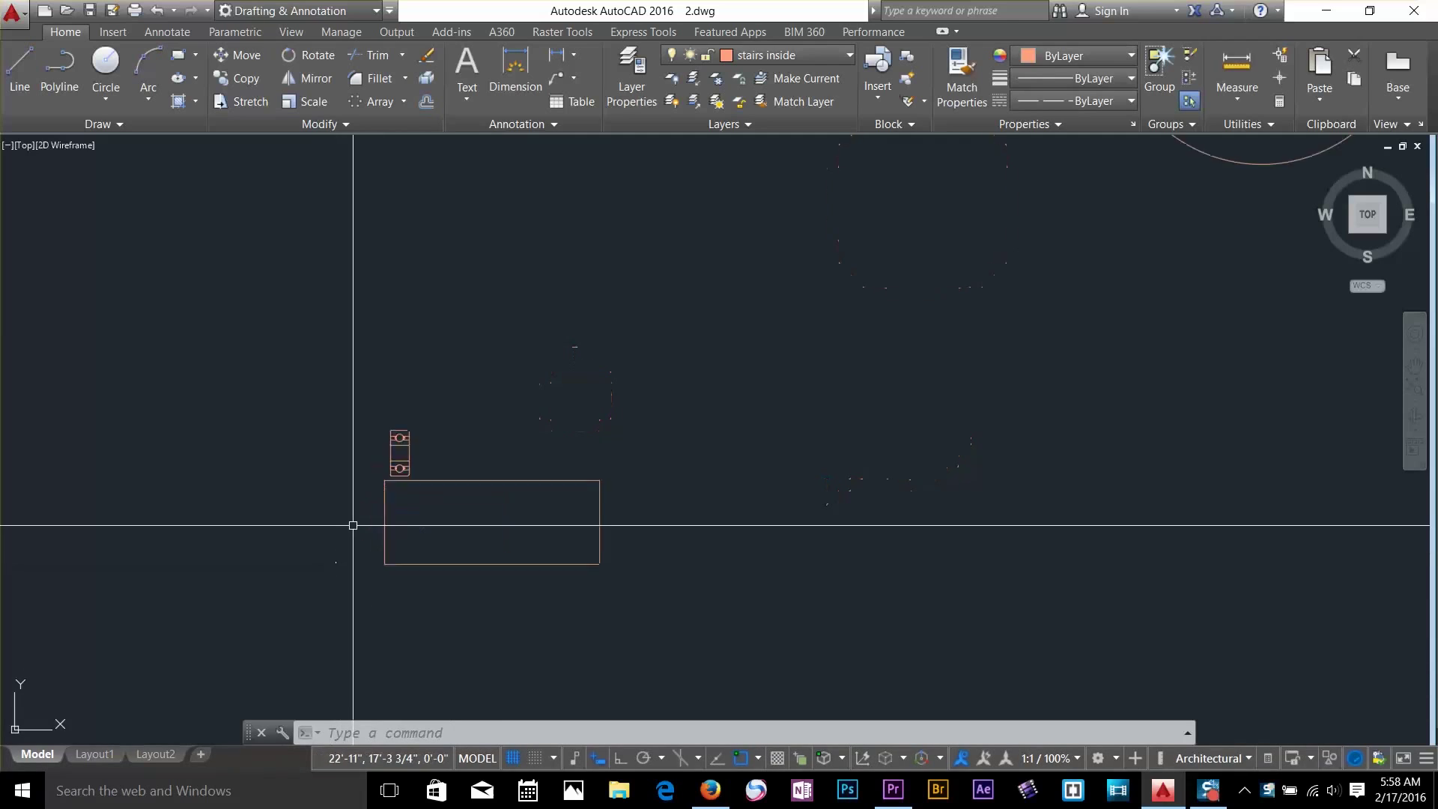
pyautogui.scroll(2, 557, 525)
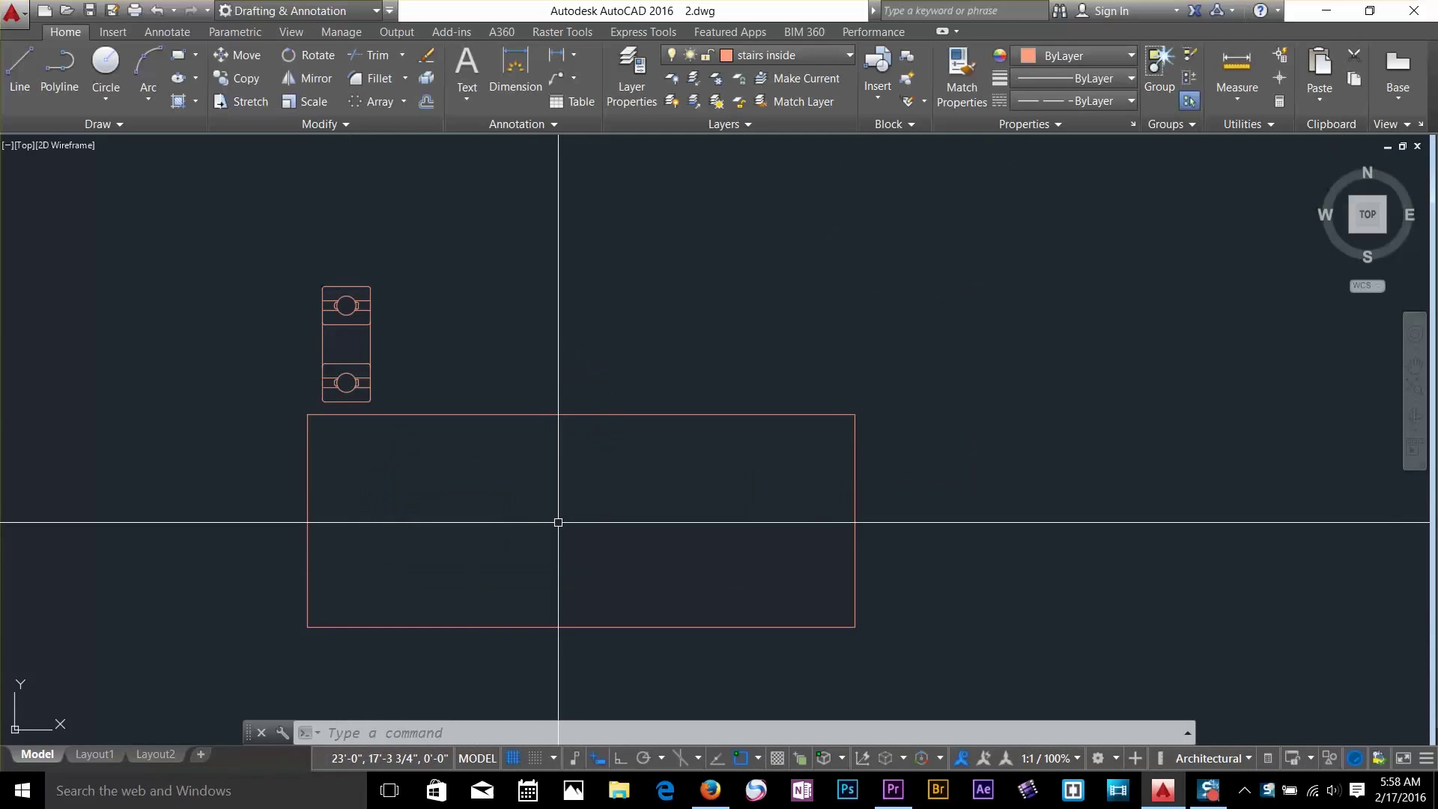
# Start a Rectangular Array from the Array list and select the two-circle block
pyautogui.click(404, 101)
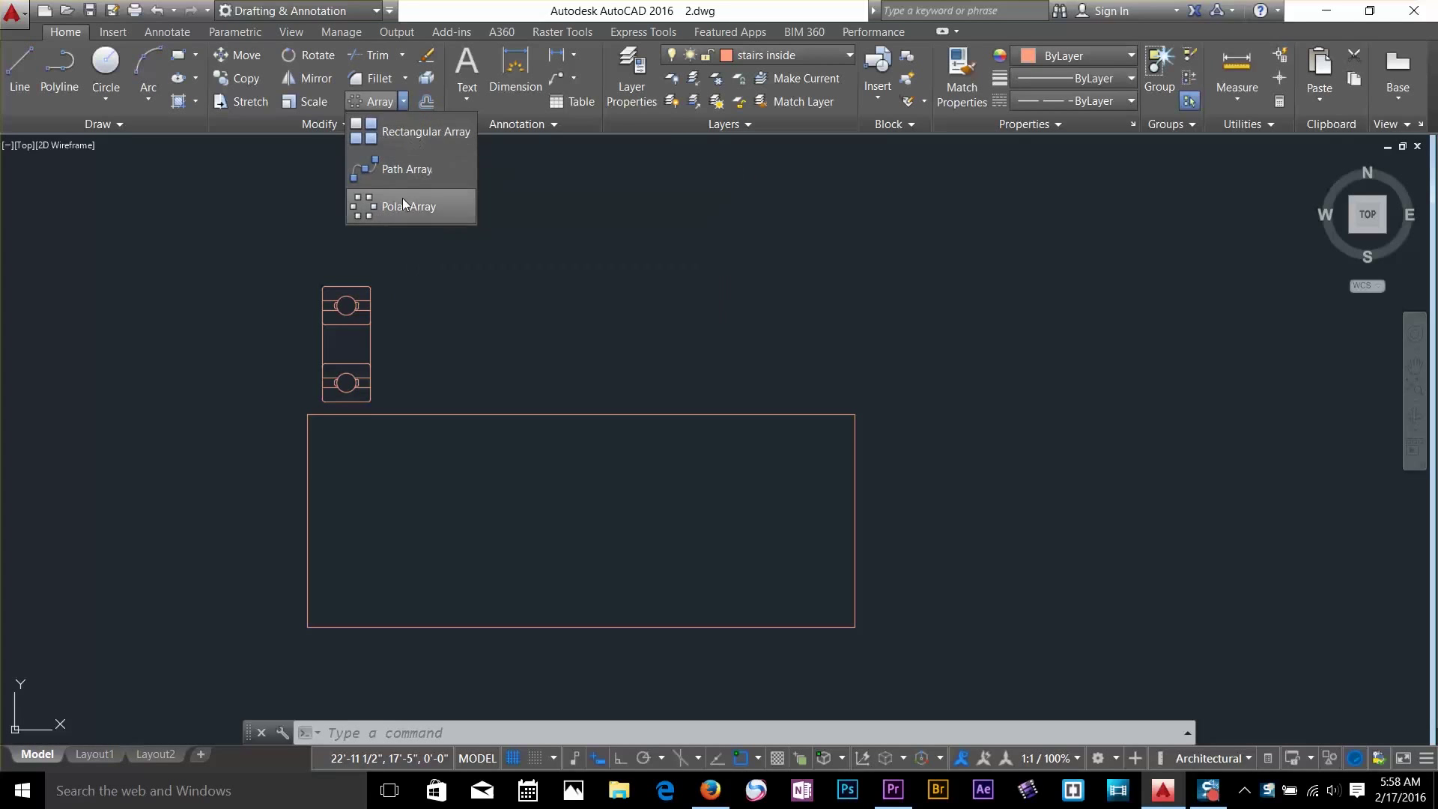
pyautogui.click(407, 135)
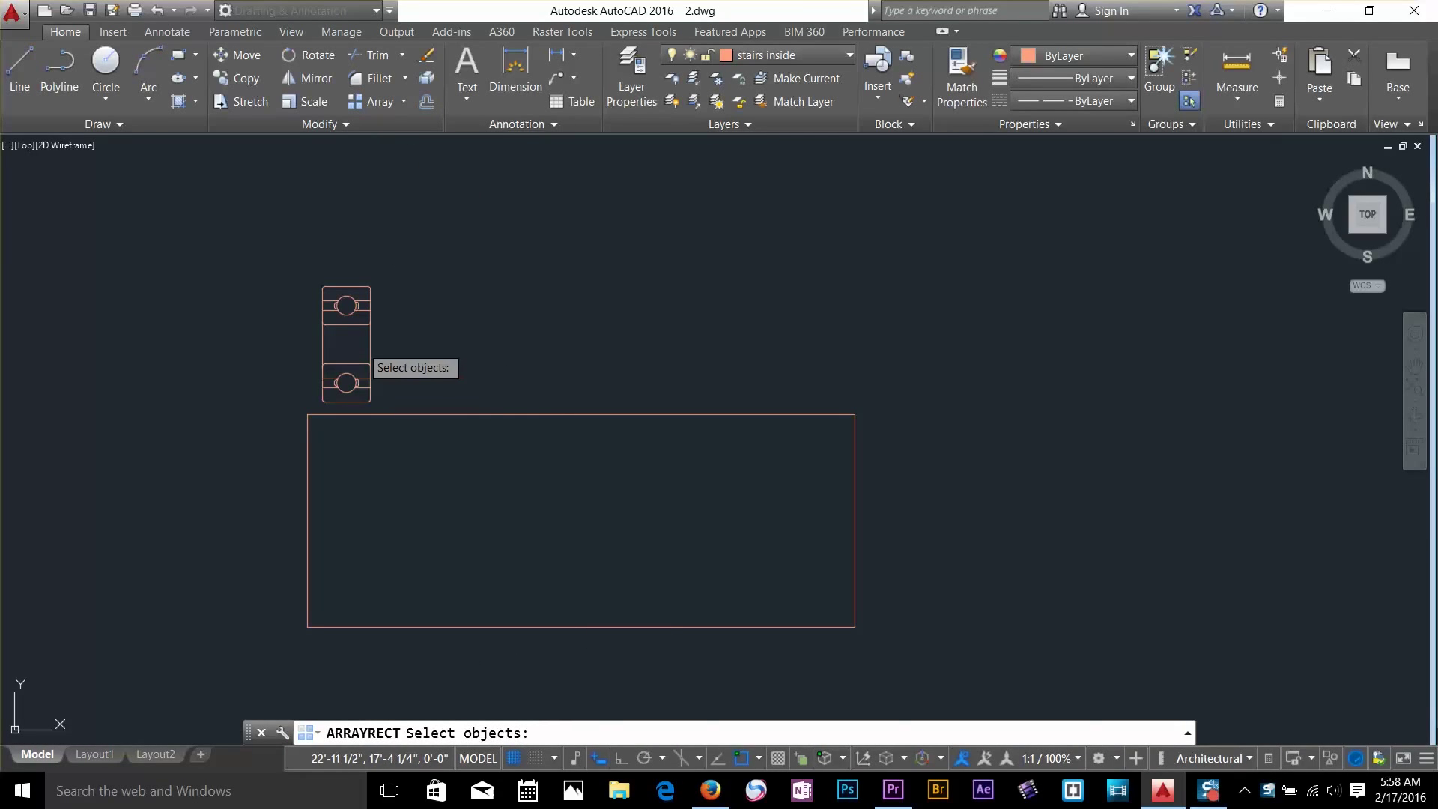
pyautogui.click(350, 316)
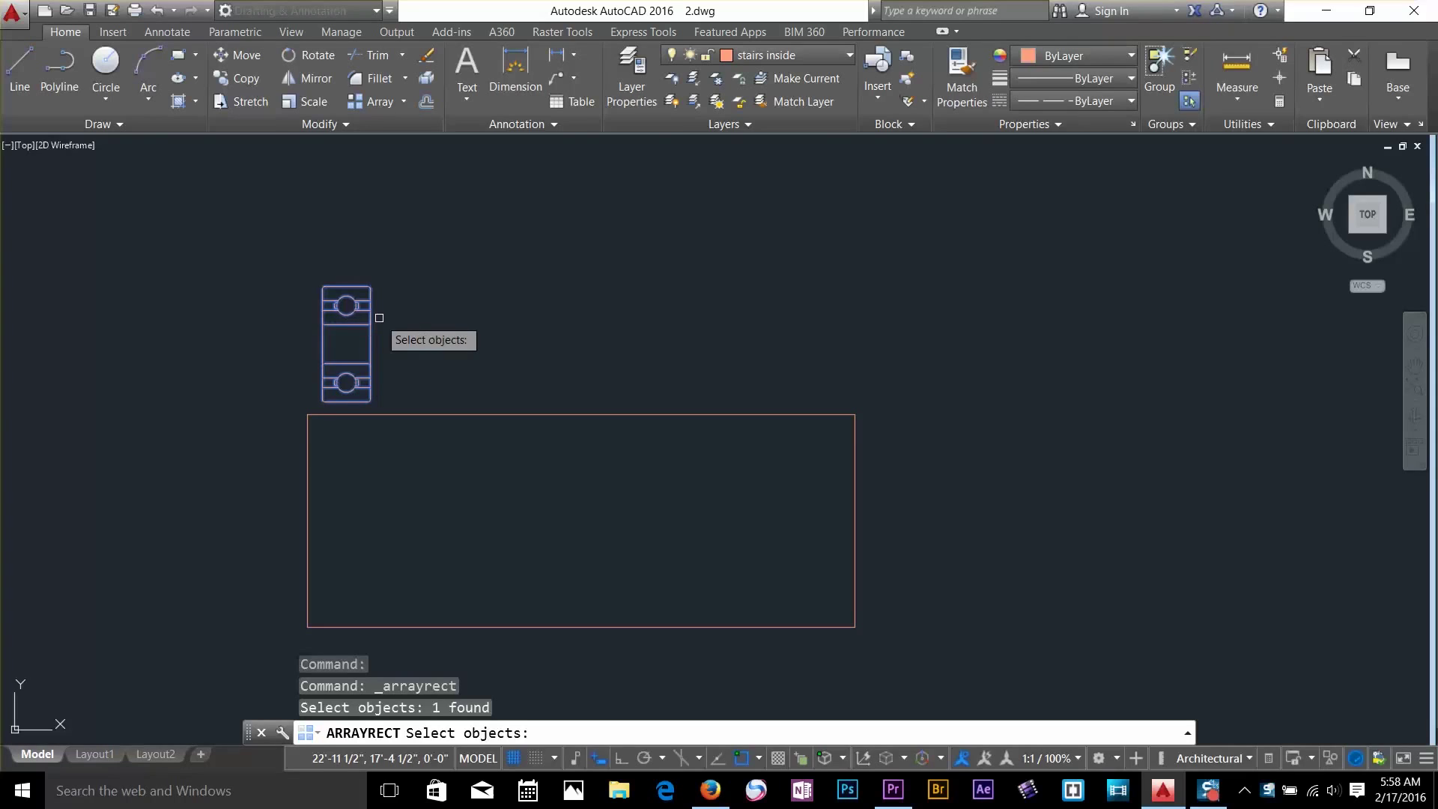
pyautogui.press('Return')
# Set the array preview to 6 columns and 6 rows
pyautogui.scroll(-3, 667, 457)
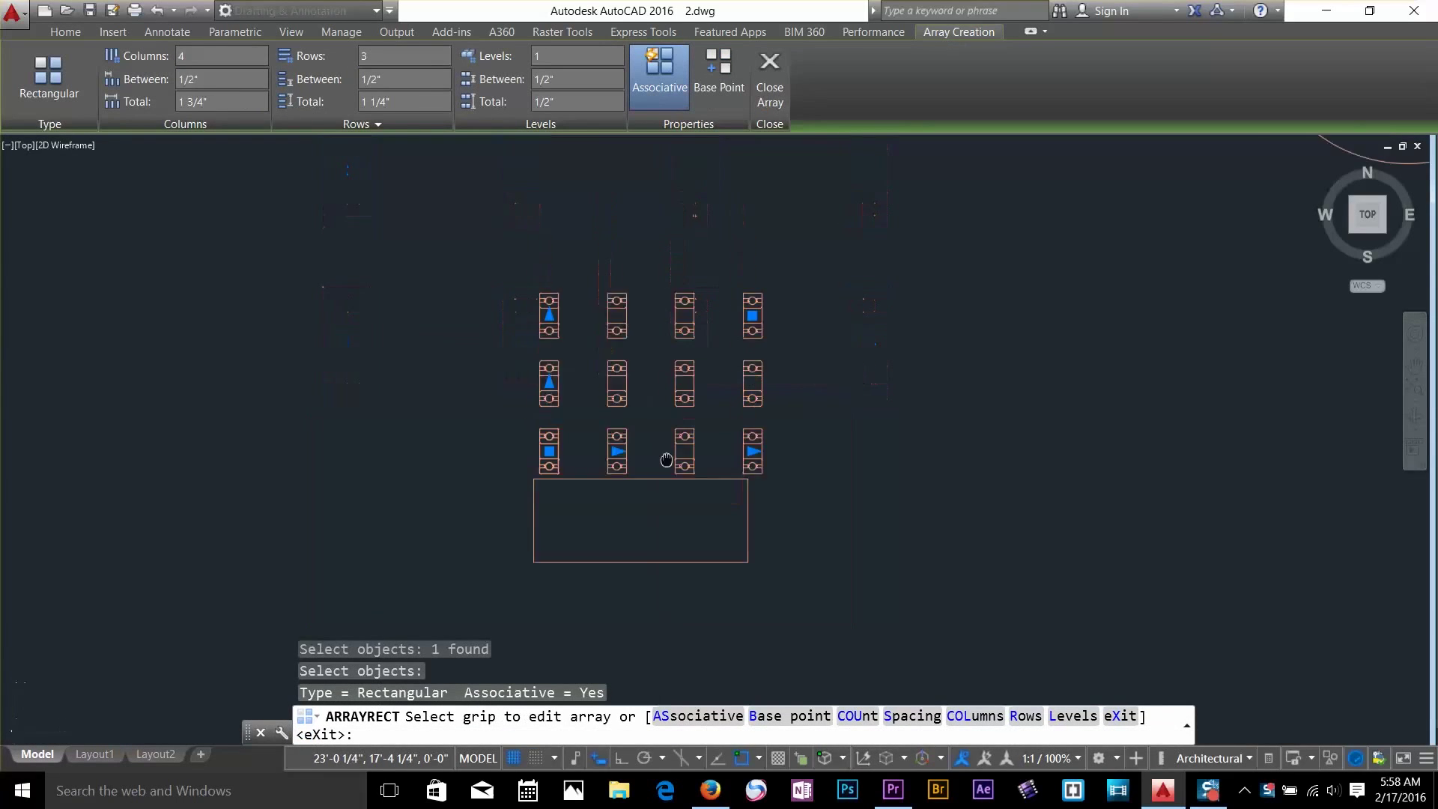
pyautogui.moveTo(667, 460); pyautogui.dragTo(603, 458, button='middle')
pyautogui.scroll(2, 667, 408)
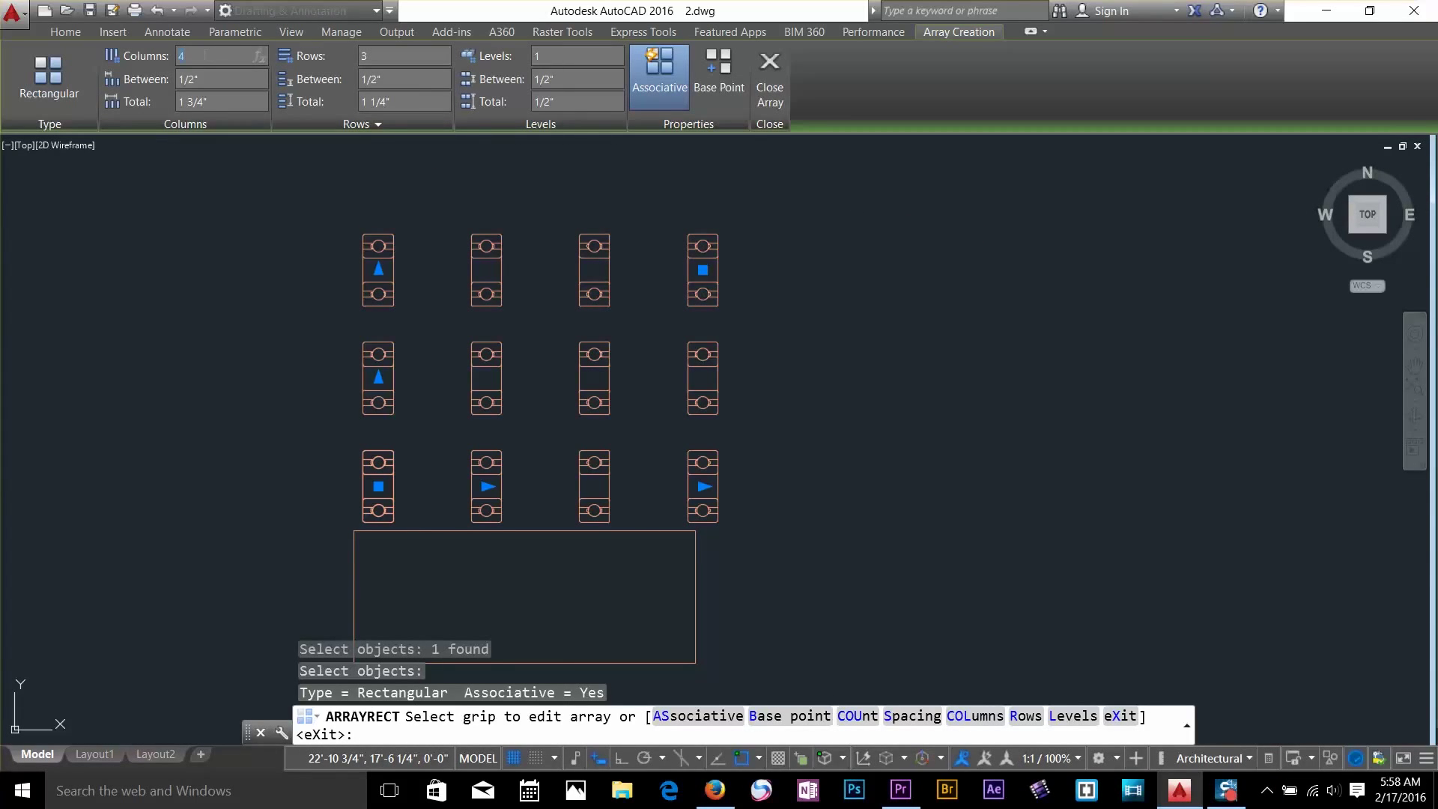
pyautogui.write('6')
pyautogui.press('Return')
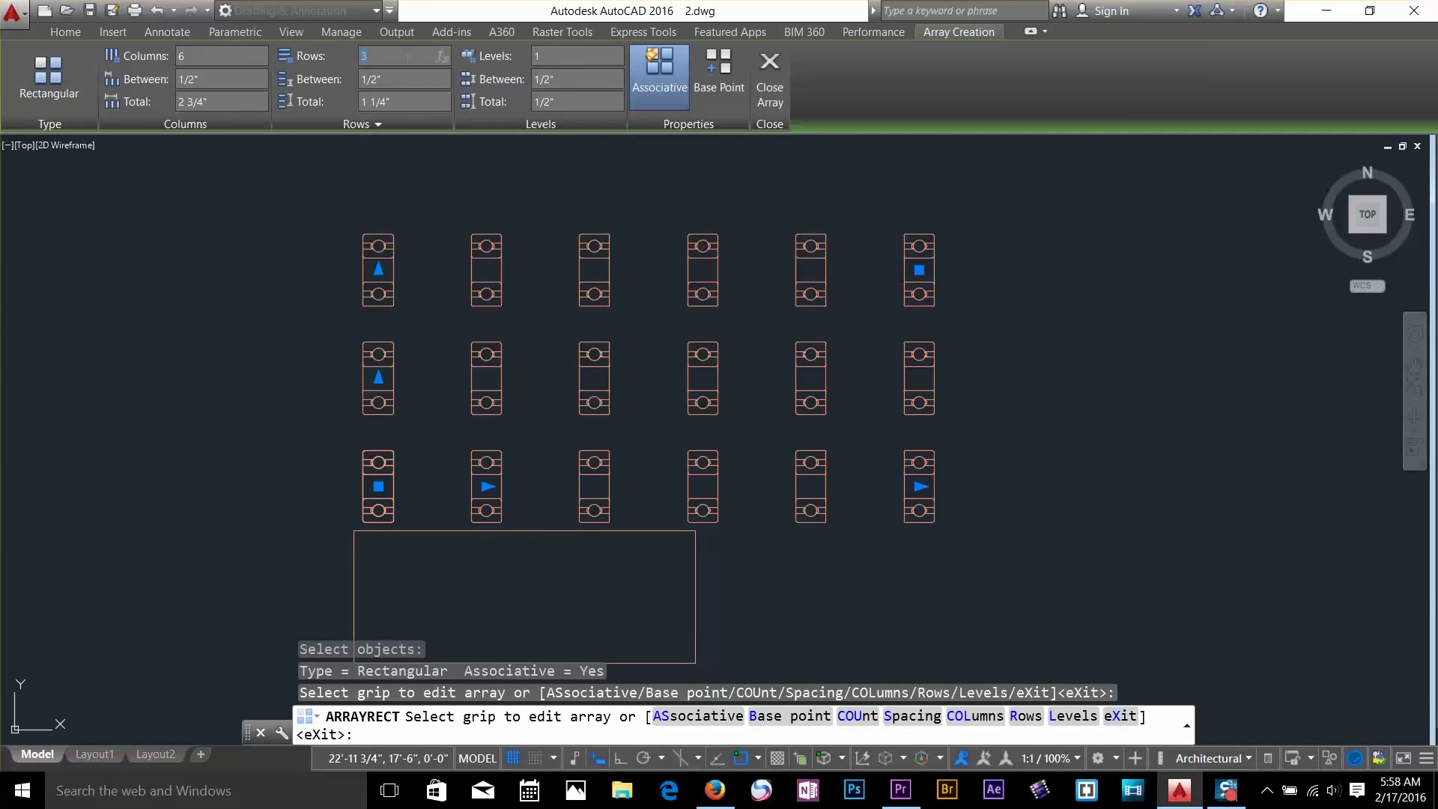
pyautogui.write('6')
pyautogui.press('Return')
pyautogui.scroll(-4, 562, 504)
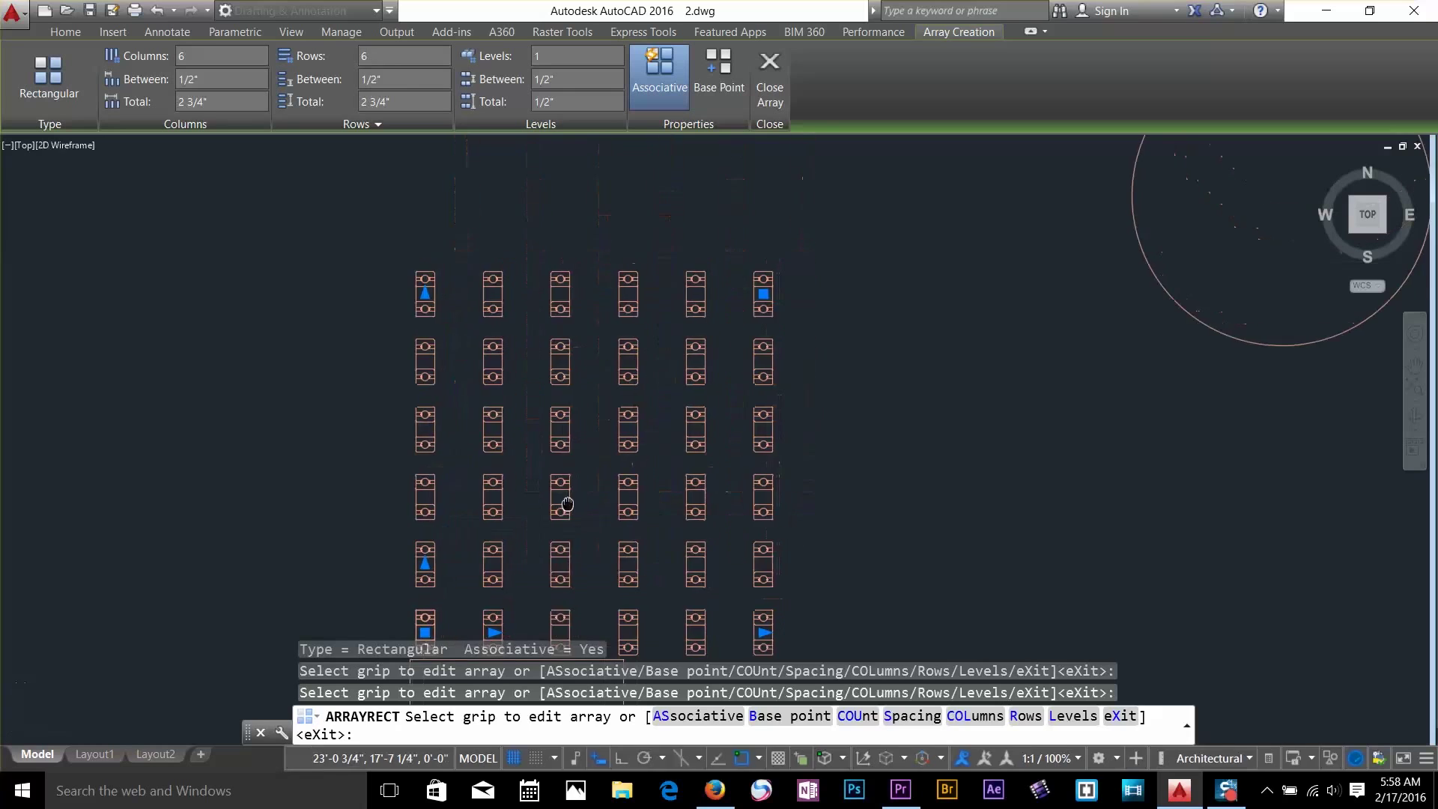
pyautogui.scroll(2, 495, 459)
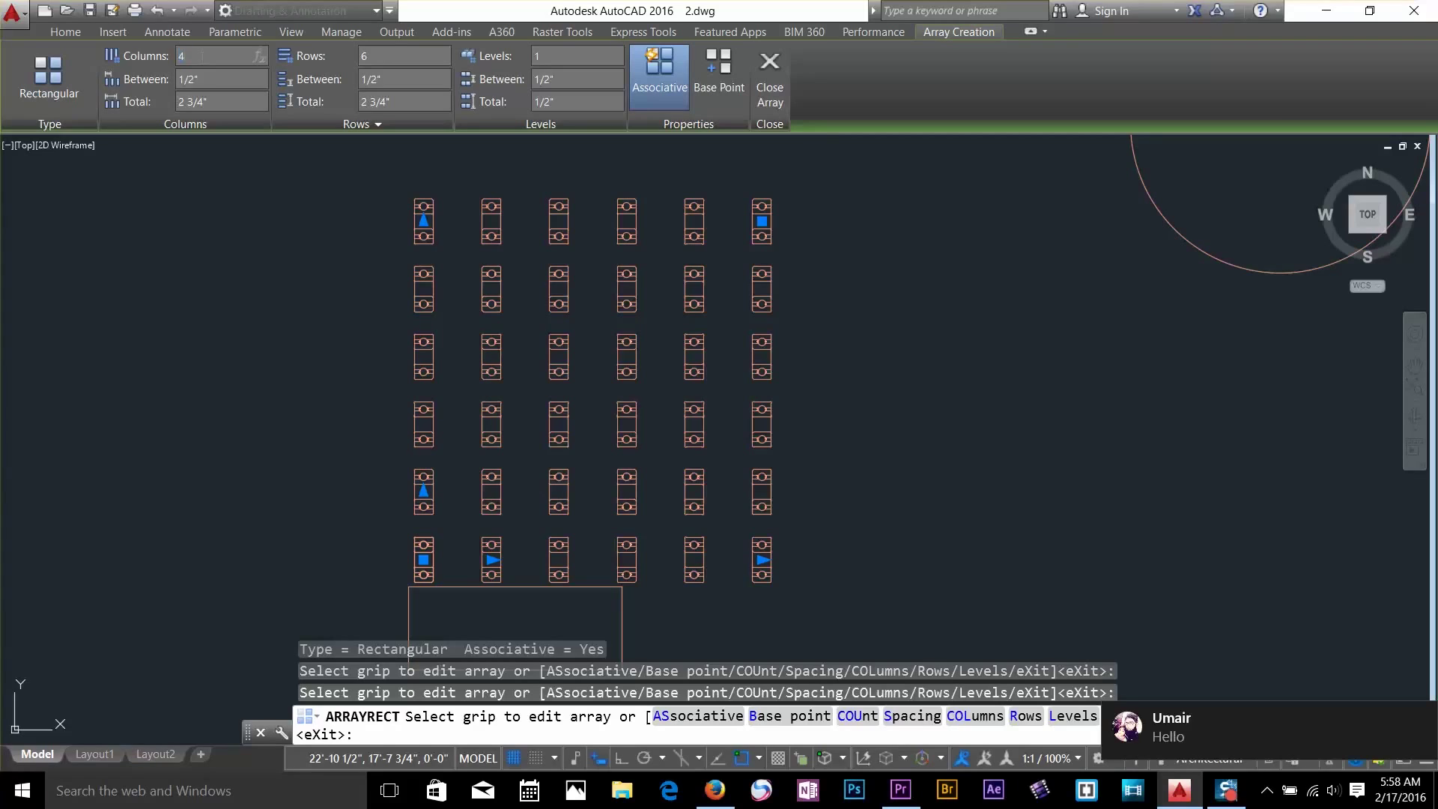
# Change the array to 4 columns and 1 row in the ribbon
pyautogui.click(201, 56)
pyautogui.write('4')
pyautogui.press('Return')
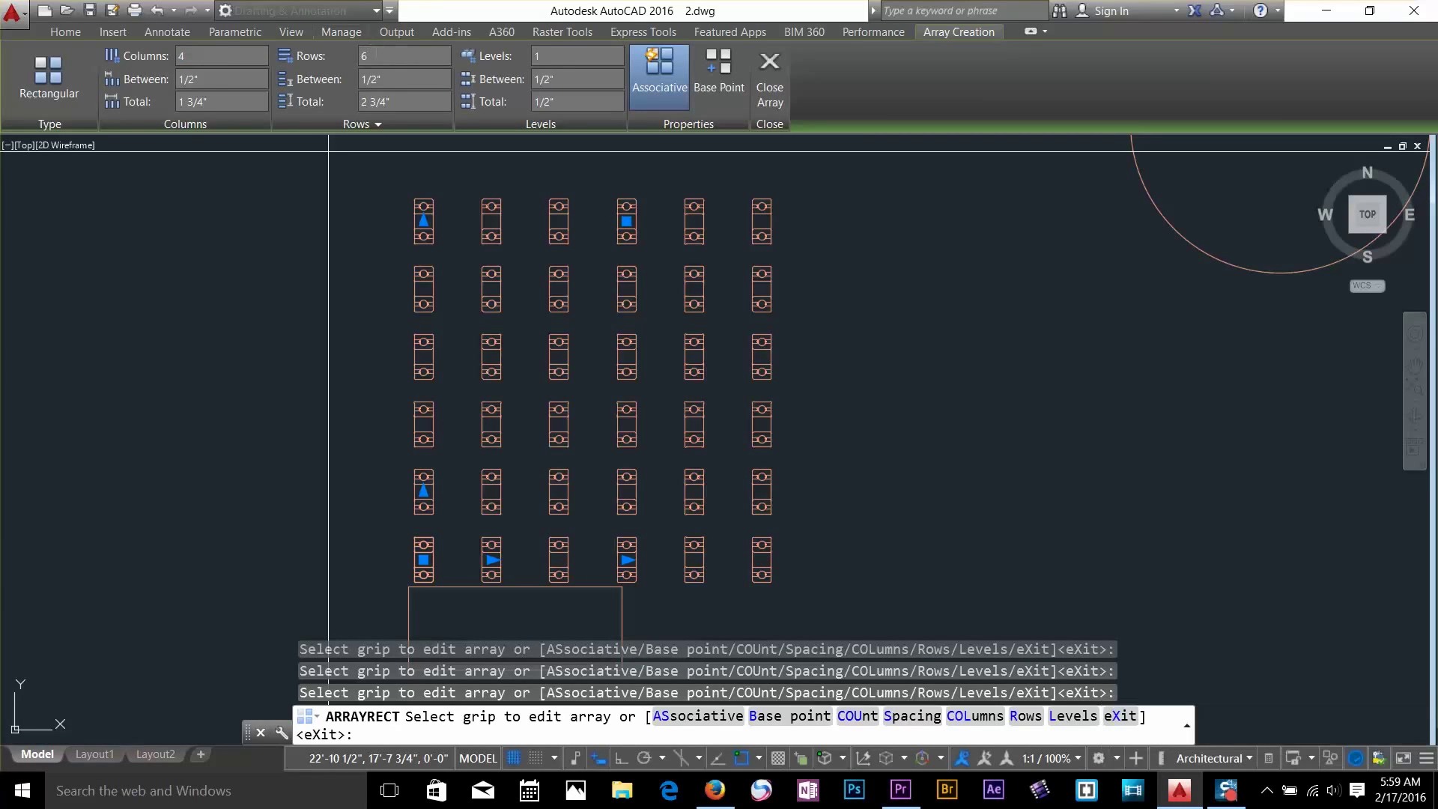
pyautogui.click(377, 55)
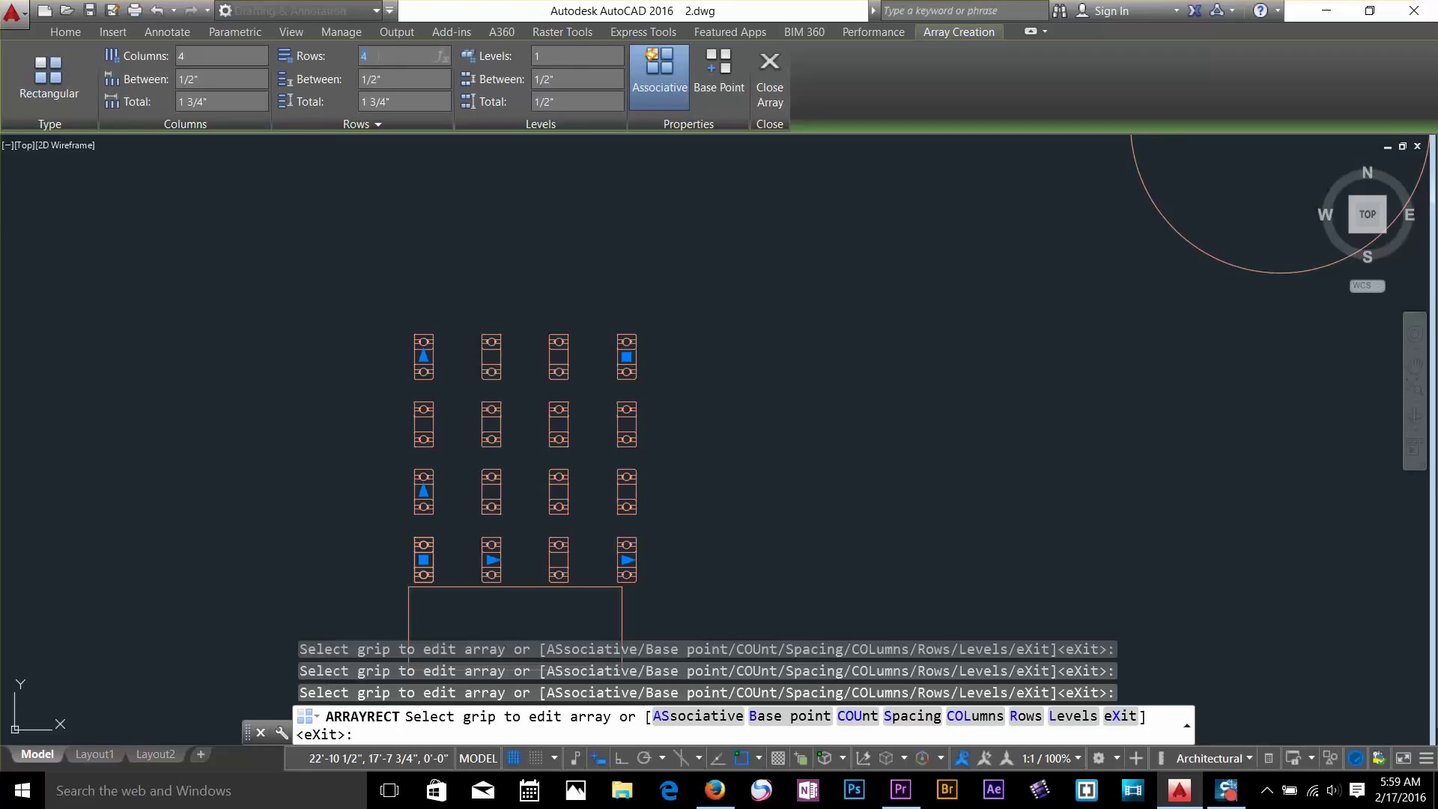
pyautogui.press('Return')
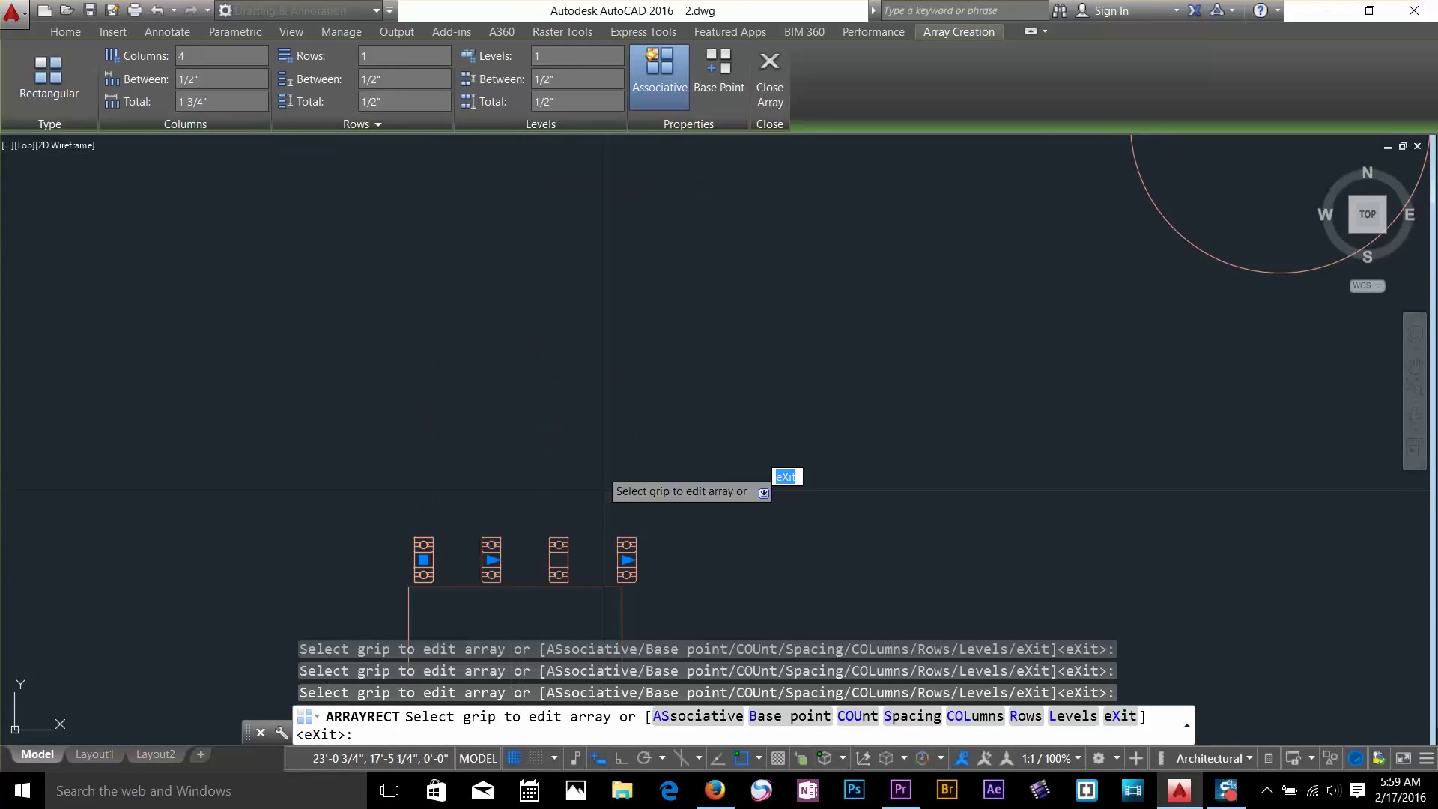
pyautogui.scroll(3, 556, 577)
pyautogui.moveTo(555, 577); pyautogui.dragTo(649, 385, button='middle')
pyautogui.scroll(2, 648, 385)
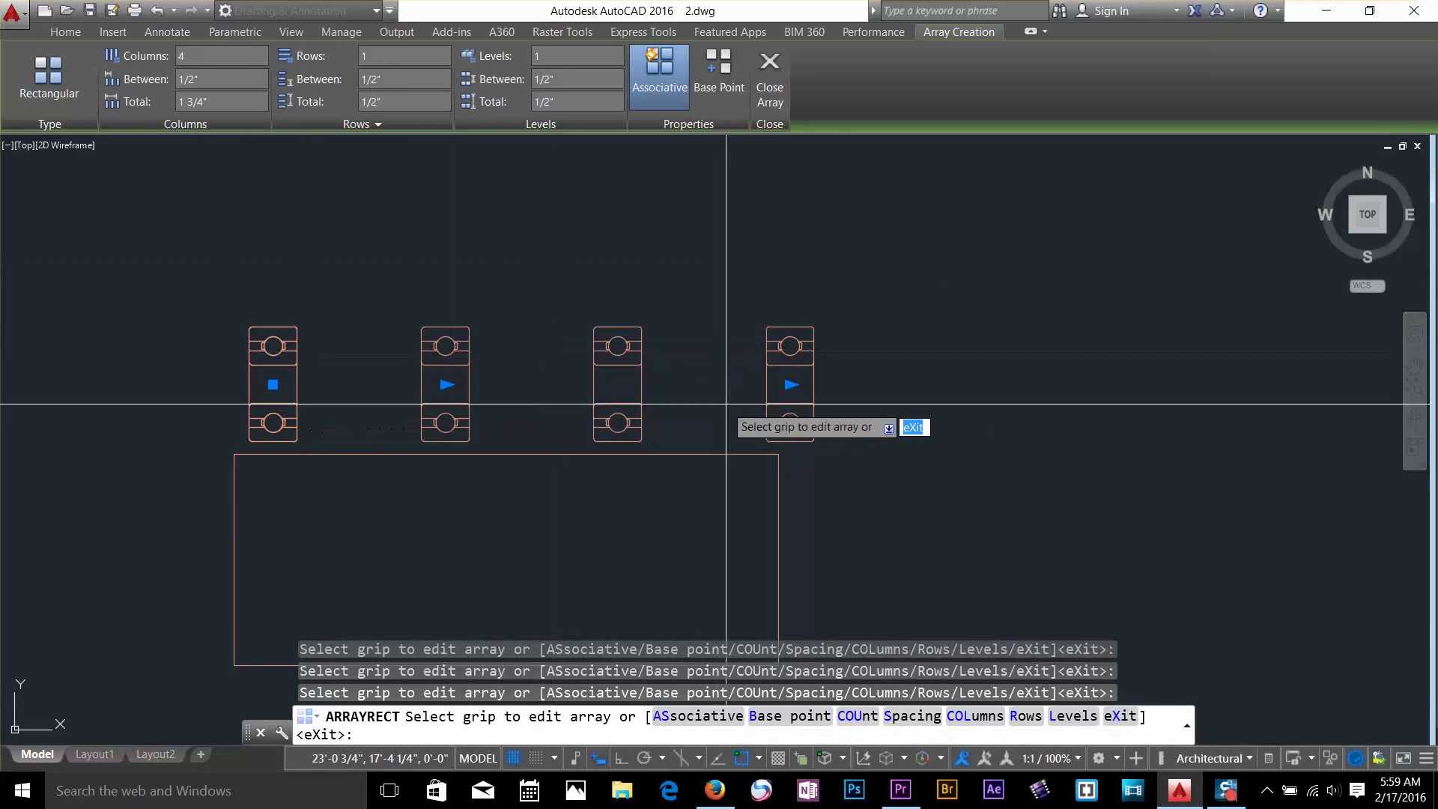
# Drag the column-count grip to extend the array to seven columns
pyautogui.click(789, 384)
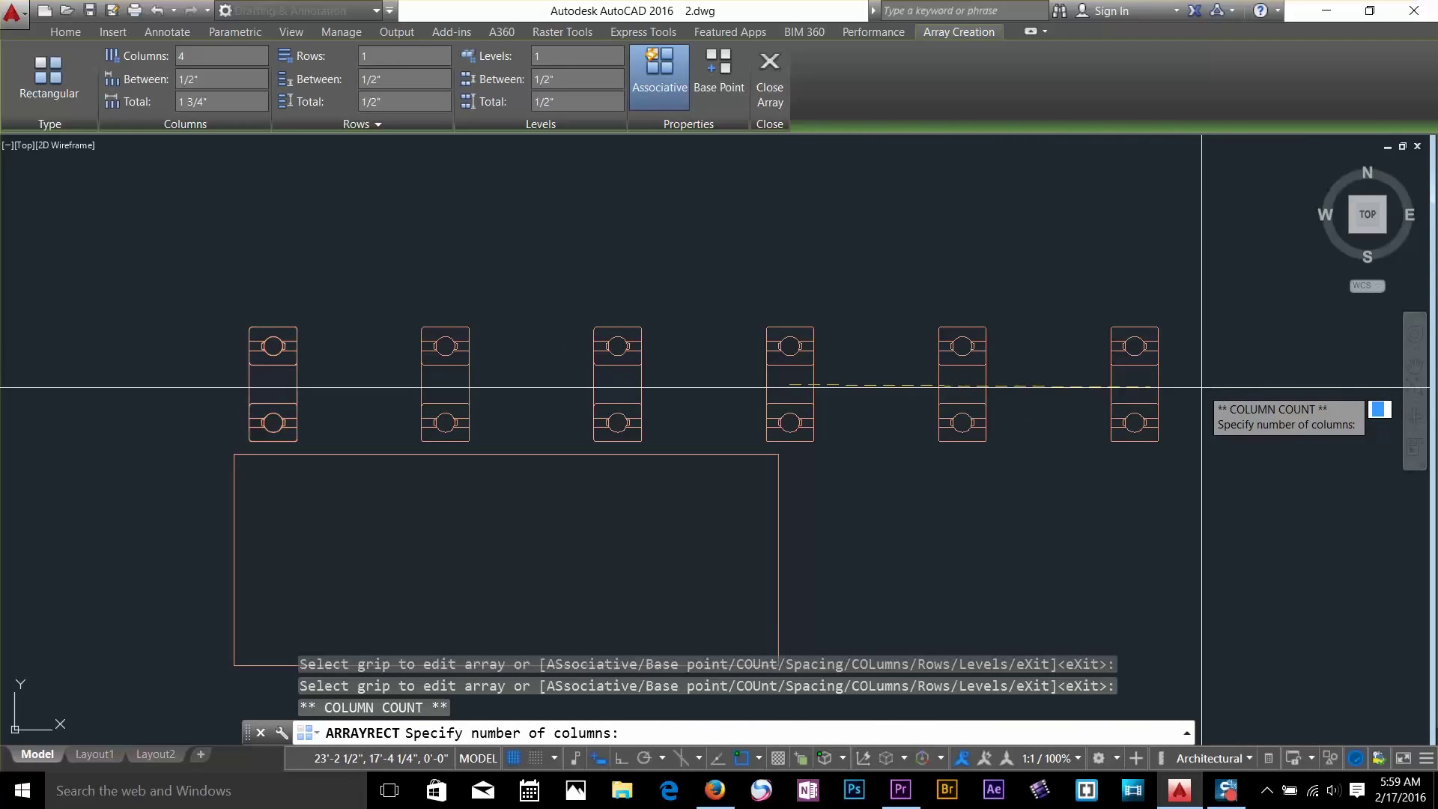
pyautogui.moveTo(1214, 382); pyautogui.dragTo(1103, 379, button='middle')
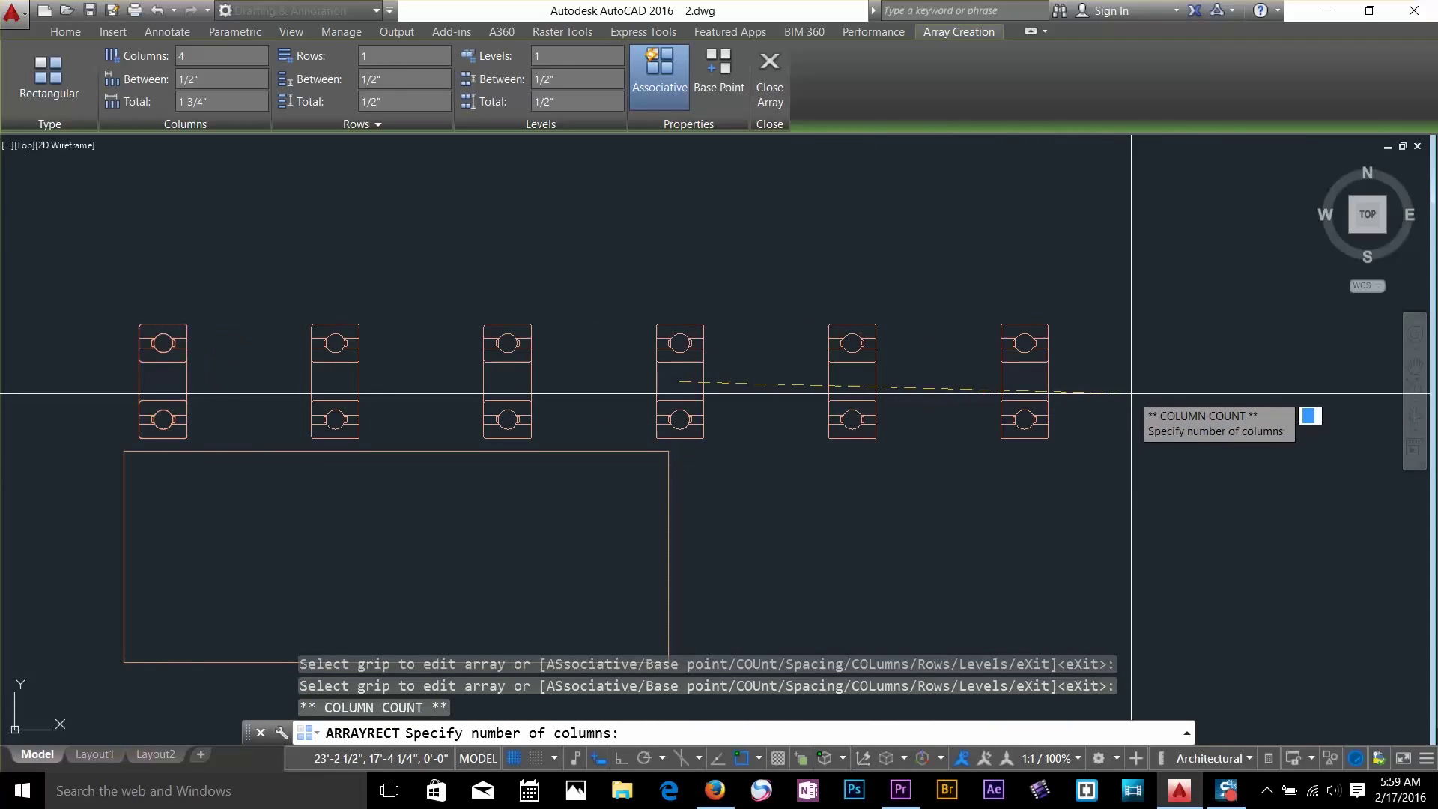
pyautogui.click(1231, 372)
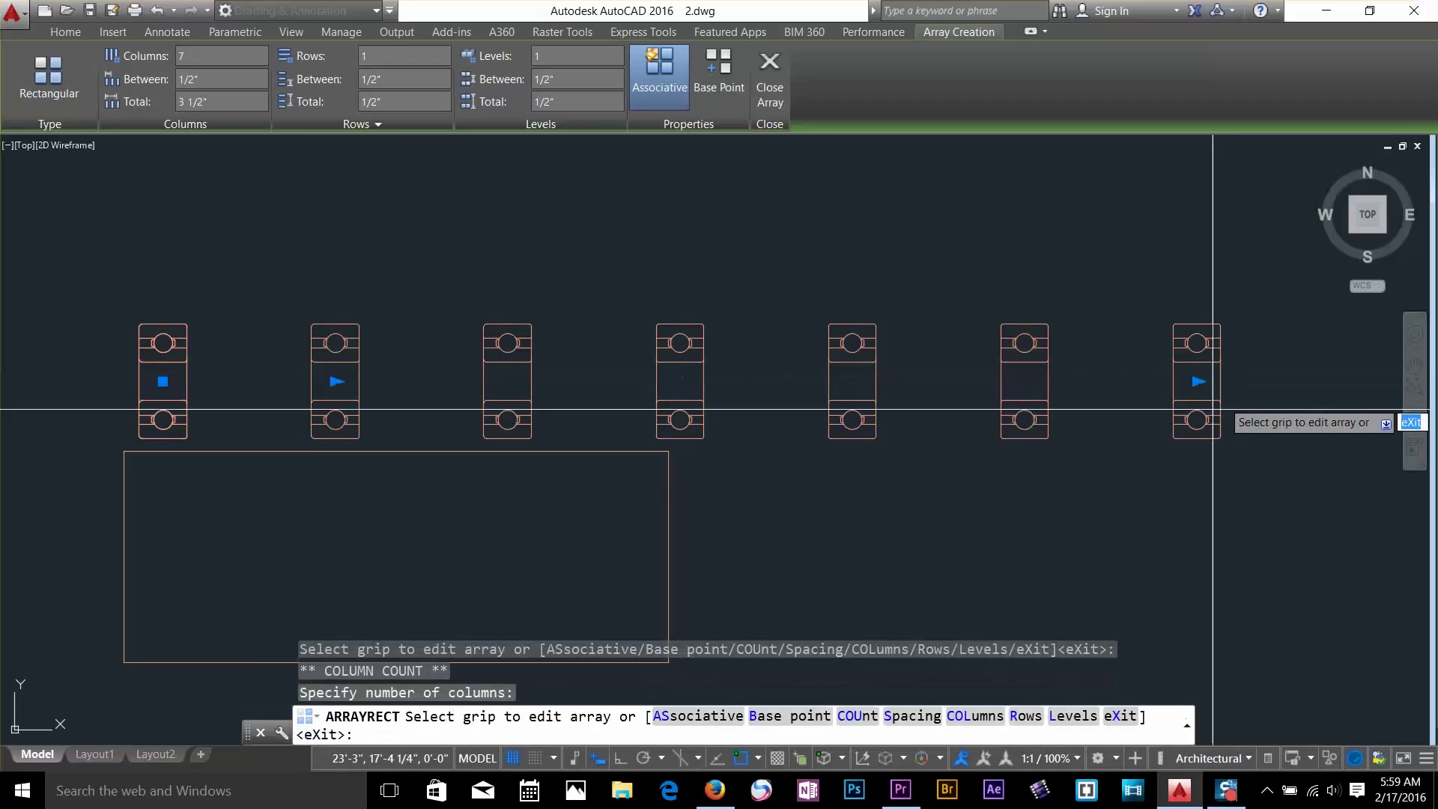
pyautogui.moveTo(233, 396); pyautogui.dragTo(314, 416, button='middle')
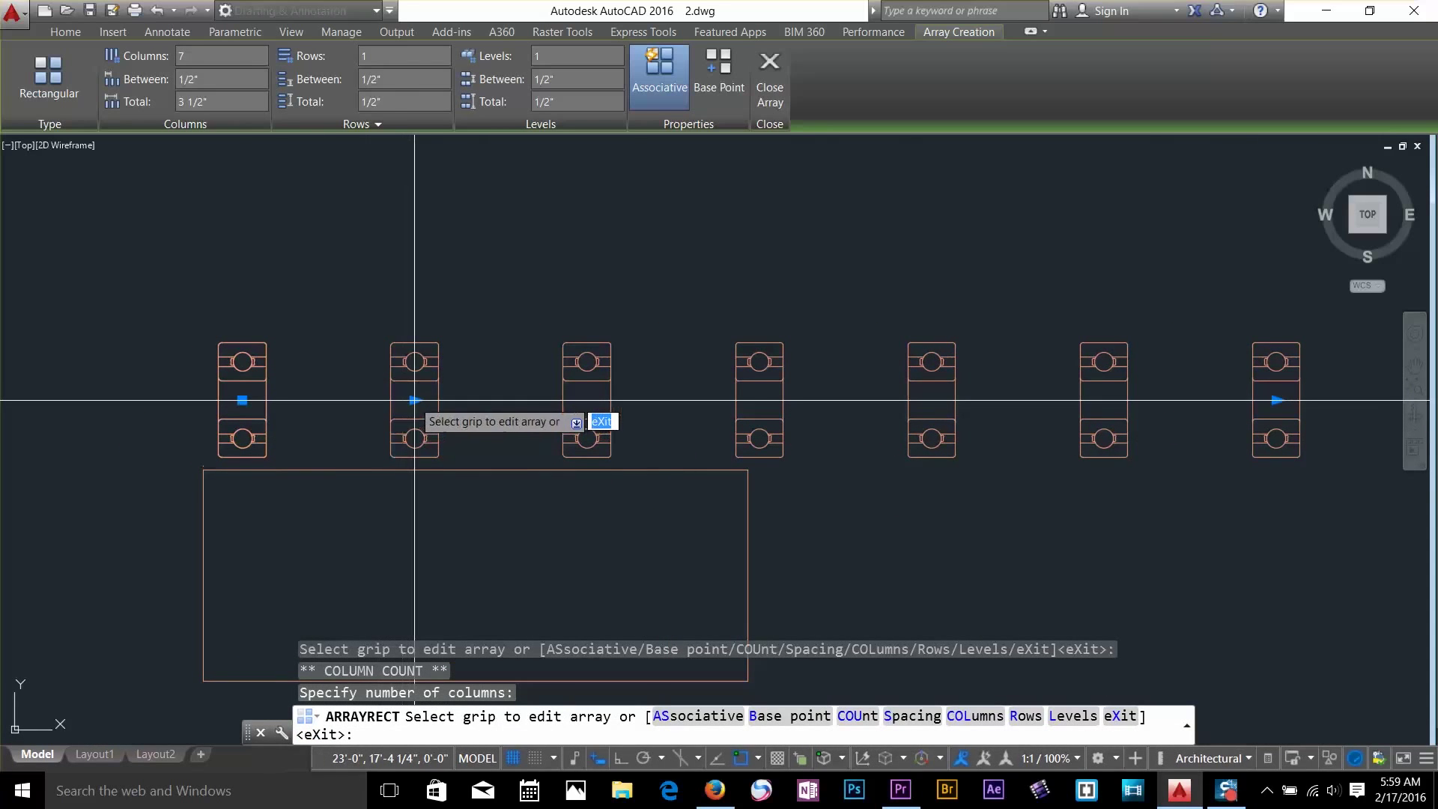
# Tighten the column spacing from 1" to 1/2" and set Rows to 3
pyautogui.click(416, 400)
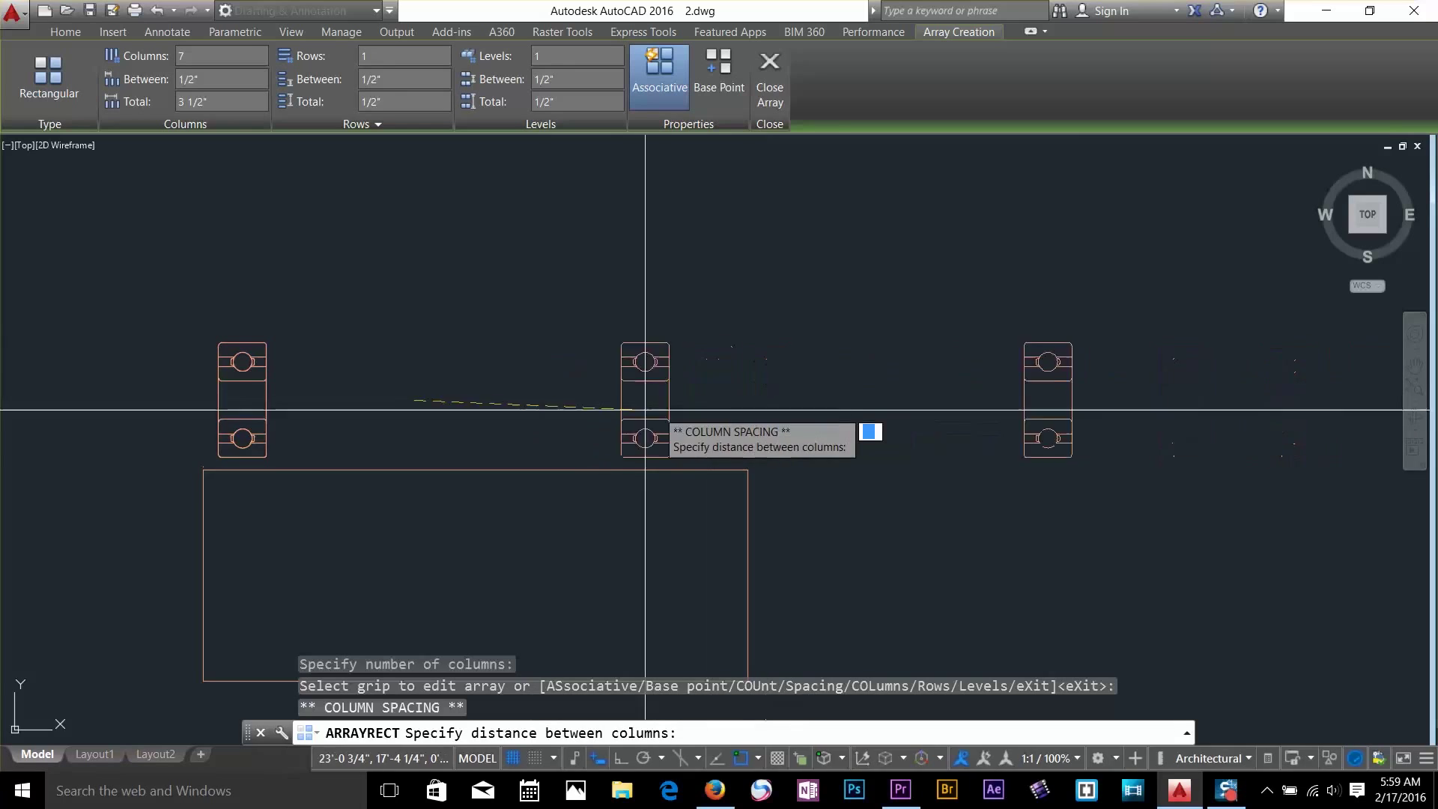
pyautogui.click(533, 391)
pyautogui.scroll(-3, 1027, 402)
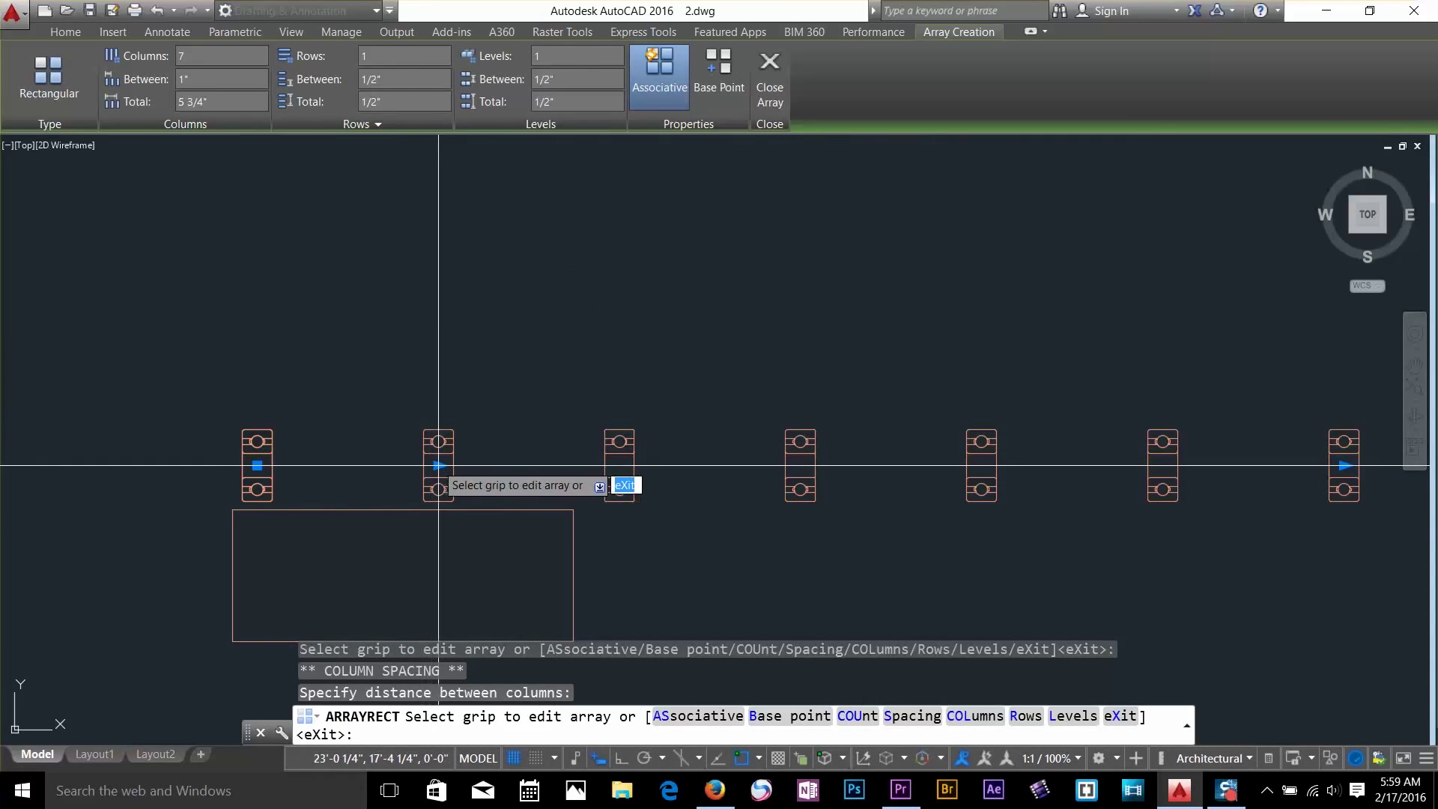
pyautogui.click(439, 465)
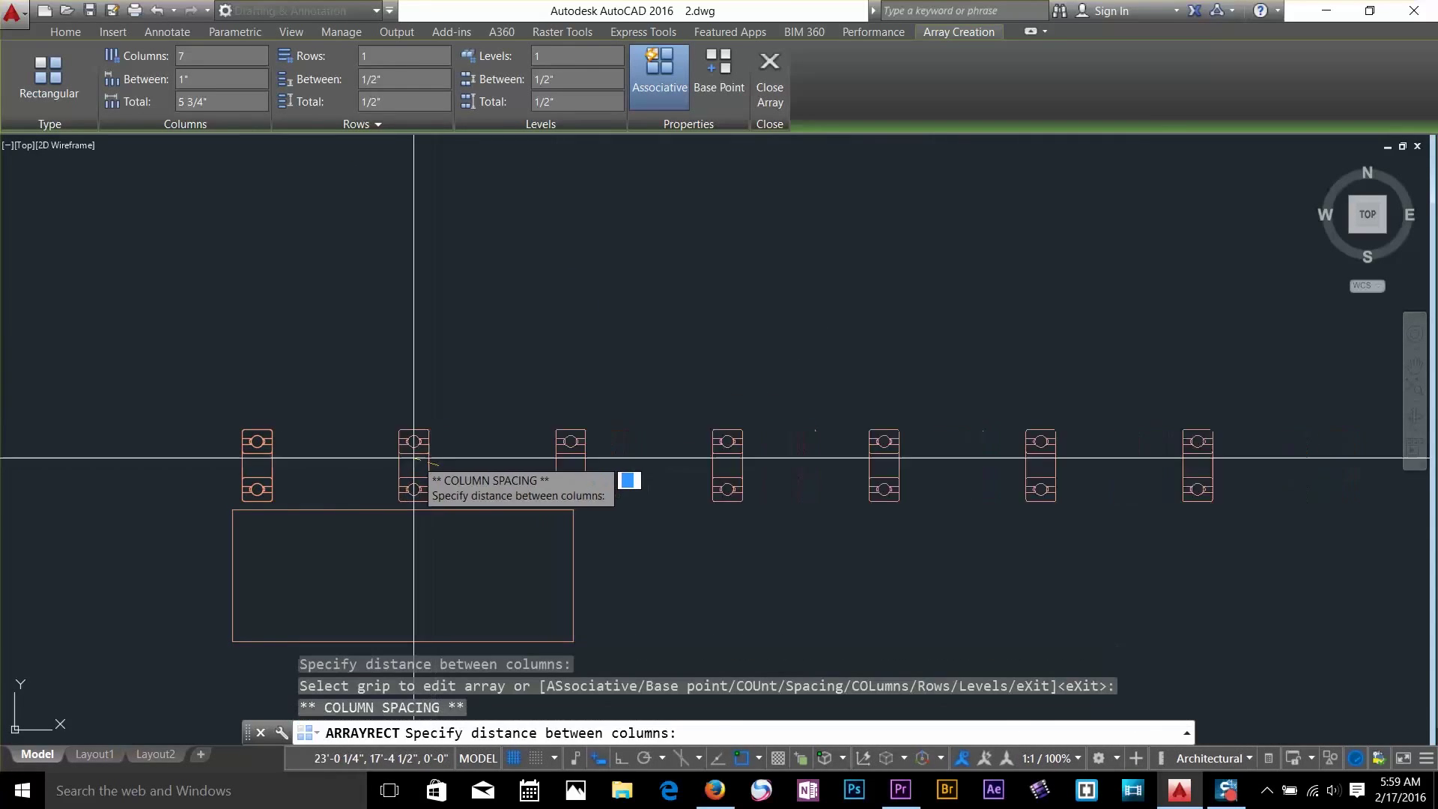
pyautogui.click(331, 457)
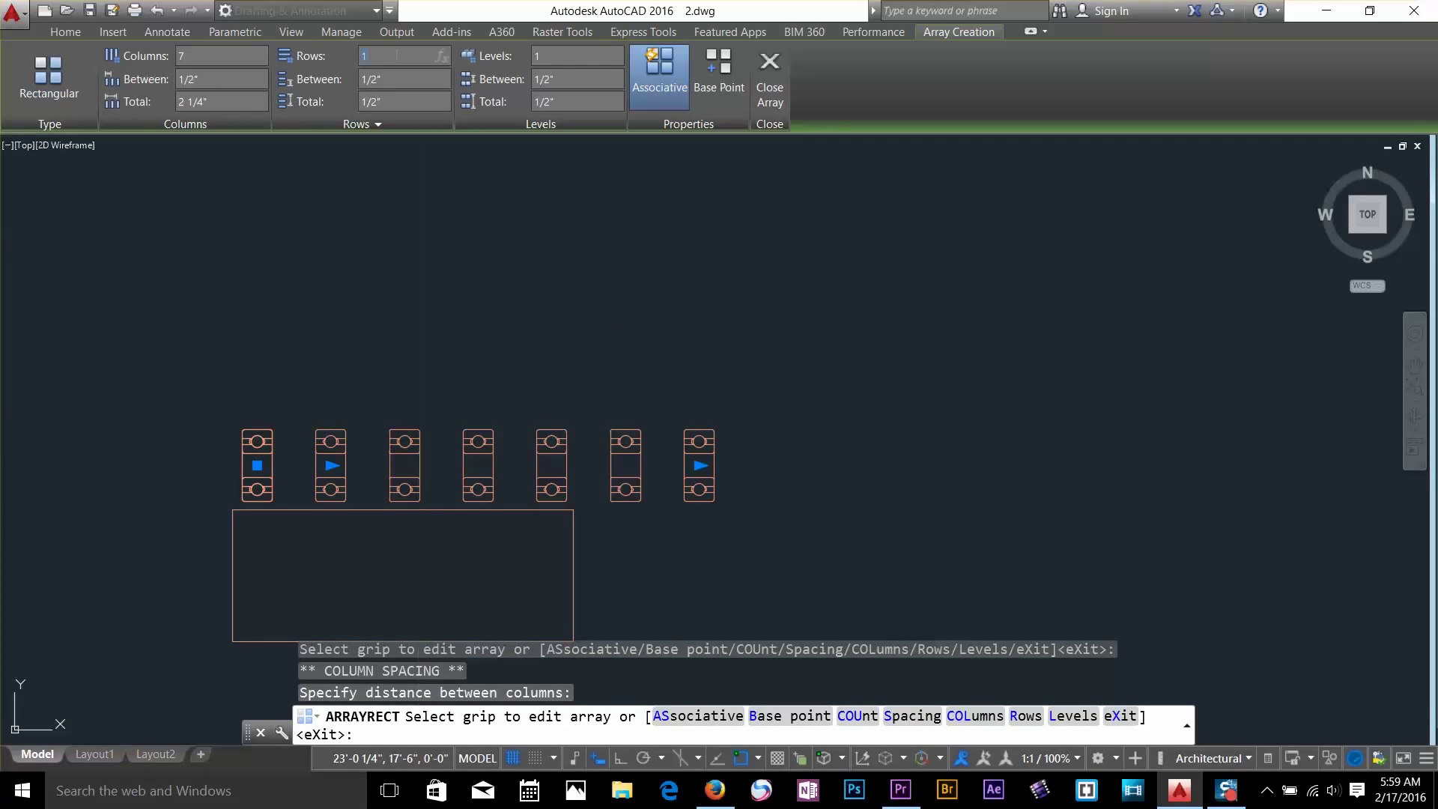
pyautogui.write('3')
pyautogui.press('Return')
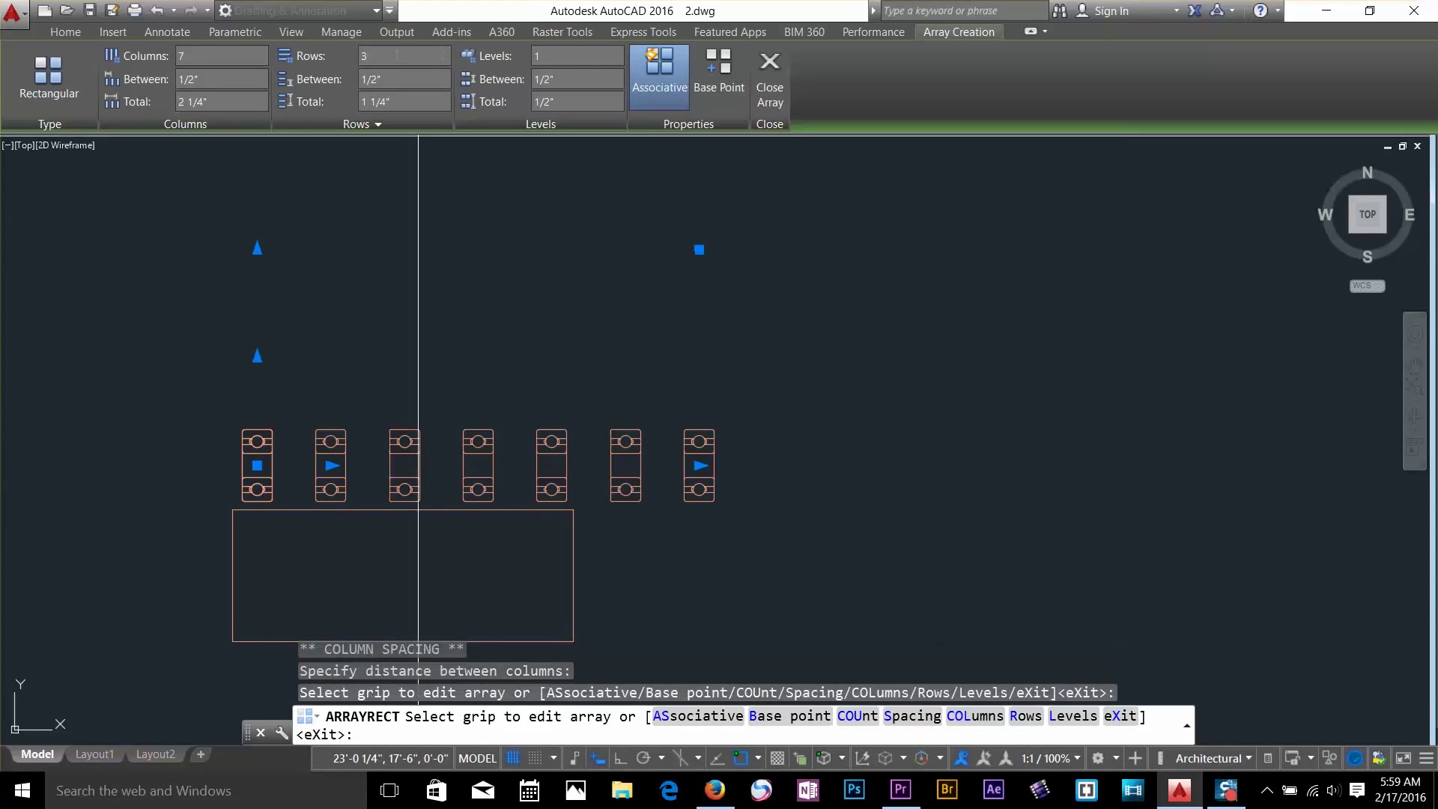
pyautogui.scroll(-1, 411, 235)
pyautogui.scroll(1, 514, 343)
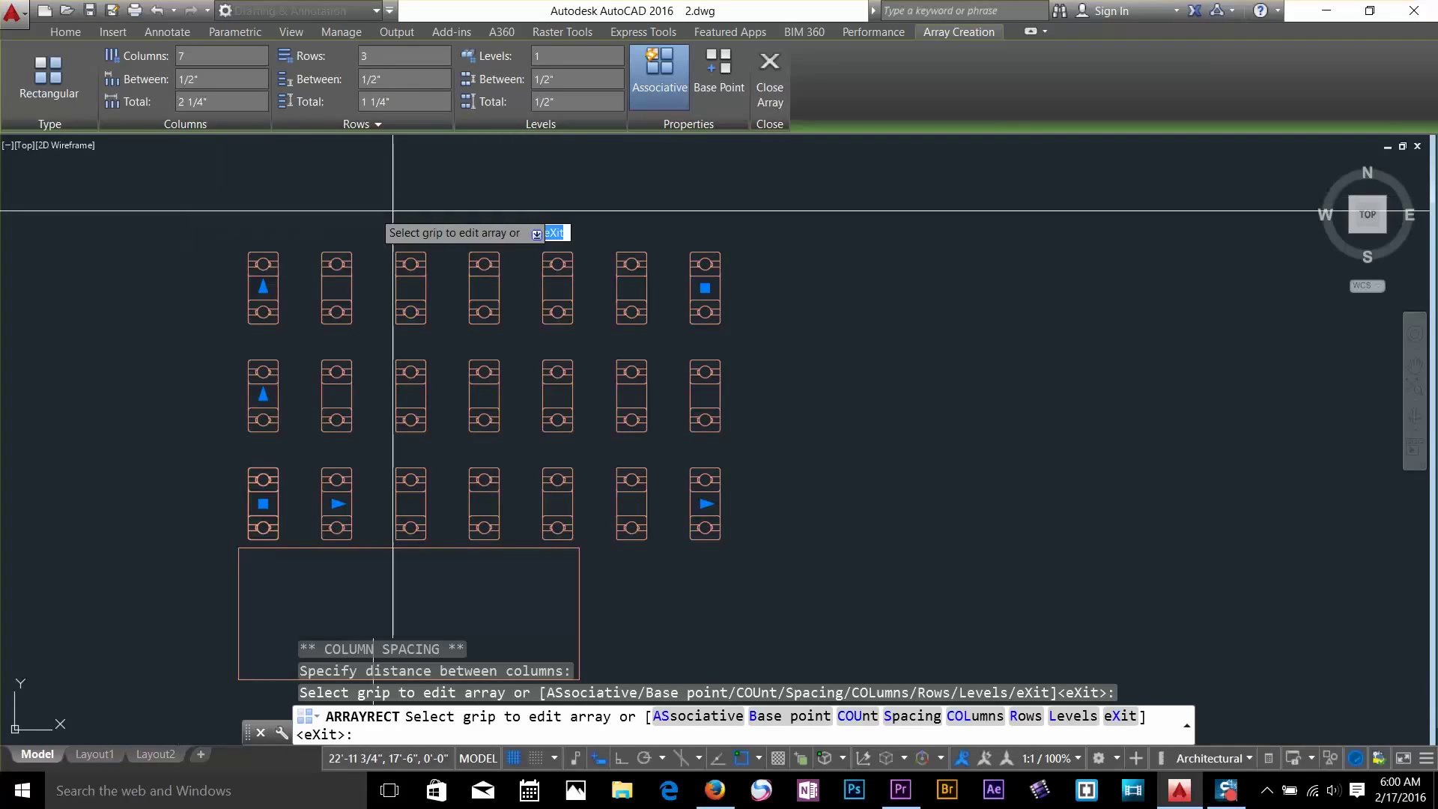
# Close the array editor, then pan over to the curved spline and deselect the grid
pyautogui.click(782, 74)
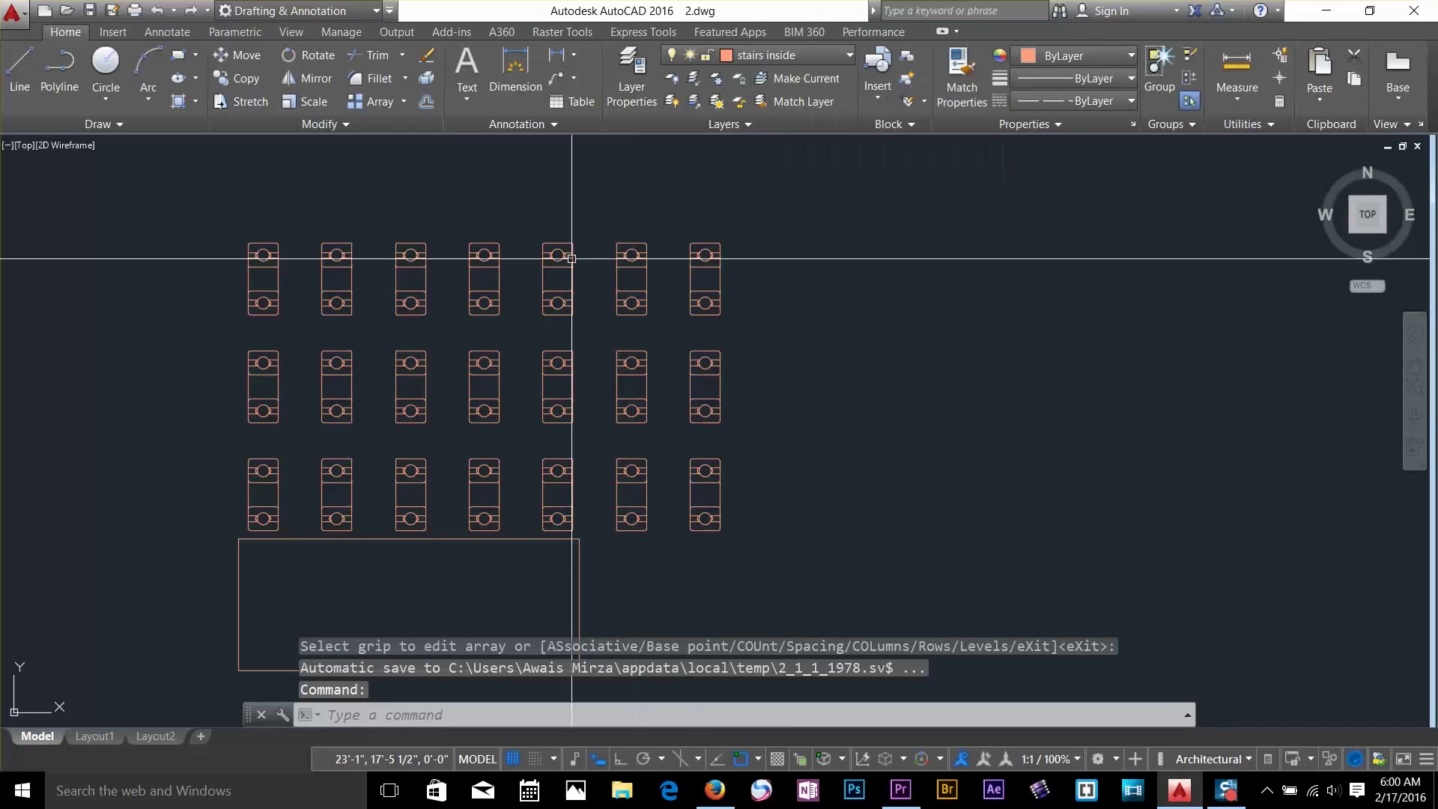
pyautogui.click(644, 258)
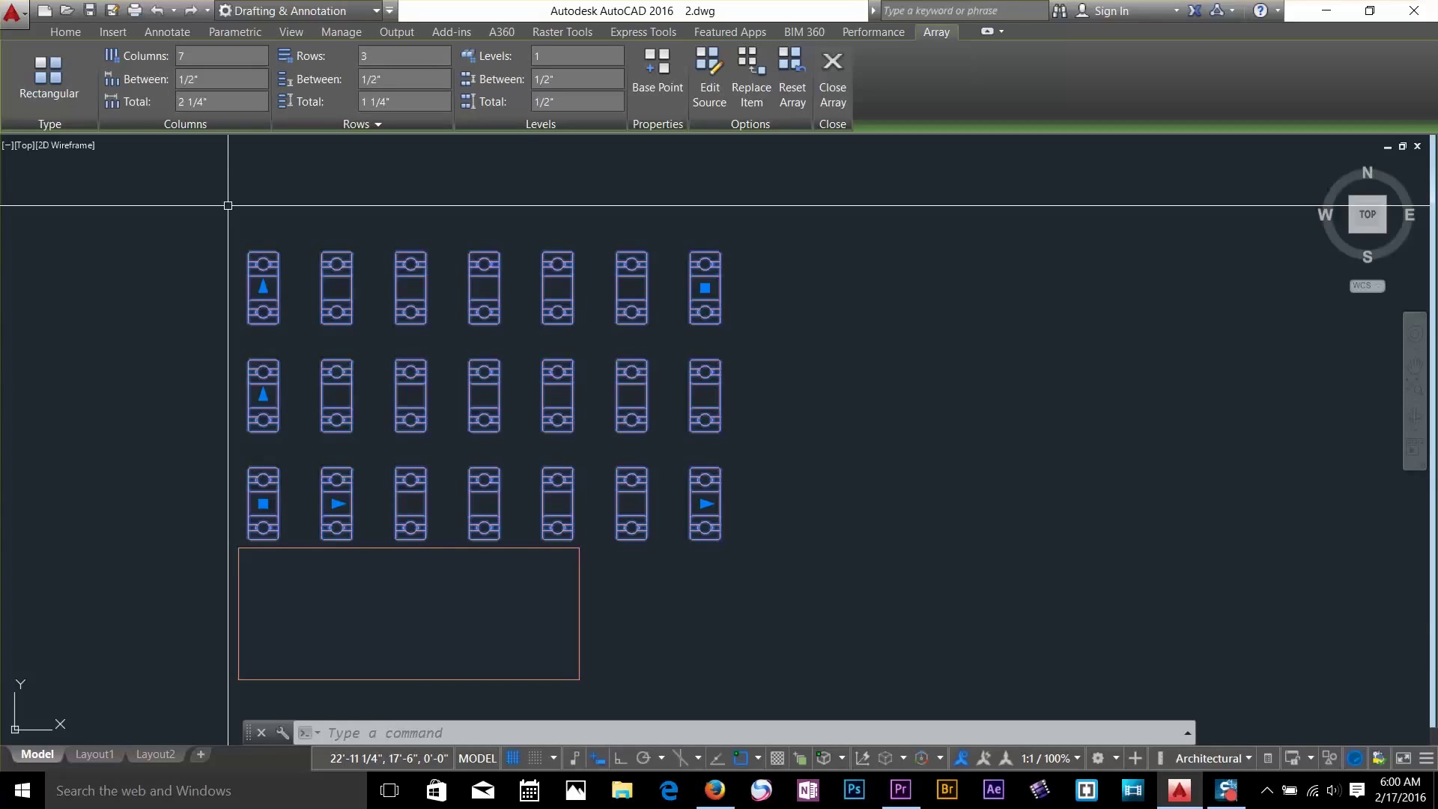
pyautogui.moveTo(236, 215); pyautogui.dragTo(409, 244, button='middle')
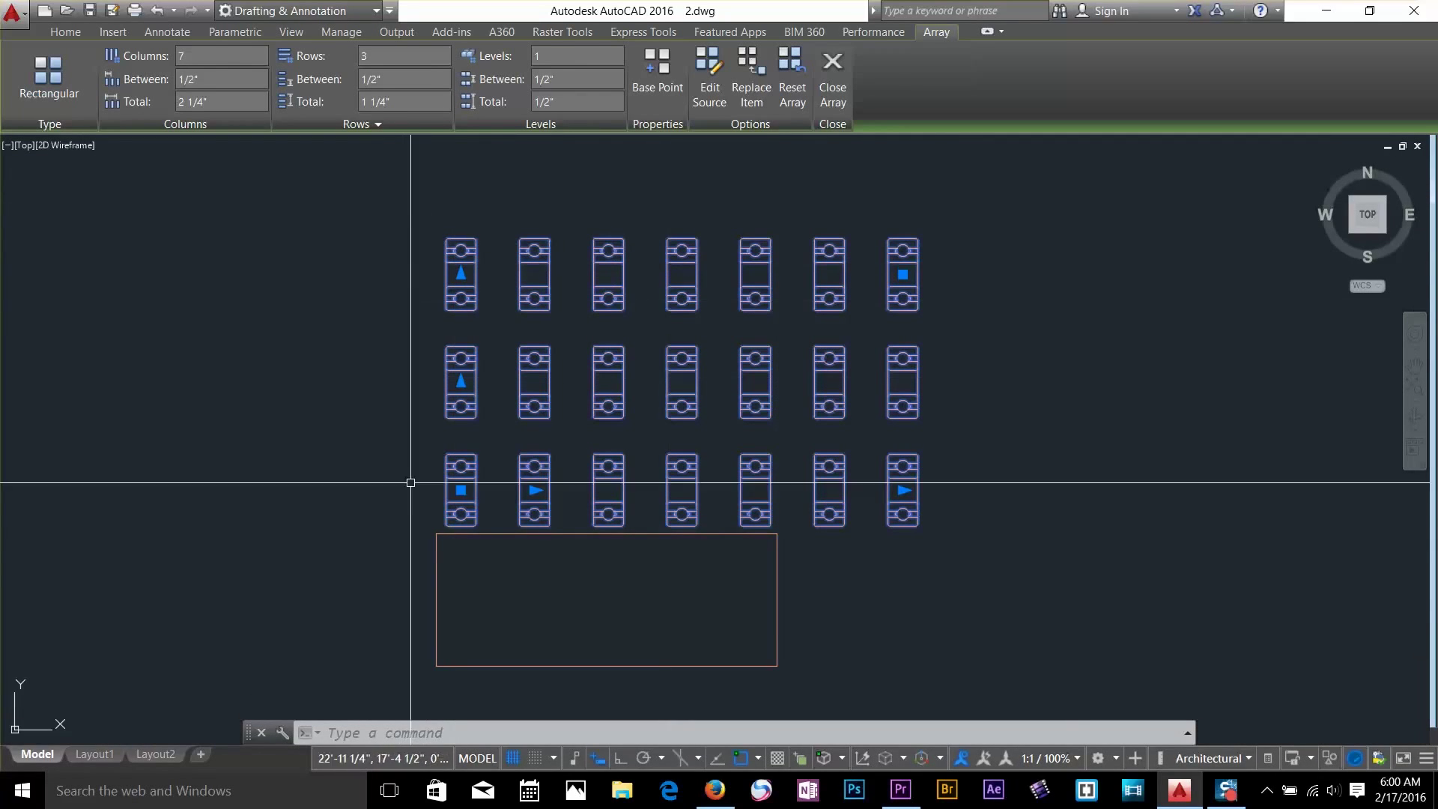
pyautogui.scroll(-3, 739, 263)
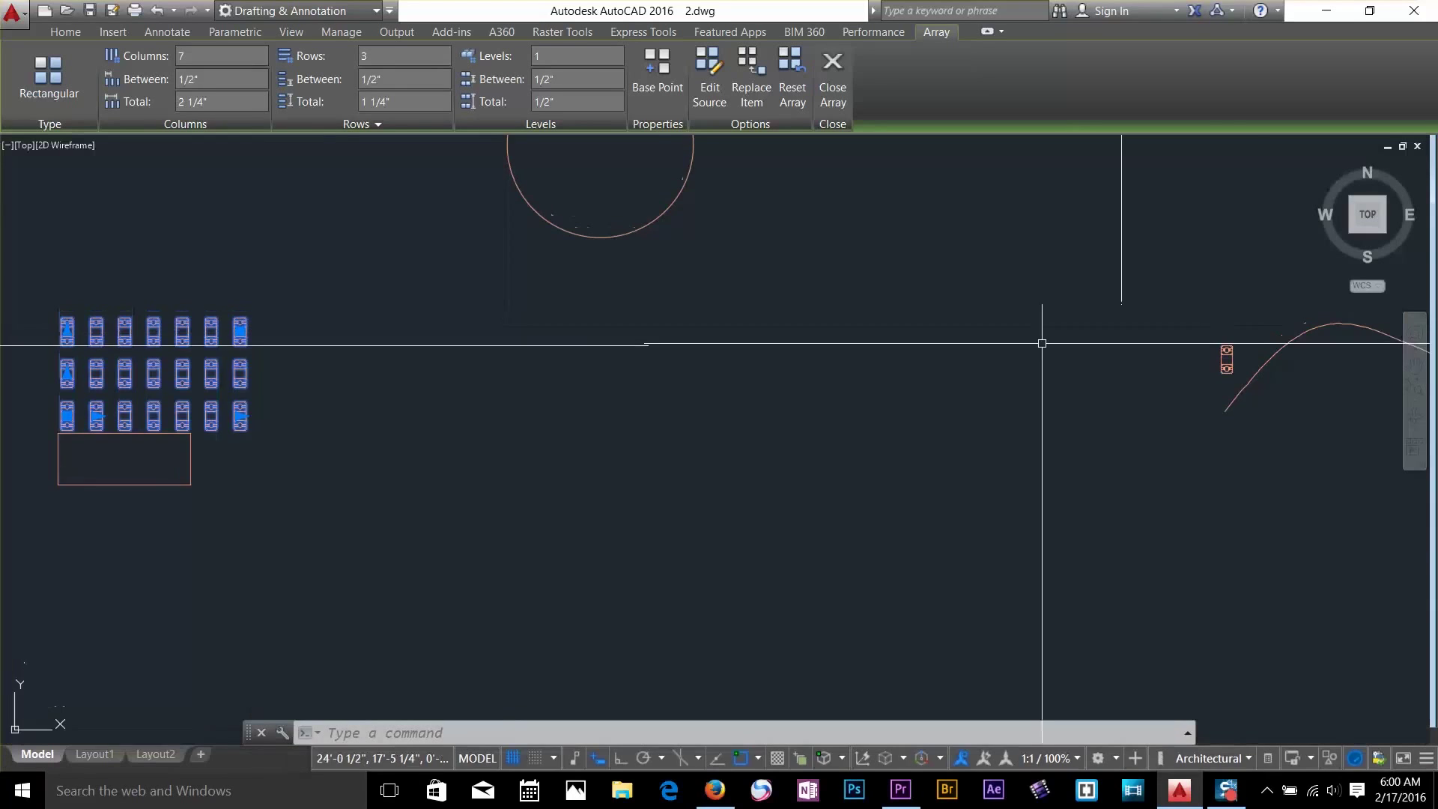
pyautogui.moveTo(1040, 340)
pyautogui.mouseDown(button='middle')
pyautogui.moveTo(707, 442)
pyautogui.moveTo(552, 440)
pyautogui.mouseUp(button='middle')
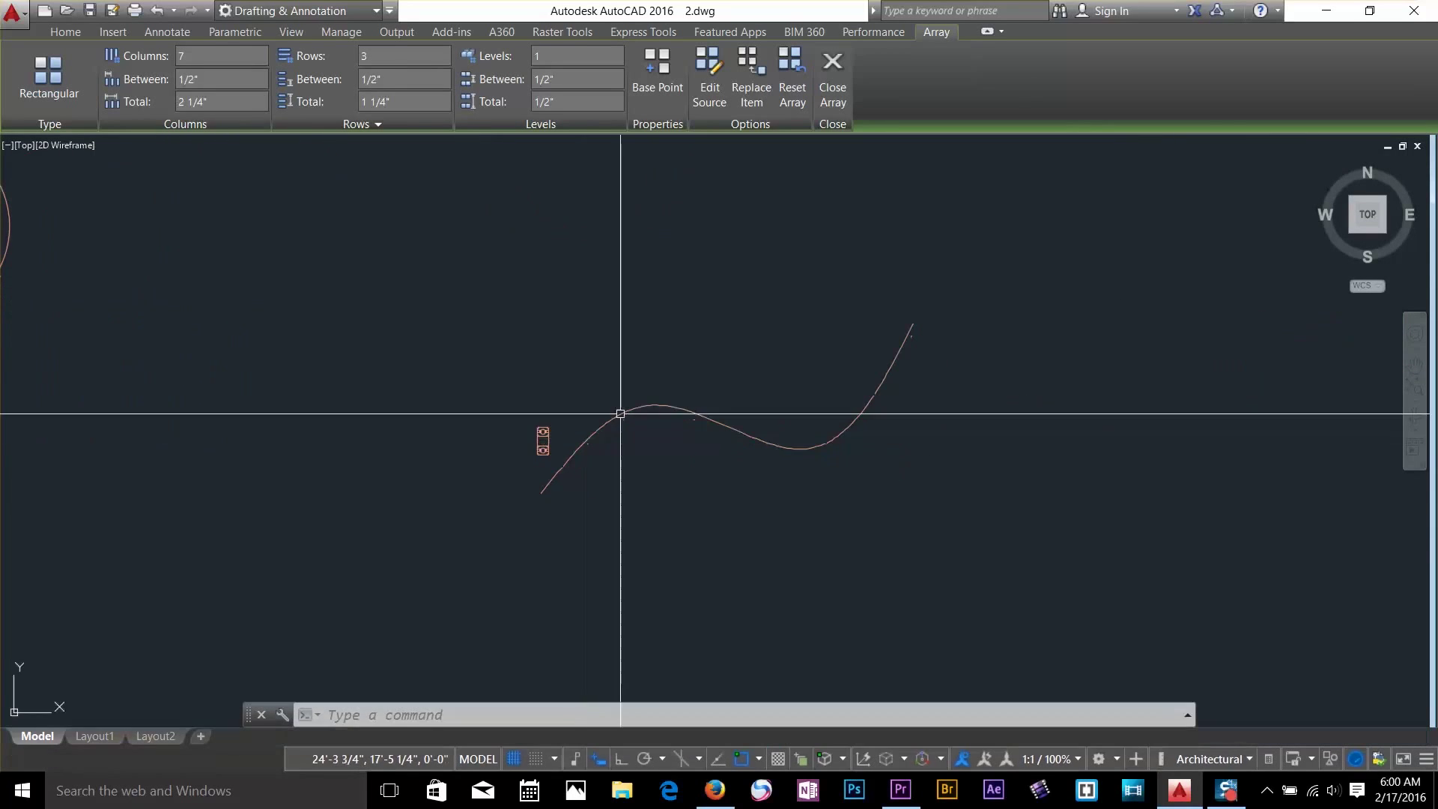
pyautogui.press('Escape')
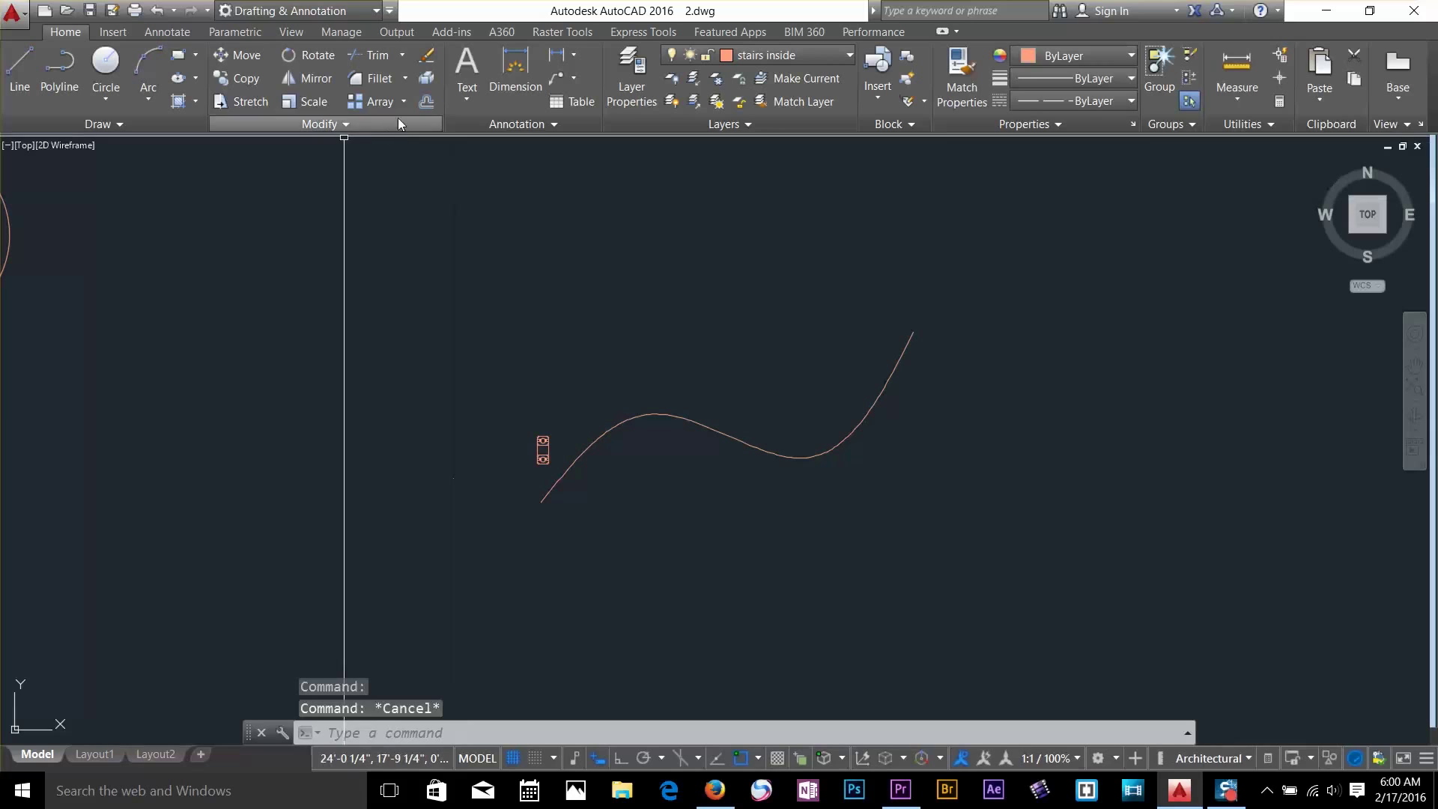
# Path-array the stair block 12 times along the curved spline with Align Items off, then close the array
pyautogui.click(405, 103)
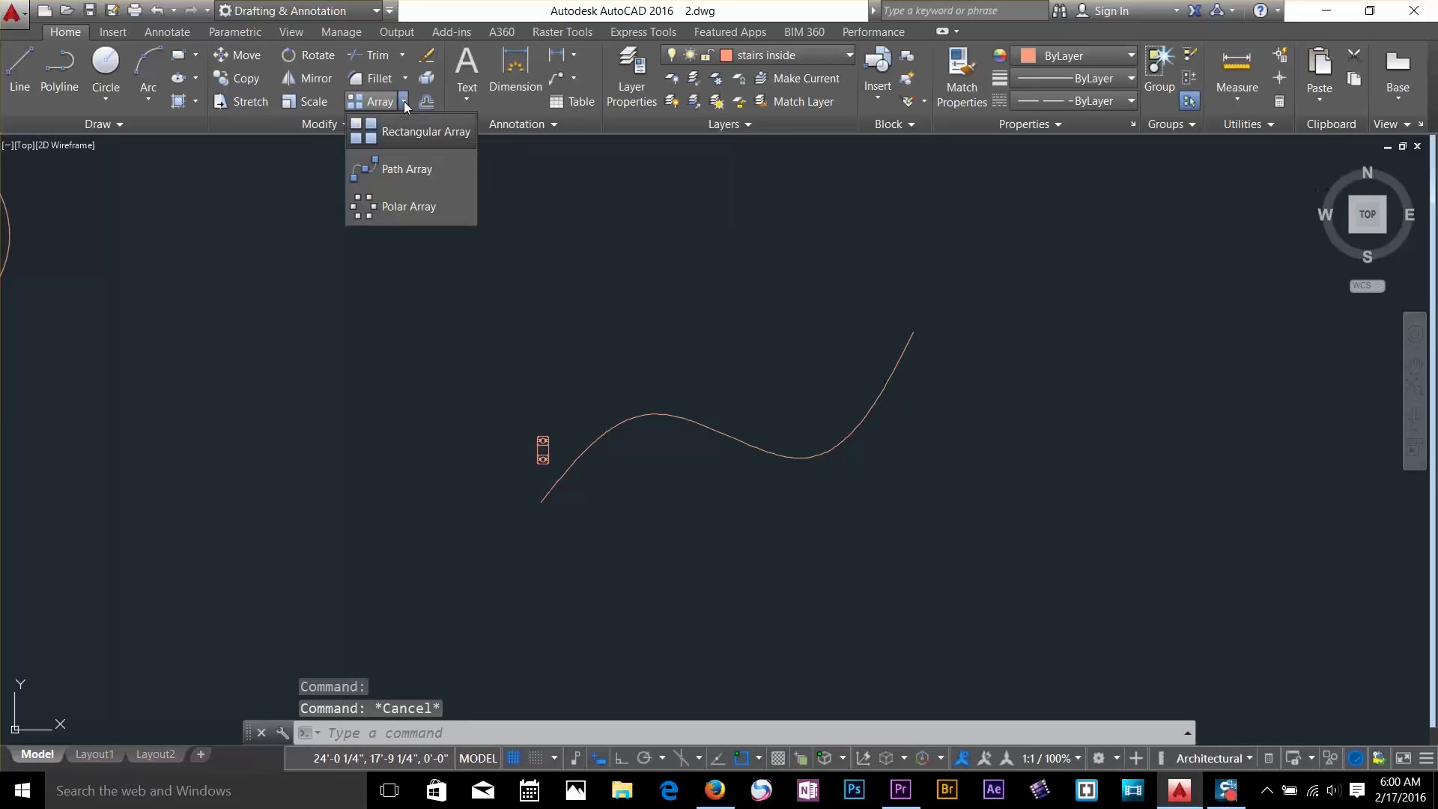
pyautogui.click(398, 171)
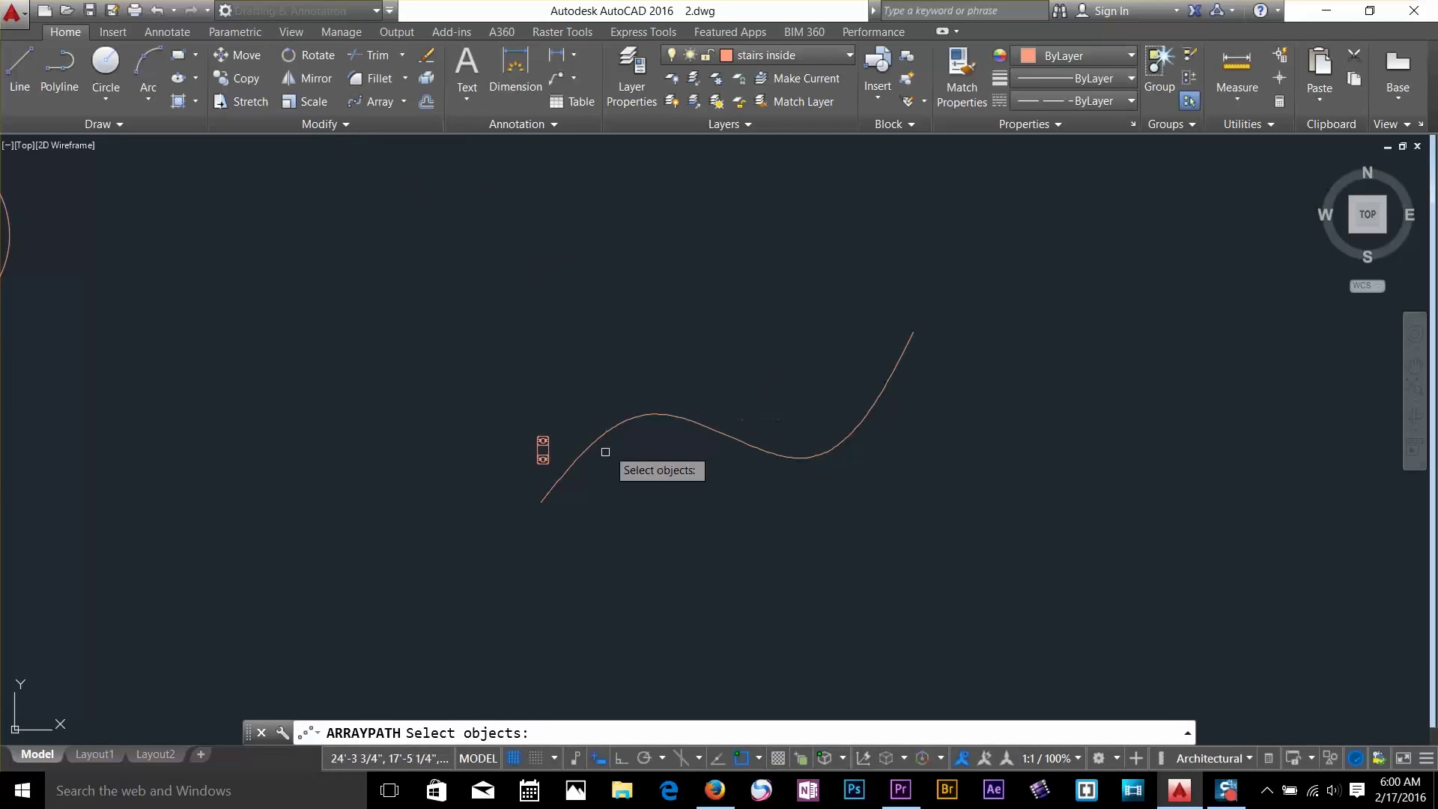
pyautogui.scroll(2, 605, 452)
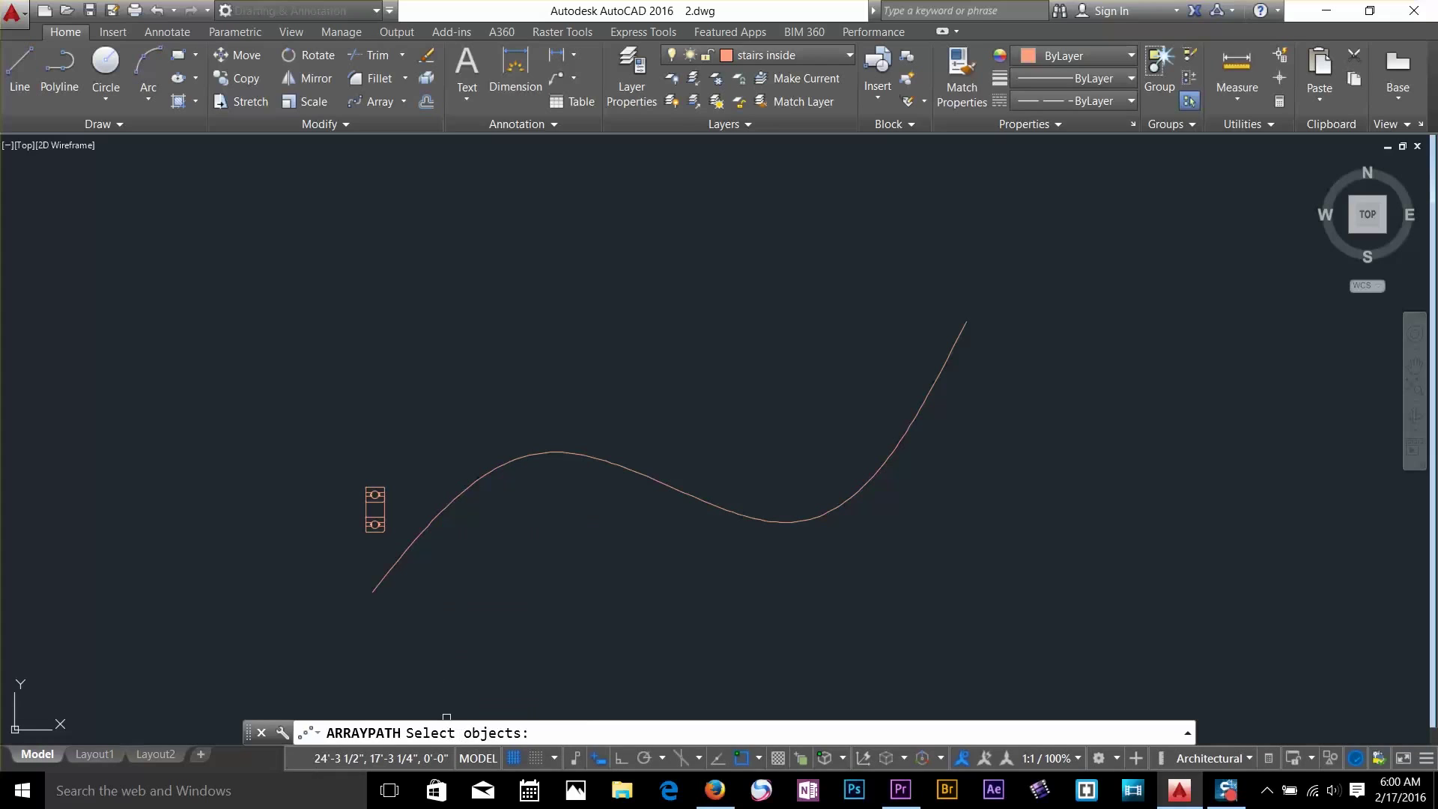
pyautogui.click(383, 490)
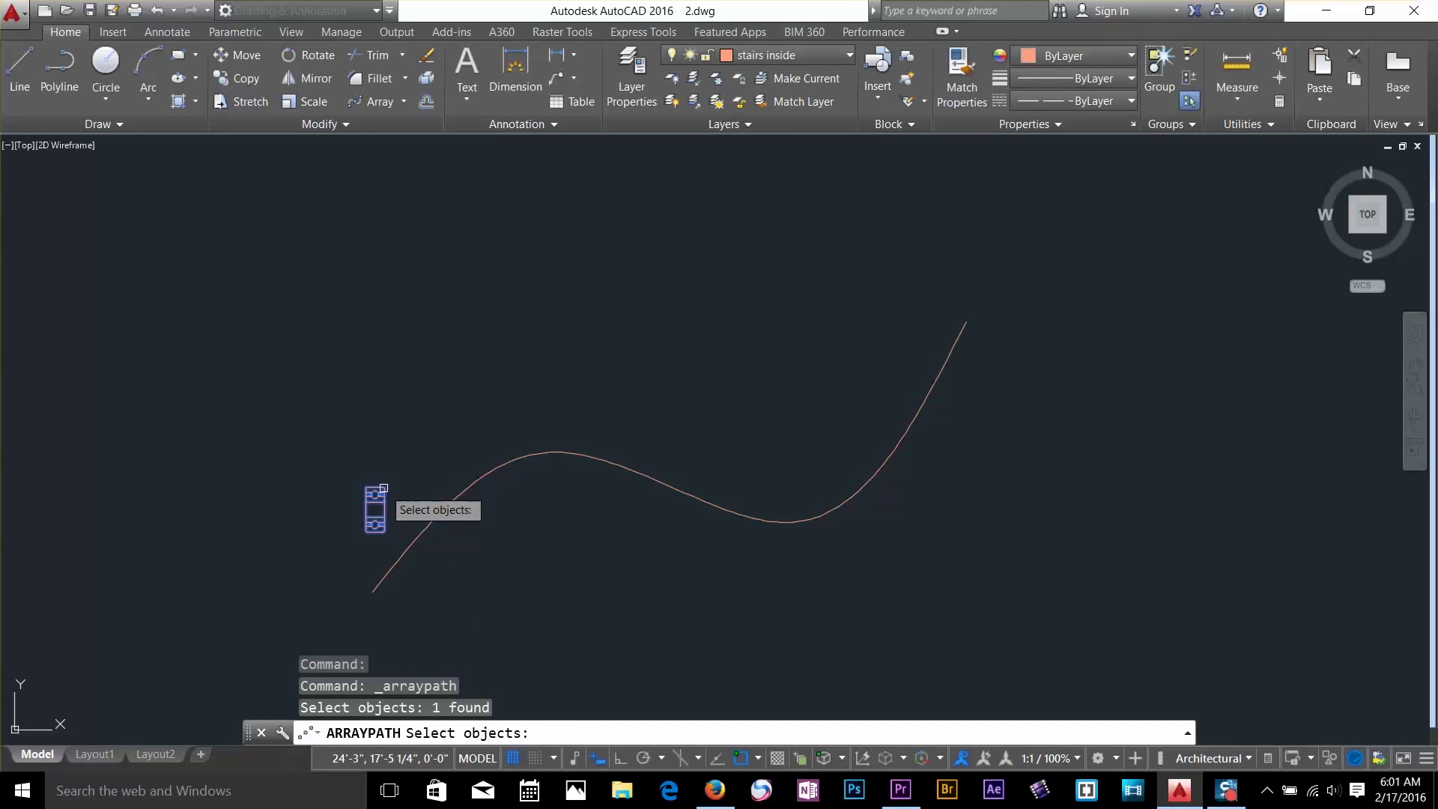
pyautogui.press('Return')
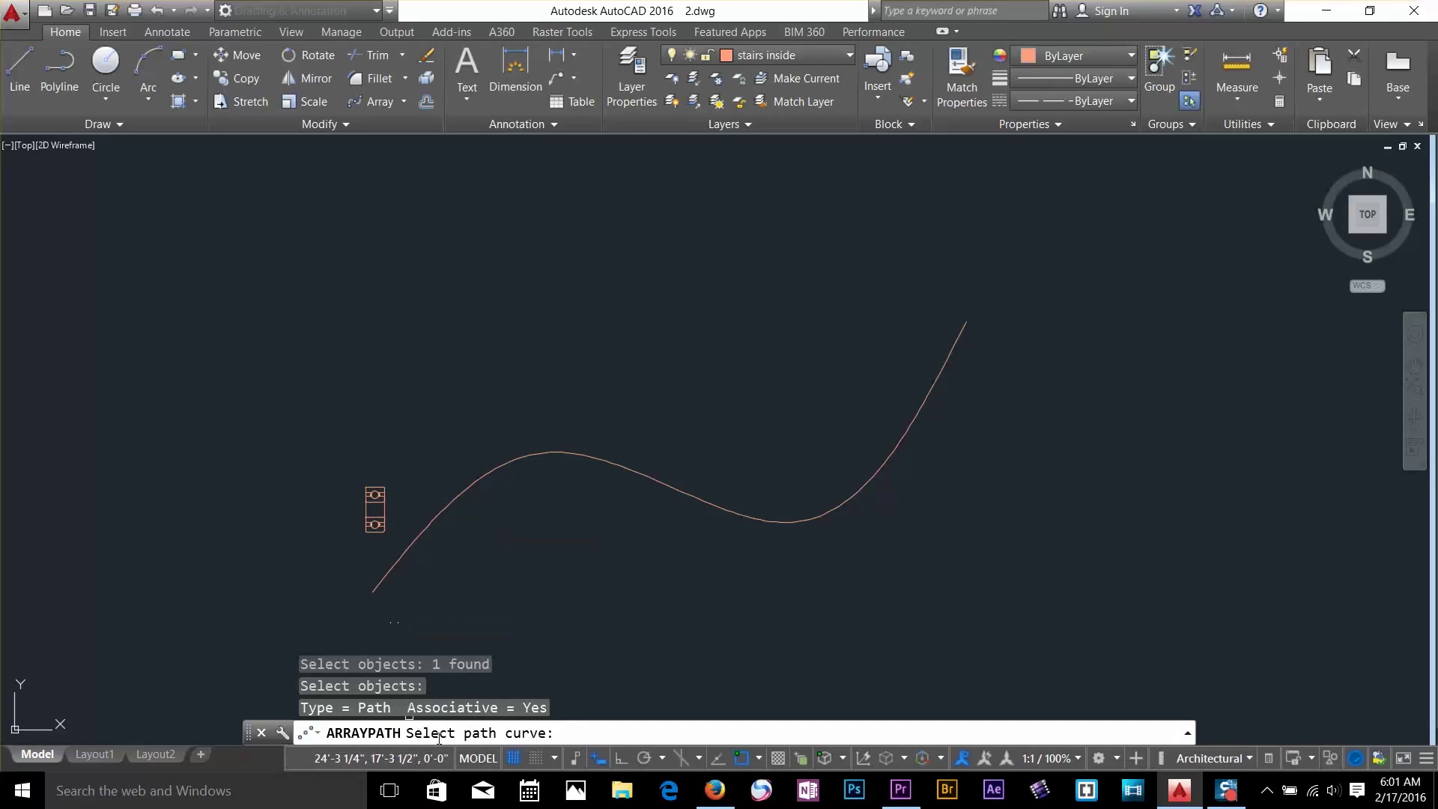
pyautogui.click(476, 481)
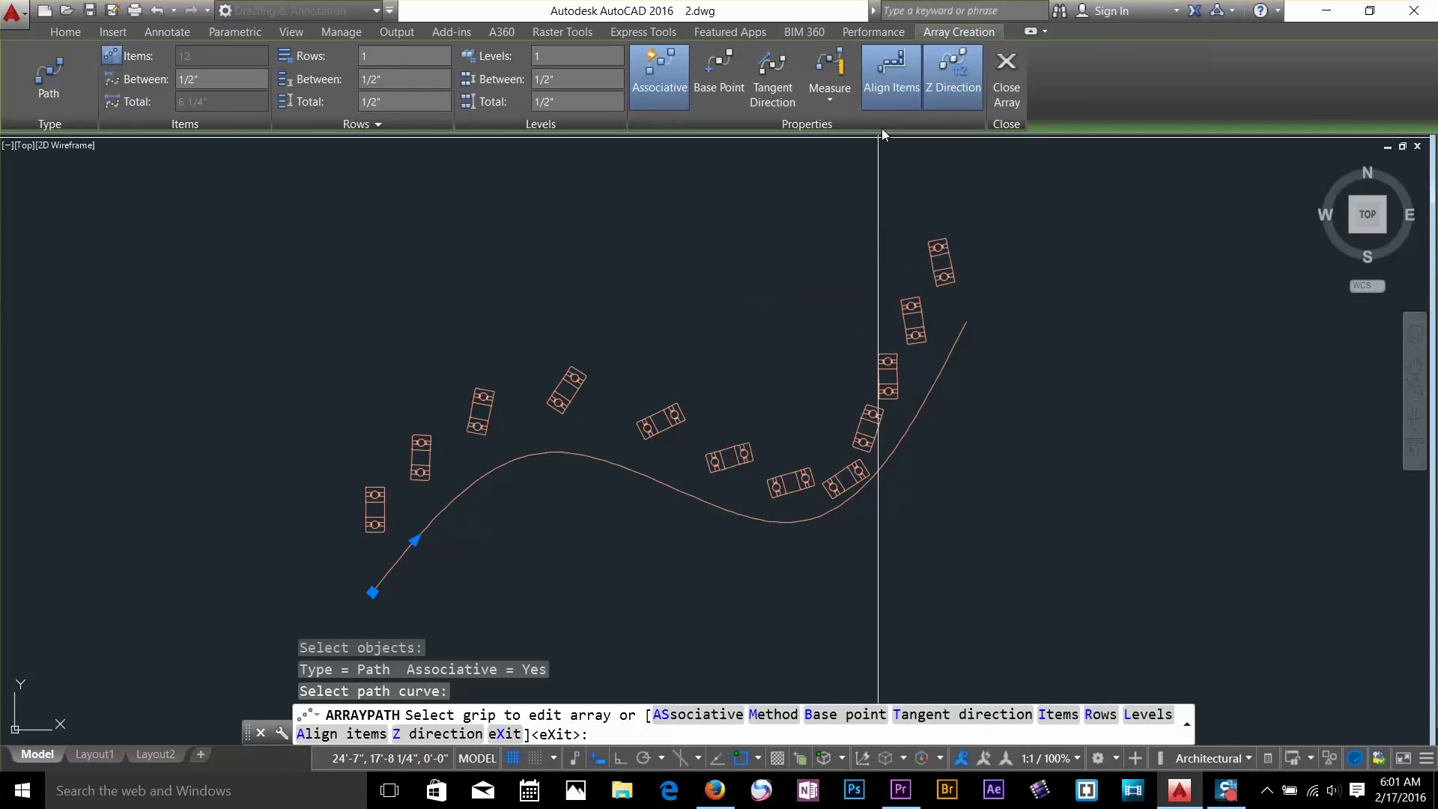
pyautogui.click(894, 87)
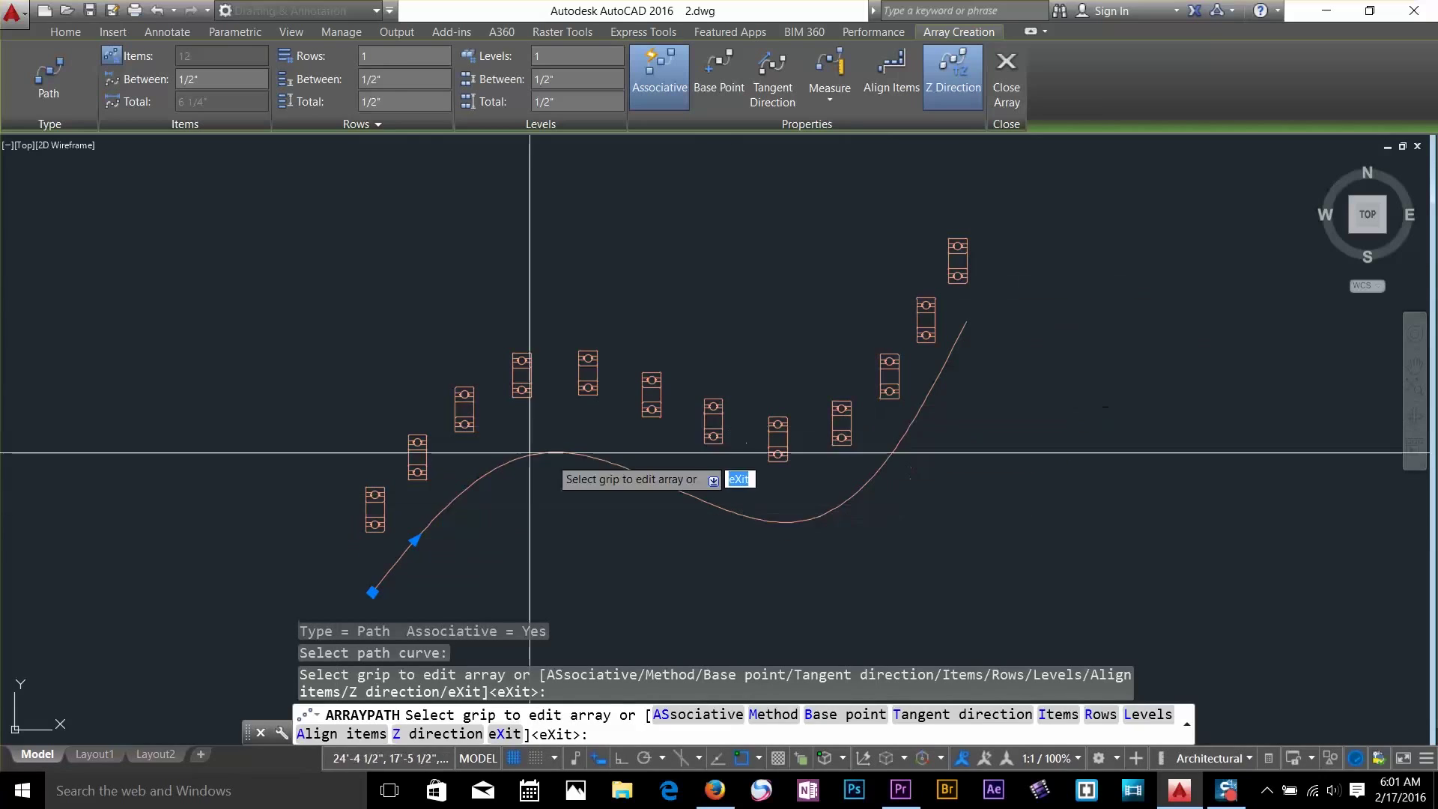
pyautogui.click(1013, 92)
pyautogui.scroll(-2, 842, 402)
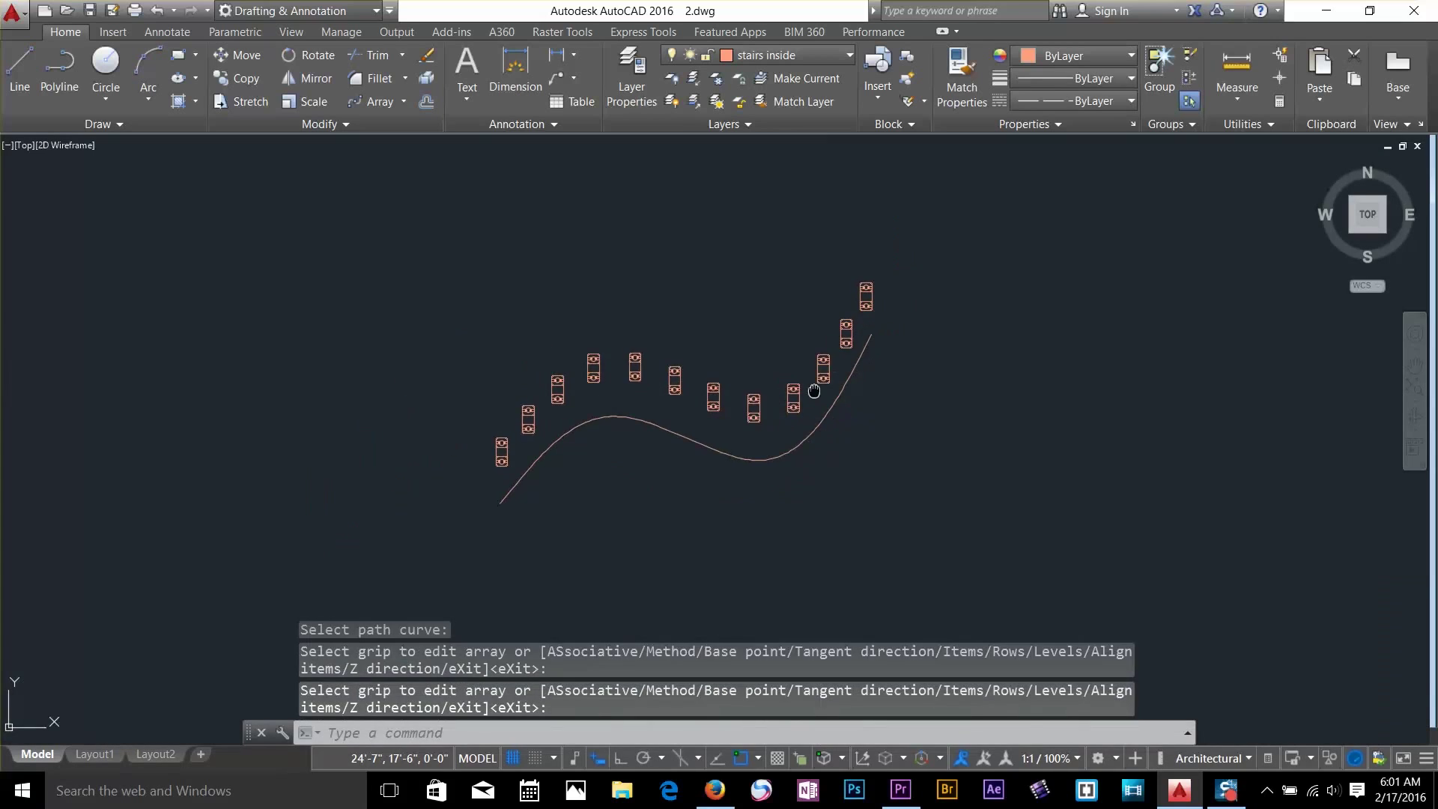
pyautogui.scroll(2, 821, 384)
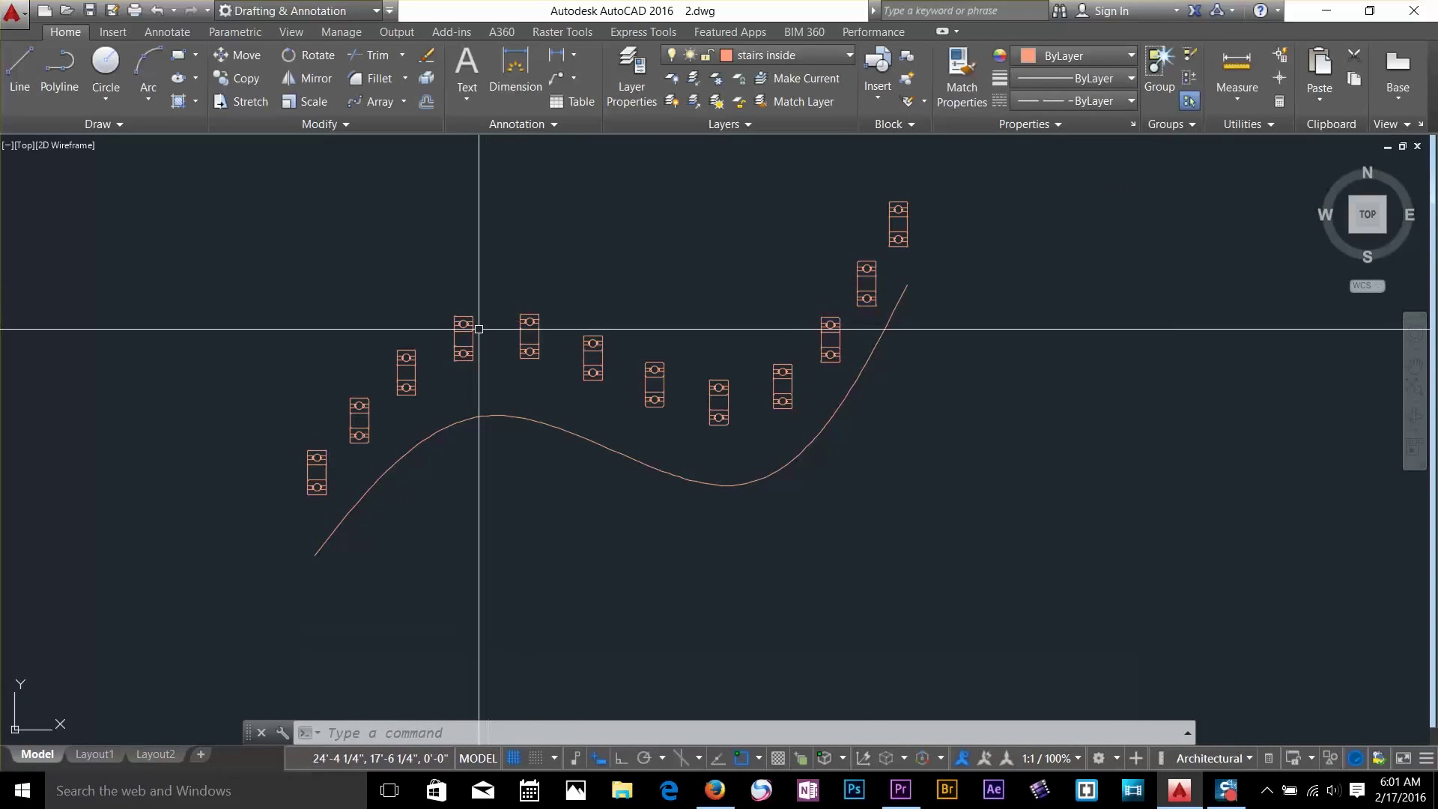
# Drag the spline's end point lower-right and pull its middle point to form an S-curve
pyautogui.click(859, 375)
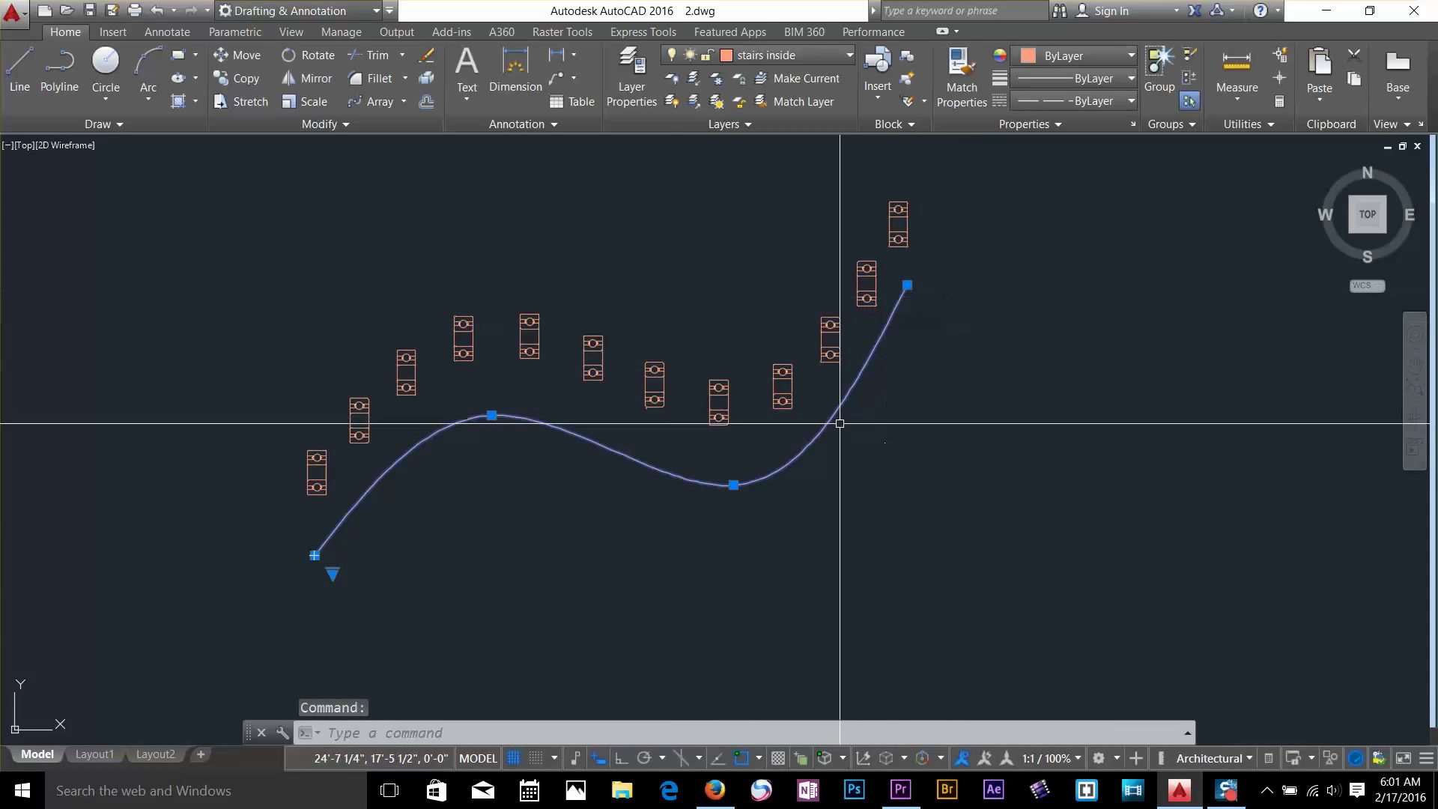
pyautogui.click(907, 286)
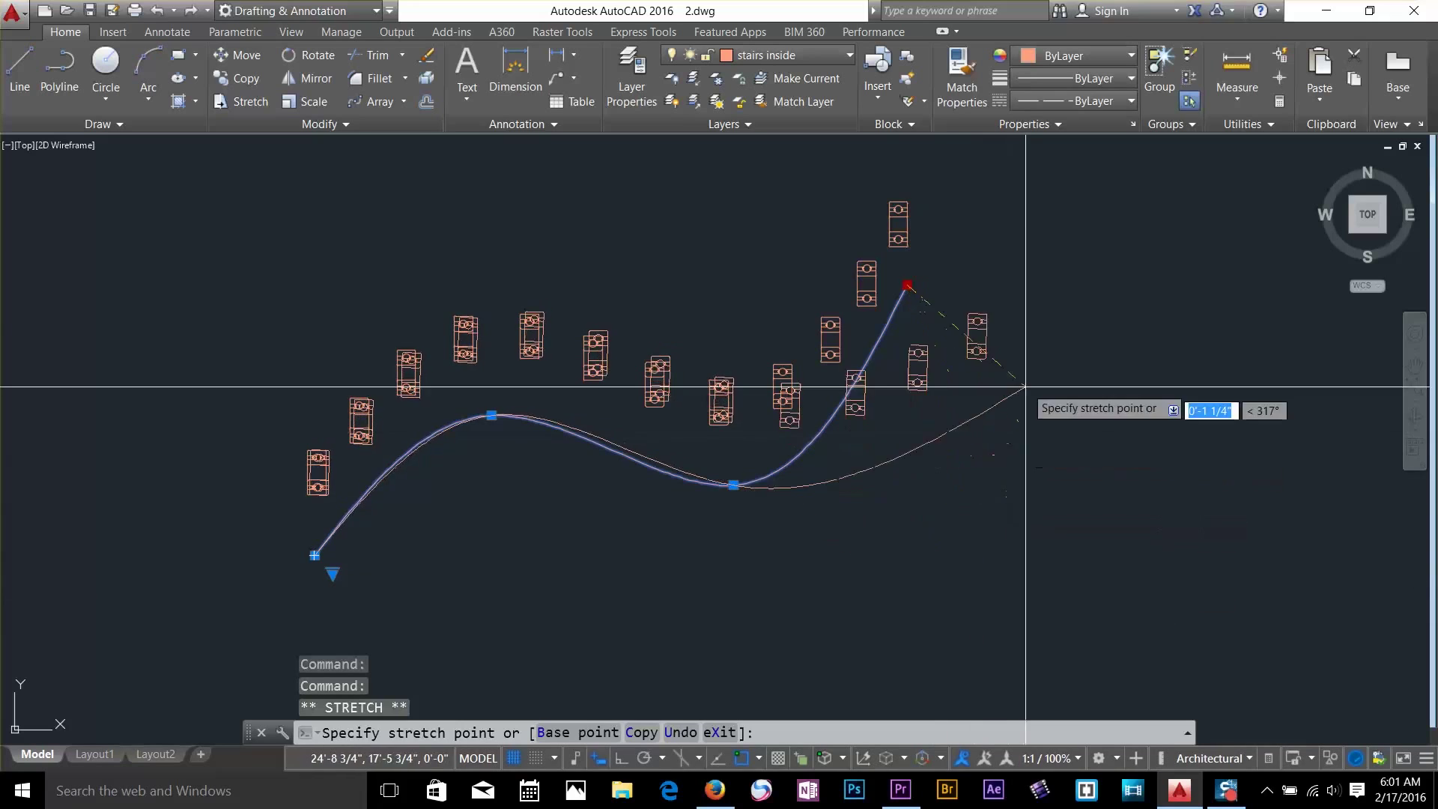
pyautogui.click(961, 539)
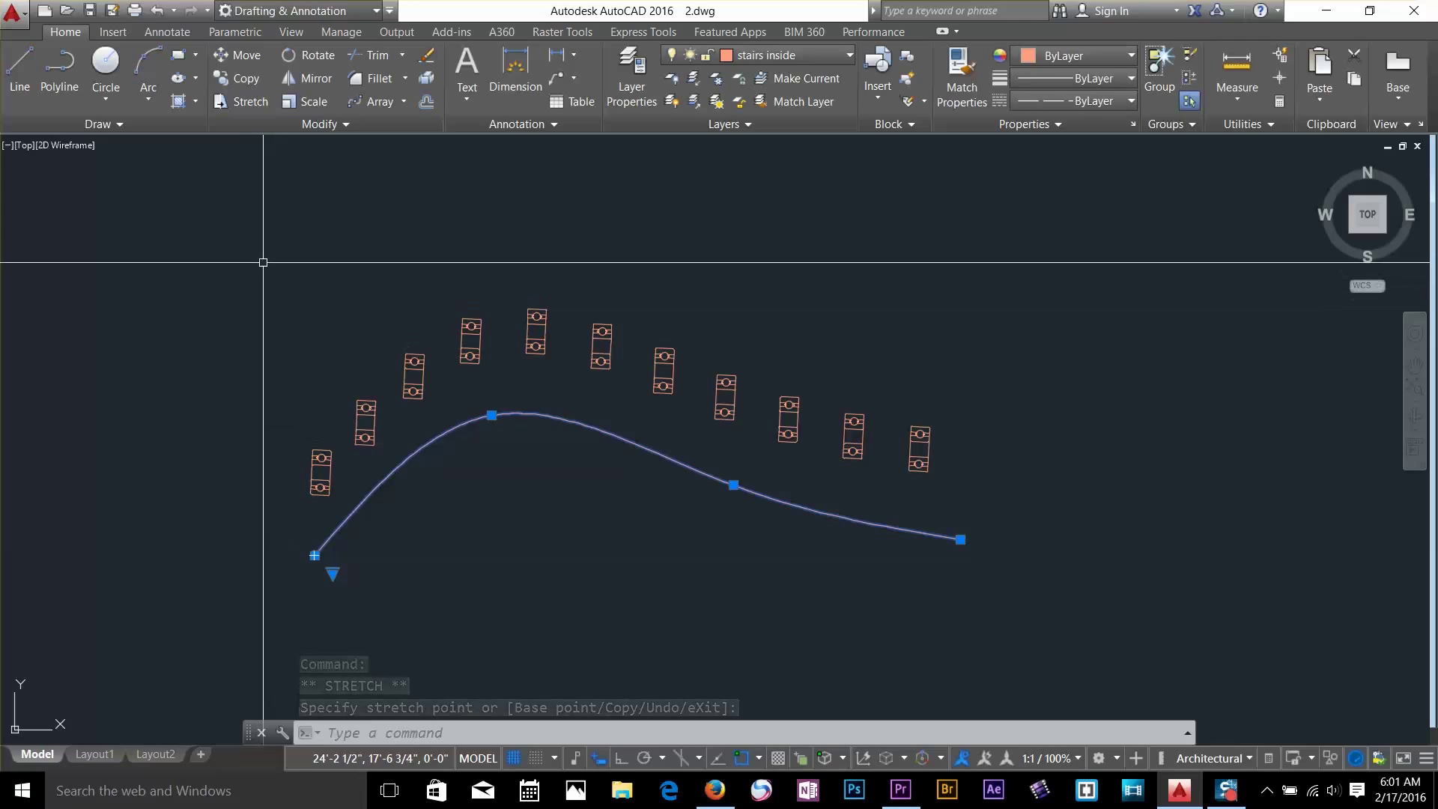
pyautogui.click(733, 485)
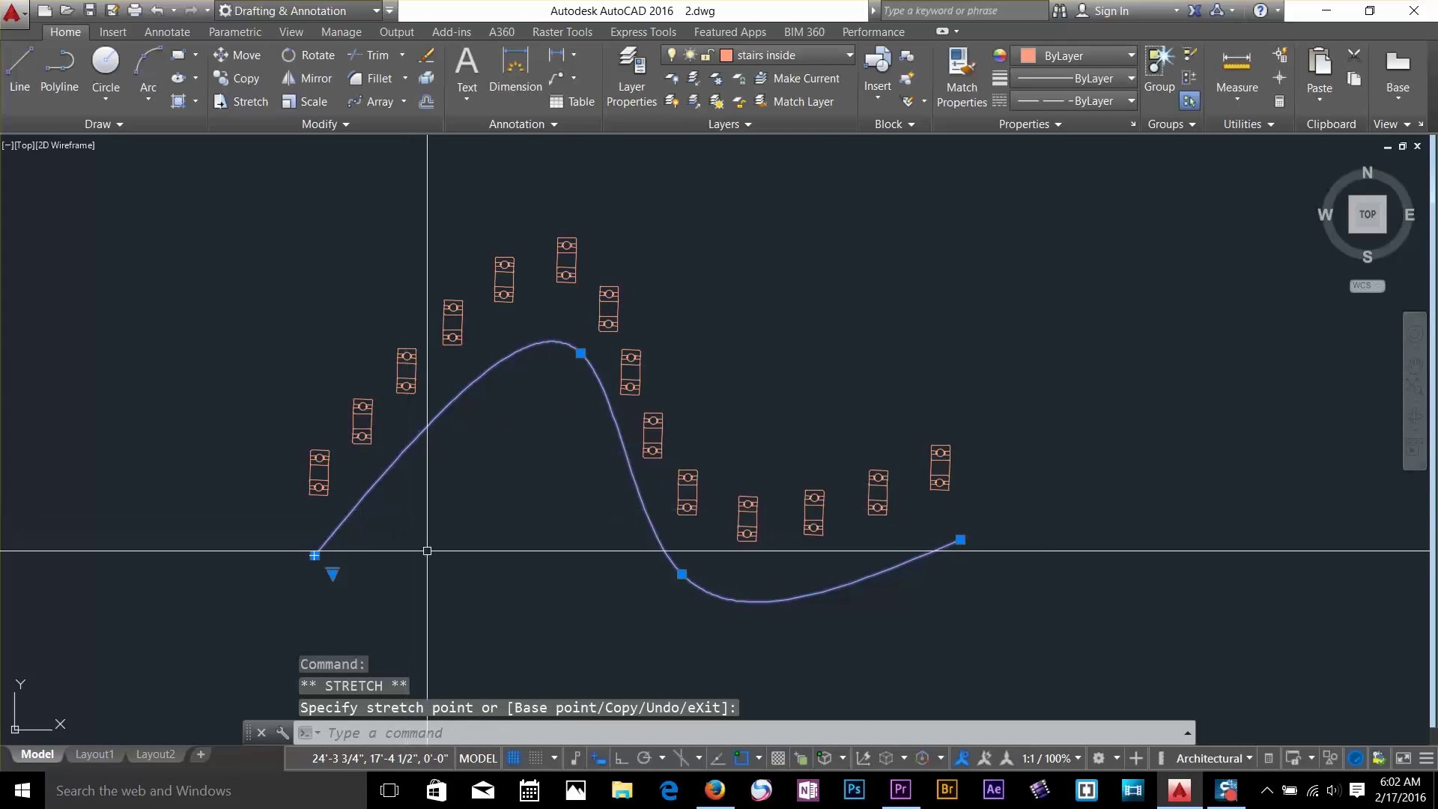
pyautogui.scroll(-3, 524, 501)
pyautogui.moveTo(524, 501); pyautogui.dragTo(977, 553, button='middle')
# Polar-array the block above the circle around its centre: 10 items with a 180° fill
pyautogui.scroll(3, 218, 324)
pyautogui.moveTo(218, 324); pyautogui.dragTo(662, 433, button='middle')
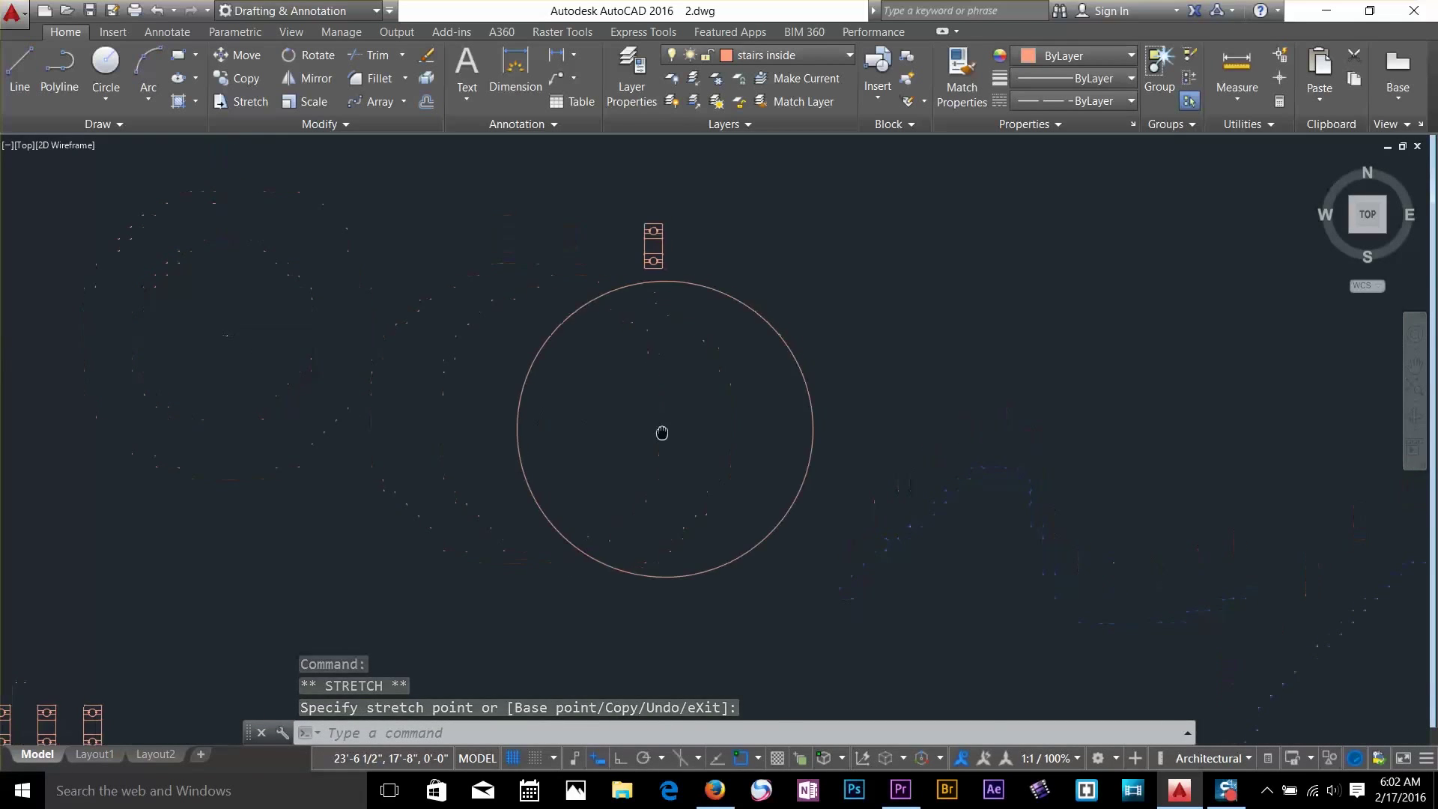
pyautogui.scroll(-2, 662, 433)
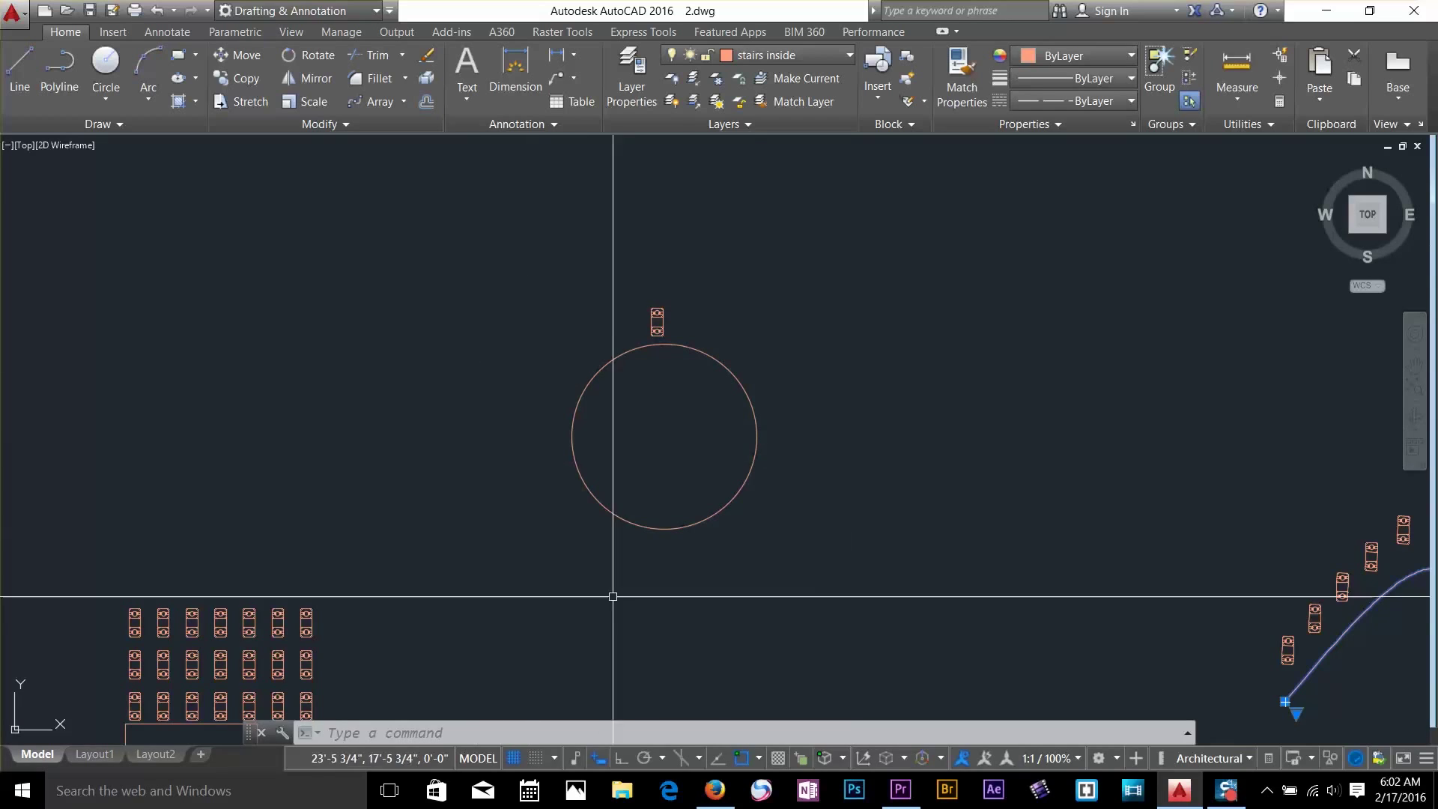
pyautogui.click(403, 102)
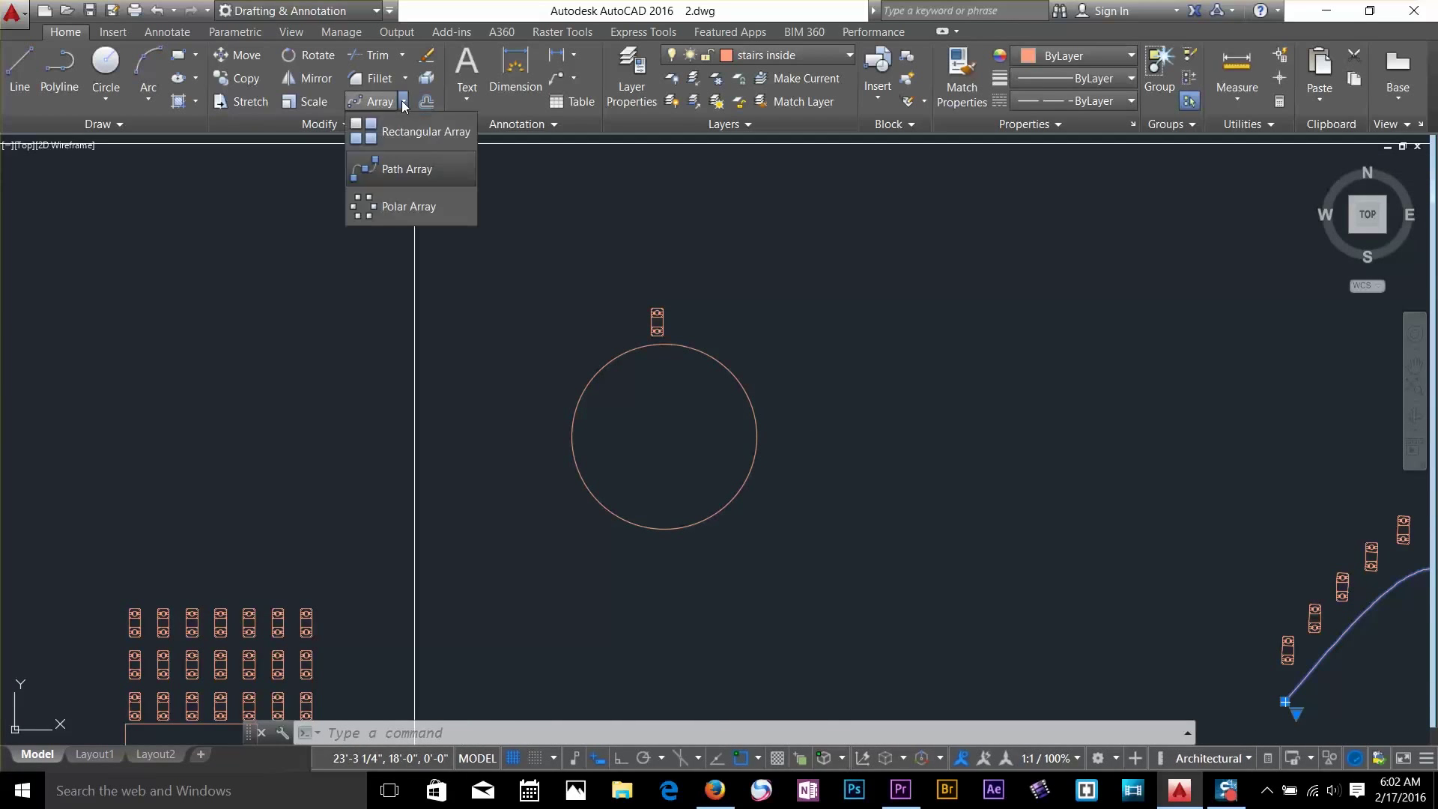
pyautogui.click(395, 205)
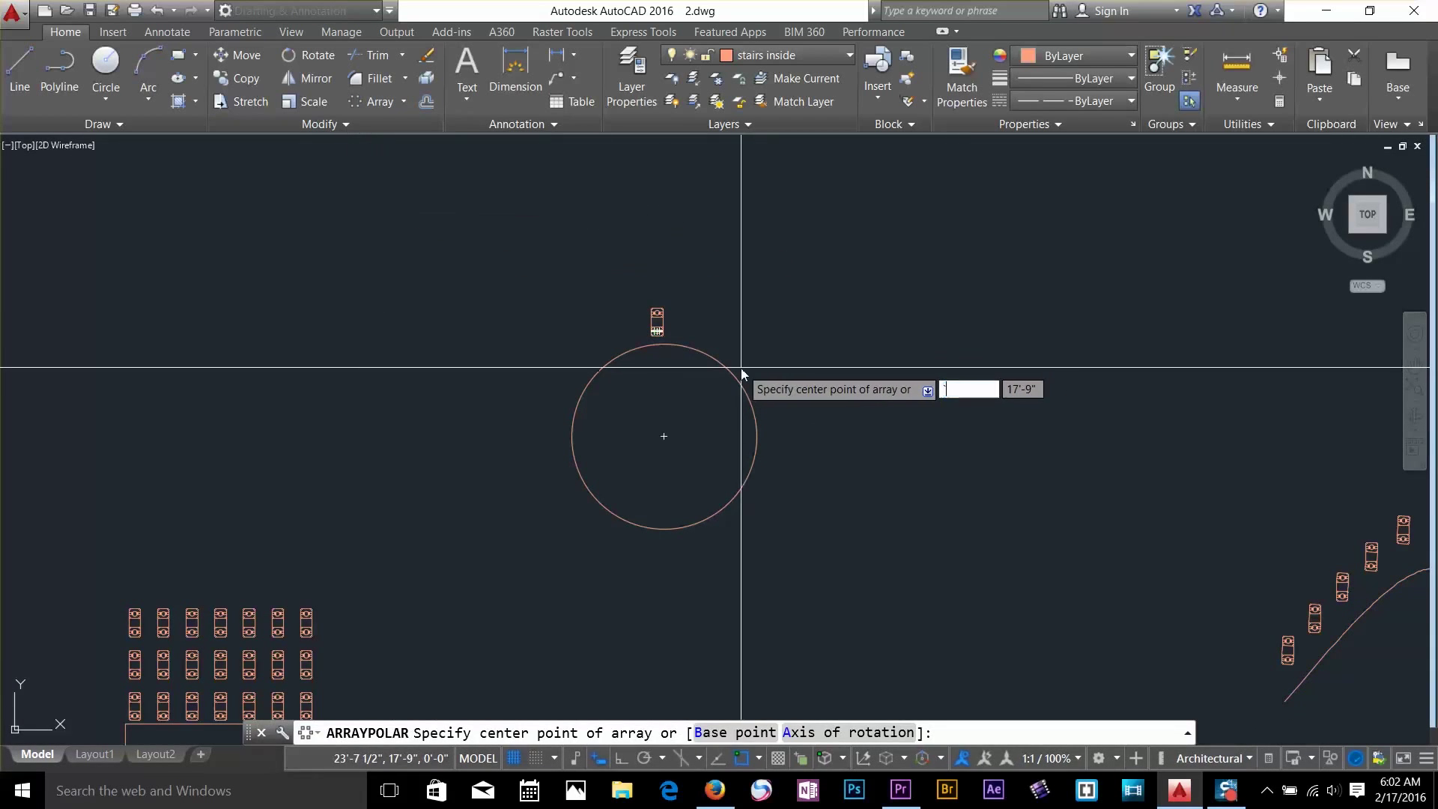
pyautogui.press('Escape')
pyautogui.click(403, 102)
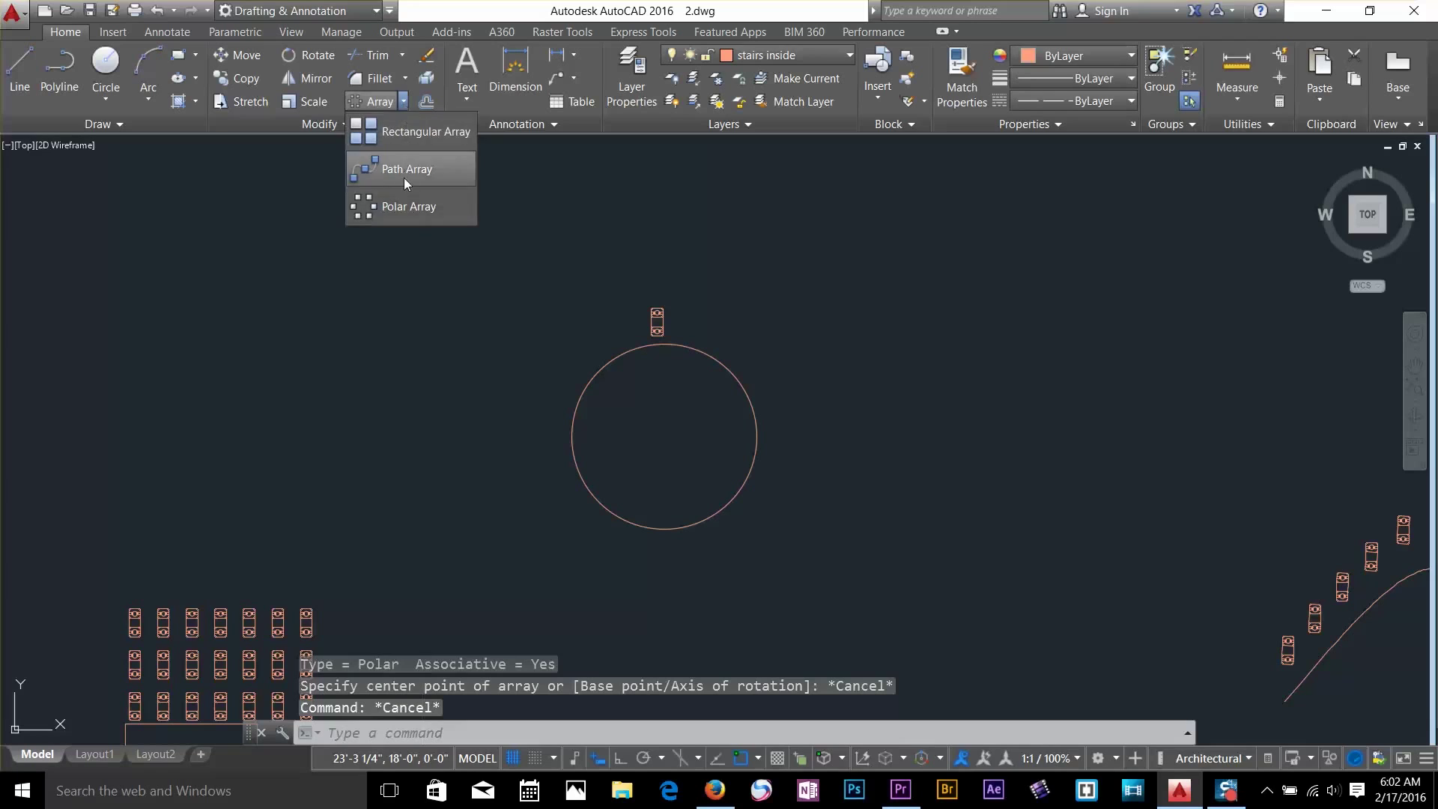
pyautogui.click(401, 195)
pyautogui.click(659, 313)
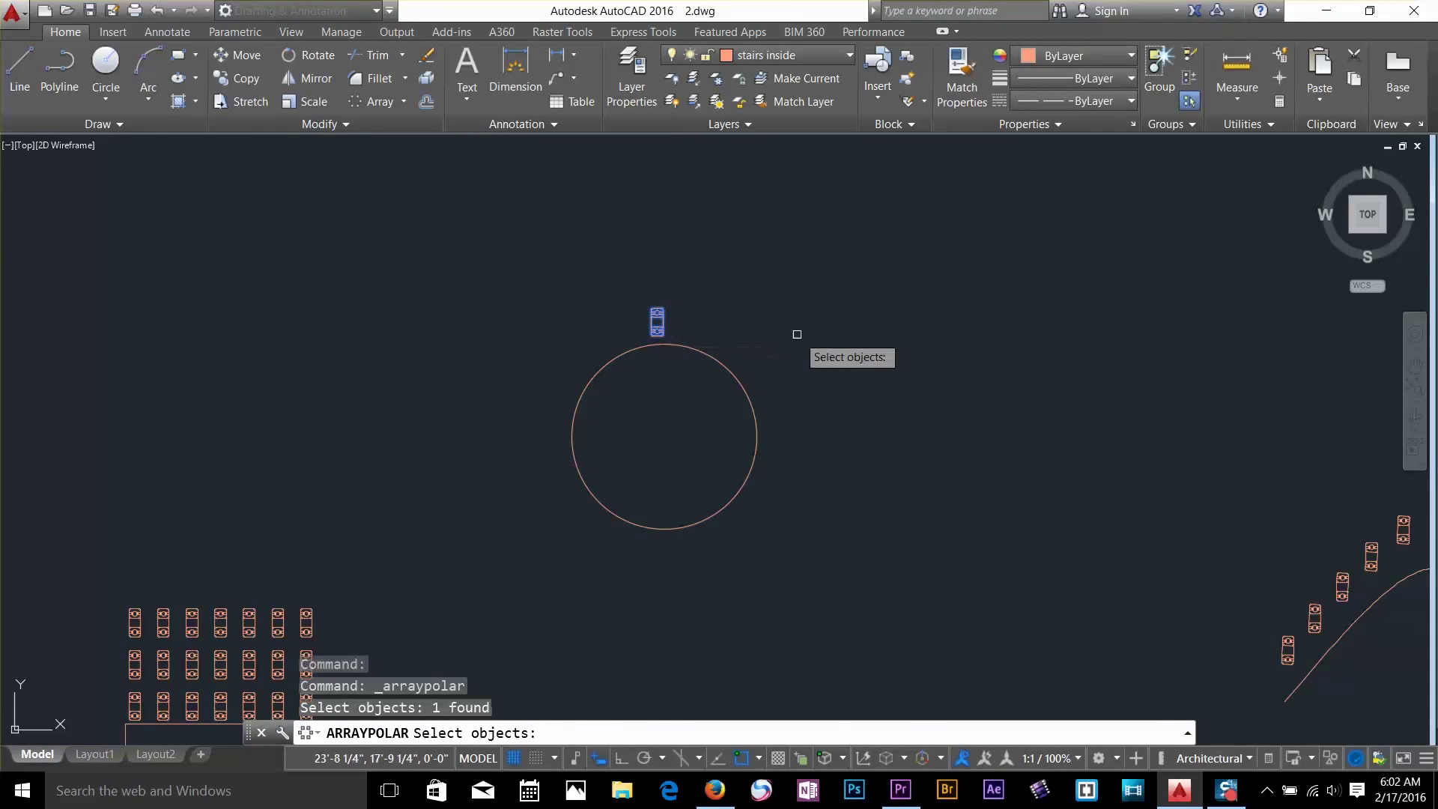
pyautogui.press('Return')
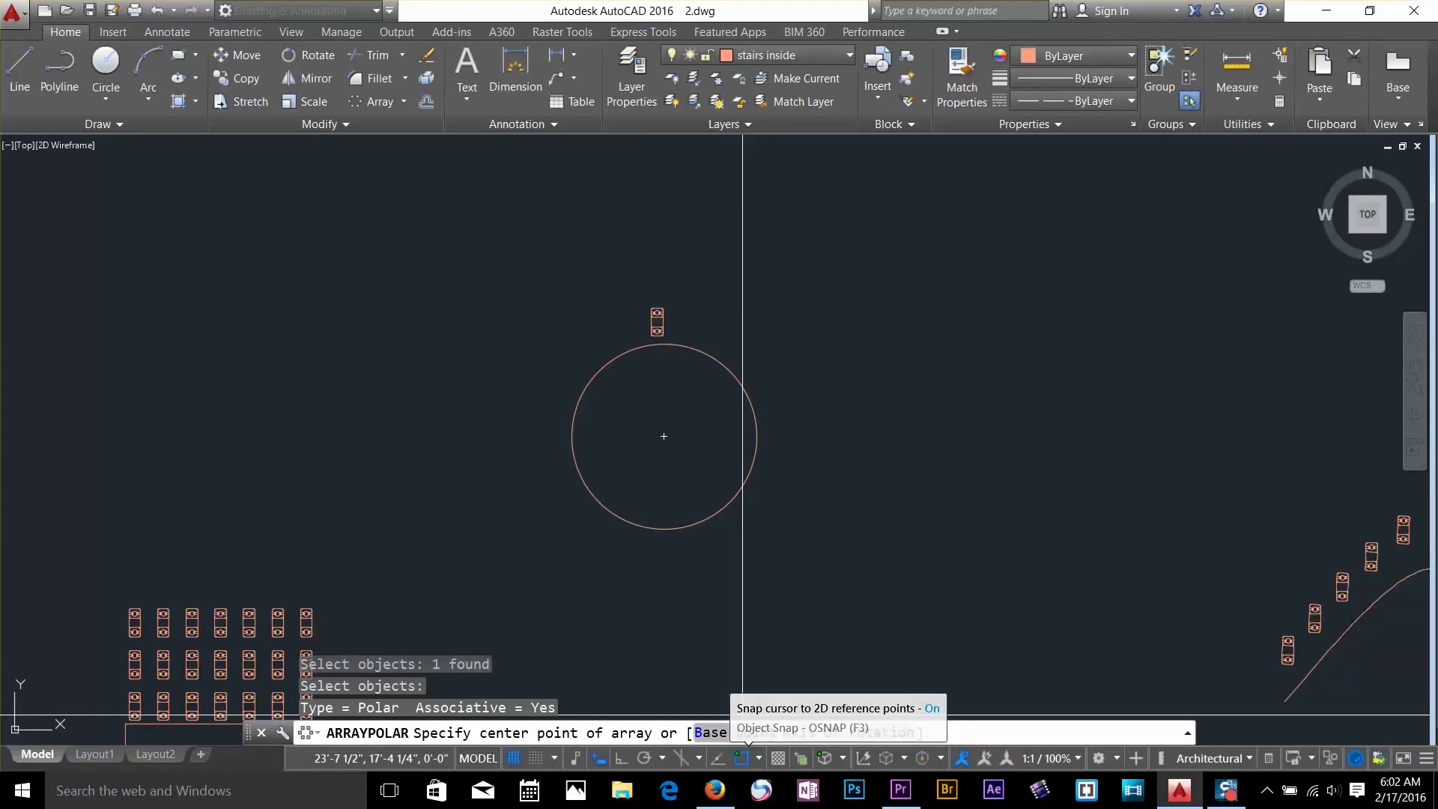
pyautogui.click(664, 436)
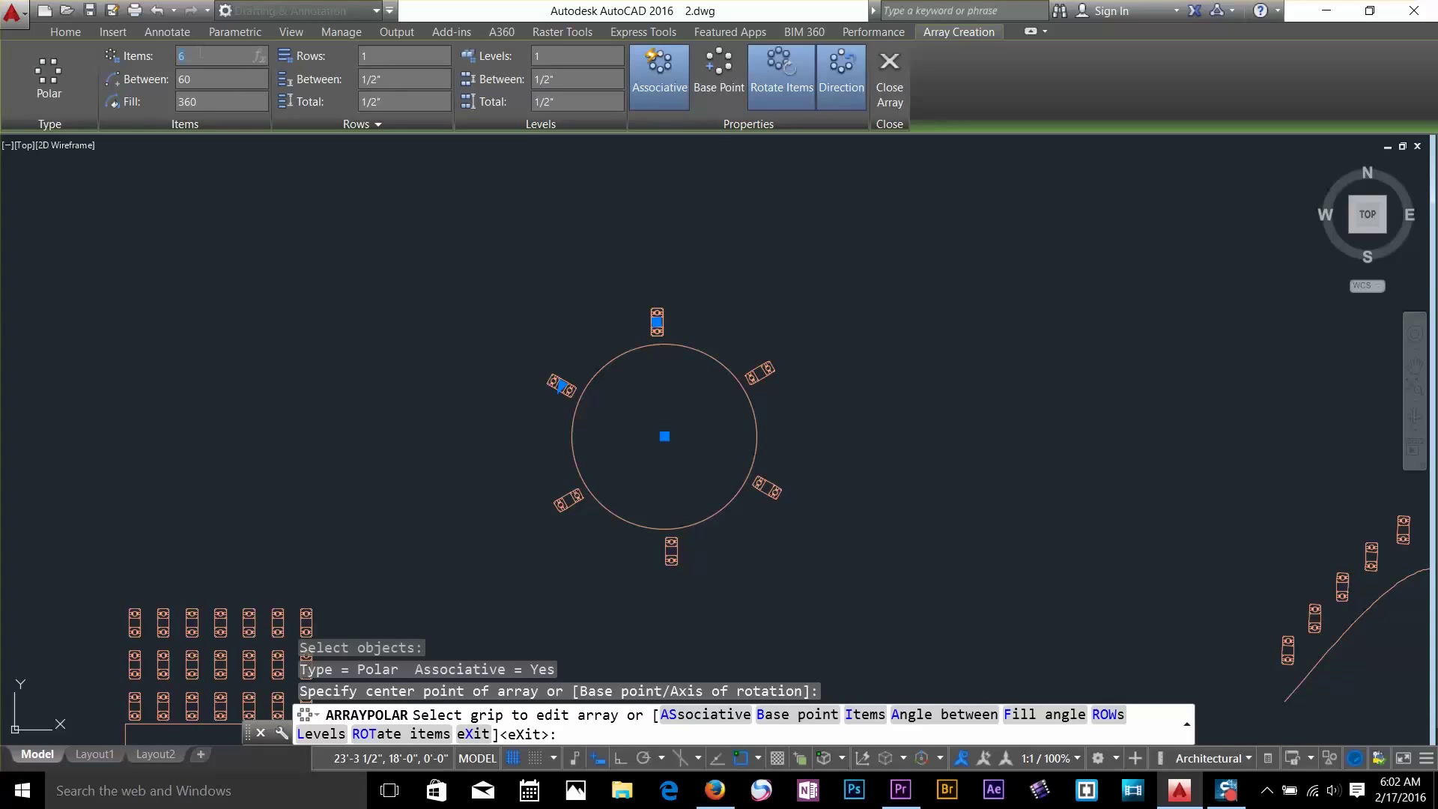
pyautogui.press('Return')
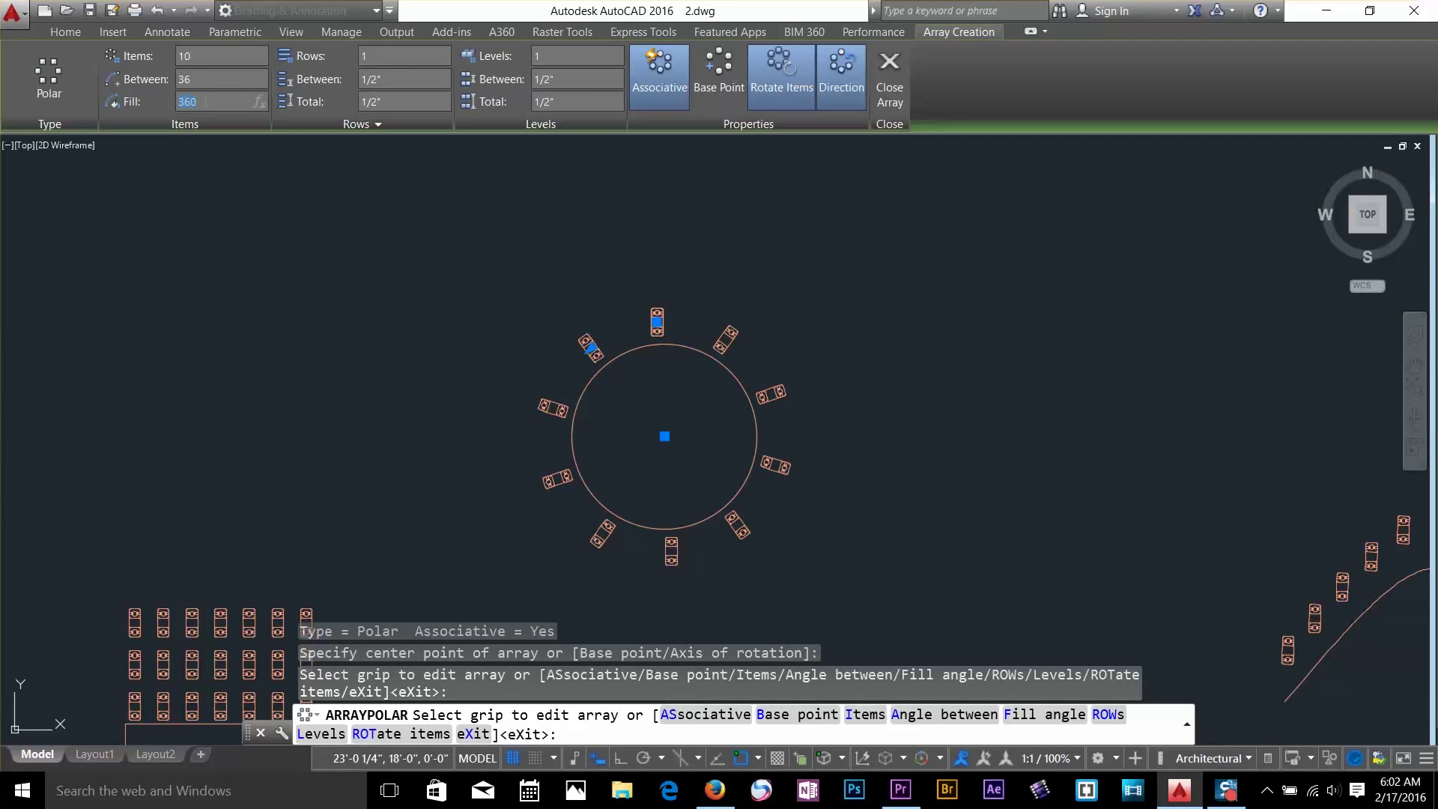
pyautogui.press('Return')
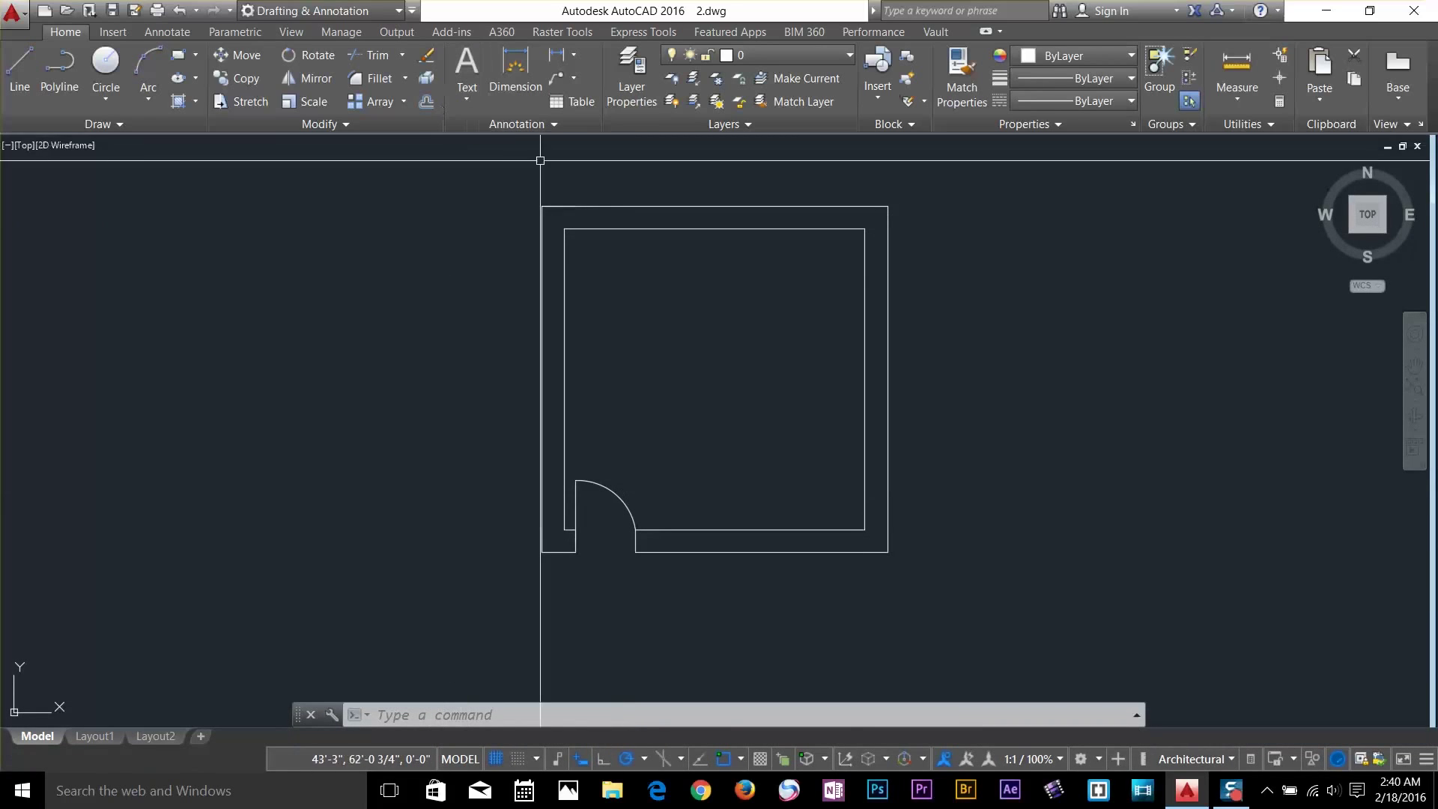
# Select the outer right and inner top wall lines, then clear the selection
pyautogui.click(941, 250)
pyautogui.click(889, 241)
pyautogui.press('Escape')
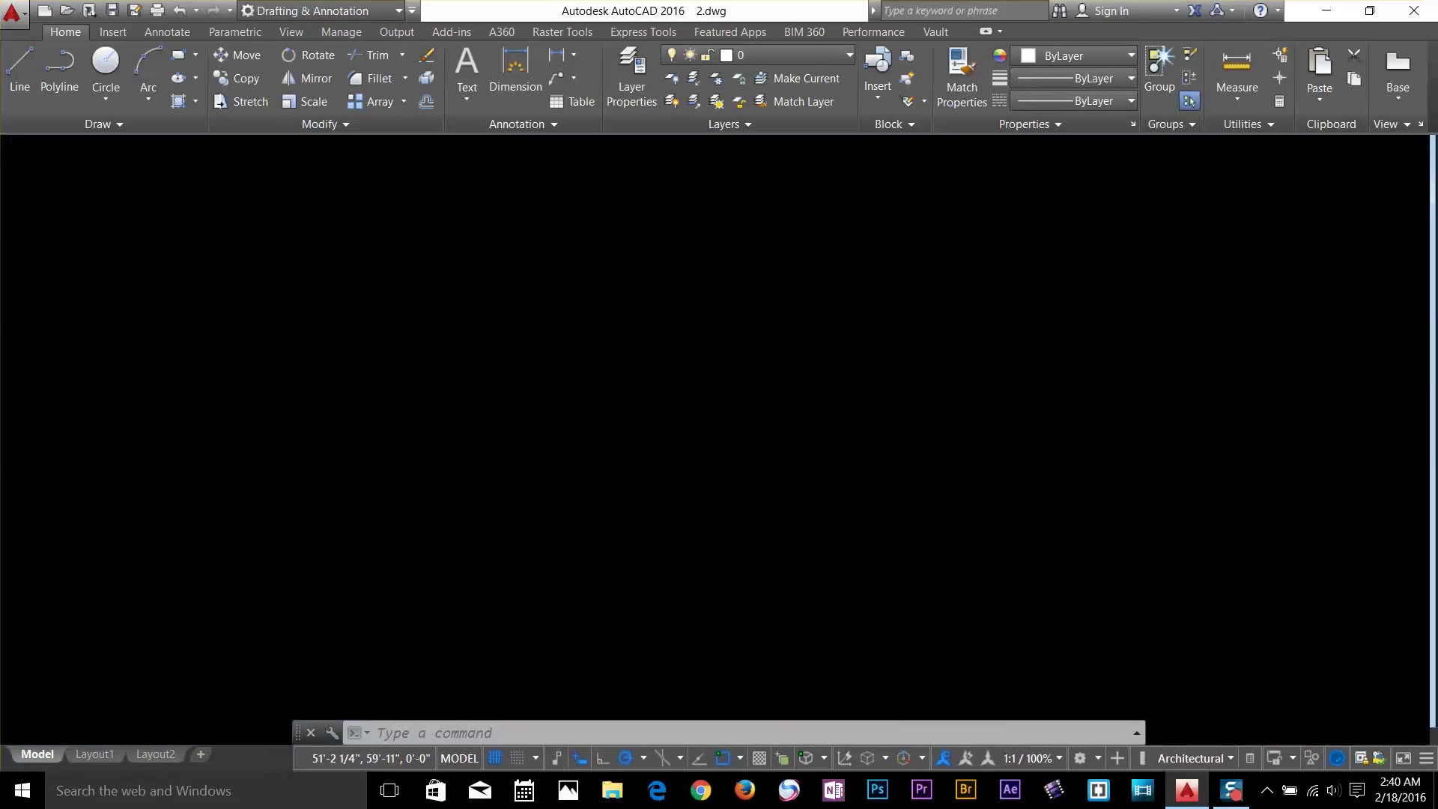
pyautogui.click(784, 221)
pyautogui.click(748, 252)
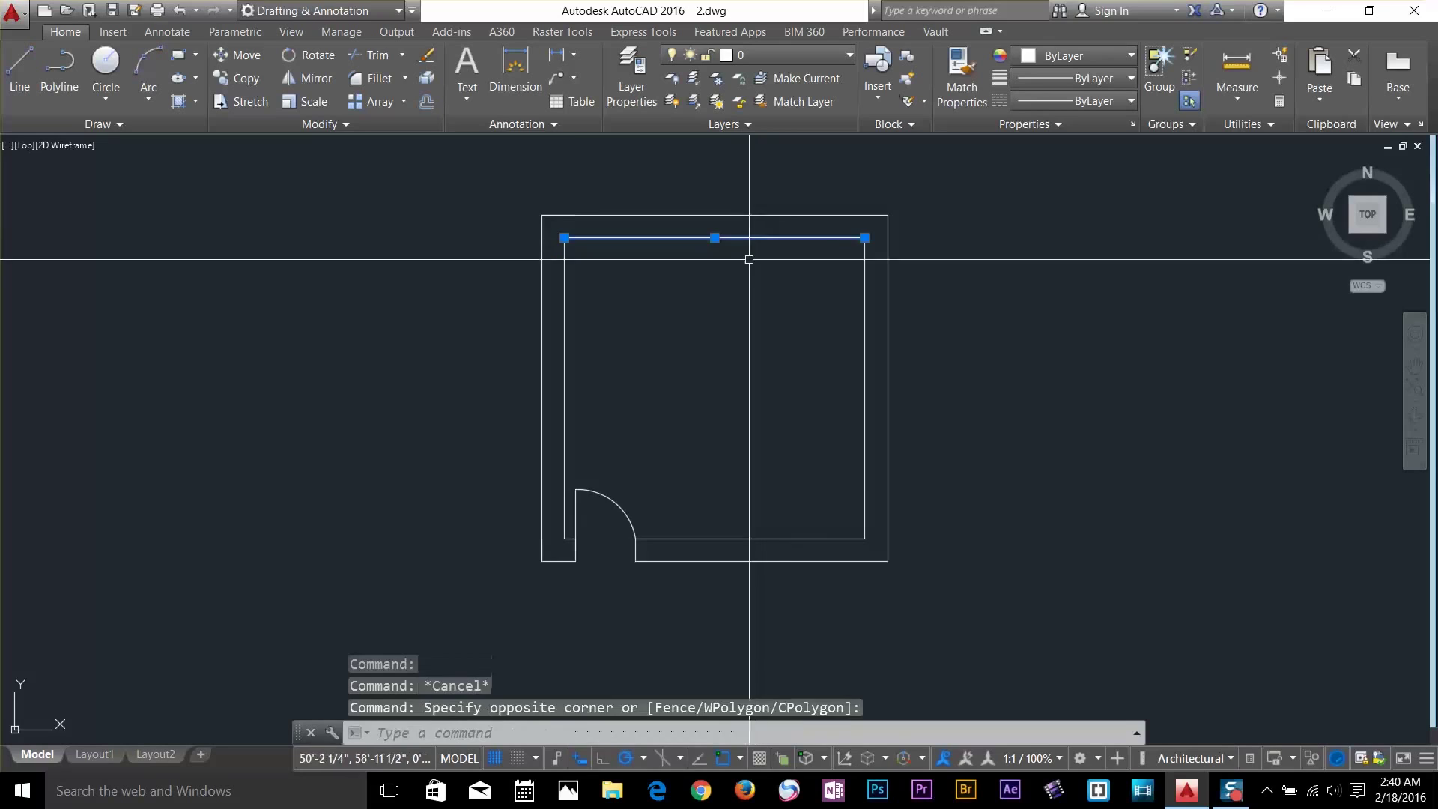
pyautogui.press('Escape')
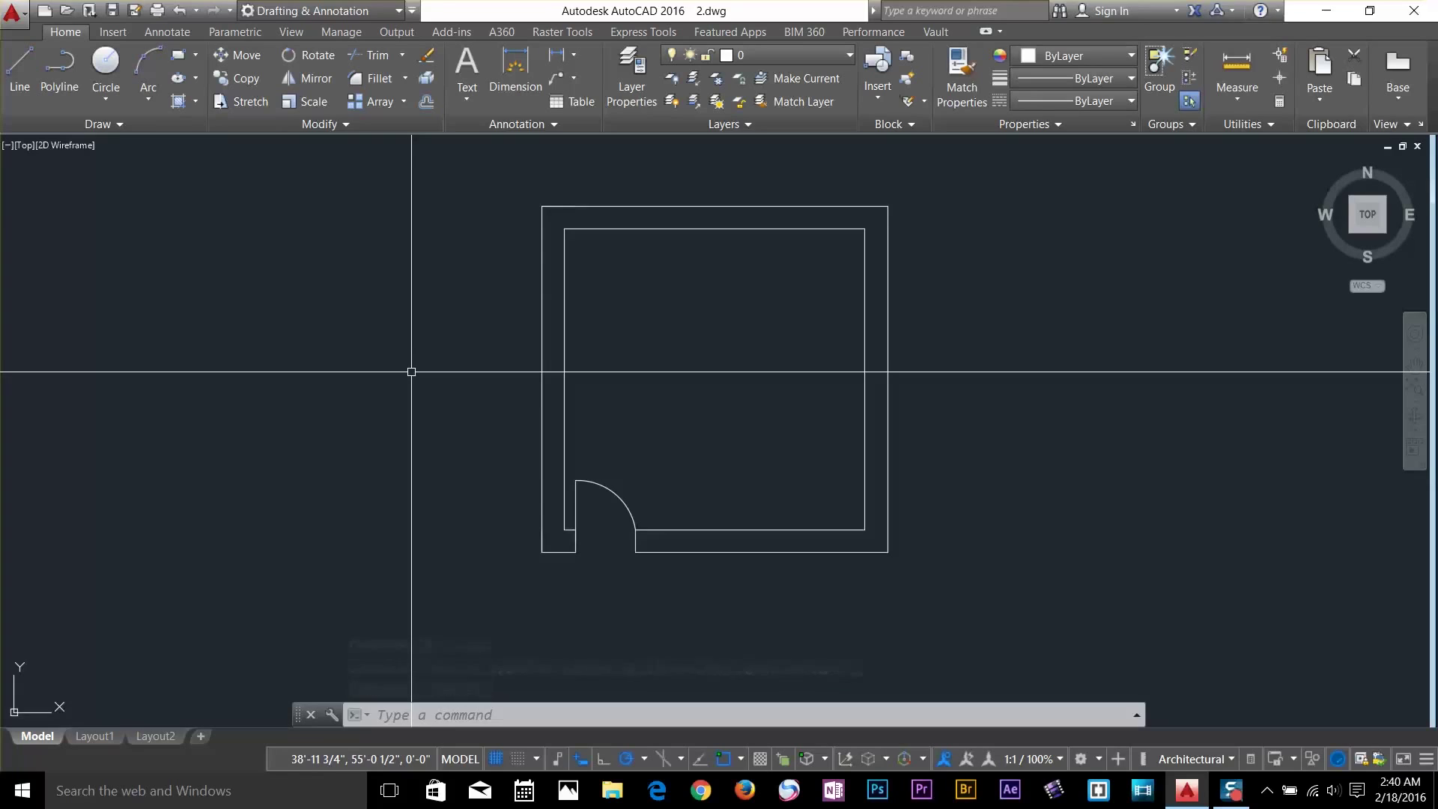
# Start an offset and pan across the room plan, then cancel it
pyautogui.press('Return')
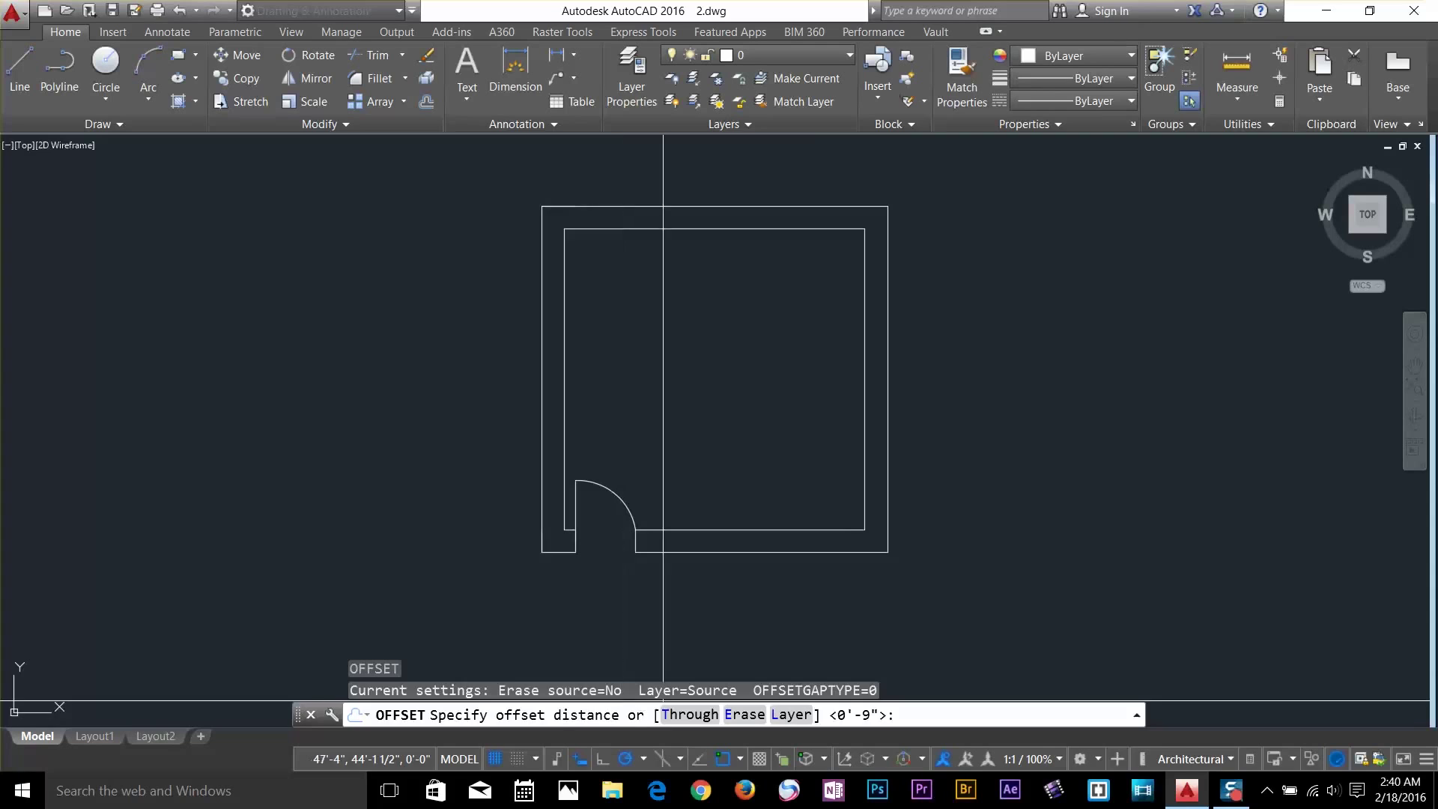
pyautogui.moveTo(901, 400); pyautogui.dragTo(793, 412, button='middle')
pyautogui.moveTo(638, 414); pyautogui.dragTo(930, 428, button='middle')
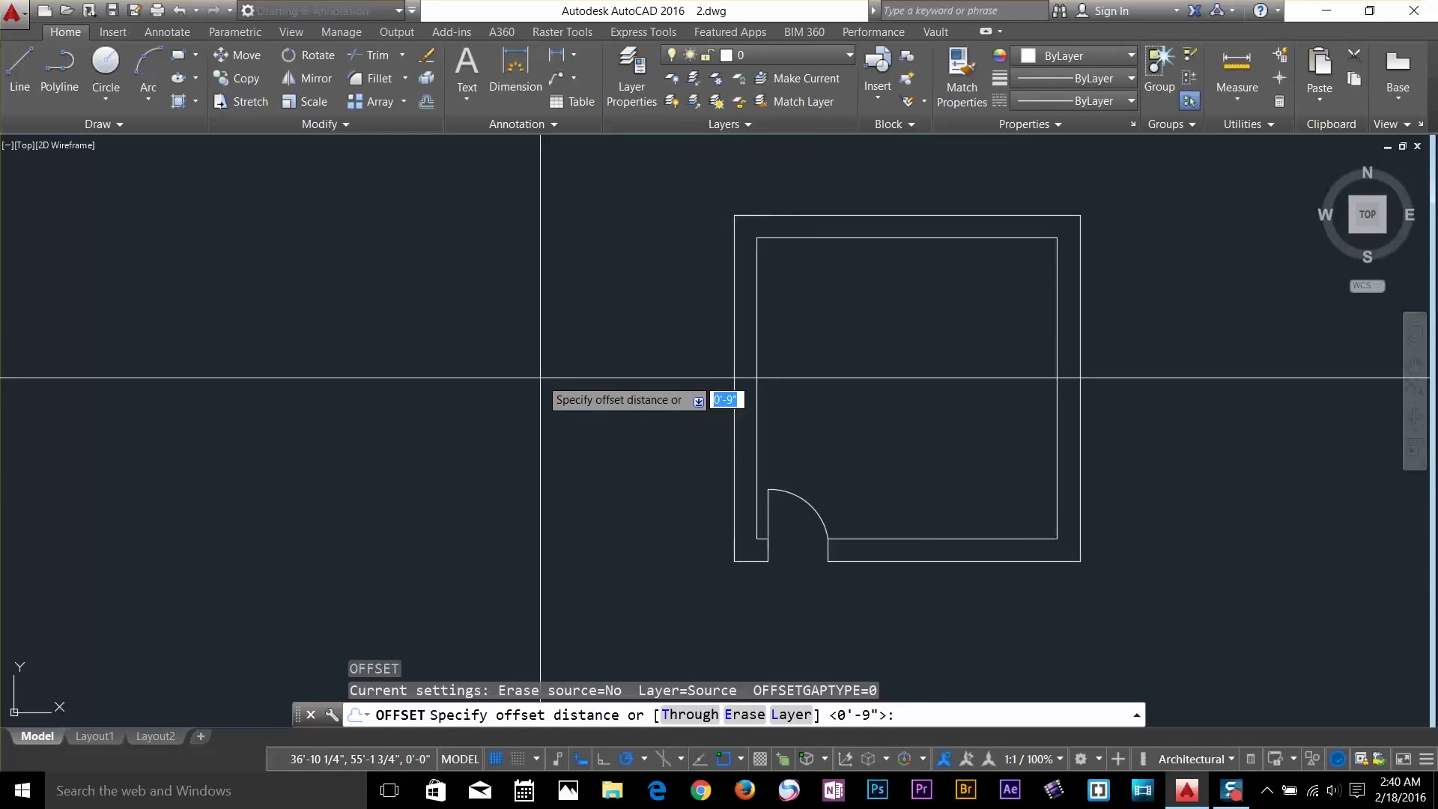
pyautogui.press('Escape')
pyautogui.press('Escape')
pyautogui.press('Escape')
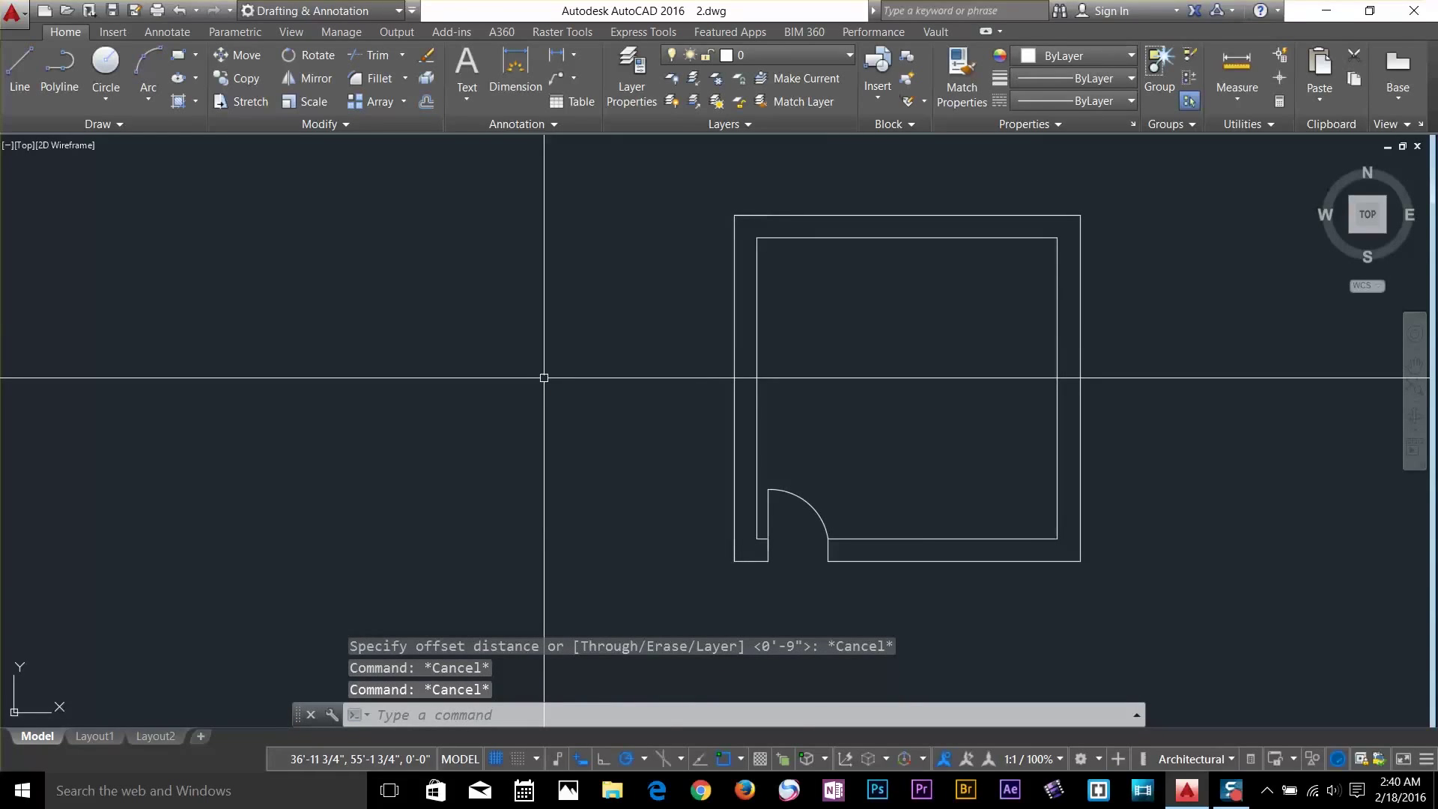
# Erase the room's outer left wall line and the short wall stub left of the door
pyautogui.click(734, 379)
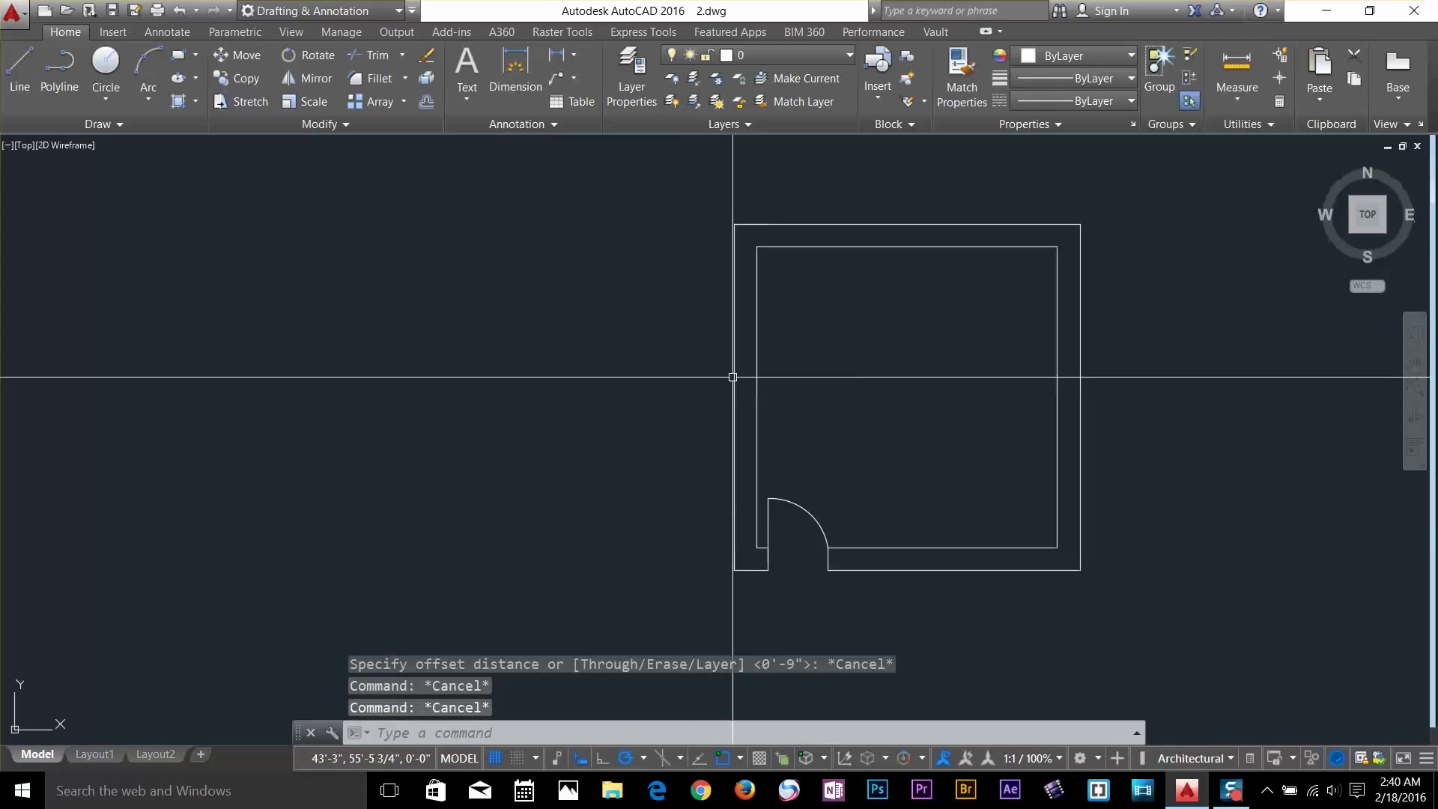
pyautogui.press('Delete')
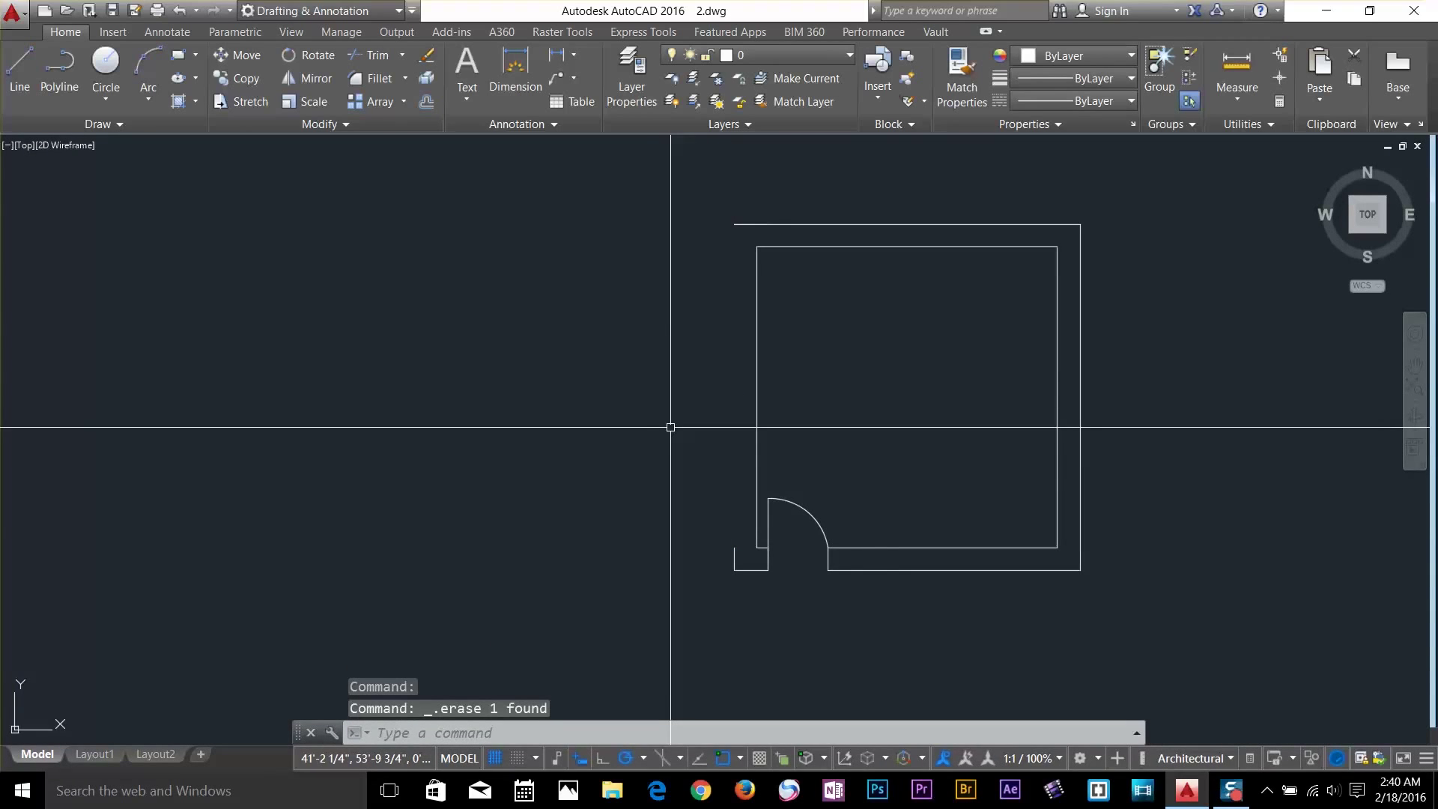
pyautogui.click(735, 558)
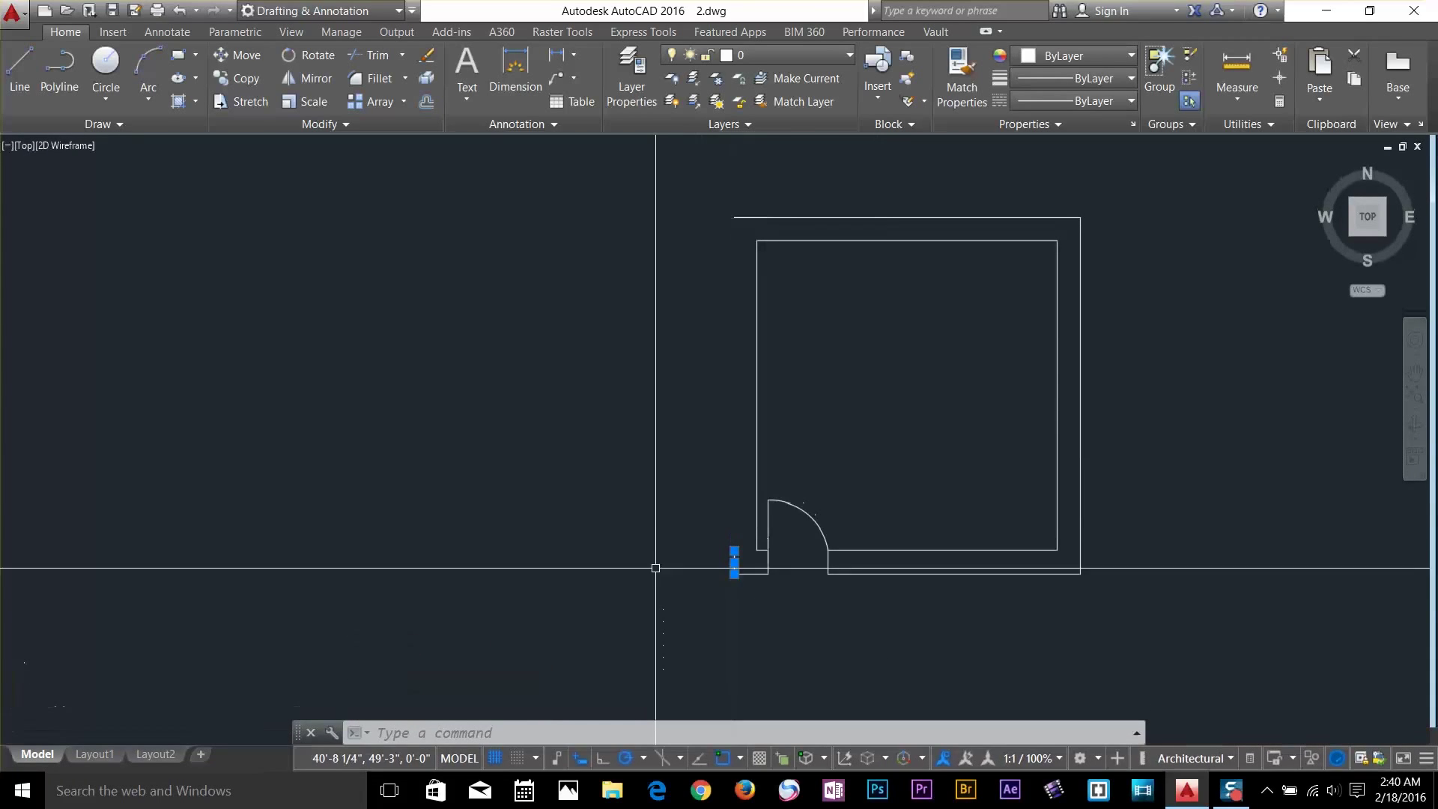
pyautogui.press('Delete')
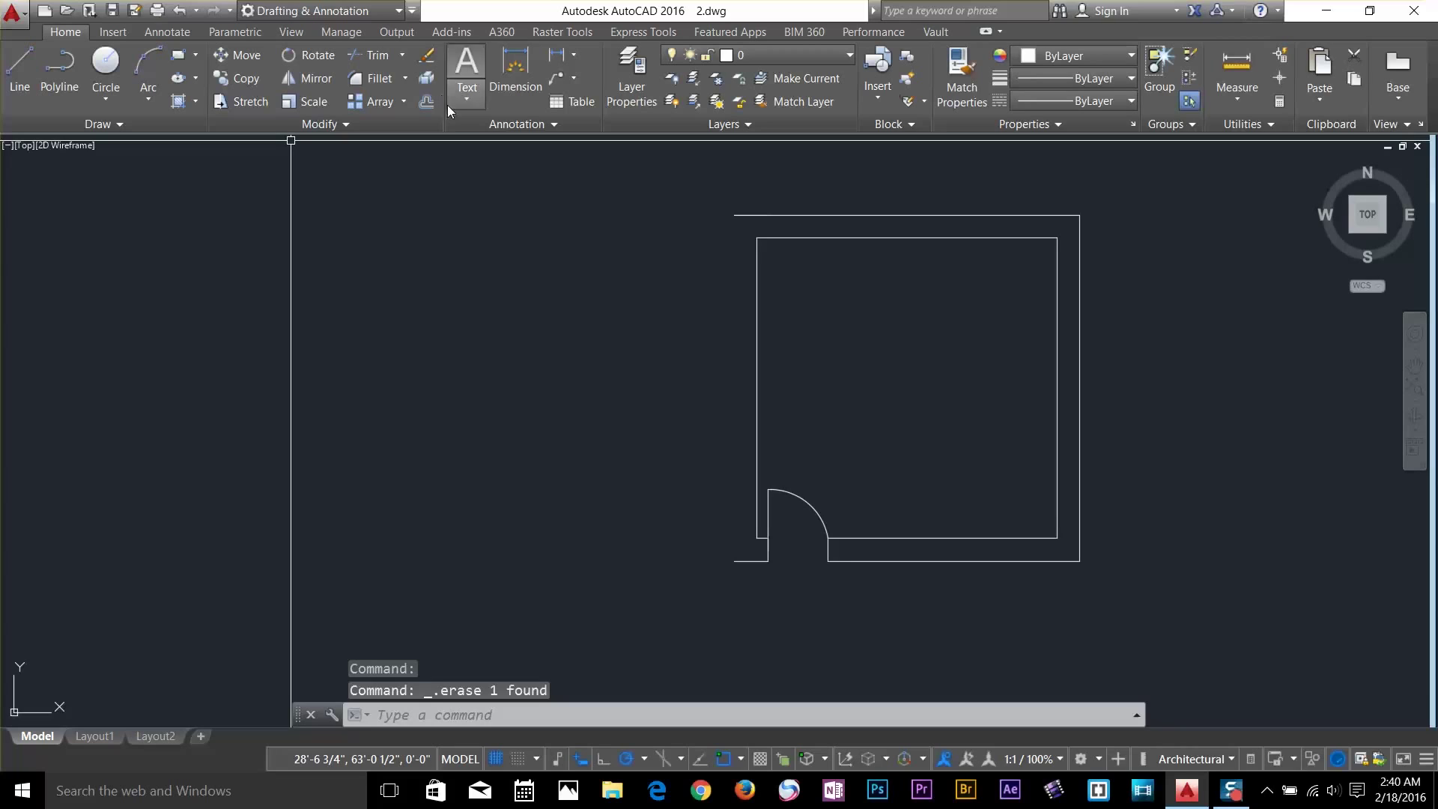
pyautogui.click(431, 105)
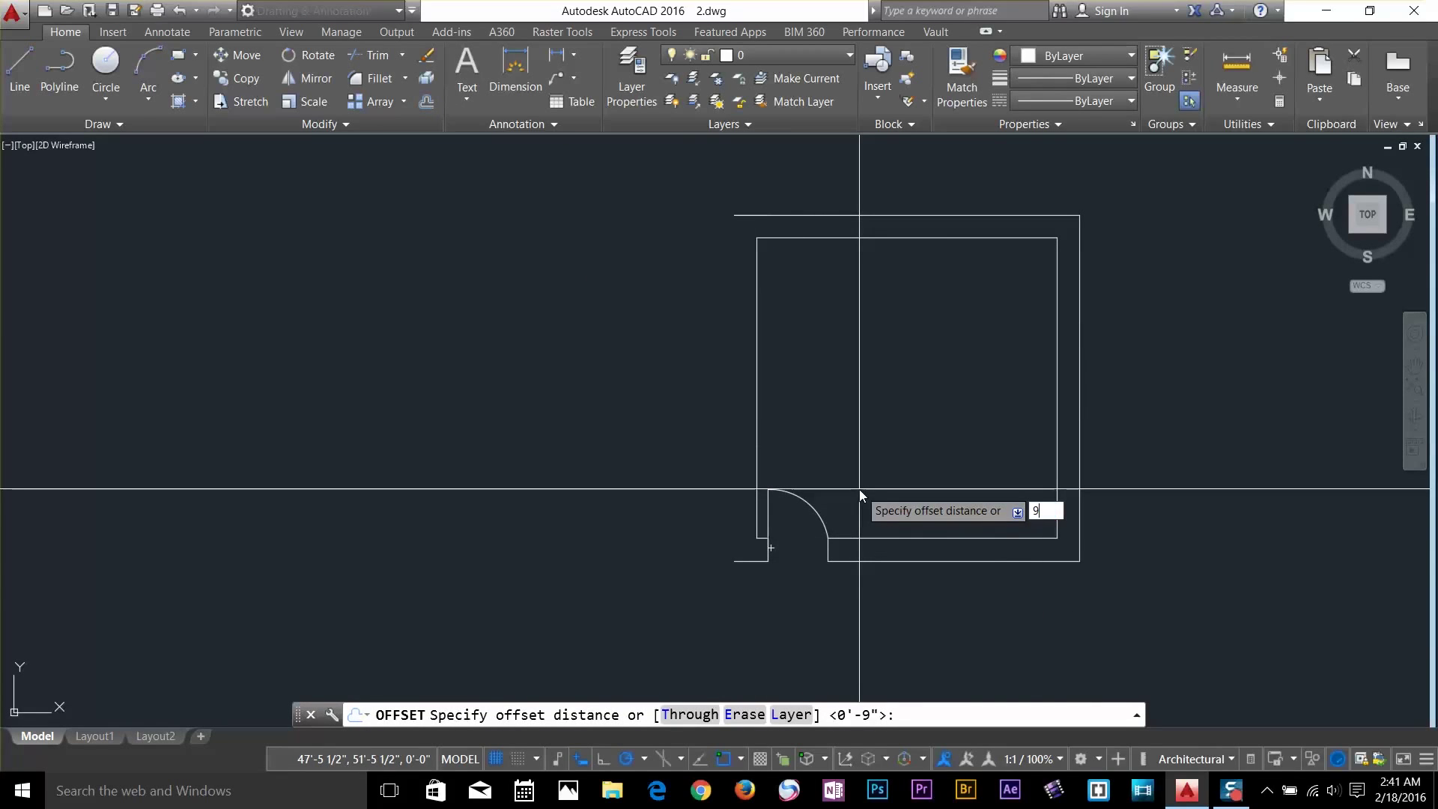
# Set a 9-inch offset distance and offset the inner left wall line outward
pyautogui.write('9')
pyautogui.press('Return')
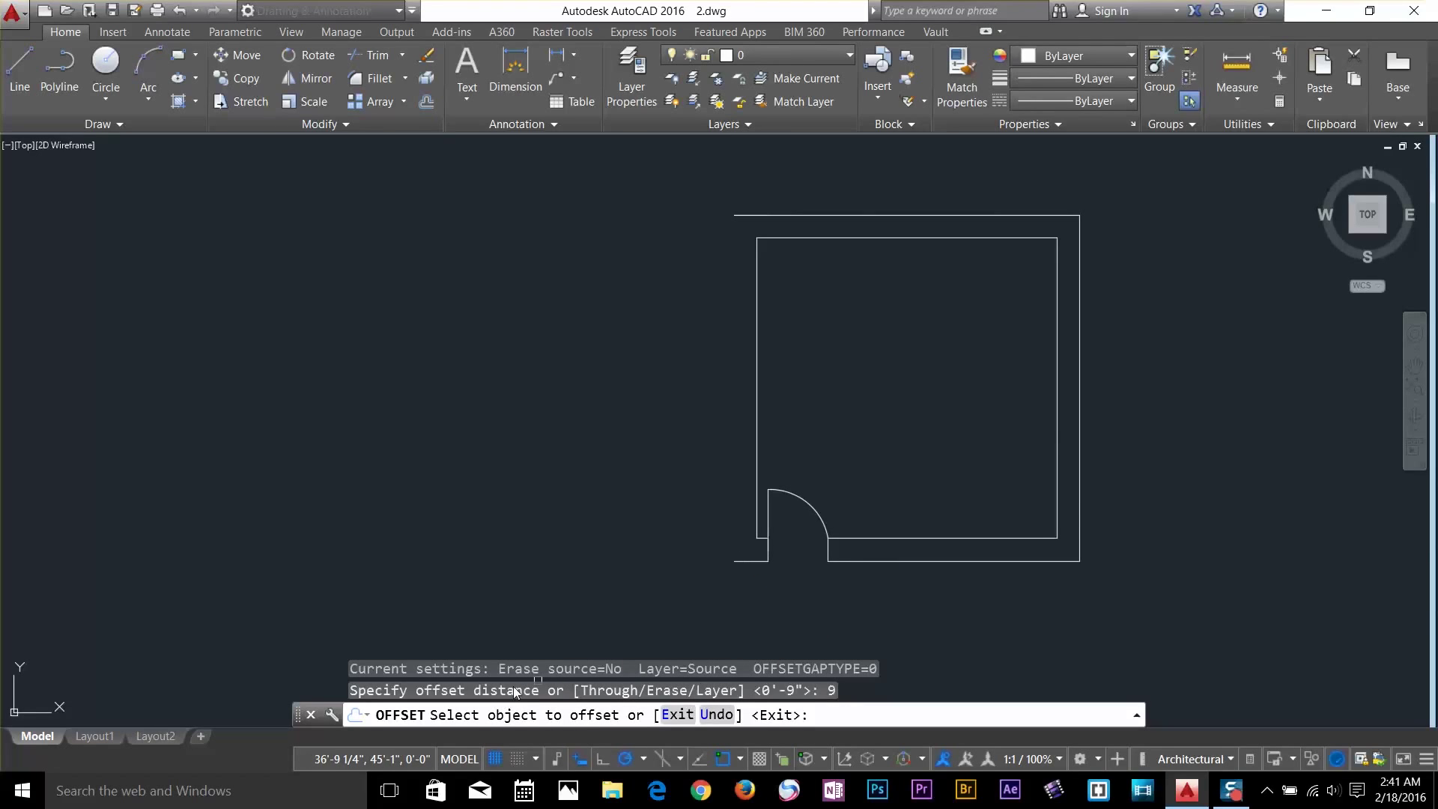
pyautogui.click(756, 318)
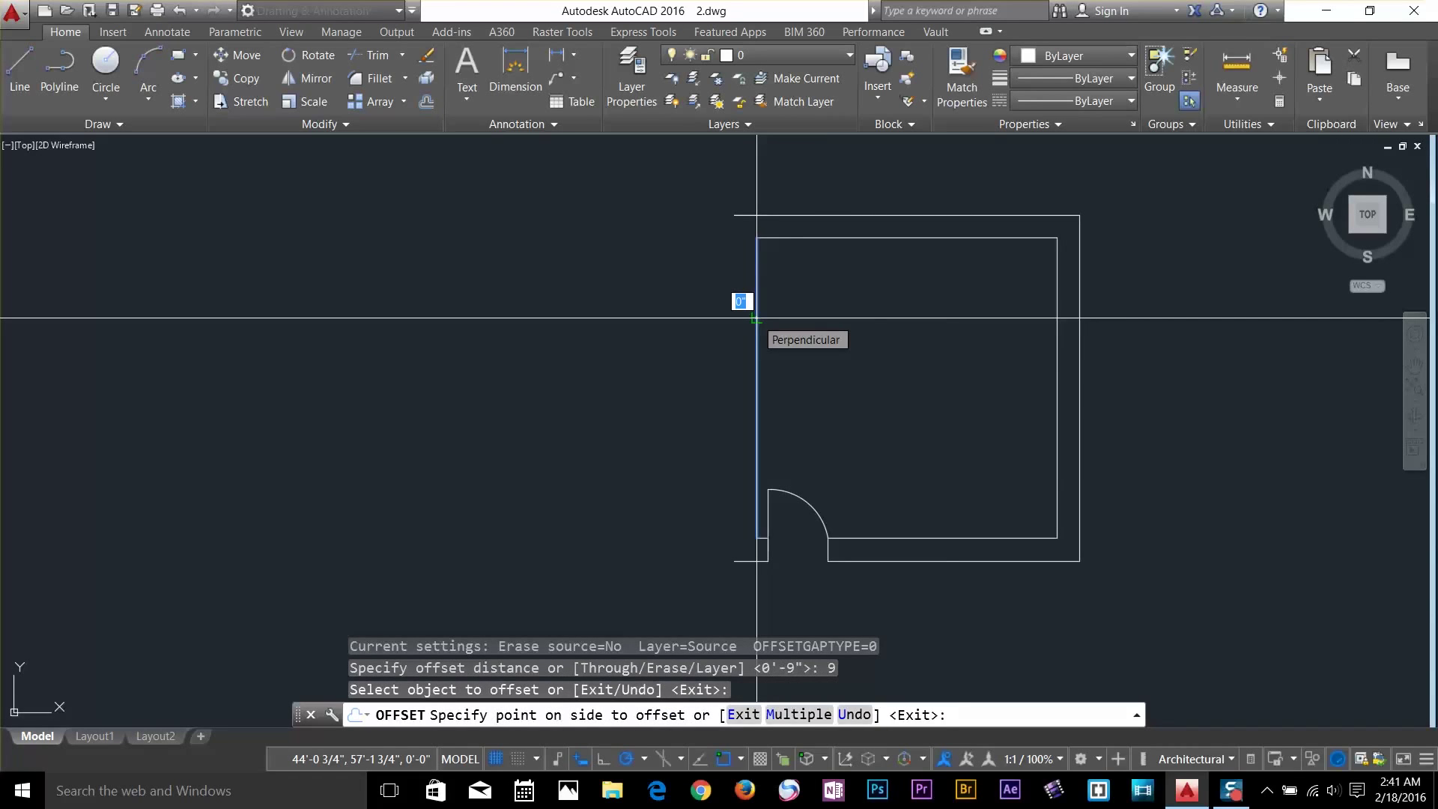
pyautogui.click(758, 318)
pyautogui.press('Return')
pyautogui.press('Return')
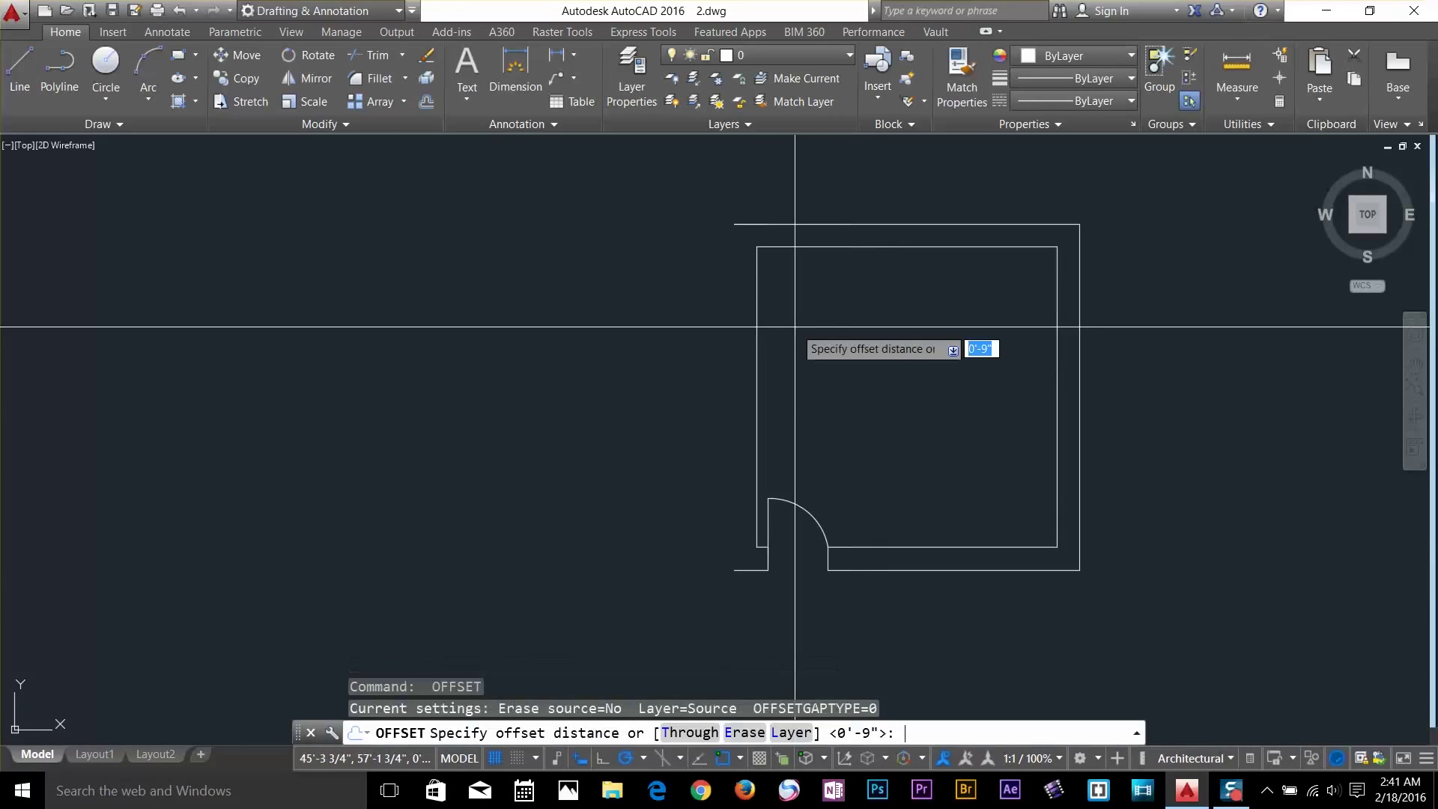
pyautogui.press('Return')
pyautogui.click(756, 324)
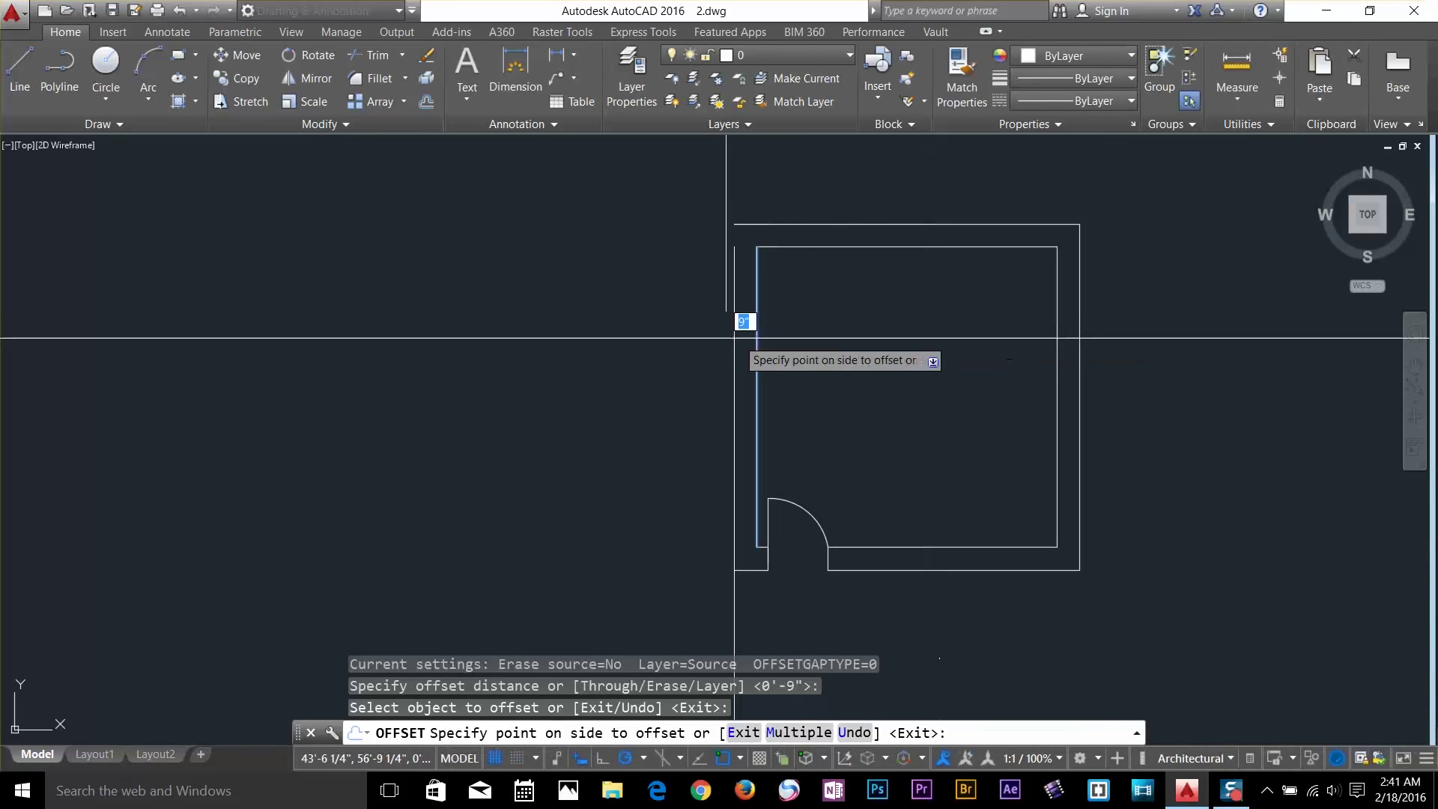
pyautogui.click(452, 332)
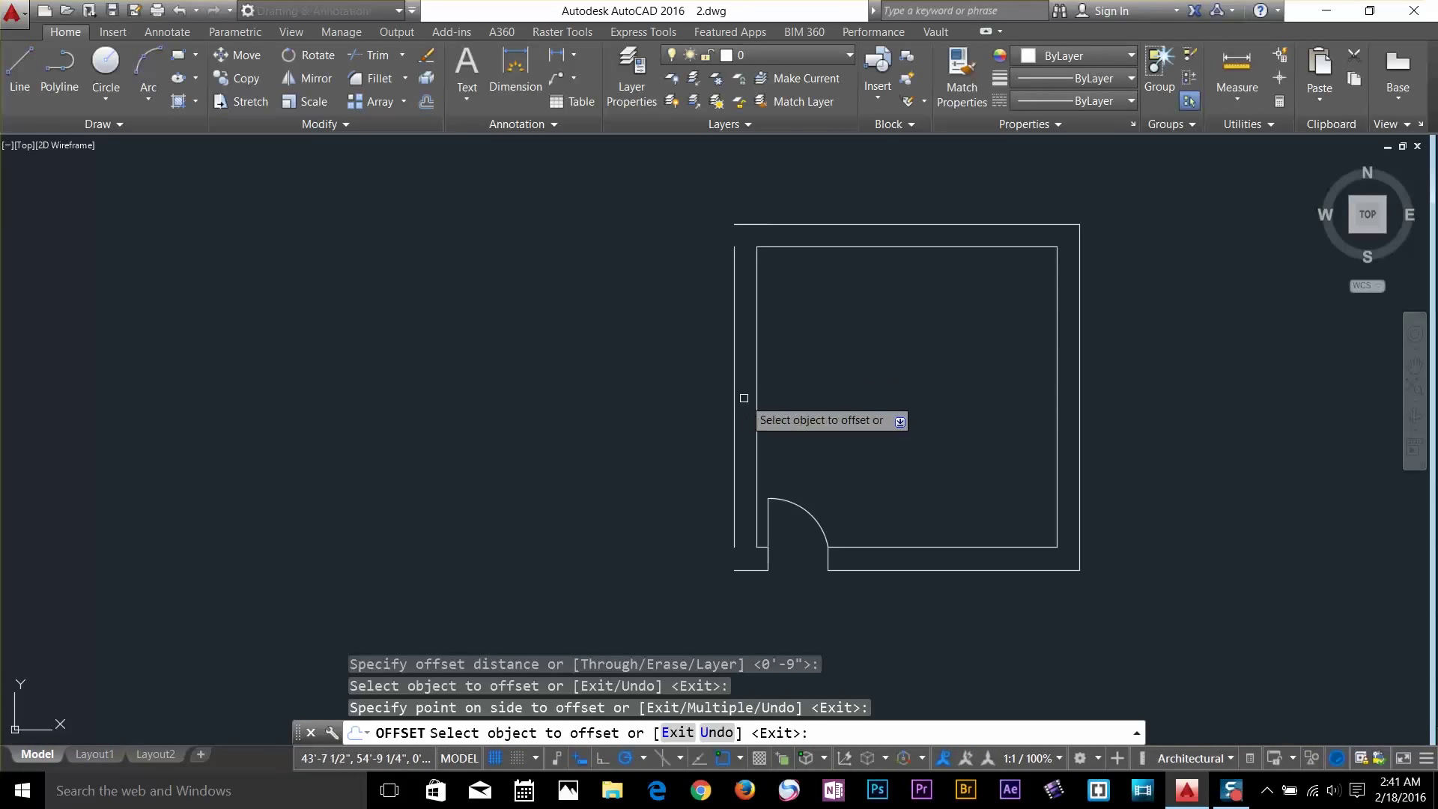
# Offset the top, right and left outer wall lines 9 inches outward
pyautogui.moveTo(890, 311)
pyautogui.mouseDown(button='middle')
pyautogui.moveTo(660, 412)
pyautogui.moveTo(640, 371)
pyautogui.mouseUp(button='middle')
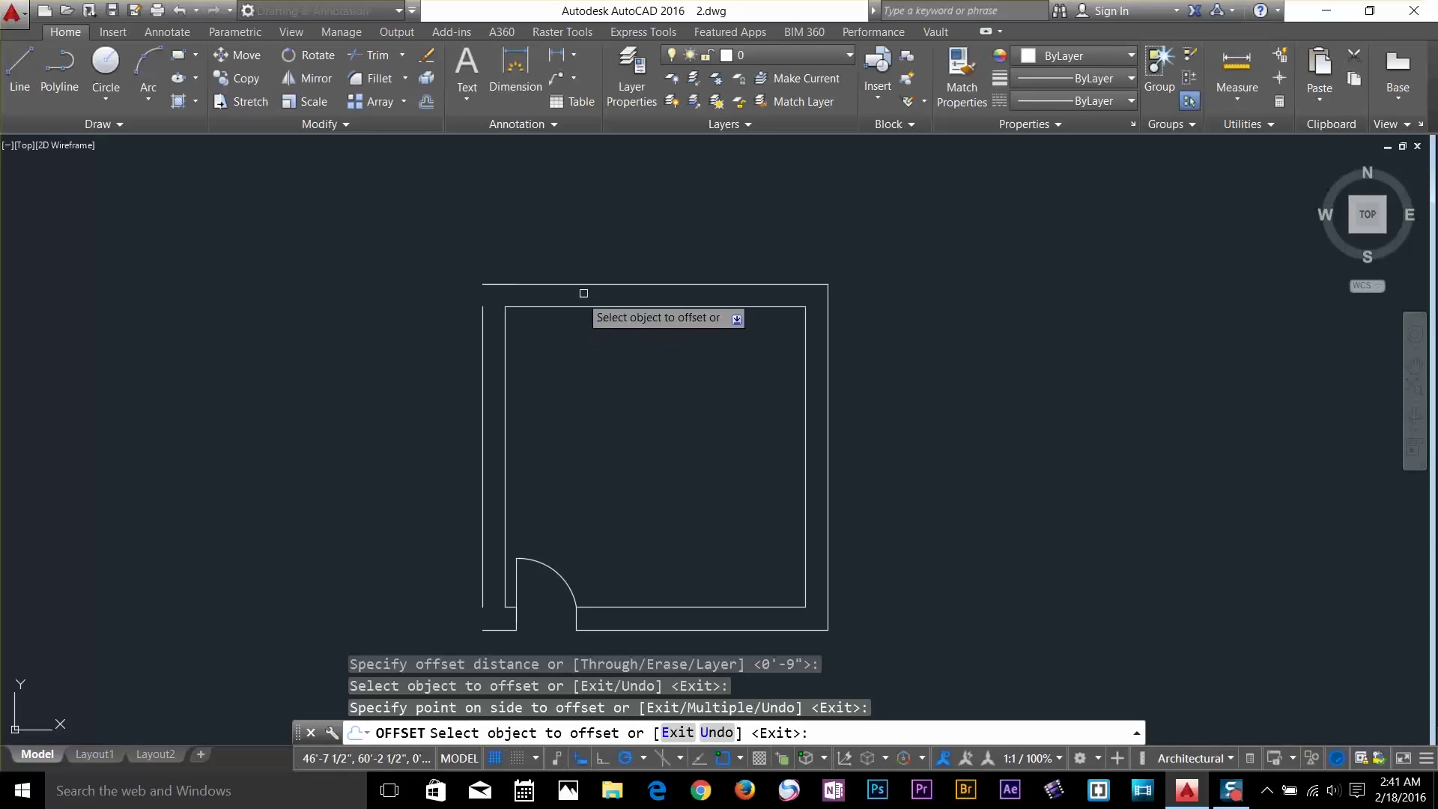
pyautogui.click(622, 284)
pyautogui.click(609, 267)
pyautogui.click(834, 342)
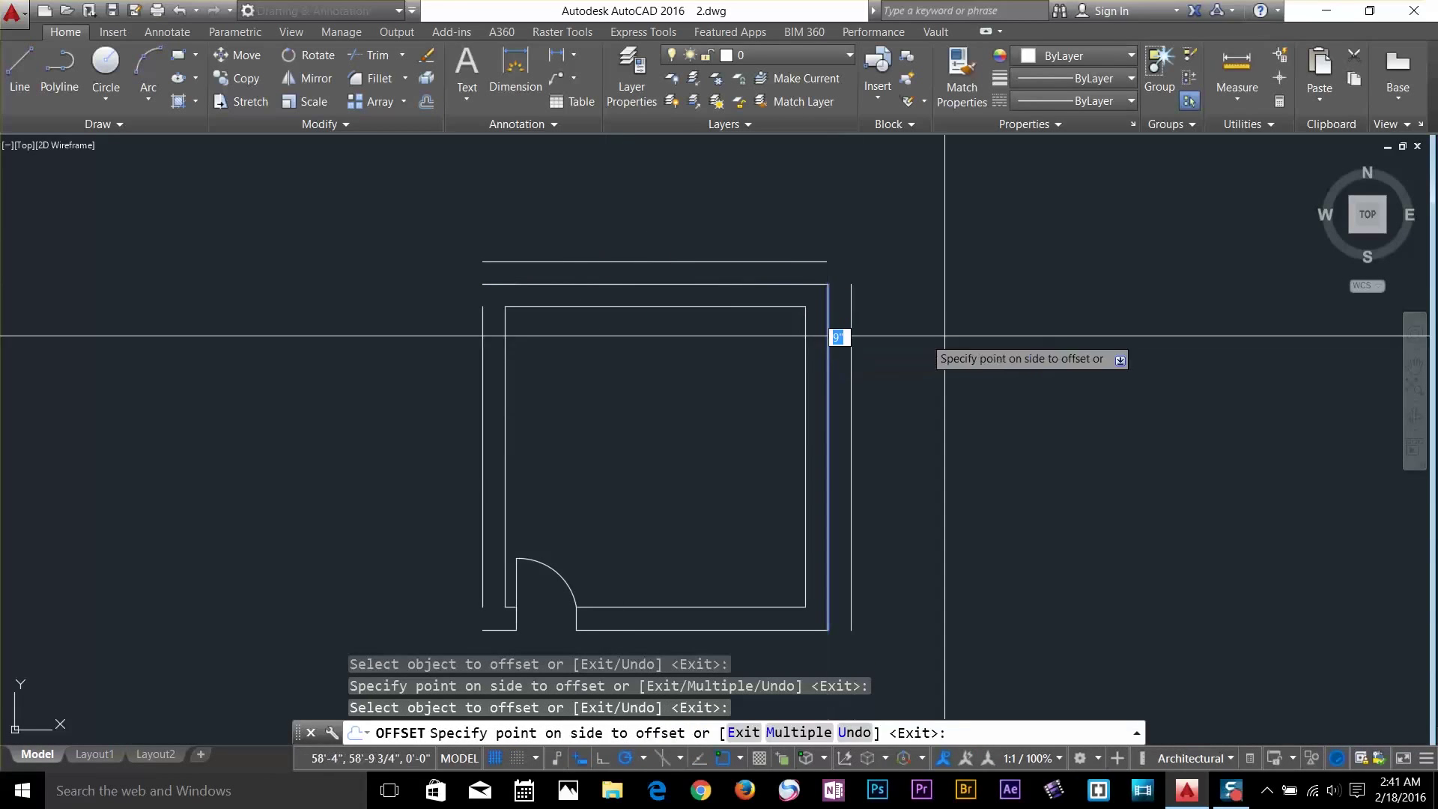
pyautogui.click(835, 331)
pyautogui.click(474, 356)
pyautogui.click(397, 399)
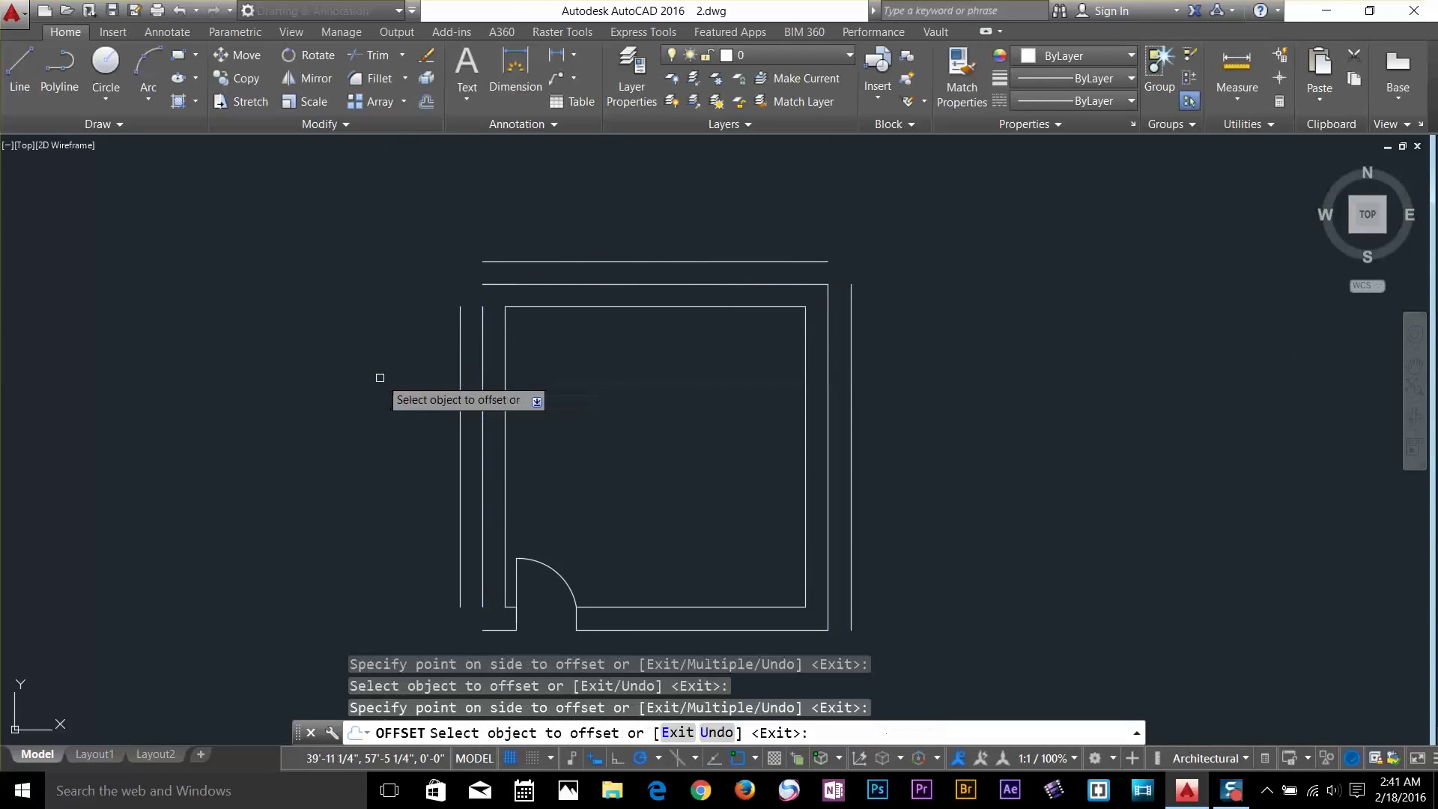
pyautogui.press('Return')
# Undo the offset wall copies with U
pyautogui.write('u')
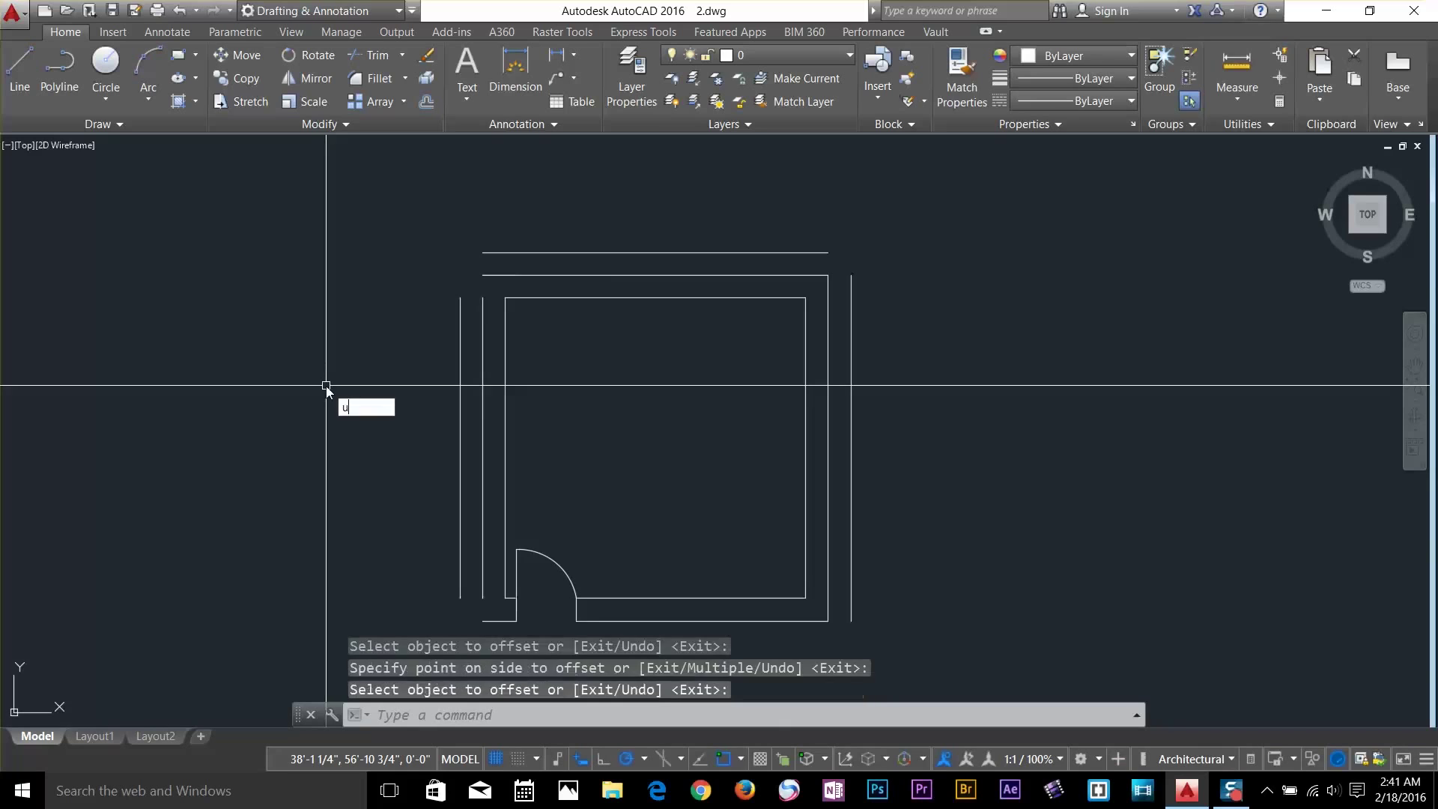
pyautogui.press('Return')
pyautogui.moveTo(611, 393); pyautogui.dragTo(719, 335, button='middle')
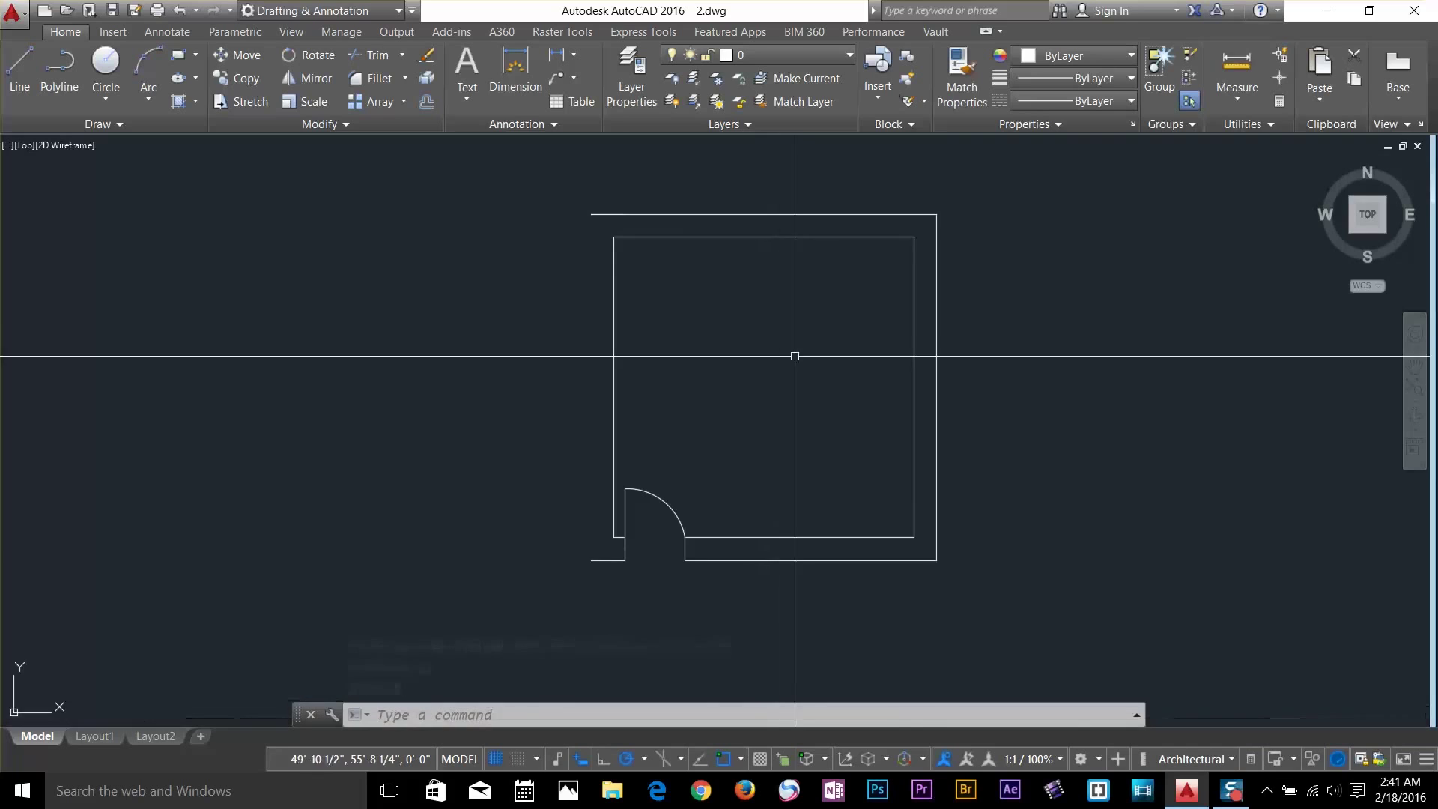
# Run OFFSET and set its distance by picking the inner and outer wall corners
pyautogui.moveTo(793, 352); pyautogui.dragTo(687, 385, button='middle')
pyautogui.moveTo(861, 353)
pyautogui.mouseDown(button='middle')
pyautogui.moveTo(632, 398)
pyautogui.moveTo(541, 397)
pyautogui.mouseUp(button='middle')
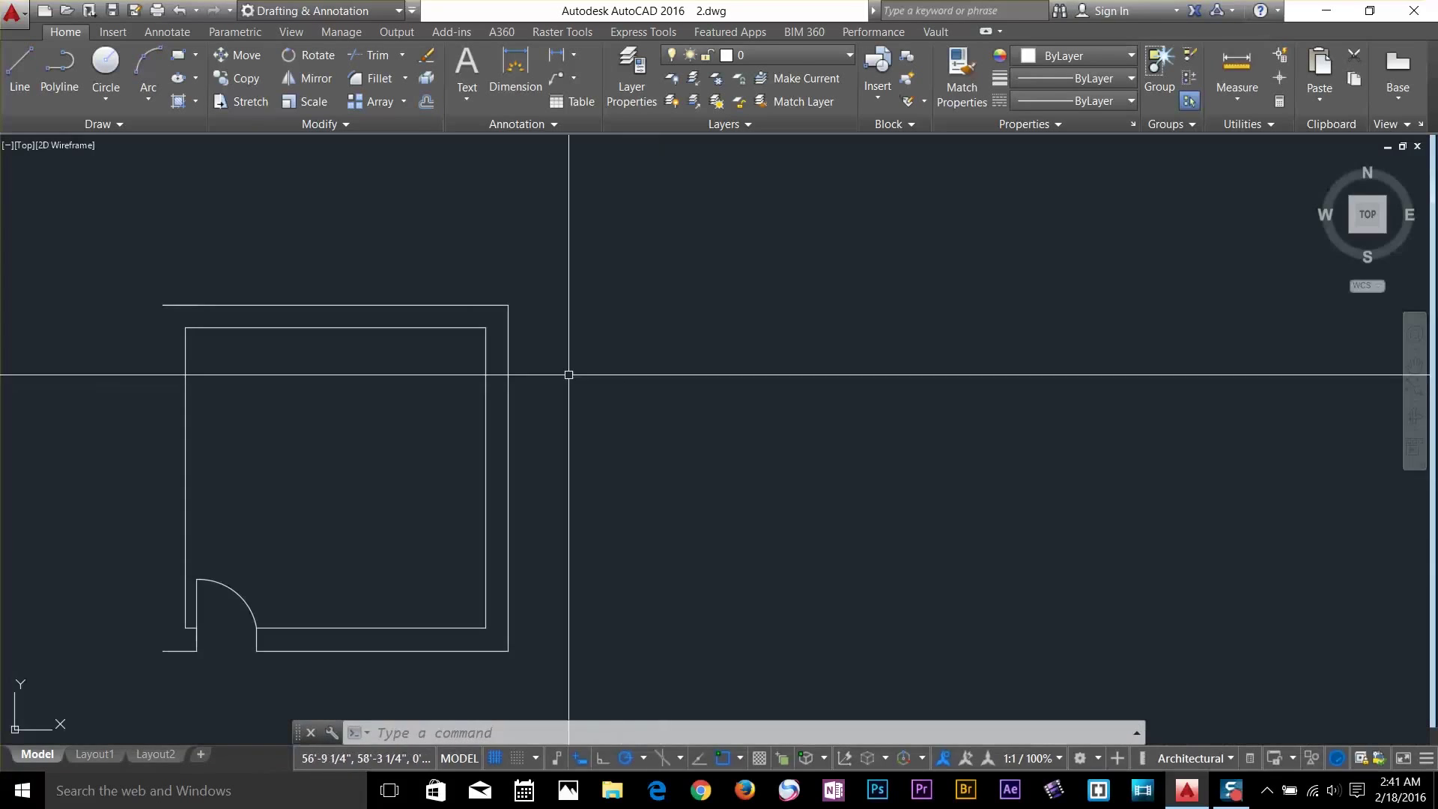
pyautogui.moveTo(386, 336); pyautogui.dragTo(760, 333, button='middle')
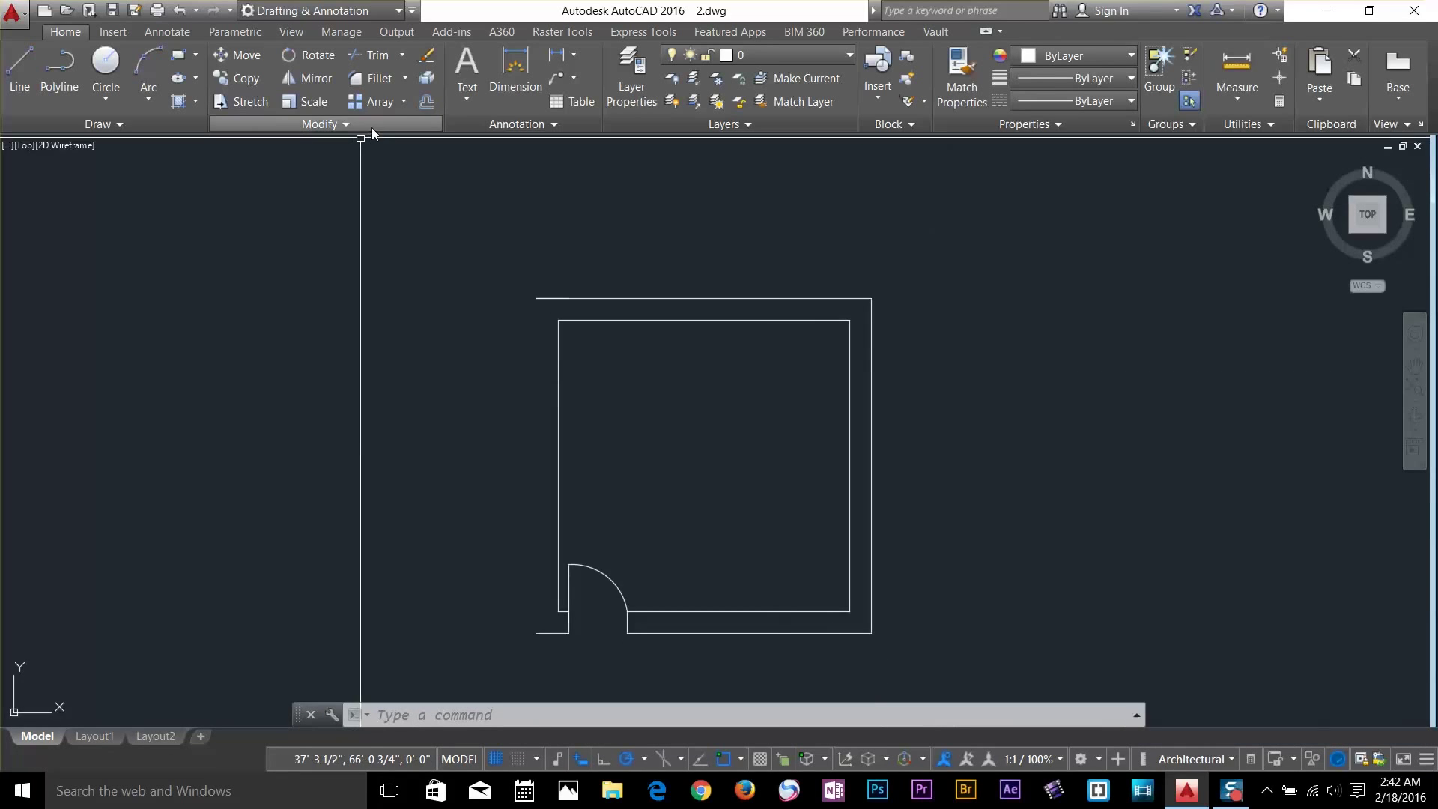
pyautogui.click(424, 105)
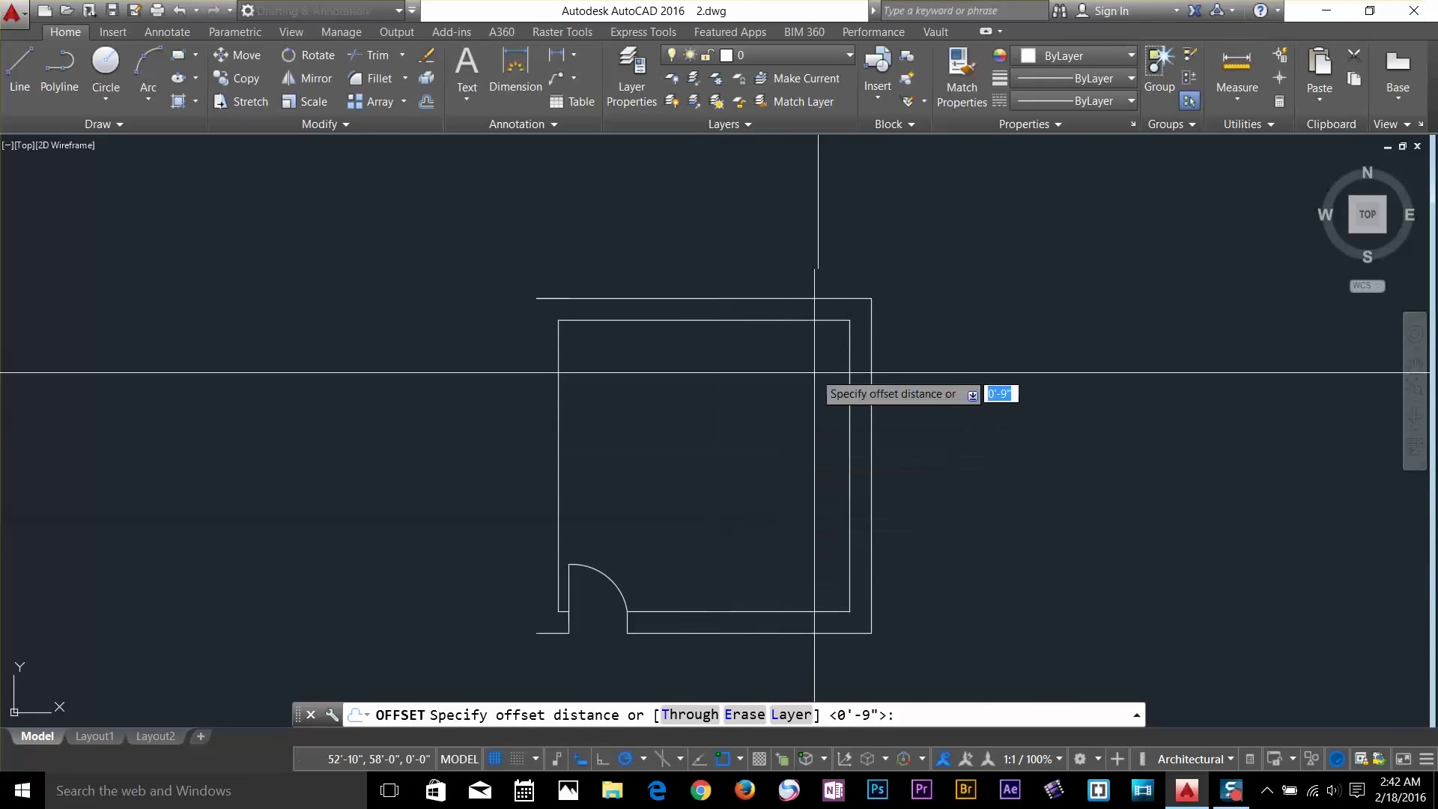
pyautogui.click(849, 320)
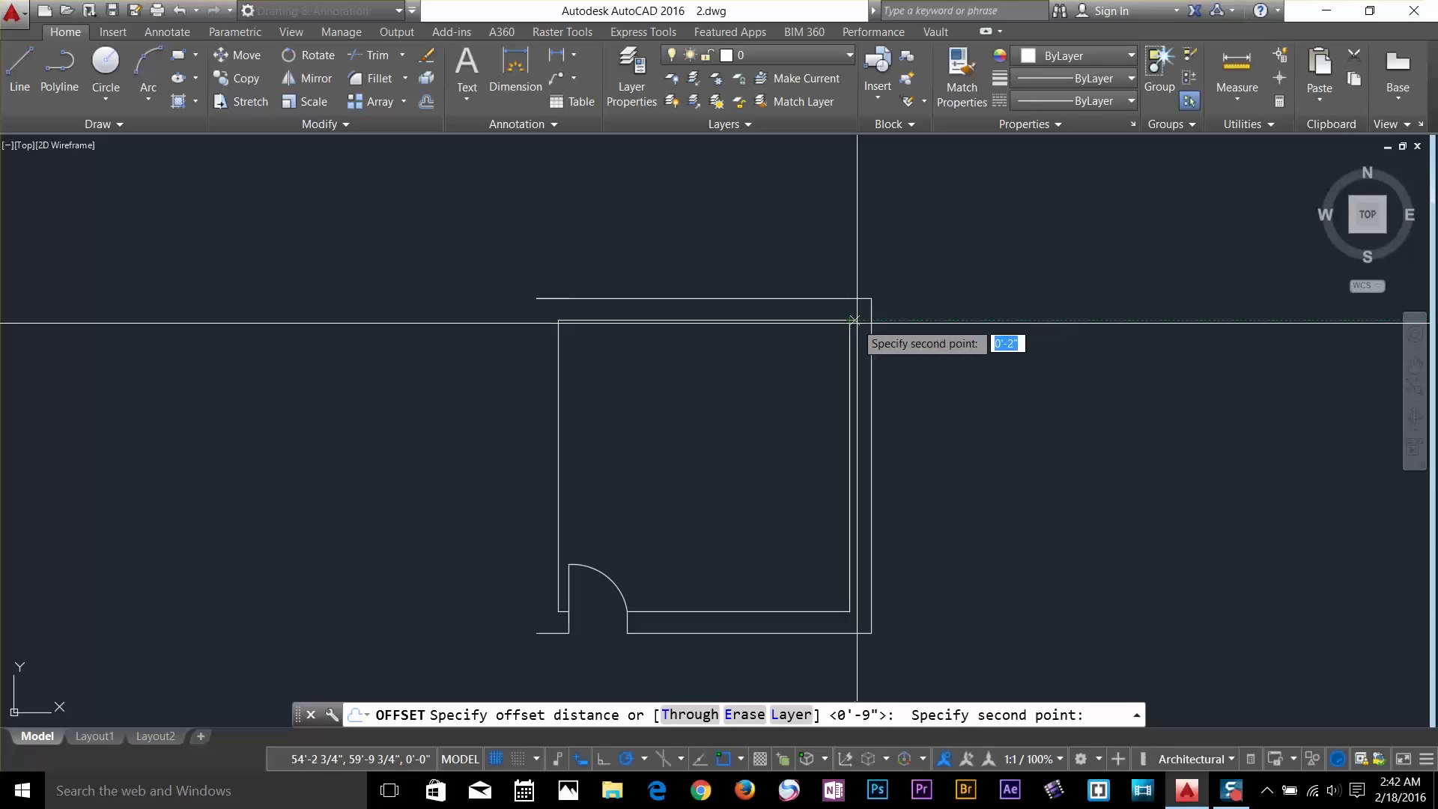
pyautogui.click(871, 320)
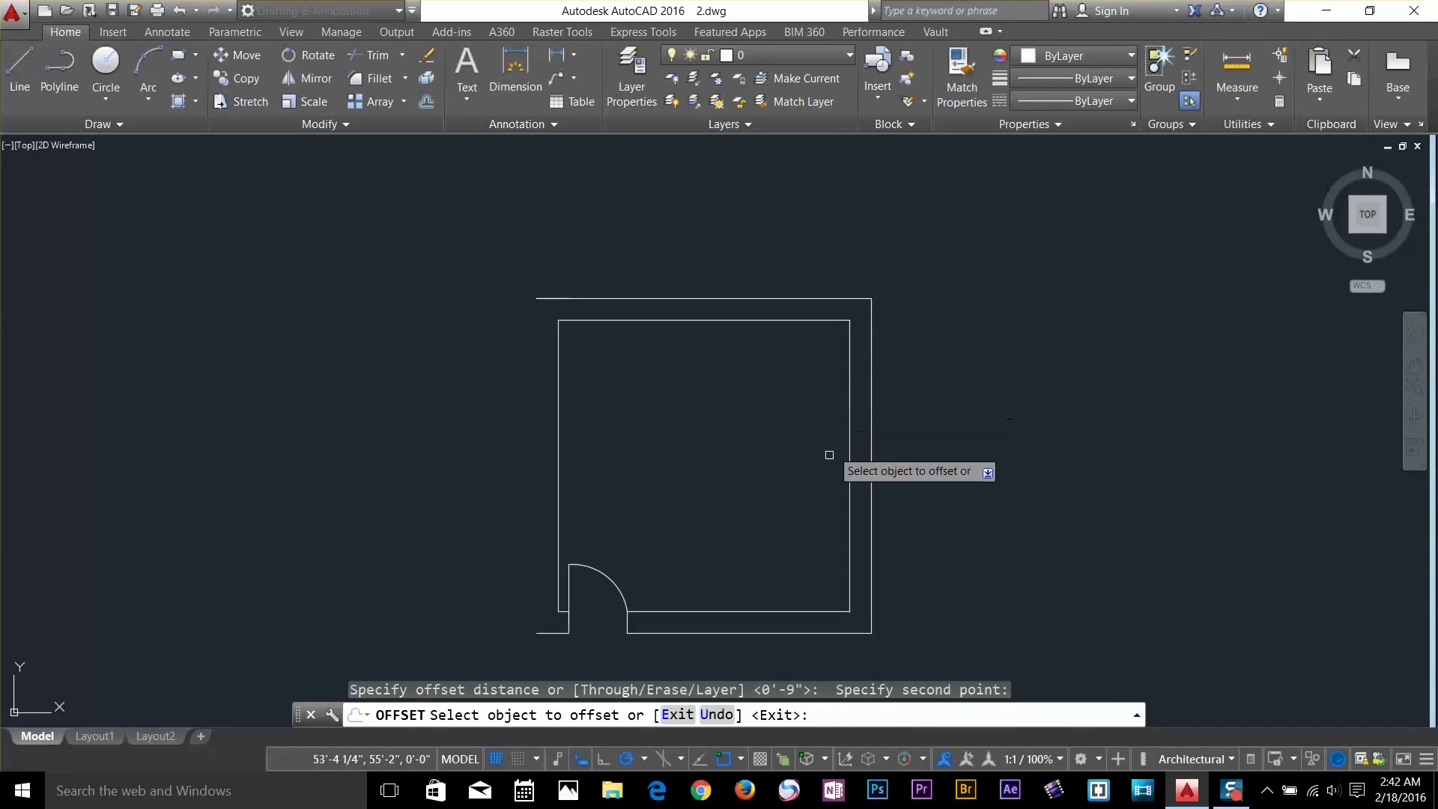
pyautogui.scroll(4, 866, 313)
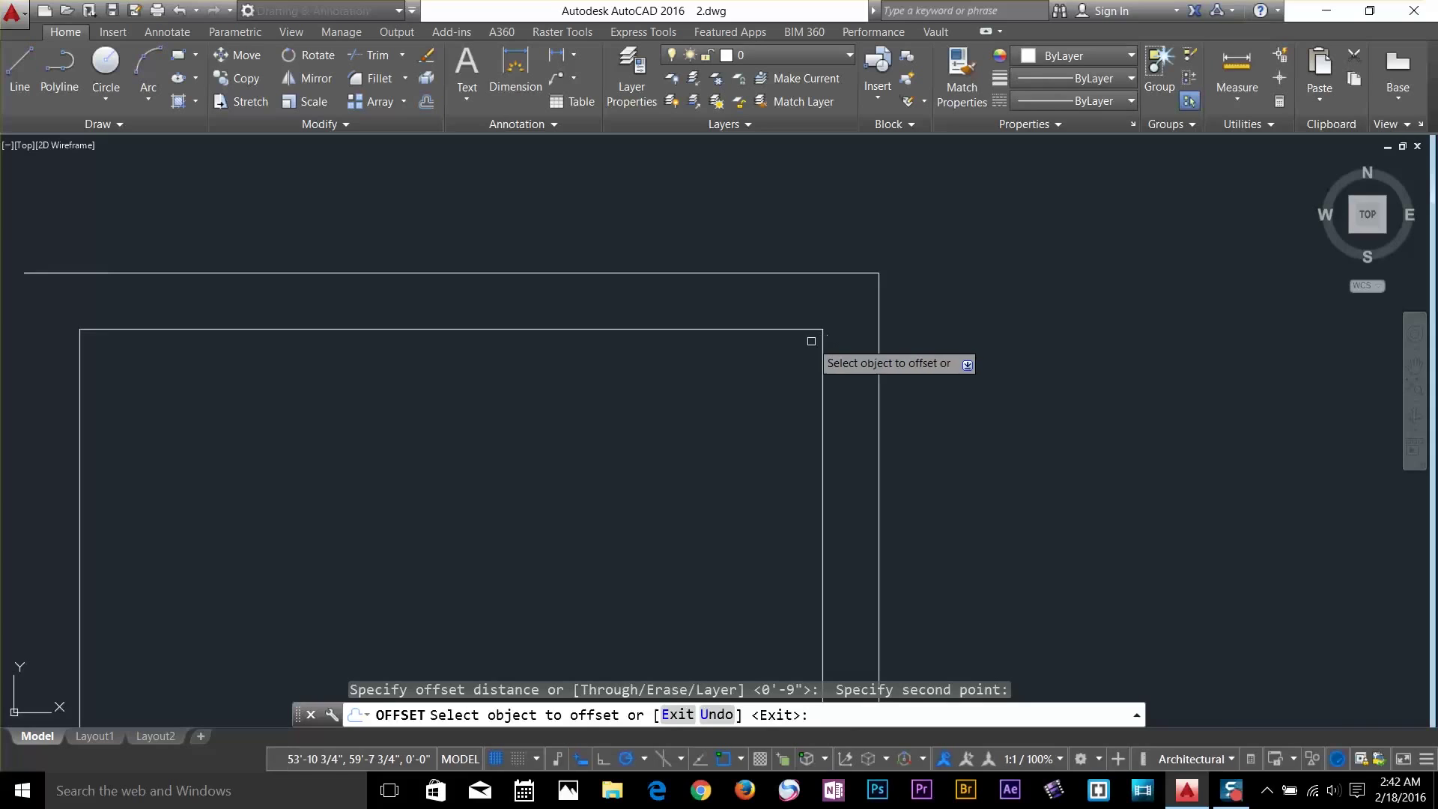
pyautogui.scroll(-4, 878, 332)
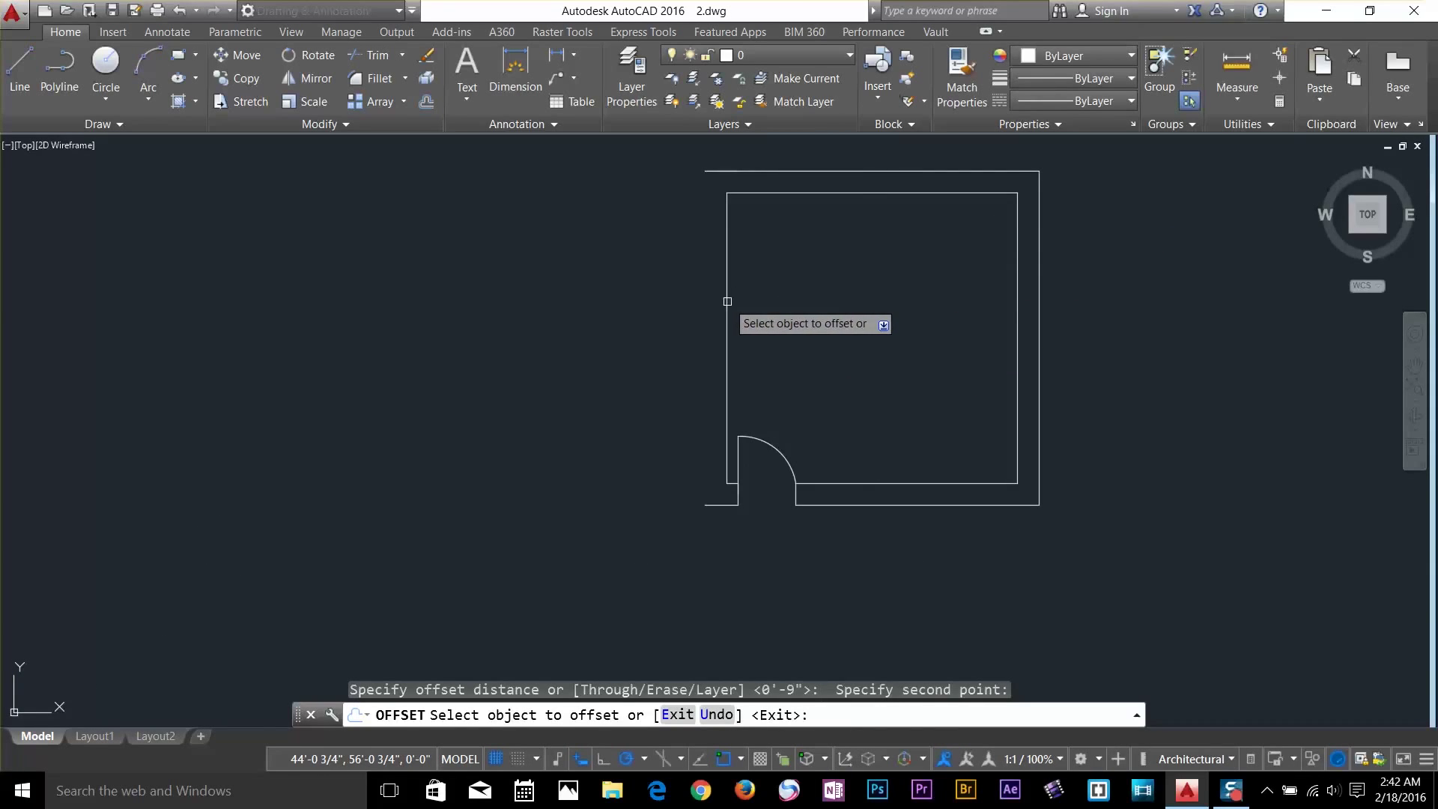
# Offset the inner left wall outward, then delete the left outer wall line
pyautogui.click(727, 301)
pyautogui.click(554, 311)
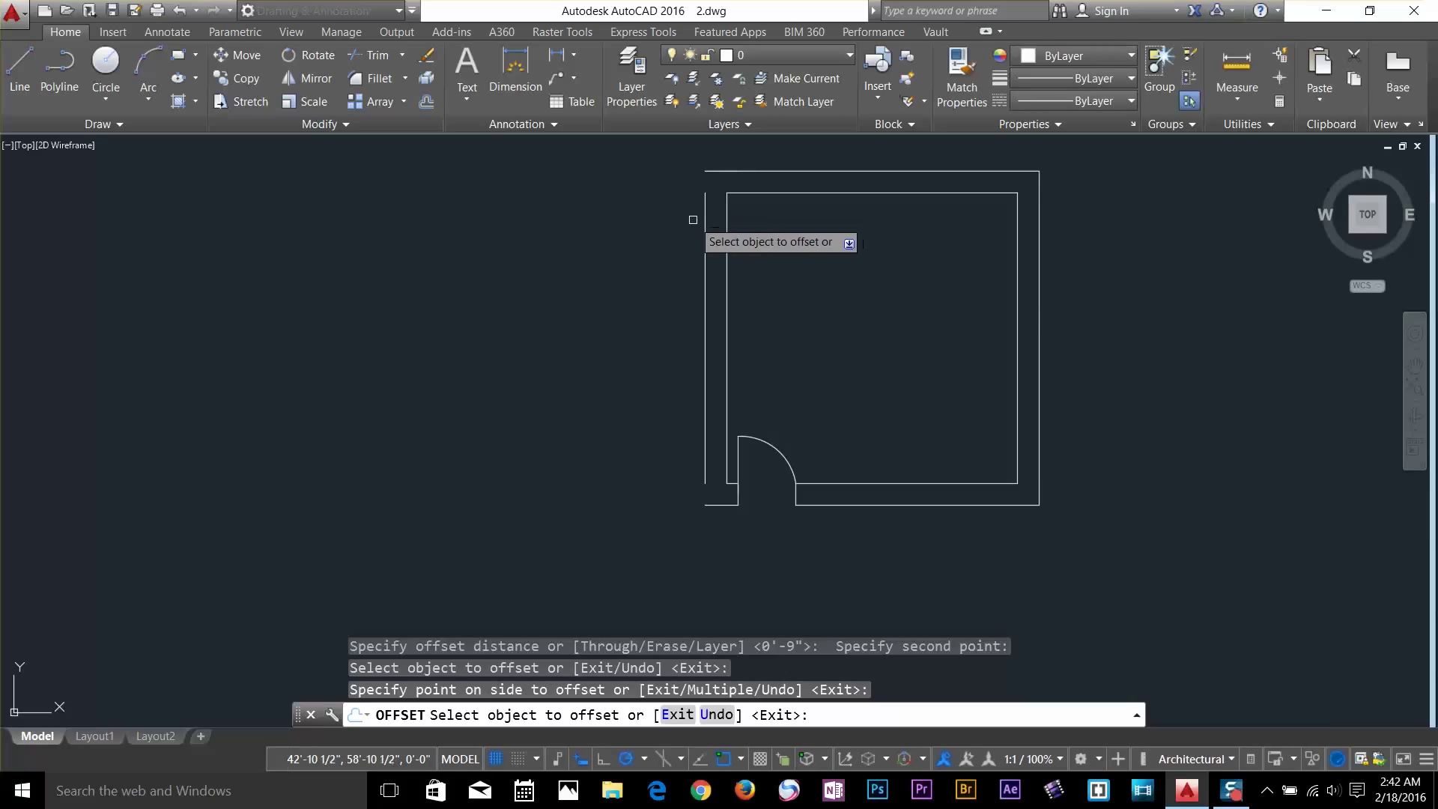
pyautogui.moveTo(956, 235); pyautogui.dragTo(752, 312, button='middle')
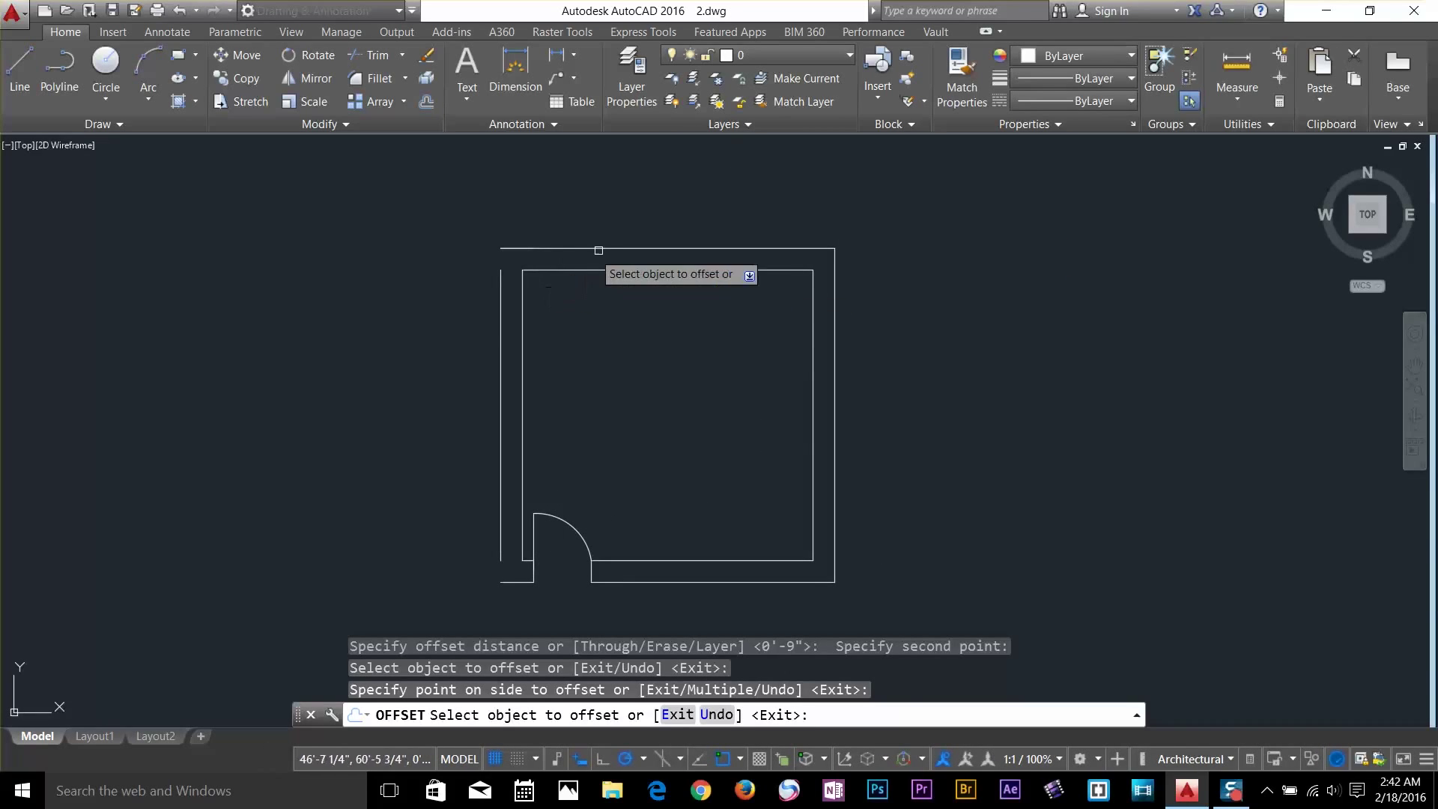
pyautogui.press('Return')
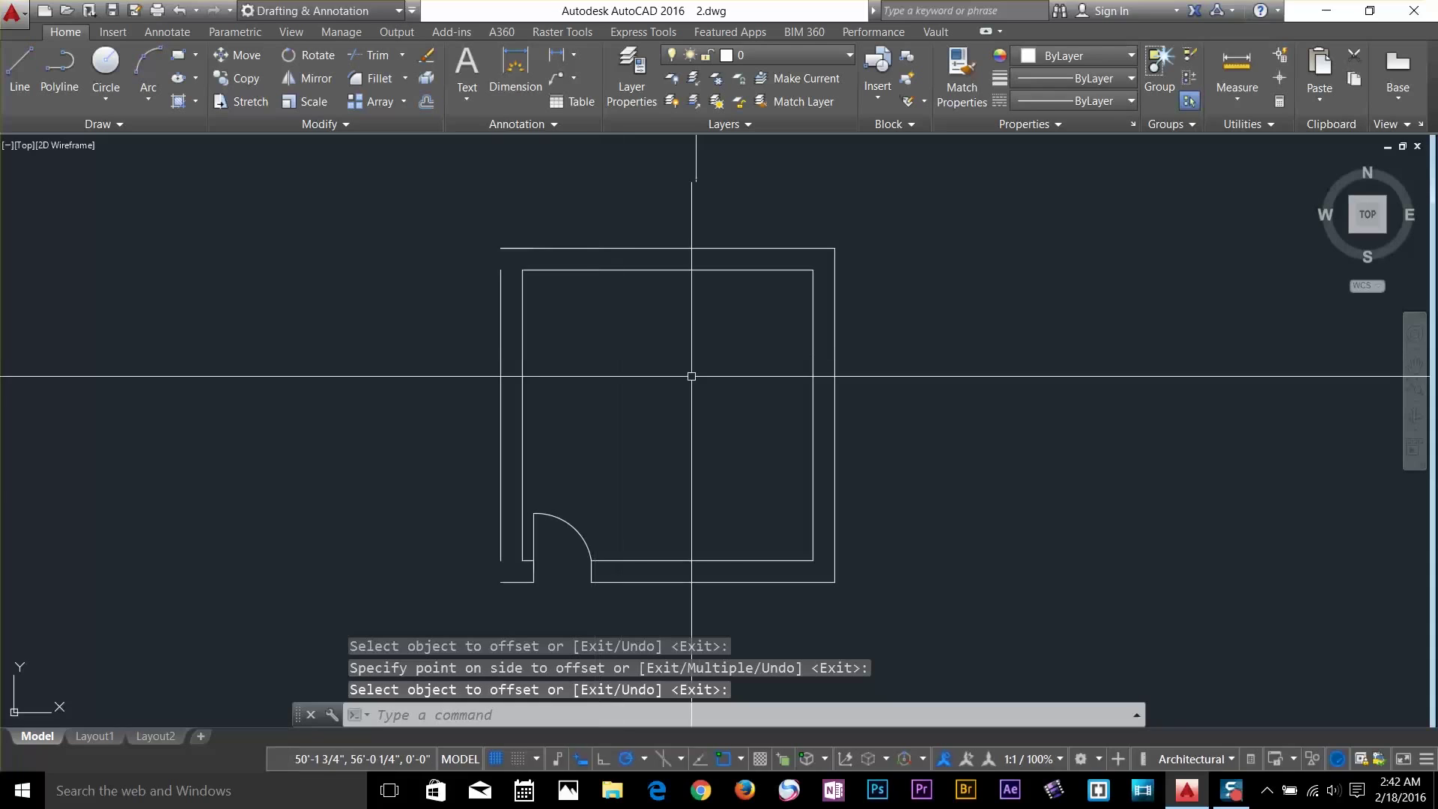
pyautogui.click(500, 314)
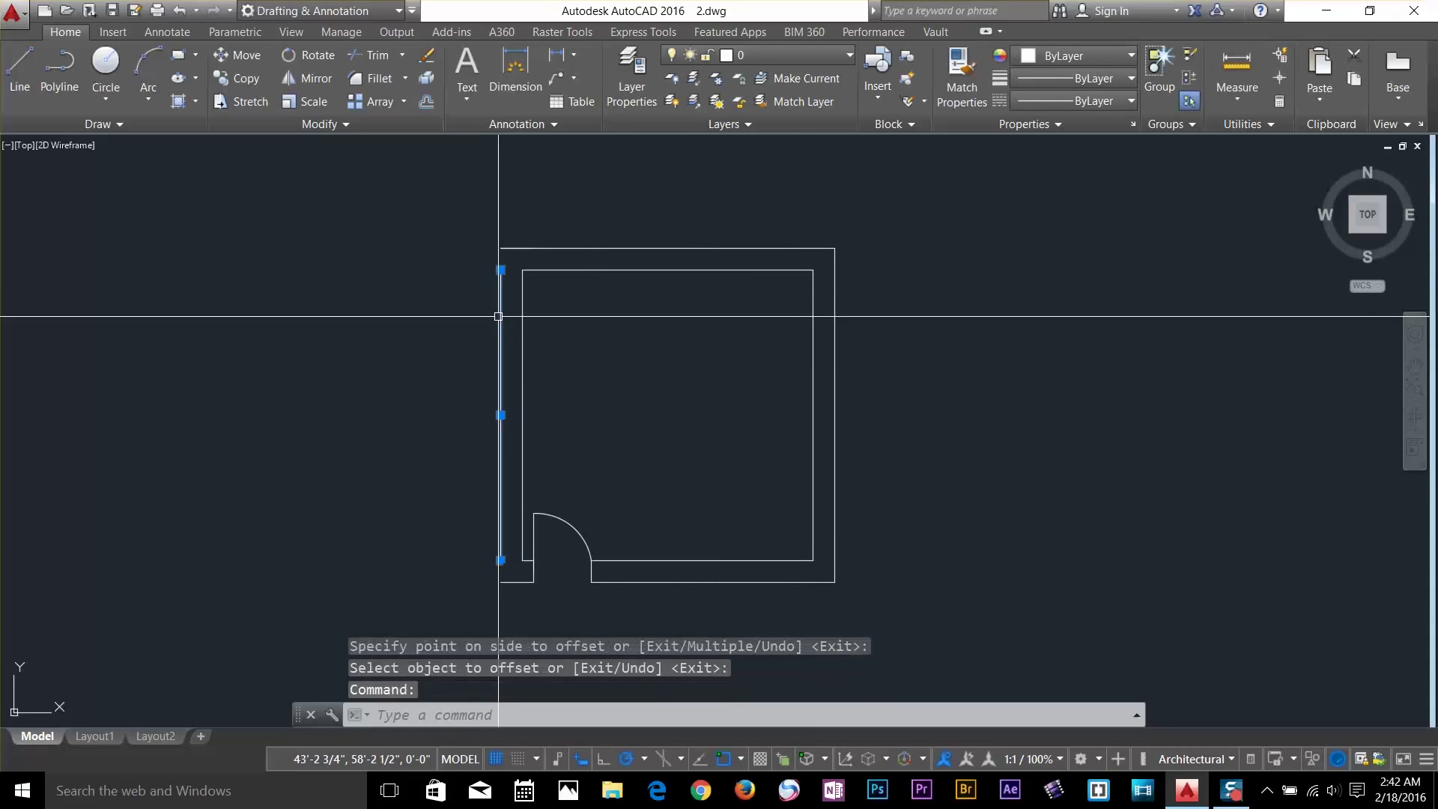
pyautogui.press('Delete')
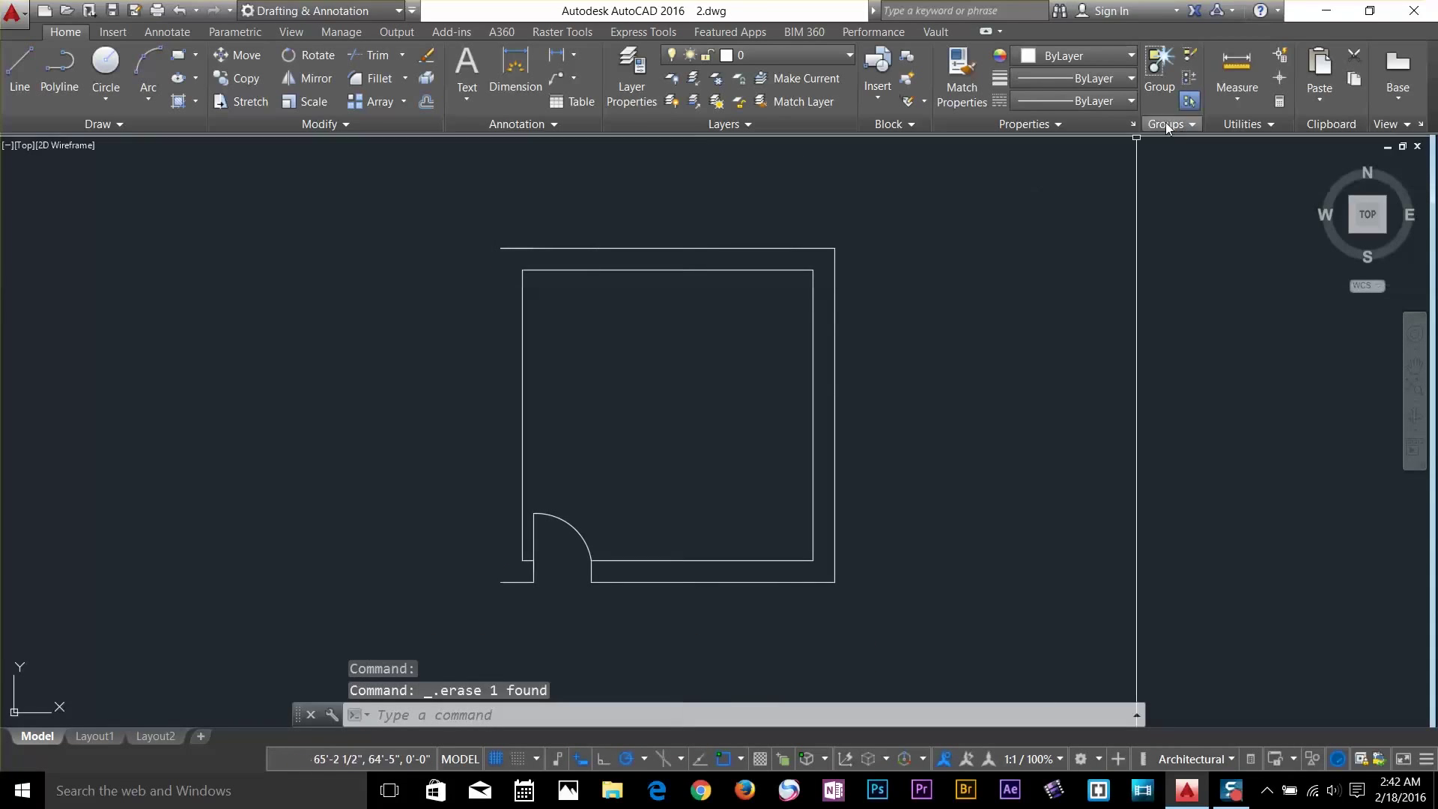
# Measure the distance between two wall corners to confirm the 0'-9" gap
pyautogui.click(1237, 67)
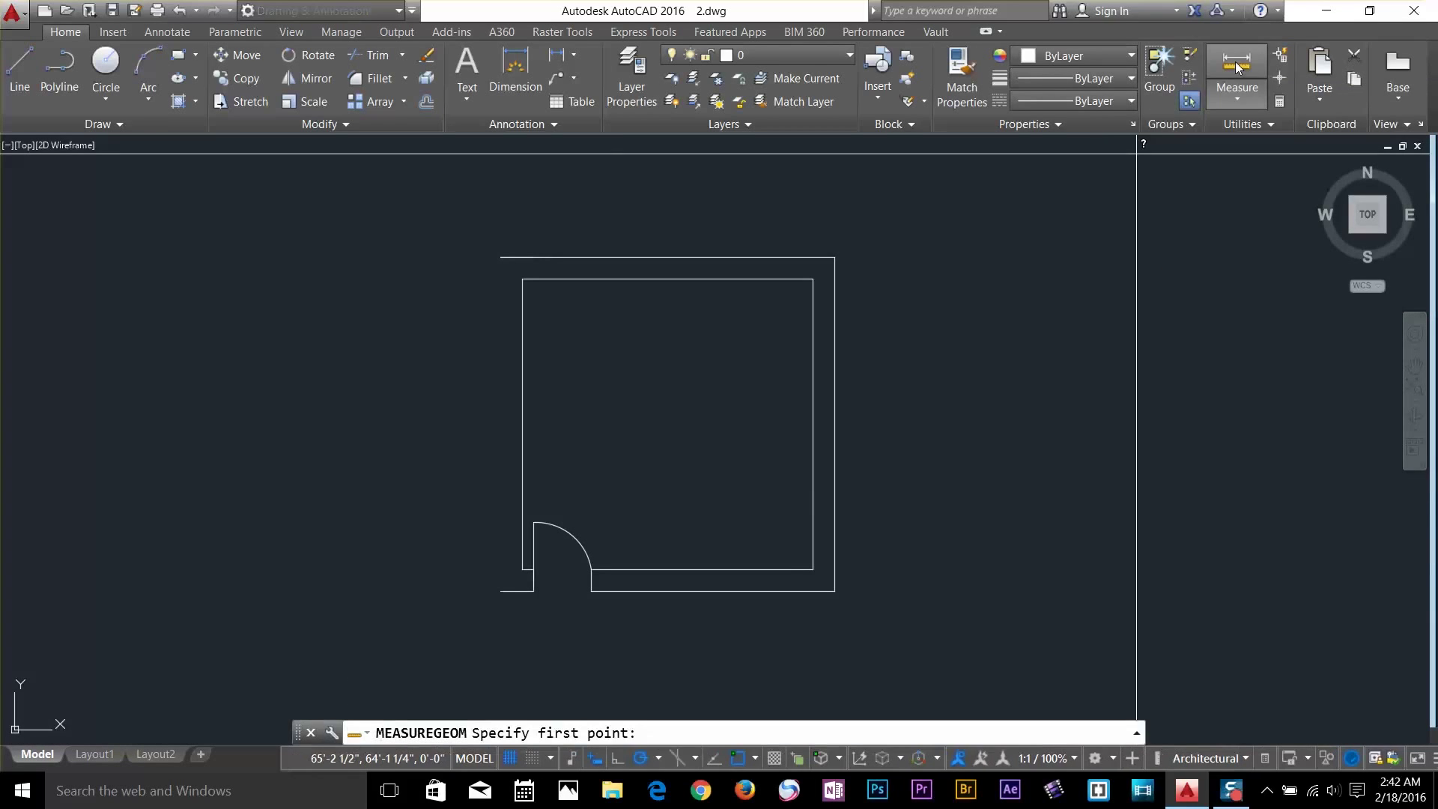
pyautogui.scroll(5, 944, 299)
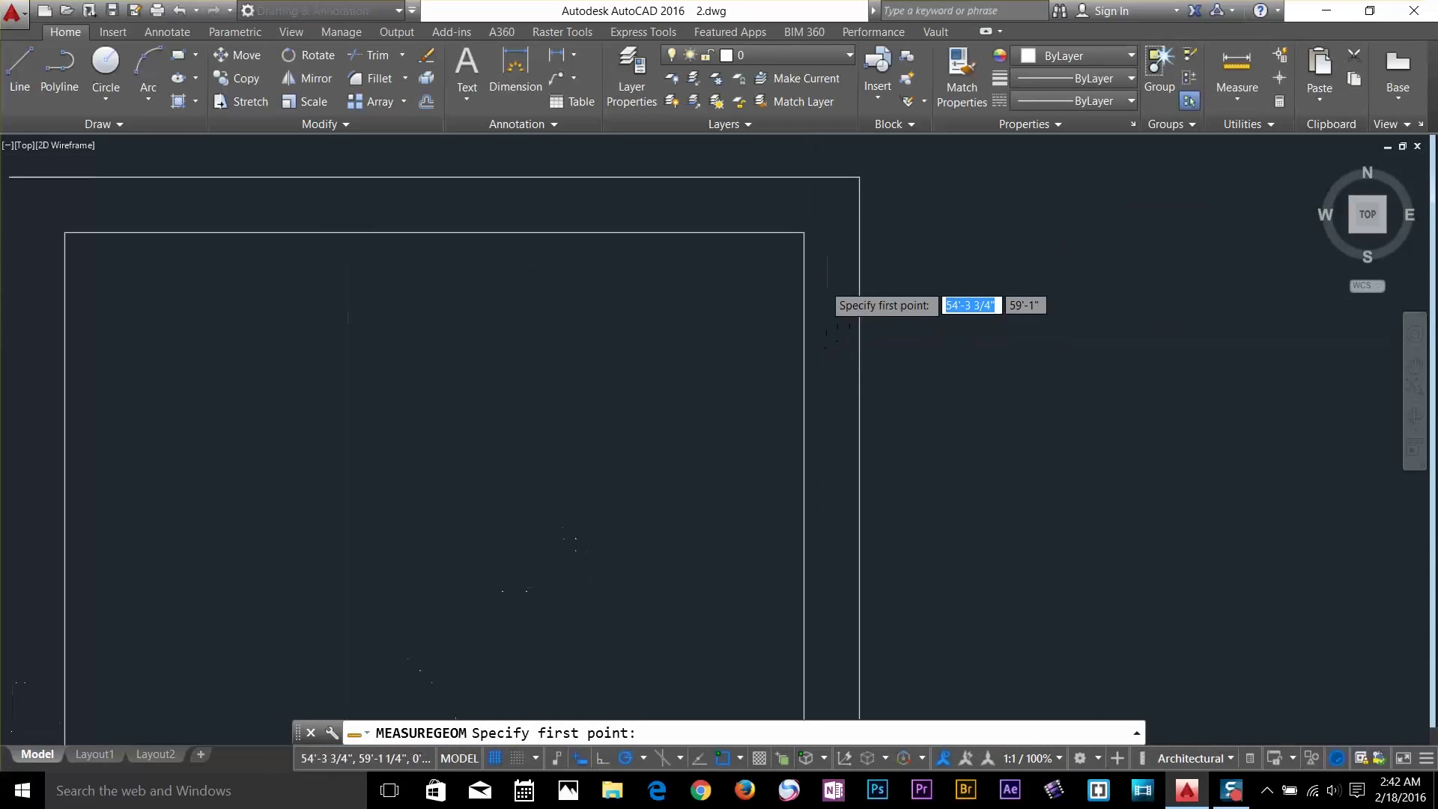
pyautogui.click(792, 203)
pyautogui.click(881, 203)
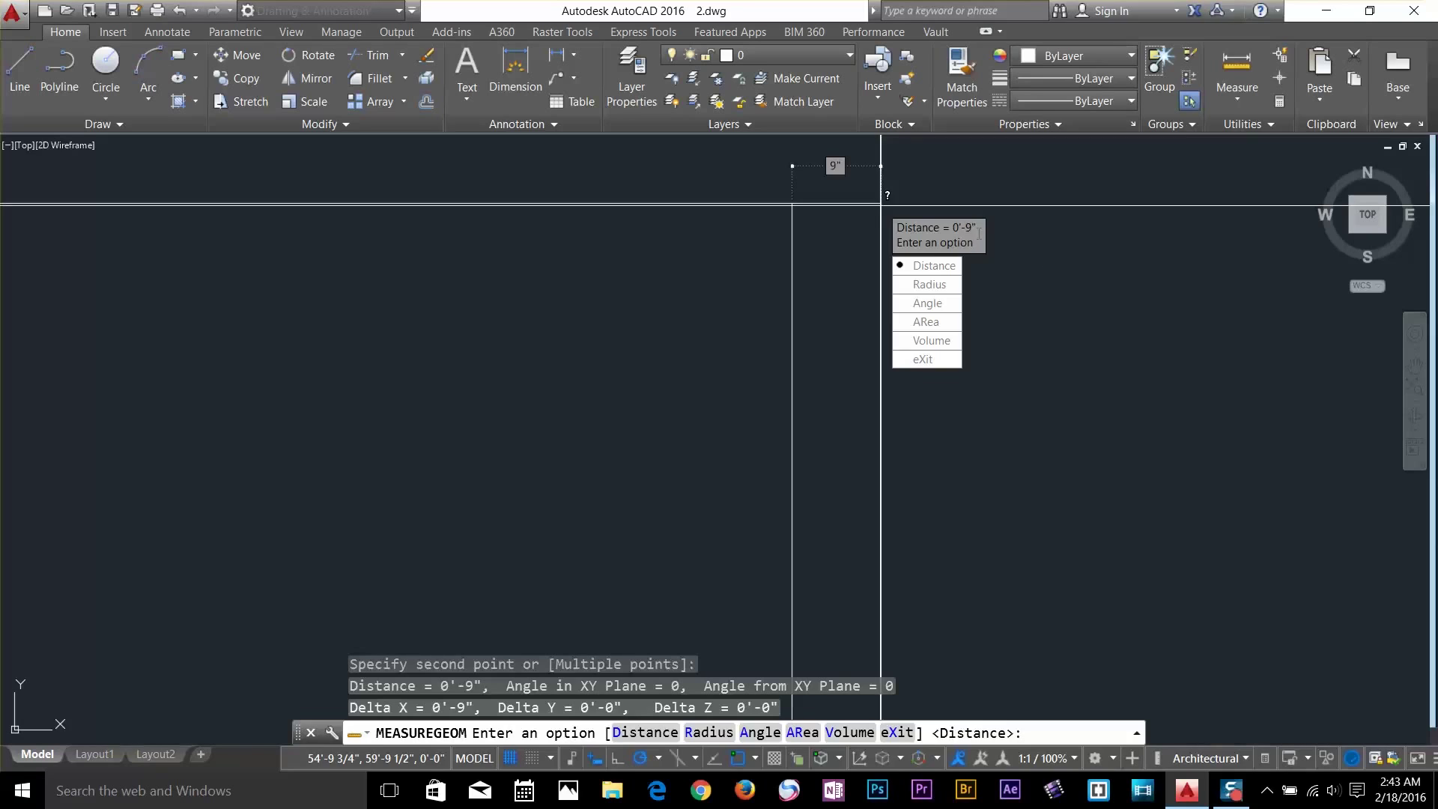
pyautogui.press('Escape')
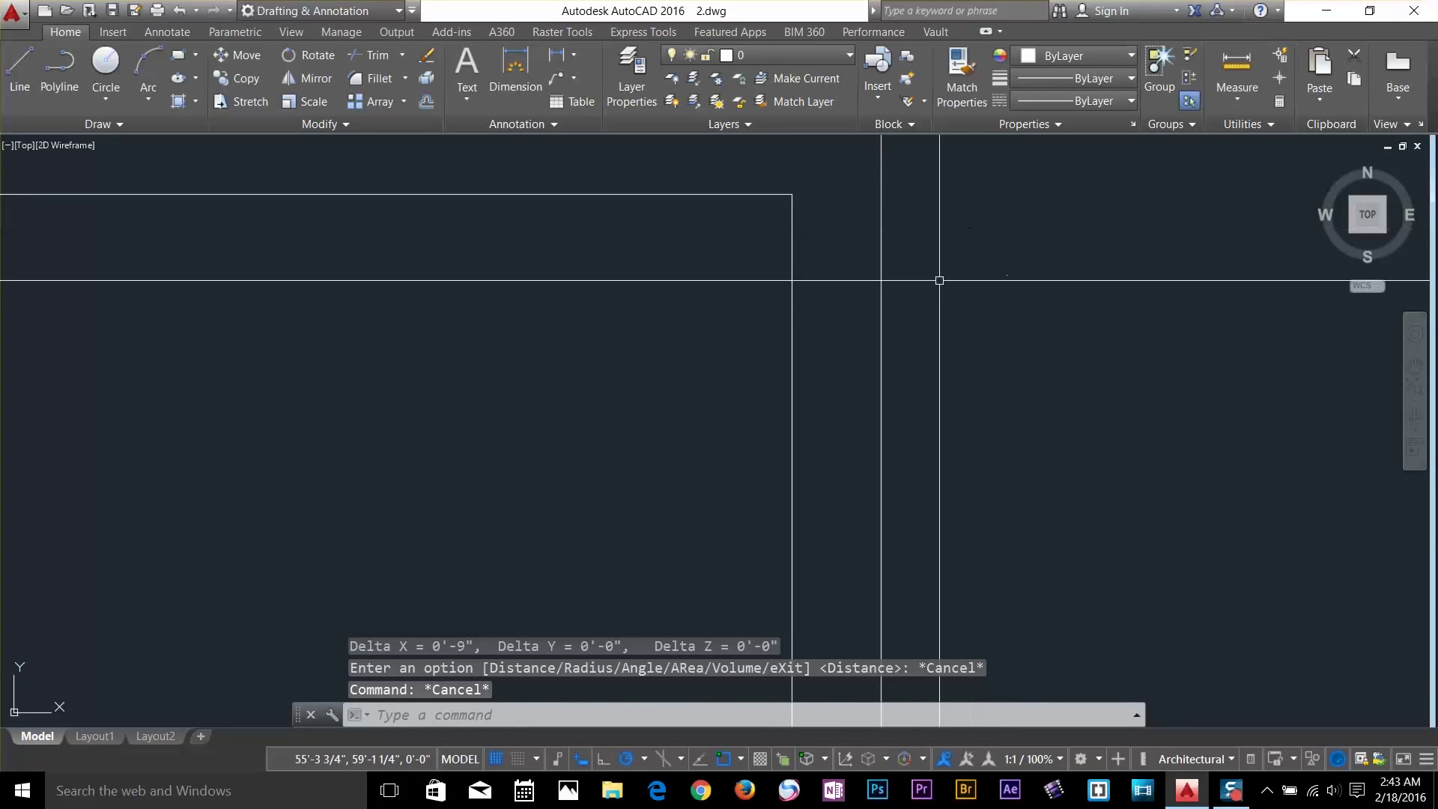
pyautogui.scroll(-5, 937, 282)
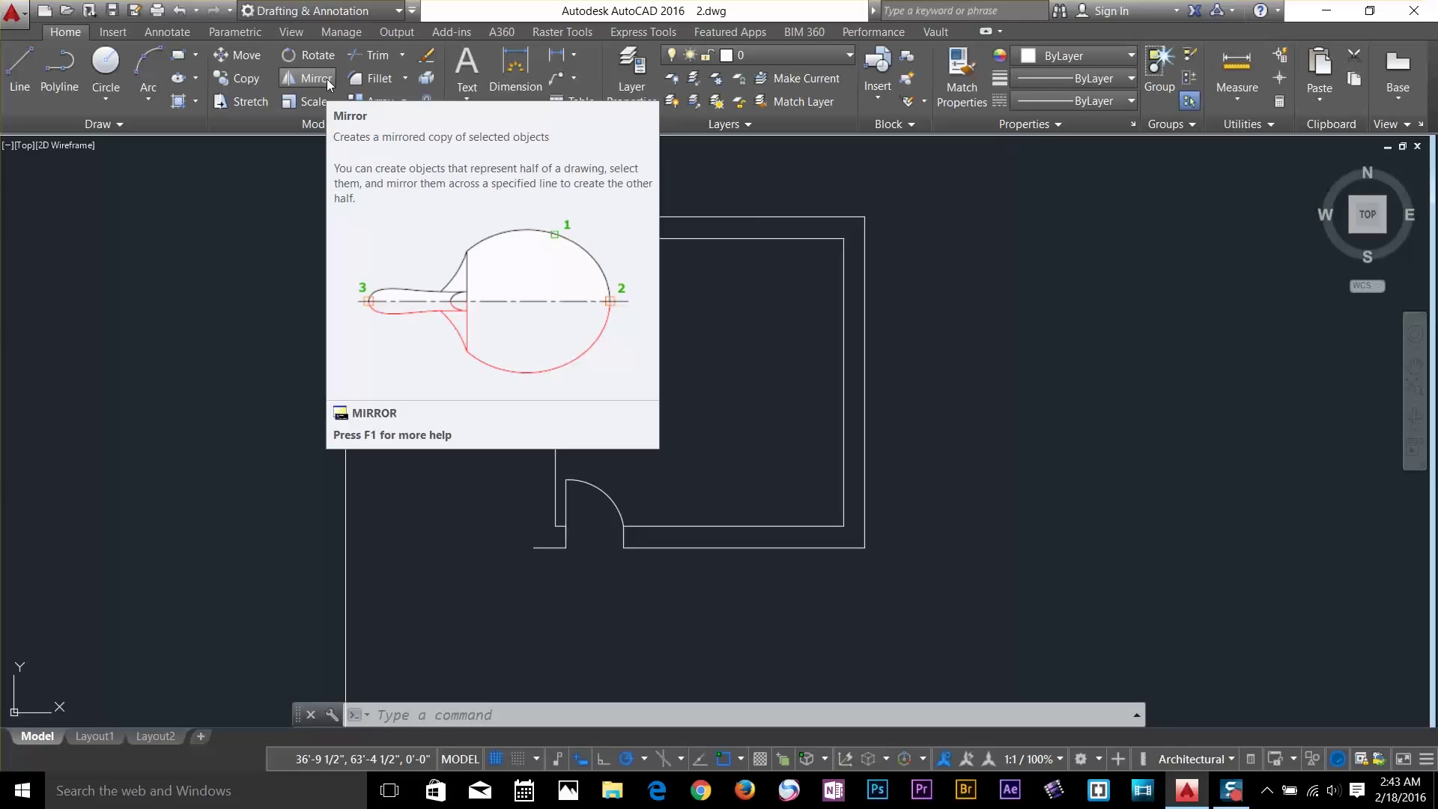
# Start a new Offset command from the Modify panel
pyautogui.scroll(-2, 753, 344)
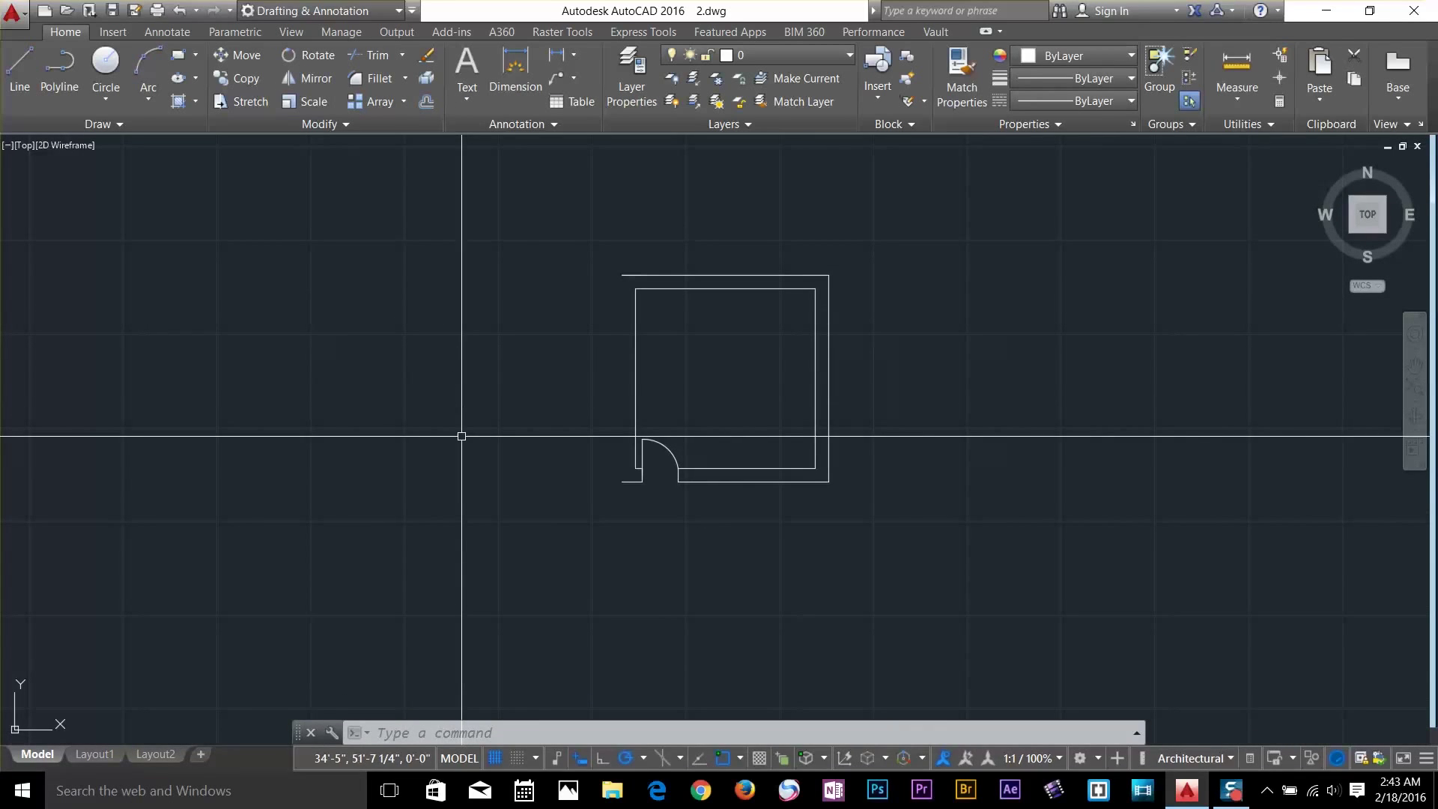
pyautogui.scroll(4, 584, 408)
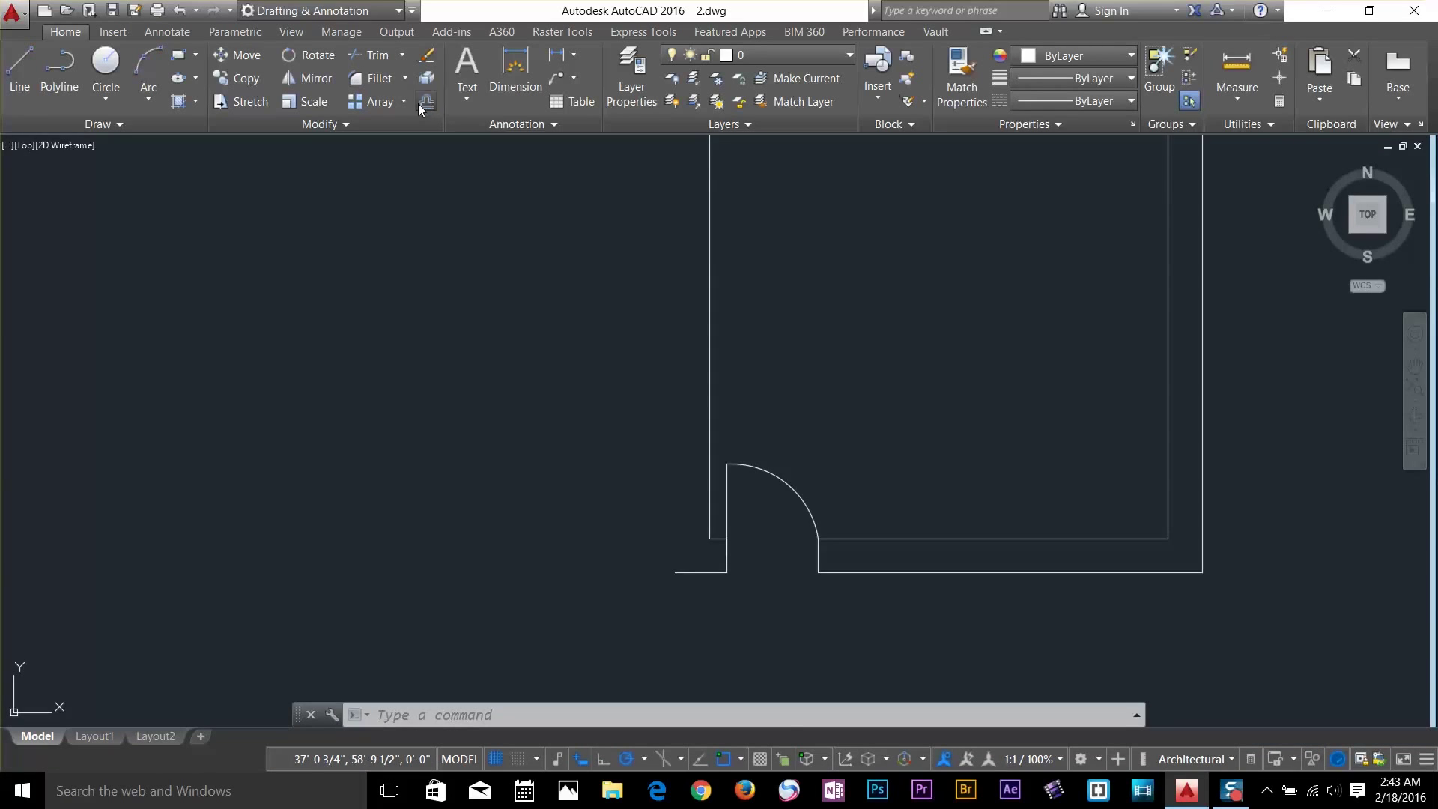
pyautogui.click(421, 103)
pyautogui.moveTo(682, 460); pyautogui.dragTo(551, 509, button='middle')
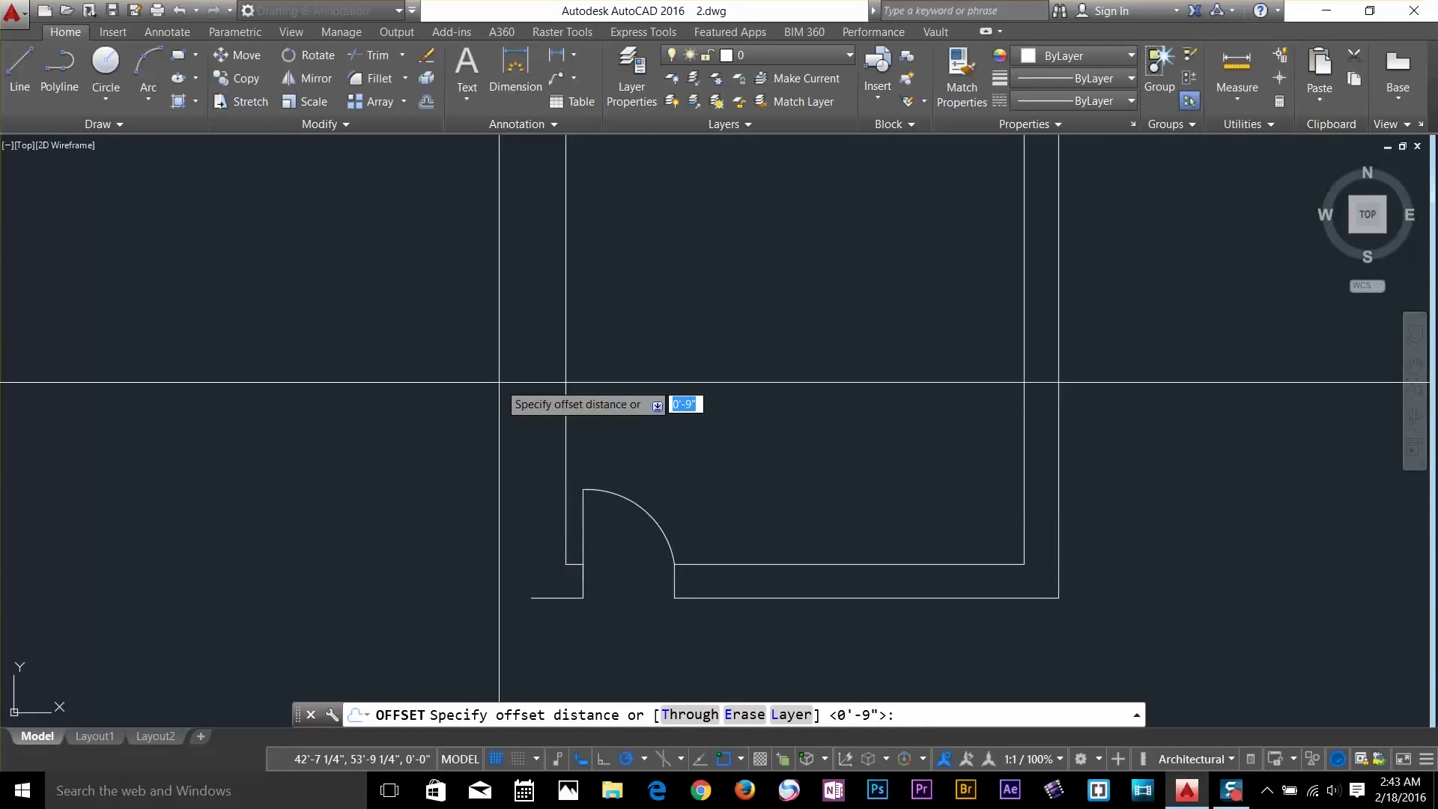
# Offset the inner left wall 9 inches outside the room as the new outer wall
pyautogui.write('9')
pyautogui.press('Return')
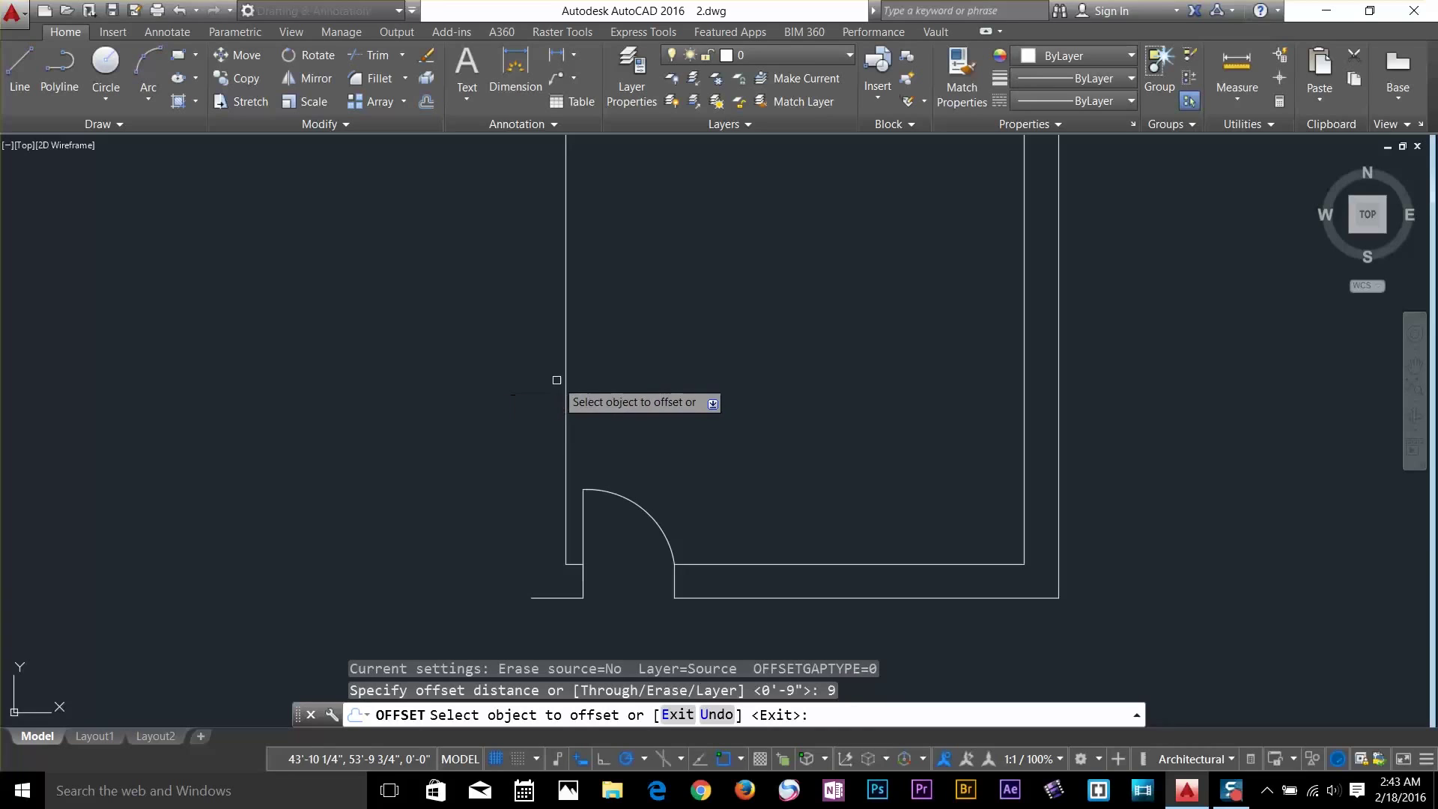
pyautogui.click(571, 491)
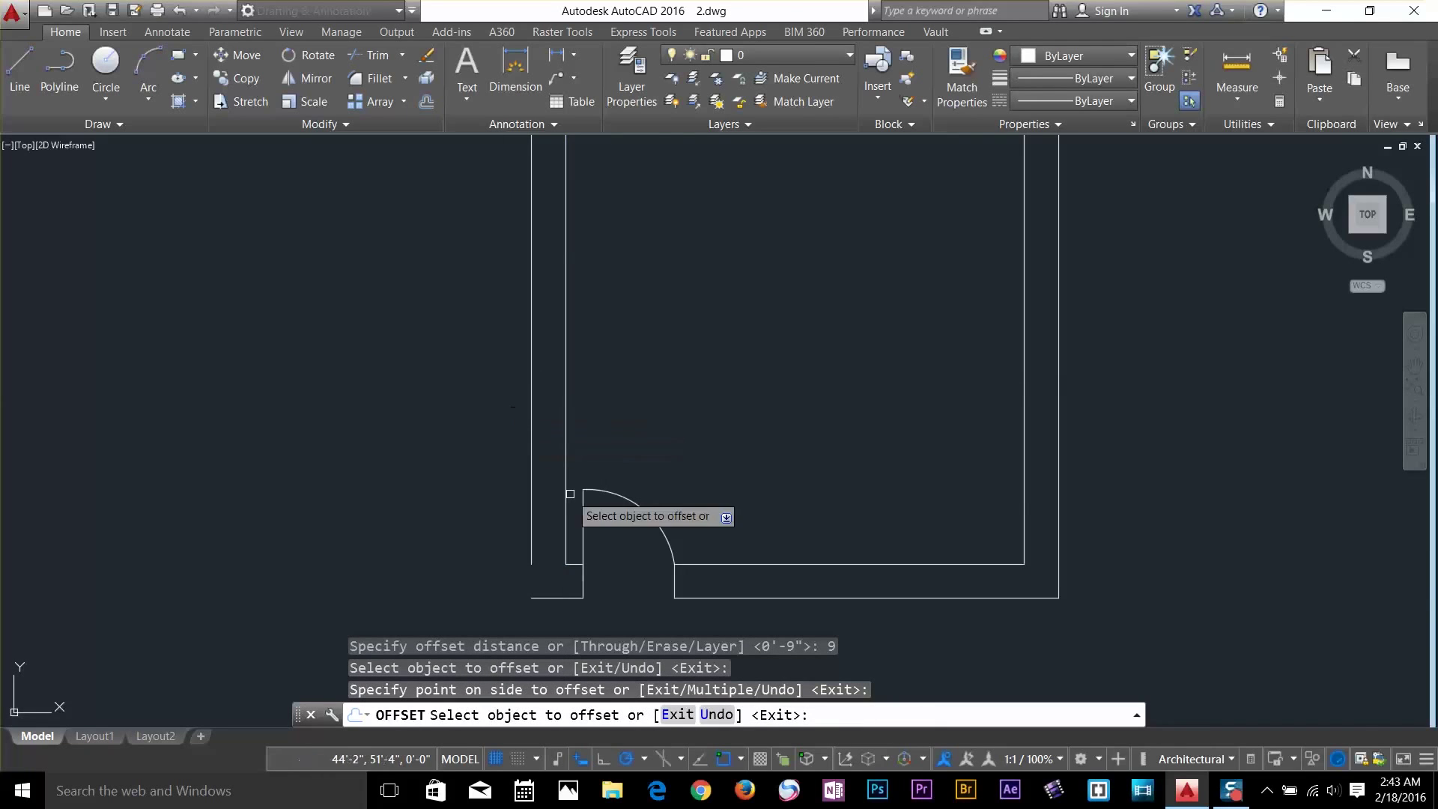
pyautogui.scroll(-3, 575, 491)
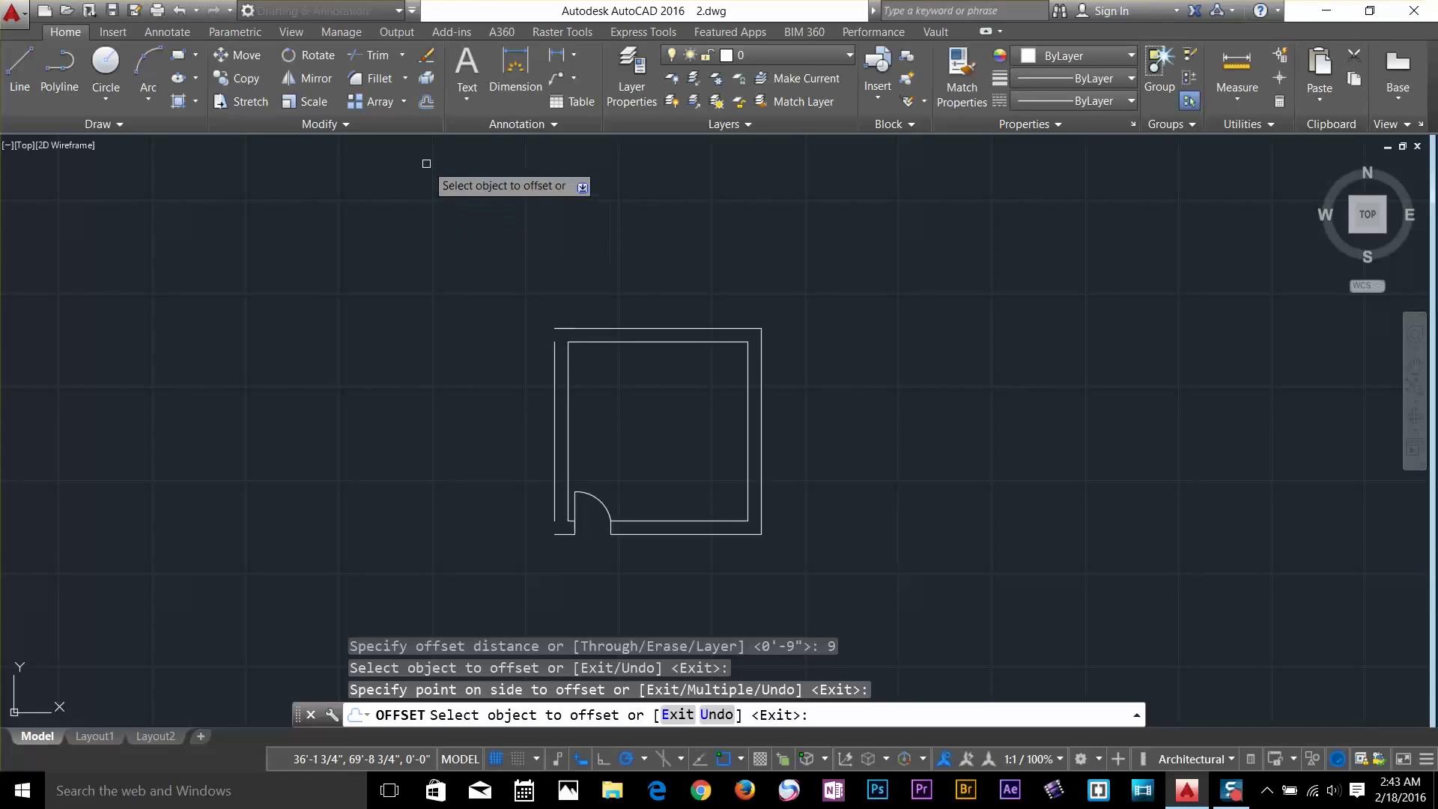
pyautogui.press('Return')
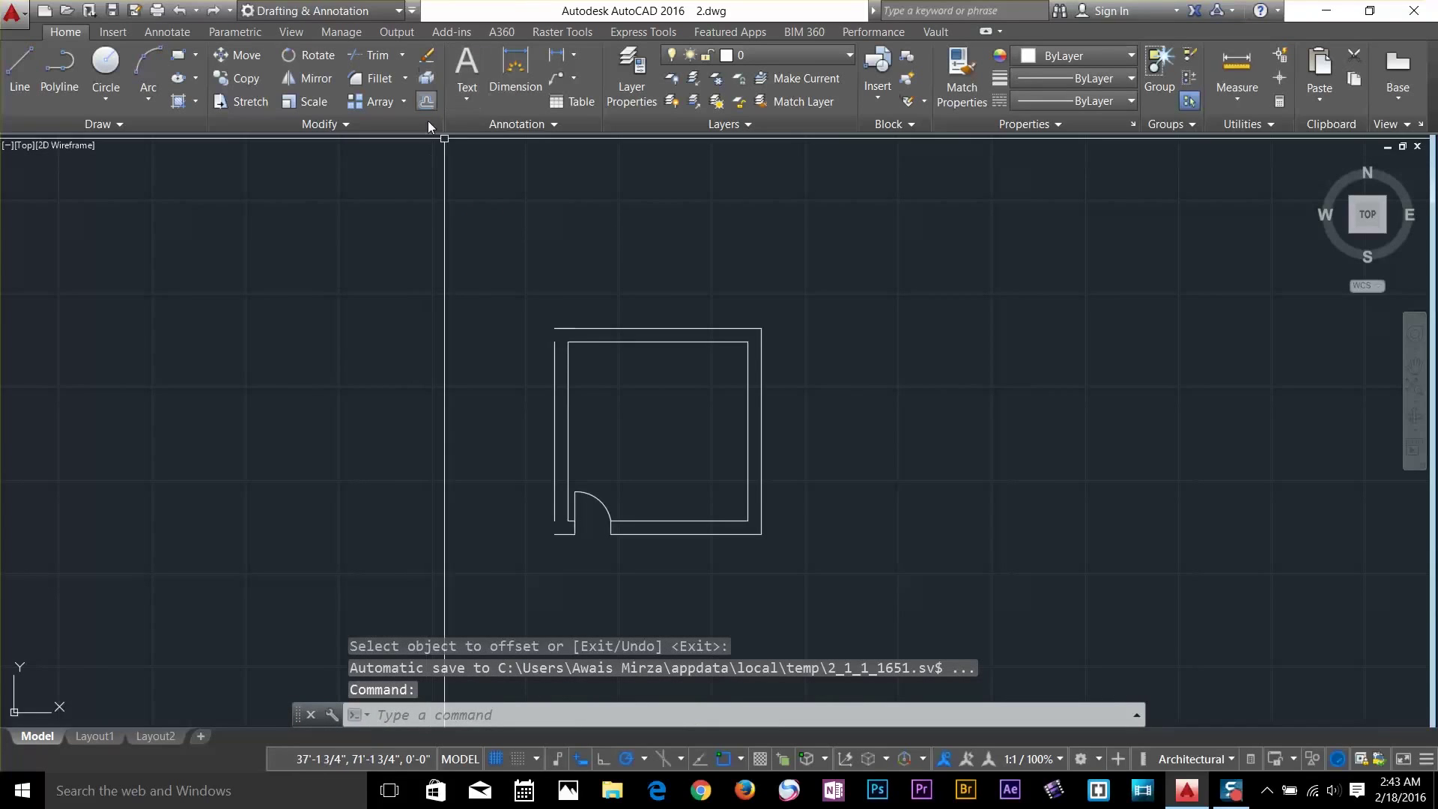
# Start Extend with the new left wall as boundary, then restart using all objects
pyautogui.click(403, 57)
pyautogui.click(388, 127)
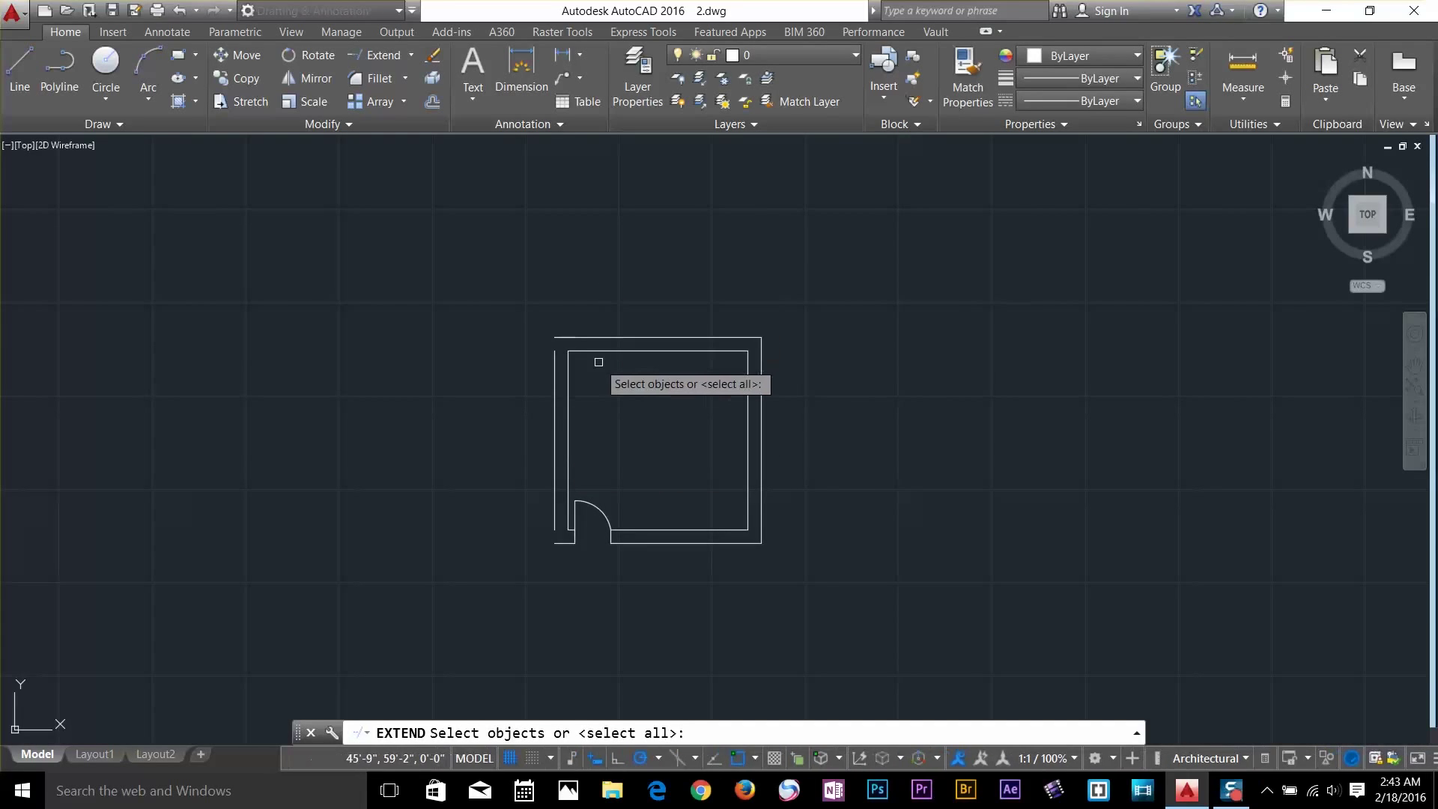
pyautogui.scroll(2, 598, 363)
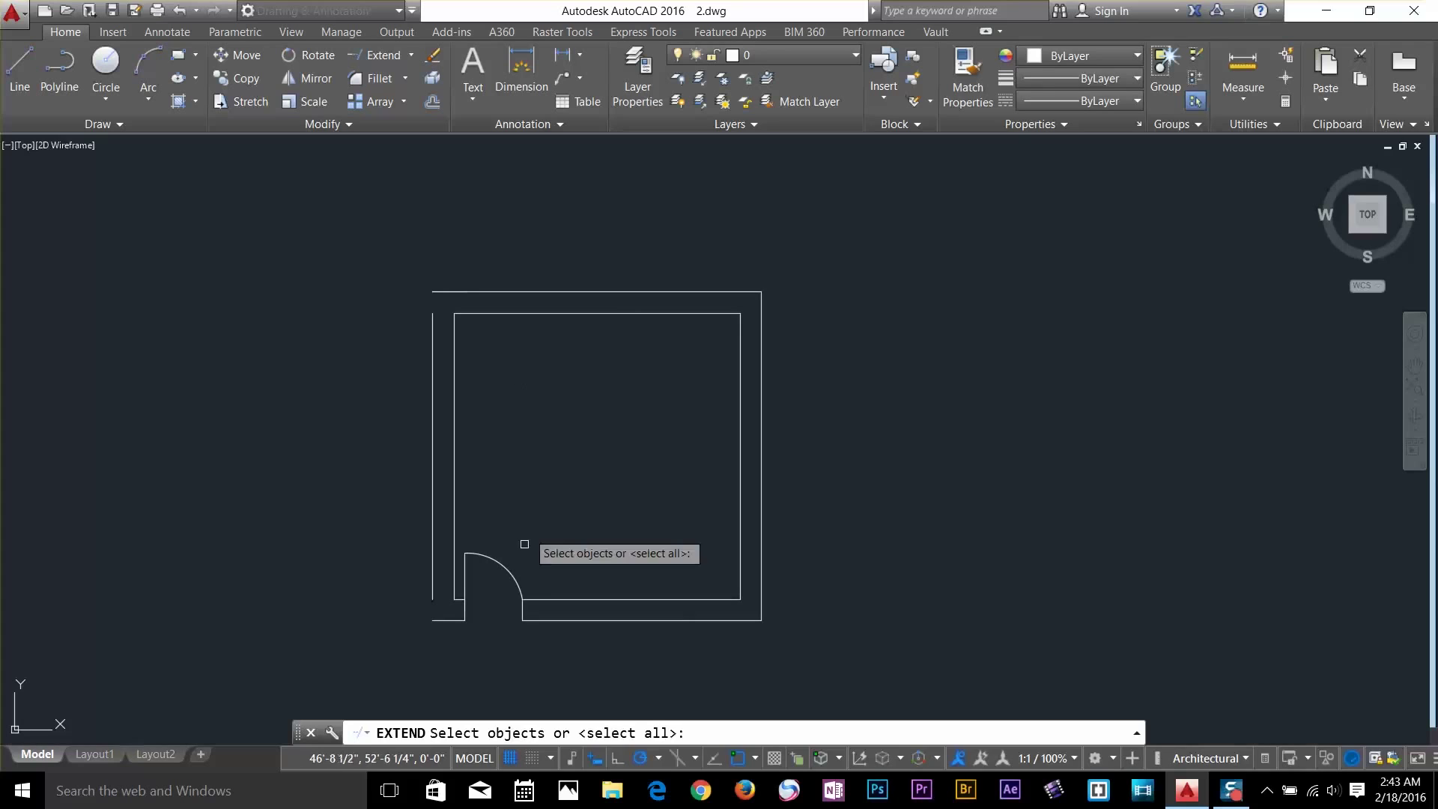
pyautogui.click(433, 341)
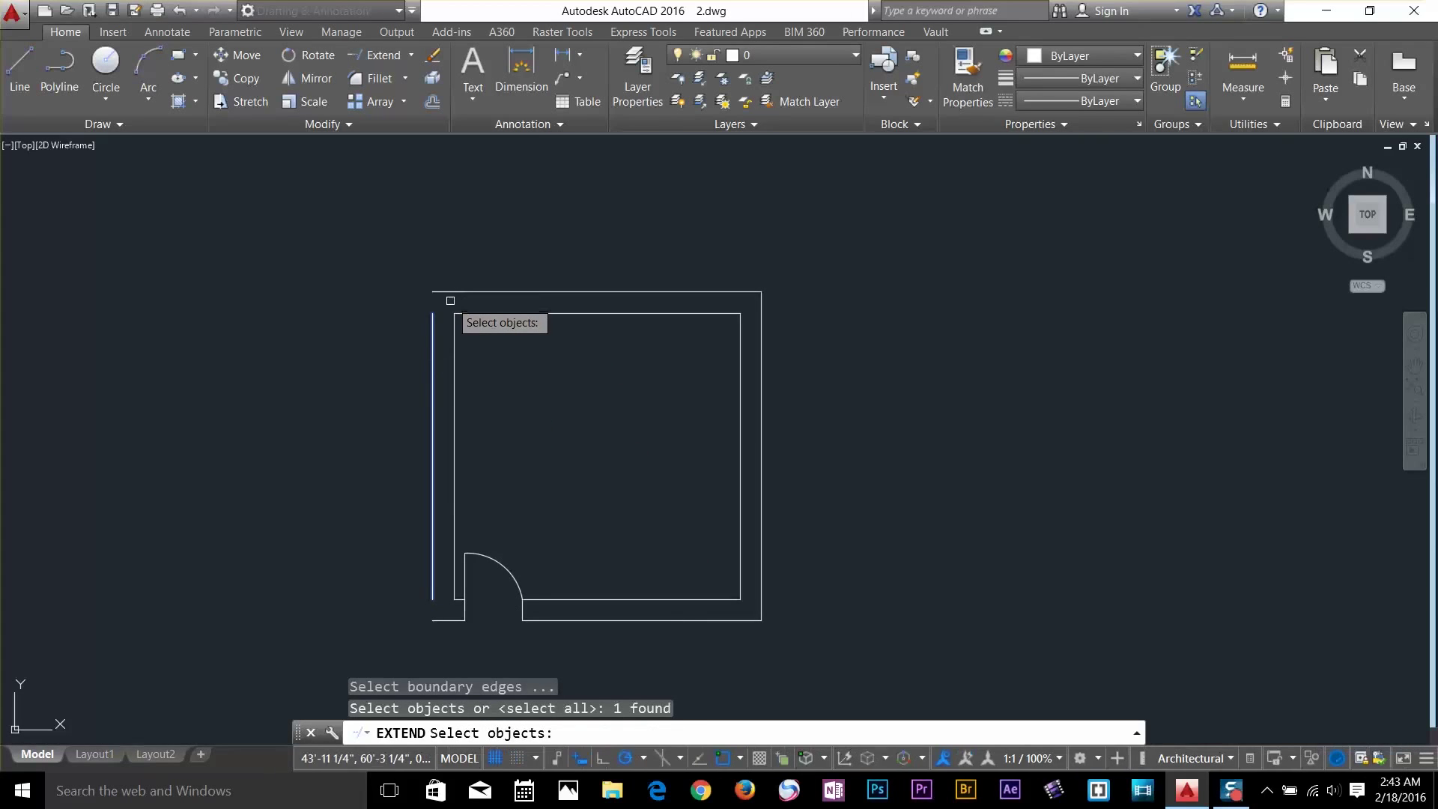
pyautogui.press('Return')
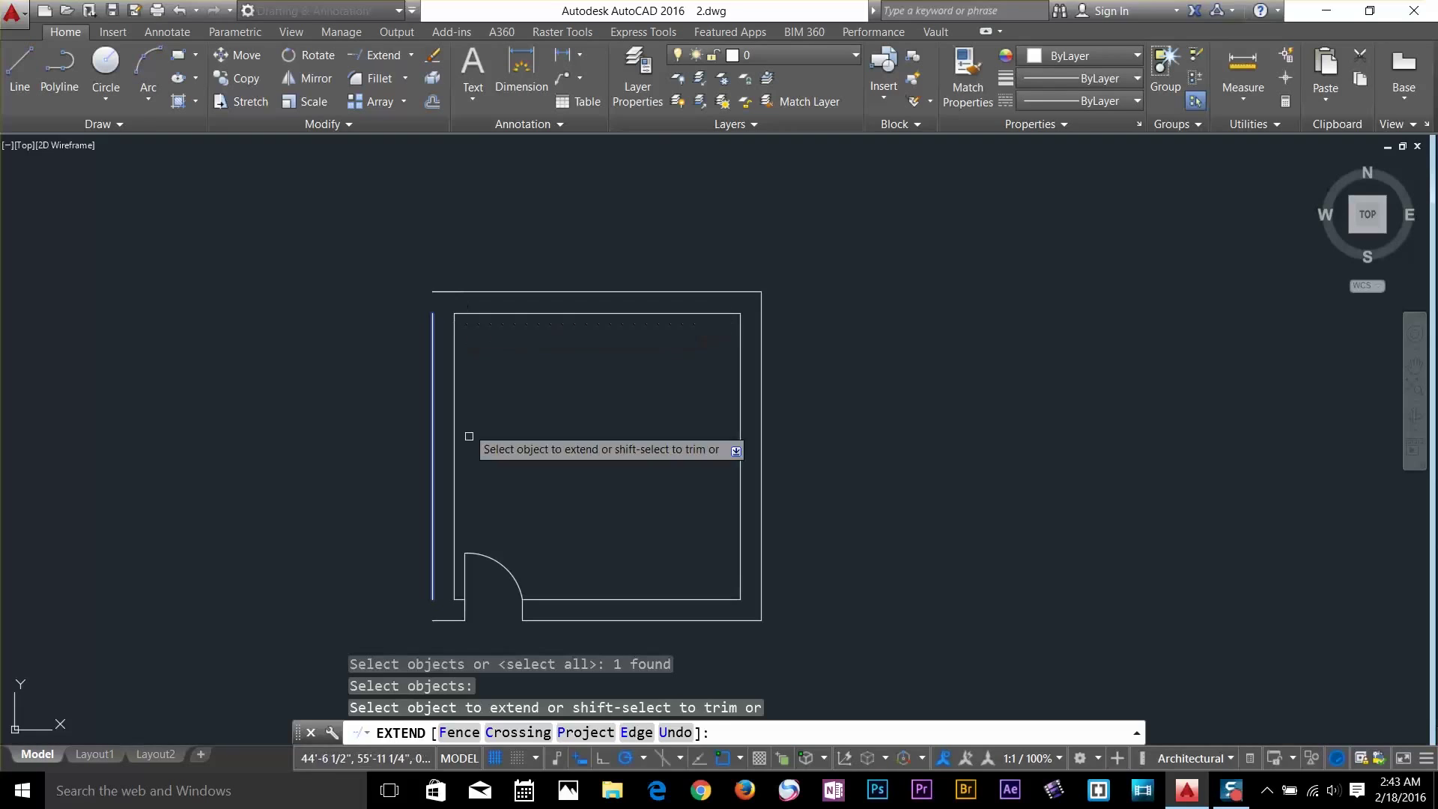
pyautogui.click(452, 291)
pyautogui.press('Return')
pyautogui.press('Return')
pyautogui.press('Return')
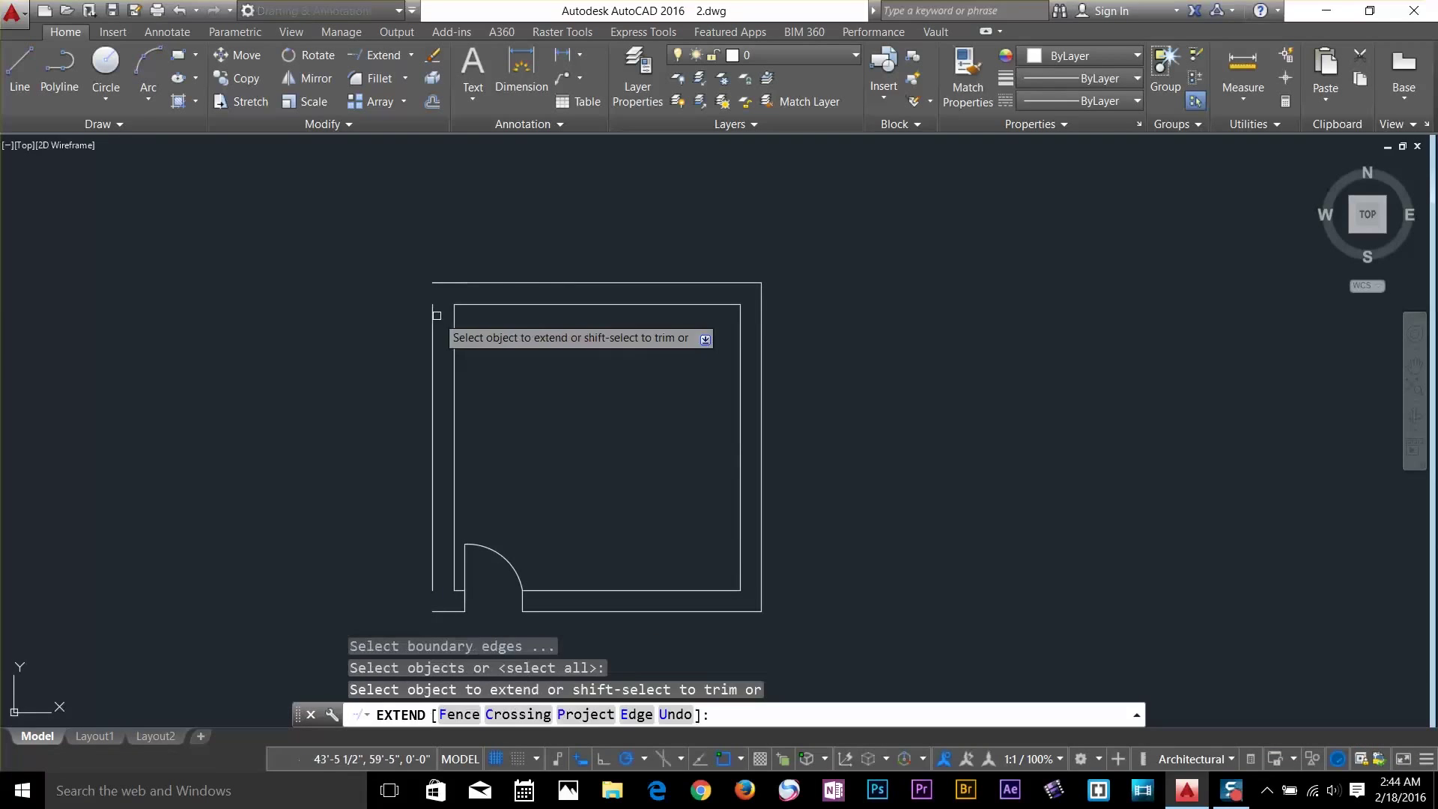
# Extend the new left outer wall up to the top wall and down to the bottom wall
pyautogui.click(433, 317)
pyautogui.click(433, 570)
pyautogui.scroll(-3, 344, 487)
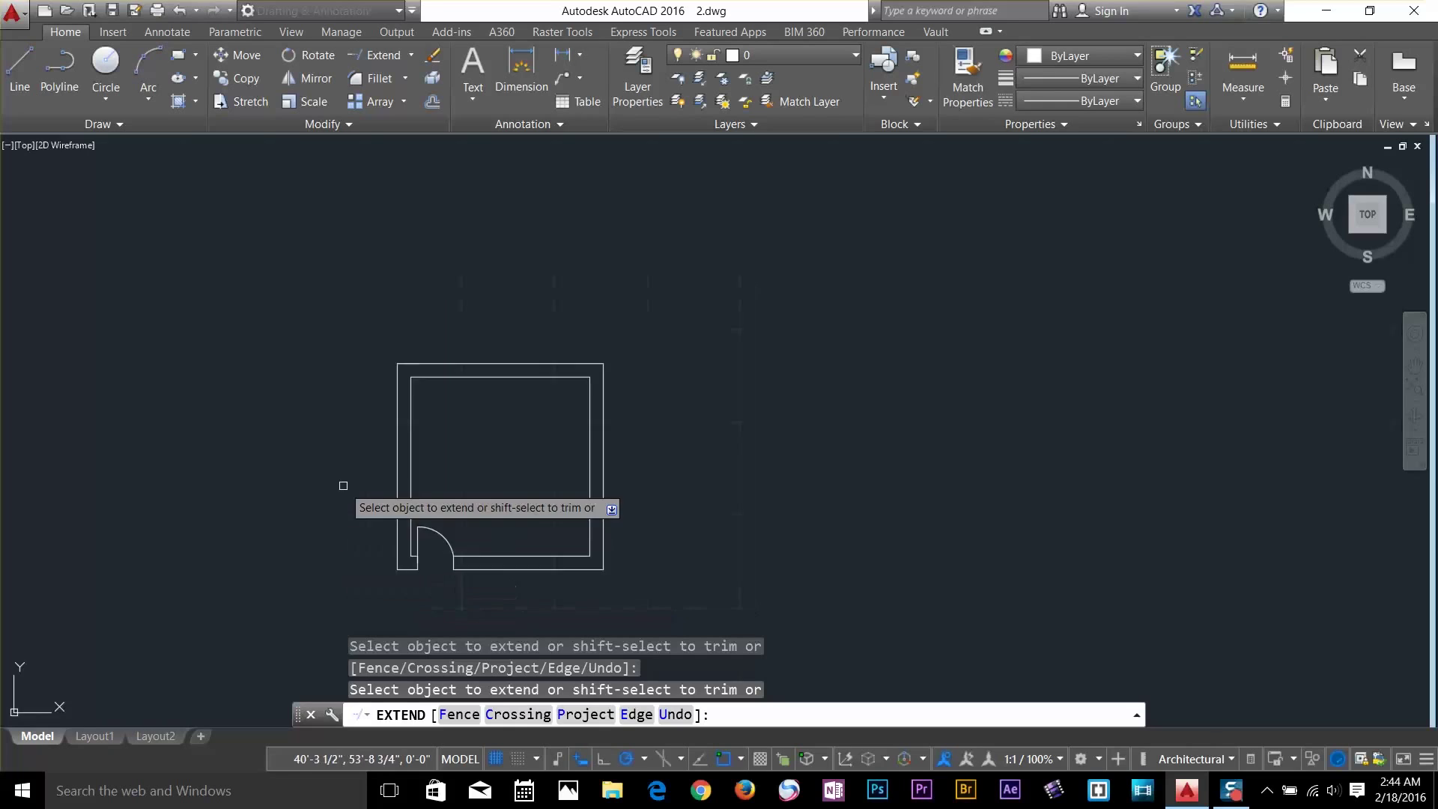
pyautogui.moveTo(344, 488); pyautogui.dragTo(414, 415, button='middle')
pyautogui.press('Return')
pyautogui.scroll(4, 437, 505)
pyautogui.scroll(-2, 629, 495)
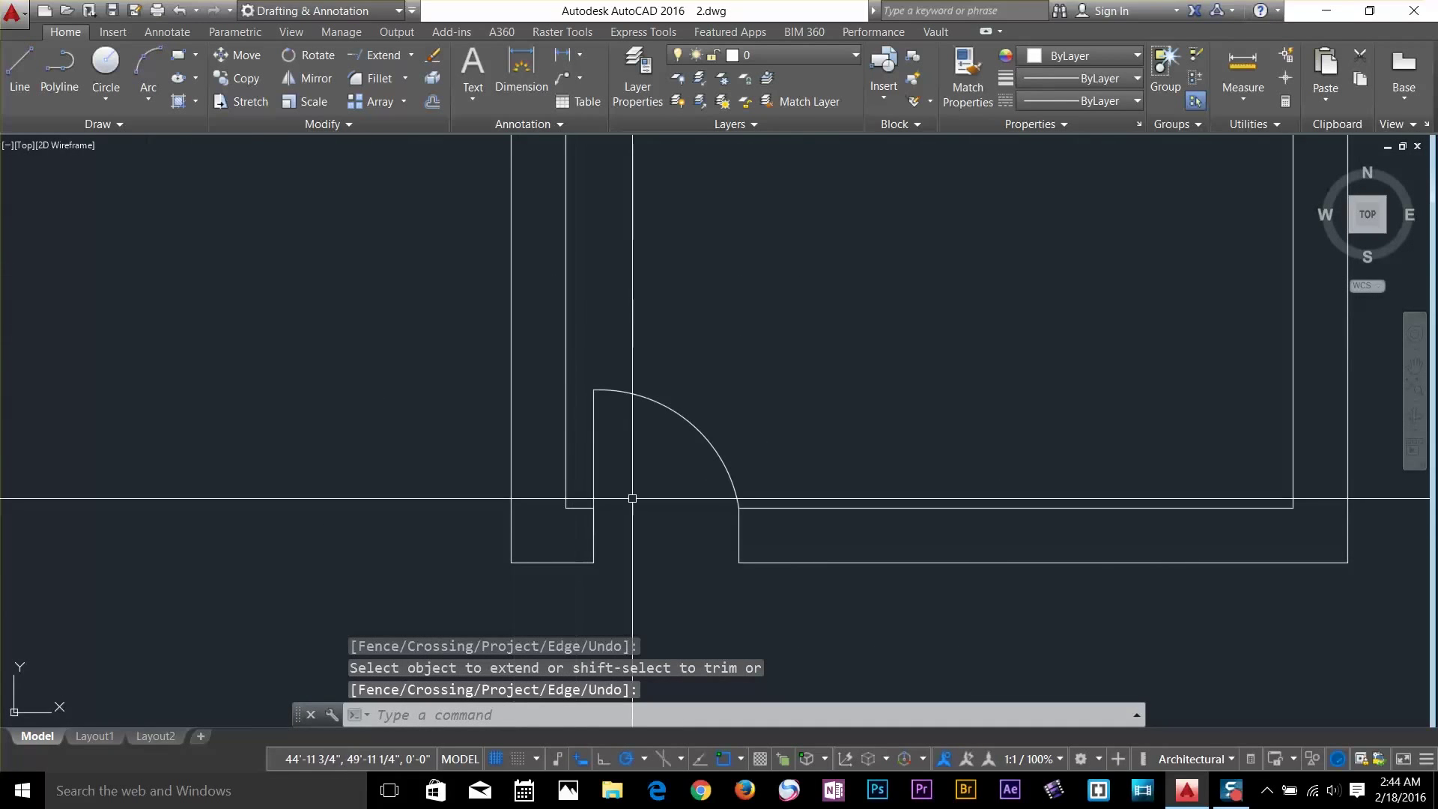
pyautogui.scroll(-2, 589, 481)
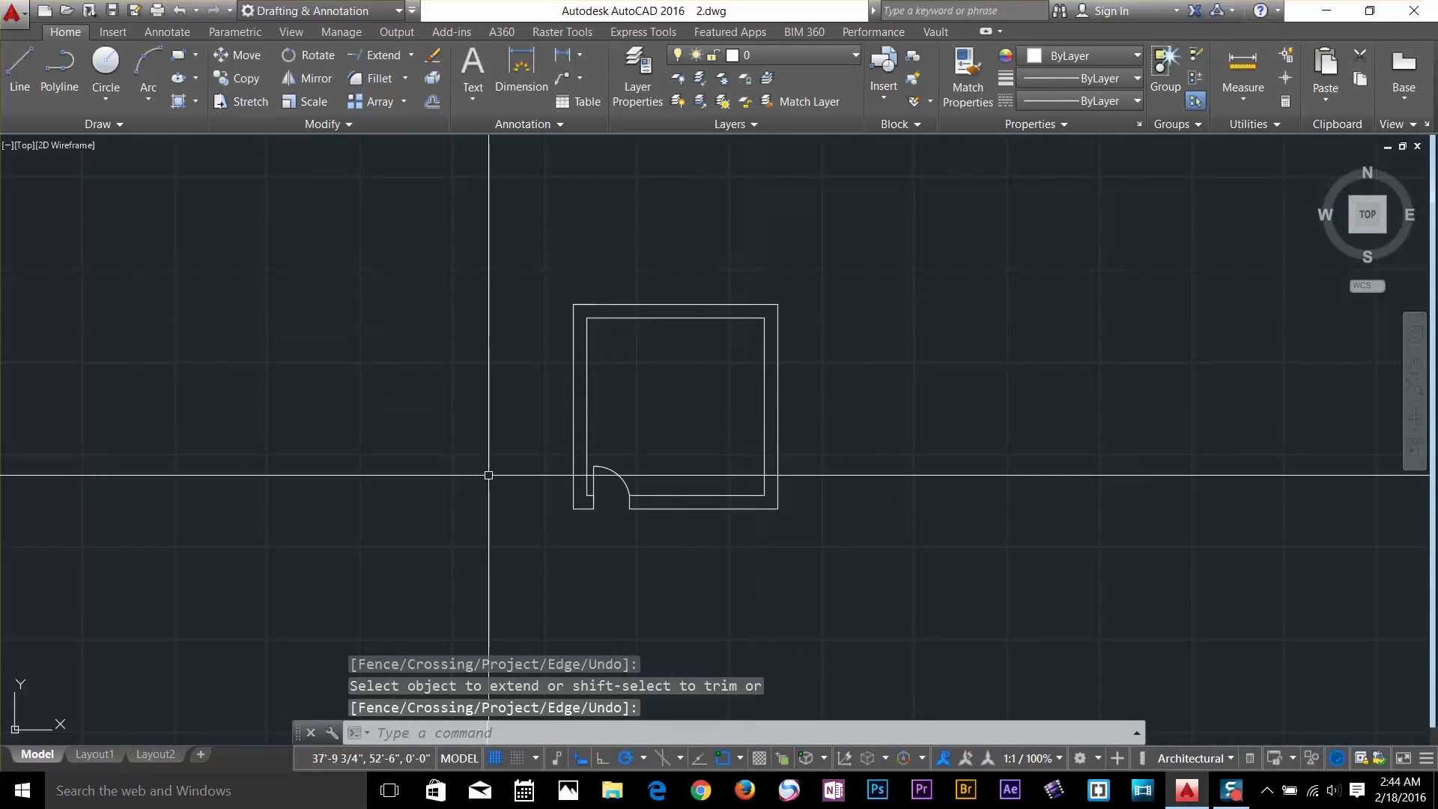
pyautogui.moveTo(790, 334); pyautogui.dragTo(296, 361, button='middle')
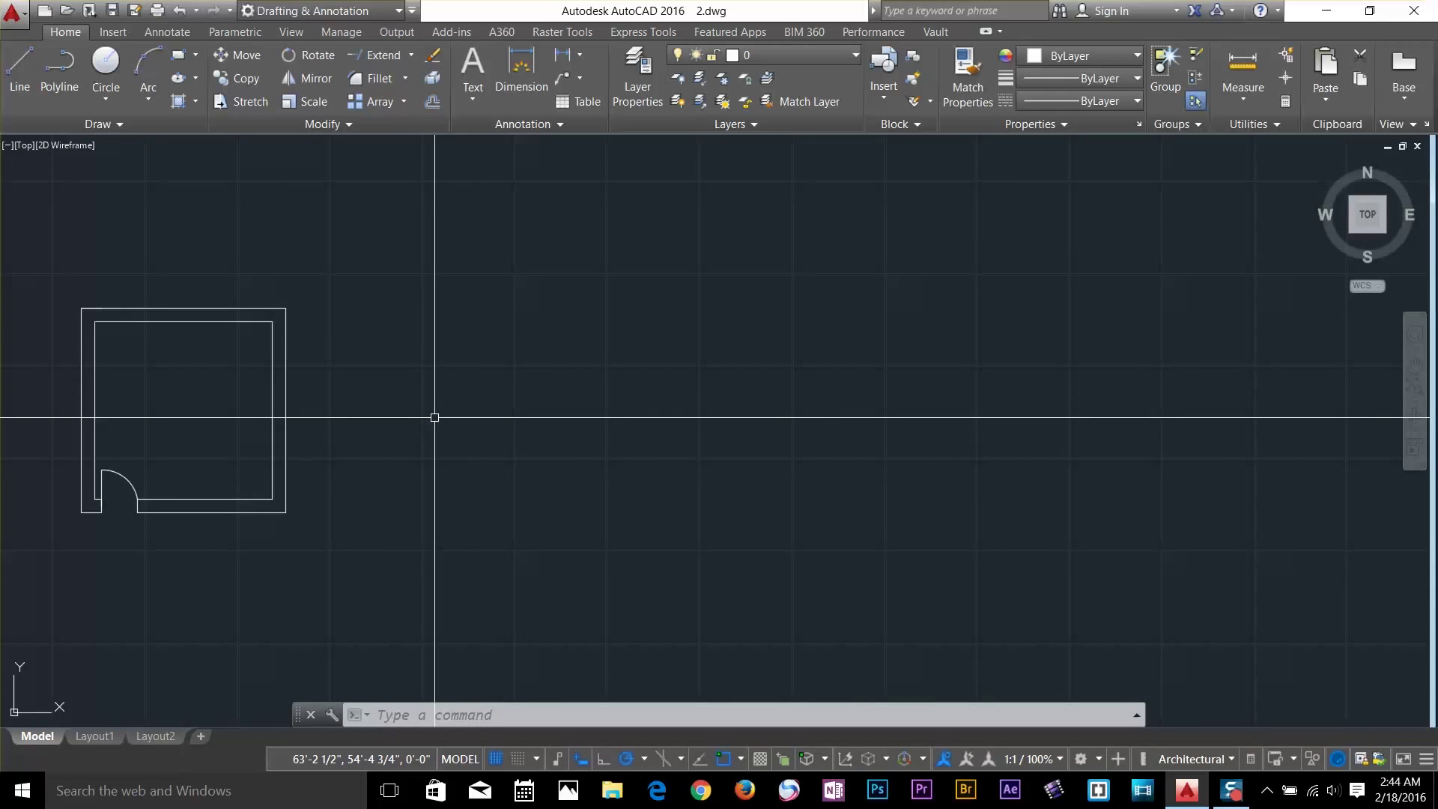
# Draw a closed five-sided tilted outline with the LINE command
pyautogui.write('l')
pyautogui.press('Return')
pyautogui.click(511, 440)
pyautogui.click(555, 373)
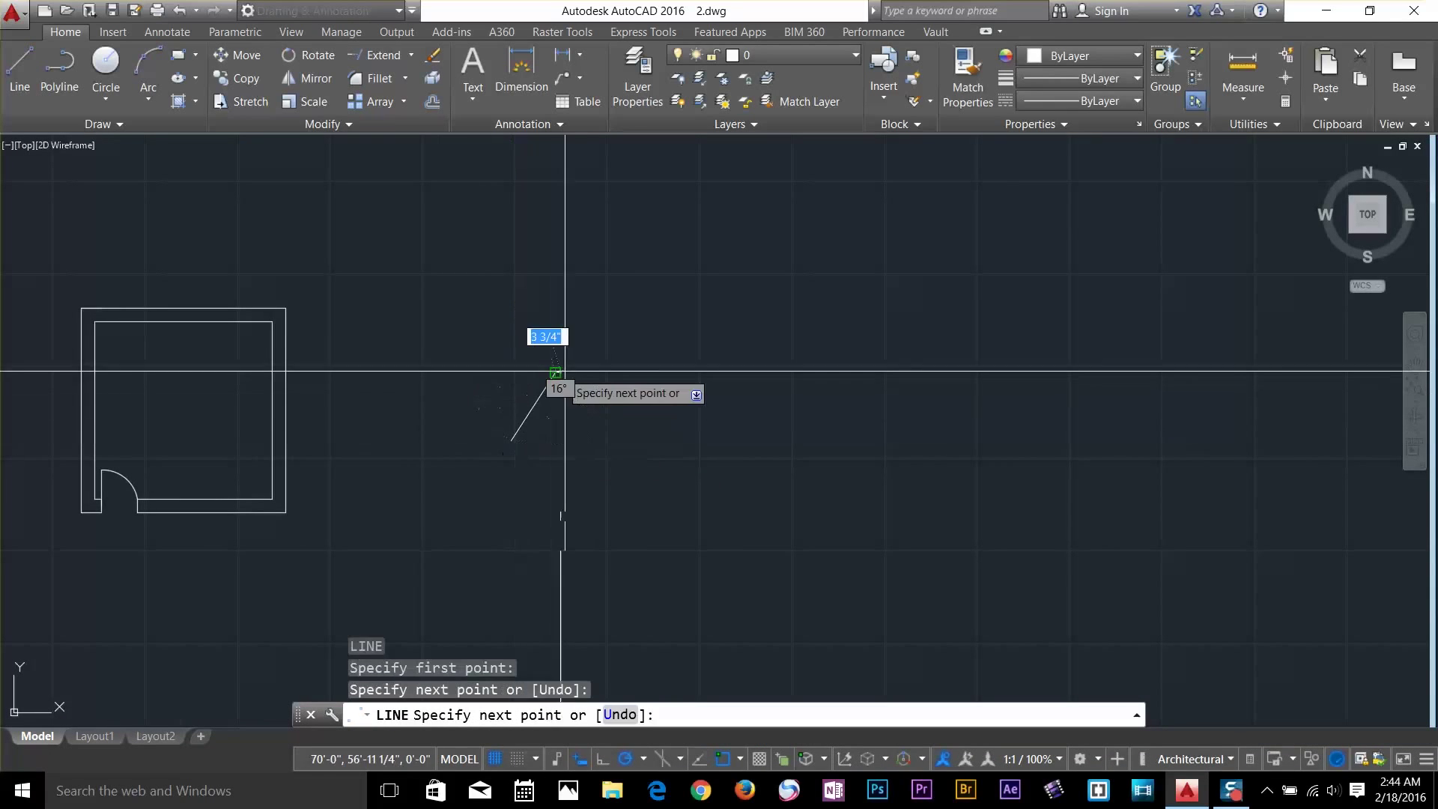
pyautogui.click(607, 425)
pyautogui.click(549, 506)
pyautogui.click(489, 481)
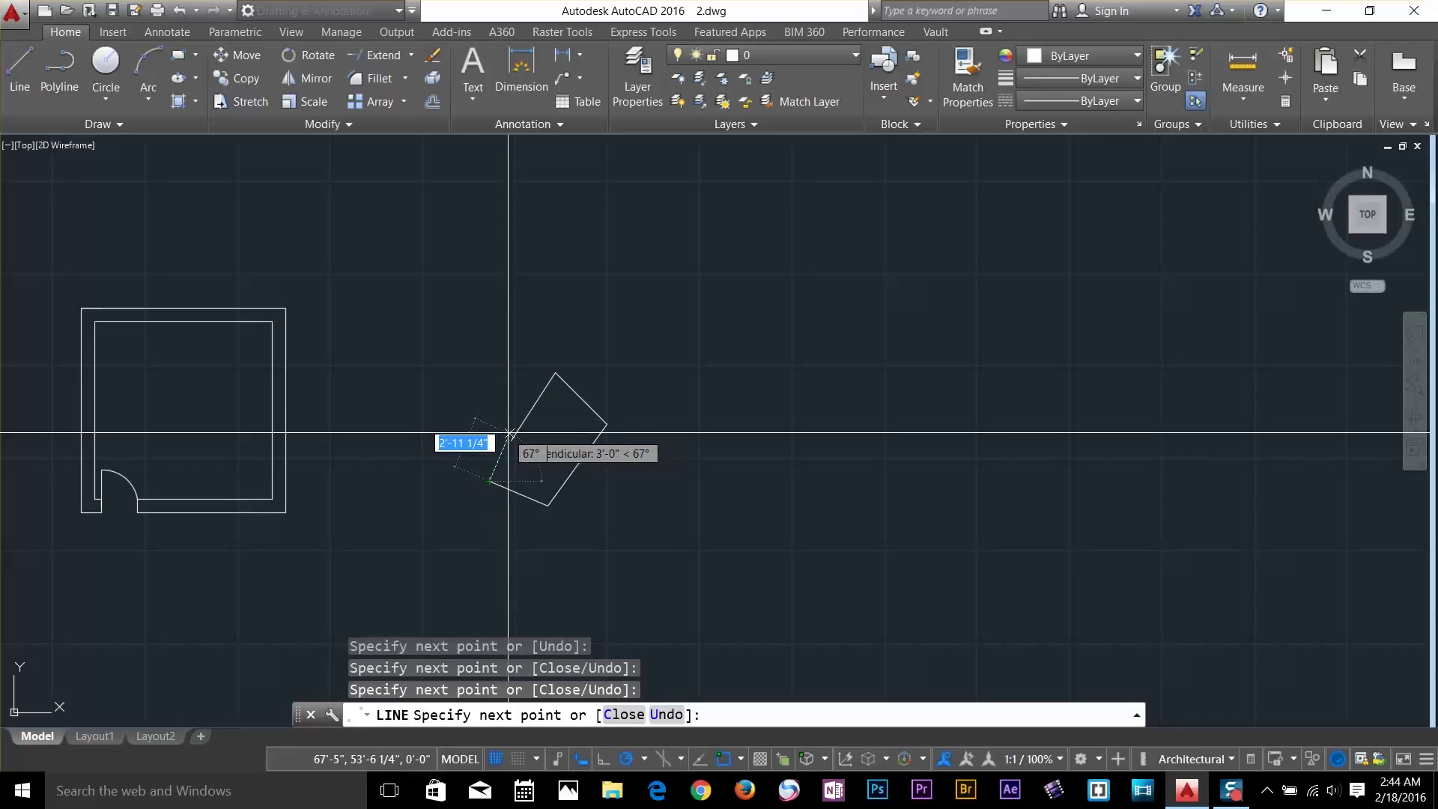
pyautogui.click(511, 437)
pyautogui.press('Return')
pyautogui.scroll(-2, 687, 450)
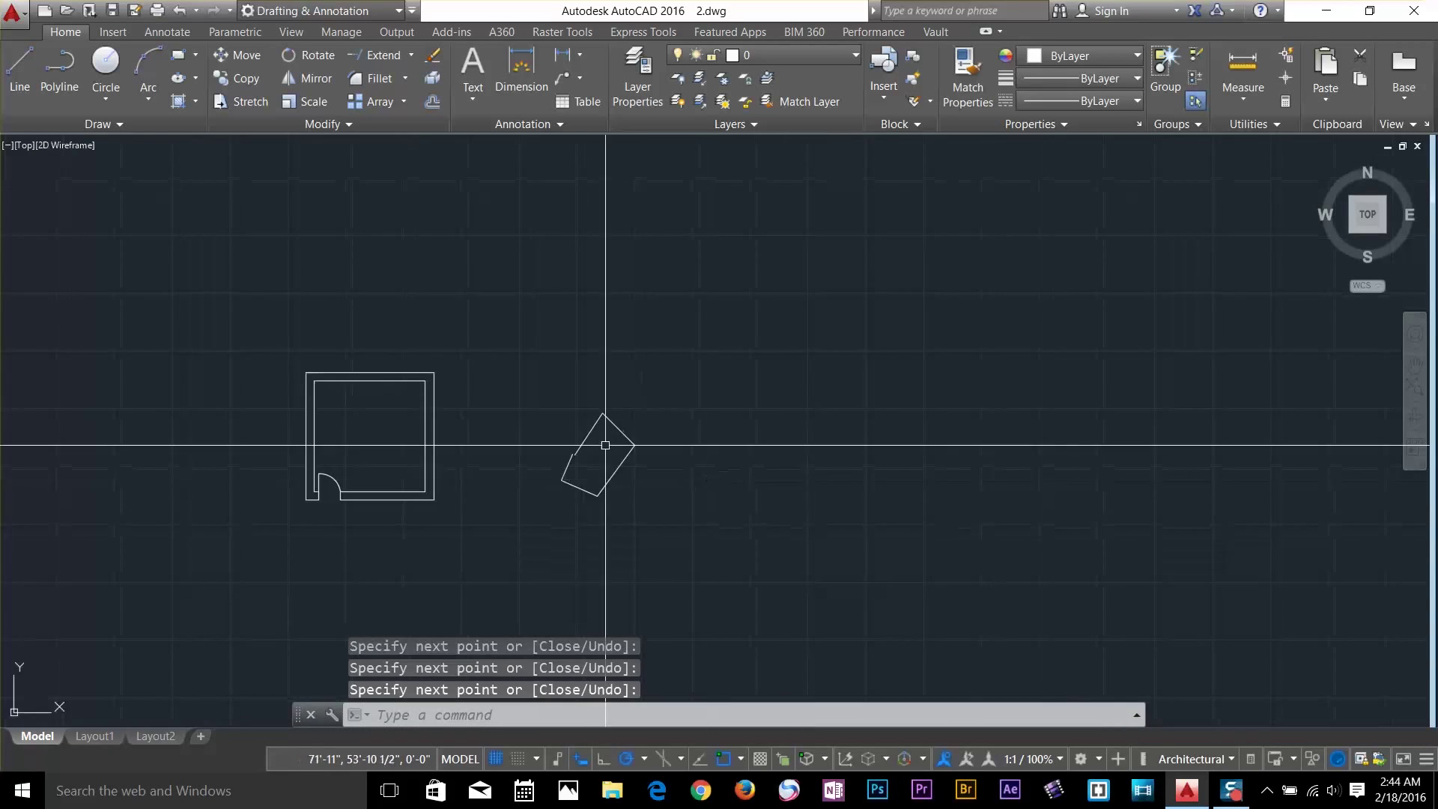
pyautogui.scroll(4, 726, 440)
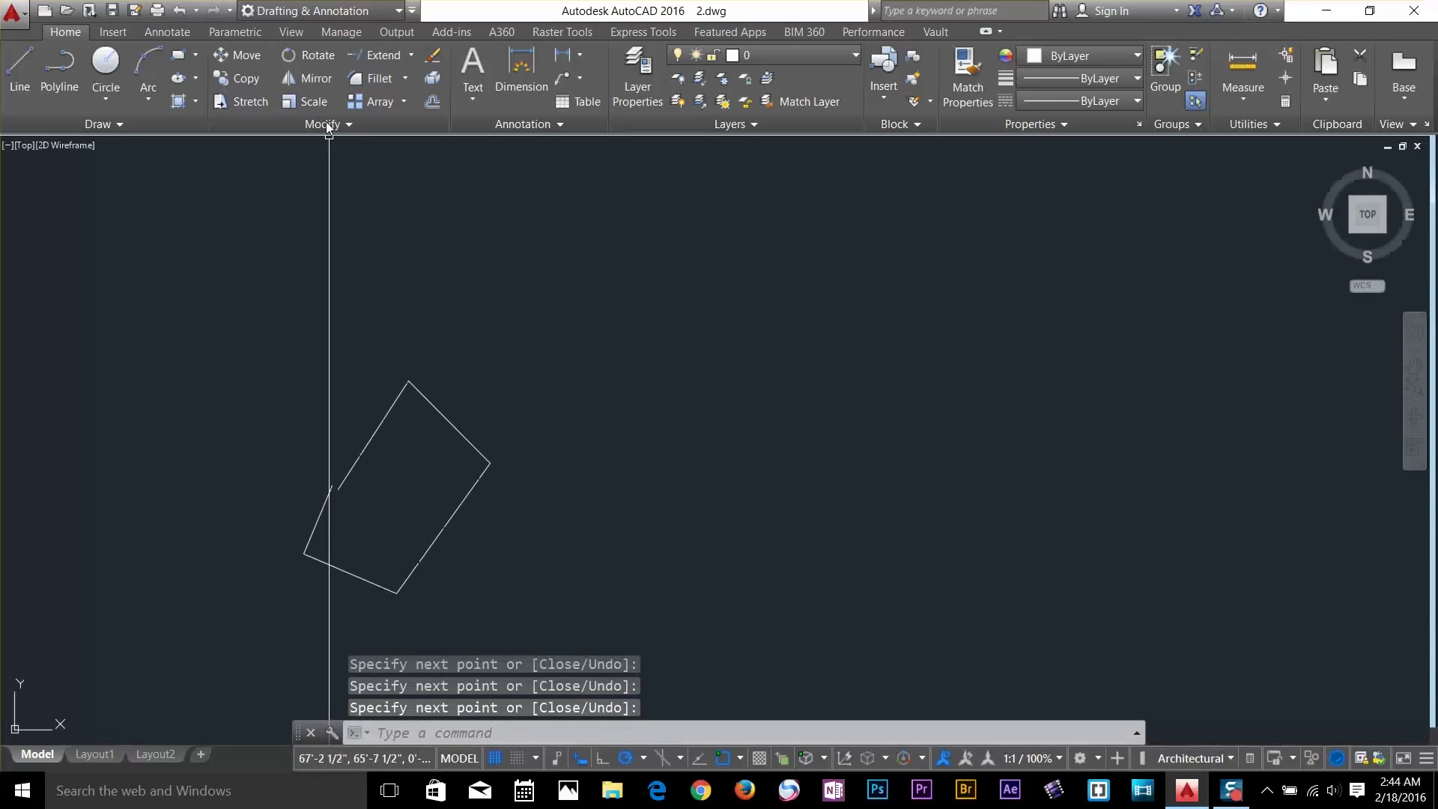
# Start MIRROR, window-select the tilted outline, and set the mirror line's first point
pyautogui.click(321, 82)
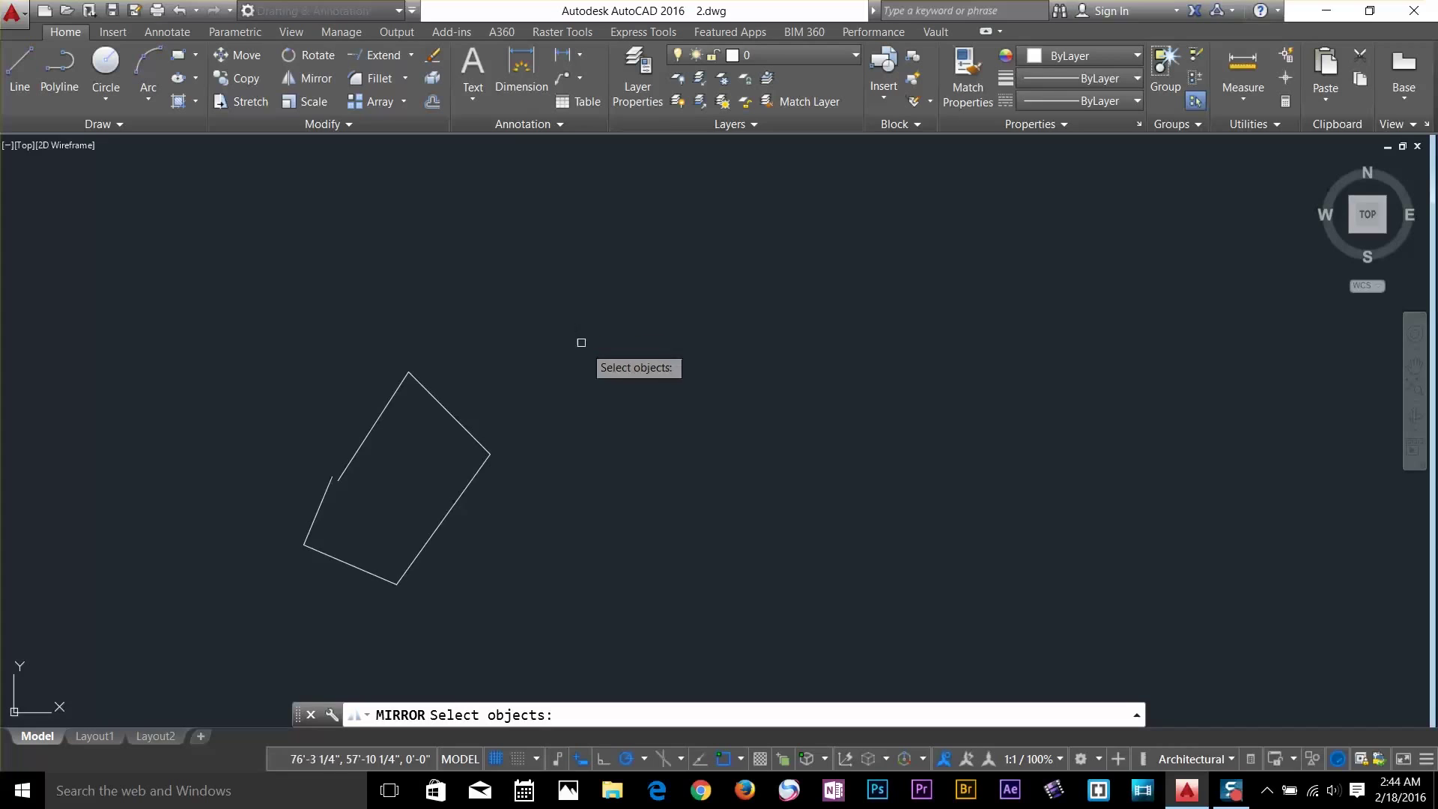
pyautogui.click(560, 325)
pyautogui.click(274, 600)
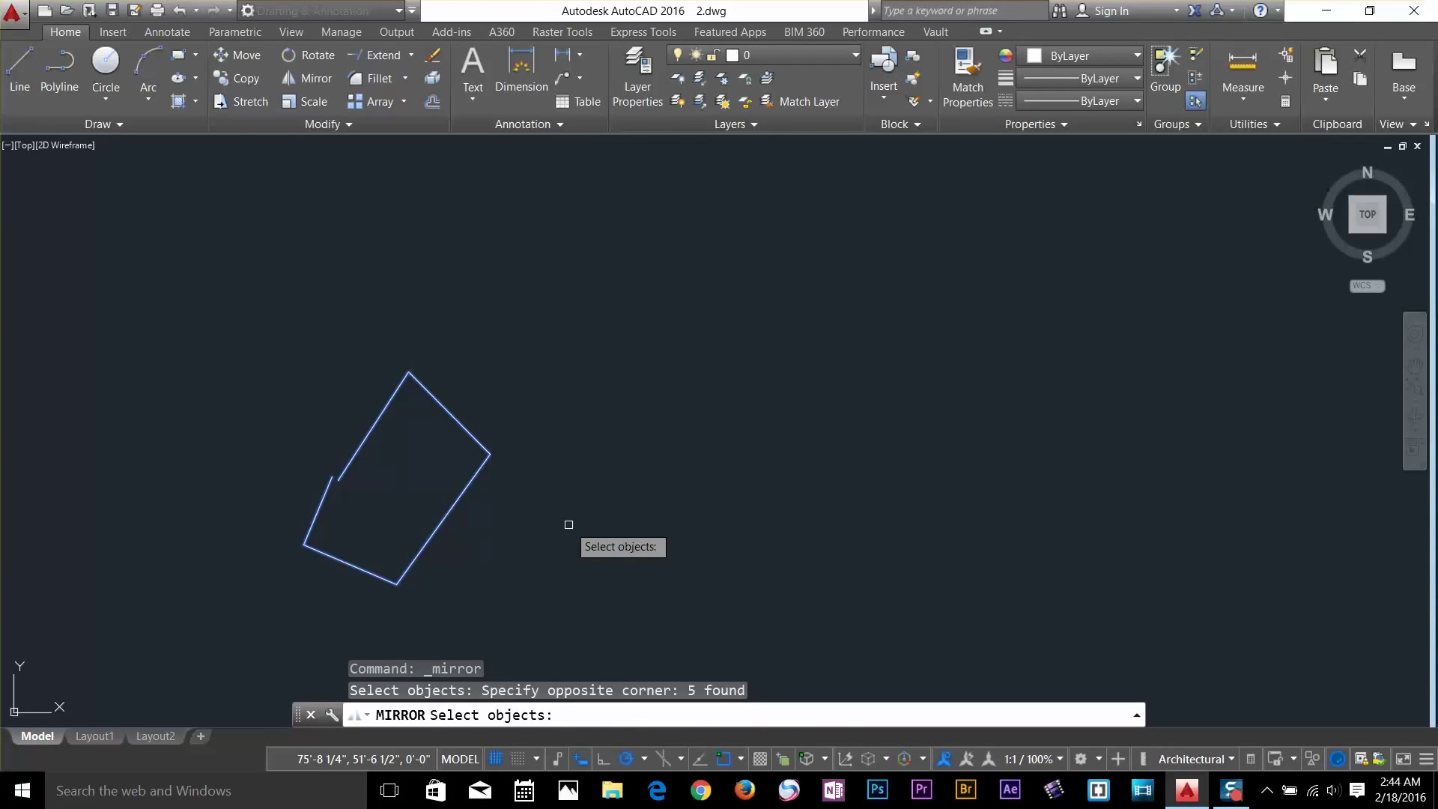
pyautogui.press('Return')
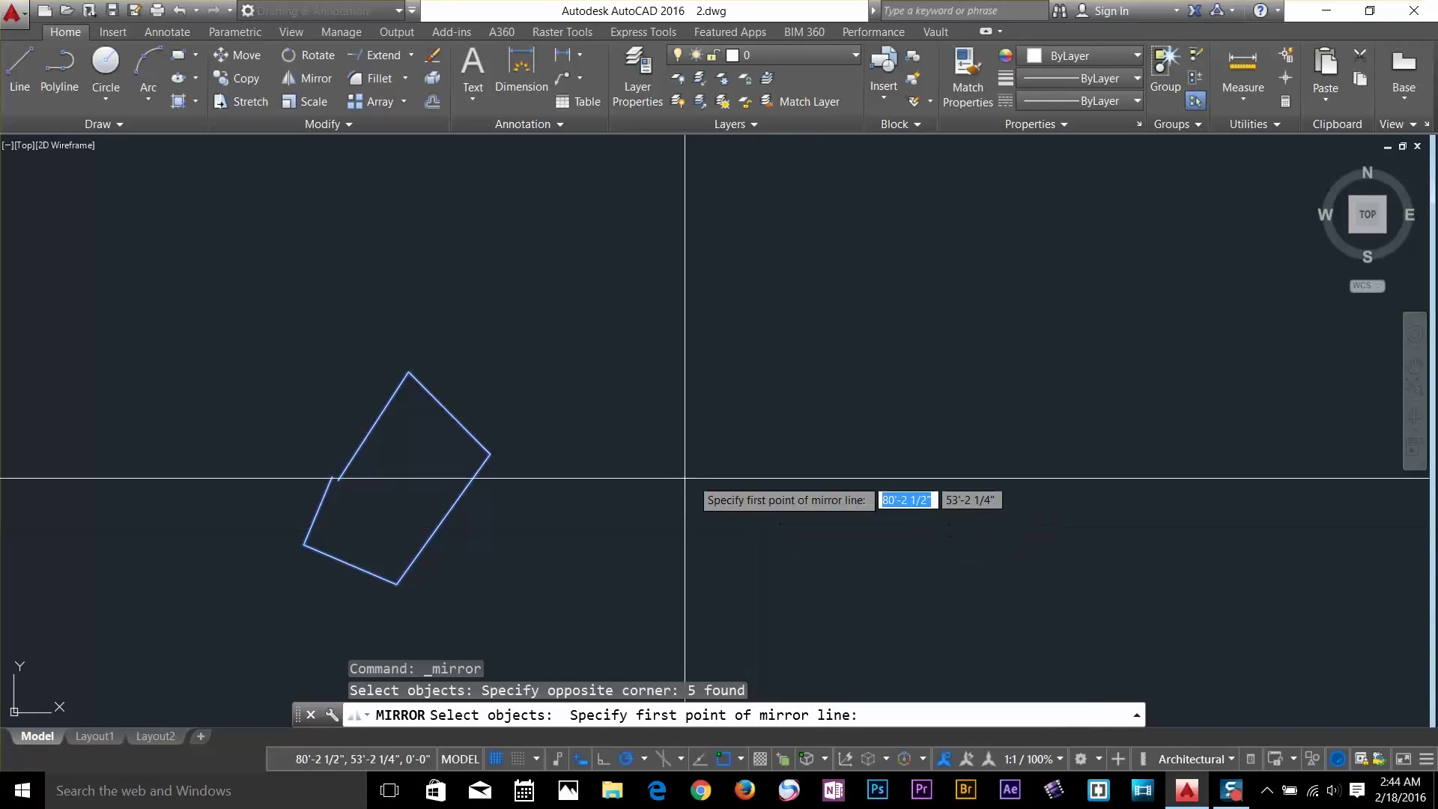
pyautogui.moveTo(671, 479)
pyautogui.mouseDown(button='middle')
pyautogui.moveTo(669, 408)
pyautogui.moveTo(655, 421)
pyautogui.mouseUp(button='middle')
pyautogui.click(637, 507)
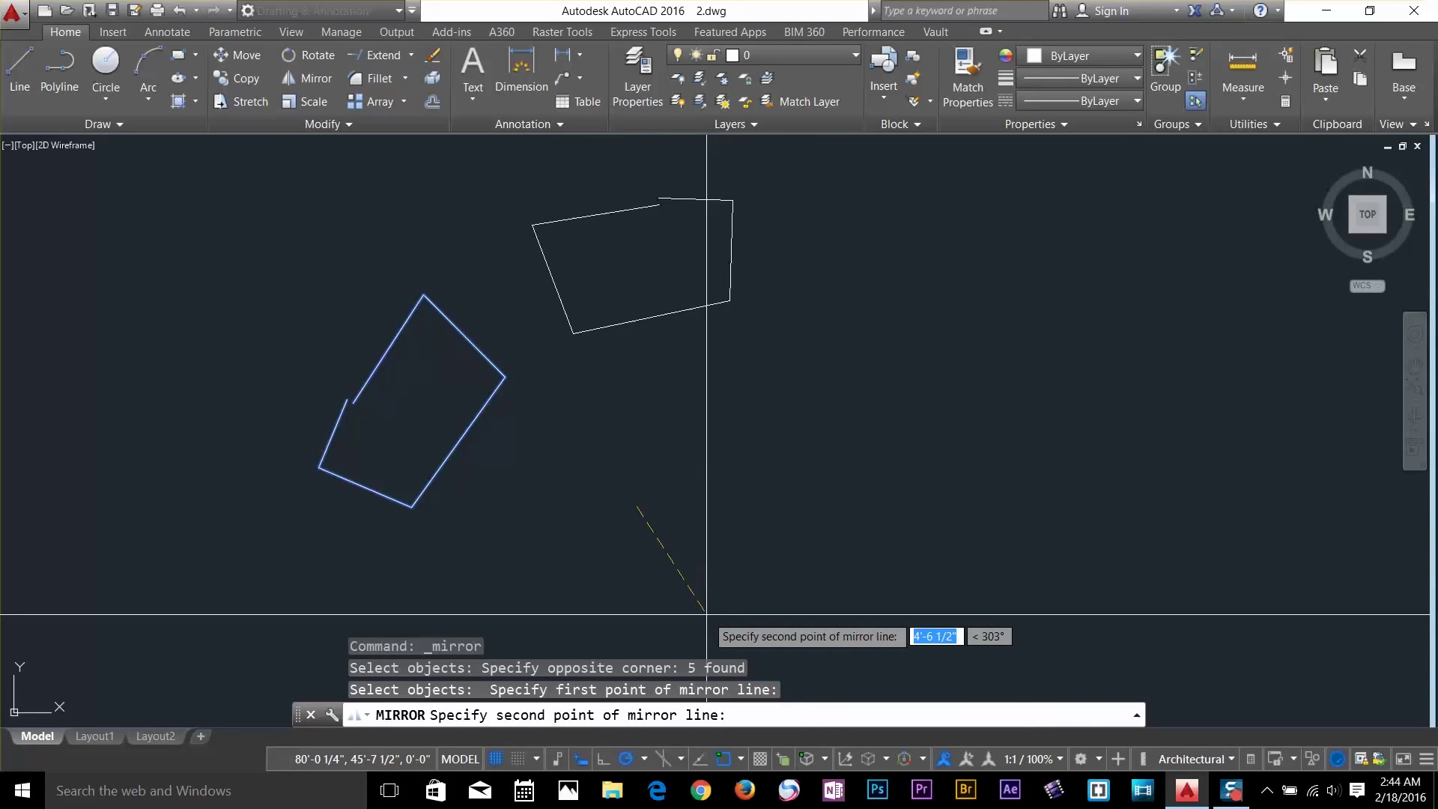
# Finish a vertical mirror line with polar tracking and keep the original outline
pyautogui.press('F8')
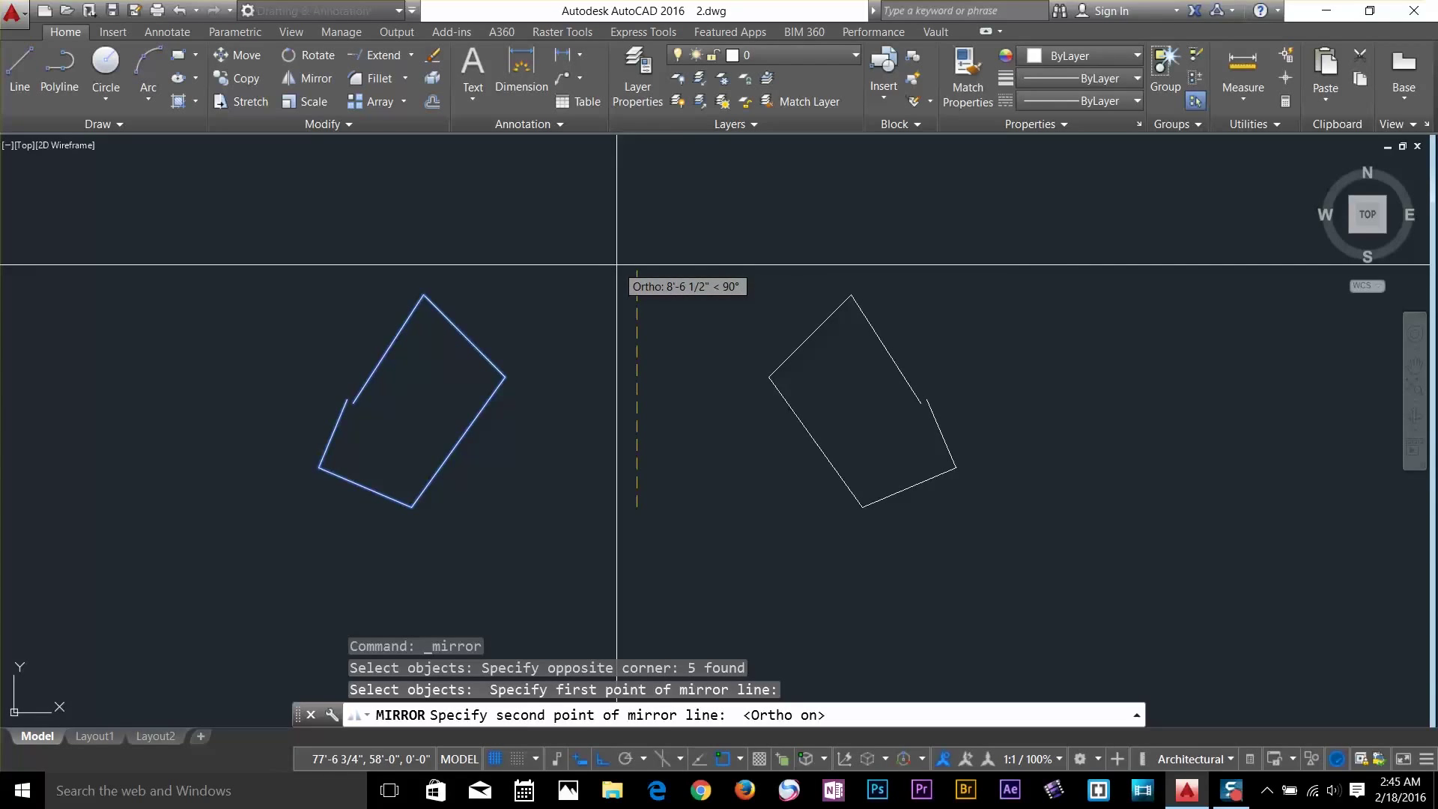
pyautogui.press('F8')
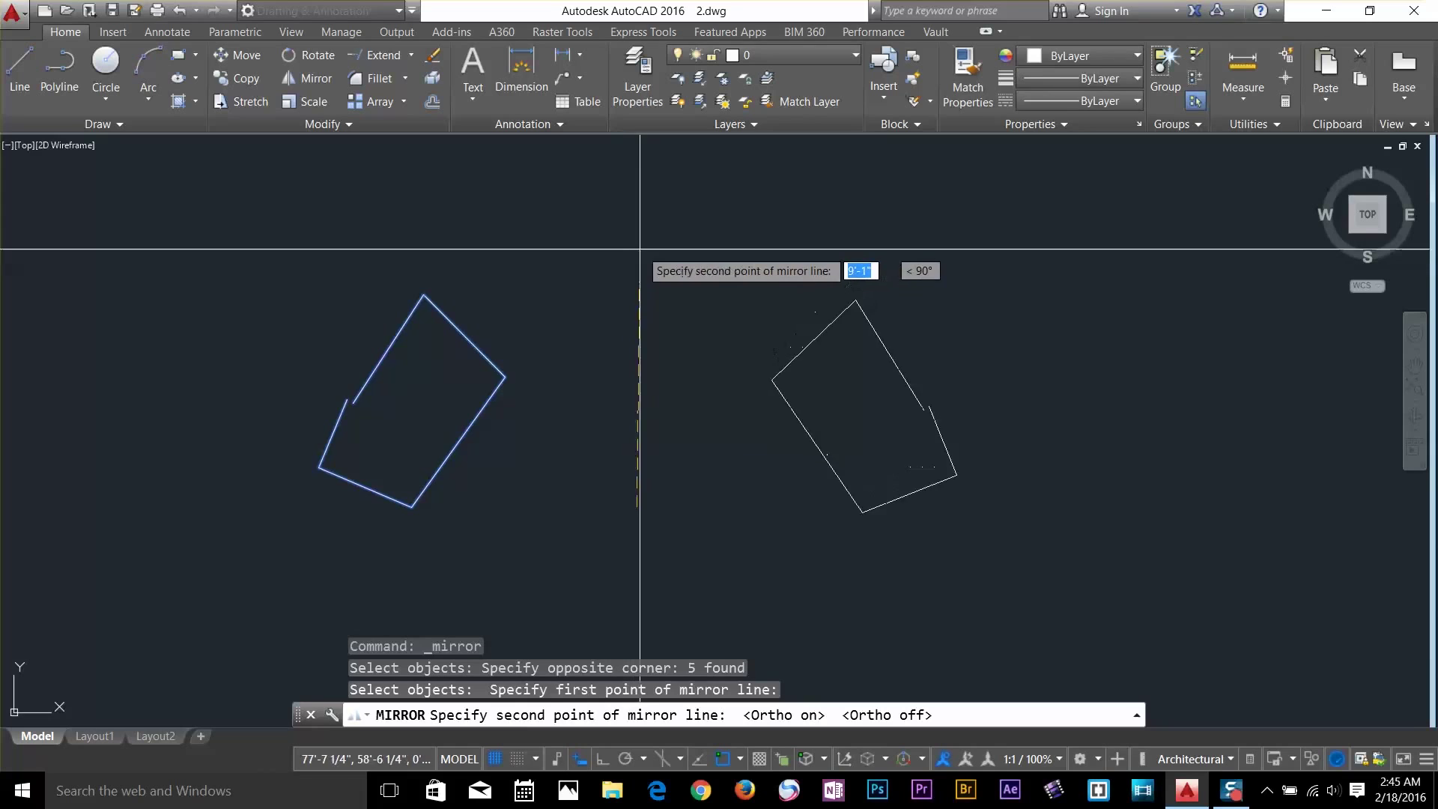
pyautogui.click(622, 761)
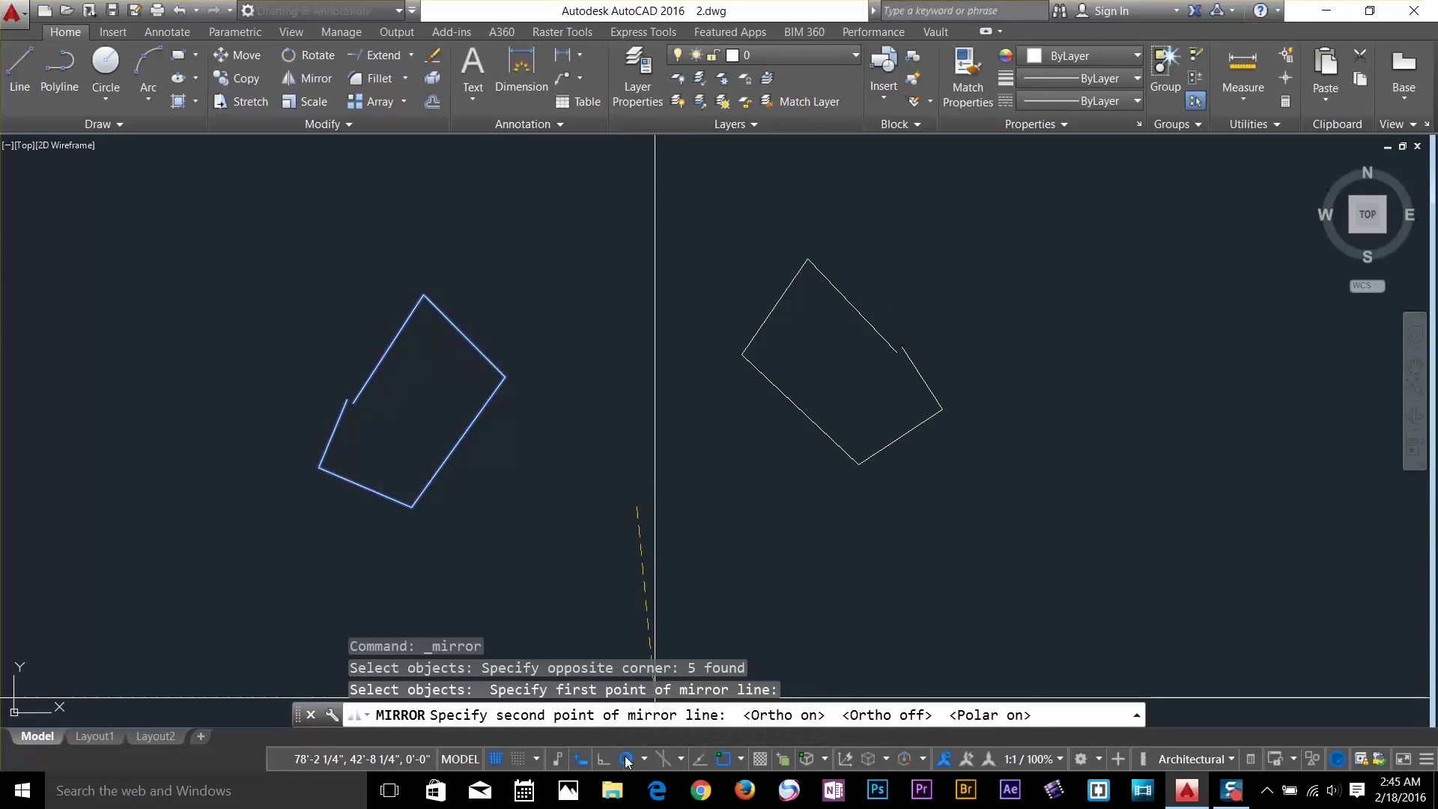
pyautogui.click(636, 200)
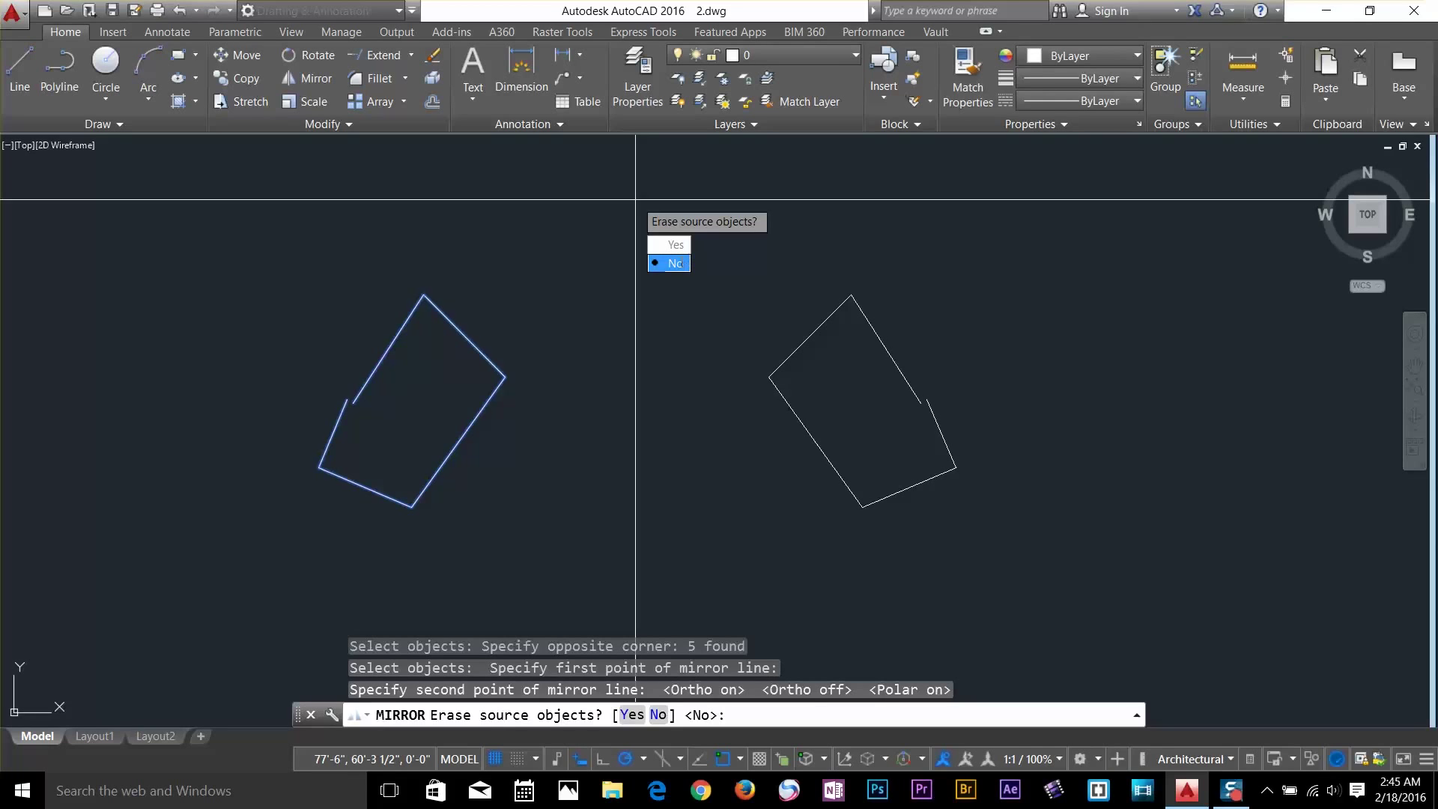
pyautogui.press('Return')
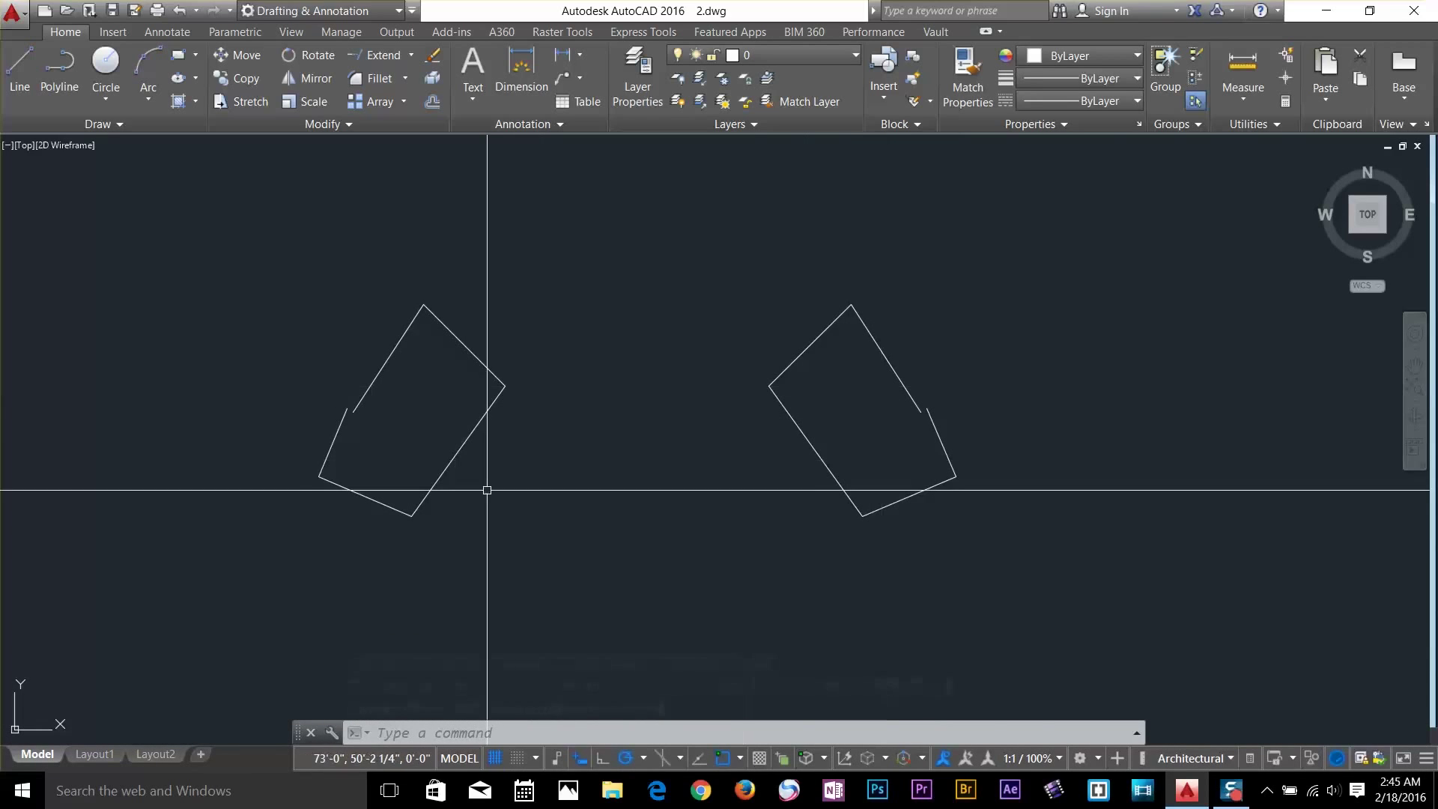
pyautogui.click(1050, 292)
# Erase both tilted polylines and the room's left outer wall line
pyautogui.click(315, 556)
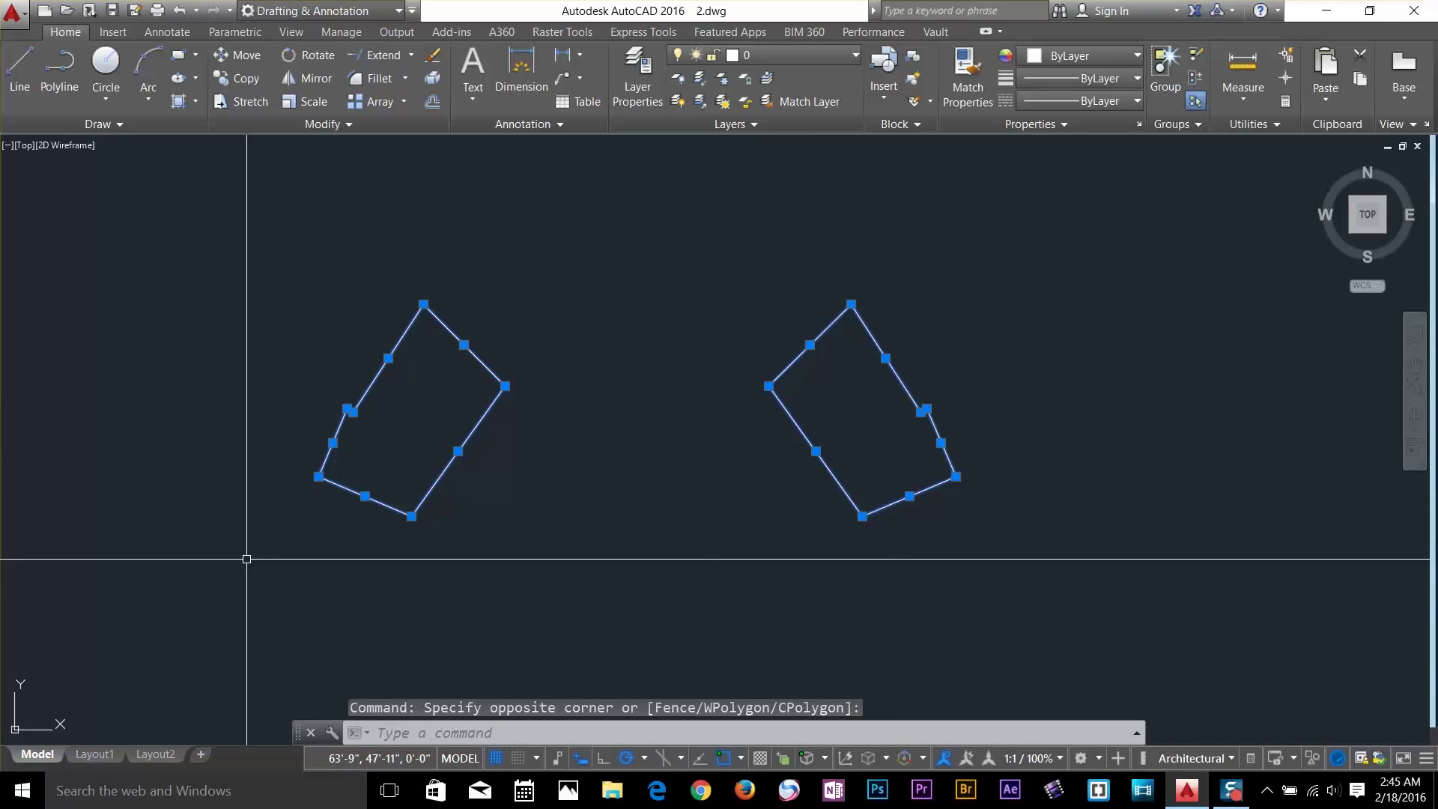
pyautogui.press('Delete')
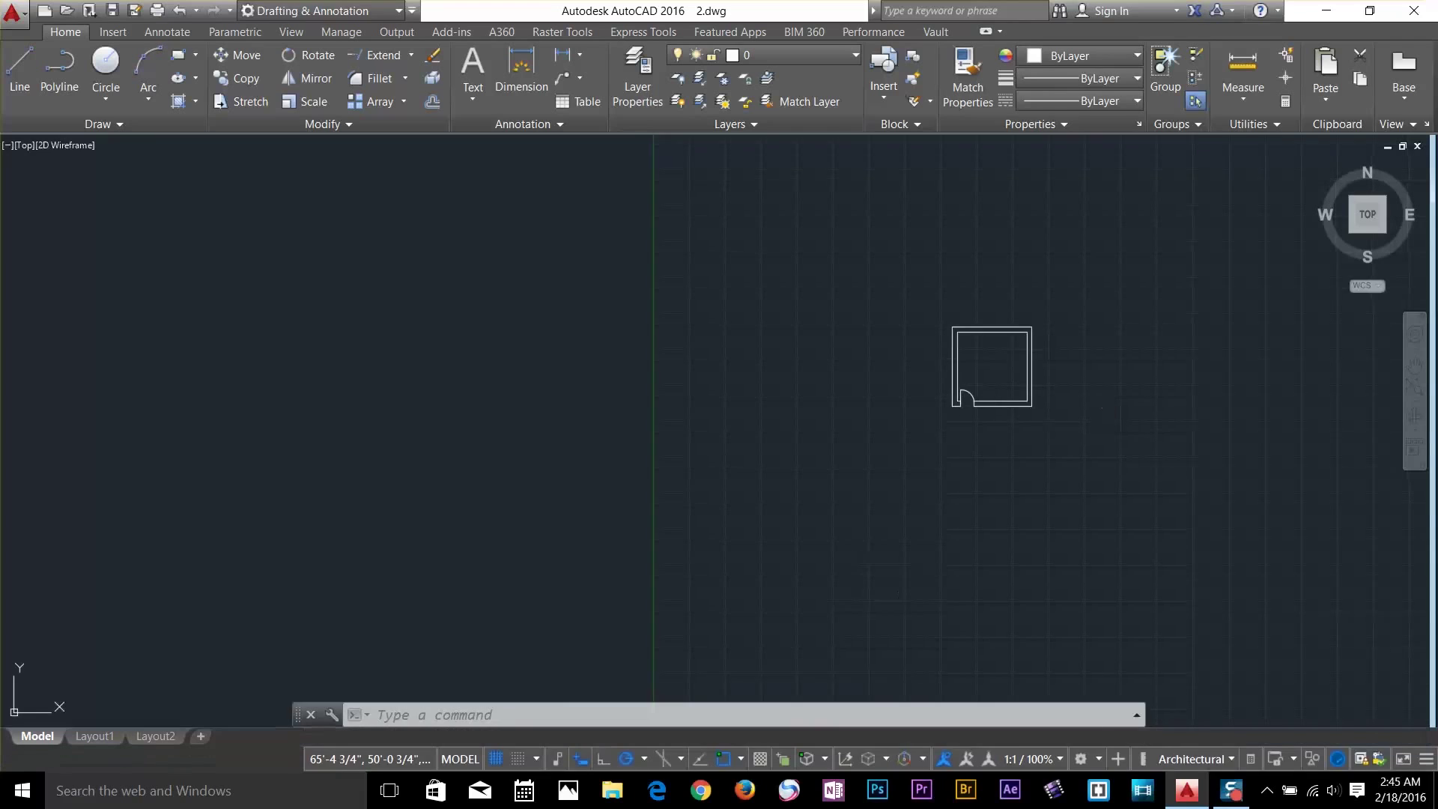
pyautogui.scroll(-2, 827, 406)
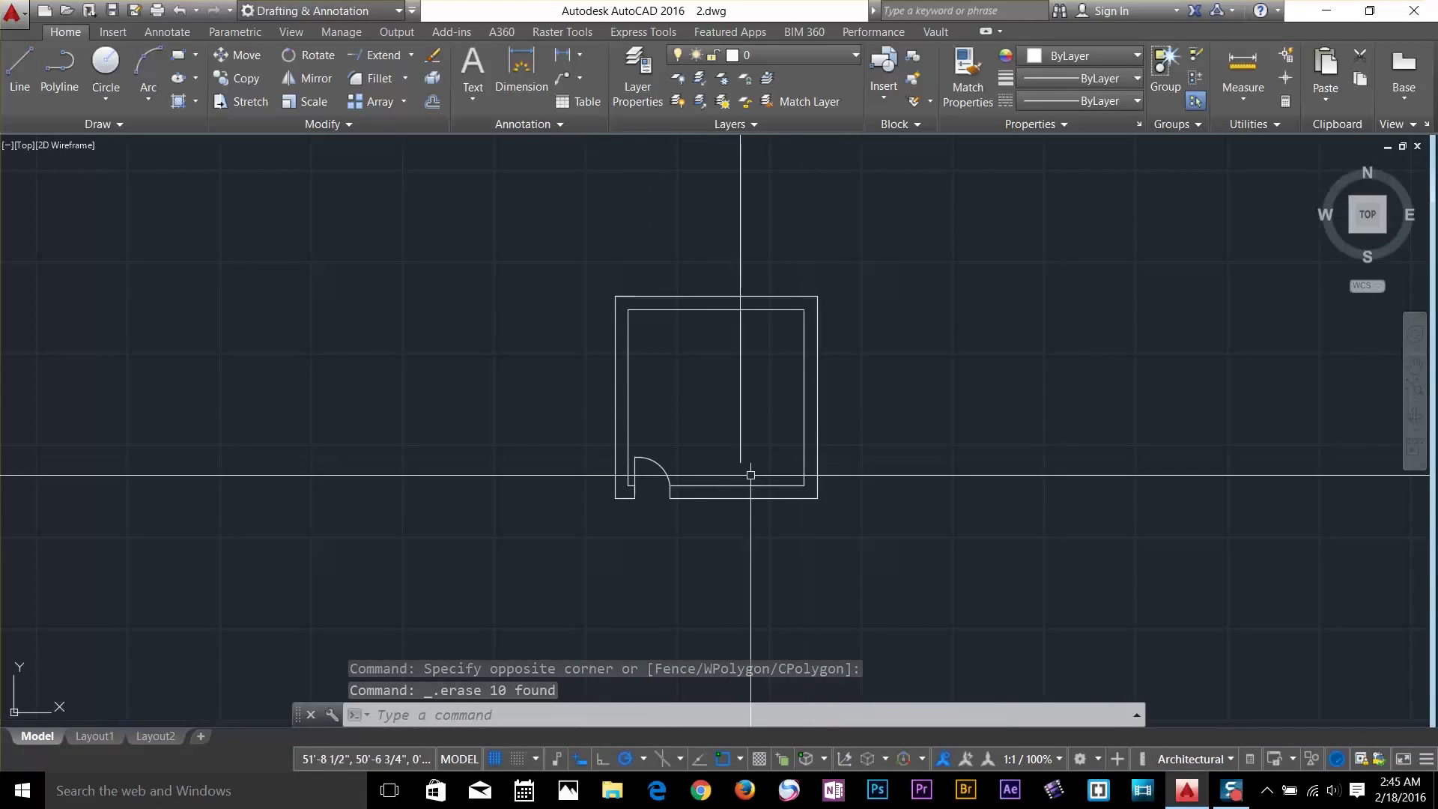
pyautogui.scroll(5, 664, 514)
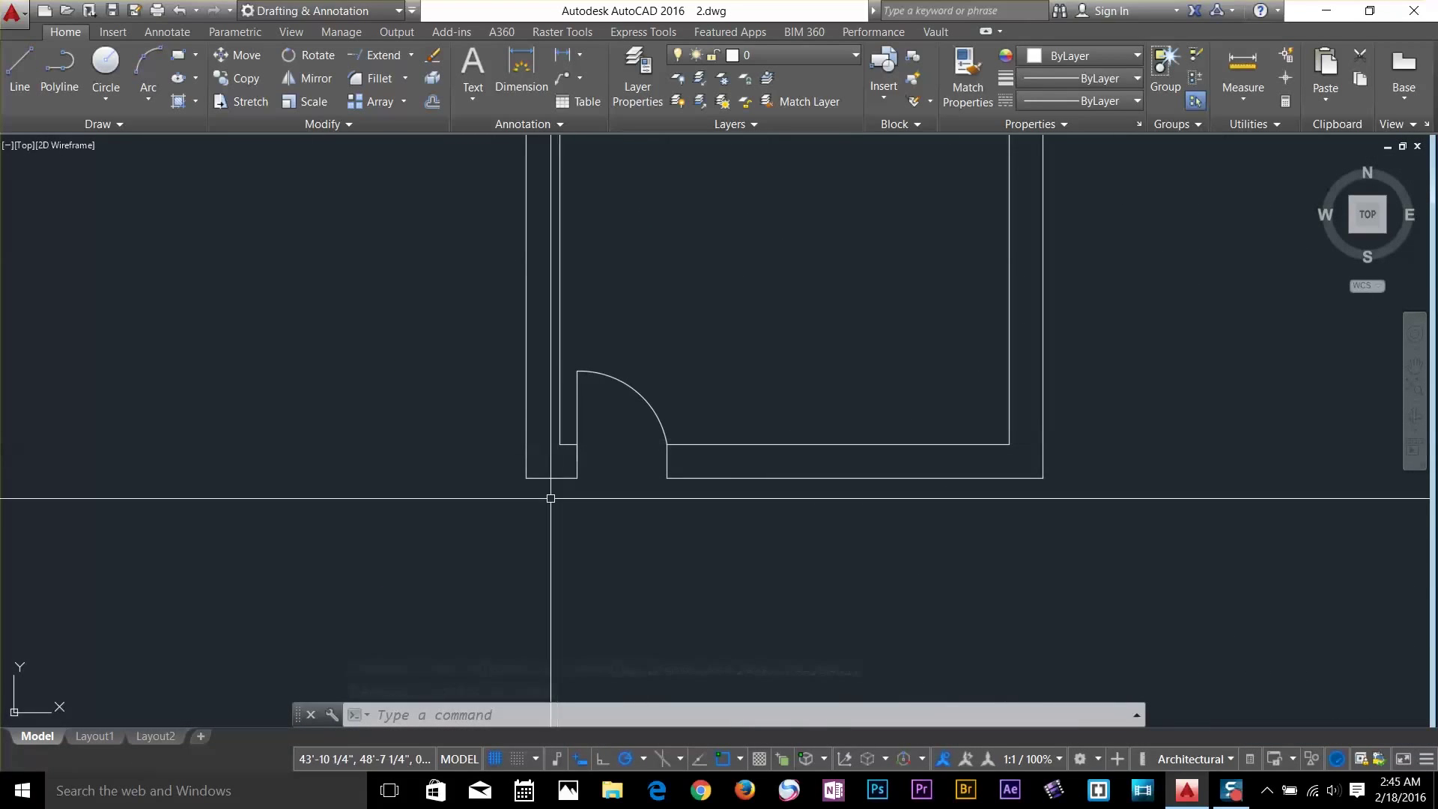
pyautogui.click(535, 412)
pyautogui.click(449, 425)
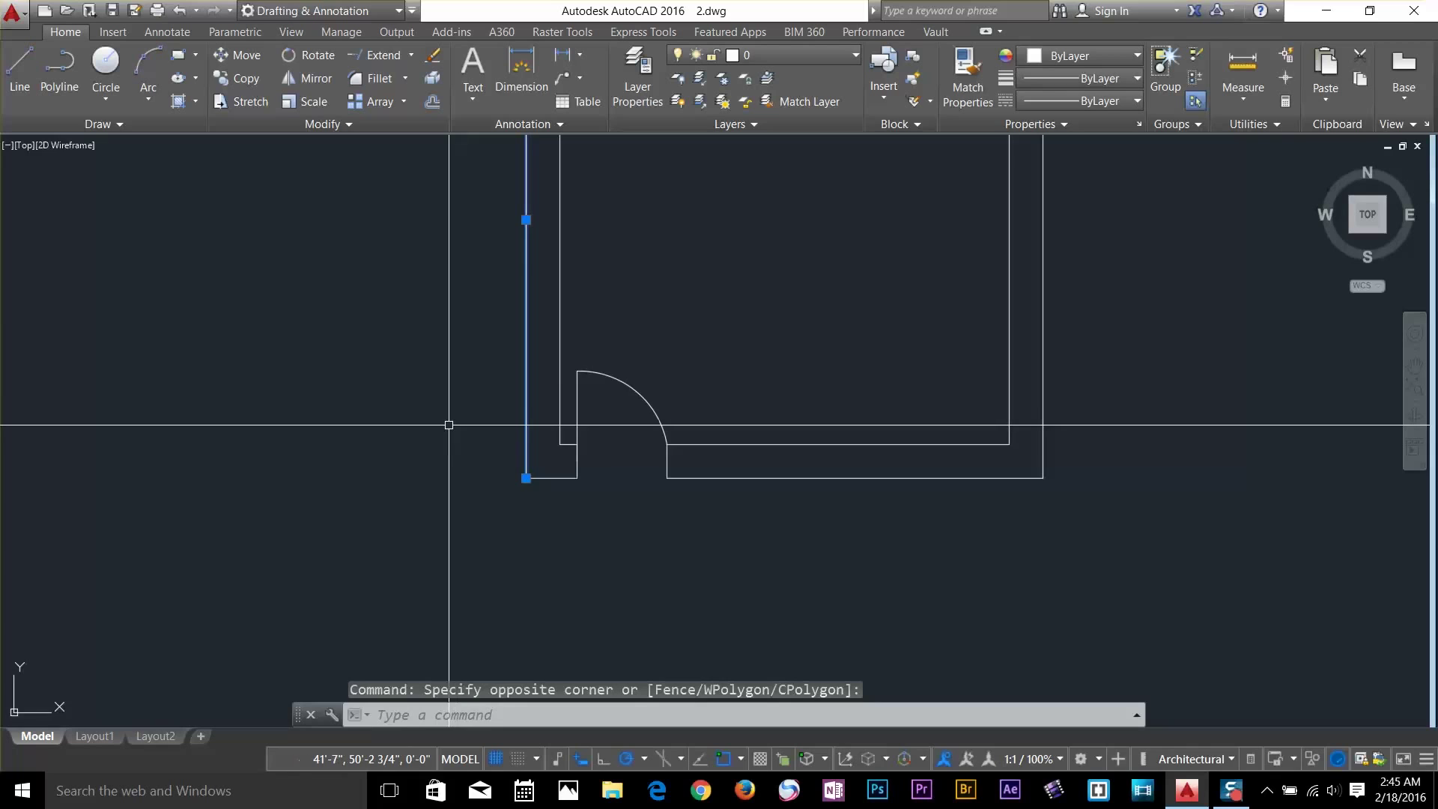
pyautogui.press('Delete')
# Mirror the room and door about a vertical line through the door's lower-left corner, keeping the original
pyautogui.scroll(-3, 449, 425)
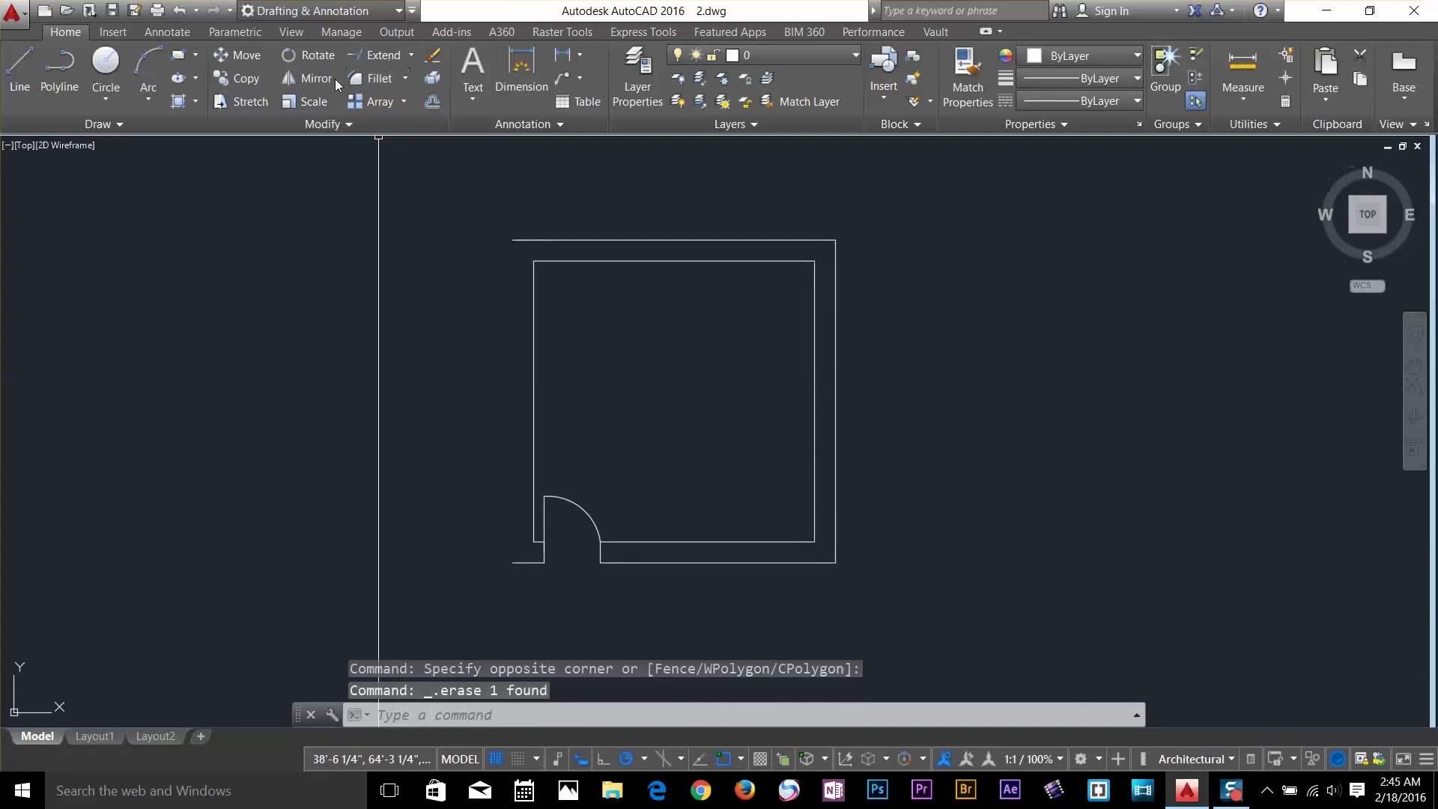
pyautogui.click(318, 80)
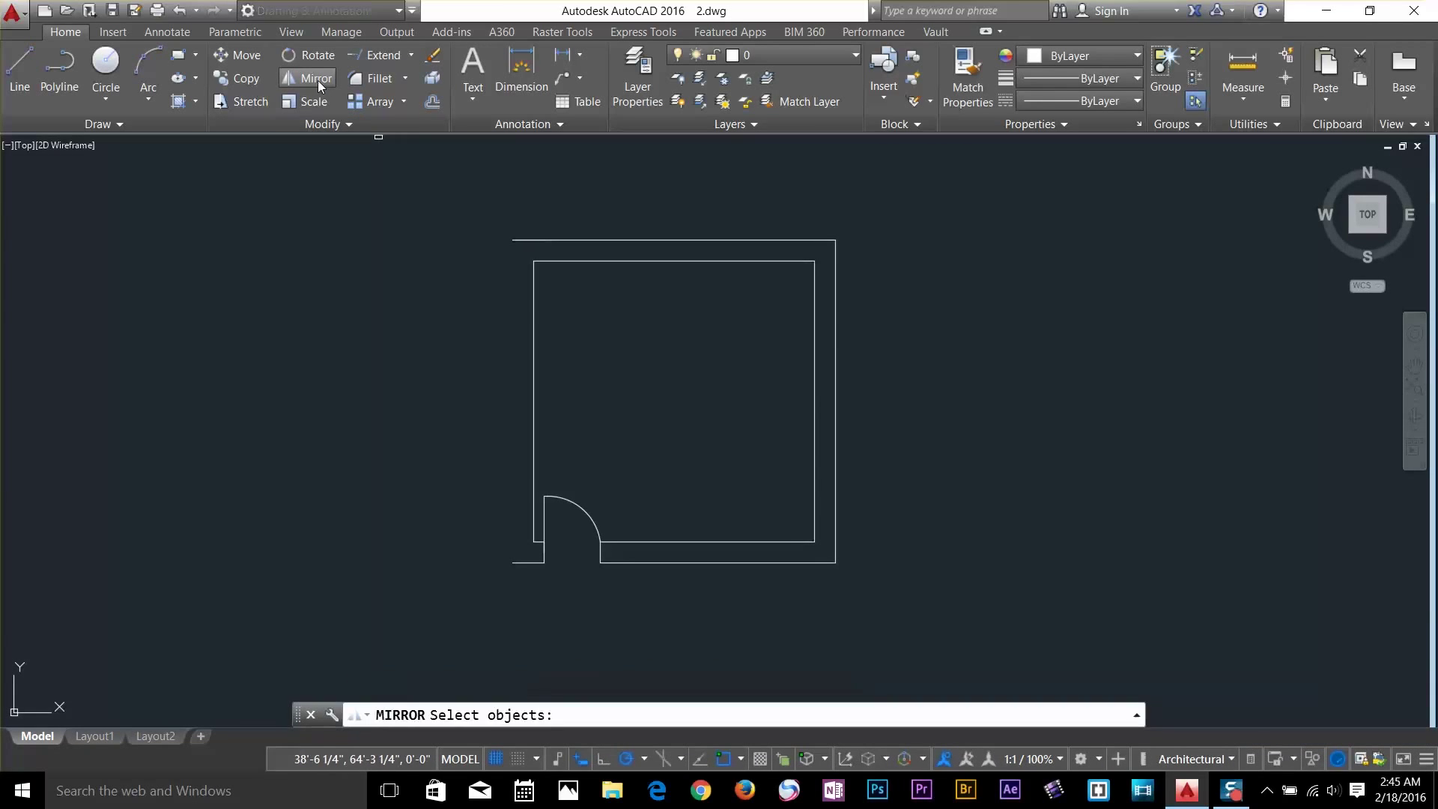
pyautogui.click(860, 200)
pyautogui.click(409, 605)
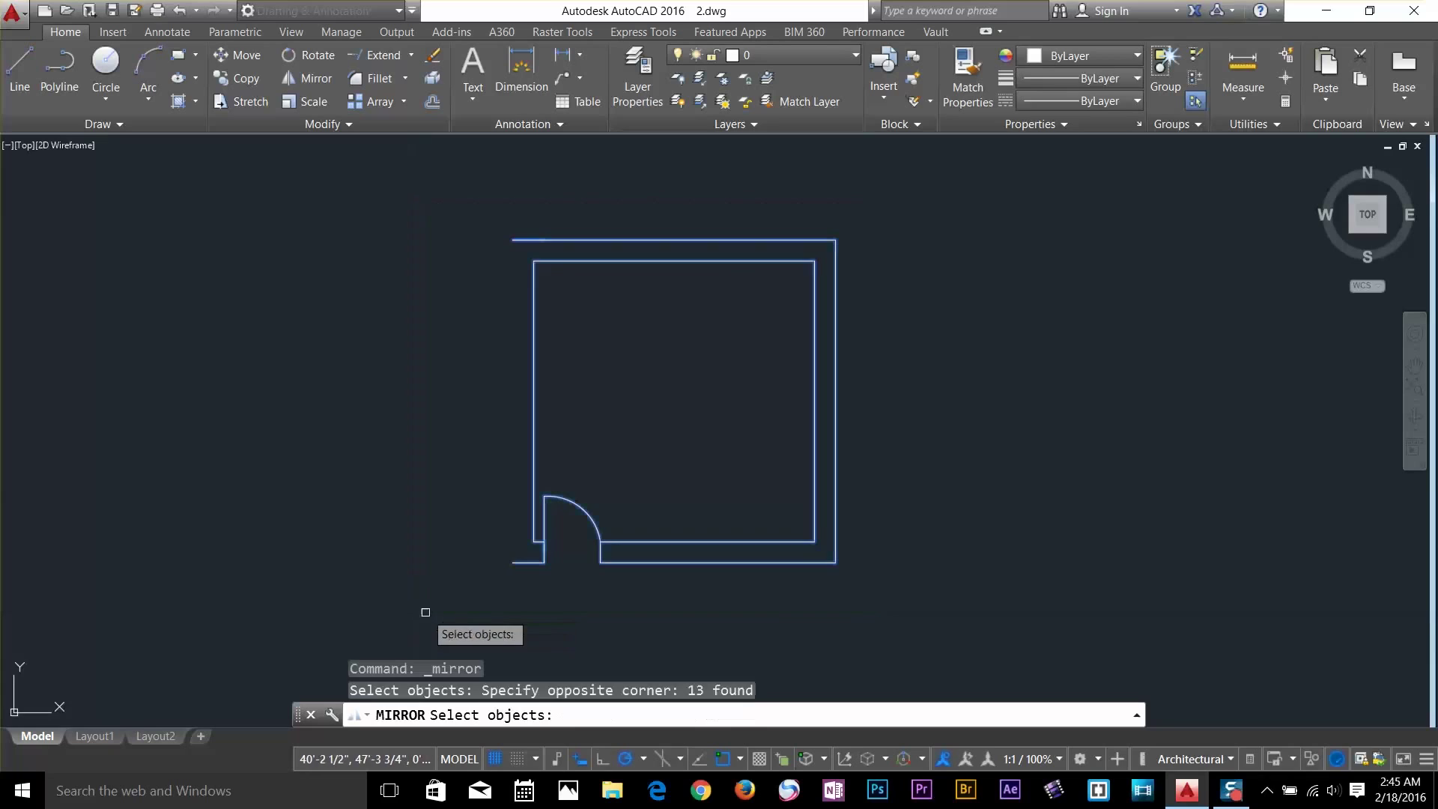
pyautogui.press('Return')
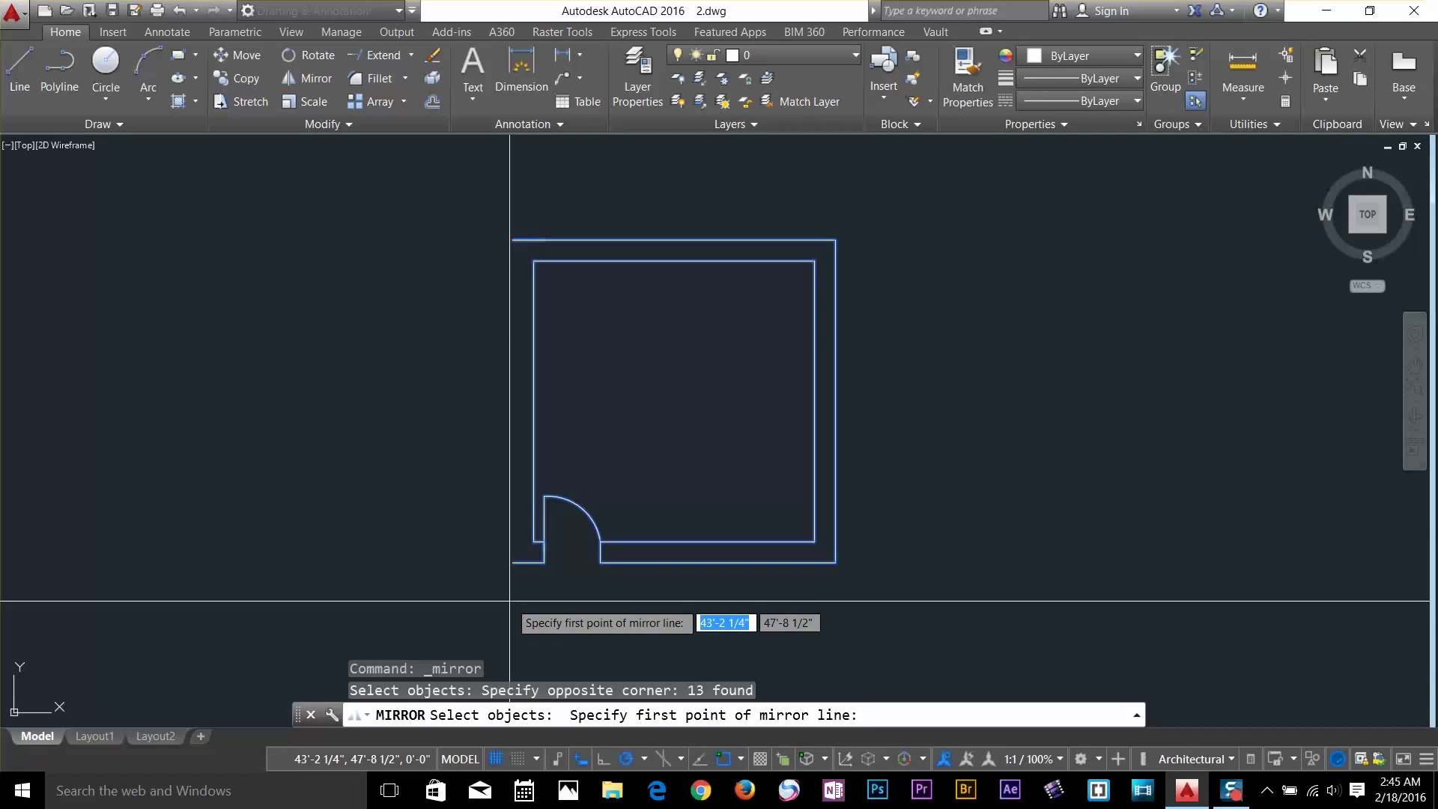
pyautogui.scroll(3, 510, 600)
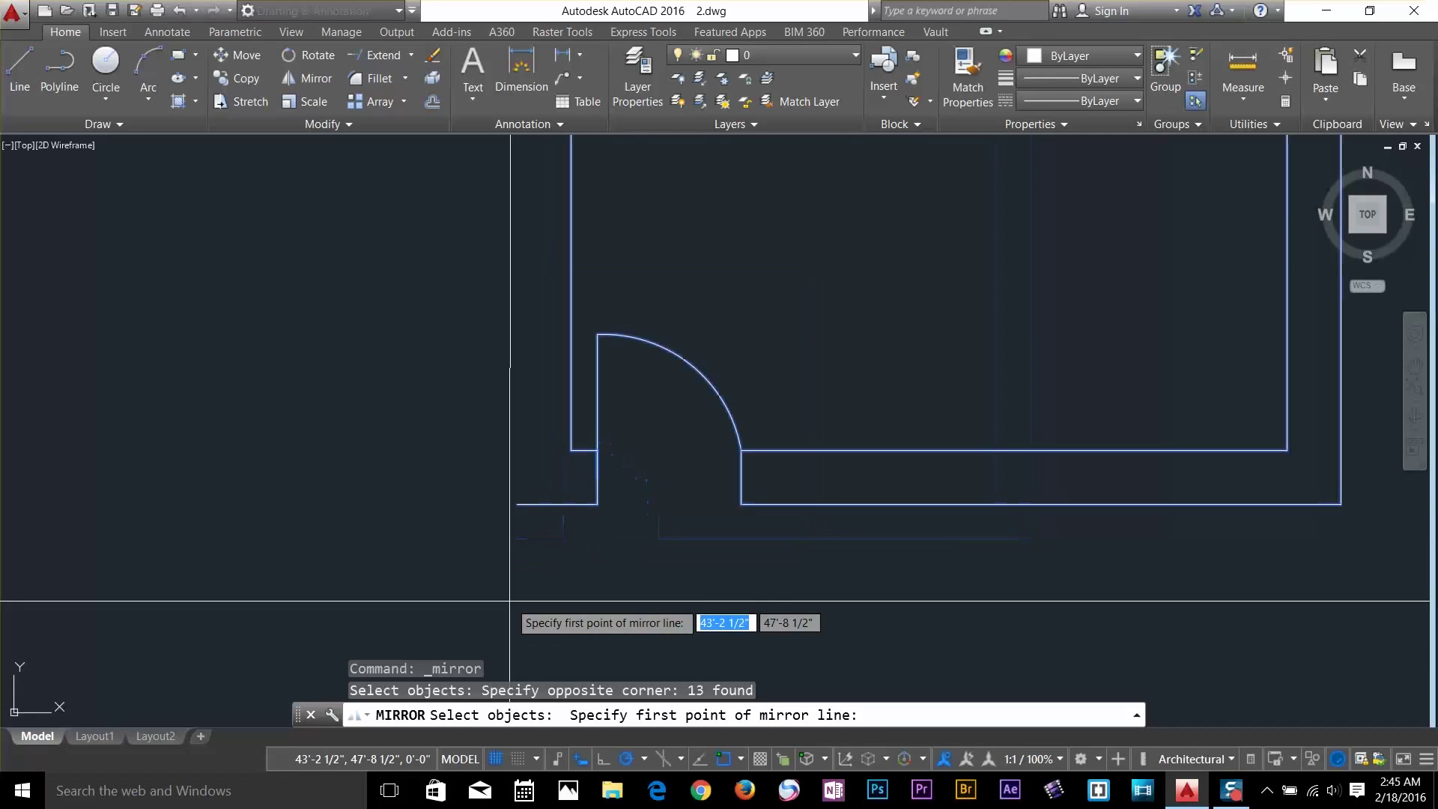
pyautogui.click(558, 505)
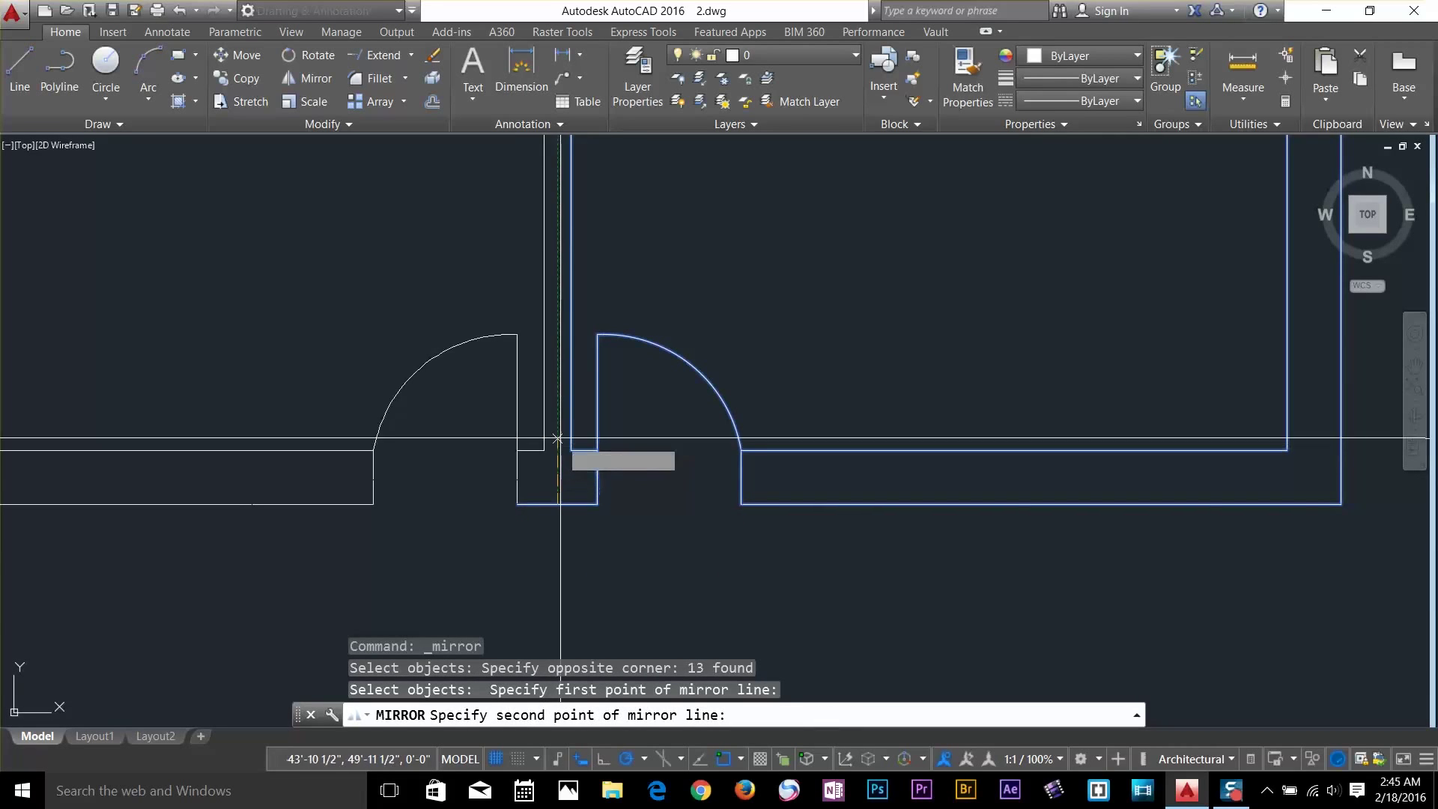
pyautogui.click(557, 387)
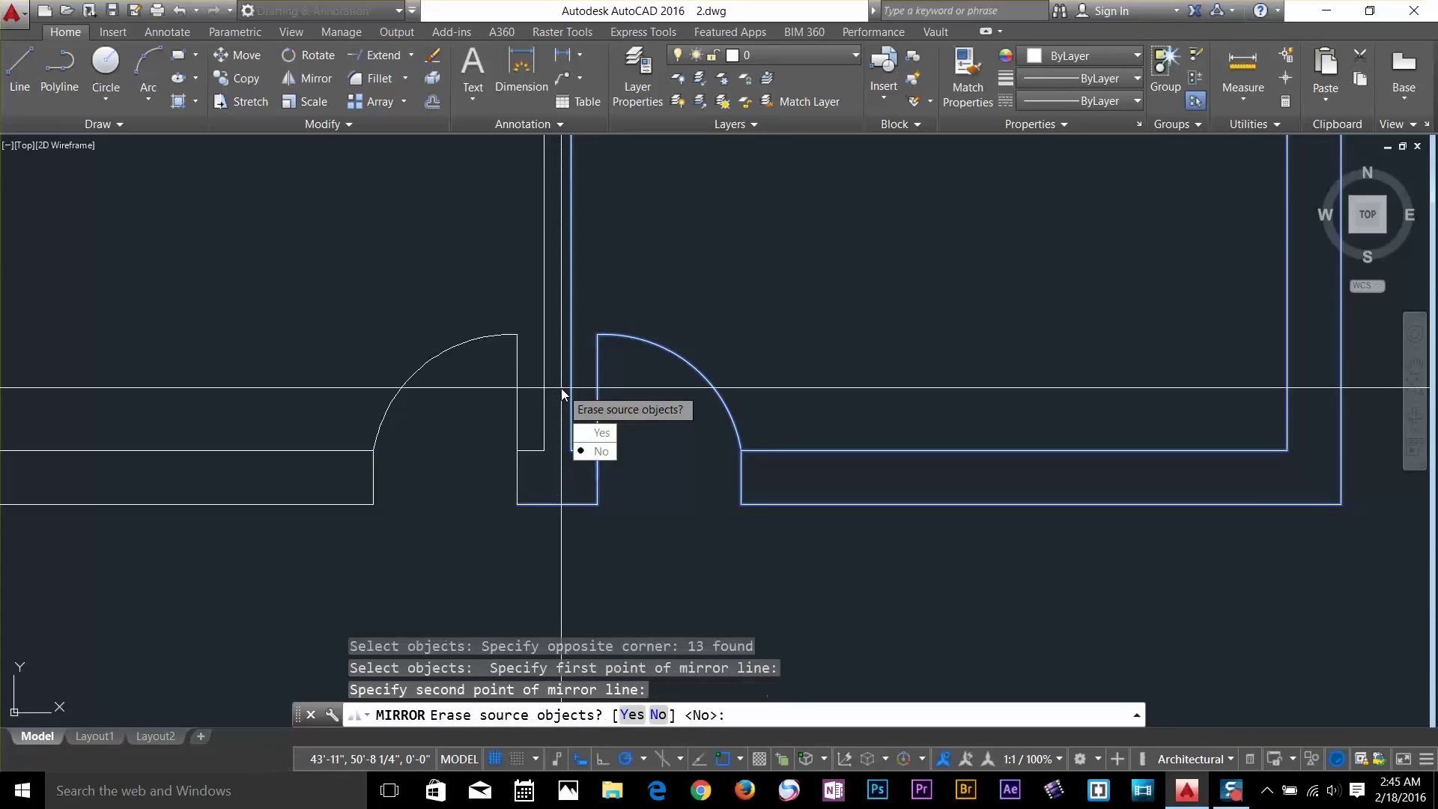
pyautogui.click(601, 451)
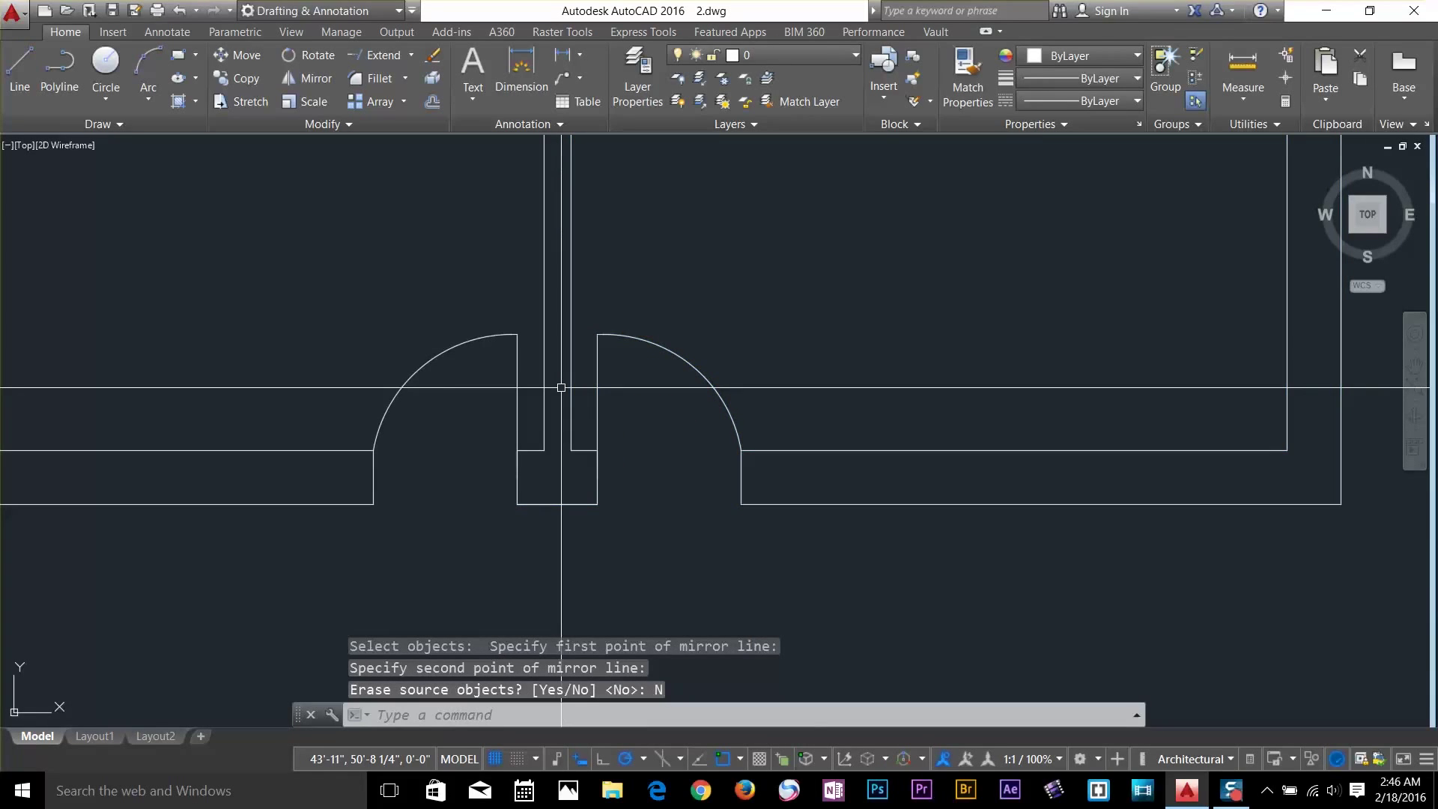
pyautogui.scroll(-5, 562, 389)
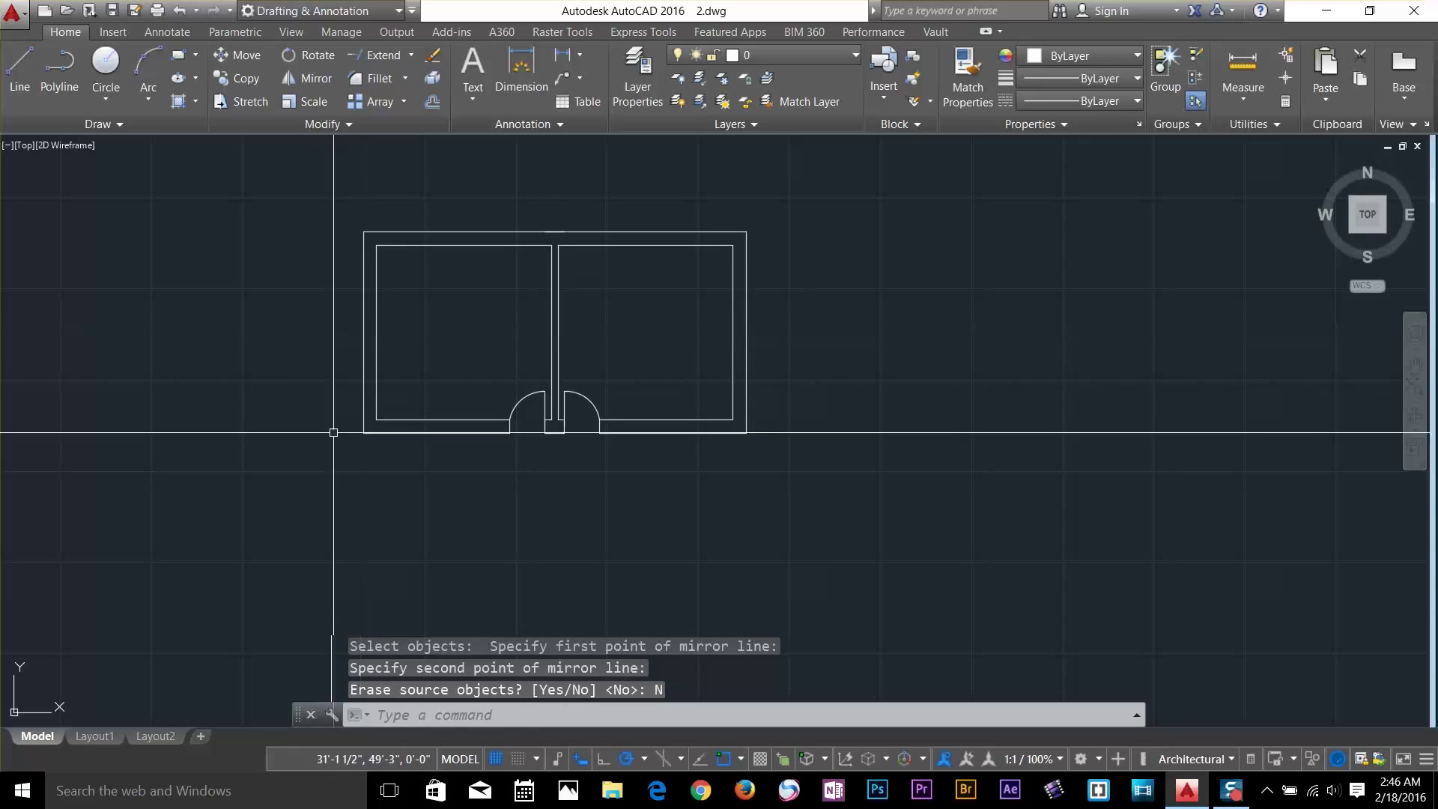
pyautogui.moveTo(791, 417); pyautogui.dragTo(790, 426, button='middle')
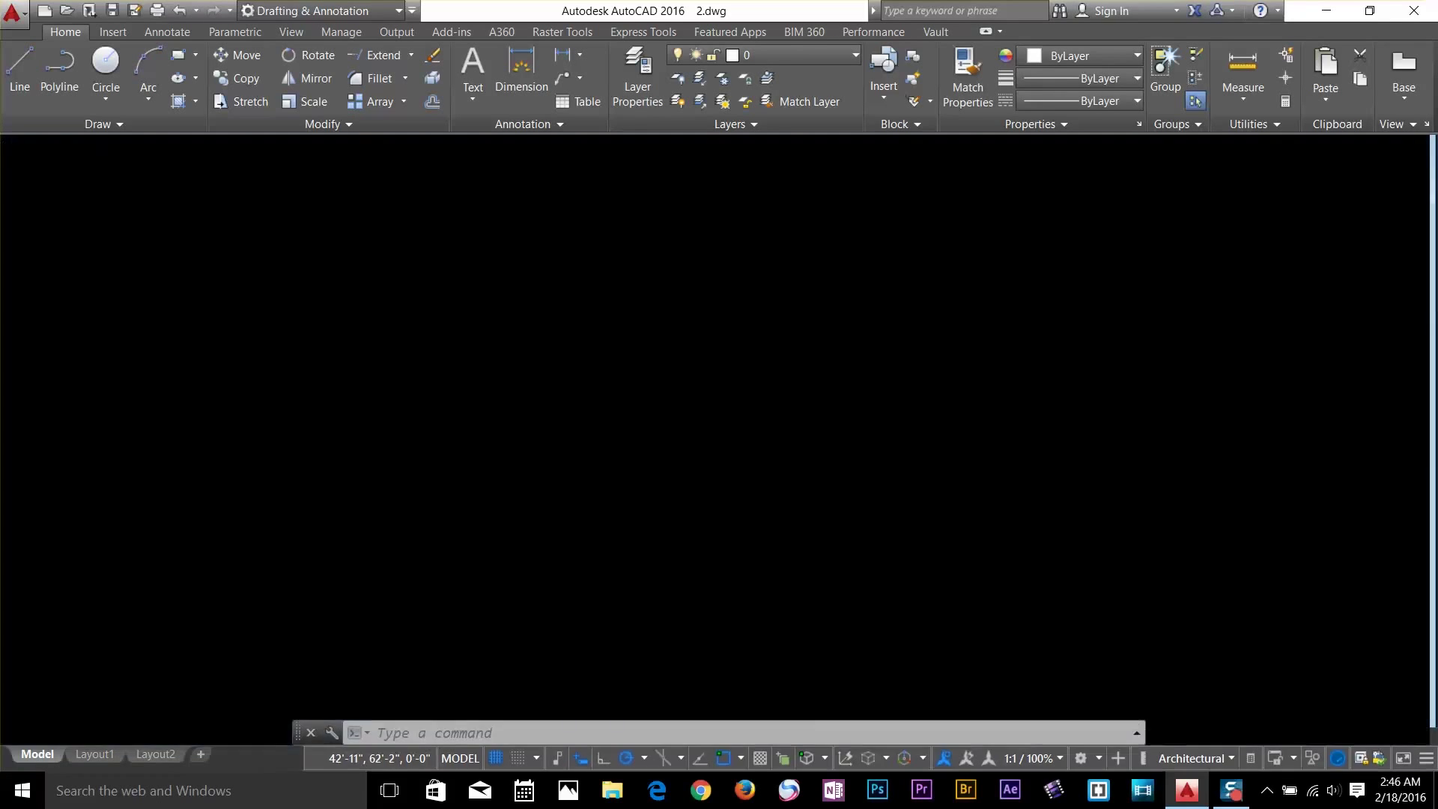
# Window-select and delete the two overlapping line pieces at the rooms' top wall junction
pyautogui.click(546, 209)
pyautogui.press('Escape')
pyautogui.click(540, 229)
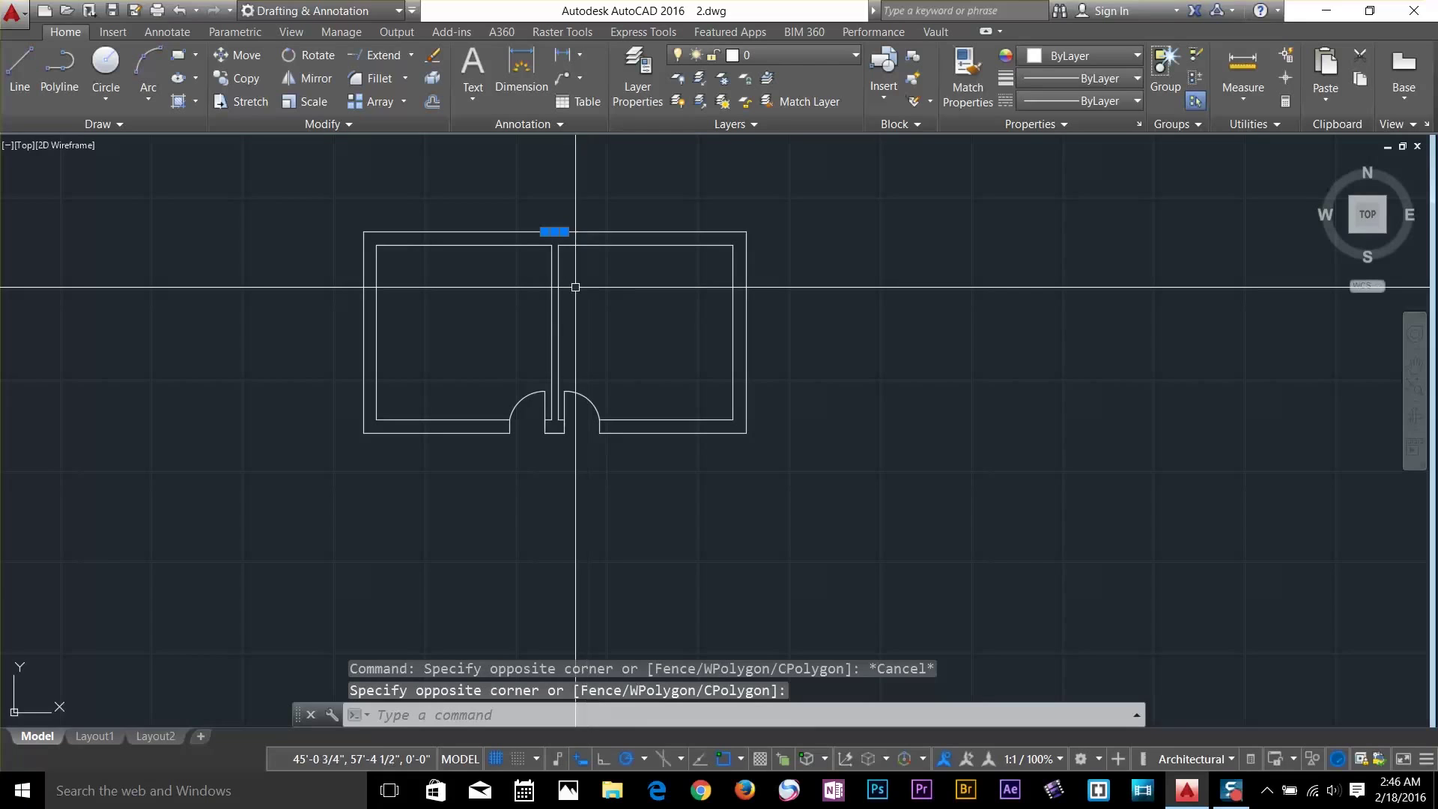
pyautogui.click(575, 287)
pyautogui.press('Delete')
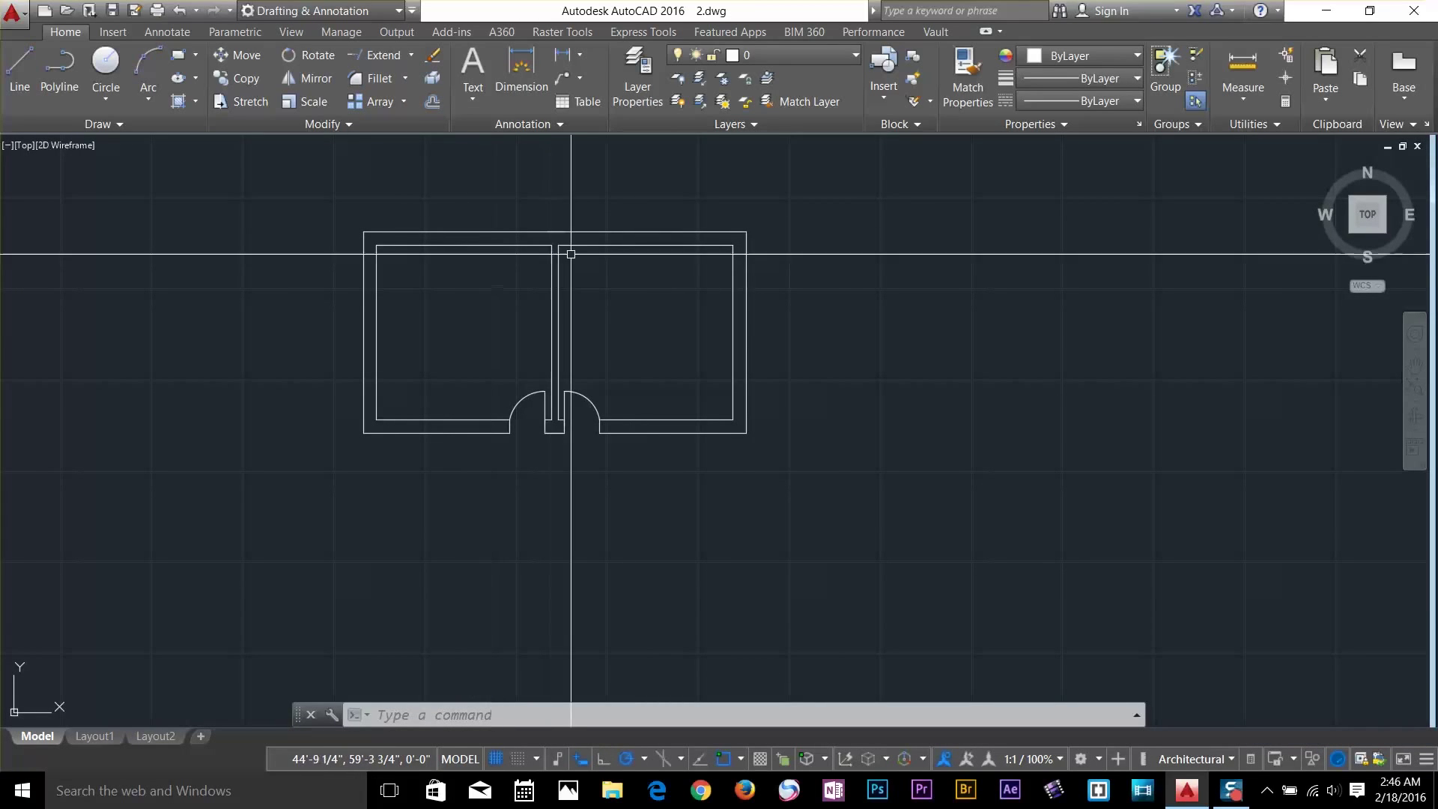
pyautogui.scroll(4, 566, 250)
pyautogui.moveTo(597, 250); pyautogui.dragTo(777, 226, button='middle')
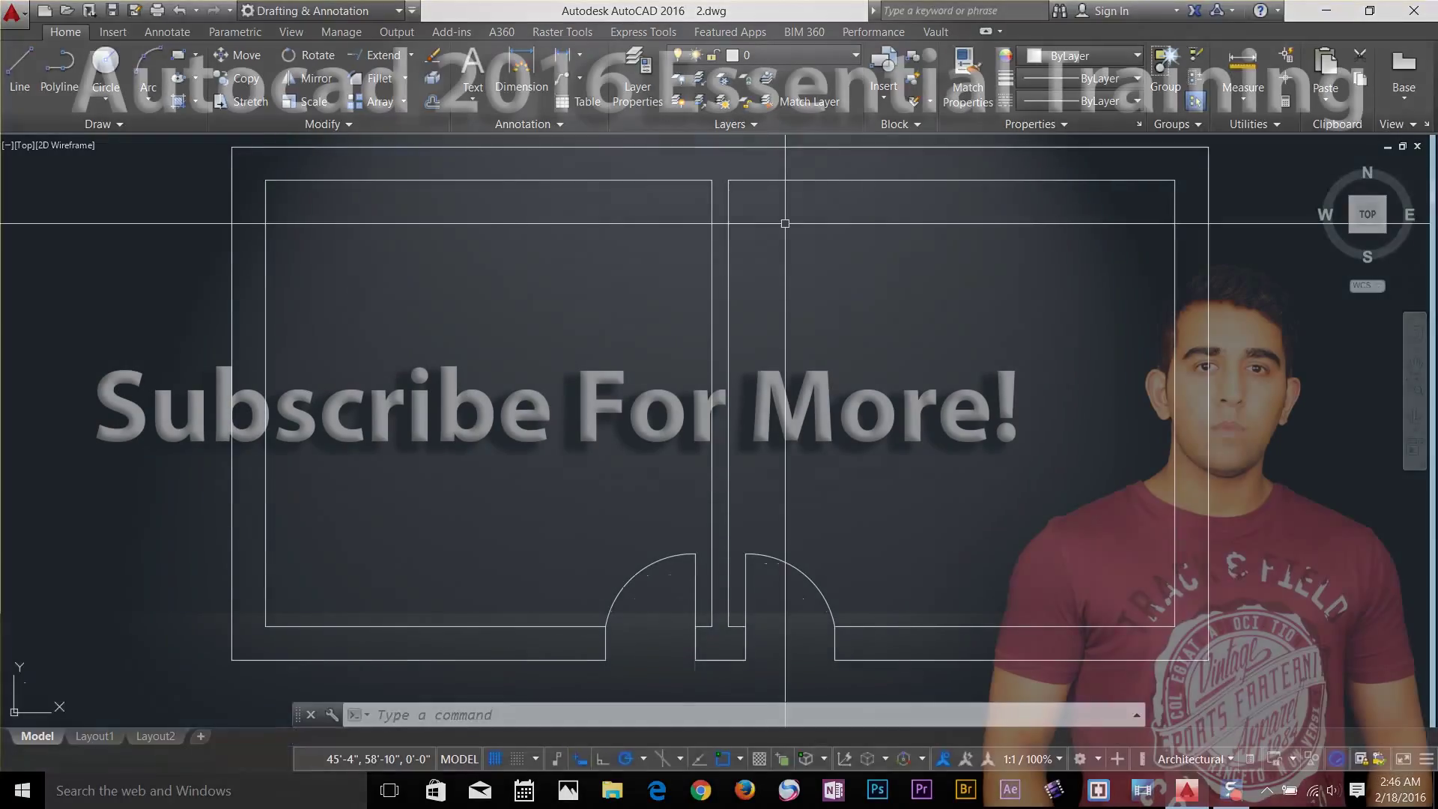
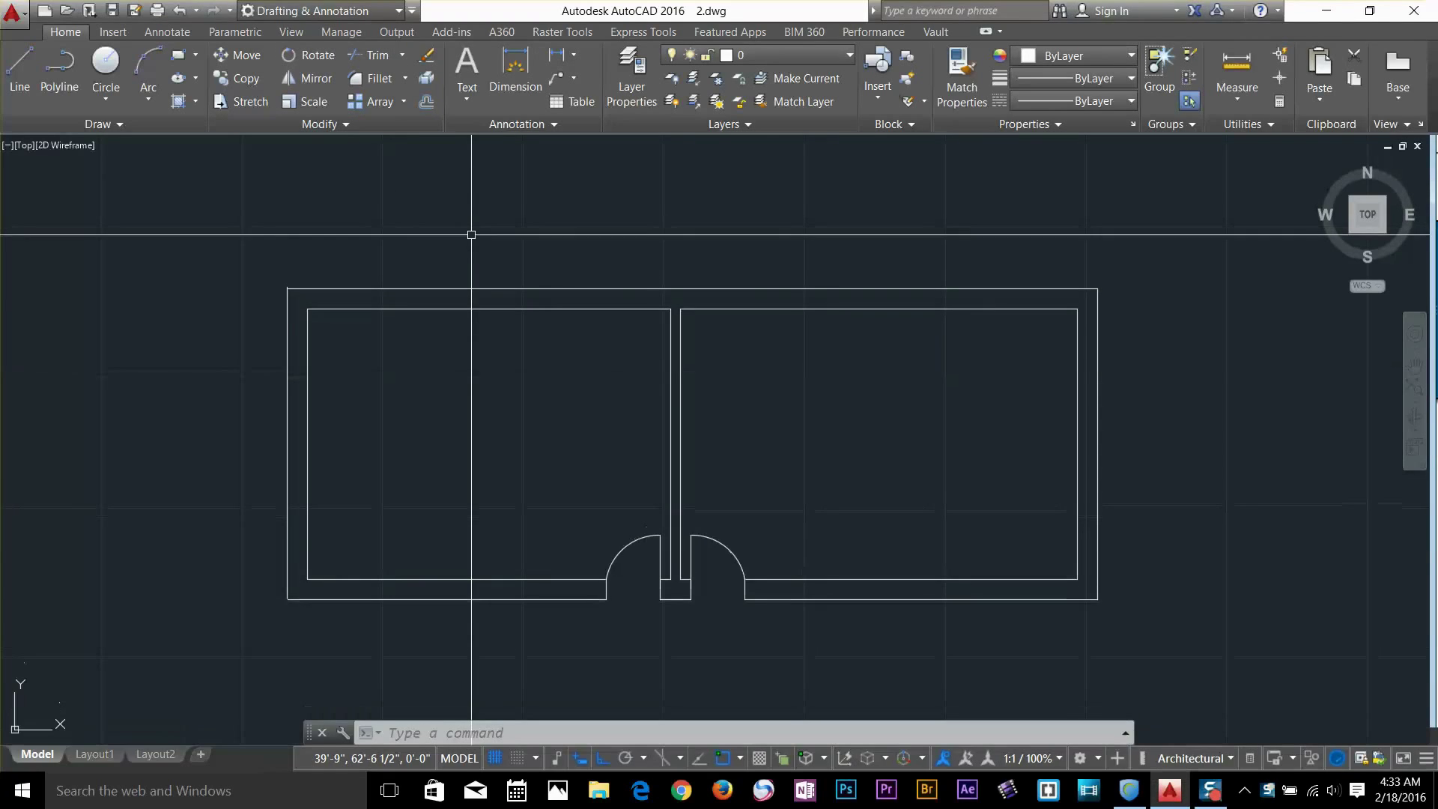
# Stretch the right room's outer right wall about 5'-4" farther to the right
pyautogui.scroll(4, 840, 292)
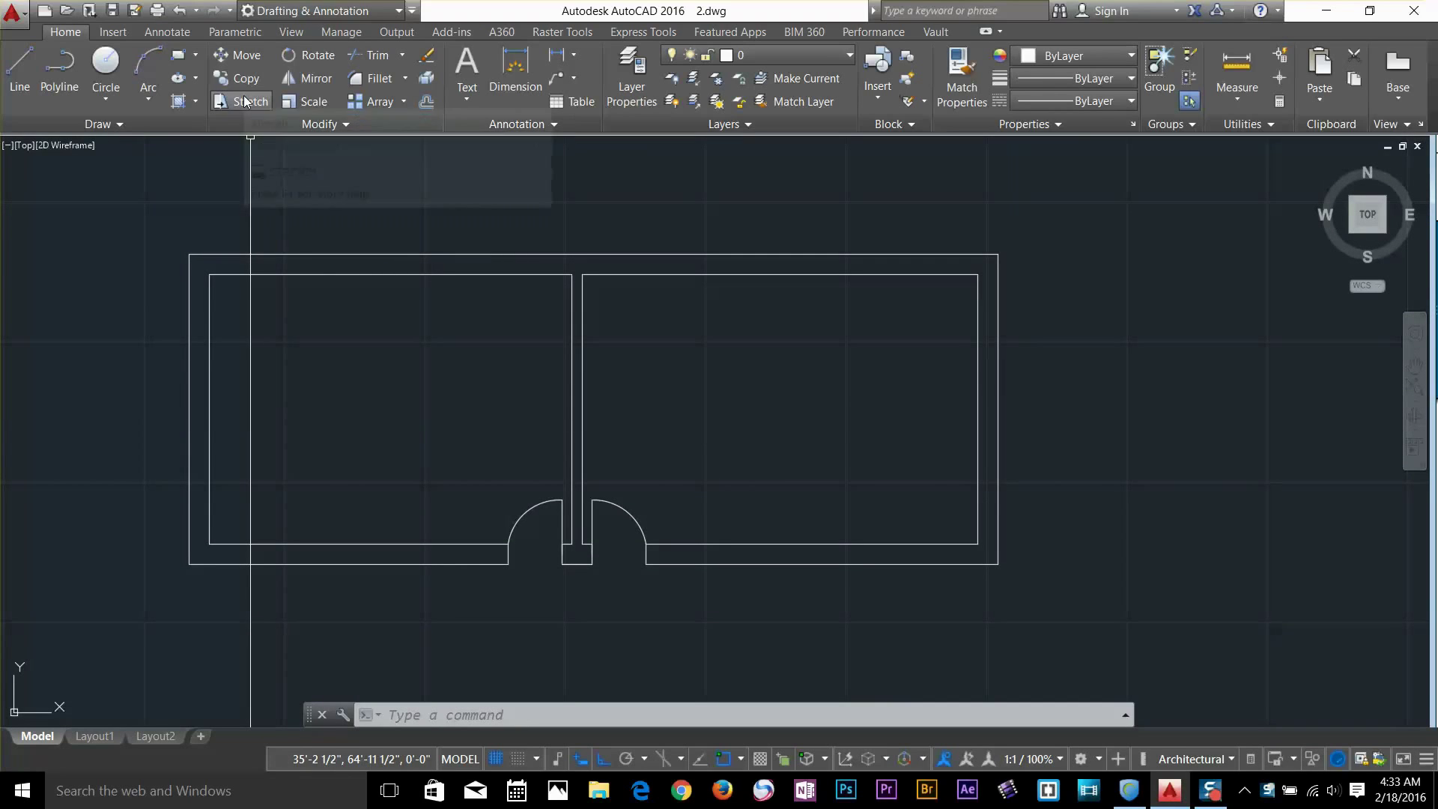
pyautogui.click(246, 101)
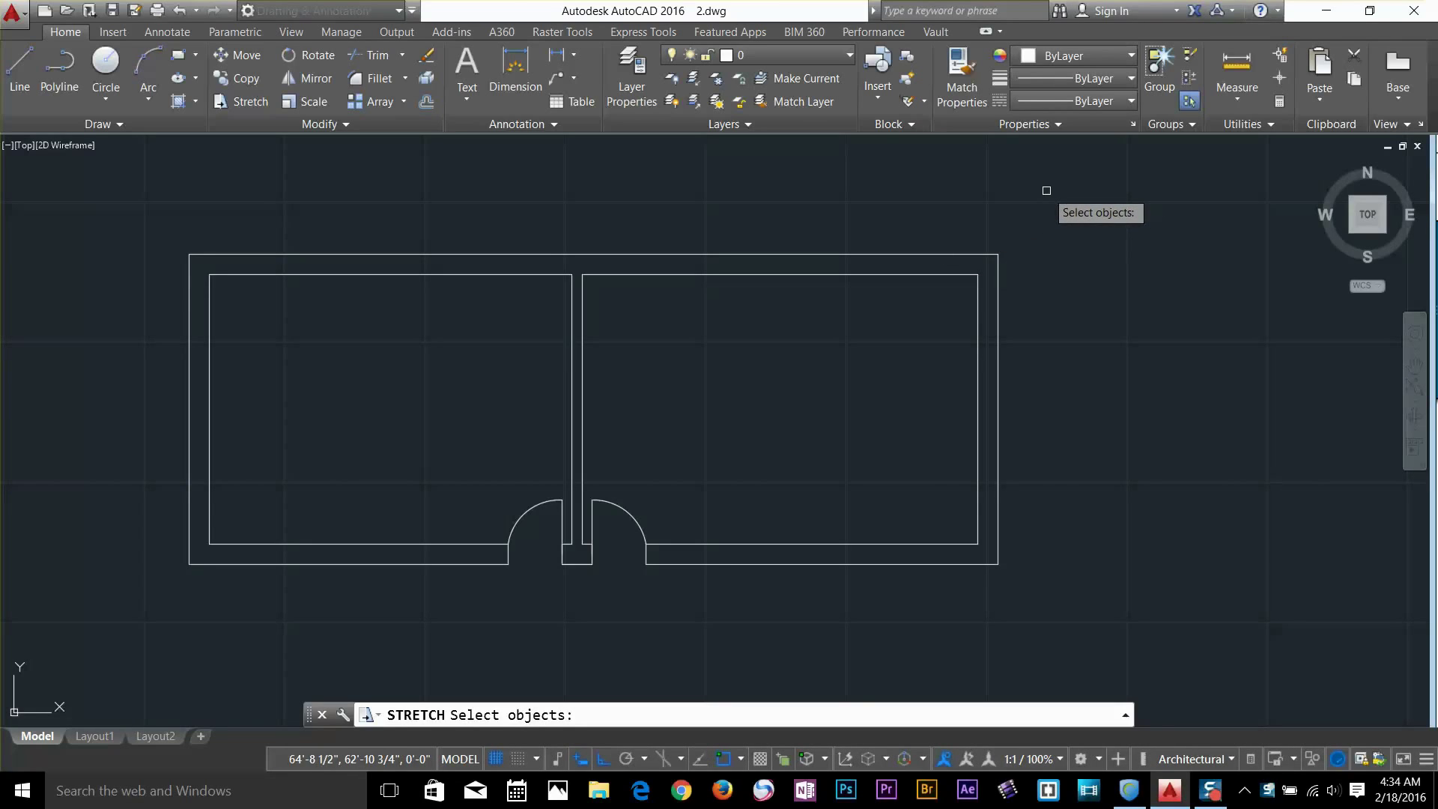
pyautogui.click(1118, 179)
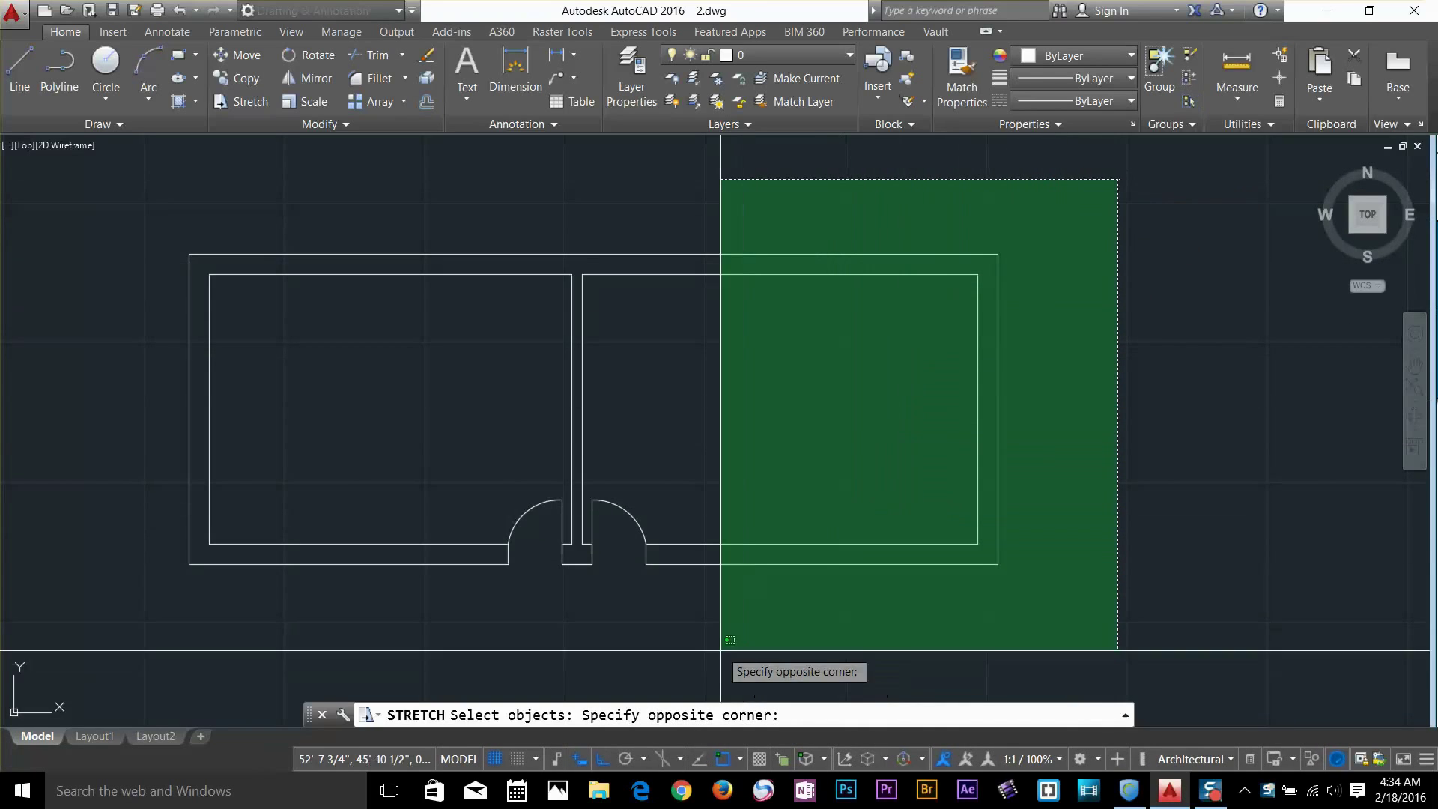
pyautogui.click(704, 630)
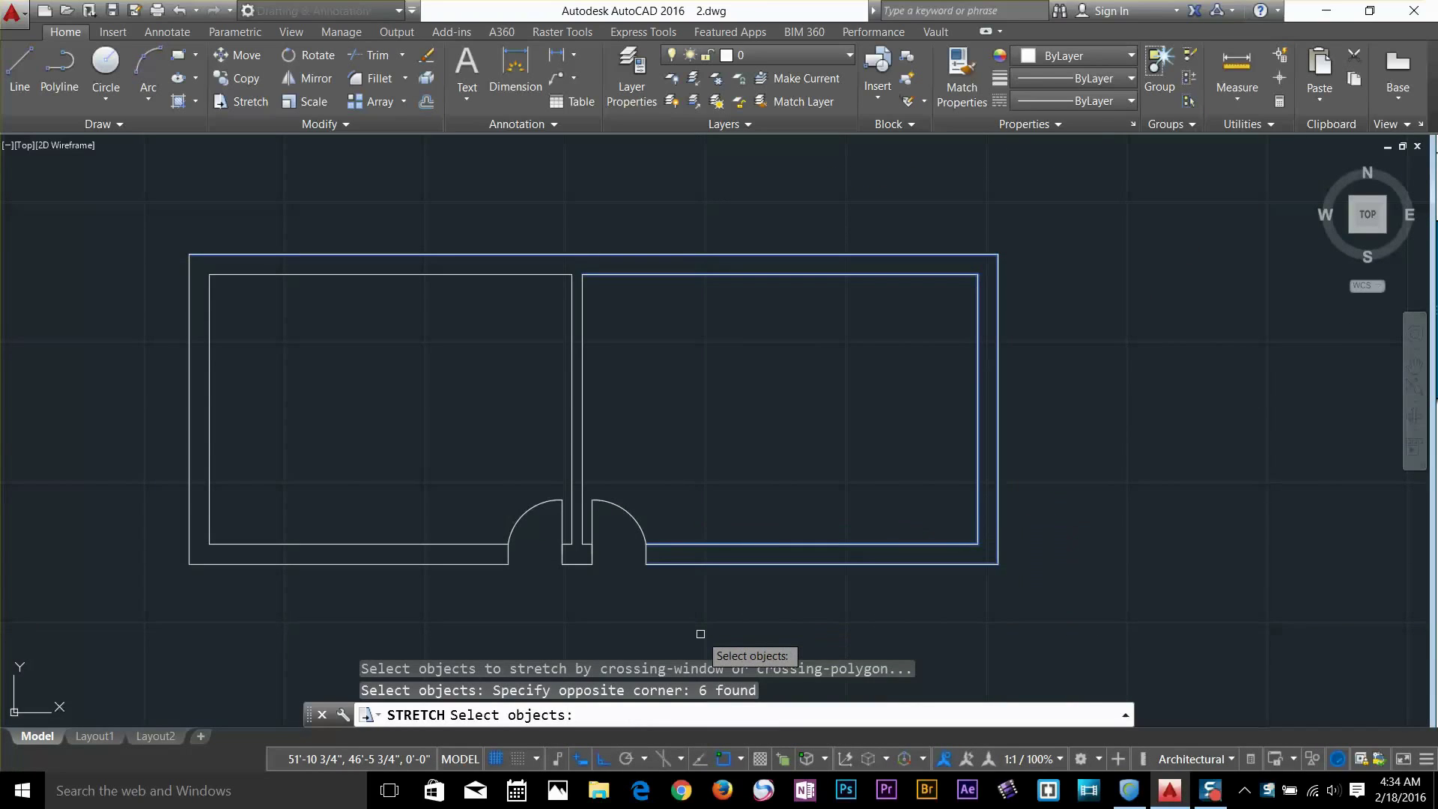
pyautogui.press('Return')
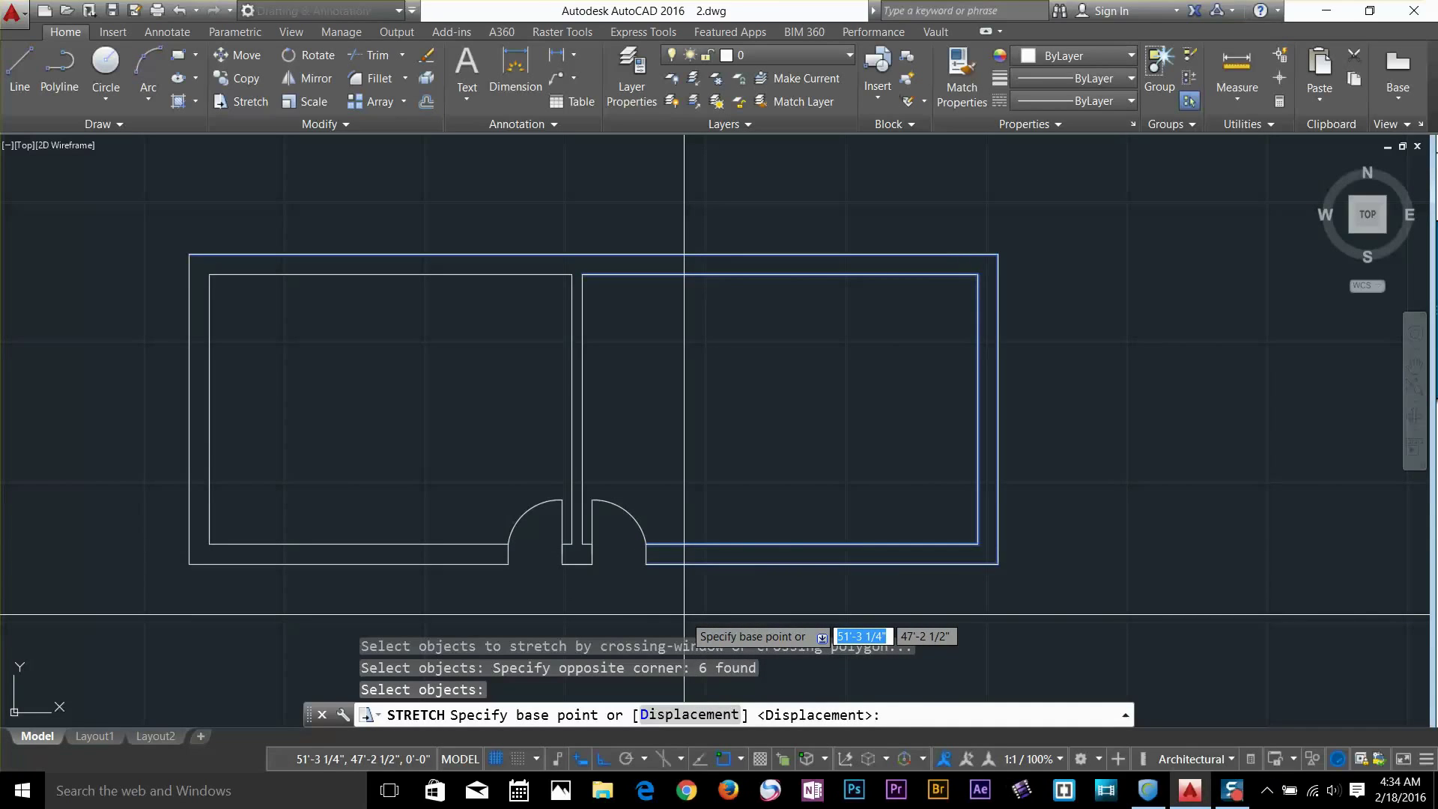
pyautogui.click(684, 614)
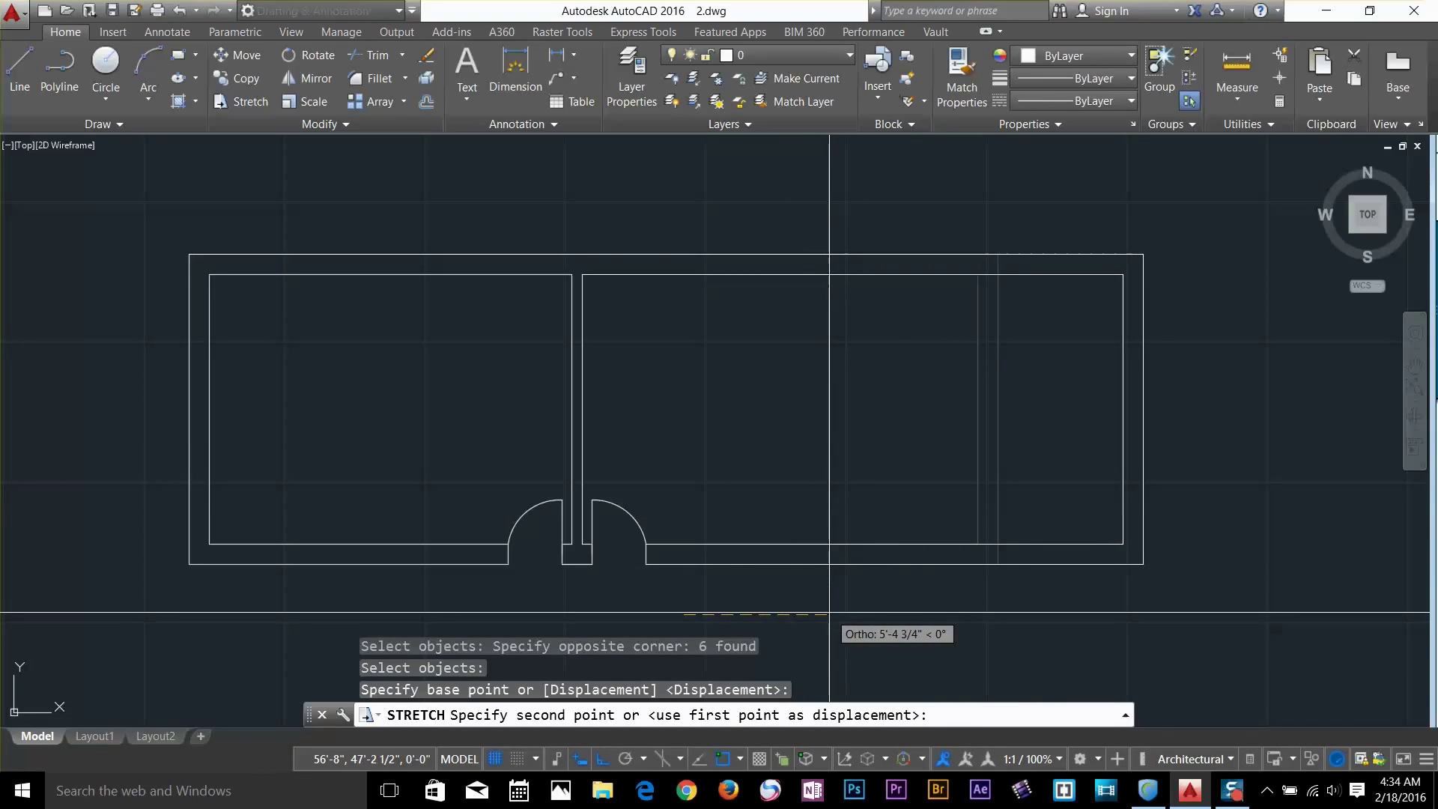
pyautogui.click(829, 613)
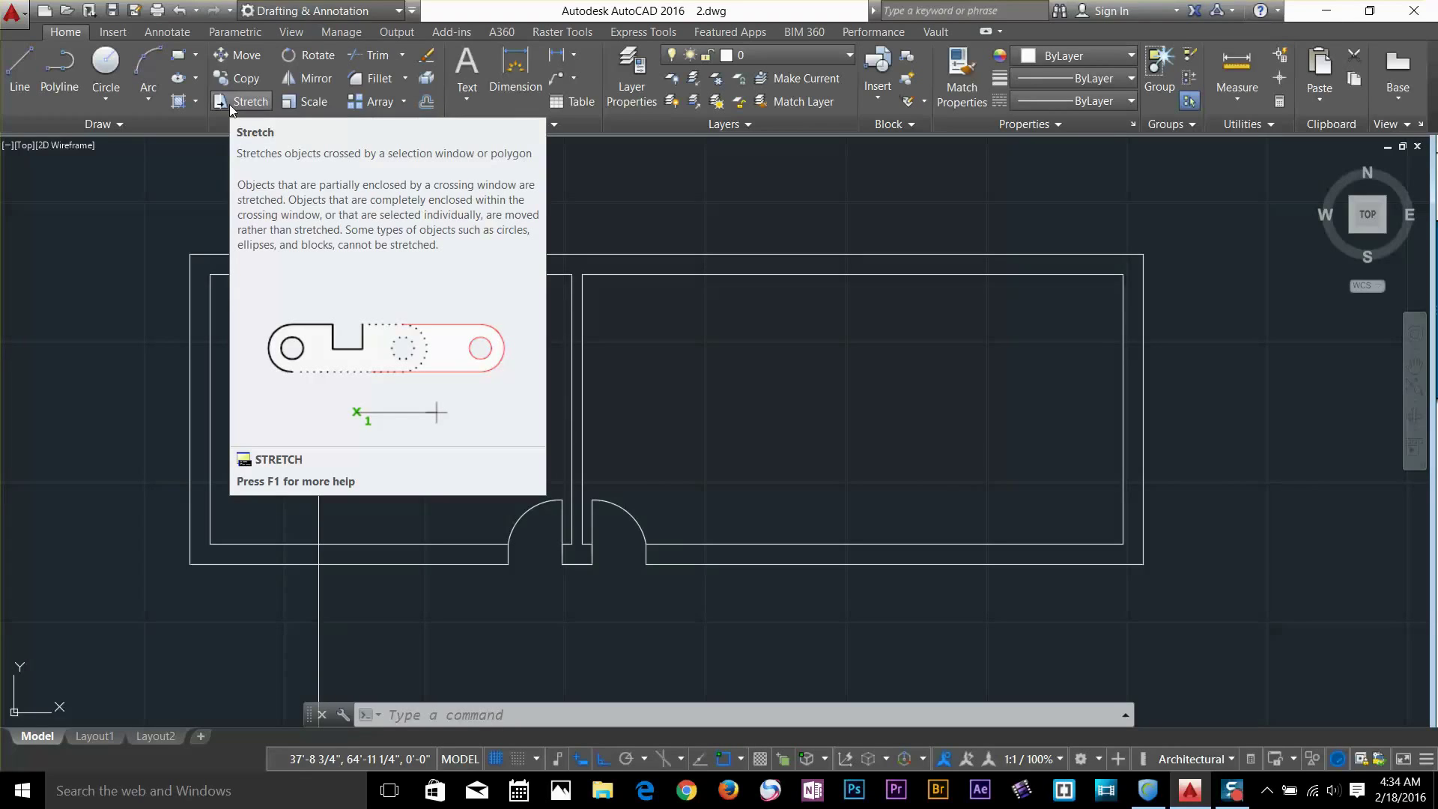
# Start Stretch and cross-window the dividing wall and both door openings
pyautogui.click(684, 206)
pyautogui.click(564, 177)
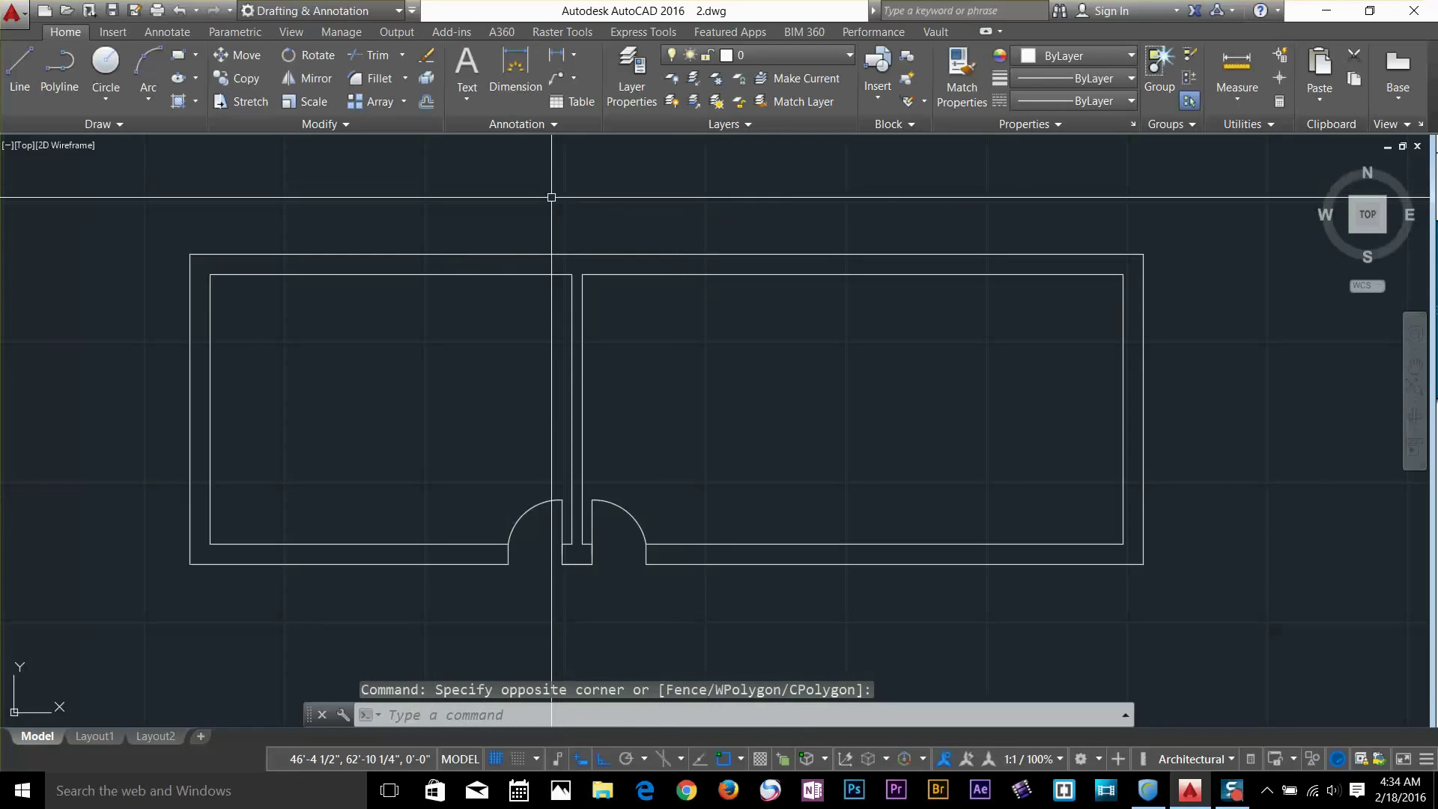
pyautogui.scroll(-2, 592, 322)
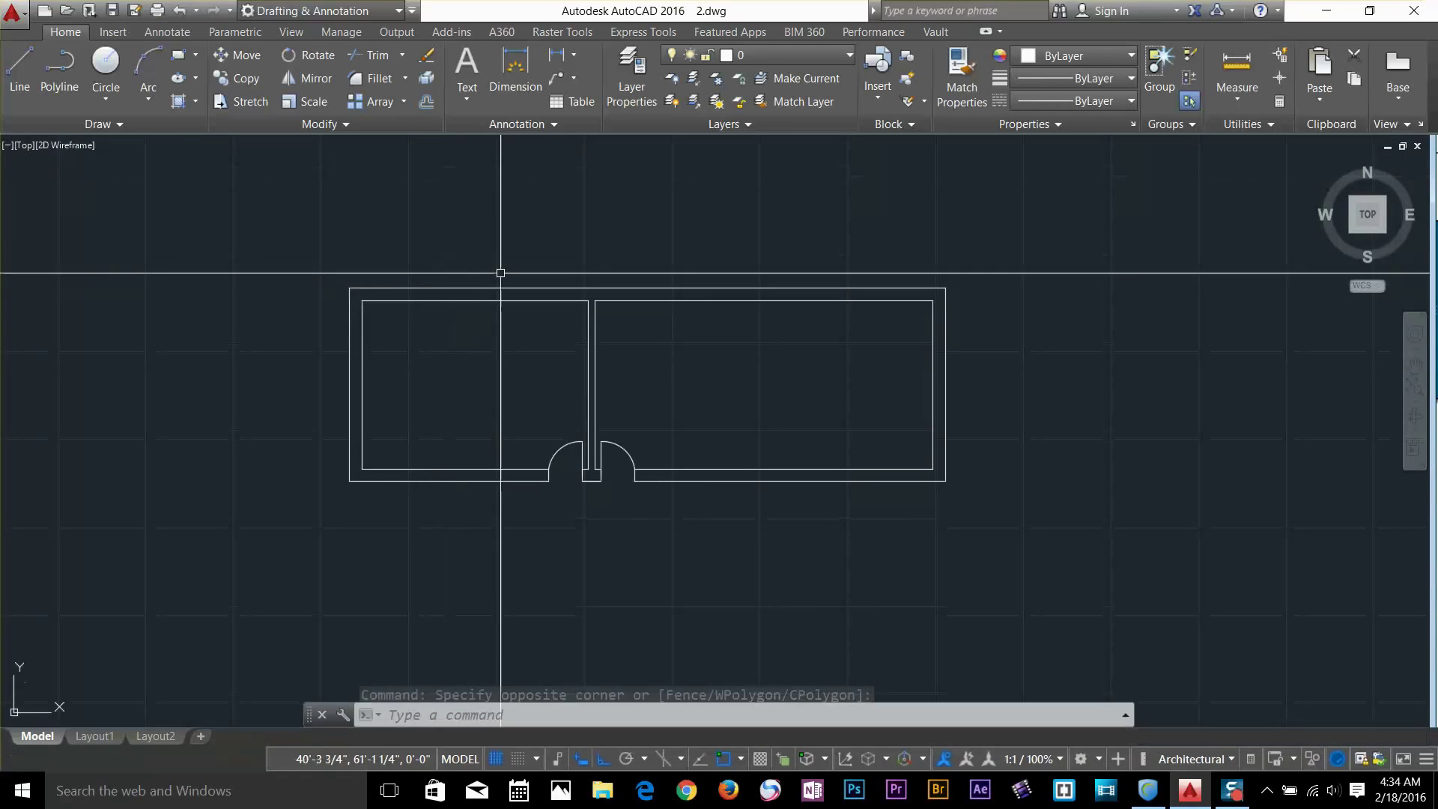
pyautogui.click(240, 105)
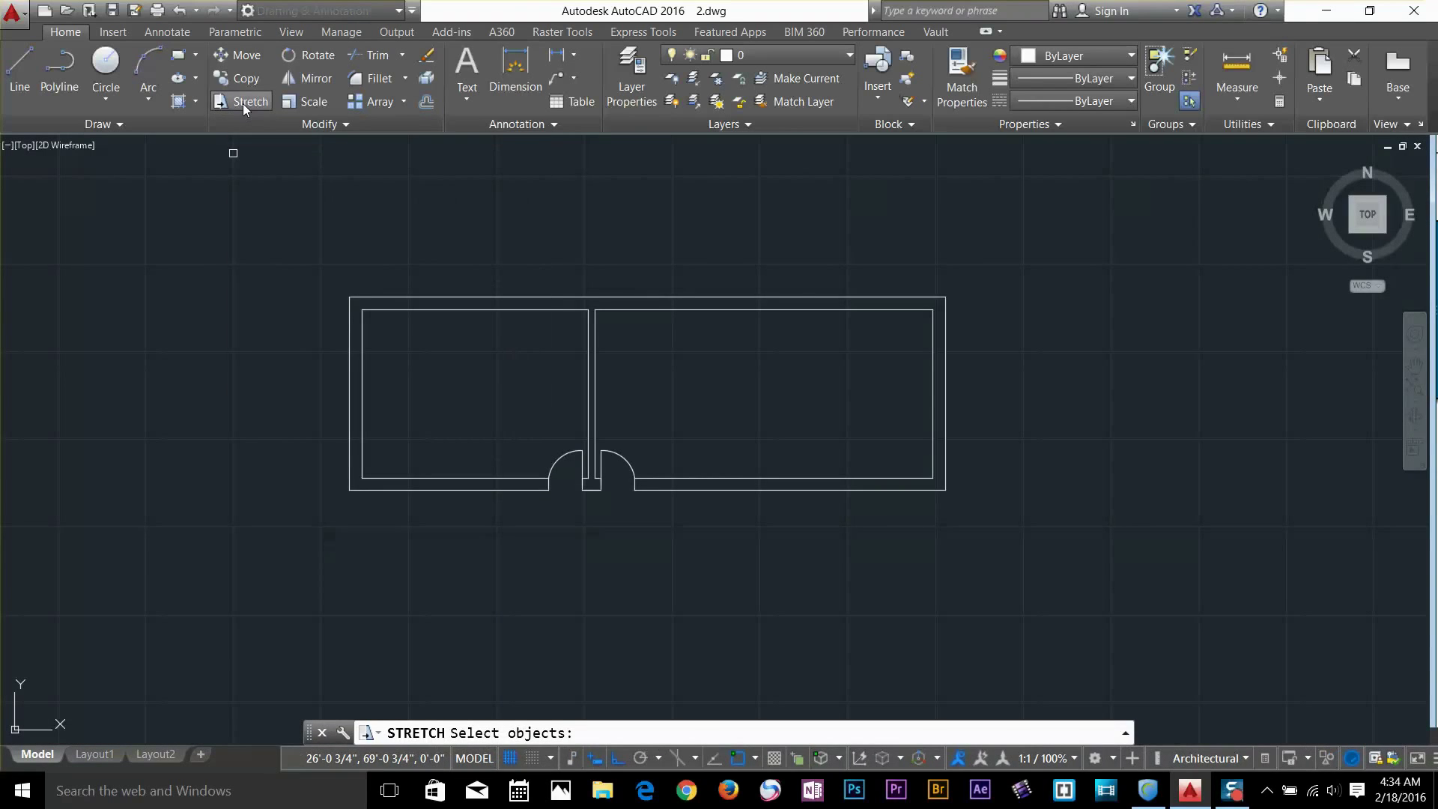
pyautogui.click(743, 216)
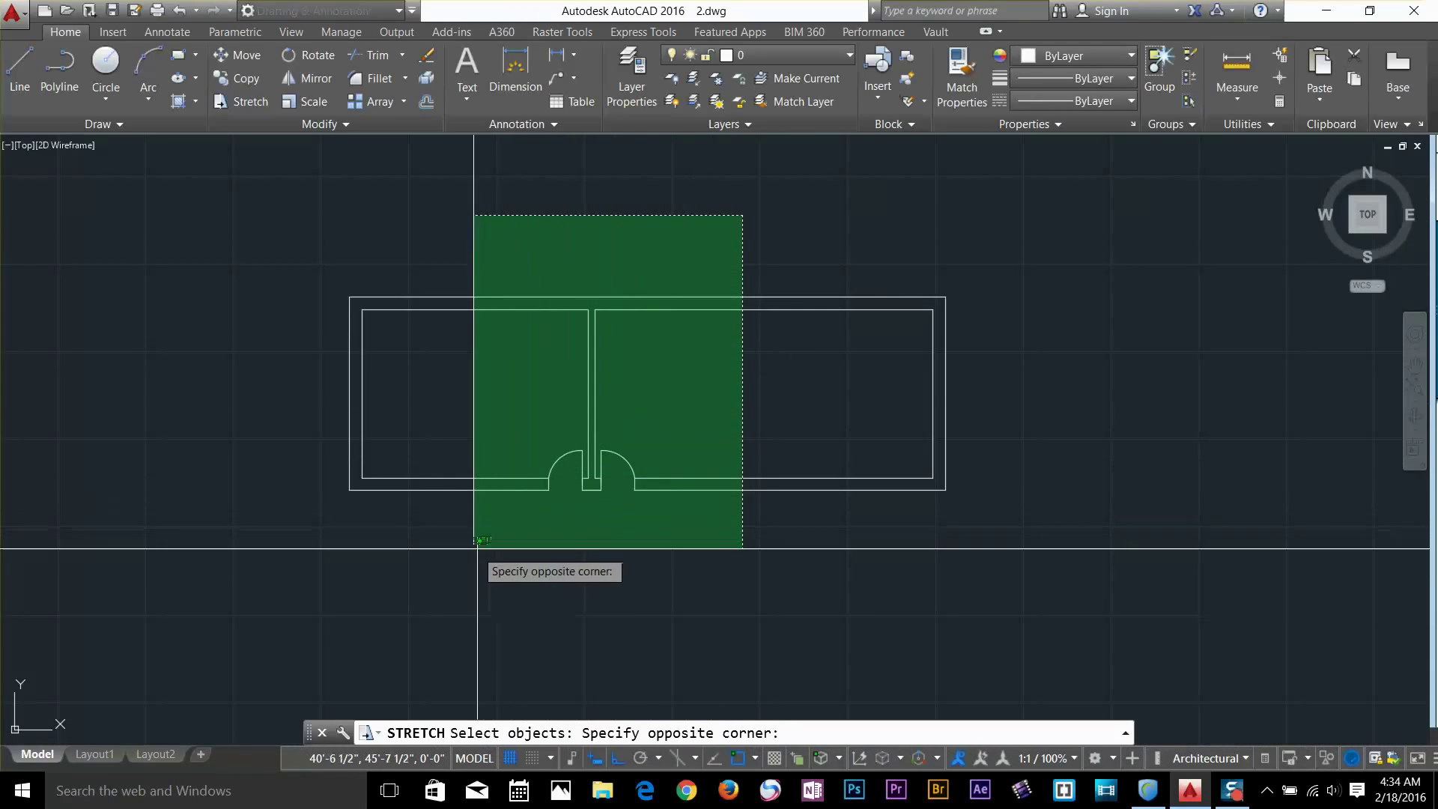
pyautogui.click(450, 574)
pyautogui.press('Return')
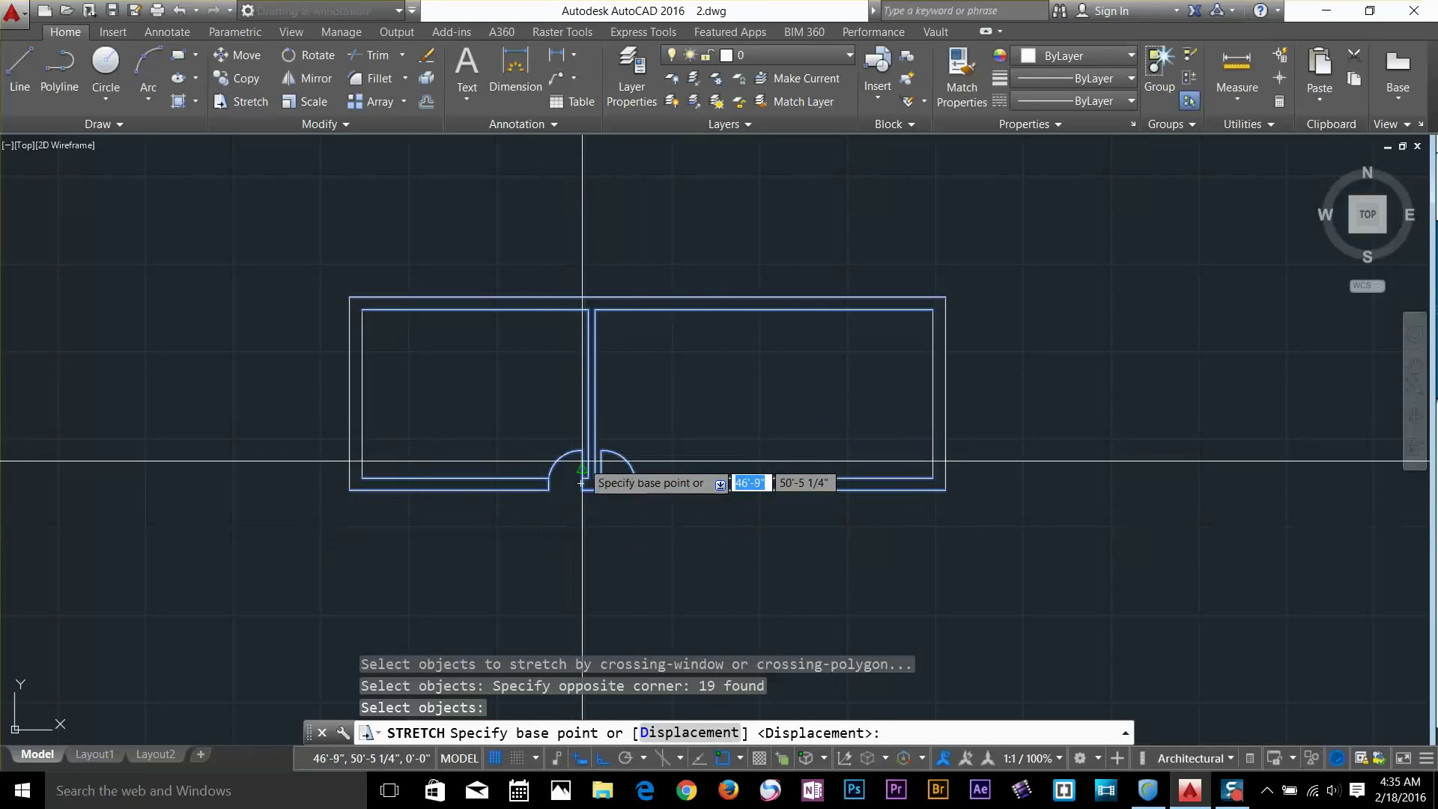
# Move the selected wall and doors about 6'-6" to the right with Ortho on
pyautogui.click(473, 585)
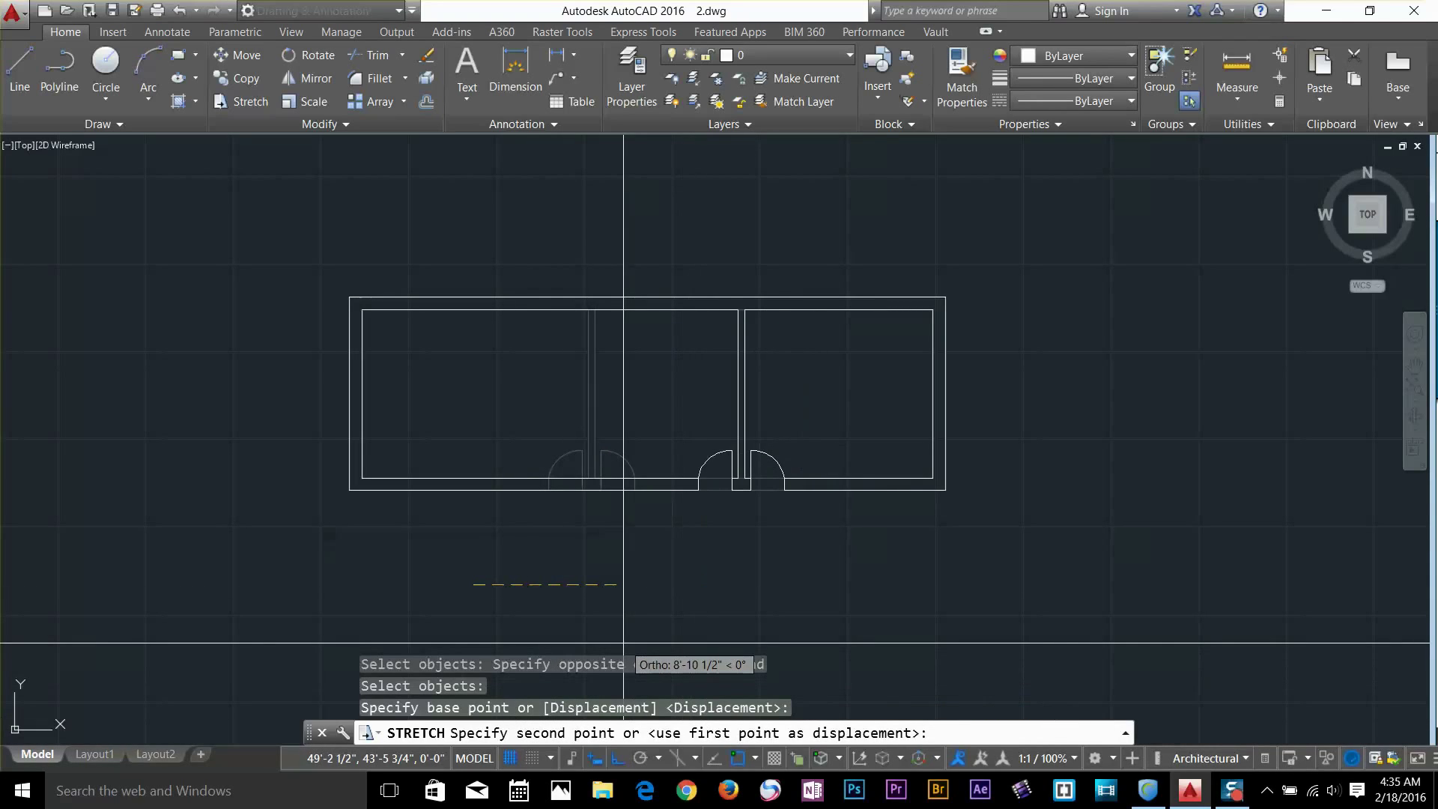
pyautogui.press('F8')
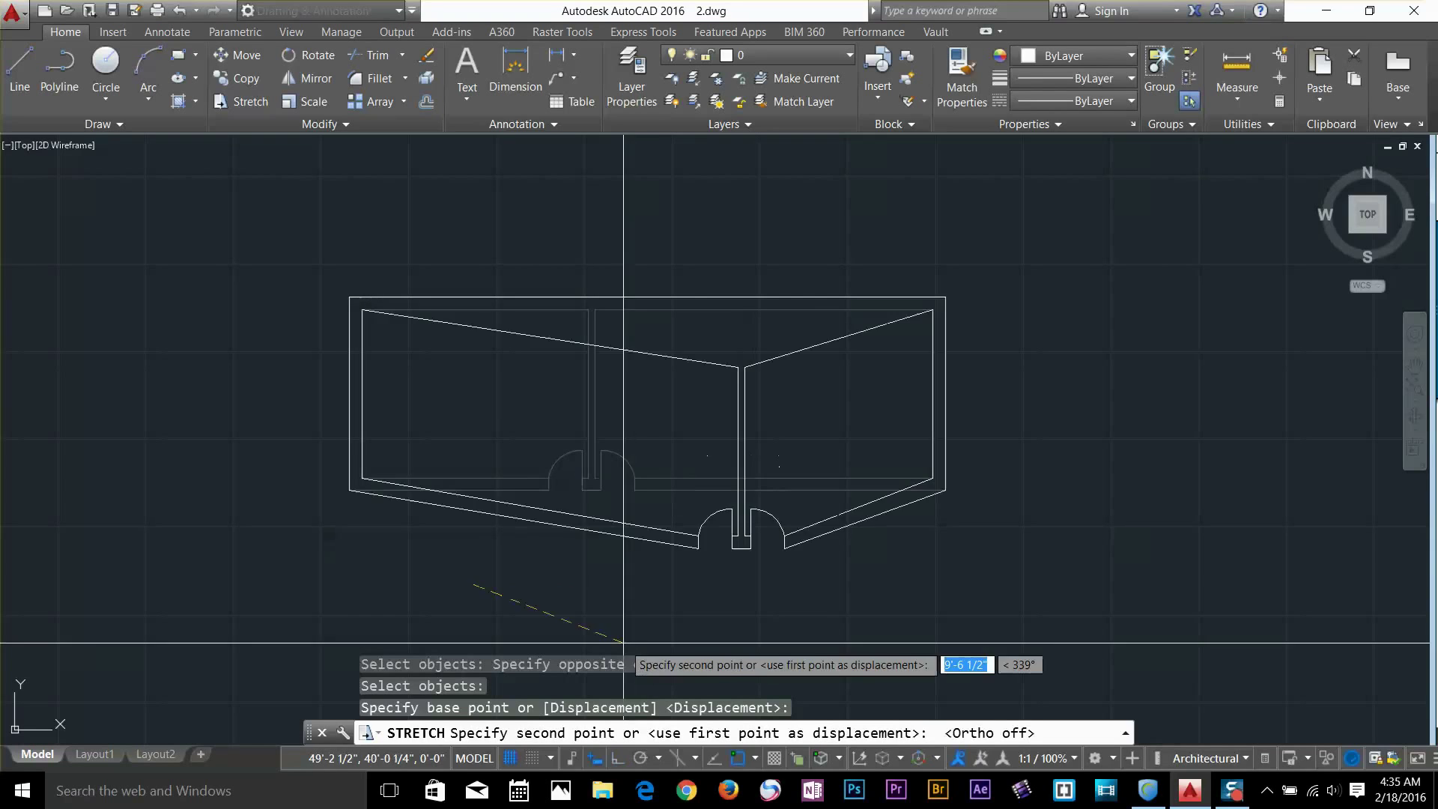
pyautogui.scroll(-3, 592, 487)
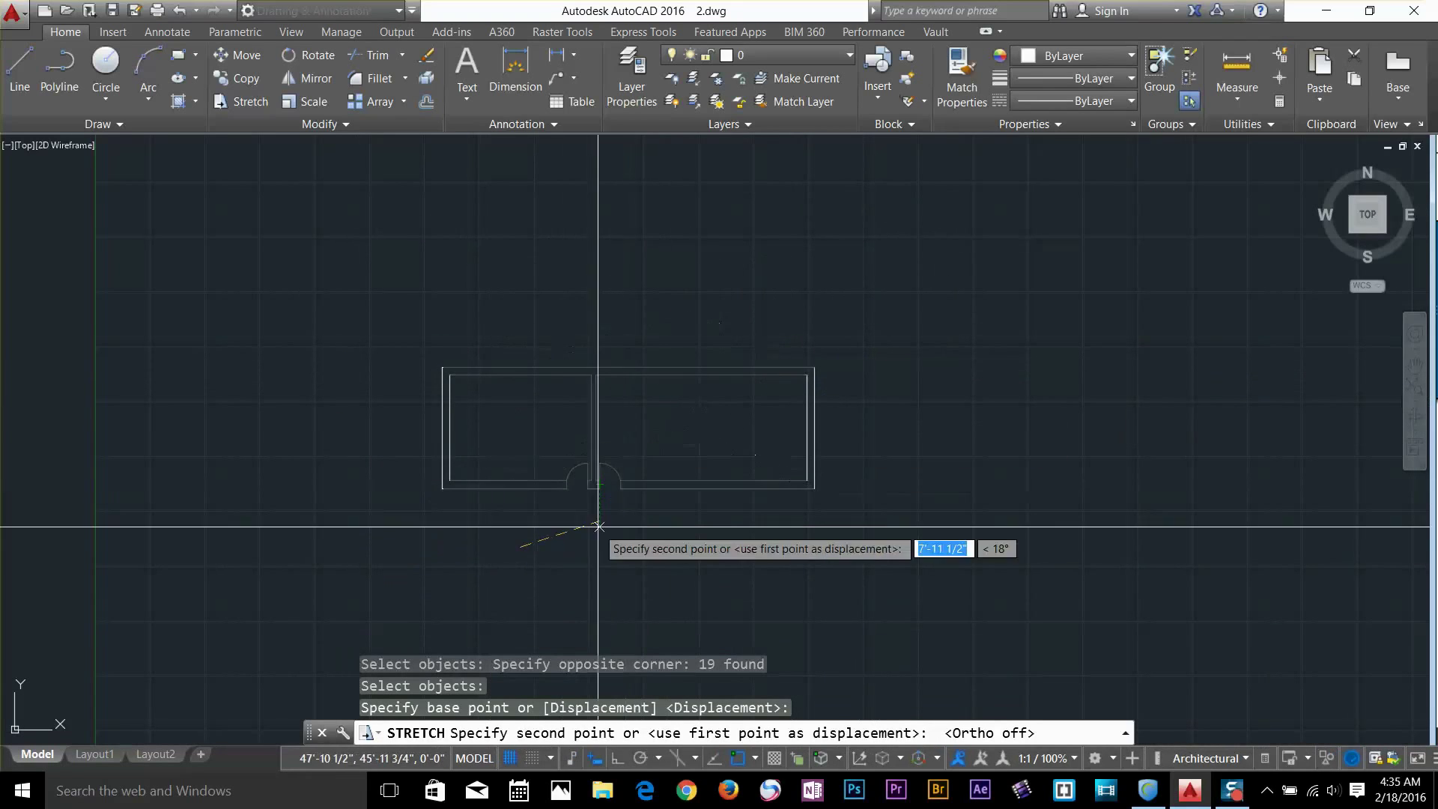
pyautogui.press('F8')
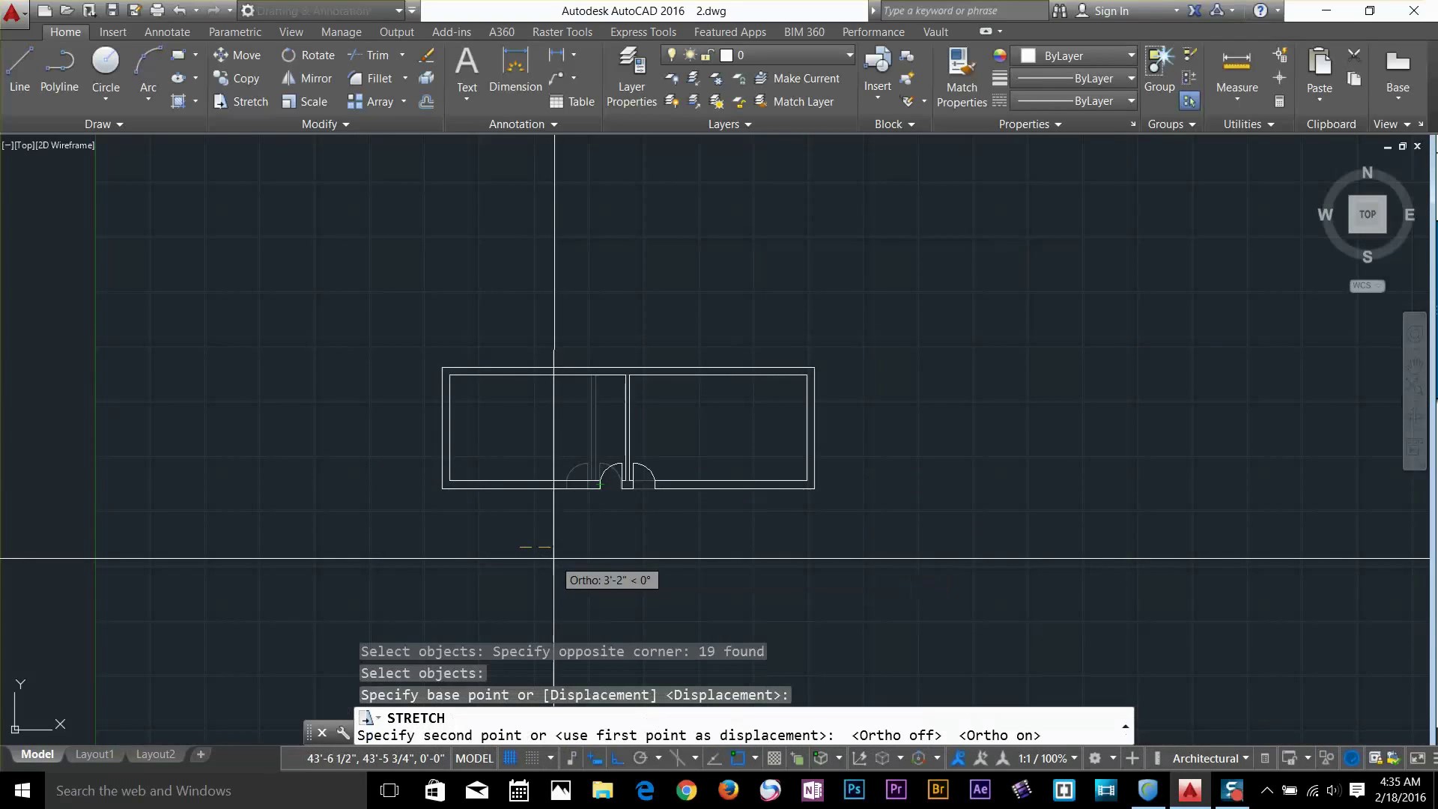
pyautogui.scroll(4, 553, 551)
pyautogui.scroll(-2, 592, 524)
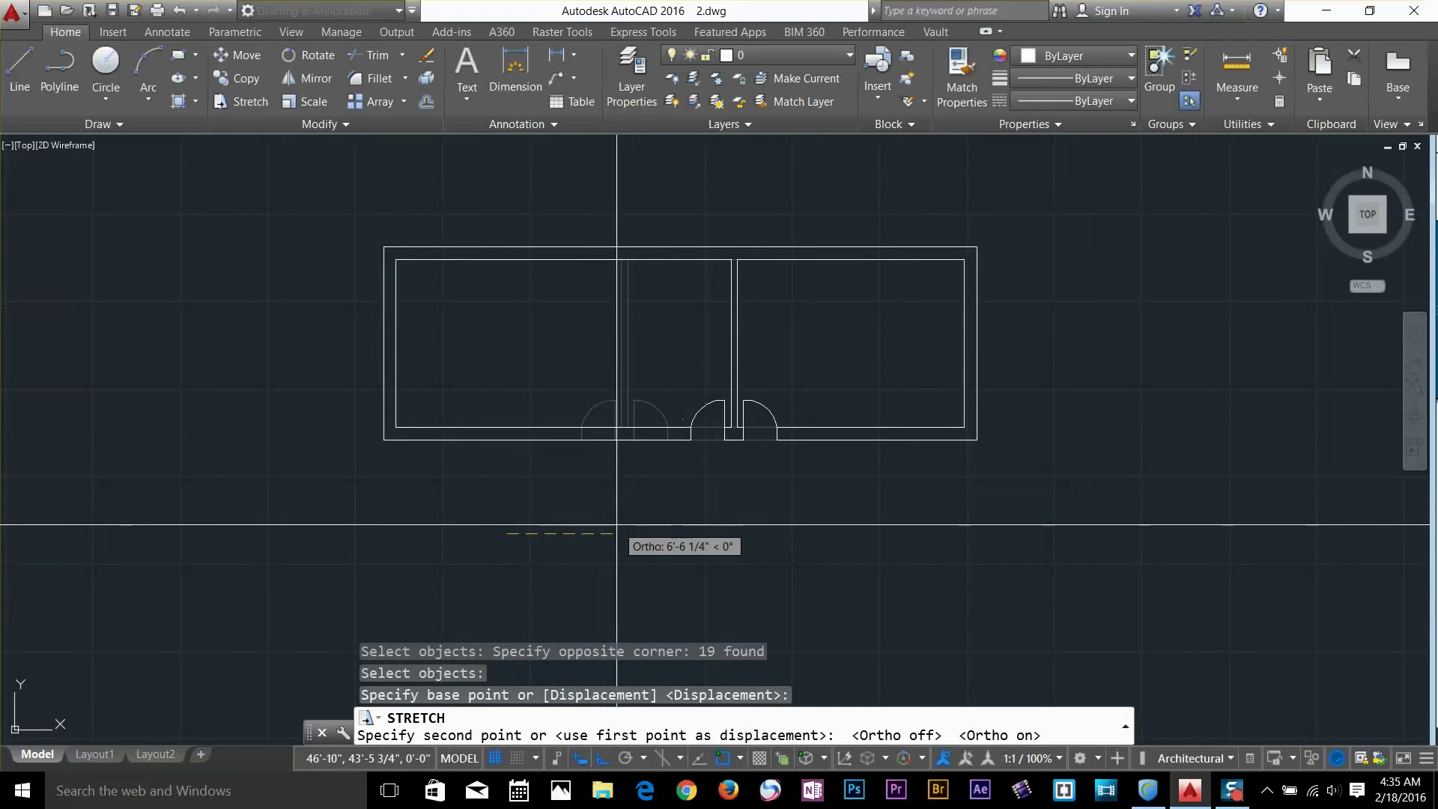
pyautogui.click(610, 524)
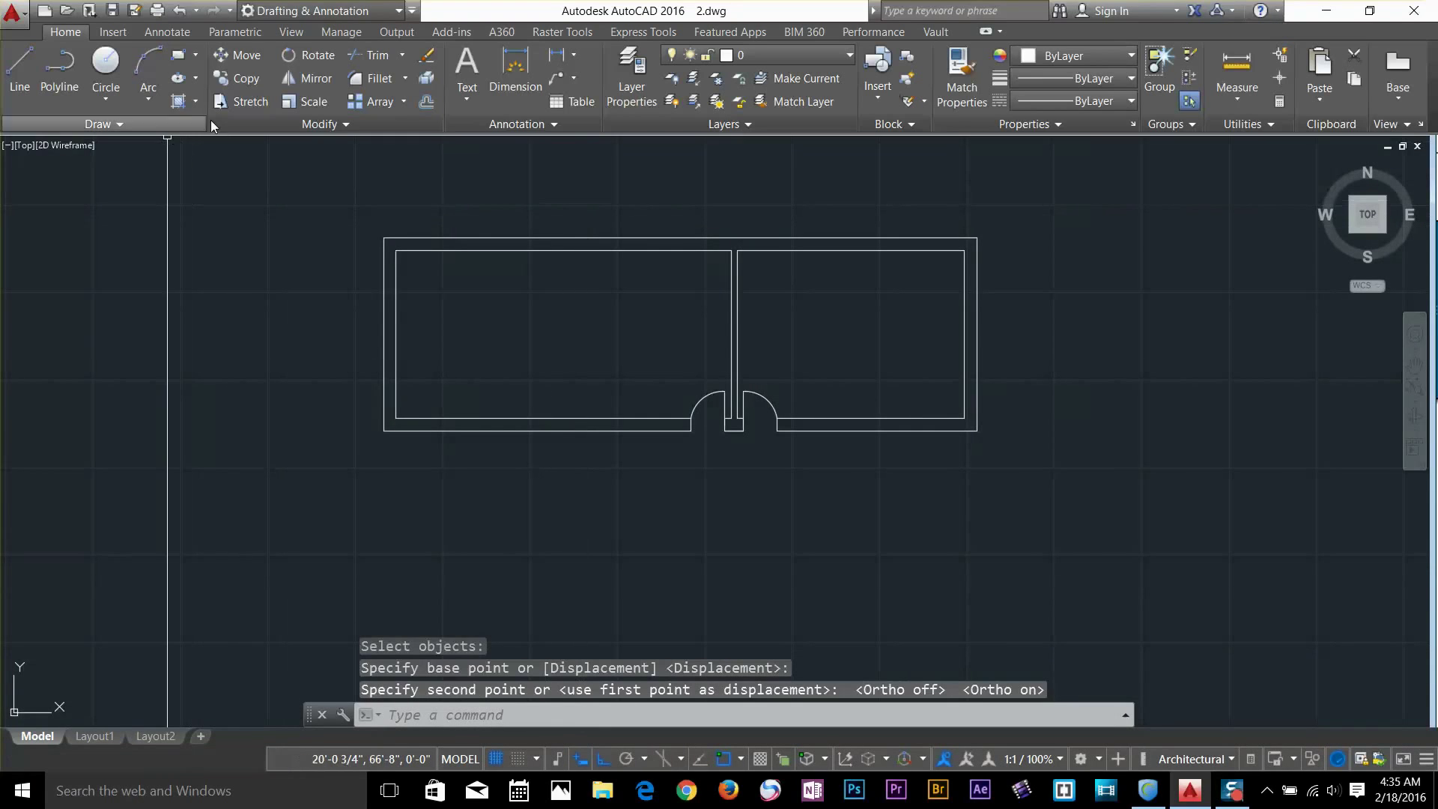
pyautogui.scroll(-3, 530, 282)
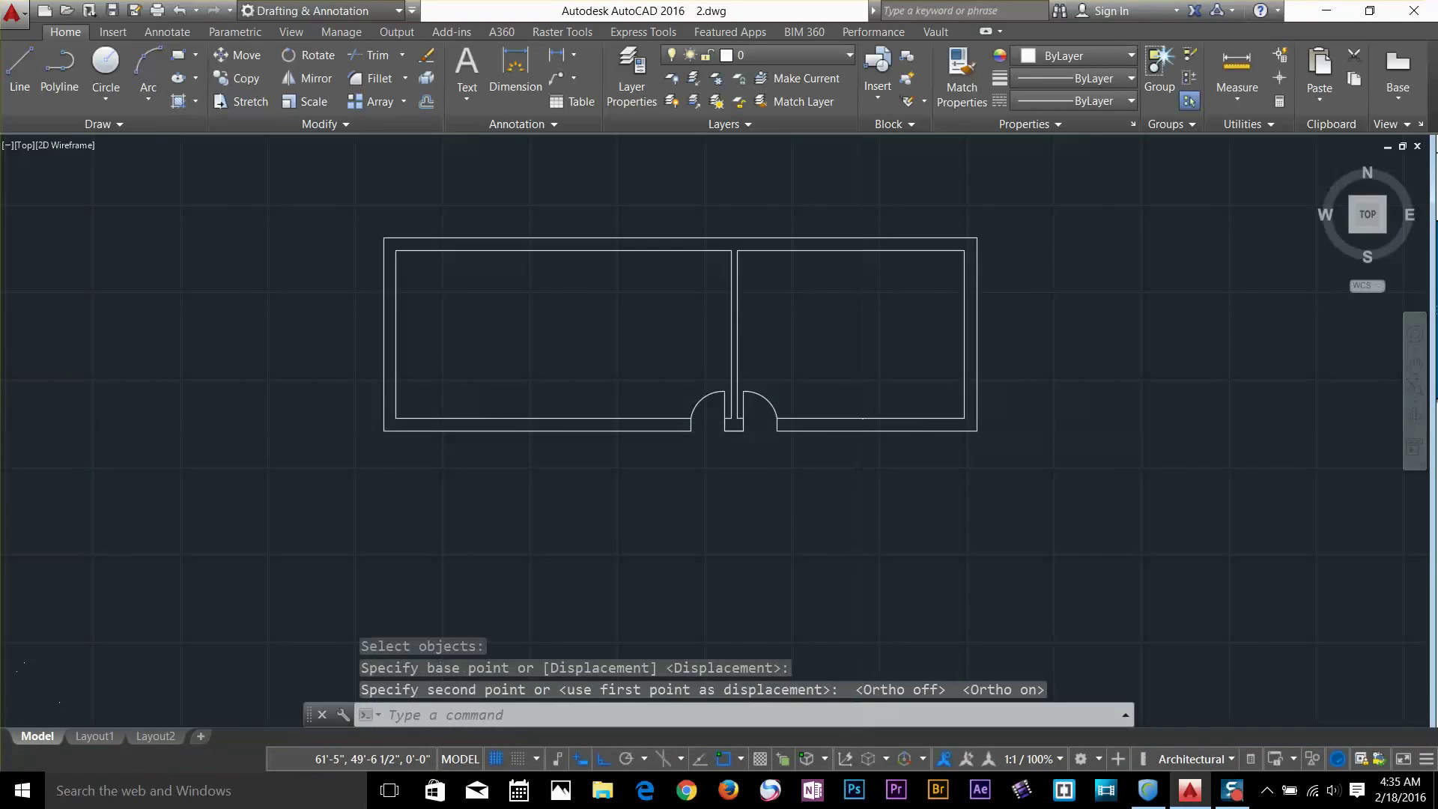
pyautogui.scroll(1, 575, 421)
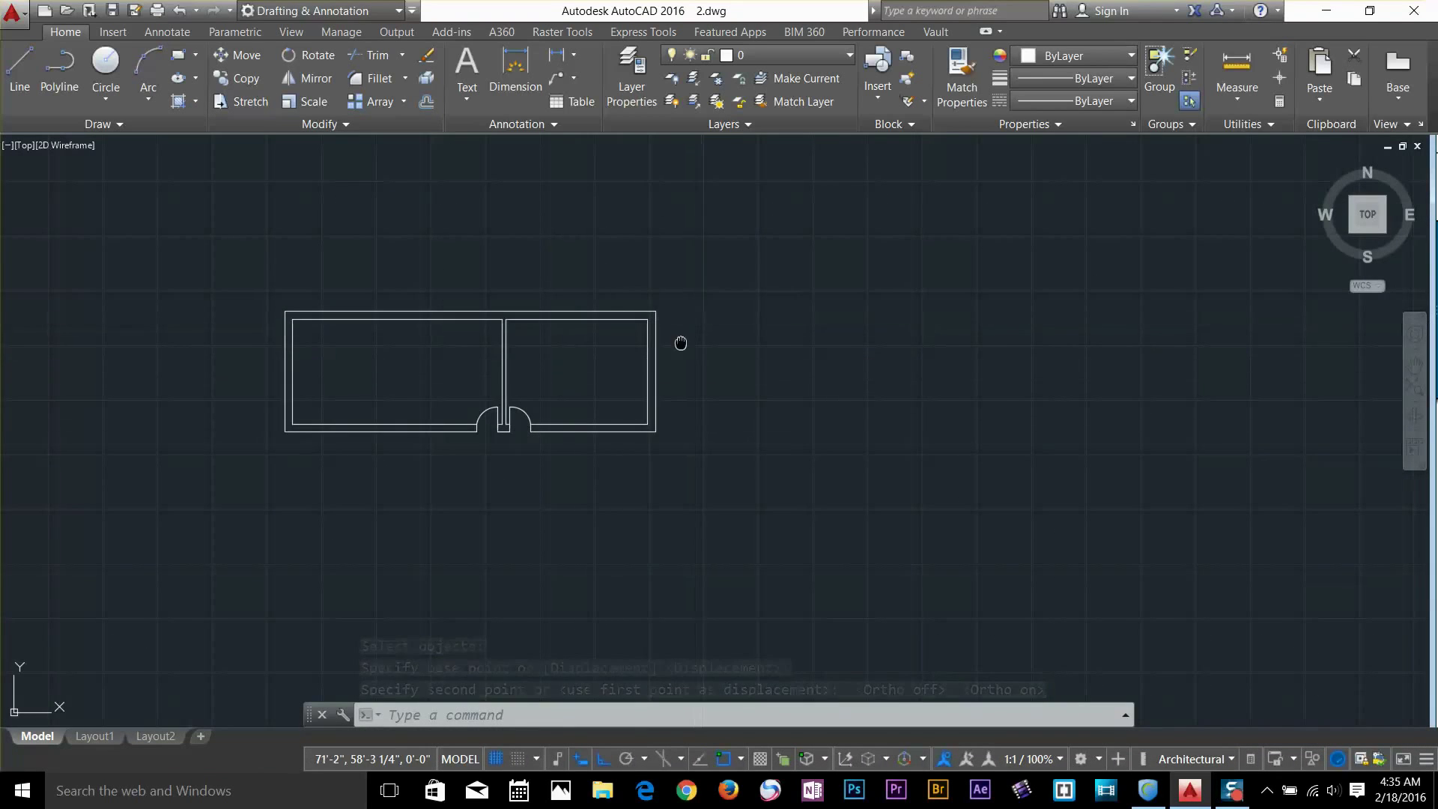
pyautogui.moveTo(677, 340); pyautogui.dragTo(587, 466, button='middle')
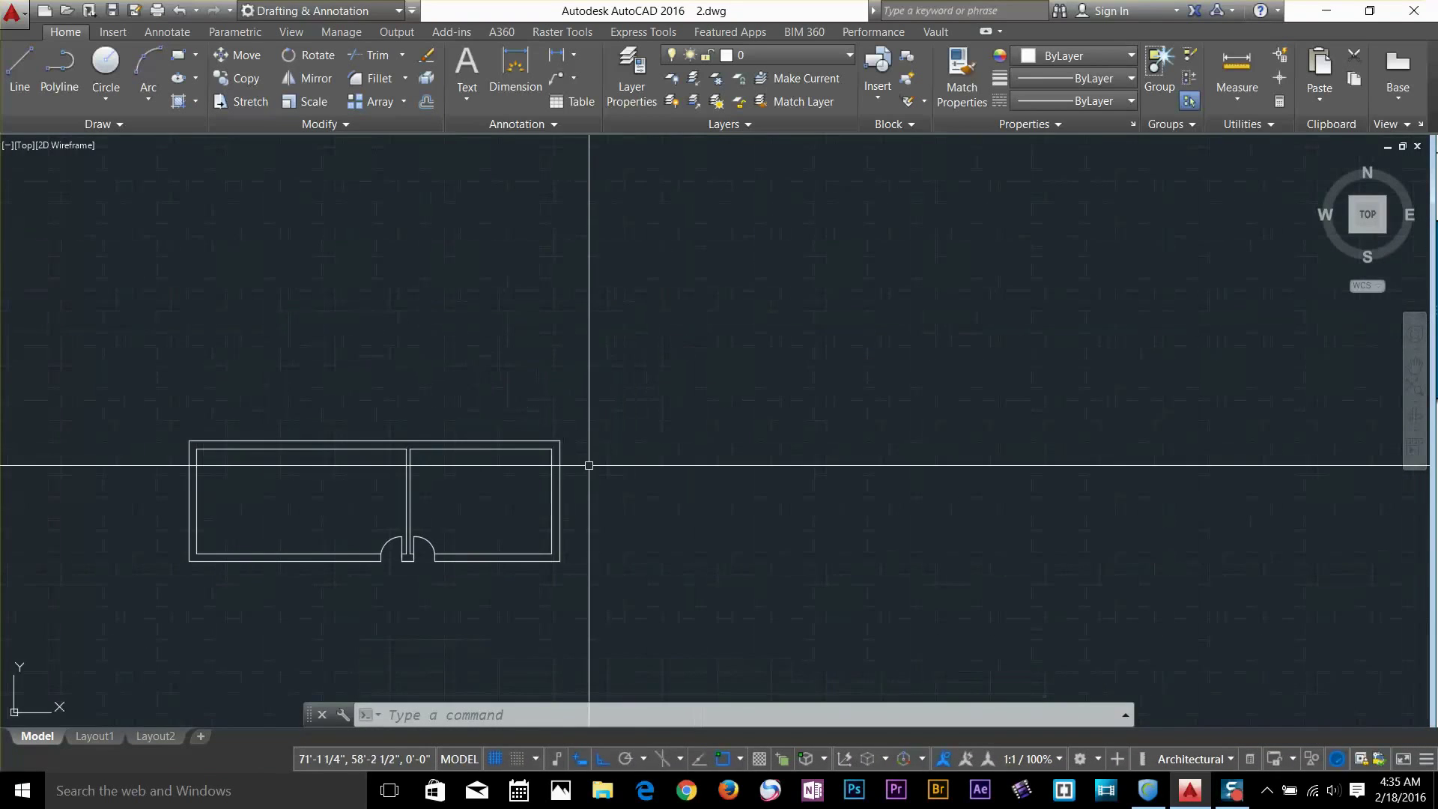
# Draw a 25'-4" horizontal line above the floor plan
pyautogui.press('Return')
pyautogui.click(564, 364)
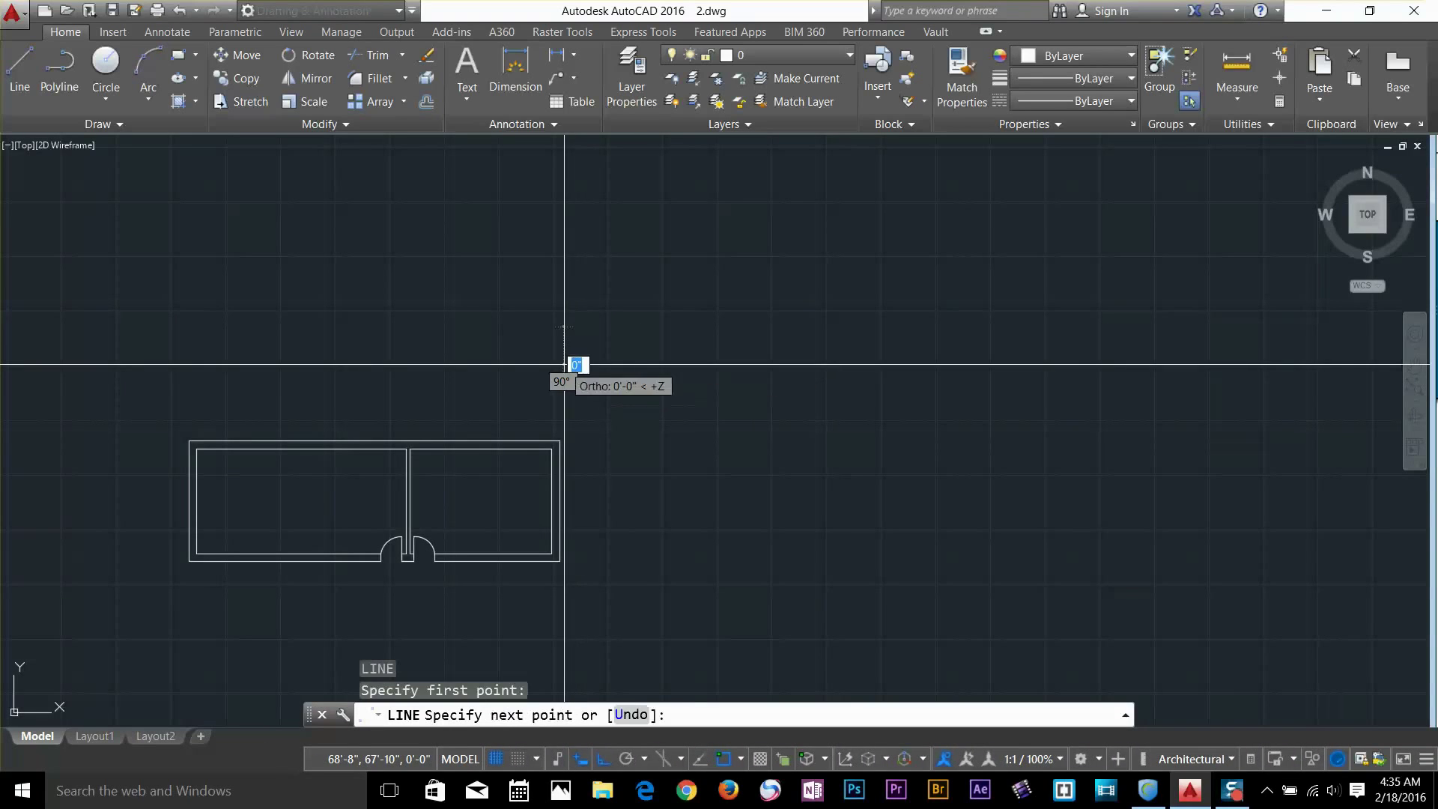
pyautogui.click(827, 365)
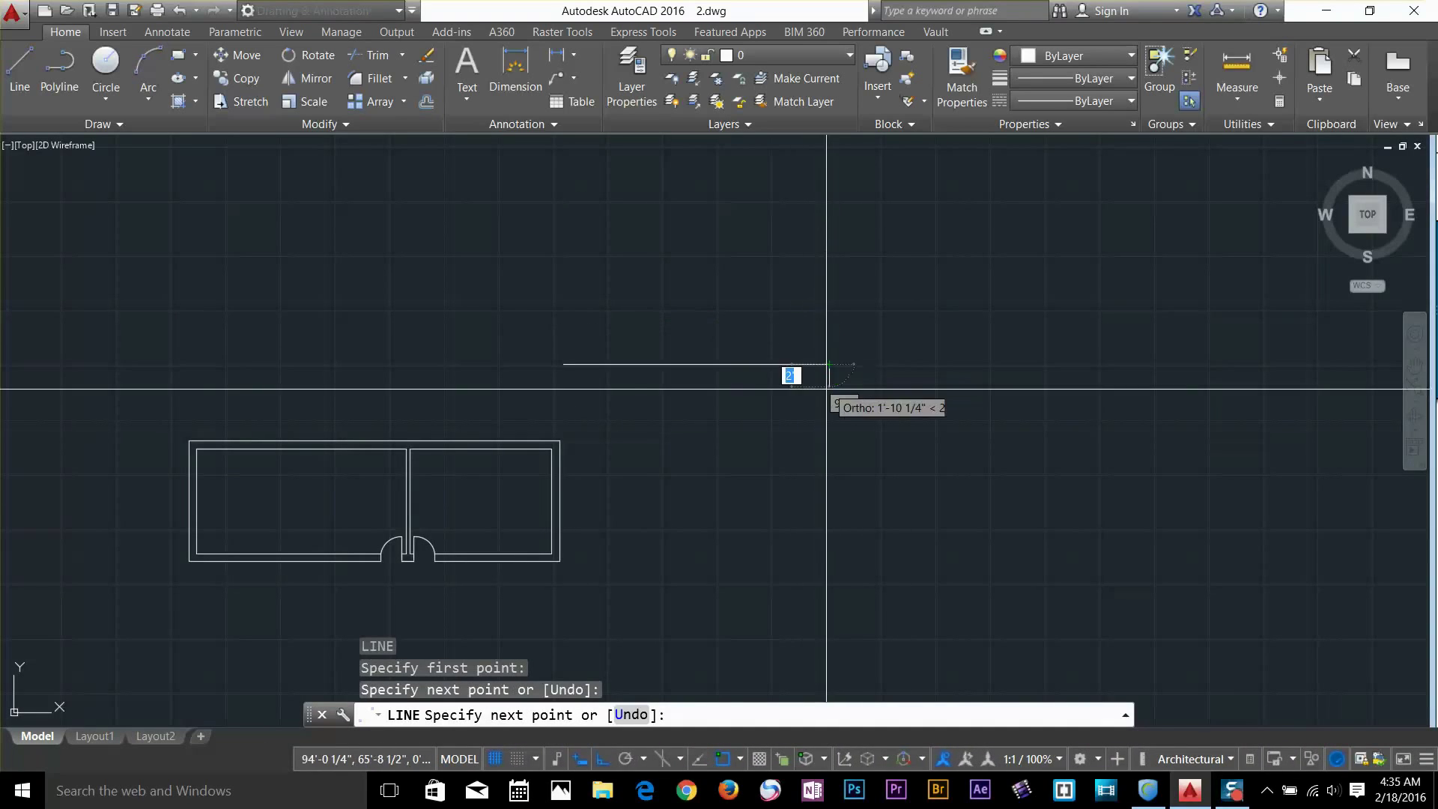
pyautogui.press('Return')
# Measure the distance between the line's endpoints to confirm its 25'-4" length
pyautogui.click(1253, 68)
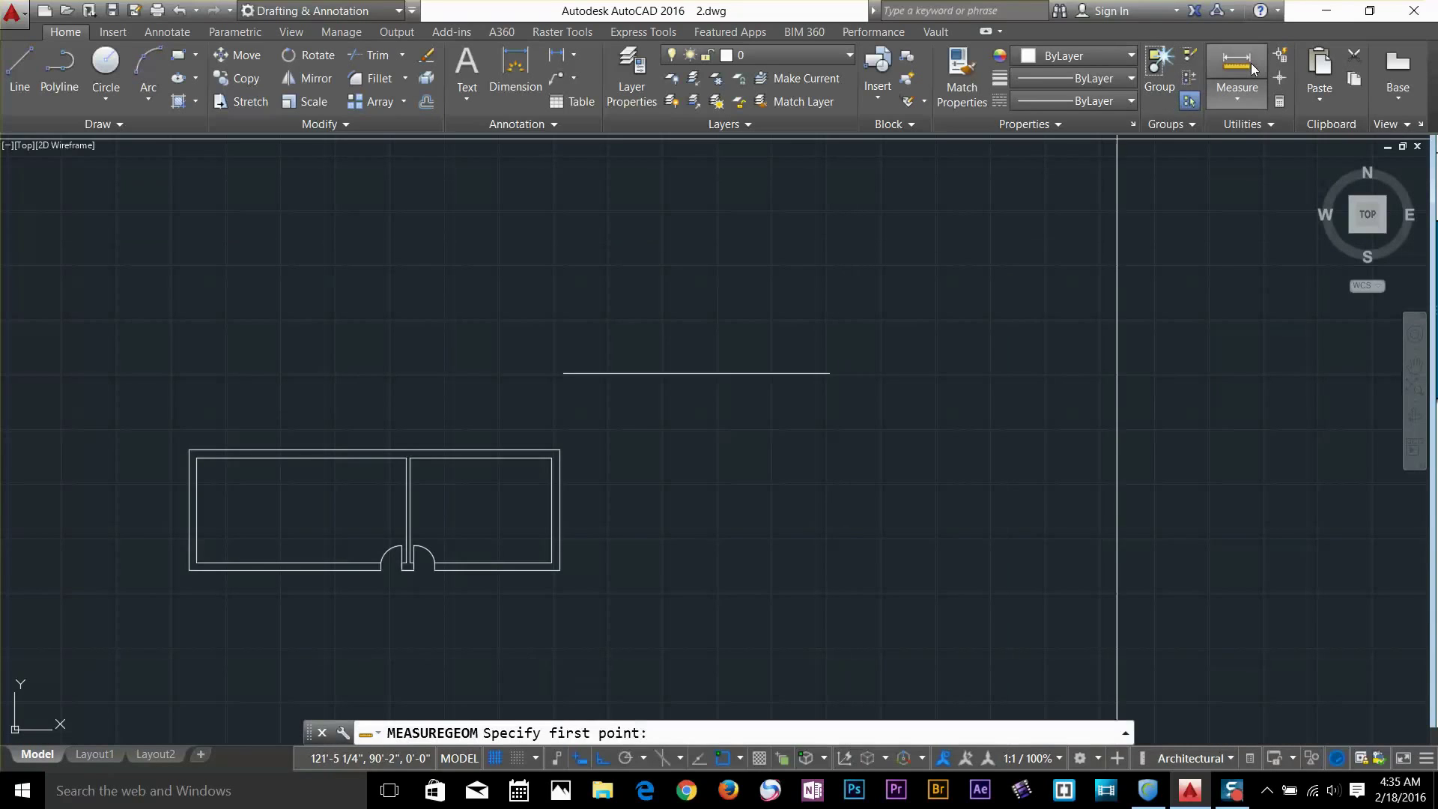
pyautogui.click(564, 373)
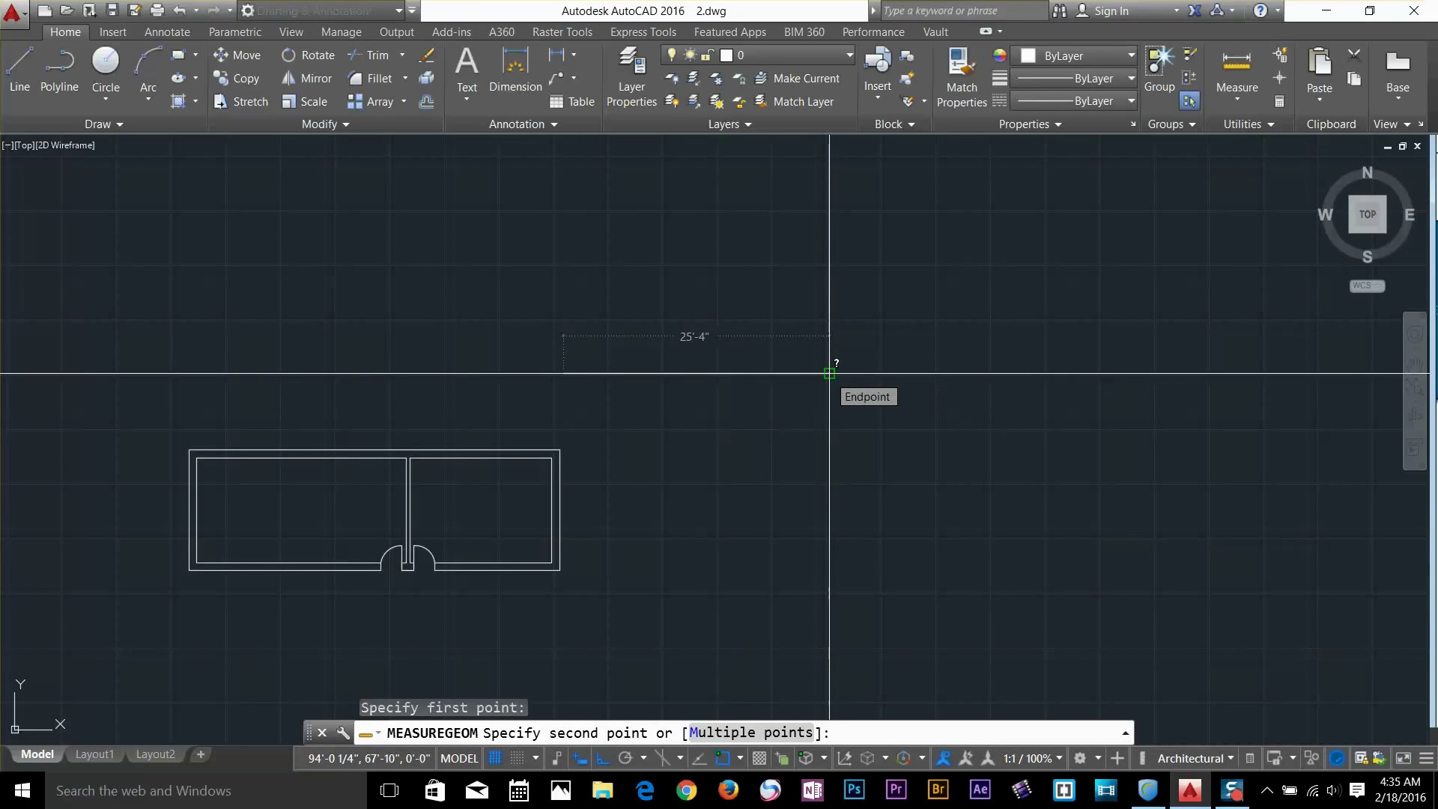
pyautogui.click(829, 372)
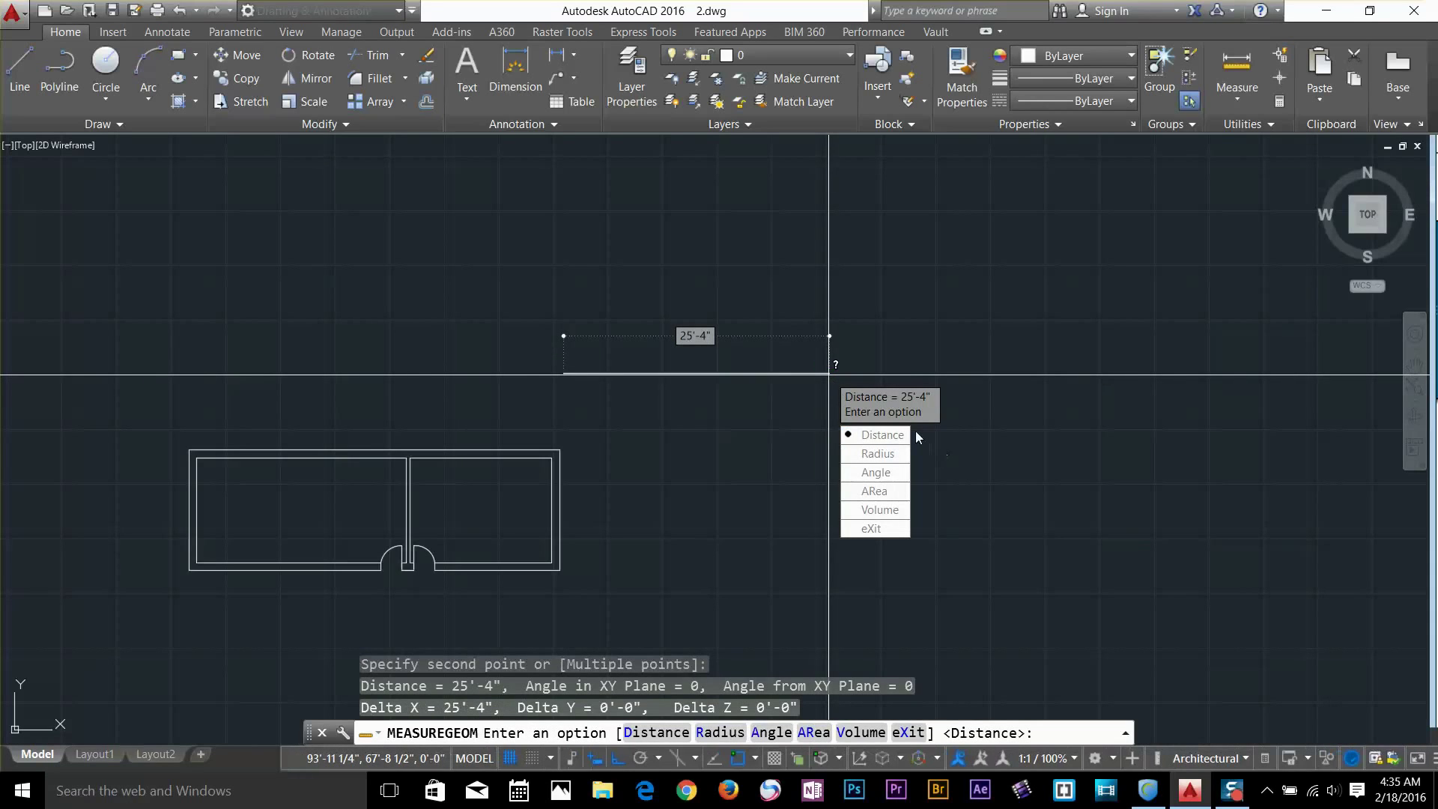
pyautogui.press('Escape')
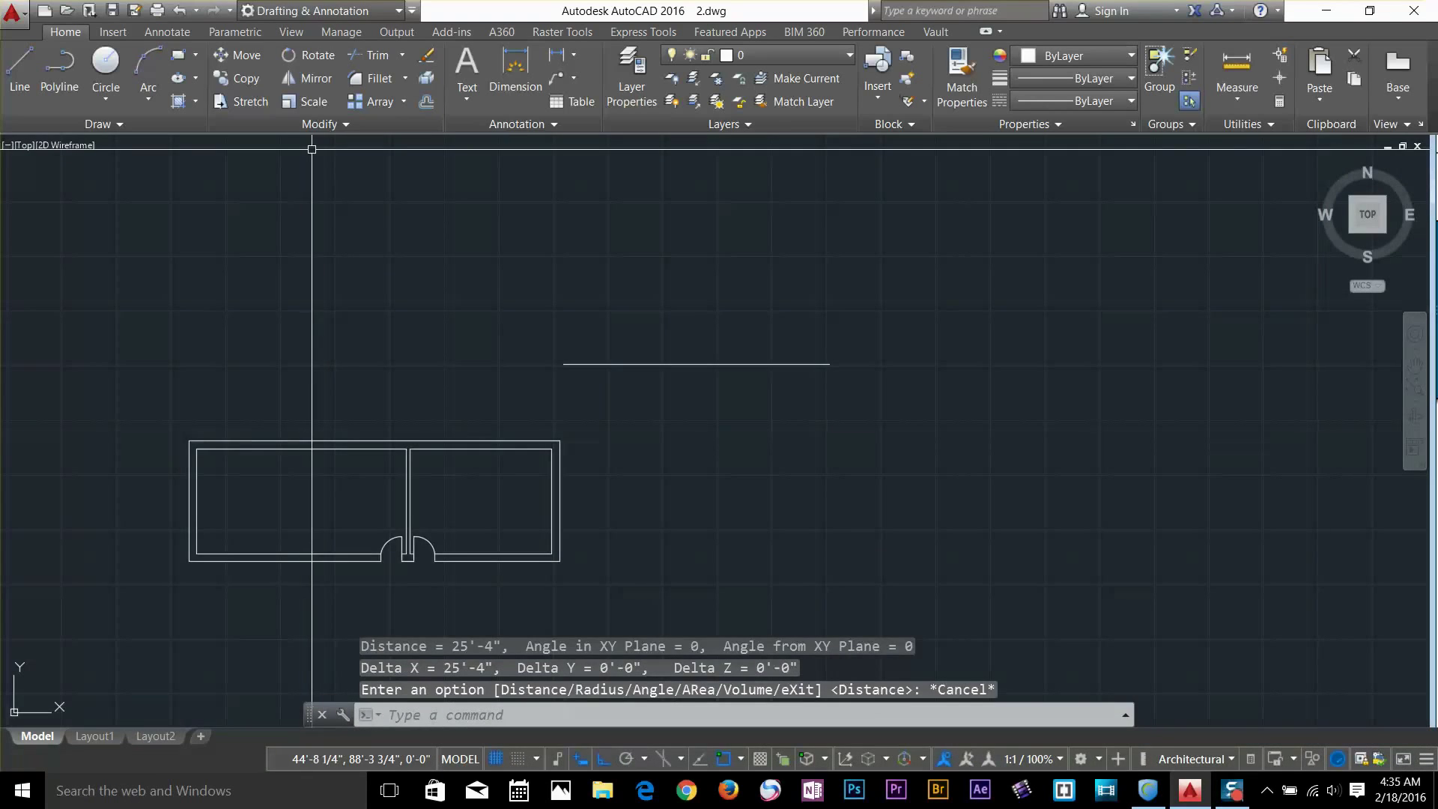
pyautogui.click(330, 124)
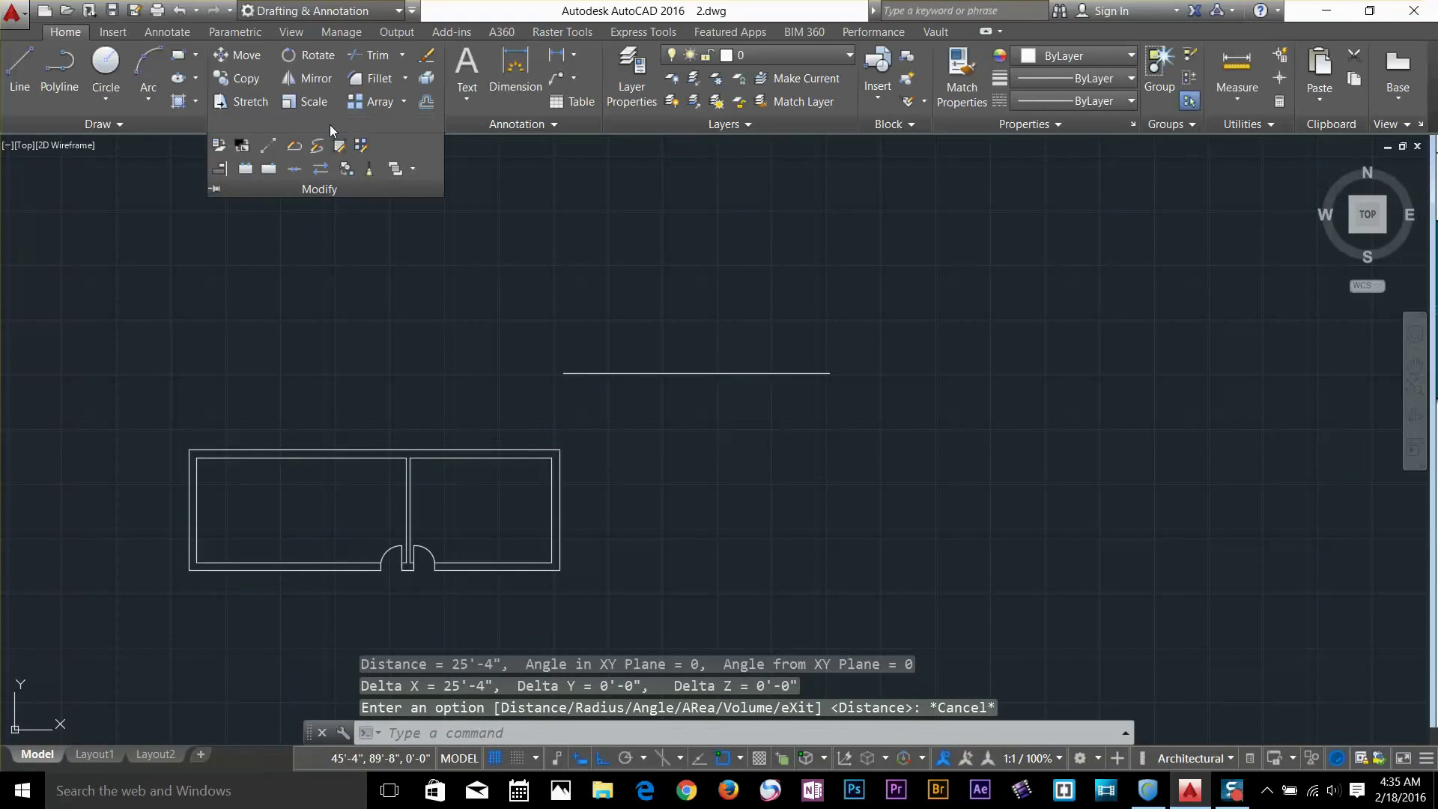
# Use Lengthen's Total option to cut the line back to a two-point picked length from its left end
pyautogui.click(268, 145)
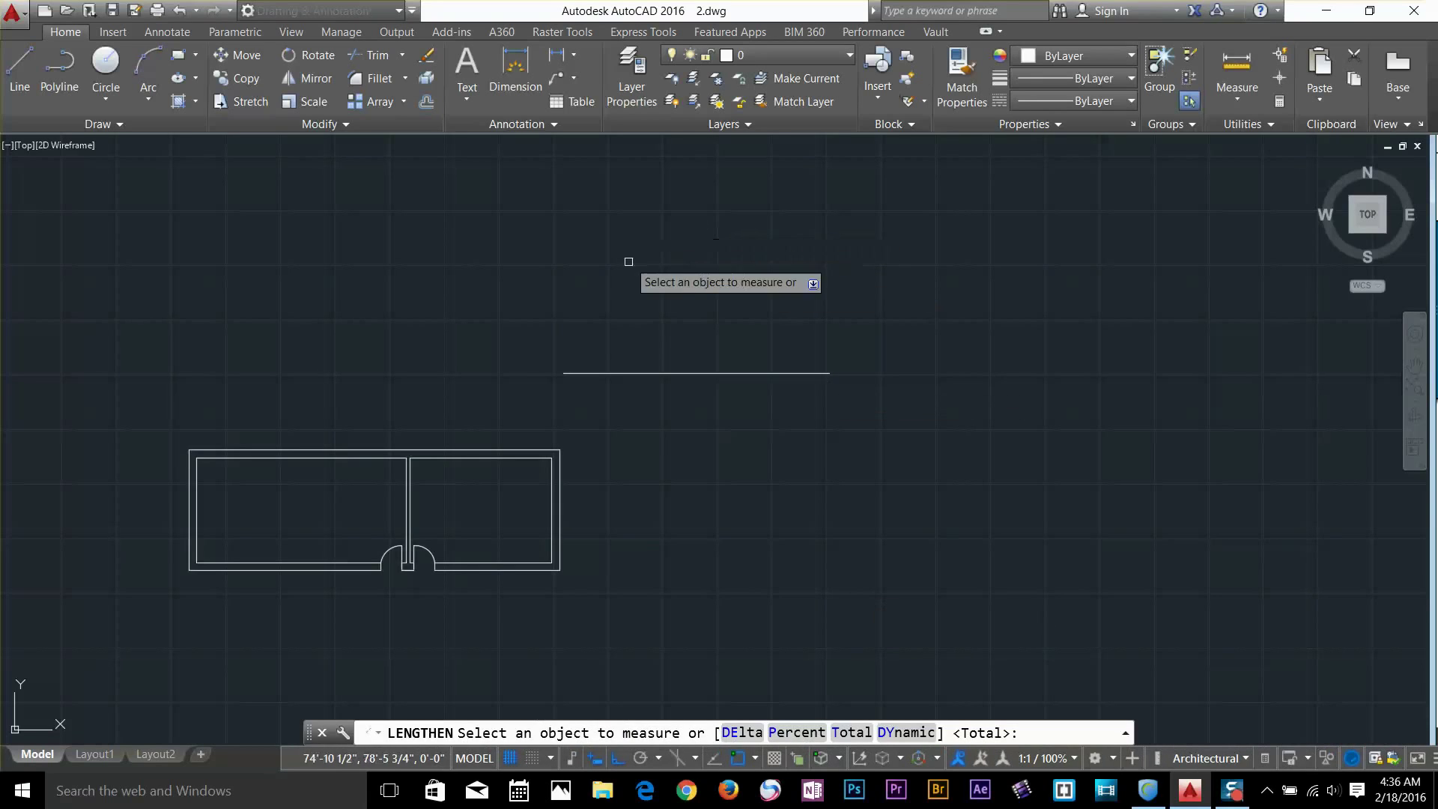
pyautogui.click(676, 371)
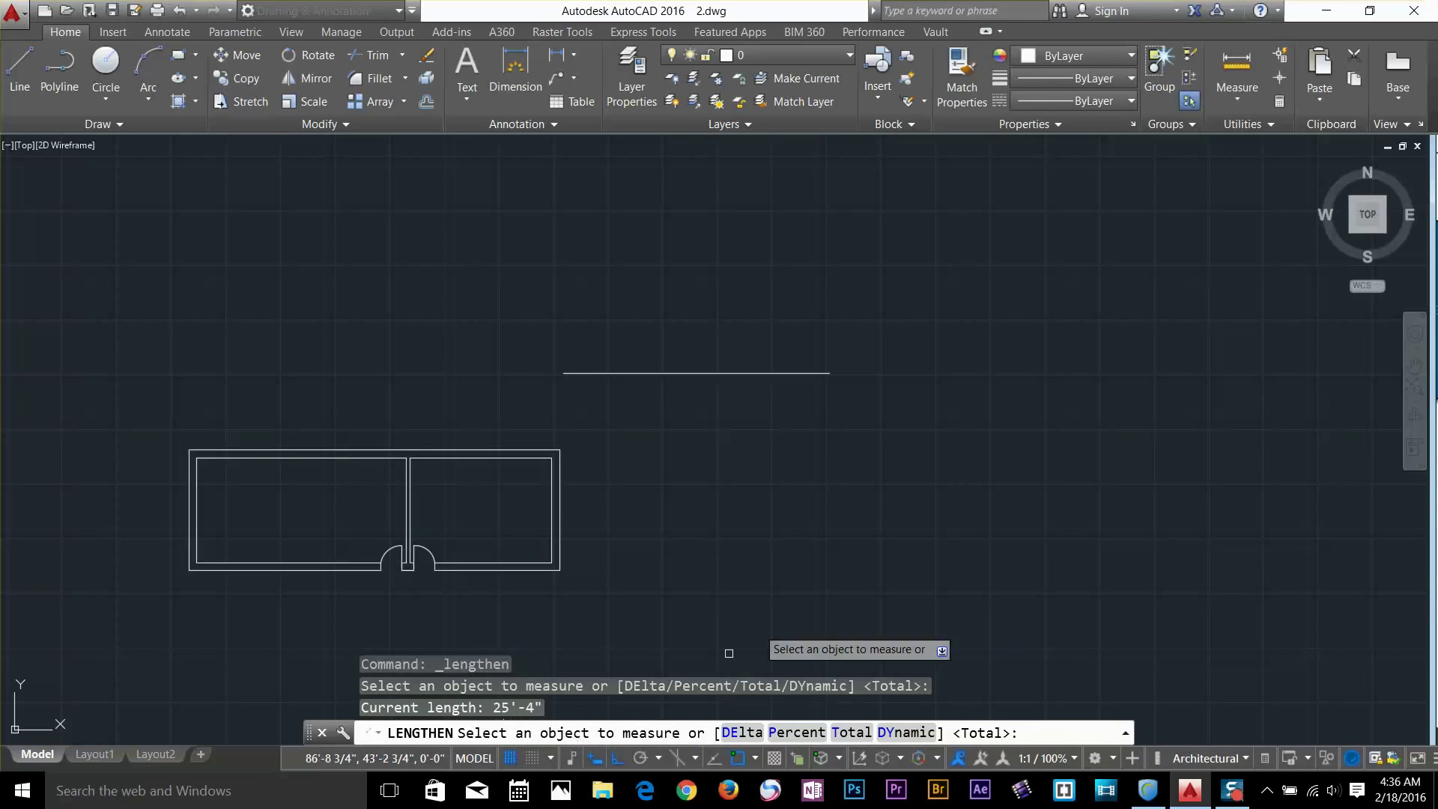
pyautogui.click(619, 374)
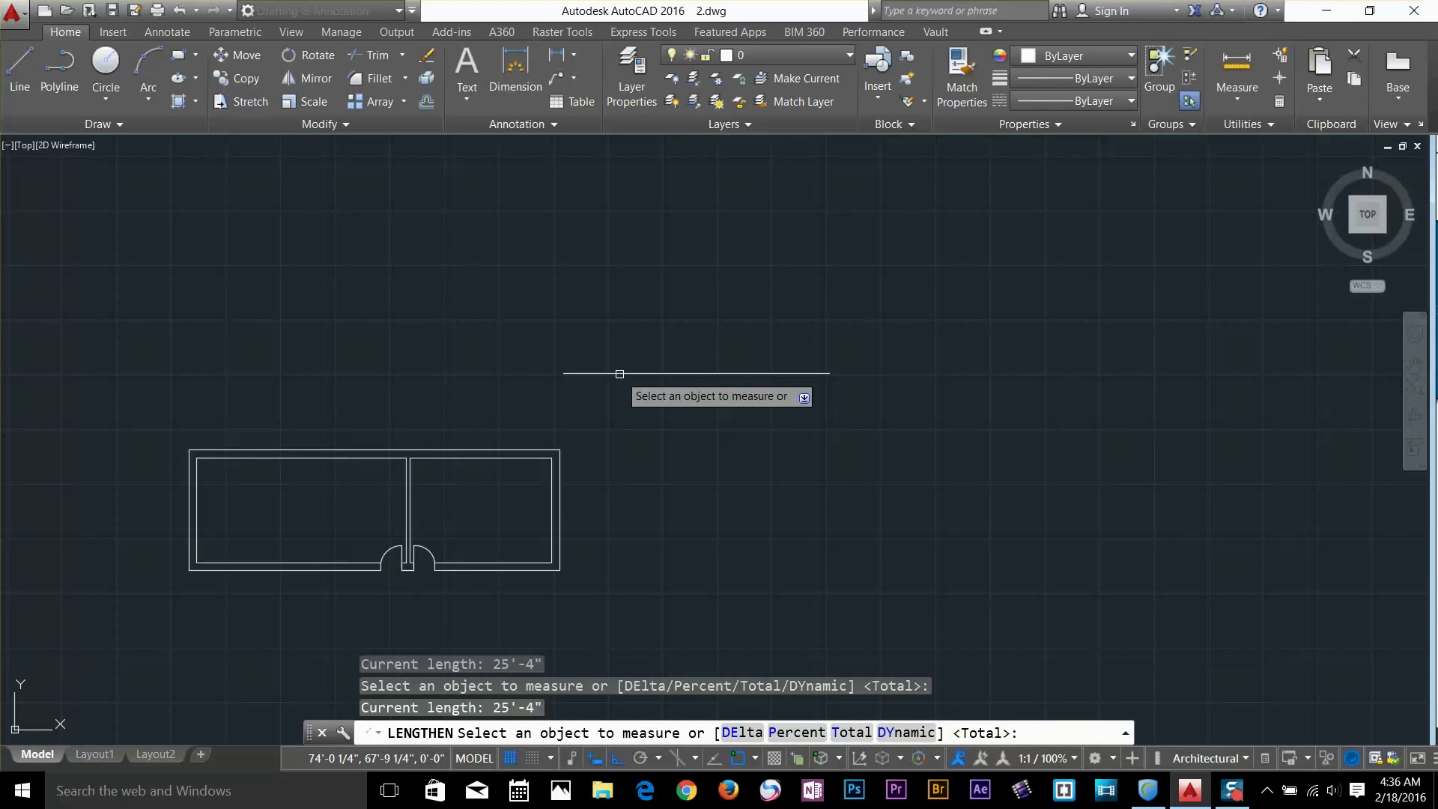
pyautogui.press('Return')
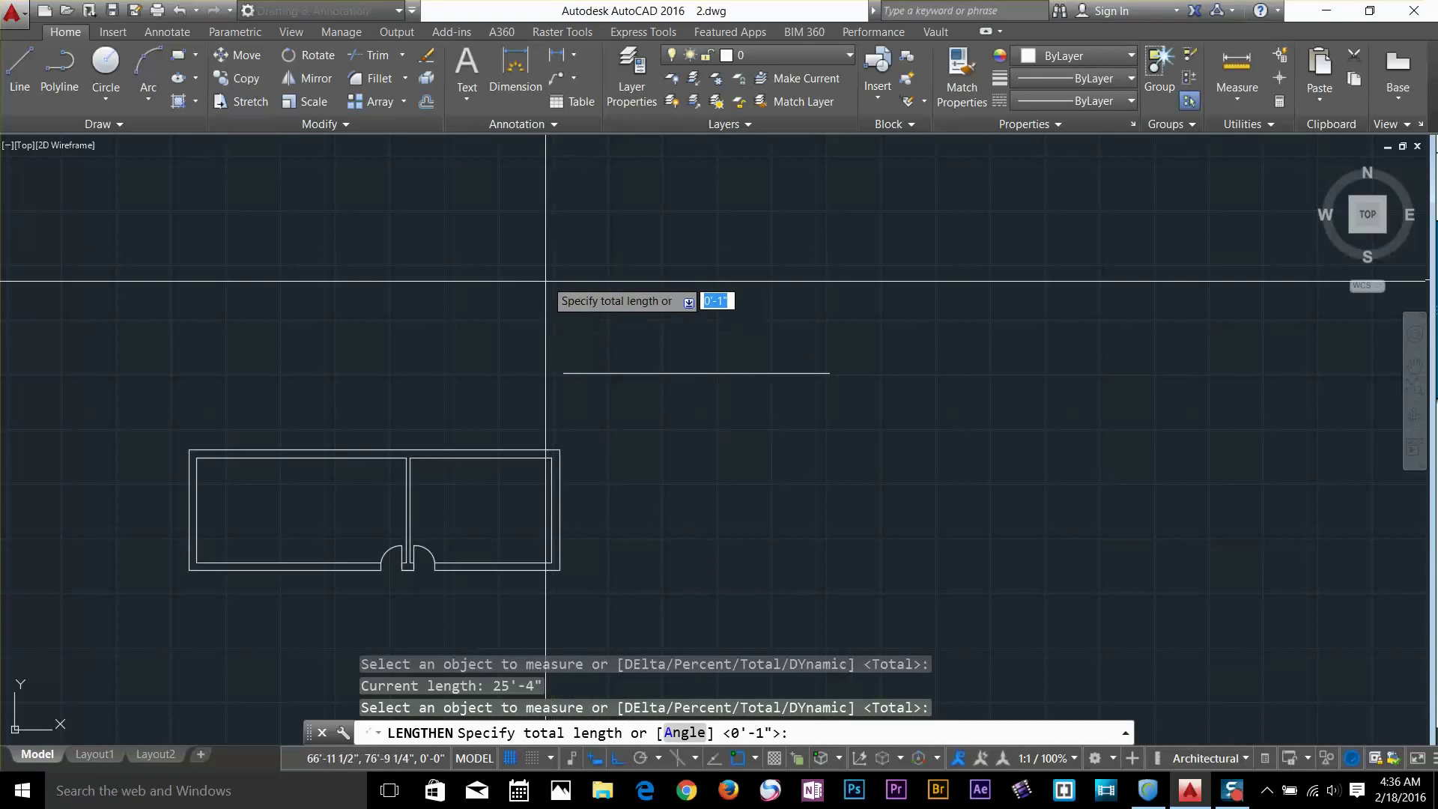
pyautogui.scroll(2, 584, 308)
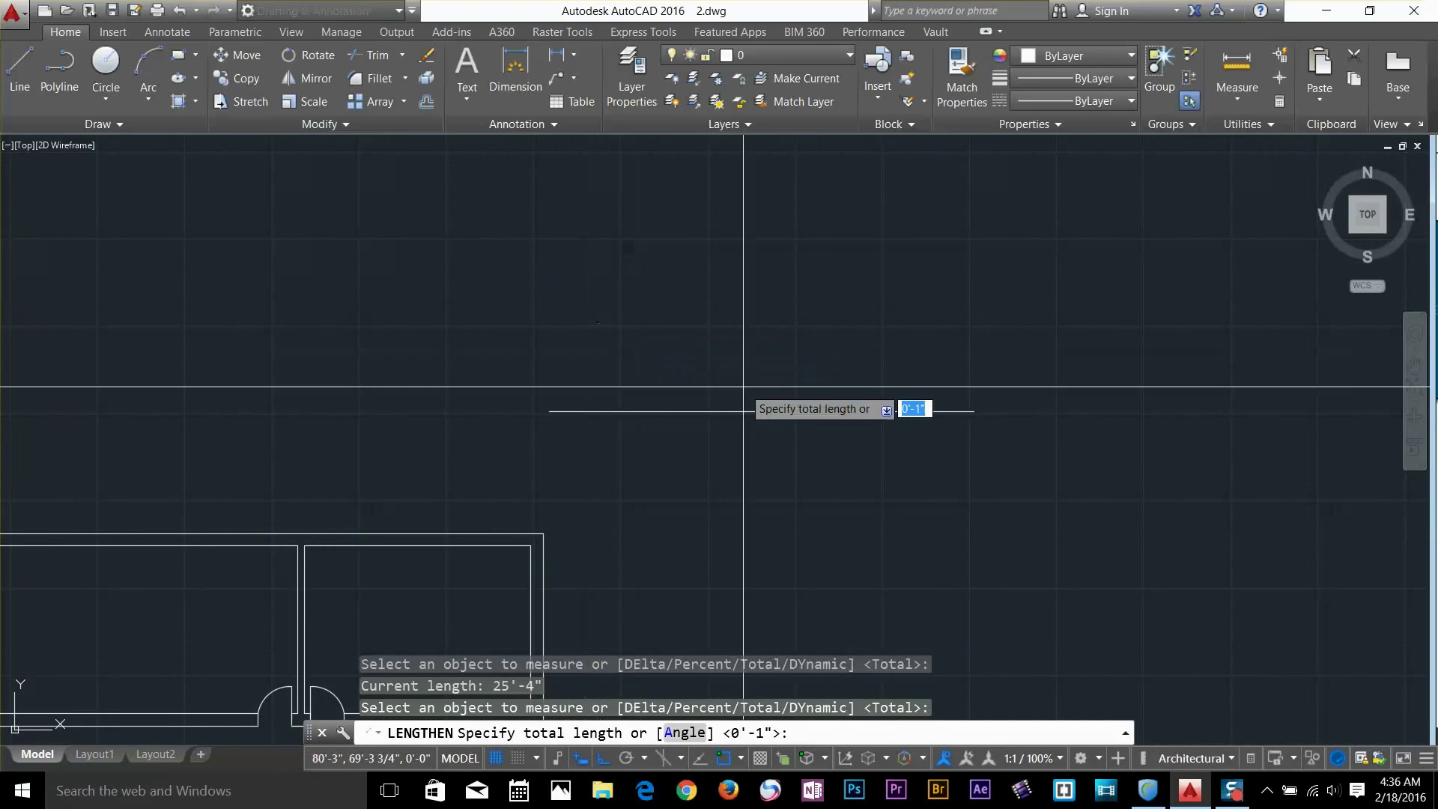
pyautogui.click(555, 412)
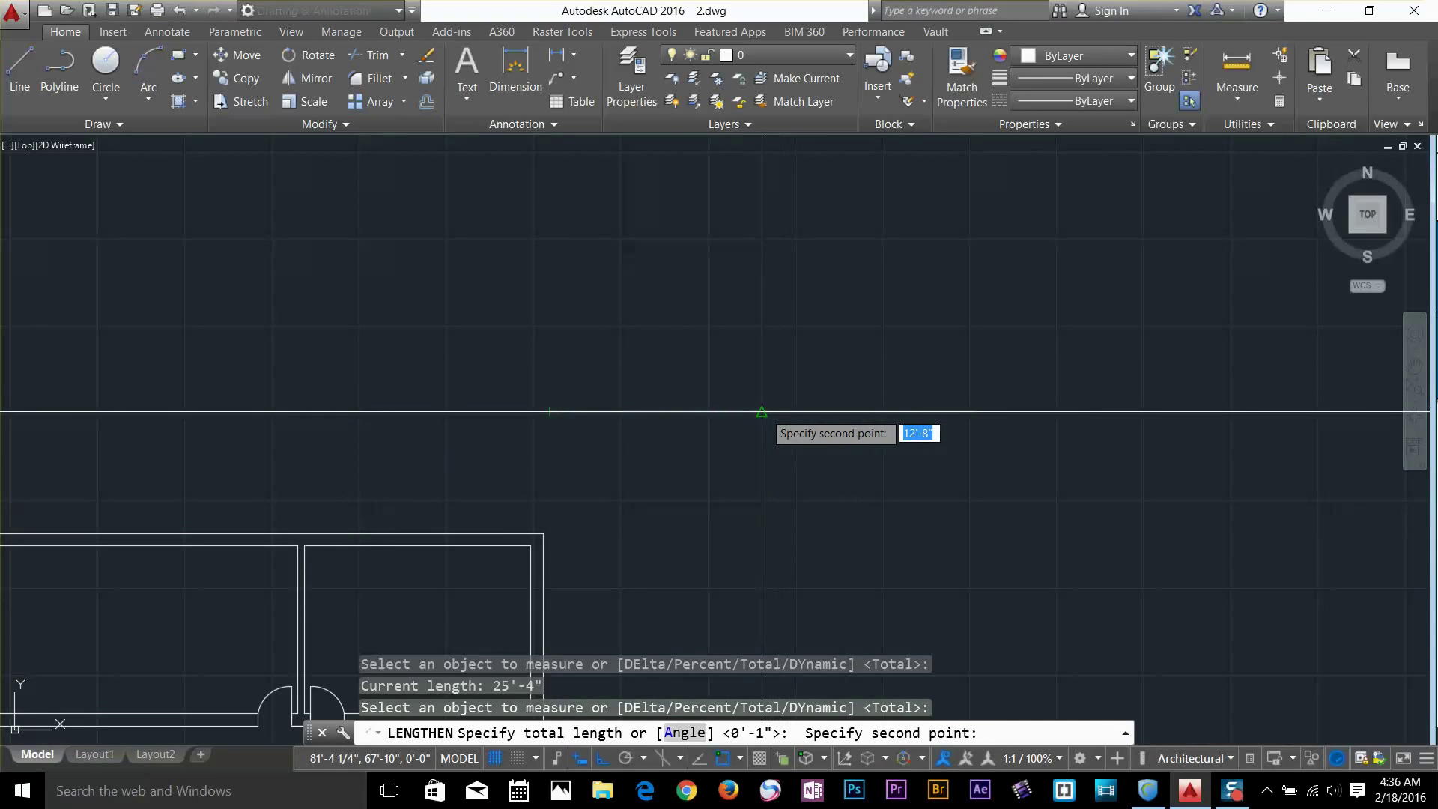
pyautogui.click(761, 412)
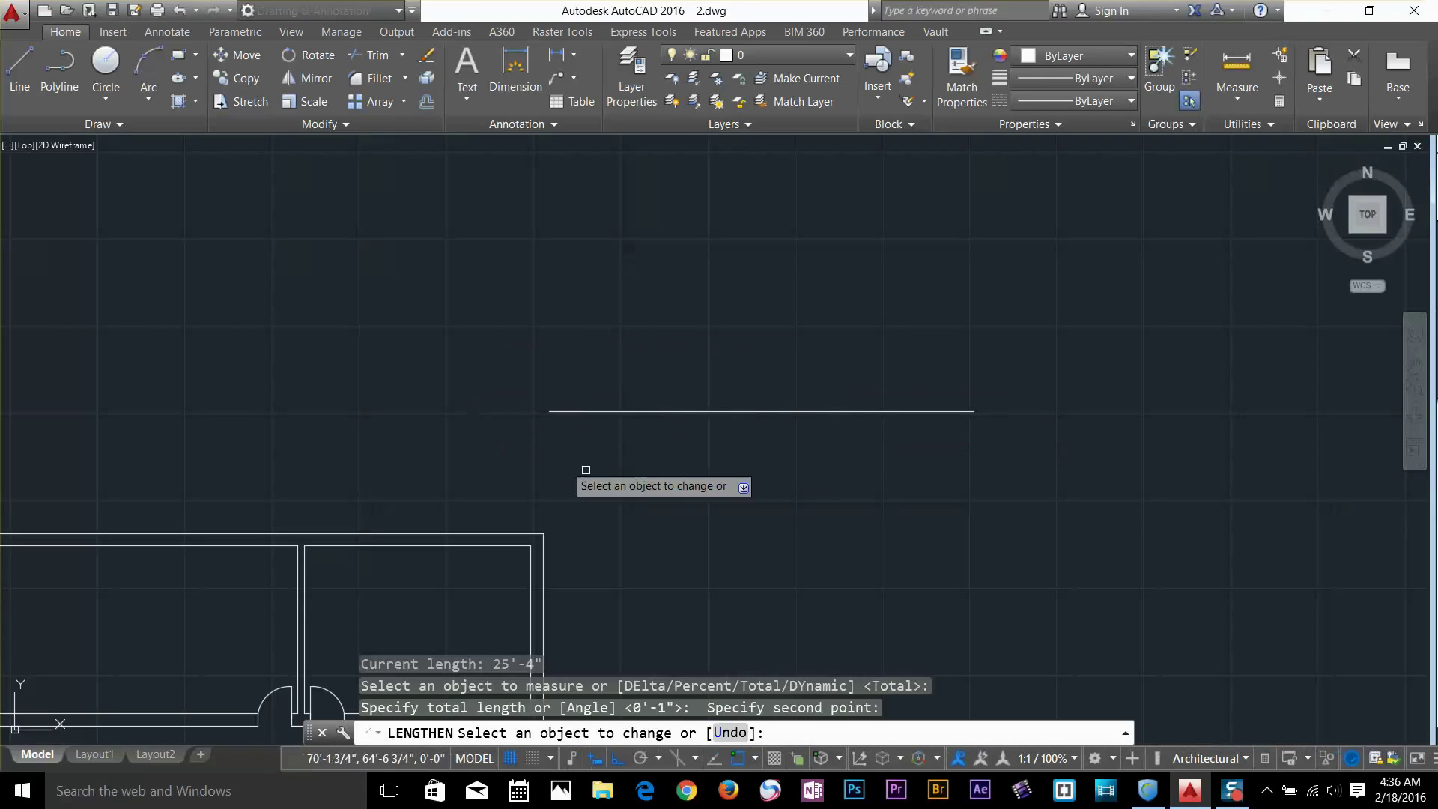
pyautogui.click(602, 411)
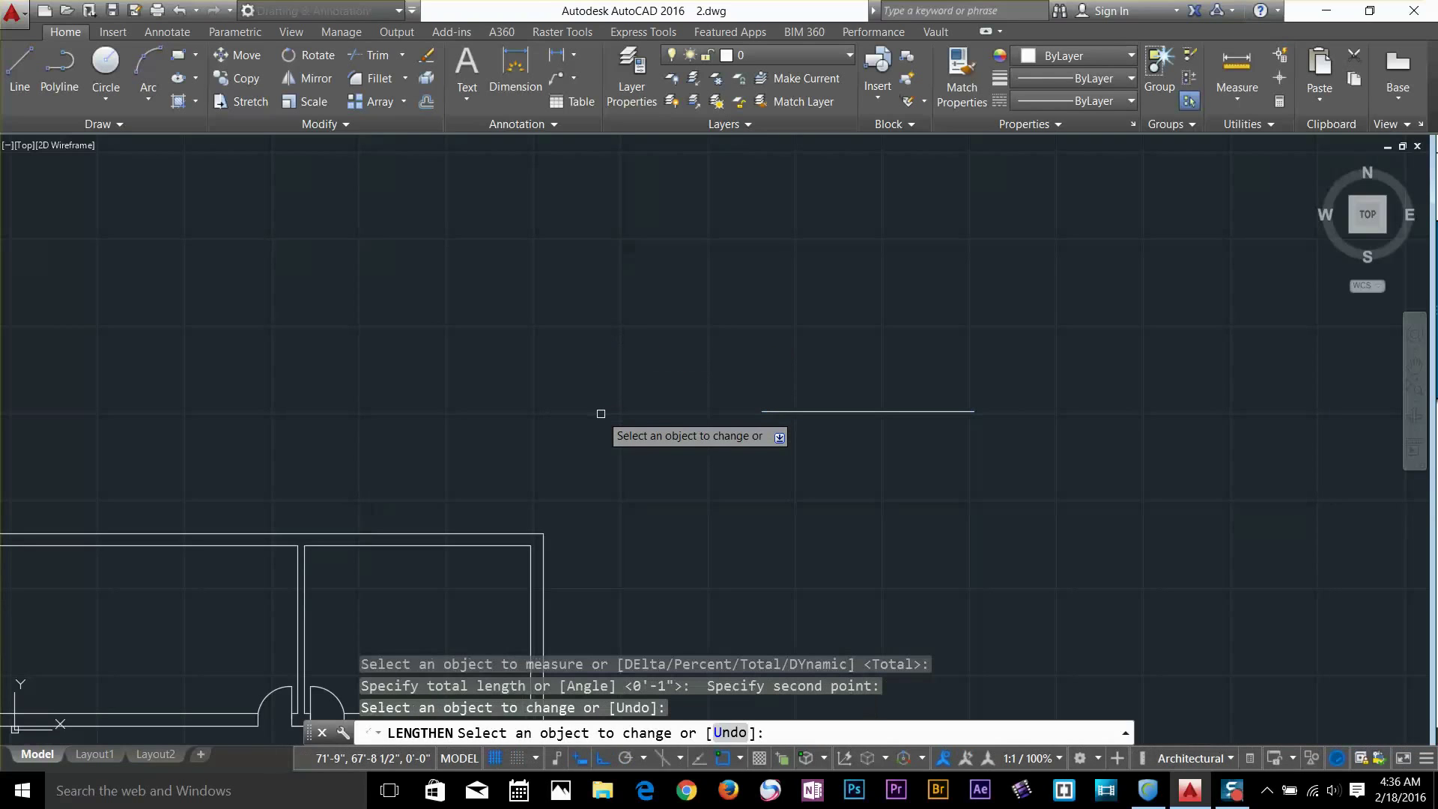
pyautogui.press('Return')
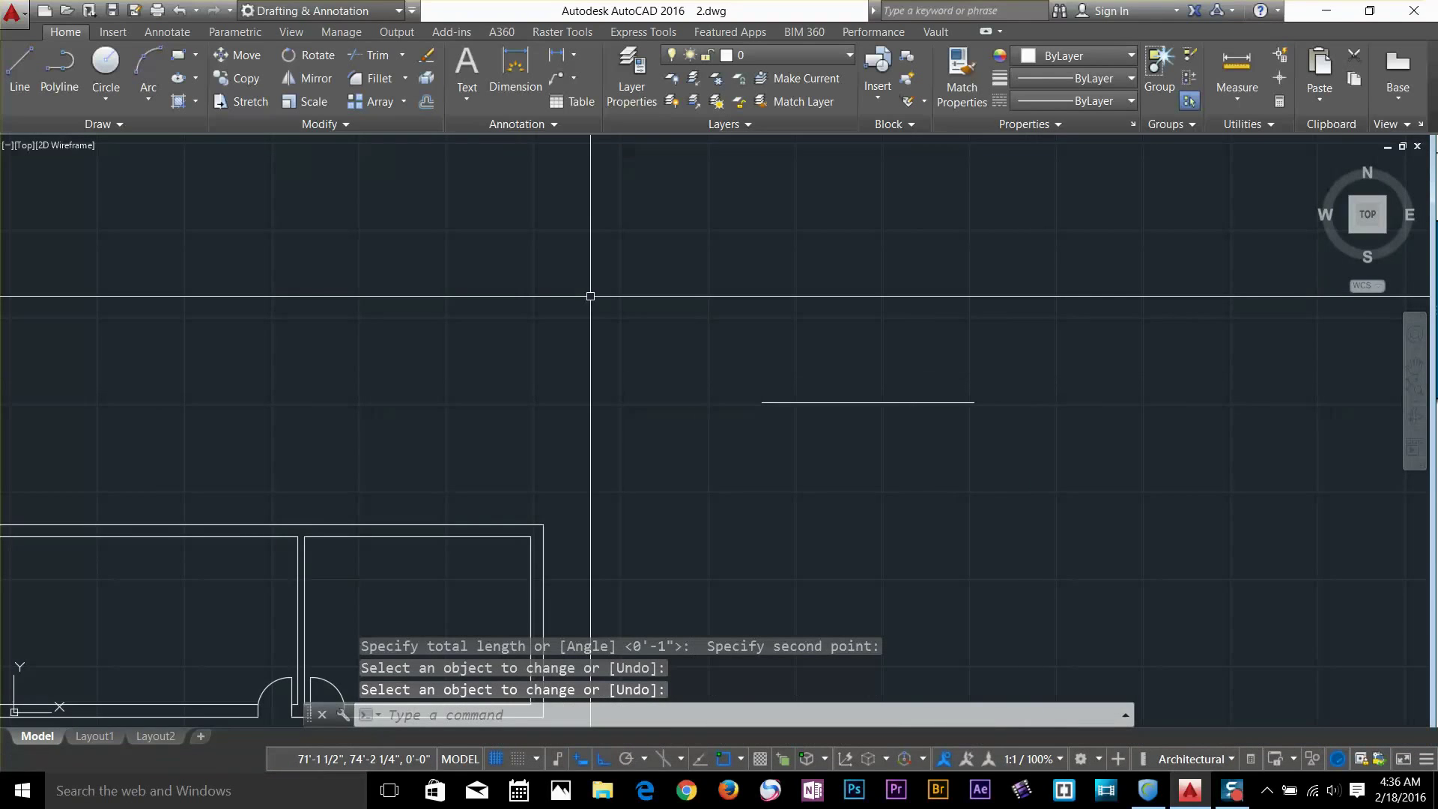
pyautogui.scroll(-4, 590, 295)
# Delete the short stray line left above the plan
pyautogui.moveTo(435, 398); pyautogui.dragTo(533, 327, button='middle')
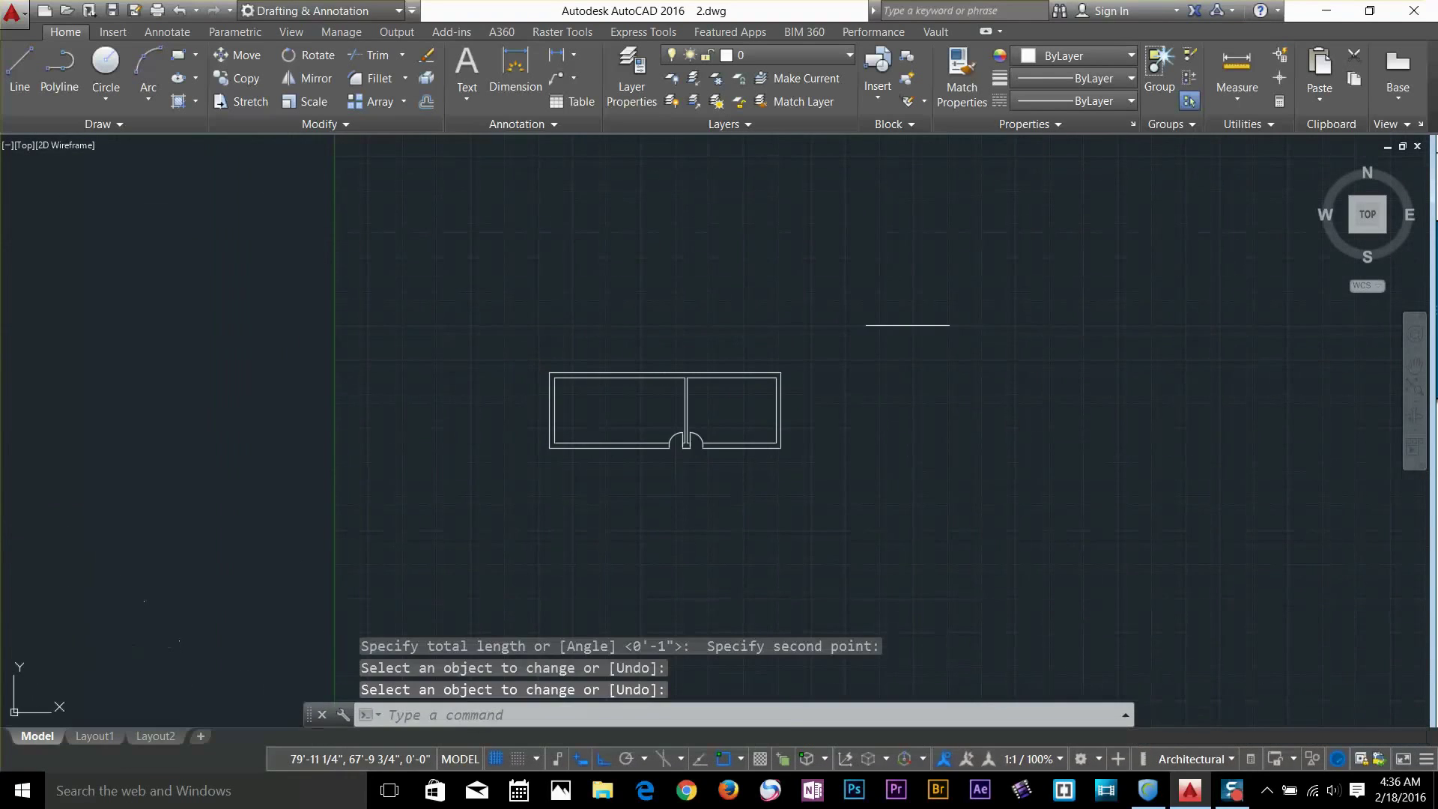
pyautogui.click(1011, 271)
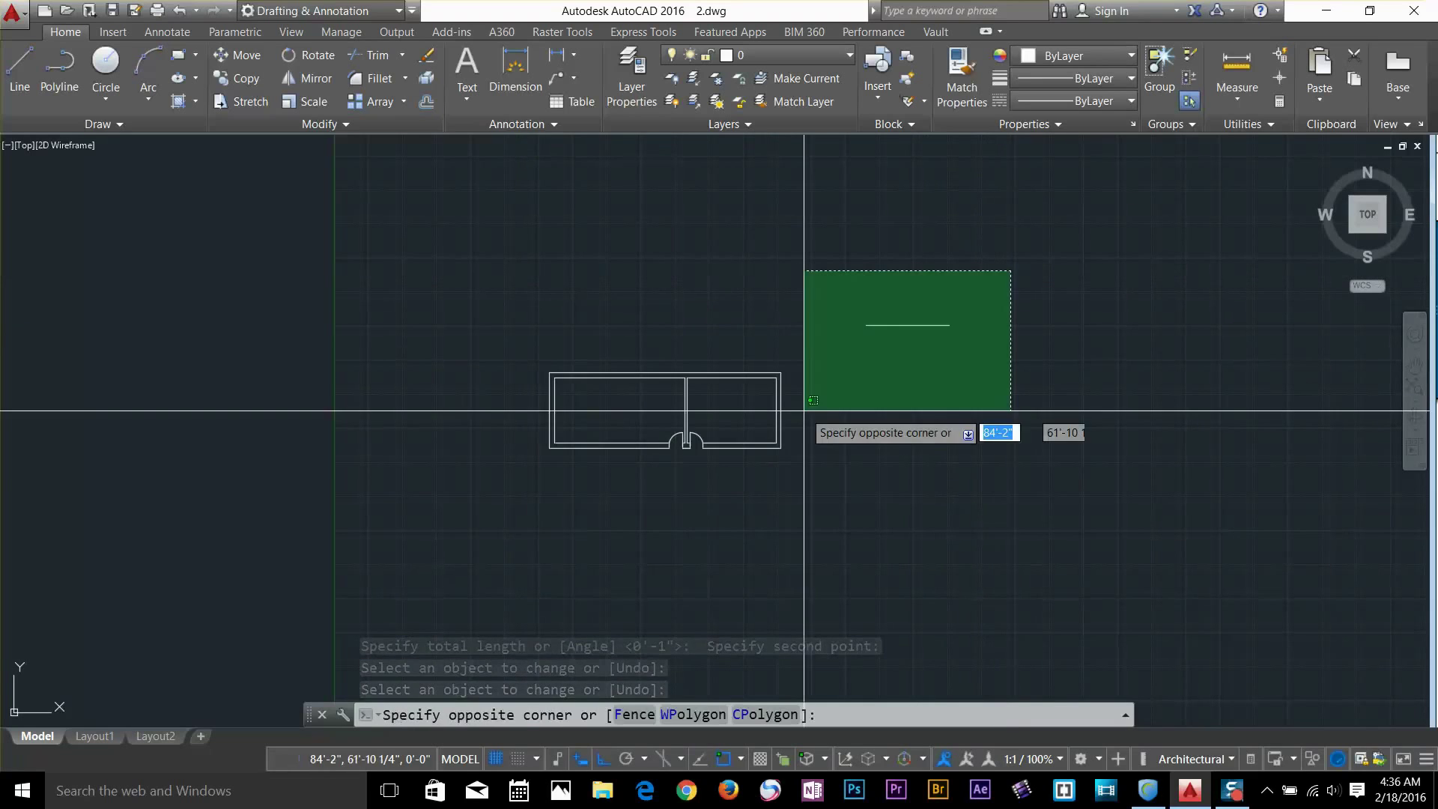
pyautogui.click(828, 348)
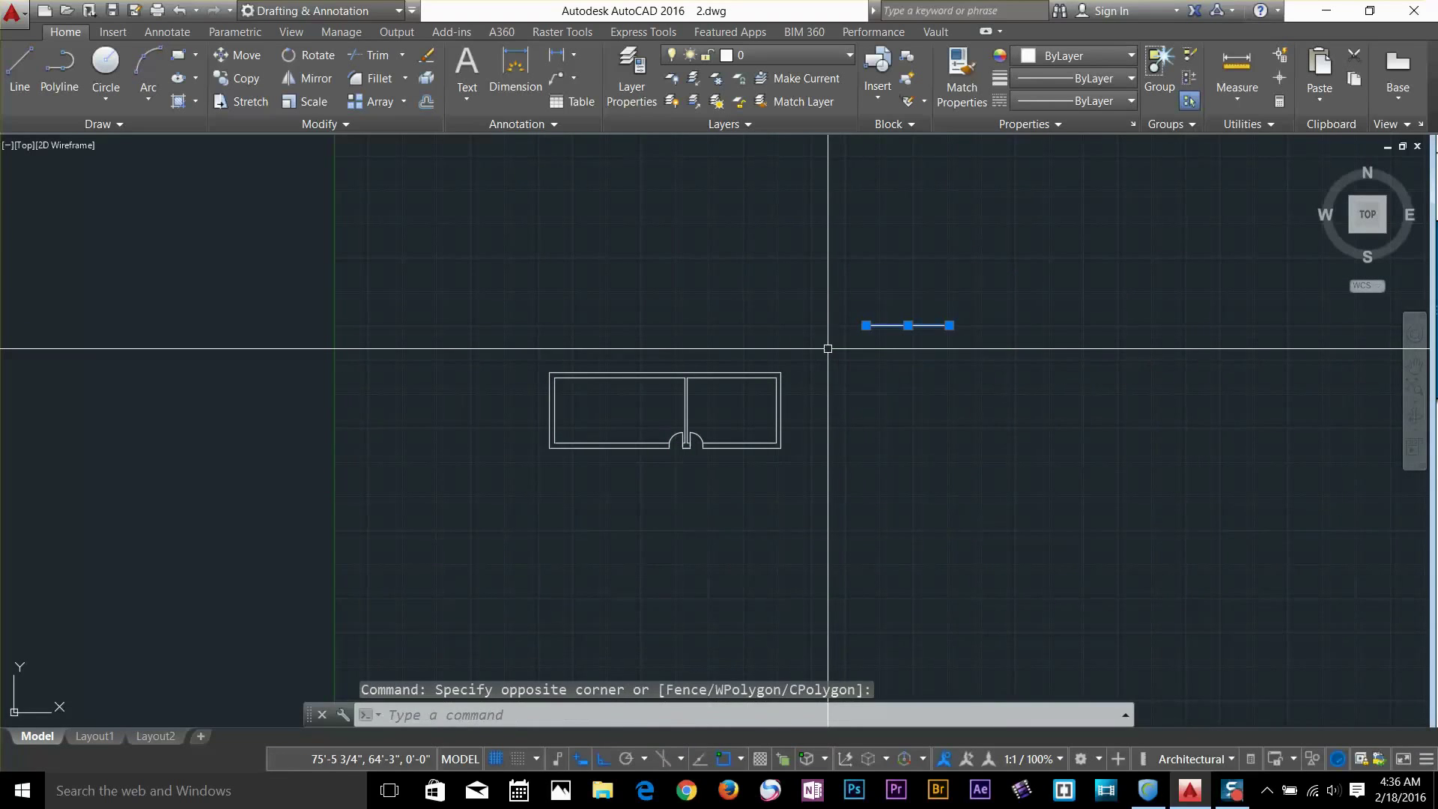
pyautogui.press('Delete')
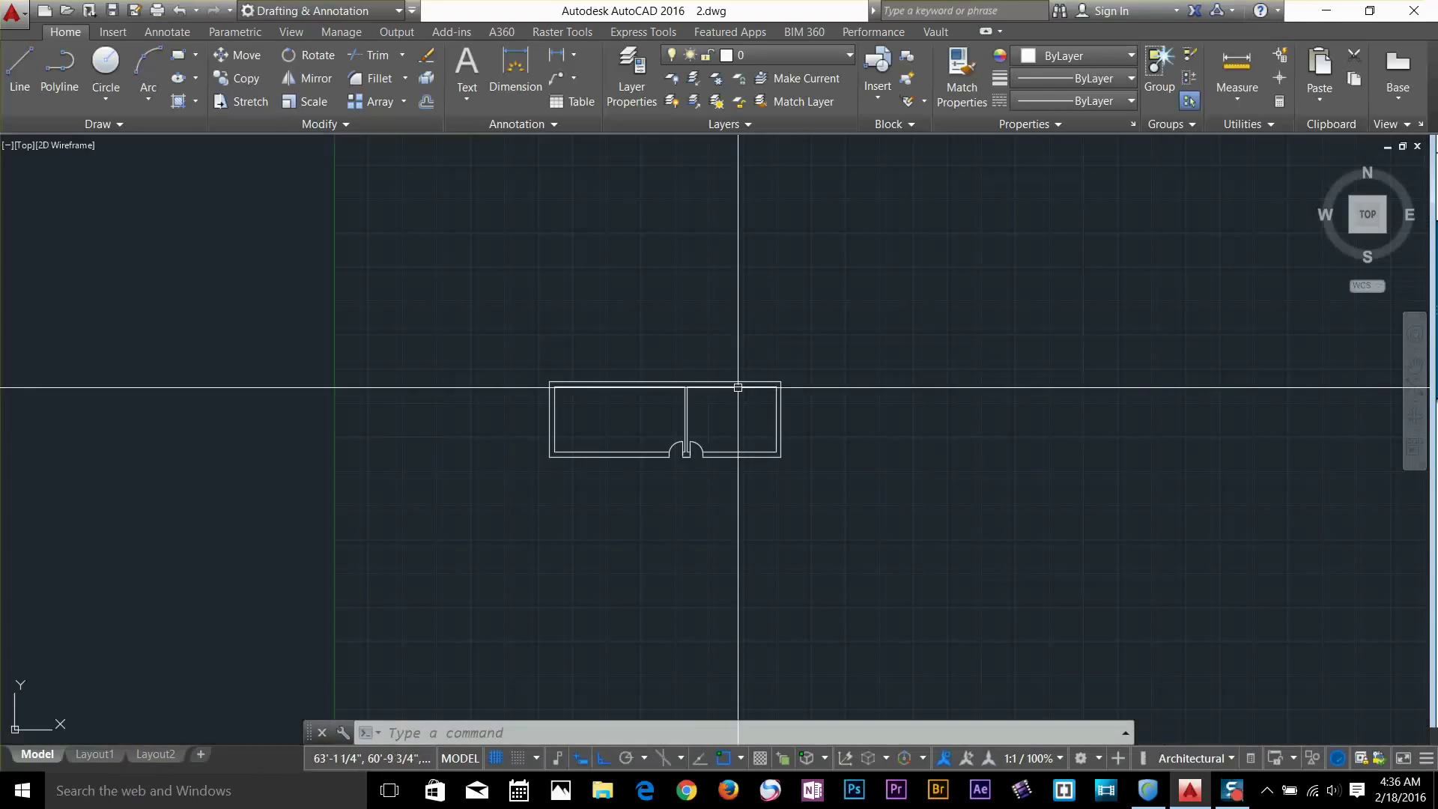
# Draw two parallel vertical lines in the empty space right of the floor plan
pyautogui.scroll(6, 738, 387)
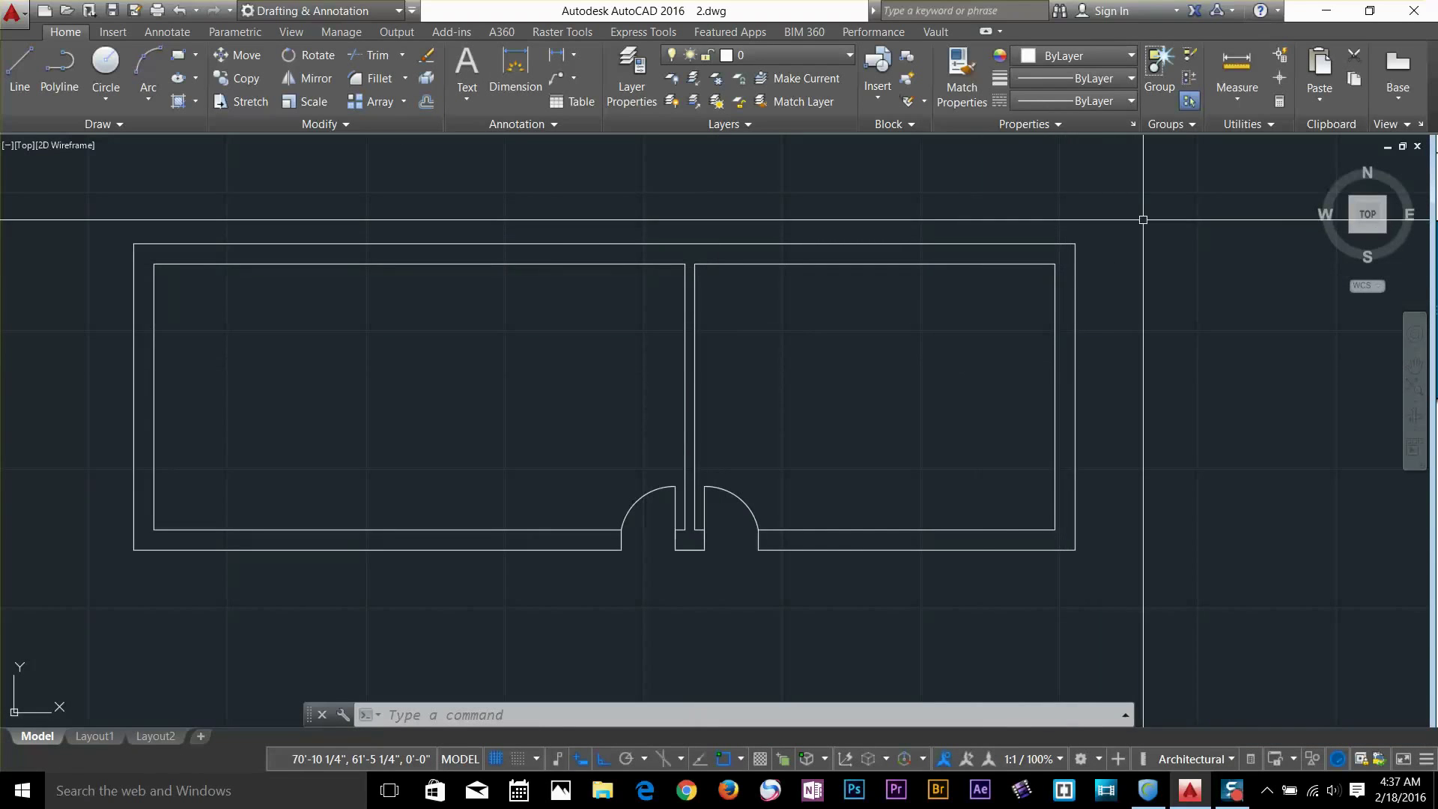
pyautogui.scroll(-2, 1005, 464)
pyautogui.moveTo(905, 472); pyautogui.dragTo(746, 468, button='middle')
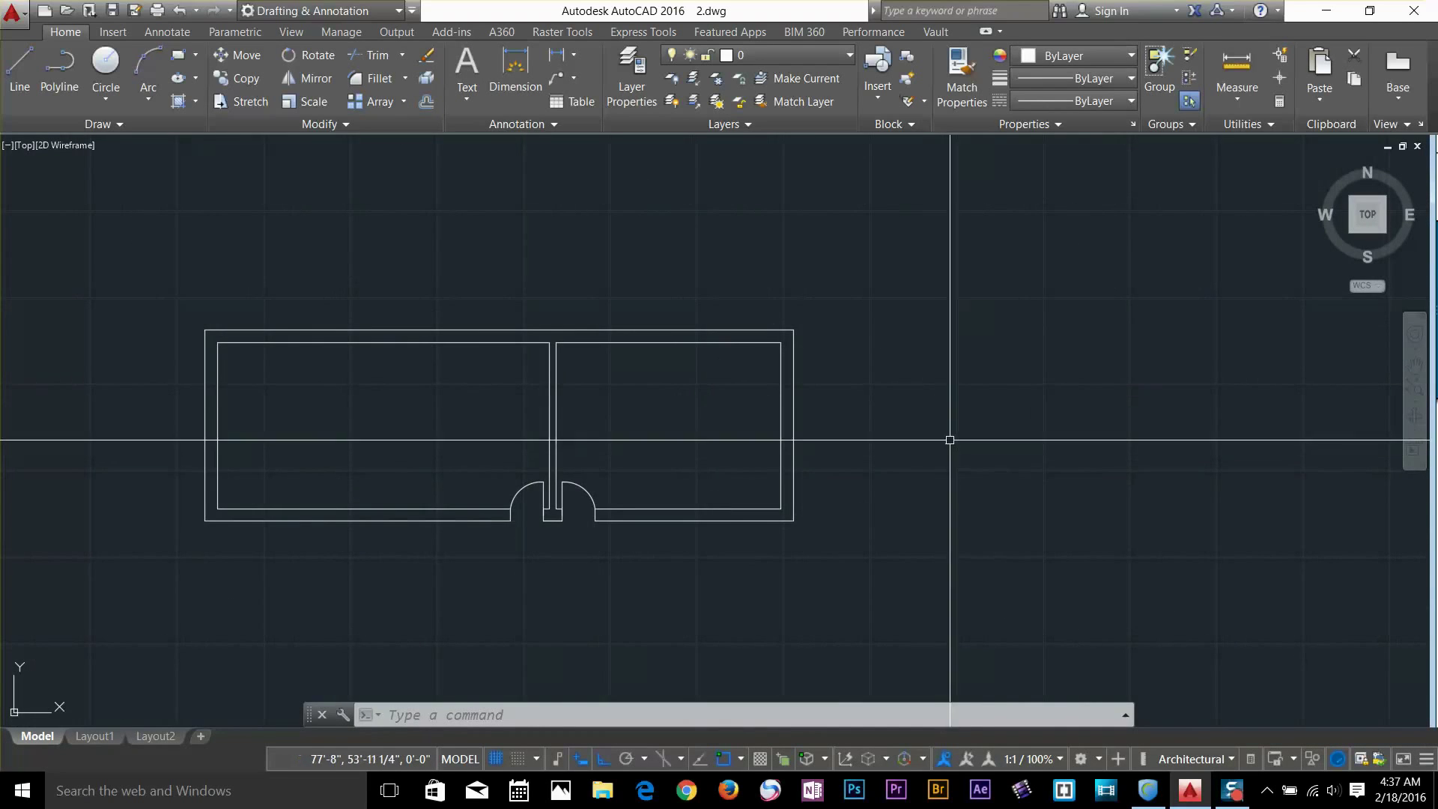
pyautogui.moveTo(950, 440)
pyautogui.mouseDown(button='middle')
pyautogui.moveTo(924, 408)
pyautogui.moveTo(690, 437)
pyautogui.mouseUp(button='middle')
pyautogui.write('l')
pyautogui.press('Return')
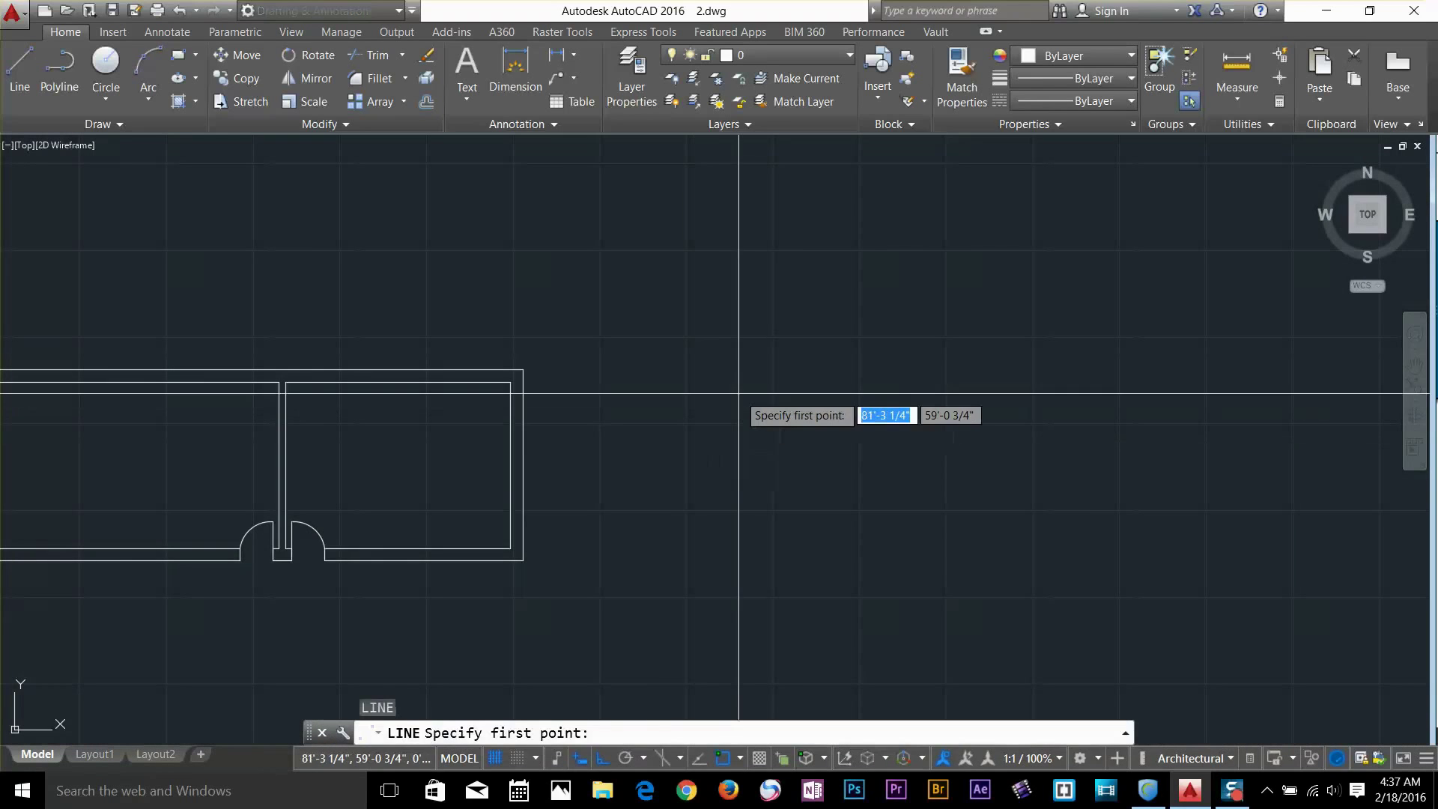
pyautogui.click(738, 390)
pyautogui.click(739, 571)
pyautogui.press('Return')
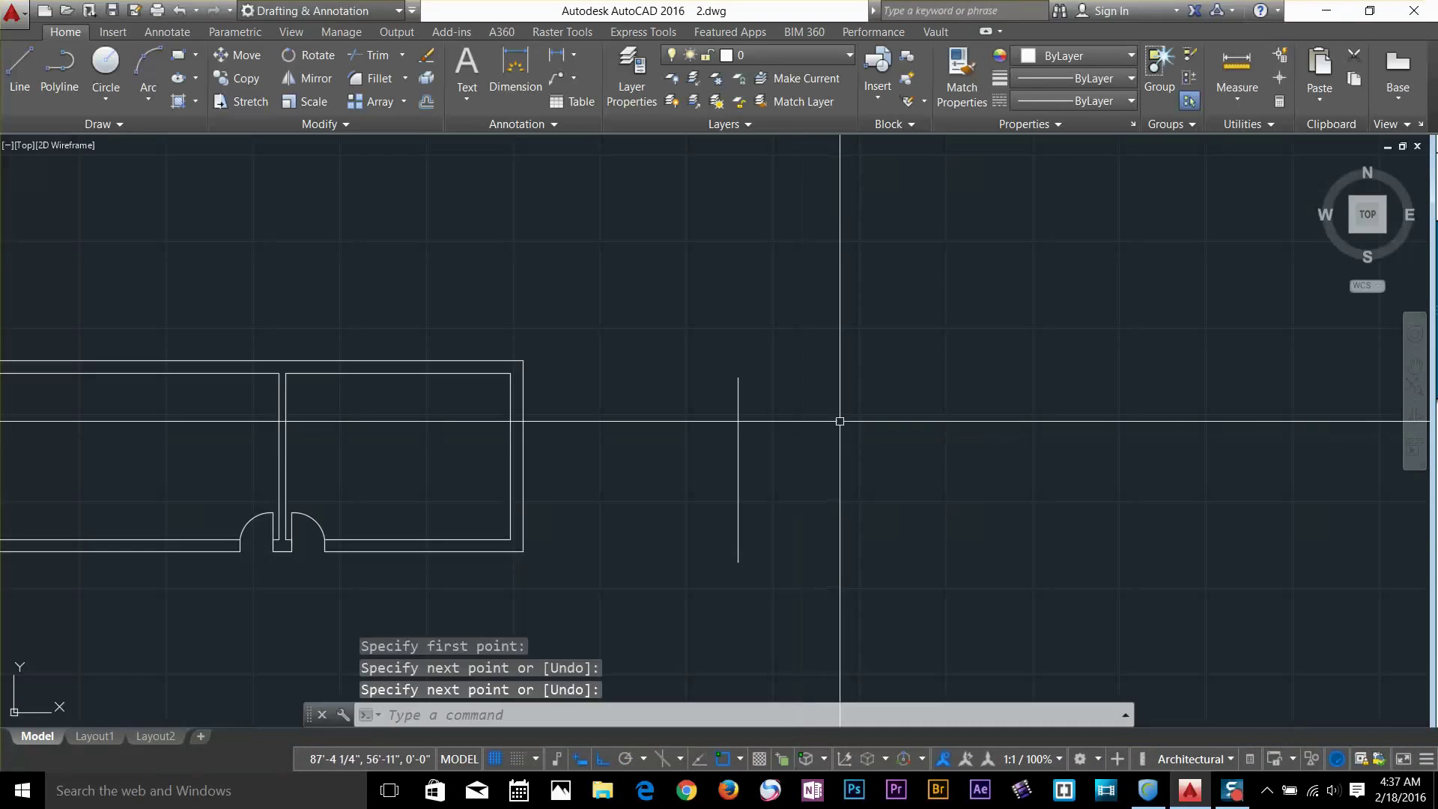
pyautogui.press('Return')
pyautogui.click(840, 380)
pyautogui.click(841, 561)
pyautogui.press('Return')
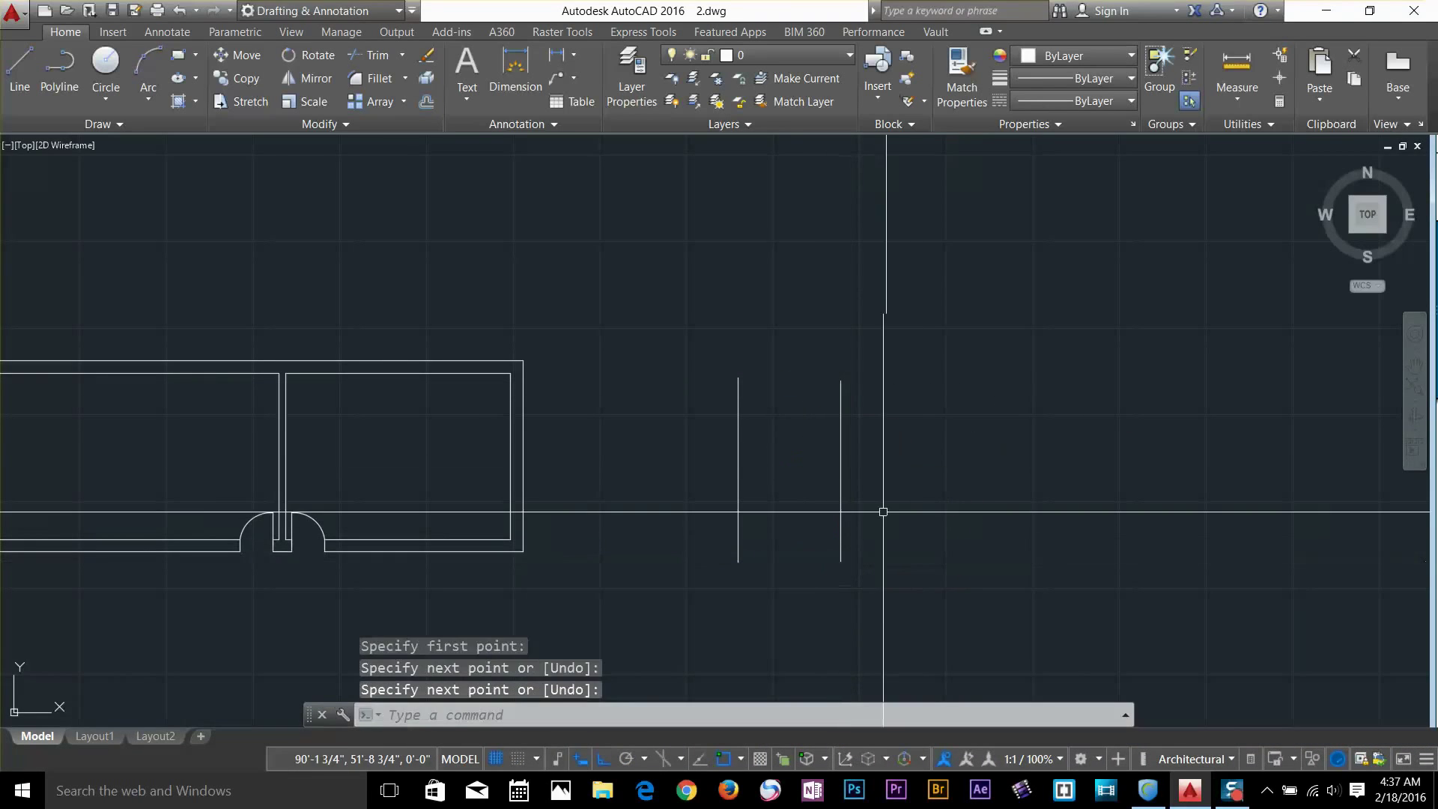
# Draw a horizontal line crossing the vertical lines
pyautogui.click(776, 480)
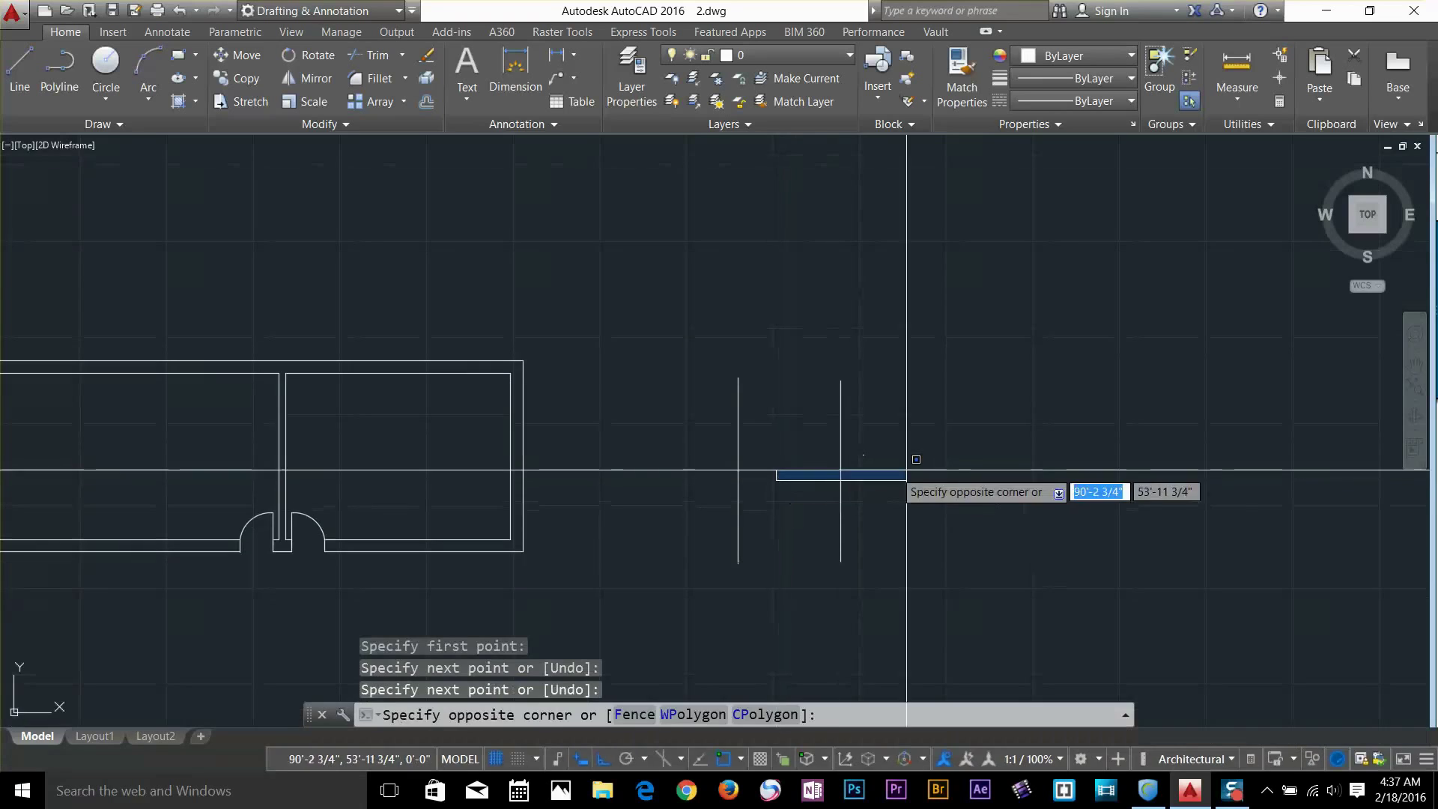
pyautogui.click(995, 494)
pyautogui.press('Return')
pyautogui.click(980, 457)
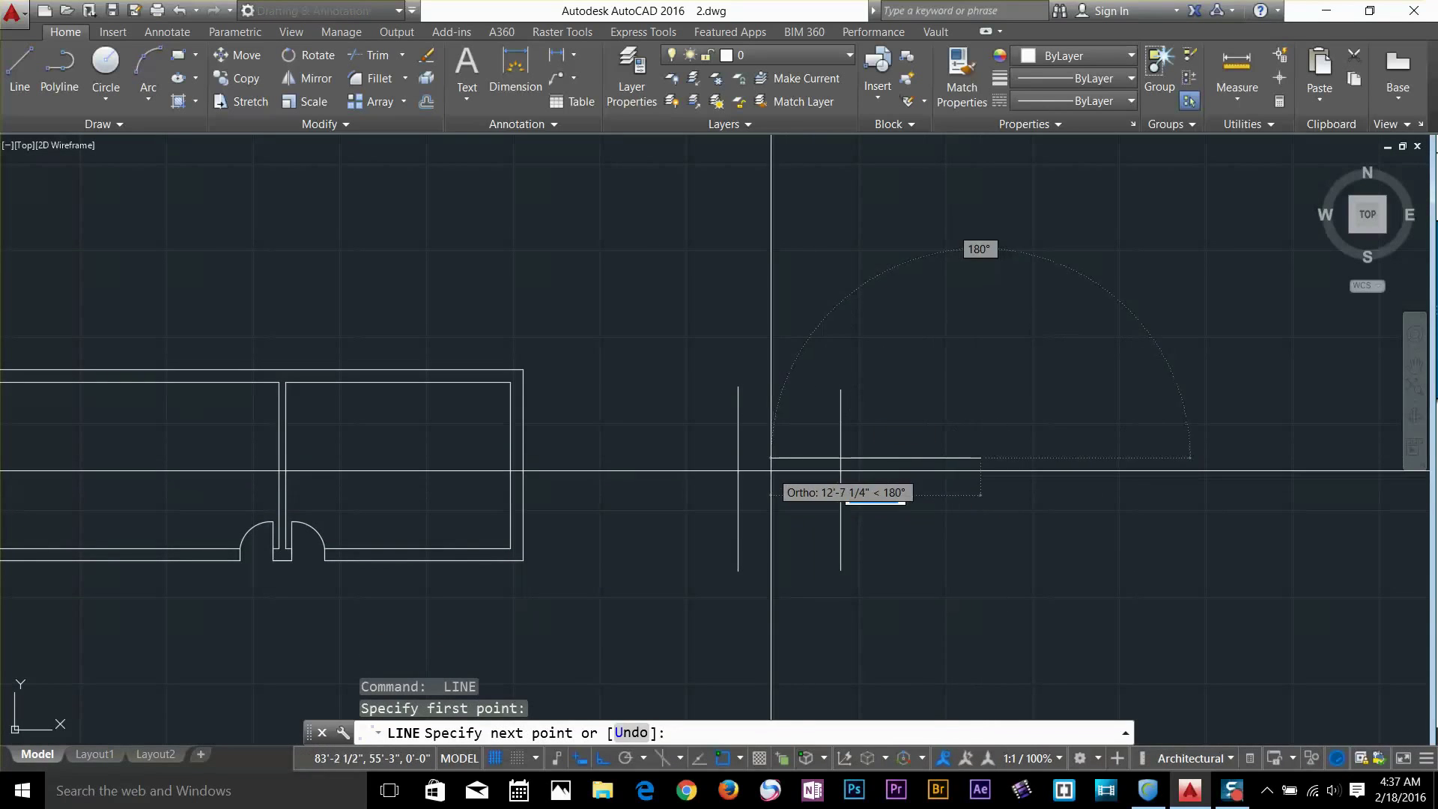
pyautogui.click(771, 470)
pyautogui.press('Return')
pyautogui.scroll(2, 908, 488)
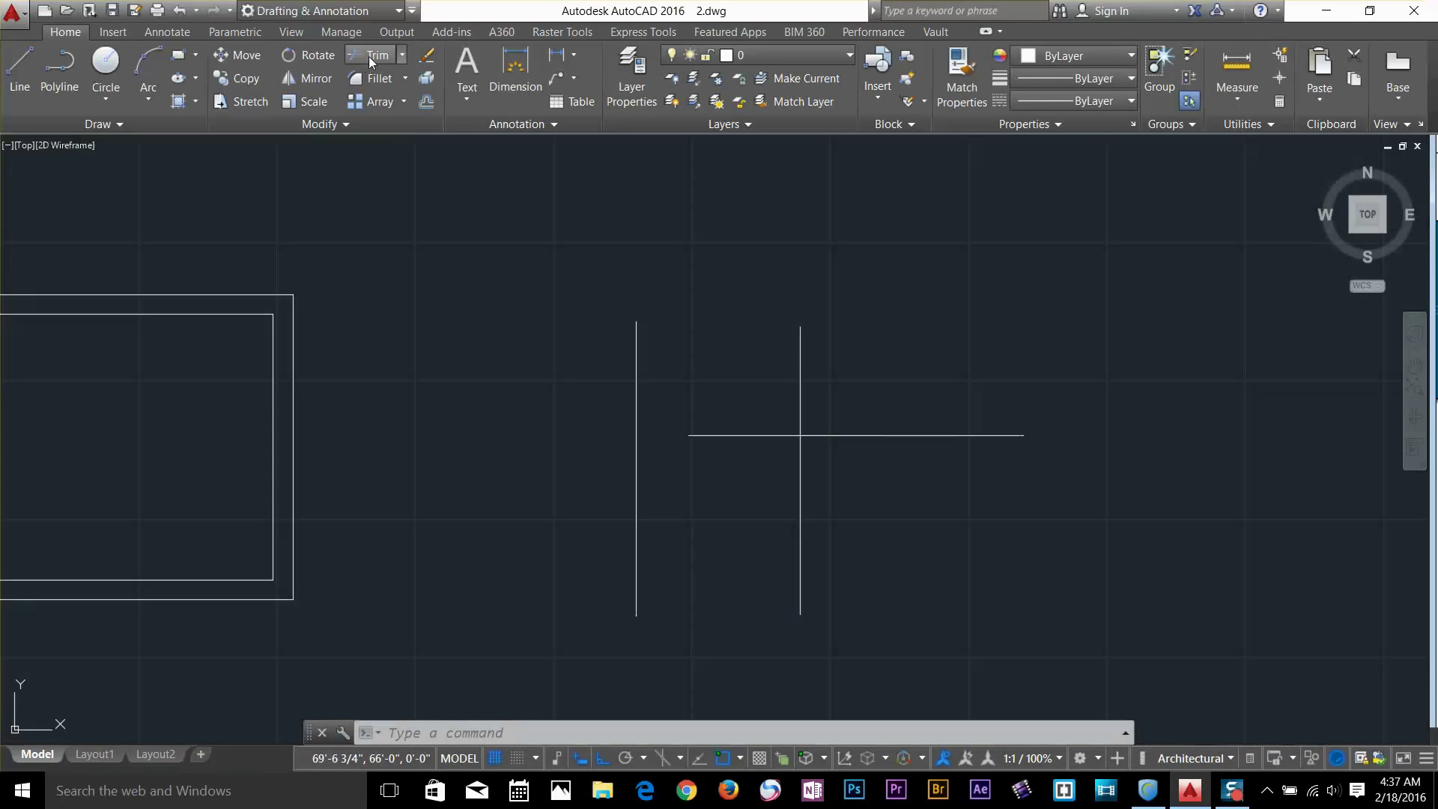
pyautogui.click(369, 57)
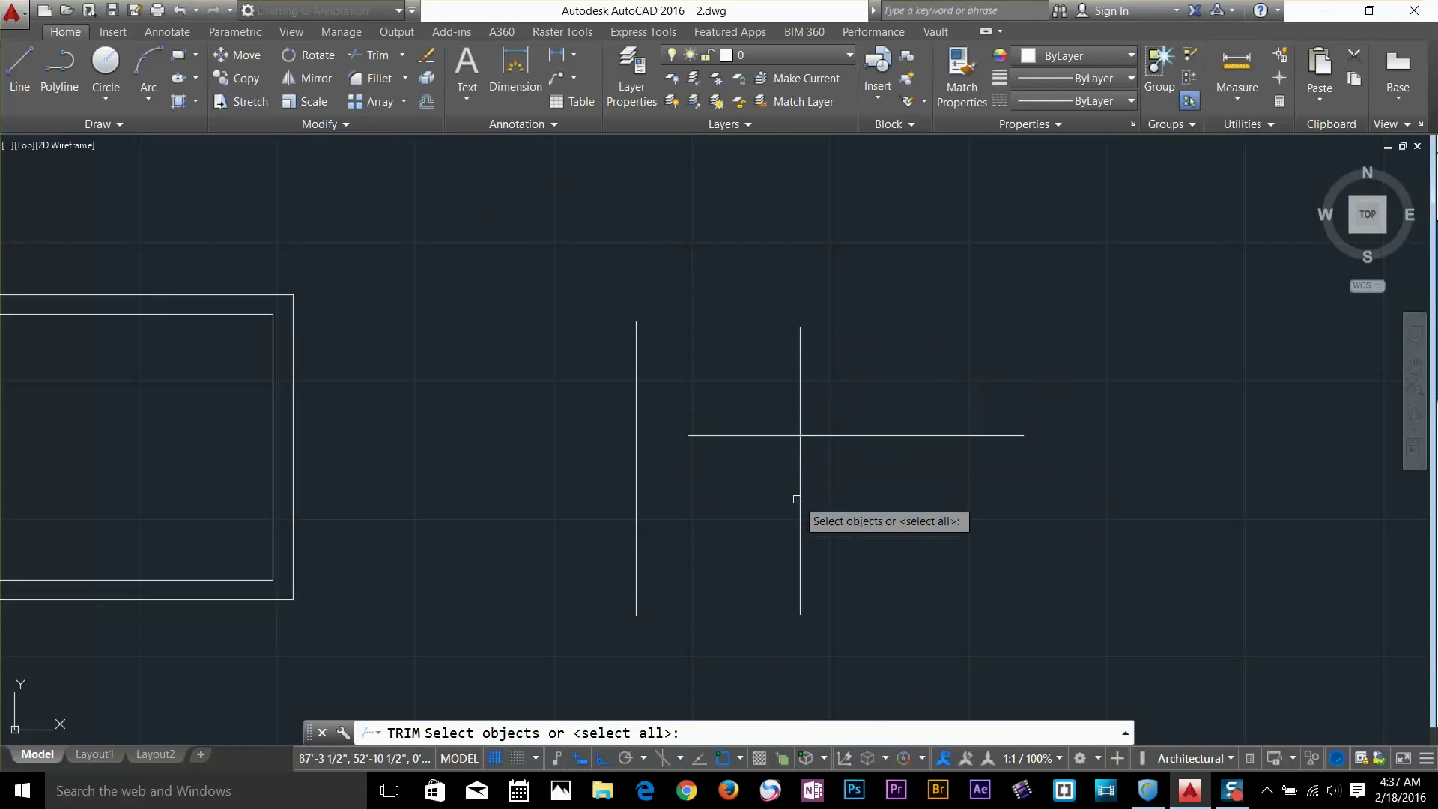
pyautogui.click(800, 544)
pyautogui.press('Return')
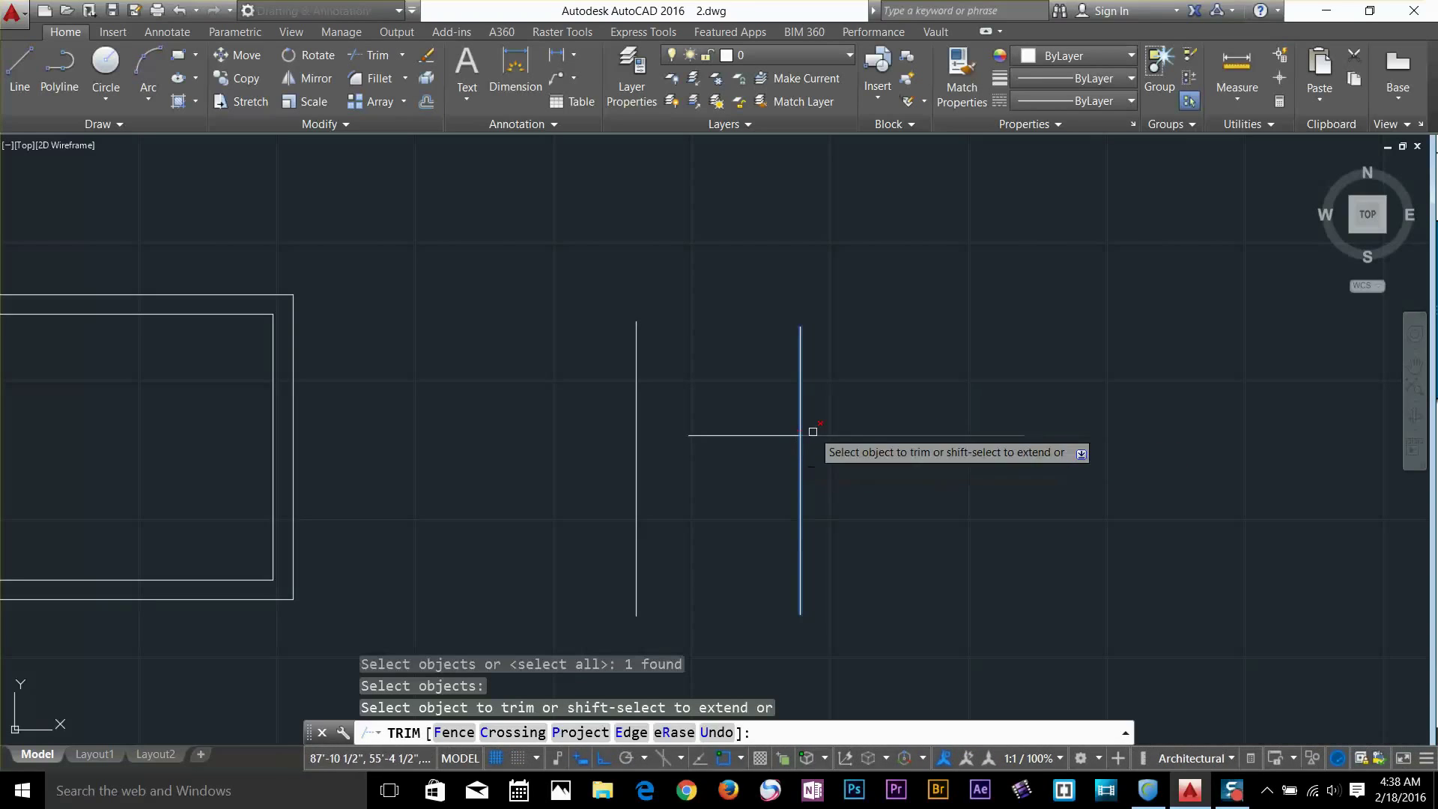
pyautogui.click(708, 436)
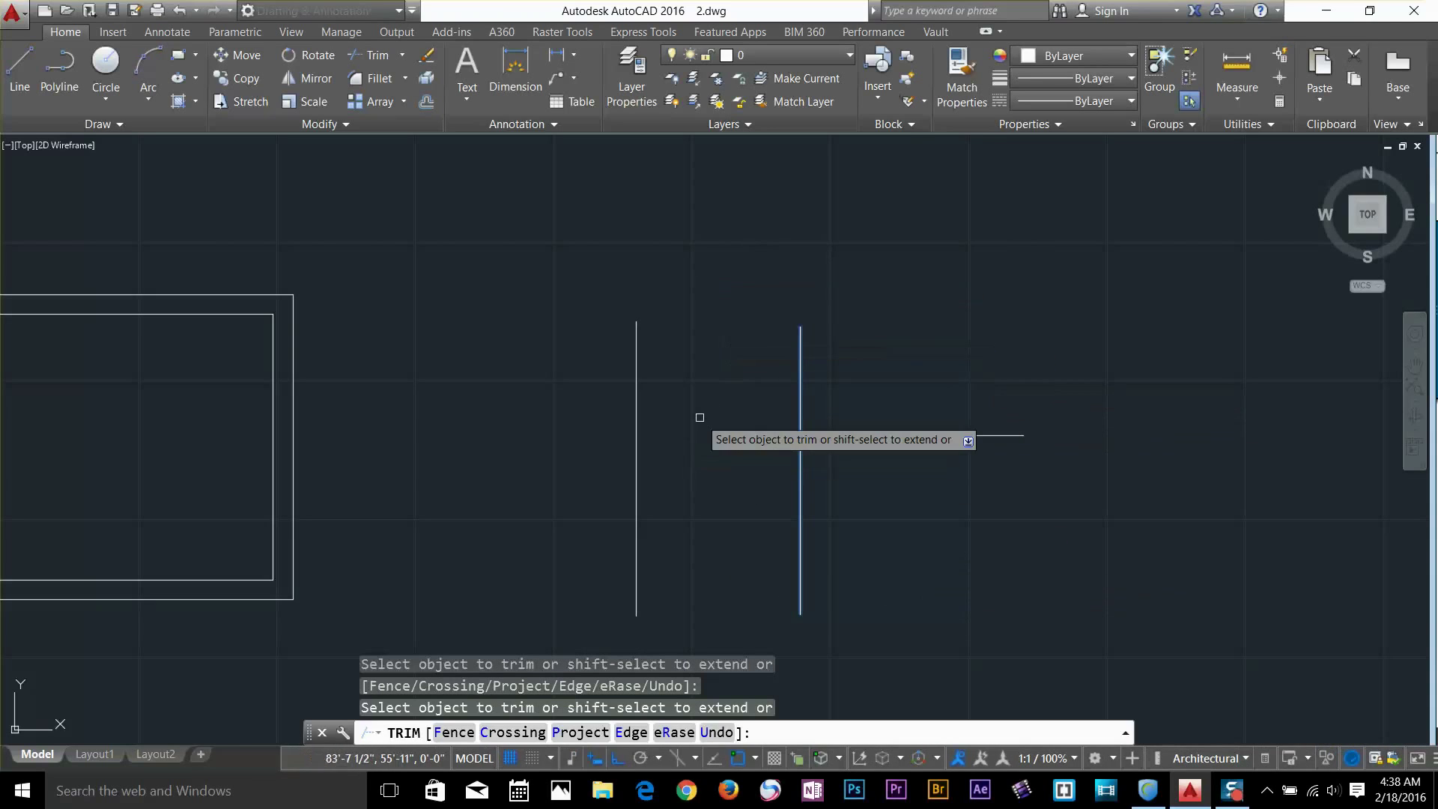
pyautogui.press('Return')
pyautogui.moveTo(606, 372); pyautogui.dragTo(484, 285, button='middle')
pyautogui.write('u')
# Restore the horizontal line and drag its right end grip well past the right vertical line
pyautogui.press('Return')
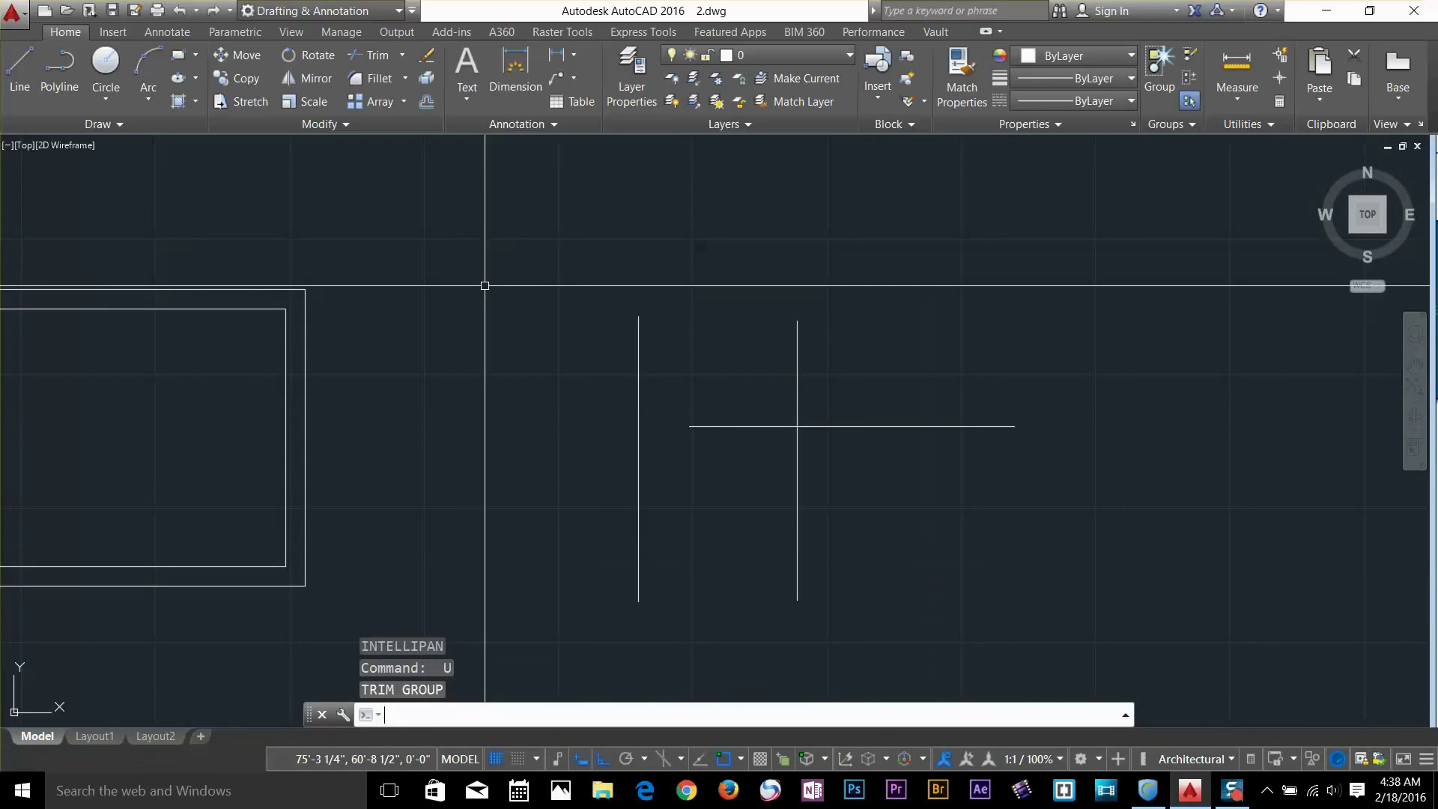
pyautogui.scroll(-2, 632, 420)
pyautogui.click(681, 349)
pyautogui.moveTo(681, 361); pyautogui.dragTo(682, 370, button='middle')
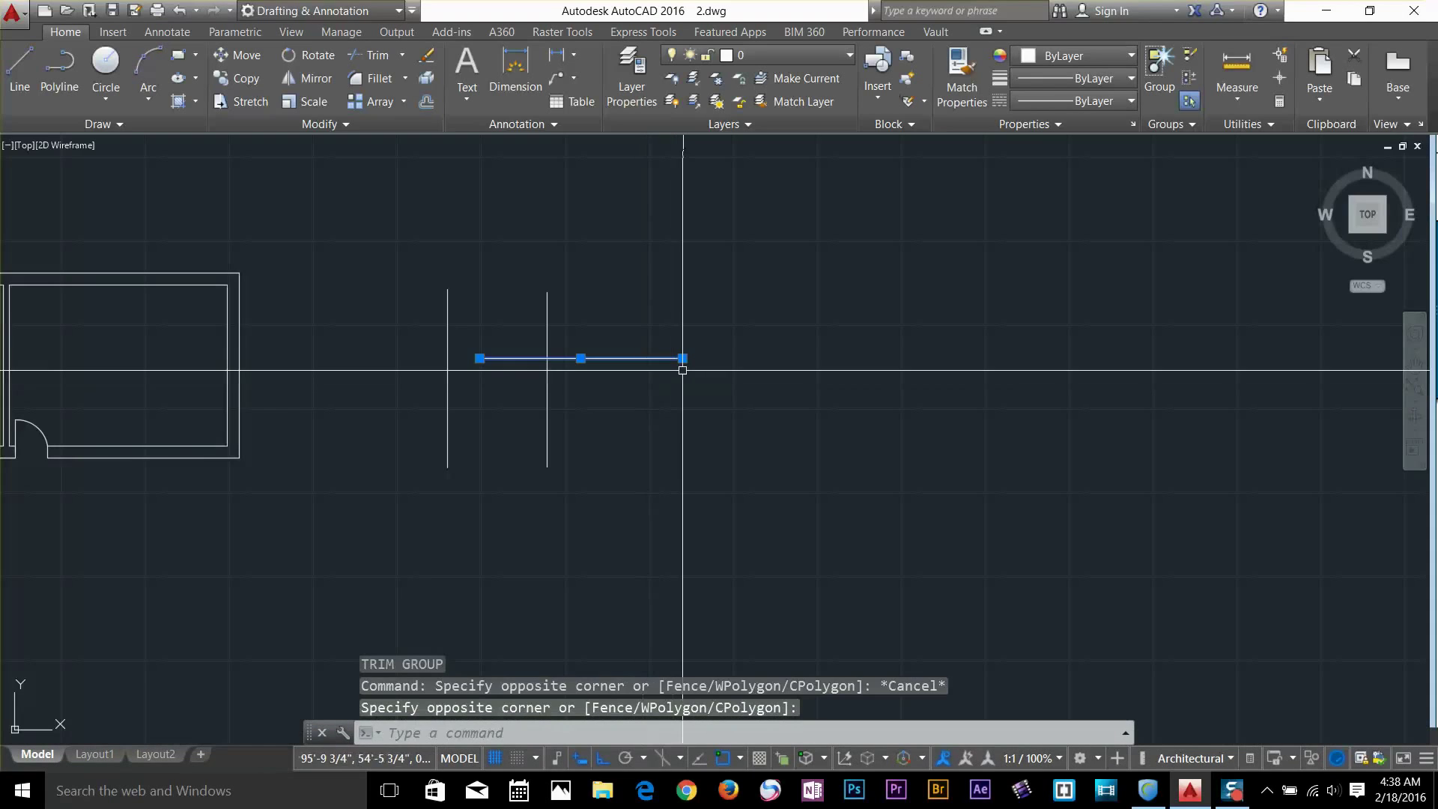
pyautogui.click(682, 358)
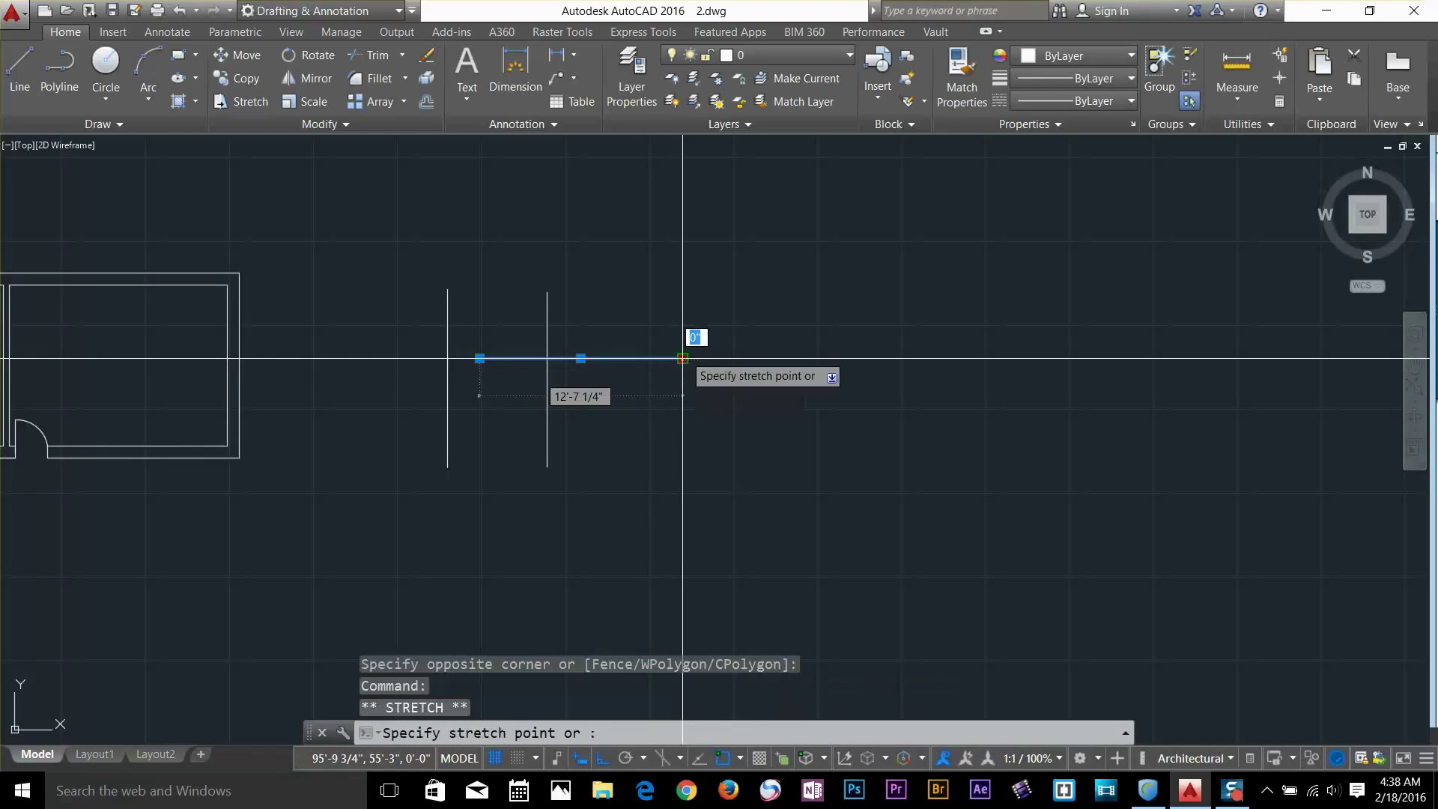
pyautogui.click(900, 358)
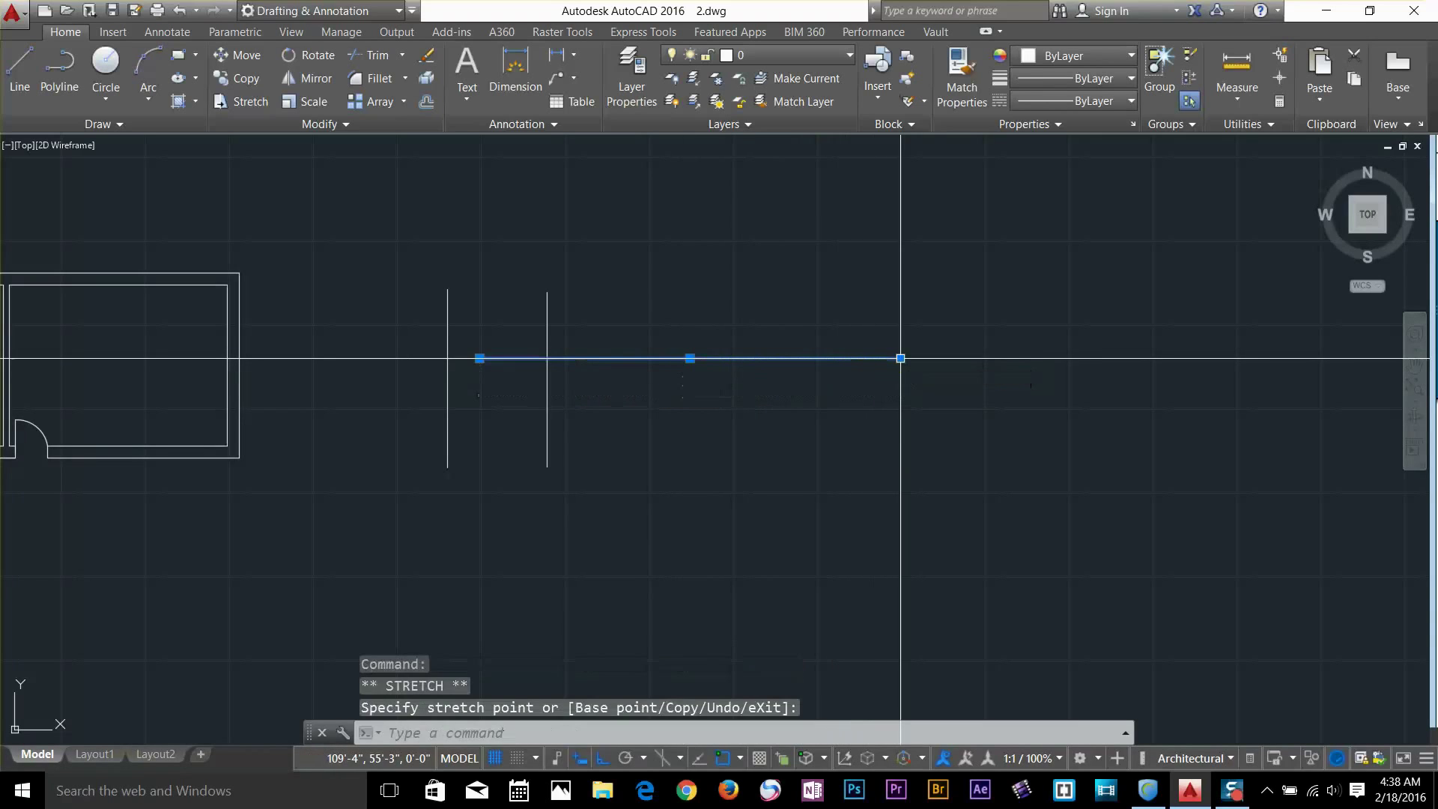
pyautogui.press('Escape')
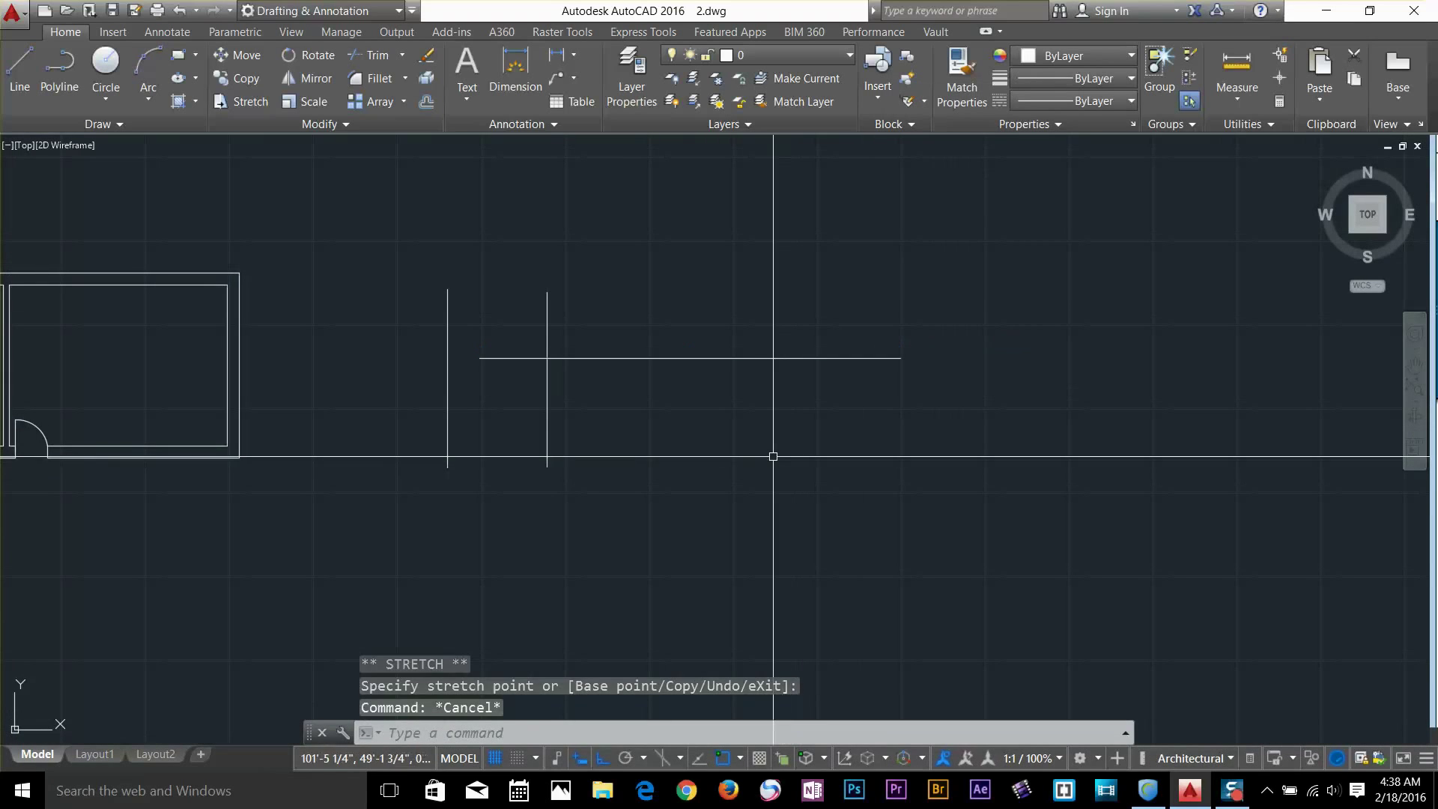
pyautogui.write('CO')
pyautogui.press('Return')
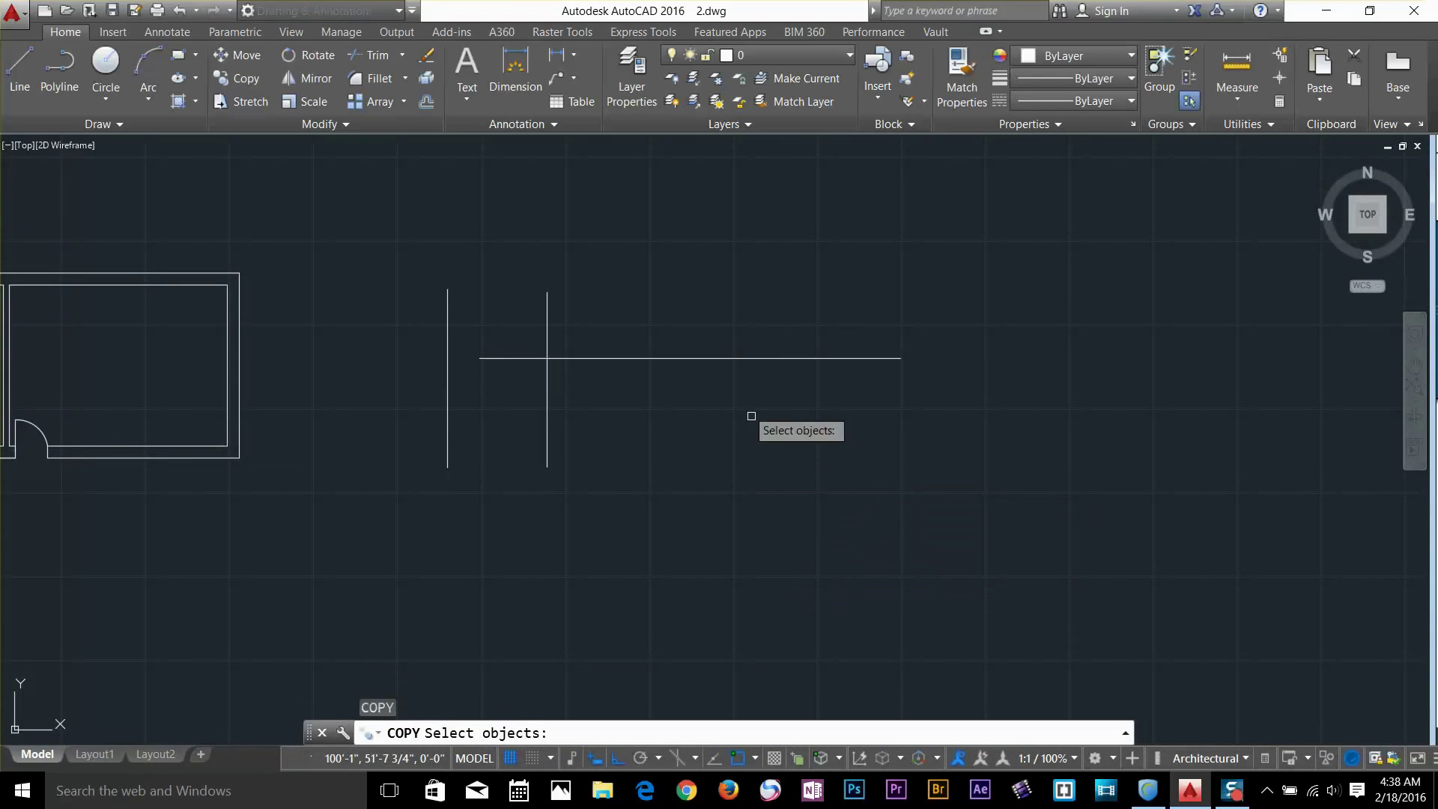
pyautogui.click(591, 424)
pyautogui.click(520, 449)
pyautogui.press('Return')
pyautogui.click(516, 531)
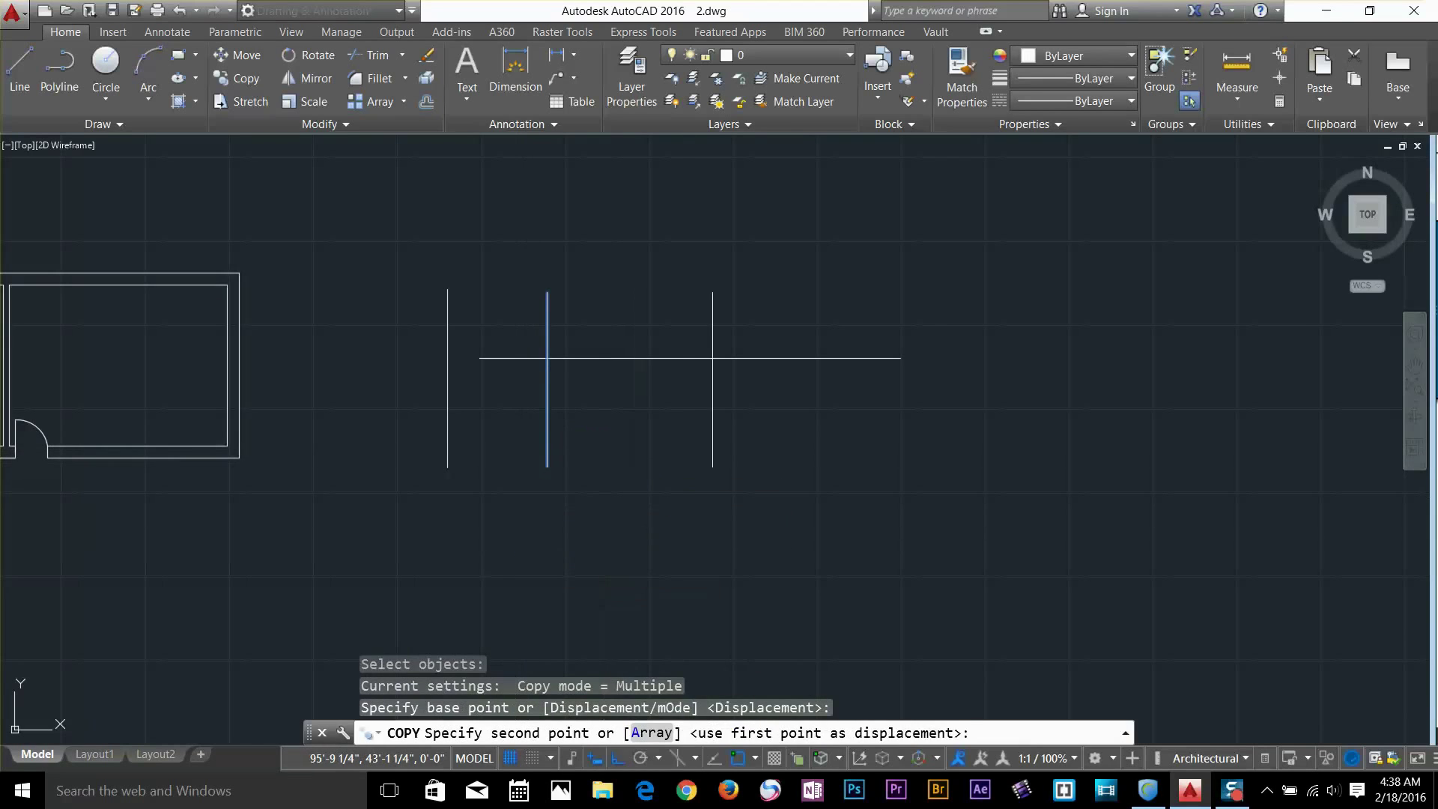
pyautogui.click(682, 561)
pyautogui.click(752, 573)
pyautogui.click(804, 588)
pyautogui.press('Return')
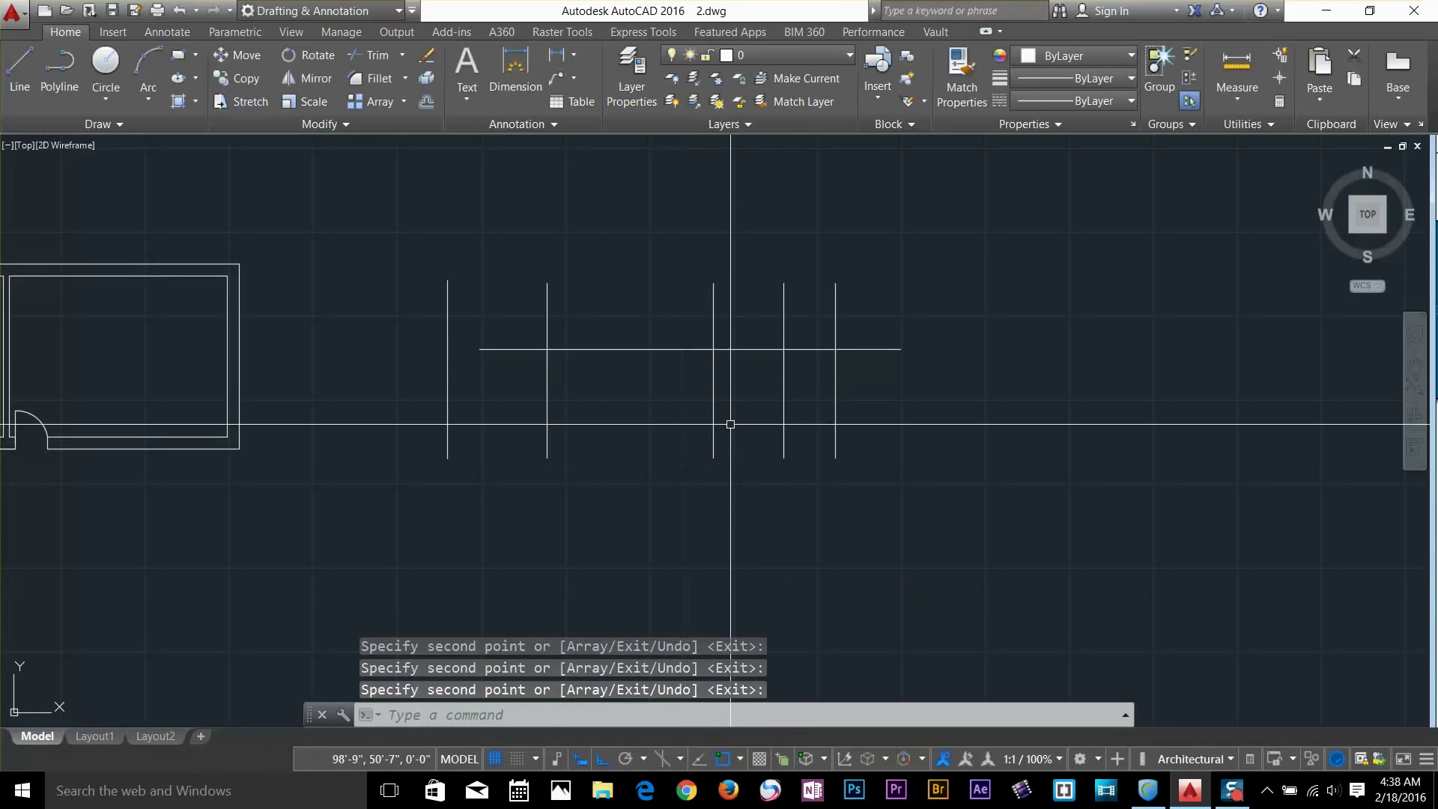
pyautogui.moveTo(774, 328); pyautogui.dragTo(778, 382, button='middle')
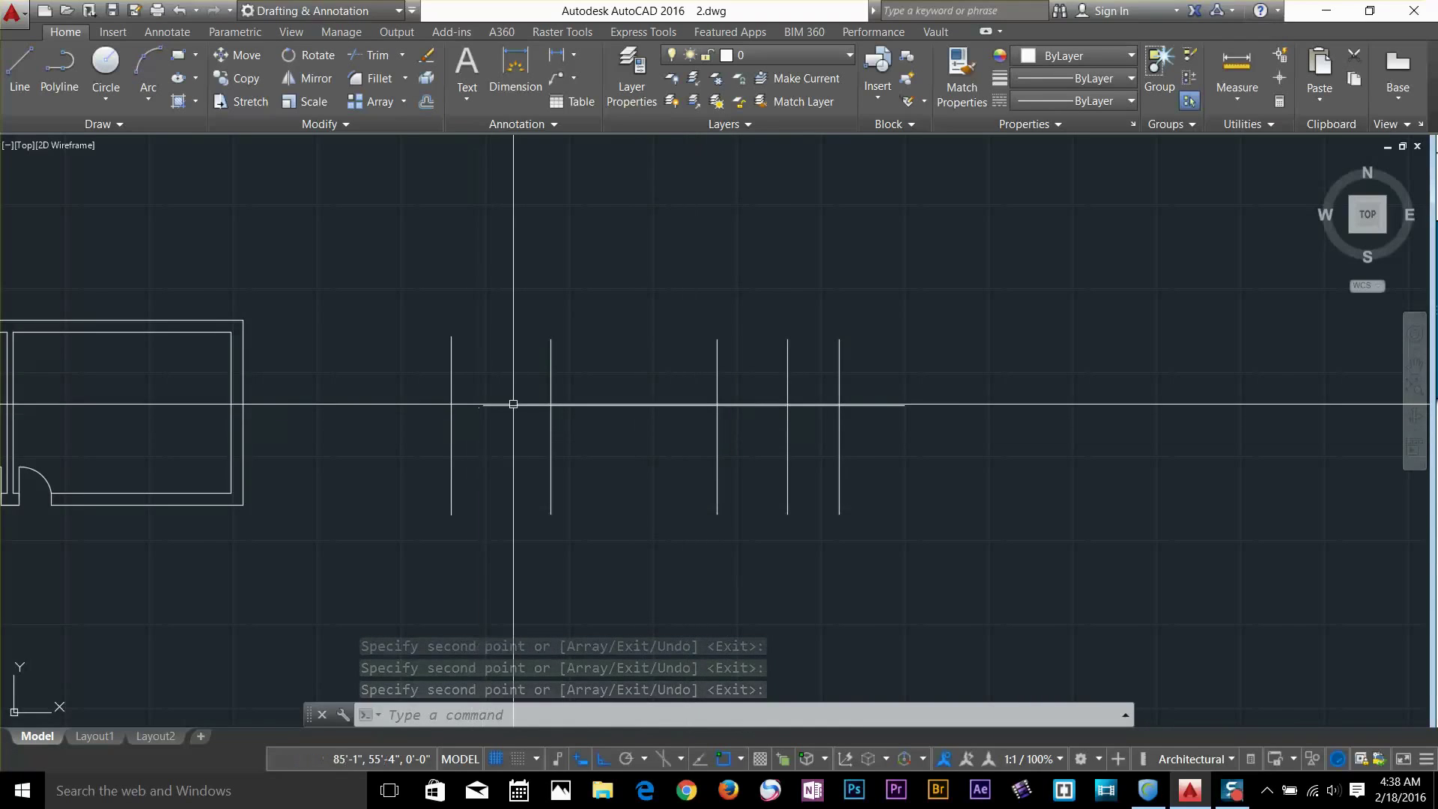
pyautogui.scroll(2, 513, 405)
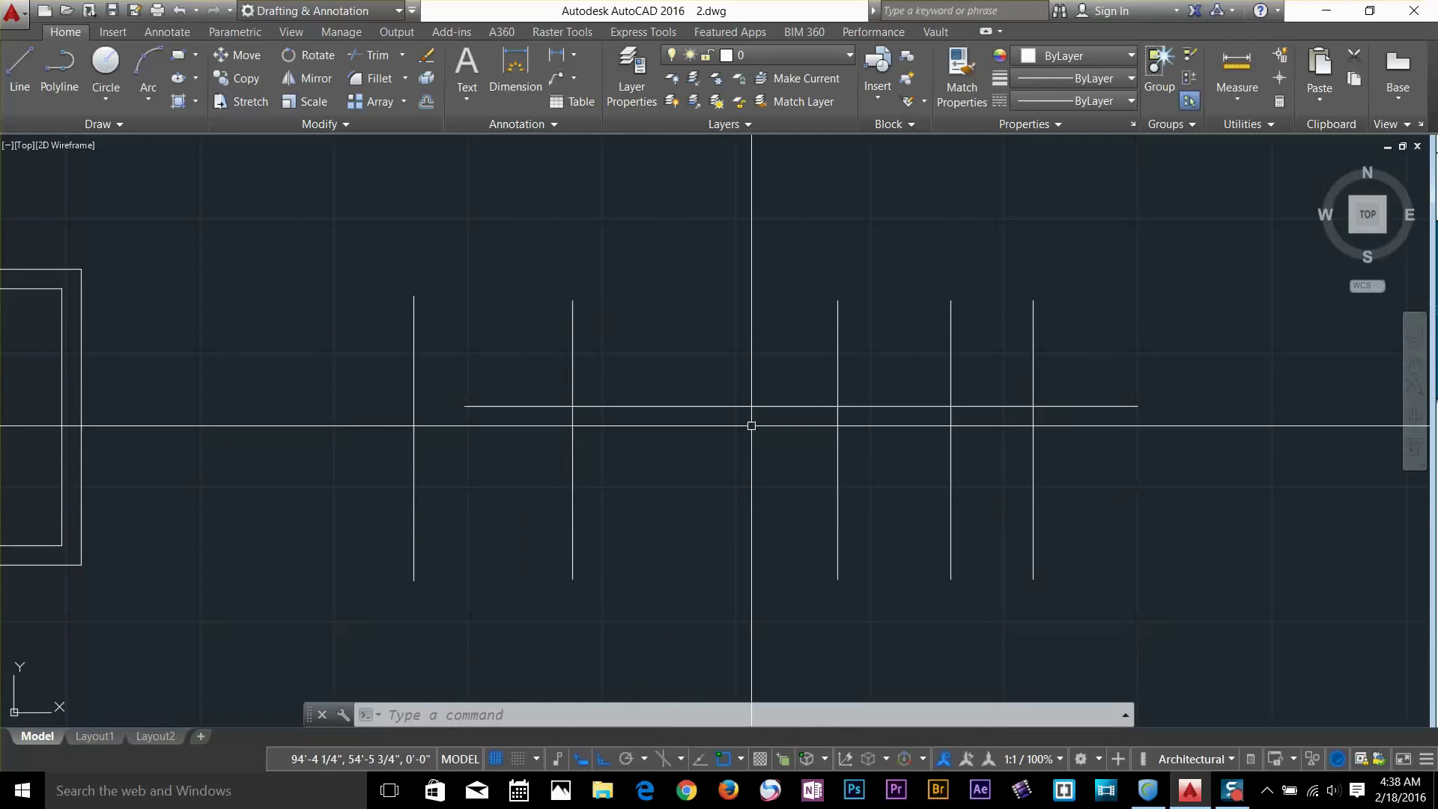
# Trim the horizontal line's right-hand portions off at the second vertical line
pyautogui.click(348, 58)
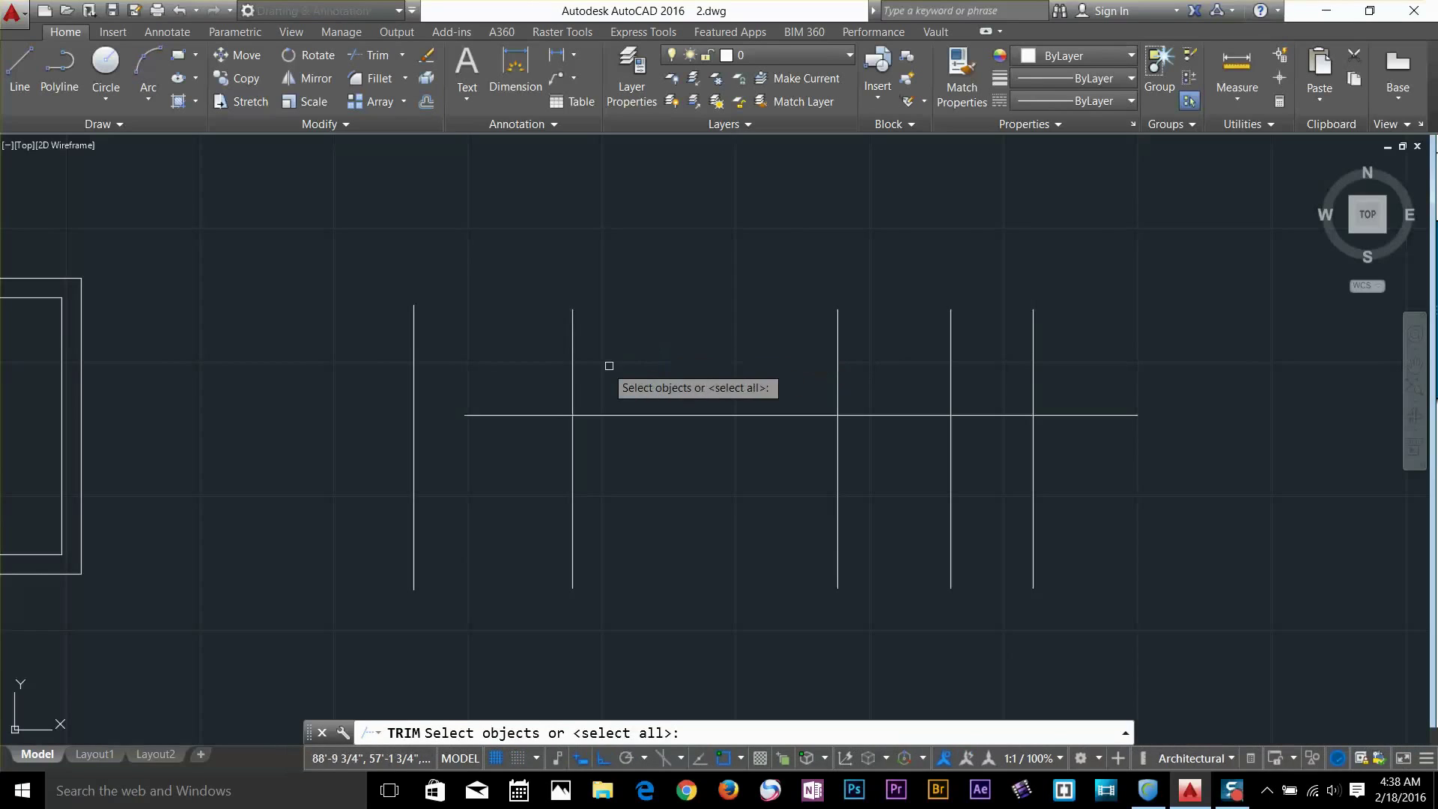
pyautogui.click(575, 365)
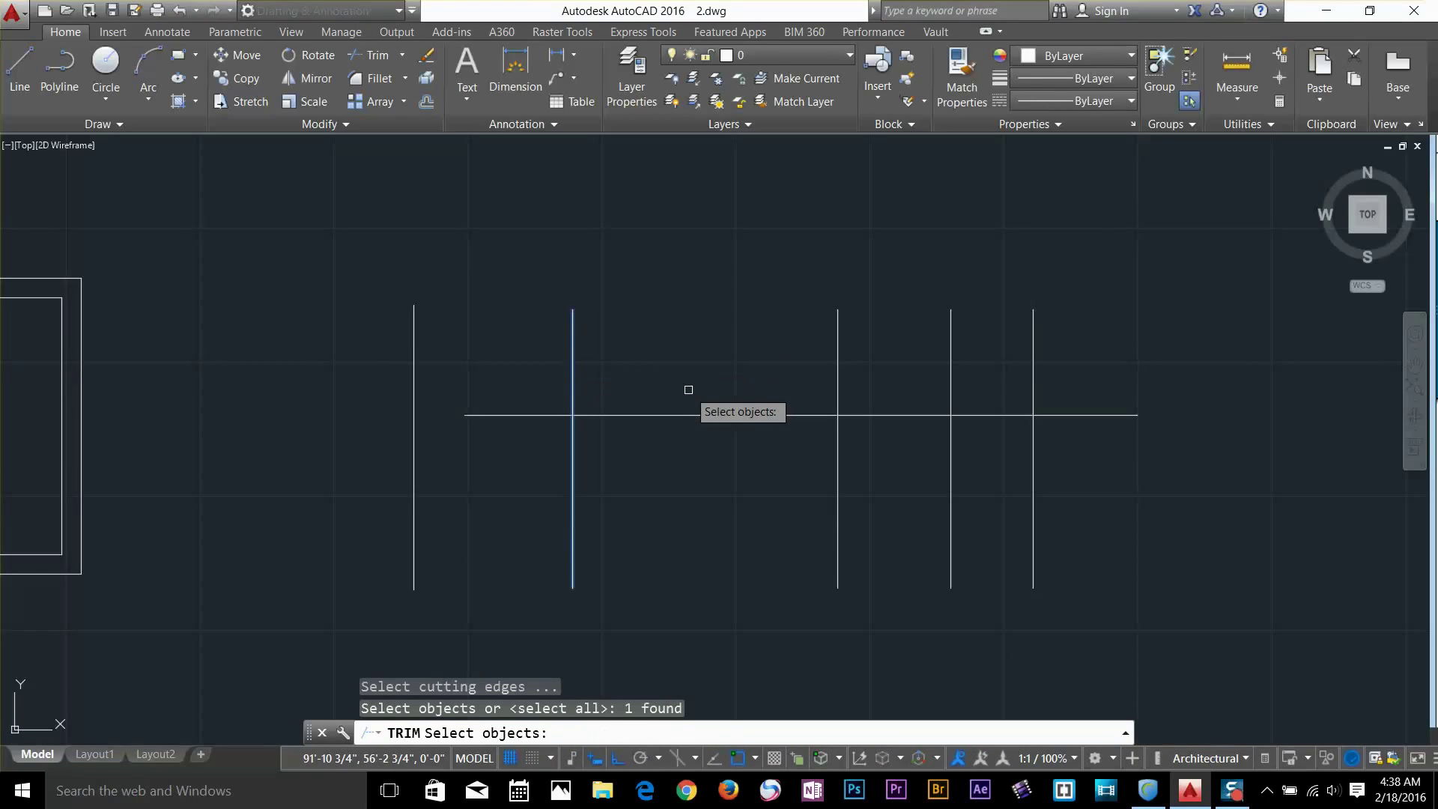
pyautogui.press('Return')
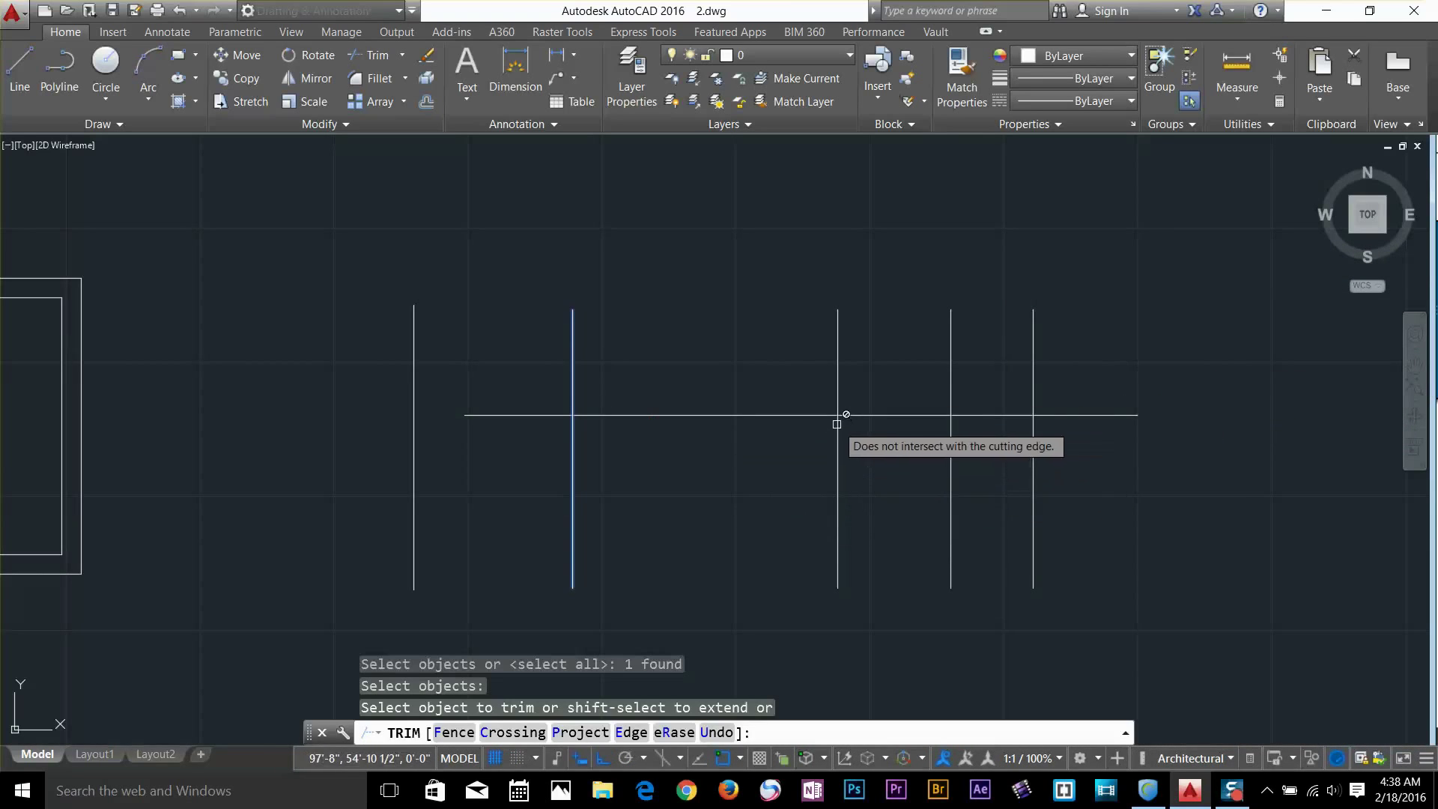
pyautogui.click(1025, 418)
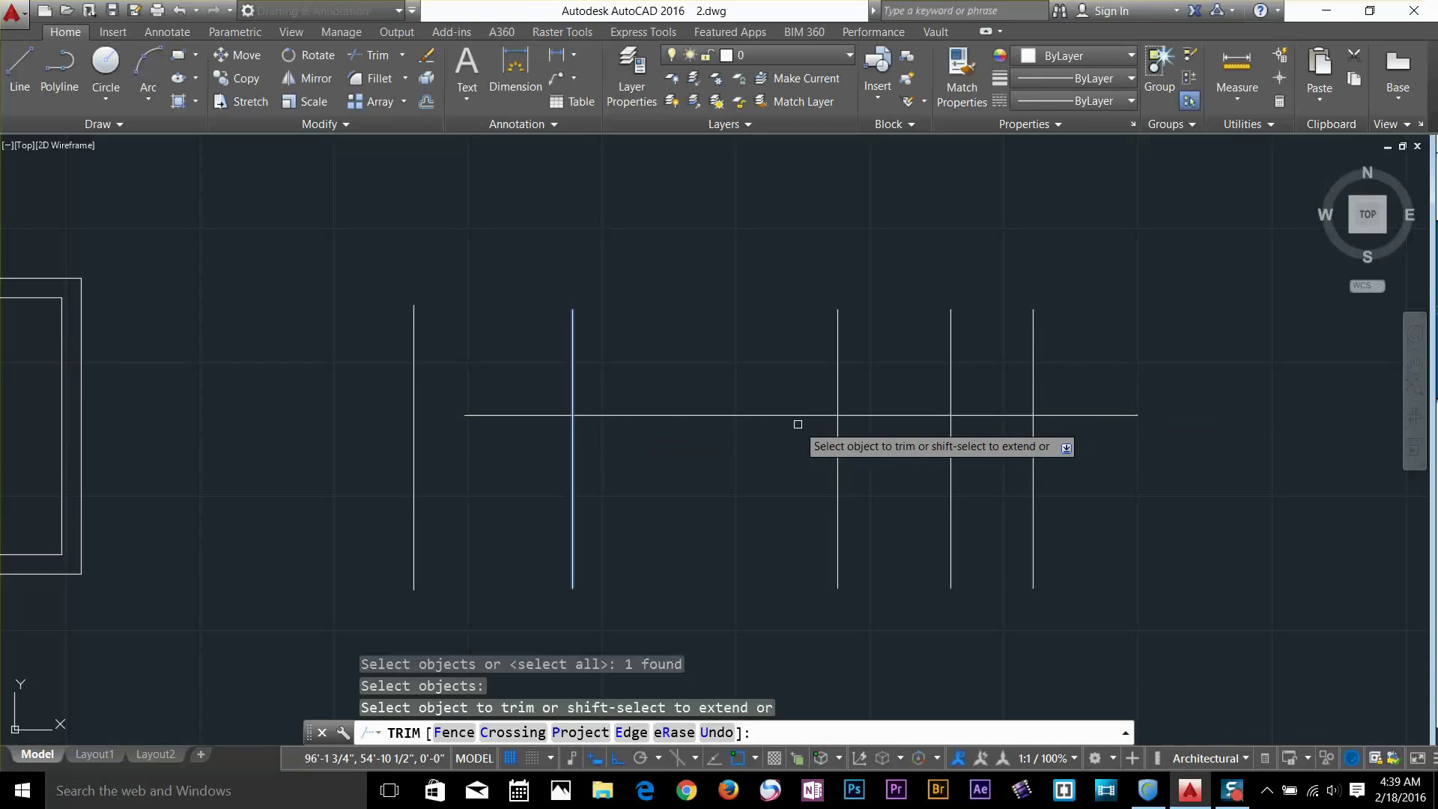
pyautogui.click(1110, 415)
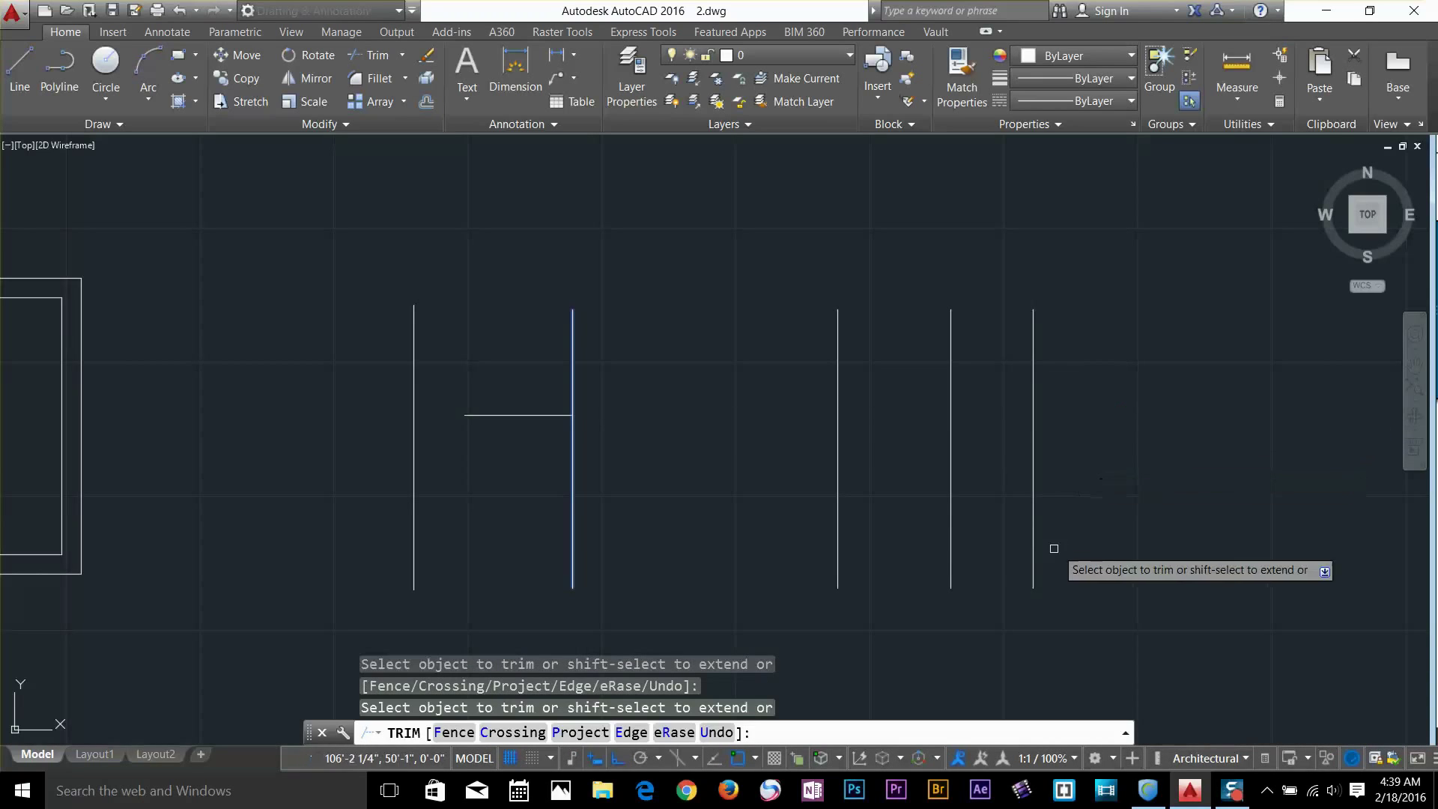
pyautogui.press('Return')
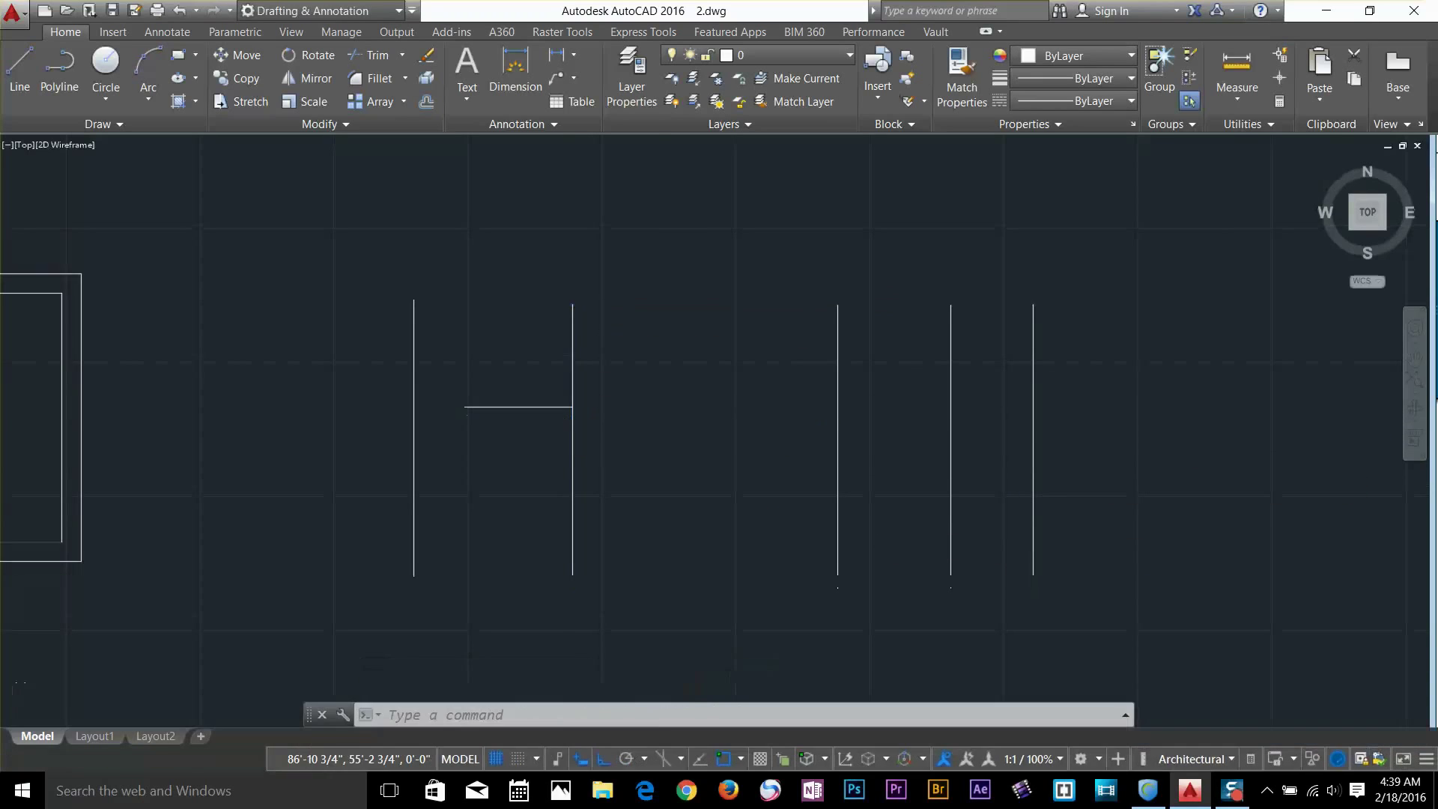
pyautogui.scroll(-3, 752, 411)
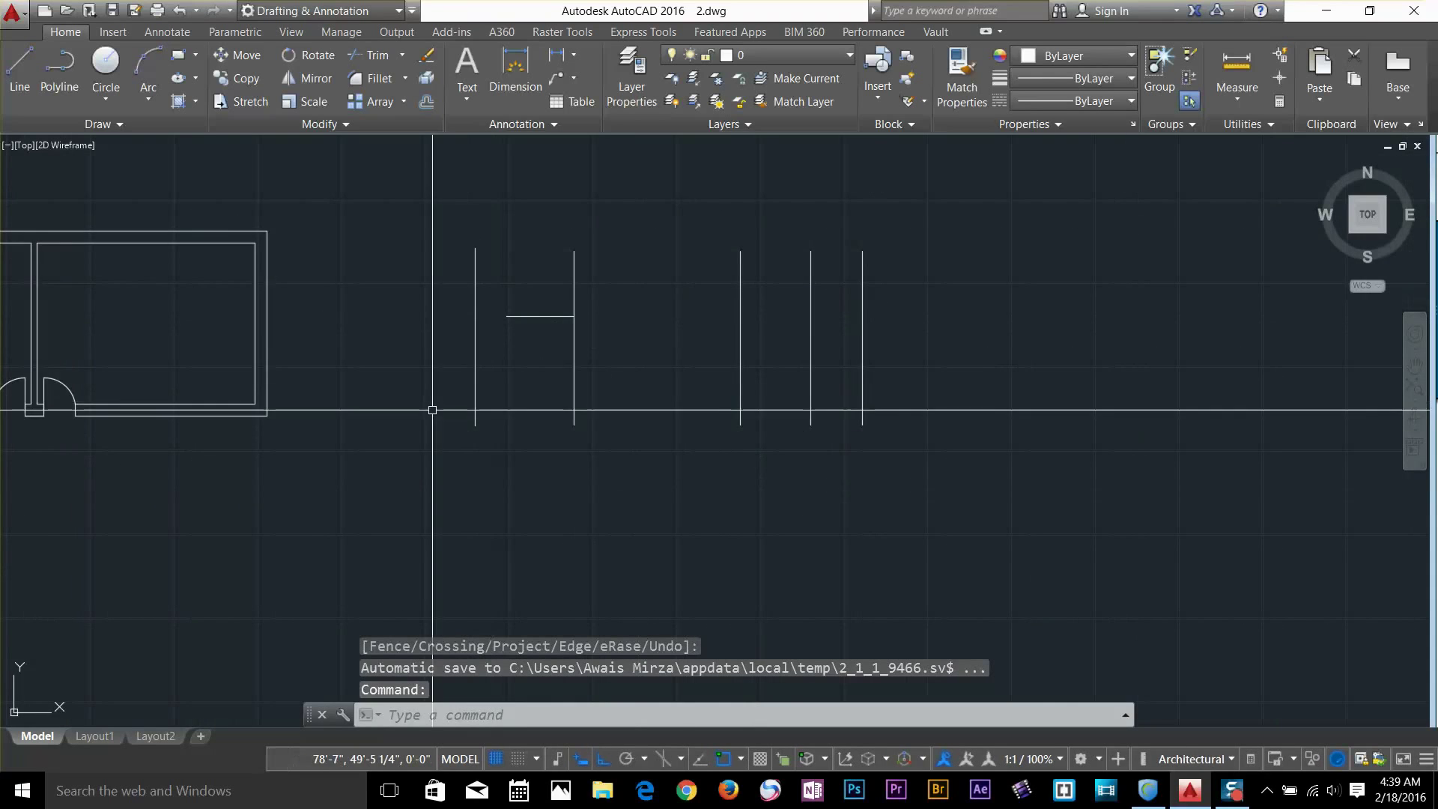
# Zoom into the wall junction and run Extend on the vertical wall lines toward the top wall line
pyautogui.moveTo(42, 401); pyautogui.dragTo(566, 427, button='middle')
pyautogui.scroll(3, 564, 297)
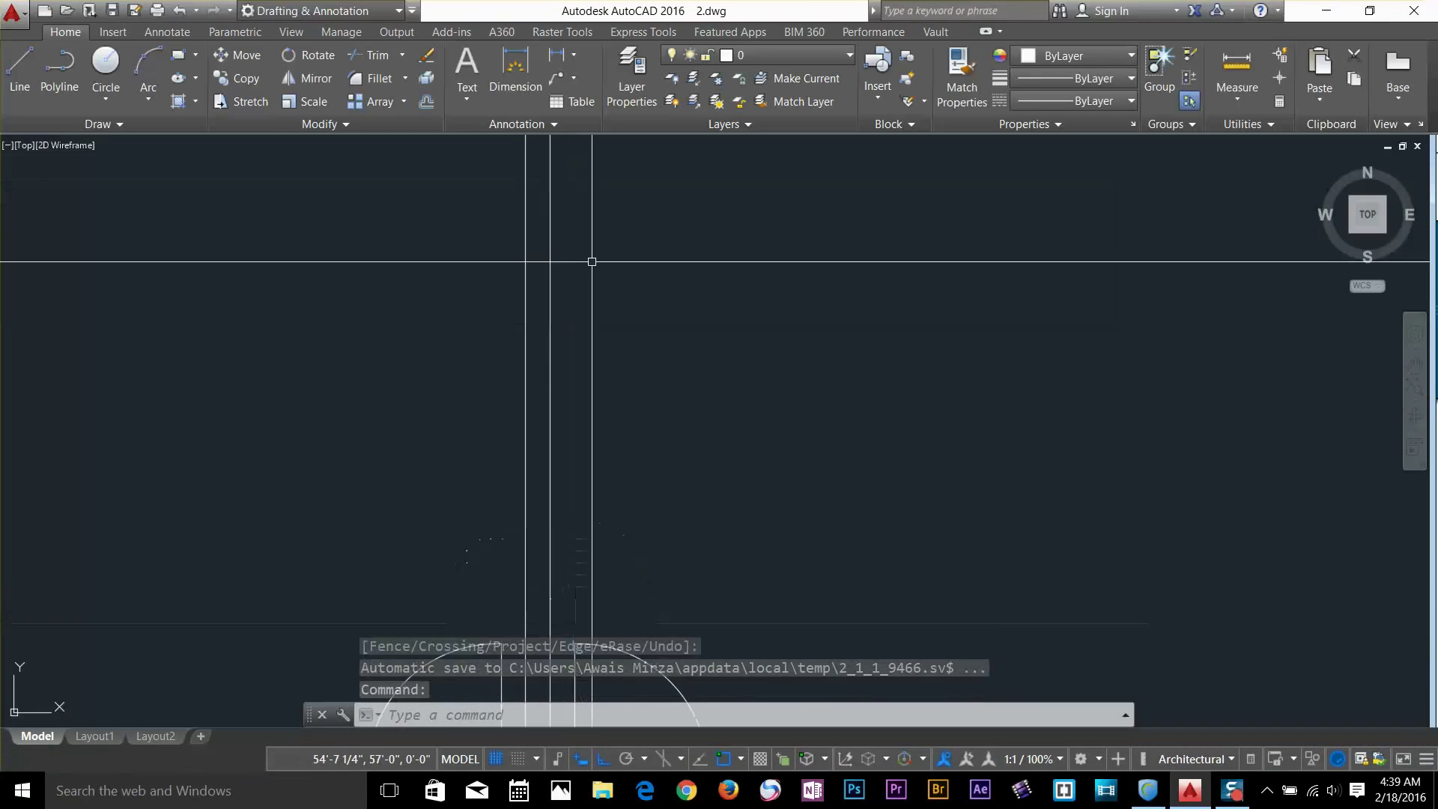
pyautogui.scroll(-2, 591, 257)
pyautogui.scroll(3, 575, 324)
pyautogui.moveTo(548, 258); pyautogui.dragTo(542, 313, button='middle')
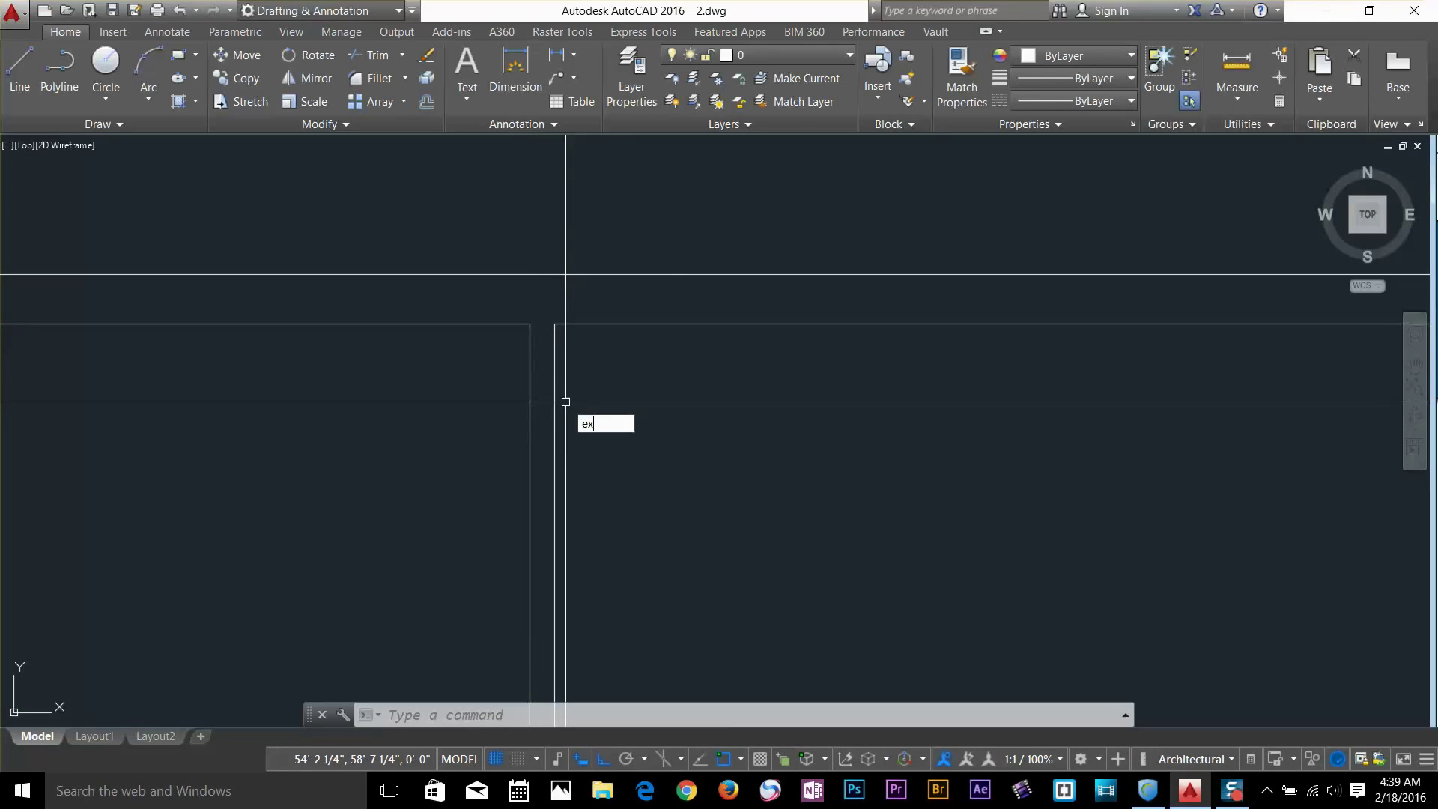
pyautogui.press('Return')
pyautogui.press('Return')
pyautogui.click(533, 363)
pyautogui.click(568, 340)
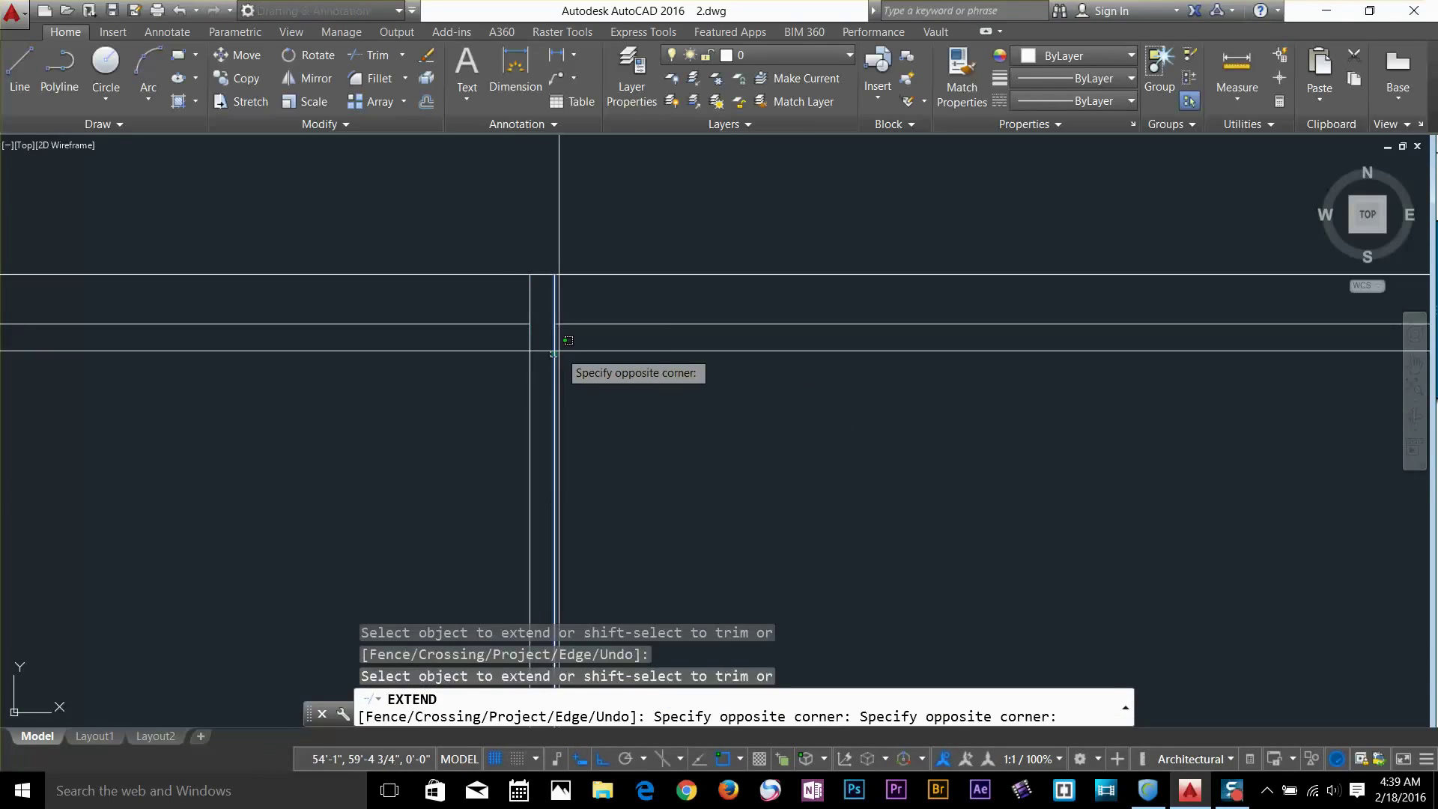
pyautogui.click(498, 347)
pyautogui.click(541, 342)
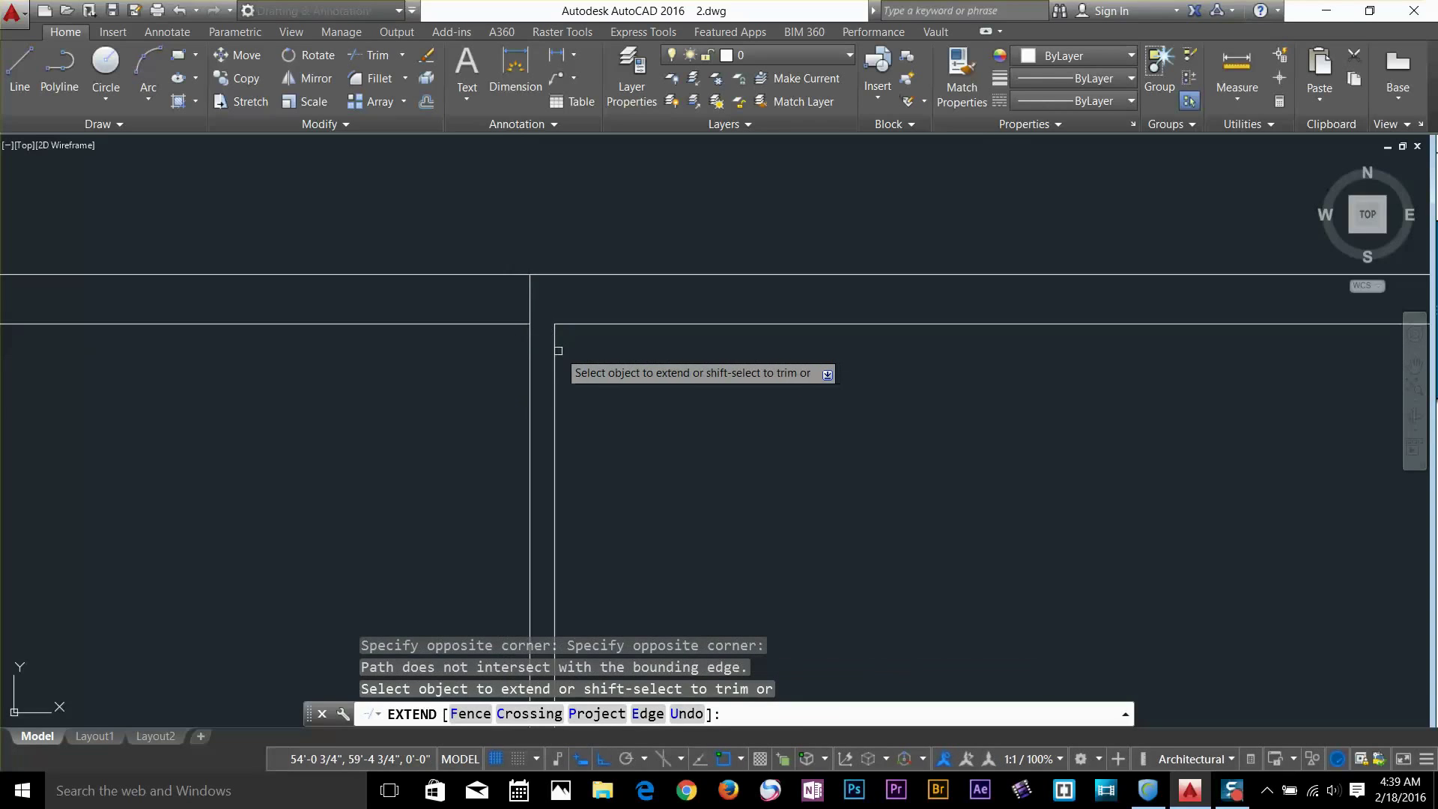
pyautogui.click(524, 339)
pyautogui.press('Return')
pyautogui.scroll(-2, 653, 452)
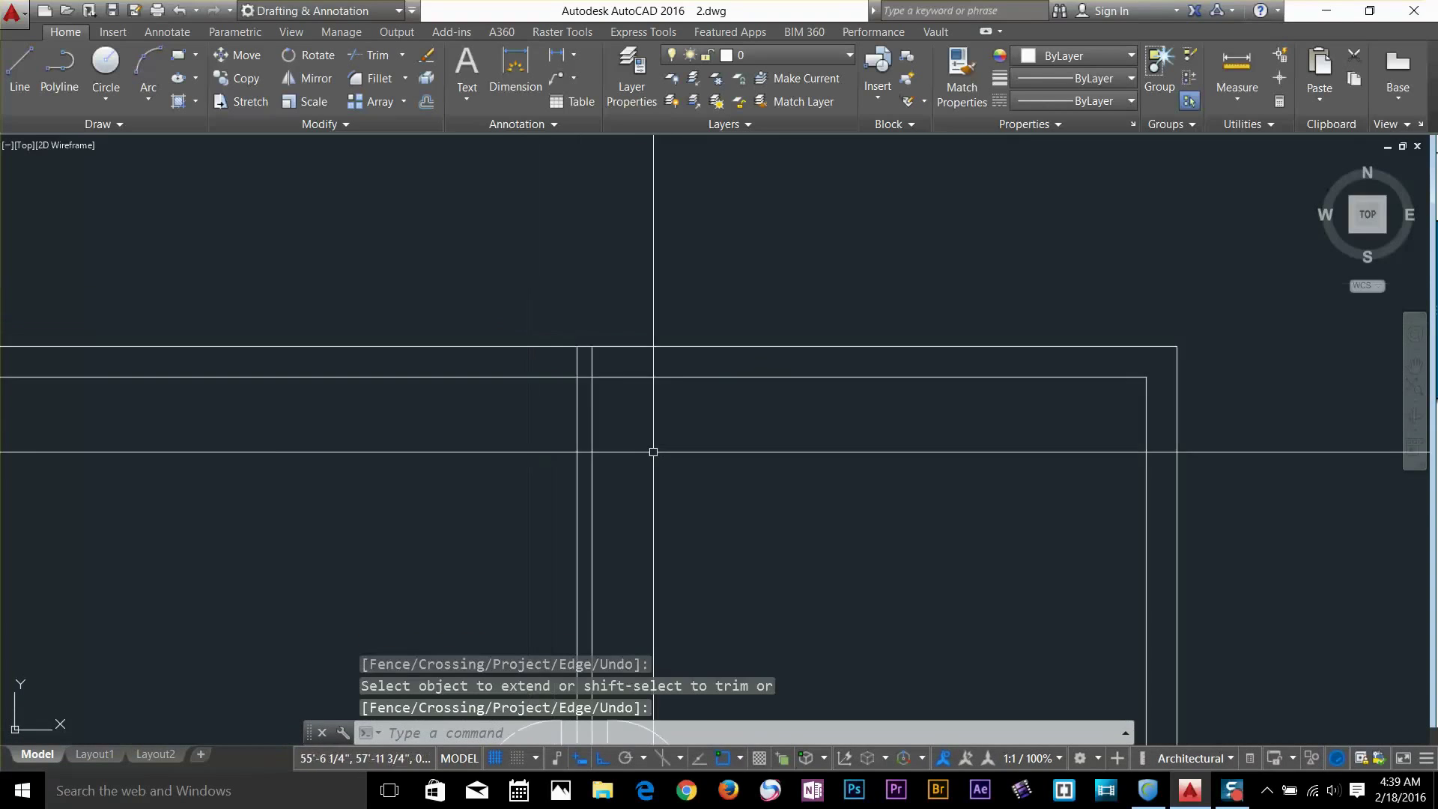
pyautogui.scroll(3, 654, 452)
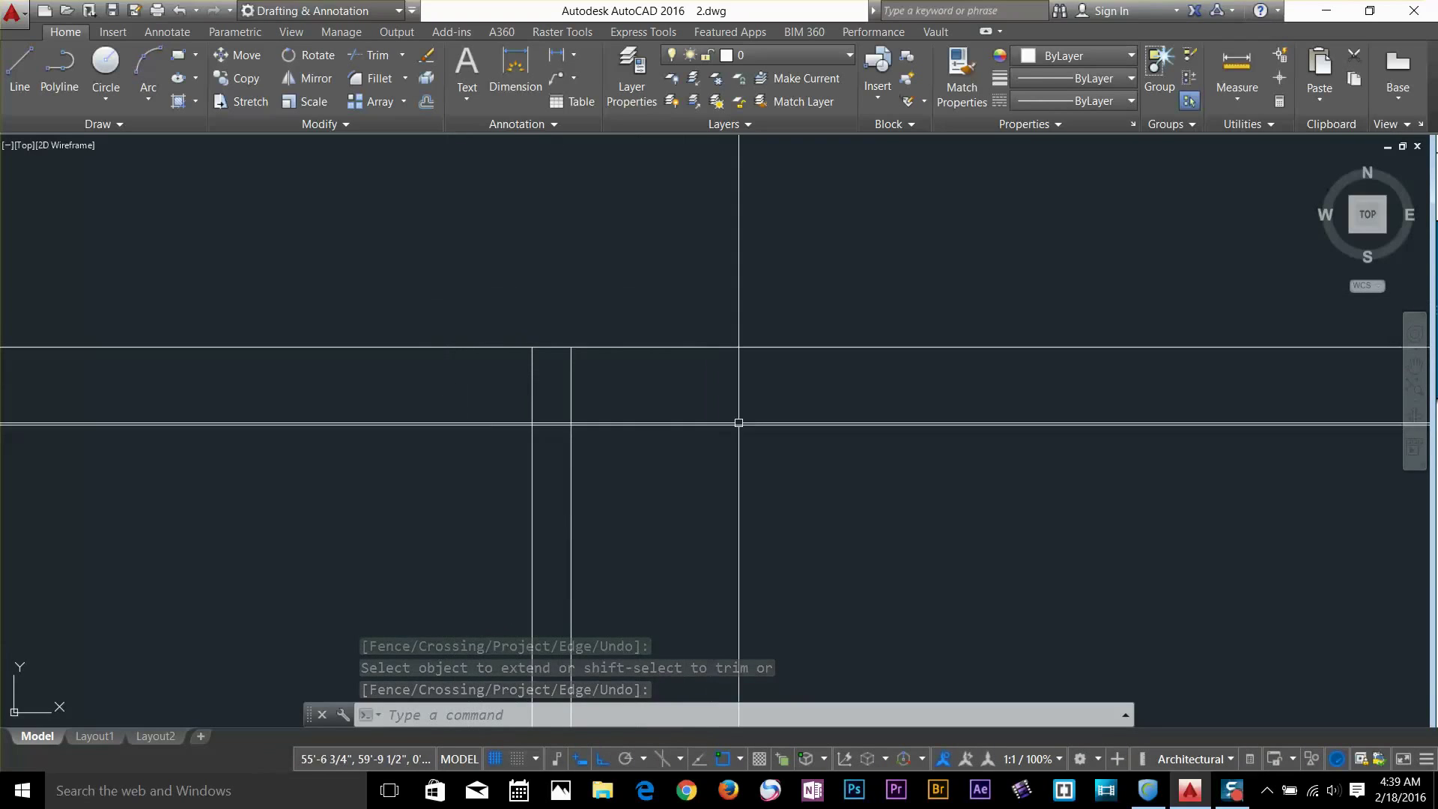
pyautogui.click(370, 57)
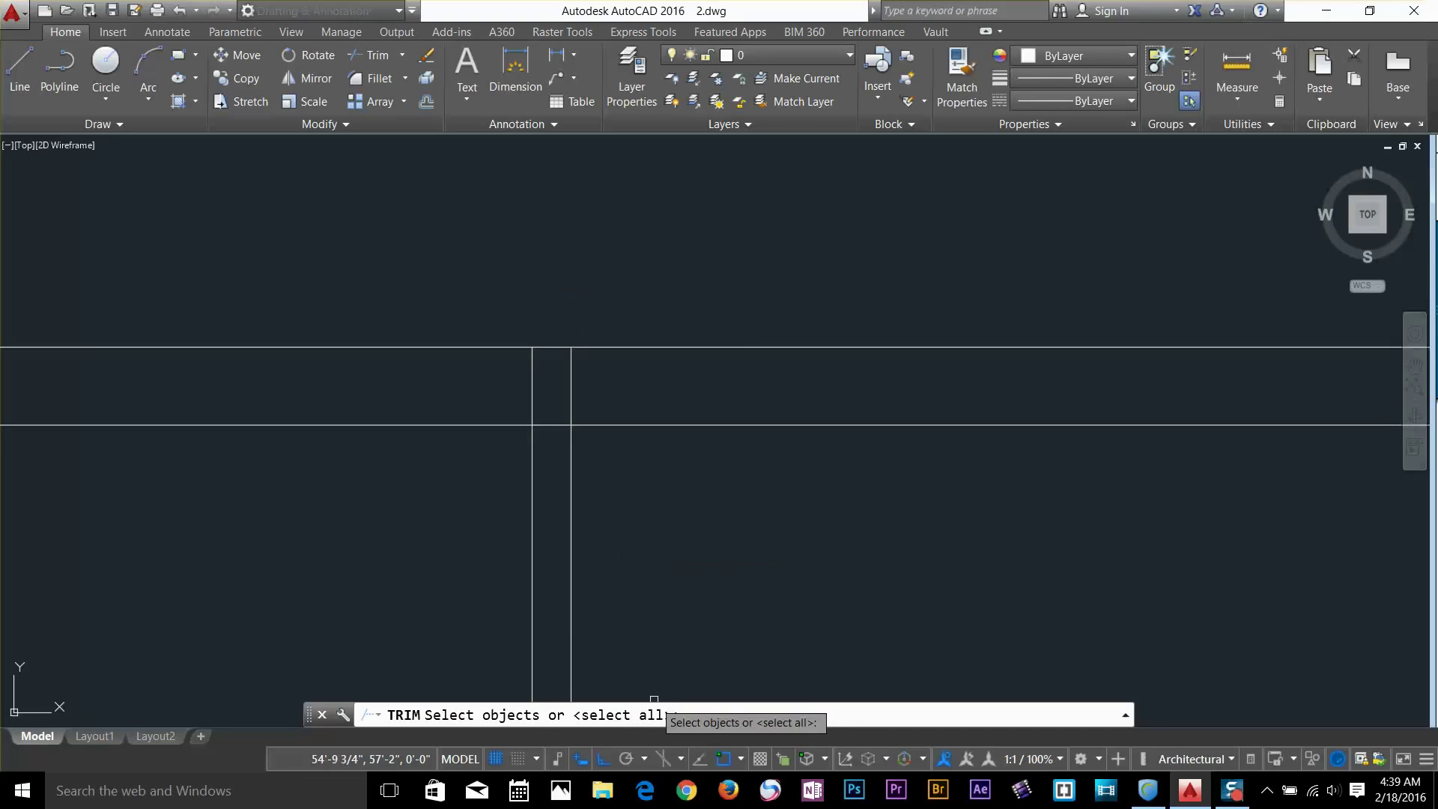
# Fence-trim the crossing line stubs between the two vertical wall lines to leave a clean opening
pyautogui.press('Return')
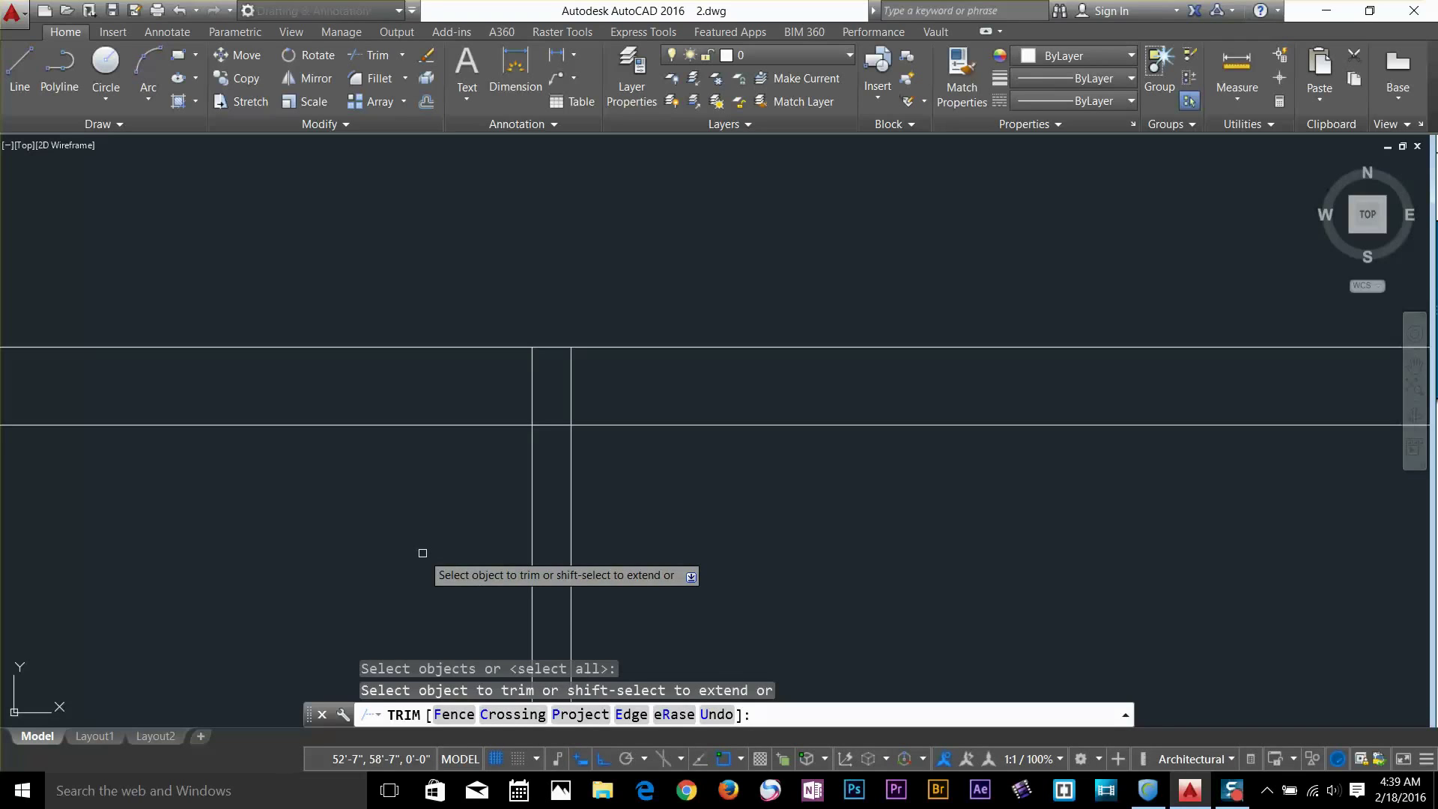
pyautogui.click(454, 715)
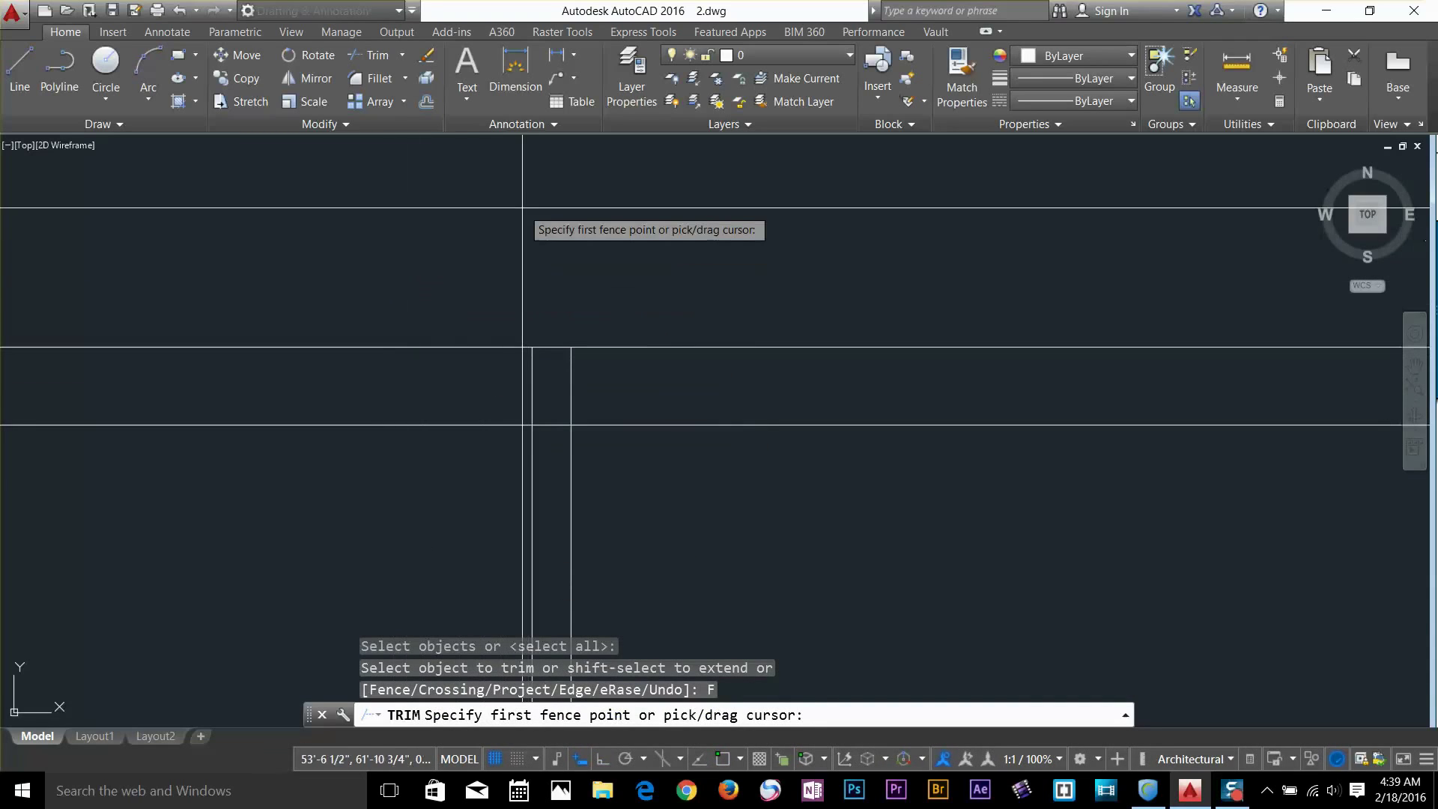
pyautogui.scroll(2, 509, 322)
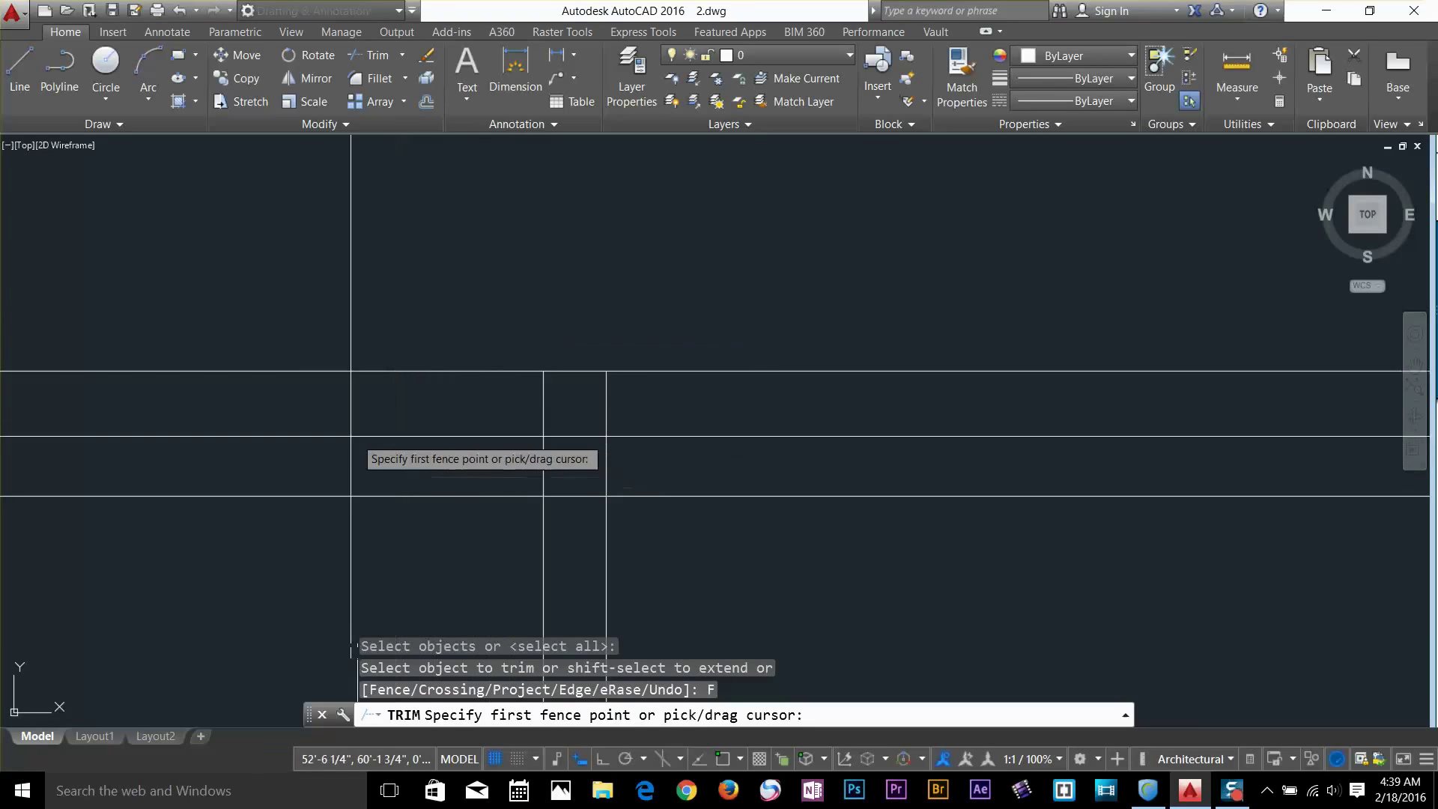
pyautogui.click(681, 435)
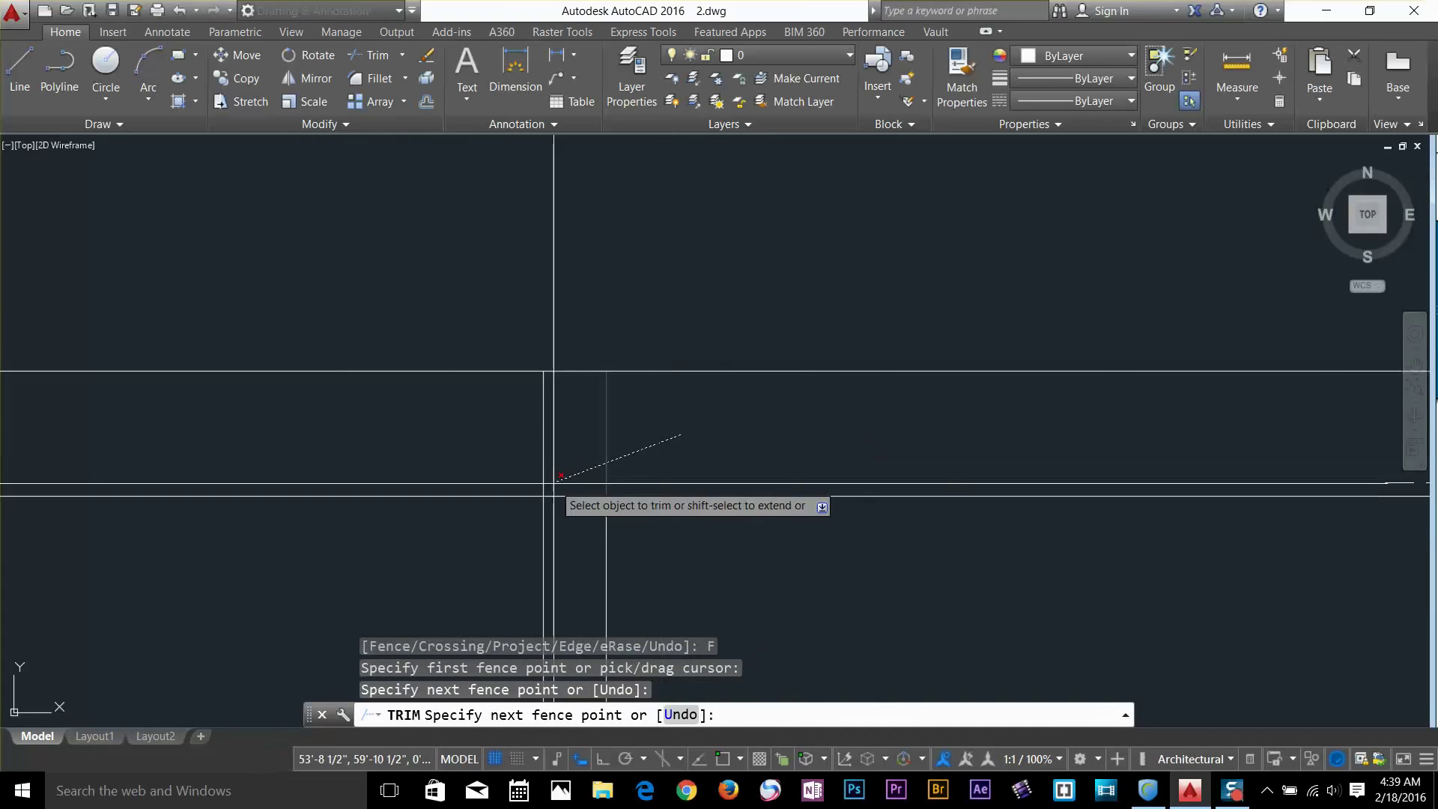
pyautogui.click(573, 440)
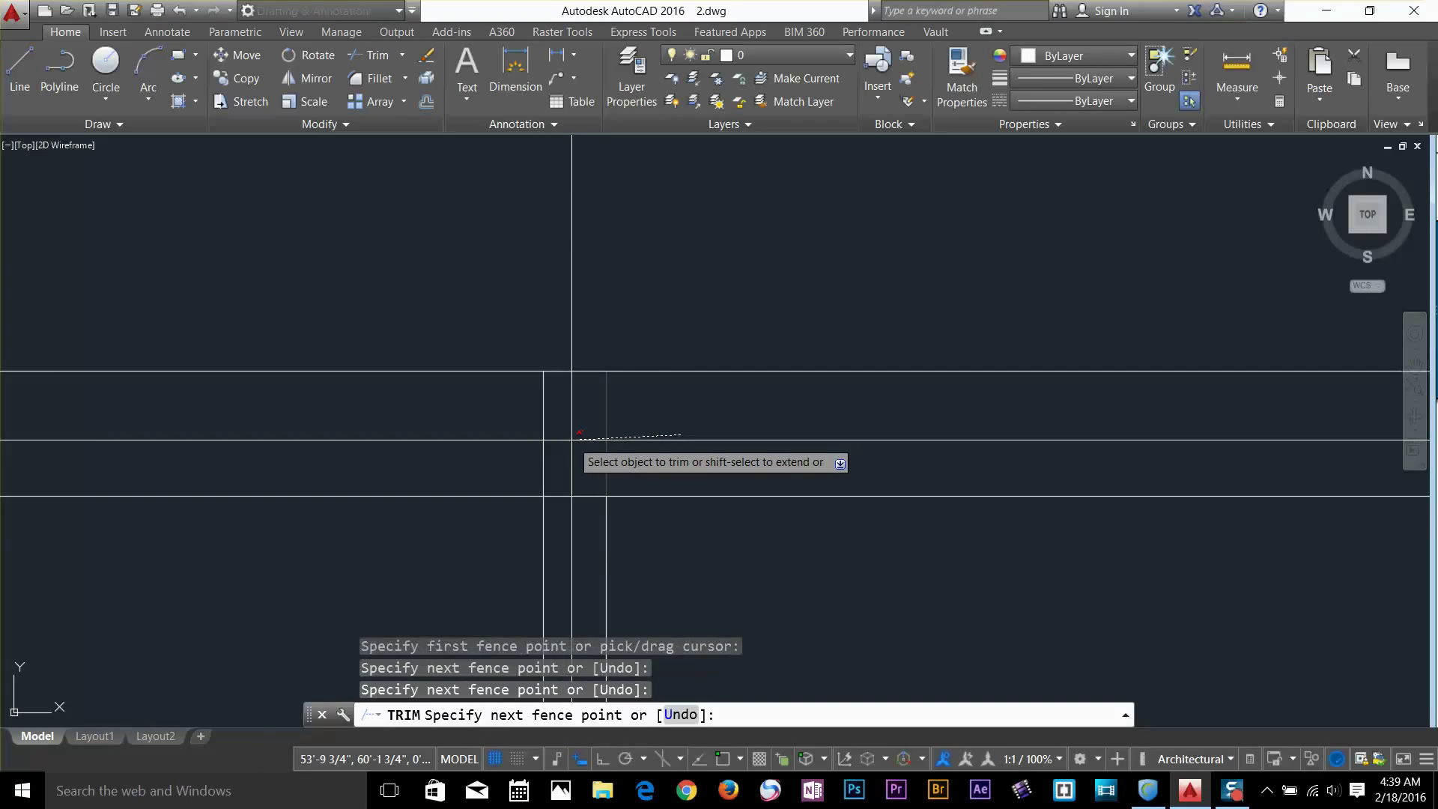
pyautogui.click(580, 529)
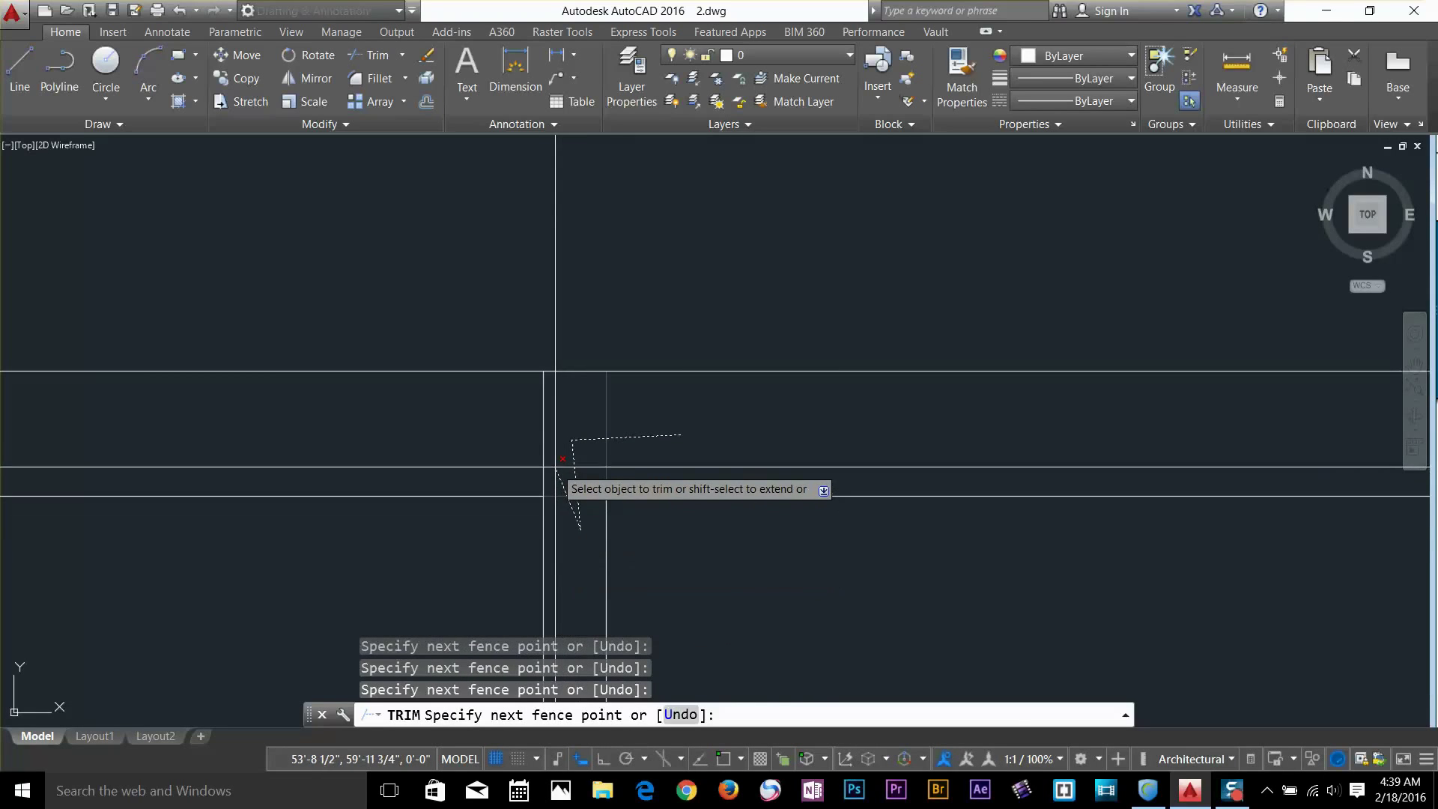
pyautogui.click(556, 466)
pyautogui.press('Return')
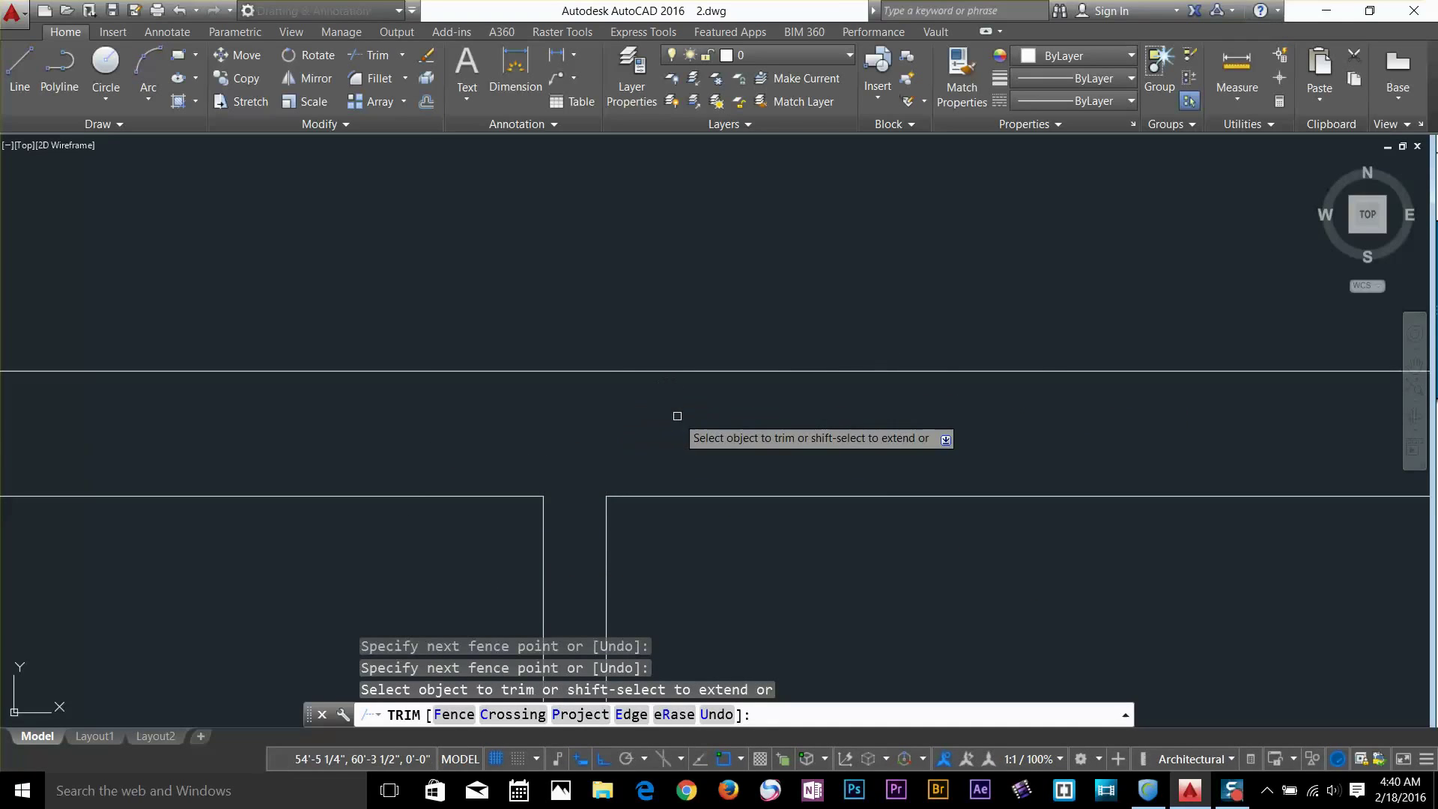
pyautogui.press('Return')
pyautogui.scroll(-3, 719, 411)
pyautogui.scroll(-3, 294, 487)
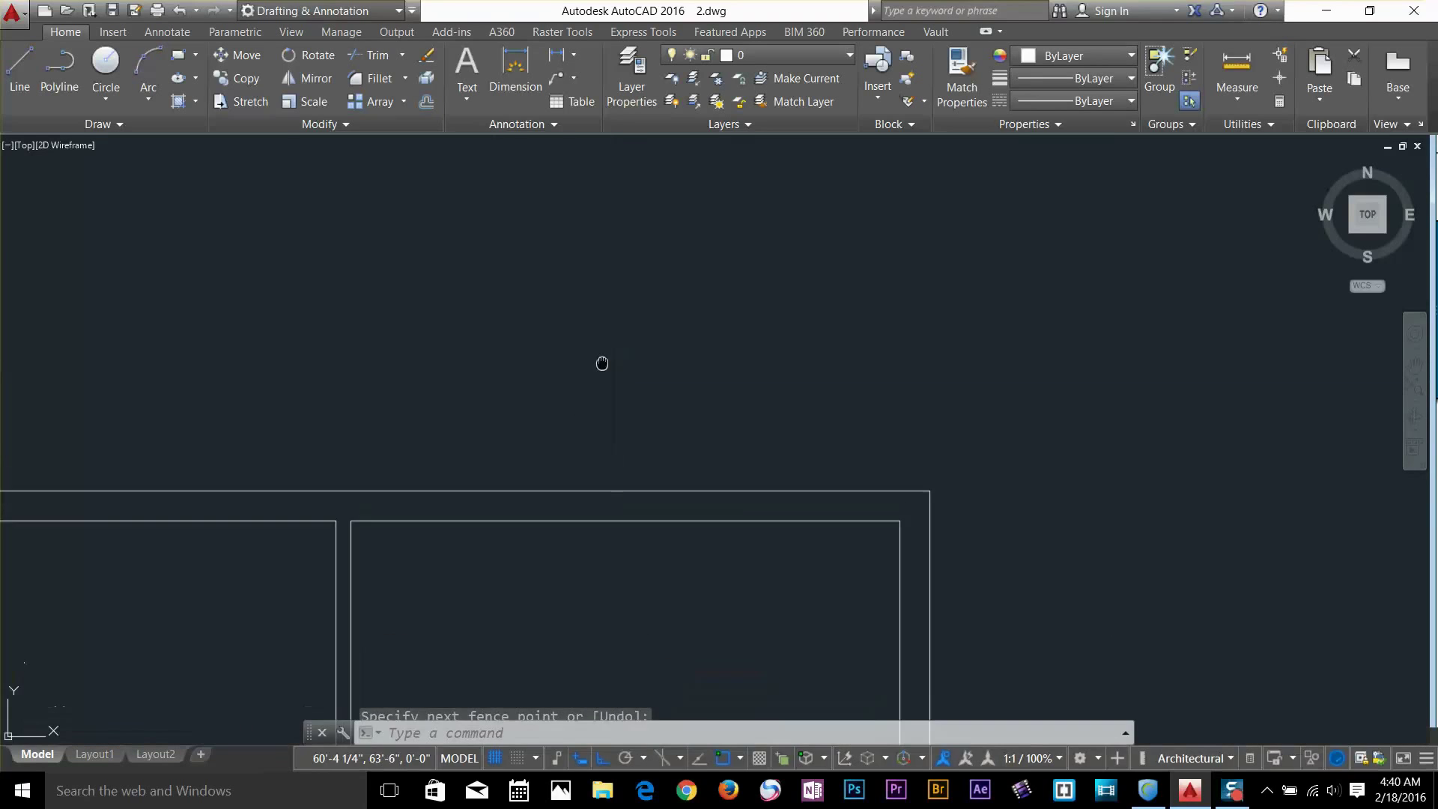
pyautogui.write('l')
pyautogui.press('Return')
pyautogui.click(550, 413)
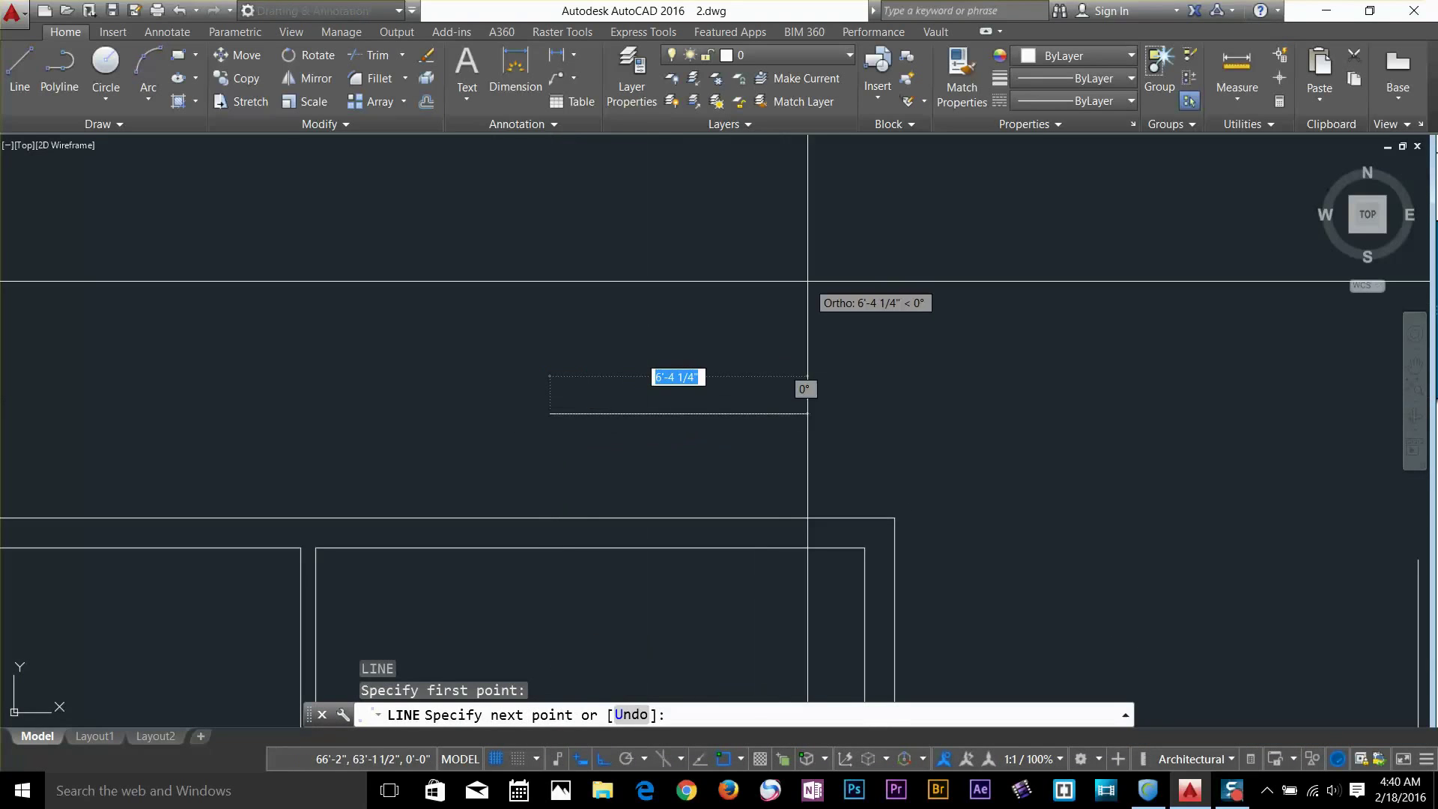
pyautogui.click(808, 413)
pyautogui.press('Return')
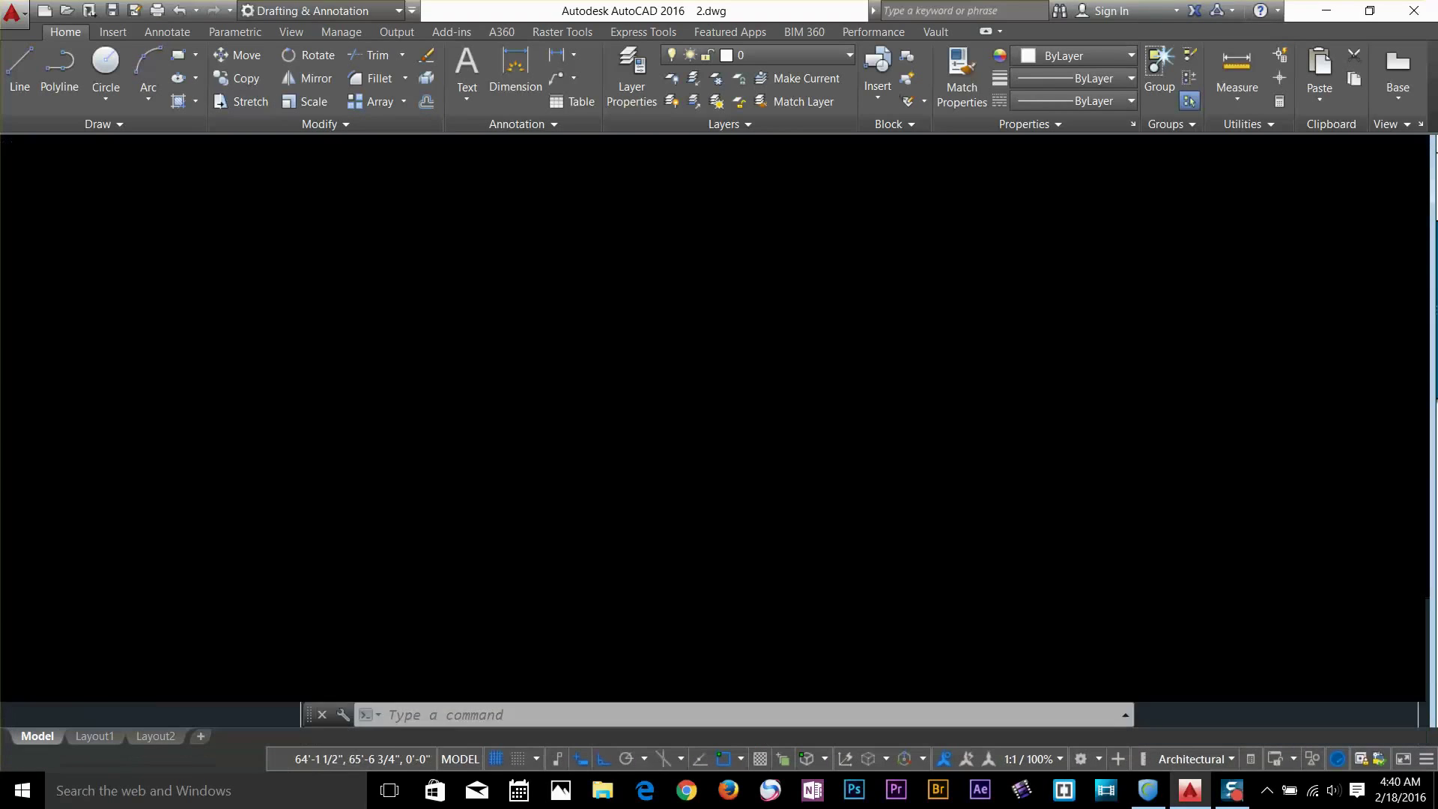
pyautogui.write('l')
pyautogui.press('Return')
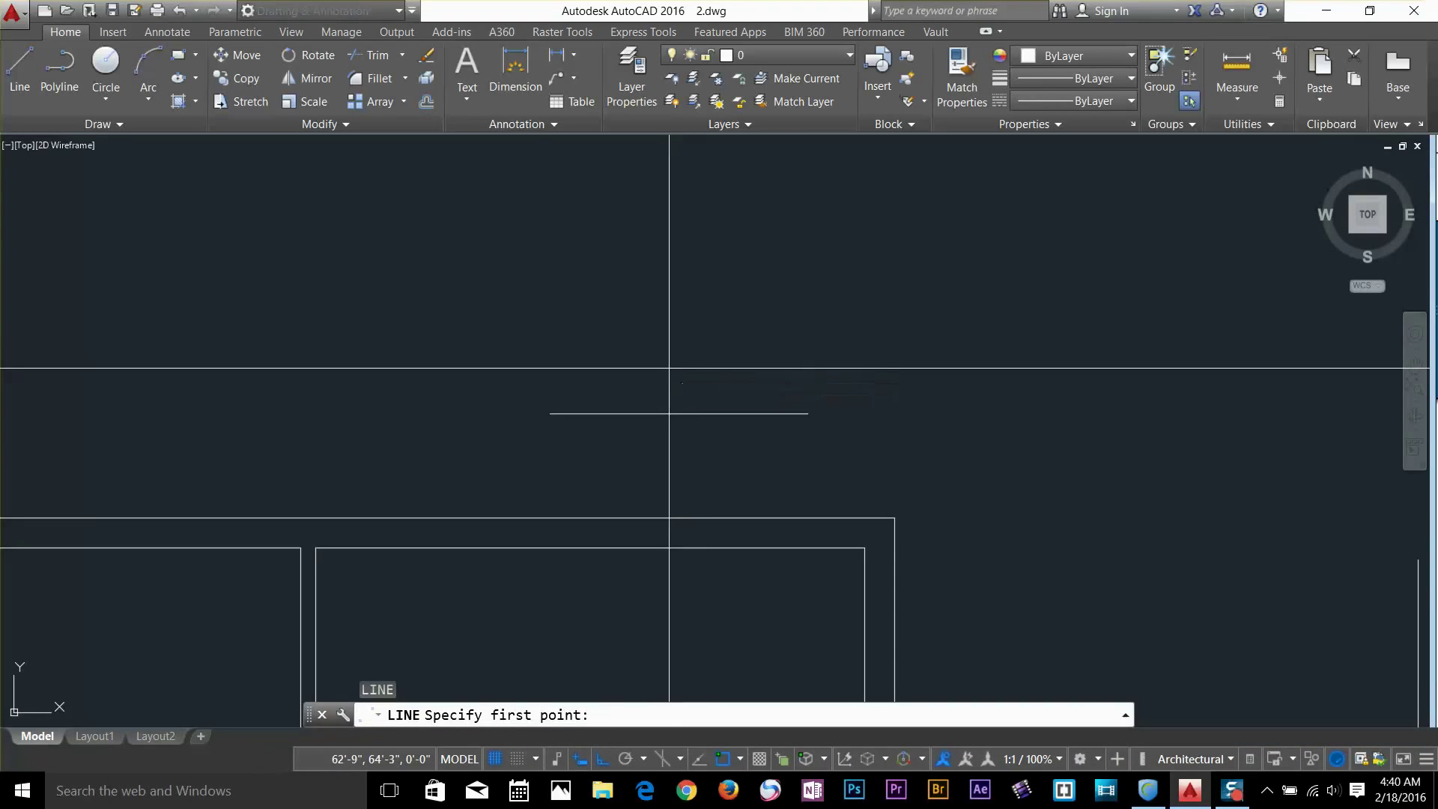
pyautogui.click(666, 372)
pyautogui.click(748, 463)
pyautogui.press('Escape')
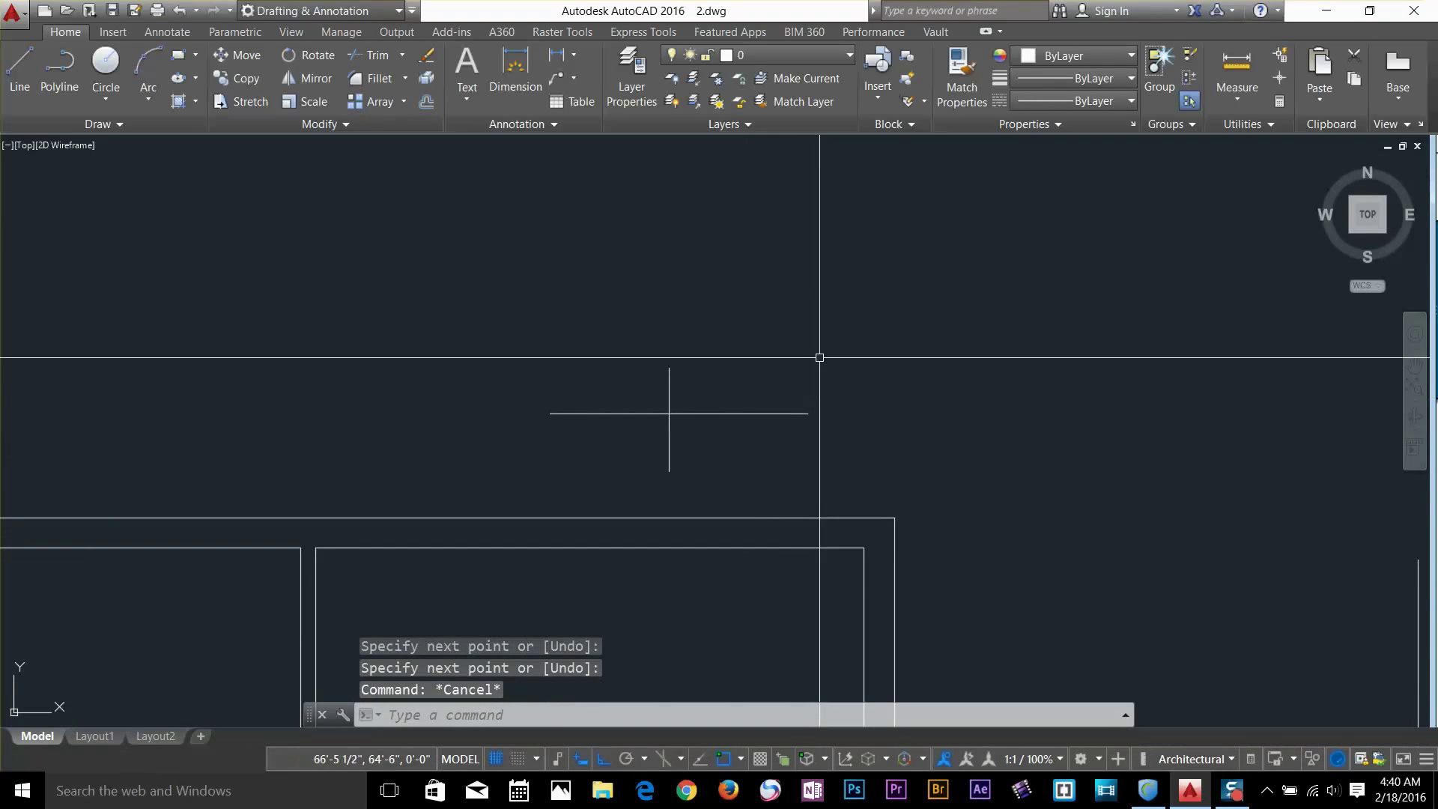
pyautogui.click(819, 355)
pyautogui.click(637, 447)
pyautogui.press('Delete')
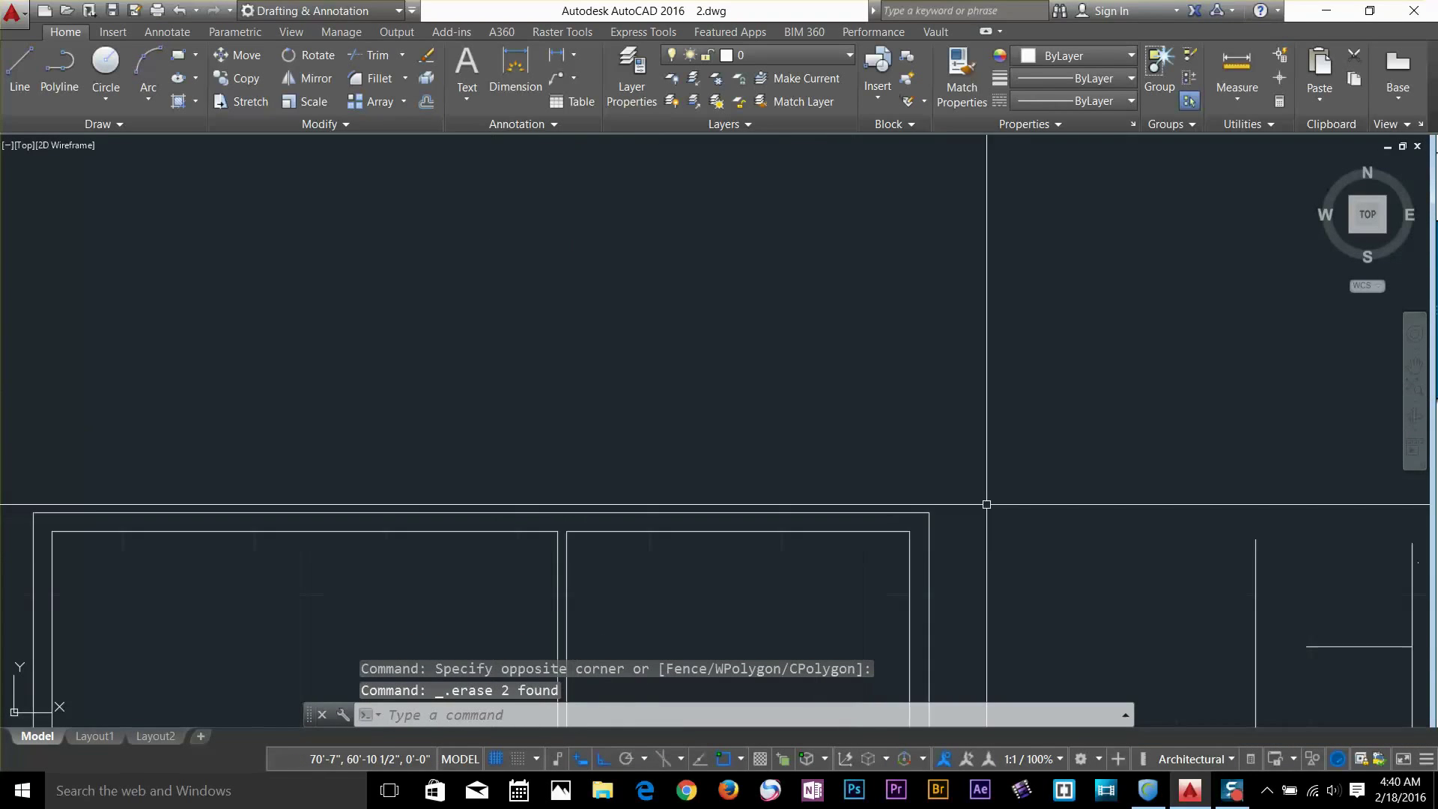
pyautogui.scroll(-3, 985, 504)
pyautogui.moveTo(729, 440); pyautogui.dragTo(709, 458, button='middle')
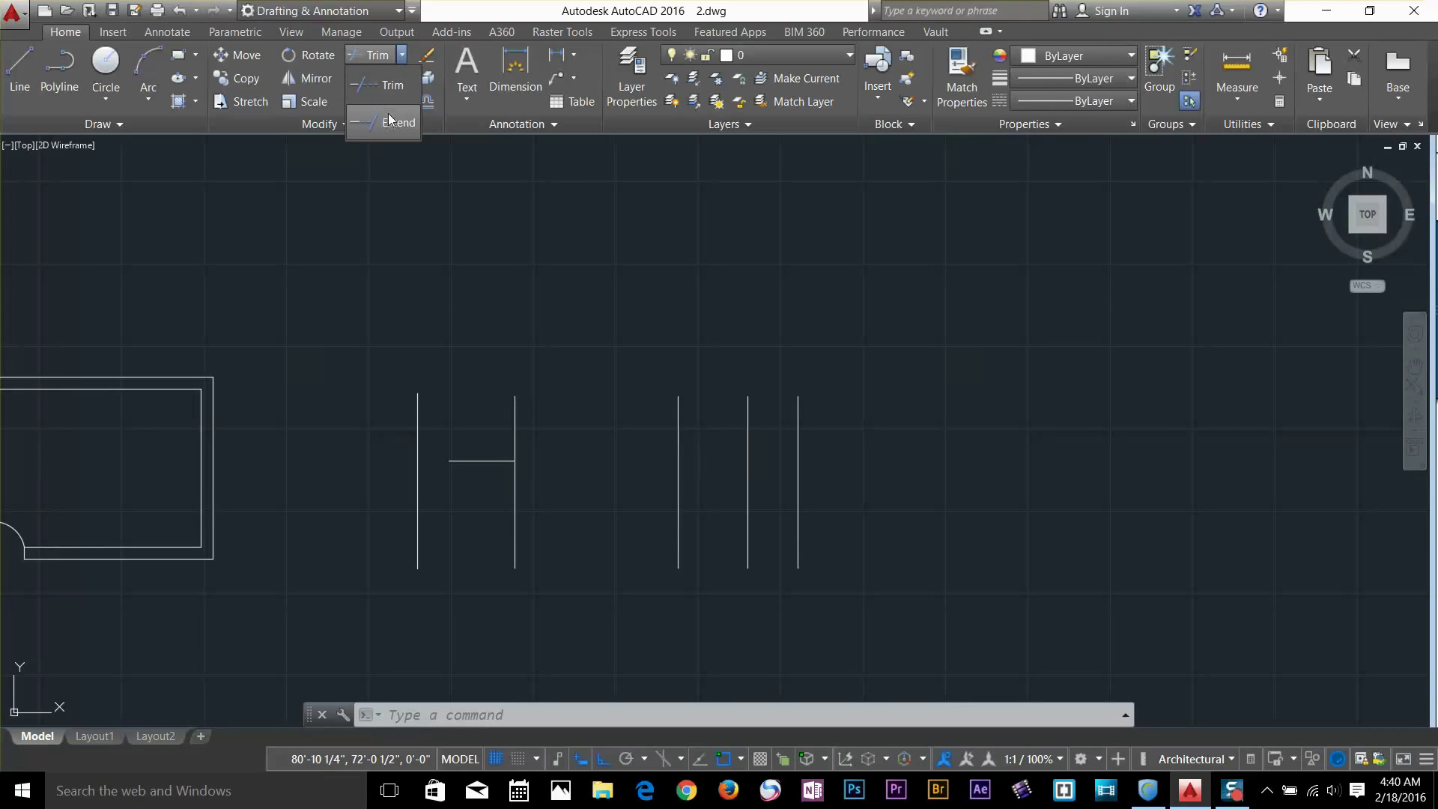
pyautogui.click(390, 120)
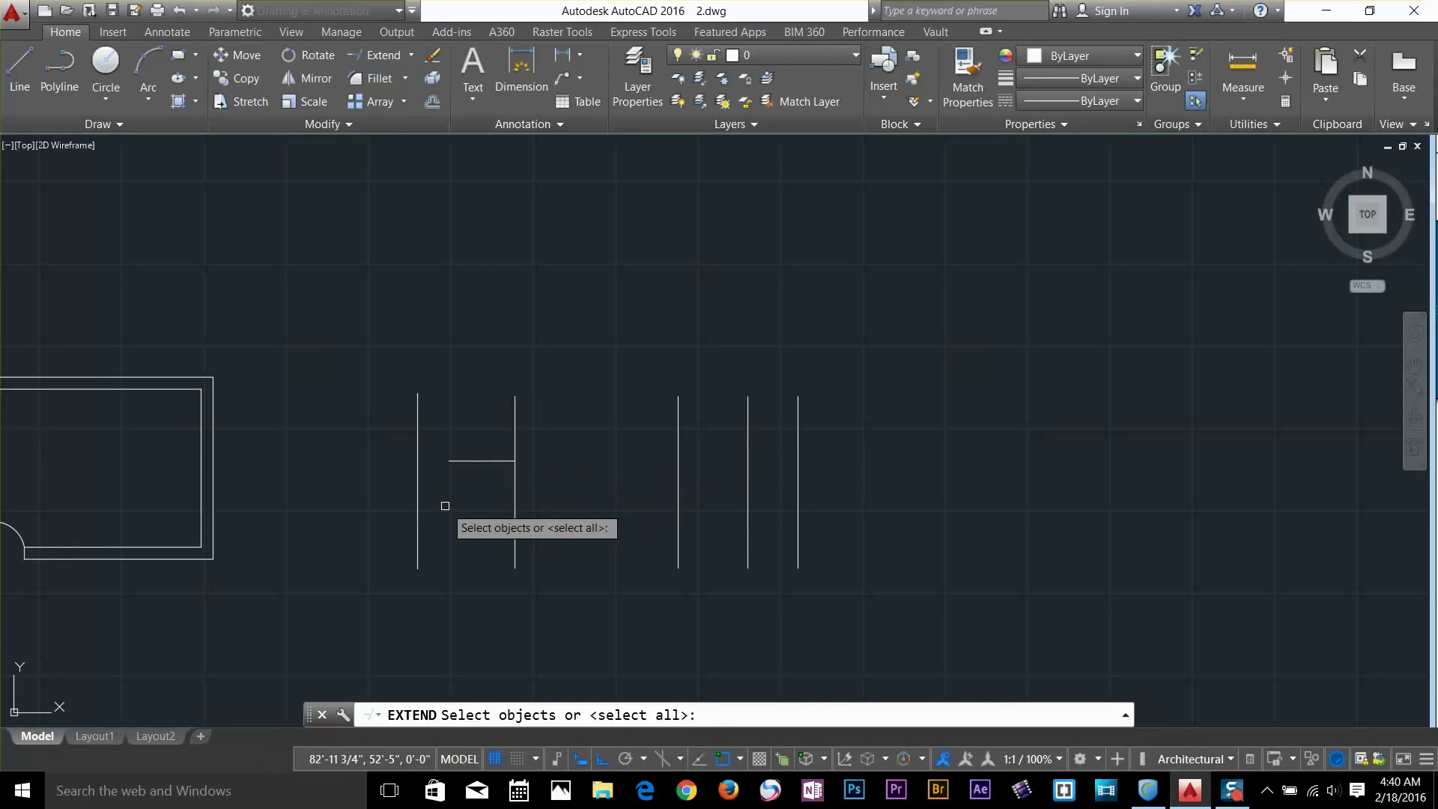
pyautogui.press('Return')
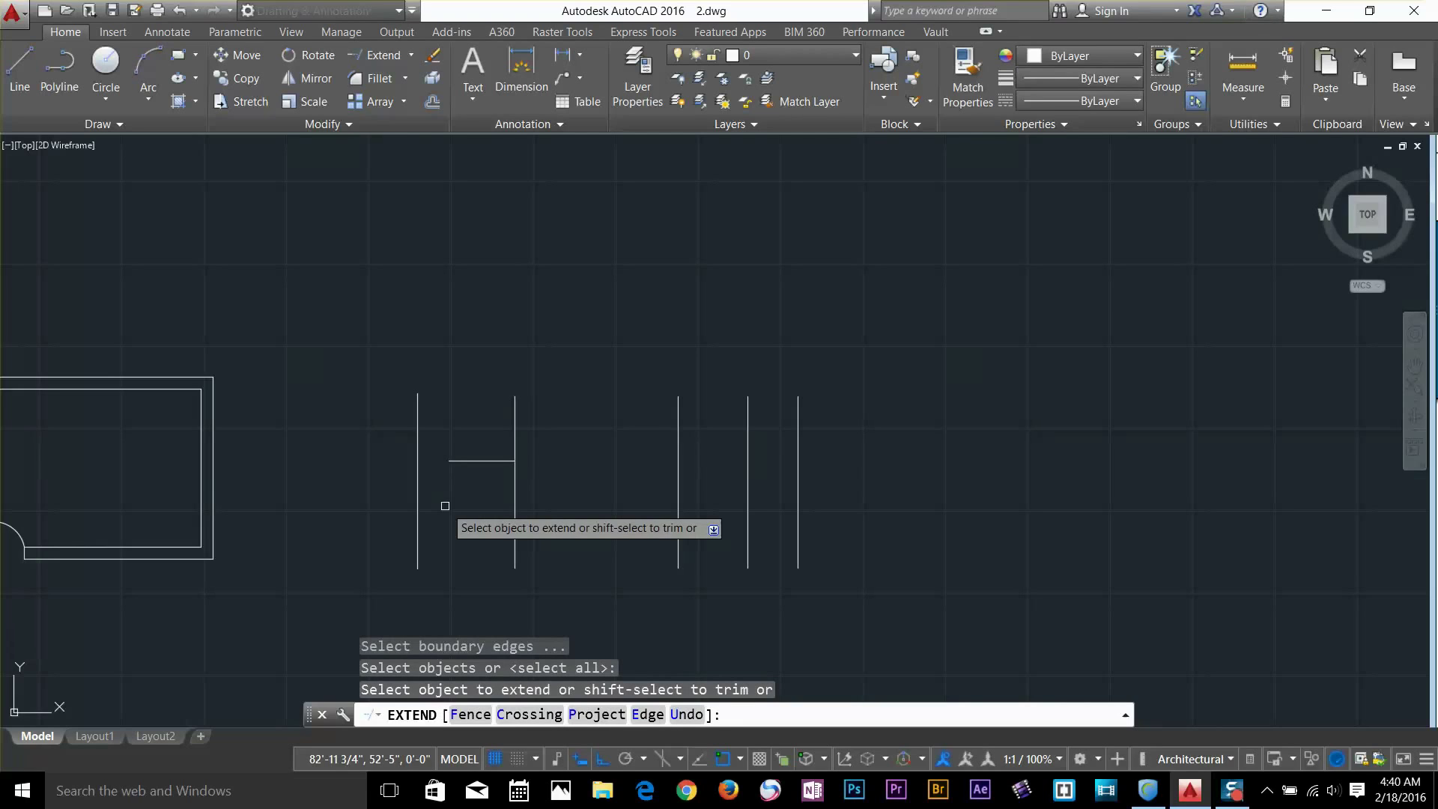
pyautogui.scroll(2, 459, 487)
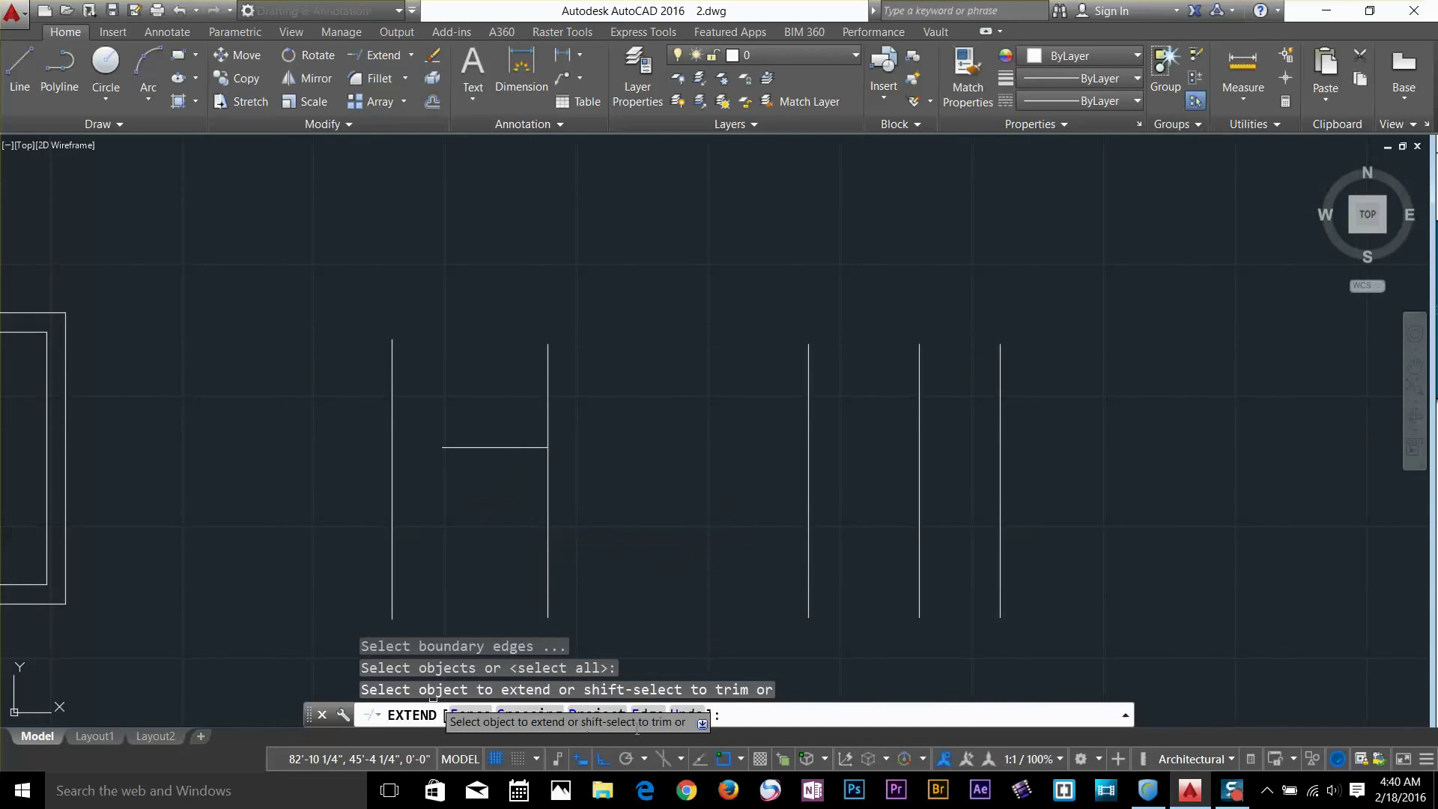
pyautogui.click(530, 446)
pyautogui.click(778, 448)
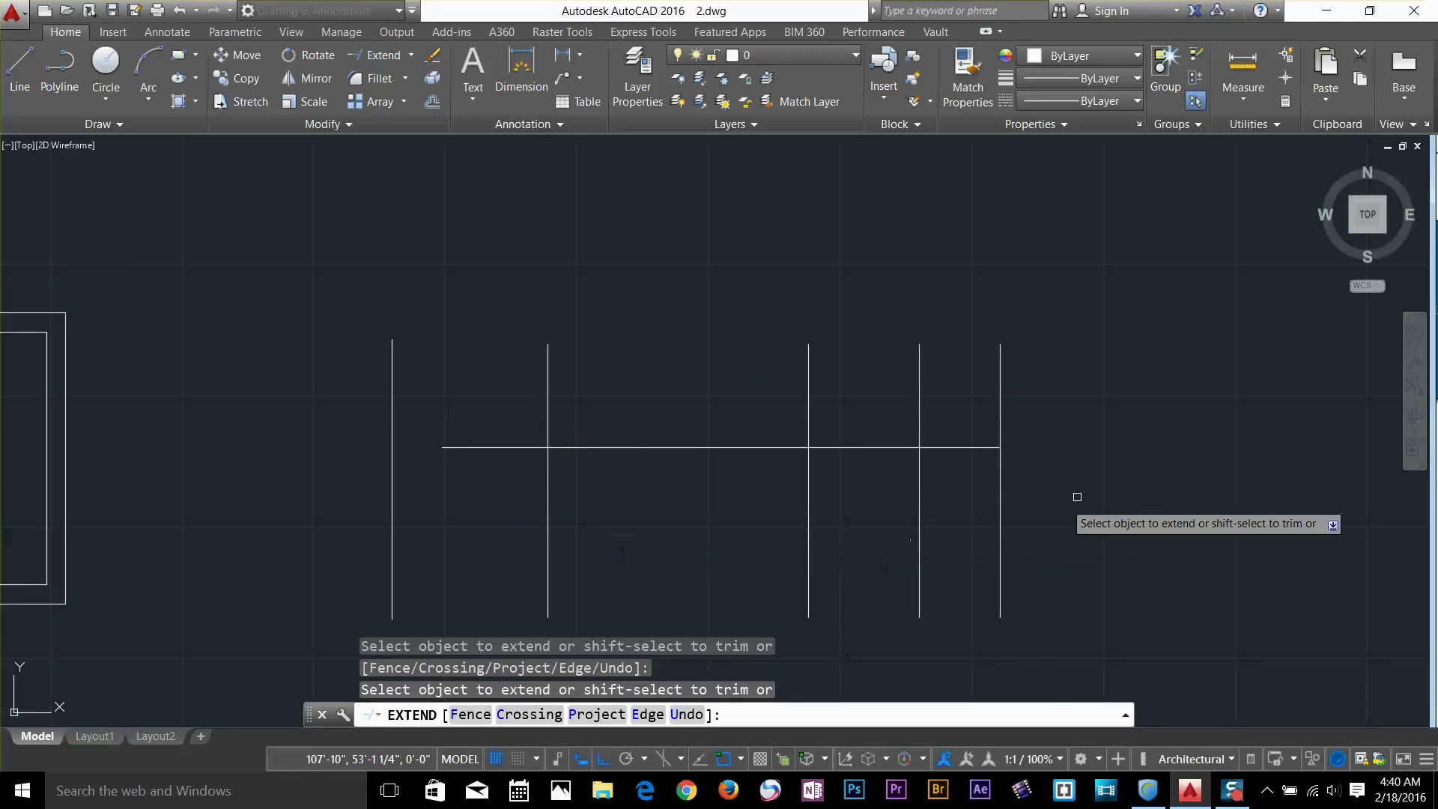
pyautogui.press('Return')
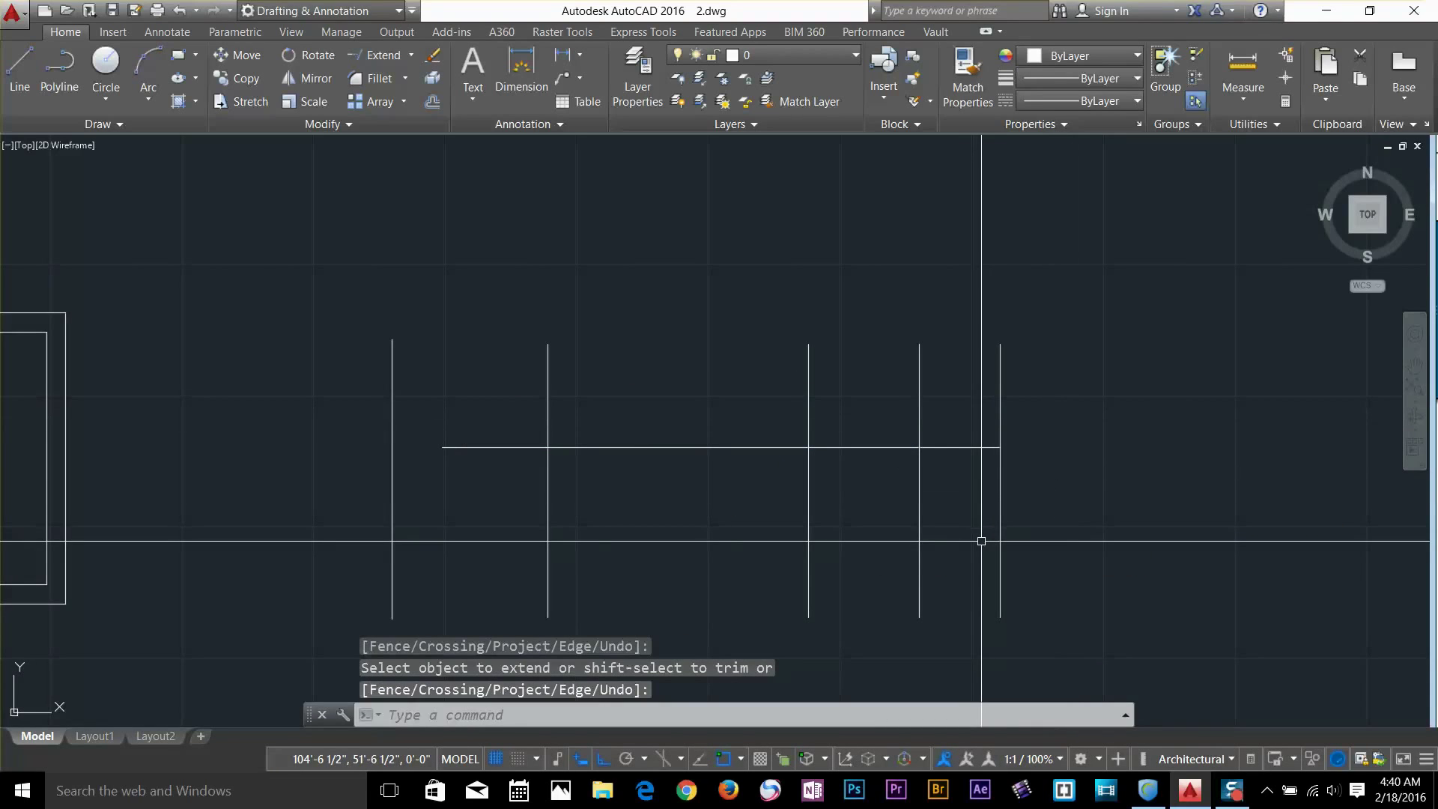
pyautogui.write('u')
pyautogui.press('Return')
pyautogui.scroll(-2, 899, 552)
pyautogui.scroll(2, 497, 417)
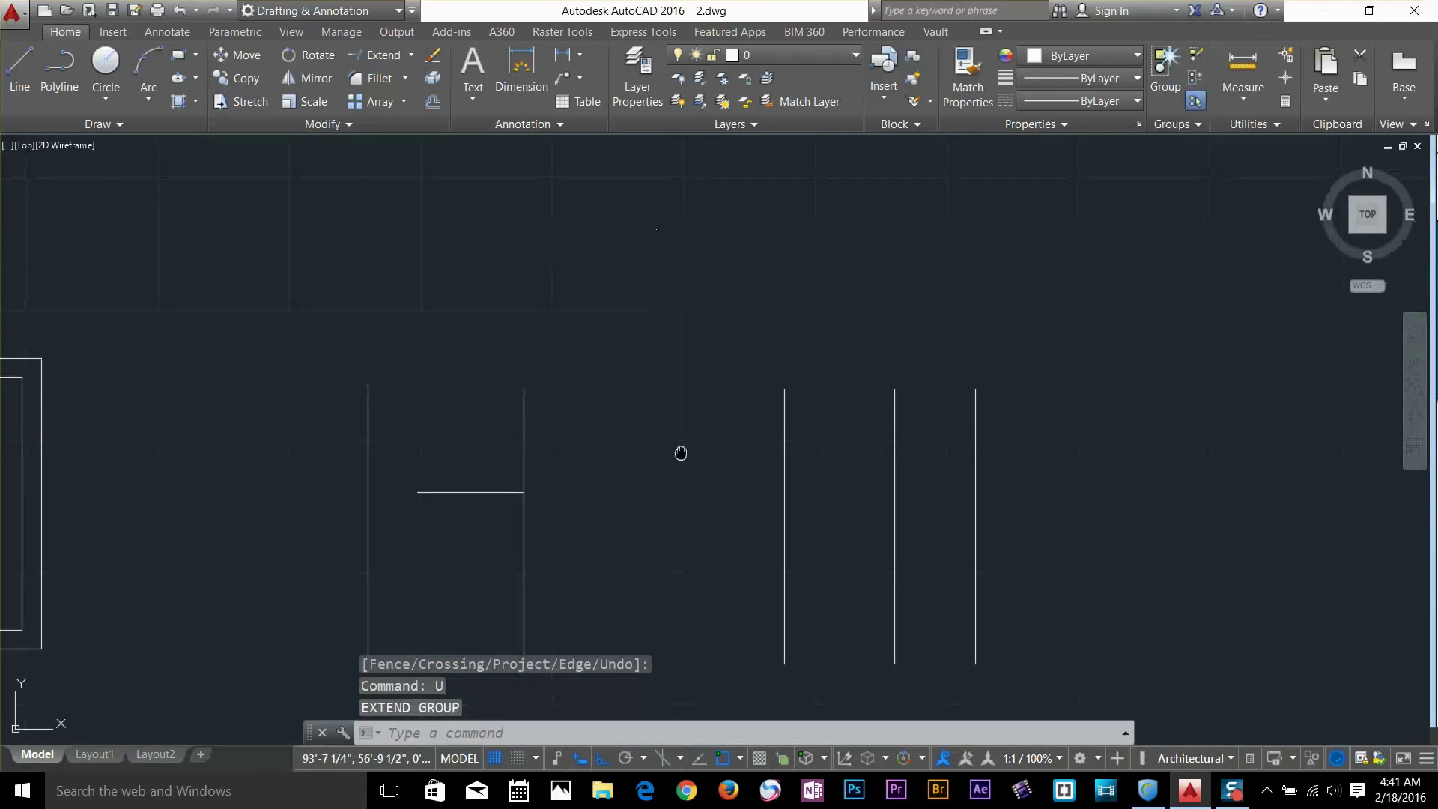
pyautogui.moveTo(677, 450); pyautogui.dragTo(690, 312, button='middle')
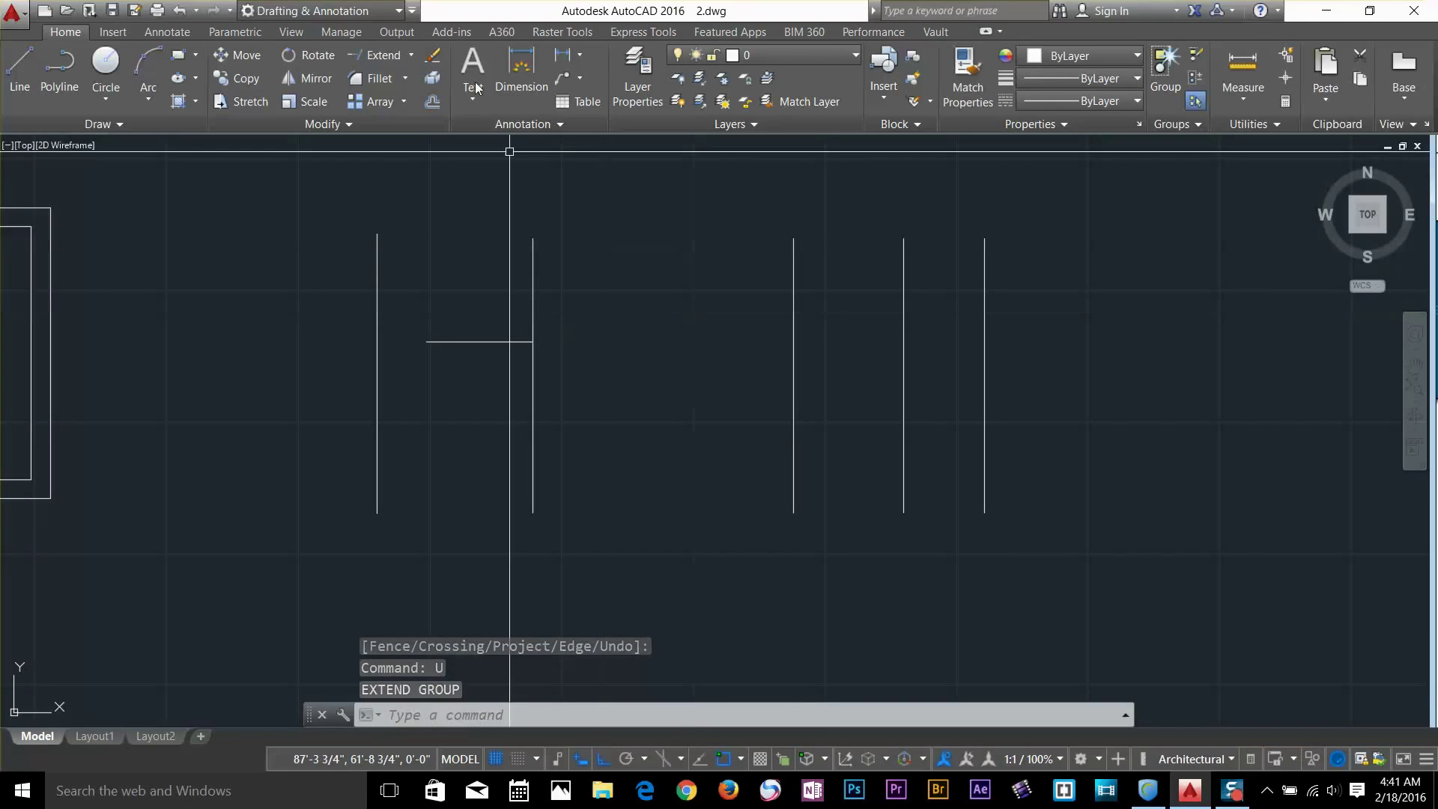
pyautogui.click(384, 61)
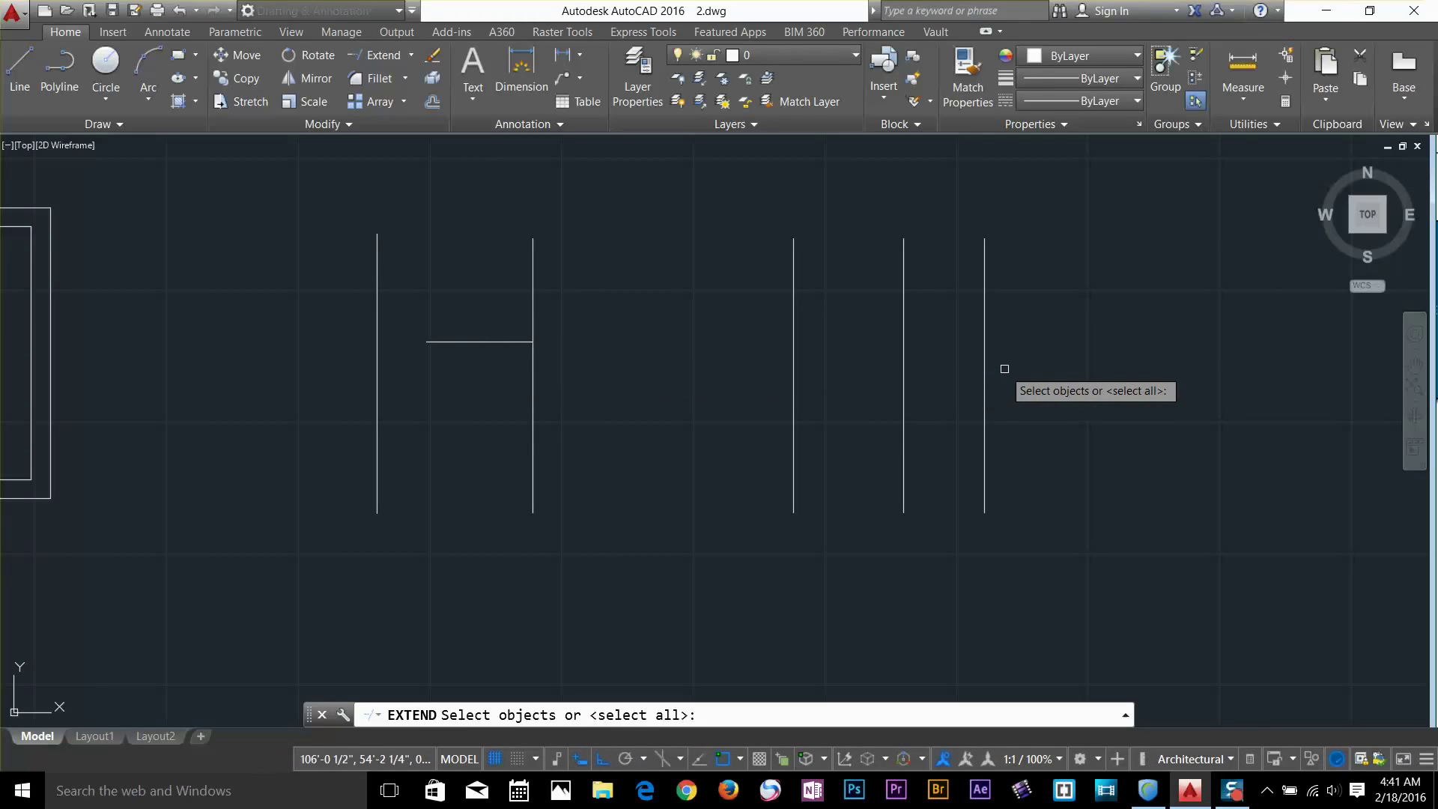
pyautogui.click(985, 380)
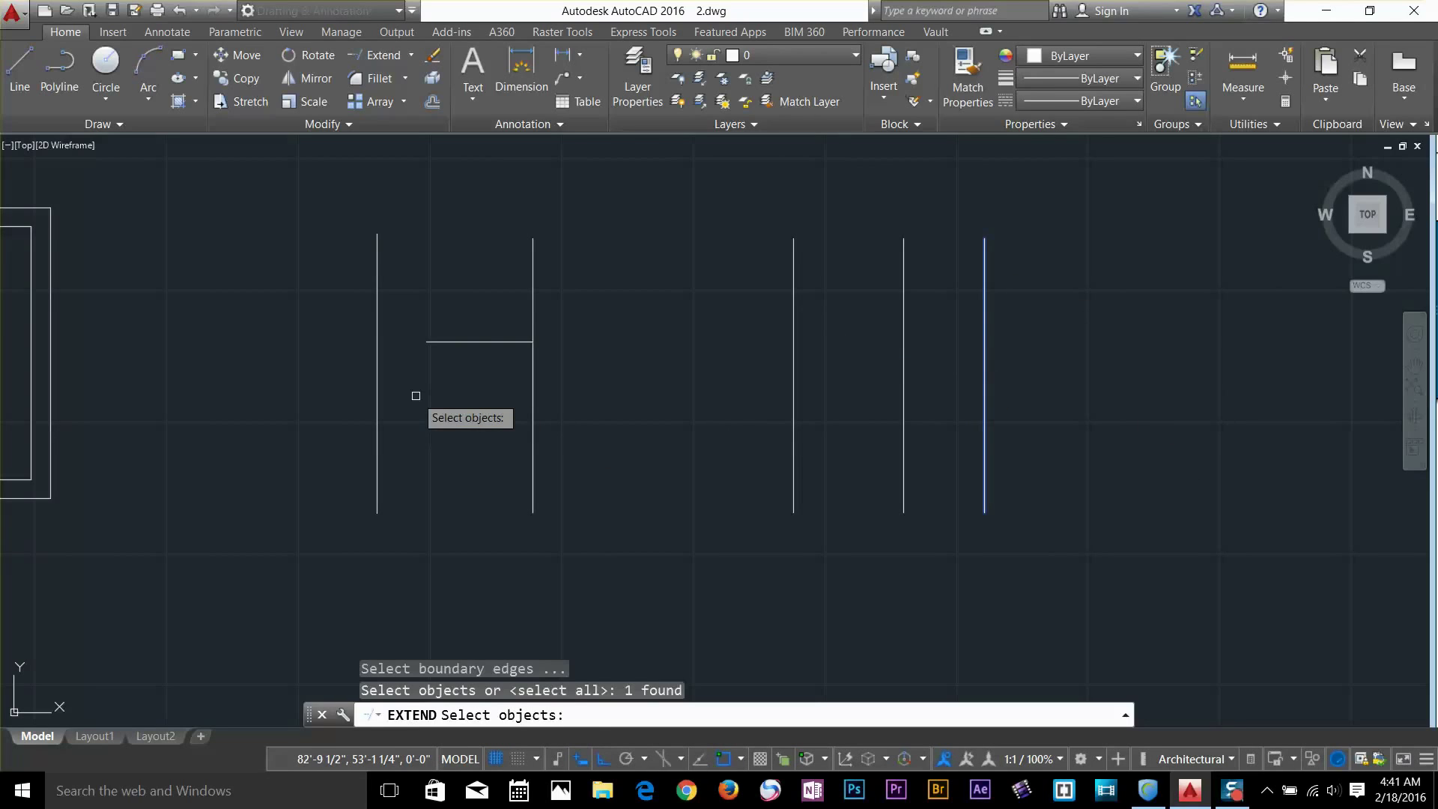
pyautogui.press('Return')
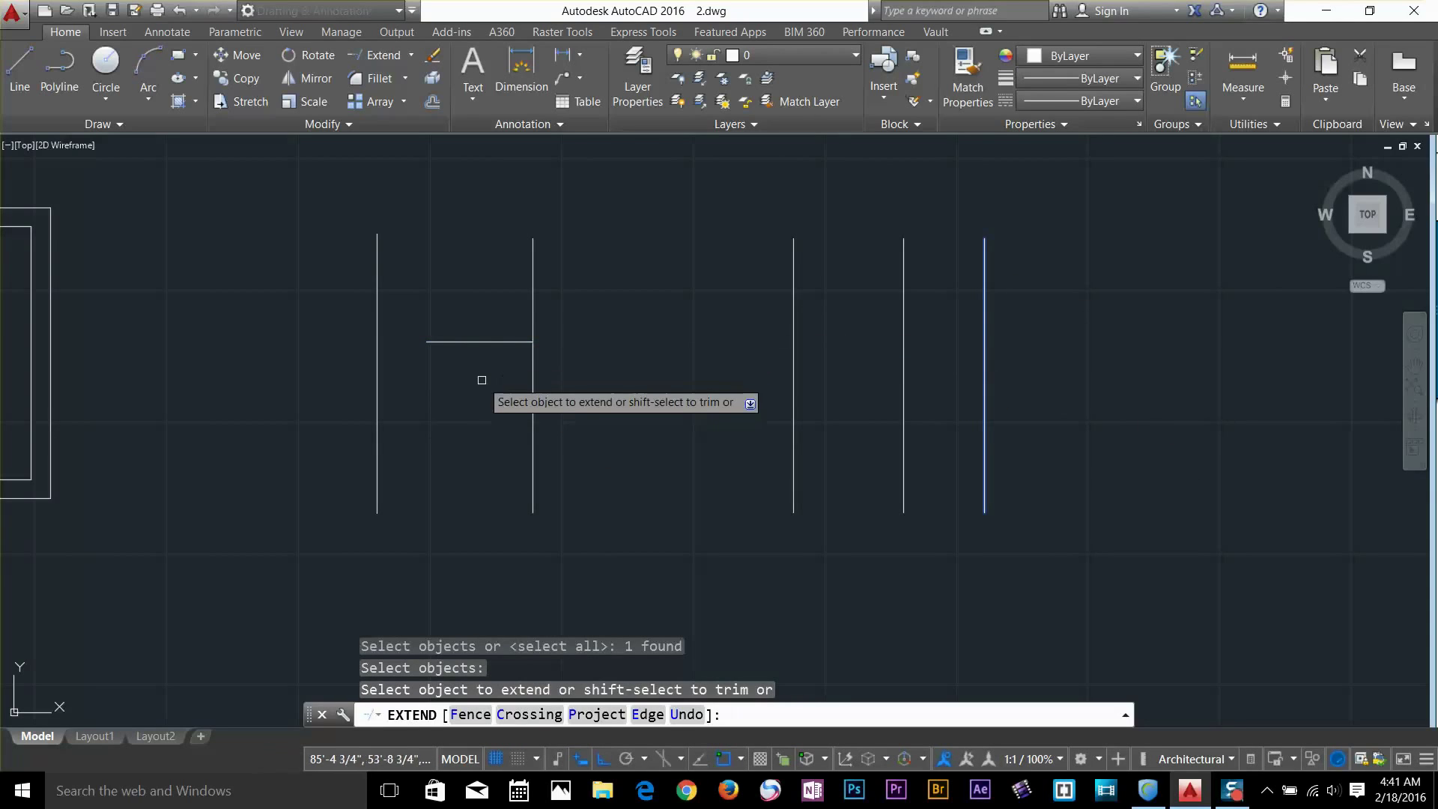
pyautogui.click(504, 345)
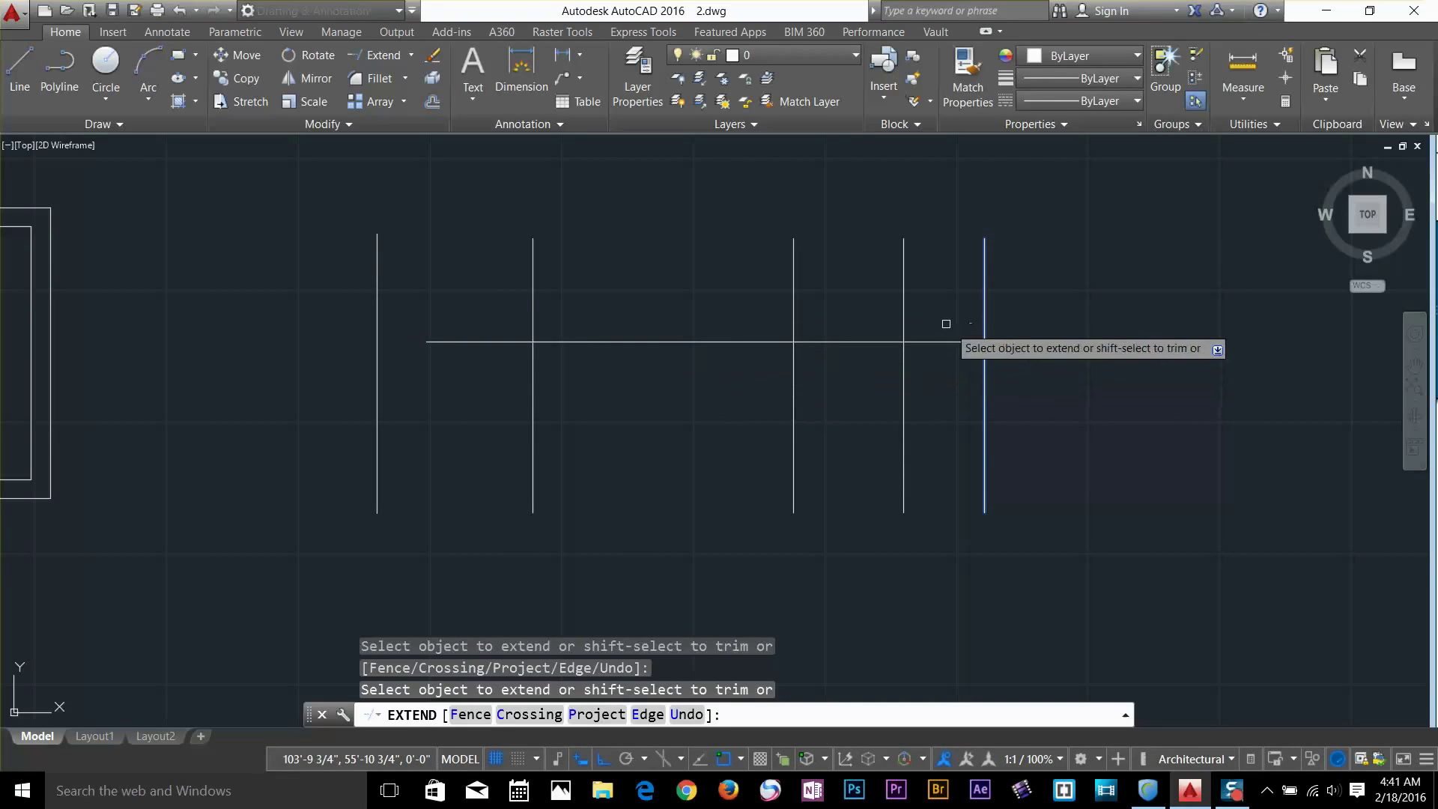
pyautogui.press('Return')
pyautogui.scroll(-4, 597, 450)
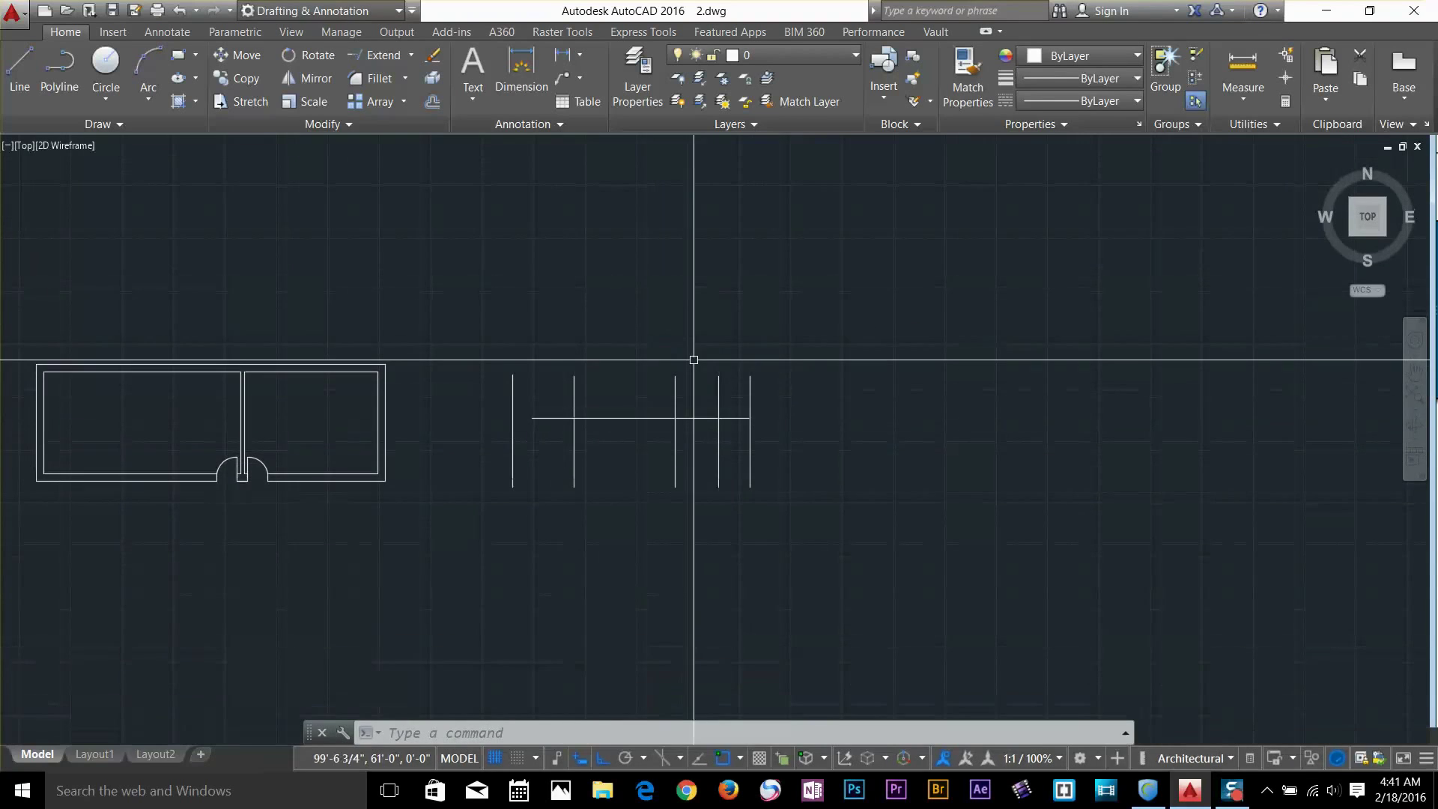
pyautogui.scroll(4, 620, 443)
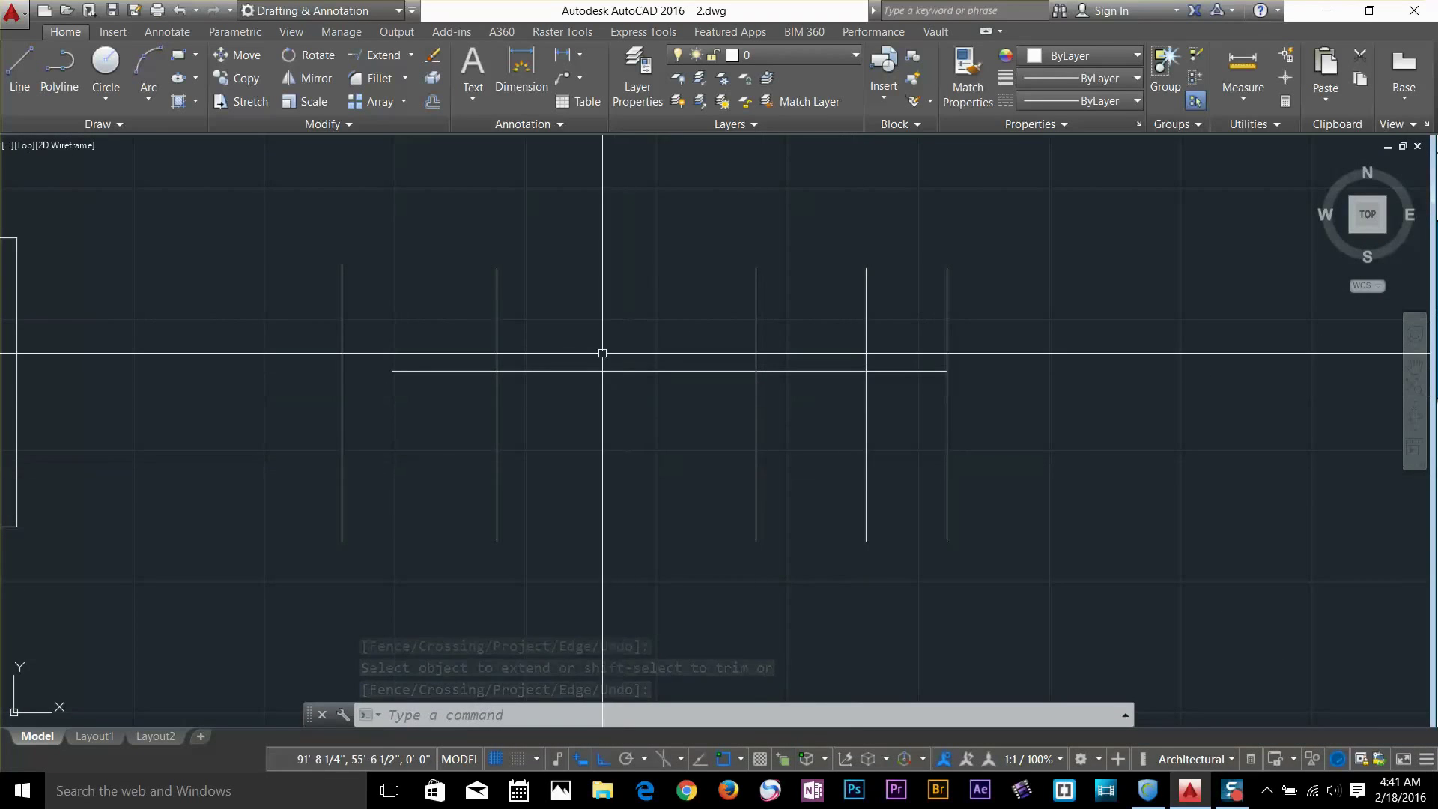
pyautogui.write('u')
pyautogui.press('Return')
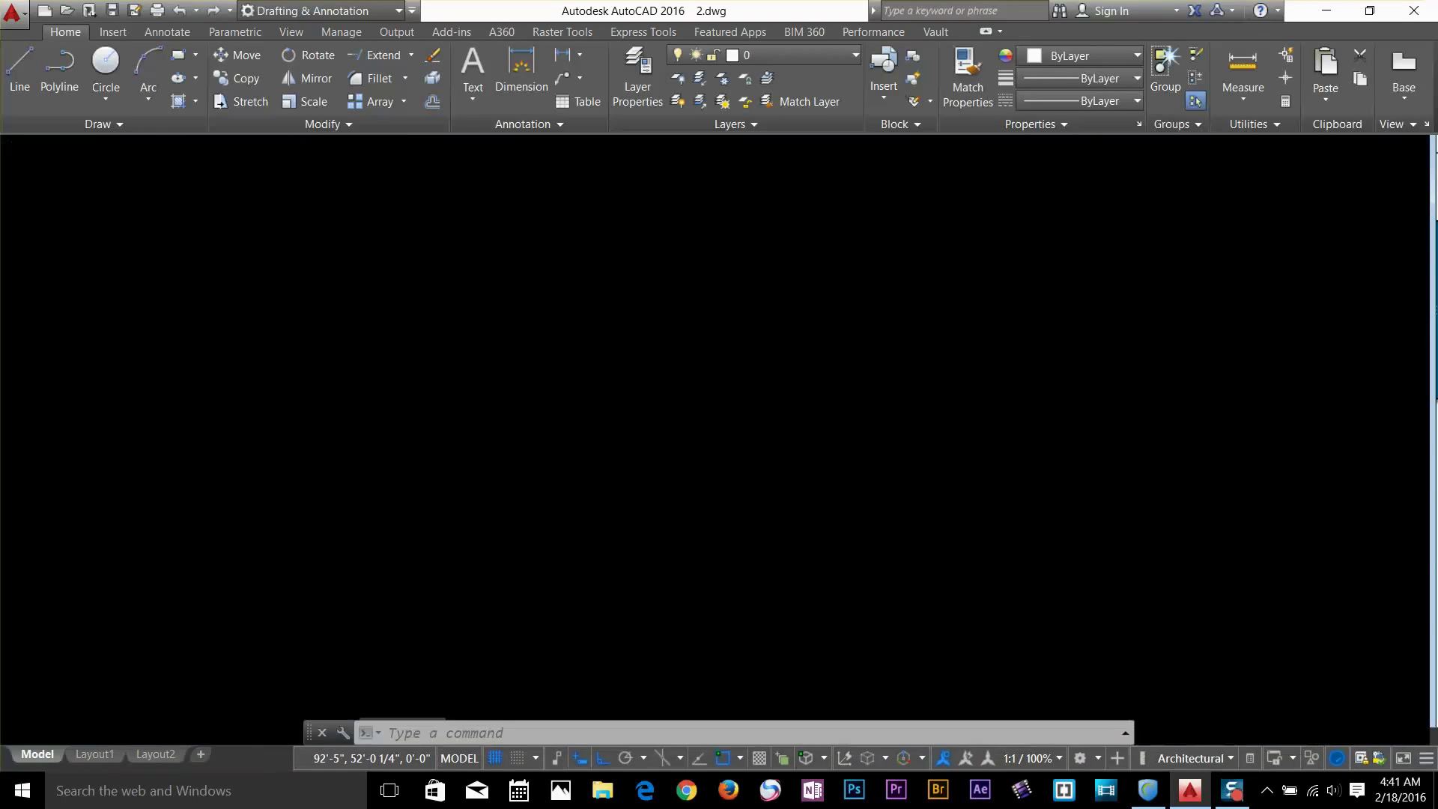
# Draw a four-segment stepped line among the vertical lines
pyautogui.press('Escape')
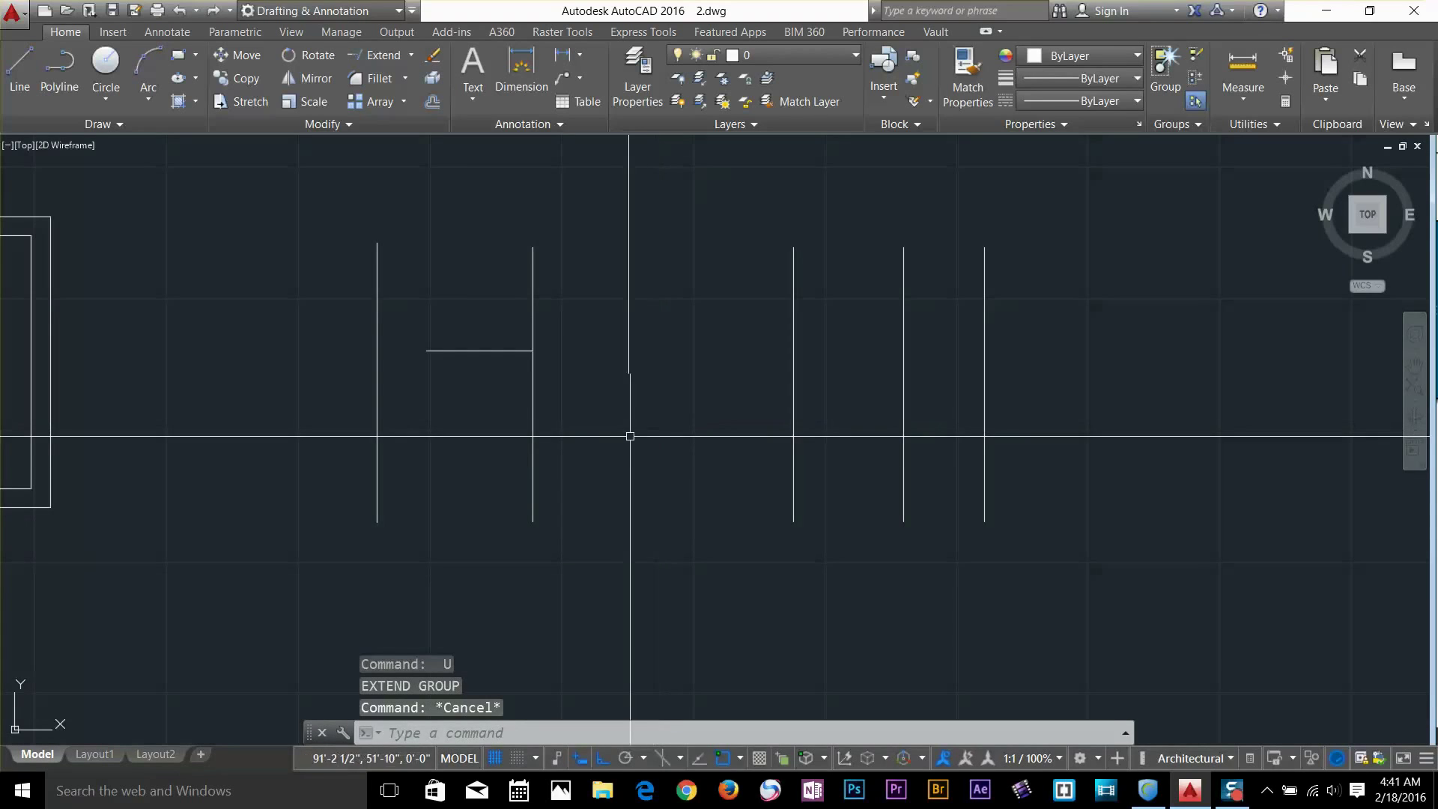
pyautogui.write('l')
pyautogui.press('Return')
pyautogui.click(600, 459)
pyautogui.click(600, 318)
pyautogui.click(701, 318)
pyautogui.click(702, 413)
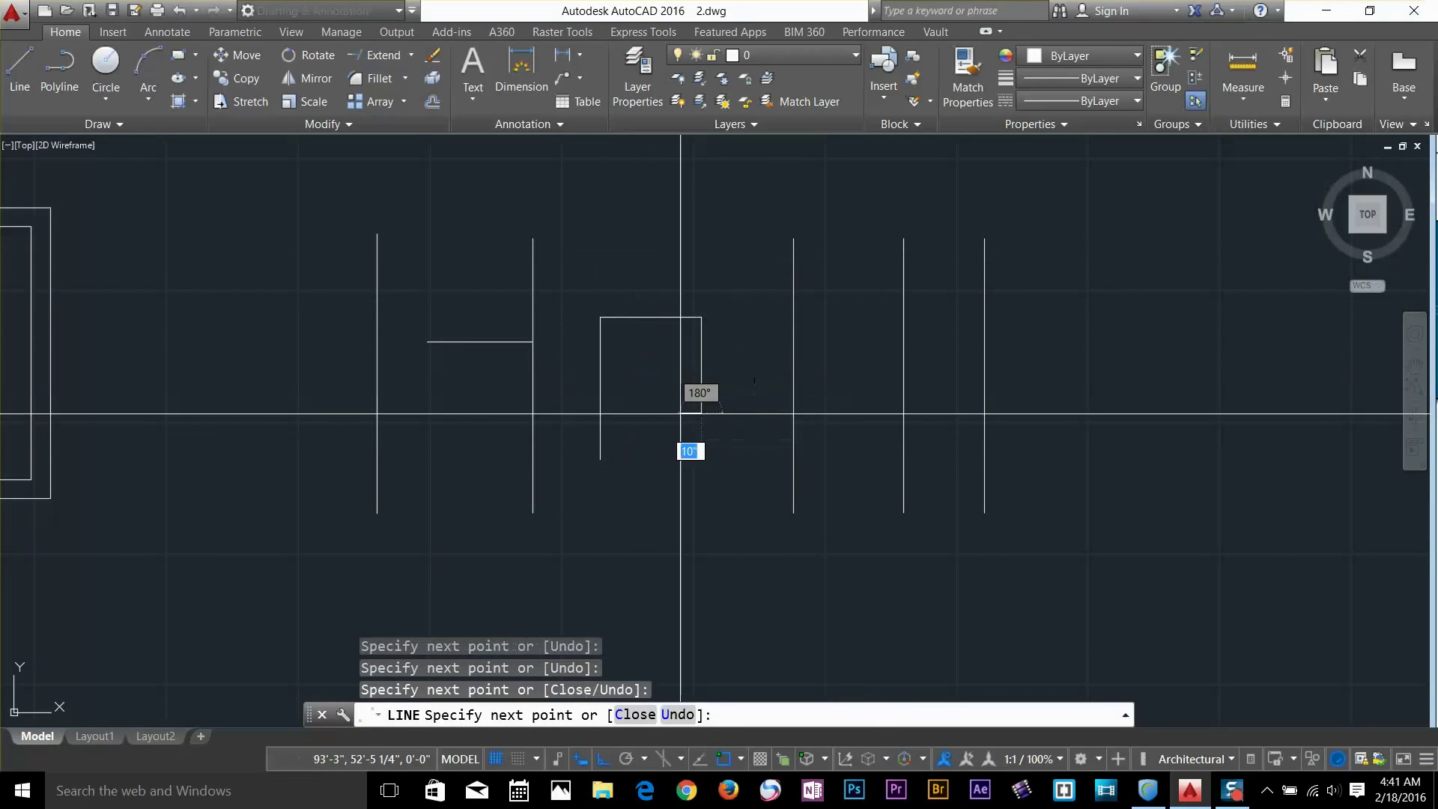
pyautogui.click(750, 414)
pyautogui.press('Return')
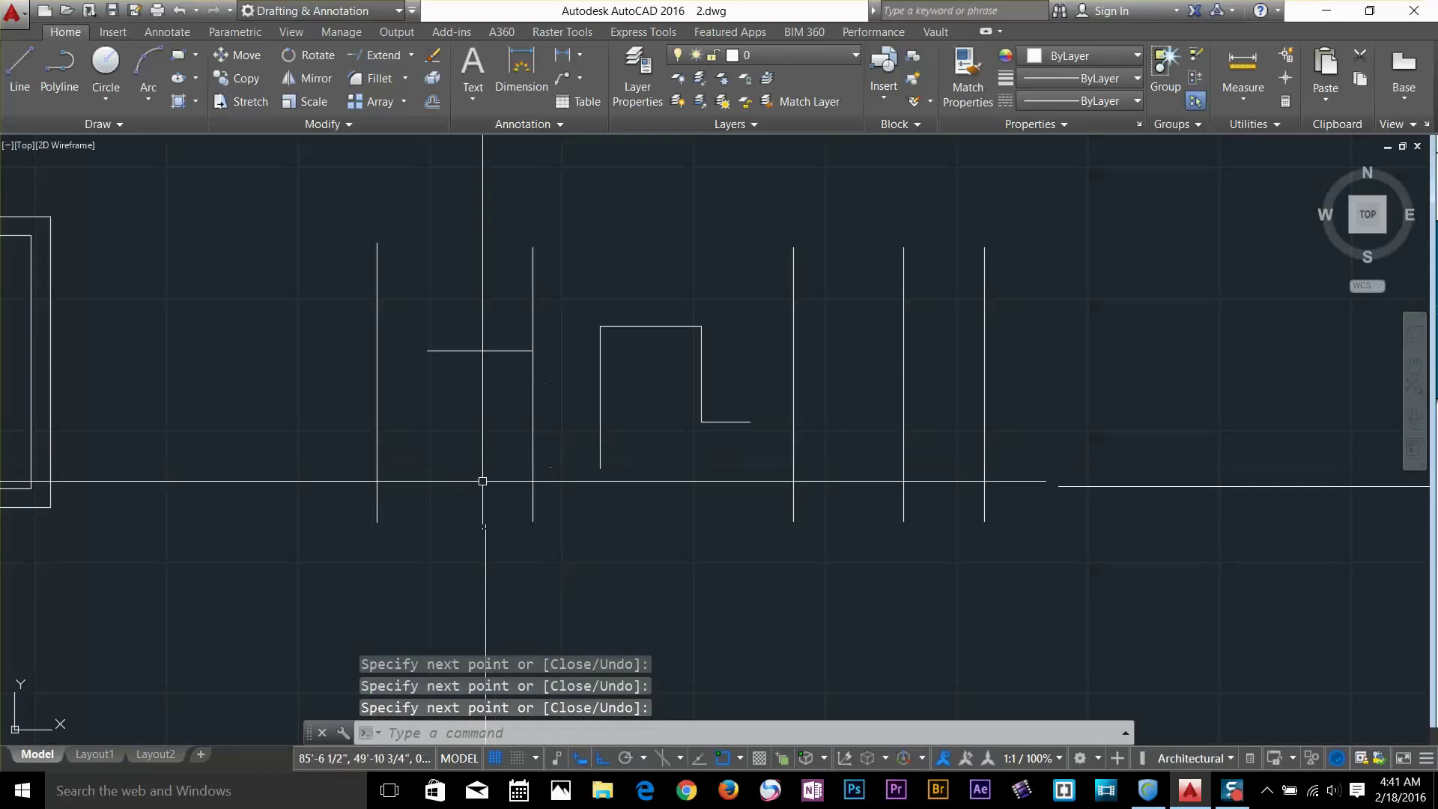
# Try extending the short horizontal line using a picked boundary and a fence selection
pyautogui.click(380, 55)
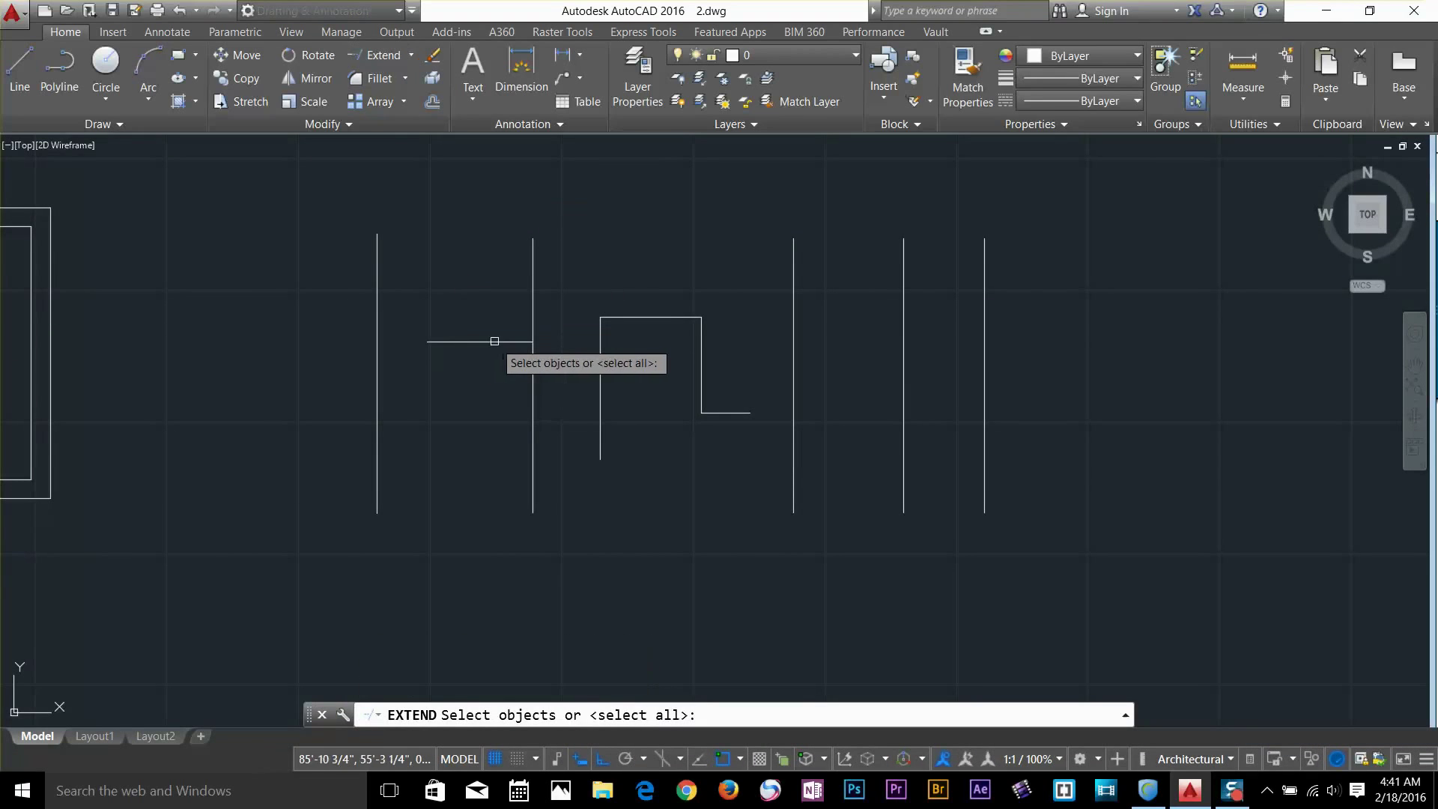
pyautogui.click(497, 341)
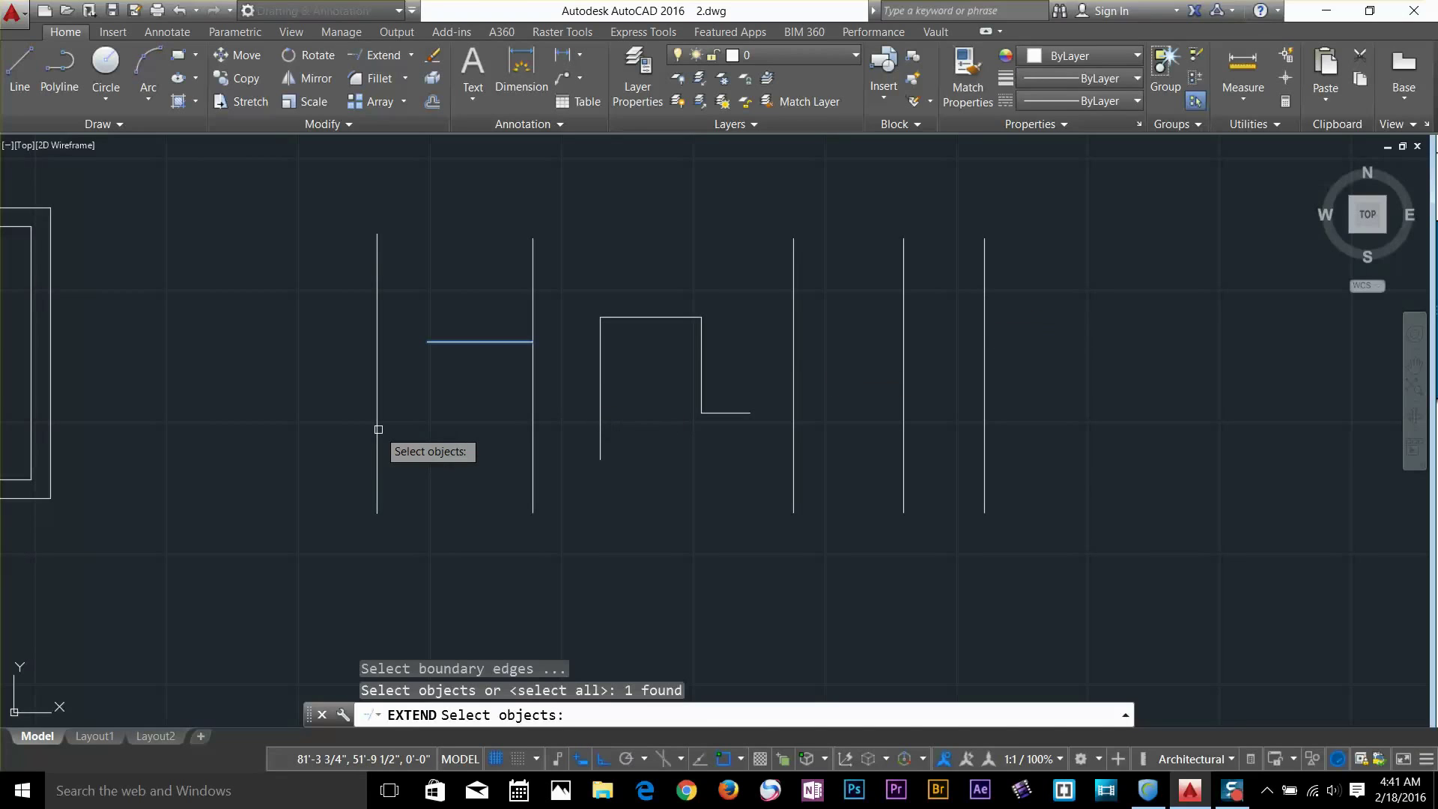
pyautogui.press('Return')
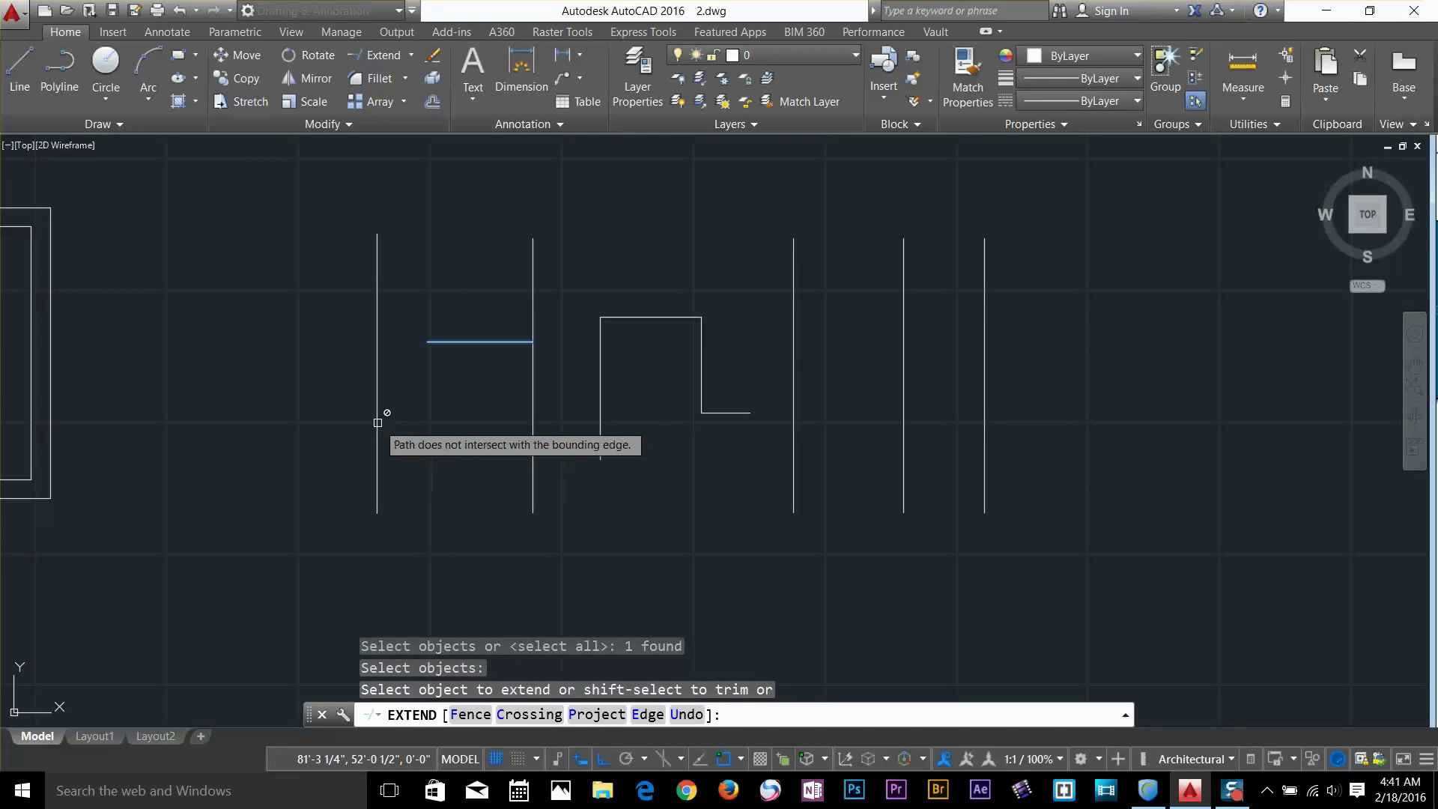
pyautogui.write('f')
pyautogui.press('Return')
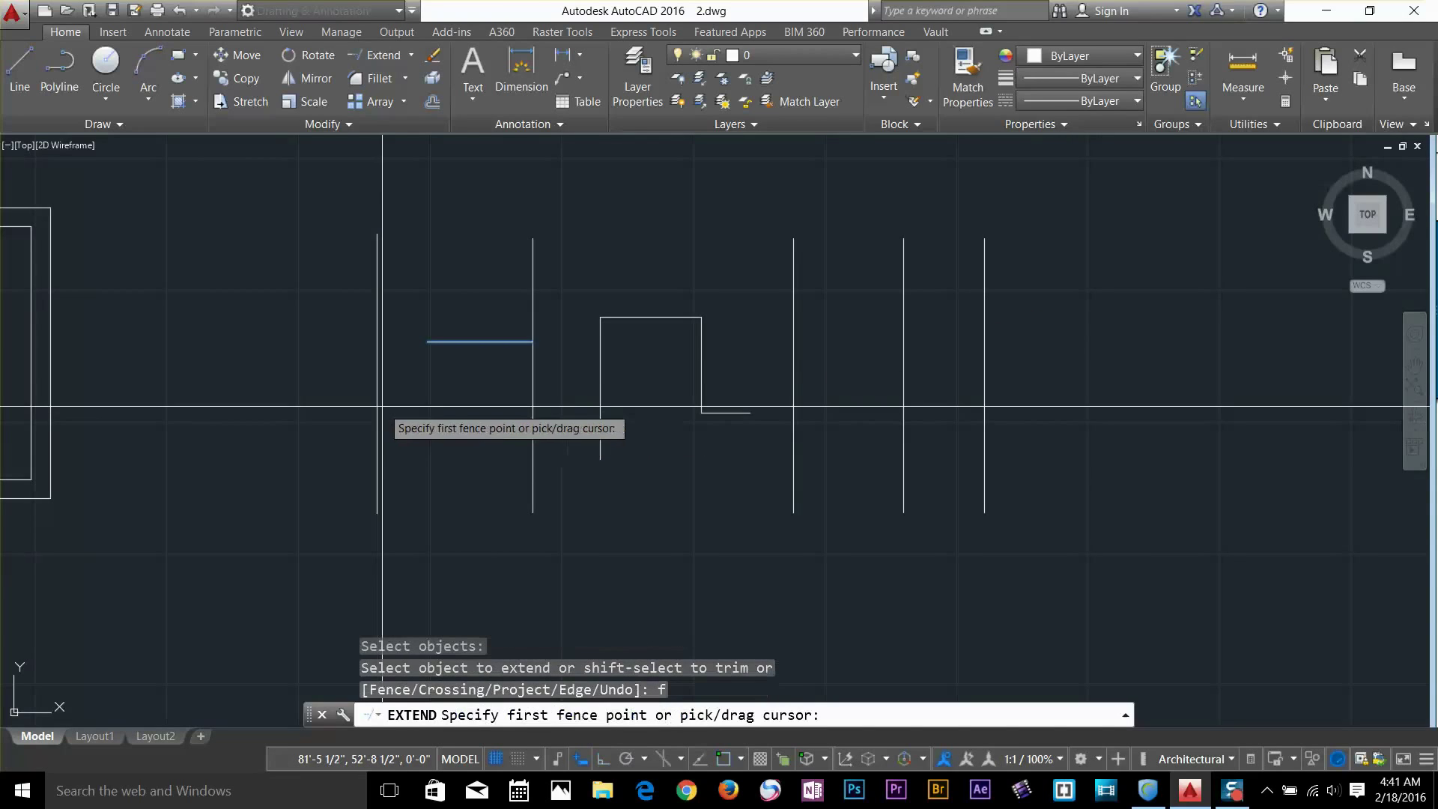
pyautogui.click(508, 372)
pyautogui.click(527, 259)
pyautogui.click(535, 210)
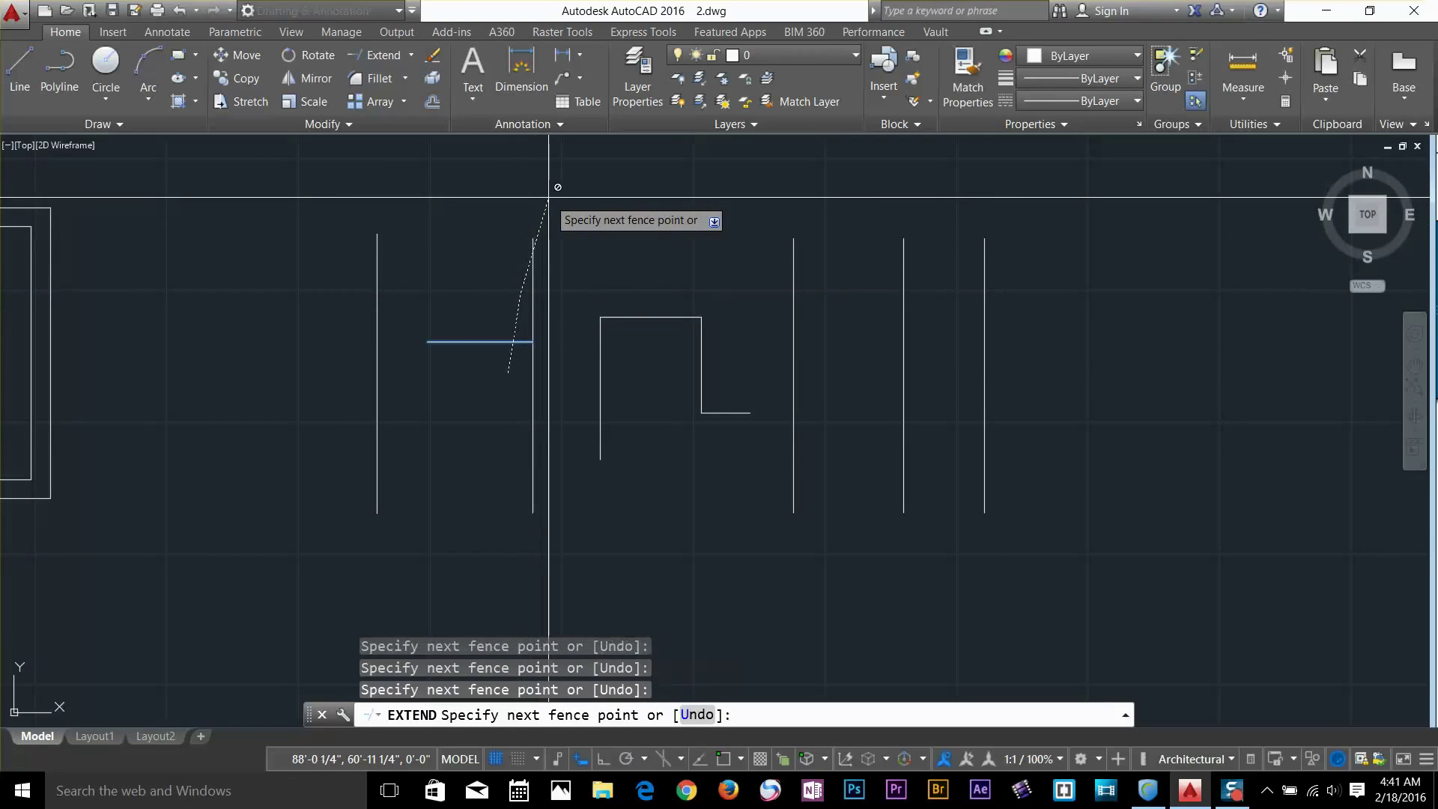
pyautogui.press('Return')
pyautogui.click(512, 343)
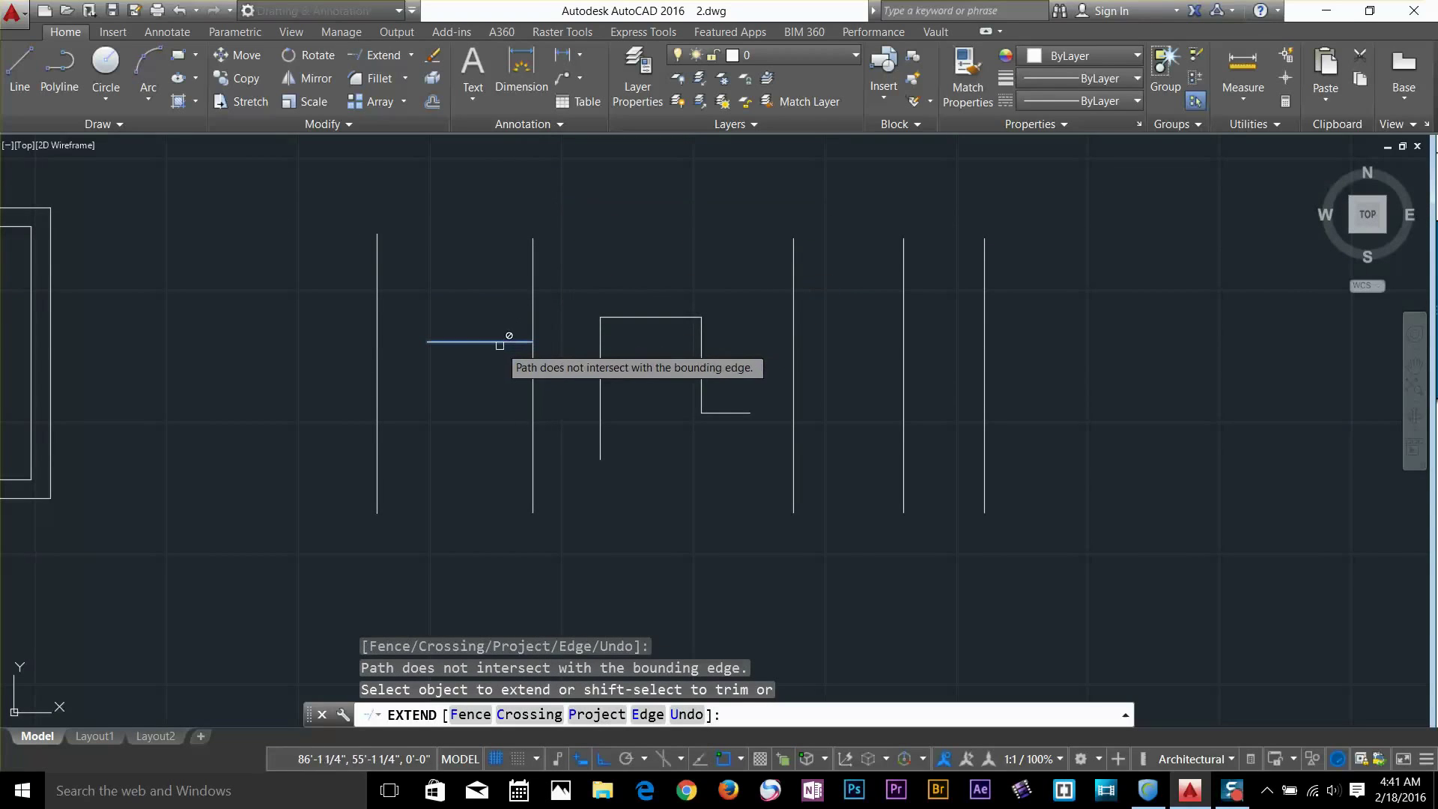
pyautogui.press('Return')
pyautogui.click(508, 344)
pyautogui.press('Escape')
pyautogui.press('Escape')
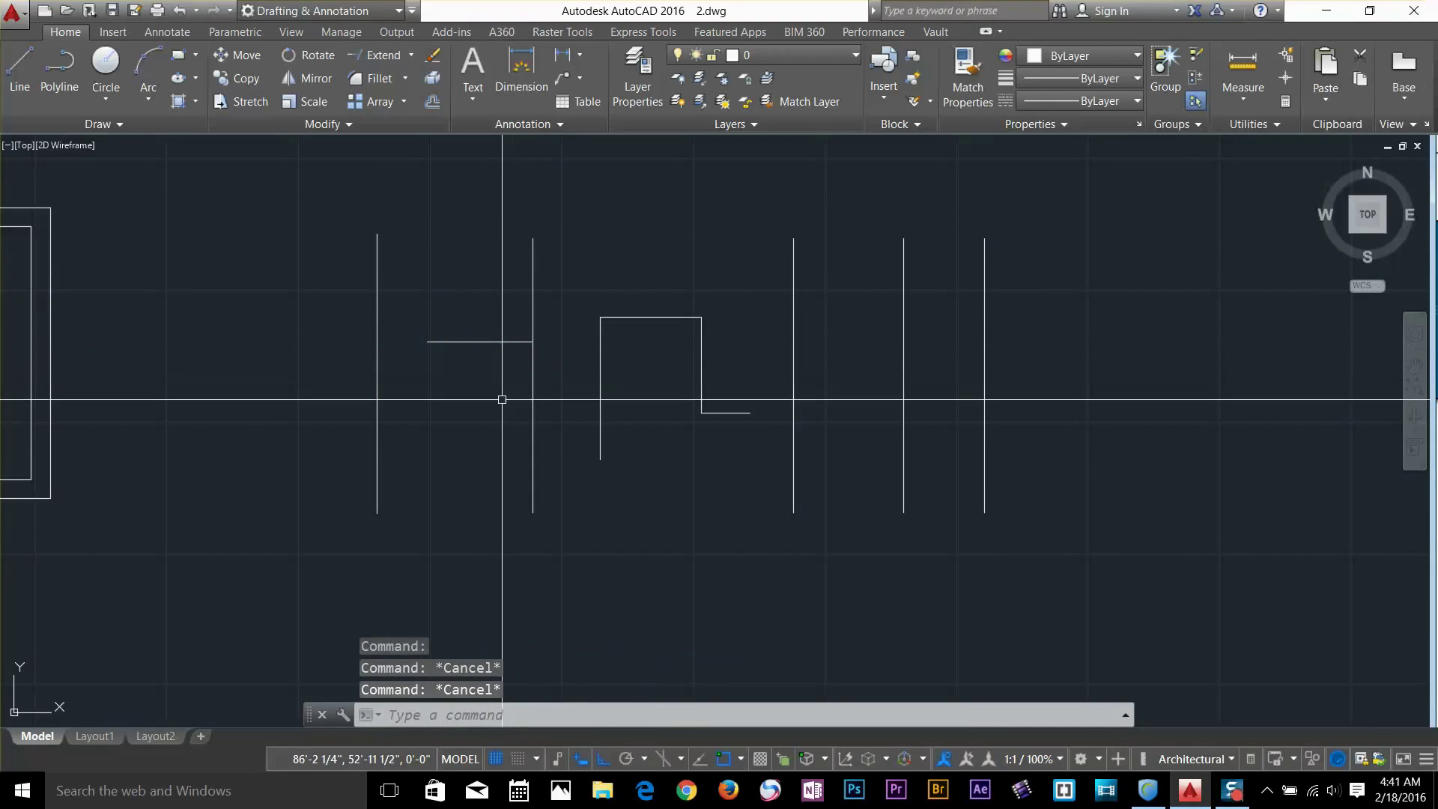
pyautogui.press('Escape')
# Extend the short horizontal line past the stepped line to the third vertical line
pyautogui.write('ex')
pyautogui.press('Return')
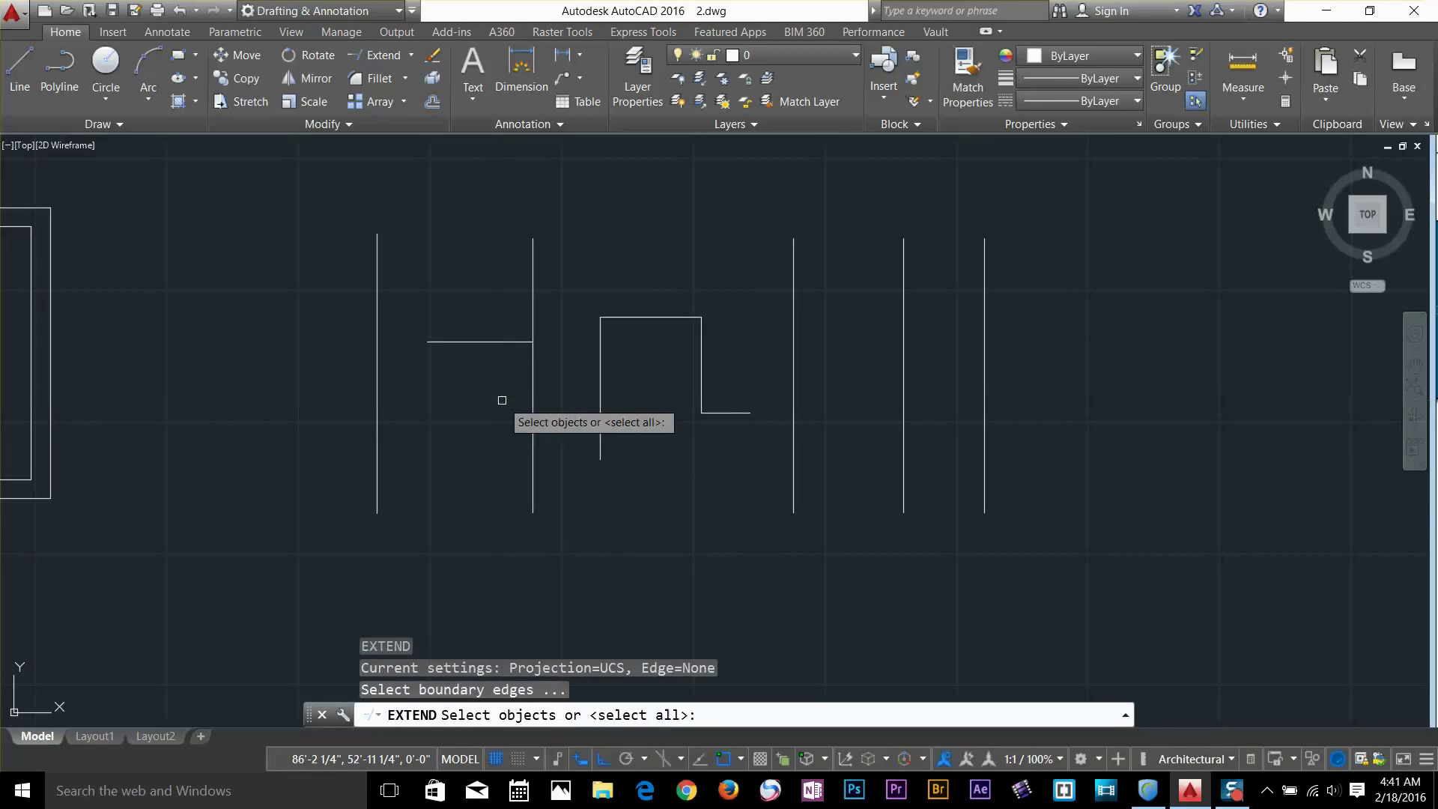
pyautogui.press('Return')
pyautogui.click(538, 342)
pyautogui.click(571, 342)
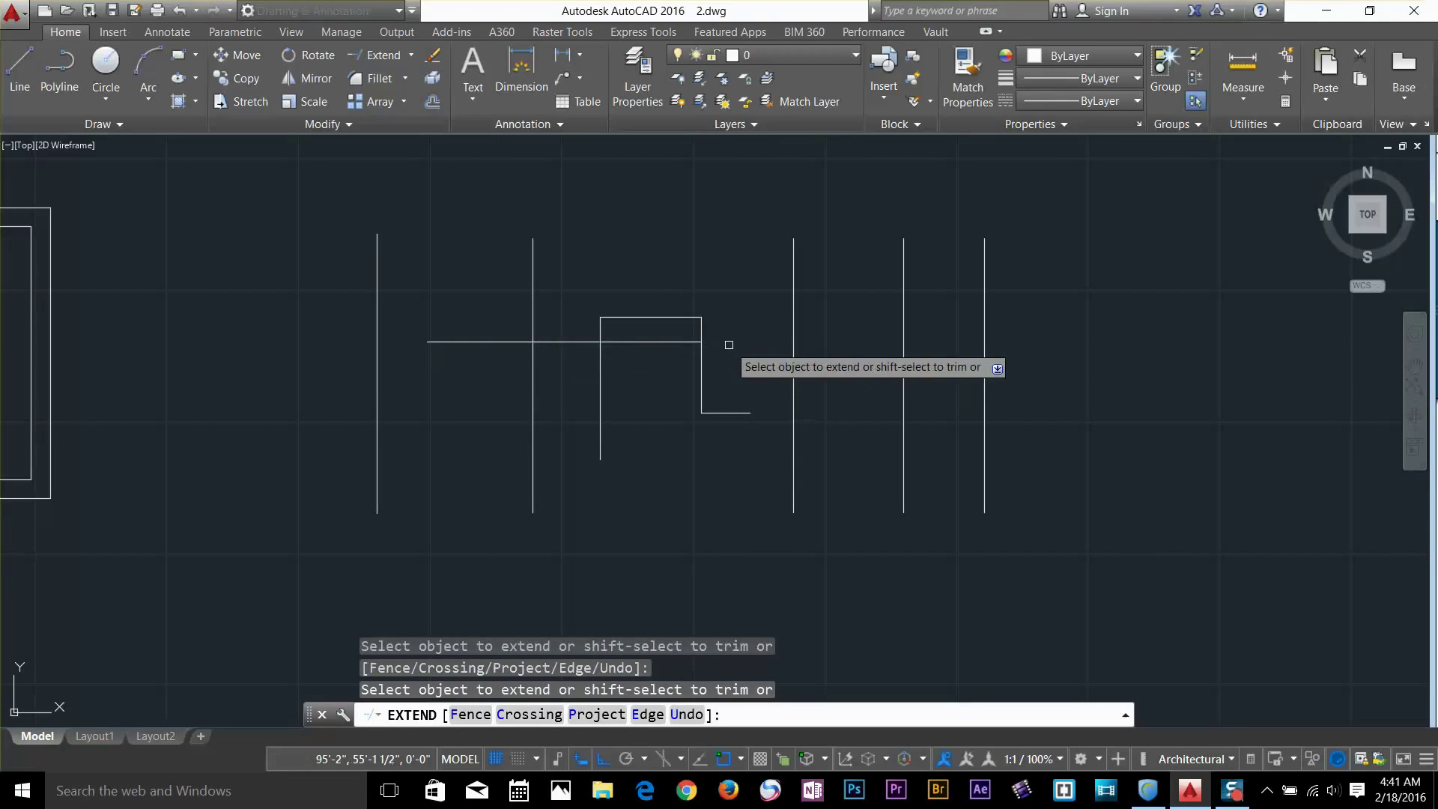
pyautogui.click(824, 343)
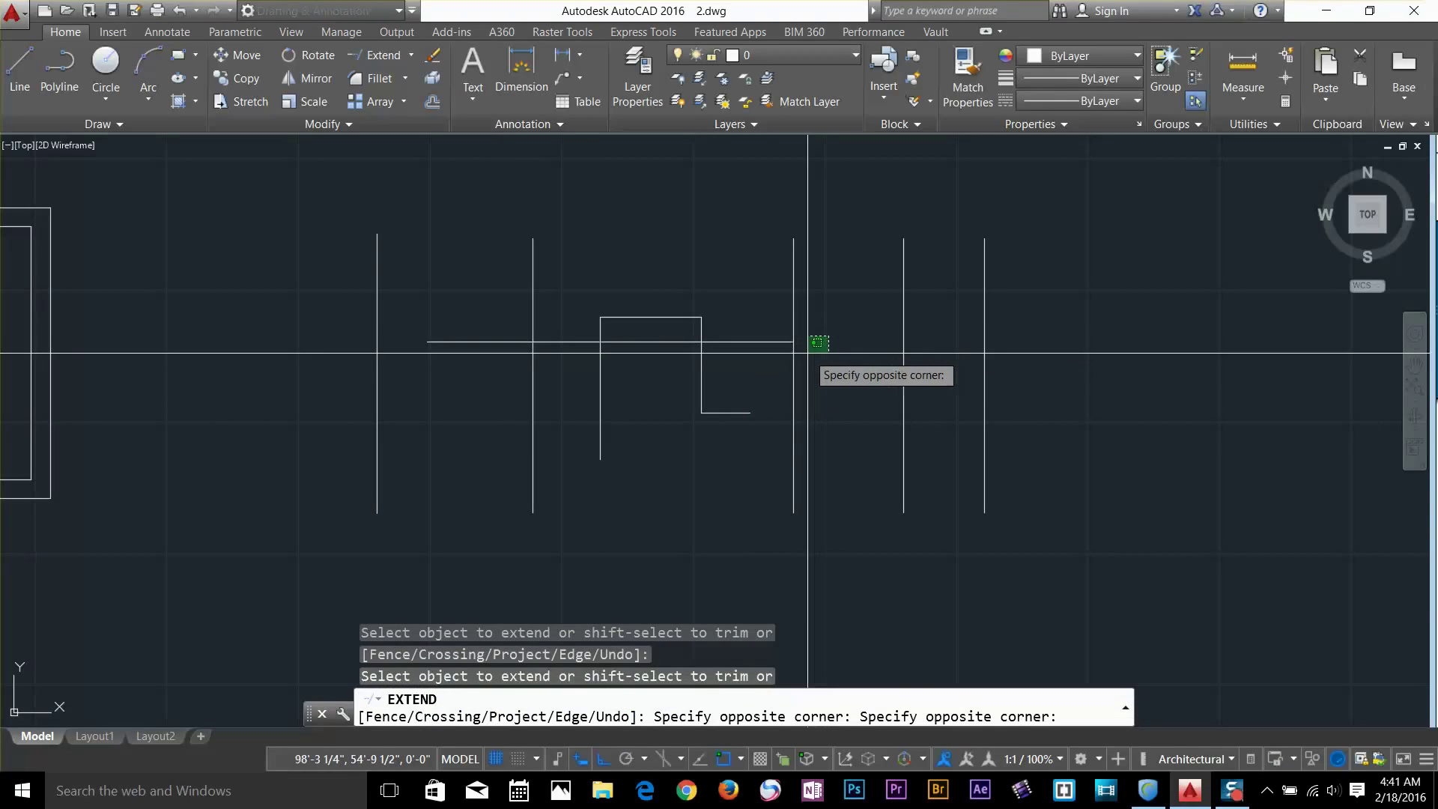
pyautogui.click(824, 345)
pyautogui.press('Escape')
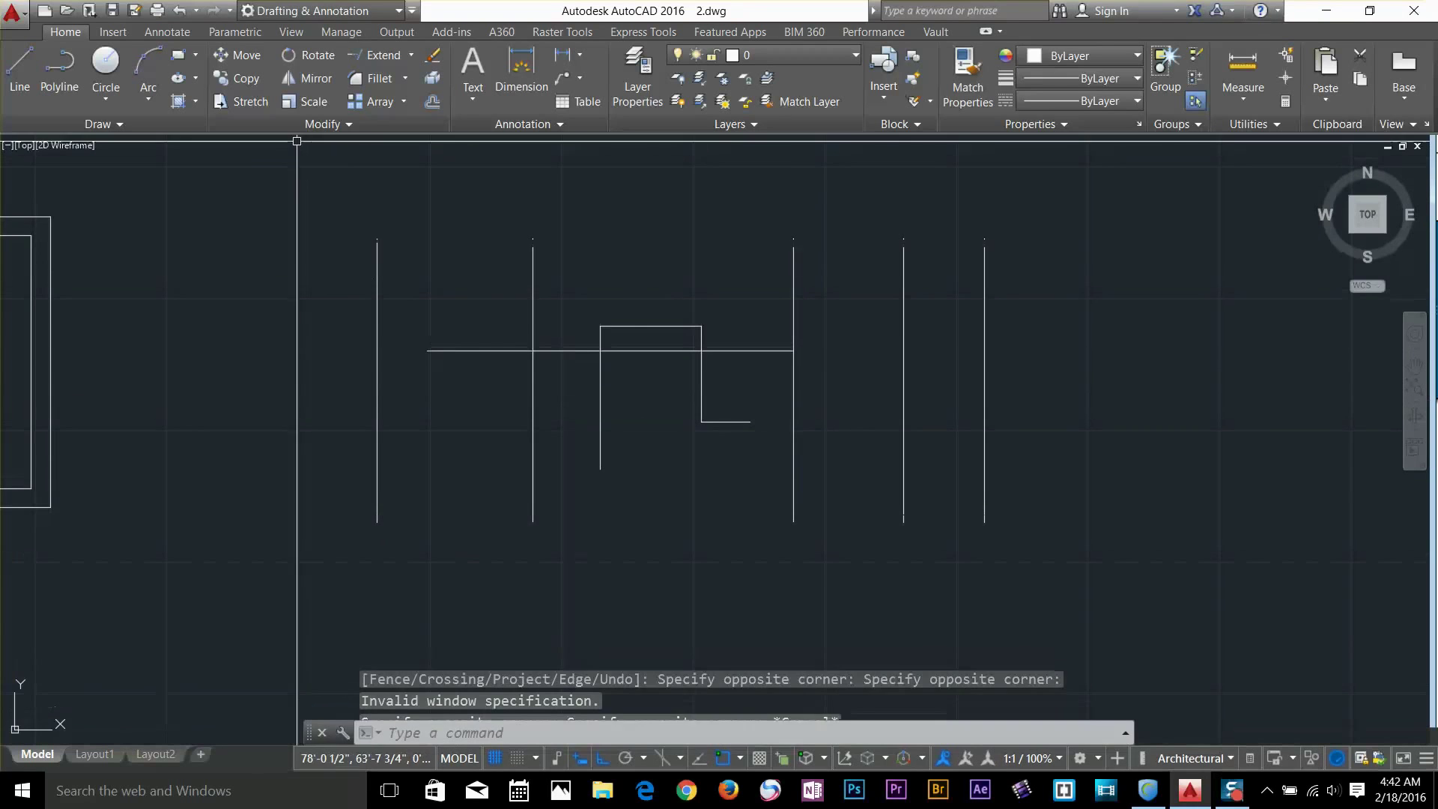
# Window-select the practice lines and the floor plan, then clear the selection
pyautogui.scroll(-4, 784, 389)
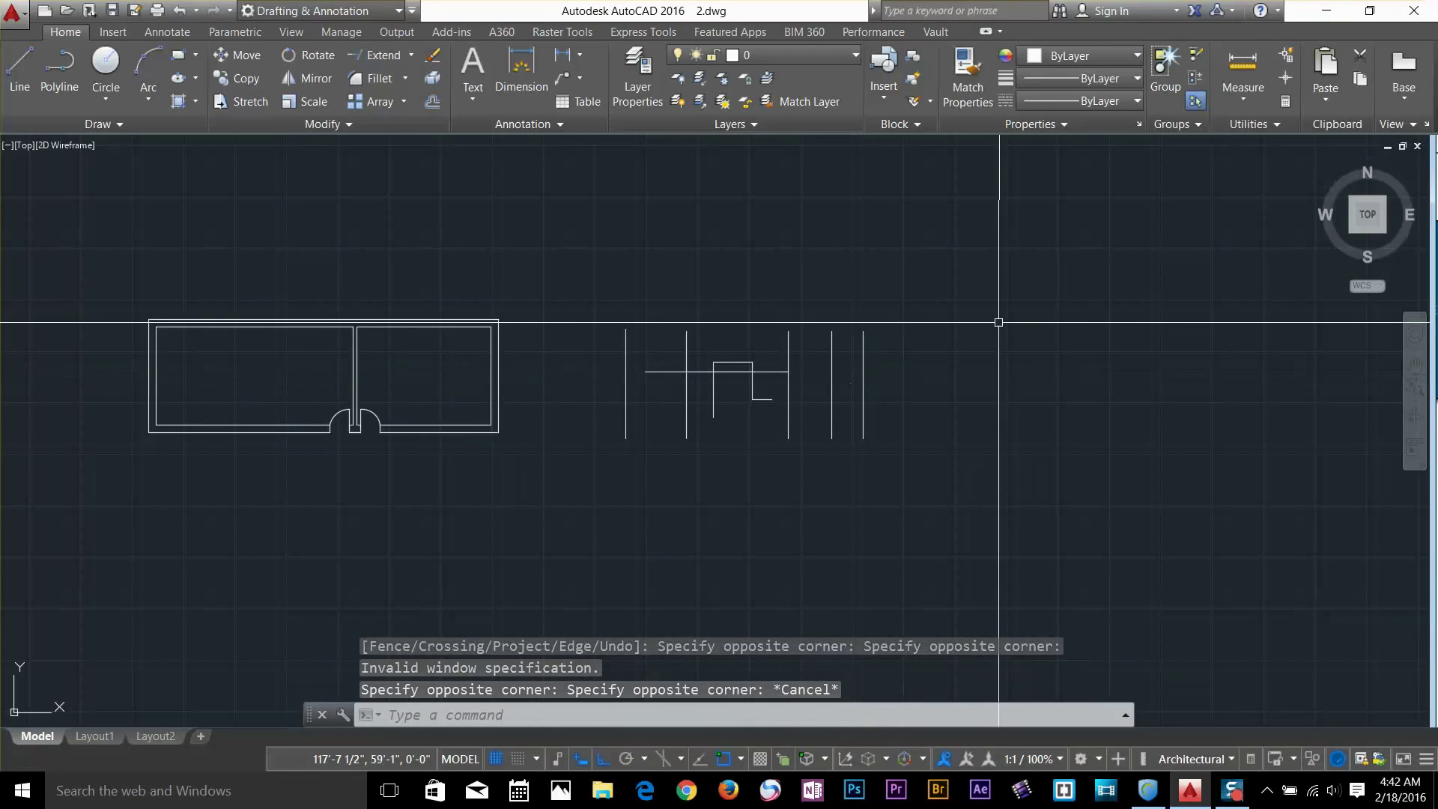
pyautogui.click(1001, 293)
pyautogui.click(614, 457)
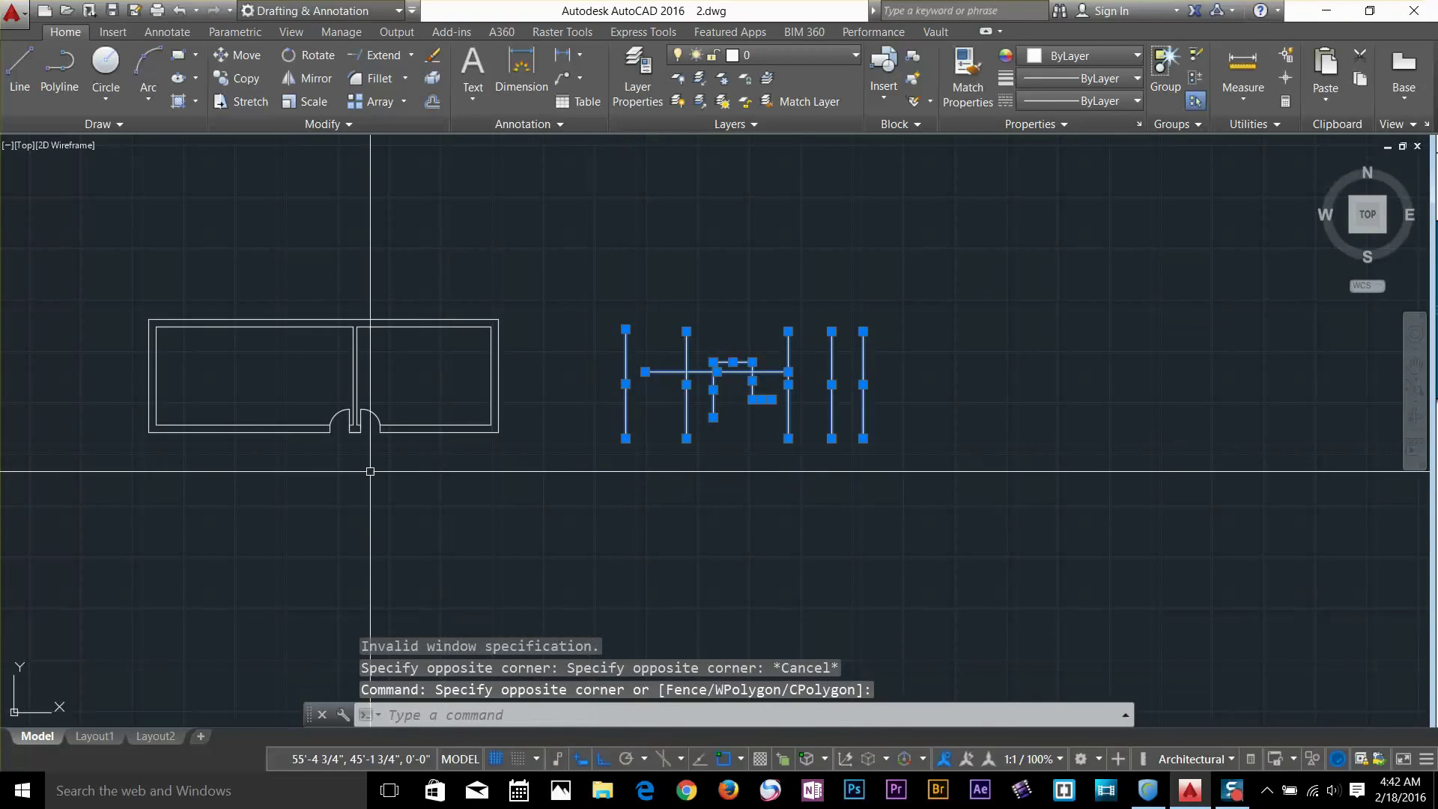
pyautogui.click(270, 264)
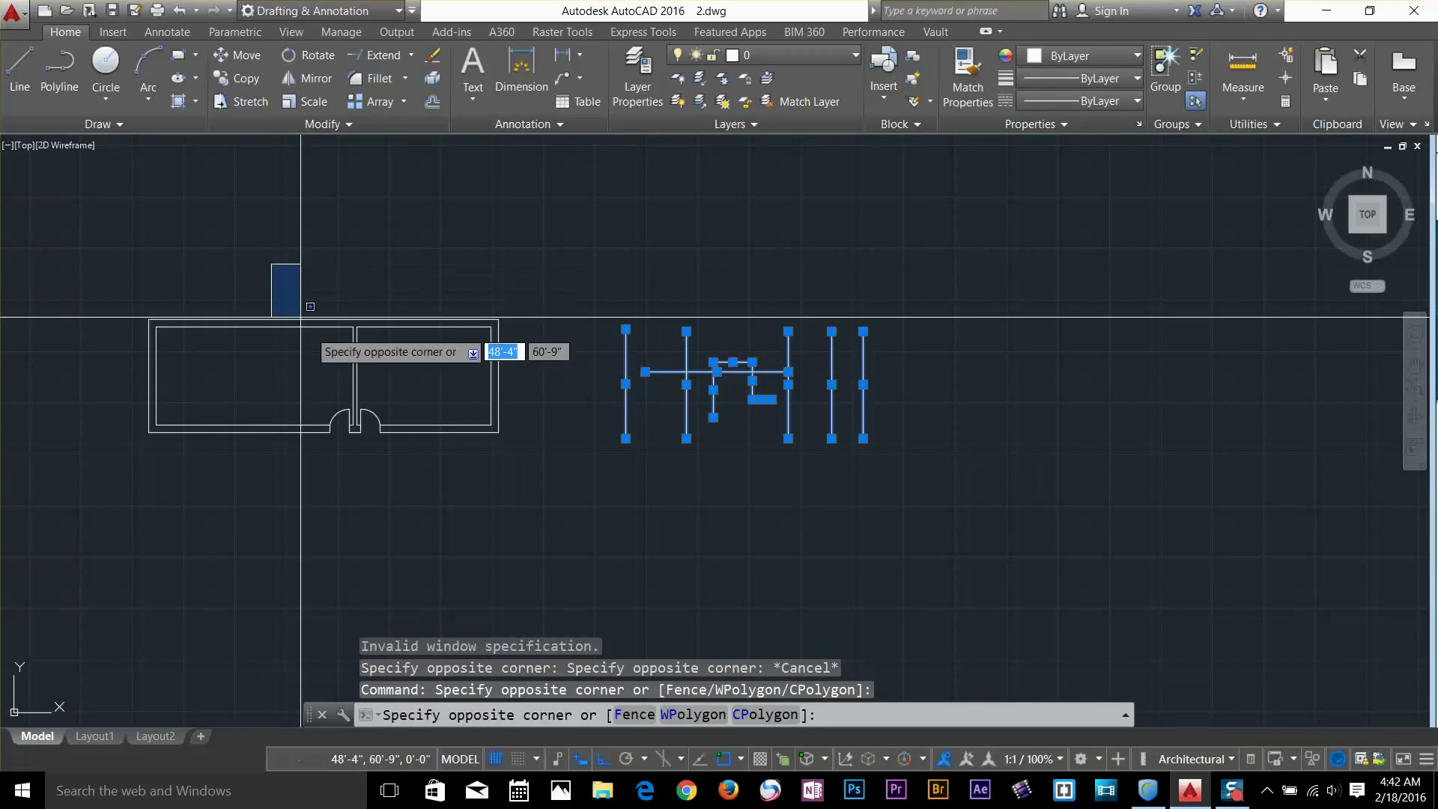
pyautogui.press('Escape')
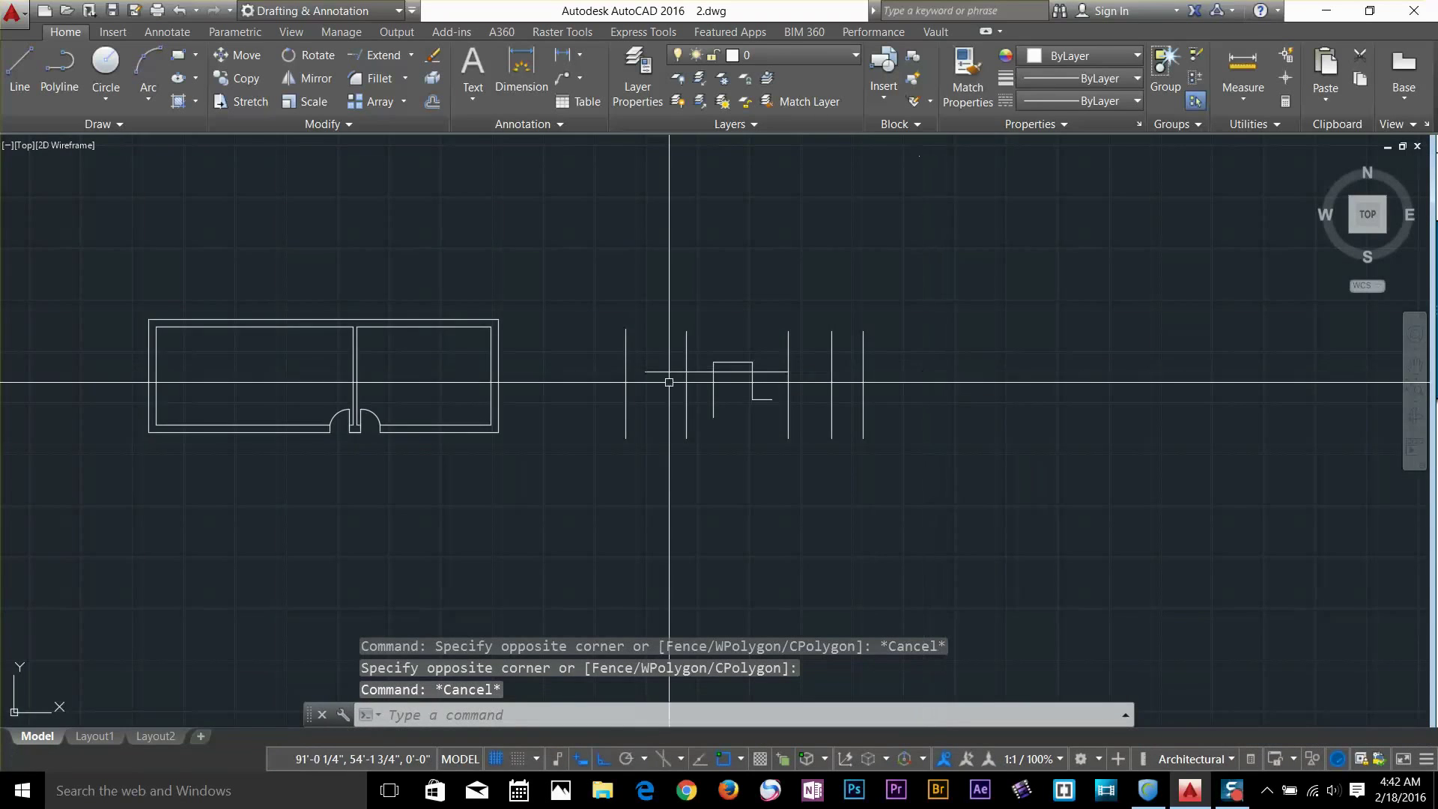
pyautogui.scroll(-2, 664, 401)
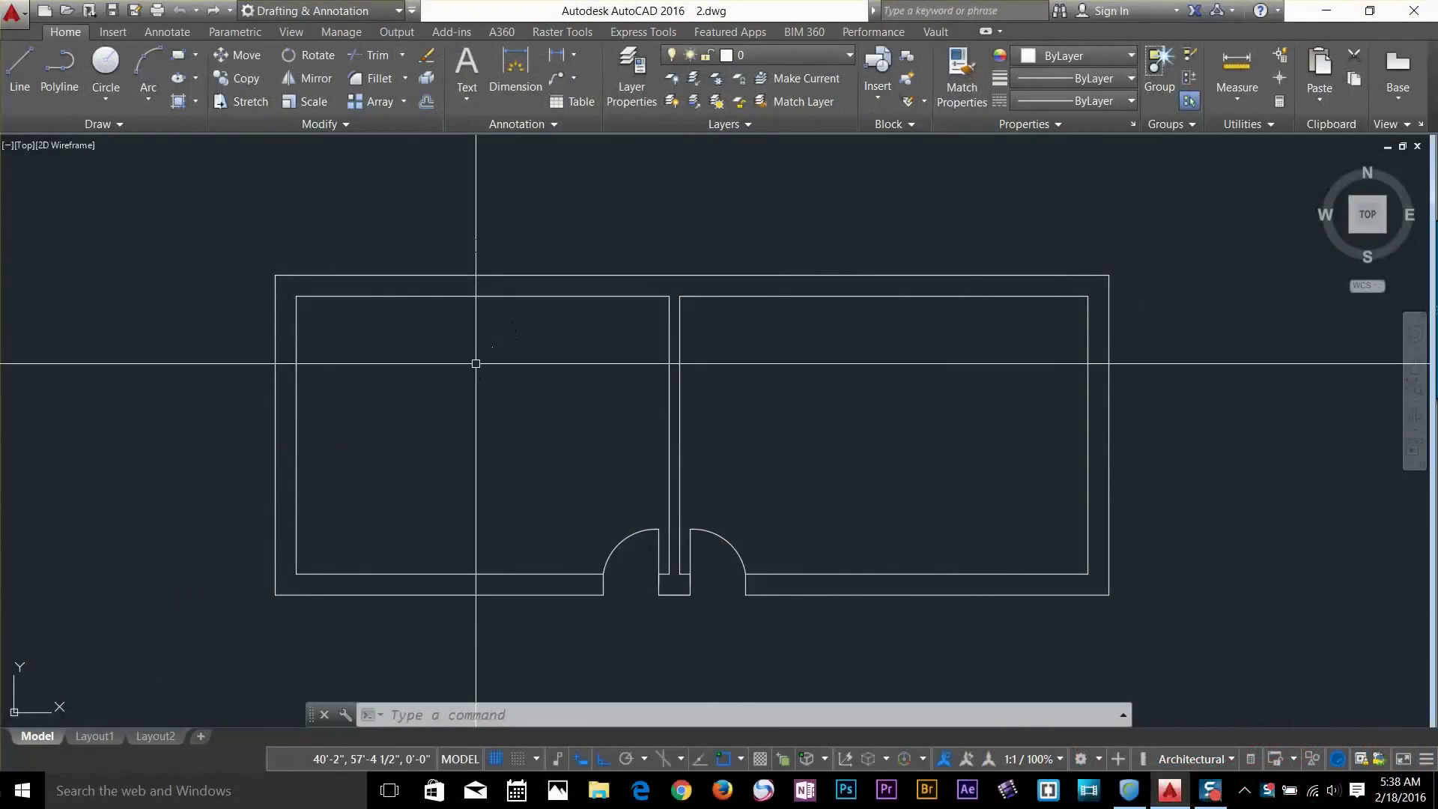
pyautogui.click(337, 124)
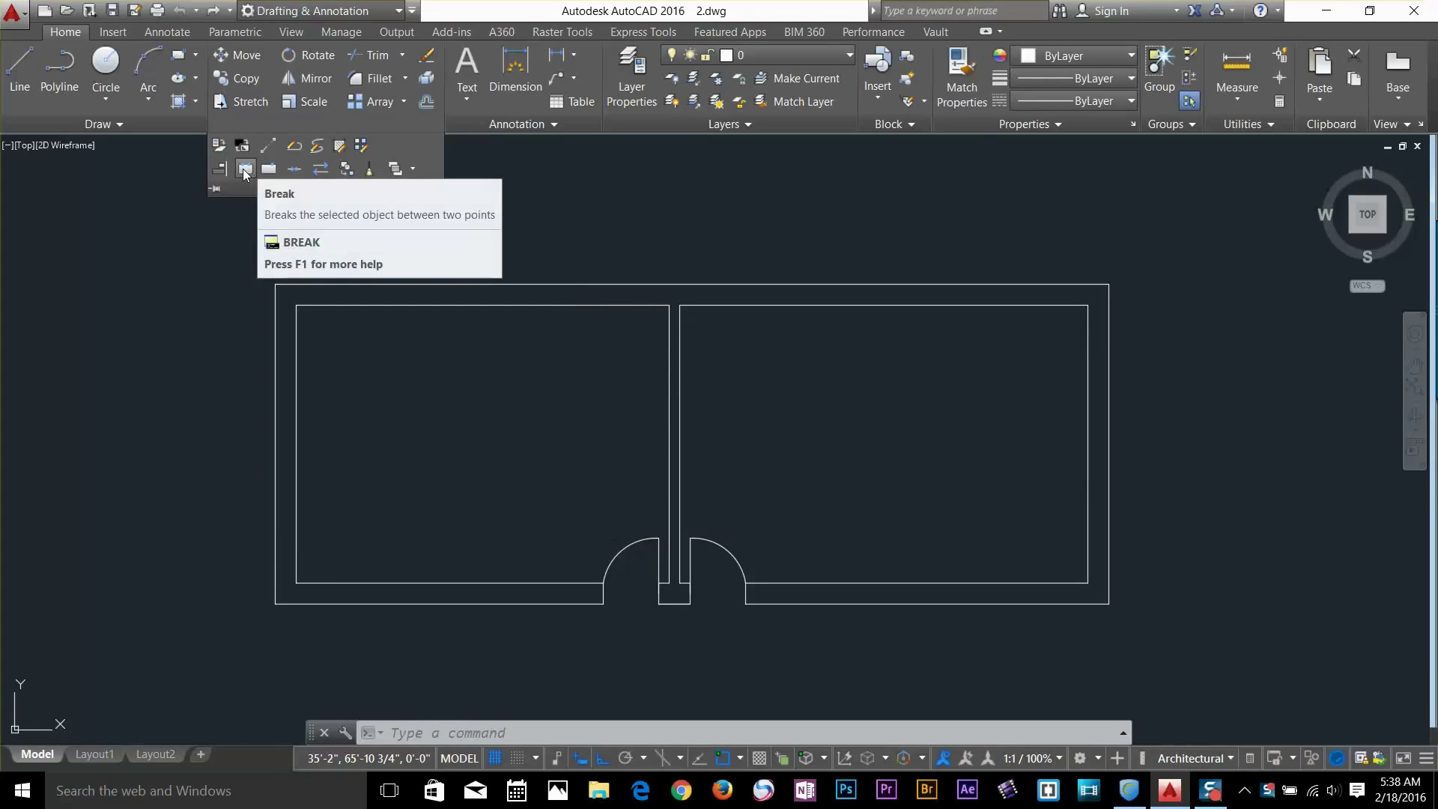
pyautogui.click(245, 170)
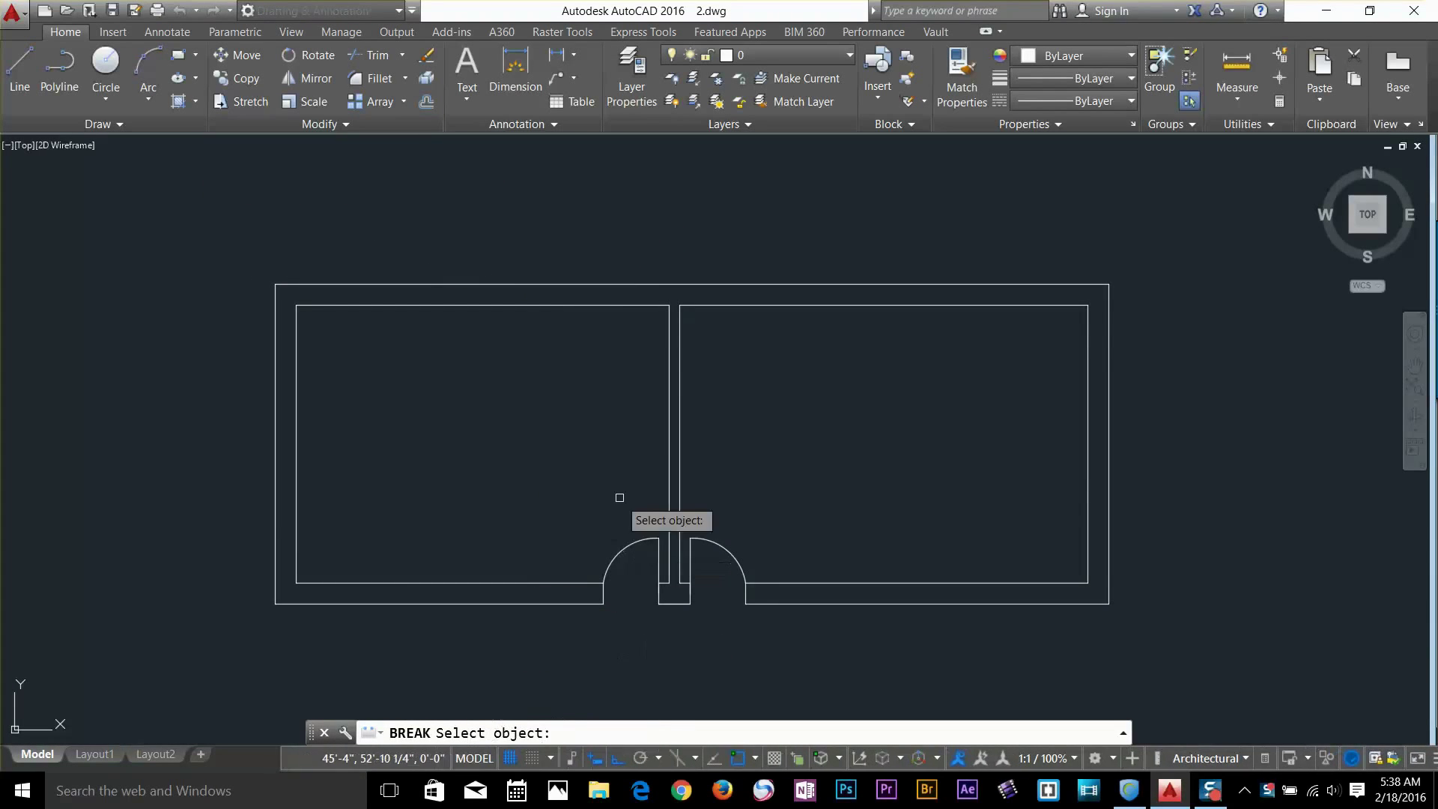
pyautogui.click(386, 283)
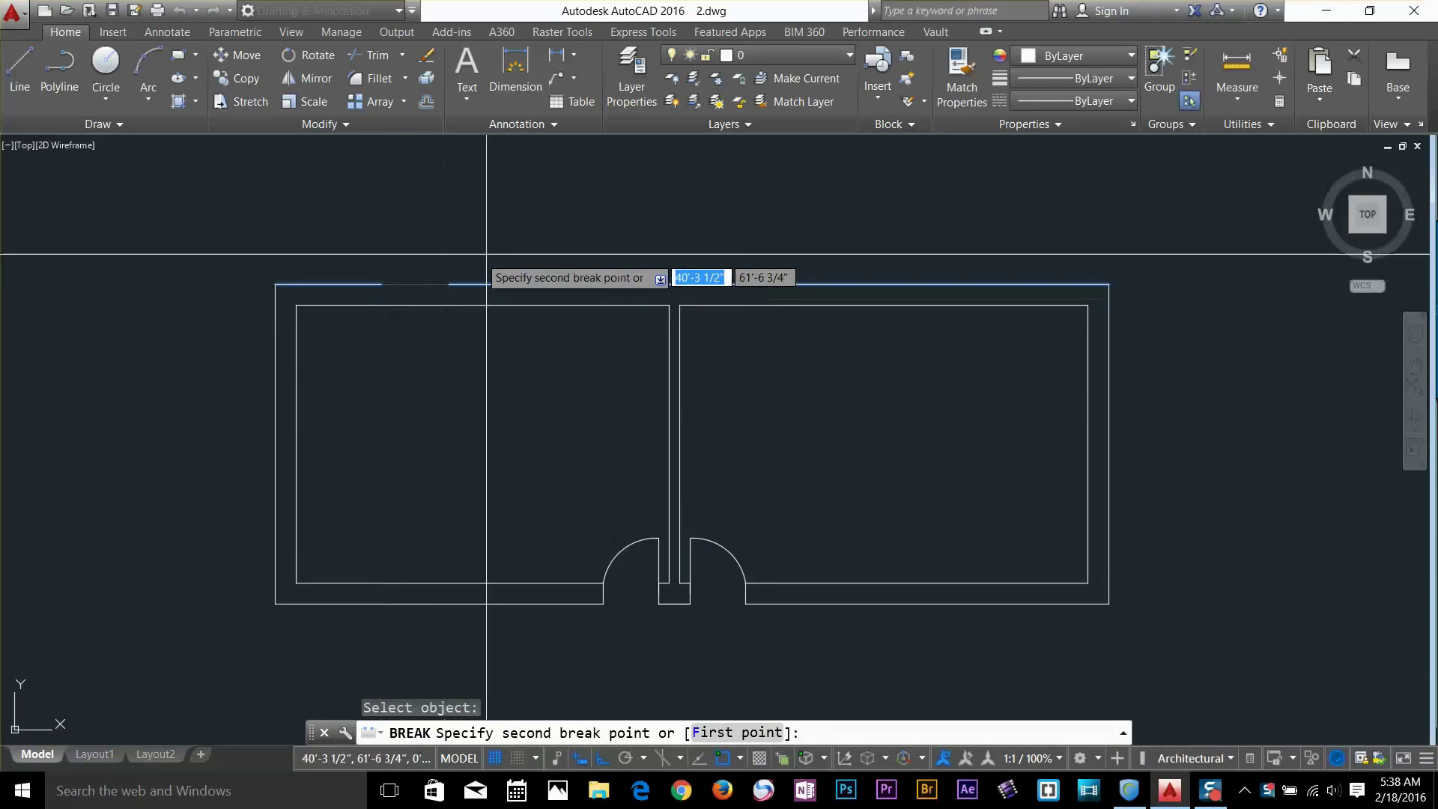
pyautogui.click(567, 231)
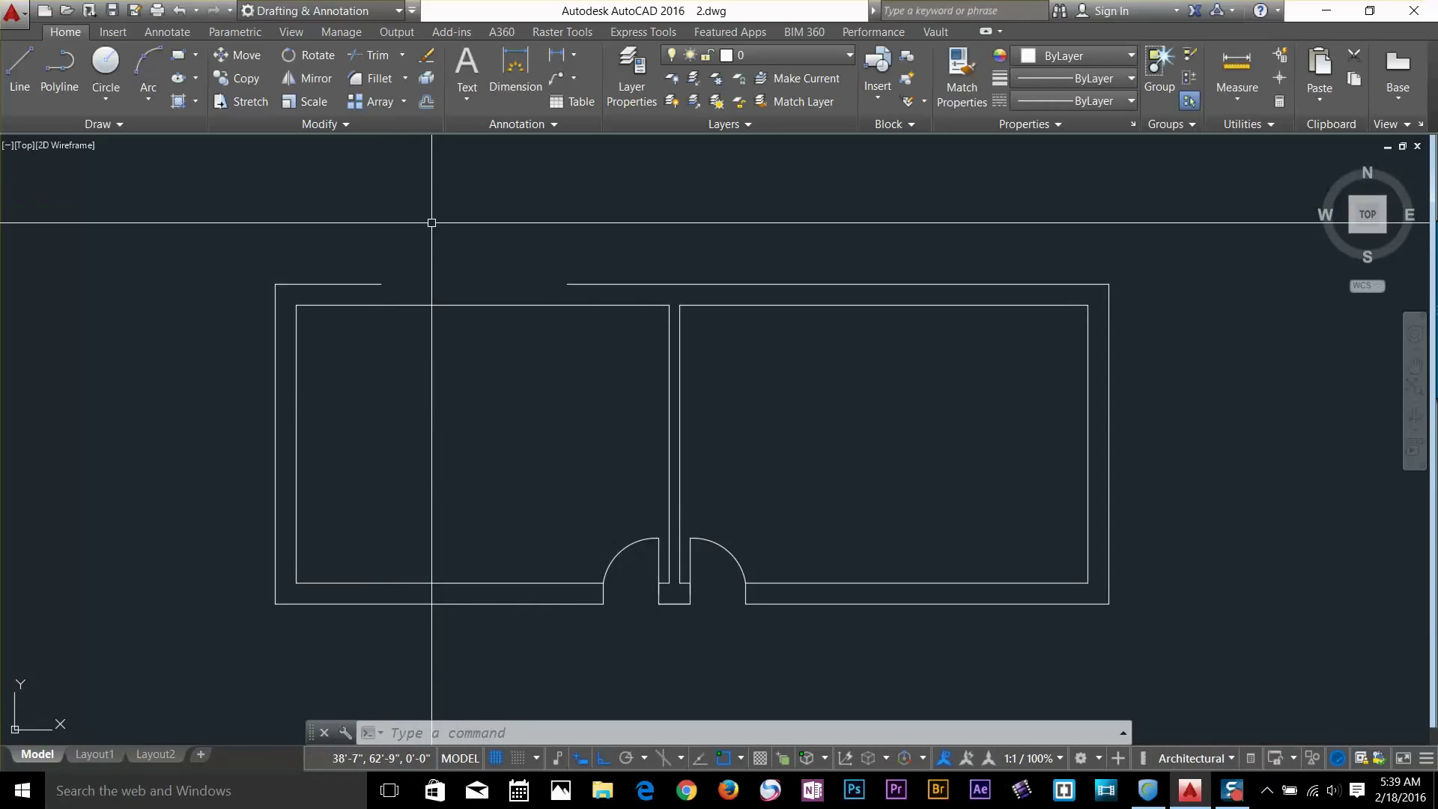
pyautogui.write('u')
pyautogui.press('Return')
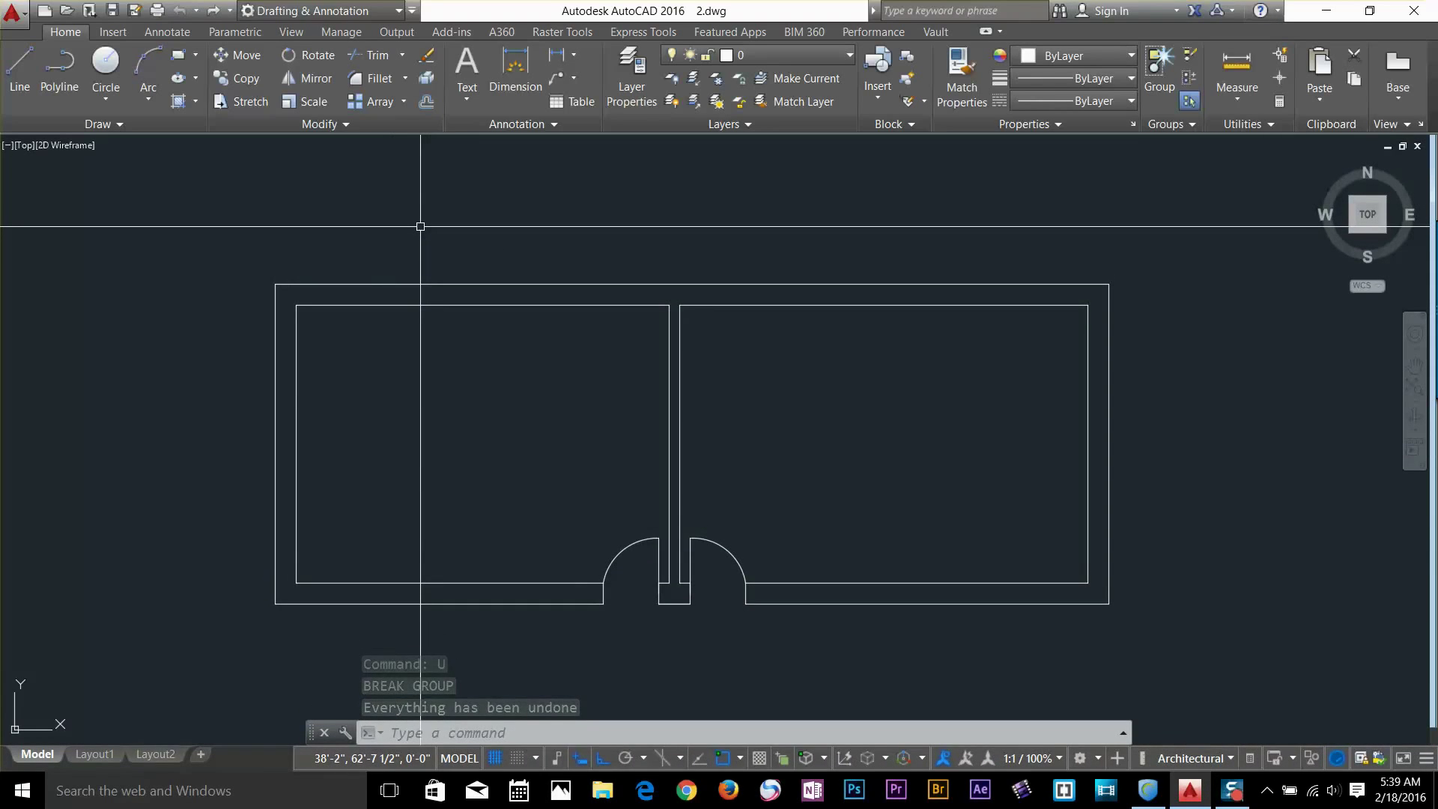
# Break the top wall from its top-left corner to its midpoint, then undo the break
pyautogui.write('br')
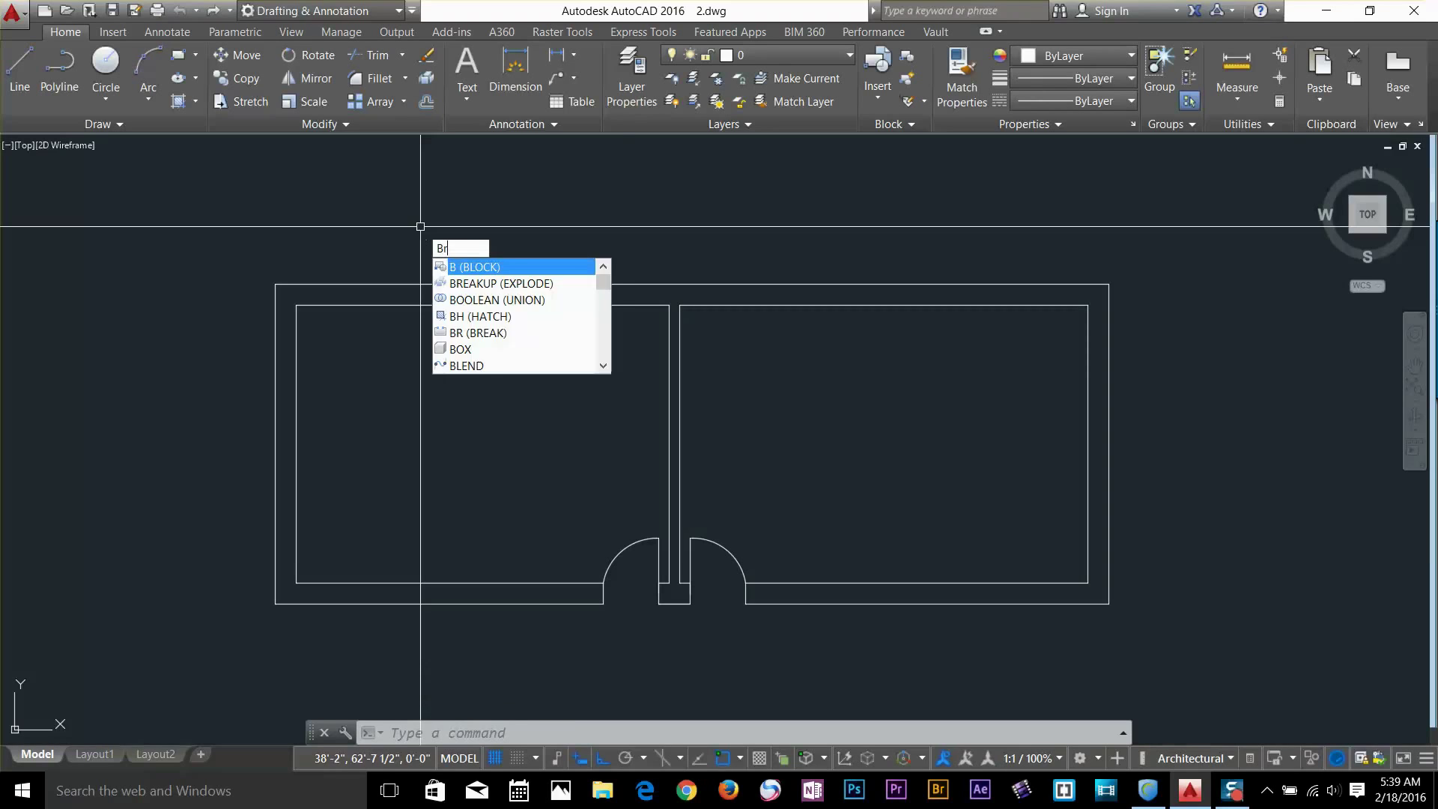
pyautogui.press('Return')
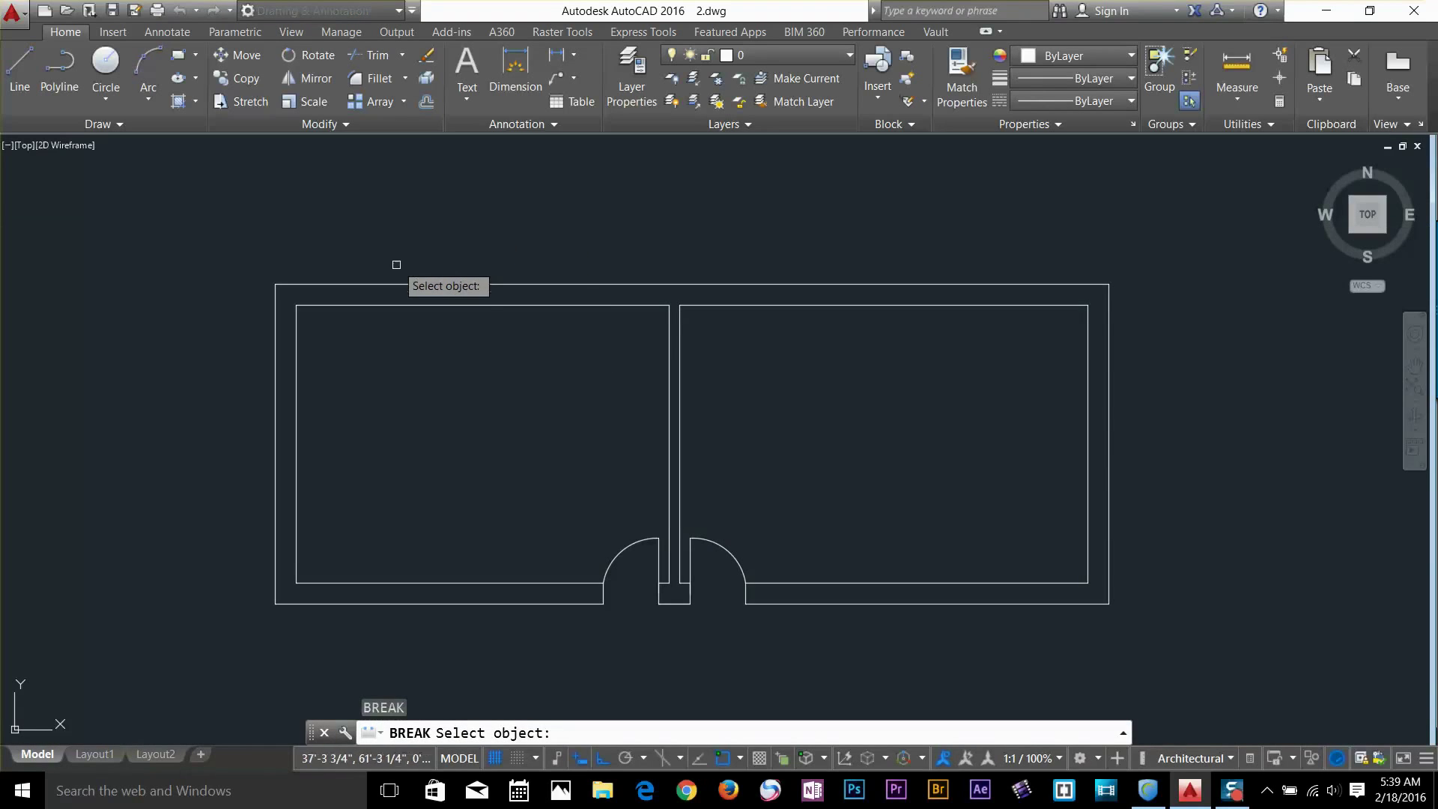
pyautogui.click(397, 285)
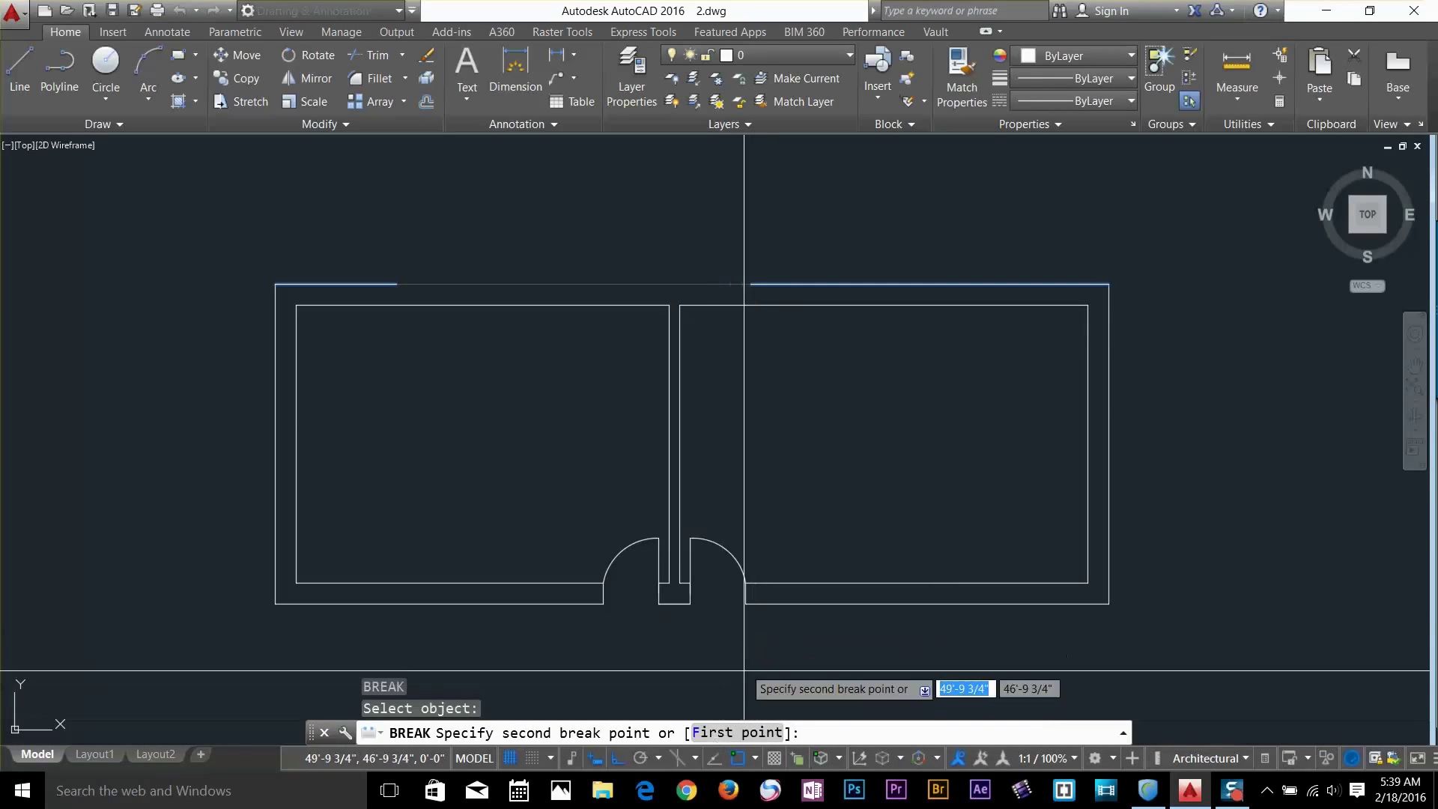
pyautogui.click(714, 734)
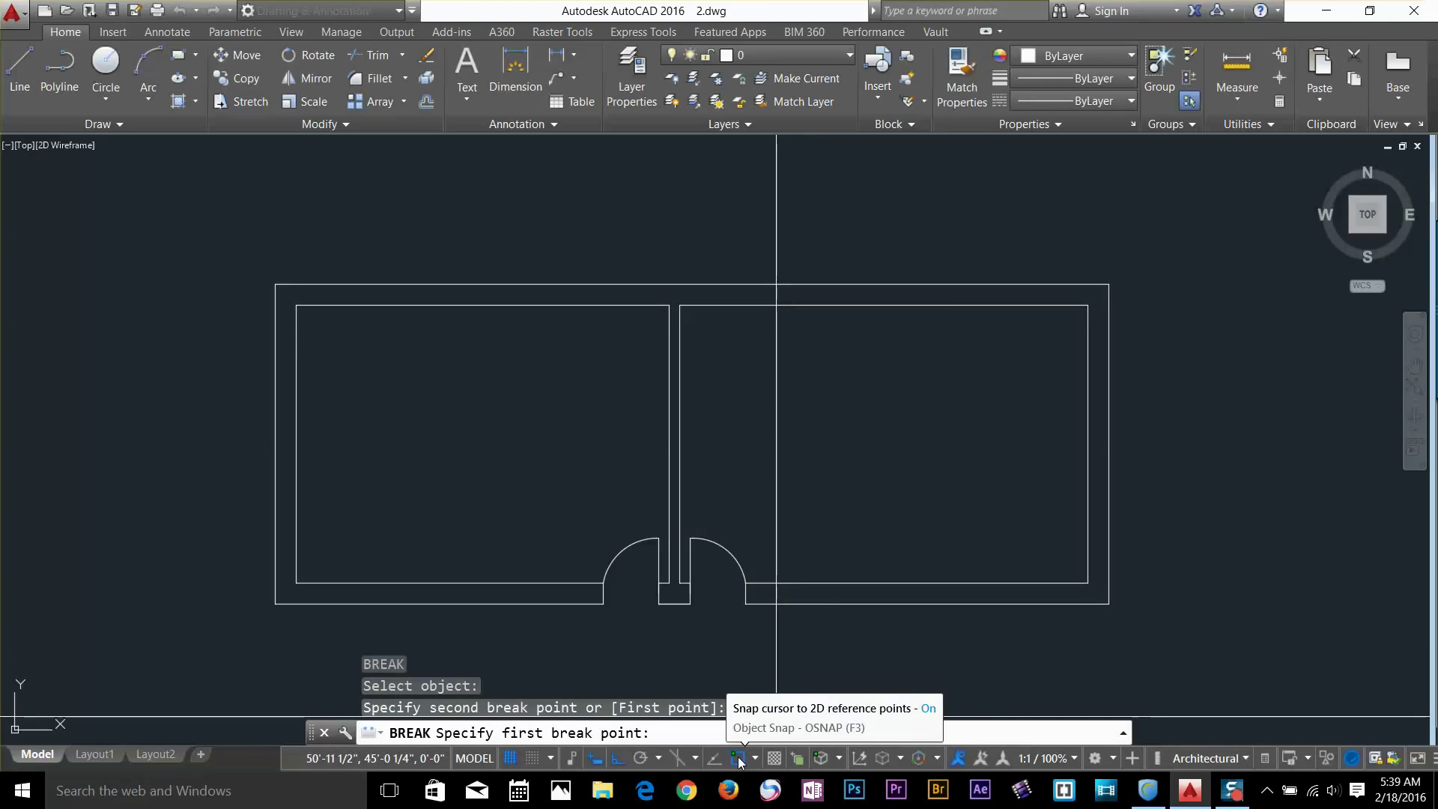
pyautogui.click(274, 285)
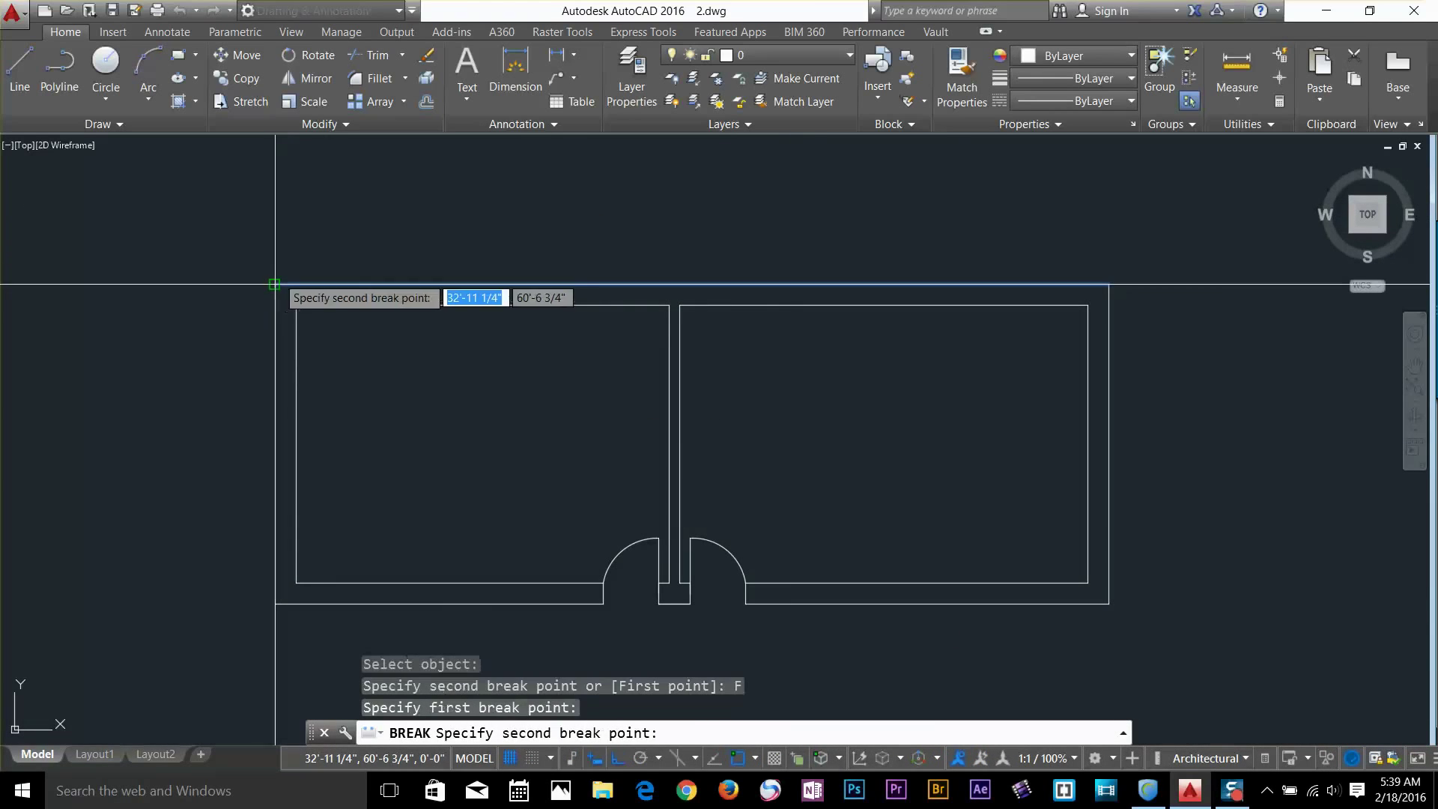
pyautogui.press('F8')
pyautogui.keyDown('shift'); pyautogui.rightClick(678, 293); pyautogui.keyUp('shift')
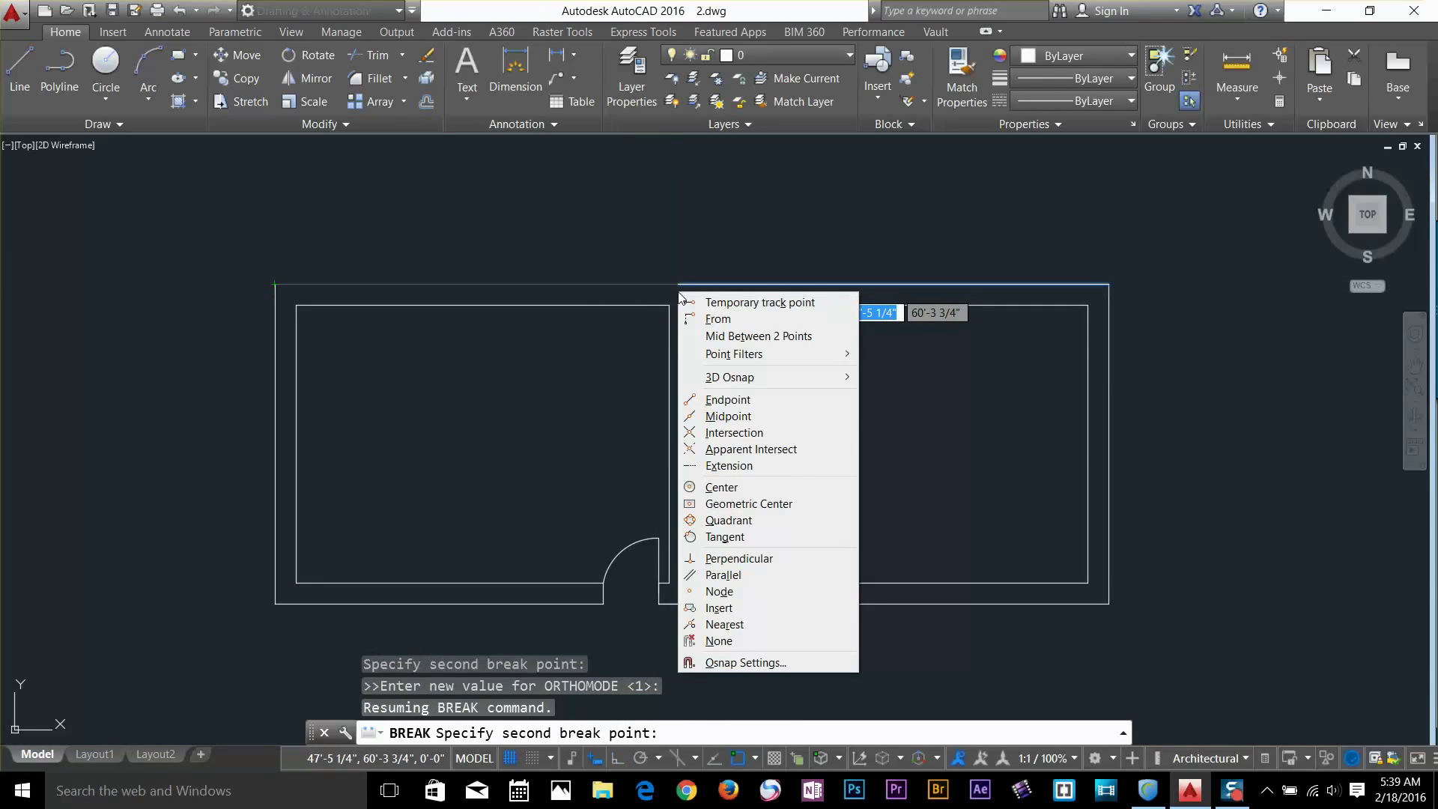
pyautogui.click(737, 422)
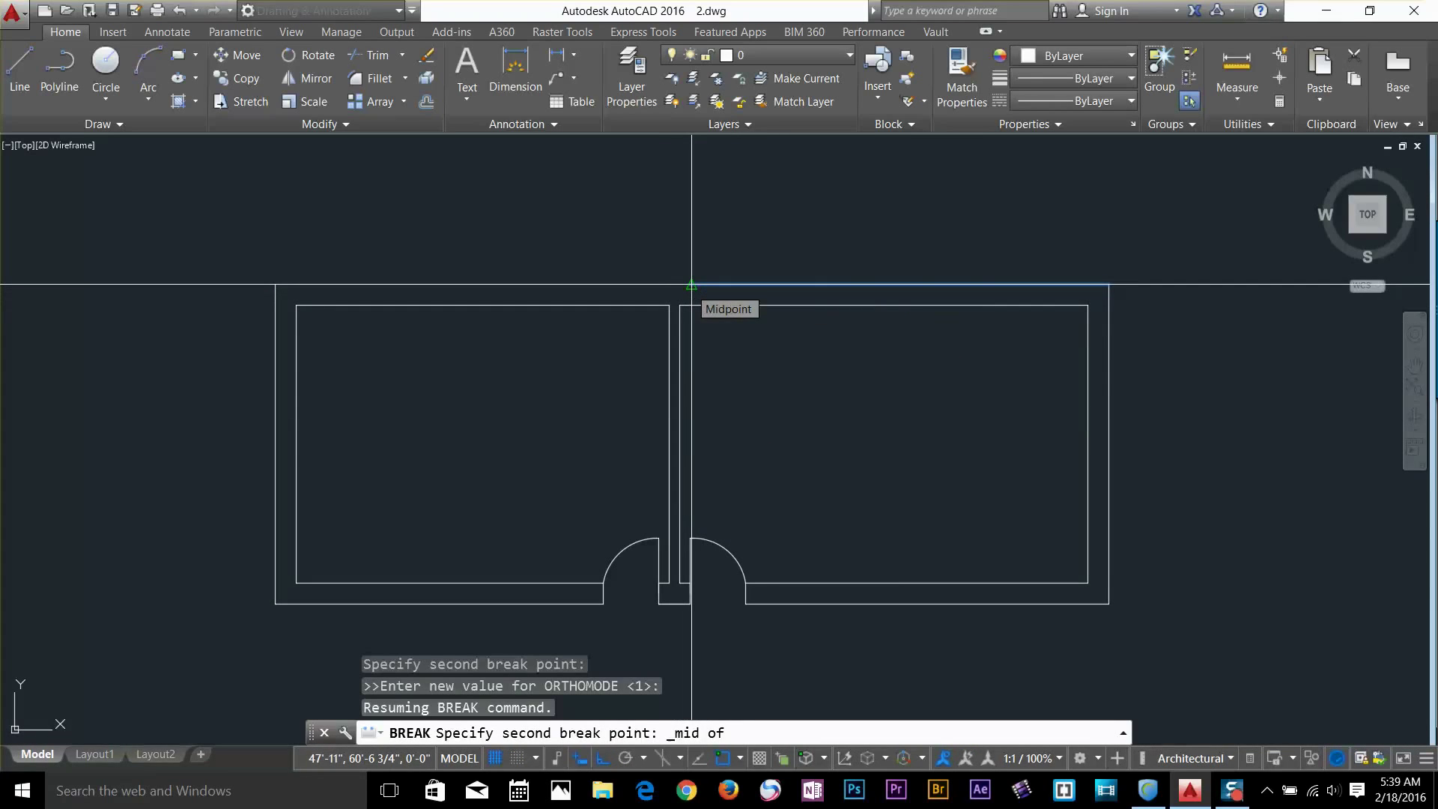
pyautogui.click(692, 285)
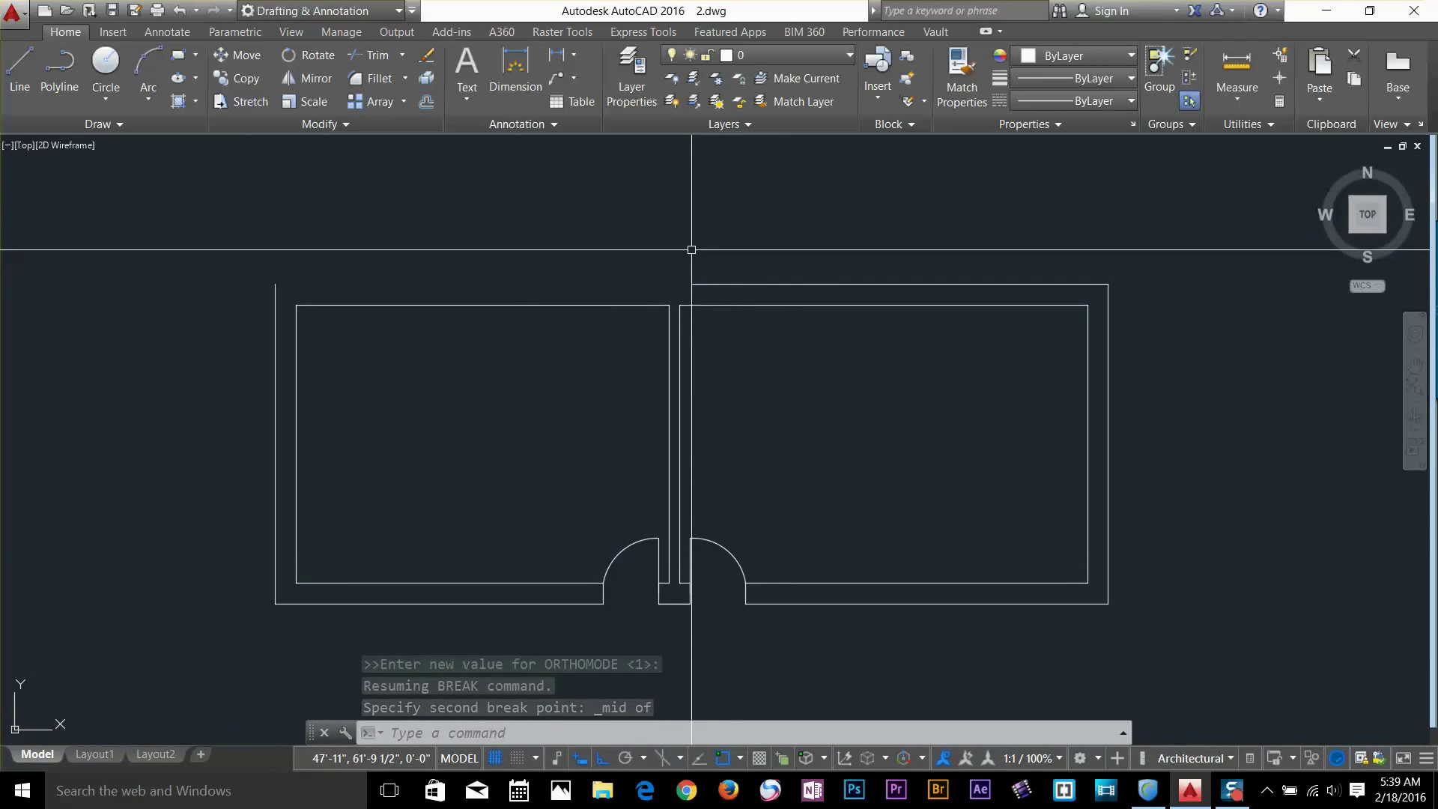
pyautogui.write('u')
pyautogui.press('Return')
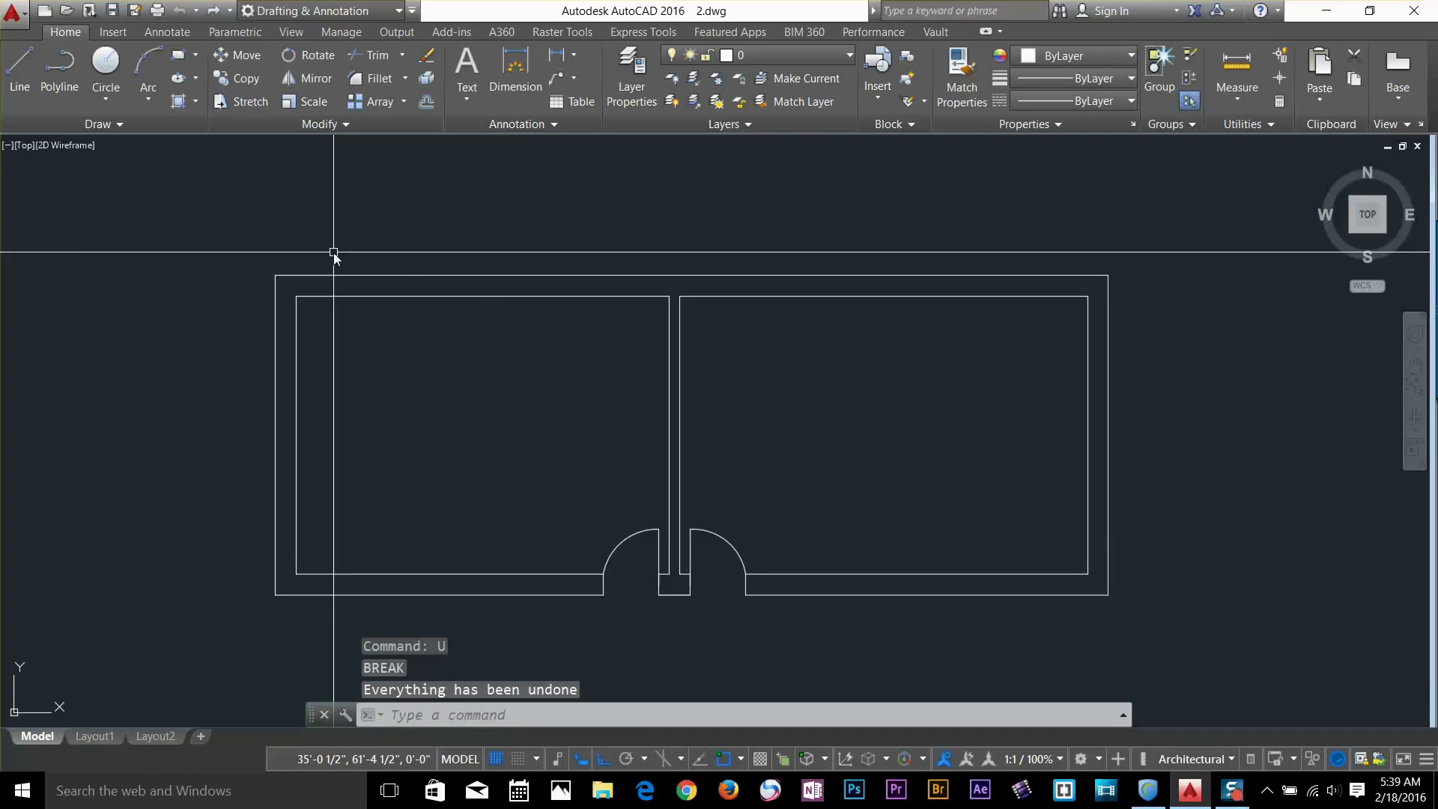
# Draw a vertical guide line from above the top wall down into the left room
pyautogui.write('l')
pyautogui.press('Return')
pyautogui.click(383, 225)
pyautogui.click(383, 356)
pyautogui.press('Return')
# Add a second vertical guide line and break the outer wall between the two guide intersections
pyautogui.press('Return')
pyautogui.click(482, 275)
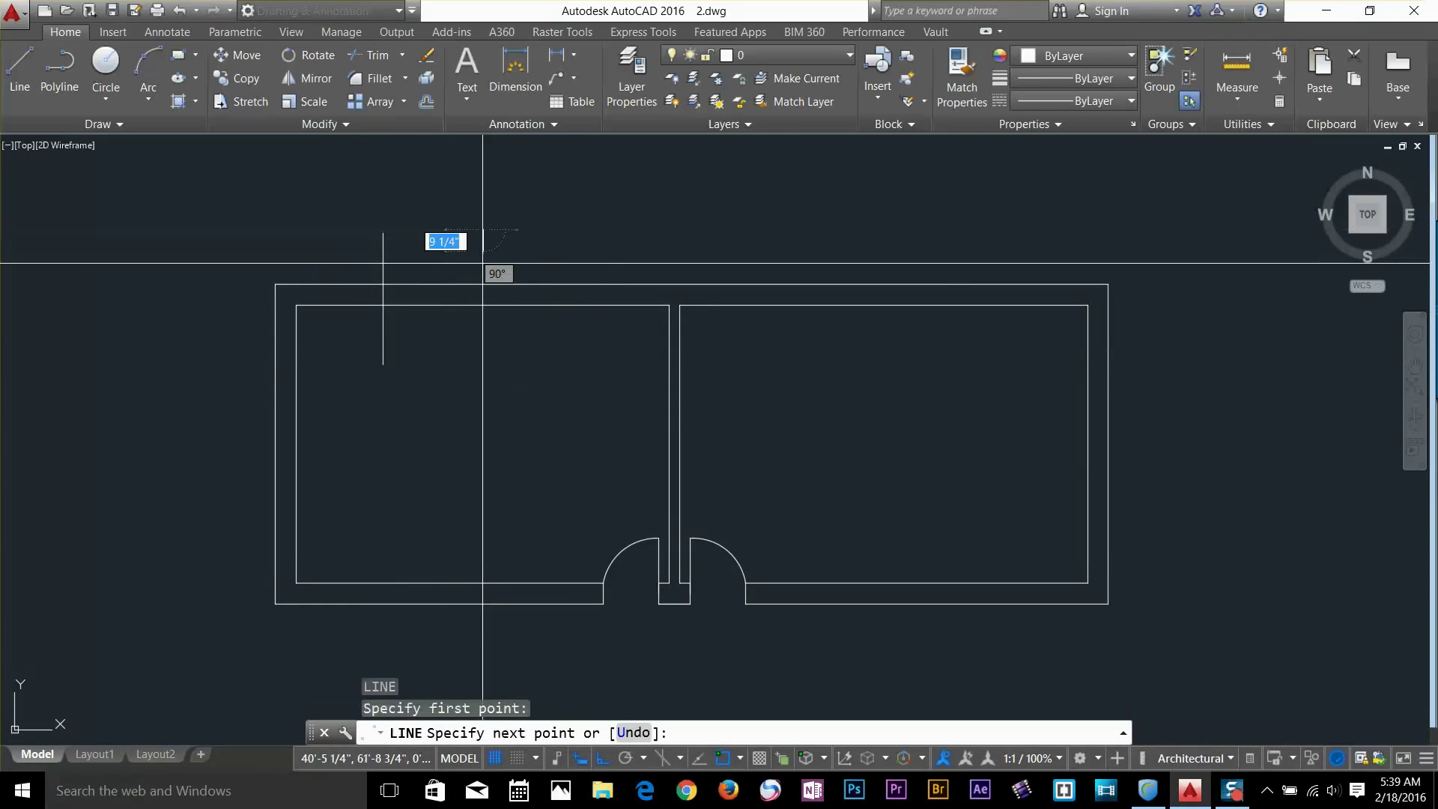
pyautogui.click(483, 388)
pyautogui.press('Return')
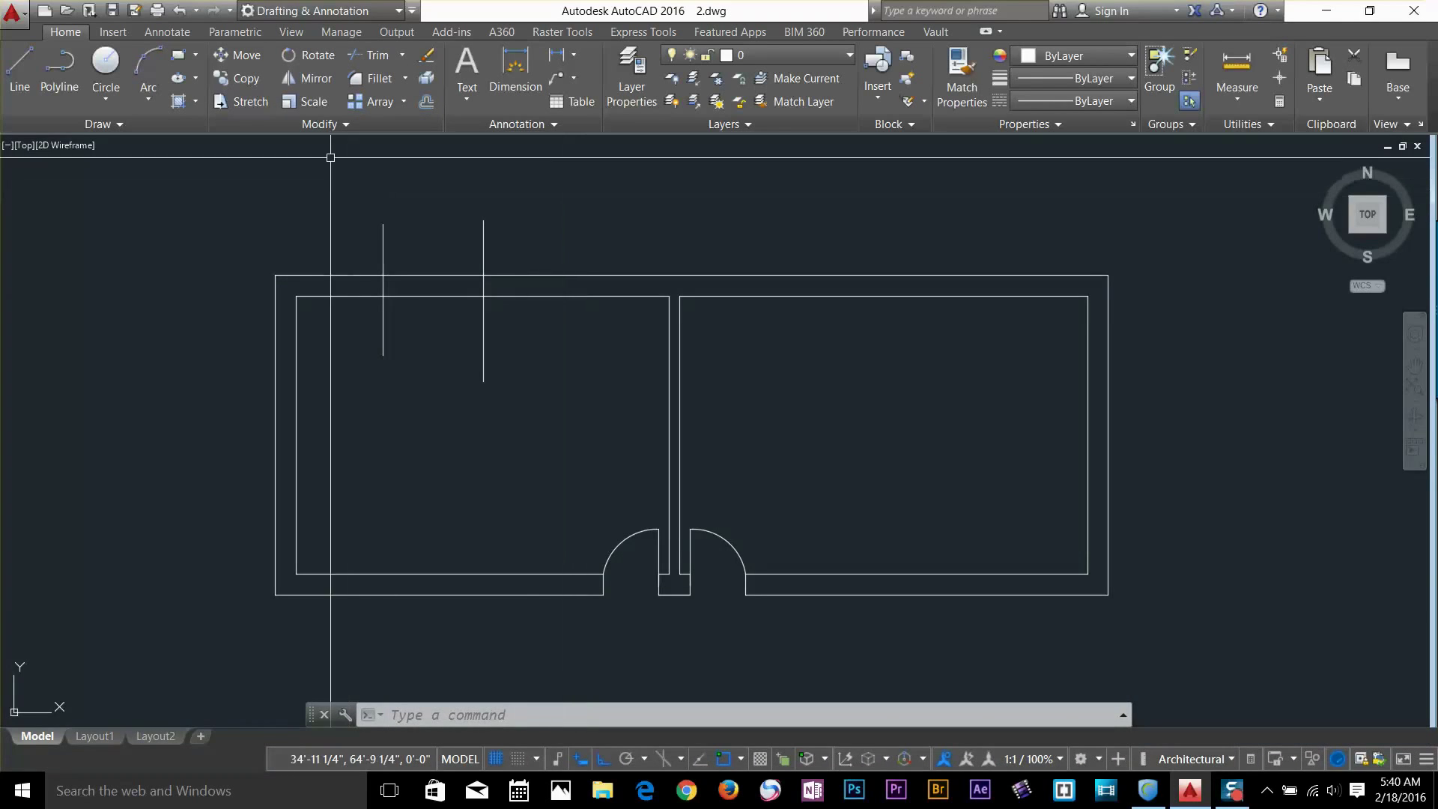
pyautogui.click(345, 123)
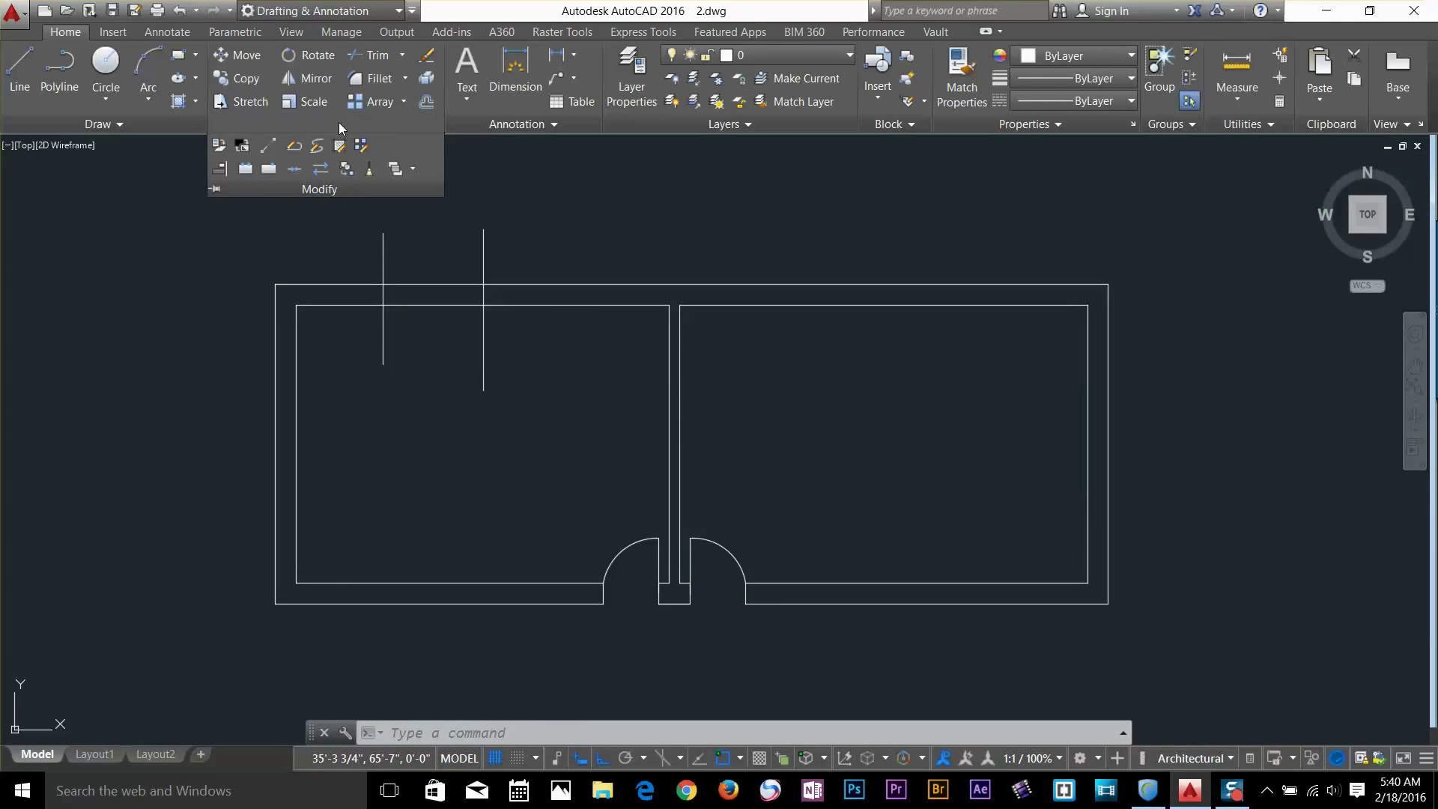
pyautogui.click(246, 169)
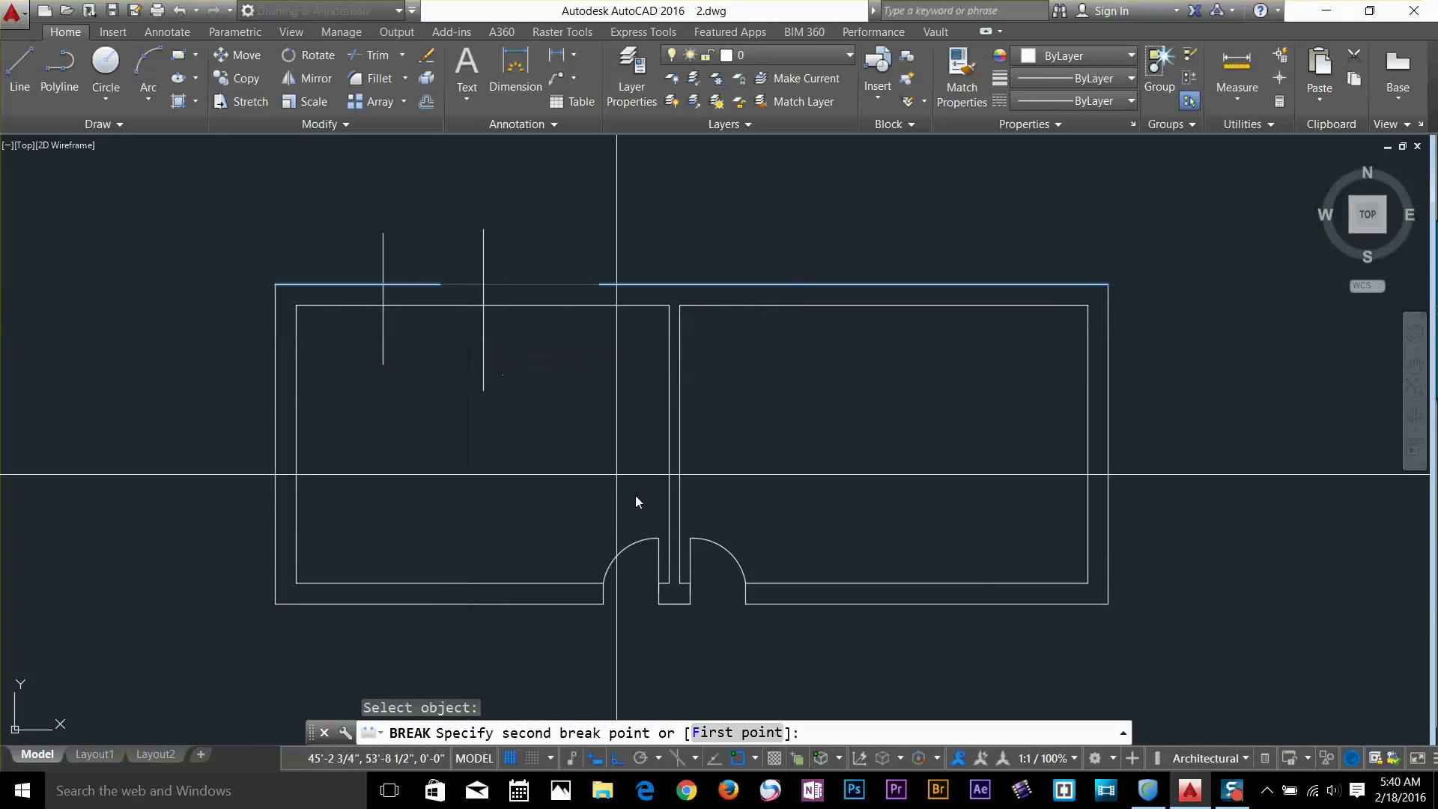
pyautogui.click(738, 732)
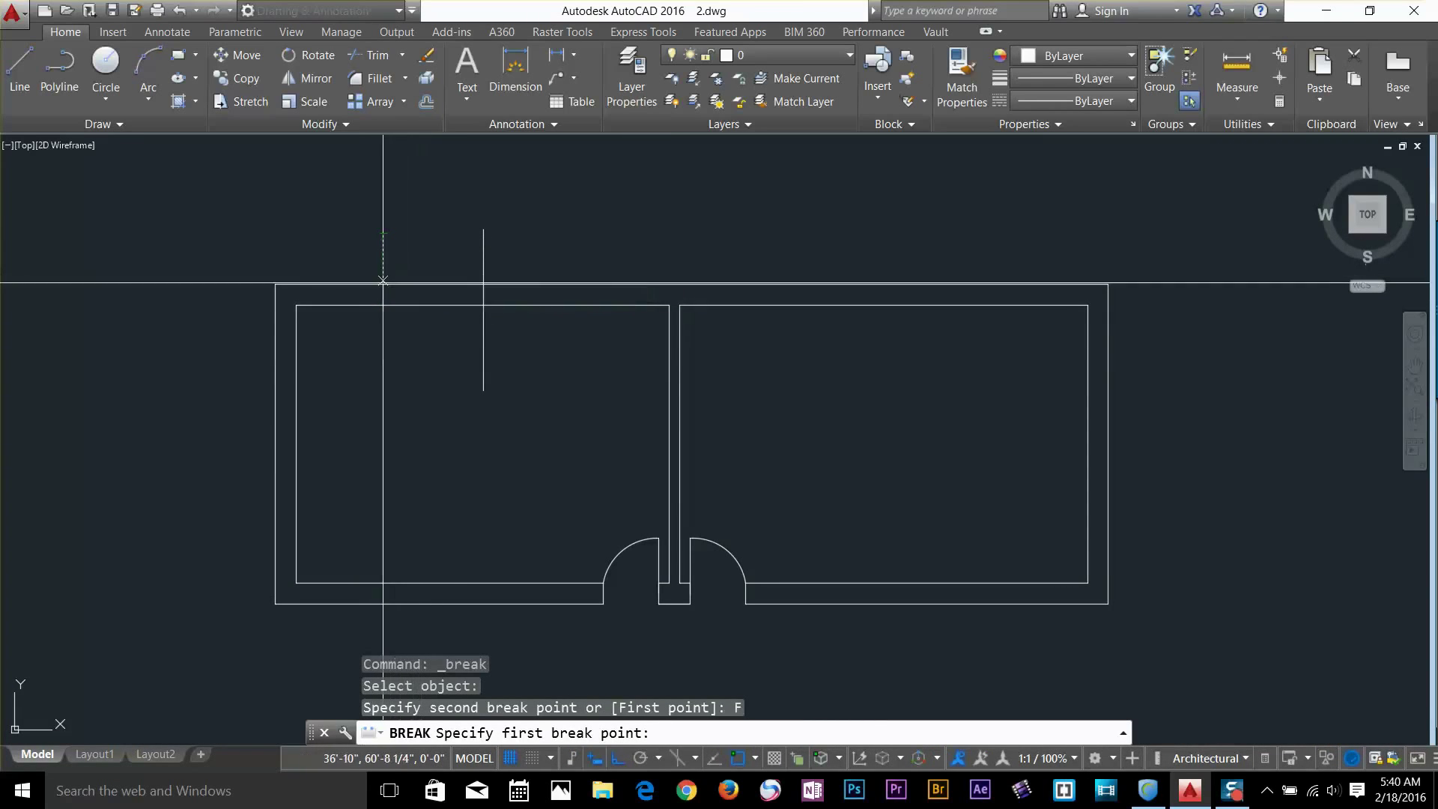
pyautogui.keyDown('shift'); pyautogui.rightClick(384, 295); pyautogui.keyUp('shift')
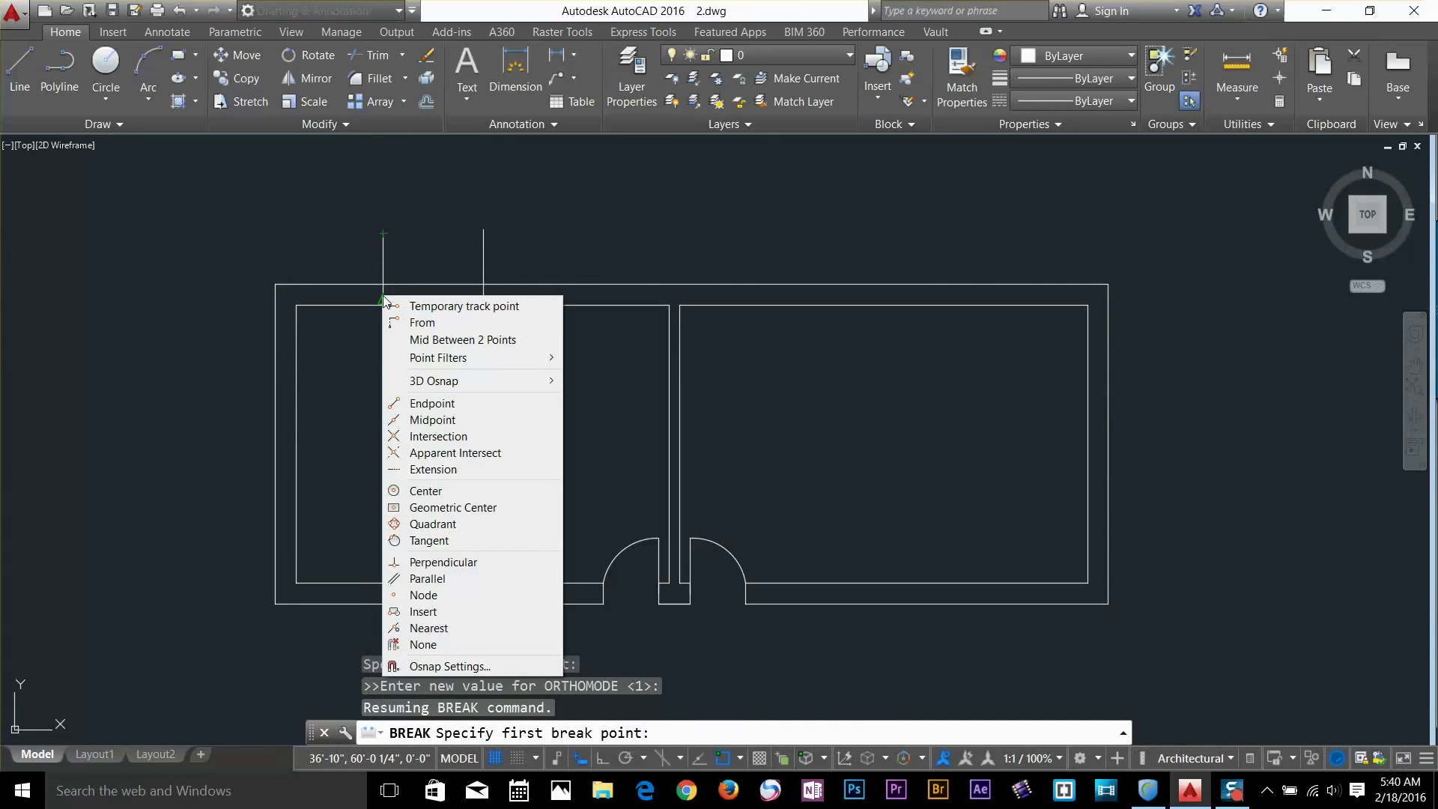
pyautogui.click(434, 436)
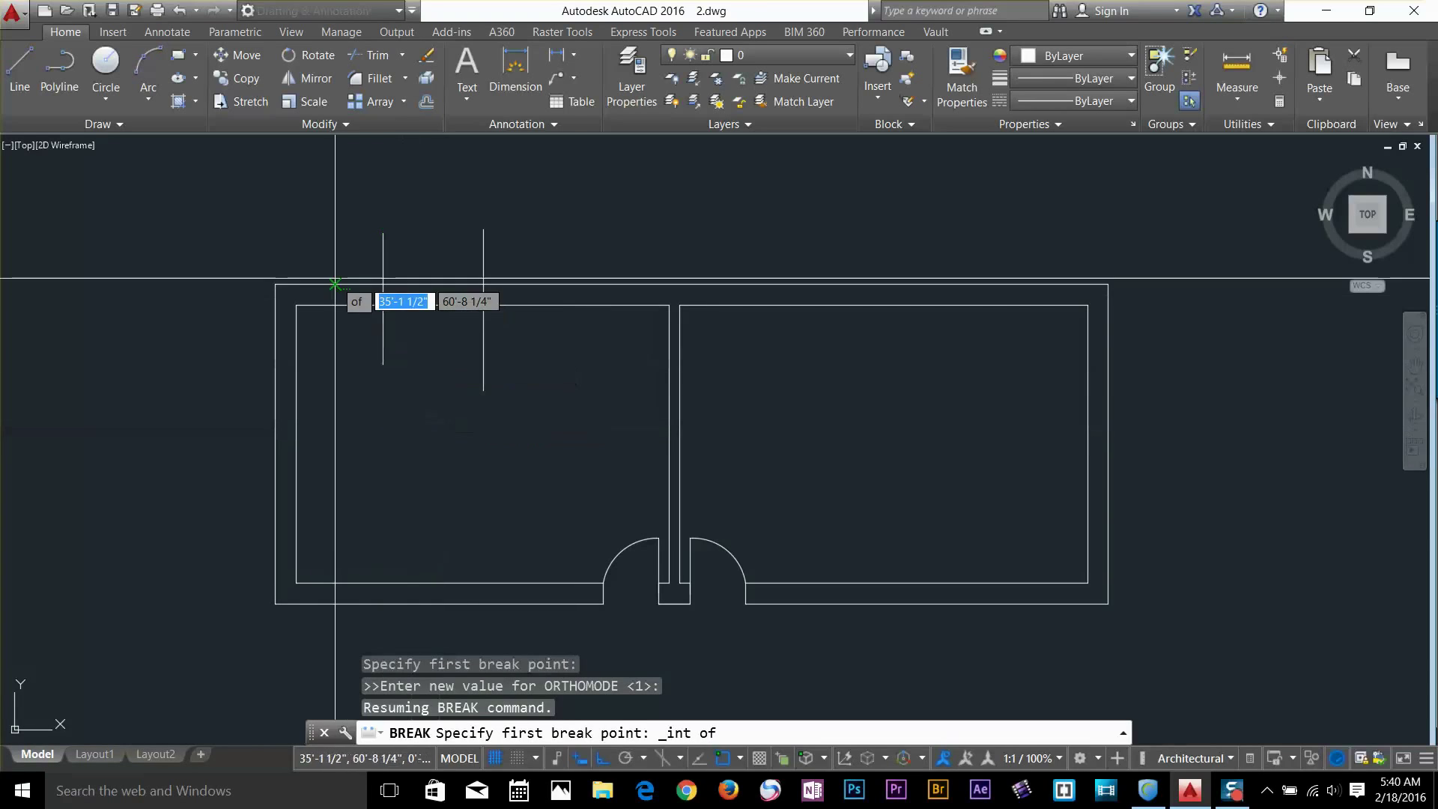
pyautogui.scroll(4, 335, 284)
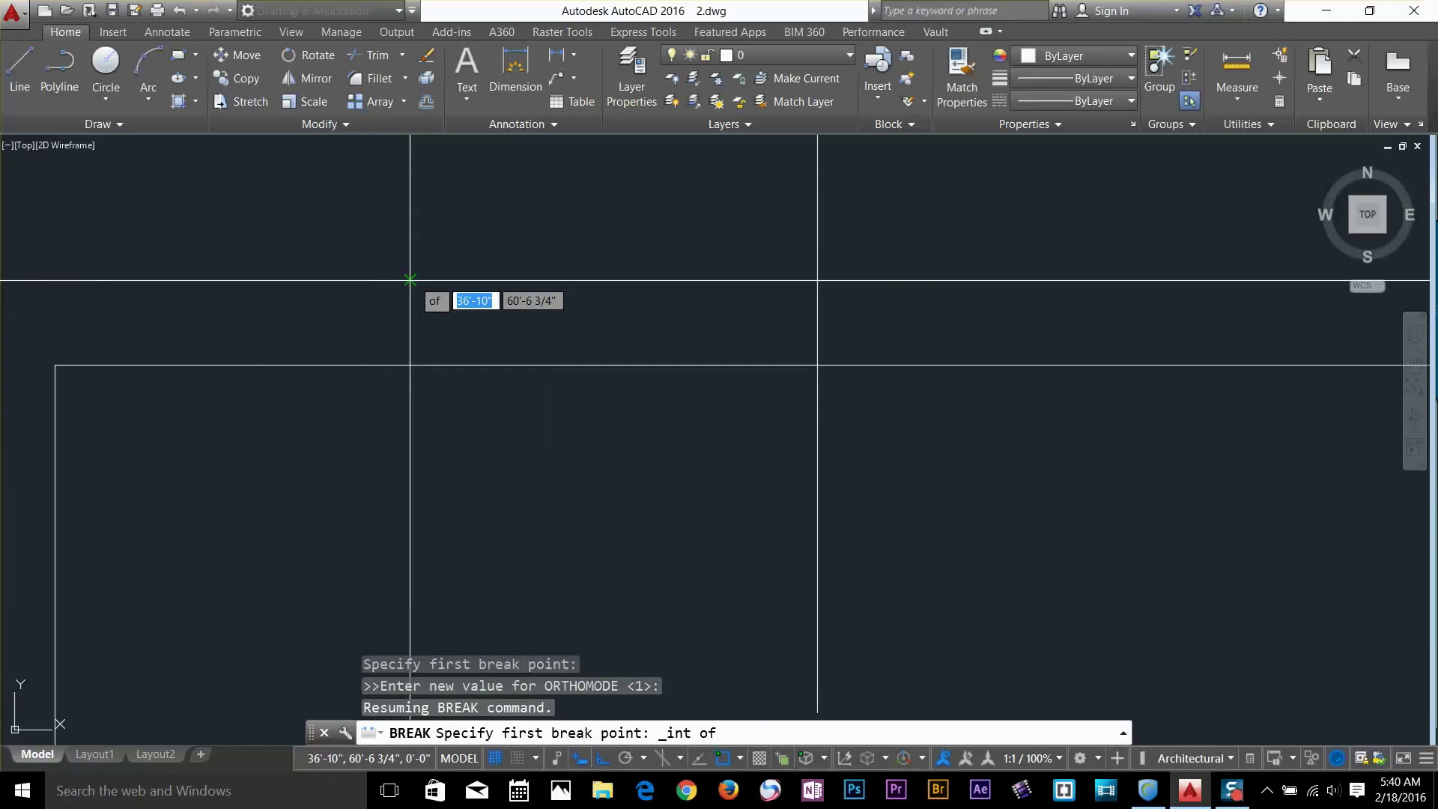
pyautogui.click(410, 280)
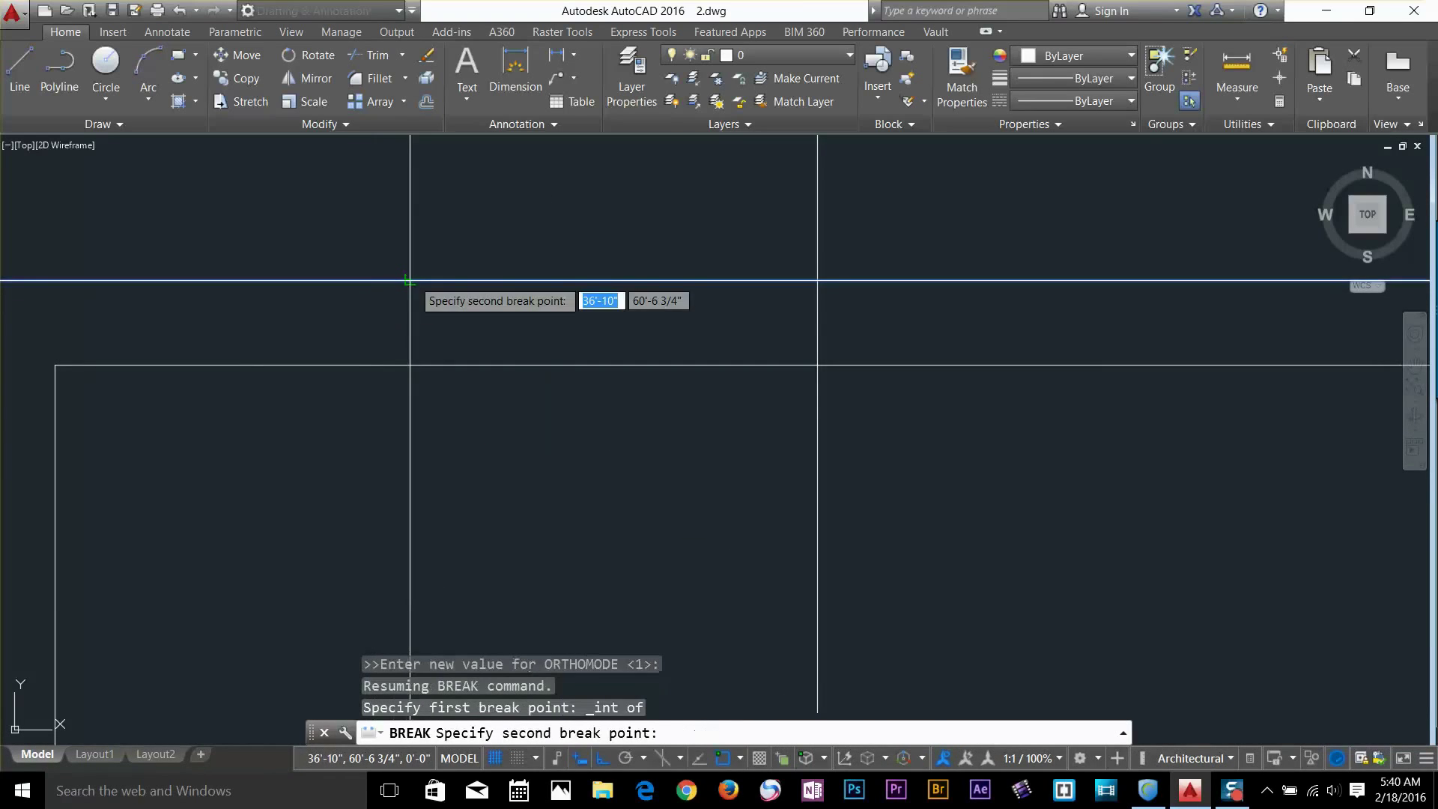
pyautogui.click(817, 280)
pyautogui.scroll(-4, 780, 305)
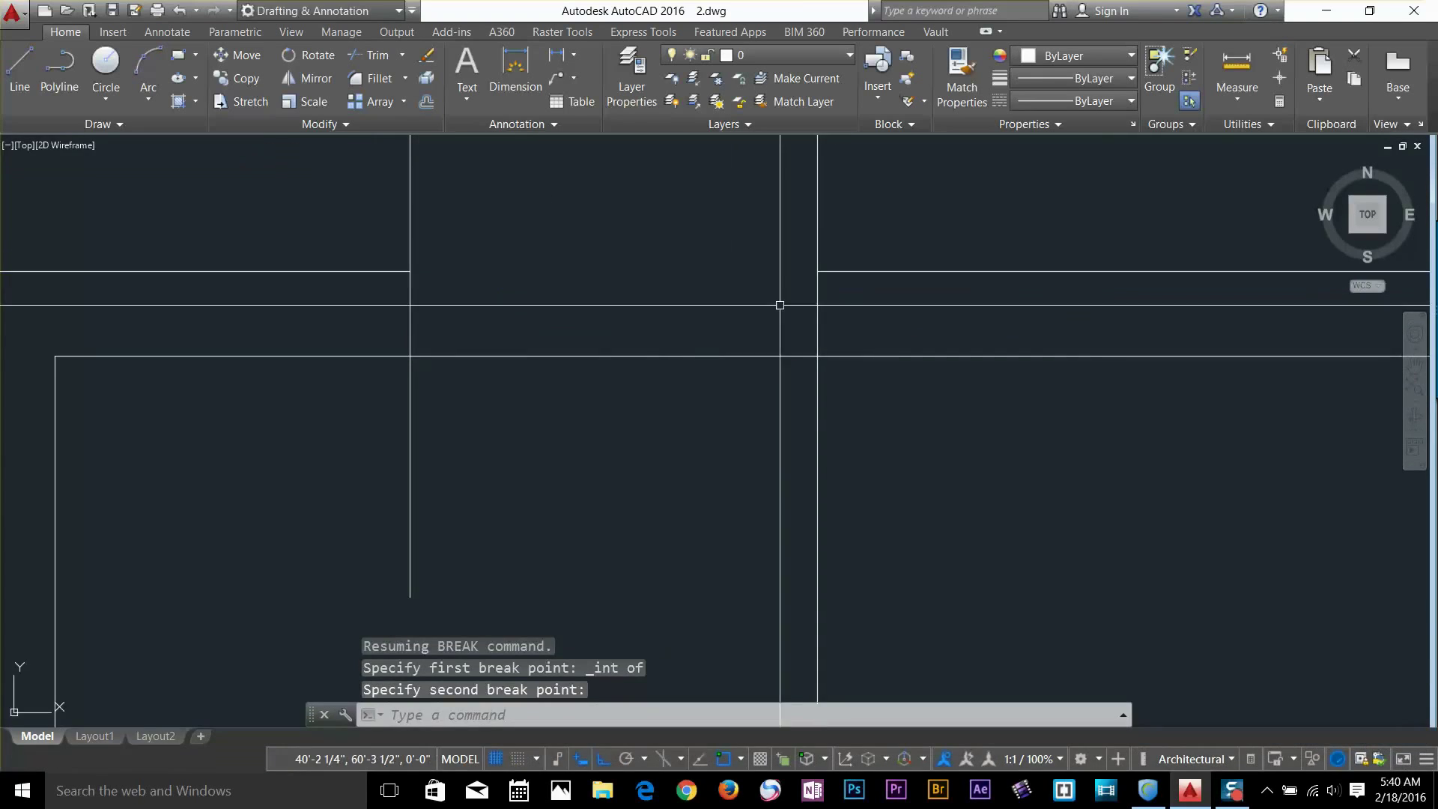
# Trim the outer and inner top wall lines between the two guide lines
pyautogui.click(375, 60)
pyautogui.press('Return')
pyautogui.click(642, 358)
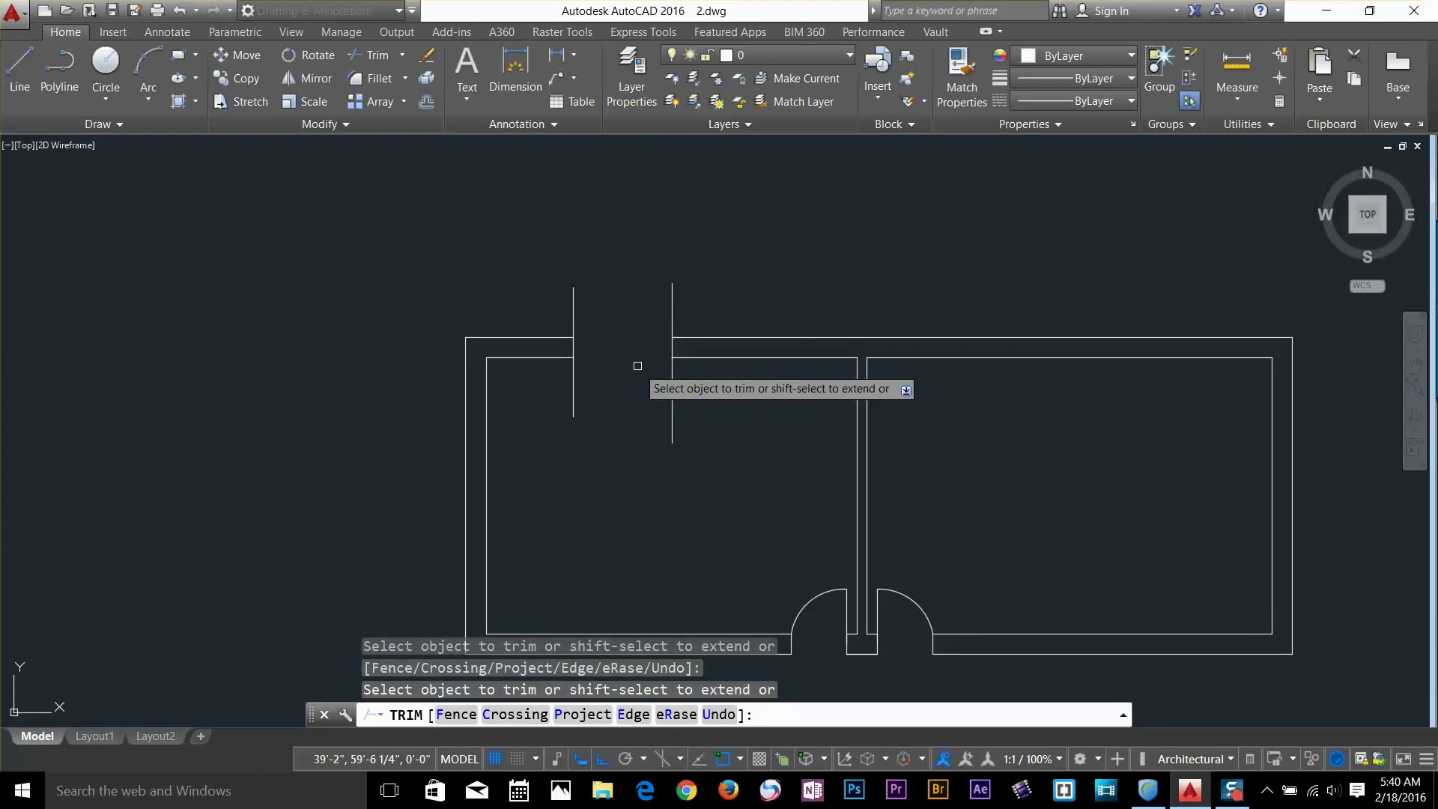
pyautogui.click(635, 338)
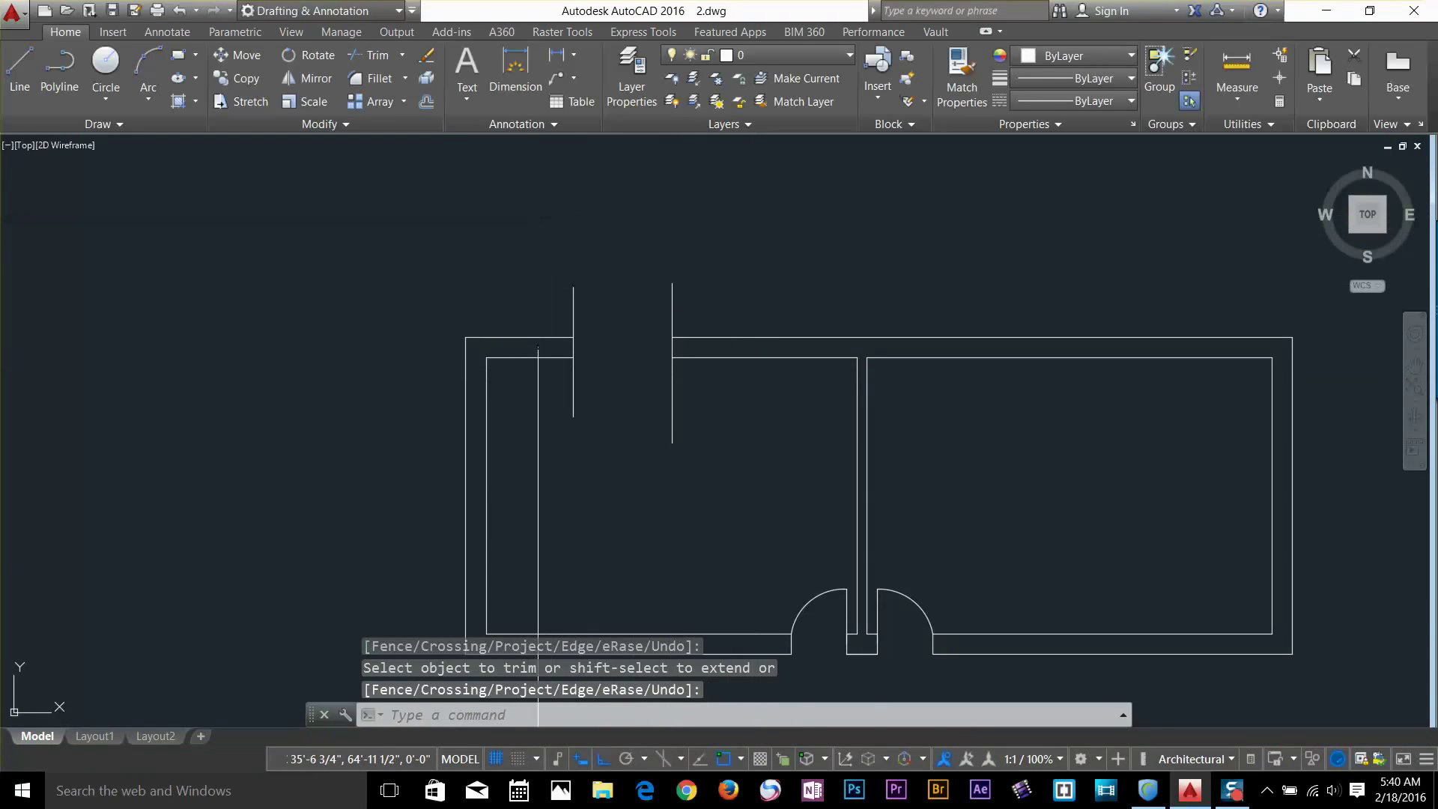
pyautogui.press('Return')
pyautogui.click(538, 215)
pyautogui.click(744, 517)
pyautogui.press('Escape')
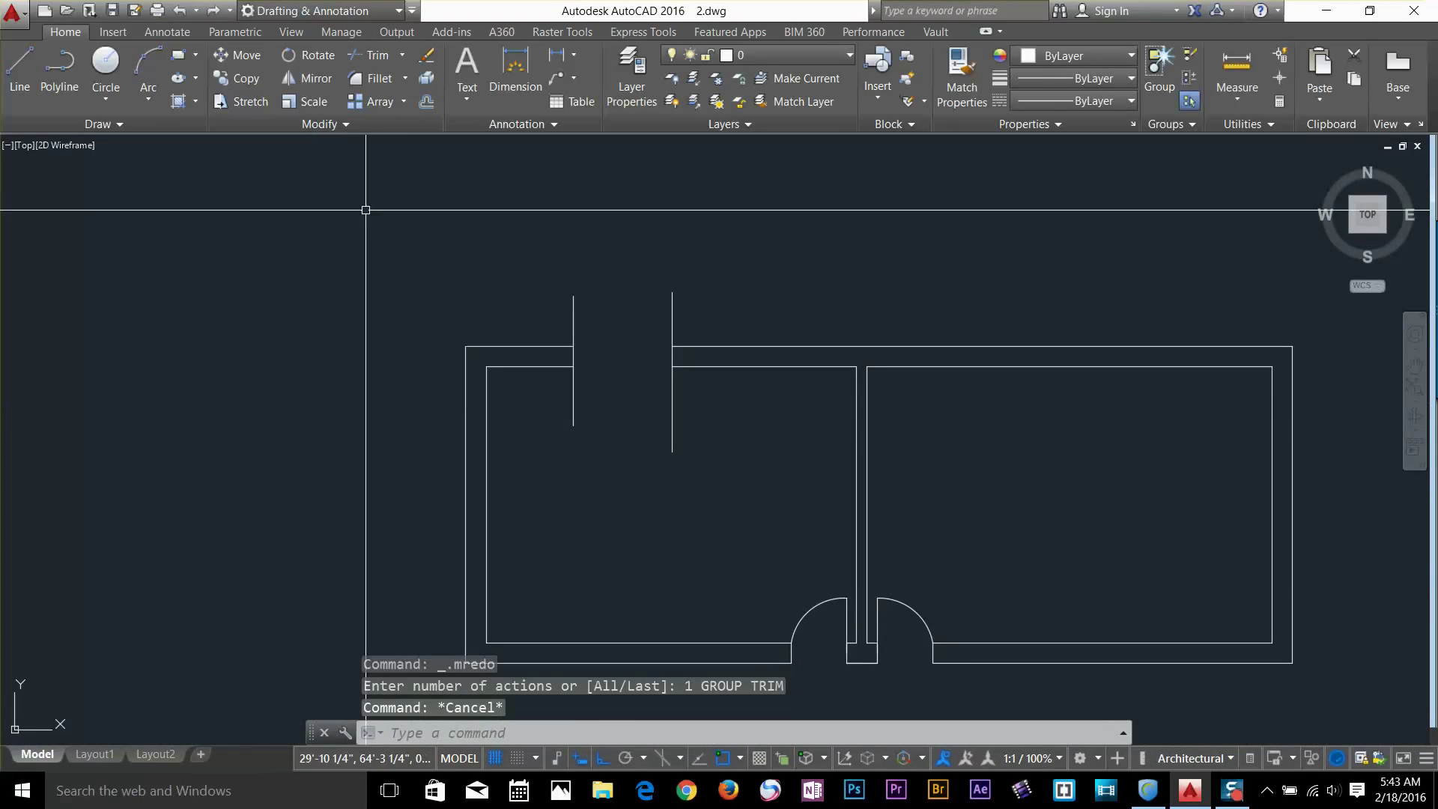
pyautogui.click(339, 124)
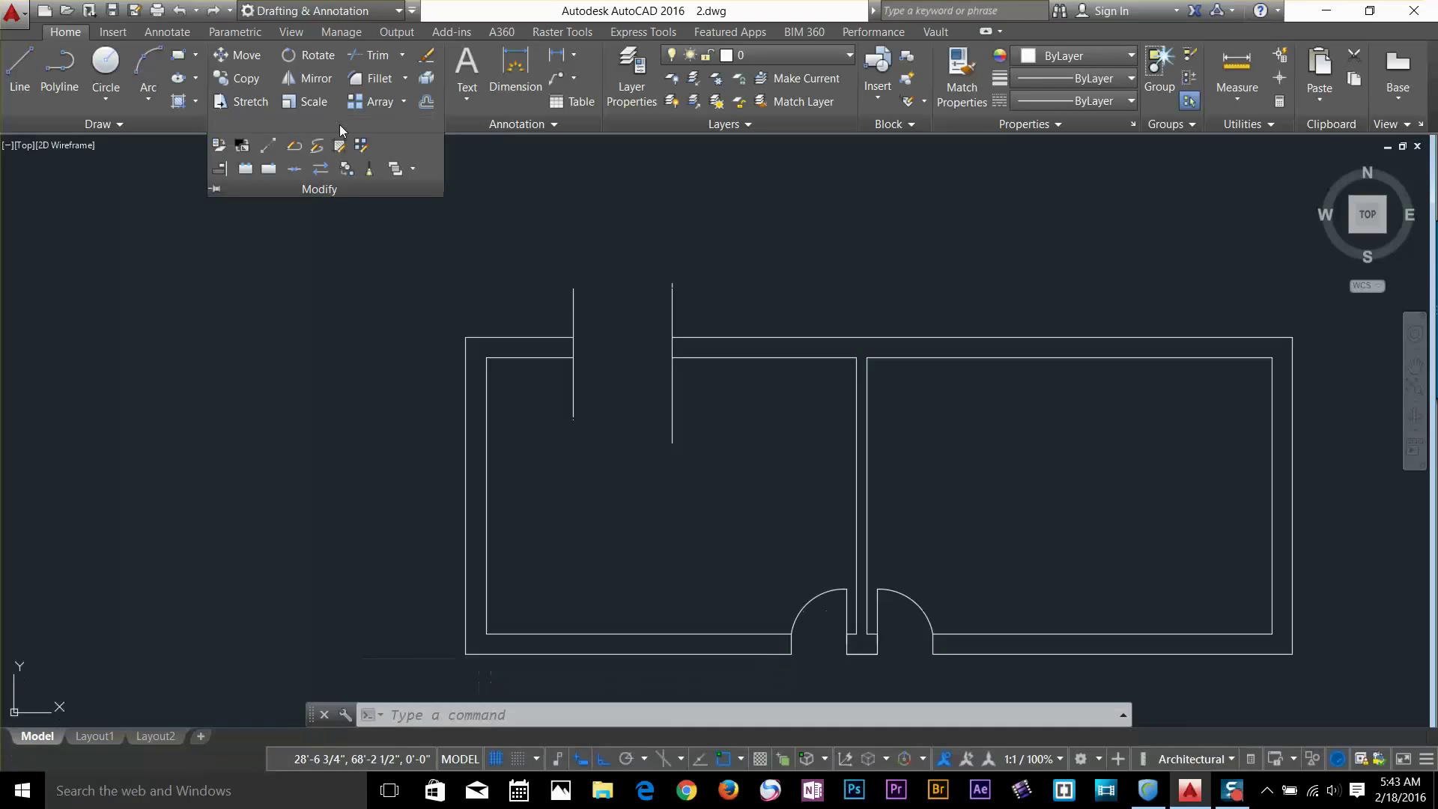
# Break the inner top wall at its midpoint and check the two resulting pieces
pyautogui.click(268, 170)
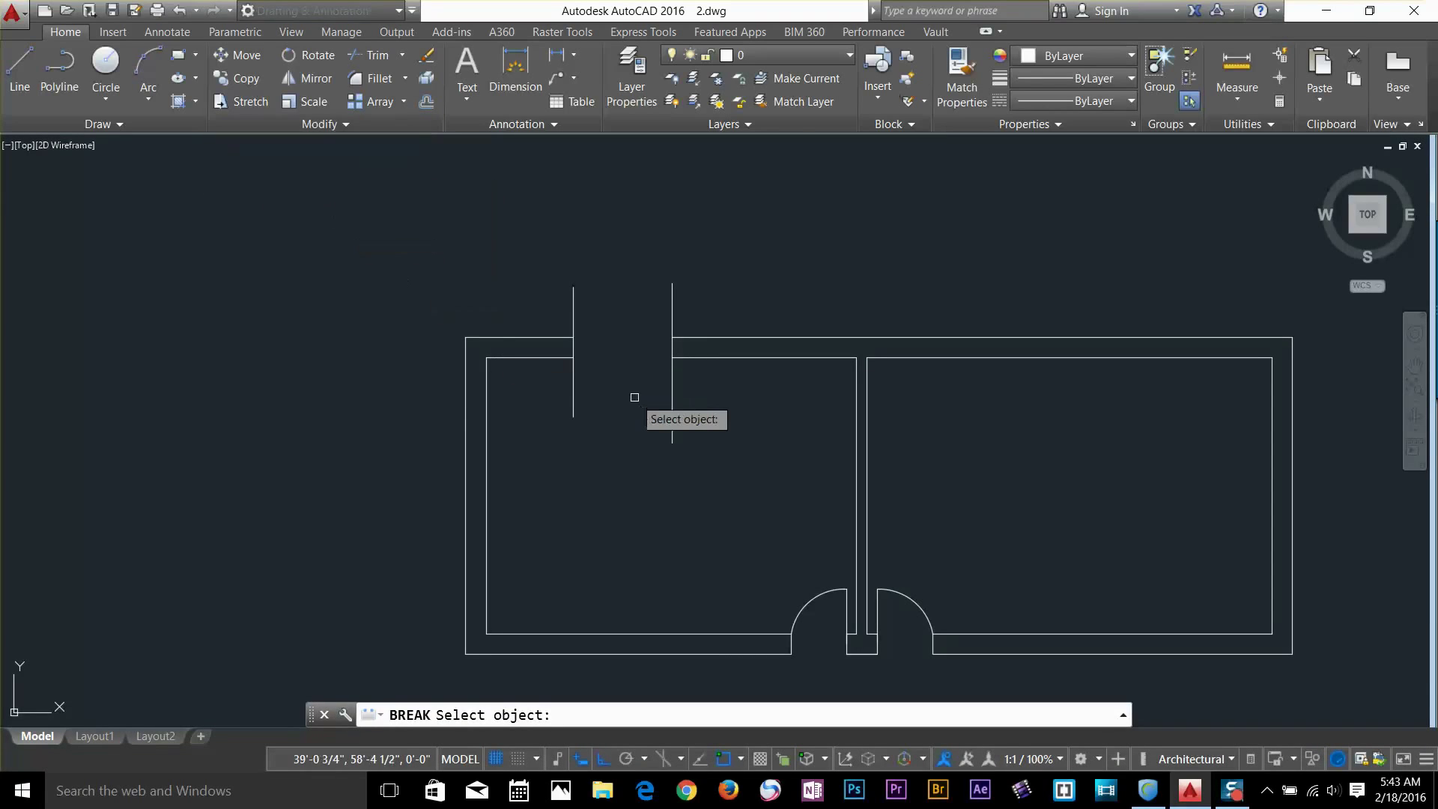
pyautogui.click(758, 358)
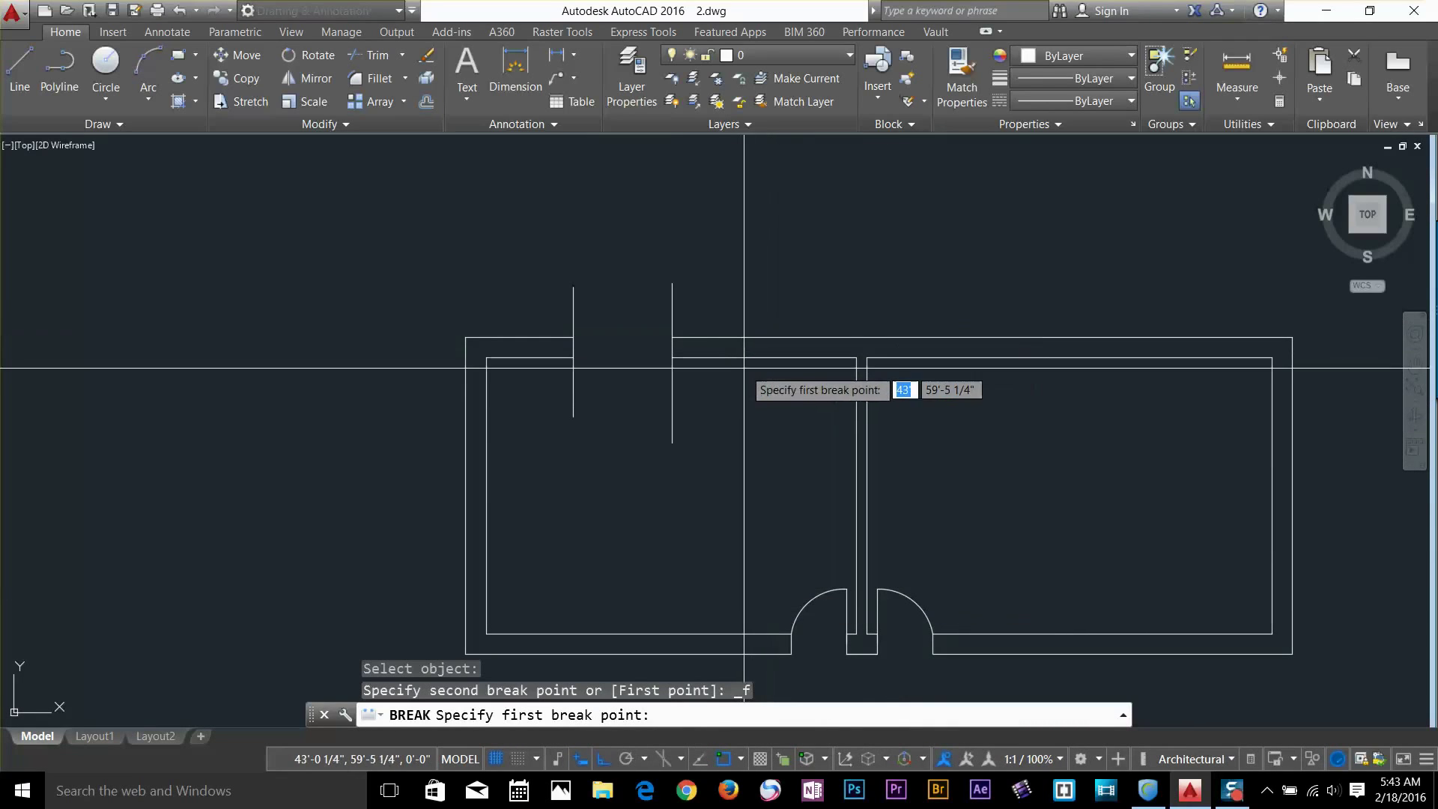
pyautogui.keyDown('shift'); pyautogui.rightClick(730, 428); pyautogui.keyUp('shift')
pyautogui.click(780, 172)
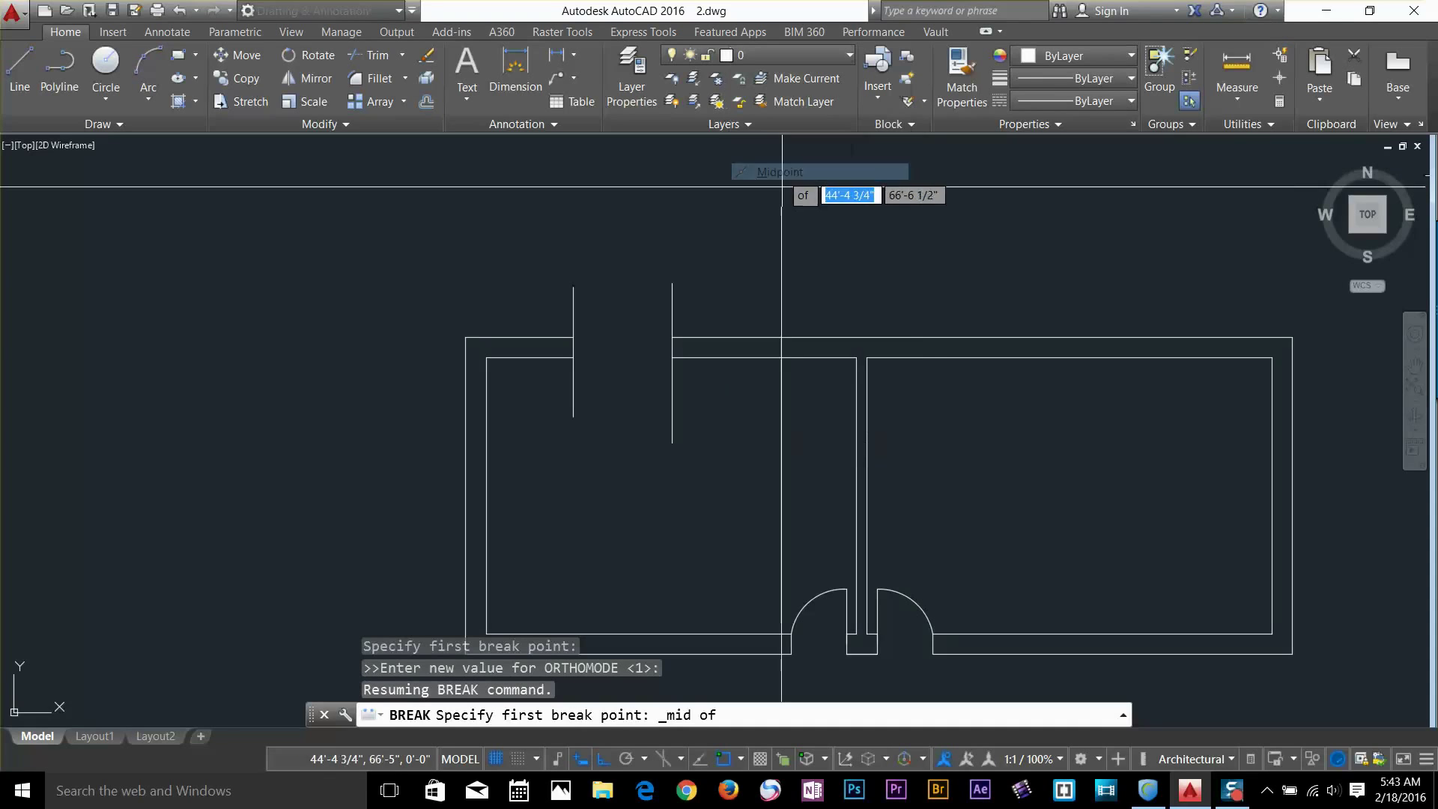
pyautogui.click(767, 360)
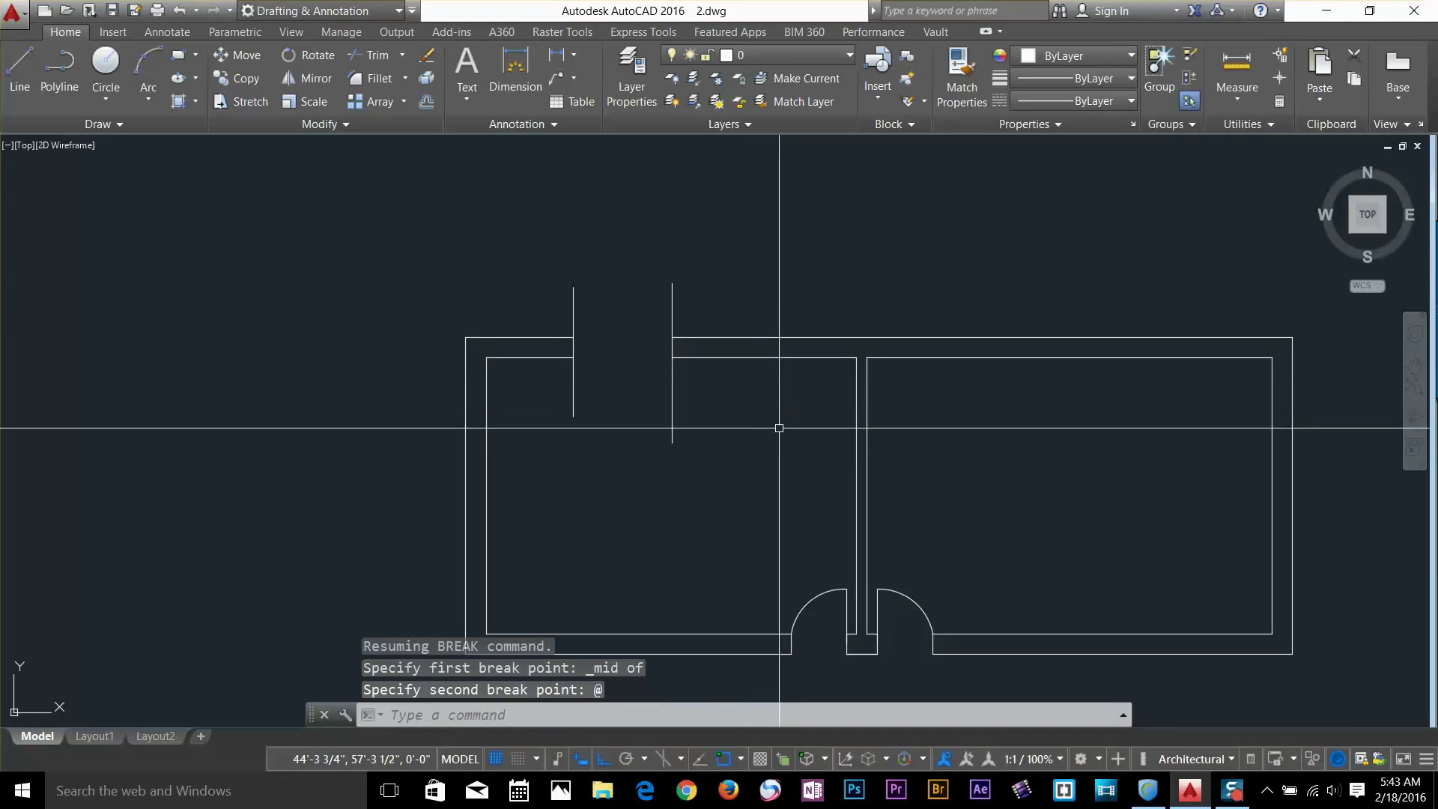
pyautogui.click(827, 358)
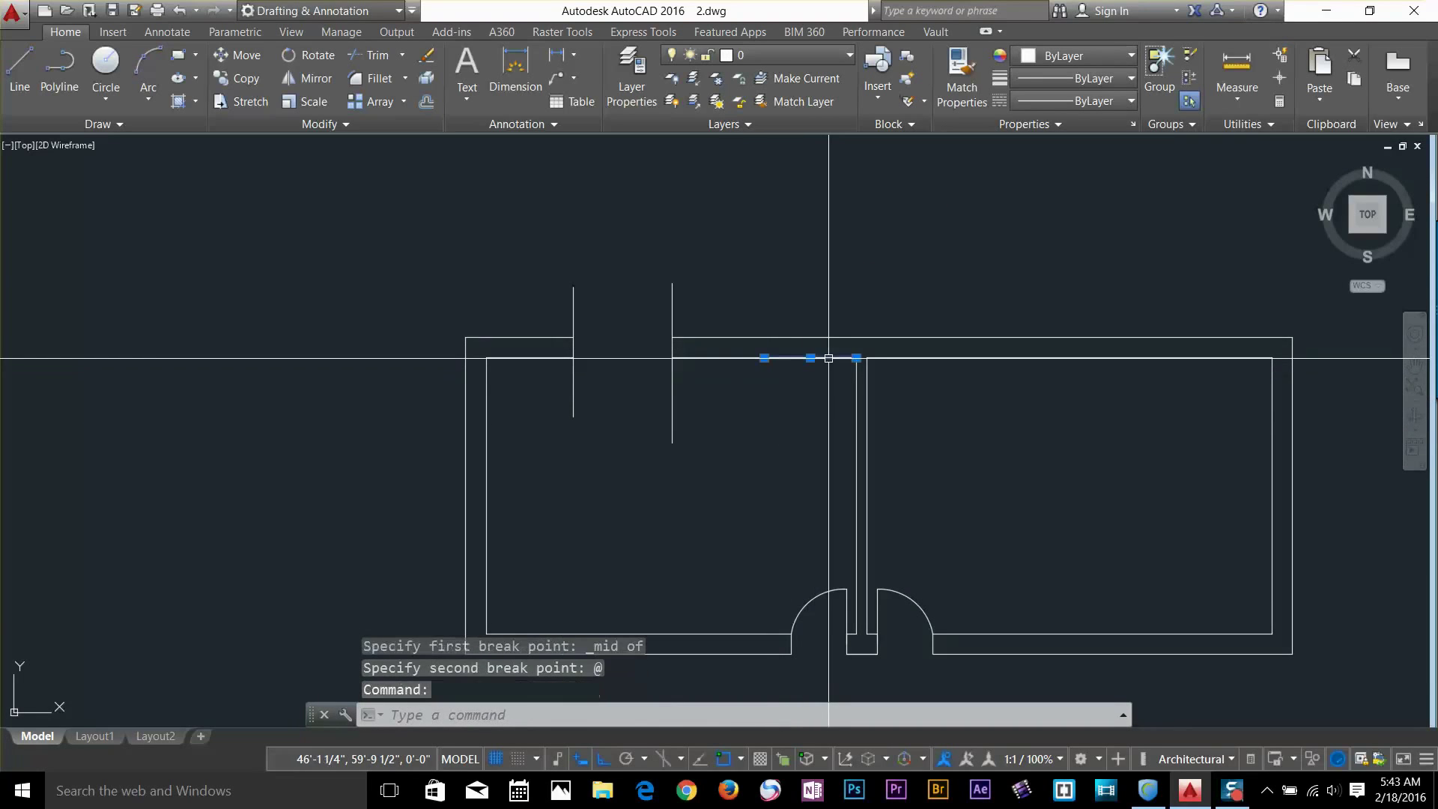
pyautogui.click(727, 371)
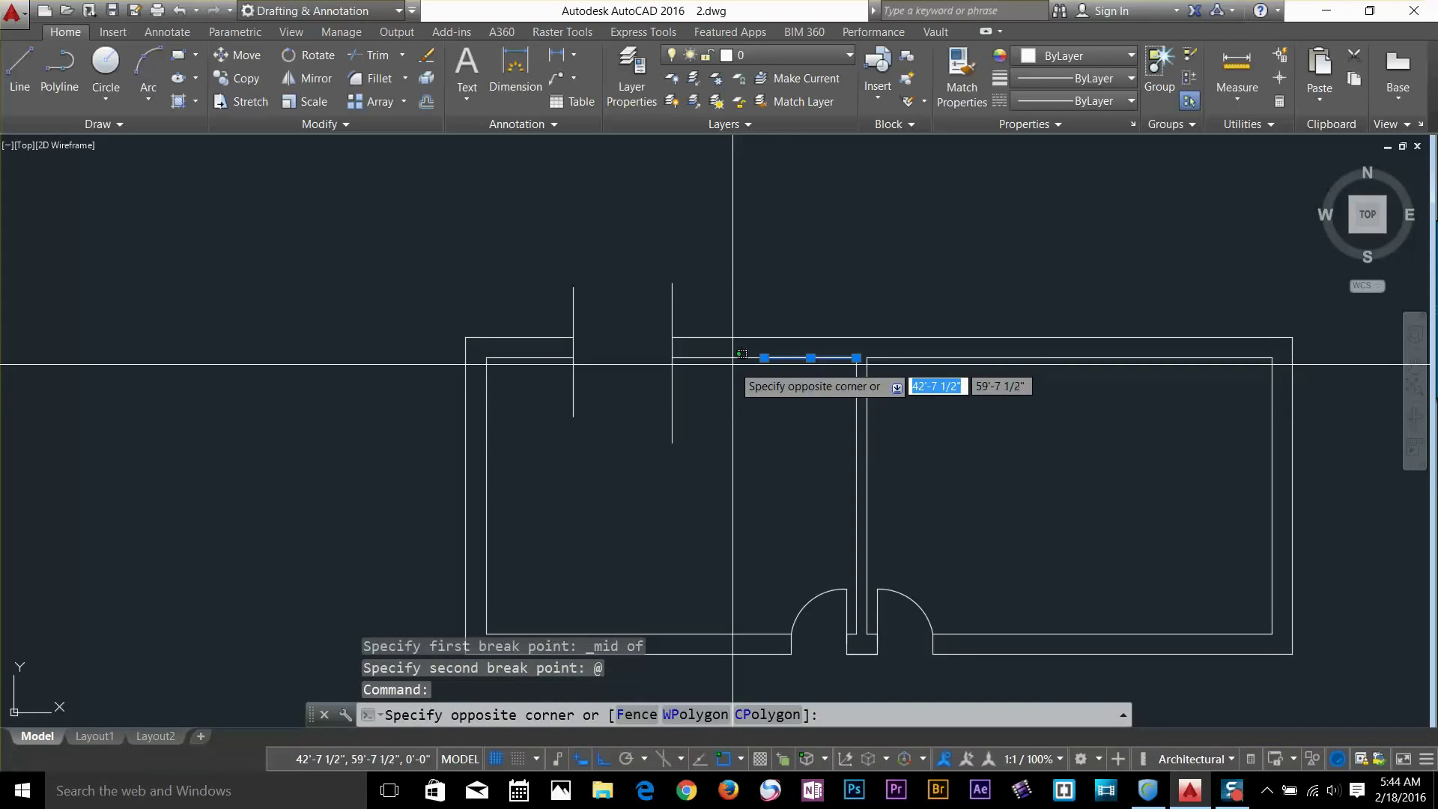
pyautogui.click(746, 395)
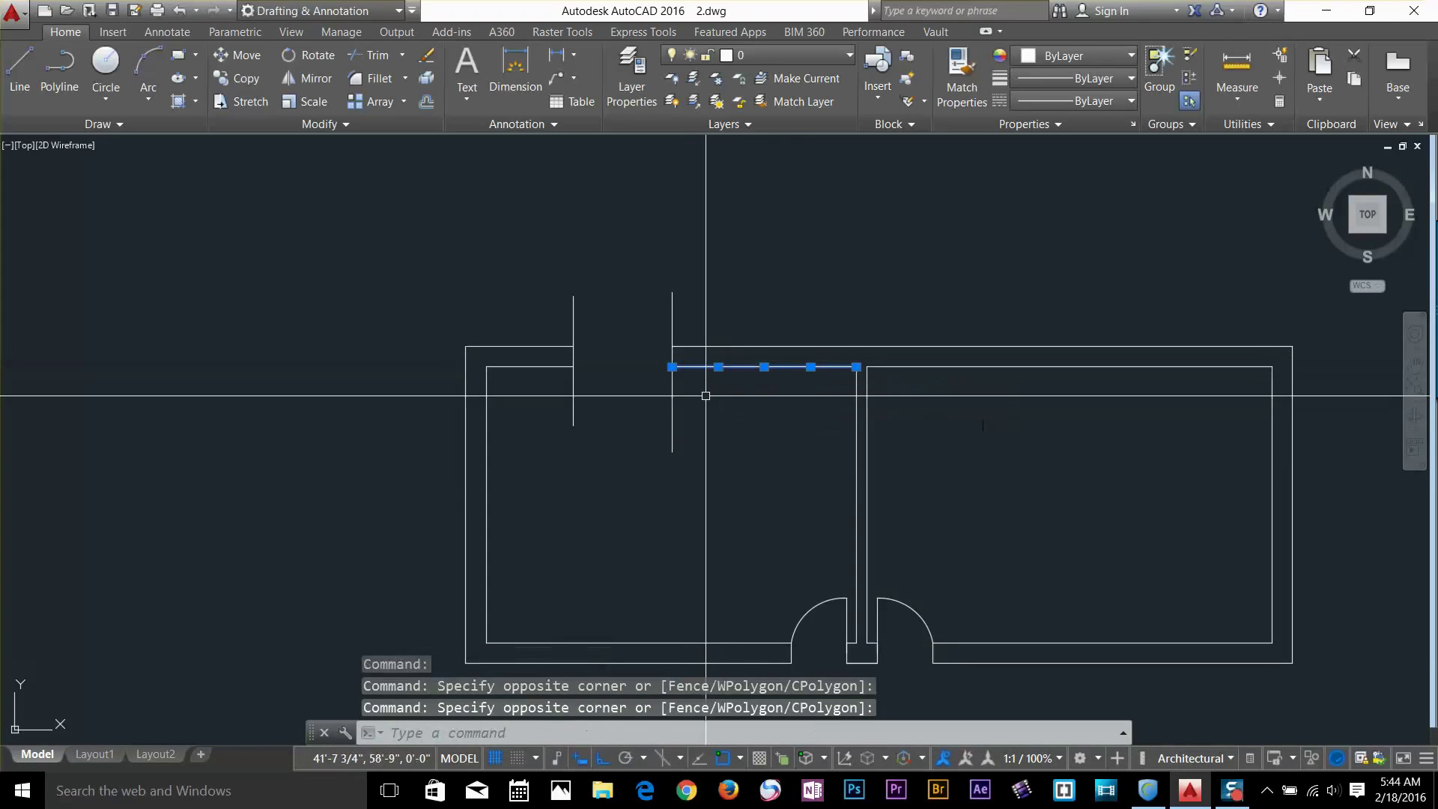
pyautogui.click(746, 395)
pyautogui.press('Escape')
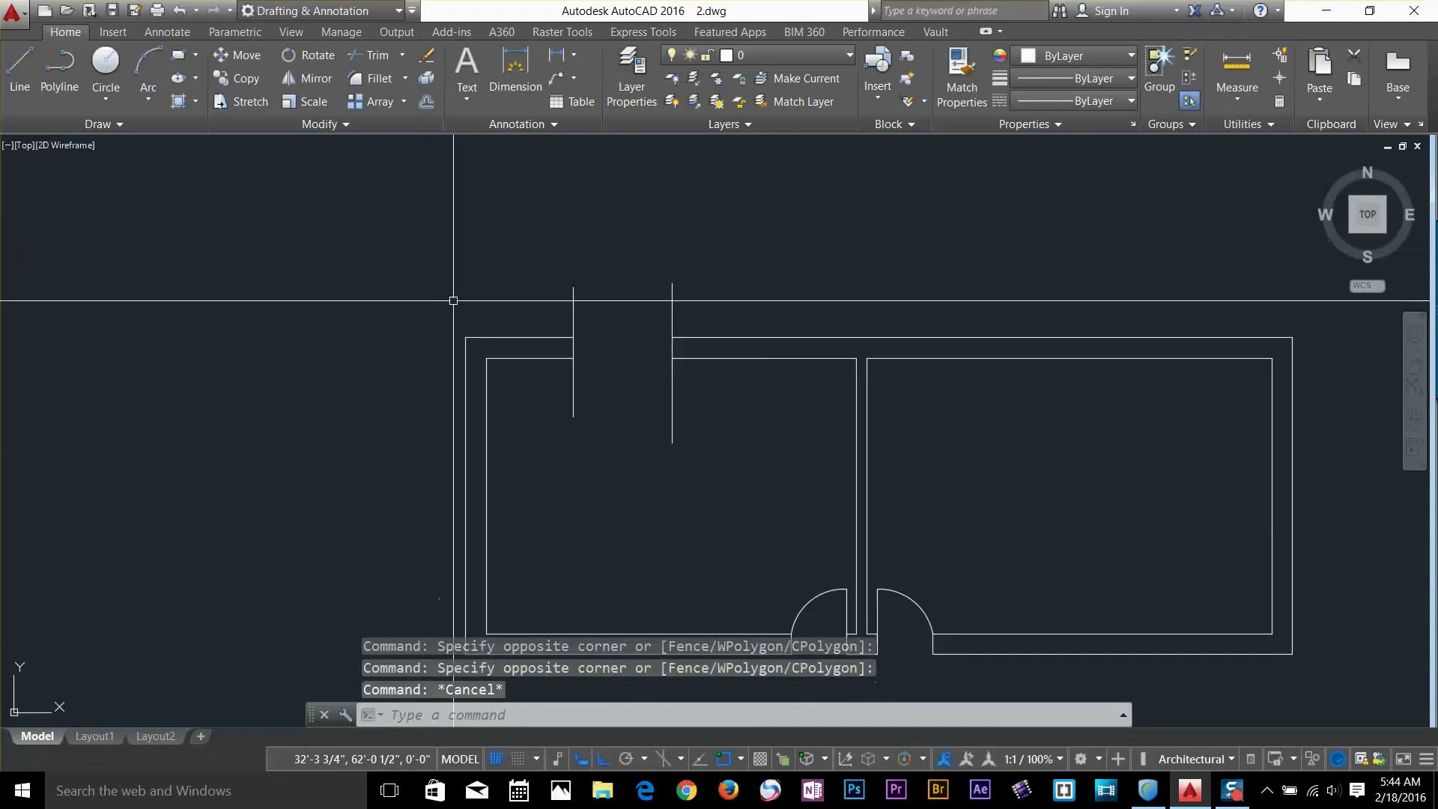
pyautogui.click(337, 124)
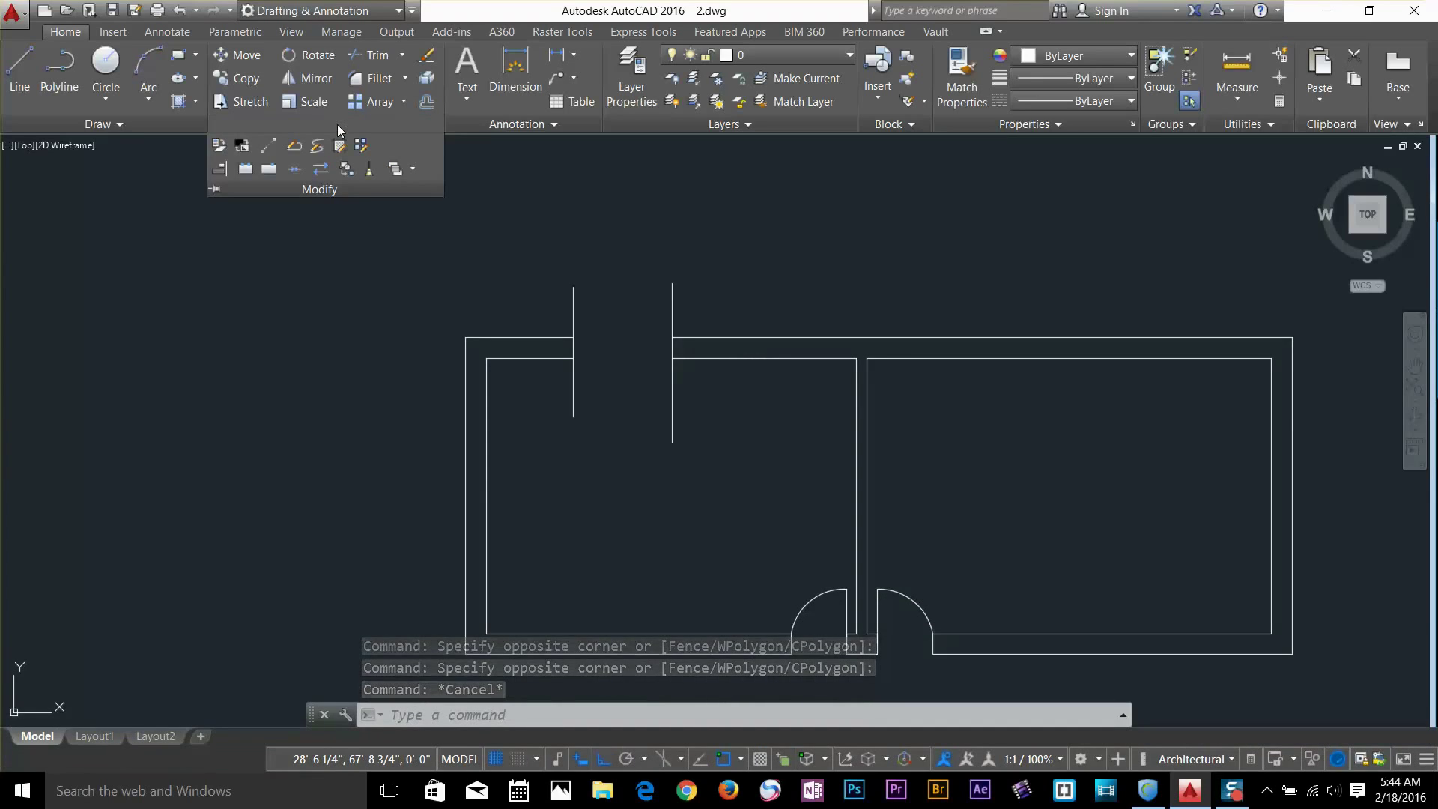
# Break the left room's inner bottom wall at the picked point with ortho toggled off
pyautogui.click(246, 169)
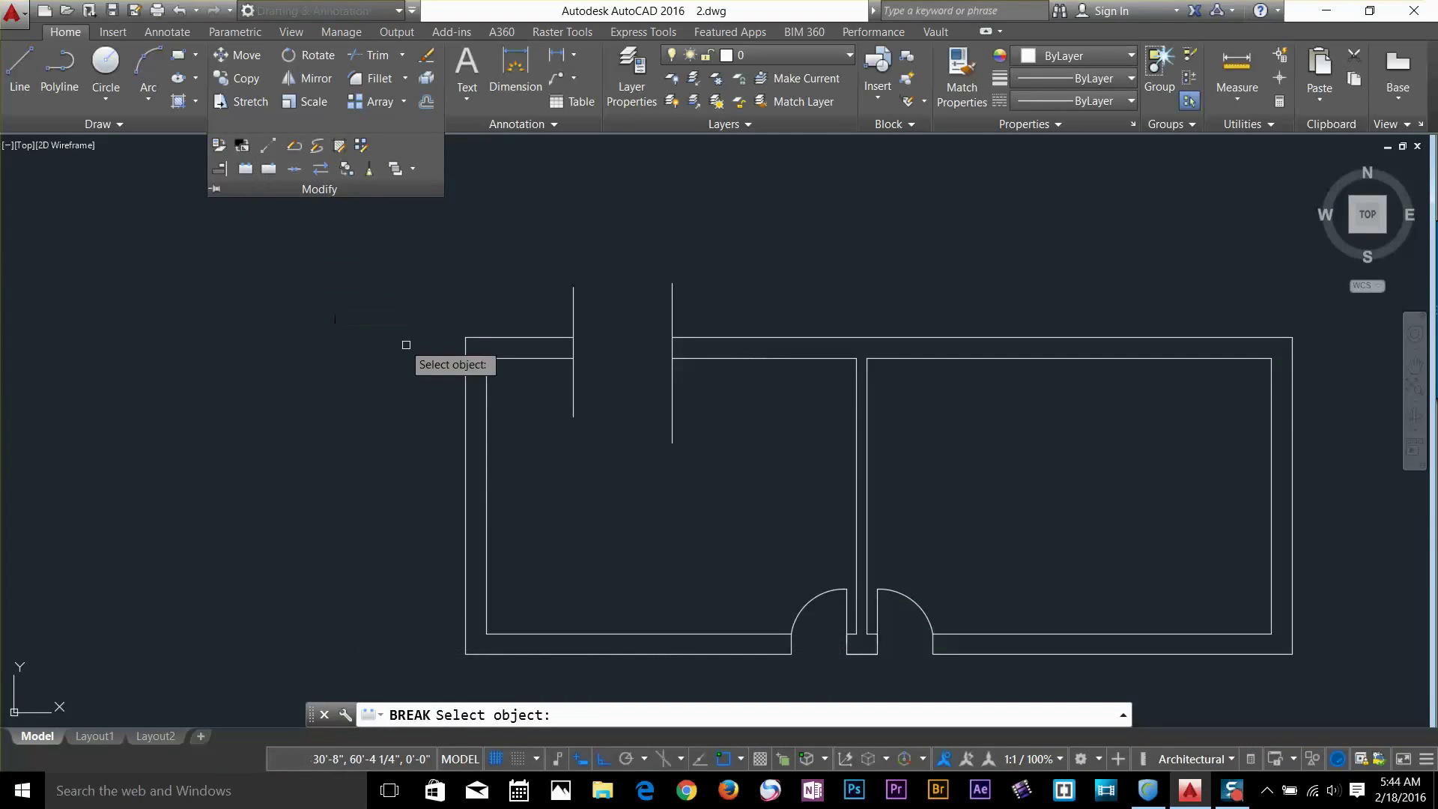
pyautogui.moveTo(709, 498); pyautogui.dragTo(655, 385, button='middle')
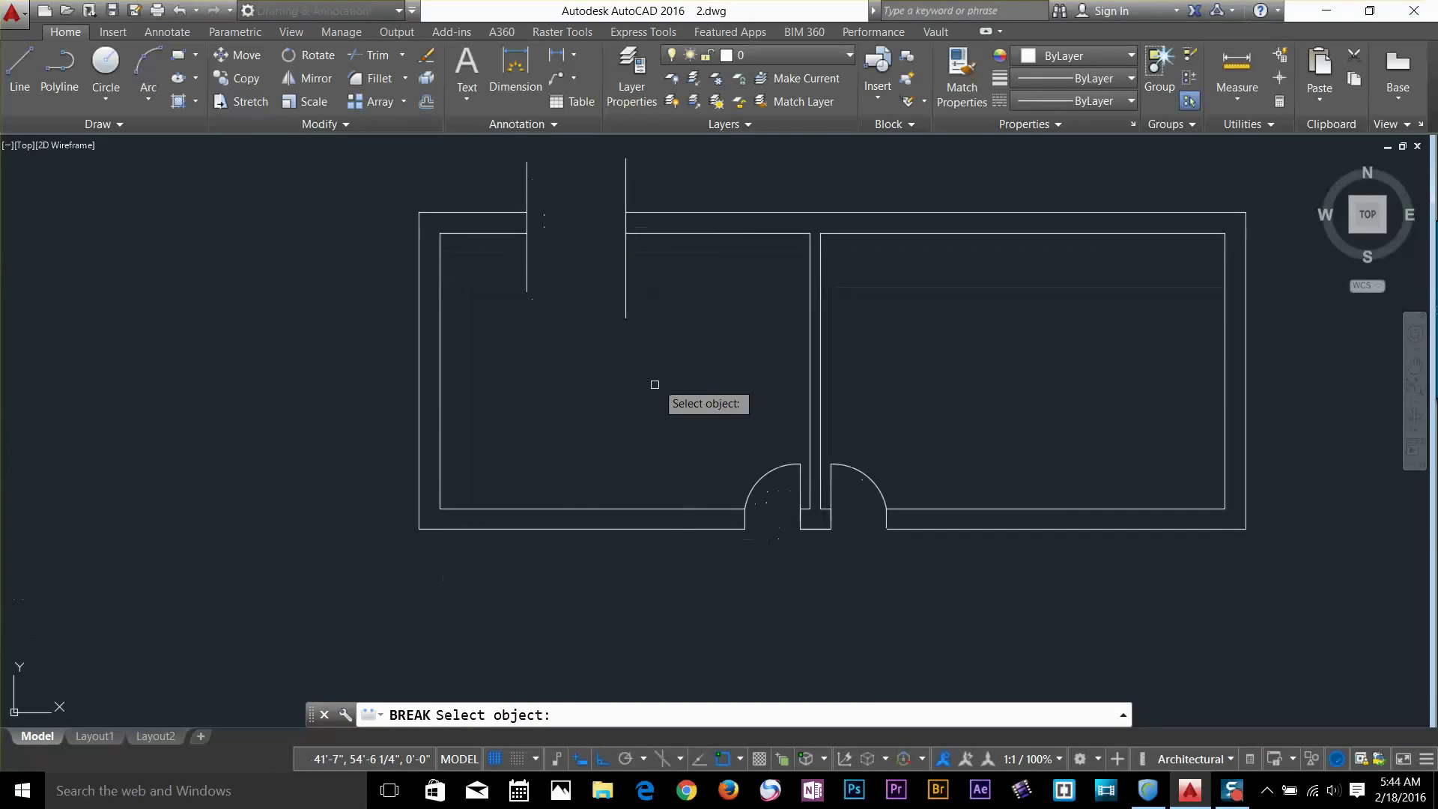
pyautogui.click(569, 510)
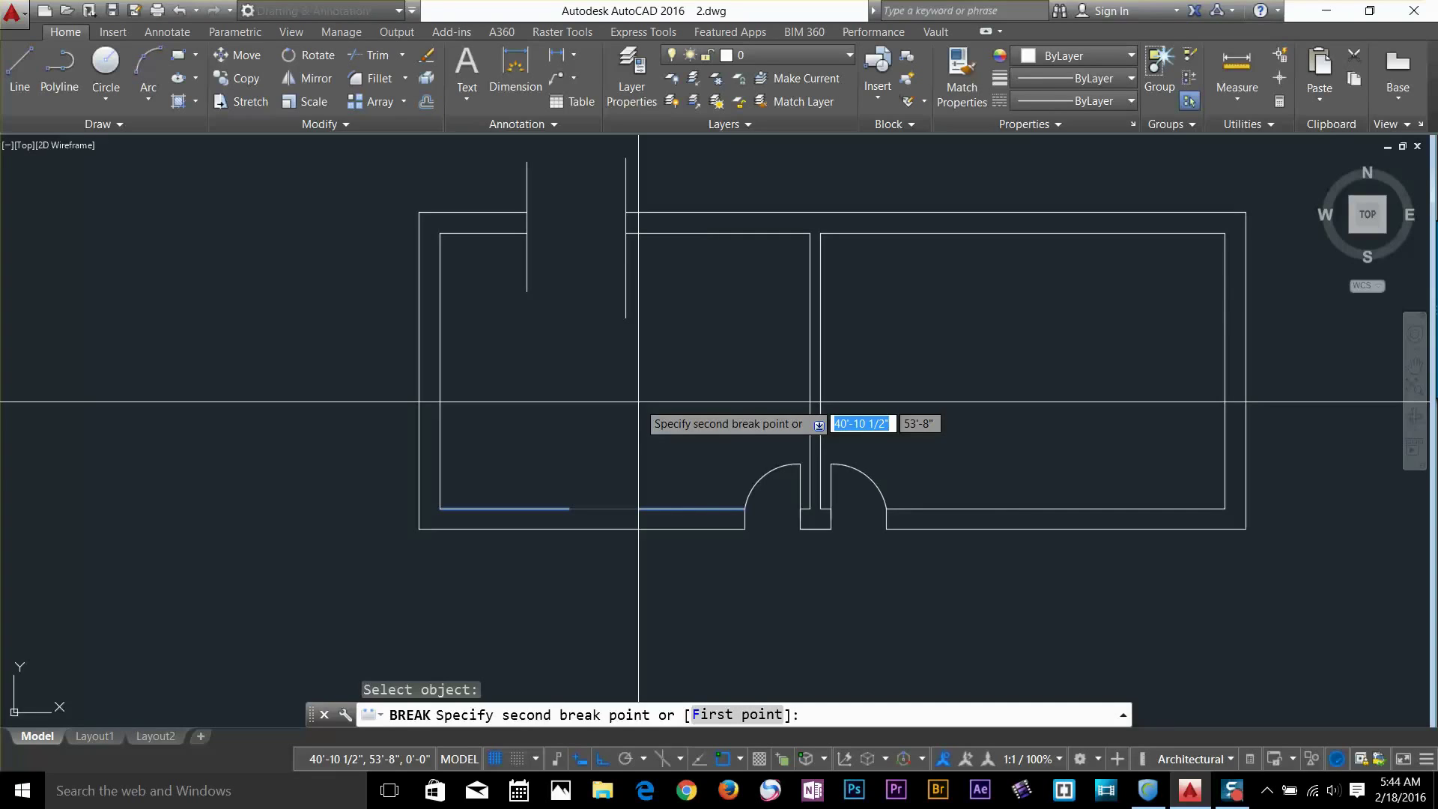
pyautogui.press('F8')
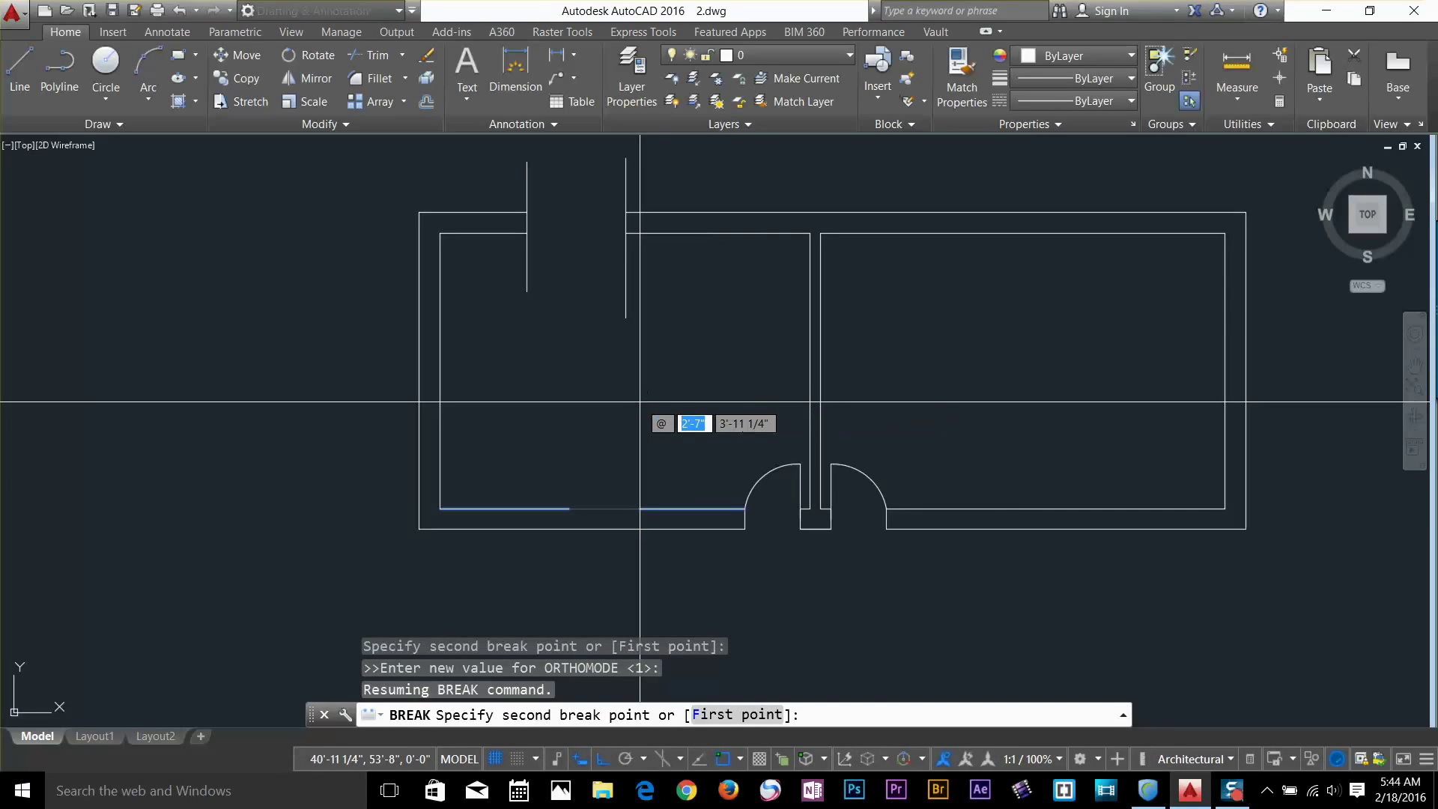
pyautogui.press('Return')
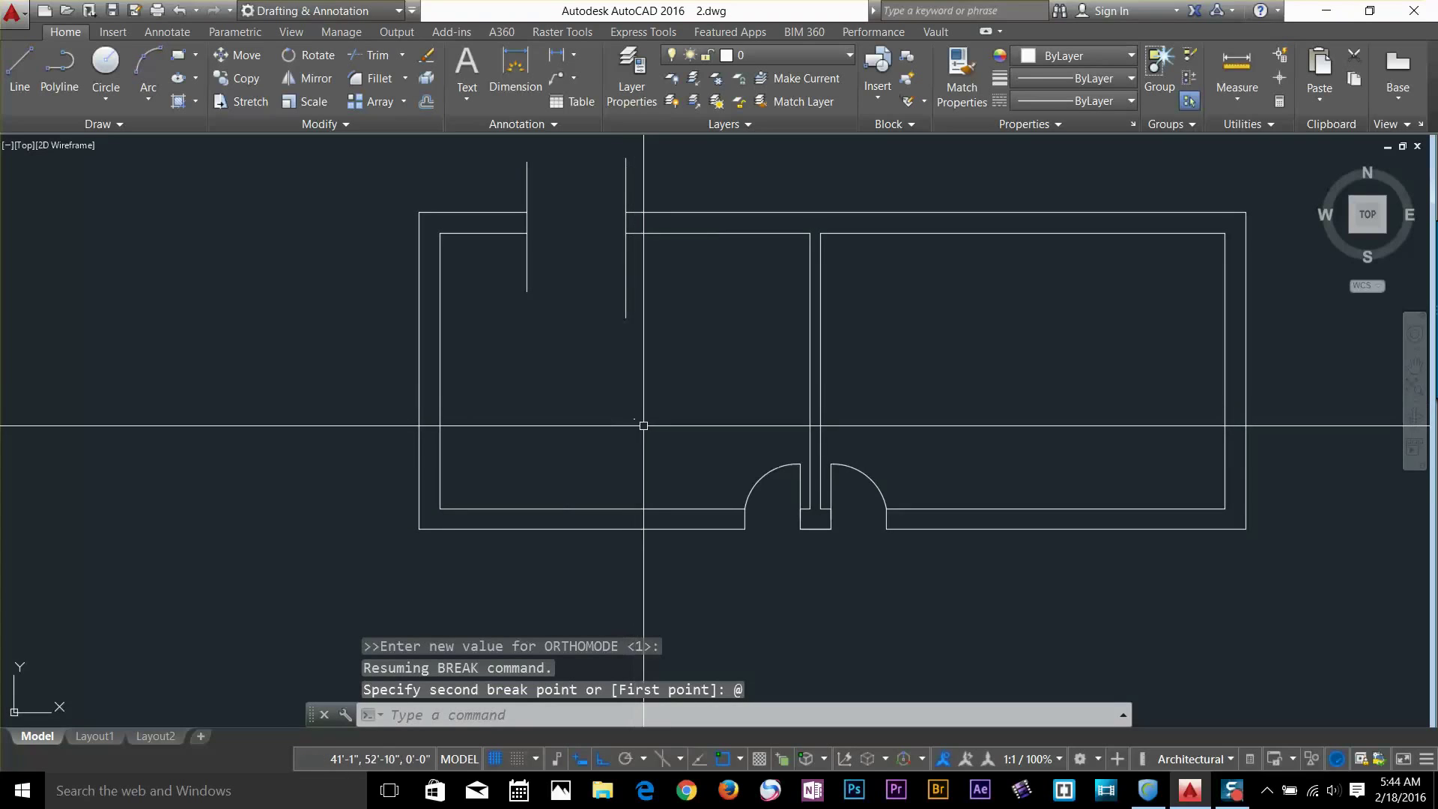
pyautogui.click(652, 503)
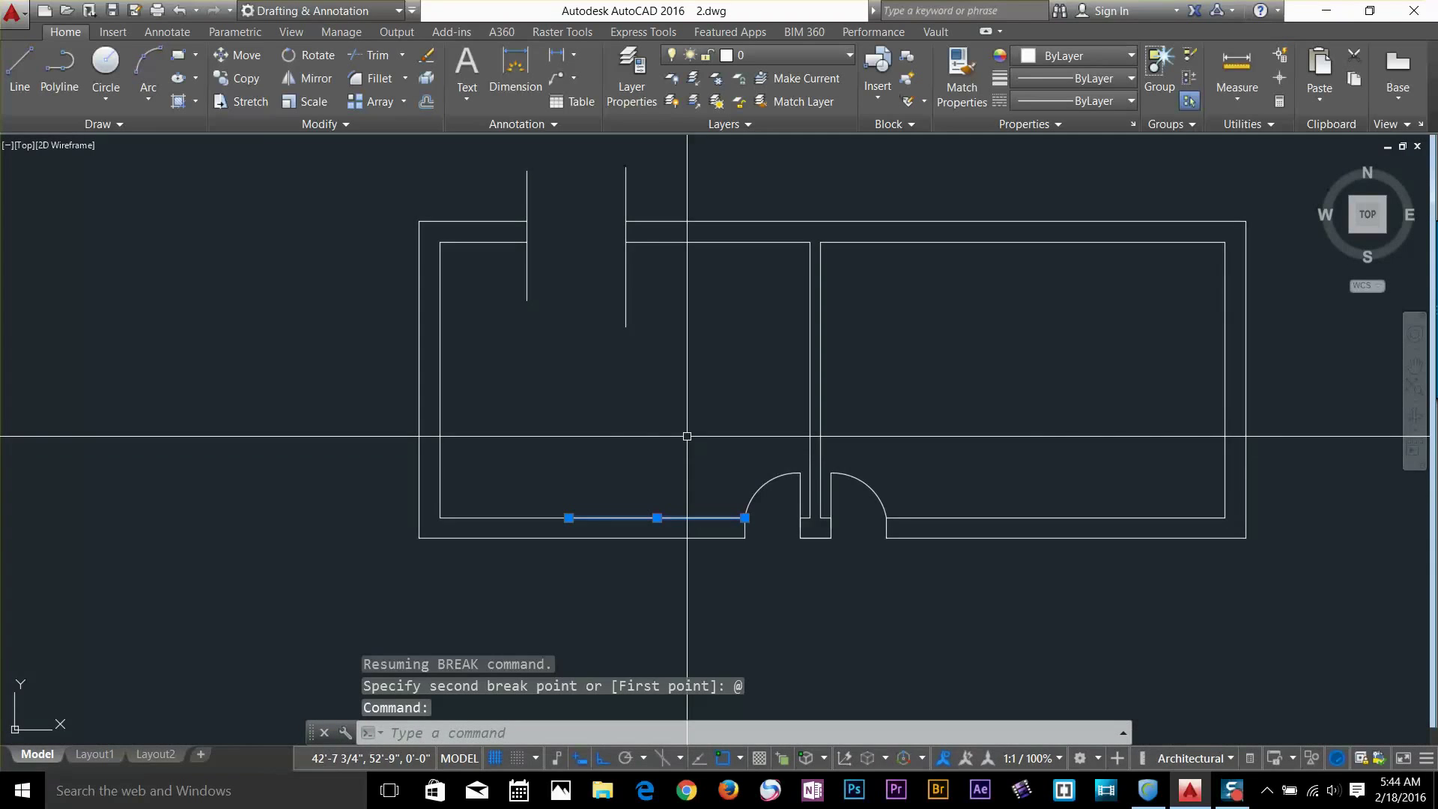
pyautogui.click(520, 516)
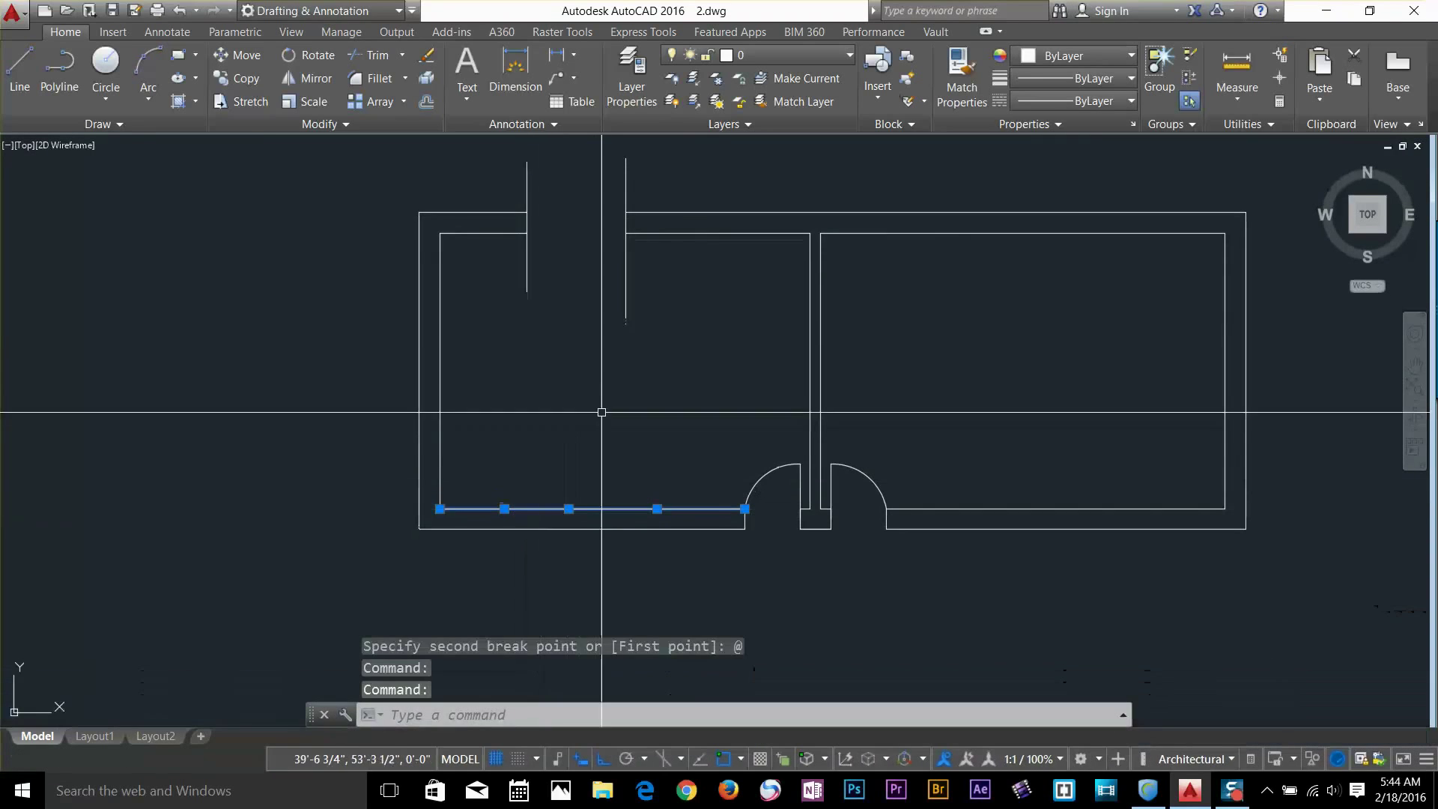
pyautogui.press('Escape')
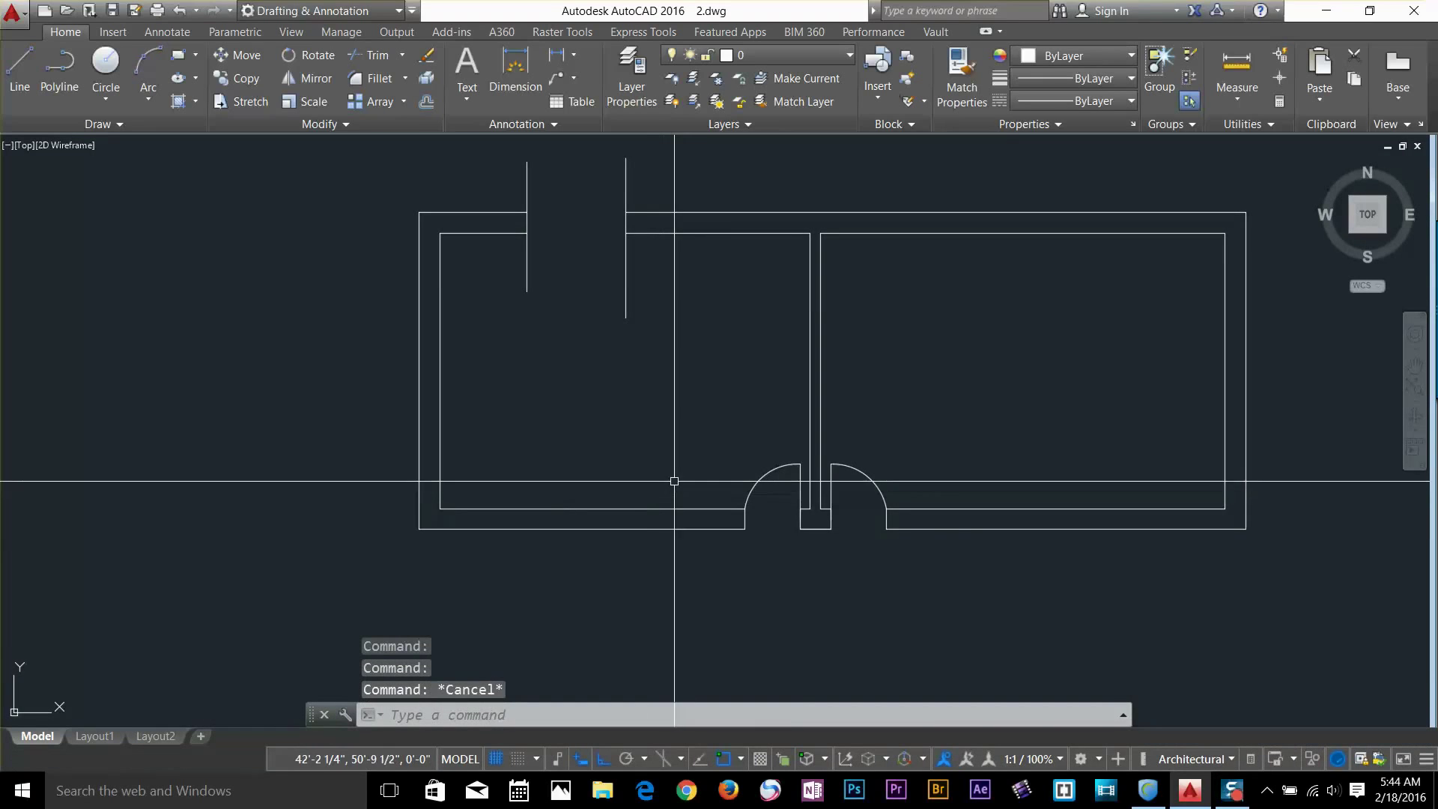
# Select the two bottom wall pieces again to confirm the wall is split
pyautogui.click(673, 493)
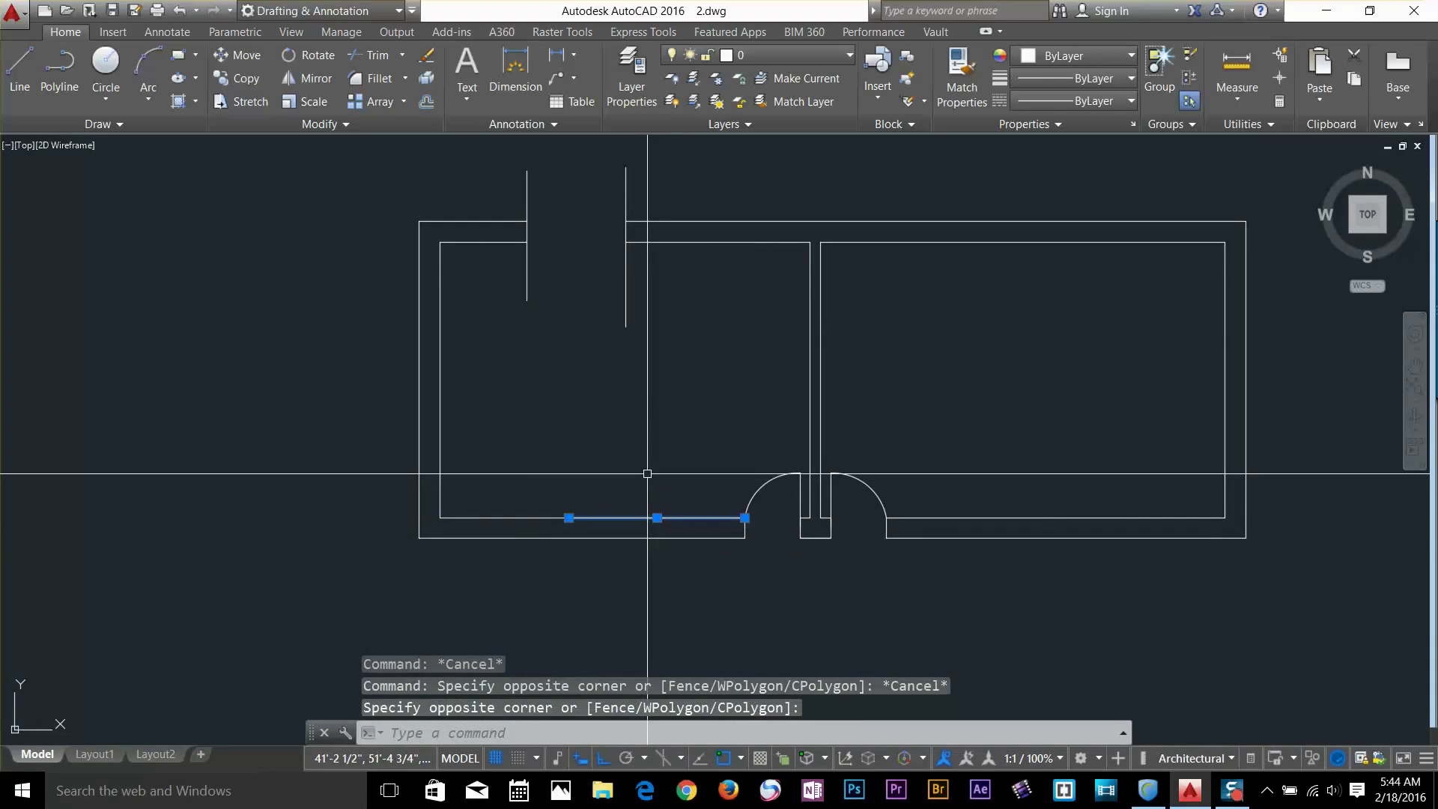
pyautogui.press('Escape')
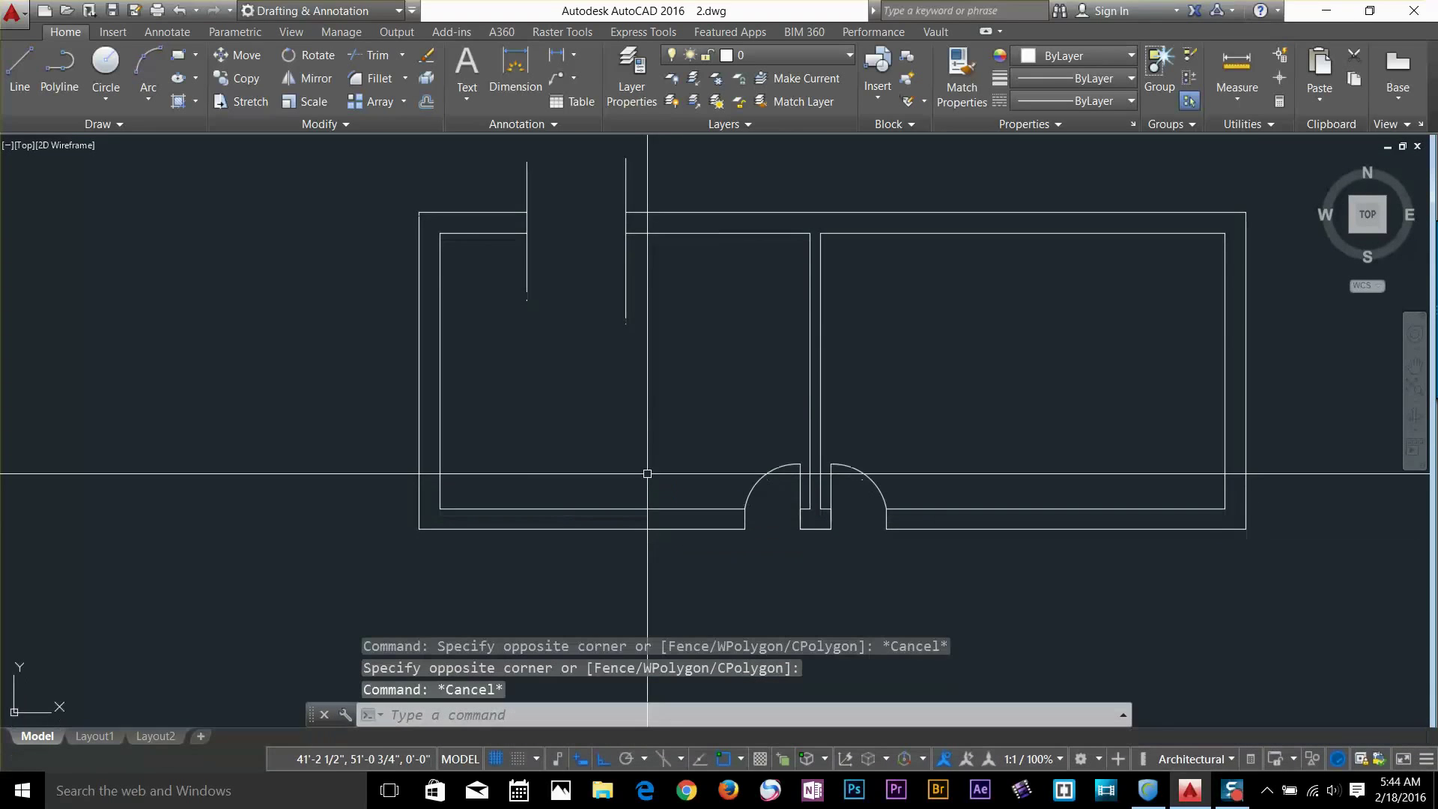
pyautogui.press('Escape')
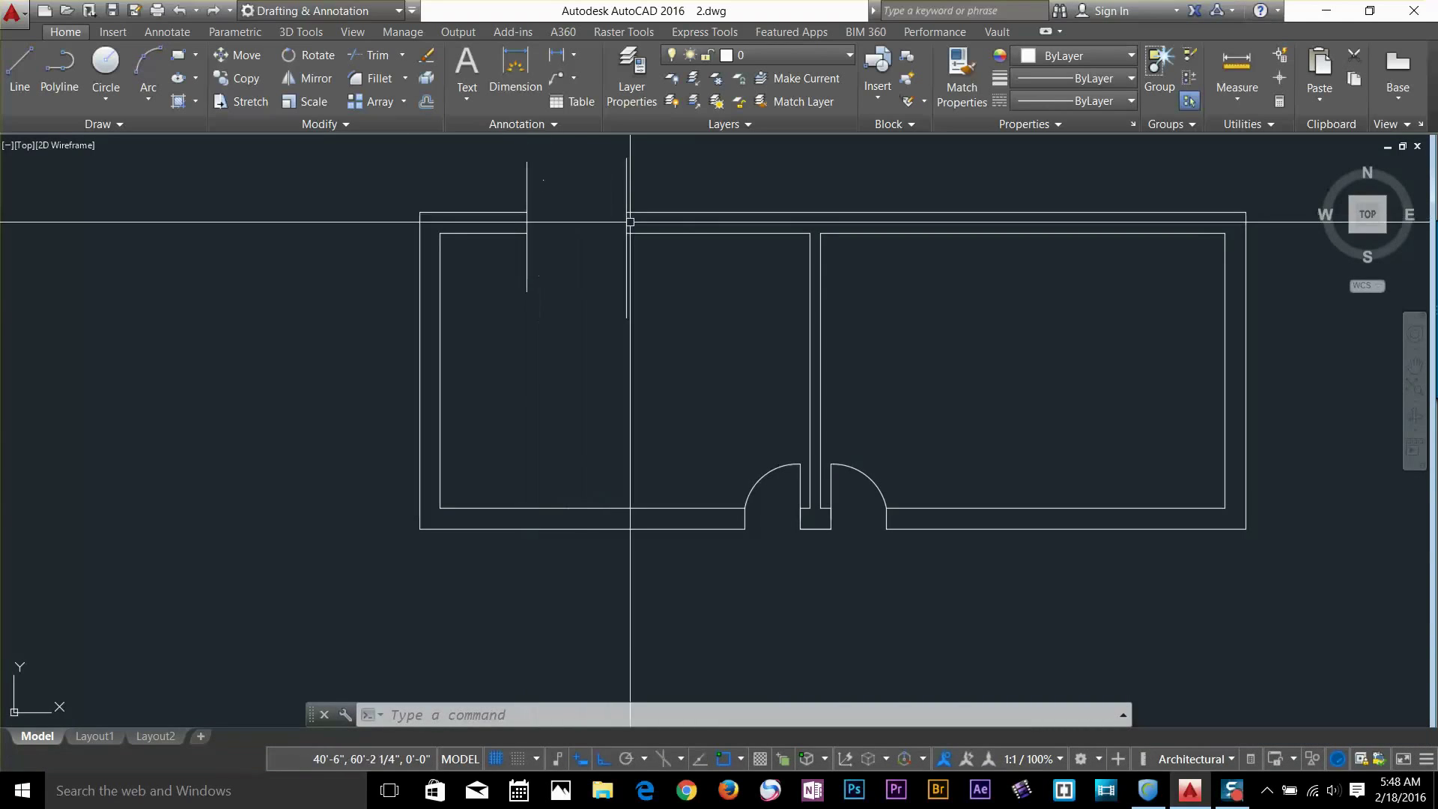
pyautogui.click(597, 689)
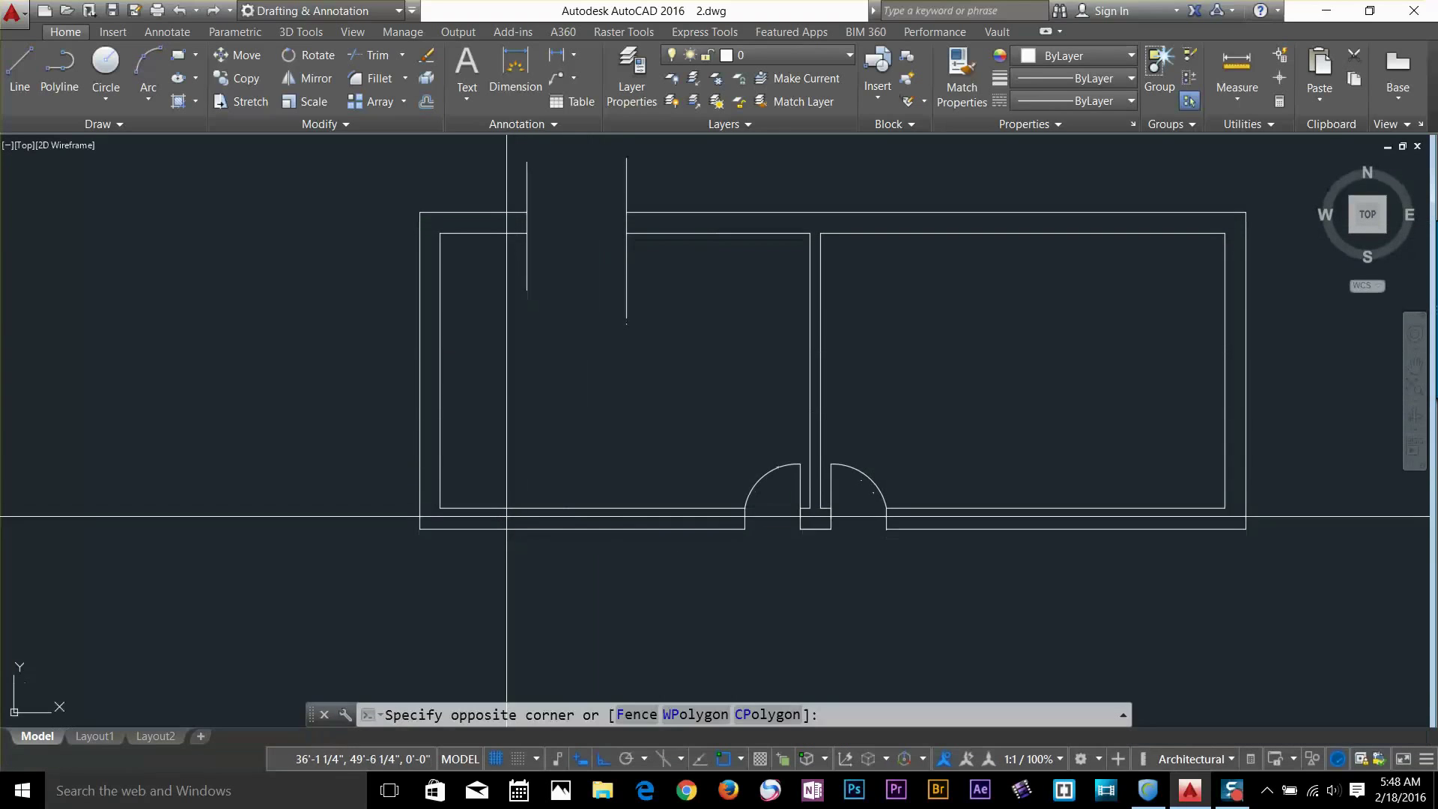
pyautogui.click(641, 503)
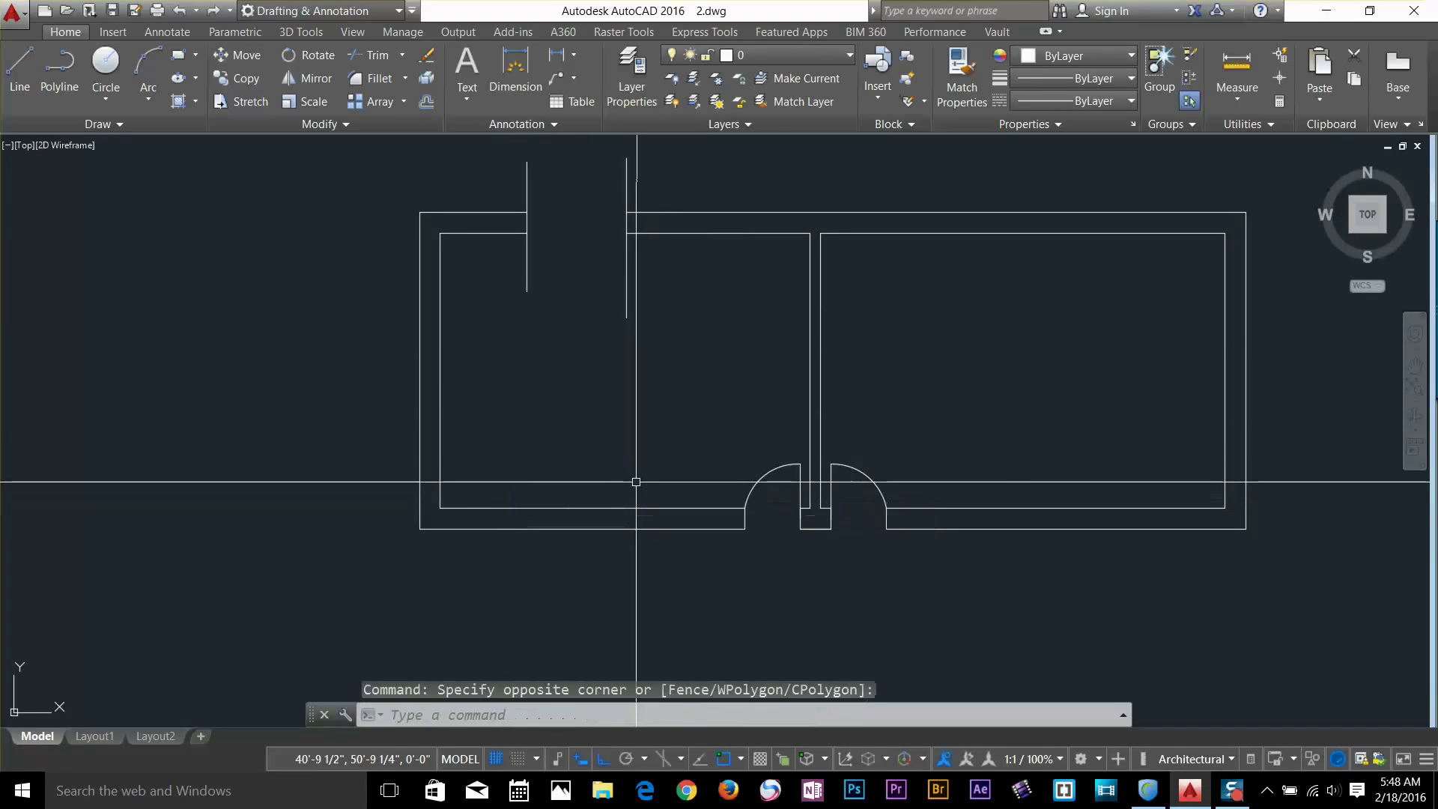
pyautogui.click(514, 509)
pyautogui.press('Escape')
pyautogui.click(622, 510)
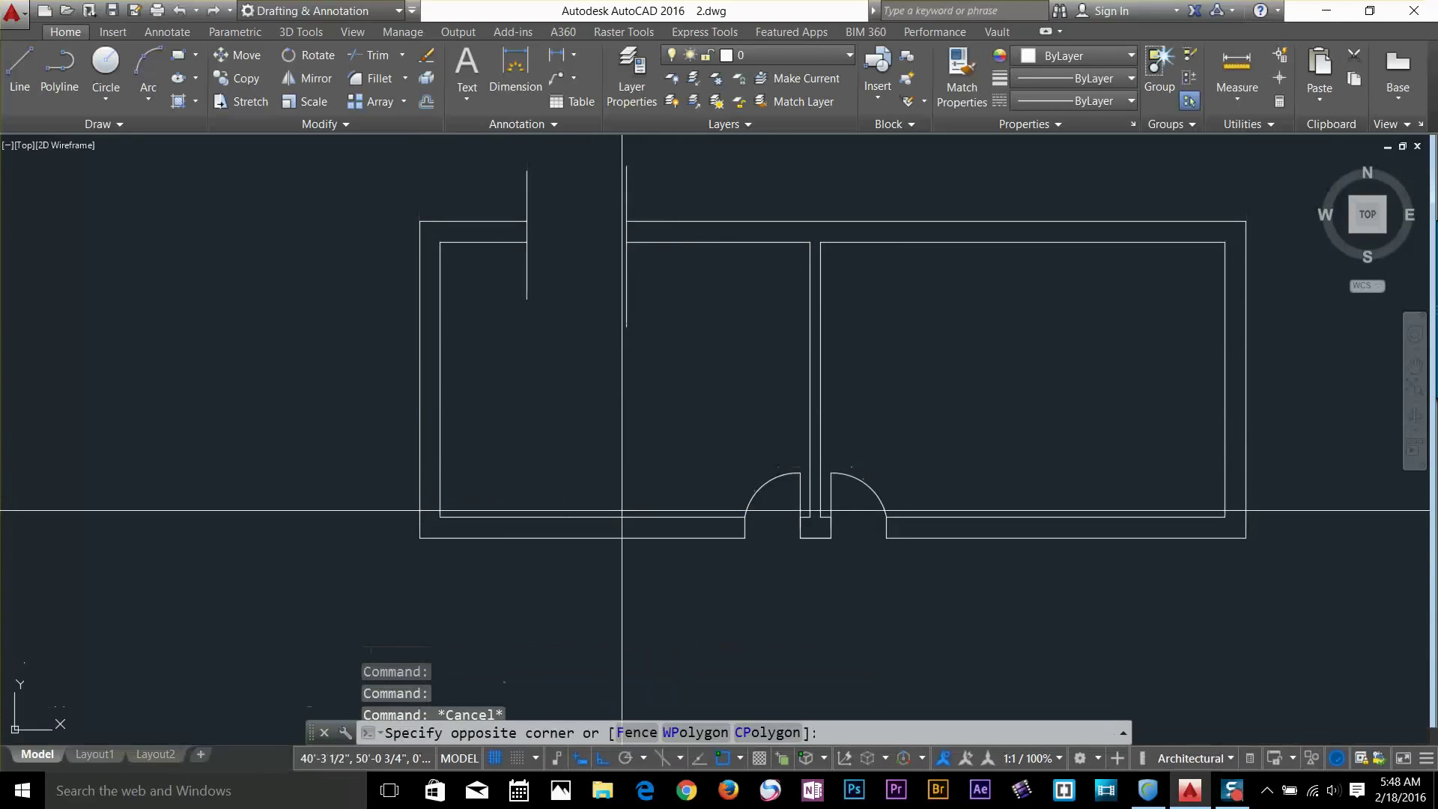
pyautogui.press('Escape')
pyautogui.click(617, 517)
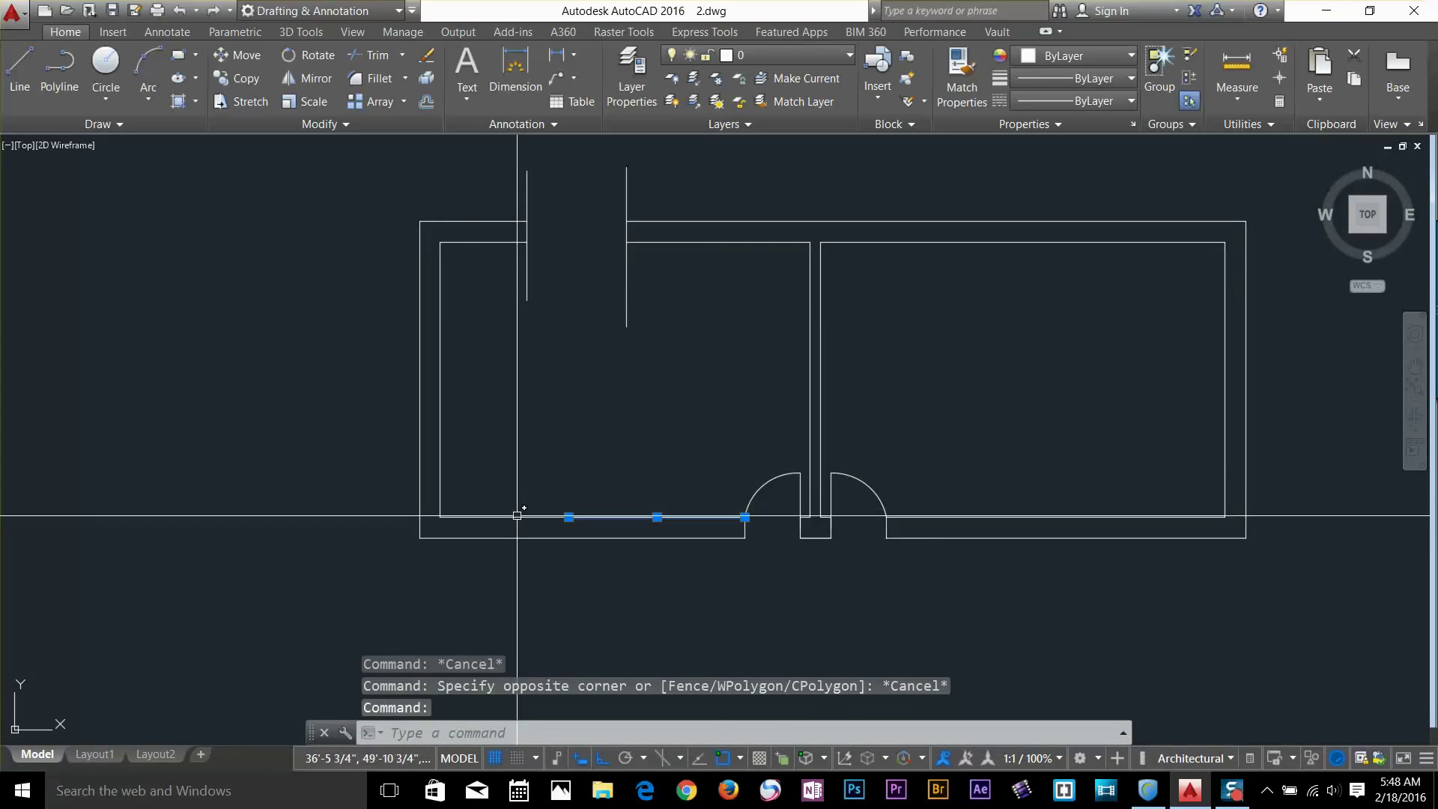
pyautogui.click(517, 506)
pyautogui.click(594, 459)
pyautogui.press('Escape')
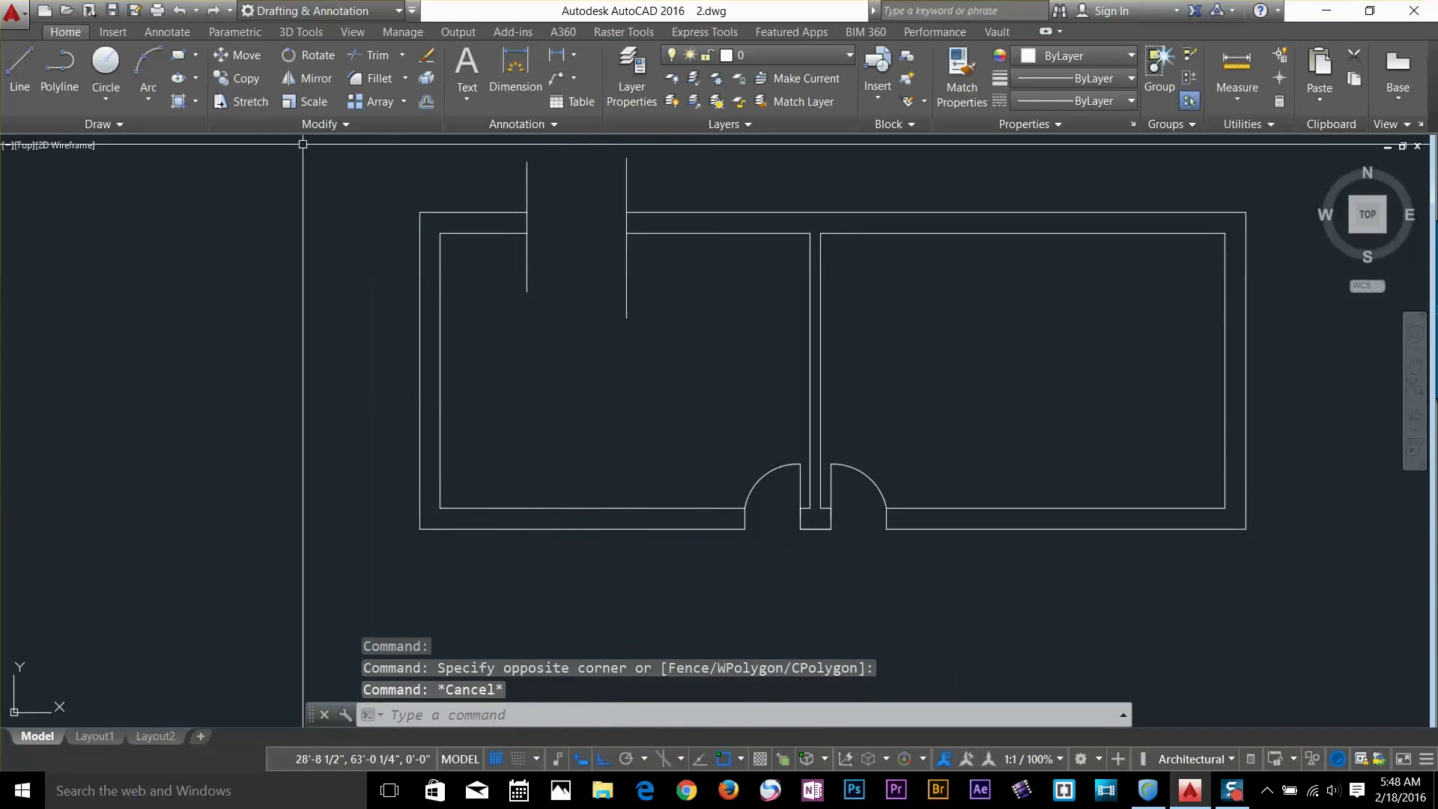
pyautogui.click(336, 126)
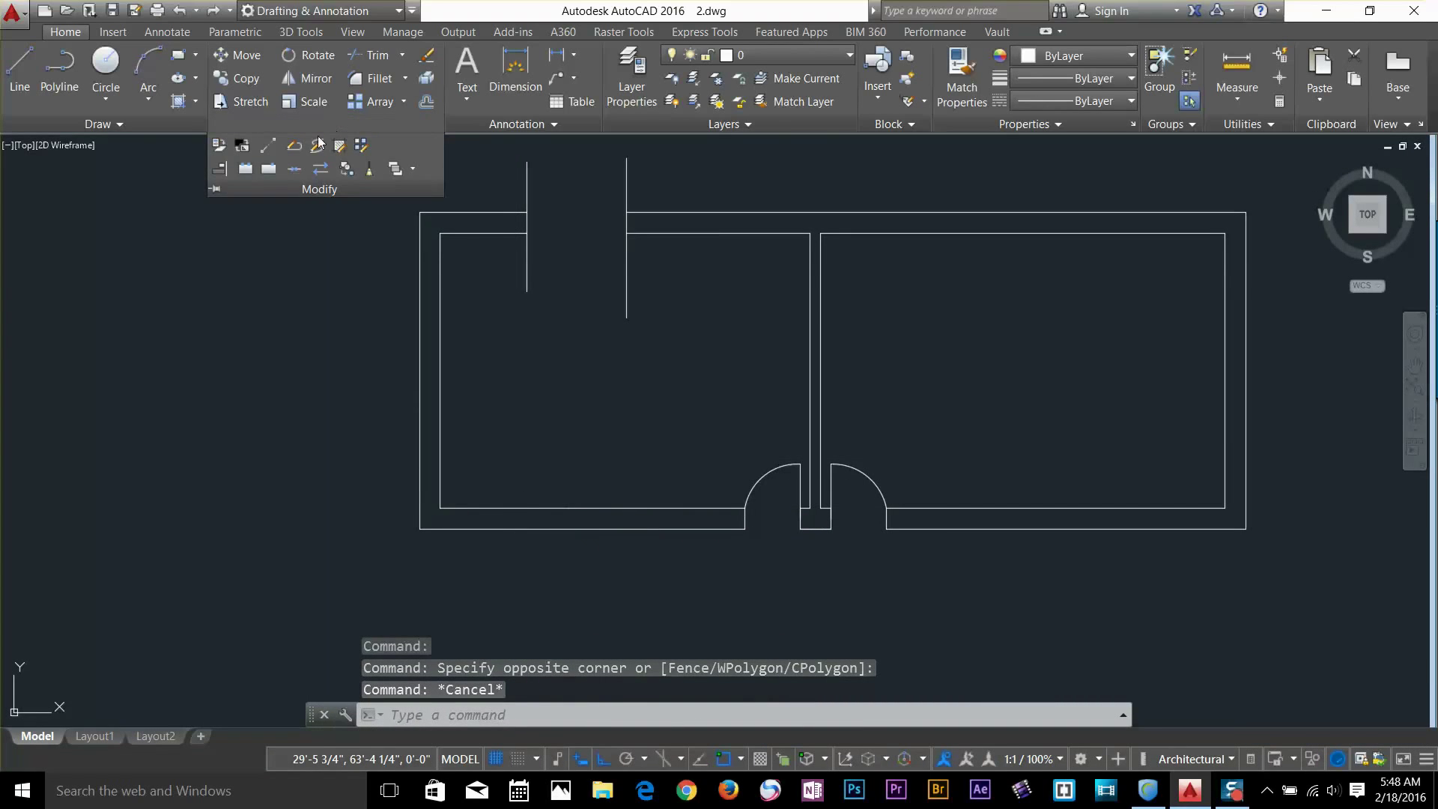
# Join the two bottom wall pieces into one continuous line
pyautogui.click(295, 169)
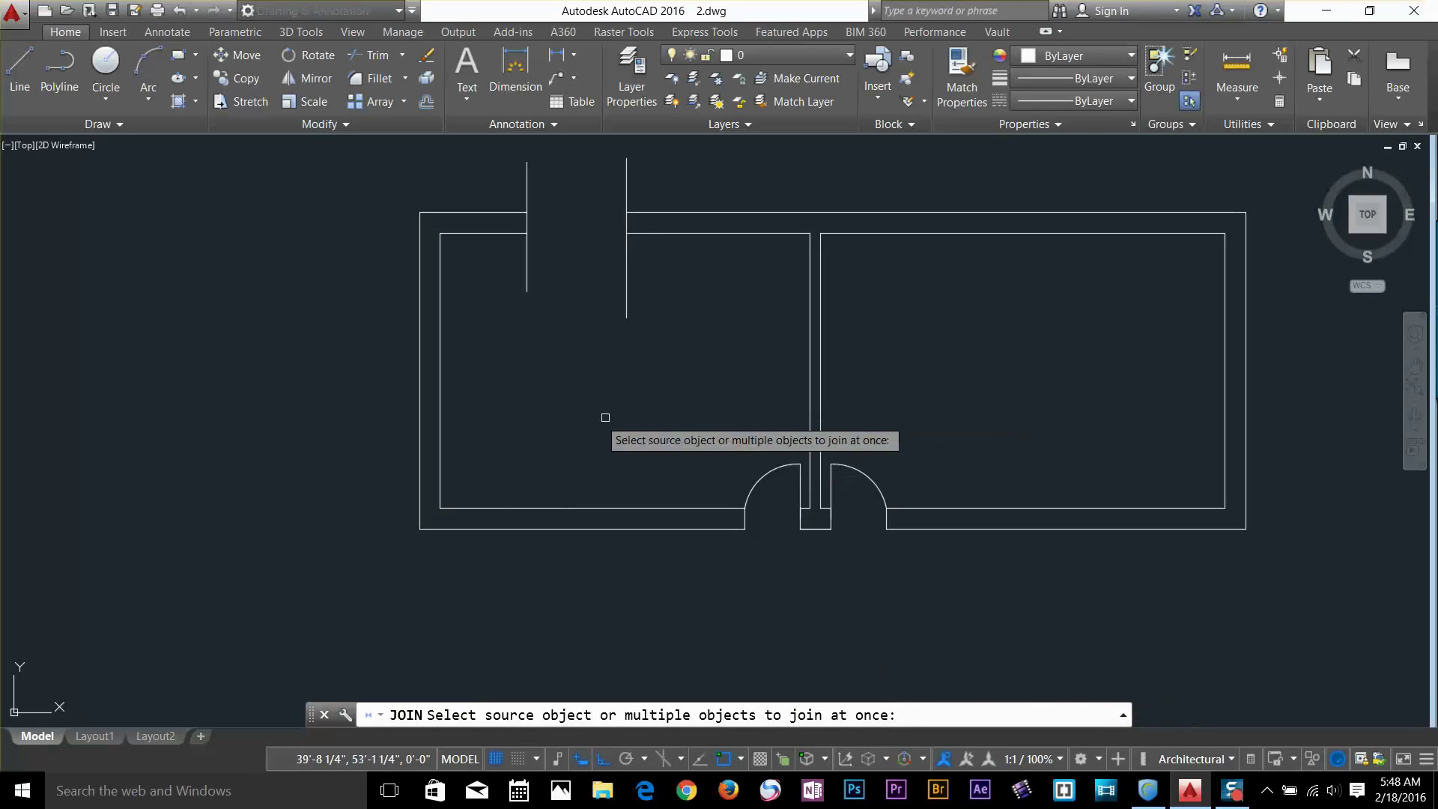
pyautogui.click(497, 509)
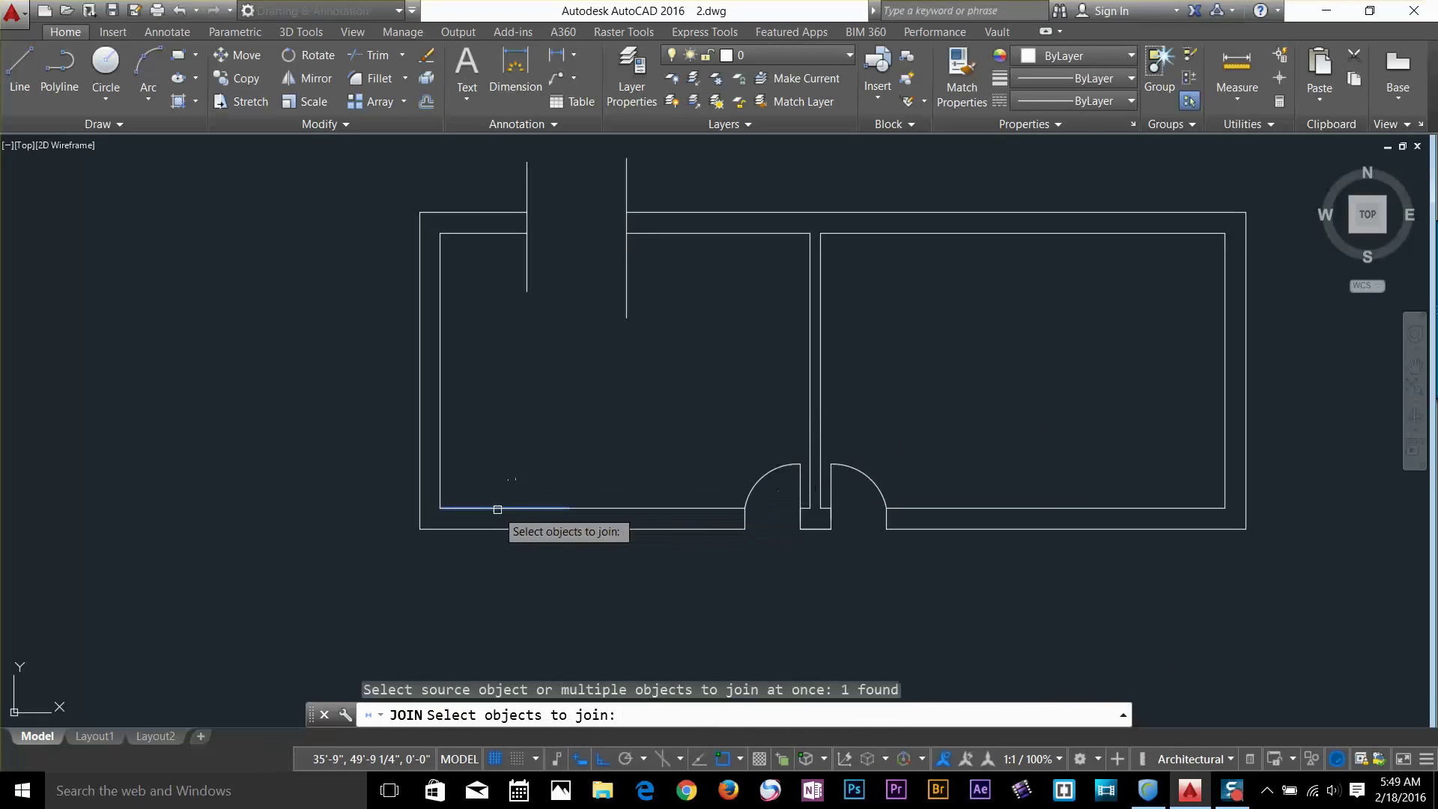
pyautogui.click(637, 510)
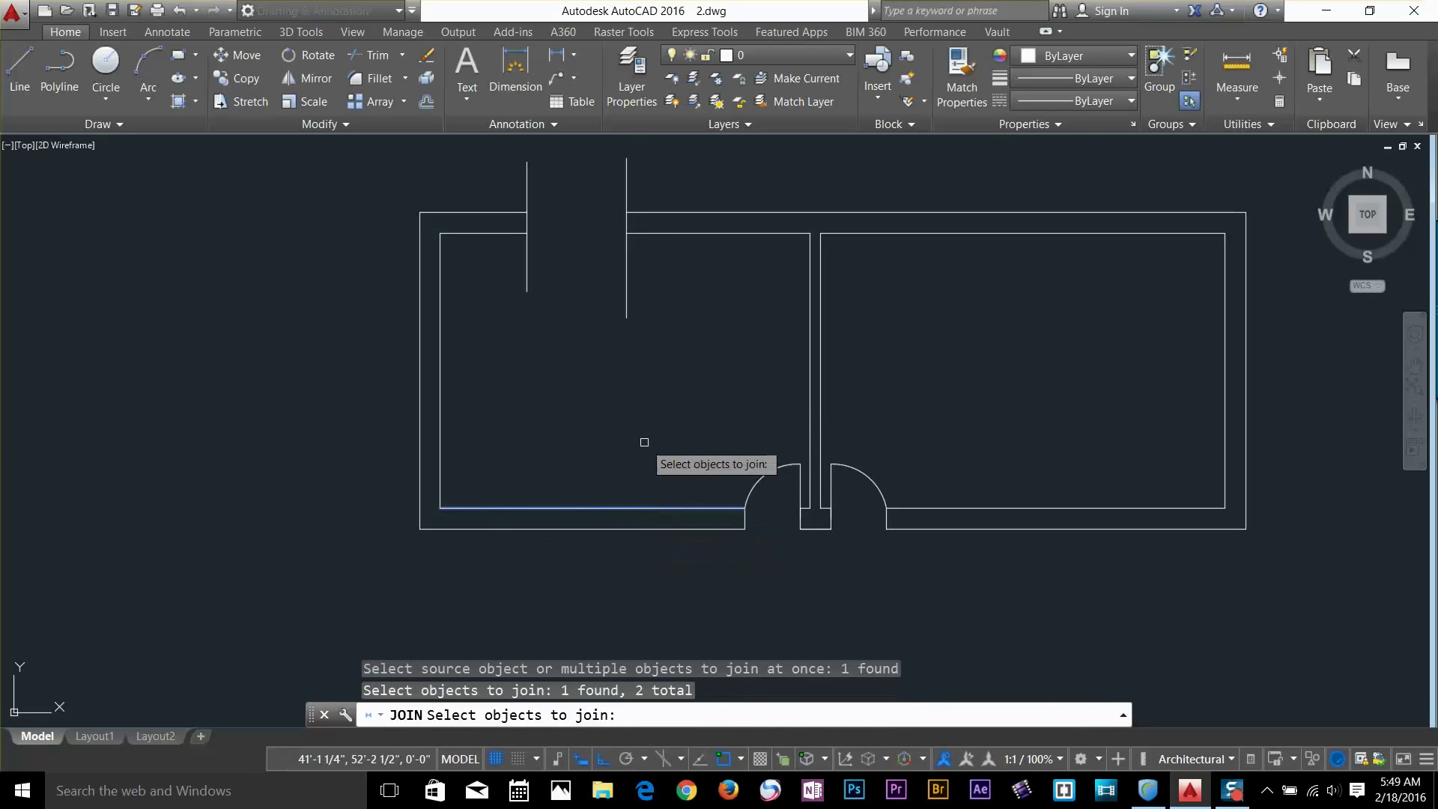
pyautogui.press('Return')
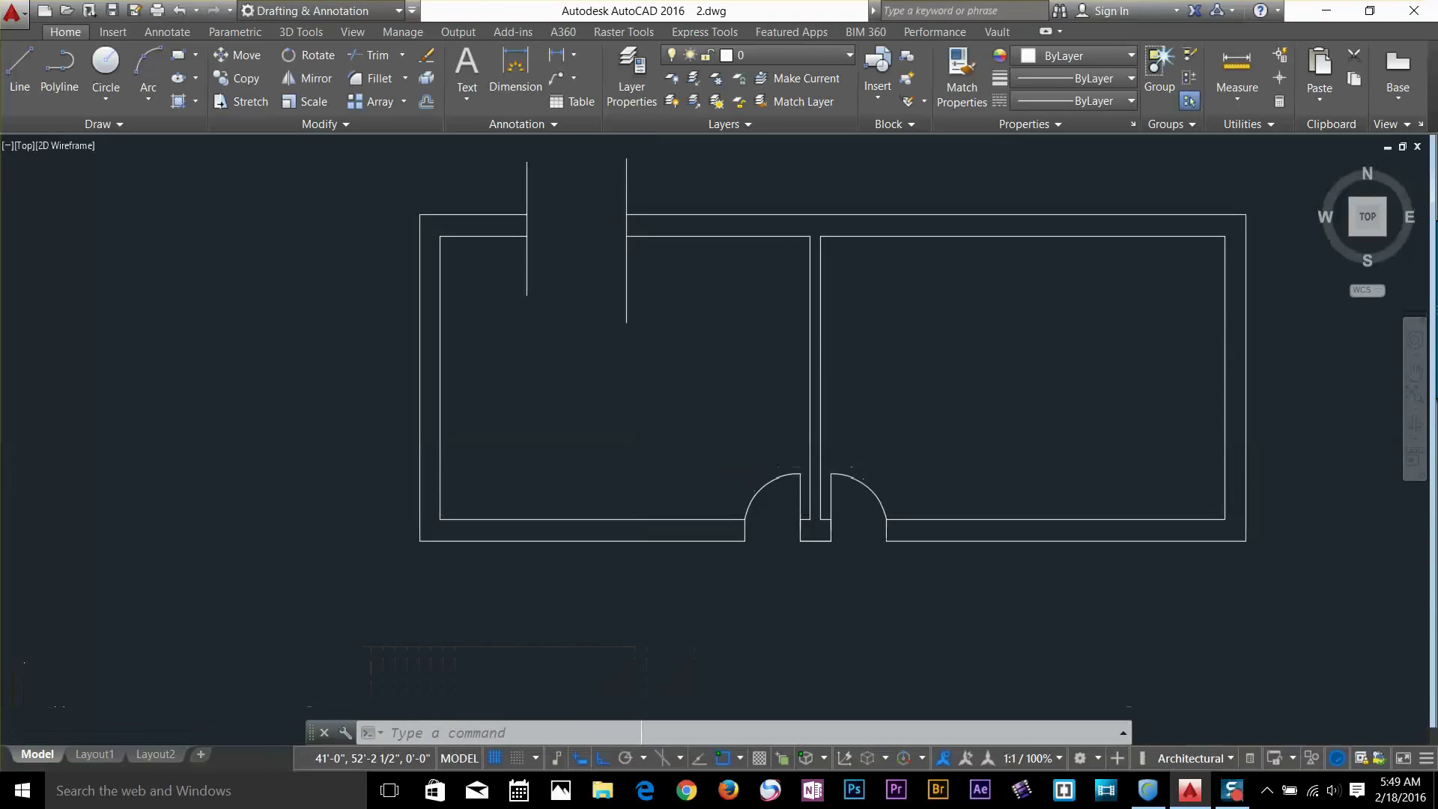
pyautogui.click(521, 514)
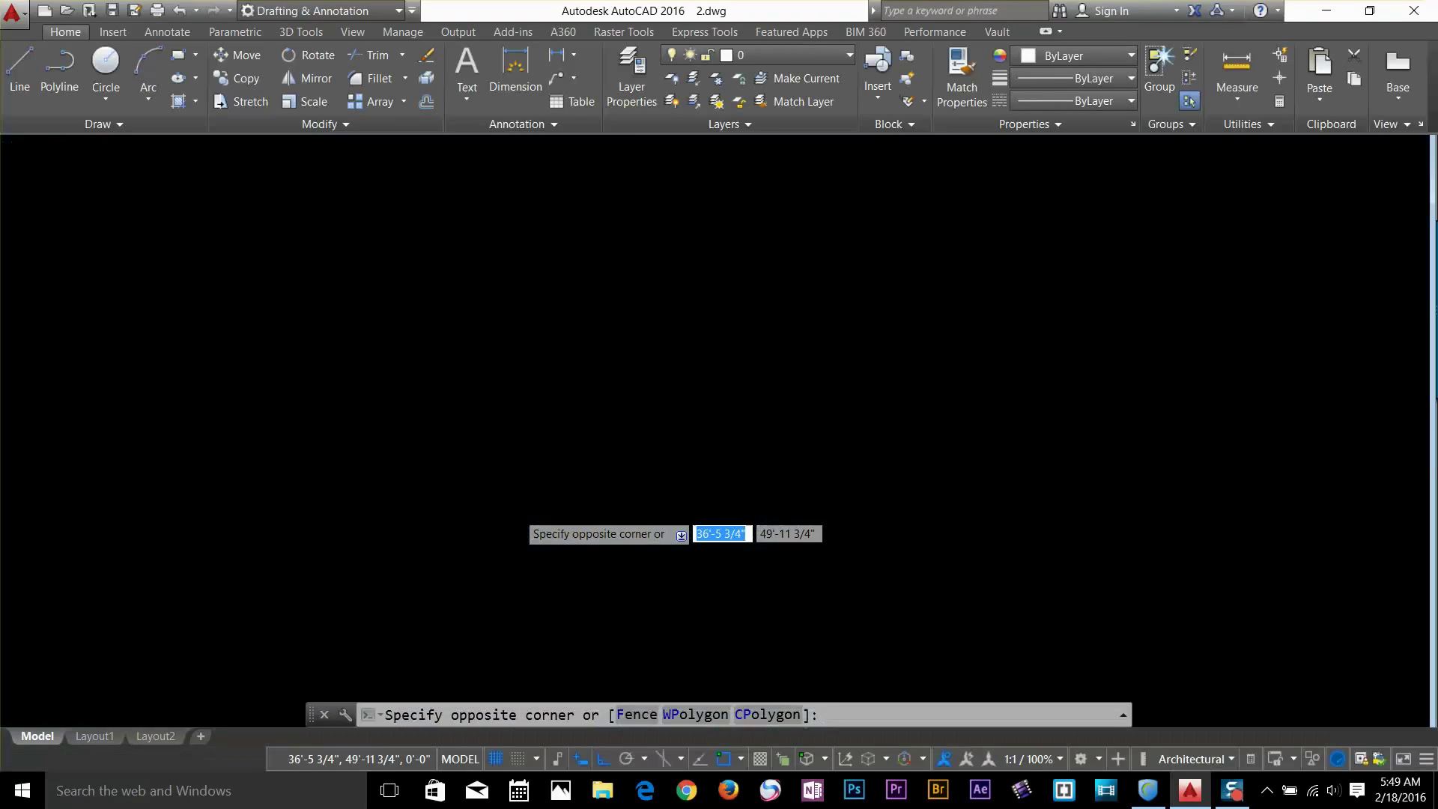
pyautogui.press('Escape')
pyautogui.click(633, 517)
pyautogui.click(763, 555)
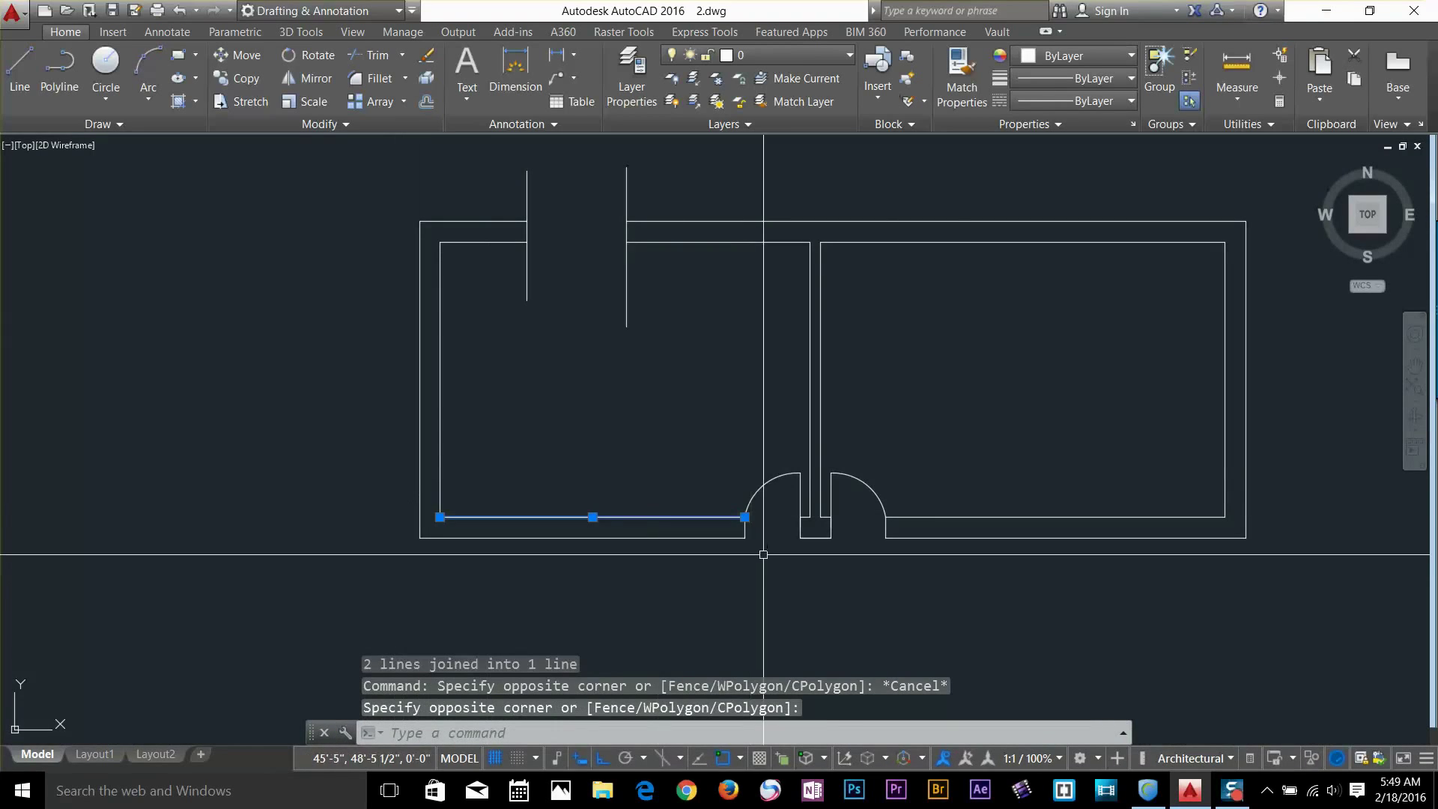
pyautogui.press('Escape')
# Join the two top wall pieces into one line with JO, closing the doorway
pyautogui.moveTo(577, 289); pyautogui.dragTo(588, 417, button='middle')
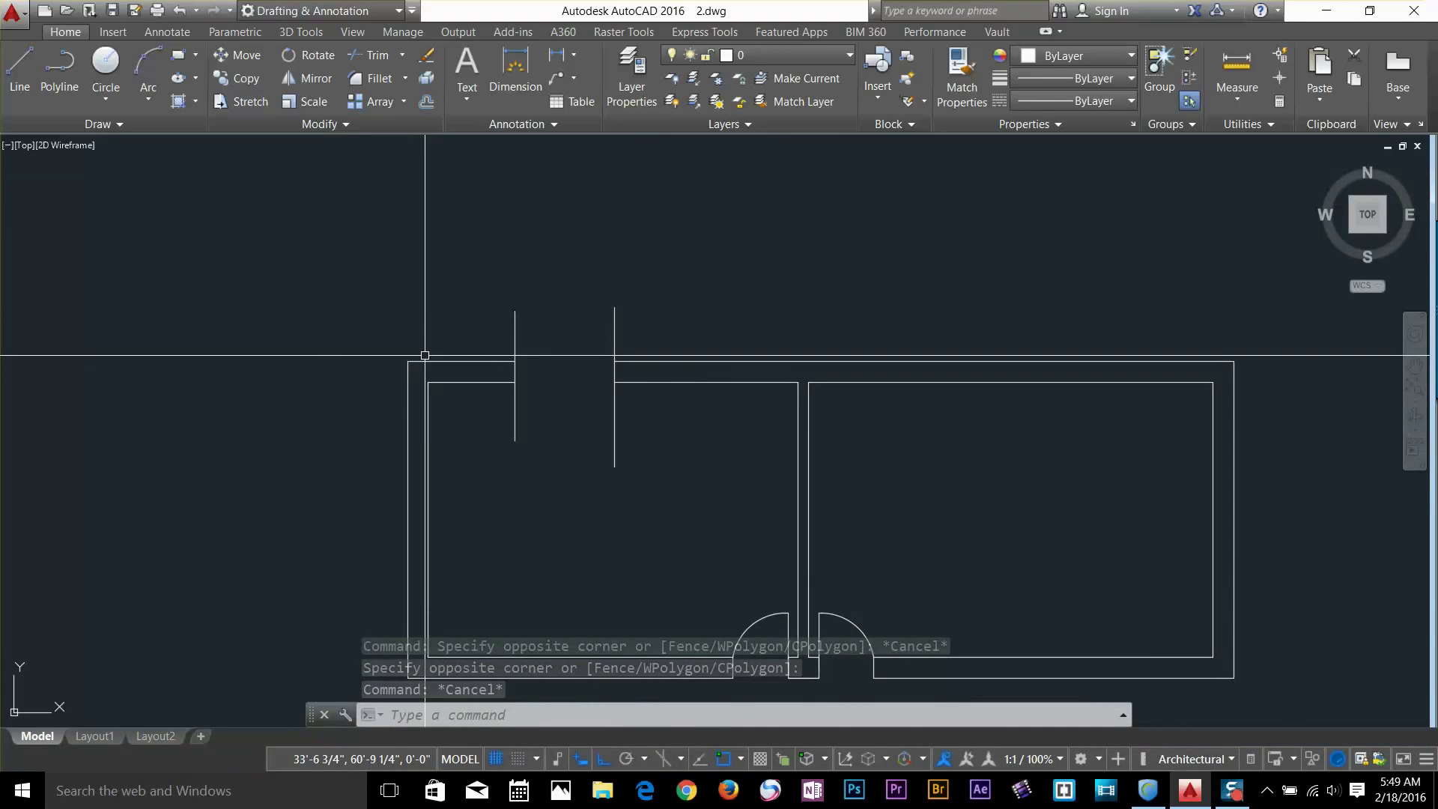
pyautogui.write('jo')
pyautogui.press('Return')
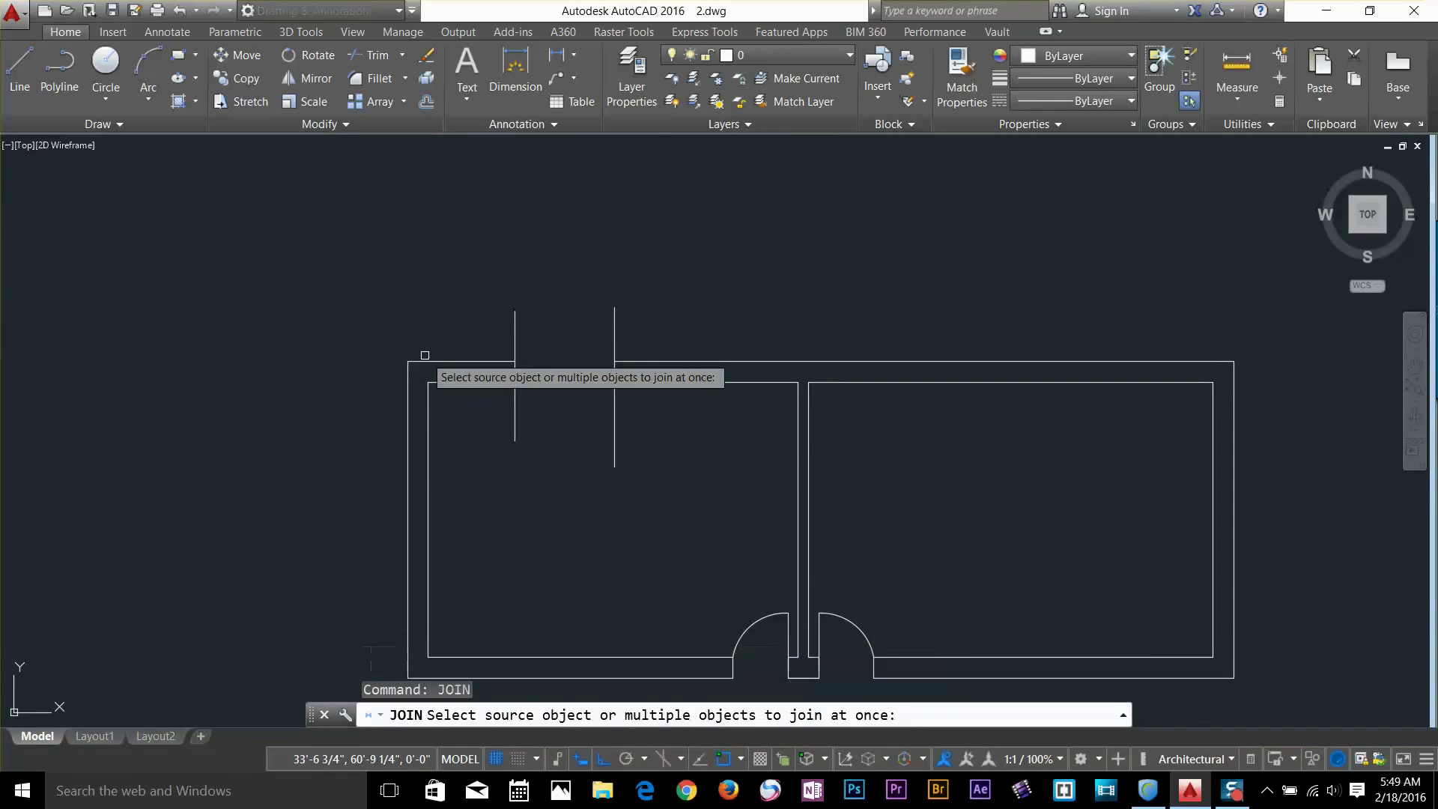
pyautogui.click(480, 362)
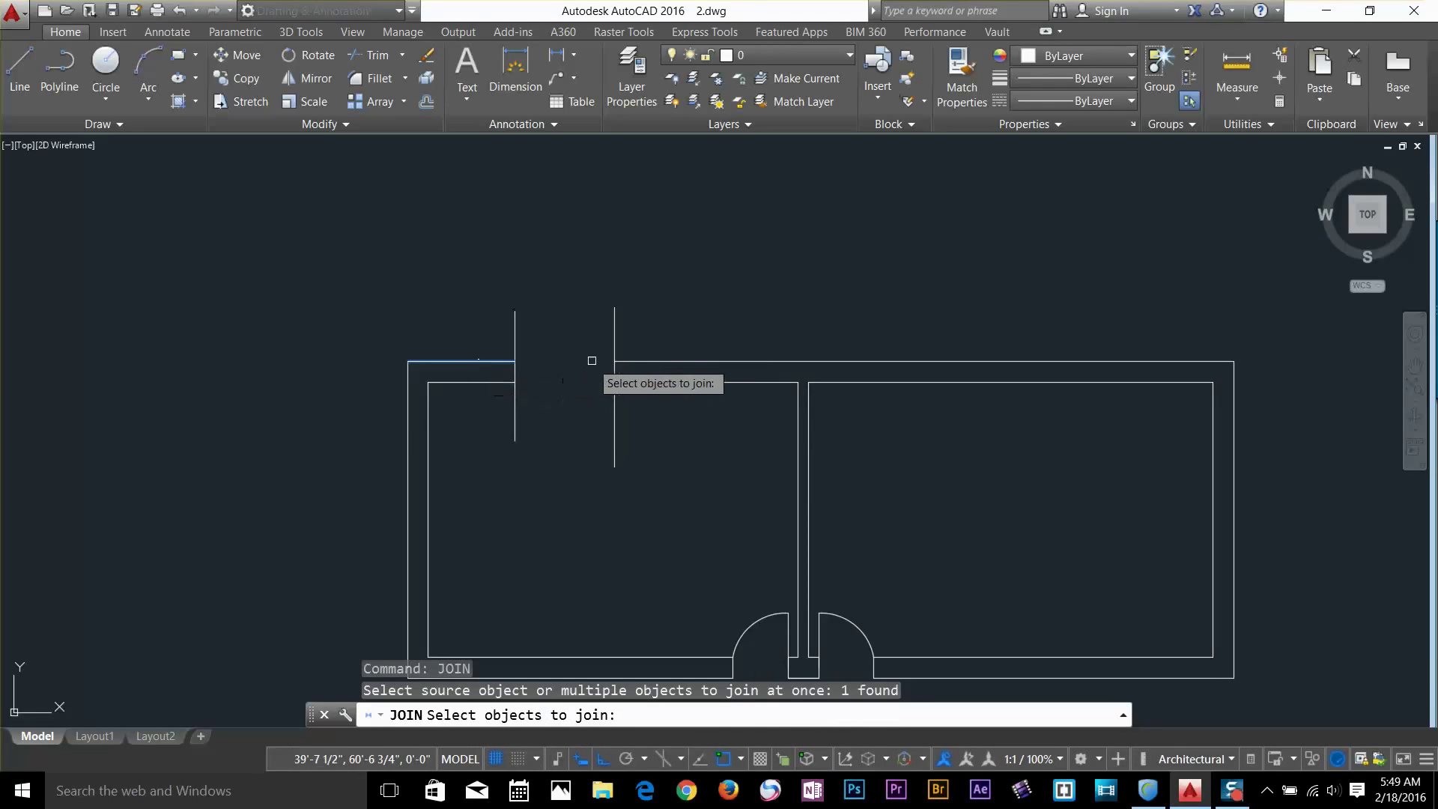
pyautogui.click(626, 363)
pyautogui.press('Return')
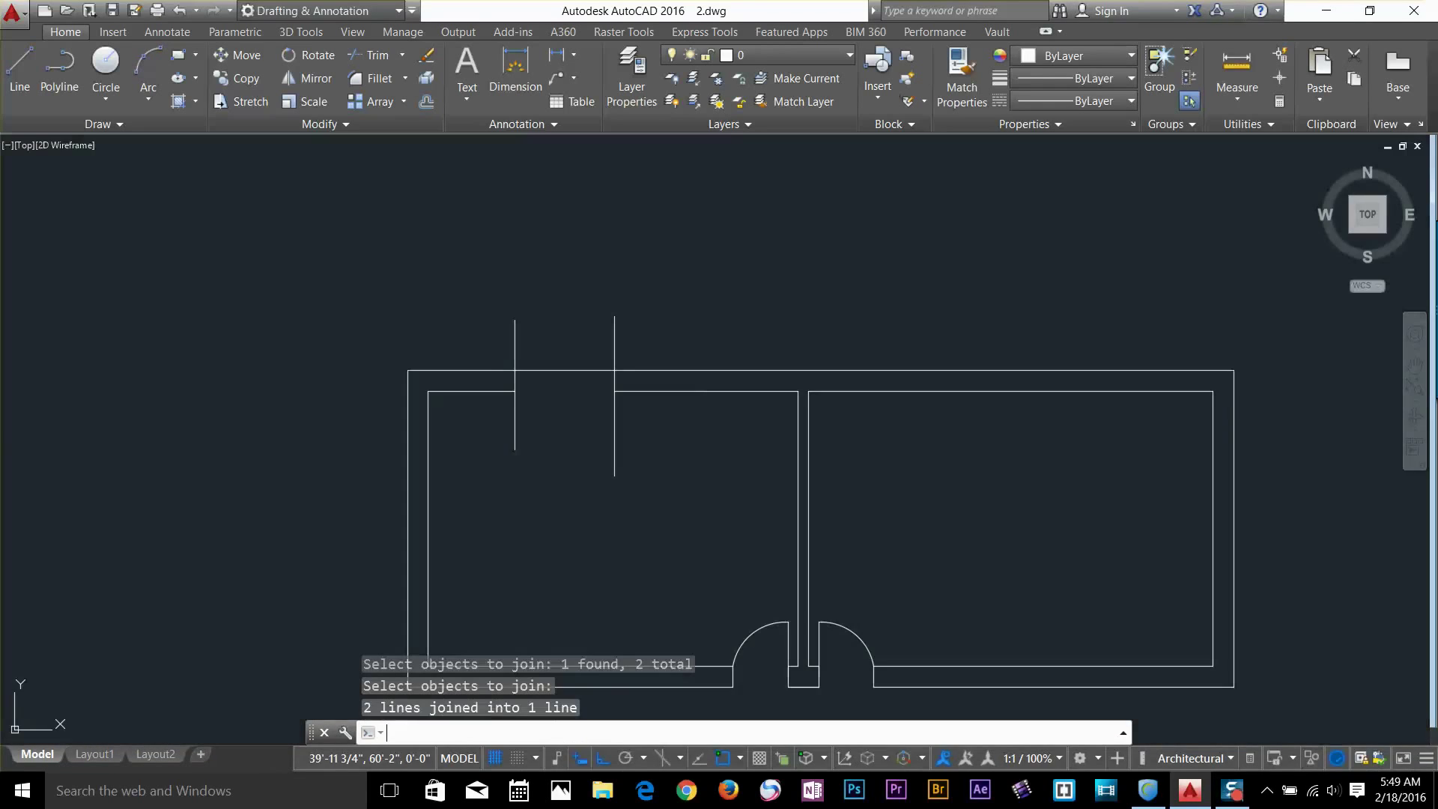
pyautogui.click(571, 337)
pyautogui.click(555, 424)
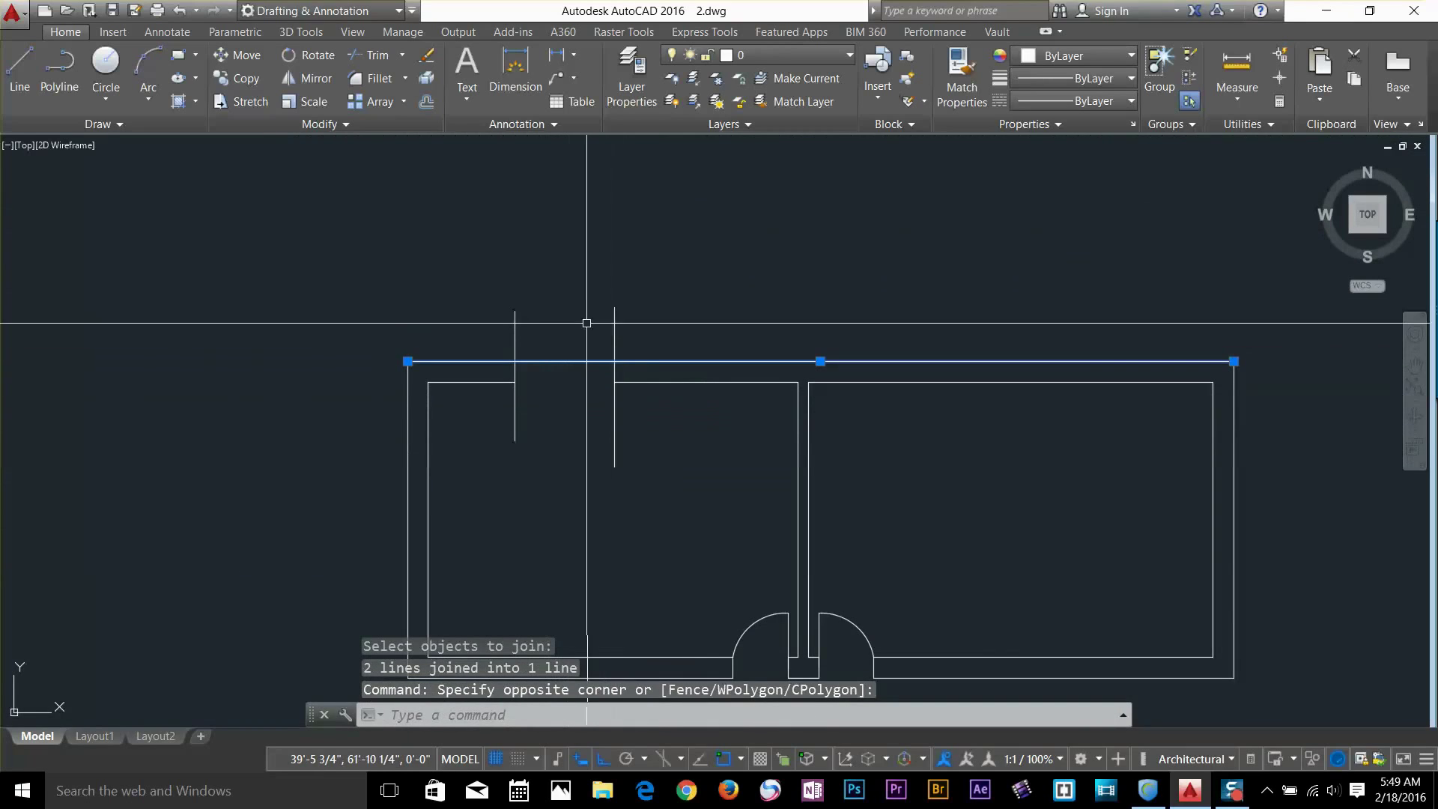
pyautogui.press('Escape')
pyautogui.click(545, 408)
pyautogui.press('Escape')
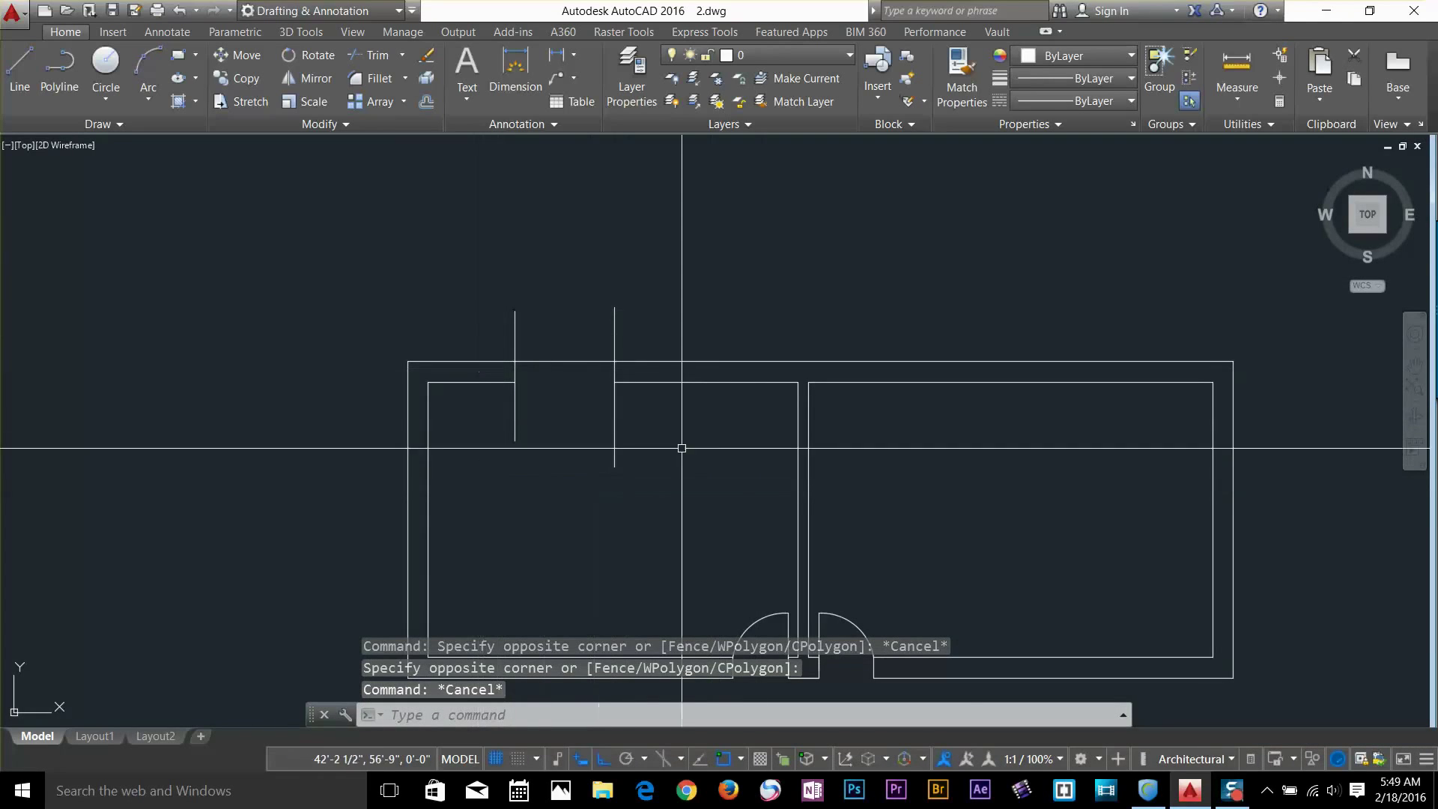
# Join the remaining split wall pieces into continuous lines
pyautogui.moveTo(488, 448)
pyautogui.mouseDown(button='middle')
pyautogui.moveTo(391, 299)
pyautogui.moveTo(504, 292)
pyautogui.moveTo(504, 305)
pyautogui.mouseUp(button='middle')
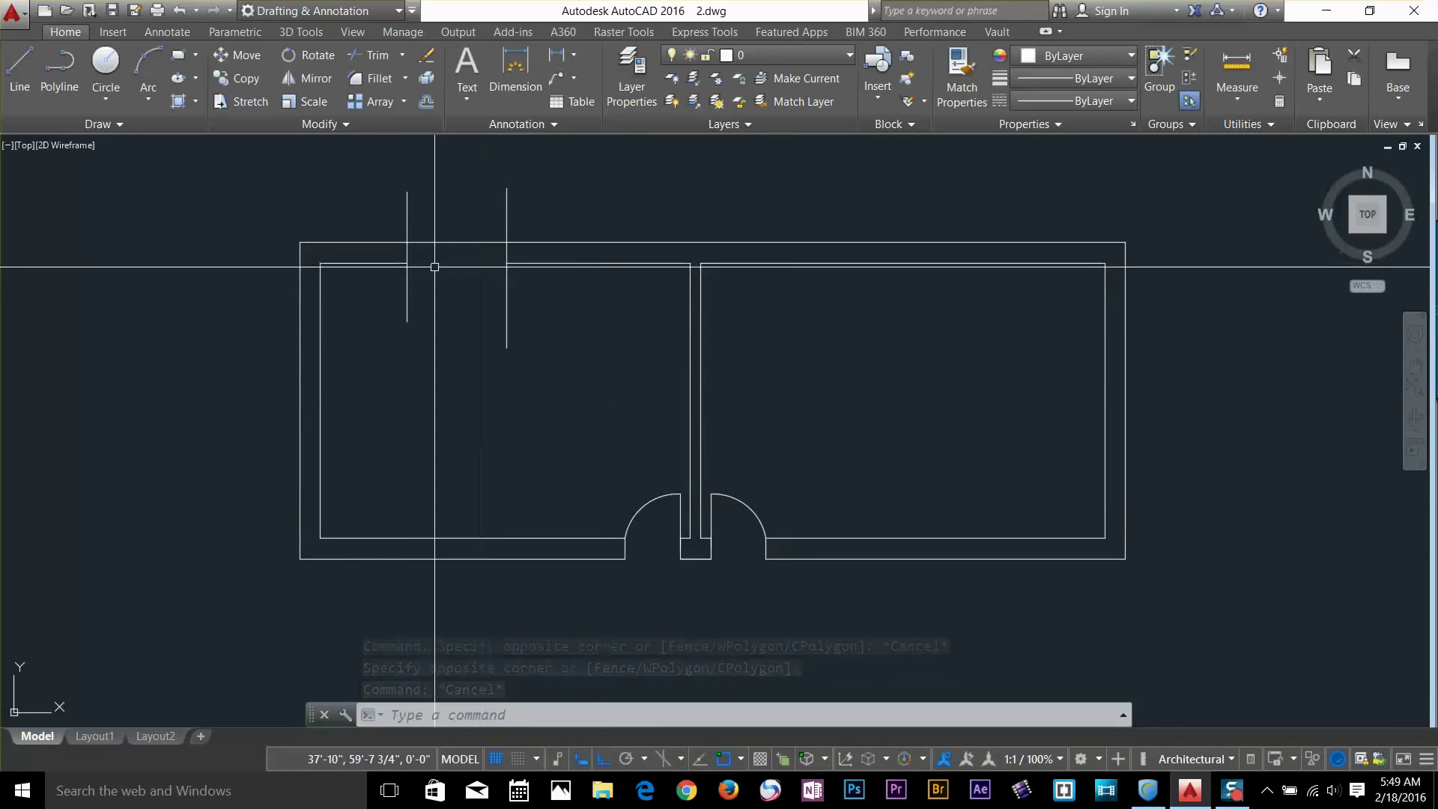
pyautogui.click(313, 124)
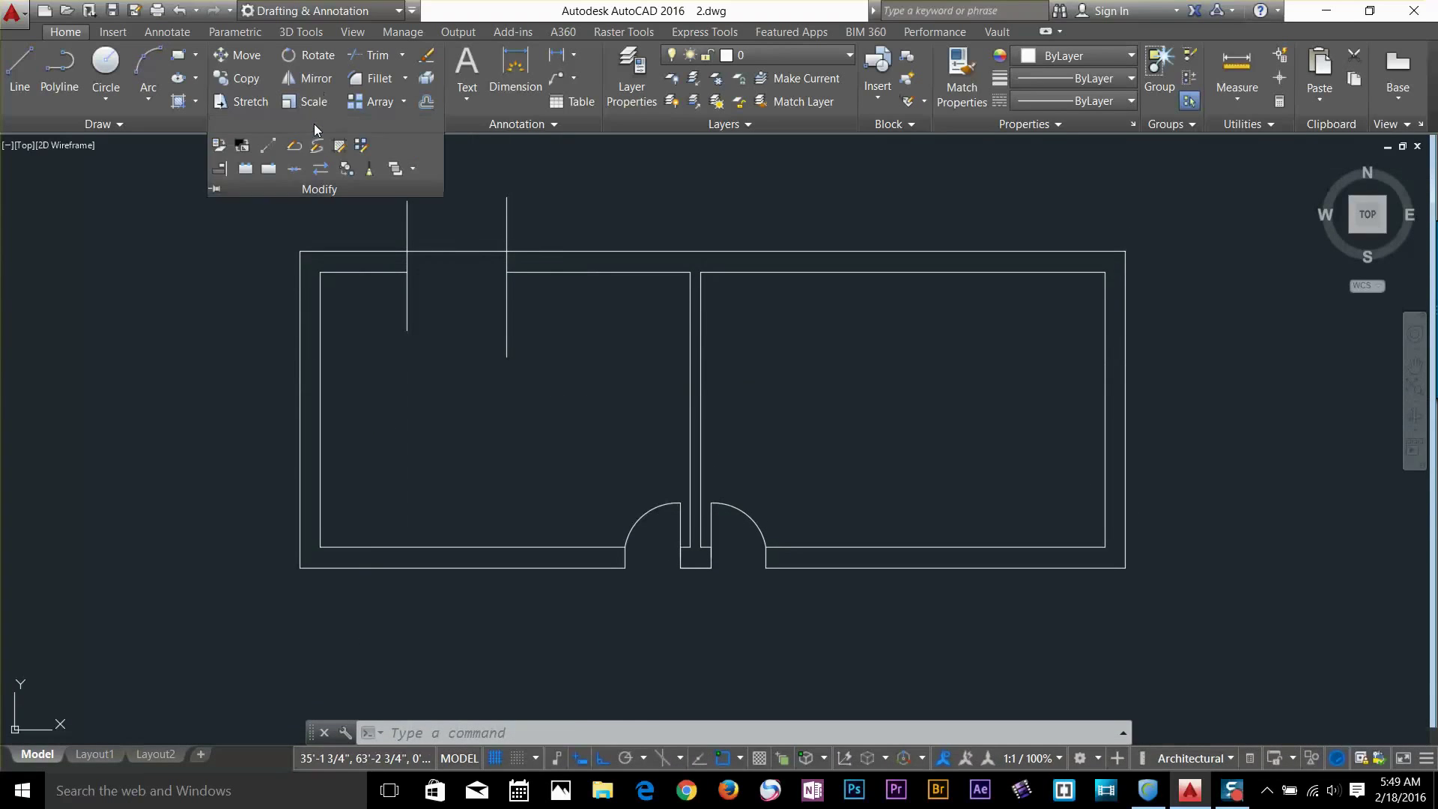
pyautogui.click(290, 161)
pyautogui.click(374, 270)
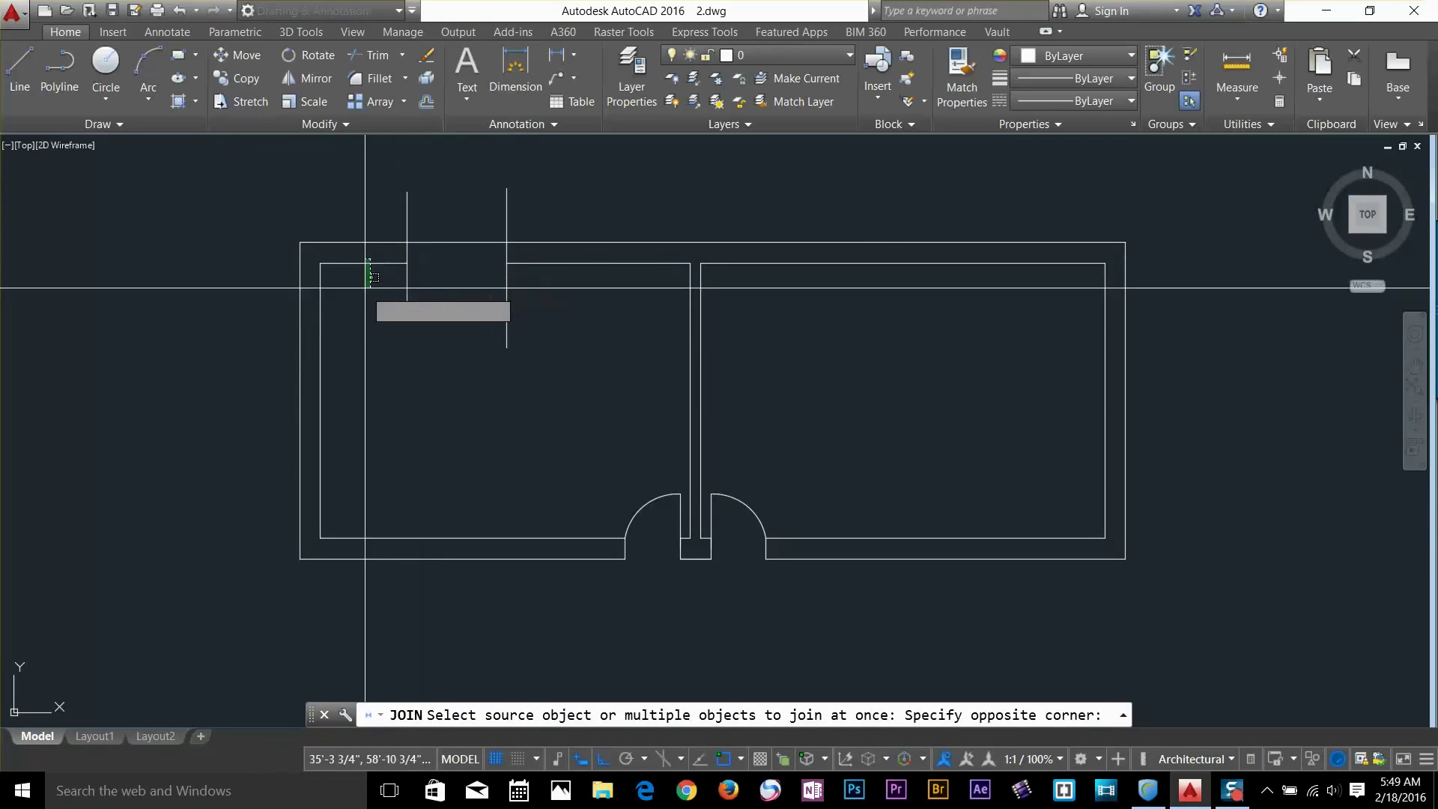
pyautogui.click(552, 269)
pyautogui.click(555, 279)
pyautogui.click(529, 298)
pyautogui.click(532, 292)
pyautogui.click(548, 287)
pyautogui.press('Return')
# Erase the two stray vertical lines in the left room
pyautogui.moveTo(548, 287); pyautogui.dragTo(561, 372, button='middle')
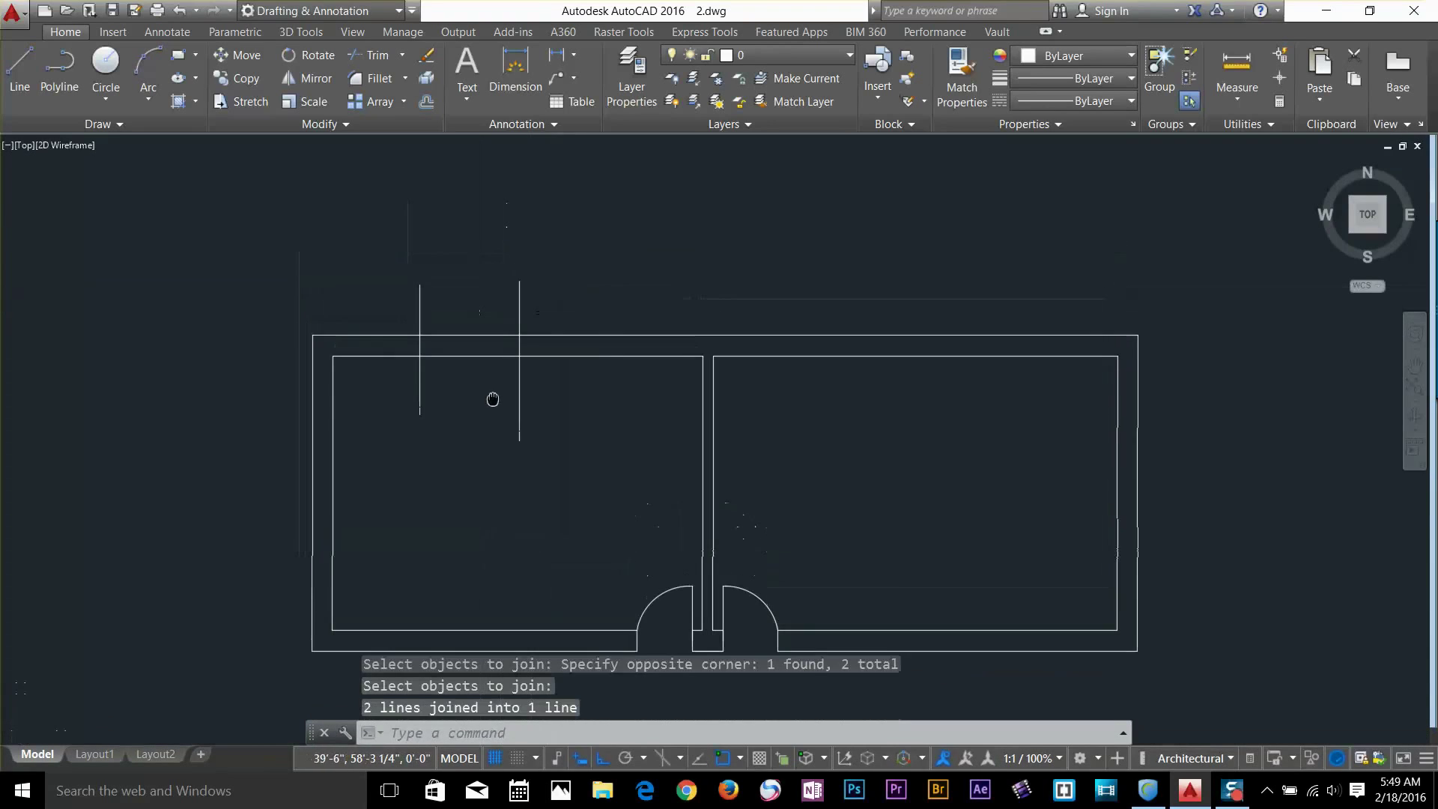
pyautogui.click(572, 385)
pyautogui.click(393, 440)
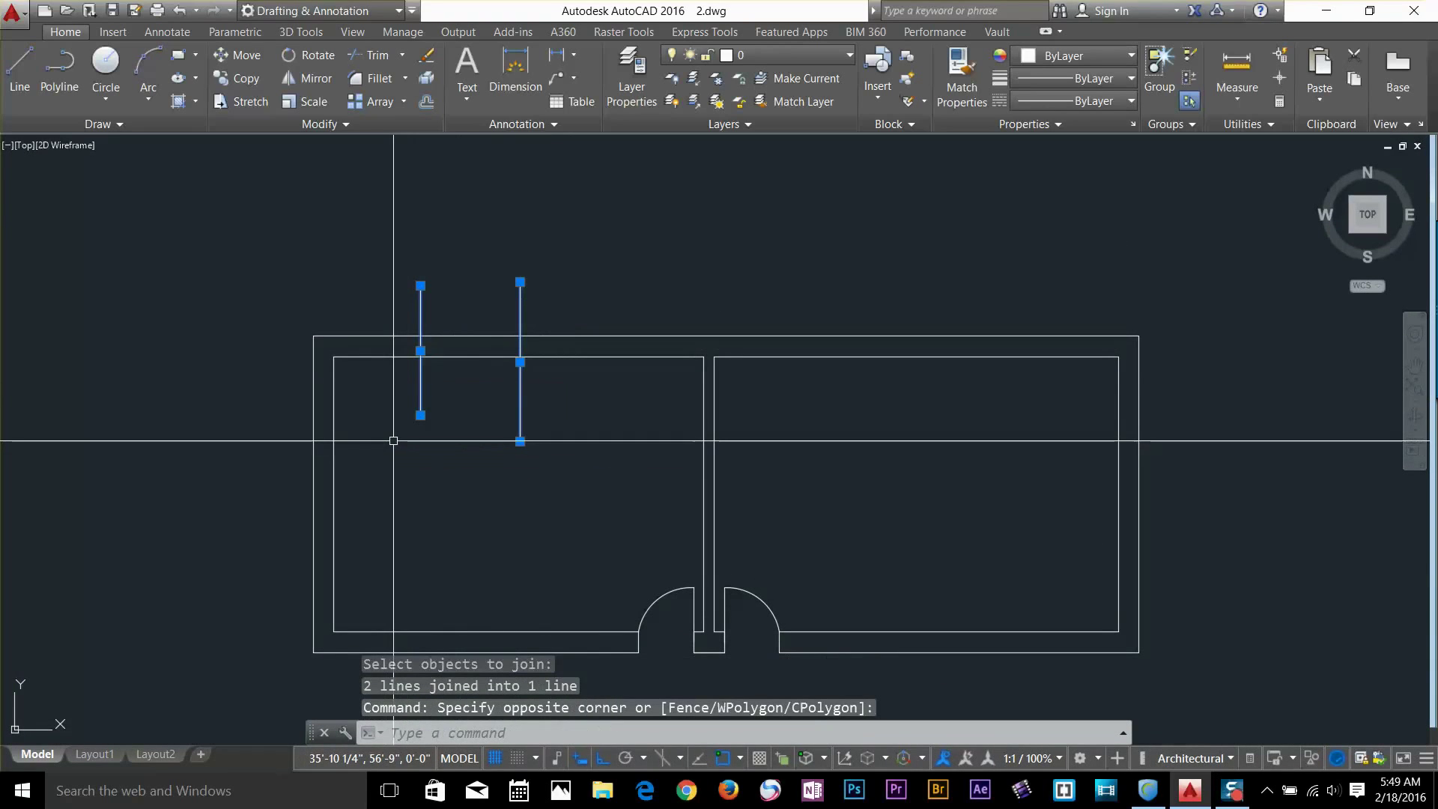
pyautogui.press('Delete')
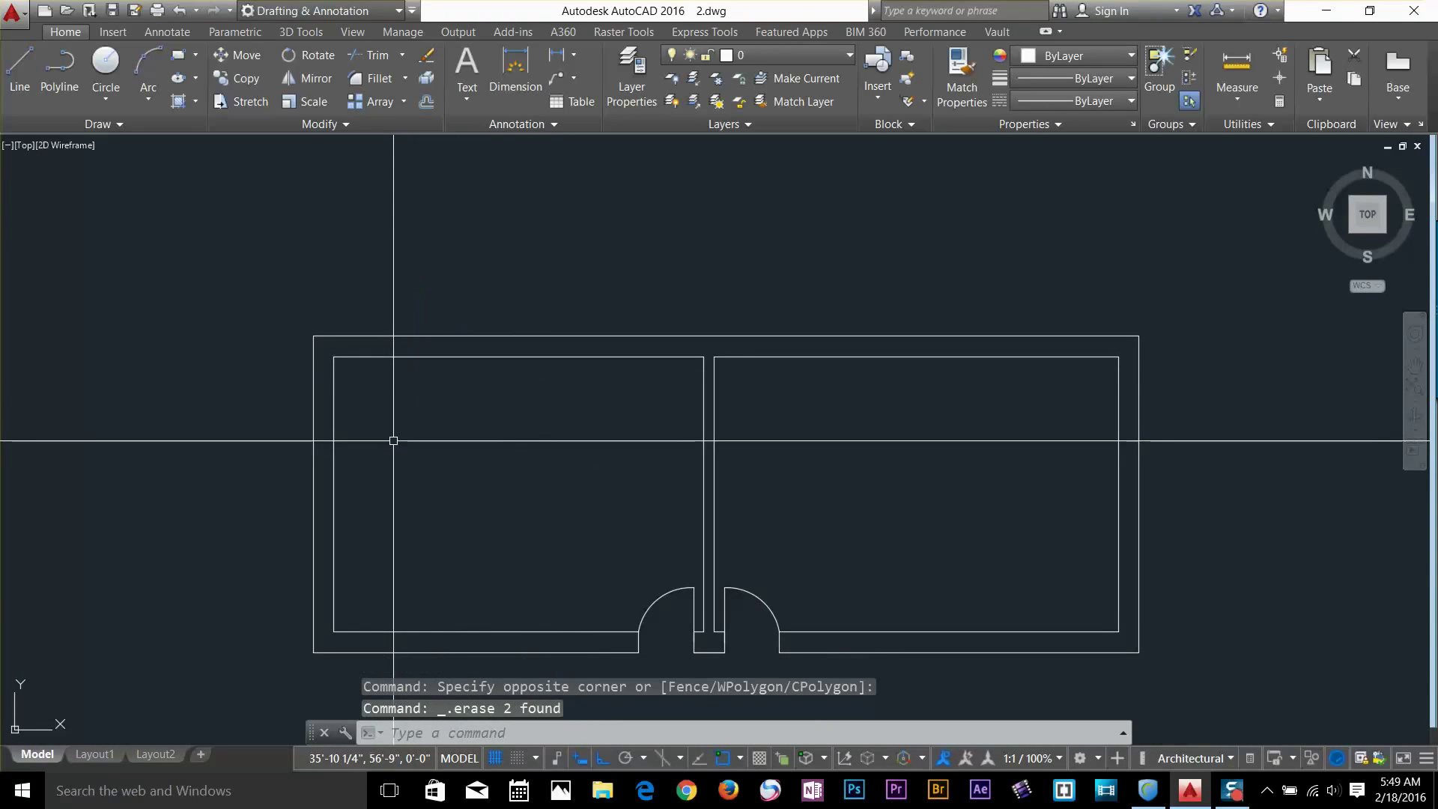
# Pin drawing 2 in the recent documents and reopen 2.dwg from the Start tab
pyautogui.click(318, 123)
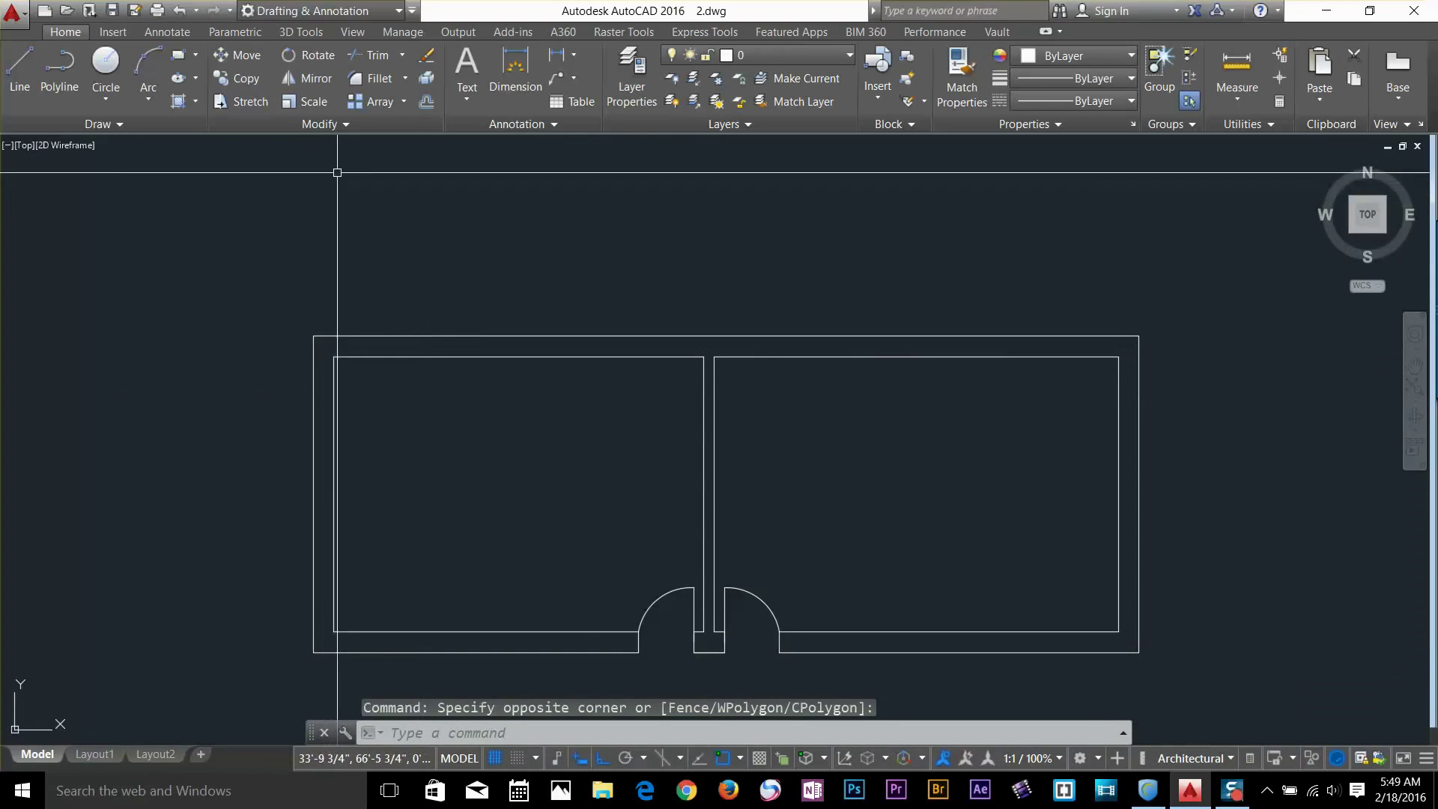
pyautogui.click(339, 128)
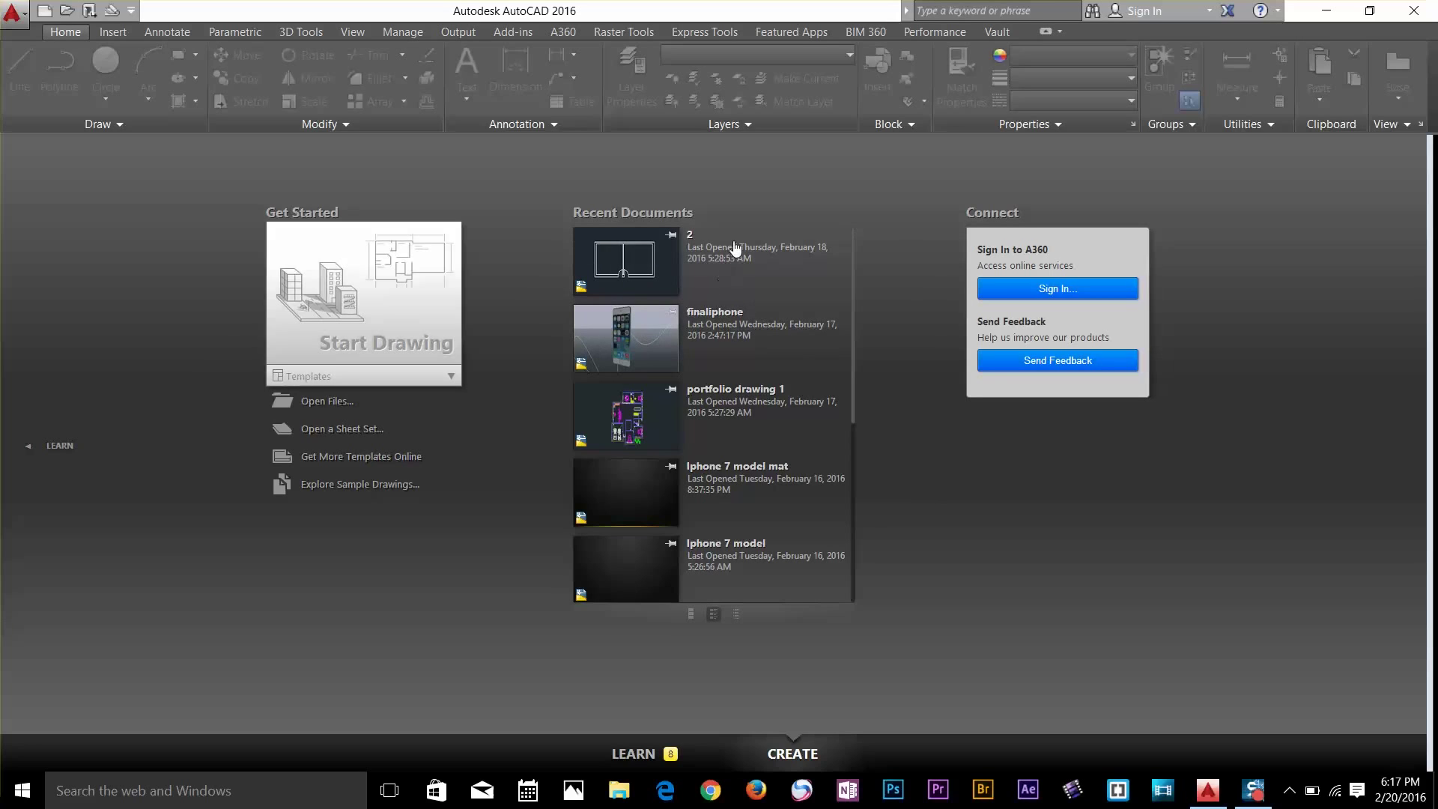
pyautogui.click(670, 236)
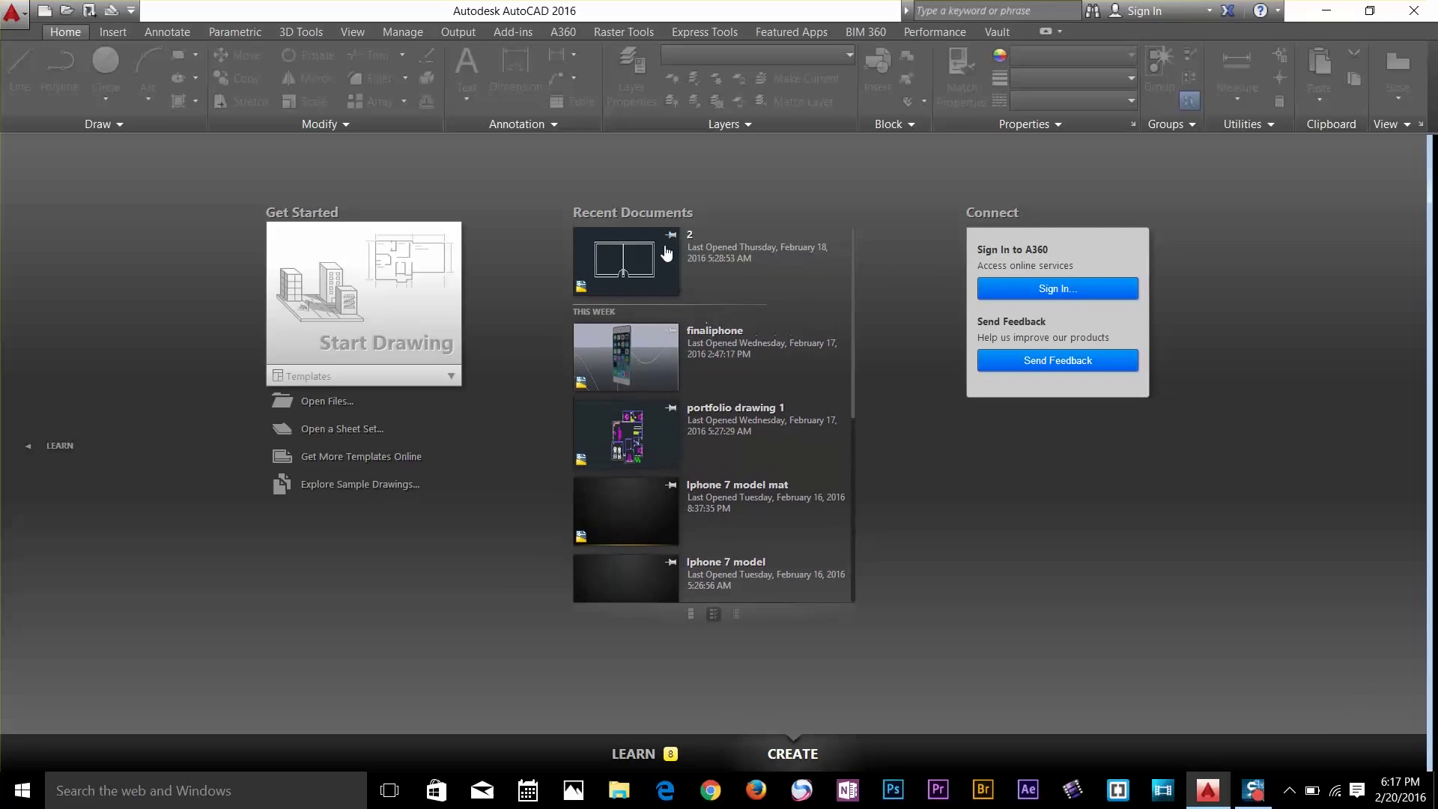
pyautogui.click(669, 267)
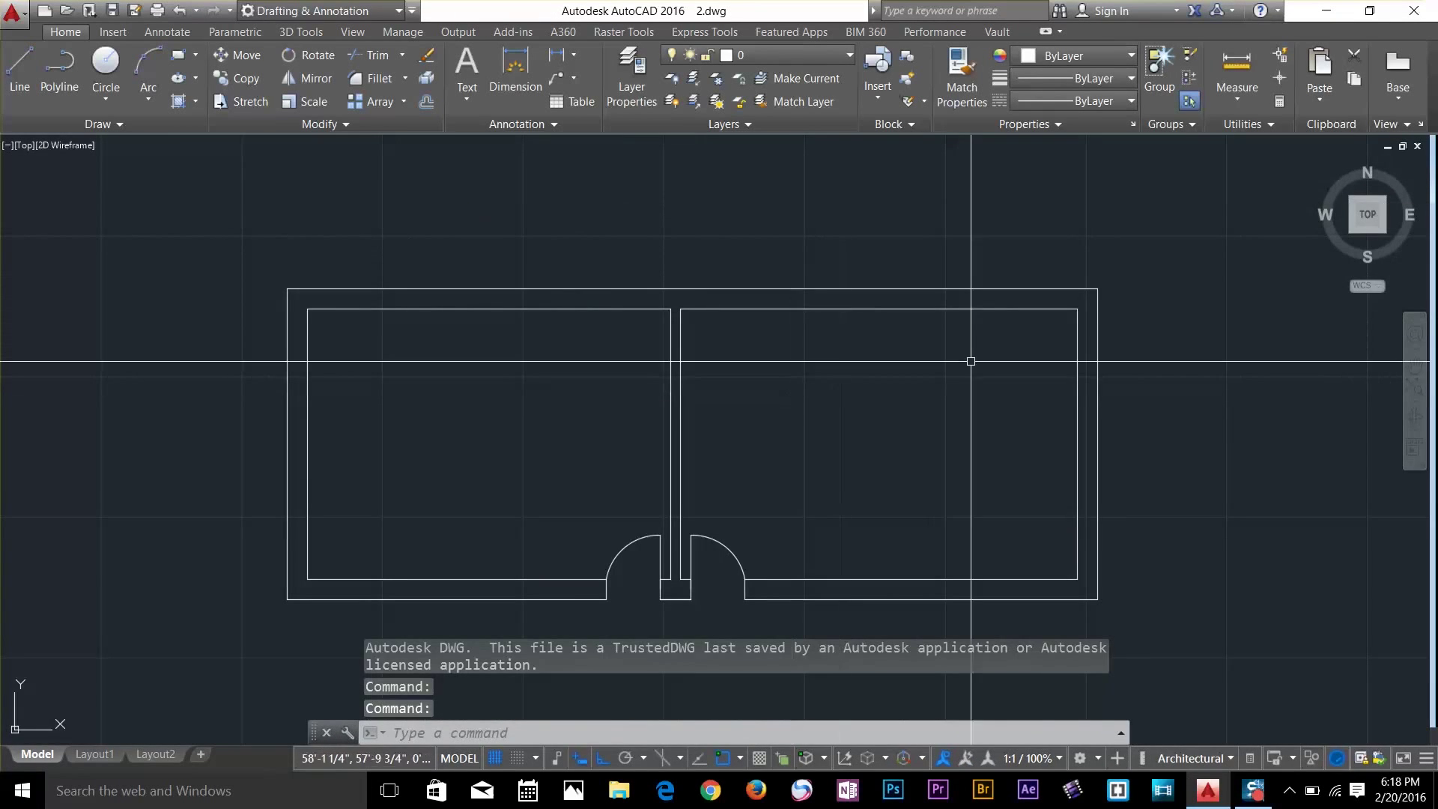
# Stretch the right outer wall line rightward, then drag its bottom end left so it slants
pyautogui.click(1098, 363)
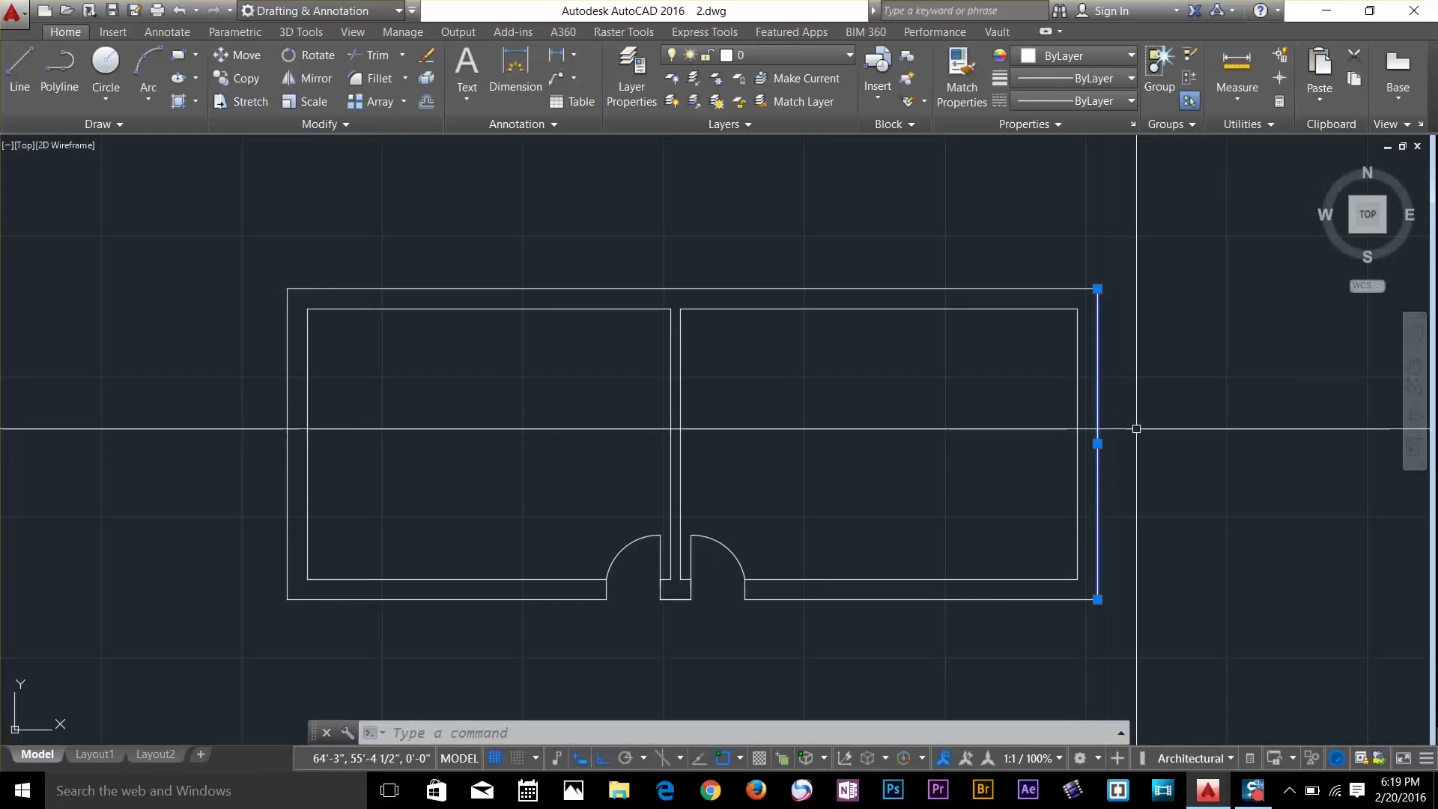
pyautogui.click(1097, 443)
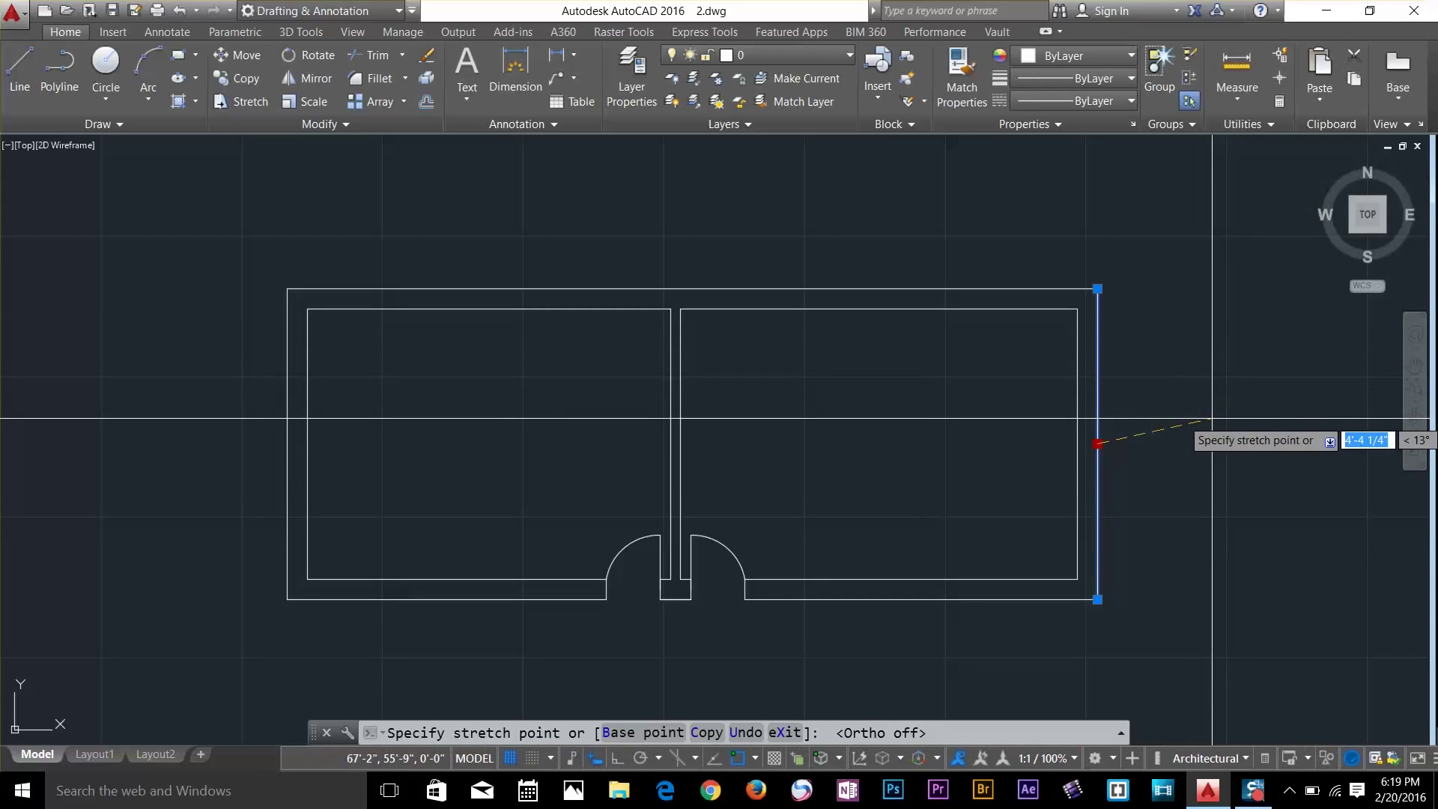
pyautogui.click(1249, 360)
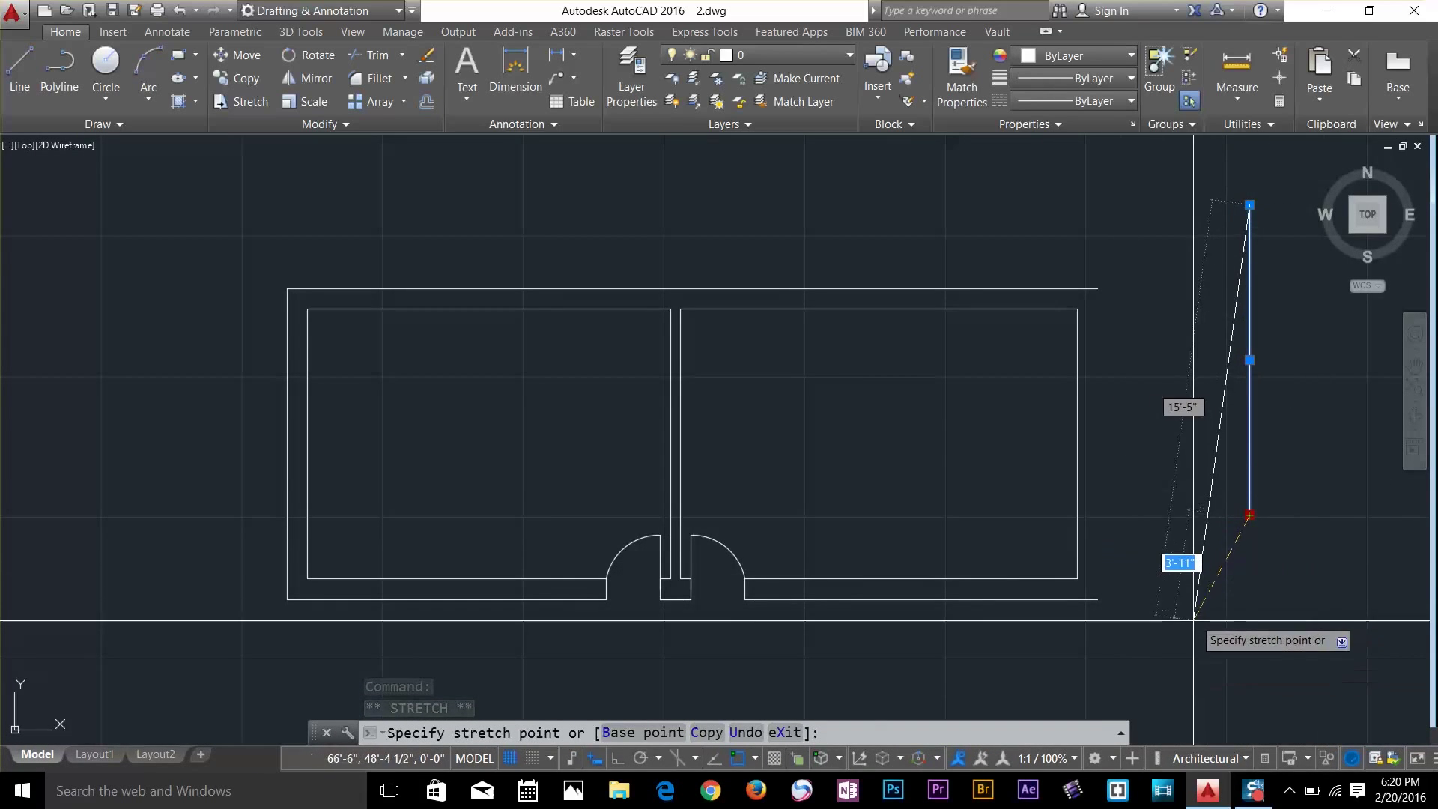
pyautogui.click(1176, 582)
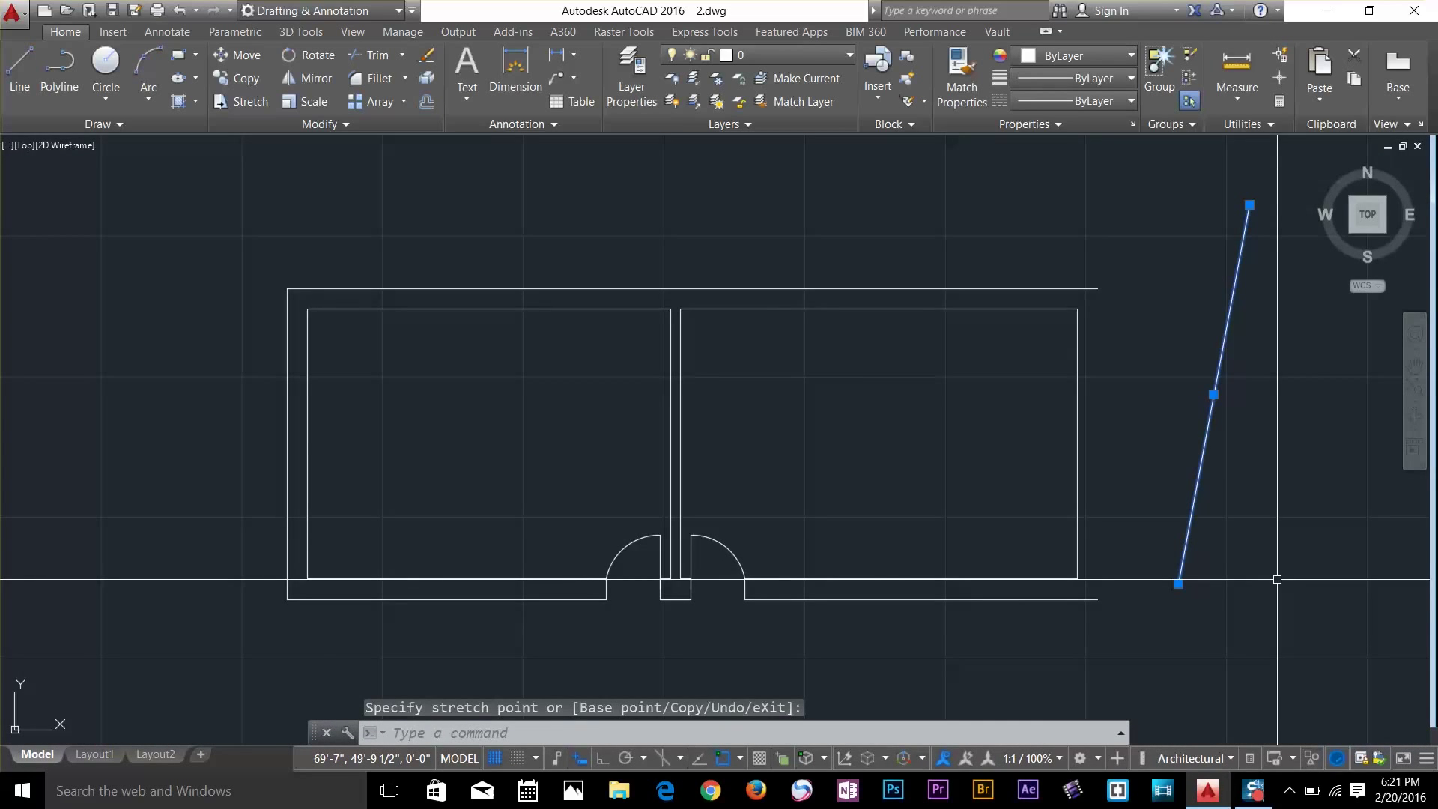
pyautogui.press('Escape')
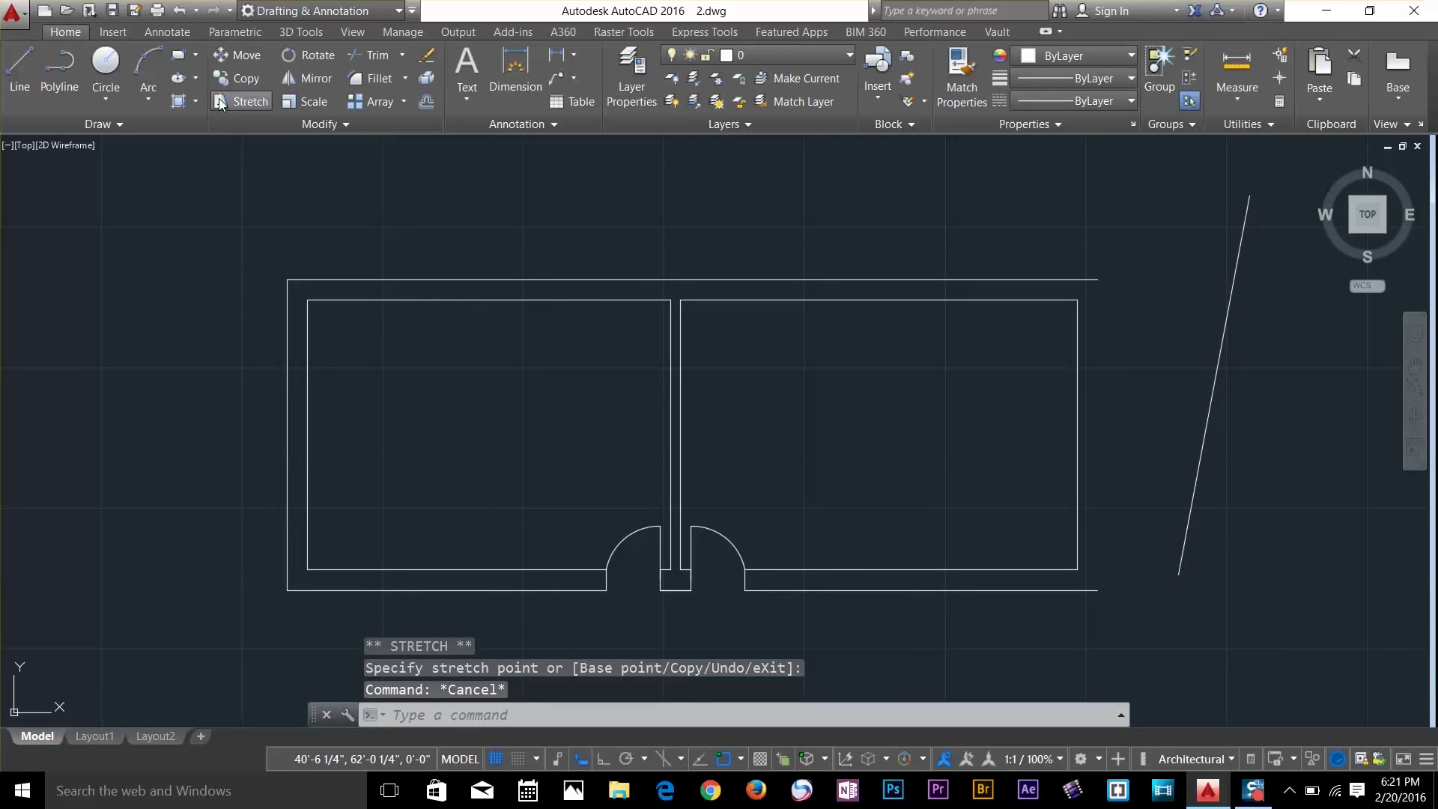
pyautogui.click(240, 101)
pyautogui.click(1196, 434)
pyautogui.click(1246, 466)
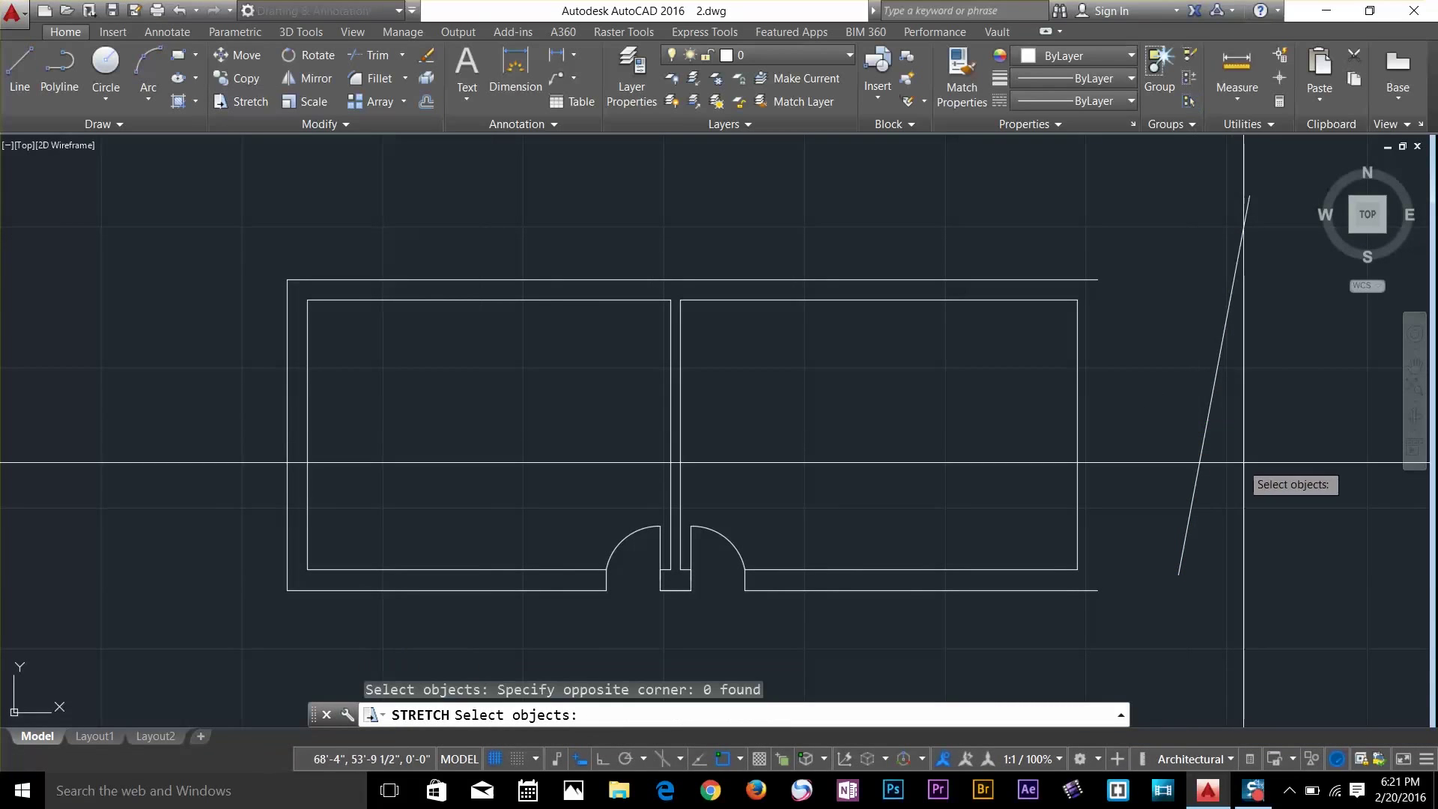
pyautogui.click(1246, 469)
pyautogui.click(1173, 495)
pyautogui.press('Return')
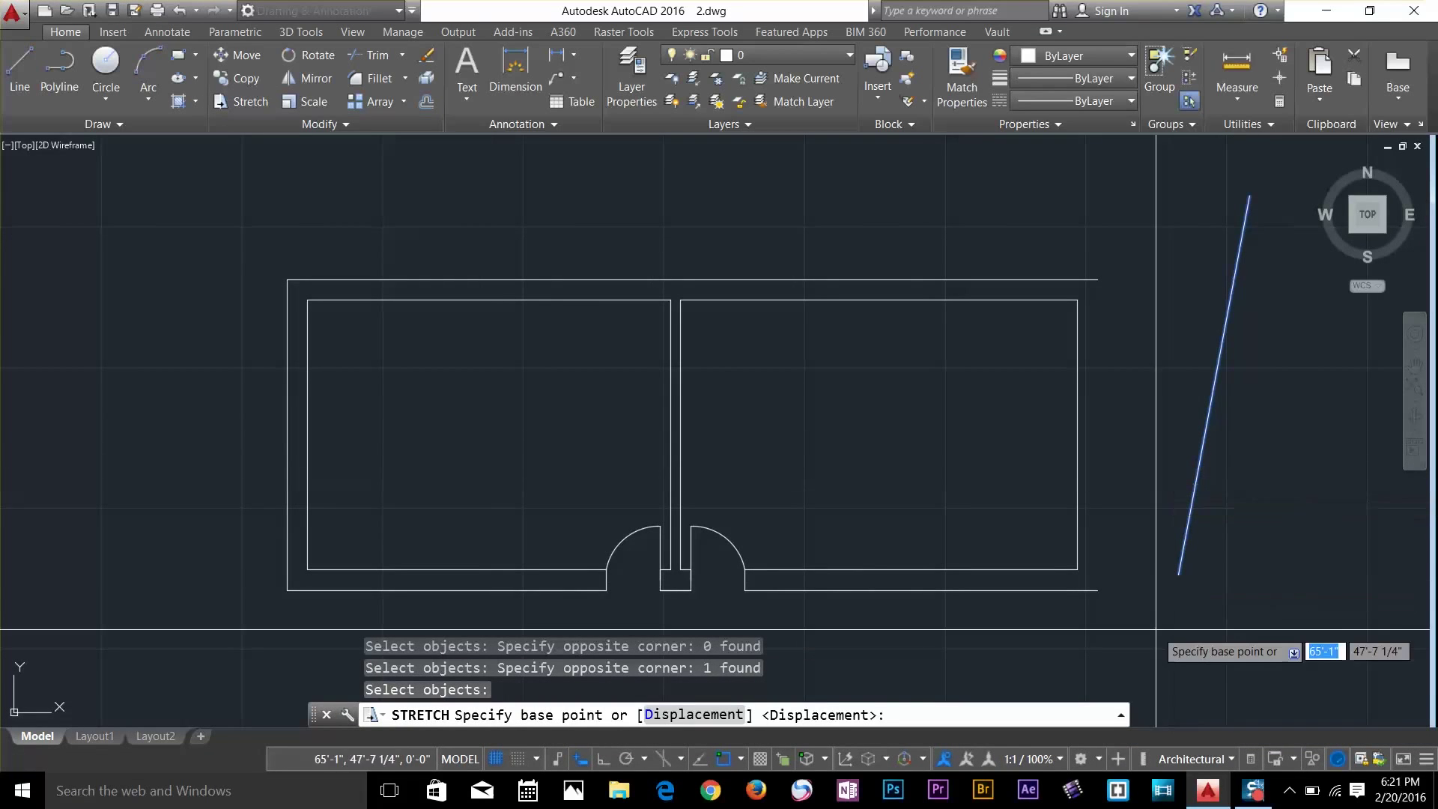
pyautogui.click(1179, 576)
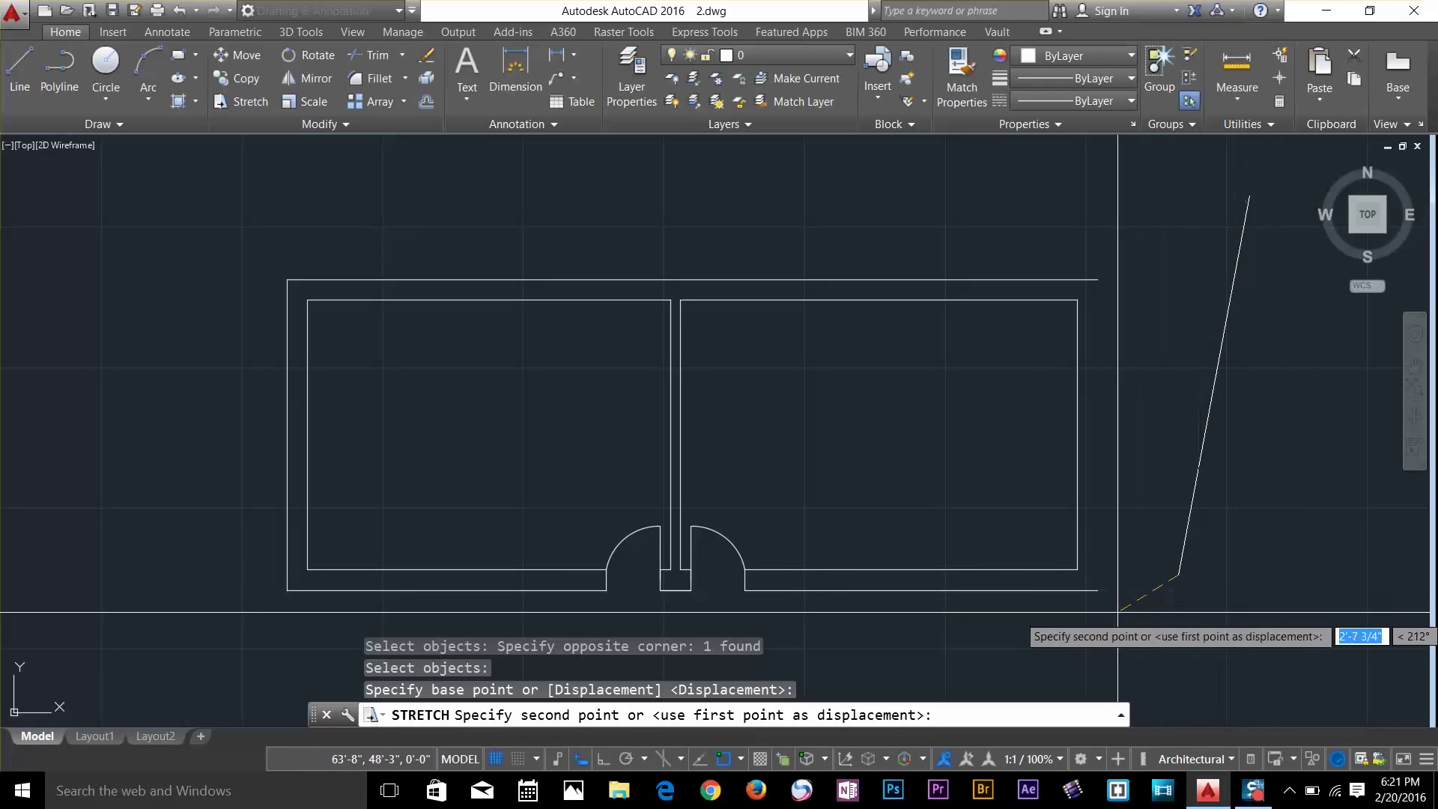
pyautogui.click(1261, 617)
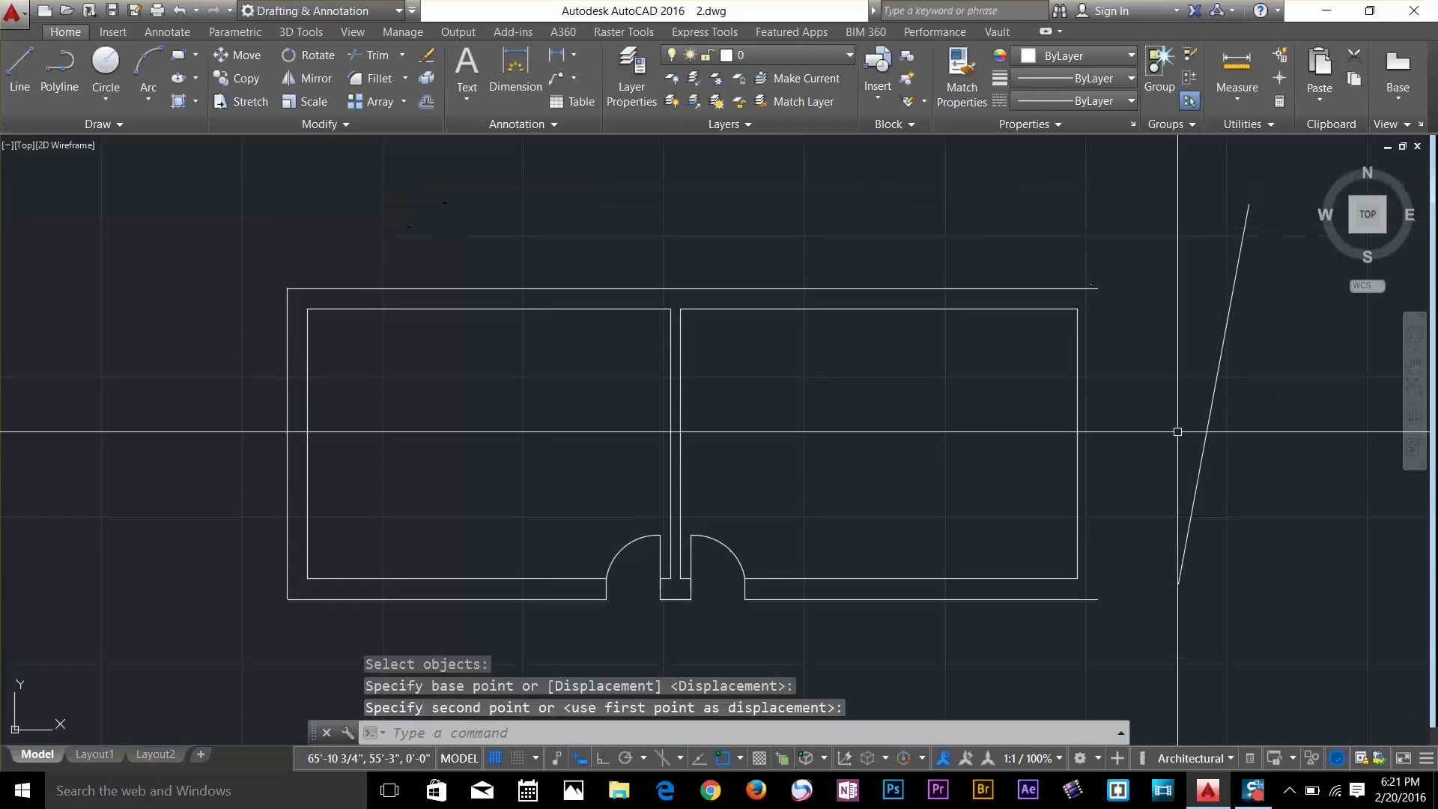
pyautogui.click(1194, 506)
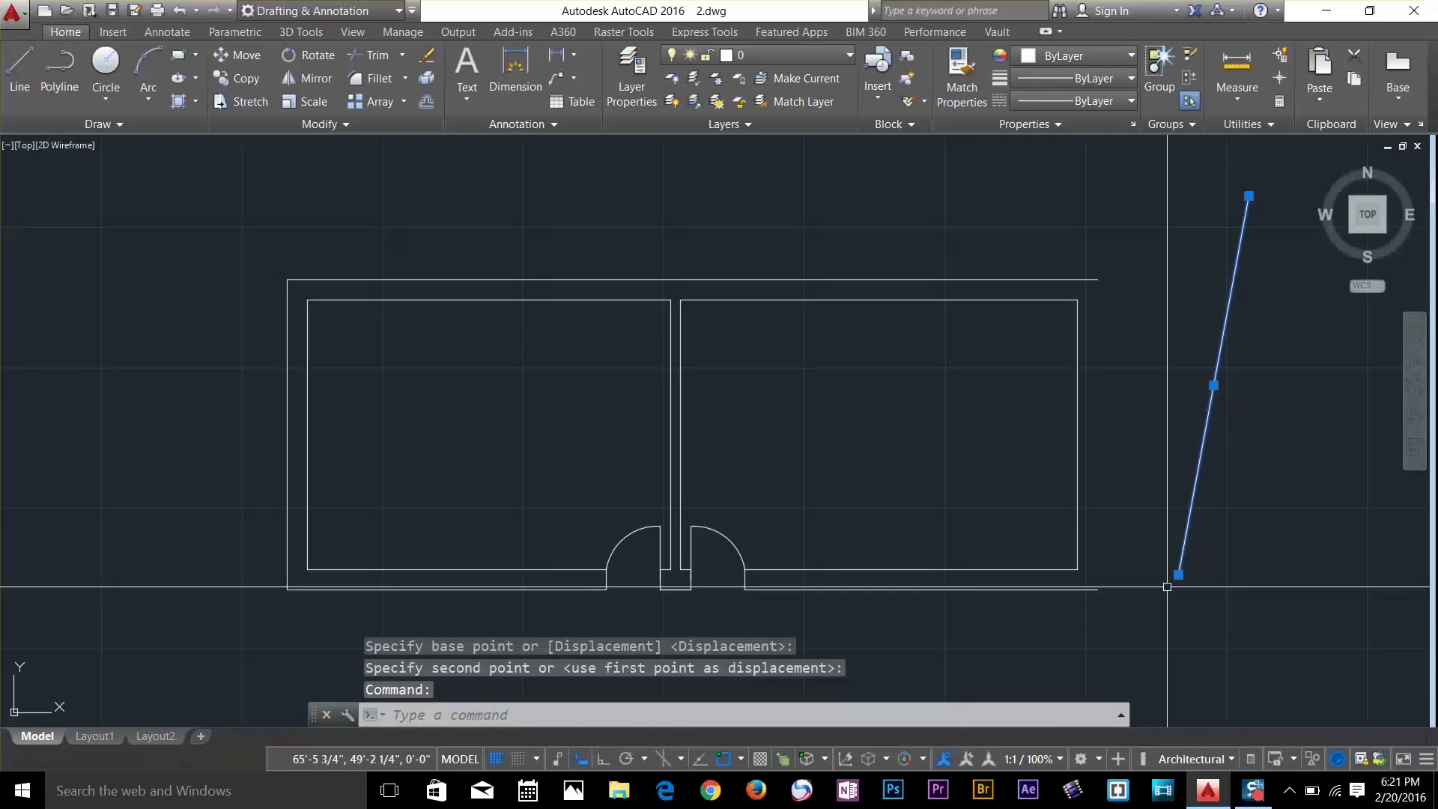
pyautogui.moveTo(1178, 584)
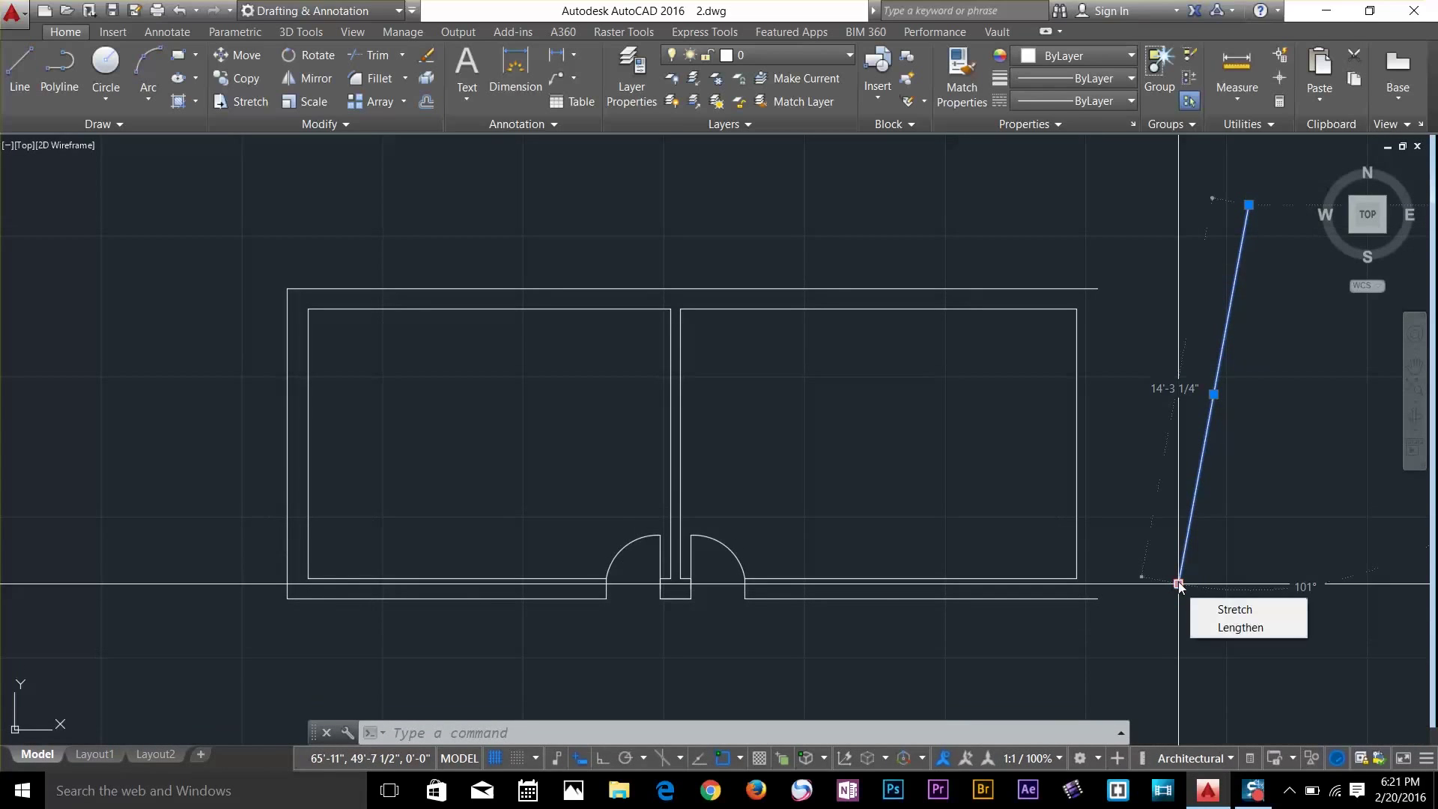
# Lengthen the slanted line from its bottom end to about 6'-1", then regrab its endpoint grip
pyautogui.click(1218, 628)
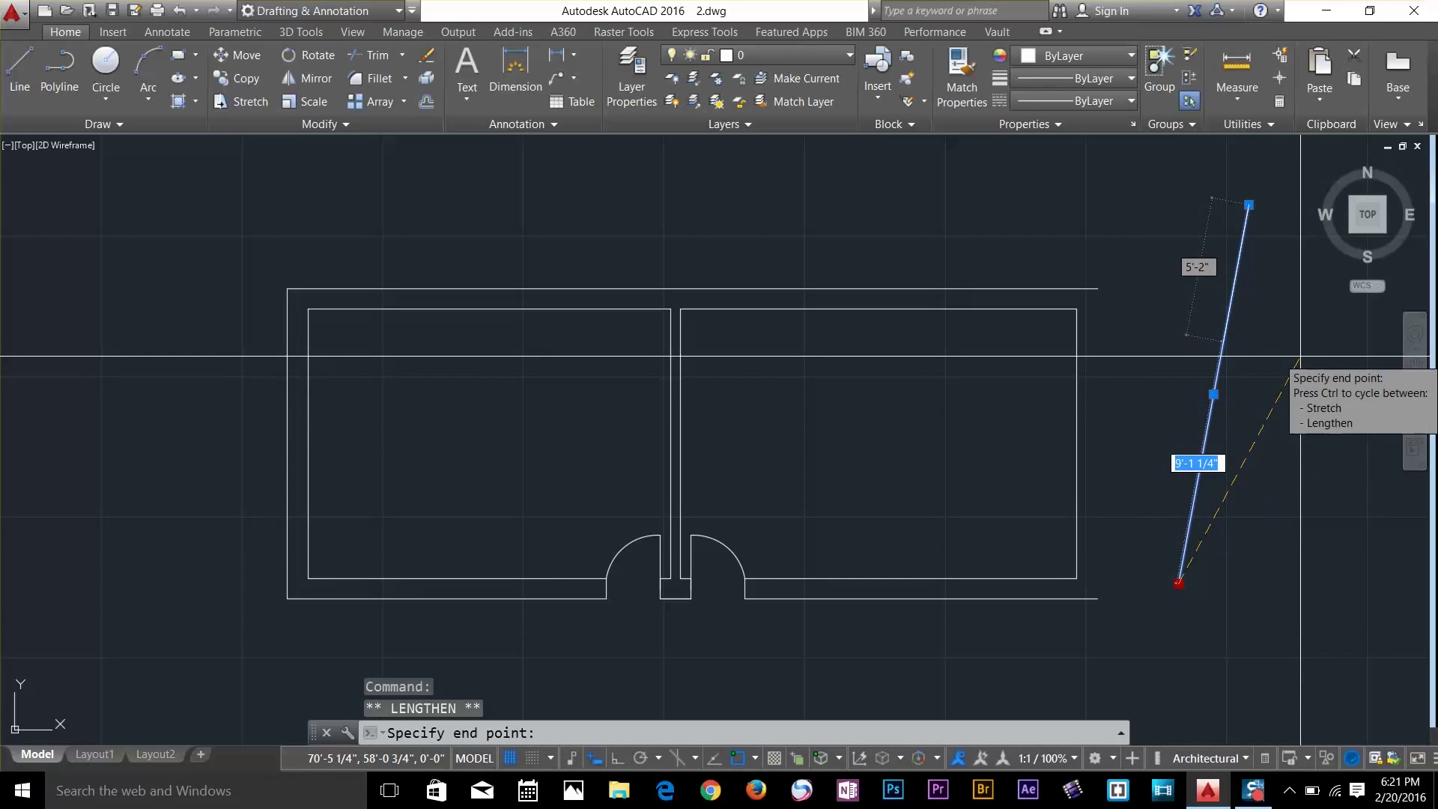
pyautogui.click(1271, 429)
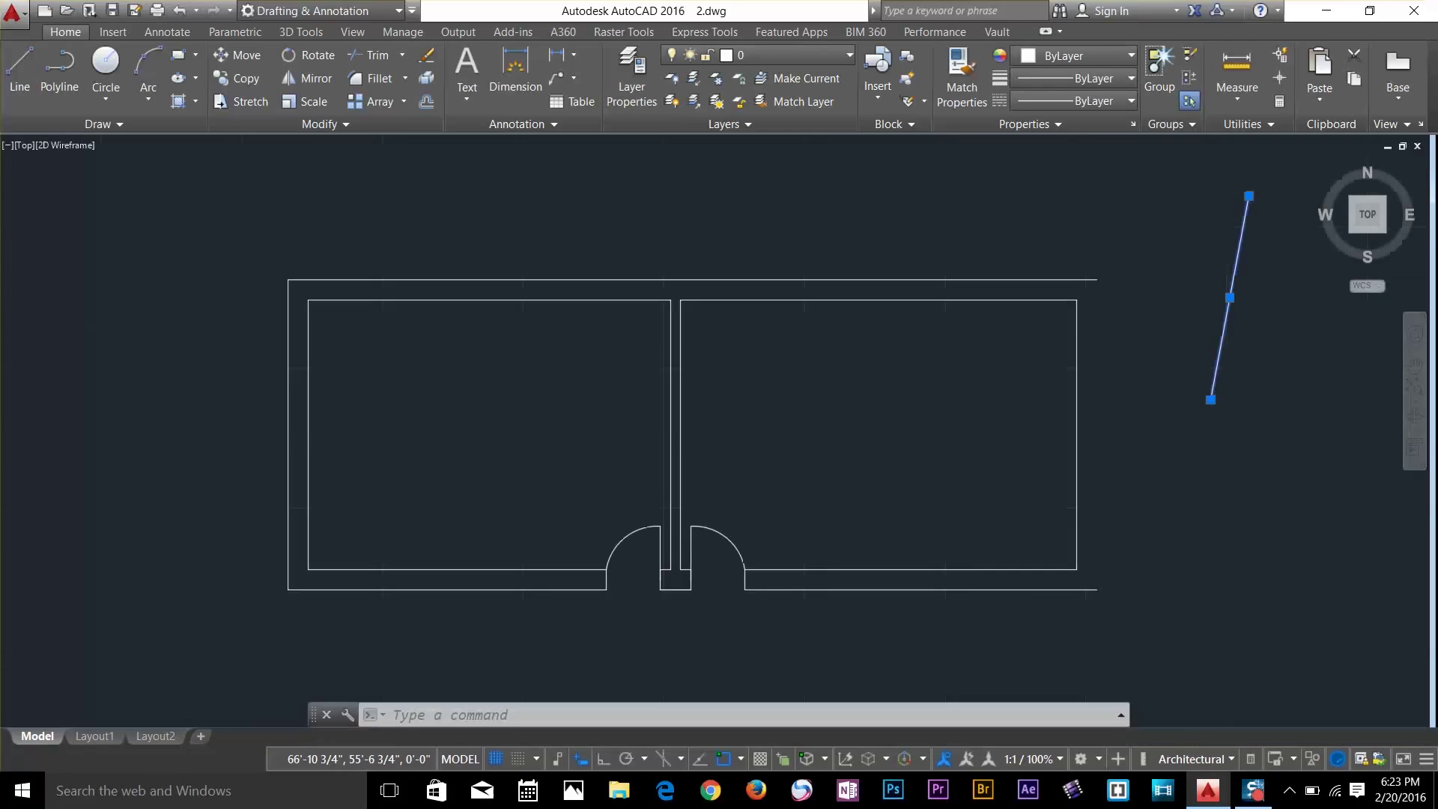
pyautogui.click(1212, 400)
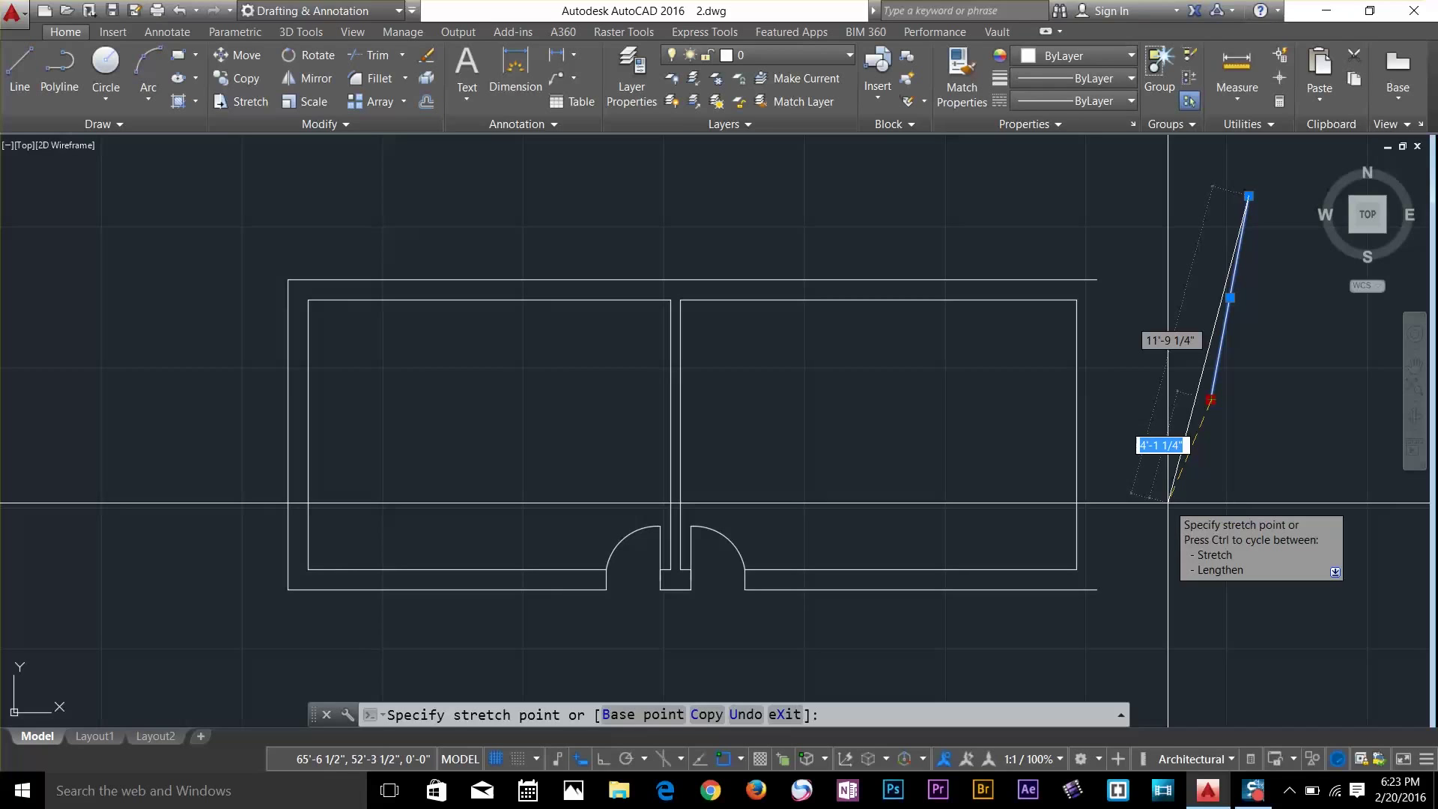
# Cycle the slanted line's endpoint grip through Move, Rotate and Scale back to Stretch
pyautogui.press('space')
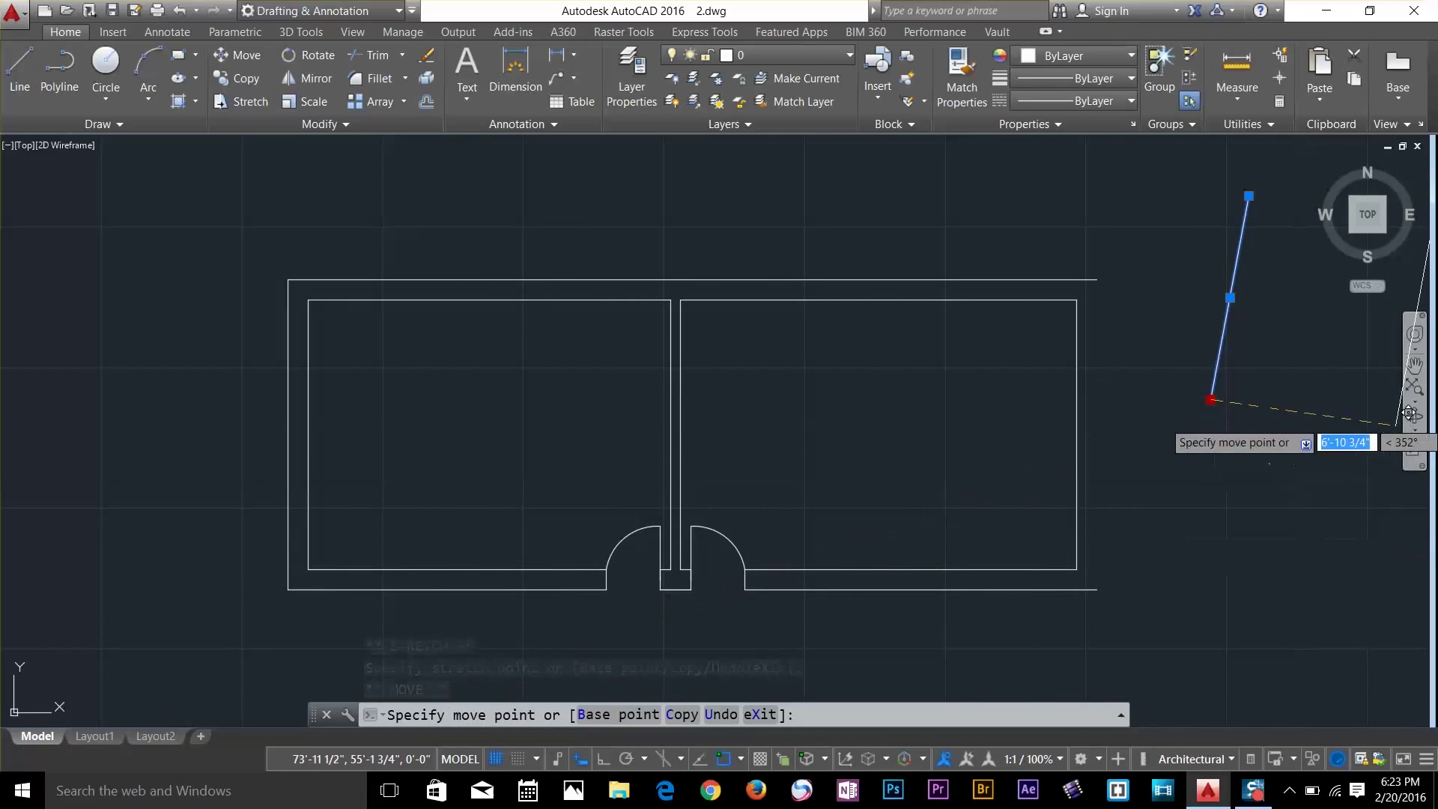
pyautogui.press('Escape')
pyautogui.click(1210, 400)
pyautogui.press('space')
pyautogui.press('space')
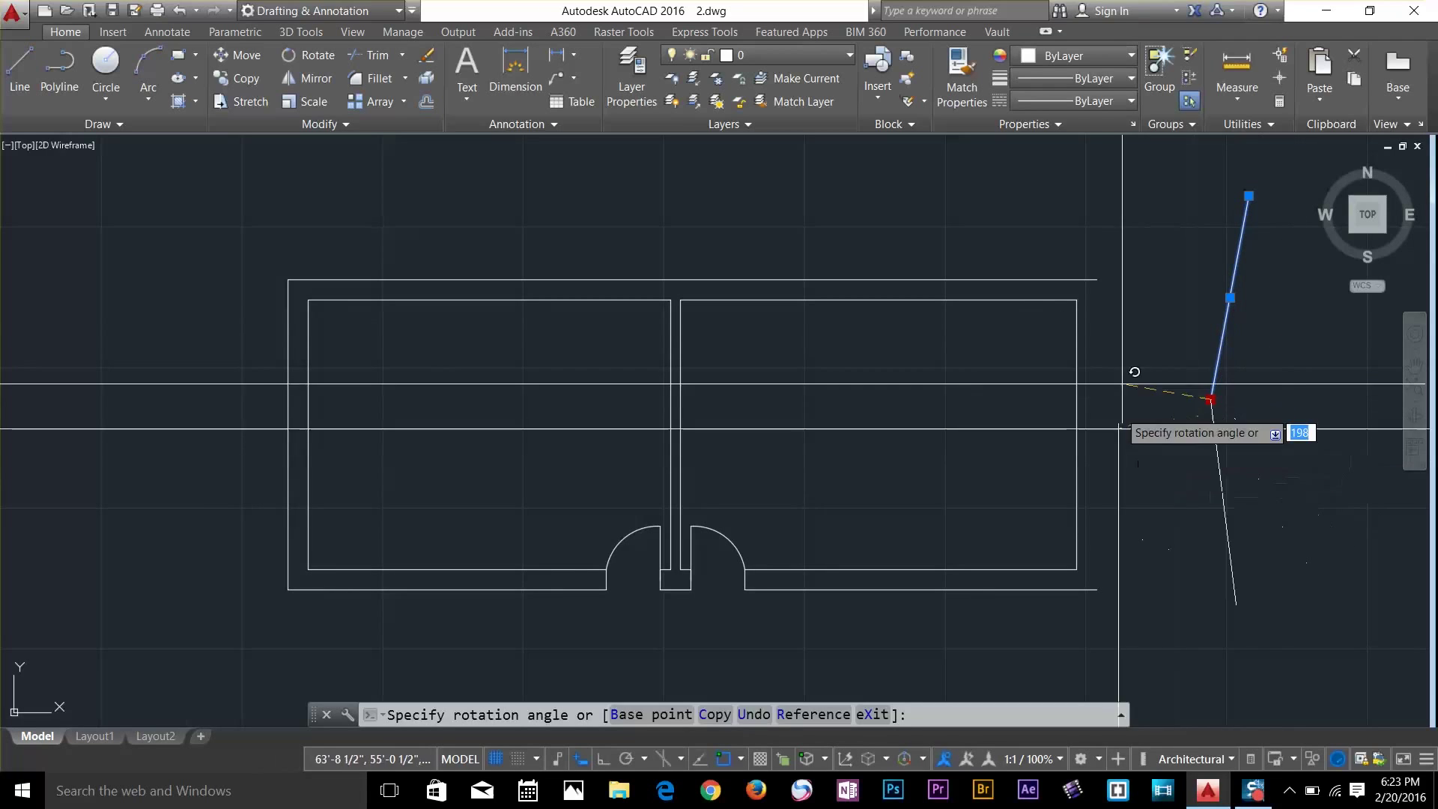
pyautogui.press('space')
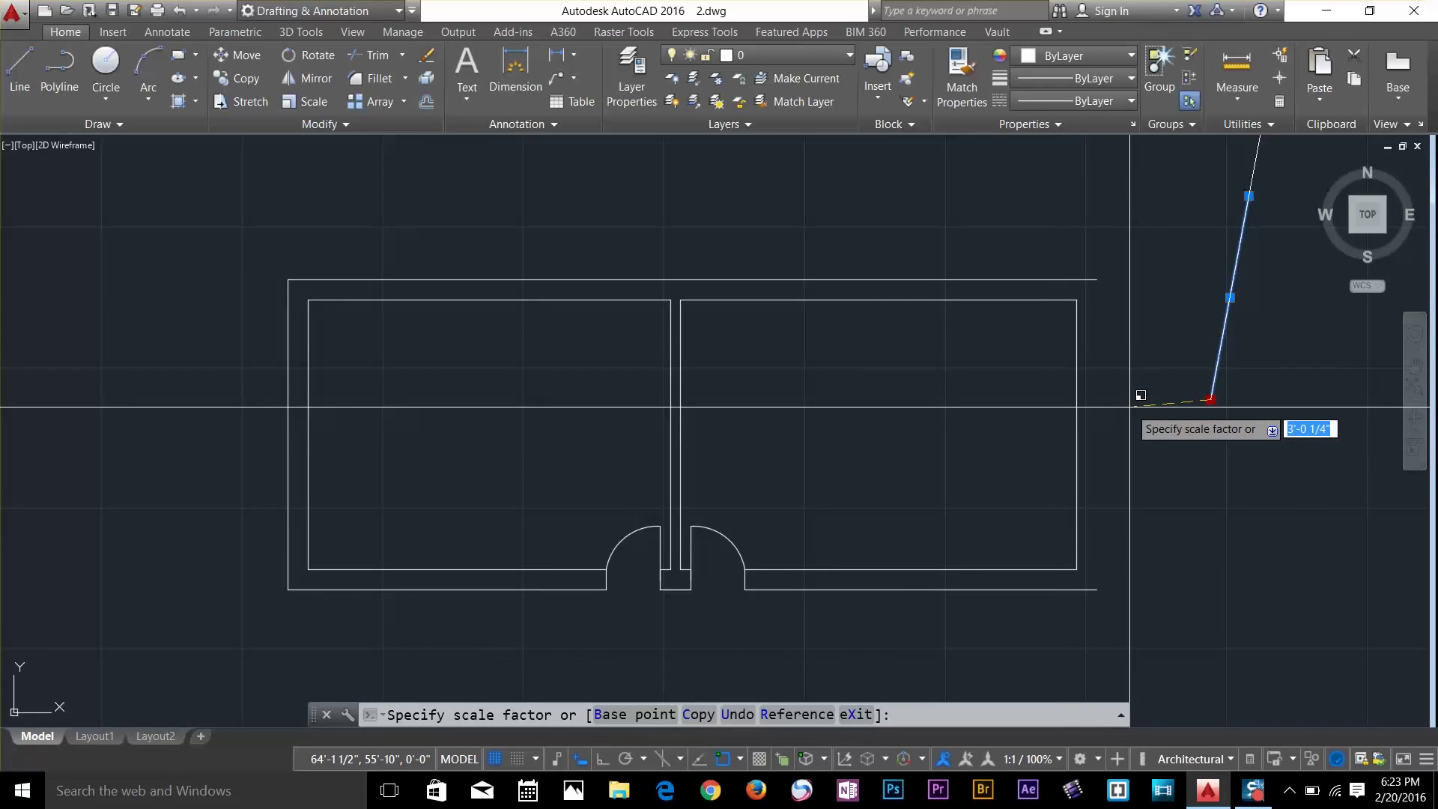
pyautogui.rightClick(1131, 409)
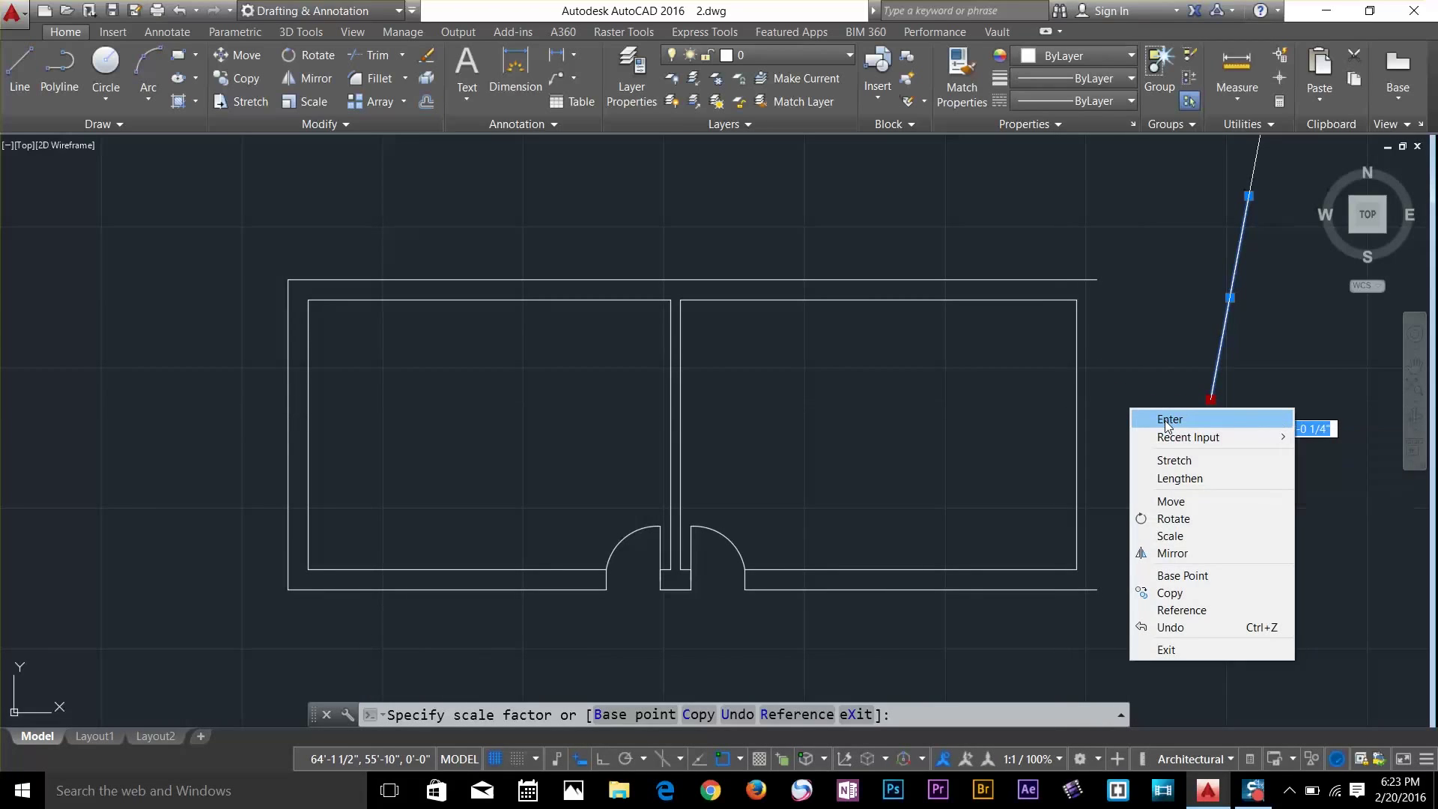
pyautogui.click(1162, 418)
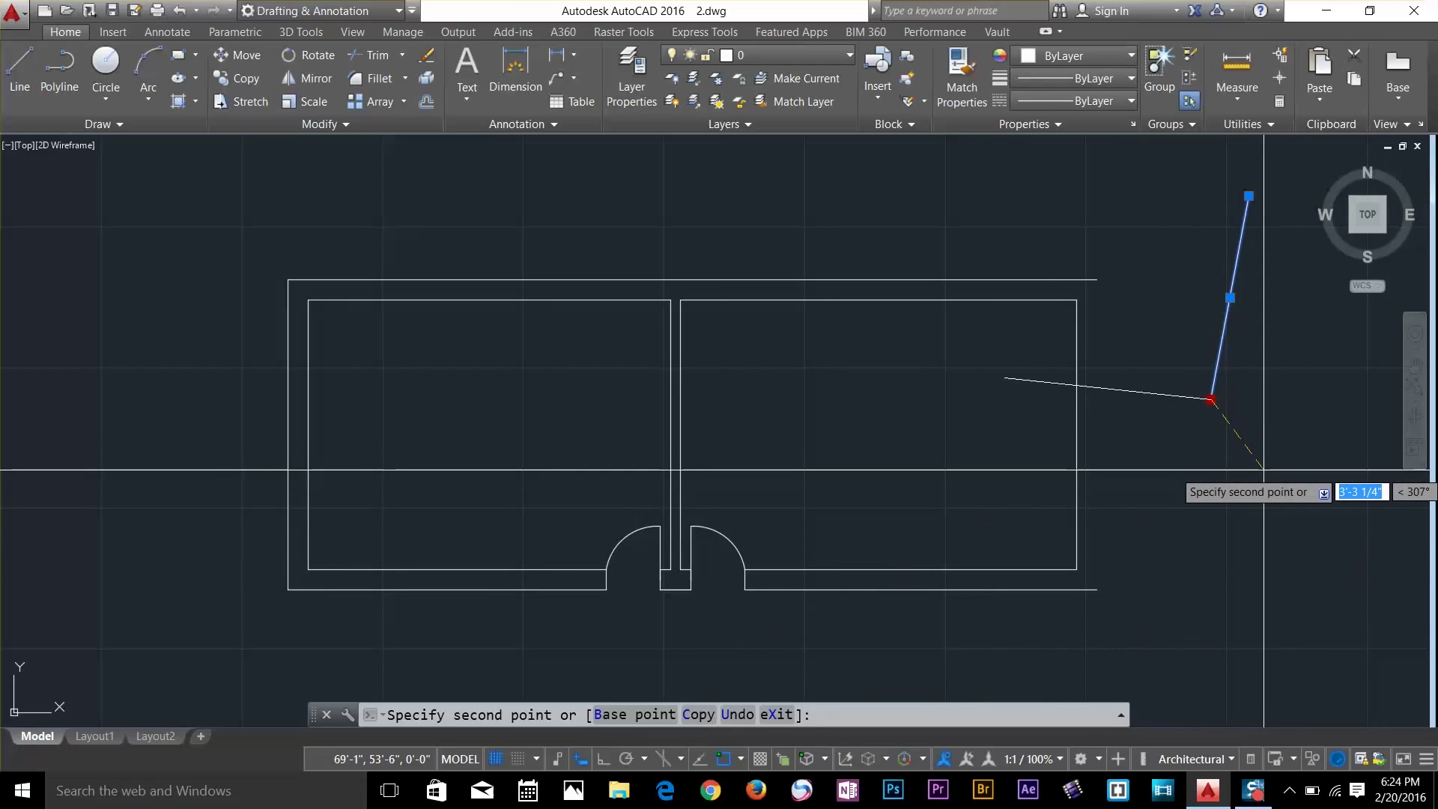
pyautogui.press('space')
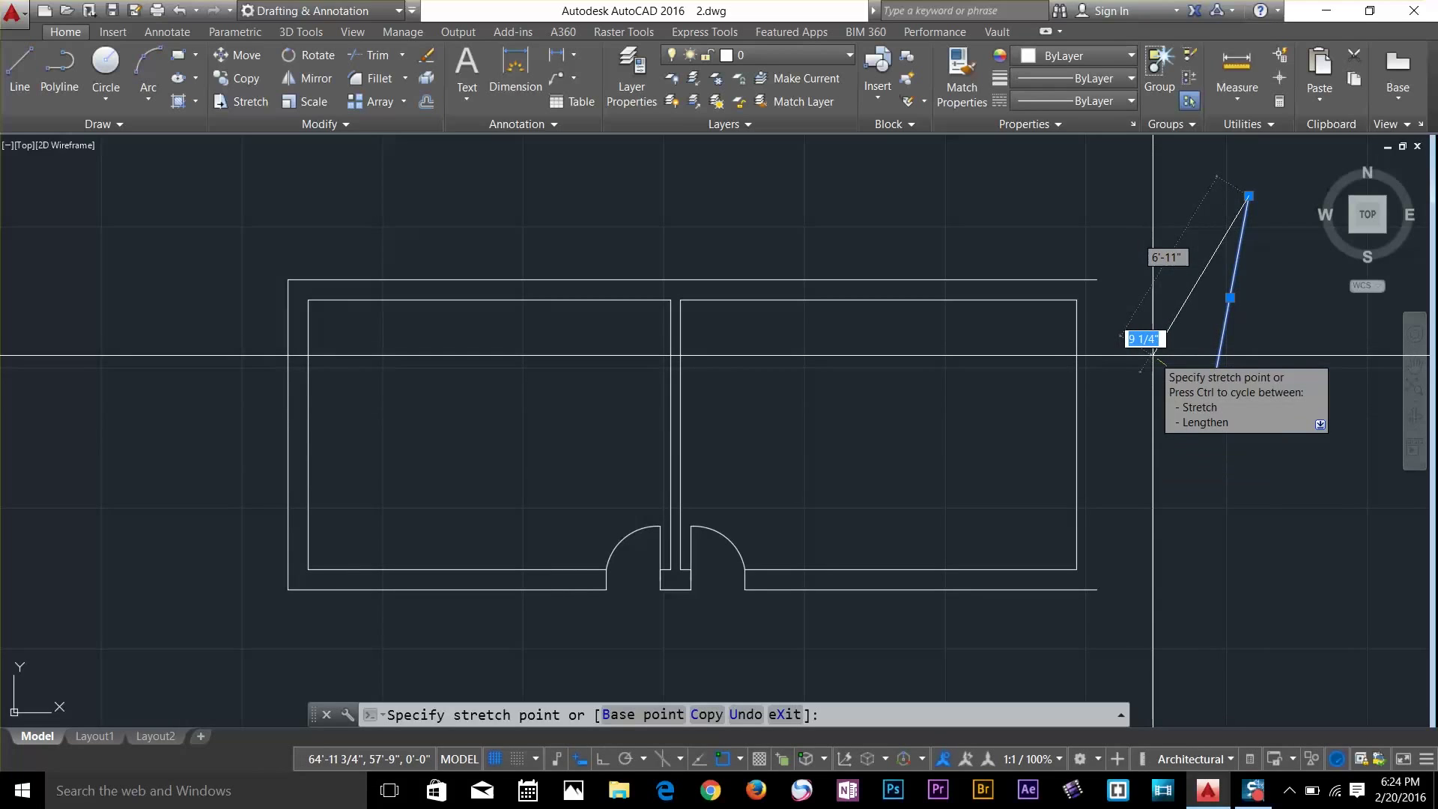
# Move the slanted line closer to the right room and select it with the right inner wall
pyautogui.press('Escape')
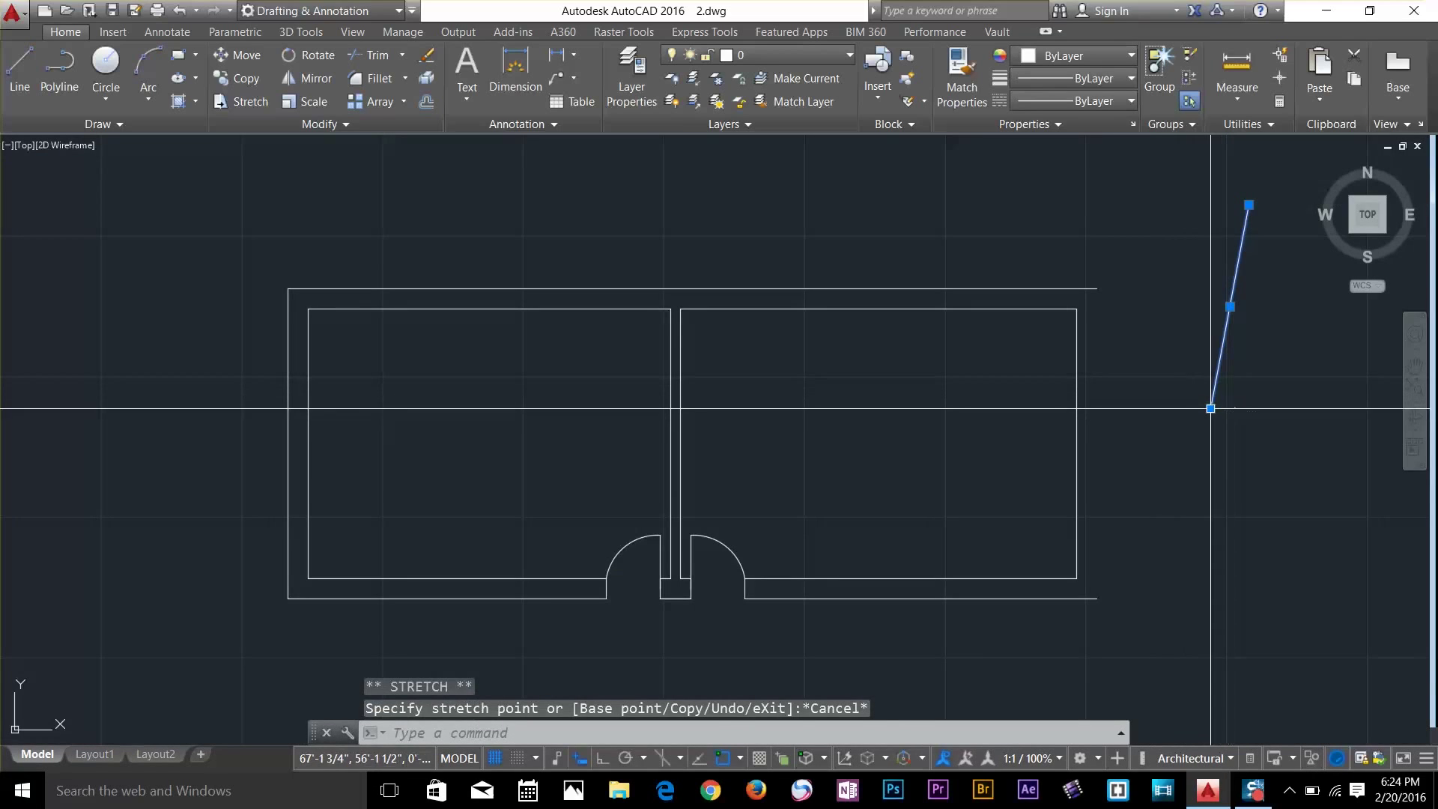
pyautogui.moveTo(1211, 409)
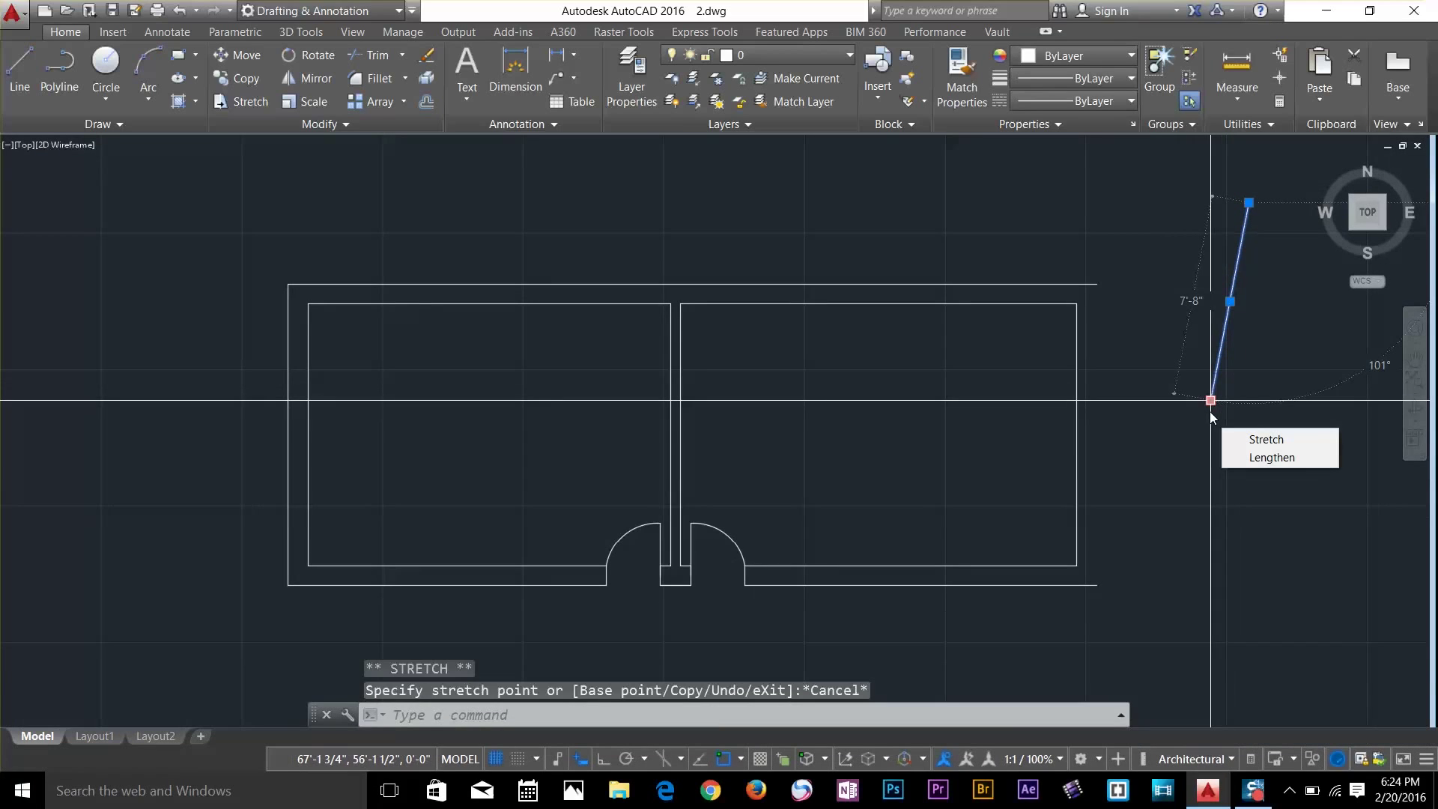
pyautogui.click(1251, 457)
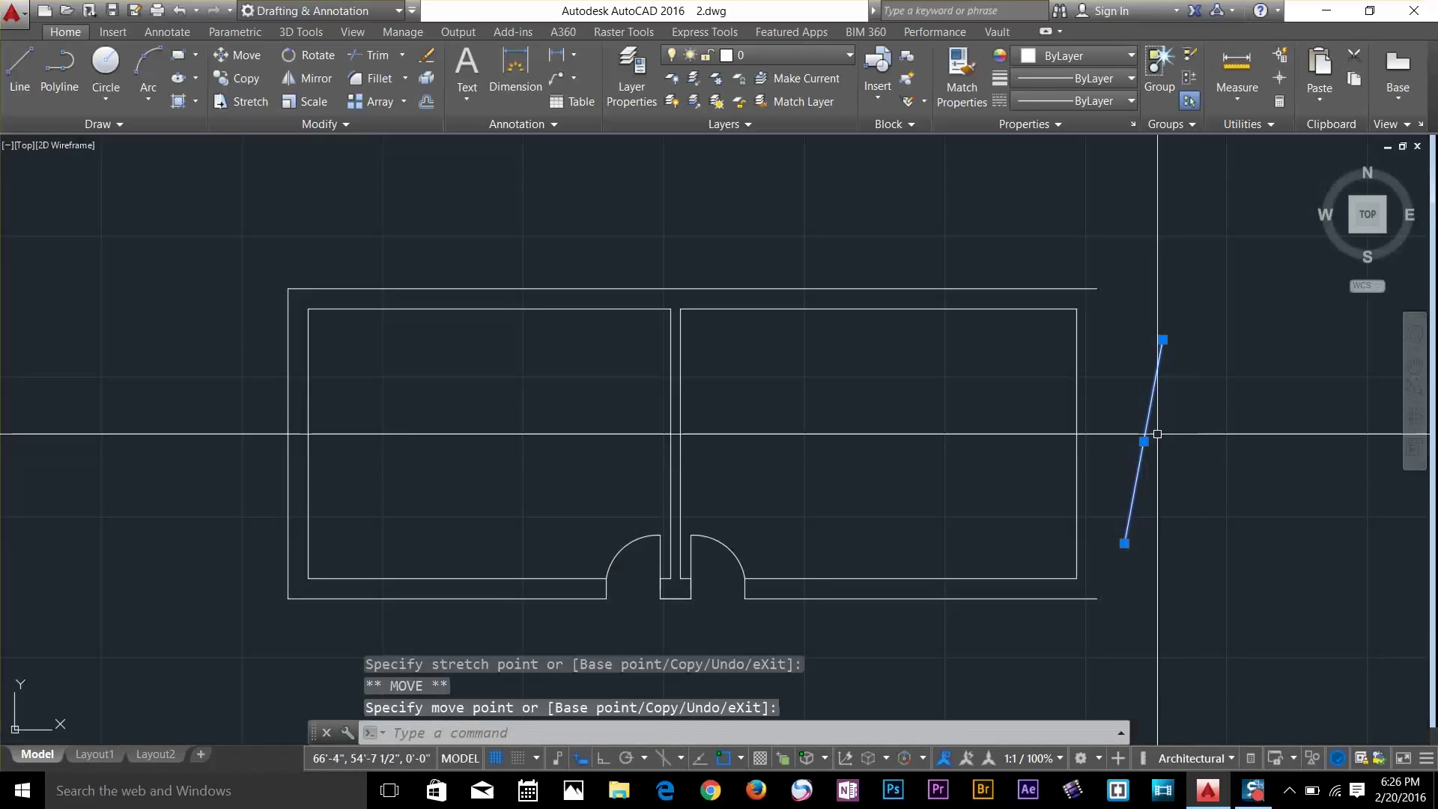
pyautogui.click(1162, 342)
pyautogui.click(1163, 342)
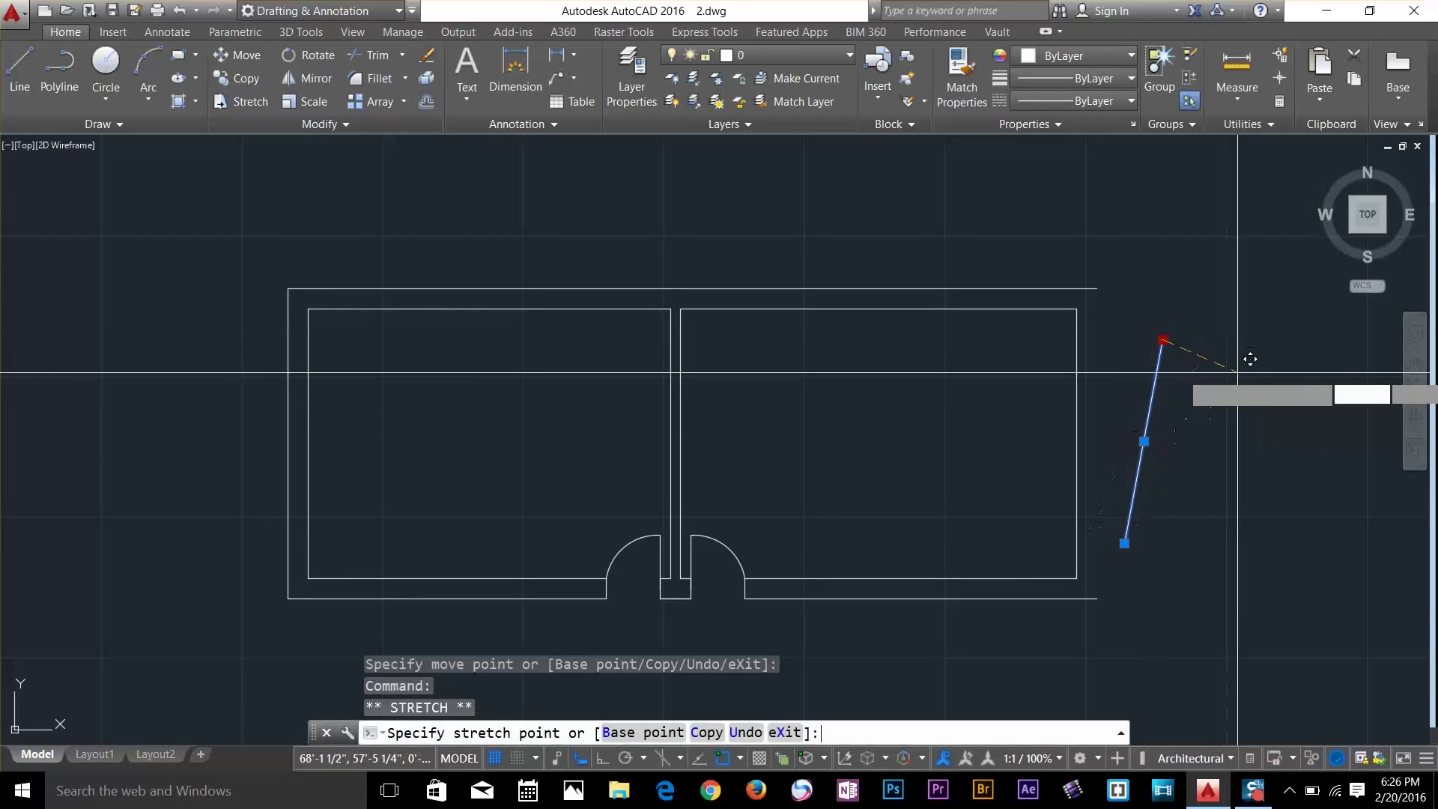
pyautogui.press('space')
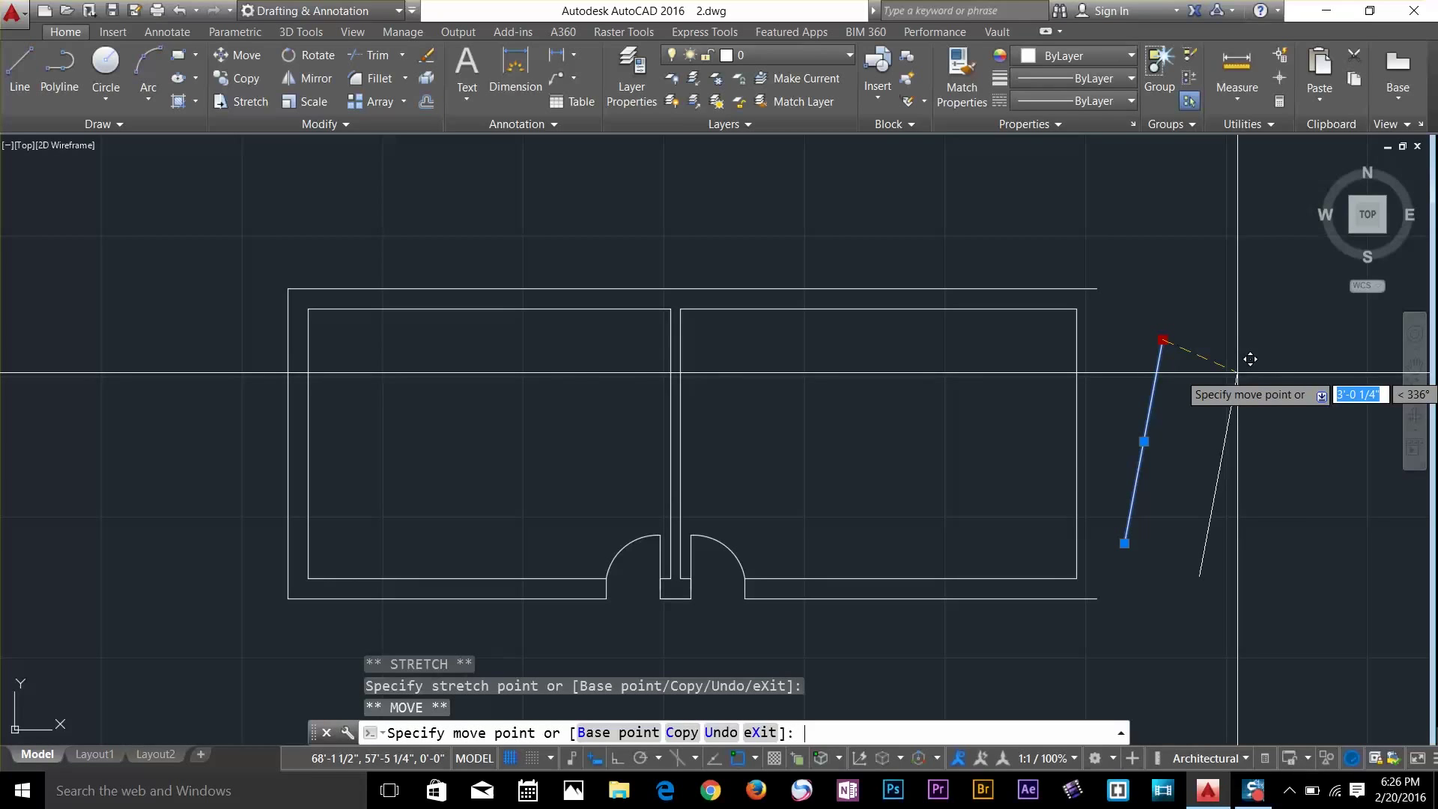
pyautogui.press('space')
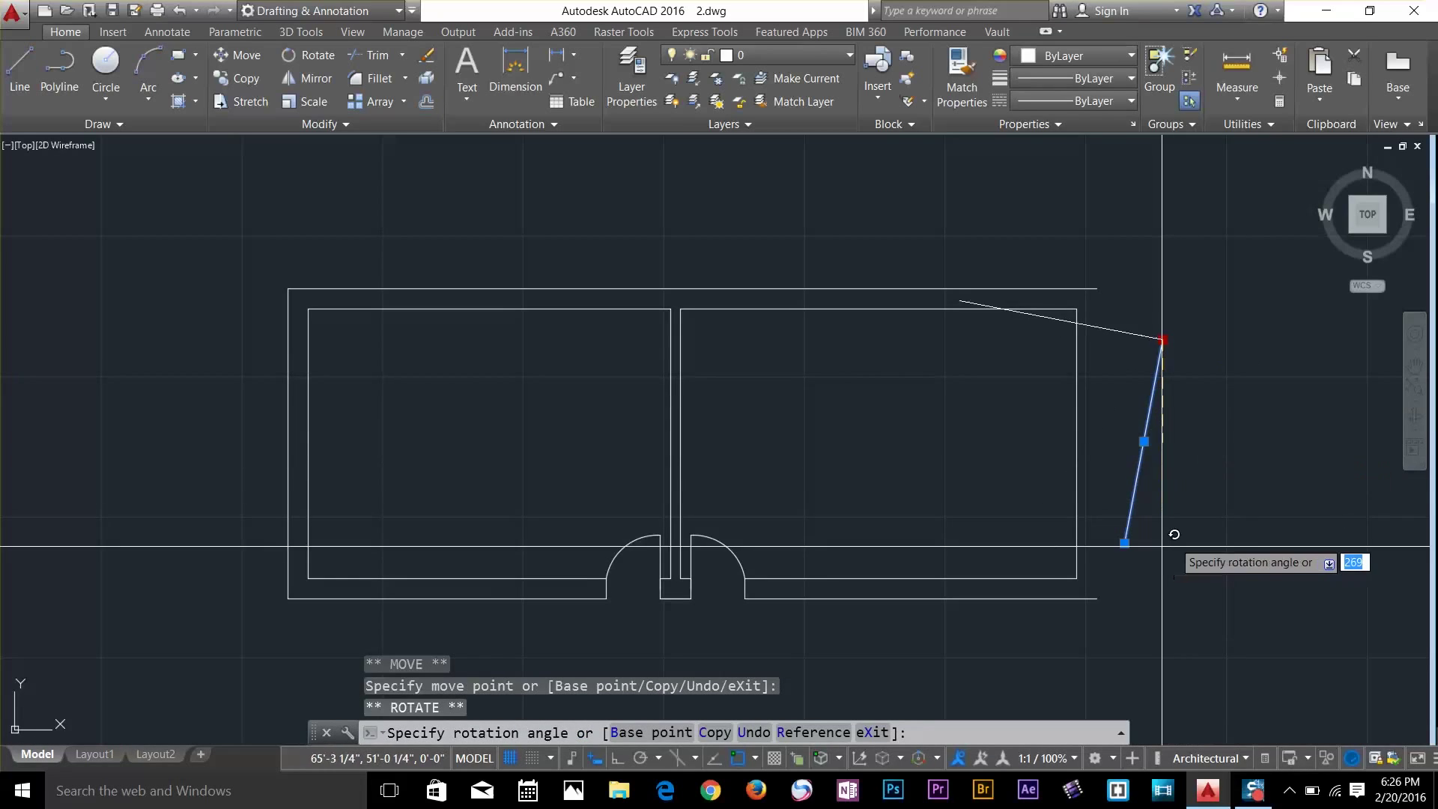
pyautogui.press('Escape')
pyautogui.press('Escape')
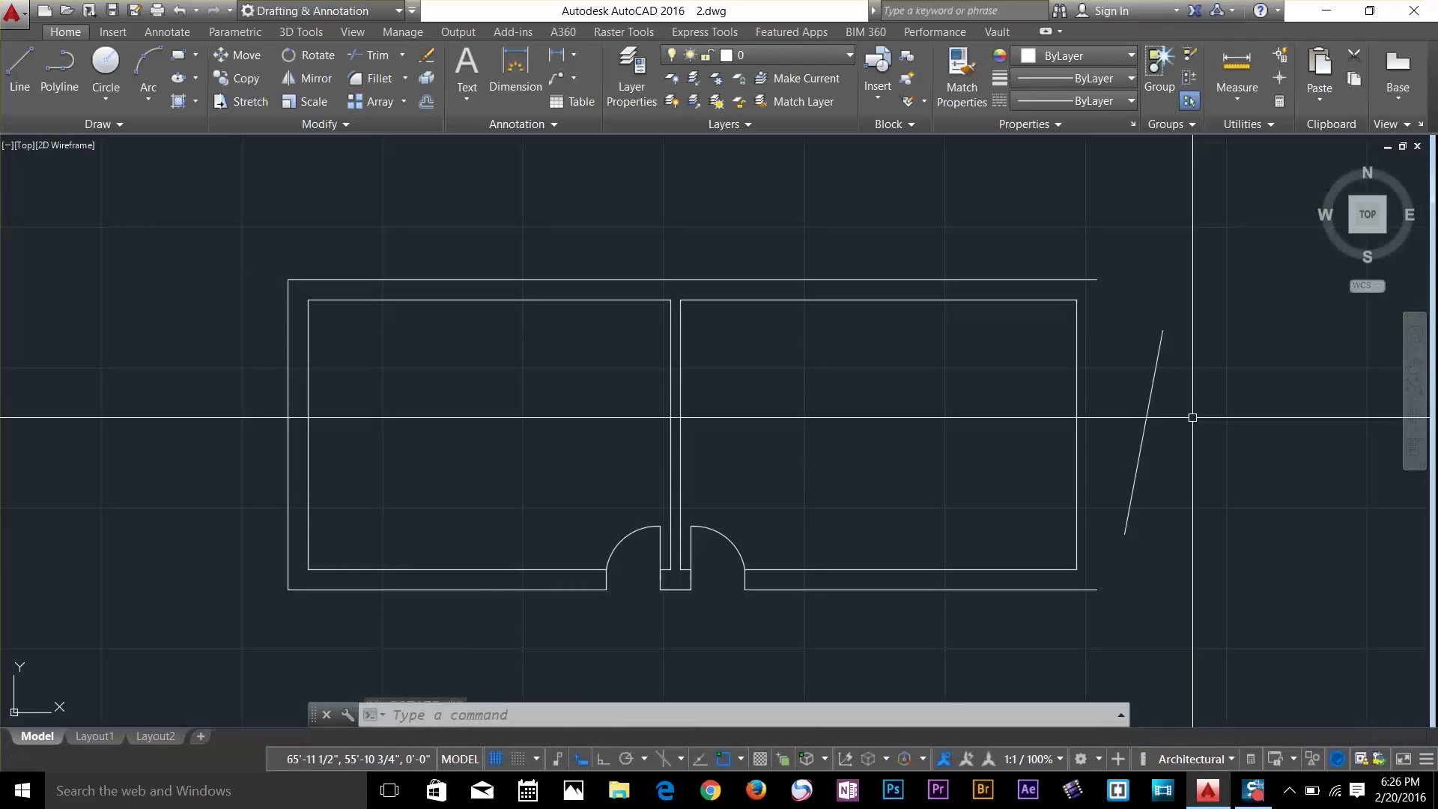
pyautogui.click(1210, 396)
pyautogui.click(1049, 457)
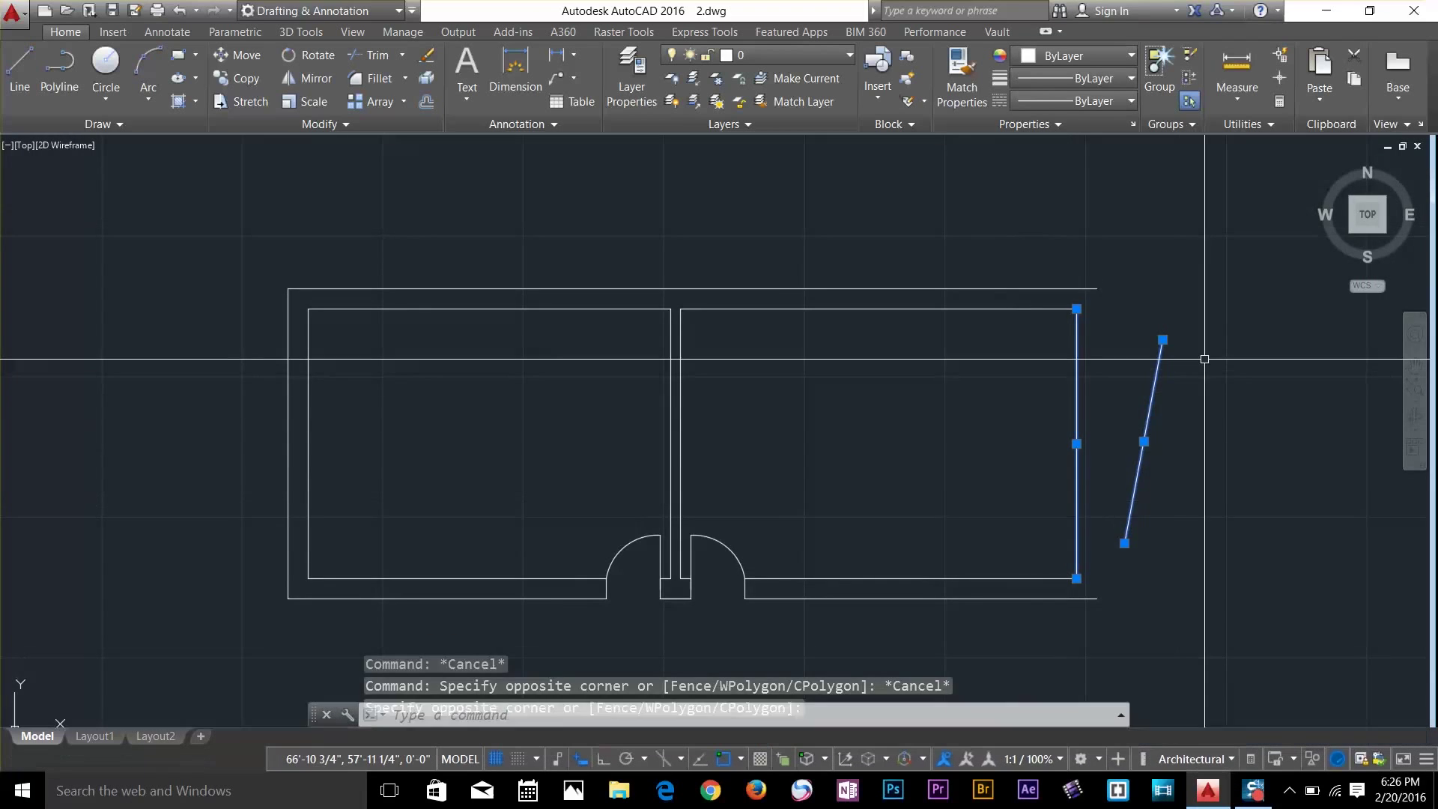
pyautogui.click(1162, 330)
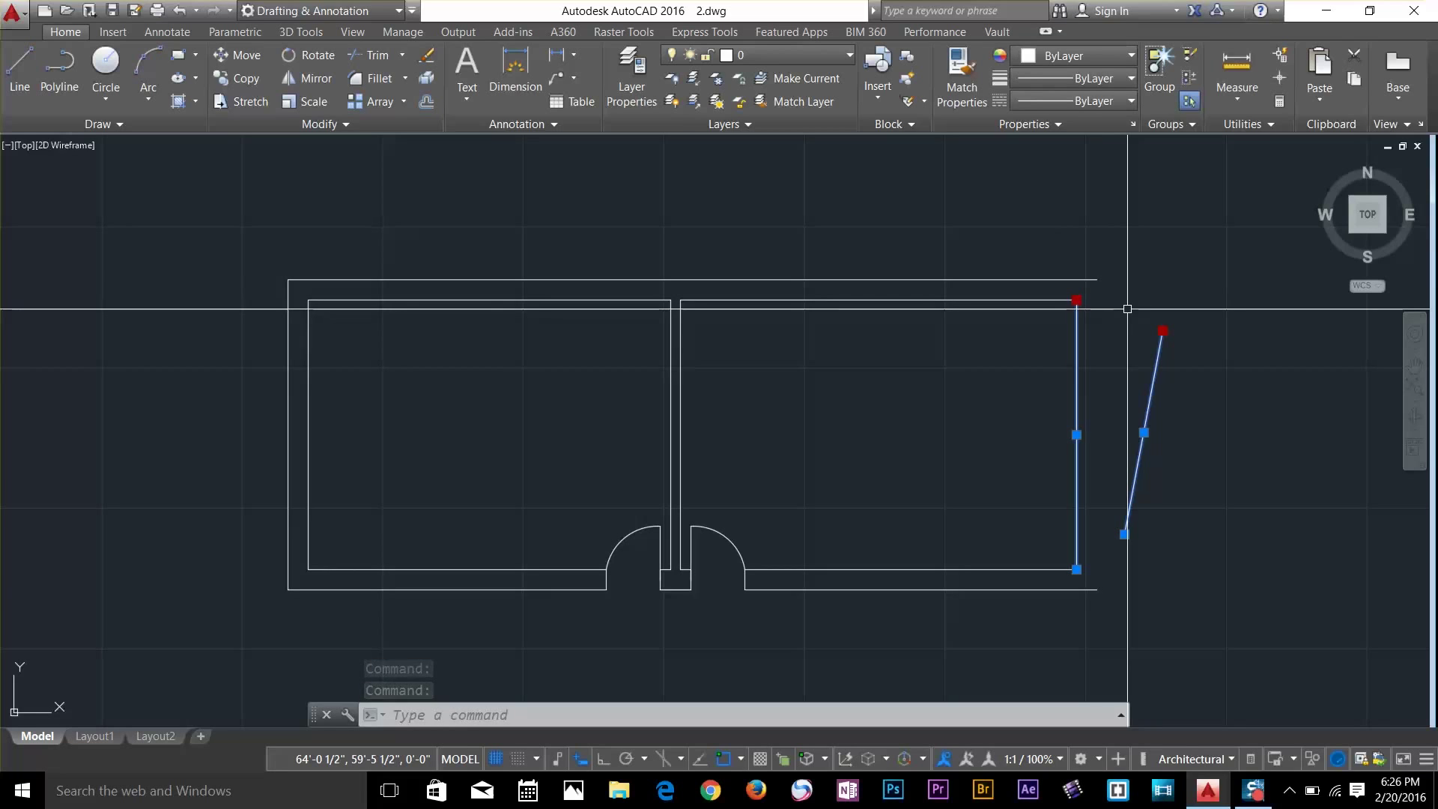
pyautogui.click(1164, 335)
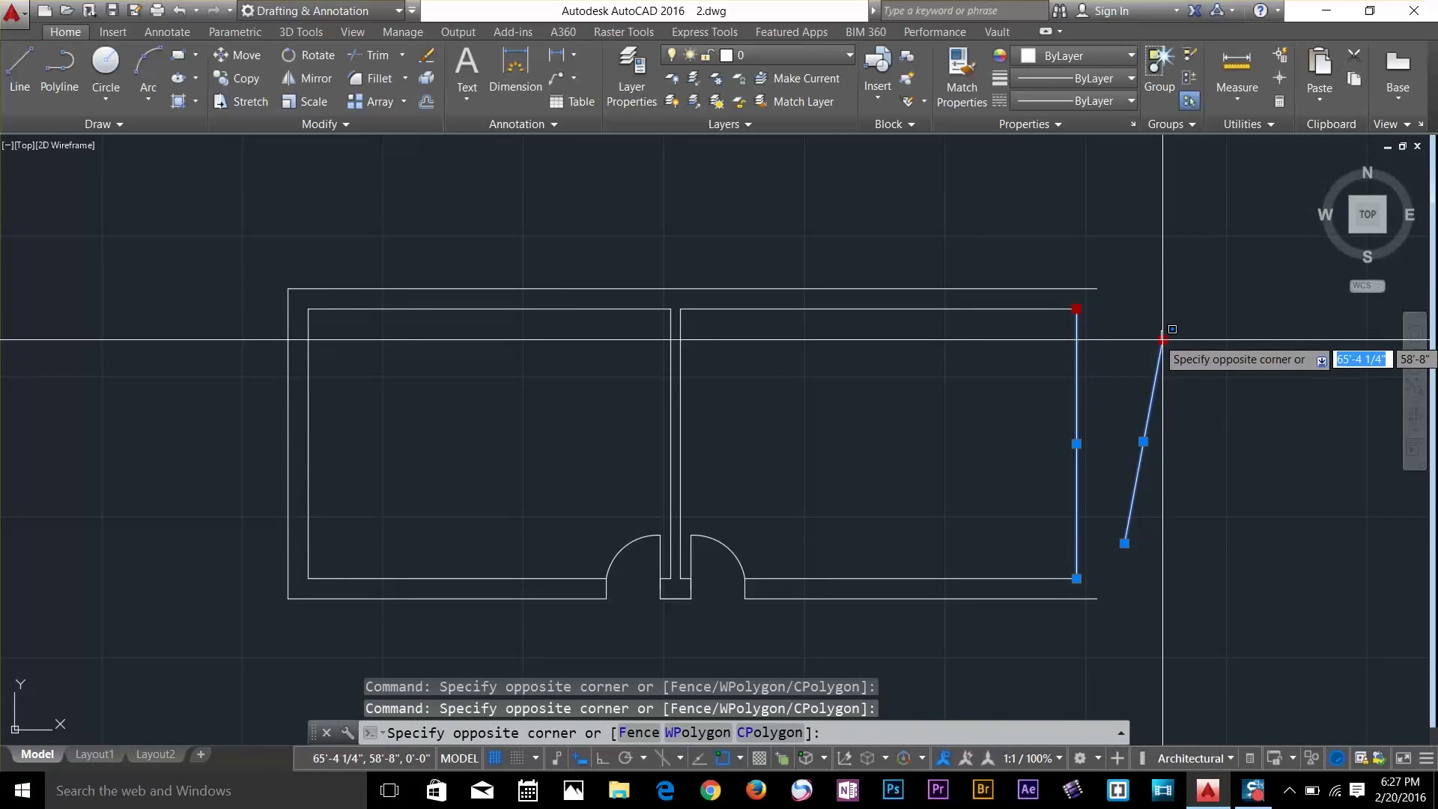
pyautogui.click(1162, 340)
pyautogui.click(1162, 339)
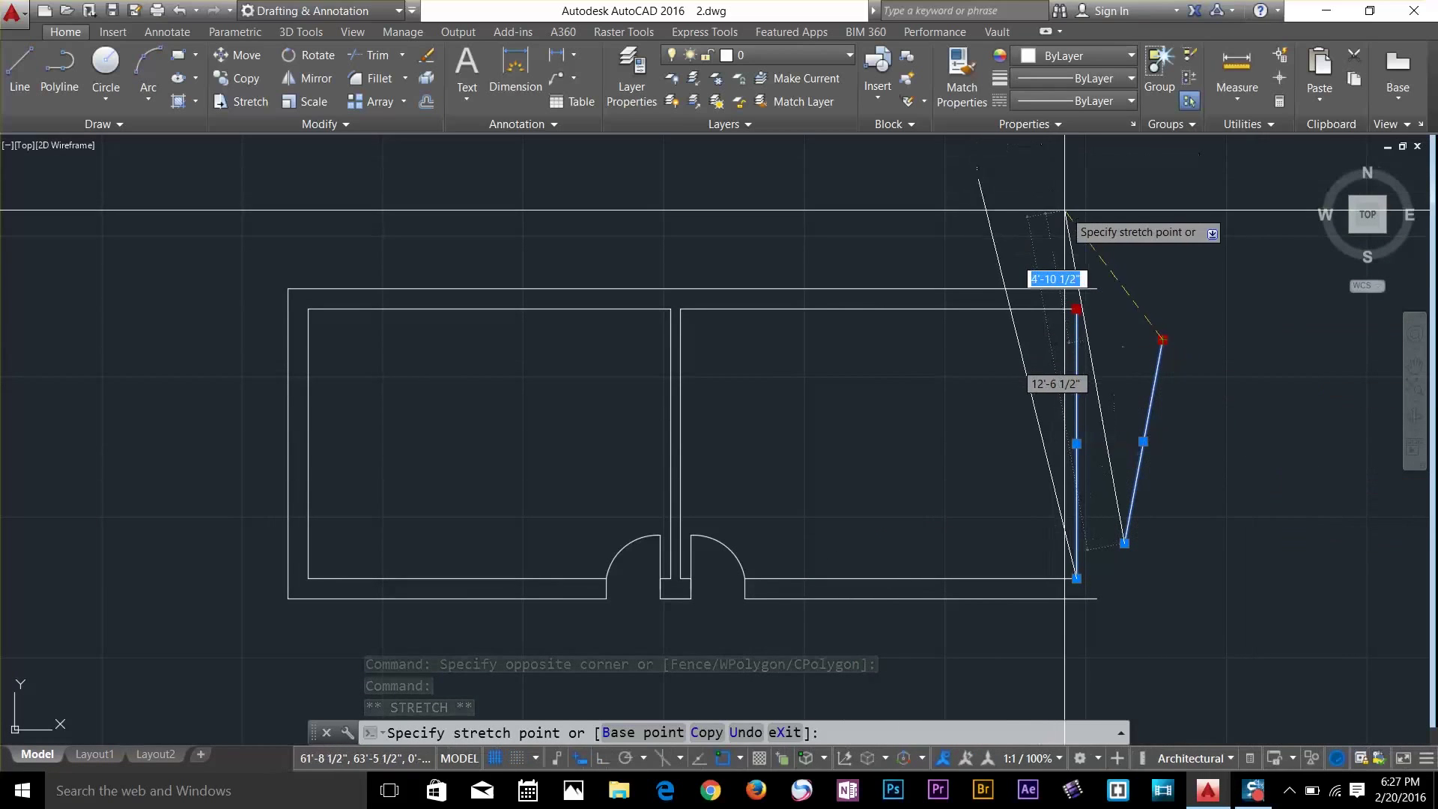
pyautogui.press('space')
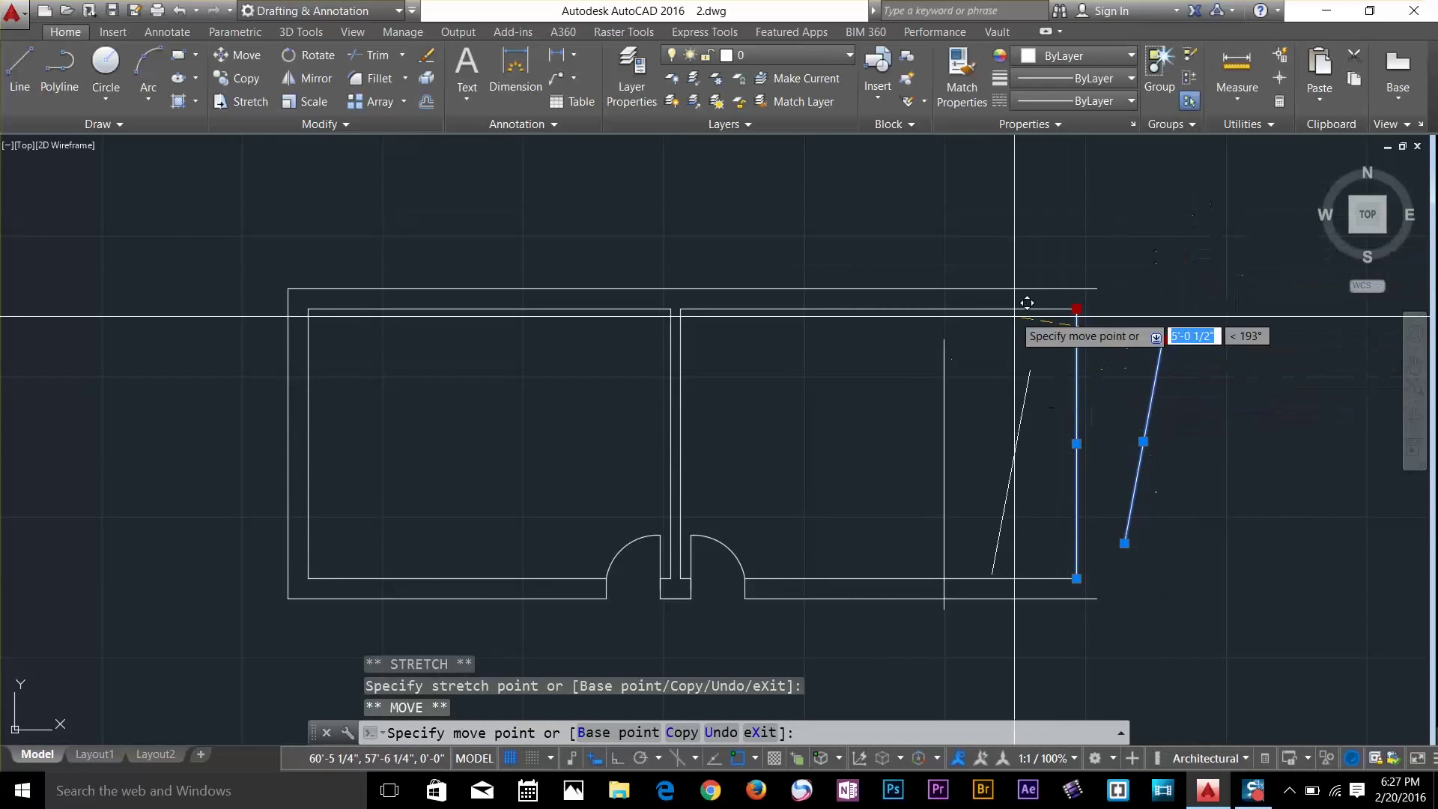
pyautogui.press('space')
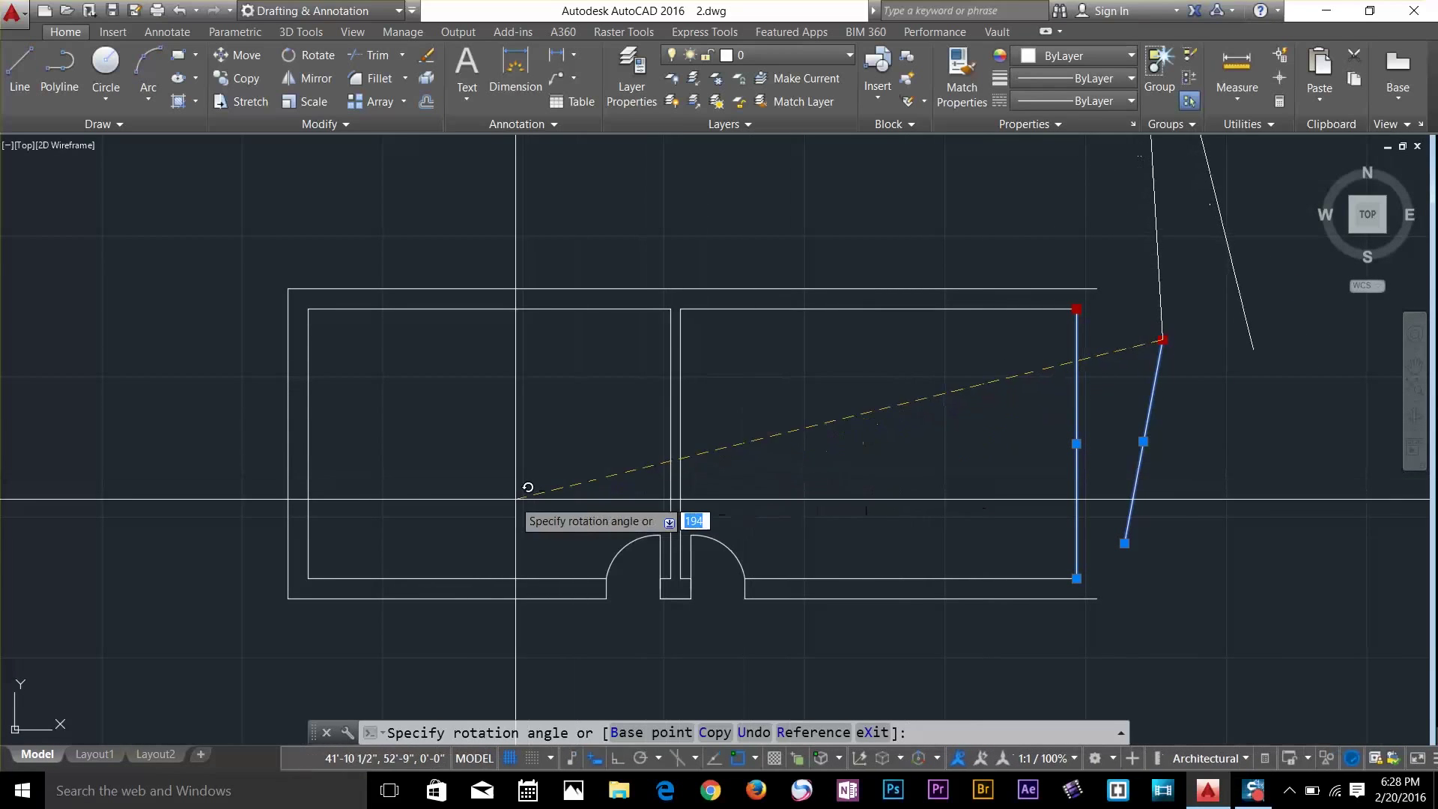
pyautogui.press('Escape')
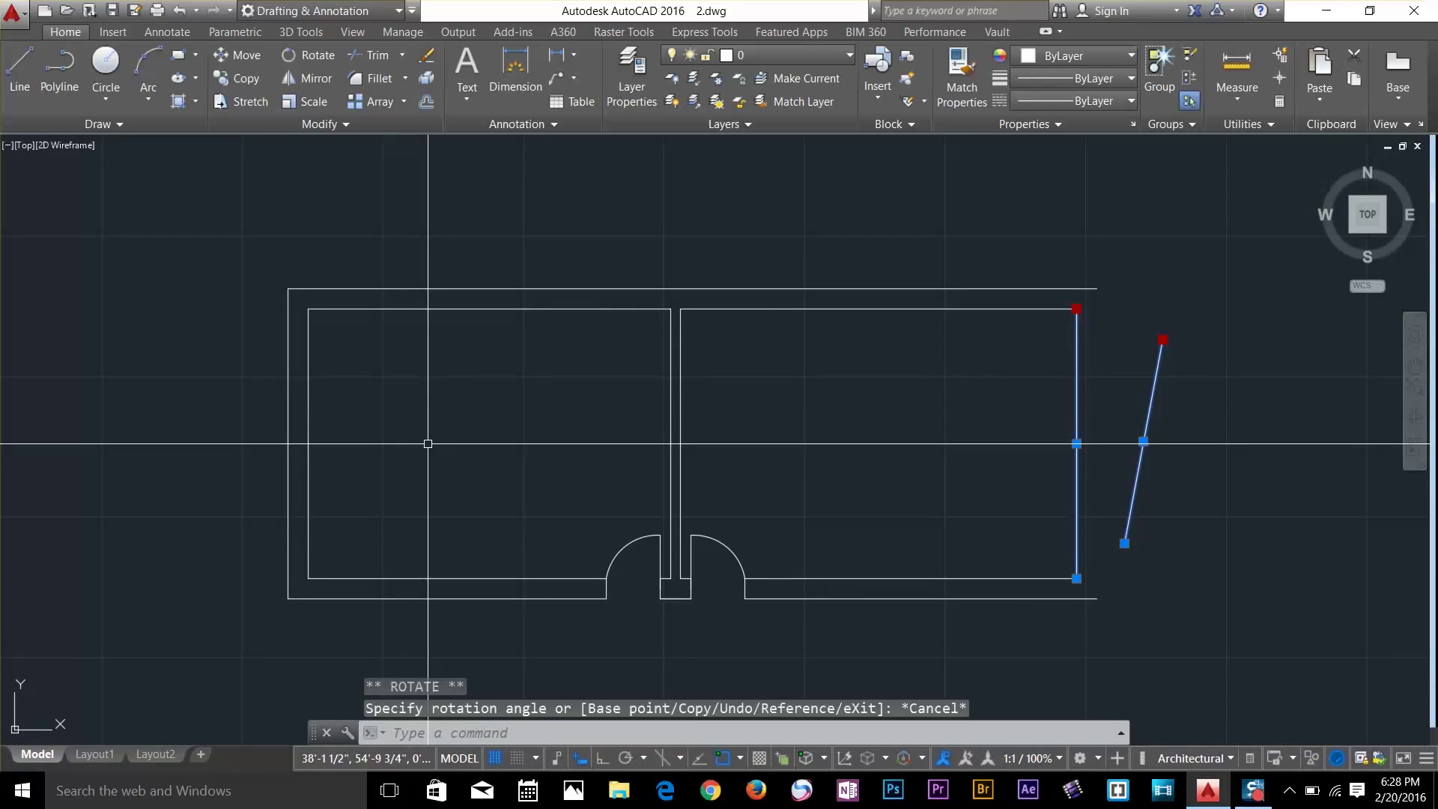
pyautogui.press('Escape')
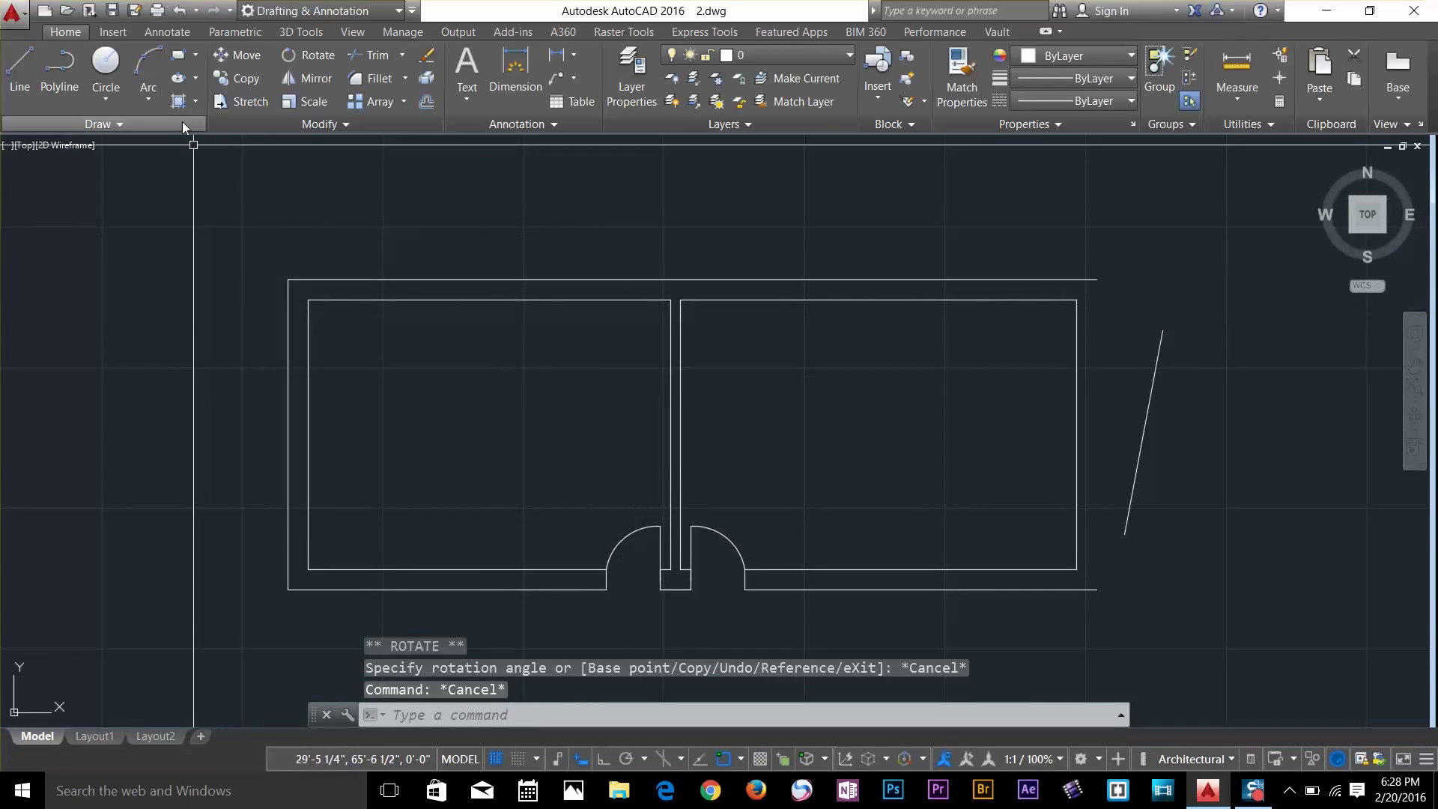
pyautogui.click(195, 102)
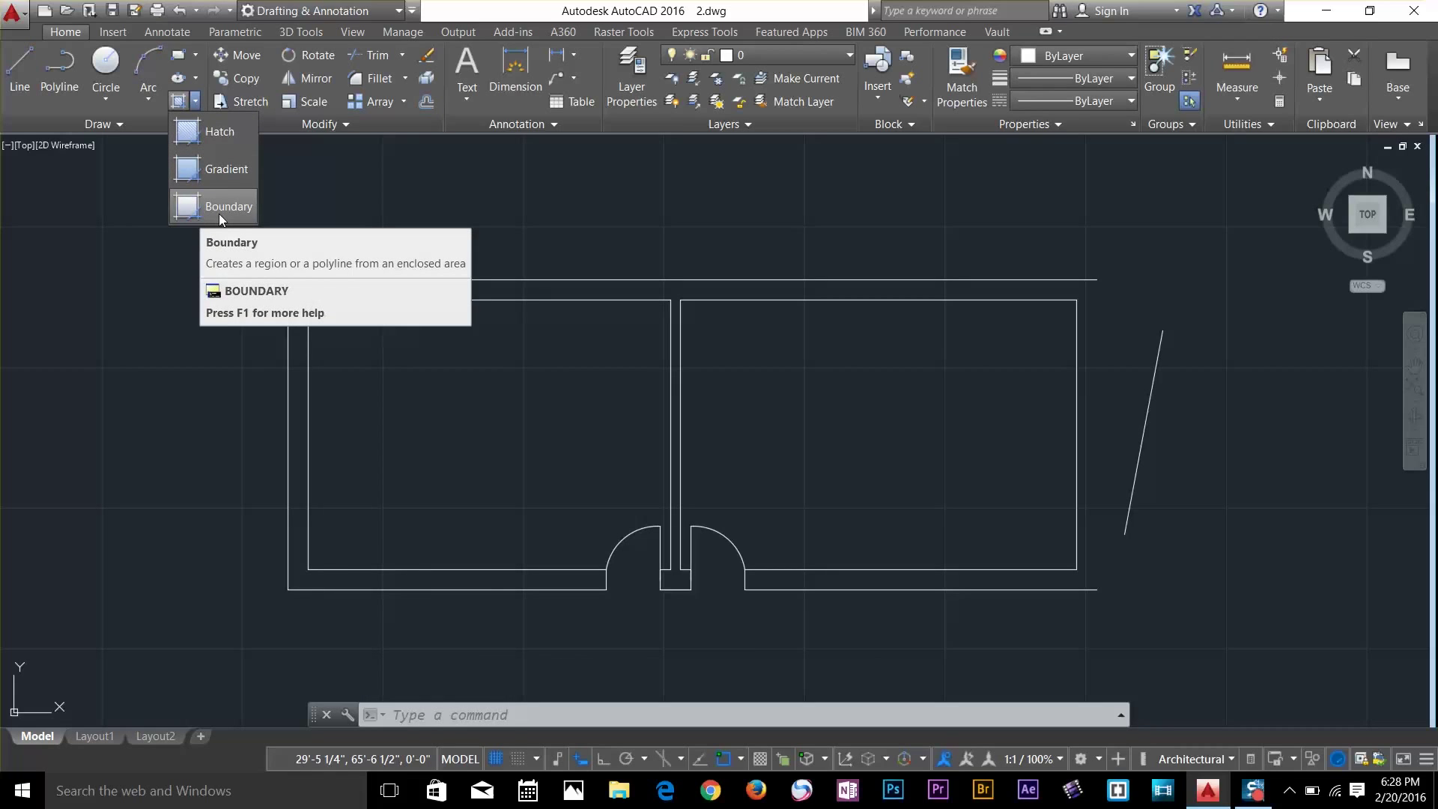
pyautogui.click(219, 214)
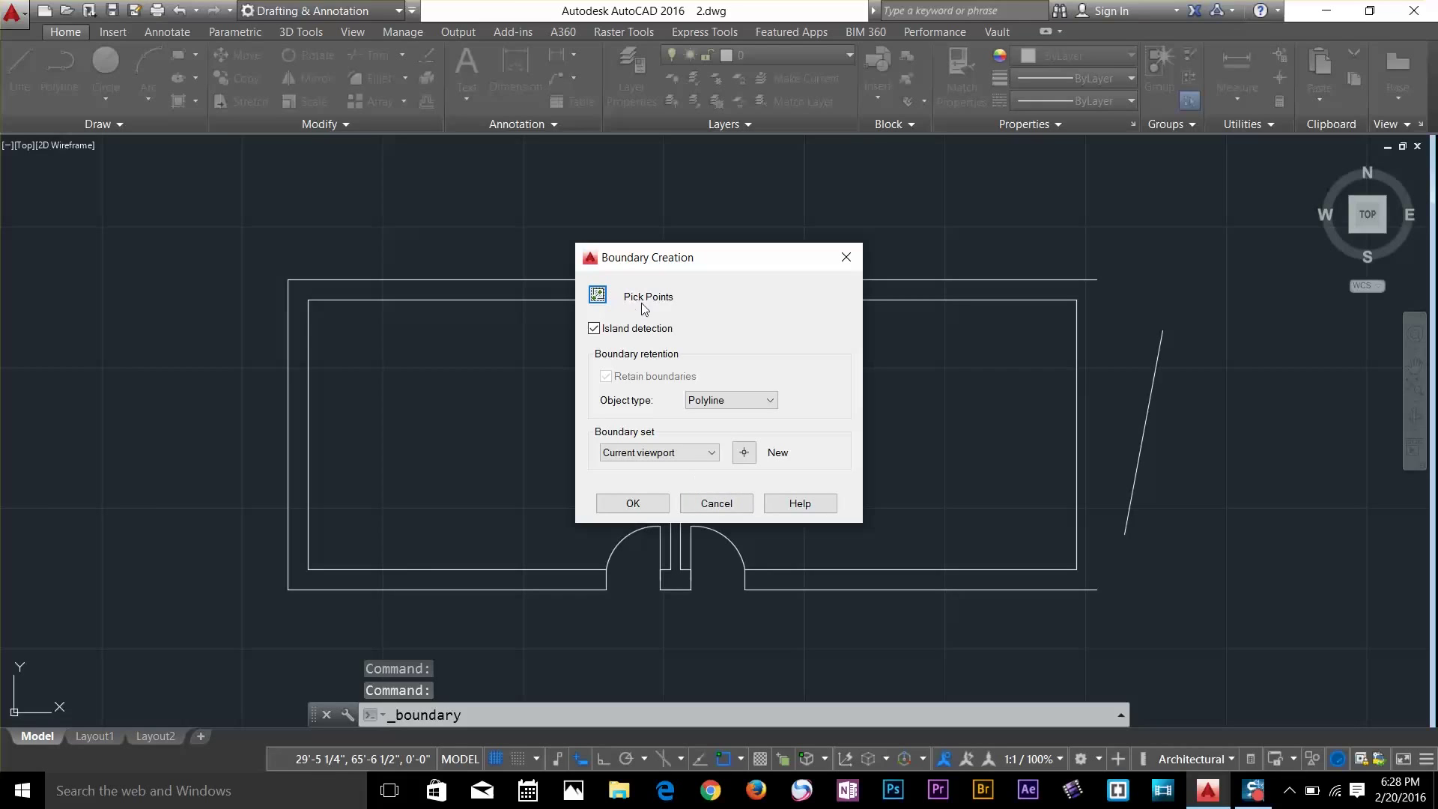
pyautogui.click(597, 297)
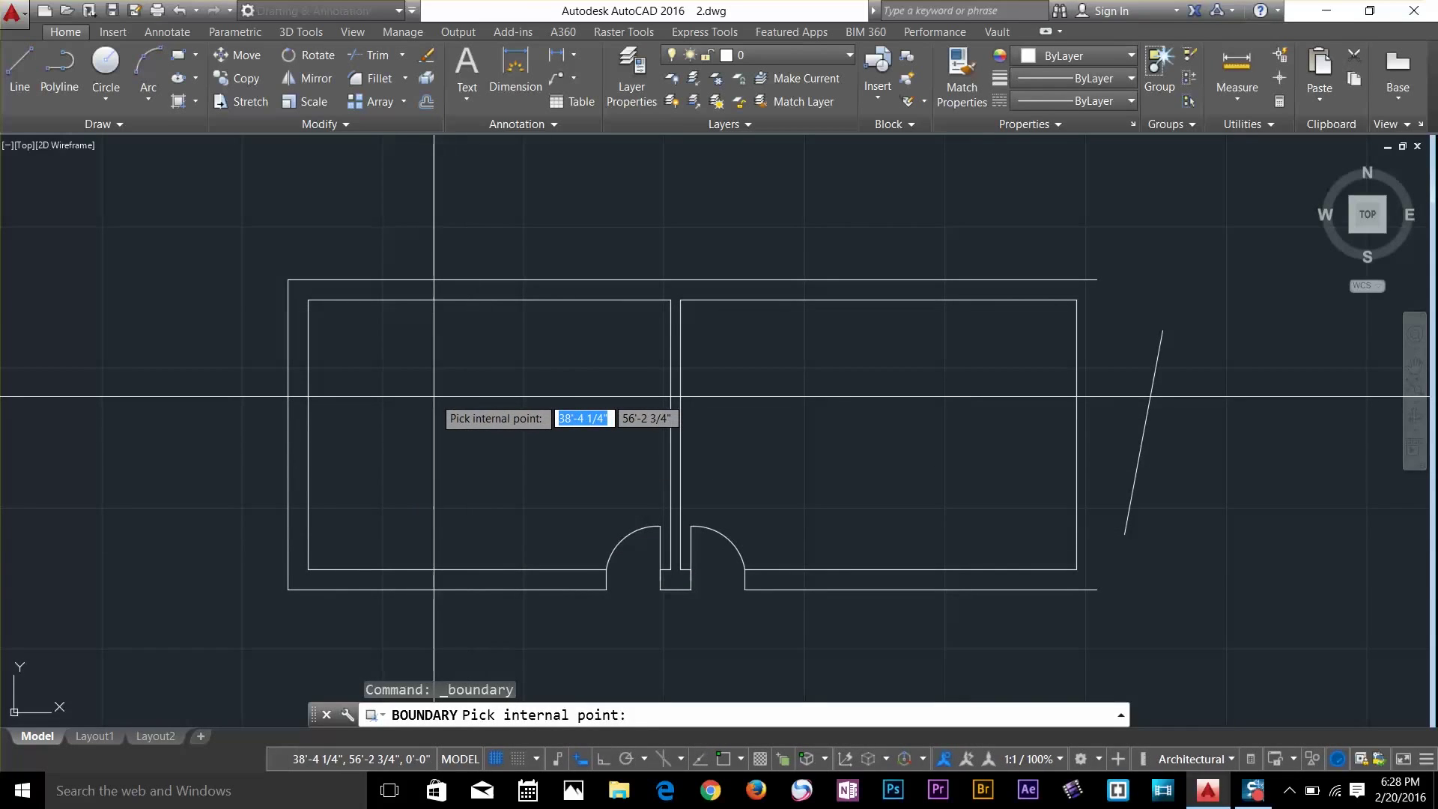
pyautogui.press('Escape')
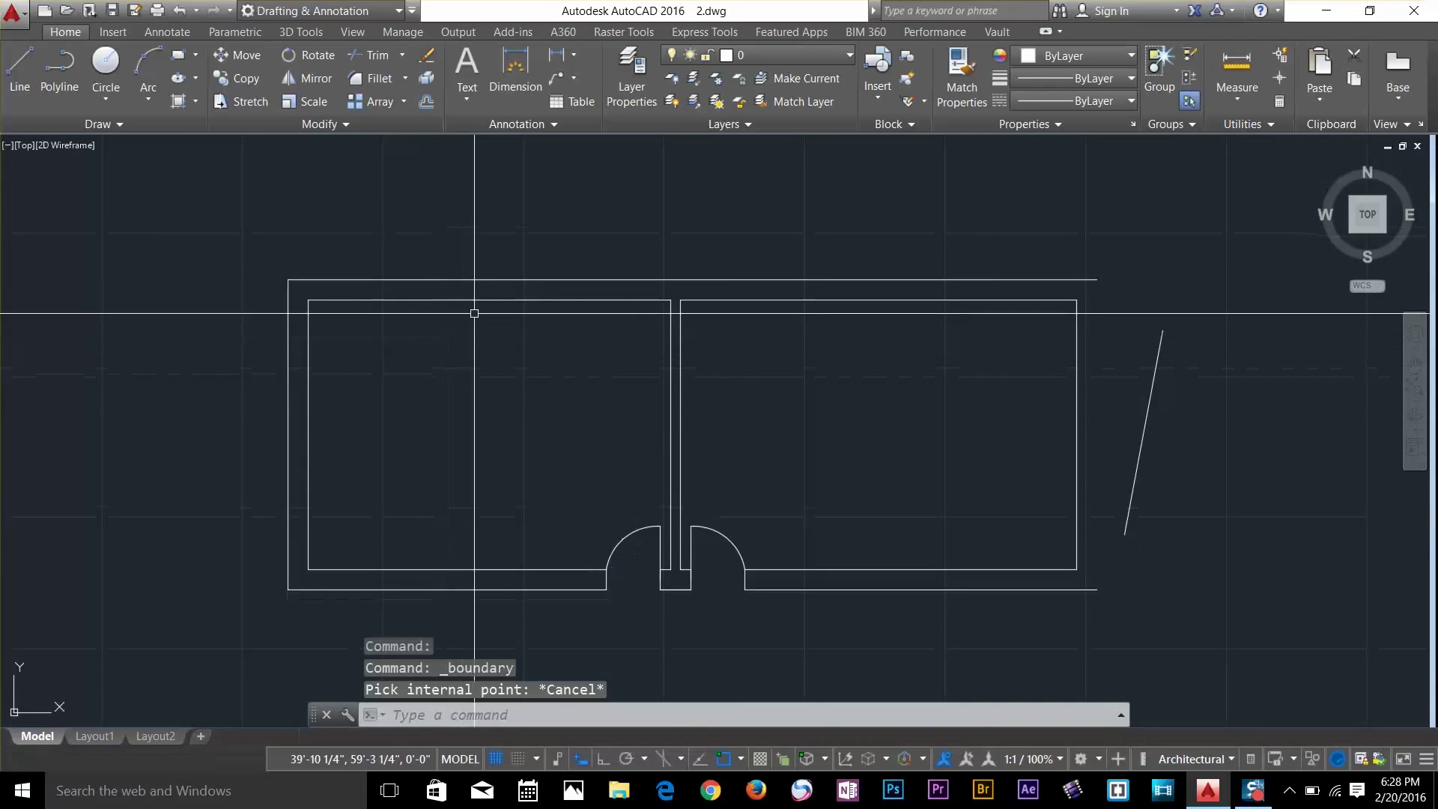
pyautogui.click(385, 300)
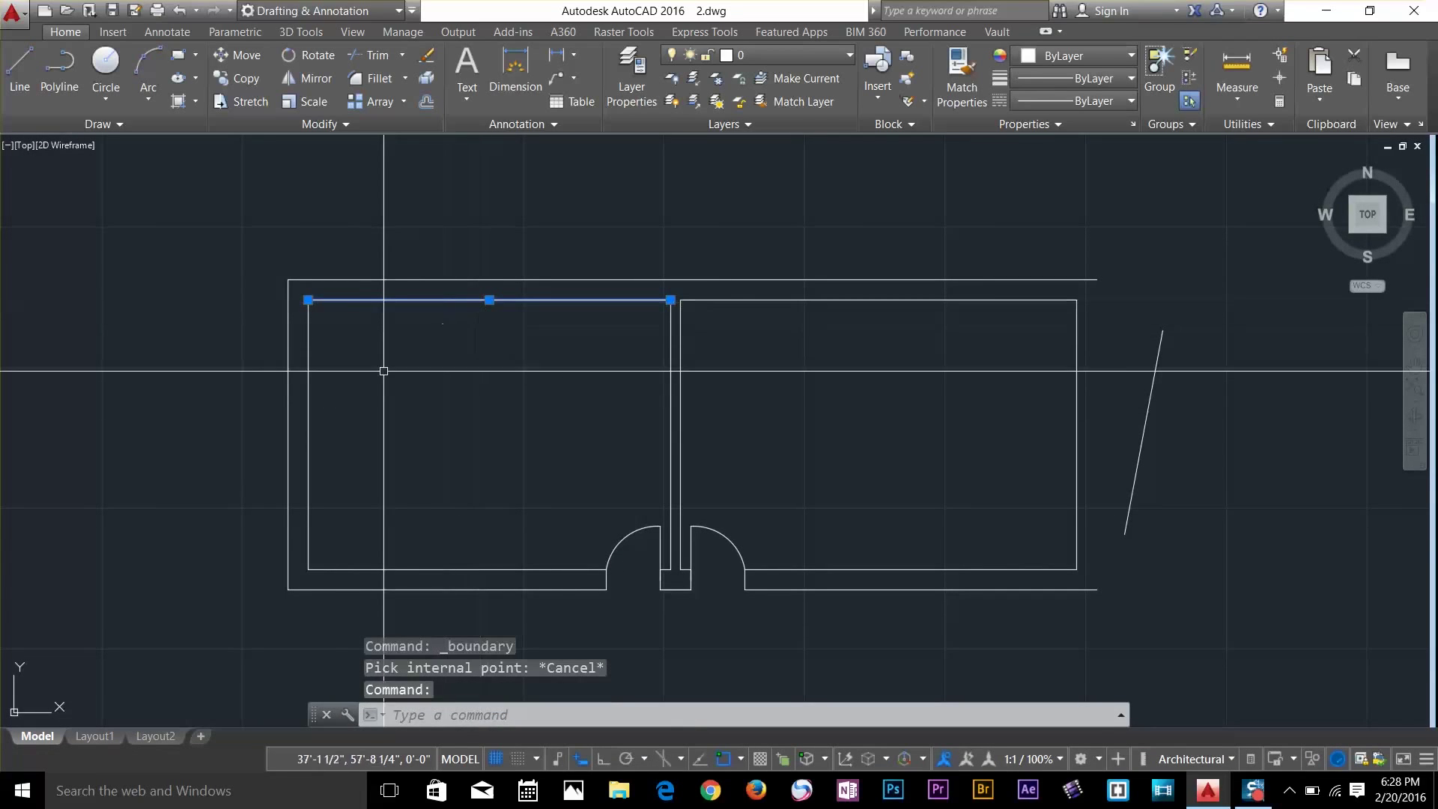
pyautogui.click(310, 420)
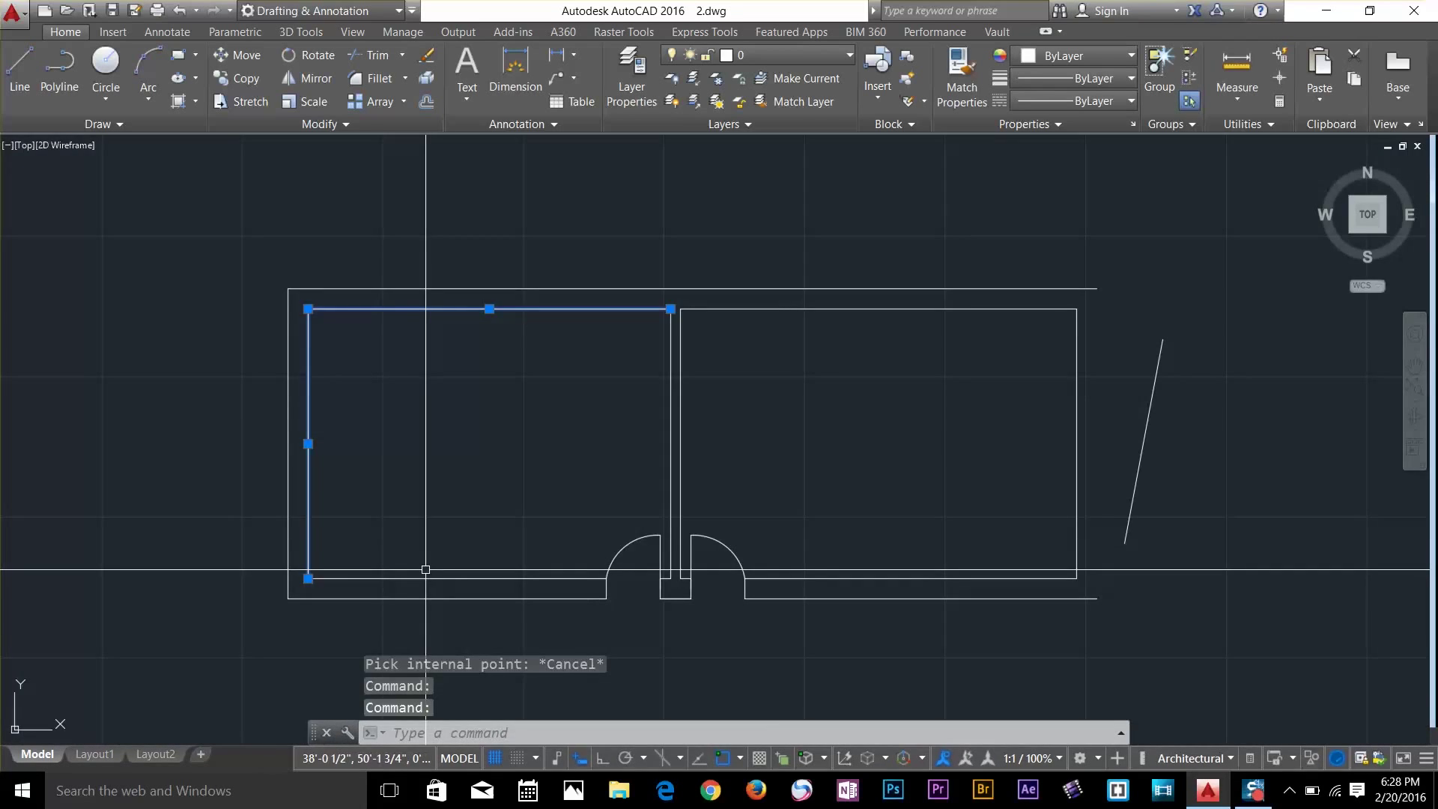
pyautogui.press('Escape')
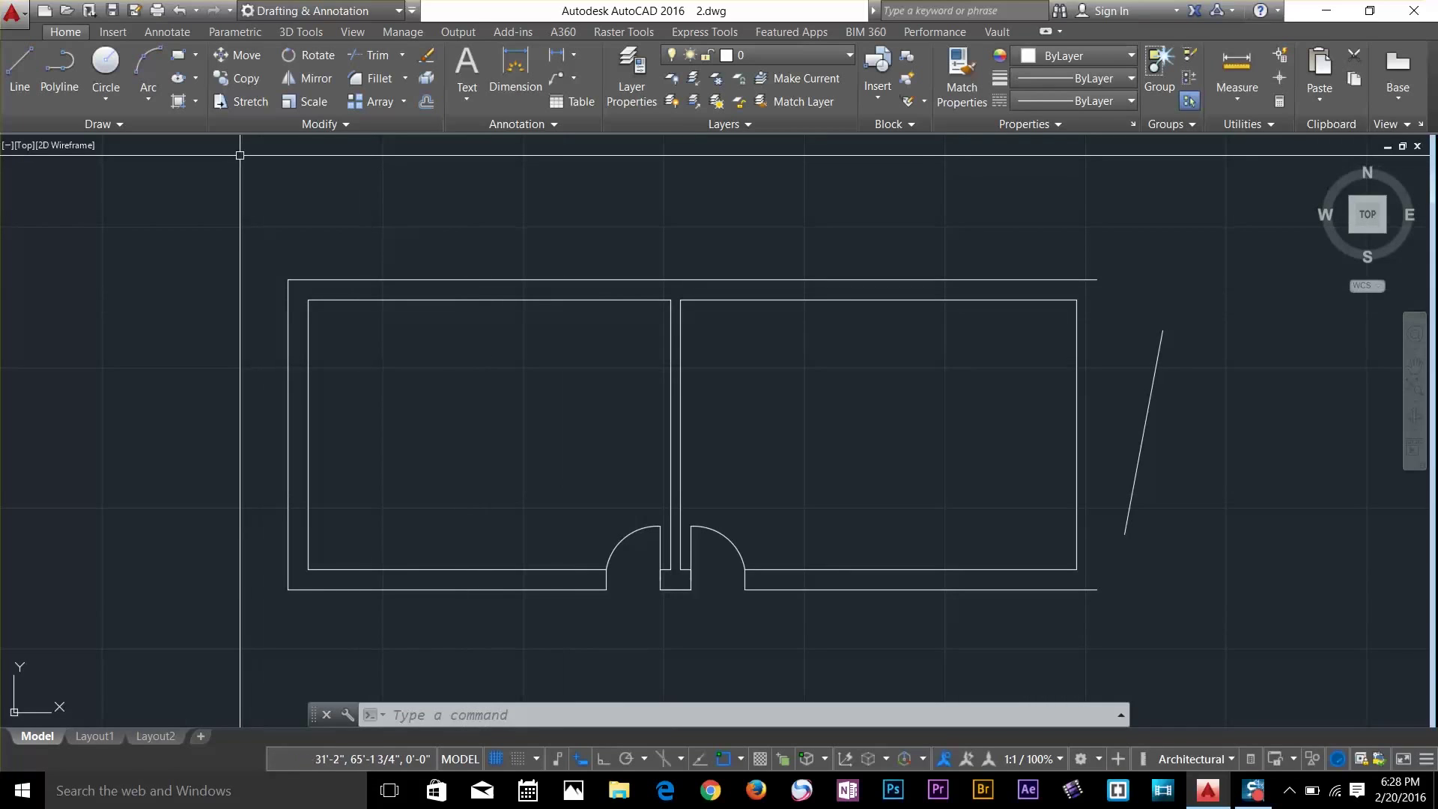
# Select and clear the left room's top and left inner walls to inspect them
pyautogui.click(459, 302)
pyautogui.click(316, 368)
pyautogui.press('Escape')
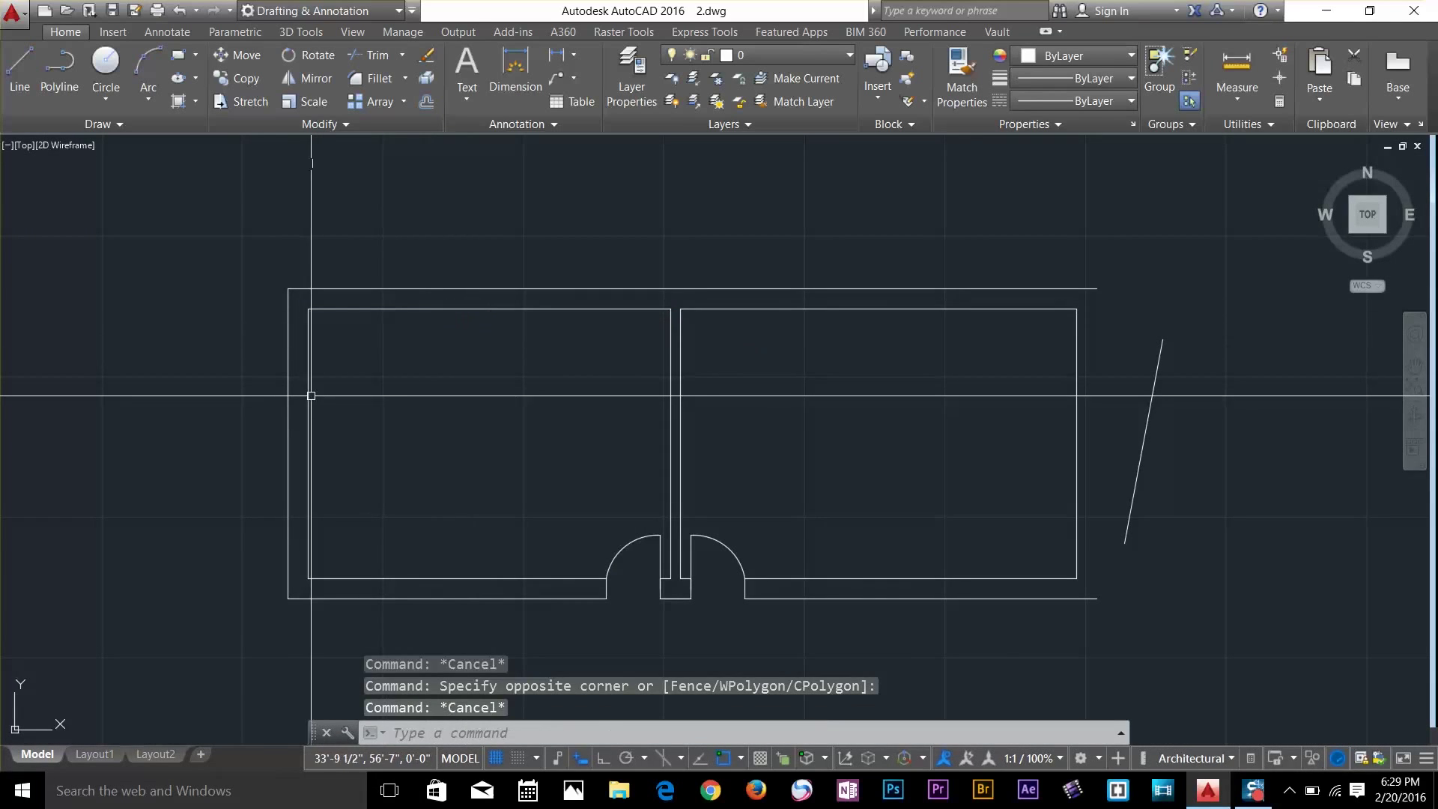
pyautogui.click(309, 405)
pyautogui.press('Escape')
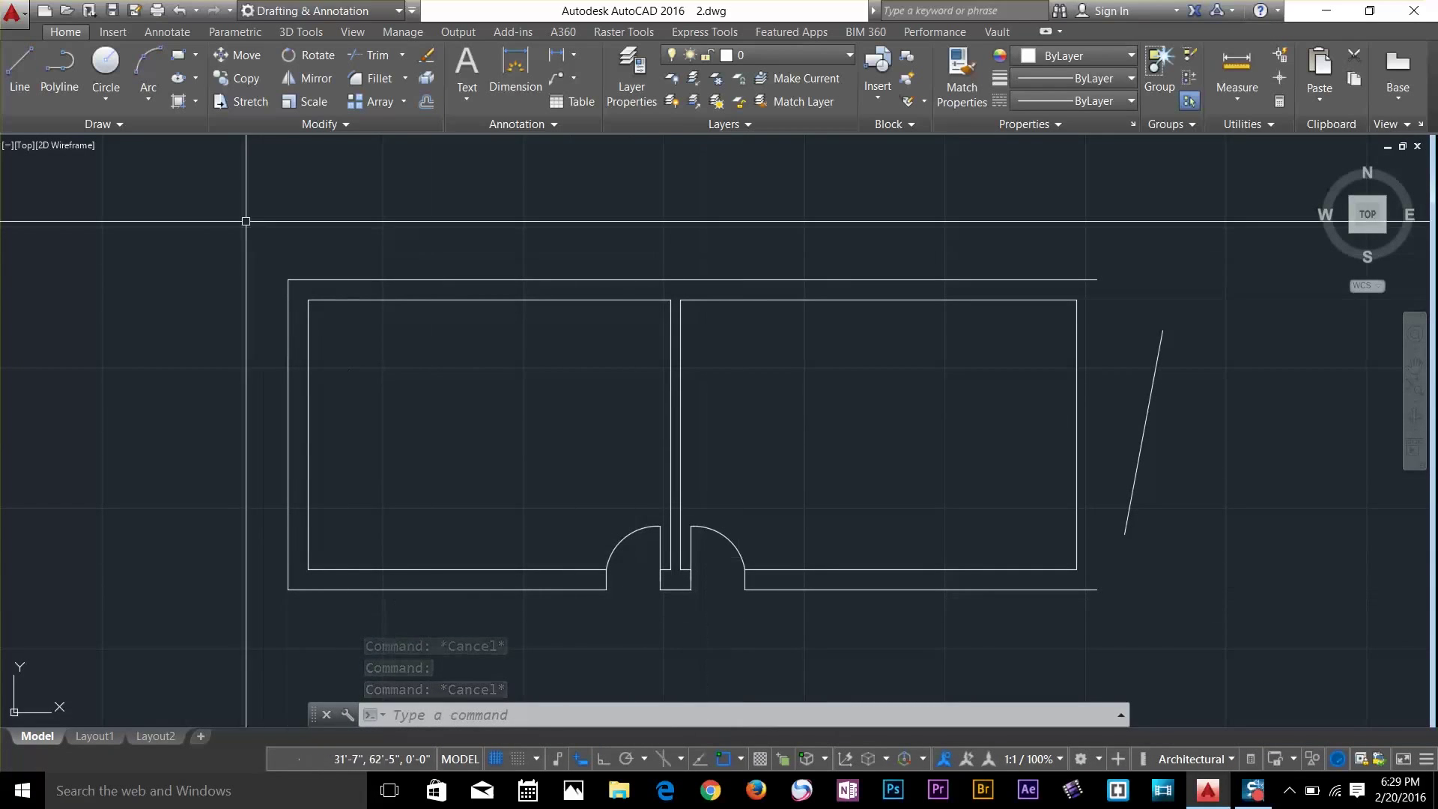
# Create a Boundary polyline by picking a point inside the left room
pyautogui.click(196, 101)
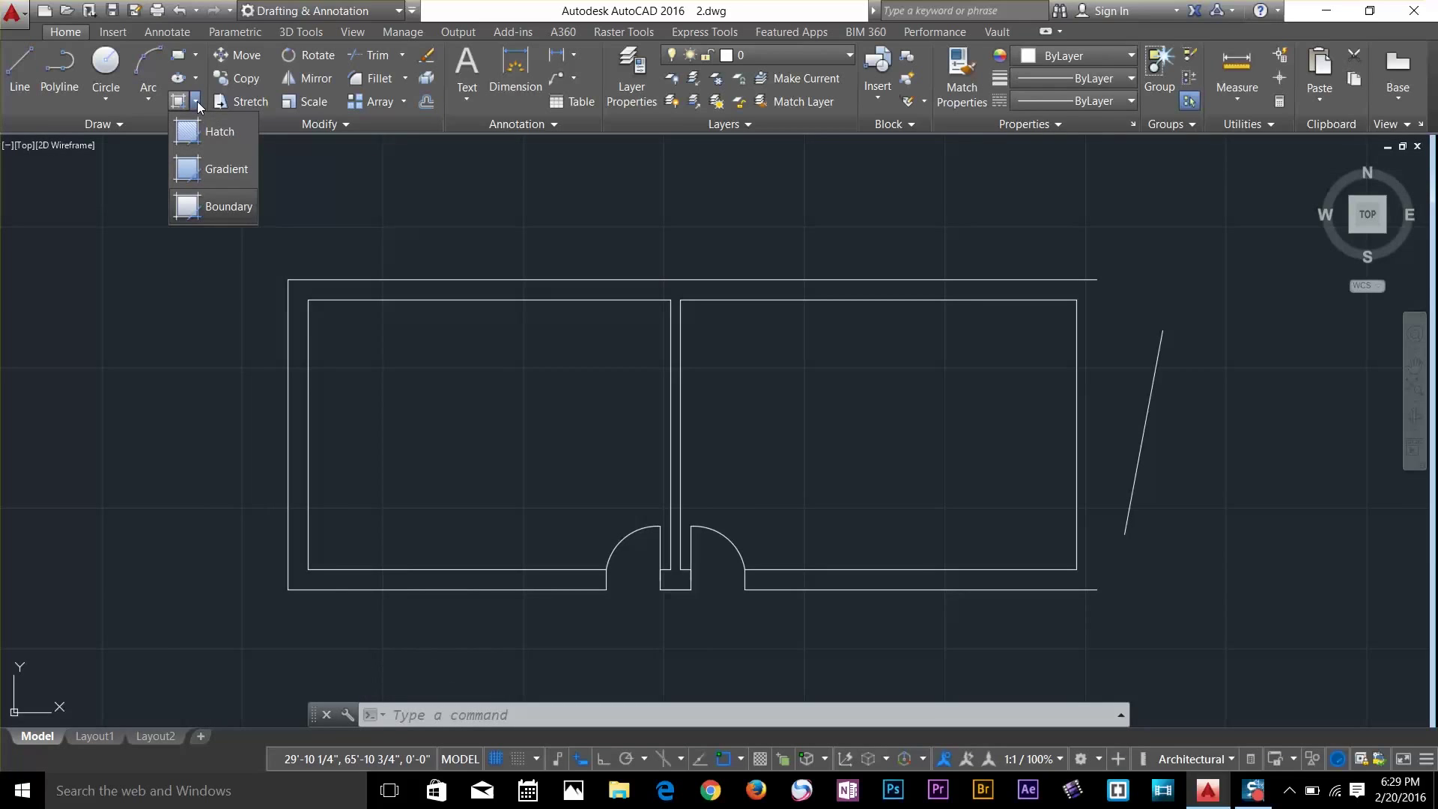
pyautogui.click(222, 207)
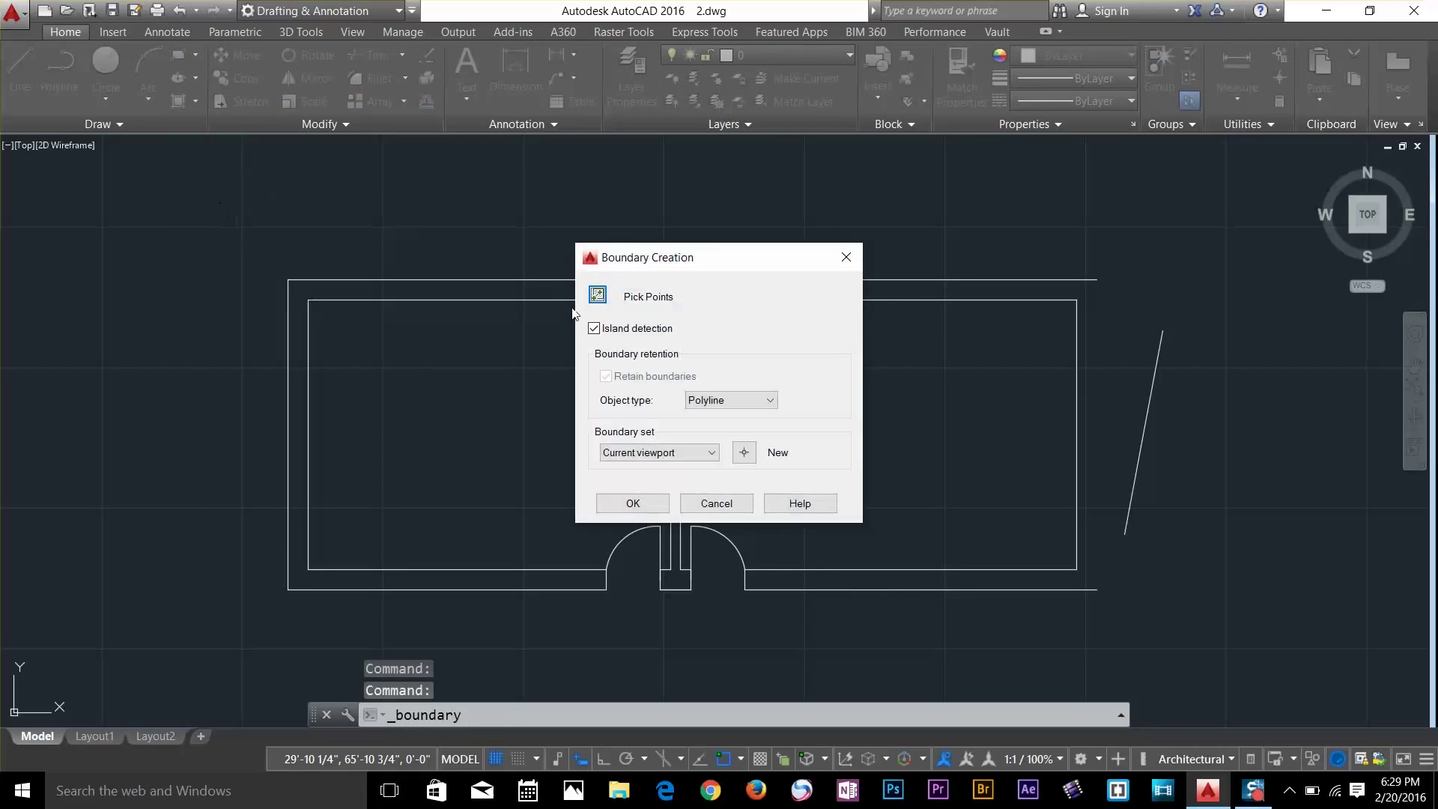
pyautogui.click(597, 295)
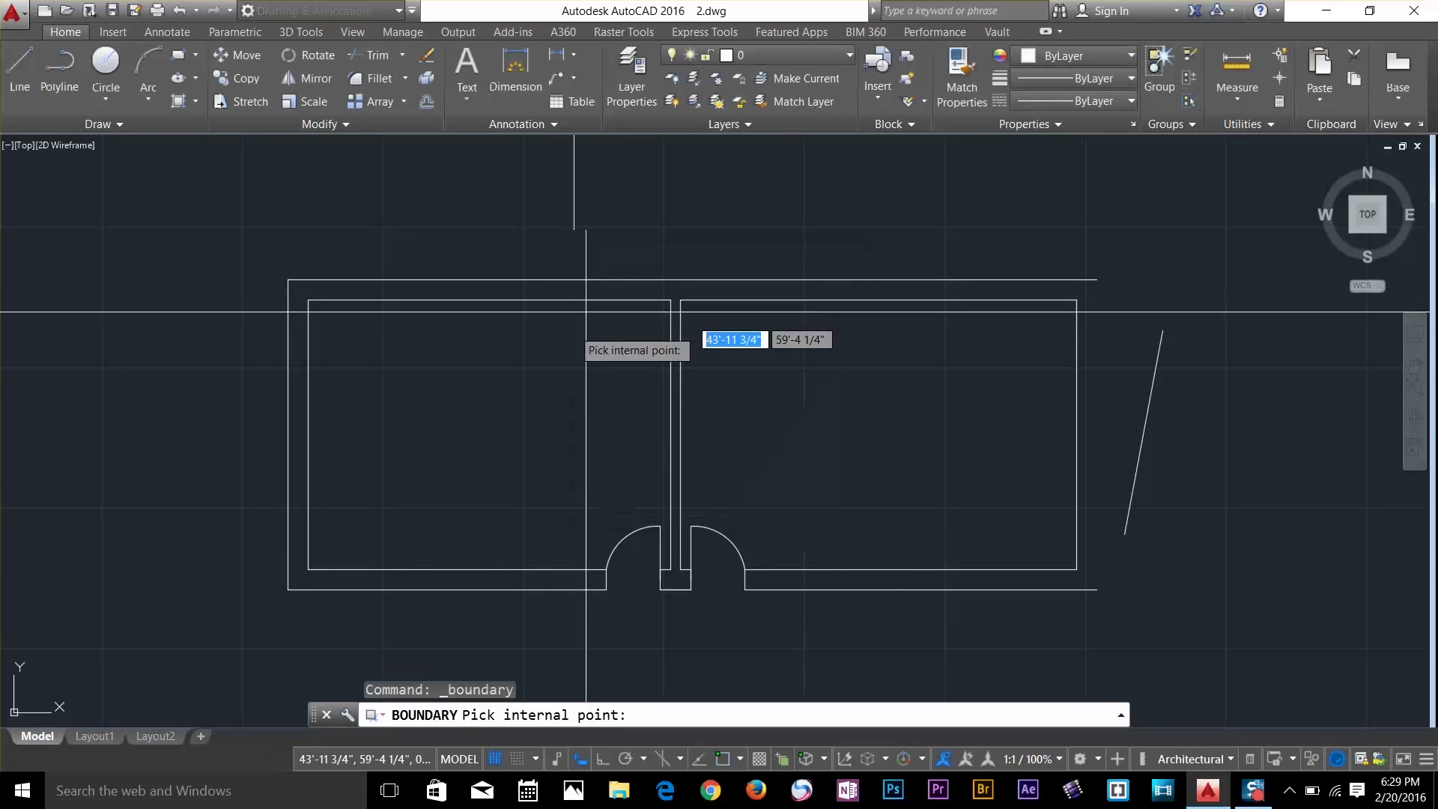
pyautogui.click(445, 432)
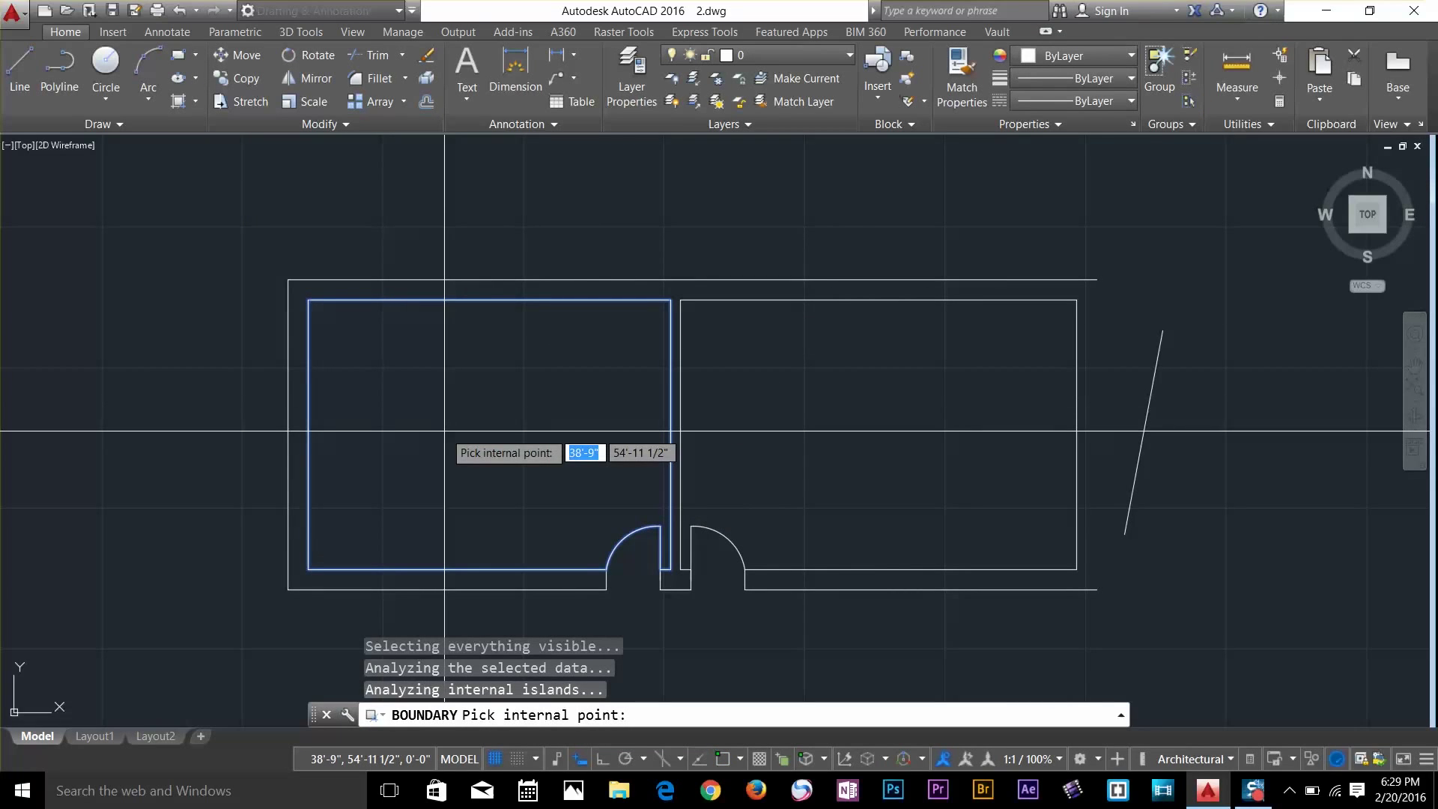
pyautogui.press('Return')
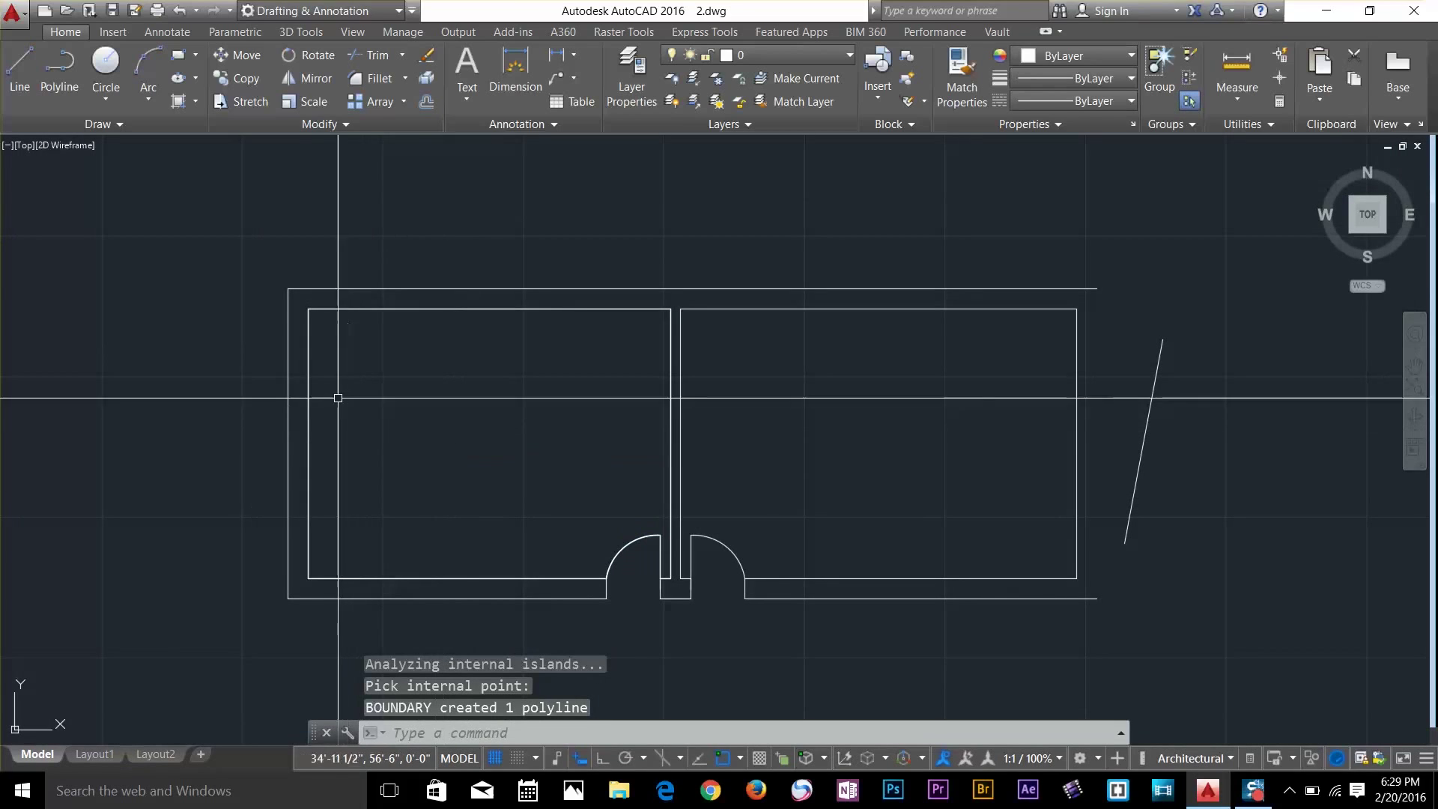
pyautogui.click(497, 450)
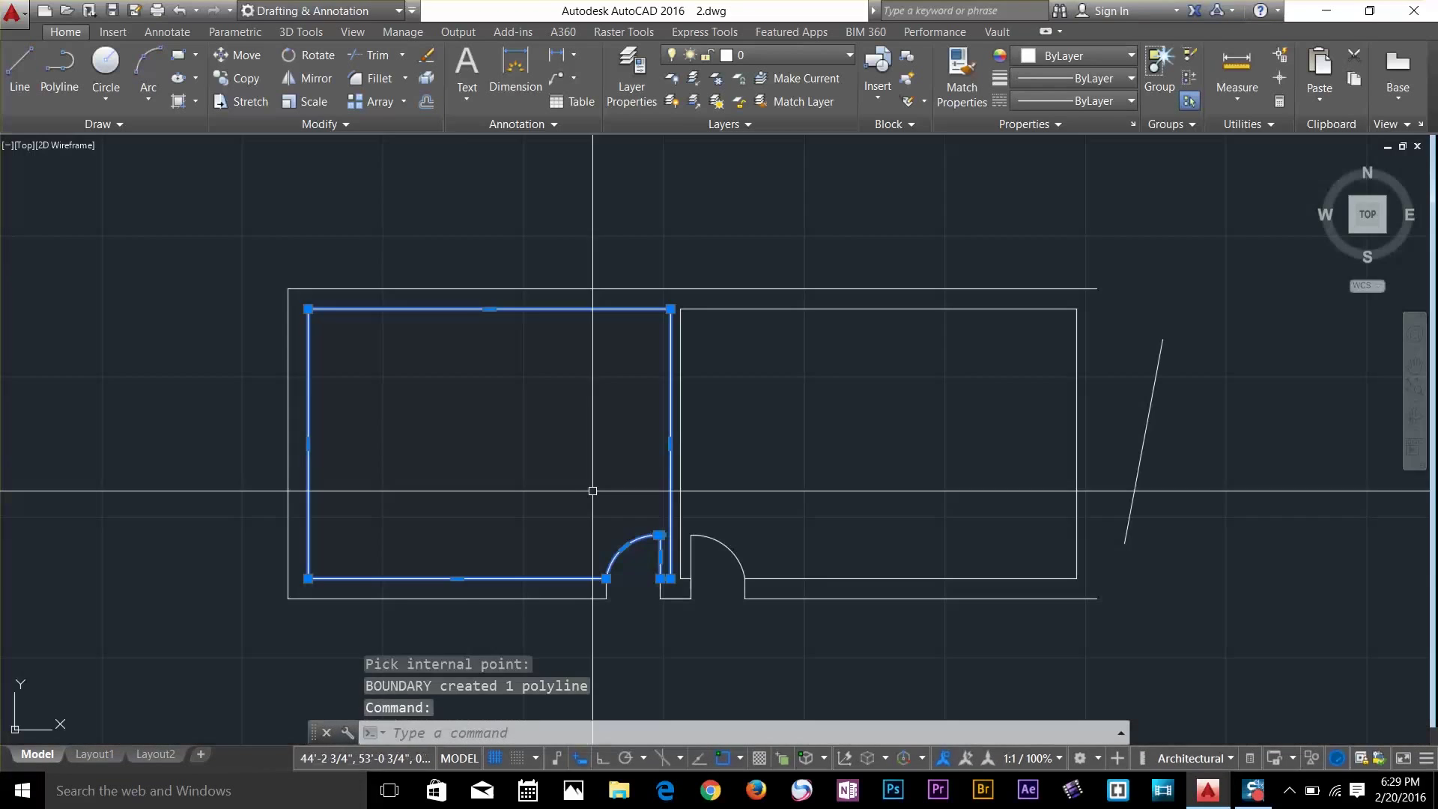
# Move the left-room boundary outline by its corner grip to sit above the floor plan
pyautogui.click(304, 572)
pyautogui.press('Escape')
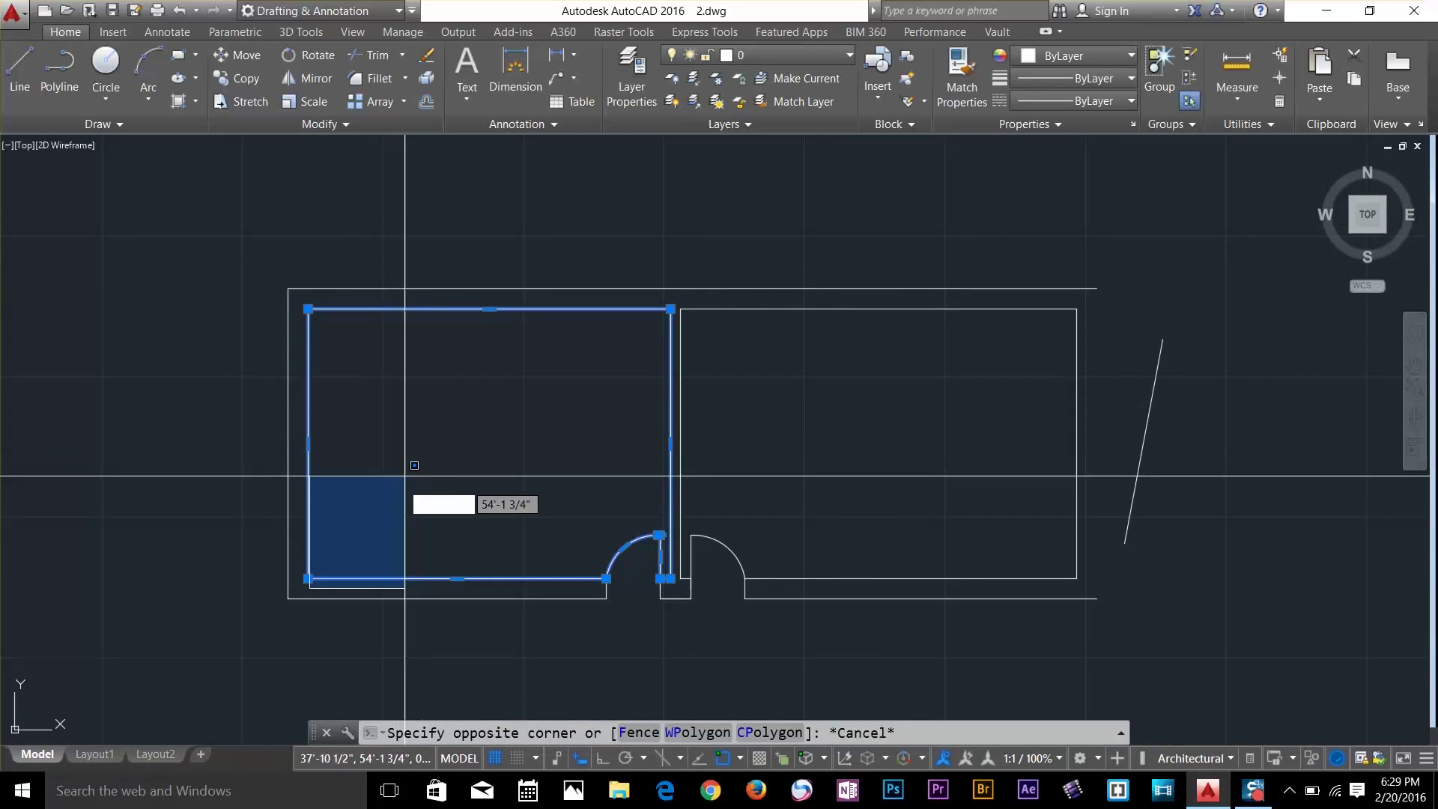
pyautogui.click(380, 524)
pyautogui.click(303, 585)
pyautogui.click(307, 570)
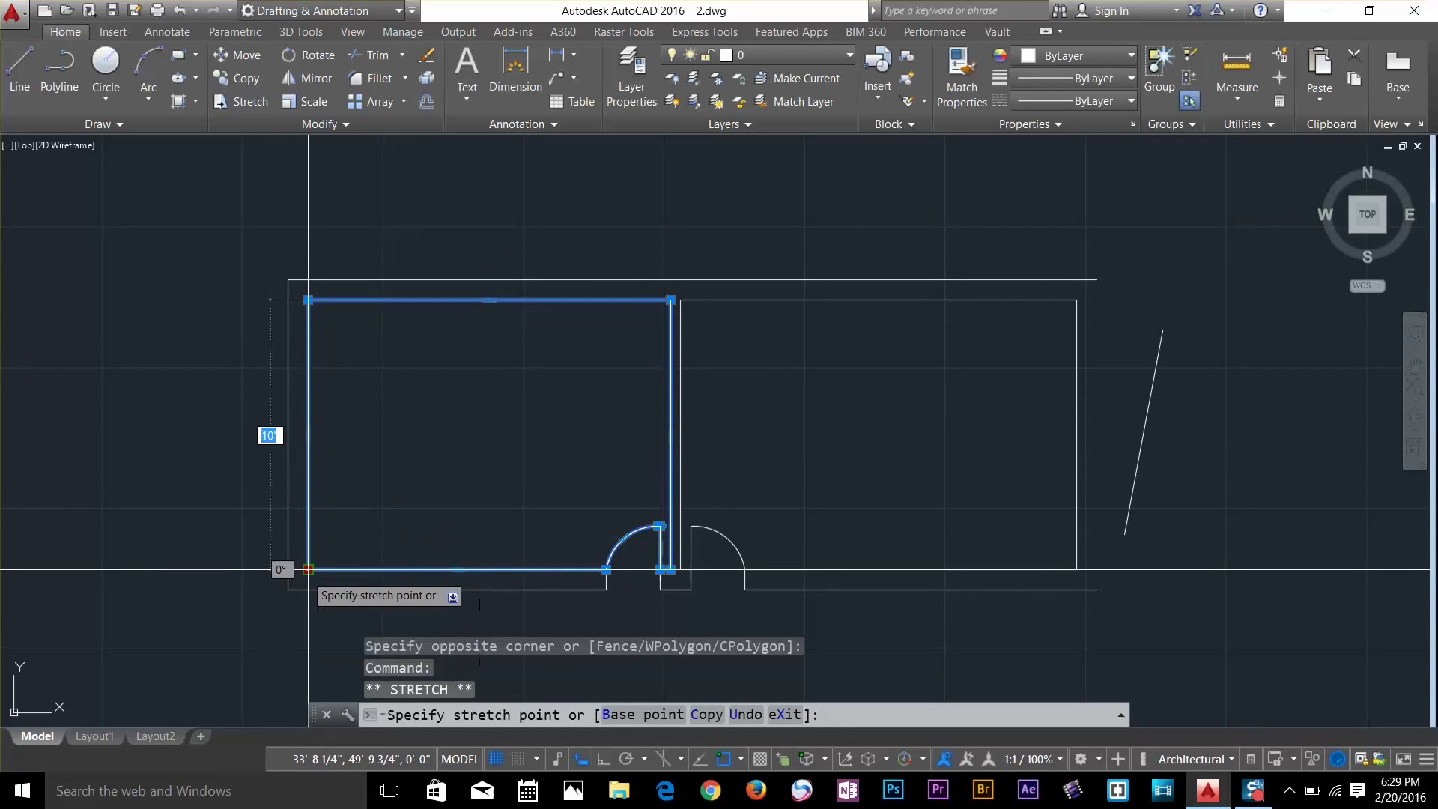
pyautogui.press('space')
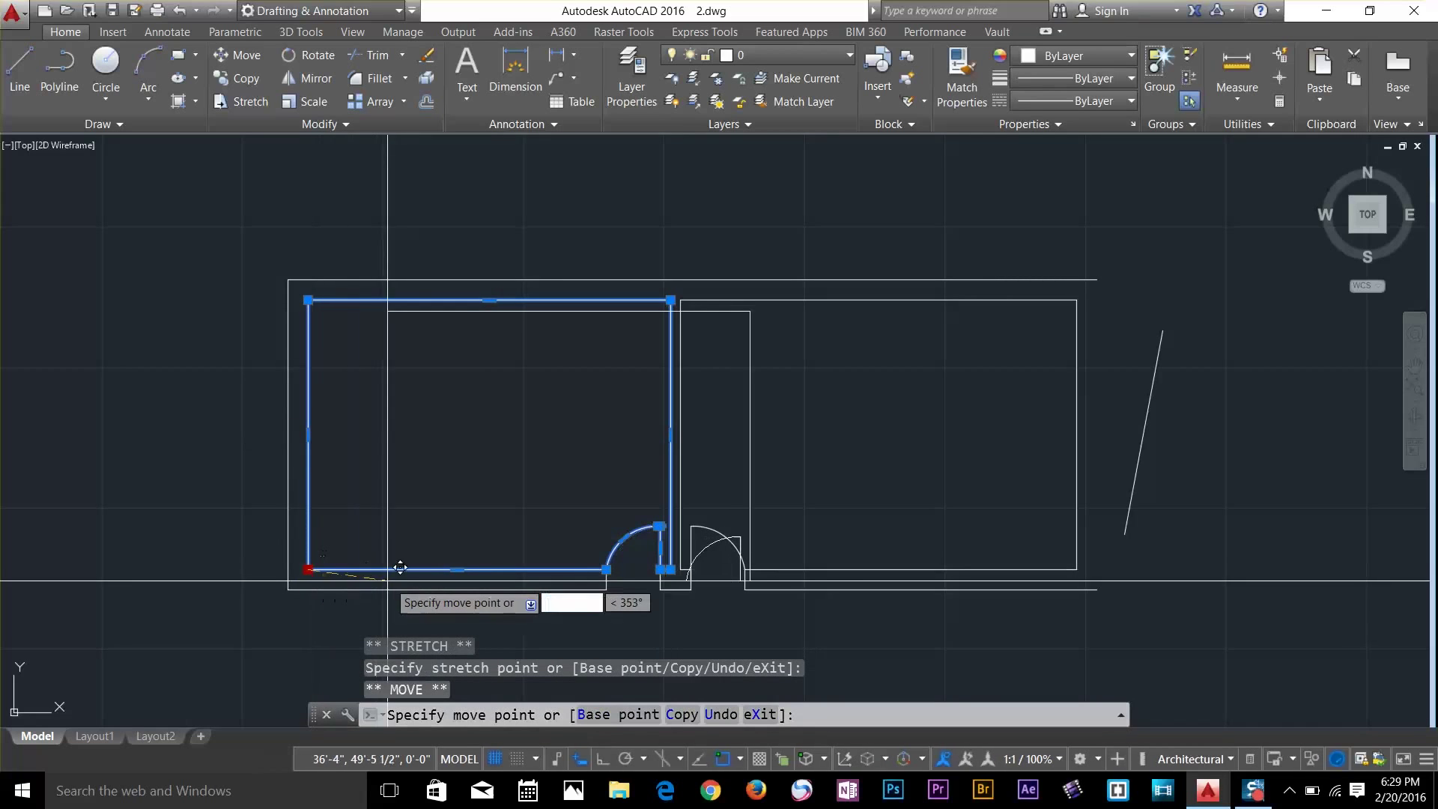
pyautogui.scroll(-6, 389, 578)
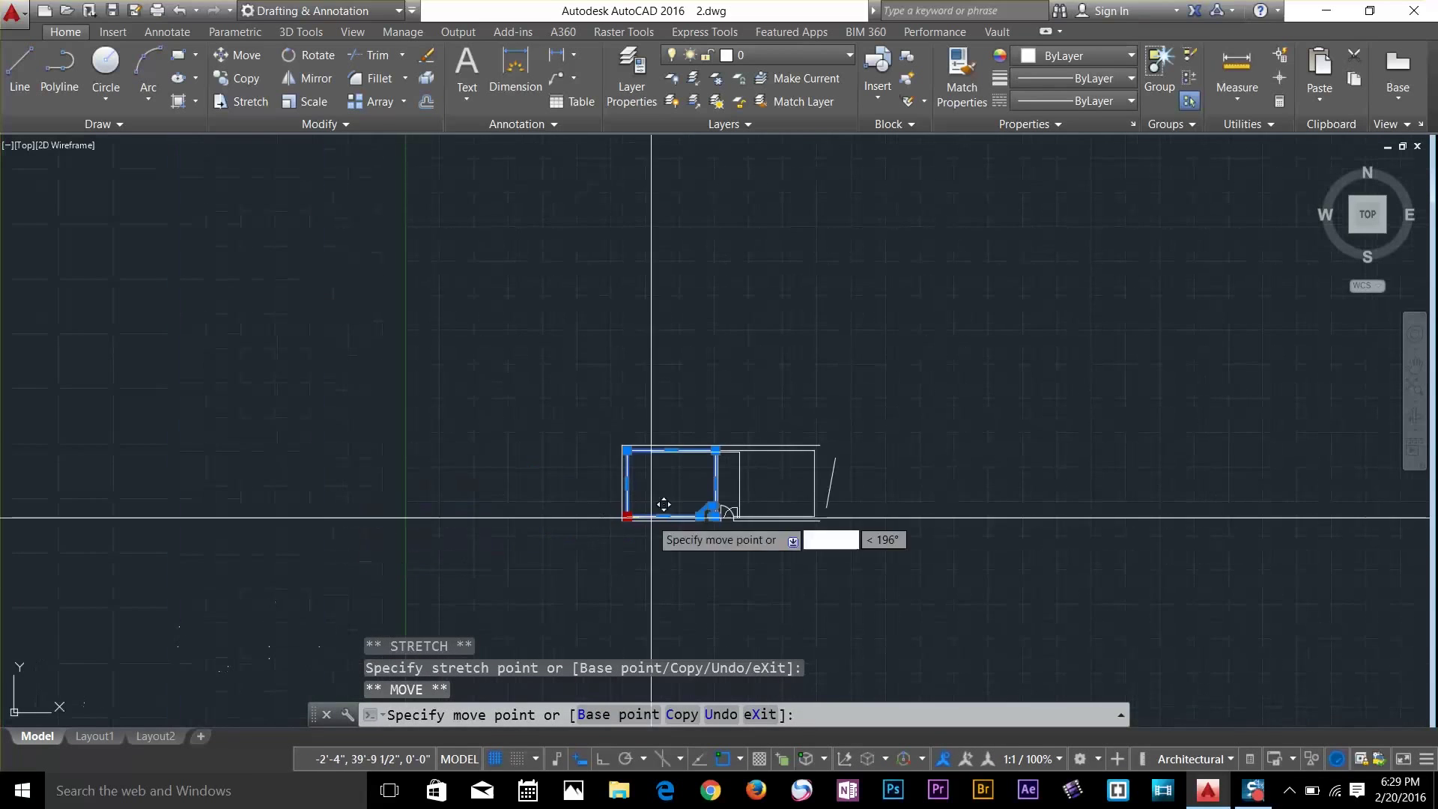
pyautogui.click(667, 374)
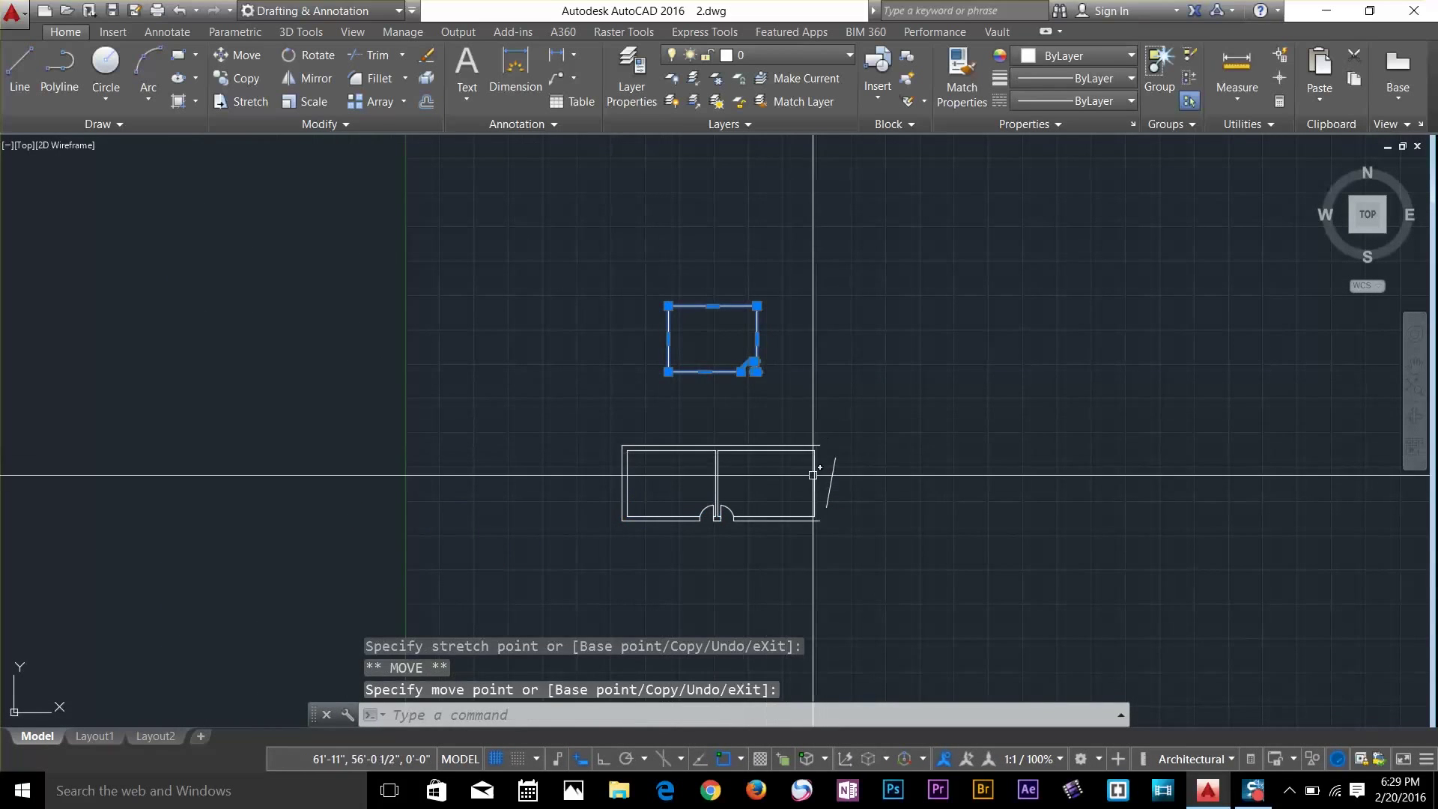
pyautogui.press('Escape')
pyautogui.scroll(6, 794, 480)
pyautogui.scroll(-4, 761, 468)
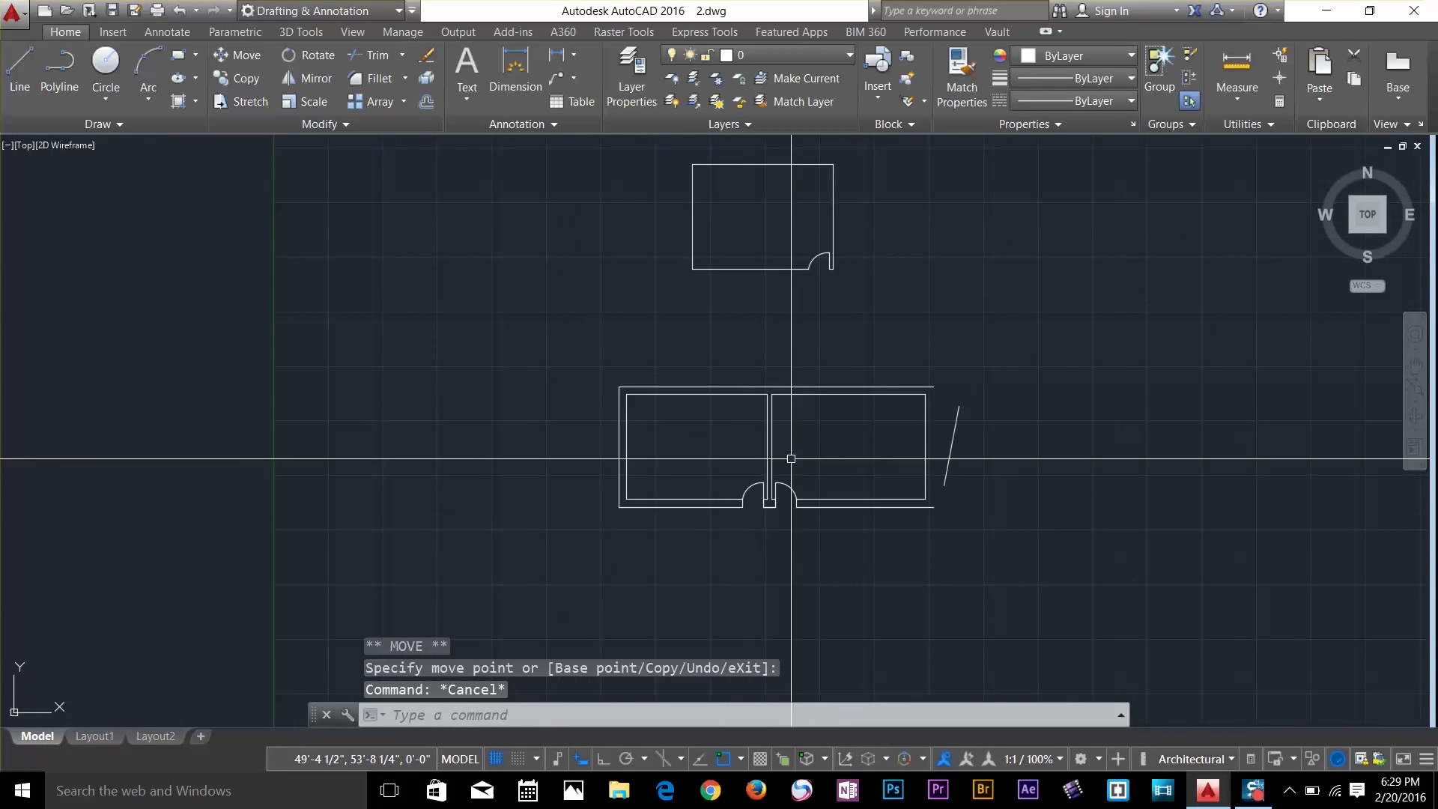
pyautogui.click(650, 447)
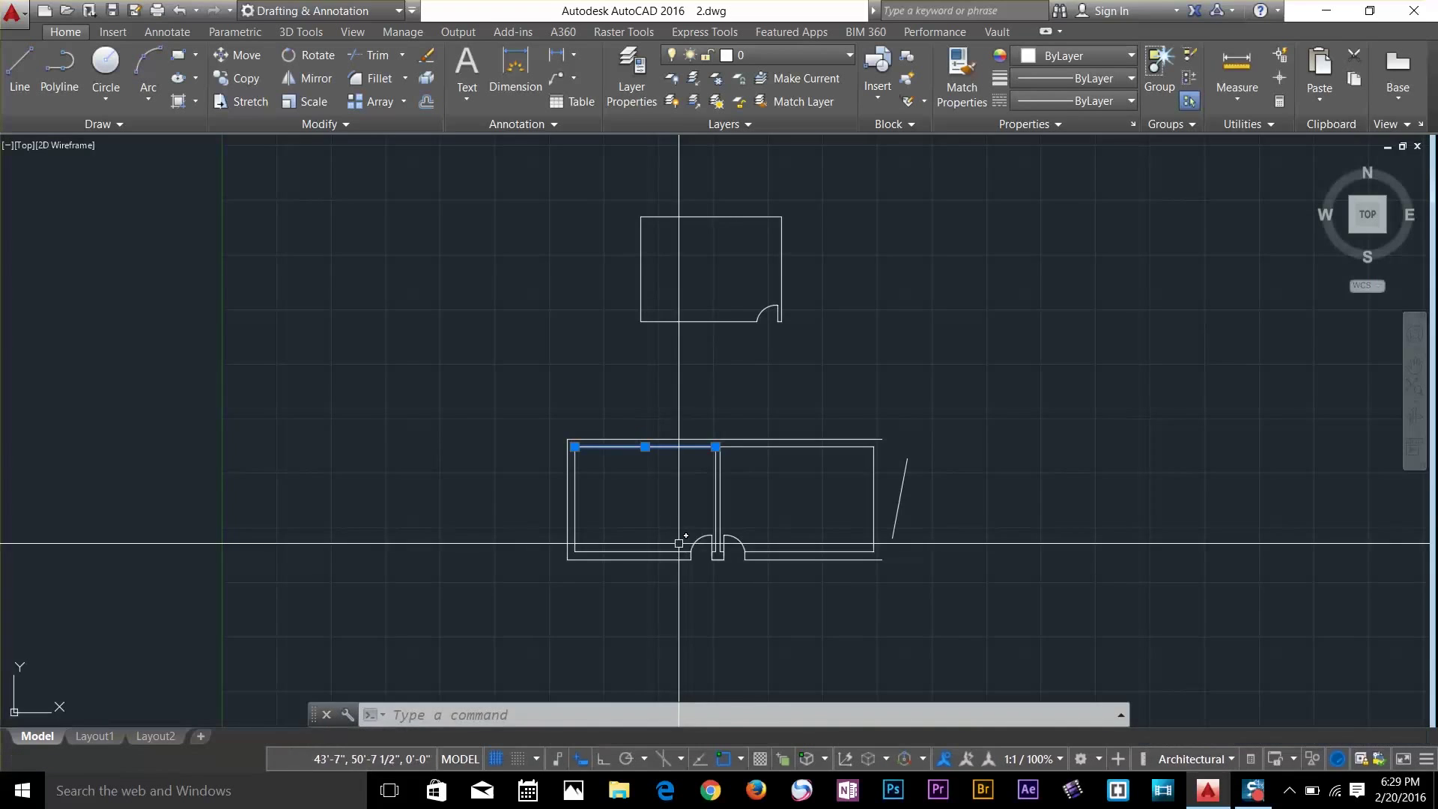
# Draw two helper lines crossing the left door's swing arc
pyautogui.scroll(8, 697, 530)
pyautogui.scroll(-5, 702, 547)
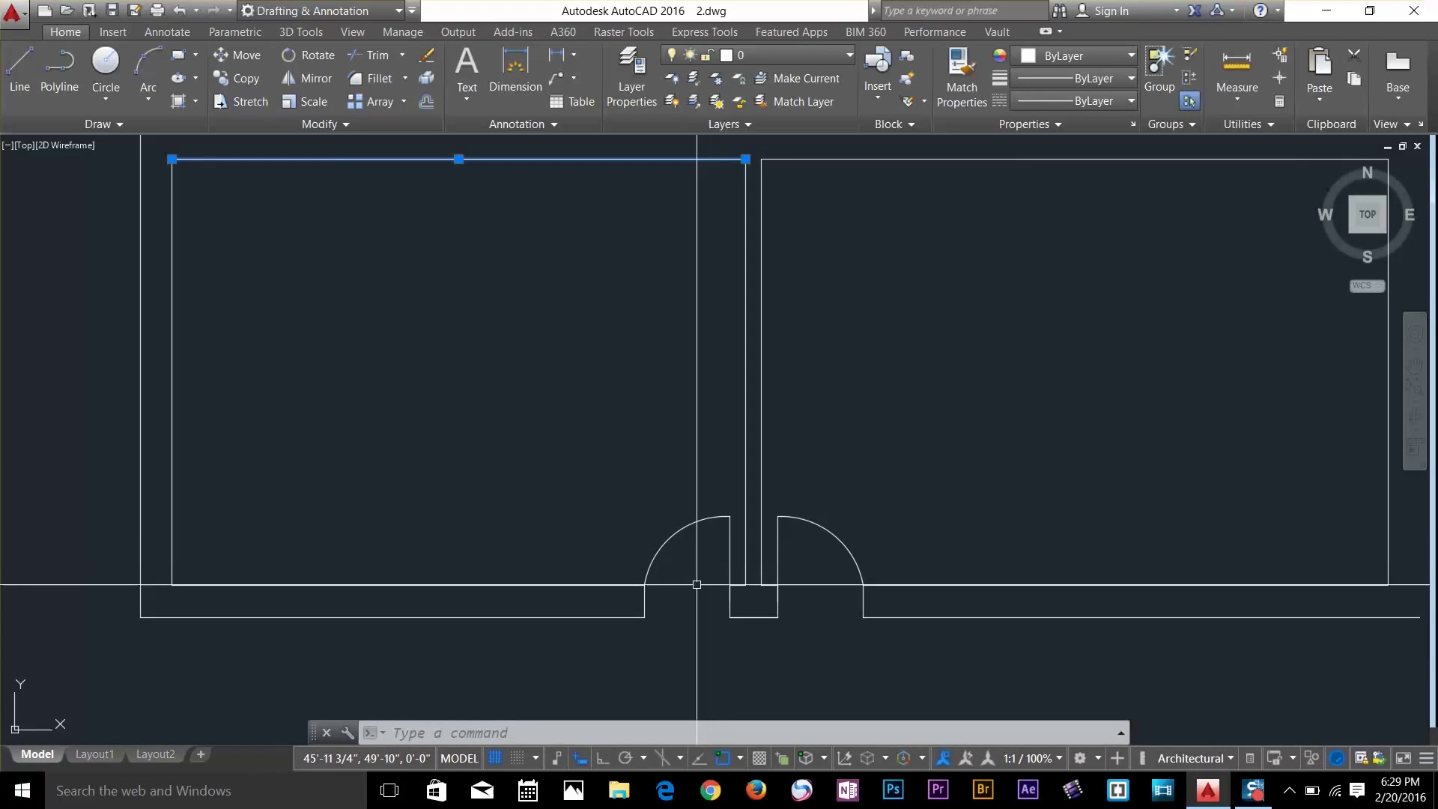
pyautogui.press('Escape')
pyautogui.press('Escape')
pyautogui.scroll(5, 656, 530)
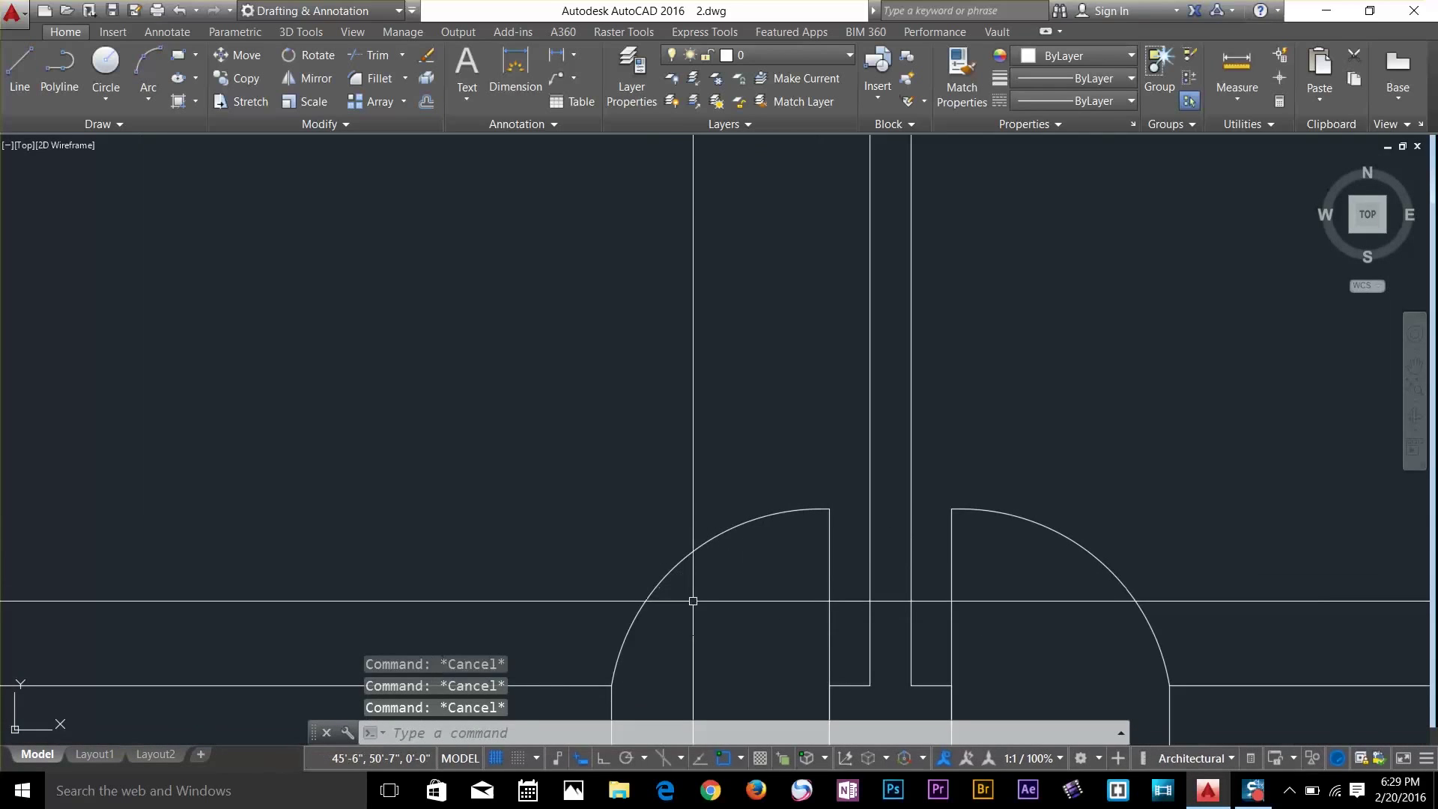
pyautogui.write('L')
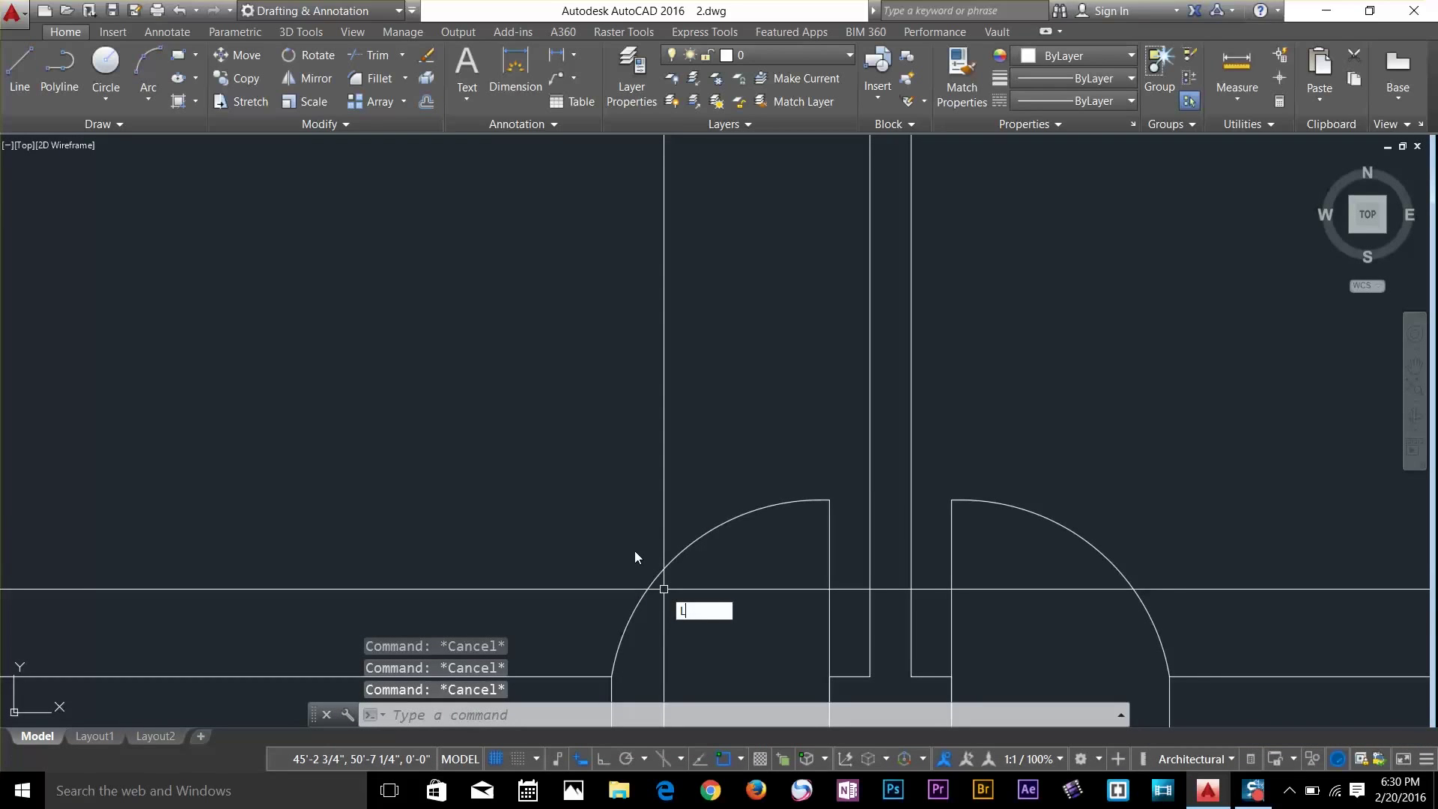
pyautogui.press('Return')
pyautogui.scroll(-2, 664, 589)
pyautogui.click(622, 473)
pyautogui.click(661, 675)
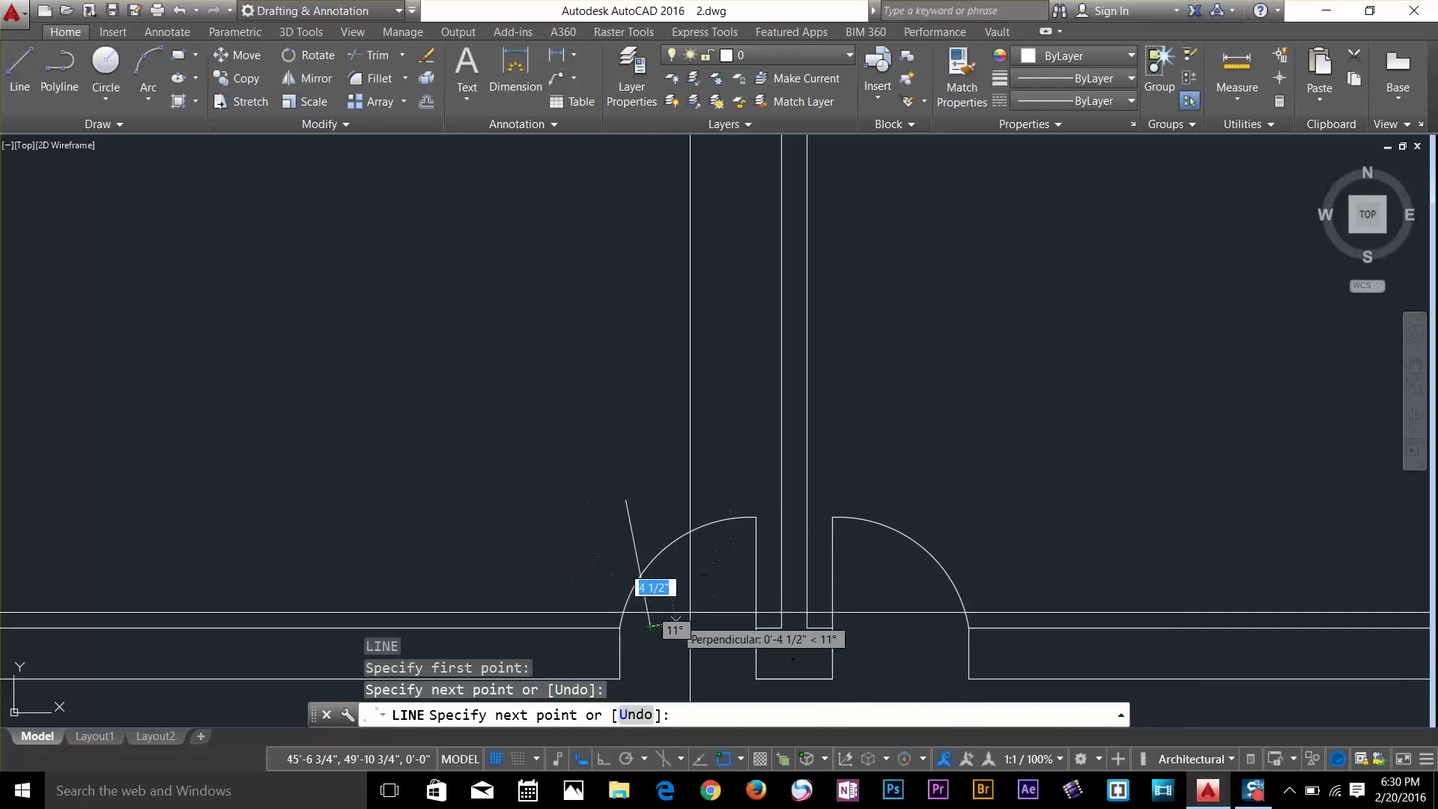
pyautogui.press('Return')
pyautogui.press('Return')
pyautogui.click(706, 603)
pyautogui.click(674, 424)
# Trim away the arc section between the two helper lines
pyautogui.press('Return')
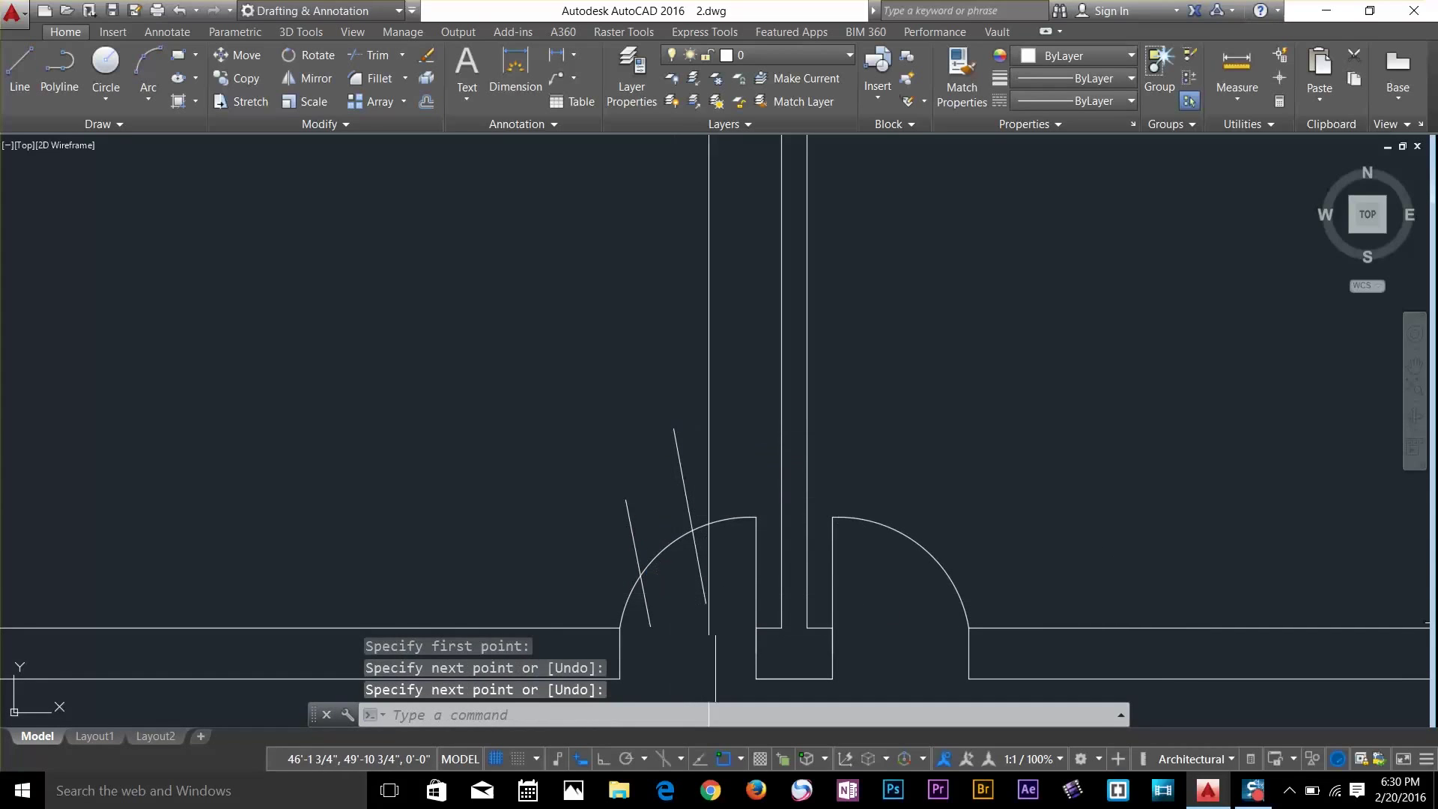
pyautogui.press('Escape')
pyautogui.press('Escape')
pyautogui.write('tr')
pyautogui.press('Return')
pyautogui.press('Return')
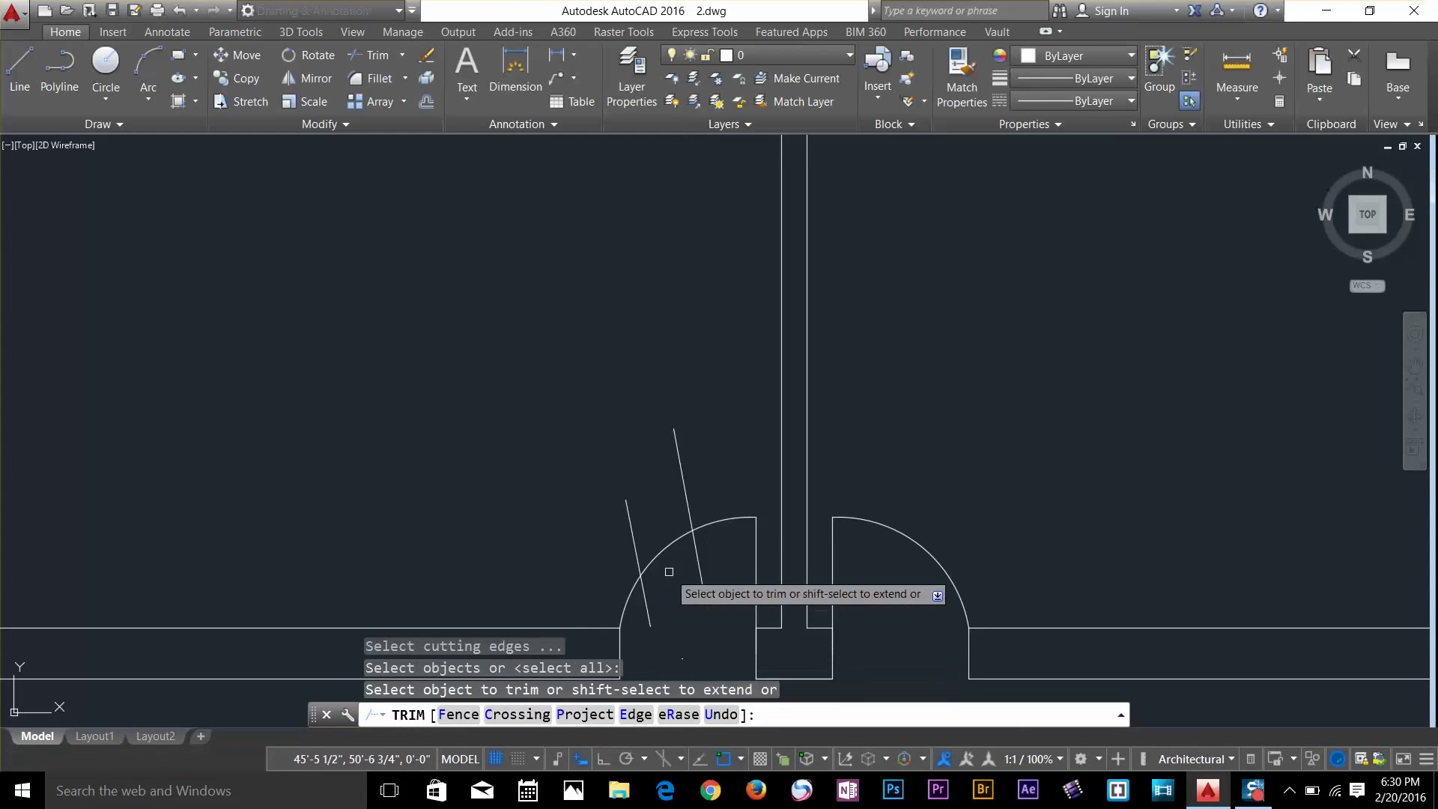
pyautogui.click(664, 557)
pyautogui.press('Escape')
# Erase both helper lines
pyautogui.moveTo(643, 529)
pyautogui.mouseDown()
pyautogui.moveTo(610, 501)
pyautogui.moveTo(603, 540)
pyautogui.mouseUp()
pyautogui.press('Delete')
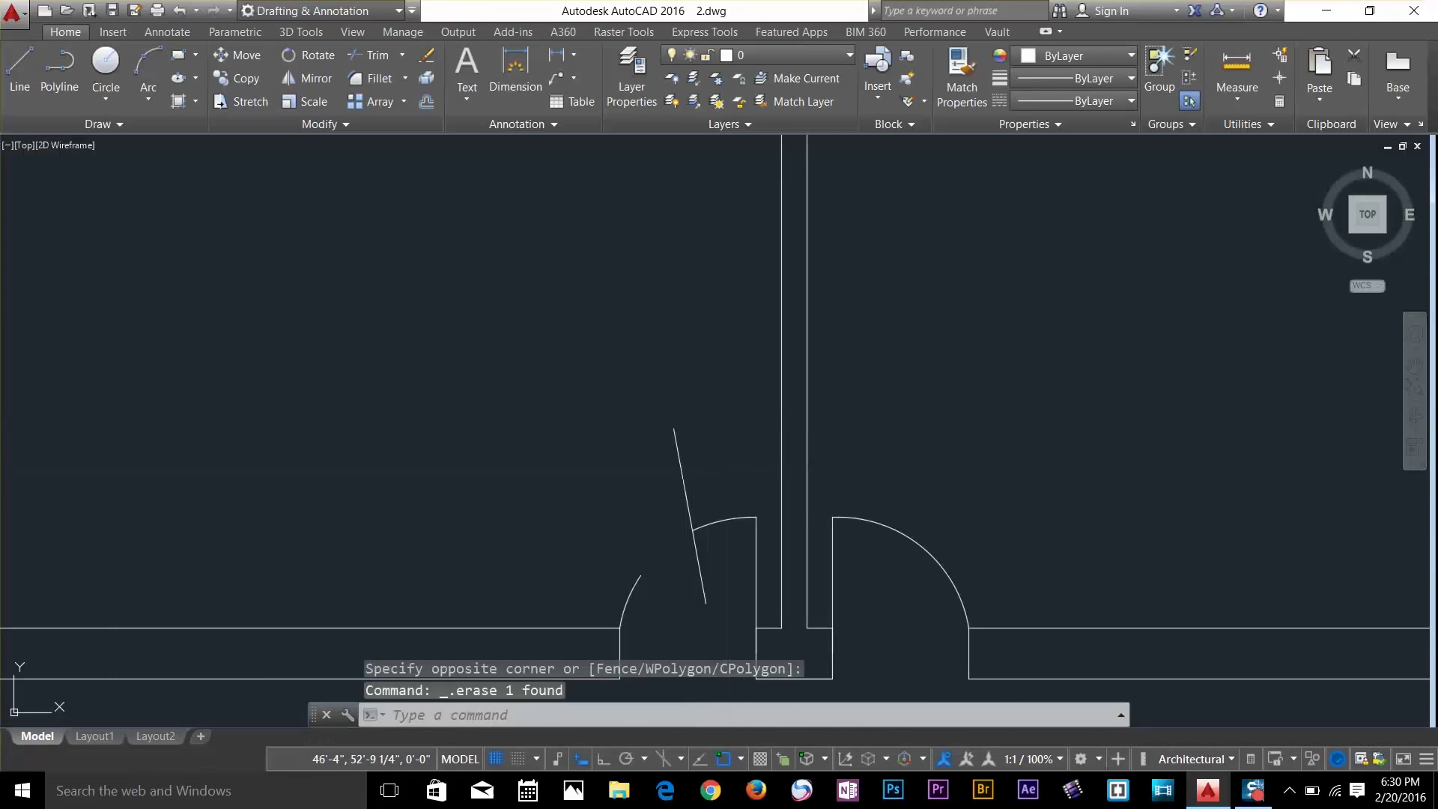
pyautogui.click(682, 480)
pyautogui.press('Delete')
pyautogui.scroll(-3, 609, 507)
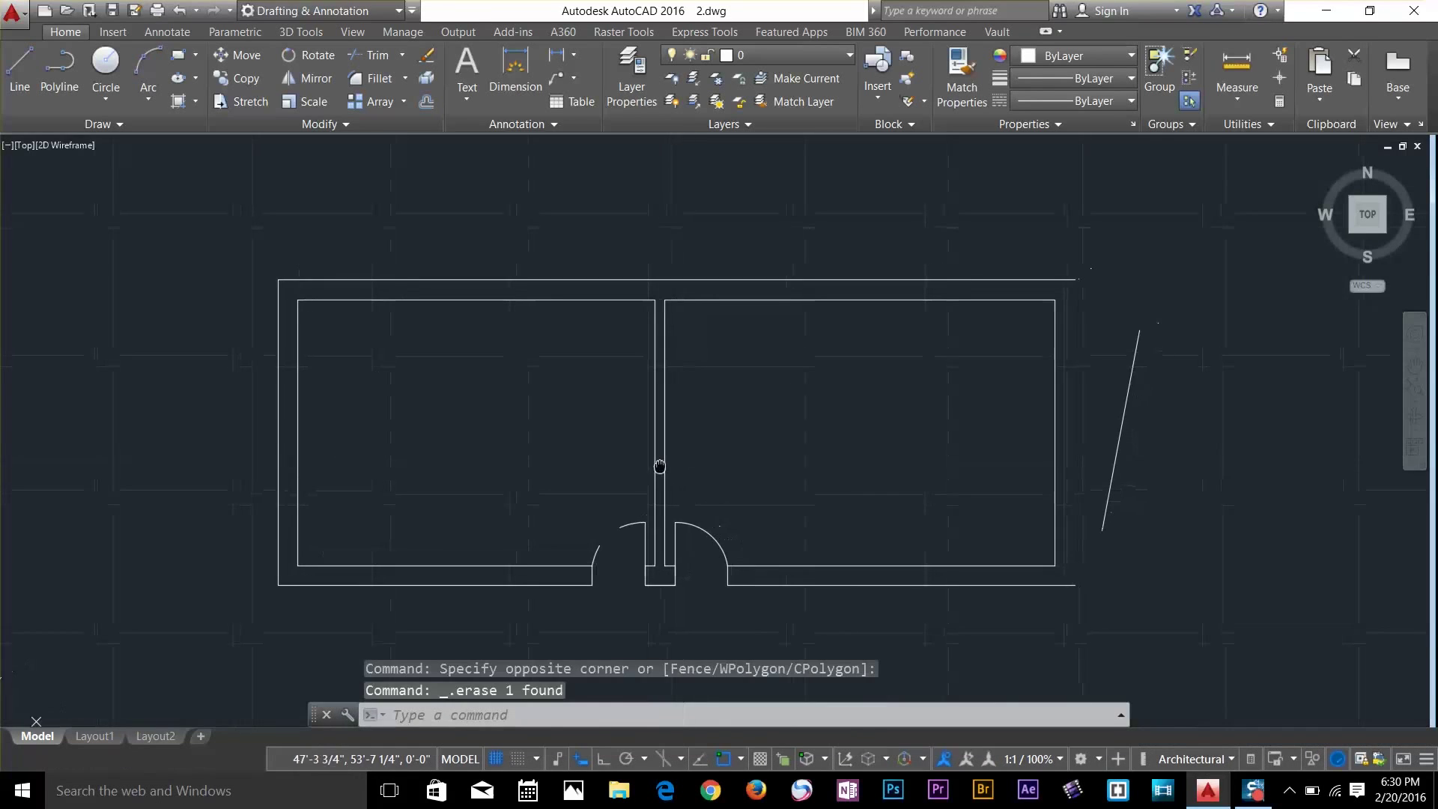
# Try Boundary inside the left room and dismiss the closed-boundary error
pyautogui.click(195, 105)
pyautogui.click(217, 208)
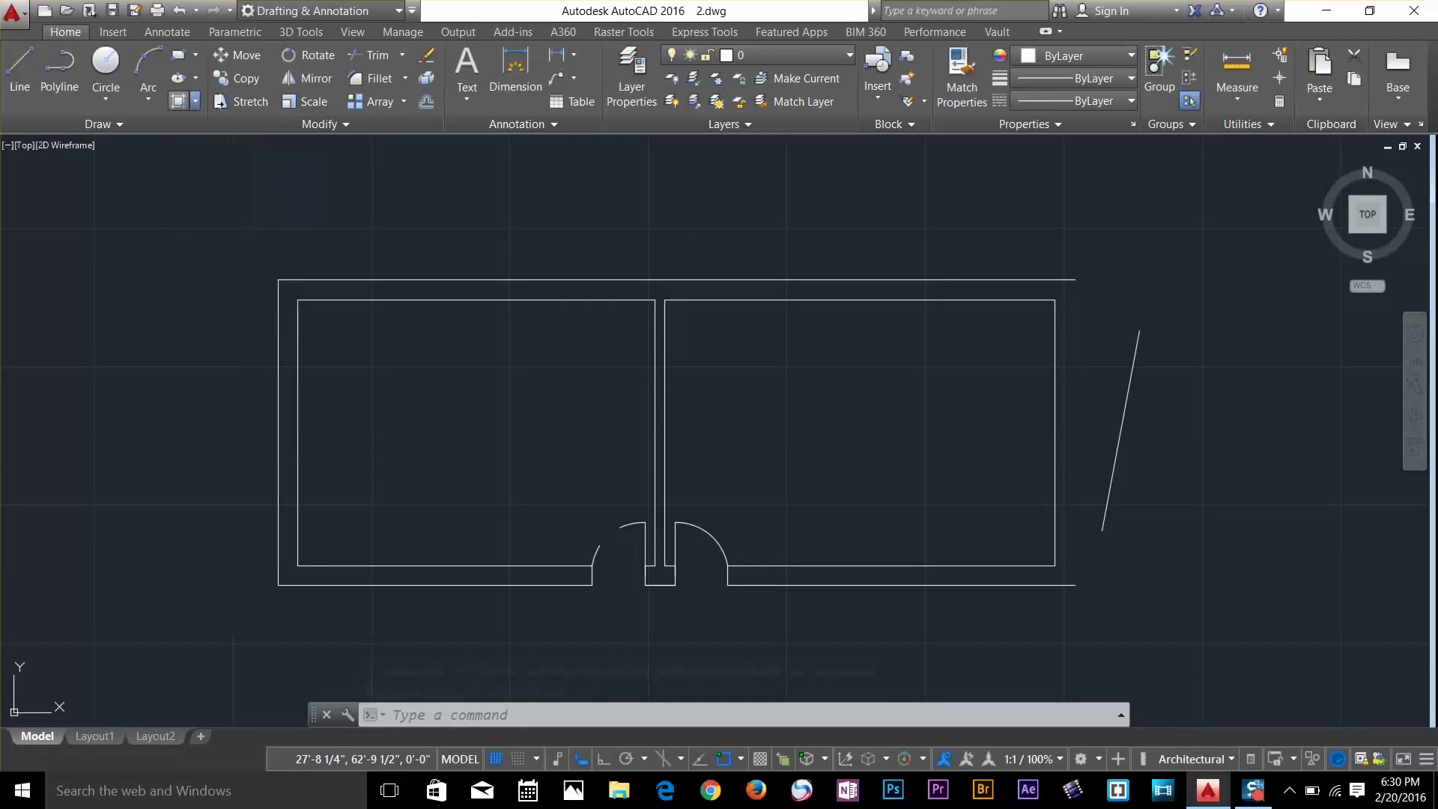
pyautogui.click(598, 298)
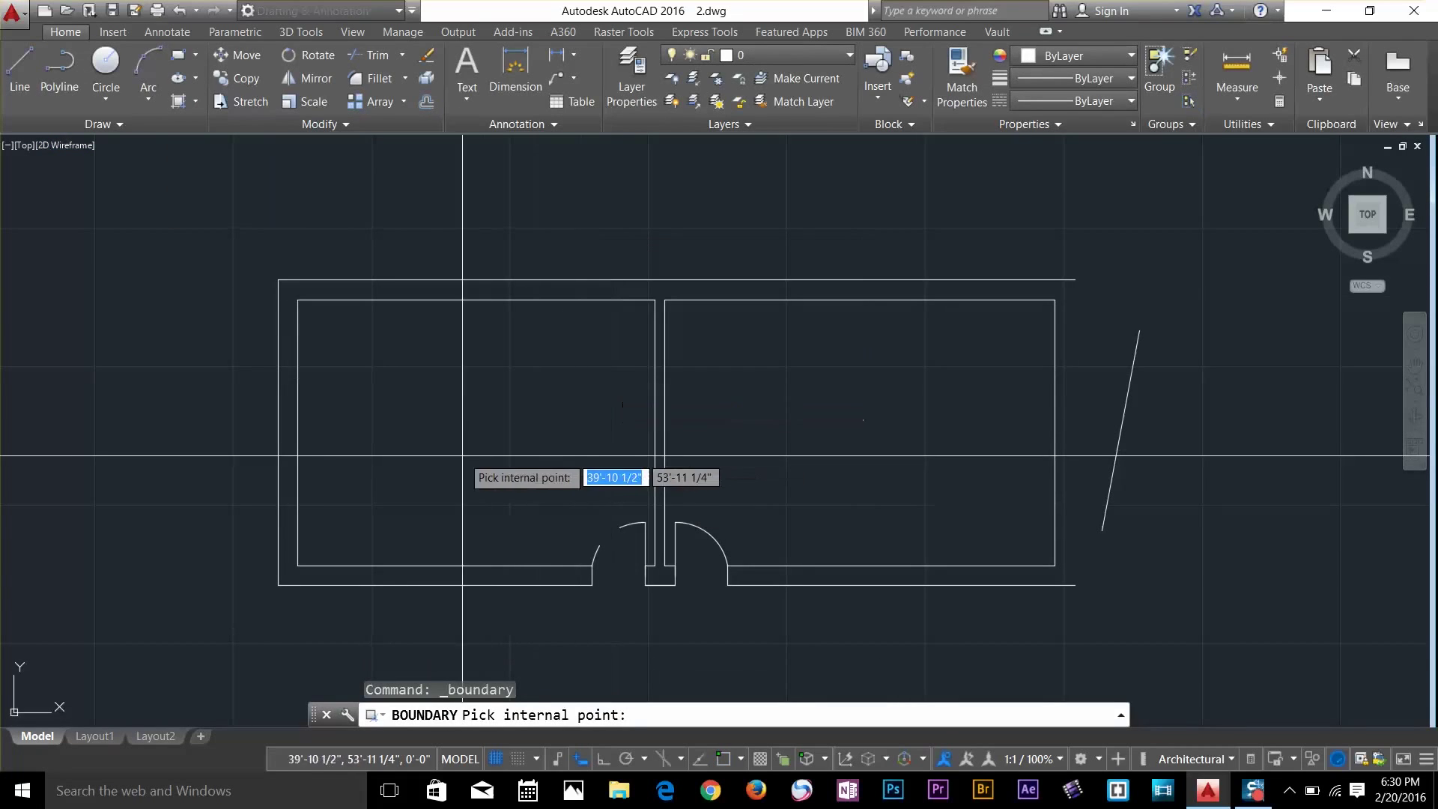
pyautogui.click(448, 429)
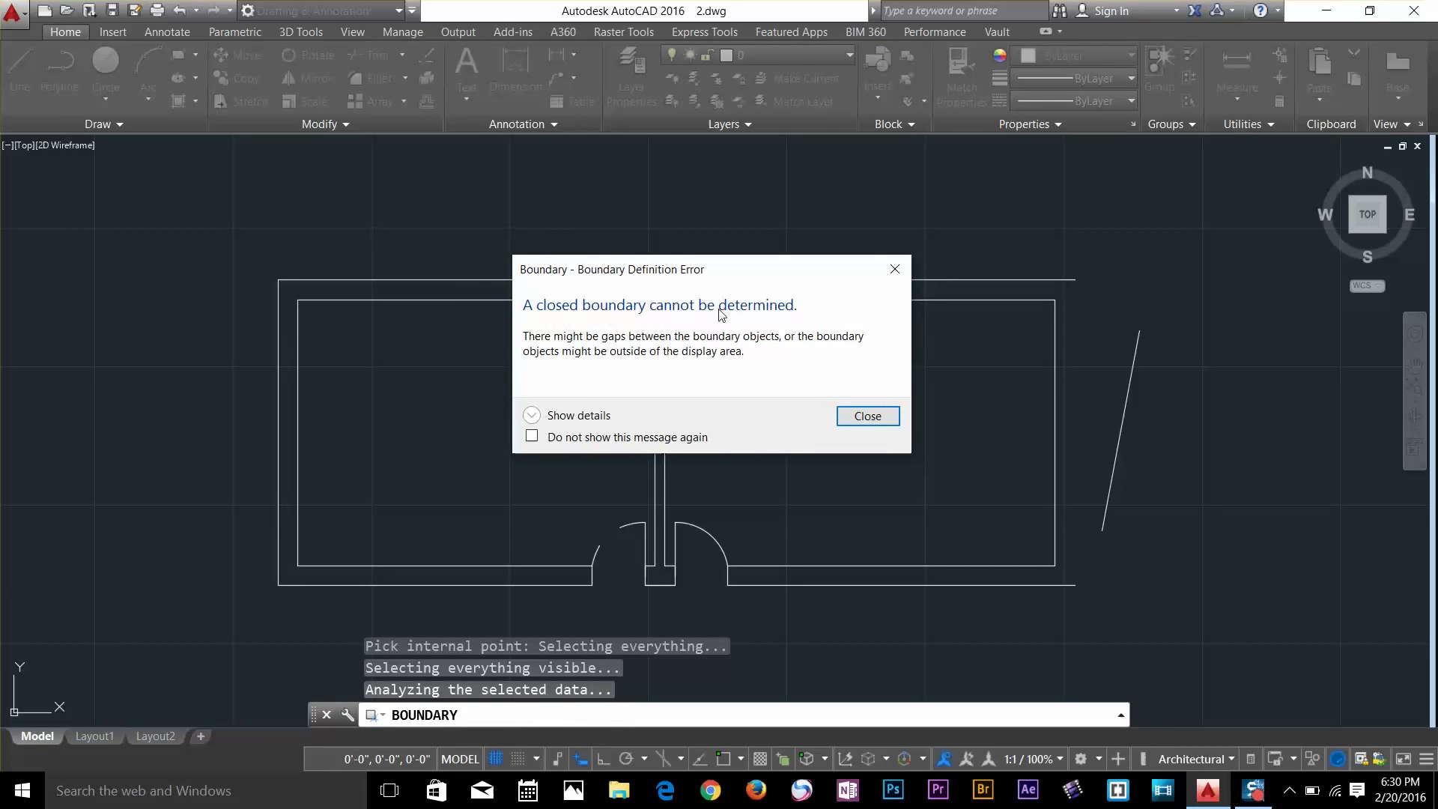
pyautogui.click(869, 417)
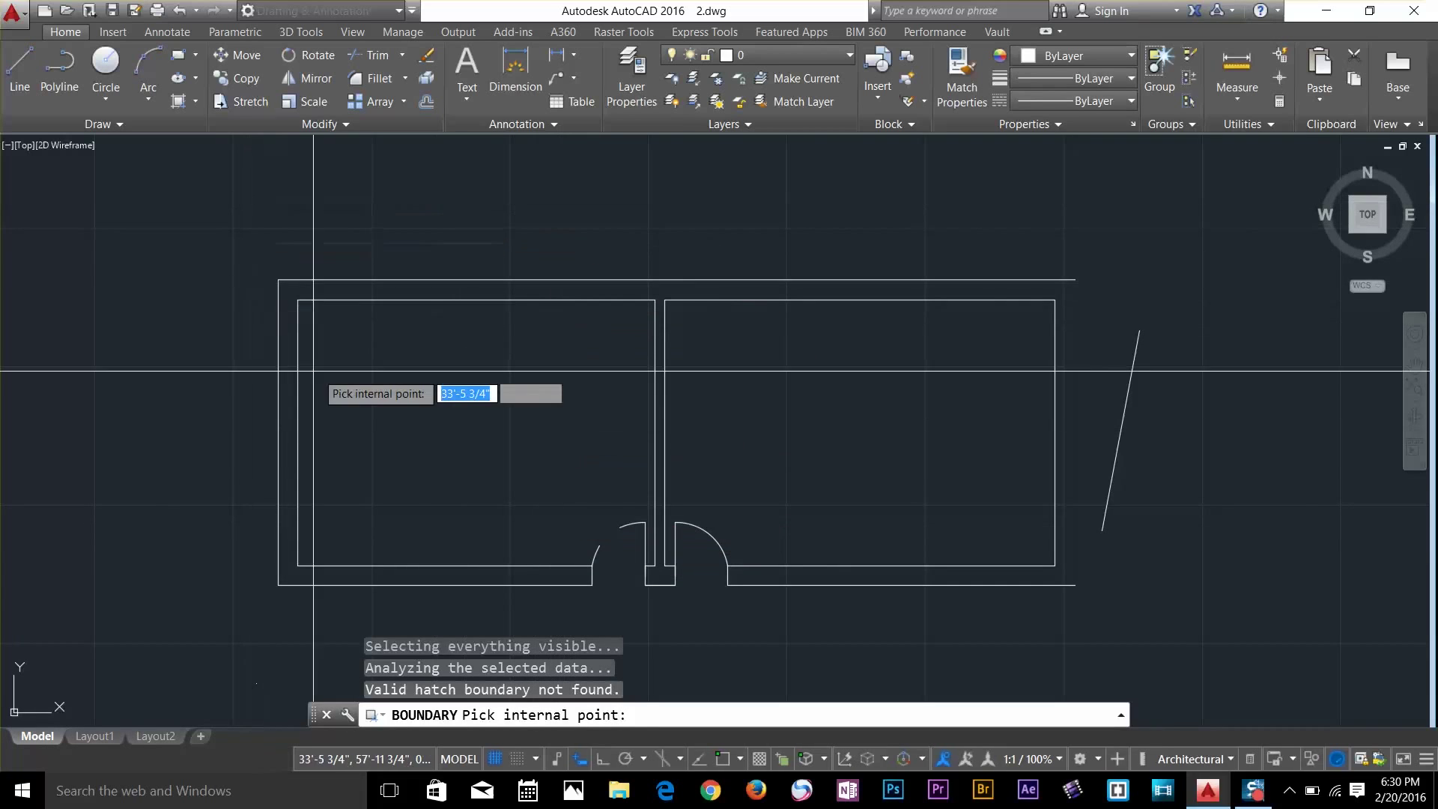
# Cancel the pick and reopen the Boundary Creation dialog
pyautogui.scroll(-4, 320, 375)
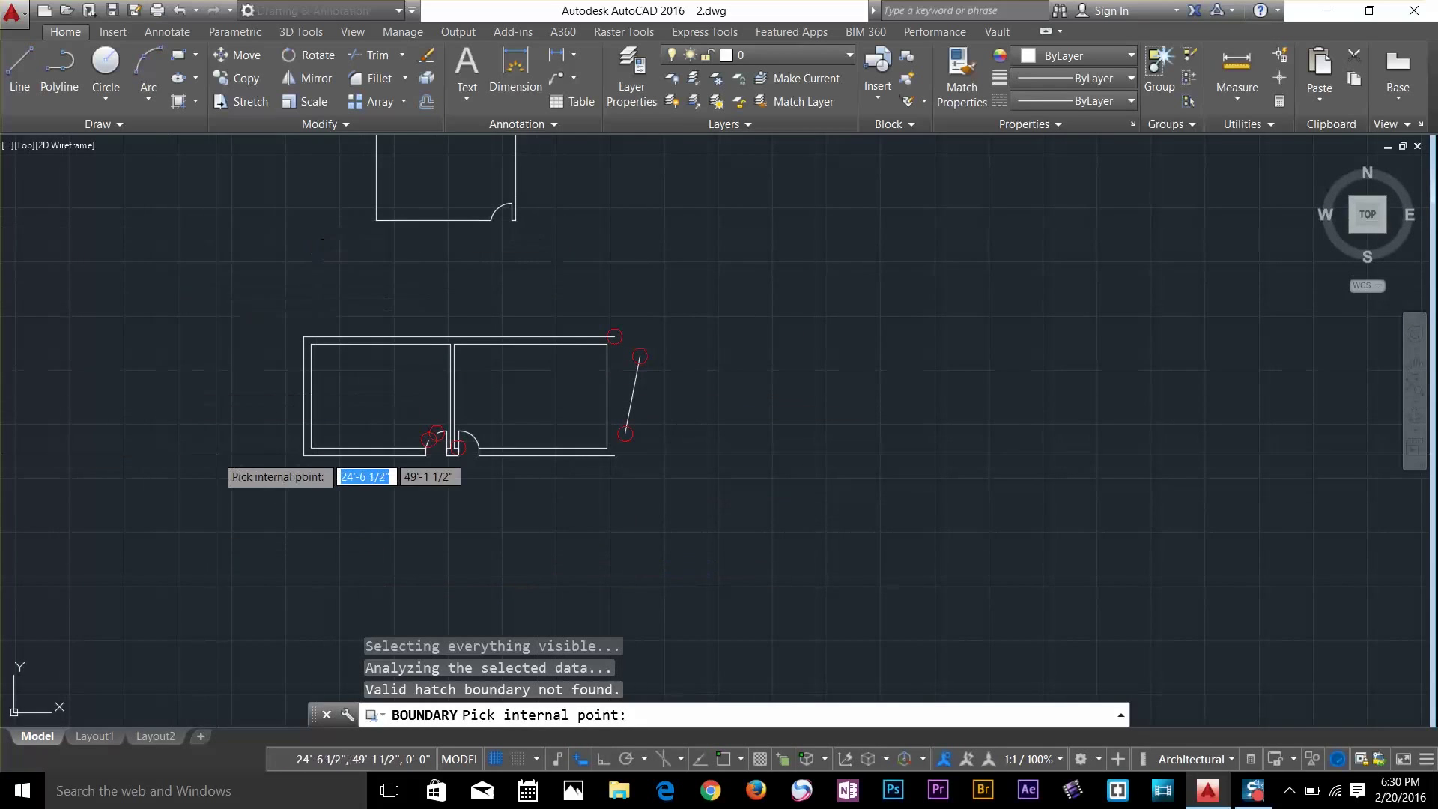
pyautogui.press('Escape')
pyautogui.press('Escape')
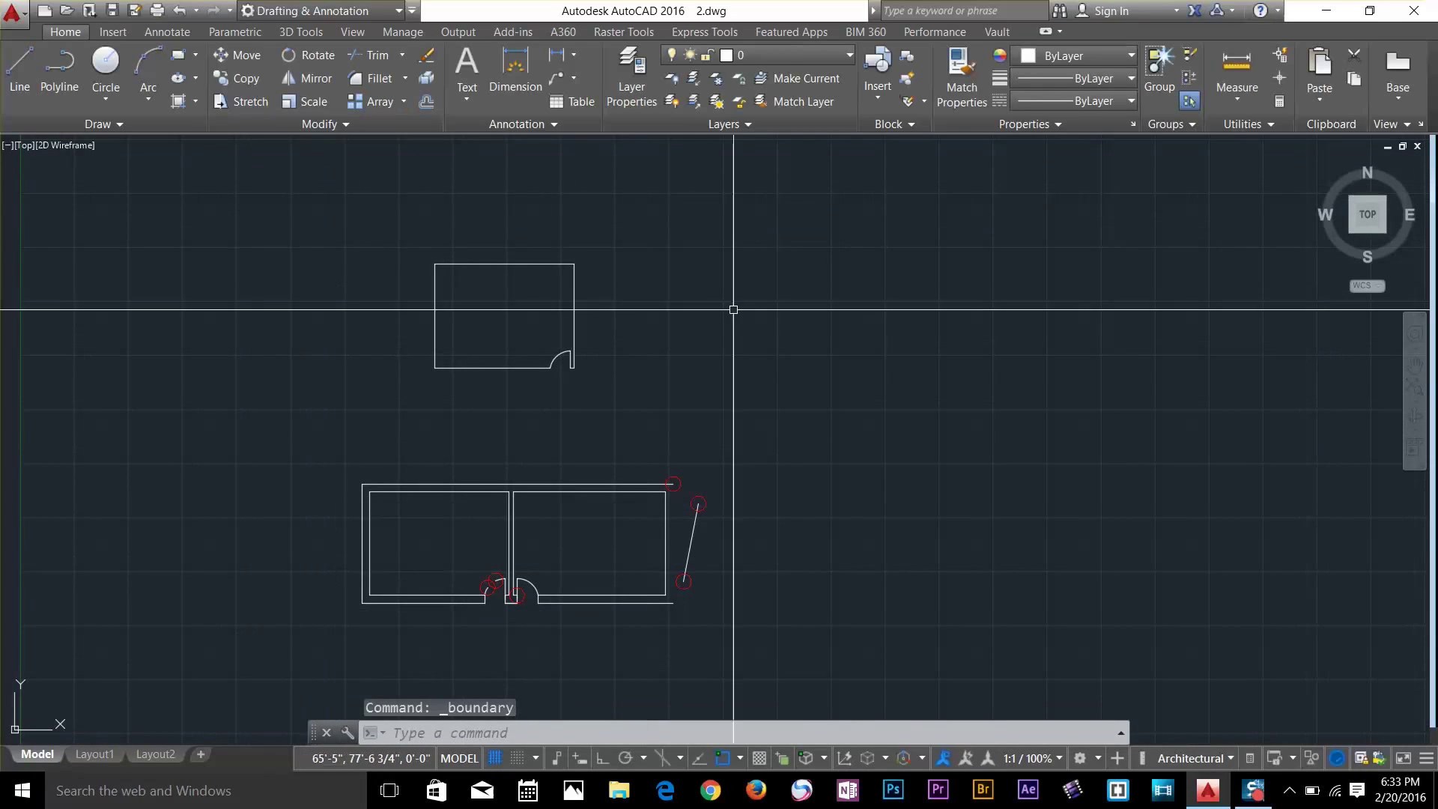
pyautogui.click(196, 102)
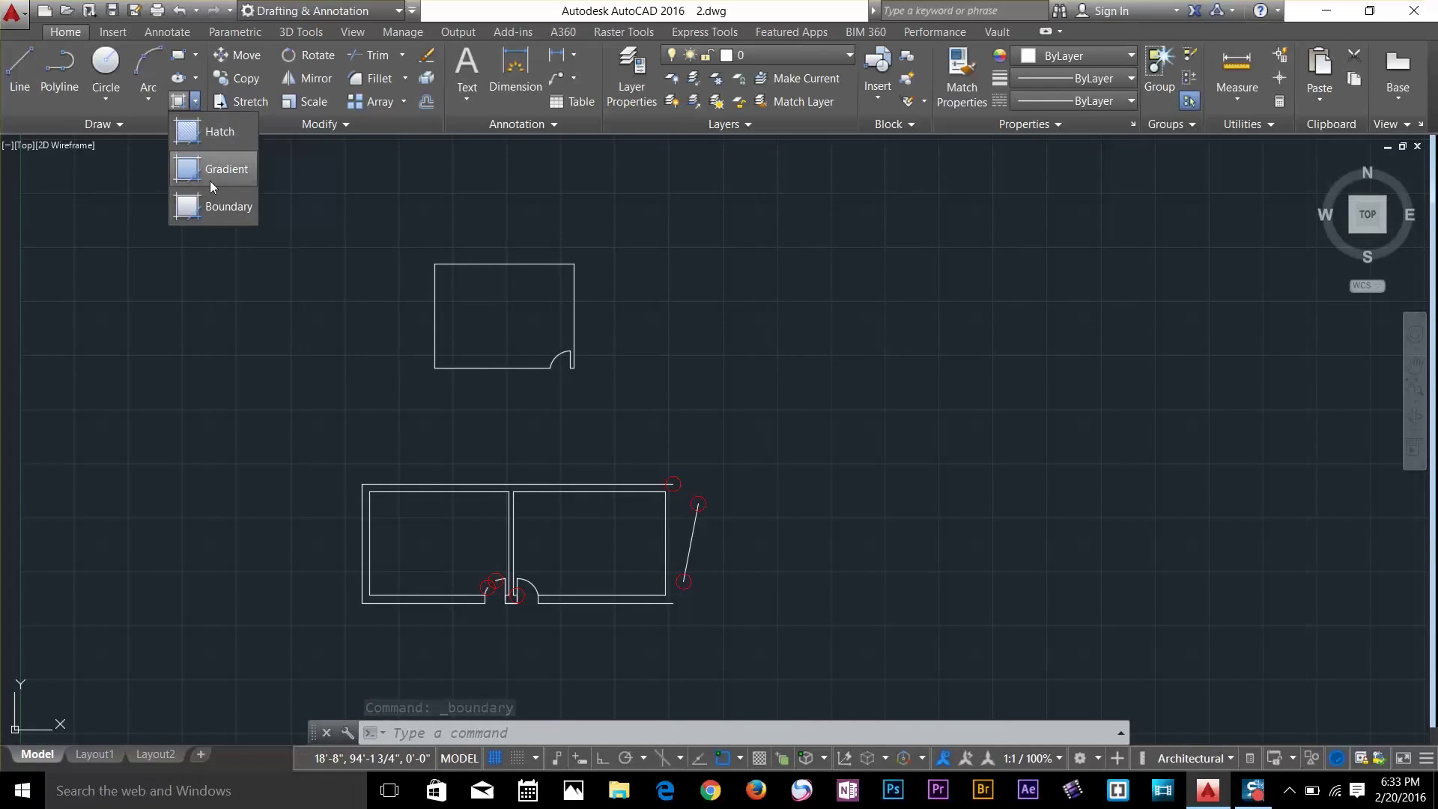
pyautogui.click(211, 211)
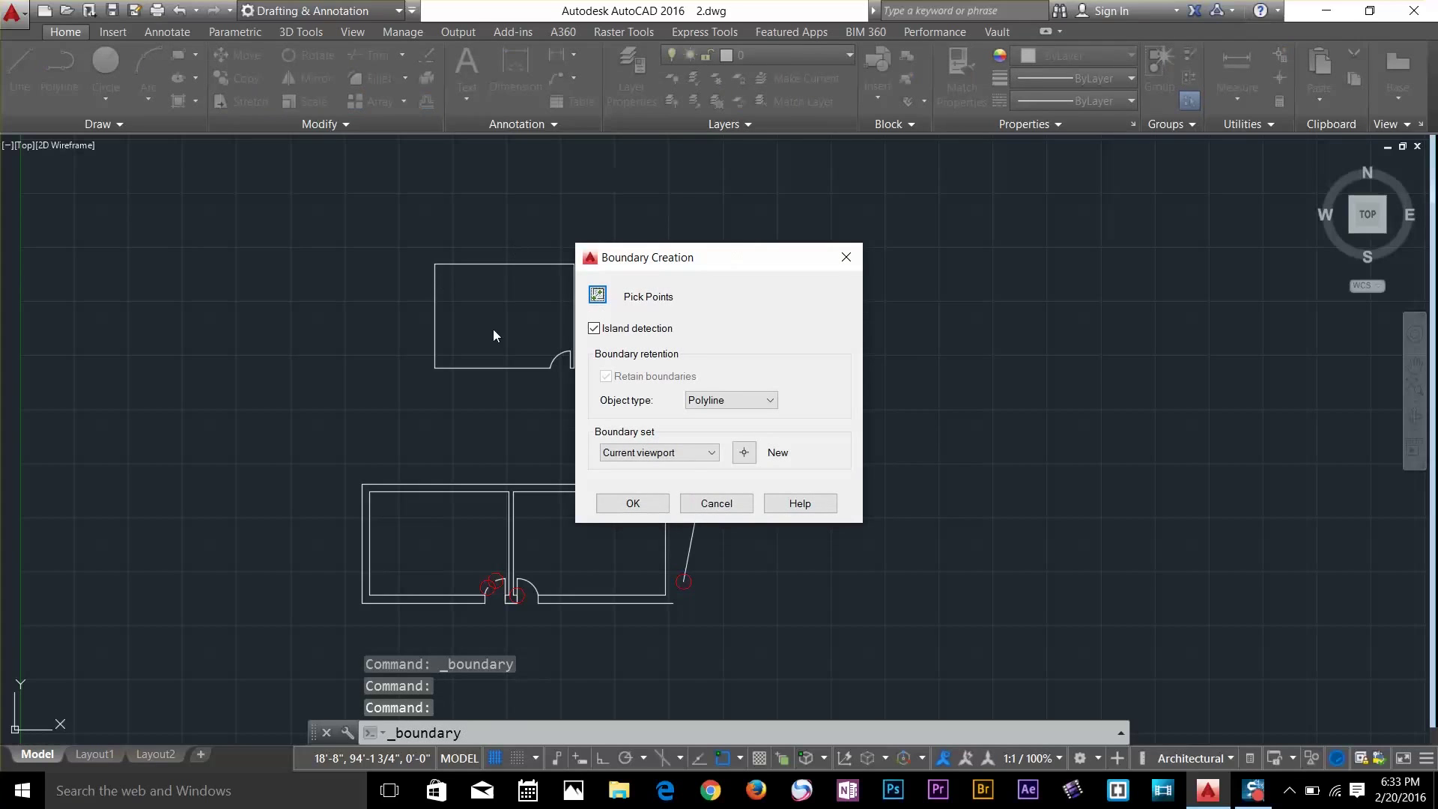
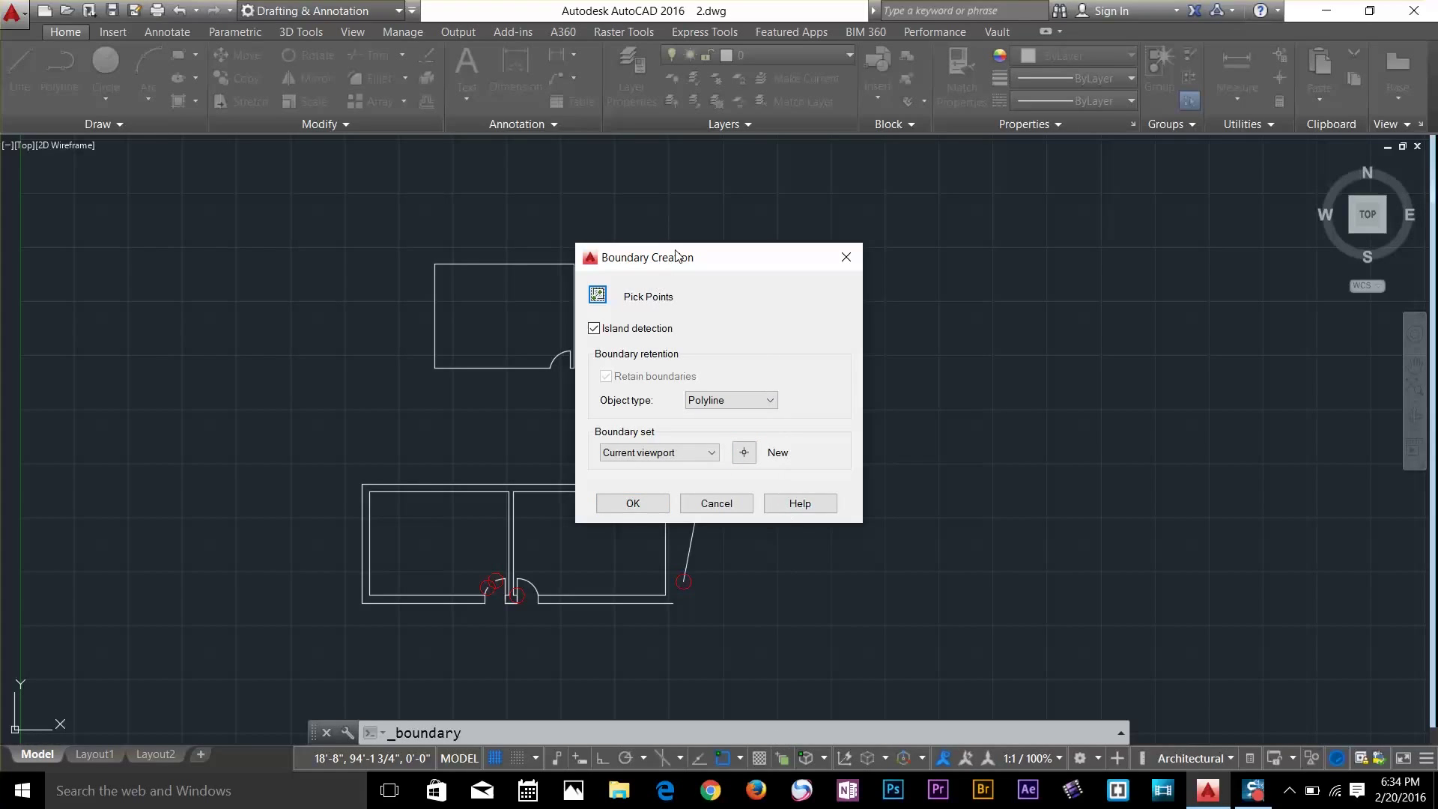
# Restrict the boundary set to the lower plan's 24 objects, with Polyline as the object type
pyautogui.moveTo(676, 257); pyautogui.dragTo(942, 261)
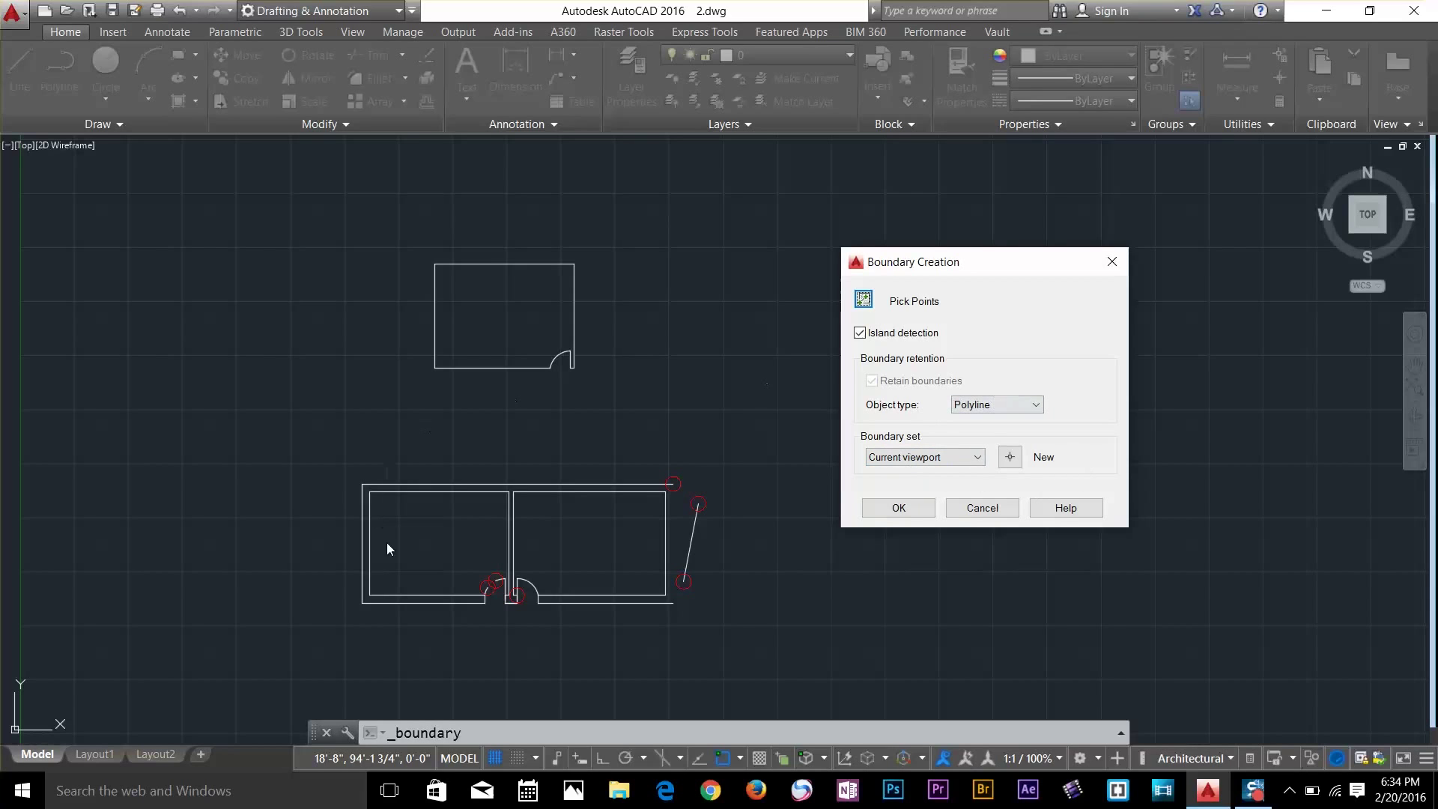
pyautogui.click(1010, 457)
pyautogui.click(742, 443)
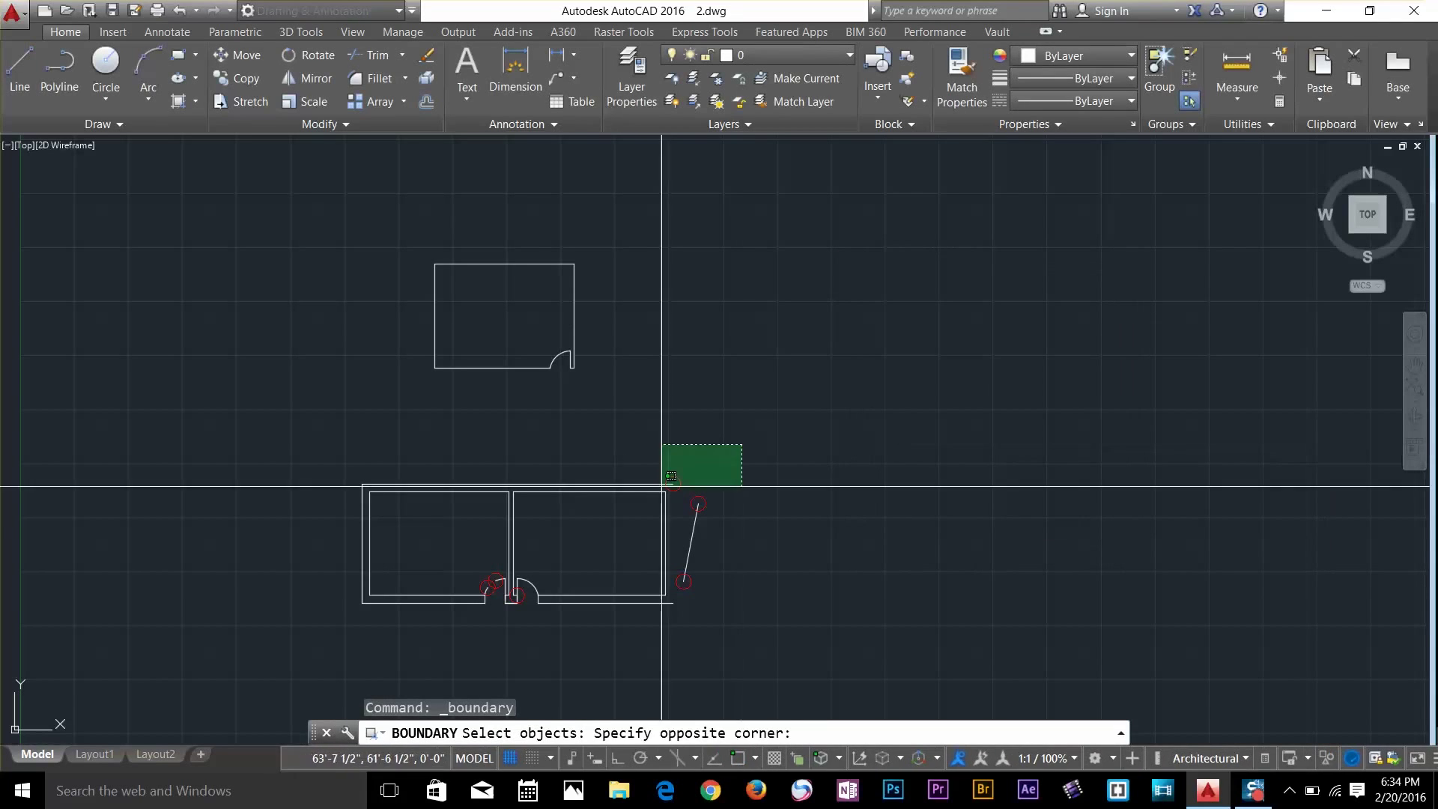
pyautogui.click(322, 610)
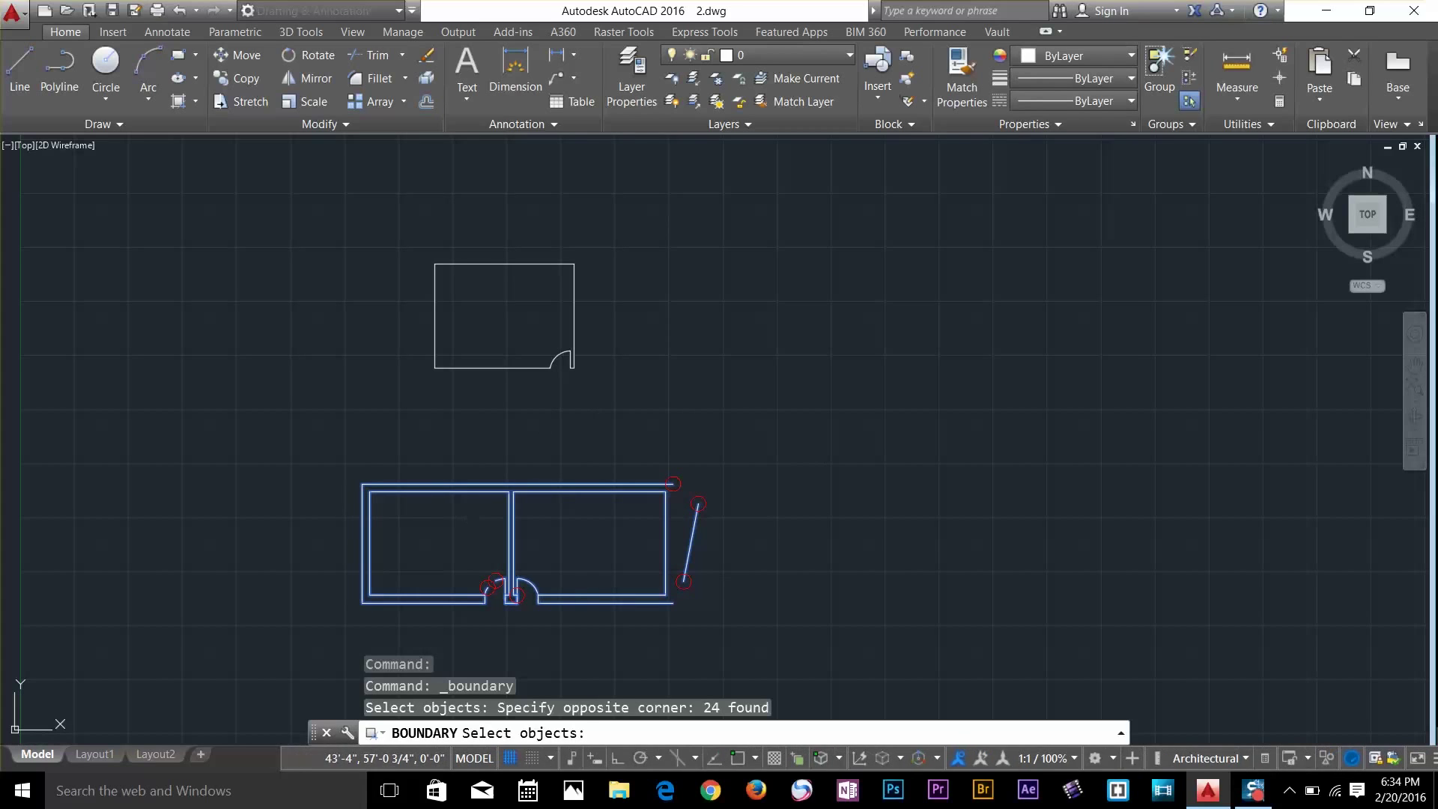
pyautogui.press('Return')
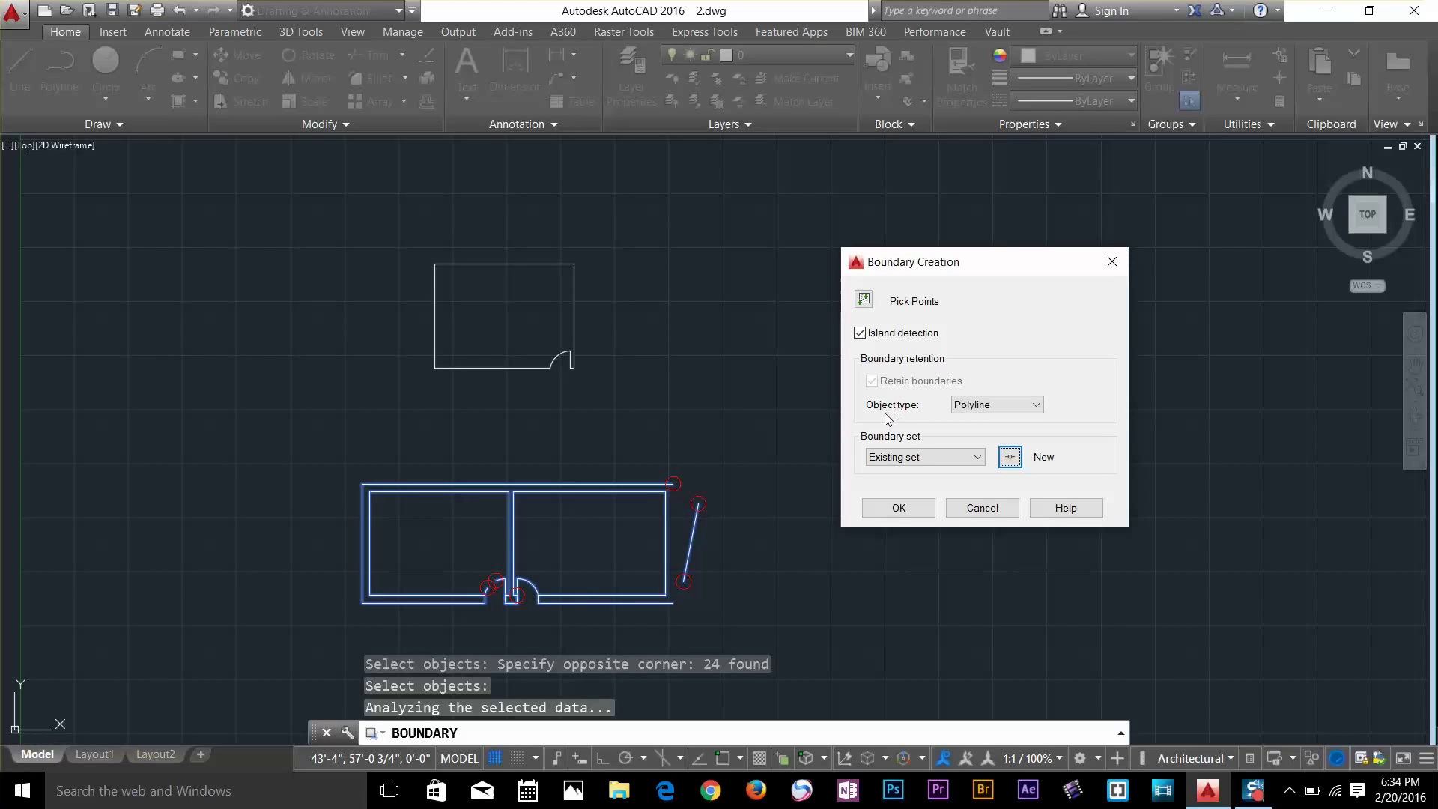
pyautogui.click(982, 409)
# Create the boundary, then select the upper room shape for a MOVE
pyautogui.click(867, 509)
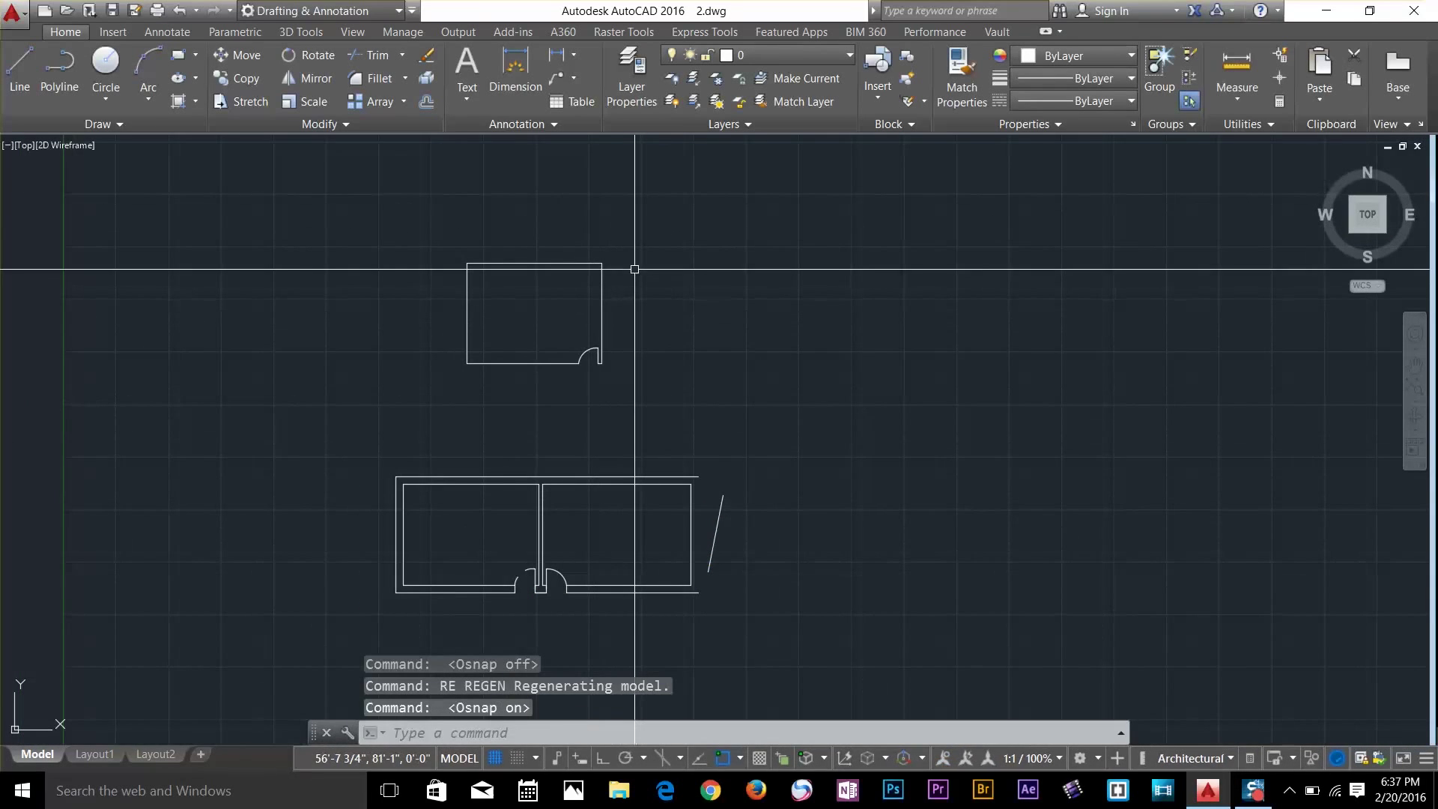
pyautogui.write('m')
pyautogui.press('Return')
pyautogui.click(648, 250)
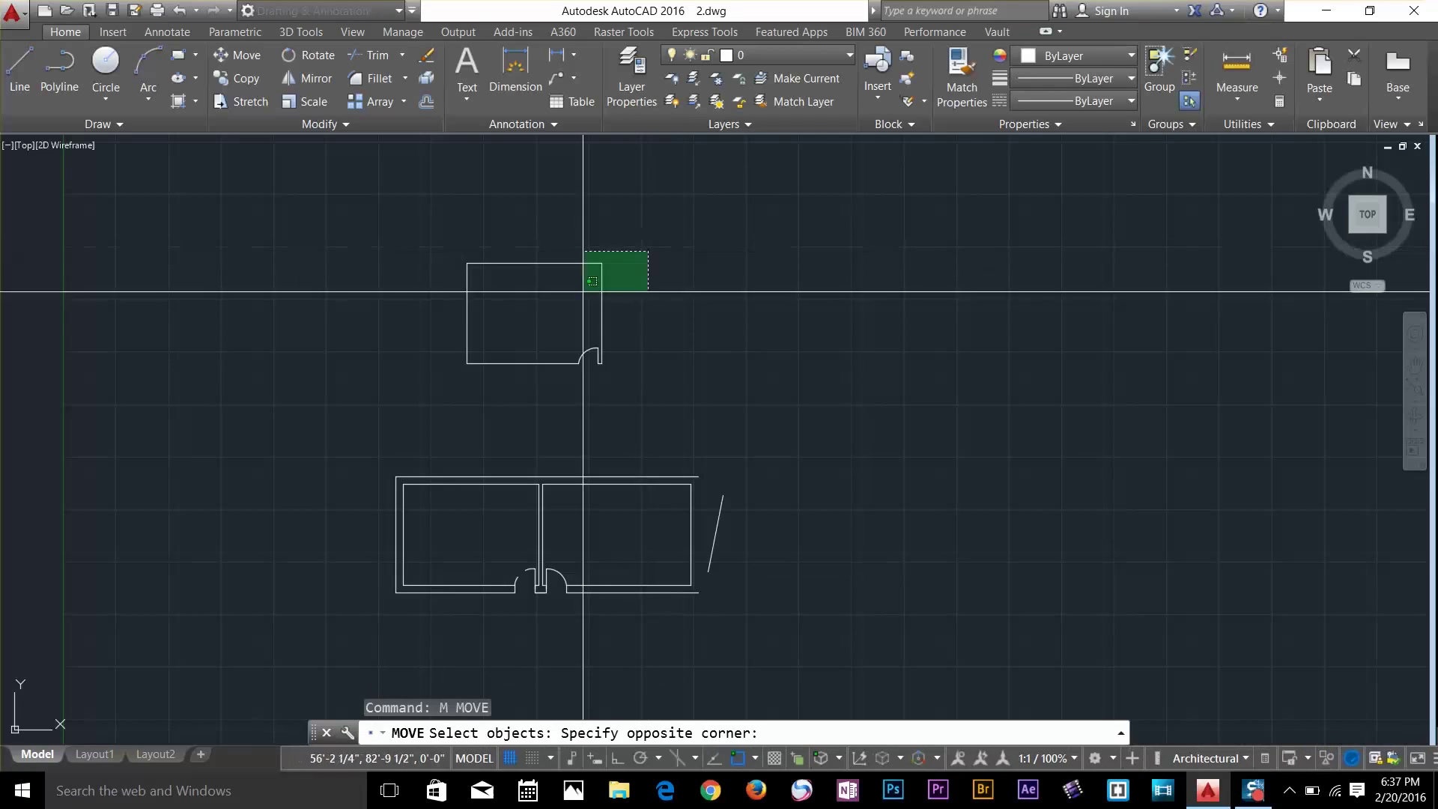
pyautogui.click(440, 392)
pyautogui.press('Return')
# Move the room shape from its door corner to the lower plan's doorway
pyautogui.scroll(5, 603, 360)
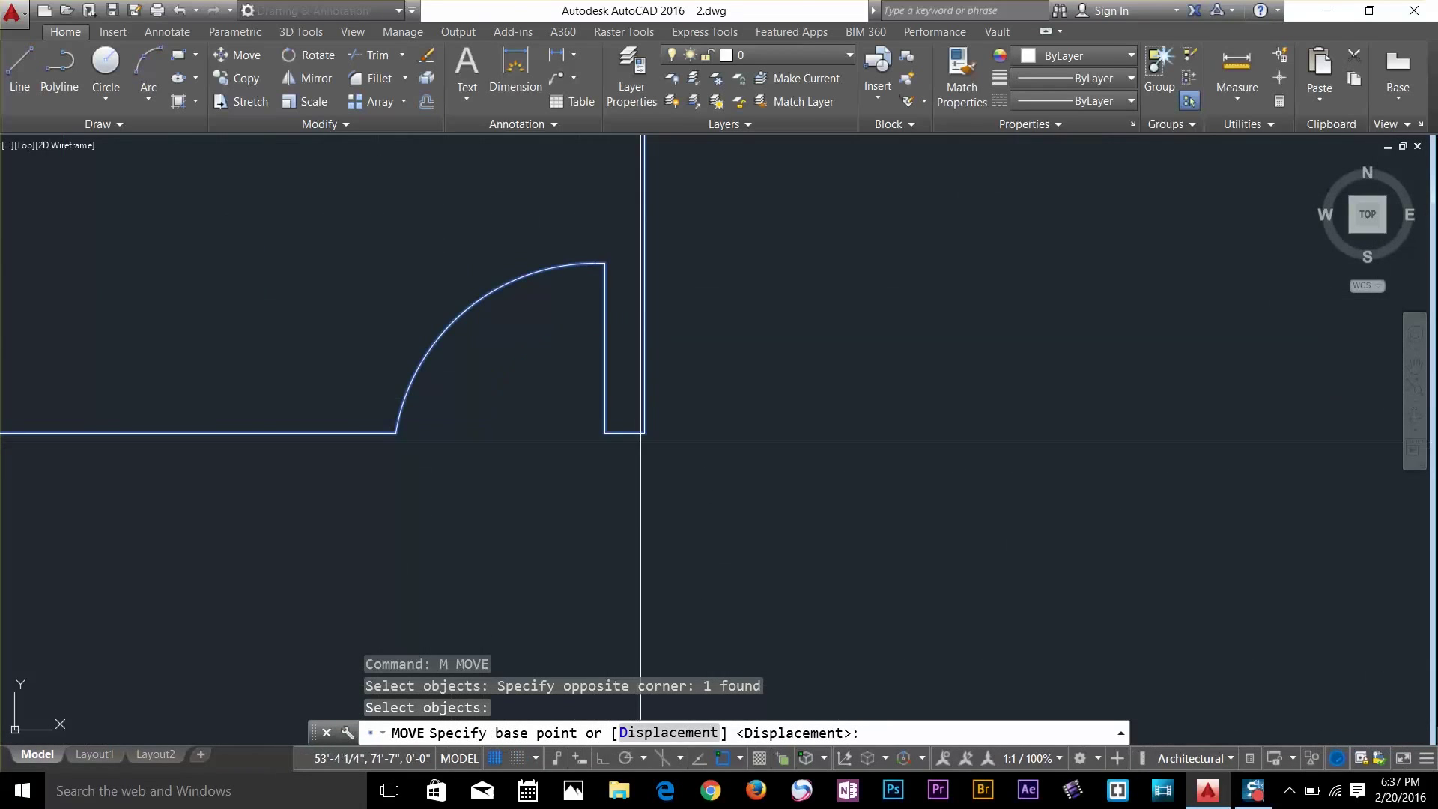
pyautogui.click(642, 434)
pyautogui.scroll(-6, 644, 446)
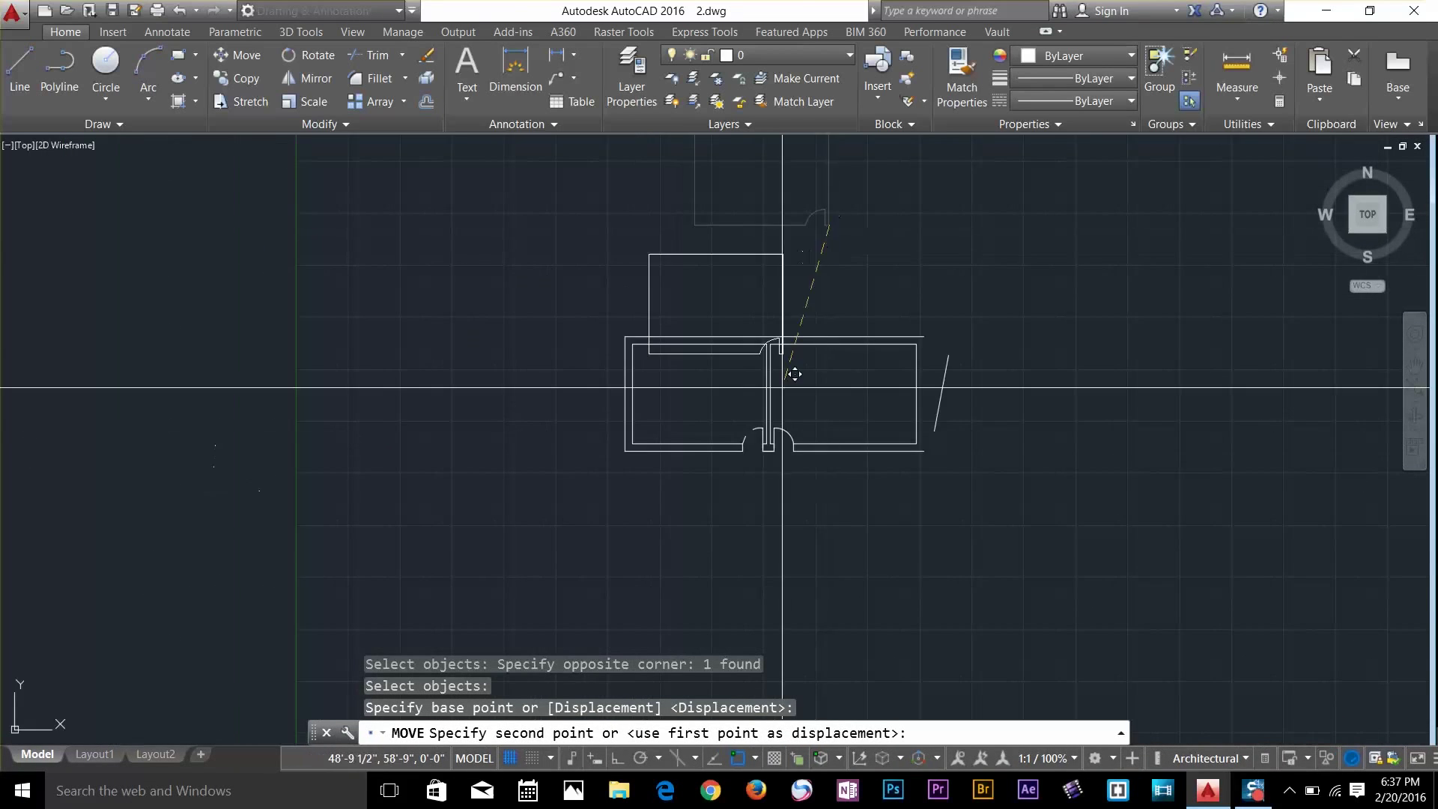
pyautogui.scroll(8, 795, 374)
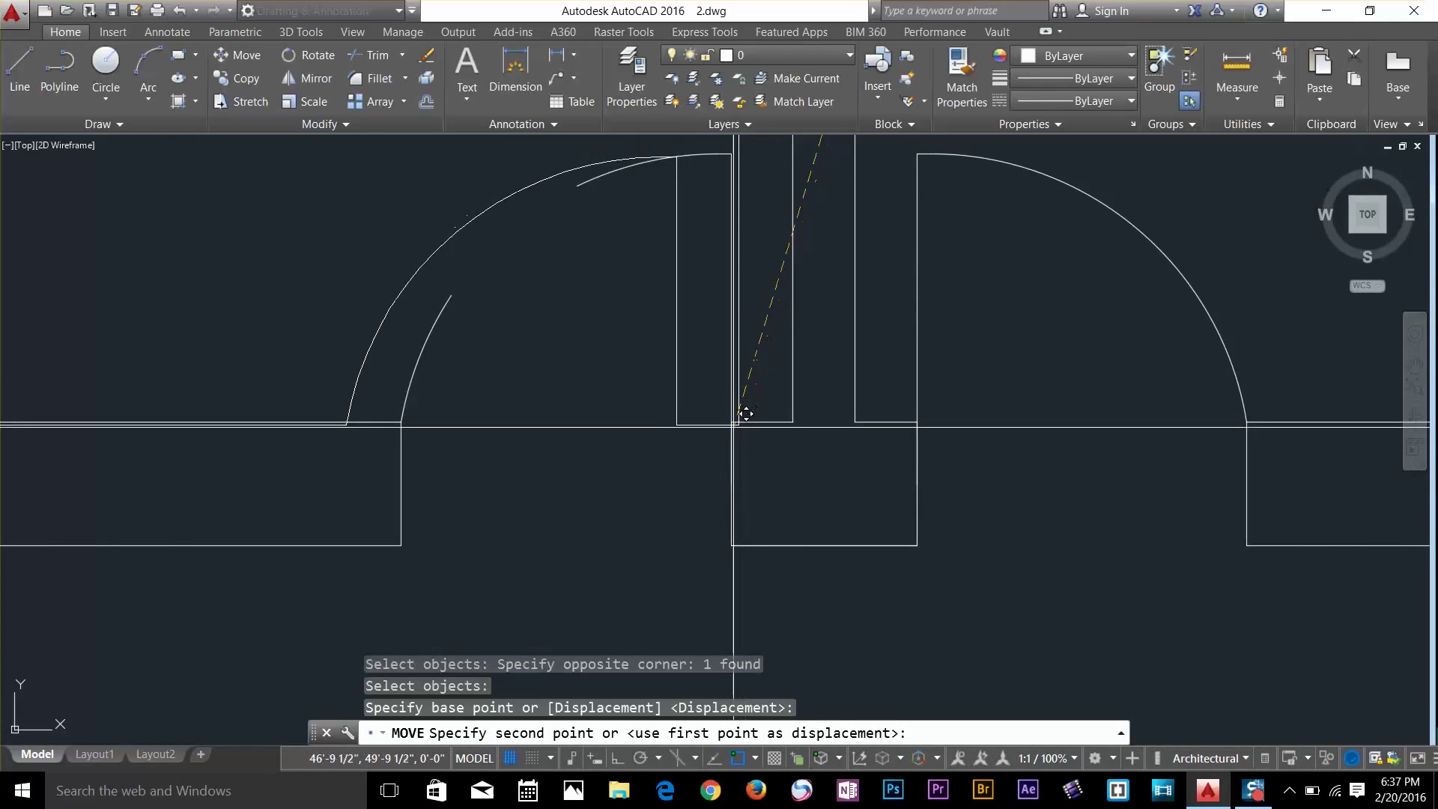
pyautogui.click(802, 408)
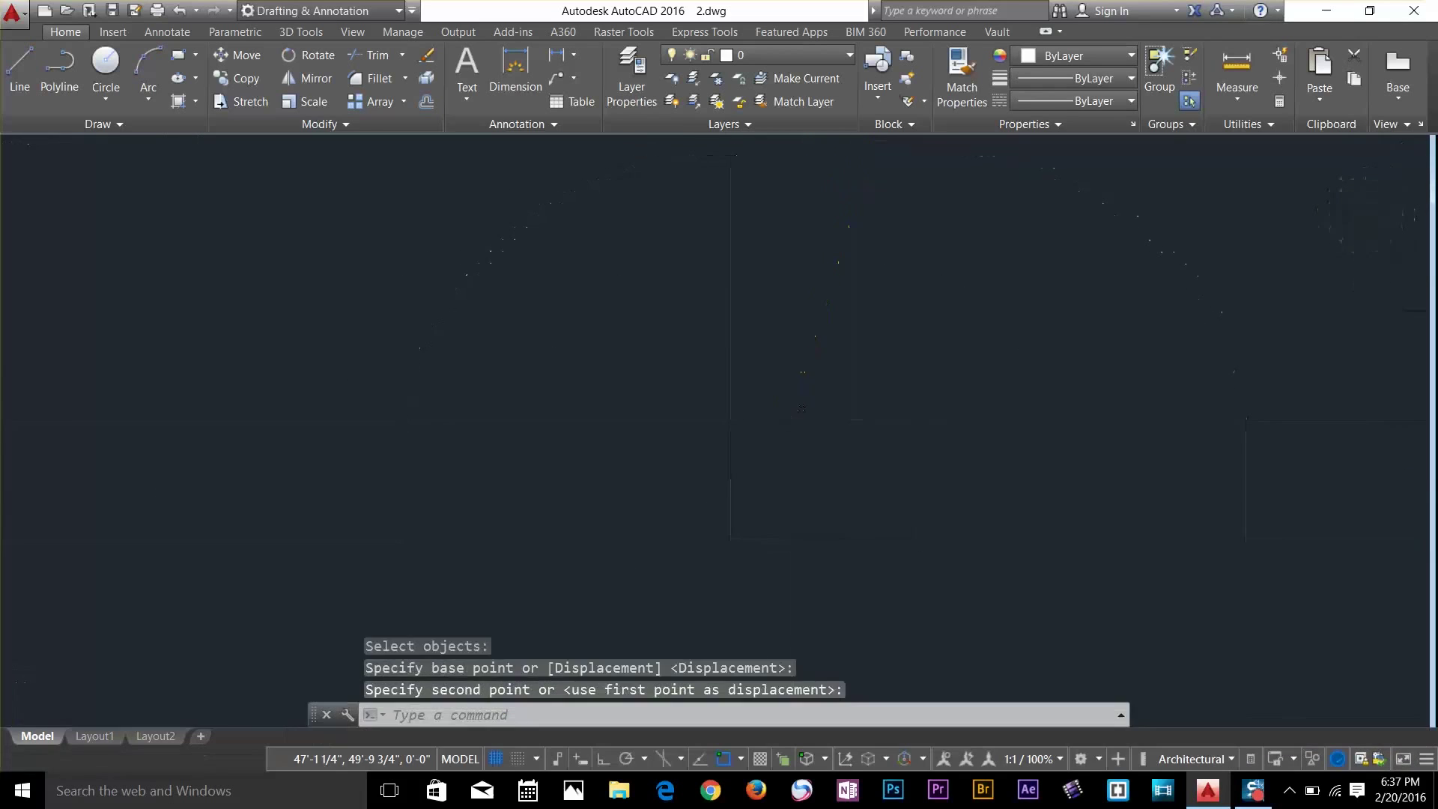
# Select the door-gap line, cancel it, and pan to the door rectangles
pyautogui.scroll(-4, 733, 514)
pyautogui.click(750, 507)
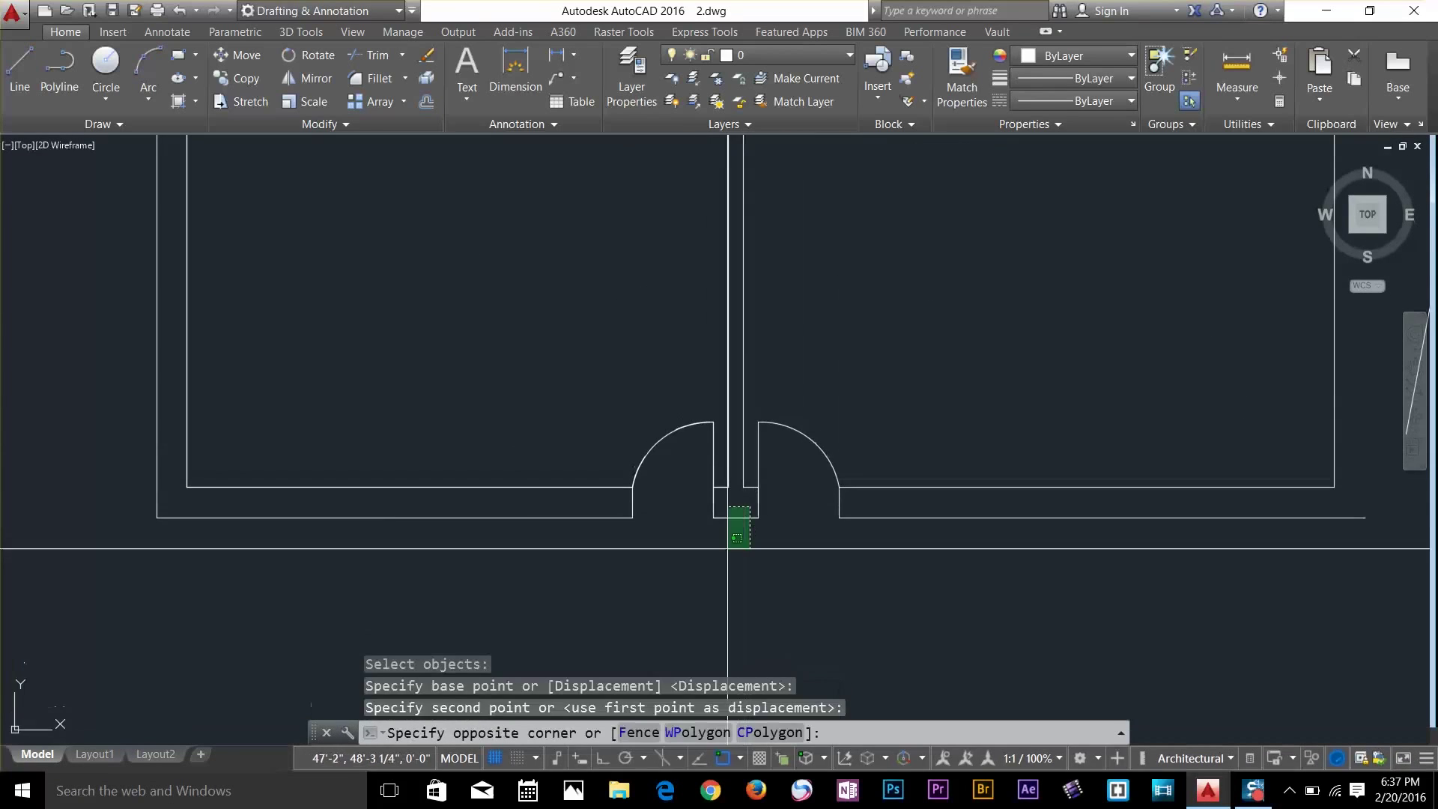
pyautogui.click(728, 548)
pyautogui.press('Escape')
pyautogui.scroll(5, 764, 570)
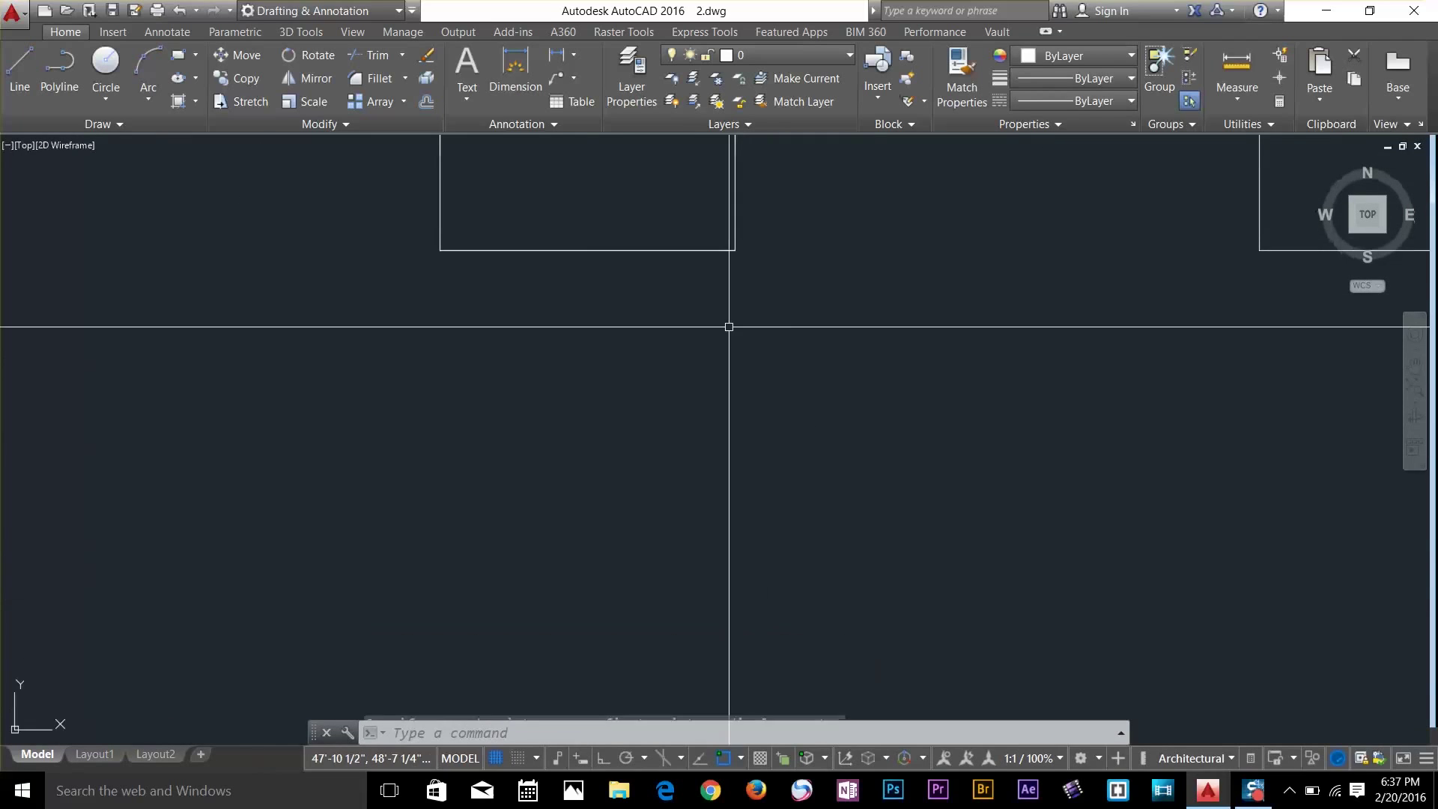
pyautogui.moveTo(729, 326); pyautogui.dragTo(825, 545, button='middle')
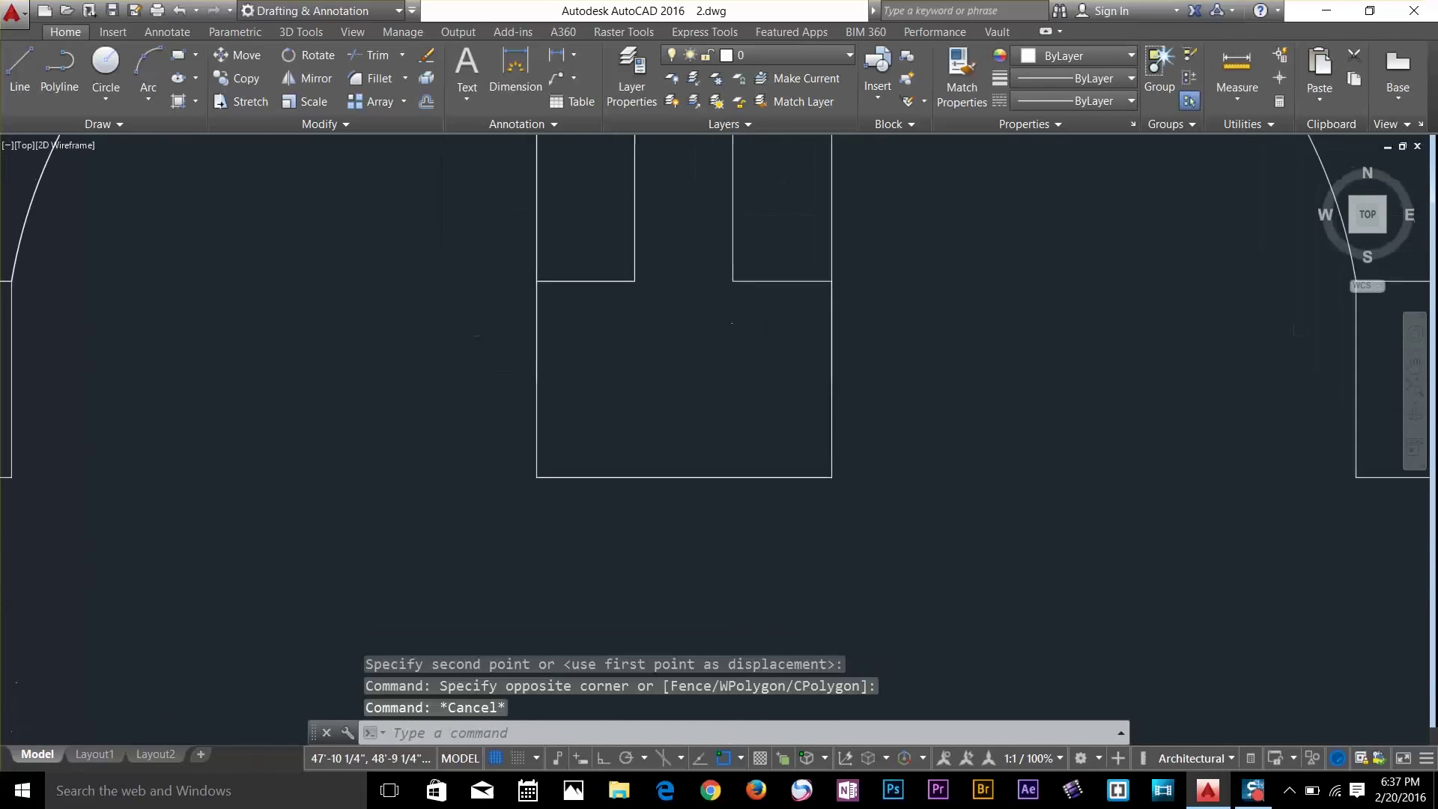
# Break the rectangle's bottom edge at two picked points with Break
pyautogui.click(281, 124)
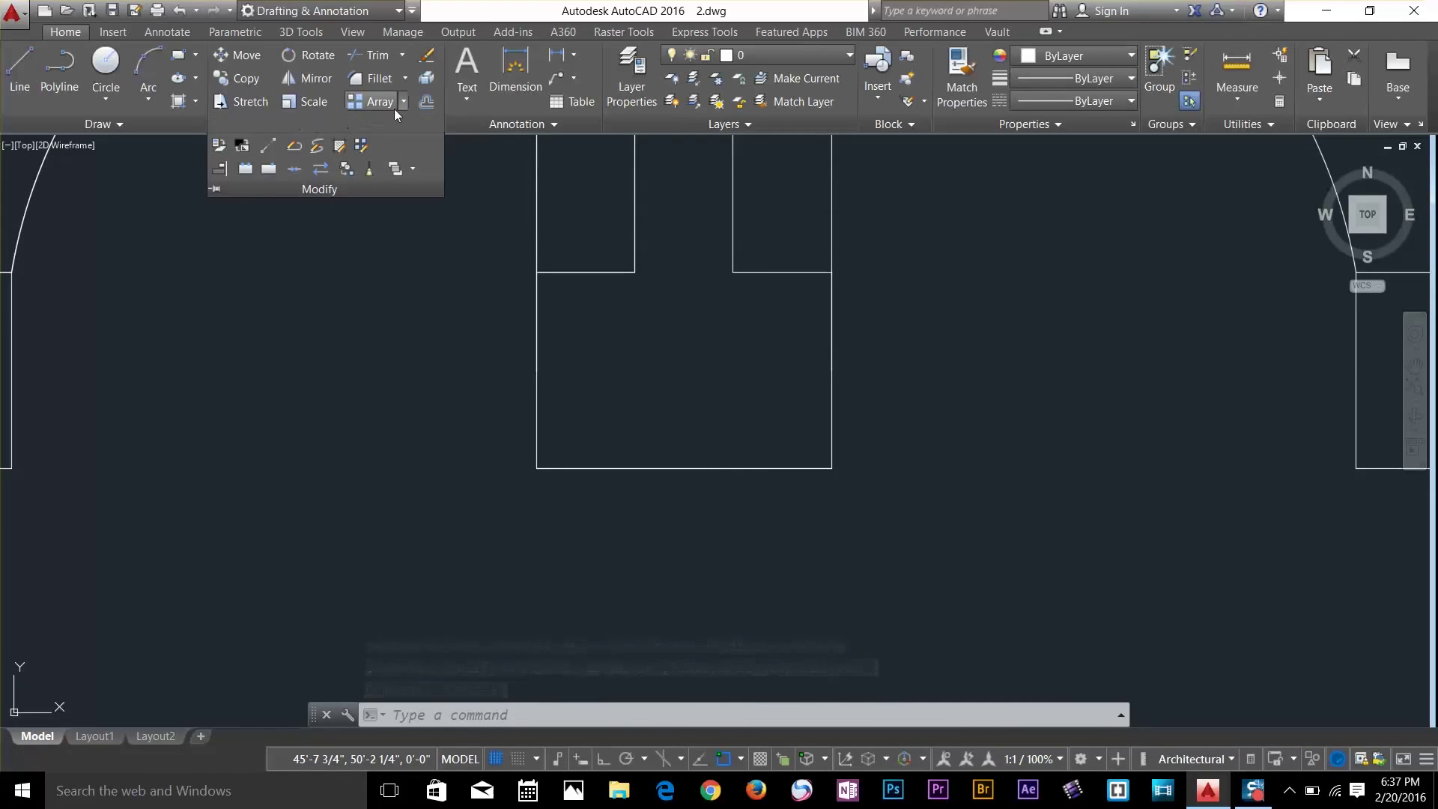
pyautogui.click(243, 170)
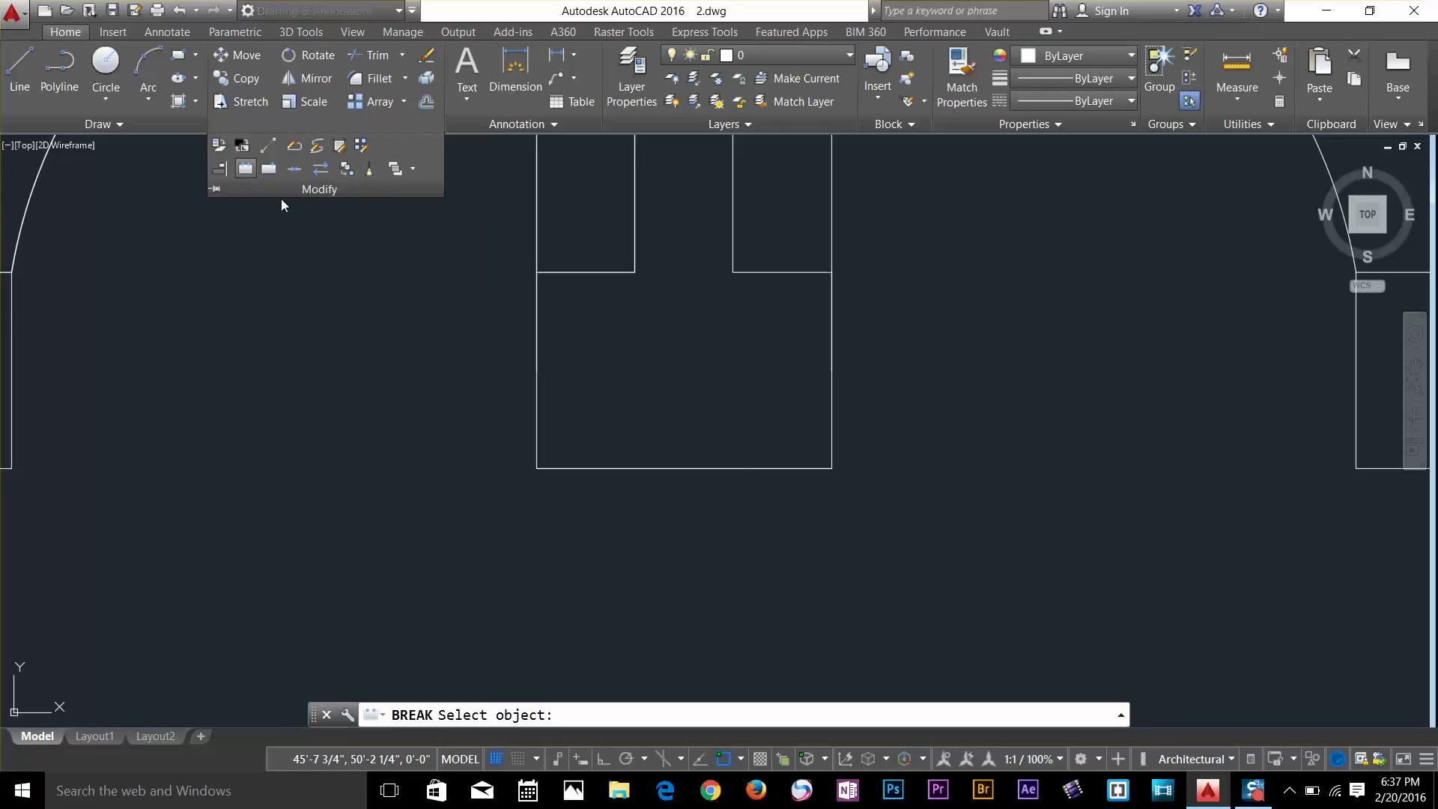
pyautogui.click(690, 469)
pyautogui.click(670, 473)
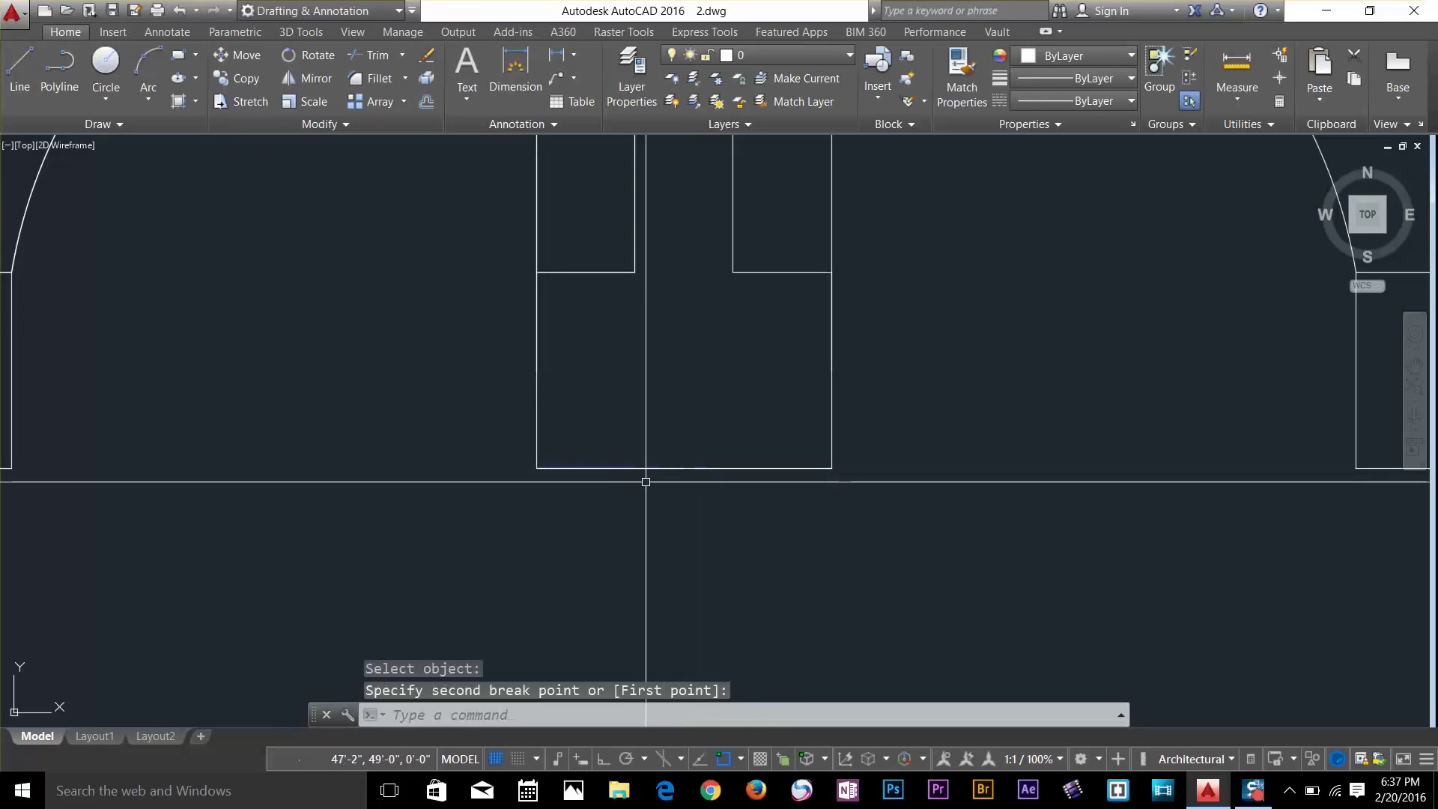
pyautogui.scroll(3, 679, 498)
pyautogui.press('Escape')
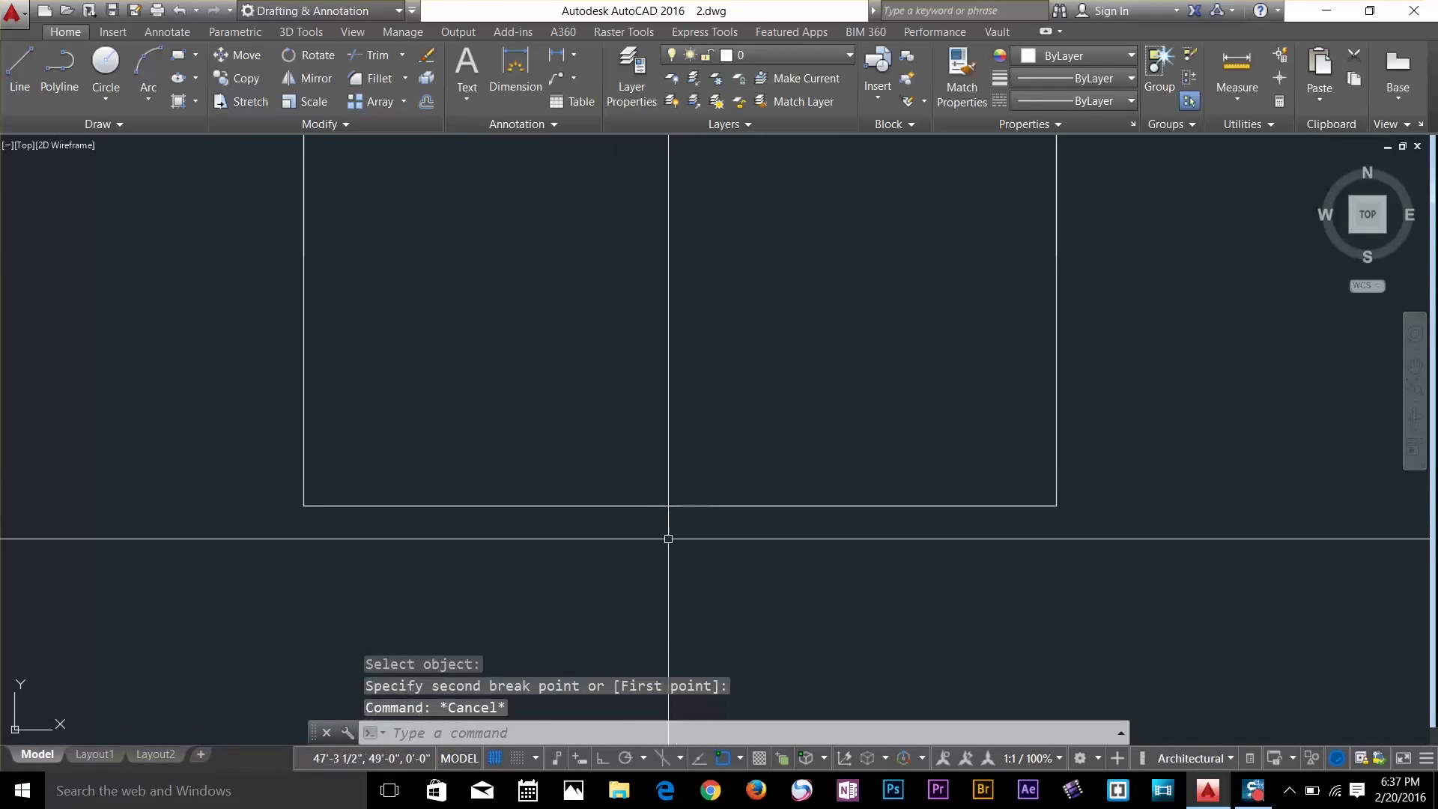
# Select the left and right pieces of the broken bottom edge to verify the split
pyautogui.click(633, 498)
pyautogui.press('Escape')
pyautogui.click(635, 502)
pyautogui.press('Escape')
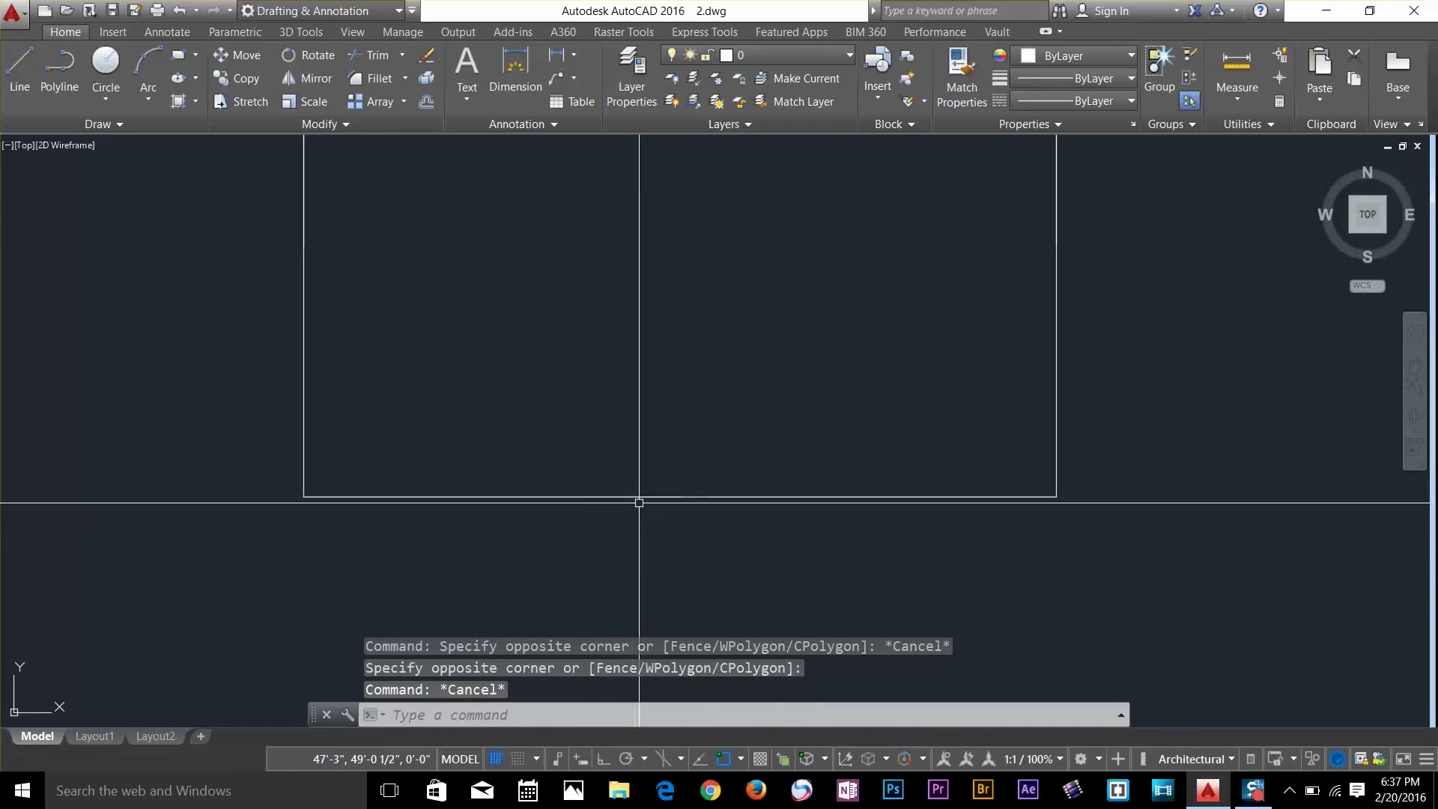
pyautogui.click(650, 492)
pyautogui.click(639, 503)
pyautogui.press('Escape')
pyautogui.click(636, 502)
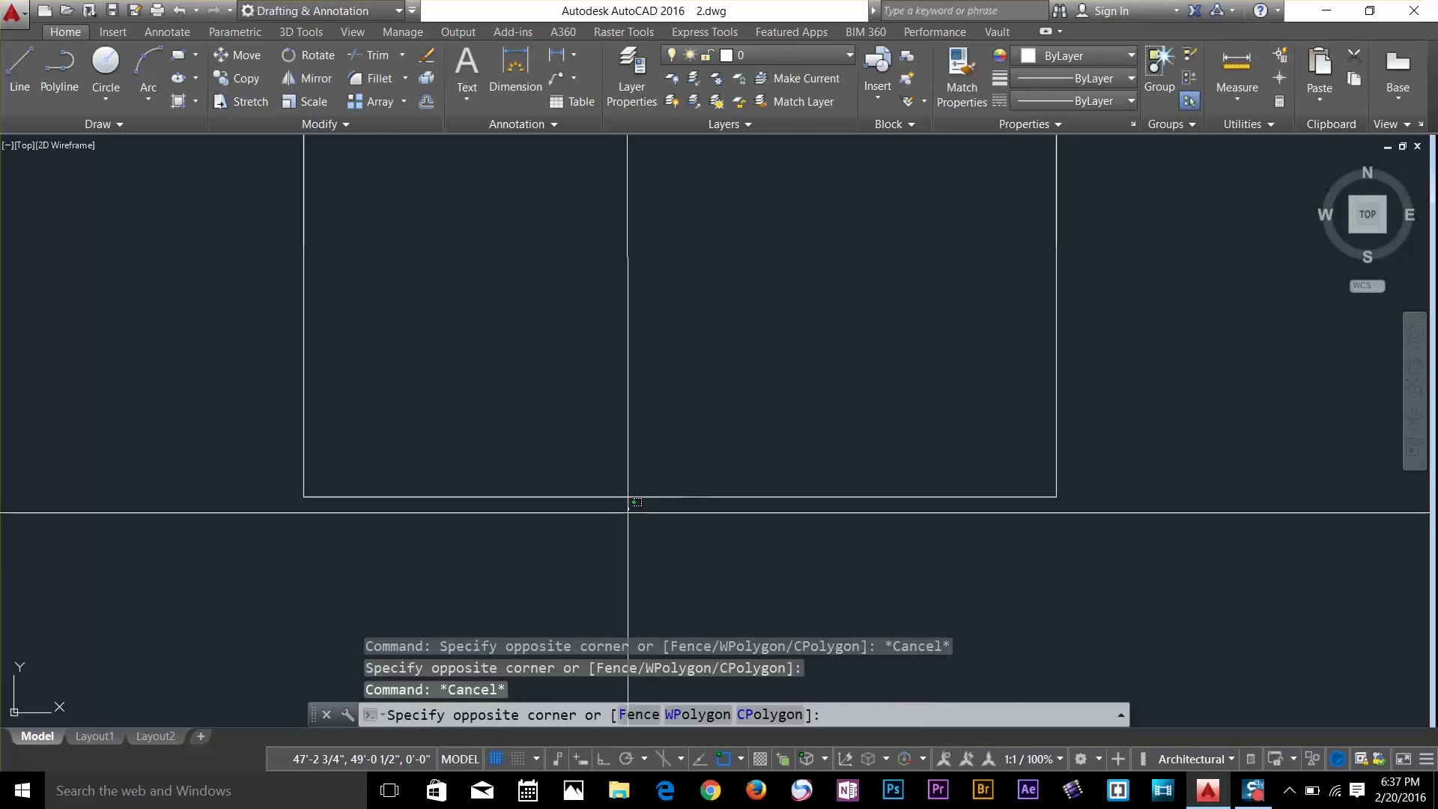
pyautogui.press('Escape')
pyautogui.click(629, 498)
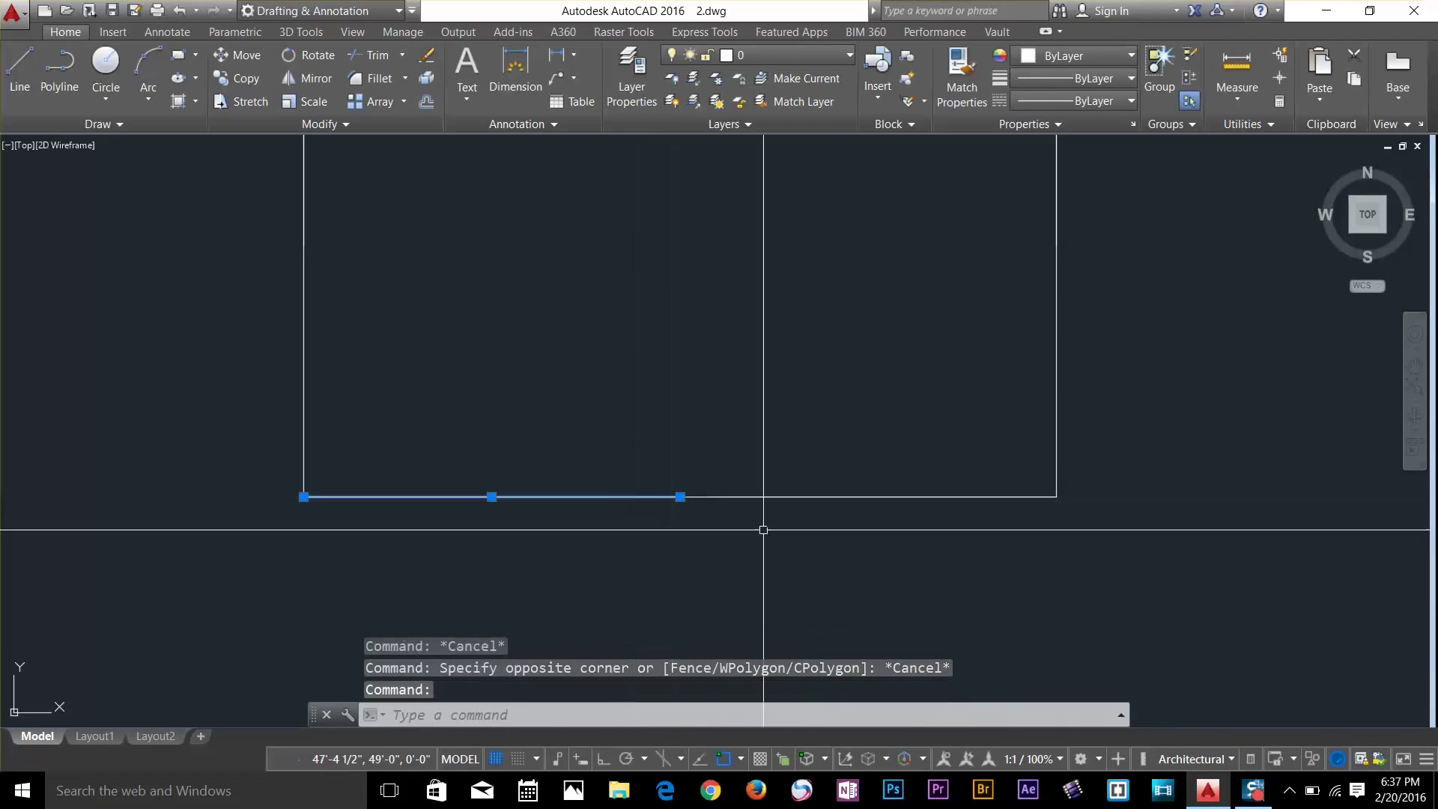
pyautogui.press('Escape')
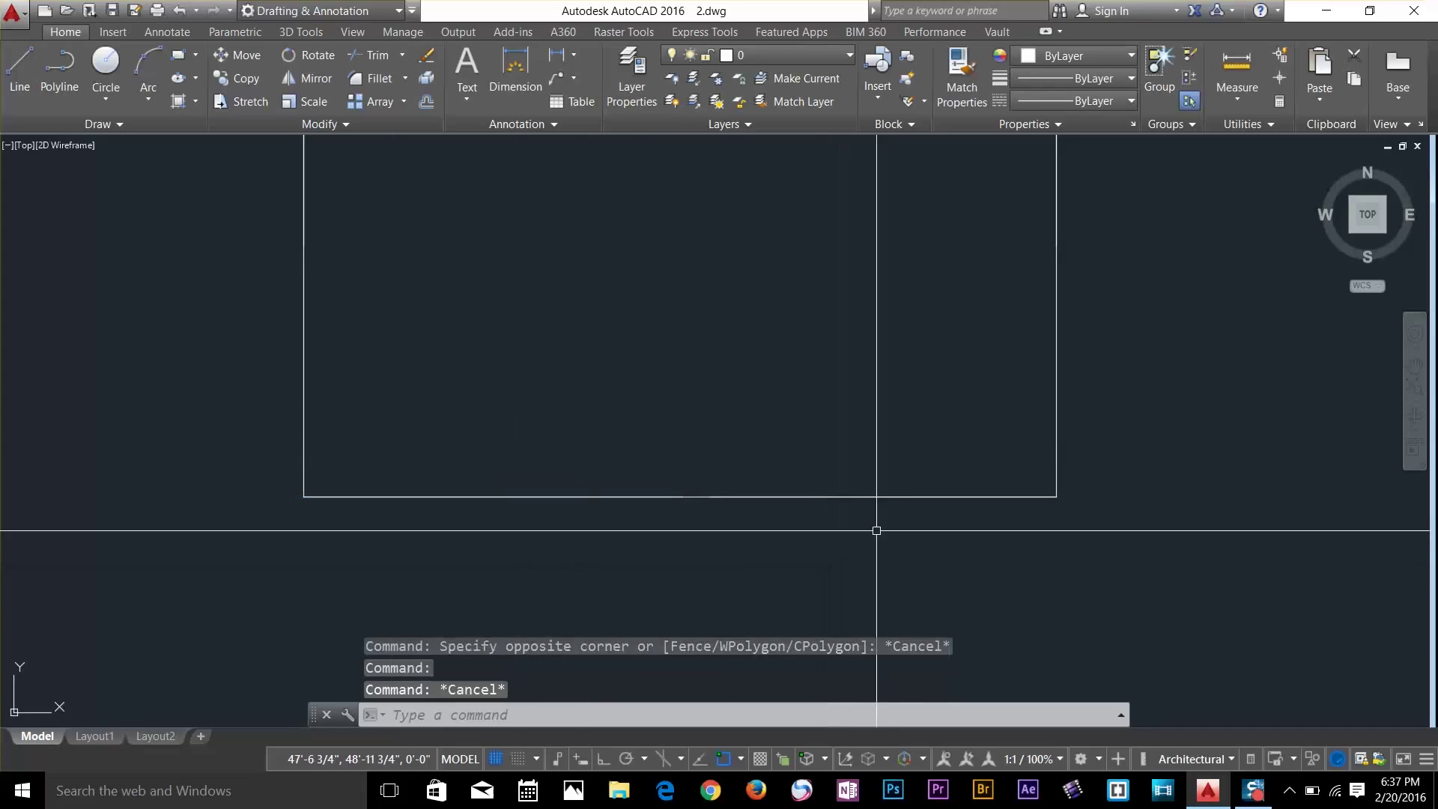
pyautogui.click(899, 496)
pyautogui.press('Escape')
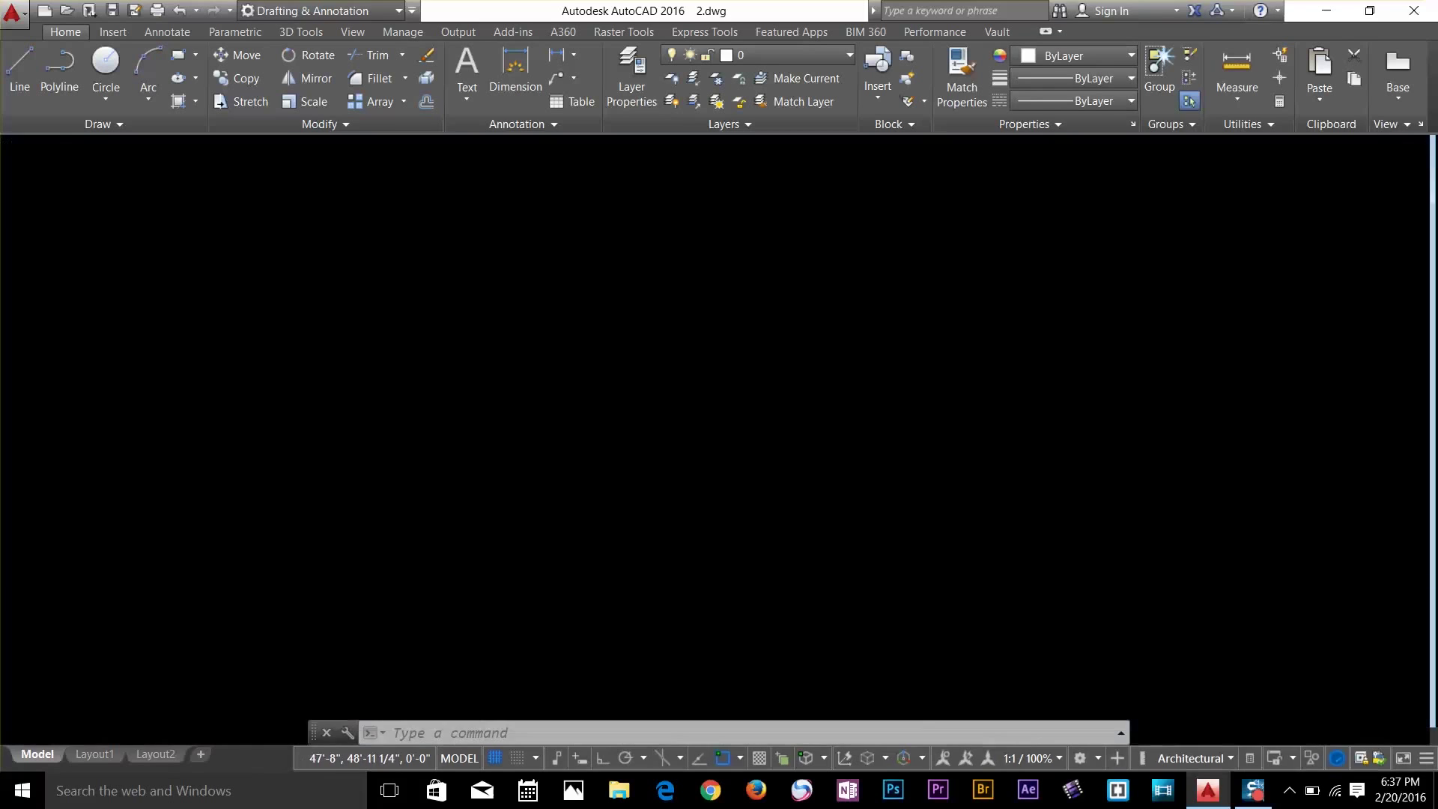
pyautogui.press('Escape')
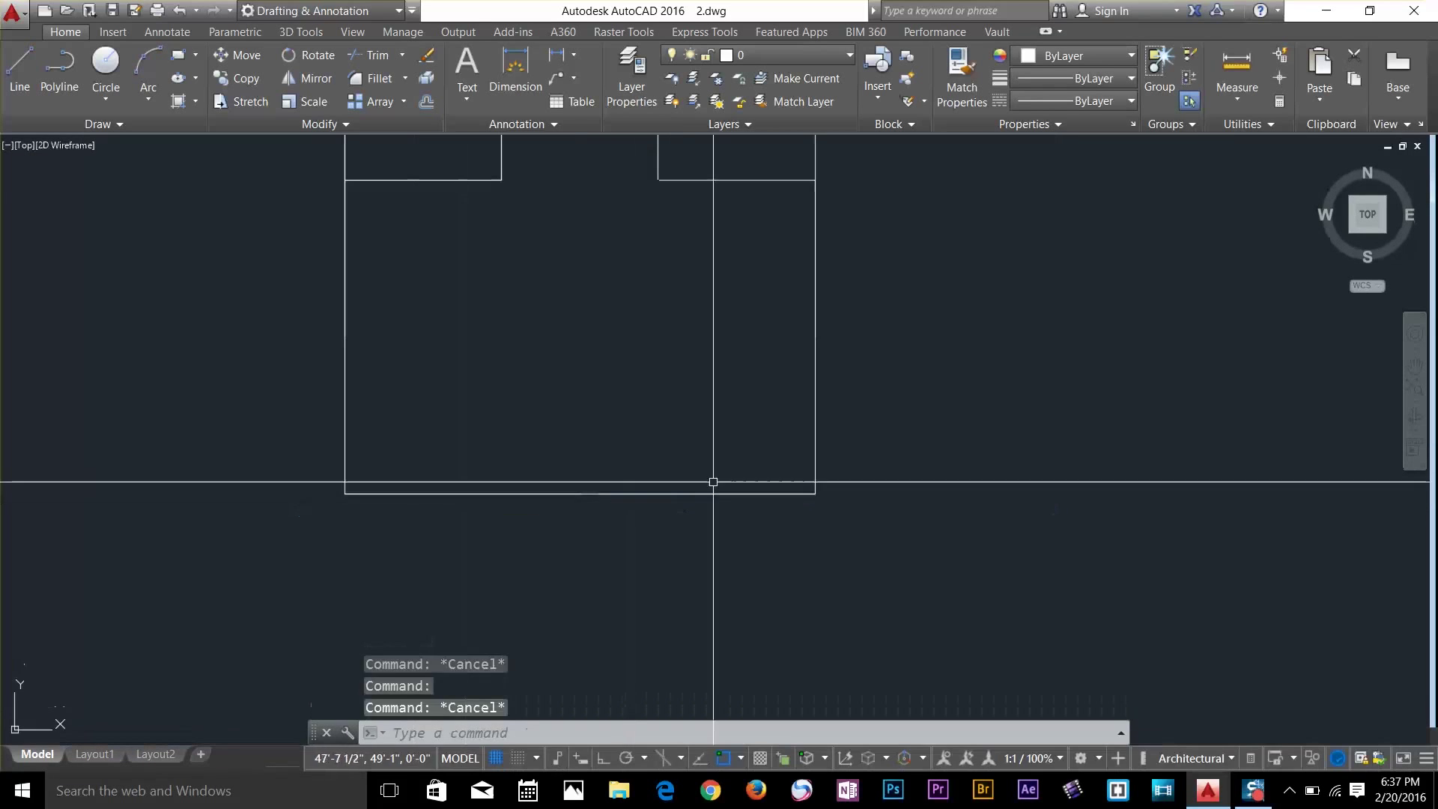
# Pan to the whole two-room plan and select the left room's inner outline
pyautogui.scroll(-2, 907, 473)
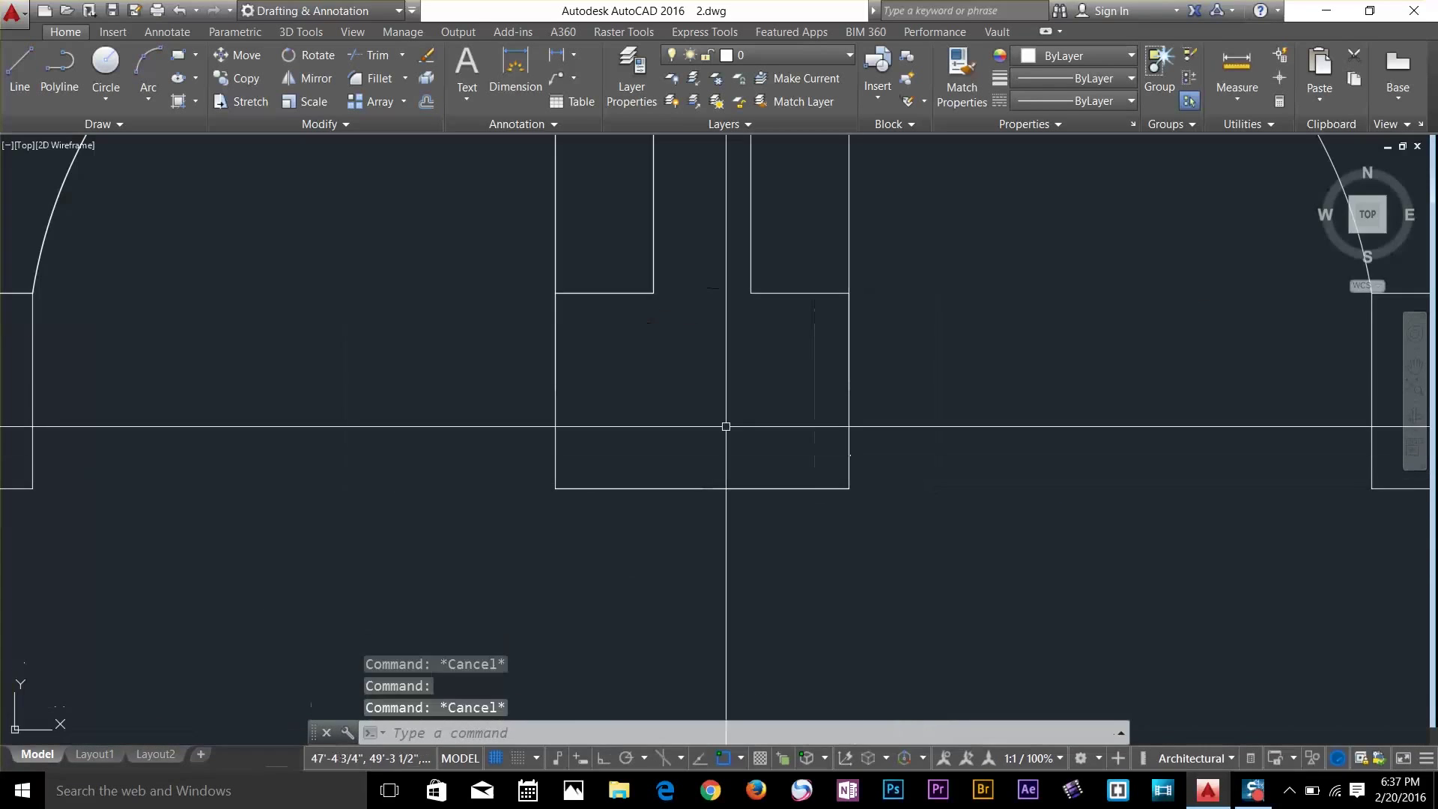
pyautogui.scroll(-5, 774, 392)
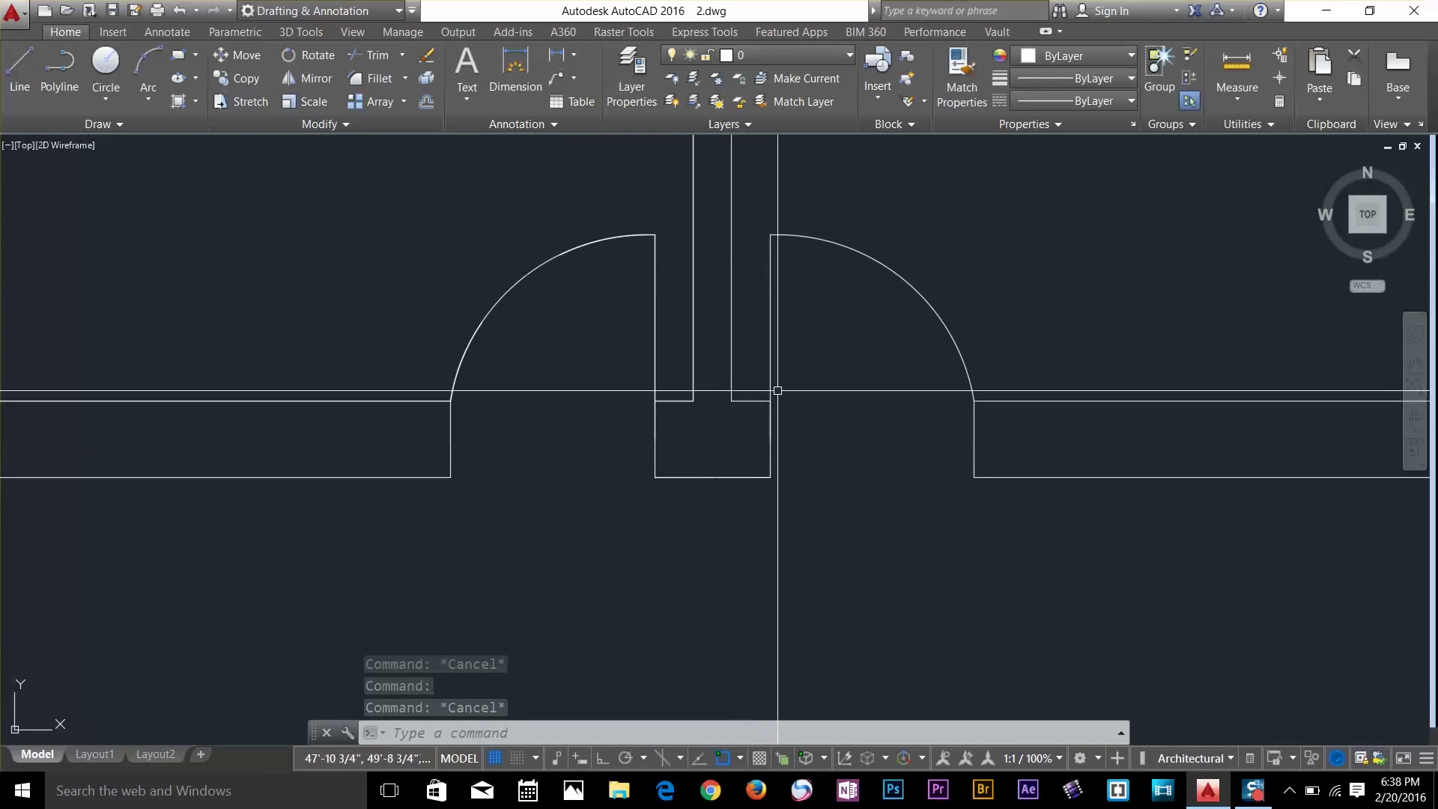
pyautogui.moveTo(883, 344); pyautogui.dragTo(793, 453, button='middle')
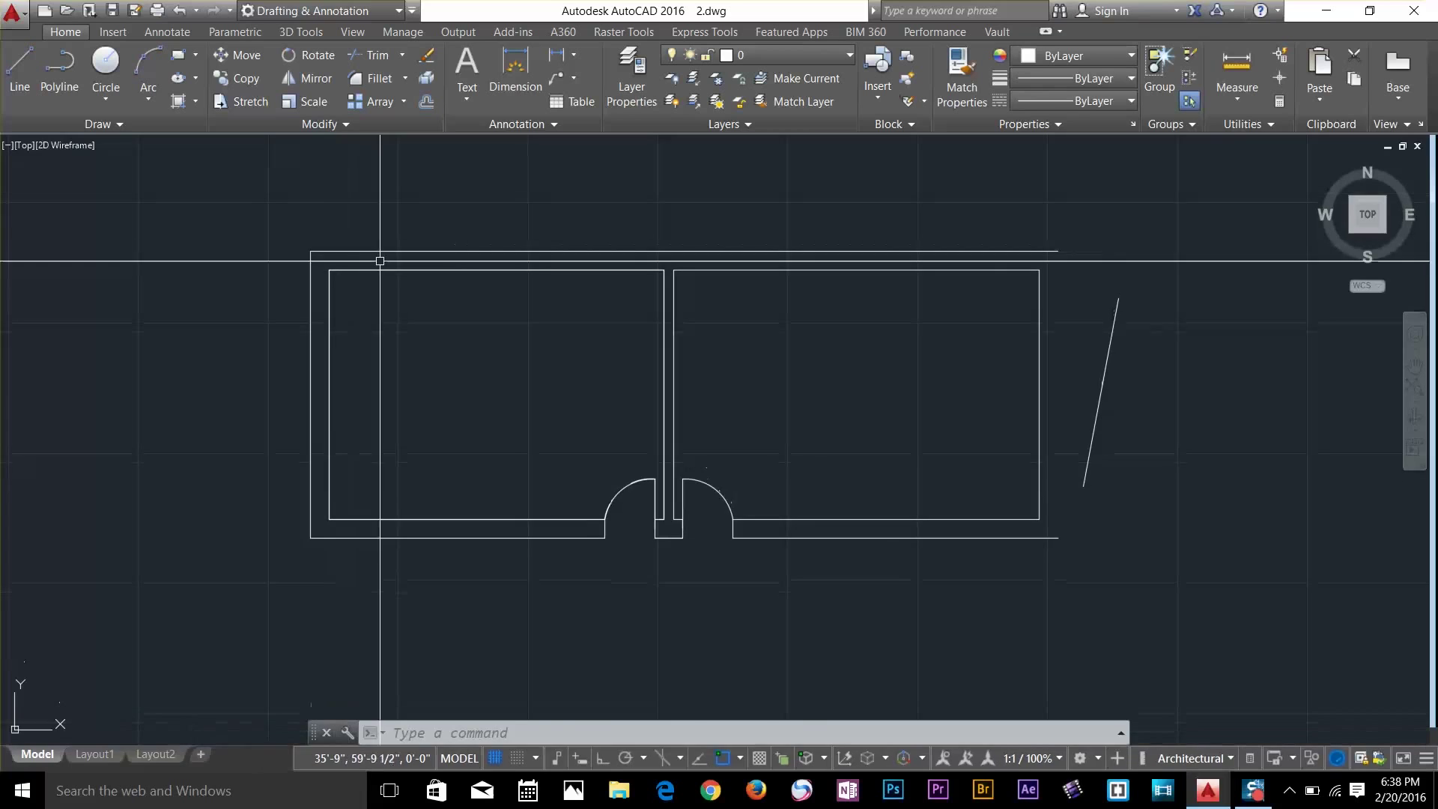
pyautogui.click(382, 263)
pyautogui.press('Escape')
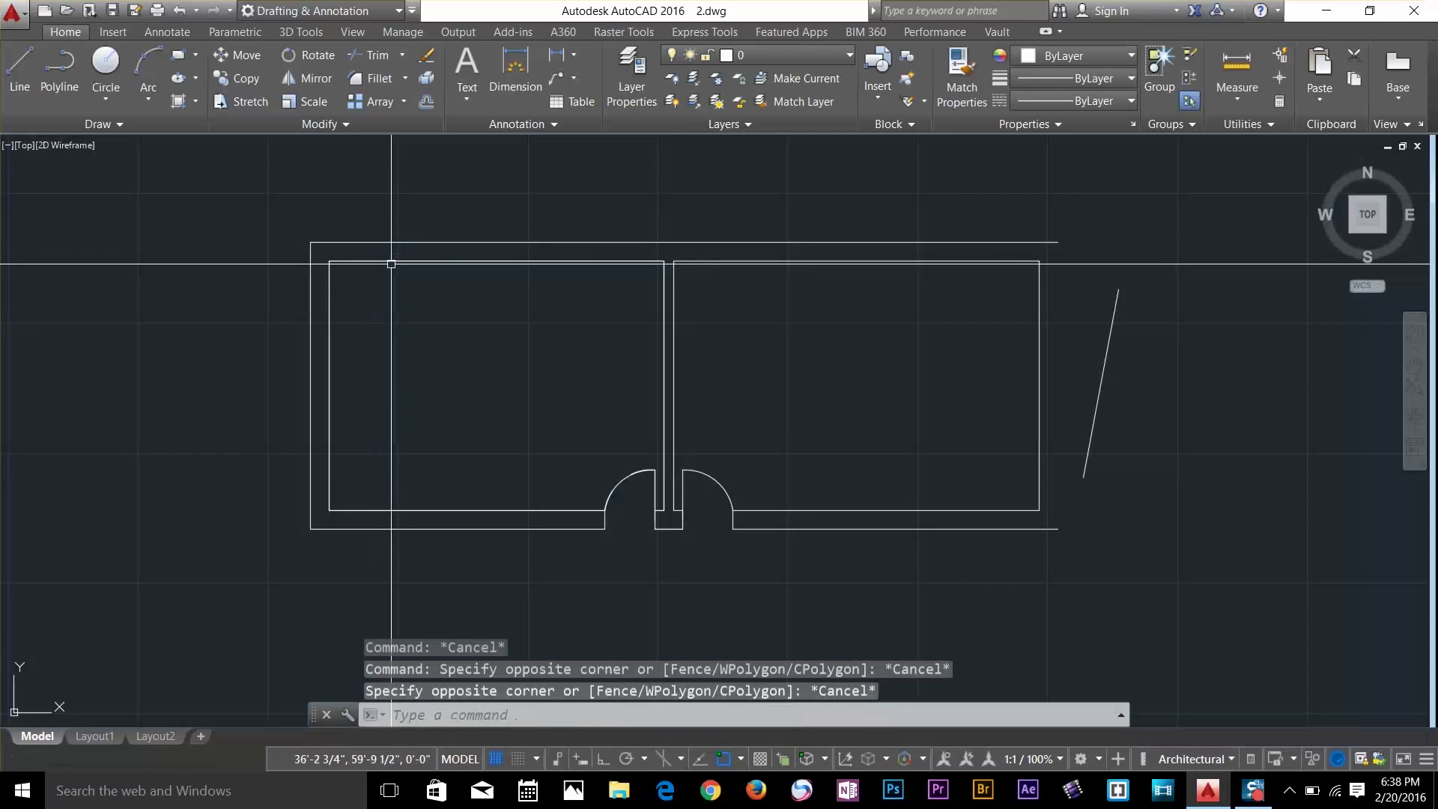
pyautogui.click(391, 261)
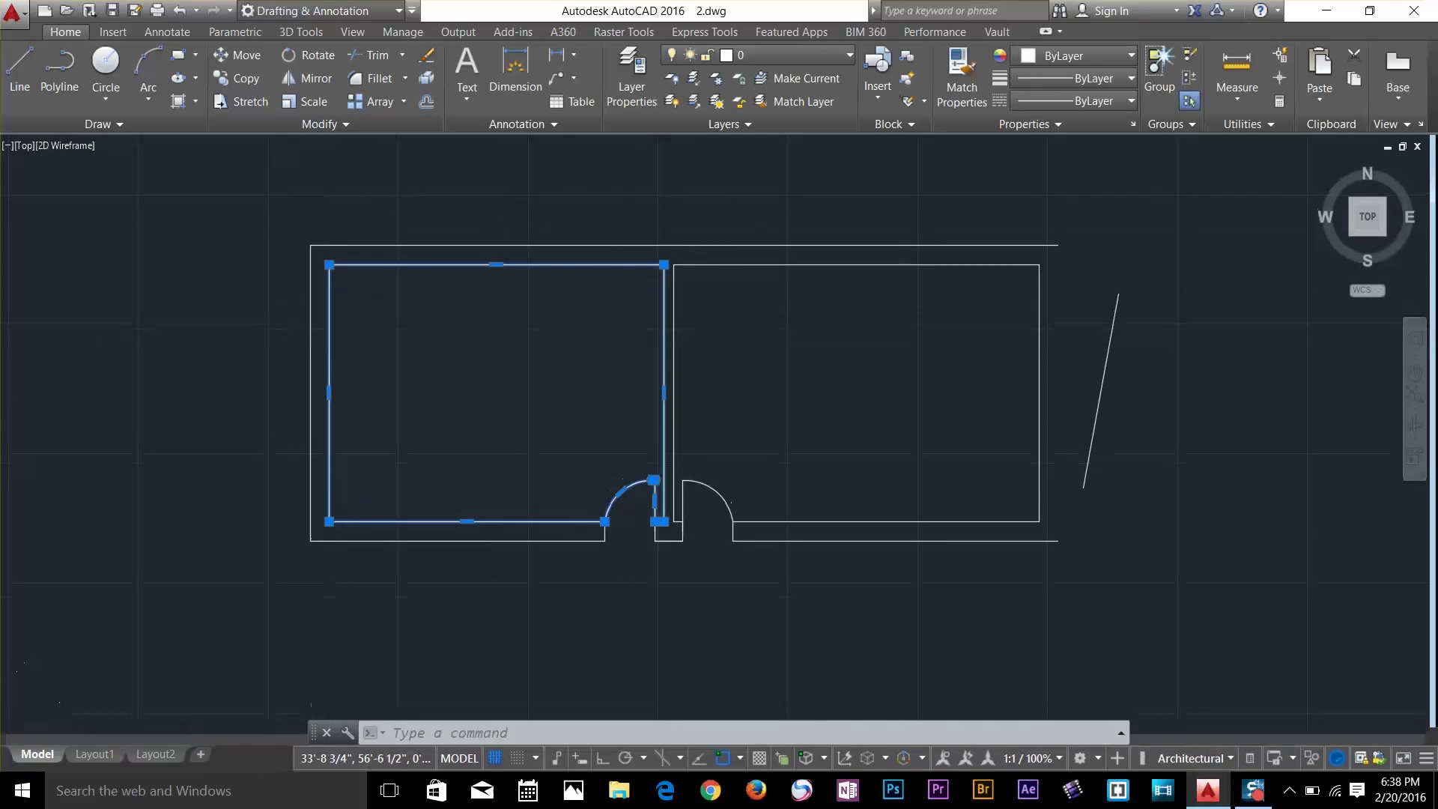
# Explode the left room's outline into separate lines with X
pyautogui.press('Escape')
pyautogui.write('X')
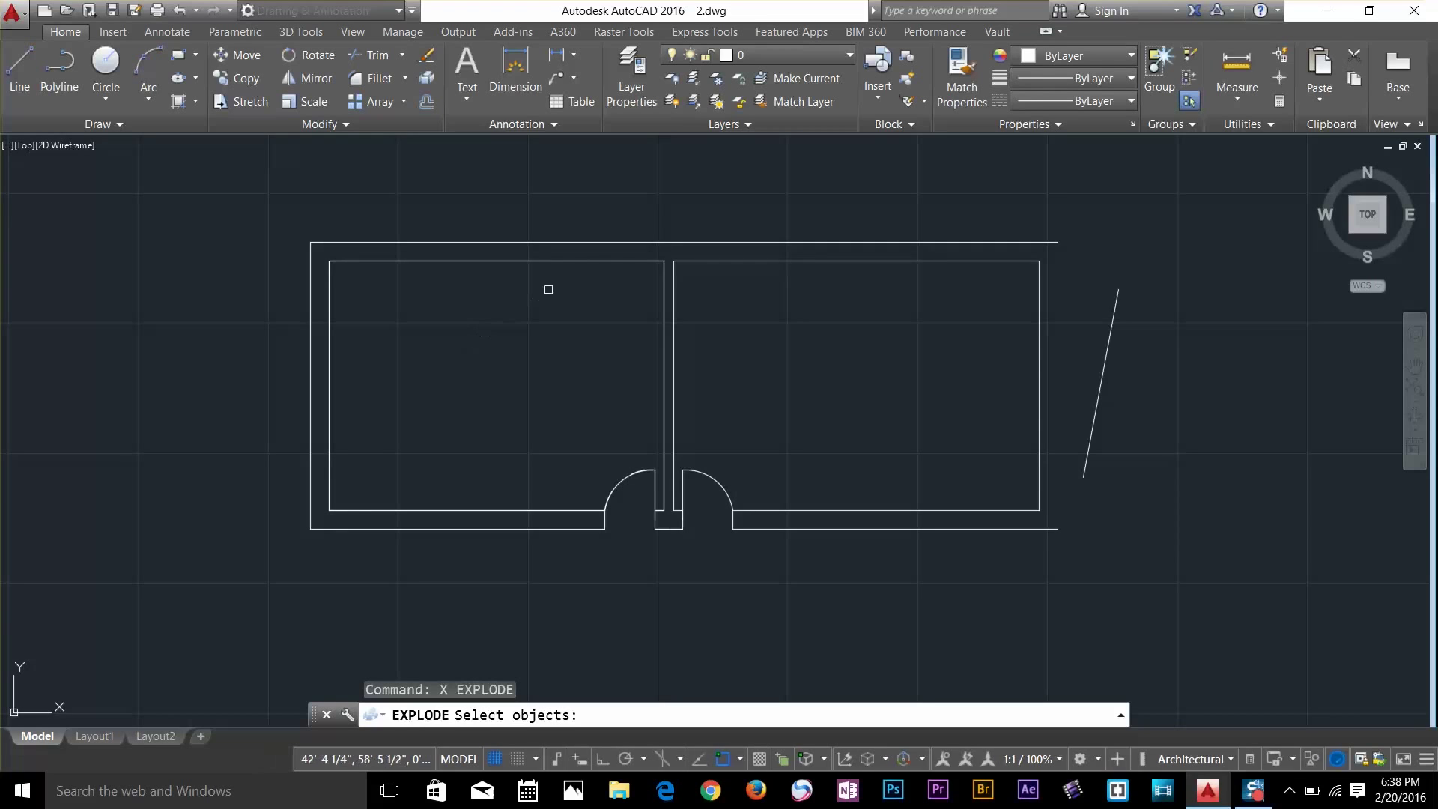
pyautogui.click(581, 261)
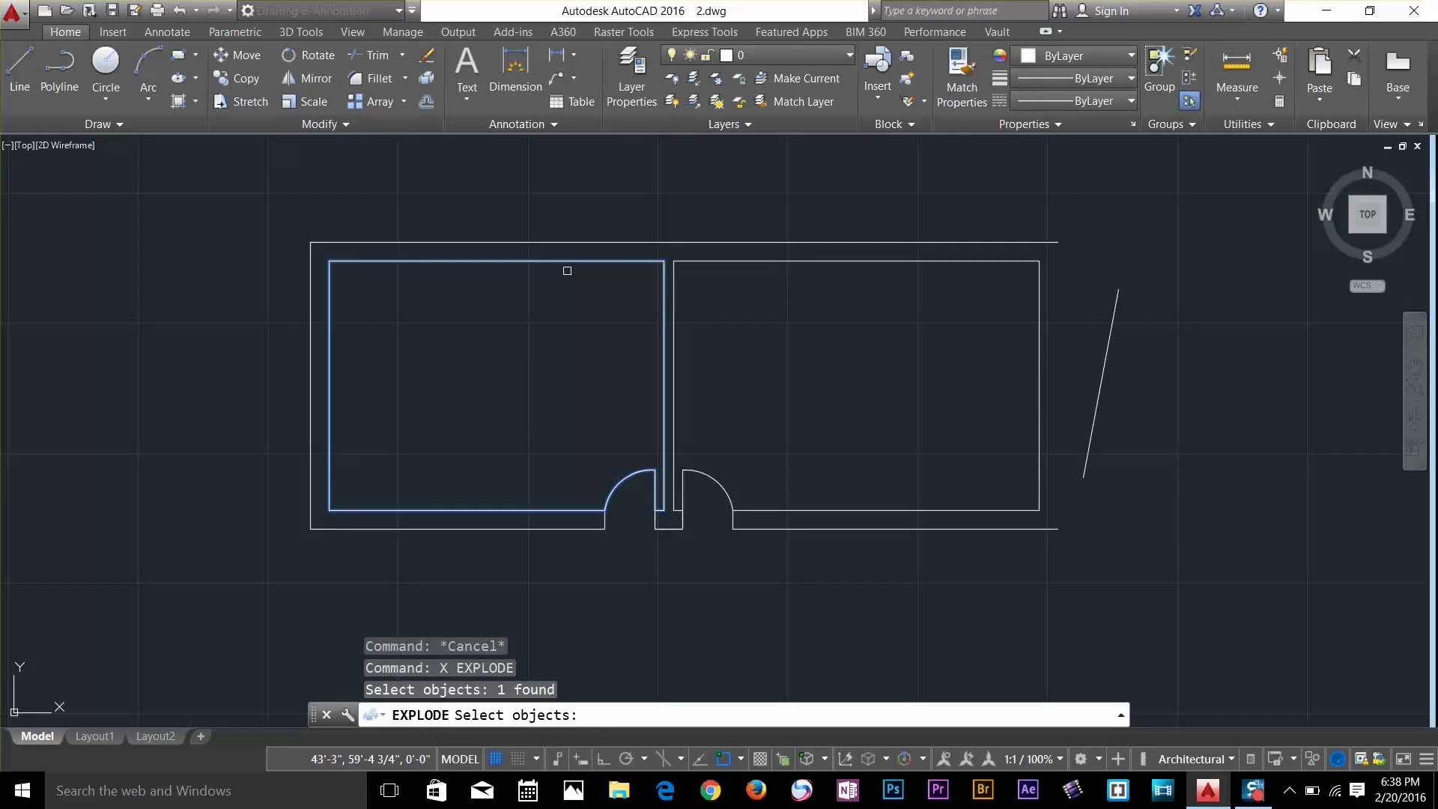
pyautogui.press('Return')
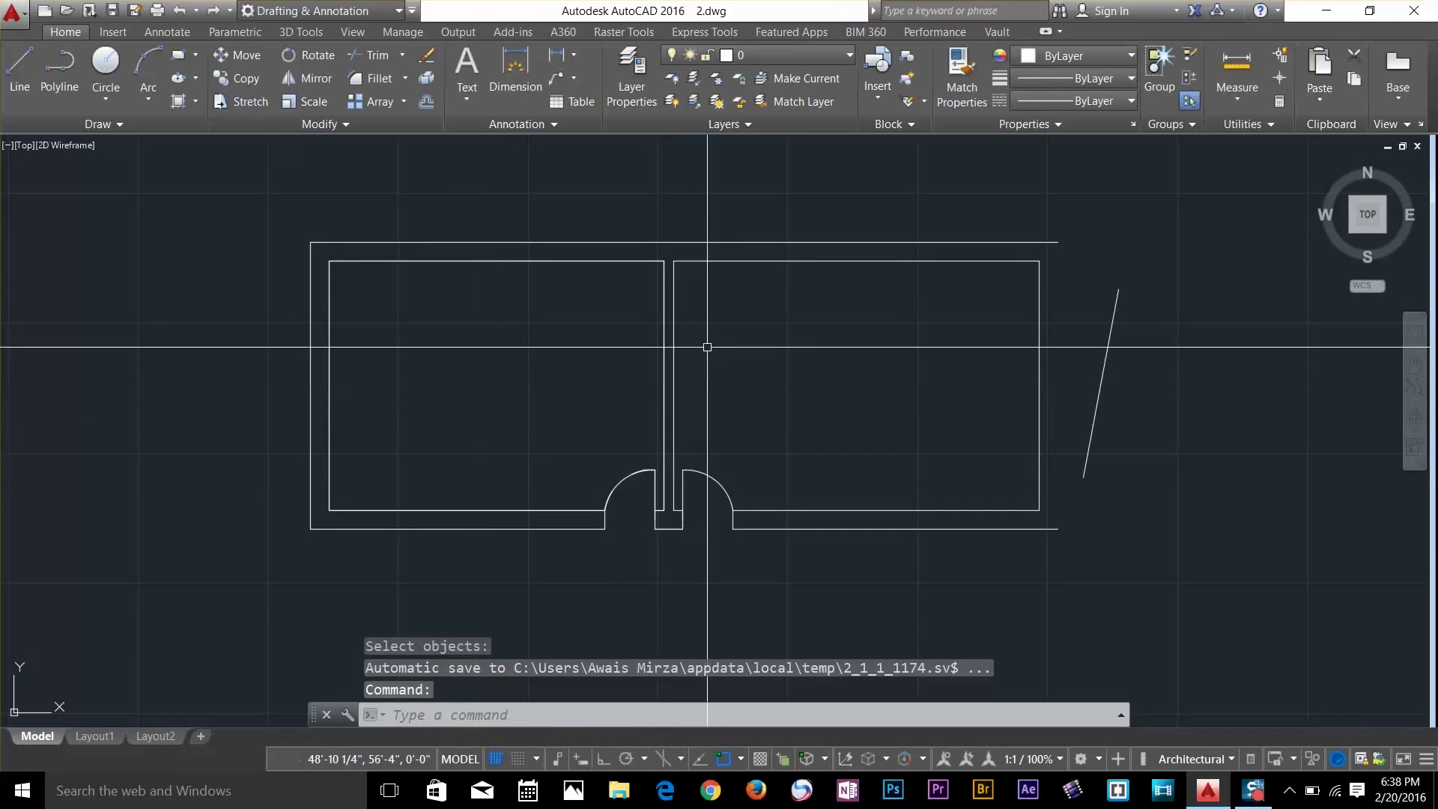
# Select the left room's right-hand wall line, then clear the selection
pyautogui.click(664, 363)
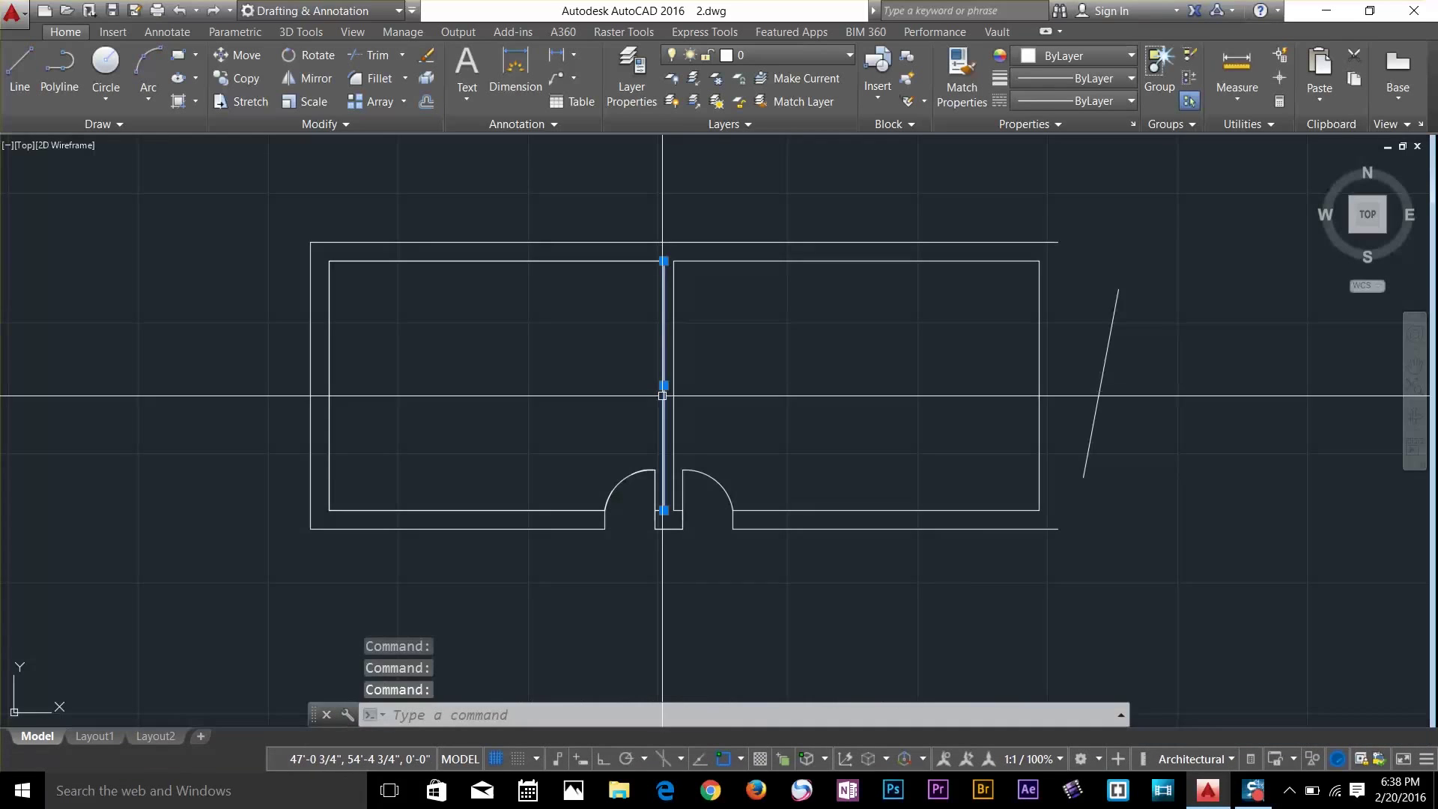
pyautogui.click(167, 380)
pyautogui.press('Escape')
pyautogui.click(170, 382)
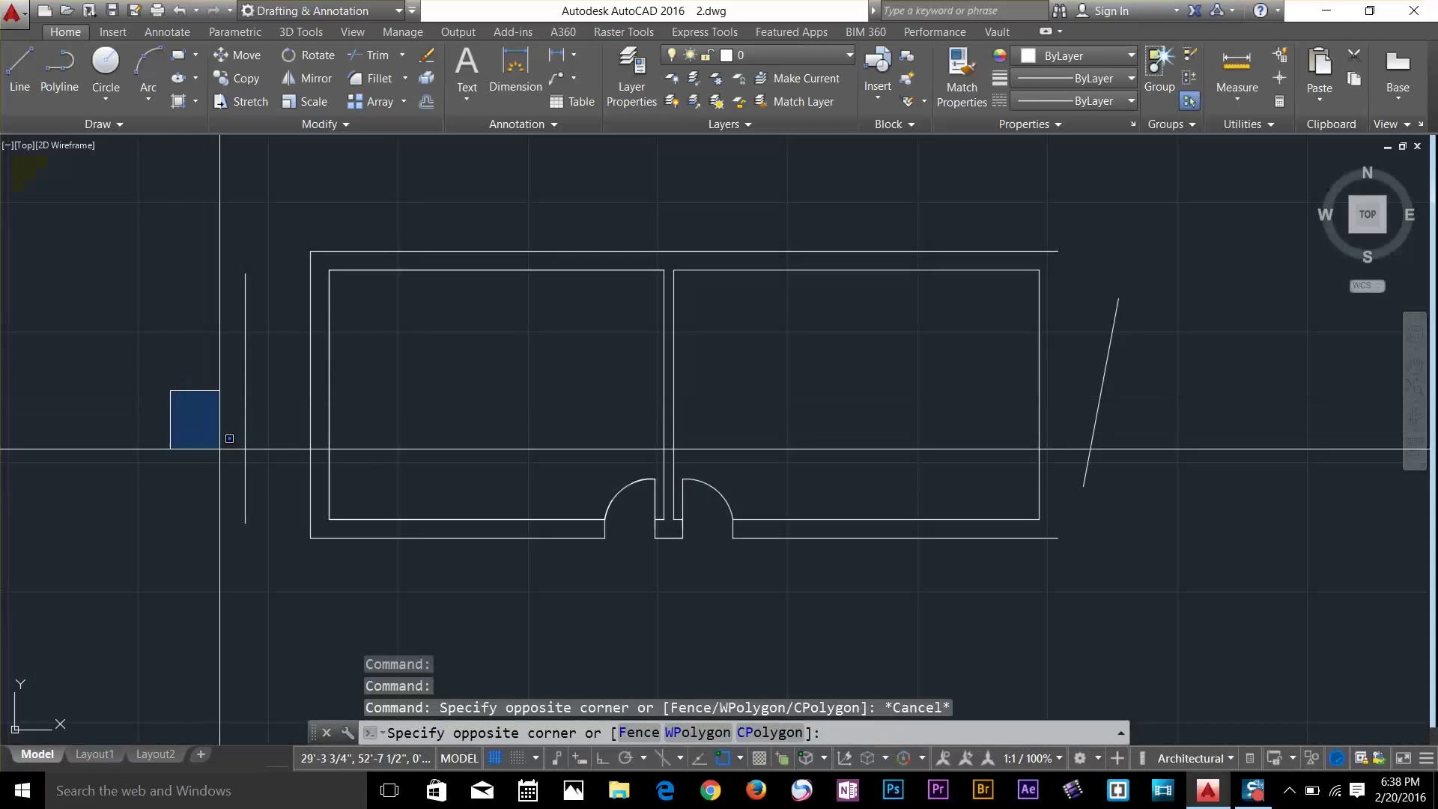
pyautogui.press('Escape')
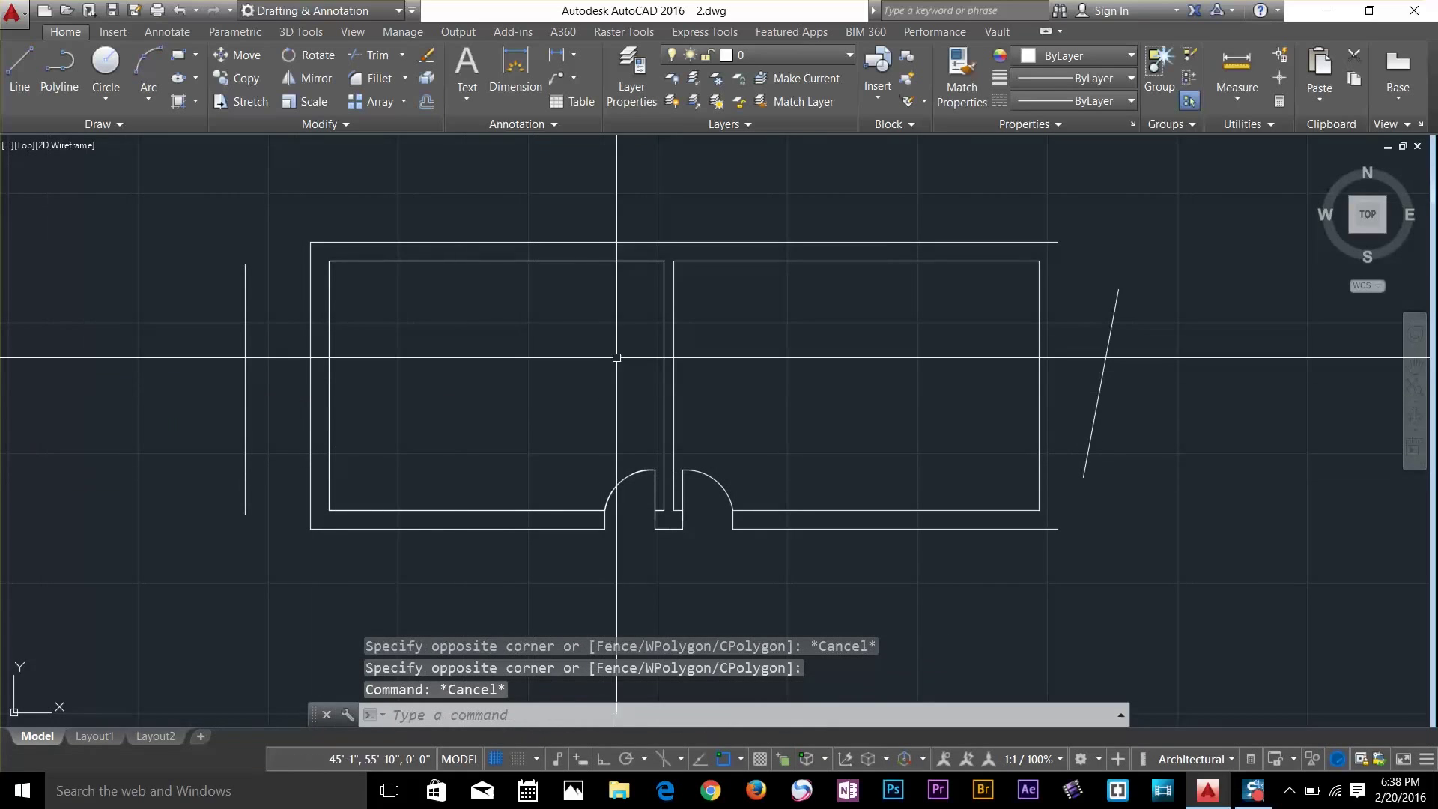
pyautogui.press('Escape')
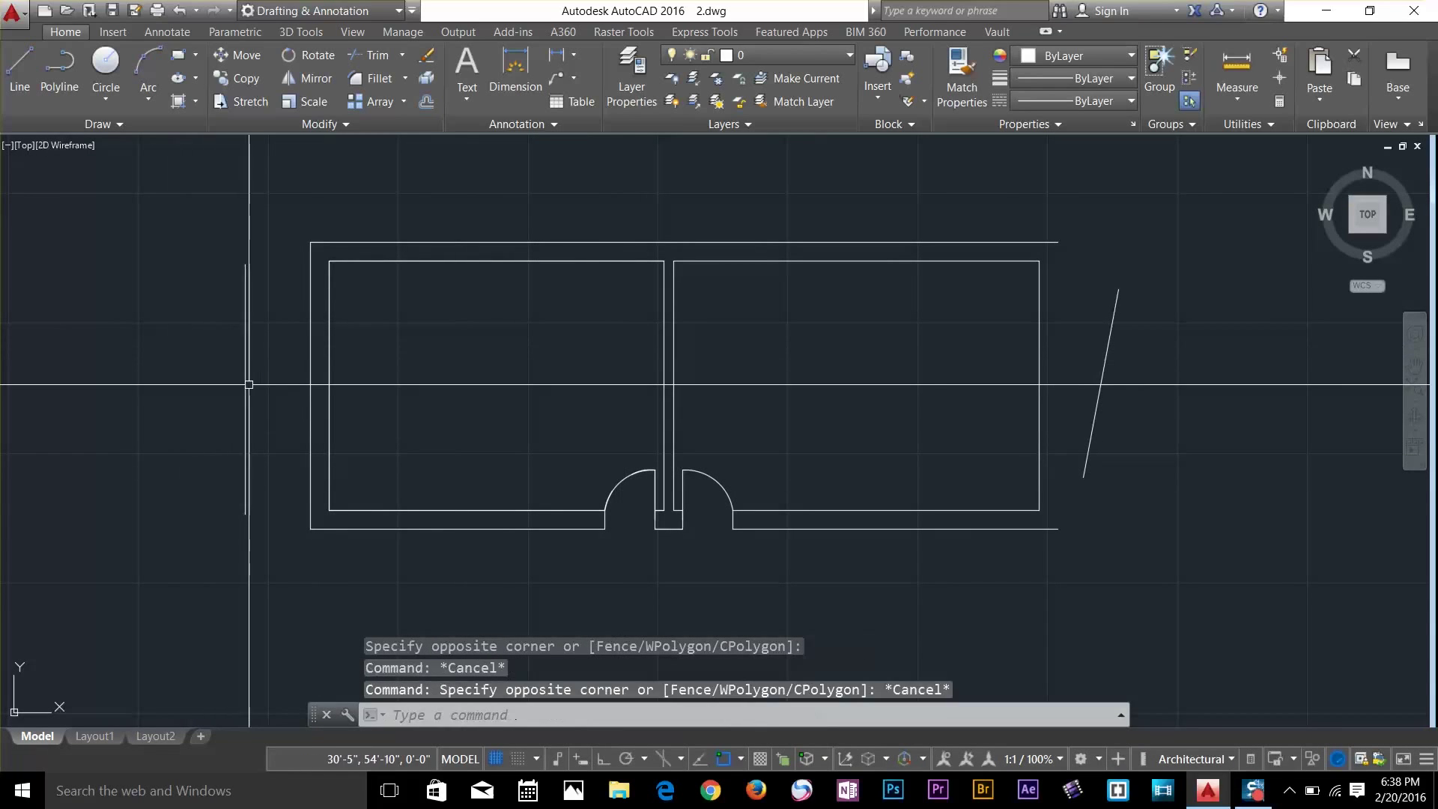
# Move the loose vertical line by its grip beside the left door arc
pyautogui.click(245, 365)
pyautogui.click(245, 398)
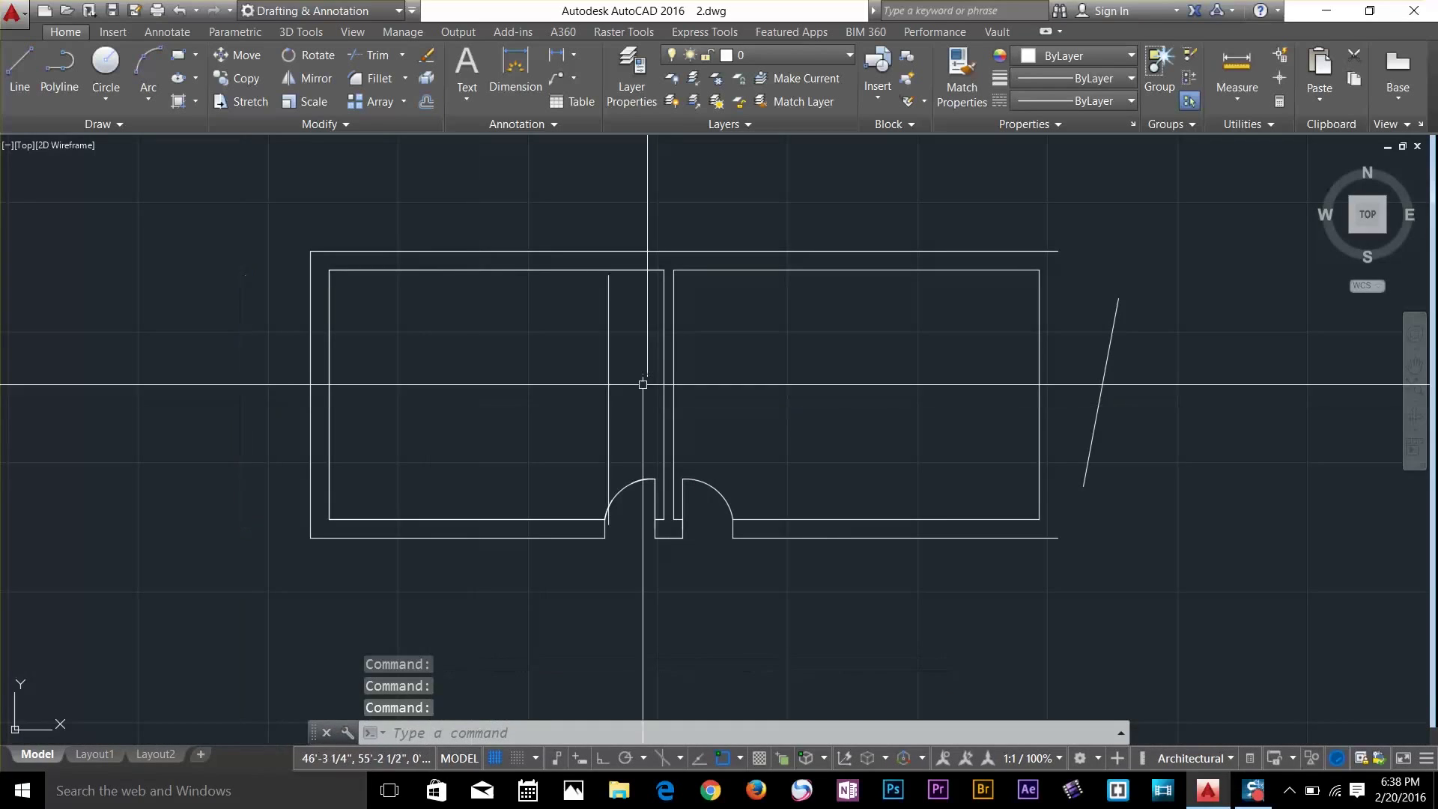
pyautogui.click(607, 400)
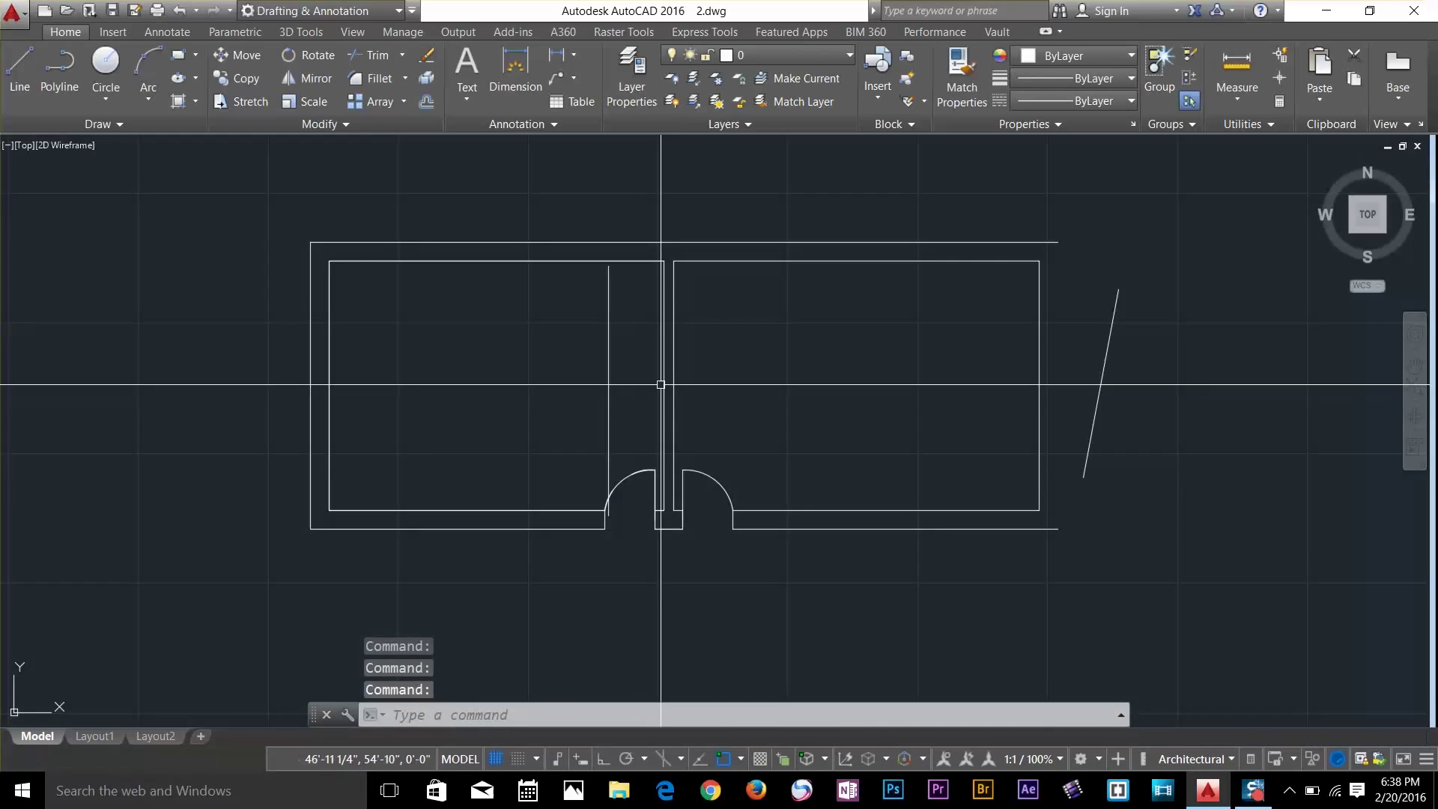
pyautogui.click(607, 399)
pyautogui.scroll(6, 632, 394)
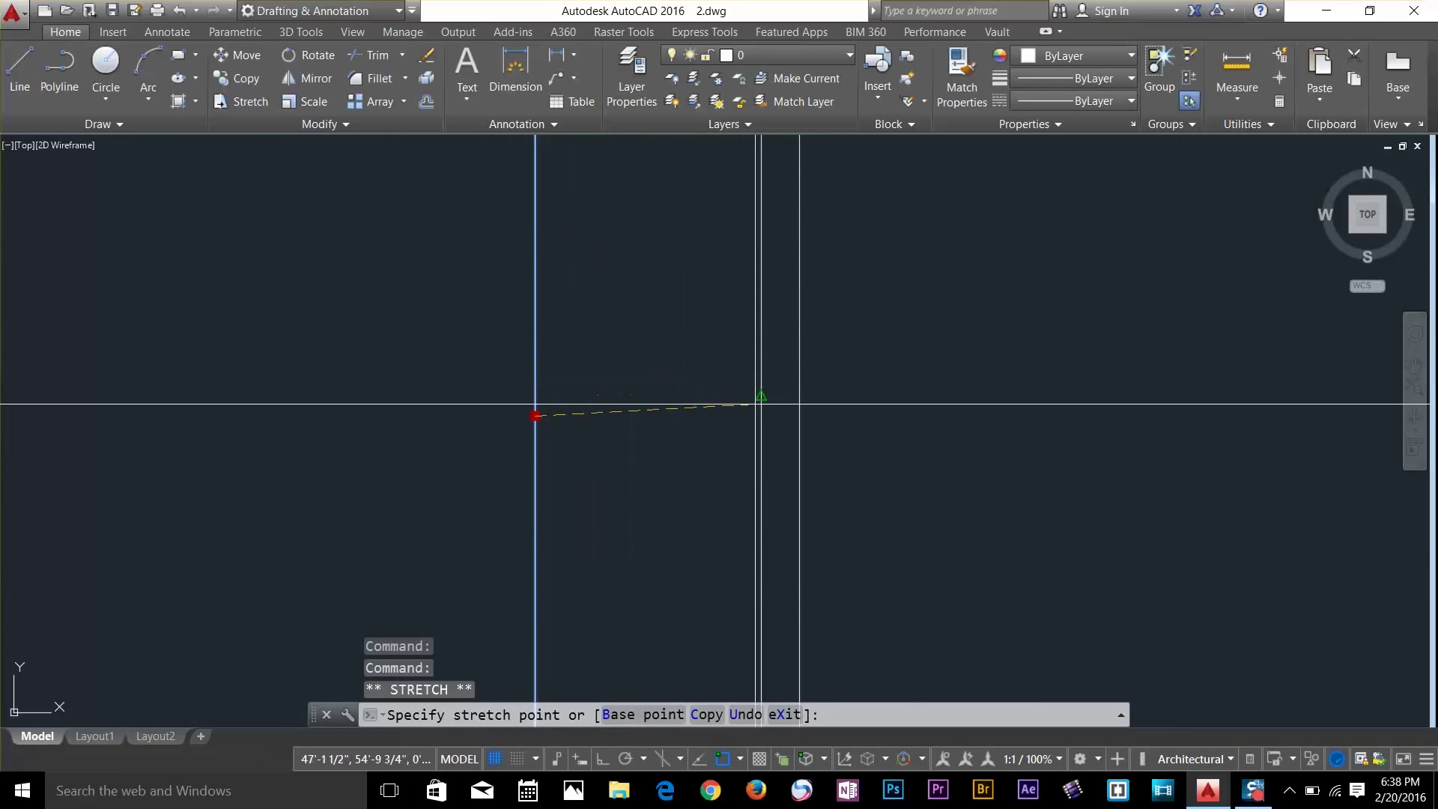
pyautogui.press('Escape')
pyautogui.scroll(-6, 645, 411)
pyautogui.scroll(-4, 604, 359)
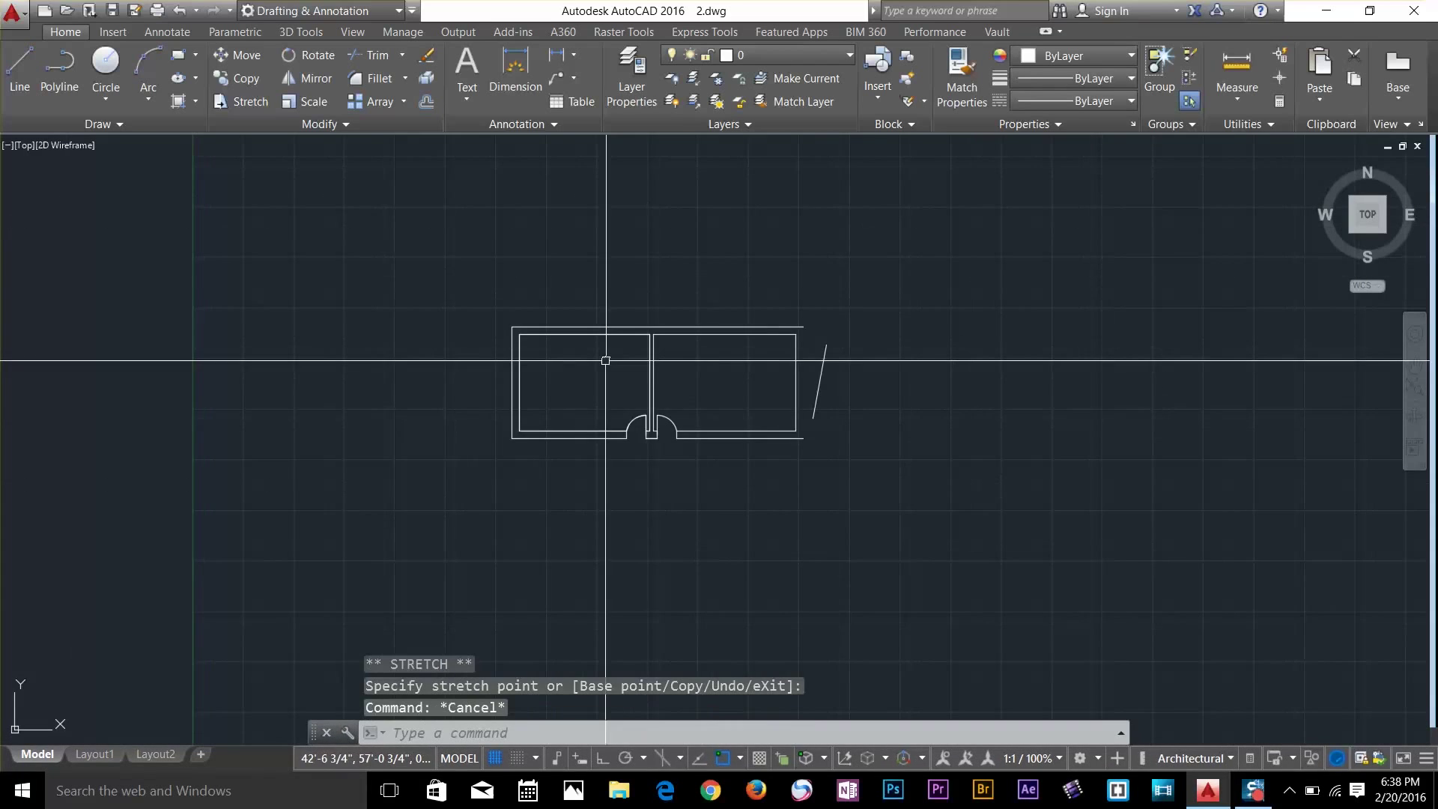
pyautogui.scroll(4, 700, 347)
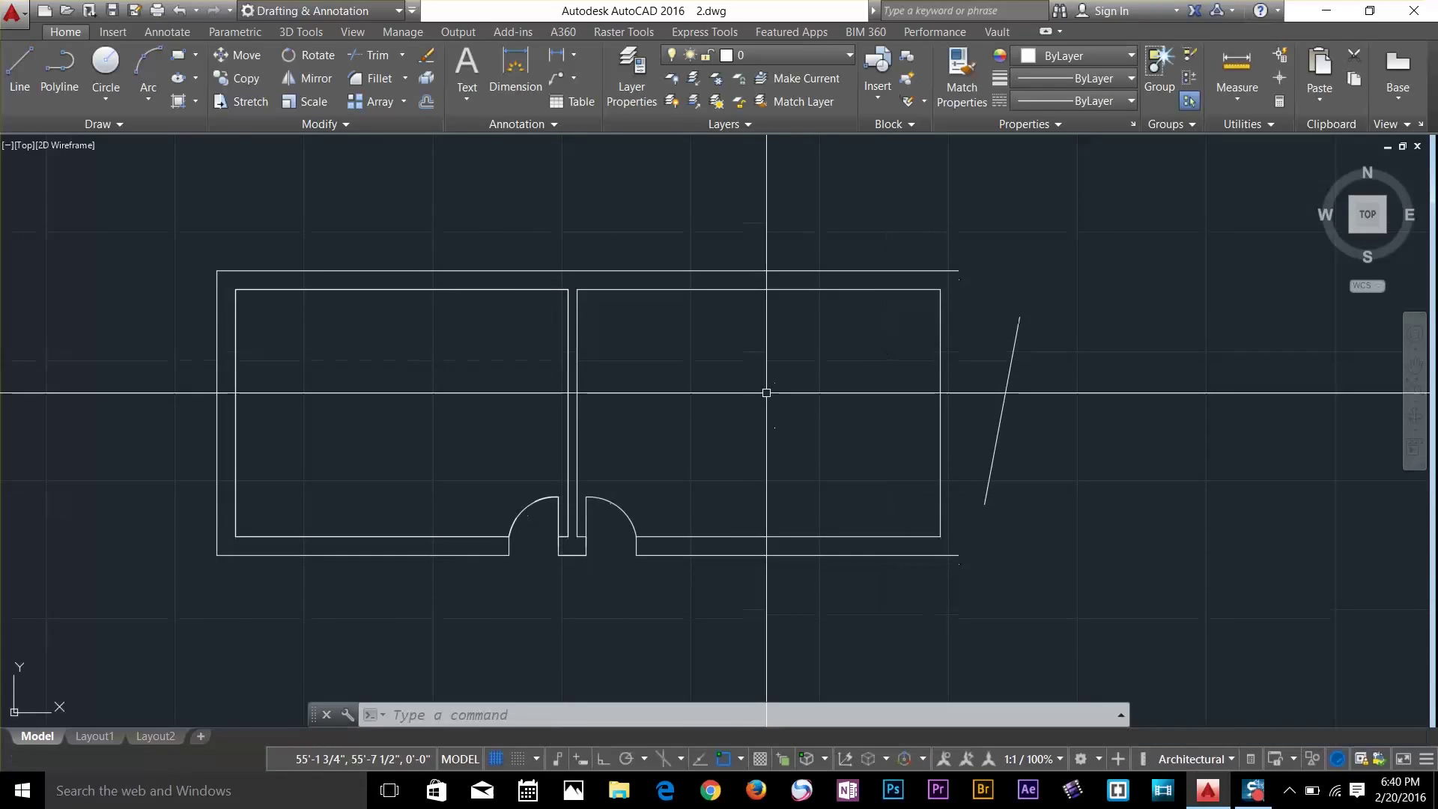
# Remove duplicate and overlapping objects from the whole plan with OVERKILL
pyautogui.click(331, 123)
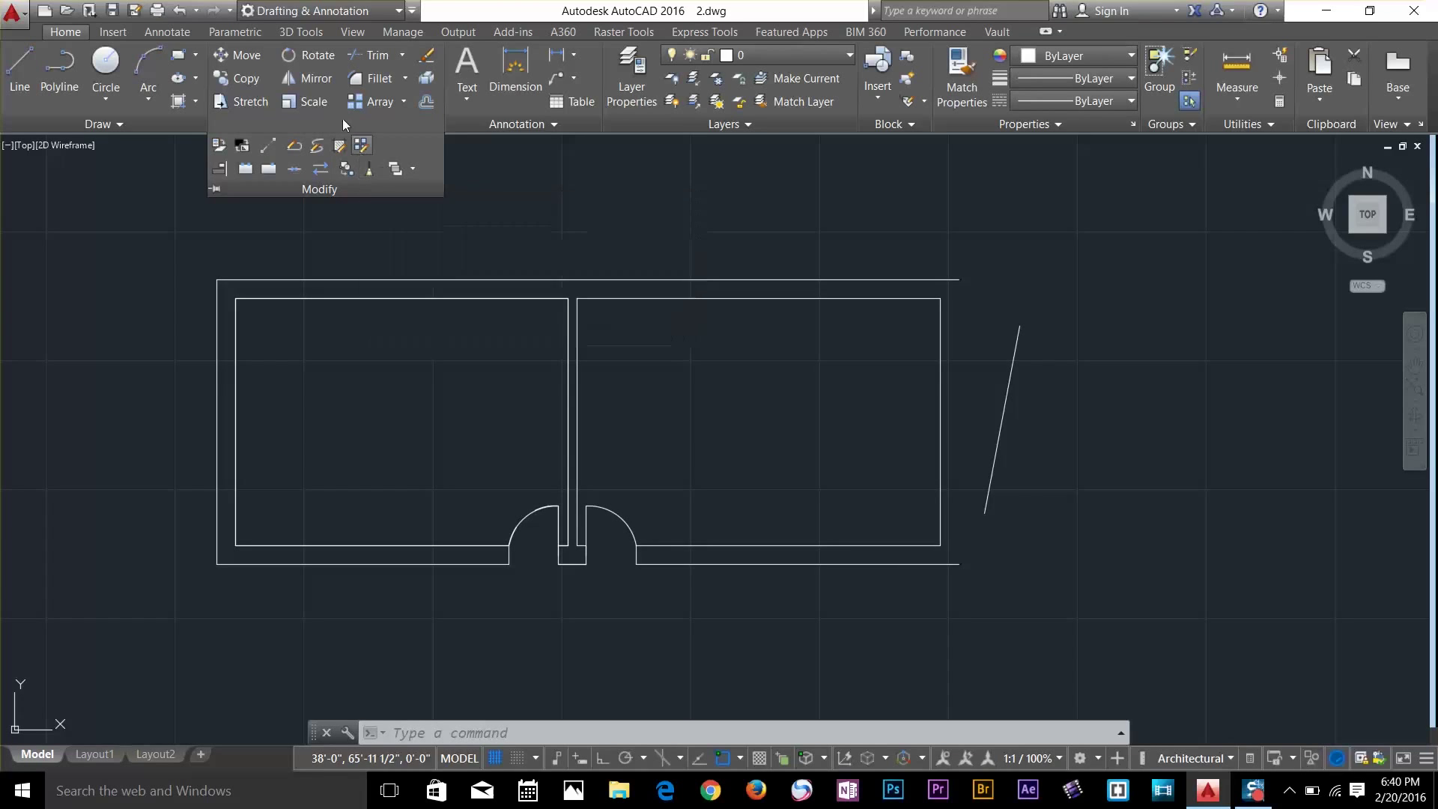
pyautogui.click(369, 171)
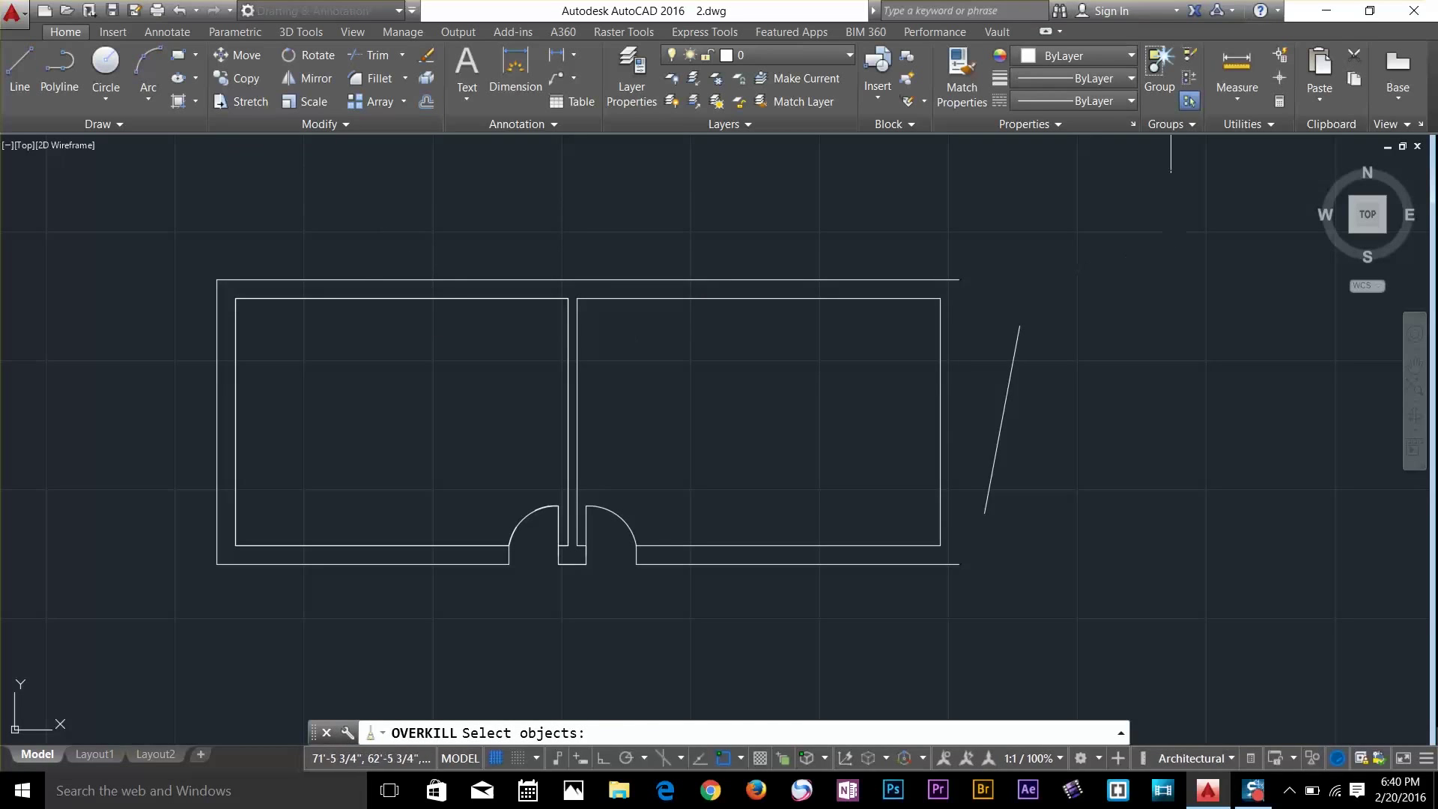
pyautogui.moveTo(1171, 232)
pyautogui.mouseDown()
pyautogui.moveTo(1090, 280)
pyautogui.moveTo(385, 537)
pyautogui.moveTo(116, 416)
pyautogui.moveTo(116, 292)
pyautogui.moveTo(770, 214)
pyautogui.moveTo(1178, 420)
pyautogui.moveTo(1019, 633)
pyautogui.moveTo(676, 678)
pyautogui.moveTo(305, 633)
pyautogui.moveTo(152, 574)
pyautogui.moveTo(105, 524)
pyautogui.moveTo(135, 440)
pyautogui.mouseUp()
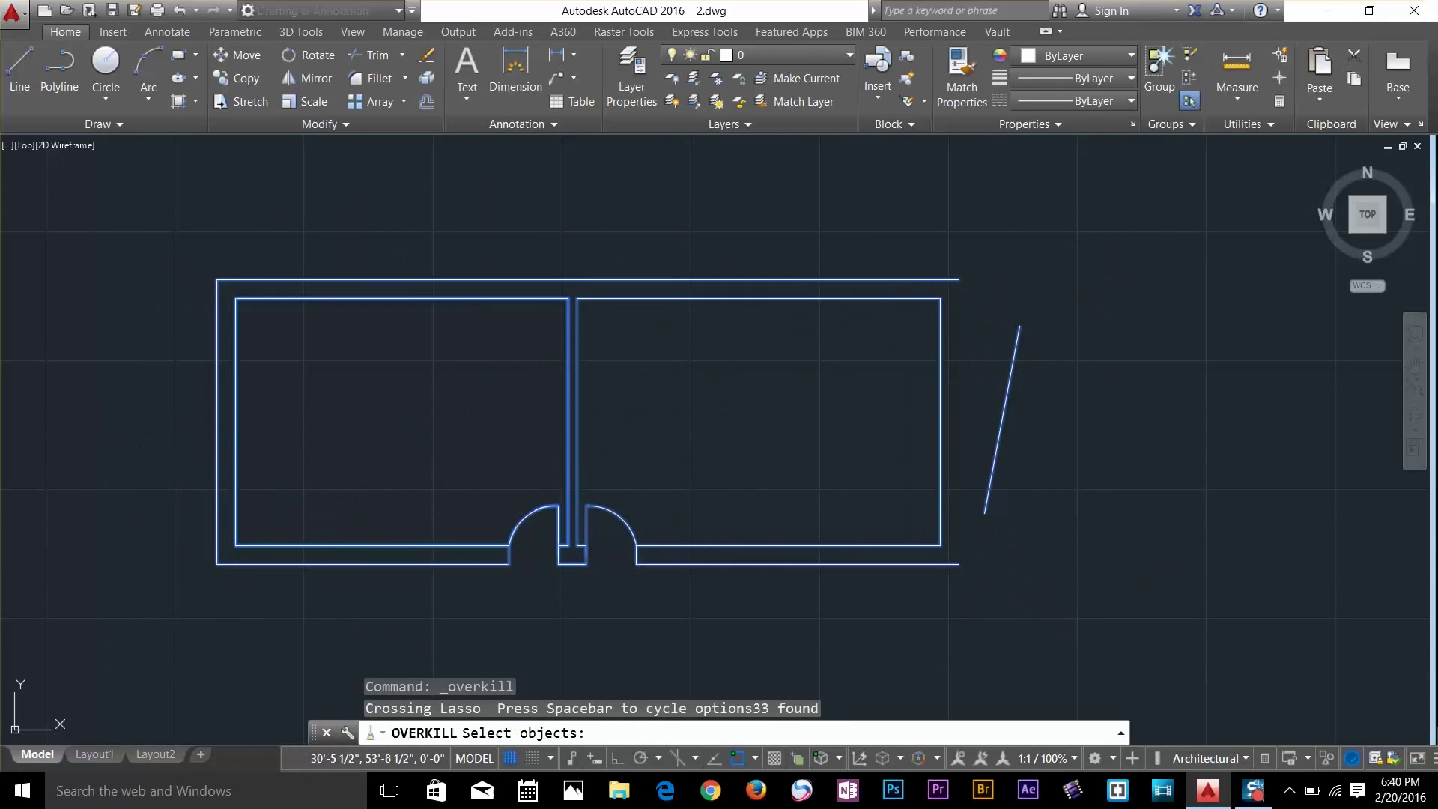
pyautogui.press('Return')
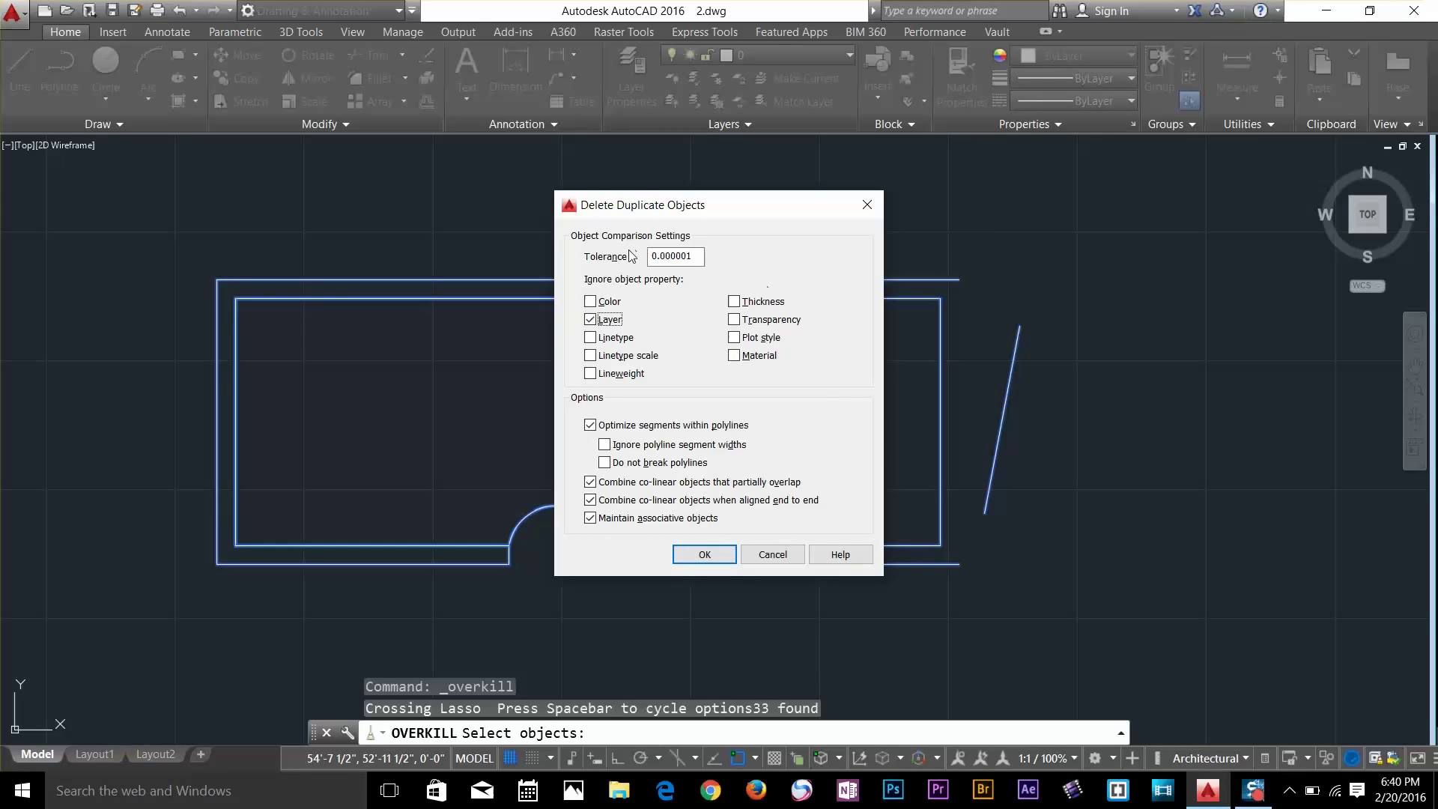
pyautogui.click(705, 555)
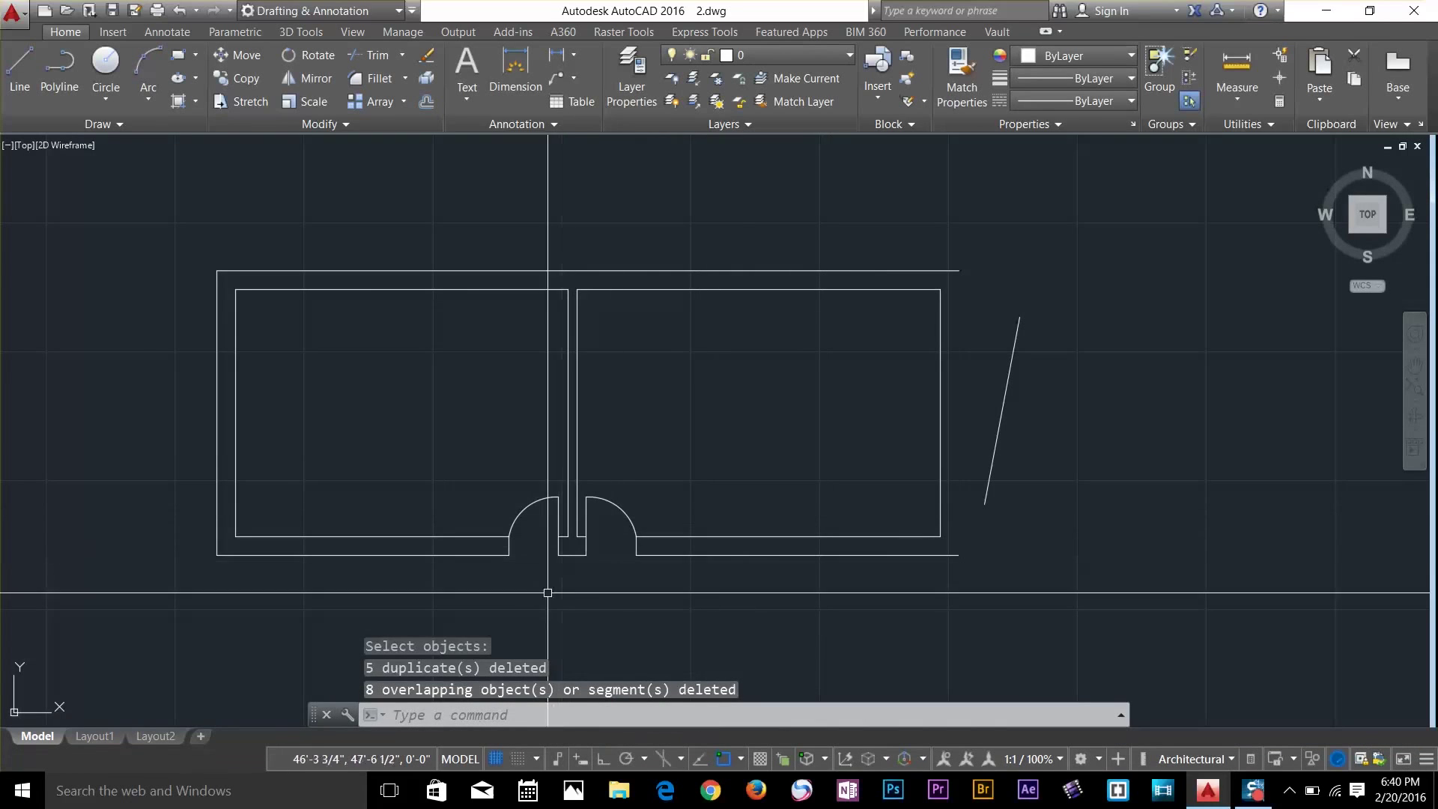
# Erase the remaining floor plan objects with the E command
pyautogui.scroll(10, 562, 524)
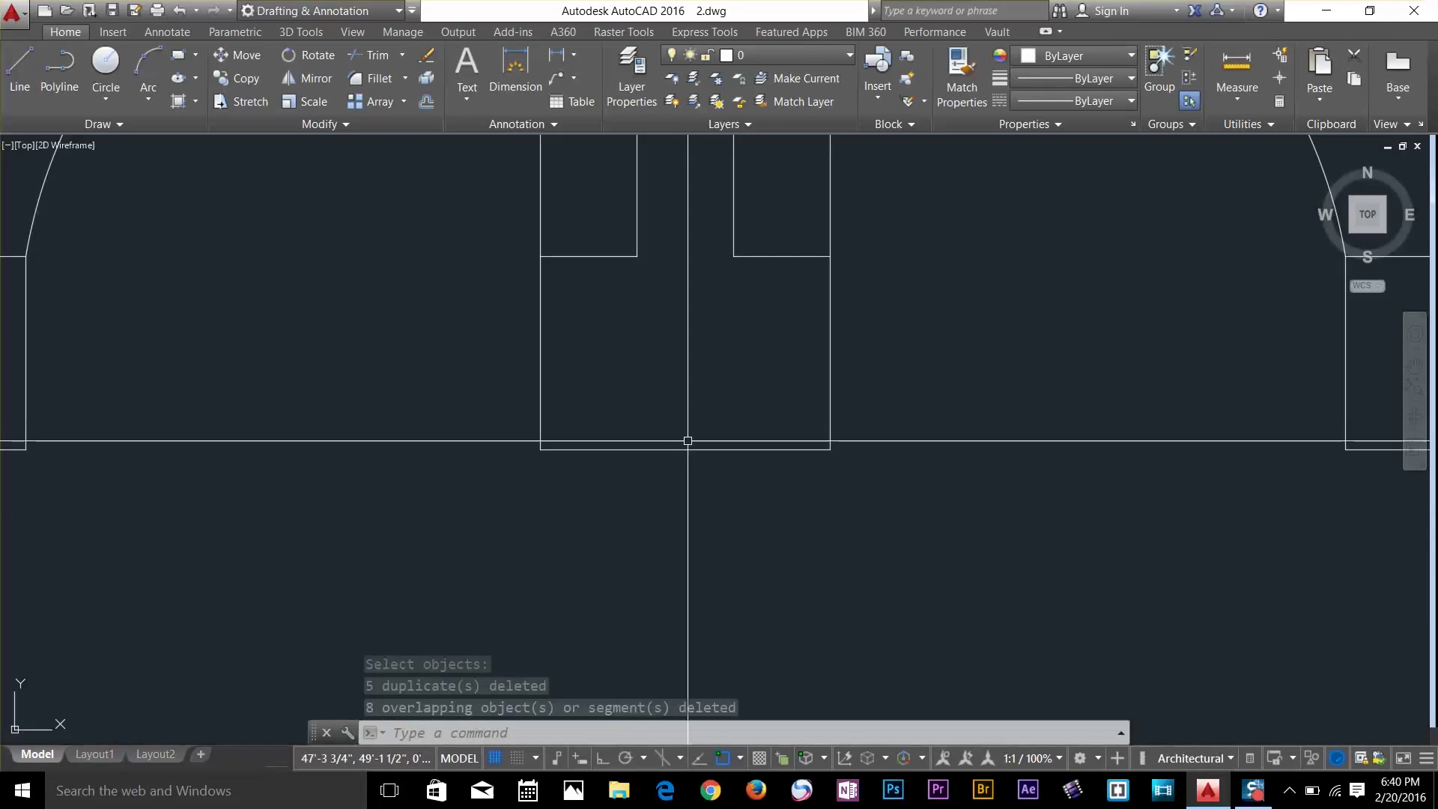
pyautogui.press('Escape')
pyautogui.click(645, 430)
pyautogui.press('Escape')
pyautogui.scroll(-3, 645, 430)
pyautogui.scroll(10, 641, 430)
pyautogui.scroll(-8, 645, 346)
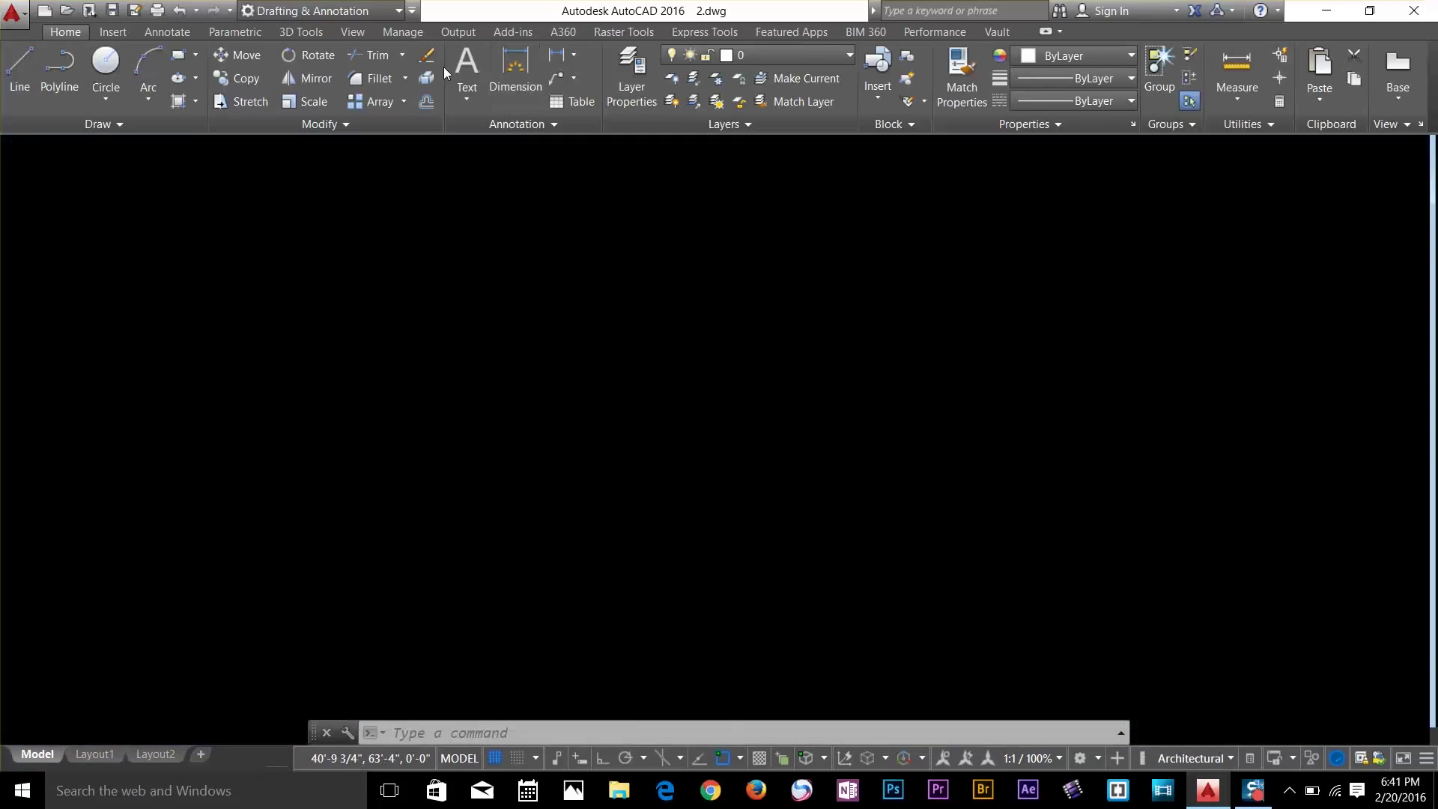
pyautogui.write('e')
pyautogui.press('Return')
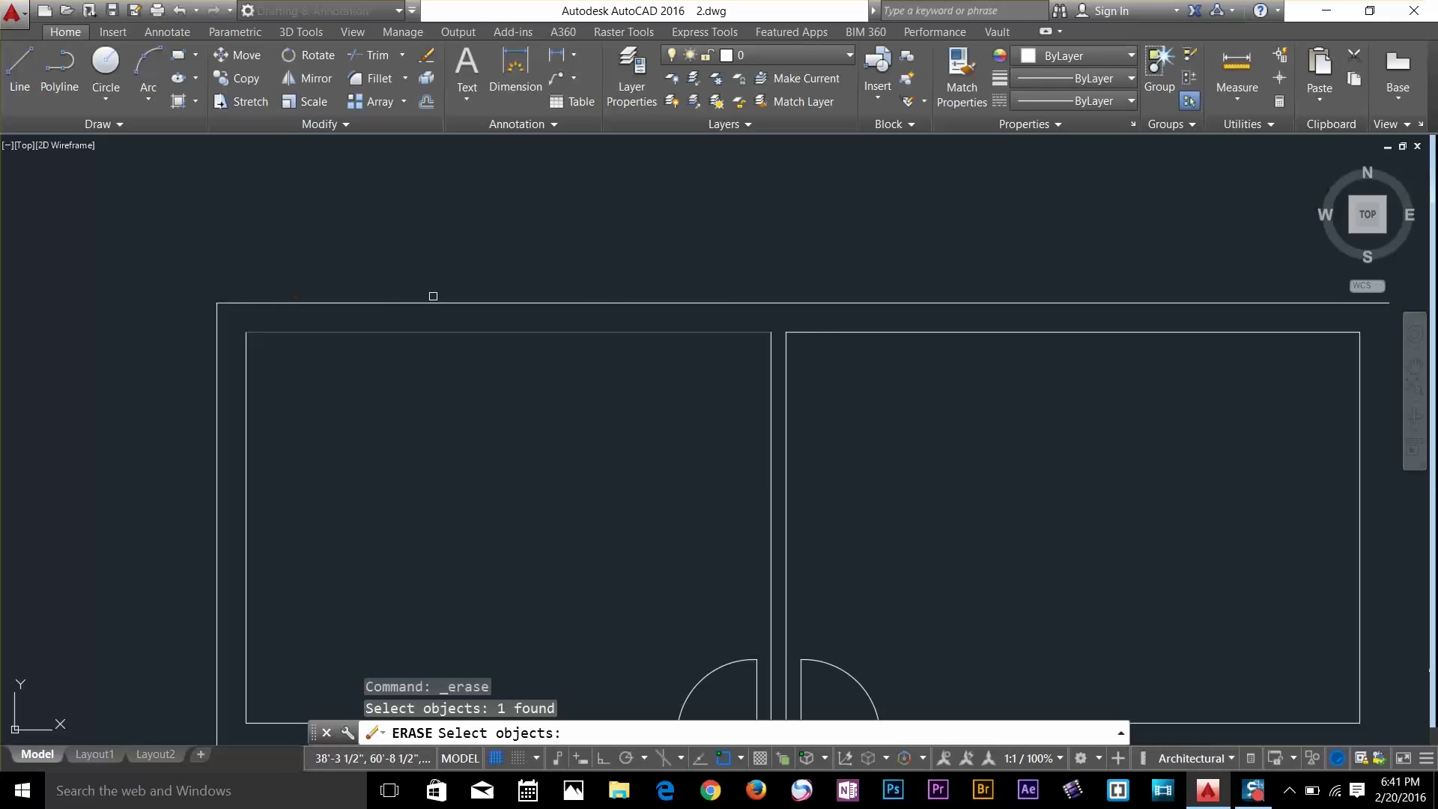
pyautogui.scroll(-4, 464, 300)
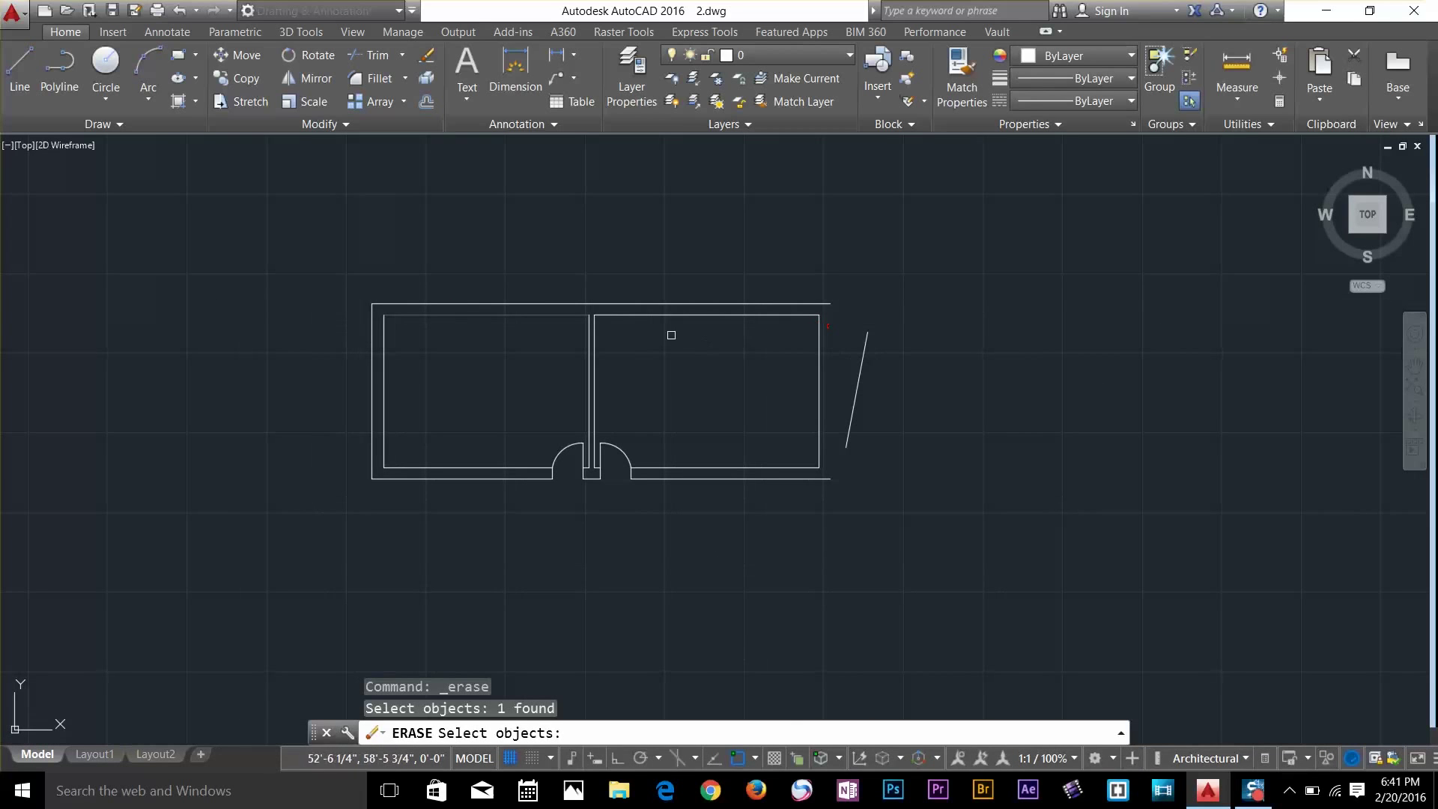
pyautogui.scroll(4, 645, 355)
pyautogui.scroll(-2, 642, 356)
pyautogui.moveTo(1064, 323)
pyautogui.mouseDown()
pyautogui.moveTo(1071, 577)
pyautogui.moveTo(1117, 599)
pyautogui.mouseUp()
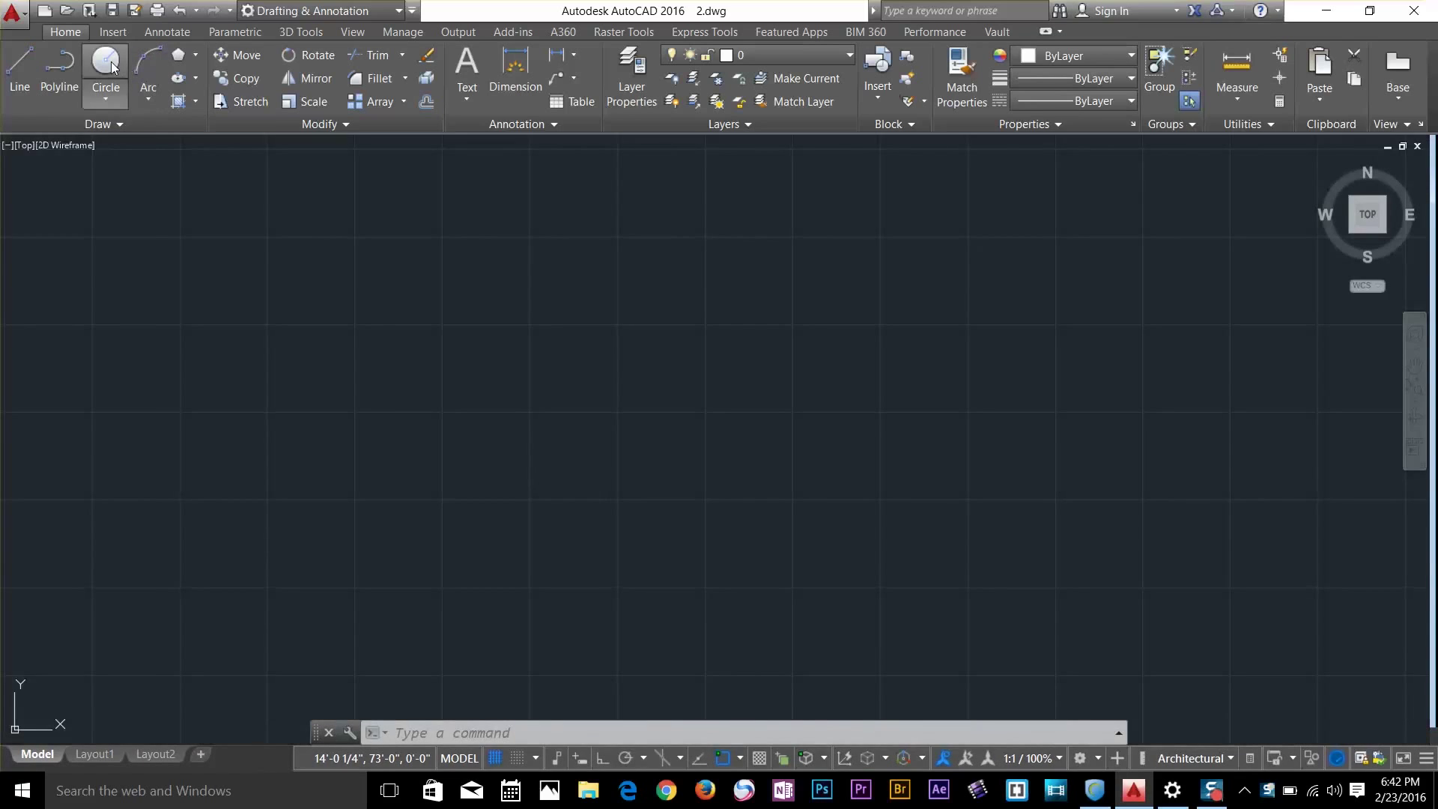
# Draw a circle by centre and radius, and a rectangle by two corners
pyautogui.click(106, 64)
pyautogui.click(377, 289)
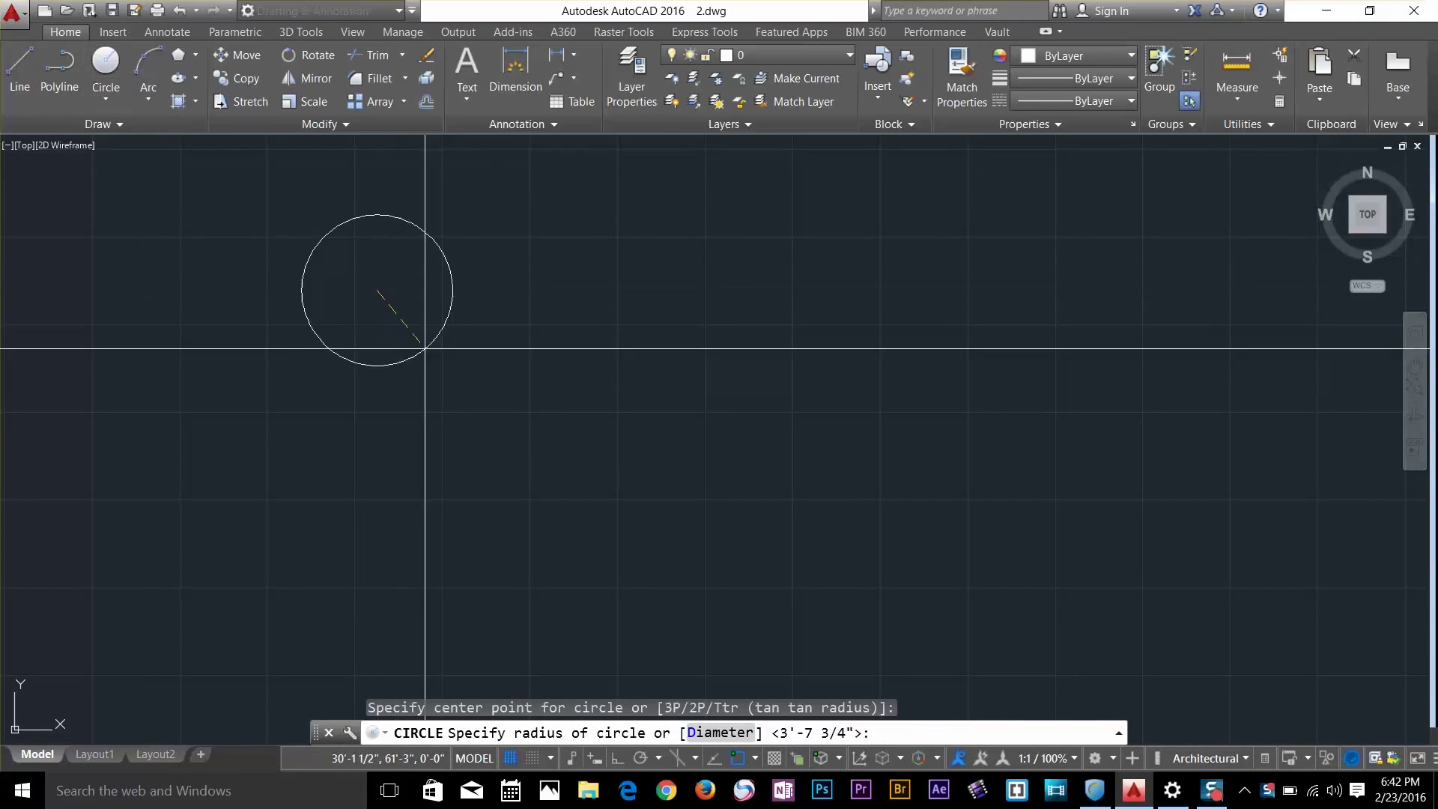
pyautogui.click(426, 334)
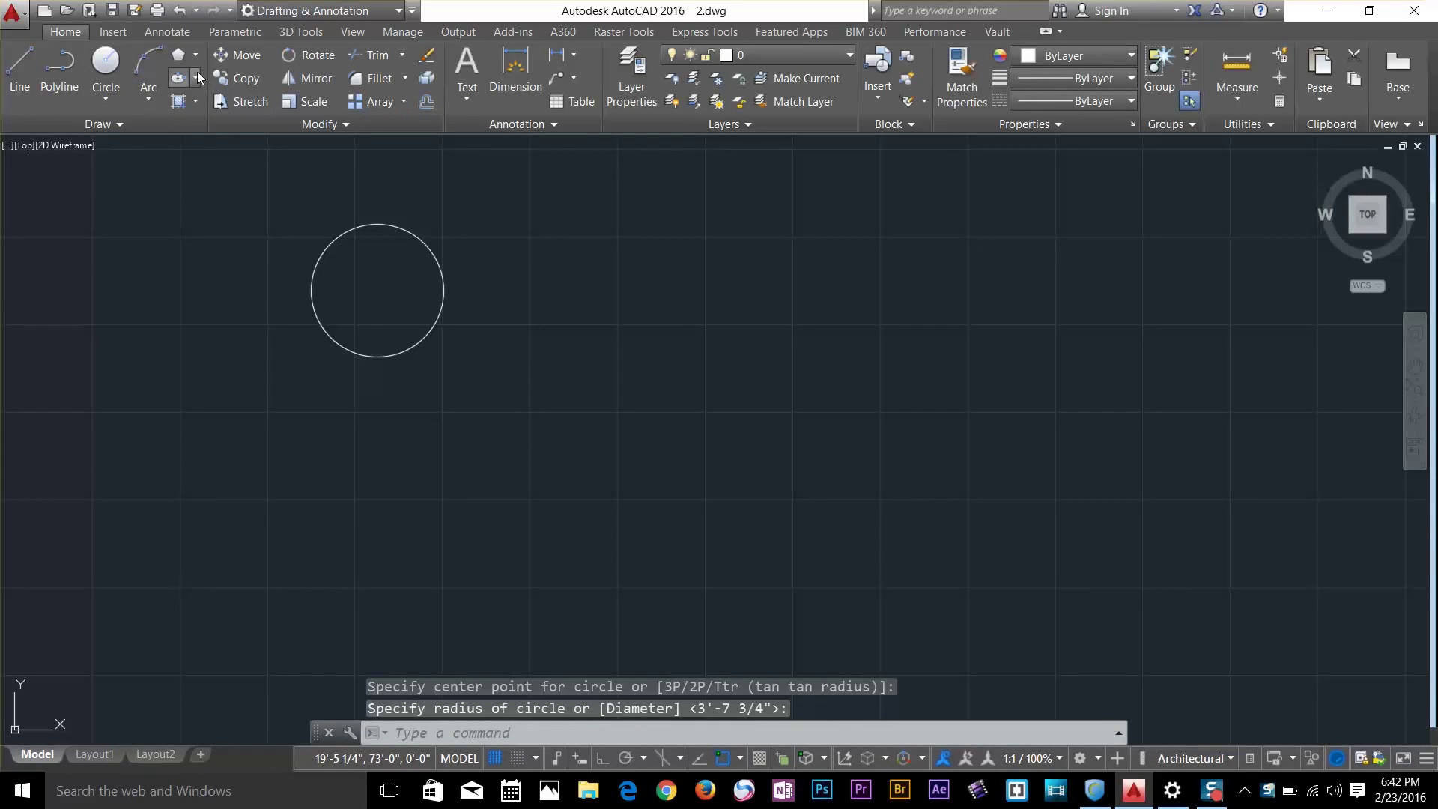
pyautogui.click(195, 55)
pyautogui.click(221, 60)
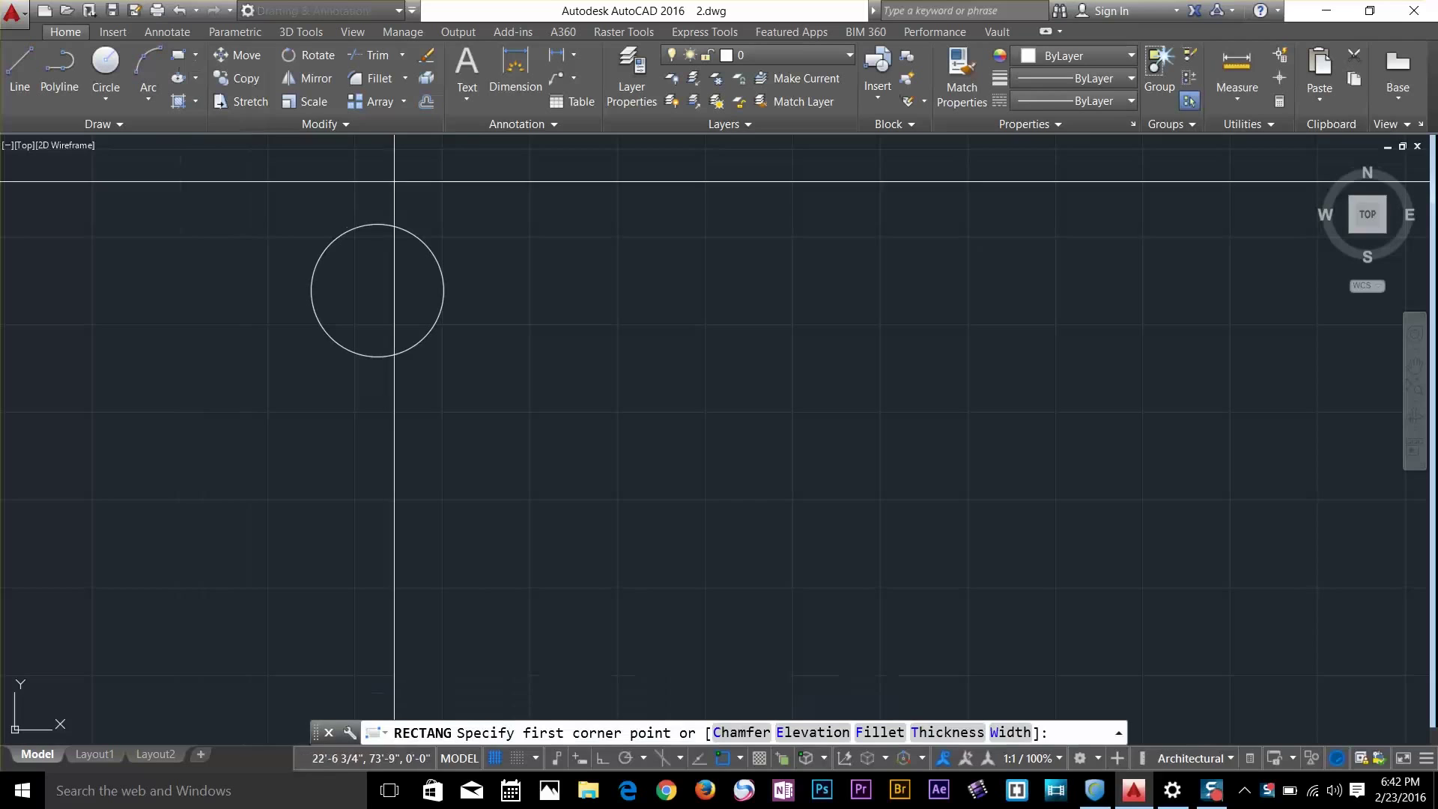
pyautogui.click(478, 224)
pyautogui.click(667, 309)
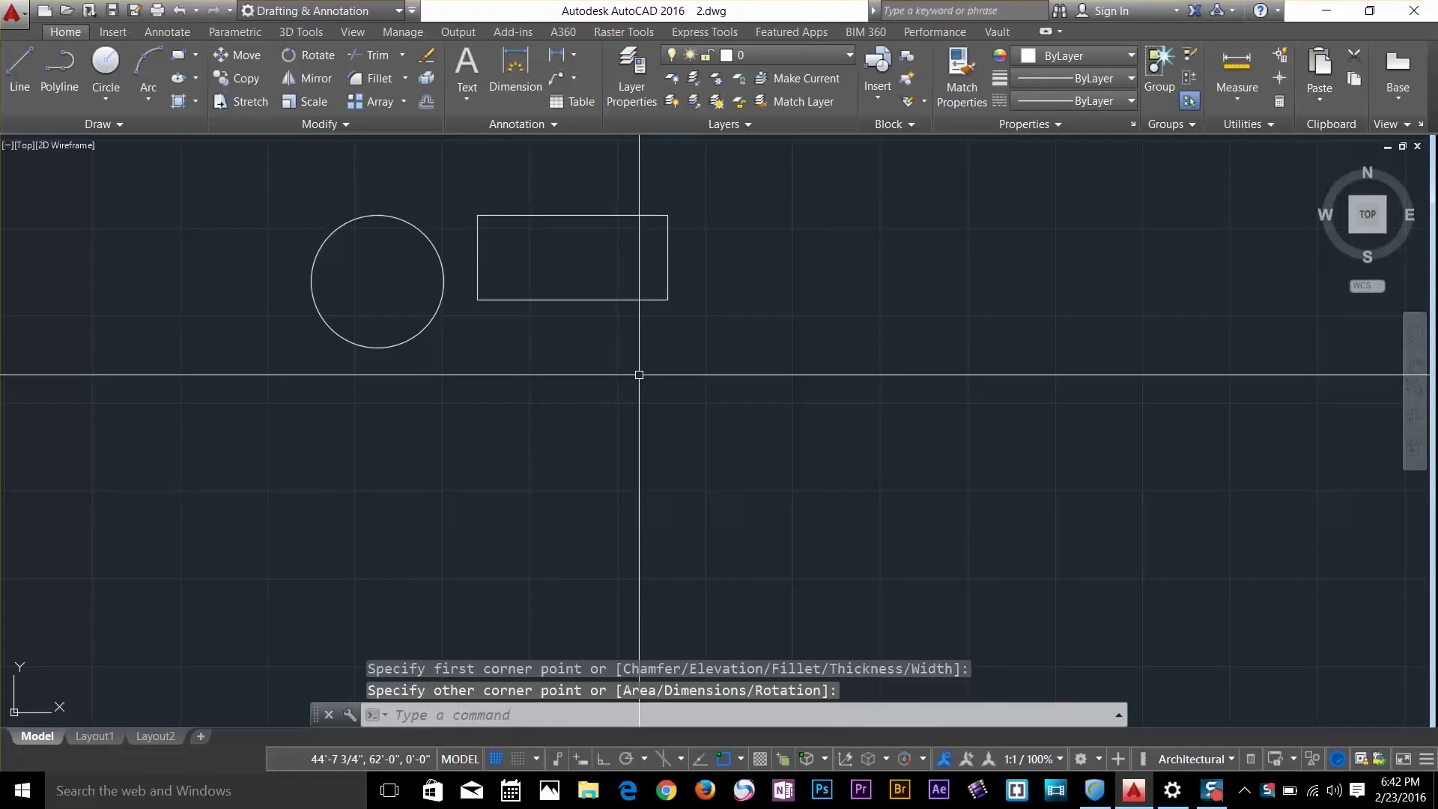
# Draw a tilted ellipse from its centre and two axis points
pyautogui.click(196, 78)
pyautogui.click(189, 102)
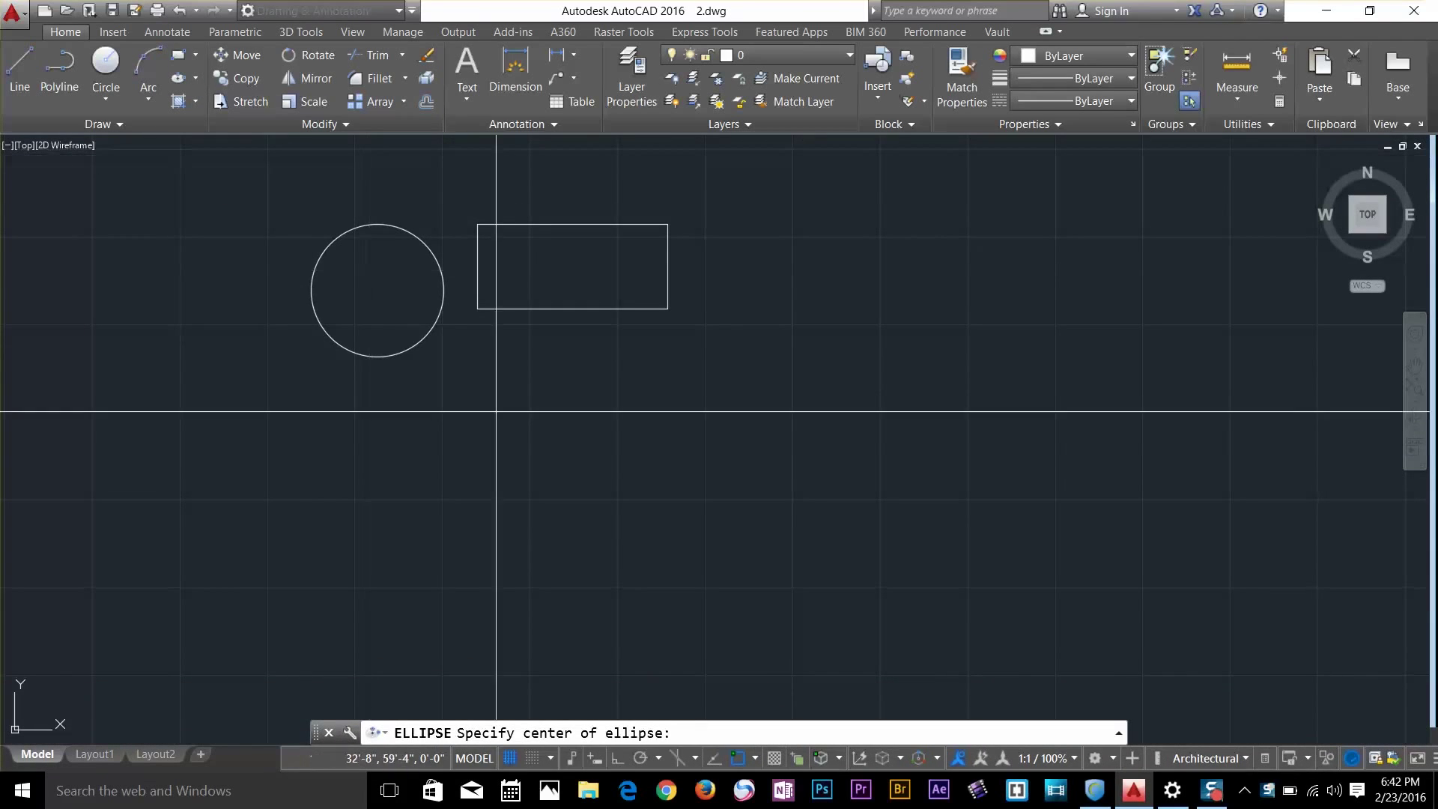
pyautogui.click(579, 433)
pyautogui.click(732, 264)
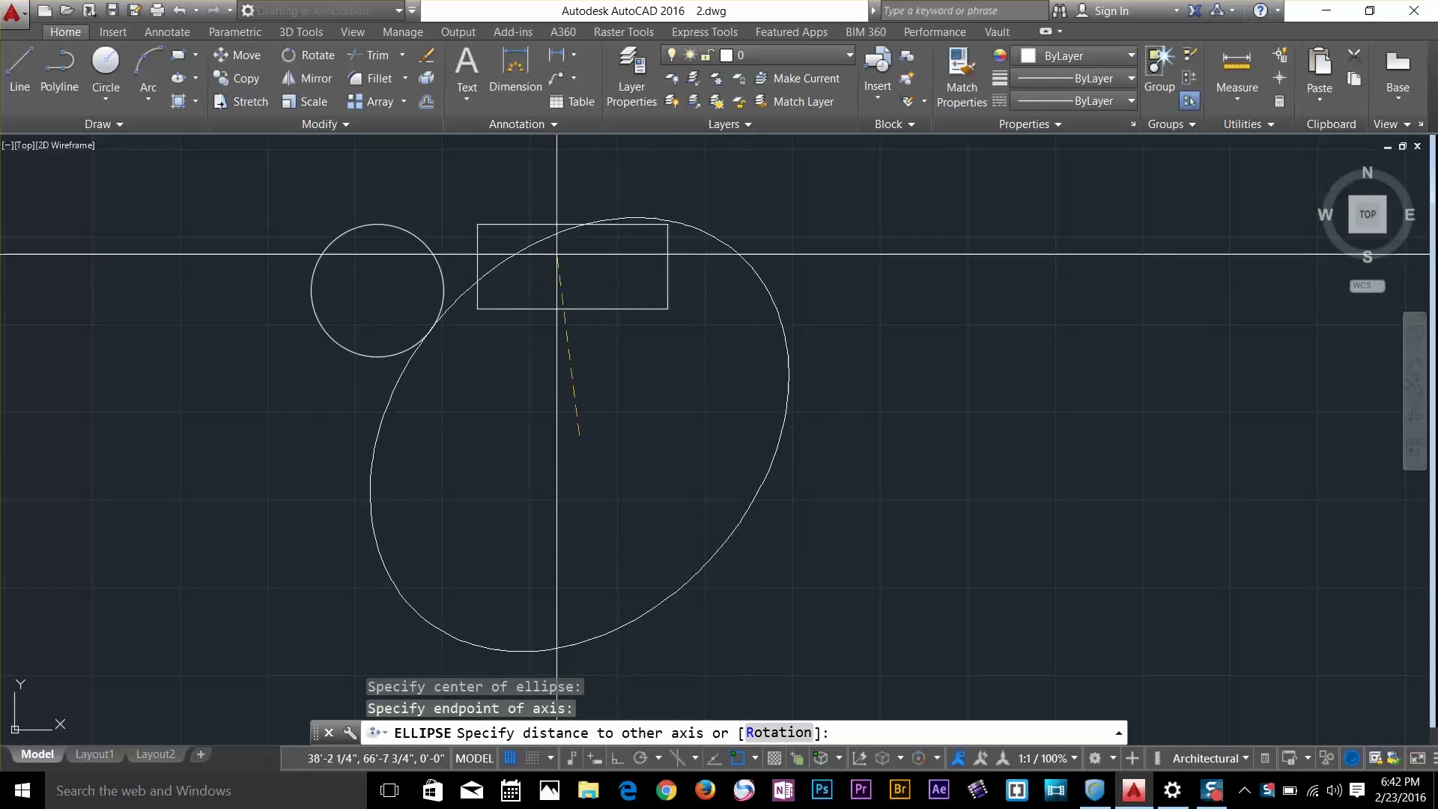
pyautogui.click(570, 322)
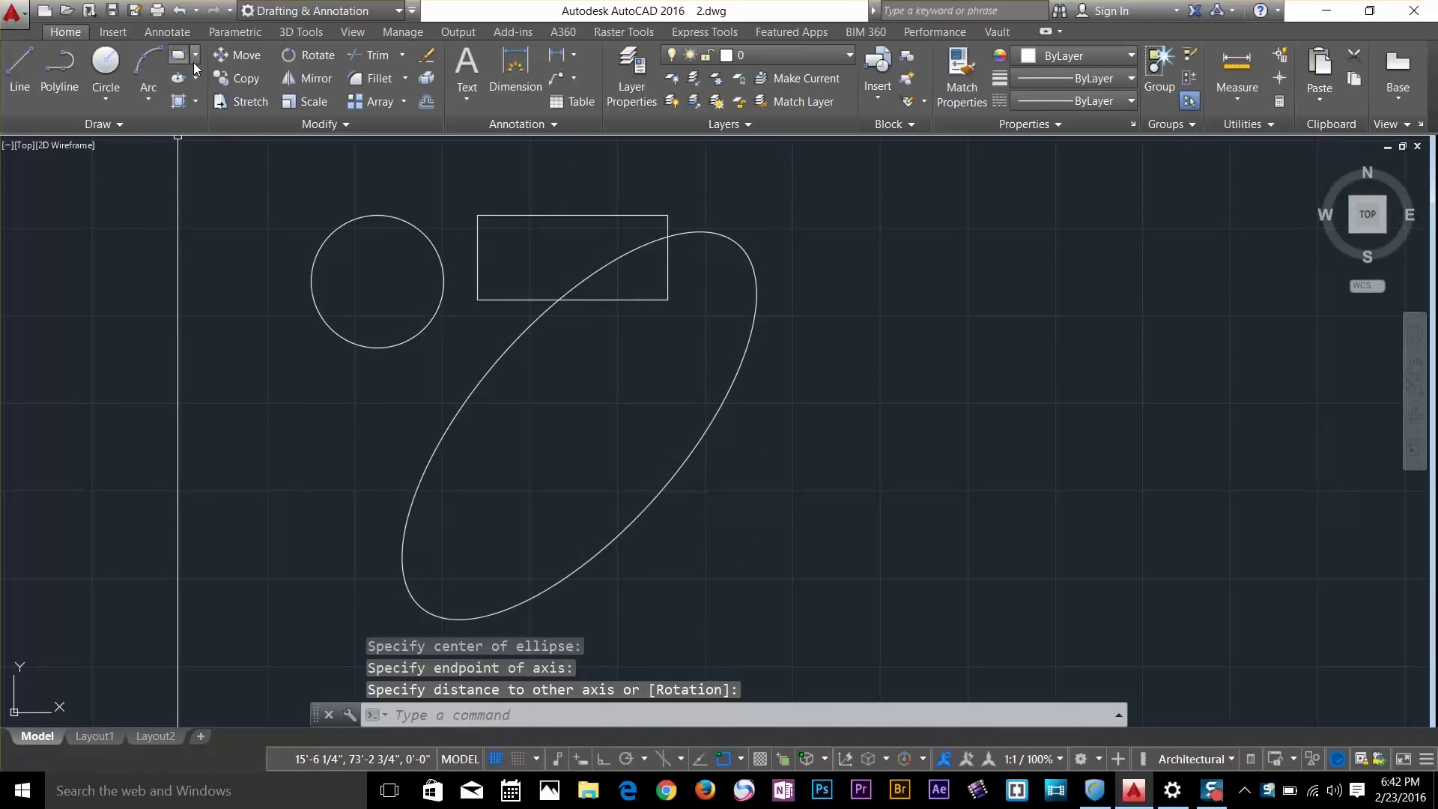
# Draw a five-sided polygon inscribed in a circle and frame all shapes
pyautogui.click(194, 60)
pyautogui.click(195, 126)
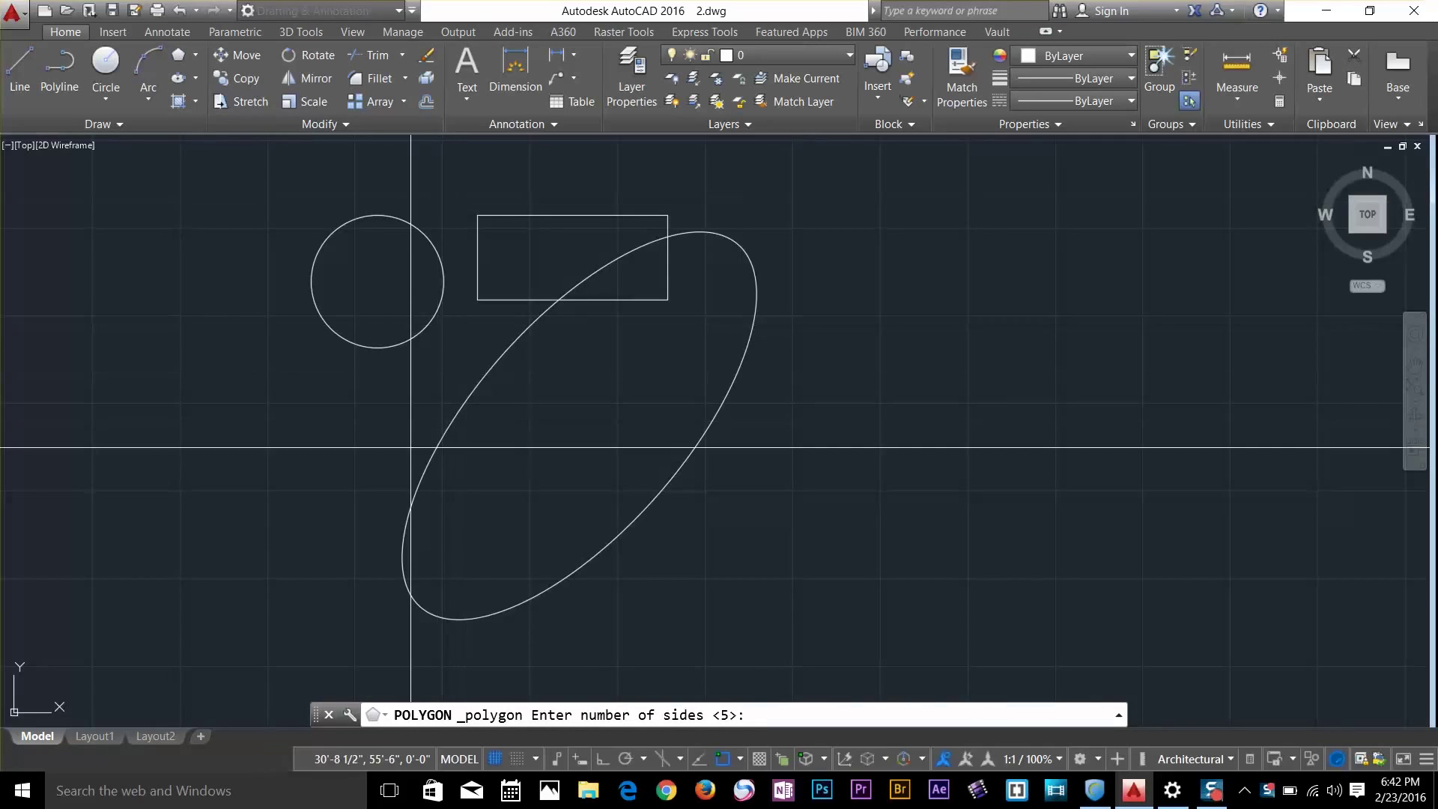
pyautogui.press('Return')
pyautogui.click(262, 482)
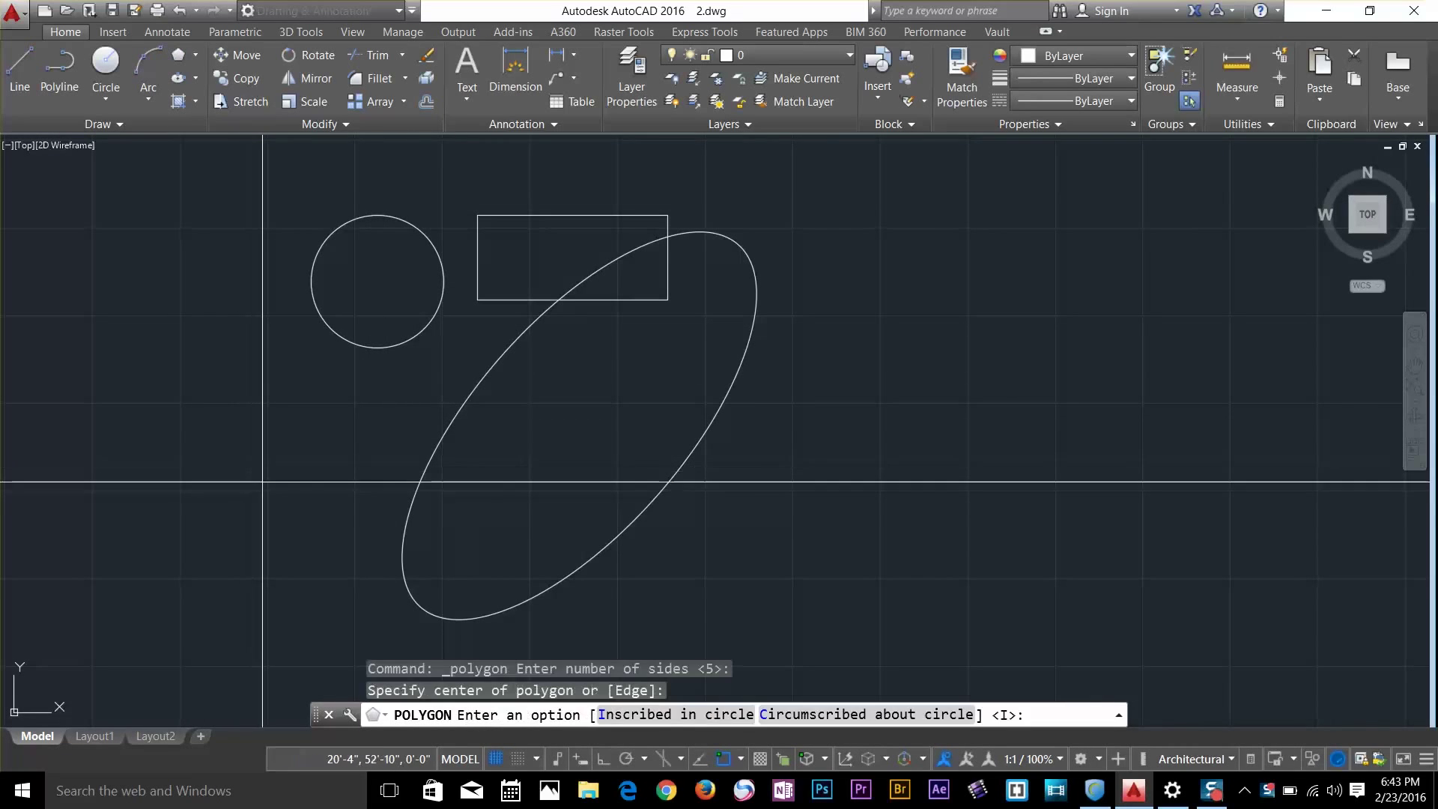
pyautogui.press('Return')
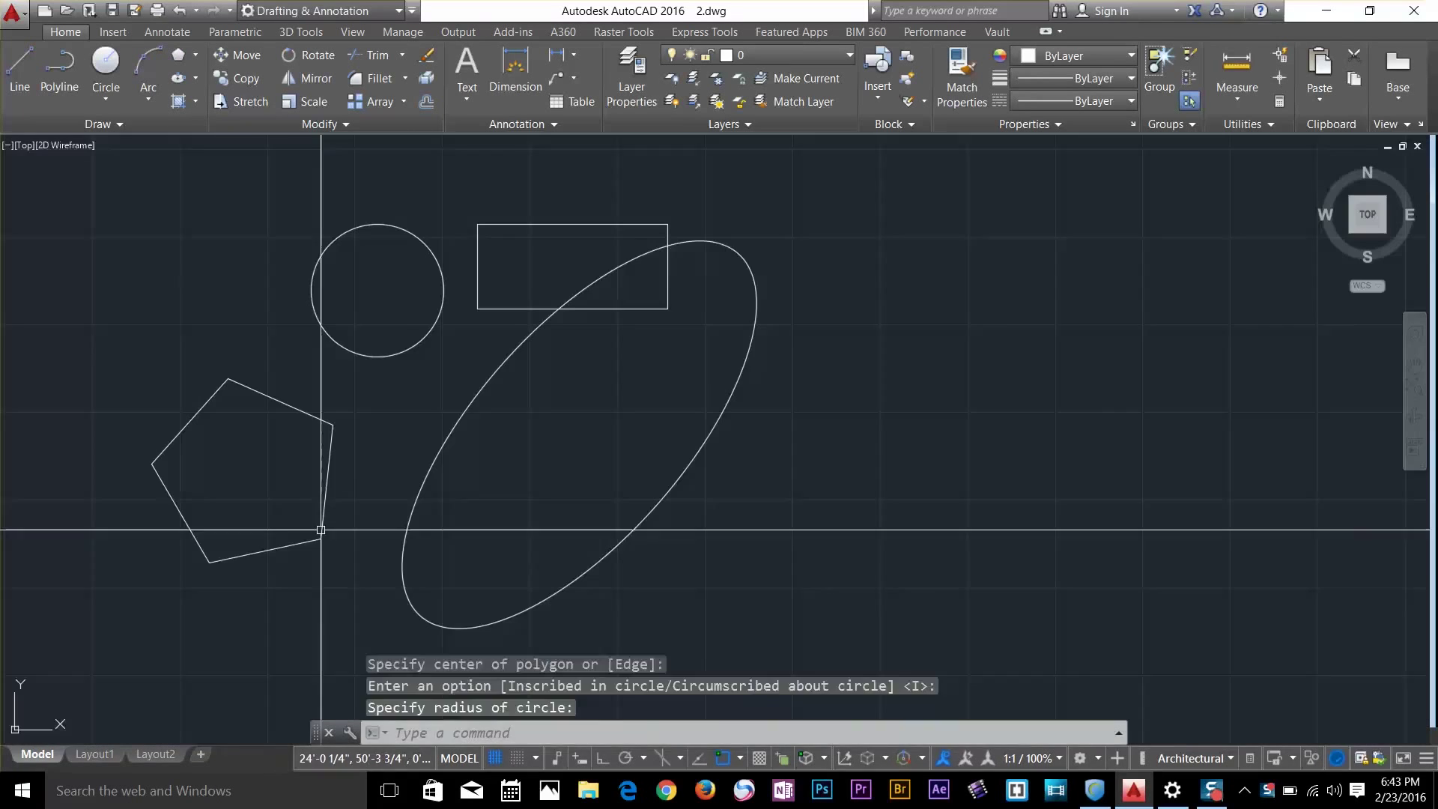
pyautogui.scroll(-2, 559, 355)
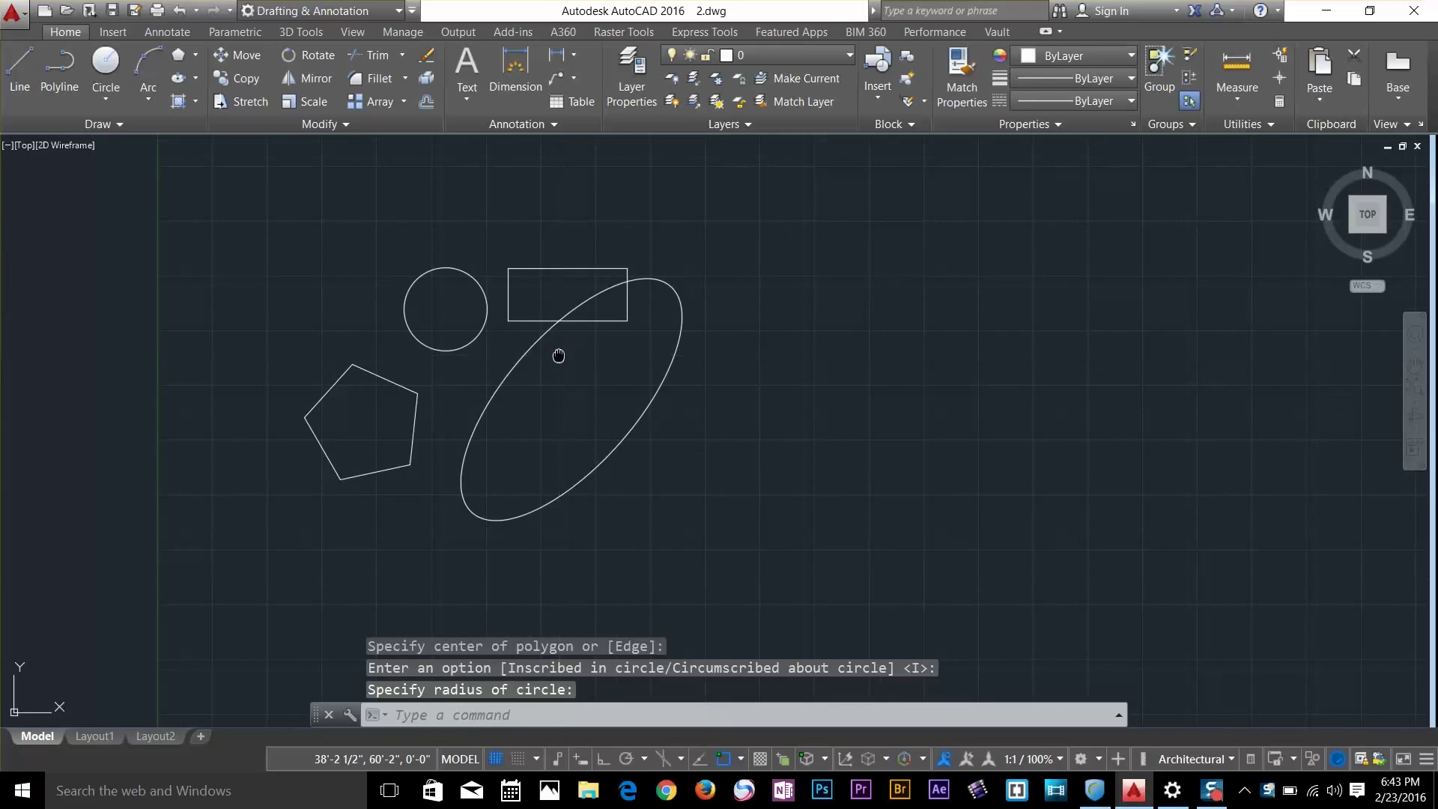
pyautogui.scroll(2, 815, 398)
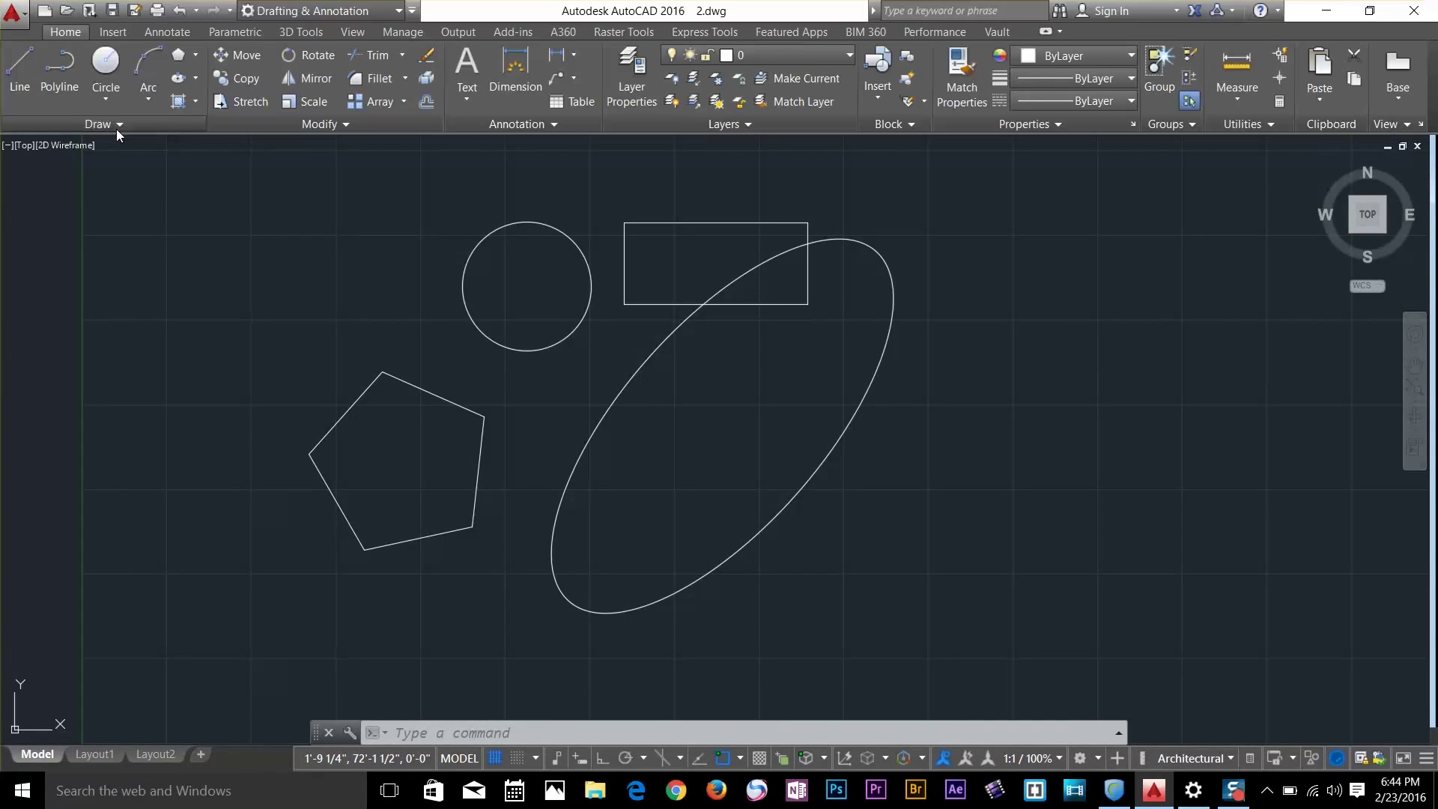
# Convert the circle, rectangle, pentagon and ellipse into four regions
pyautogui.click(117, 126)
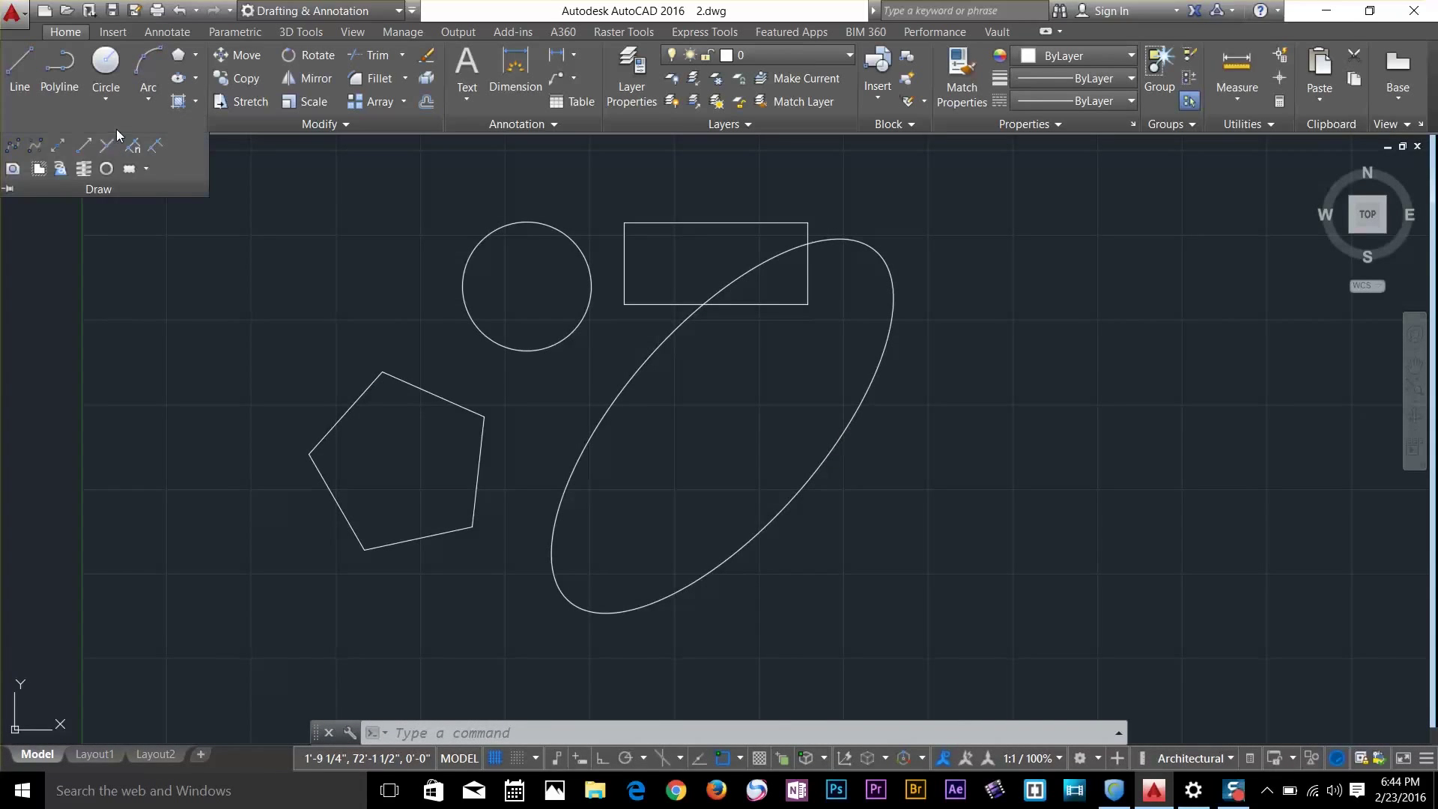
pyautogui.click(15, 170)
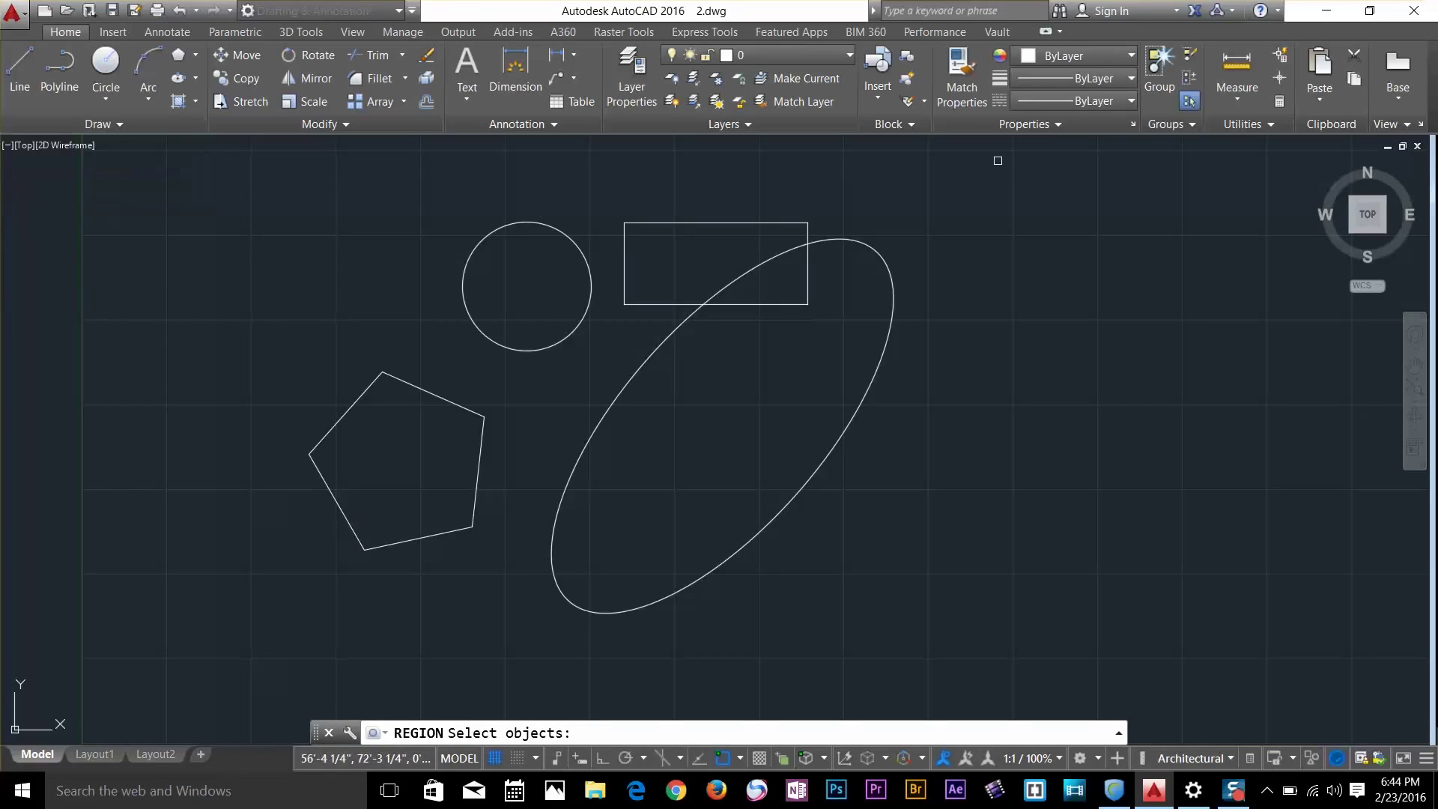
pyautogui.click(1010, 179)
pyautogui.click(237, 646)
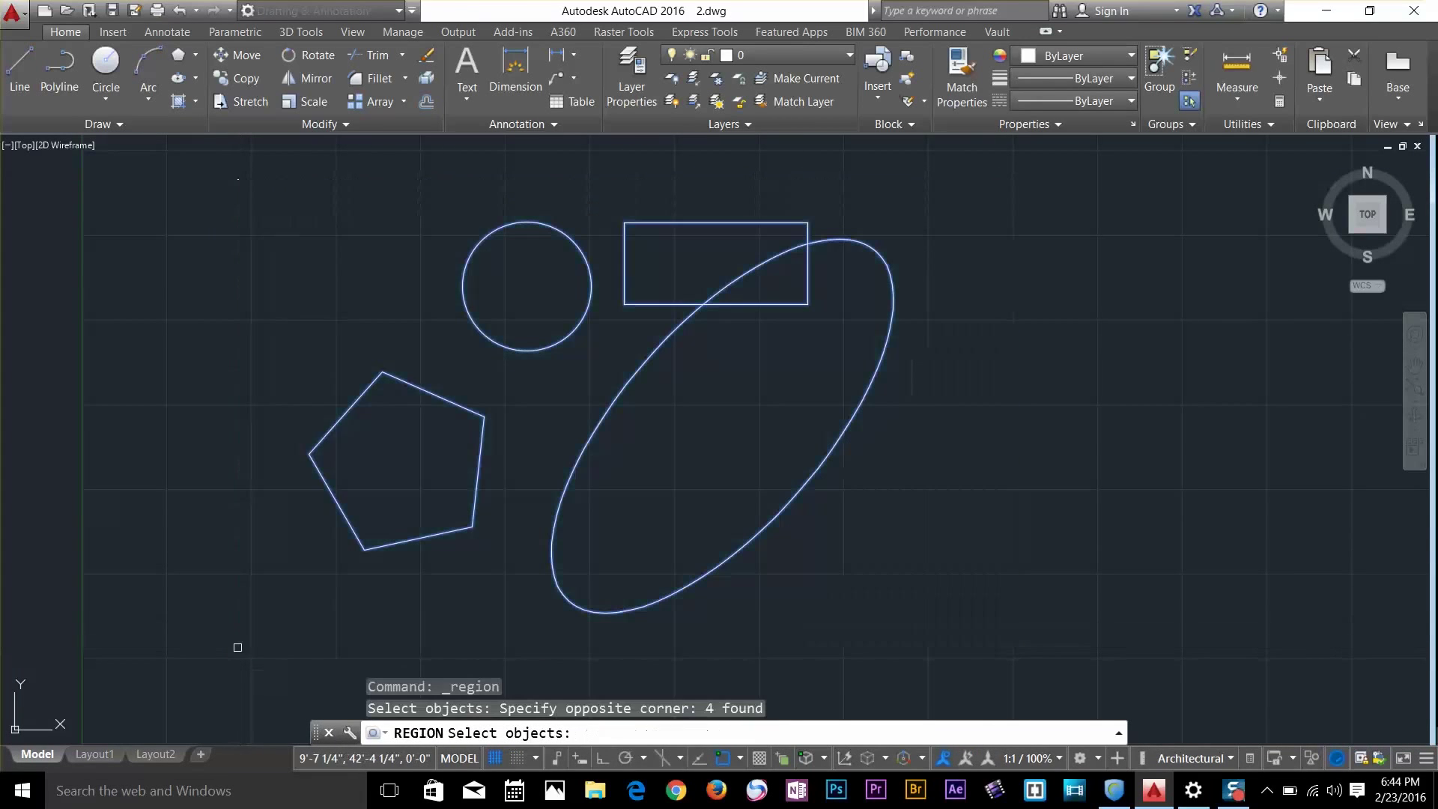
pyautogui.press('Return')
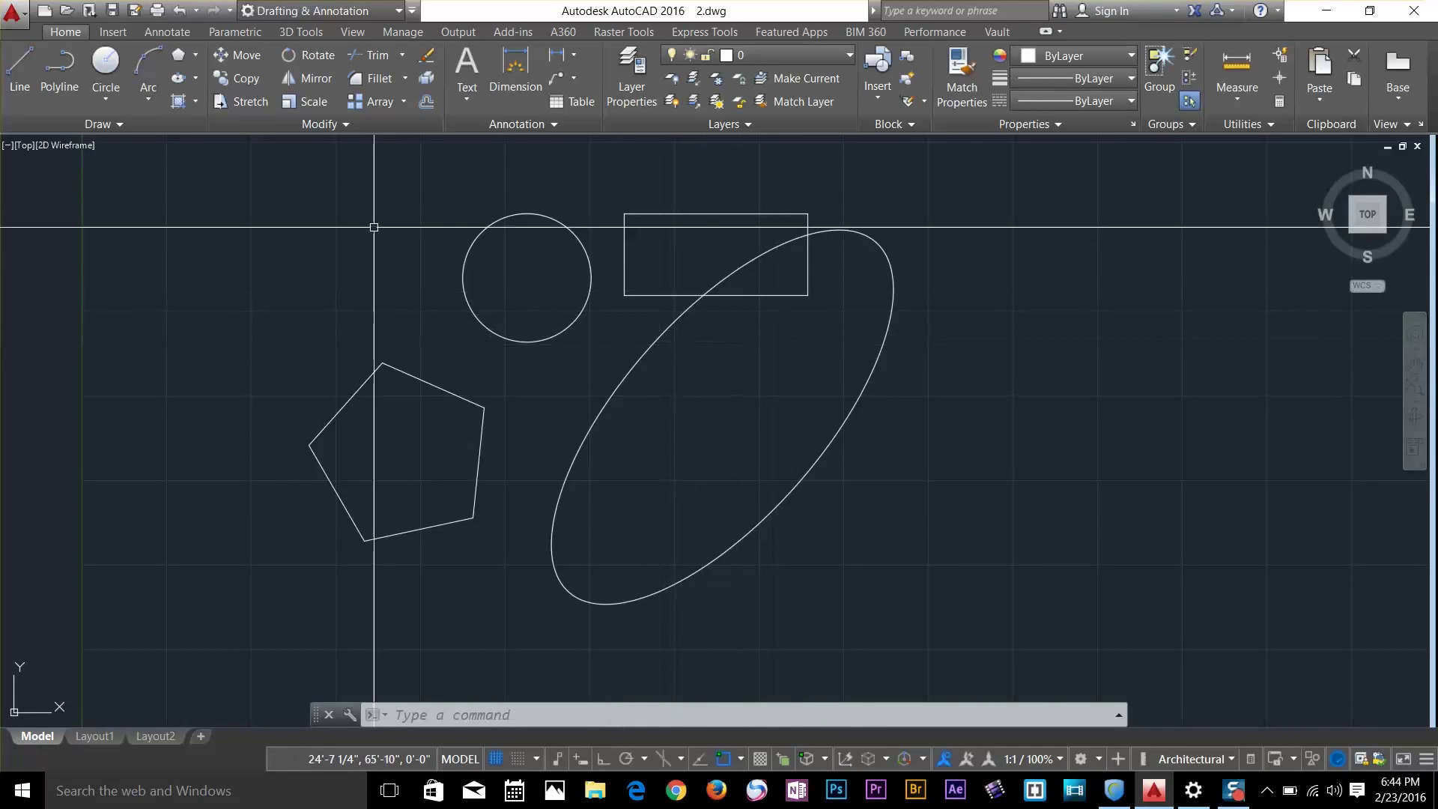
# Draw an open zigzag of three line segments with LINE
pyautogui.click(26, 53)
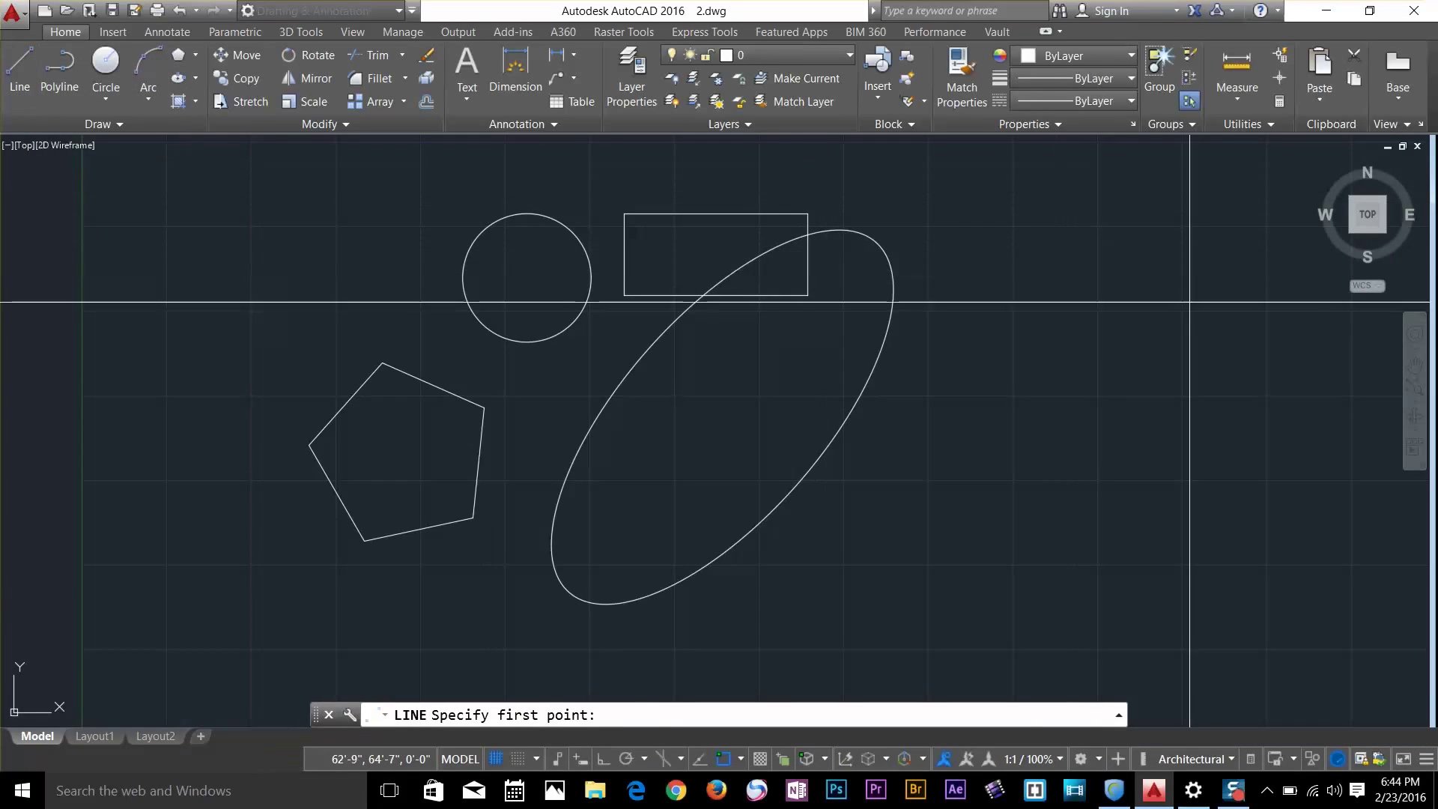
pyautogui.click(1161, 294)
pyautogui.click(1215, 407)
pyautogui.click(1126, 516)
pyautogui.click(1024, 407)
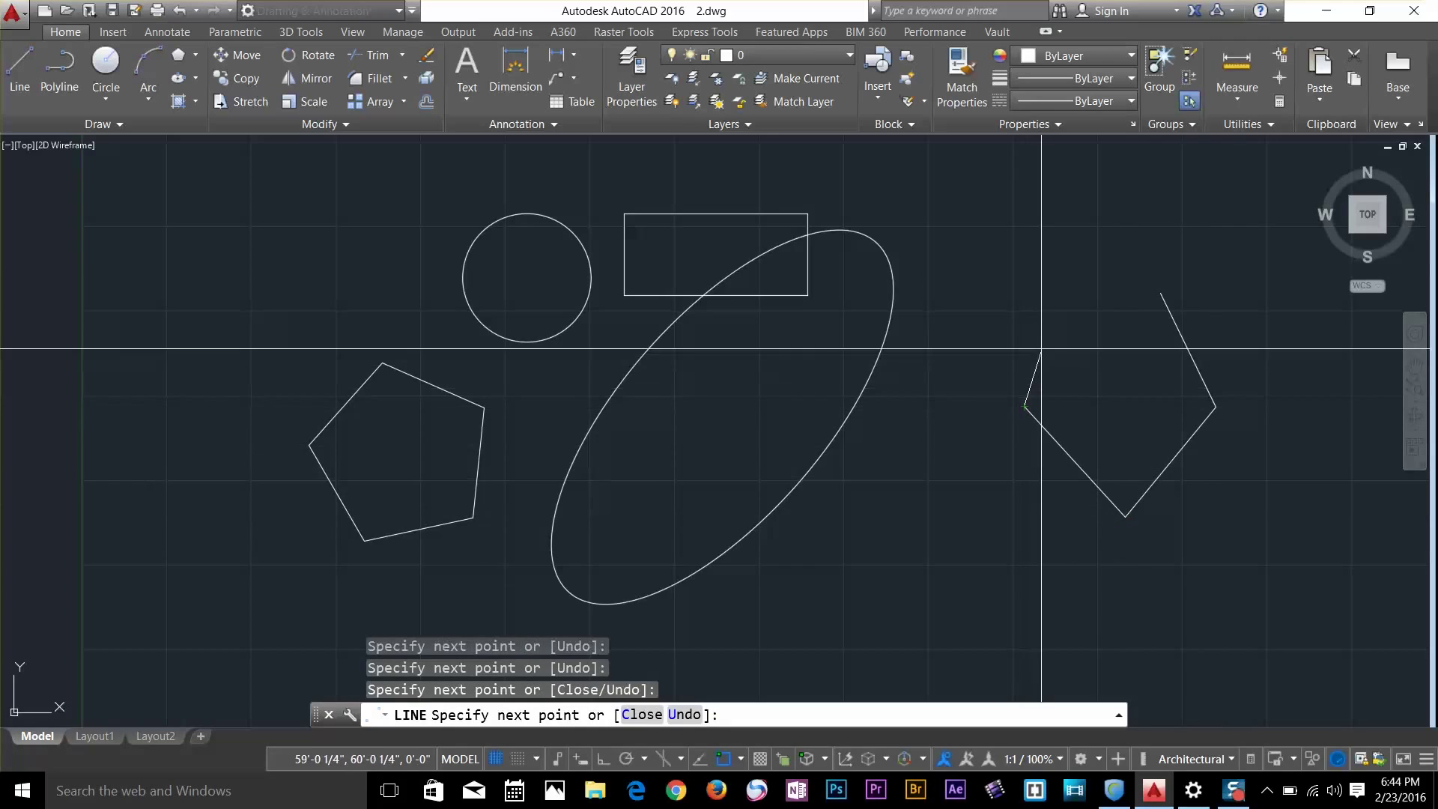
pyautogui.press('Return')
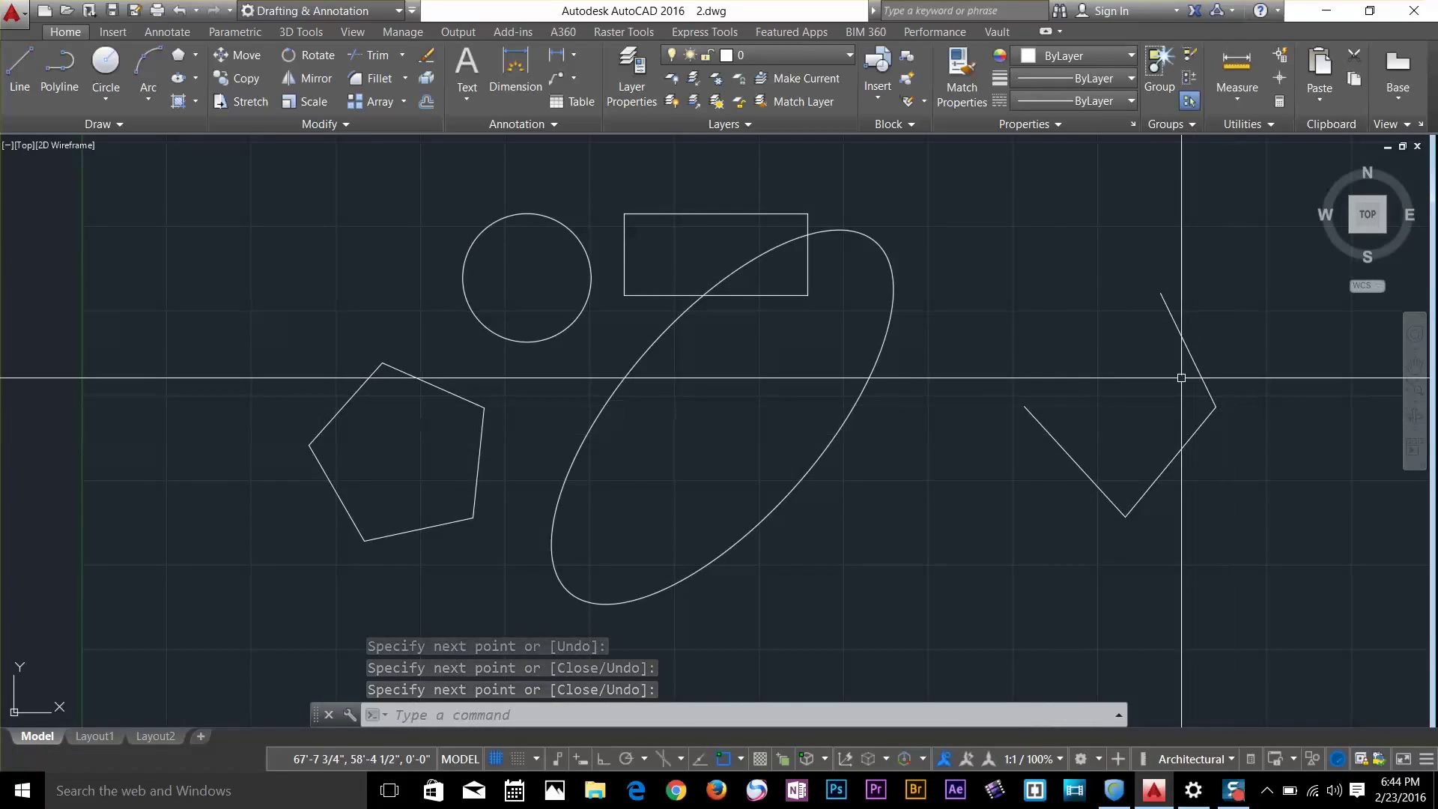
# Try converting the open zigzag into a region, yielding 0 regions
pyautogui.click(46, 122)
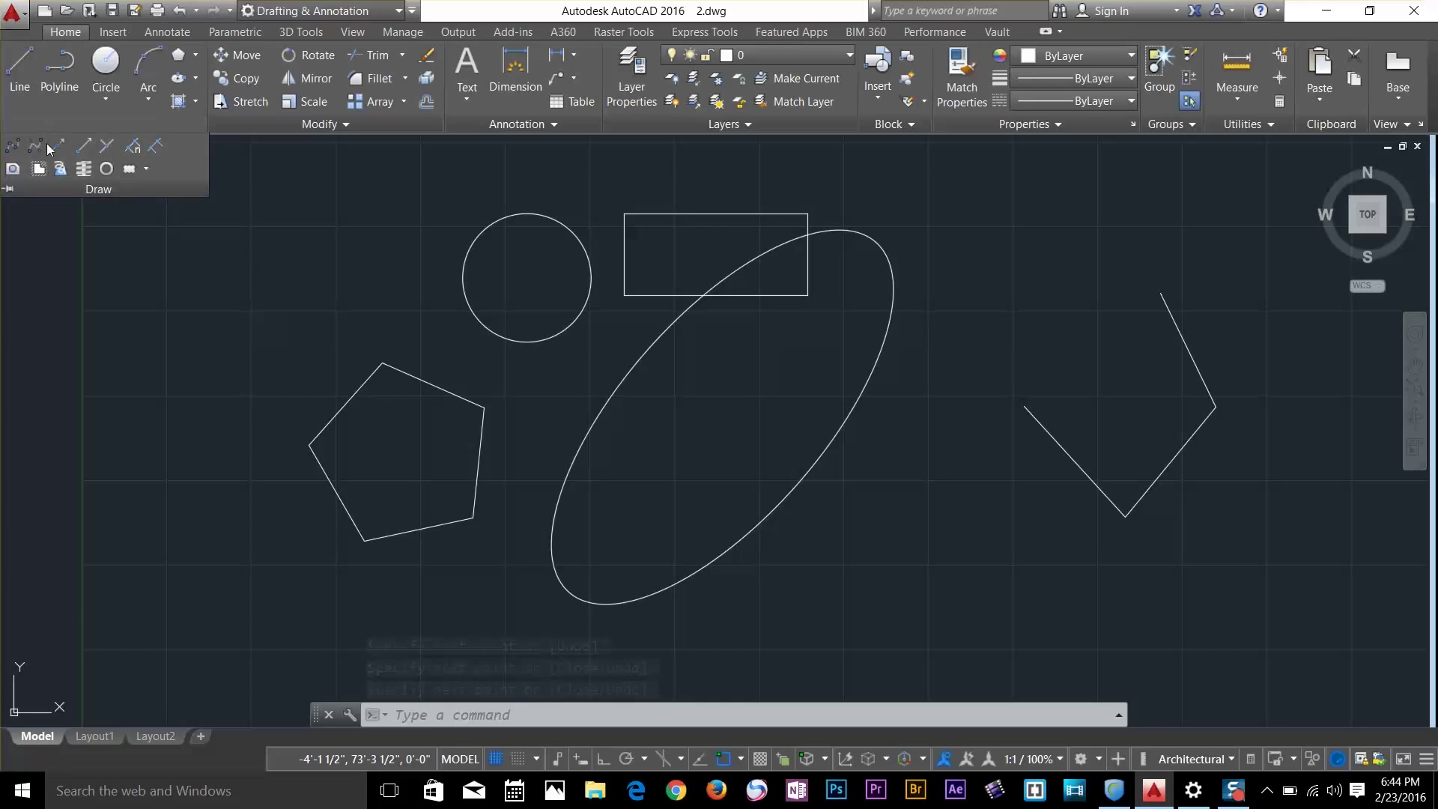
pyautogui.click(12, 169)
pyautogui.click(1261, 249)
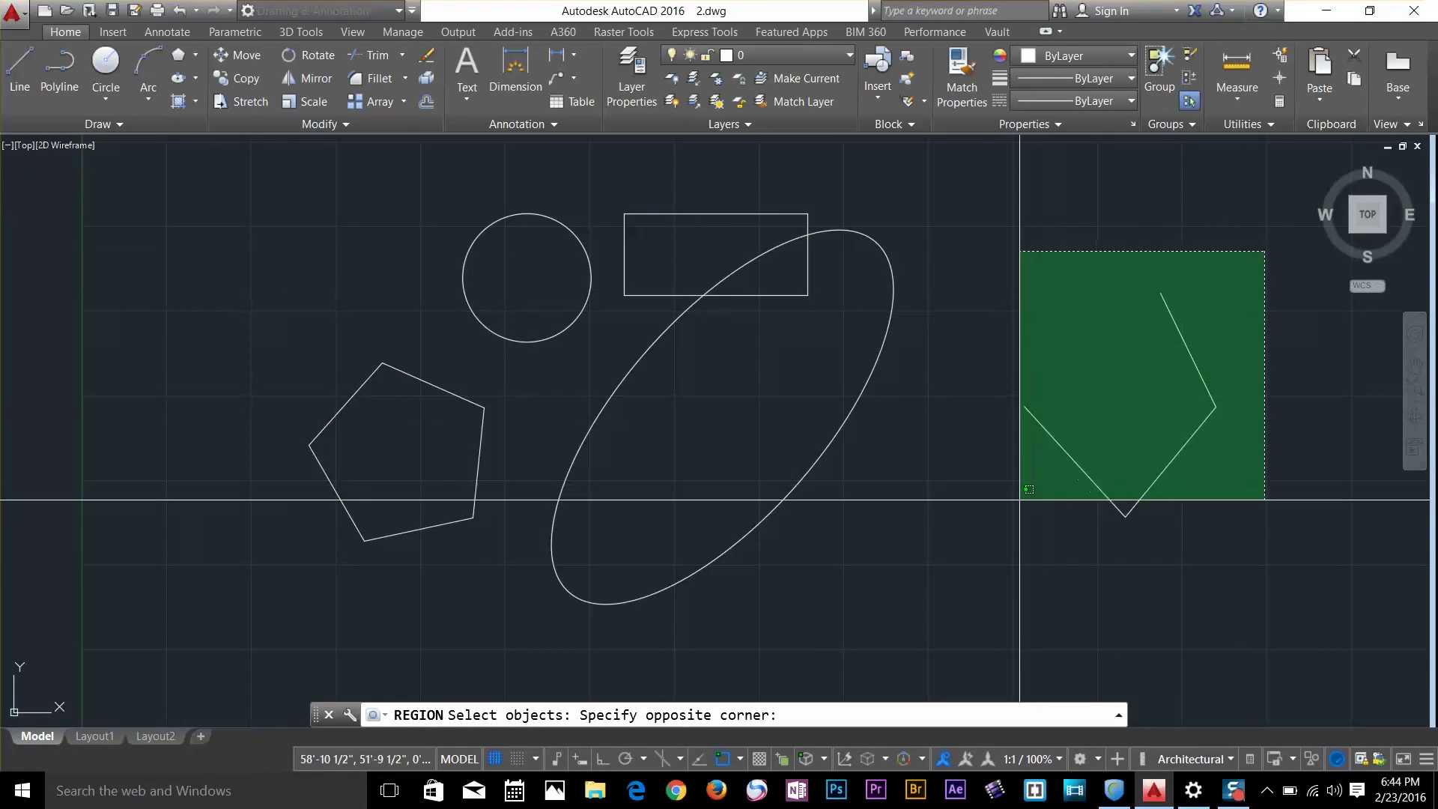
pyautogui.click(991, 550)
pyautogui.press('Return')
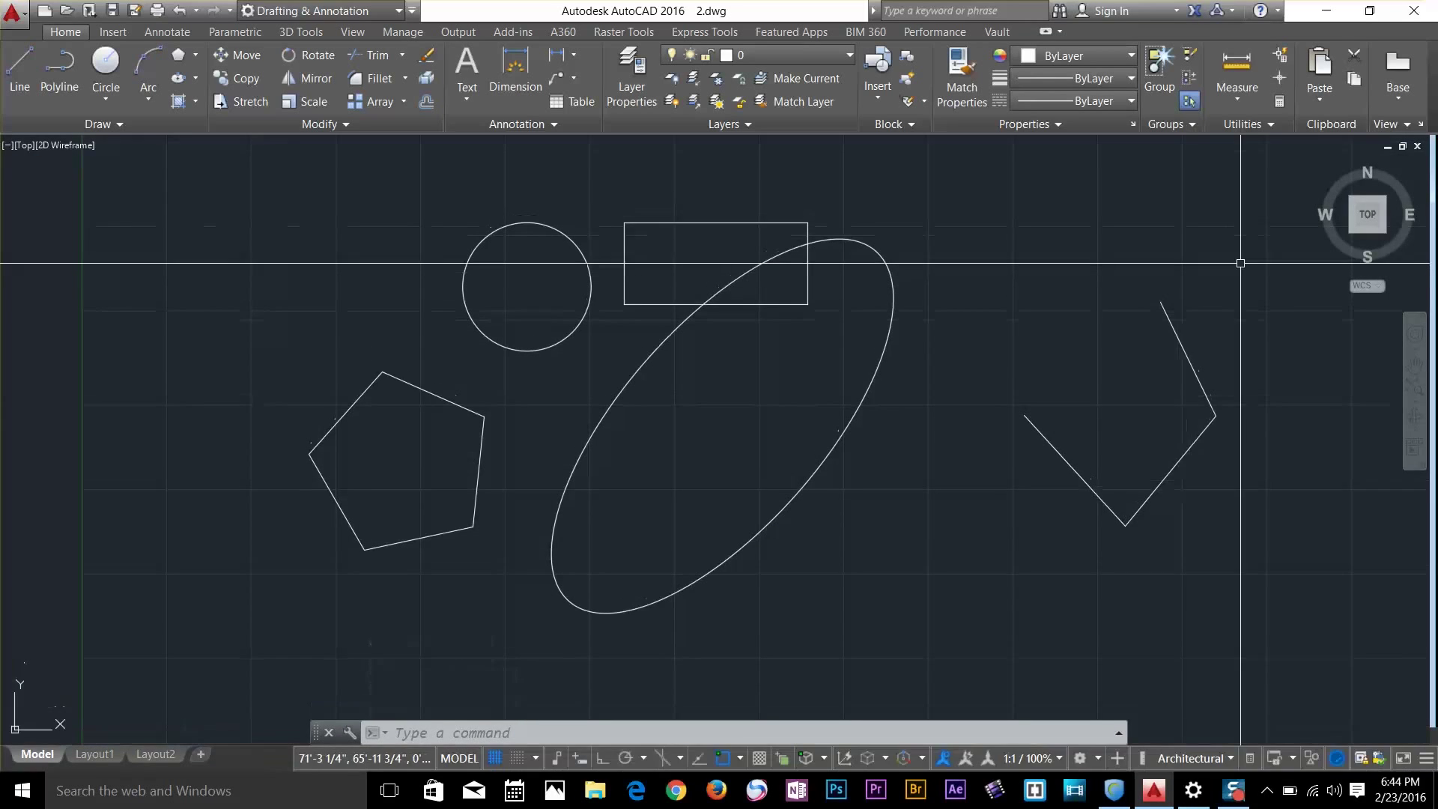
# Delete the zigzag lines
pyautogui.click(1262, 230)
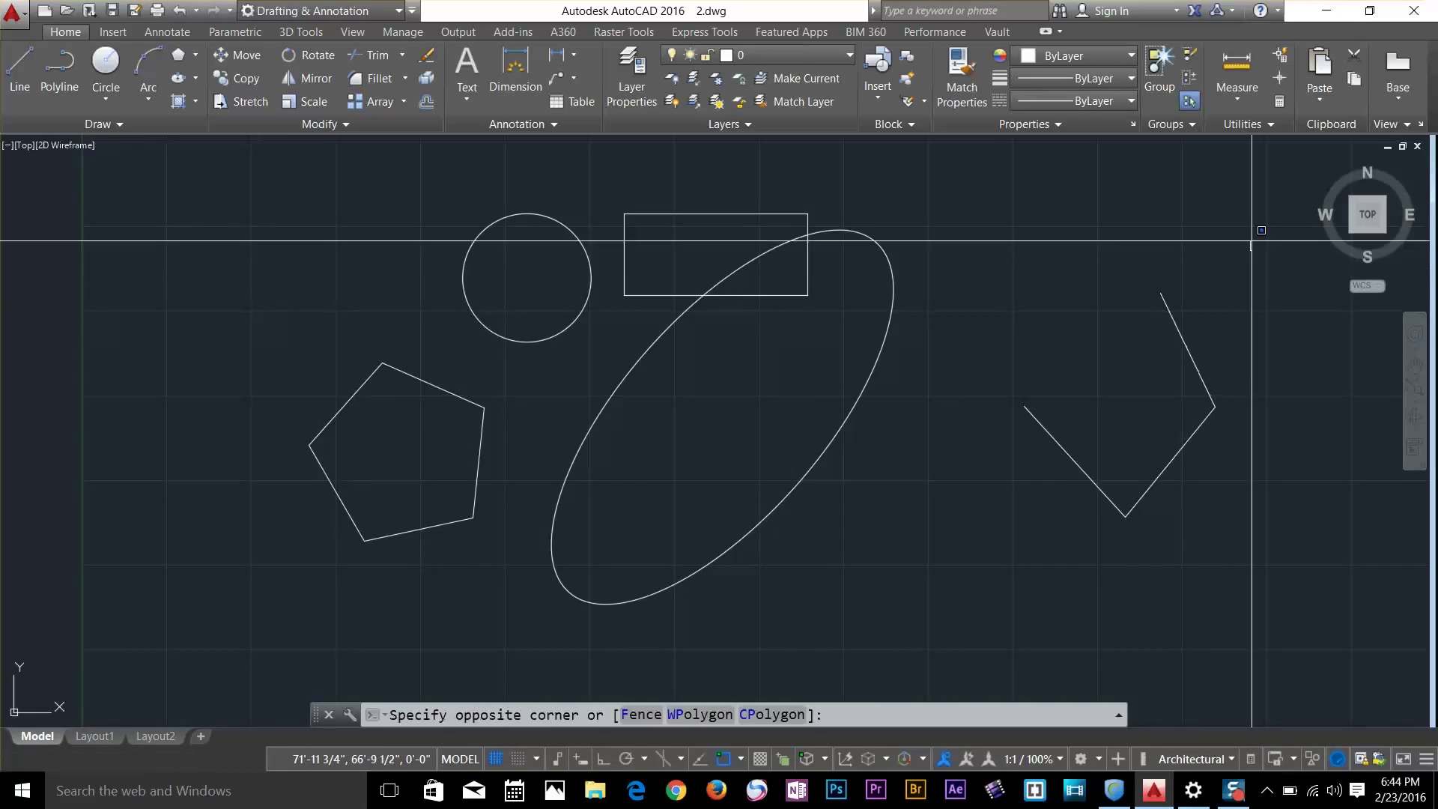
pyautogui.click(1247, 240)
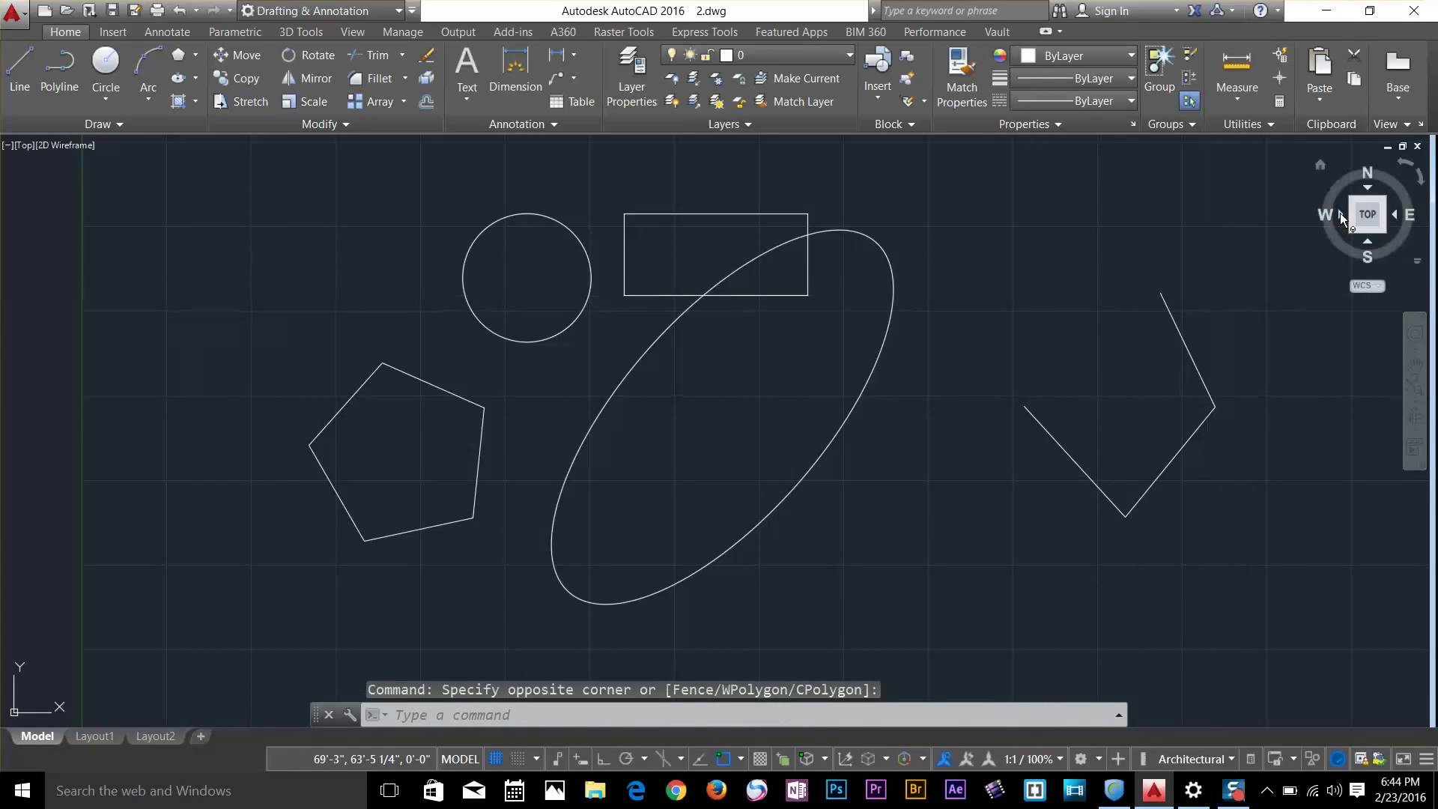
pyautogui.click(1271, 264)
pyautogui.click(989, 548)
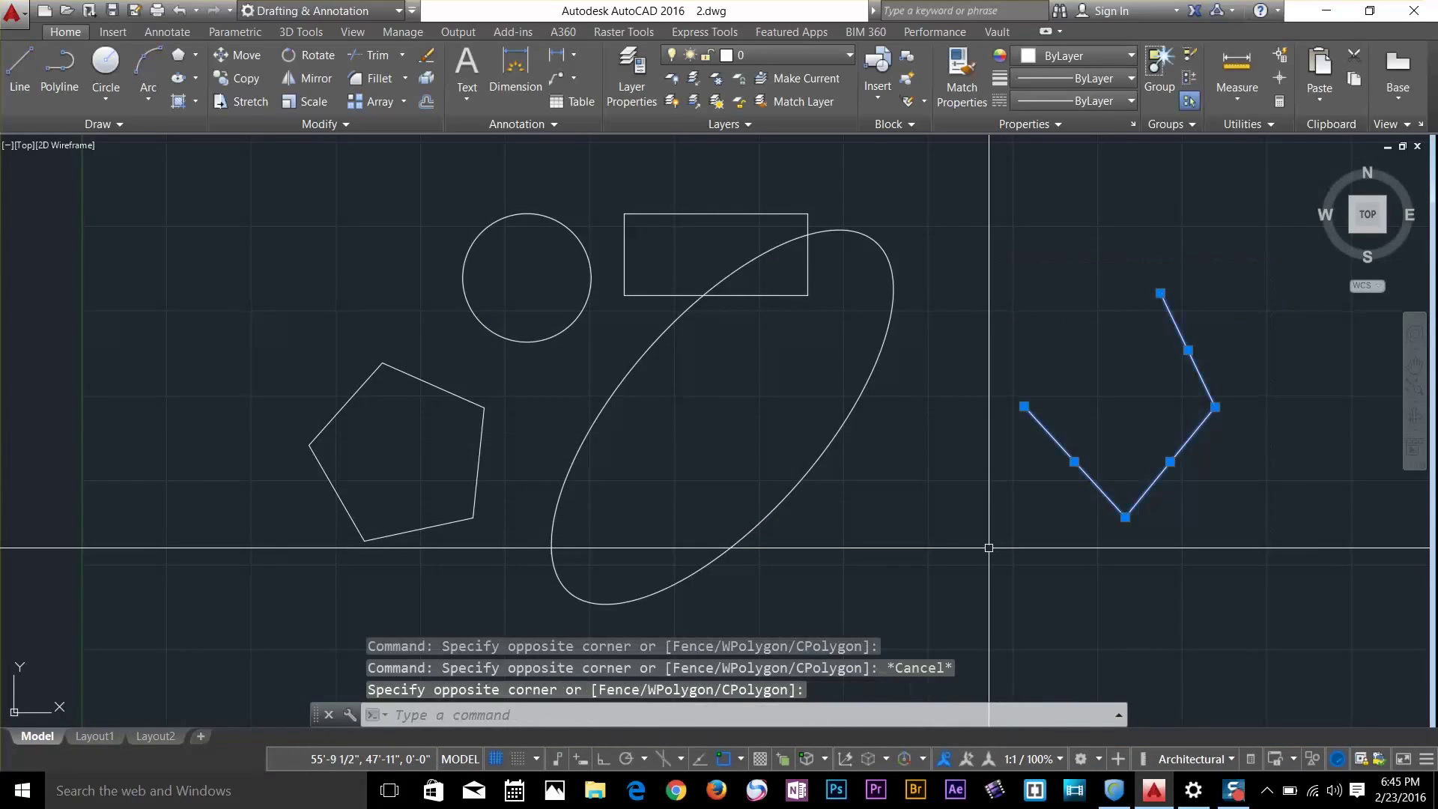
pyautogui.press('Delete')
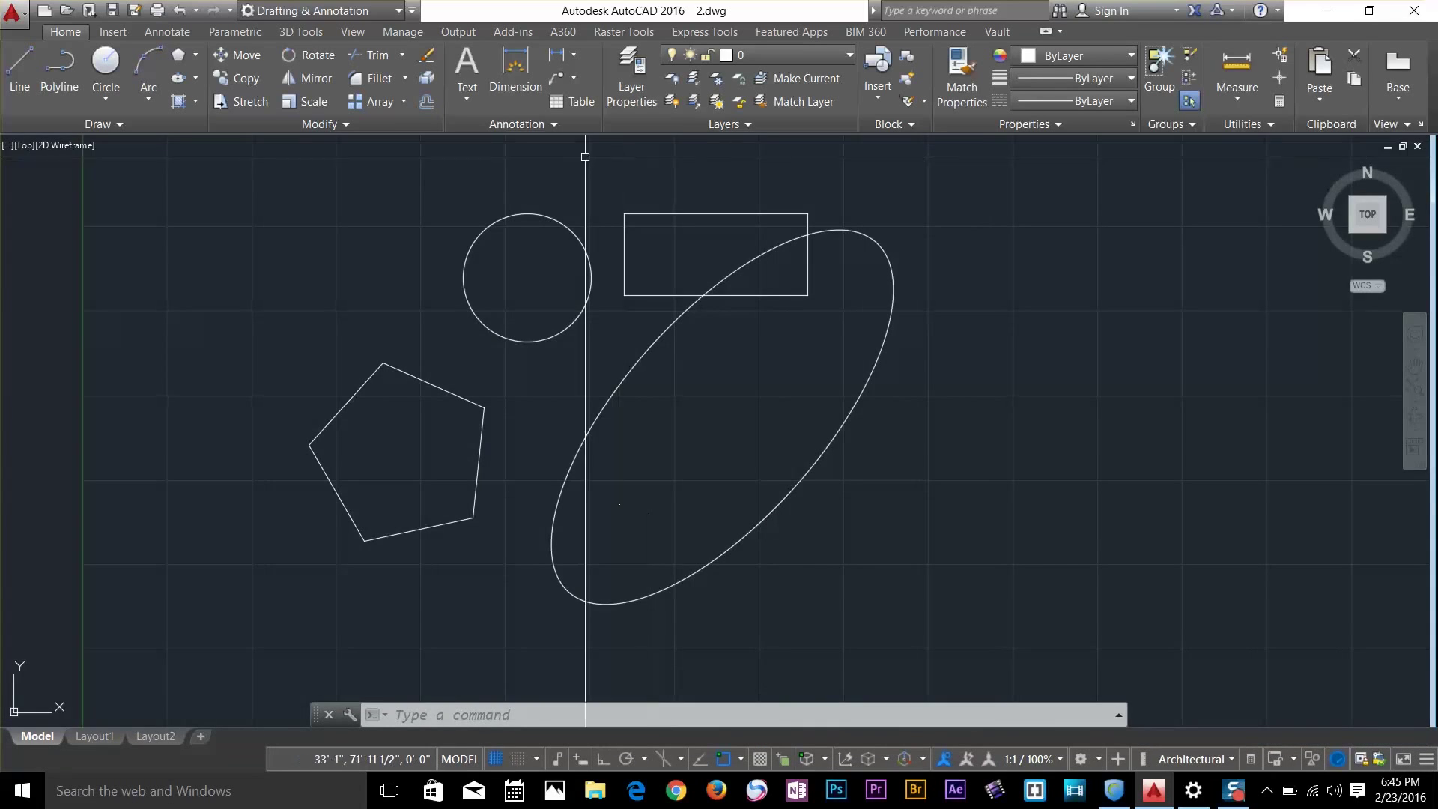
# Move the circle by its centre onto the rectangle's top-left corner
pyautogui.click(382, 277)
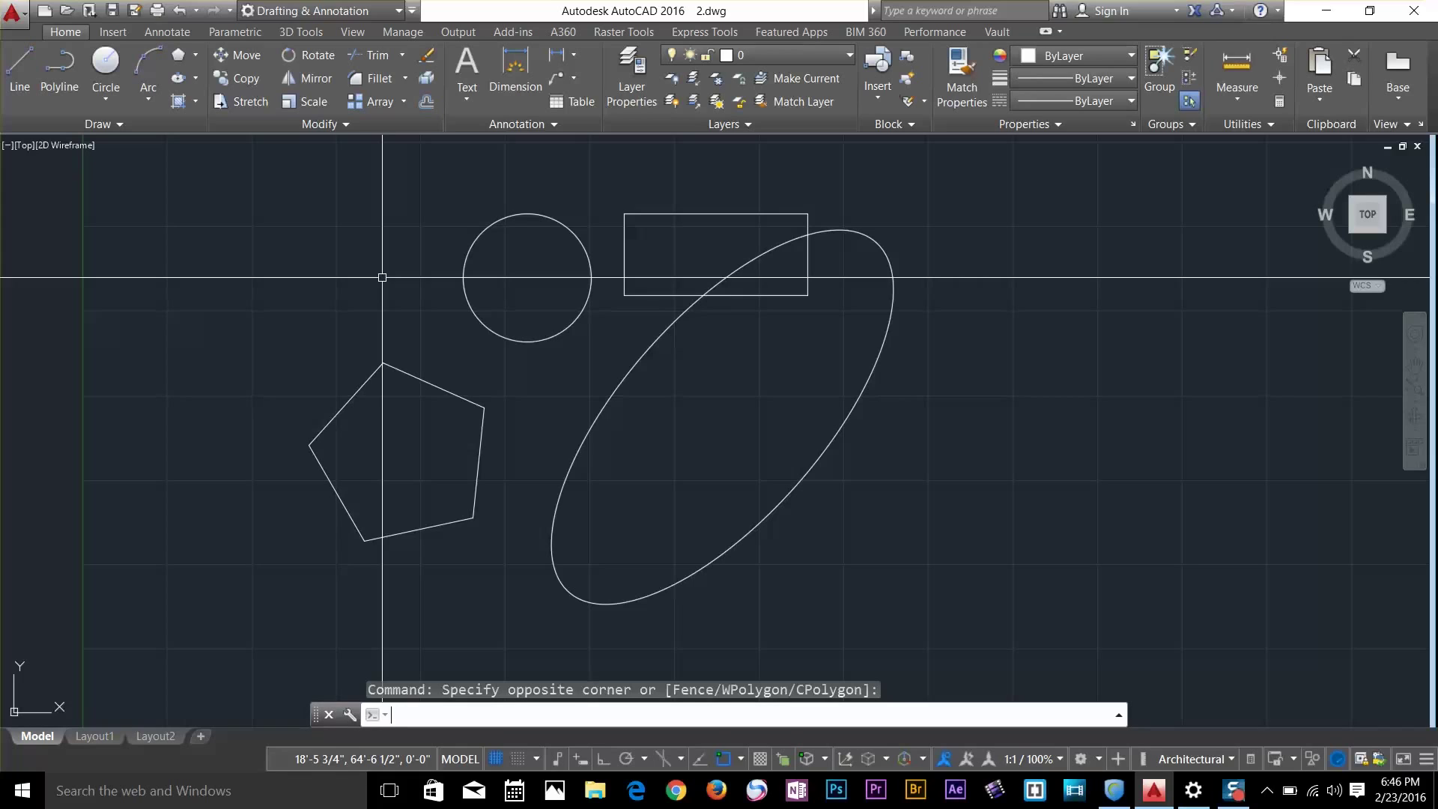
pyautogui.click(242, 61)
pyautogui.click(560, 224)
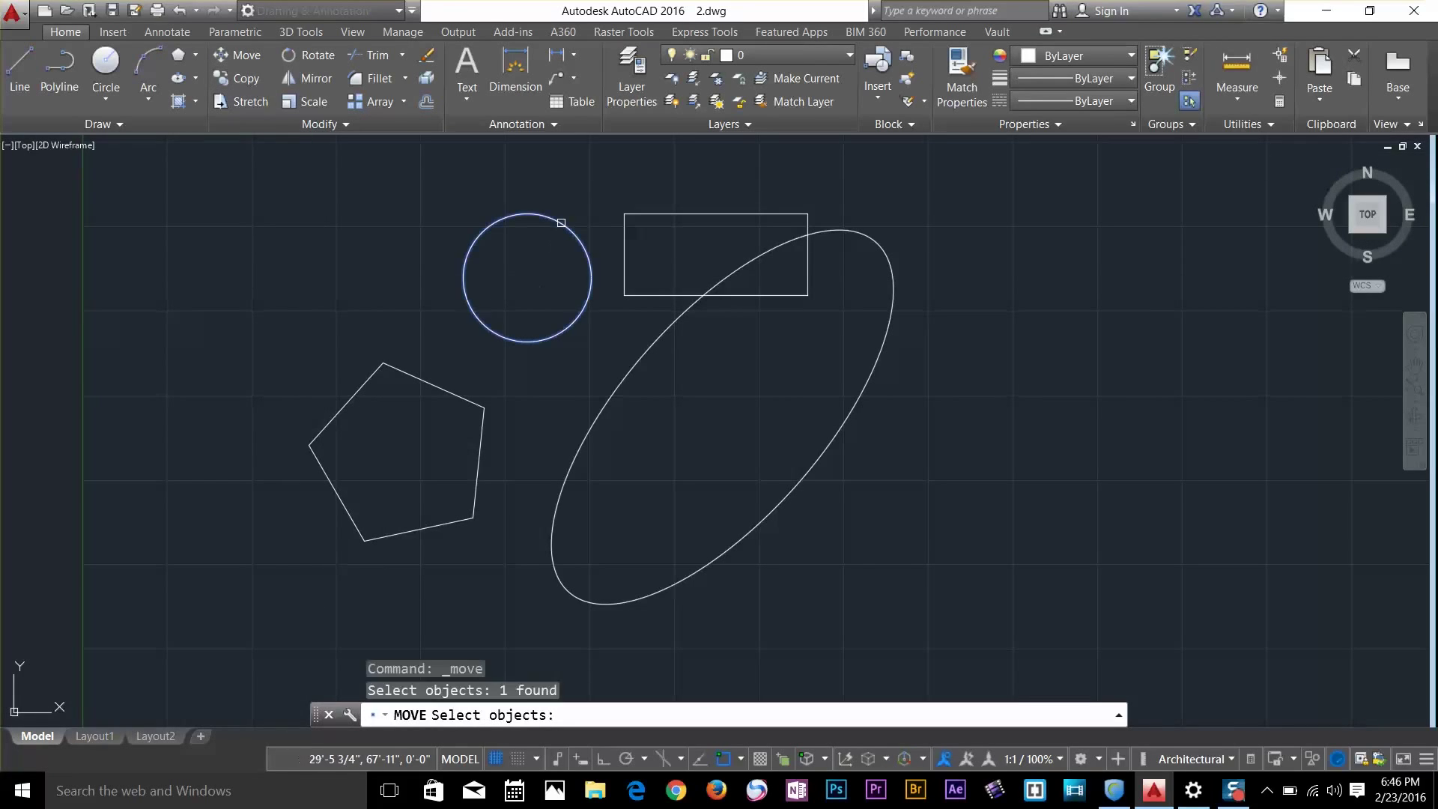
pyautogui.press('Return')
pyautogui.click(529, 279)
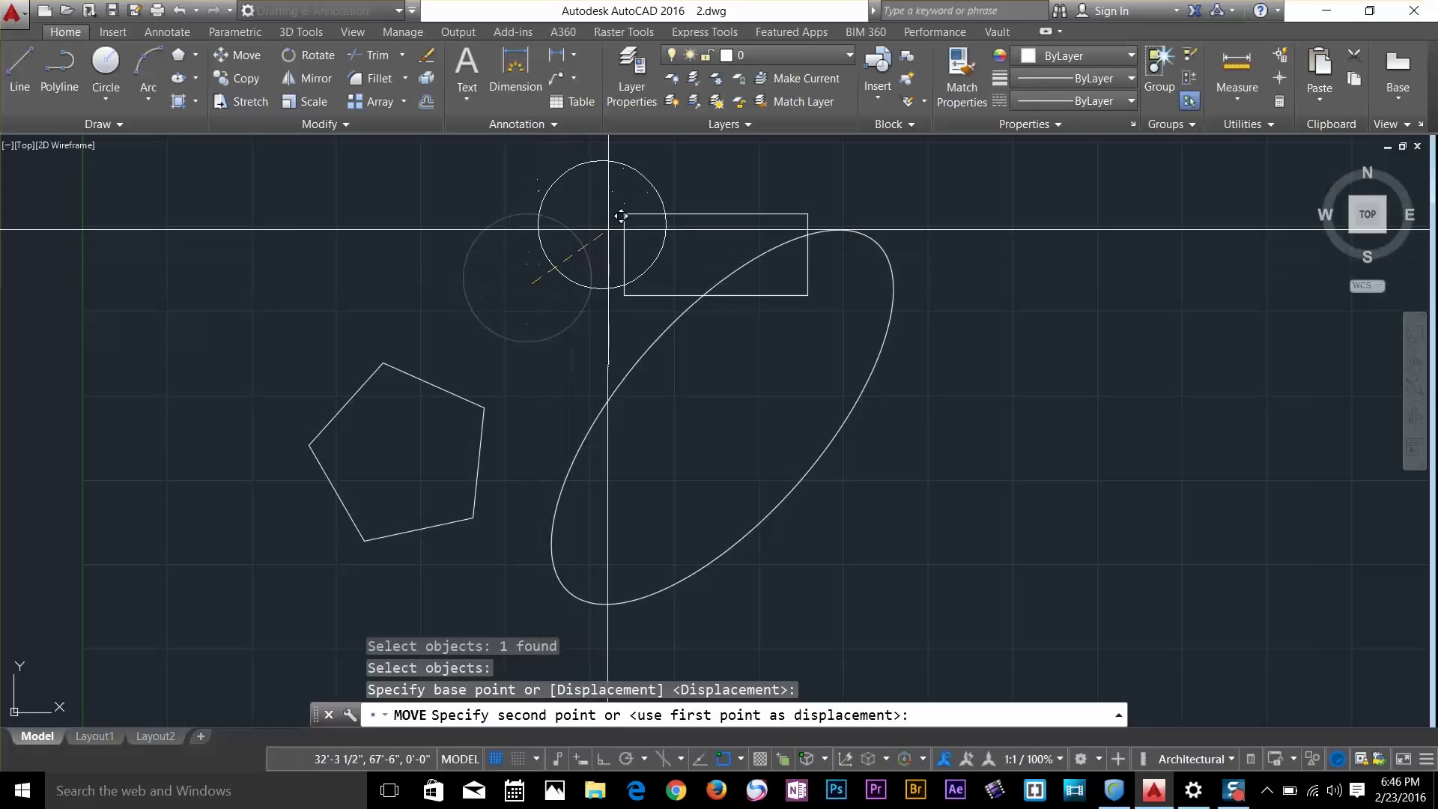
pyautogui.click(609, 220)
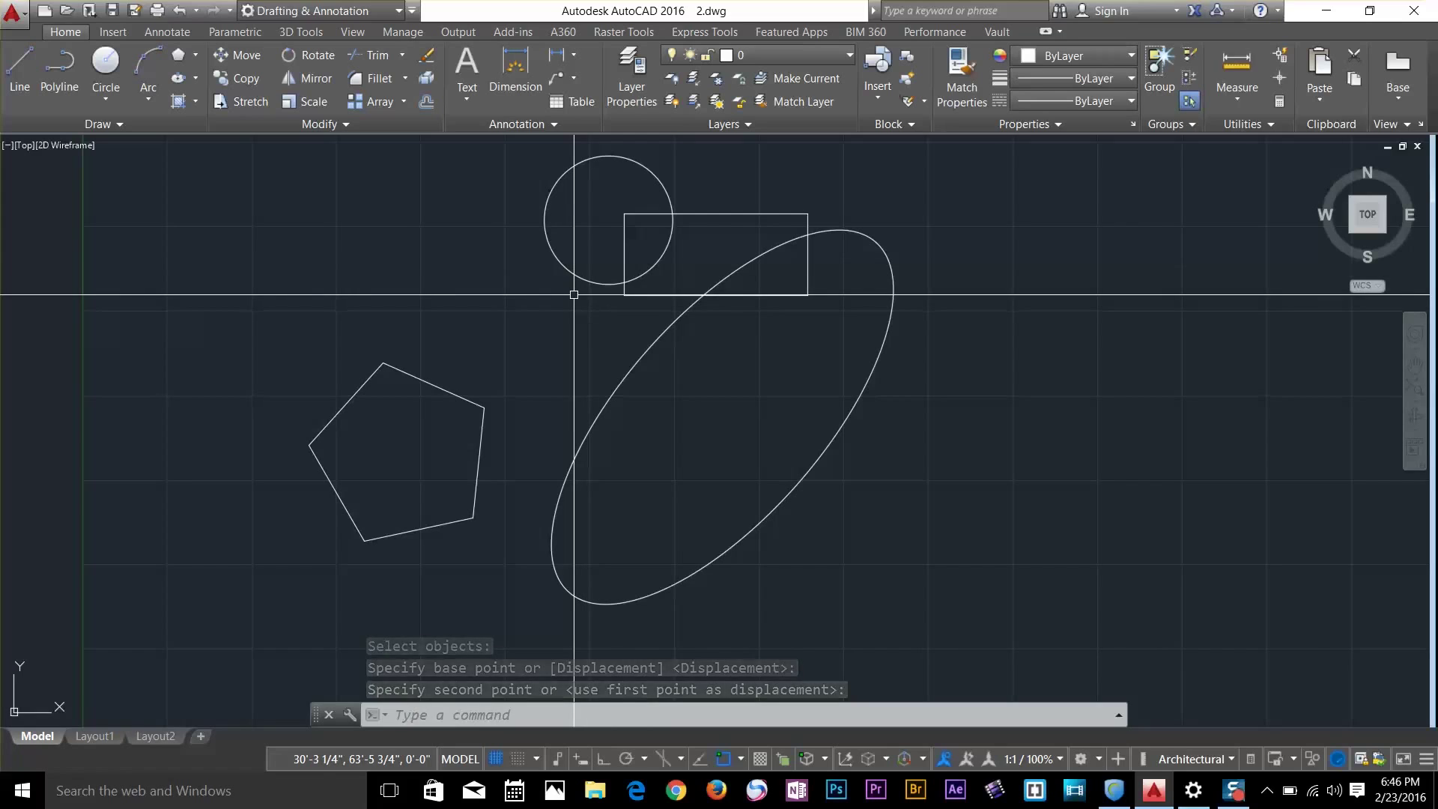
# Unite the circle and rectangle into one outline with UNION
pyautogui.write('union')
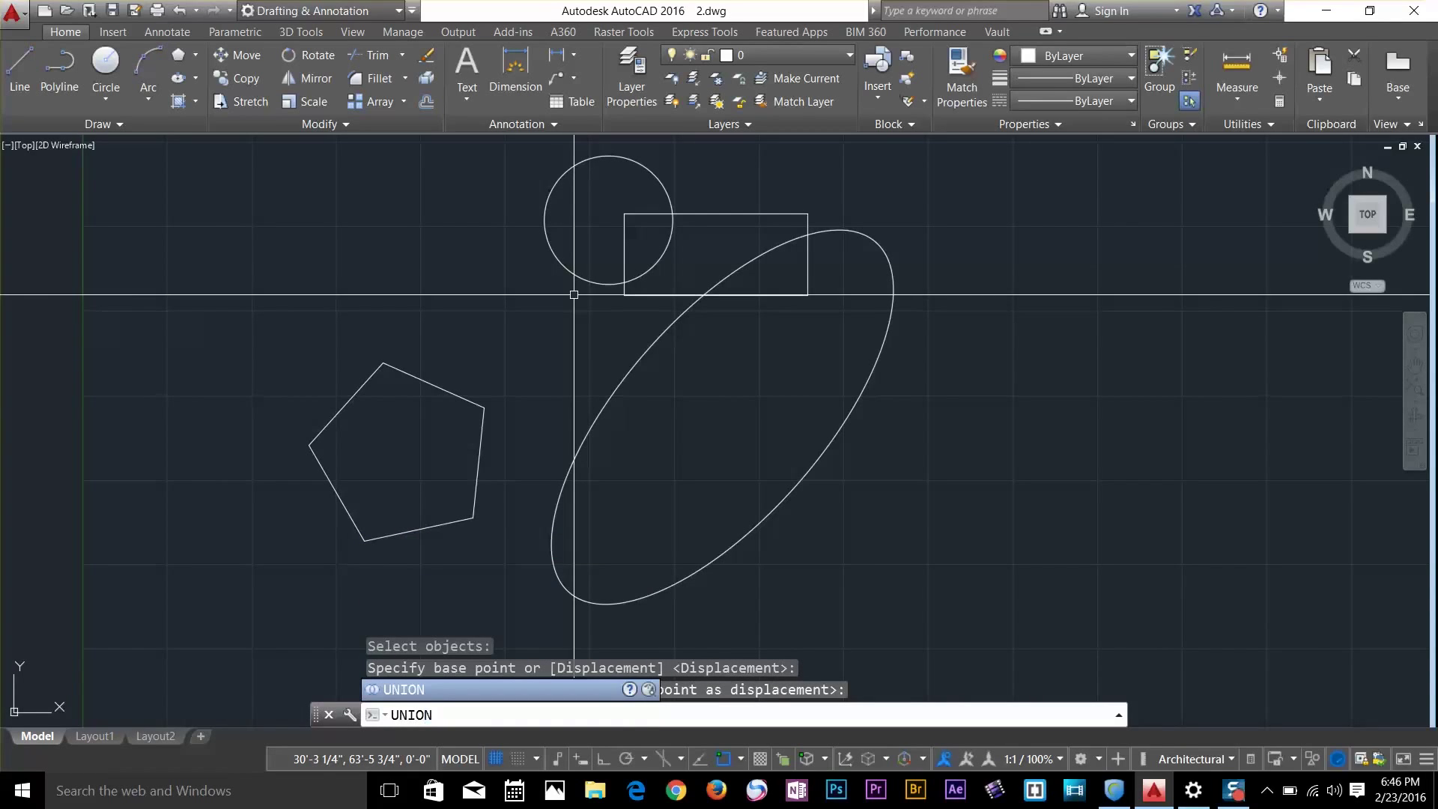
pyautogui.press('Return')
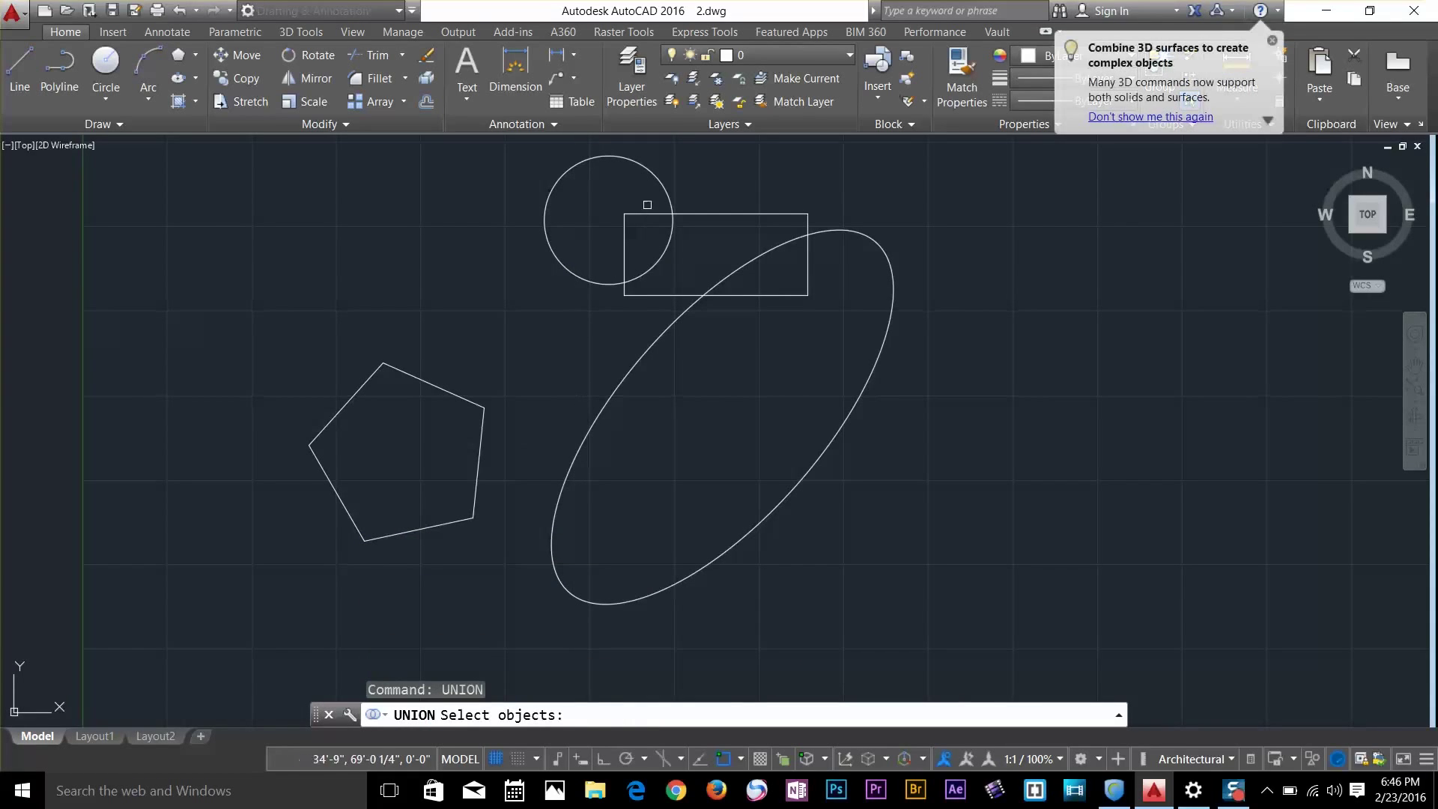
pyautogui.click(659, 183)
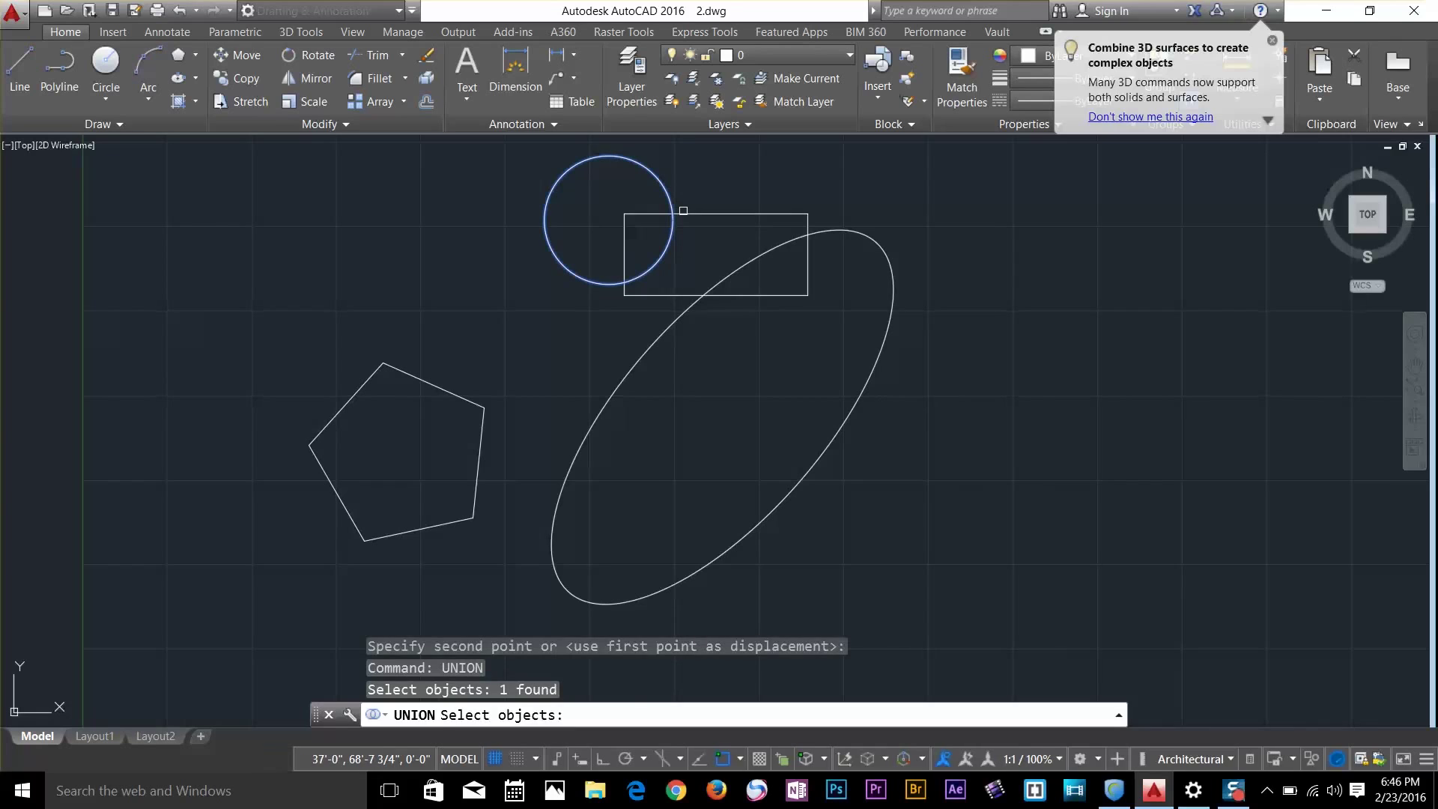
pyautogui.click(683, 213)
pyautogui.press('Return')
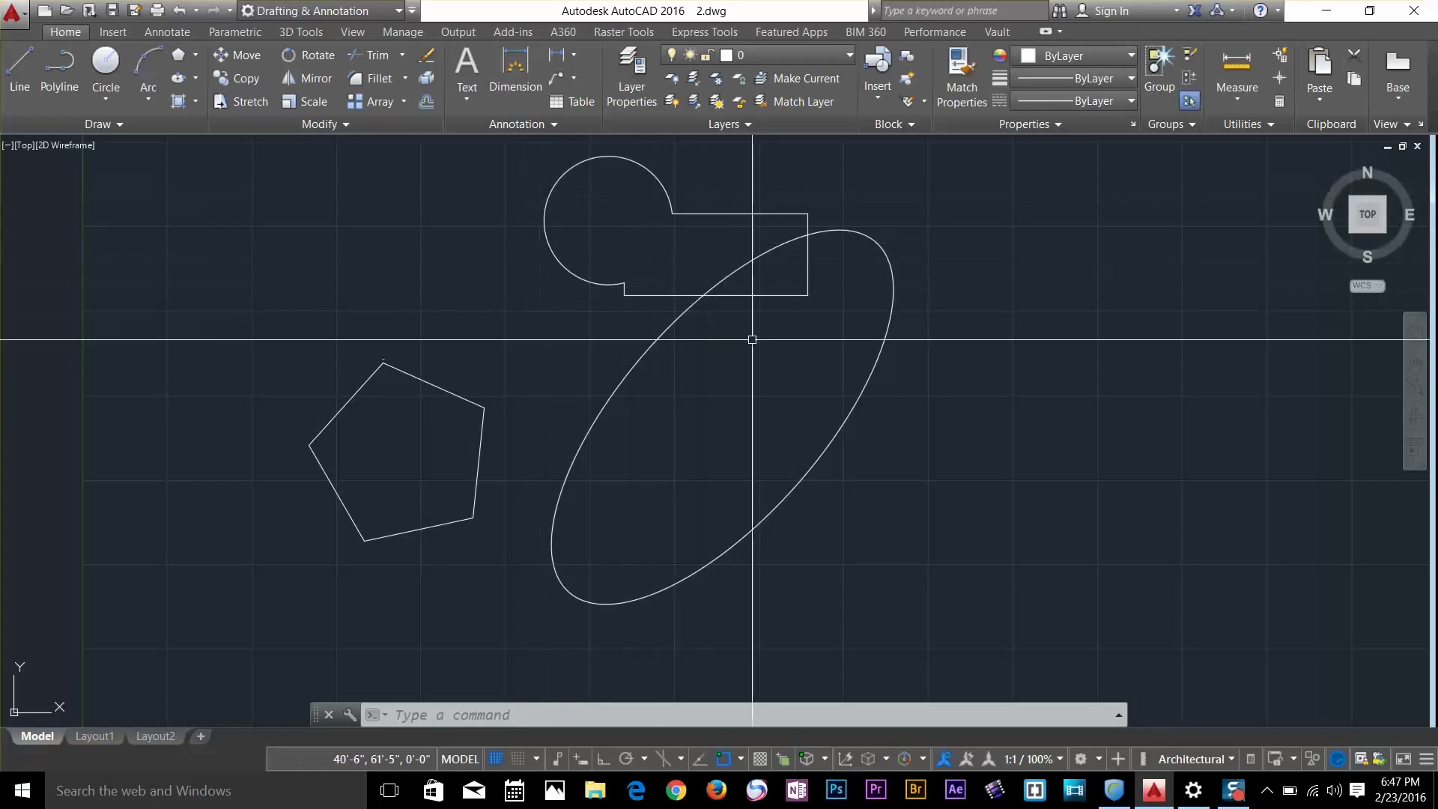
# Move the combined circle-rectangle shape so it overlaps the ellipse
pyautogui.write('m')
pyautogui.press('Return')
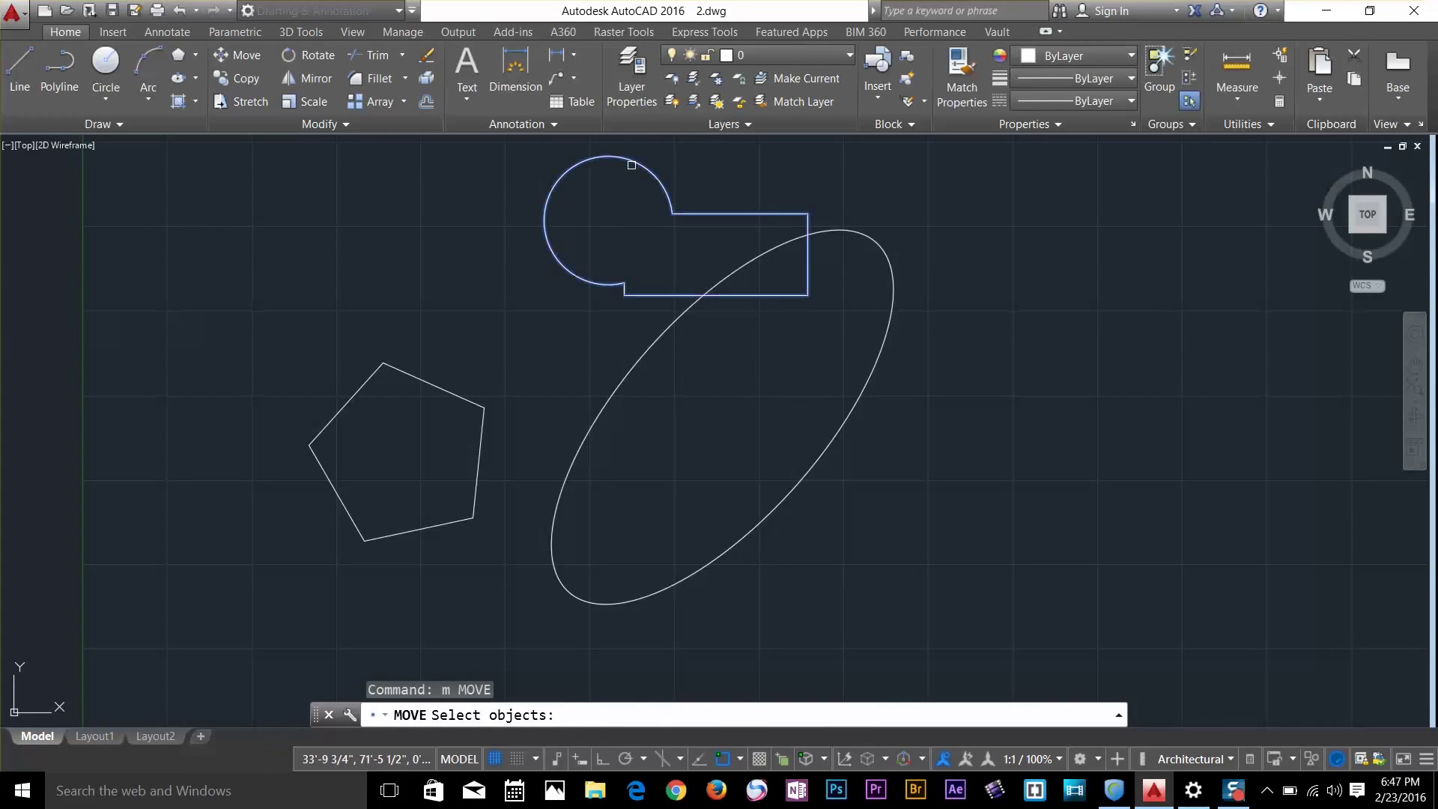
pyautogui.click(692, 295)
pyautogui.press('Return')
pyautogui.click(622, 203)
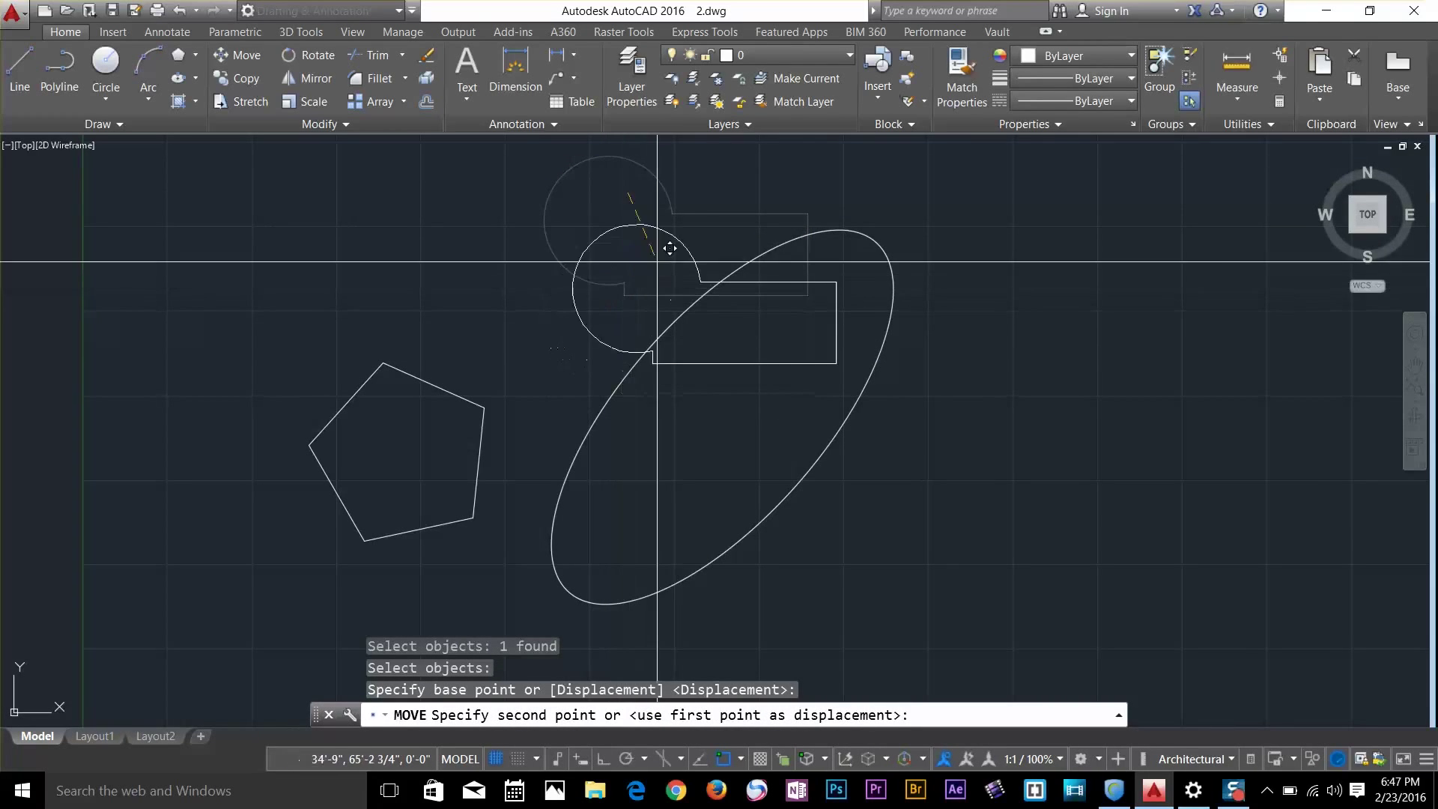
pyautogui.click(677, 242)
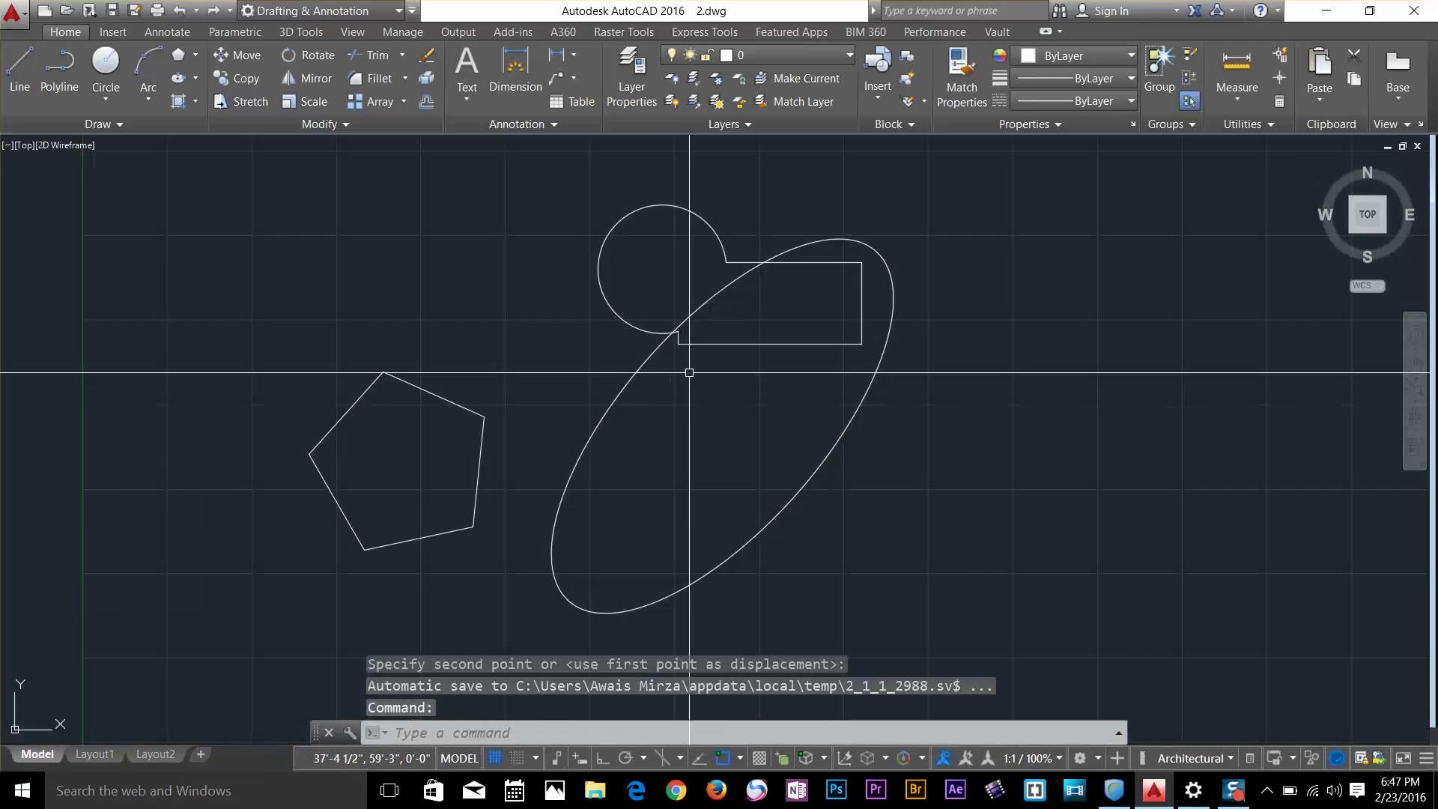
# Intersect the ellipse with the circle-rectangle region, keeping only their shared overlap
pyautogui.write('intersect')
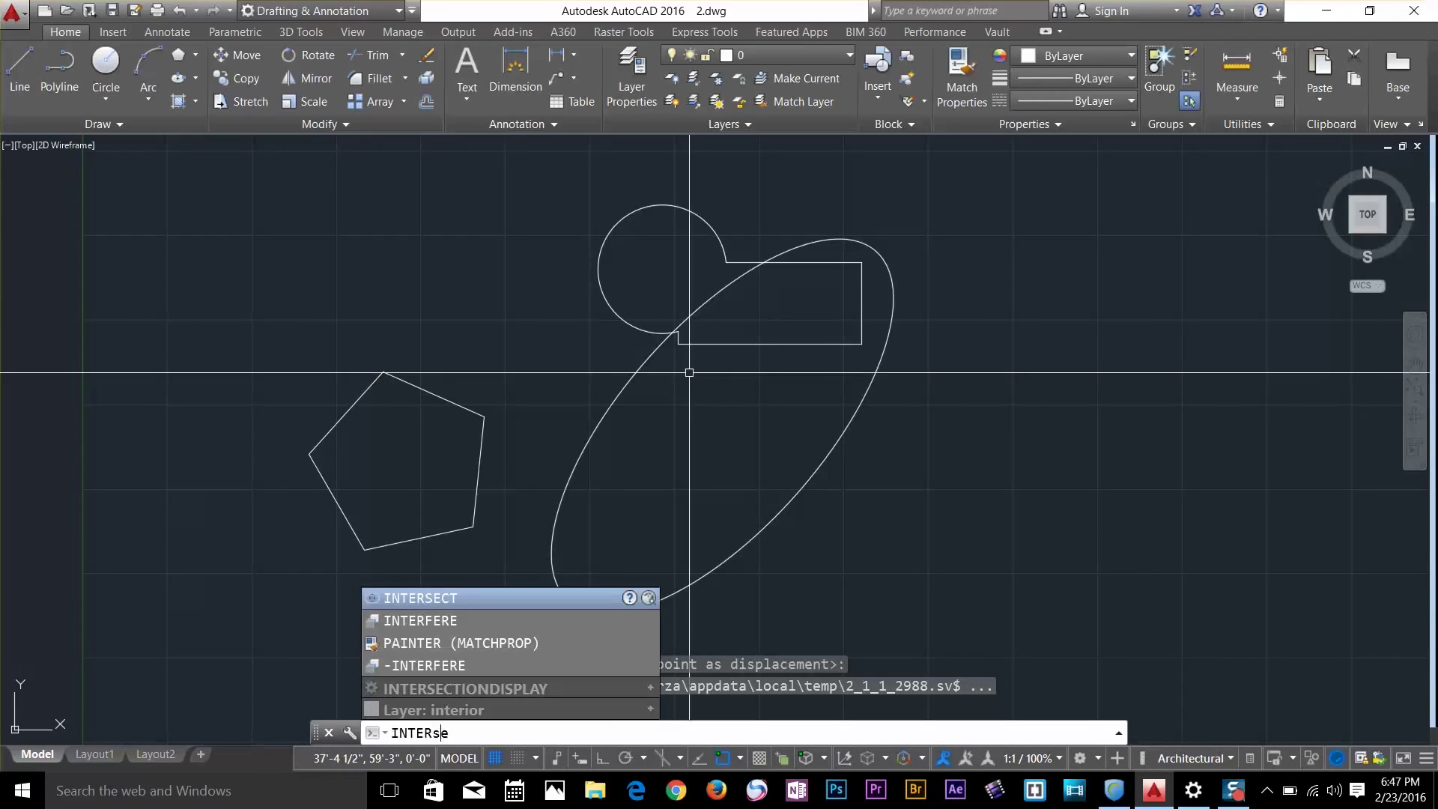
pyautogui.press('Return')
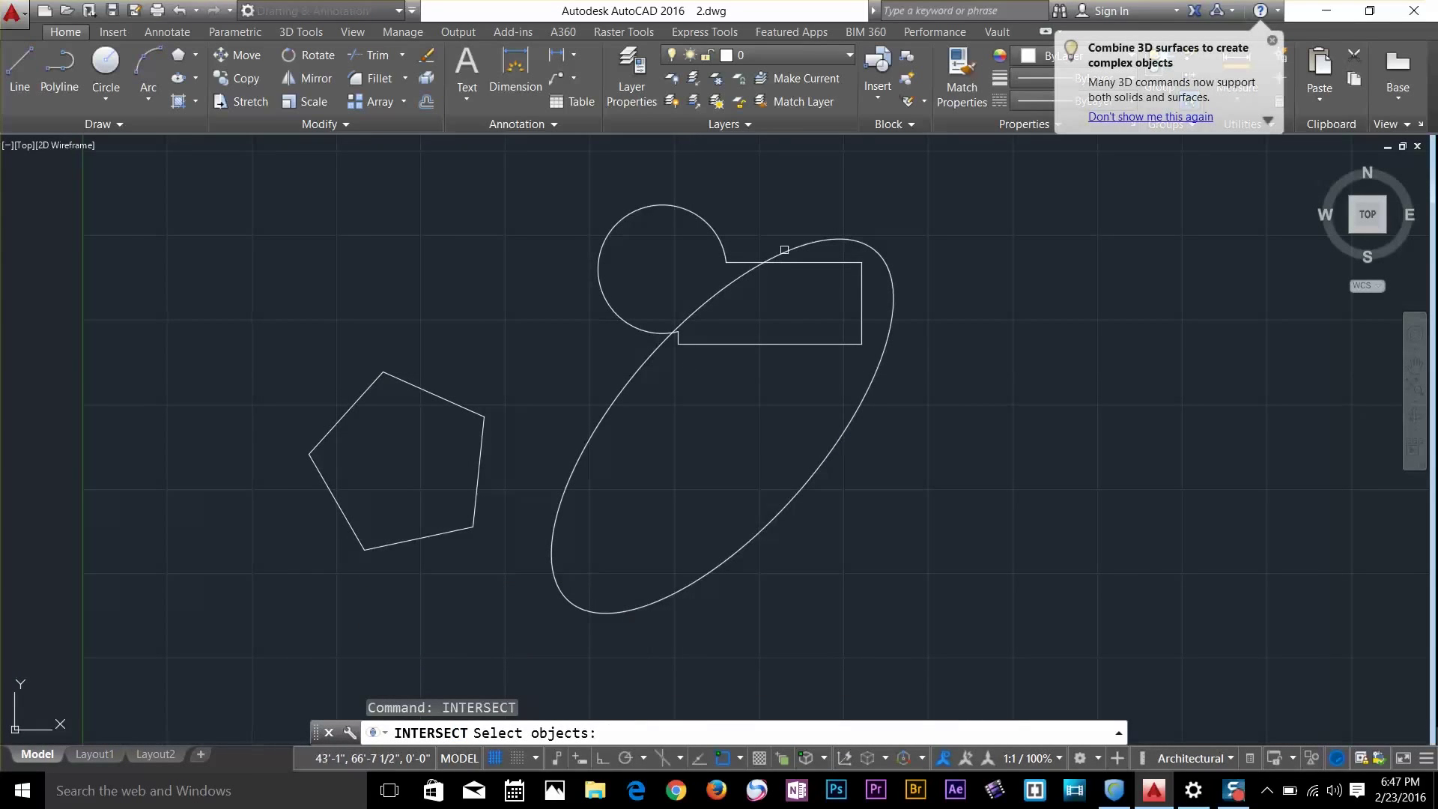
pyautogui.click(798, 244)
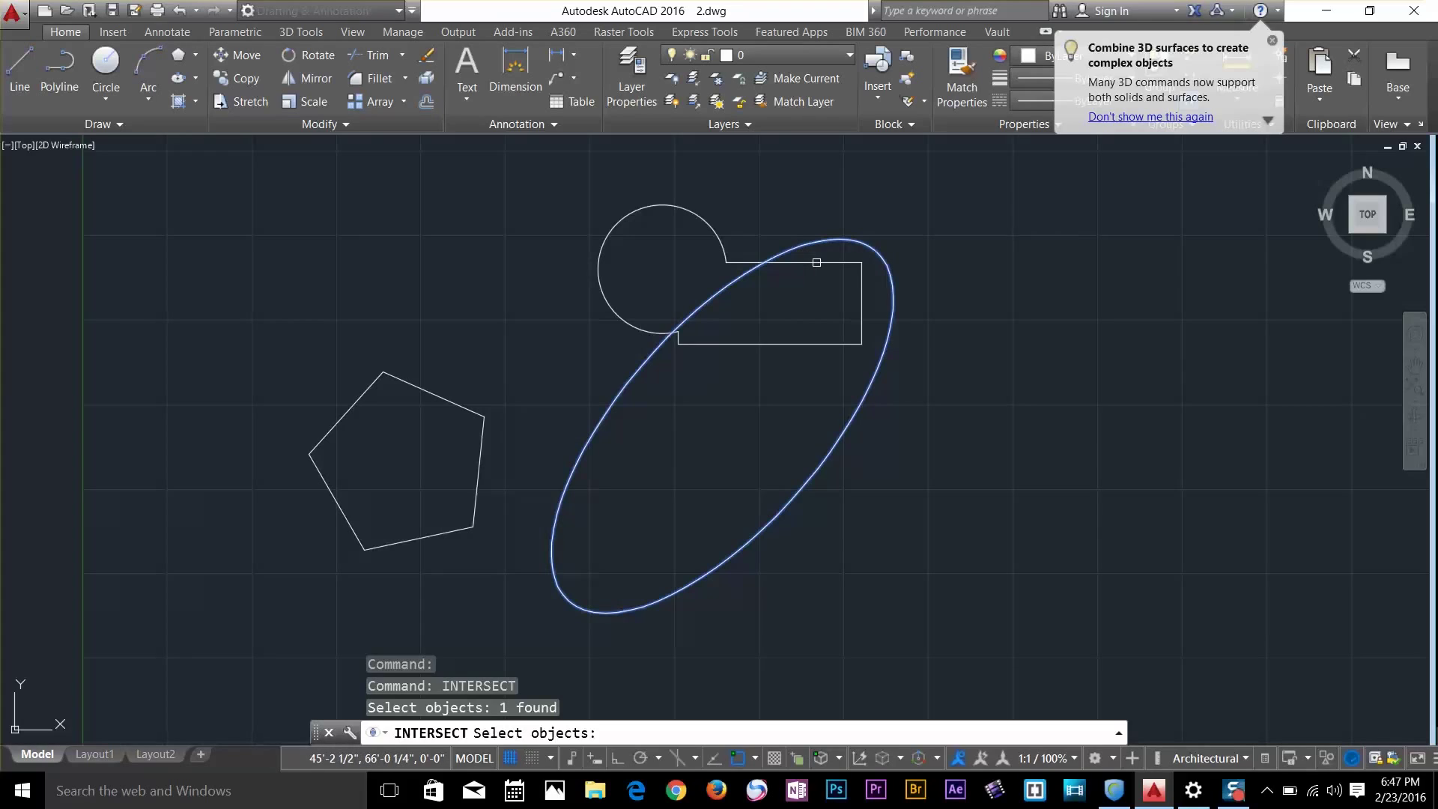
pyautogui.click(816, 262)
pyautogui.press('Return')
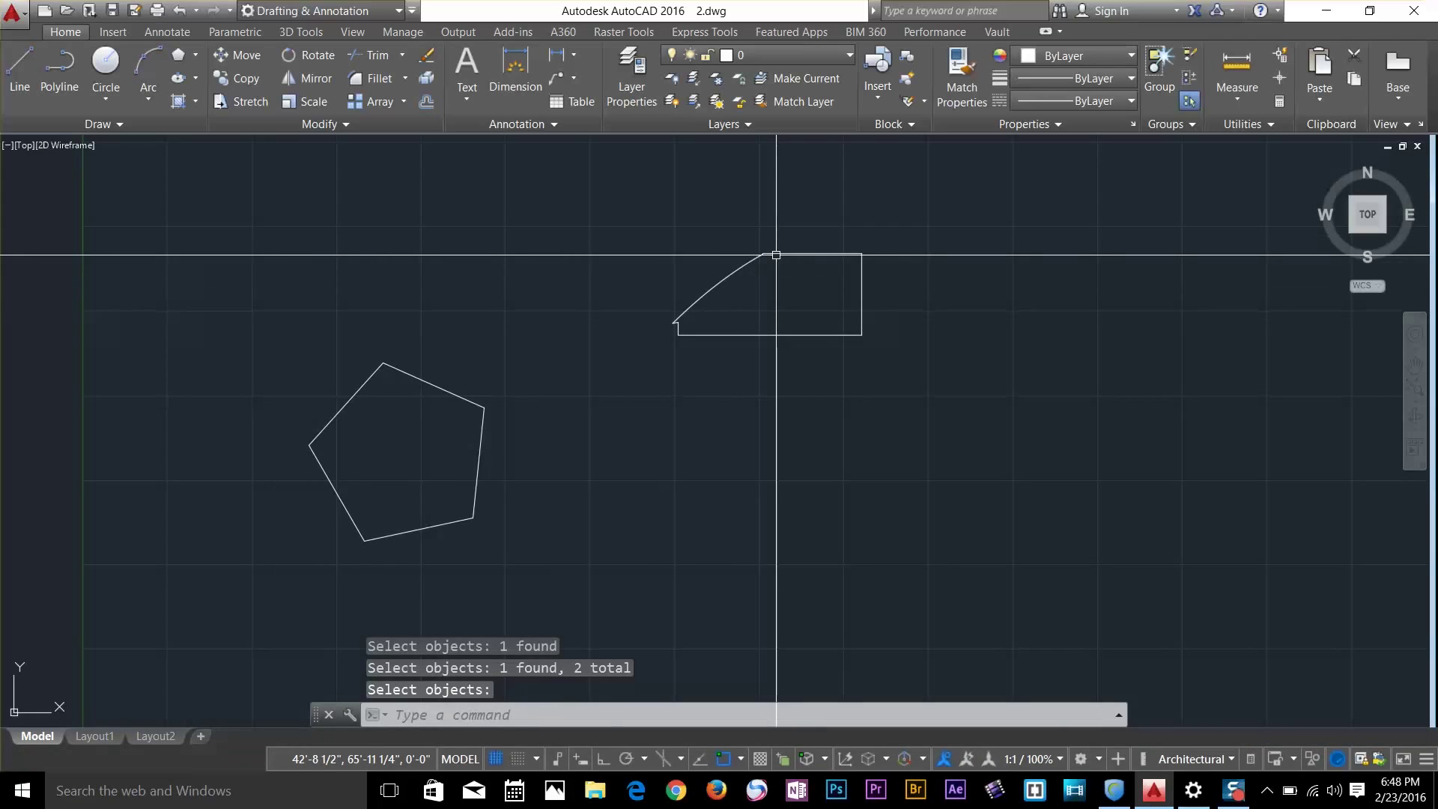
# Window-select the pentagon and move it up and right onto the intersection shape
pyautogui.write('m')
pyautogui.press('Return')
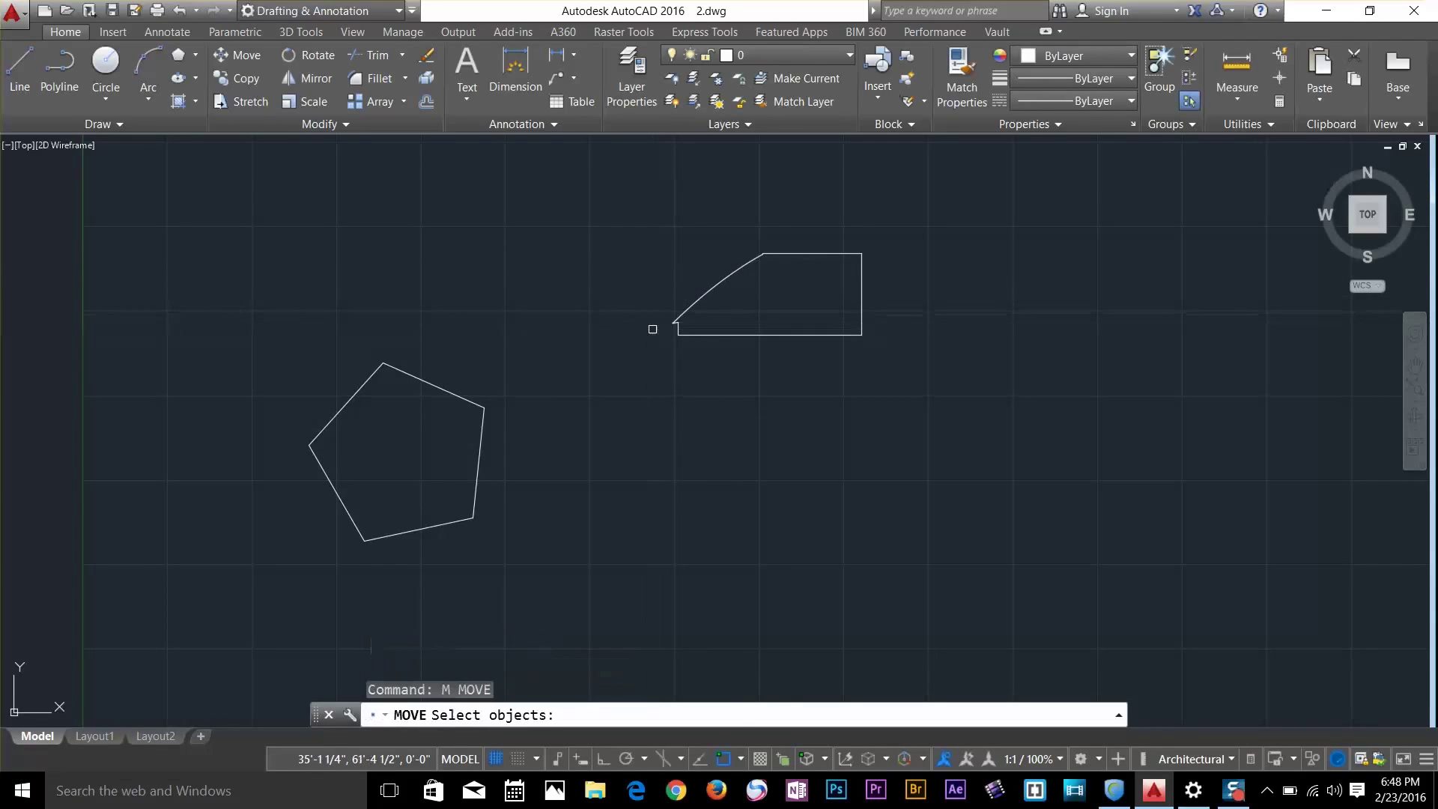
pyautogui.click(495, 367)
pyautogui.click(437, 437)
pyautogui.press('Return')
pyautogui.click(439, 443)
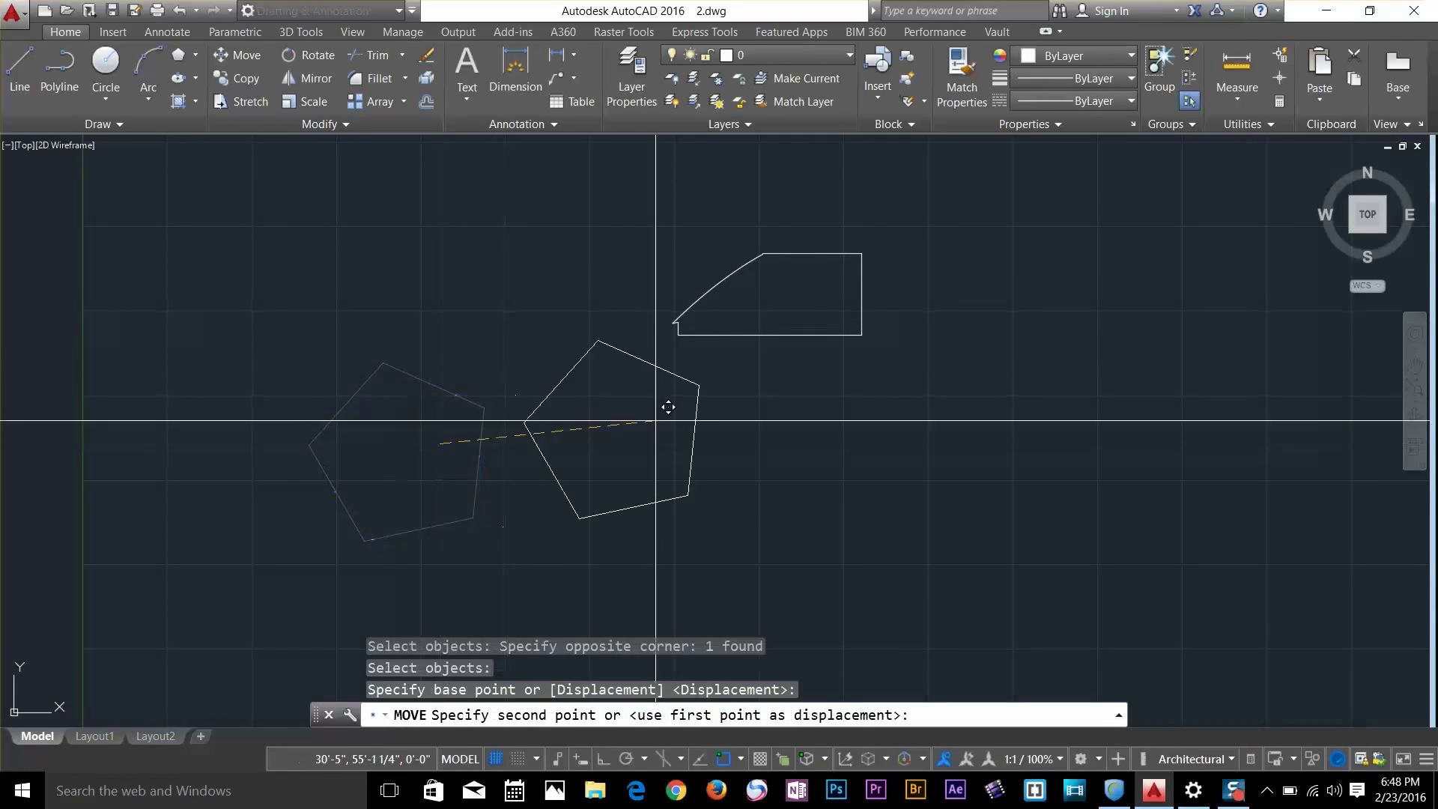
pyautogui.click(878, 306)
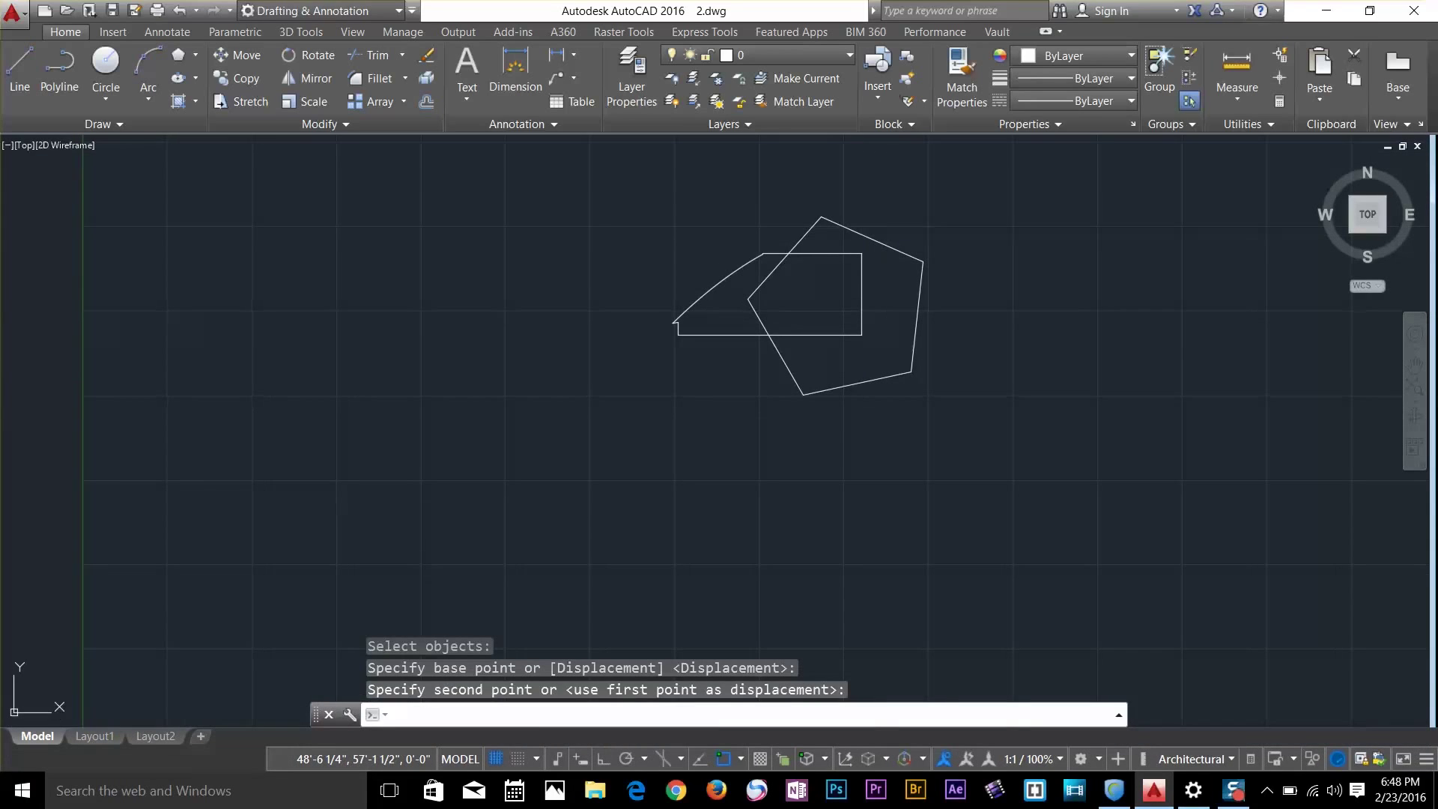
# Launch SUBTRACT with the alias SU after the misspelled 'subra' fails
pyautogui.write('subra')
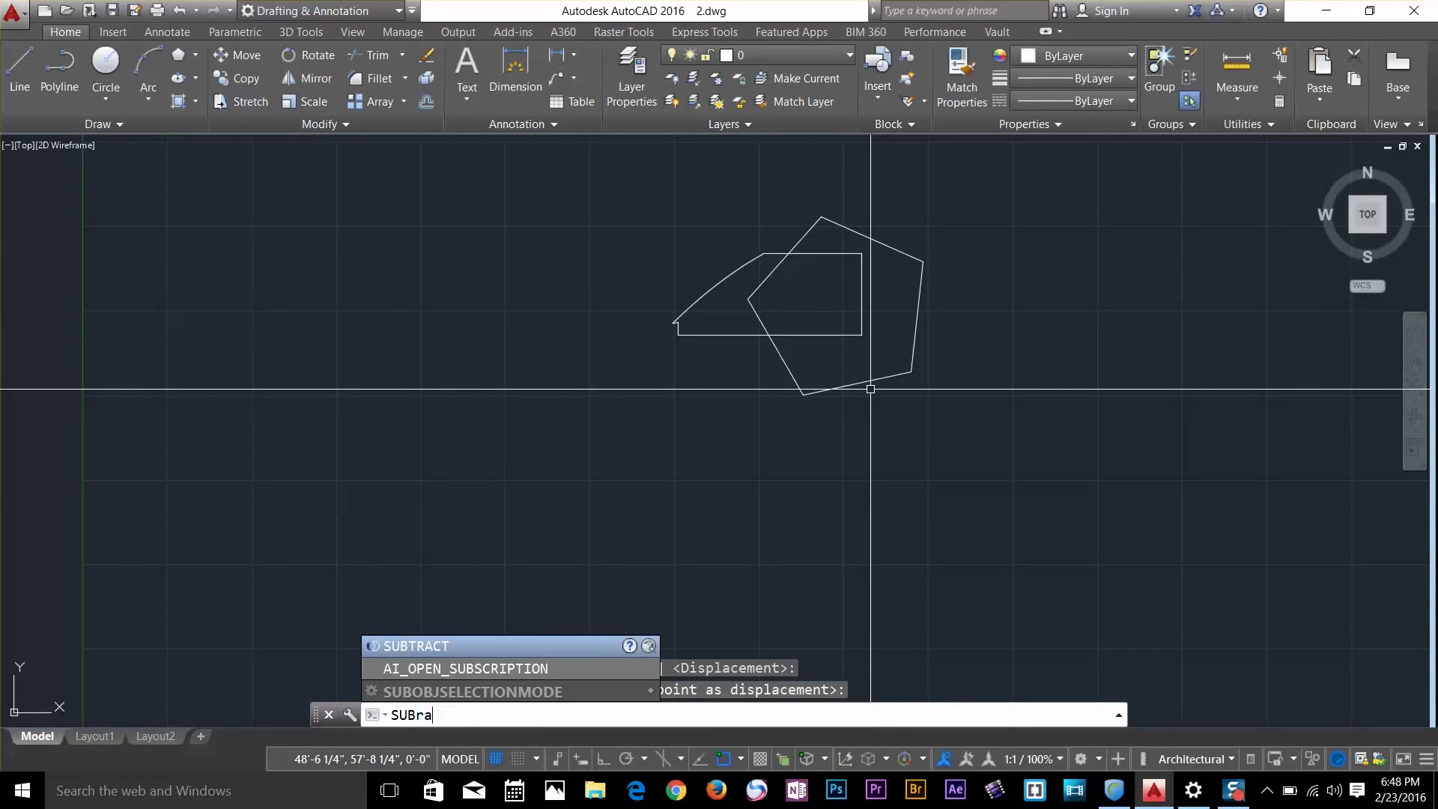
pyautogui.press('Return')
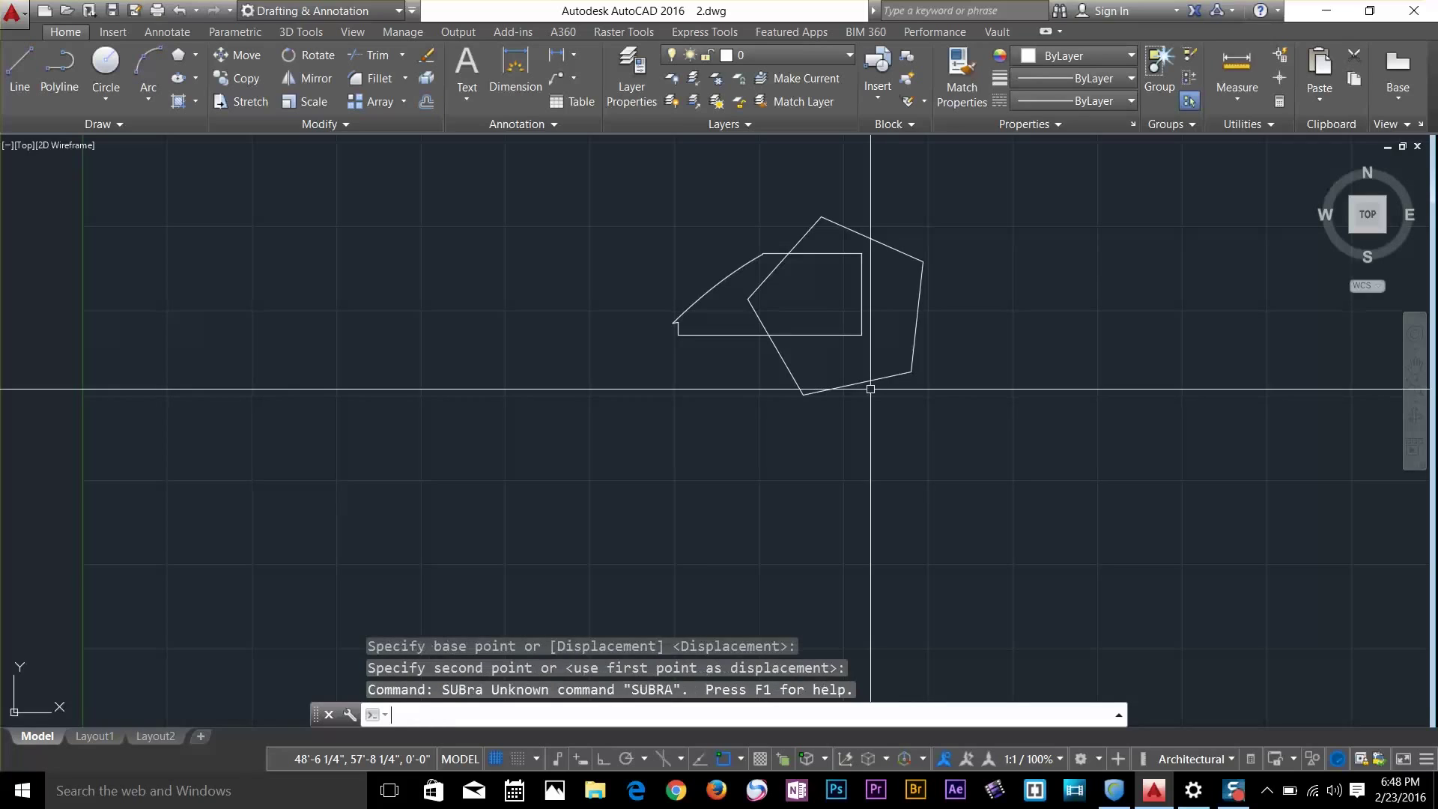
pyautogui.write('su')
pyautogui.press('Return')
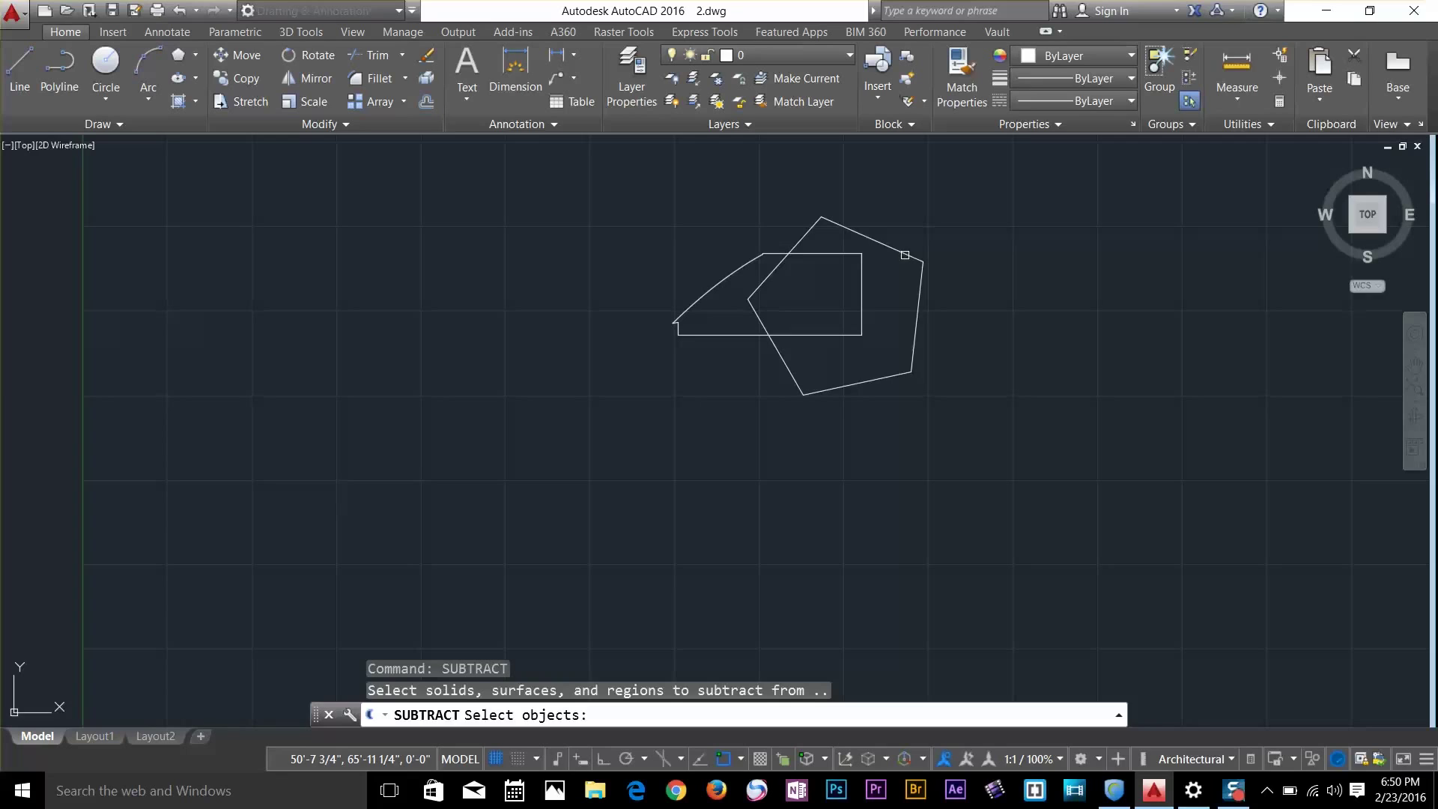
# Keep the pentagon and cut the overlapping intersection shape out of it
pyautogui.click(905, 254)
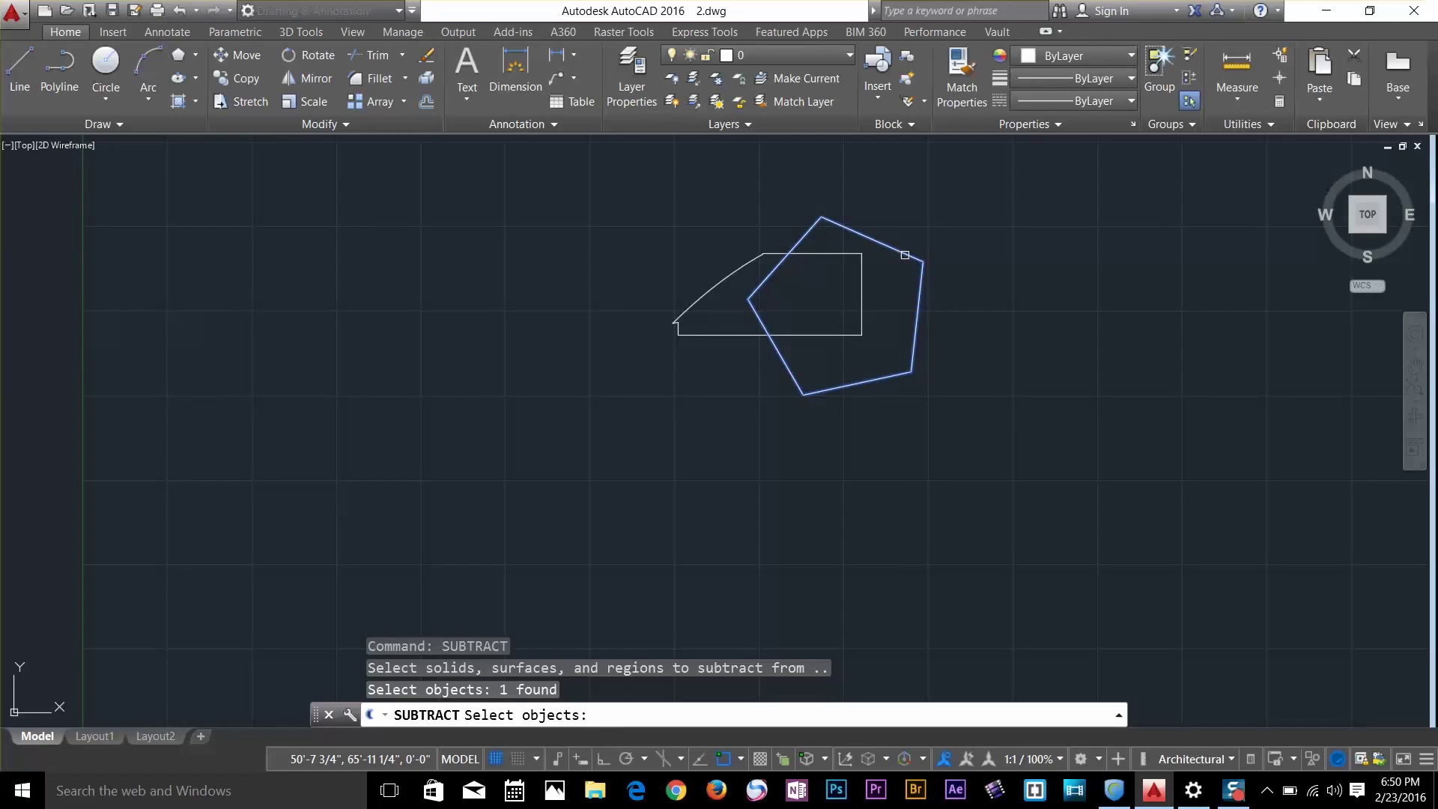
pyautogui.press('Return')
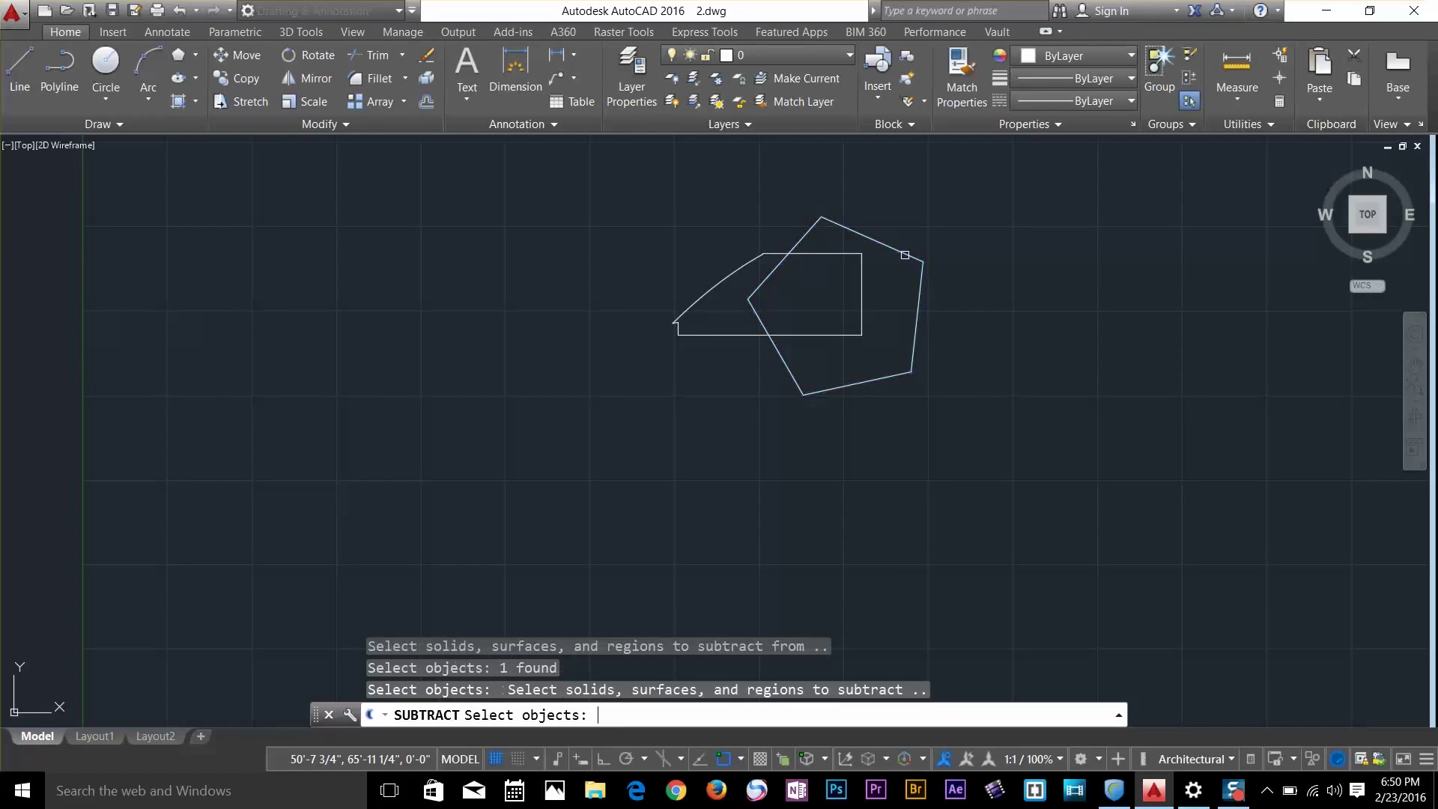
pyautogui.click(747, 267)
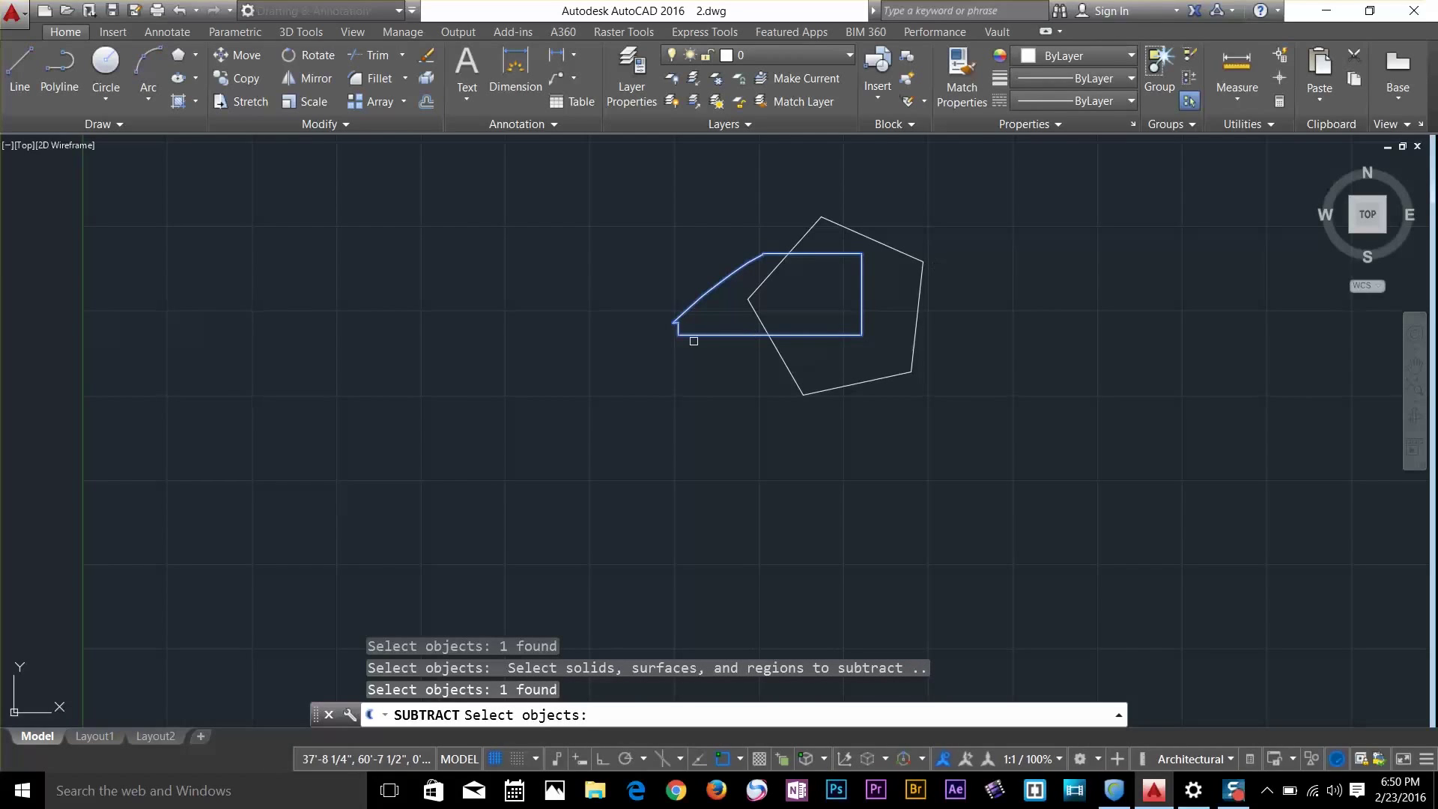
pyautogui.press('Return')
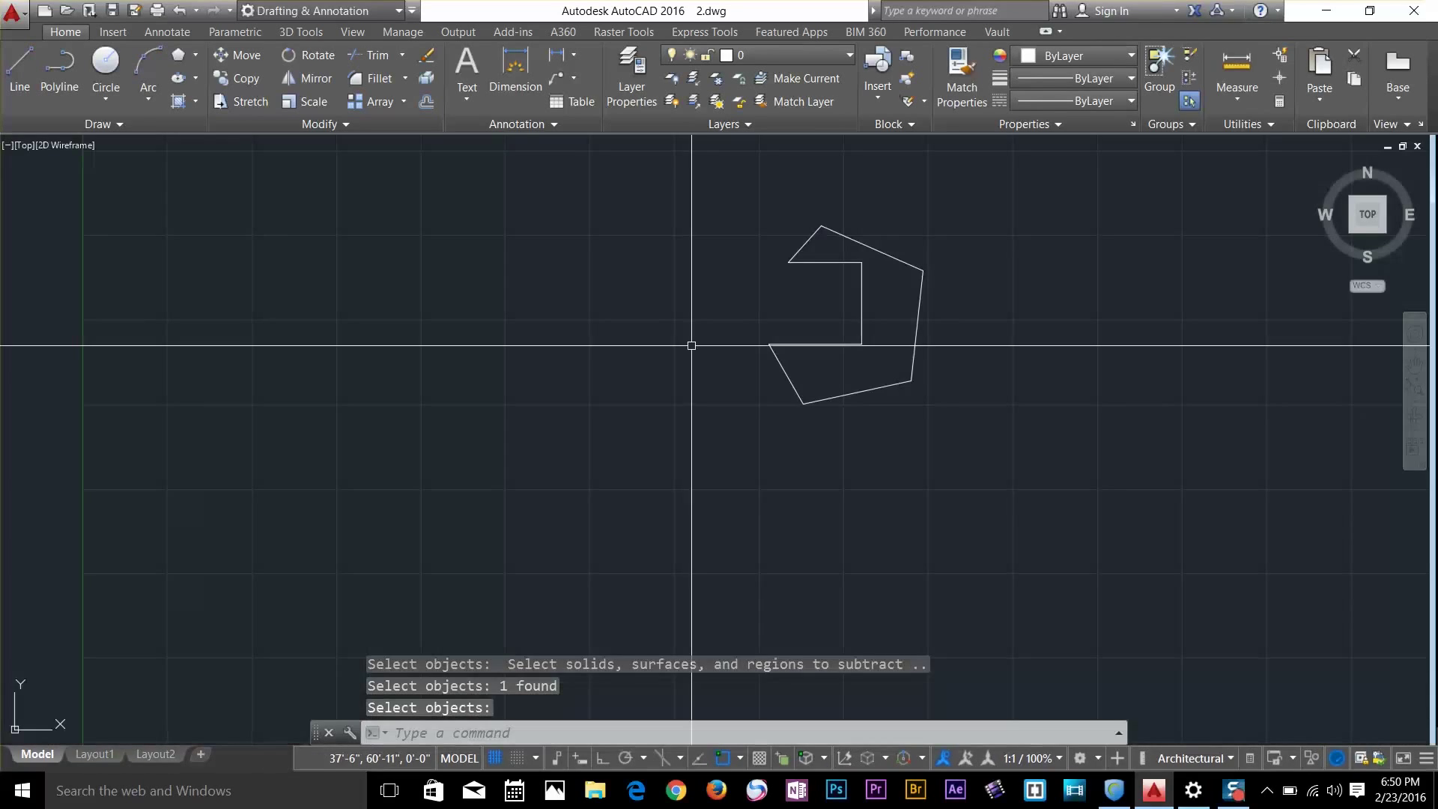
pyautogui.press('Return')
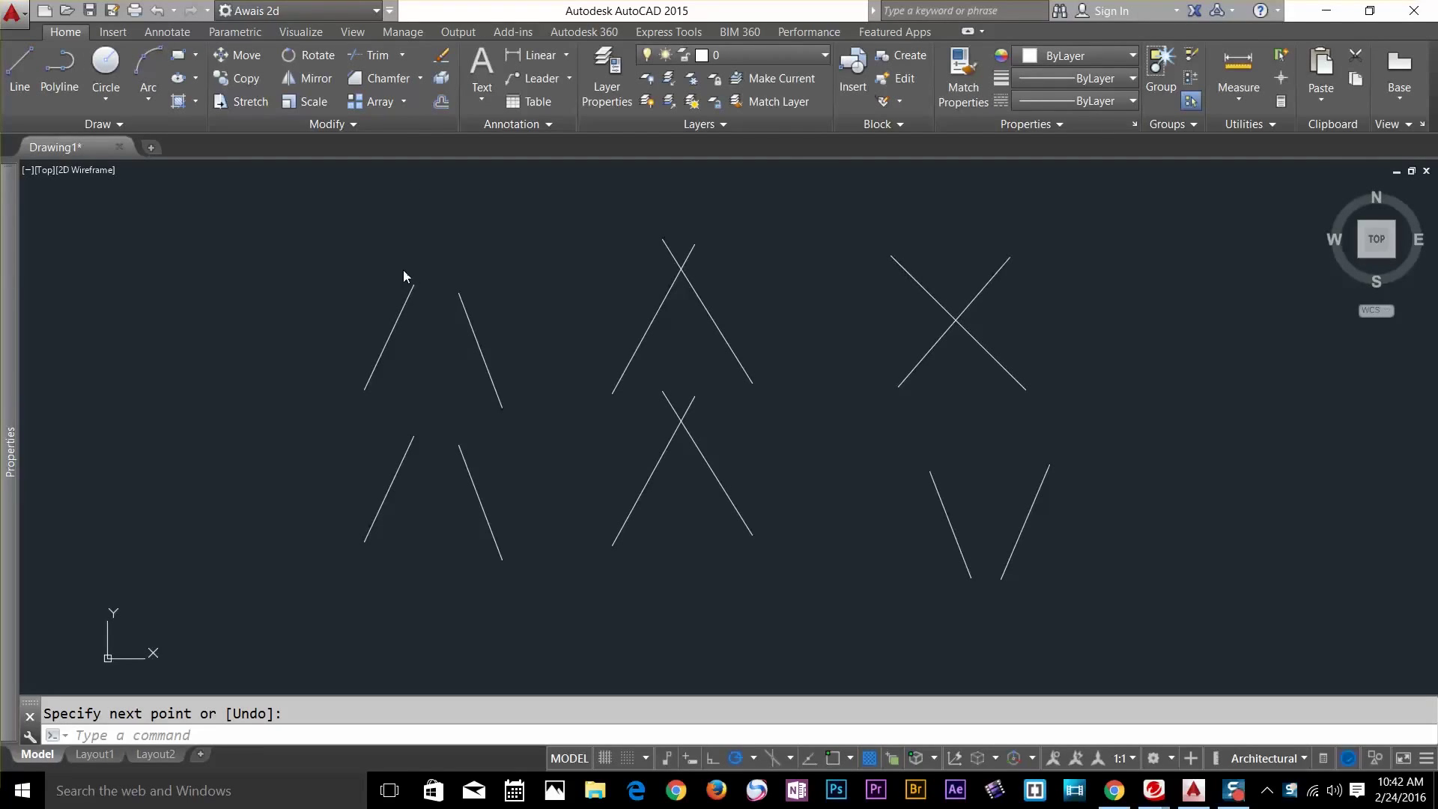
# Expand the Chamfer split-button list in the Modify panel to reveal Fillet
pyautogui.click(421, 83)
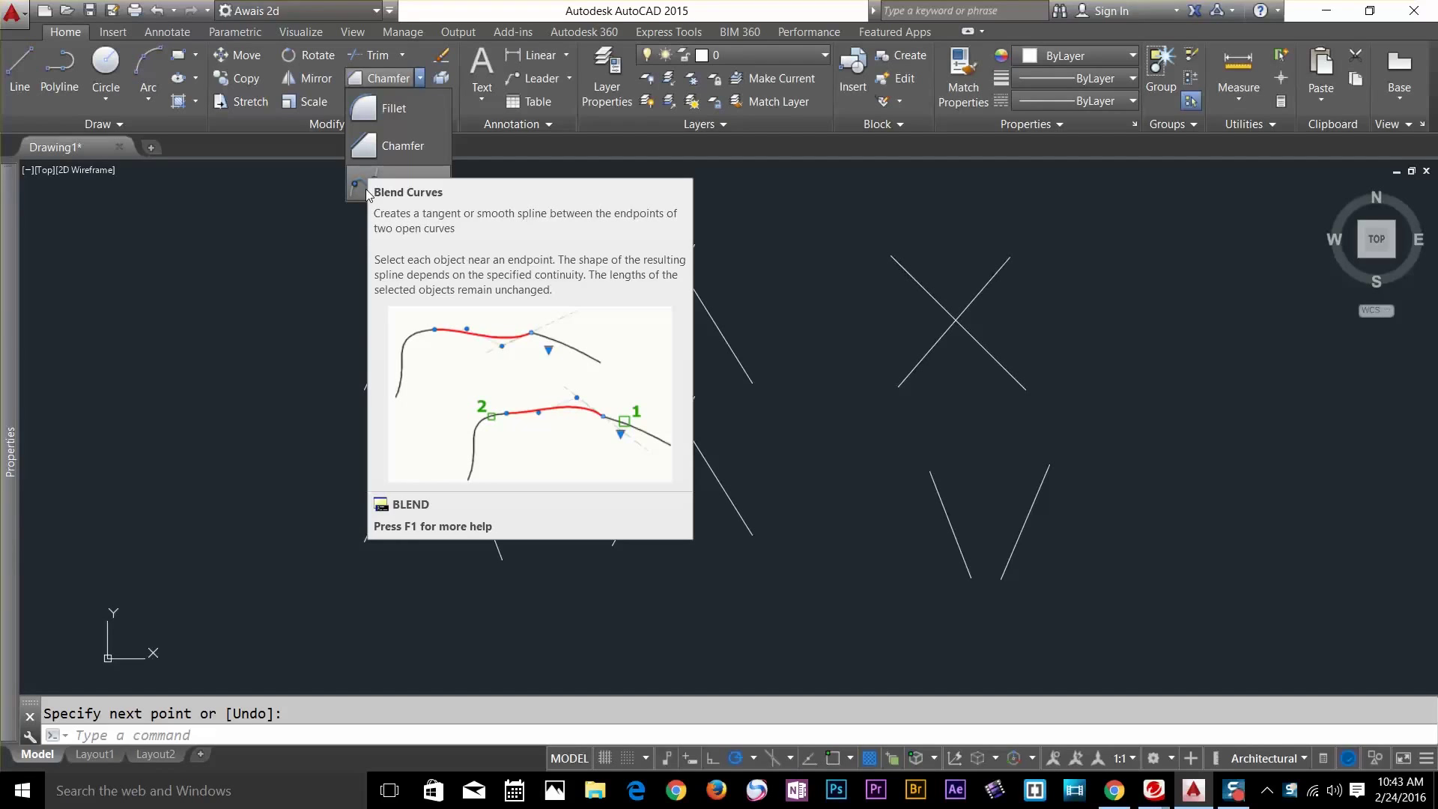
# Fillet the upper-left line pair with a 29'-6 1/4" radius picked from two points
pyautogui.click(394, 106)
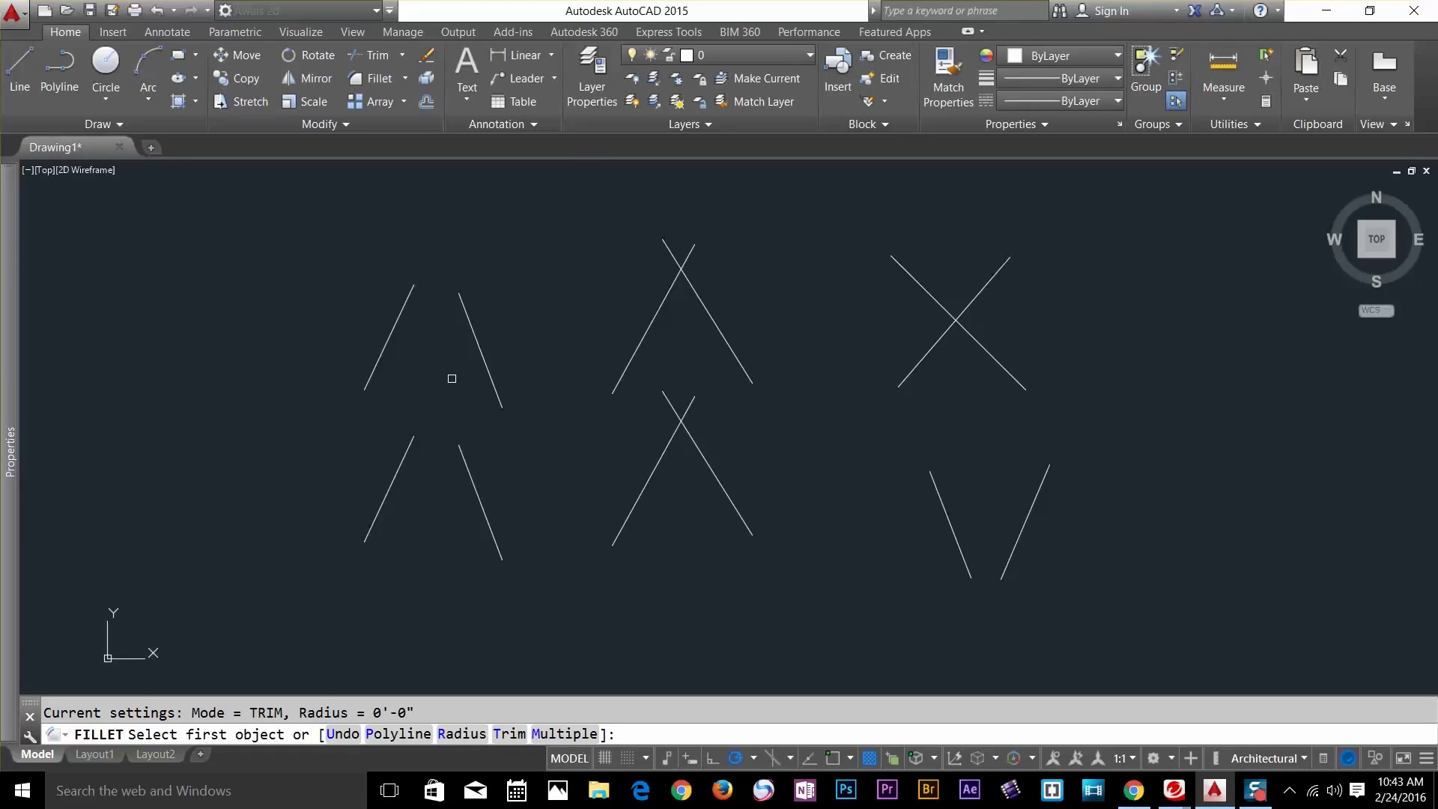
pyautogui.click(462, 734)
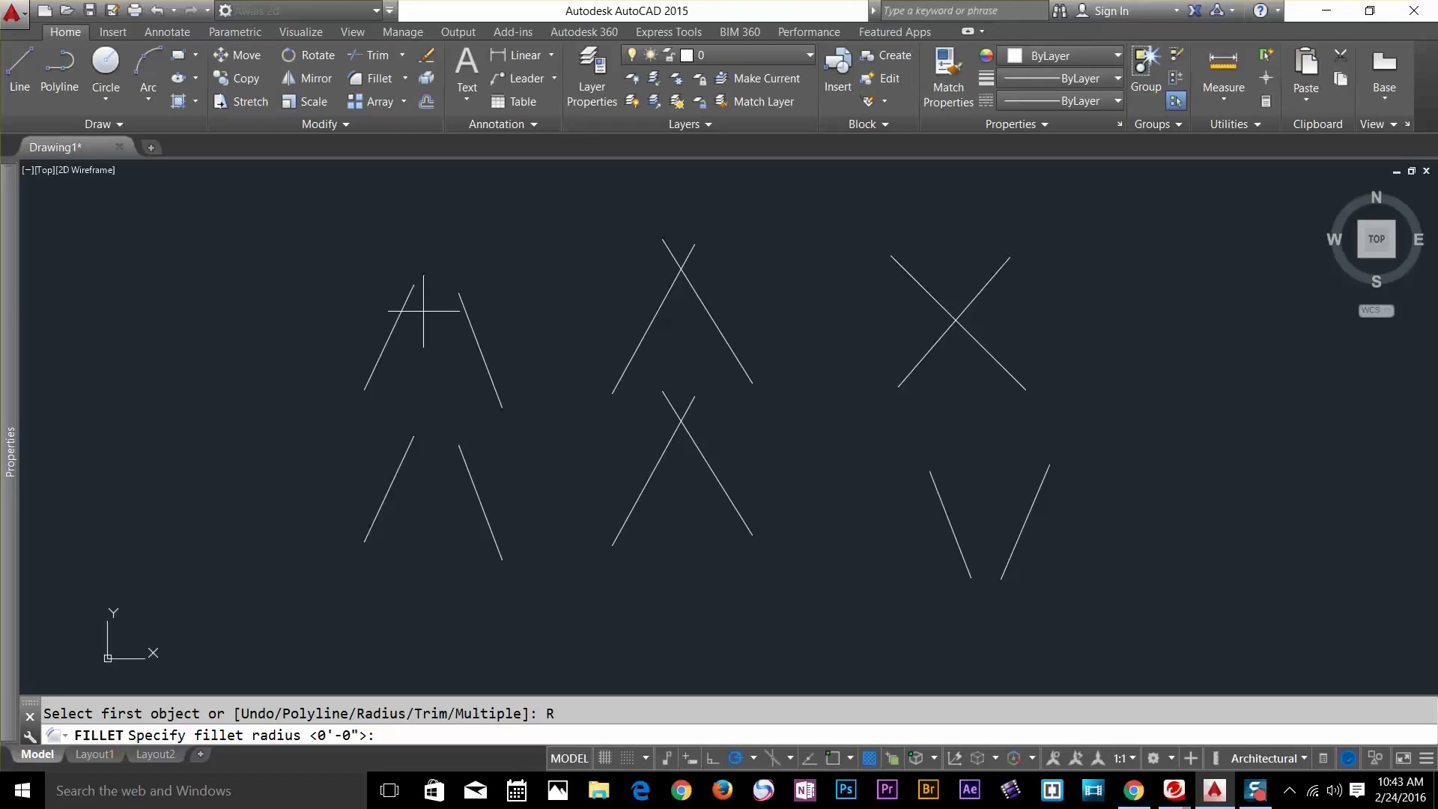
pyautogui.scroll(5, 424, 311)
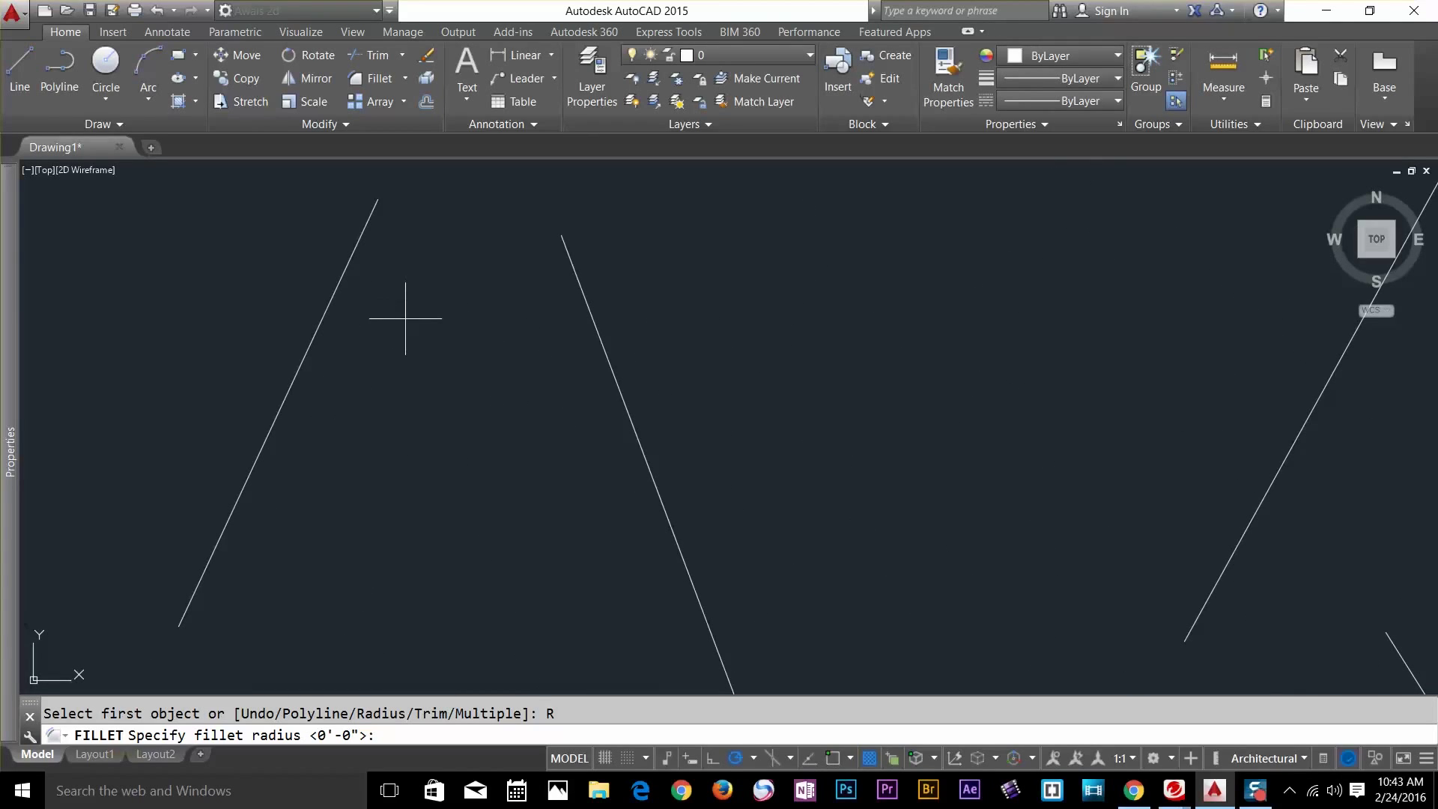
pyautogui.click(407, 300)
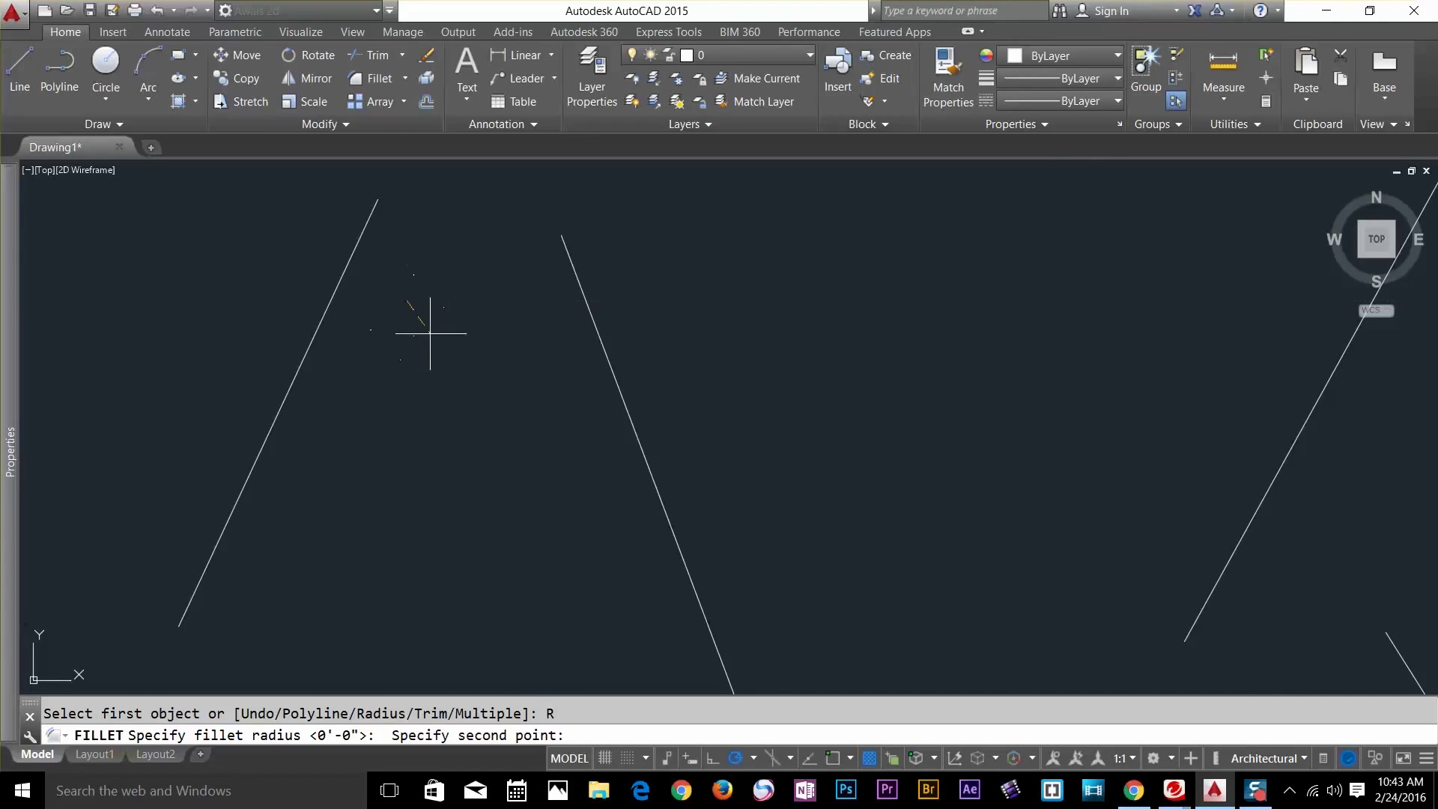
pyautogui.click(522, 300)
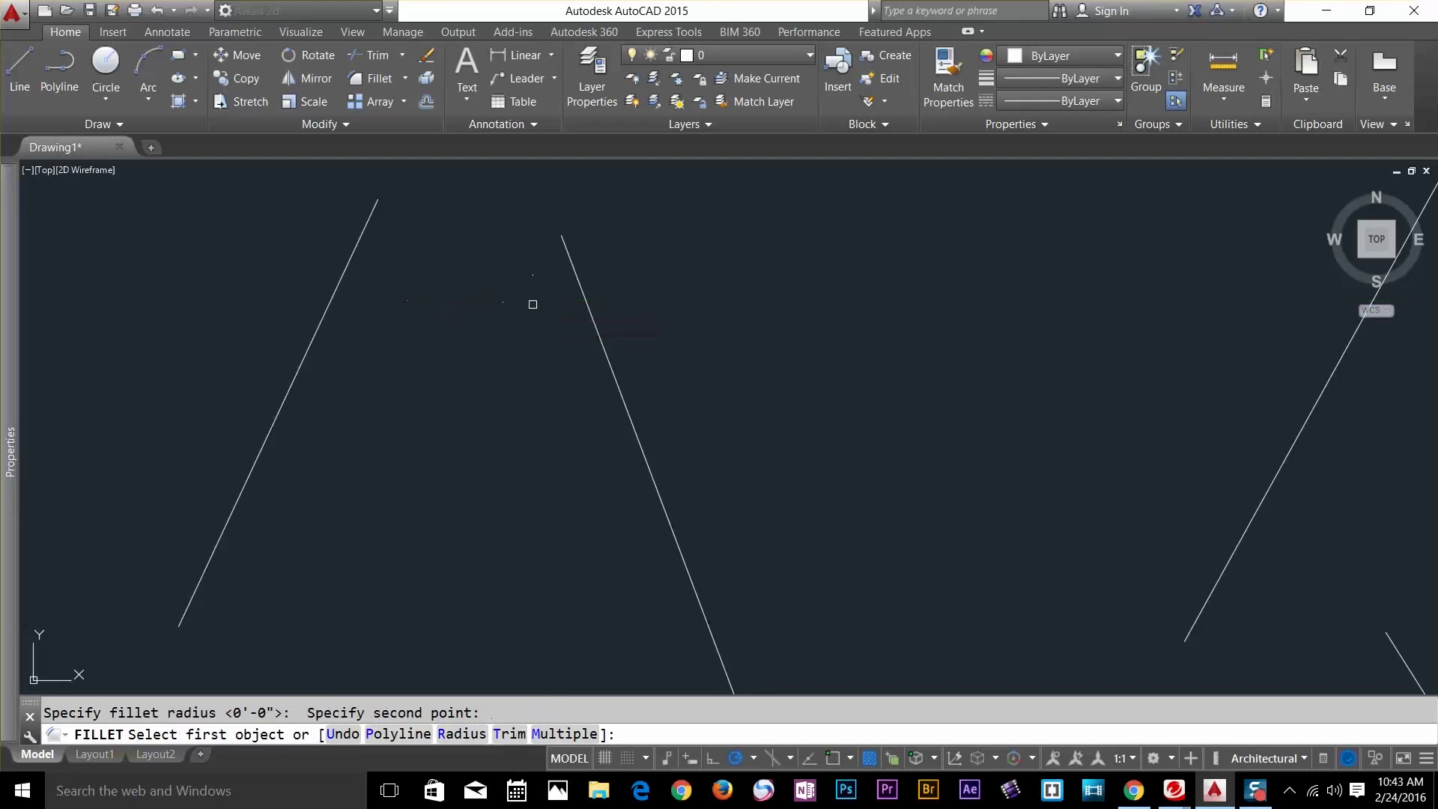
pyautogui.scroll(-3, 497, 367)
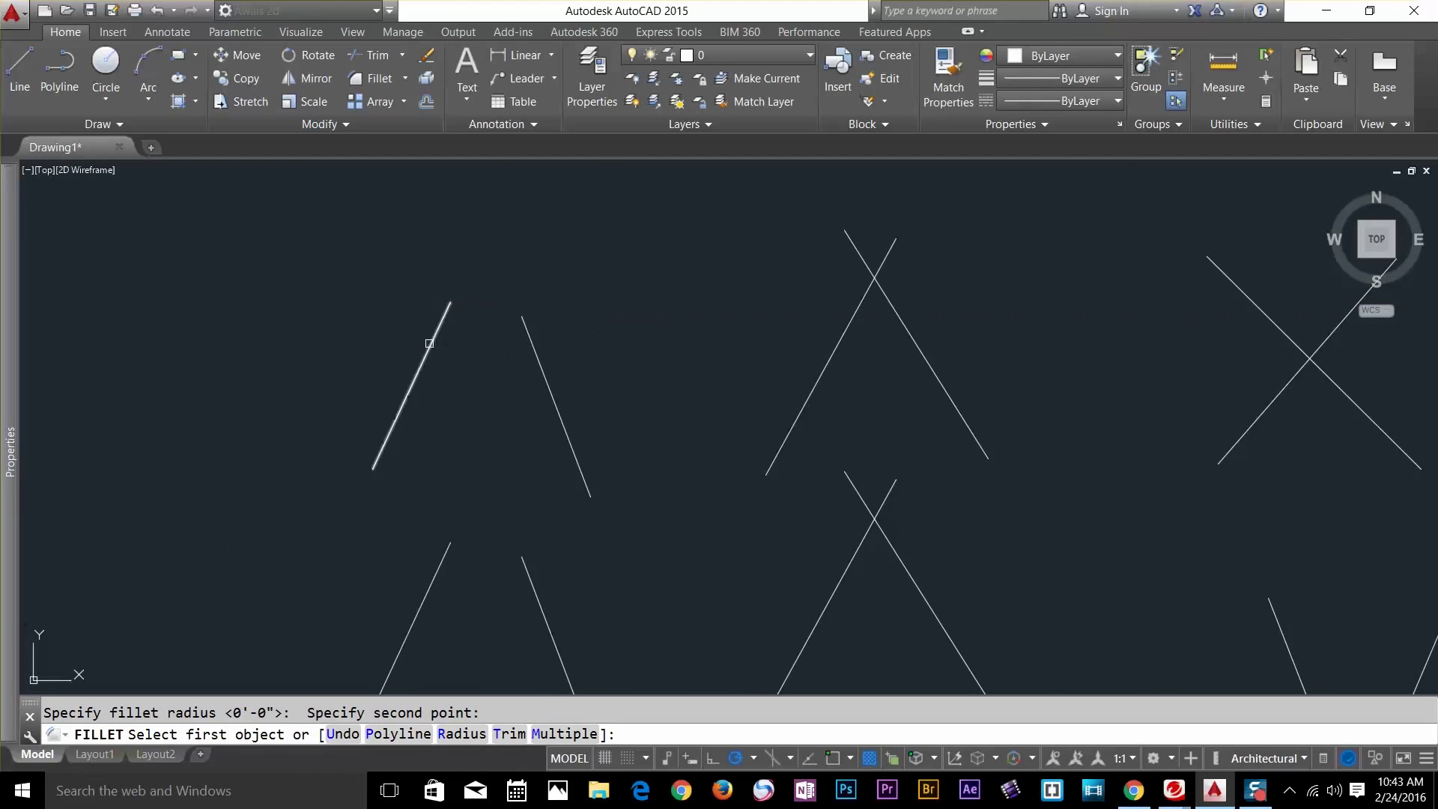
pyautogui.click(430, 344)
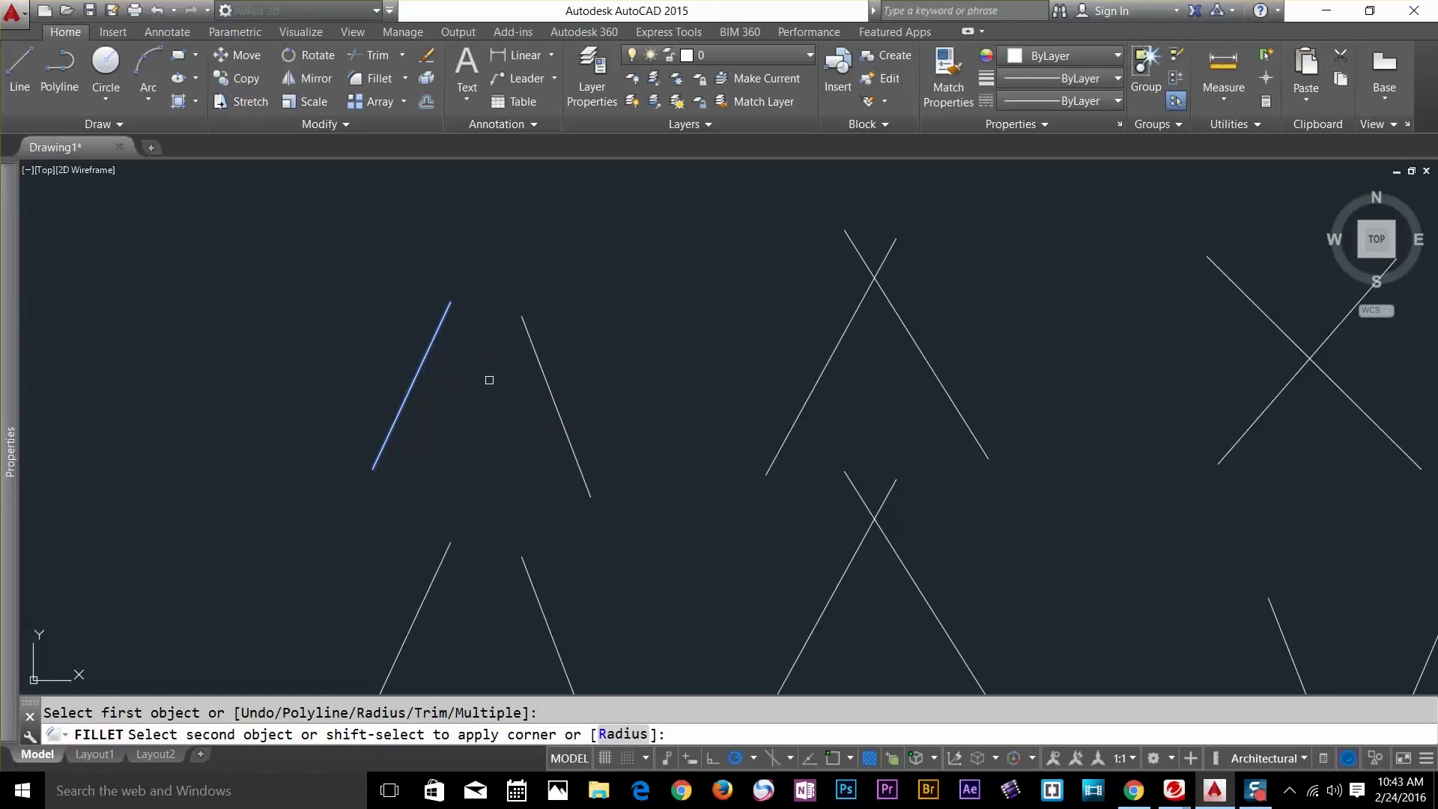
pyautogui.click(543, 381)
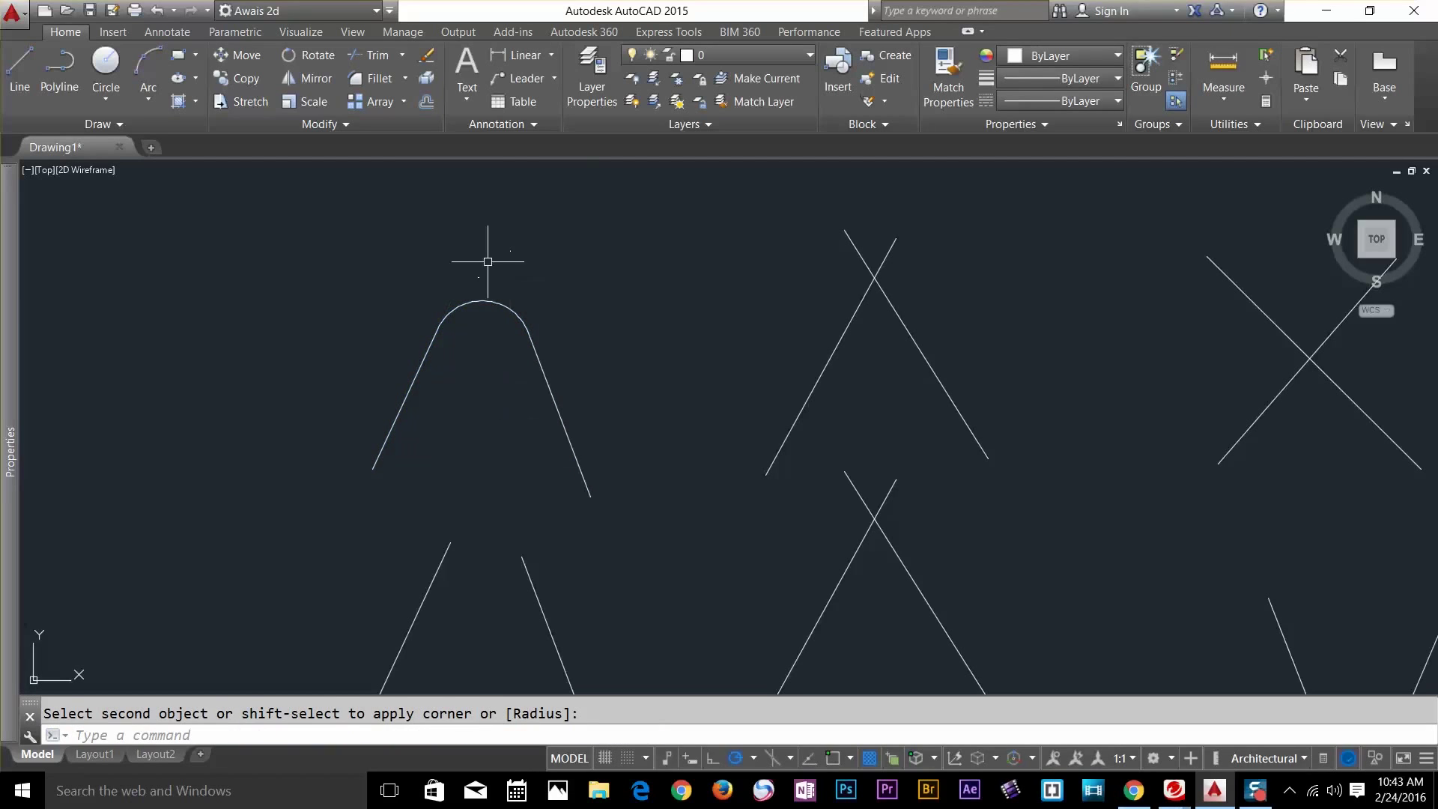
pyautogui.scroll(3, 472, 300)
pyautogui.scroll(-3, 601, 297)
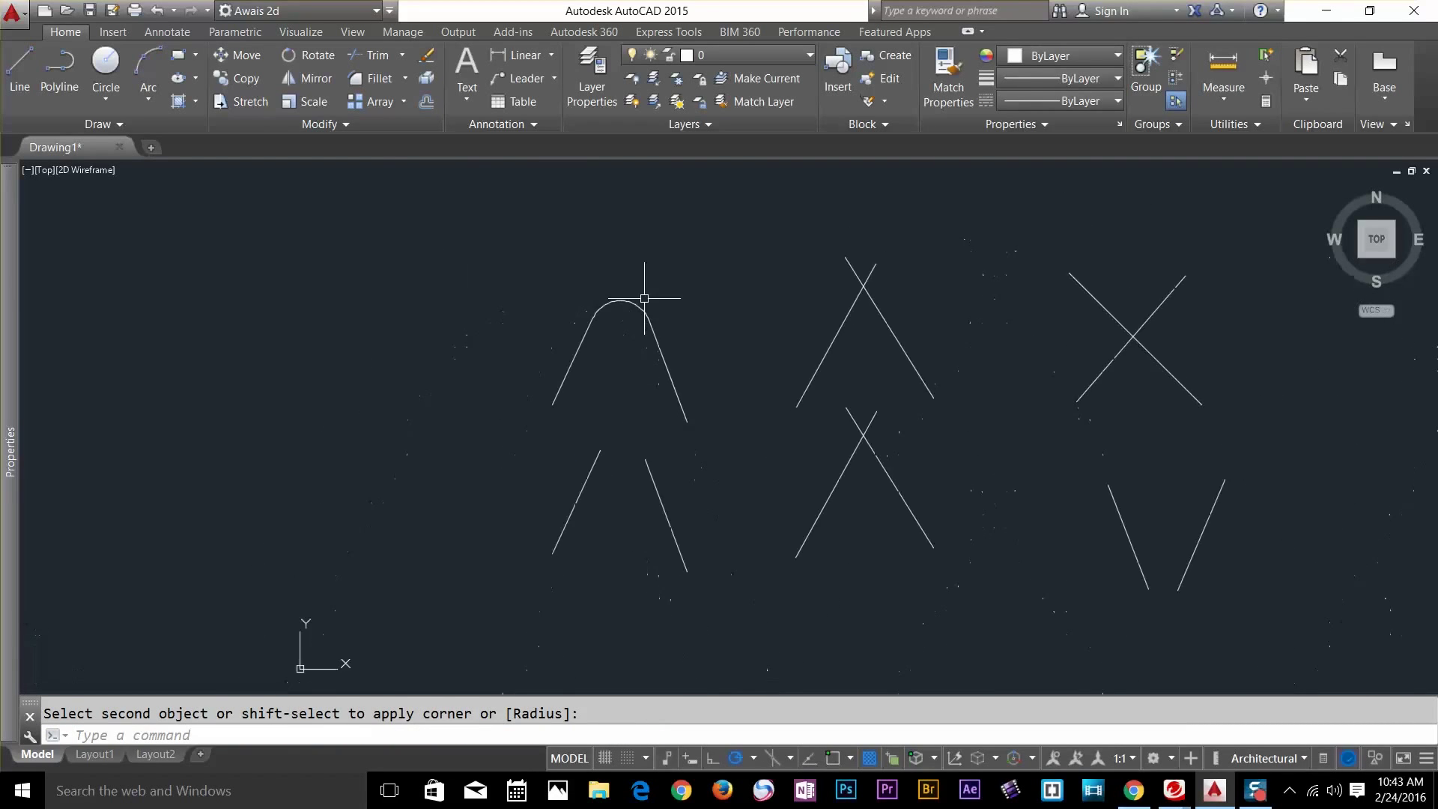
pyautogui.moveTo(642, 298); pyautogui.dragTo(501, 321, button='middle')
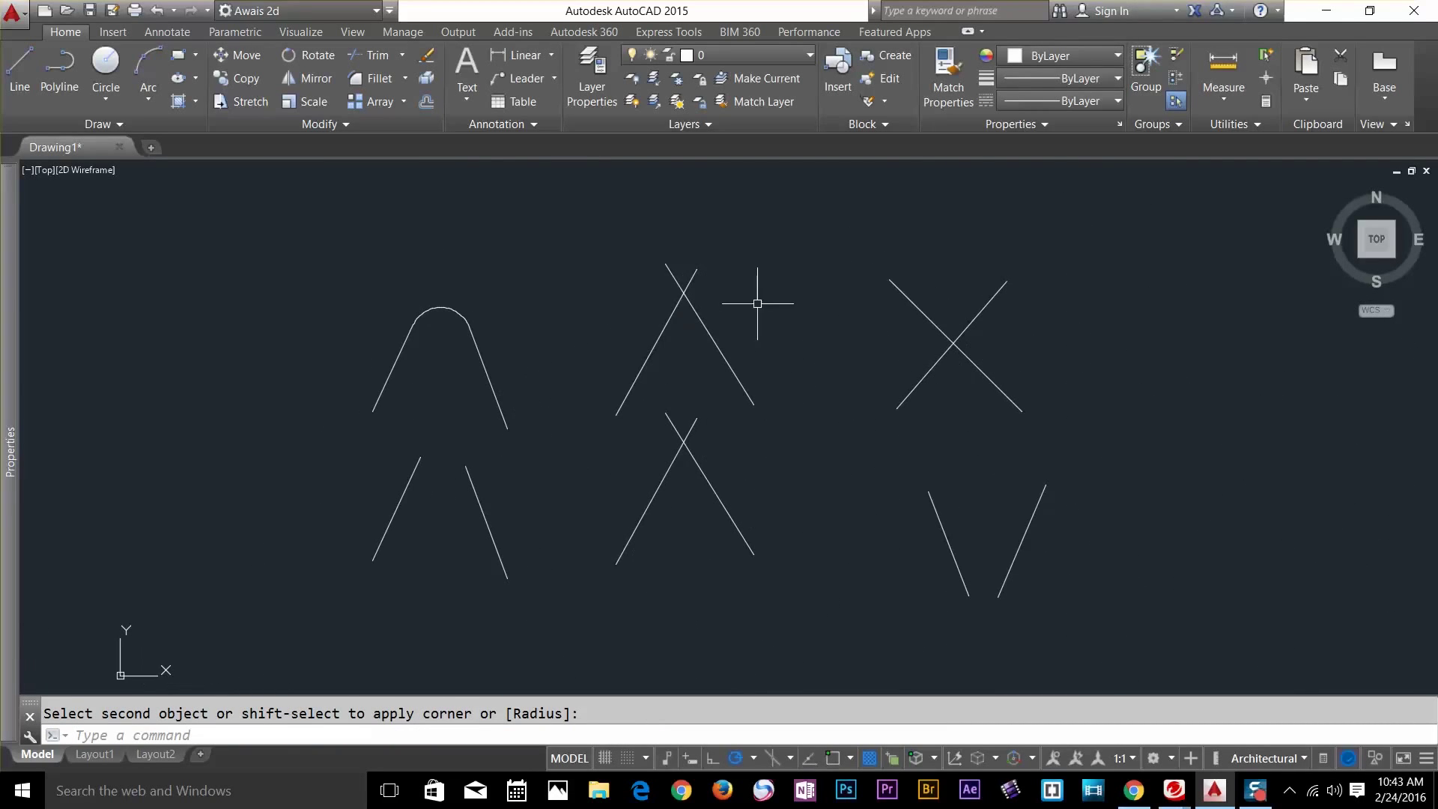
pyautogui.click(386, 79)
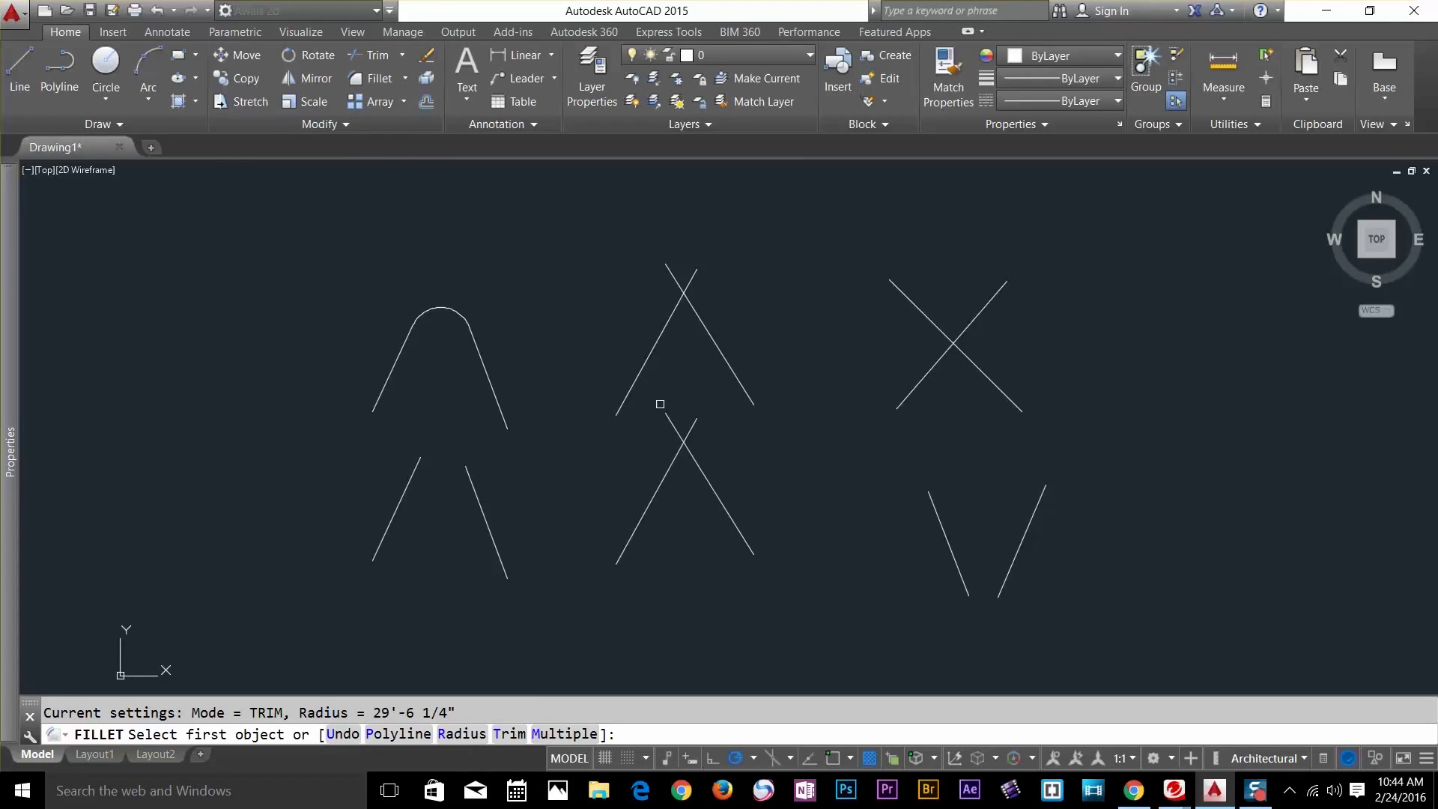
# Set the fillet radius to 0 and join the top-middle crossing lines into a sharp corner
pyautogui.click(462, 733)
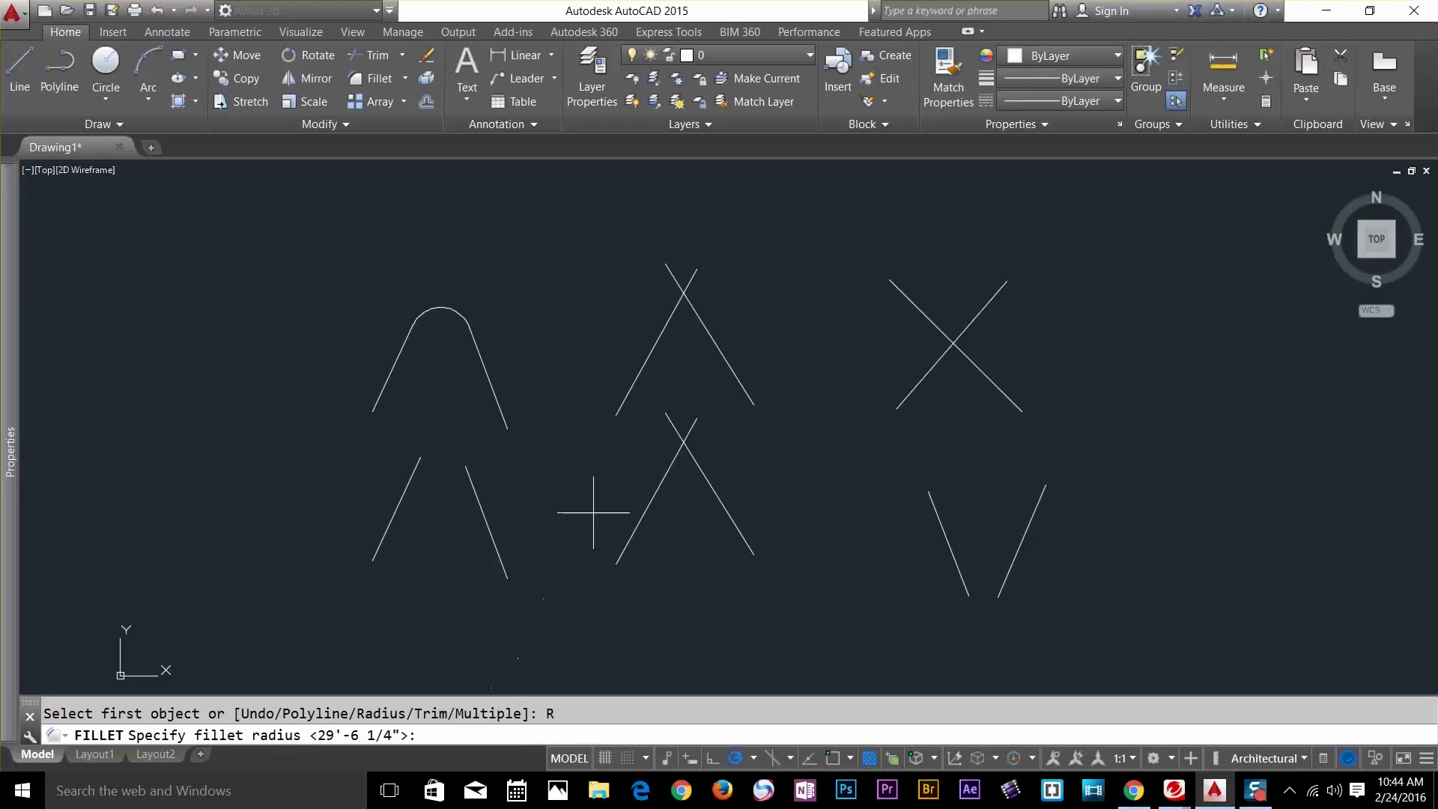
pyautogui.write('0')
pyautogui.press('Return')
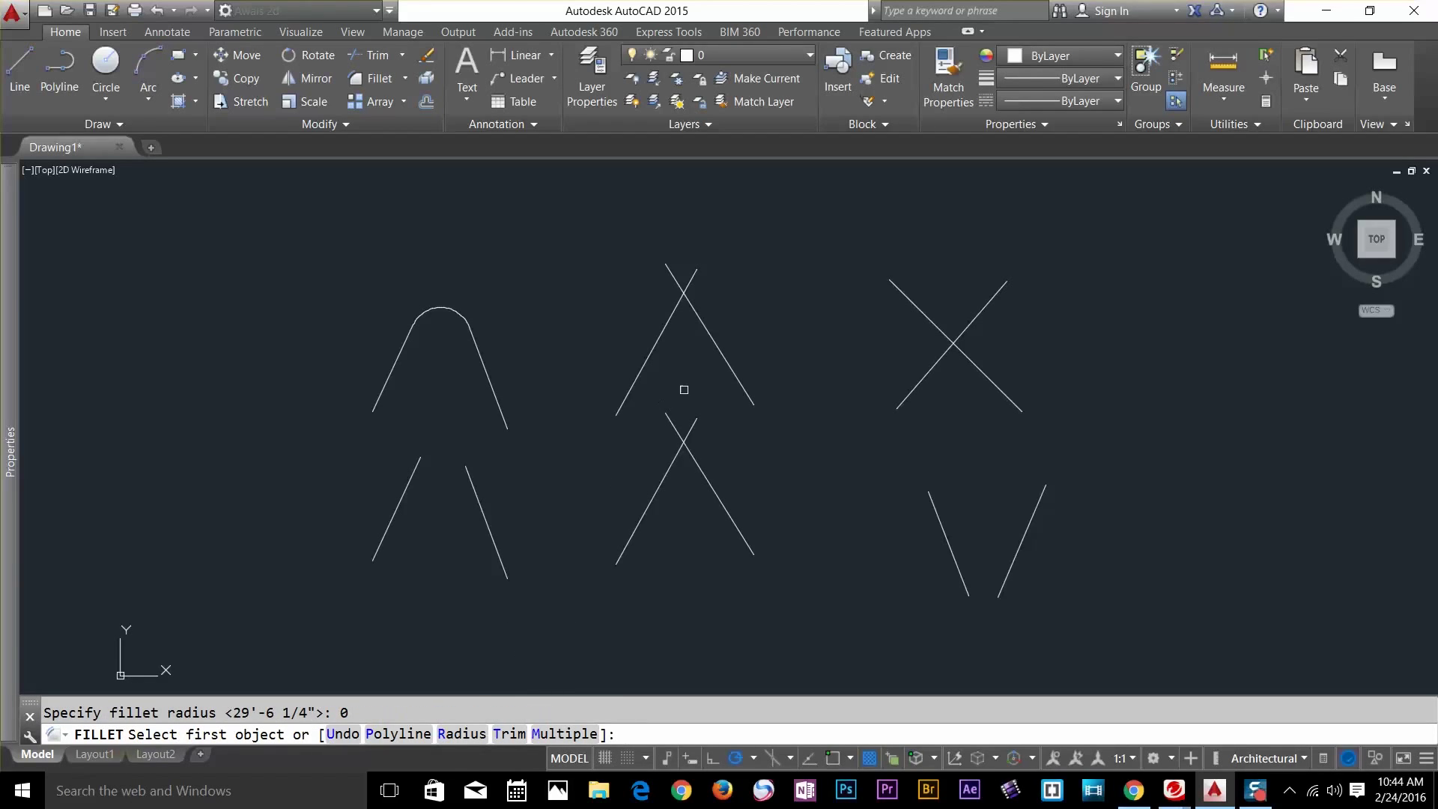
pyautogui.scroll(4, 717, 322)
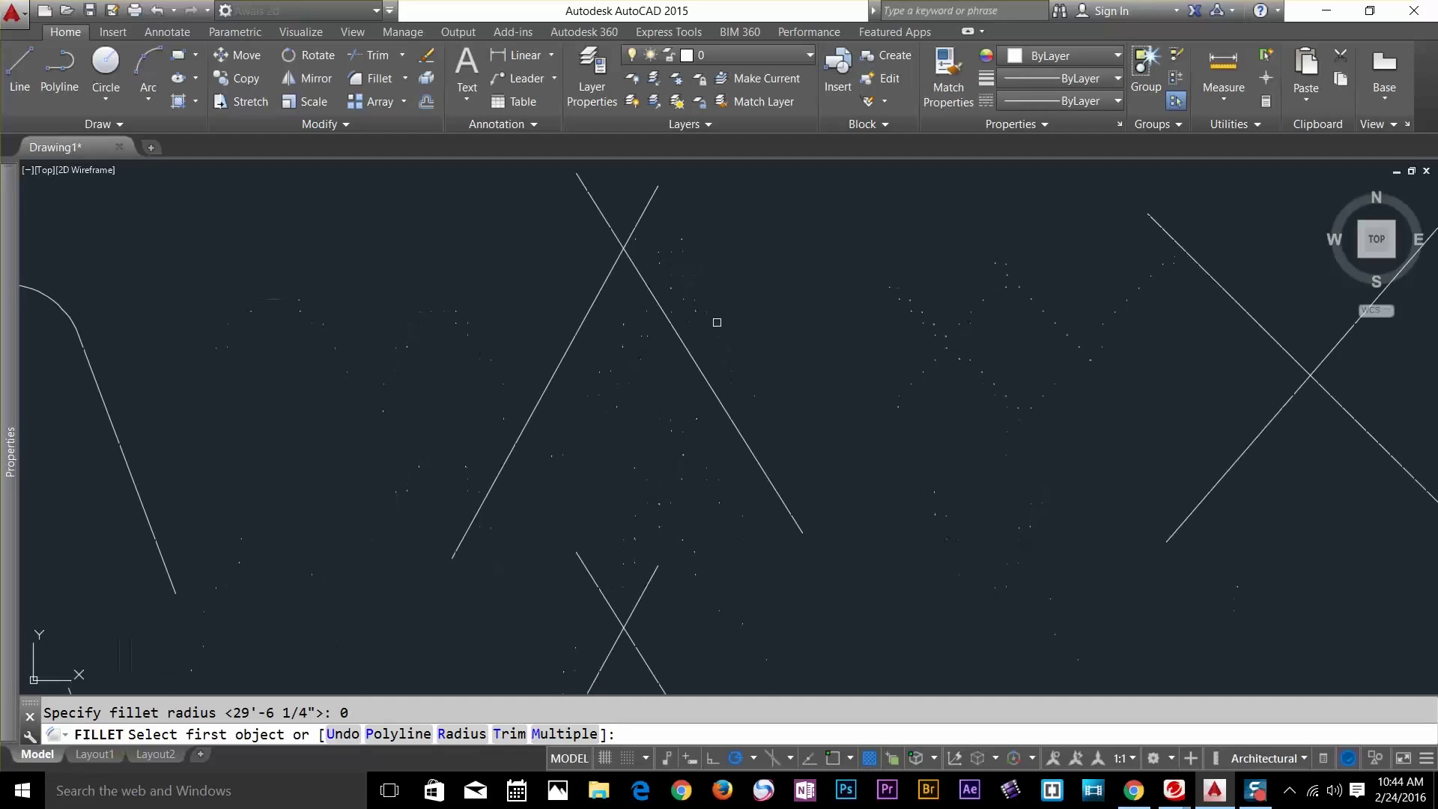
pyautogui.click(583, 326)
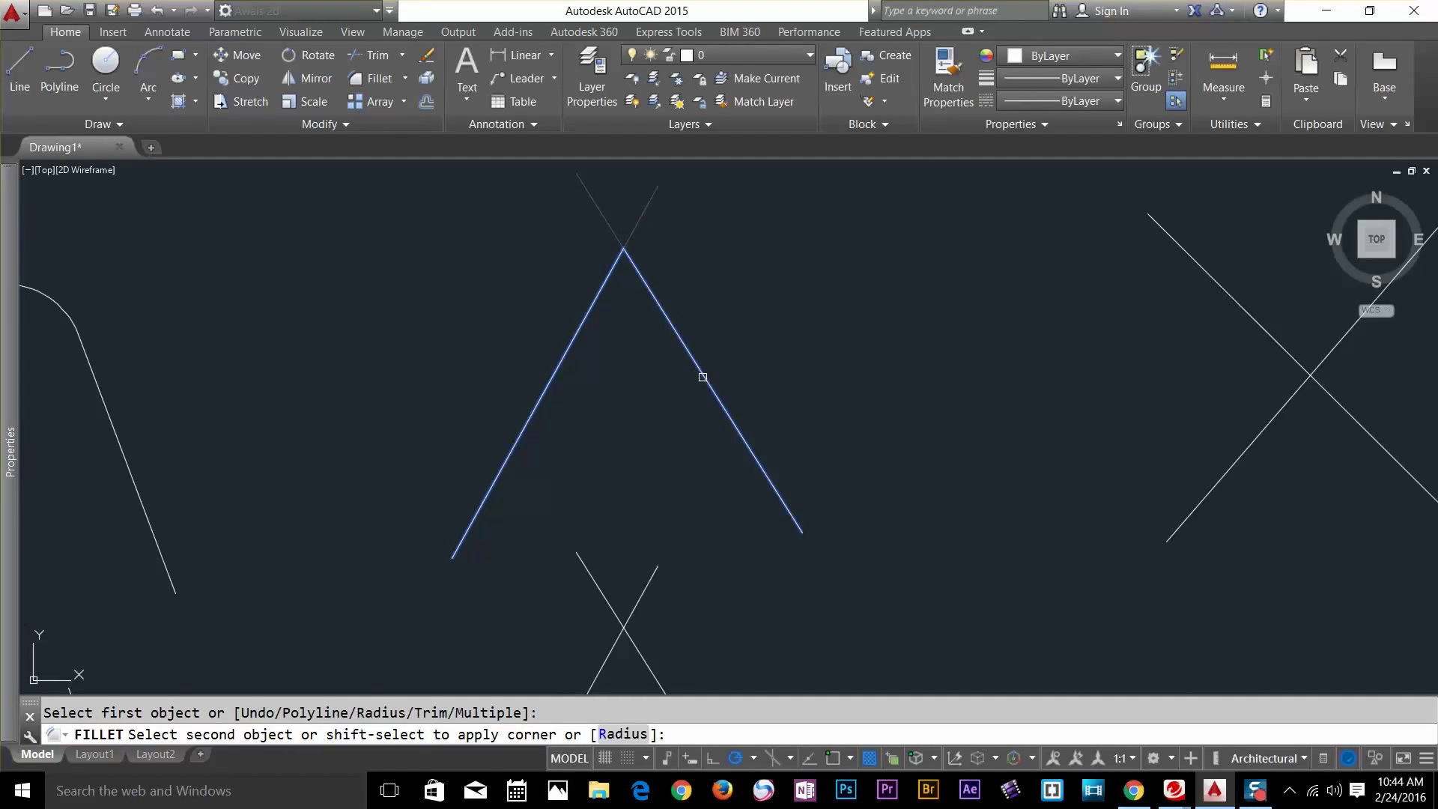
pyautogui.moveTo(703, 377); pyautogui.dragTo(707, 469, button='middle')
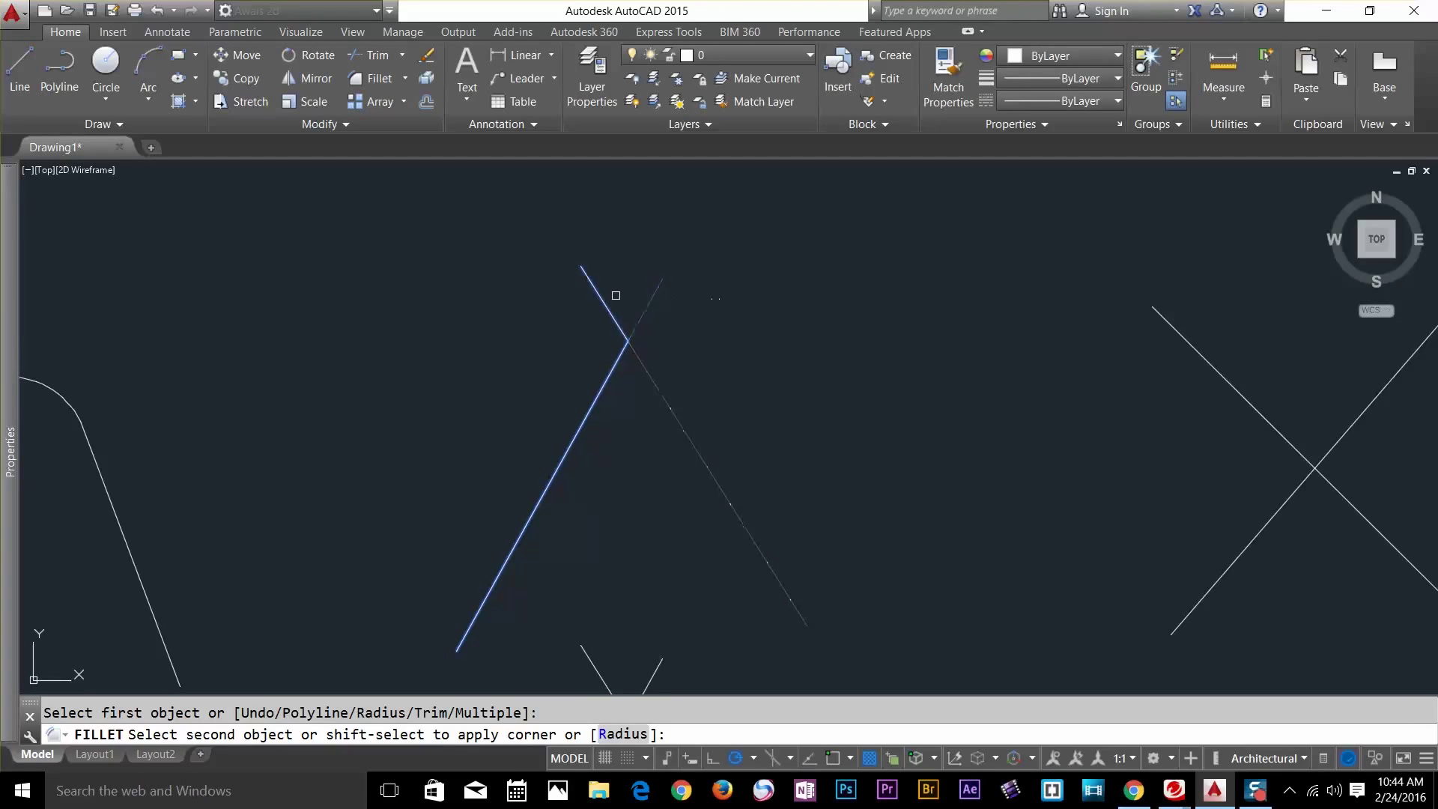
pyautogui.click(664, 401)
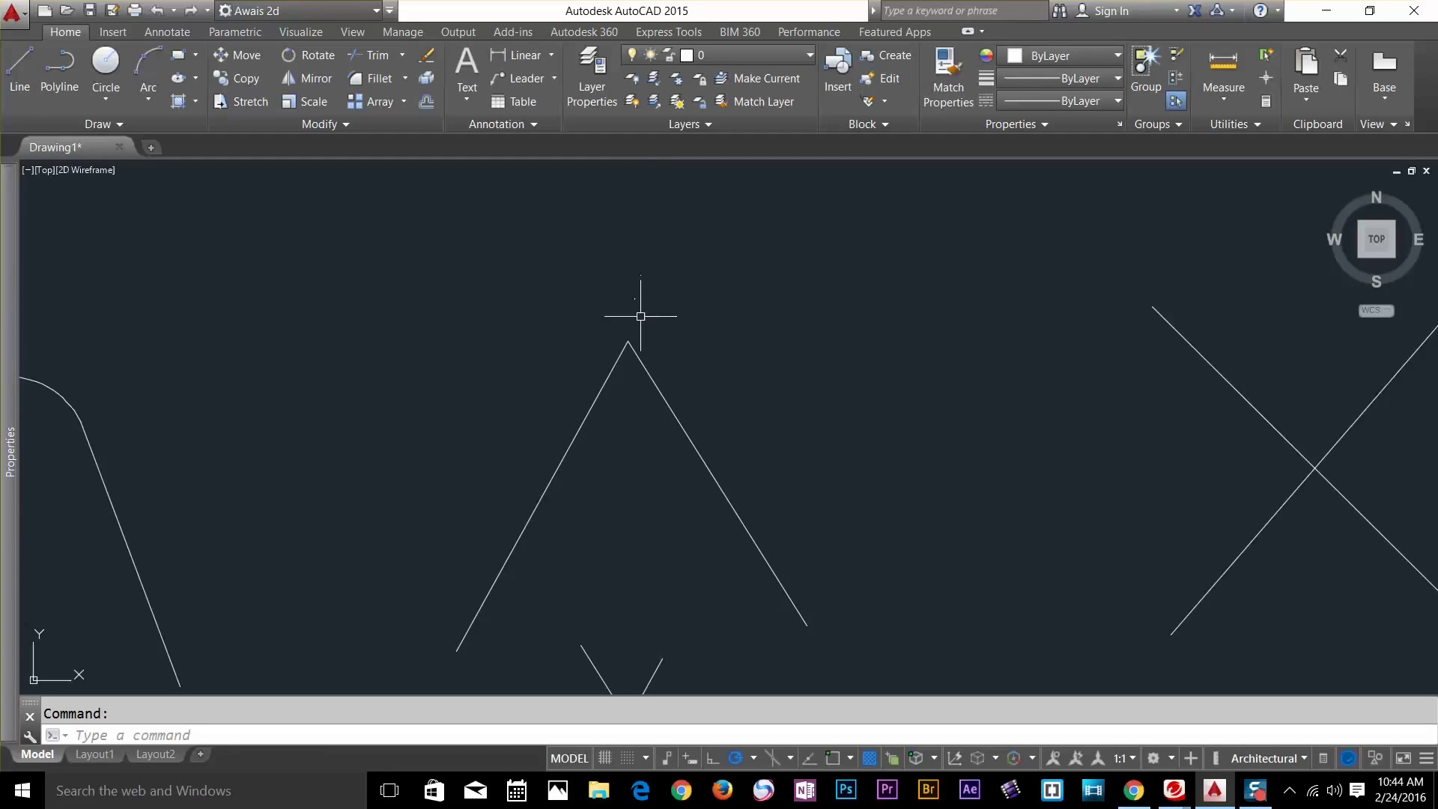
pyautogui.scroll(-2, 644, 318)
pyautogui.scroll(-2, 741, 322)
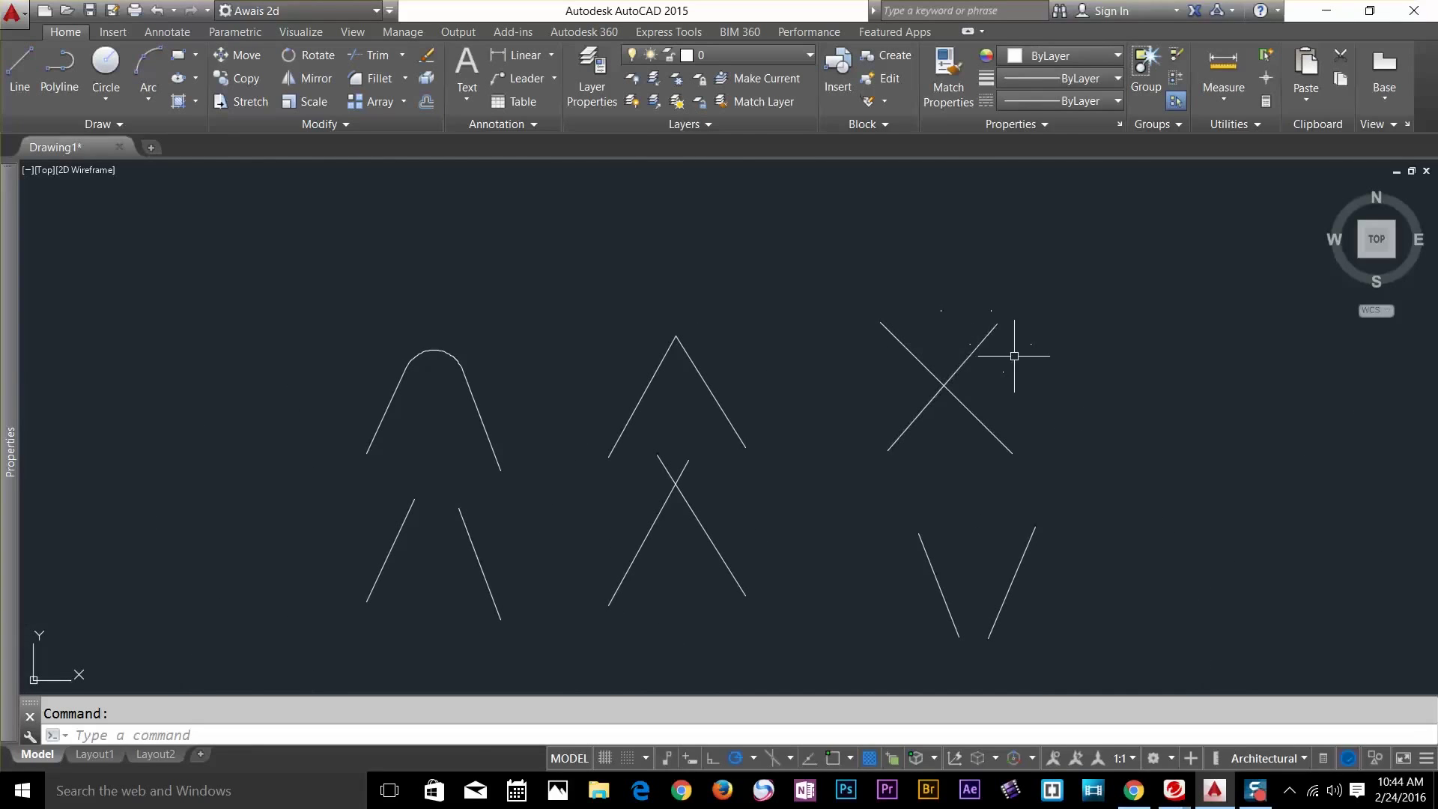
pyautogui.moveTo(1014, 356); pyautogui.dragTo(858, 352, button='middle')
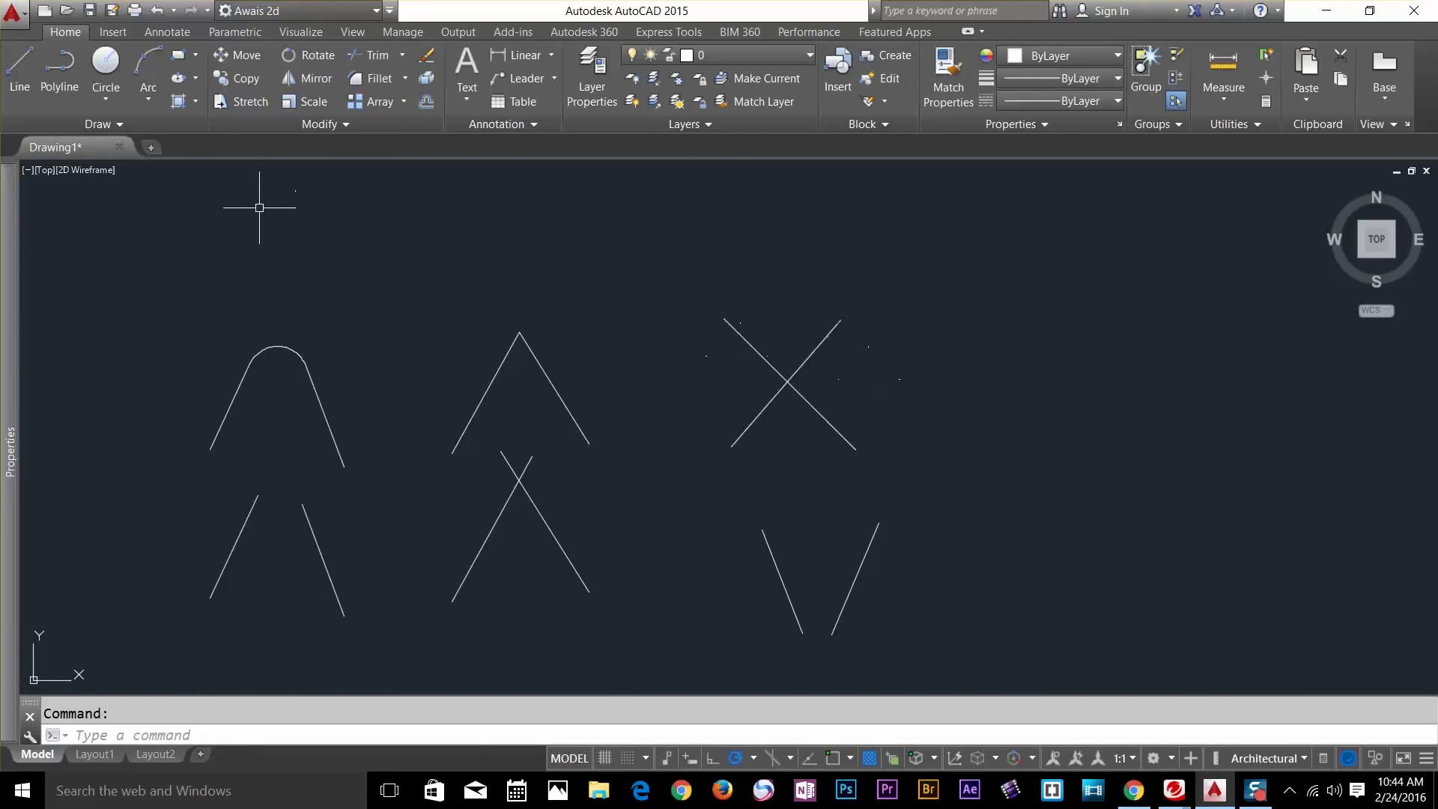
pyautogui.click(383, 80)
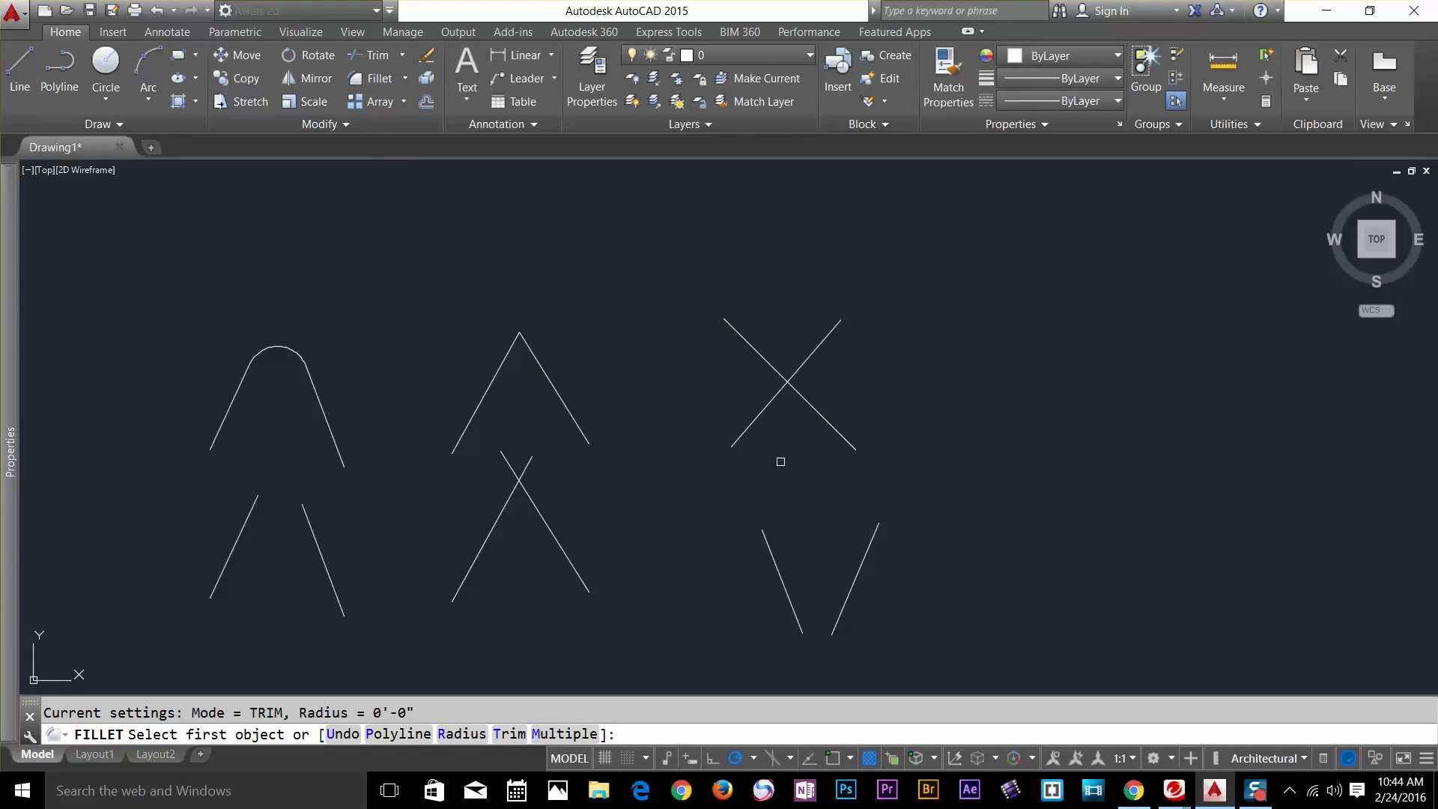
# Fillet the X-shaped line pair at radius 0, trimming it into a clean > corner
pyautogui.scroll(2, 783, 461)
pyautogui.moveTo(786, 422); pyautogui.dragTo(768, 478, button='middle')
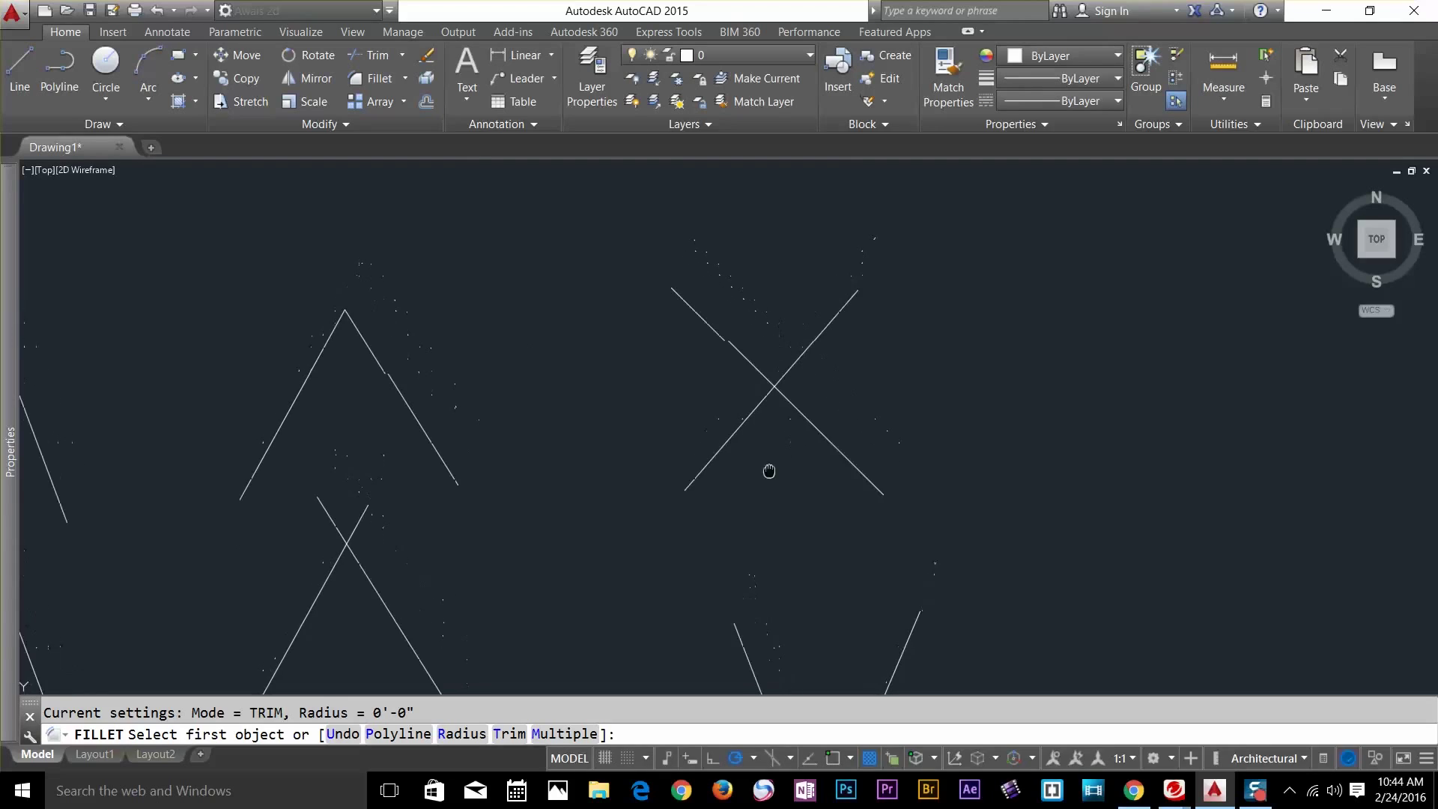
pyautogui.click(719, 341)
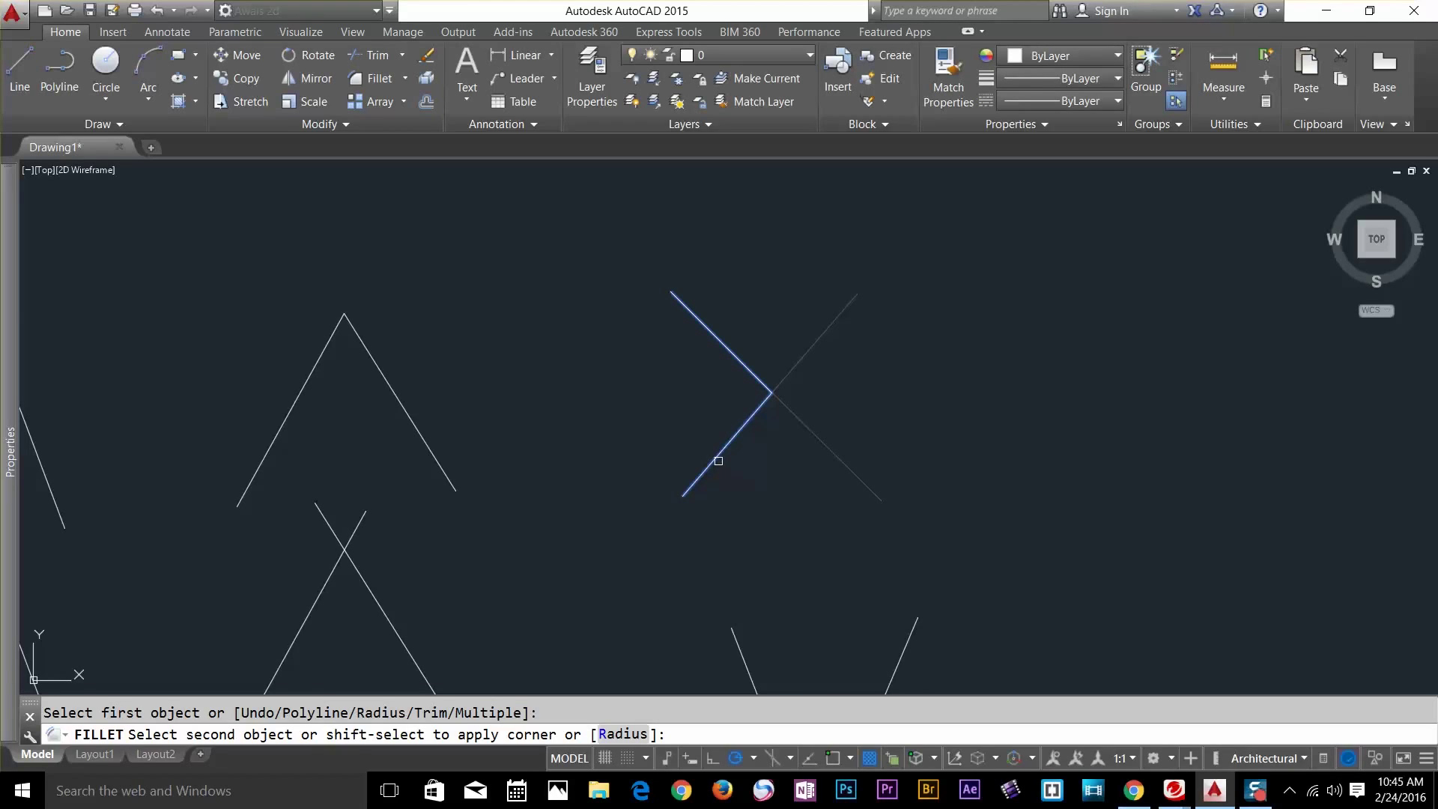
pyautogui.click(720, 453)
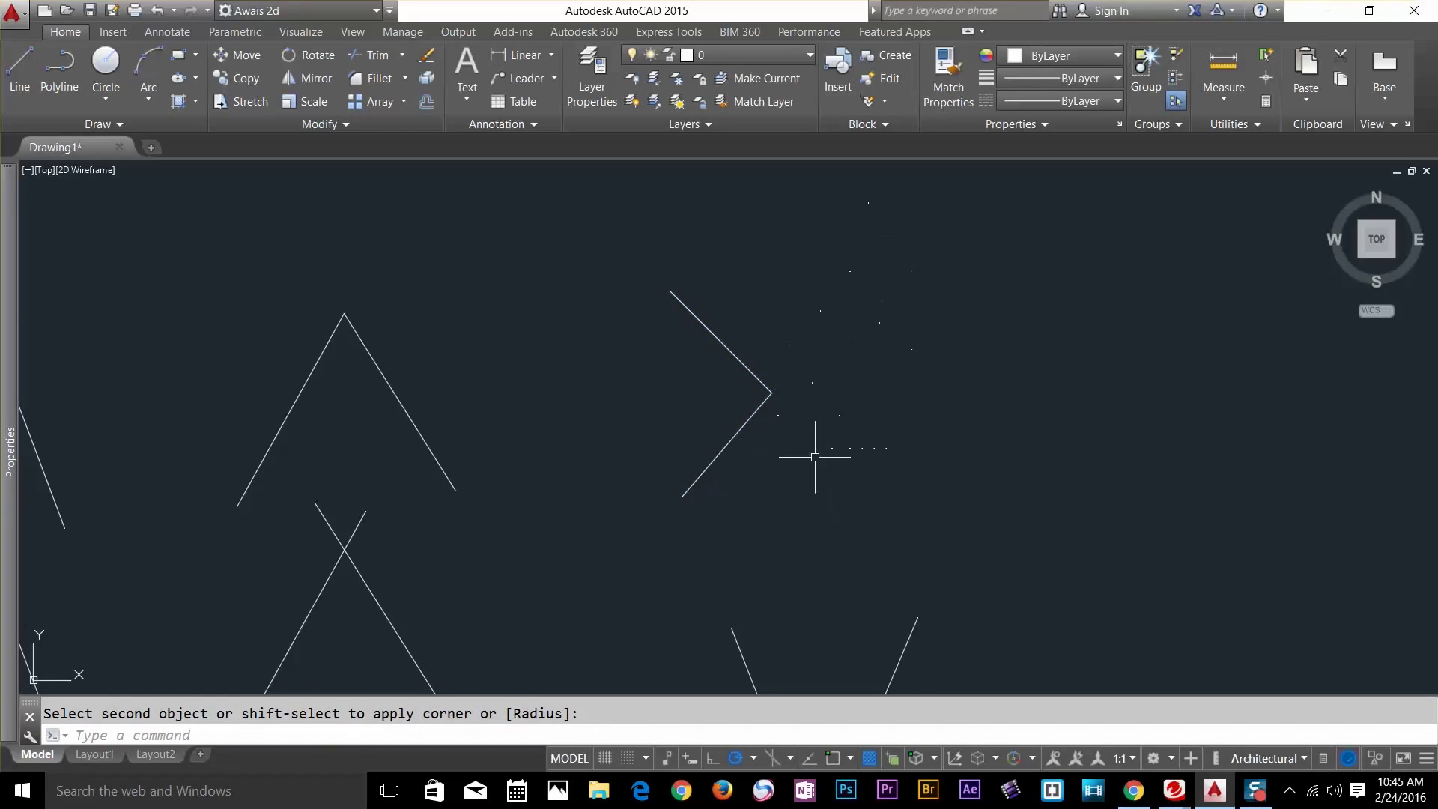
pyautogui.scroll(-4, 668, 440)
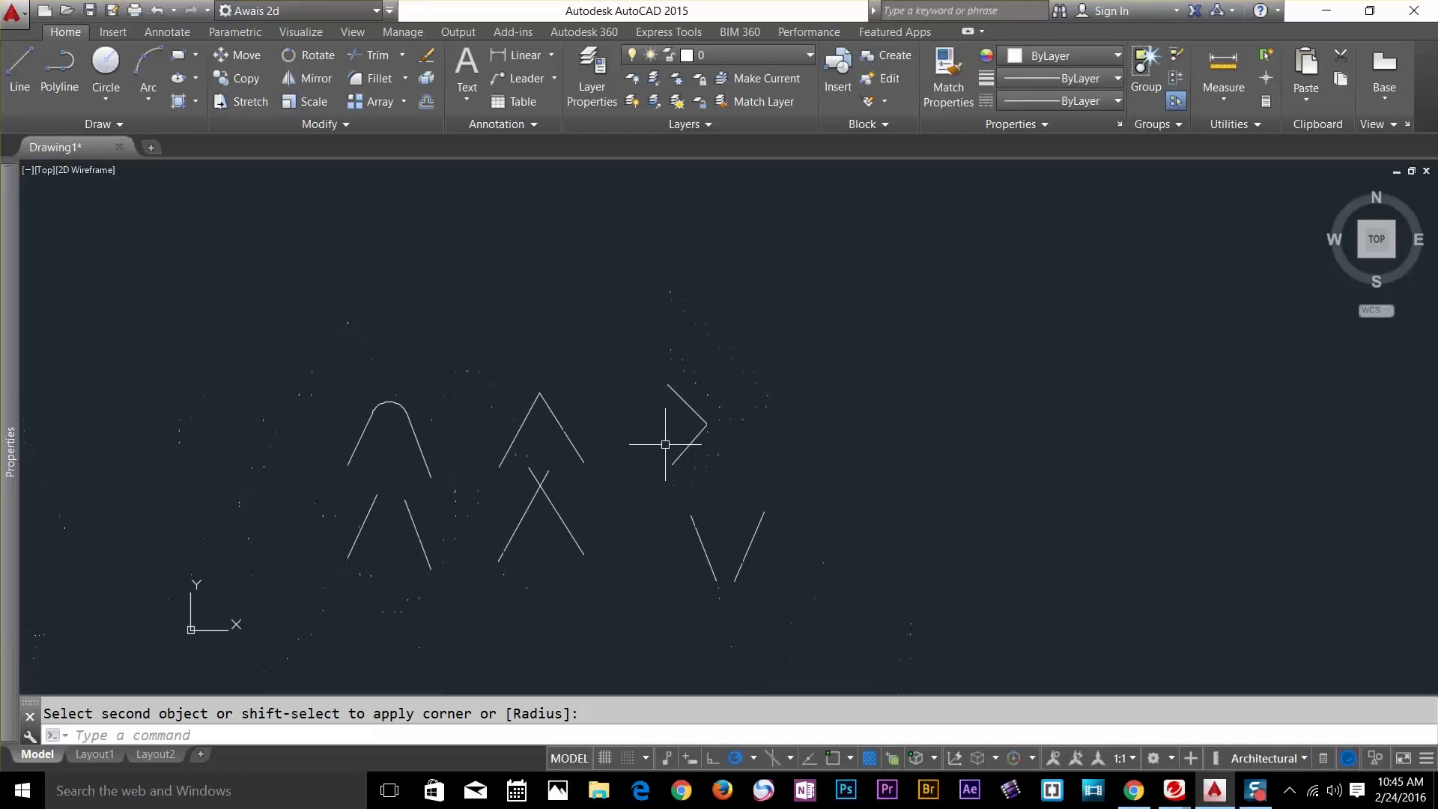
pyautogui.moveTo(668, 440)
pyautogui.mouseDown(button='middle')
pyautogui.moveTo(861, 427)
pyautogui.moveTo(825, 381)
pyautogui.mouseUp(button='middle')
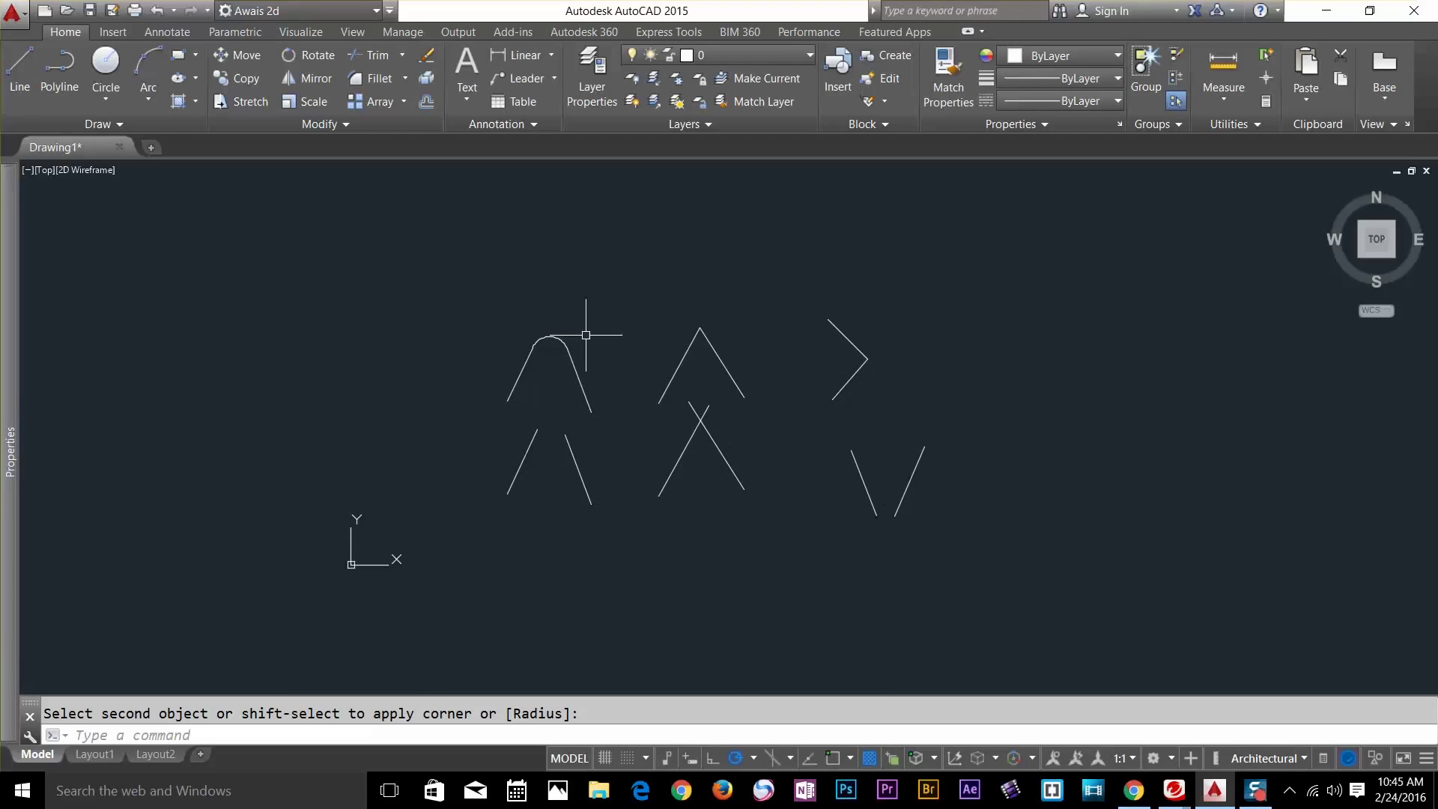
pyautogui.click(404, 79)
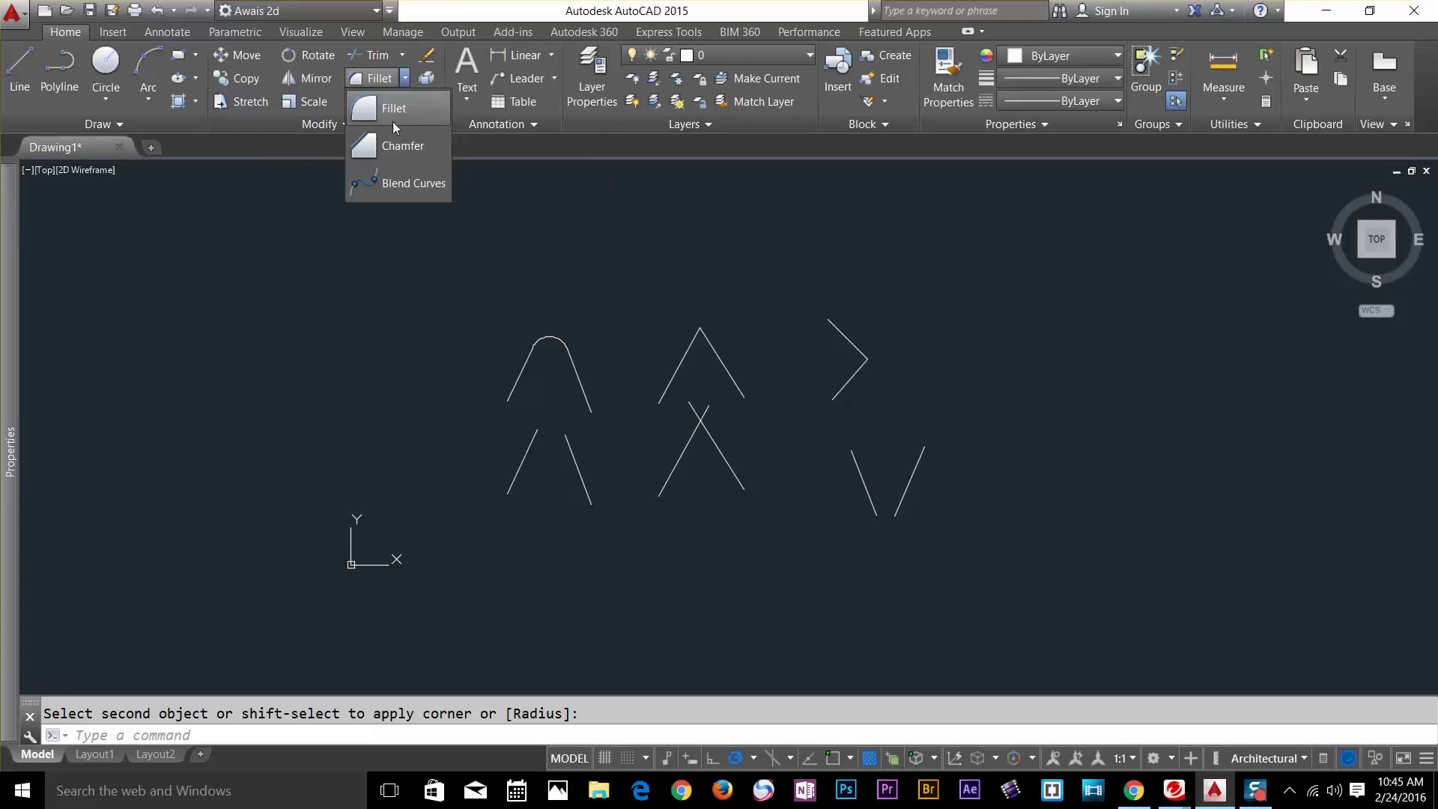
# Start Chamfer and set both chamfer distances to 25'-1 3/4" from two picked points
pyautogui.click(388, 150)
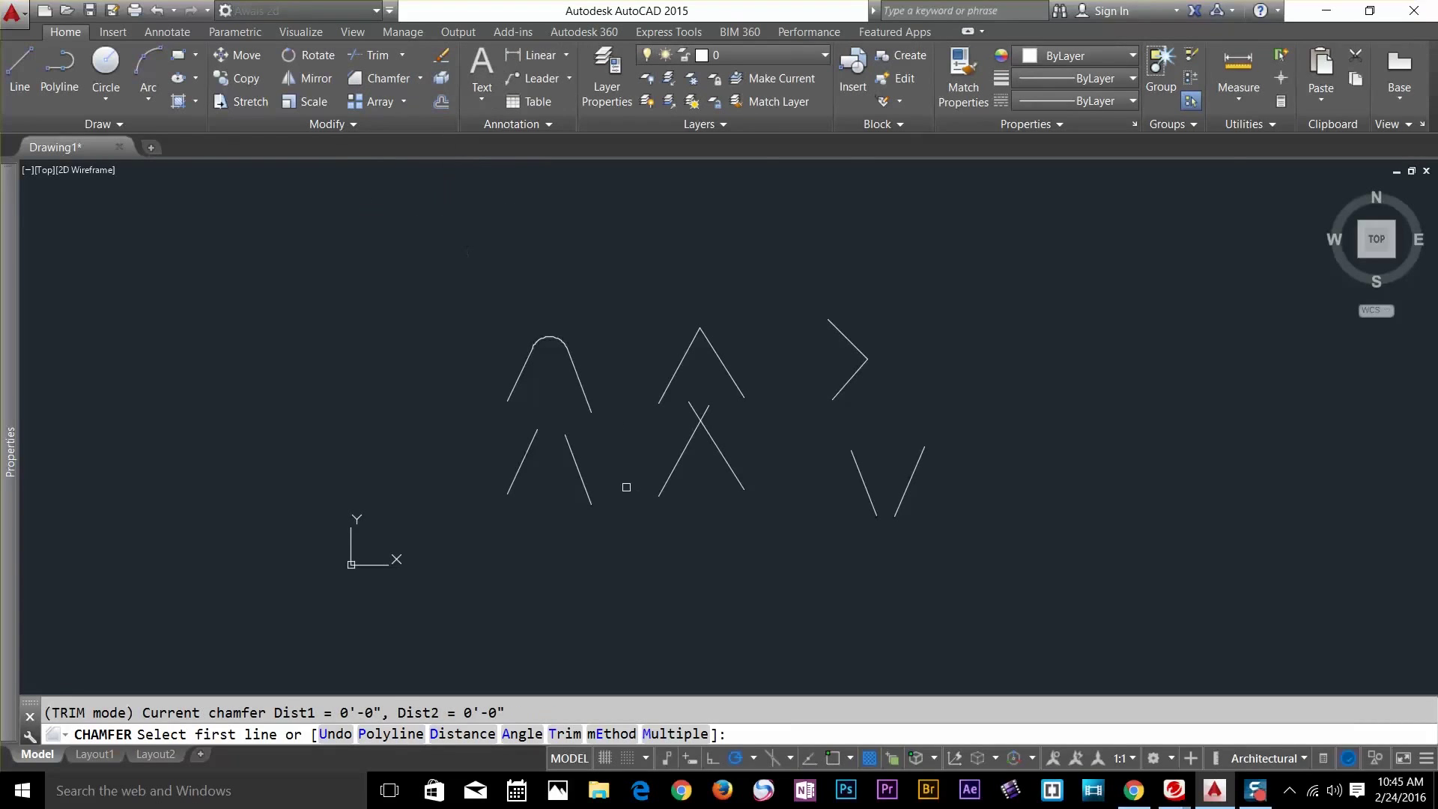
pyautogui.scroll(4, 626, 488)
pyautogui.moveTo(442, 425); pyautogui.dragTo(463, 463, button='middle')
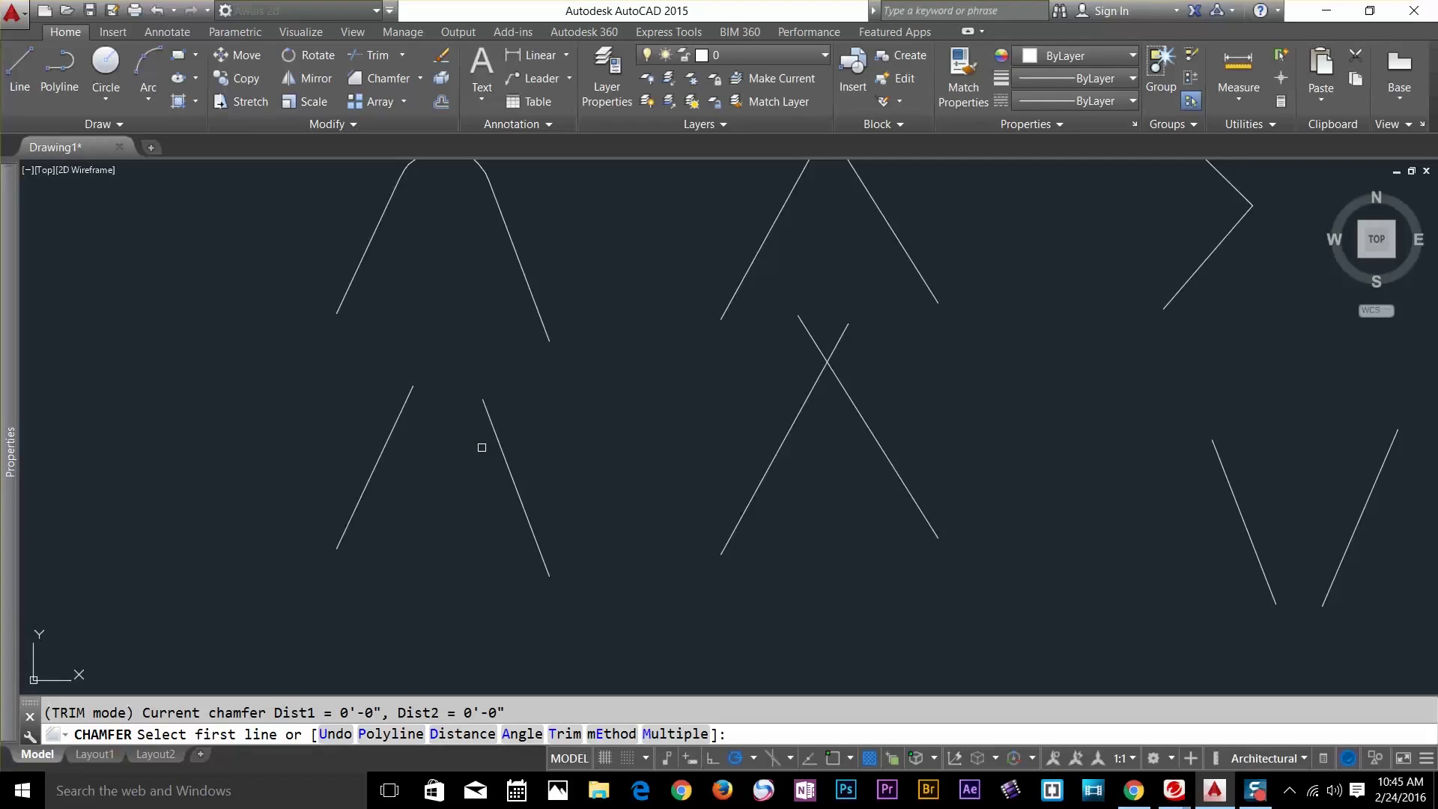
pyautogui.click(465, 452)
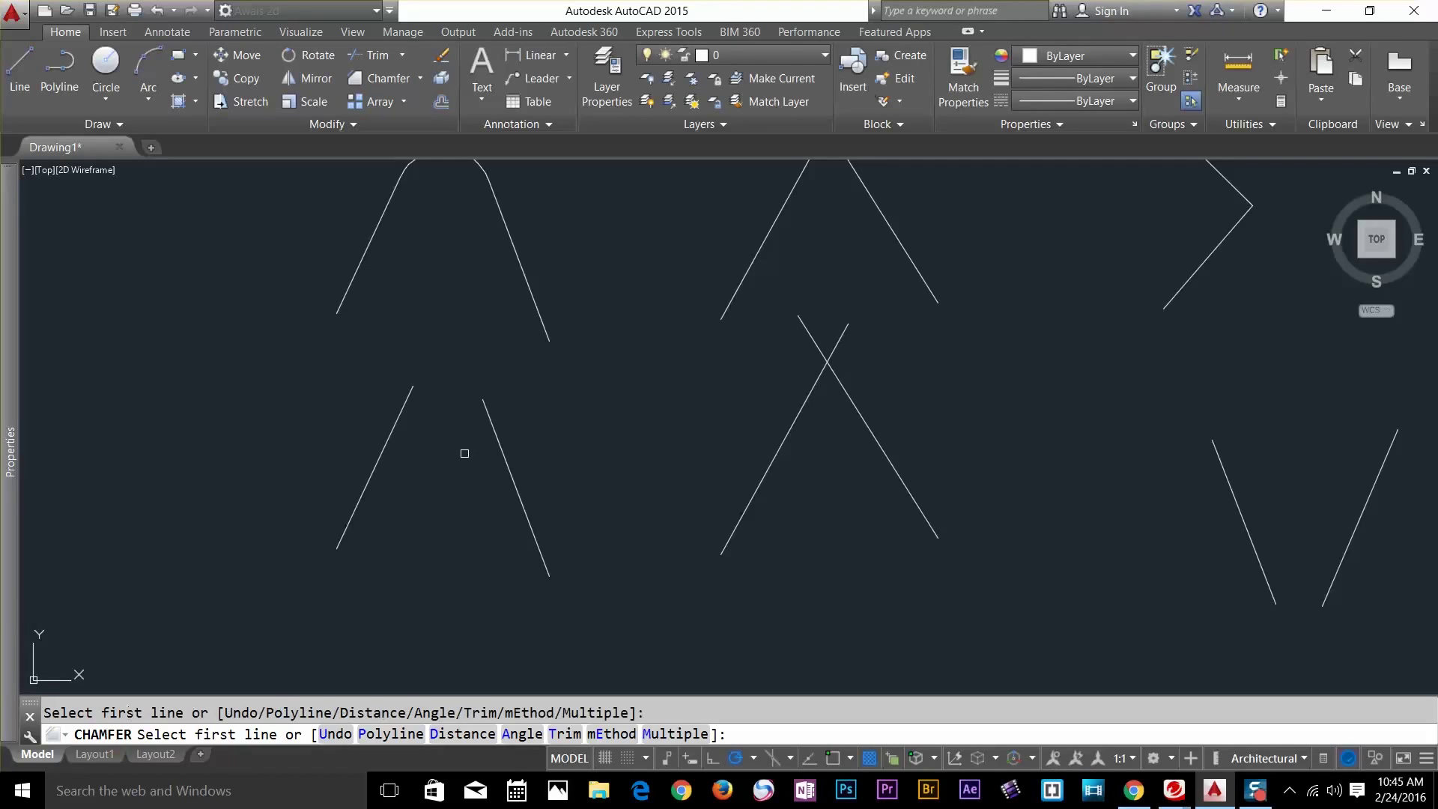
pyautogui.click(470, 740)
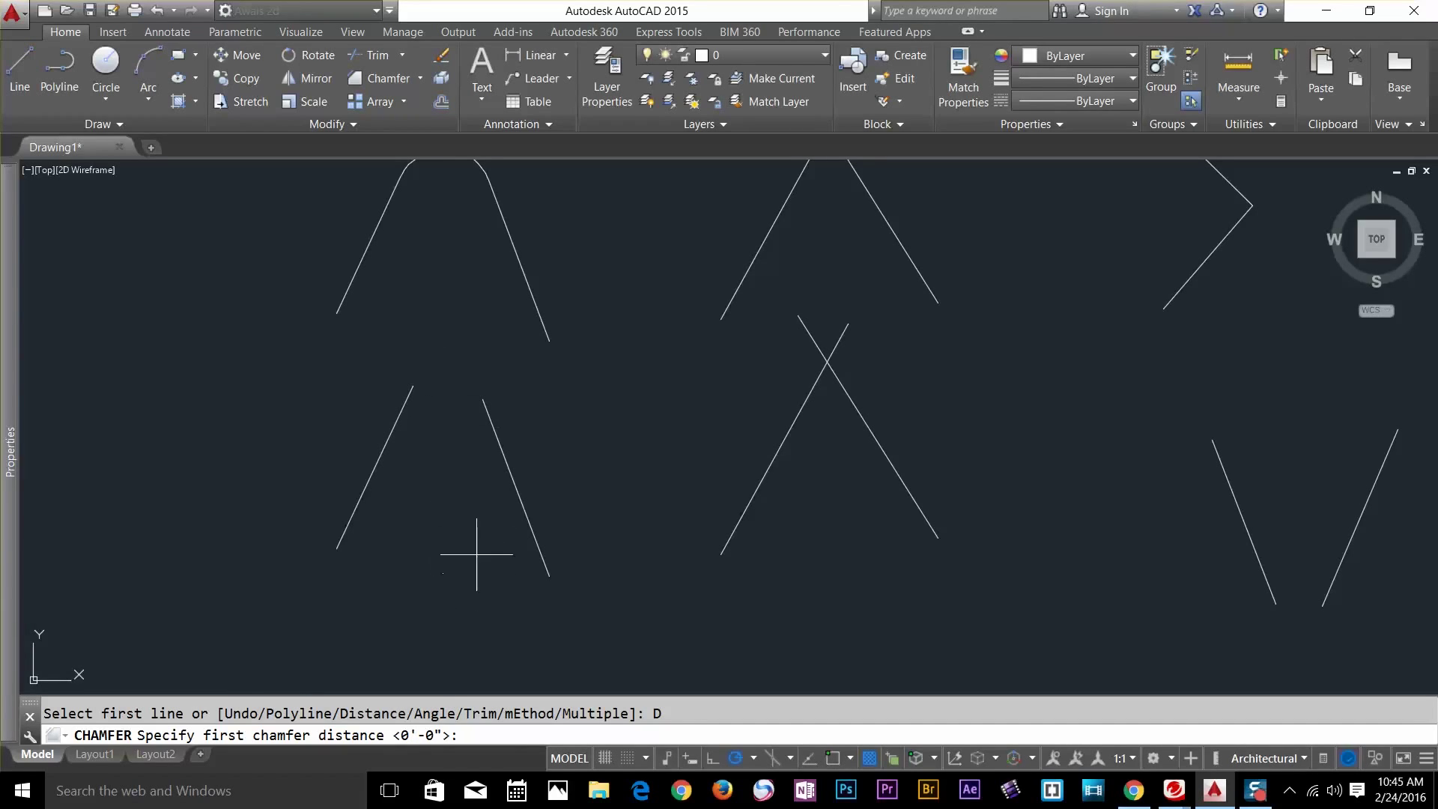
pyautogui.scroll(4, 440, 421)
pyautogui.click(416, 396)
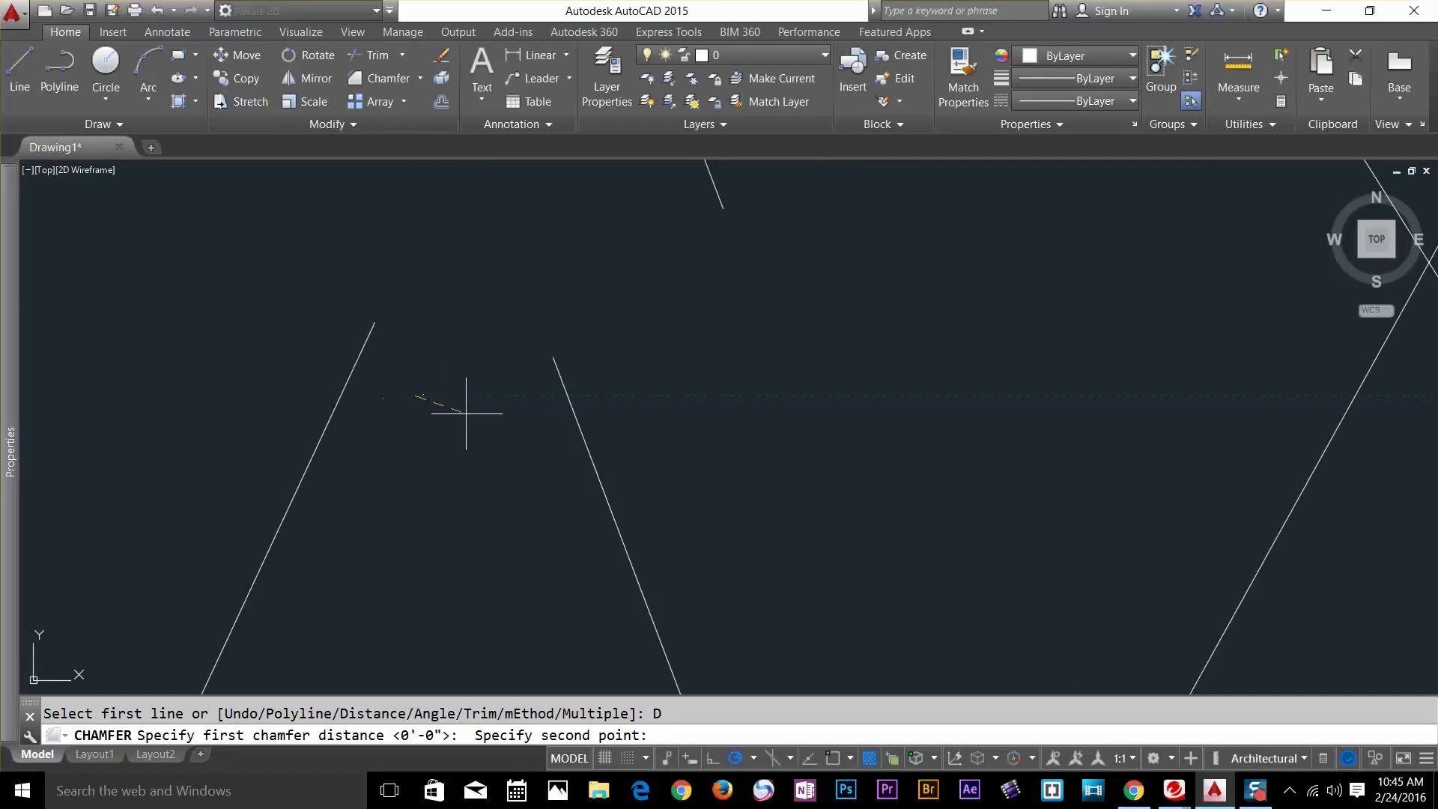
pyautogui.click(520, 395)
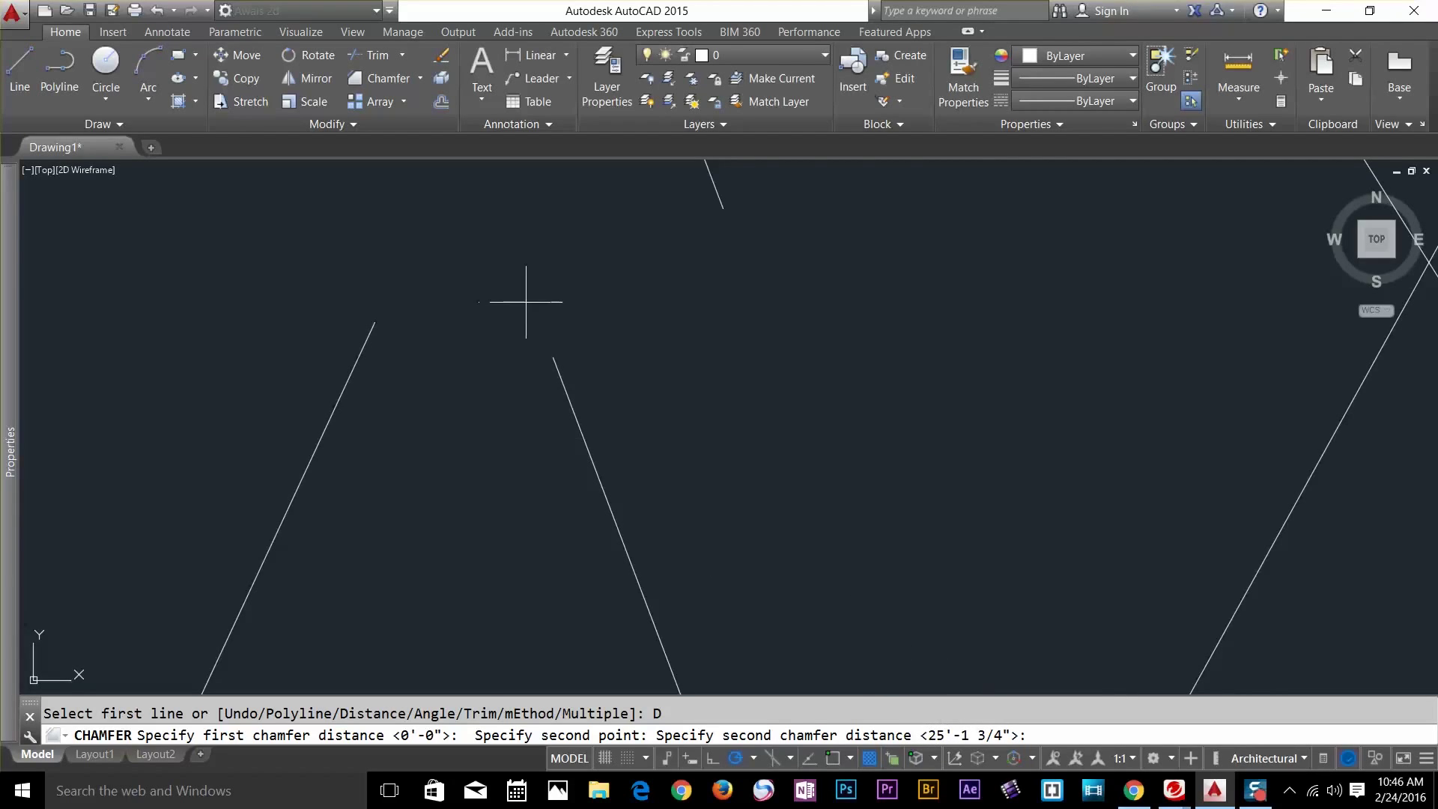
pyautogui.moveTo(411, 321)
pyautogui.mouseDown(button='middle')
pyautogui.moveTo(697, 330)
pyautogui.moveTo(691, 298)
pyautogui.mouseUp(button='middle')
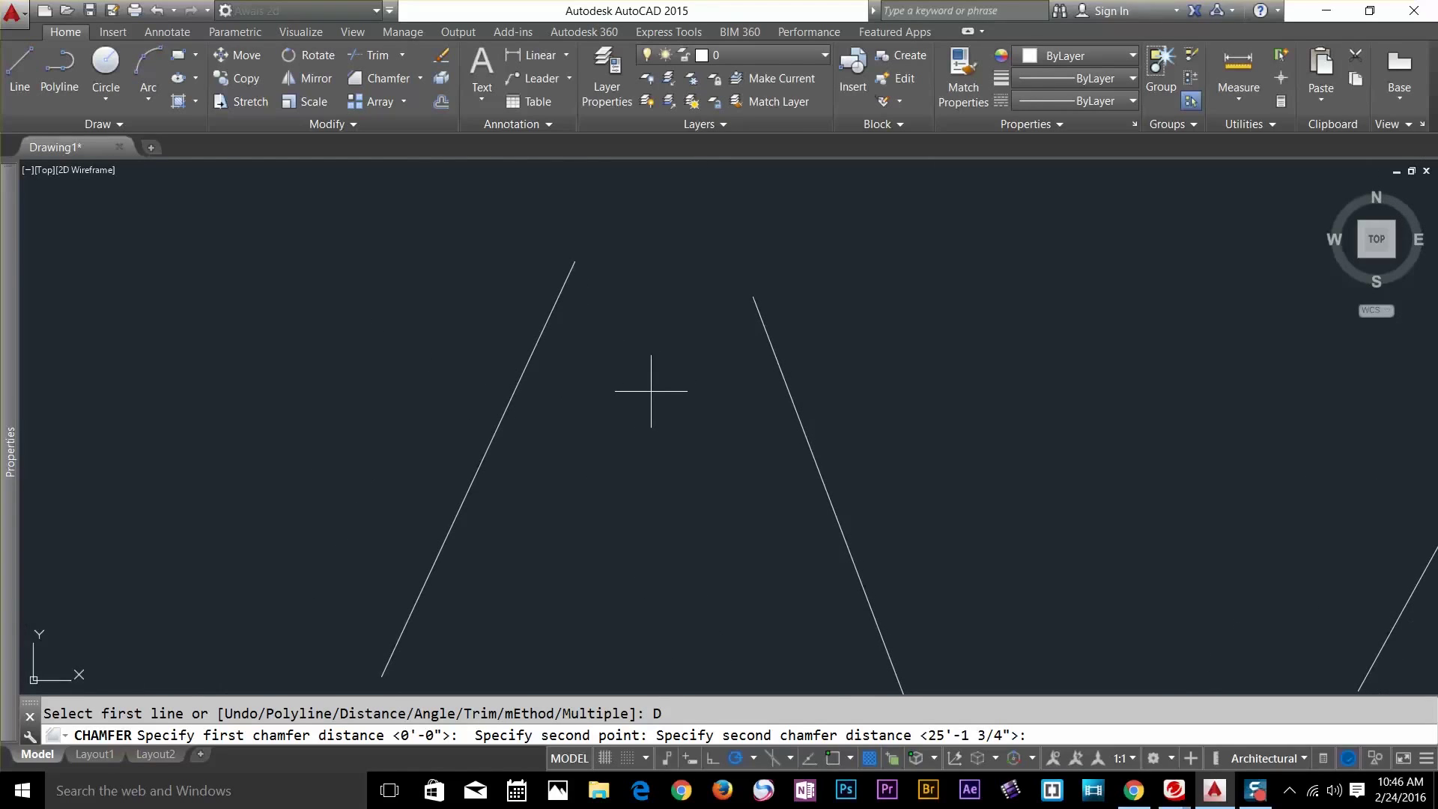
pyautogui.press('Return')
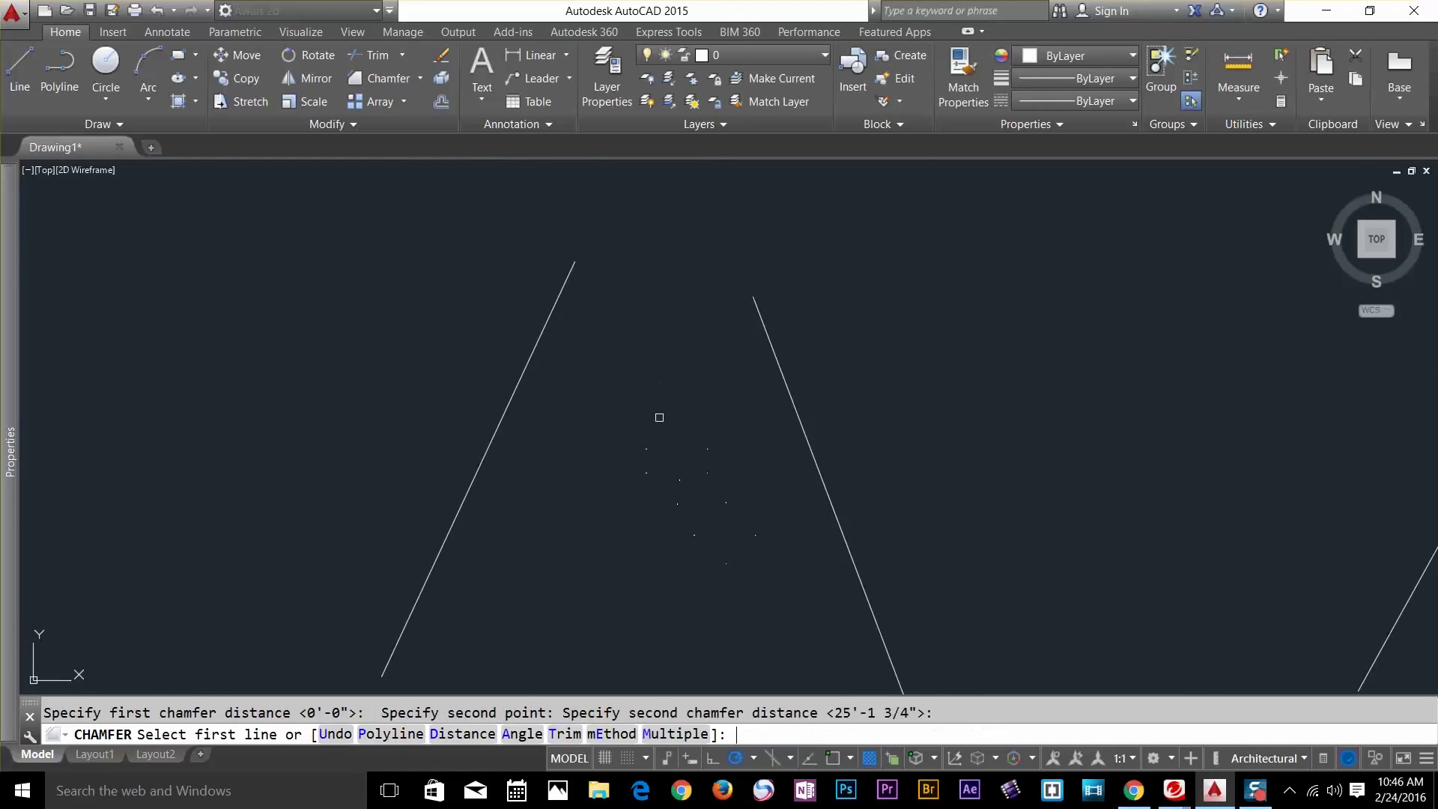
# Chamfer the lower-left pair's left and right lines with a flat beveled top
pyautogui.click(529, 363)
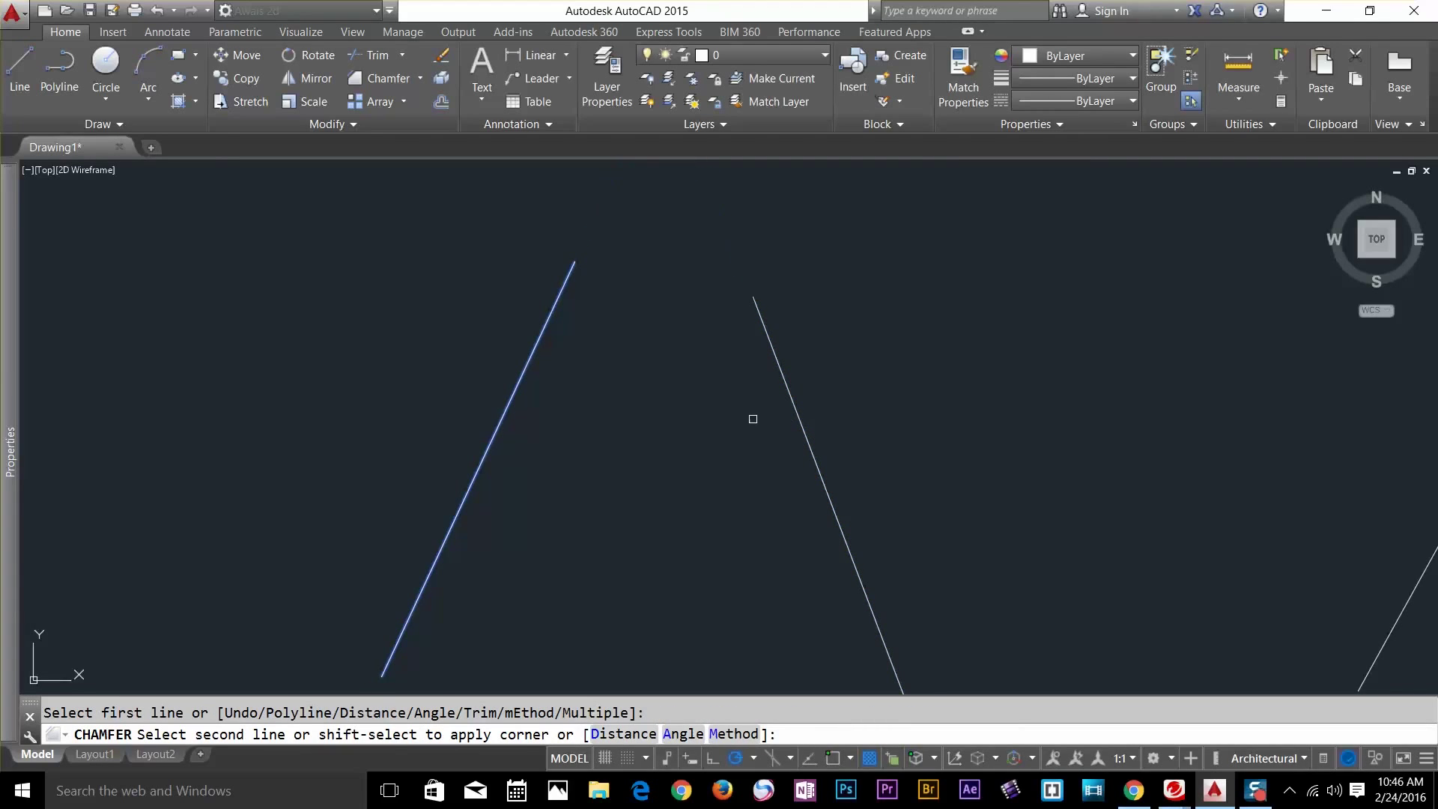
pyautogui.moveTo(728, 381); pyautogui.dragTo(710, 475, button='middle')
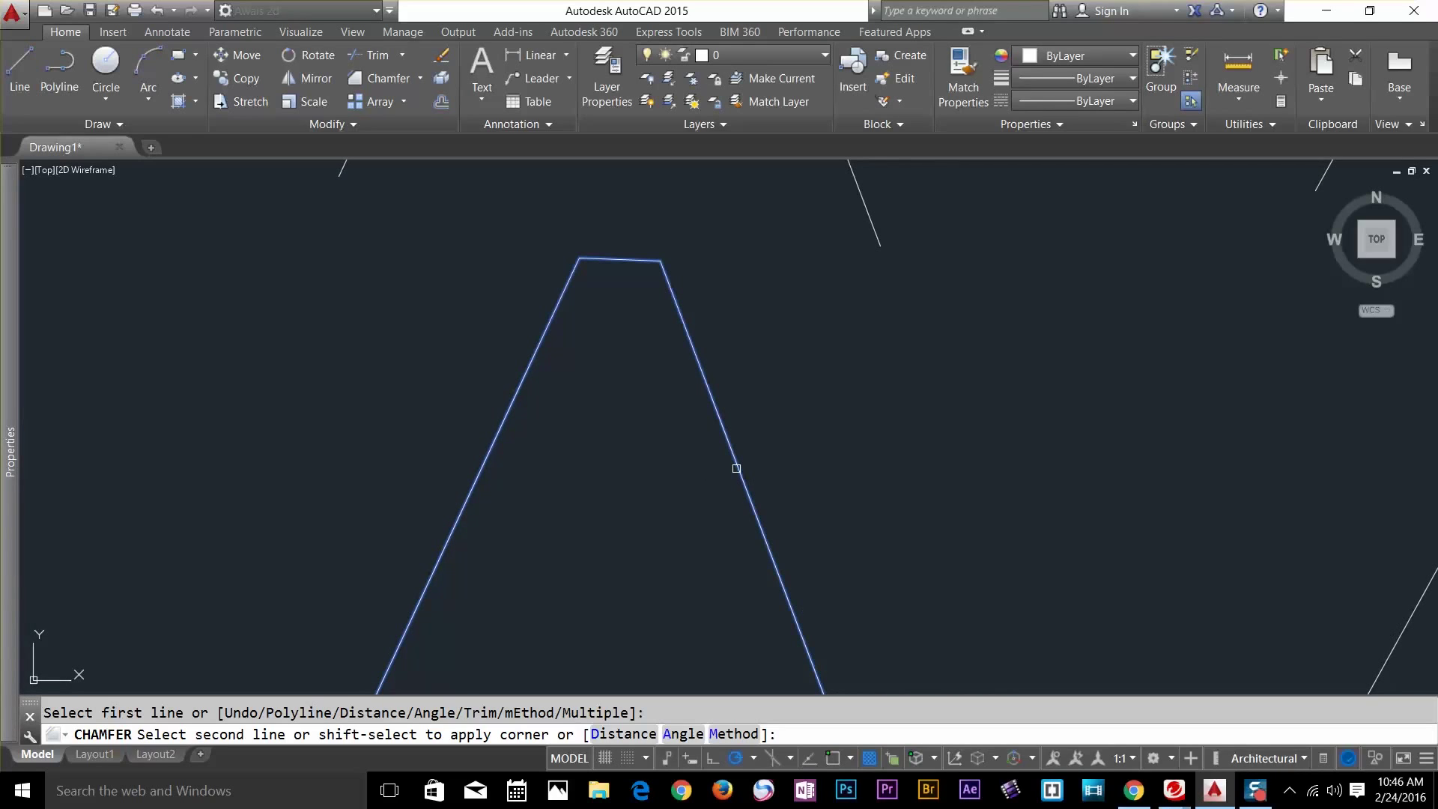
pyautogui.click(736, 468)
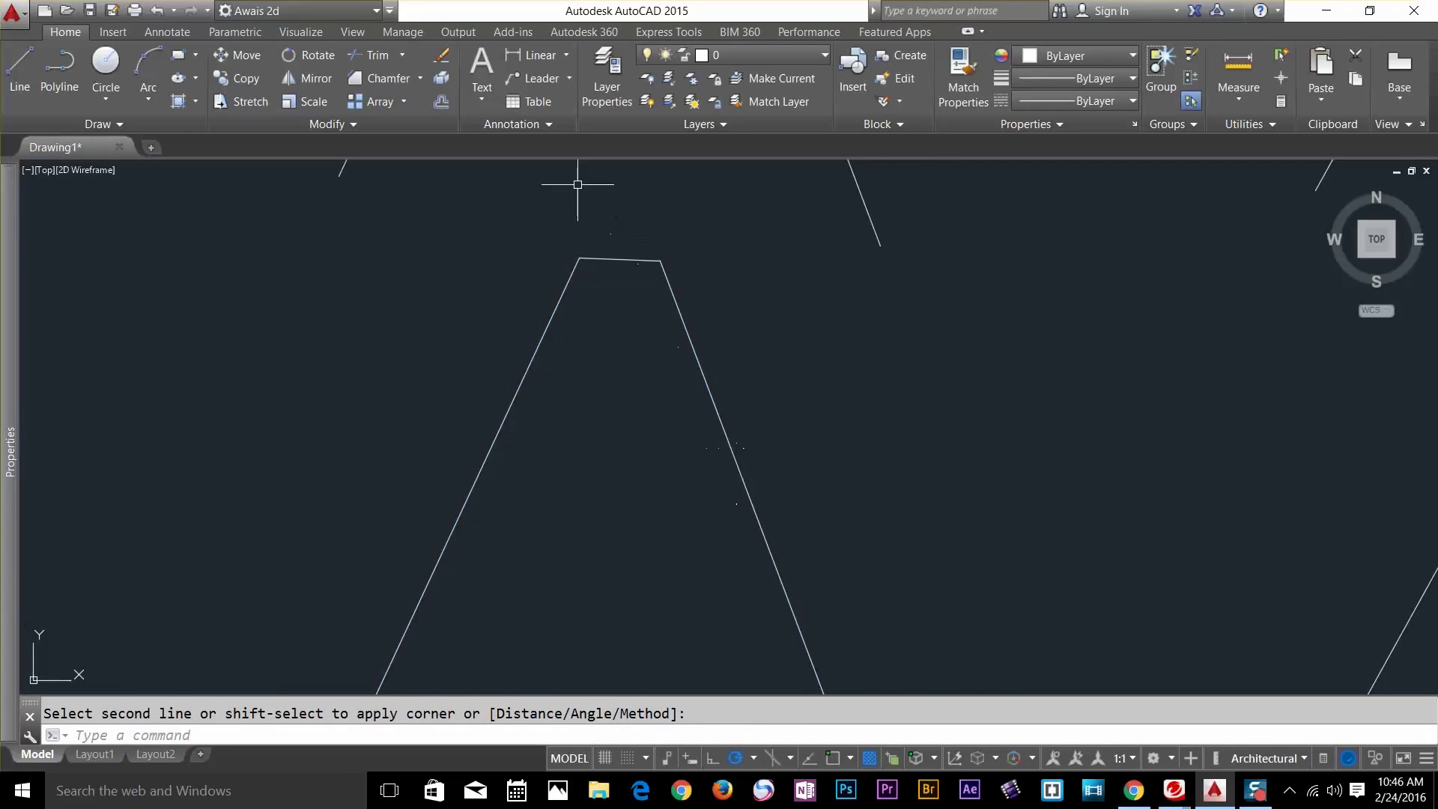
pyautogui.scroll(-2, 657, 314)
pyautogui.moveTo(681, 369)
pyautogui.mouseDown(button='middle')
pyautogui.moveTo(479, 337)
pyautogui.moveTo(263, 339)
pyautogui.mouseUp(button='middle')
pyautogui.moveTo(771, 312); pyautogui.dragTo(590, 352, button='middle')
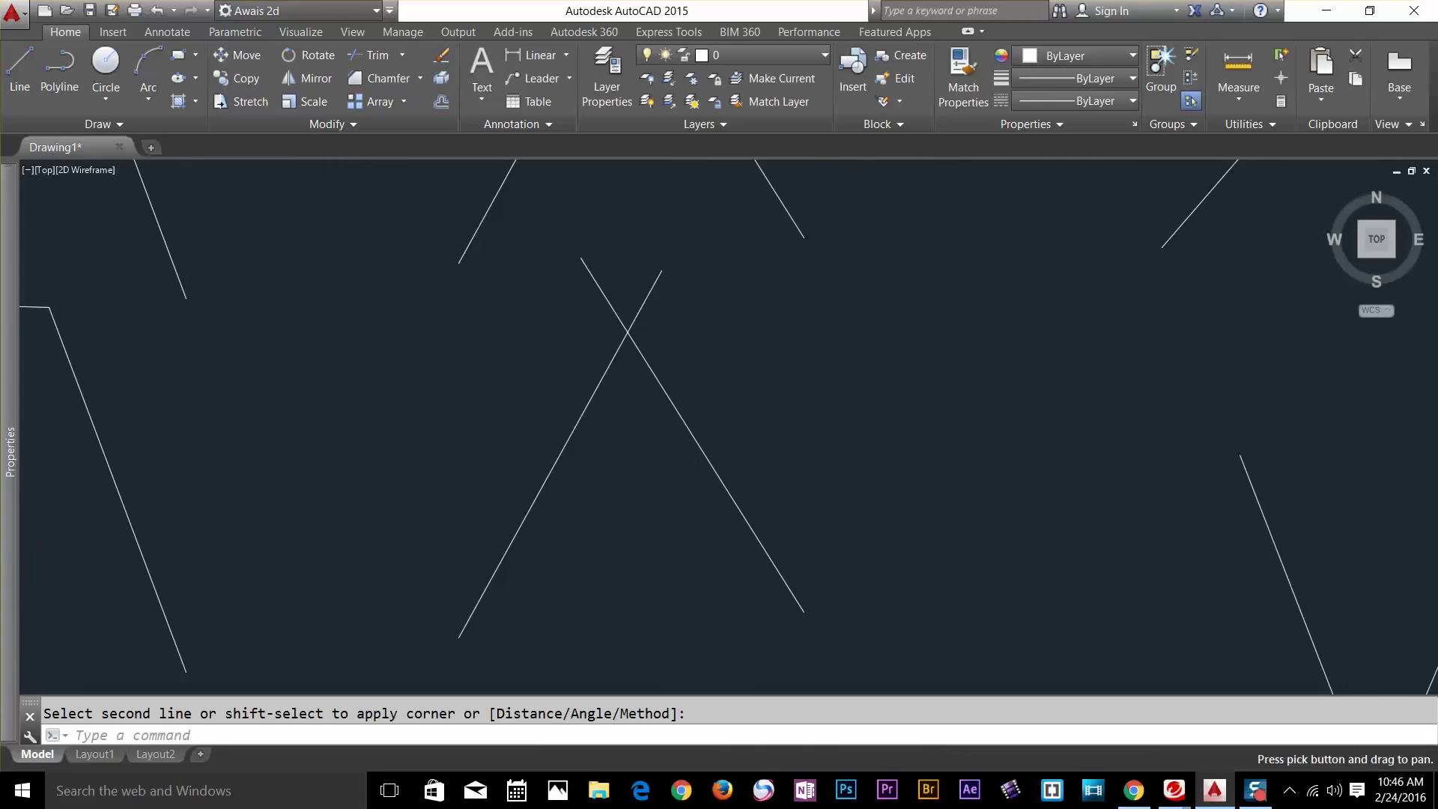
# Set chamfer distances from two picked points, second 70'-11 1/4", and pick both crossing lines
pyautogui.click(420, 79)
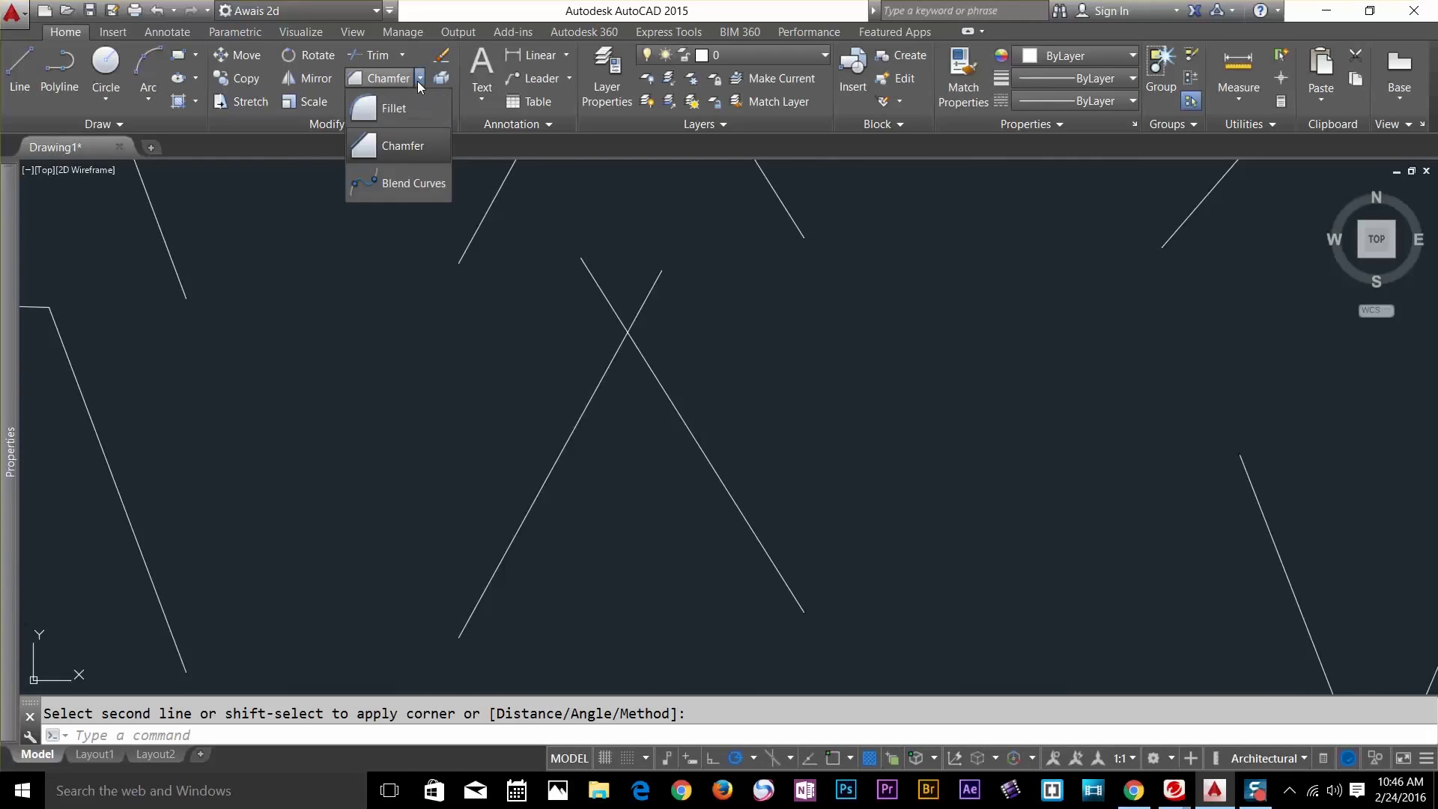
pyautogui.click(396, 80)
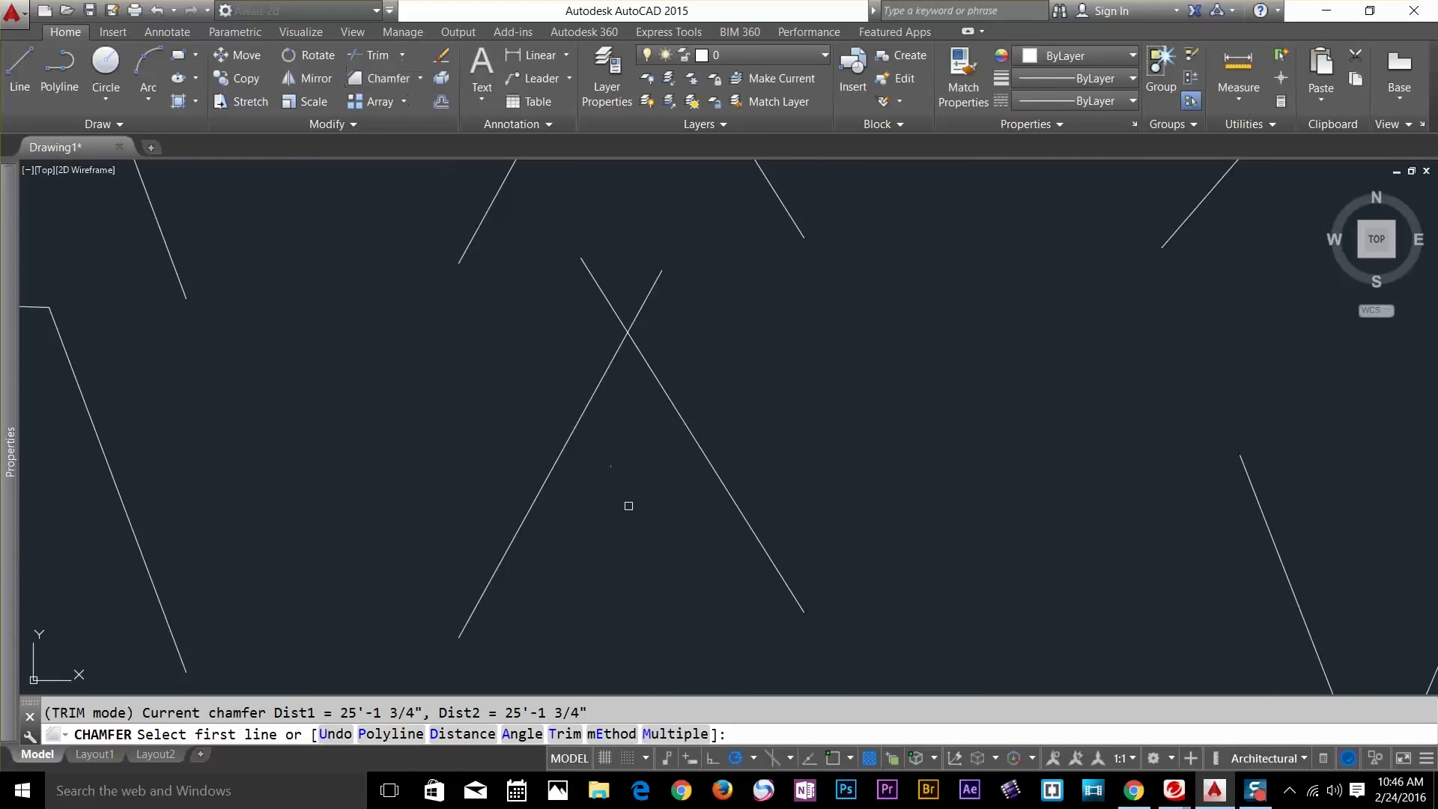
pyautogui.click(485, 733)
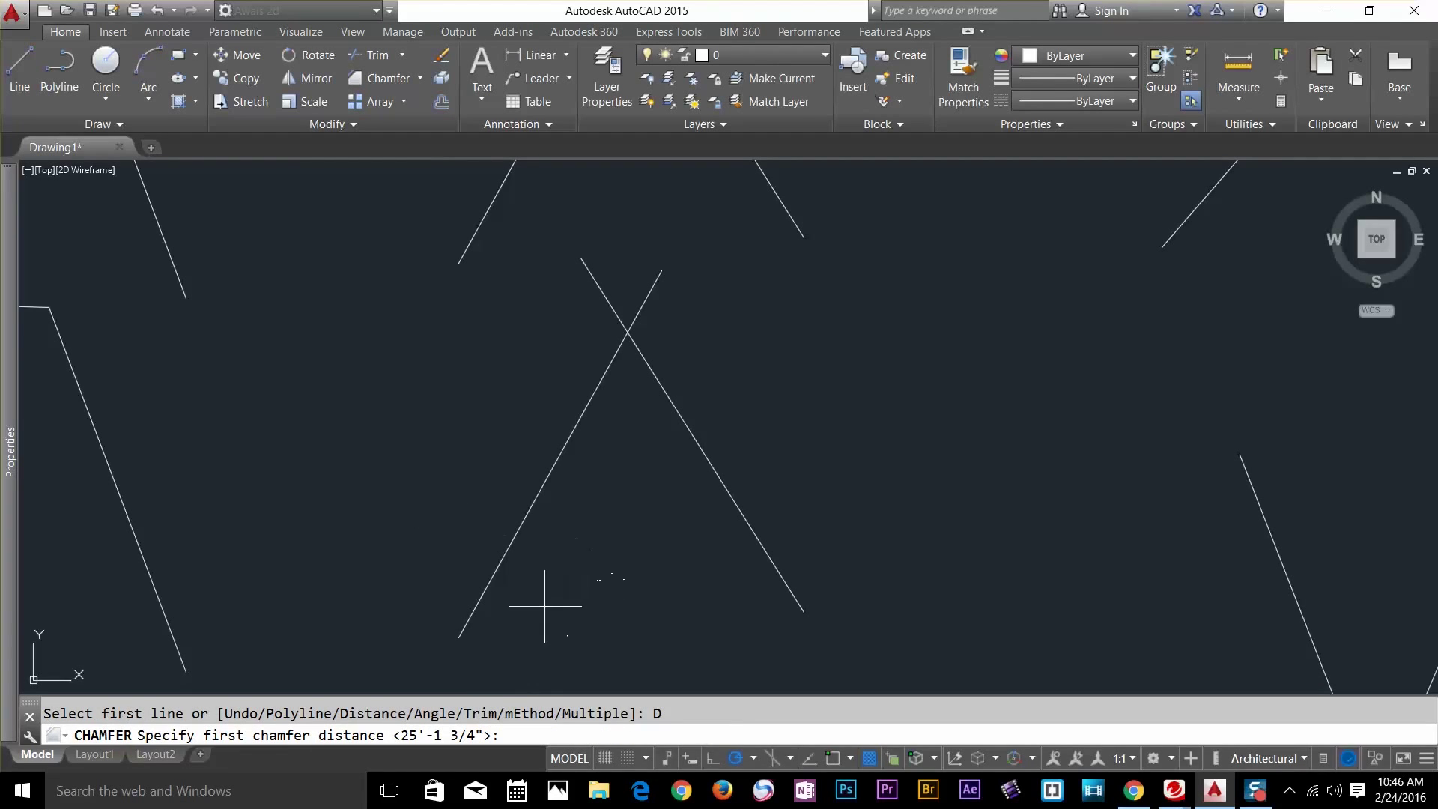
pyautogui.click(544, 605)
pyautogui.click(728, 604)
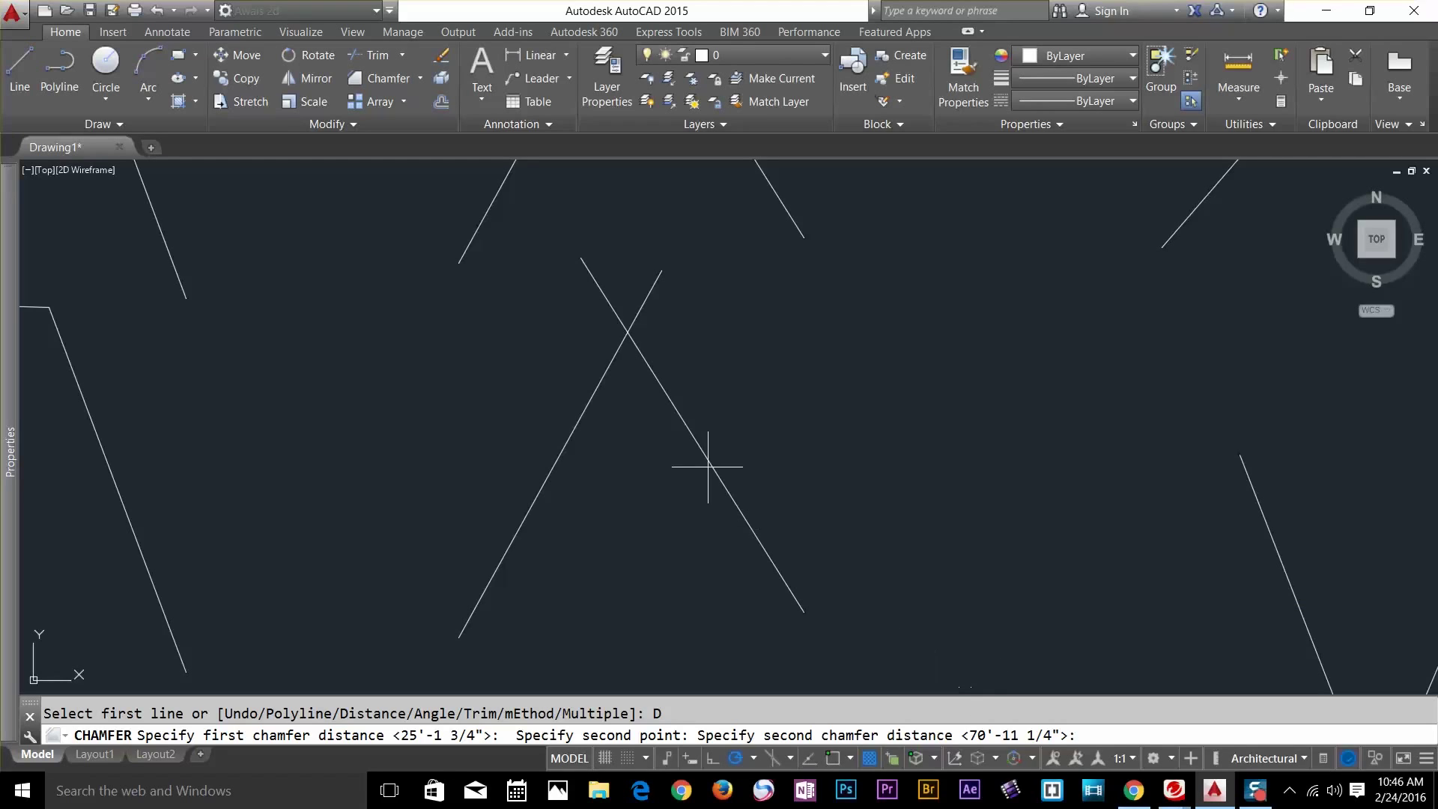
pyautogui.press('Return')
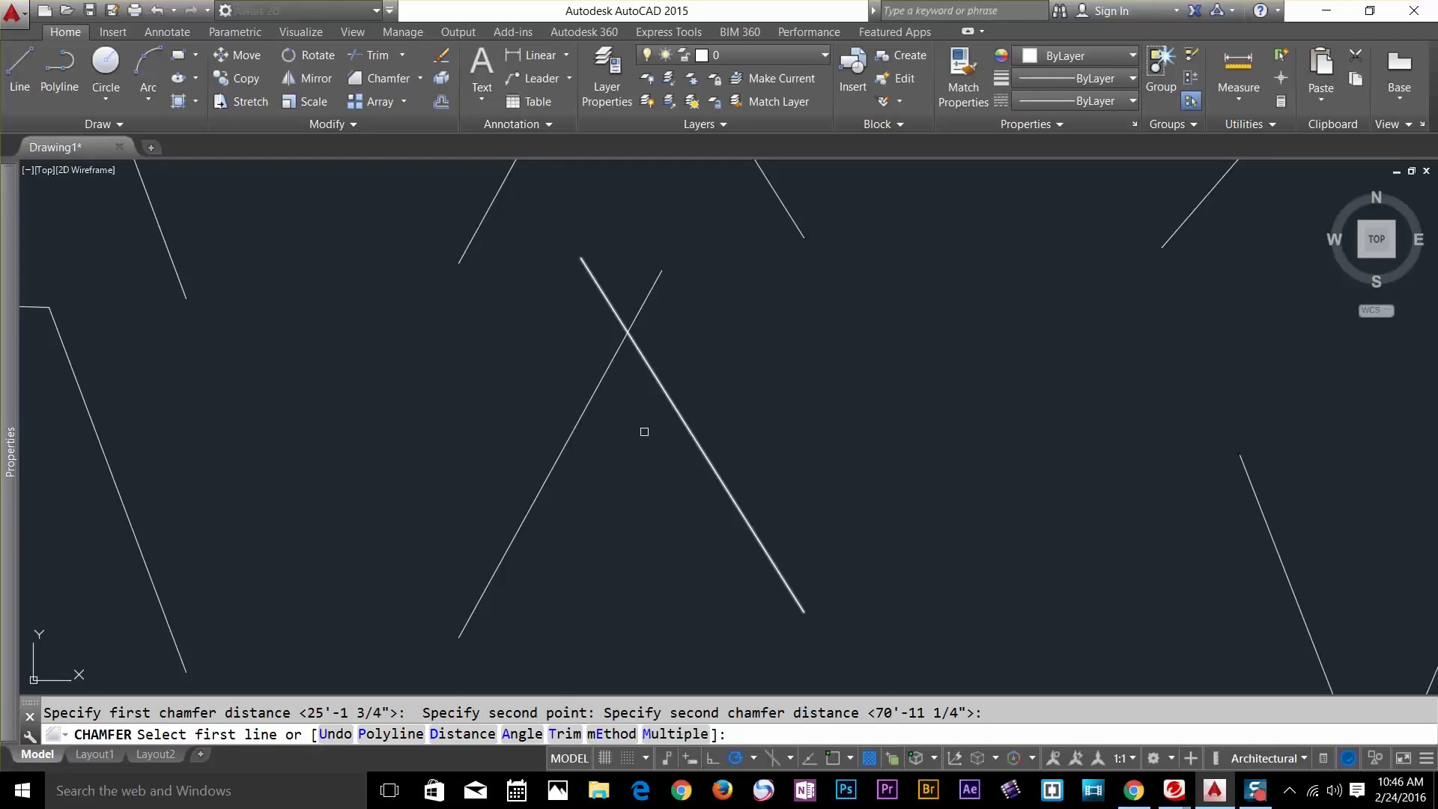
pyautogui.click(593, 278)
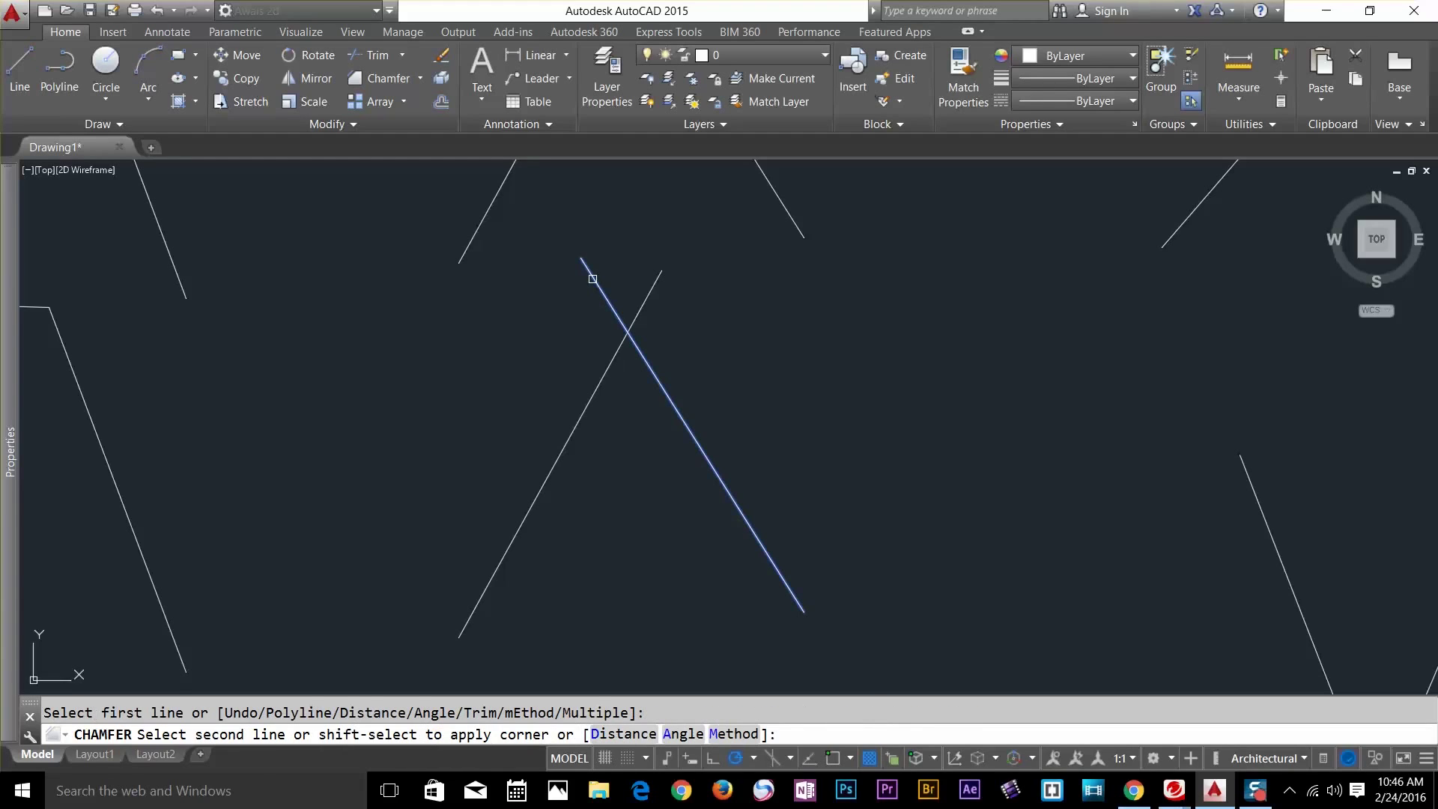
pyautogui.click(649, 287)
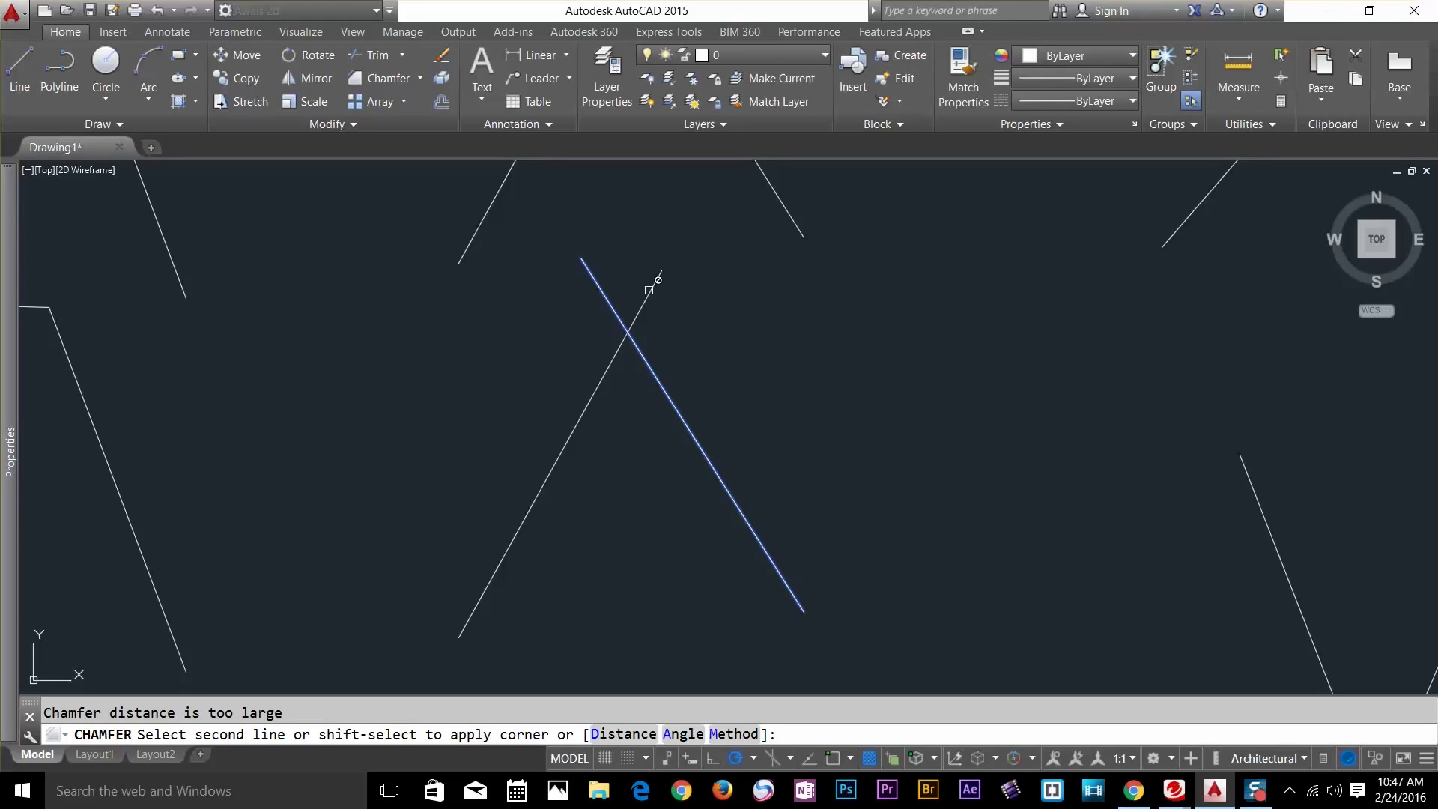
# Re-enter a shorter chamfer distance and chamfer the crossing lines, trimming their leftover ends
pyautogui.click(596, 736)
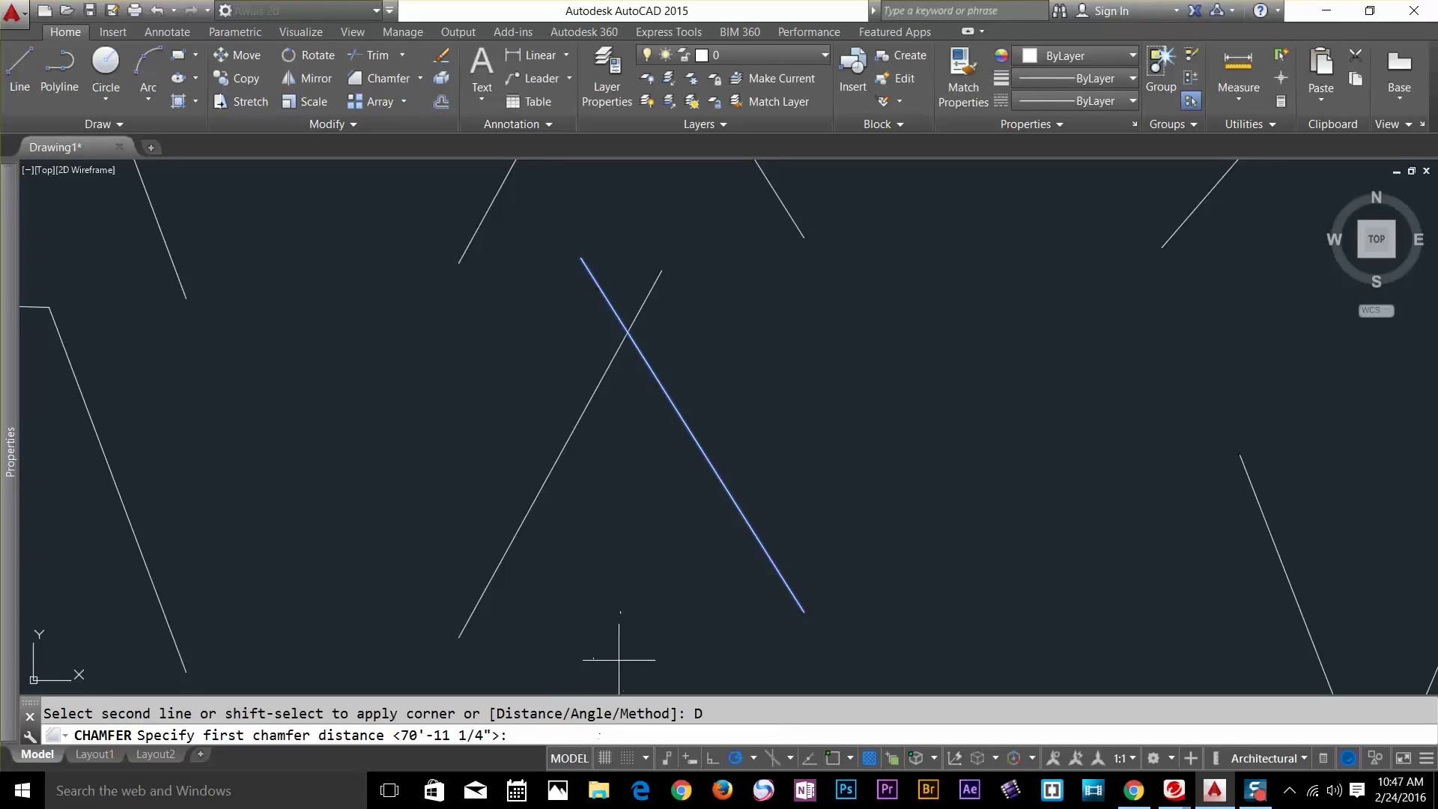
pyautogui.scroll(5, 625, 282)
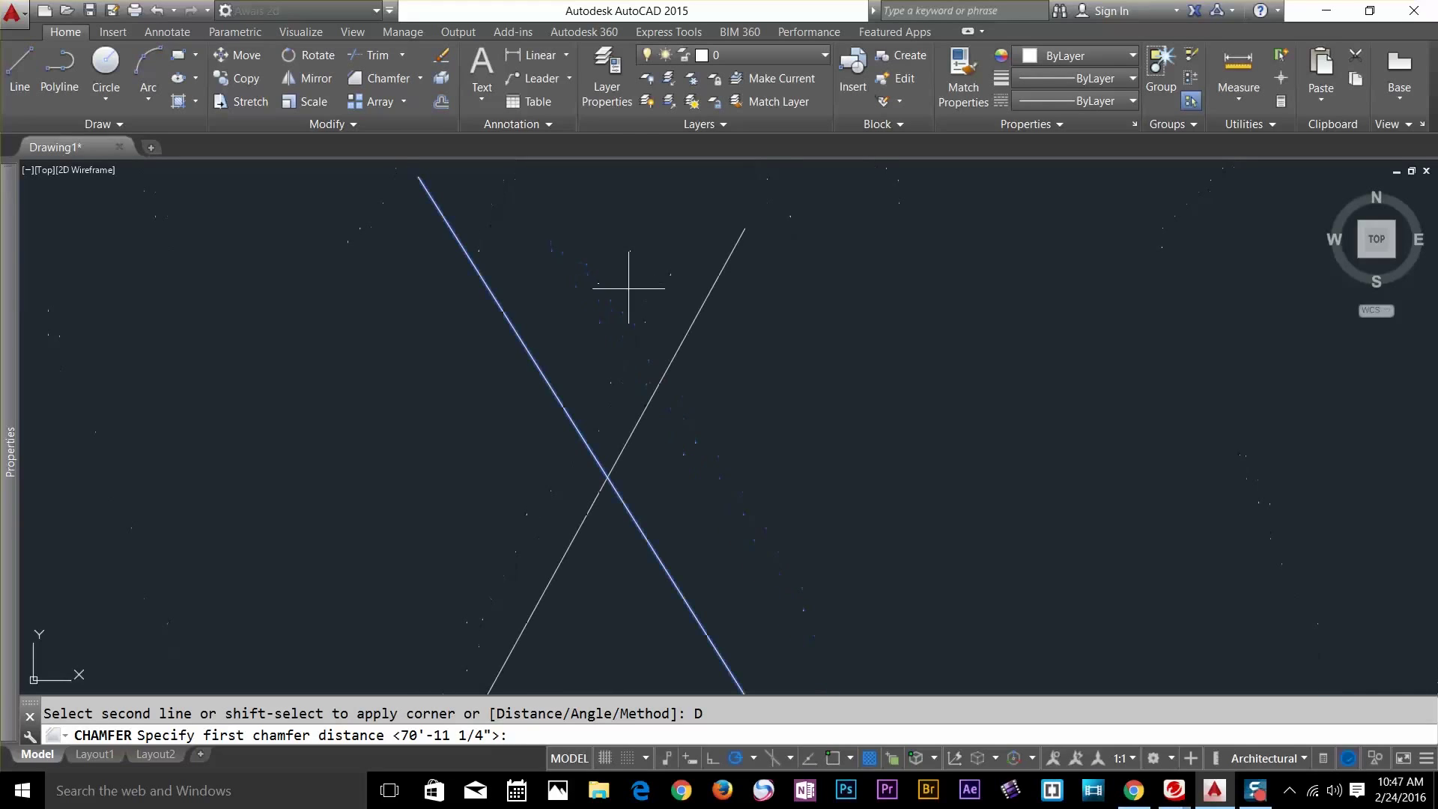
pyautogui.click(567, 302)
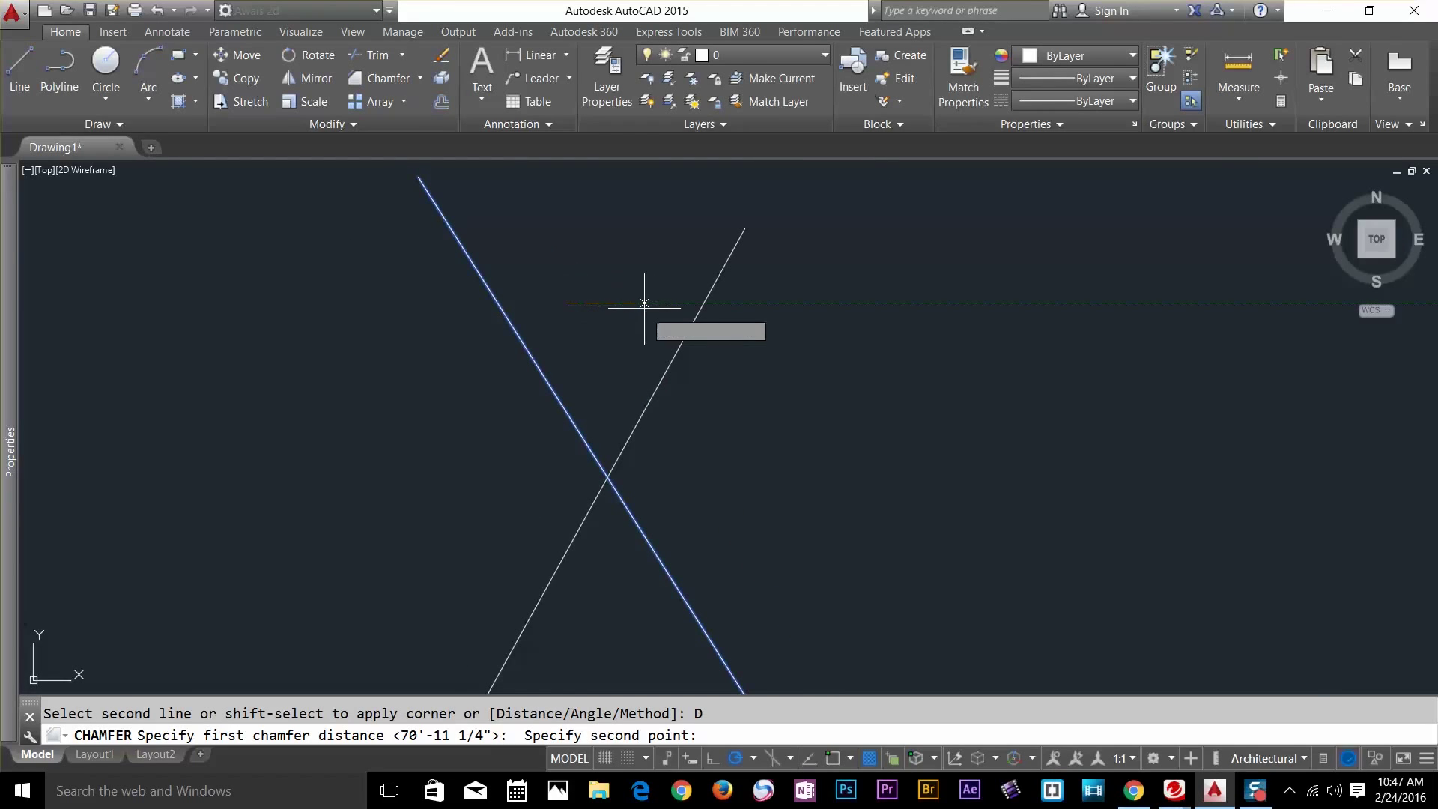
pyautogui.click(645, 302)
pyautogui.press('Return')
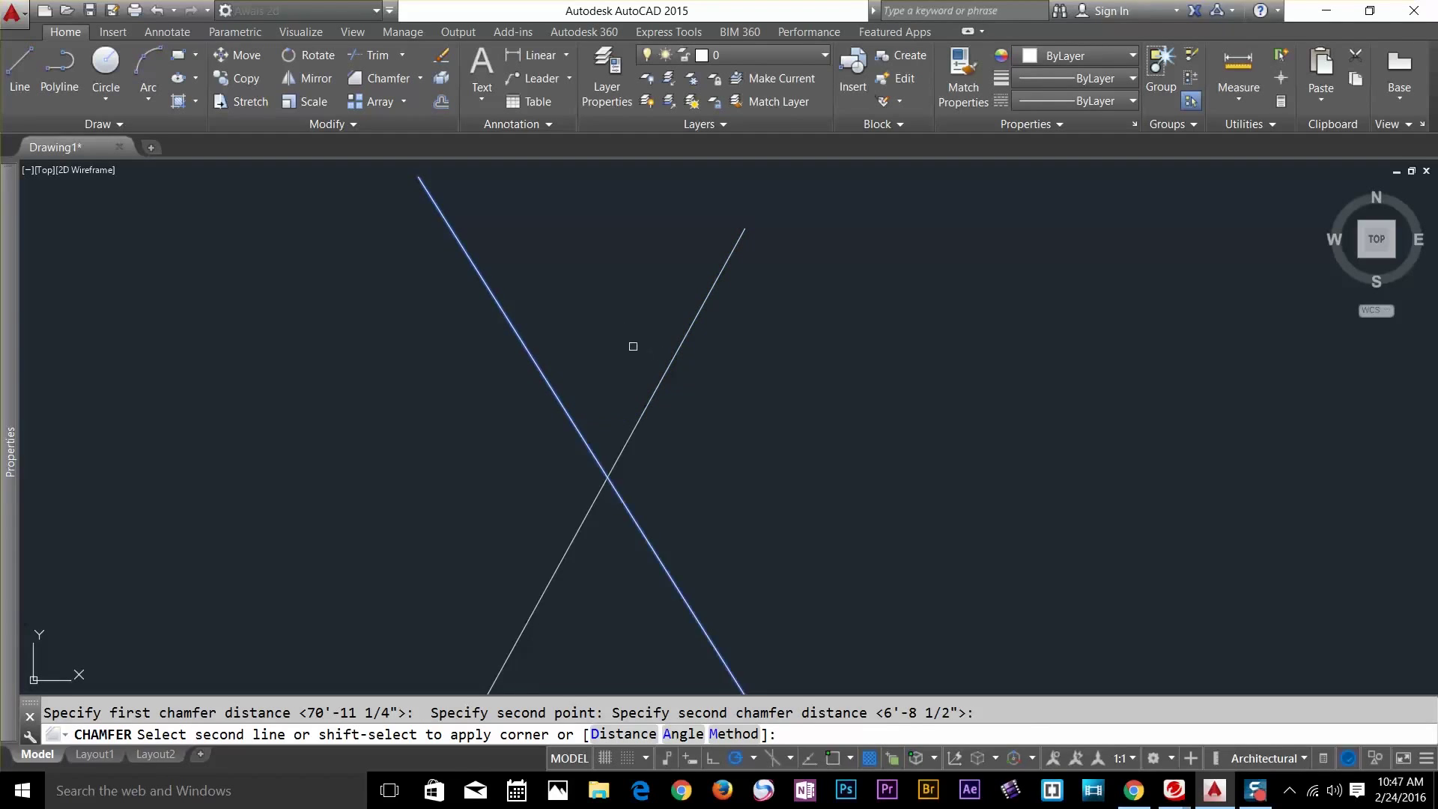
pyautogui.scroll(-2, 677, 356)
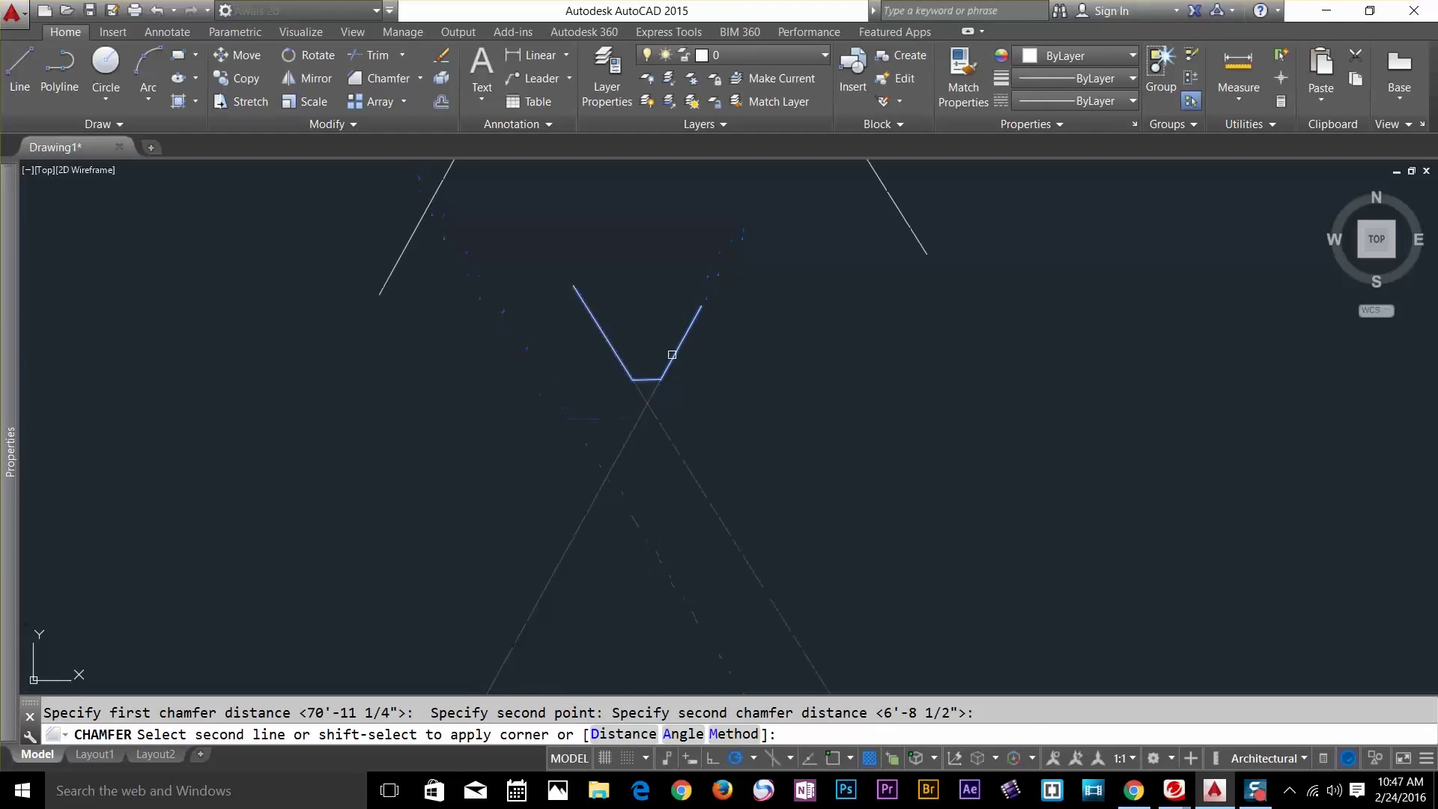
pyautogui.scroll(-2, 669, 357)
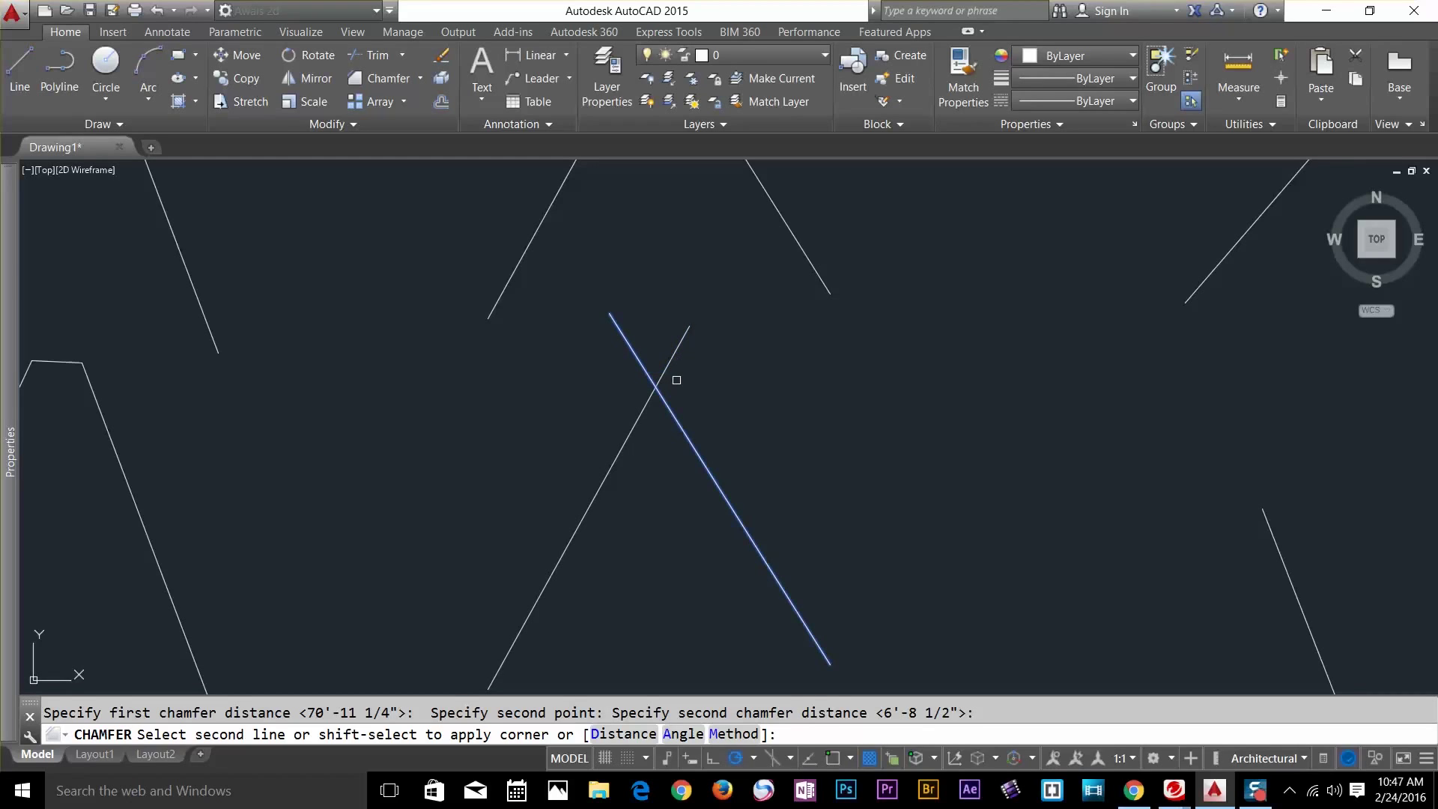
pyautogui.scroll(-2, 713, 406)
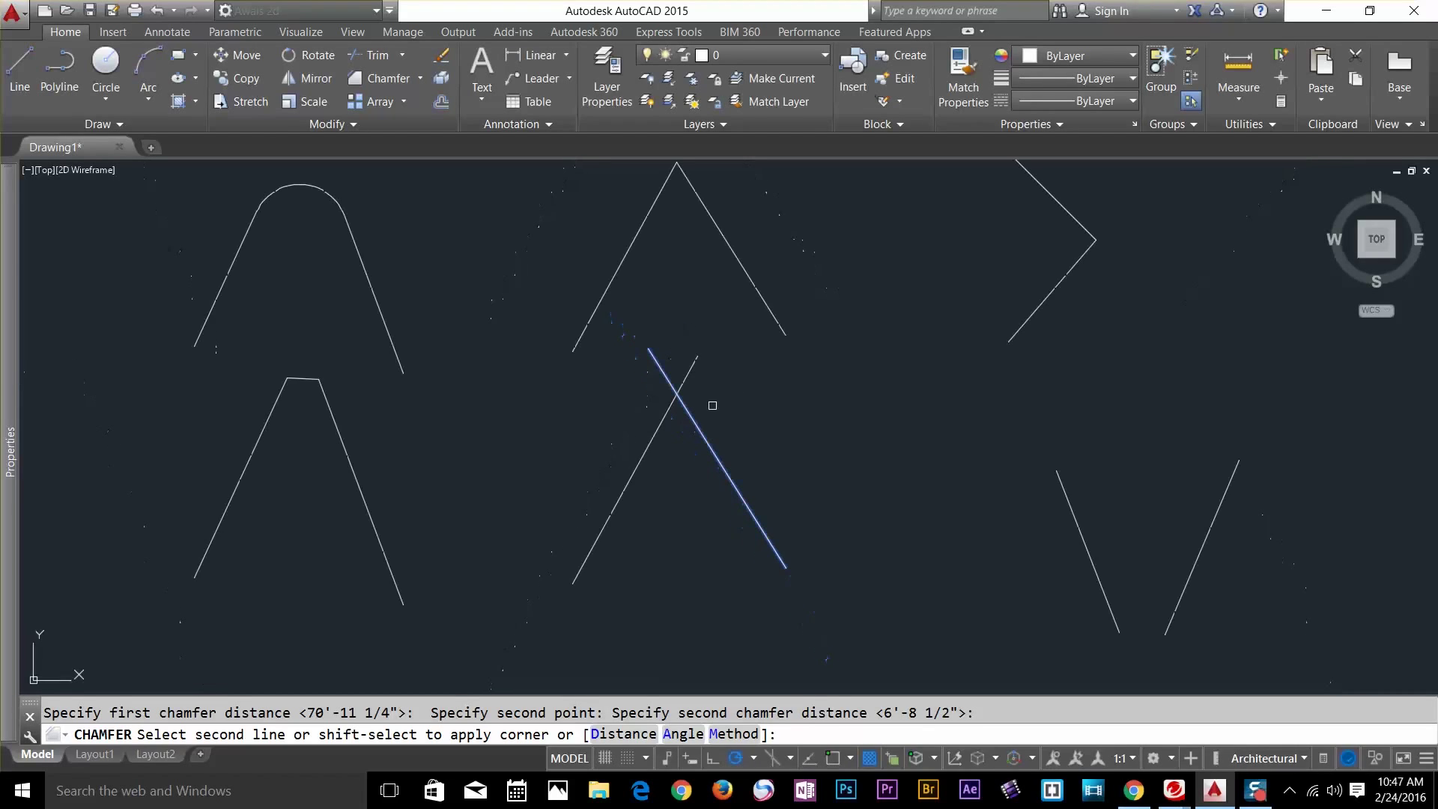
pyautogui.scroll(-2, 718, 406)
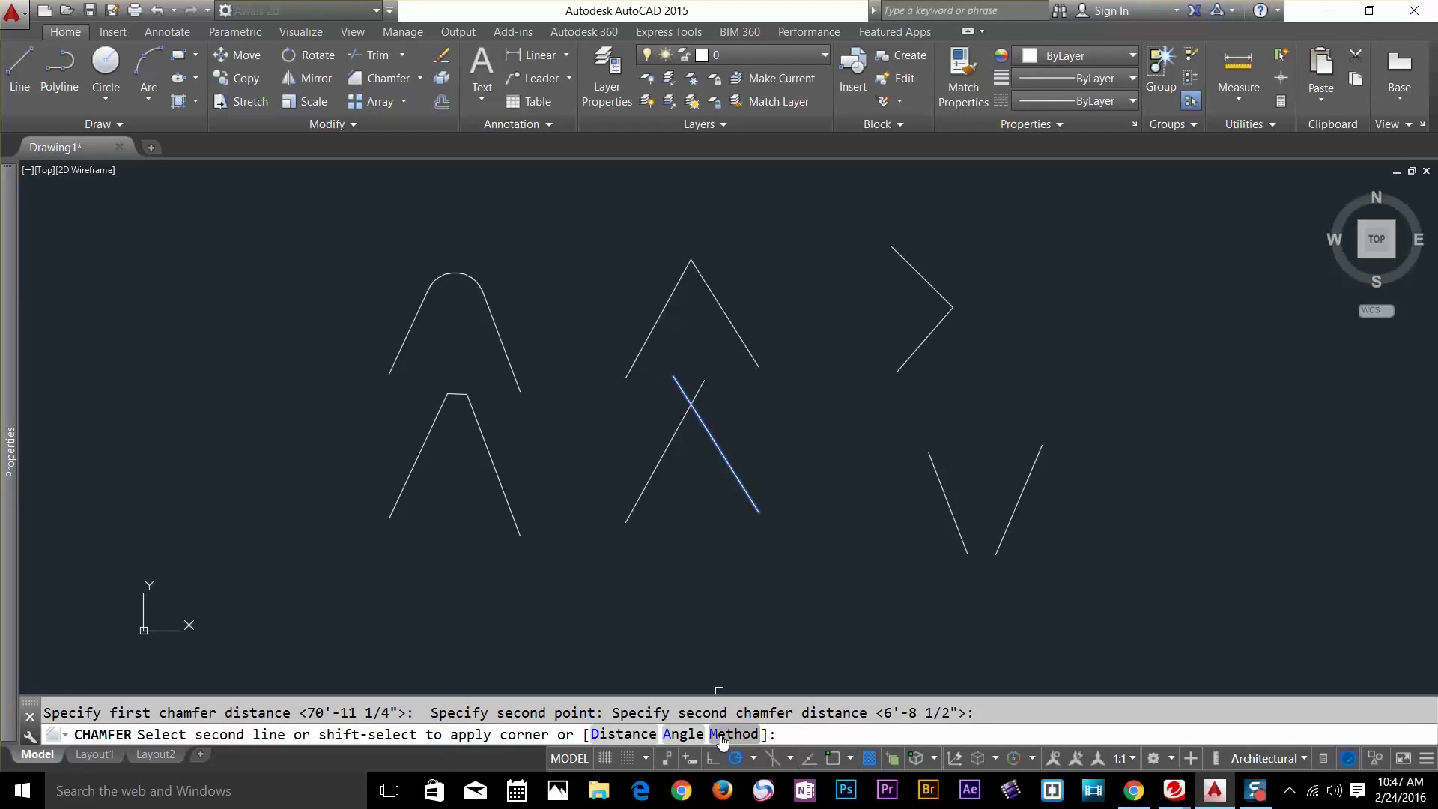
pyautogui.scroll(6, 729, 442)
pyautogui.scroll(-4, 722, 424)
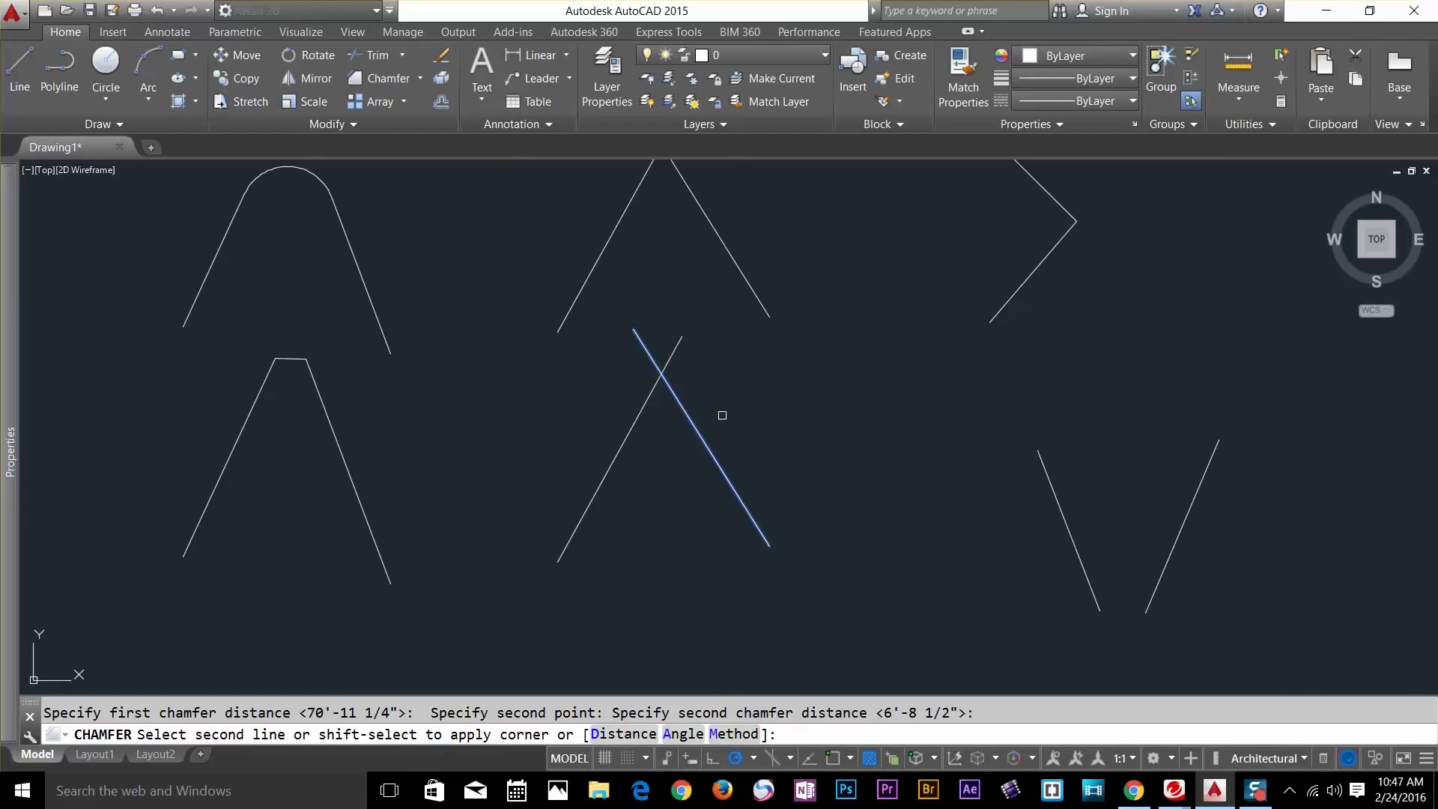
pyautogui.click(641, 413)
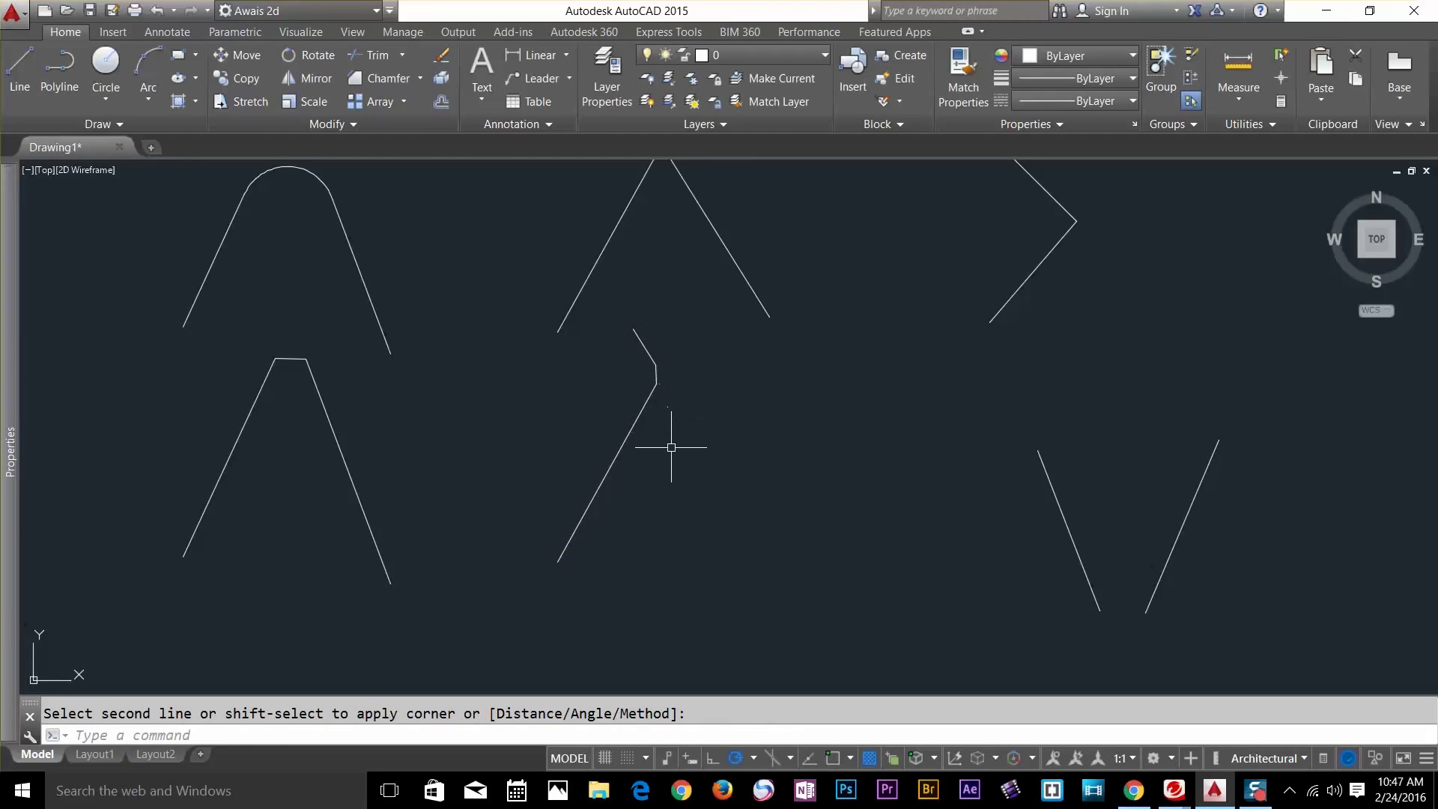
pyautogui.scroll(-3, 674, 443)
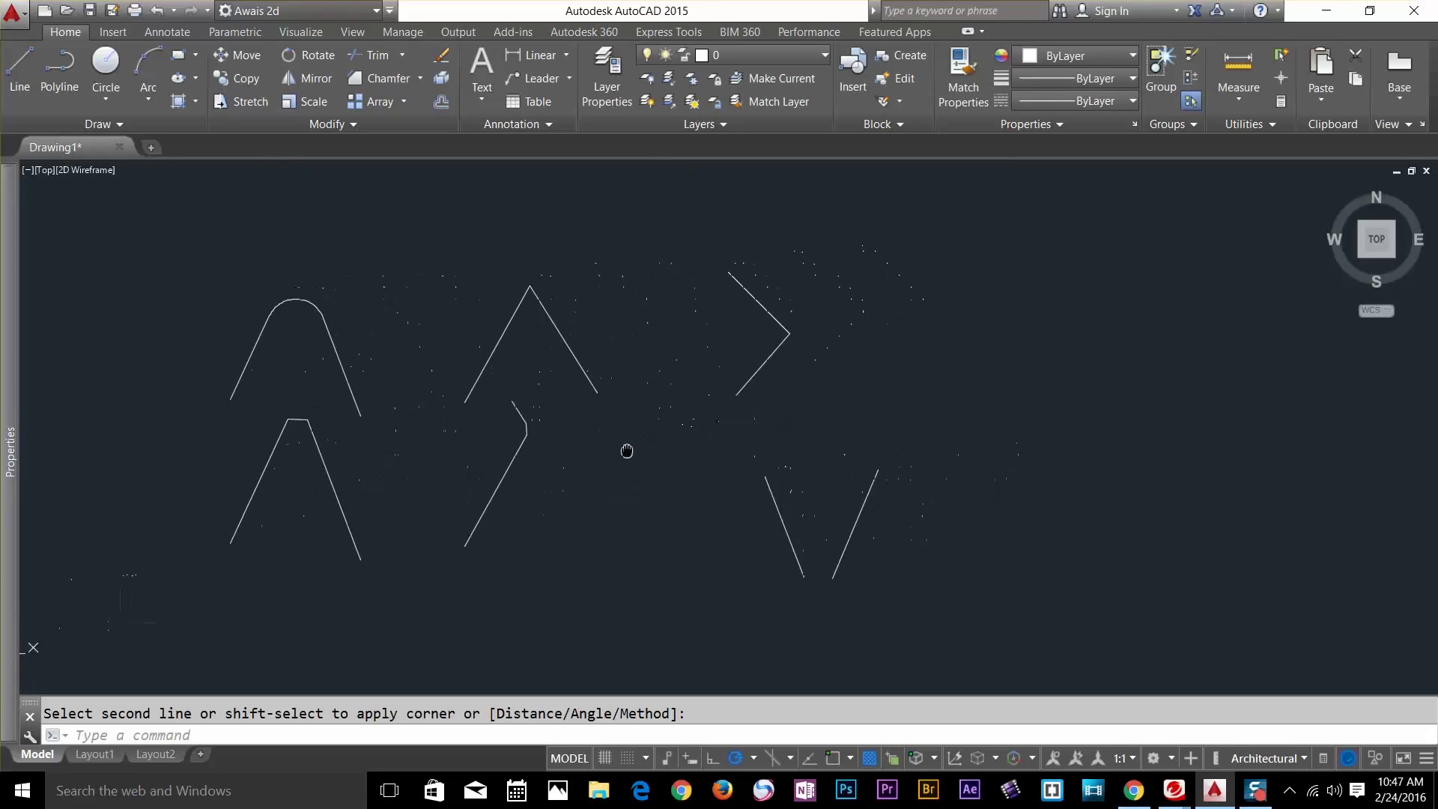
# Join the bottoms of the V's left and right lines with a Blend Curves tangent curve
pyautogui.click(420, 78)
pyautogui.click(388, 184)
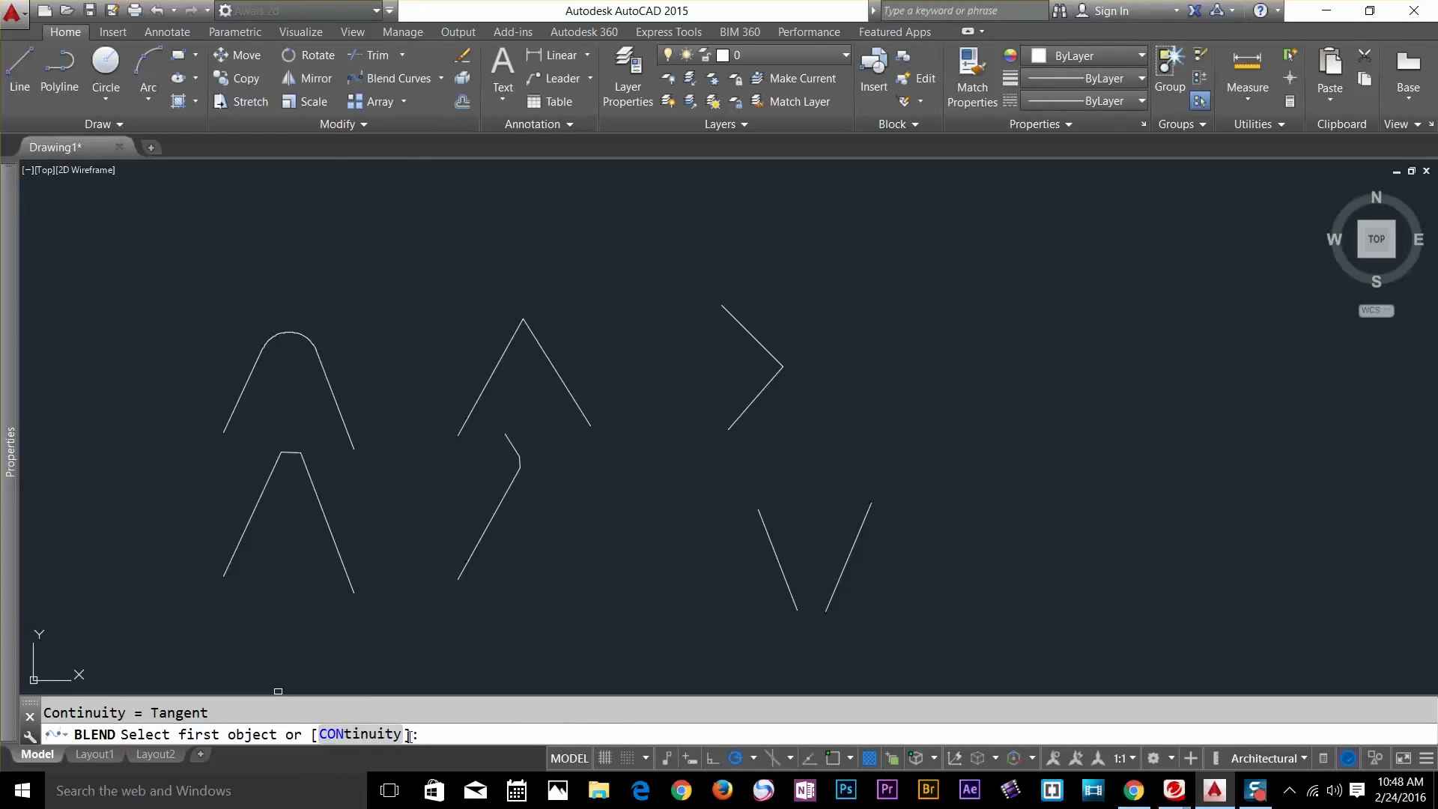
pyautogui.click(777, 577)
pyautogui.click(837, 580)
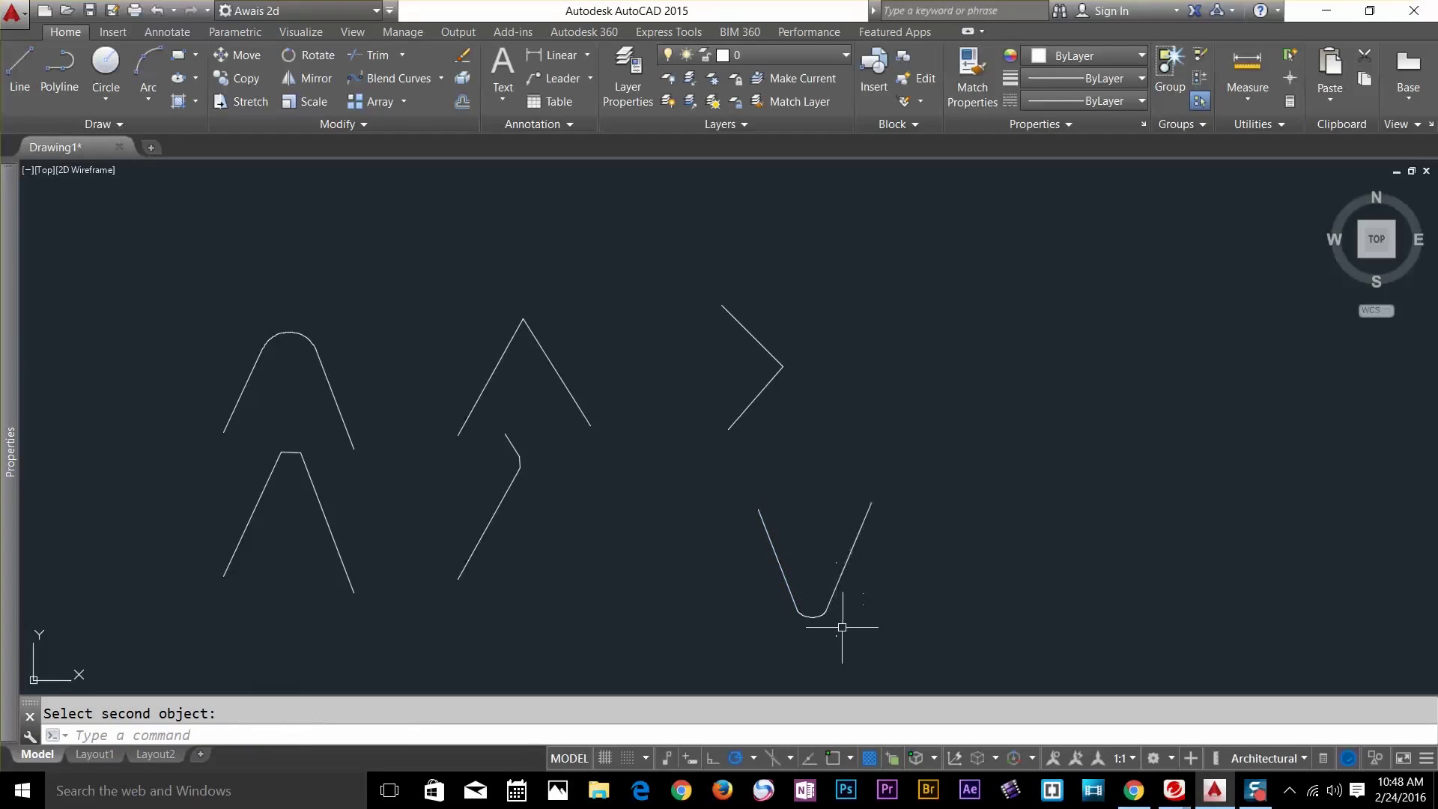
pyautogui.scroll(5, 841, 641)
pyautogui.moveTo(632, 378)
pyautogui.mouseDown(button='middle')
pyautogui.moveTo(661, 478)
pyautogui.moveTo(681, 488)
pyautogui.moveTo(707, 427)
pyautogui.mouseUp(button='middle')
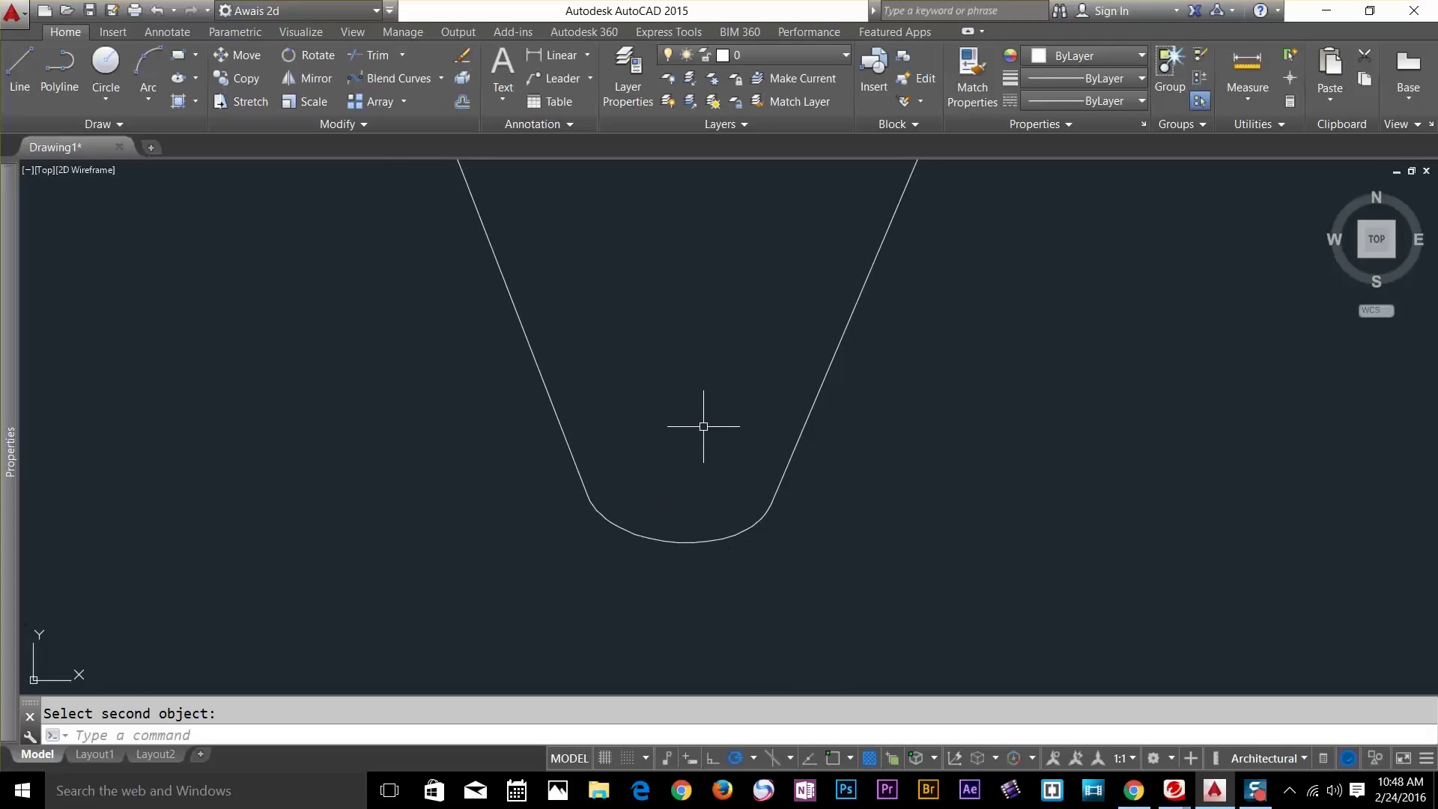
# Stretch the blend curve's lower-left control vertex down and to the left
pyautogui.click(659, 537)
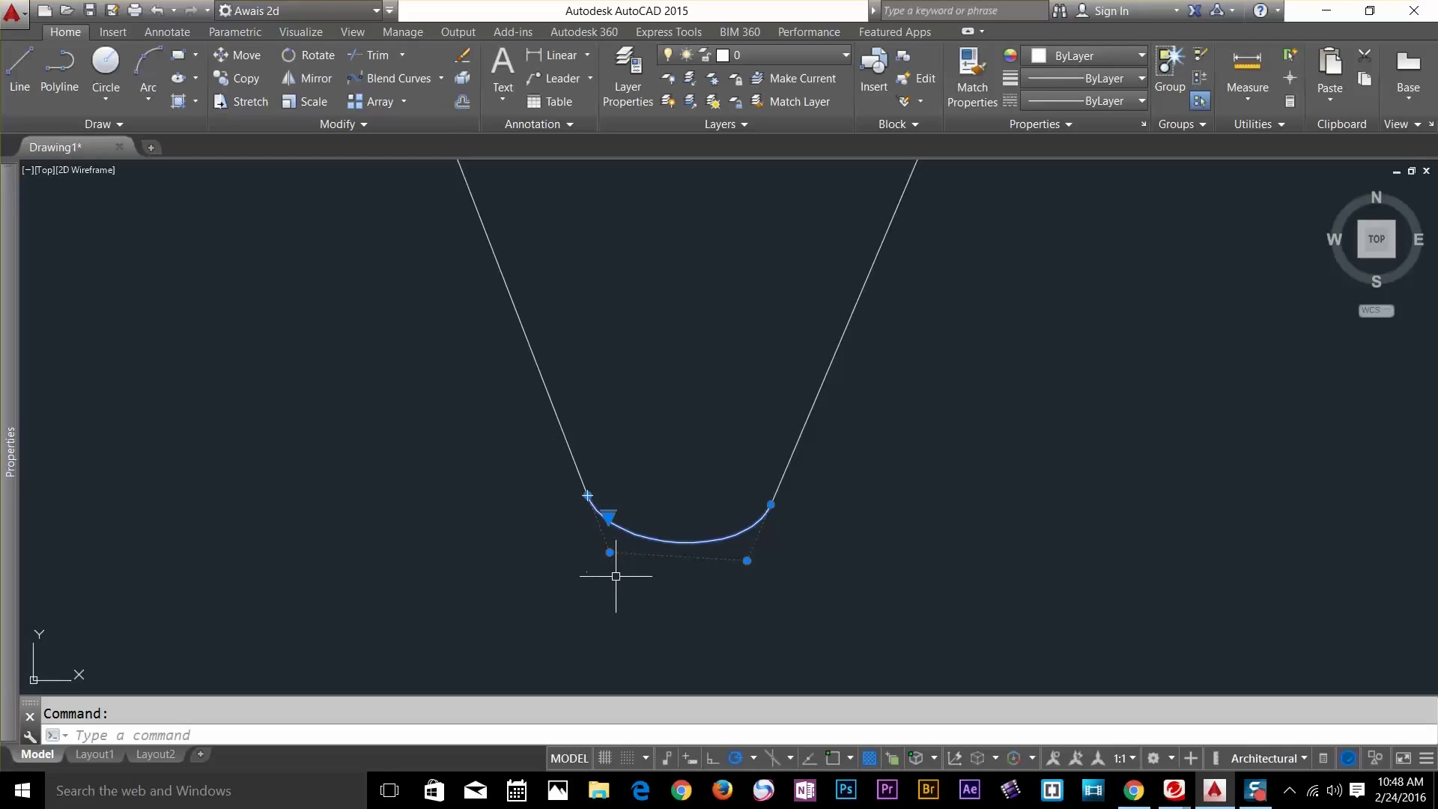
pyautogui.moveTo(610, 553)
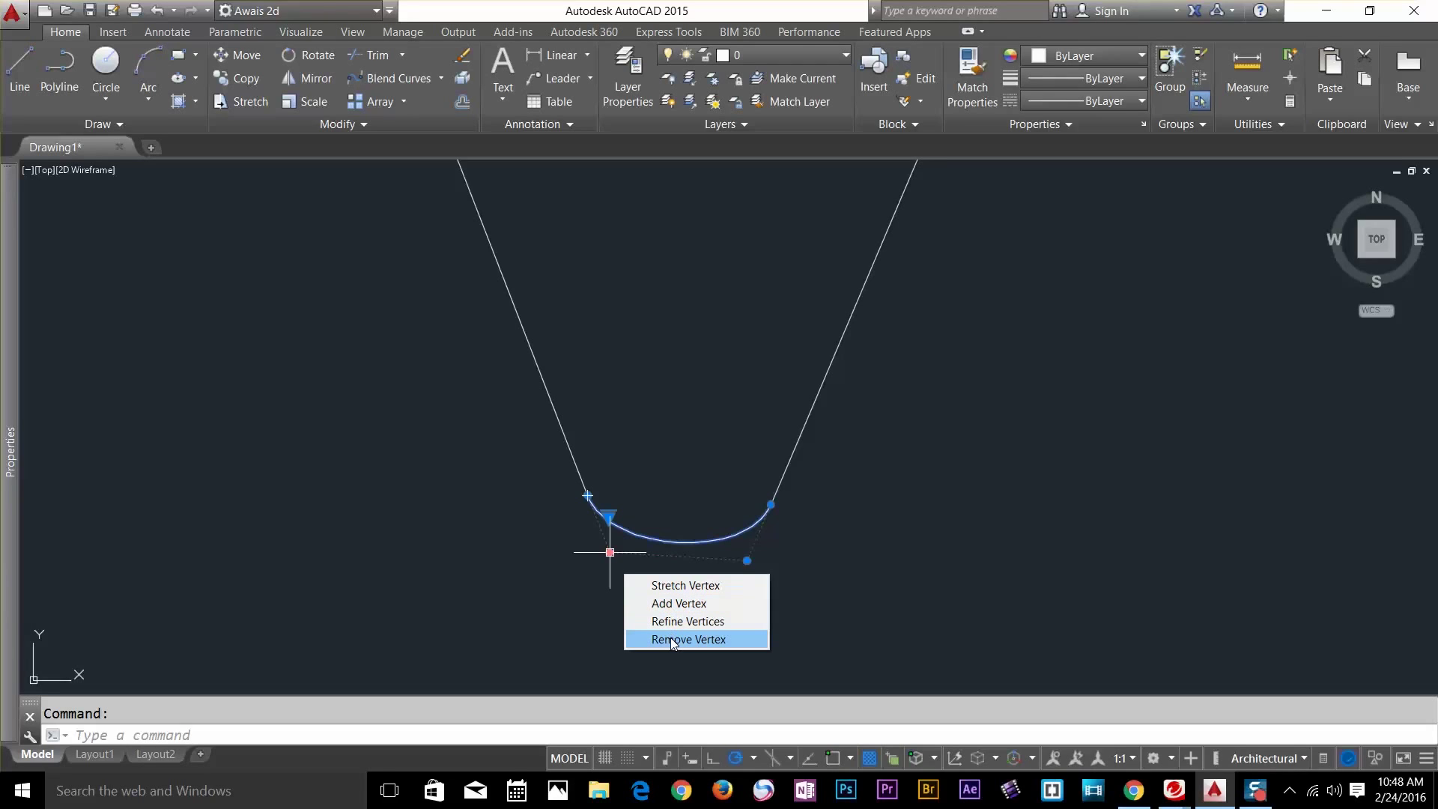
pyautogui.click(668, 585)
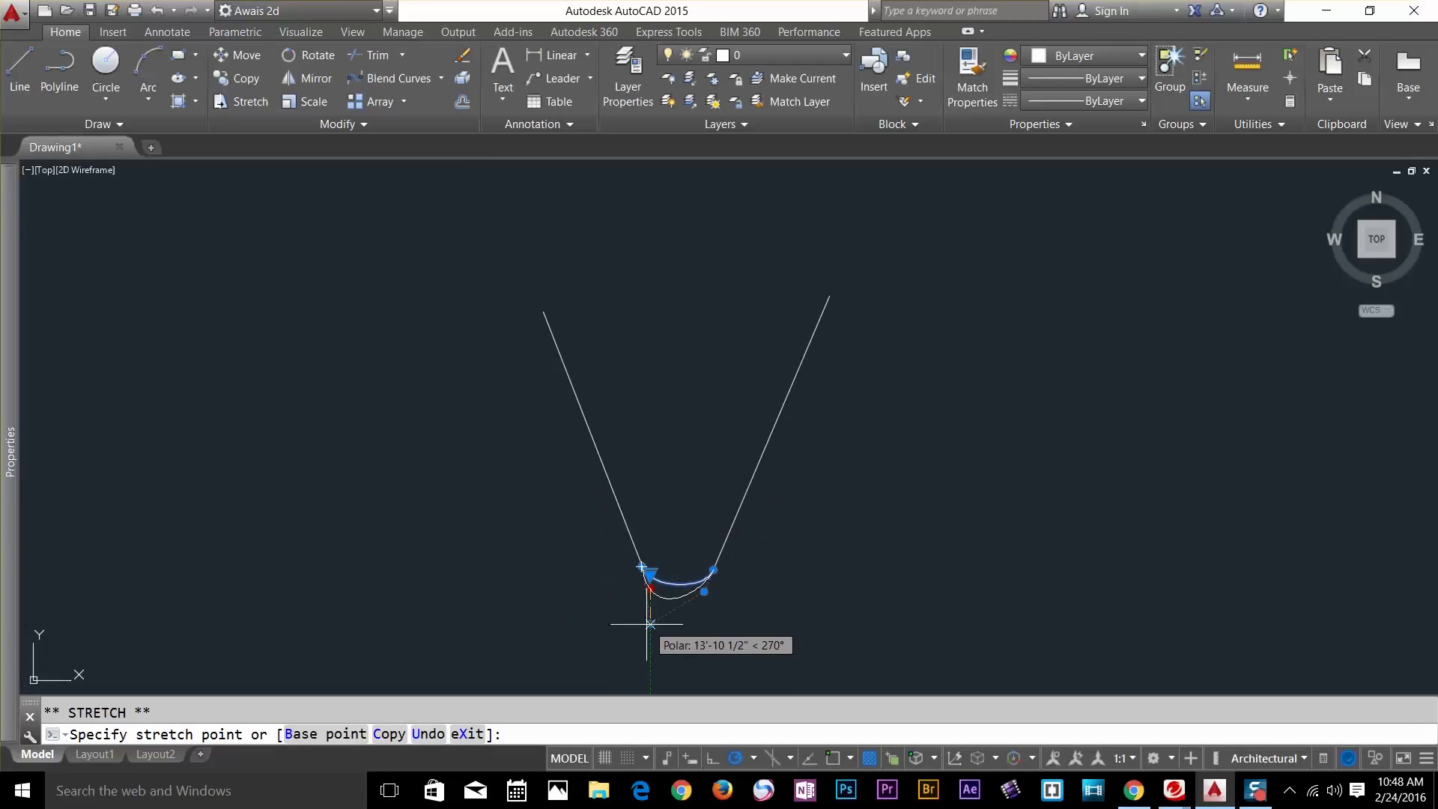
pyautogui.scroll(4, 638, 628)
pyautogui.click(547, 620)
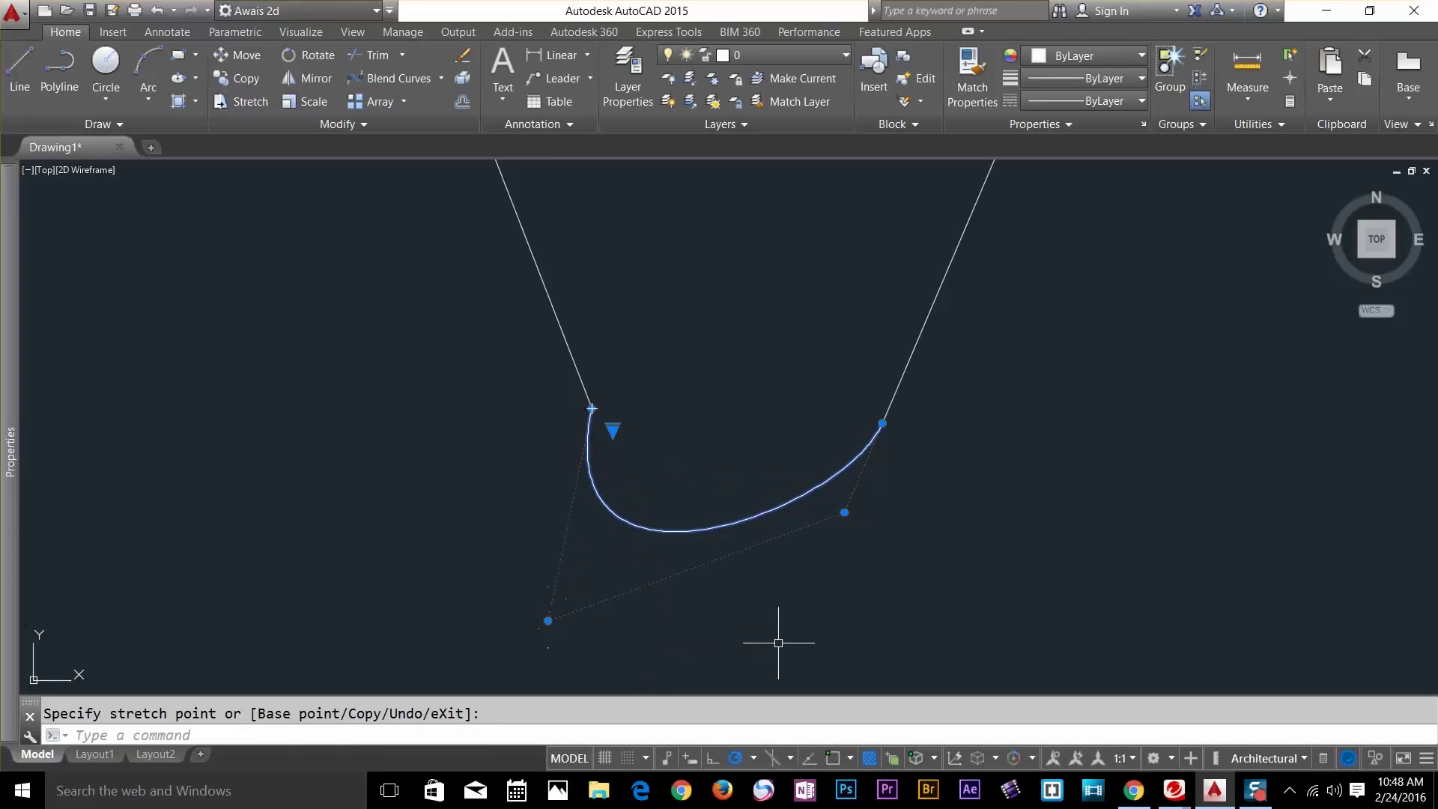
# Add two control vertices to the curve, one lower right and one upper right
pyautogui.moveTo(845, 514)
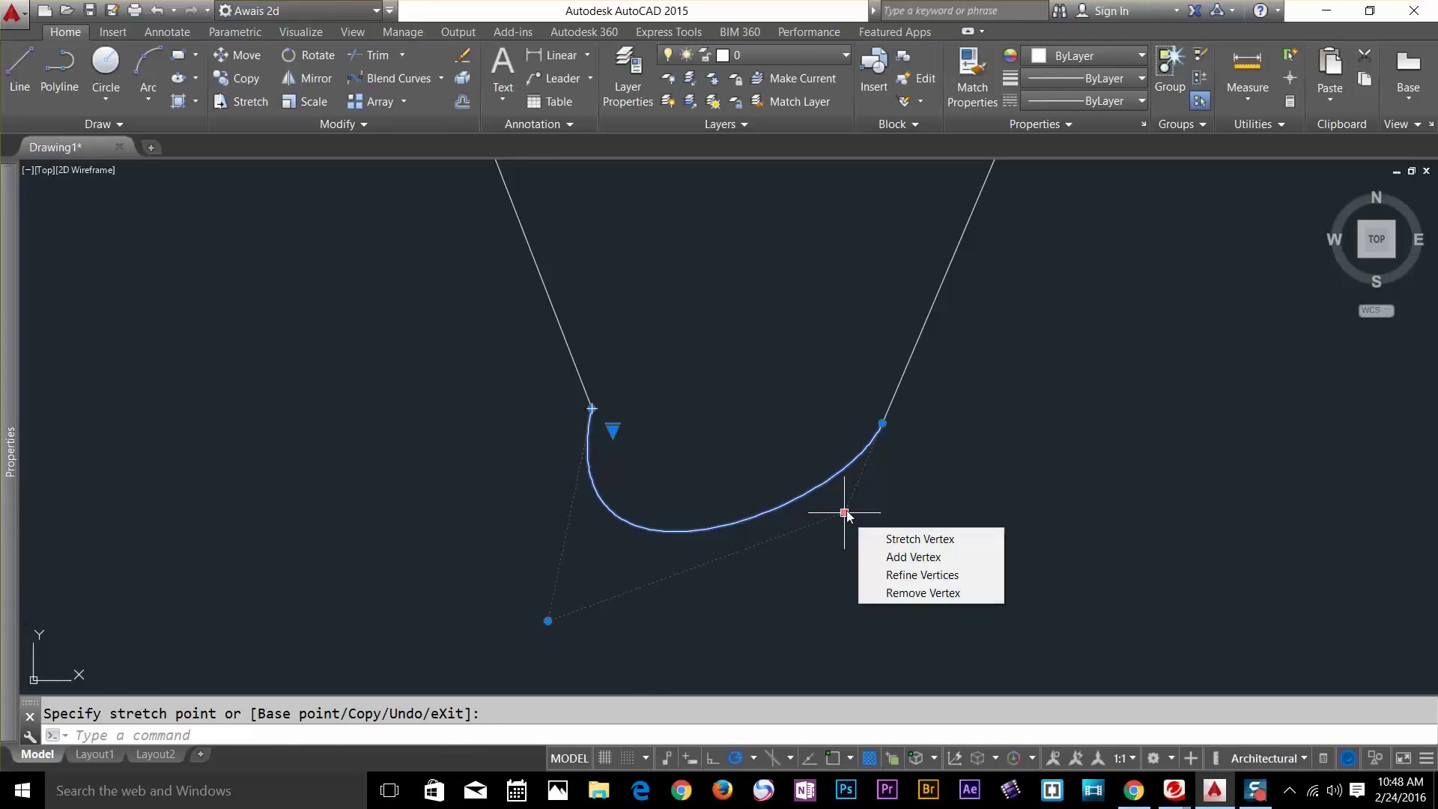
pyautogui.click(877, 557)
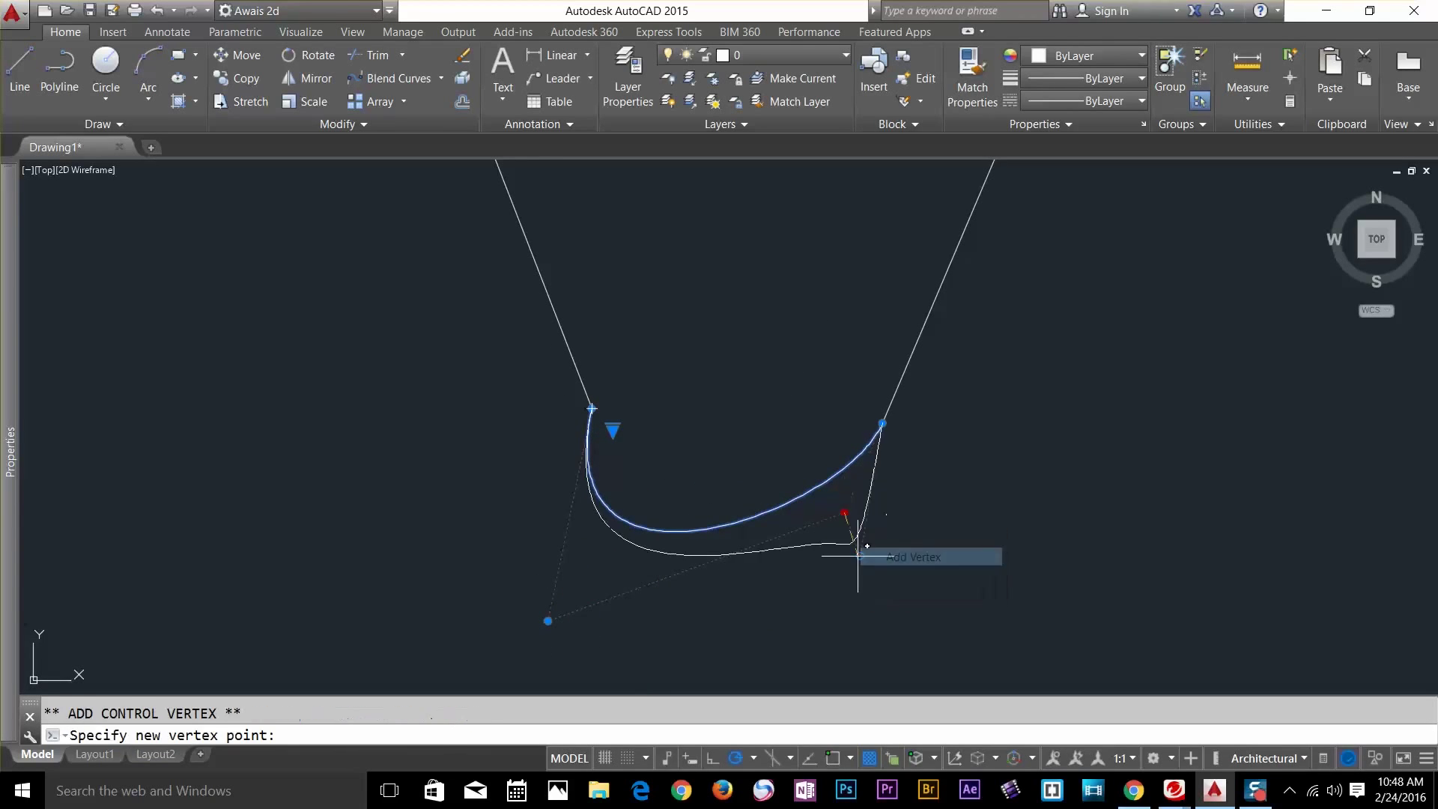
pyautogui.click(1076, 588)
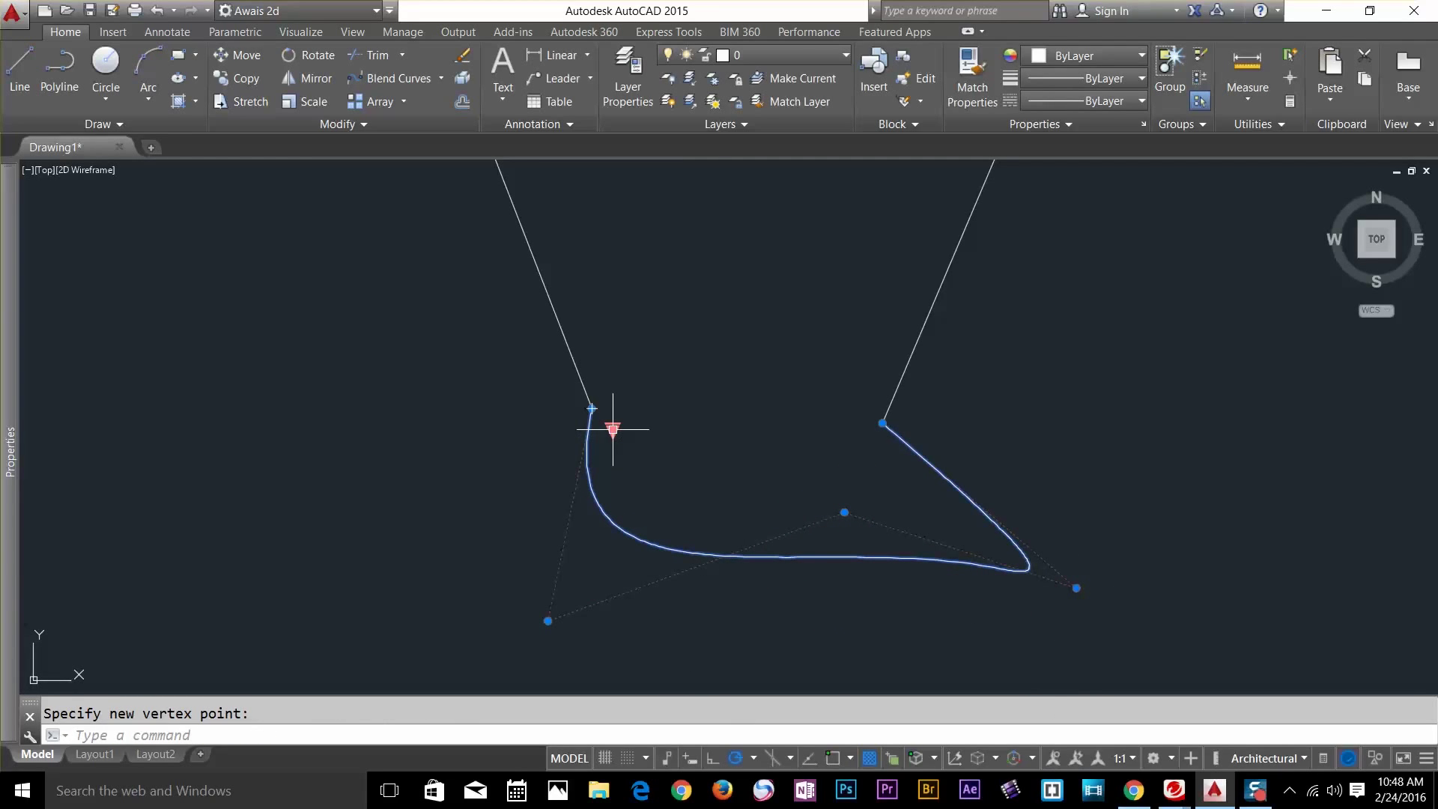
pyautogui.moveTo(547, 621)
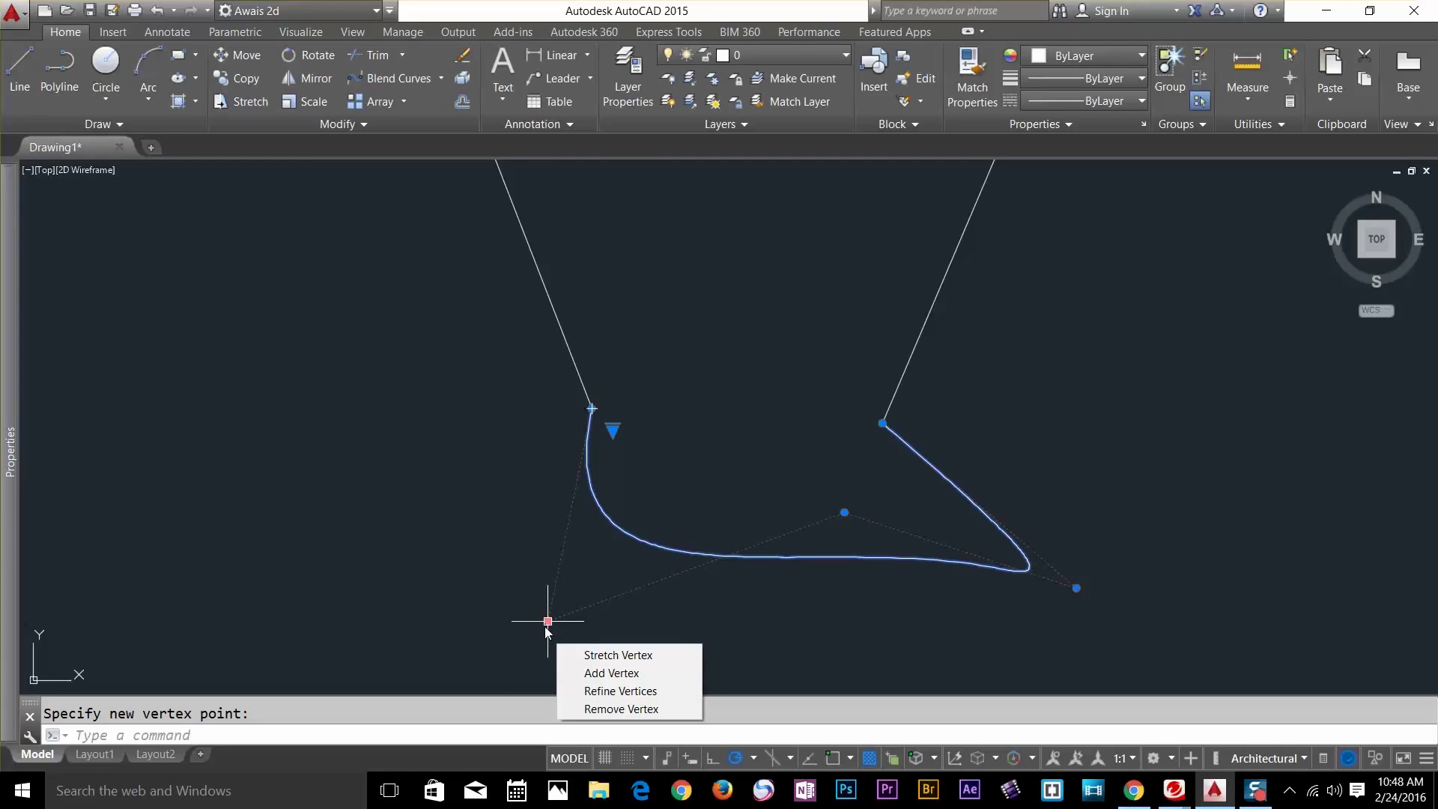
pyautogui.moveTo(882, 423)
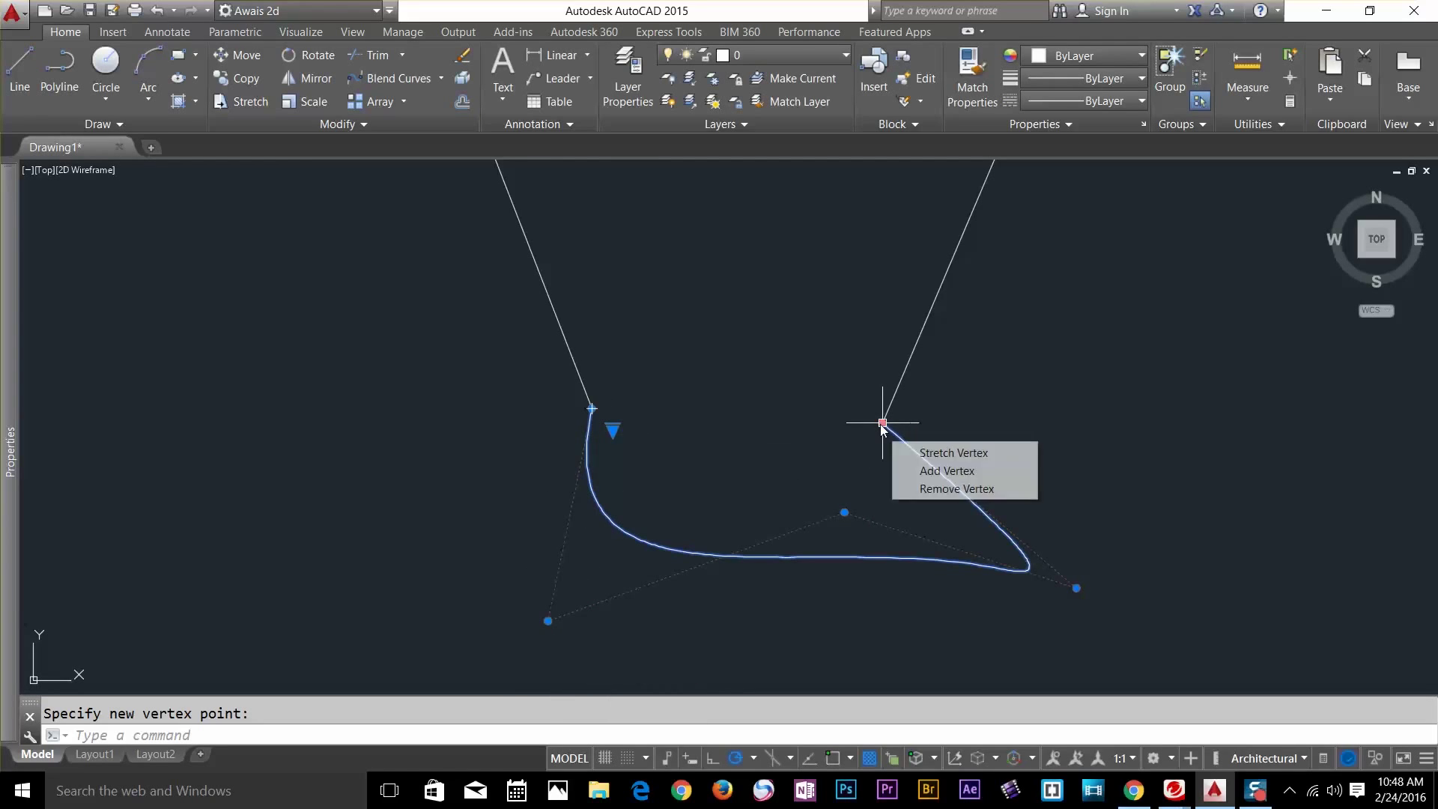
pyautogui.click(922, 470)
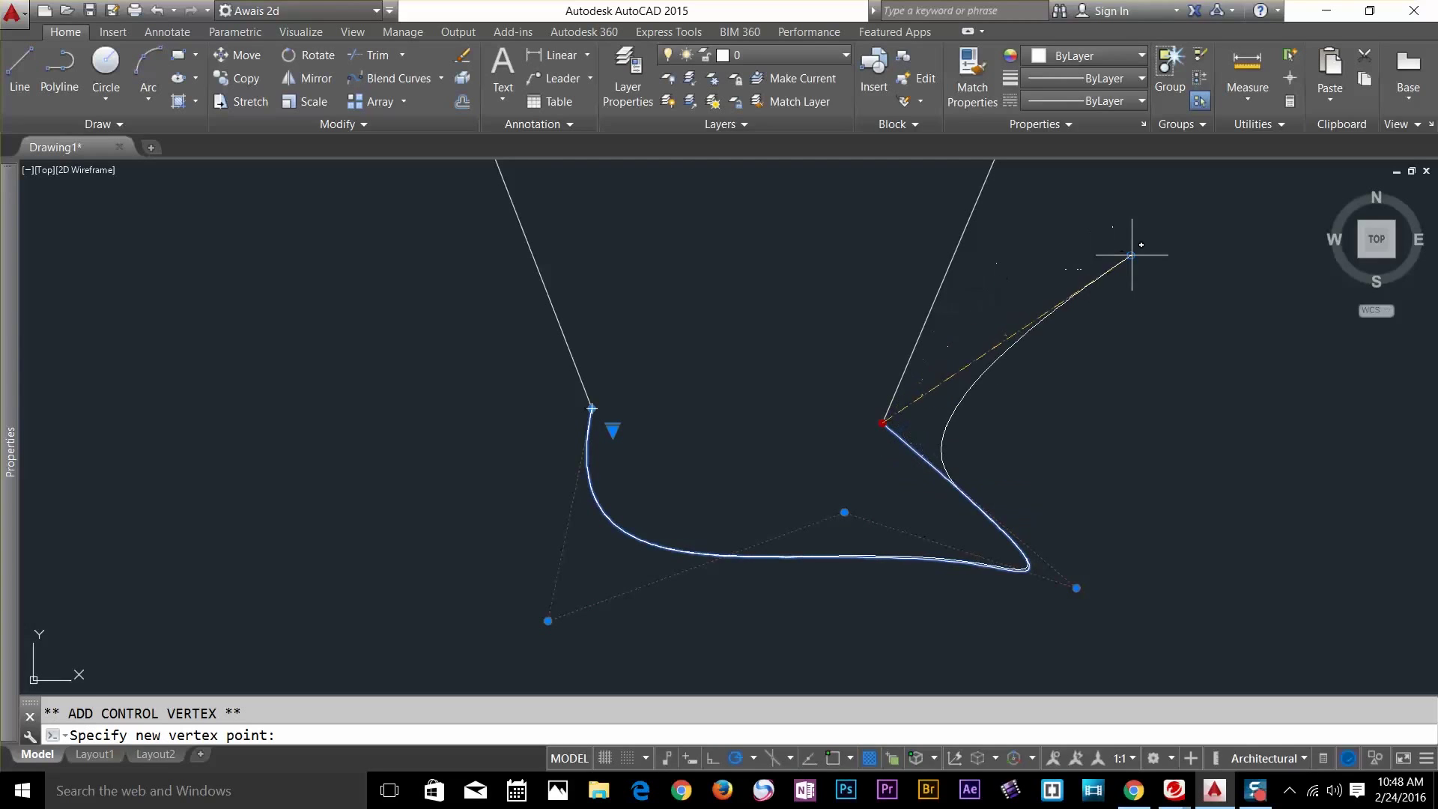
pyautogui.click(1130, 252)
pyautogui.scroll(-4, 1165, 423)
pyautogui.moveTo(1188, 404); pyautogui.dragTo(857, 581, button='middle')
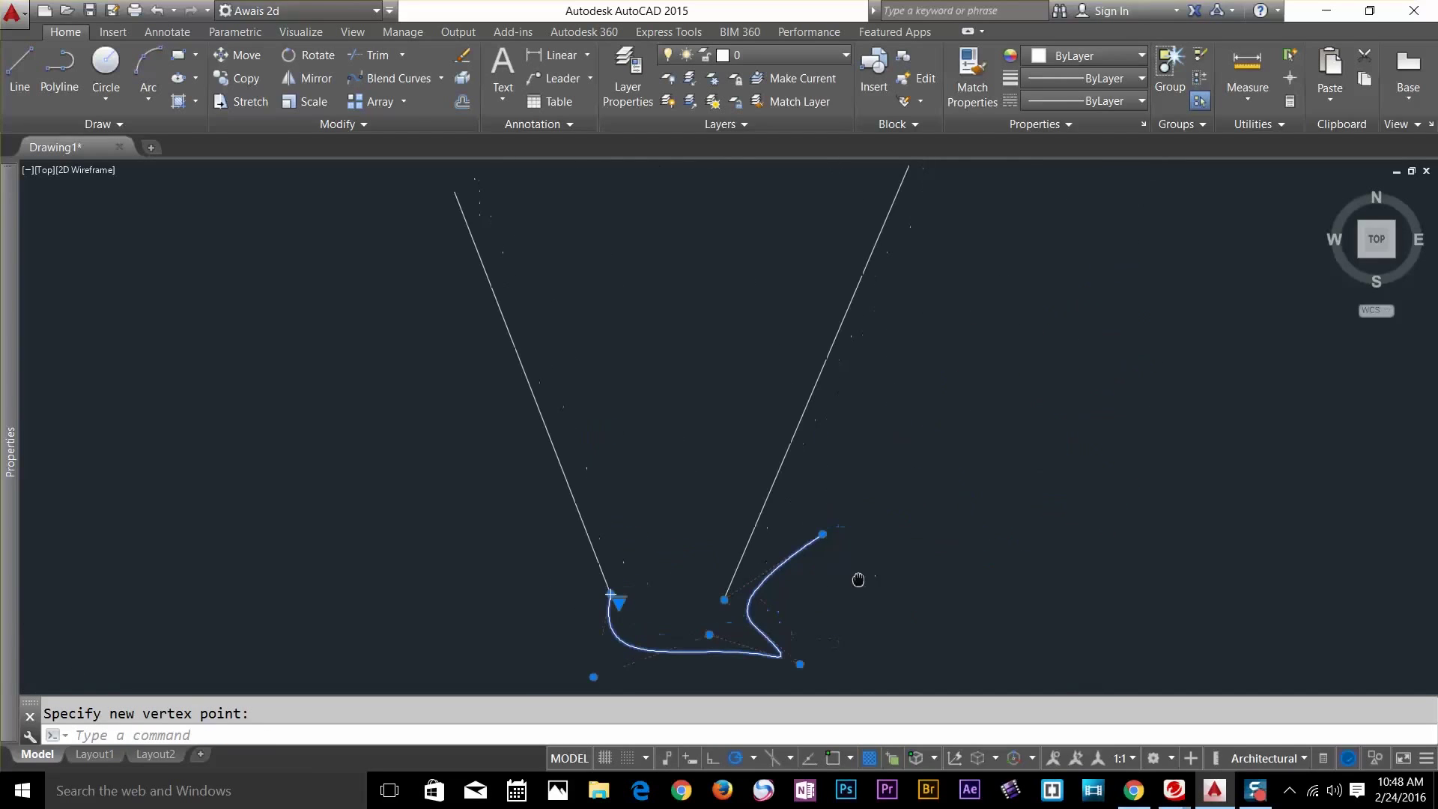
pyautogui.scroll(-3, 786, 450)
pyautogui.scroll(-4, 477, 292)
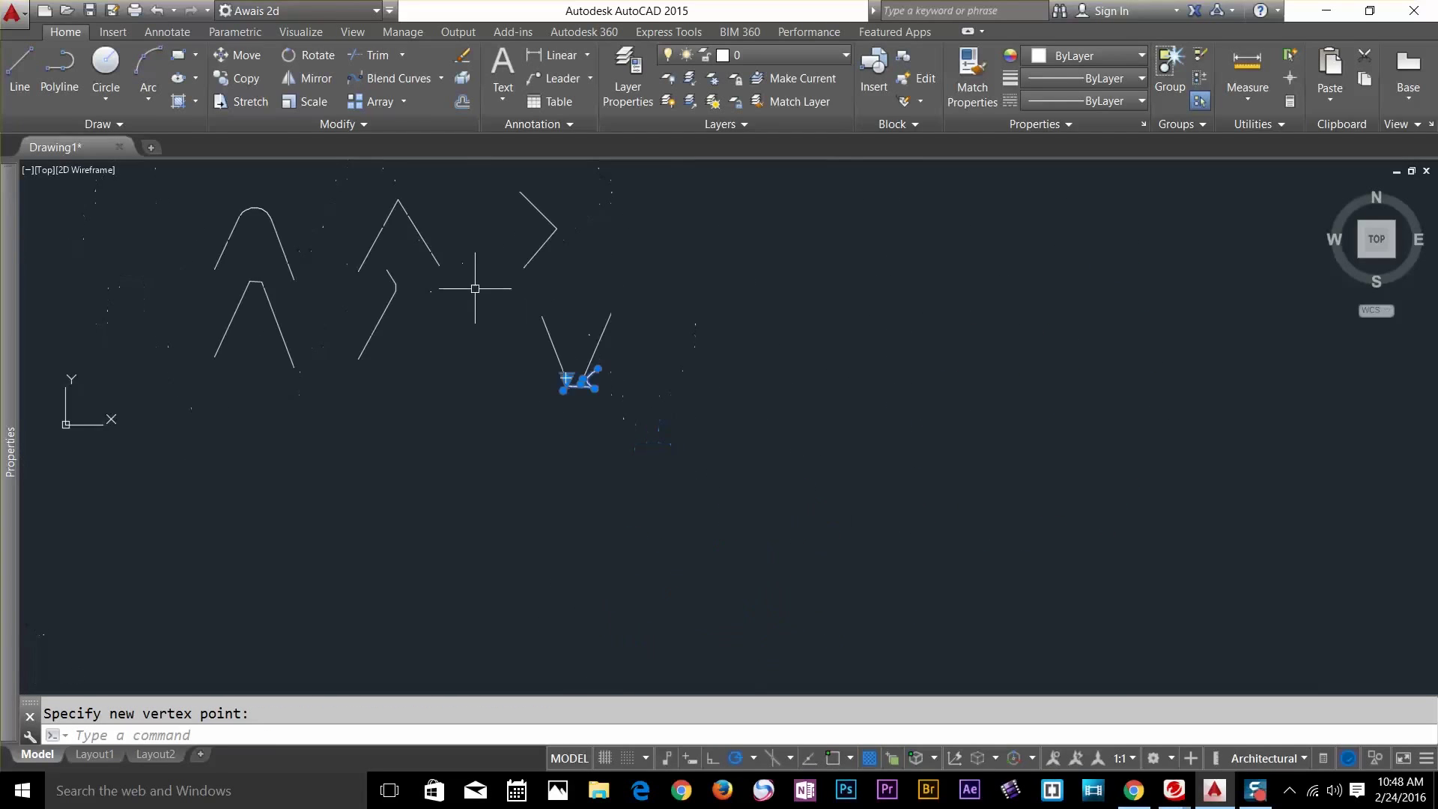
pyautogui.moveTo(474, 285); pyautogui.dragTo(664, 430, button='middle')
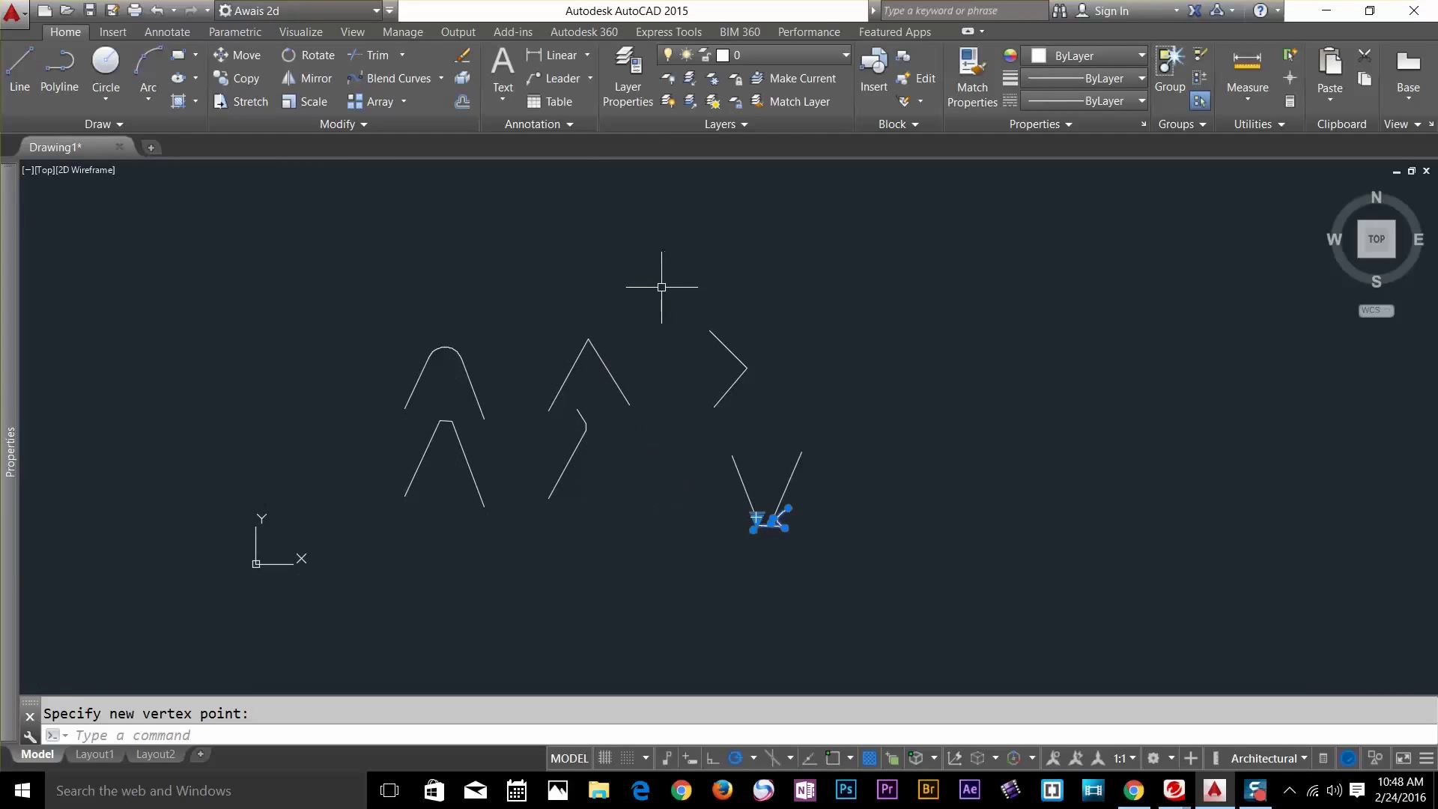
# Window-select all the line shapes, then clear the selection
pyautogui.click(355, 259)
pyautogui.click(910, 578)
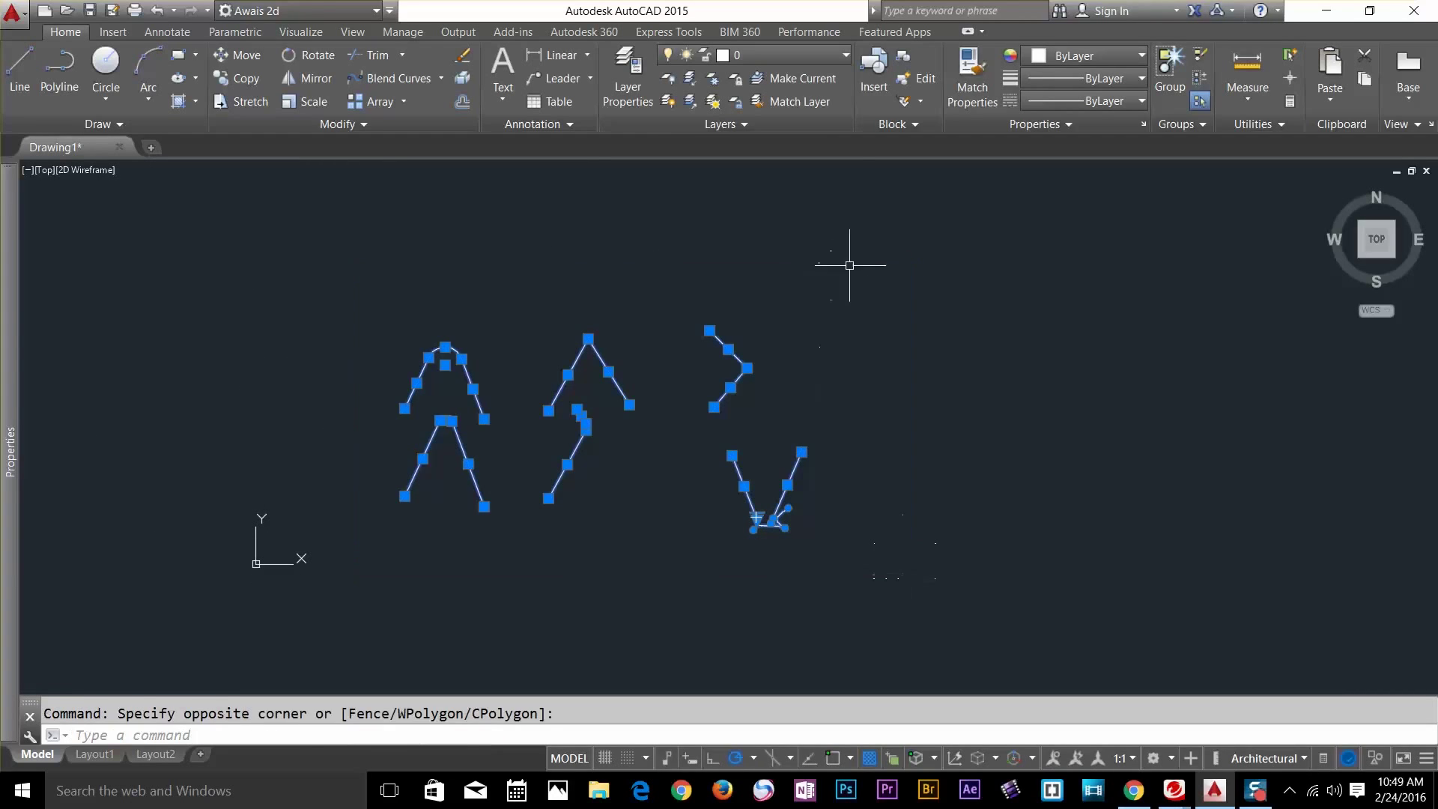
pyautogui.press('Escape')
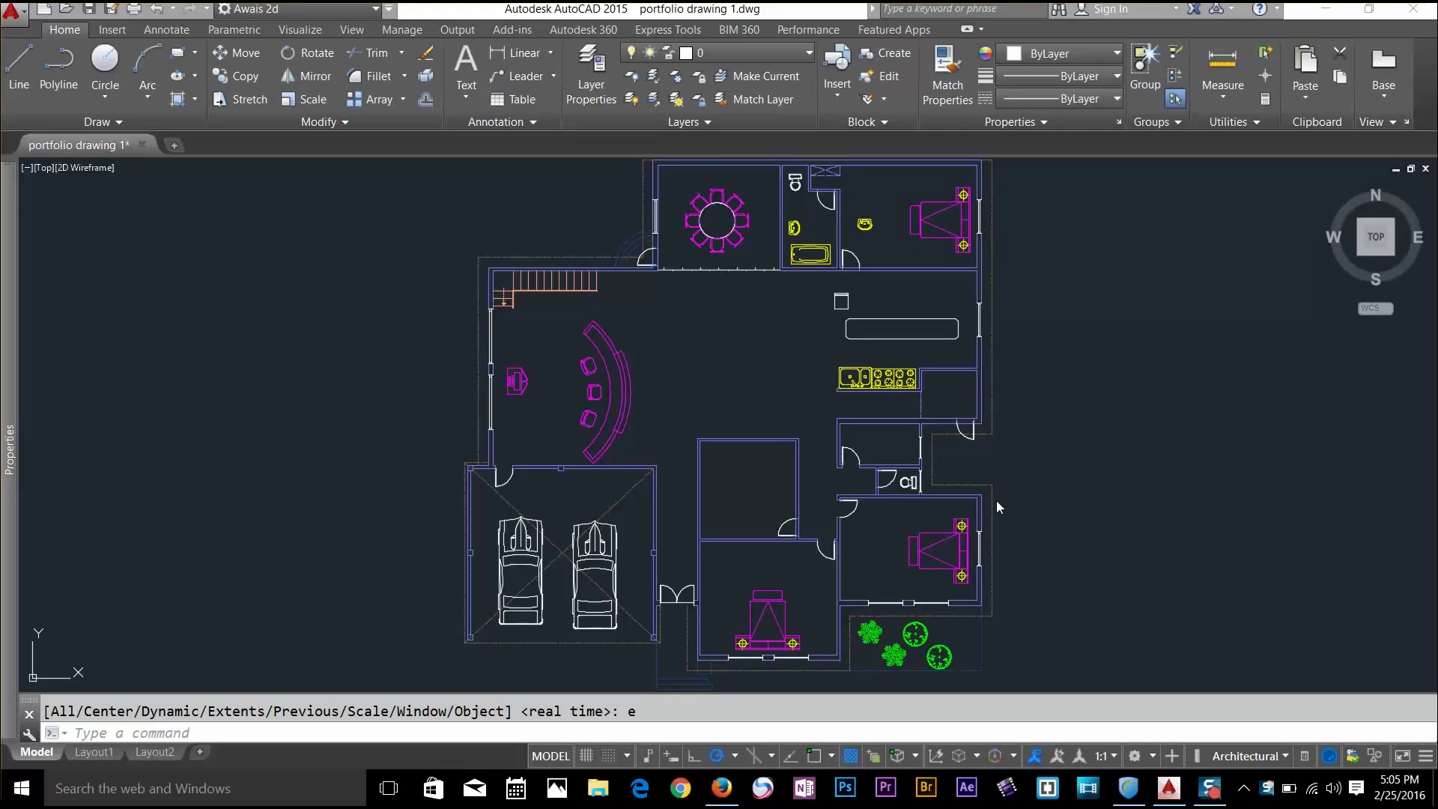
pyautogui.click(774, 361)
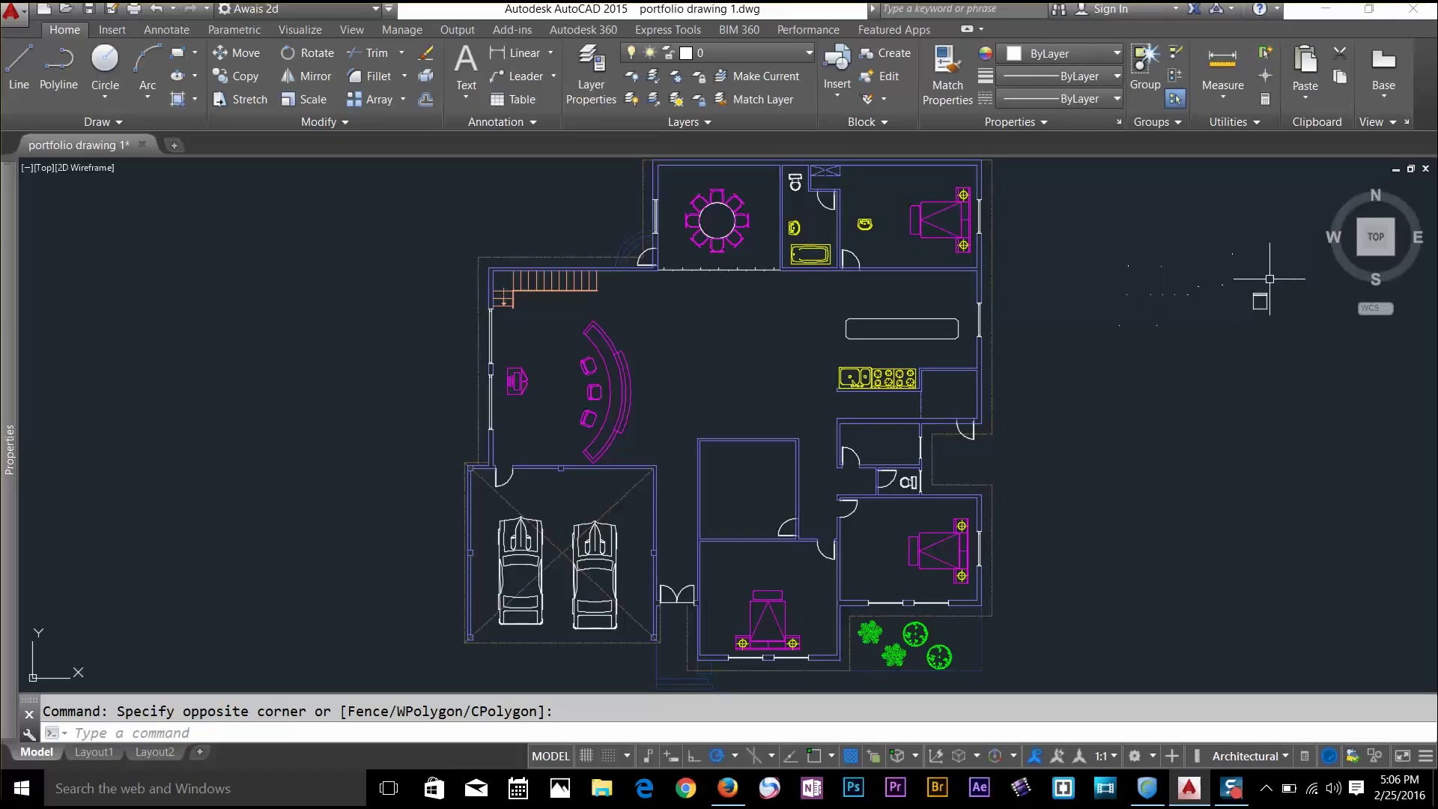
pyautogui.scroll(5, 873, 308)
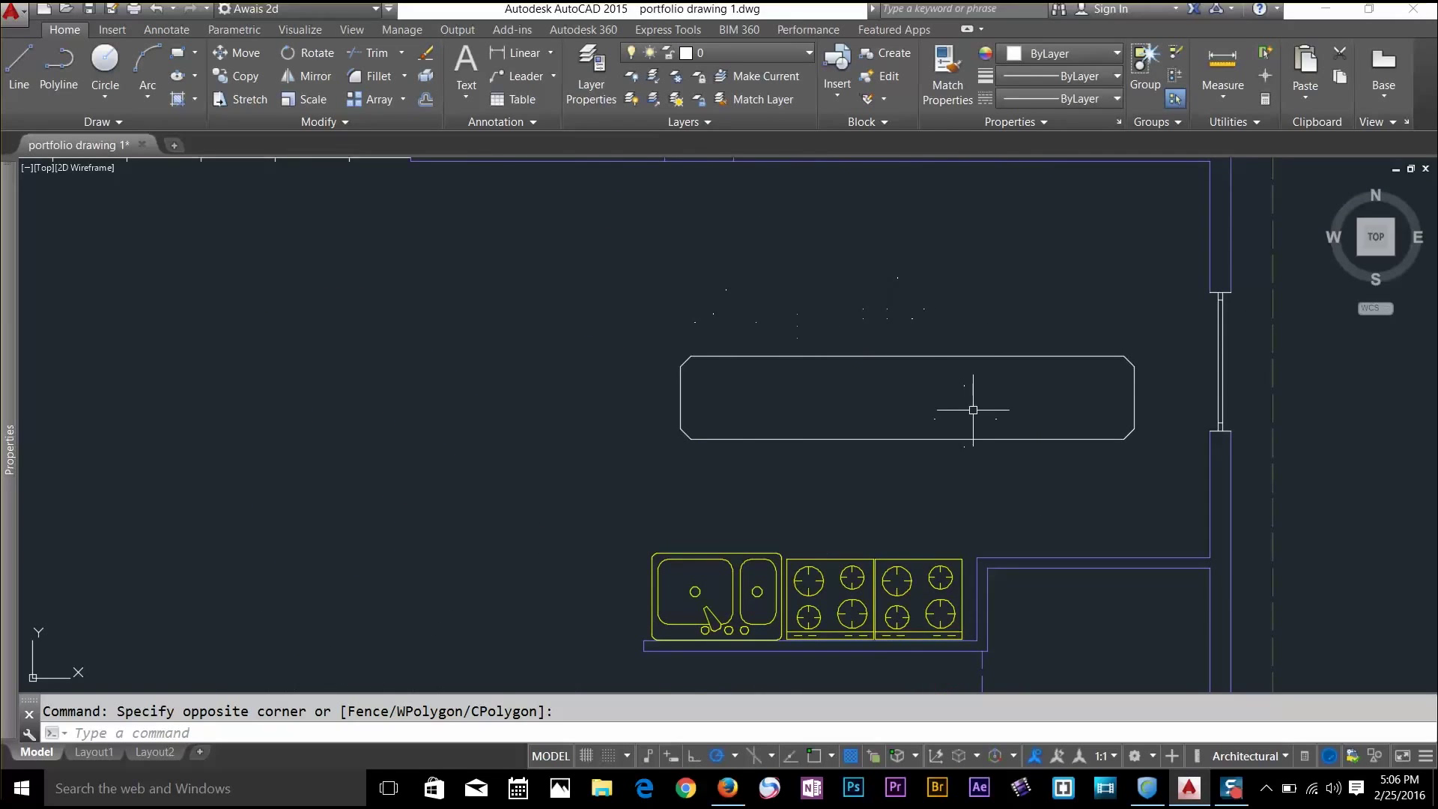
pyautogui.scroll(-3, 973, 412)
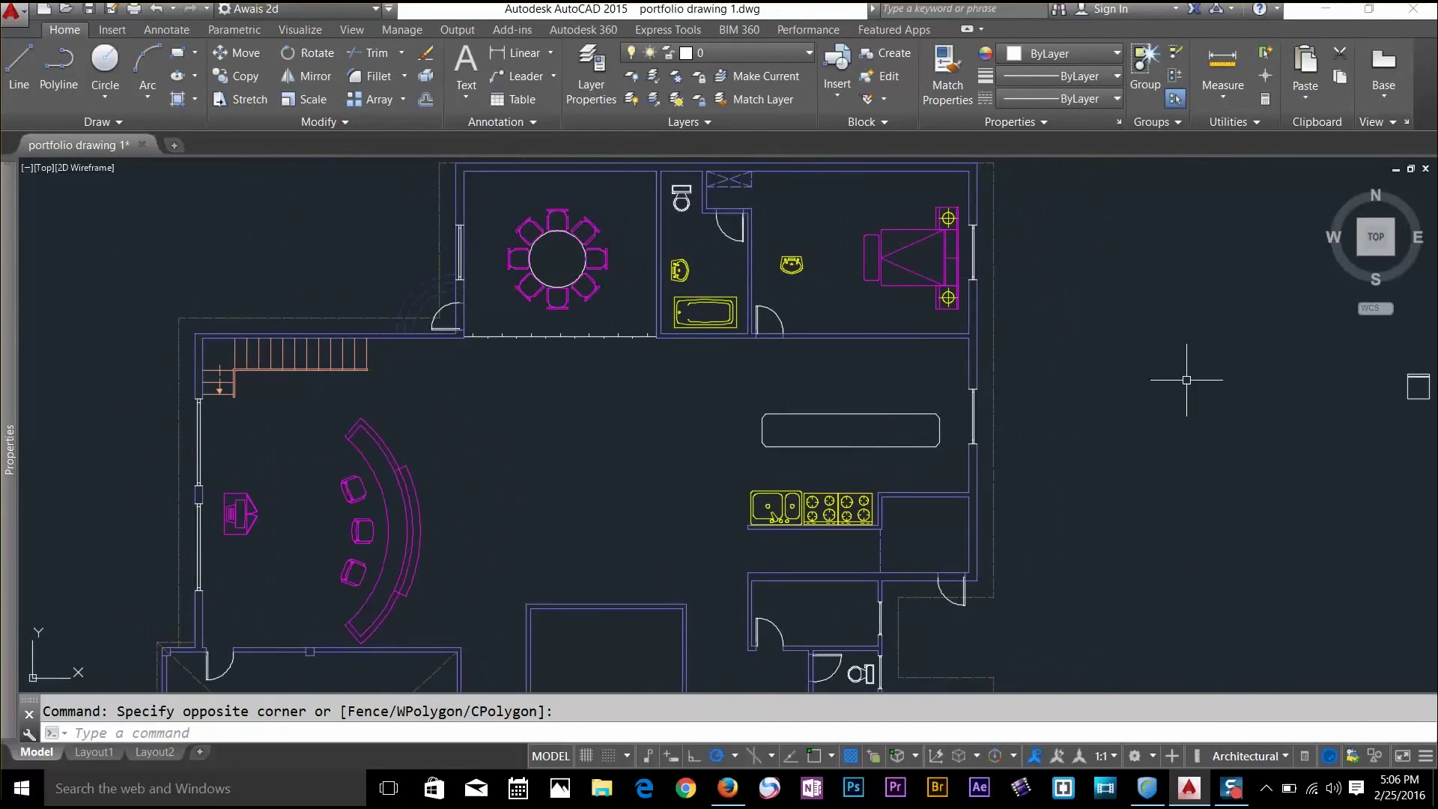
pyautogui.scroll(-3, 1188, 379)
pyautogui.scroll(2, 1203, 402)
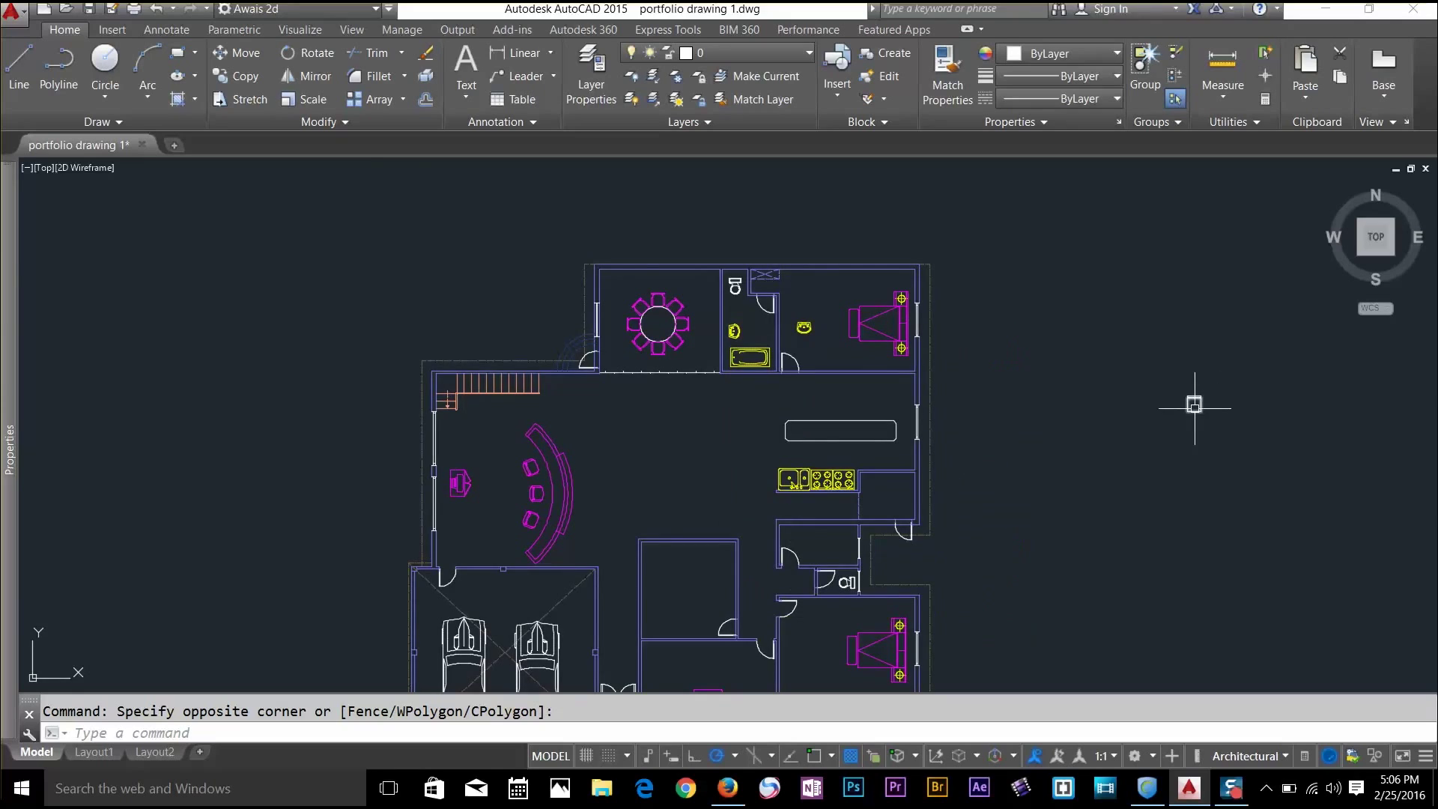
pyautogui.scroll(2, 1213, 403)
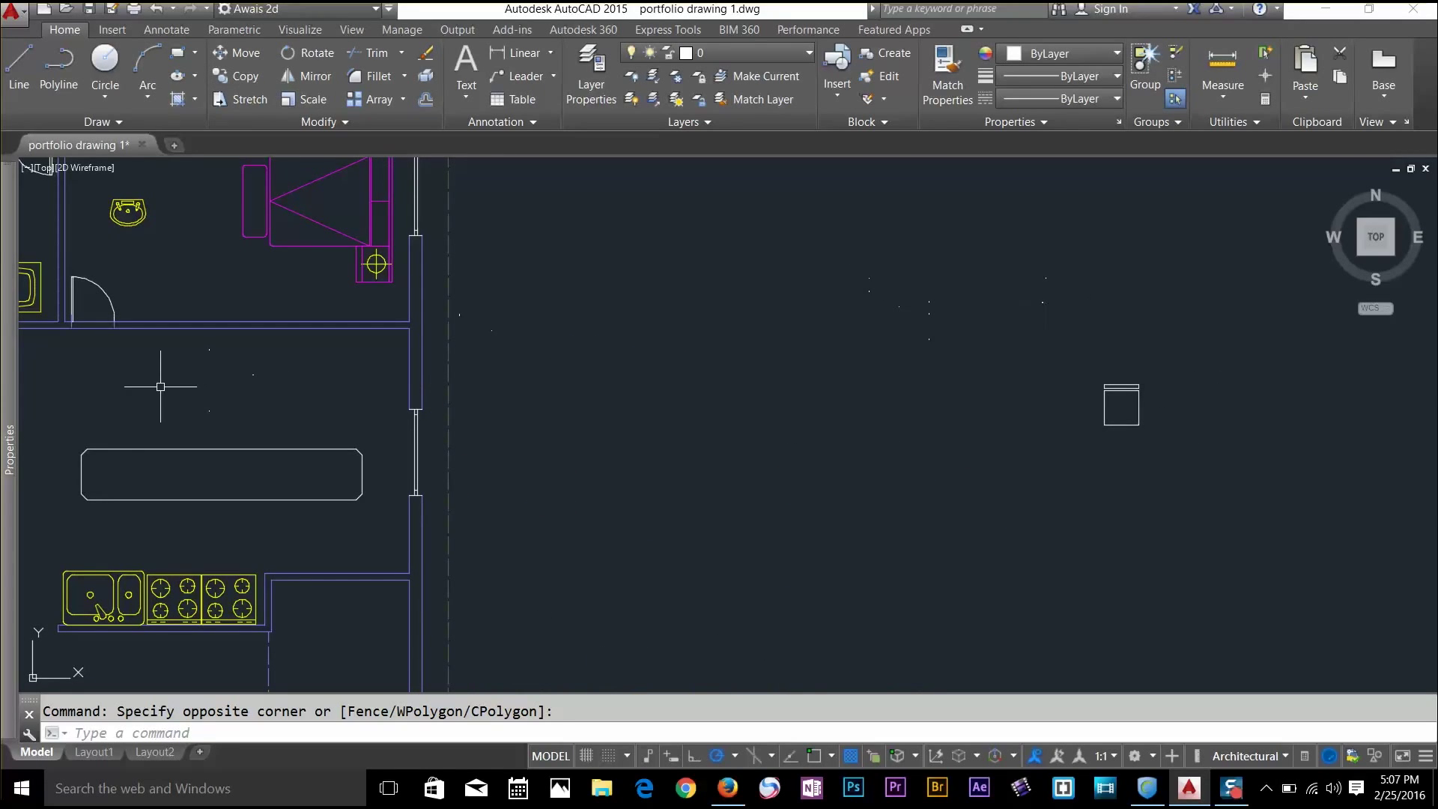
pyautogui.moveTo(160, 385); pyautogui.dragTo(695, 351, button='middle')
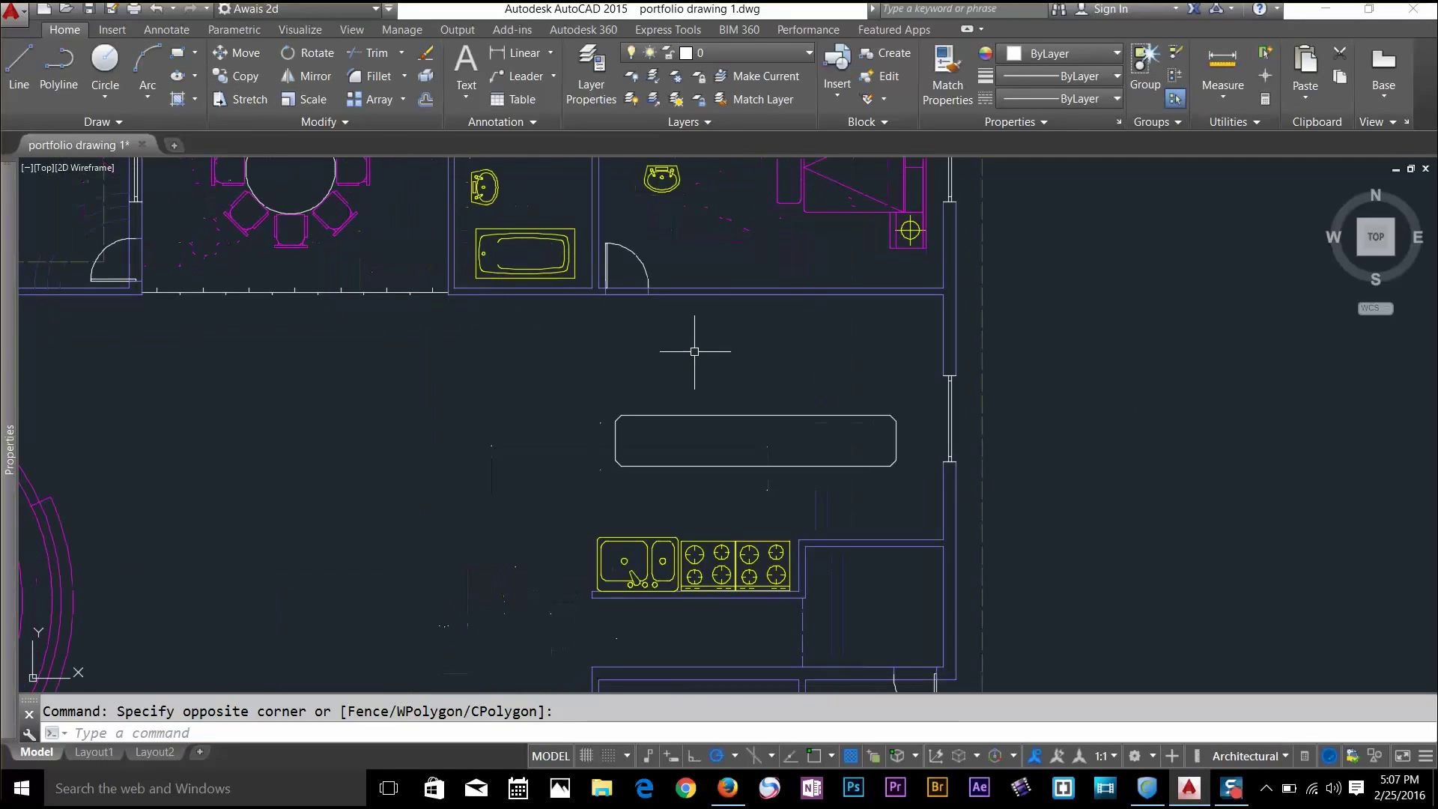
# Start Move and window-select the distant chair block
pyautogui.click(244, 56)
pyautogui.scroll(-4, 919, 390)
pyautogui.moveTo(1202, 382); pyautogui.dragTo(928, 414, button='middle')
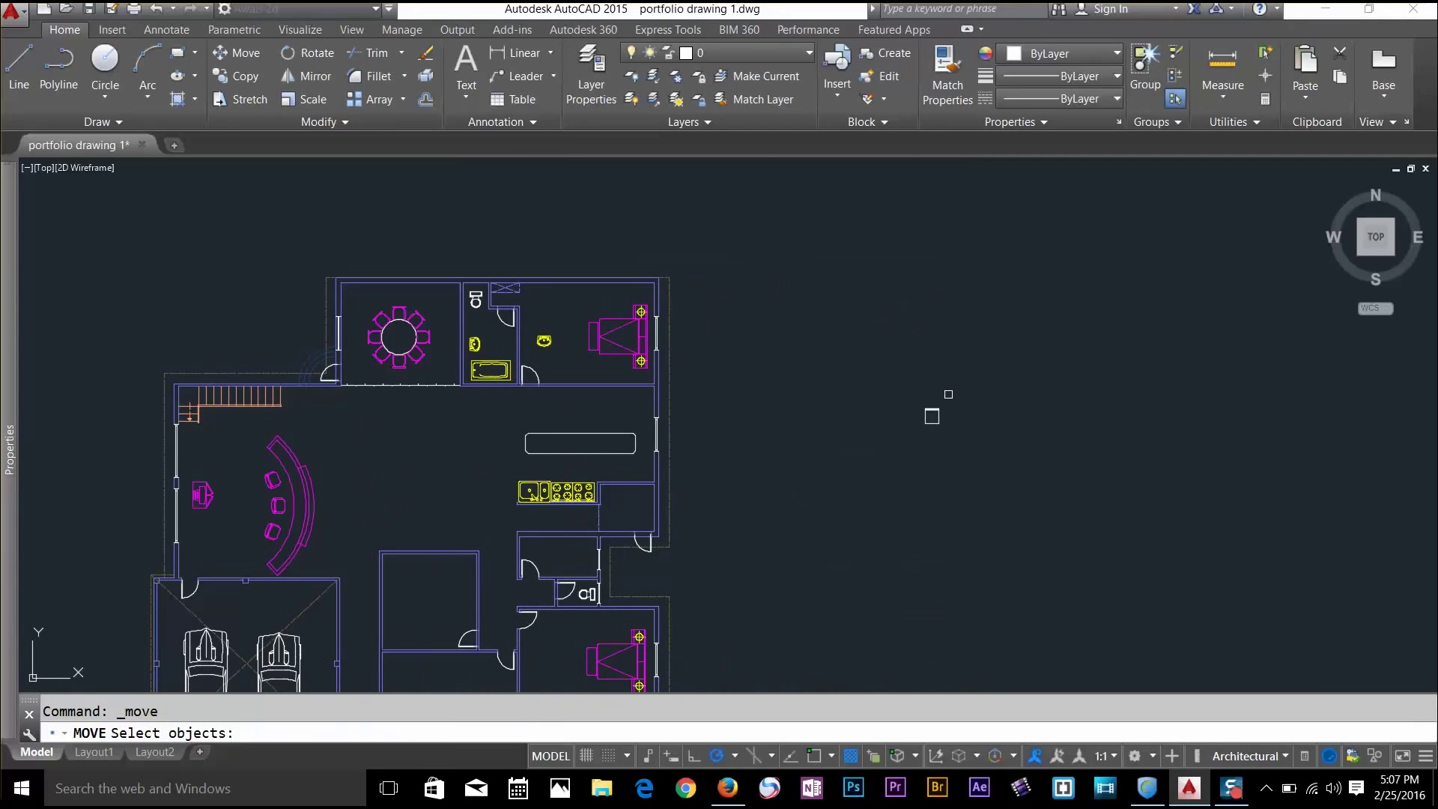
pyautogui.click(948, 394)
pyautogui.click(861, 498)
pyautogui.press('Return')
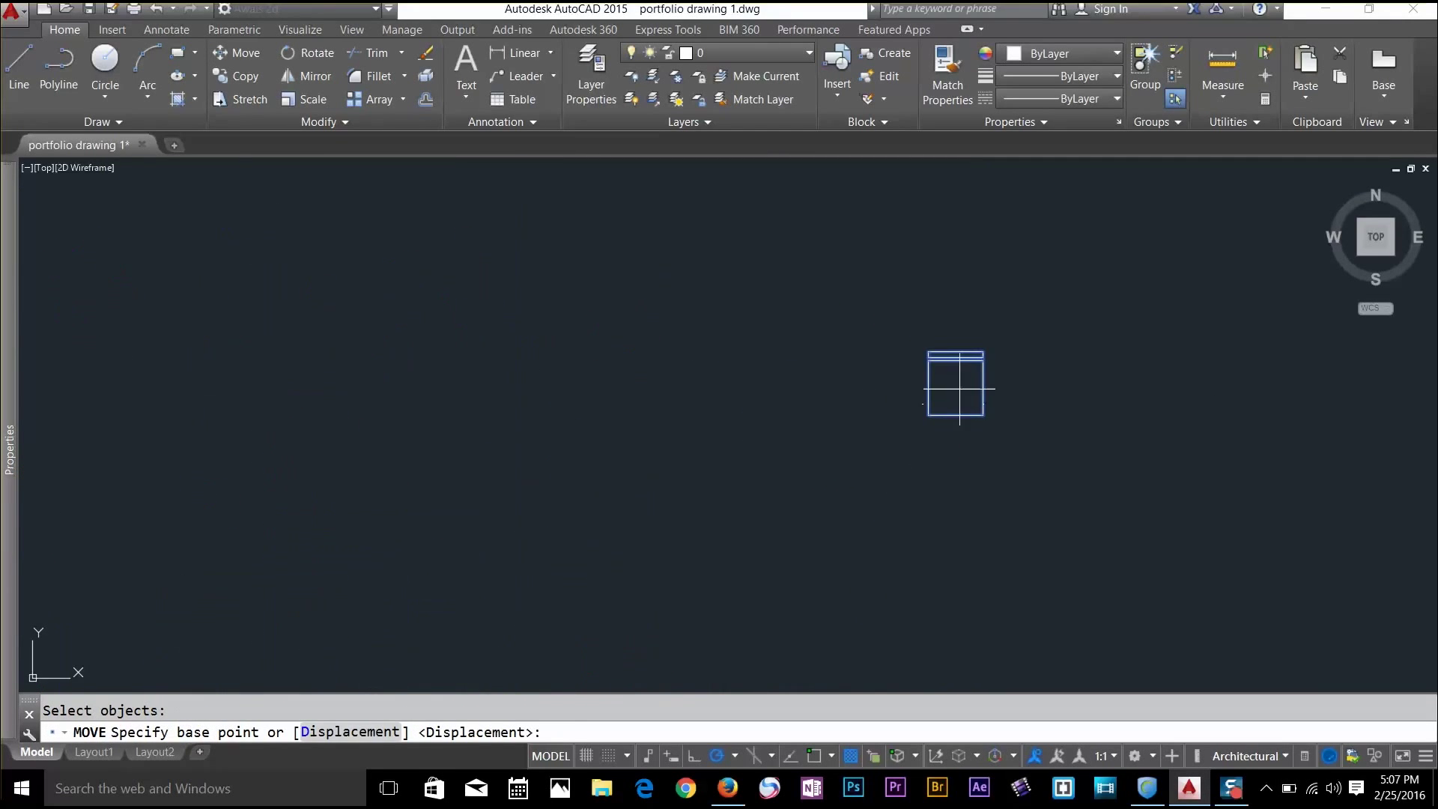
# Move the chair from its base point to just above the counter's top edge
pyautogui.click(959, 388)
pyautogui.scroll(-3, 771, 402)
pyautogui.scroll(1, 681, 427)
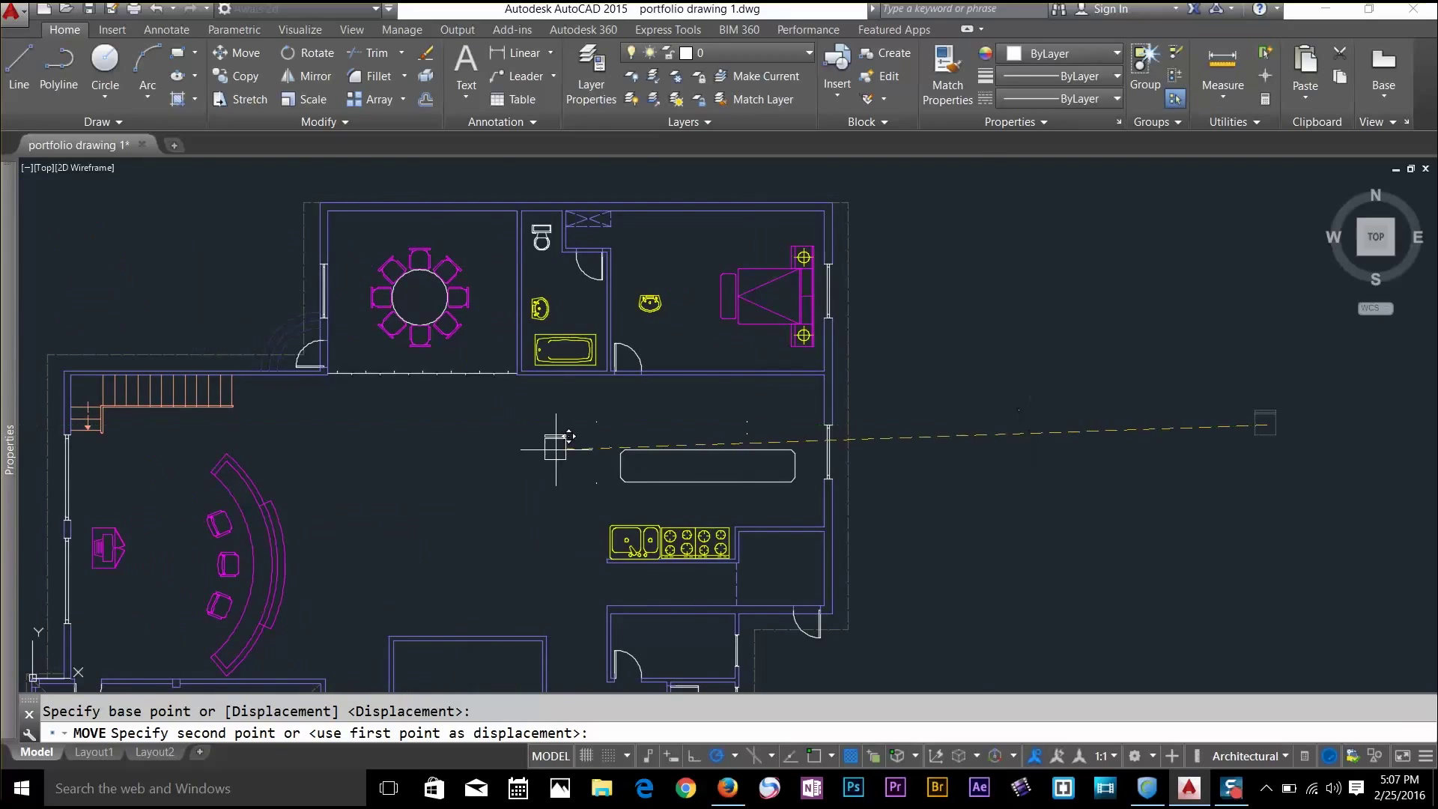
pyautogui.scroll(5, 569, 436)
pyautogui.scroll(-2, 967, 360)
pyautogui.moveTo(966, 359); pyautogui.dragTo(711, 286, button='middle')
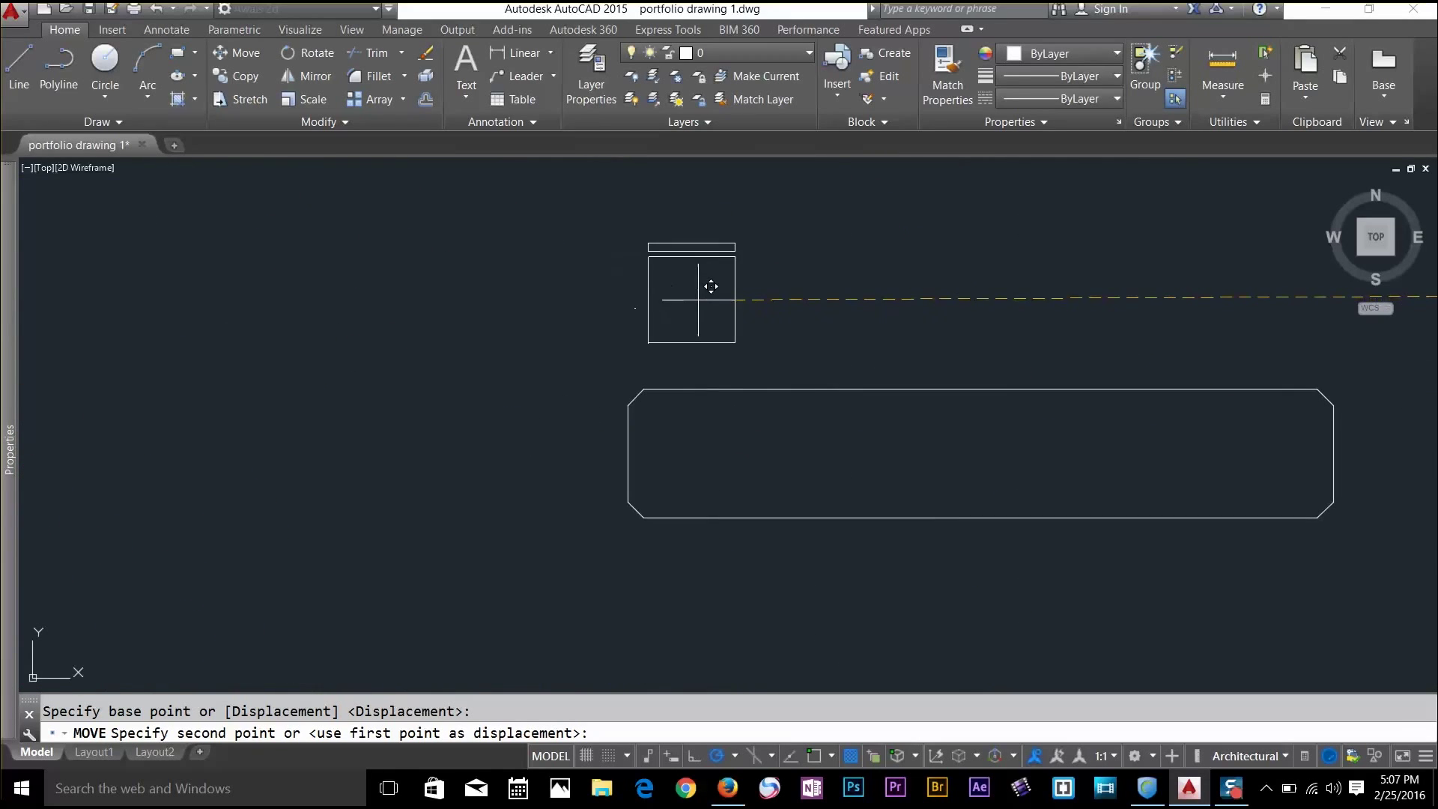
pyautogui.click(702, 301)
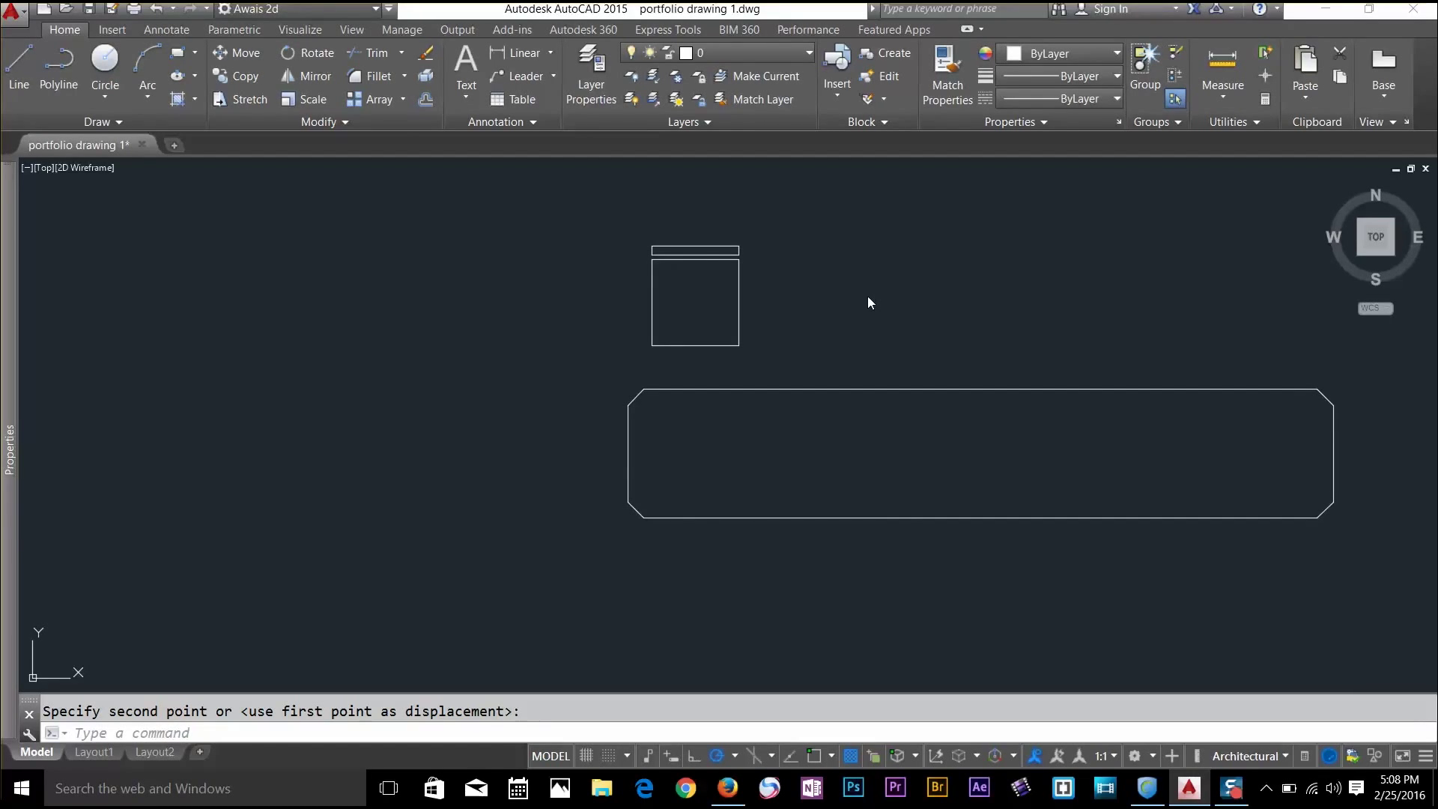
# Divide the counter's top edge into 4 equal segments with DIV
pyautogui.write('DIV')
pyautogui.press('Return')
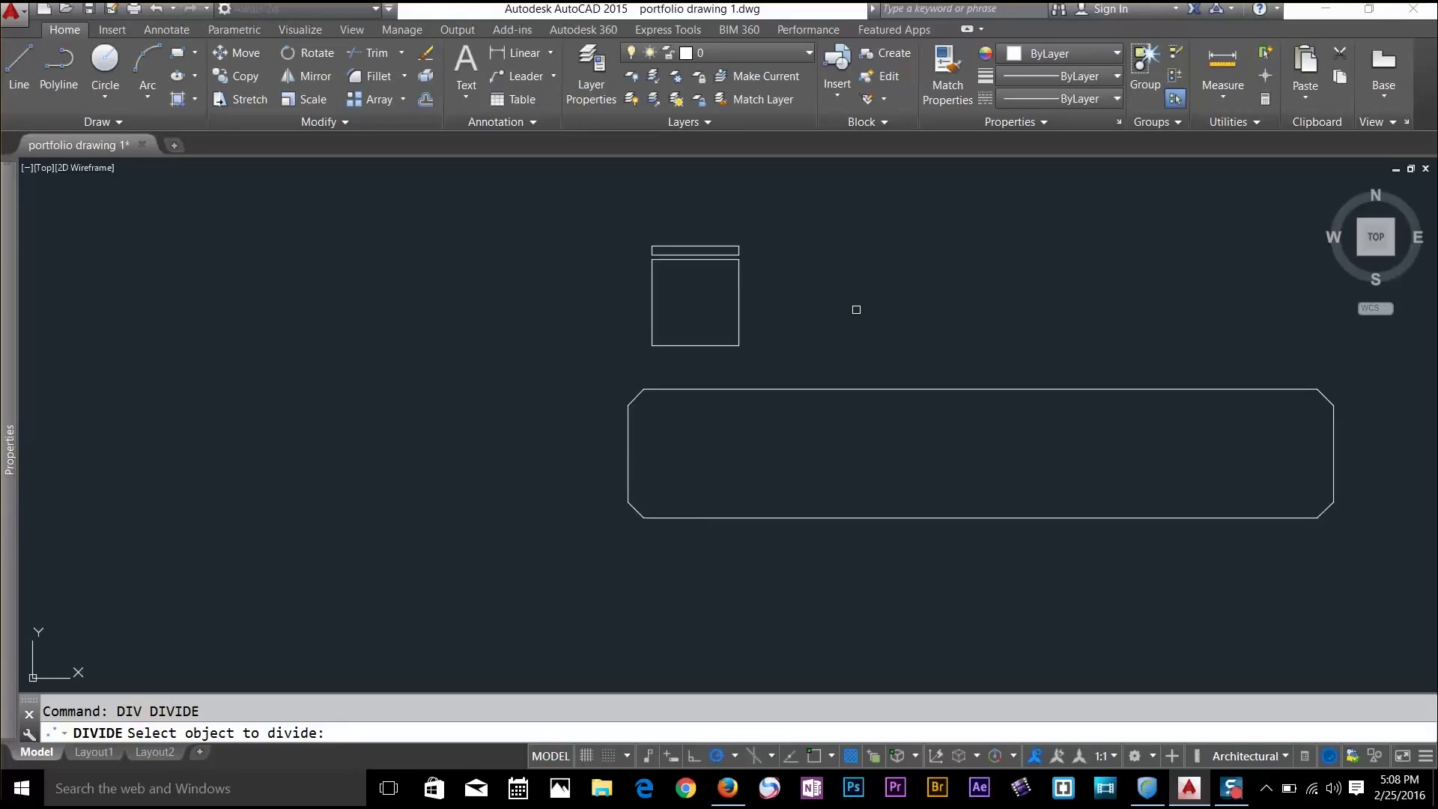
pyautogui.click(896, 388)
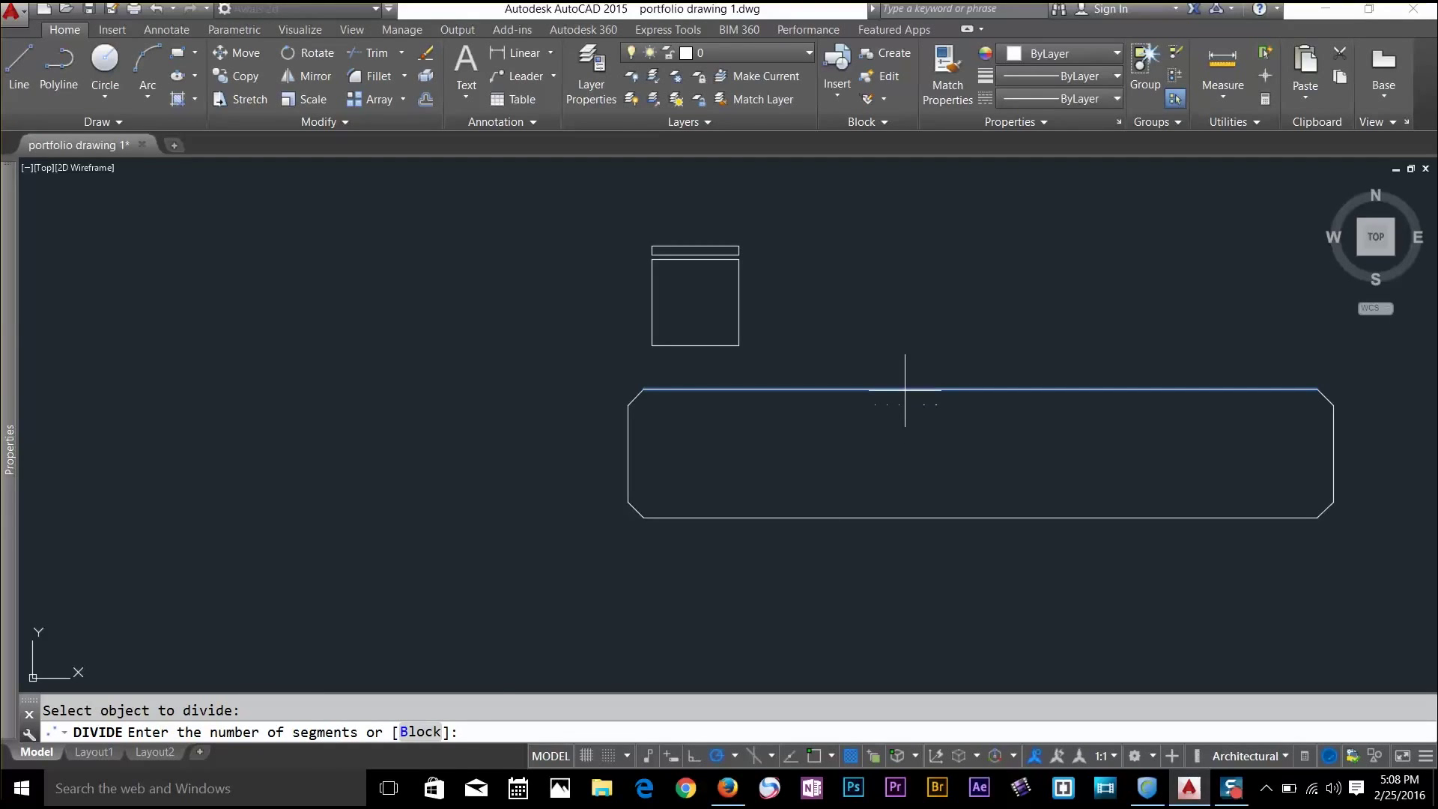
pyautogui.write('4')
pyautogui.press('Return')
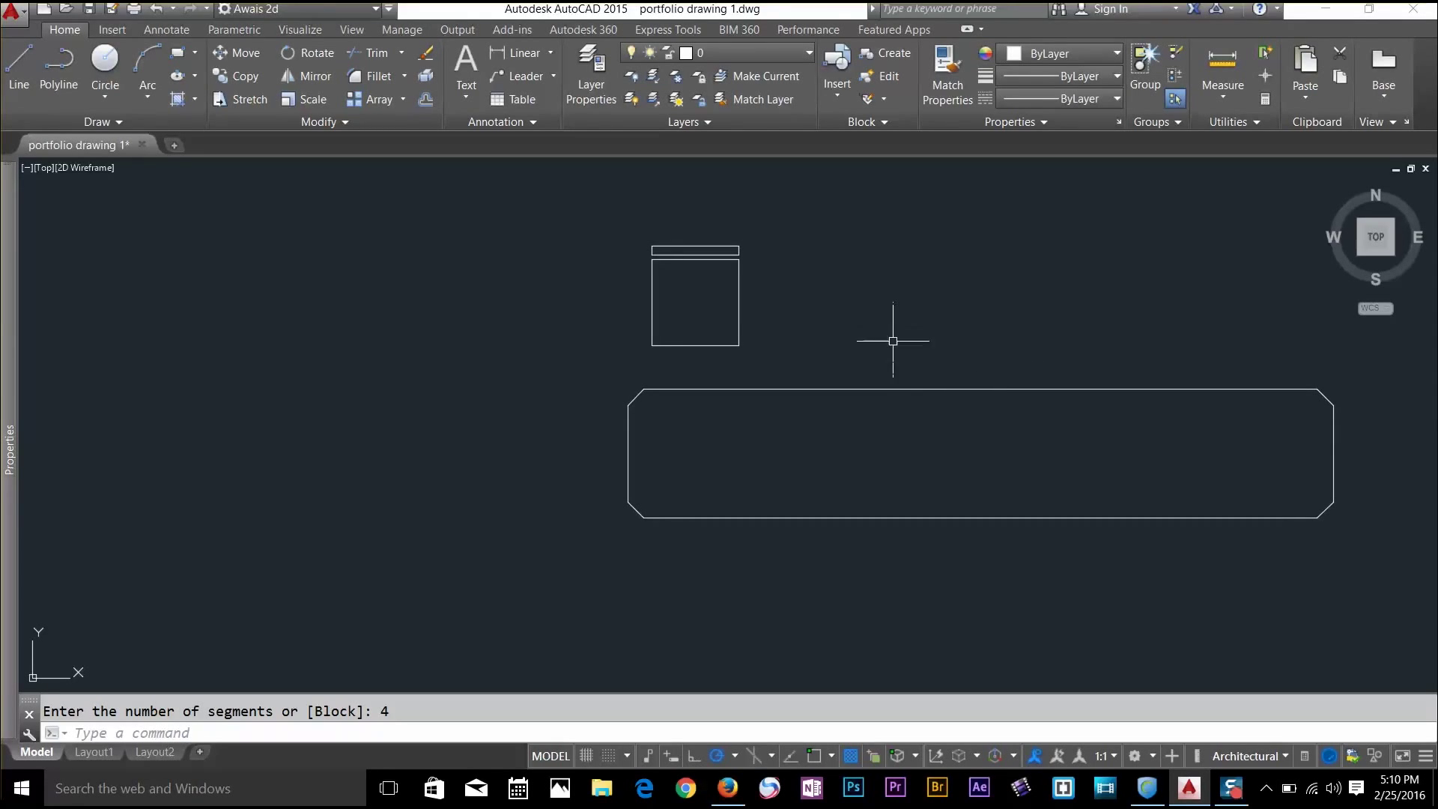
# Select the divided edge to check it, then clear the selection
pyautogui.click(666, 389)
pyautogui.click(666, 406)
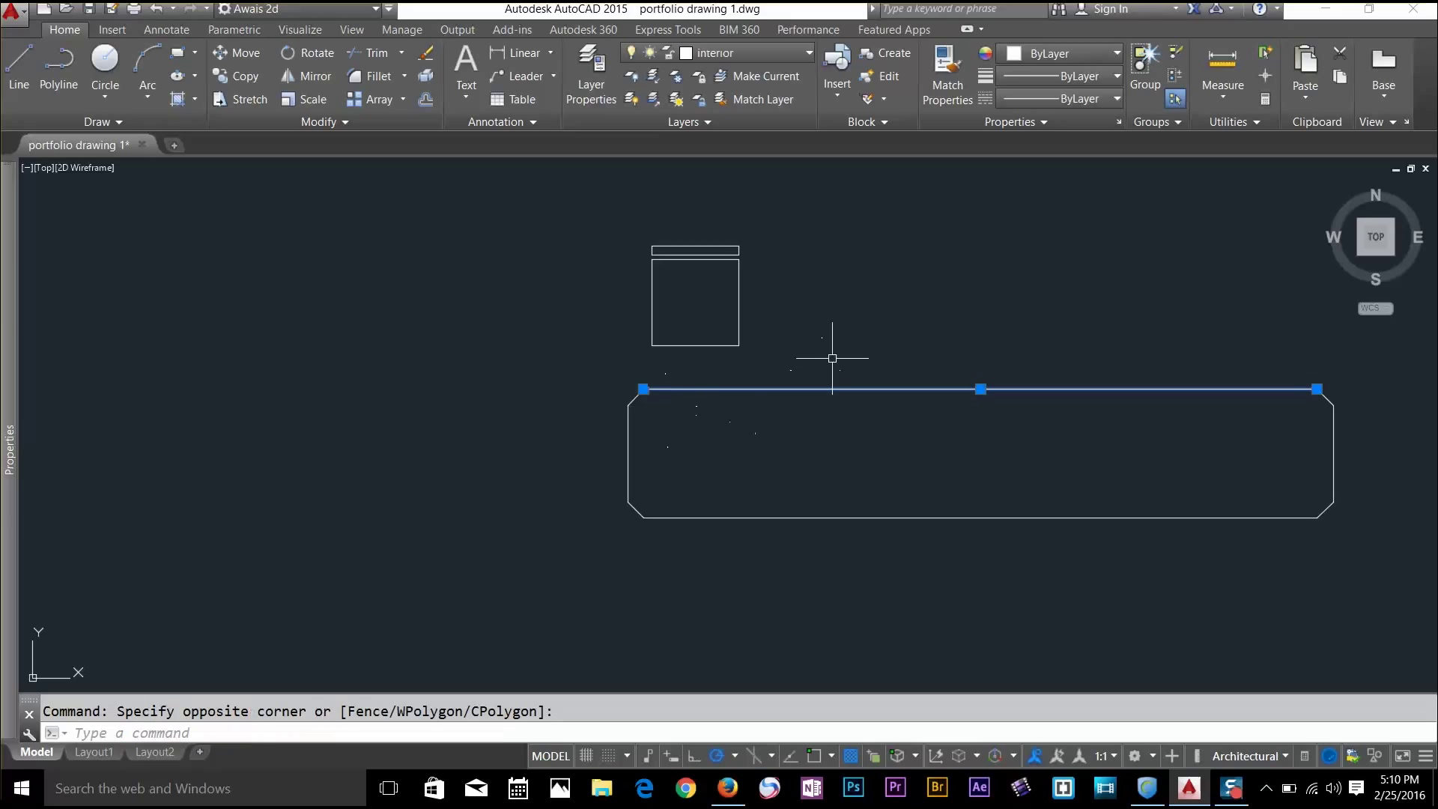
pyautogui.press('Escape')
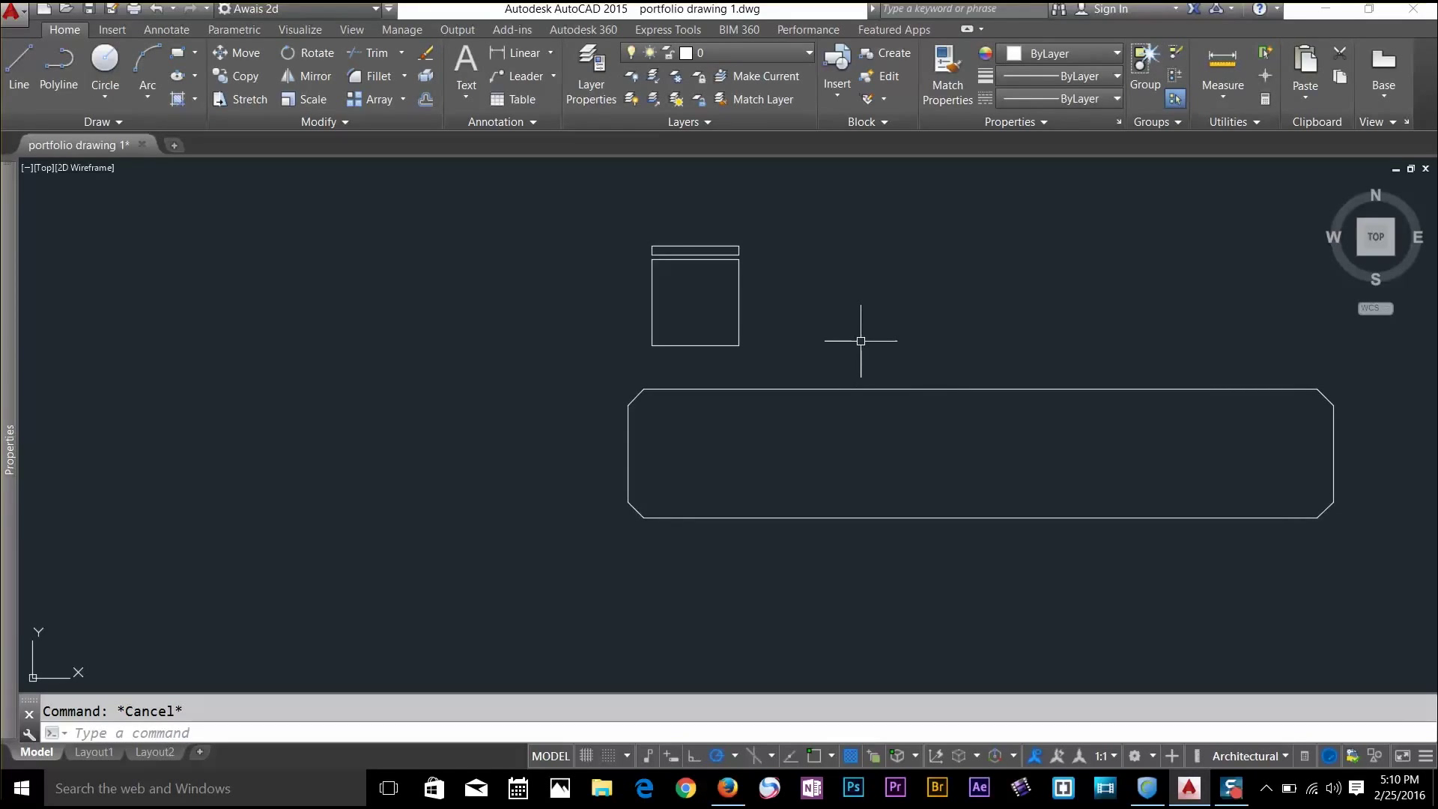
pyautogui.write('DDt')
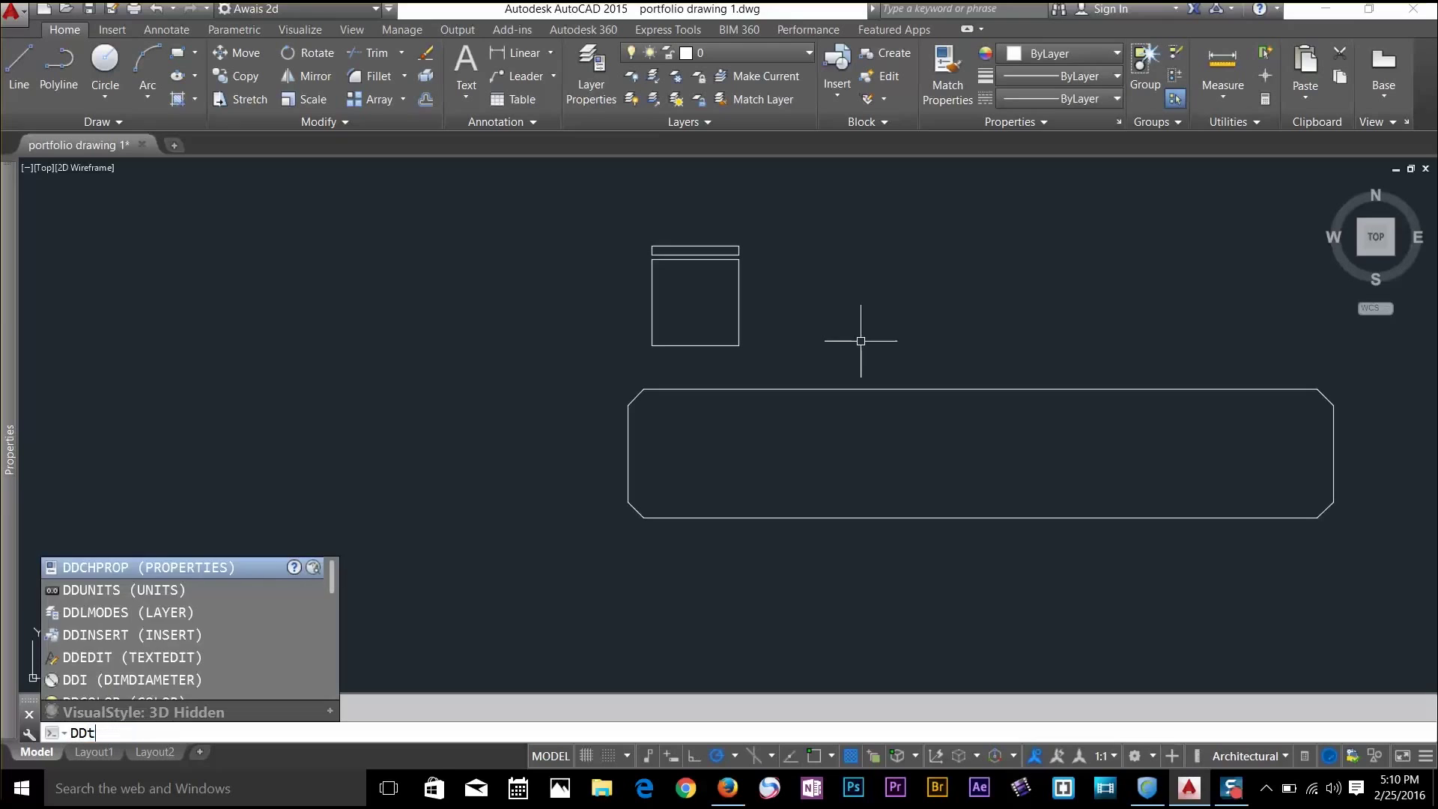
pyautogui.write('p')
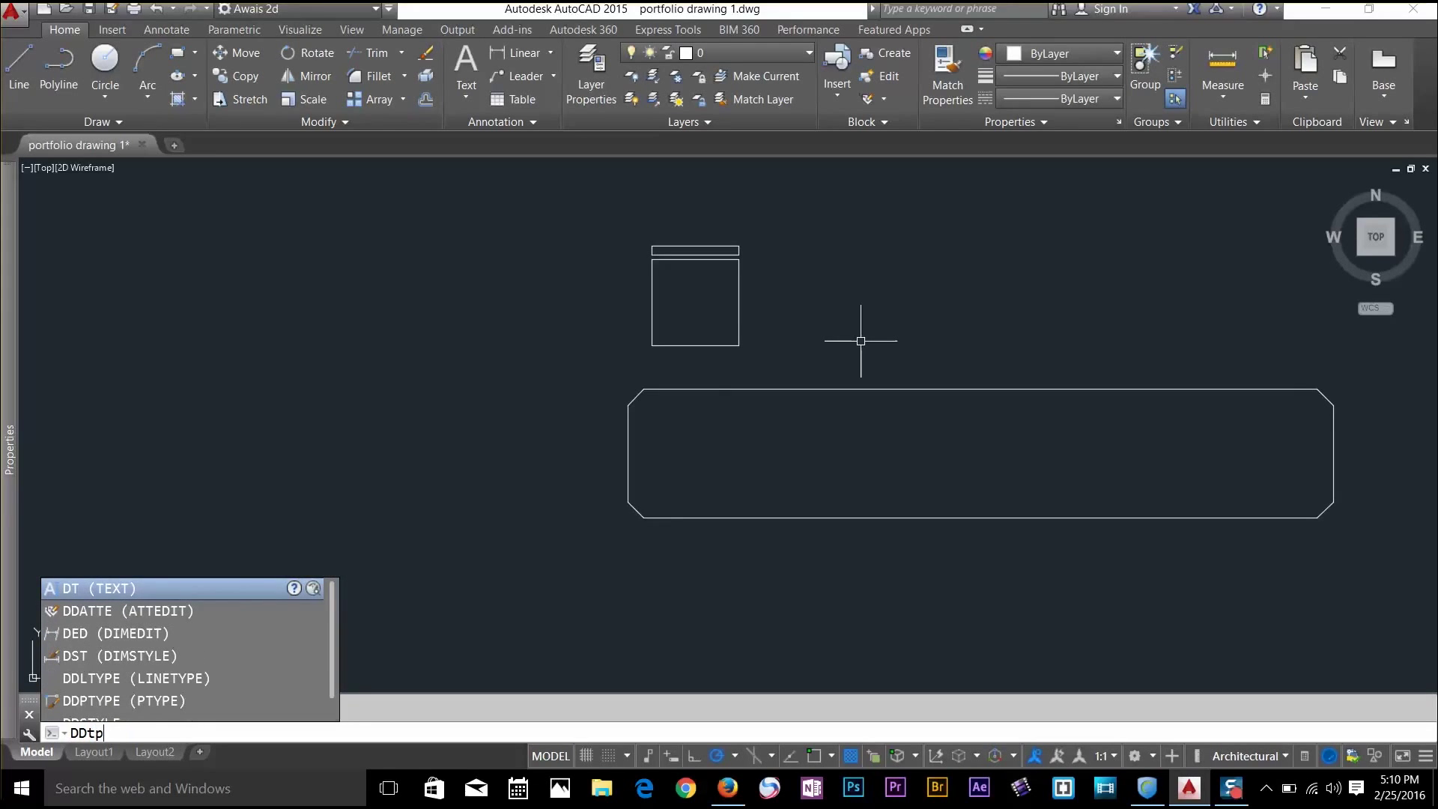
# Set the point style to the circle-with-cross marker through DDPTYPE
pyautogui.press('Return')
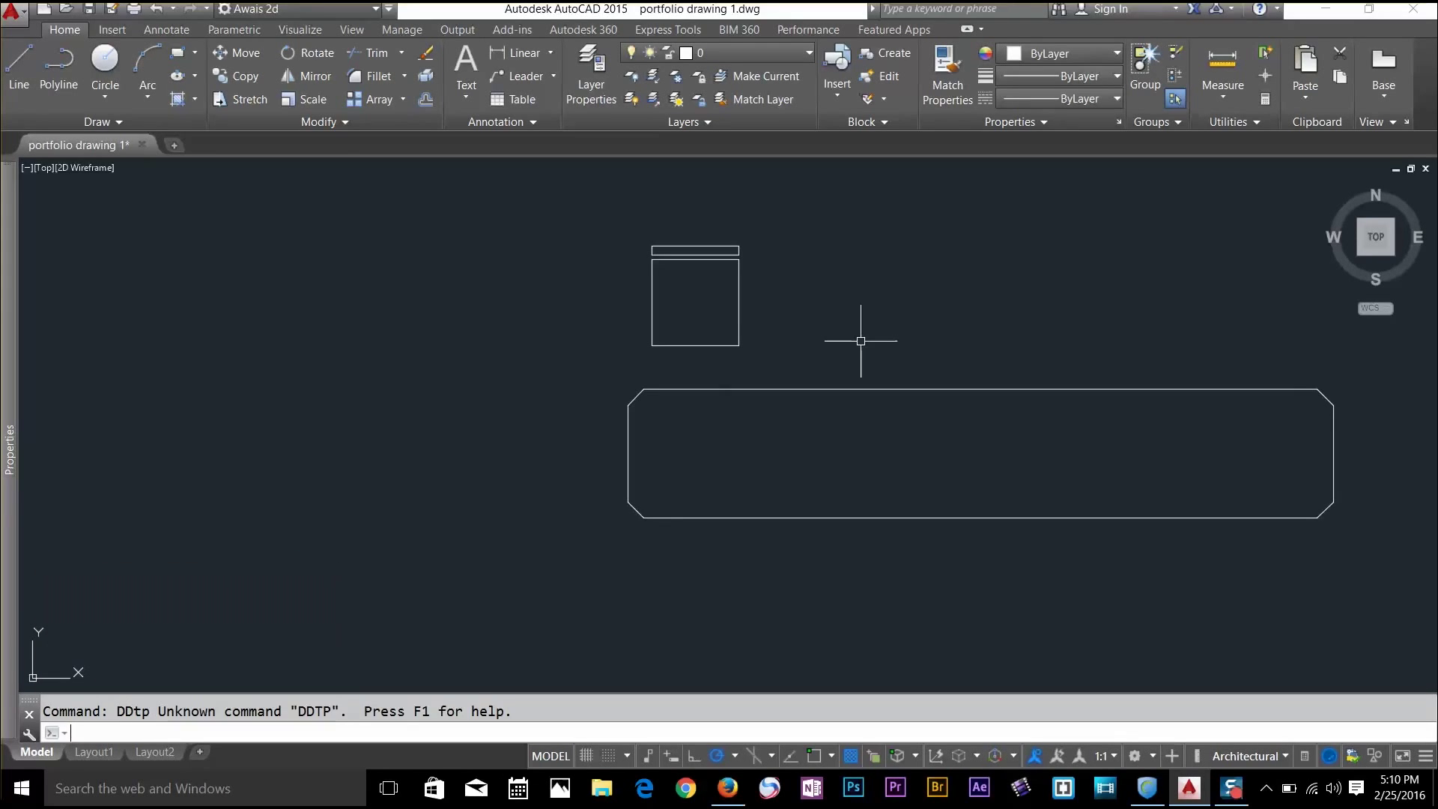
pyautogui.write('DDPTYPE')
pyautogui.press('Return')
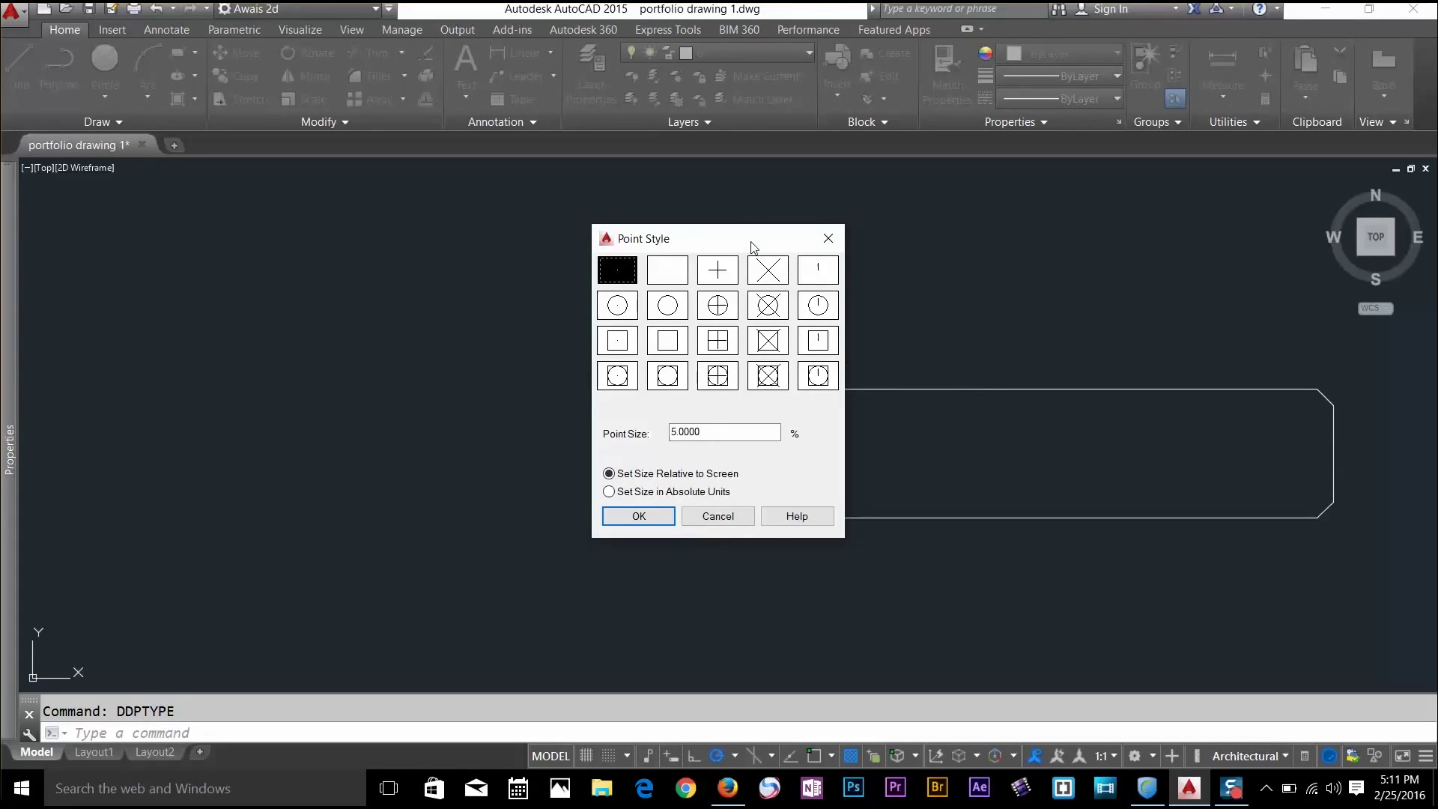
pyautogui.moveTo(753, 247); pyautogui.dragTo(490, 235)
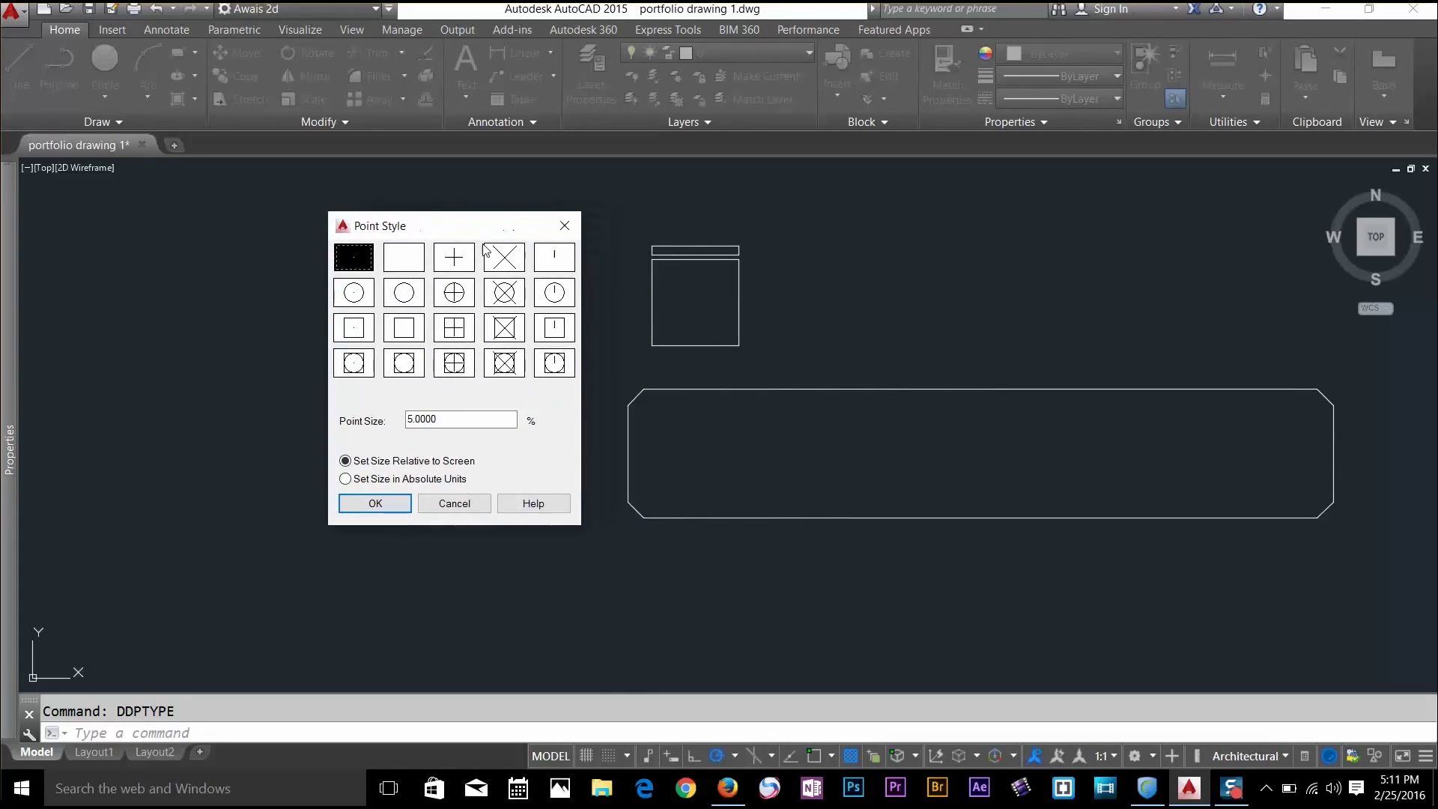
pyautogui.click(456, 292)
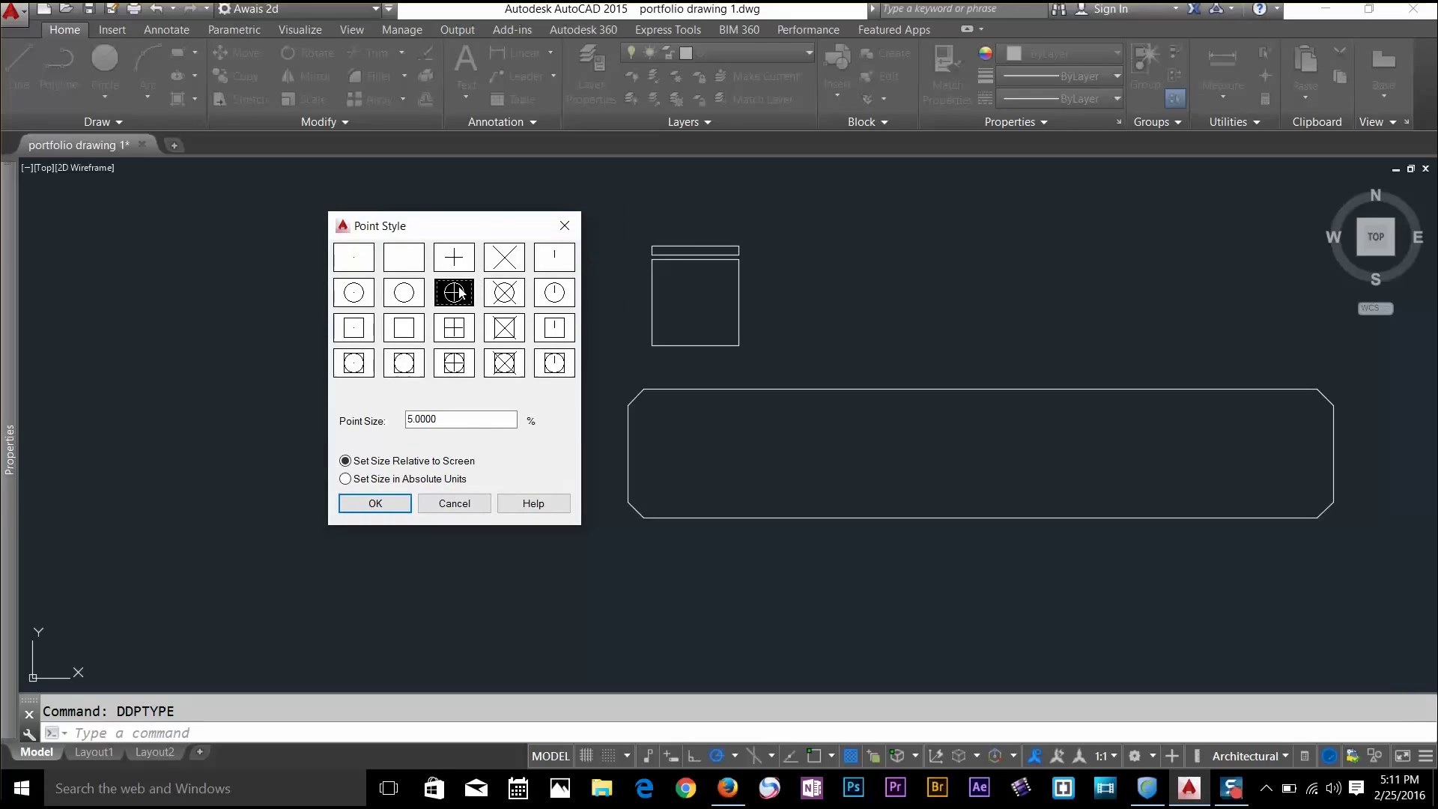
pyautogui.click(376, 503)
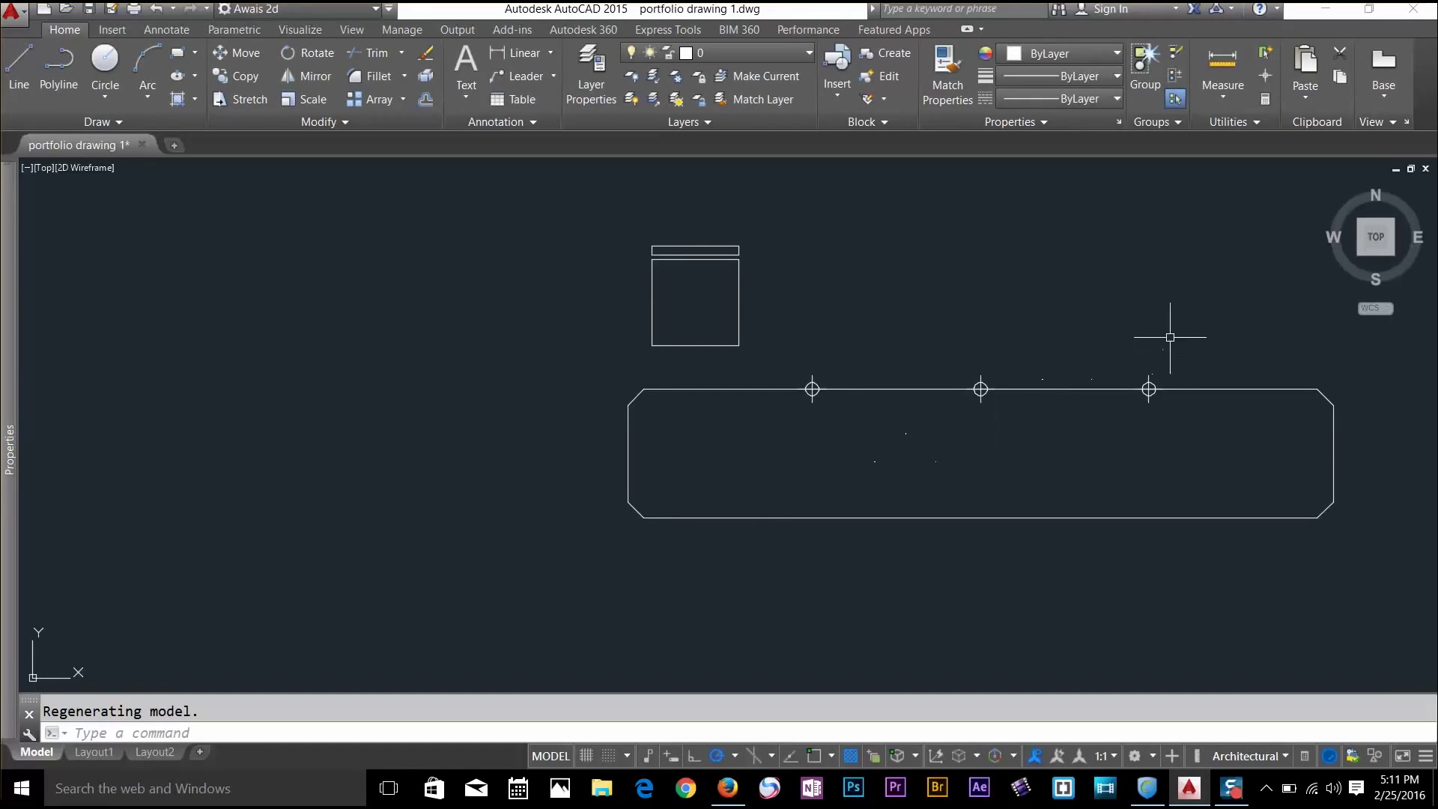
# Check the three division points, then start Copy with the chair block selected
pyautogui.click(767, 316)
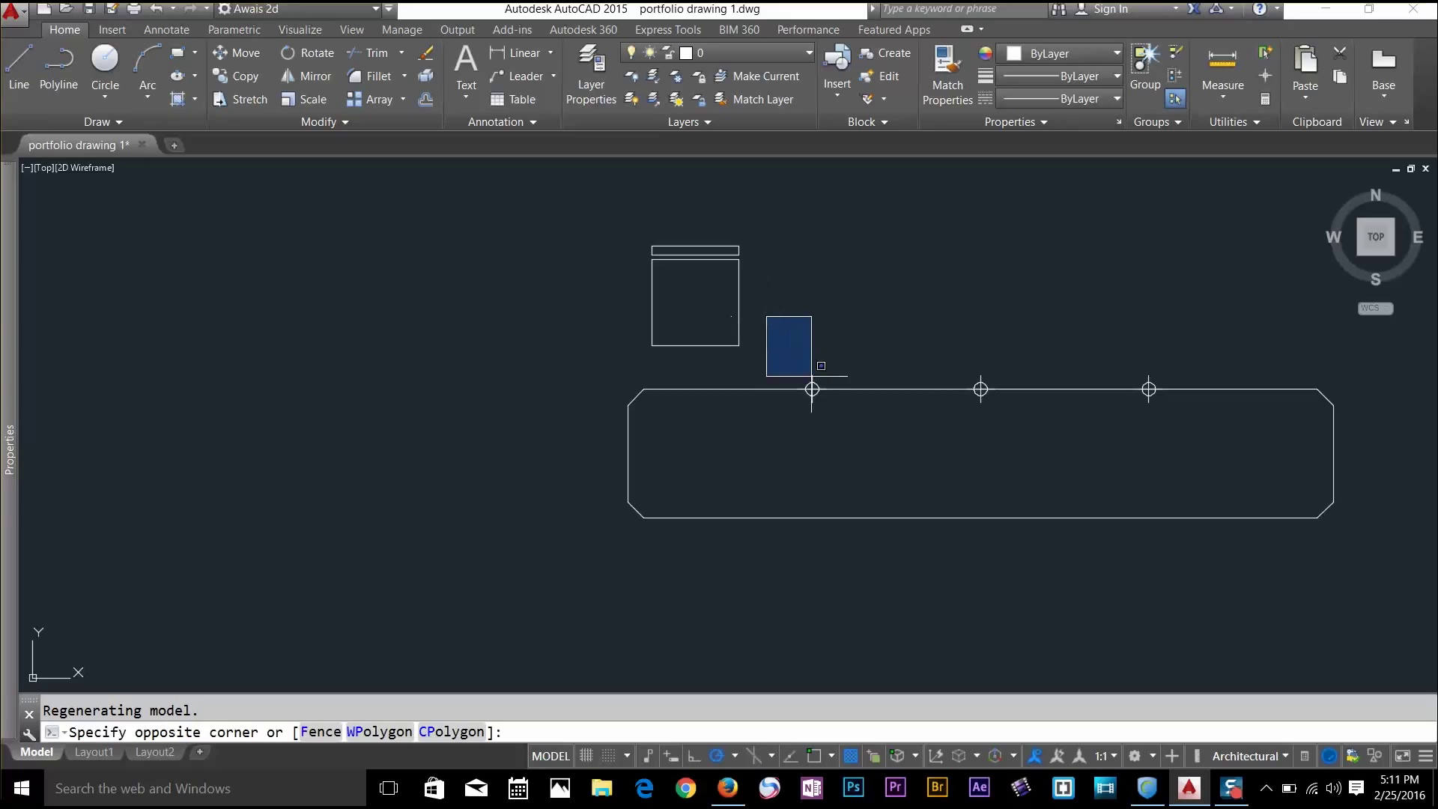
pyautogui.click(1189, 441)
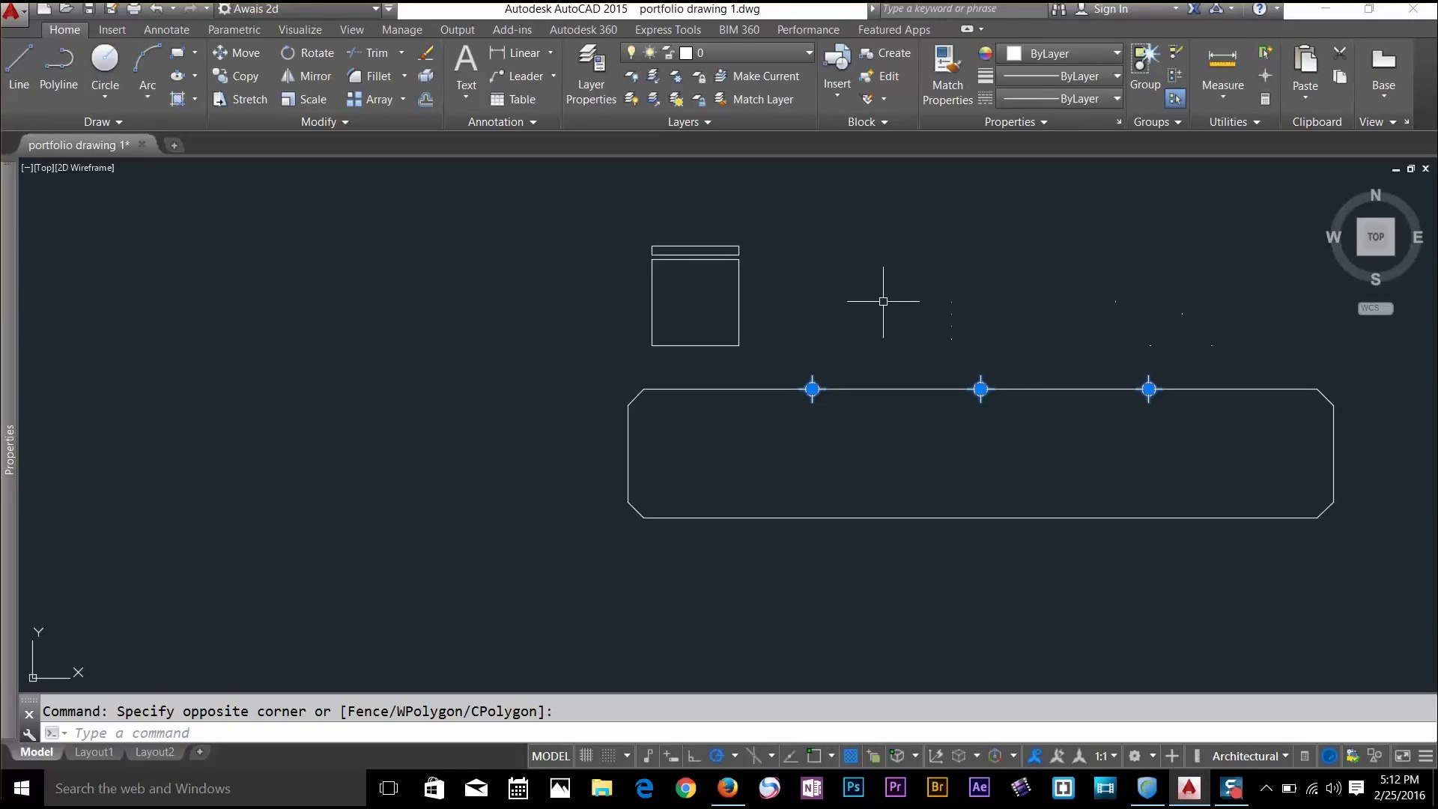
pyautogui.press('Escape')
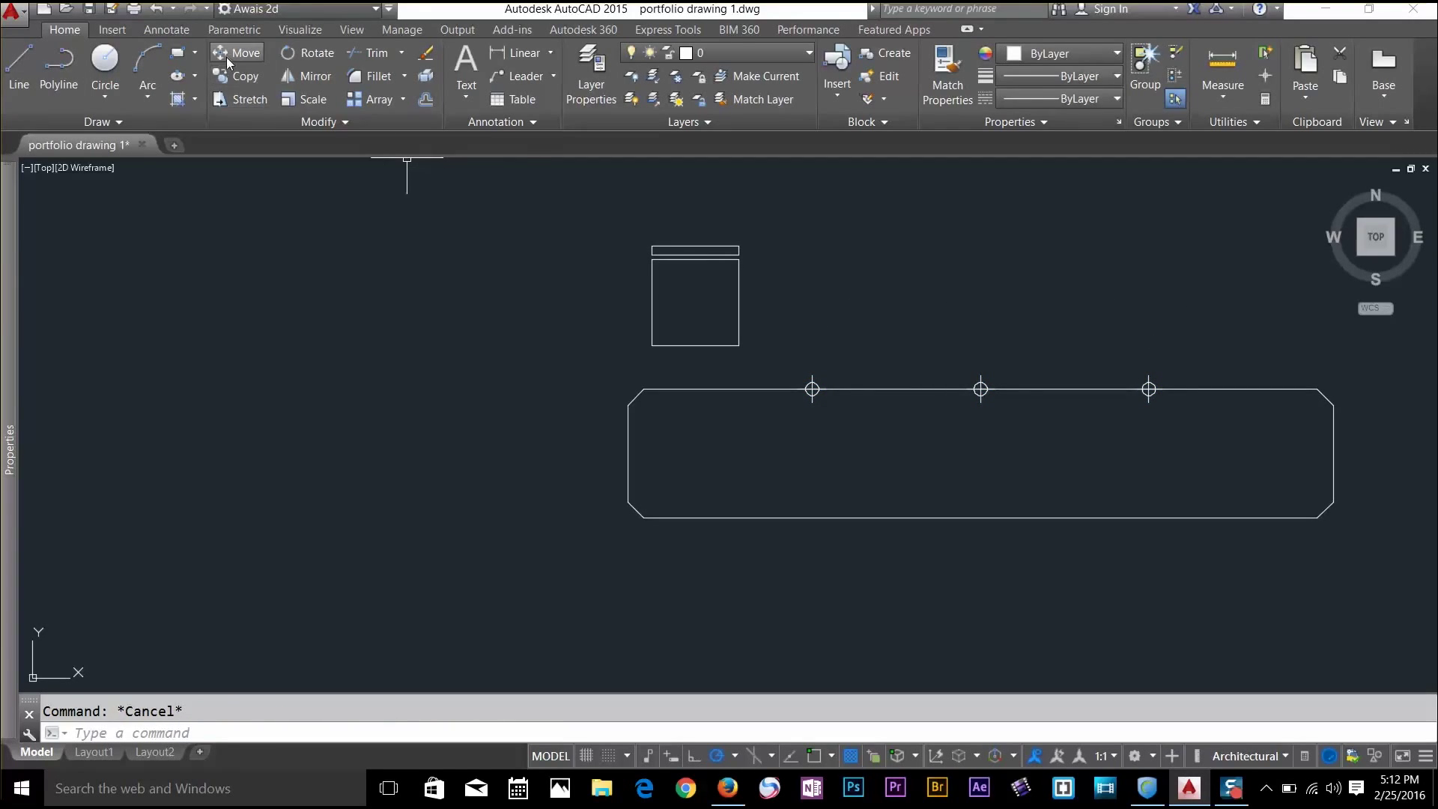
pyautogui.click(226, 82)
pyautogui.click(768, 223)
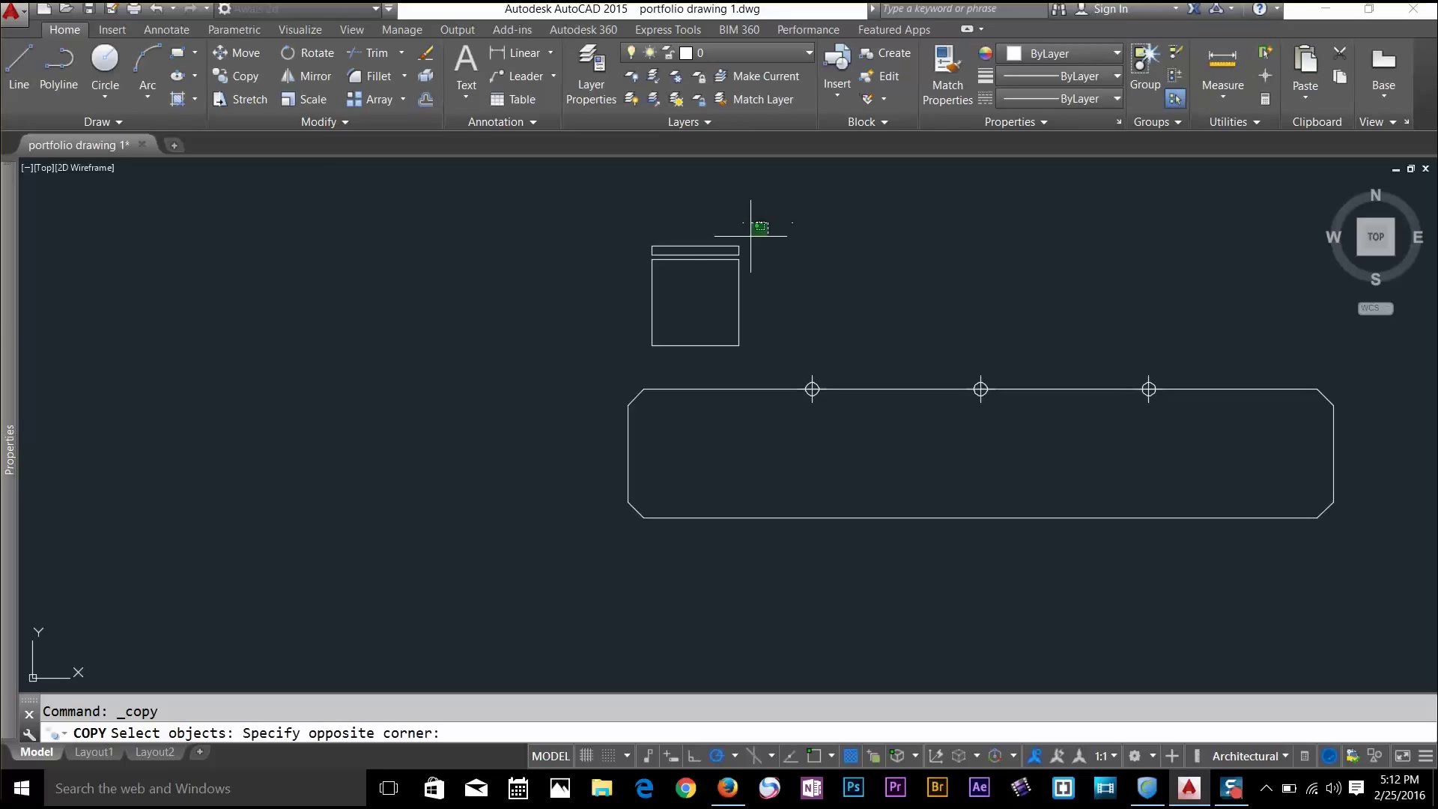
pyautogui.click(633, 361)
pyautogui.press('Return')
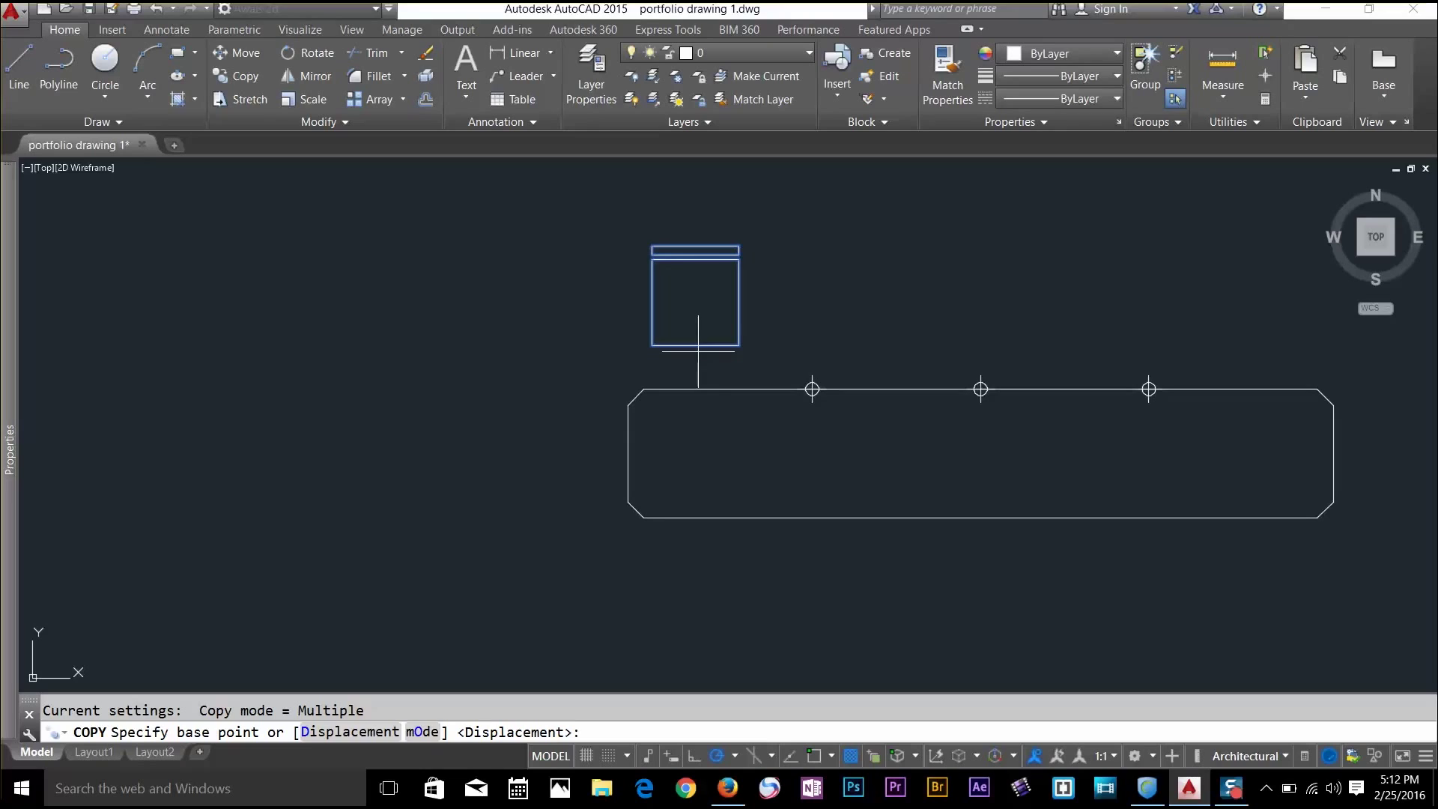
# Copy the chair from its bottom-edge midpoint onto the middle division node
pyautogui.keyDown('shift'); pyautogui.rightClick(698, 352); pyautogui.keyUp('shift')
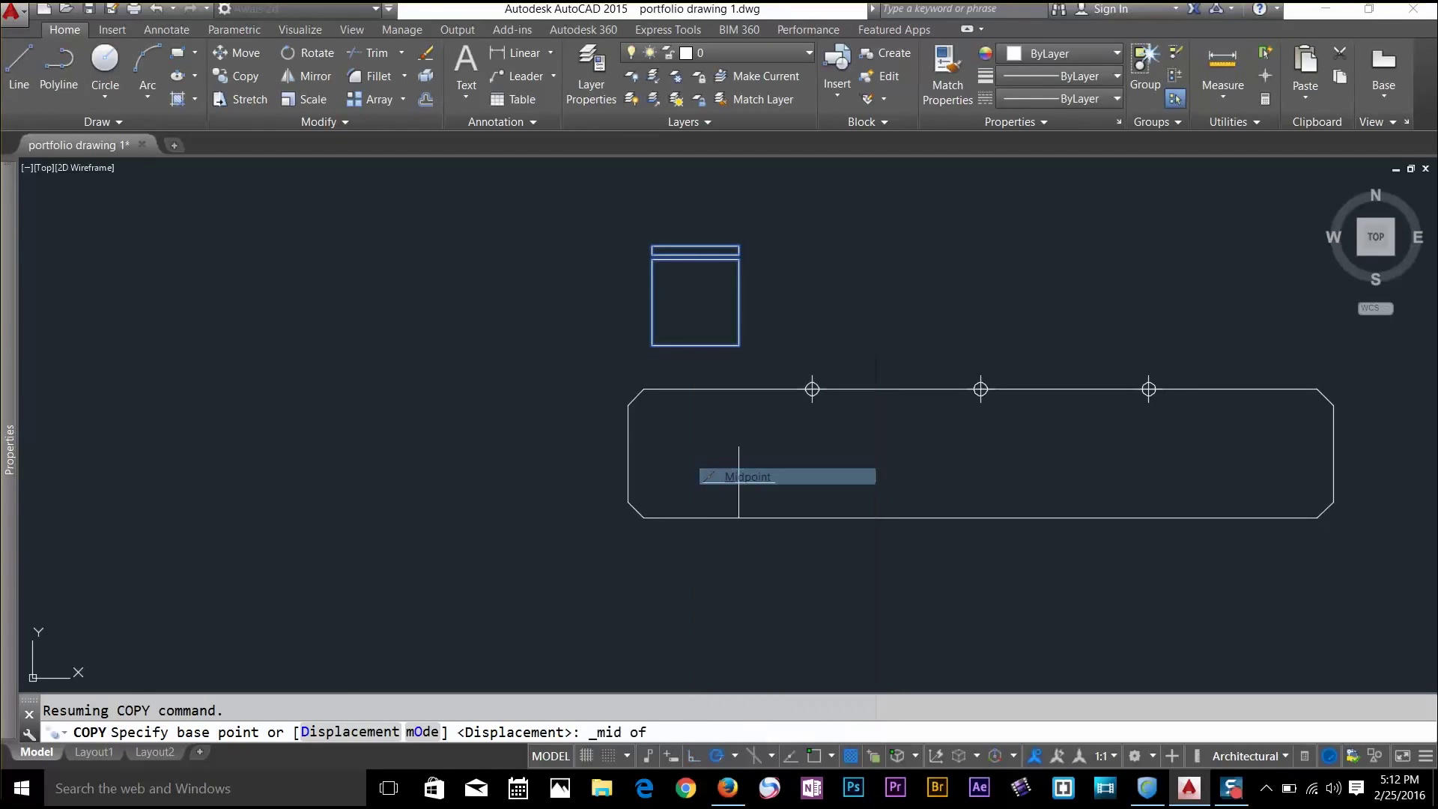
pyautogui.click(734, 479)
pyautogui.click(695, 346)
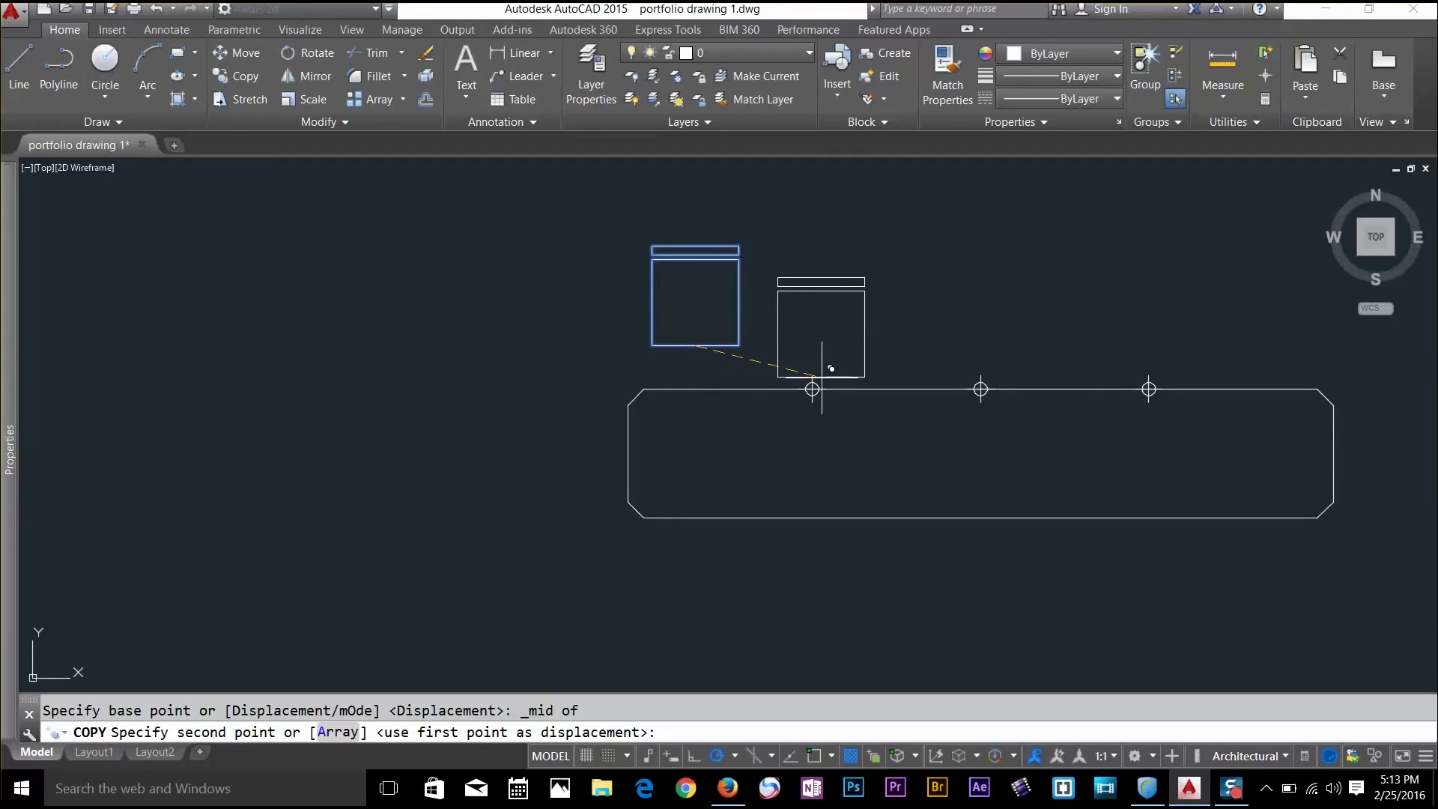
pyautogui.keyDown('shift'); pyautogui.rightClick(824, 381); pyautogui.keyUp('shift')
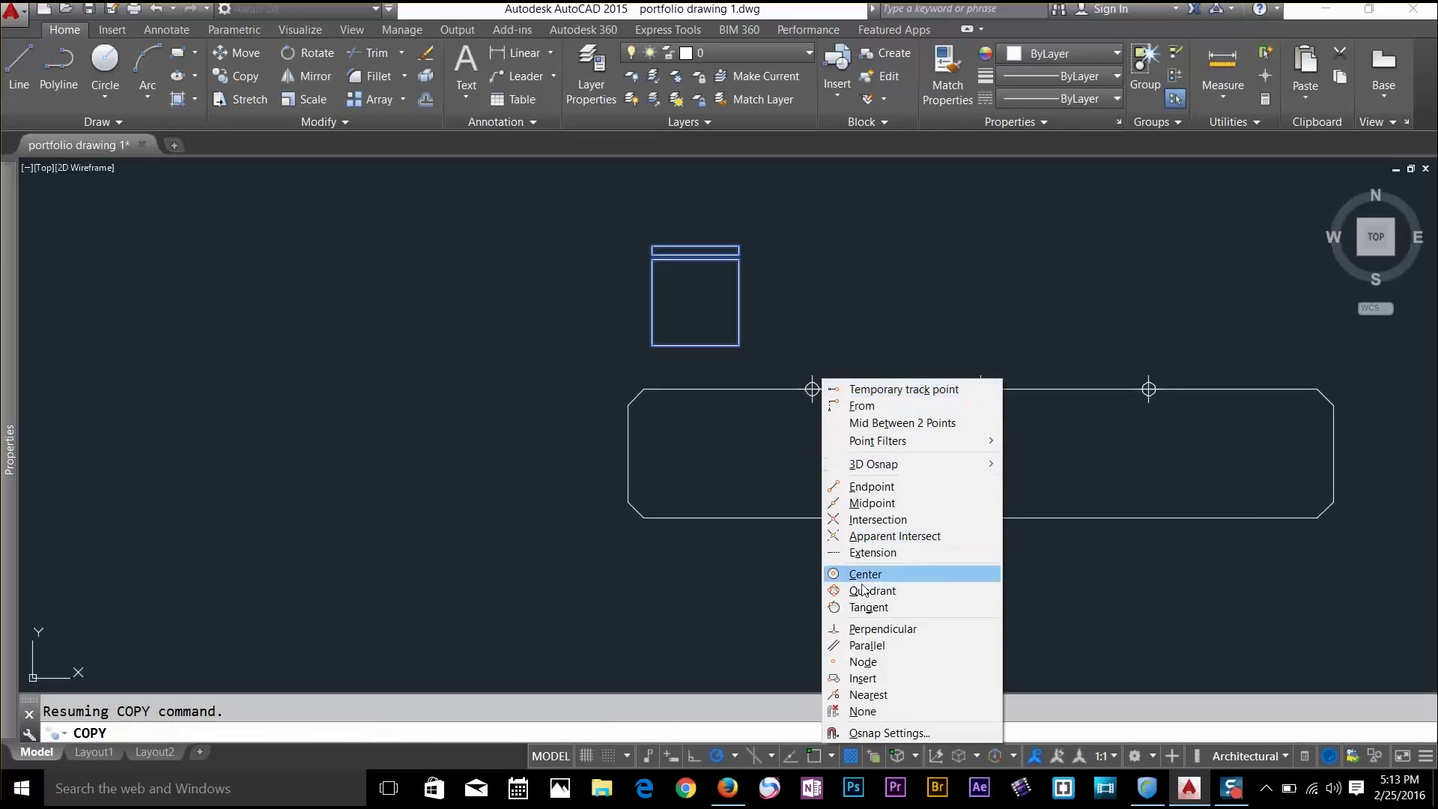
pyautogui.click(863, 661)
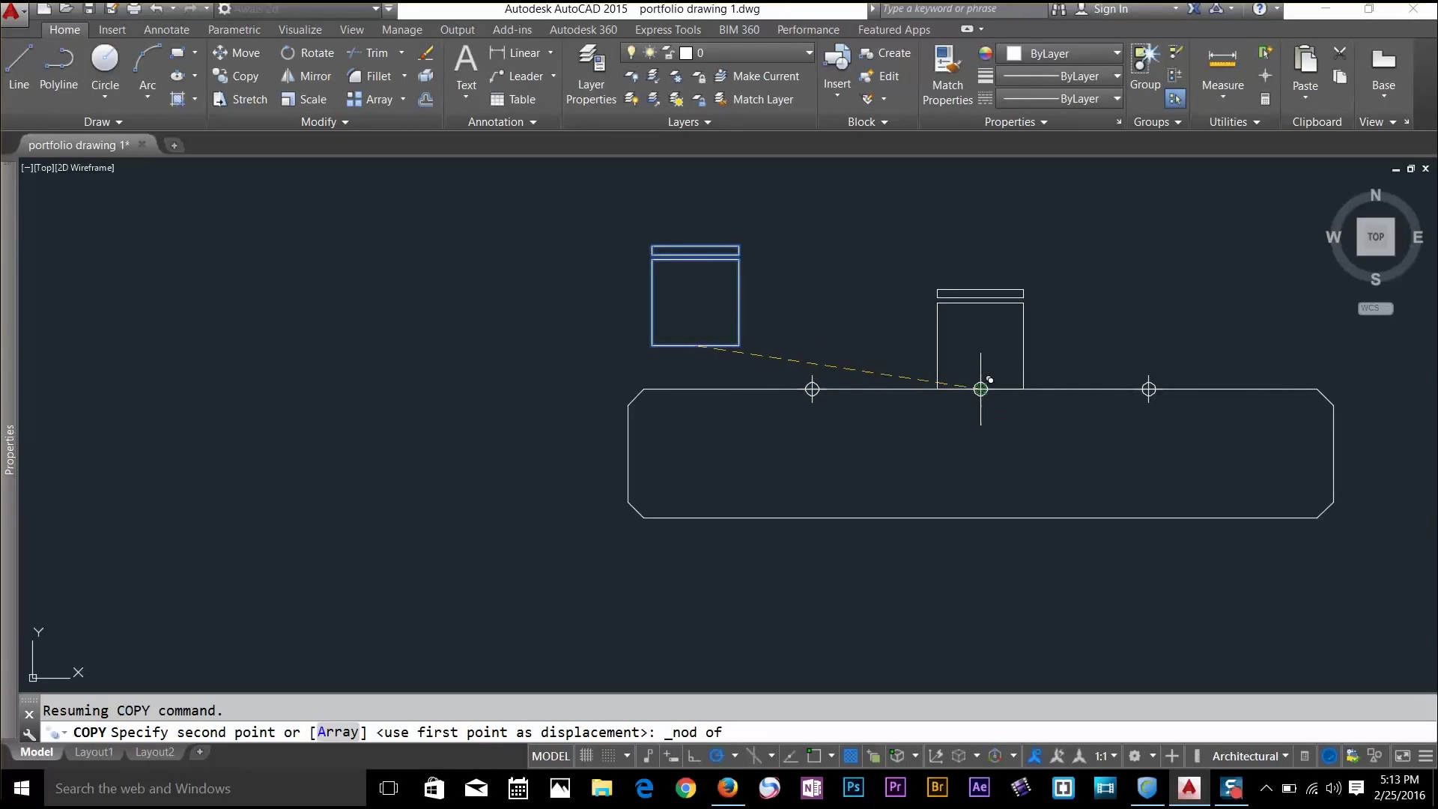
pyautogui.click(982, 389)
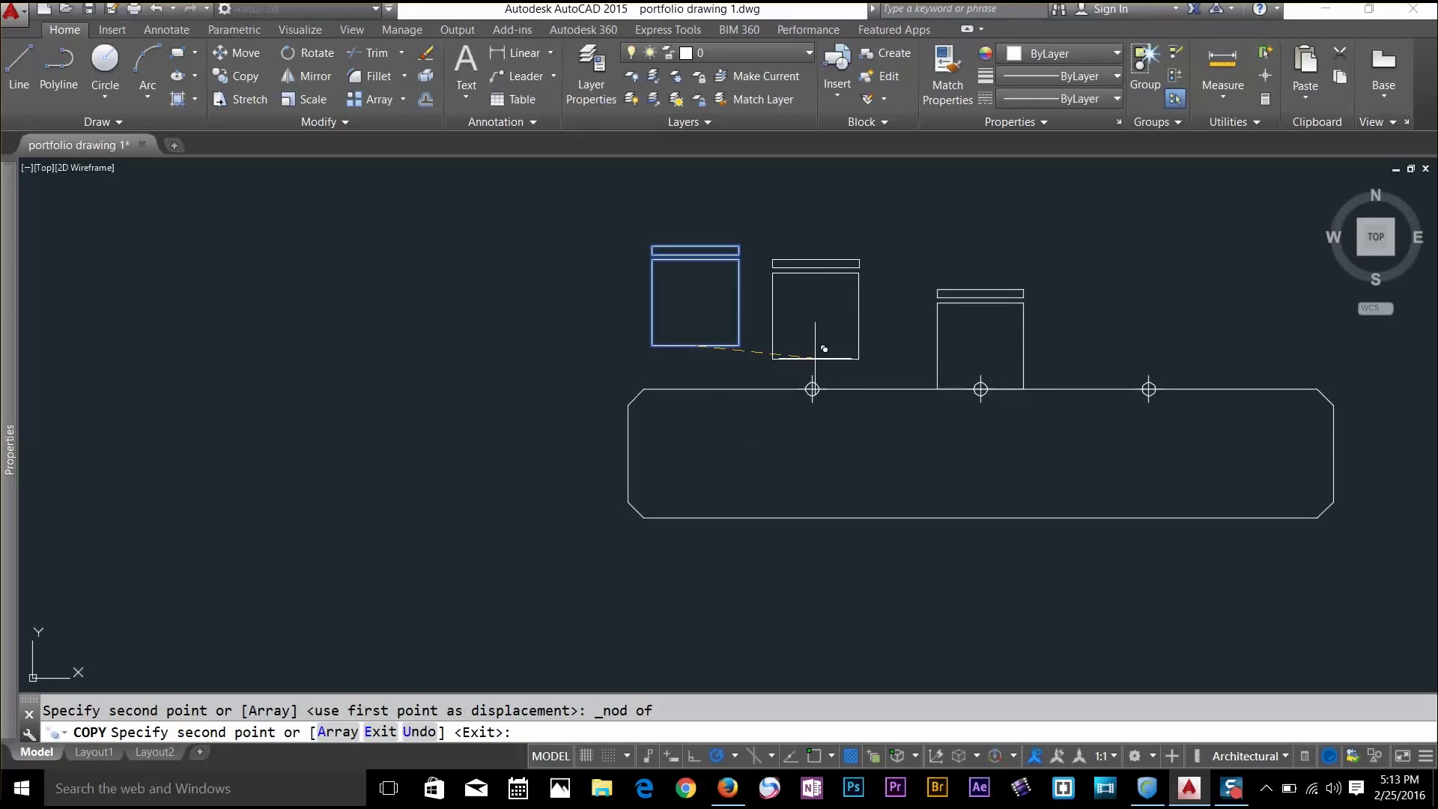
# Place chair copies on the remaining node points along the counter edge
pyautogui.middleClick(762, 411)
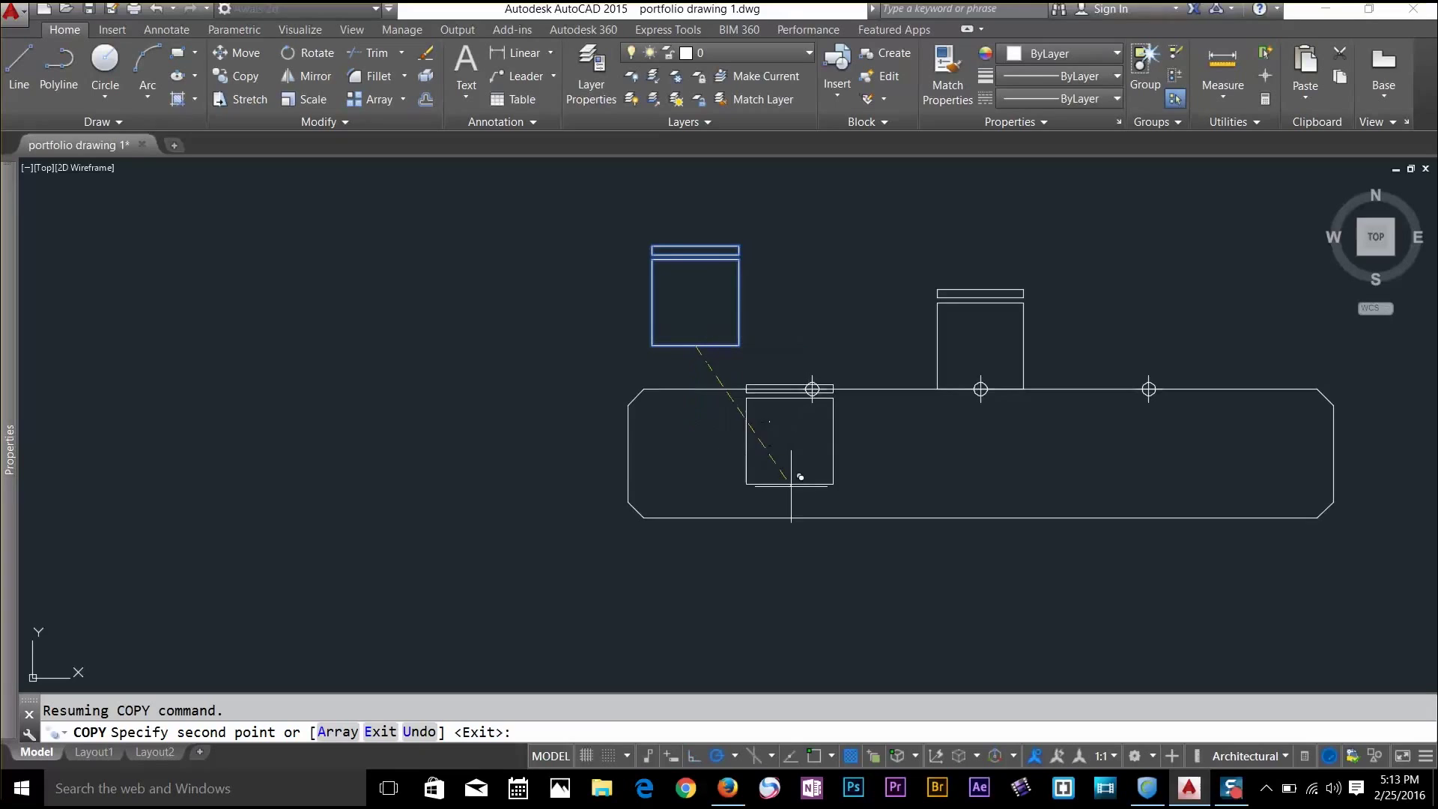
pyautogui.keyDown('shift'); pyautogui.rightClick(802, 474); pyautogui.keyUp('shift')
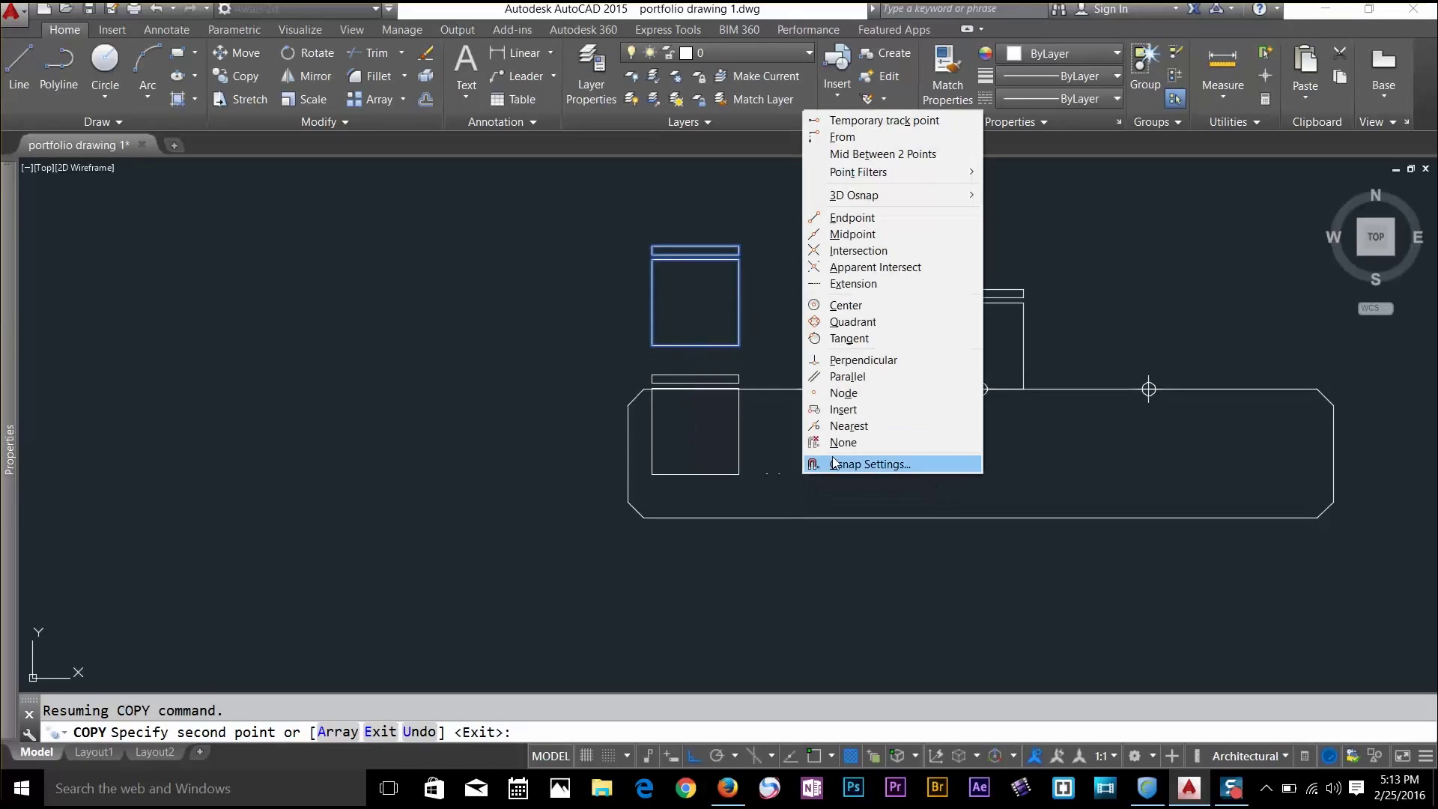
pyautogui.click(857, 397)
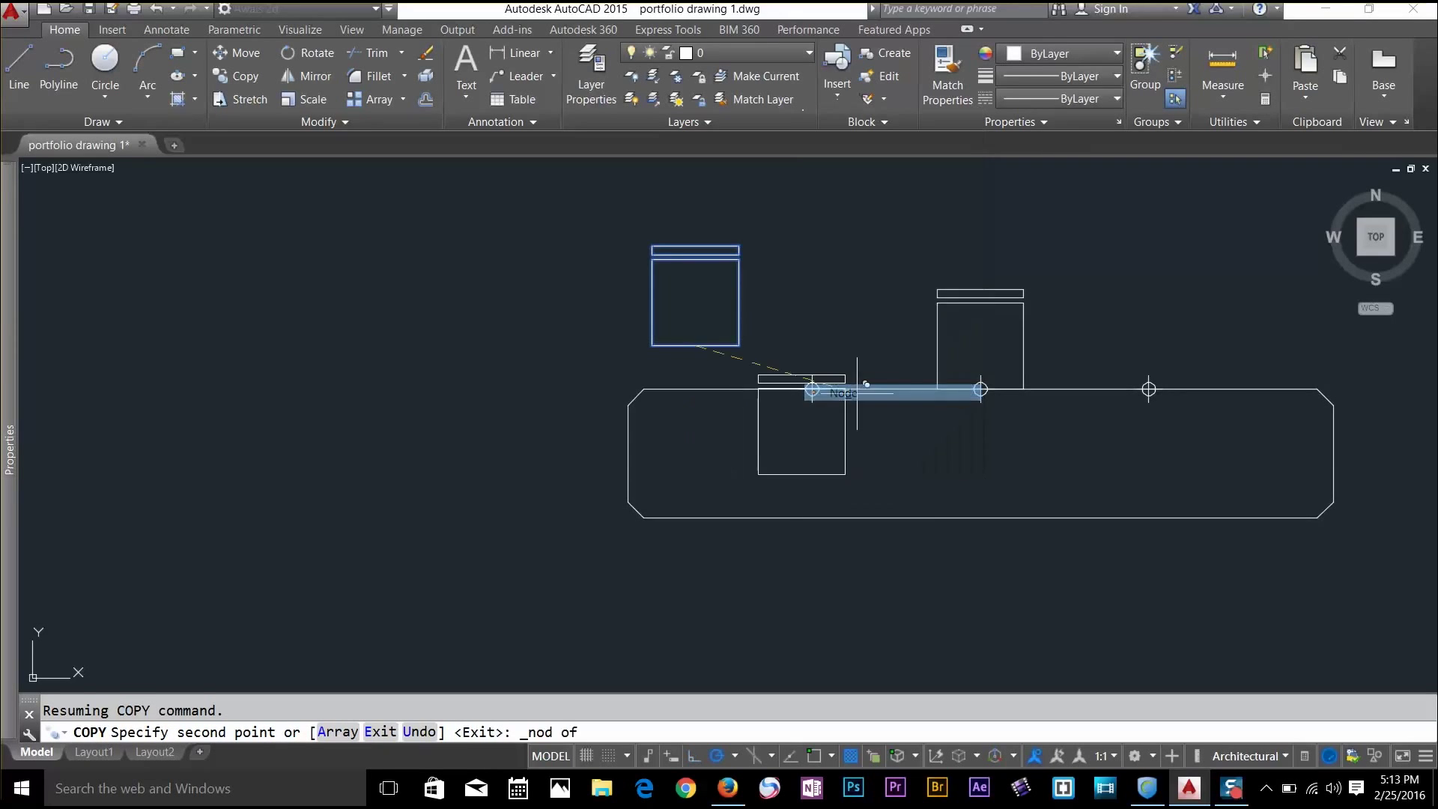
pyautogui.middleClick(1168, 382)
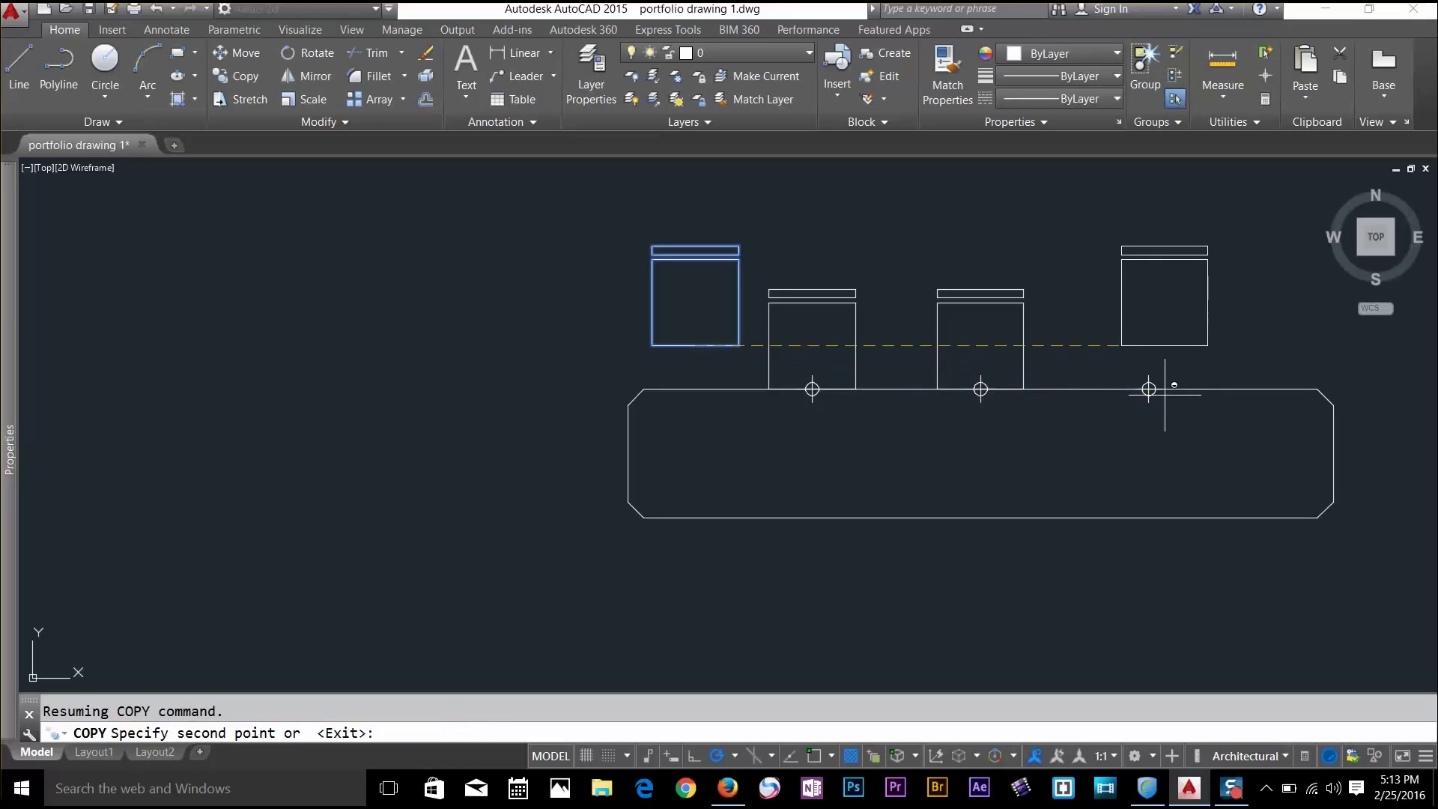
pyautogui.keyDown('shift'); pyautogui.rightClick(1166, 397); pyautogui.keyUp('shift')
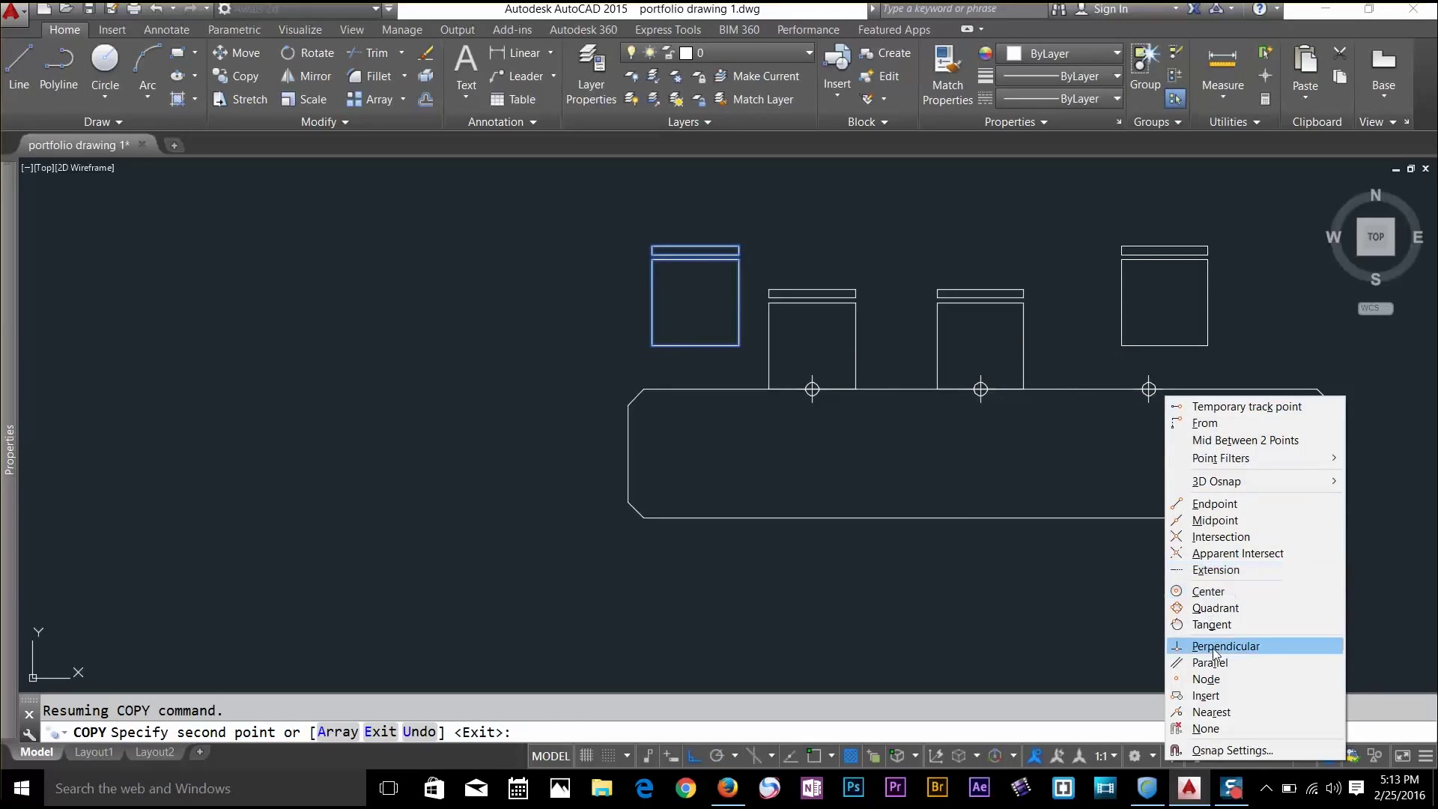
pyautogui.click(1219, 674)
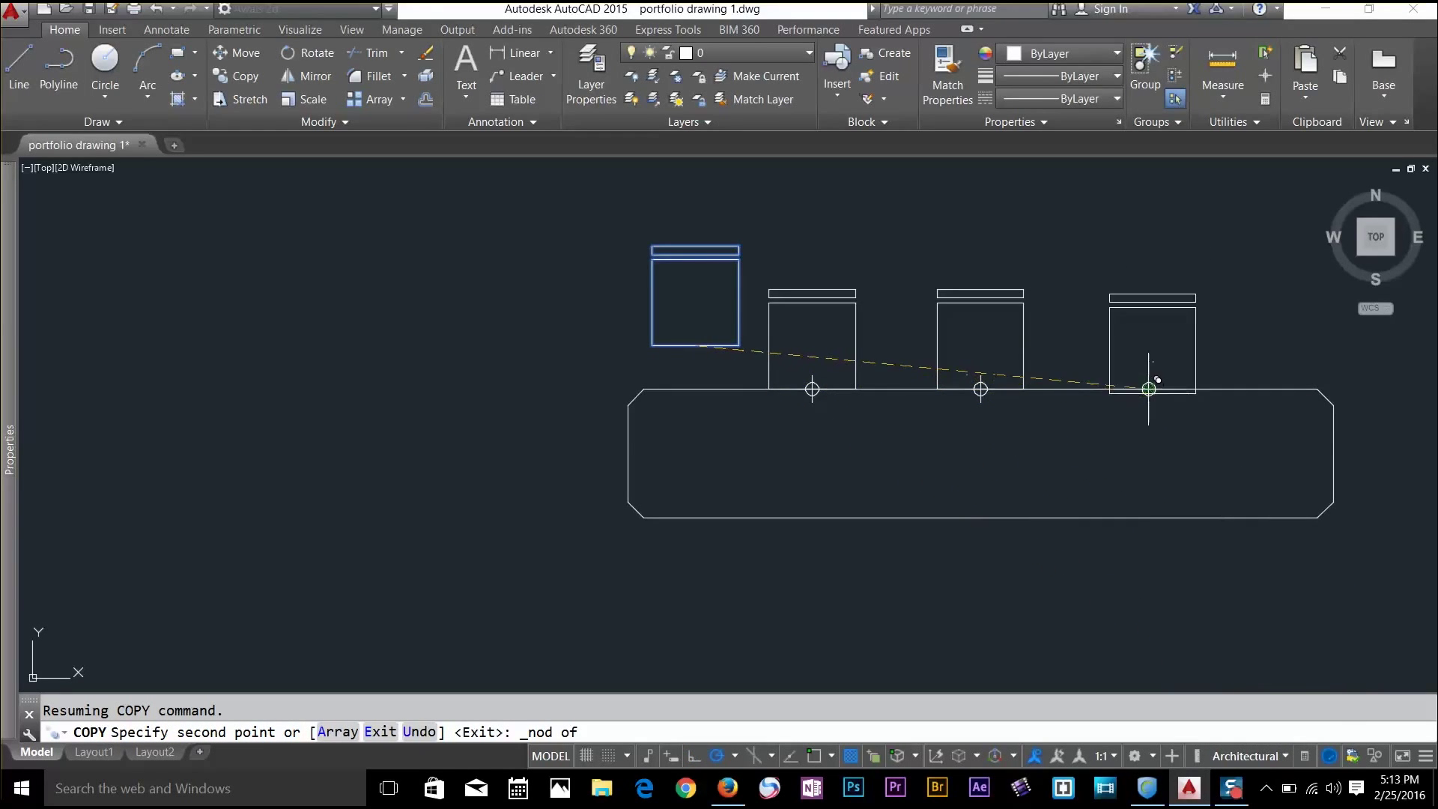
pyautogui.click(1149, 389)
pyautogui.press('Escape')
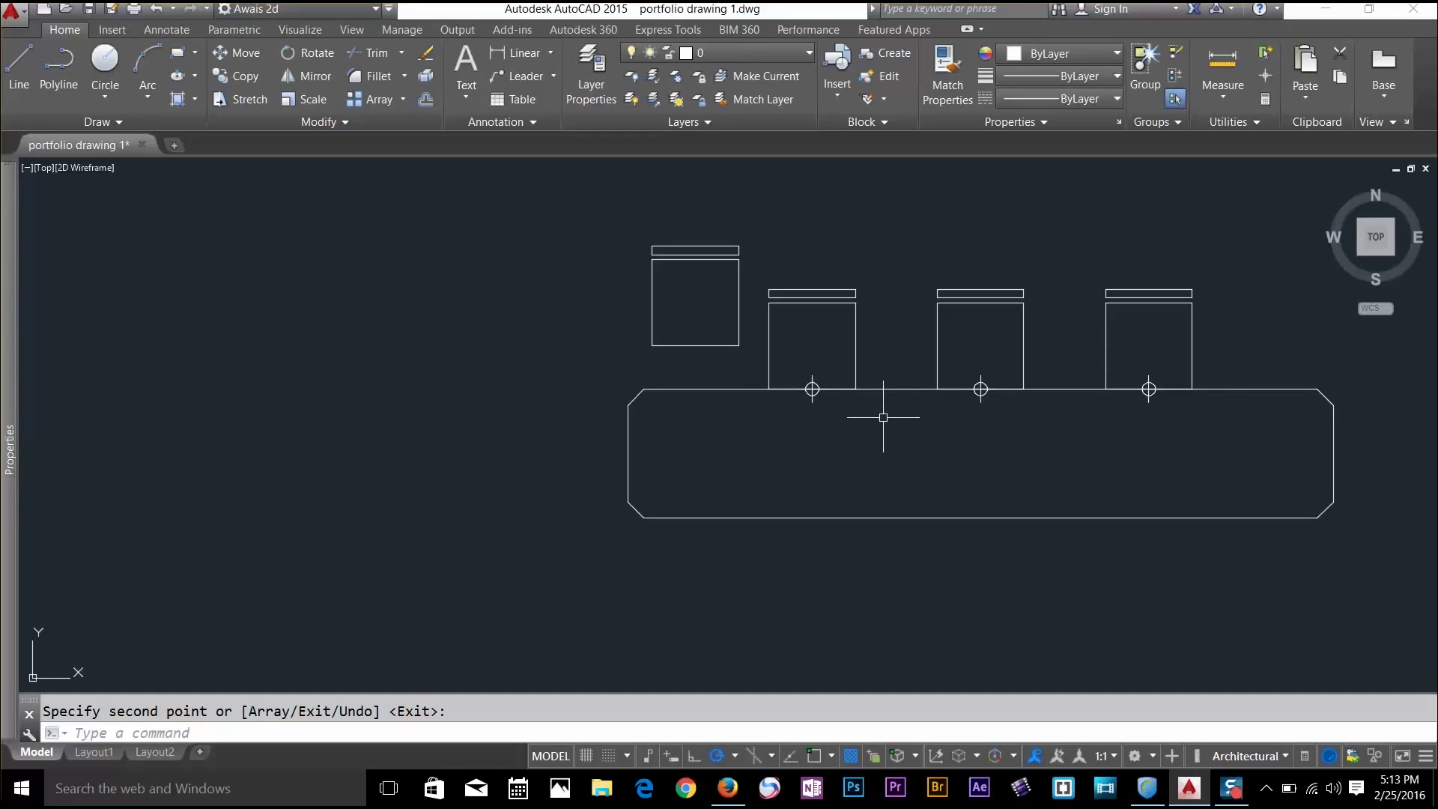
# Change the point style to the plain dot, then select the counter's top edge
pyautogui.click(797, 366)
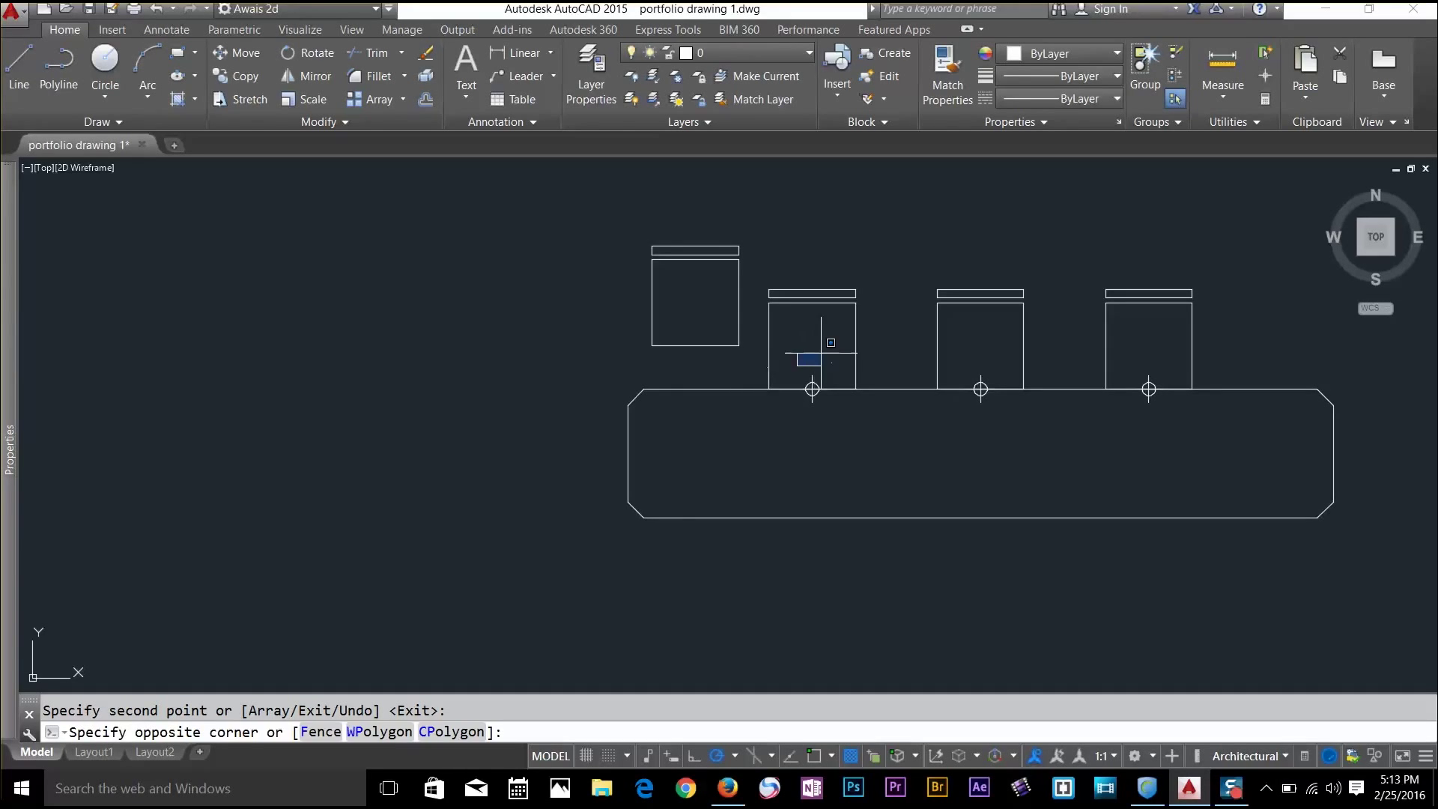
pyautogui.click(824, 347)
pyautogui.write('DDPty')
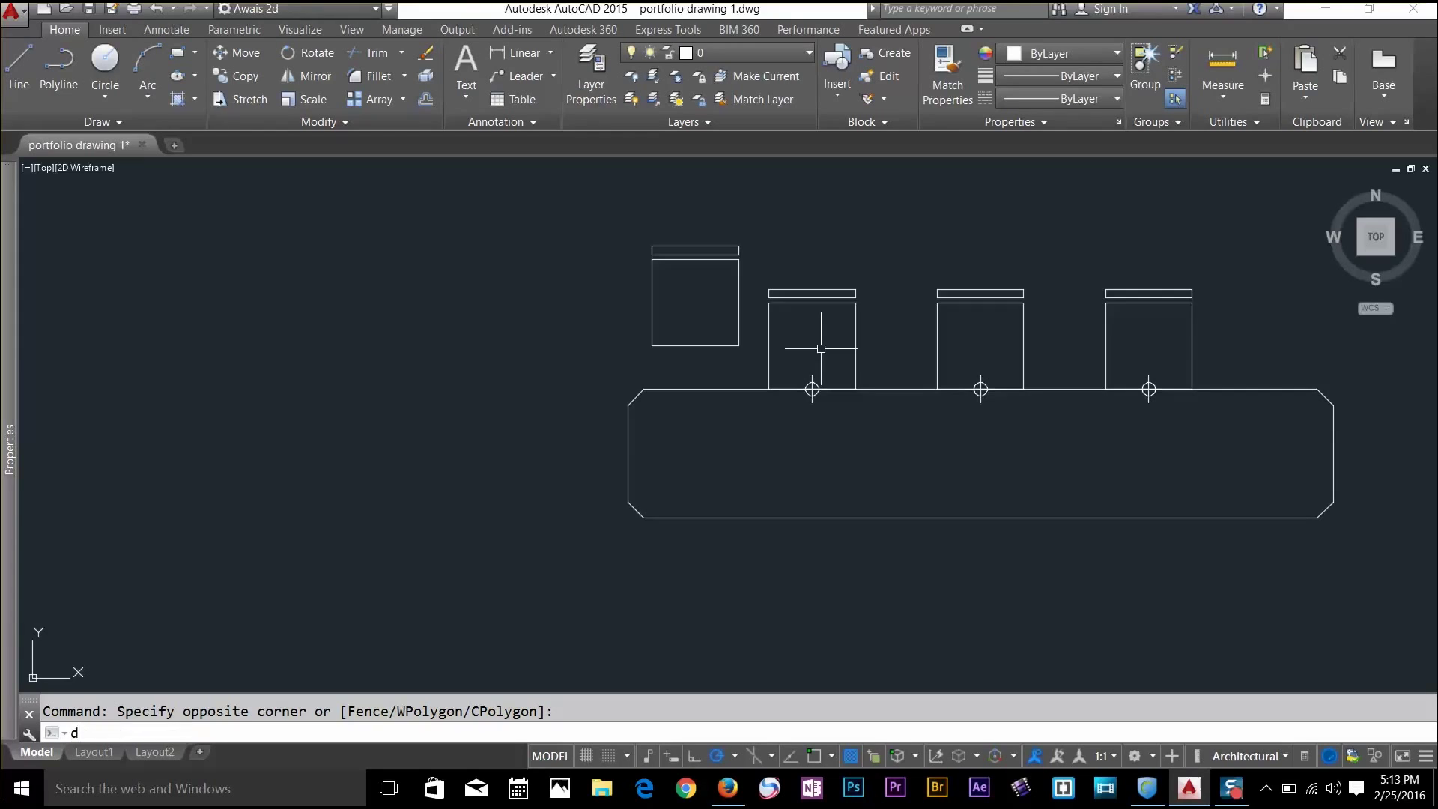
pyautogui.write('p')
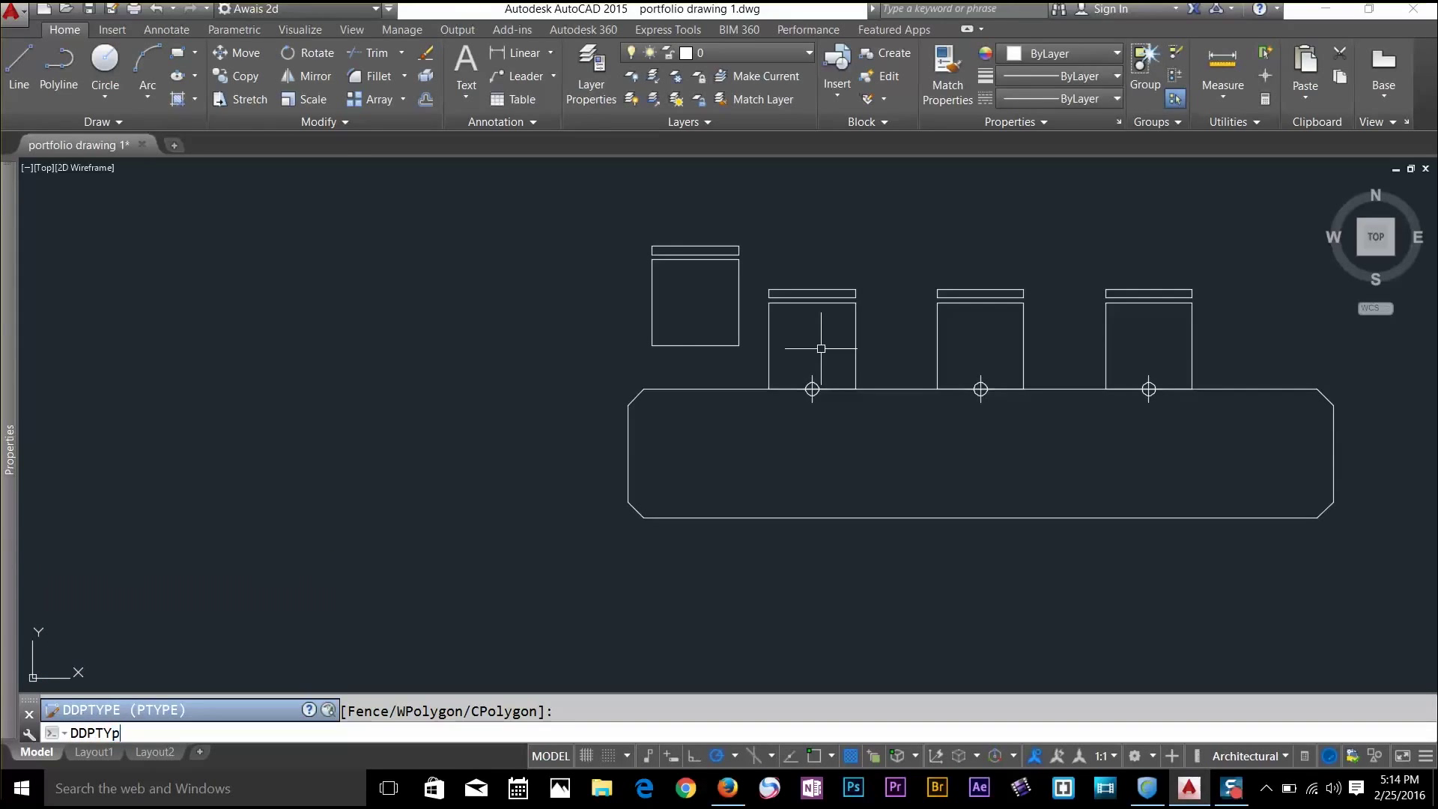
pyautogui.press('Return')
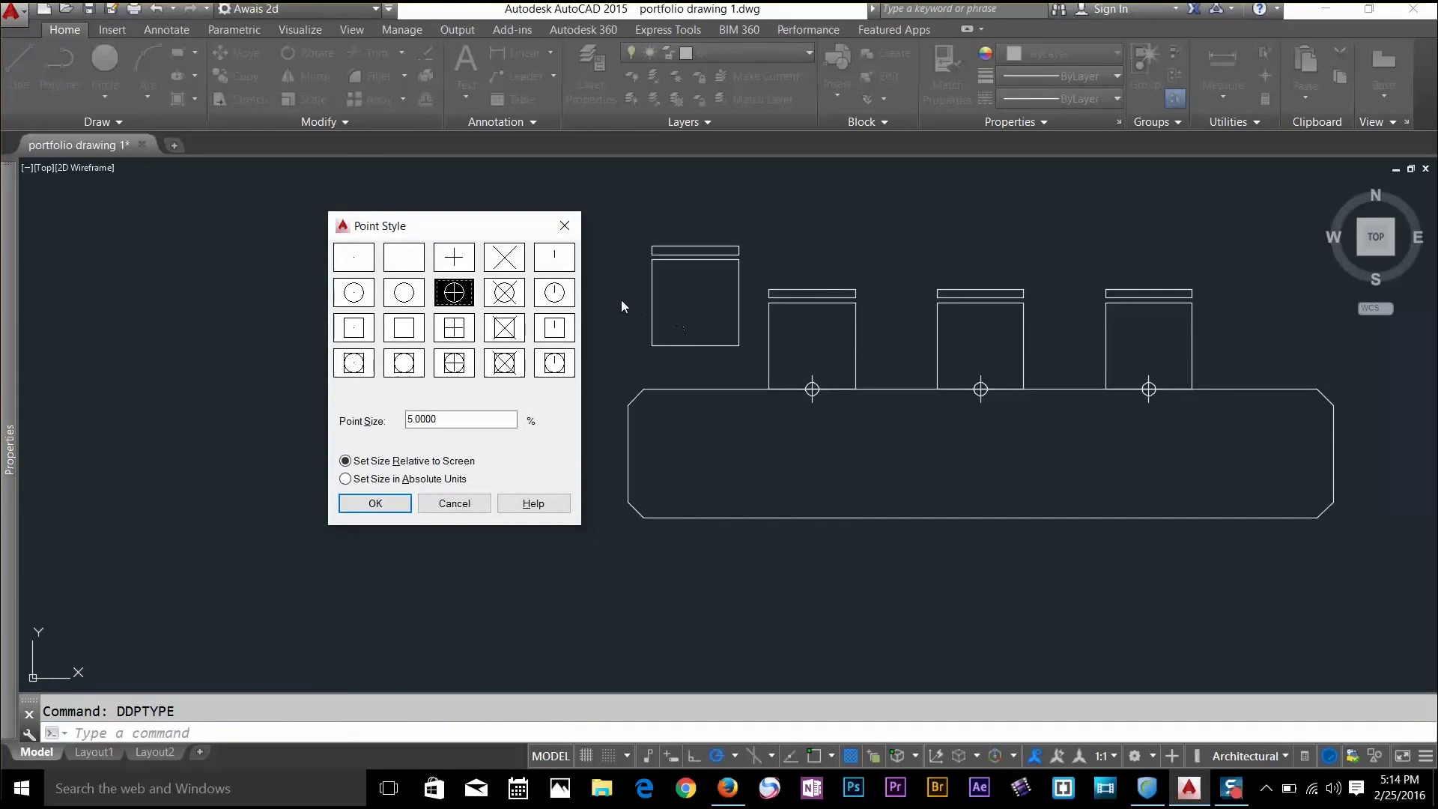
pyautogui.click(361, 269)
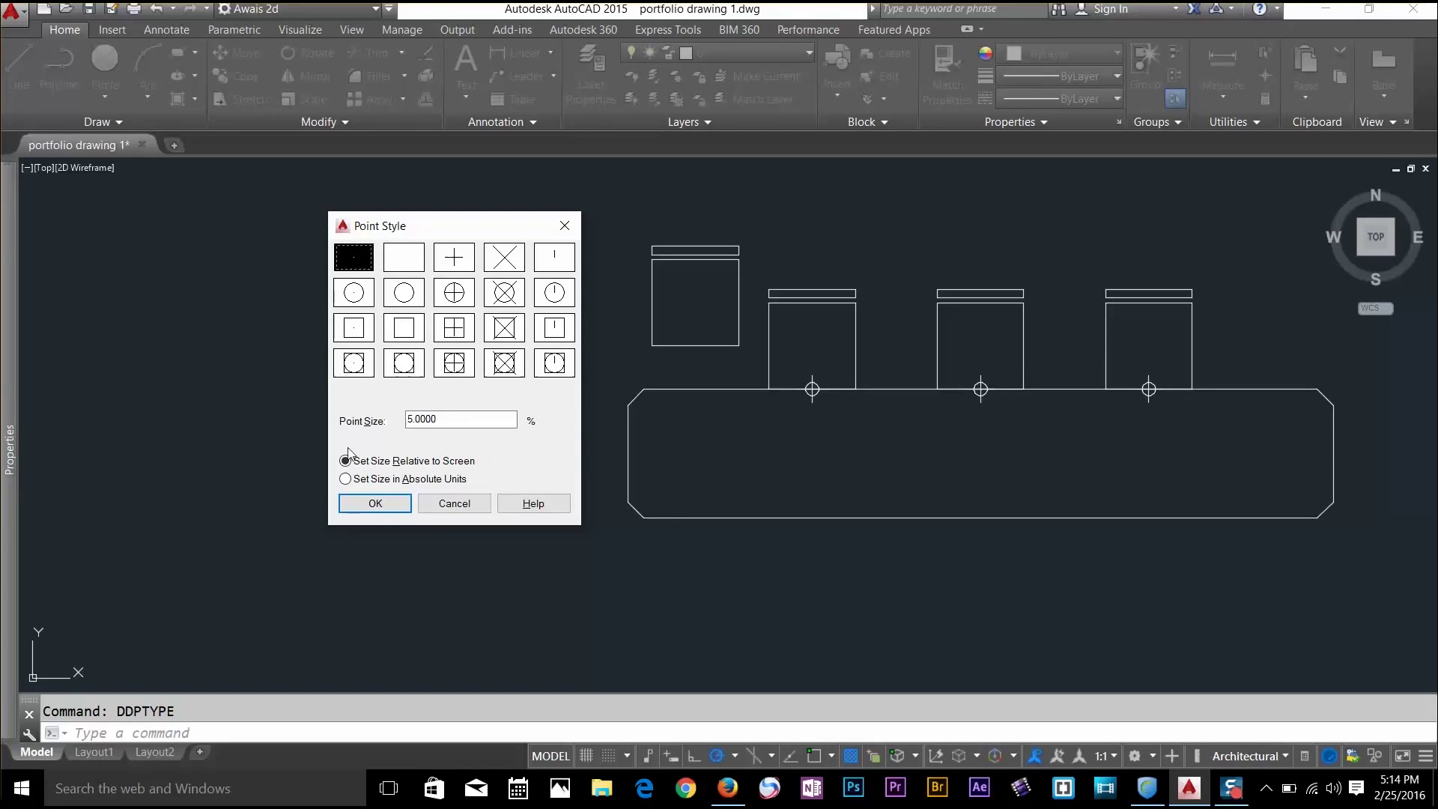
pyautogui.click(375, 503)
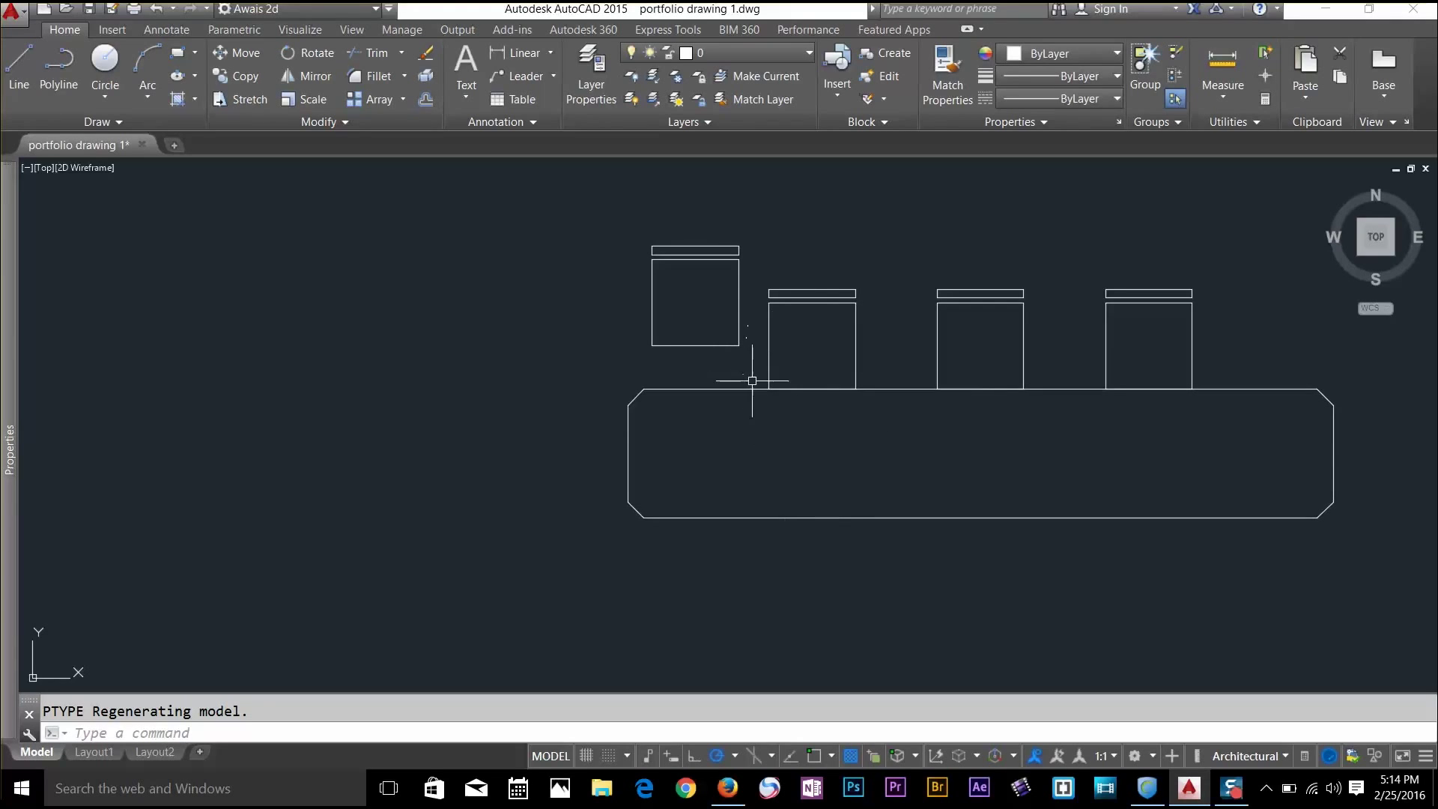
pyautogui.click(1307, 390)
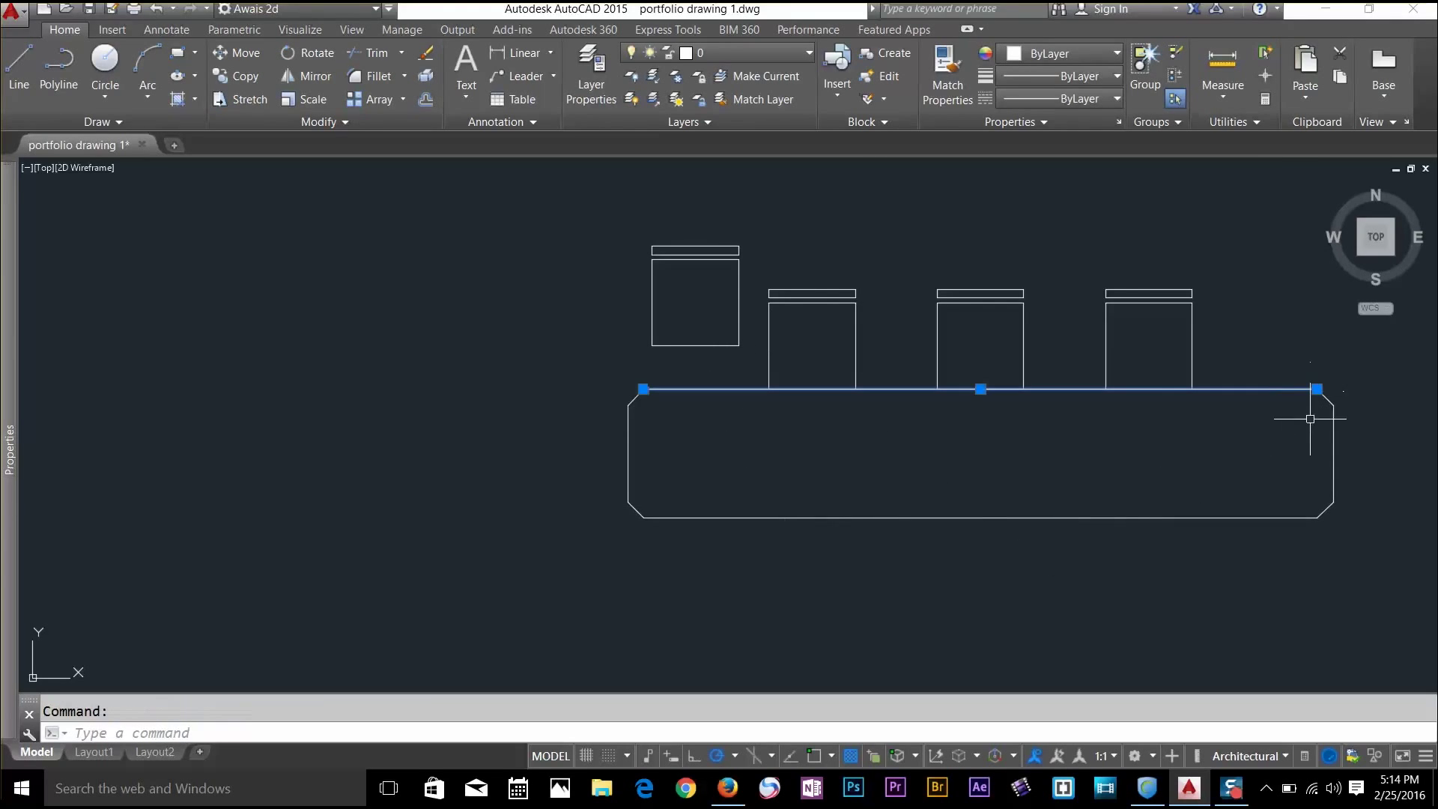
# Color the counter's top edge red (205,32,39) and deselect it
pyautogui.click(1056, 78)
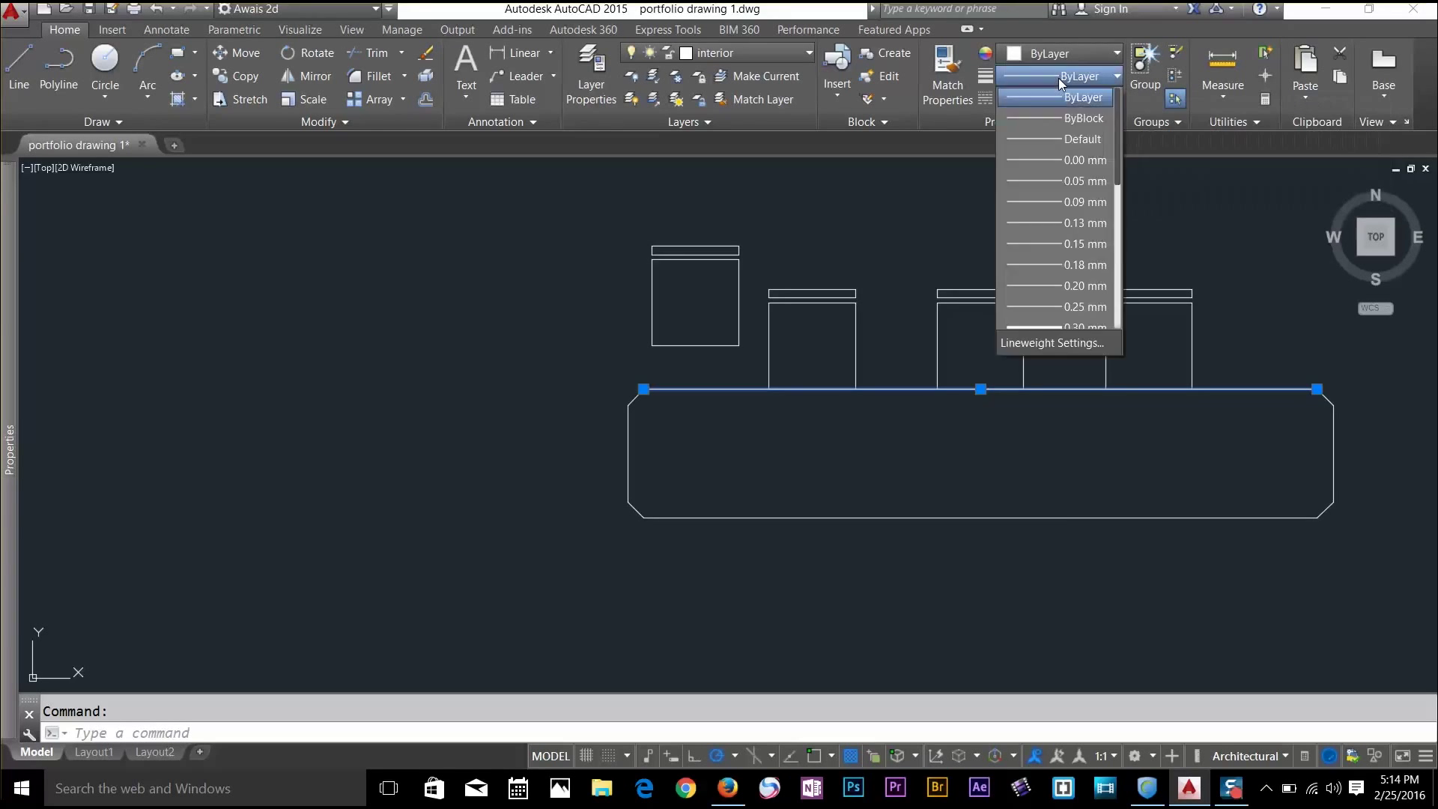
pyautogui.click(1058, 78)
pyautogui.click(1064, 100)
pyautogui.click(1080, 60)
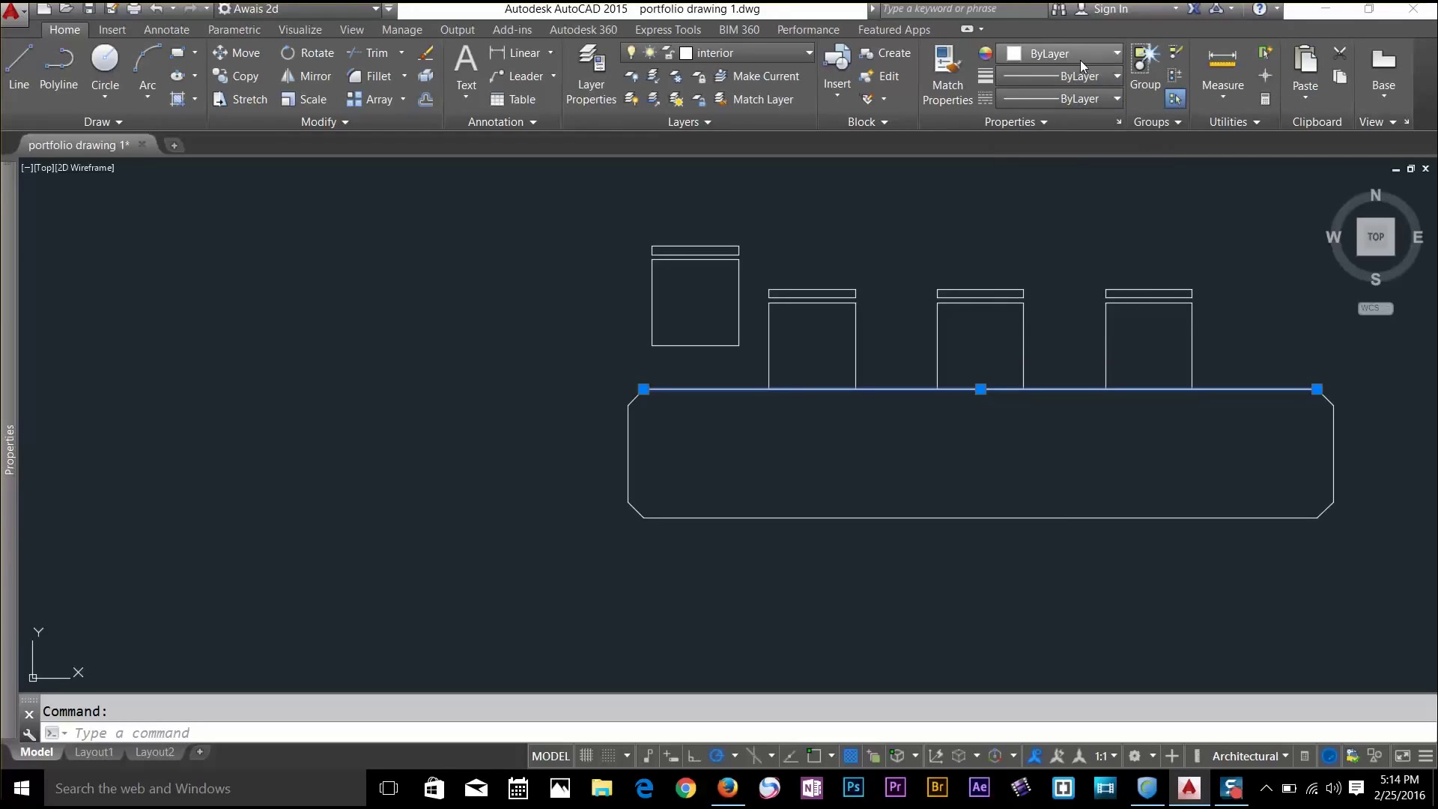
pyautogui.click(1081, 59)
pyautogui.click(1063, 151)
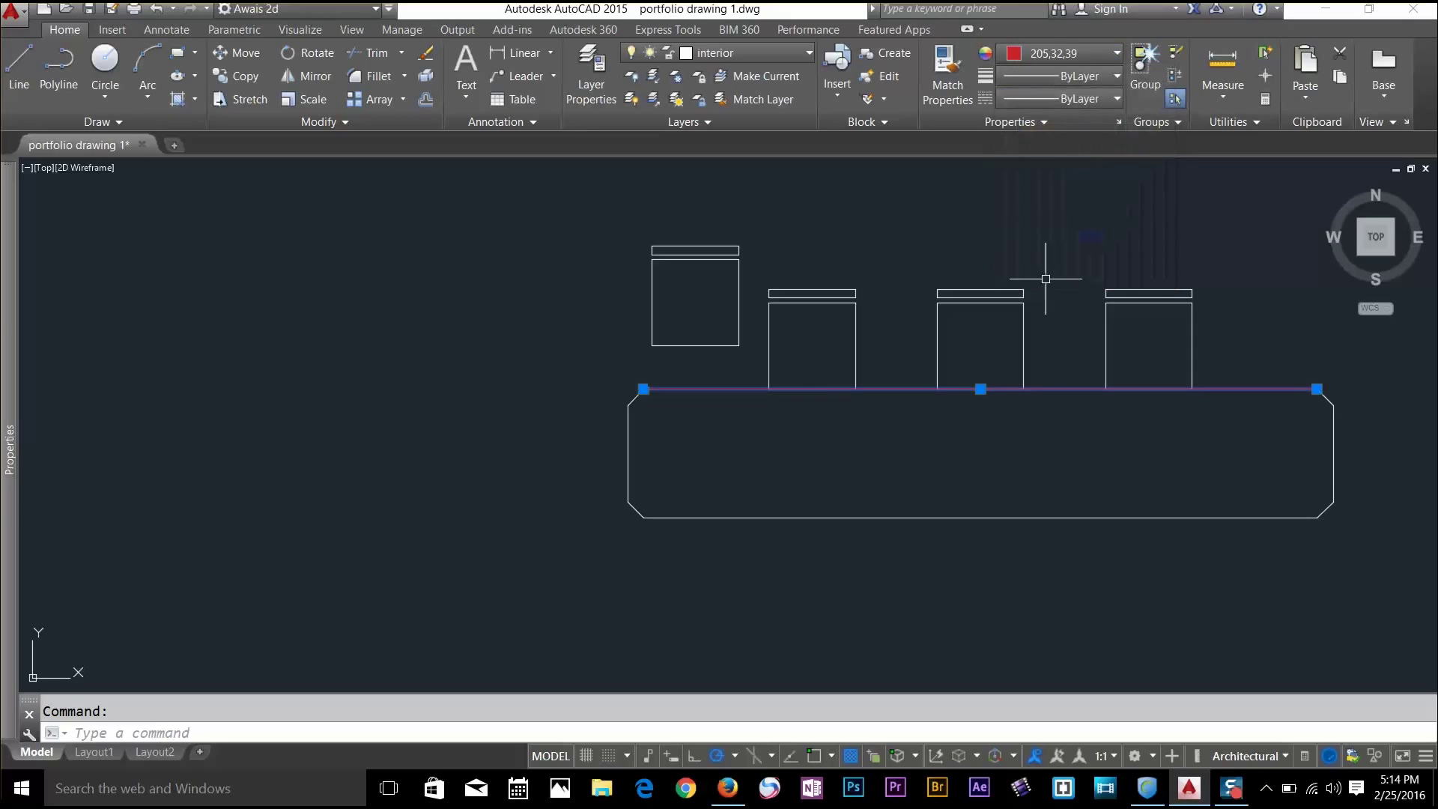
pyautogui.press('Escape')
# Start Move with M and begin a window around the chairs
pyautogui.write('m')
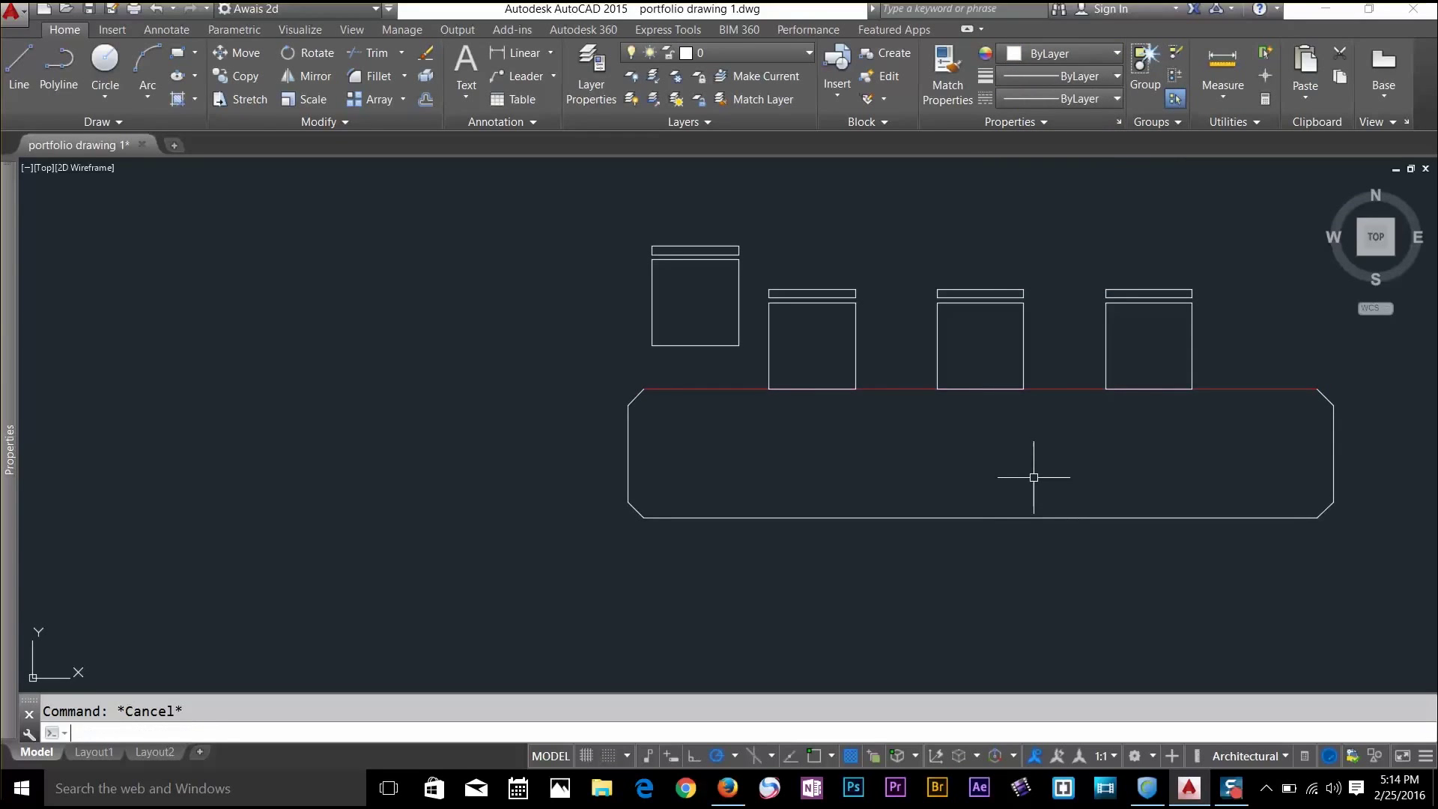
pyautogui.press('Return')
pyautogui.click(1209, 262)
# Select the three chairs and shift them slightly upward, away from the red edge
pyautogui.click(812, 334)
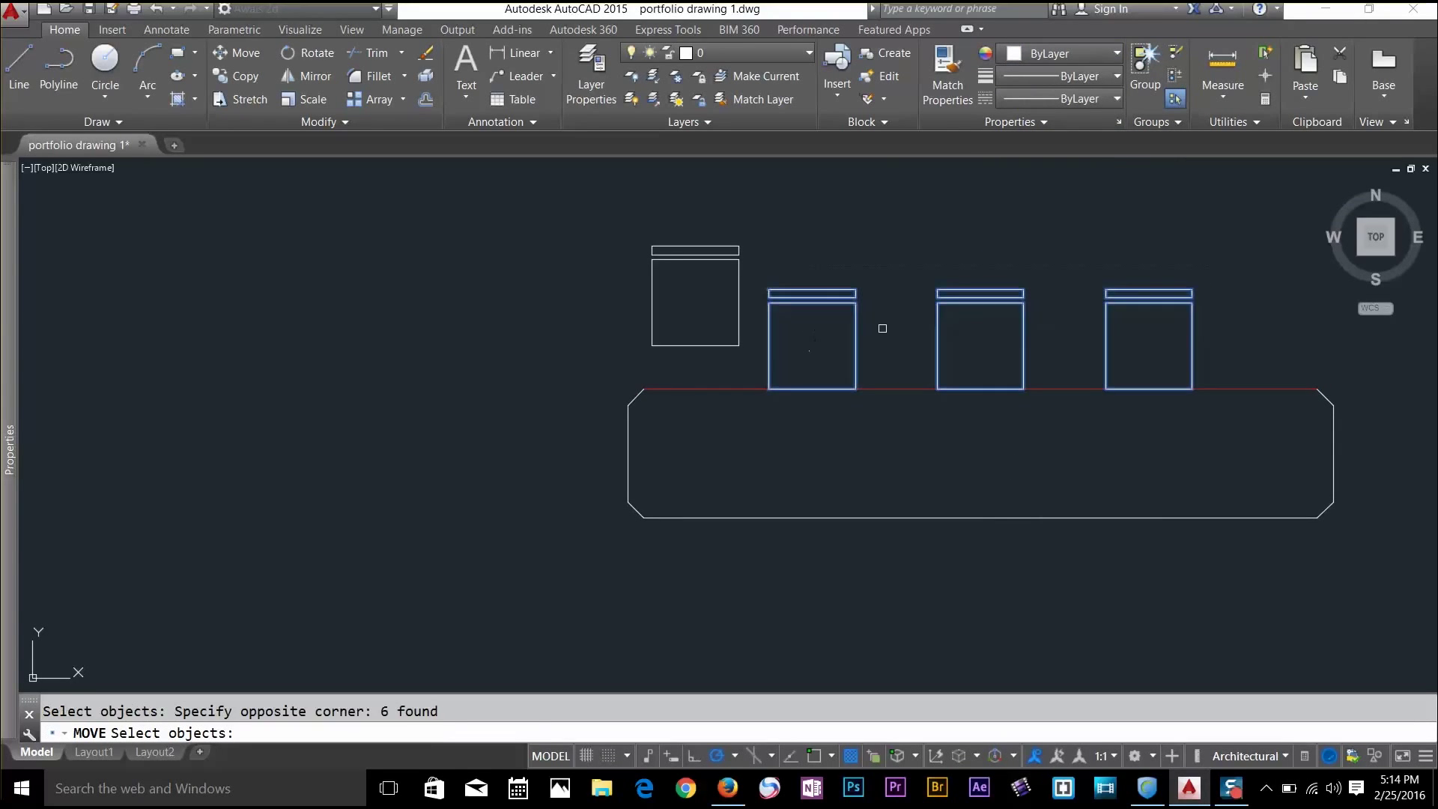
pyautogui.press('Return')
pyautogui.click(883, 327)
pyautogui.click(883, 292)
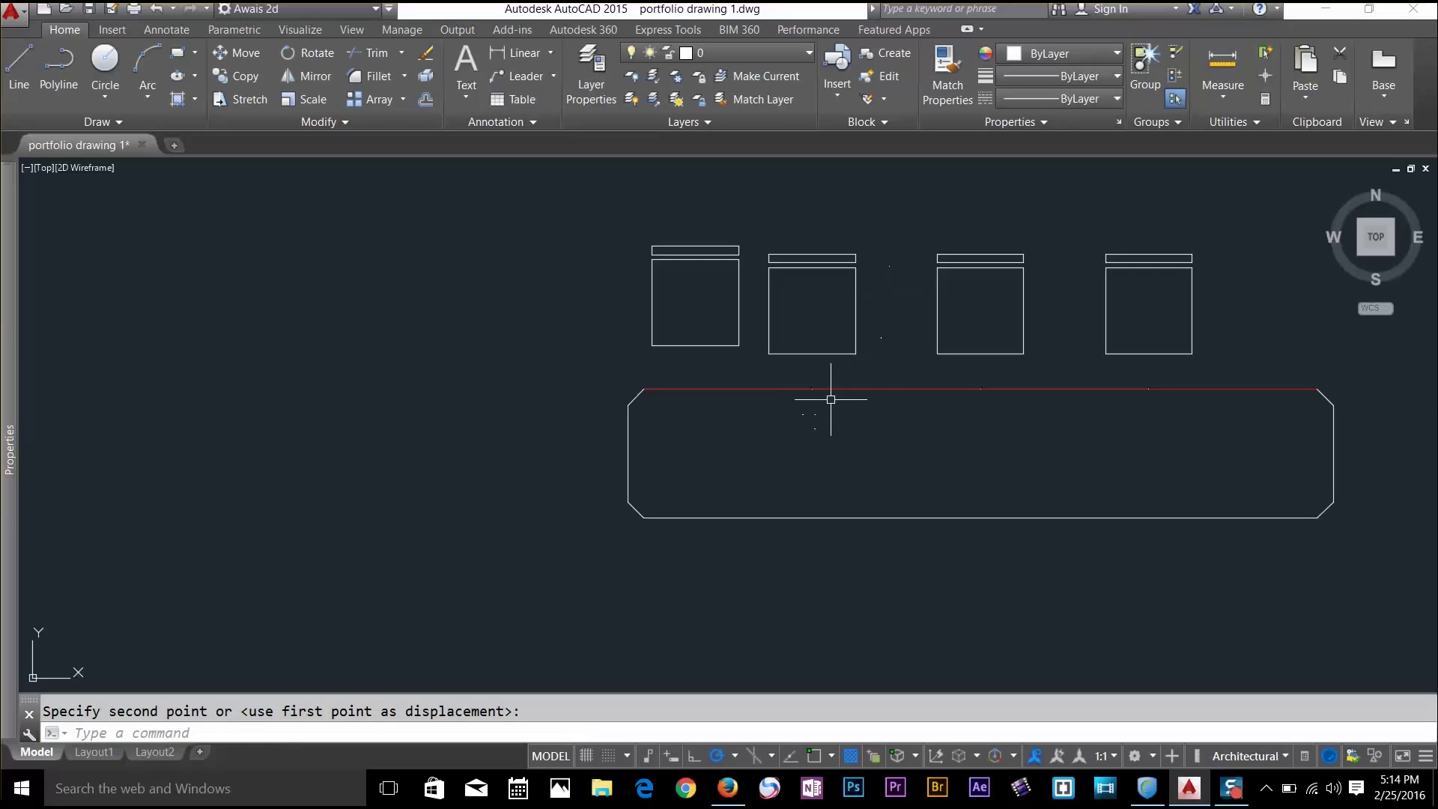
pyautogui.scroll(8, 809, 398)
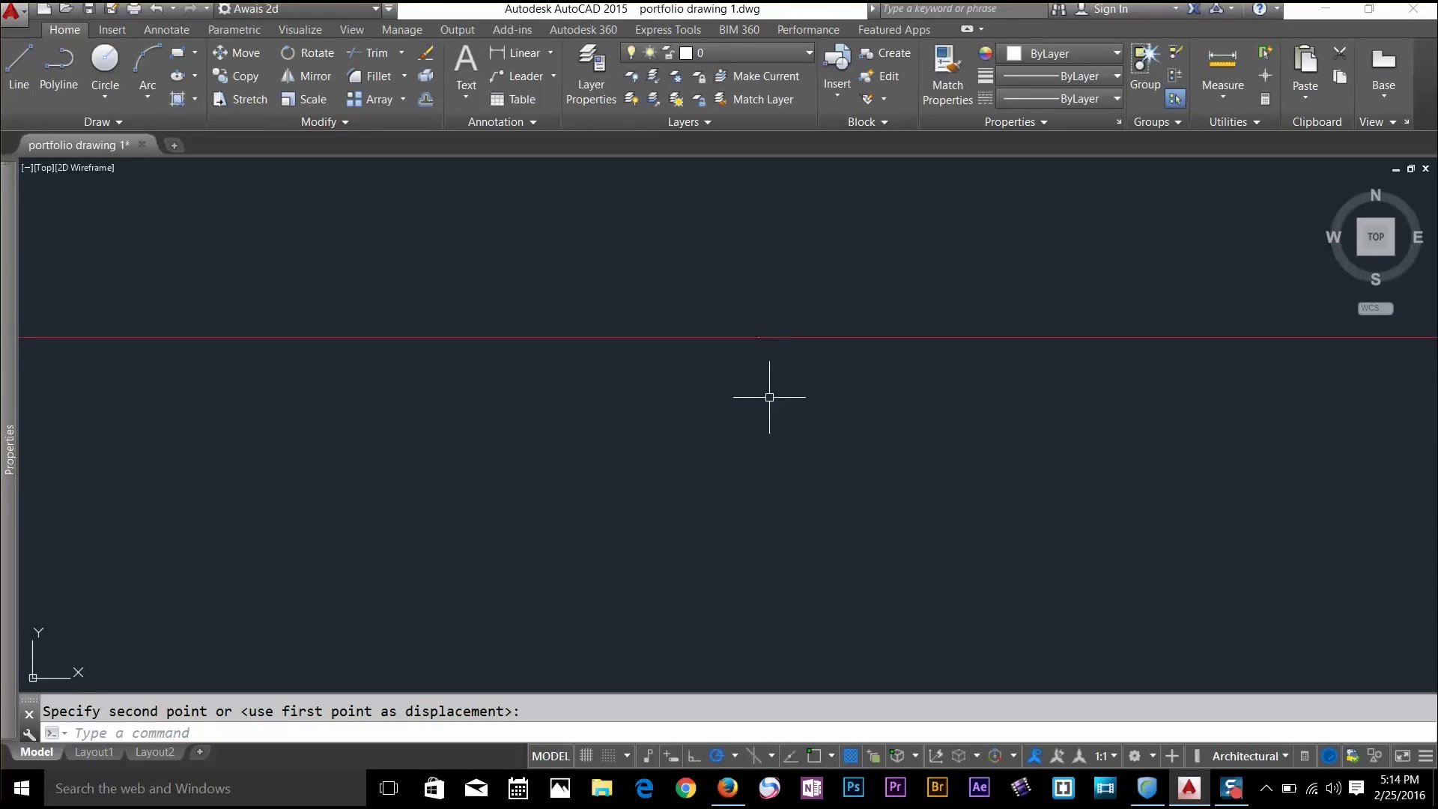
pyautogui.scroll(-5, 769, 397)
pyautogui.scroll(3, 816, 399)
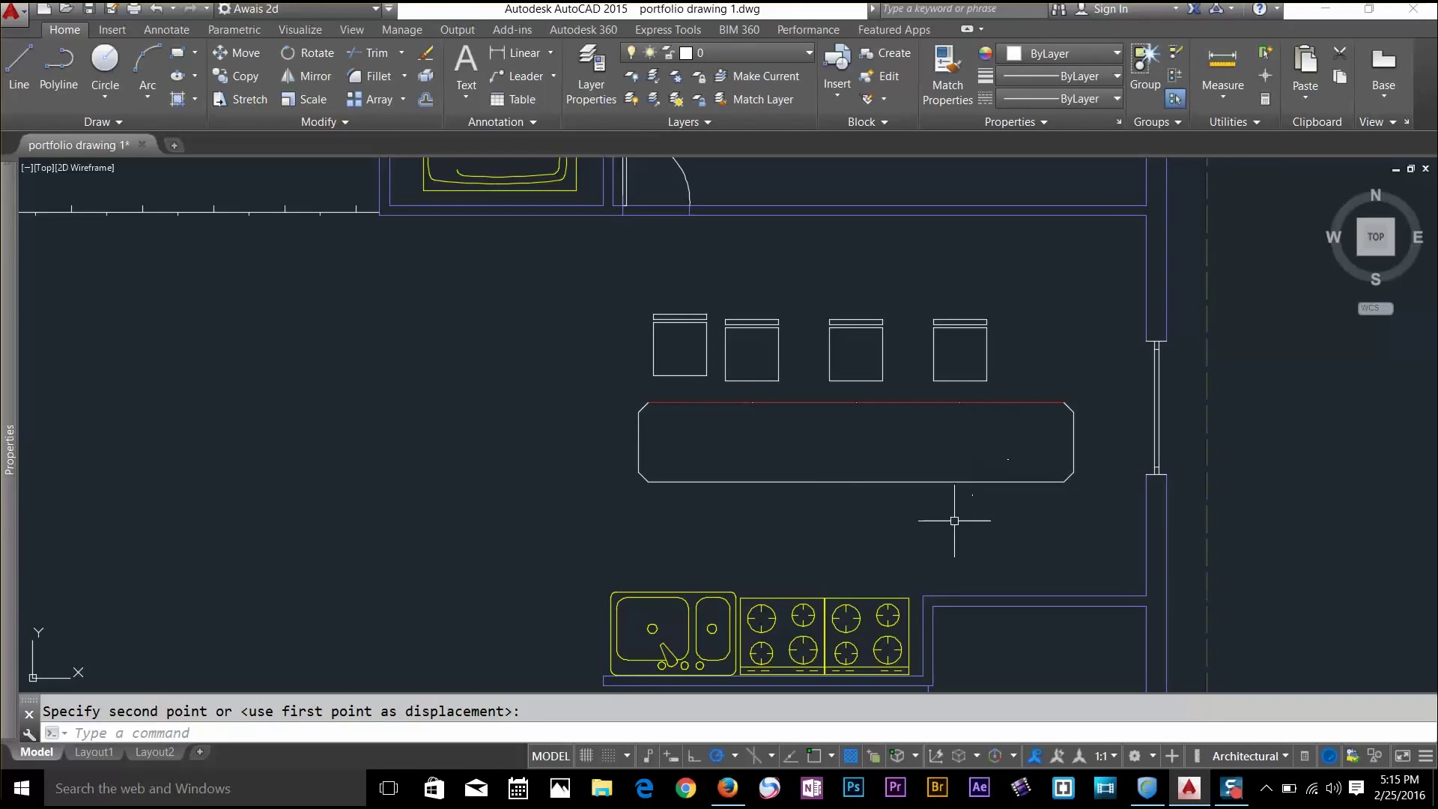
# Turn object snapping on and review the snap type list
pyautogui.click(816, 756)
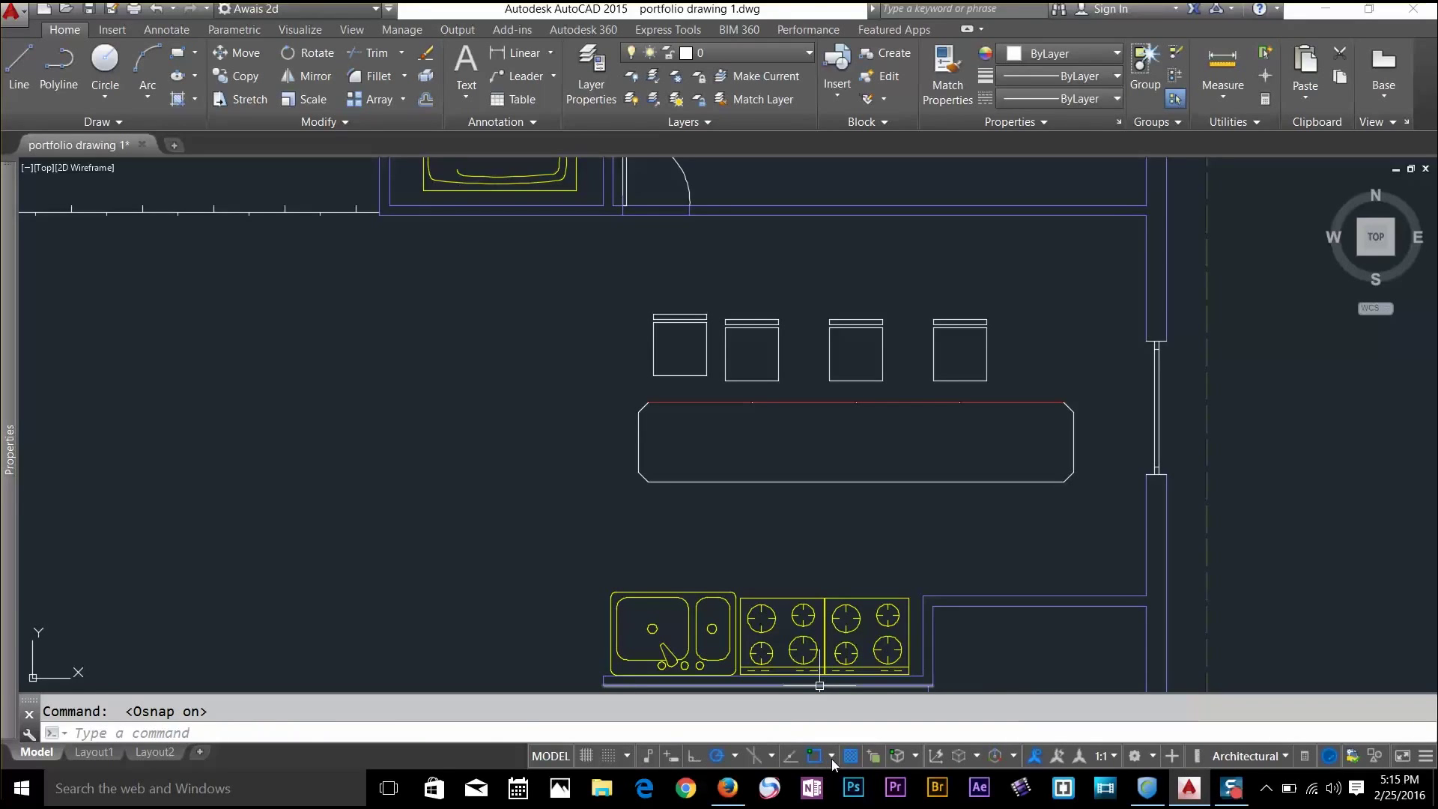
pyautogui.click(833, 754)
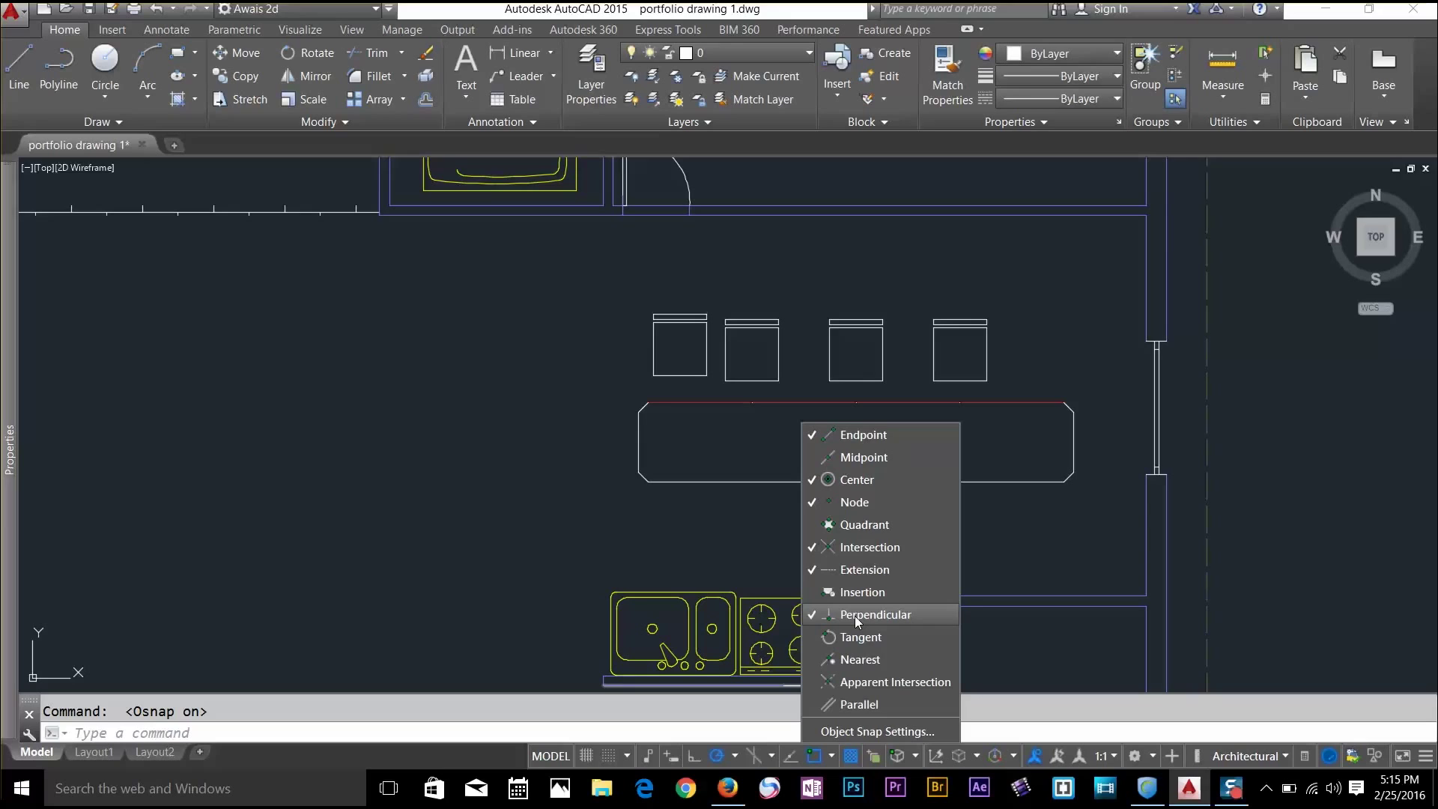
pyautogui.click(950, 592)
pyautogui.click(951, 520)
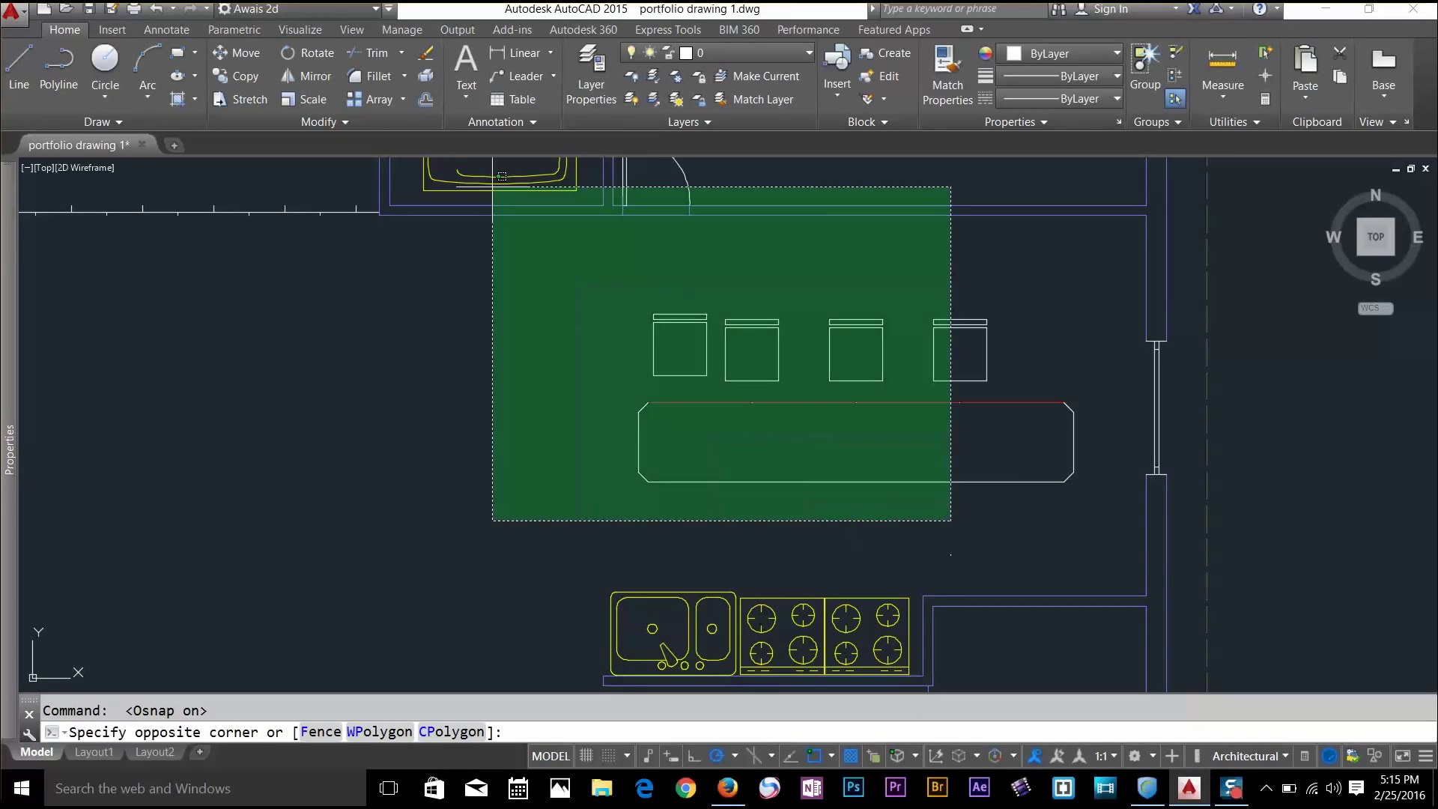
pyautogui.press('Escape')
# Start moving the second chair, then cancel so it stays in place
pyautogui.click(227, 57)
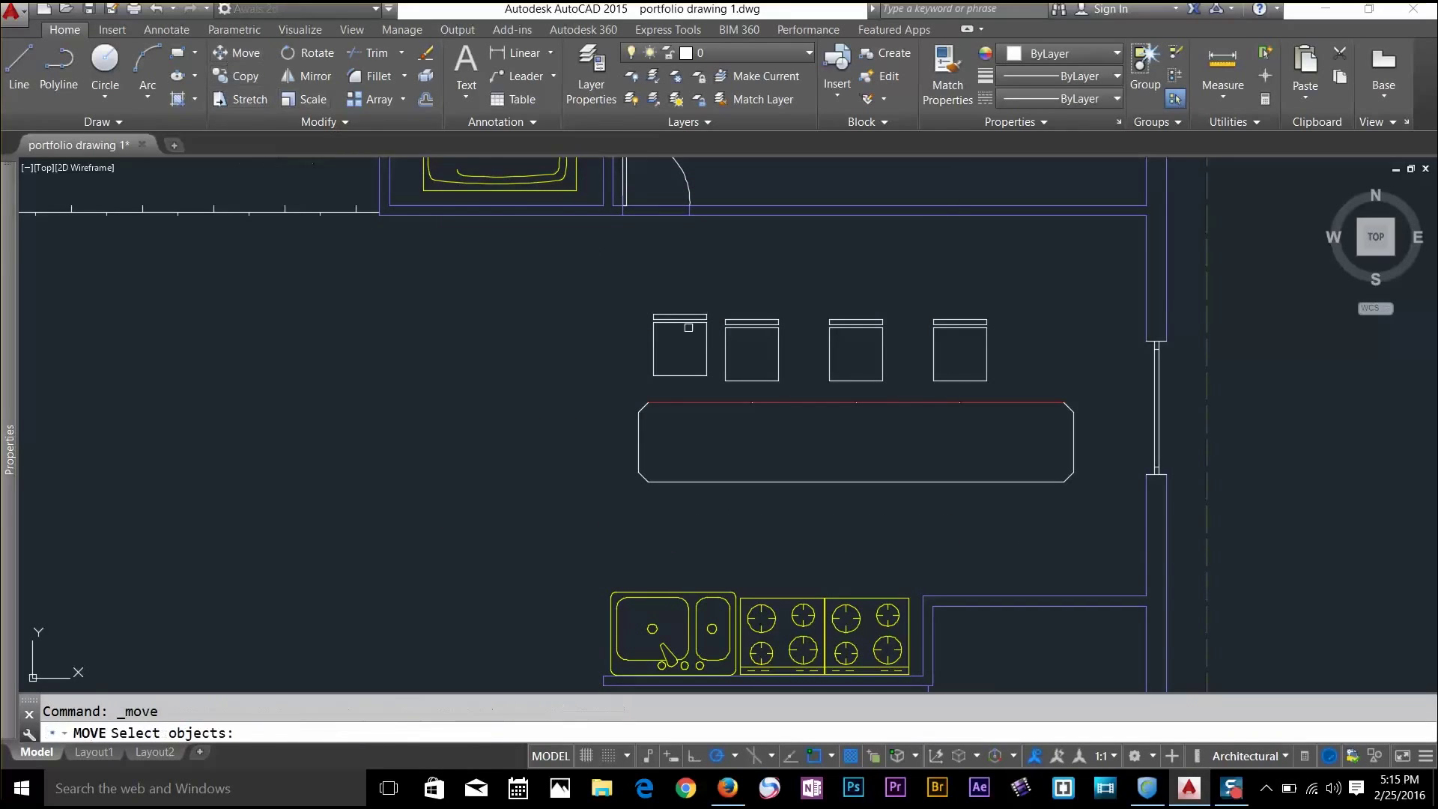
pyautogui.click(752, 380)
pyautogui.press('Return')
pyautogui.scroll(5, 755, 378)
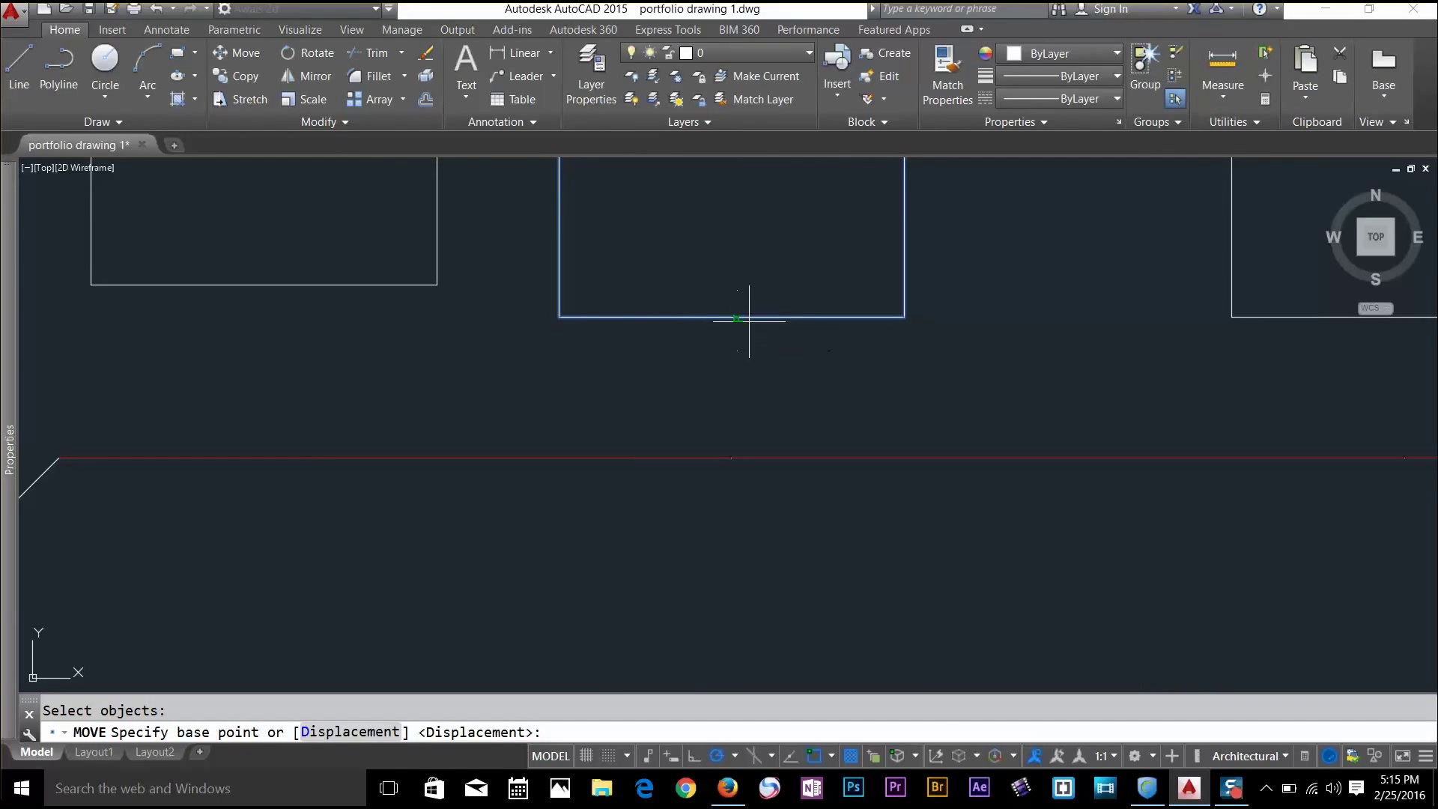
pyautogui.scroll(-5, 768, 351)
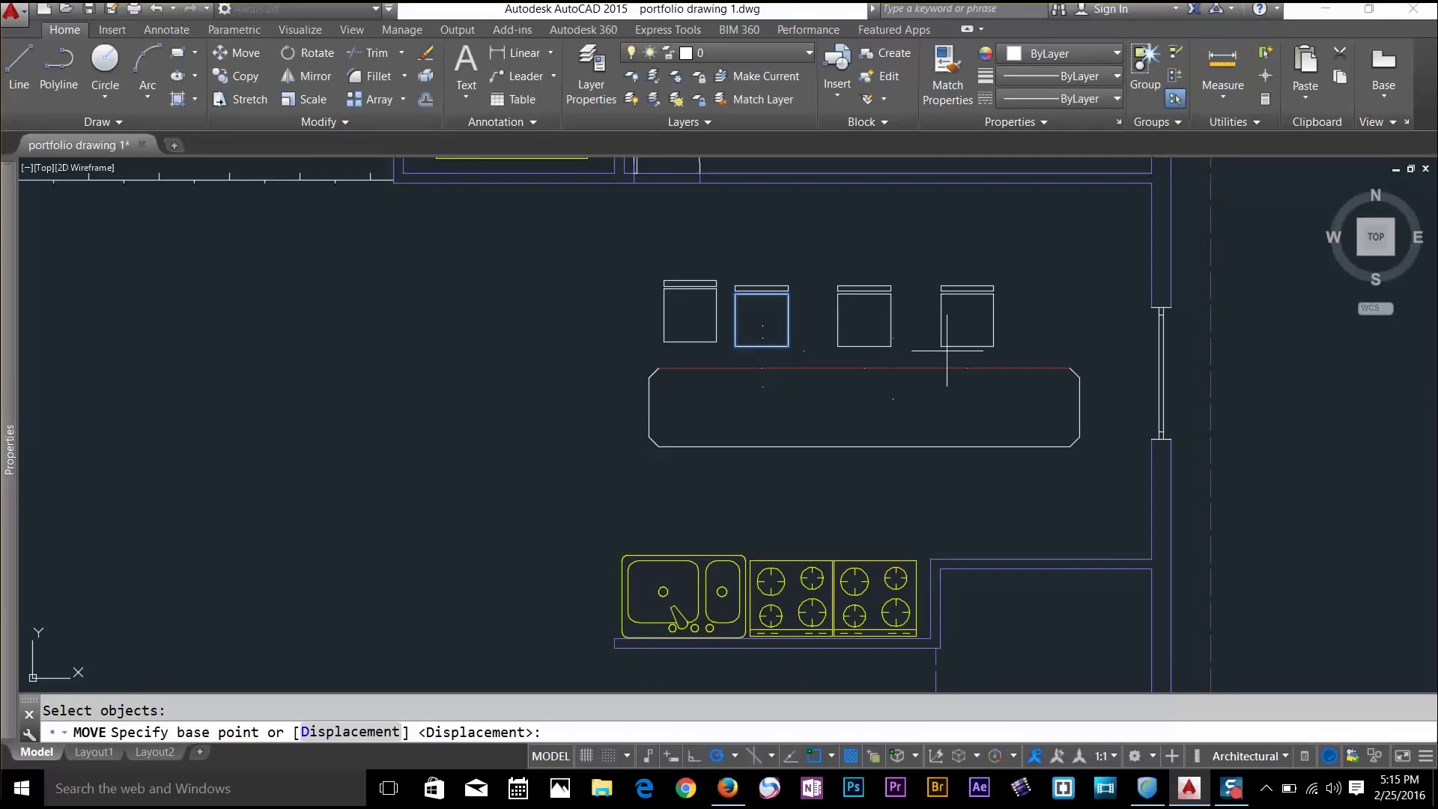
pyautogui.scroll(-2, 954, 321)
pyautogui.scroll(3, 1041, 289)
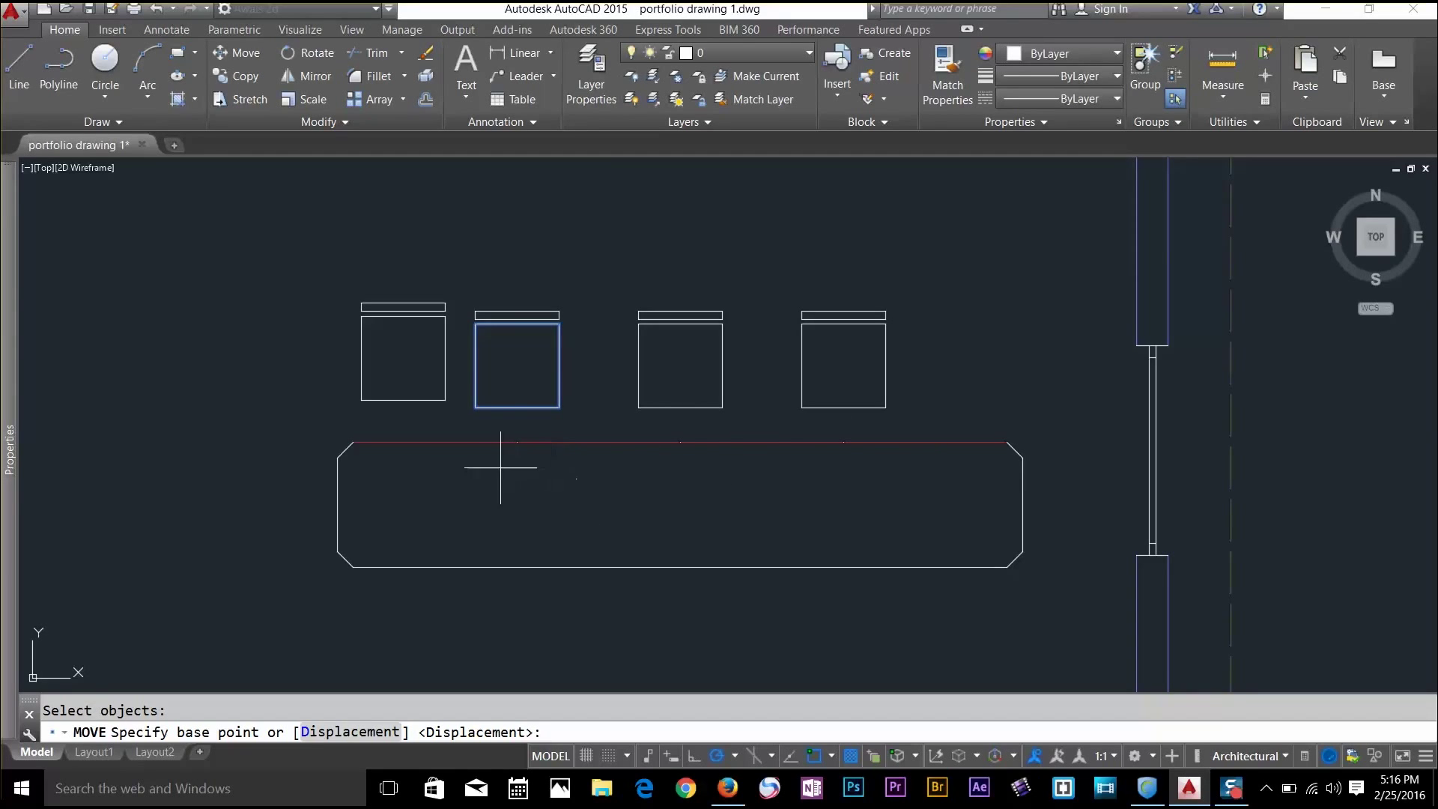
pyautogui.press('Escape')
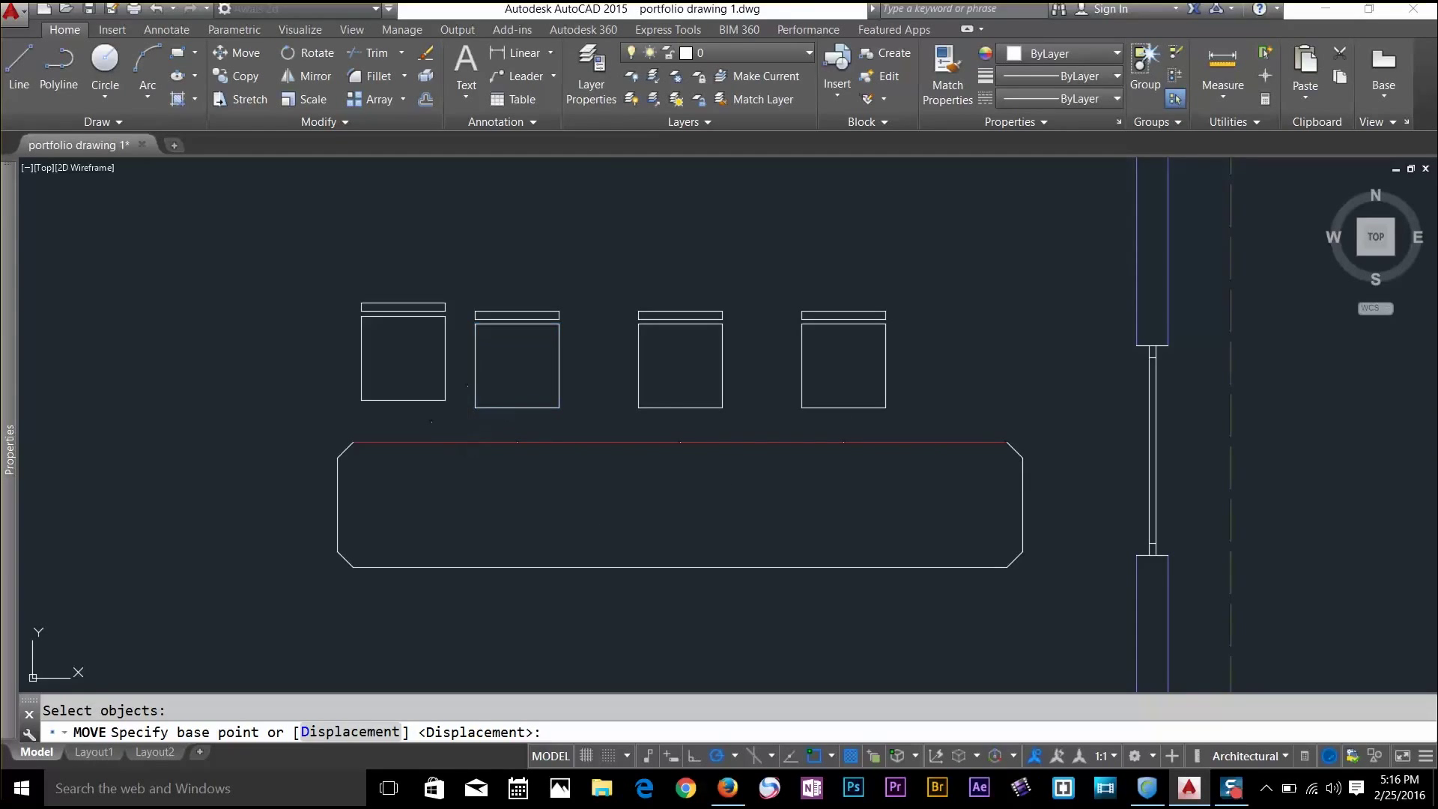
# Erase the three division points on the counter's top edge
pyautogui.click(458, 425)
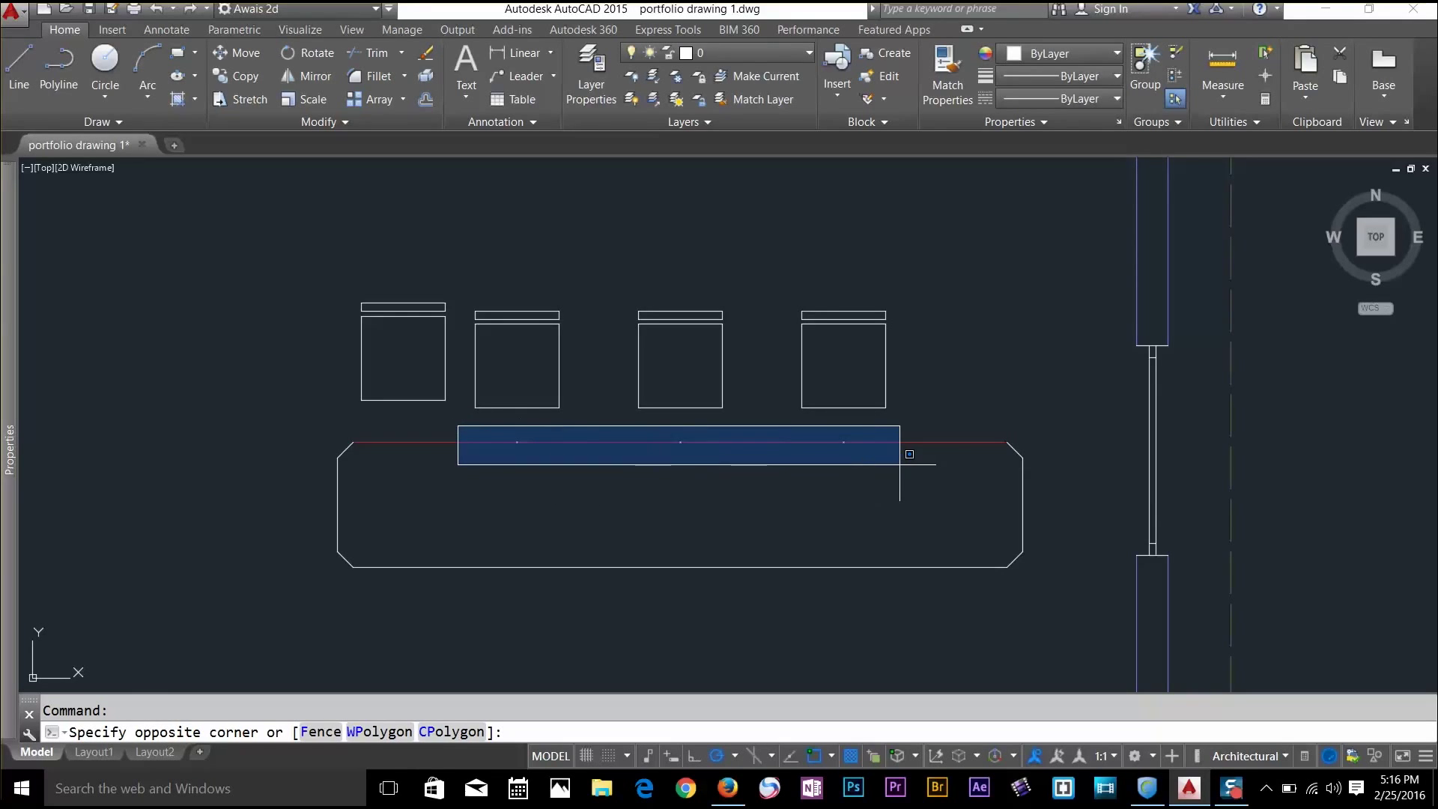
pyautogui.click(899, 465)
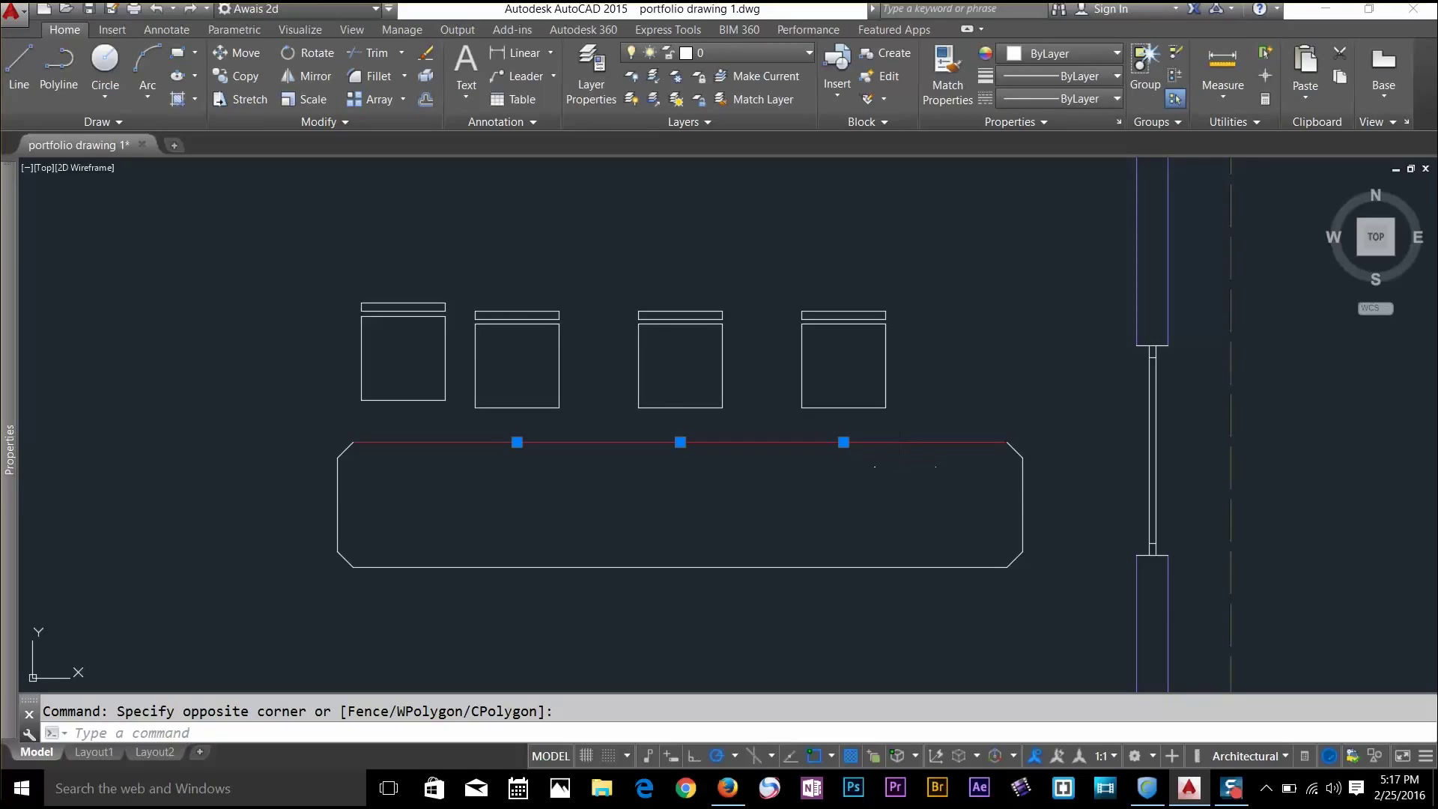
pyautogui.press('Delete')
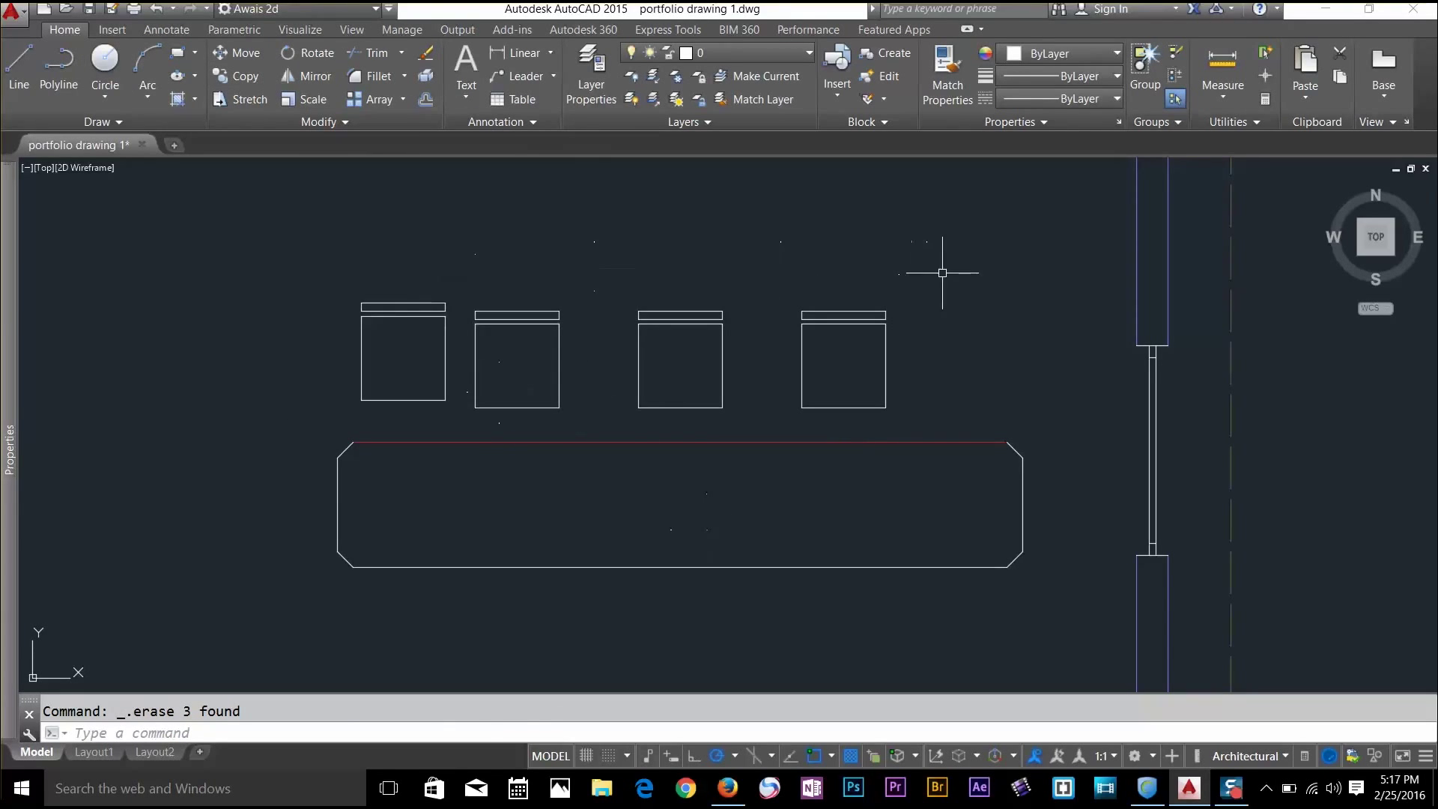
# Erase the three right-hand chairs, leaving only the original chair
pyautogui.click(942, 273)
pyautogui.click(555, 360)
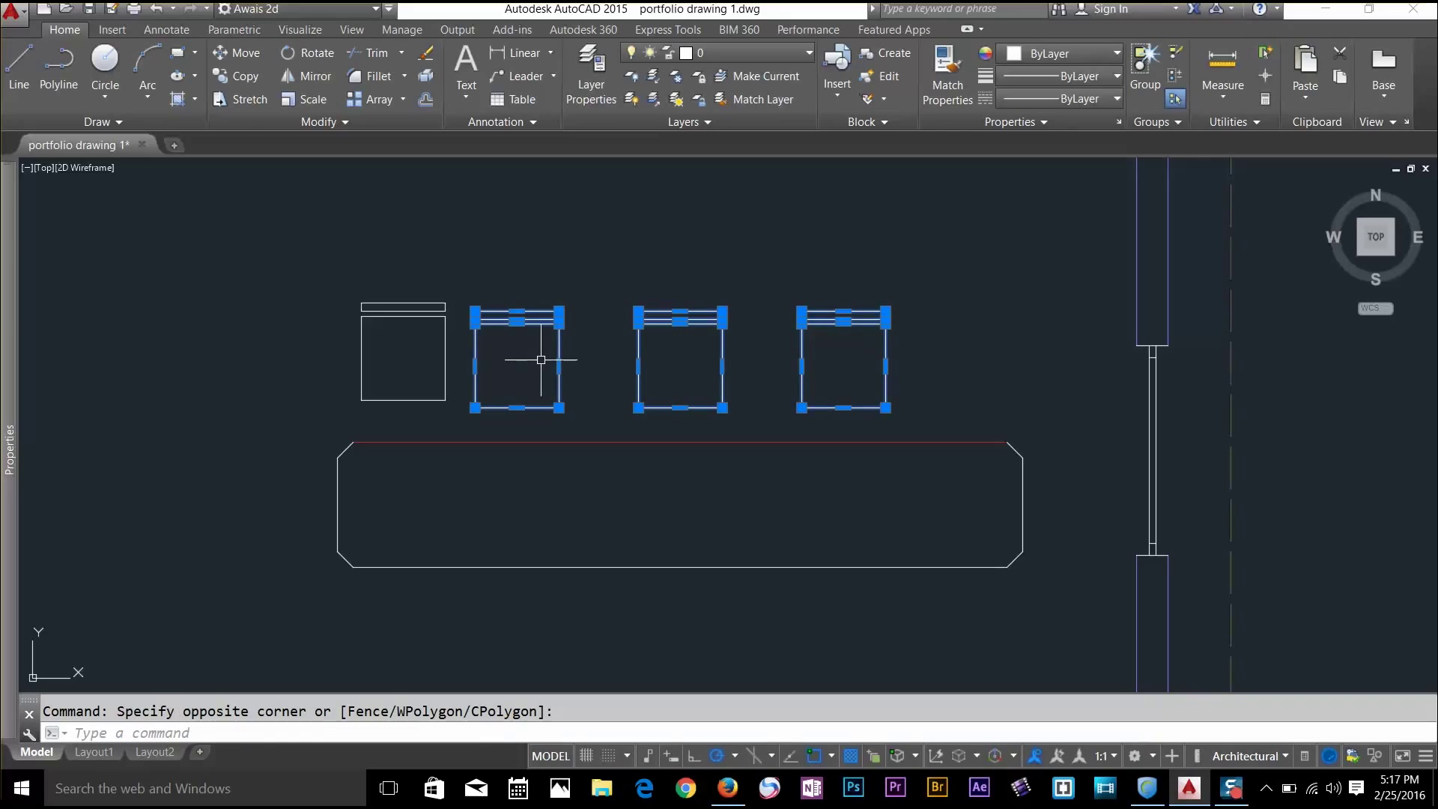
pyautogui.press('Delete')
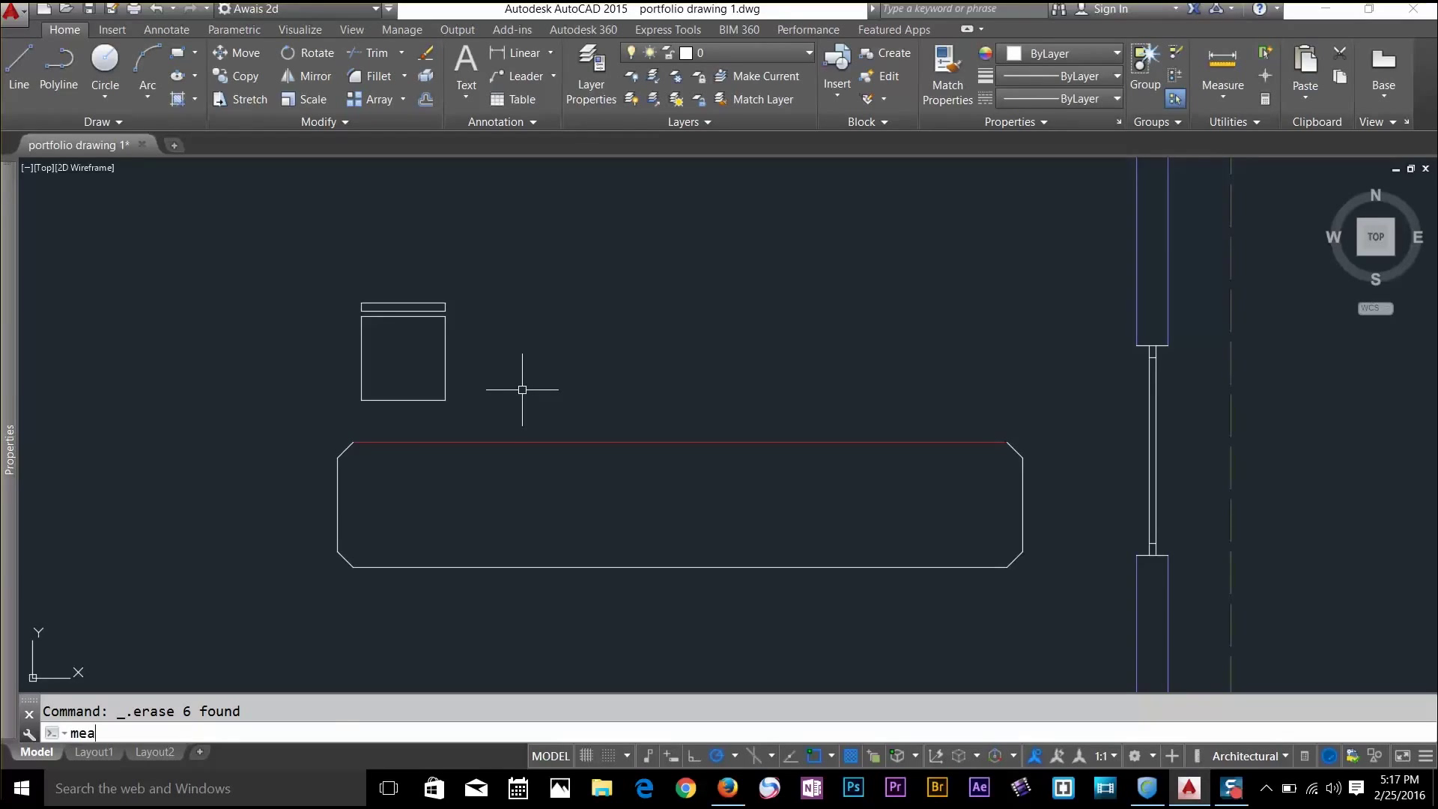
# Run MEASURE on the counter's top edge with a 5-foot spacing
pyautogui.write('sure')
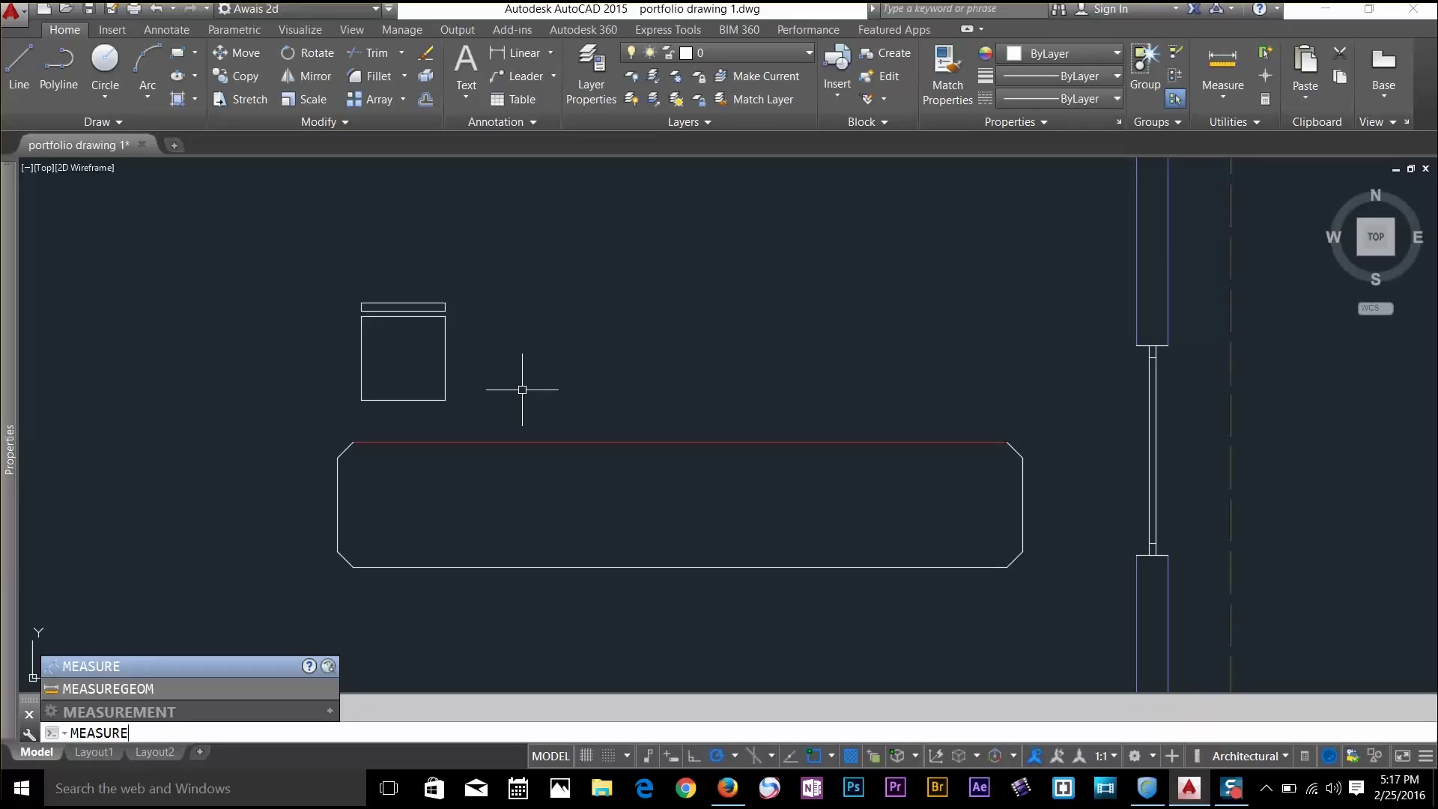
pyautogui.press('Return')
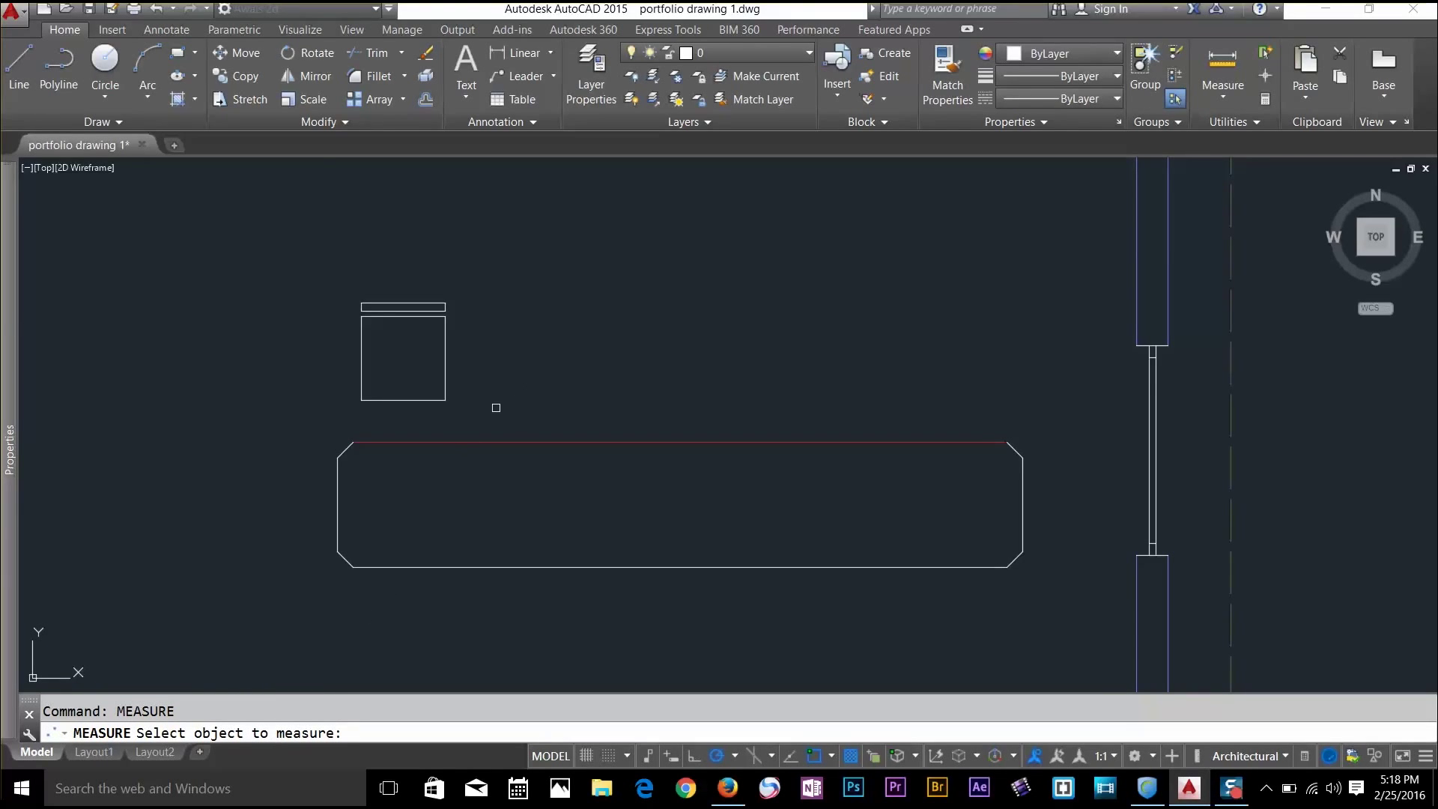
pyautogui.click(600, 437)
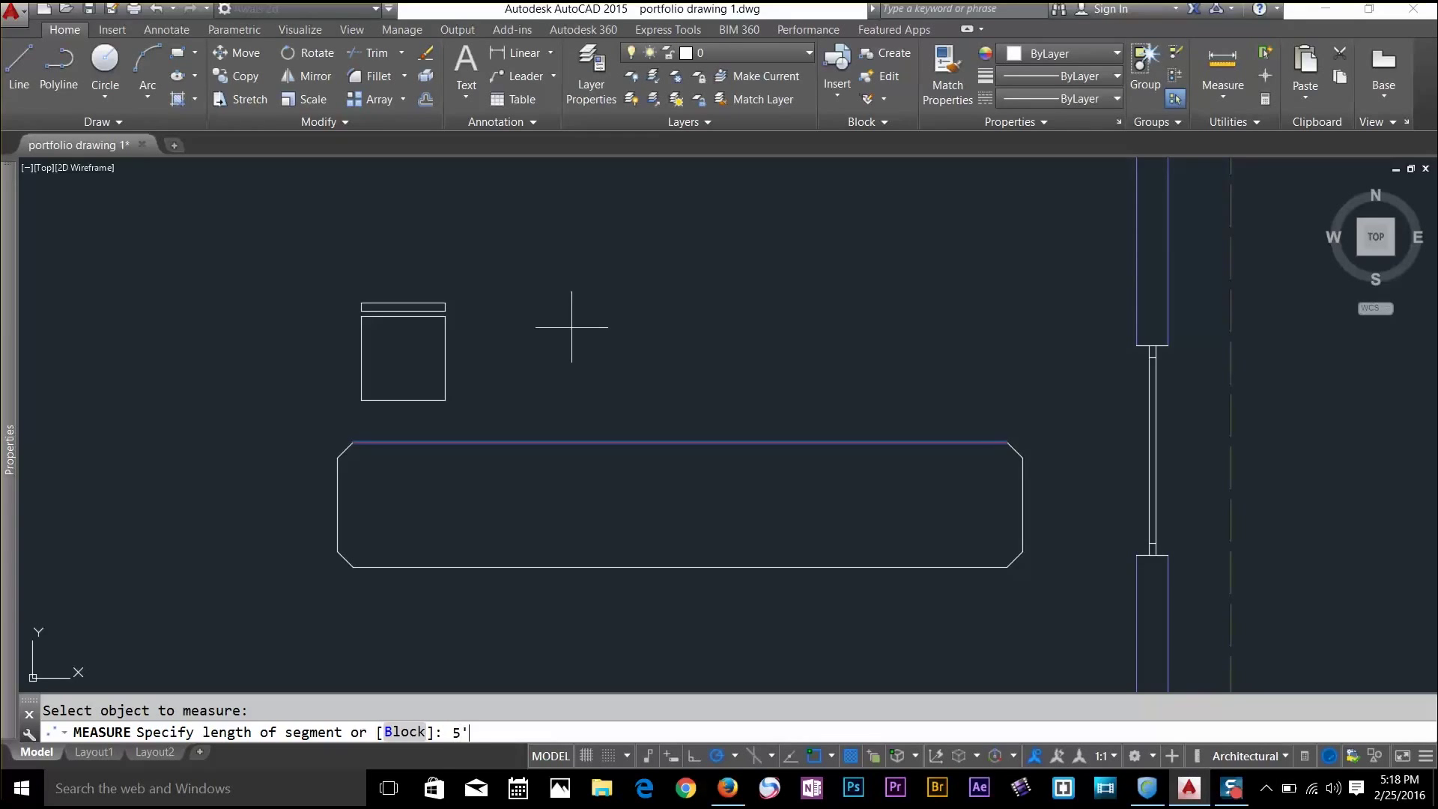
pyautogui.press('Return')
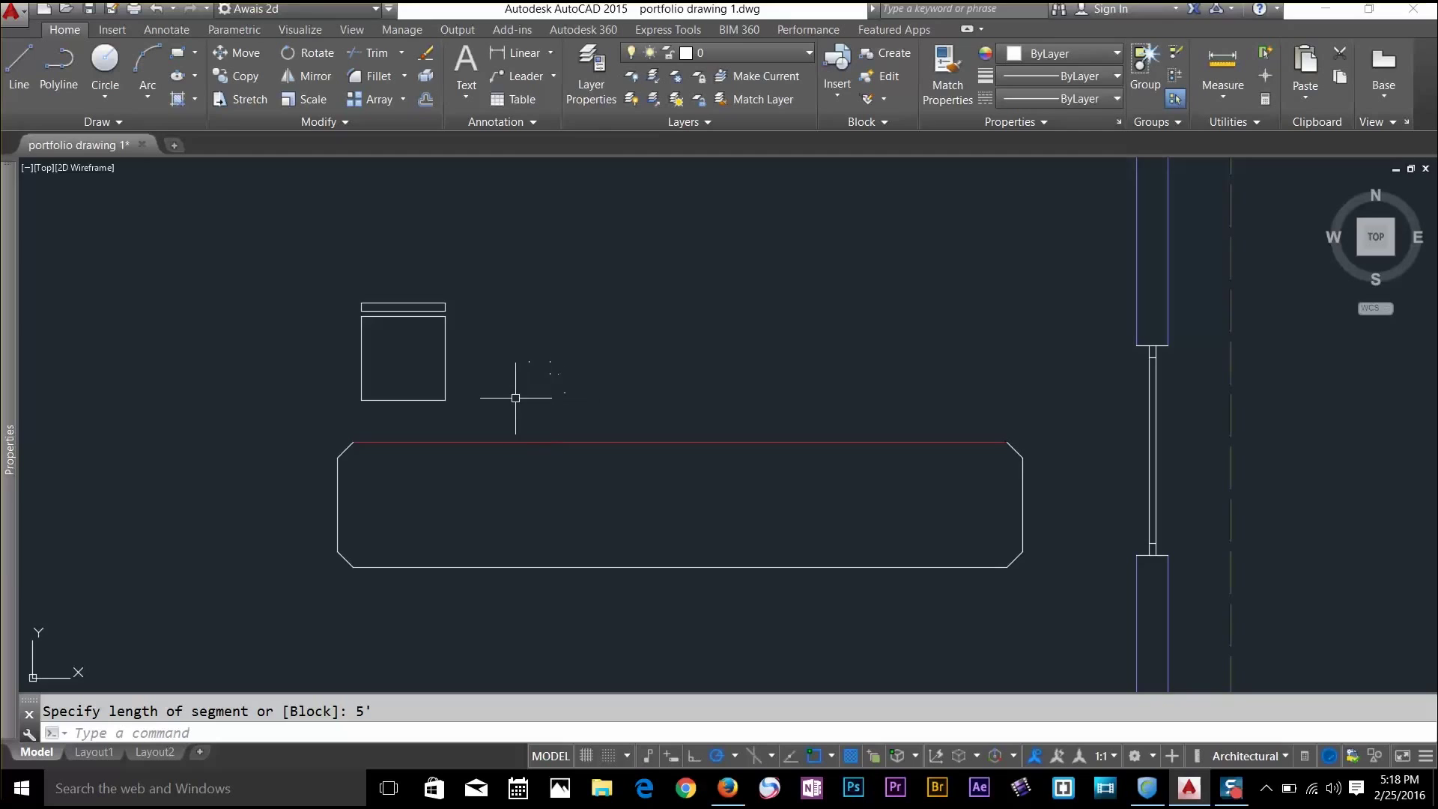
# Window-select along the counter edge to check the new measured node points
pyautogui.click(493, 398)
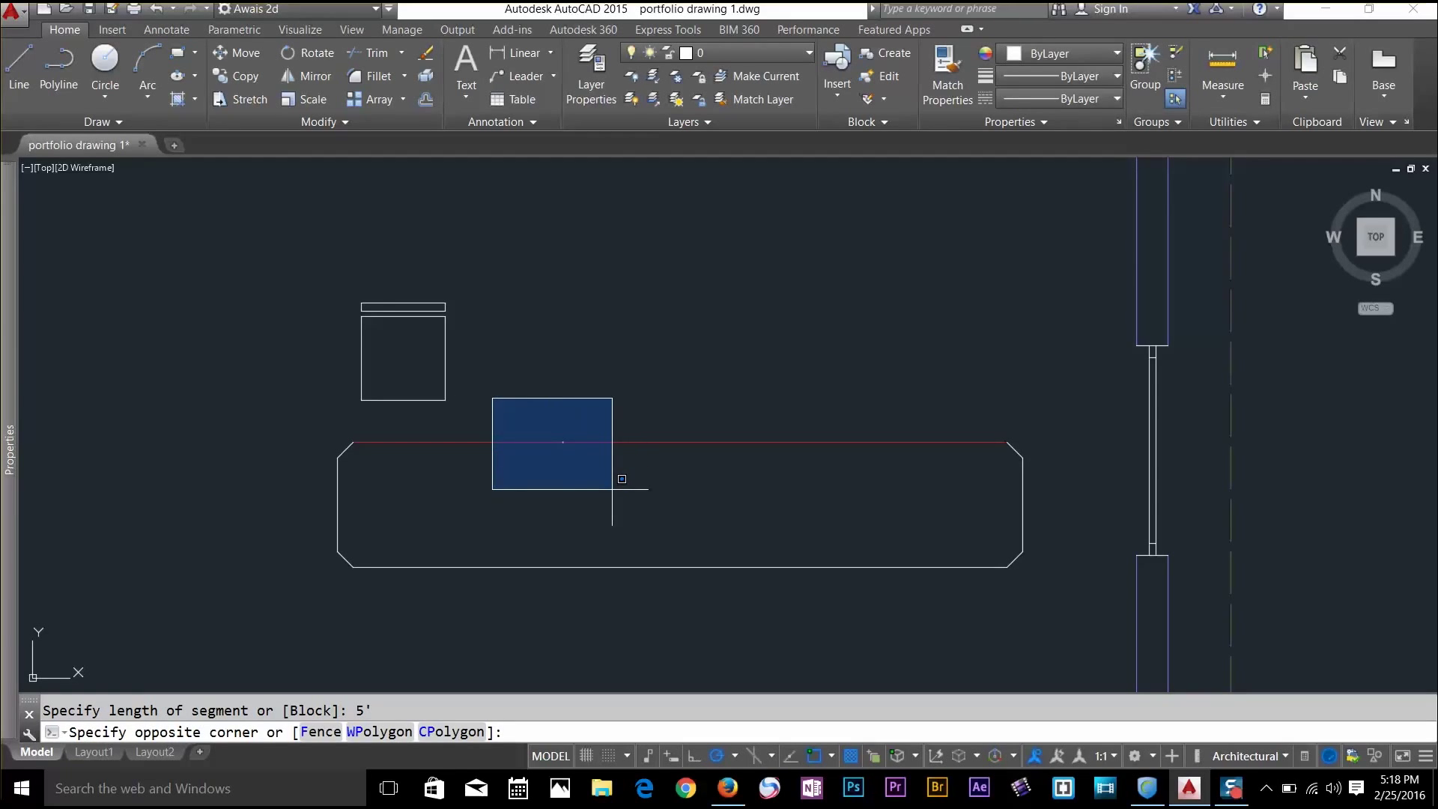
pyautogui.click(612, 489)
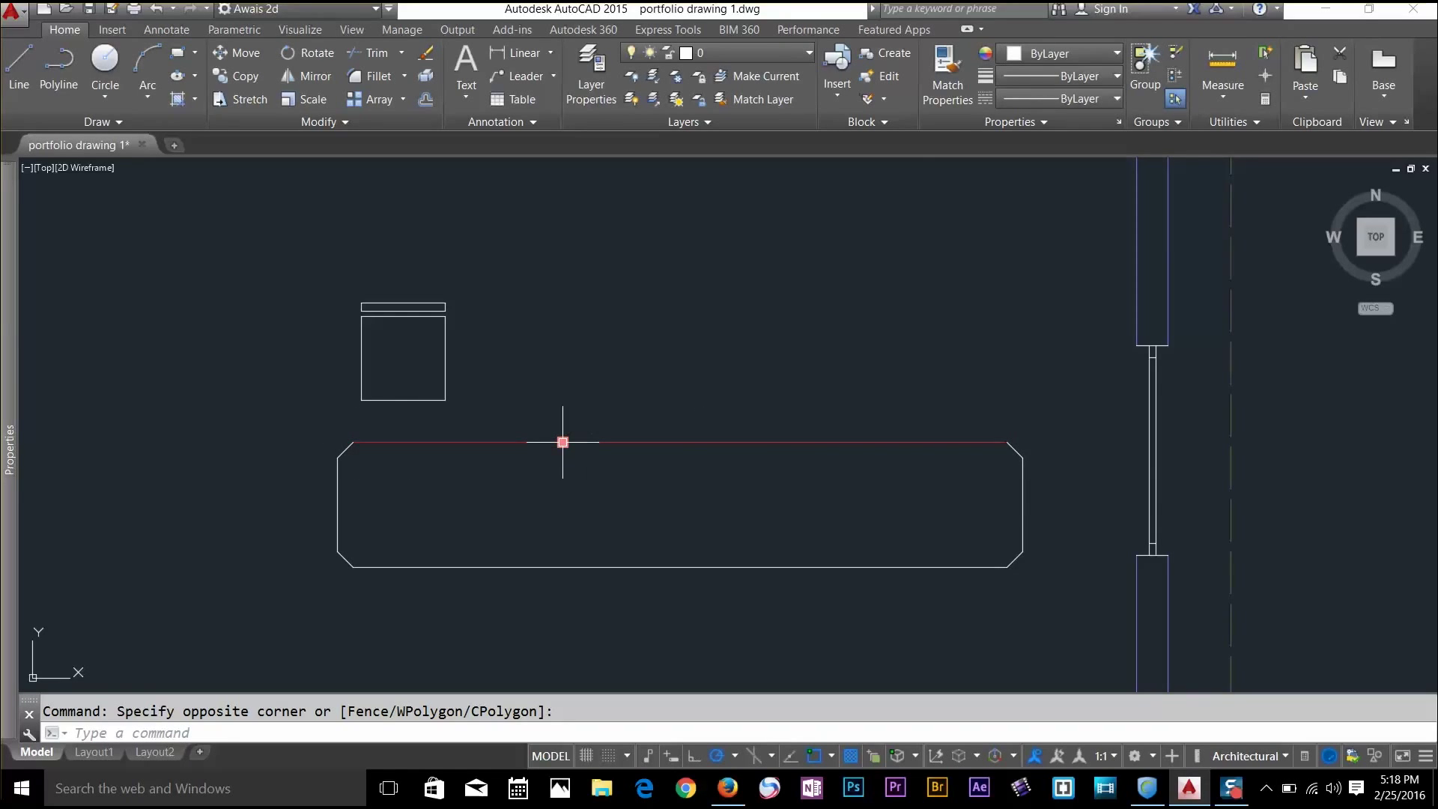
pyautogui.press('Escape')
pyautogui.click(517, 381)
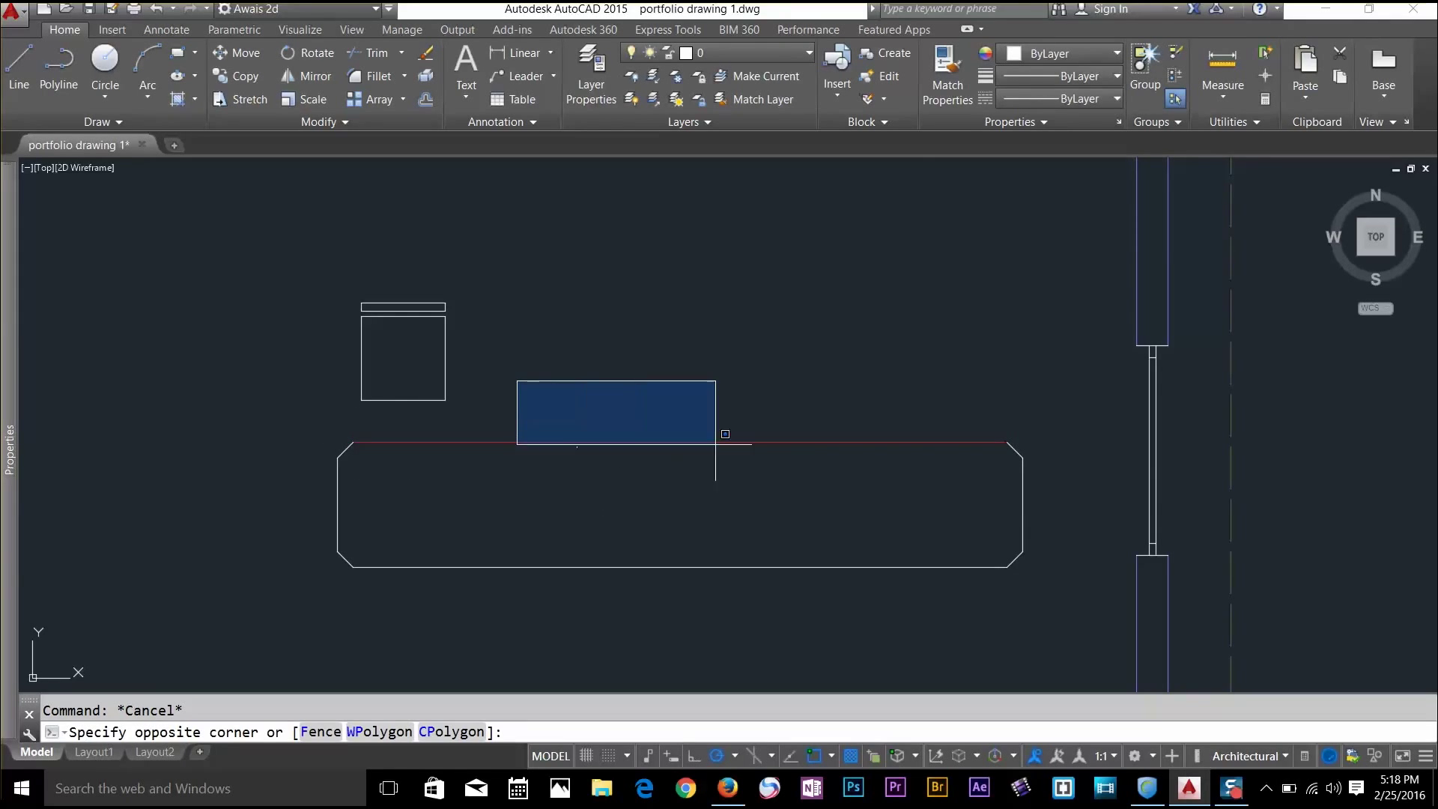
pyautogui.click(928, 492)
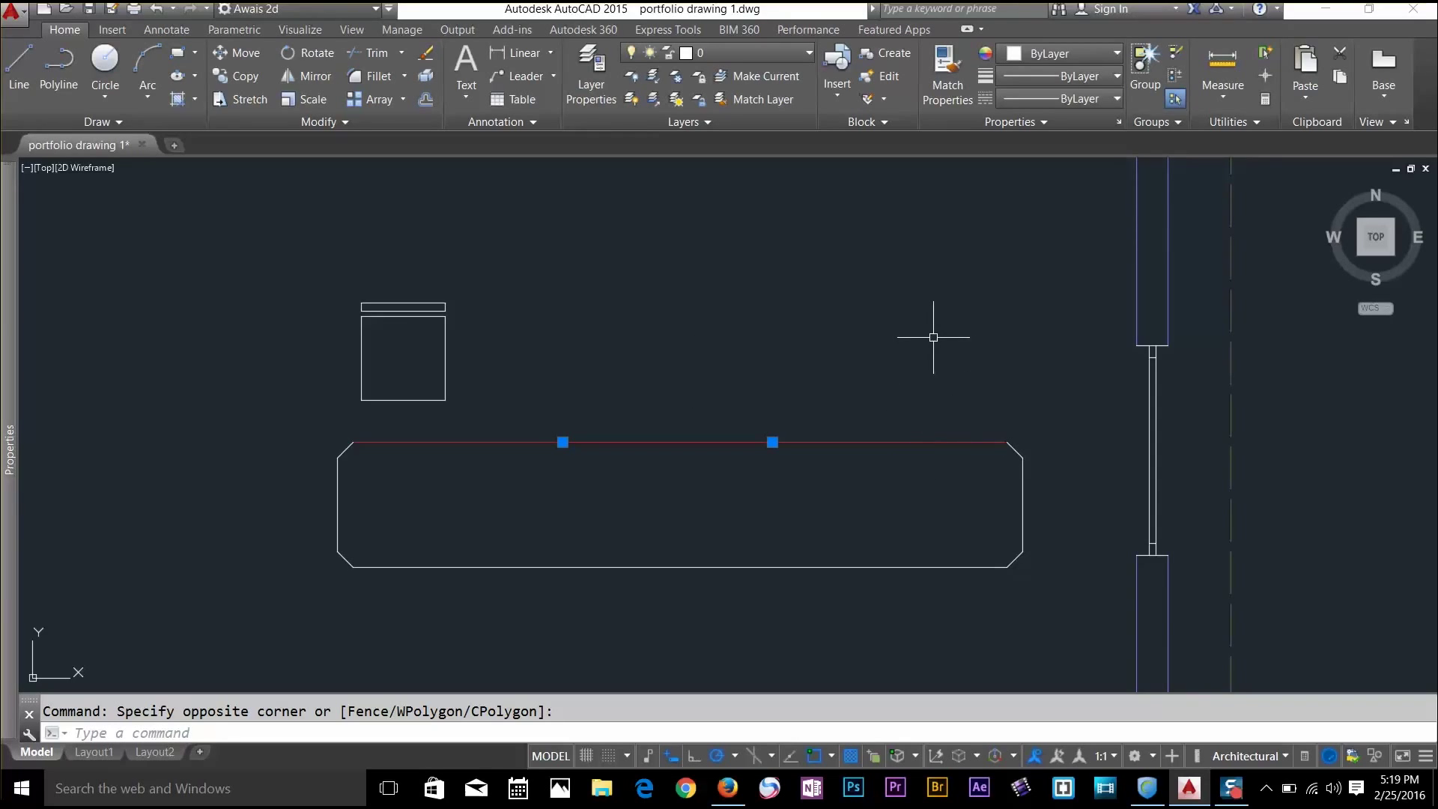
pyautogui.click(851, 439)
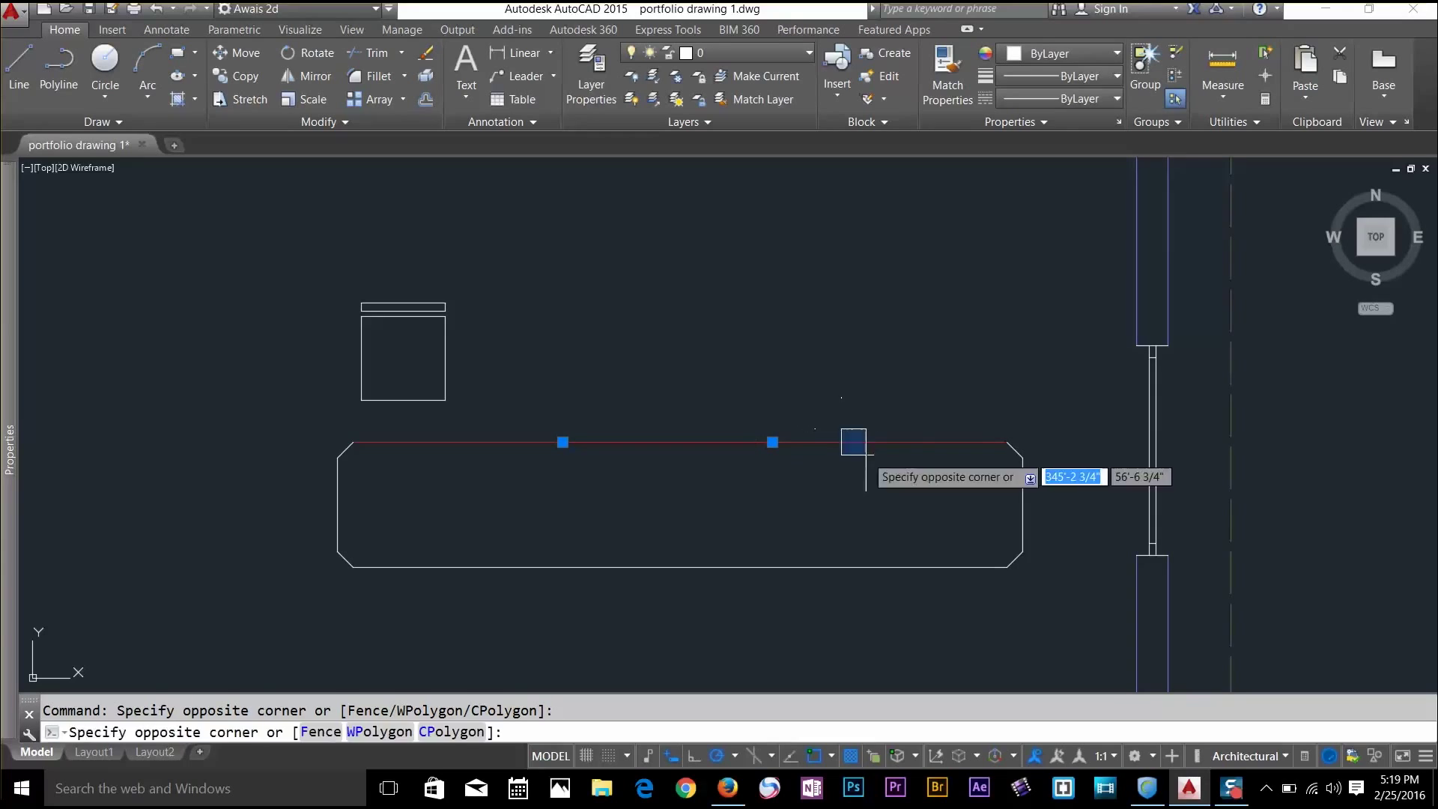
pyautogui.click(1000, 438)
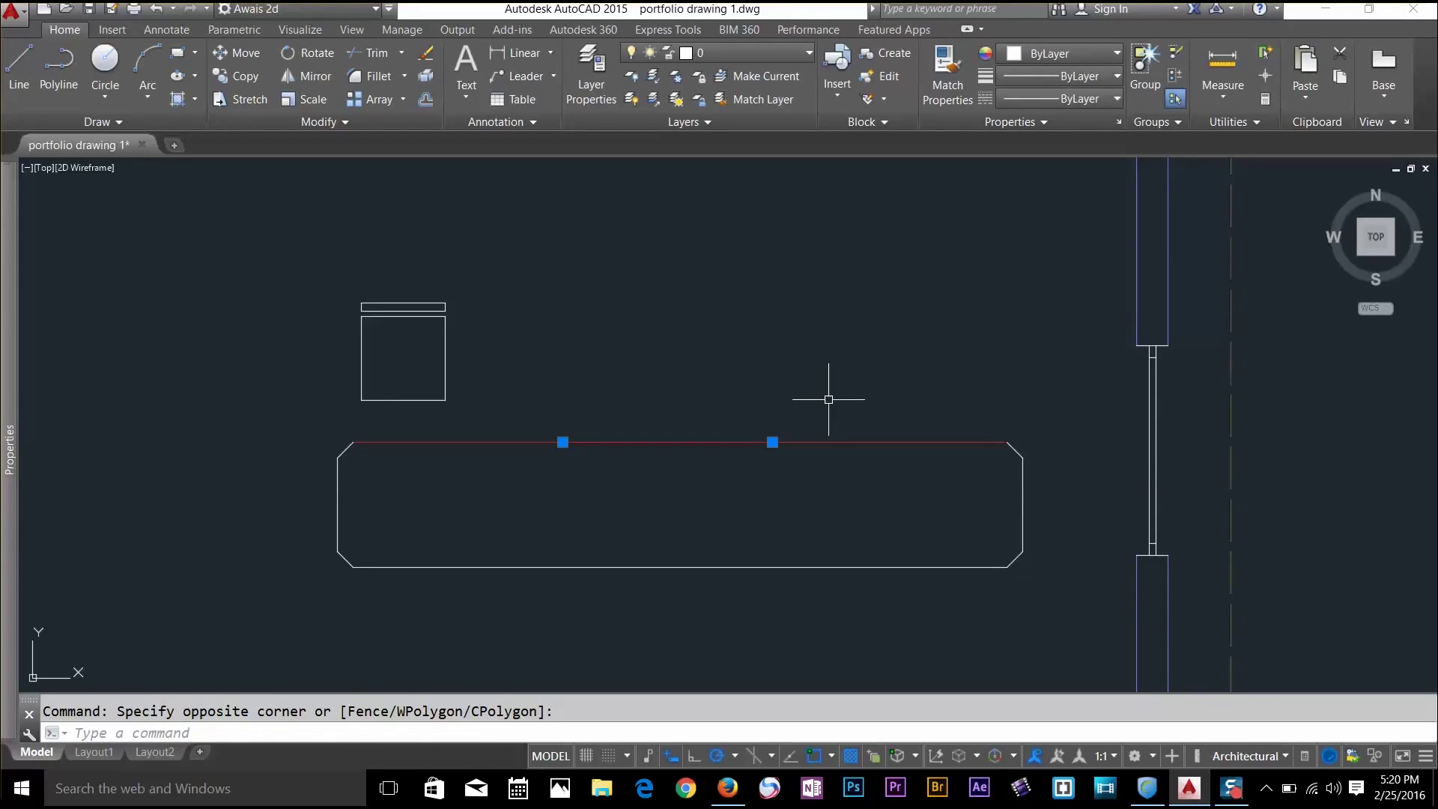
# Leave the counter drawing for the New Tab start page with Recent Documents
pyautogui.moveTo(828, 400)
pyautogui.mouseDown()
pyautogui.moveTo(373, 227)
pyautogui.moveTo(408, 408)
pyautogui.moveTo(405, 245)
pyautogui.moveTo(572, 417)
pyautogui.moveTo(610, 430)
pyautogui.moveTo(610, 449)
pyautogui.moveTo(623, 447)
pyautogui.moveTo(620, 382)
pyautogui.mouseUp()
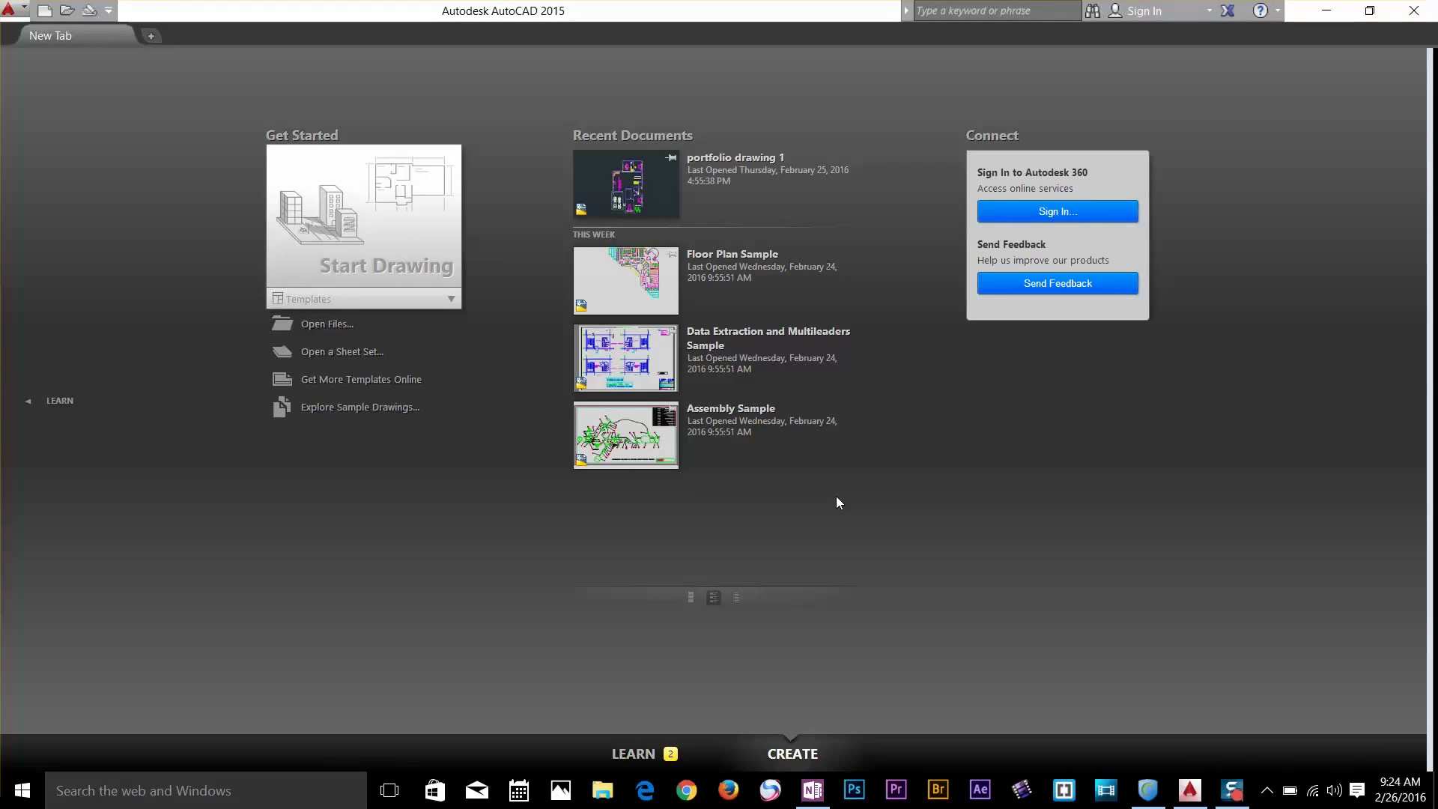
# Start a blank Drawing1, turn grid and snap on, and open Snap Settings
pyautogui.click(386, 215)
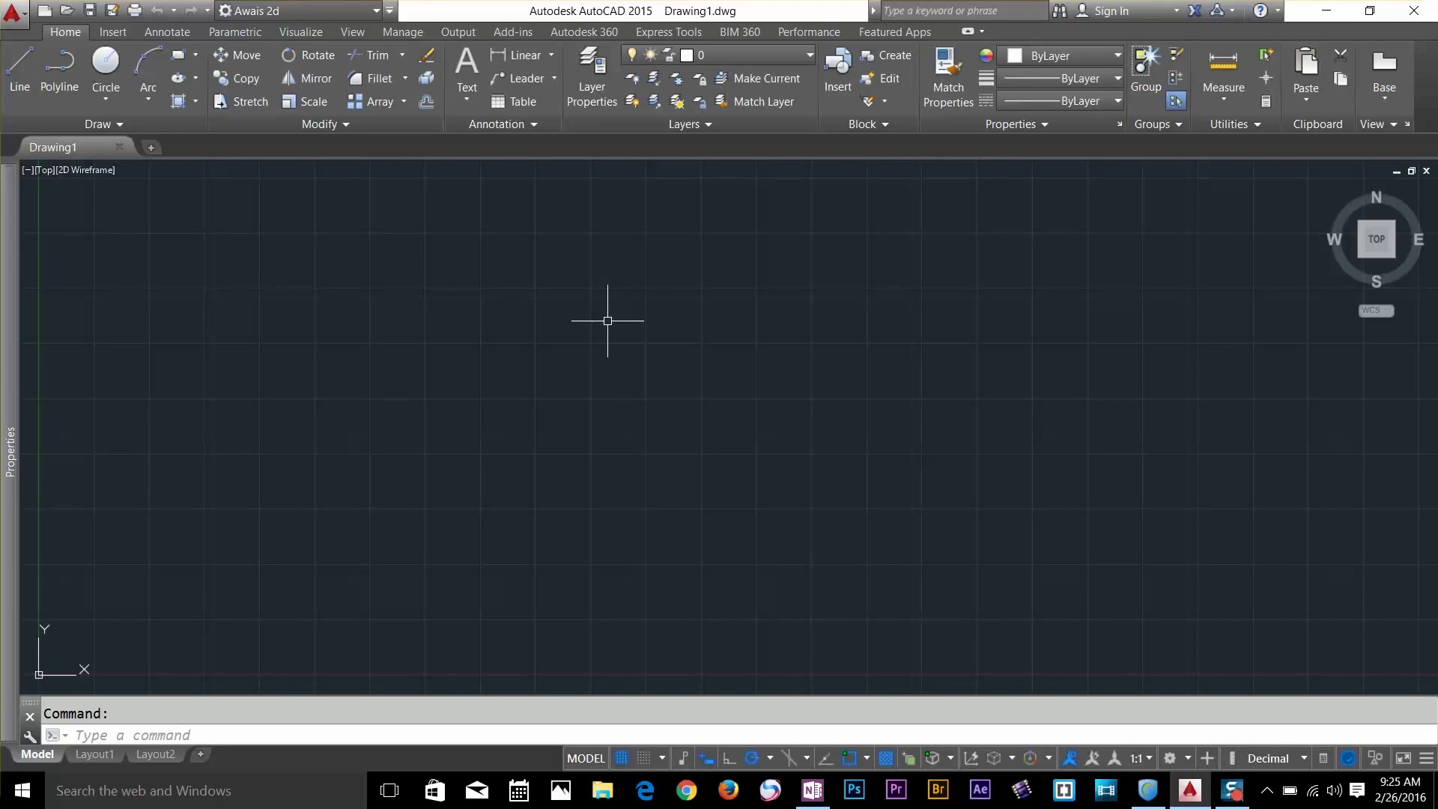
pyautogui.press('F7')
pyautogui.click(608, 321)
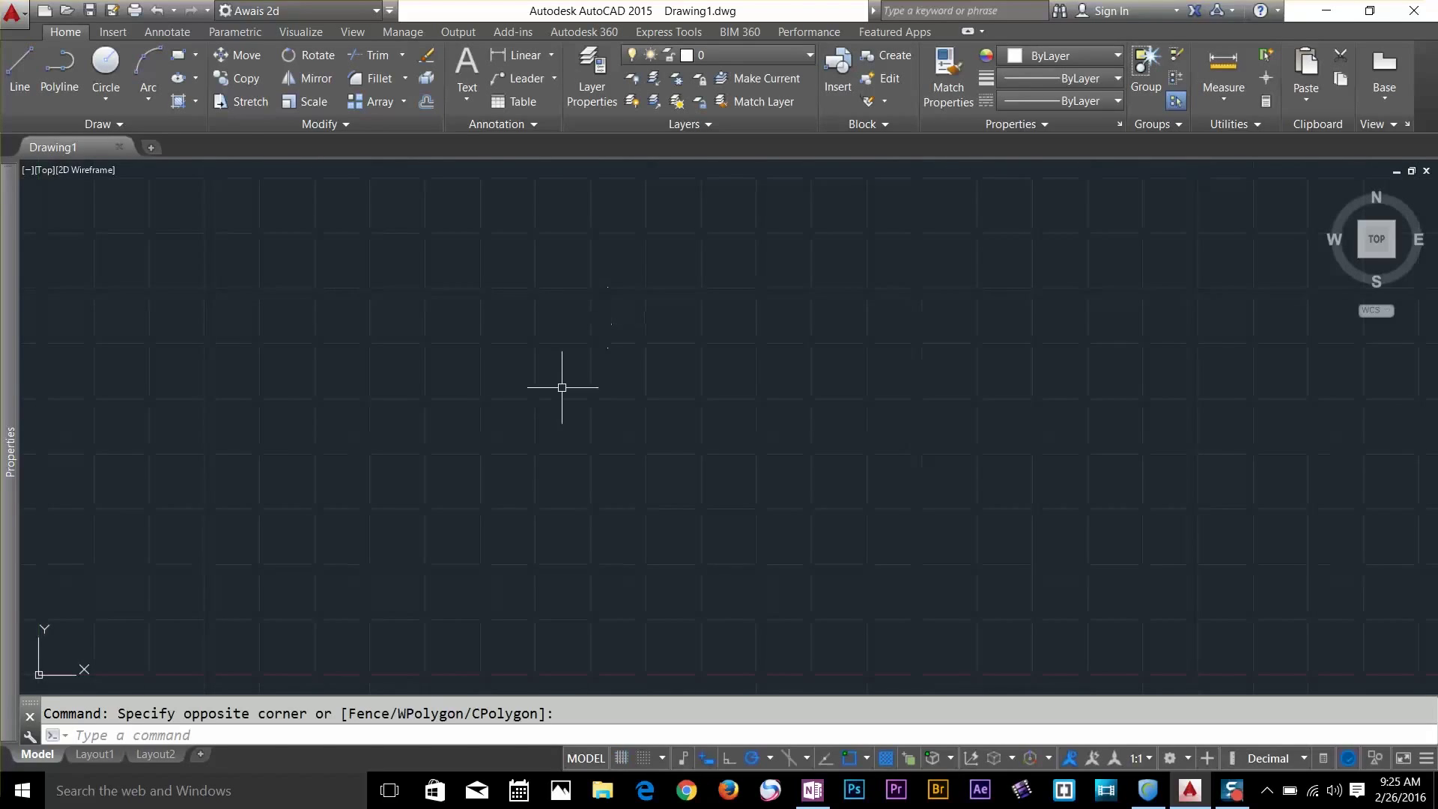
pyautogui.click(625, 757)
pyautogui.click(644, 759)
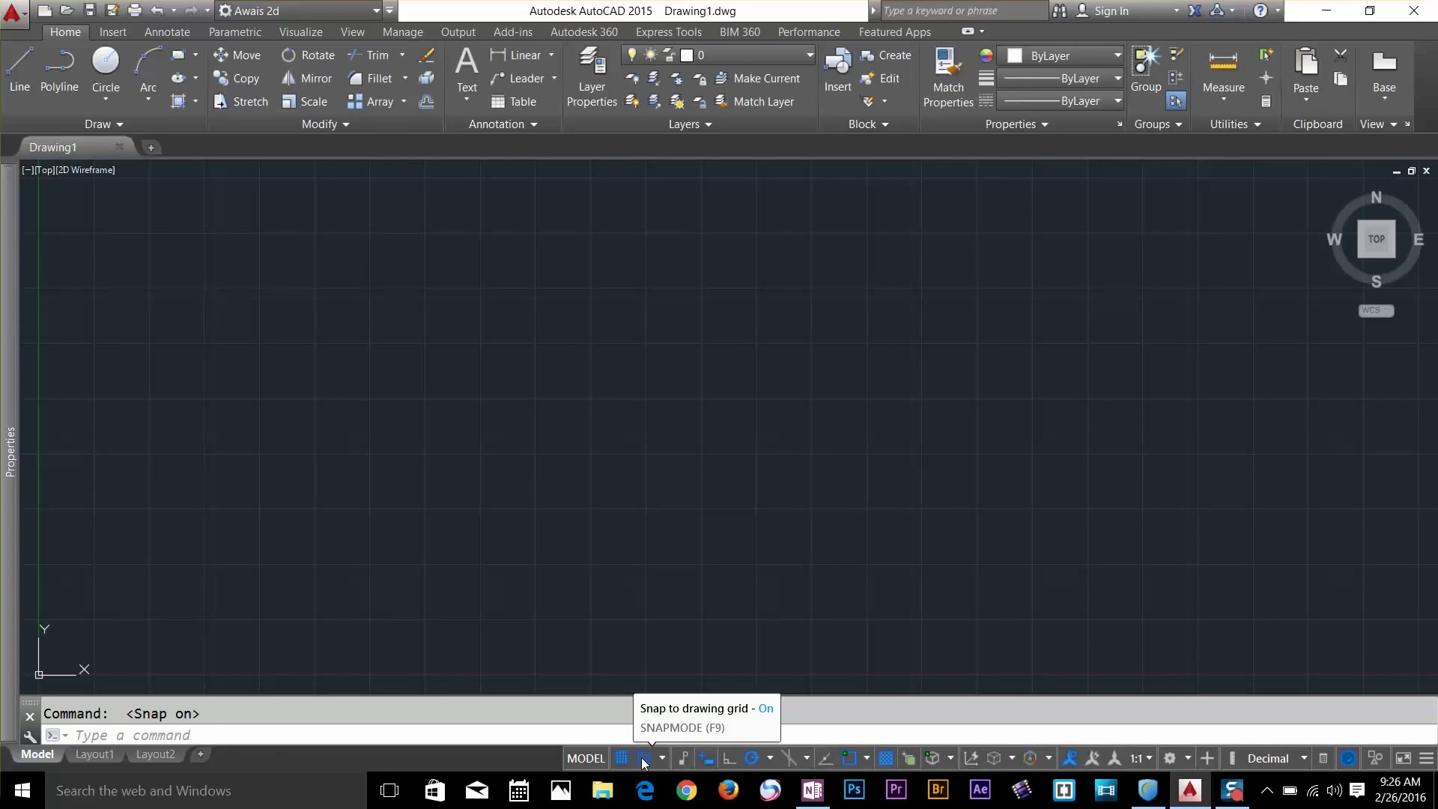
pyautogui.rightClick(643, 762)
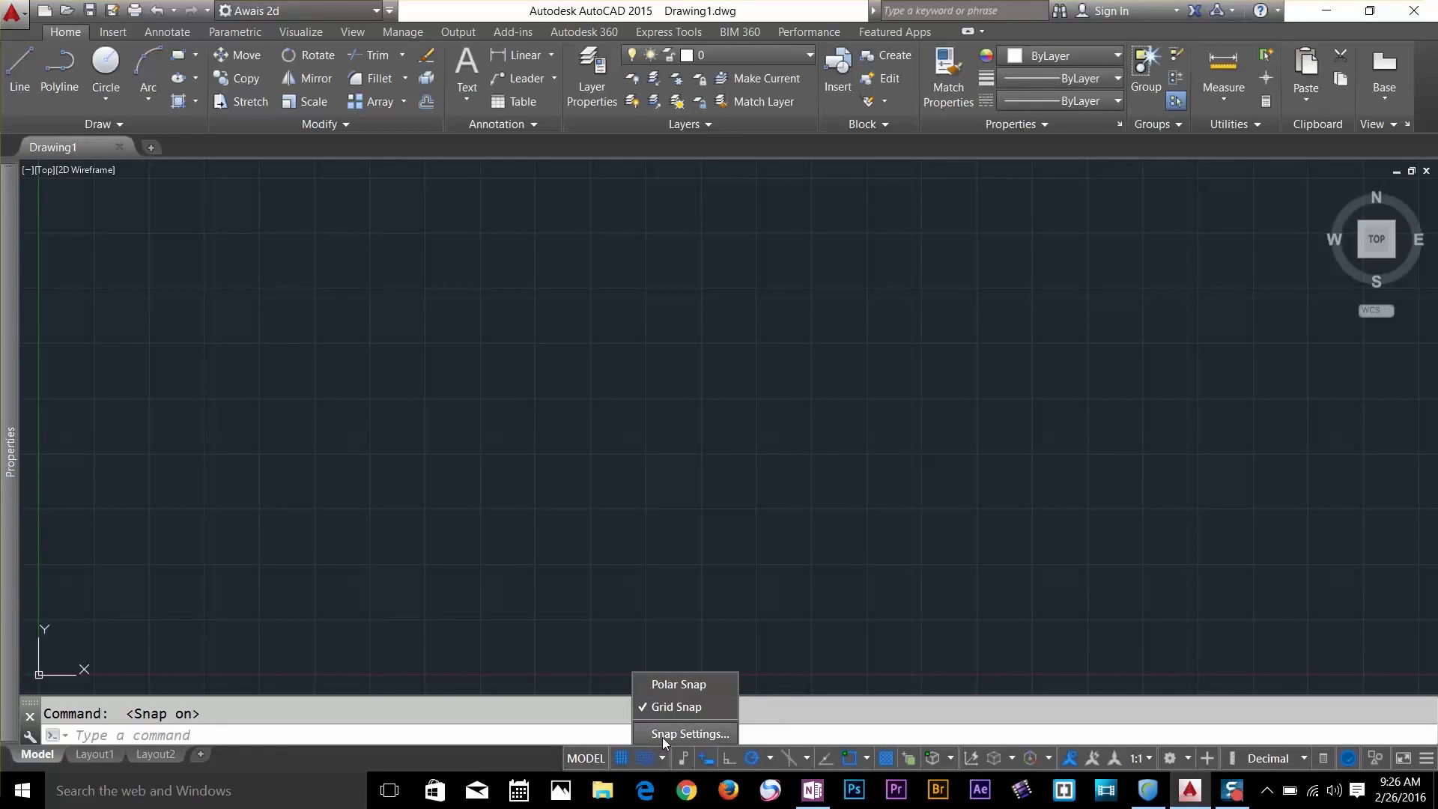
pyautogui.click(664, 735)
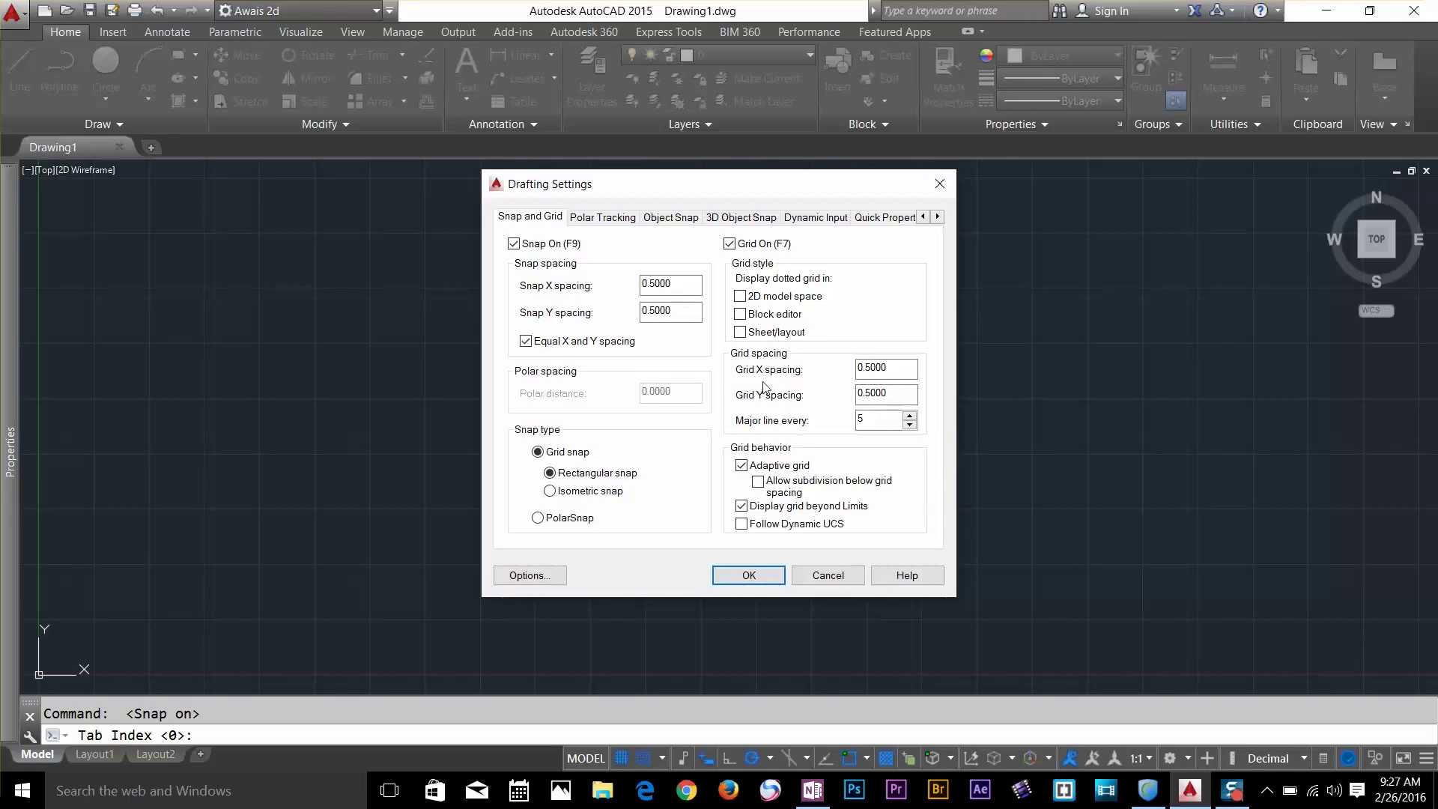
# In Drafting Settings, set Grid X spacing to 1 and Major line every to 10
pyautogui.doubleClick(869, 367)
pyautogui.write('1')
pyautogui.press('Tab')
pyautogui.doubleClick(863, 425)
pyautogui.write('10')
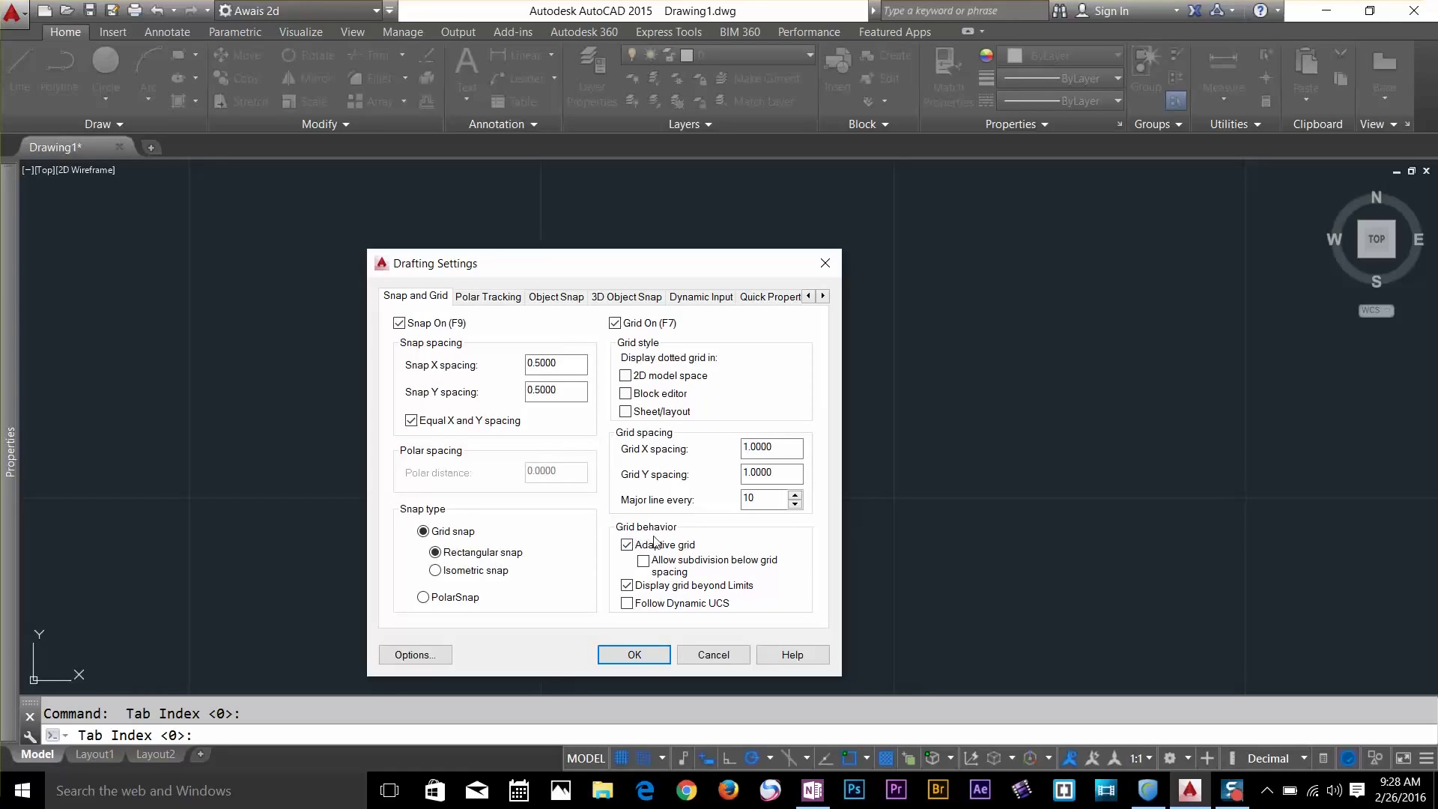
pyautogui.moveTo(646, 550)
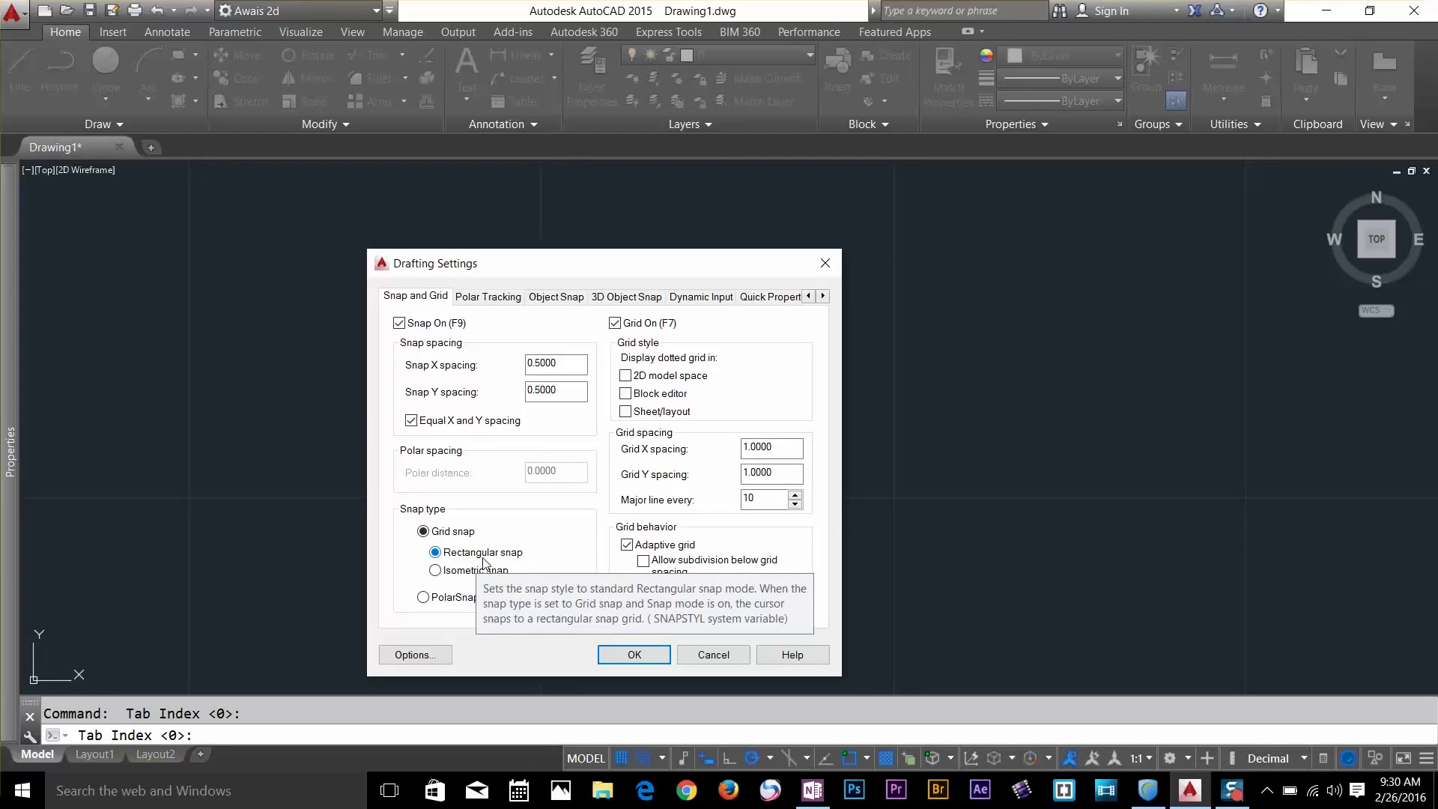
# Apply the 1-unit grid settings, then zoom and pan to bring the origin into view
pyautogui.click(635, 654)
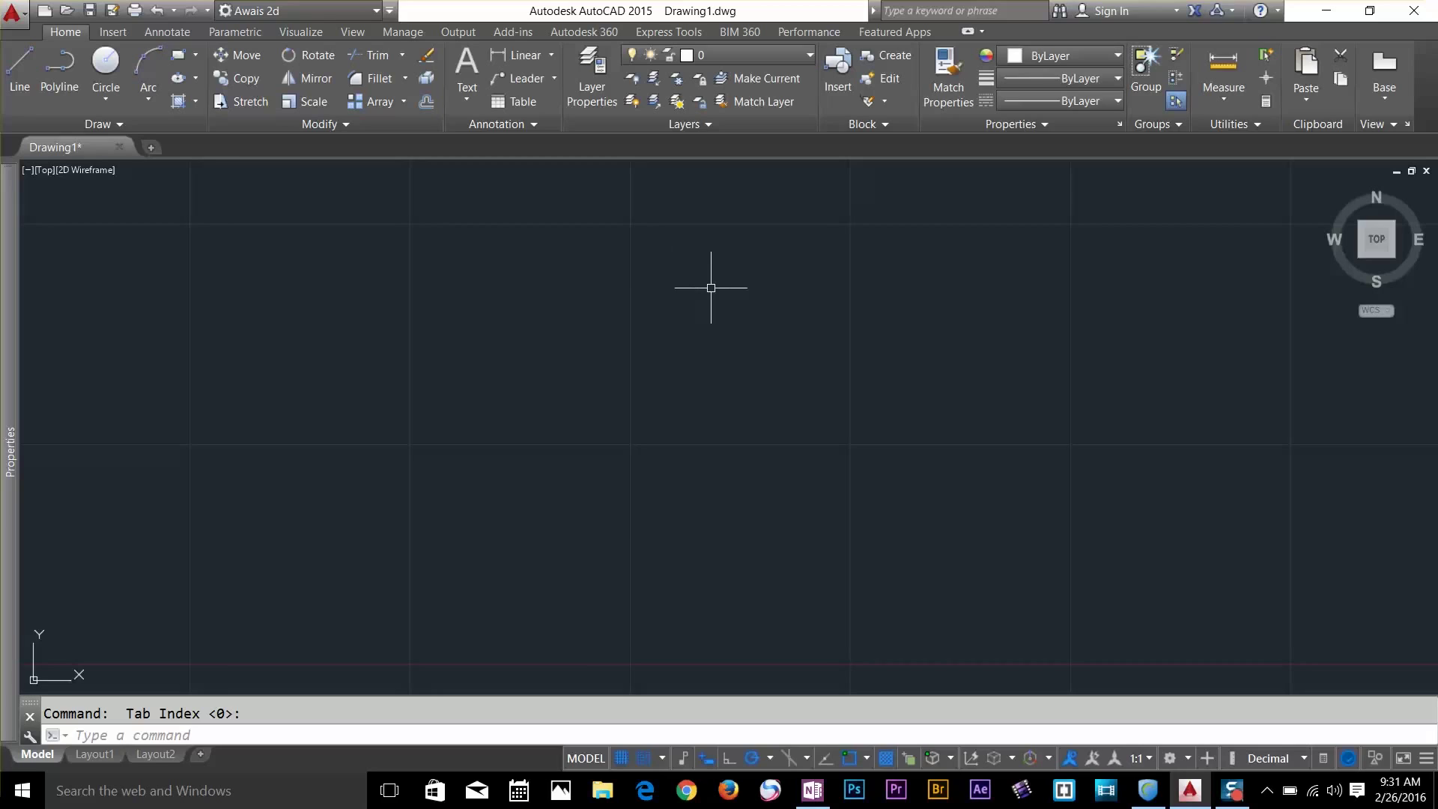
pyautogui.scroll(6, 715, 292)
pyautogui.scroll(2, 717, 292)
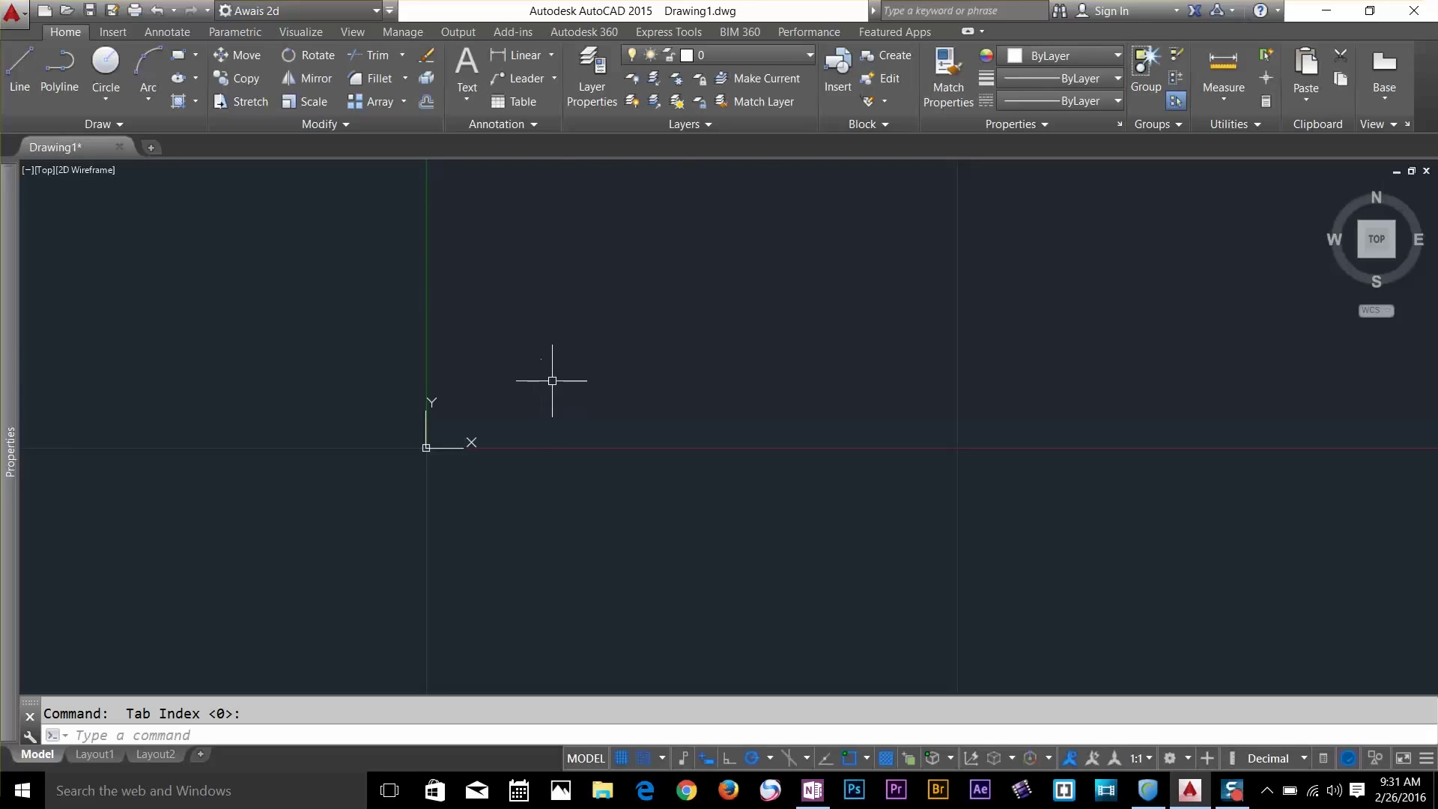
pyautogui.scroll(4, 562, 379)
pyautogui.moveTo(609, 346); pyautogui.dragTo(595, 443, button='middle')
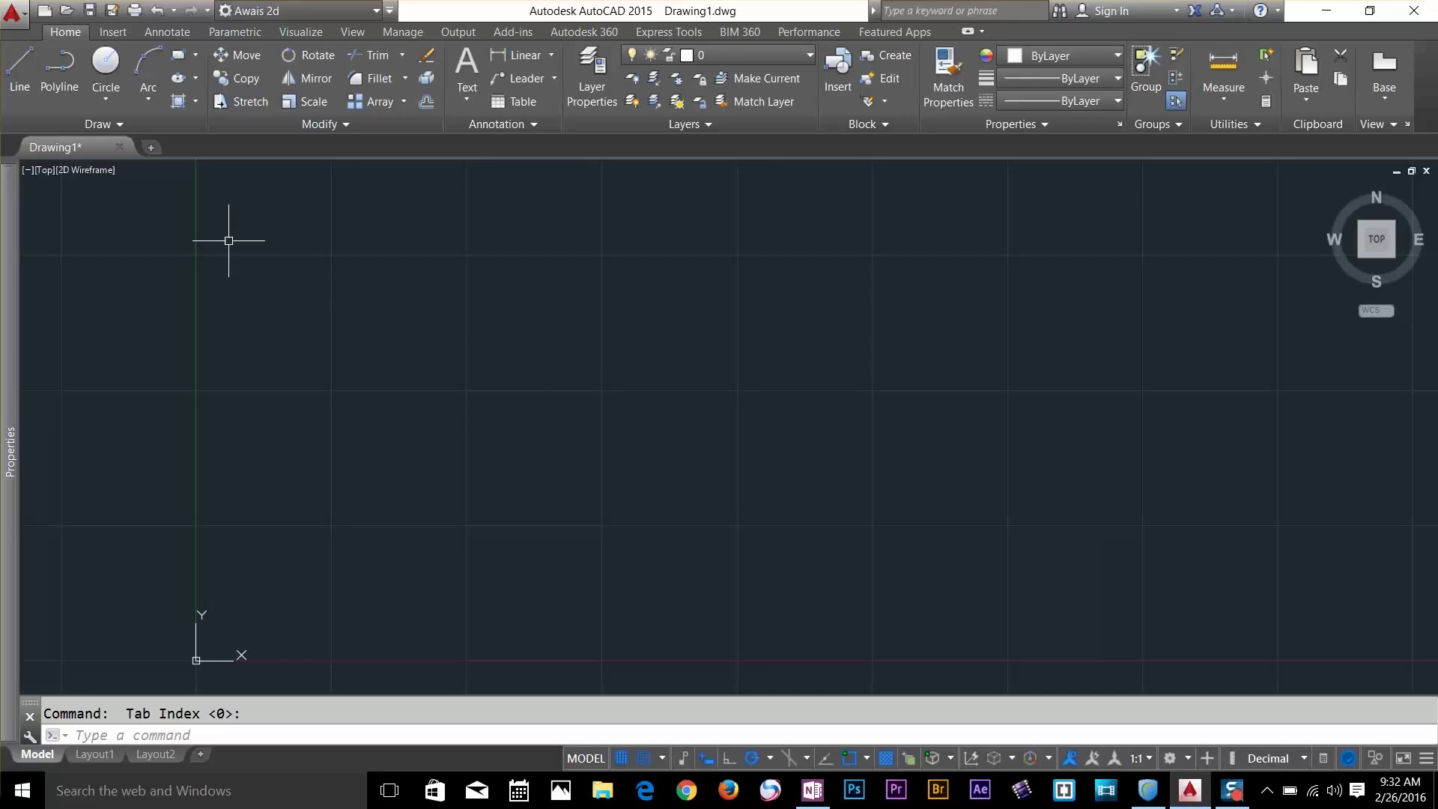
# Draw a 10 × 4.5 rectangle from four line segments, closing the outline with C
pyautogui.click(18, 68)
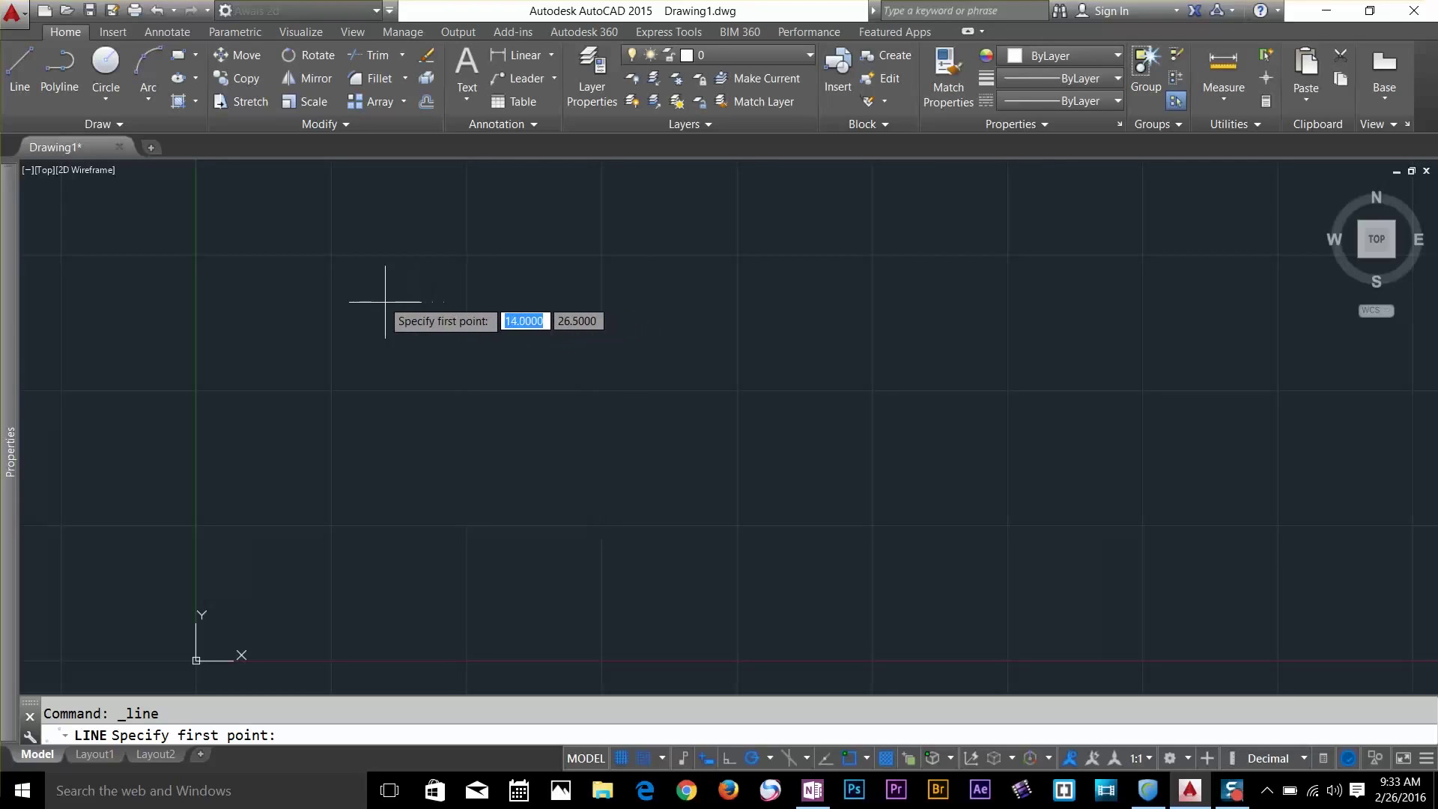
pyautogui.scroll(1, 370, 318)
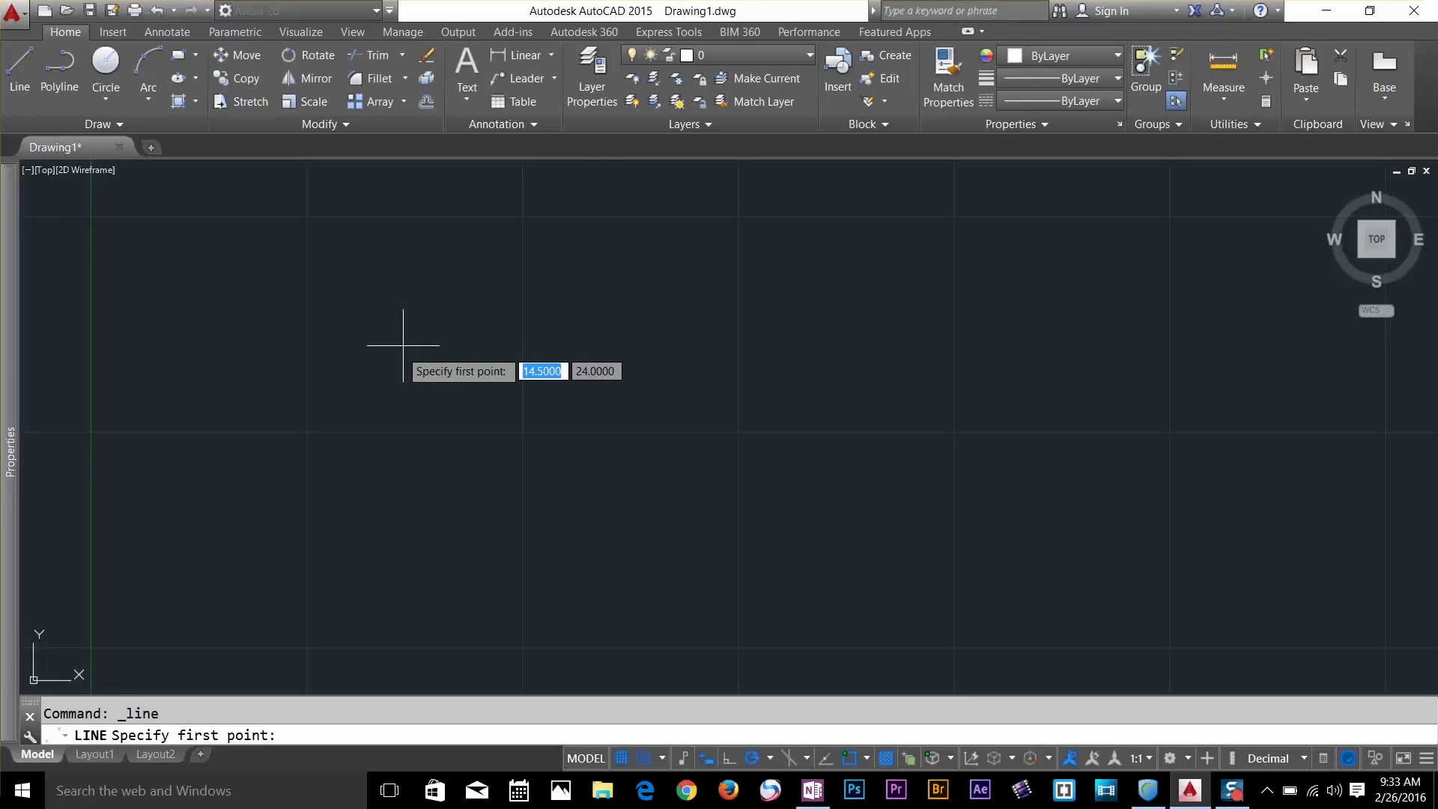
pyautogui.click(307, 216)
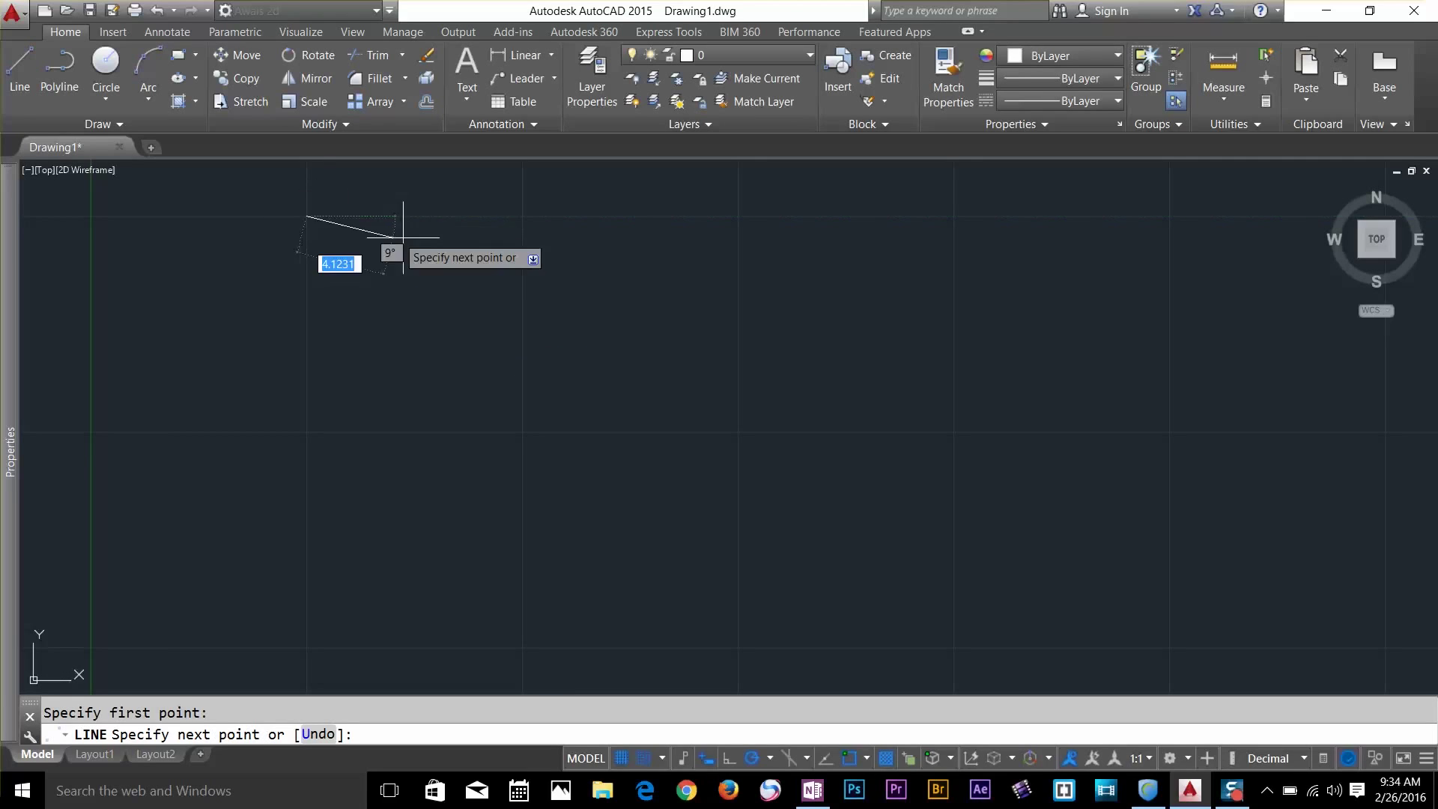
pyautogui.click(522, 215)
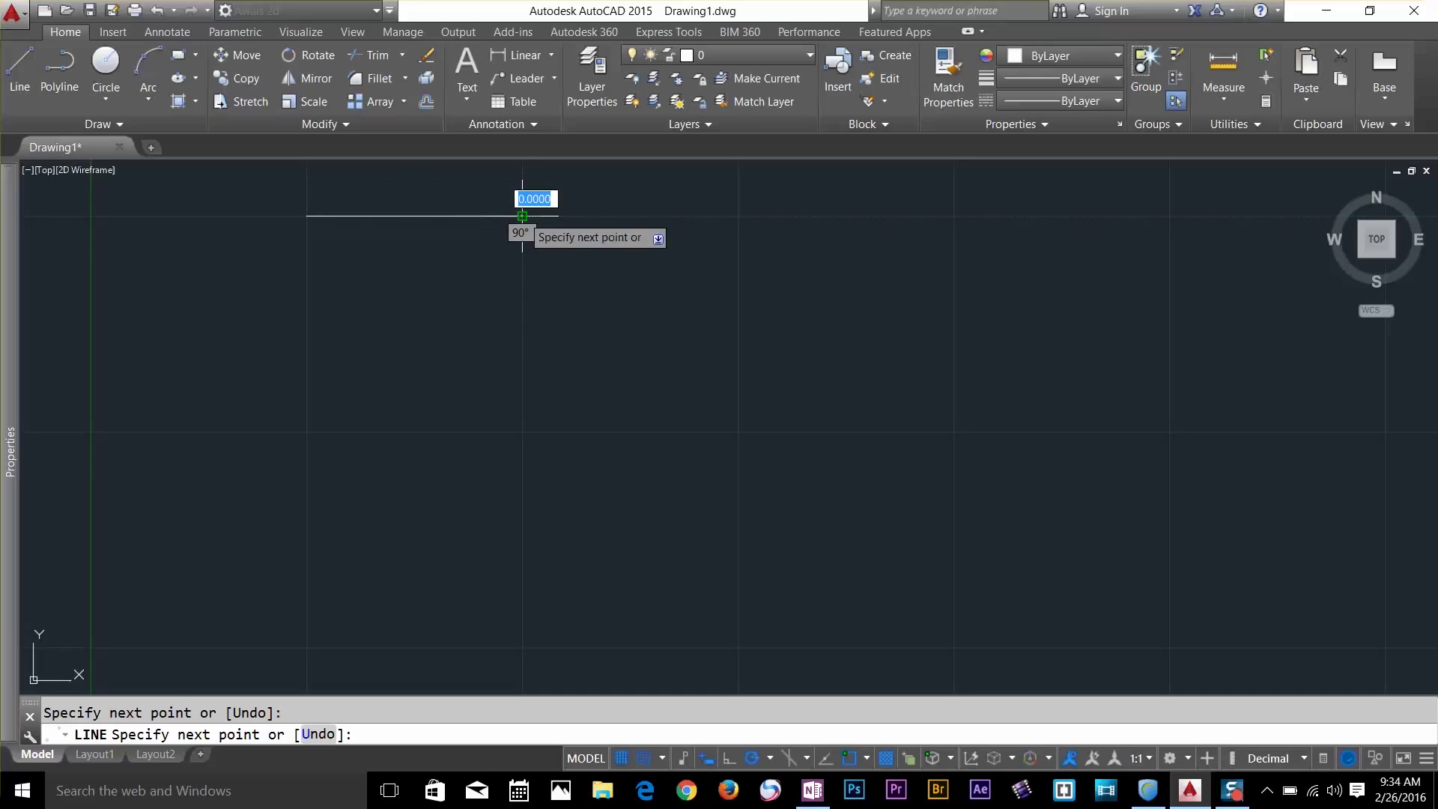
pyautogui.click(522, 313)
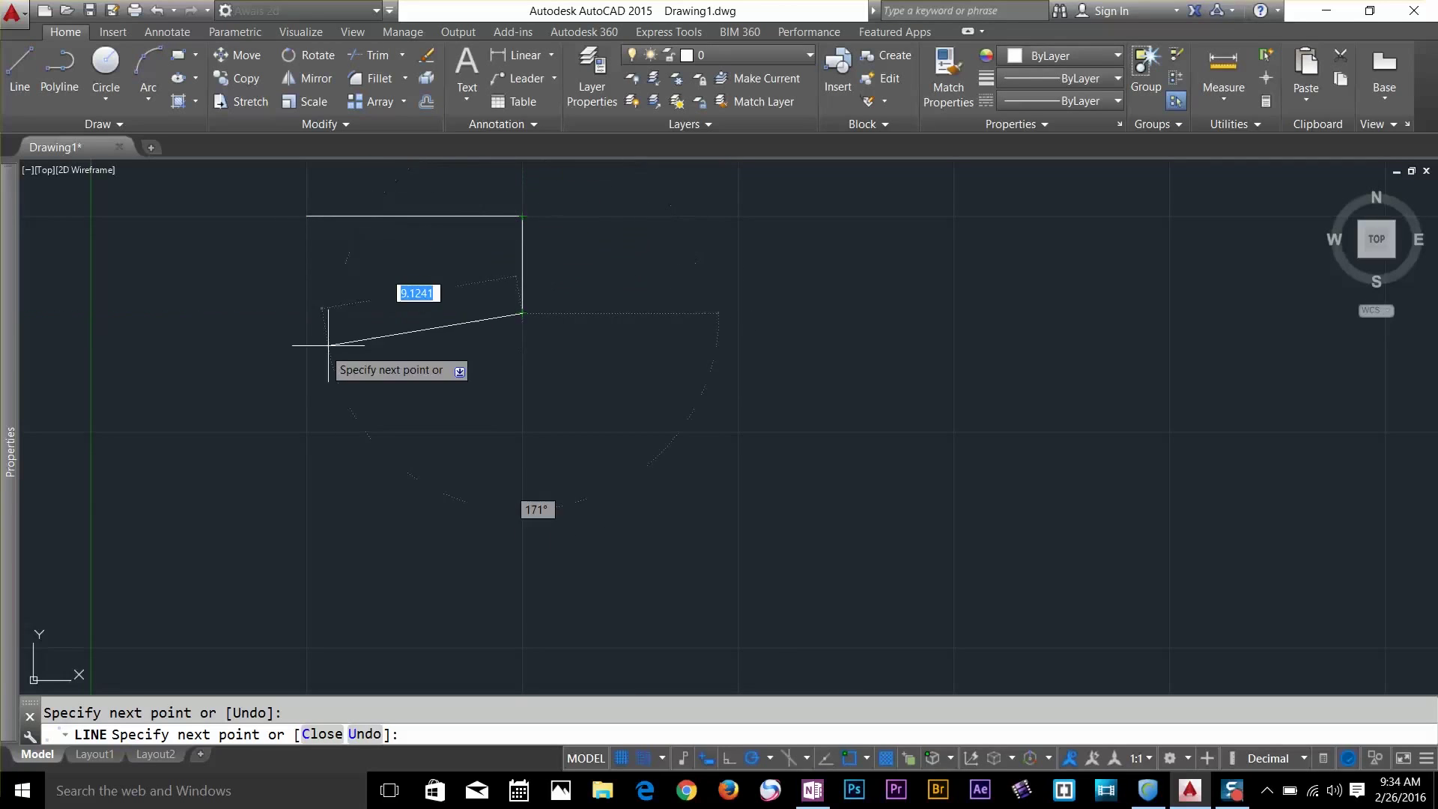
pyautogui.click(306, 313)
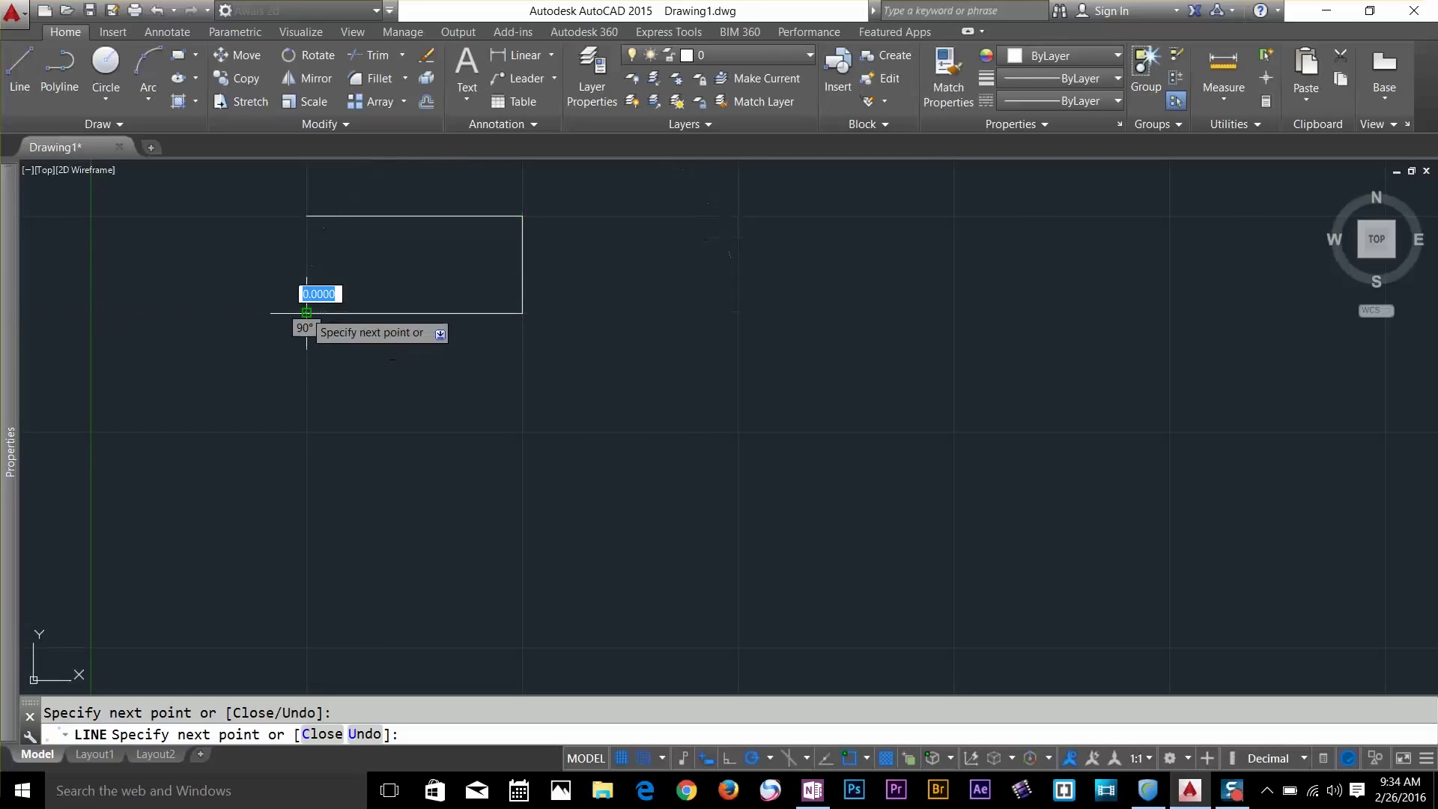
pyautogui.write('c')
pyautogui.press('Return')
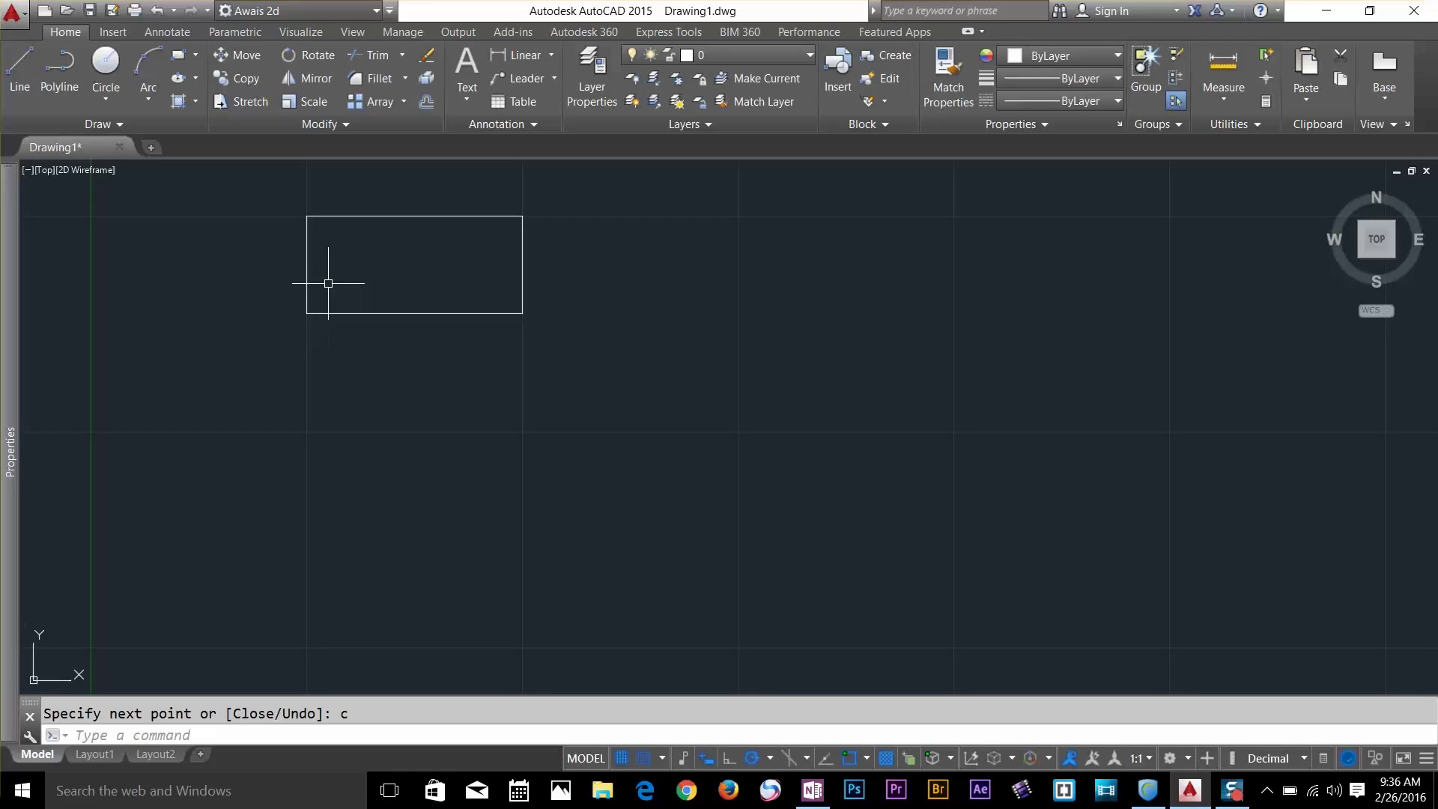
# Start a new line at a point just below the rectangle's left corner
pyautogui.press('Return')
pyautogui.click(315, 352)
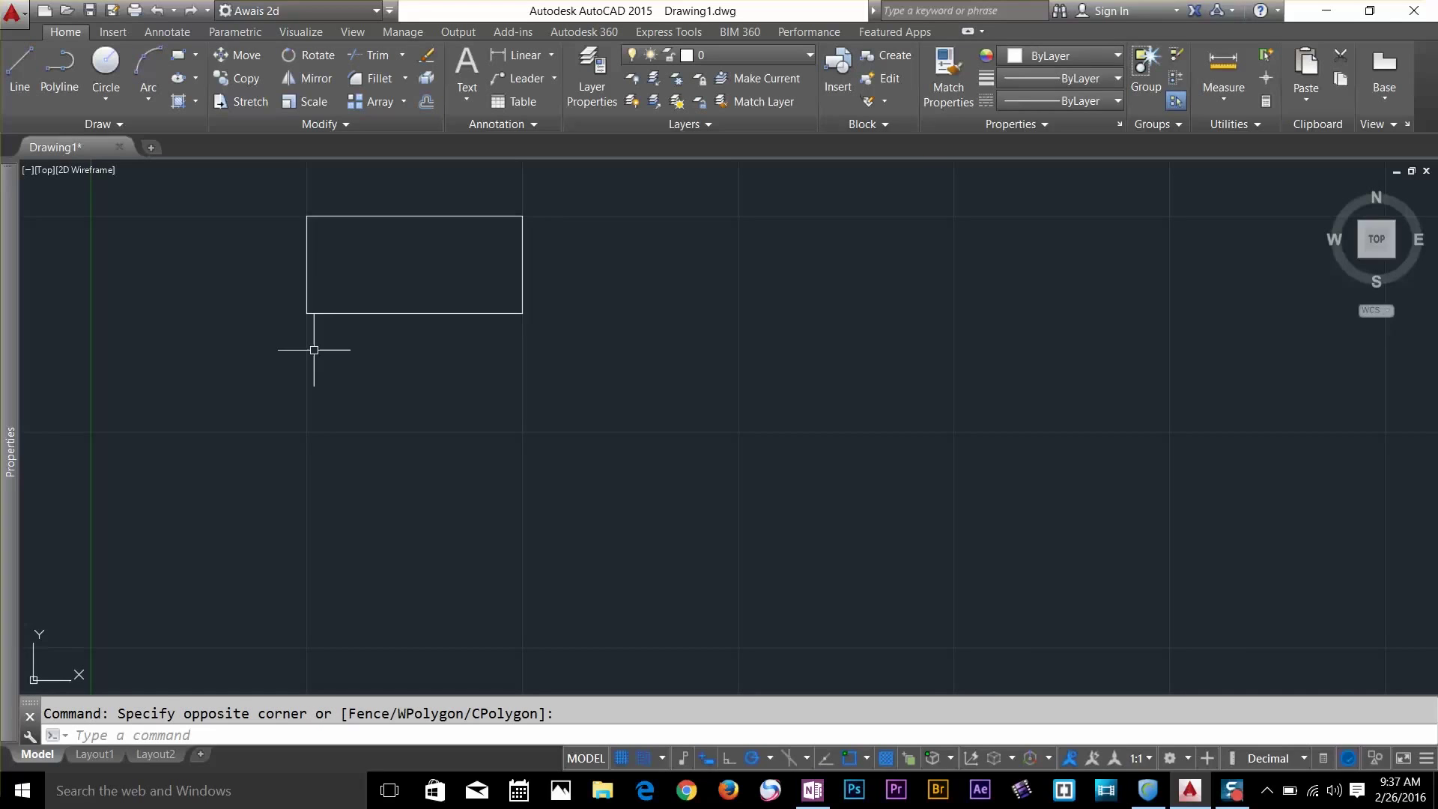
pyautogui.click(19, 67)
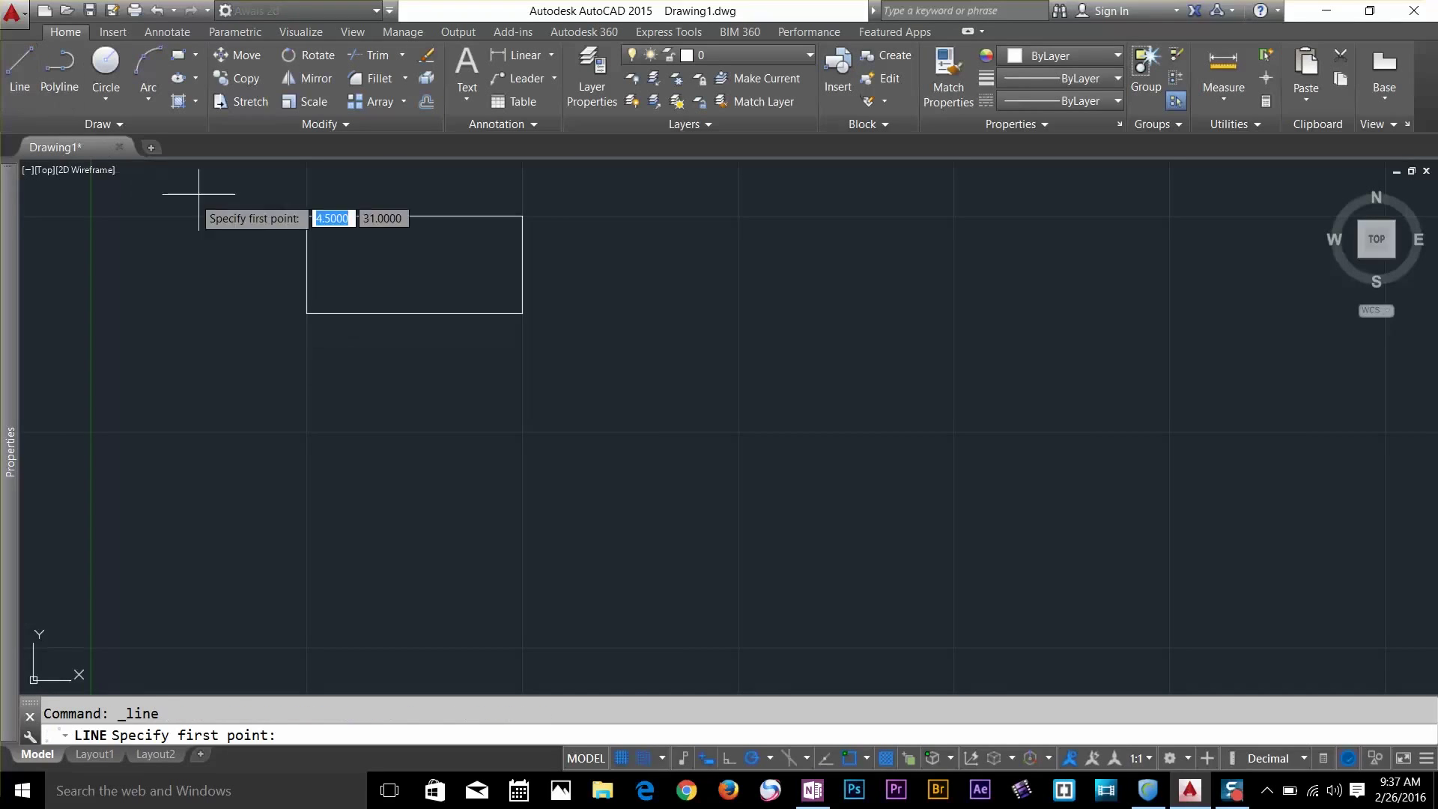
pyautogui.click(306, 355)
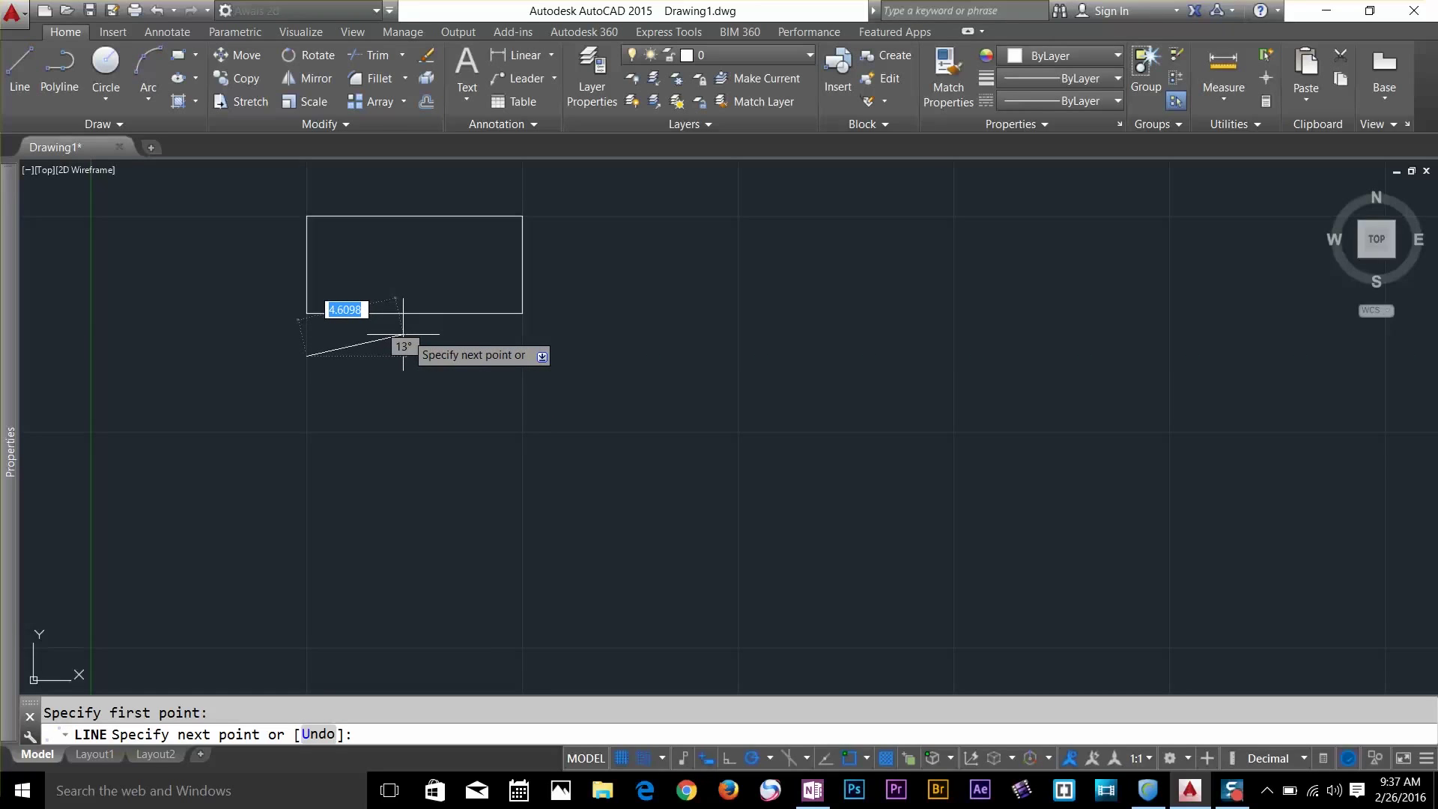
# Review the Snap and Grid settings and leave grid snapping off
pyautogui.click(646, 759)
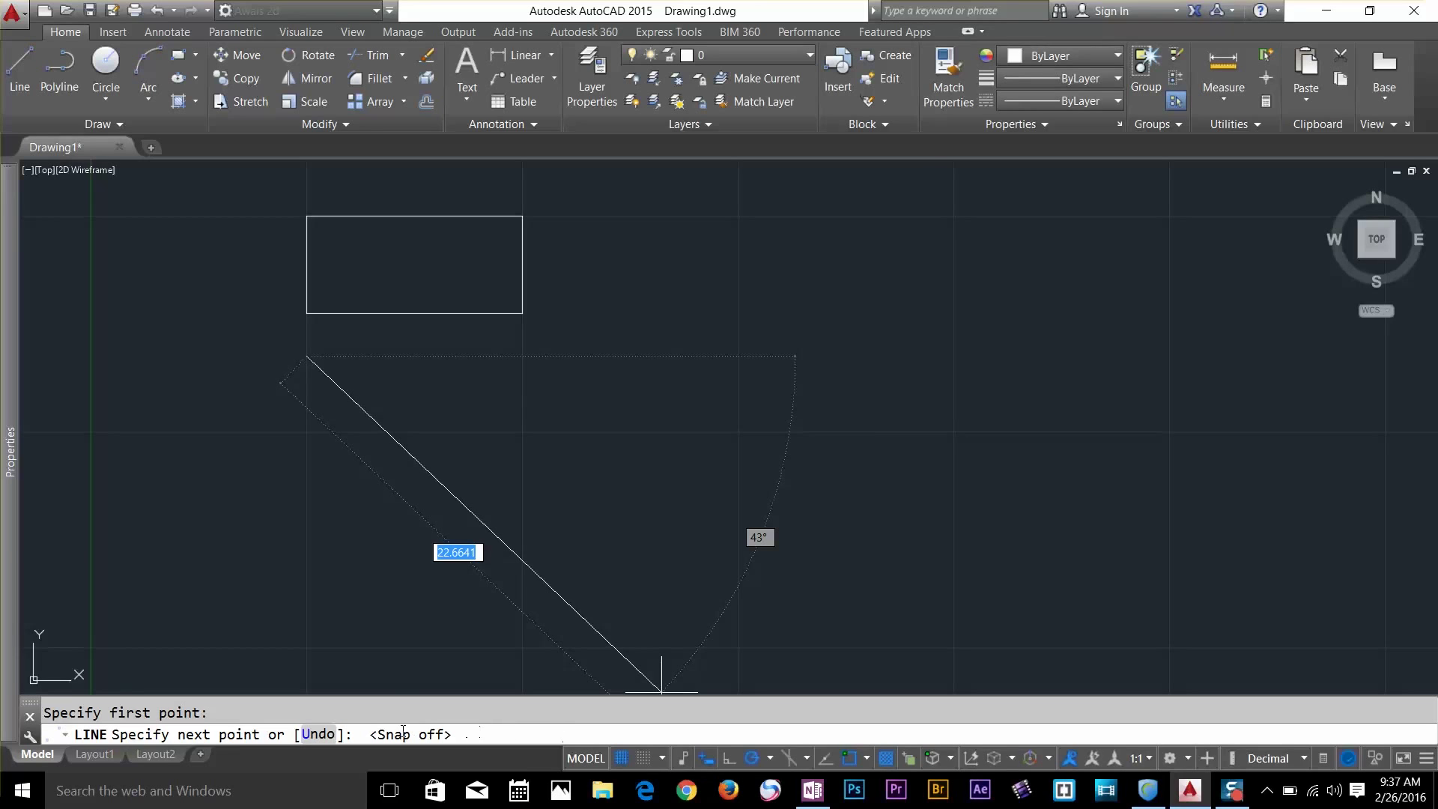
pyautogui.rightClick(645, 761)
pyautogui.click(656, 736)
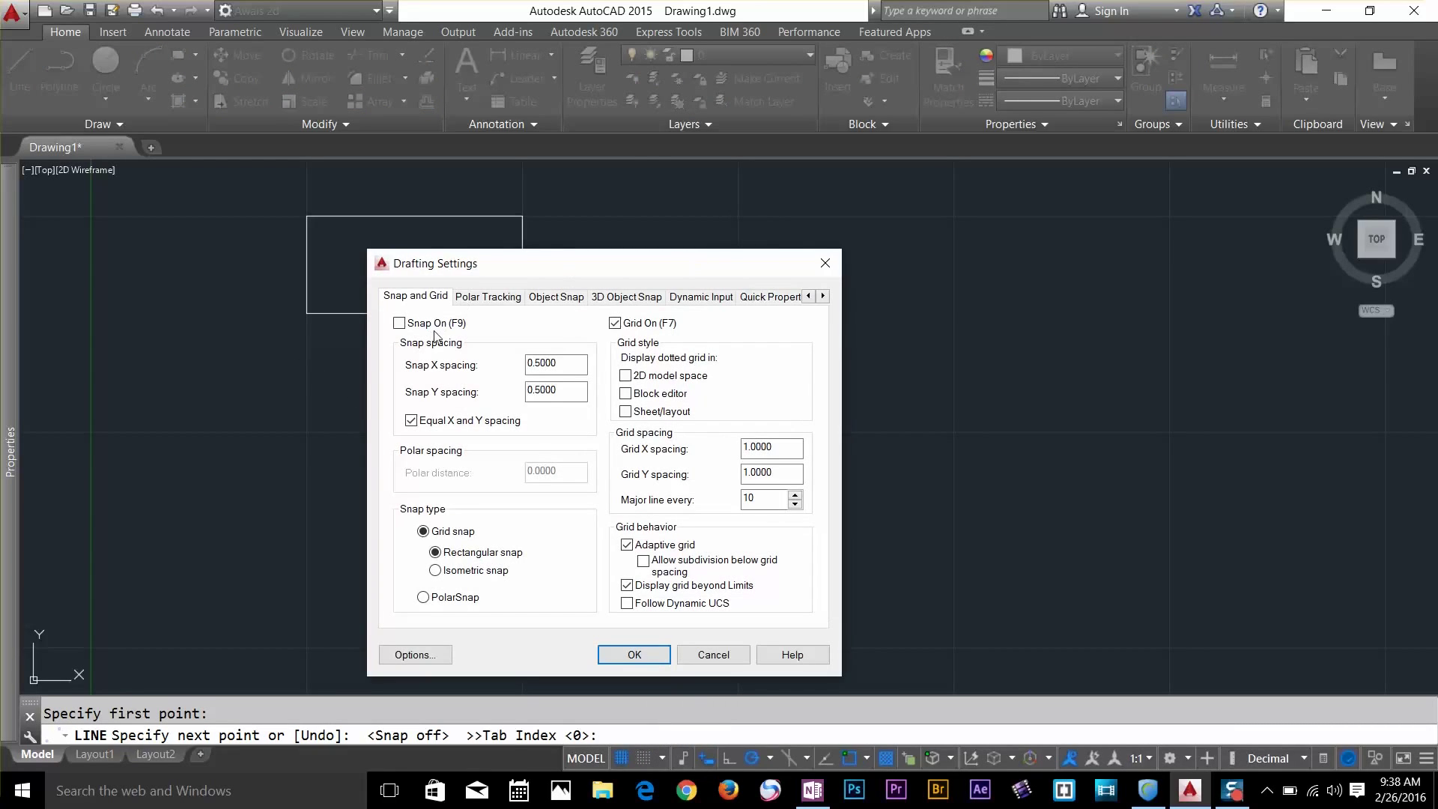
pyautogui.click(634, 654)
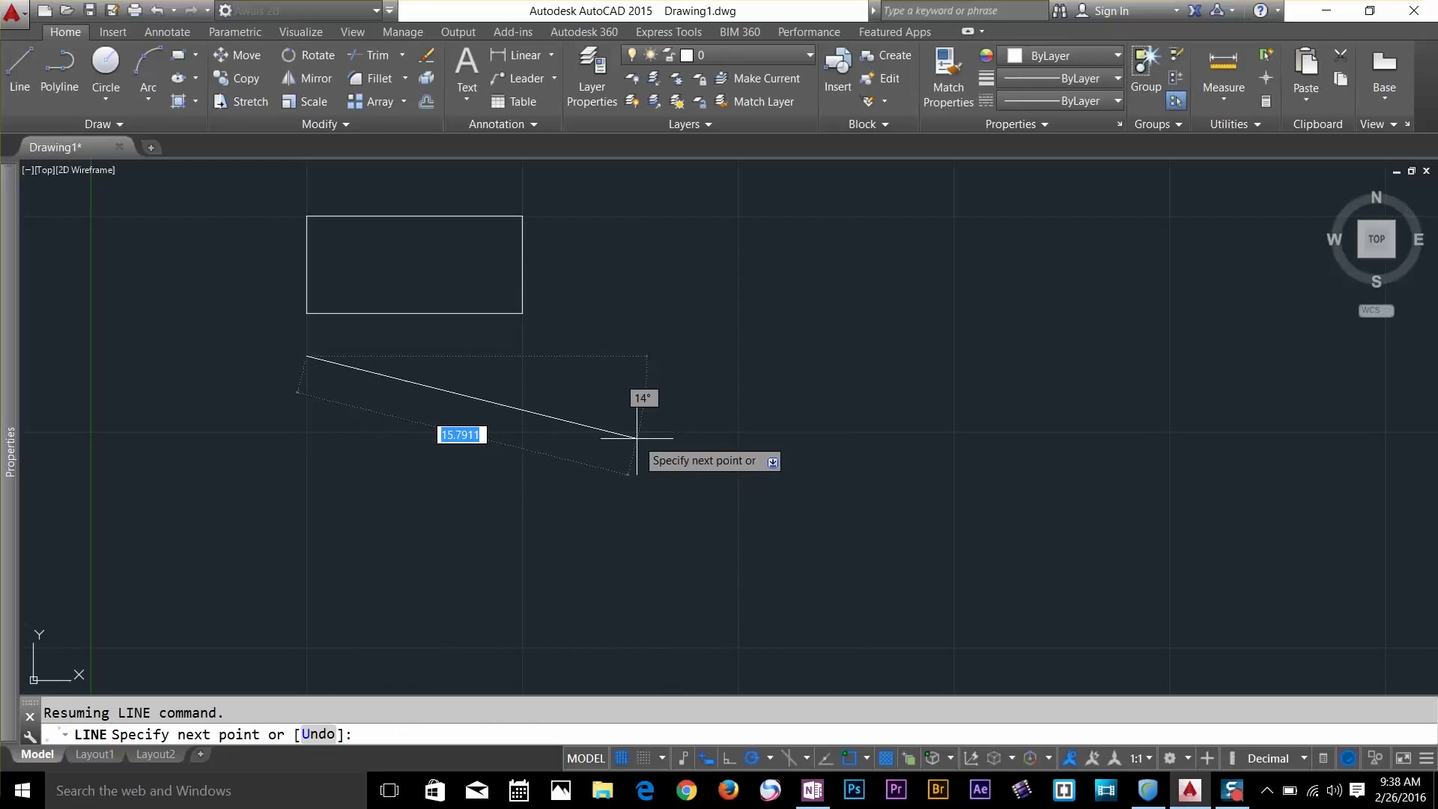
pyautogui.press('F9')
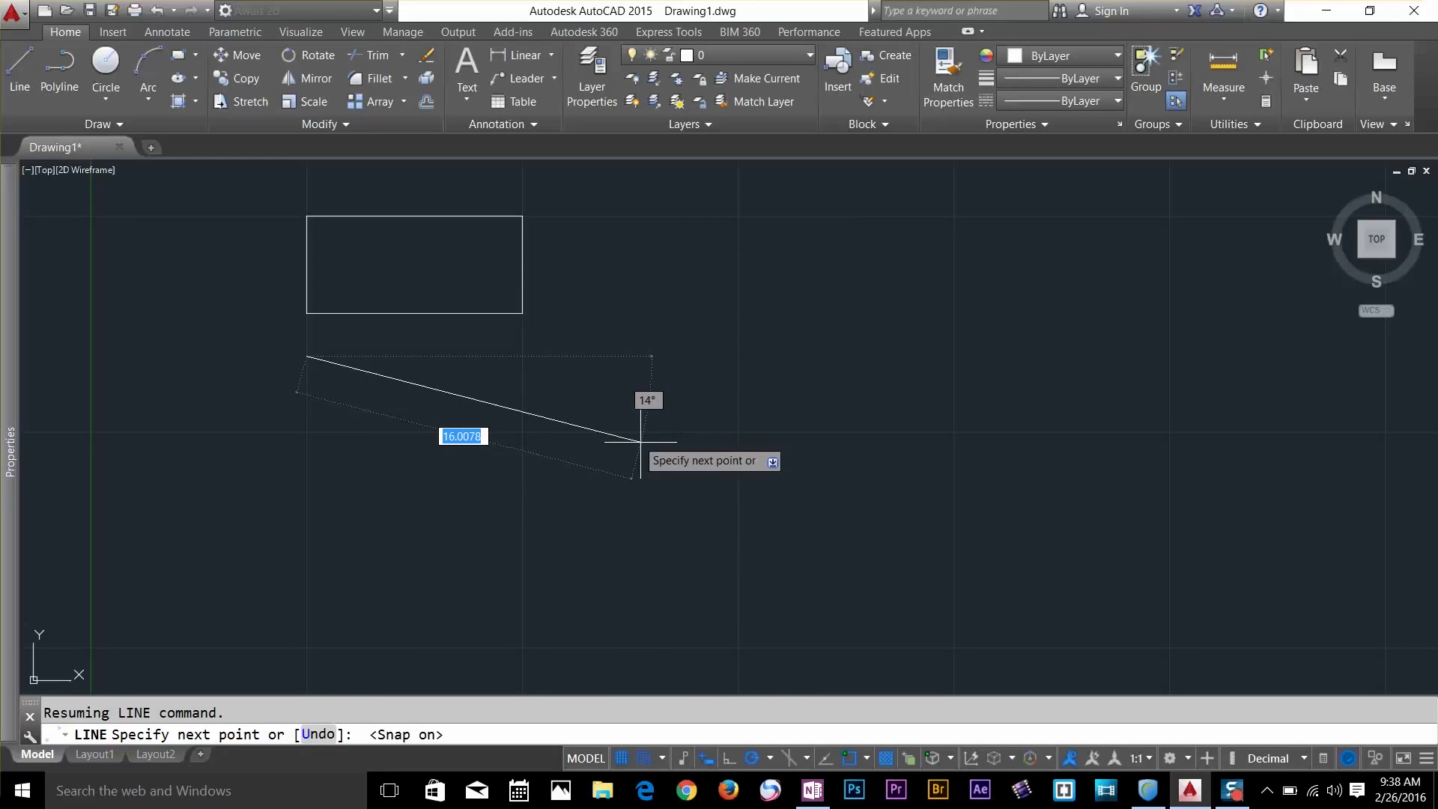
pyautogui.press('F9')
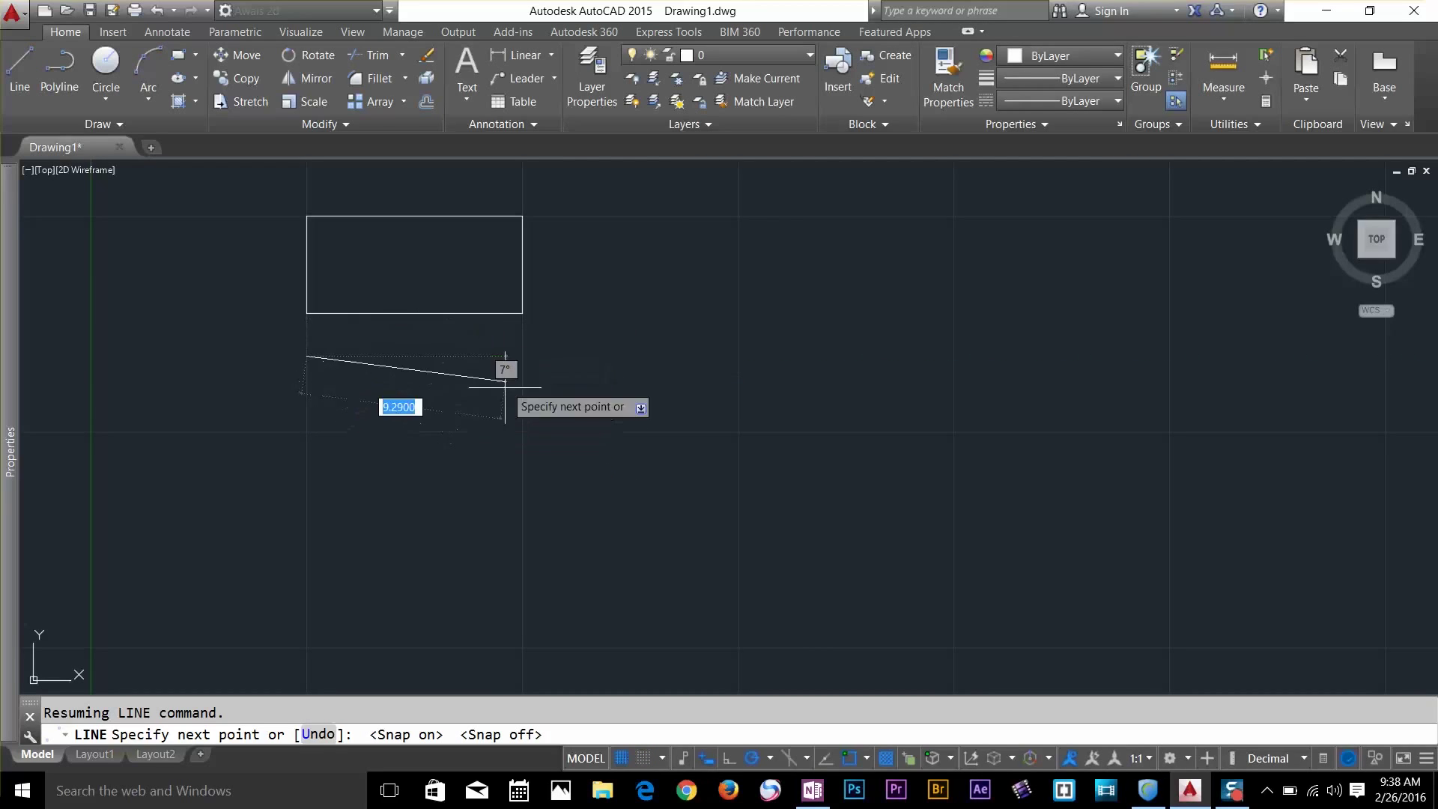
# End the line under the rectangle's right corner and turn the grid off
pyautogui.click(523, 356)
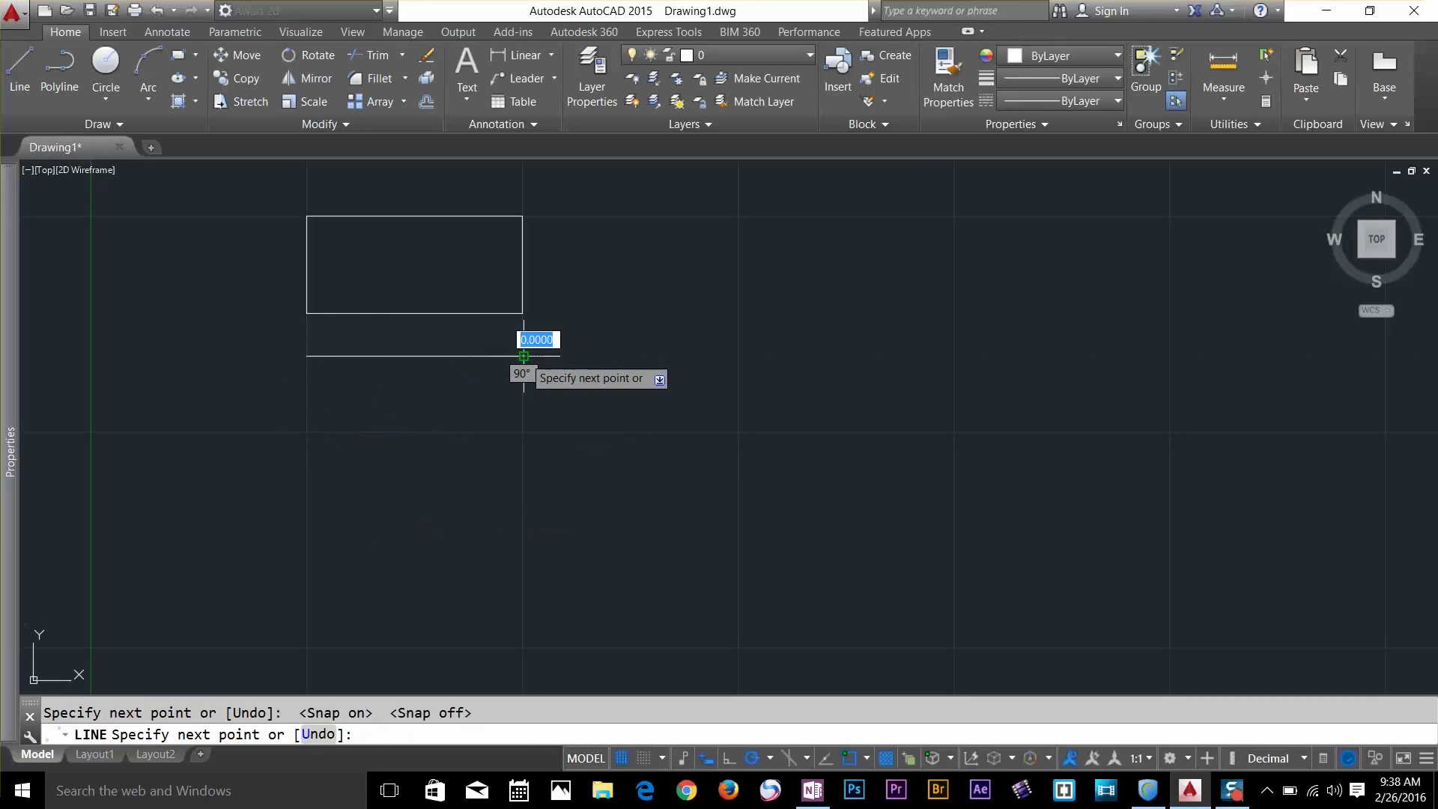
pyautogui.press('Return')
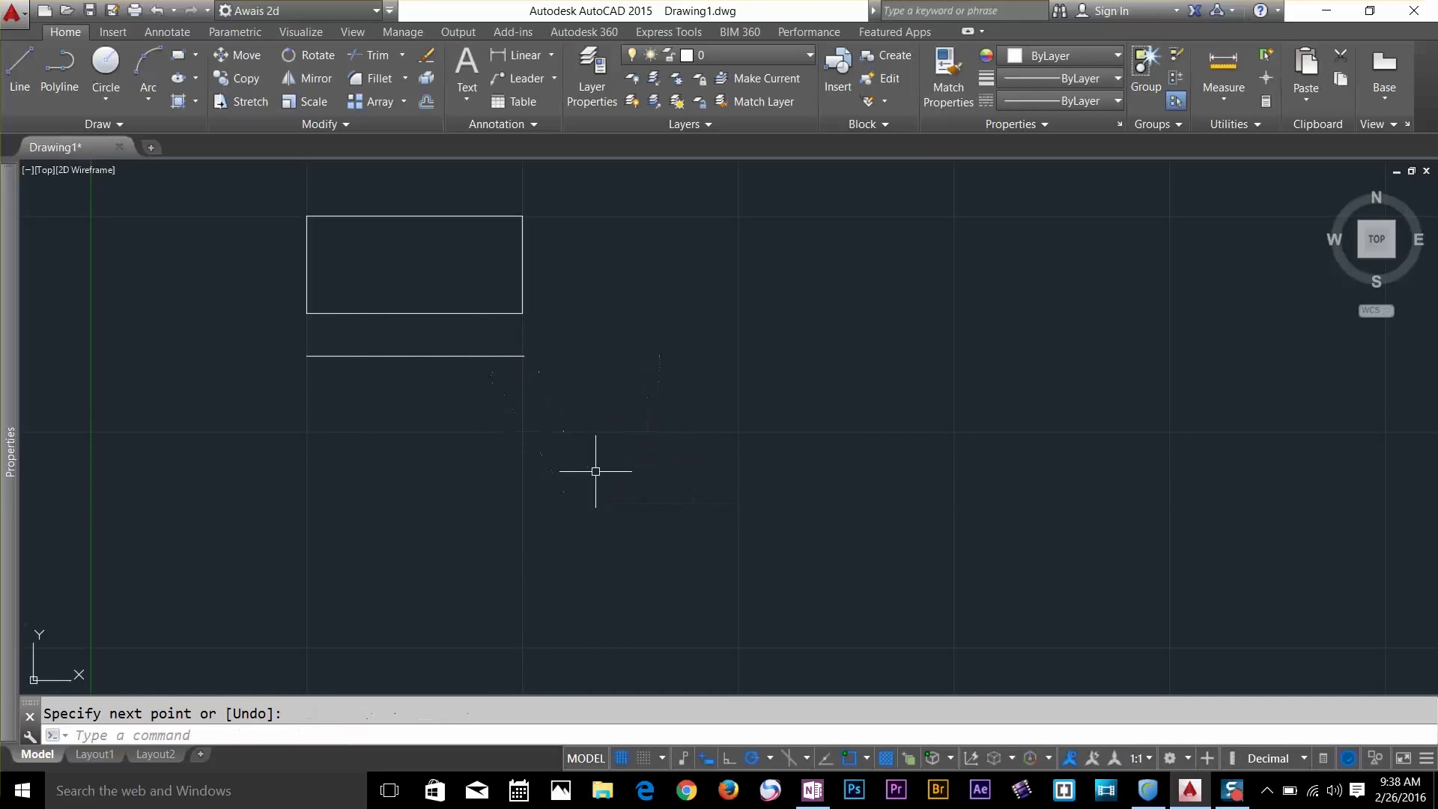
pyautogui.click(623, 758)
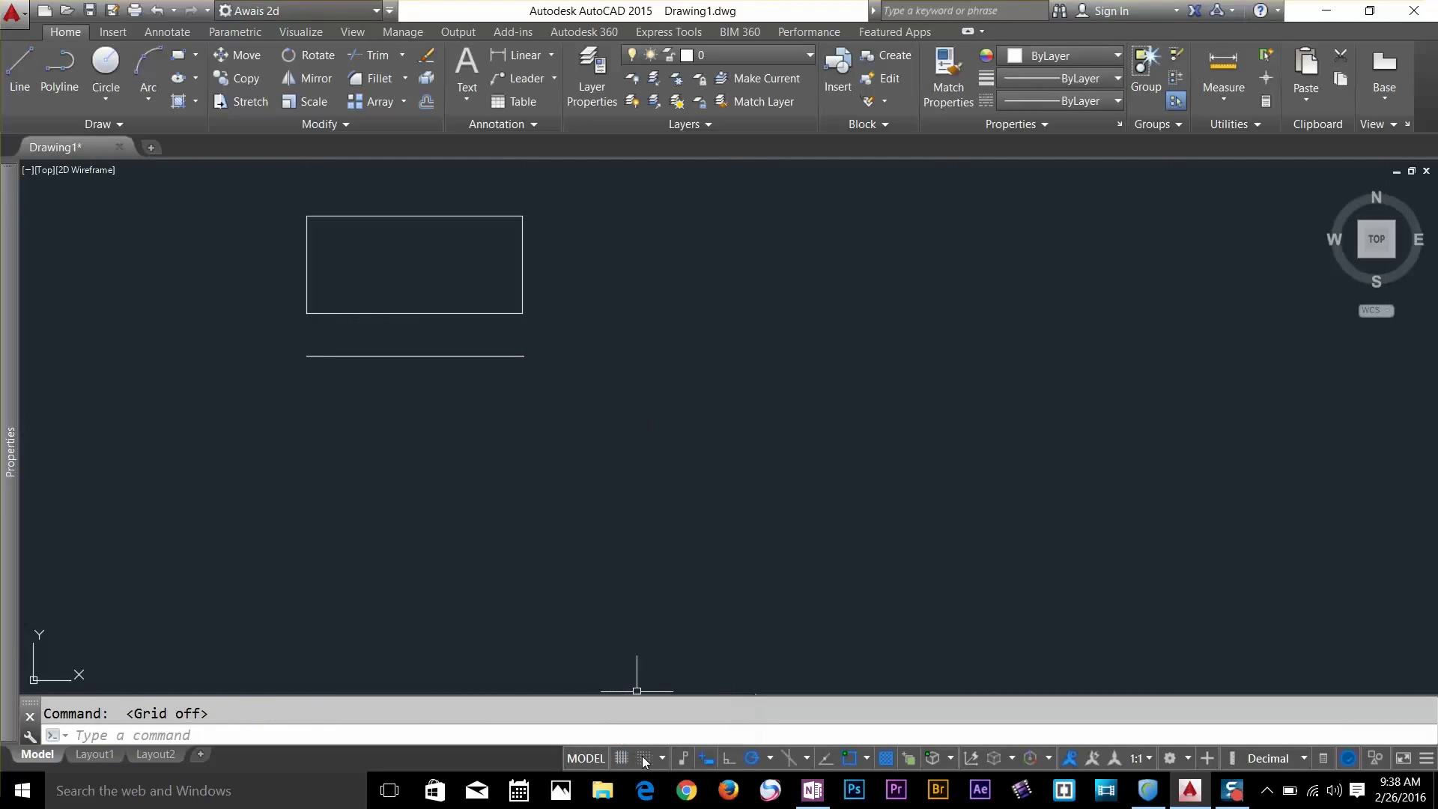
# With snap on, draw an angled segment and a vertical segment going up below the rectangle
pyautogui.click(644, 758)
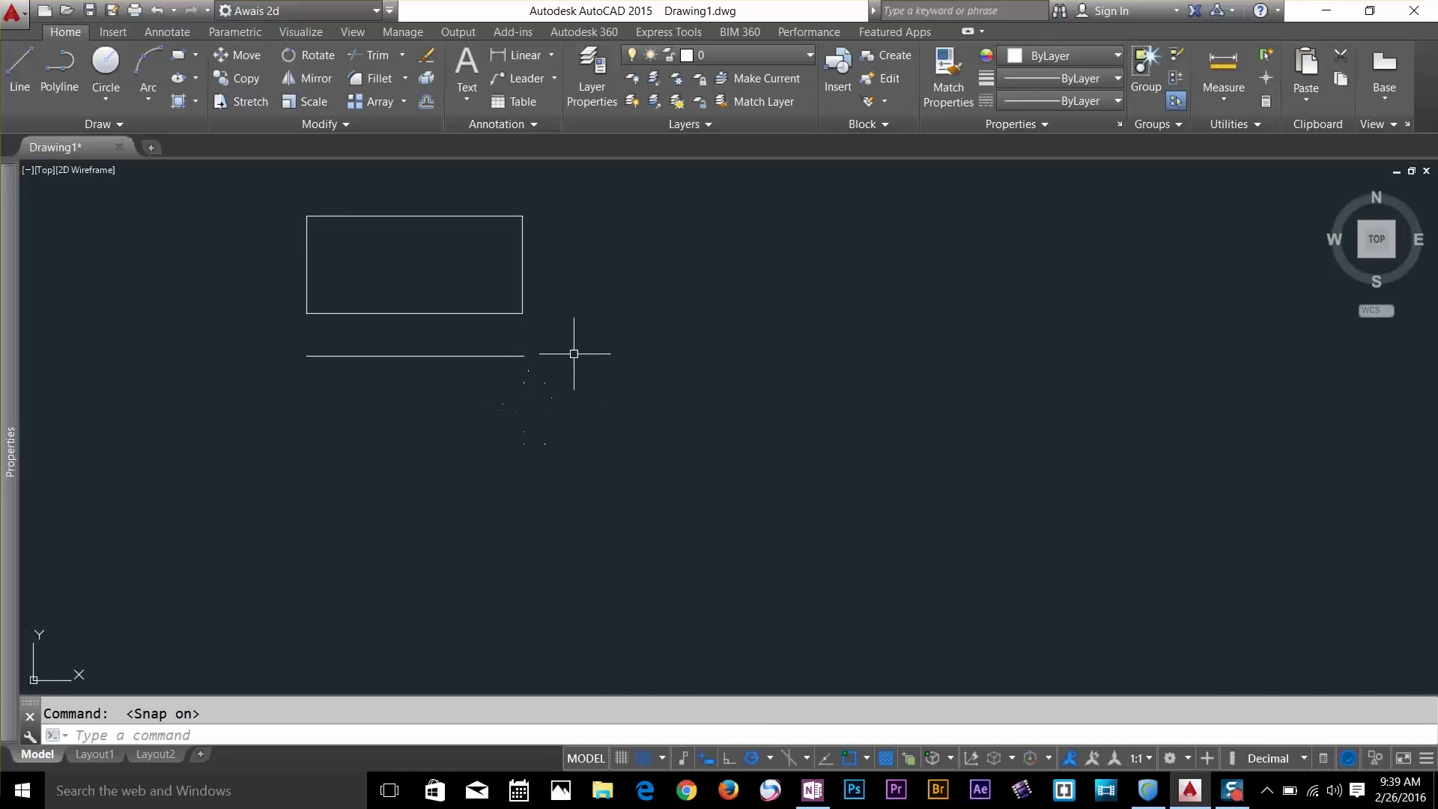
pyautogui.click(21, 74)
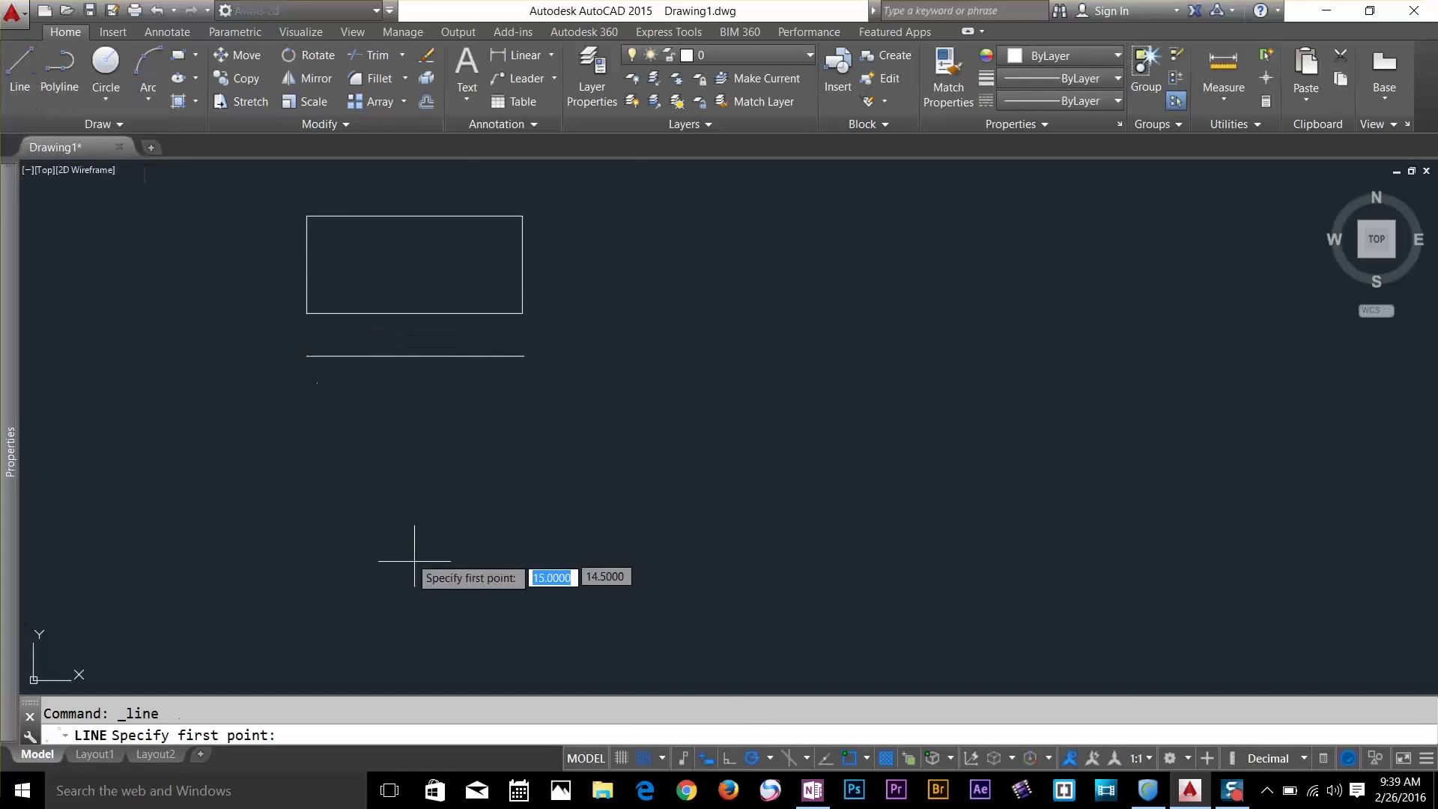
pyautogui.click(415, 517)
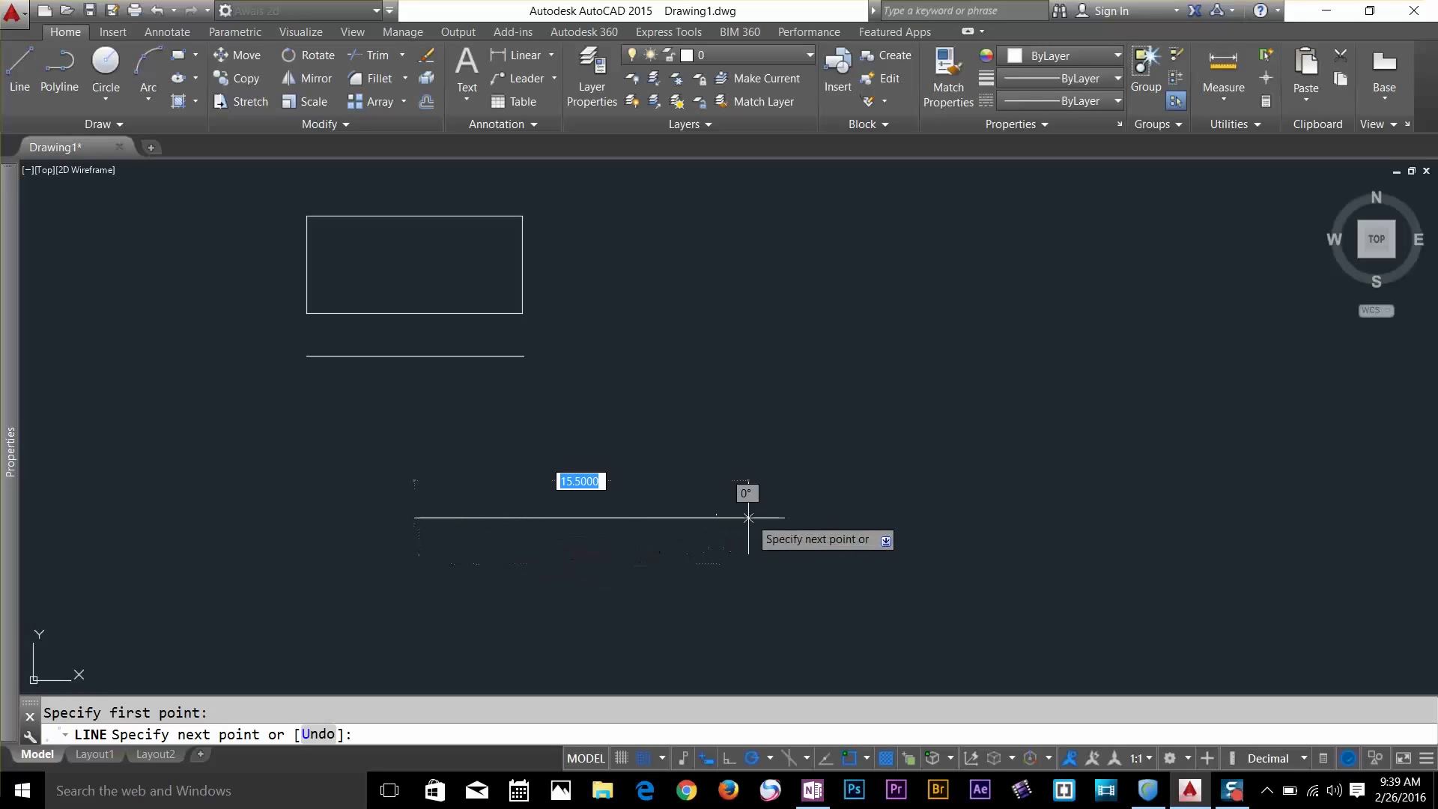
pyautogui.click(696, 495)
pyautogui.click(695, 421)
pyautogui.press('Escape')
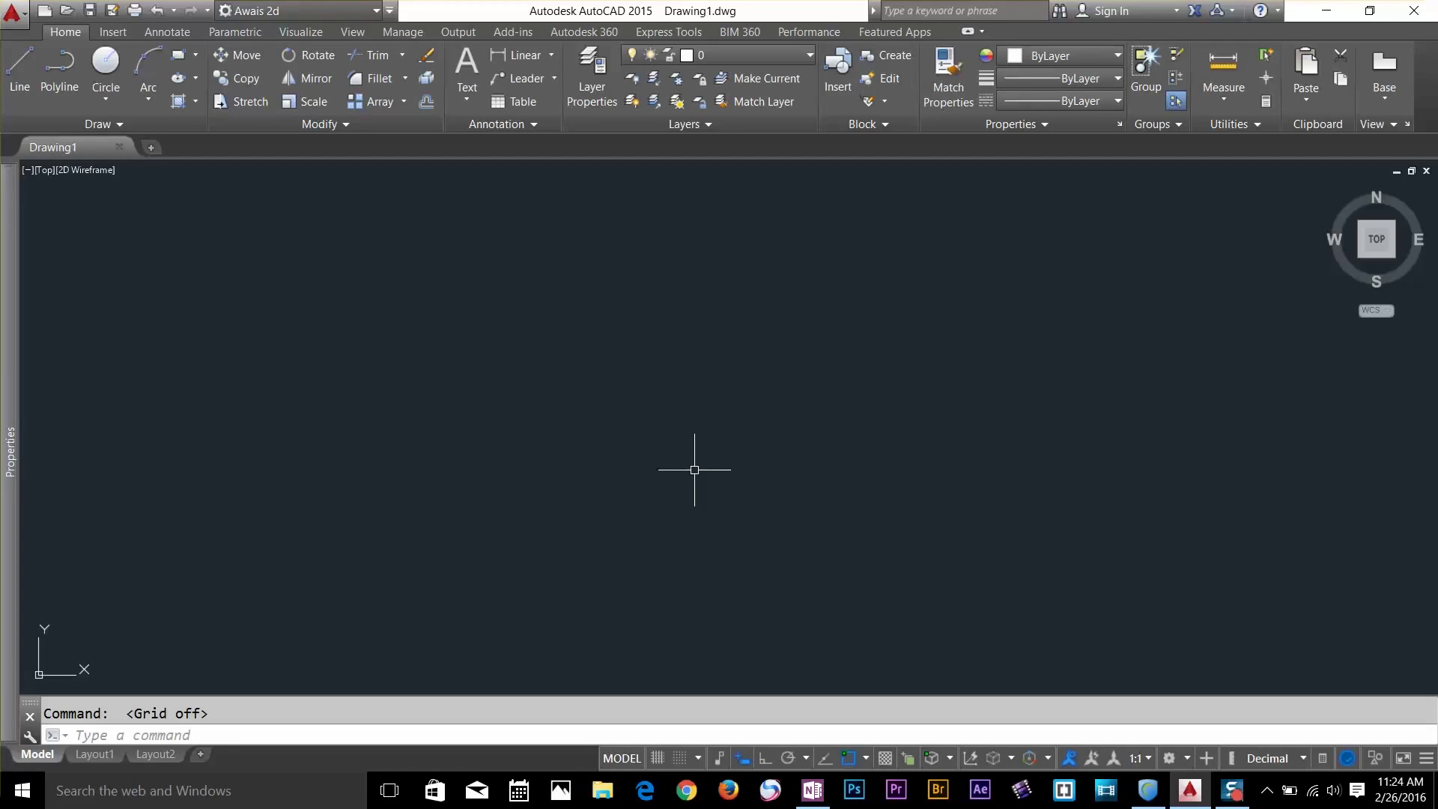
# Add Isometric Drafting to the status bar, choose the Left isoplane and turn Ortho on
pyautogui.click(1427, 758)
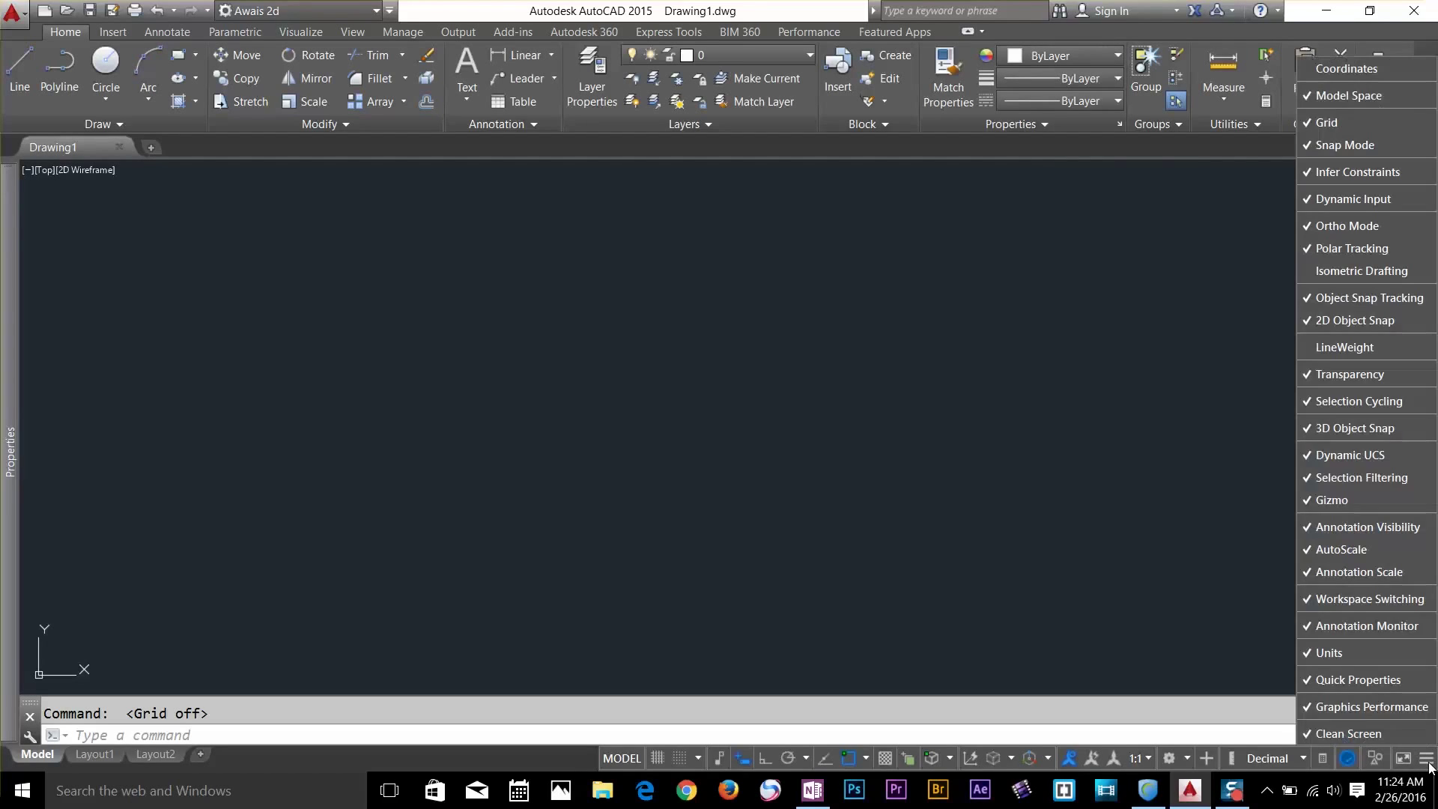
pyautogui.click(1367, 277)
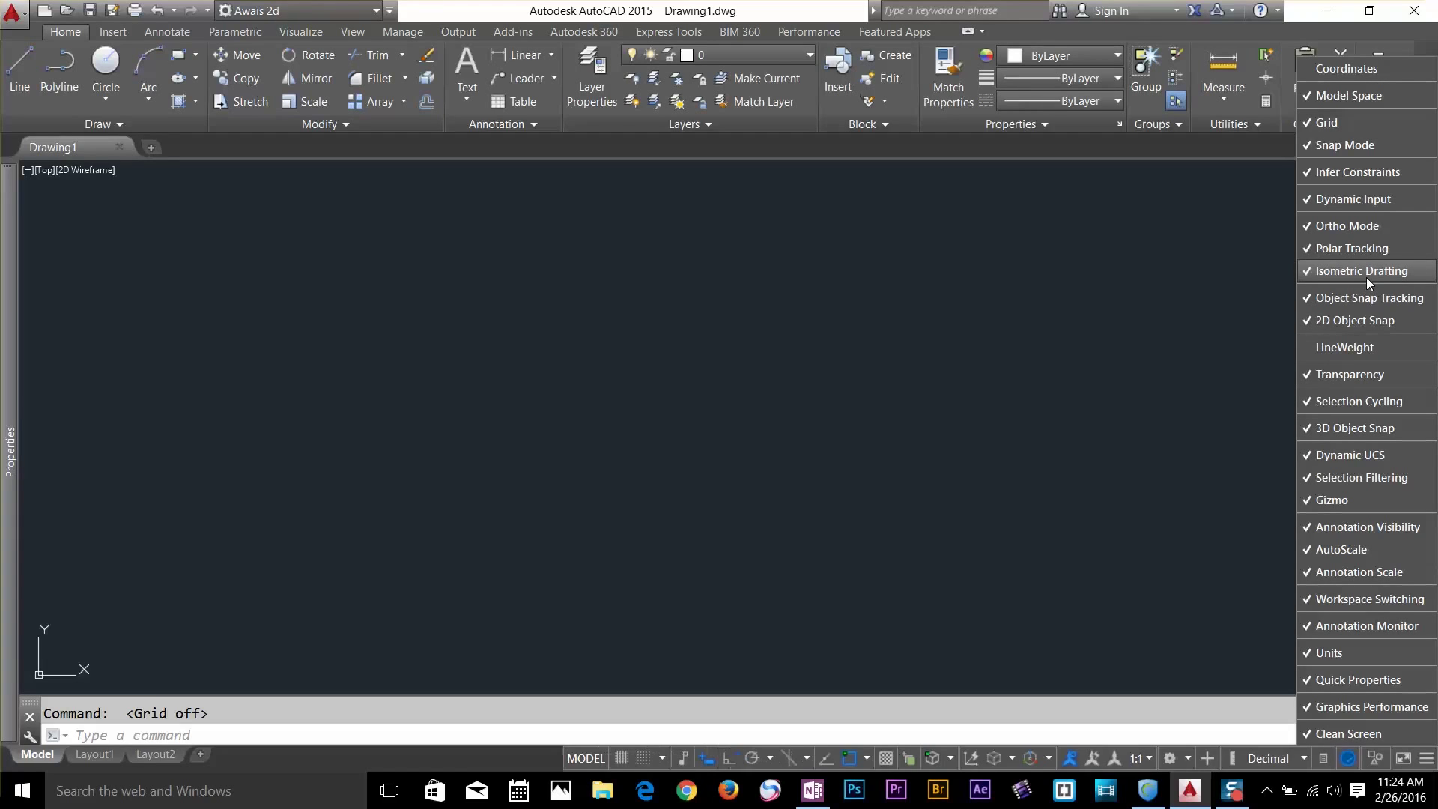
pyautogui.click(806, 758)
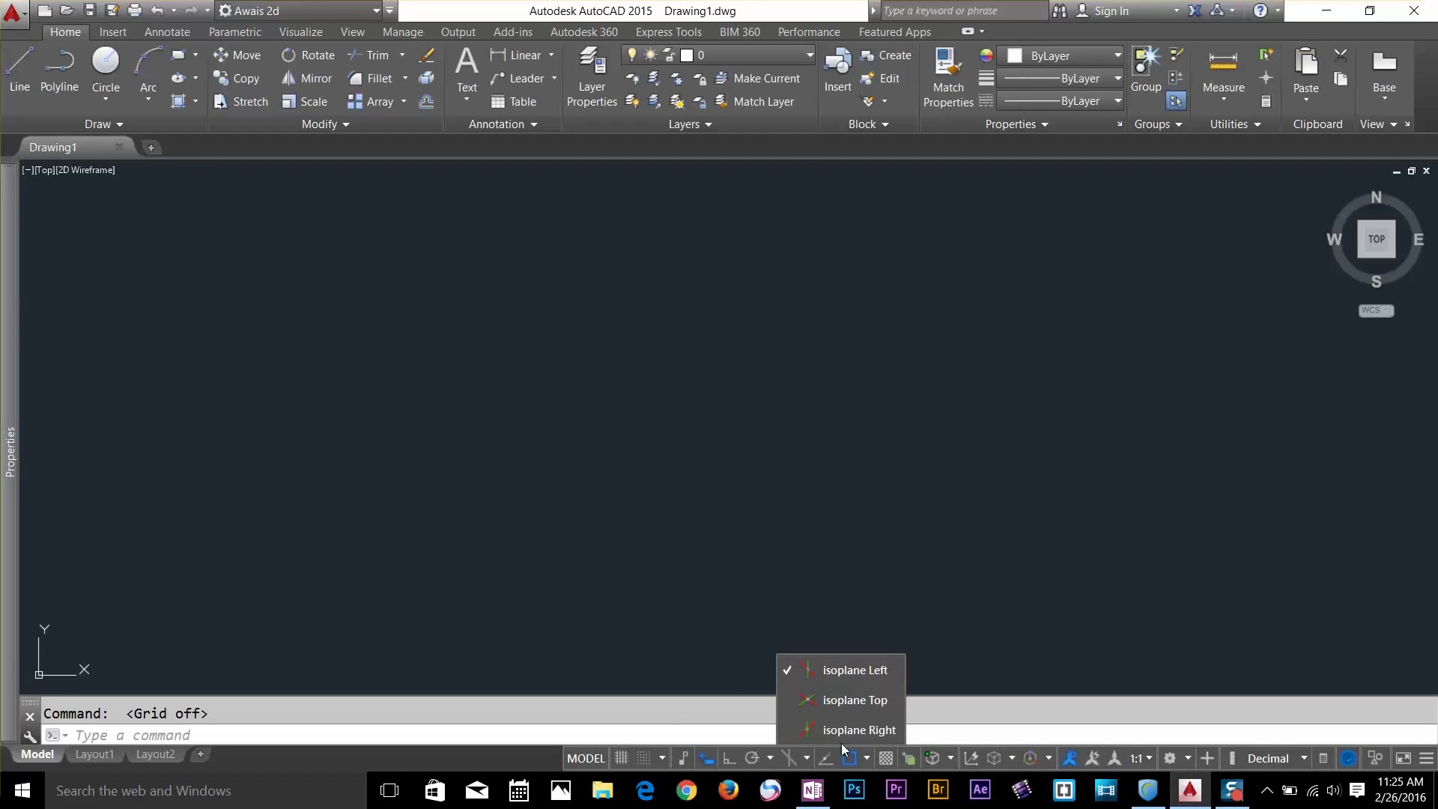
pyautogui.click(847, 672)
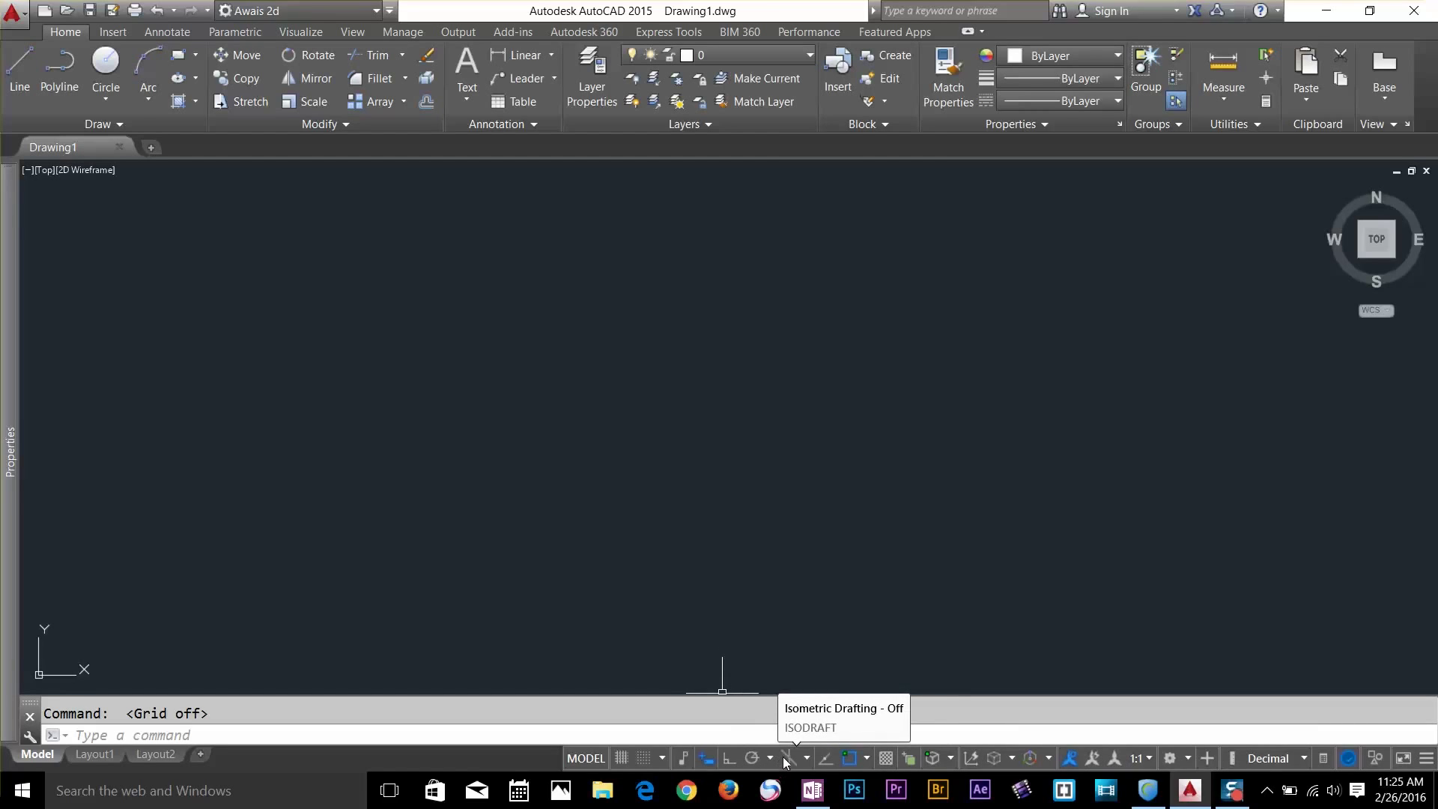
pyautogui.press('F8')
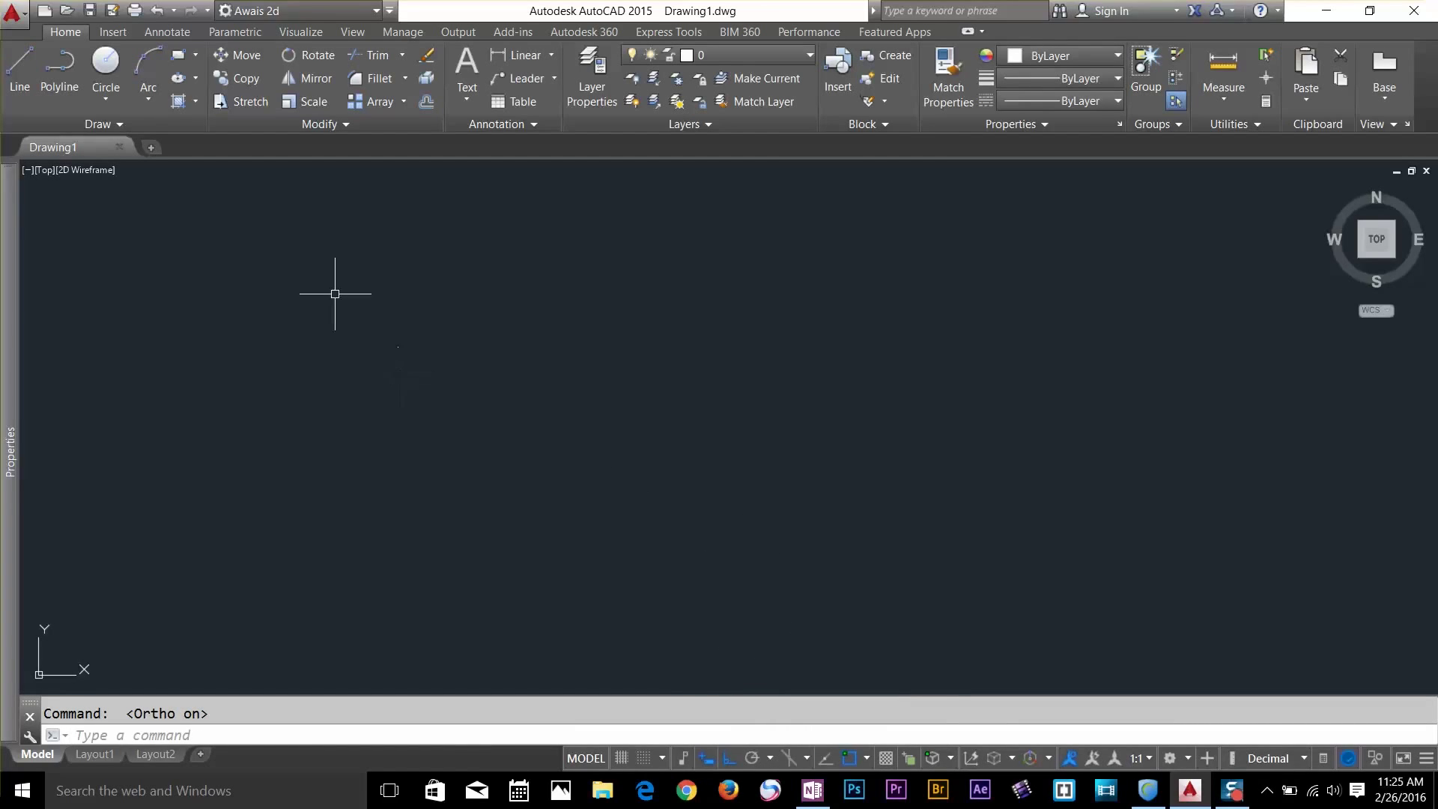
# Start a trial line, cancel it, and switch isometric drafting on
pyautogui.click(19, 69)
pyautogui.click(602, 545)
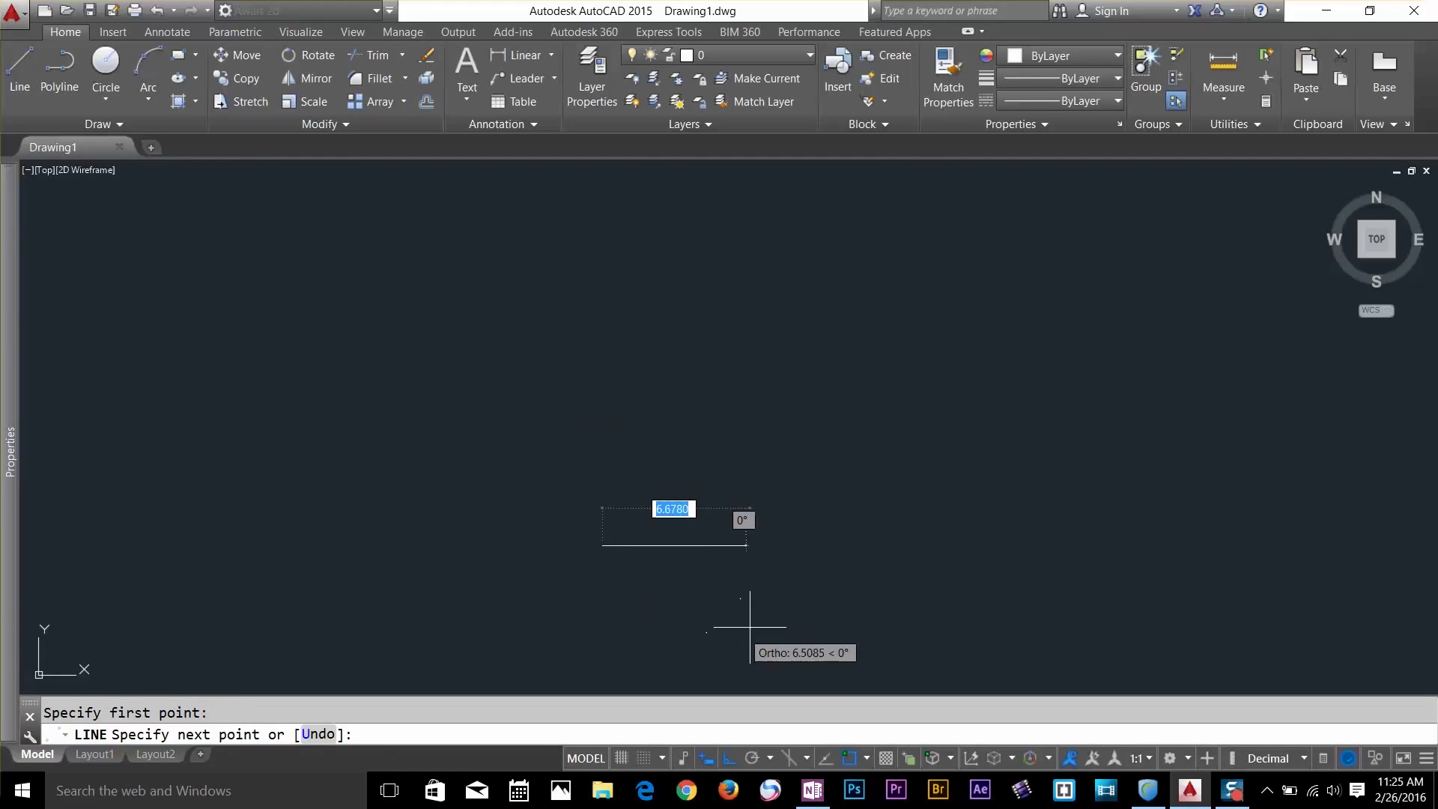
pyautogui.press('Escape')
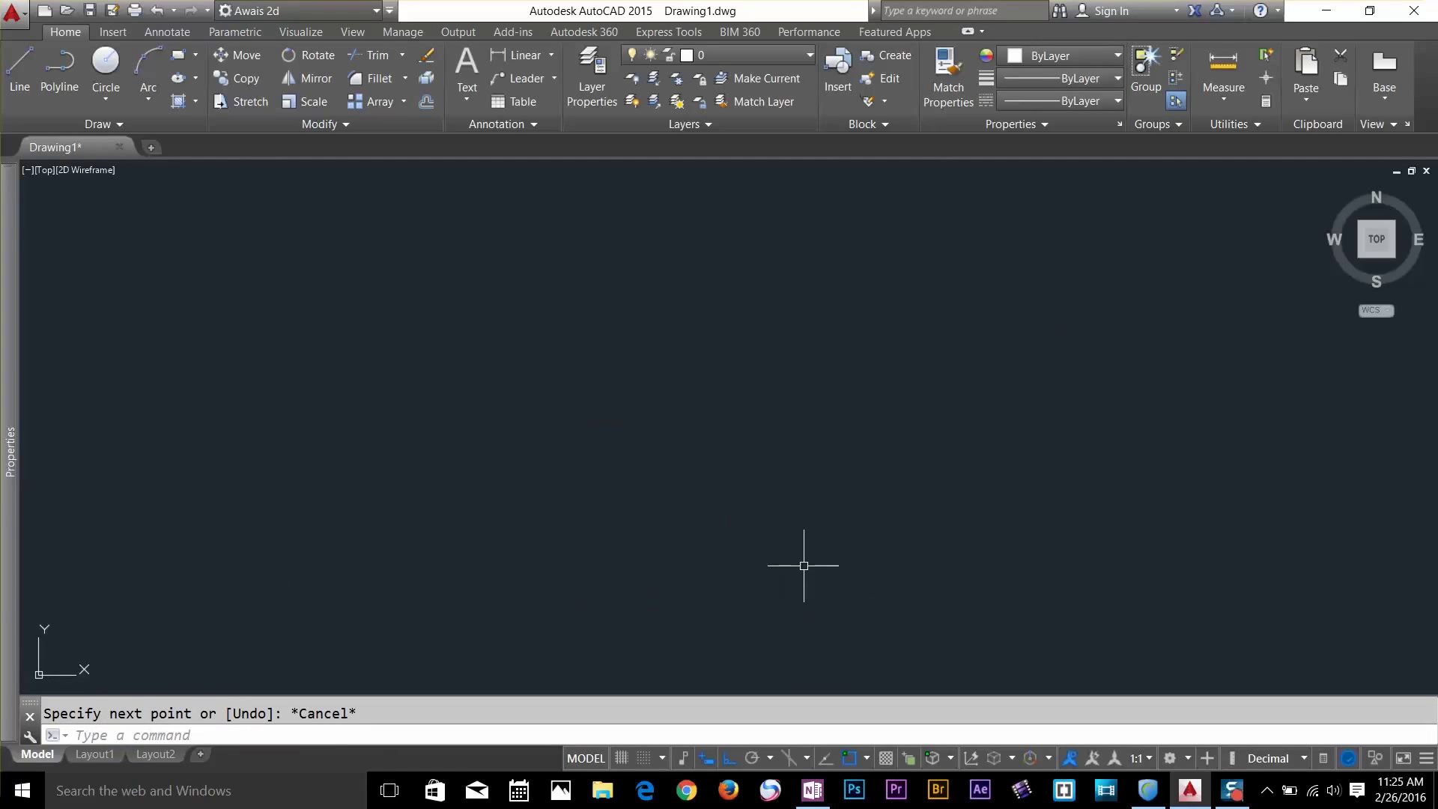
pyautogui.click(790, 759)
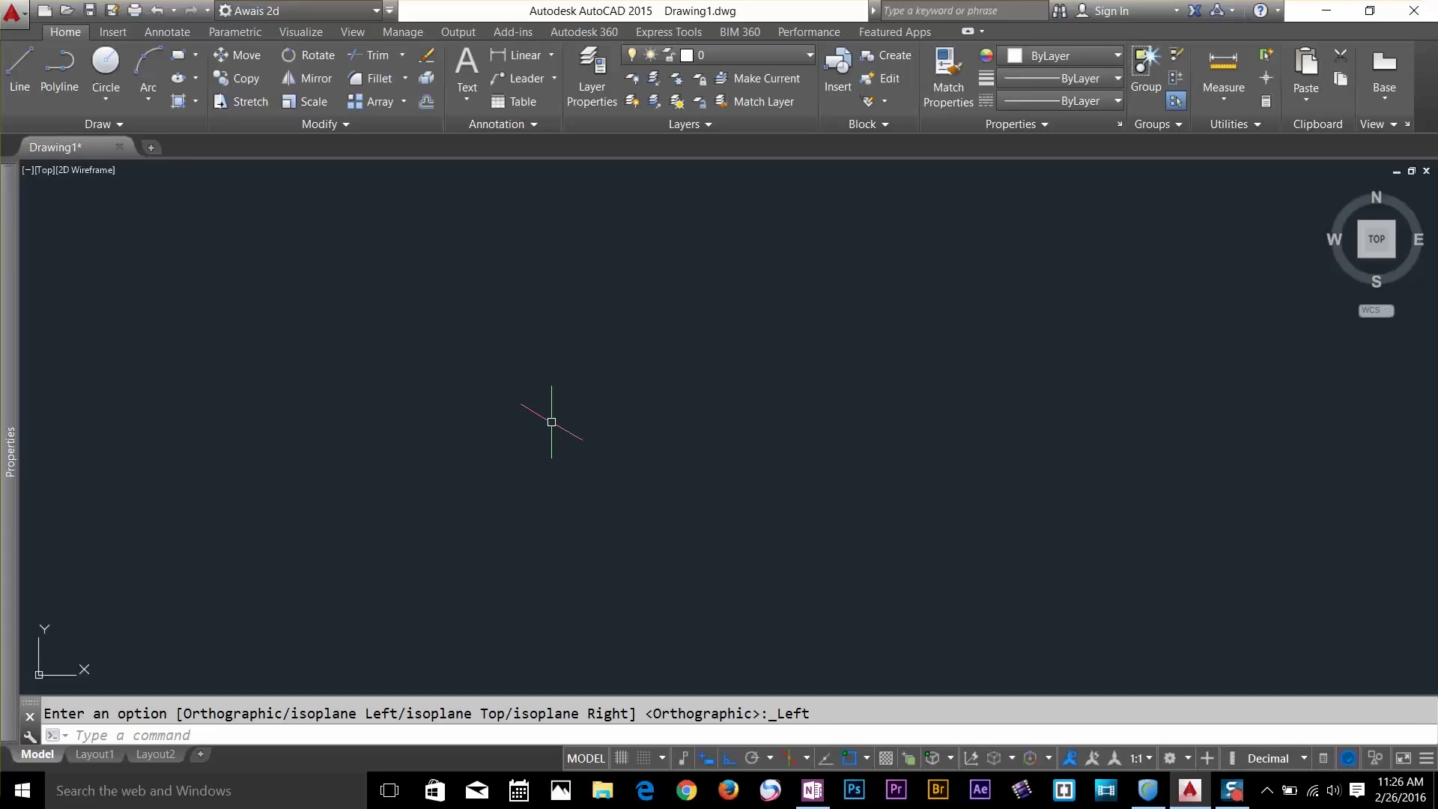
# On the Left isoplane, draw the L-shaped face outline with 30° and 330° edges
pyautogui.click(806, 760)
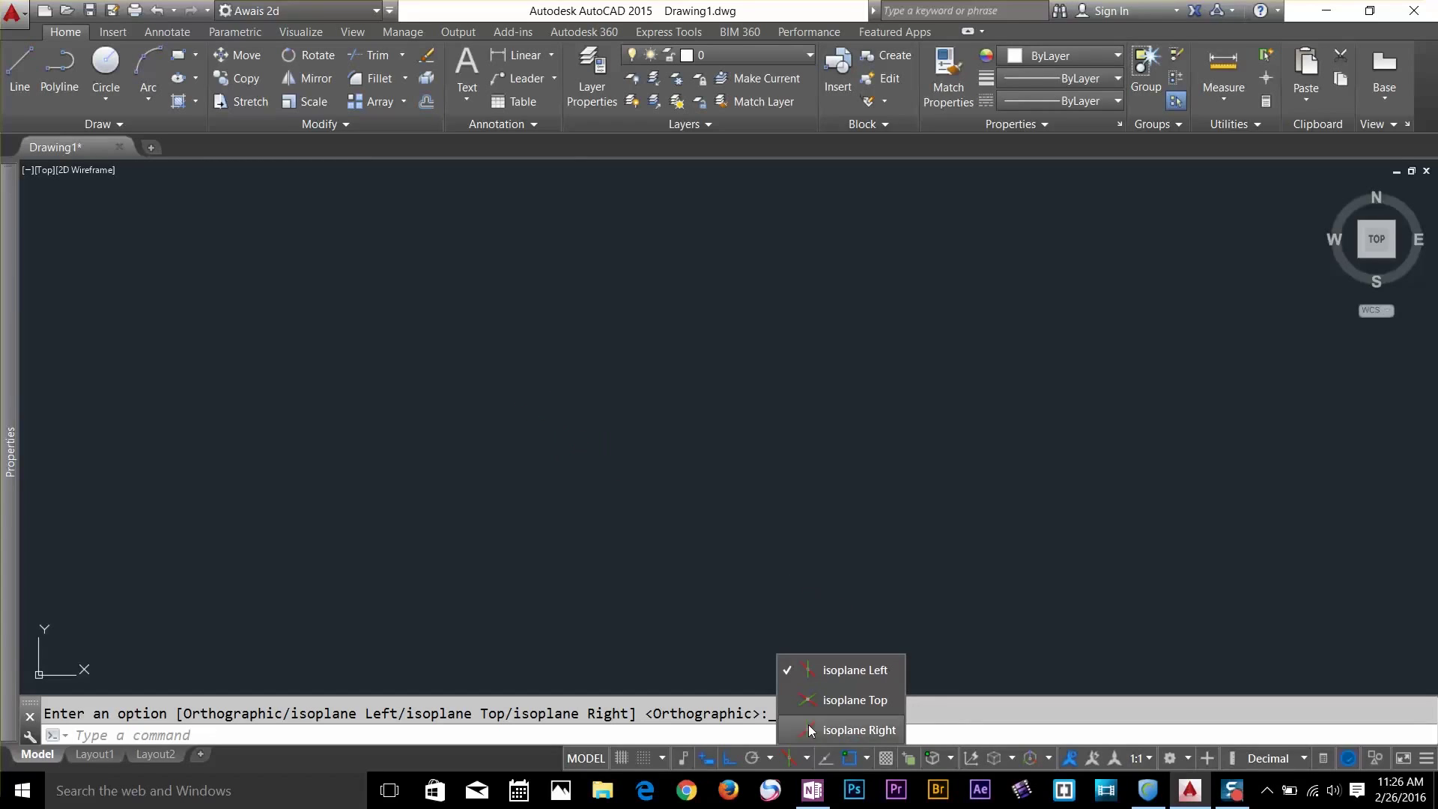
pyautogui.click(851, 678)
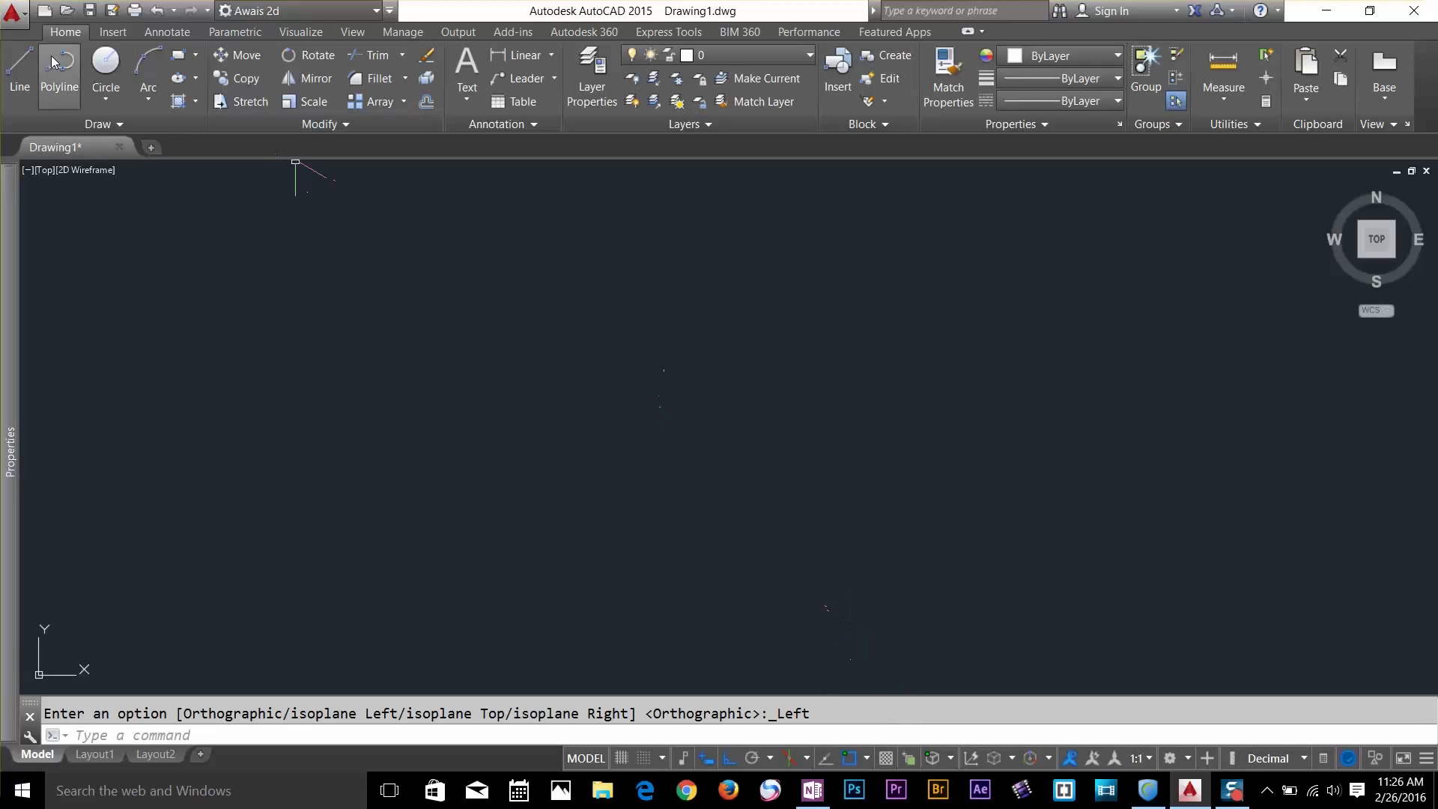
pyautogui.click(28, 62)
pyautogui.click(583, 539)
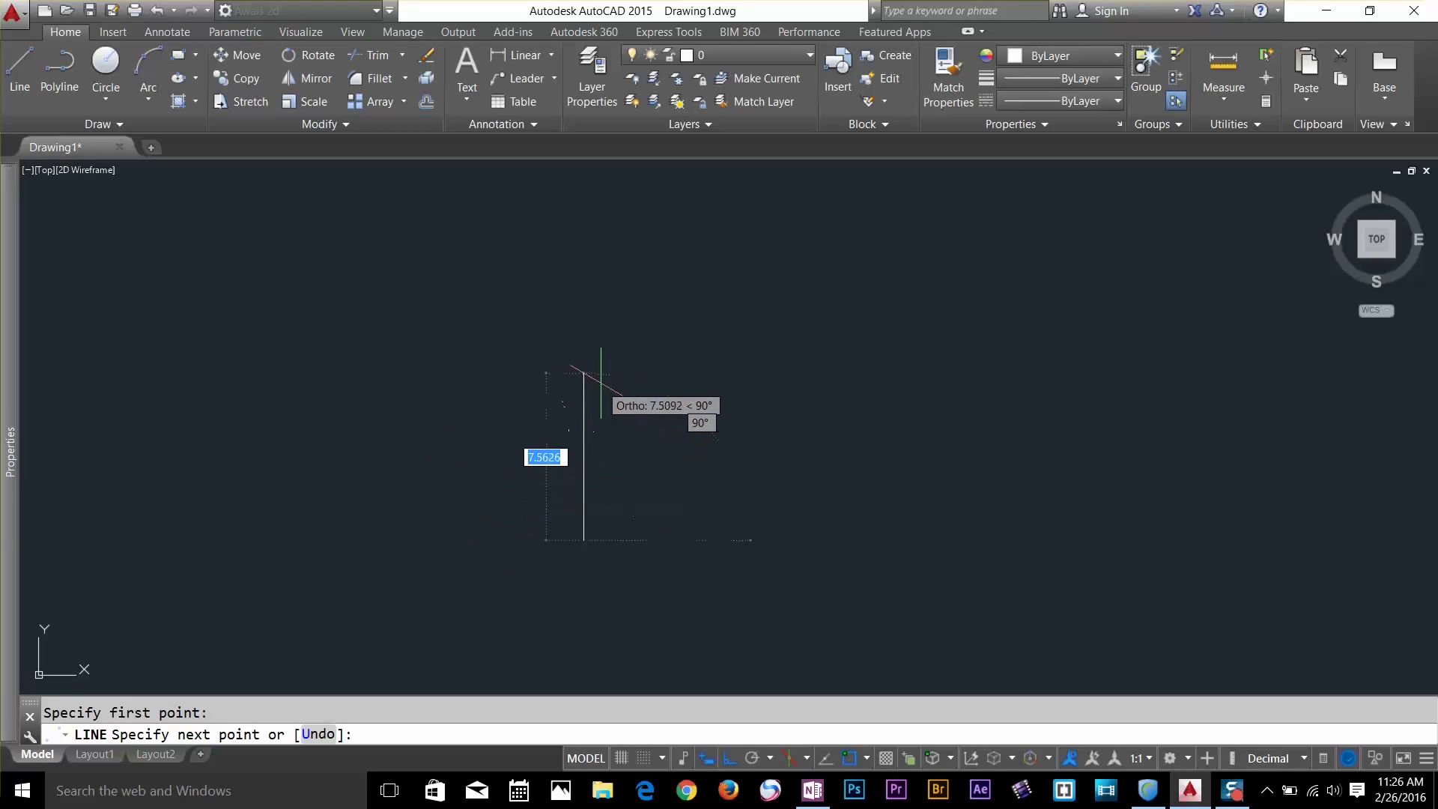
pyautogui.click(451, 463)
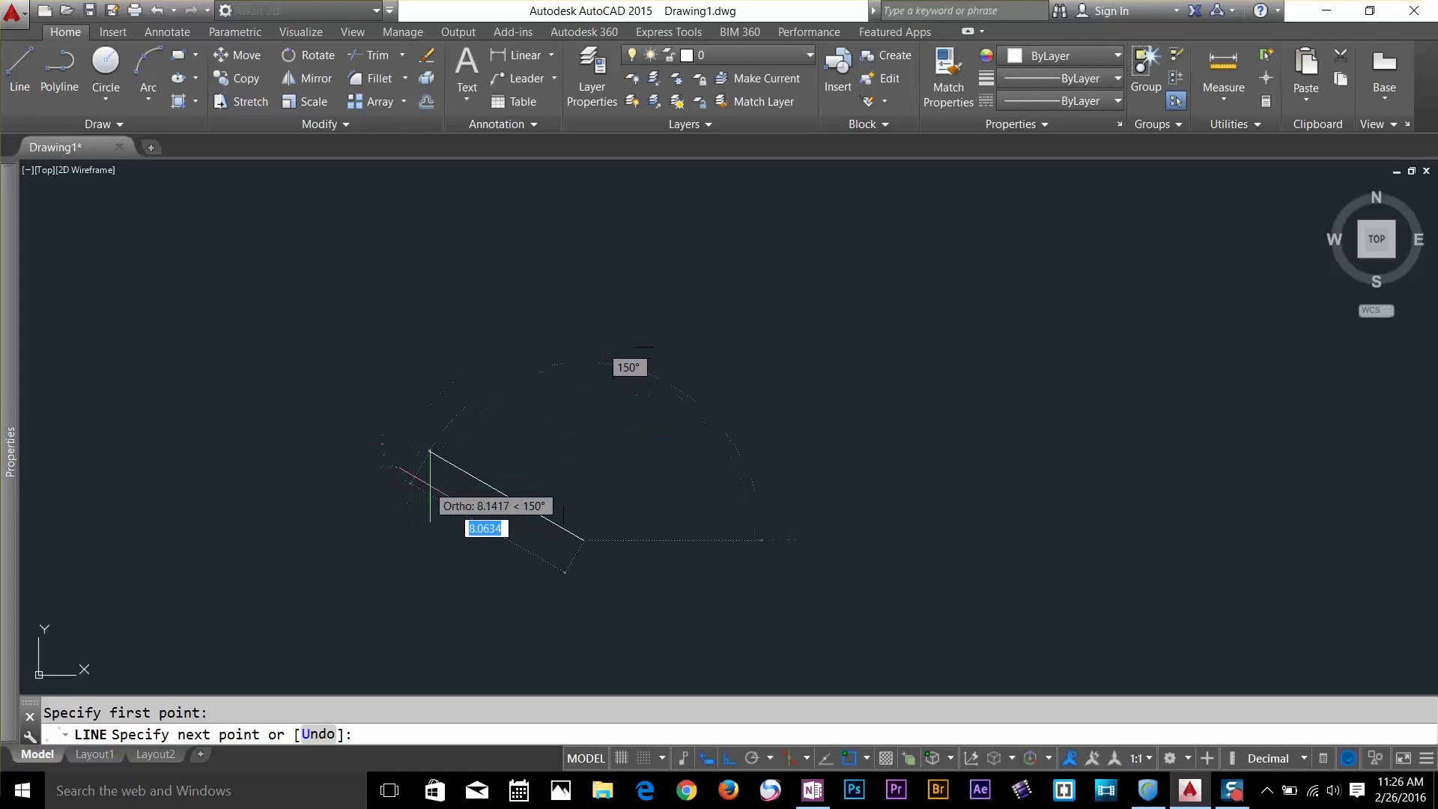
pyautogui.click(451, 284)
pyautogui.click(517, 315)
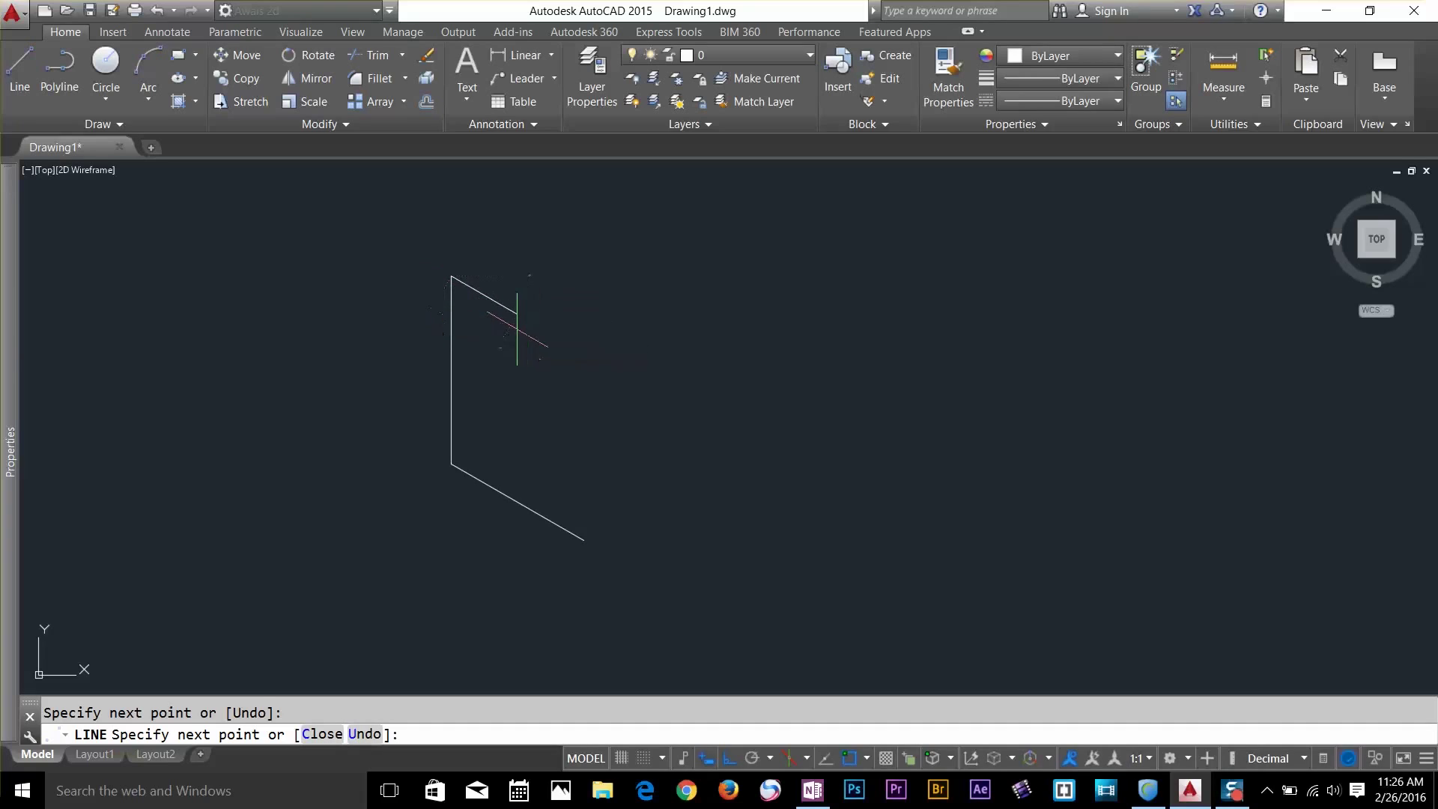
pyautogui.click(516, 402)
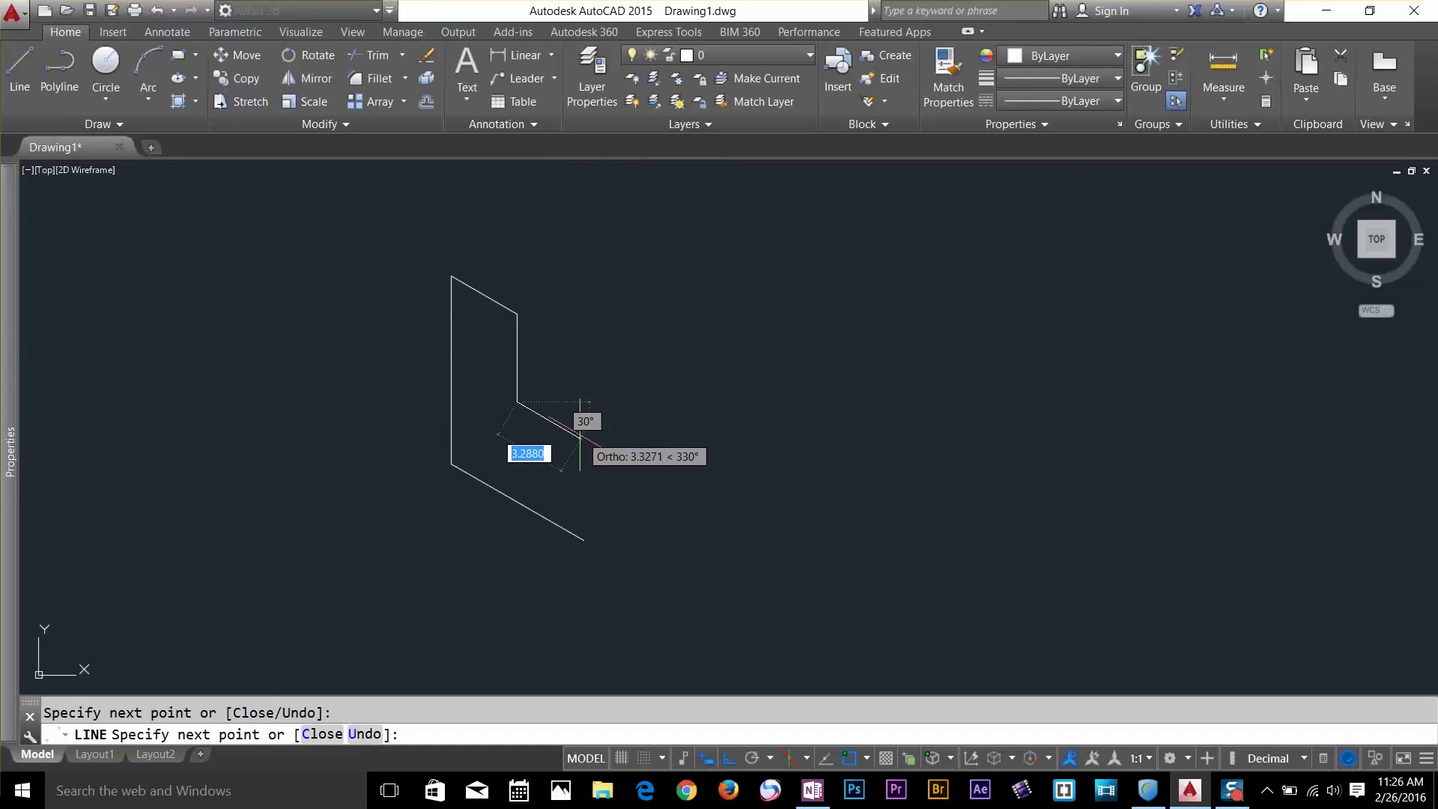
pyautogui.click(580, 438)
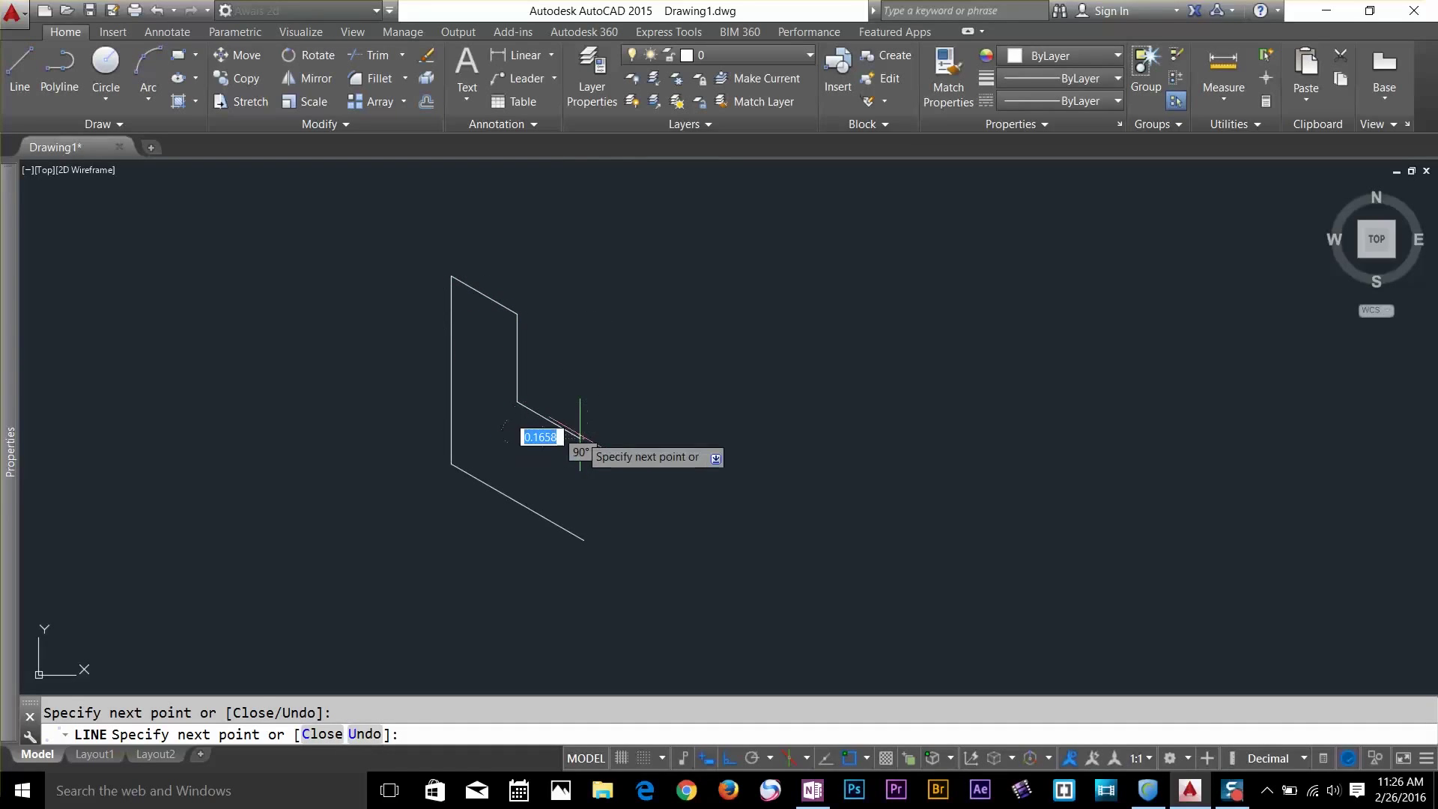
pyautogui.click(578, 539)
pyautogui.press('Return')
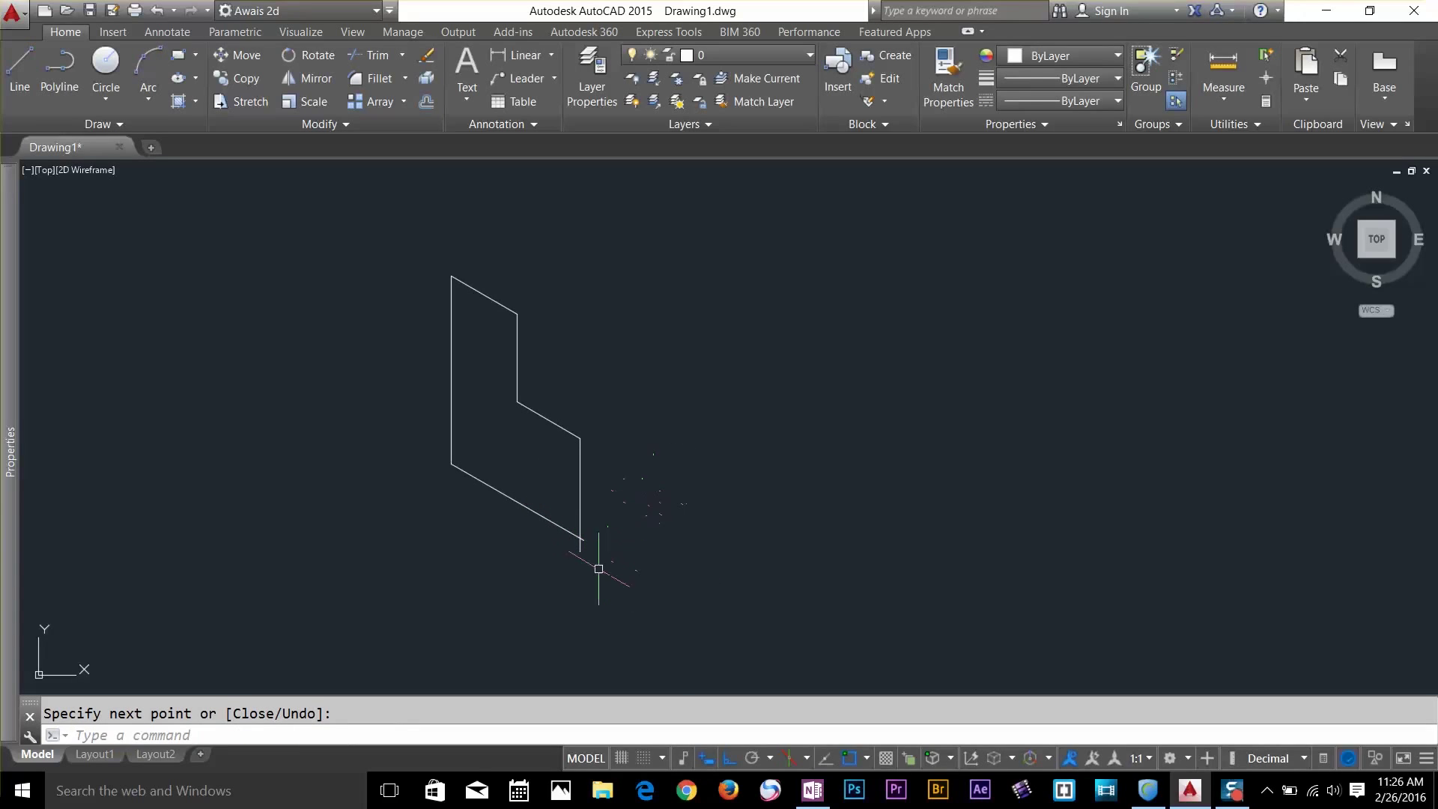
# Trim the two overshooting ends at the bottom corner and switch to the Top isoplane
pyautogui.scroll(5, 574, 550)
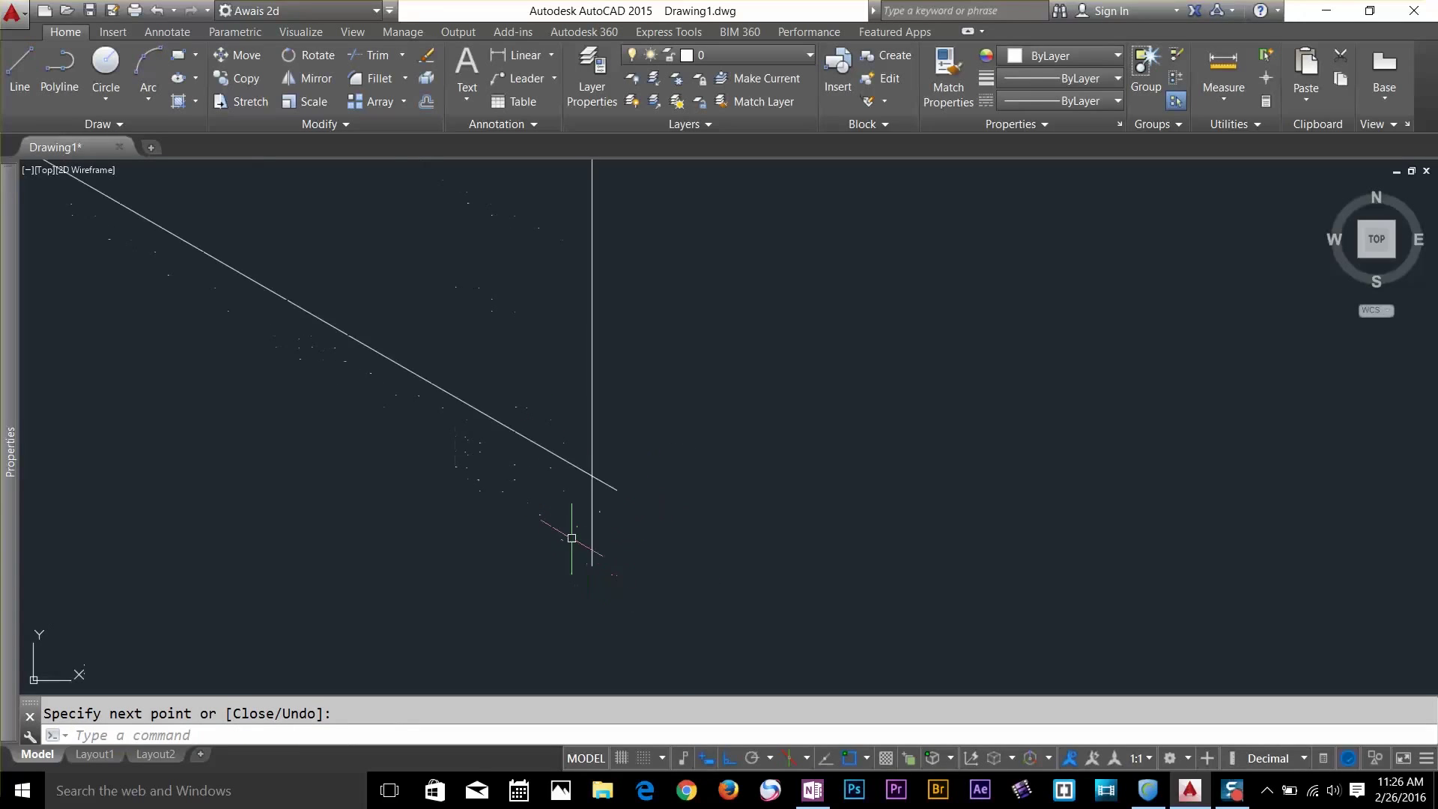
pyautogui.click(363, 59)
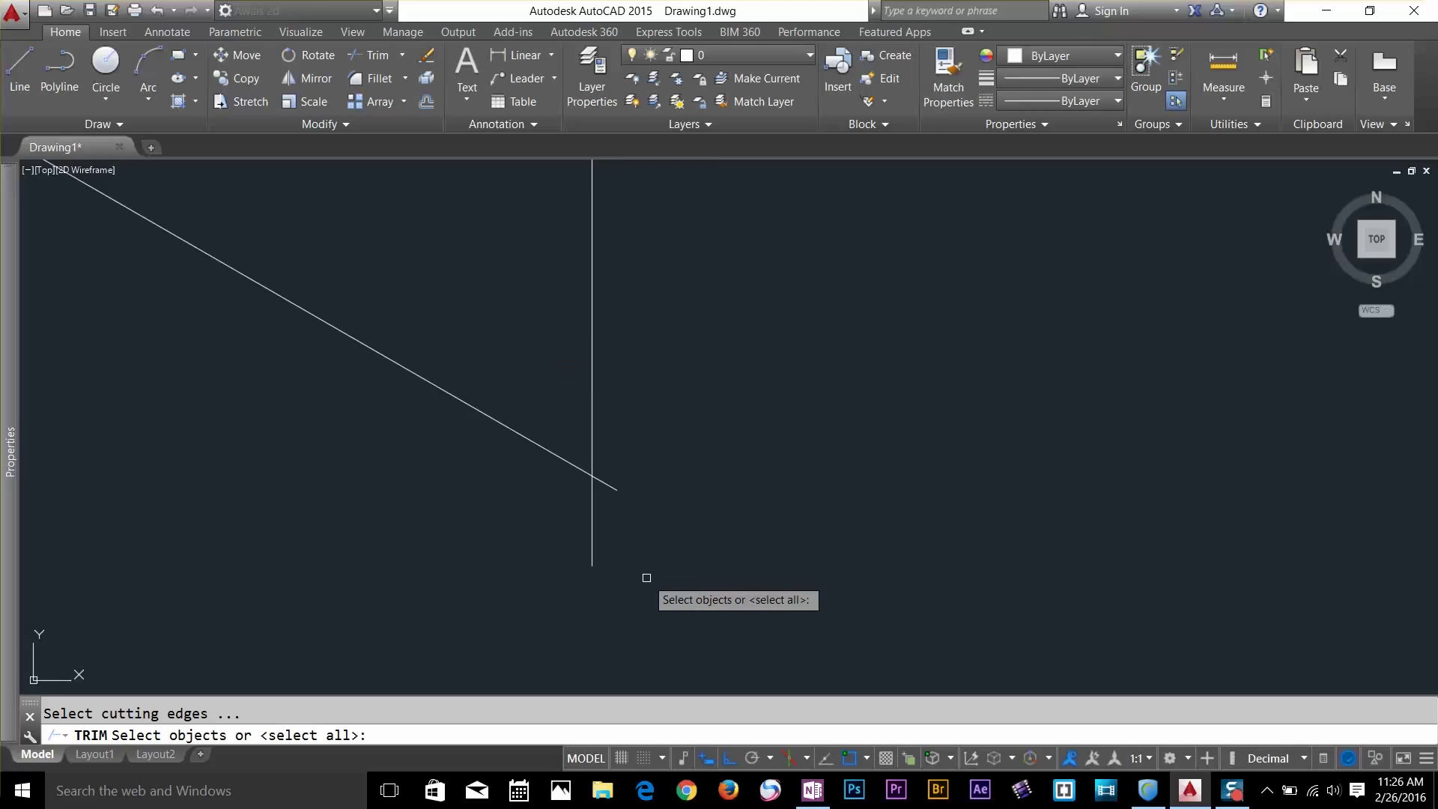
pyautogui.press('Return')
pyautogui.click(593, 528)
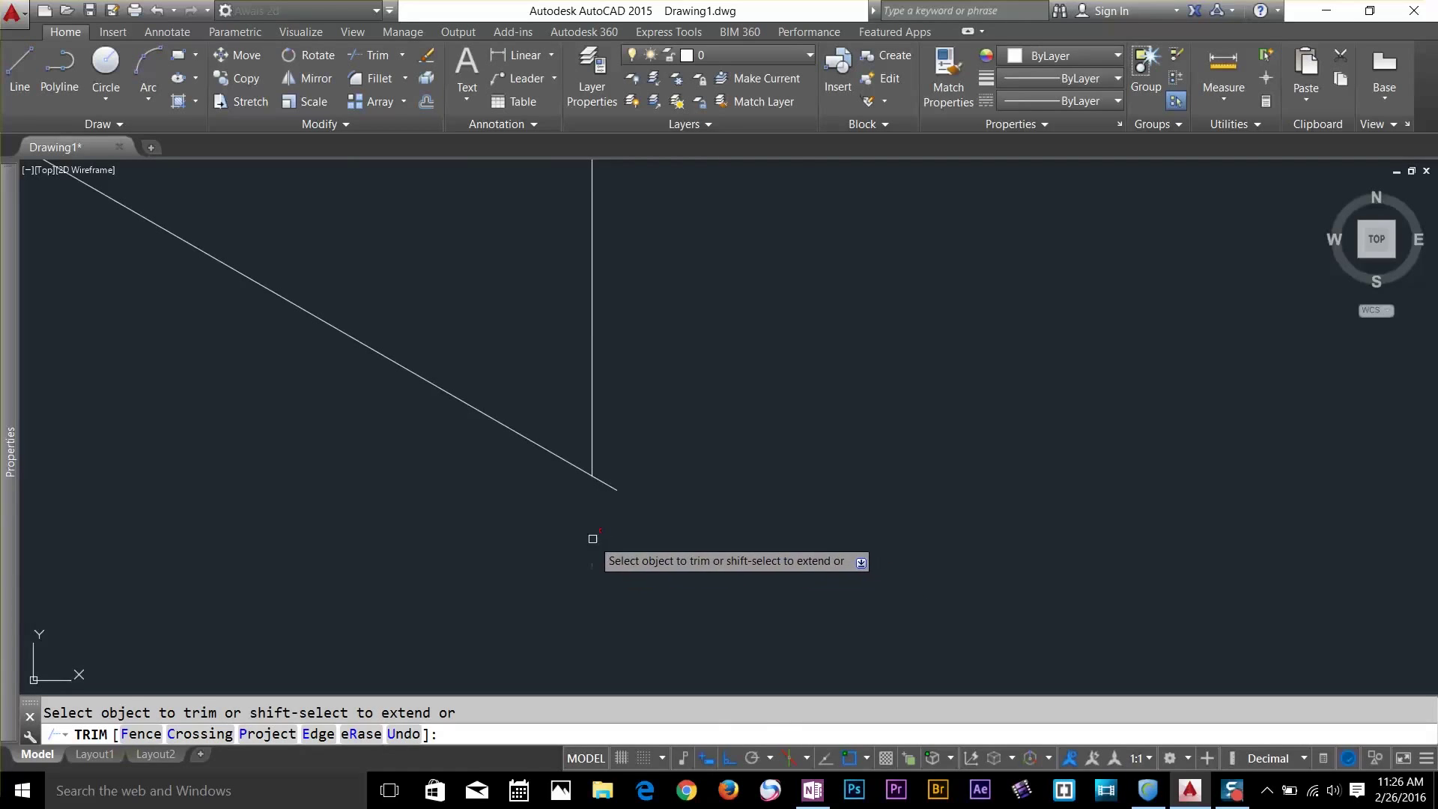
pyautogui.click(613, 488)
pyautogui.scroll(-4, 613, 488)
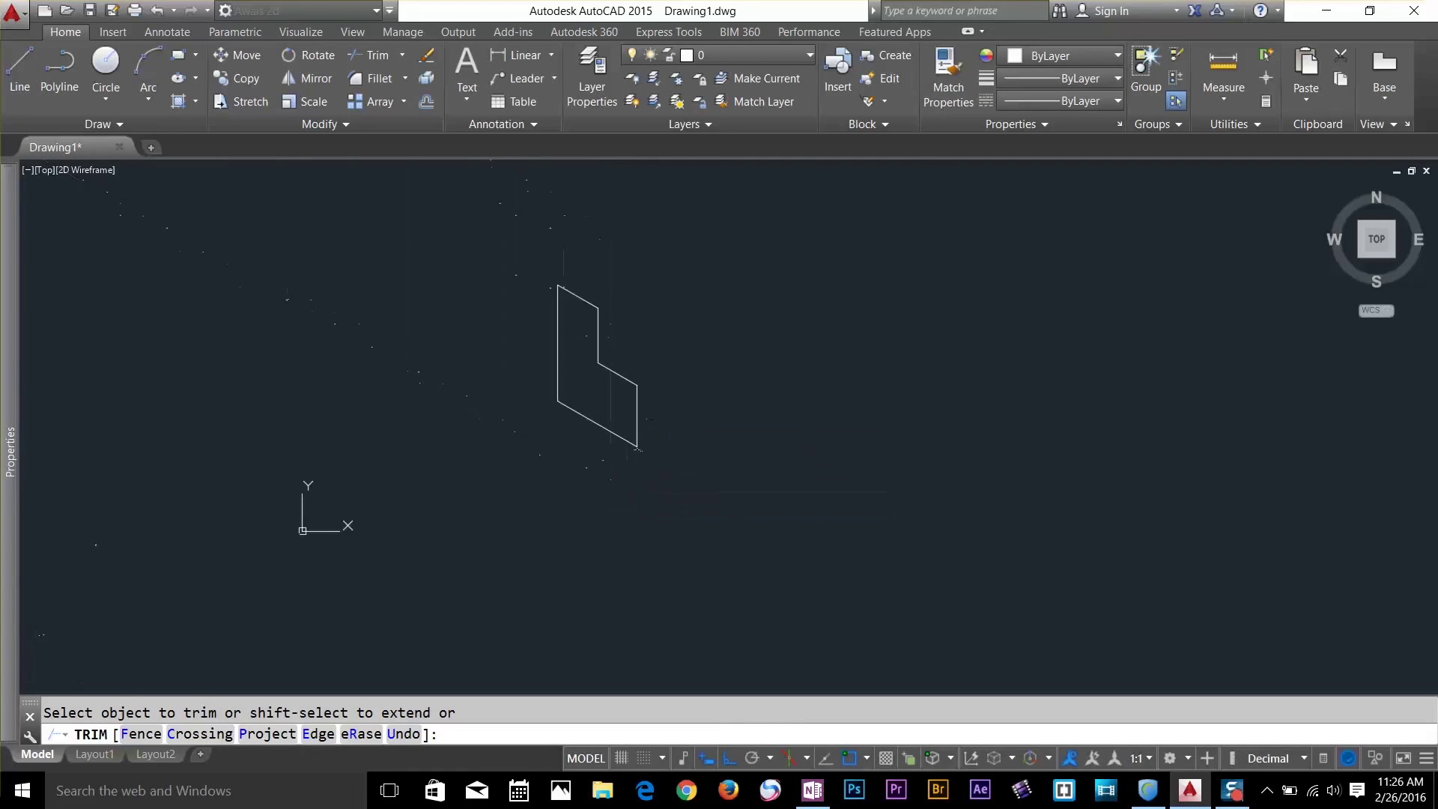
pyautogui.scroll(2, 600, 488)
pyautogui.press('Return')
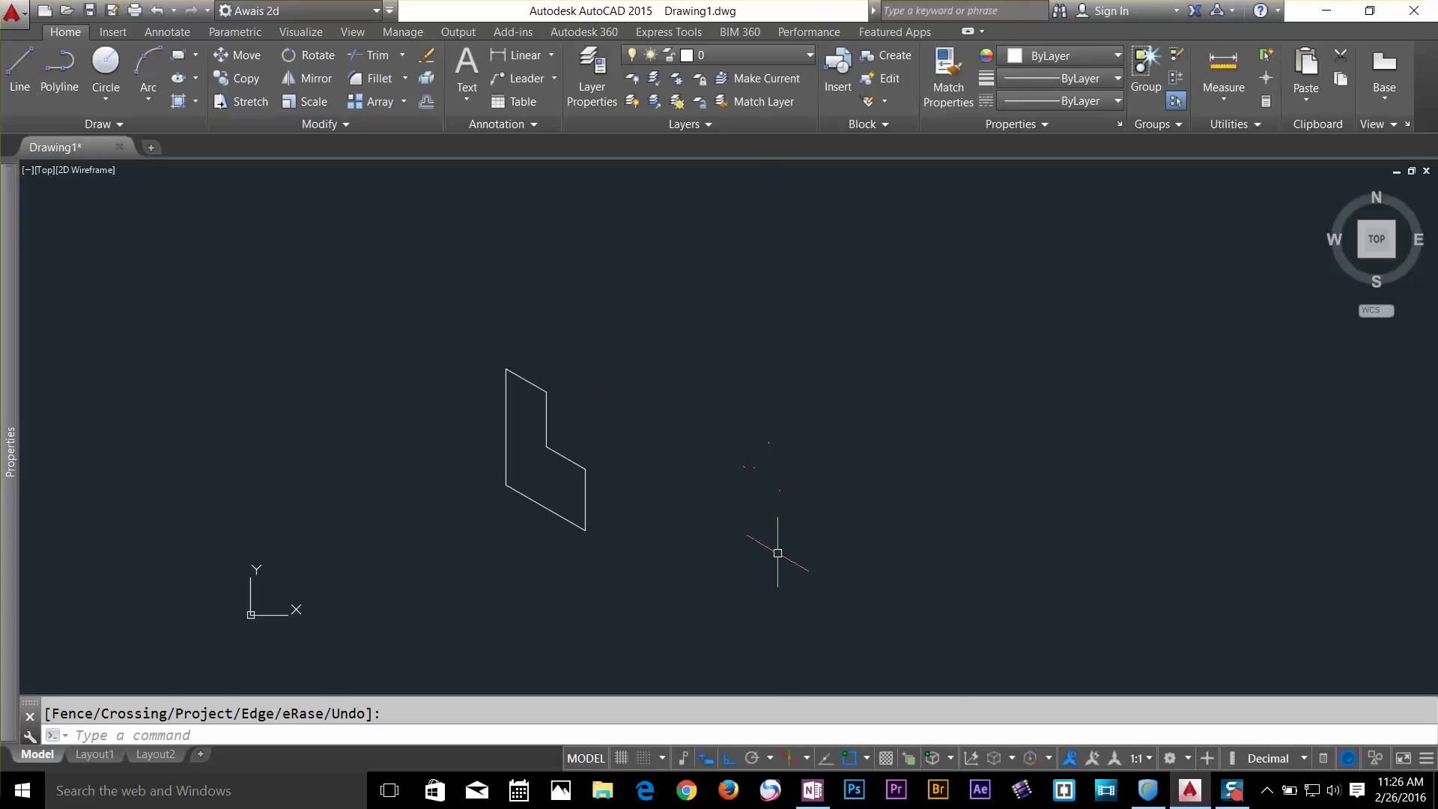
pyautogui.click(806, 758)
pyautogui.click(816, 696)
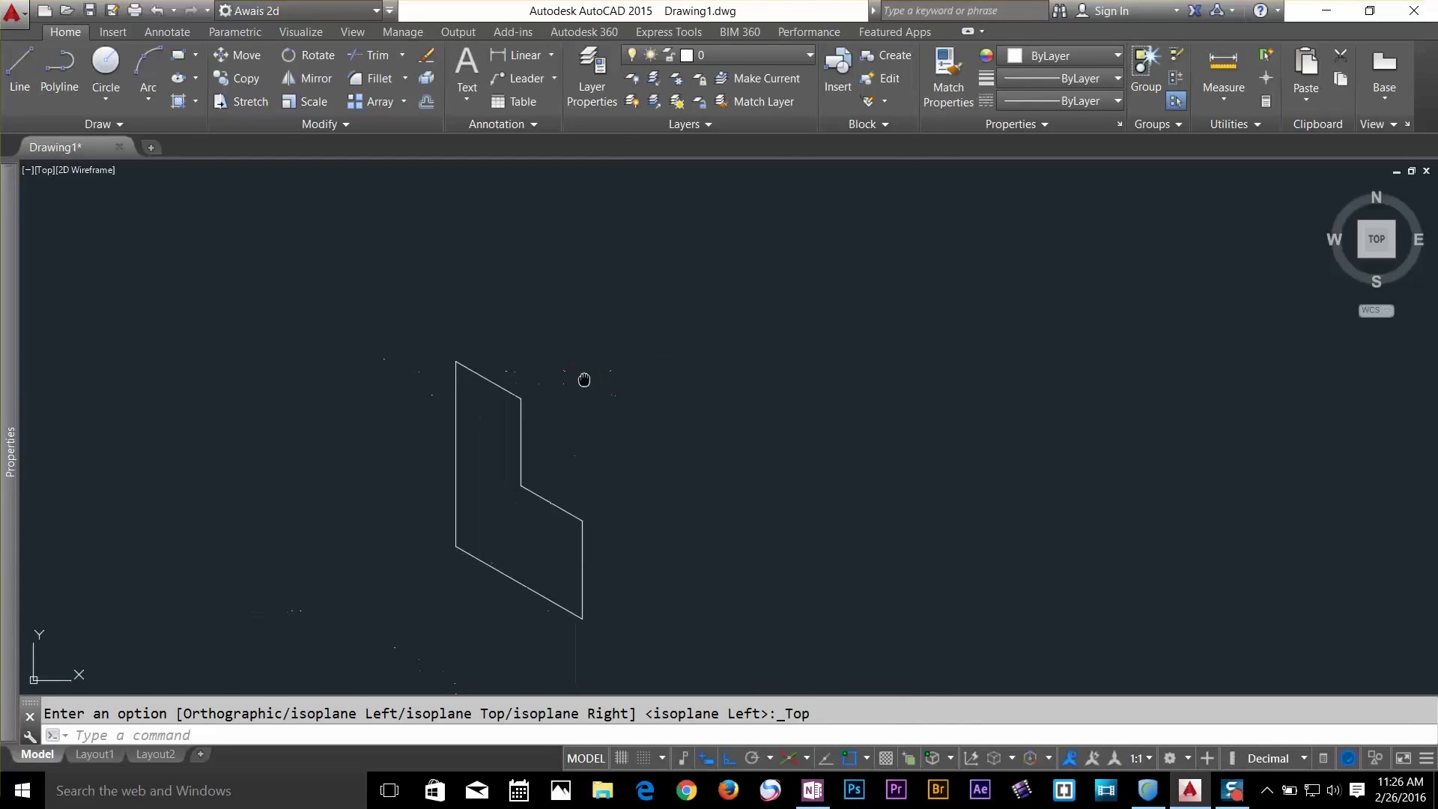
# Draw the top face edges at 30° and 330° from the outline's top-left corner using endpoint snap
pyautogui.scroll(2, 584, 379)
pyautogui.click(20, 69)
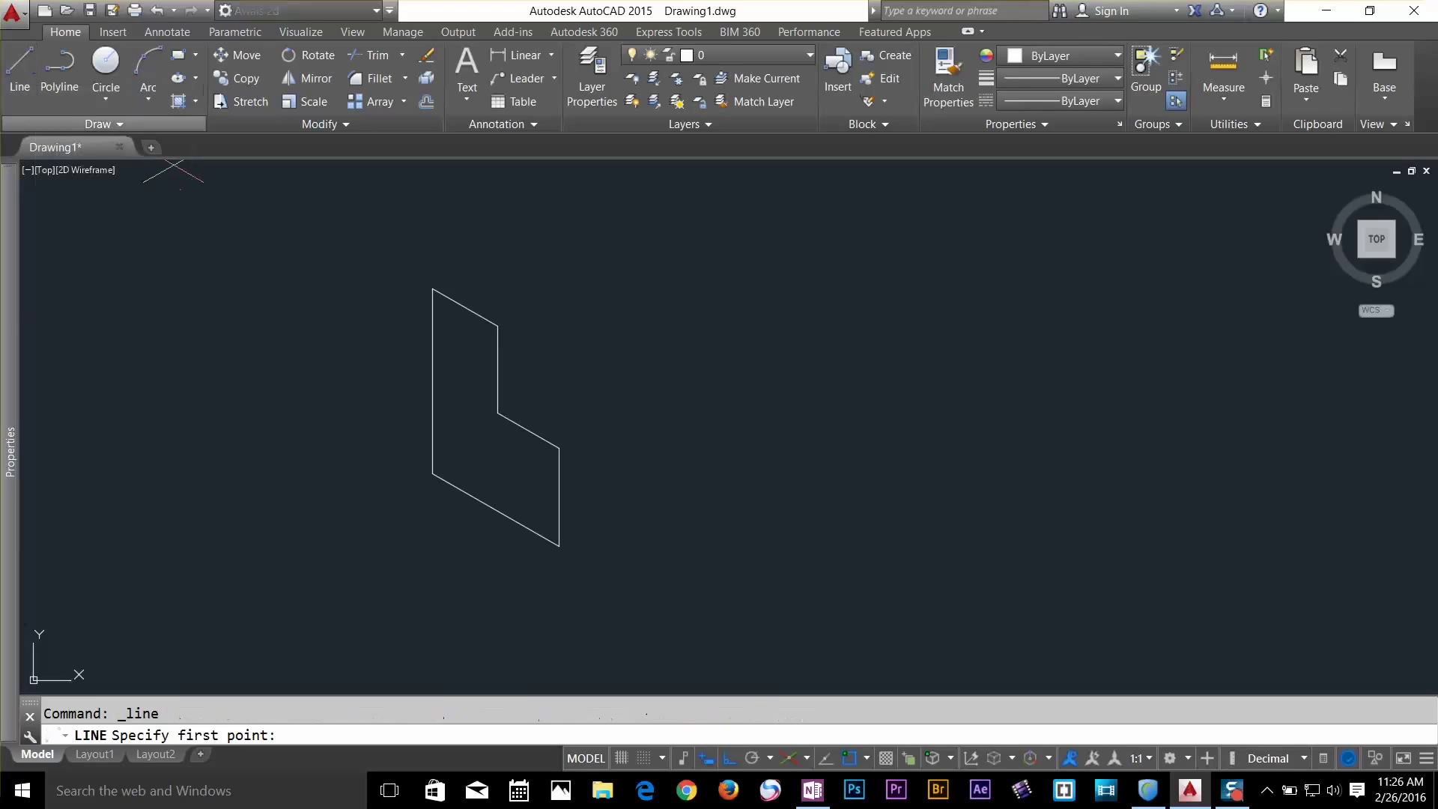
pyautogui.keyDown('shift'); pyautogui.rightClick(433, 288); pyautogui.keyUp('shift')
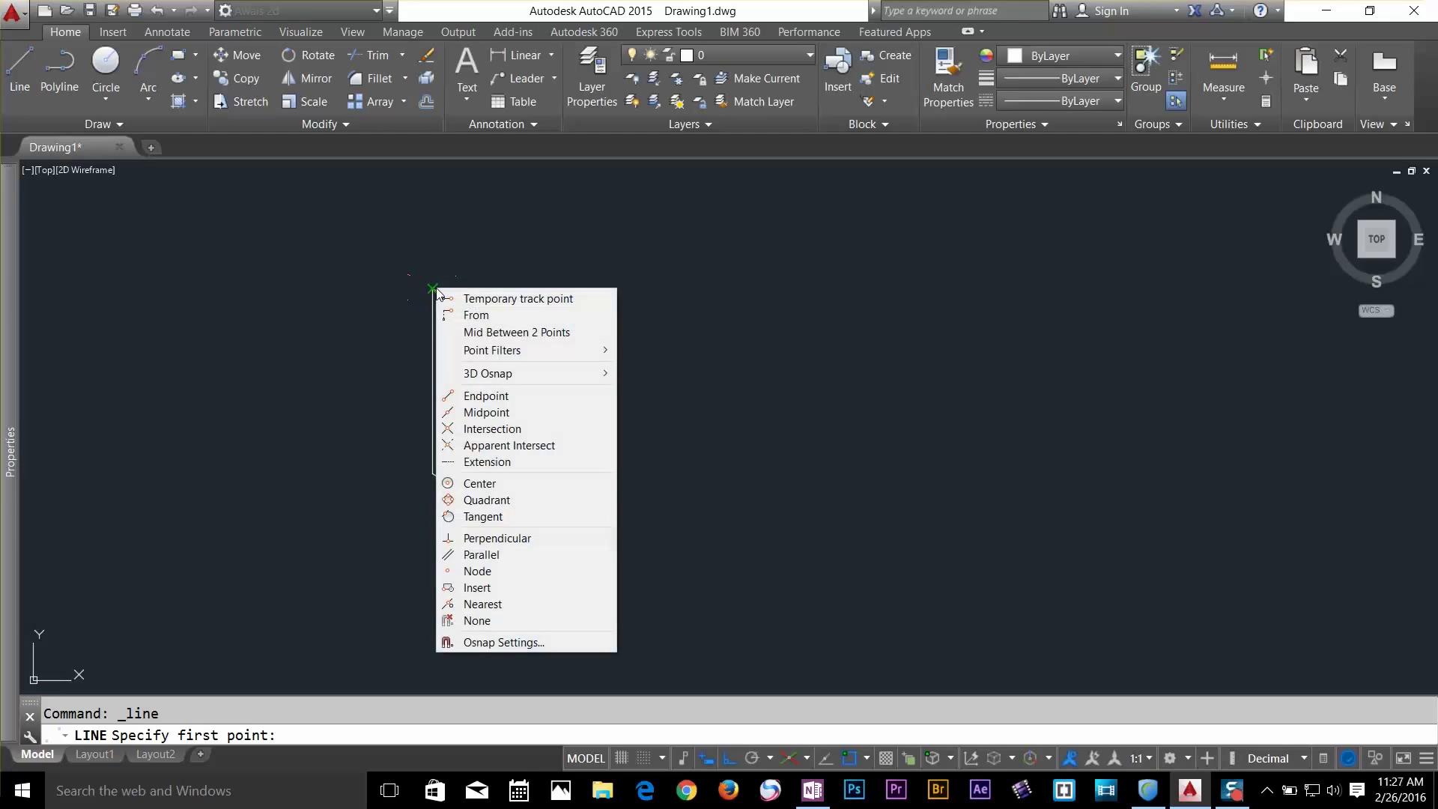
pyautogui.click(483, 396)
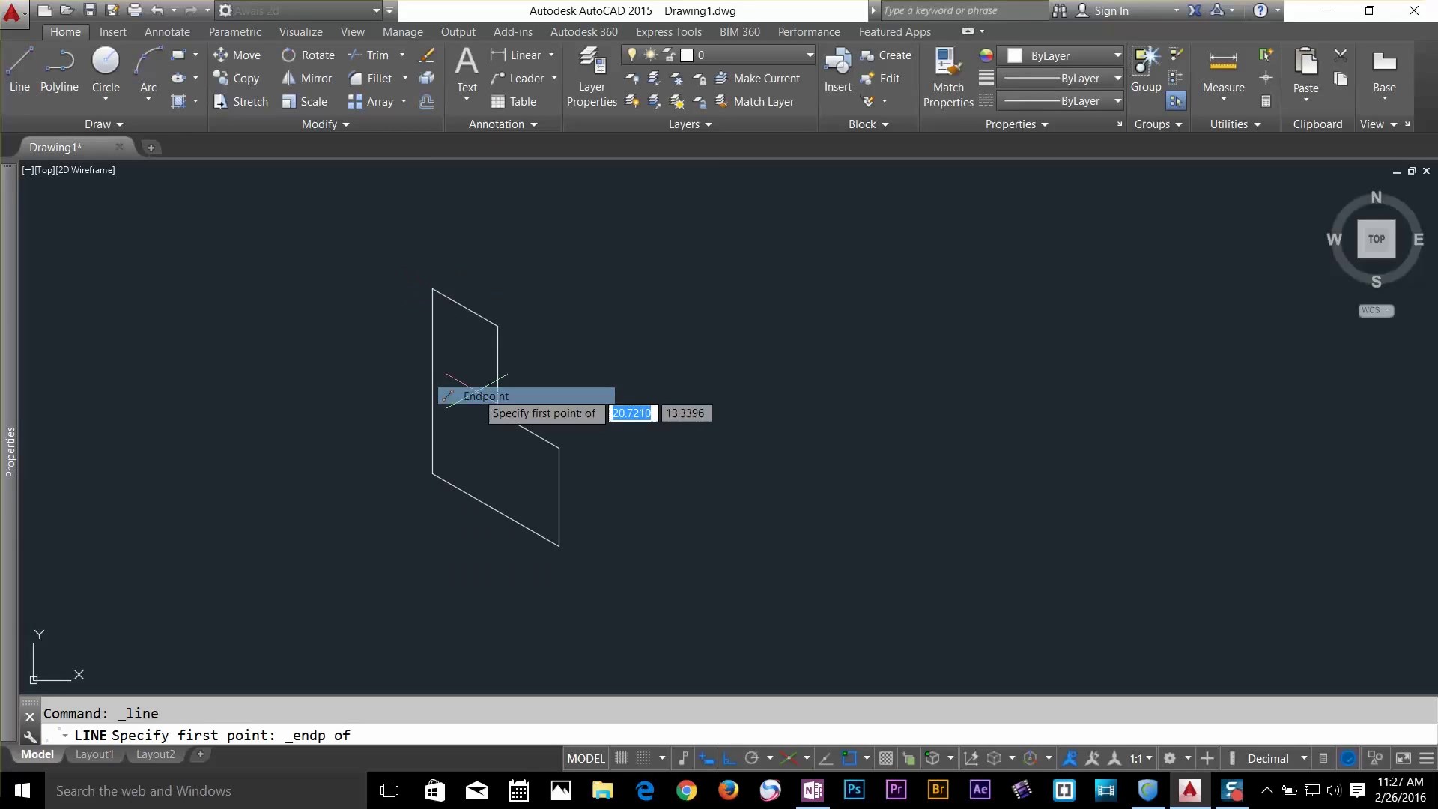
pyautogui.click(433, 289)
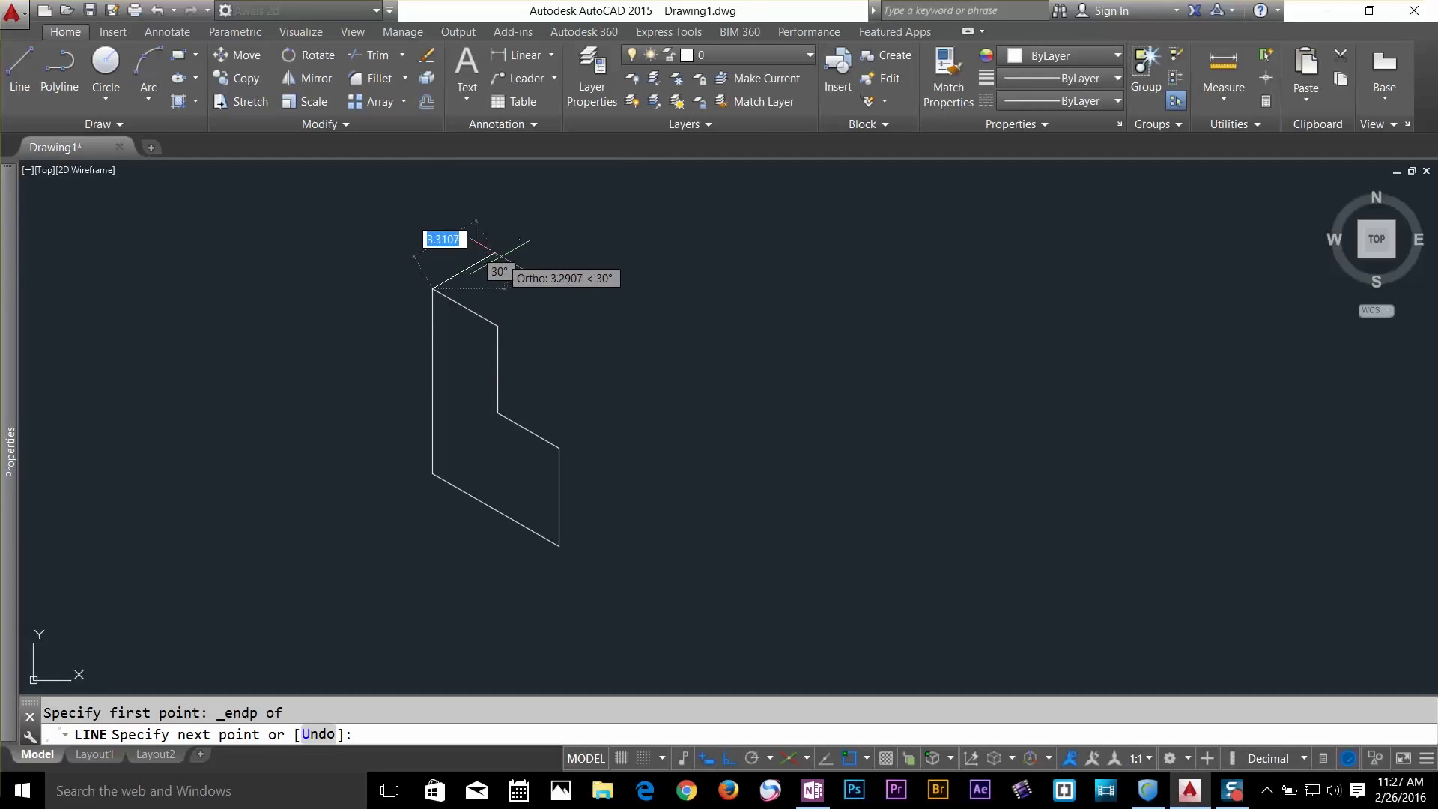
pyautogui.click(519, 240)
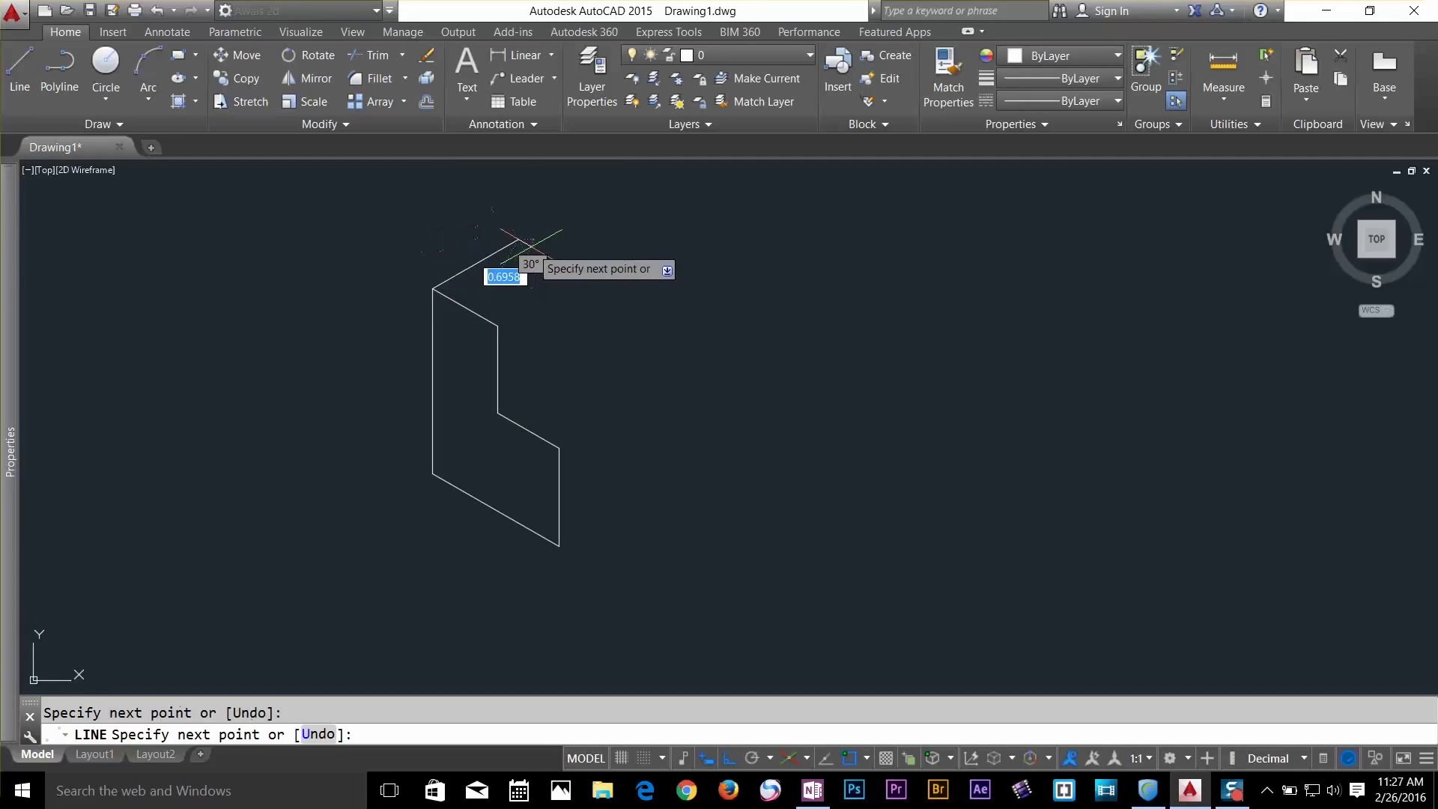
pyautogui.click(597, 285)
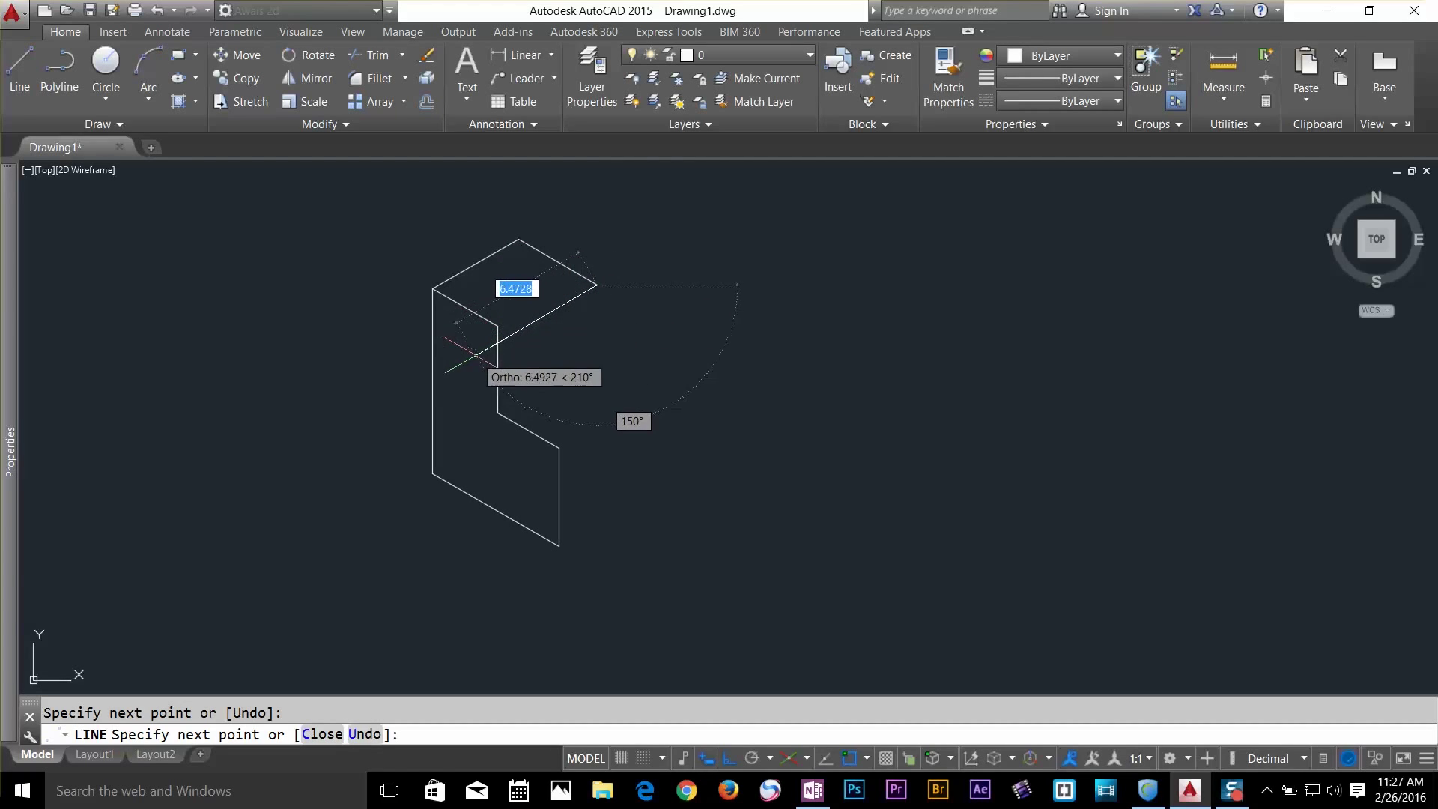
pyautogui.click(484, 356)
pyautogui.press('Return')
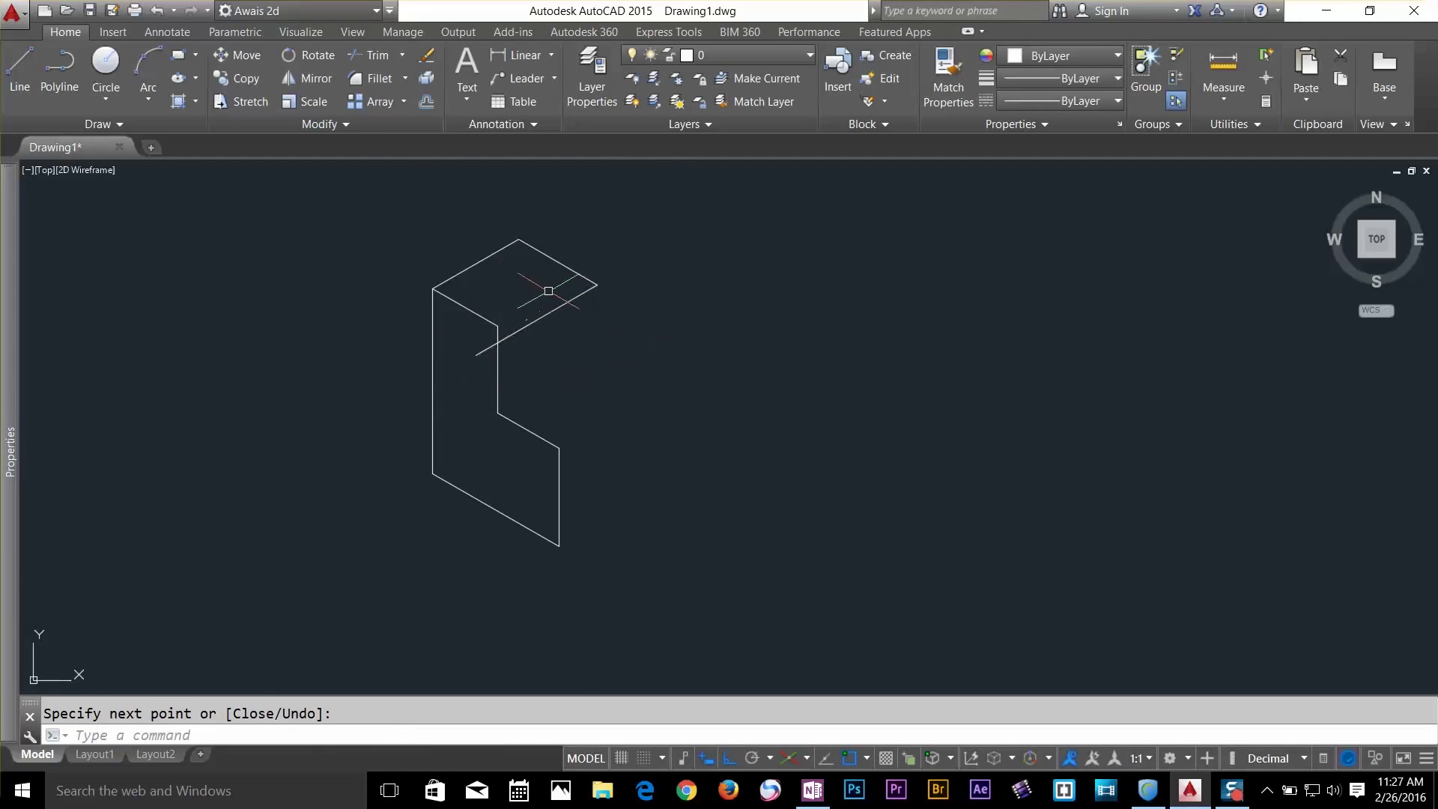
# Erase the stray slanted line
pyautogui.scroll(4, 540, 303)
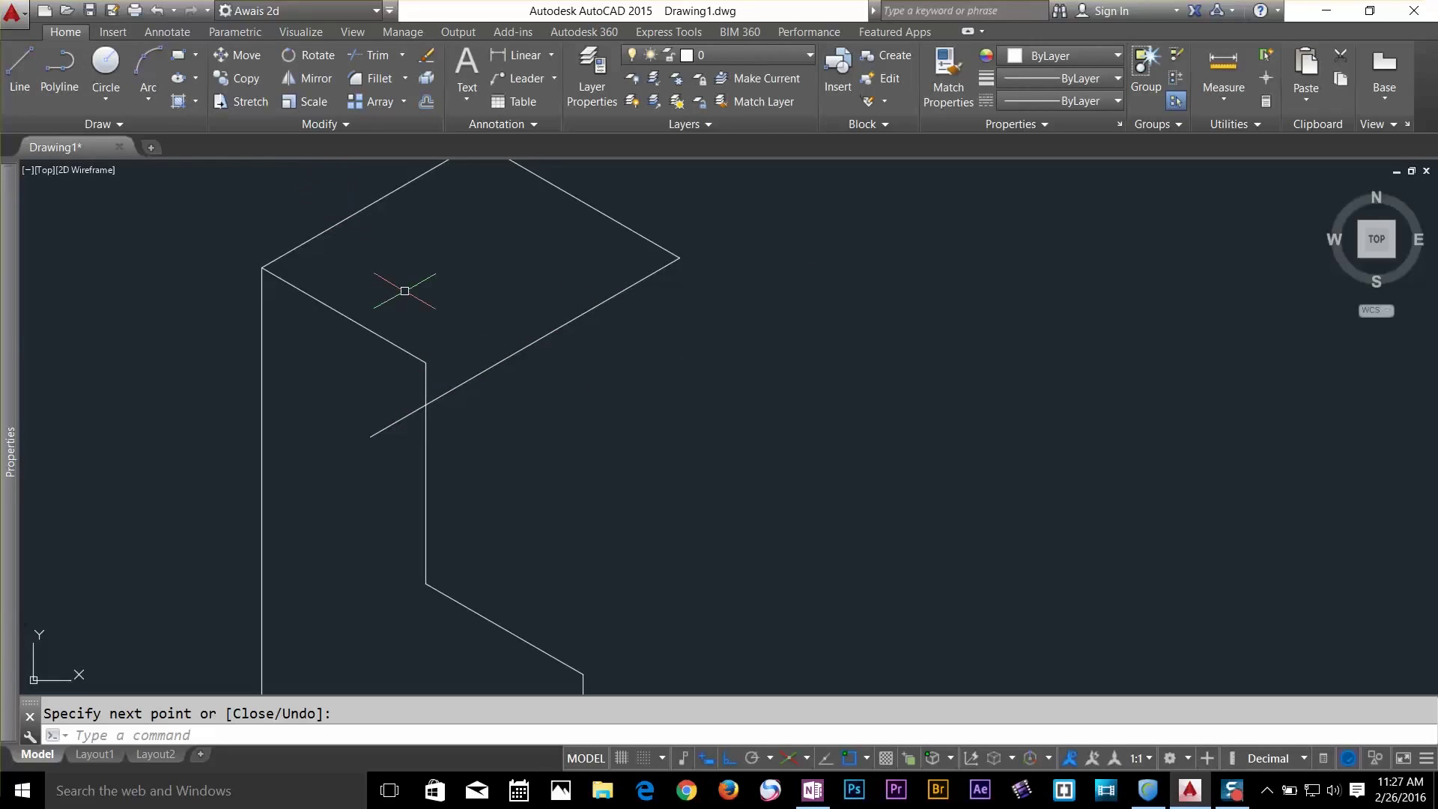
pyautogui.press('Return')
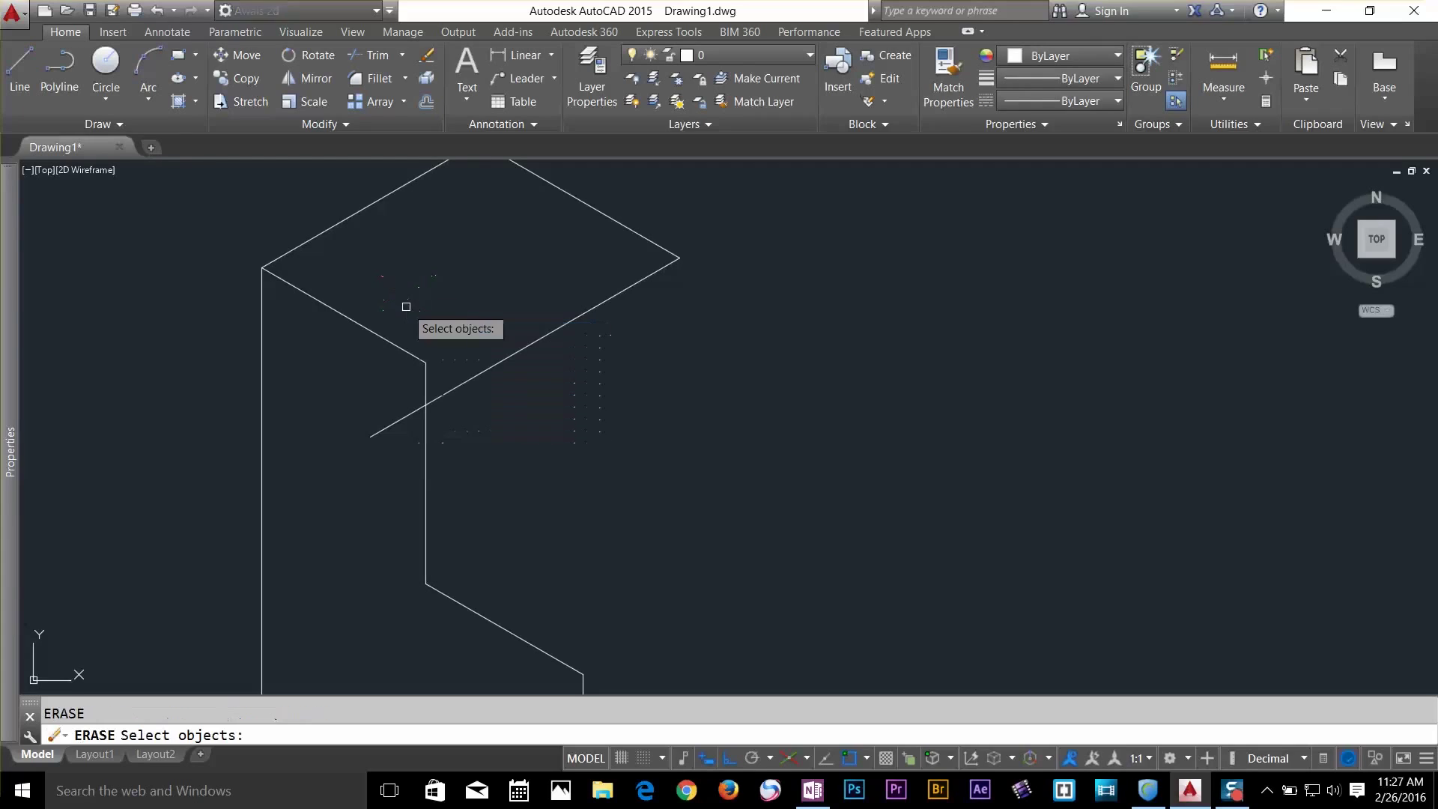
pyautogui.click(493, 368)
pyautogui.press('Return')
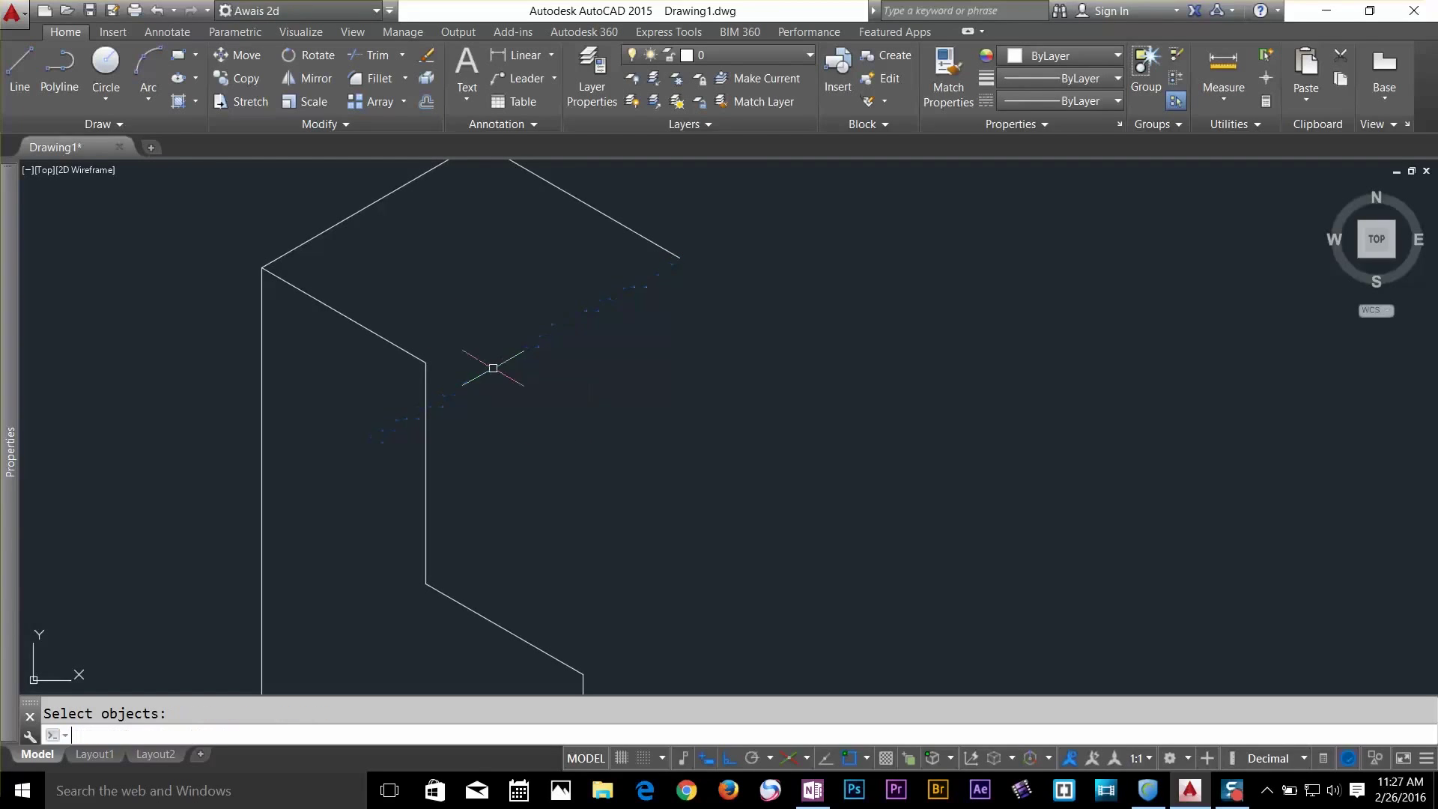
# Draw the inner top edge at 30° from the inner step corner
pyautogui.click(23, 67)
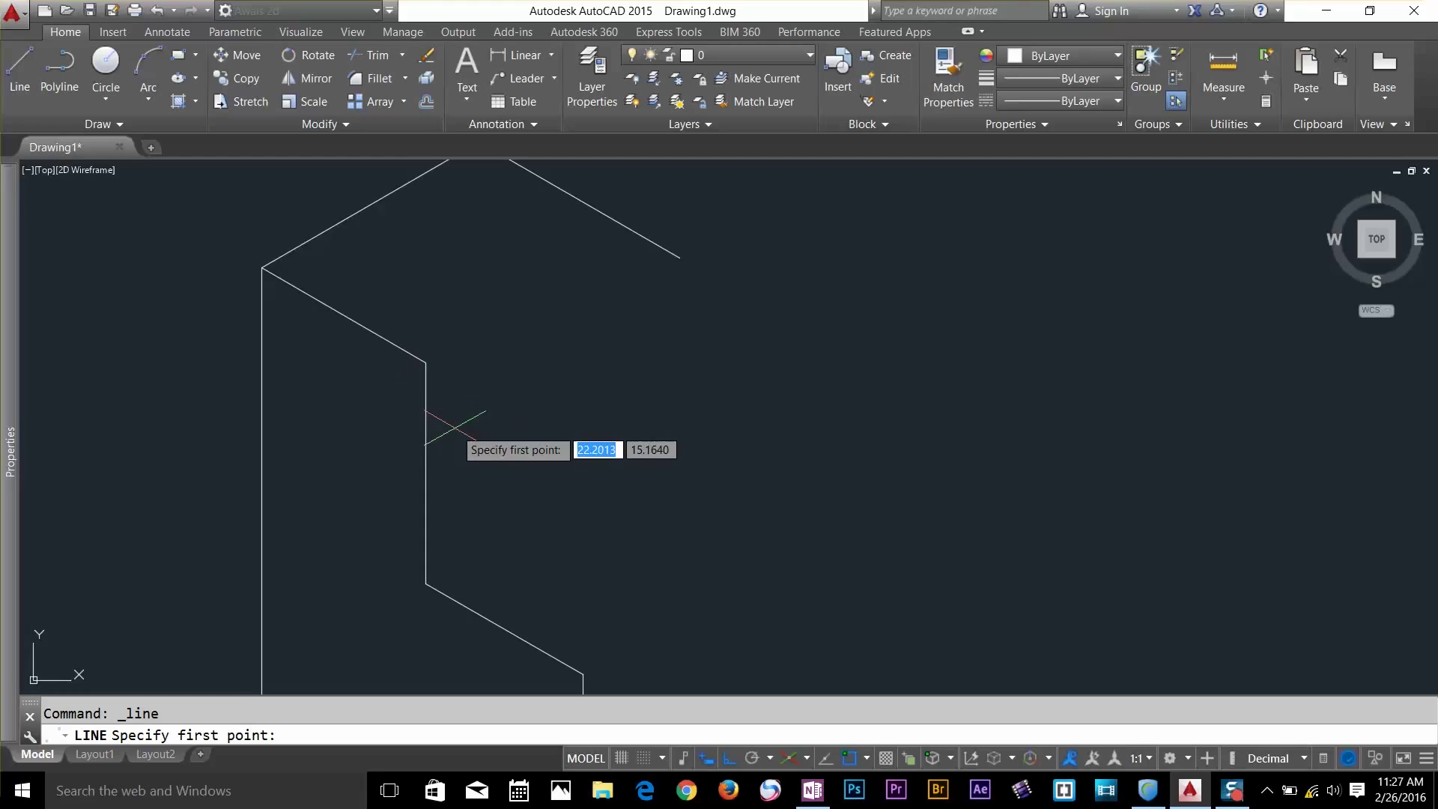
pyautogui.keyDown('shift'); pyautogui.rightClick(444, 413); pyautogui.keyUp('shift')
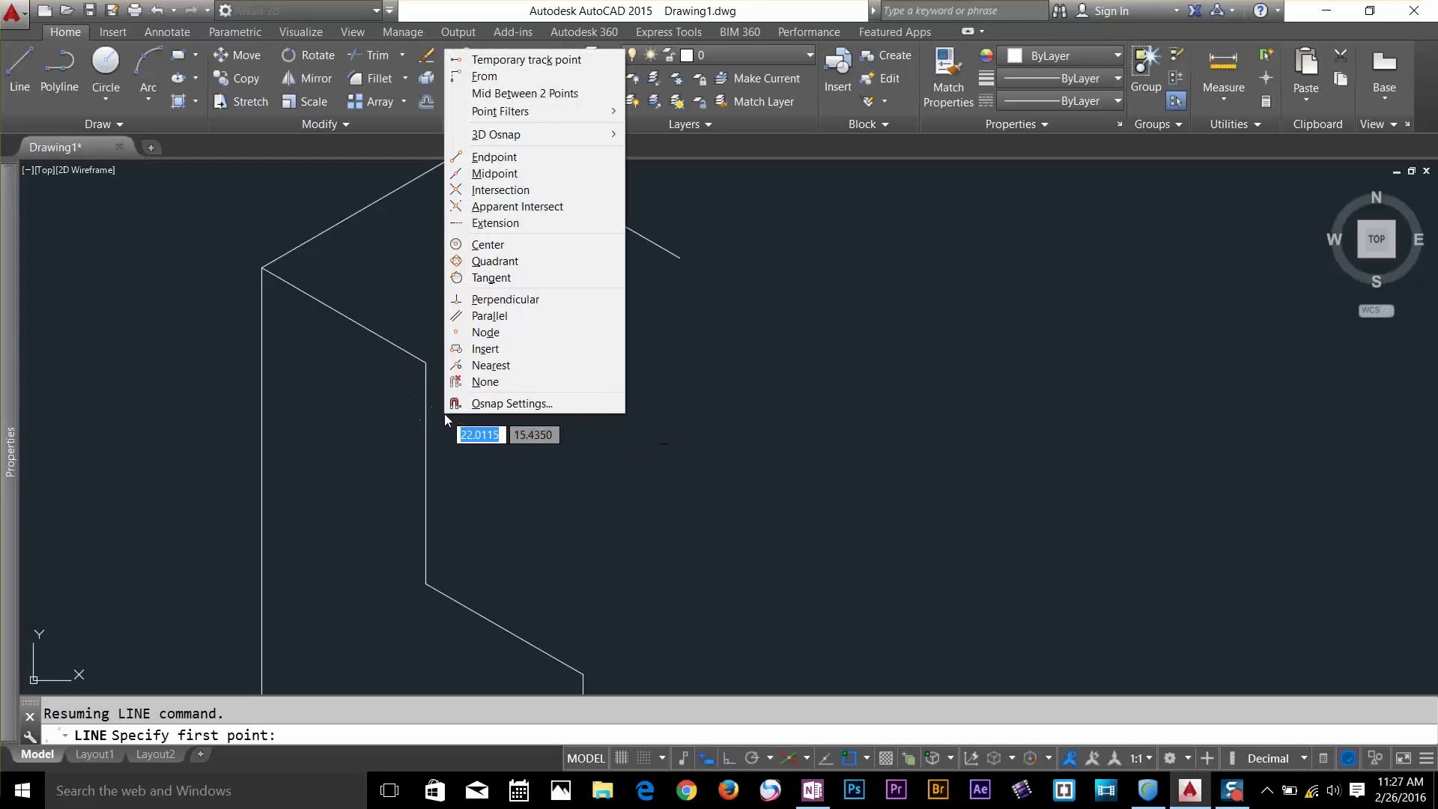
pyautogui.click(516, 160)
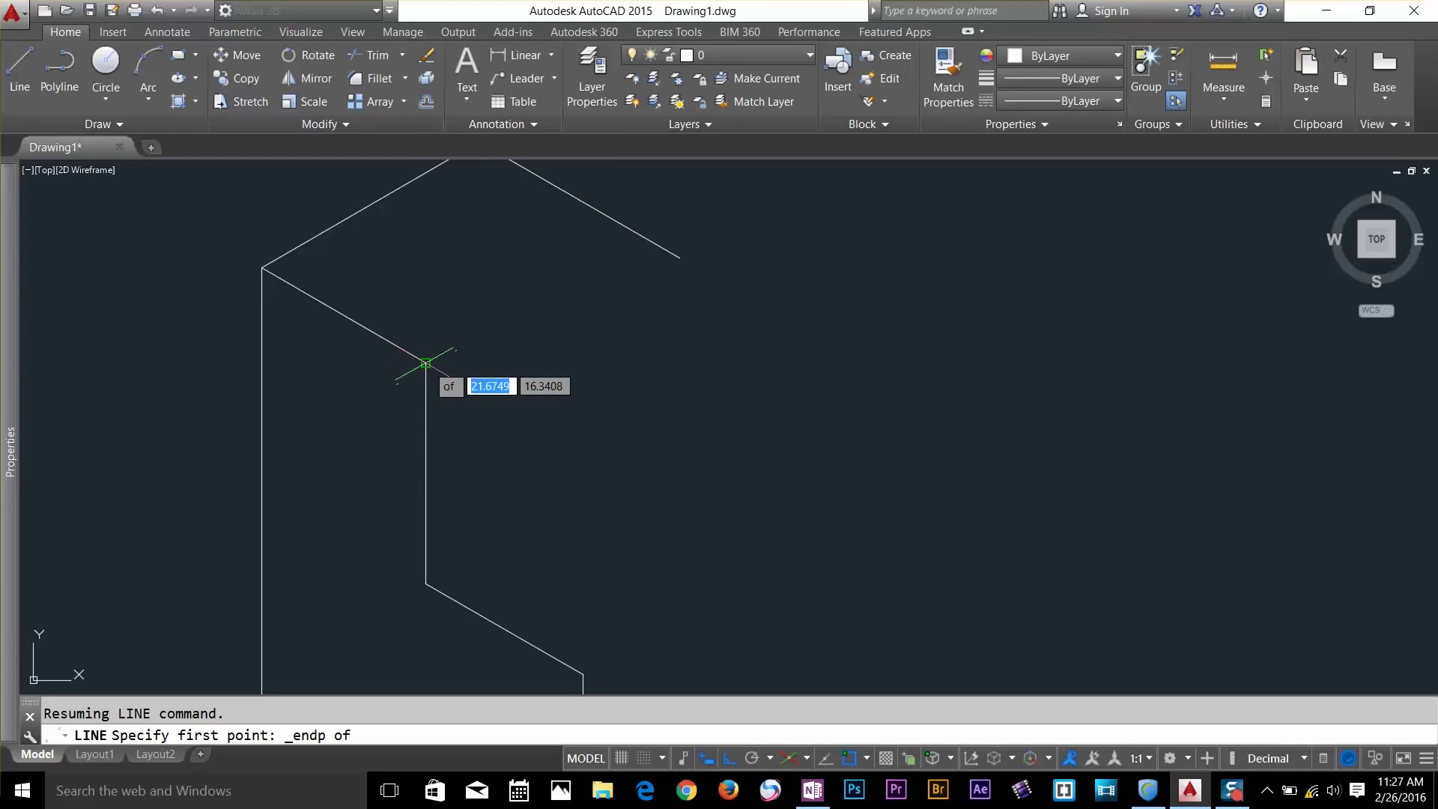
pyautogui.click(425, 364)
pyautogui.moveTo(504, 334); pyautogui.dragTo(389, 453, button='middle')
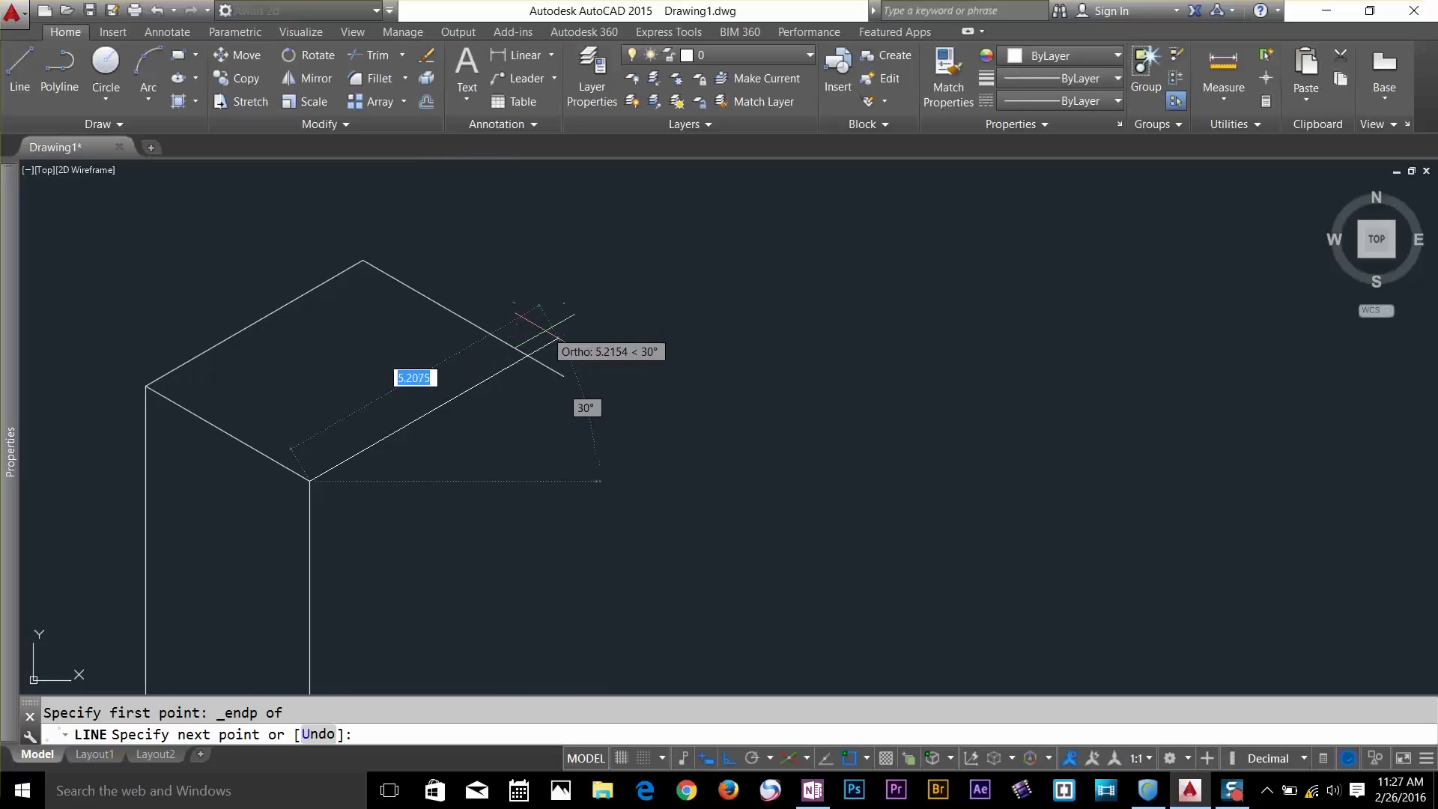
pyautogui.click(545, 331)
pyautogui.press('Return')
pyautogui.scroll(-2, 602, 377)
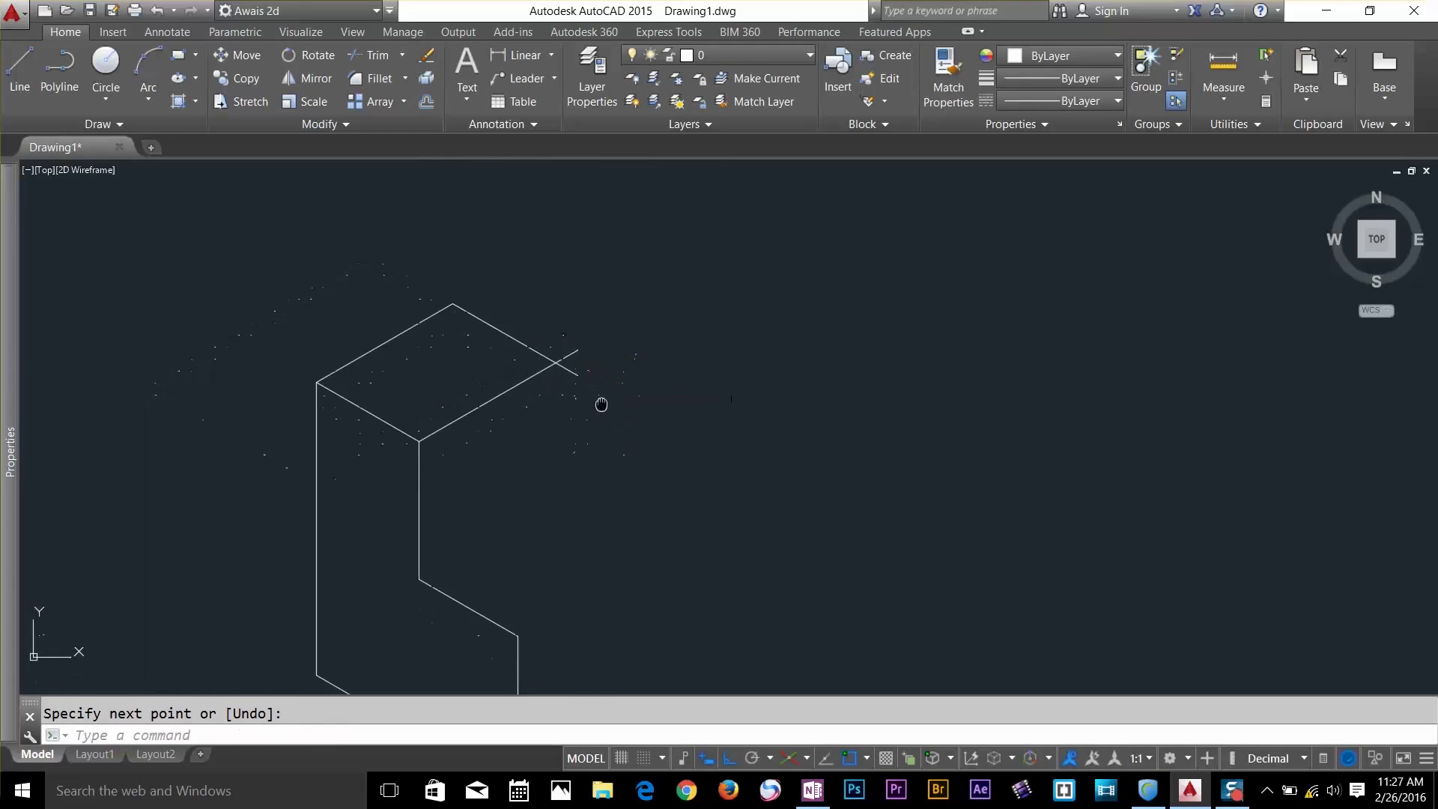
pyautogui.moveTo(601, 404)
pyautogui.mouseDown(button='middle')
pyautogui.moveTo(608, 284)
pyautogui.moveTo(609, 302)
pyautogui.mouseUp(button='middle')
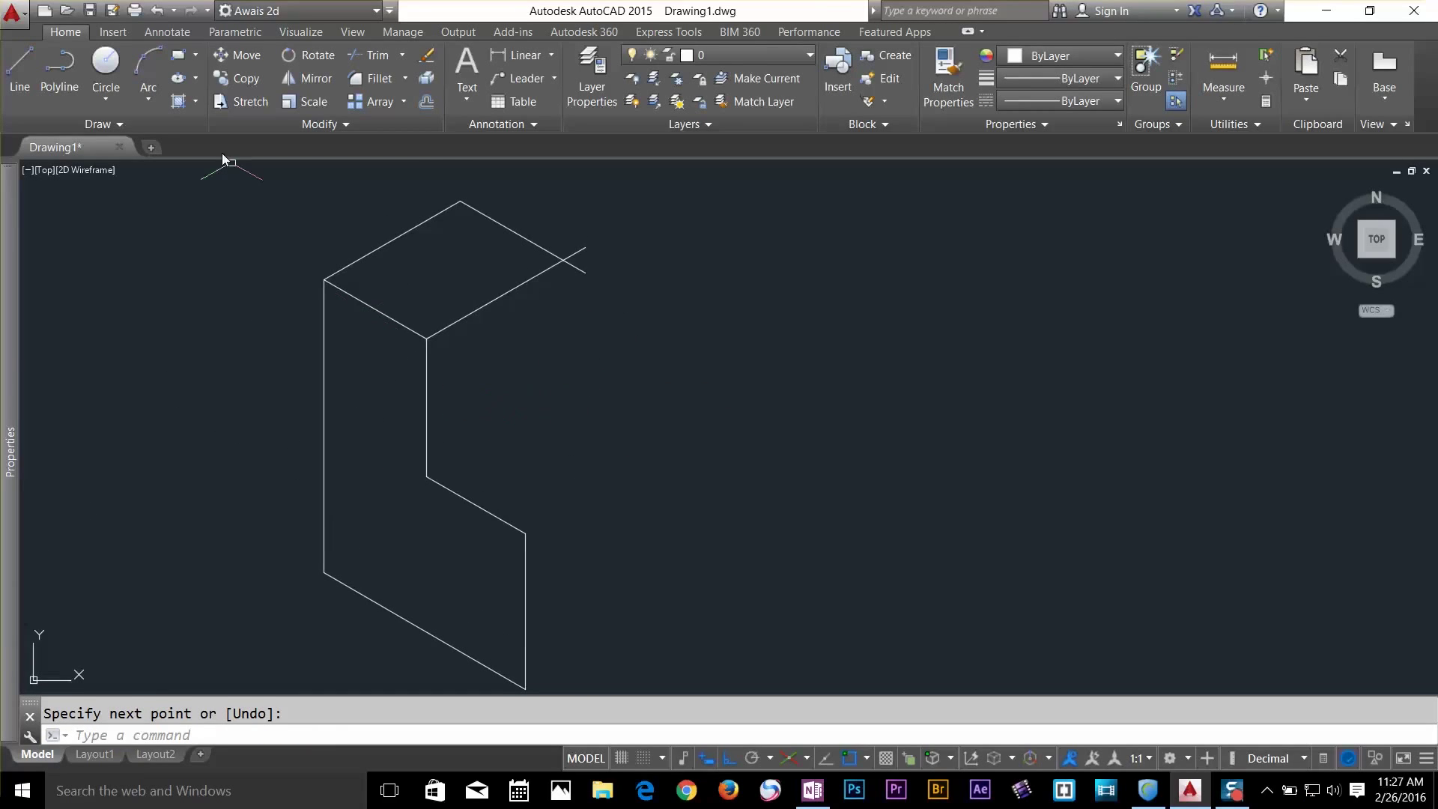
# Draw two 30° receding lines from the middle and lower corner endpoints
pyautogui.click(30, 75)
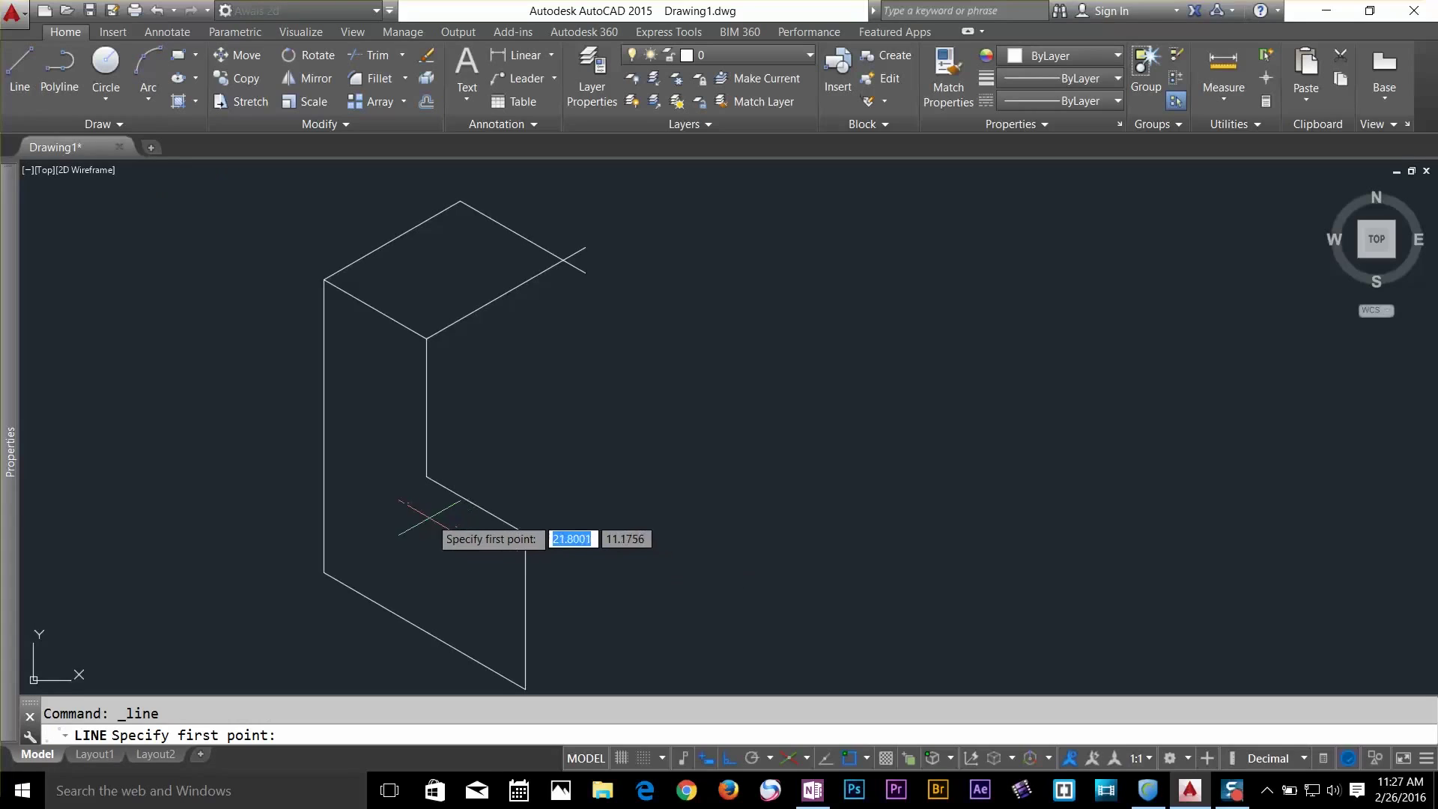
pyautogui.click(426, 477)
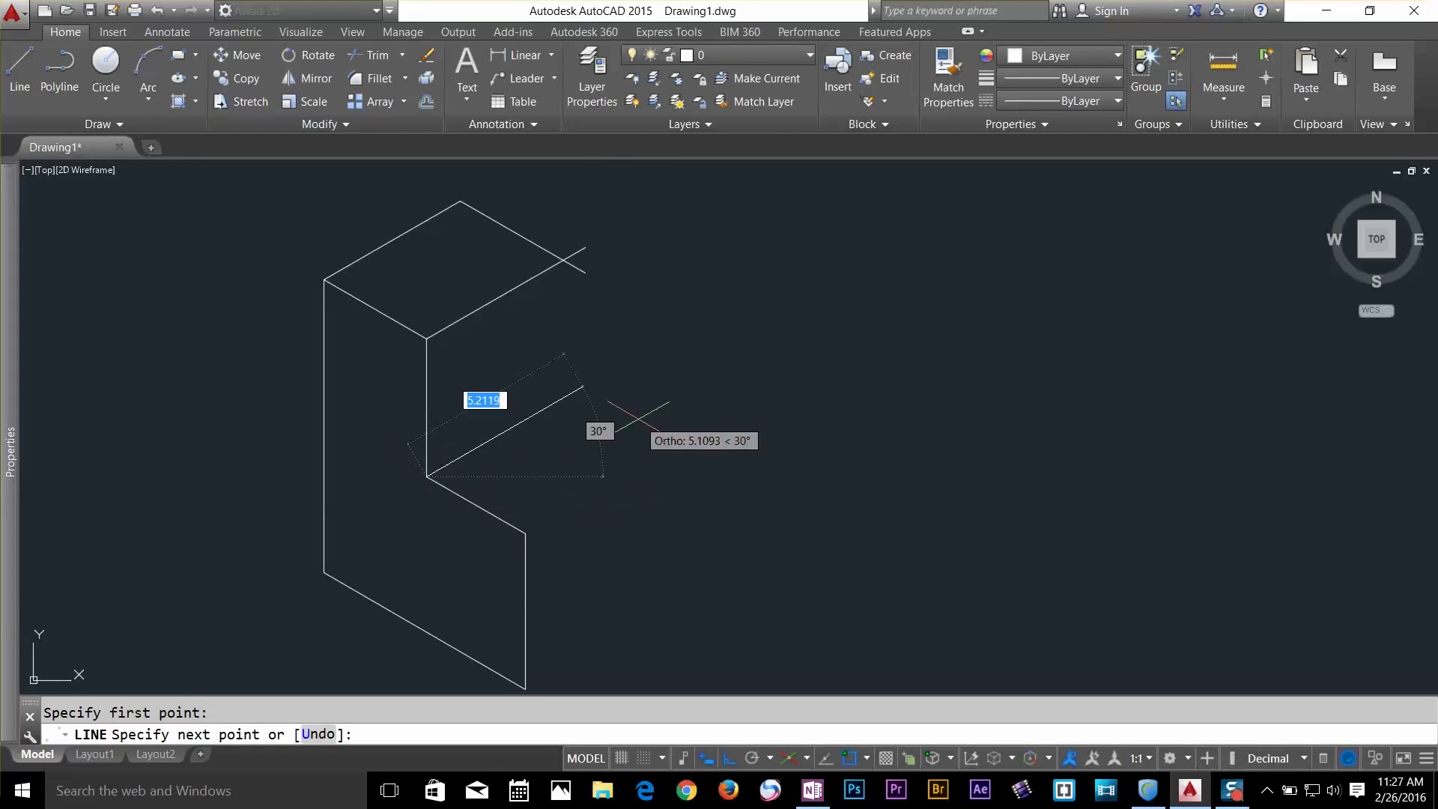
pyautogui.click(691, 376)
pyautogui.press('Return')
pyautogui.press('Return')
pyautogui.click(526, 534)
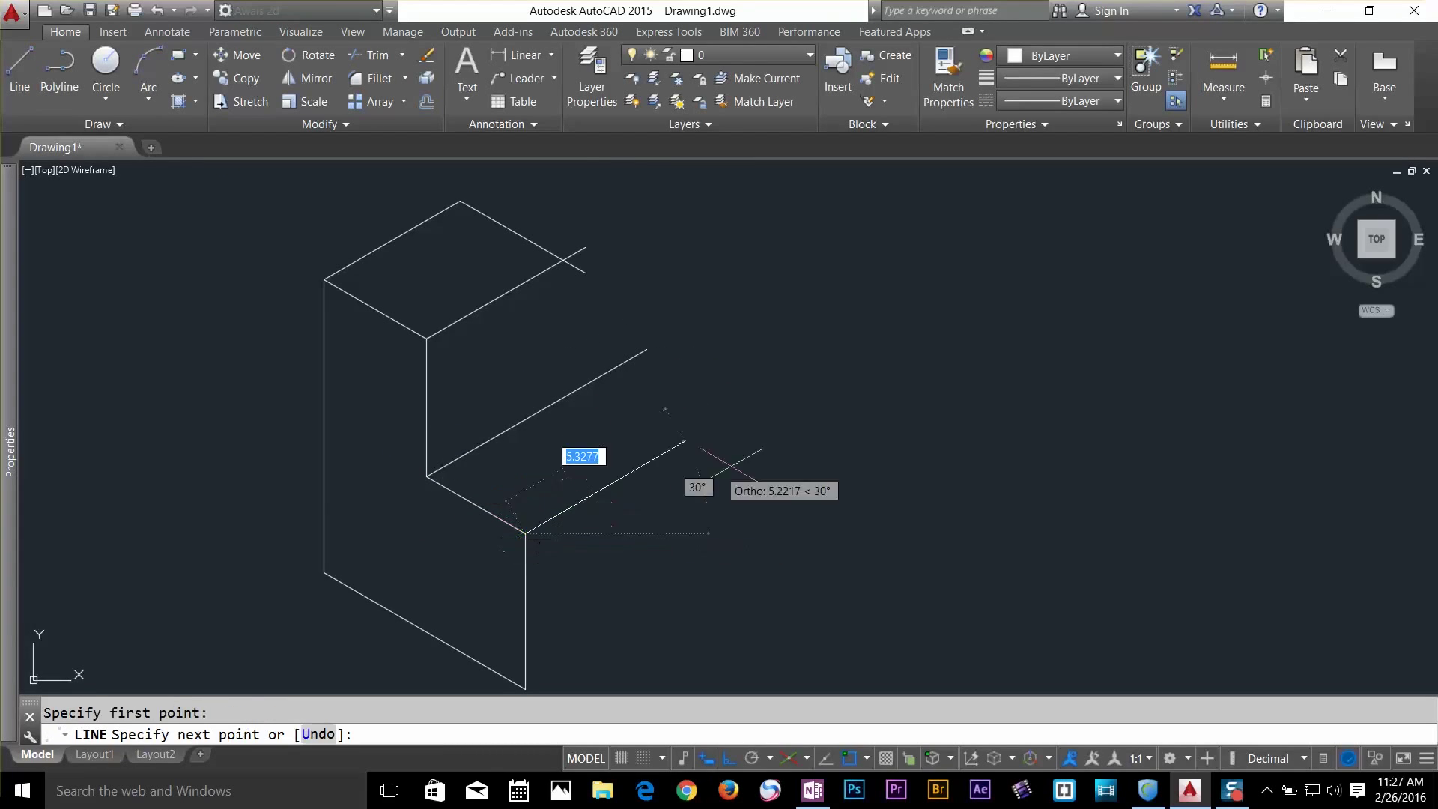
pyautogui.click(729, 417)
pyautogui.press('Return')
pyautogui.moveTo(758, 427); pyautogui.dragTo(775, 343, button='middle')
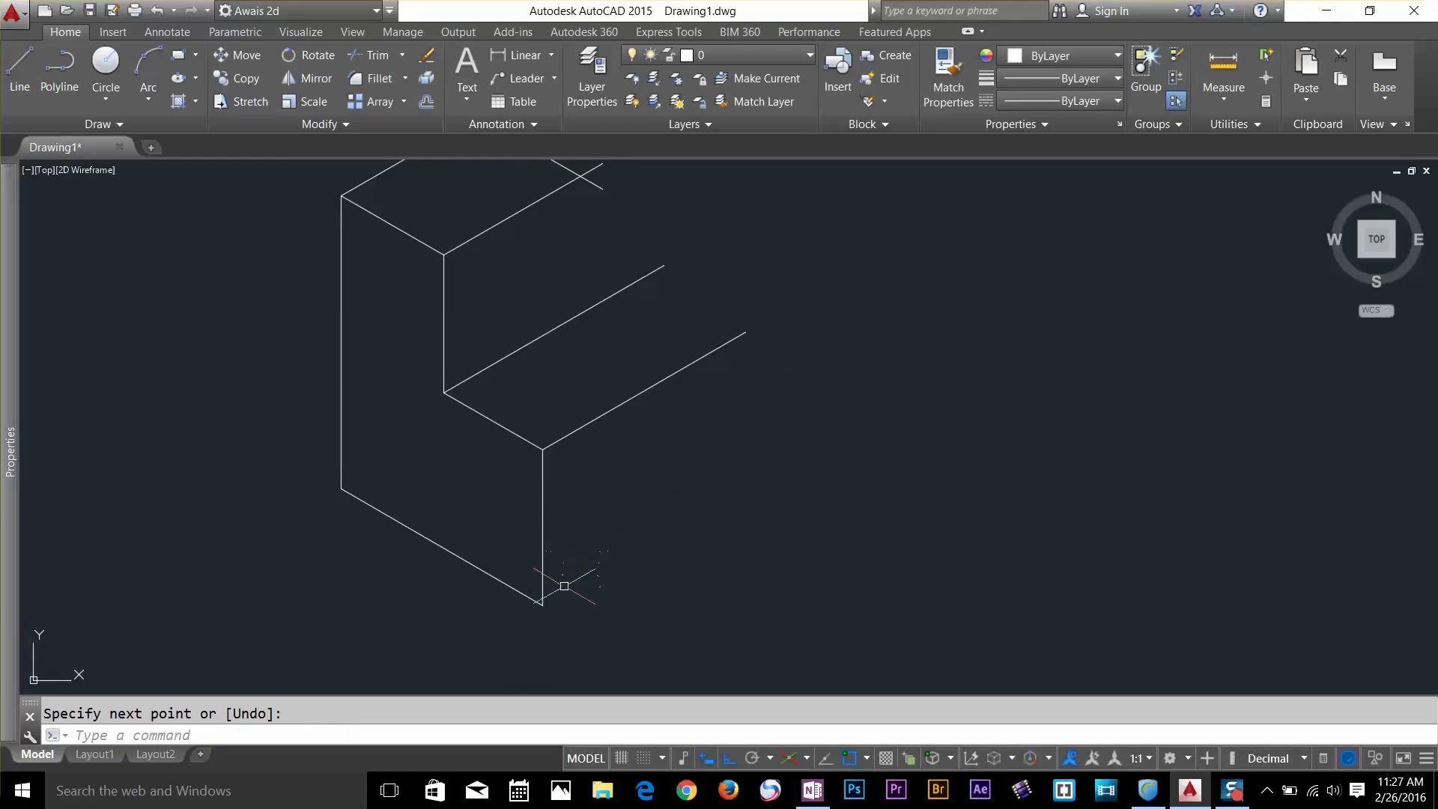
# Add a 30° receding line from the block's bottom corner, then abandon one more line
pyautogui.press('Return')
pyautogui.click(542, 603)
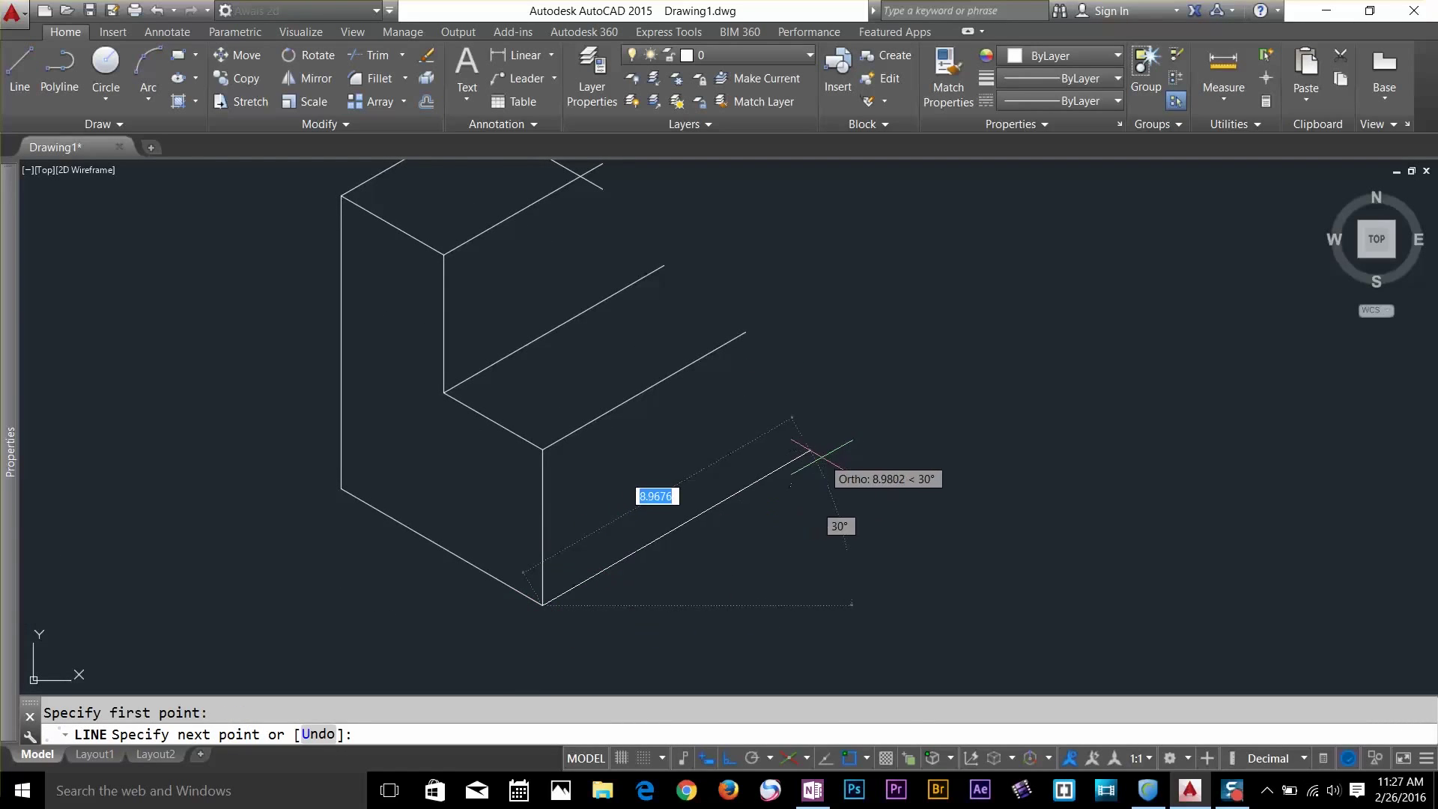
pyautogui.click(821, 455)
pyautogui.press('Return')
pyautogui.moveTo(547, 315)
pyautogui.mouseDown(button='middle')
pyautogui.moveTo(582, 417)
pyautogui.moveTo(585, 502)
pyautogui.mouseUp(button='middle')
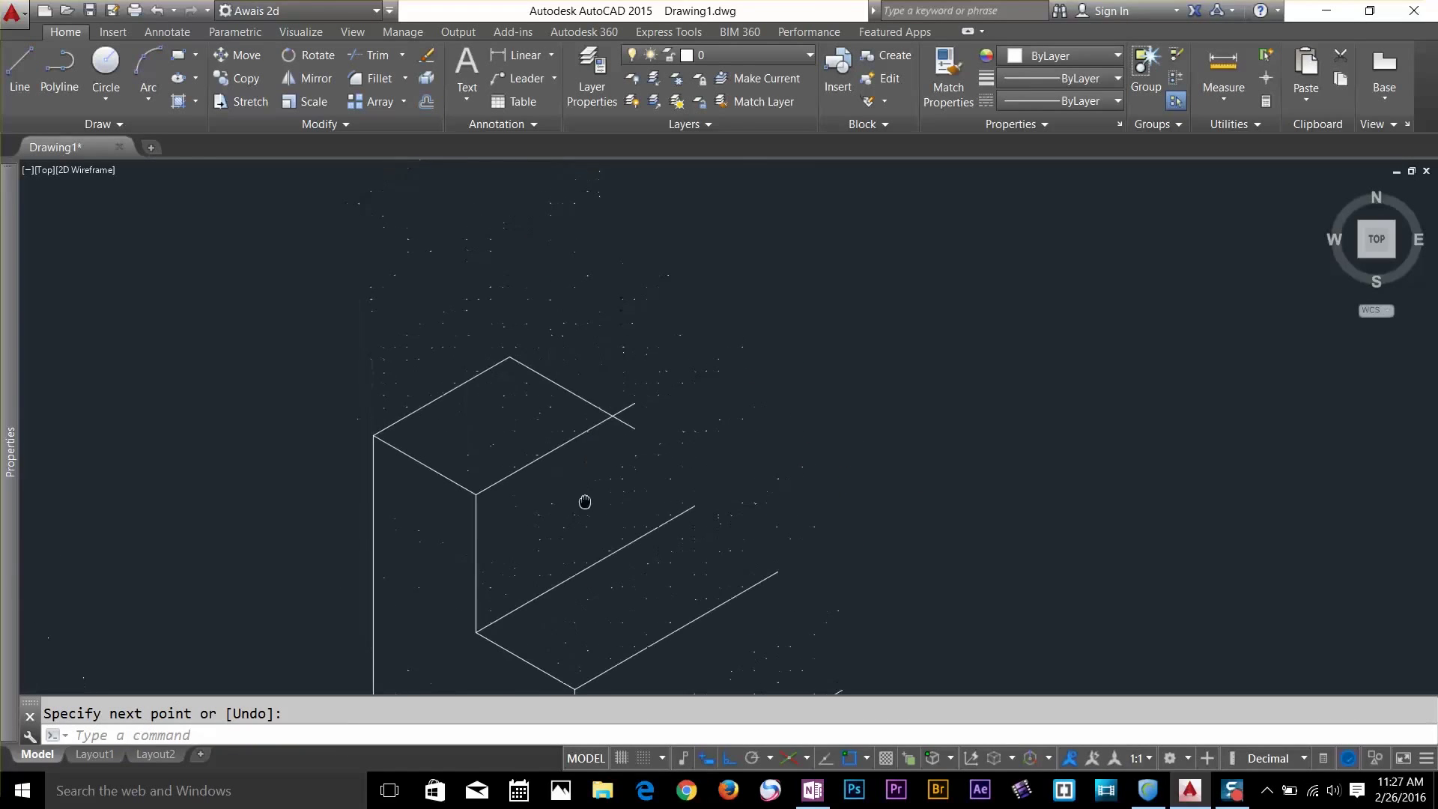
pyautogui.scroll(-5, 592, 466)
pyautogui.scroll(7, 753, 543)
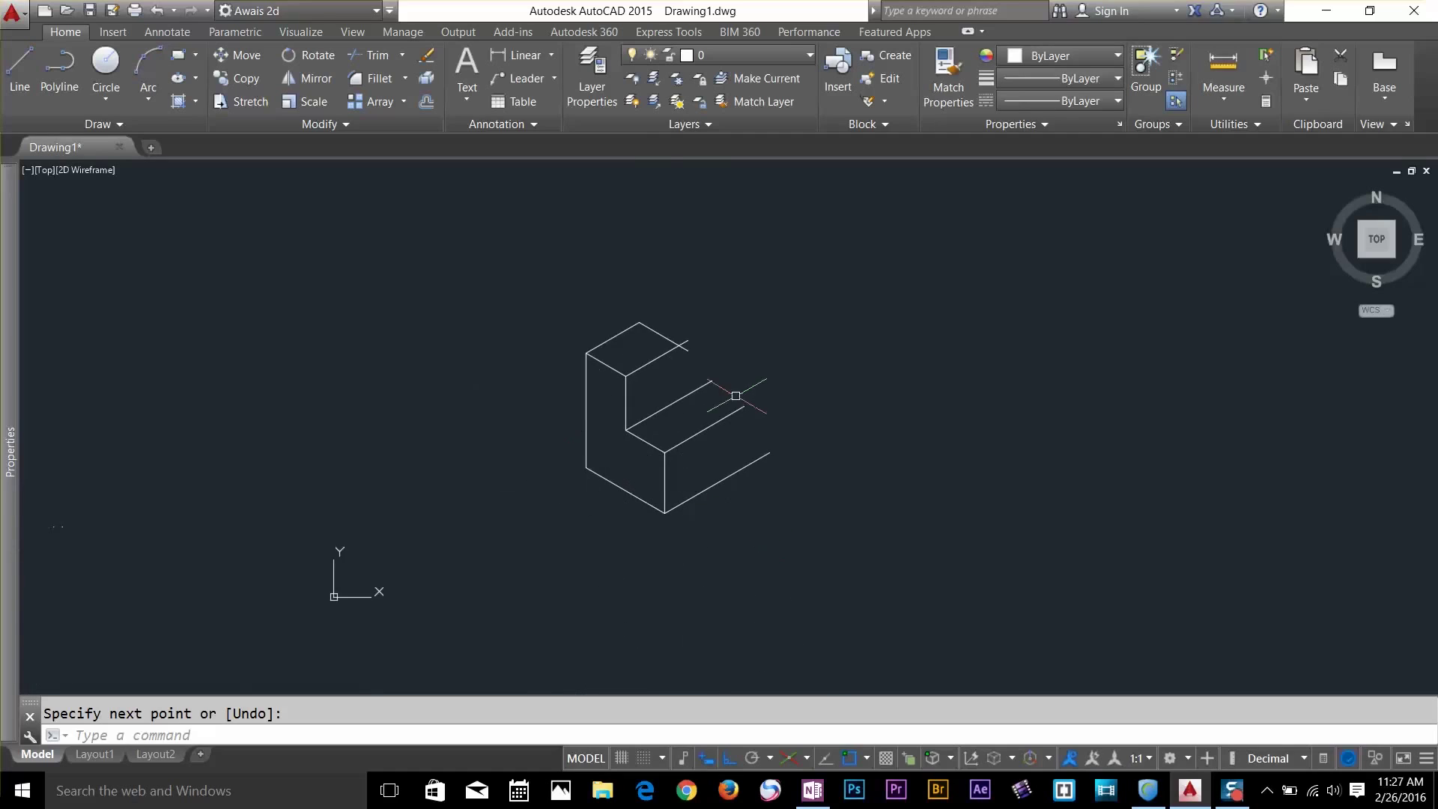
pyautogui.press('Return')
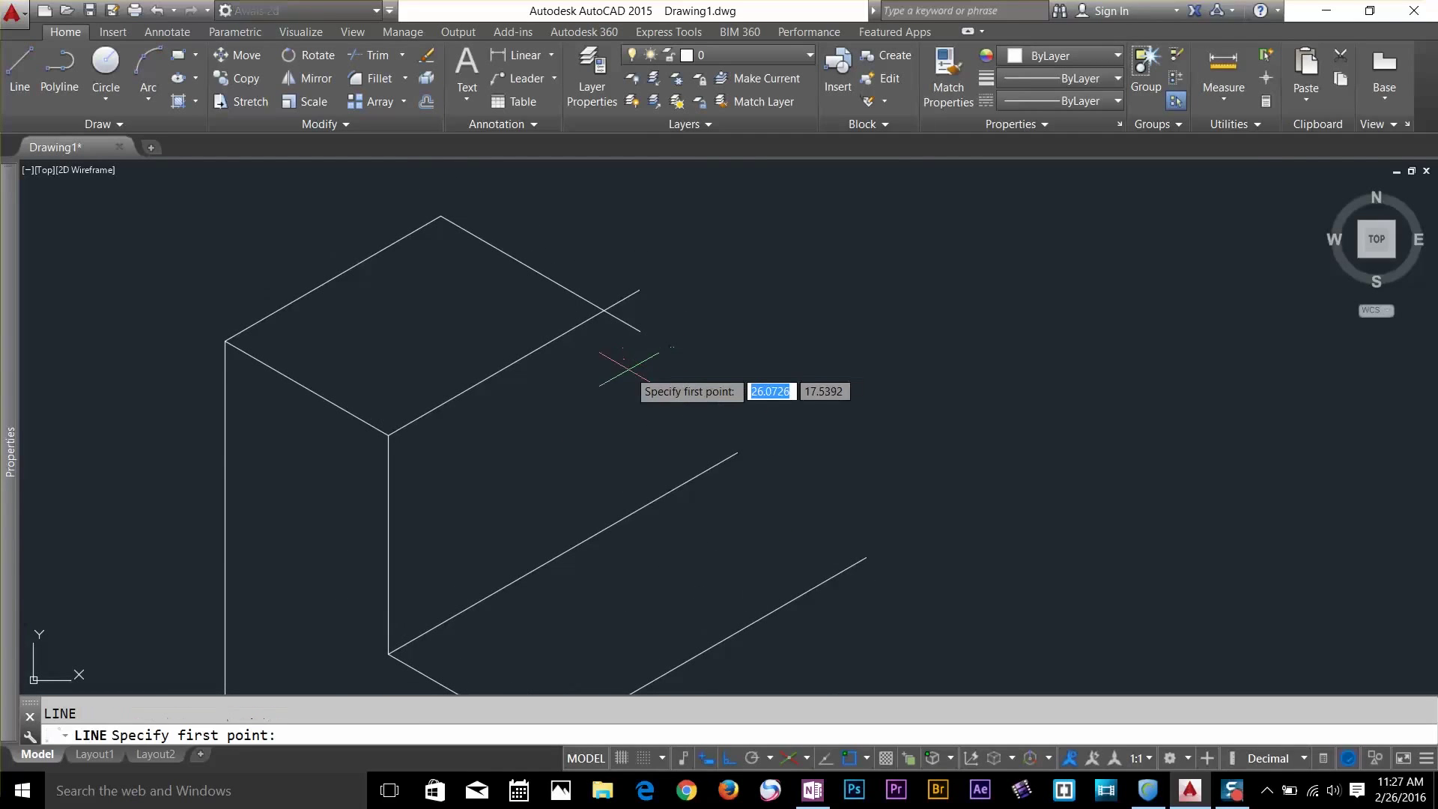
pyautogui.click(604, 310)
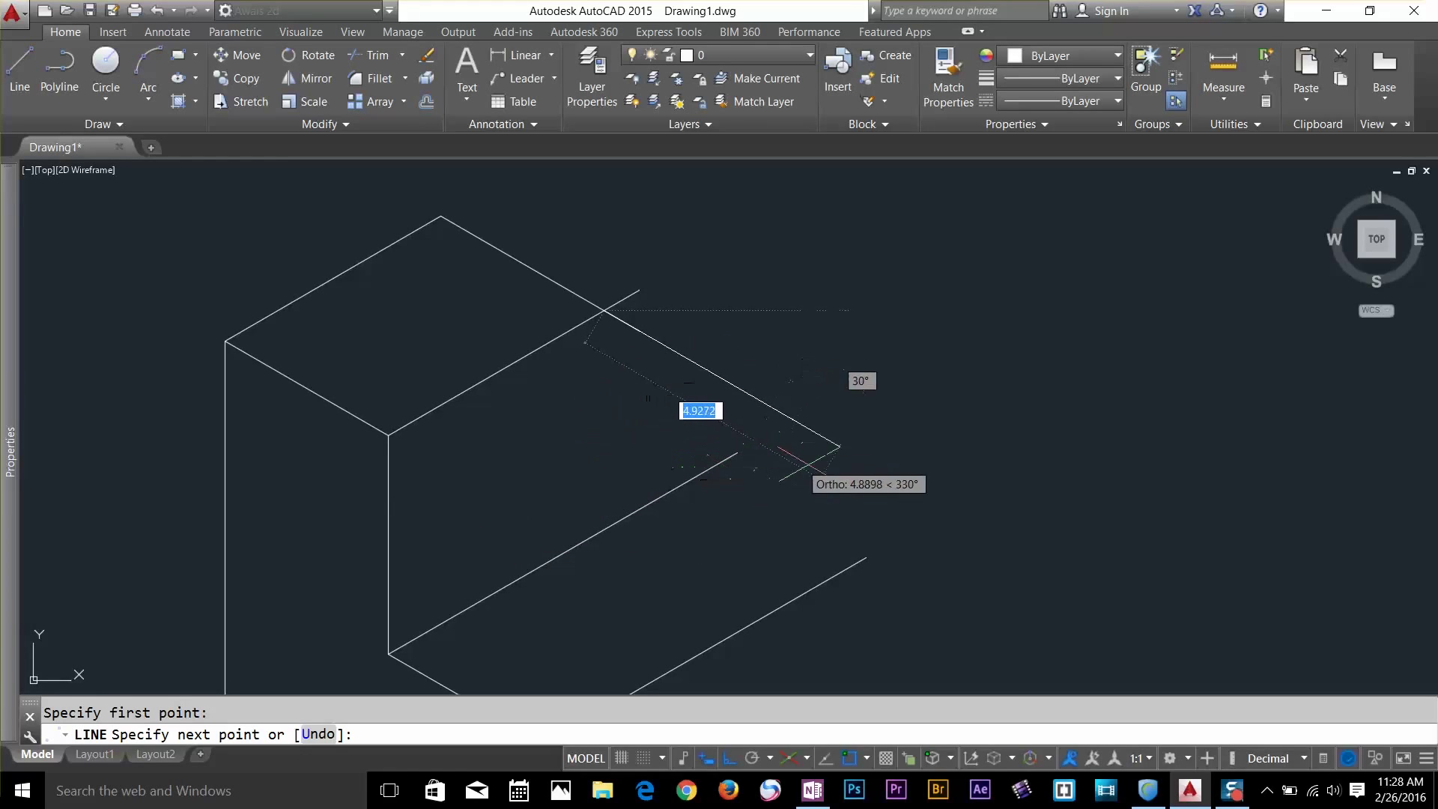
pyautogui.press('Return')
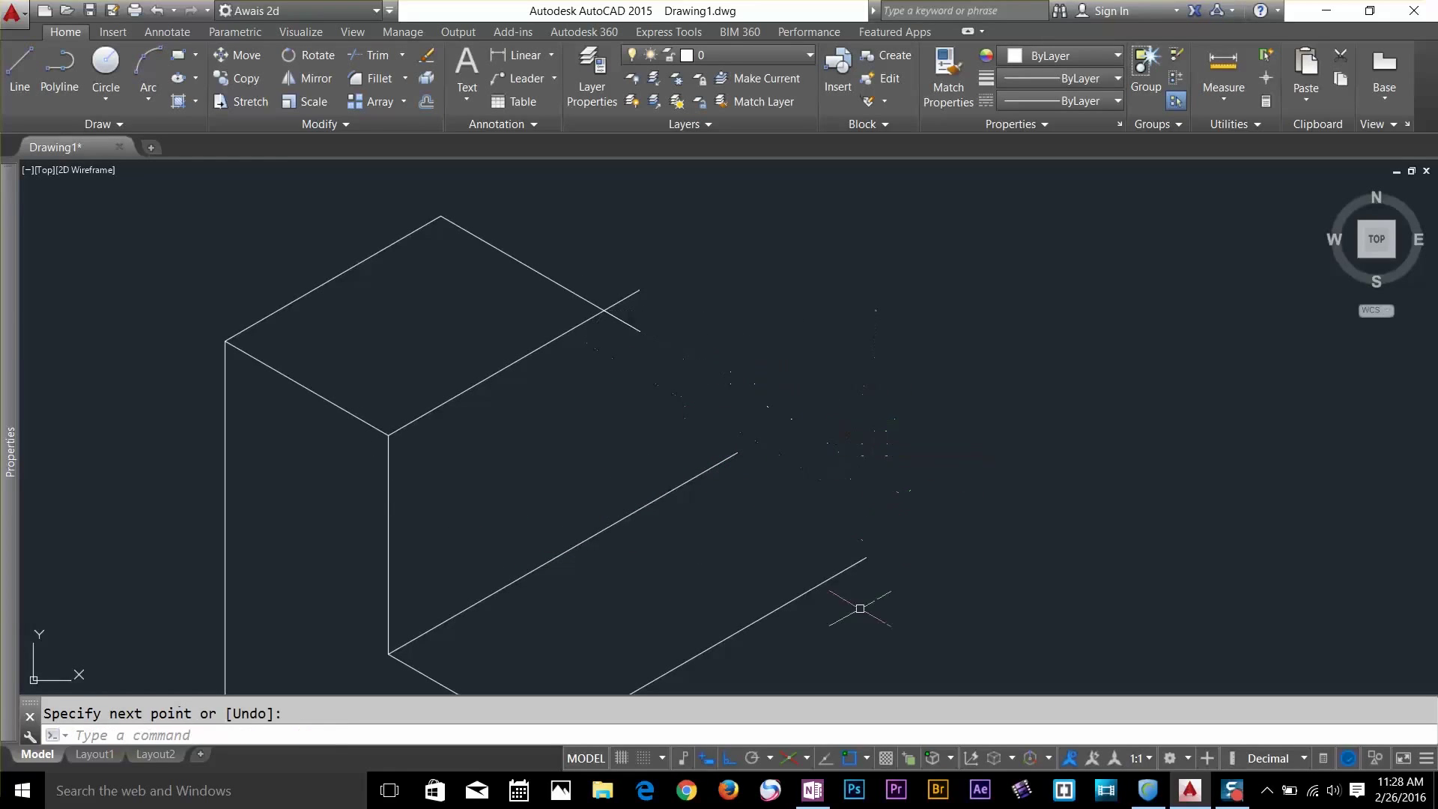
# On the Right isoplane, draw a vertical line down from the top face's front corner
pyautogui.click(807, 760)
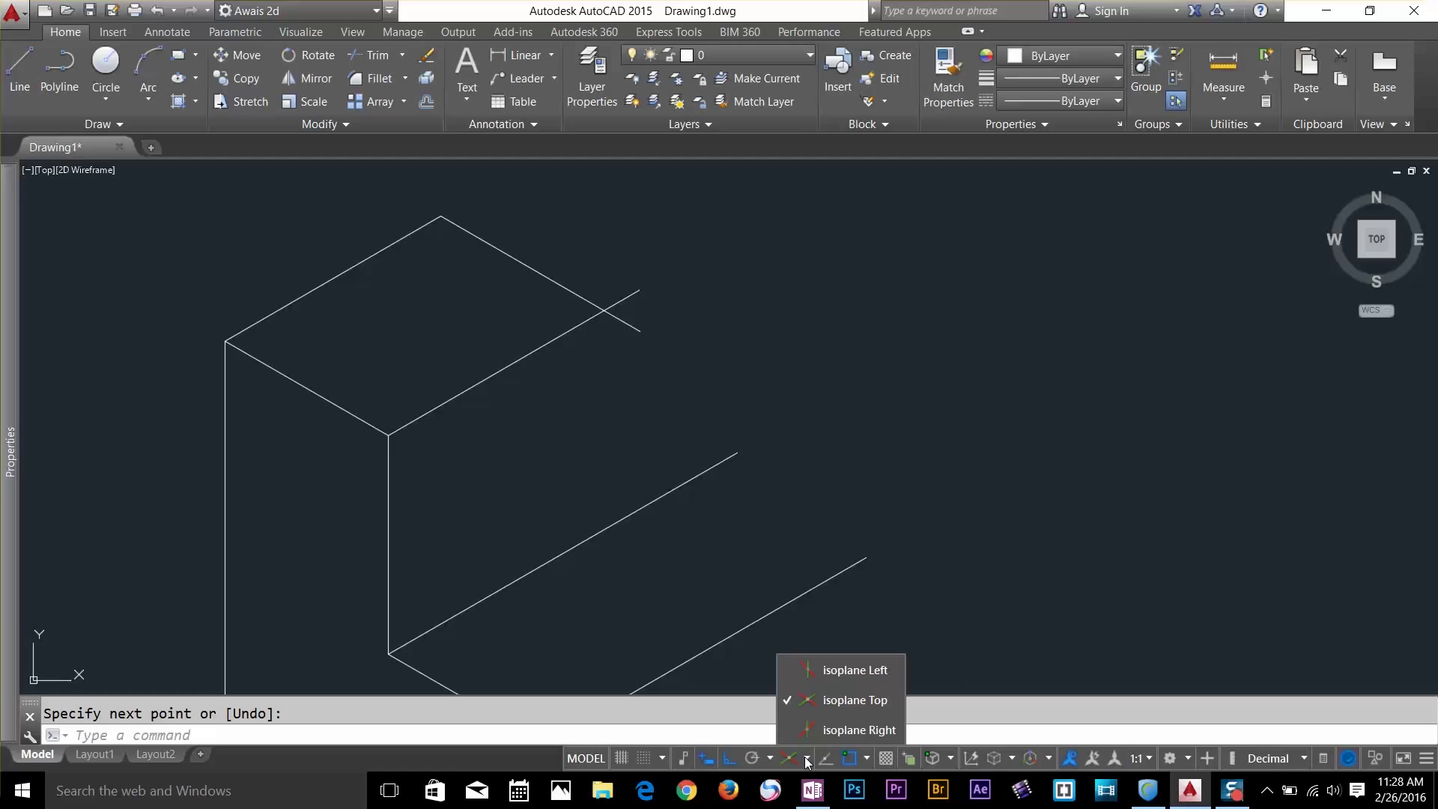
pyautogui.click(831, 729)
pyautogui.write('l')
pyautogui.press('Return')
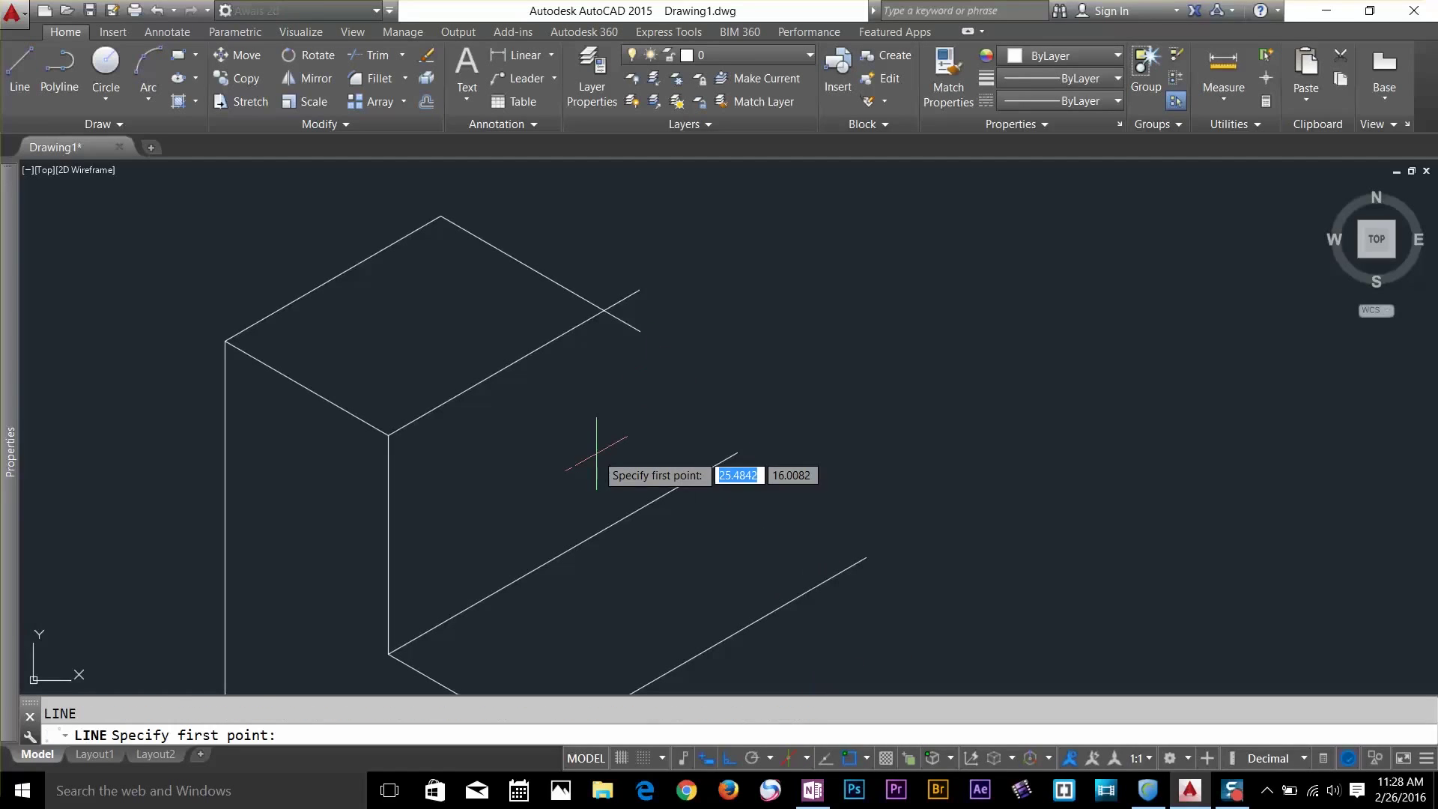
pyautogui.click(606, 395)
pyautogui.press('Escape')
pyautogui.press('Return')
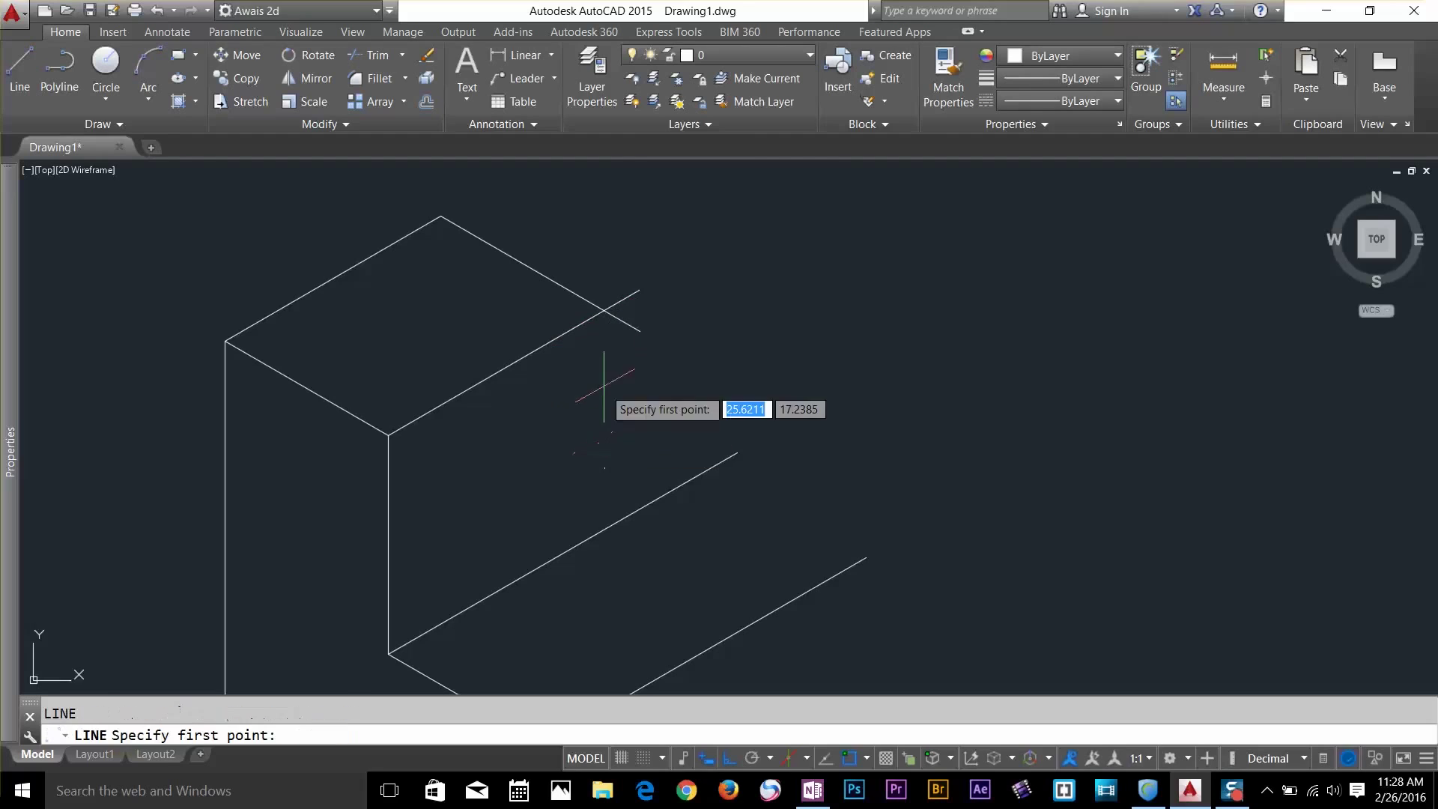
pyautogui.click(604, 309)
pyautogui.click(589, 589)
pyautogui.press('Return')
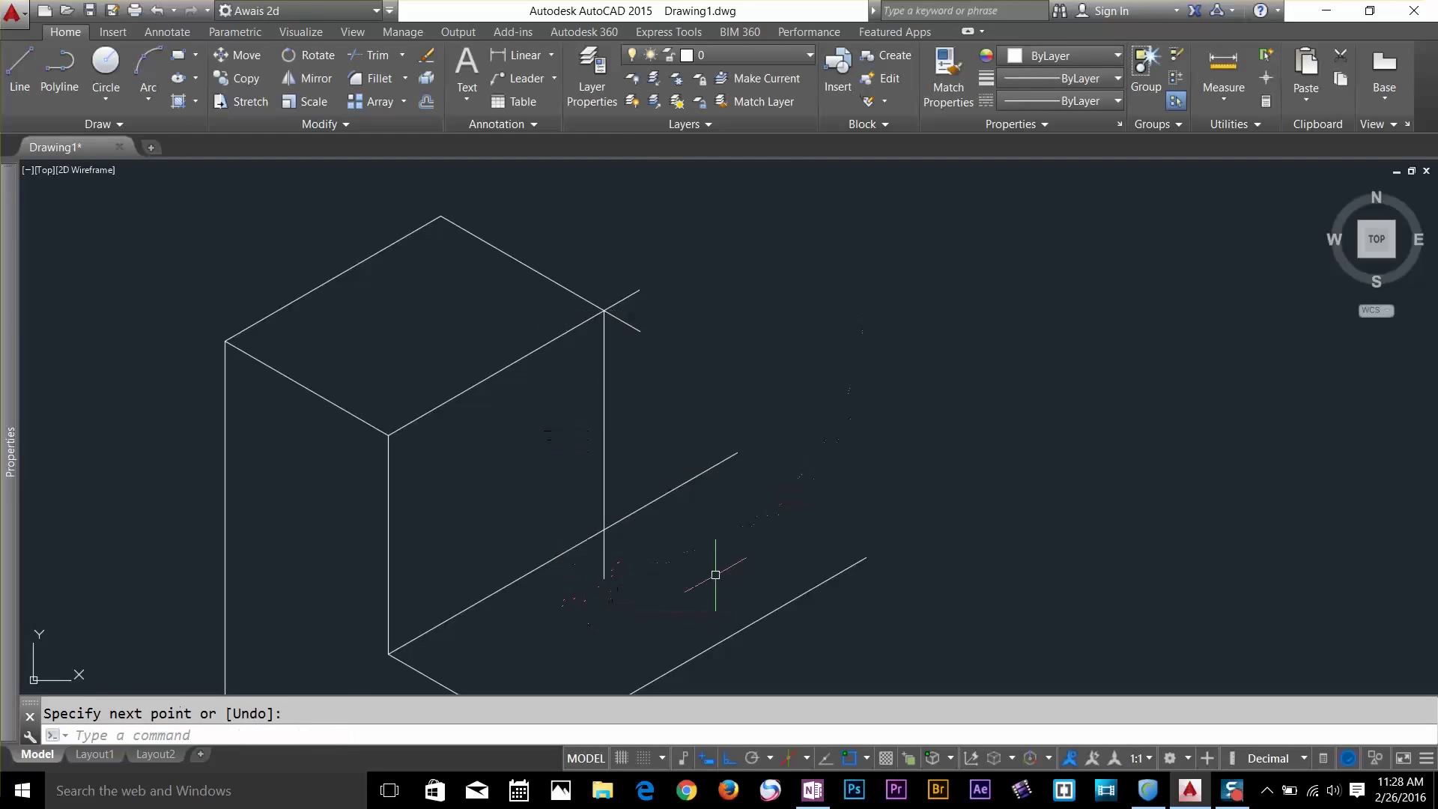
# Trim the vertical line's part below the middle receding line
pyautogui.write('te cor')
pyautogui.press('Return')
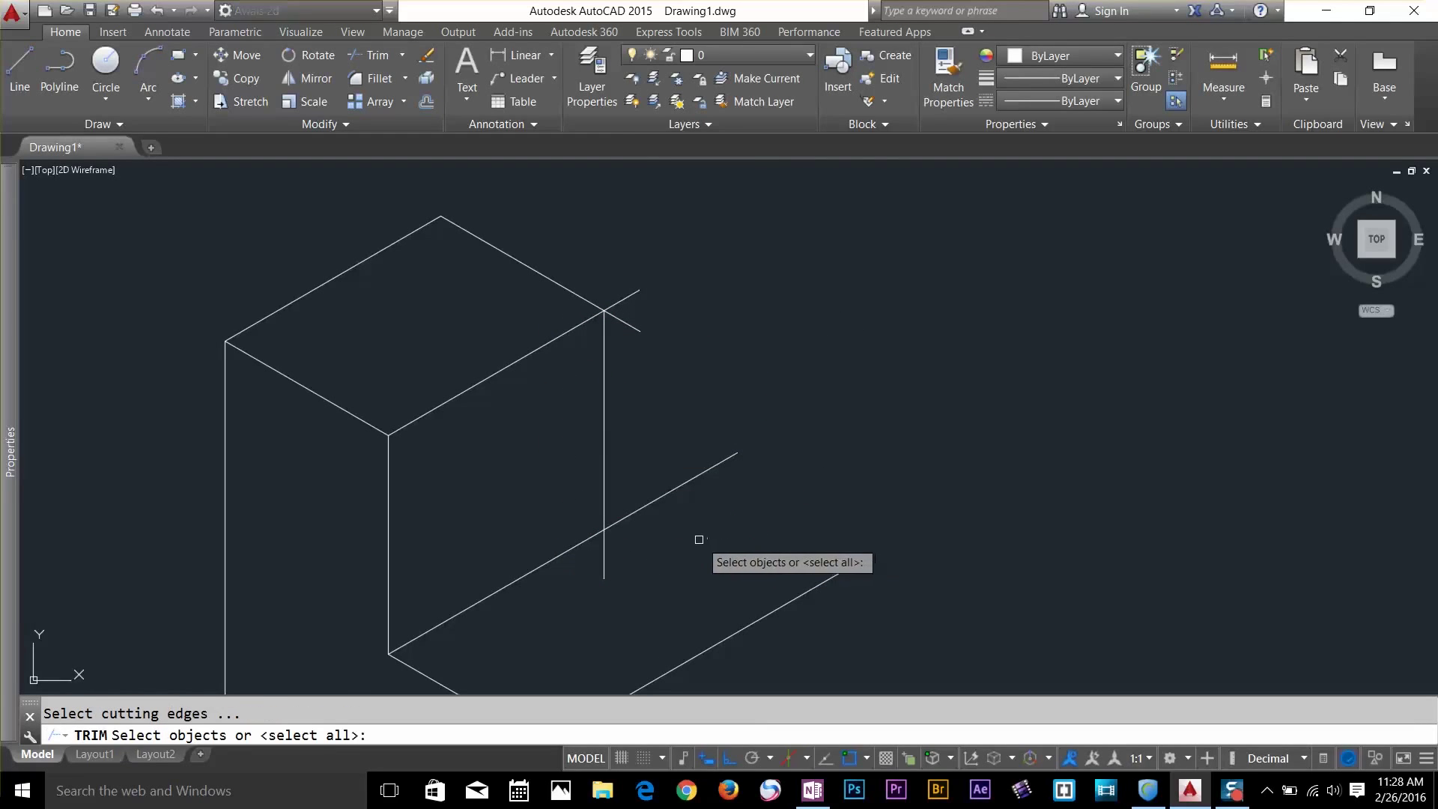
pyautogui.press('Return')
pyautogui.click(616, 544)
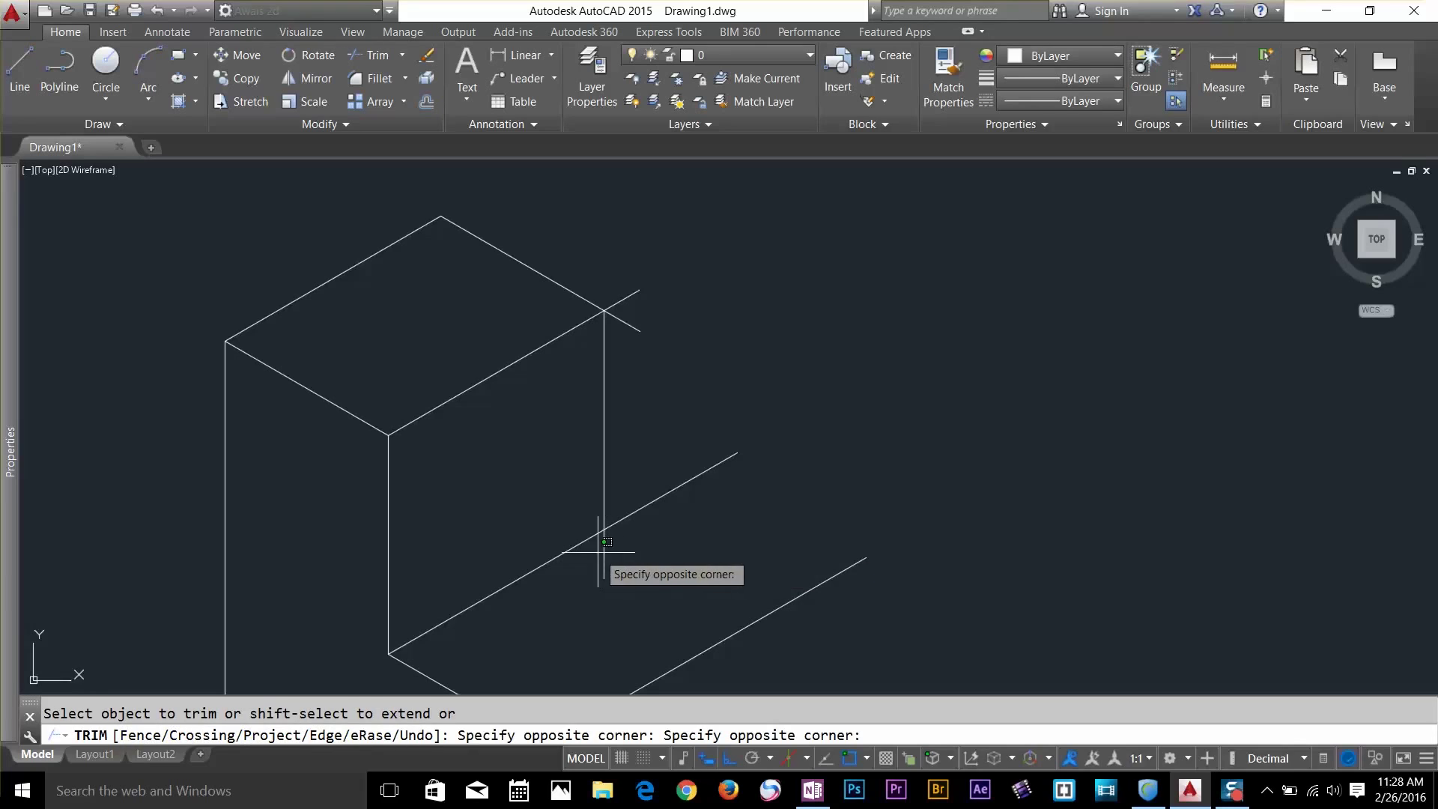
pyautogui.click(596, 573)
pyautogui.press('Return')
pyautogui.scroll(-2, 626, 555)
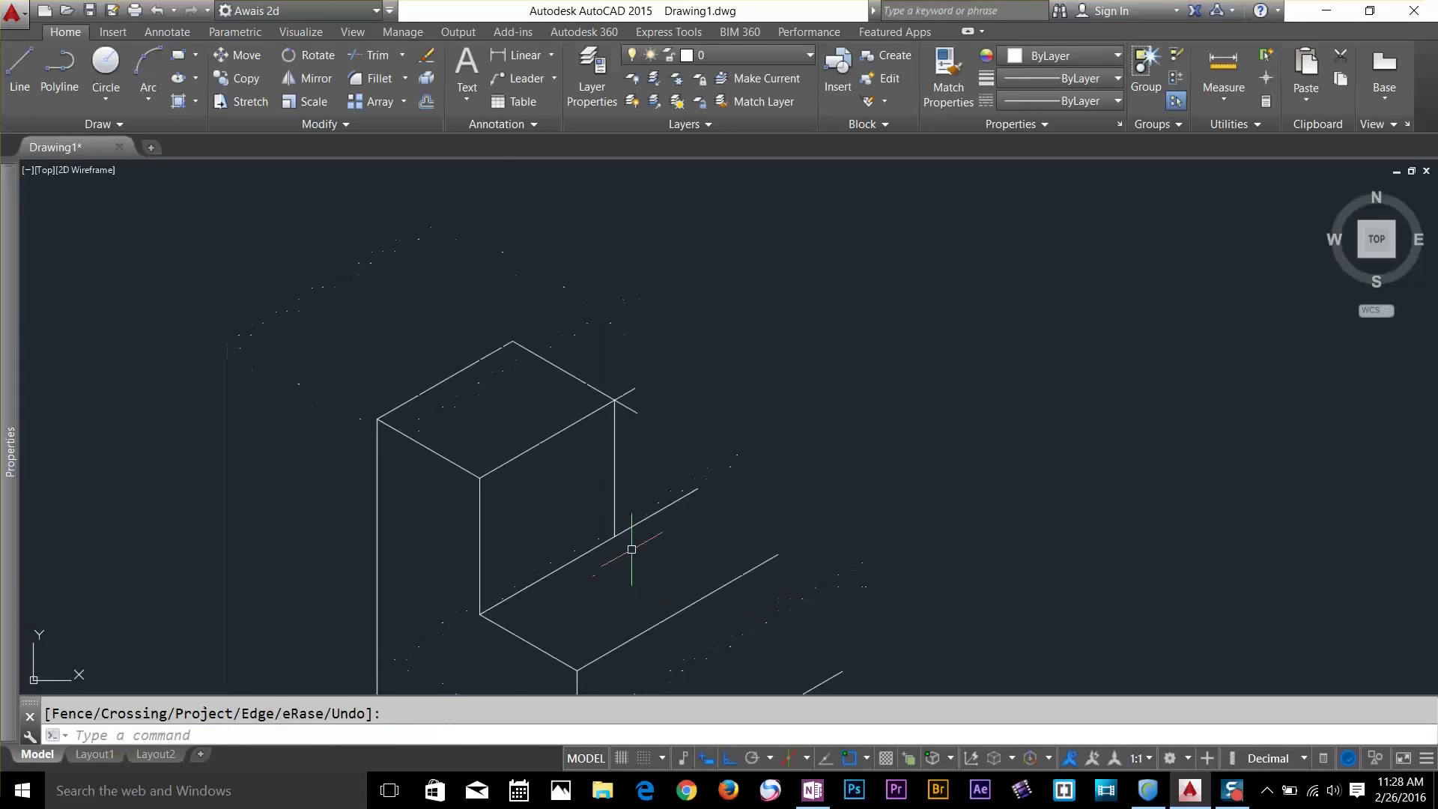
pyautogui.moveTo(629, 552); pyautogui.dragTo(582, 308, button='middle')
pyautogui.scroll(-2, 562, 395)
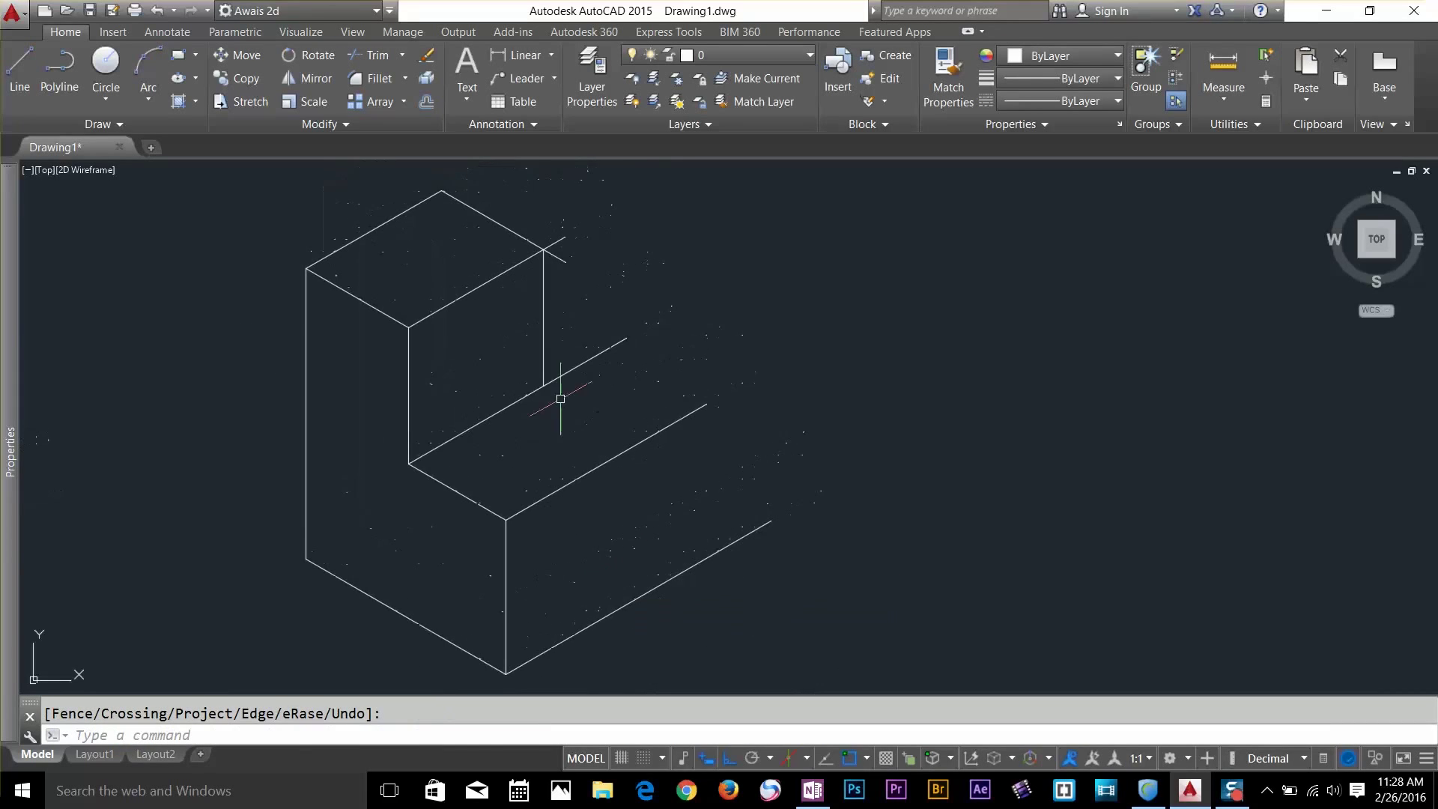
# Select the inner vertical edge and lower short edge, then clear the selection
pyautogui.click(409, 382)
pyautogui.click(370, 395)
pyautogui.click(517, 528)
pyautogui.press('Escape')
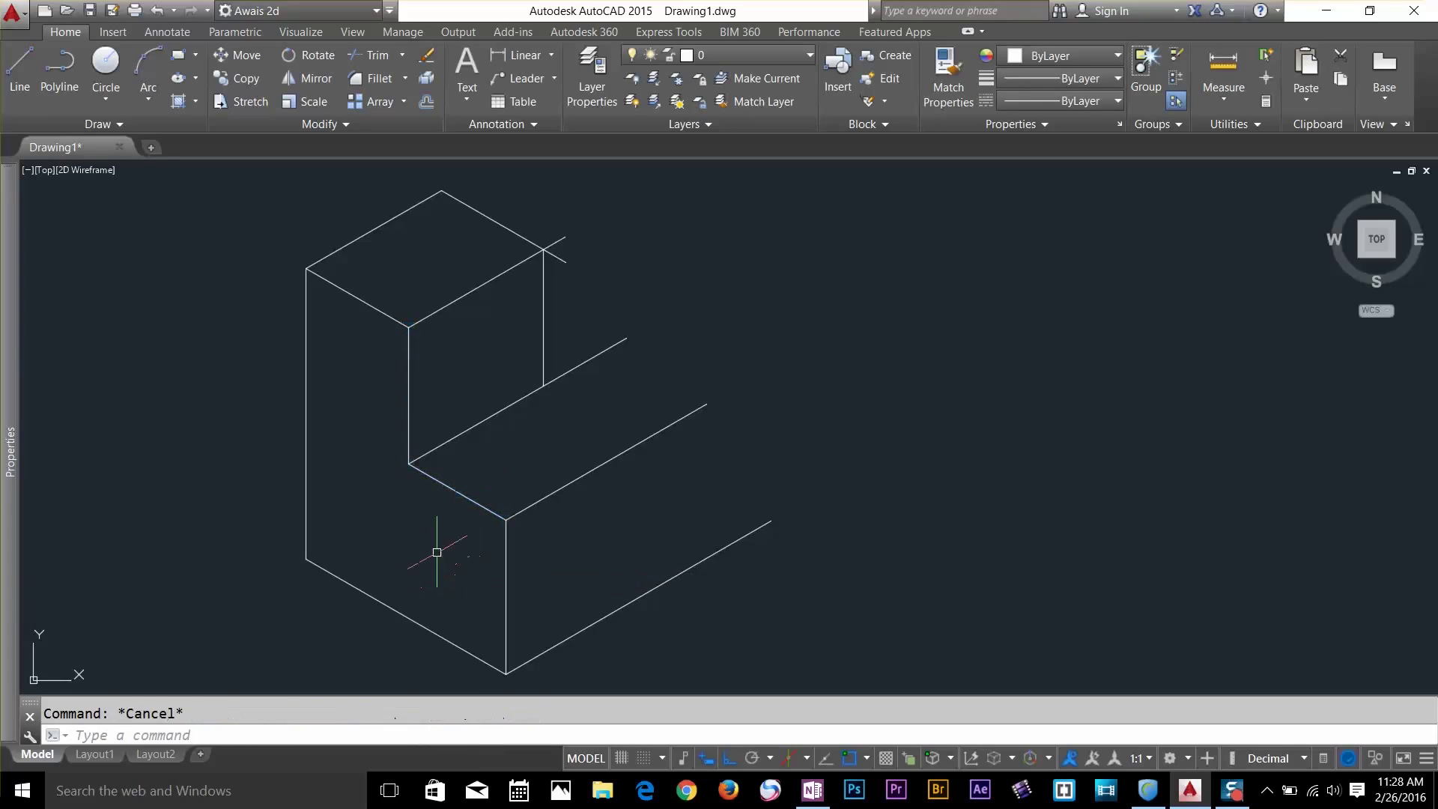
# Copy the inner vertical, lower diagonal and lower vertical edges from the inner top intersection base point
pyautogui.click(241, 79)
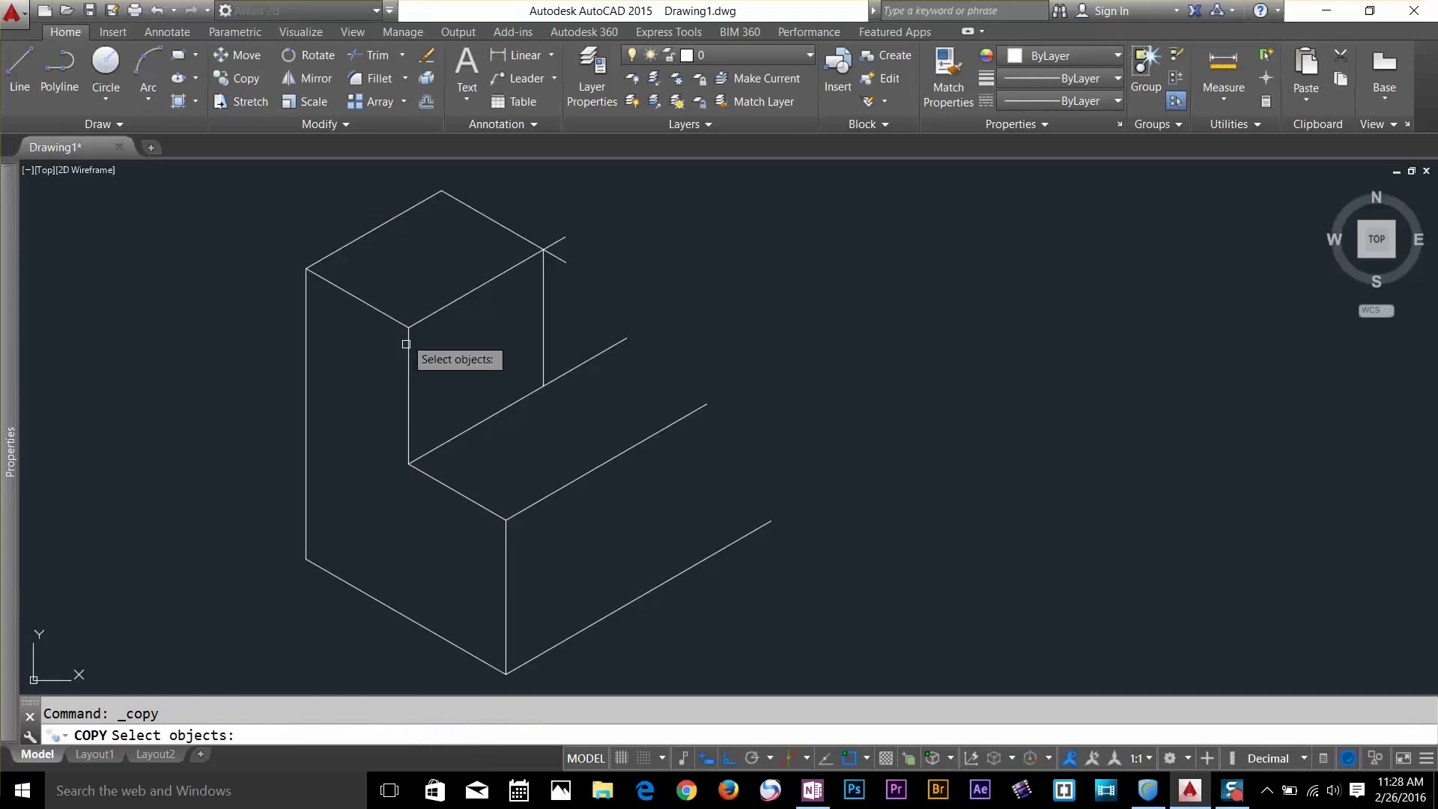
pyautogui.click(409, 384)
pyautogui.click(470, 498)
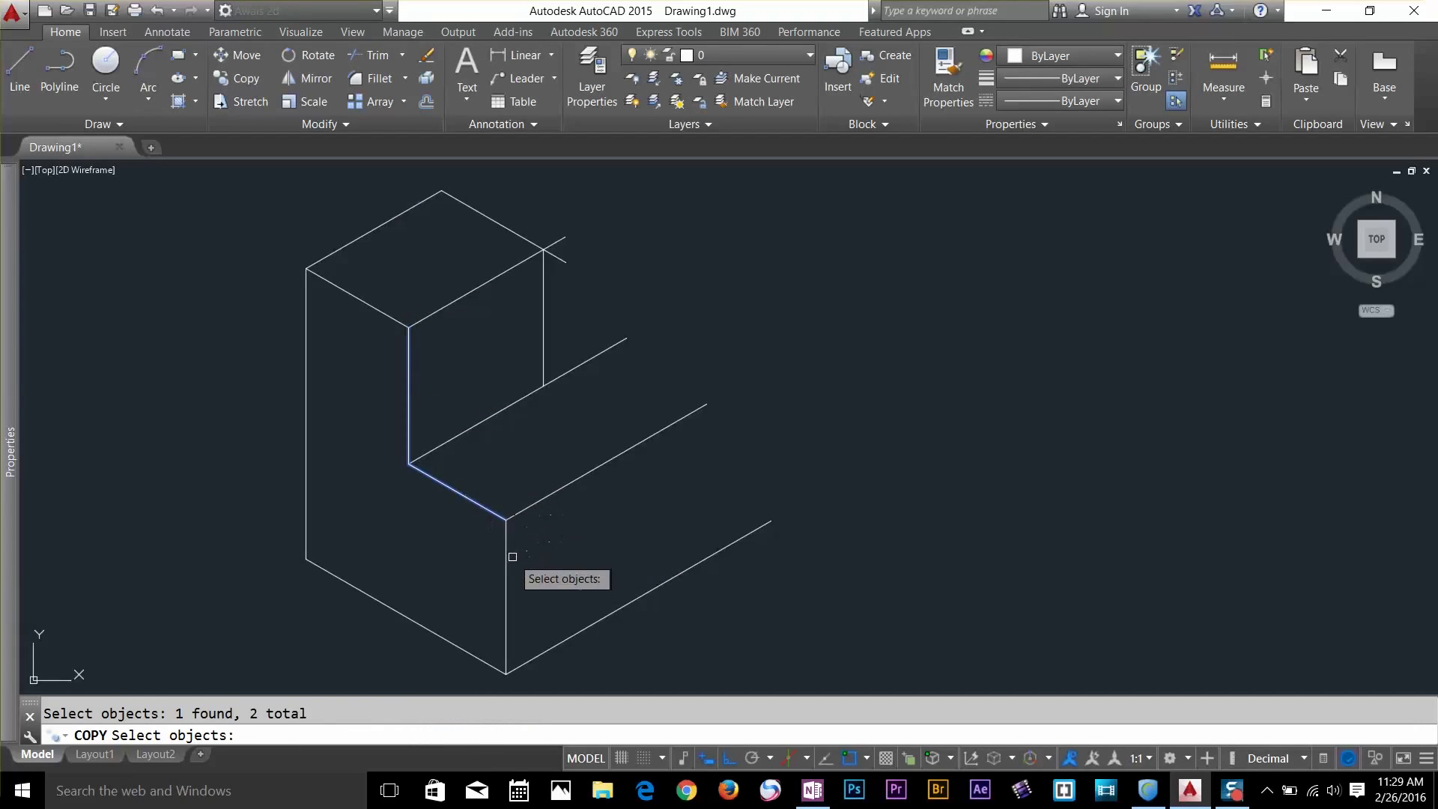
pyautogui.click(512, 557)
pyautogui.click(483, 609)
pyautogui.press('Return')
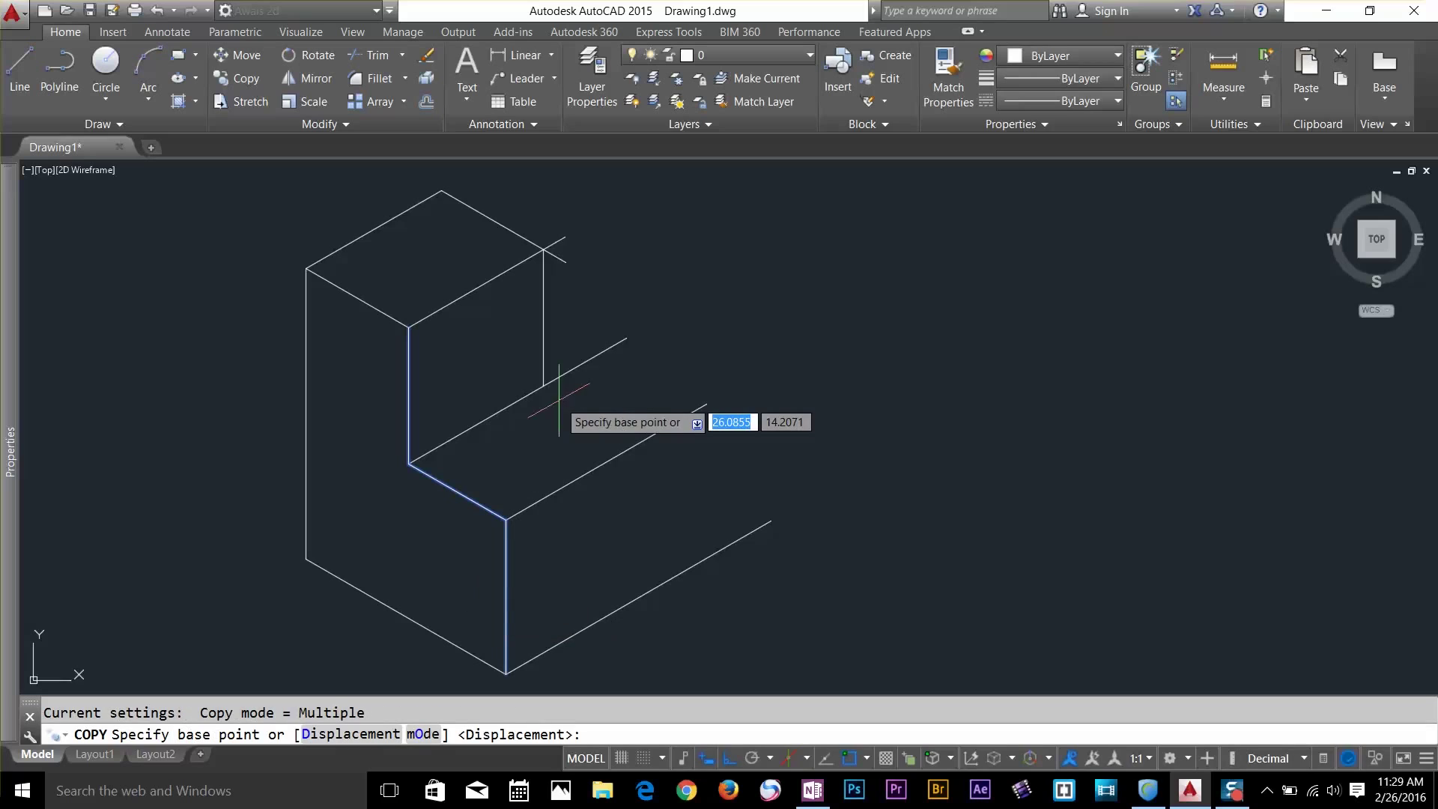
pyautogui.click(408, 328)
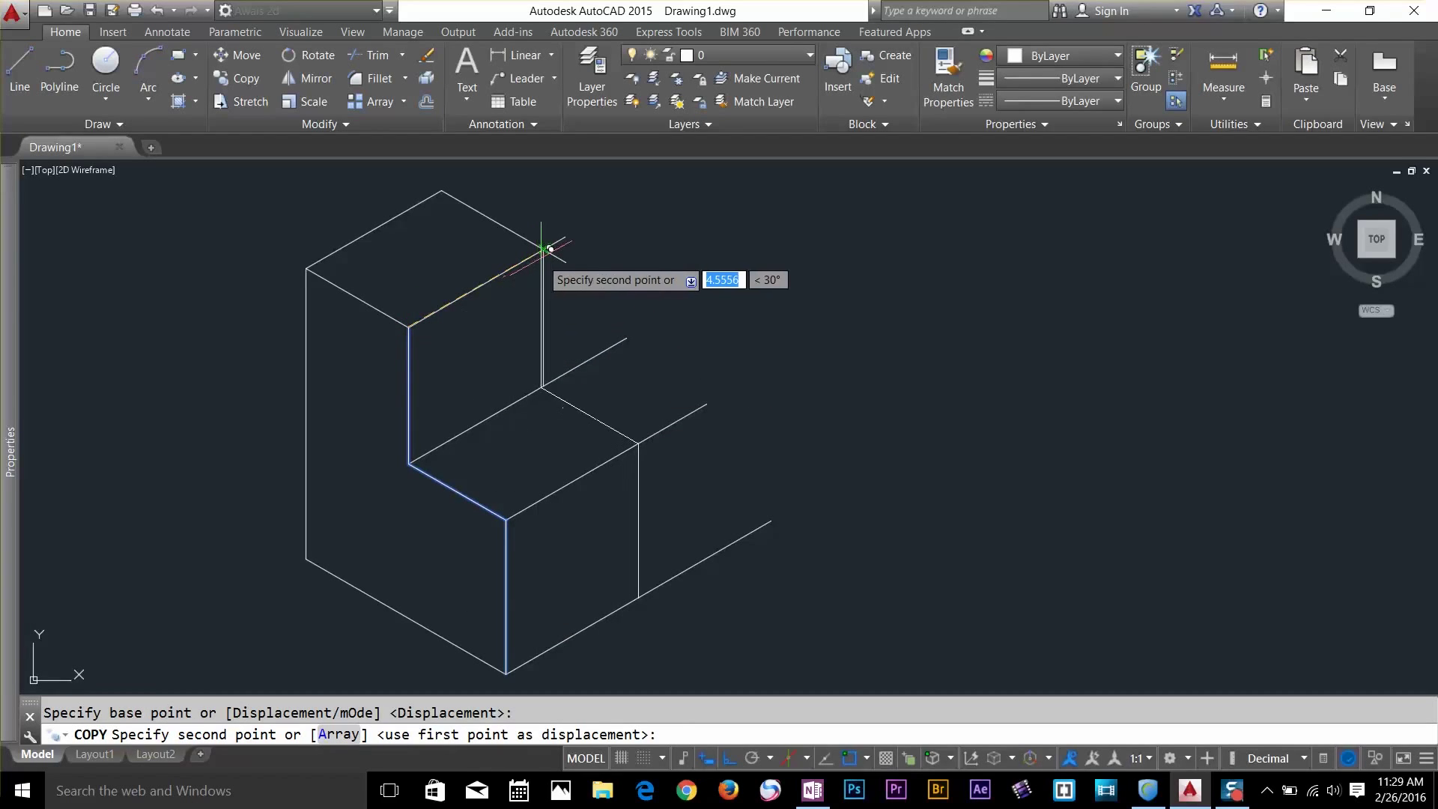
# Place the copied edges at the upper-right corner and select the duplicate vertical edge
pyautogui.click(543, 249)
pyautogui.press('Escape')
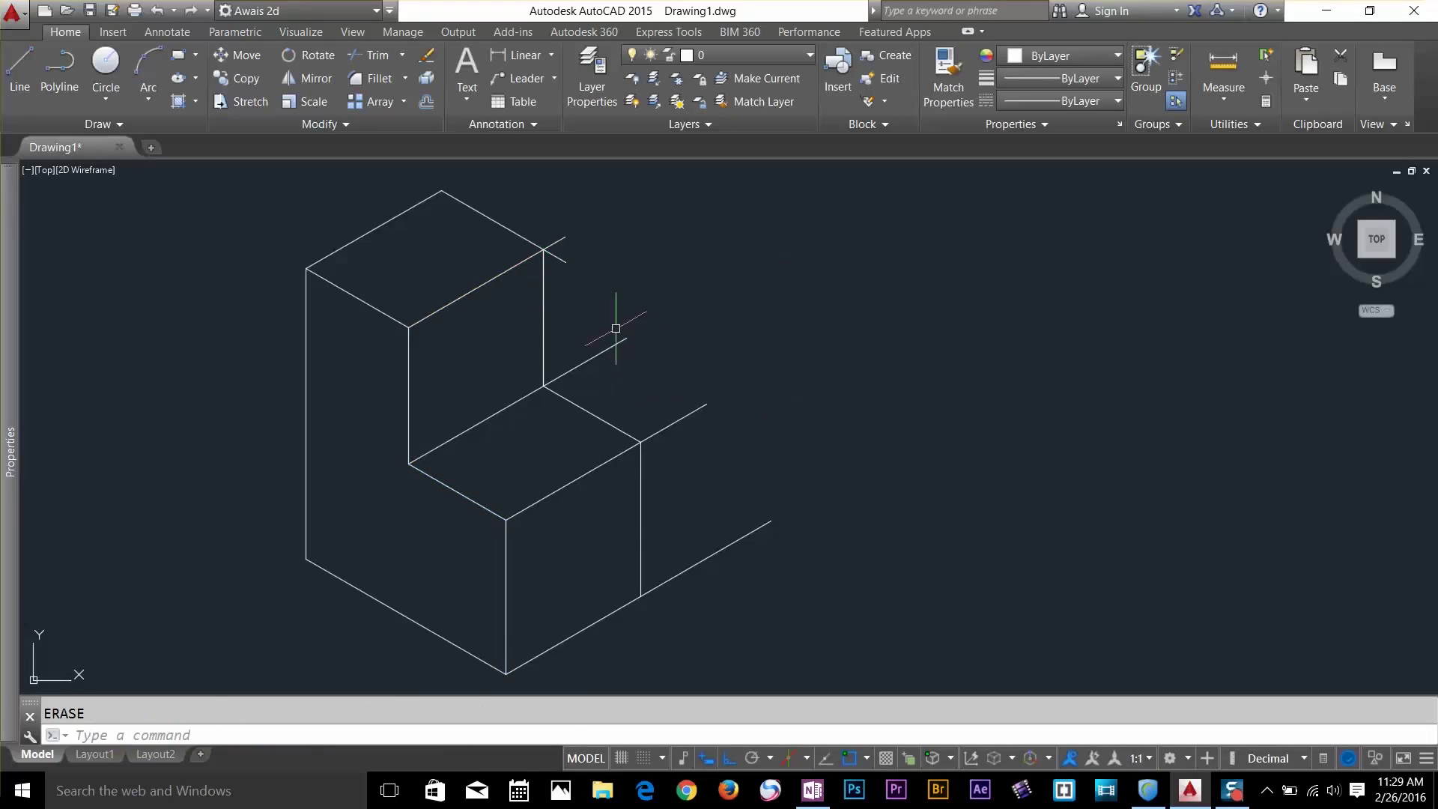
pyautogui.click(545, 293)
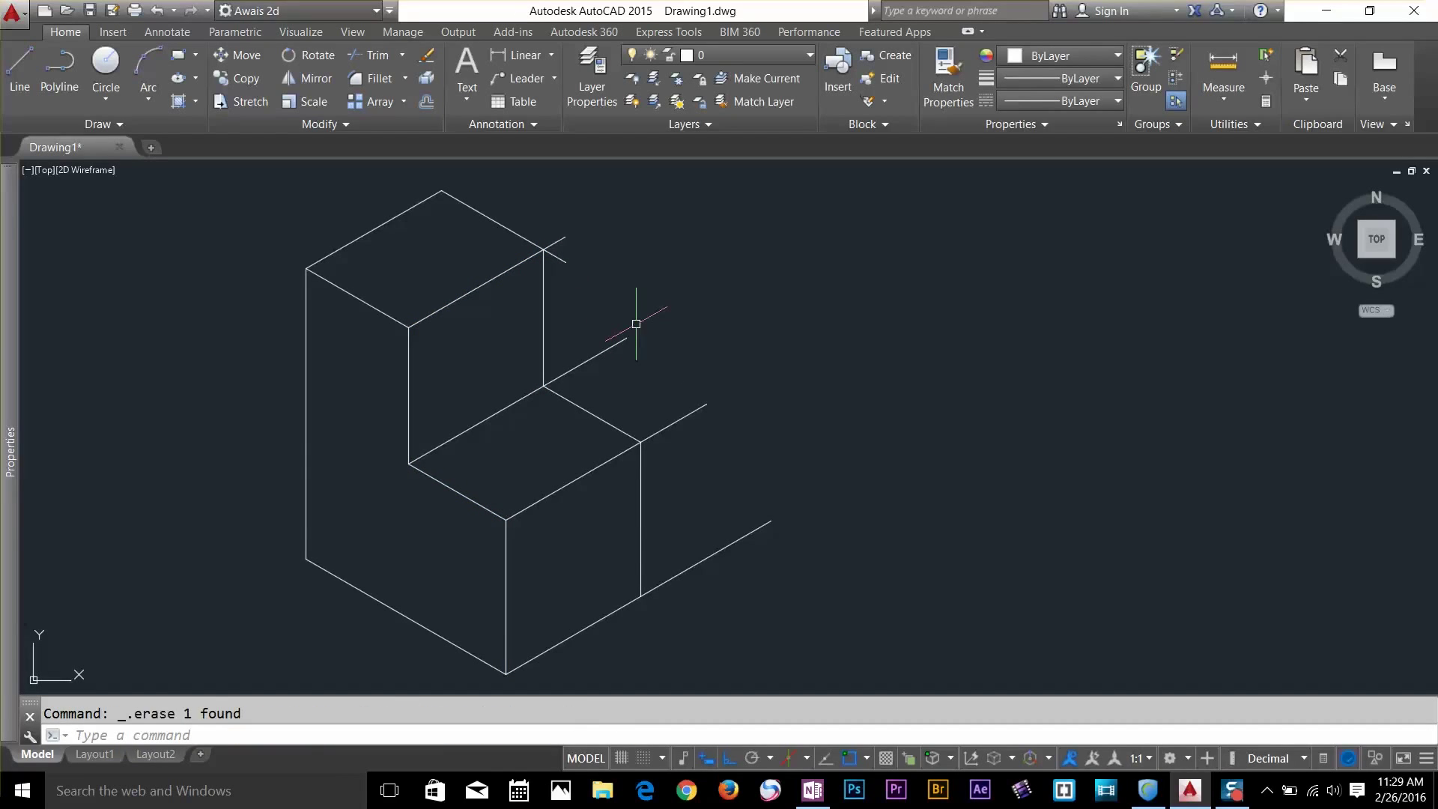
# Trim the four leftover stubs, using the top face's right edge as cutting edge
pyautogui.write('r')
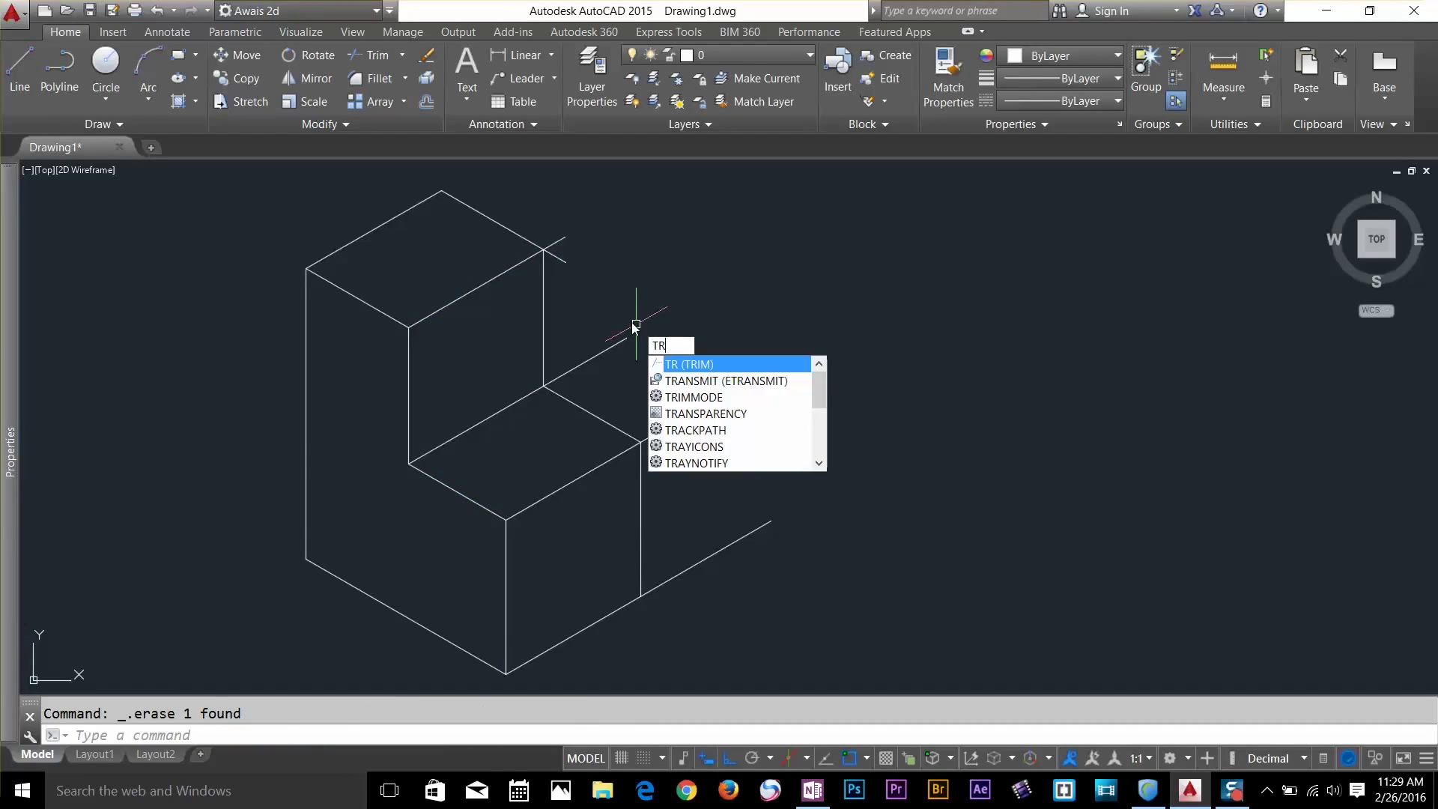
pyautogui.press('Return')
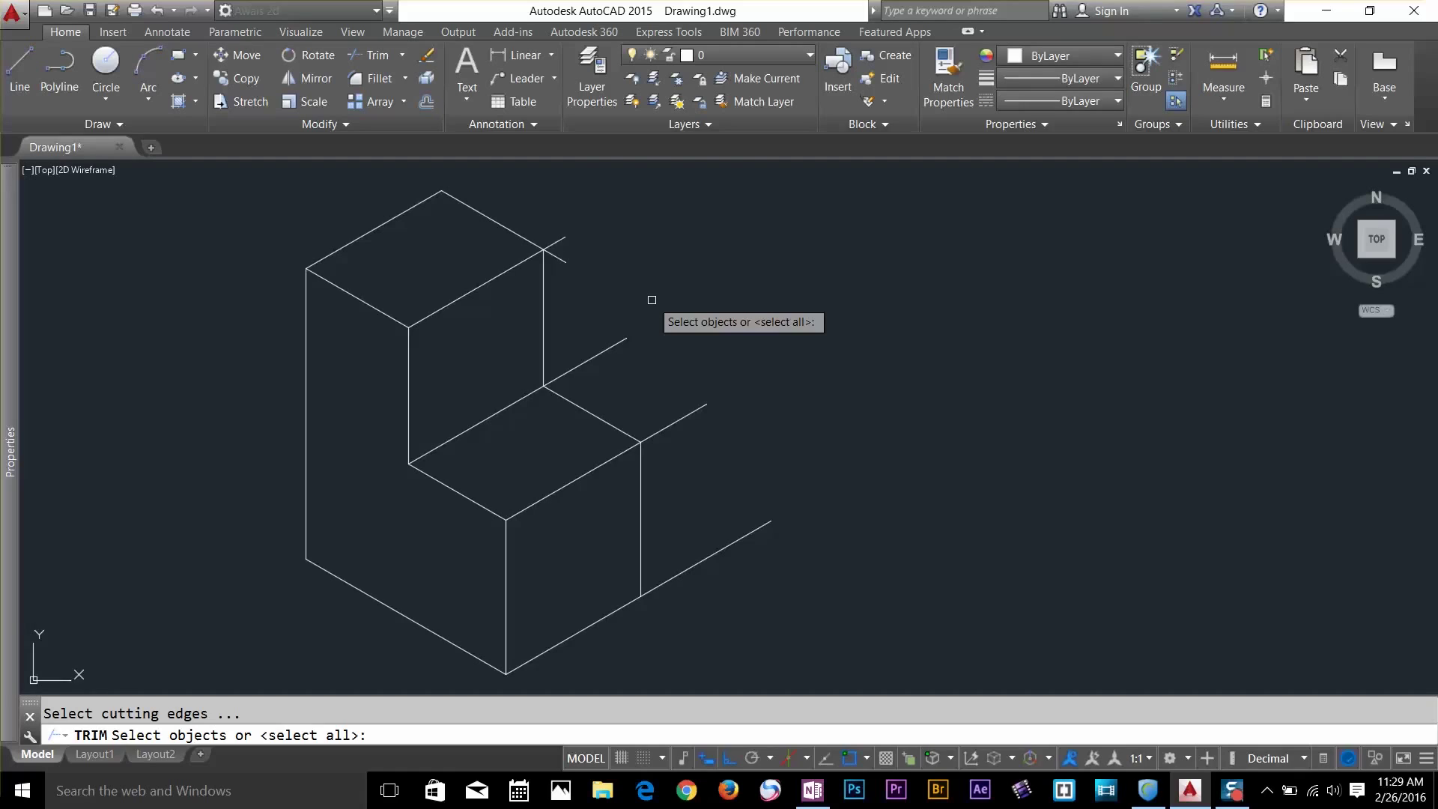
pyautogui.click(561, 258)
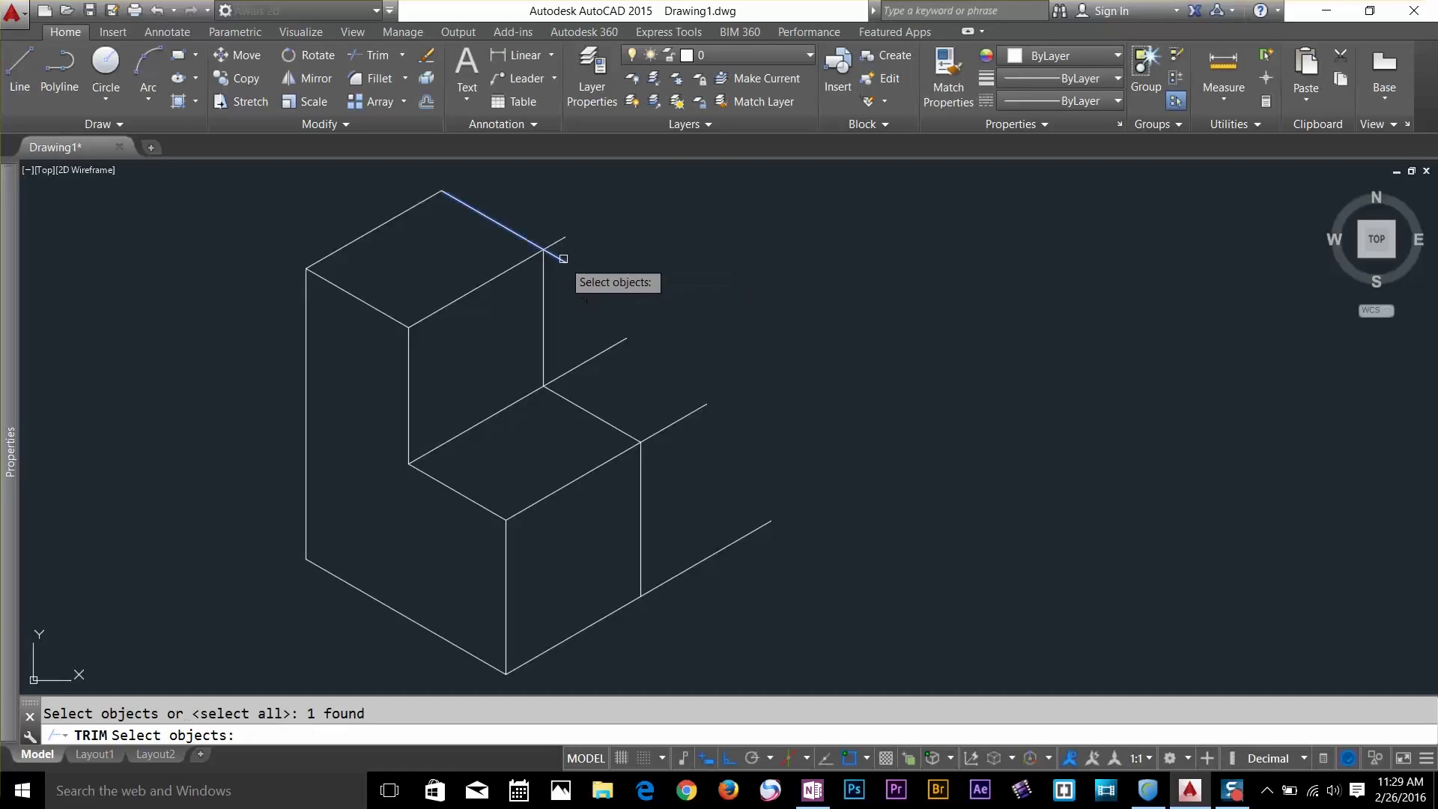
pyautogui.press('Return')
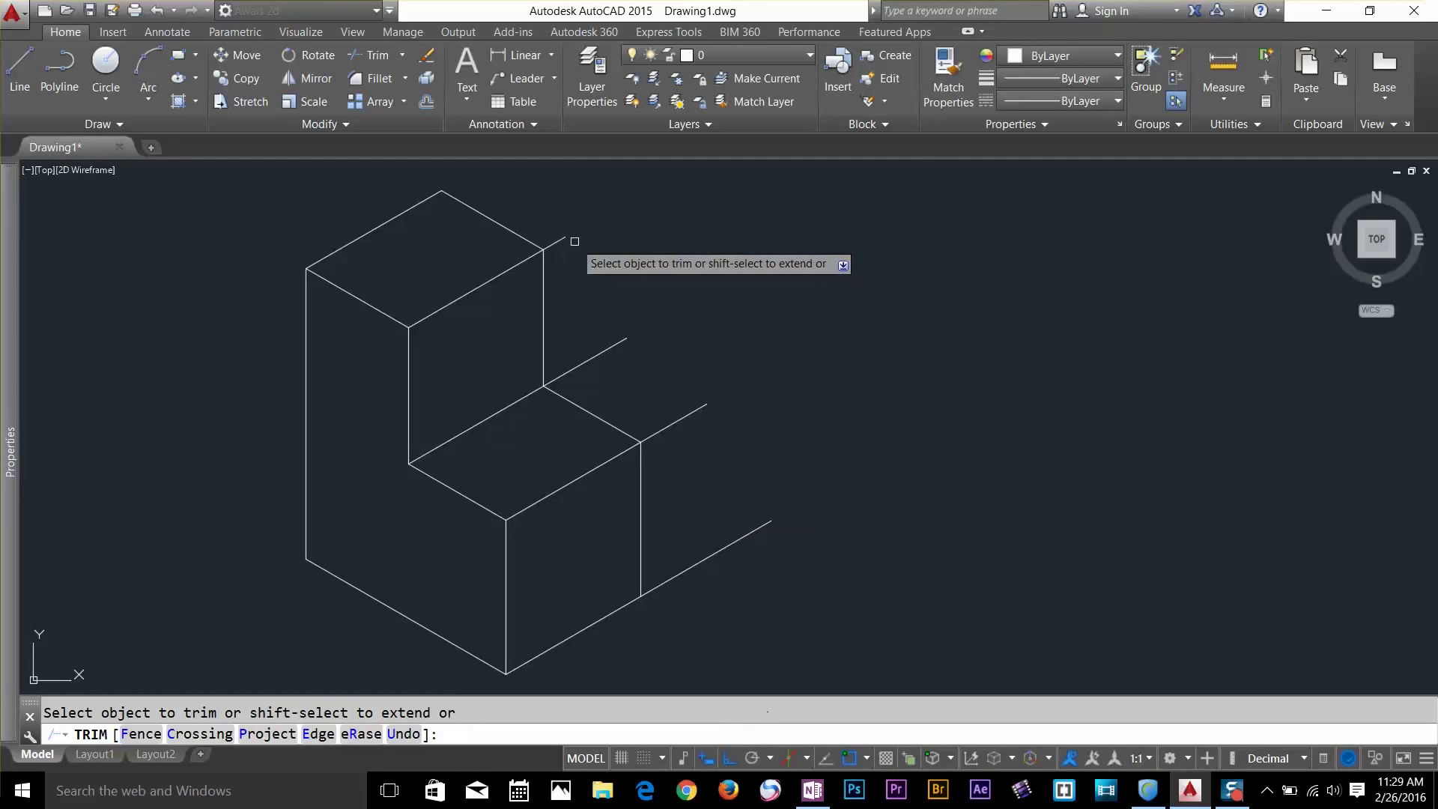
pyautogui.click(563, 239)
pyautogui.click(623, 341)
pyautogui.click(665, 428)
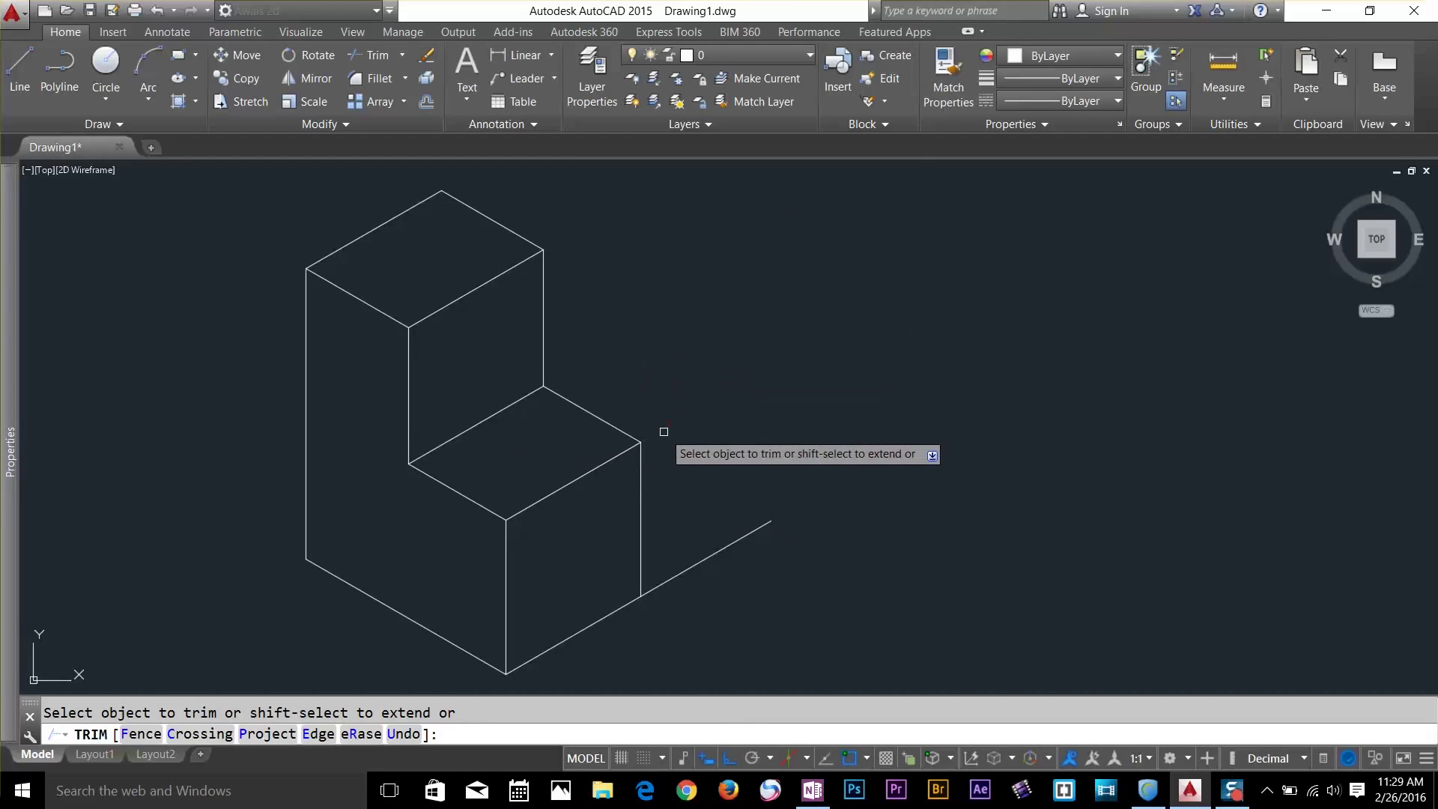
pyautogui.click(701, 547)
pyautogui.press('Return')
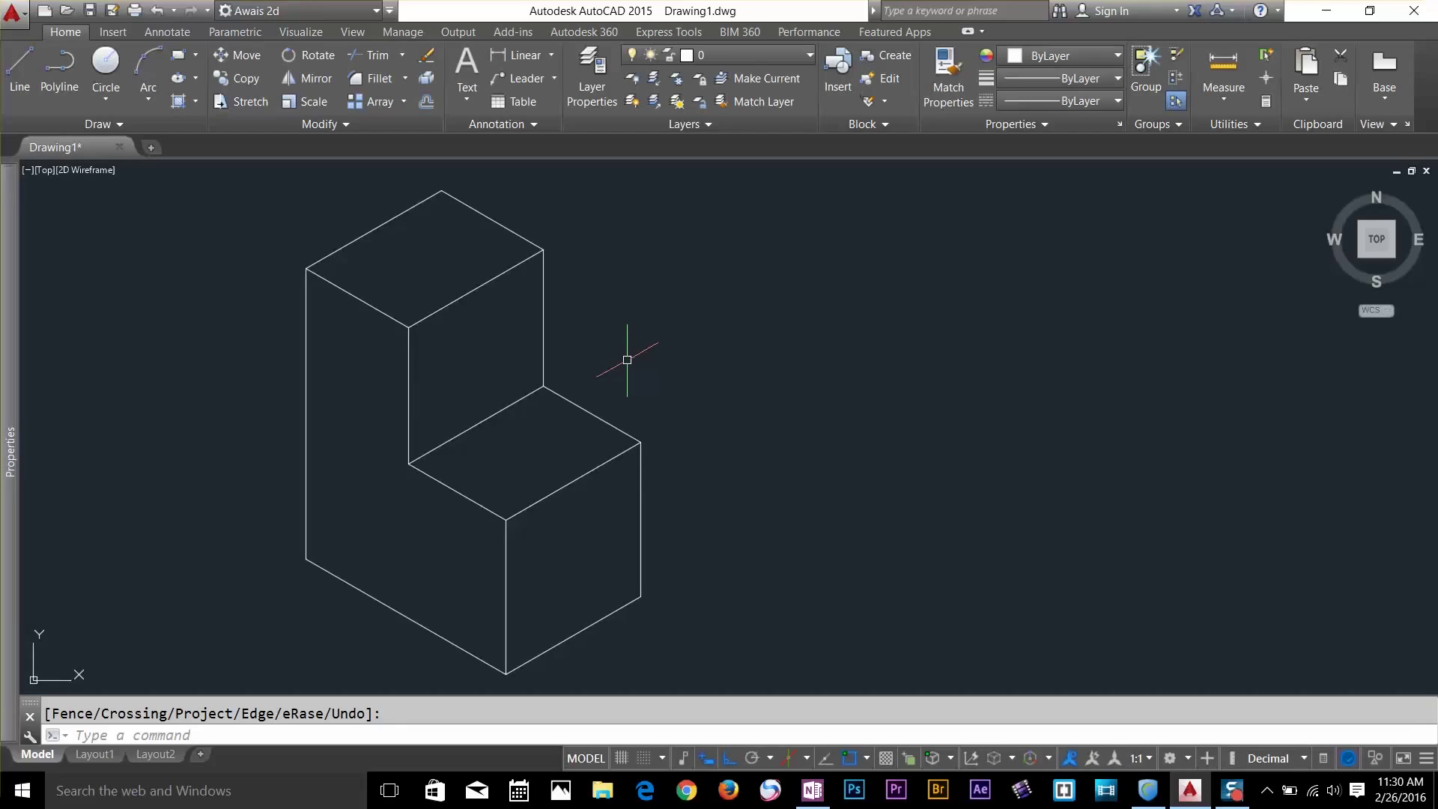
# Turn off isometric drafting and cancel the stray selection window over the block
pyautogui.click(789, 754)
pyautogui.click(470, 271)
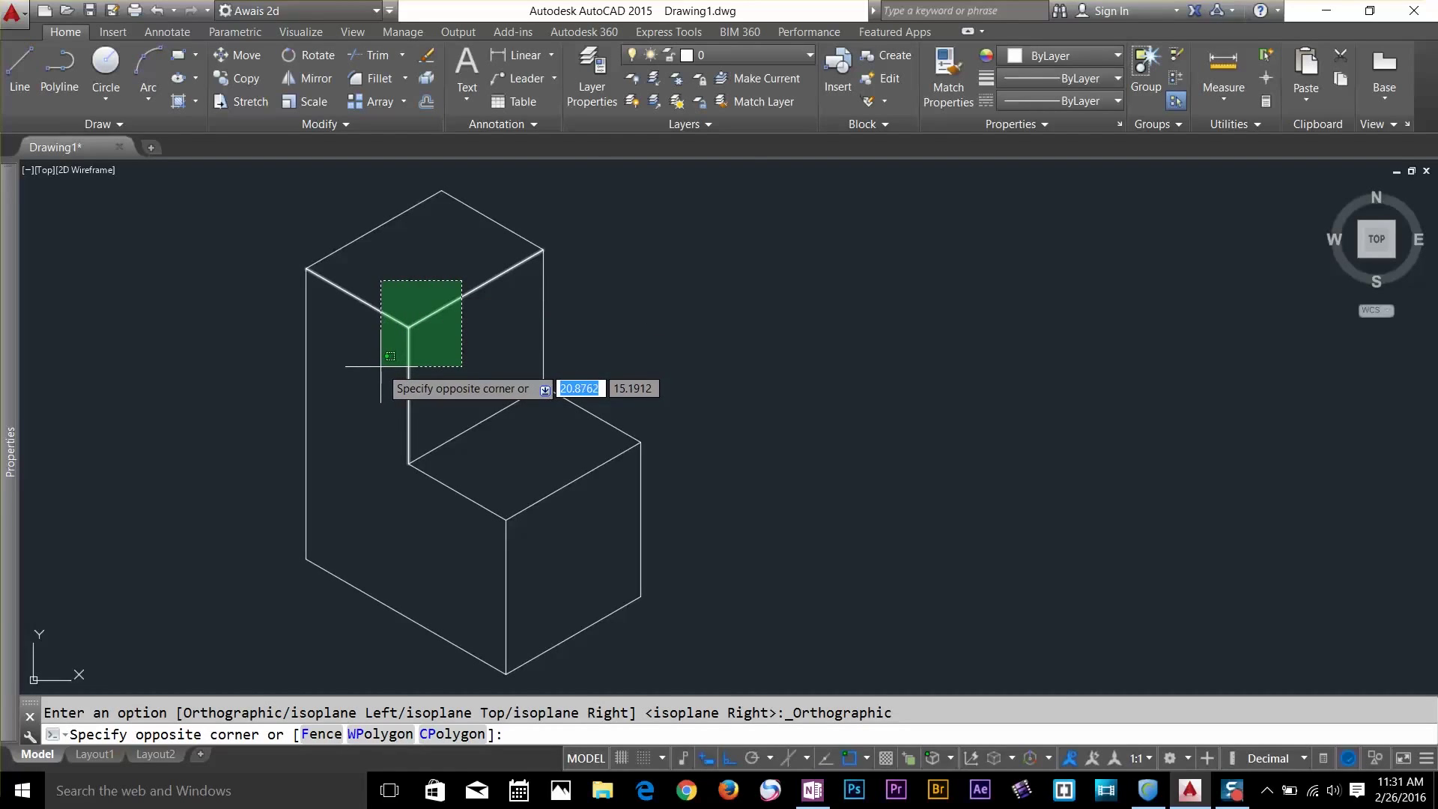
pyautogui.press('Escape')
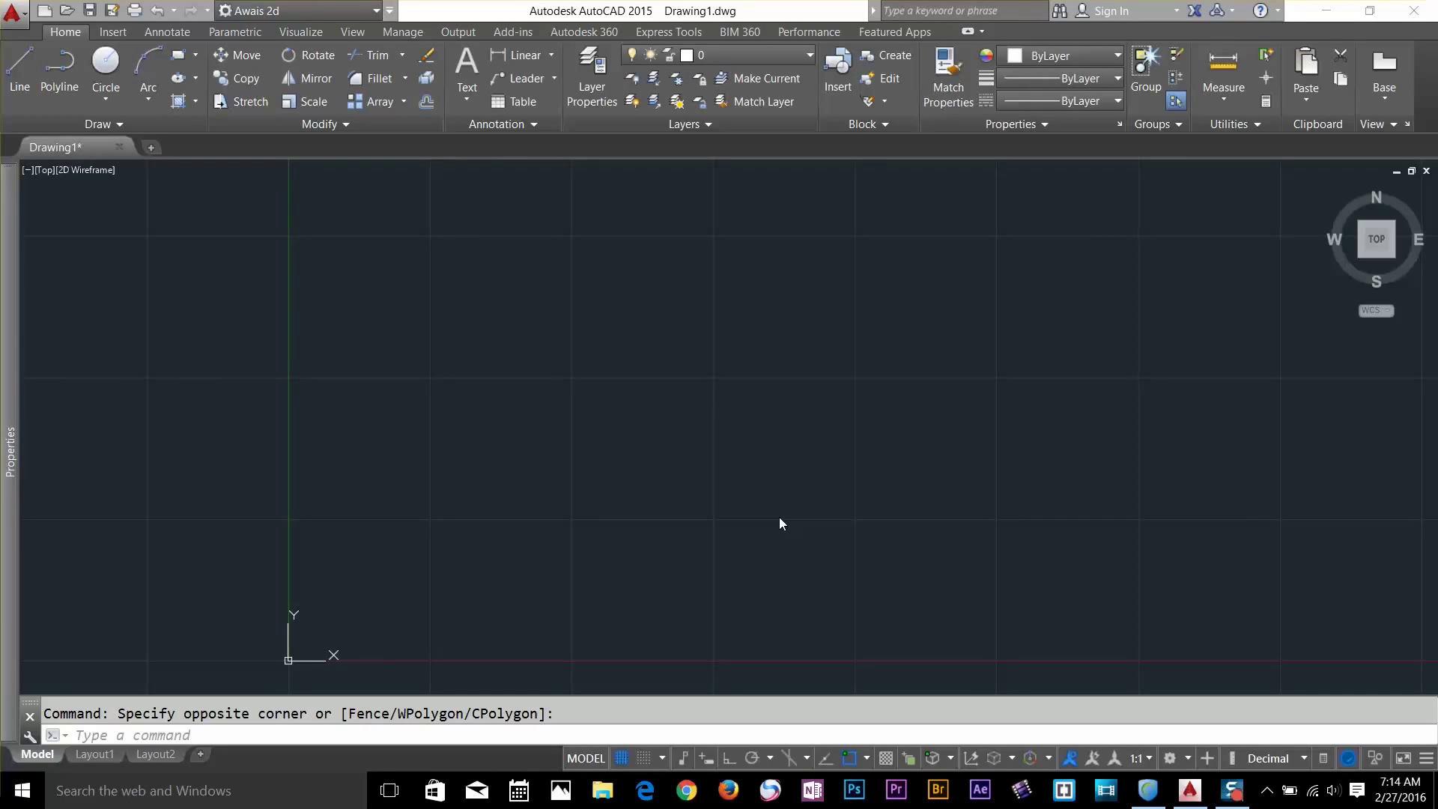
# Enable Dynamic Input on the status bar and start the Line command
pyautogui.click(589, 497)
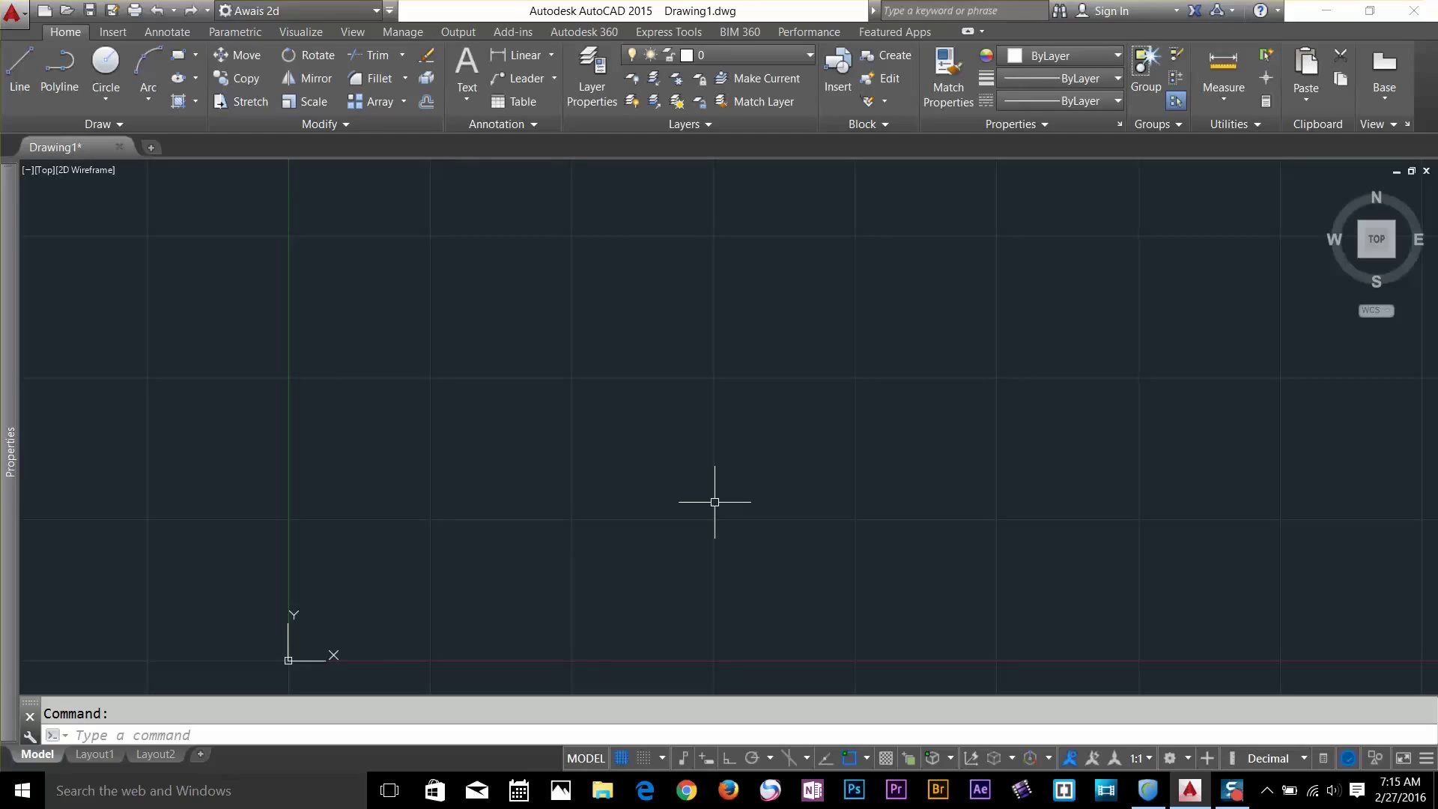
pyautogui.click(709, 761)
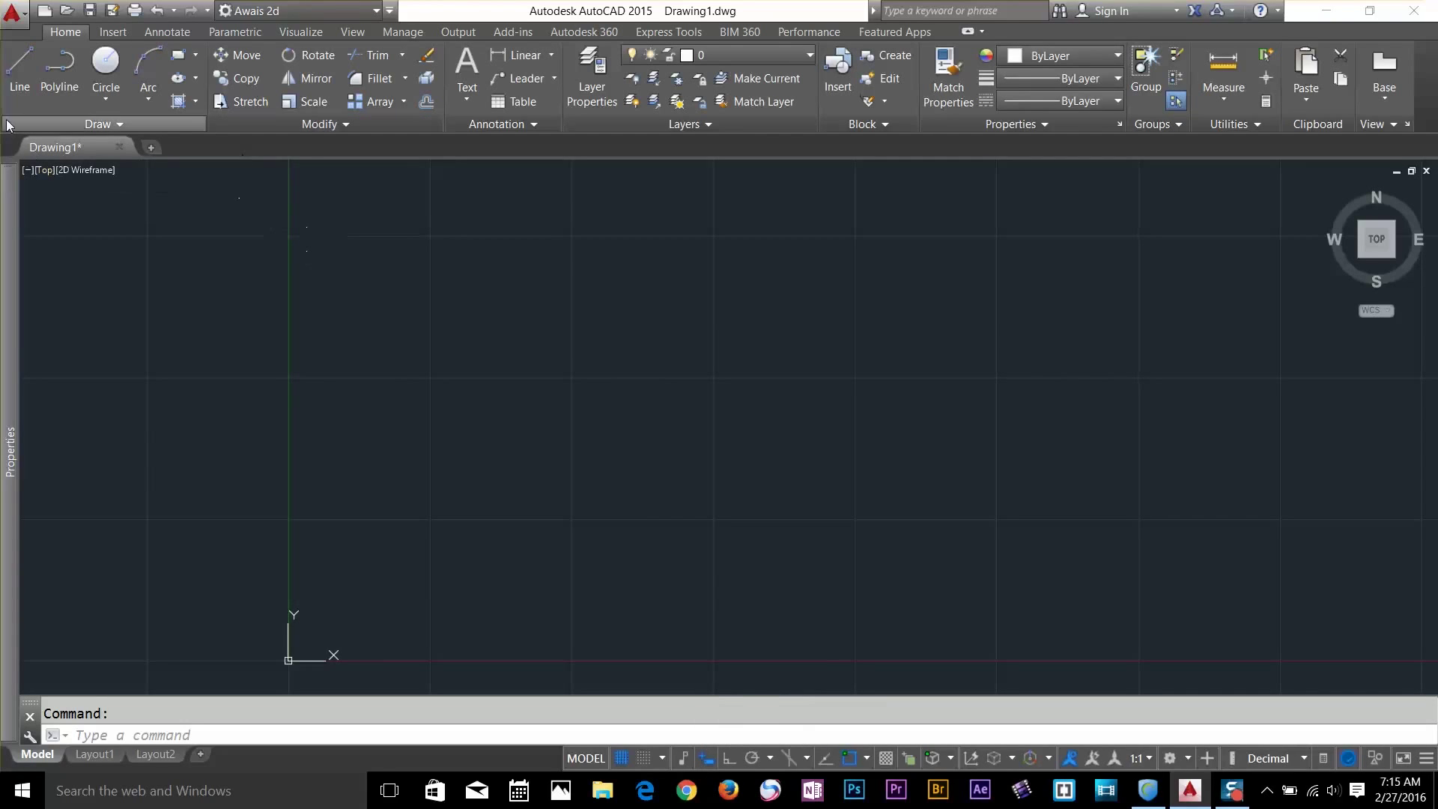
pyautogui.click(20, 75)
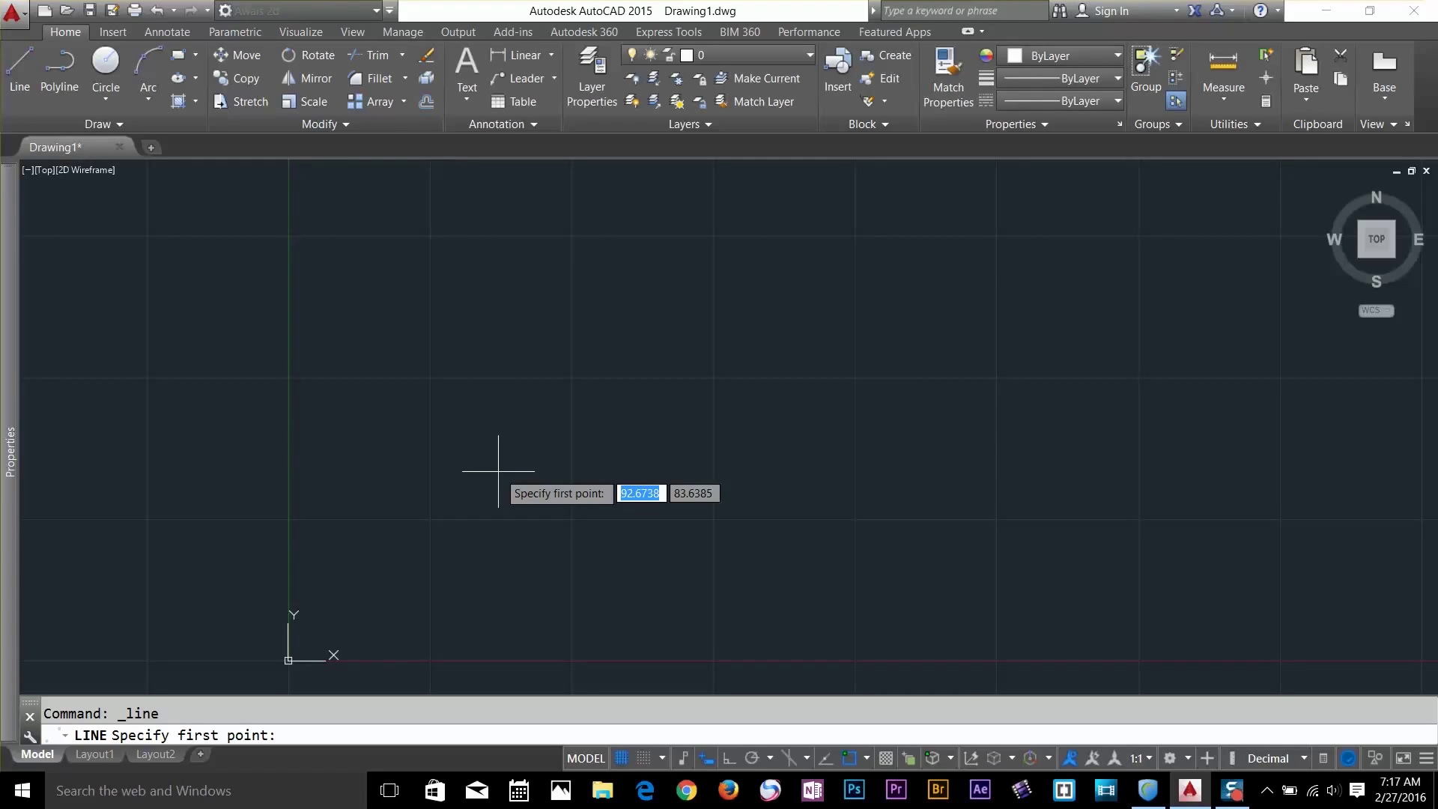
pyautogui.write('15')
pyautogui.press('Tab')
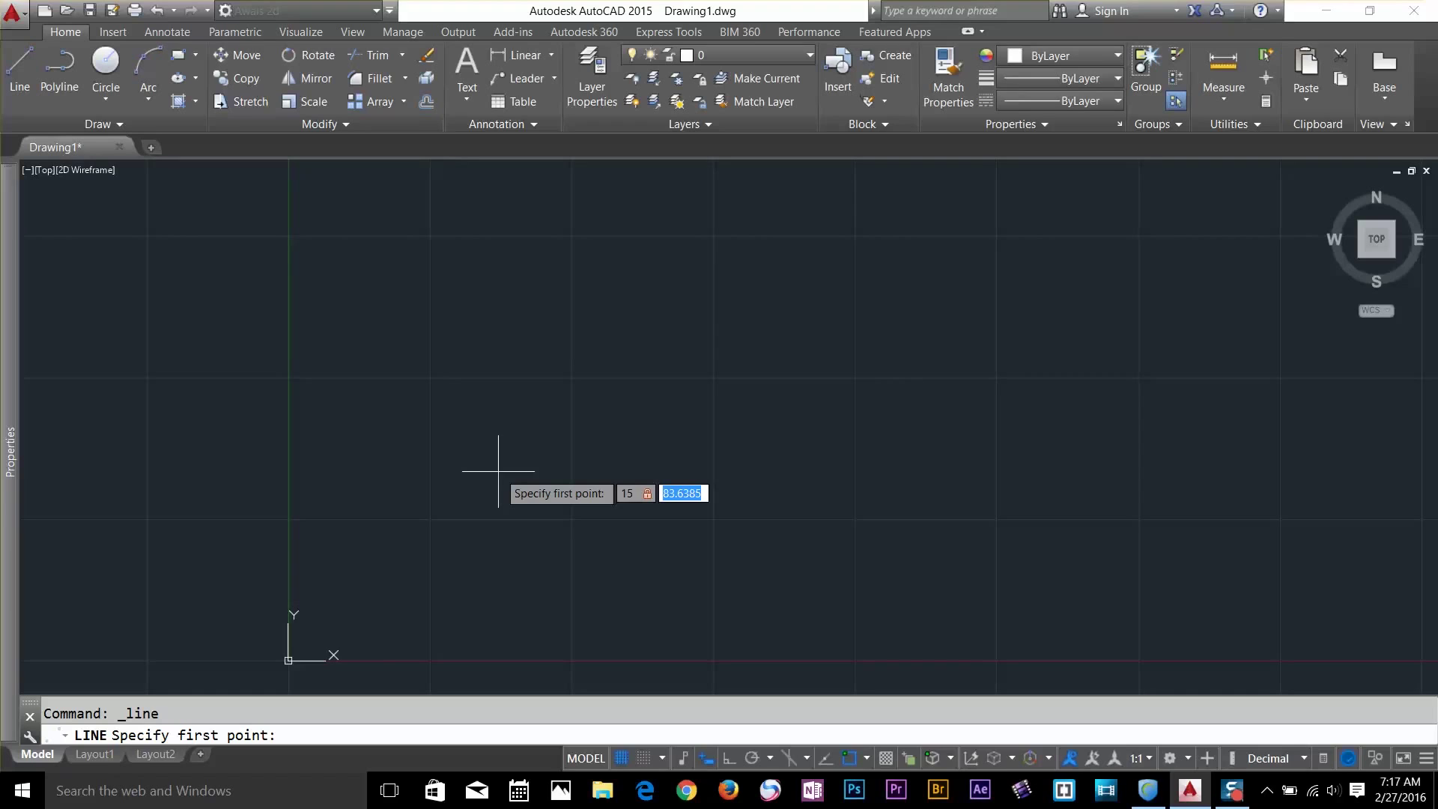
pyautogui.write('15')
pyautogui.press('Return')
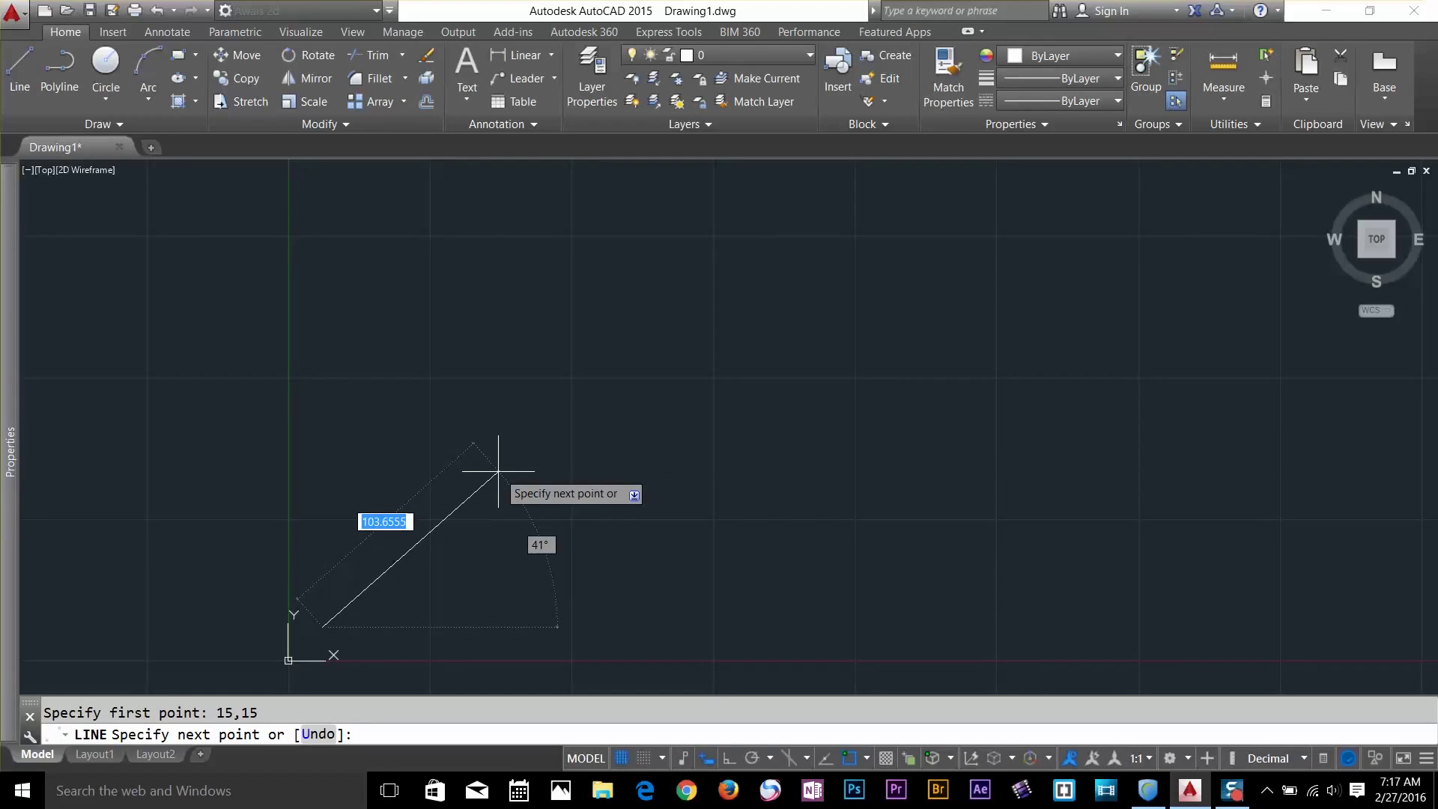
pyautogui.moveTo(341, 599); pyautogui.dragTo(574, 403, button='middle')
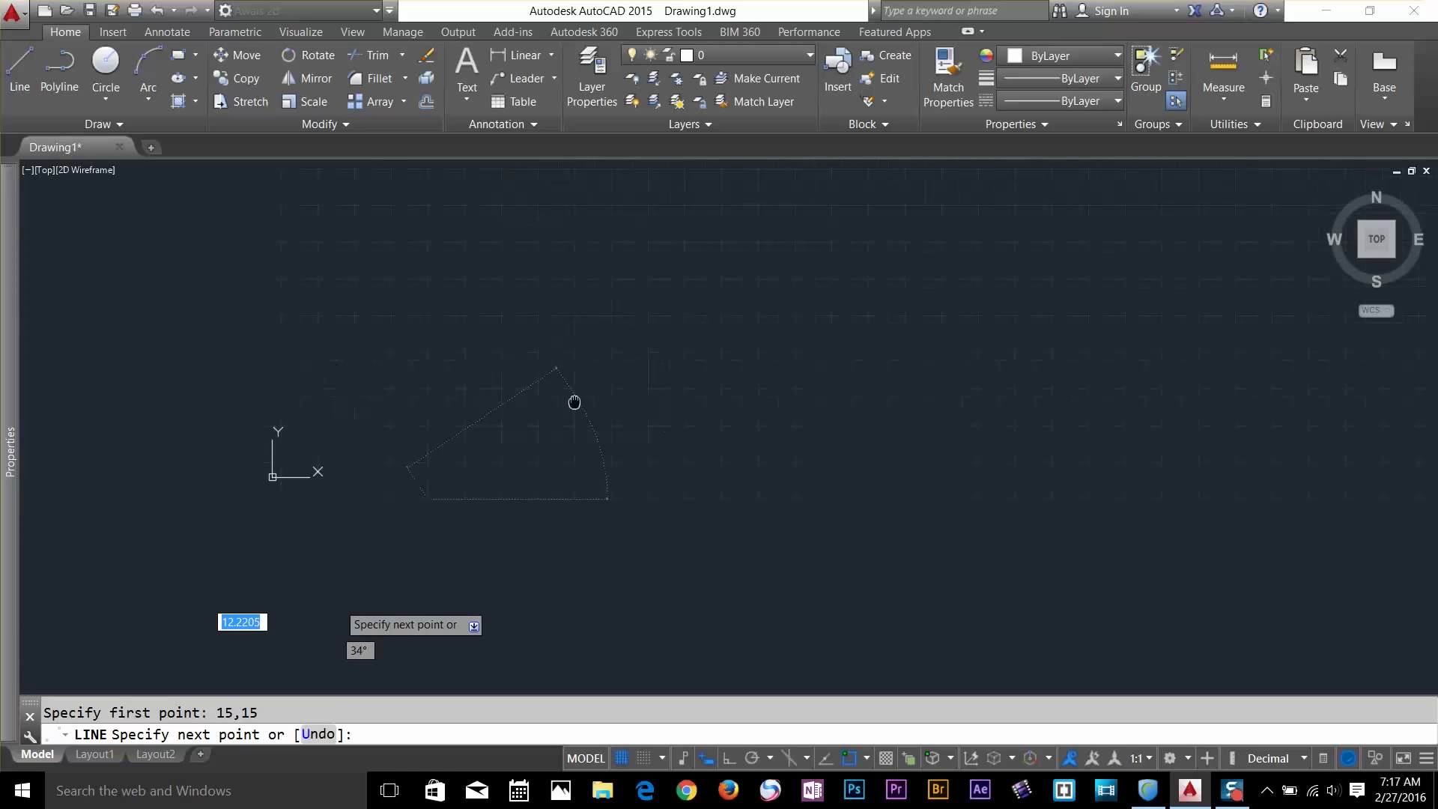
pyautogui.scroll(-2, 385, 475)
pyautogui.scroll(4, 327, 456)
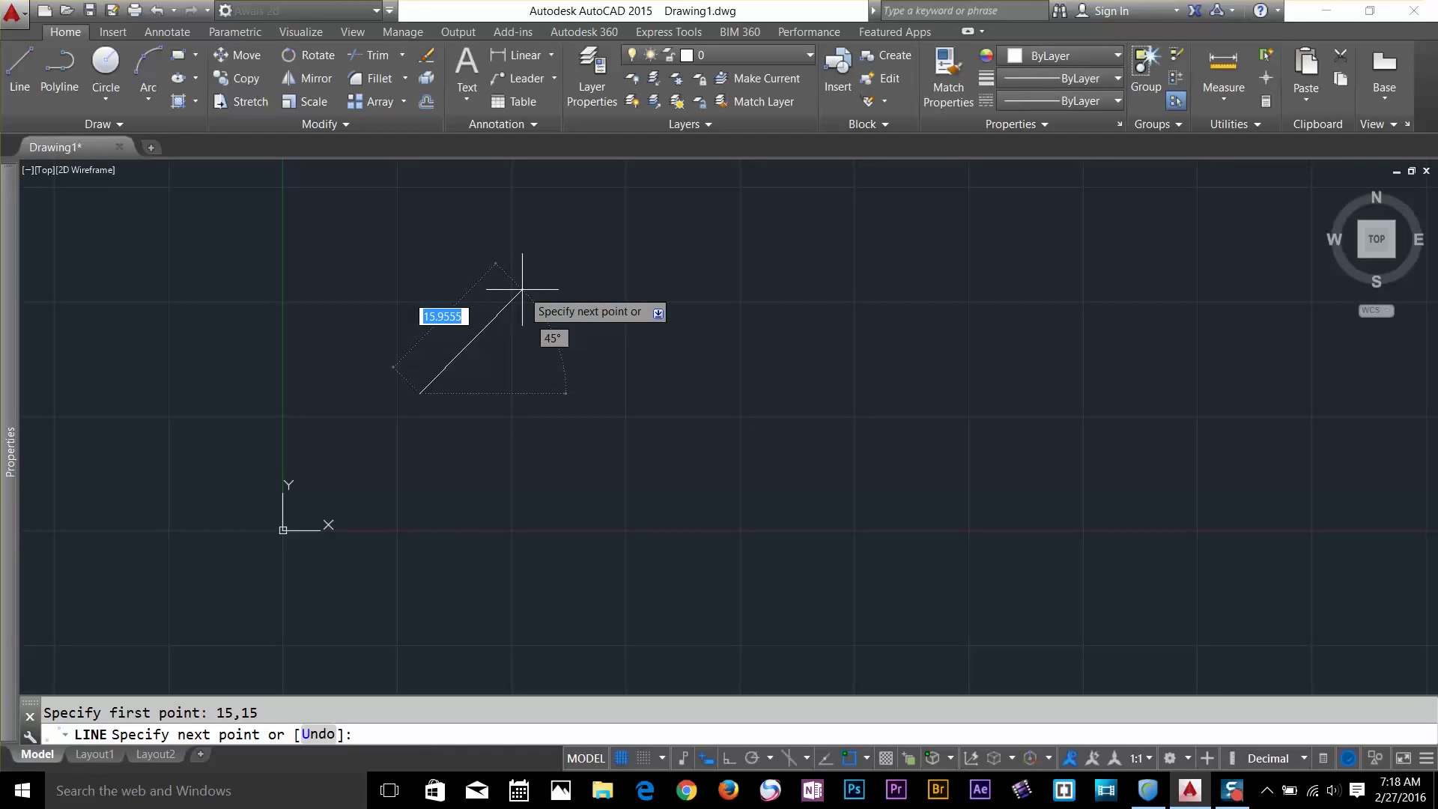
pyautogui.press('Escape')
pyautogui.click(20, 71)
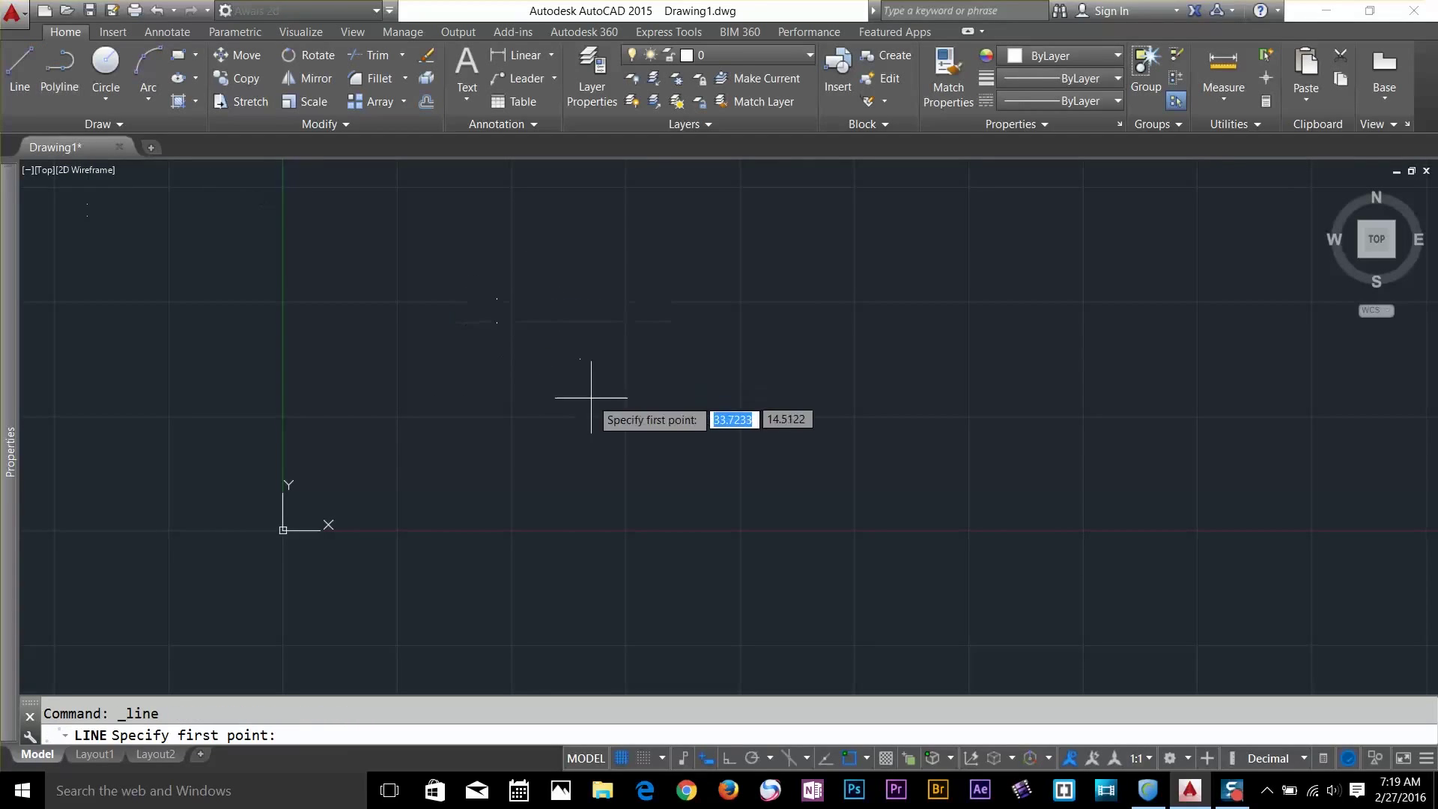
# Draw a 20-unit line at 45 degrees using dynamic input
pyautogui.click(462, 387)
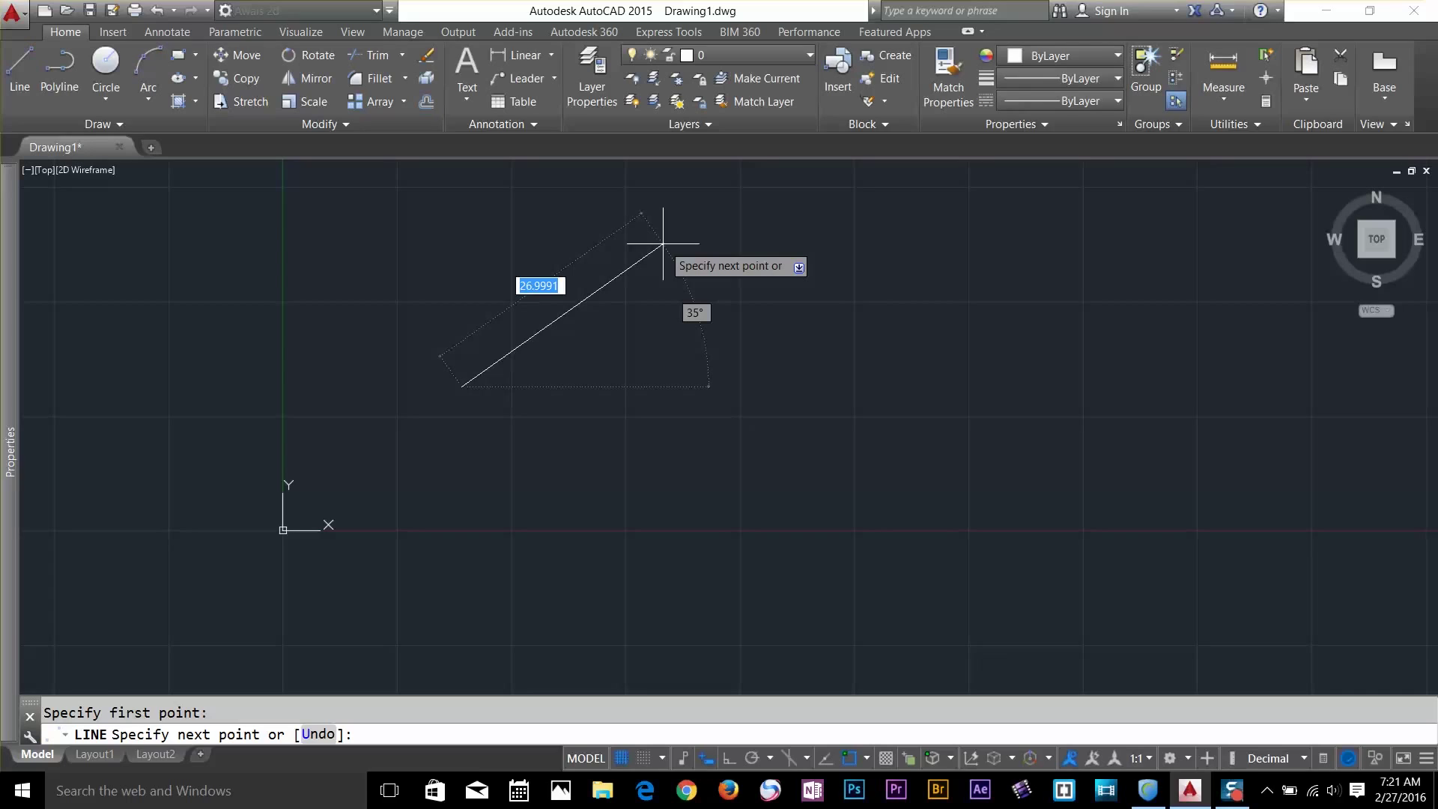
pyautogui.write('20')
pyautogui.press('Tab')
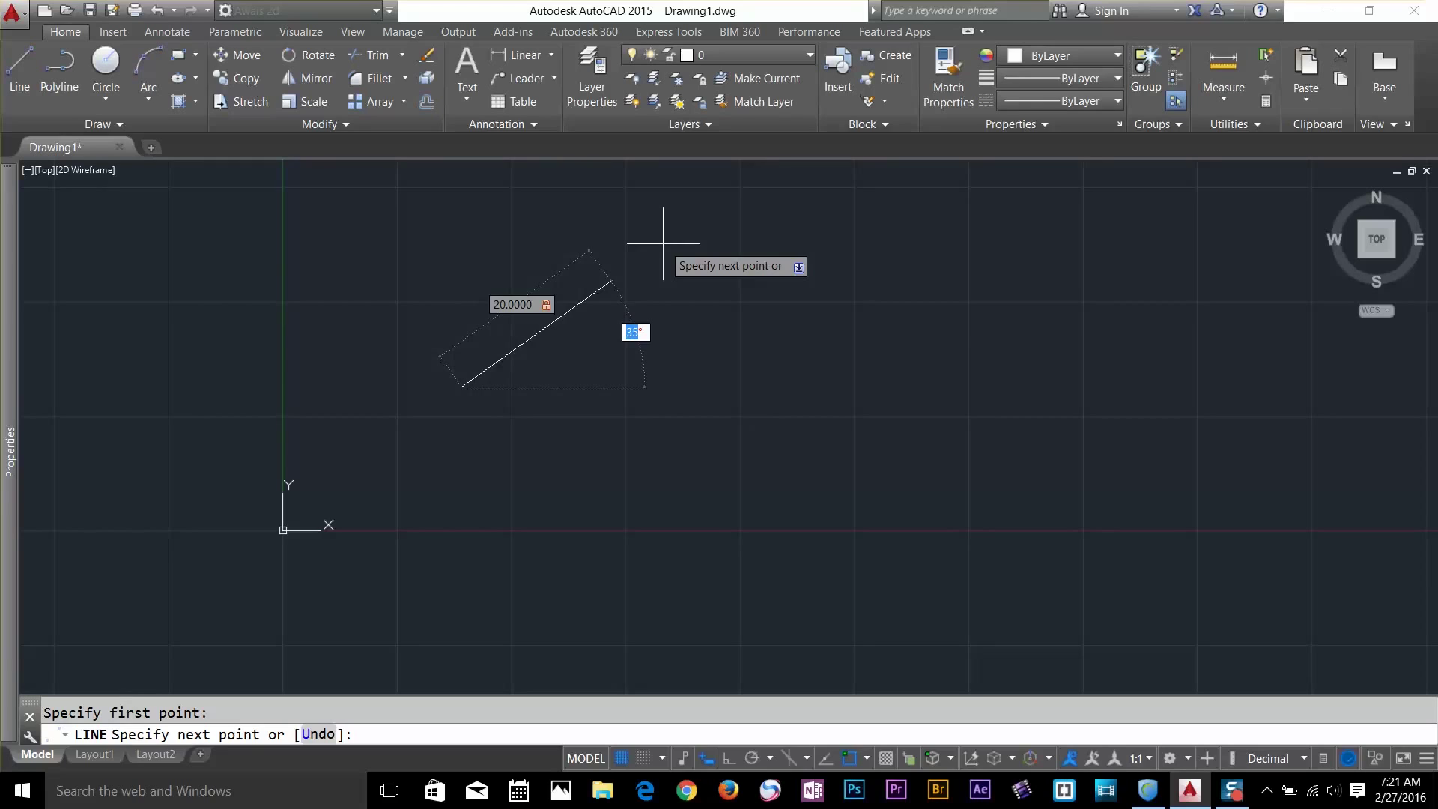
pyautogui.write('45')
pyautogui.press('Return')
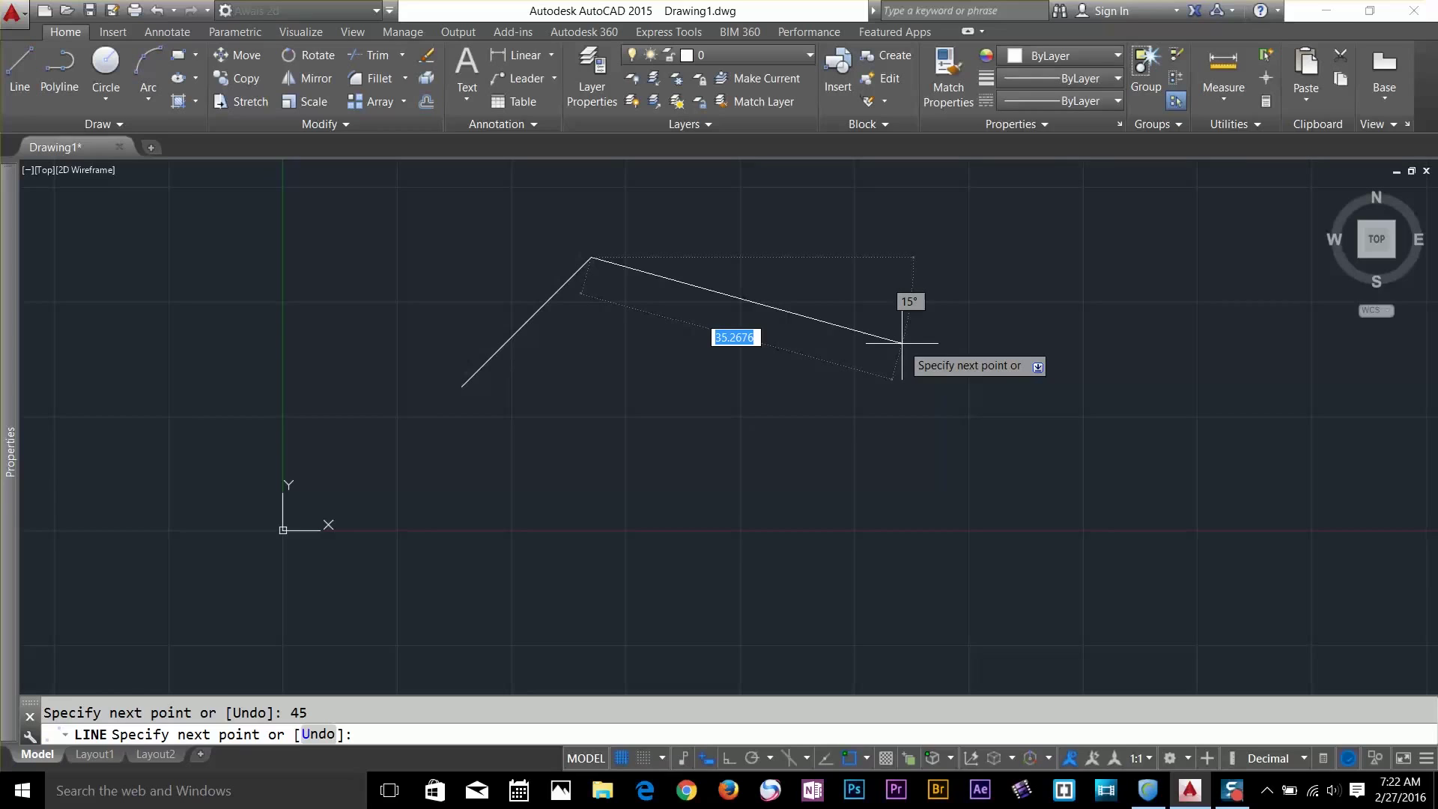
pyautogui.press('Return')
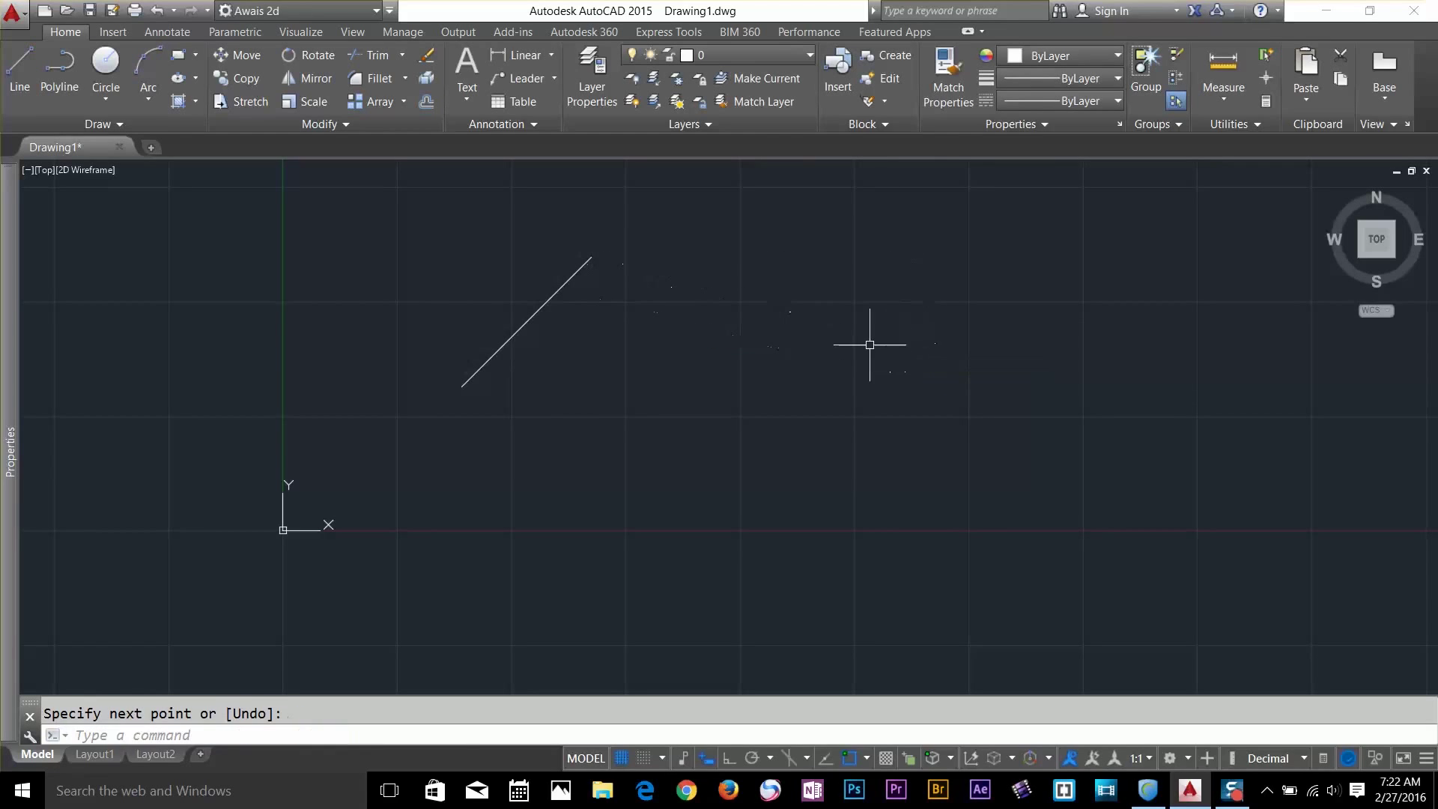
# Window-select the 45° line and delete it
pyautogui.click(654, 229)
pyautogui.click(421, 414)
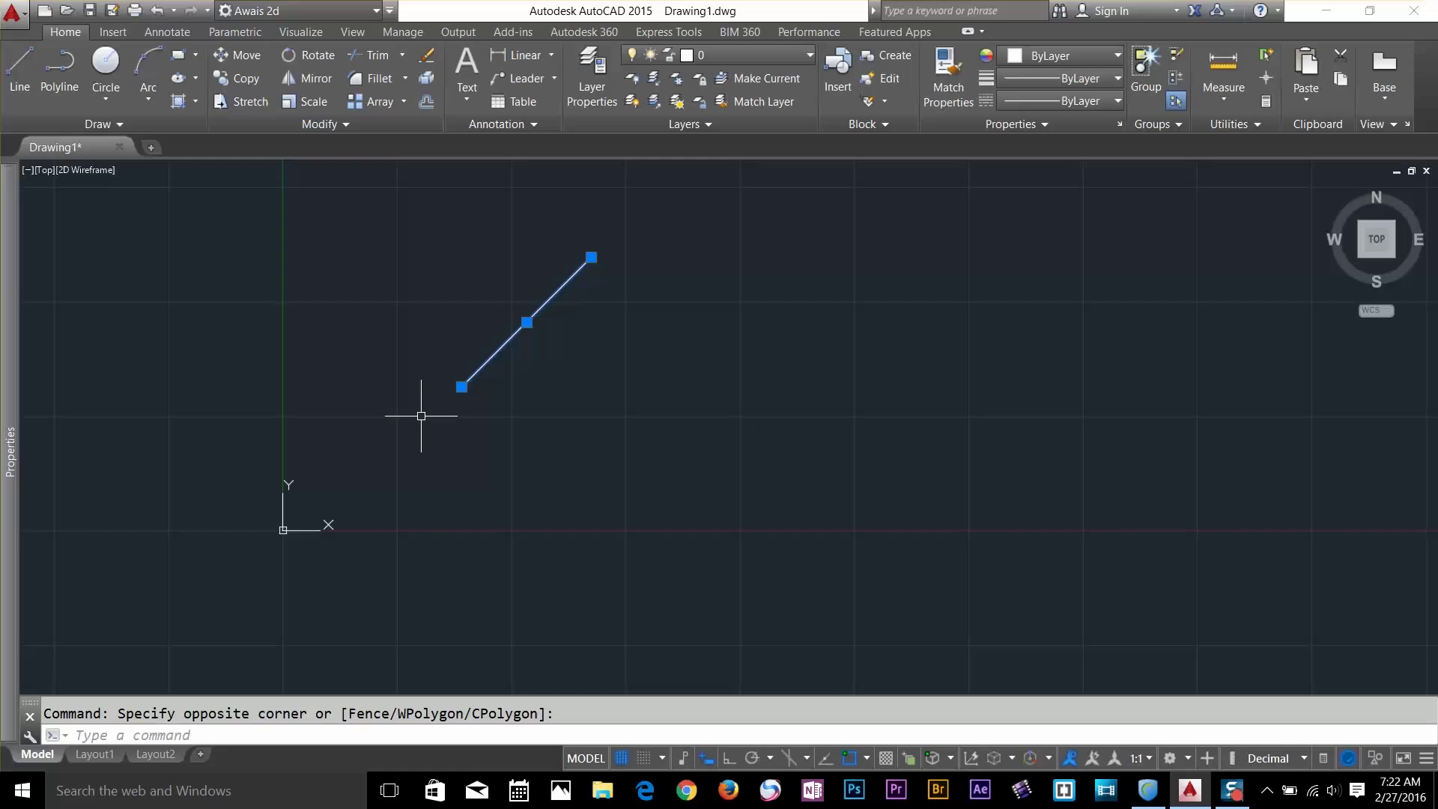
pyautogui.press('Delete')
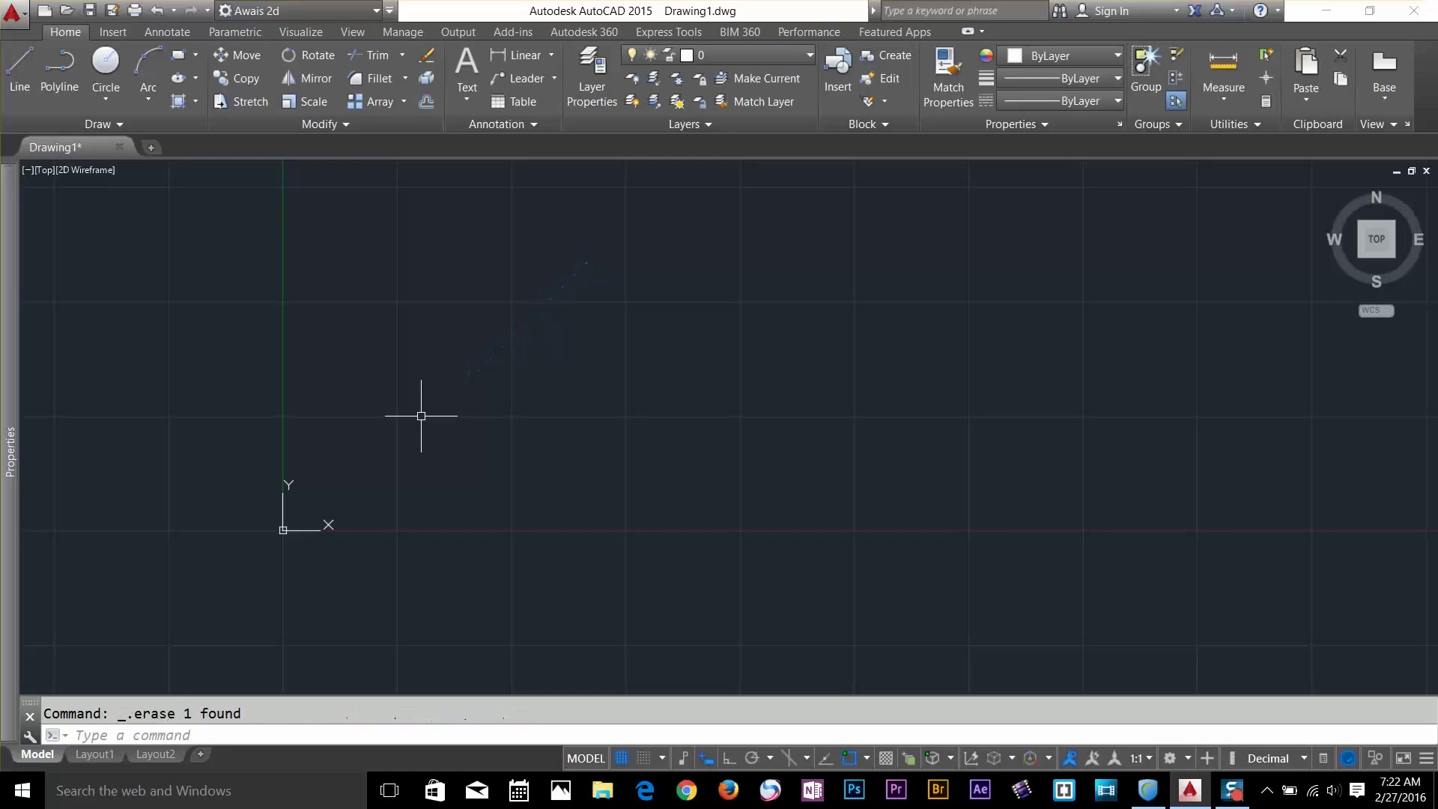
# Draw a rectangle 30 units wide and 50 units tall
pyautogui.click(180, 54)
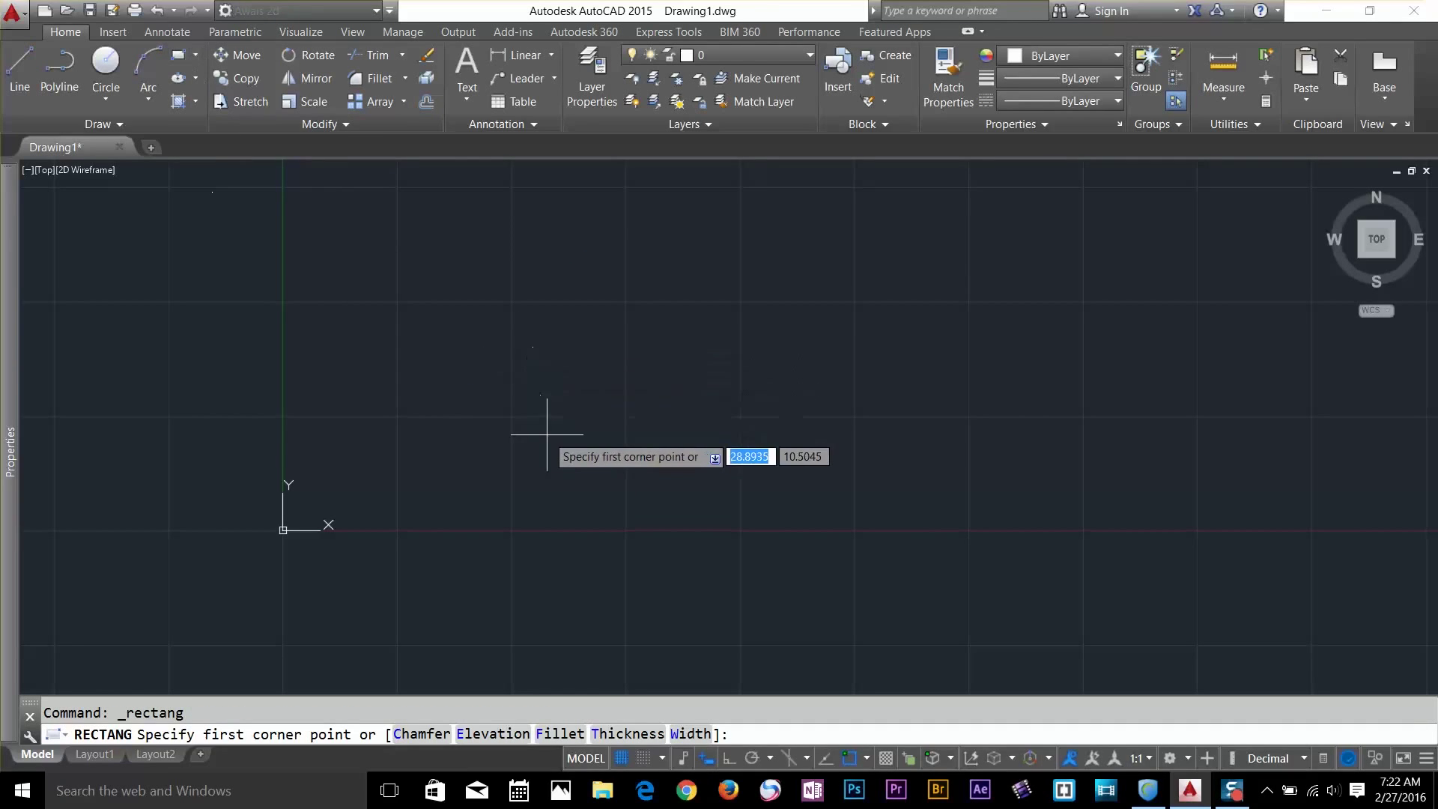
pyautogui.click(513, 412)
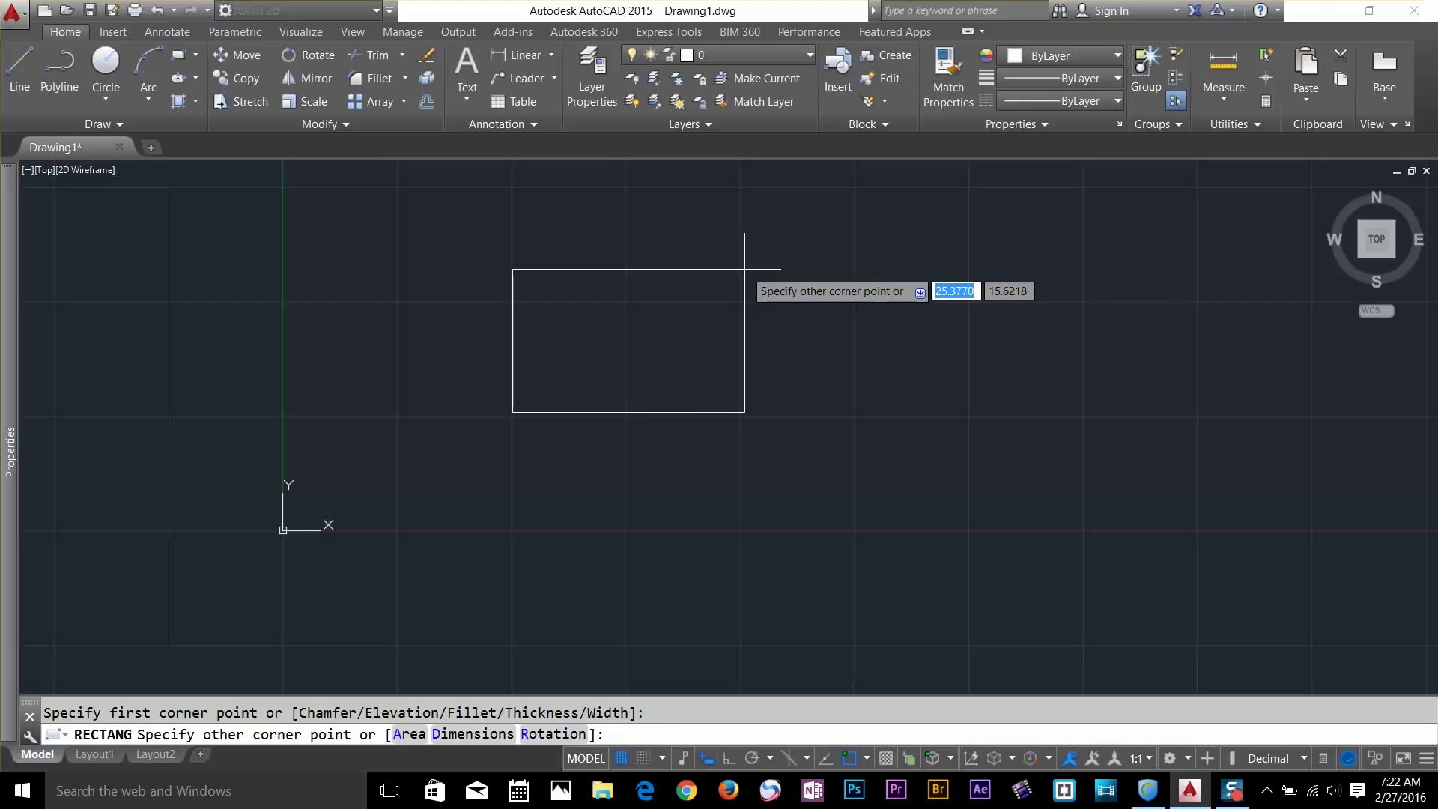
pyautogui.write('30')
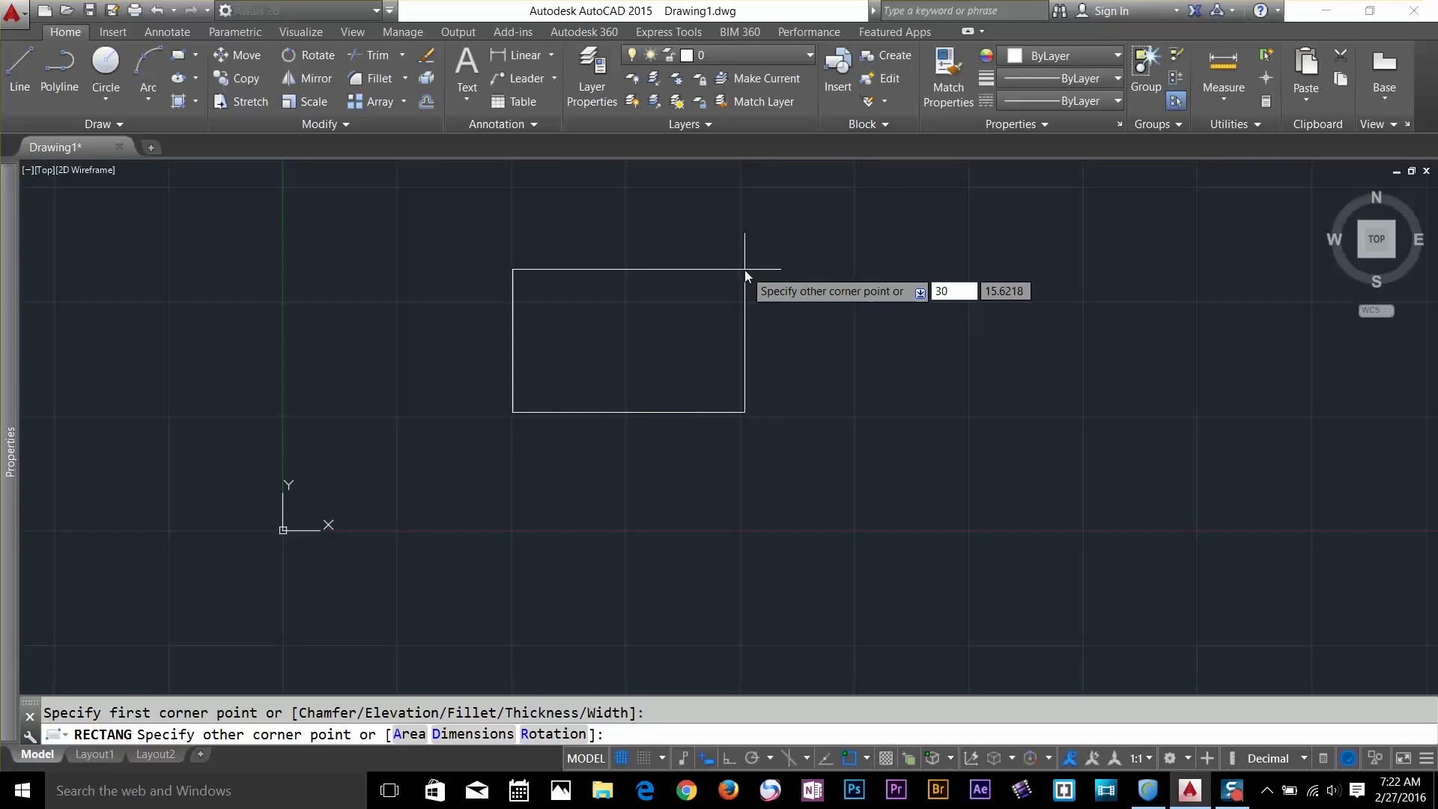
pyautogui.press('Tab')
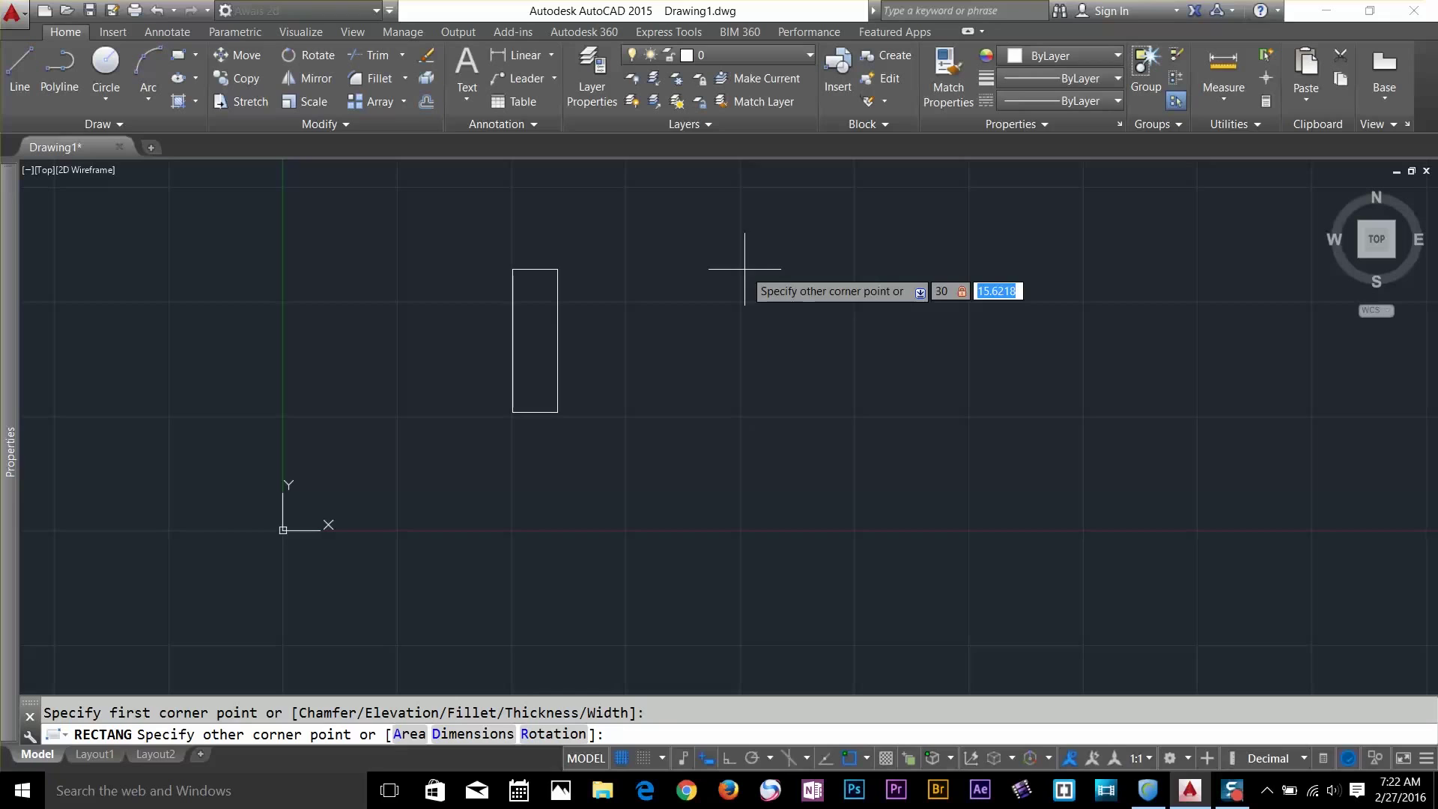
pyautogui.scroll(4, 517, 415)
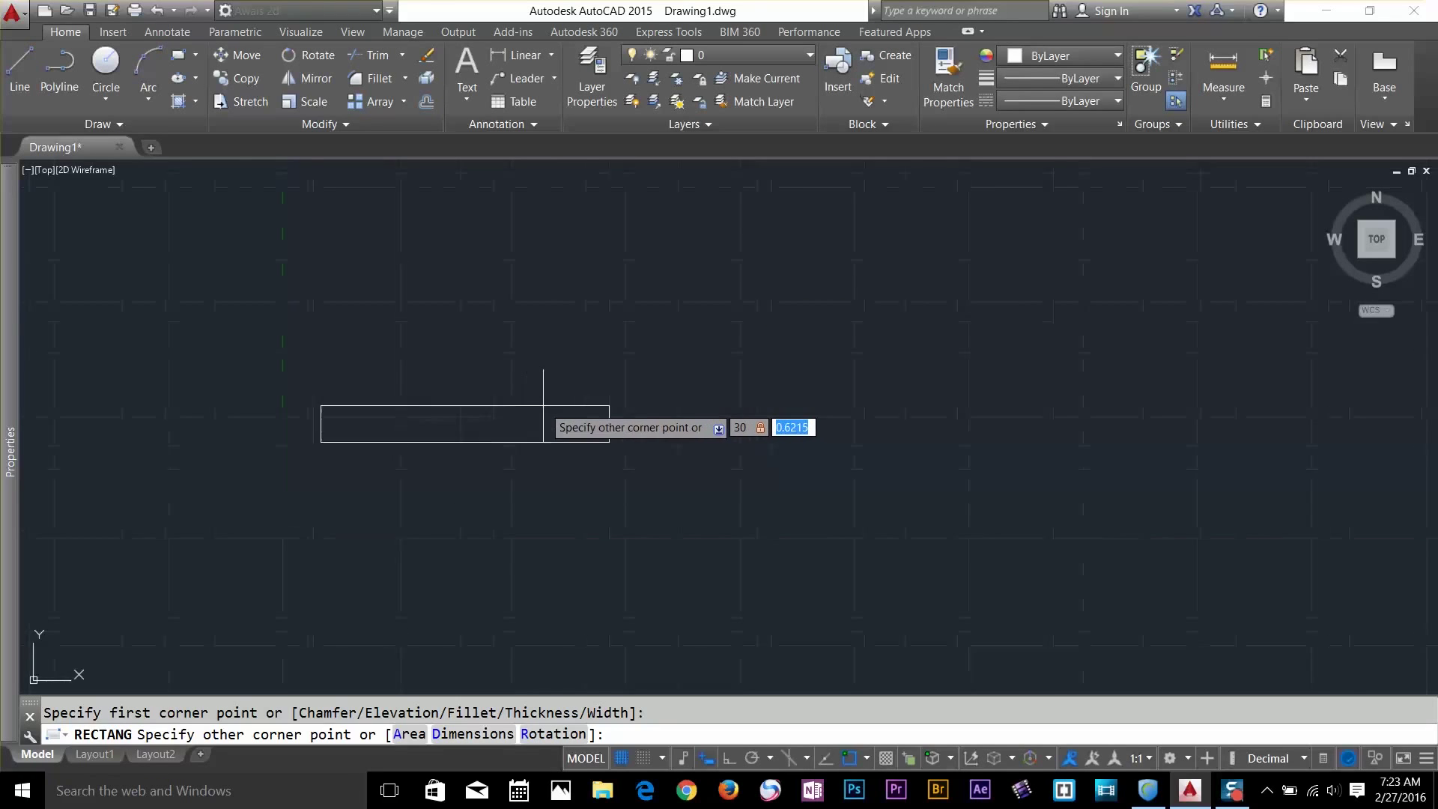
pyautogui.scroll(-2, 529, 431)
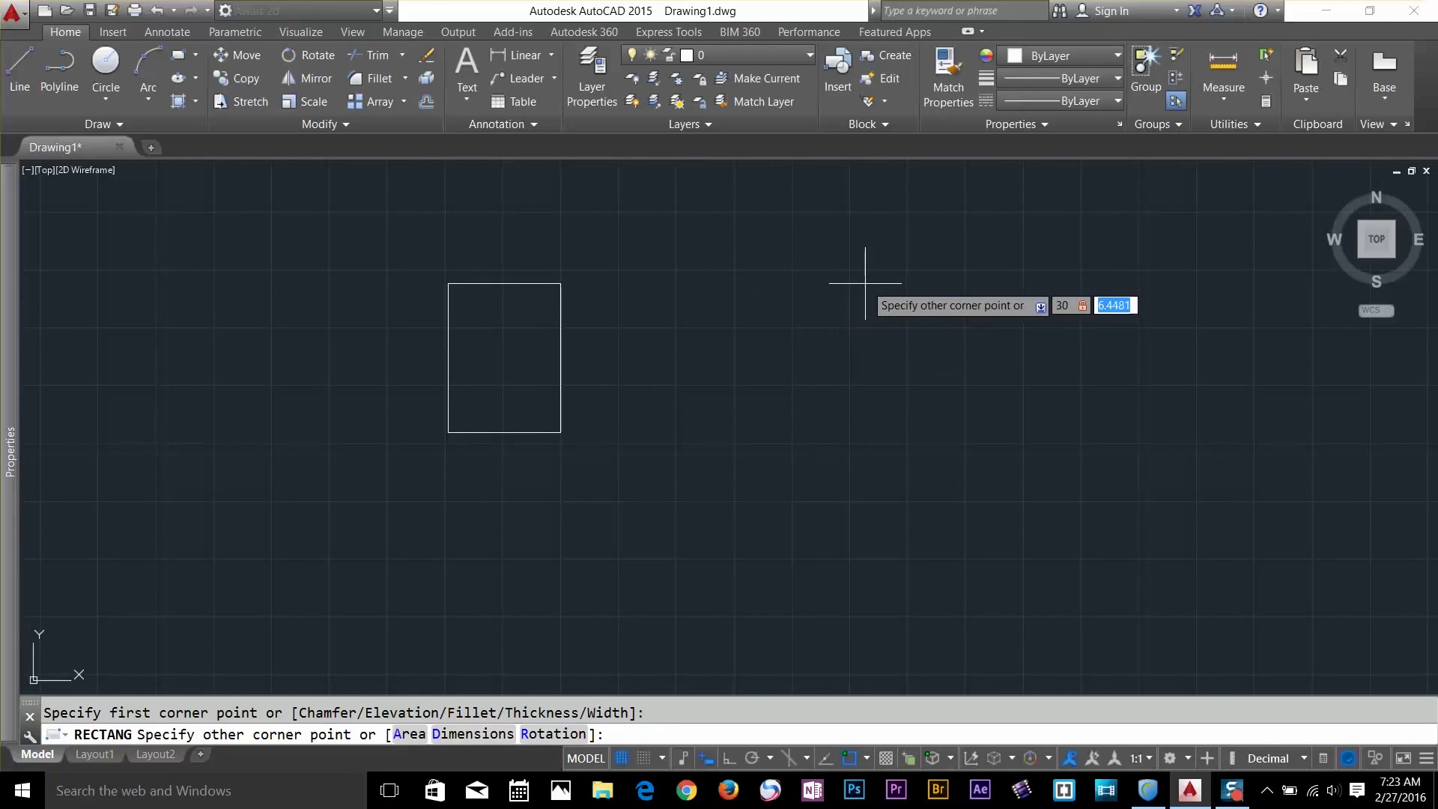
pyautogui.write('50')
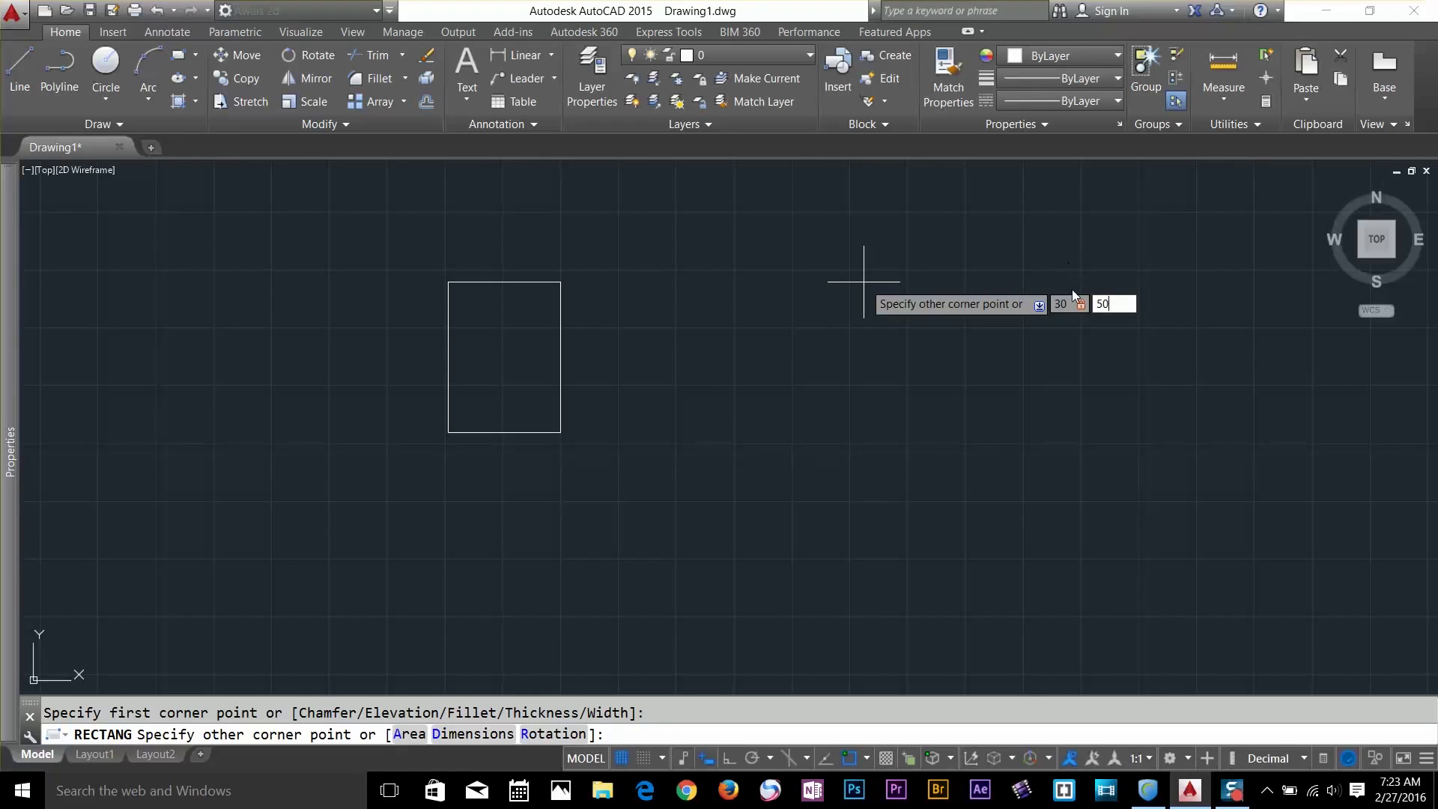
pyautogui.press('Return')
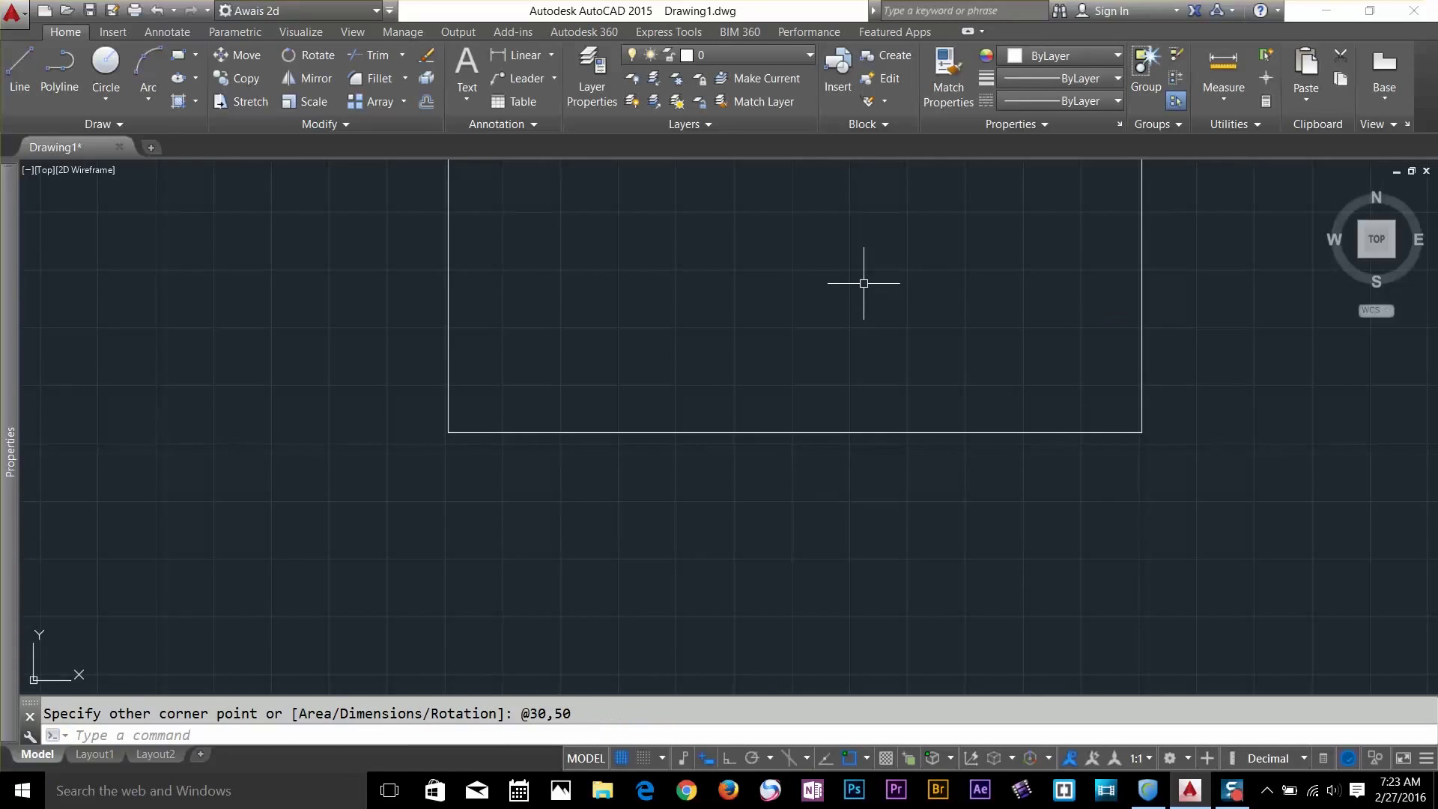
# Recentre the view on the rectangle and start the Measure Distance tool
pyautogui.scroll(-8, 832, 338)
pyautogui.moveTo(802, 385); pyautogui.dragTo(713, 458, button='middle')
pyautogui.scroll(2, 735, 392)
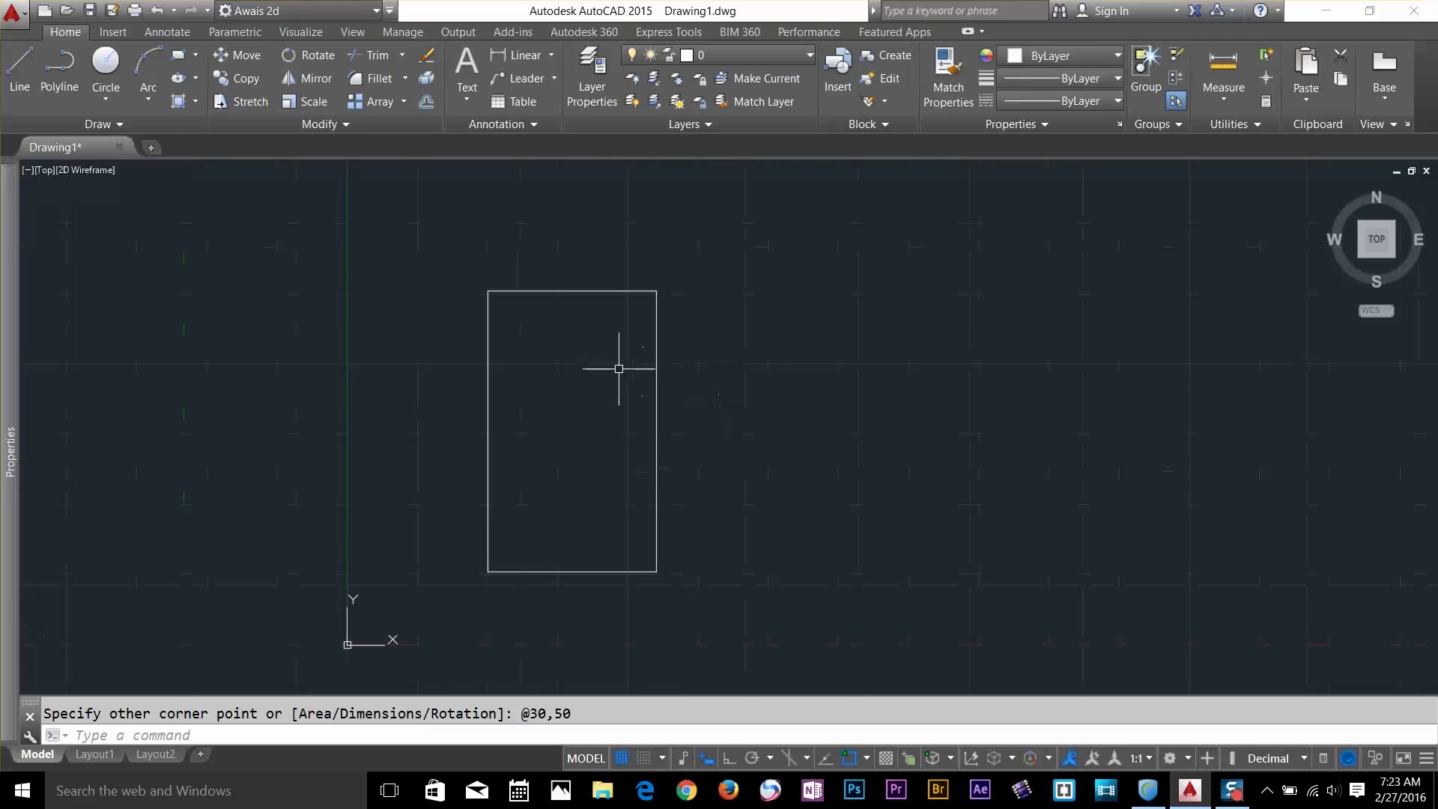
pyautogui.scroll(-2, 619, 366)
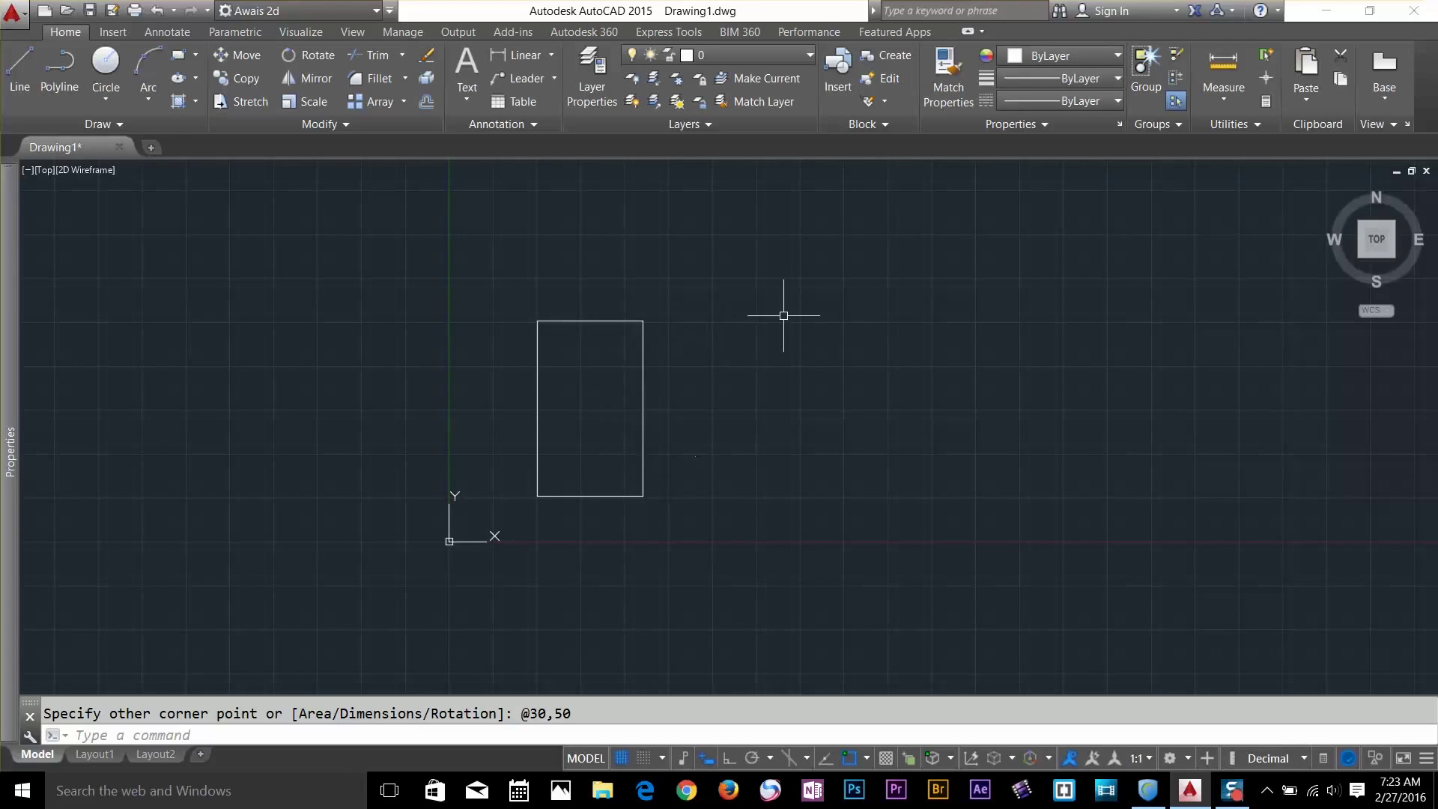
pyautogui.click(1218, 68)
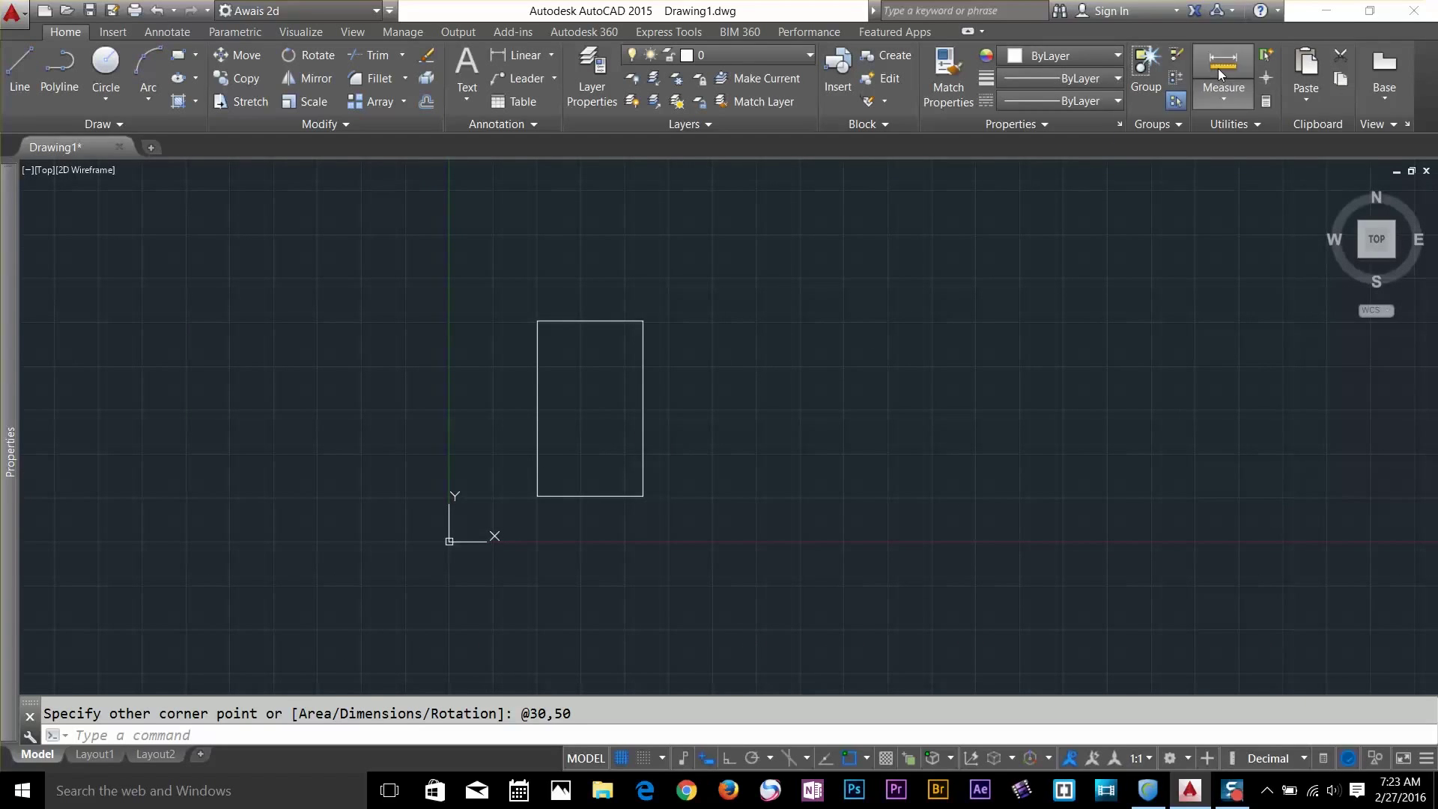
pyautogui.click(642, 321)
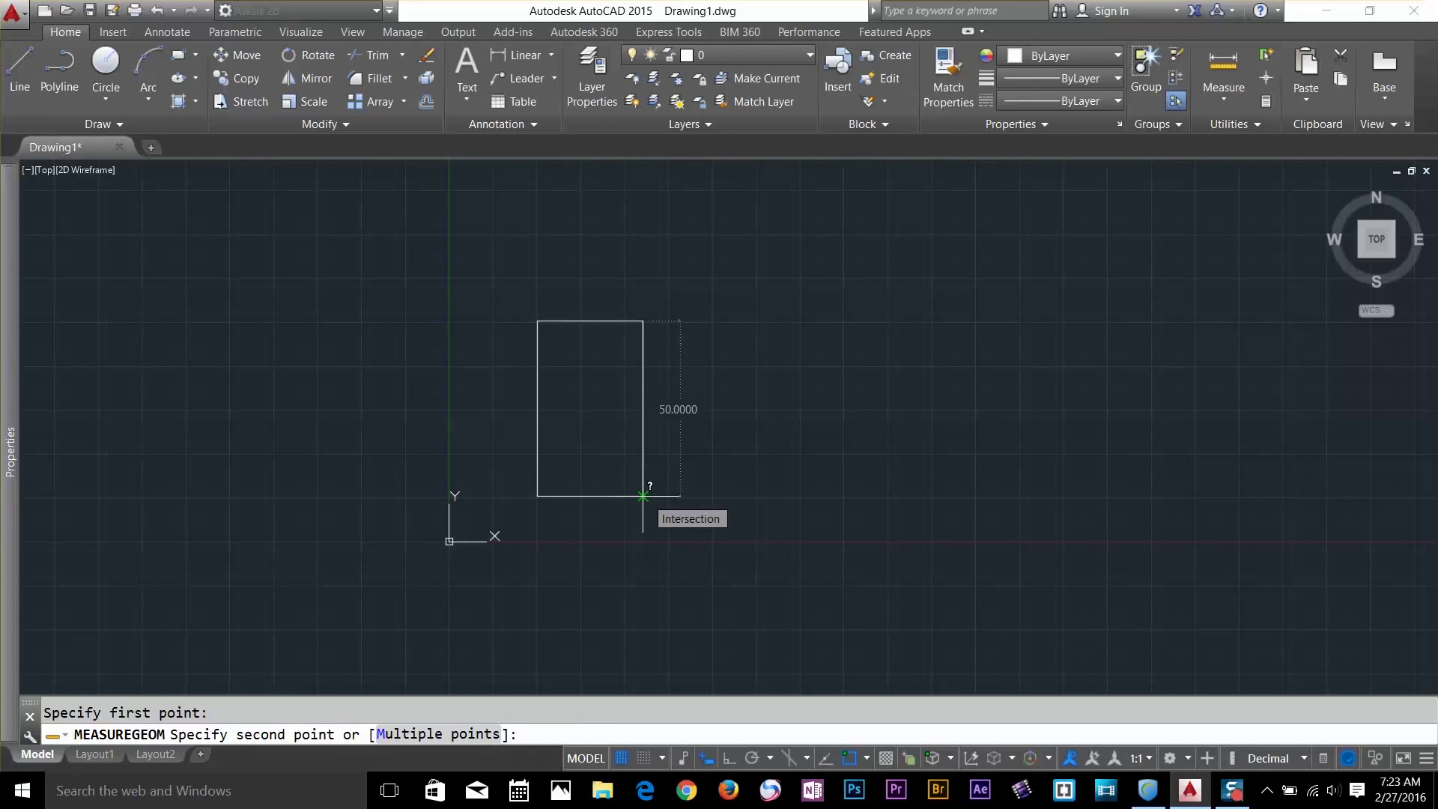
pyautogui.click(706, 392)
pyautogui.press('Escape')
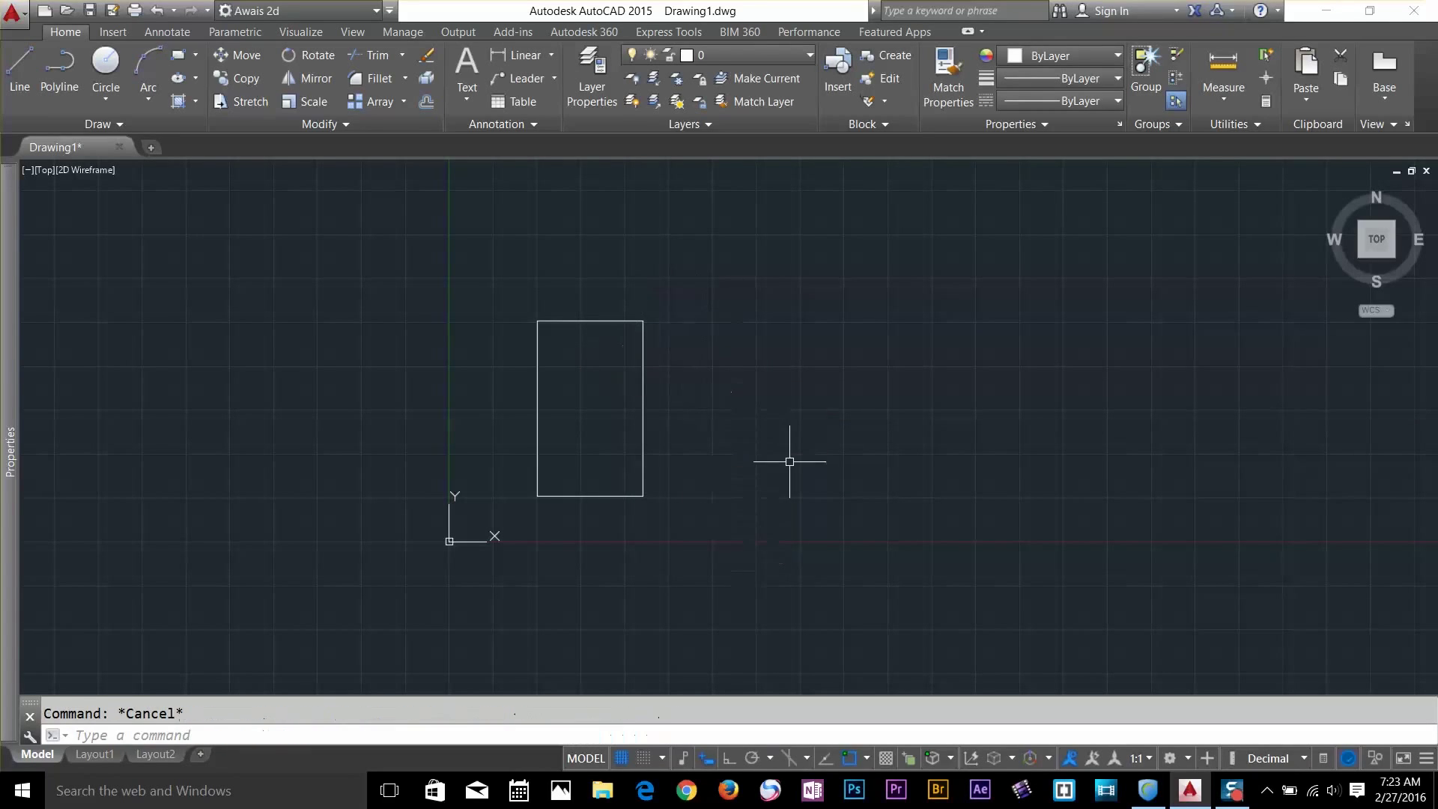
pyautogui.click(1218, 69)
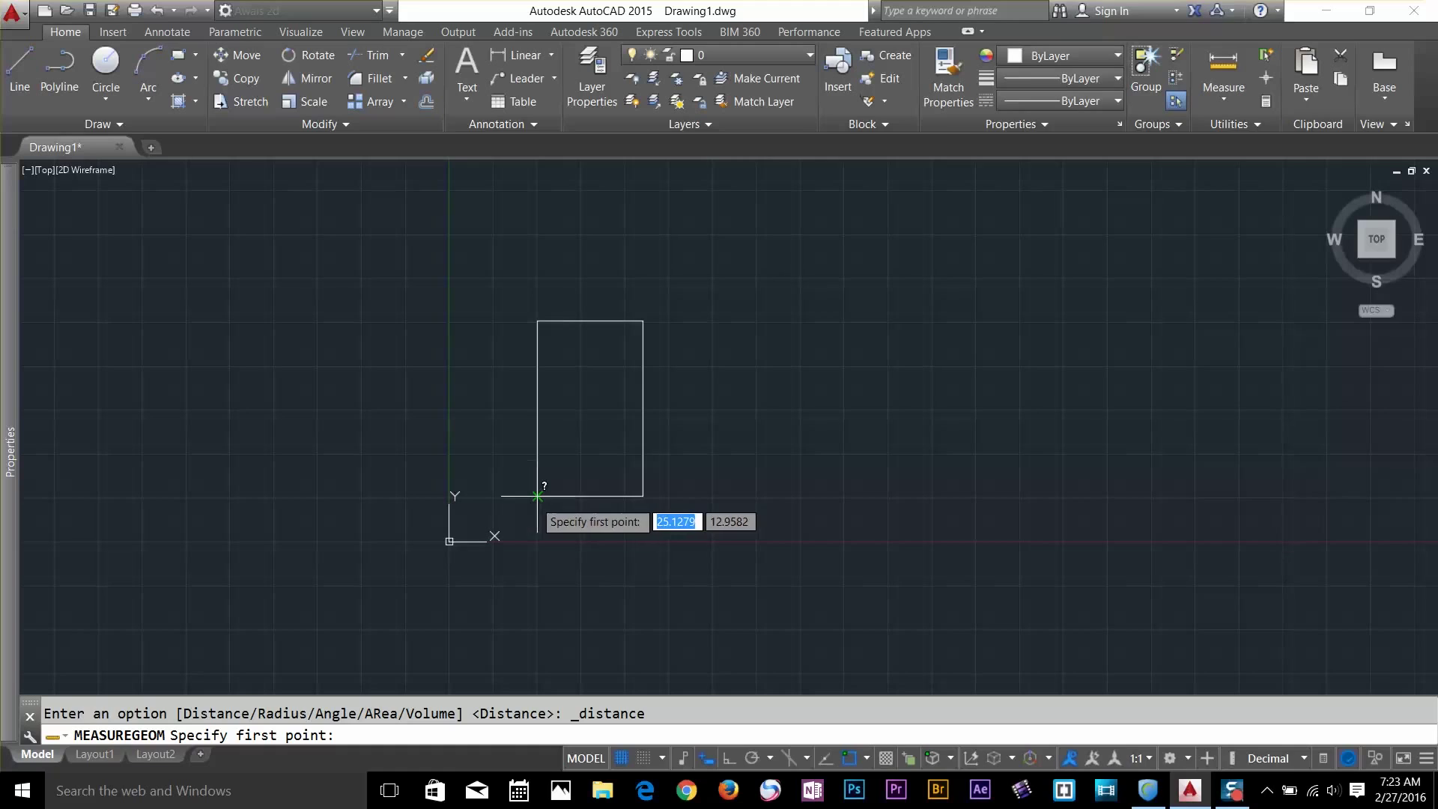
pyautogui.click(537, 496)
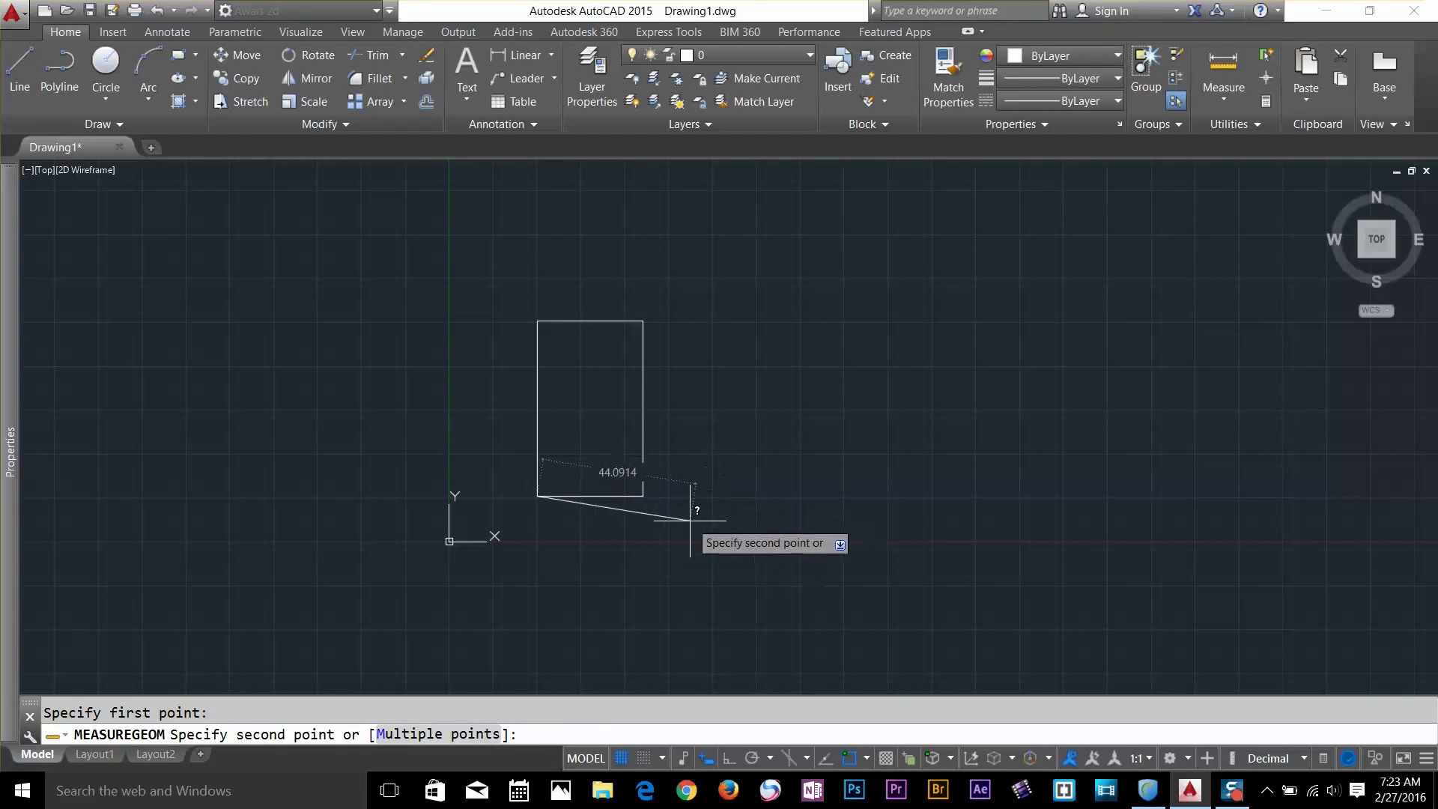
pyautogui.press('Escape')
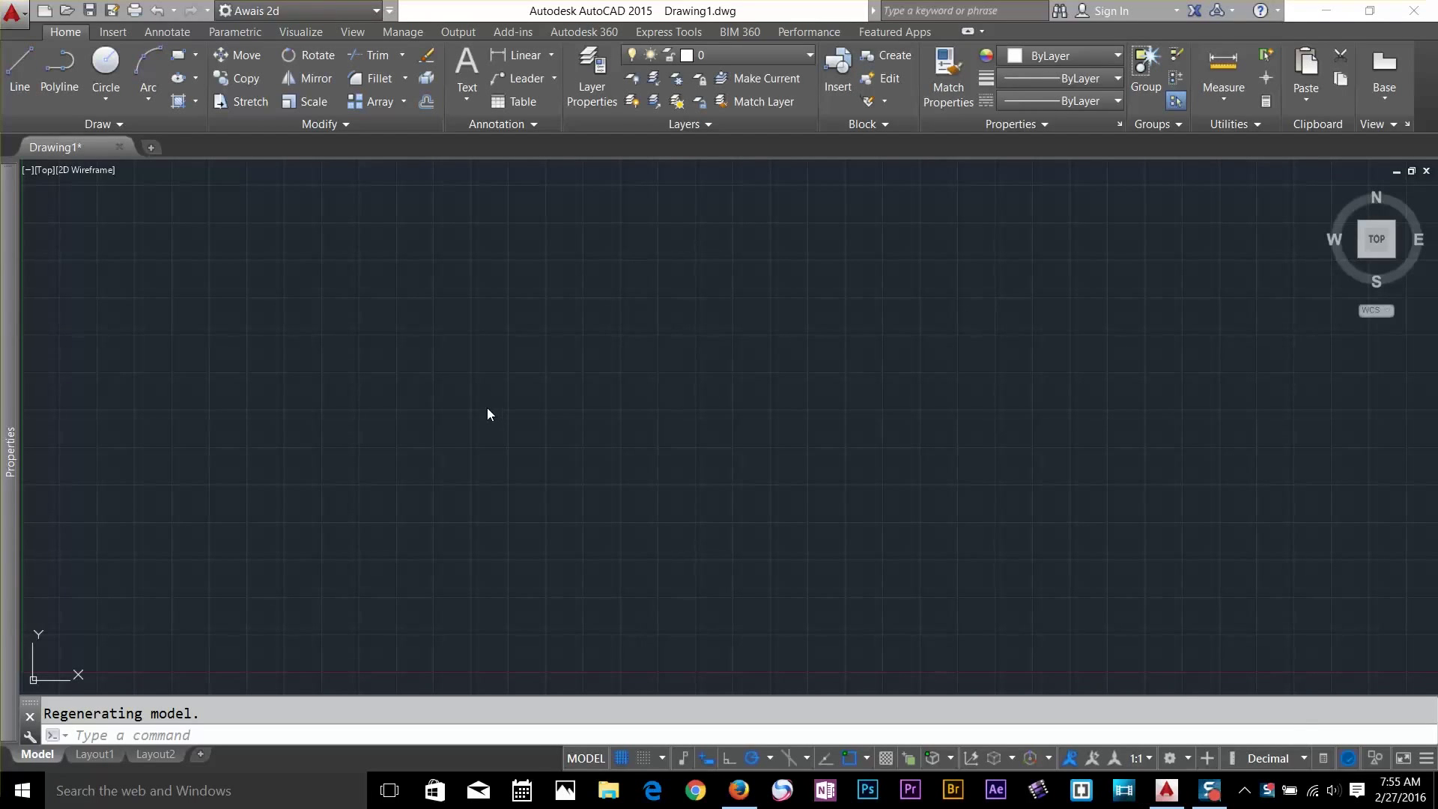
# Switch from polar tracking to Ortho mode
pyautogui.click(459, 405)
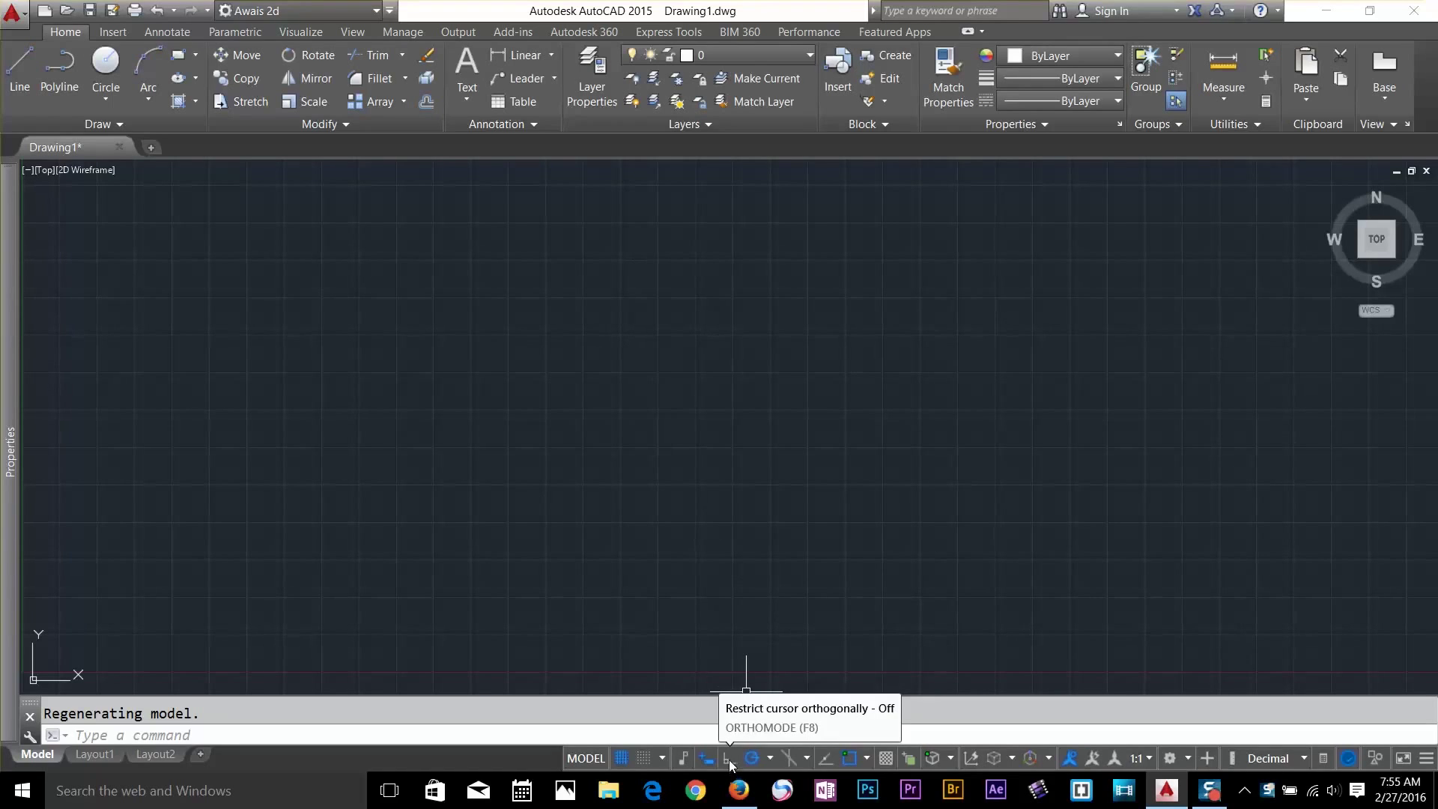
pyautogui.click(753, 759)
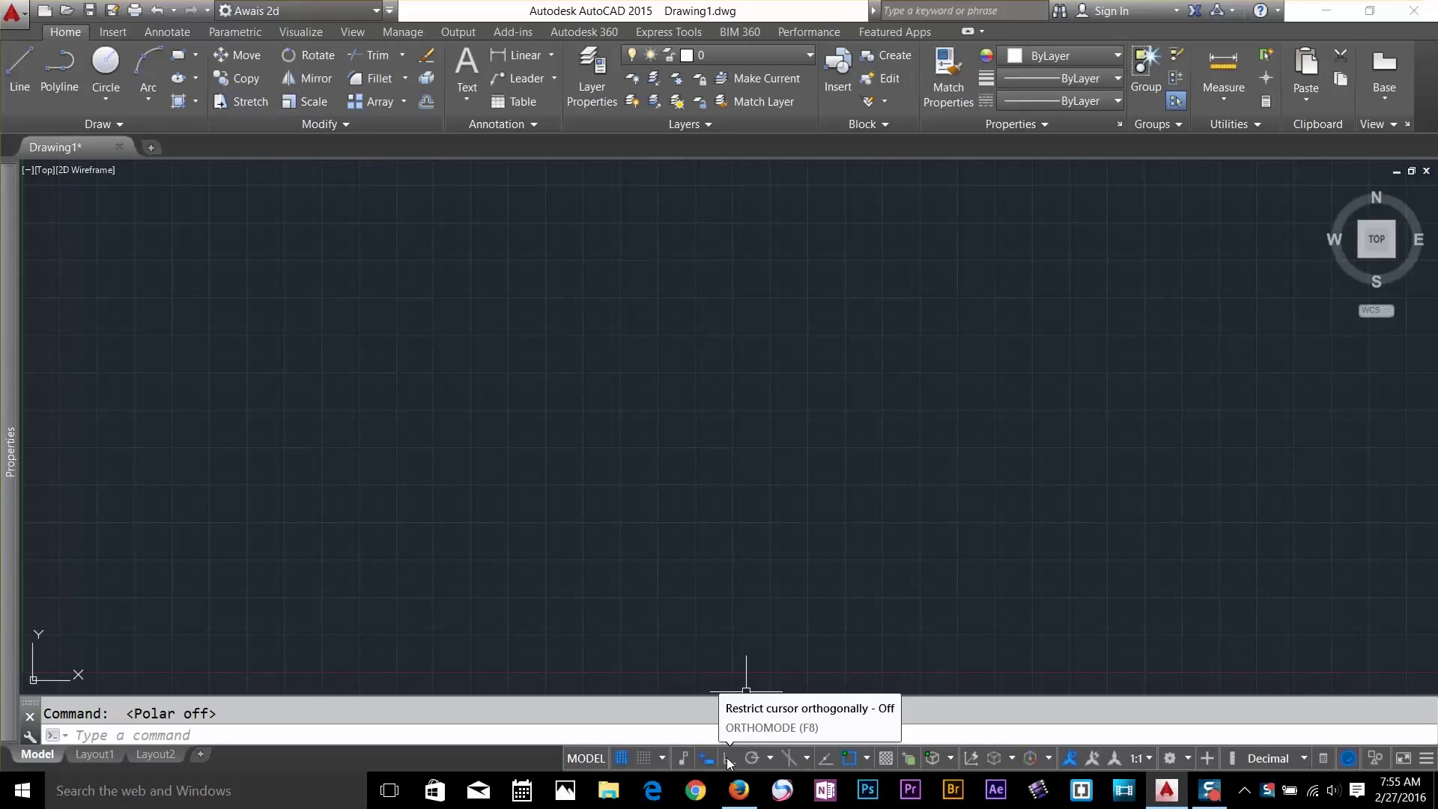
pyautogui.click(728, 759)
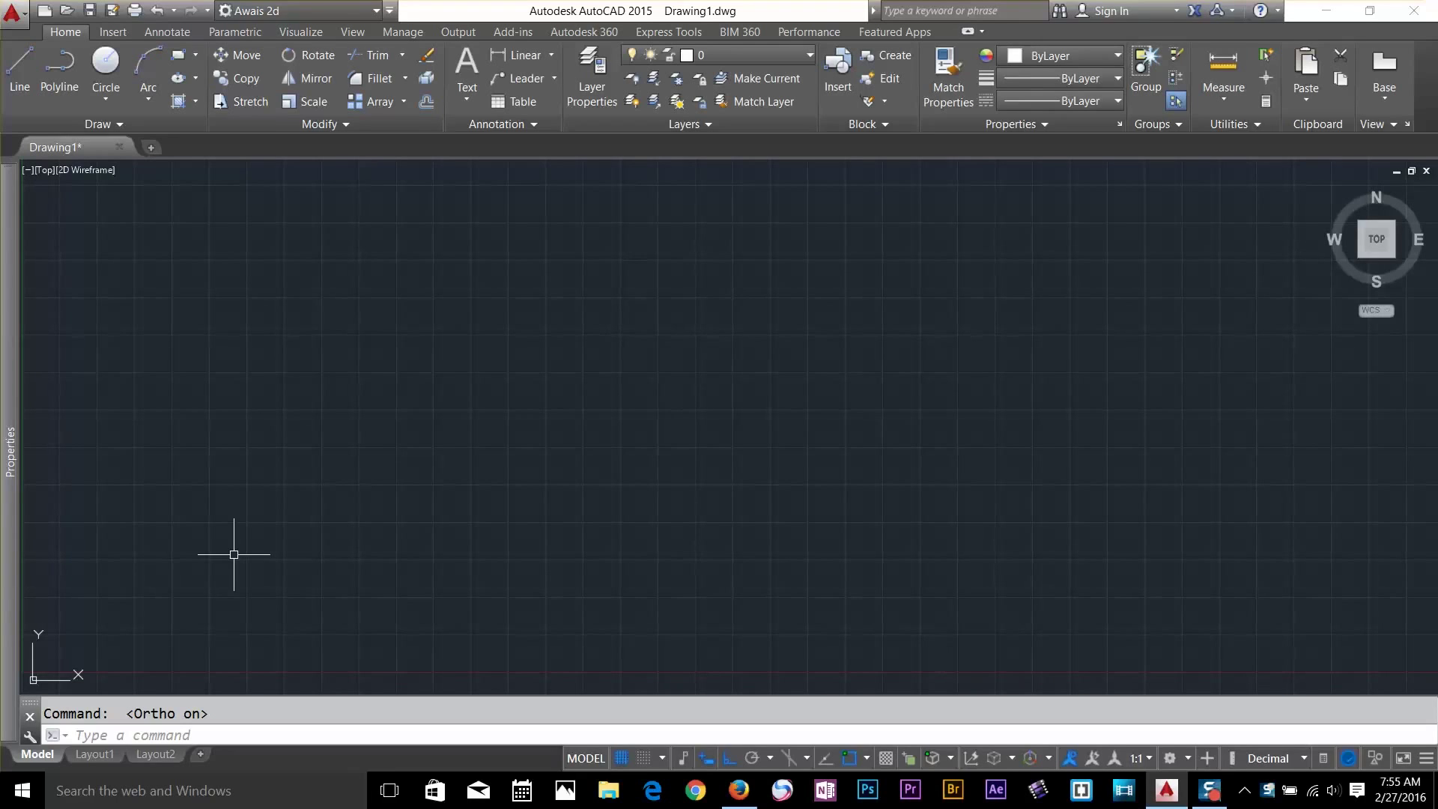
# Draw a stepped line of four 100-unit segments (right, up, right, down) and select it
pyautogui.click(21, 68)
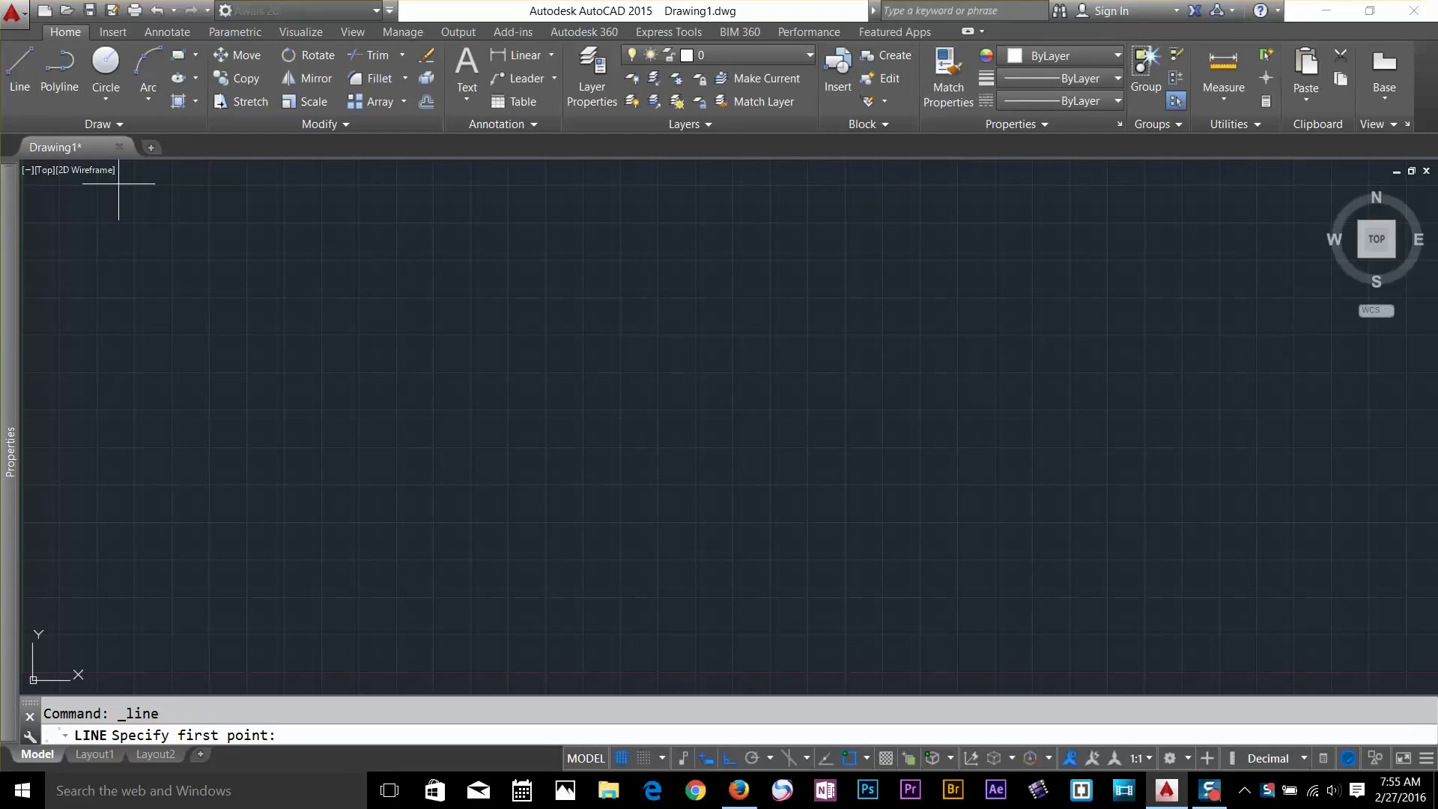
pyautogui.click(177, 572)
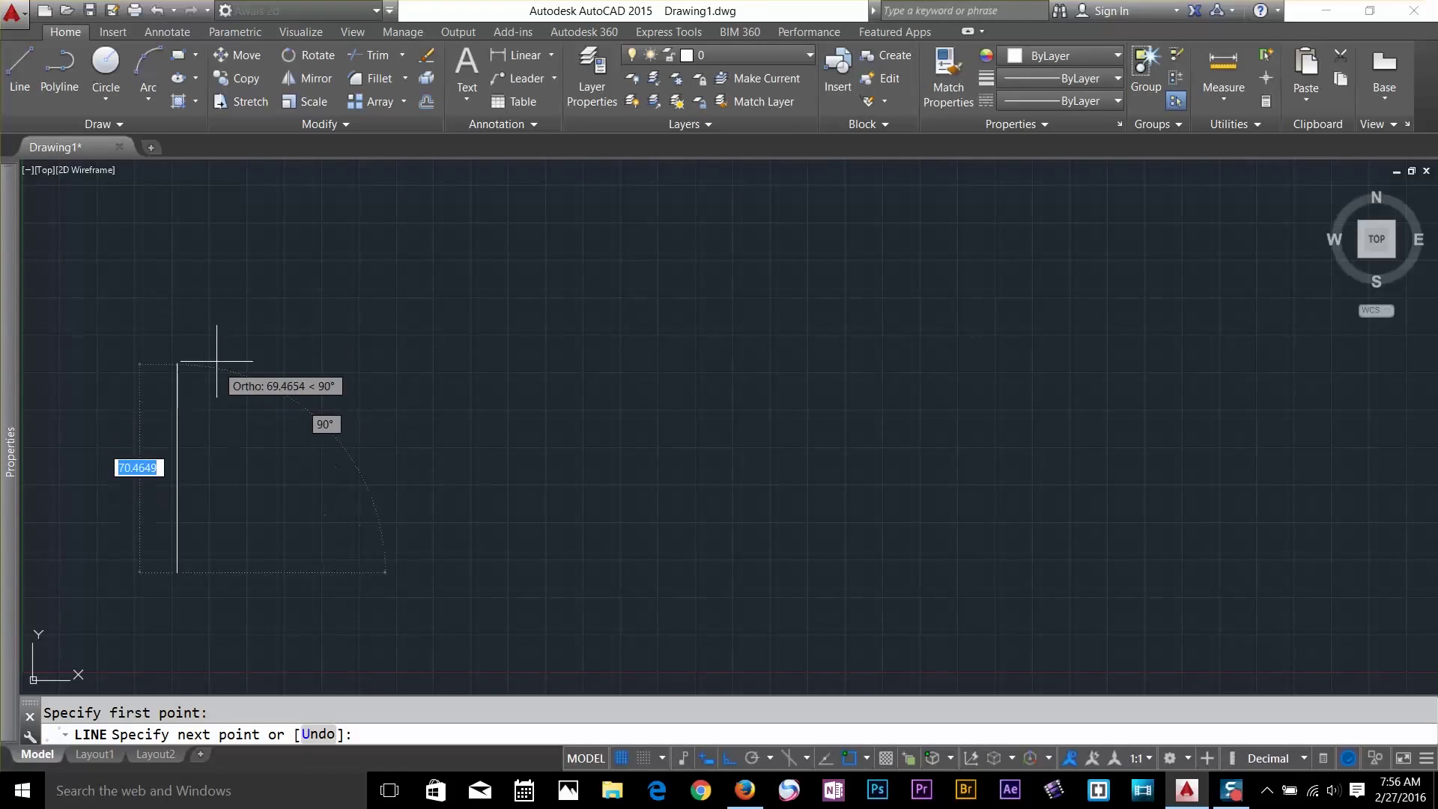
pyautogui.scroll(-6, 228, 304)
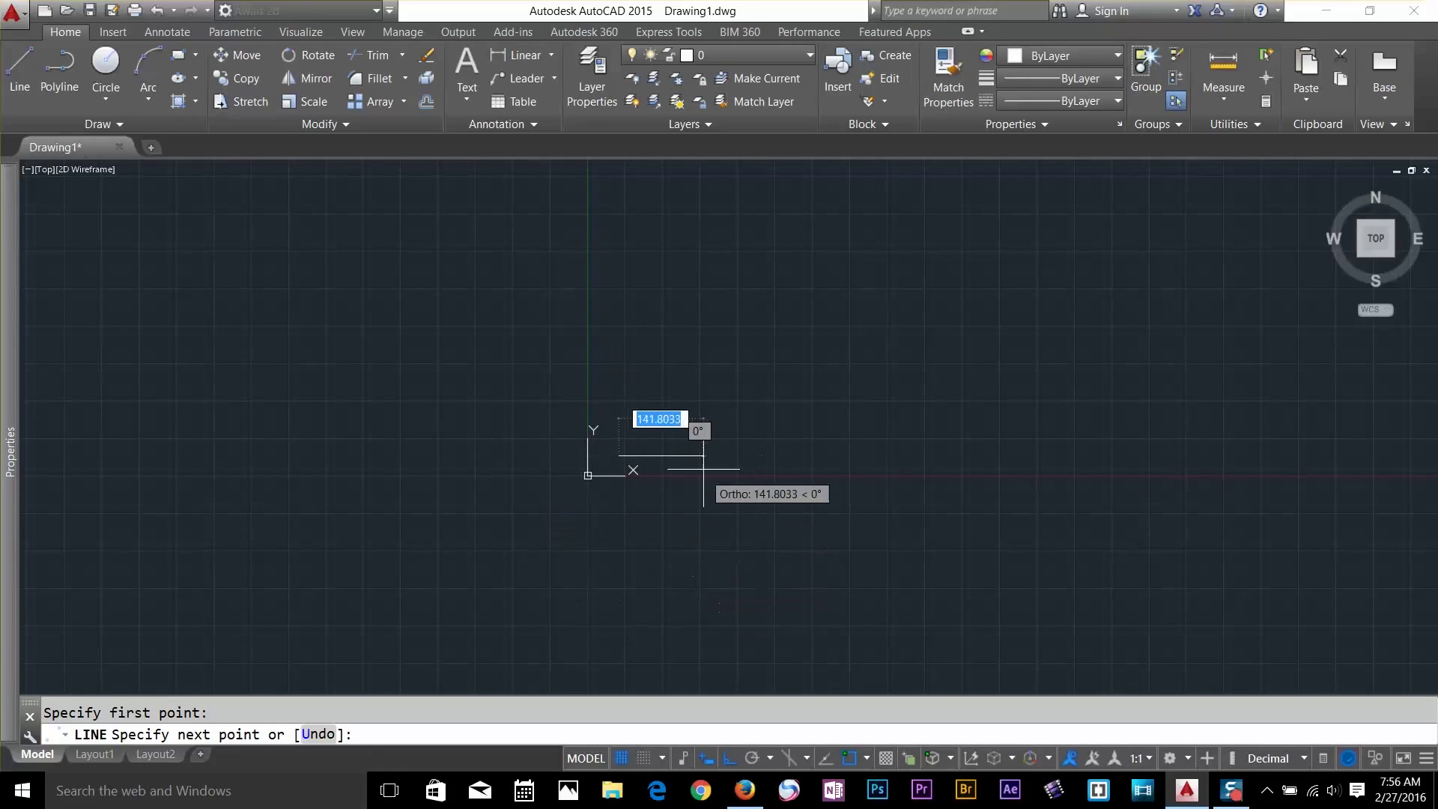
pyautogui.scroll(4, 690, 447)
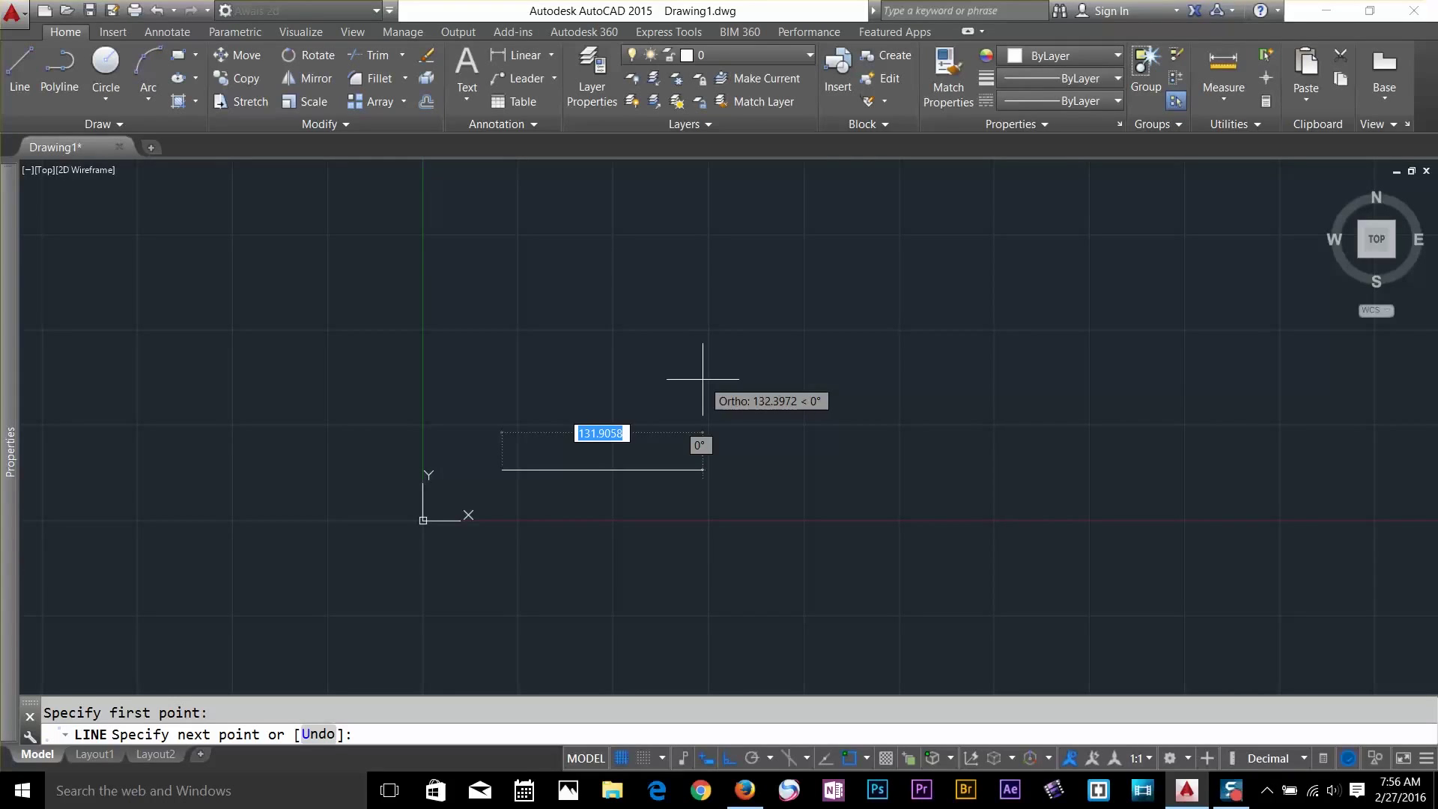
pyautogui.write('100')
pyautogui.press('Return')
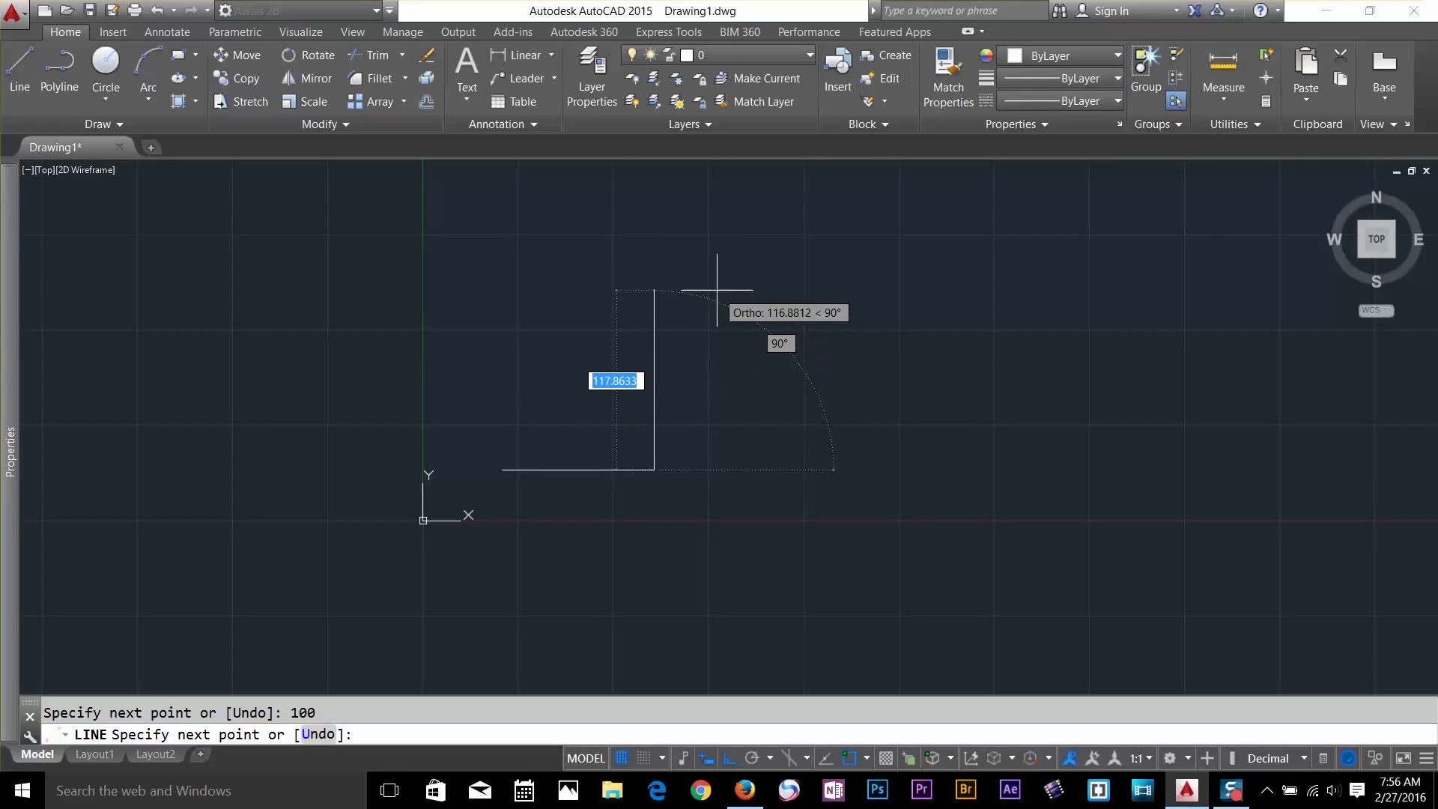
pyautogui.write('100')
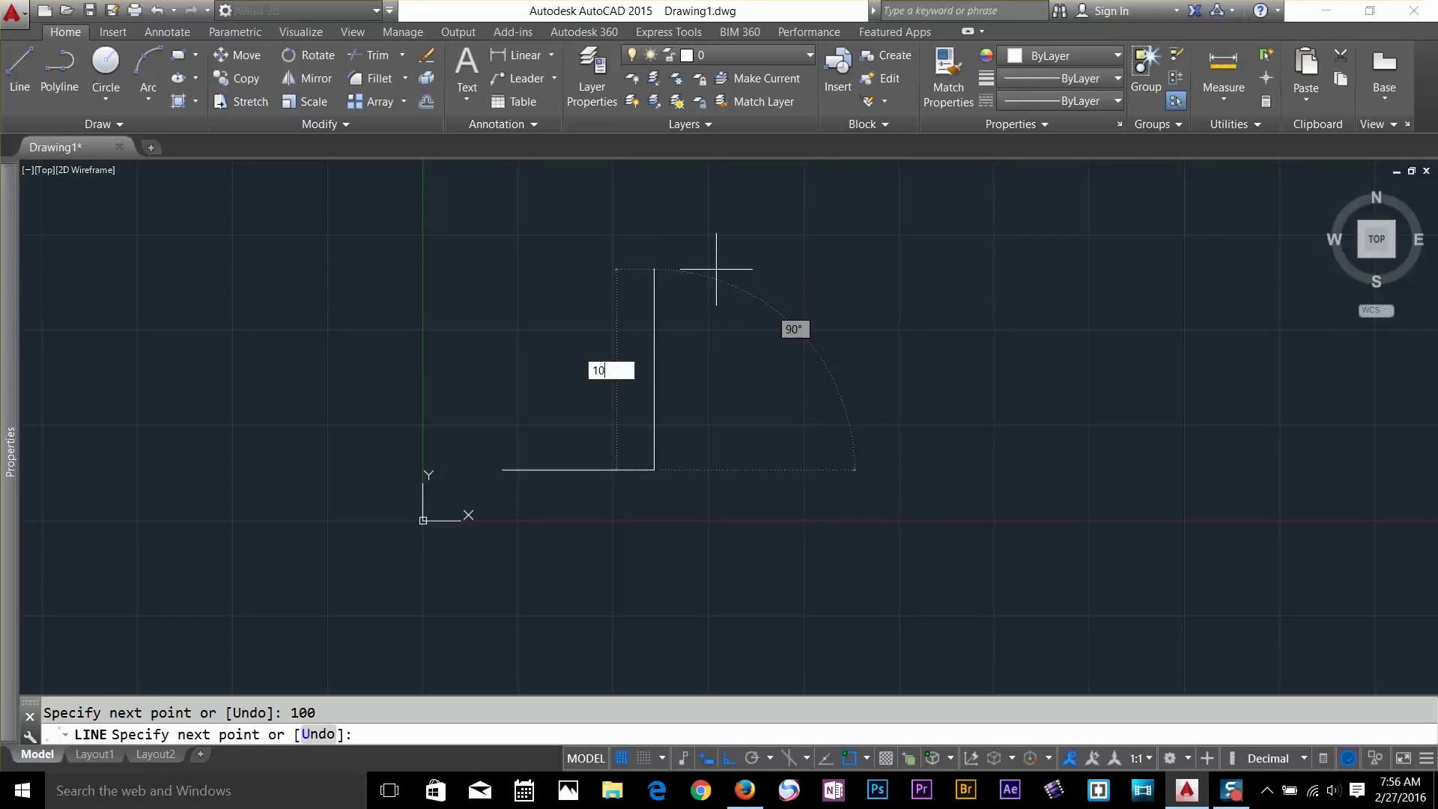
pyautogui.press('Return')
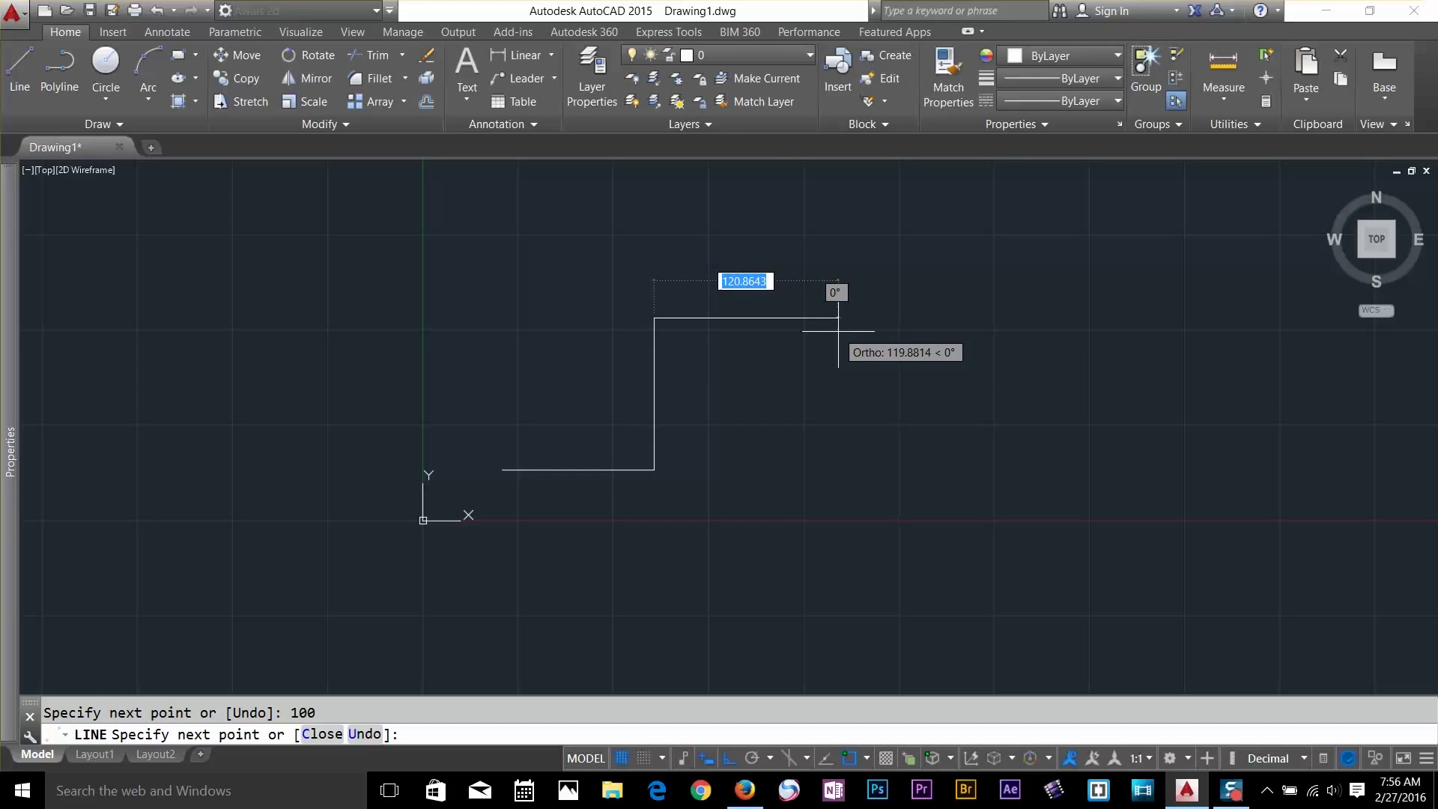
pyautogui.write('100')
pyautogui.press('Return')
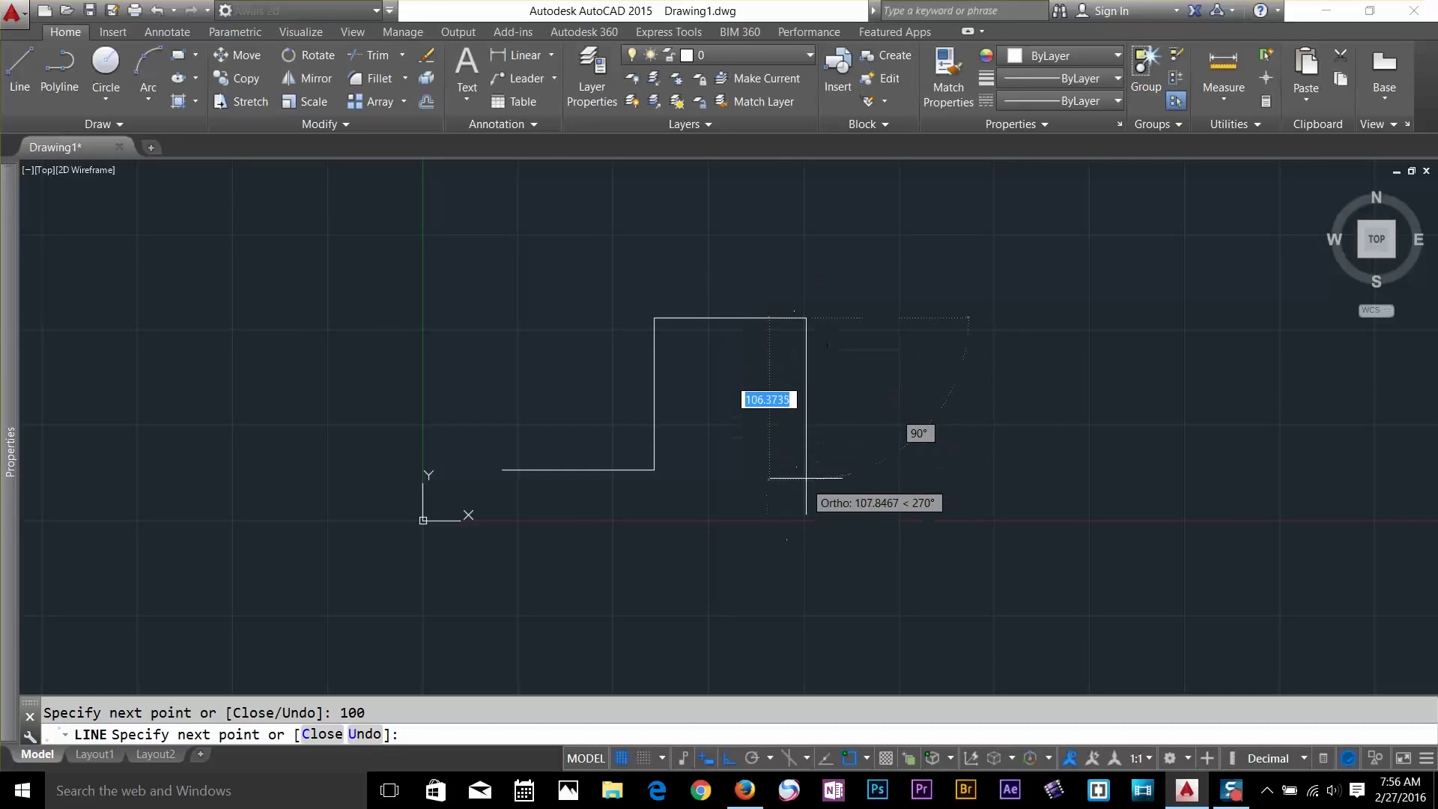
pyautogui.write('100')
pyautogui.press('Return')
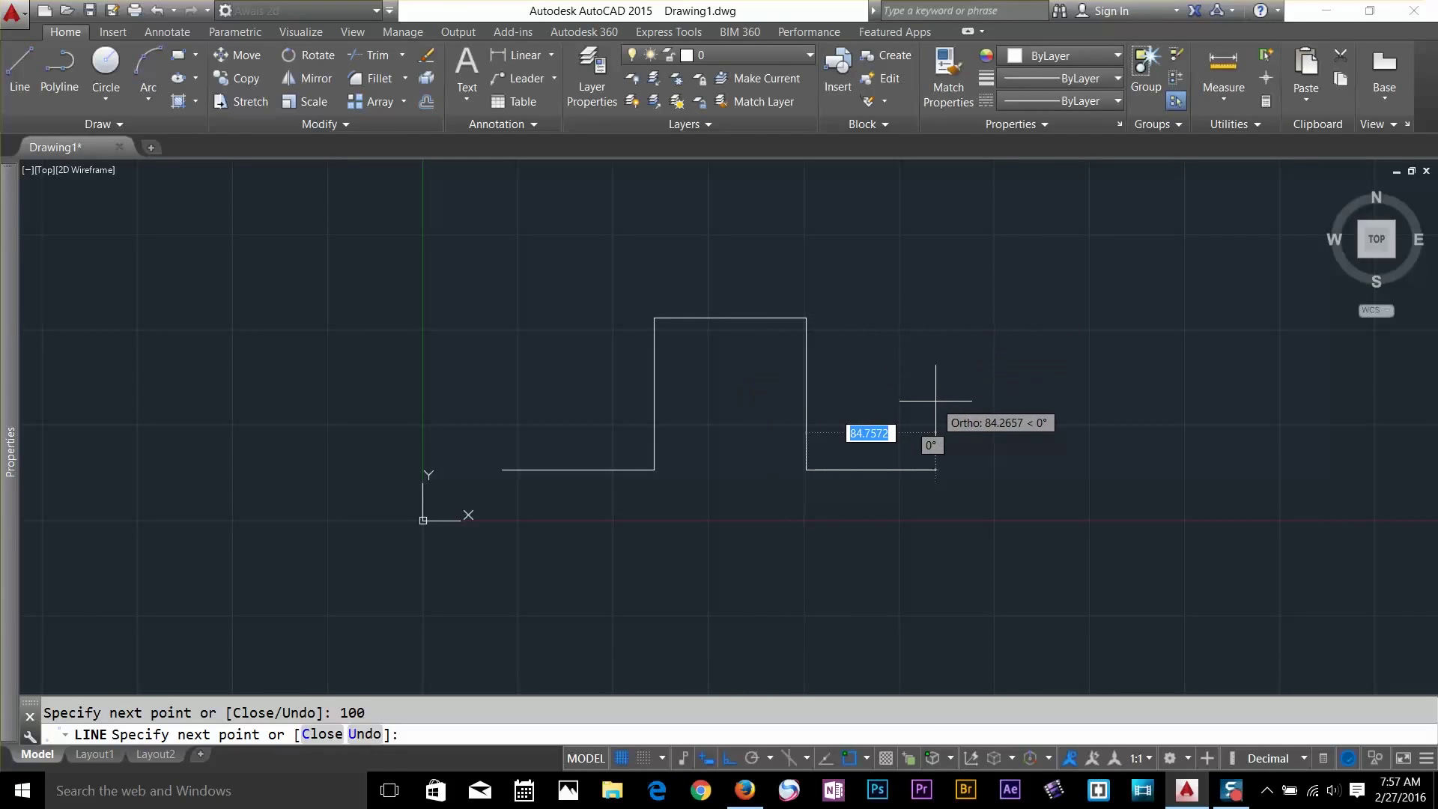
pyautogui.press('Return')
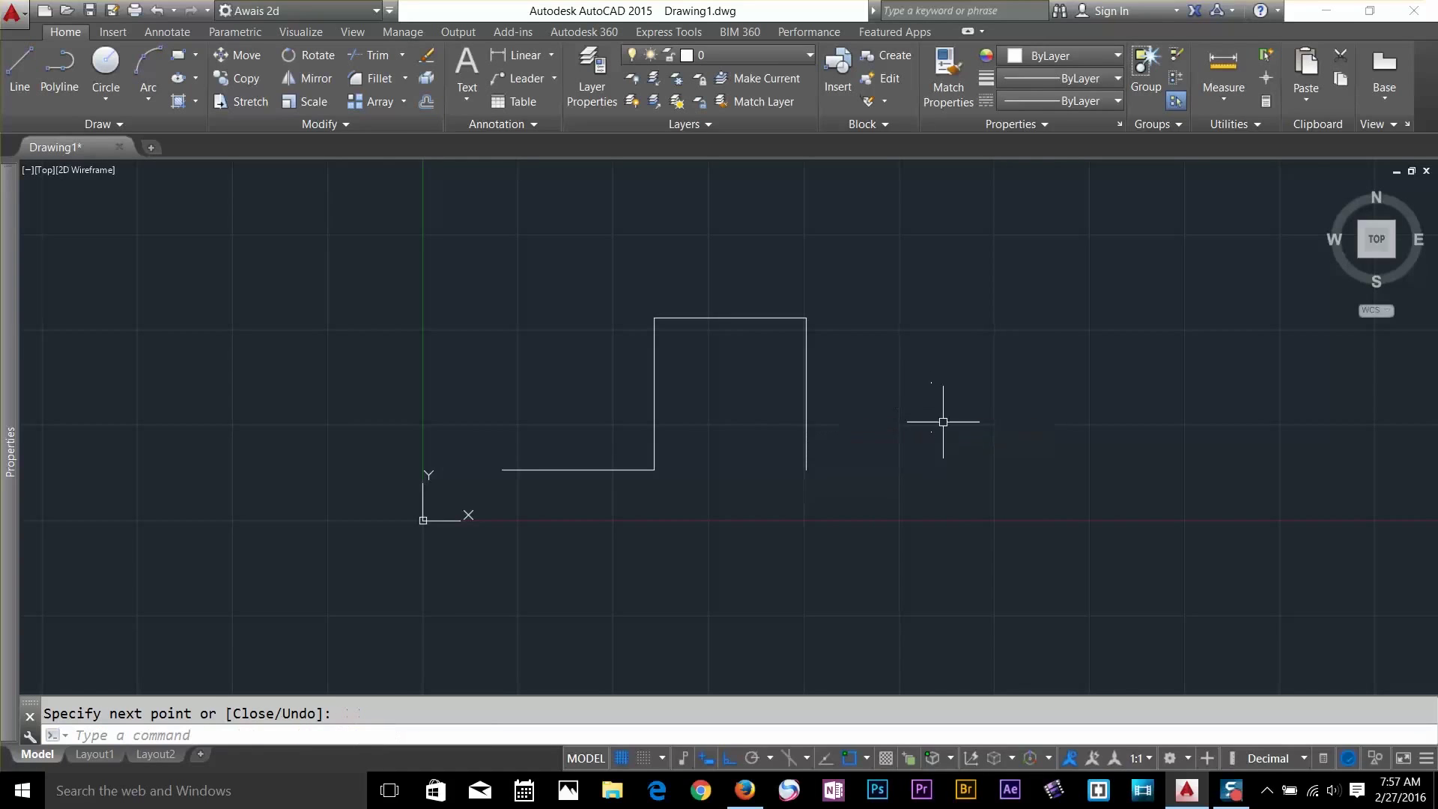
pyautogui.click(934, 251)
pyautogui.click(511, 499)
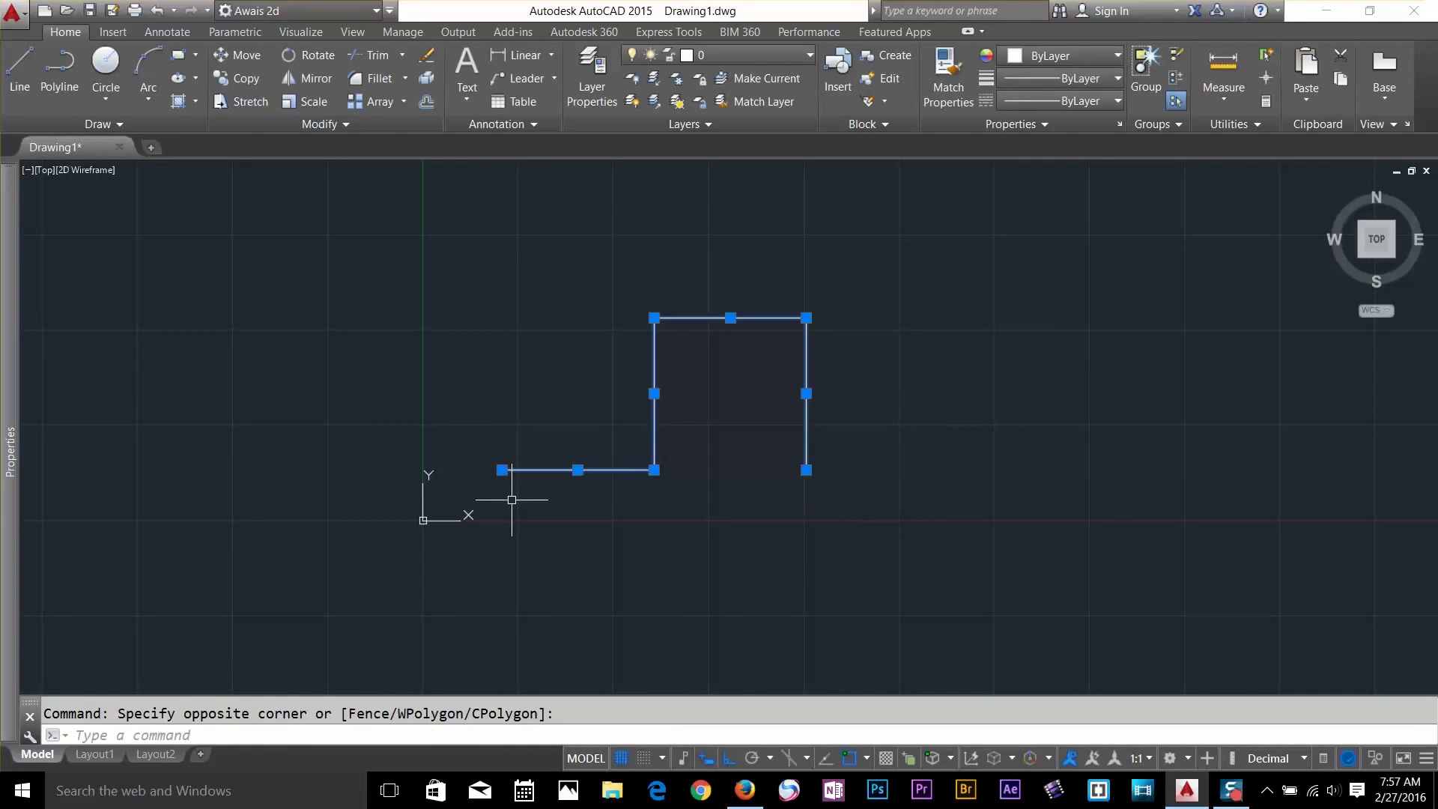
# Delete the stepped line, turn polar tracking back on at 90° increments, and pan the view
pyautogui.press('Delete')
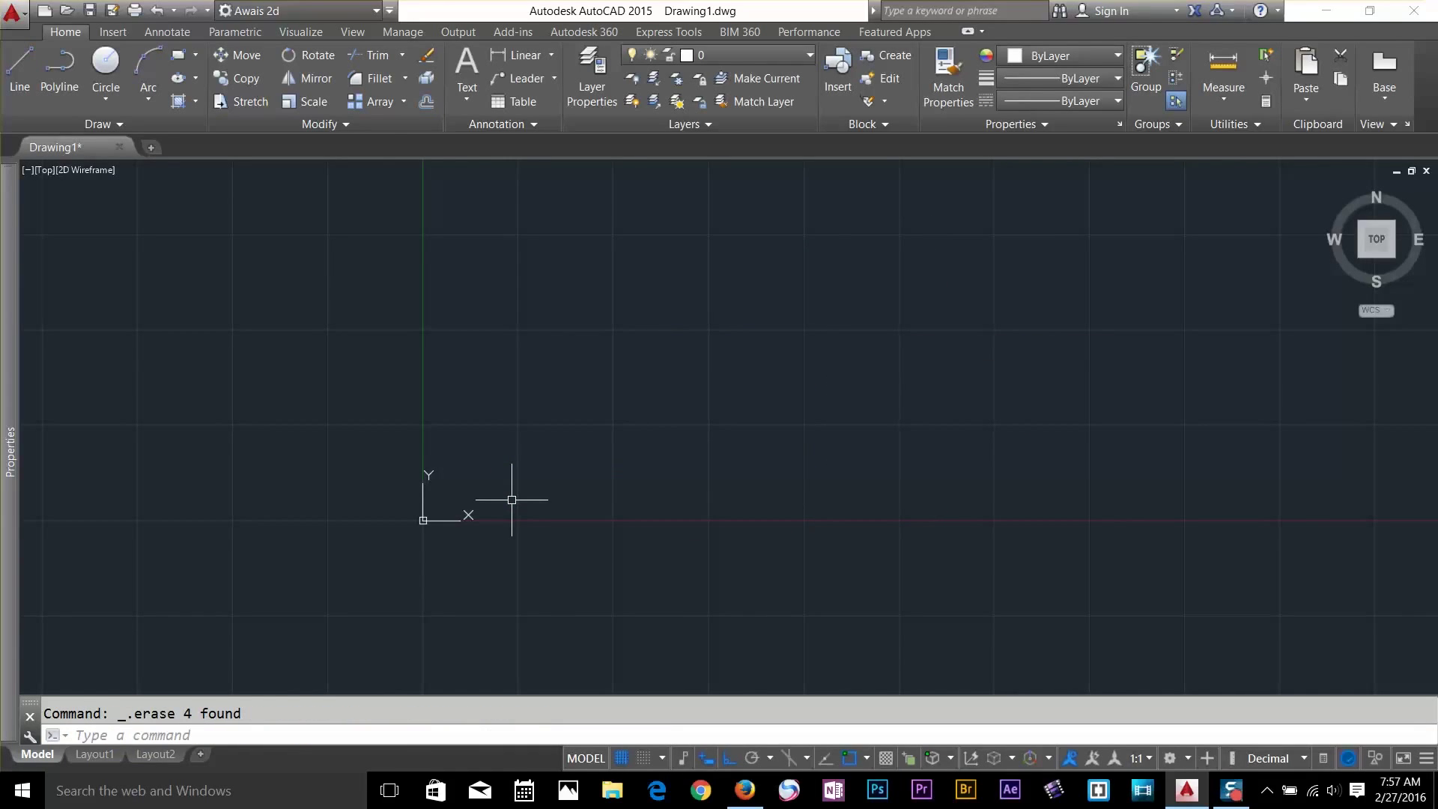
pyautogui.click(758, 755)
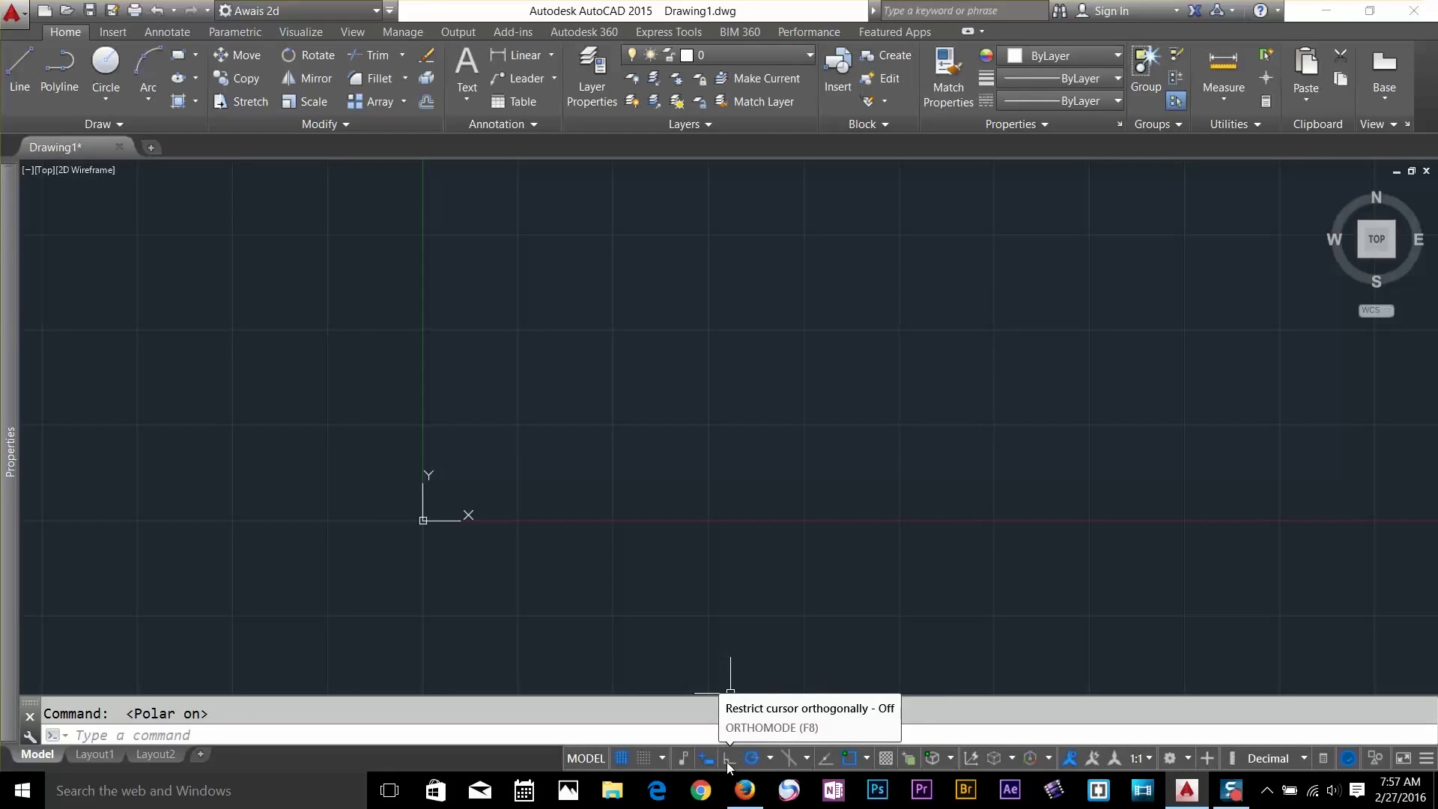
pyautogui.click(770, 758)
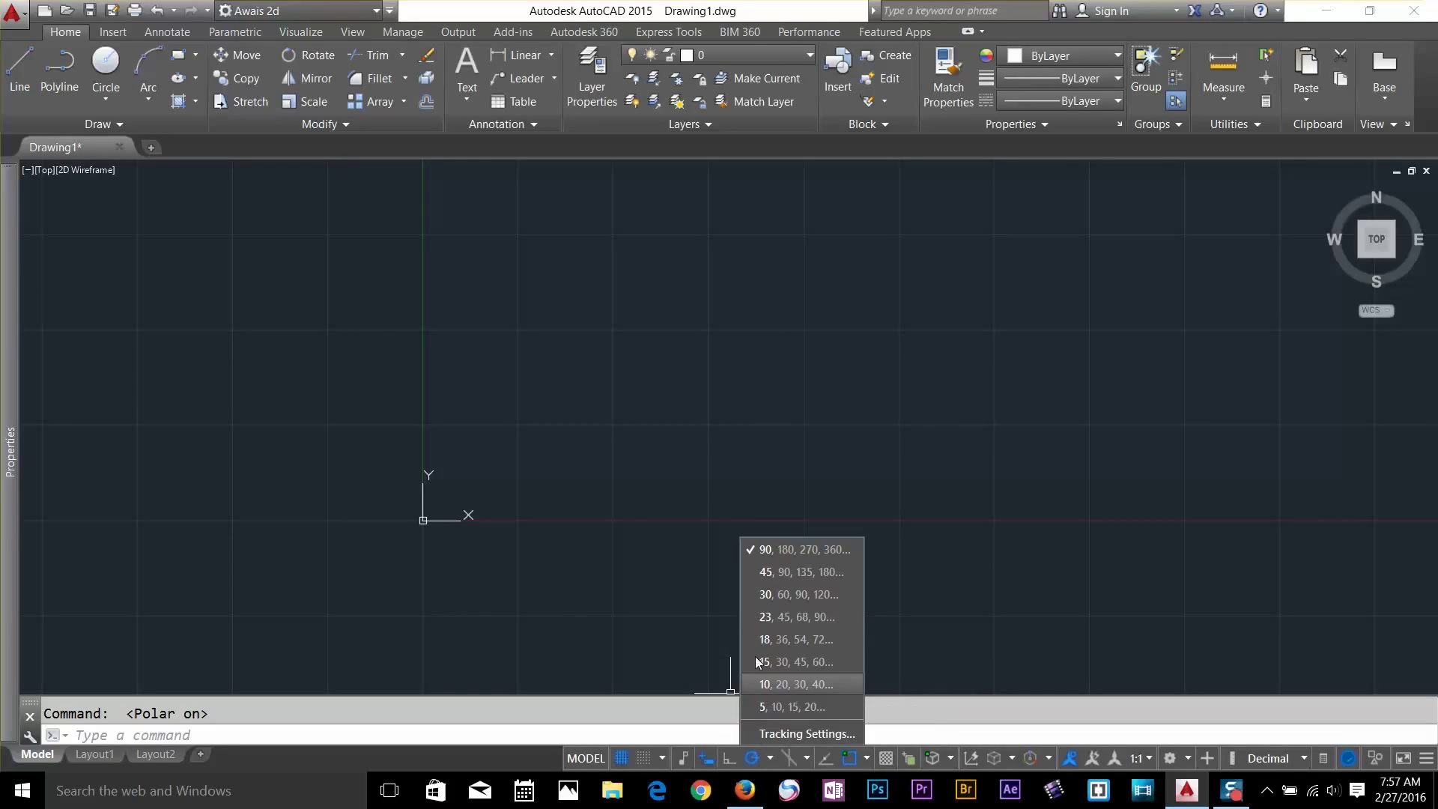
pyautogui.click(808, 549)
pyautogui.moveTo(619, 296)
pyautogui.mouseDown(button='middle')
pyautogui.moveTo(565, 398)
pyautogui.moveTo(374, 389)
pyautogui.mouseUp(button='middle')
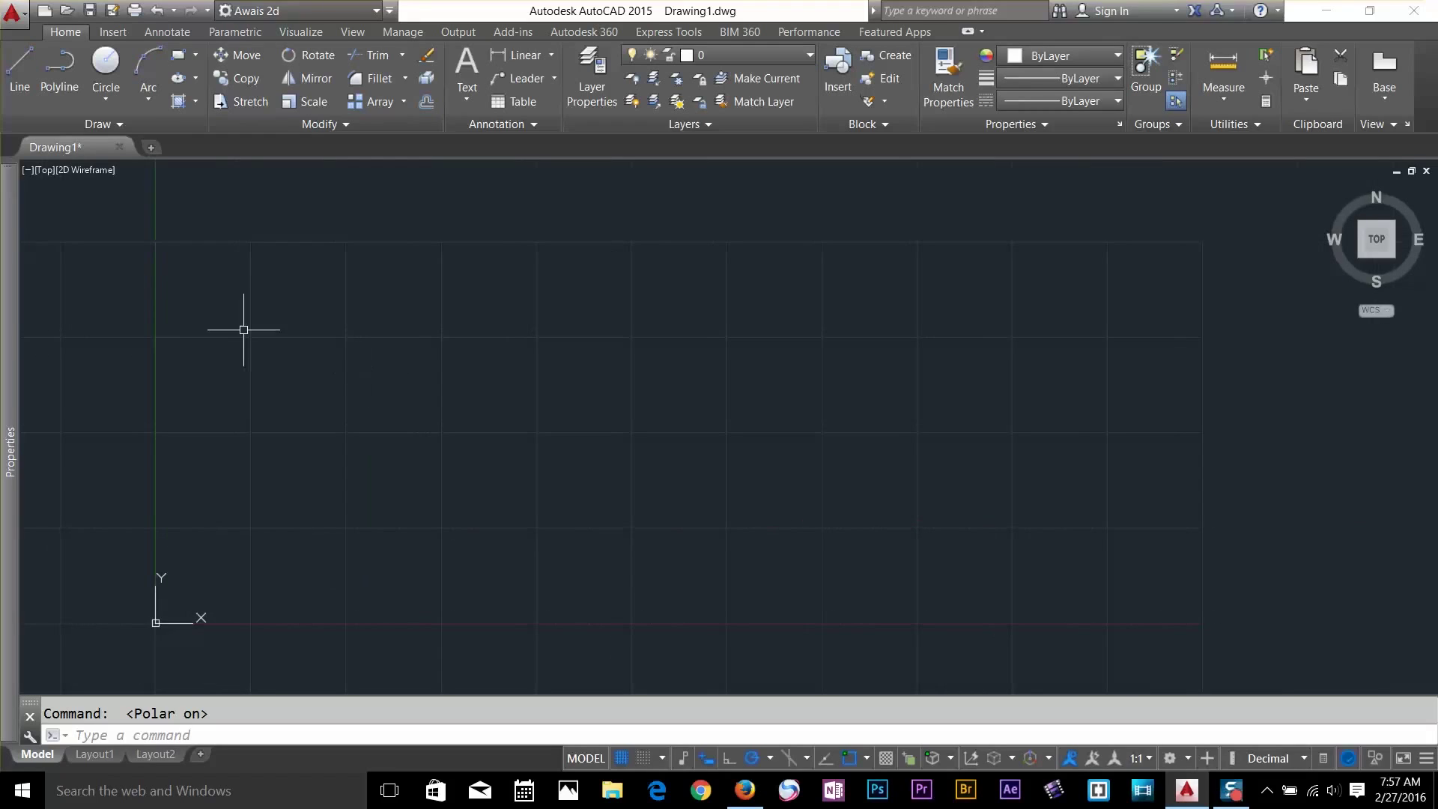
# Start a line and draw 100 units right, then 100 units up
pyautogui.click(25, 60)
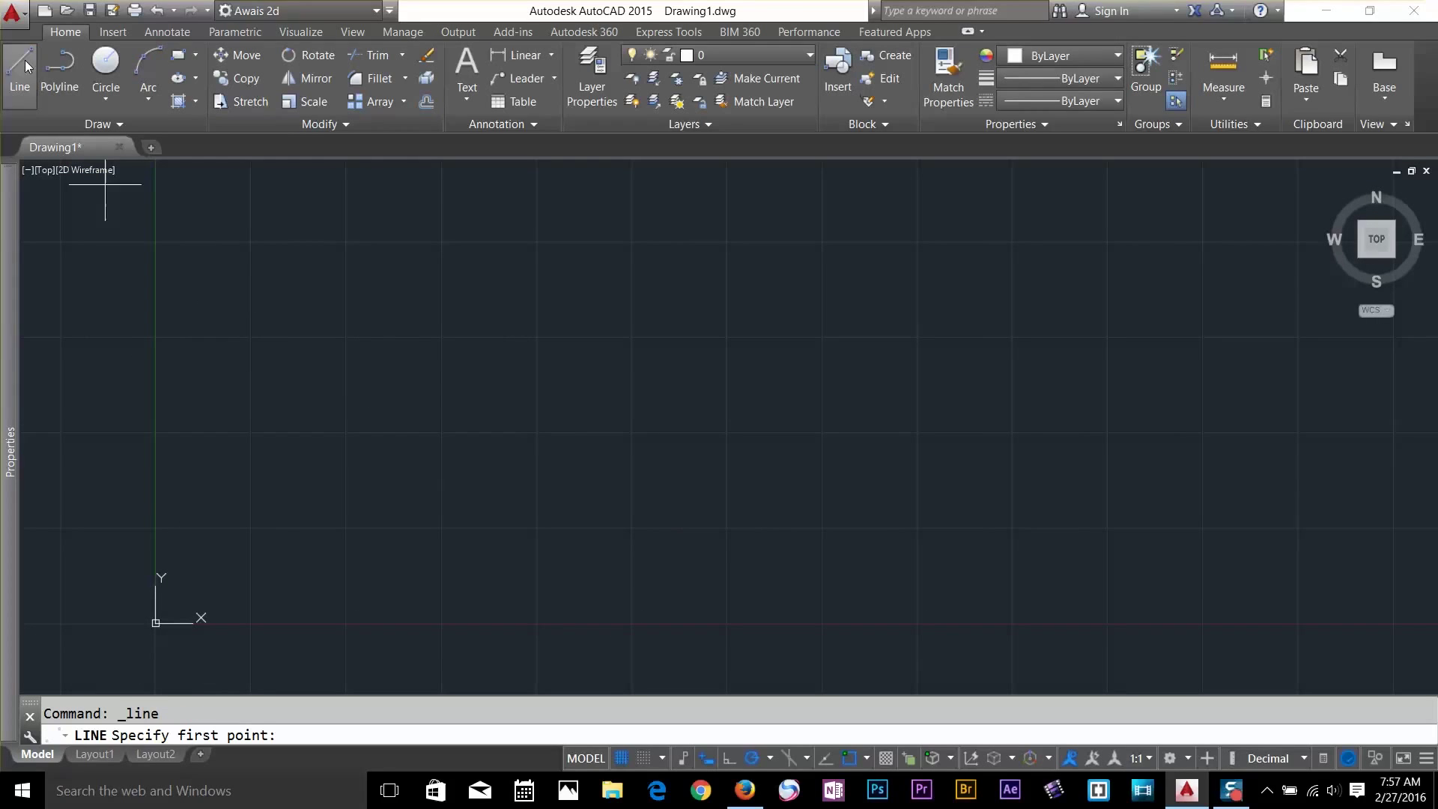
pyautogui.click(328, 558)
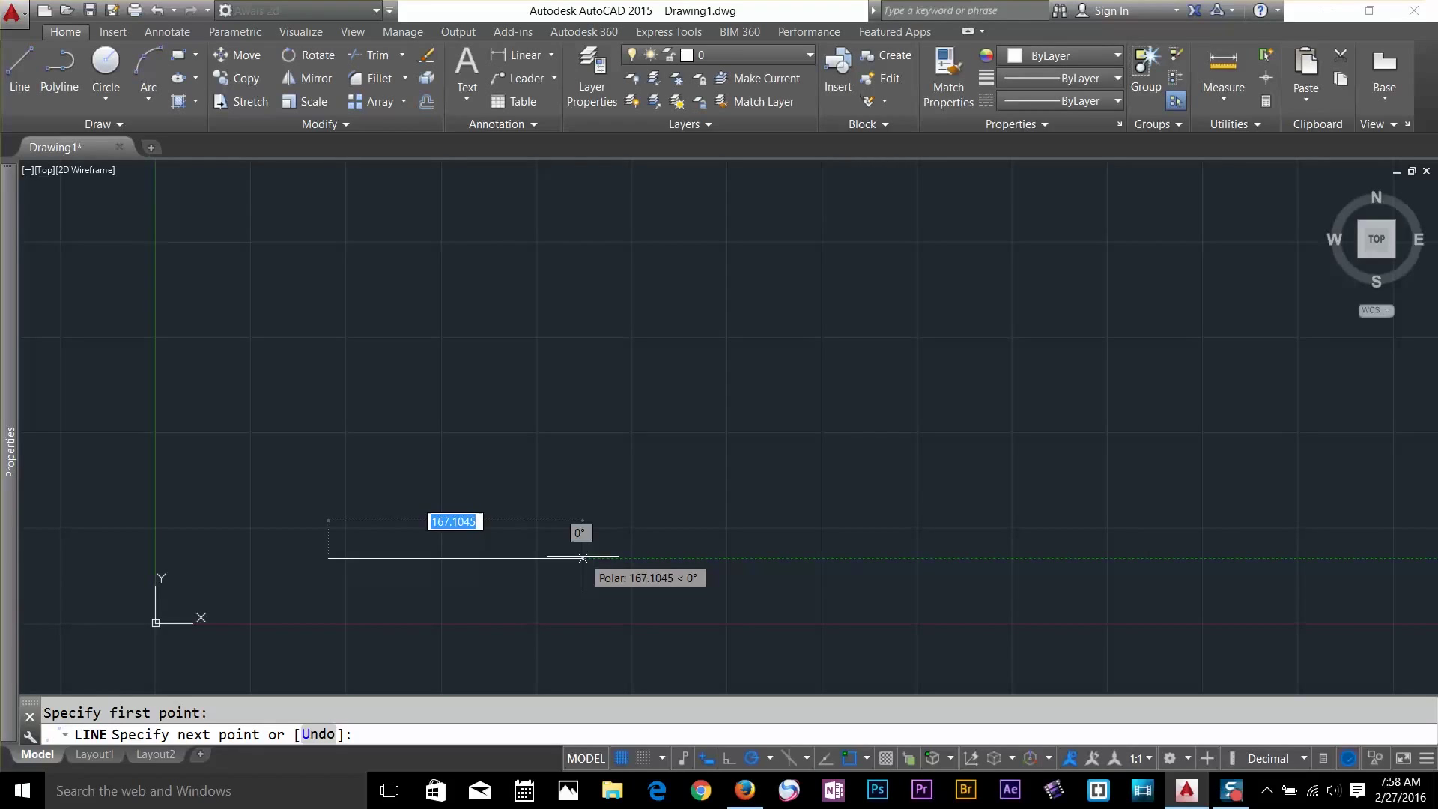
pyautogui.write('100')
pyautogui.press('Return')
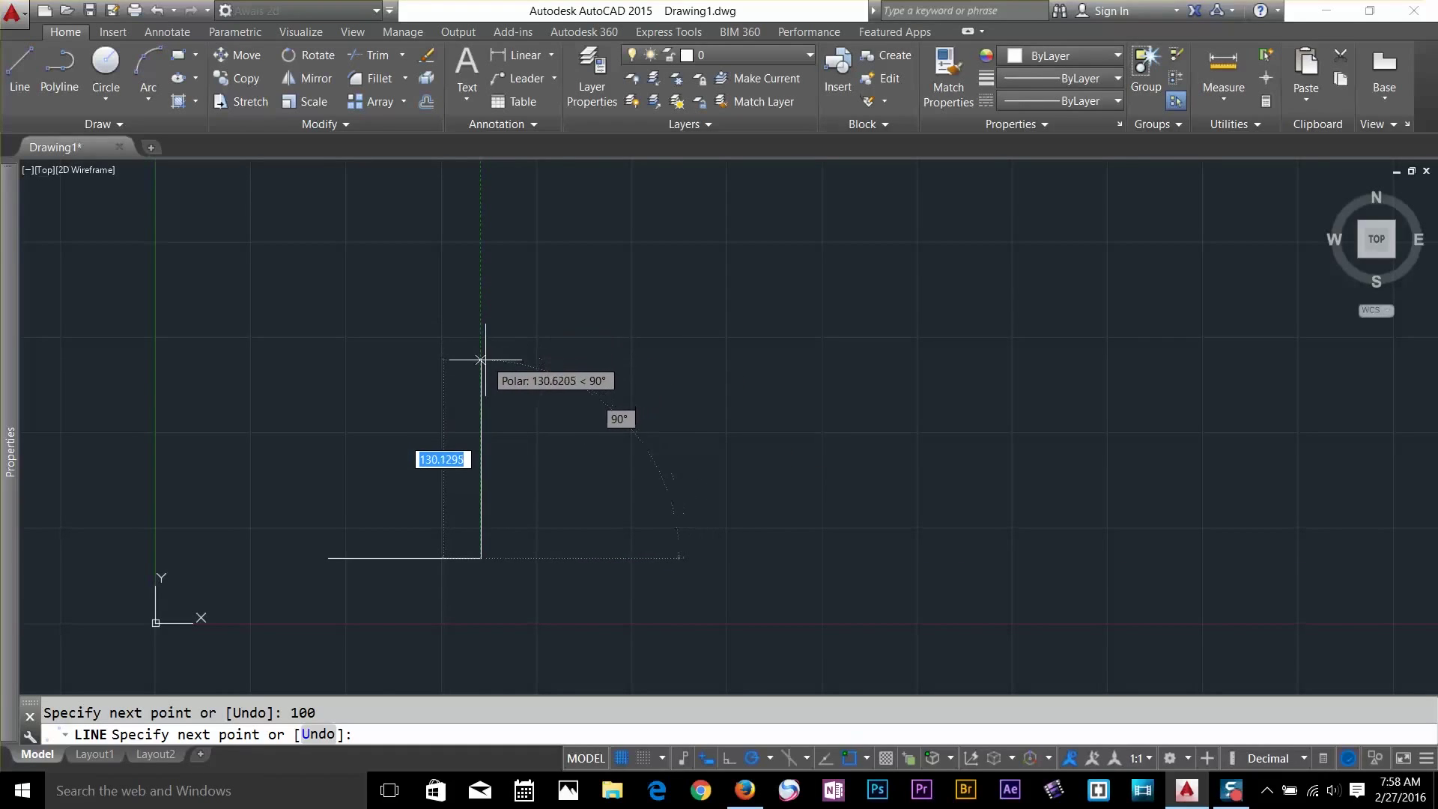
pyautogui.write('100')
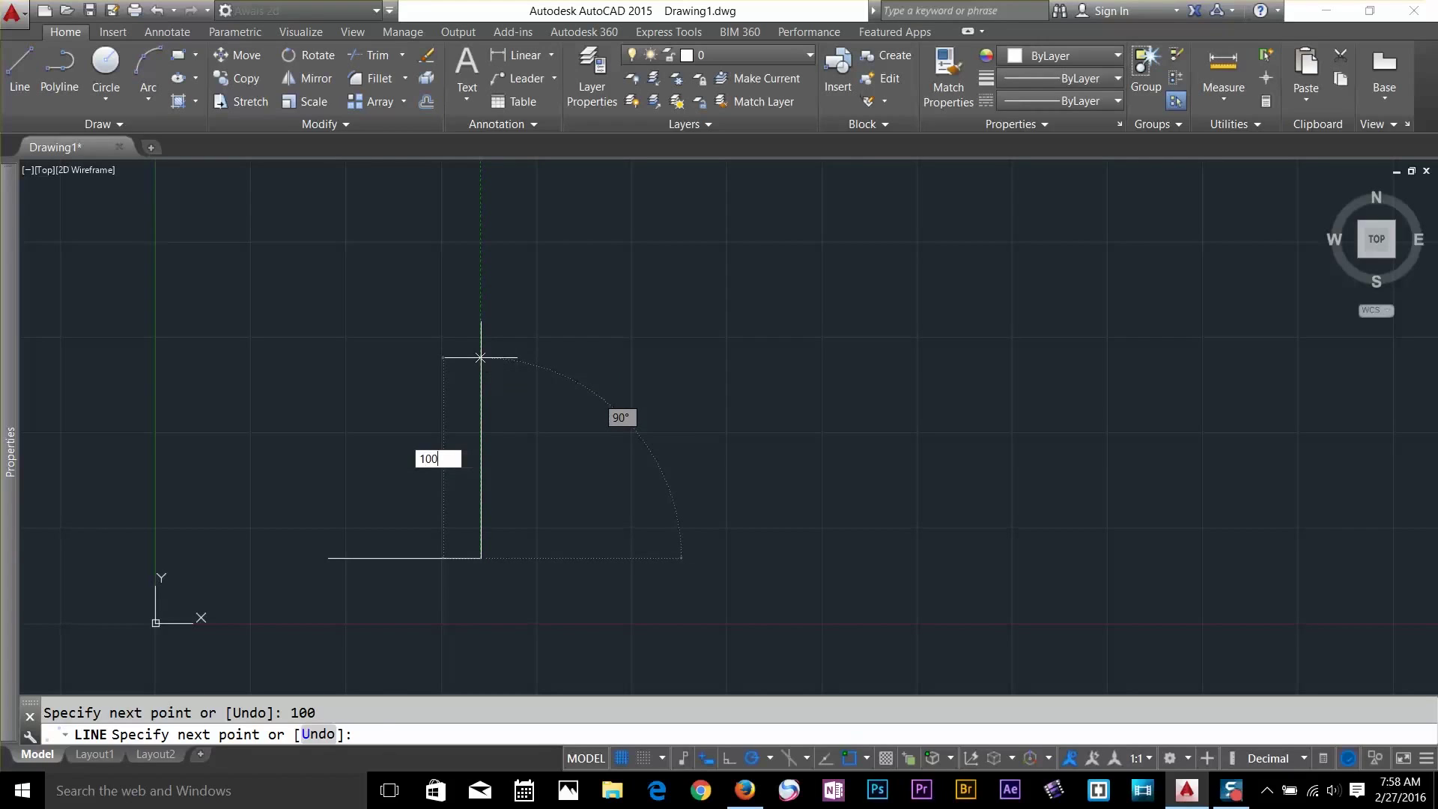
pyautogui.press('Return')
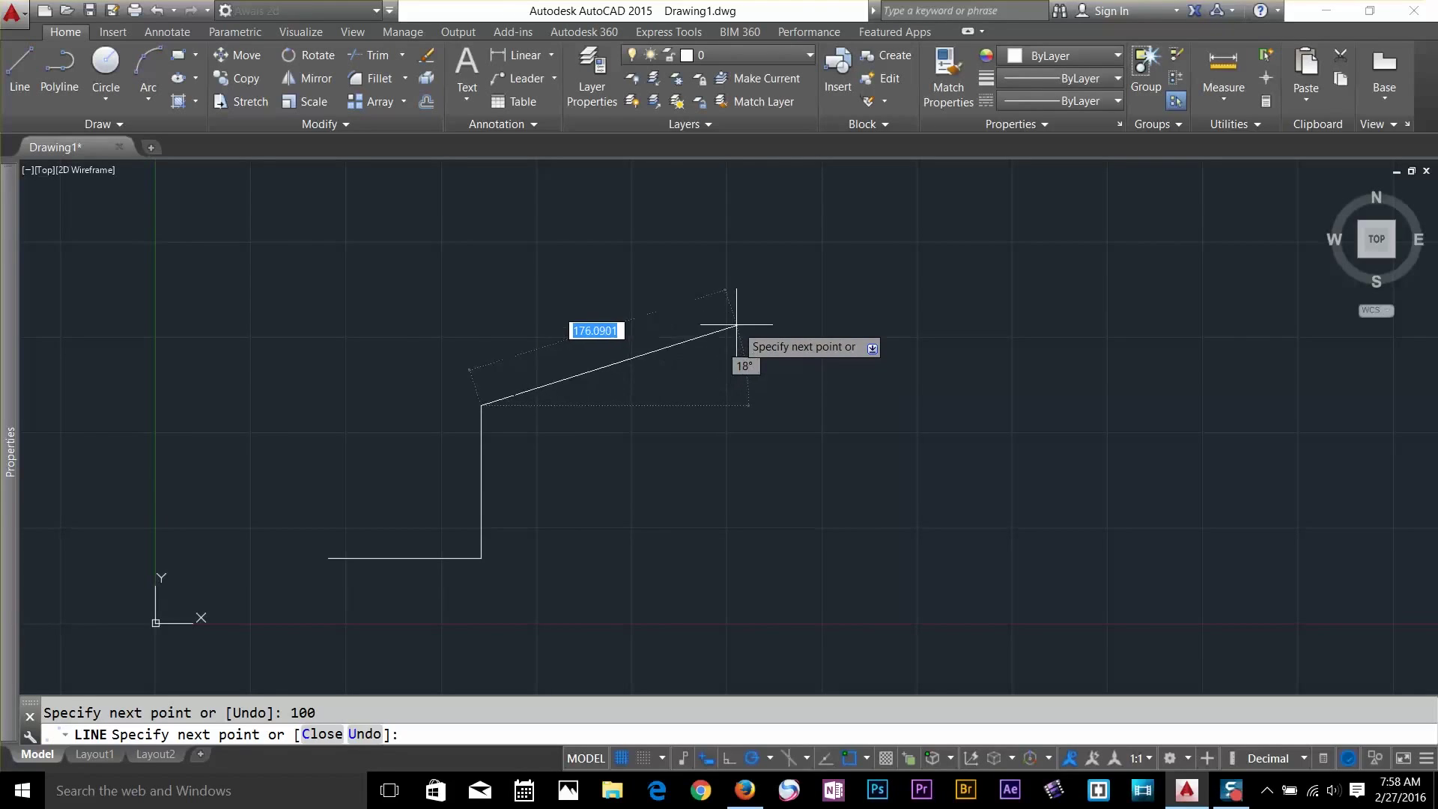
# Add a 100-unit segment at 45 degrees and end the line
pyautogui.moveTo(736, 322); pyautogui.dragTo(671, 398, button='middle')
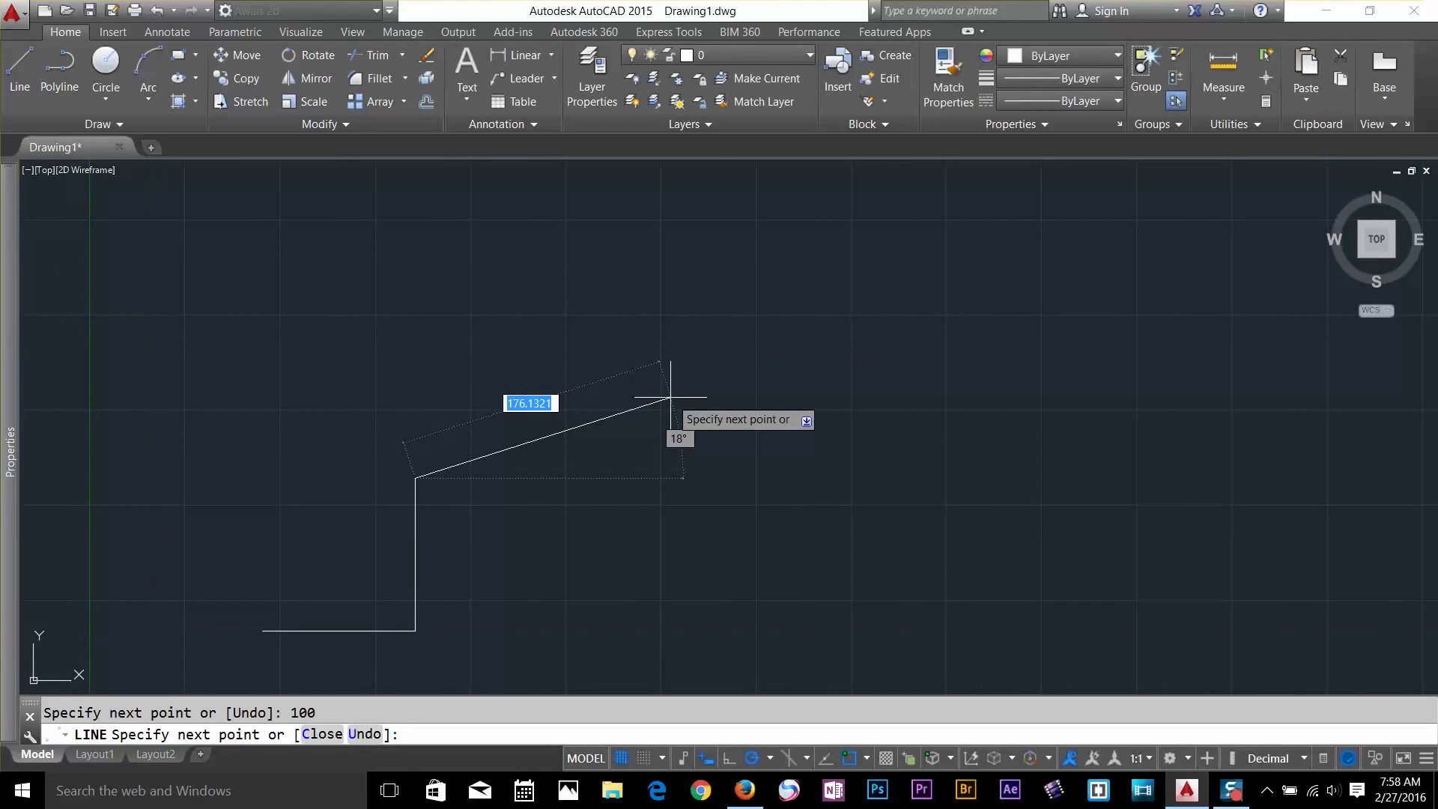
pyautogui.write('100')
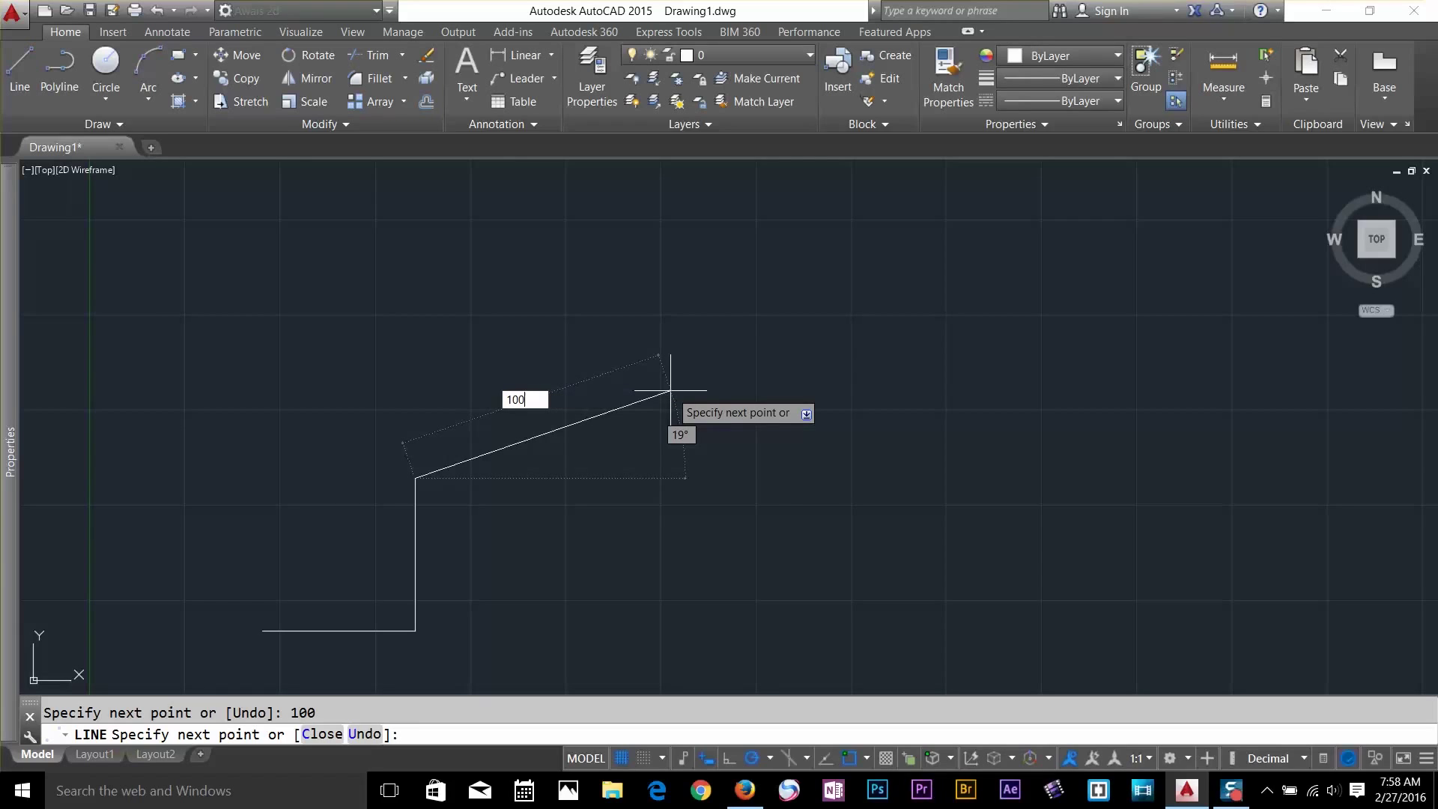
pyautogui.press('Tab')
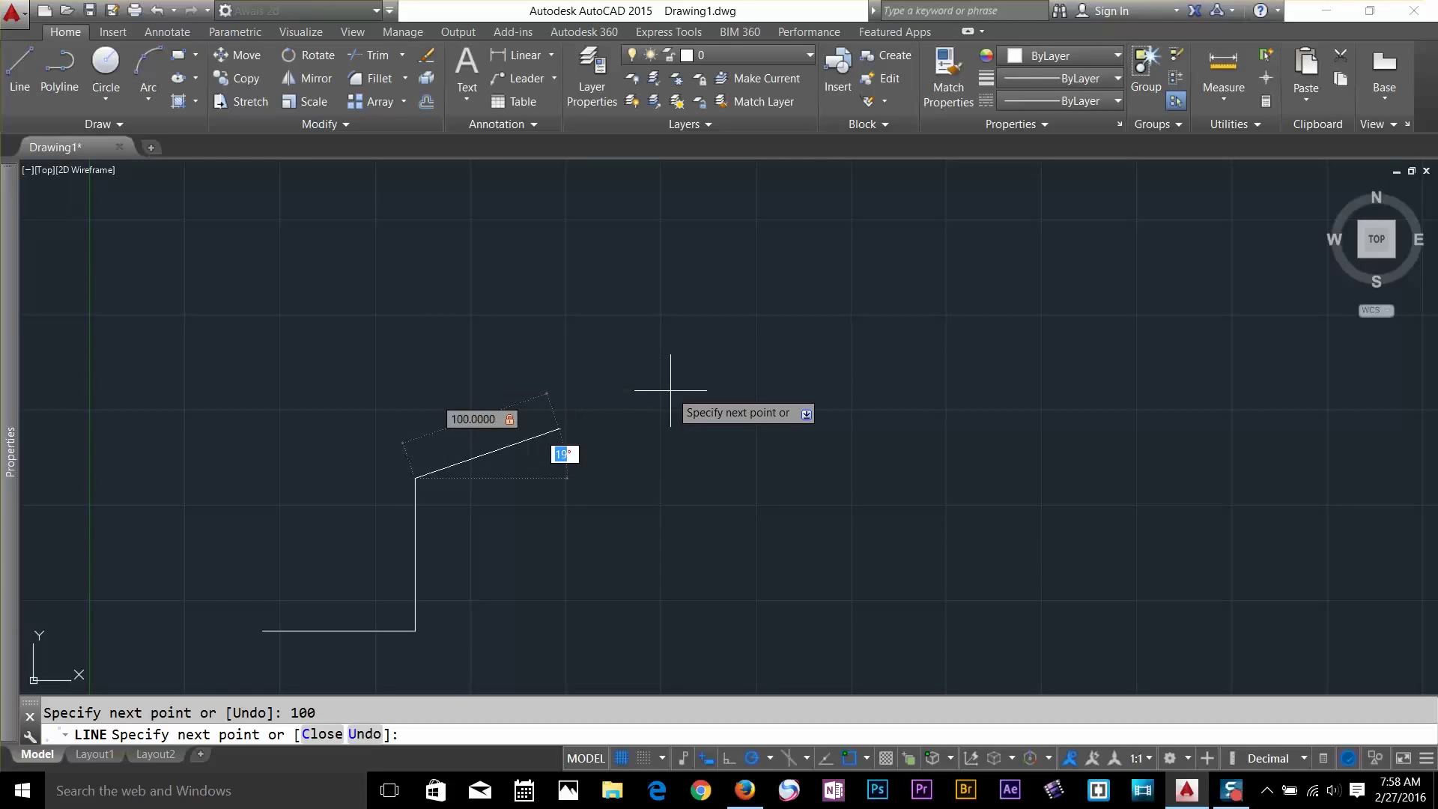
pyautogui.write('45')
pyautogui.press('Return')
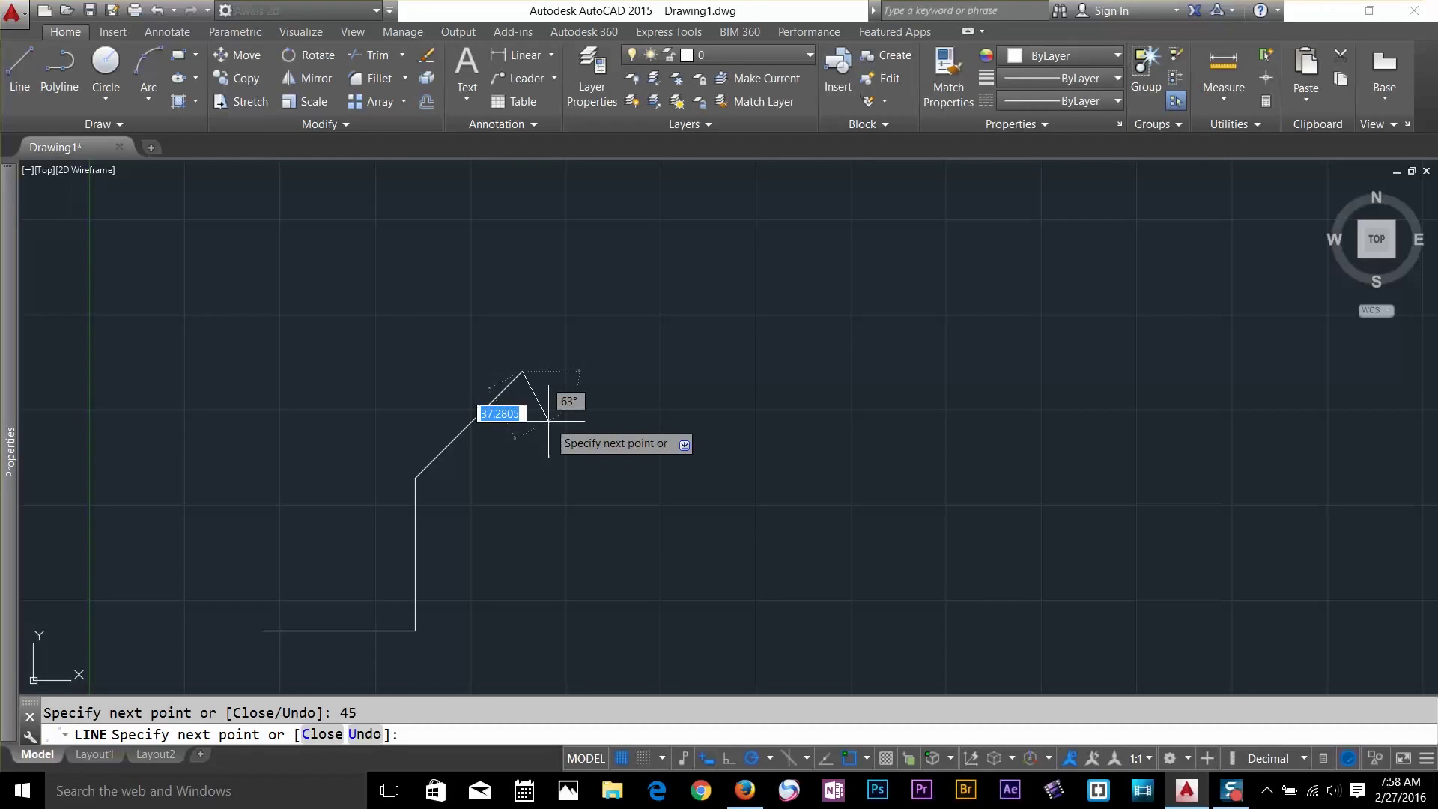
pyautogui.press('Return')
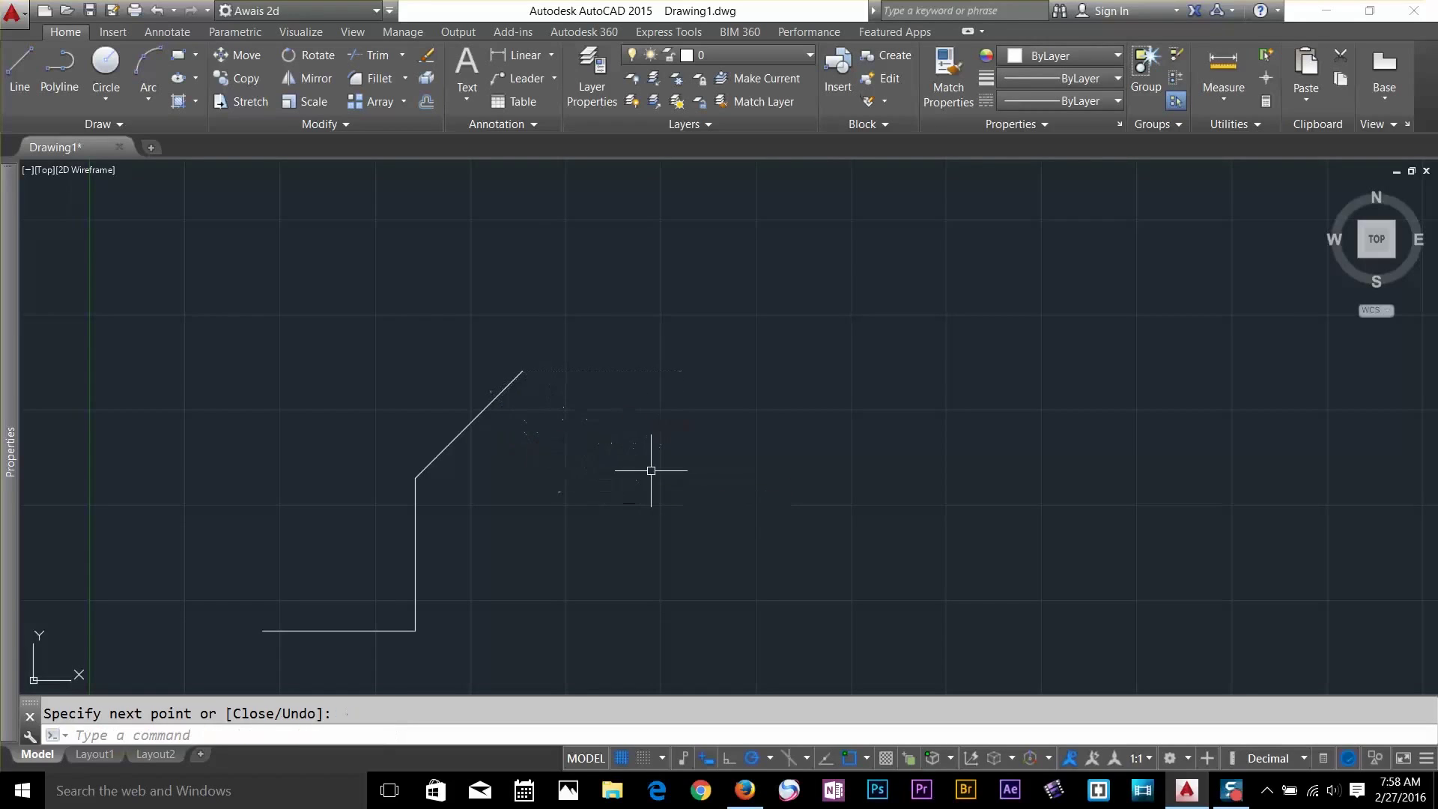
pyautogui.click(770, 756)
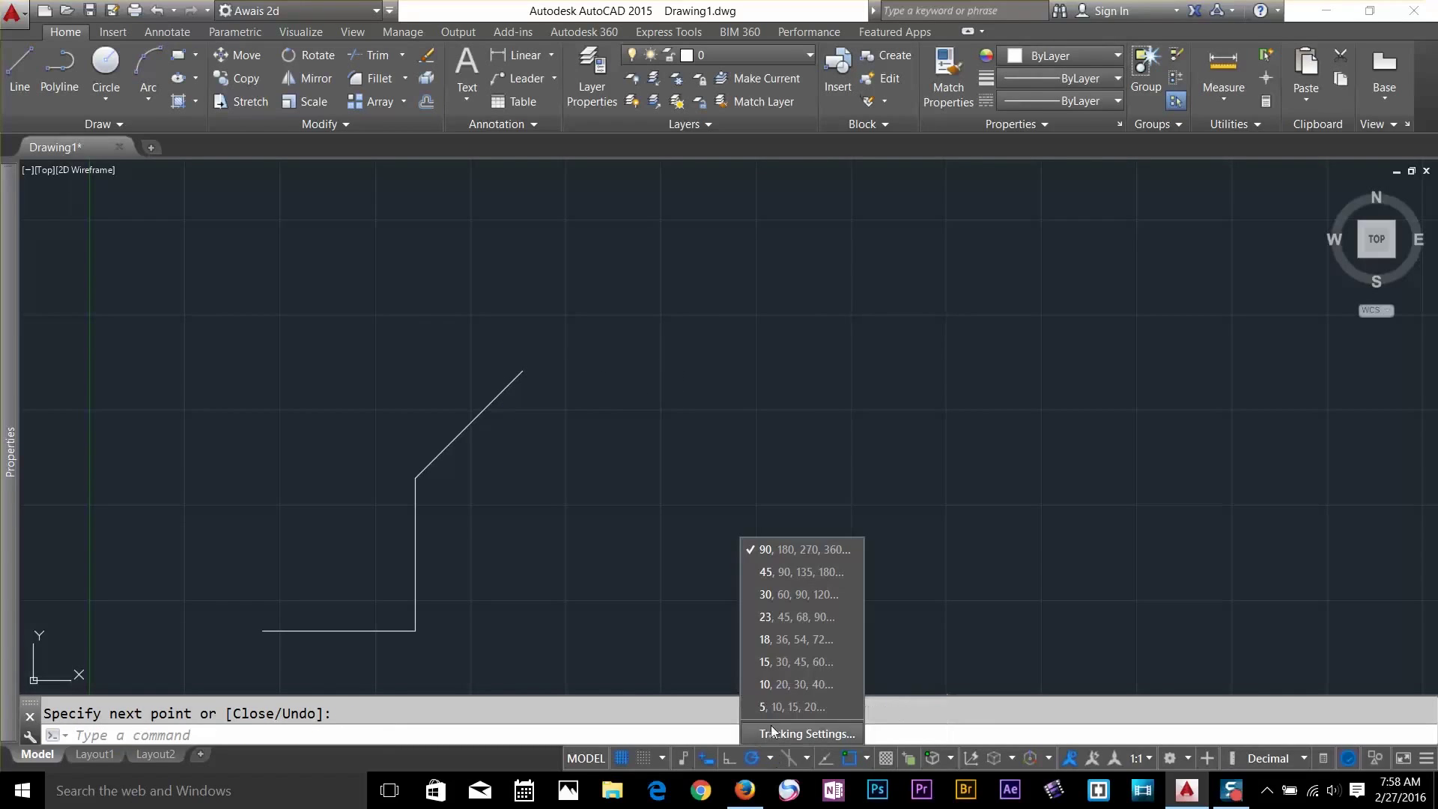
# Pick the 45° polar increment, test it with a cancelled line, and select the diagonal line
pyautogui.click(797, 572)
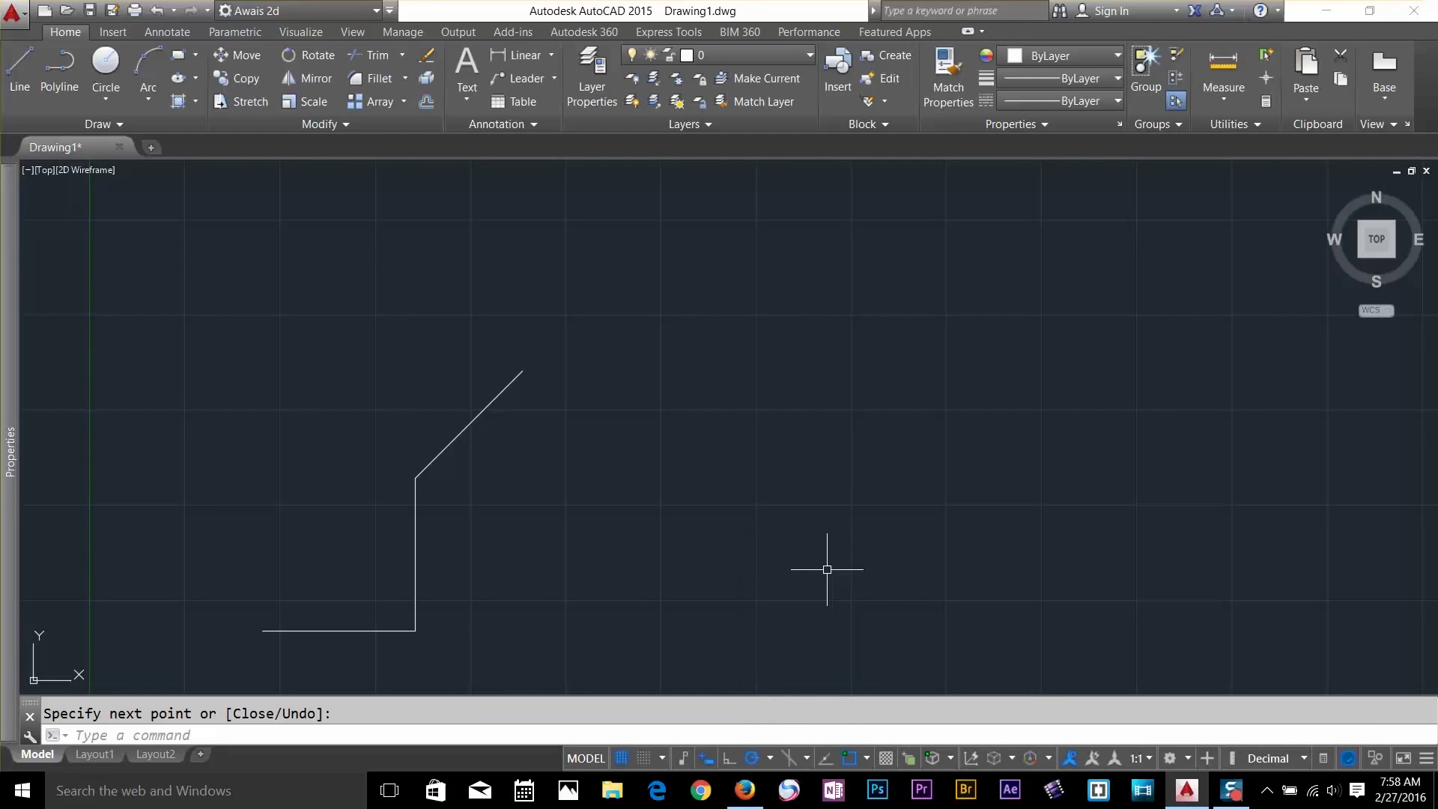
pyautogui.write('L')
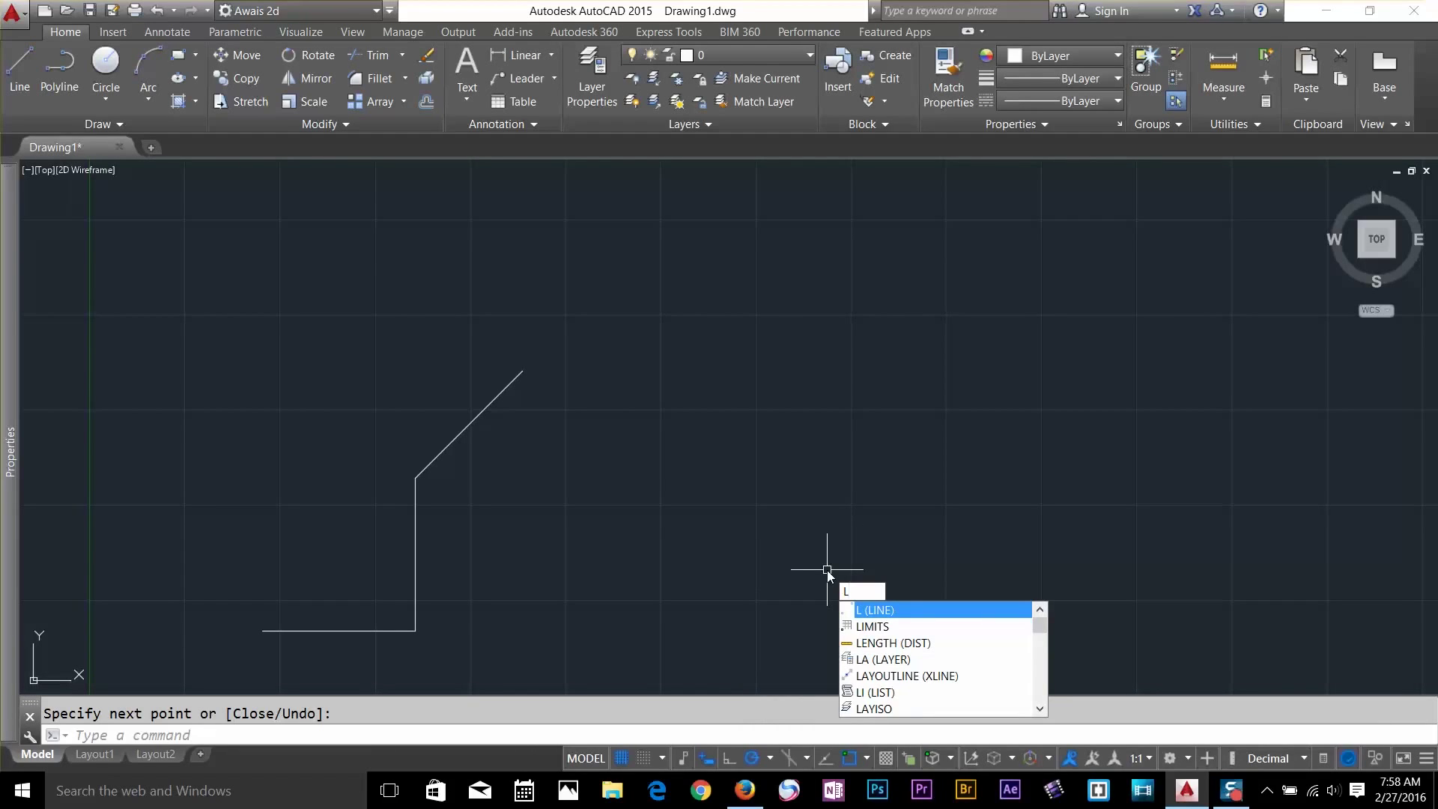
pyautogui.press('Return')
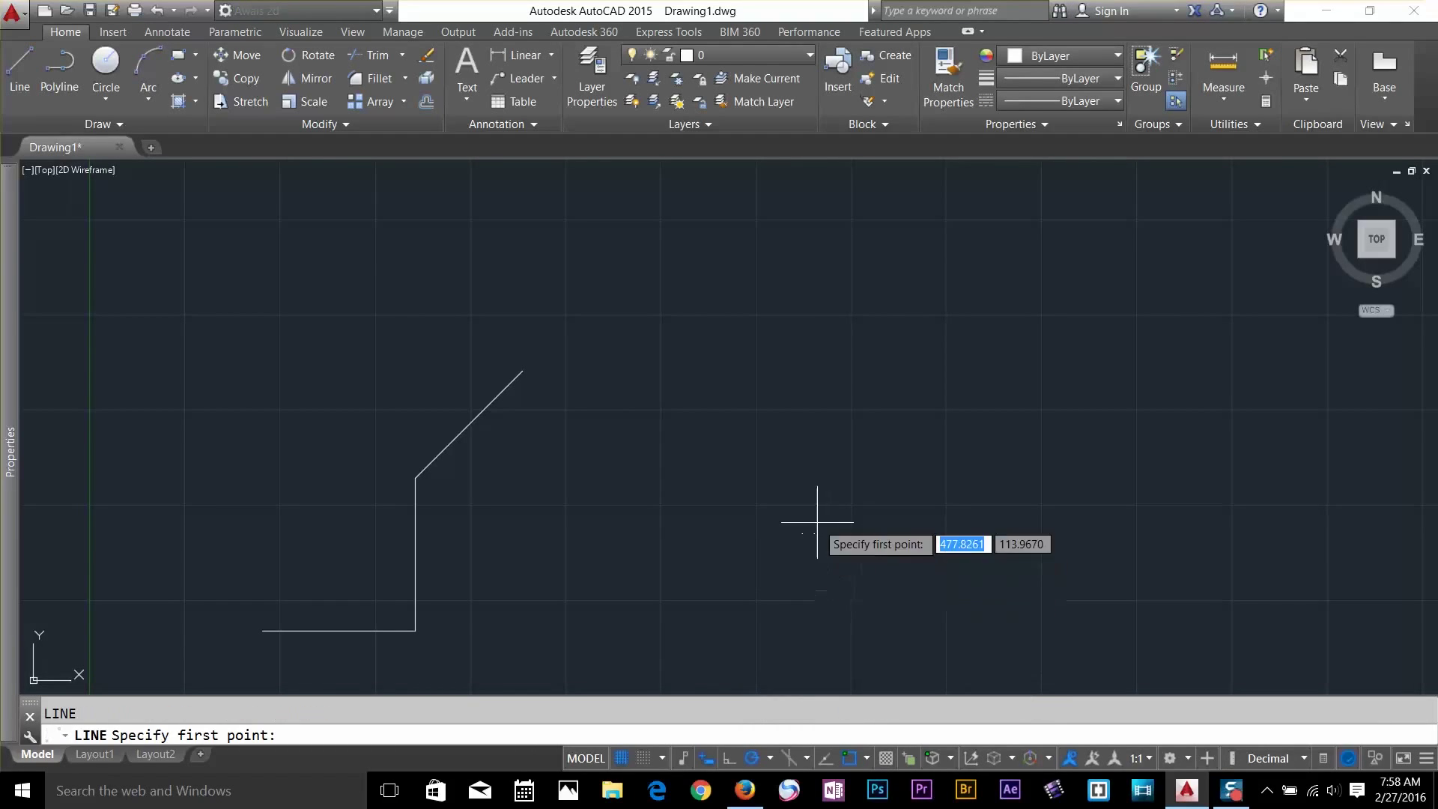
pyautogui.click(763, 572)
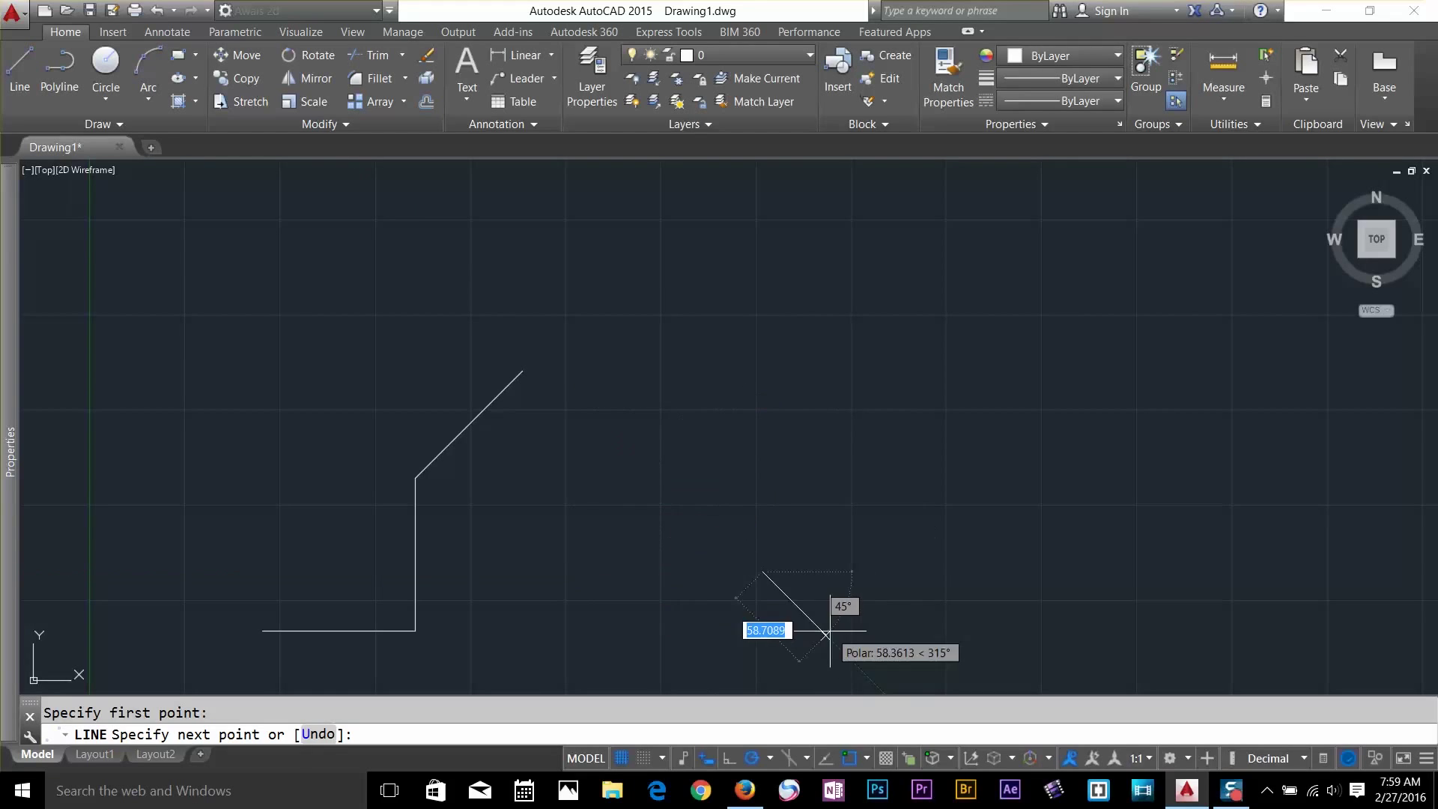
pyautogui.press('Return')
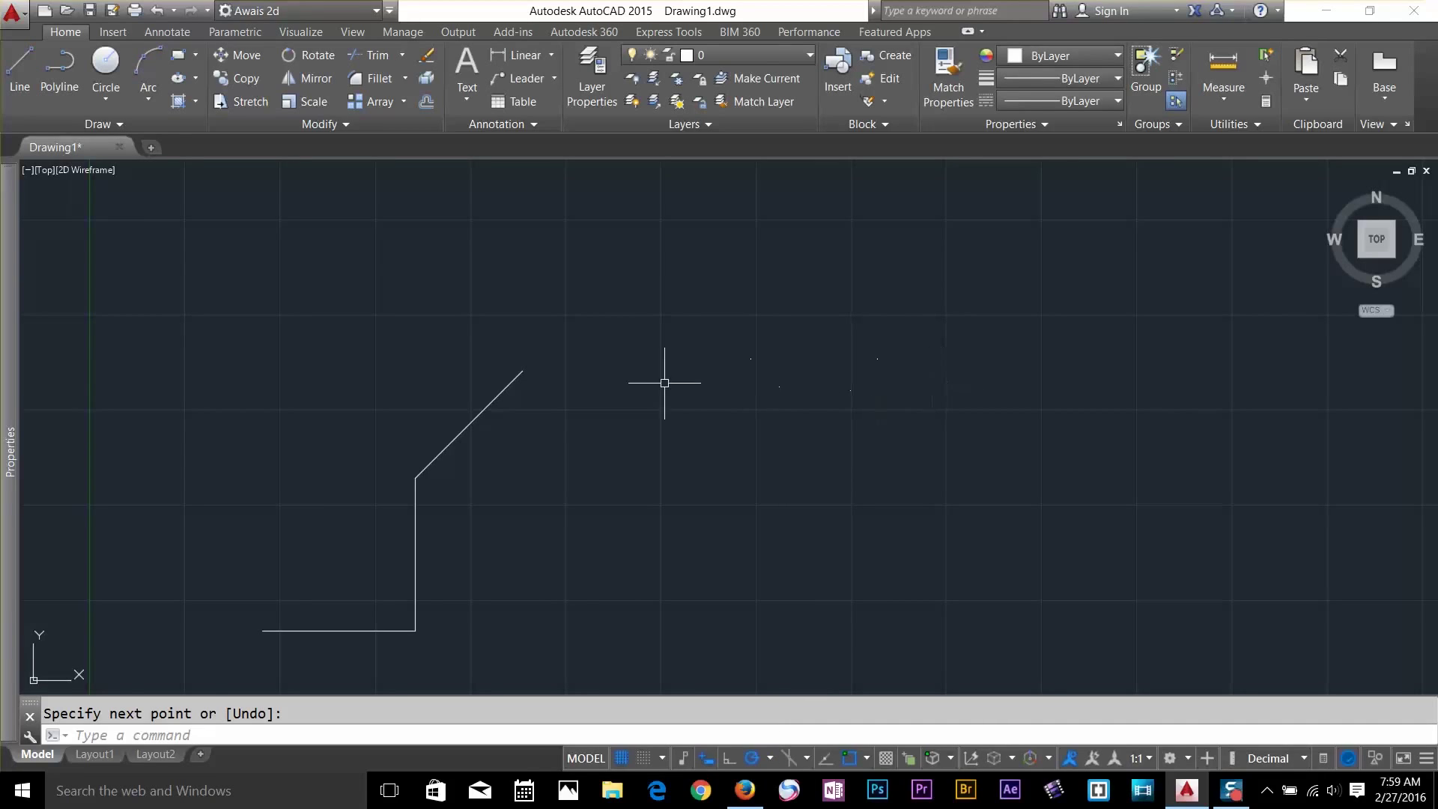
pyautogui.click(581, 331)
pyautogui.click(465, 437)
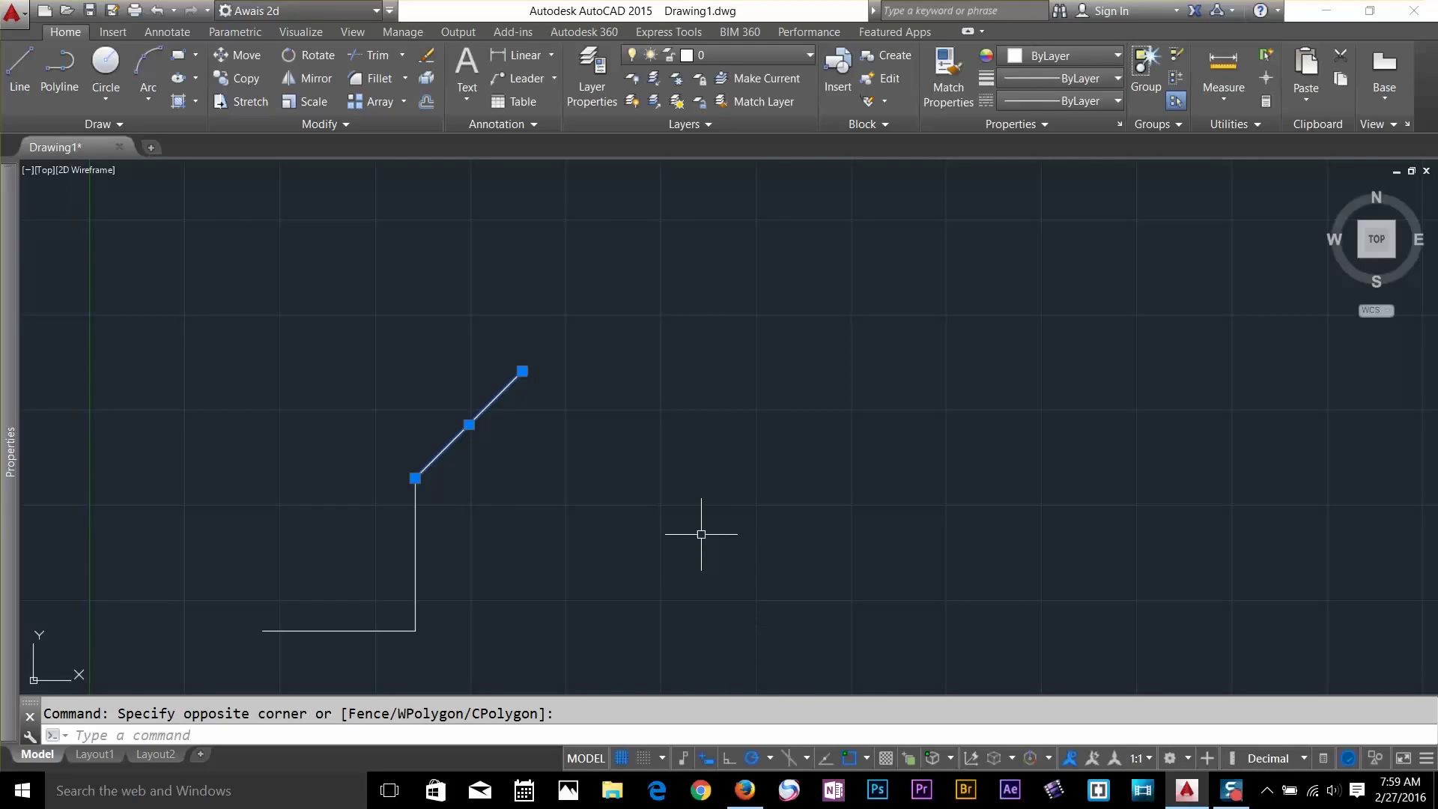
# Try another polar angle increment with a cancelled test line
pyautogui.click(770, 758)
pyautogui.click(782, 643)
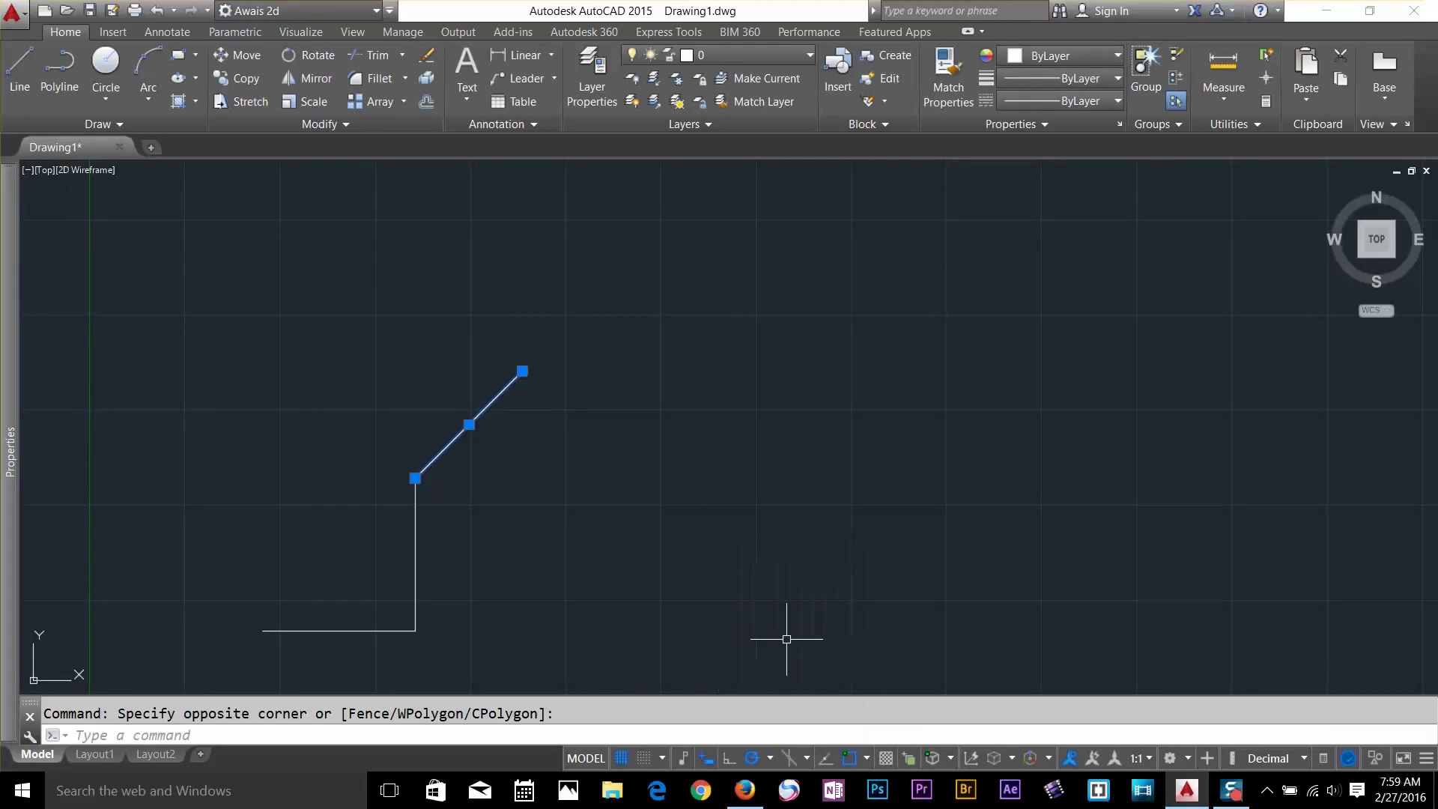
pyautogui.write('l')
pyautogui.press('Return')
pyautogui.click(760, 569)
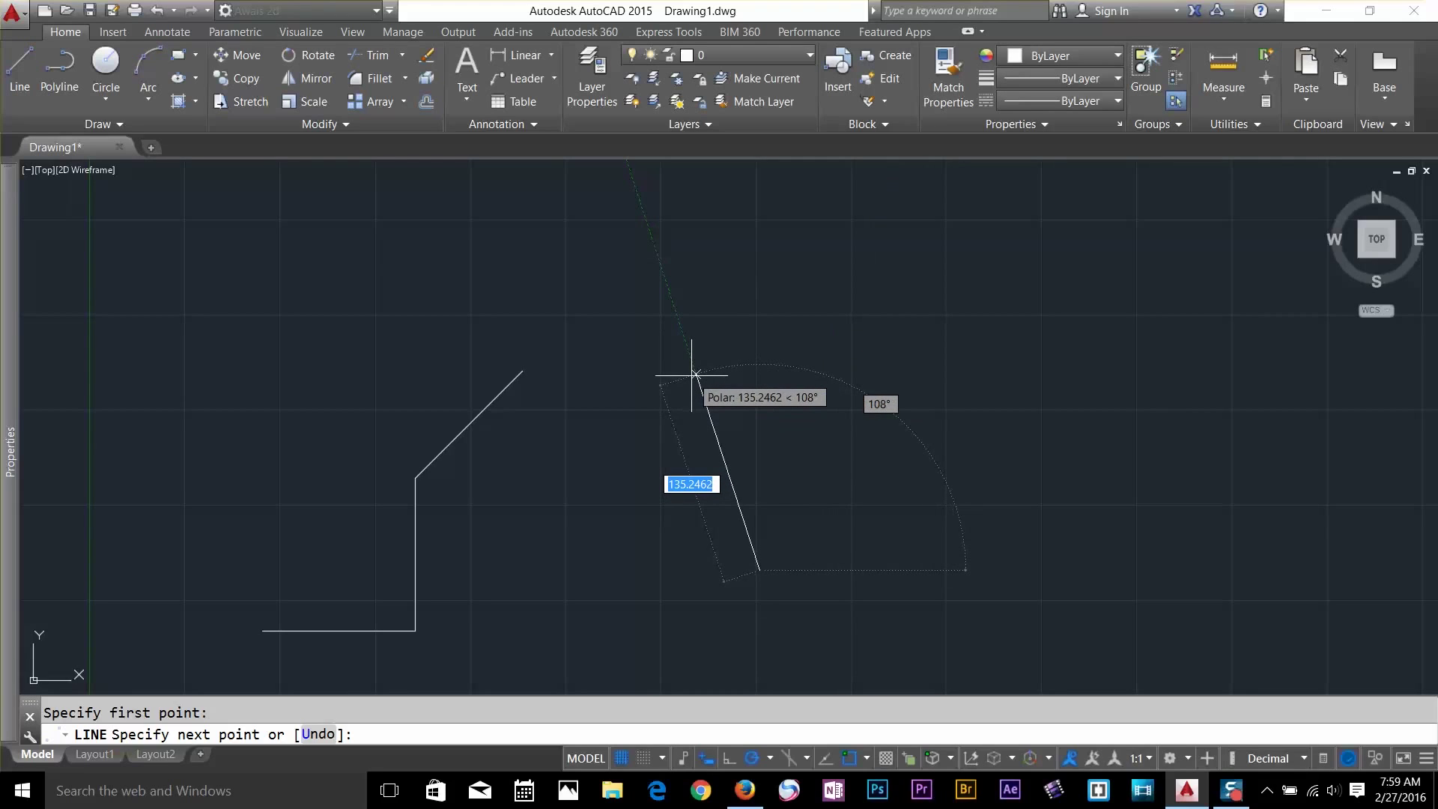
pyautogui.press('Return')
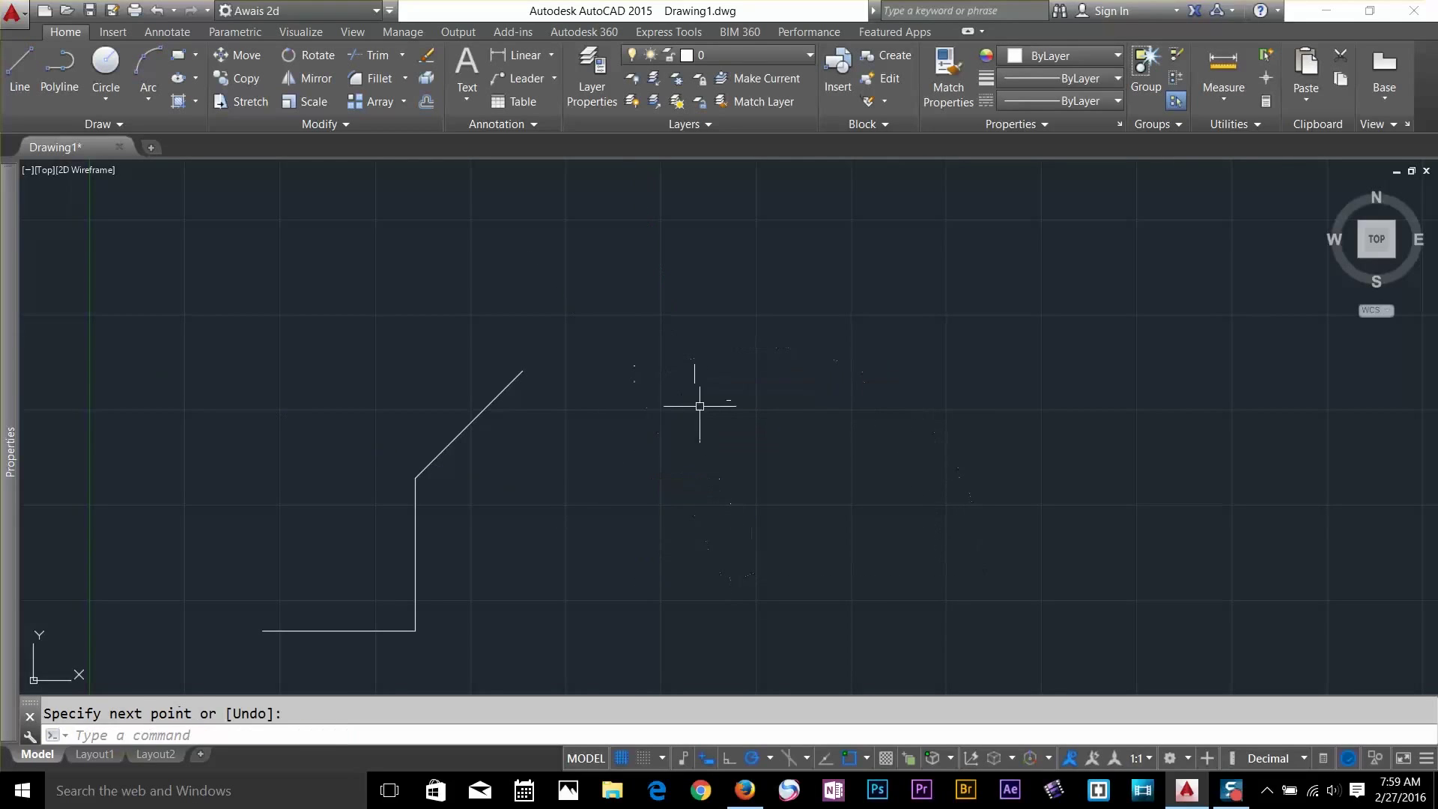
# Choose 90,180,270,360 from the polar angle list and open Tracking Settings
pyautogui.click(770, 758)
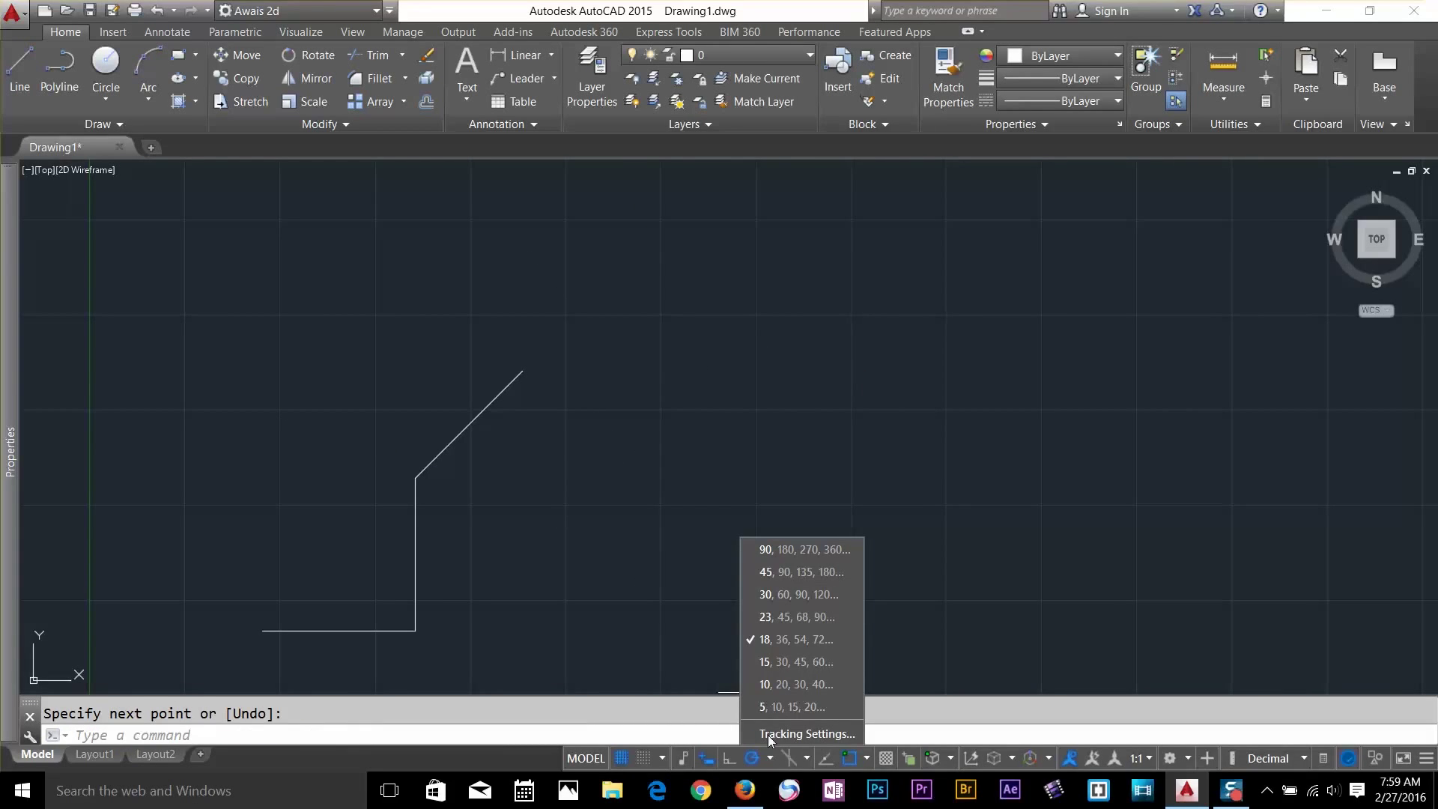
pyautogui.click(778, 550)
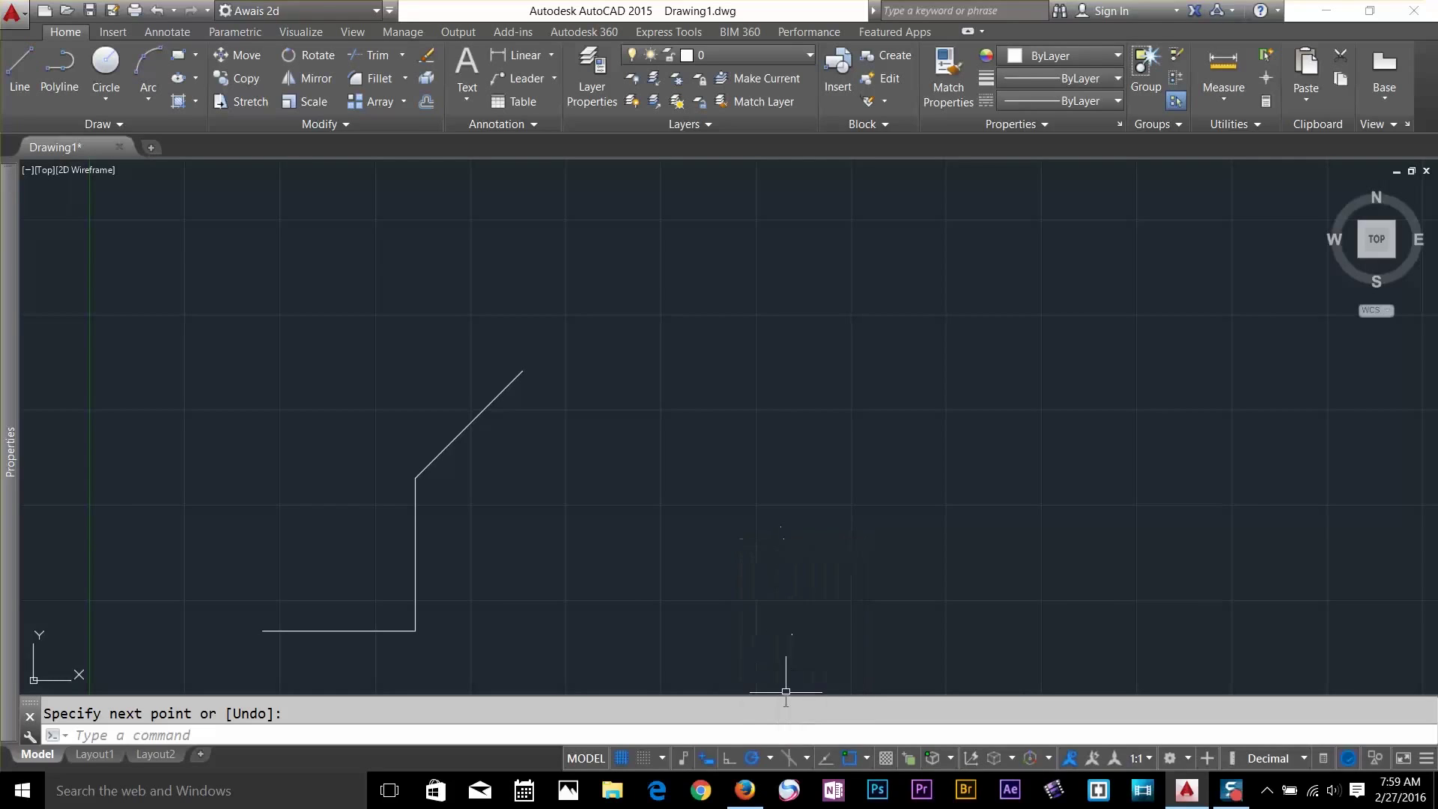
pyautogui.click(770, 758)
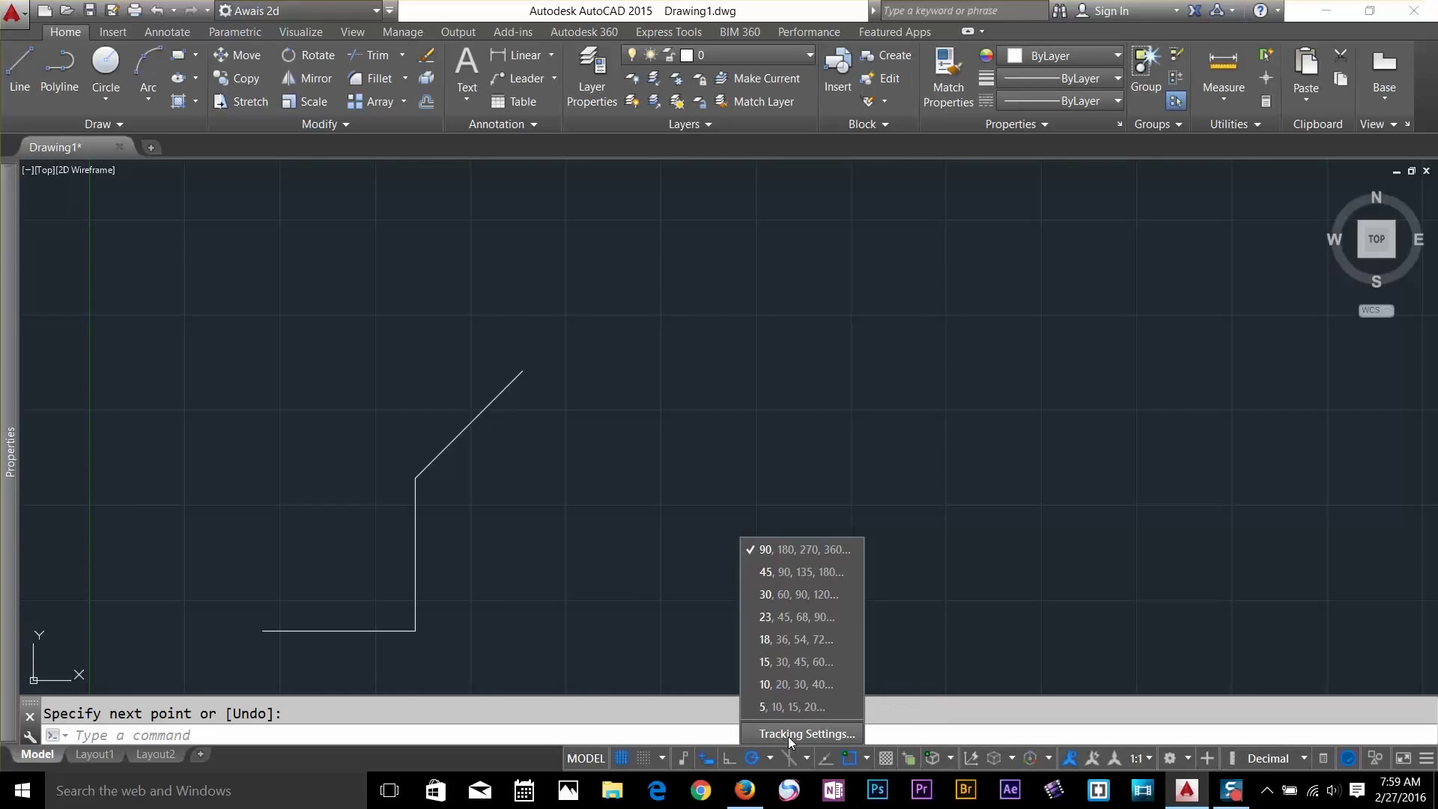
pyautogui.click(788, 734)
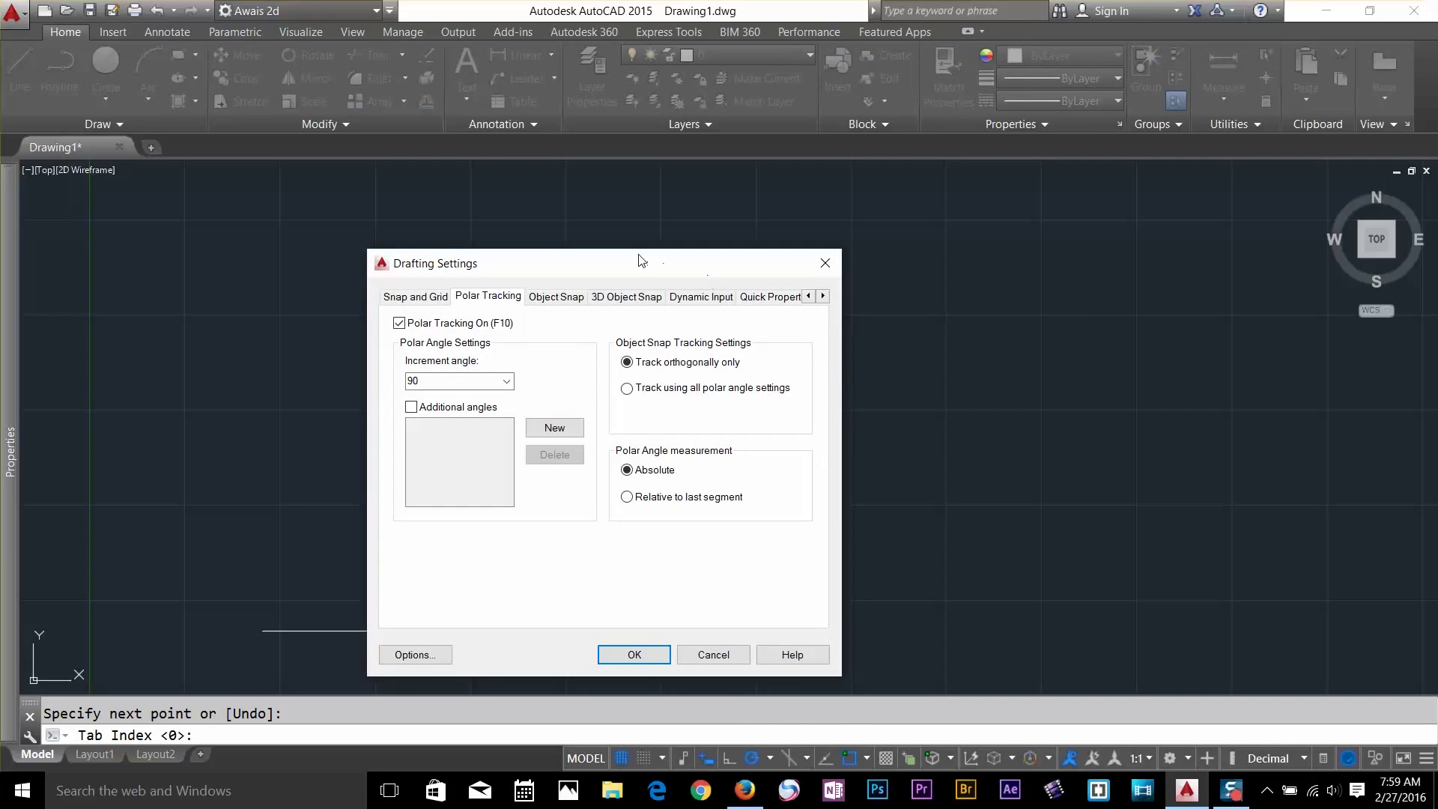
# Enable additional polar angles, add 45 and 135, and confirm with OK
pyautogui.moveTo(641, 261); pyautogui.dragTo(828, 217)
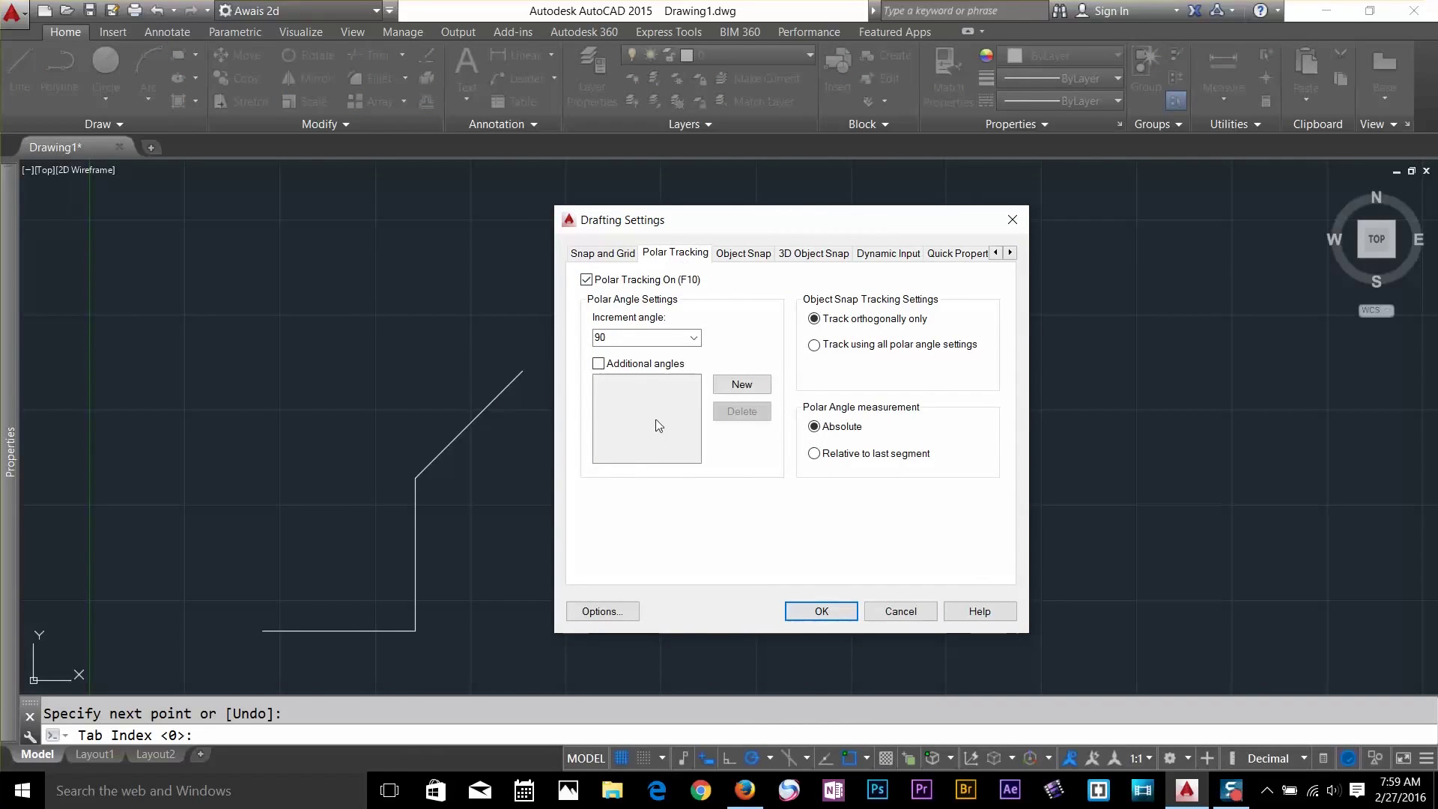
pyautogui.click(598, 367)
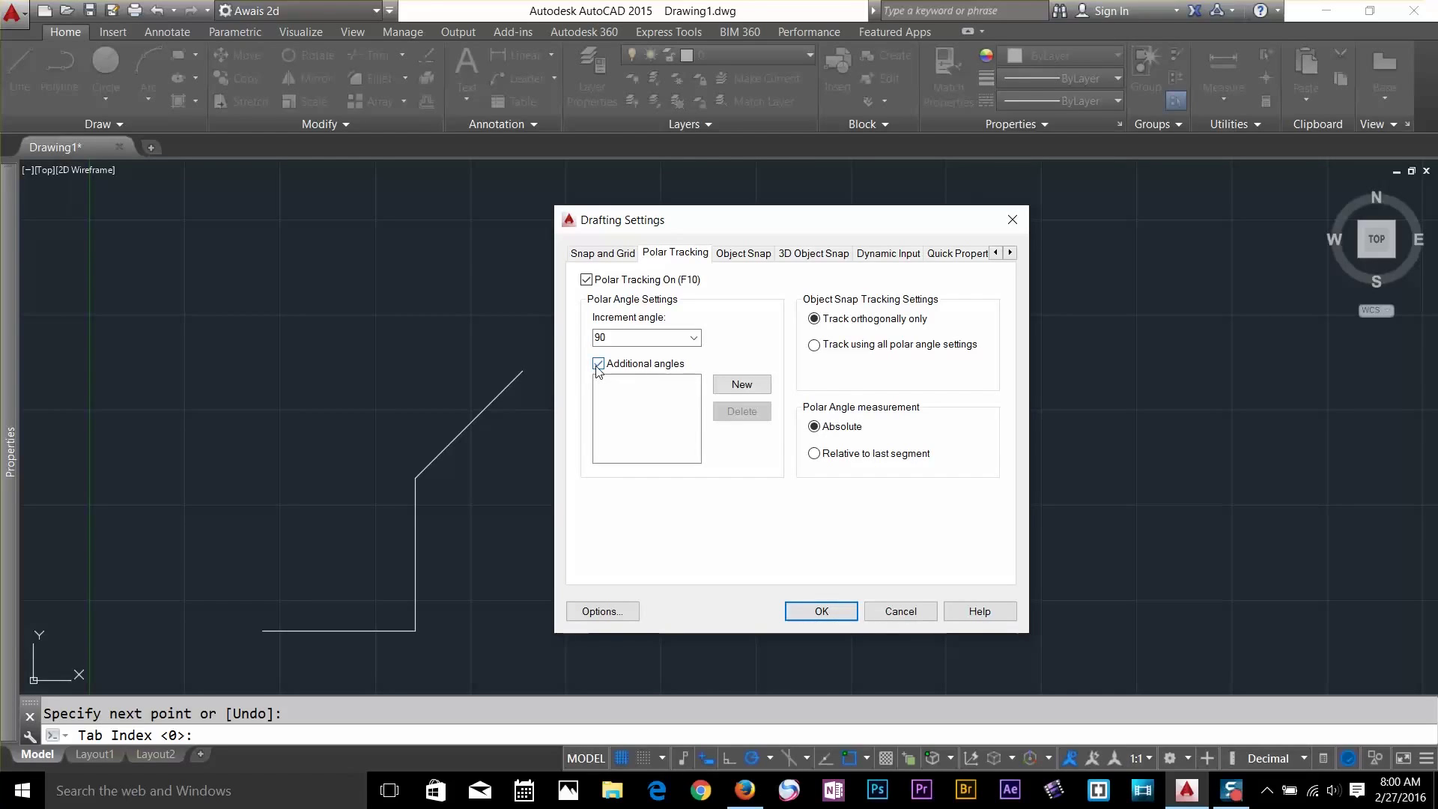
pyautogui.click(730, 386)
pyautogui.write('45')
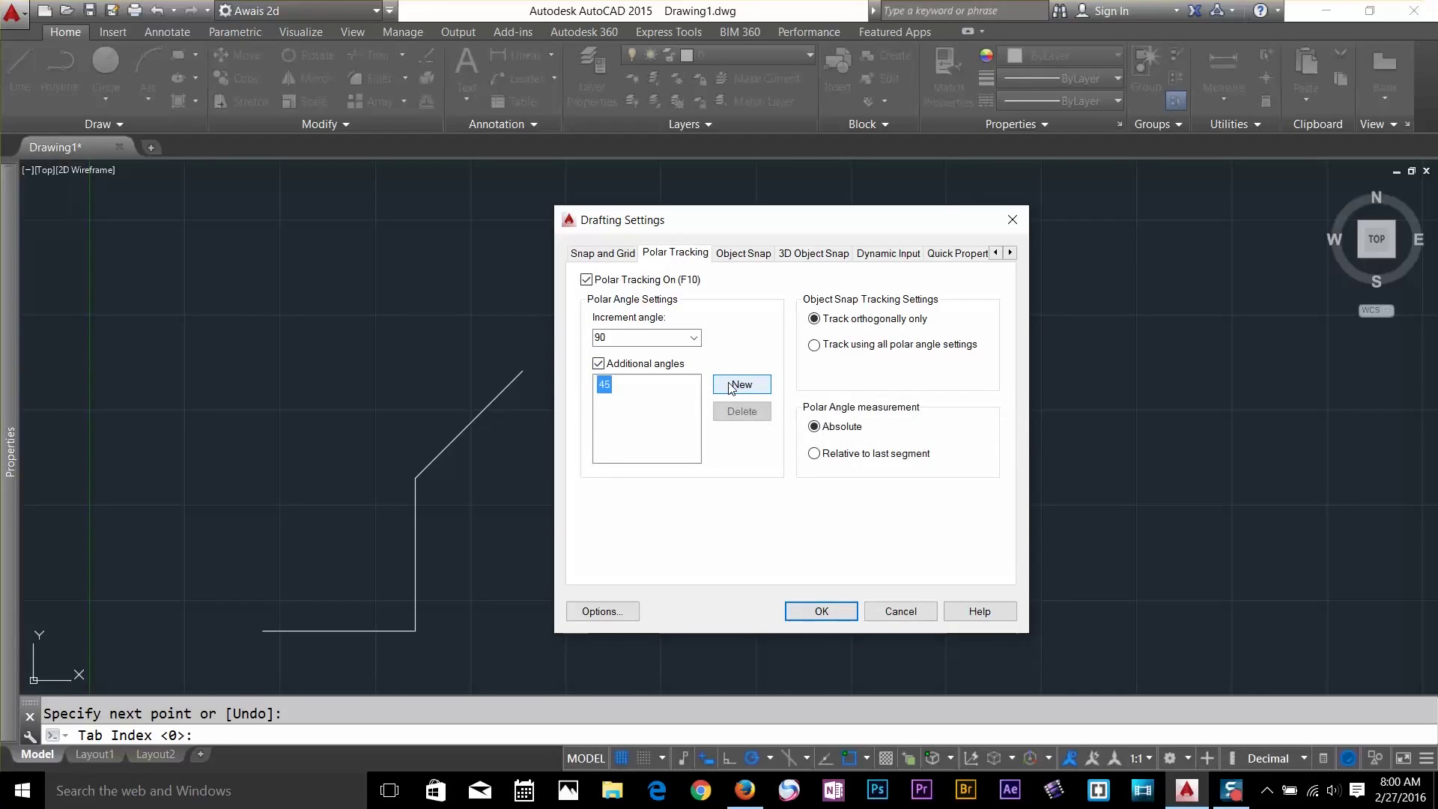
pyautogui.press('Return')
pyautogui.click(728, 387)
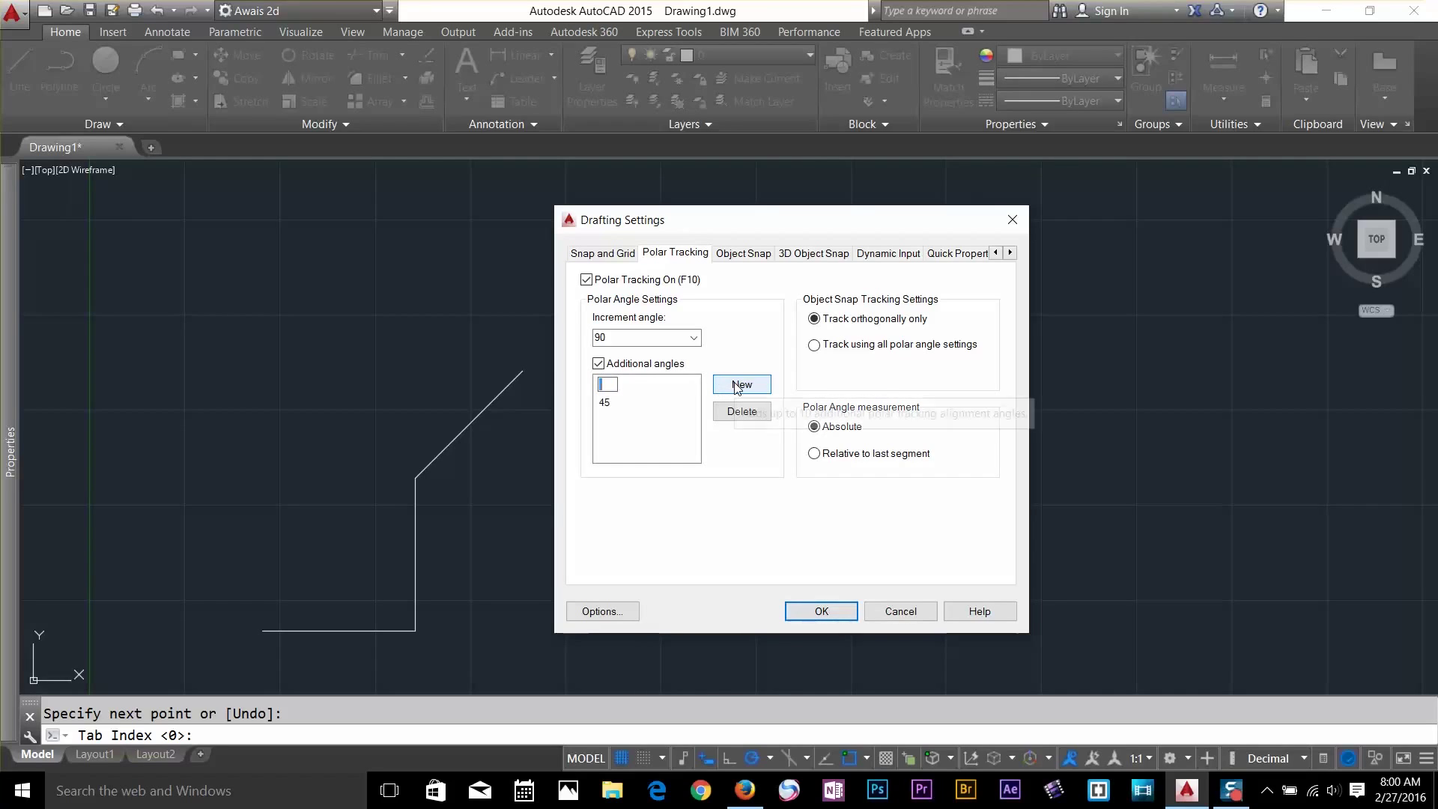
pyautogui.write('135')
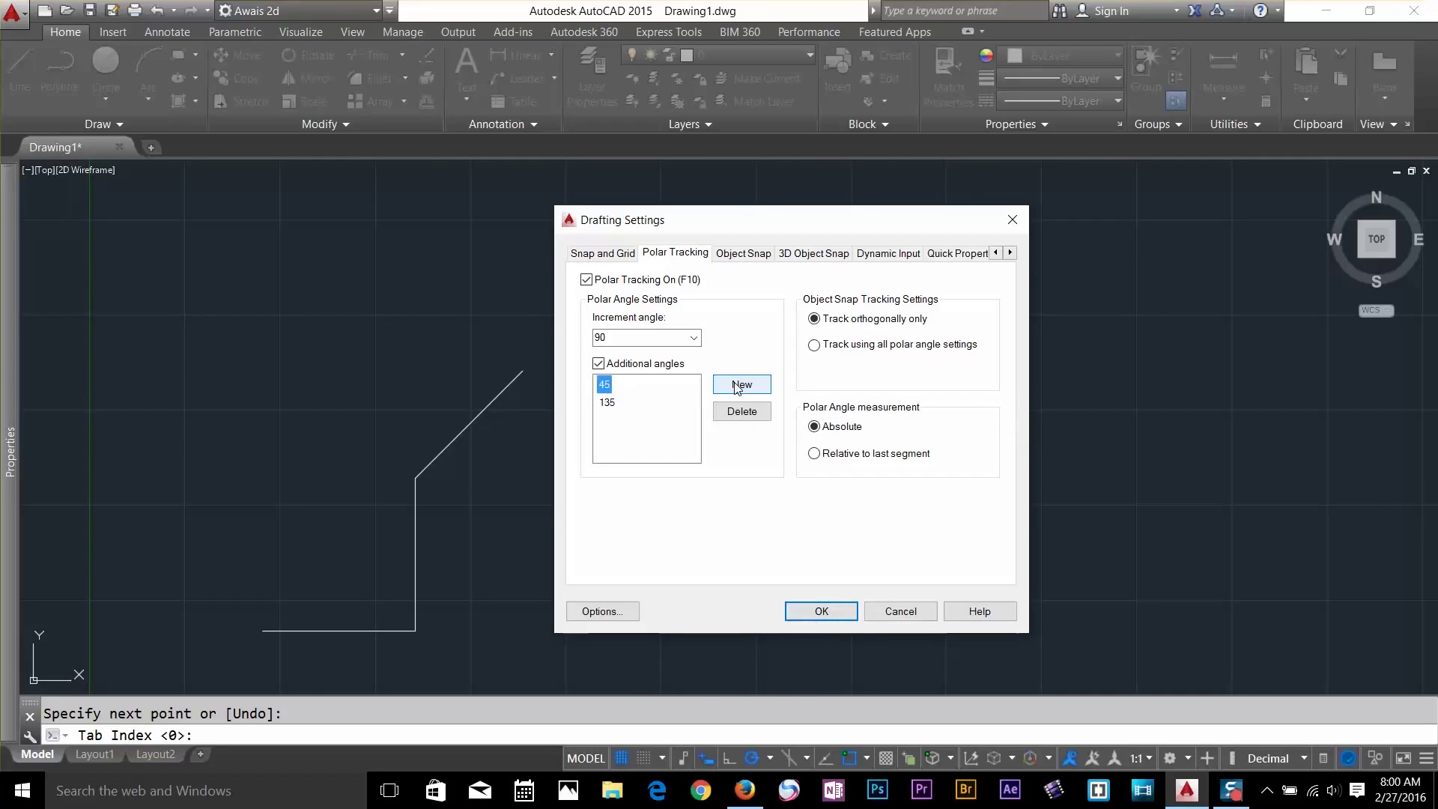
pyautogui.click(738, 389)
pyautogui.click(822, 611)
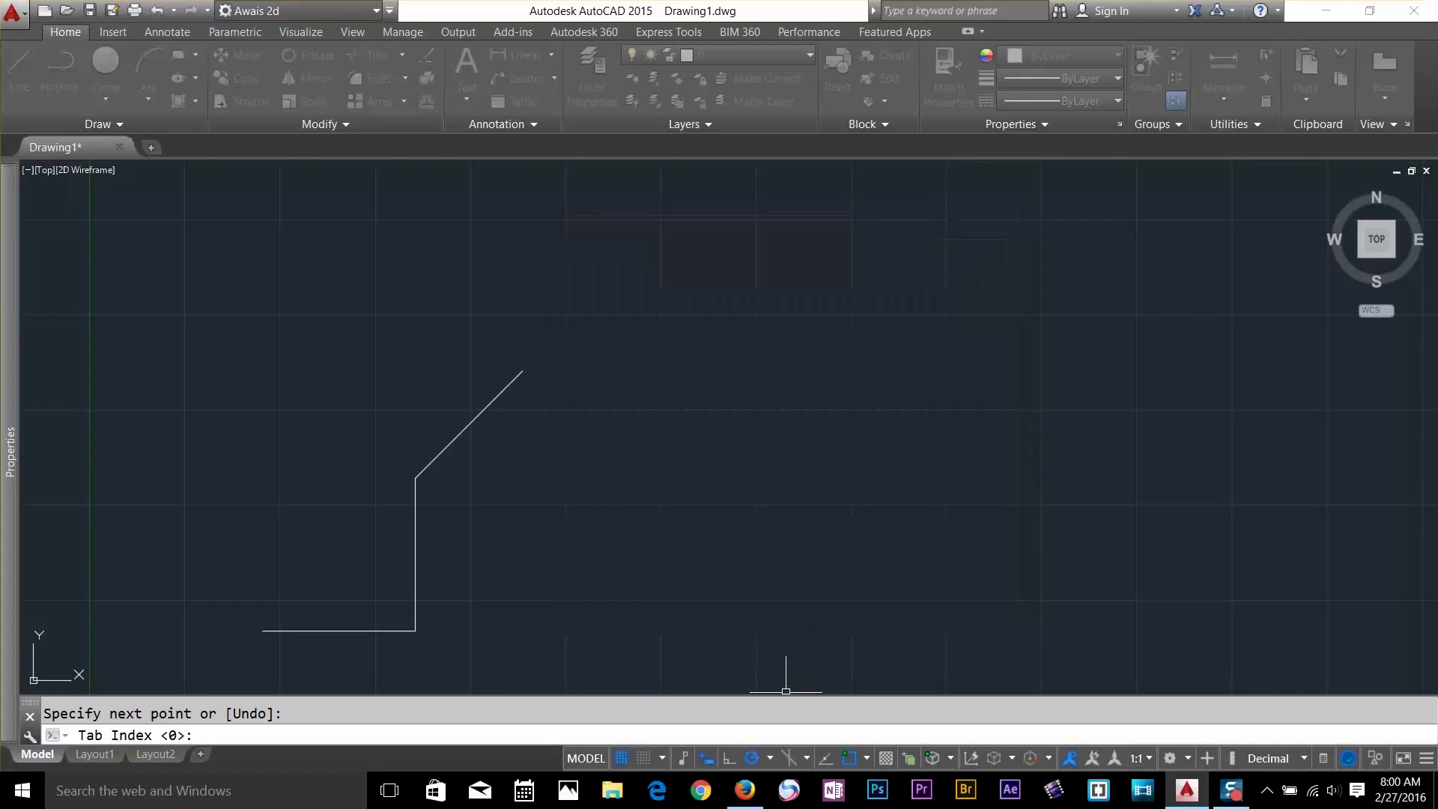
# Test 90° polar tracking with a cancelled line, then window-select the three practice line segments
pyautogui.press('Escape')
pyautogui.click(13, 58)
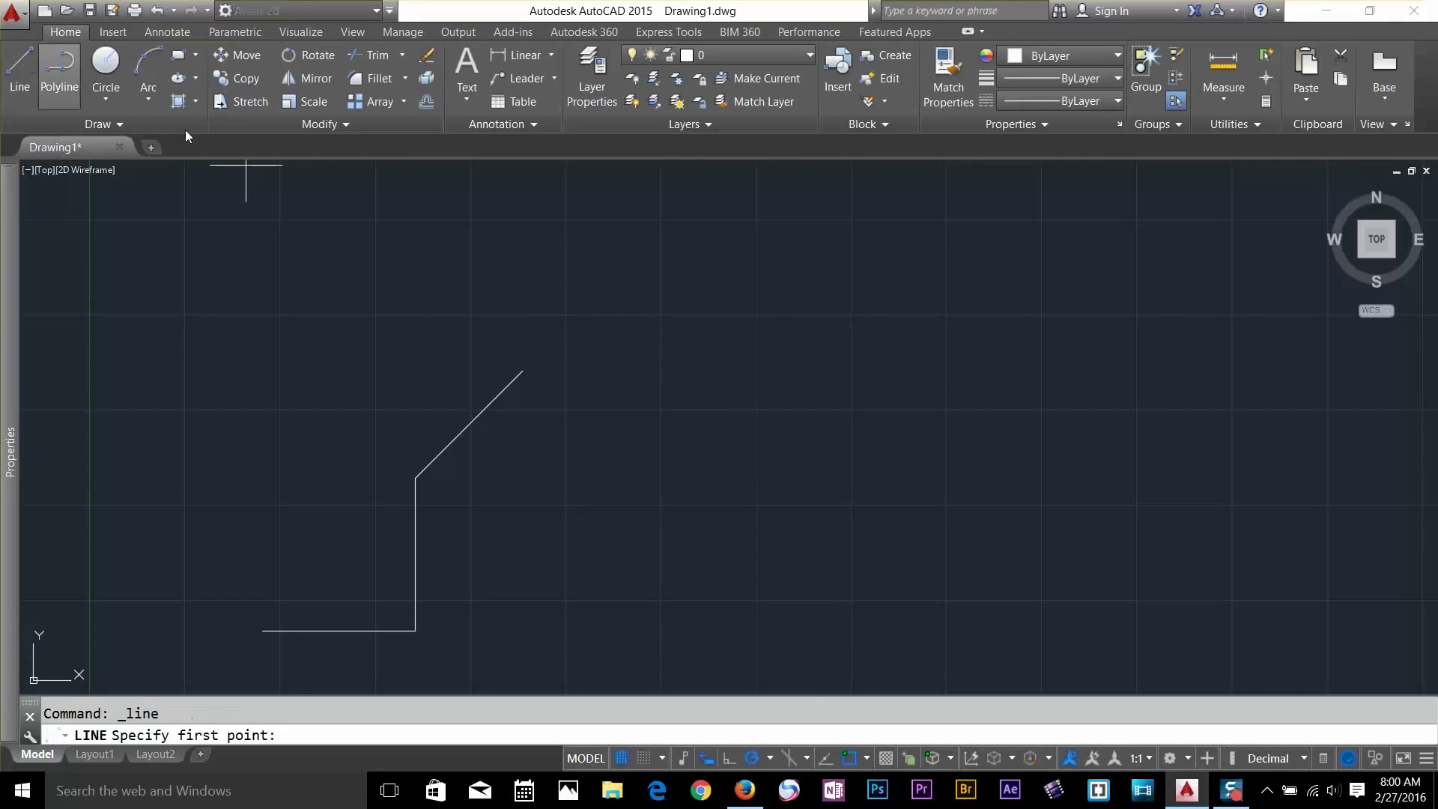
pyautogui.click(649, 479)
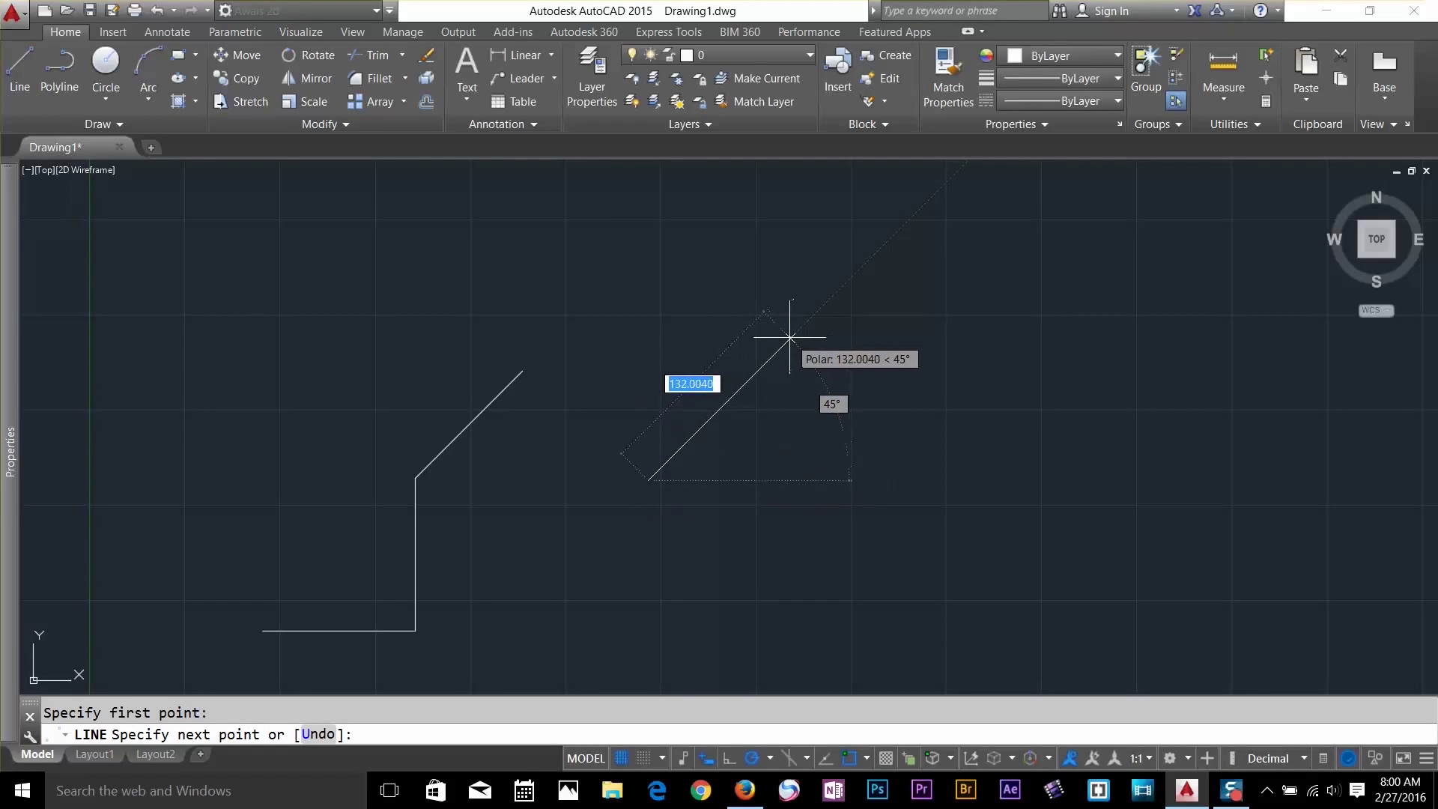
pyautogui.click(770, 757)
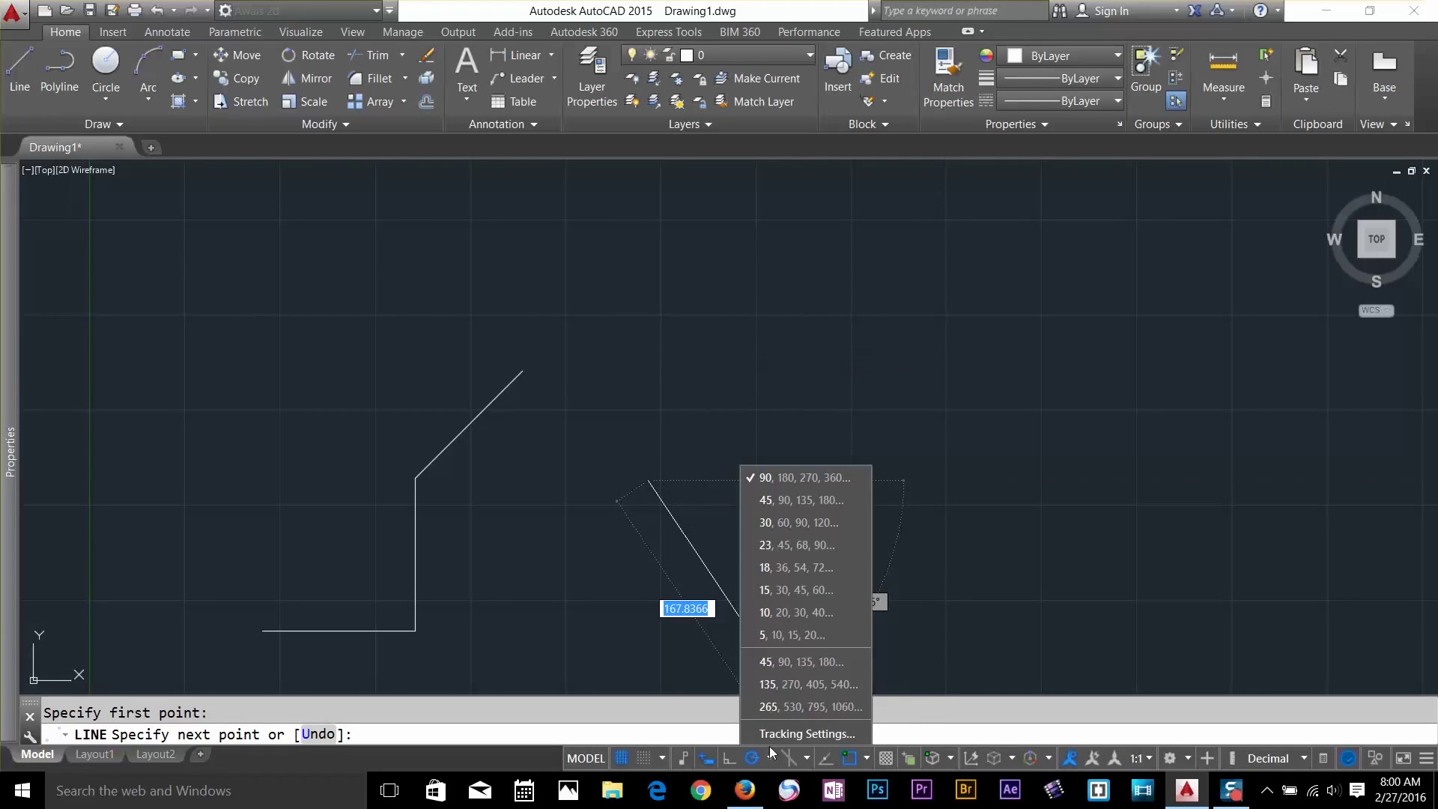
pyautogui.click(815, 477)
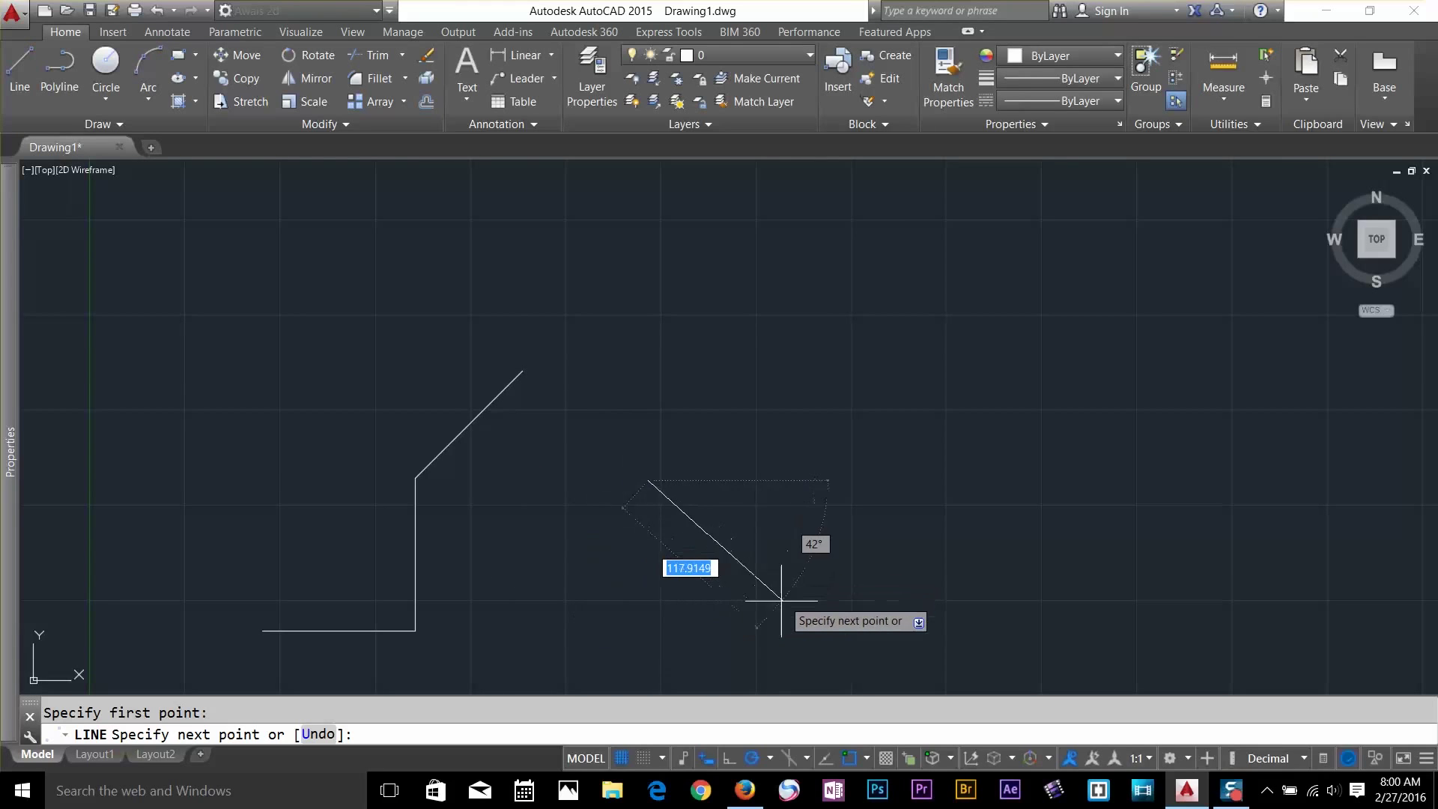
pyautogui.scroll(-3, 854, 540)
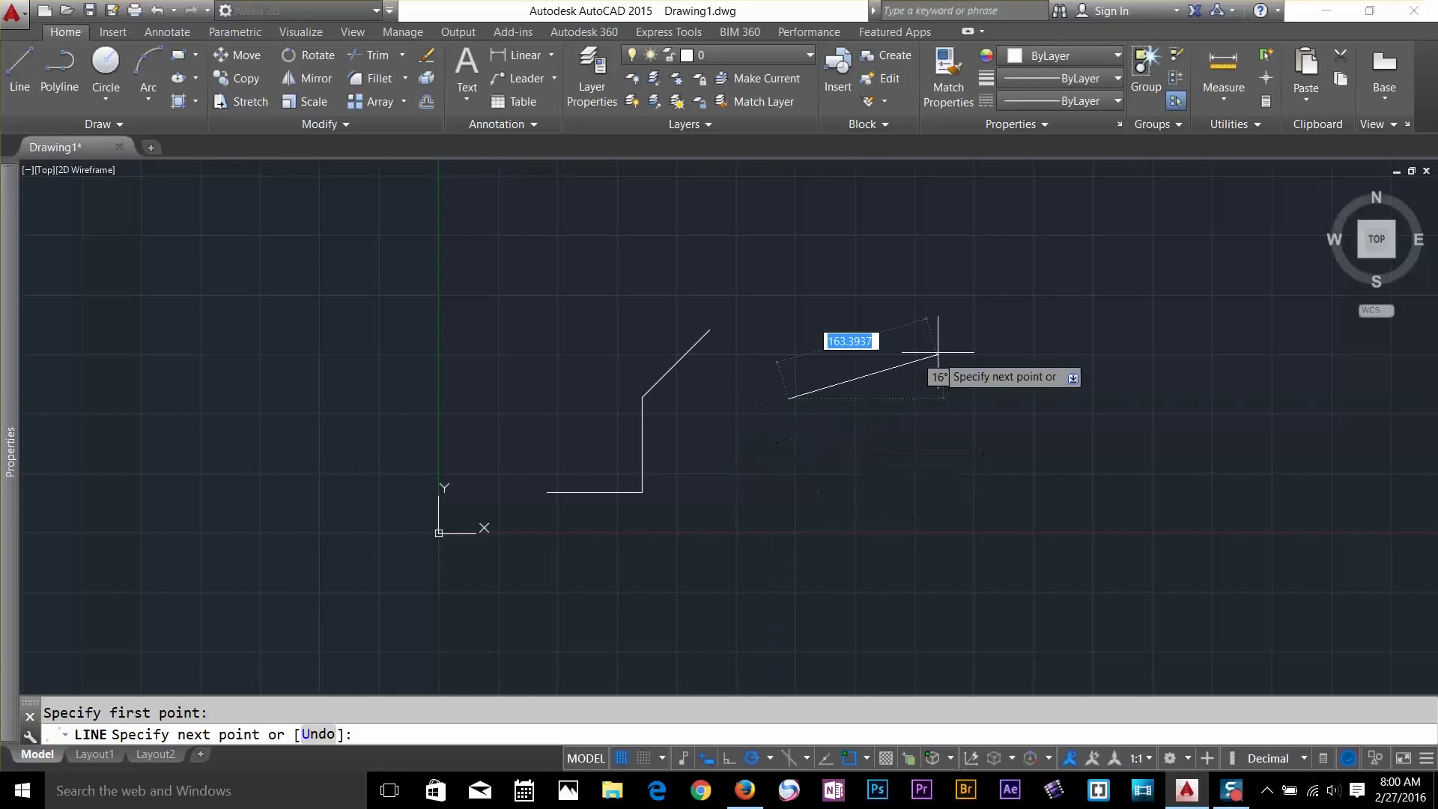
pyautogui.press('Return')
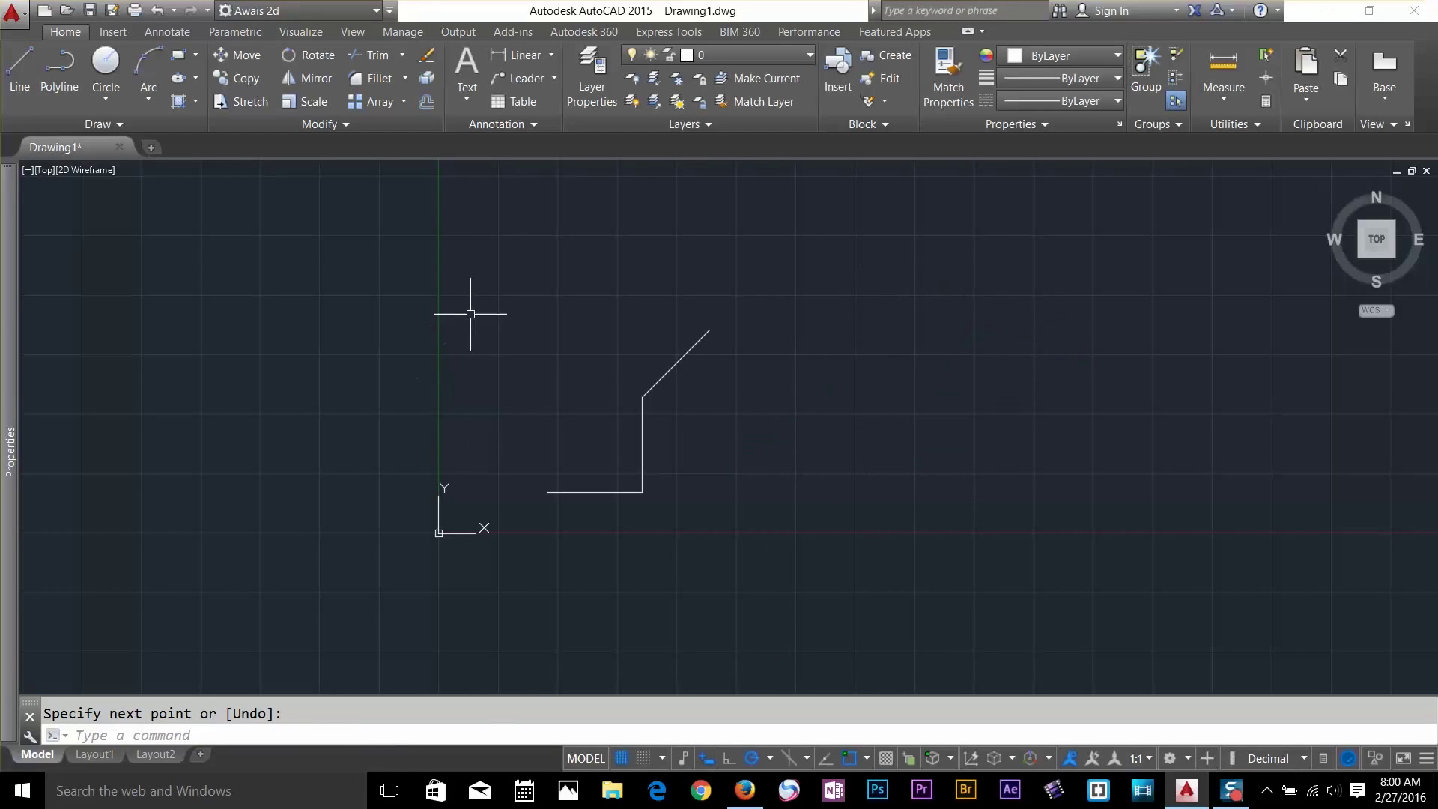
pyautogui.click(482, 295)
pyautogui.click(762, 540)
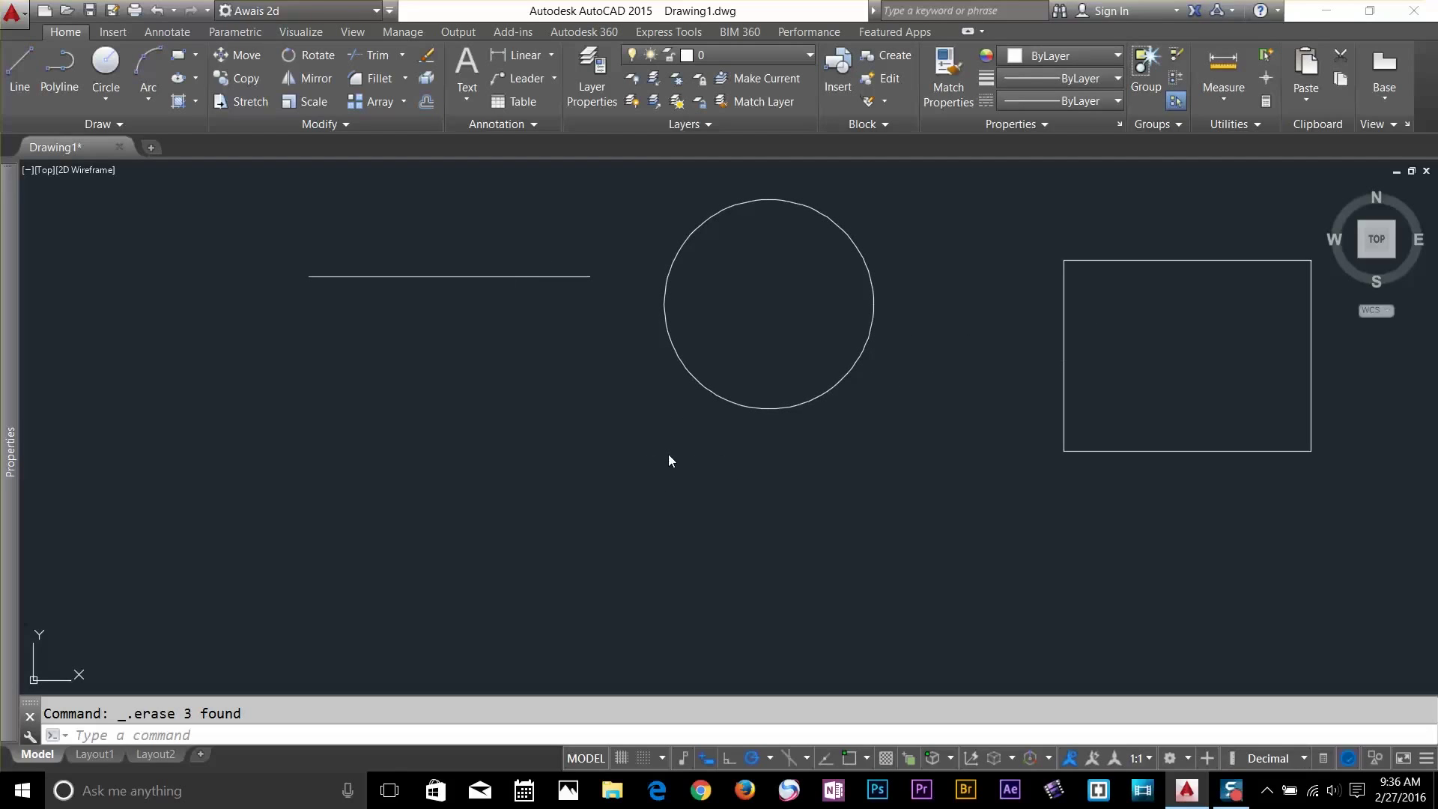
# Switch object snap on with Endpoint and Midpoint modes checked, then start a line
pyautogui.click(851, 759)
pyautogui.click(866, 759)
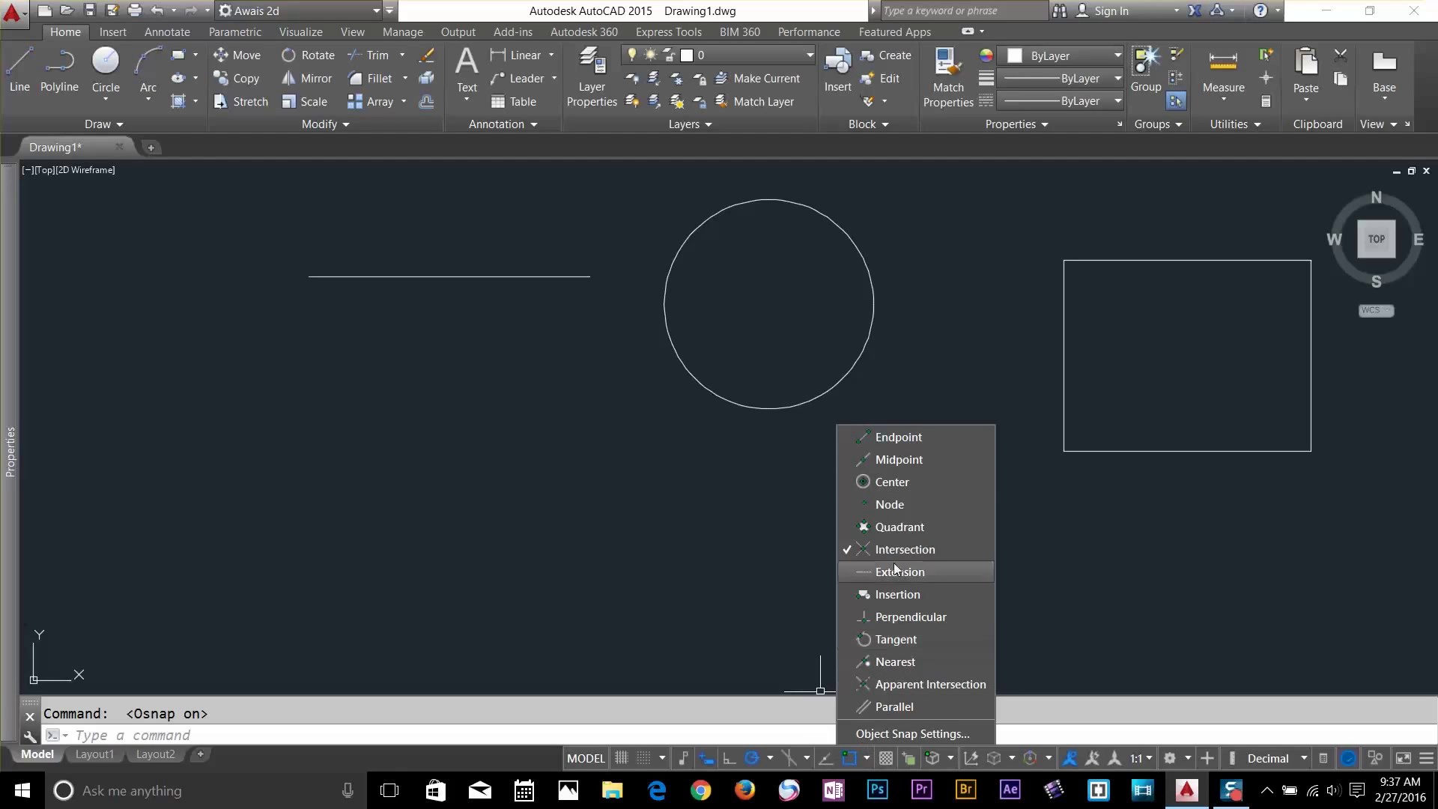
pyautogui.click(901, 439)
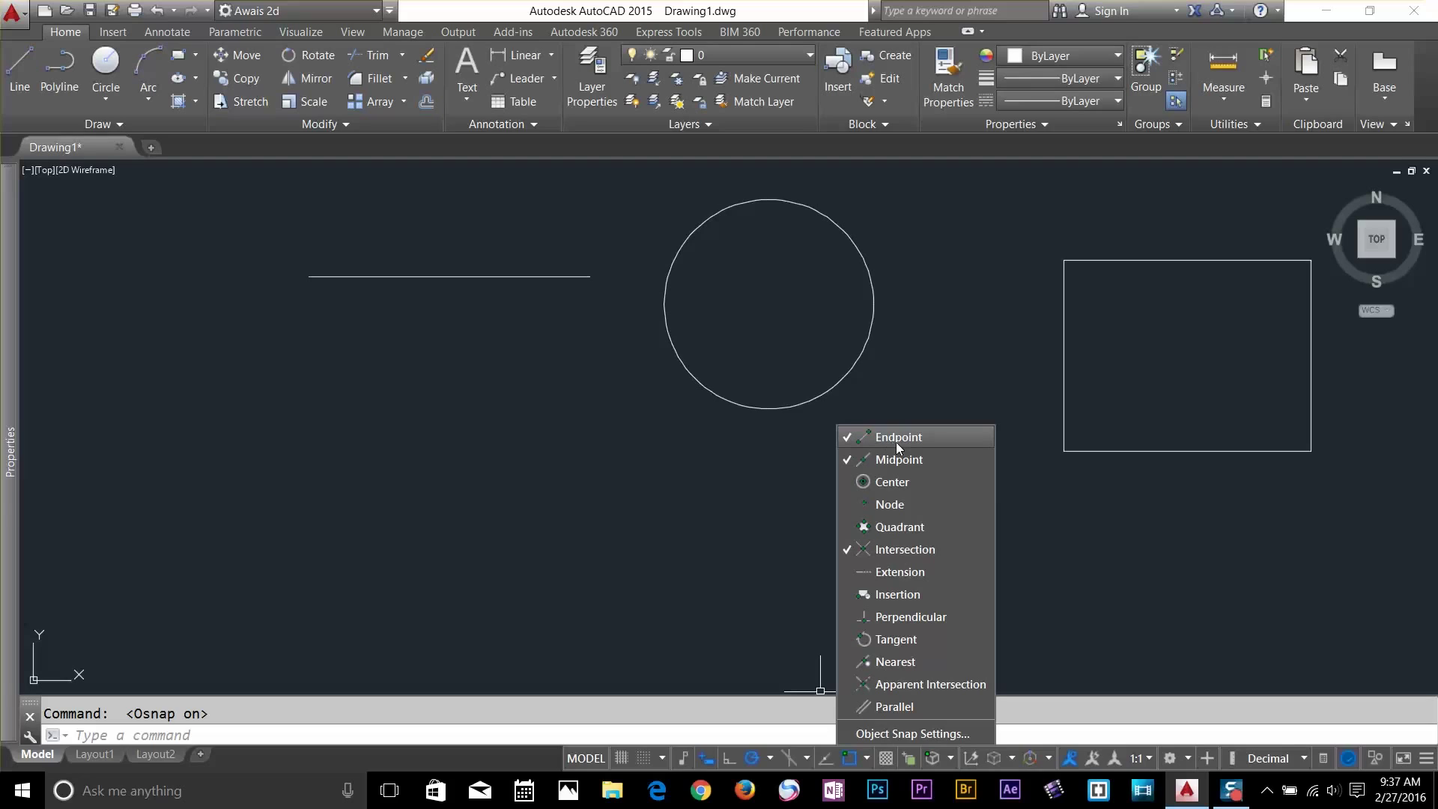
pyautogui.click(888, 555)
pyautogui.click(563, 504)
pyautogui.click(222, 349)
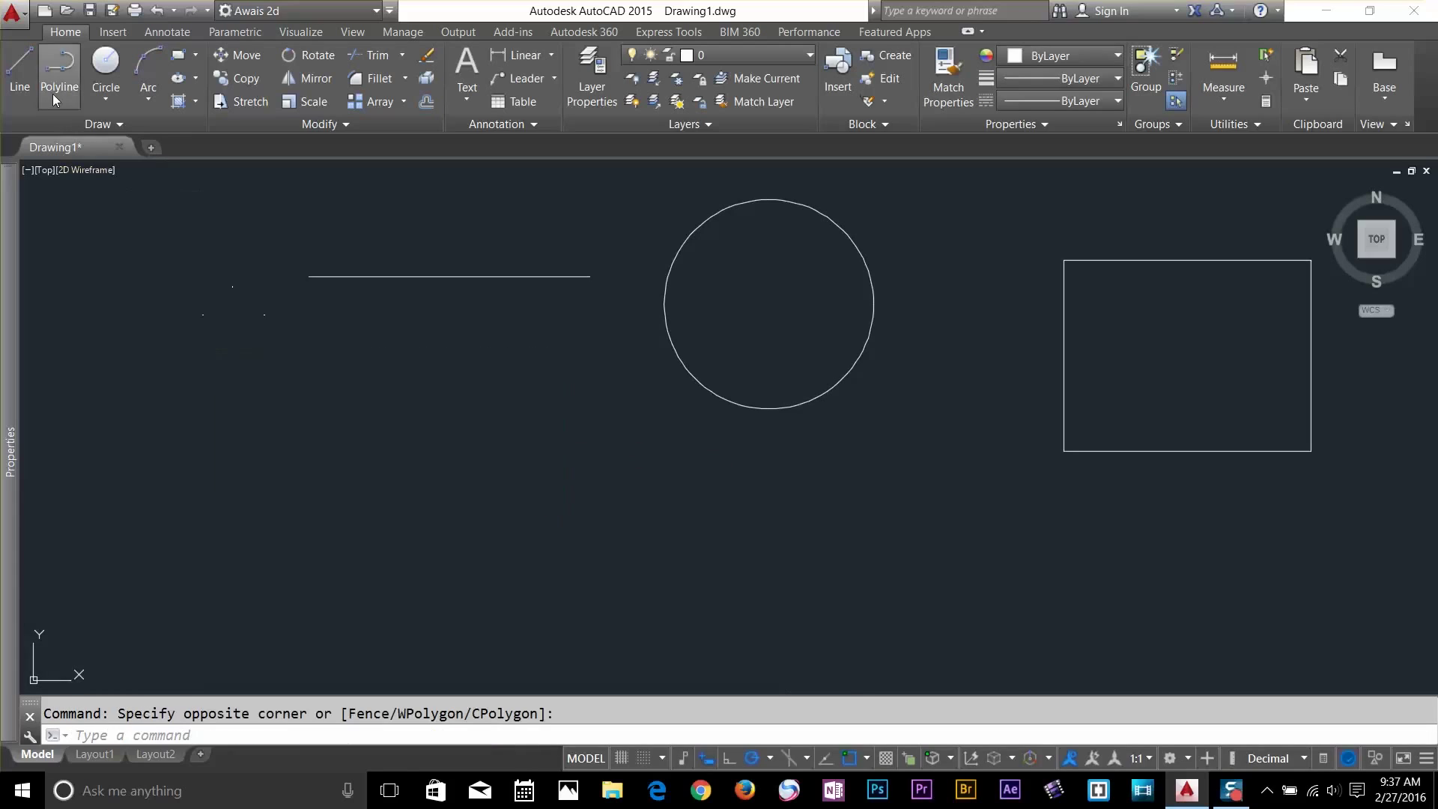
pyautogui.click(11, 66)
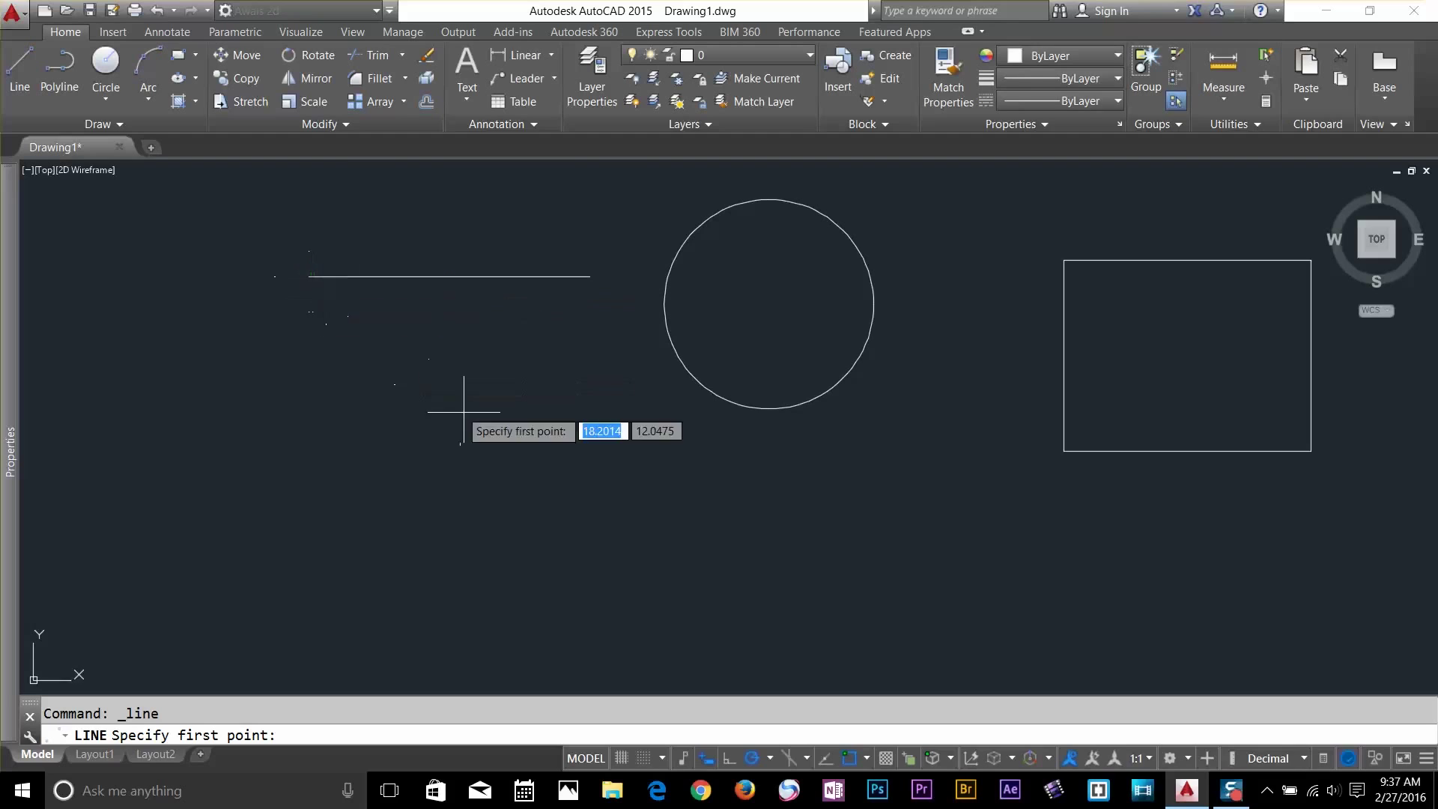
# Add Nearest to the running snaps and test a line from an existing endpoint
pyautogui.click(867, 758)
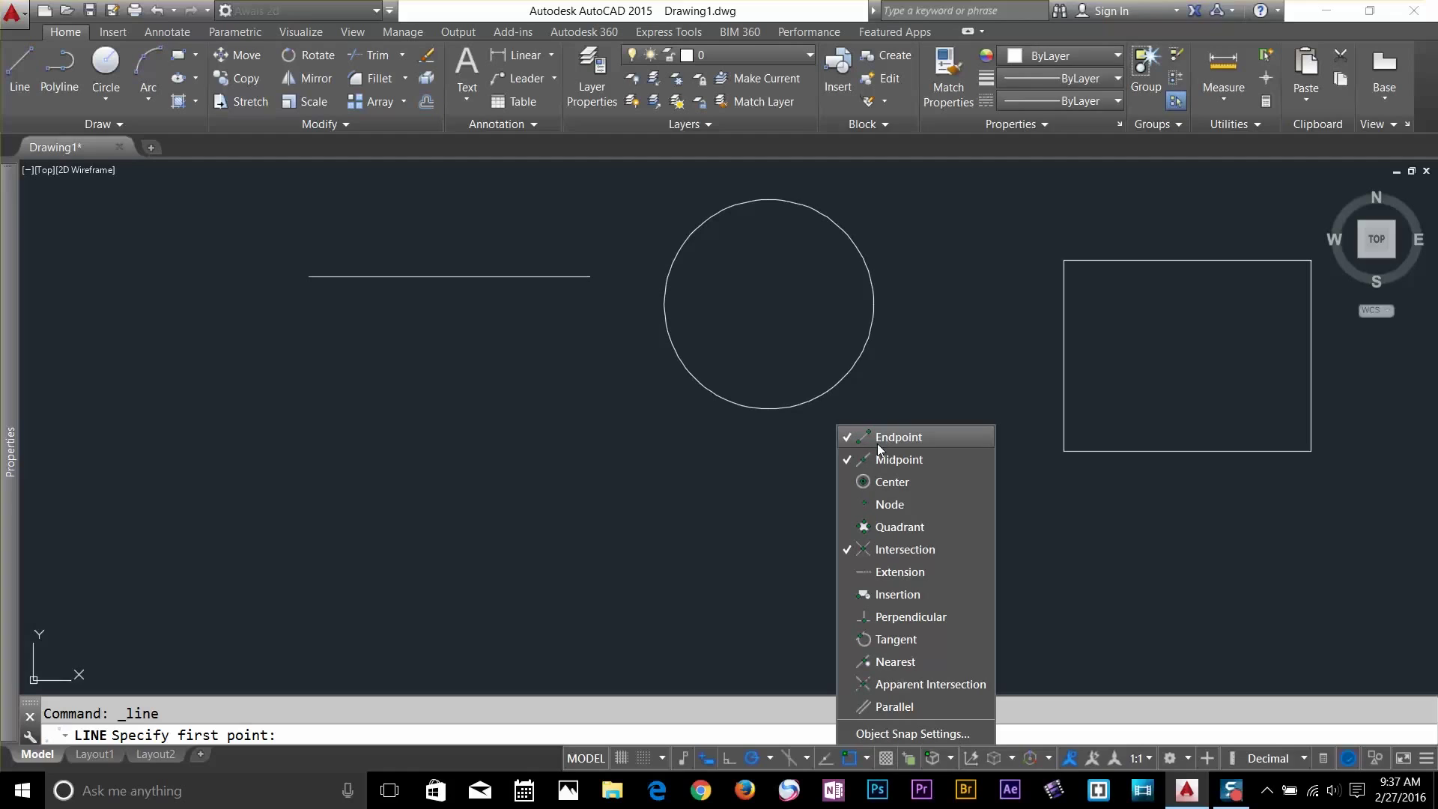
pyautogui.click(893, 662)
pyautogui.click(561, 398)
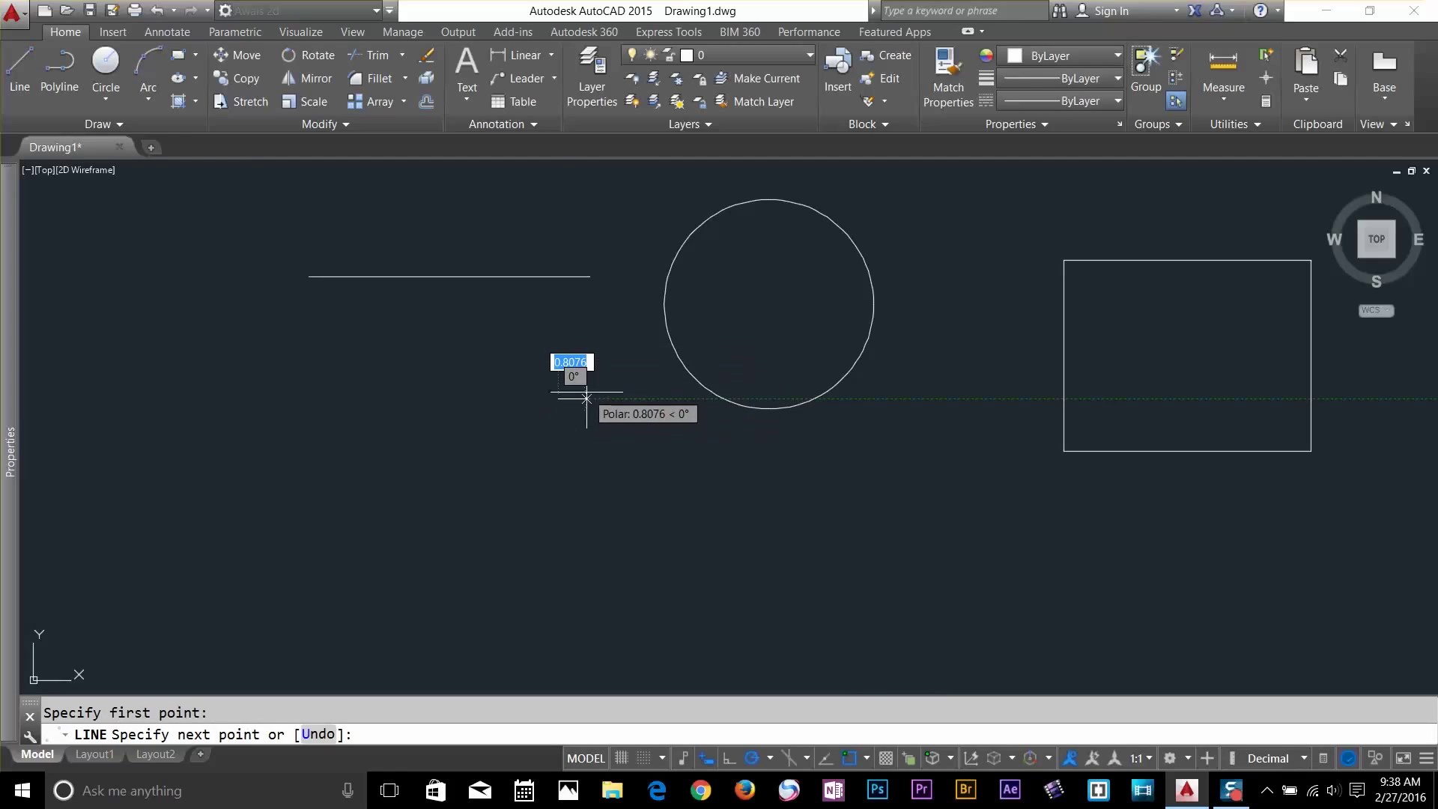
pyautogui.press('Escape')
pyautogui.press('Return')
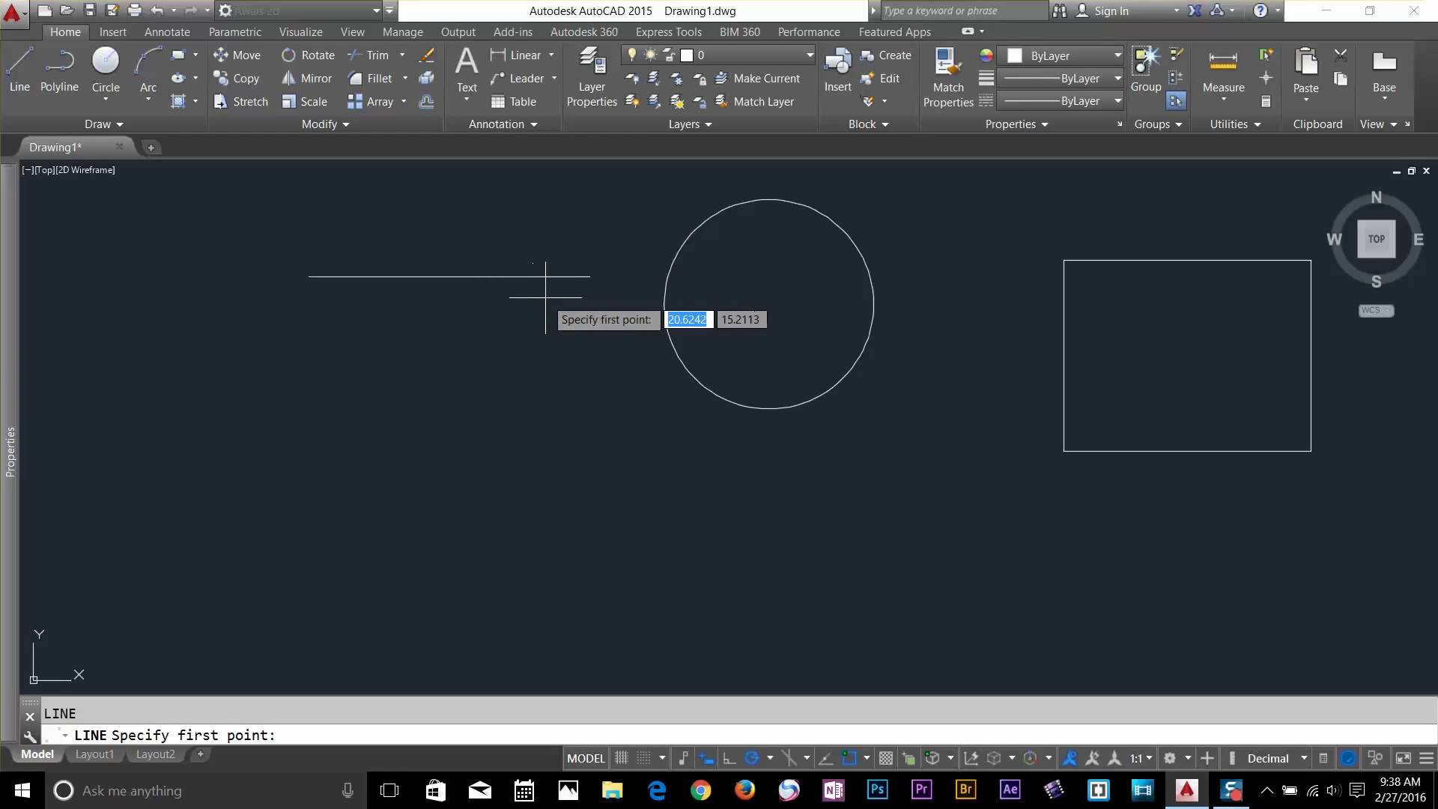
pyautogui.click(592, 278)
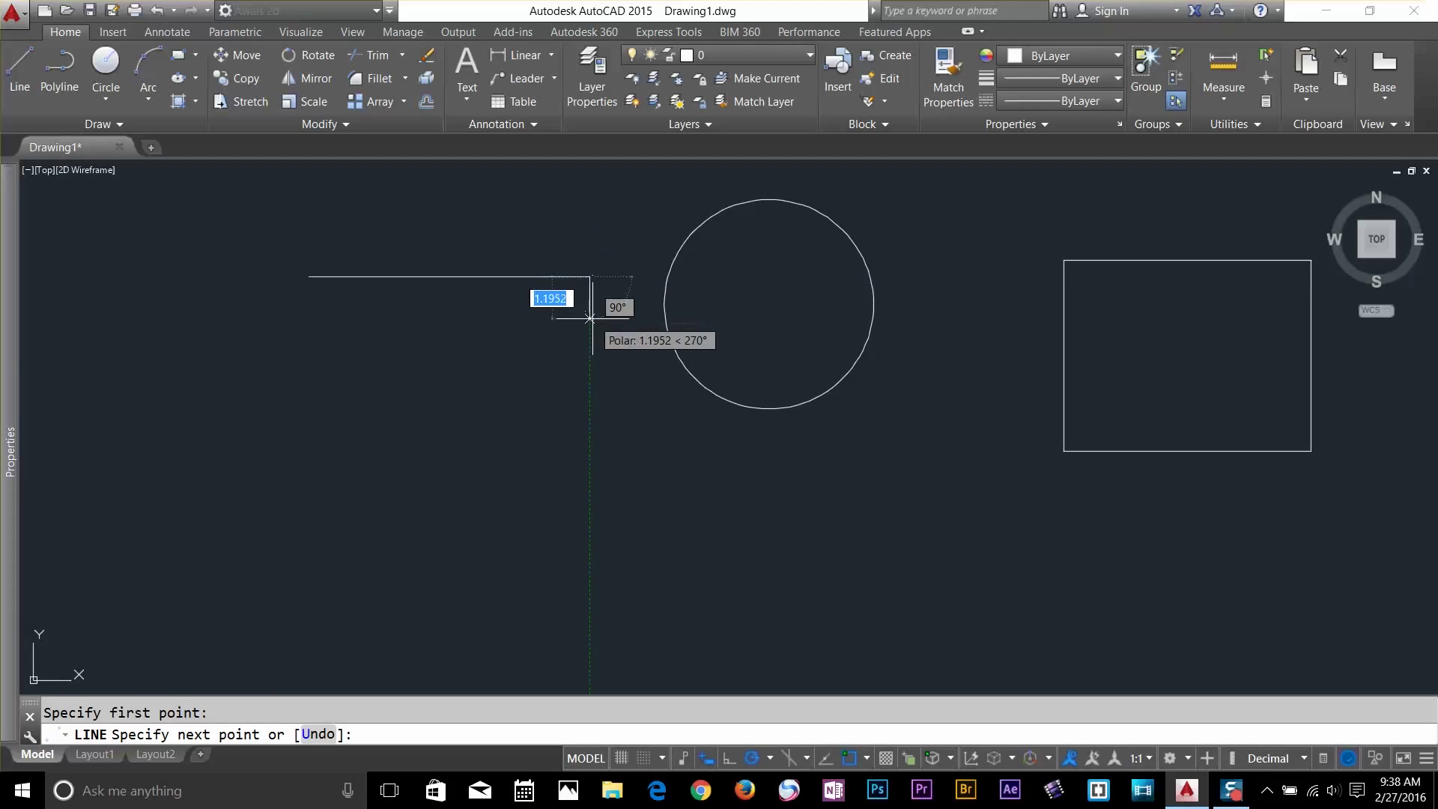
pyautogui.press('Return')
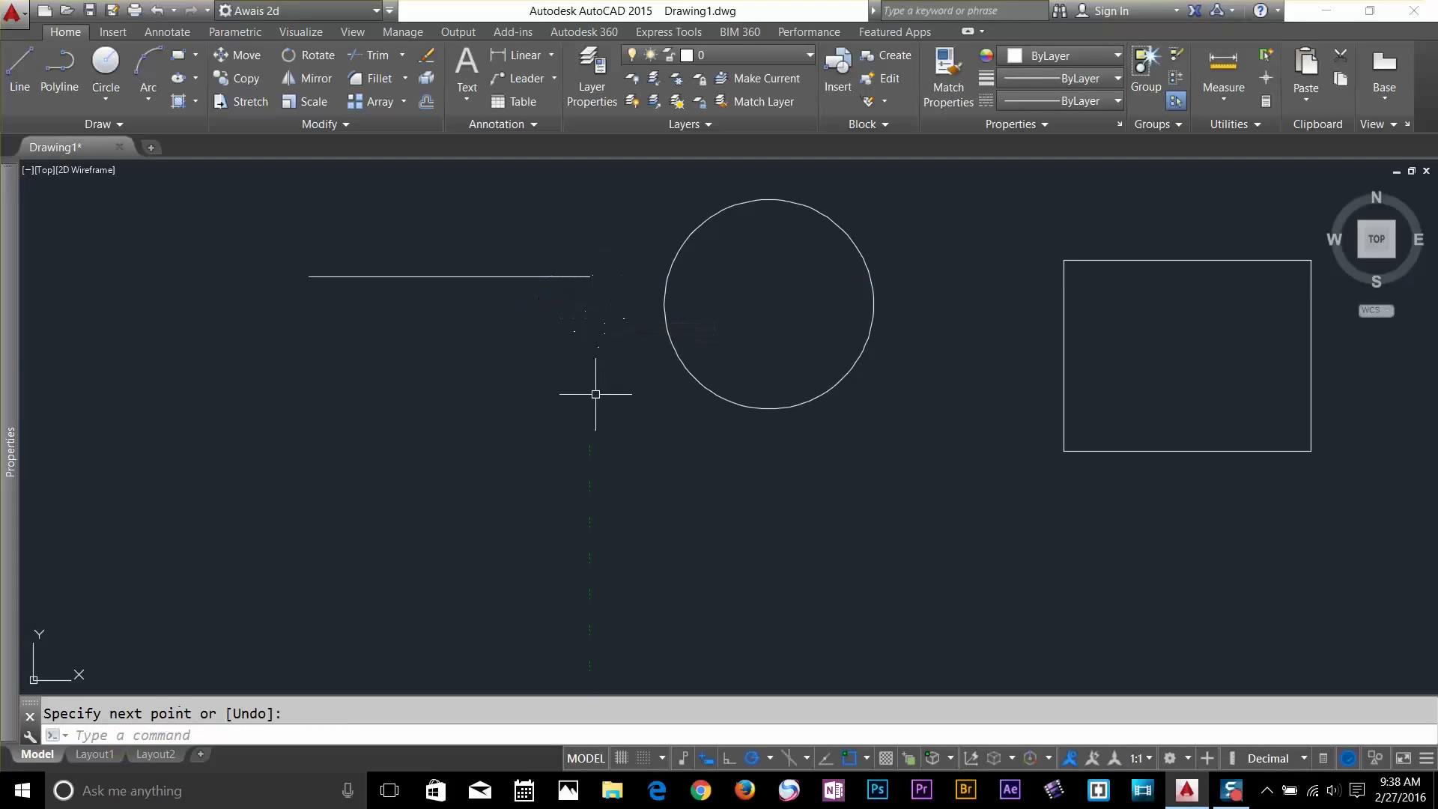
# Clear the Endpoint, Midpoint, Intersection and Nearest running snaps and start a new line
pyautogui.click(867, 757)
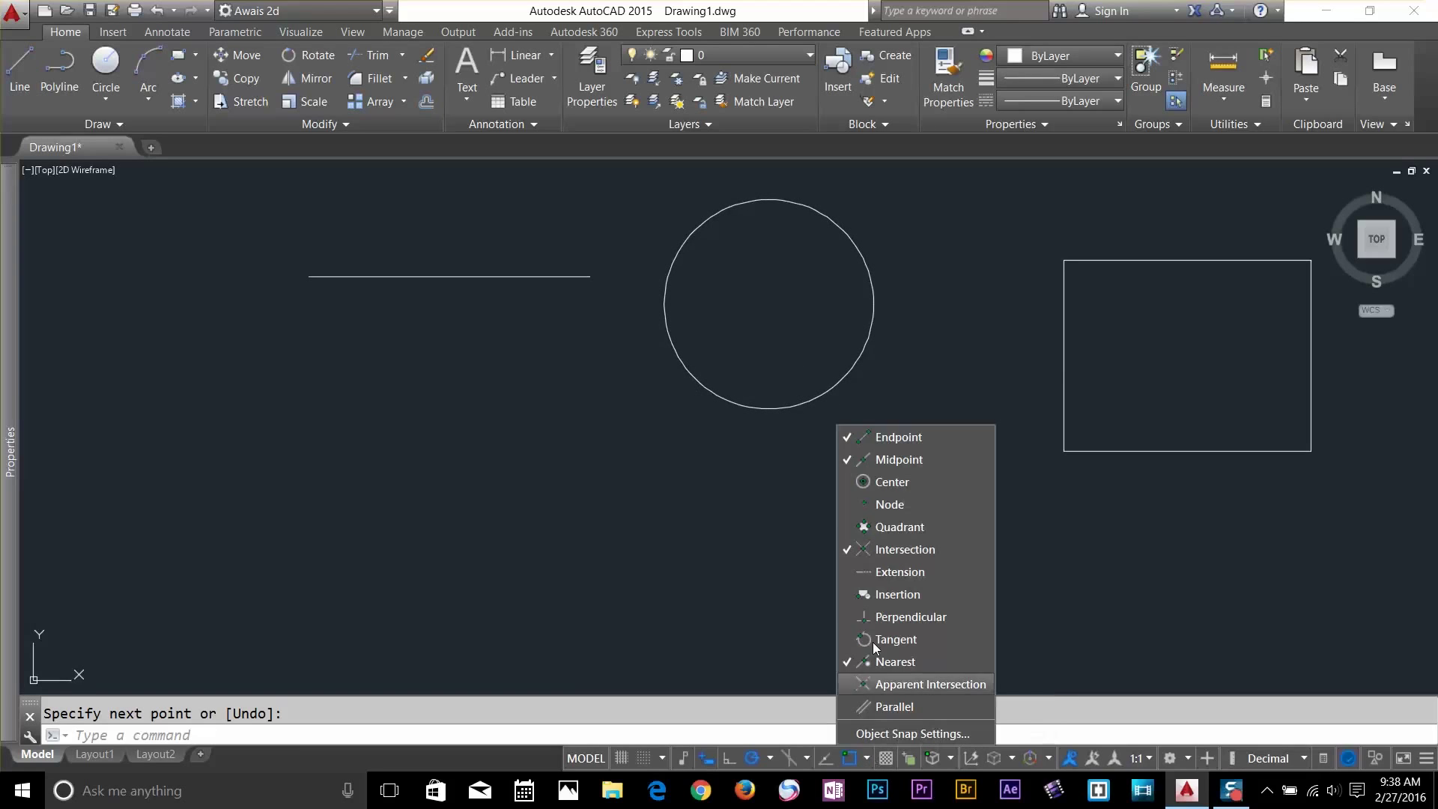
pyautogui.click(902, 456)
pyautogui.click(902, 438)
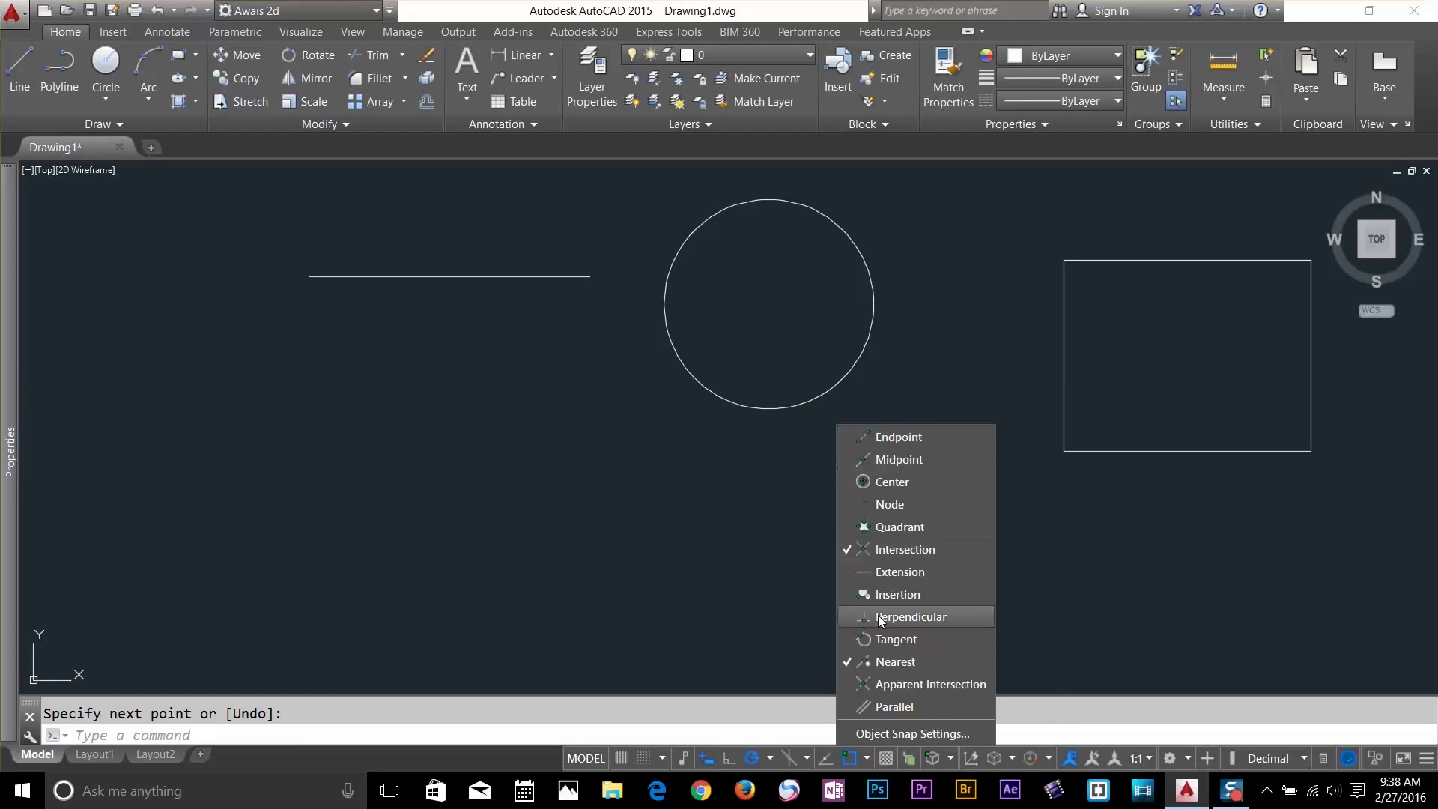
pyautogui.click(905, 551)
pyautogui.click(882, 662)
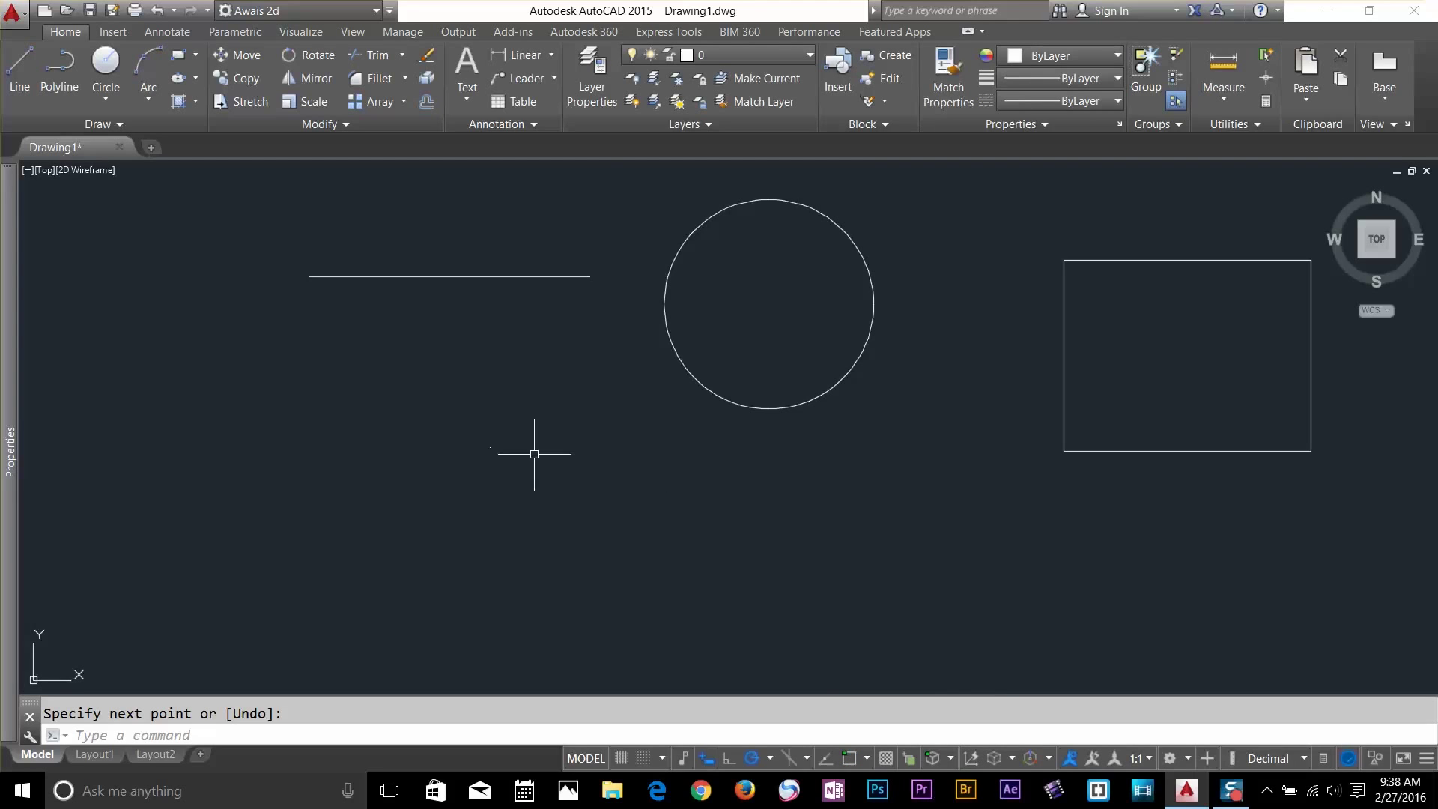
pyautogui.click(20, 71)
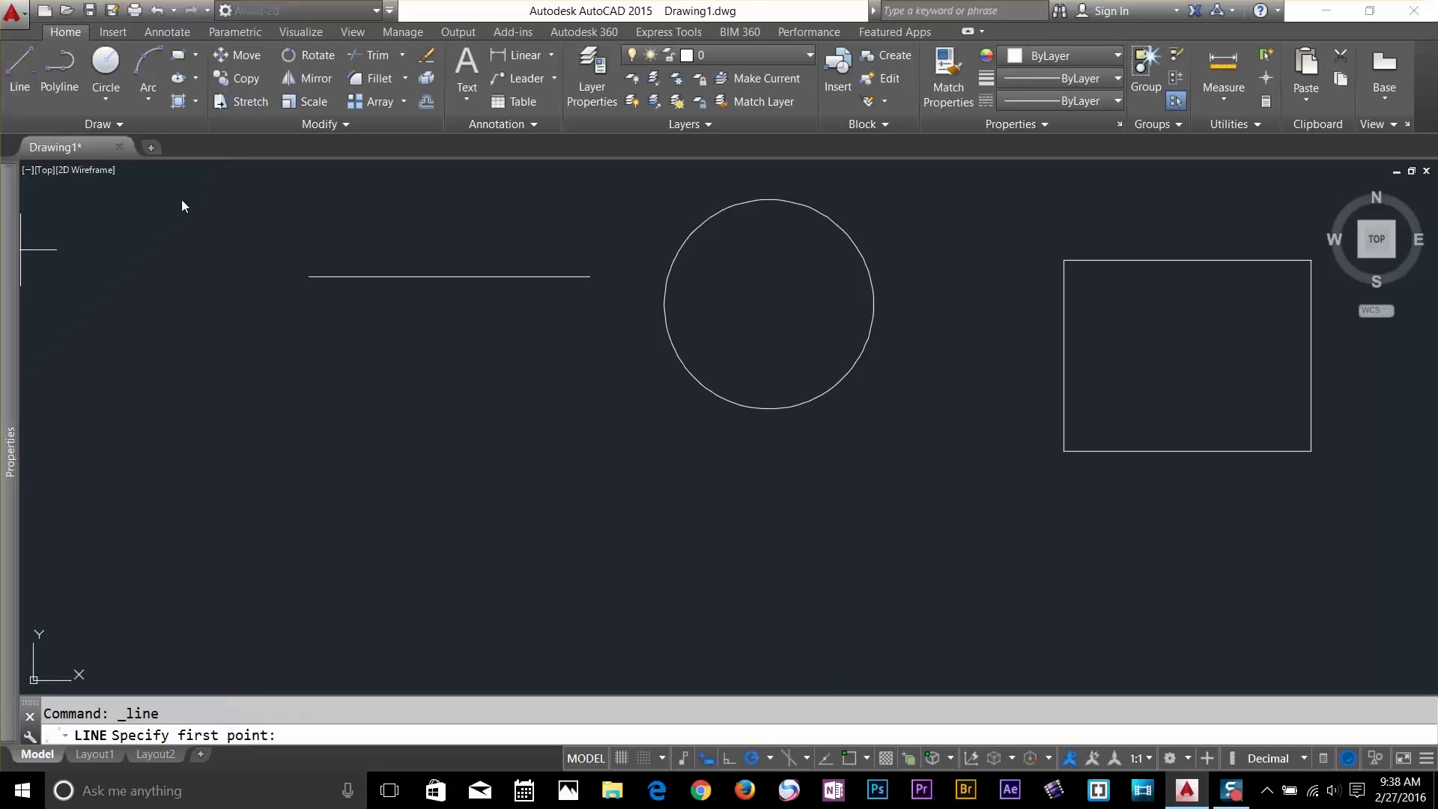
pyautogui.keyDown('shift'); pyautogui.rightClick(548, 365); pyautogui.keyUp('shift')
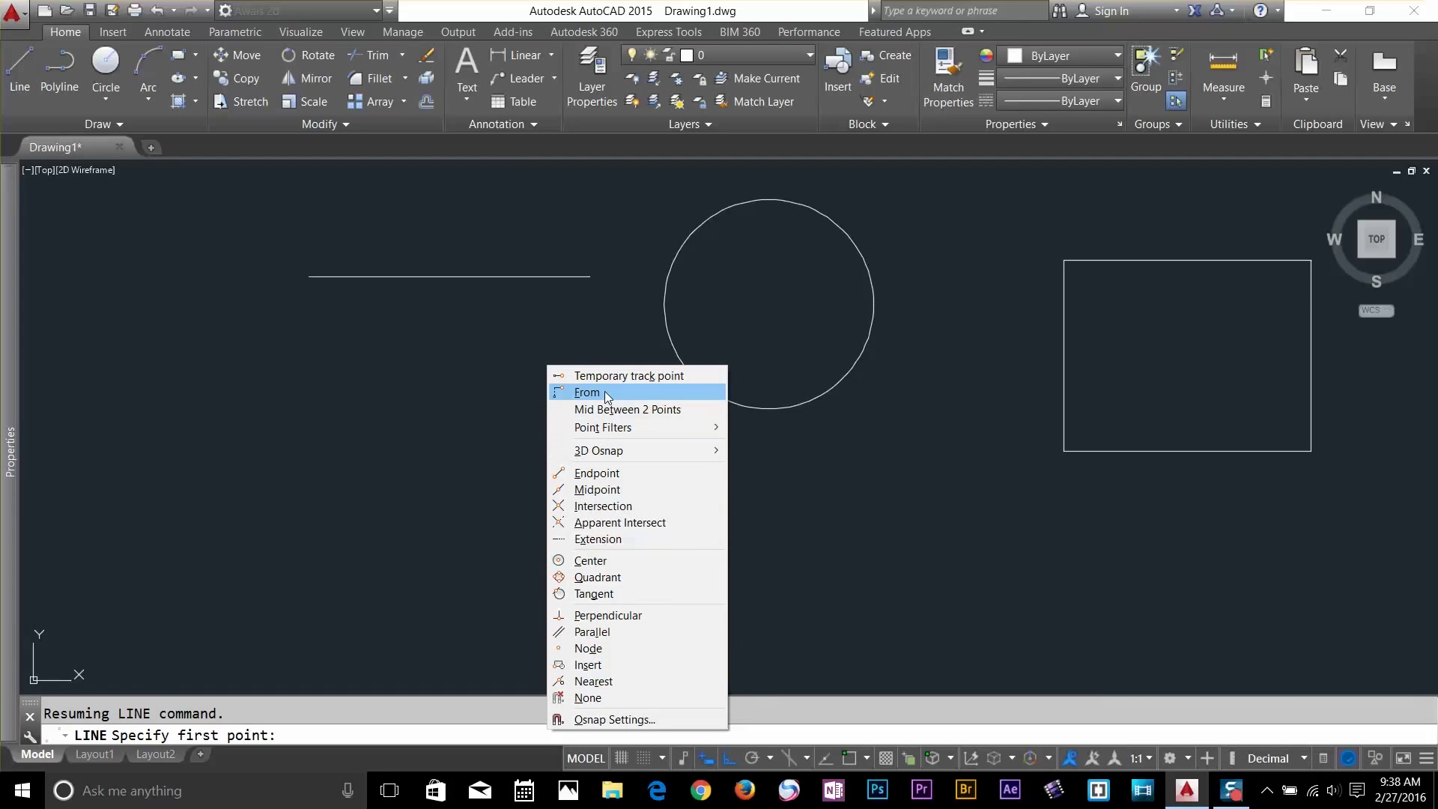
pyautogui.moveTo(608, 458)
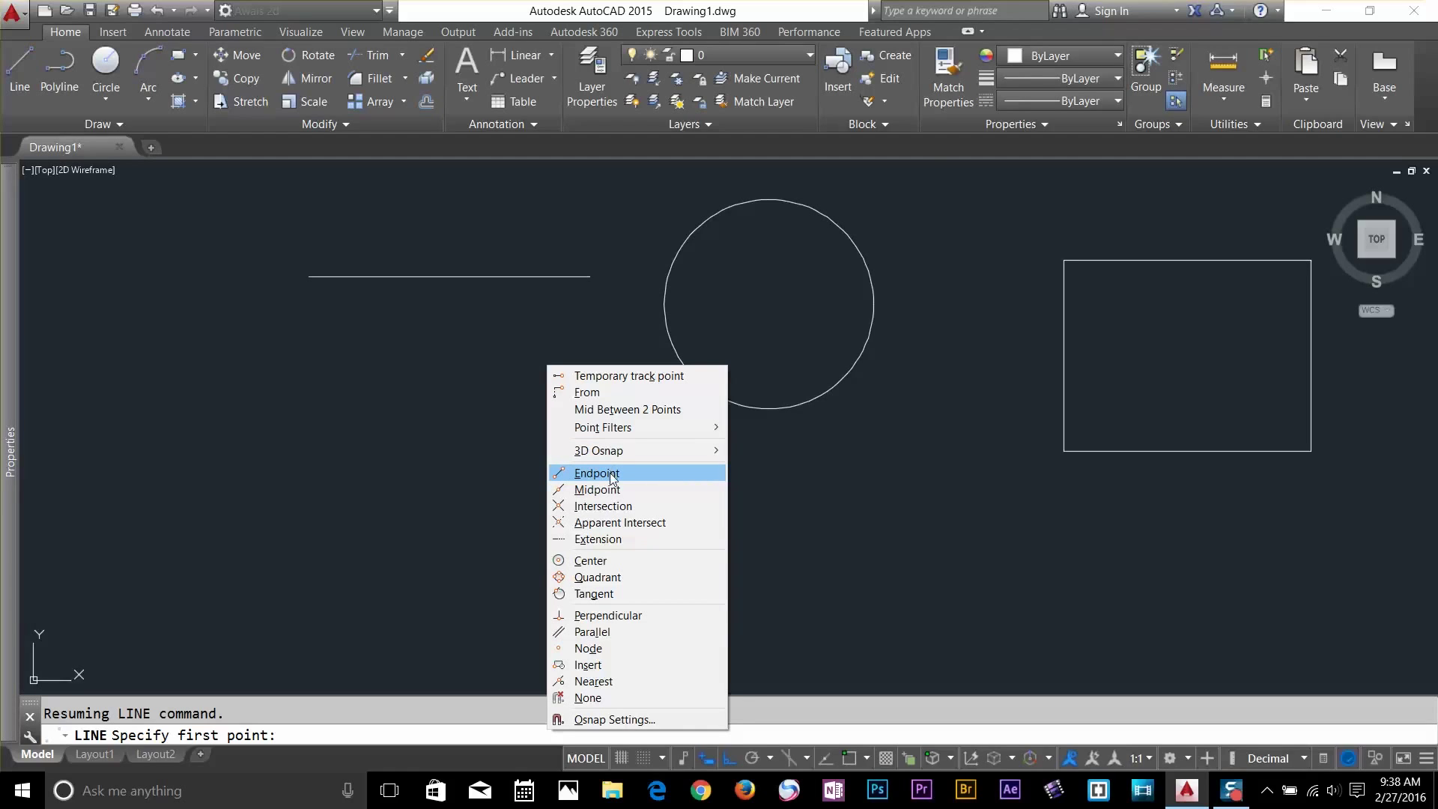
pyautogui.click(609, 474)
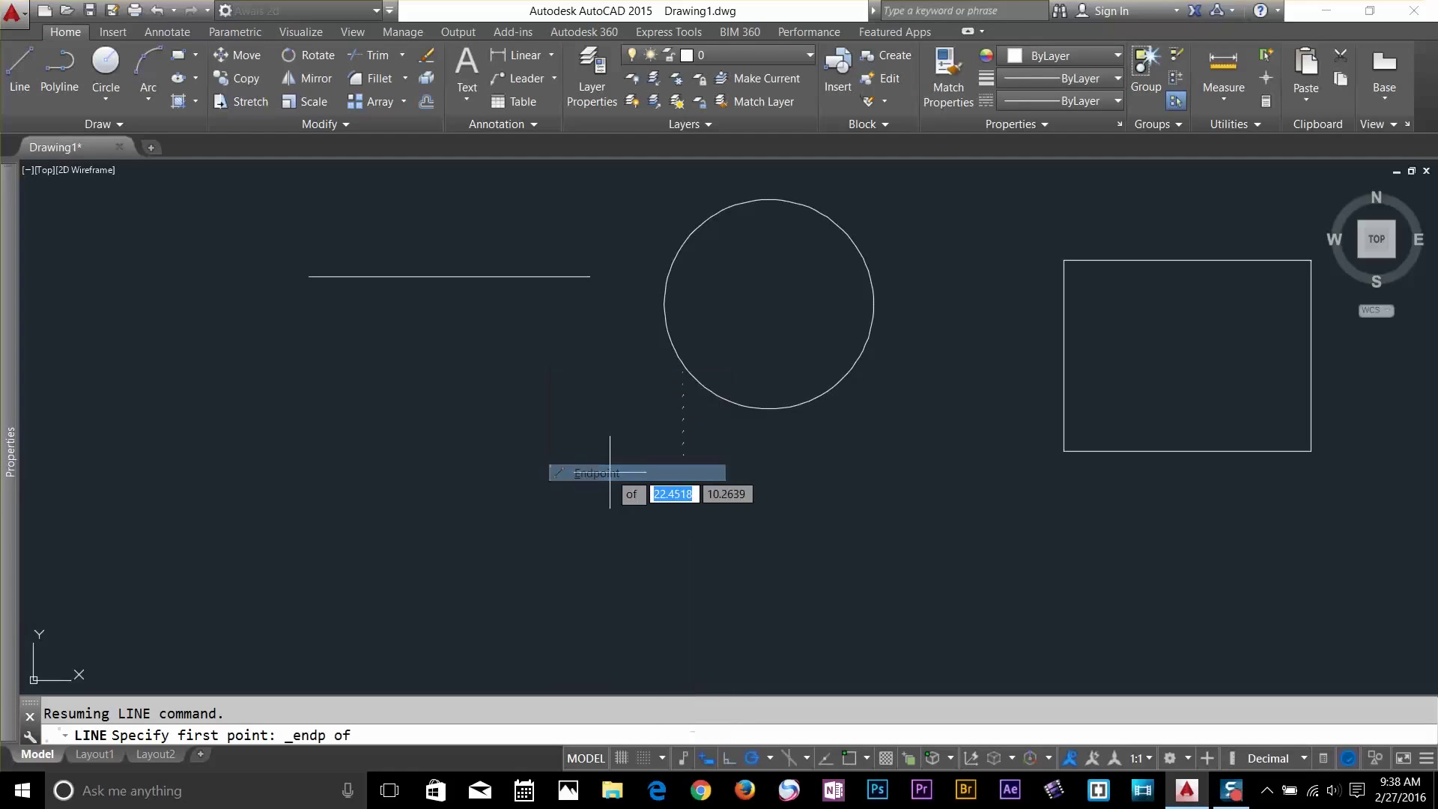
pyautogui.click(590, 276)
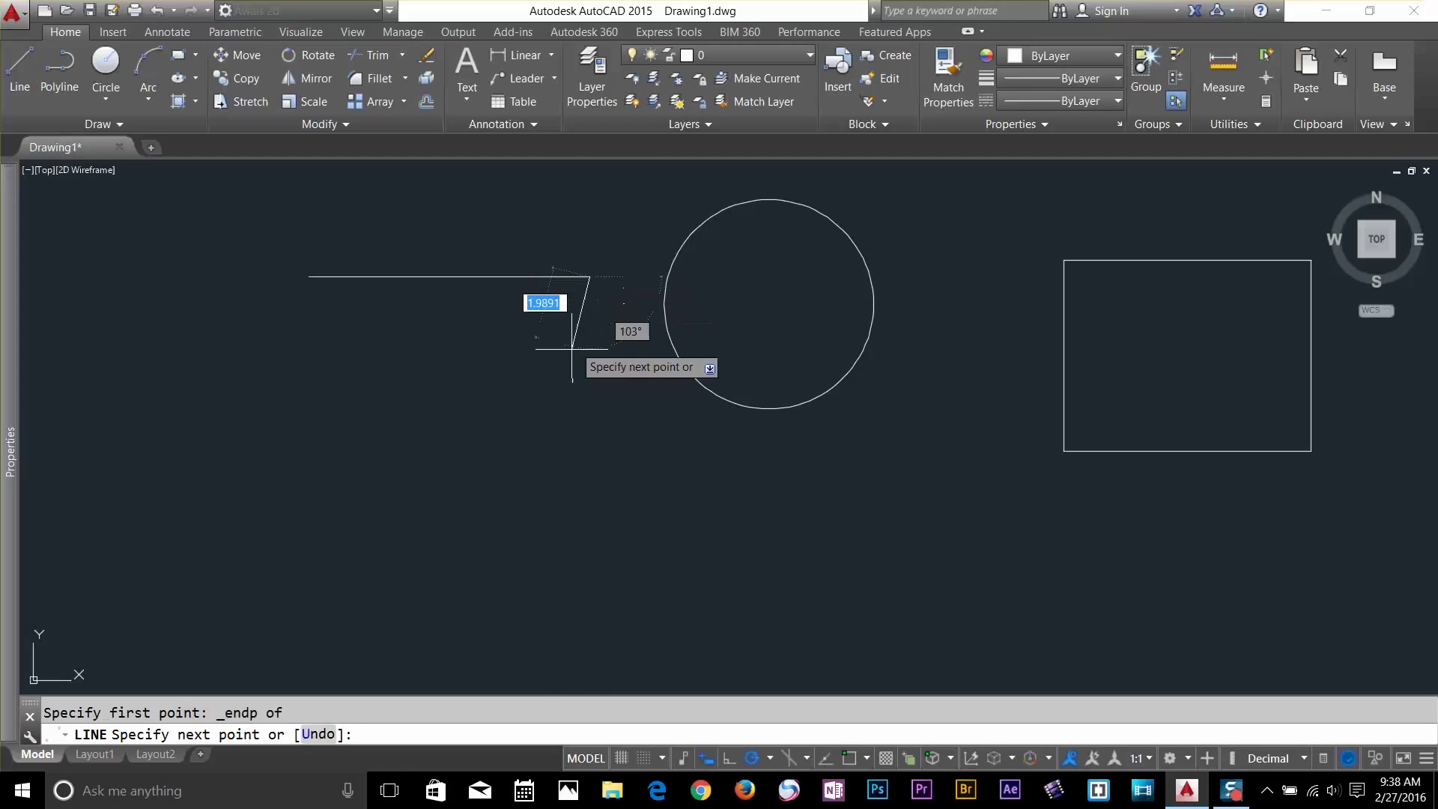
pyautogui.keyDown('shift'); pyautogui.rightClick(1067, 454); pyautogui.keyUp('shift')
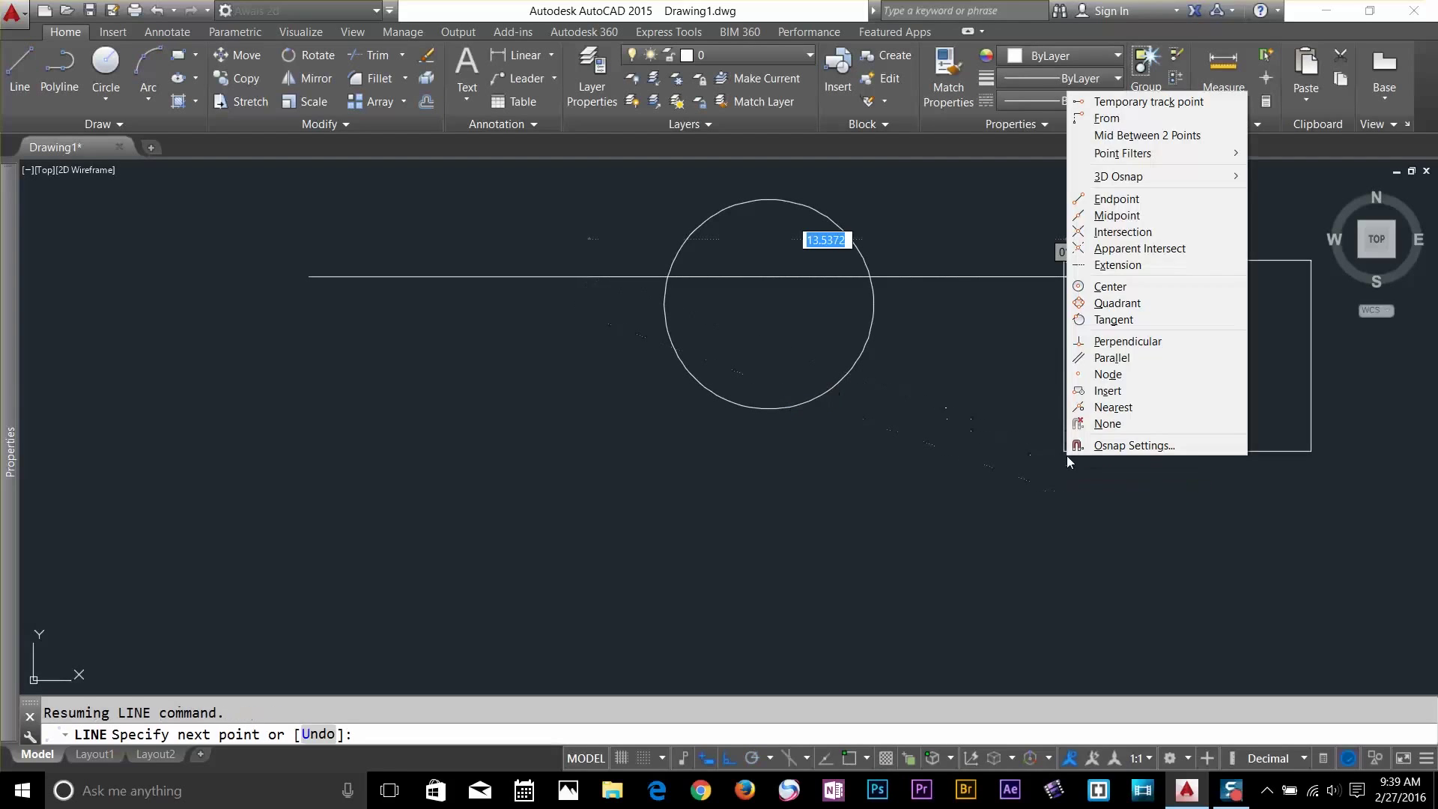
pyautogui.click(1120, 199)
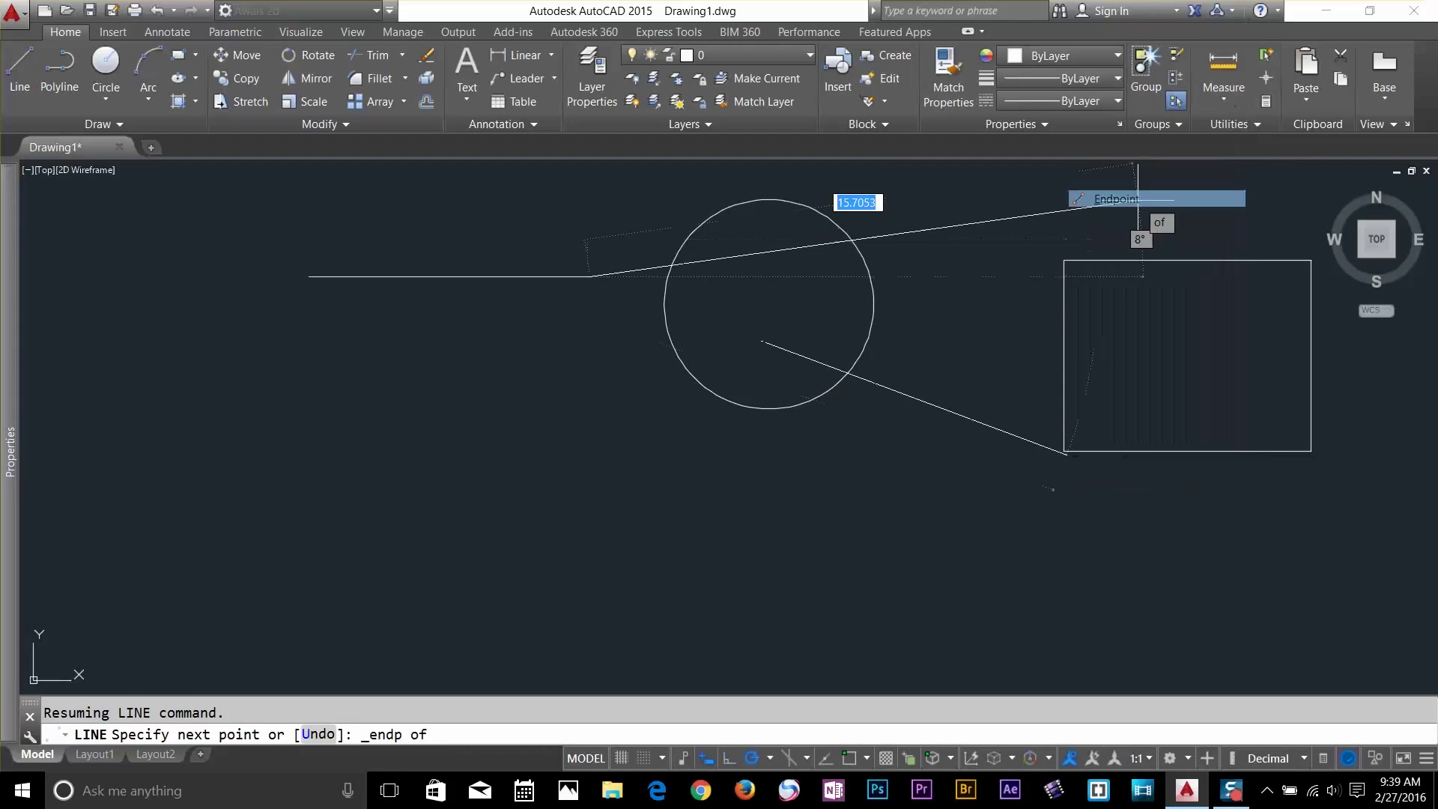
pyautogui.click(1064, 452)
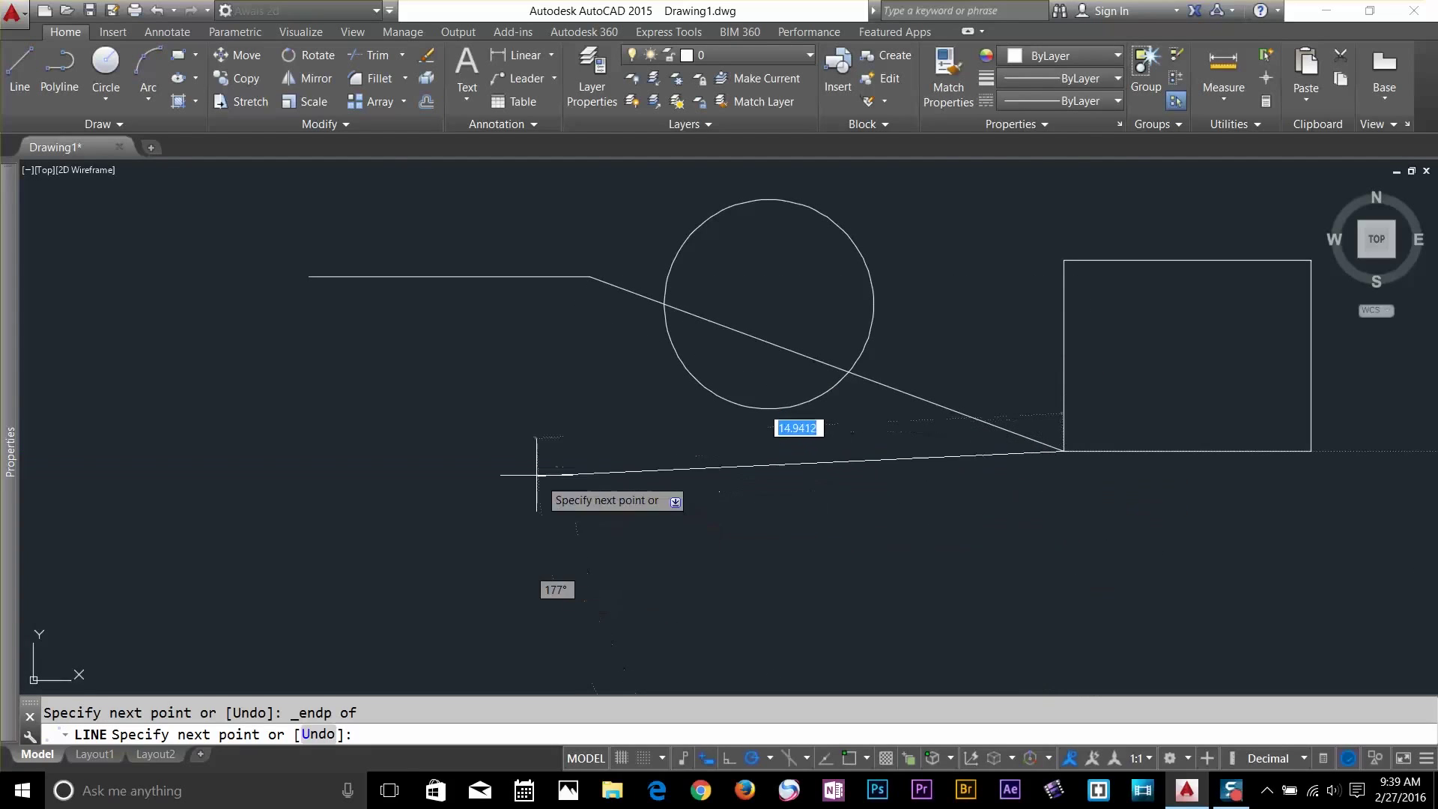
pyautogui.press('Return')
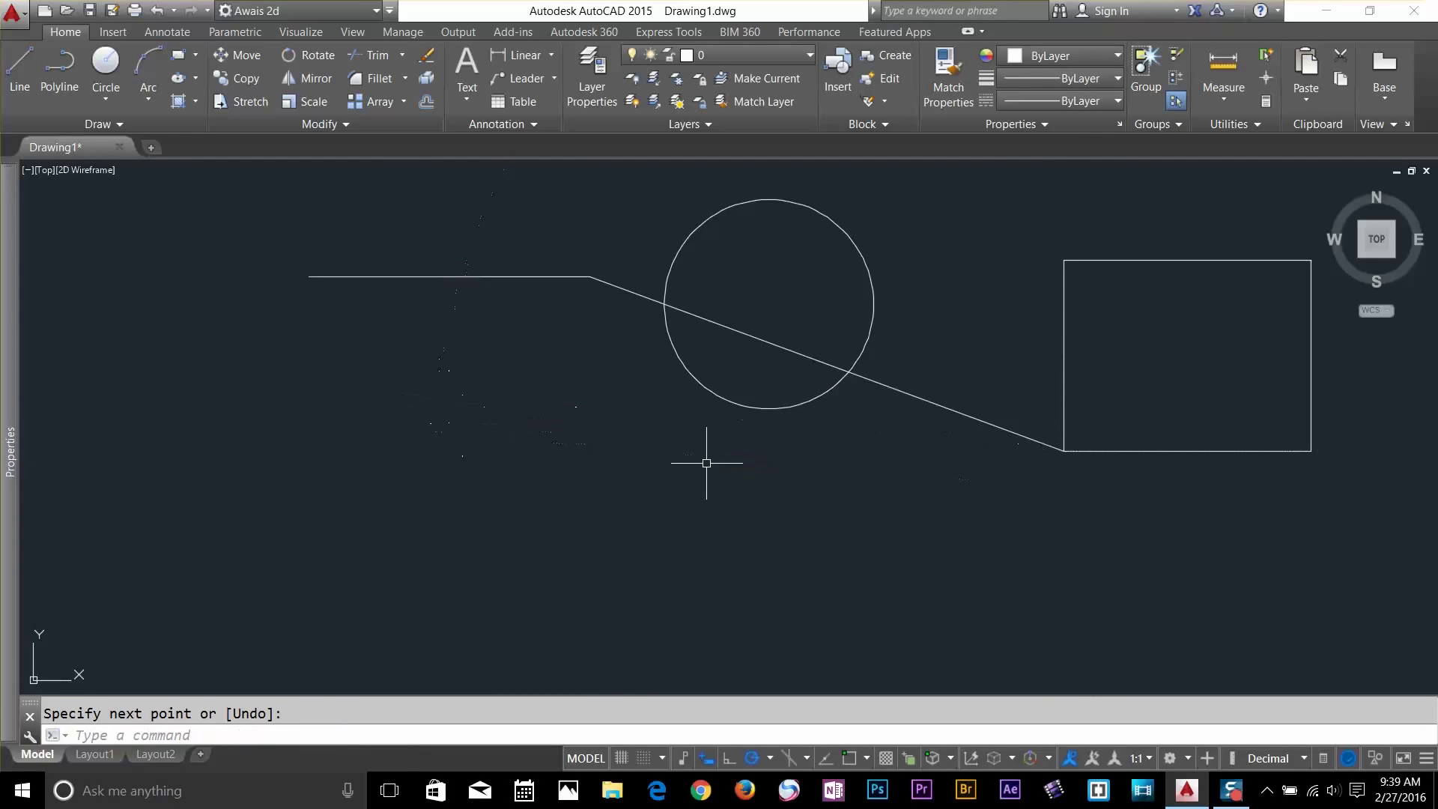
pyautogui.moveTo(1002, 363); pyautogui.dragTo(949, 455)
pyautogui.press('Delete')
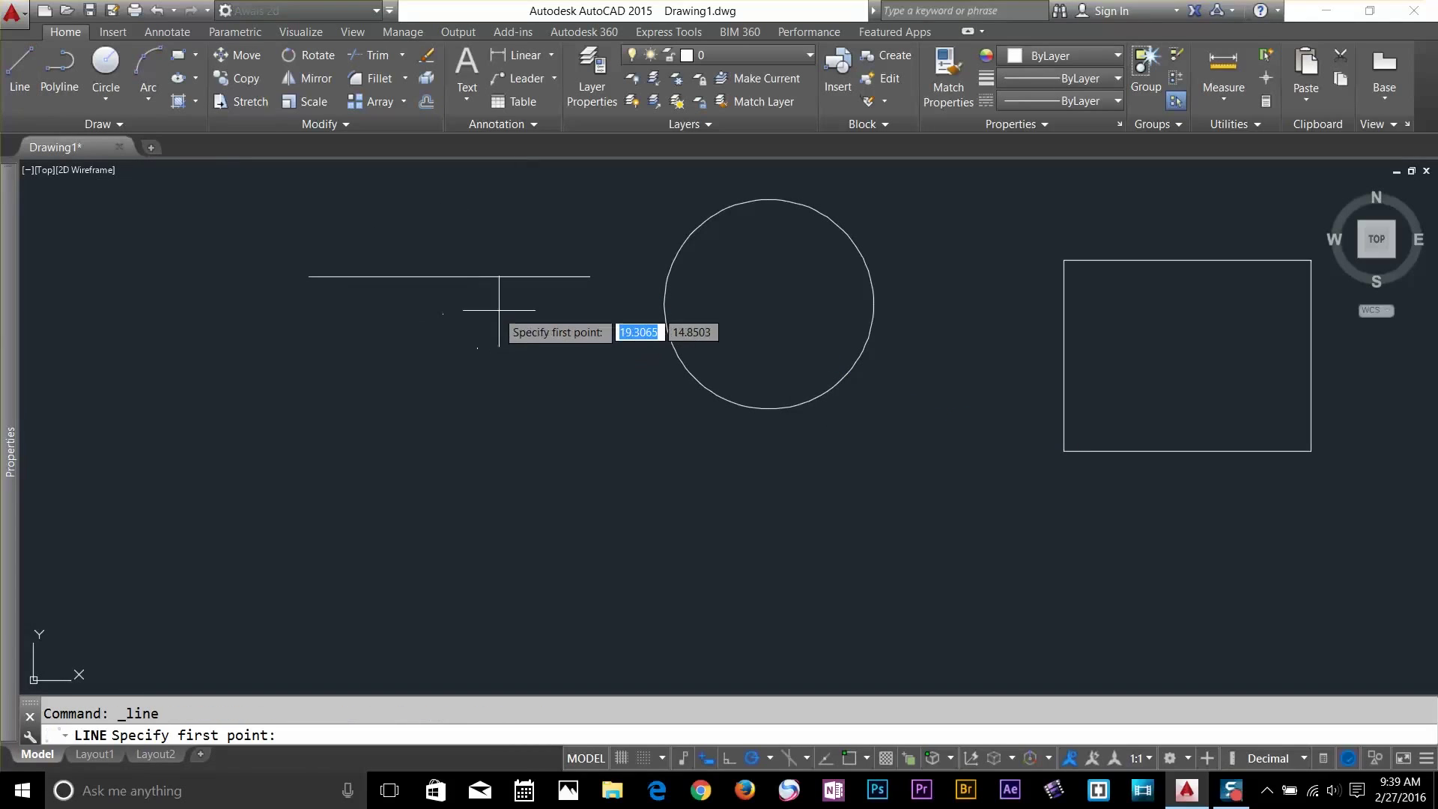
# Try a one-time Midpoint snap override for a line's start, then cancel
pyautogui.middleClick(570, 276)
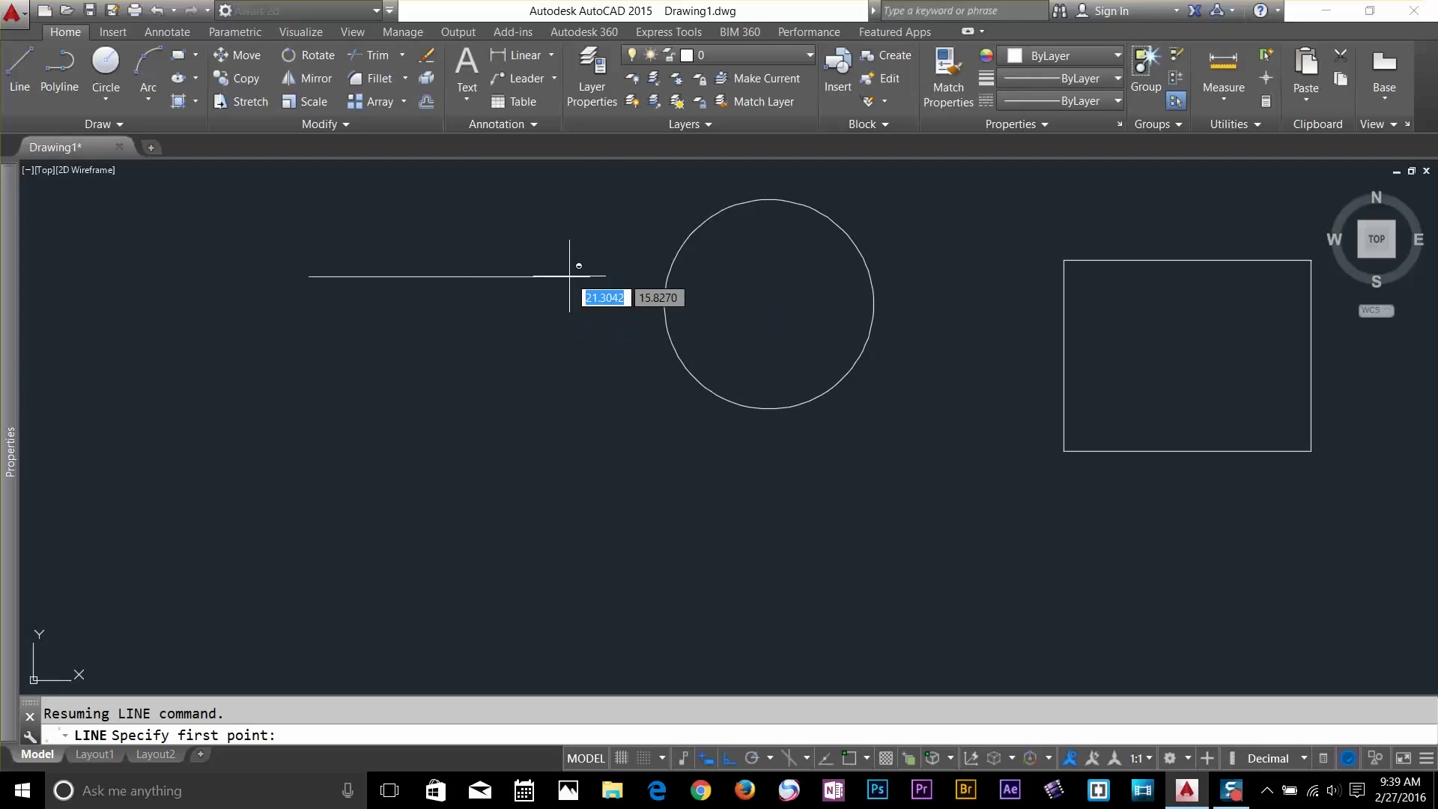
pyautogui.keyDown('shift'); pyautogui.rightClick(570, 276); pyautogui.keyUp('shift')
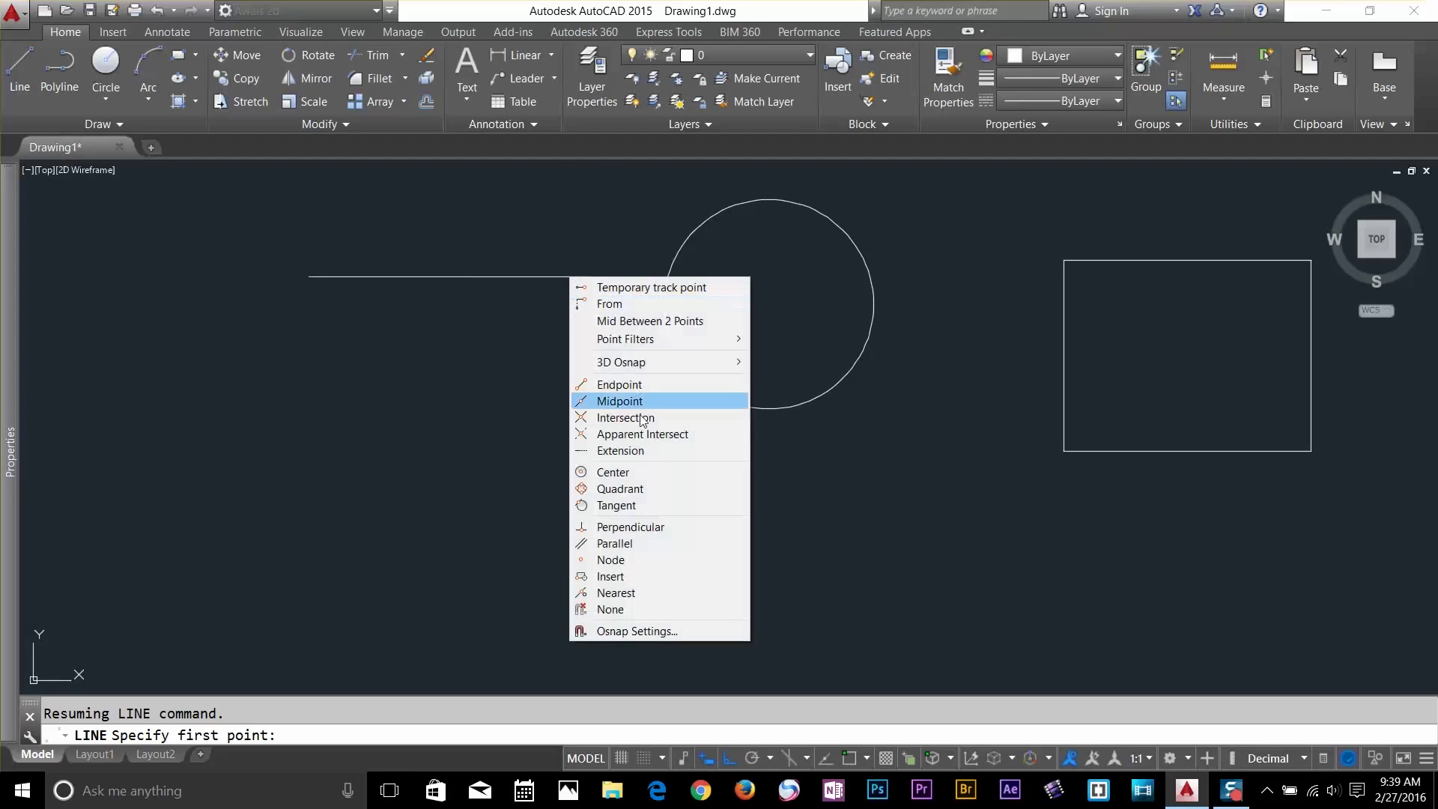
pyautogui.click(621, 401)
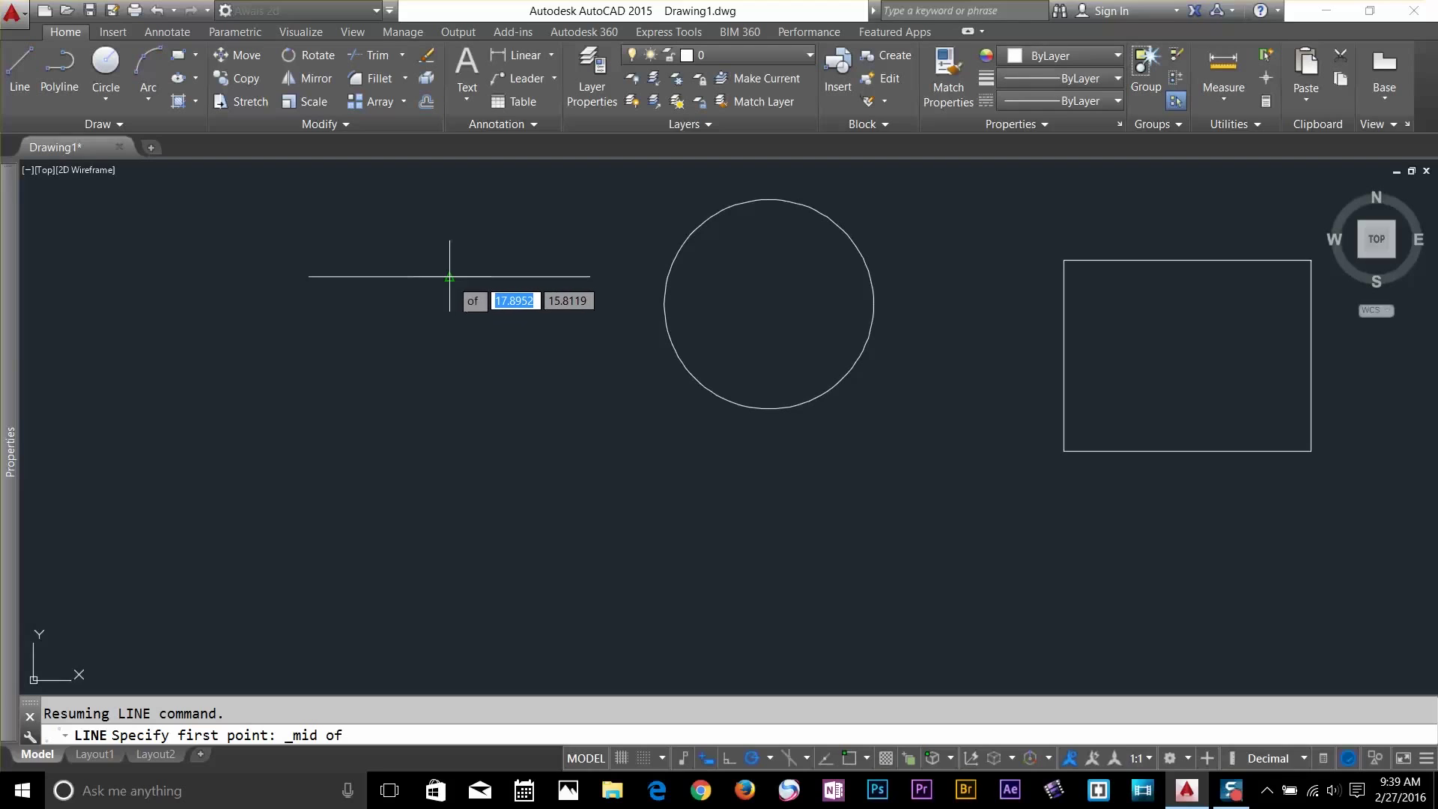
pyautogui.press('Escape')
pyautogui.click(19, 72)
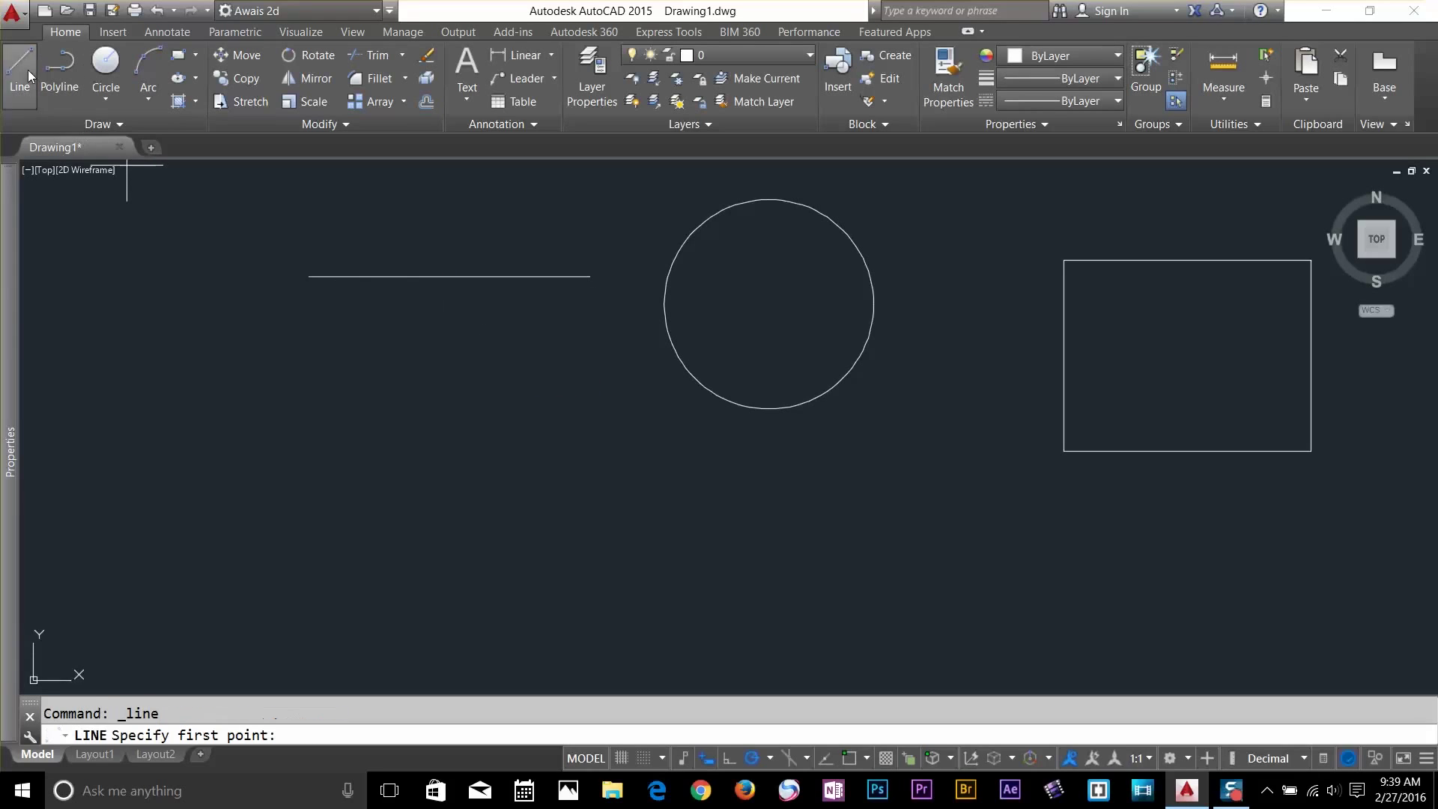
pyautogui.keyDown('shift'); pyautogui.rightClick(505, 319); pyautogui.keyUp('shift')
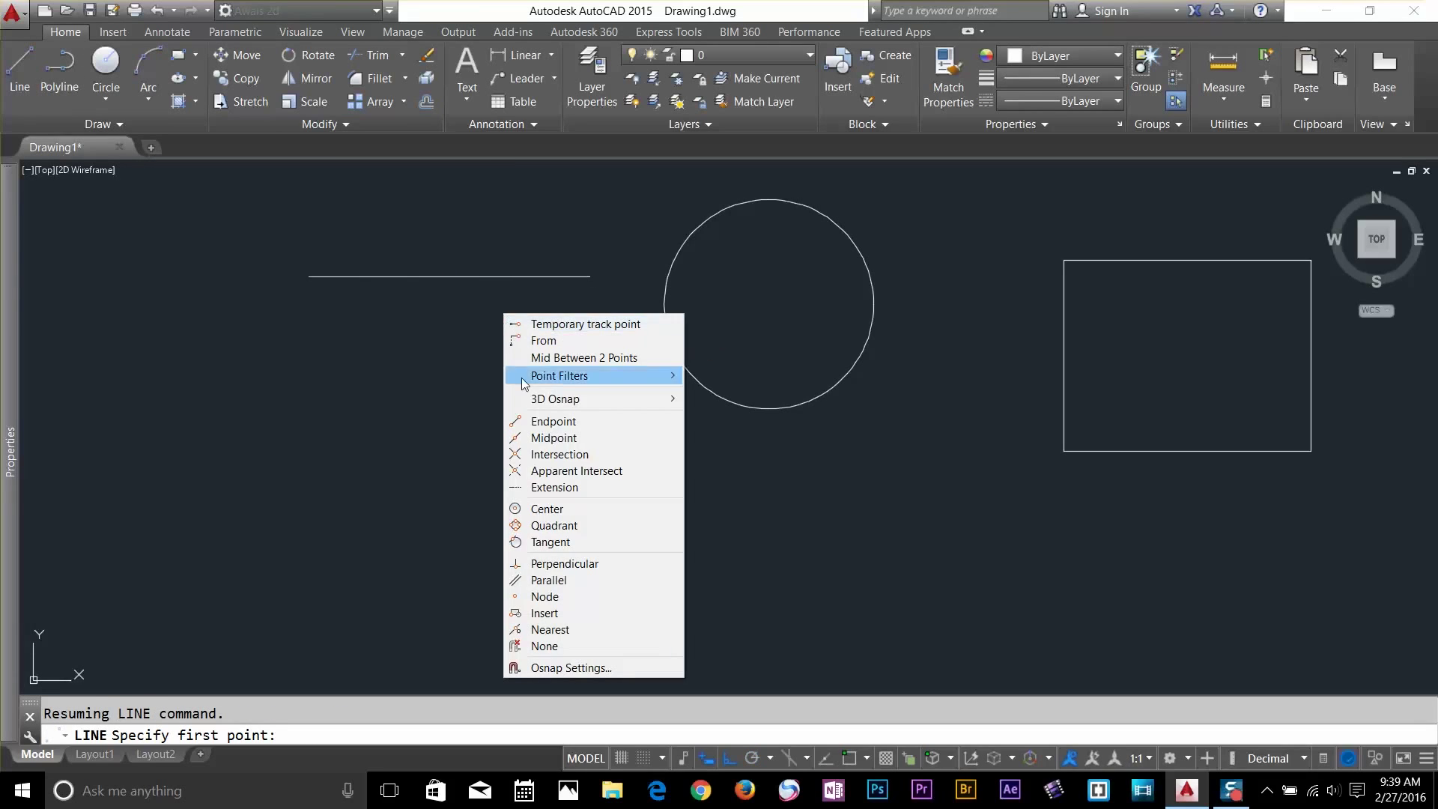
pyautogui.press('Escape')
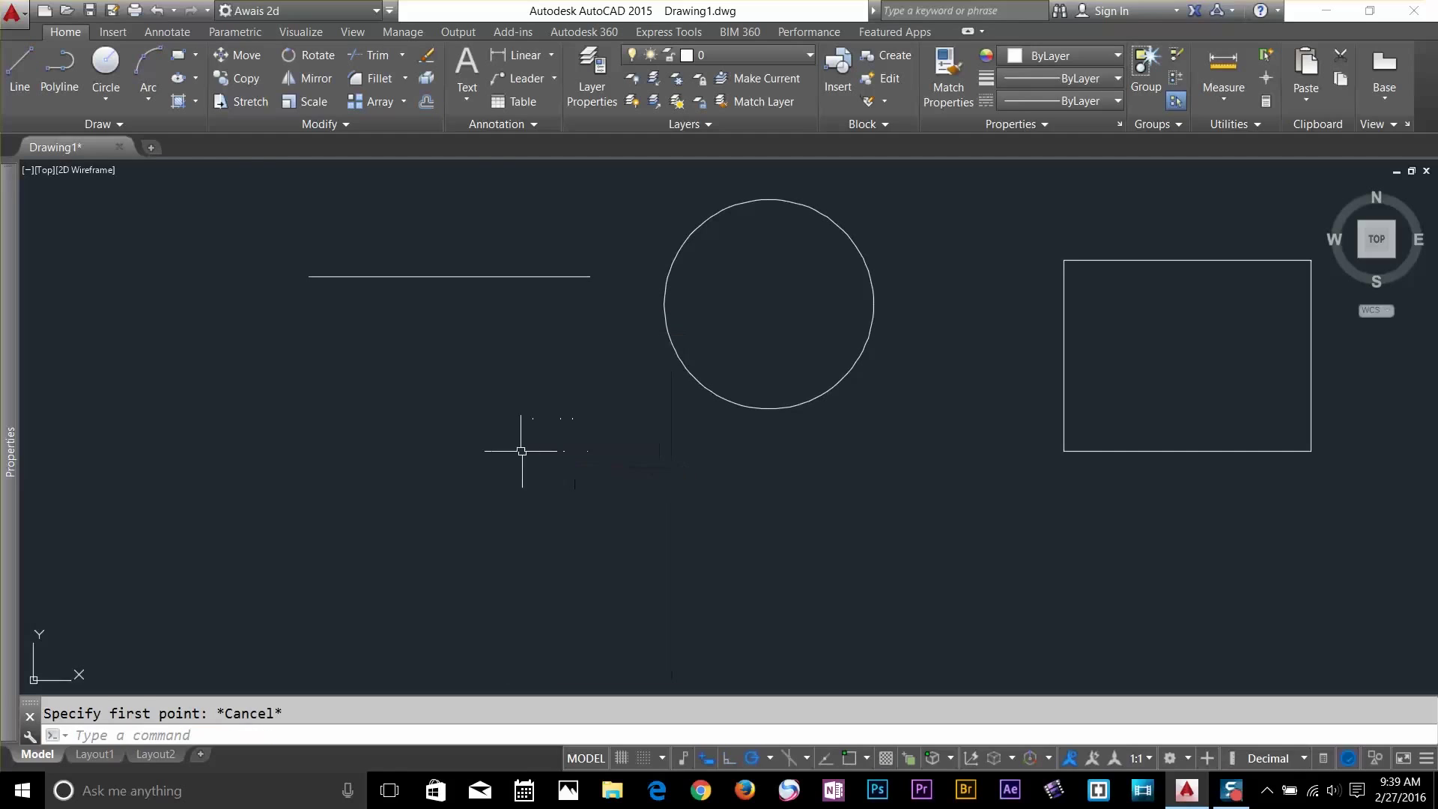
# Draw a slanted line crossing the horizontal line left of the circle
pyautogui.press('Return')
pyautogui.click(487, 348)
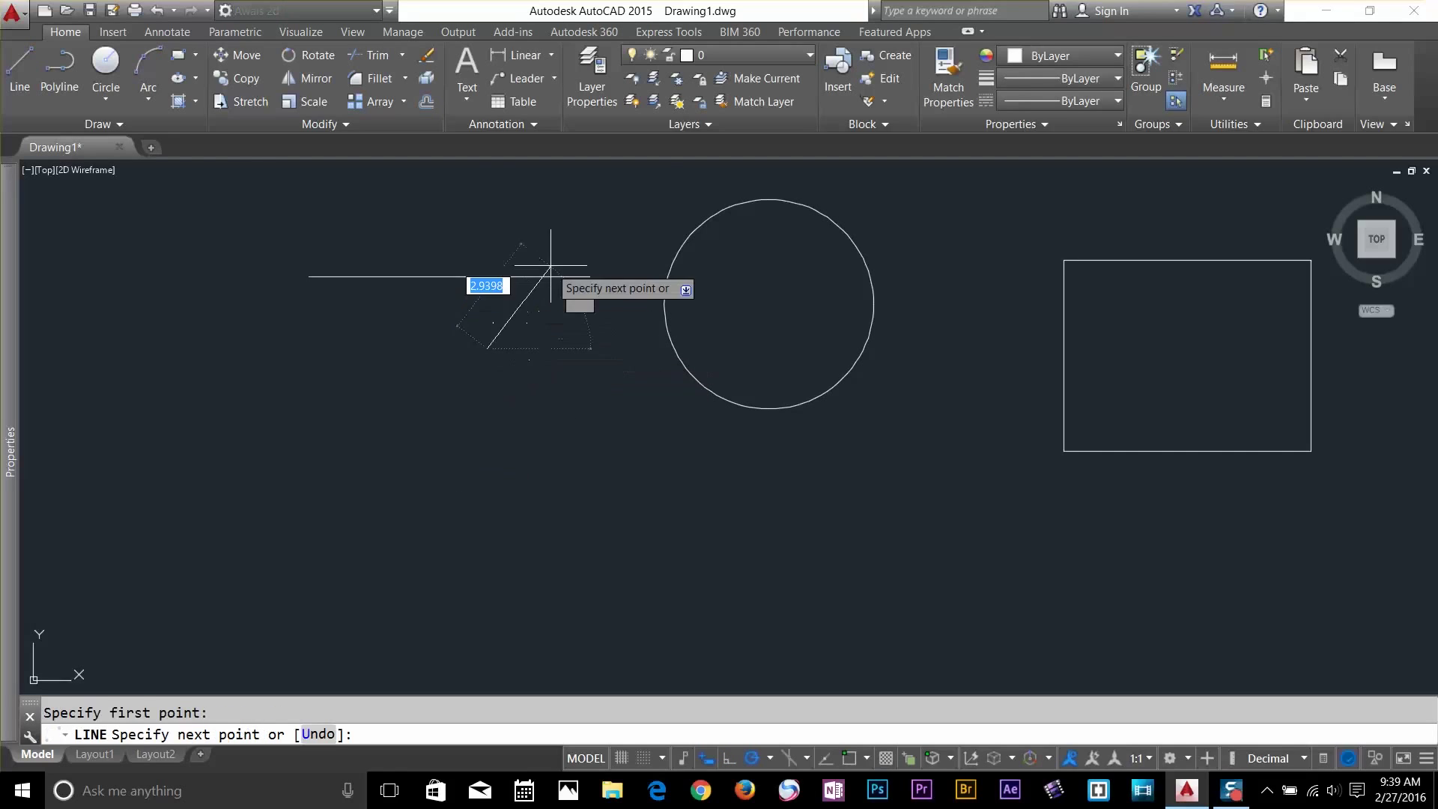
pyautogui.click(573, 218)
pyautogui.press('Return')
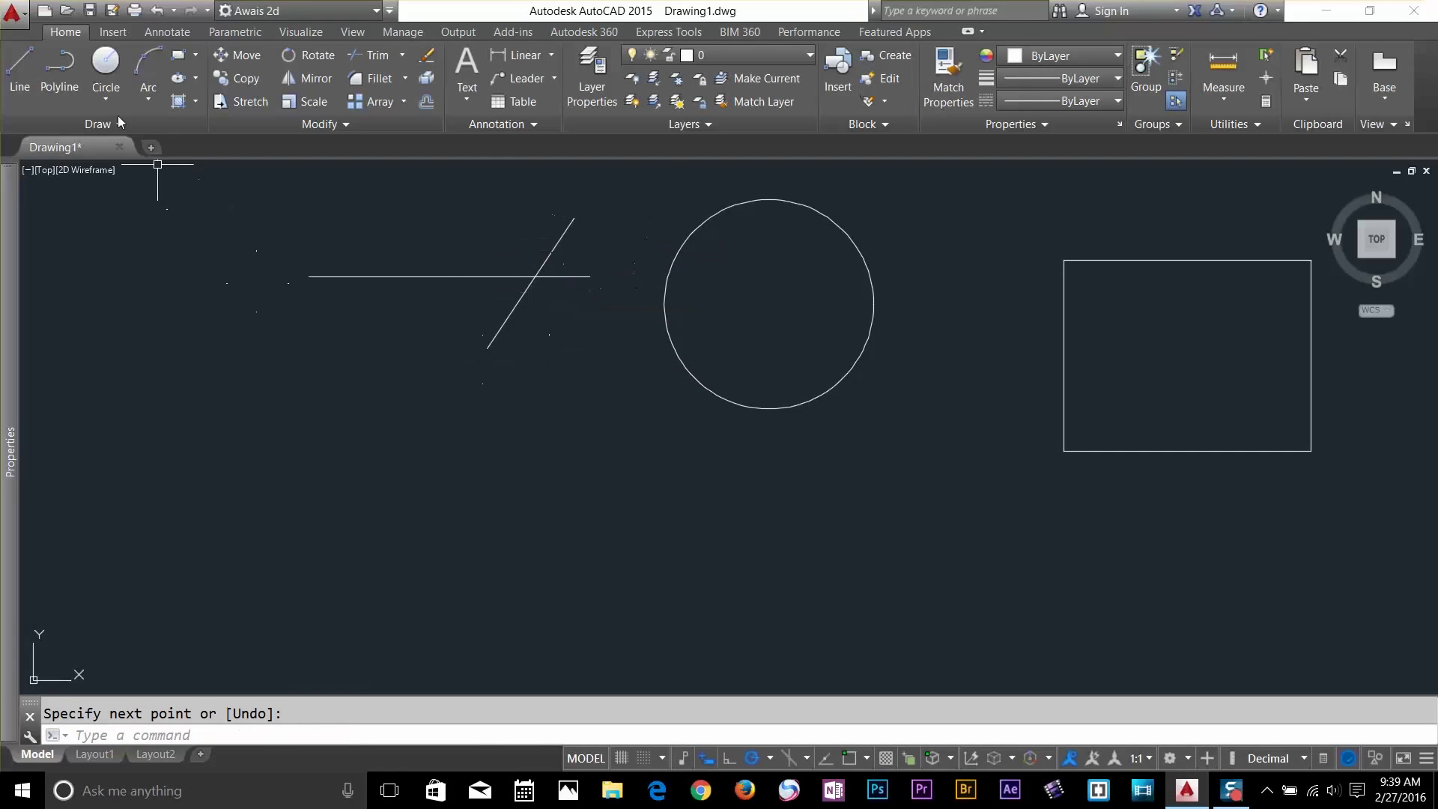
# Draw a test line from the lines' intersection with an Intersection override, then erase it
pyautogui.click(19, 66)
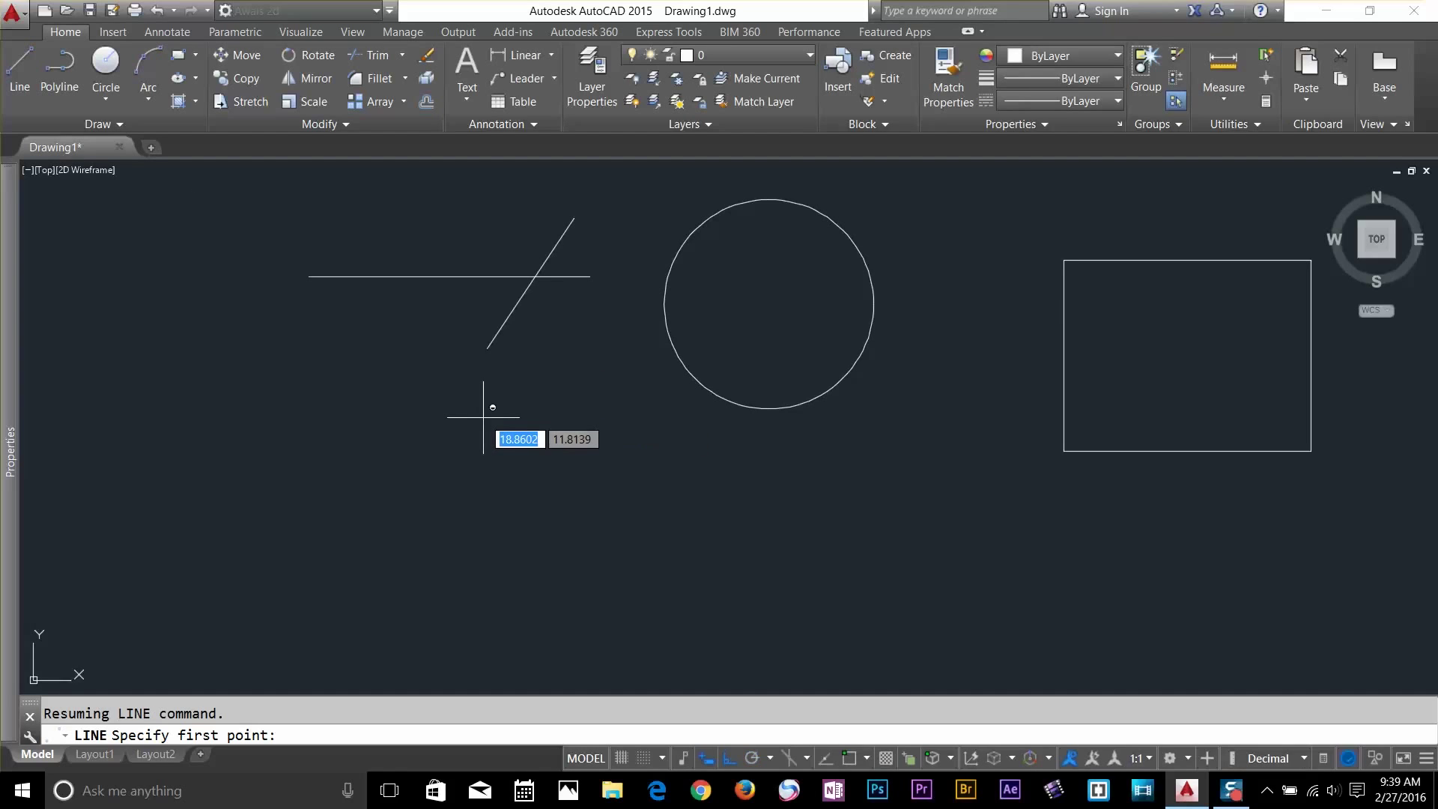
pyautogui.keyDown('shift'); pyautogui.rightClick(519, 354); pyautogui.keyUp('shift')
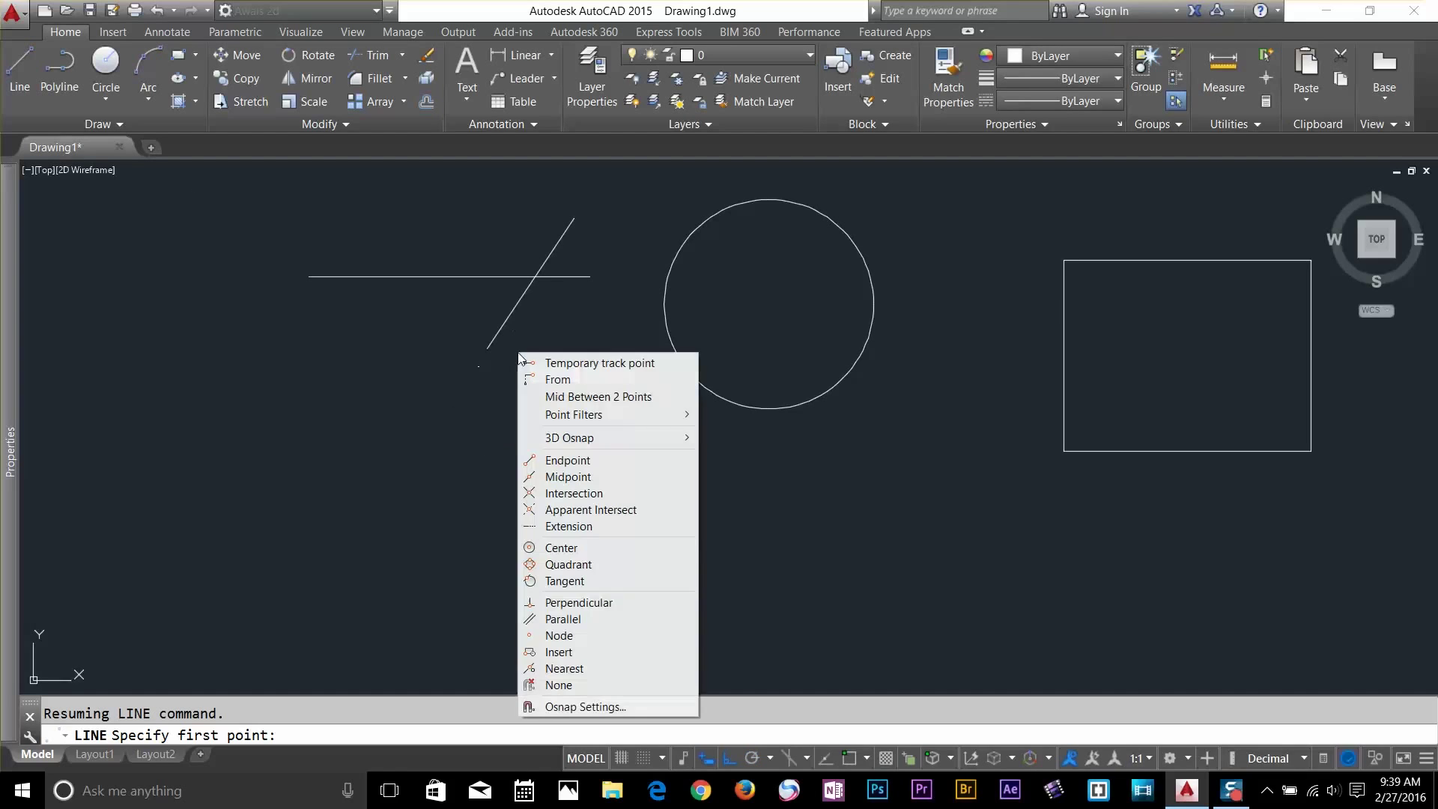
pyautogui.click(590, 494)
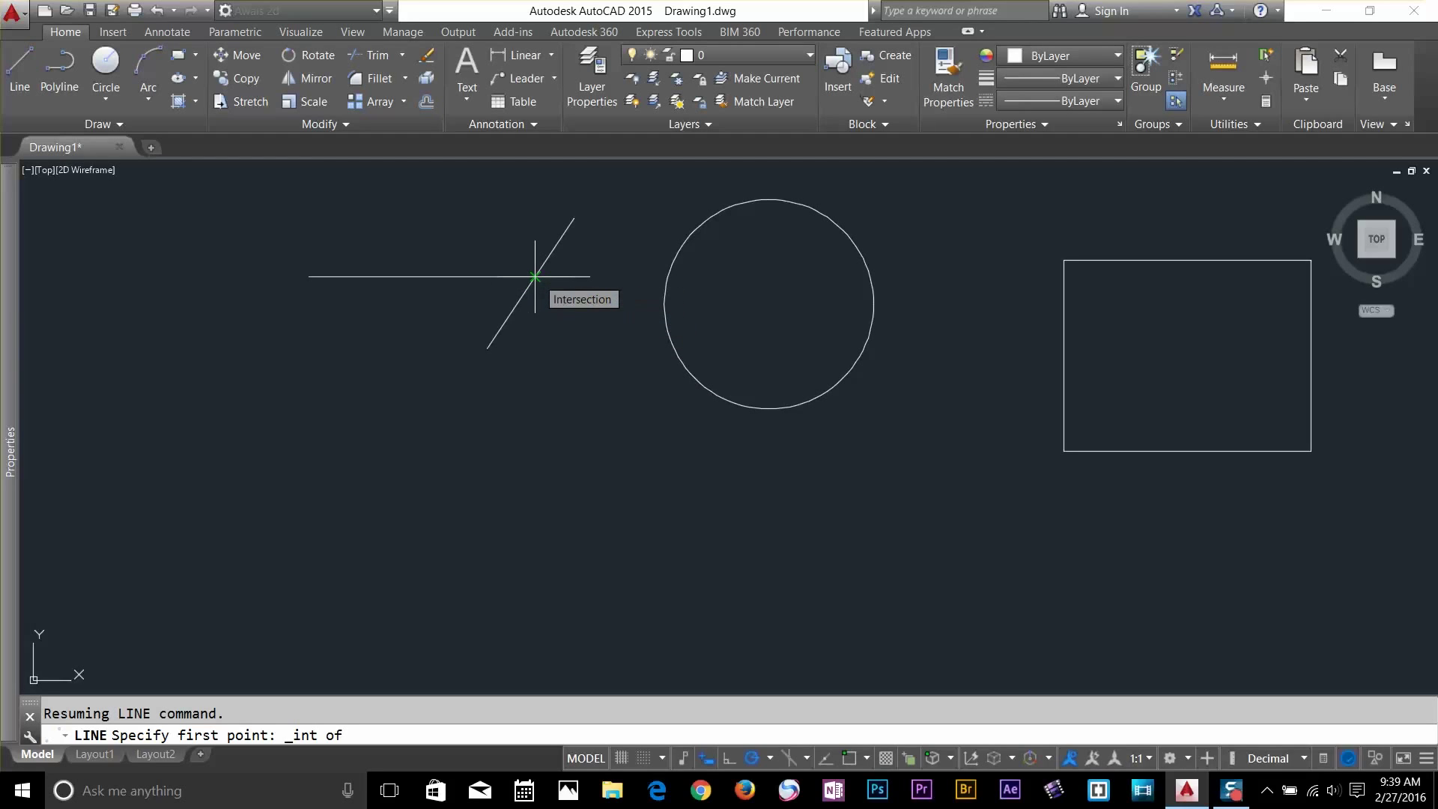
pyautogui.click(535, 277)
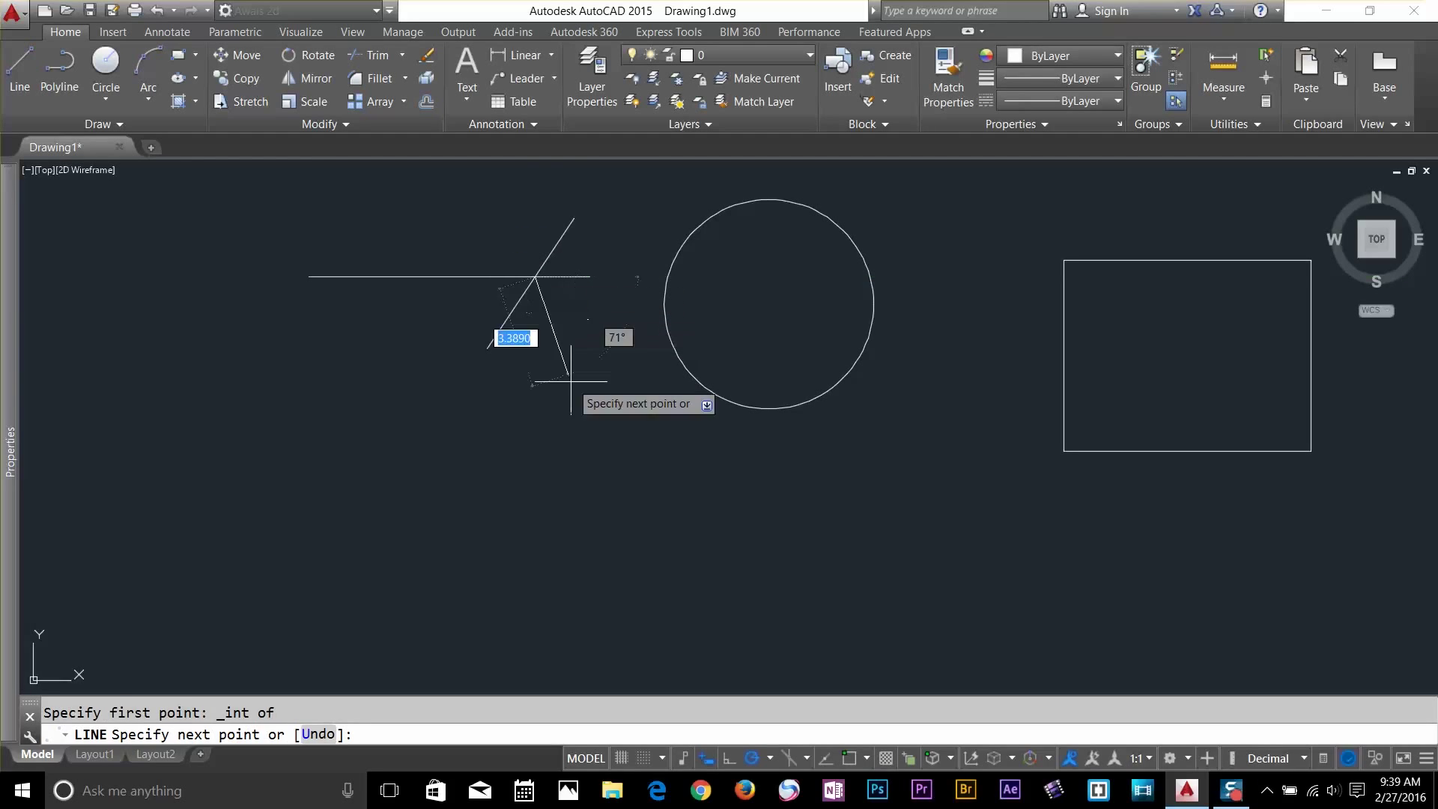
pyautogui.click(607, 499)
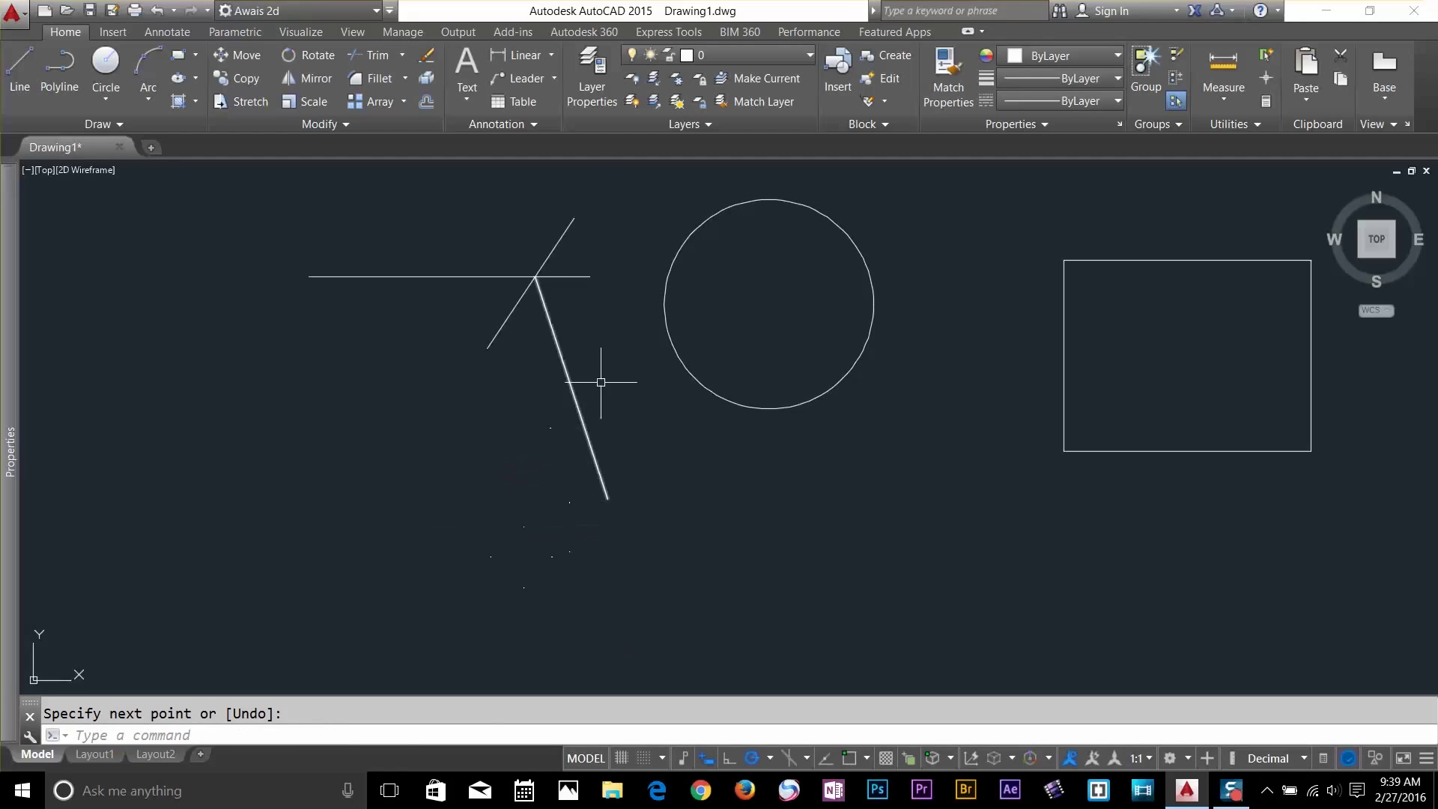
pyautogui.press('Escape')
pyautogui.click(555, 417)
pyautogui.press('Delete')
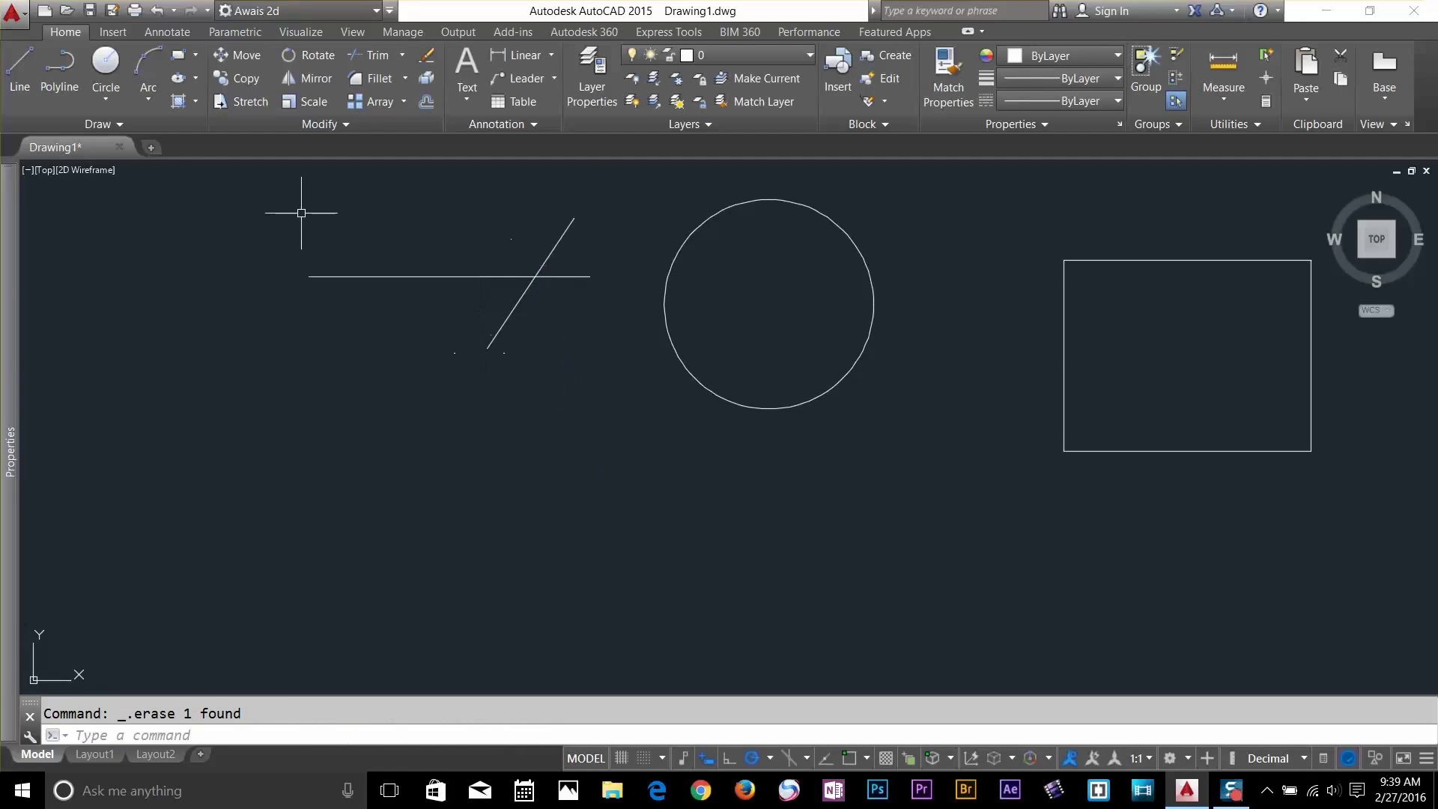
pyautogui.click(19, 71)
pyautogui.keyDown('shift'); pyautogui.rightClick(510, 301); pyautogui.keyUp('shift')
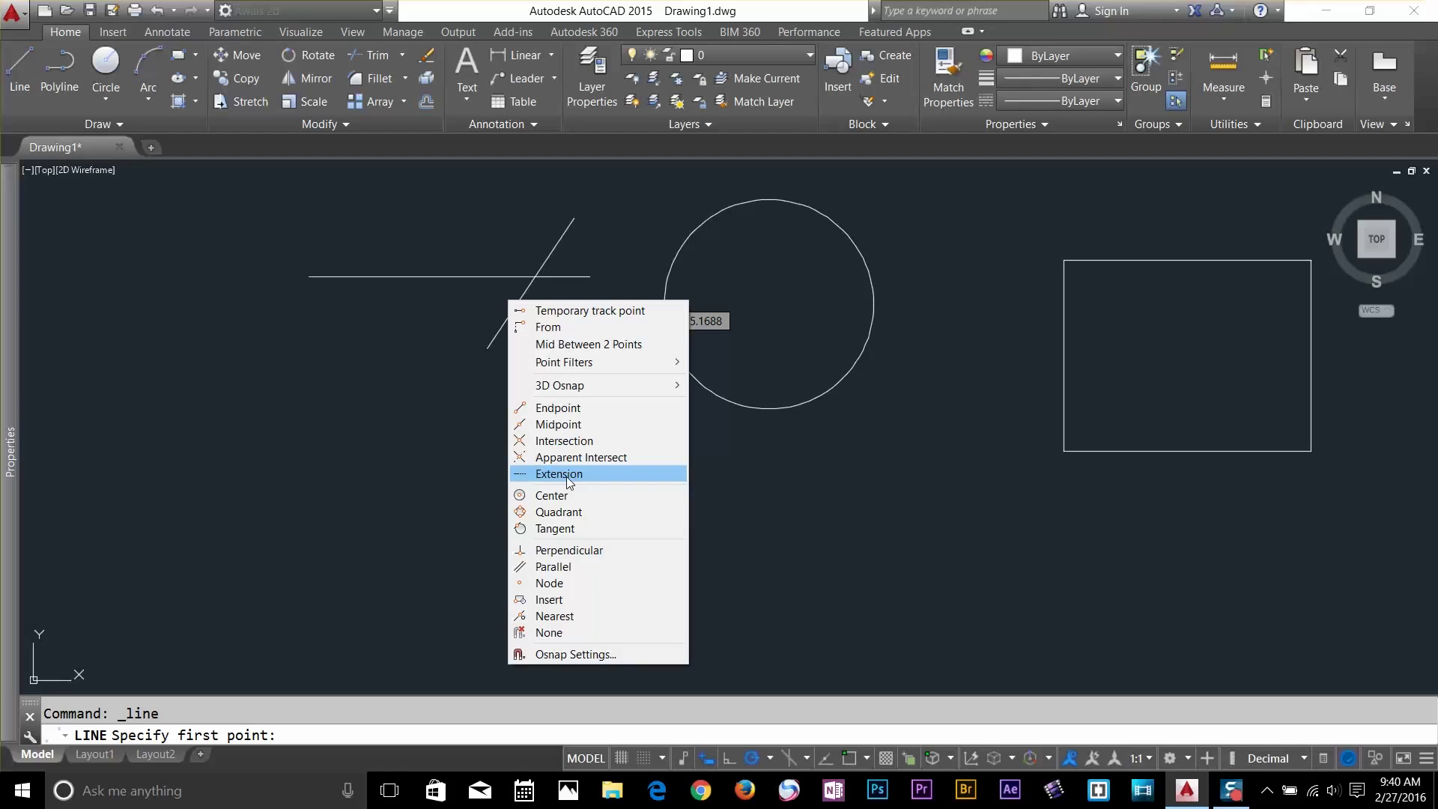
pyautogui.press('Escape')
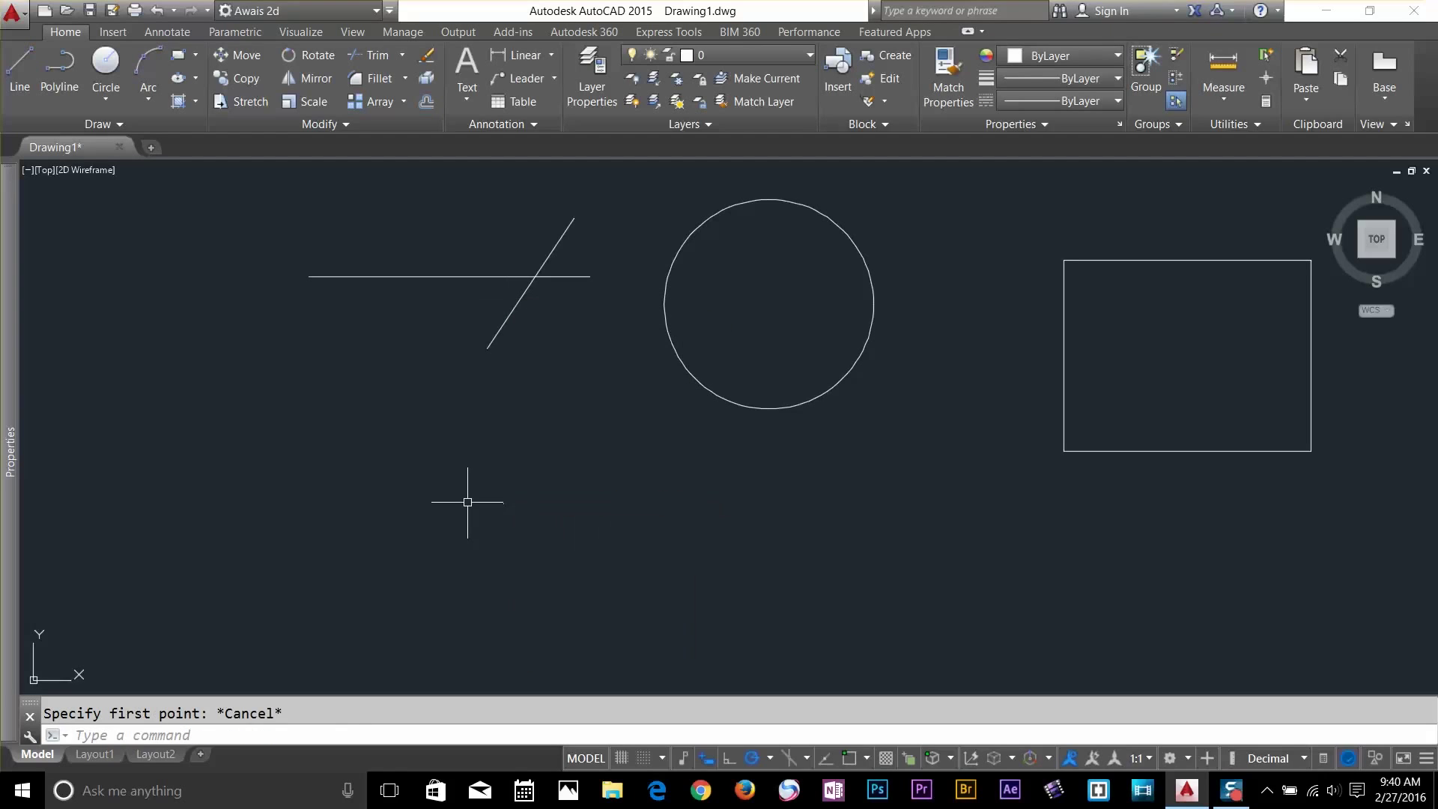
# Draw a vertical line and a horizontal line just below it
pyautogui.press('Return')
pyautogui.click(475, 460)
pyautogui.click(473, 600)
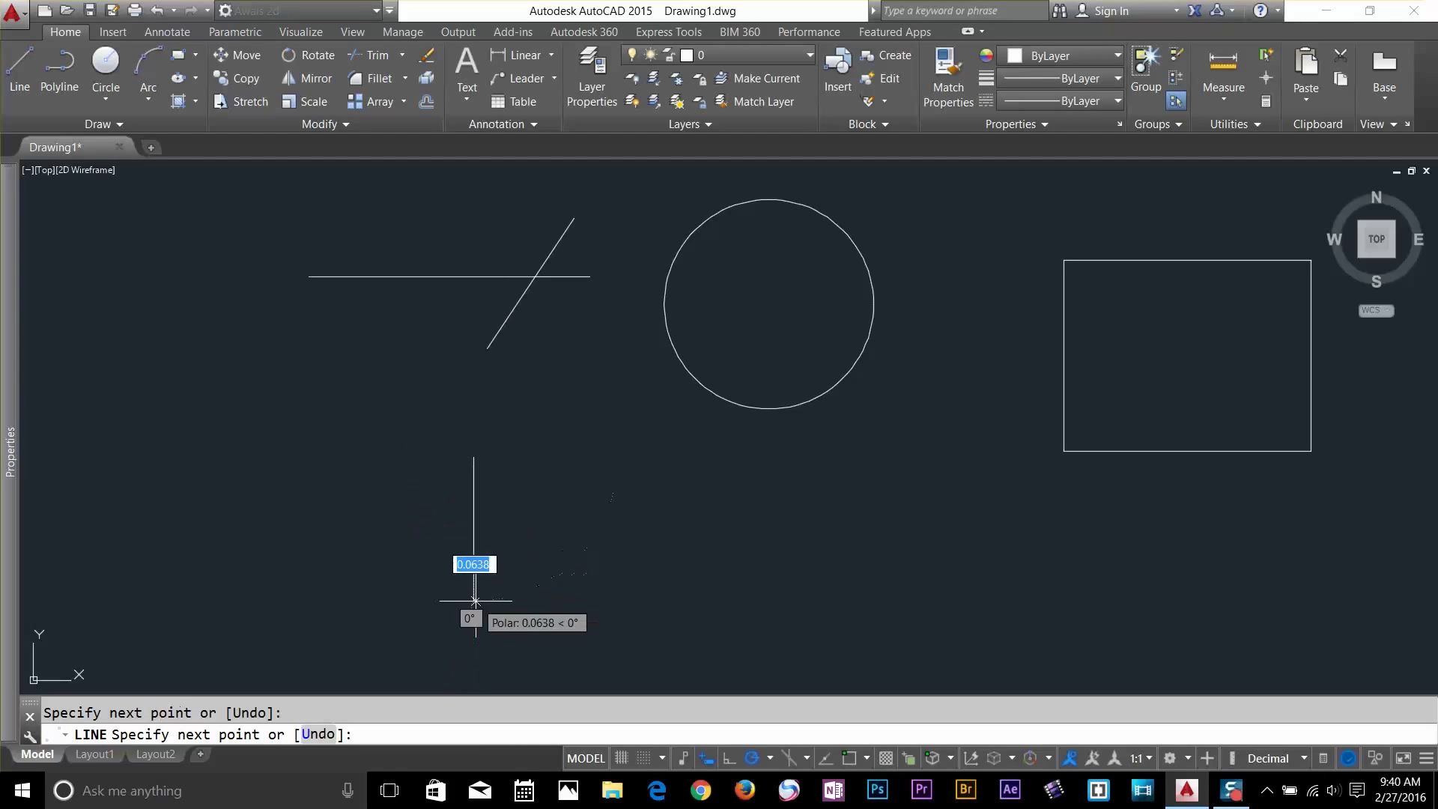
pyautogui.press('Return')
pyautogui.press('Return')
pyautogui.click(668, 644)
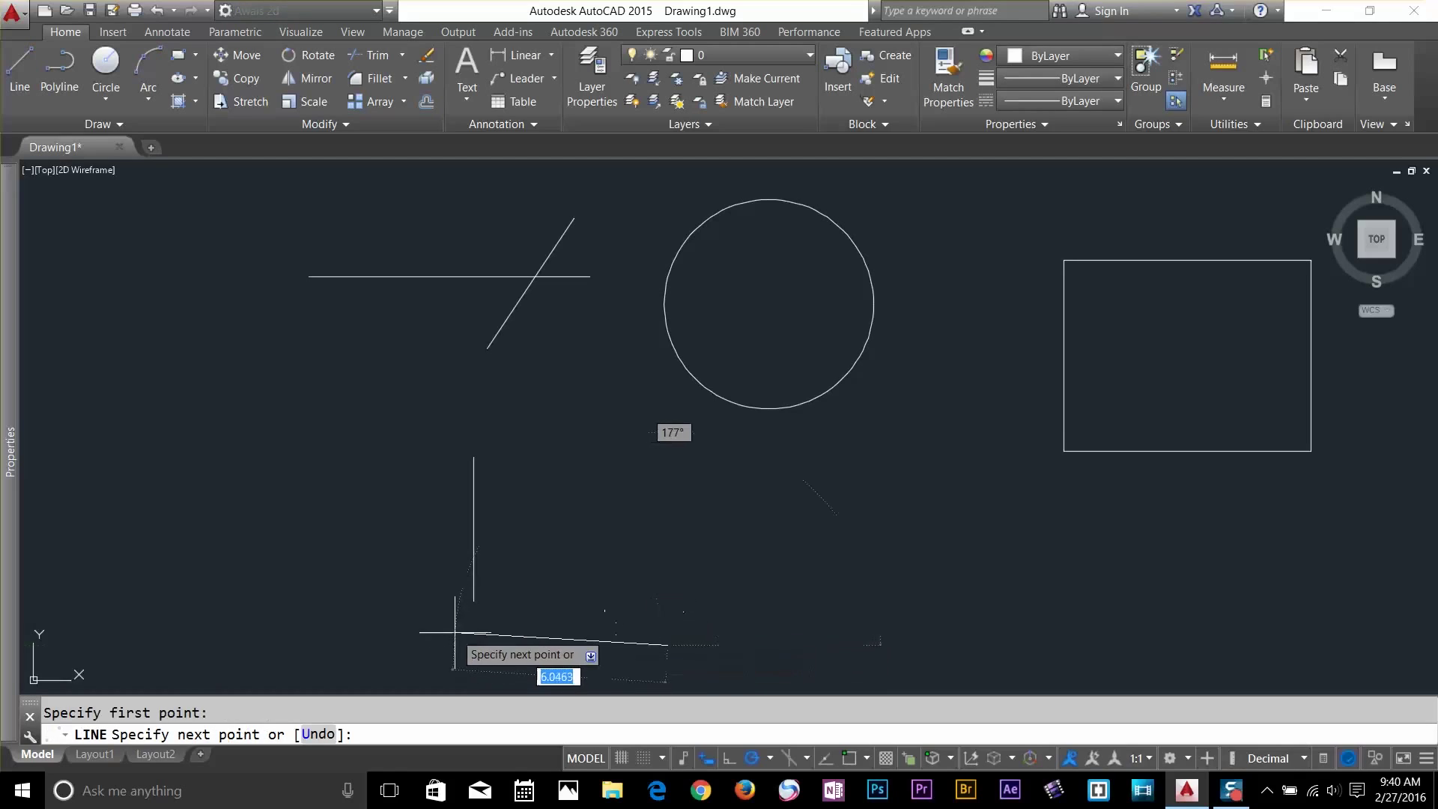
pyautogui.click(489, 644)
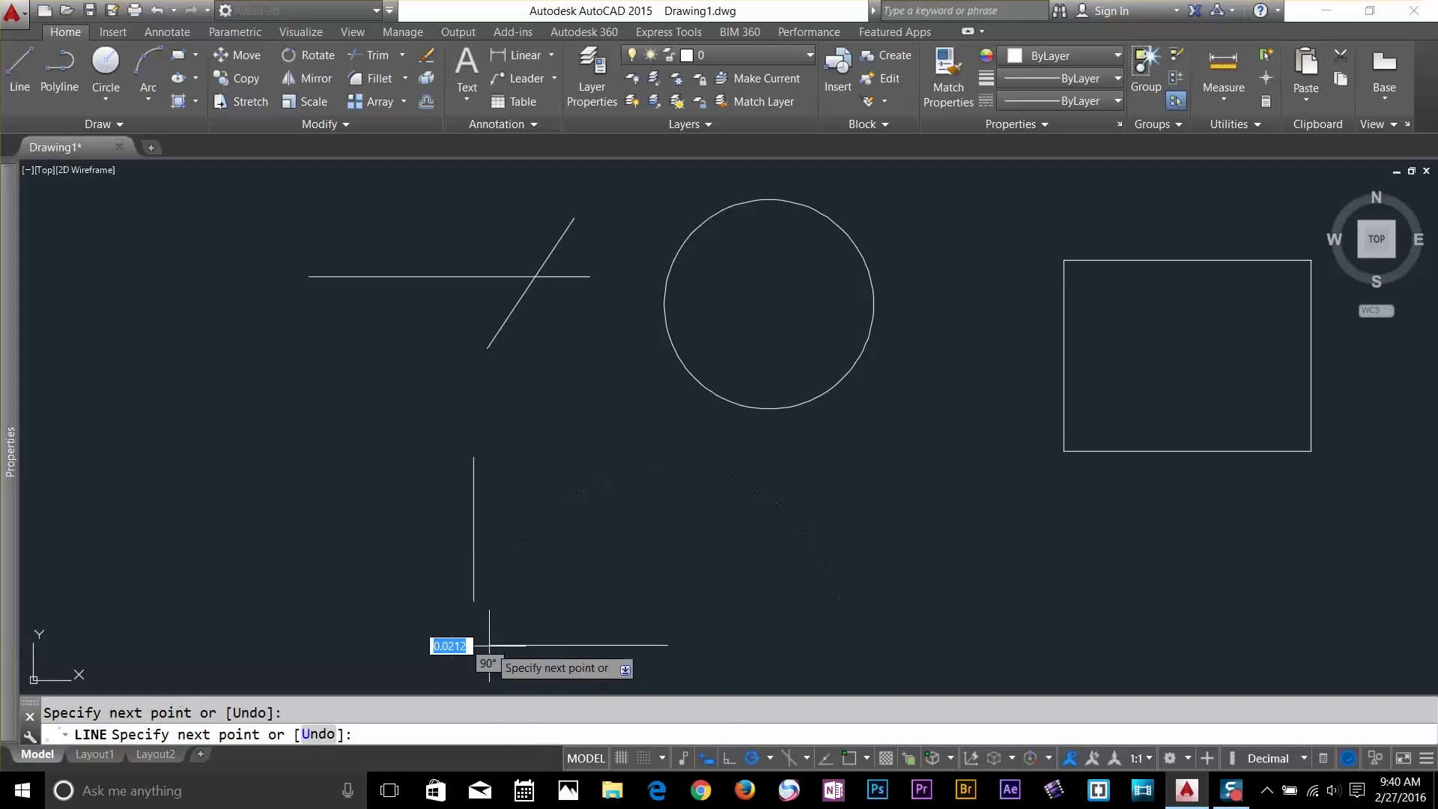
pyautogui.press('Return')
# Zoom in and fillet the vertical and horizontal lines into a square corner
pyautogui.scroll(4, 554, 614)
pyautogui.moveTo(529, 616); pyautogui.dragTo(749, 377, button='middle')
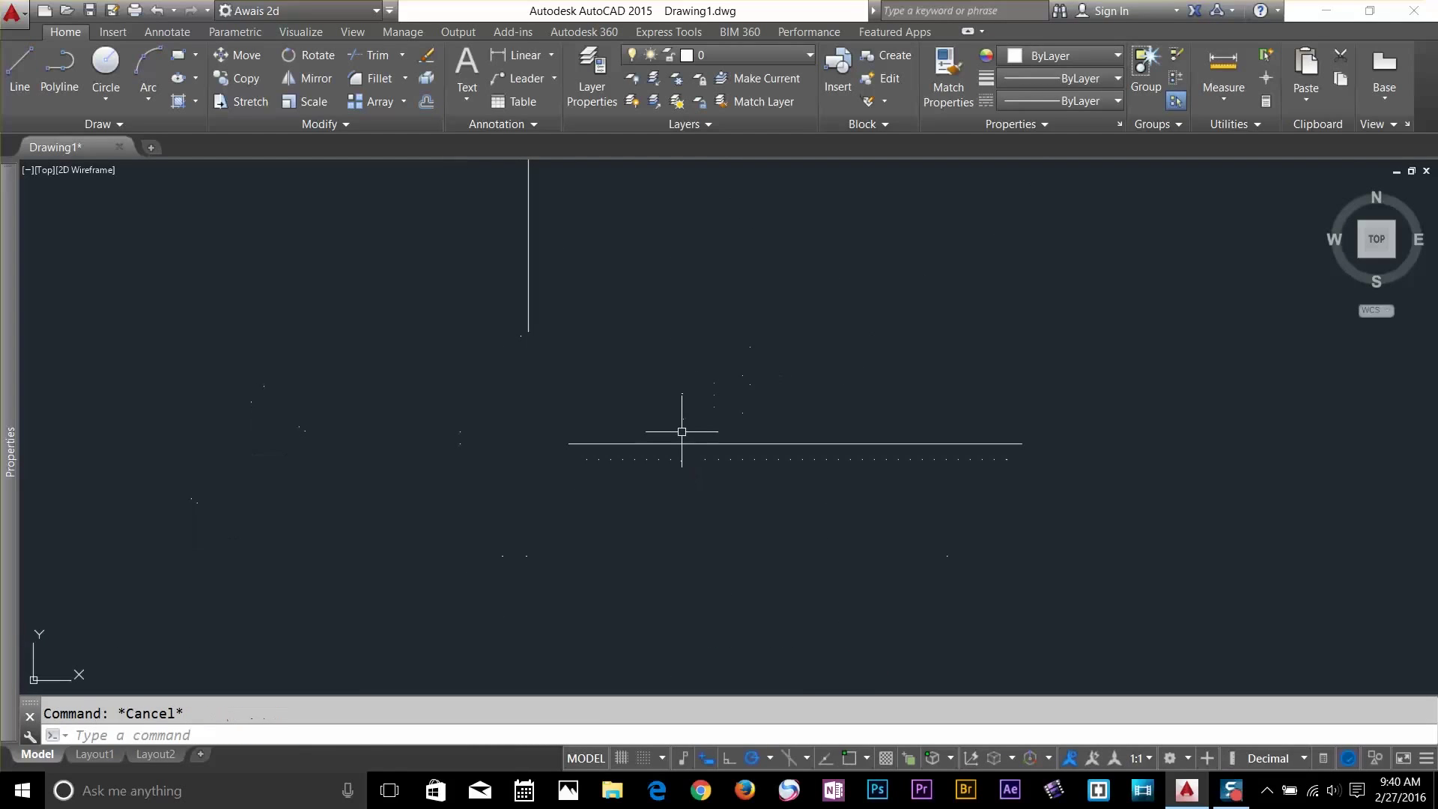
pyautogui.write('f')
pyautogui.press('Return')
pyautogui.click(529, 313)
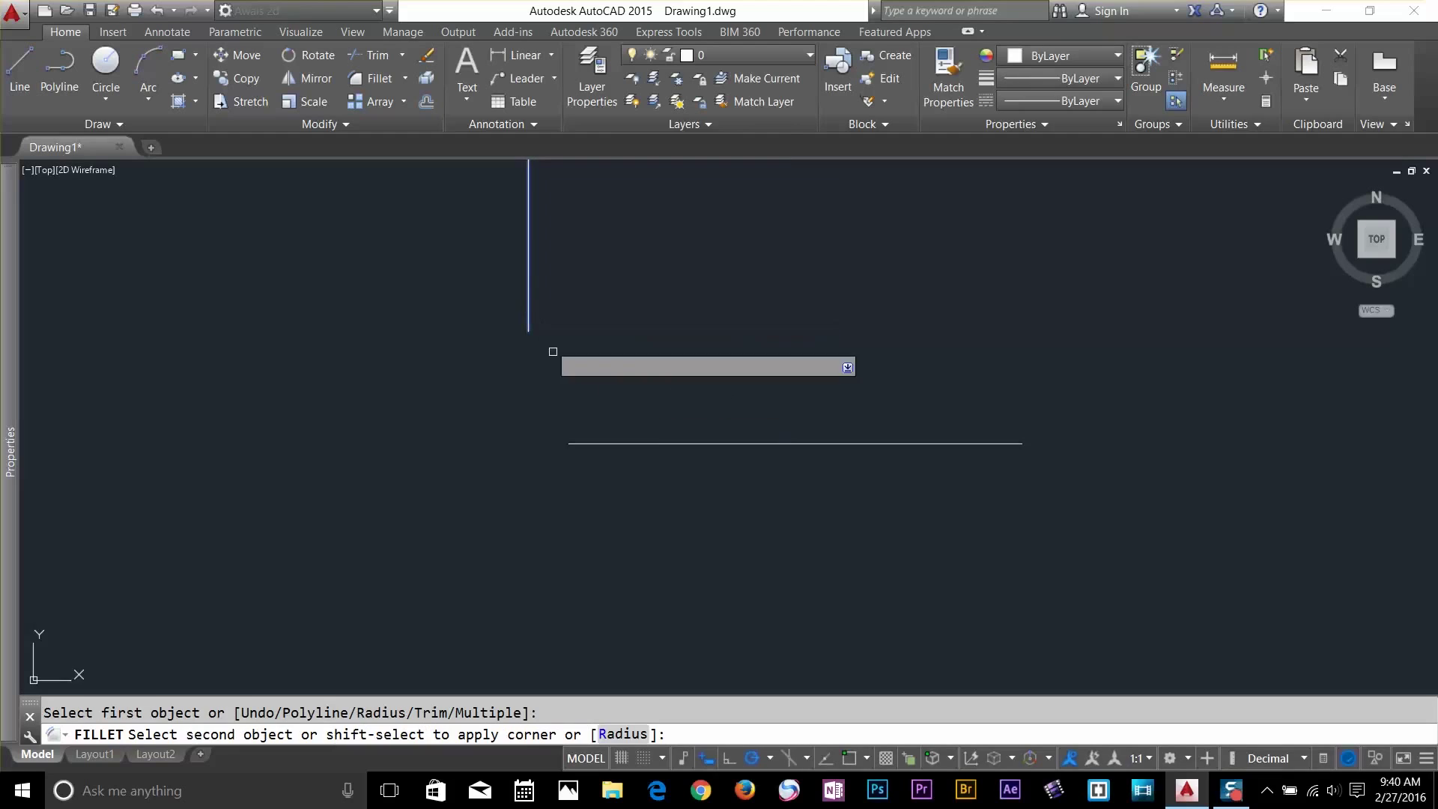
pyautogui.click(605, 445)
pyautogui.press('Escape')
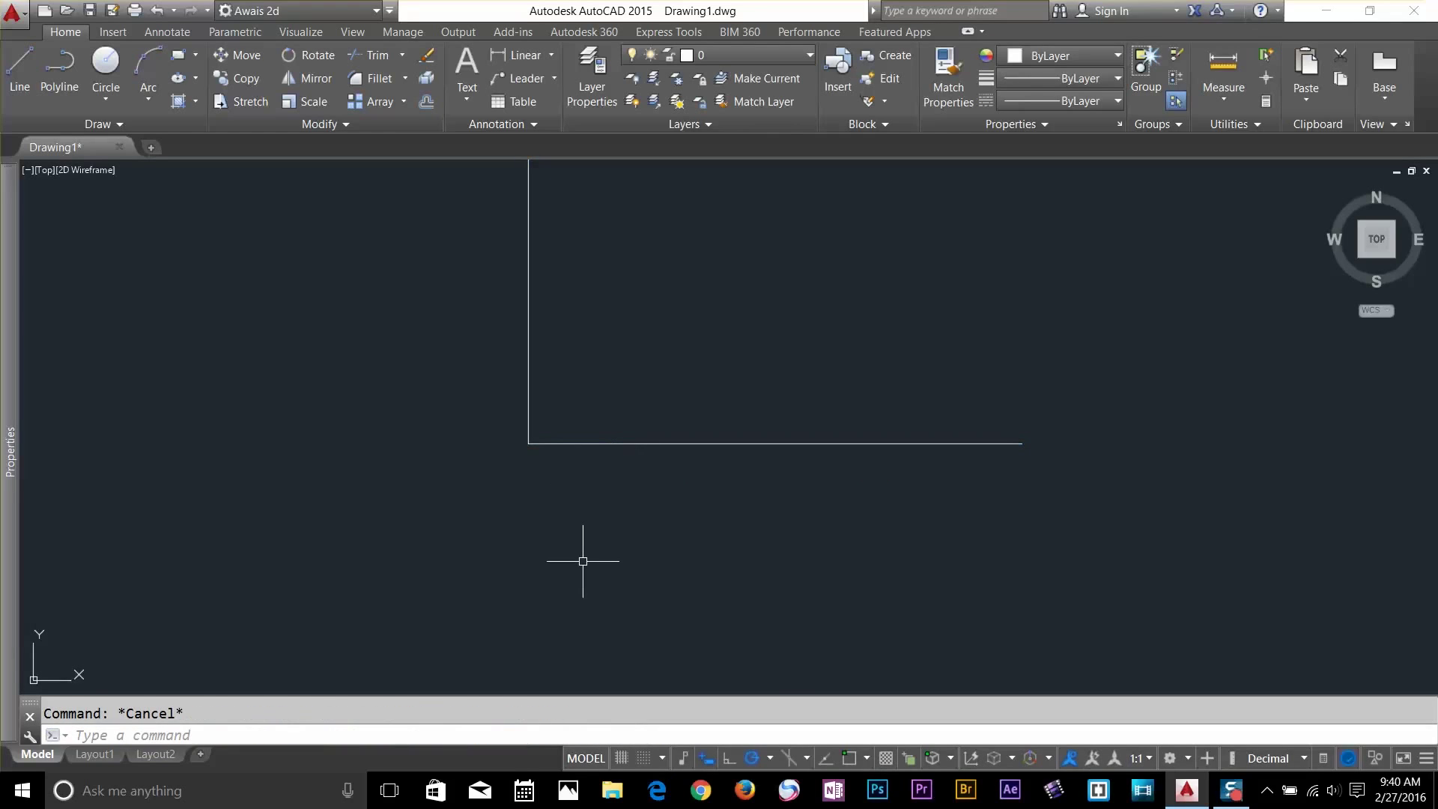
pyautogui.write('po')
pyautogui.press('Return')
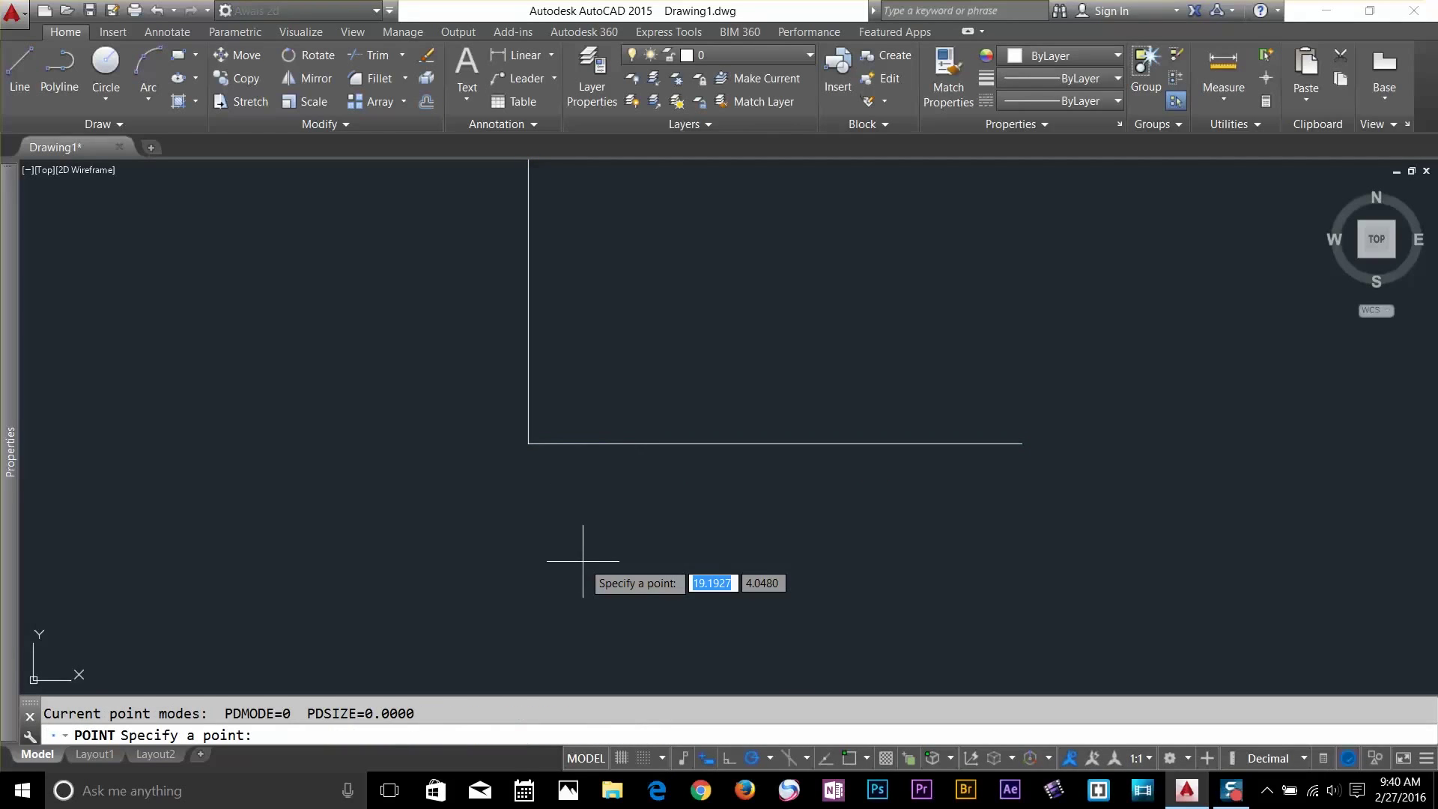
# Place a point at the lines' corner using an Endpoint snap override
pyautogui.keyDown('shift'); pyautogui.rightClick(529, 444); pyautogui.keyUp('shift')
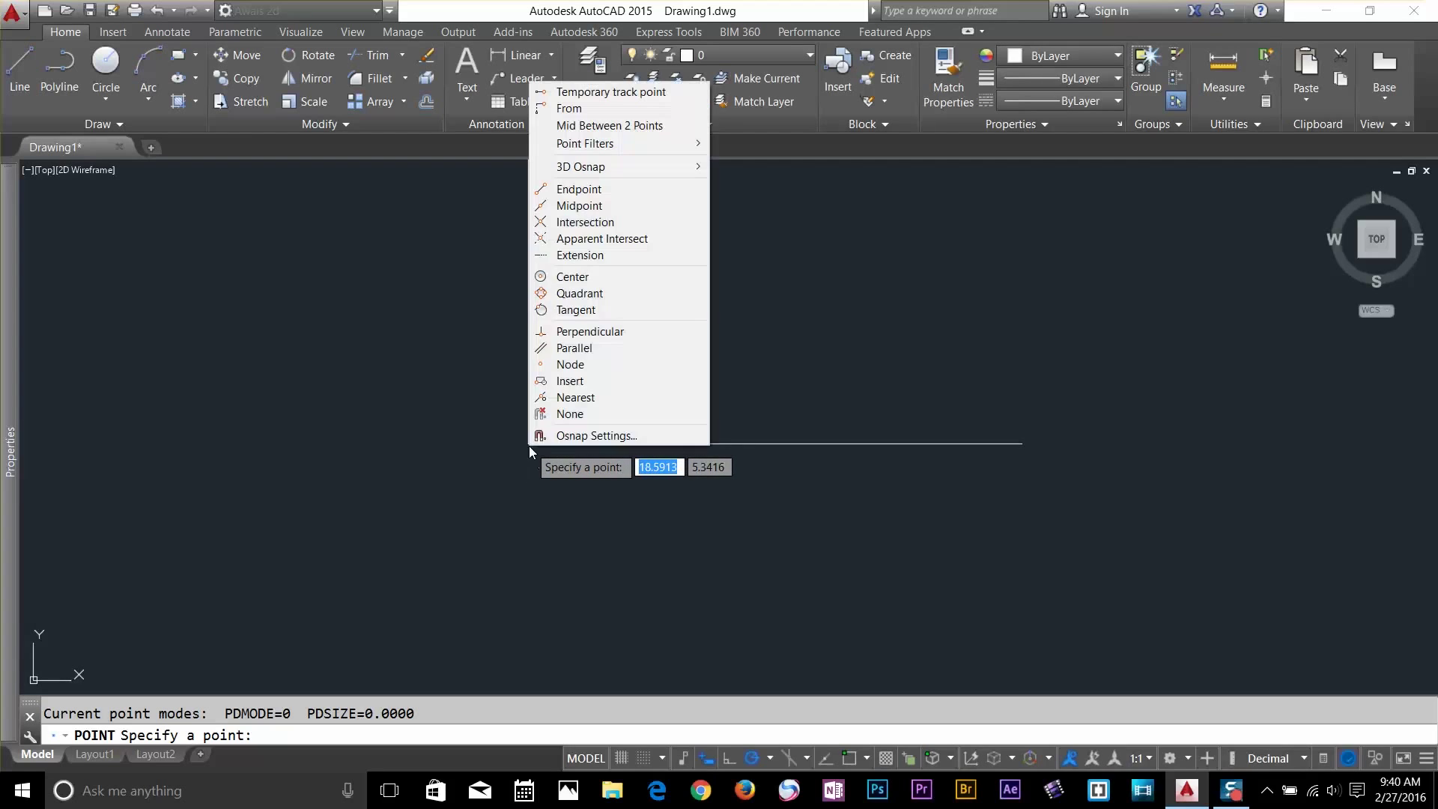
pyautogui.click(587, 189)
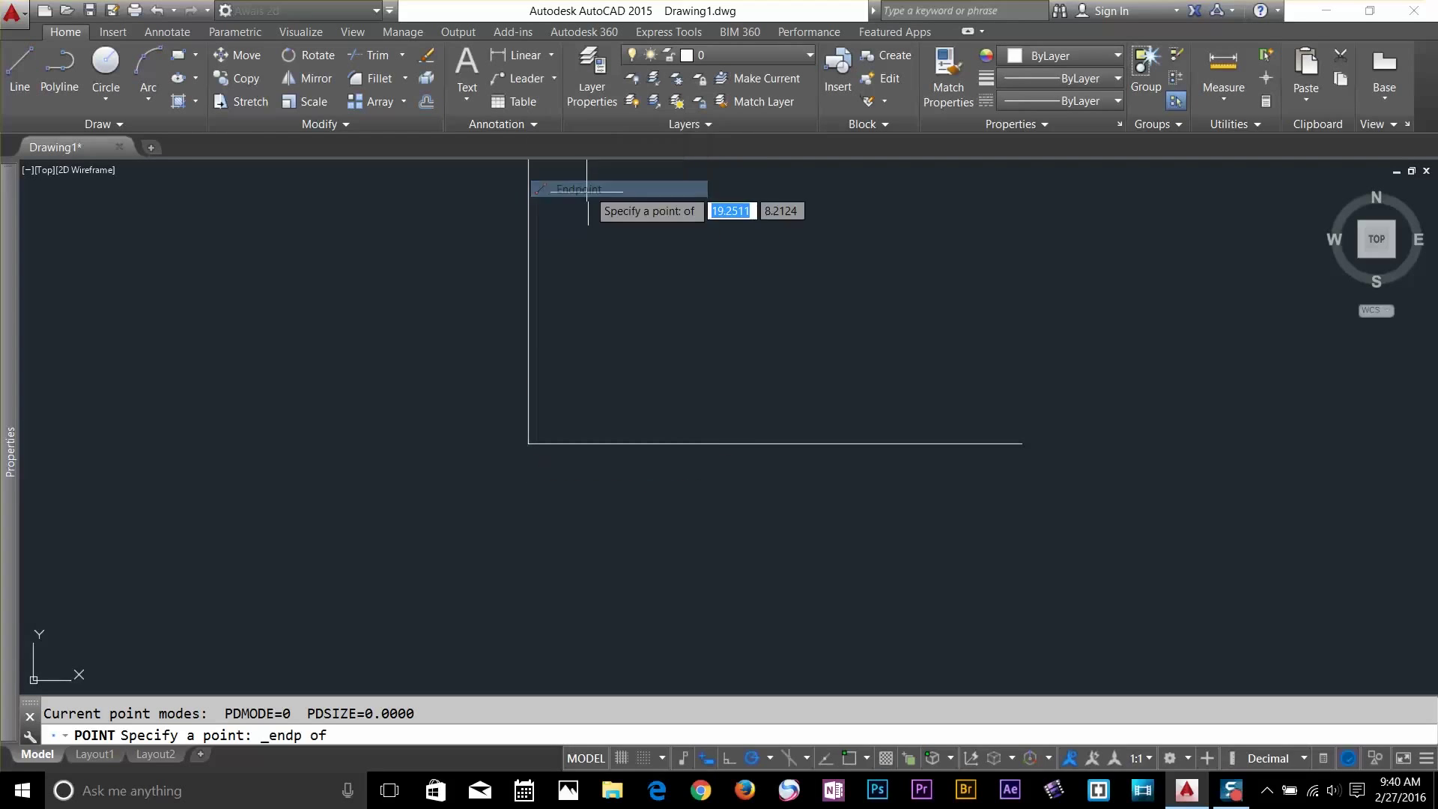
pyautogui.click(529, 443)
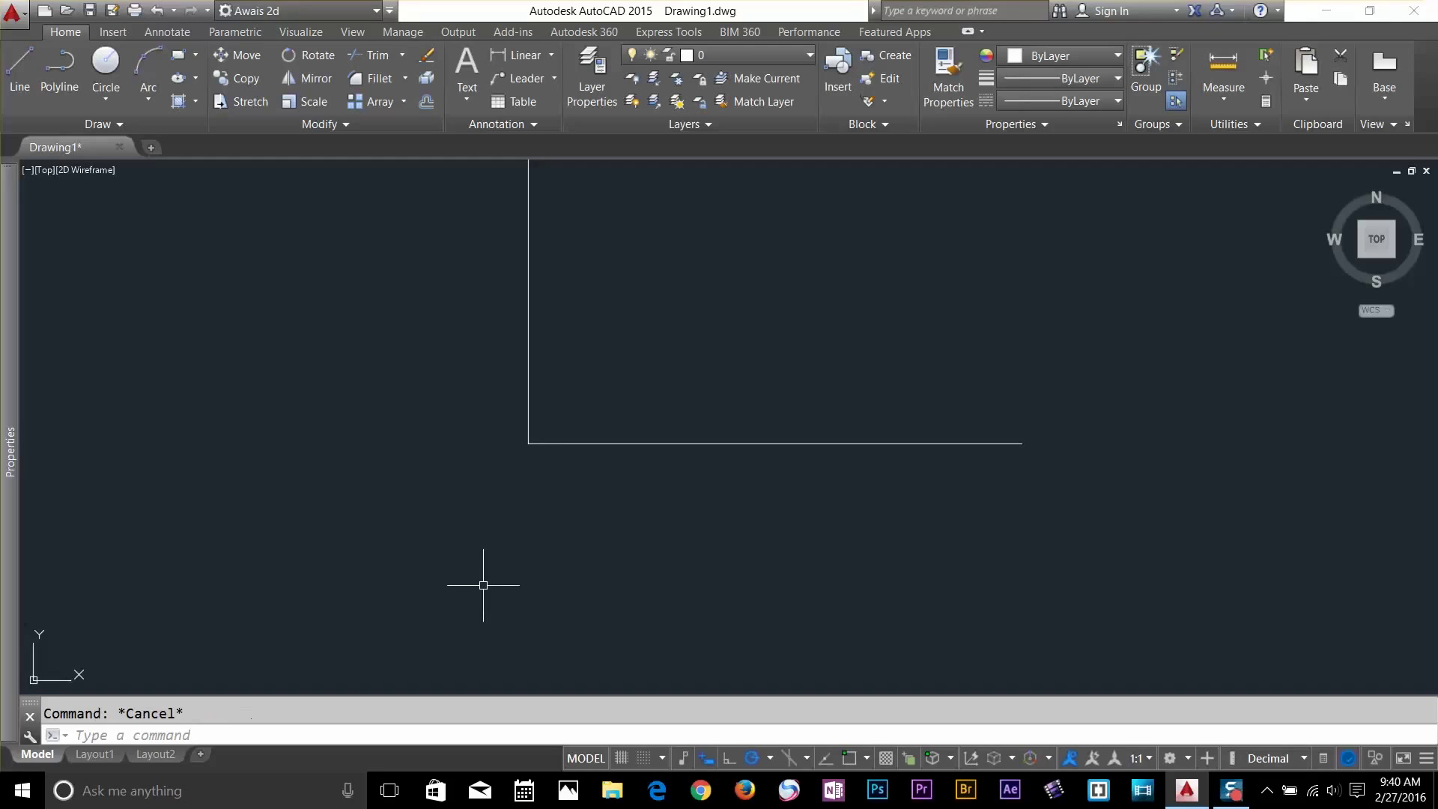
# Draw a helper horizontal line and a diagonal segment across the corner
pyautogui.write('l')
pyautogui.press('Return')
pyautogui.click(473, 403)
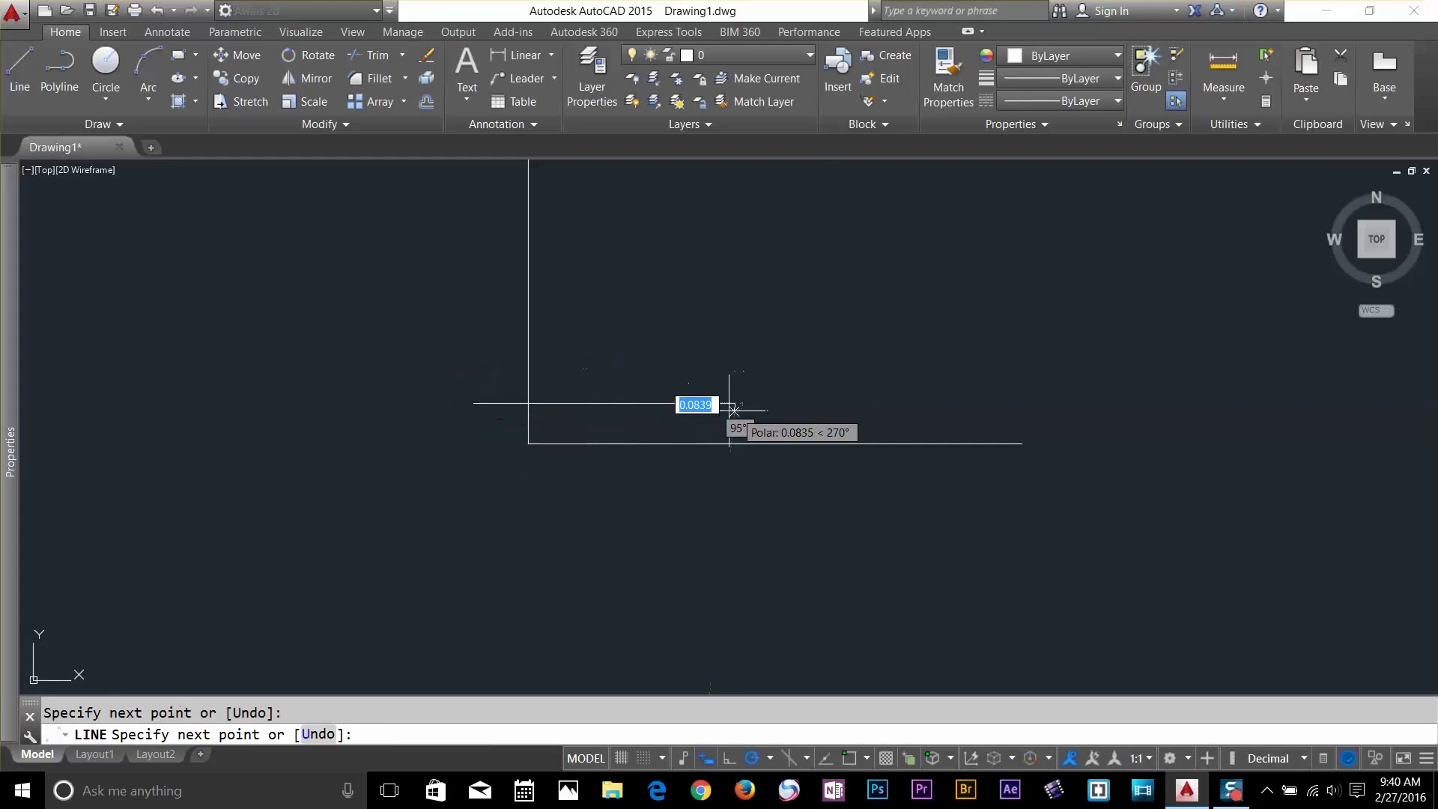
pyautogui.click(735, 403)
pyautogui.click(631, 515)
# Trim away the line pieces at the corner with TRIM
pyautogui.write('tr')
pyautogui.press('Return')
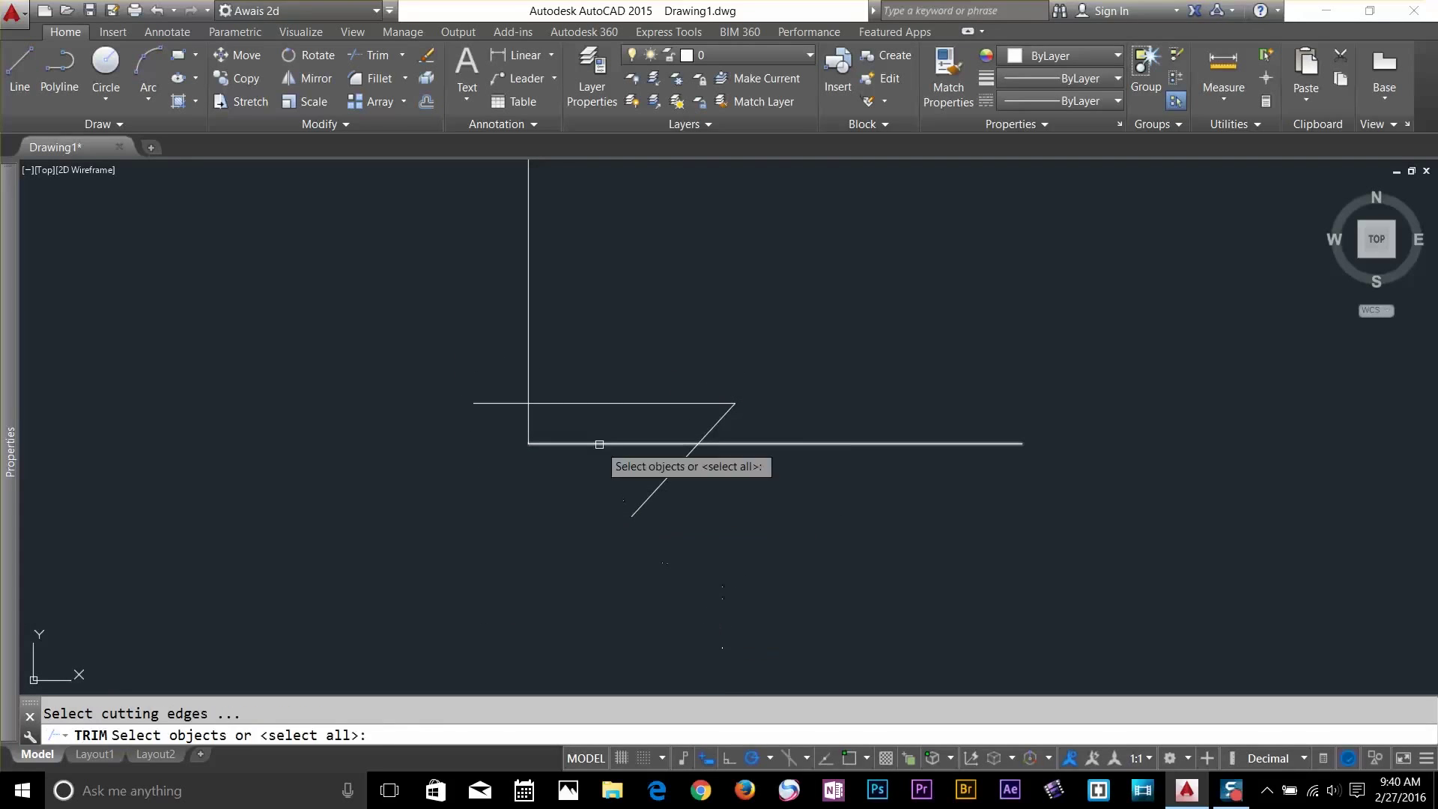
pyautogui.press('Return')
pyautogui.click(554, 444)
pyautogui.click(529, 419)
pyautogui.press('Escape')
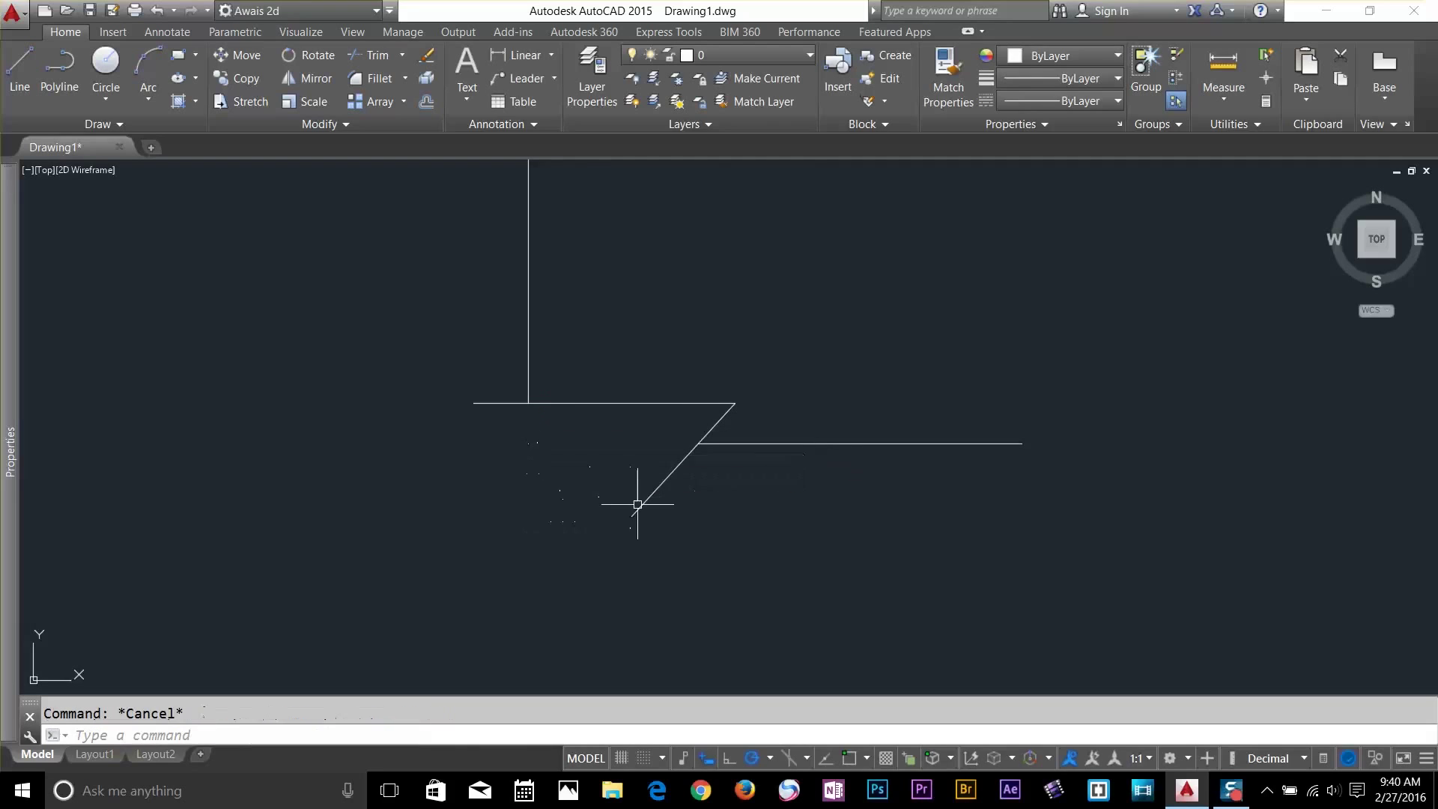
# Delete the diagonal and upper horizontal helper lines
pyautogui.click(639, 497)
pyautogui.click(632, 507)
pyautogui.press('Delete')
pyautogui.click(645, 356)
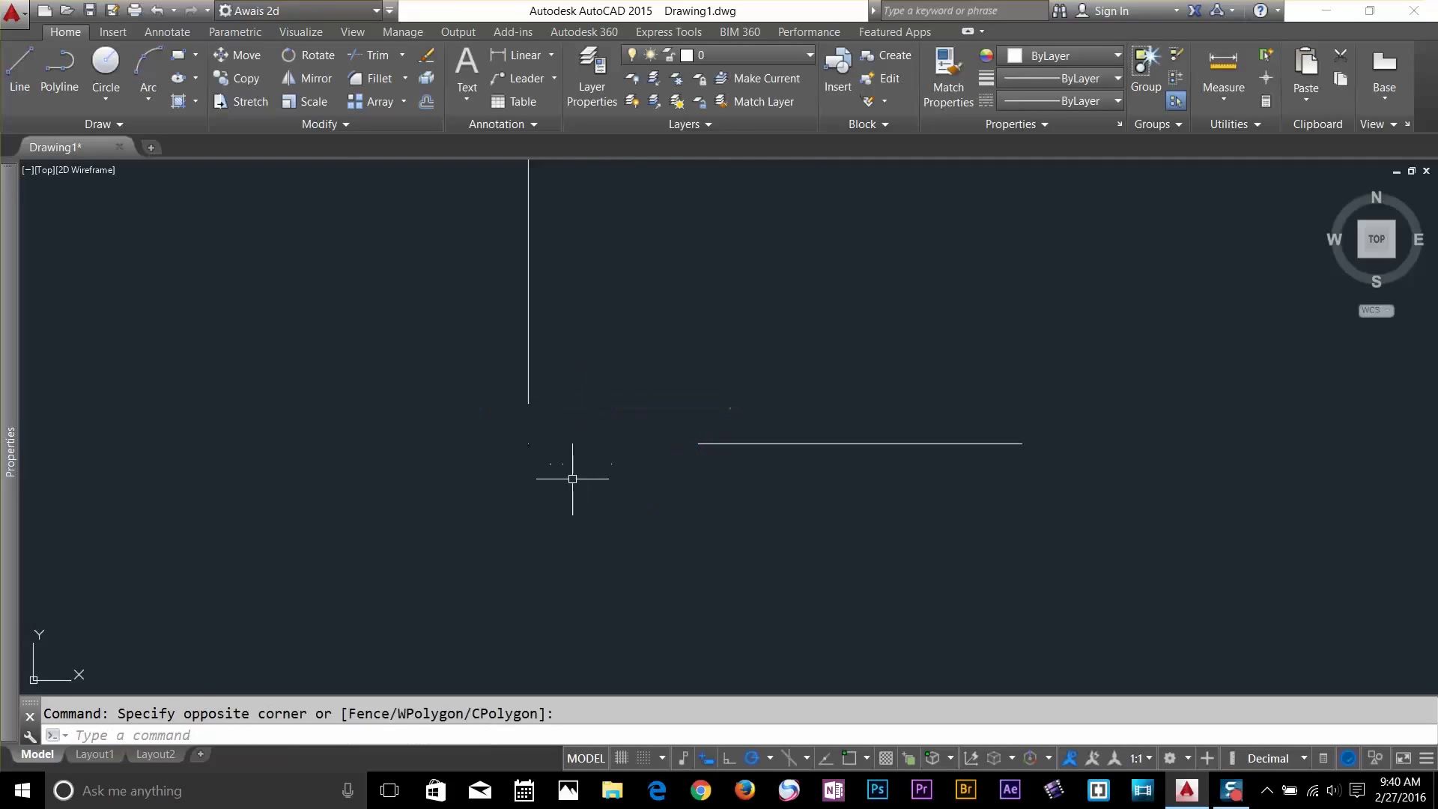
pyautogui.click(571, 482)
pyautogui.press('Delete')
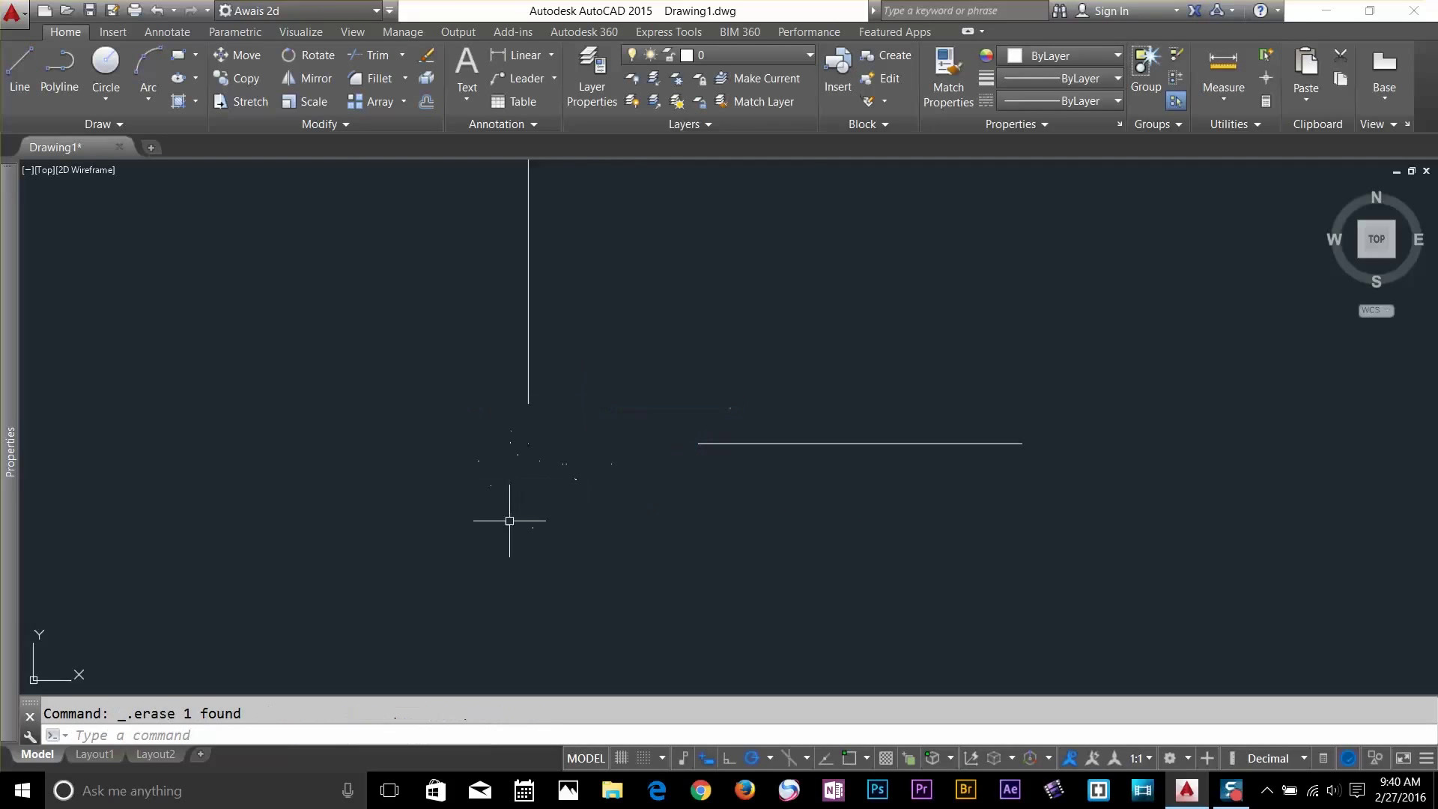
# Select the point left at the old corner
pyautogui.click(567, 446)
pyautogui.click(482, 472)
pyautogui.click(604, 395)
pyautogui.press('Escape')
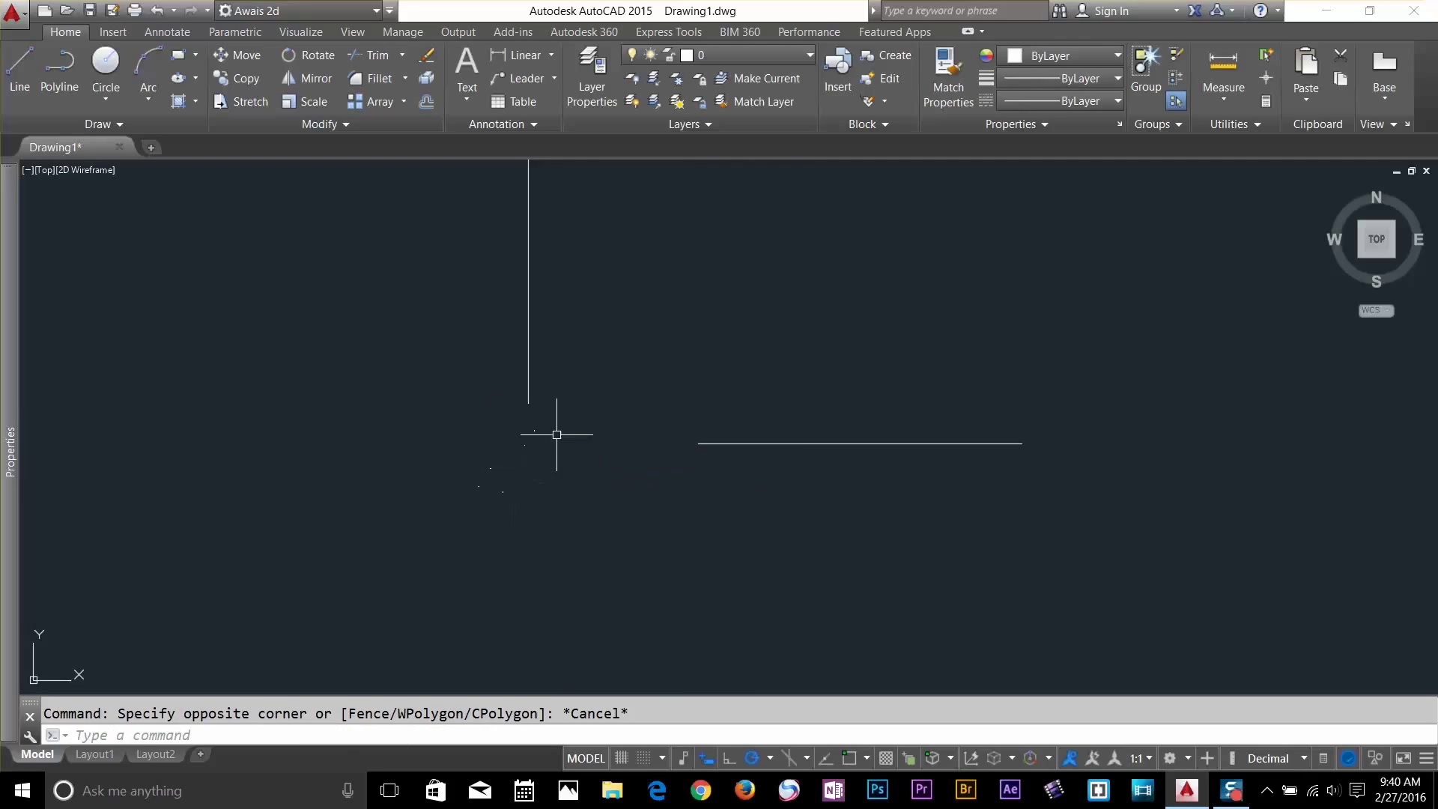
pyautogui.click(556, 434)
pyautogui.click(524, 458)
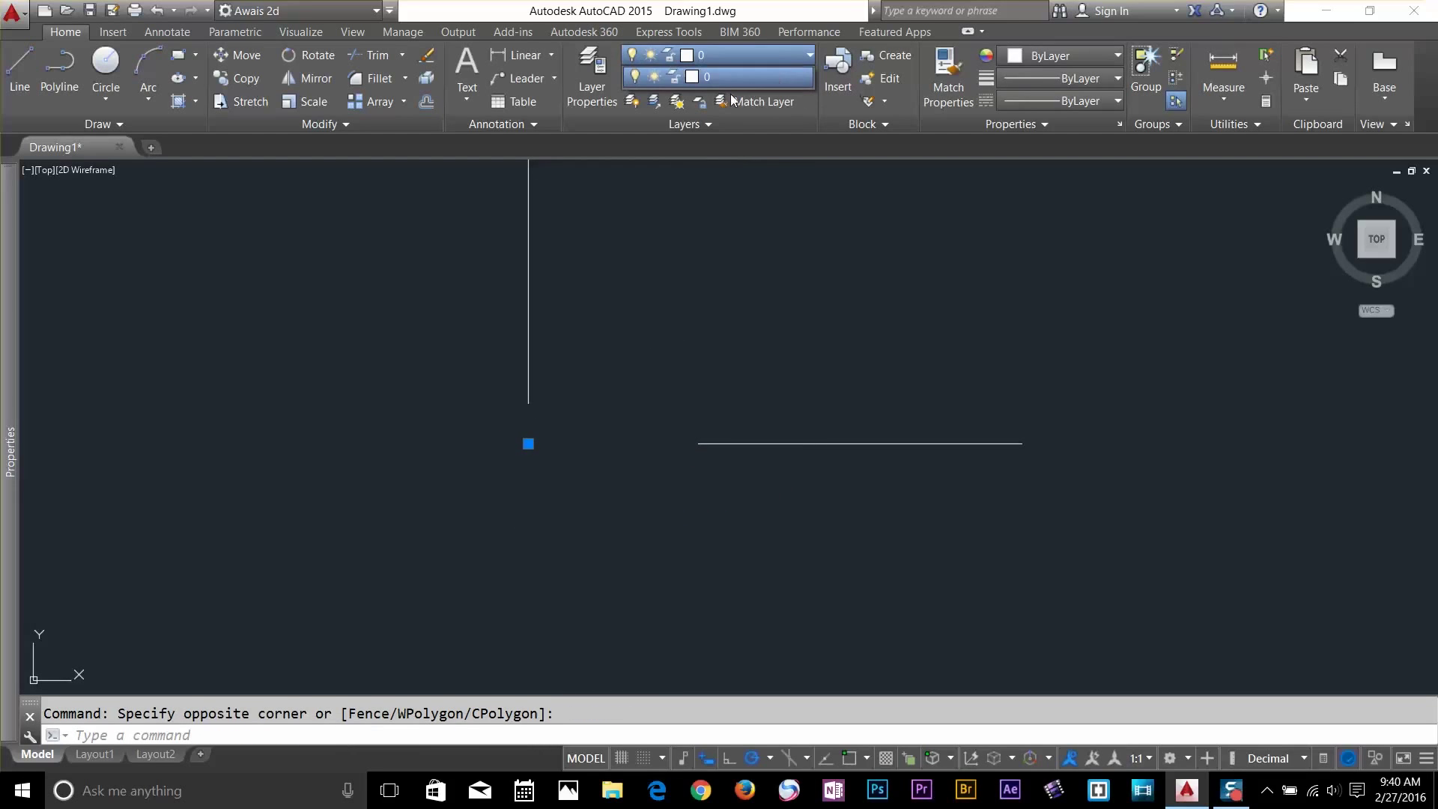
# Create a new layer named sds with colour 185 in Layer Properties
pyautogui.click(605, 66)
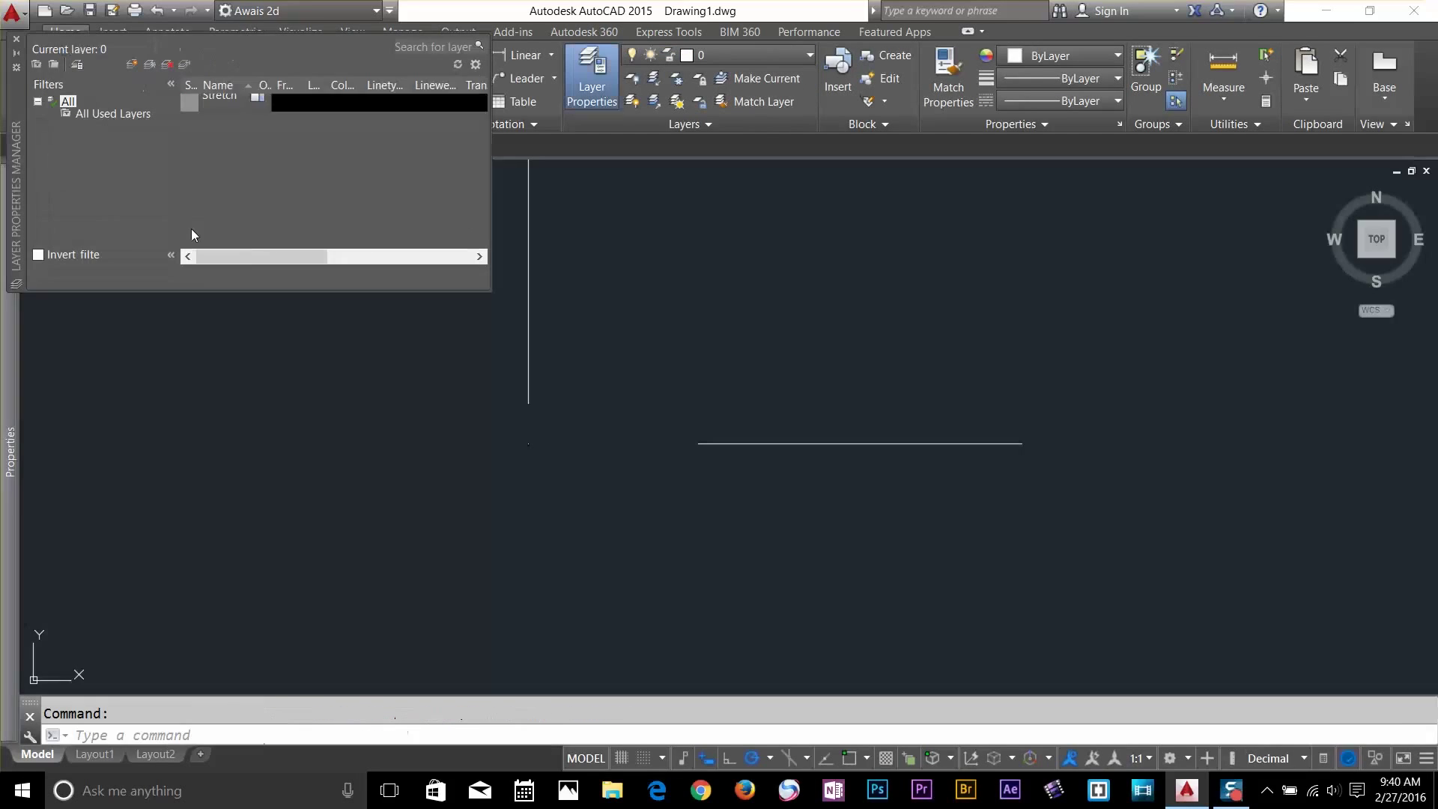
pyautogui.click(133, 65)
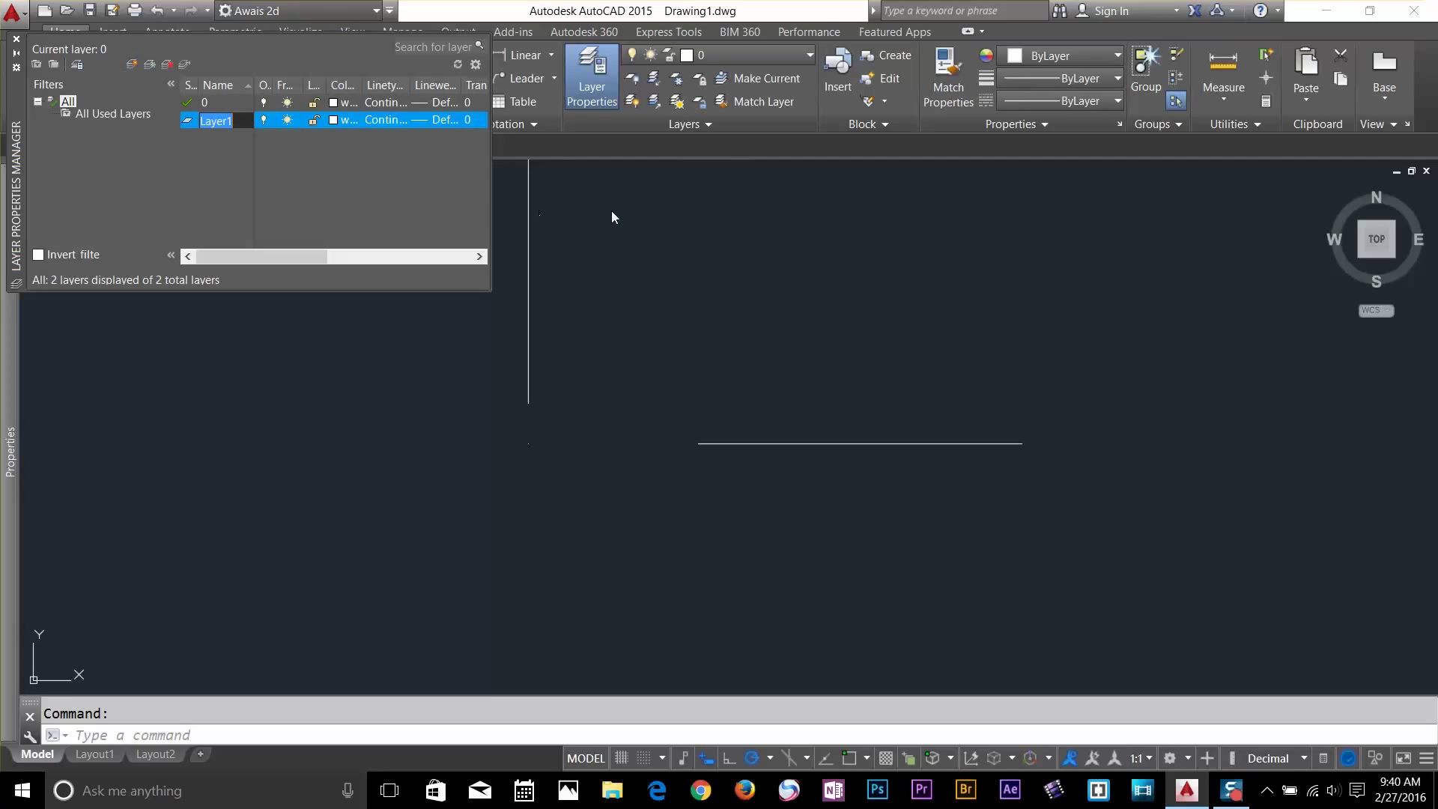
pyautogui.write('sds')
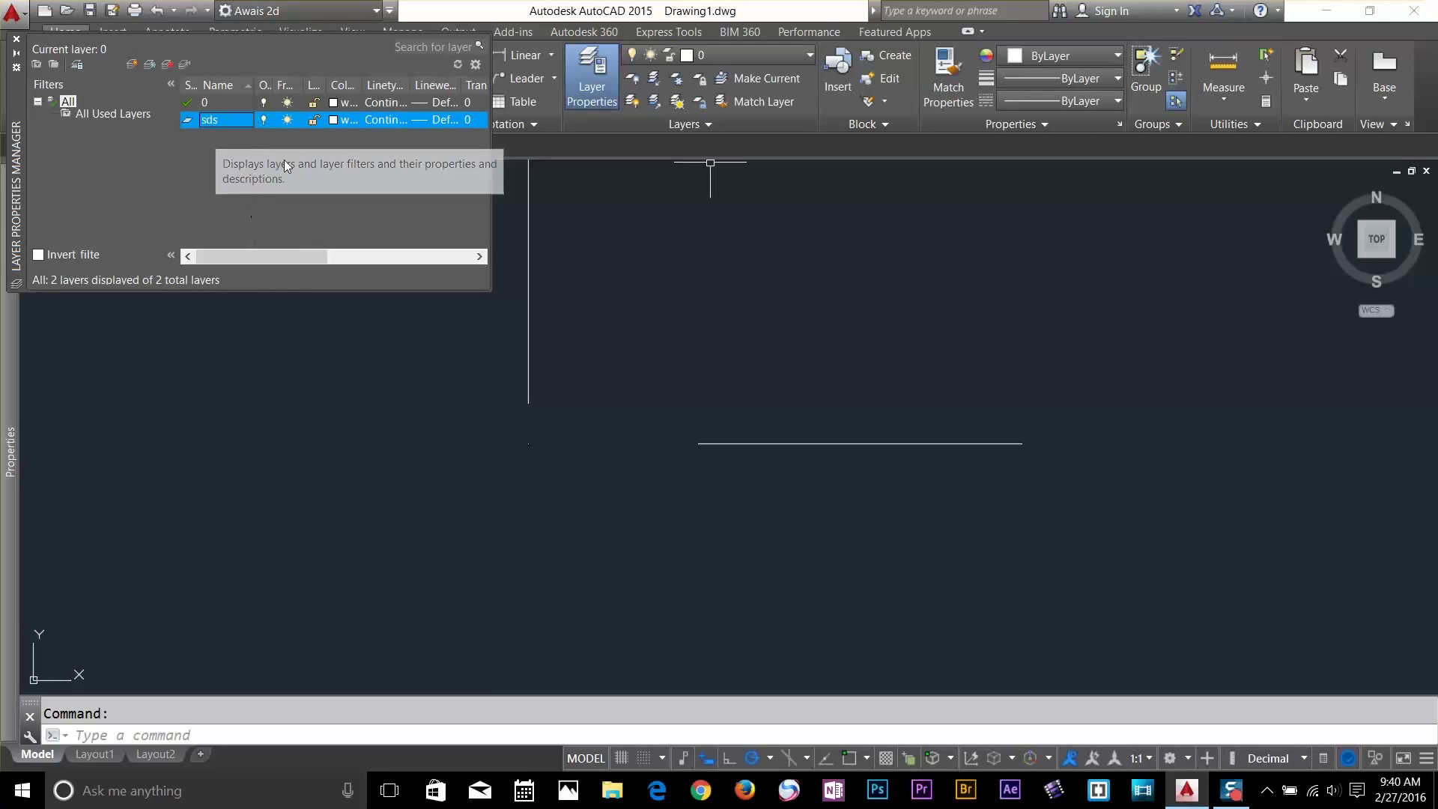
pyautogui.click(334, 120)
pyautogui.click(792, 370)
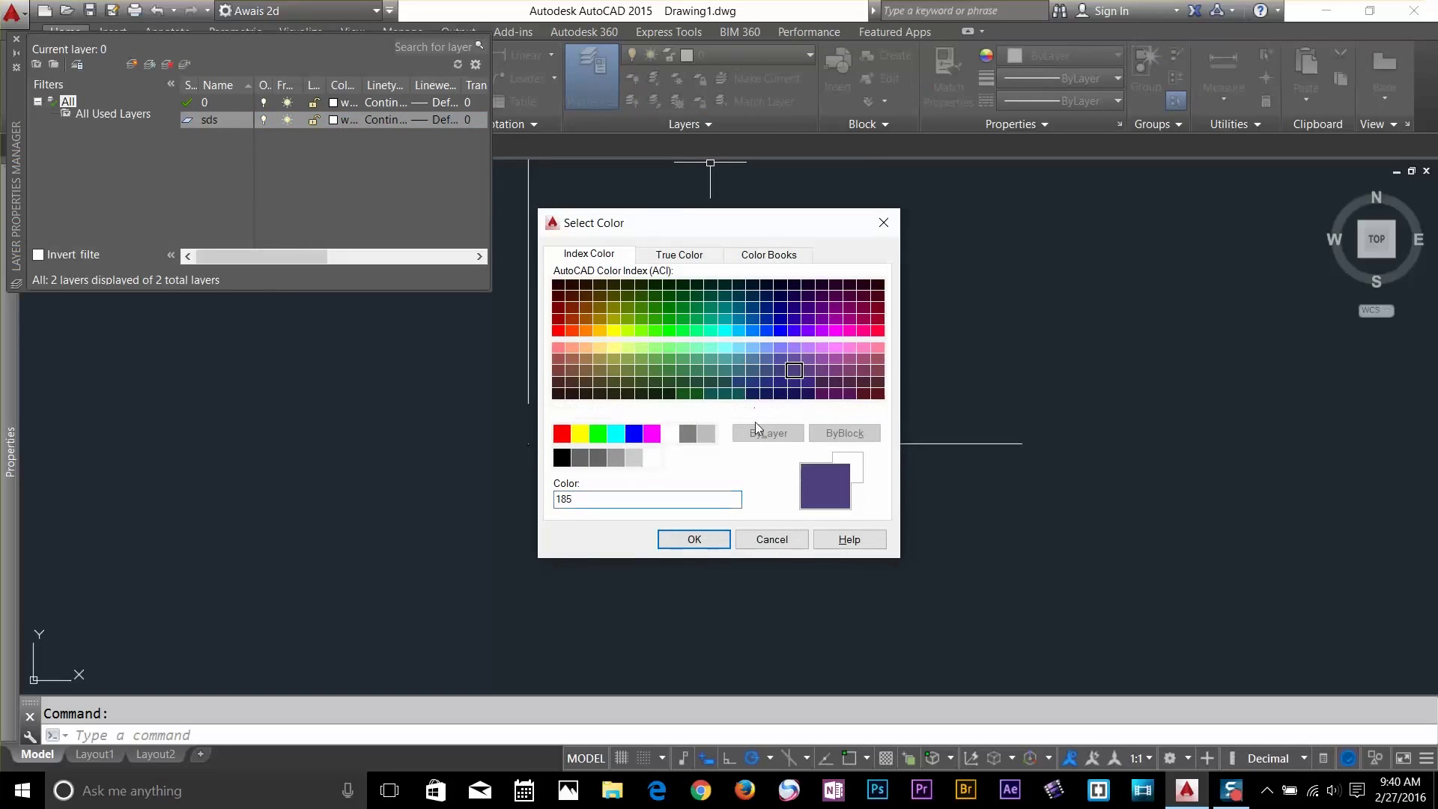
pyautogui.click(694, 537)
pyautogui.click(528, 444)
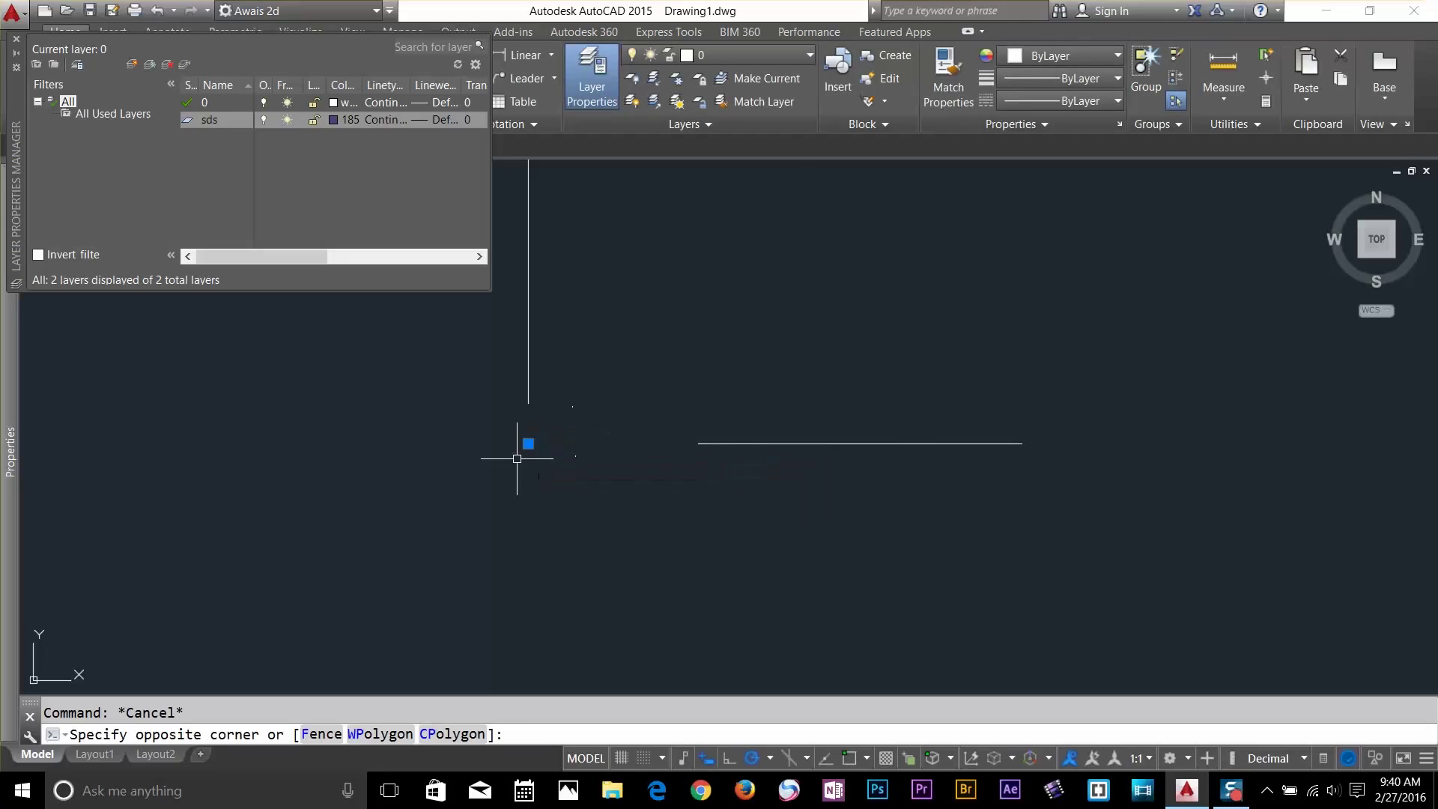
# Make sds current briefly, switch back to layer 0, and close the layer manager
pyautogui.click(775, 58)
pyautogui.click(745, 97)
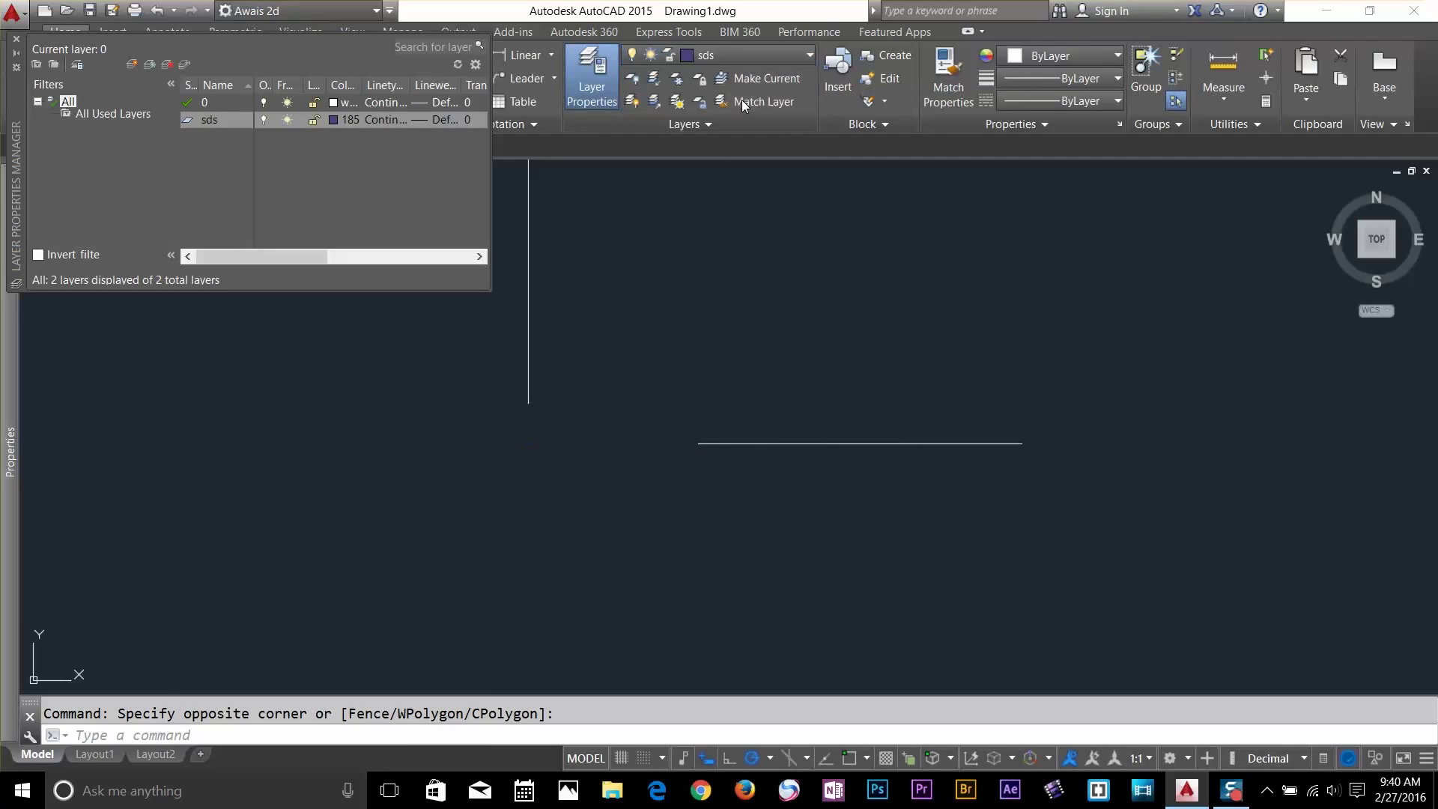
pyautogui.click(727, 55)
pyautogui.press('Up')
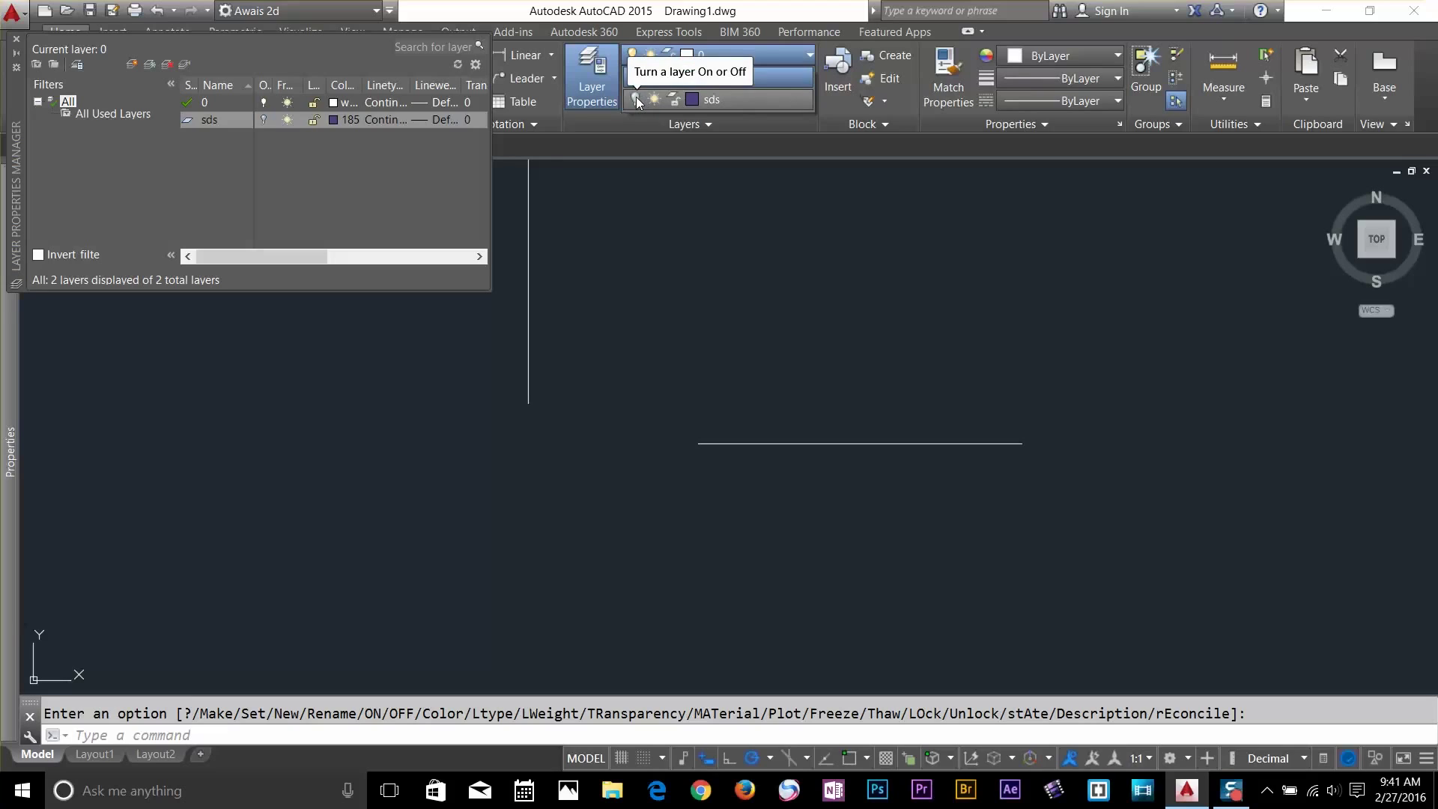
pyautogui.click(12, 39)
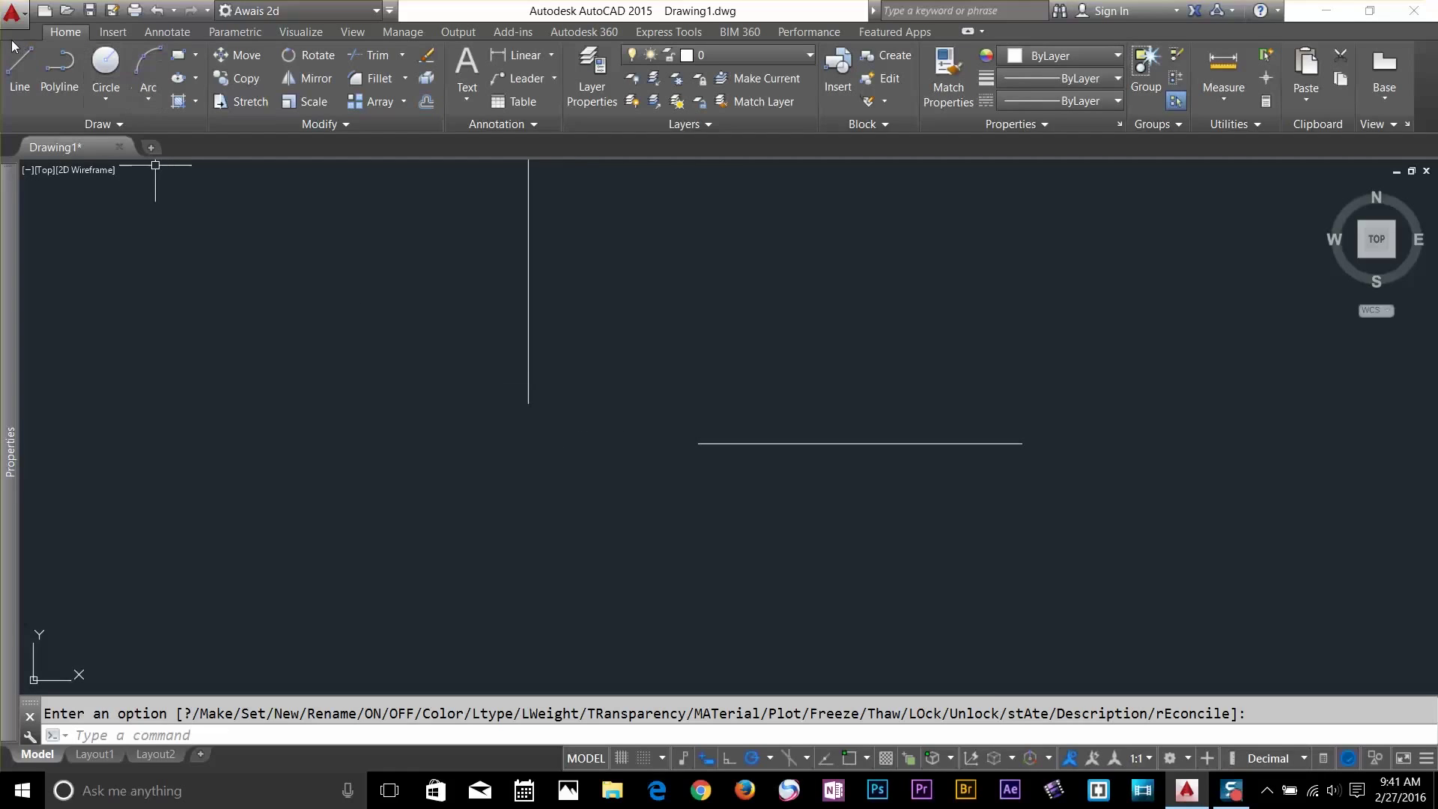
# Start a line on the horizontal line's extension, then apply Extension again for the next point
pyautogui.click(17, 66)
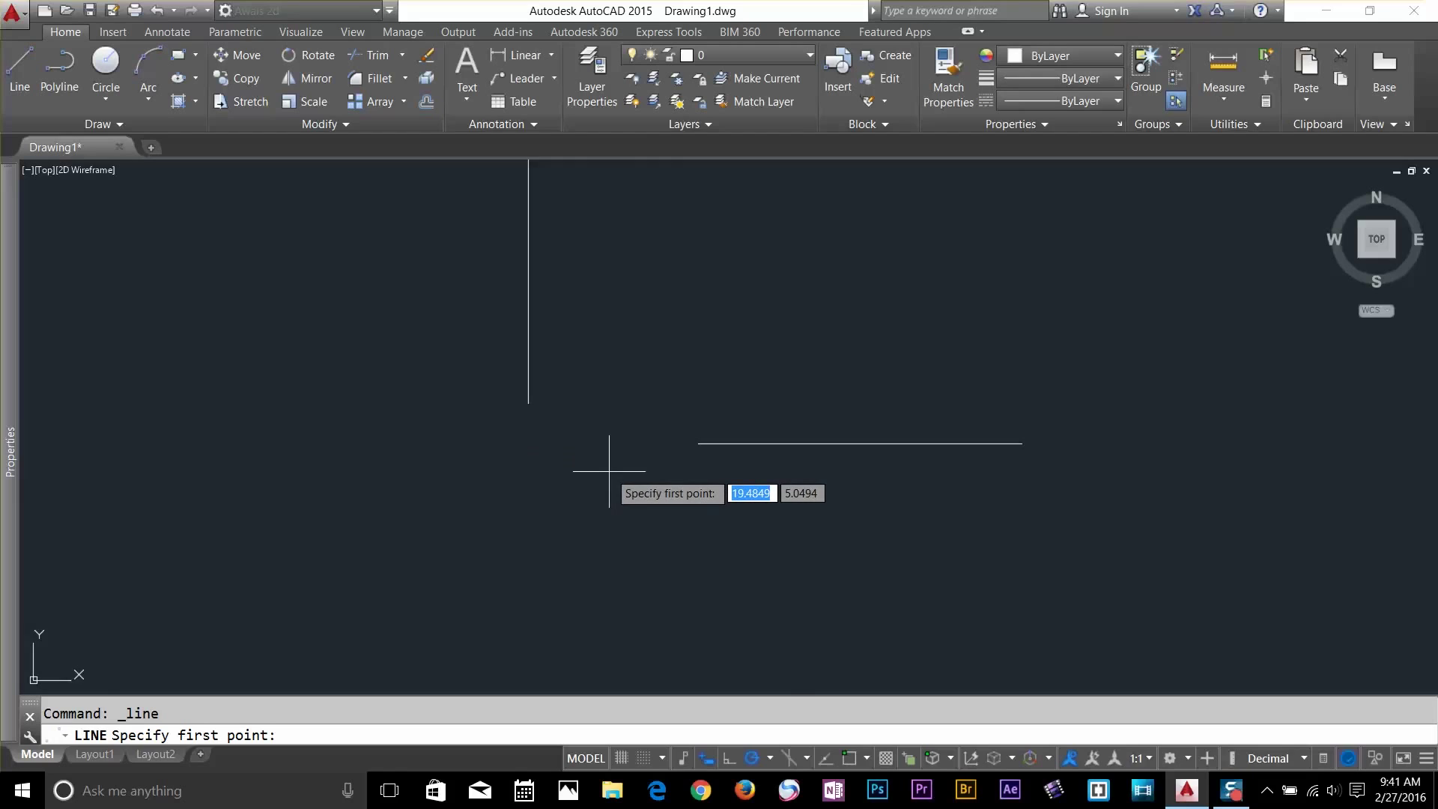
pyautogui.keyDown('shift'); pyautogui.rightClick(624, 446); pyautogui.keyUp('shift')
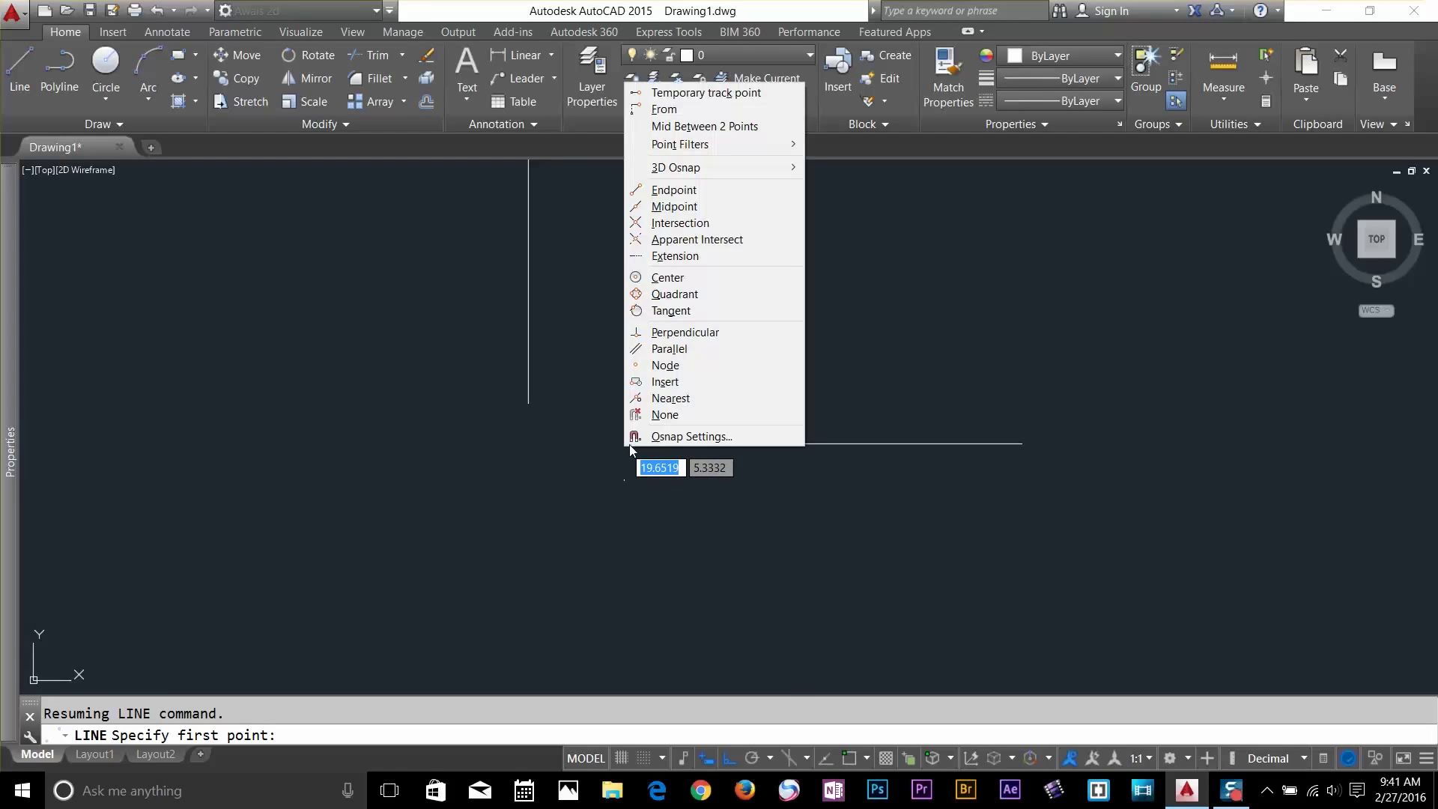
pyautogui.click(688, 256)
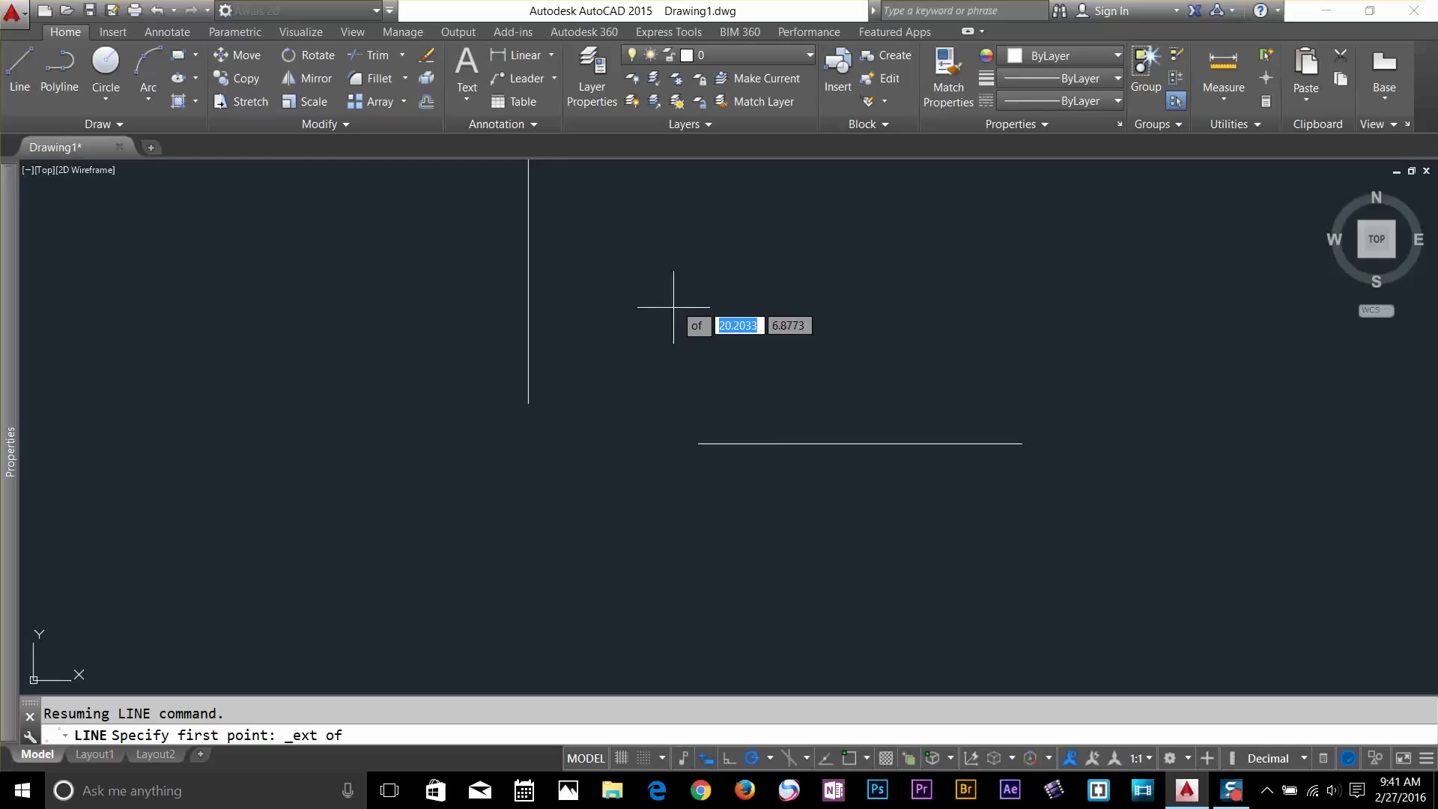
pyautogui.click(699, 444)
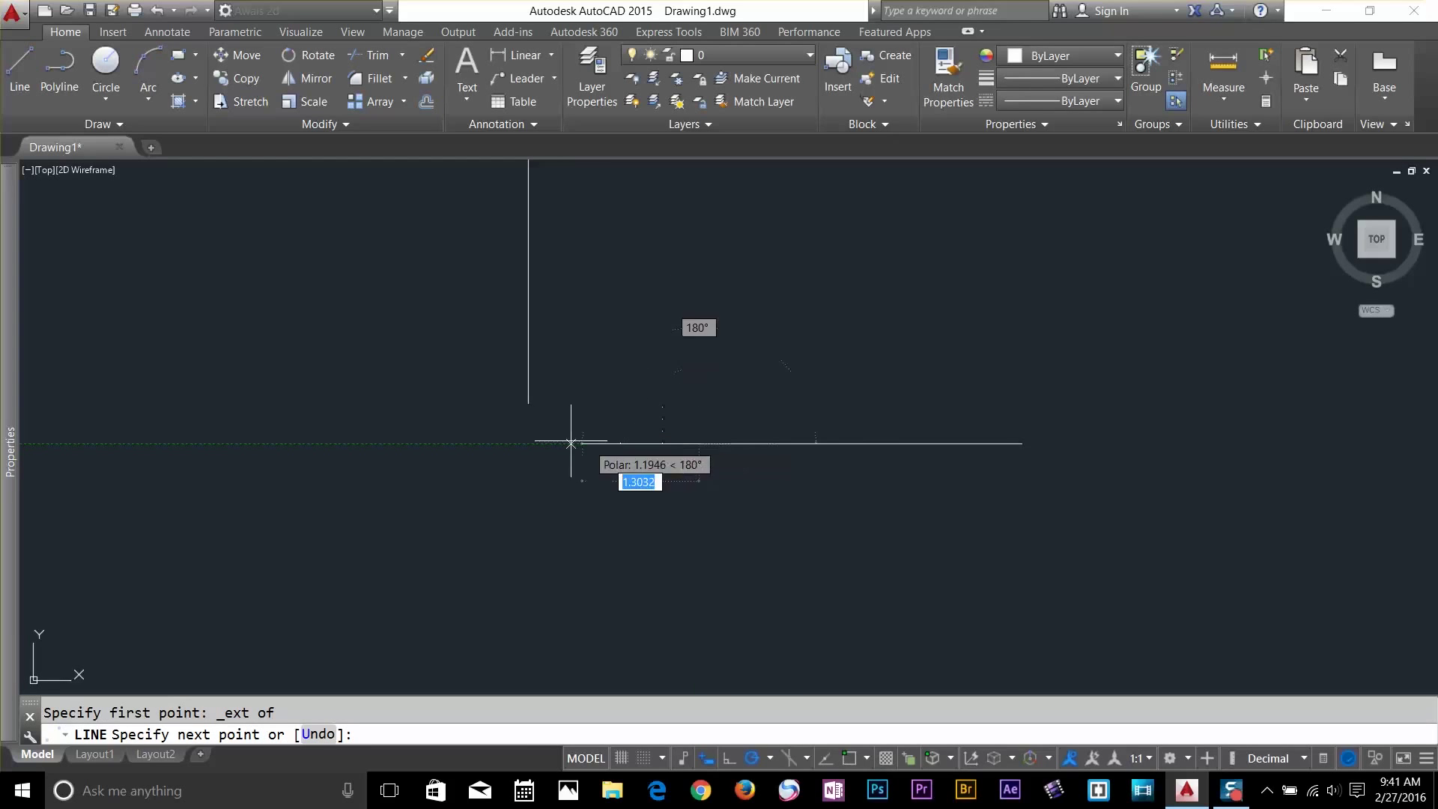
pyautogui.keyDown('shift'); pyautogui.rightClick(529, 403); pyautogui.keyUp('shift')
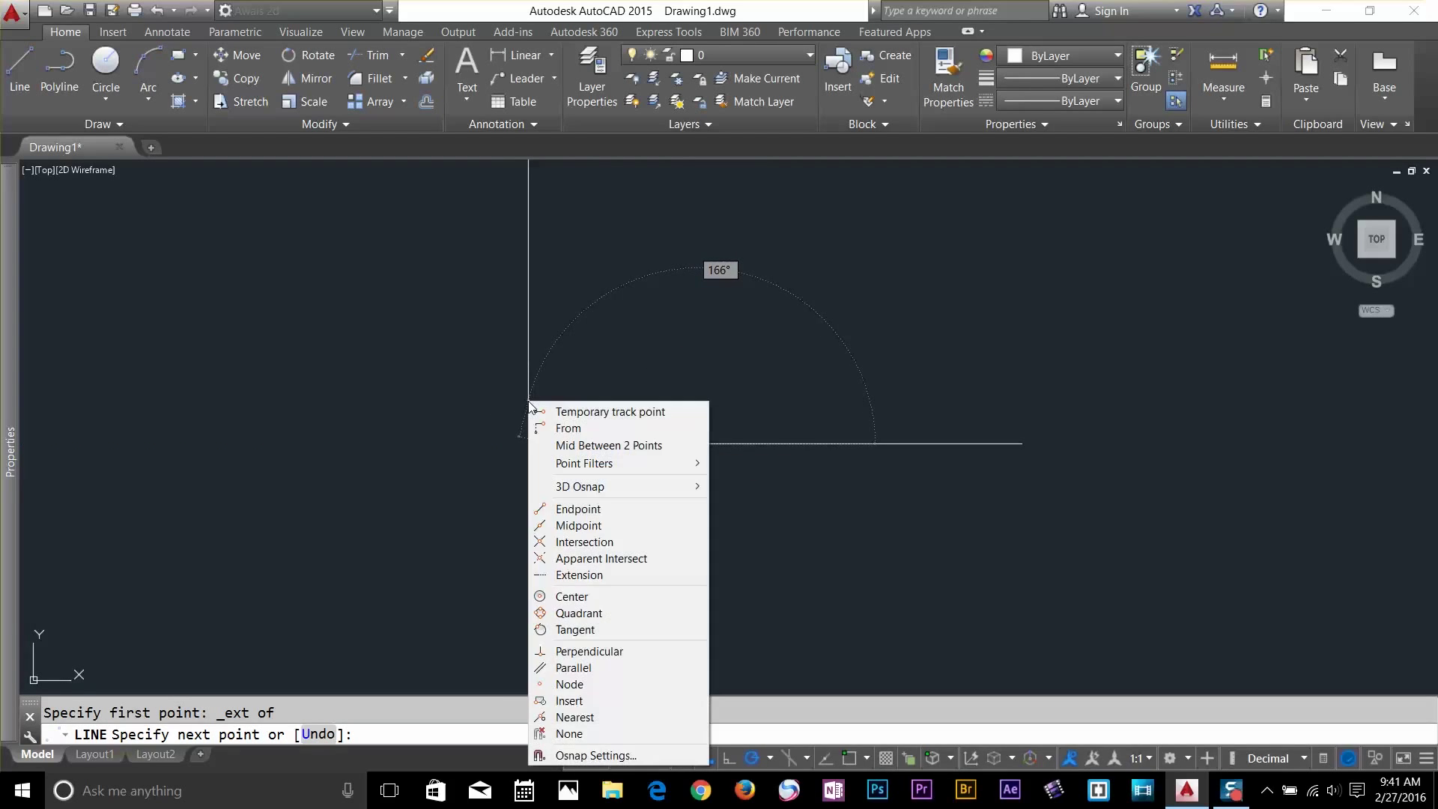
pyautogui.click(579, 575)
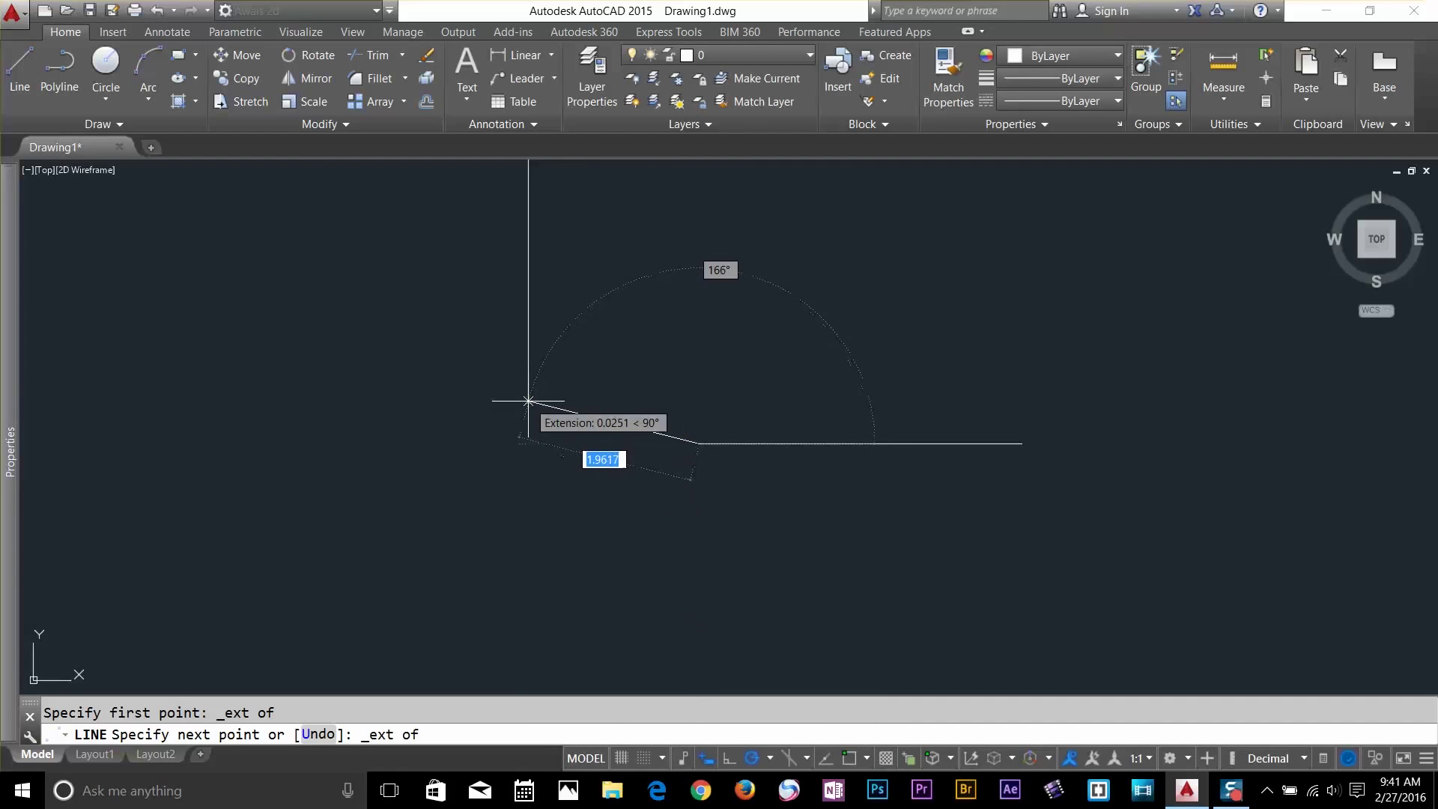
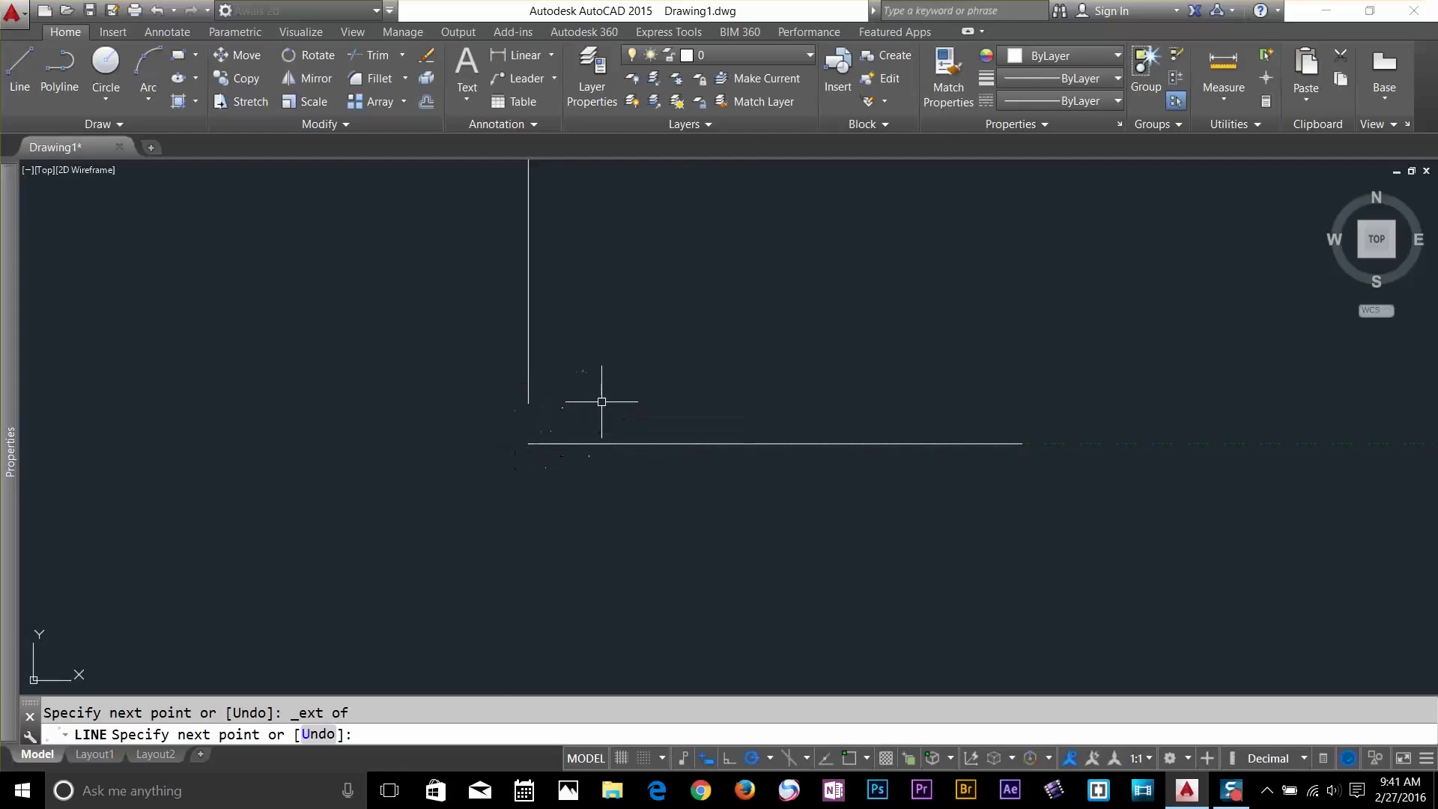
# Erase the stray horizontal line with a crossing selection
pyautogui.press('Escape')
pyautogui.scroll(2, 490, 475)
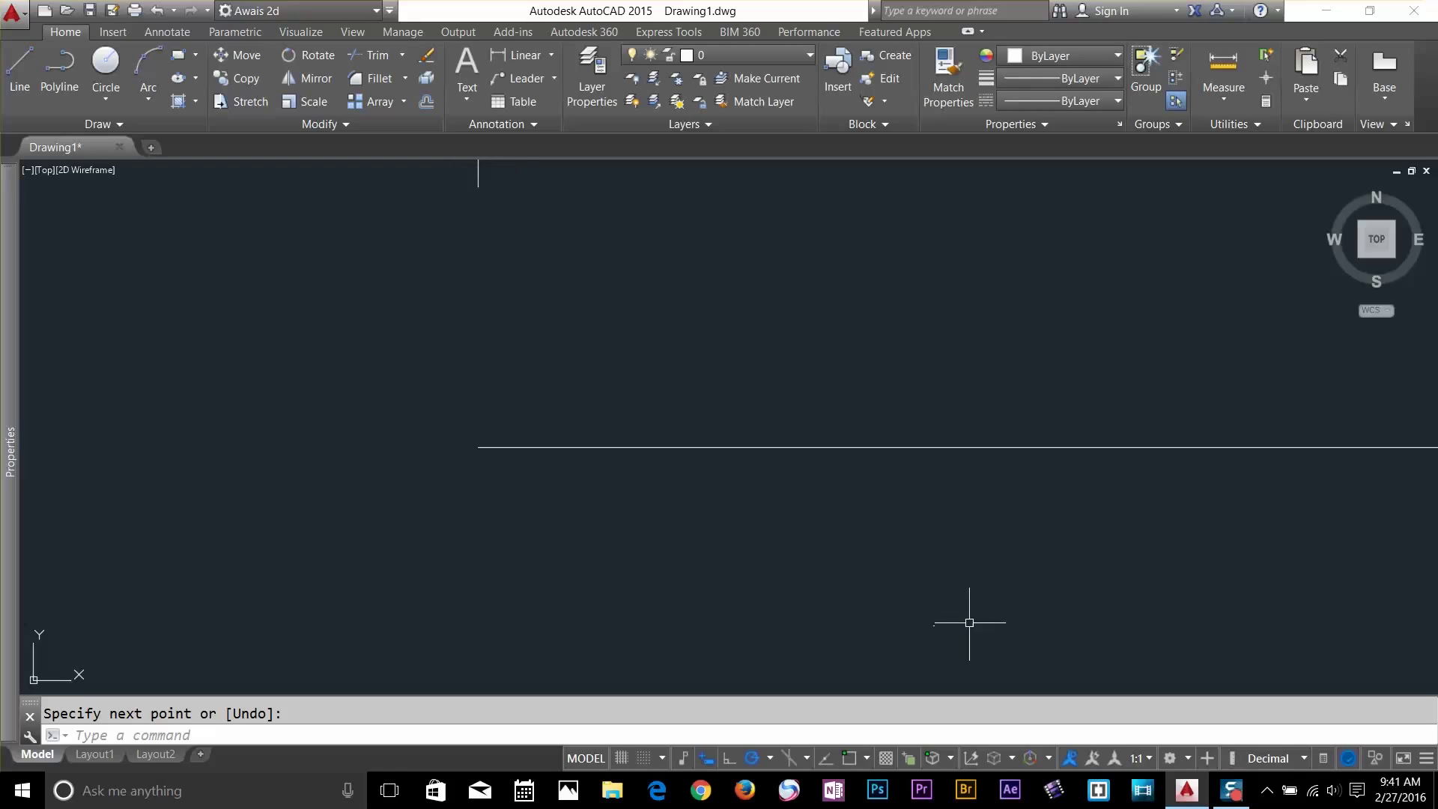
pyautogui.scroll(-3, 450, 371)
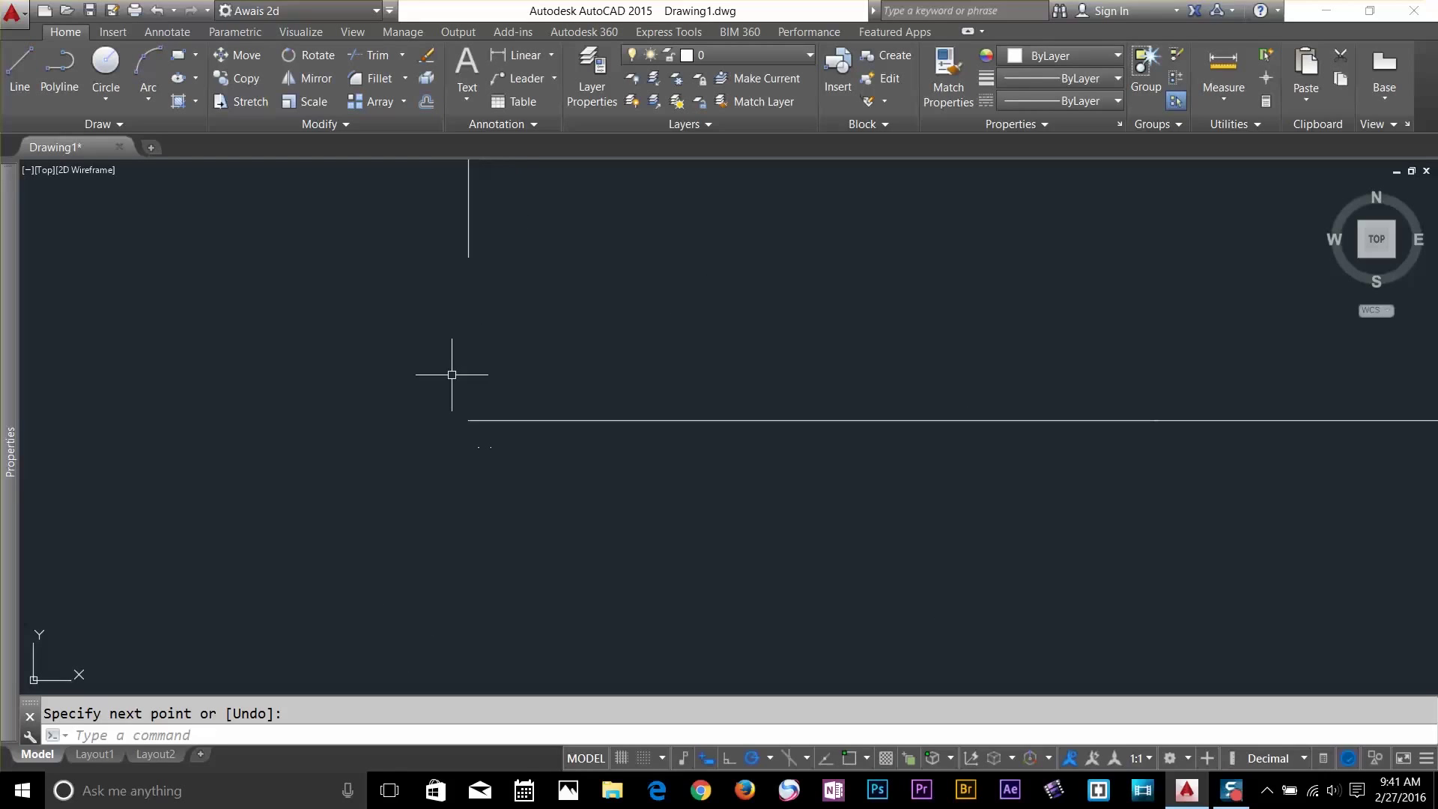
pyautogui.click(514, 357)
pyautogui.click(460, 469)
pyautogui.press('Delete')
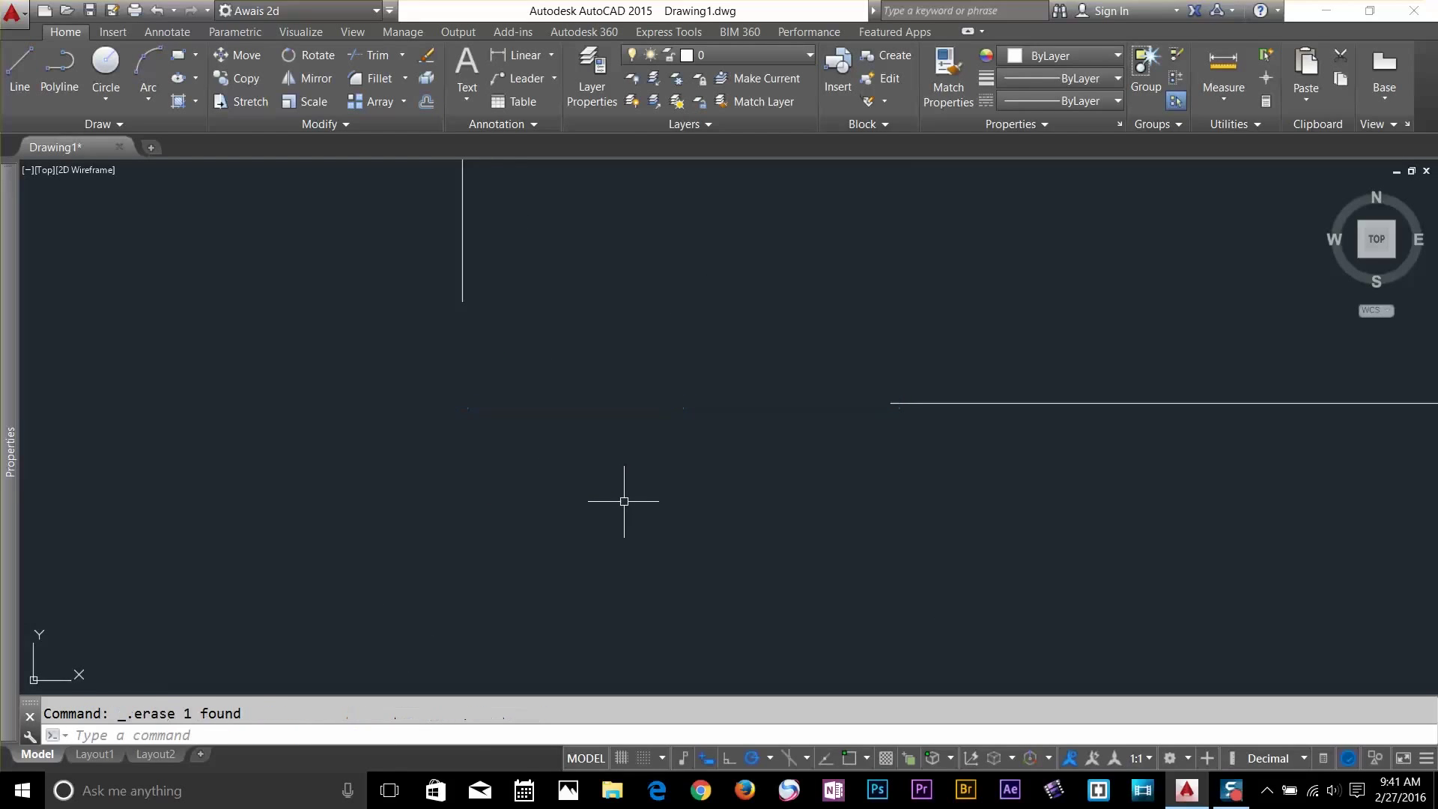
# Pan the view to bring the circle, rectangle and crossing lines back into sight
pyautogui.click(20, 71)
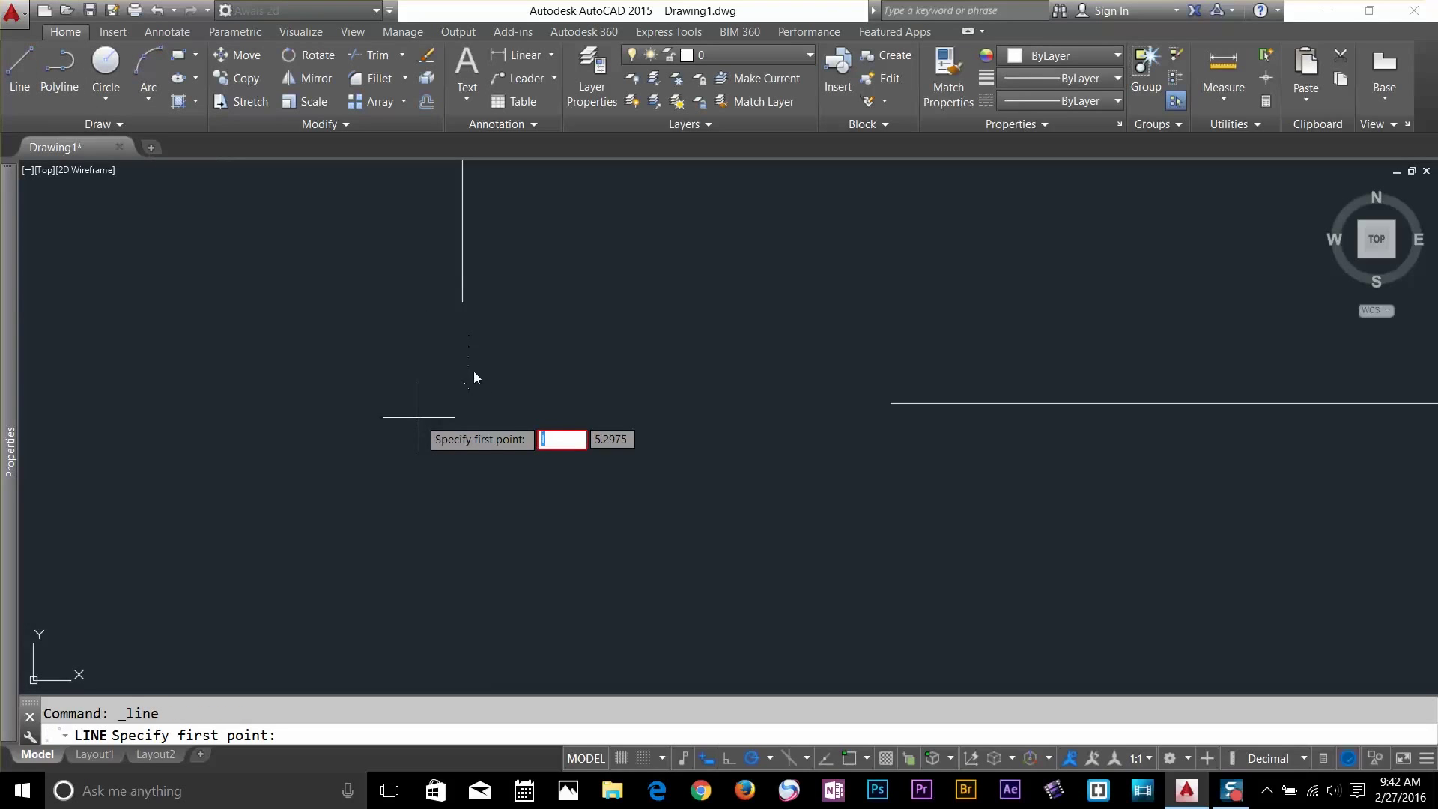
pyautogui.press('Escape')
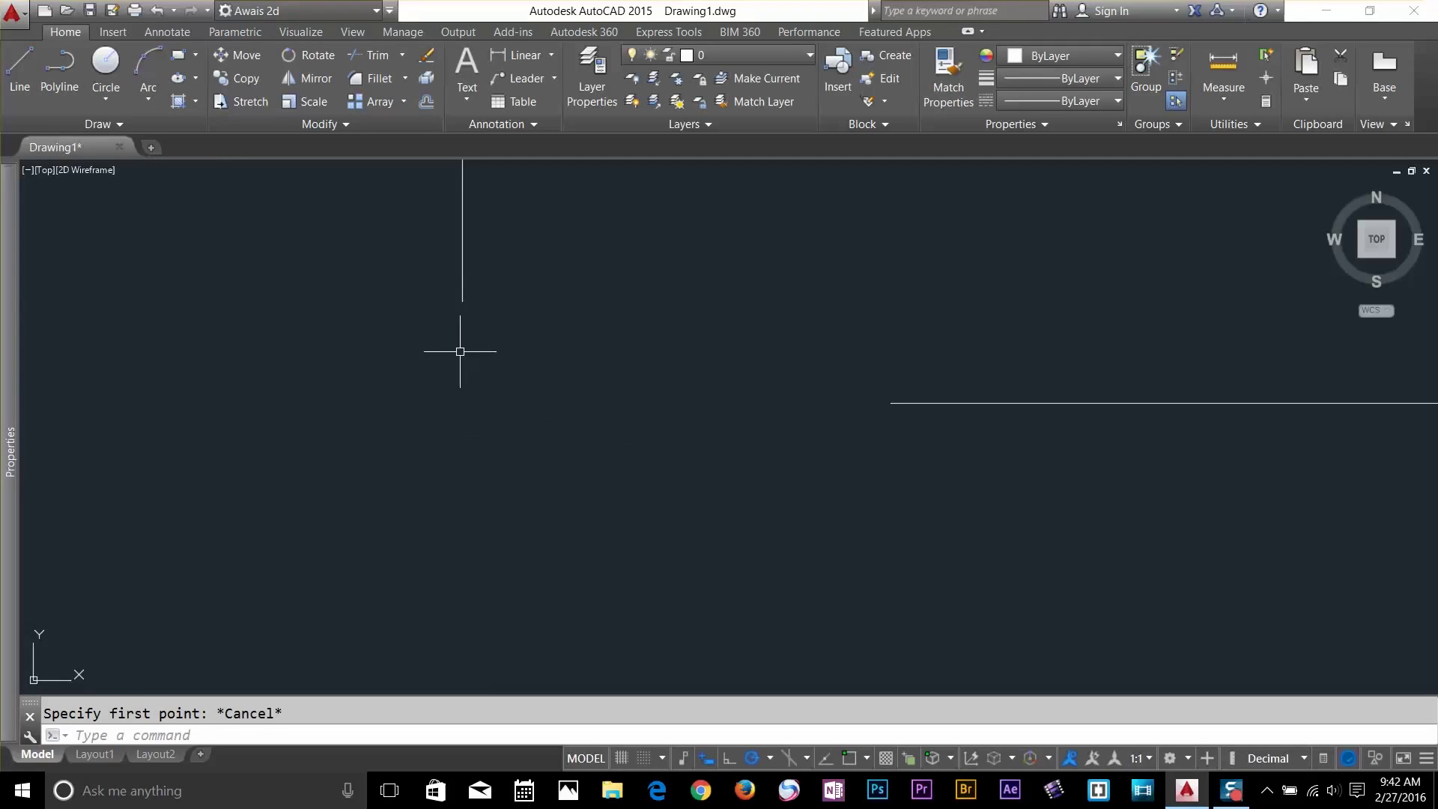
pyautogui.click(6, 77)
pyautogui.keyDown('shift'); pyautogui.rightClick(457, 308); pyautogui.keyUp('shift')
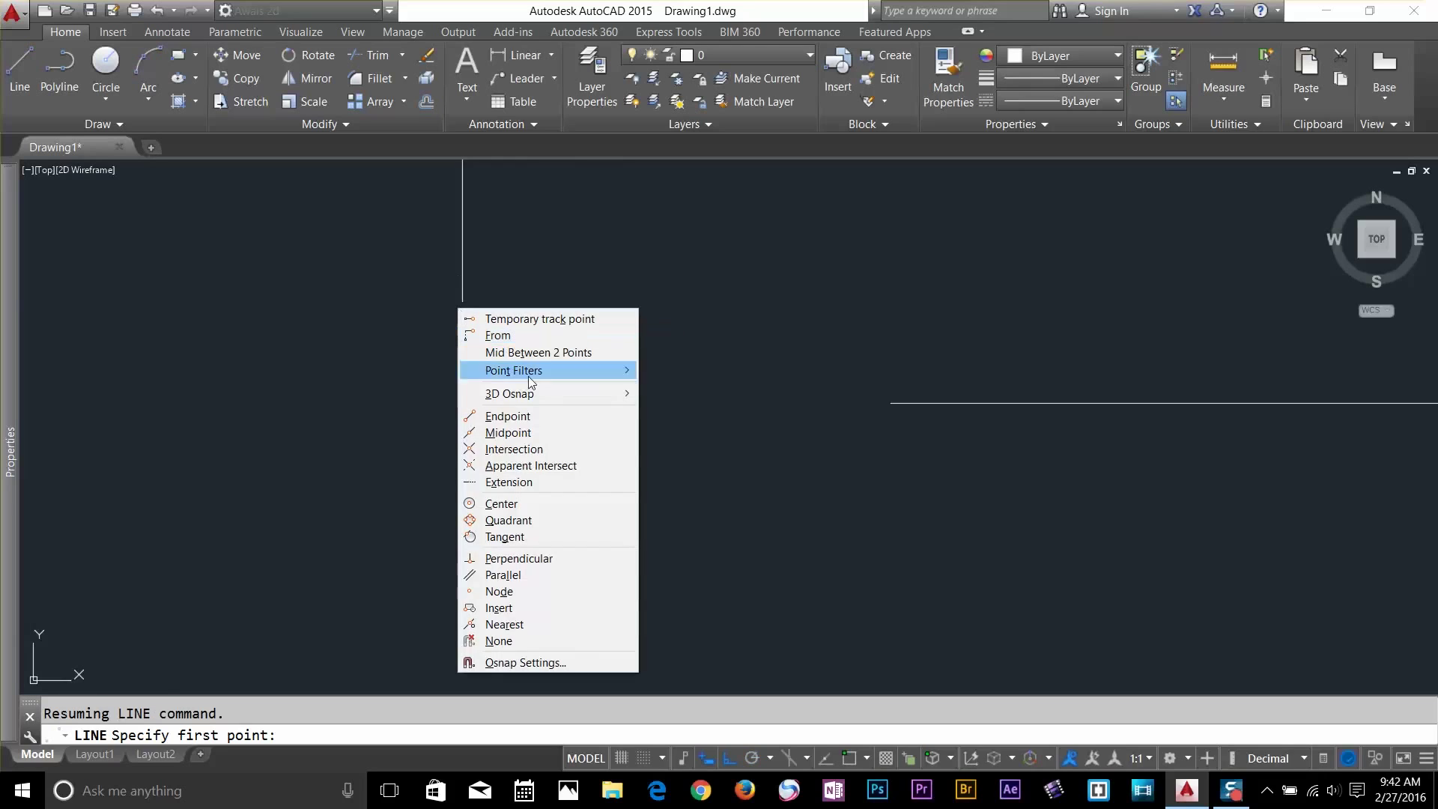
pyautogui.press('Escape')
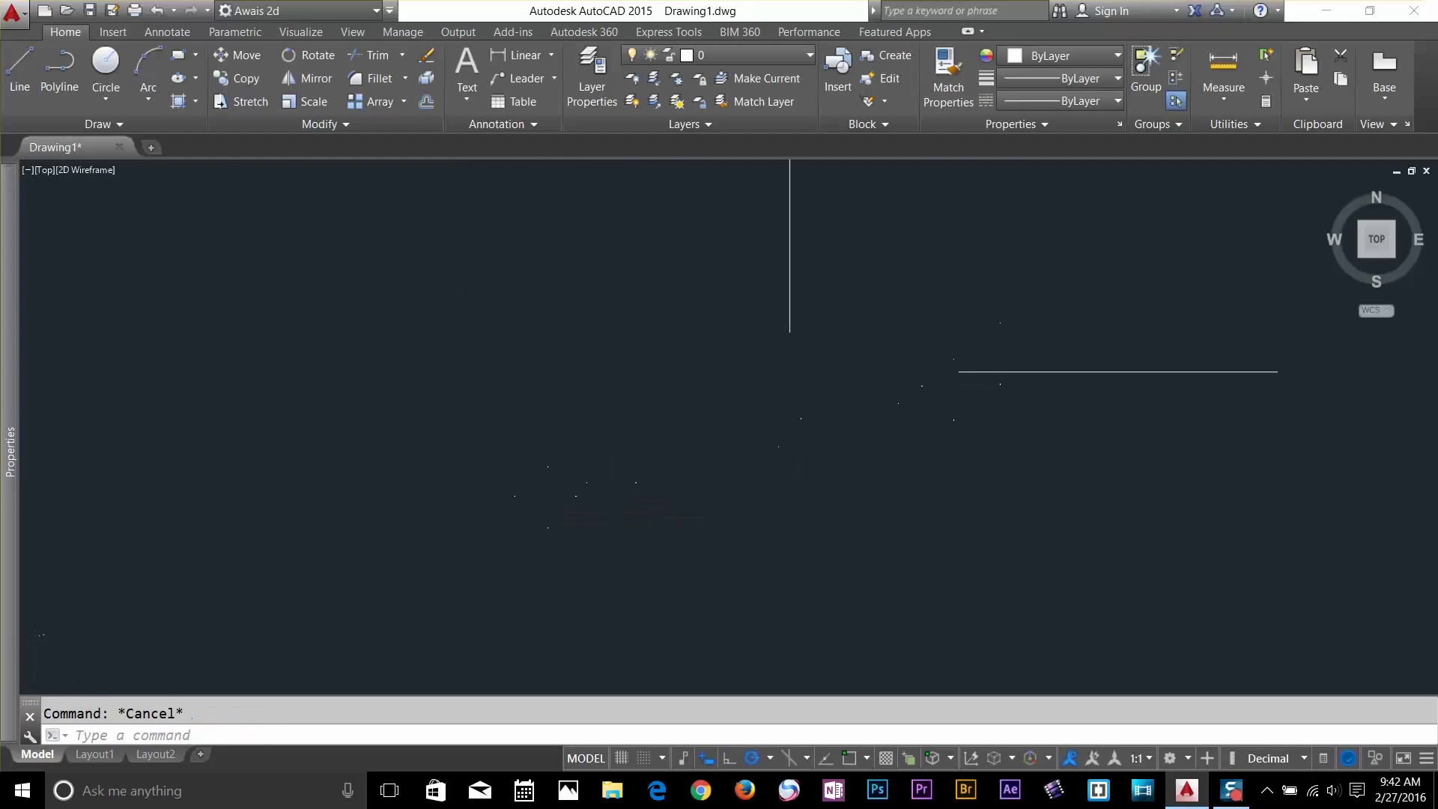
pyautogui.moveTo(550, 503)
pyautogui.mouseDown(button='middle')
pyautogui.moveTo(289, 674)
pyautogui.moveTo(545, 454)
pyautogui.moveTo(511, 527)
pyautogui.mouseUp(button='middle')
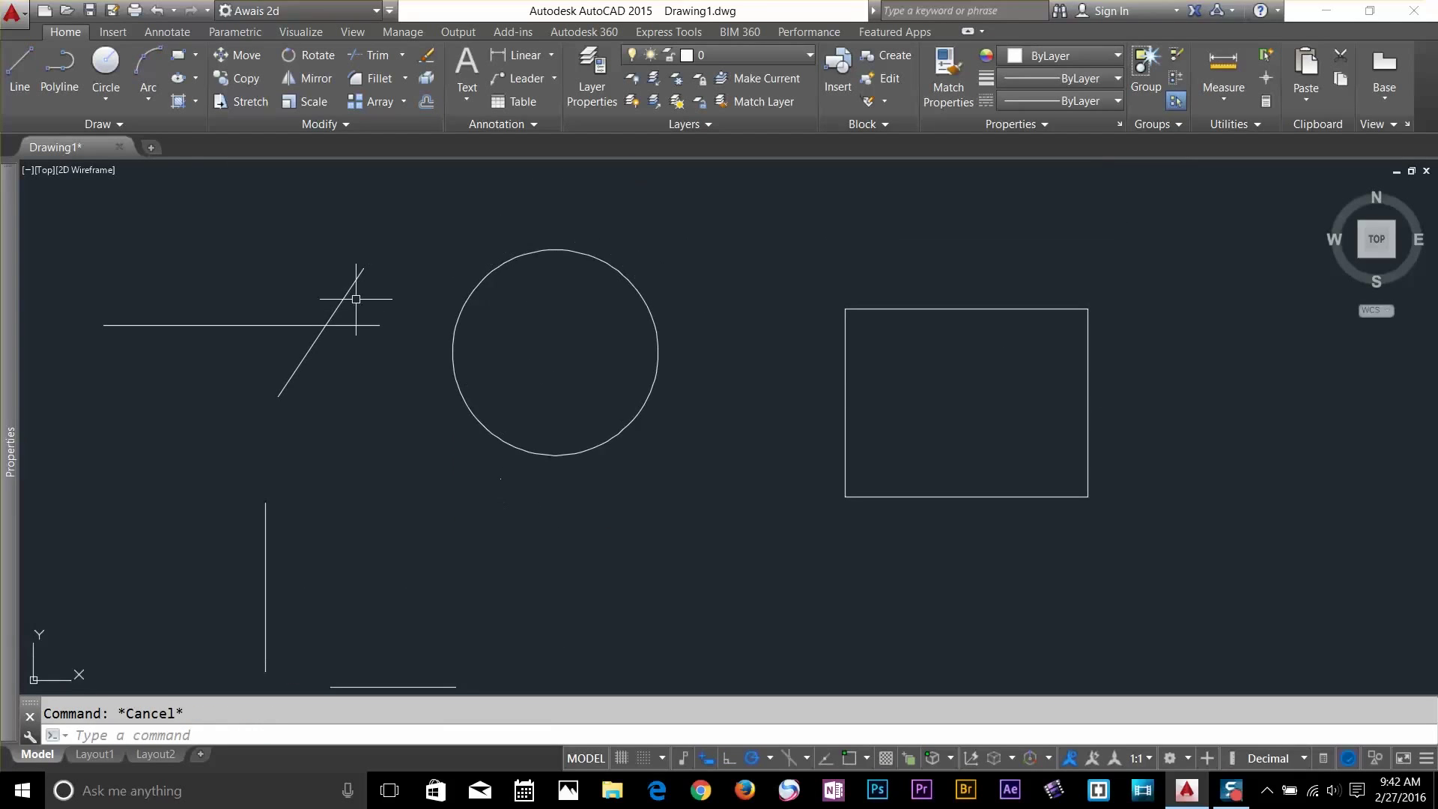
# Draw a test line snapped to the circle's centre, then erase it
pyautogui.click(669, 261)
pyautogui.press('Escape')
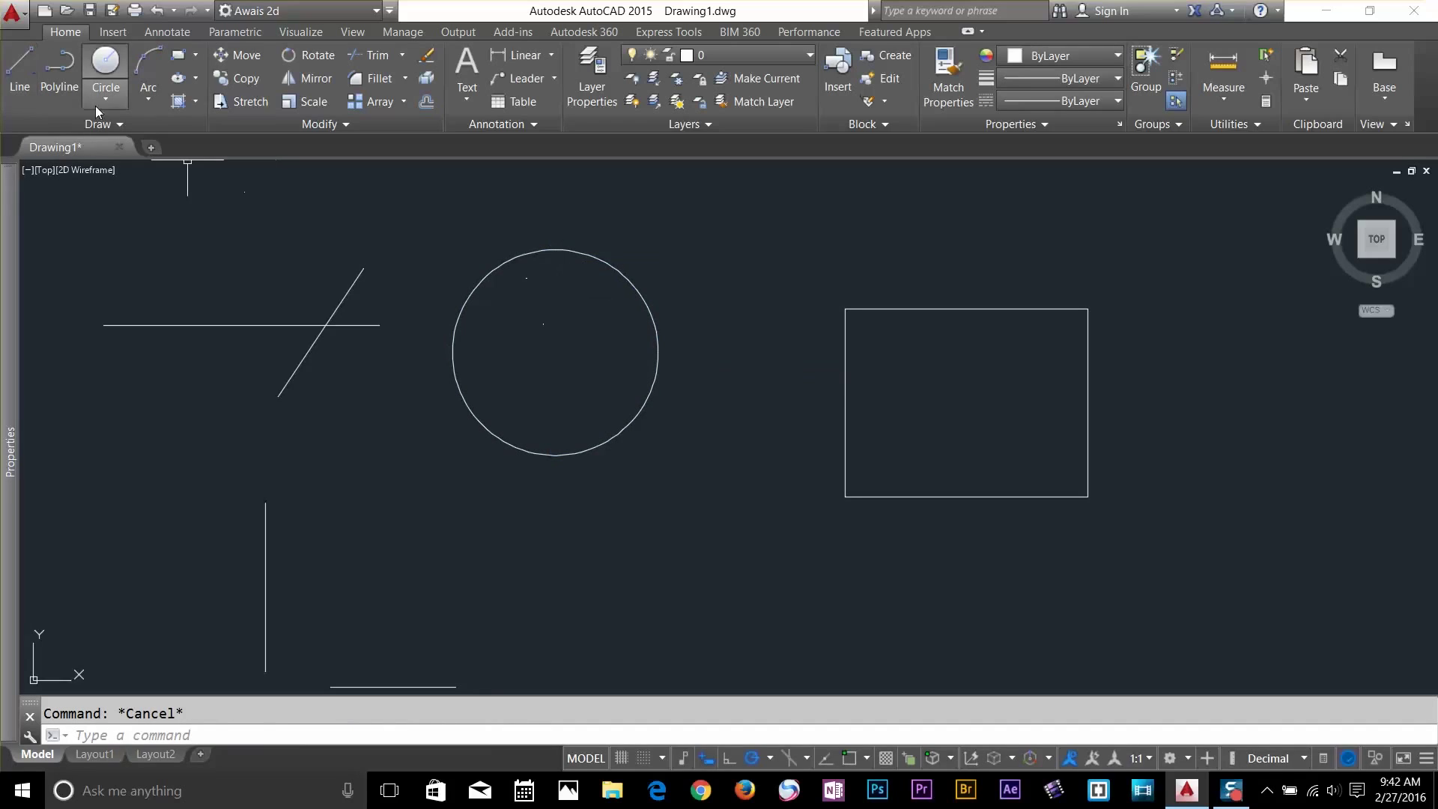
pyautogui.click(21, 74)
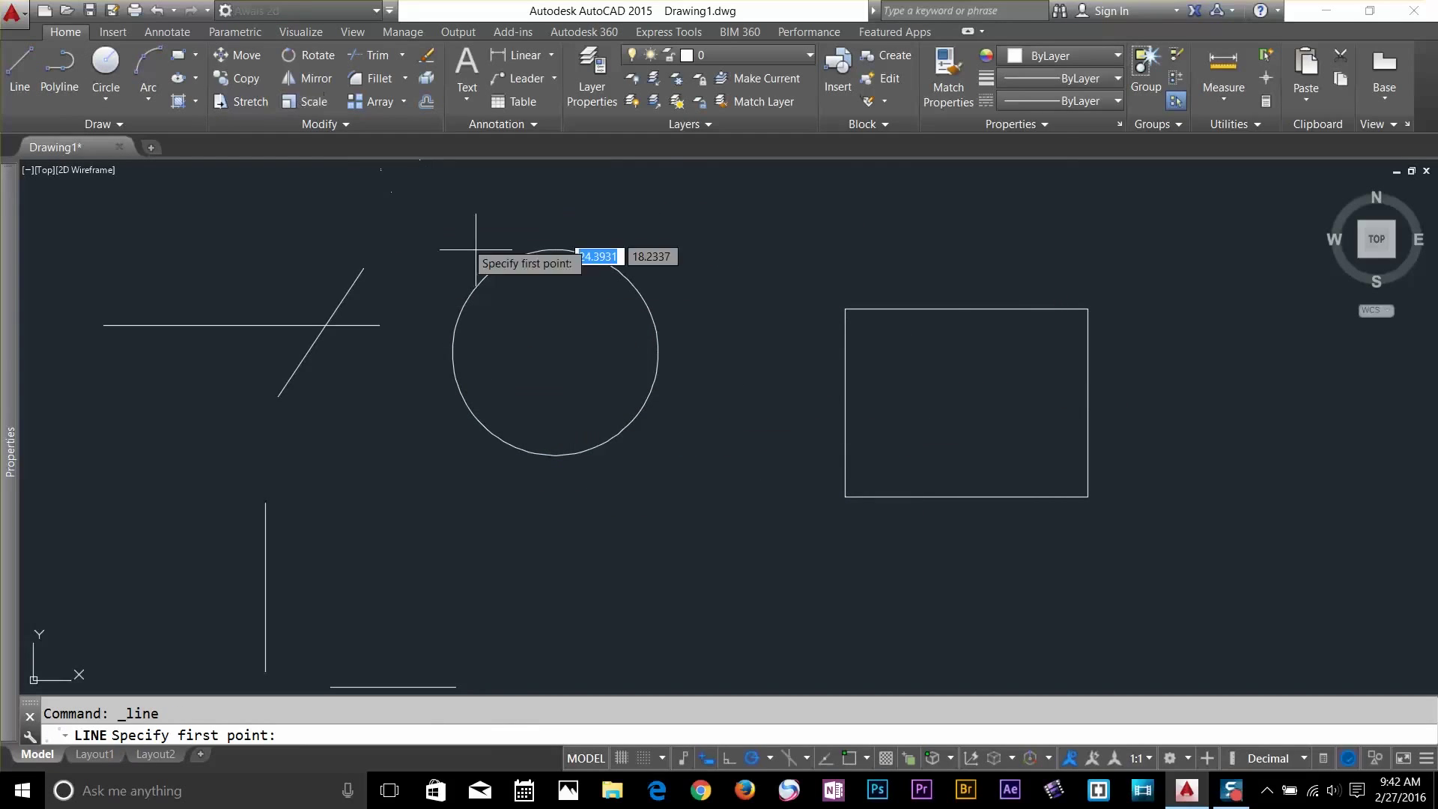
pyautogui.keyDown('shift'); pyautogui.rightClick(547, 348); pyautogui.keyUp('shift')
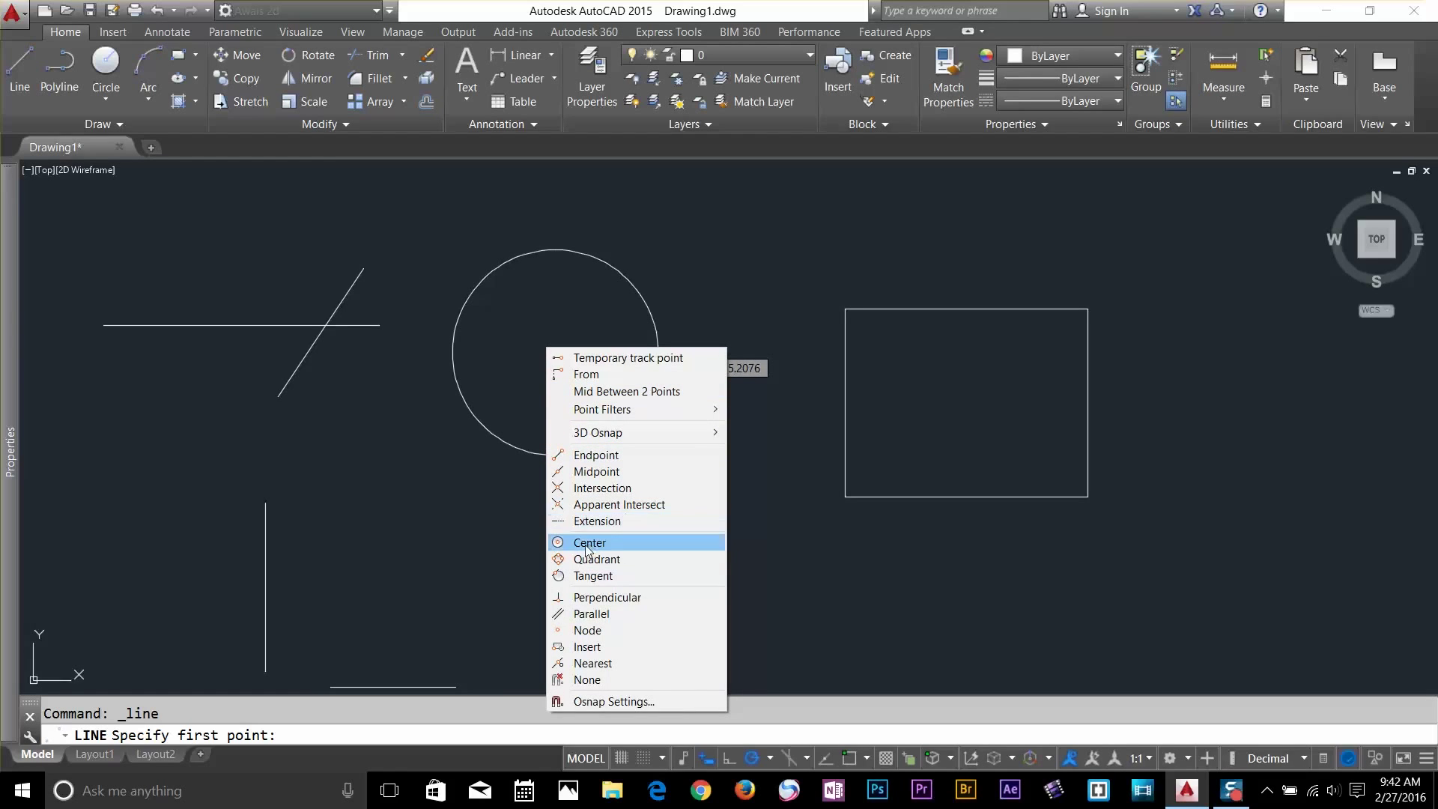
pyautogui.click(631, 544)
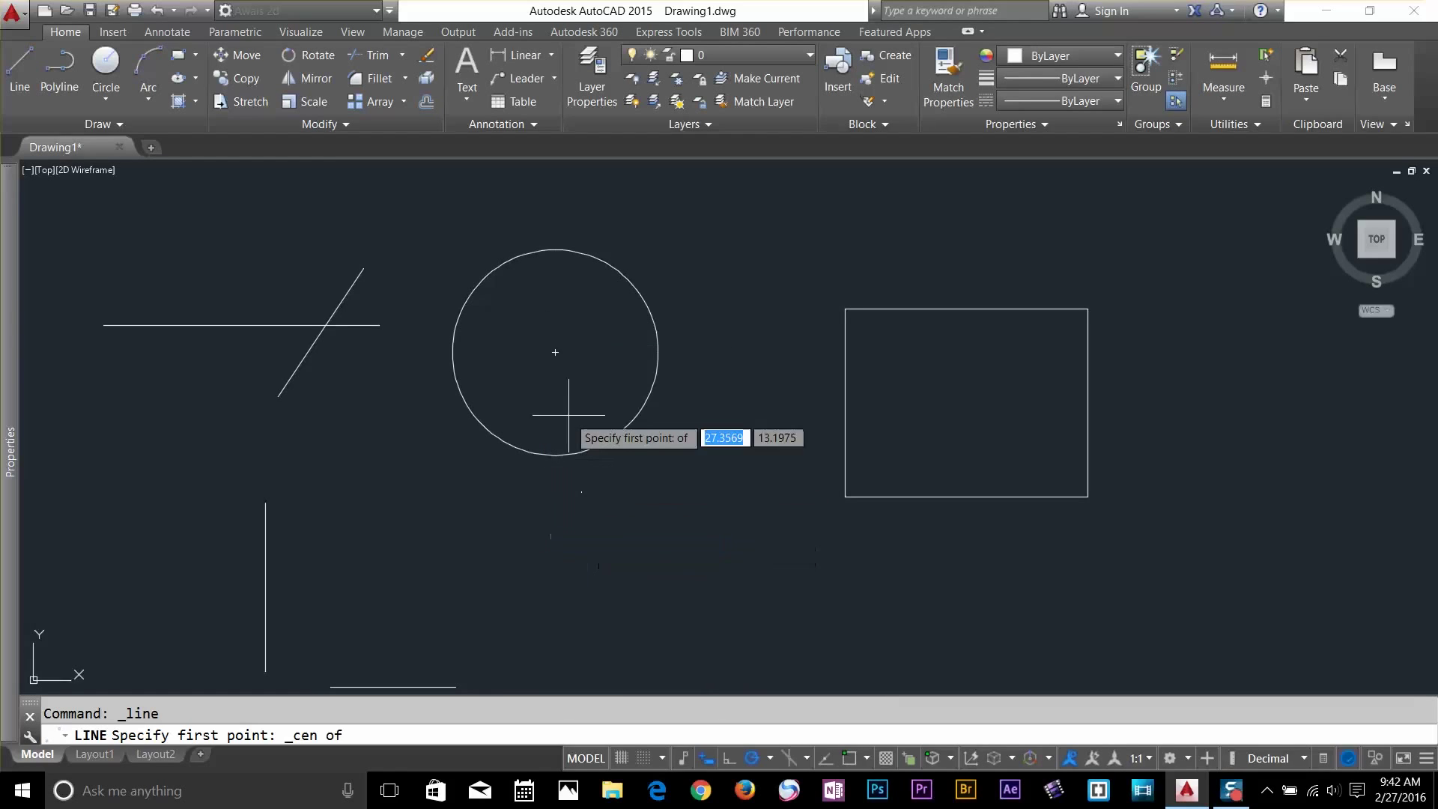
pyautogui.click(555, 351)
pyautogui.click(728, 540)
pyautogui.press('Return')
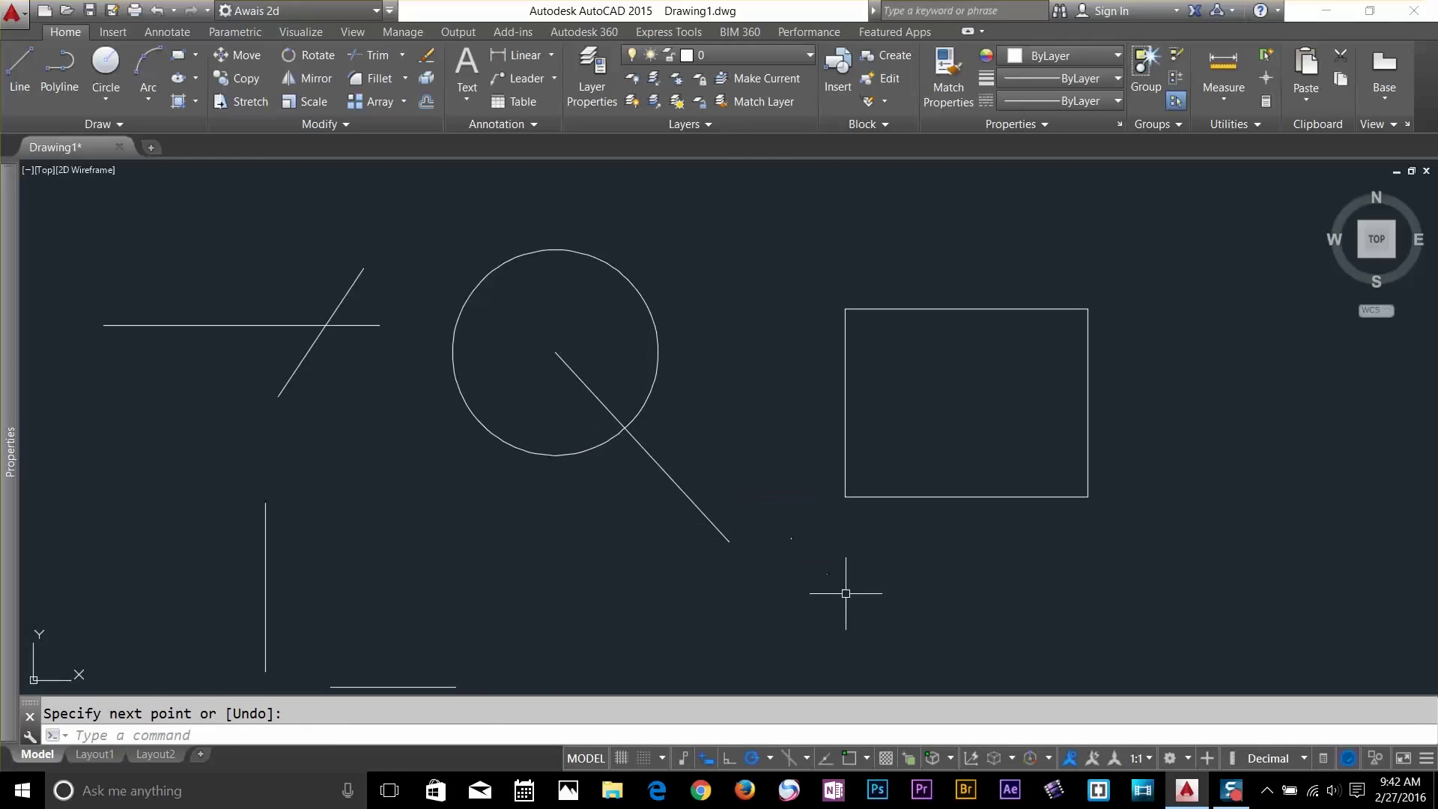
pyautogui.click(753, 468)
pyautogui.click(668, 523)
pyautogui.press('Delete')
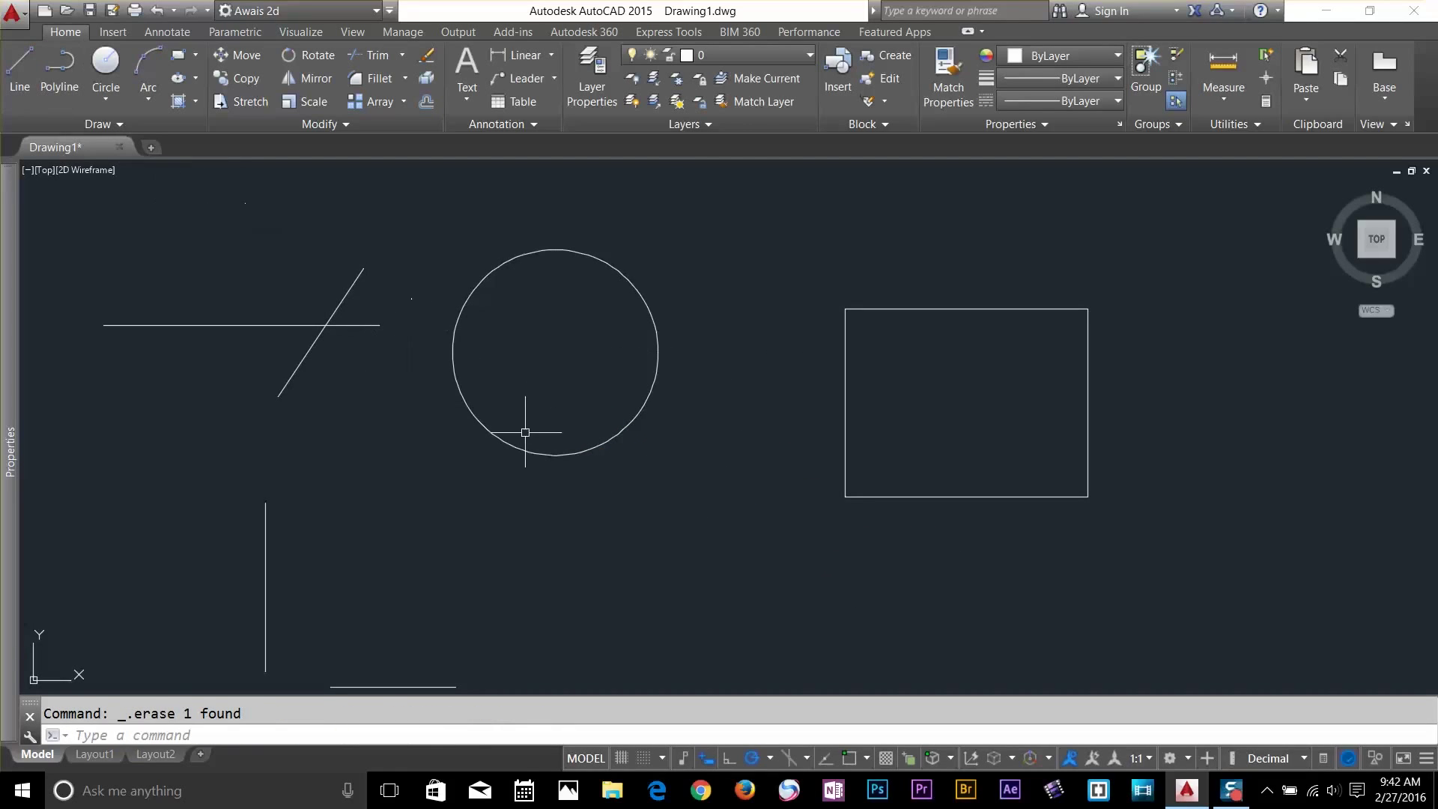
# Draw a test line from a midpoint to the circle's right quadrant, then erase it
pyautogui.click(20, 71)
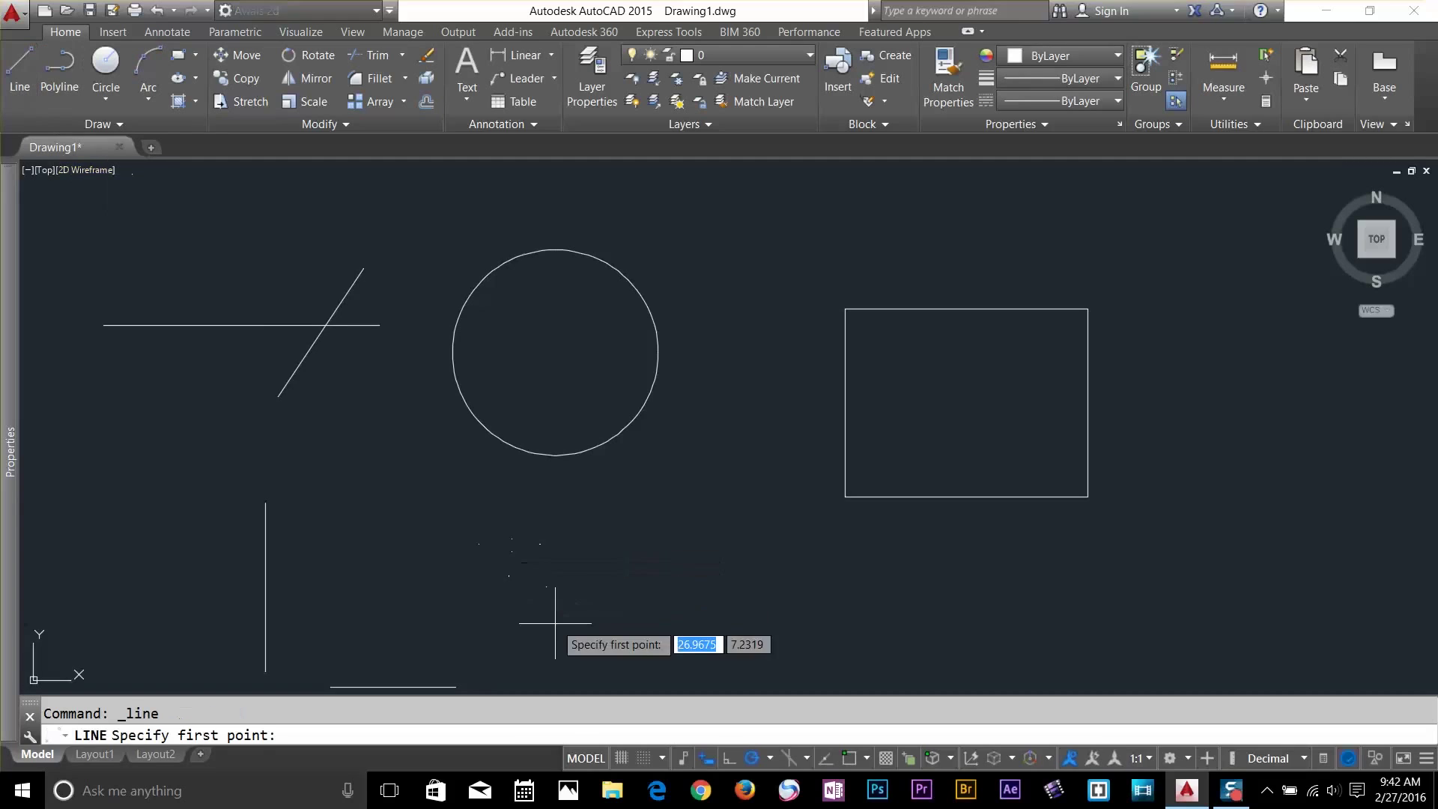
pyautogui.keyDown('shift'); pyautogui.rightClick(497, 455); pyautogui.keyUp('shift')
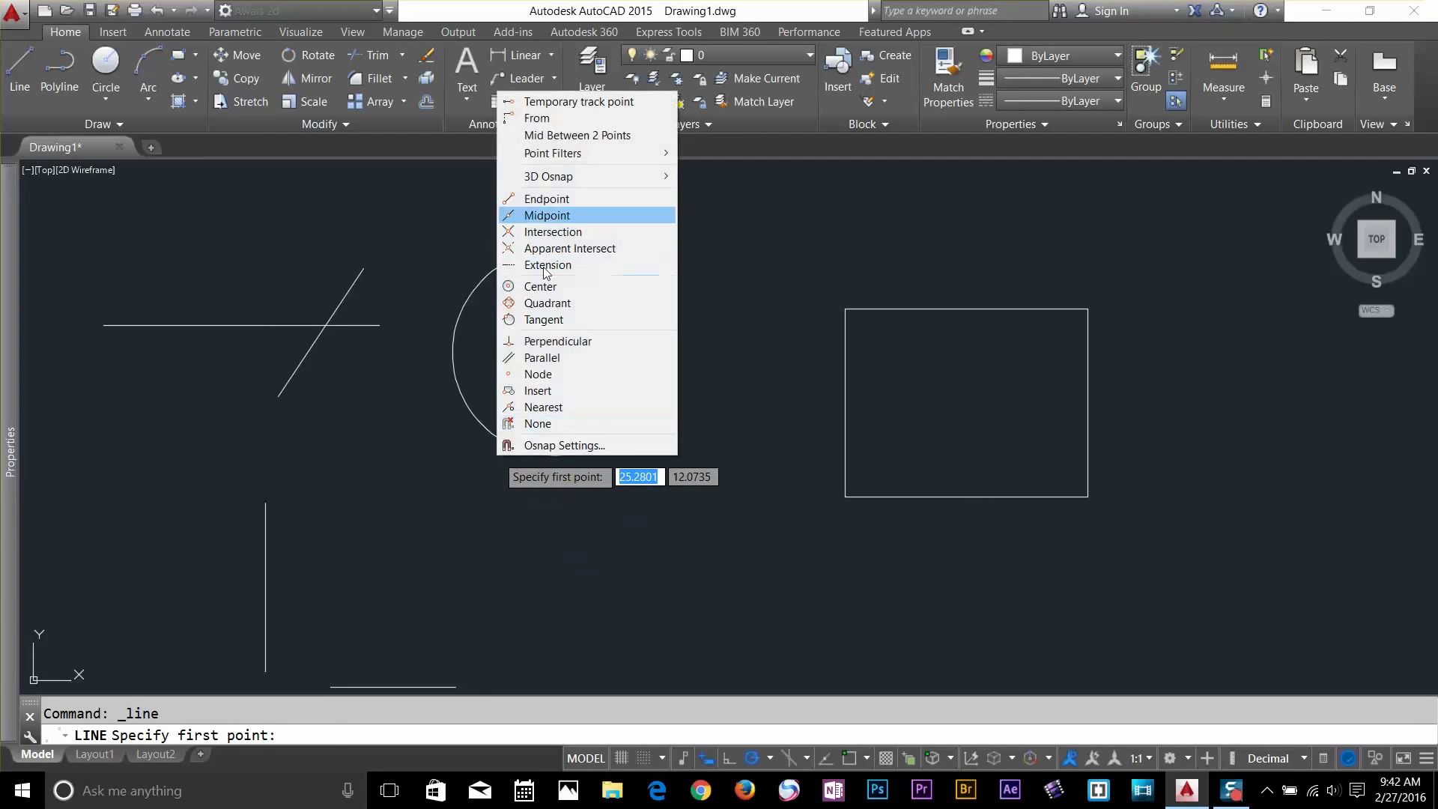
pyautogui.click(540, 216)
pyautogui.click(358, 652)
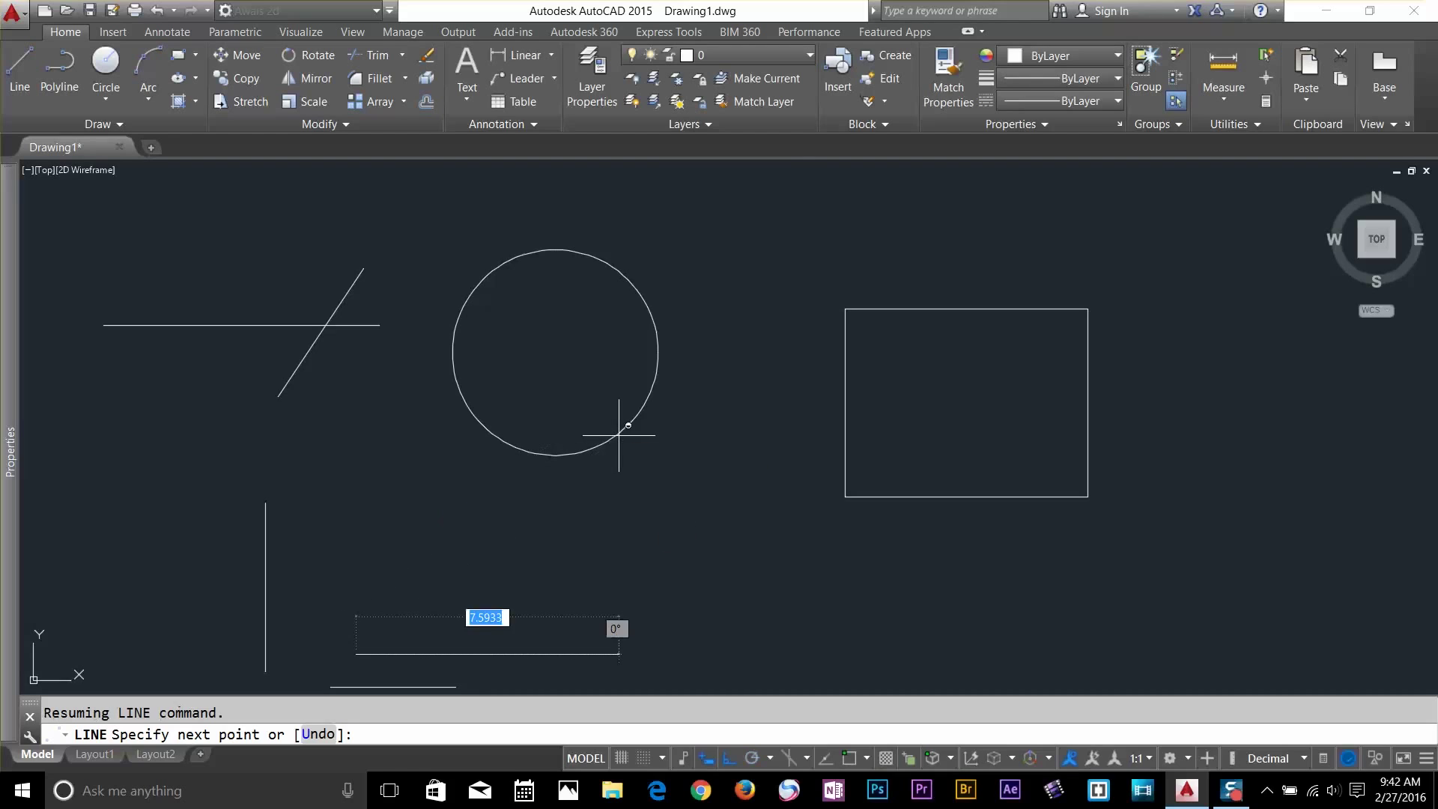
pyautogui.keyDown('shift'); pyautogui.rightClick(619, 436); pyautogui.keyUp('shift')
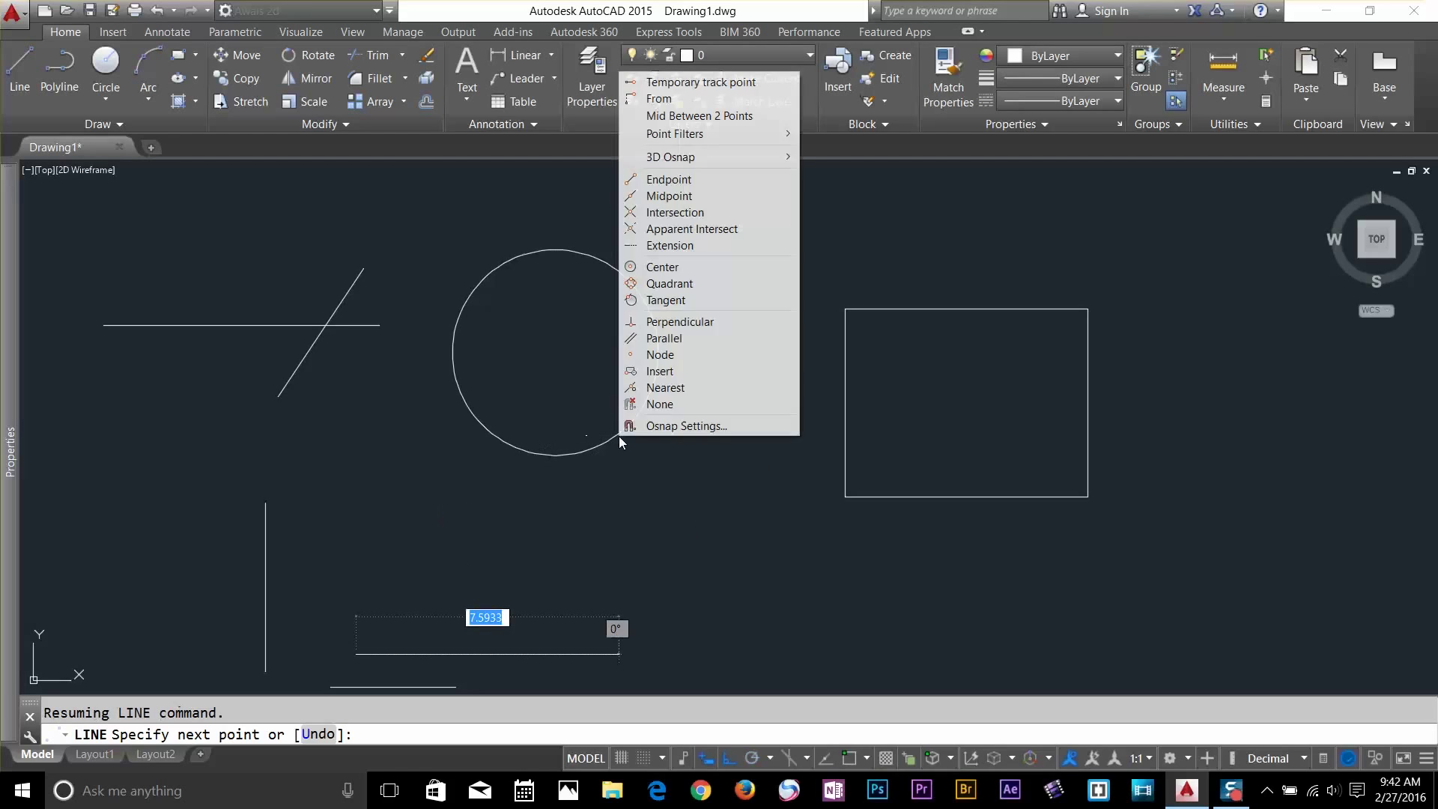
pyautogui.click(688, 288)
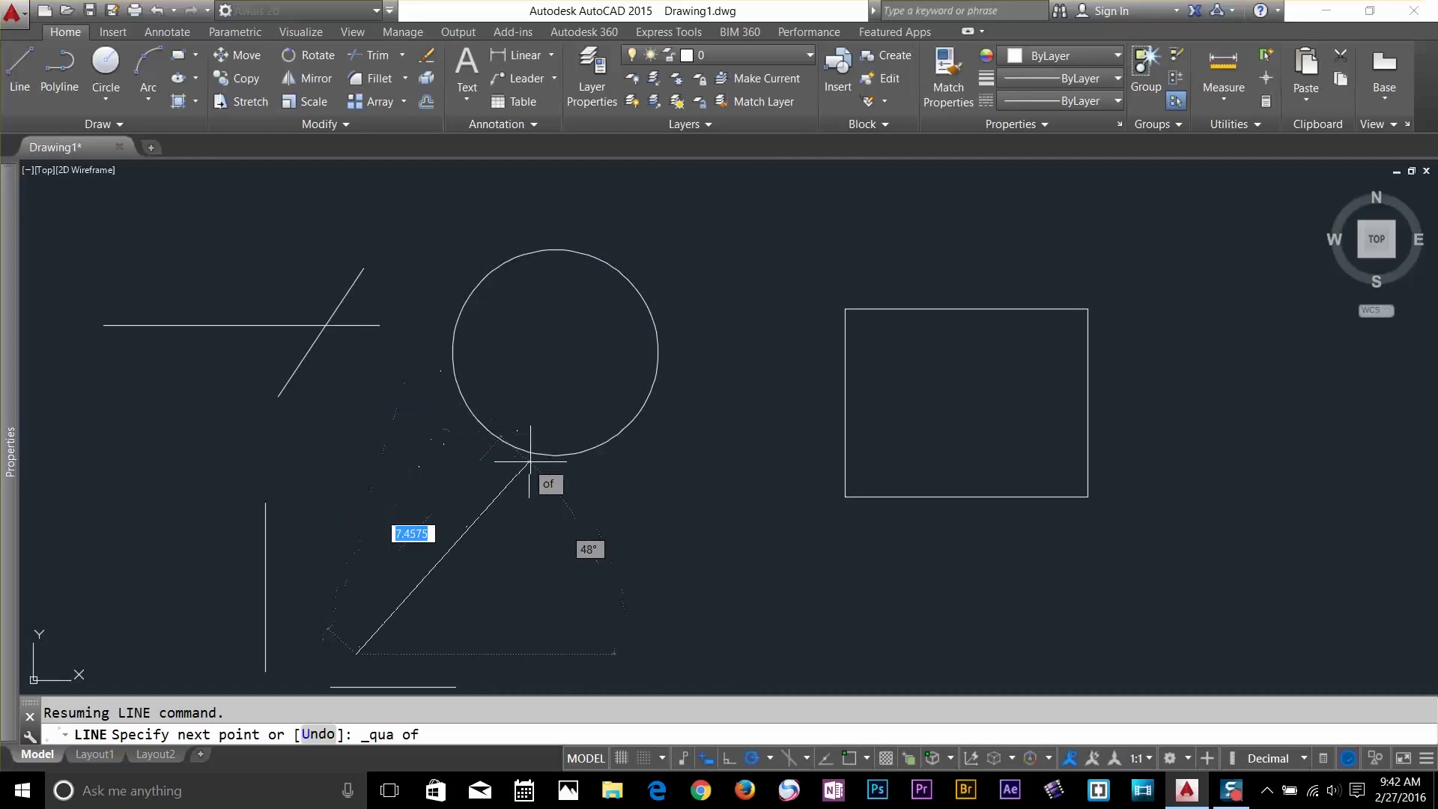
pyautogui.click(658, 353)
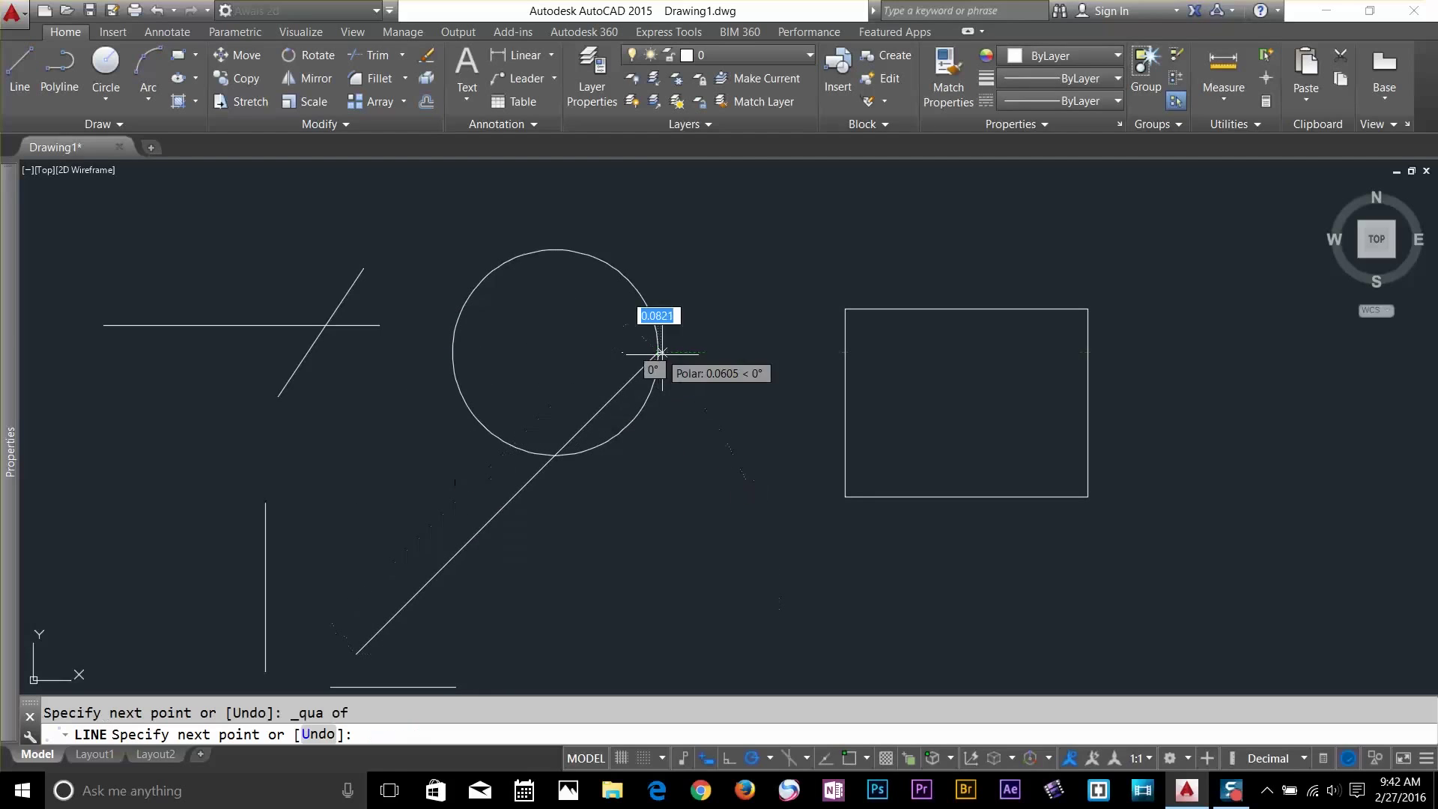
pyautogui.press('Return')
pyautogui.click(646, 535)
pyautogui.click(475, 495)
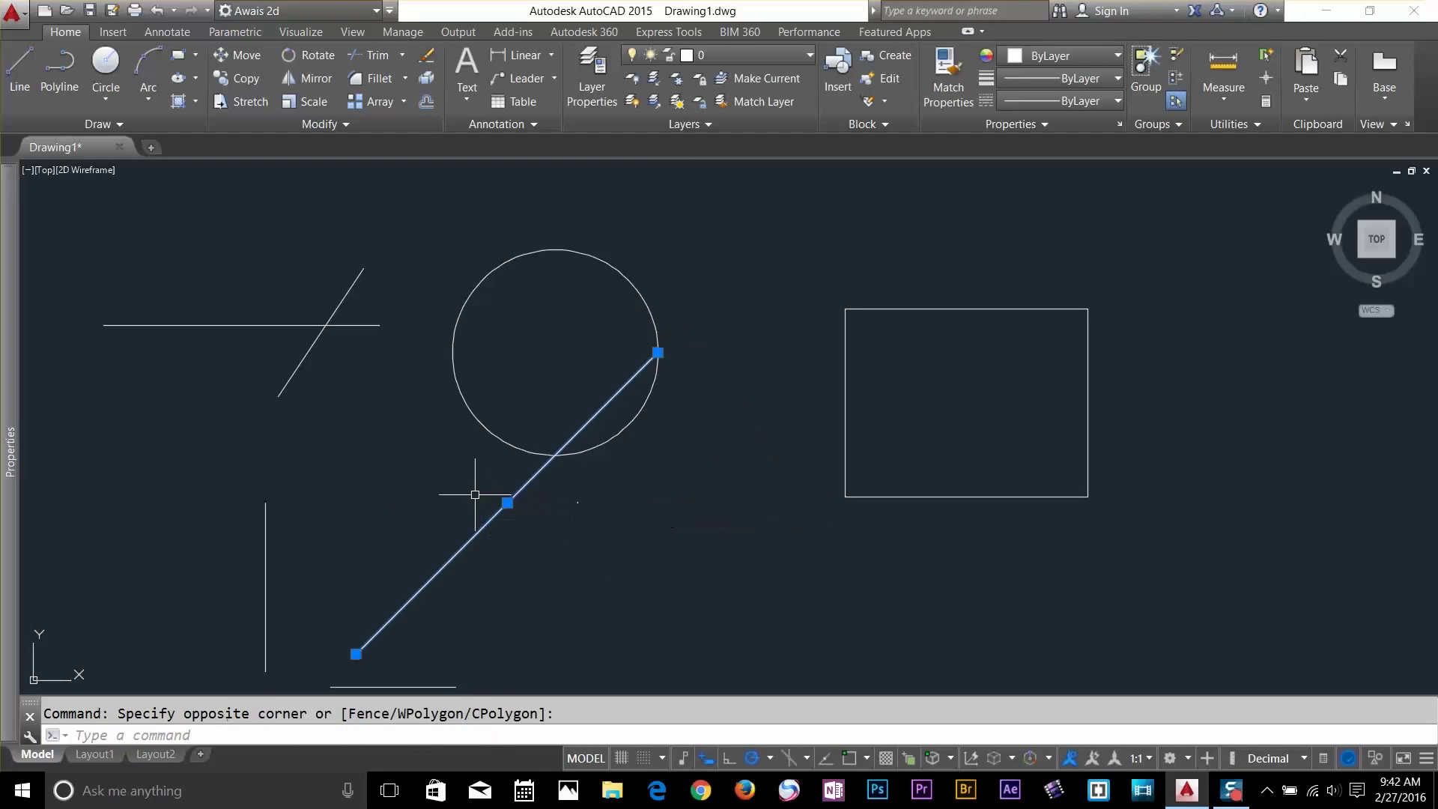
pyautogui.press('Delete')
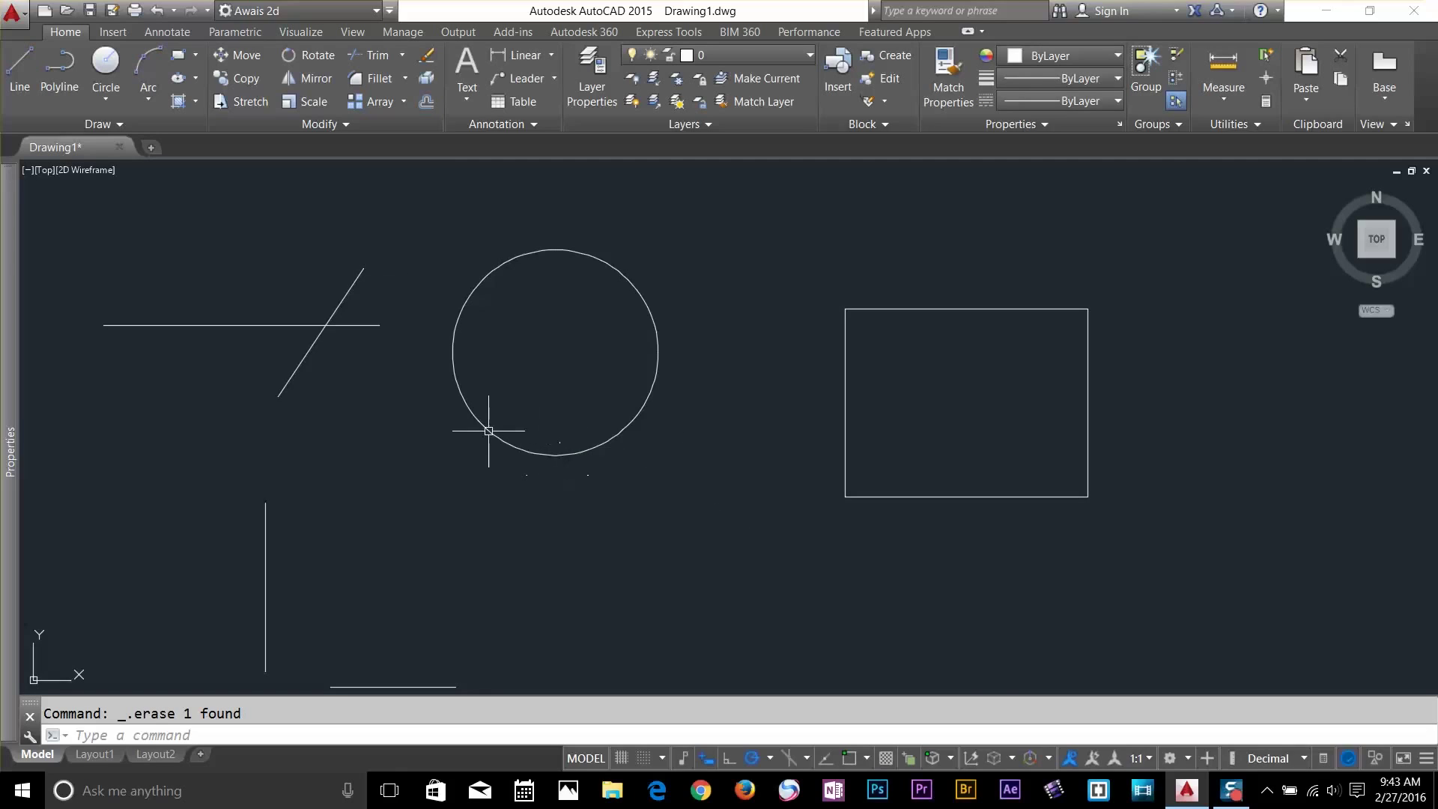
pyautogui.click(868, 758)
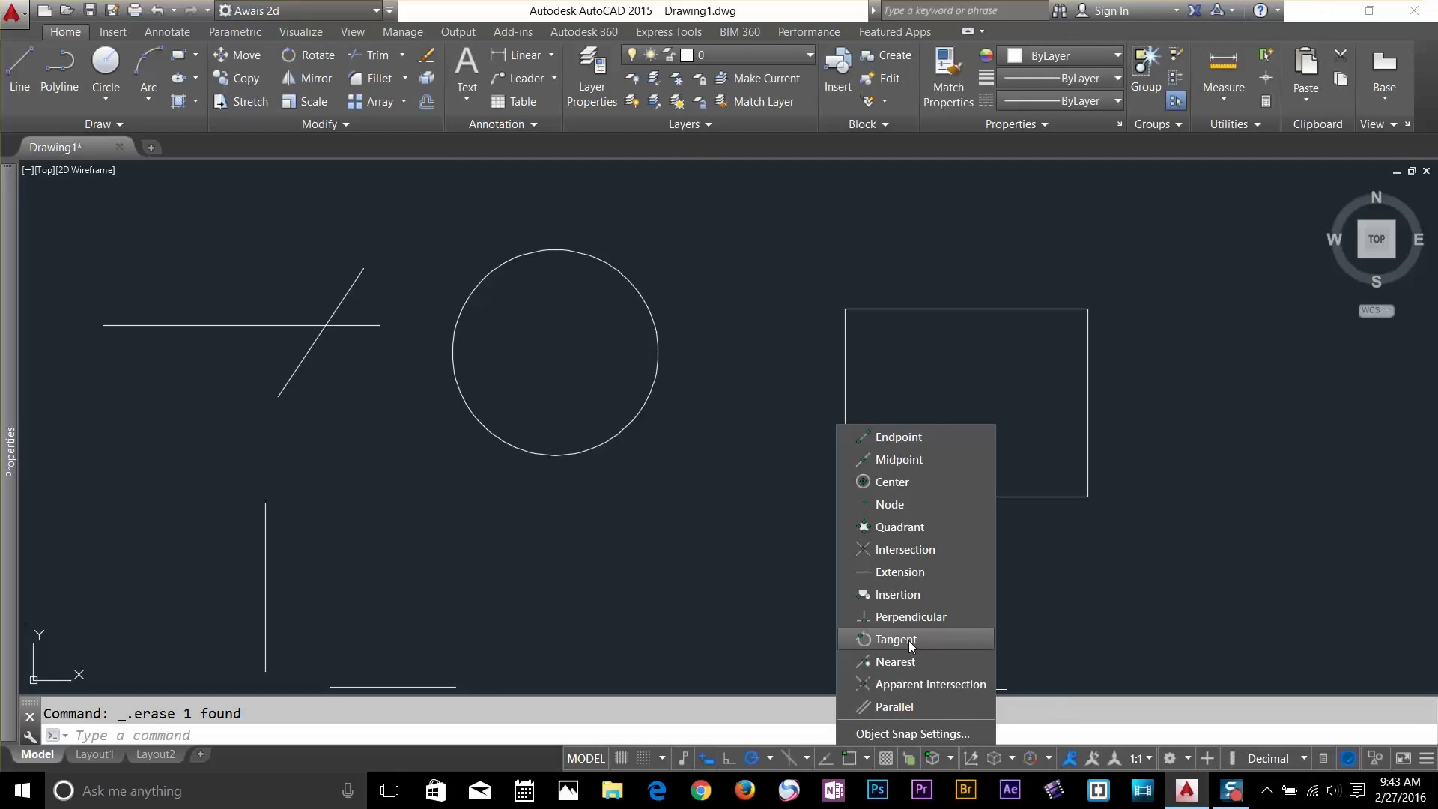
pyautogui.press('Escape')
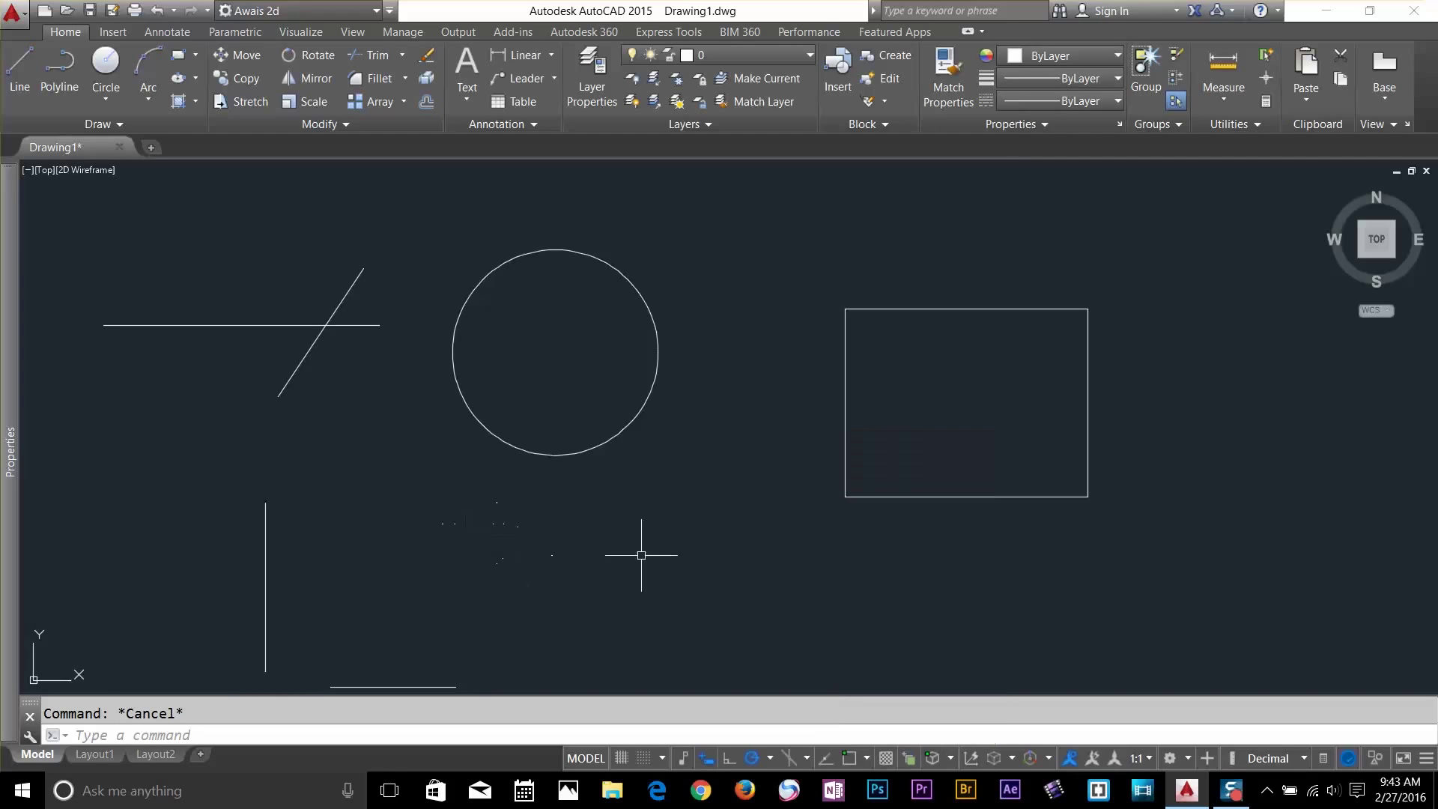
pyautogui.moveTo(834, 546)
pyautogui.mouseDown(button='middle')
pyautogui.moveTo(684, 530)
pyautogui.moveTo(809, 578)
pyautogui.mouseUp(button='middle')
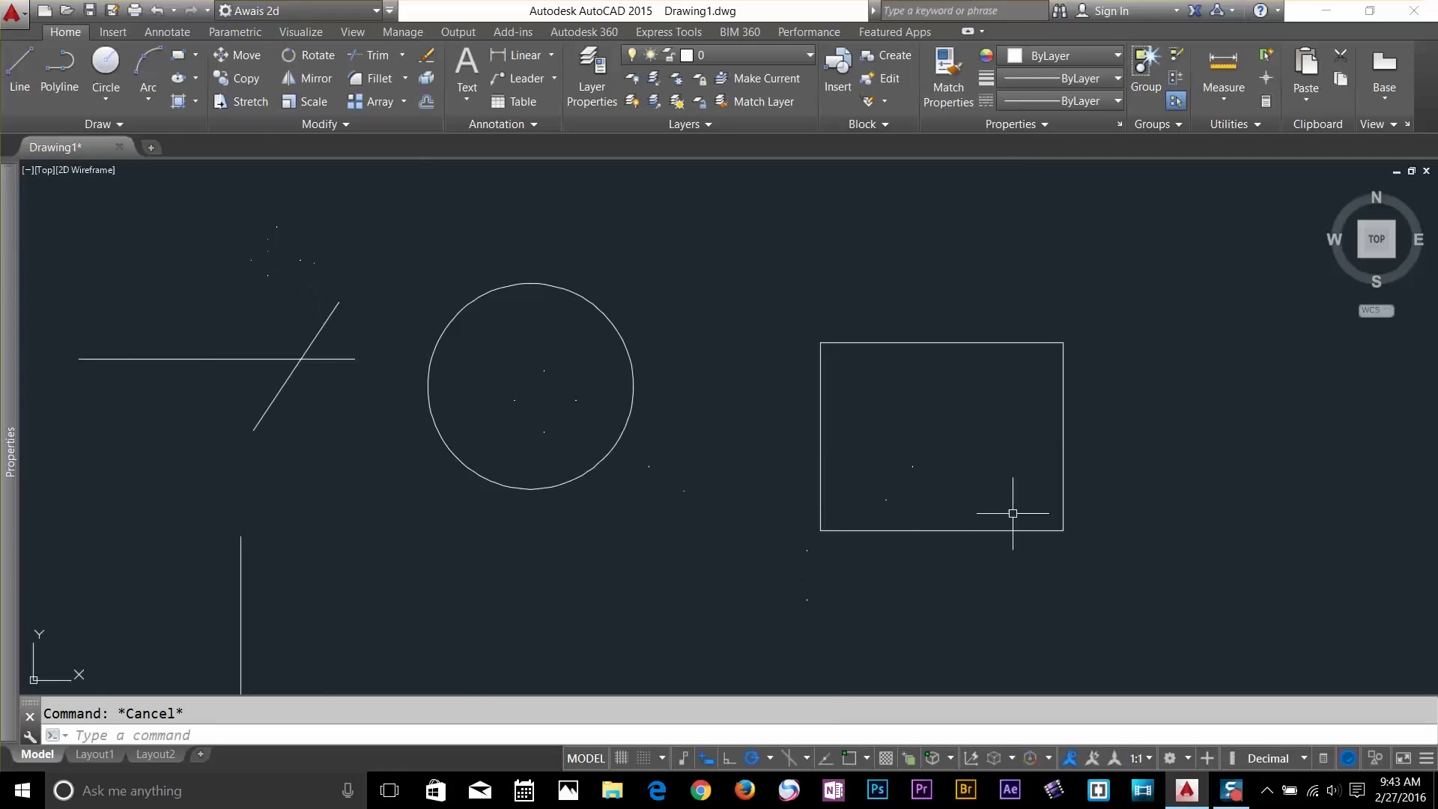
pyautogui.write('l')
pyautogui.press('Return')
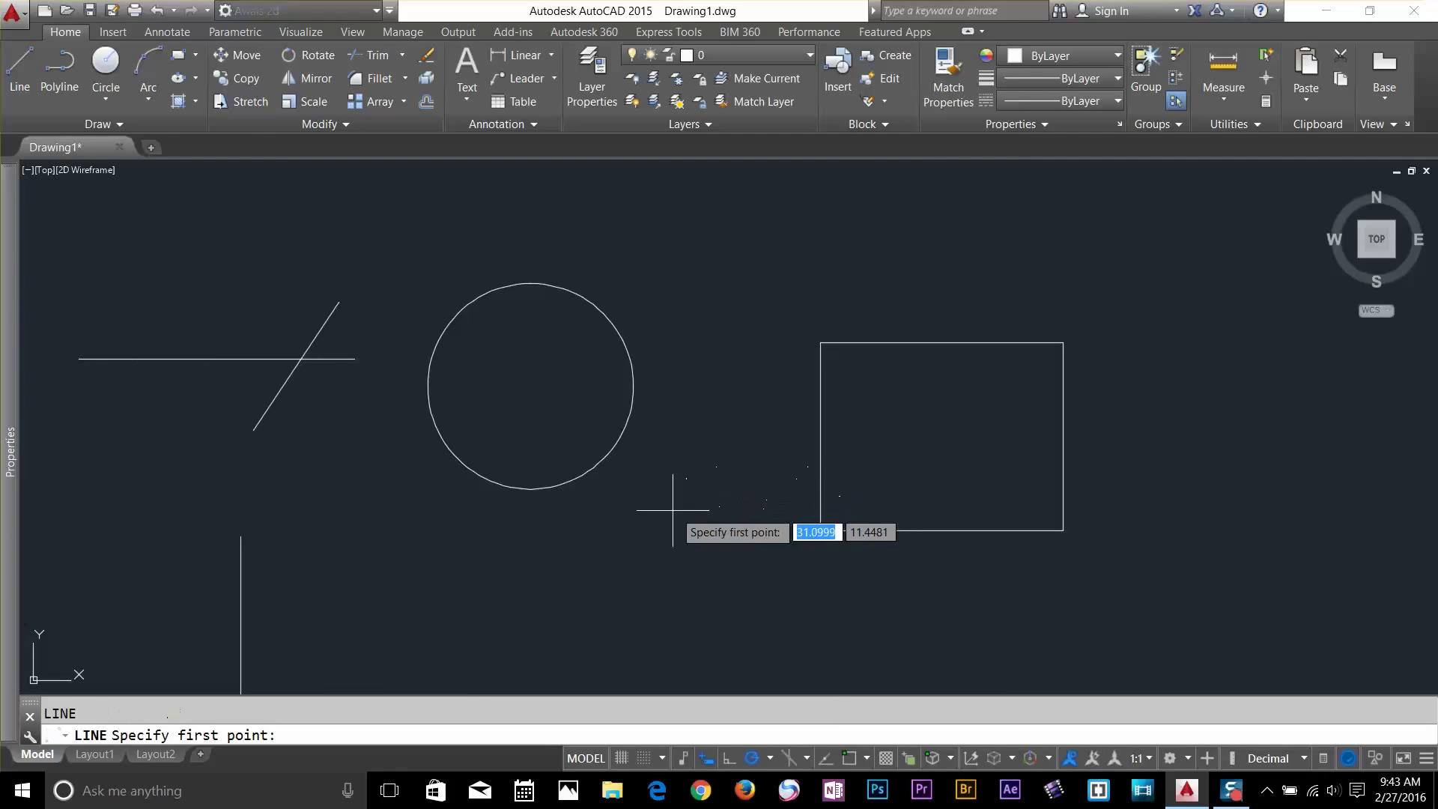
pyautogui.click(641, 546)
pyautogui.click(679, 460)
pyautogui.press('Return')
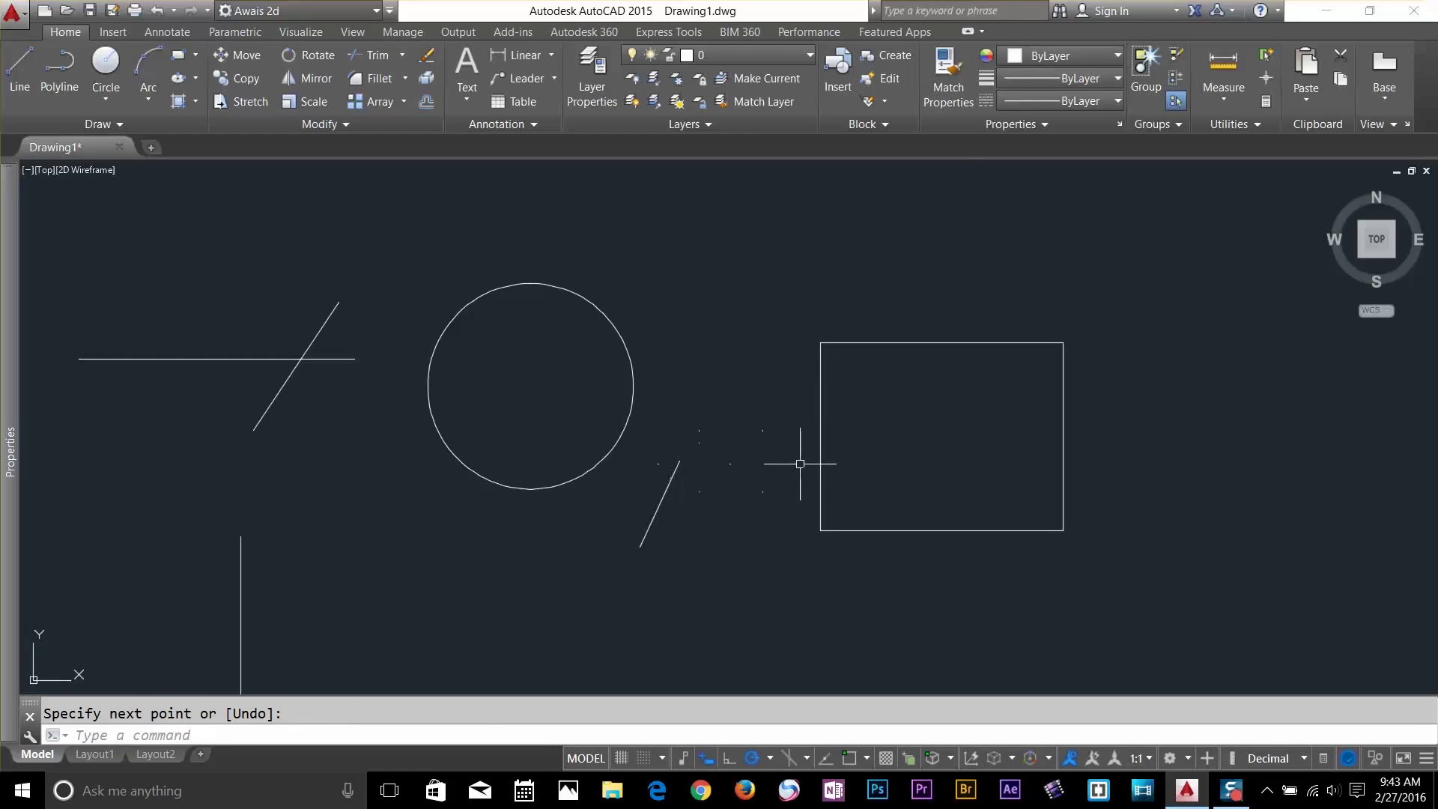
pyautogui.click(839, 466)
pyautogui.press('Escape')
pyautogui.write('l')
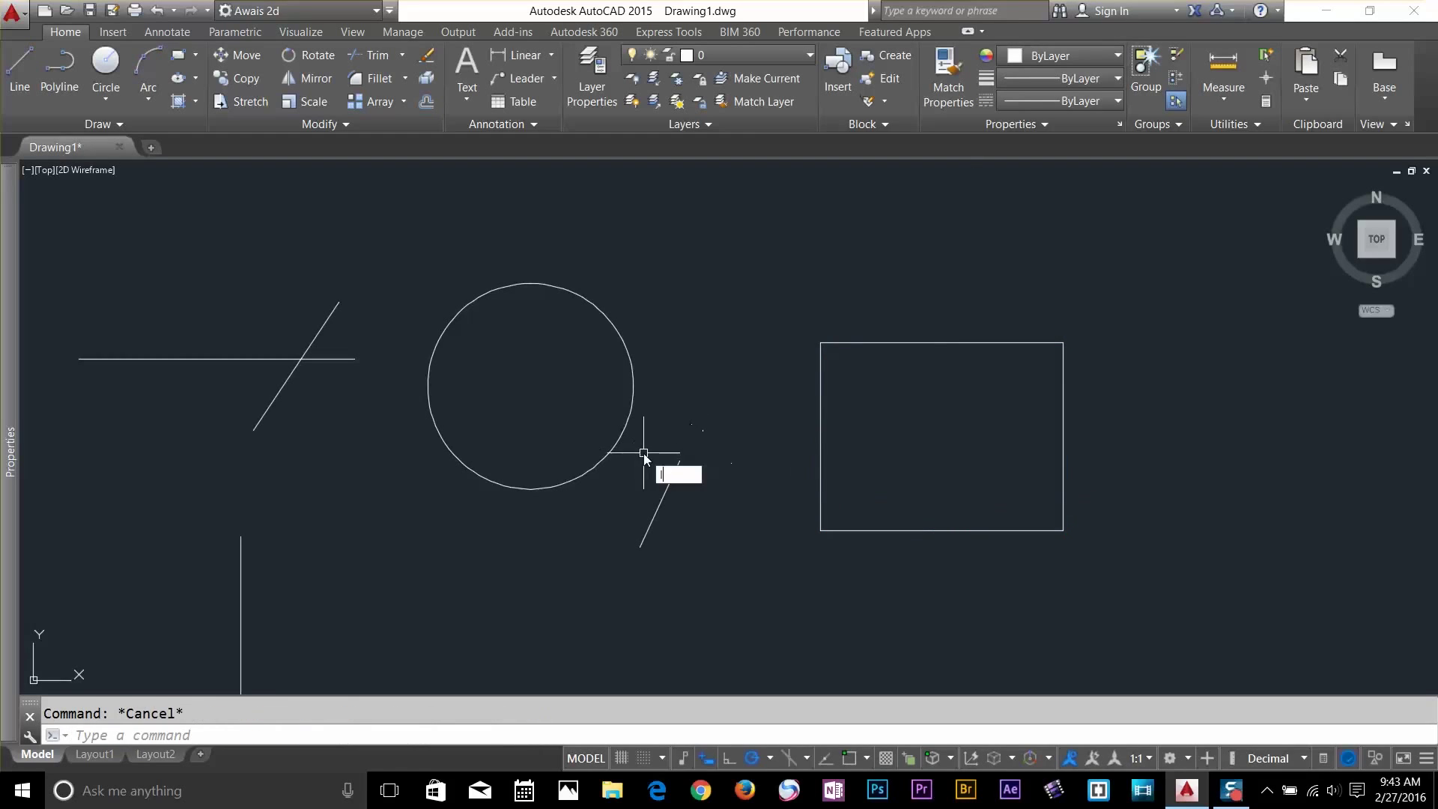
pyautogui.press('Return')
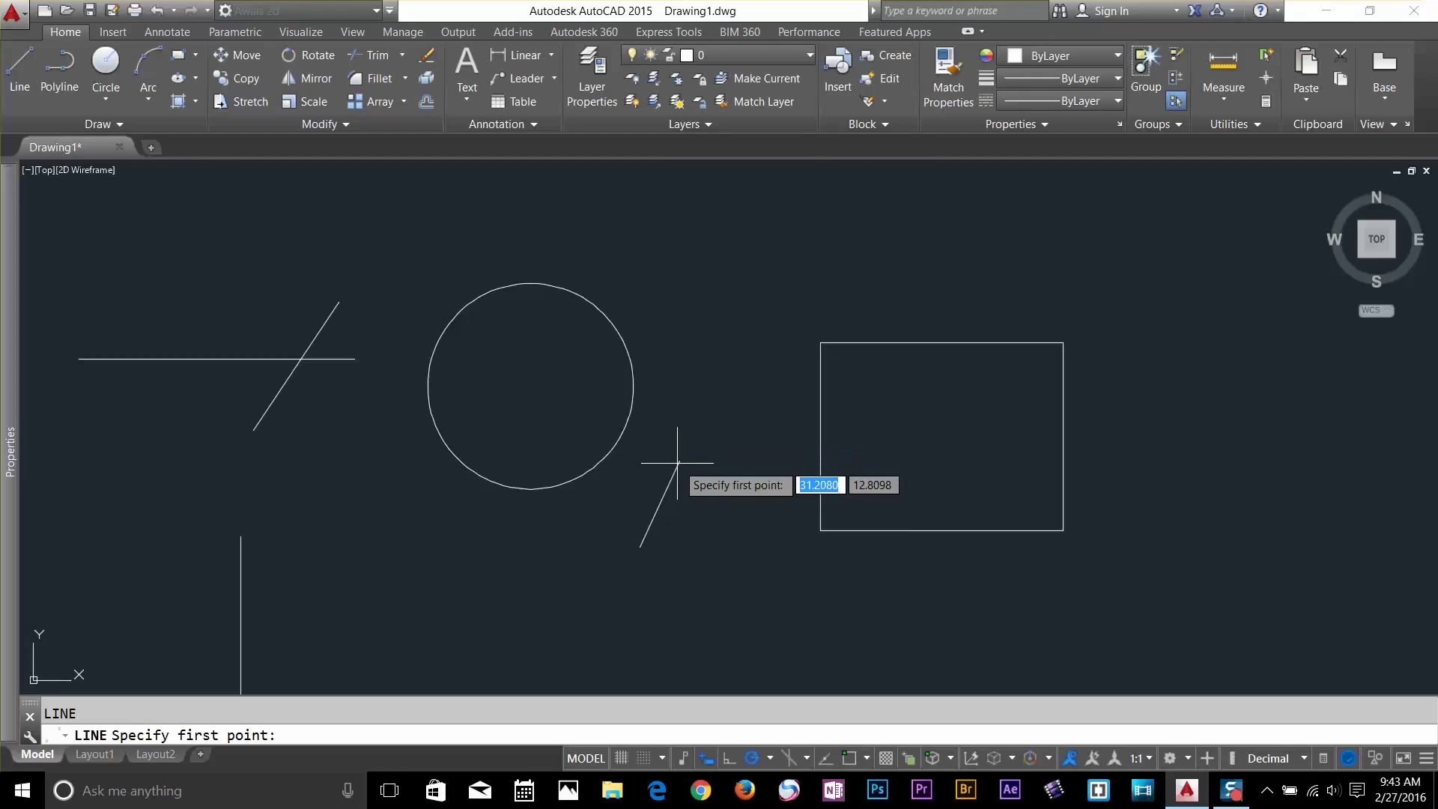
pyautogui.keyDown('shift'); pyautogui.rightClick(678, 464); pyautogui.keyUp('shift')
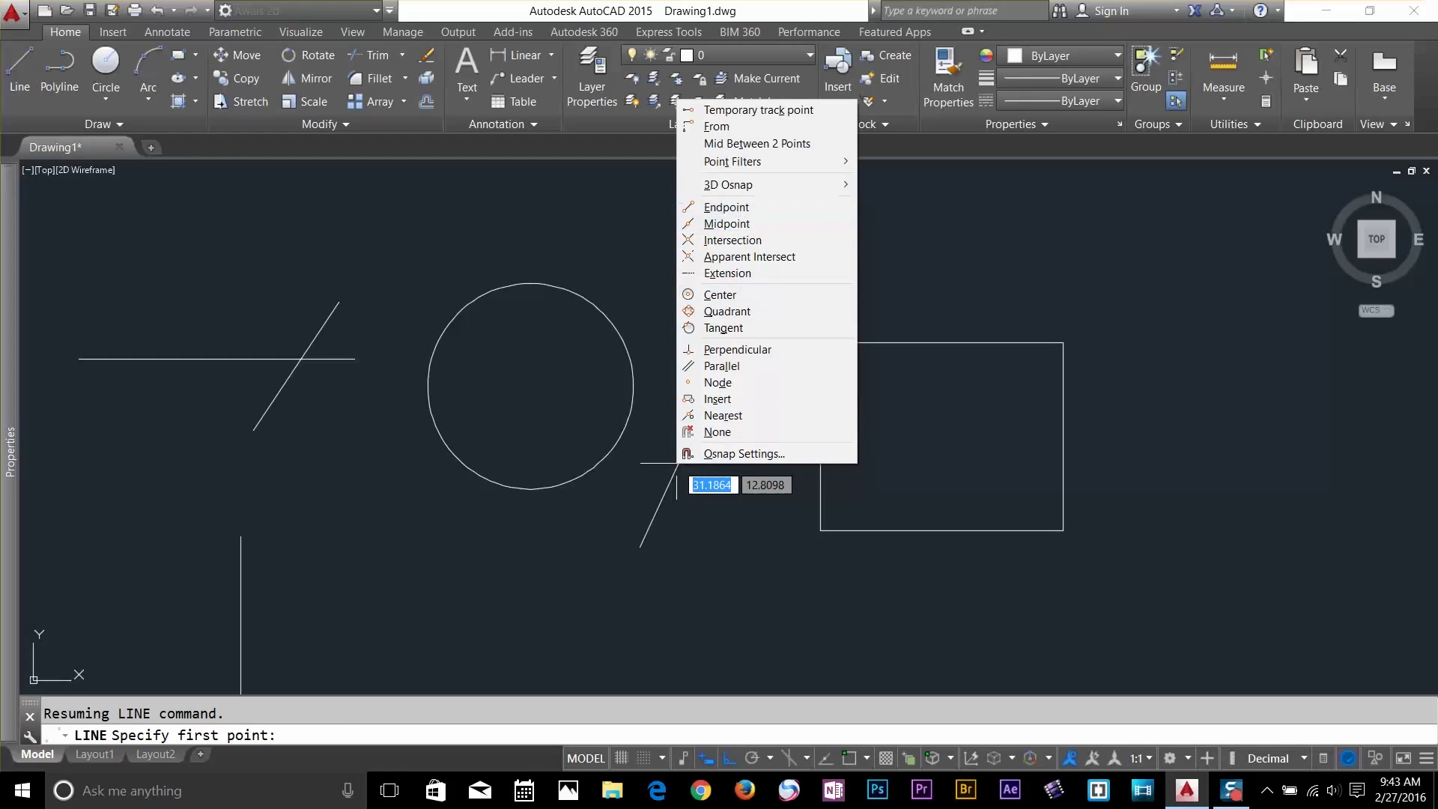
pyautogui.click(742, 206)
pyautogui.click(679, 462)
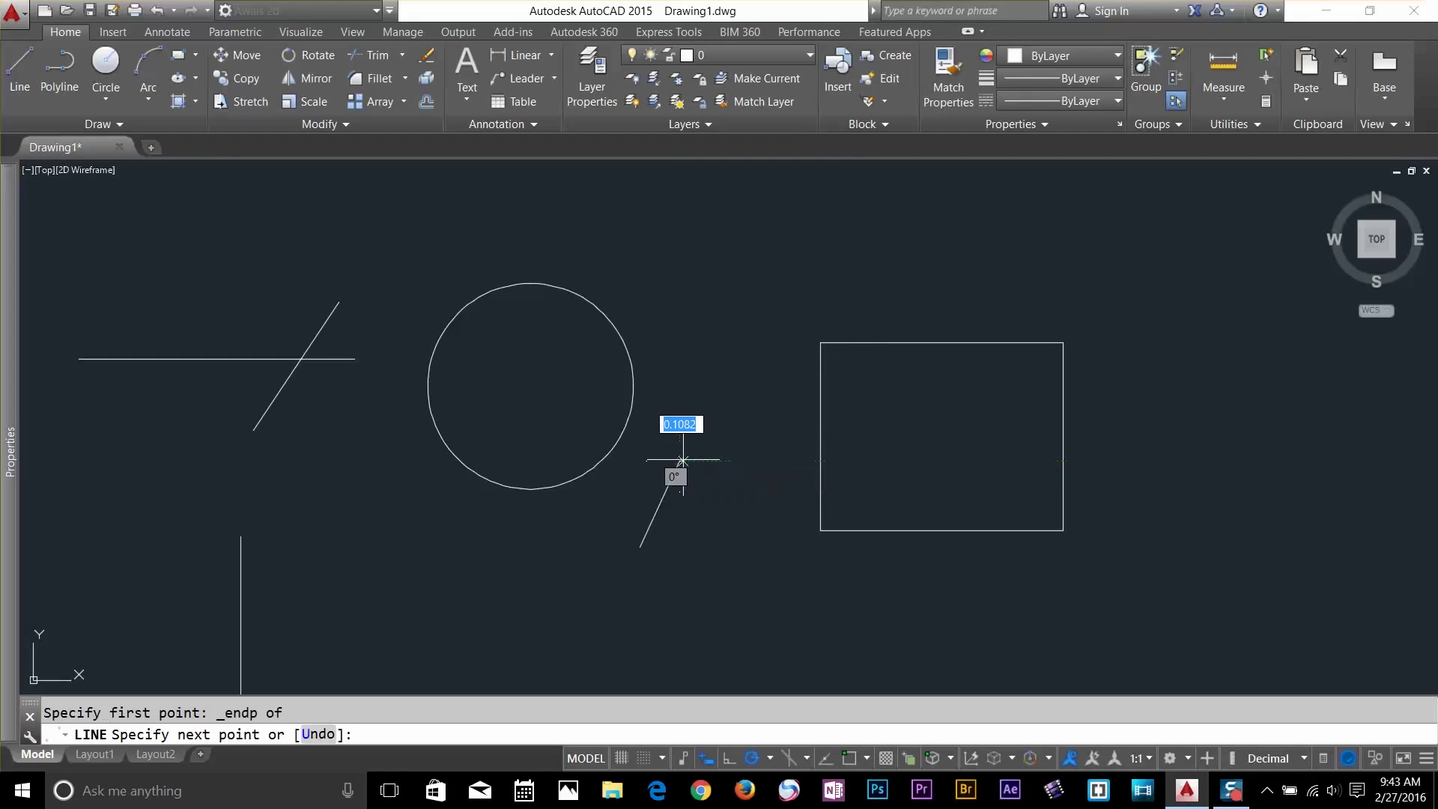
pyautogui.keyDown('shift'); pyautogui.rightClick(799, 462); pyautogui.keyUp('shift')
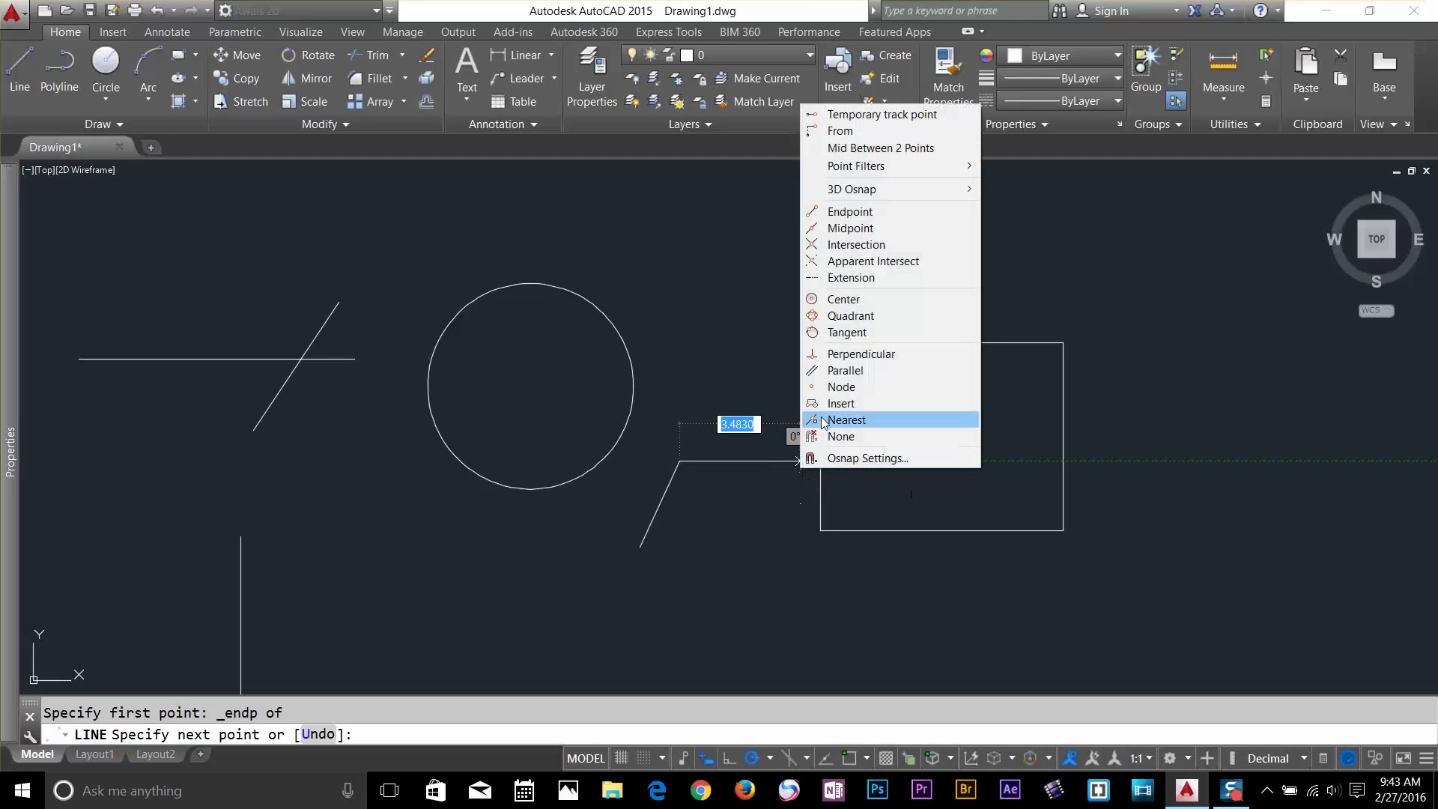
pyautogui.click(871, 355)
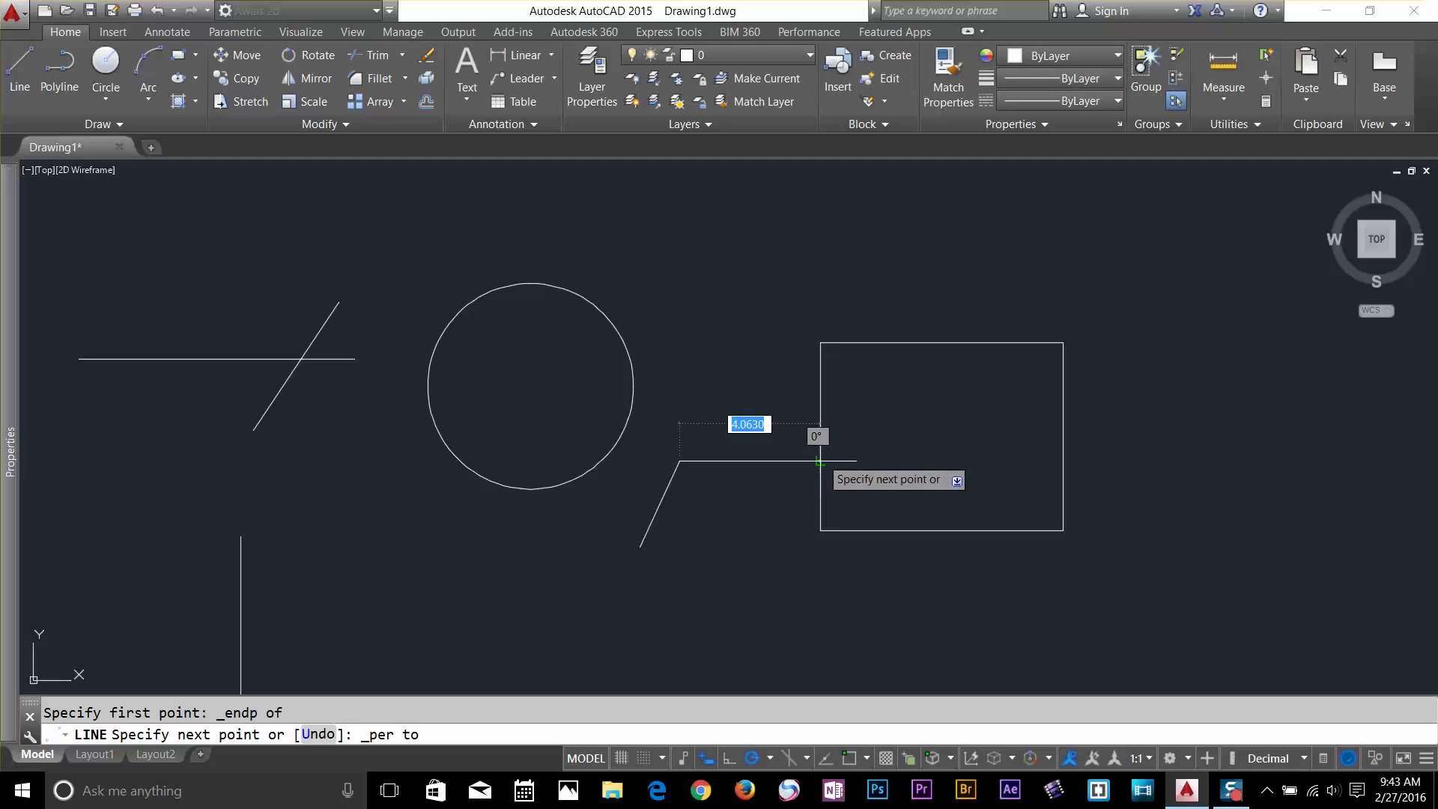
pyautogui.click(820, 461)
pyautogui.press('Return')
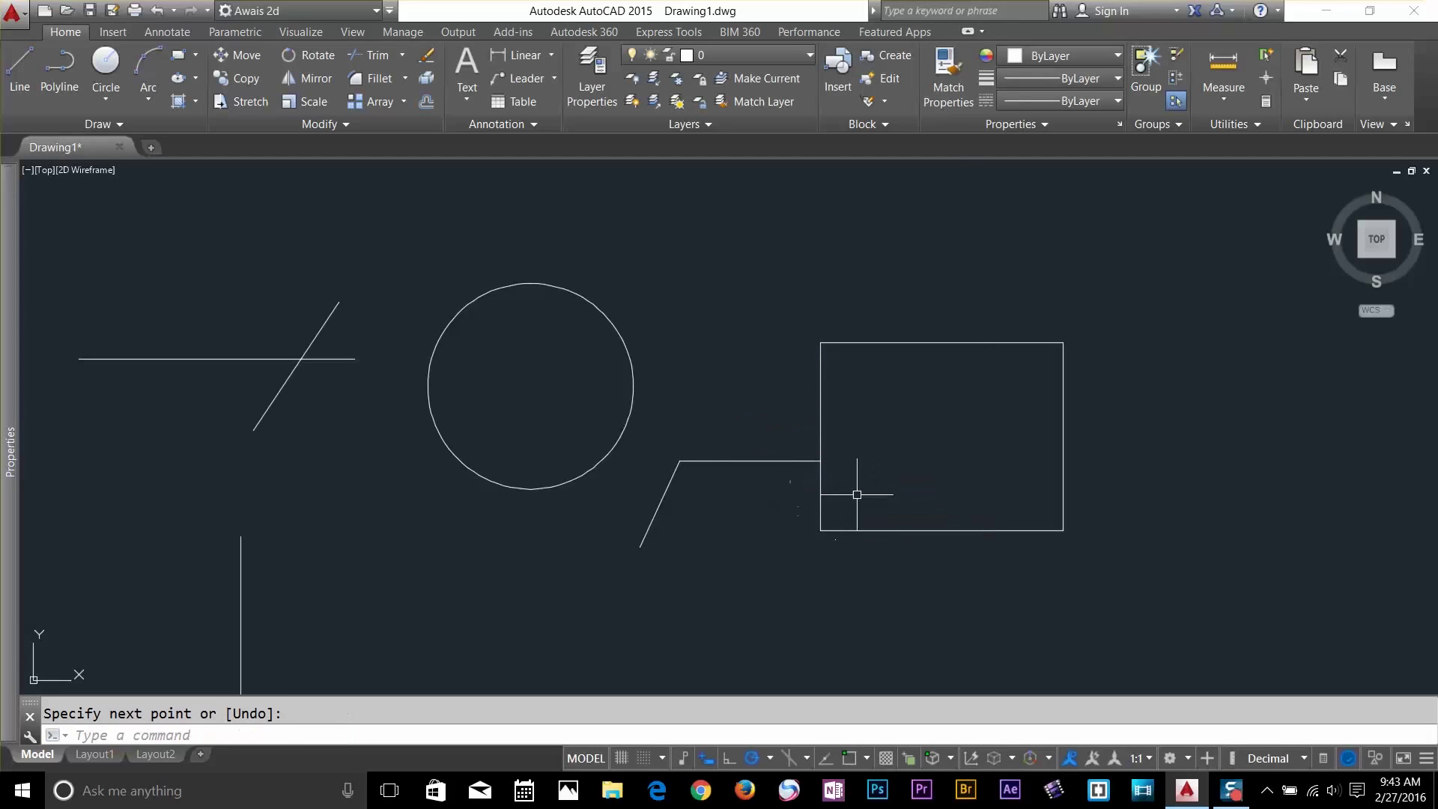
pyautogui.click(790, 440)
pyautogui.click(760, 521)
pyautogui.press('Delete')
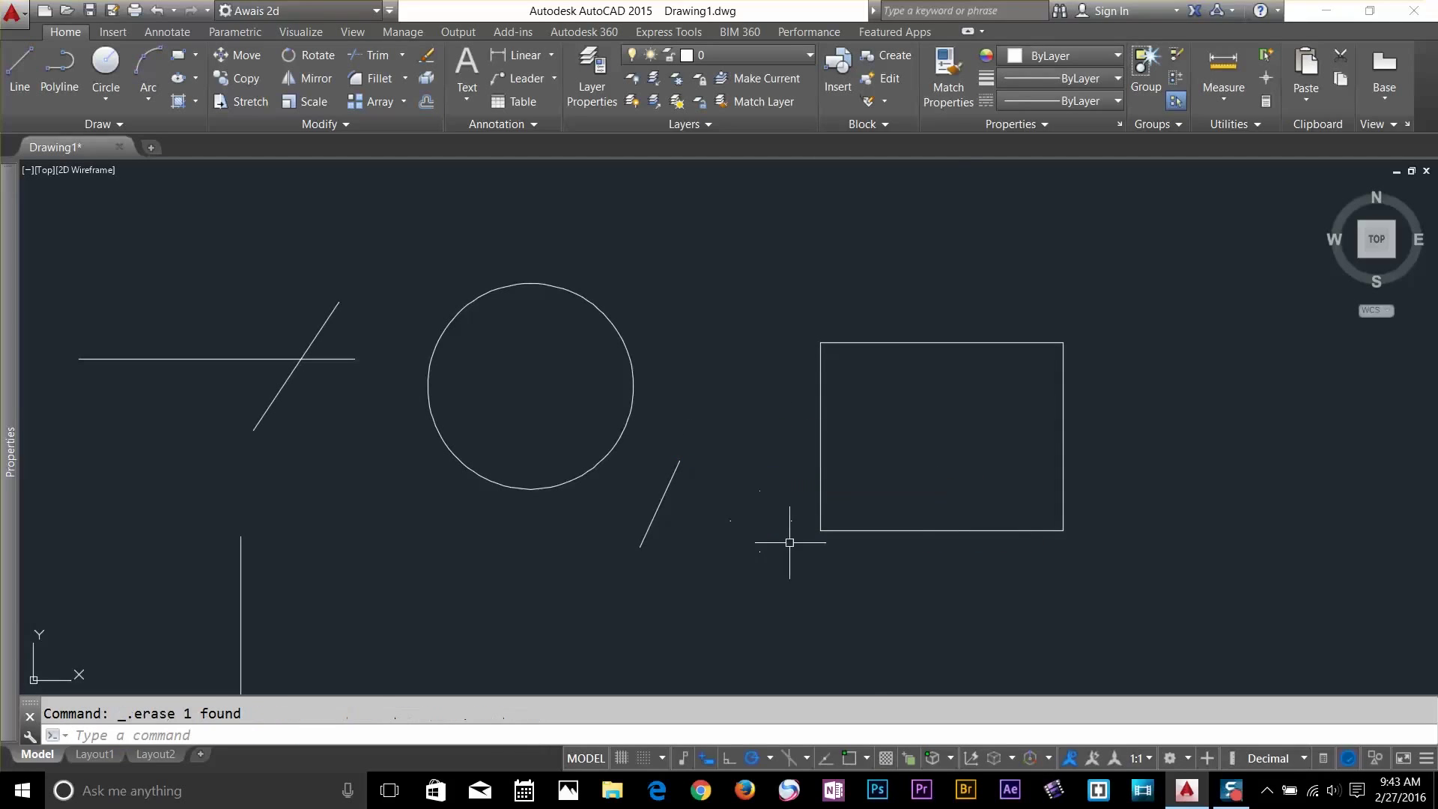
# Open and close the object snap settings without changing anything
pyautogui.click(851, 758)
pyautogui.click(901, 612)
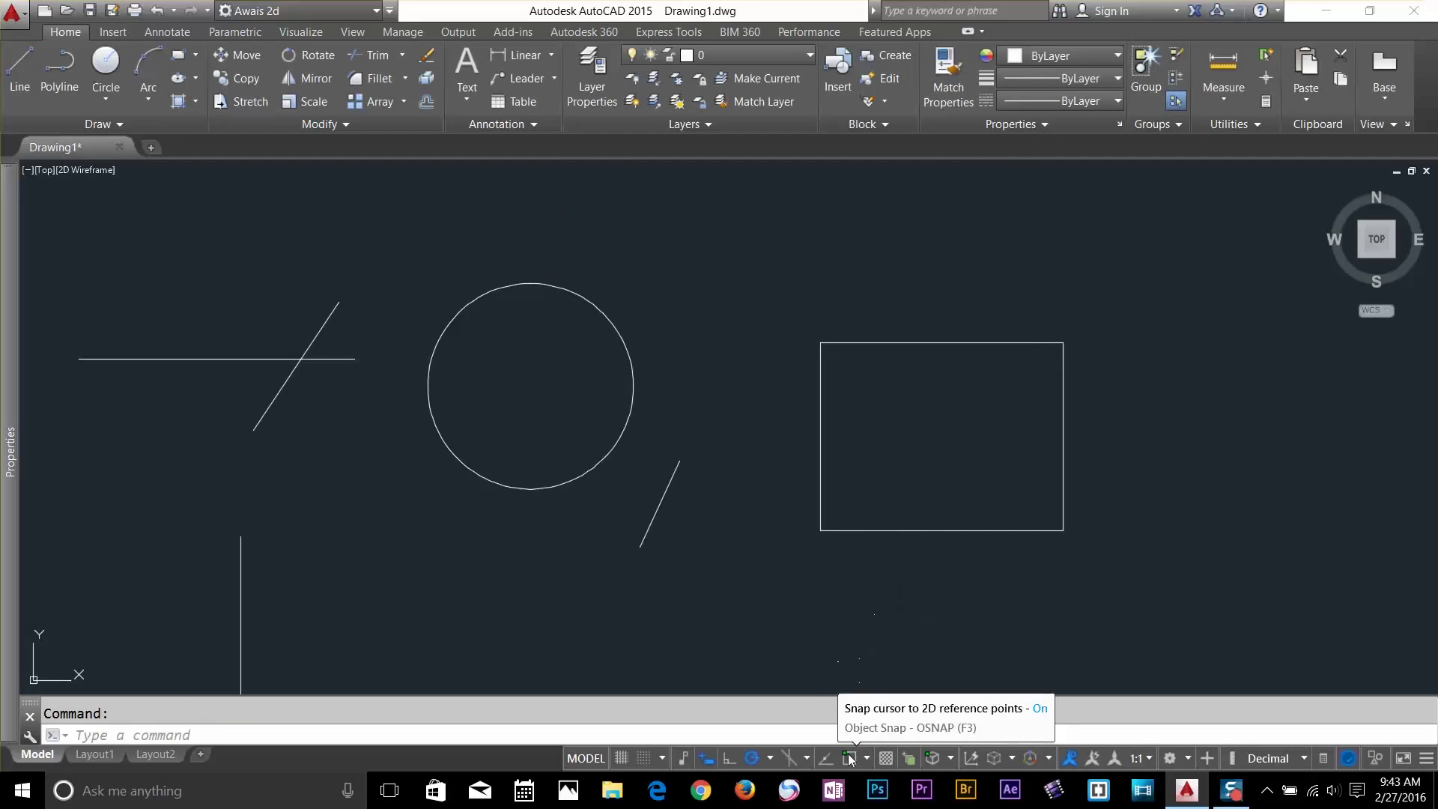
pyautogui.click(851, 759)
pyautogui.click(904, 613)
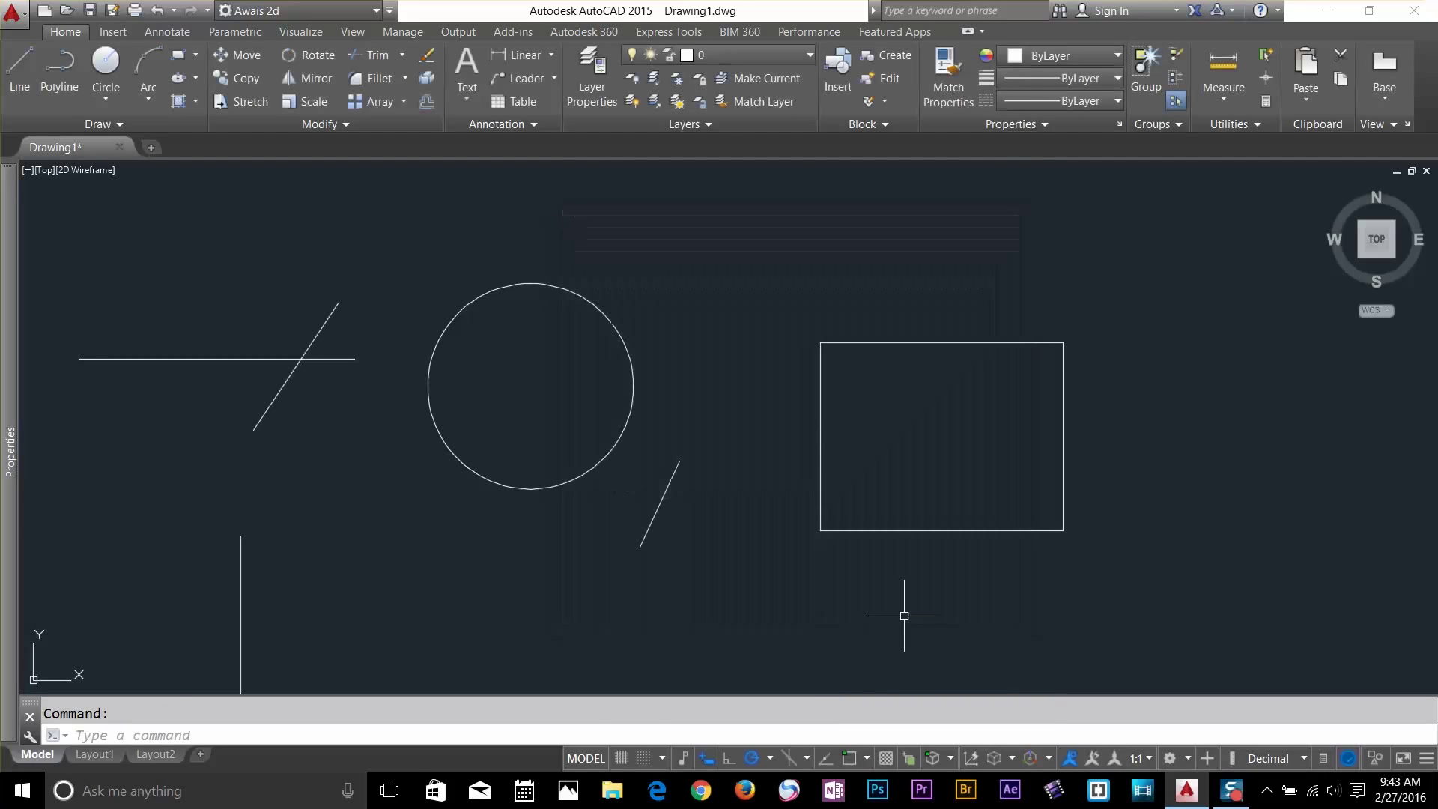
pyautogui.click(849, 756)
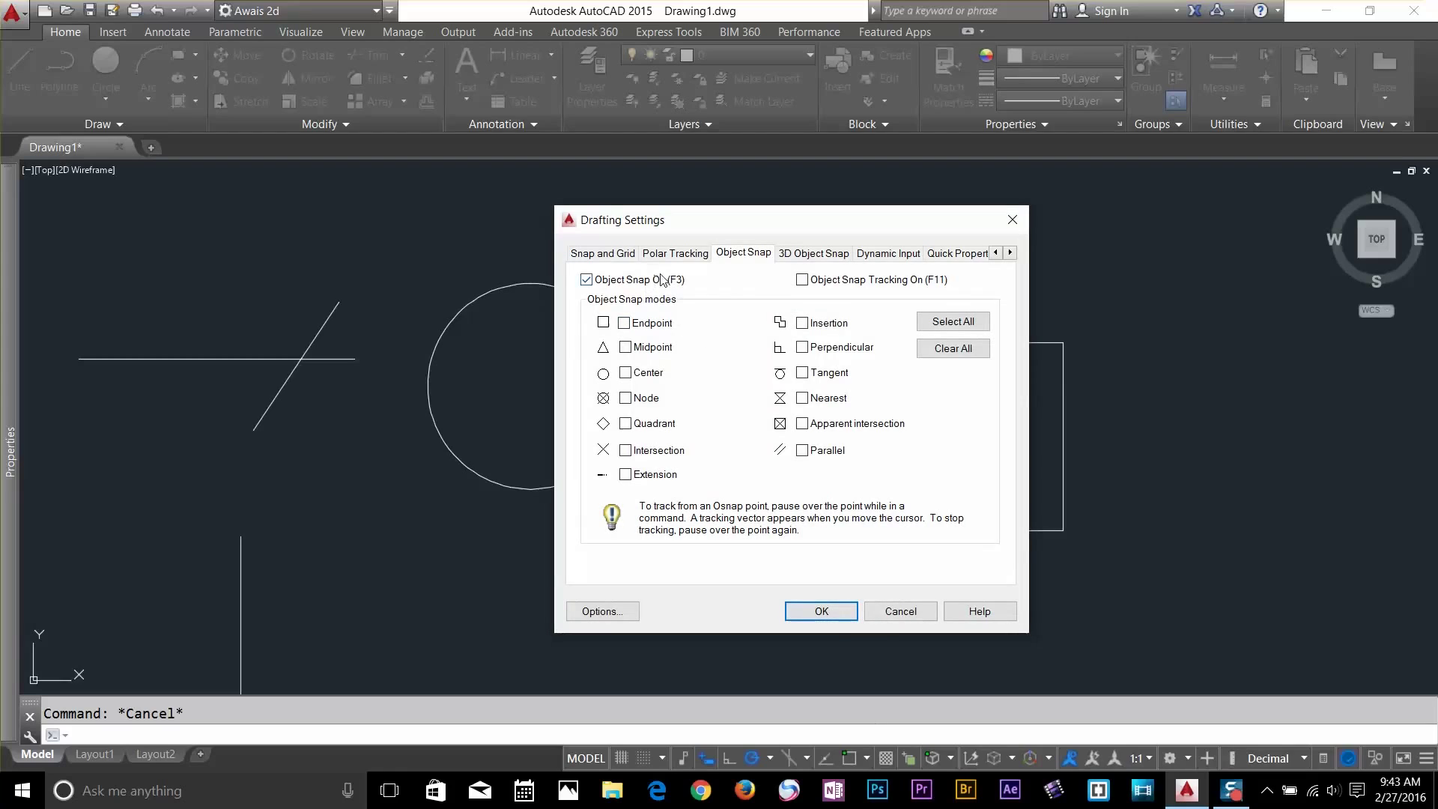
pyautogui.click(828, 615)
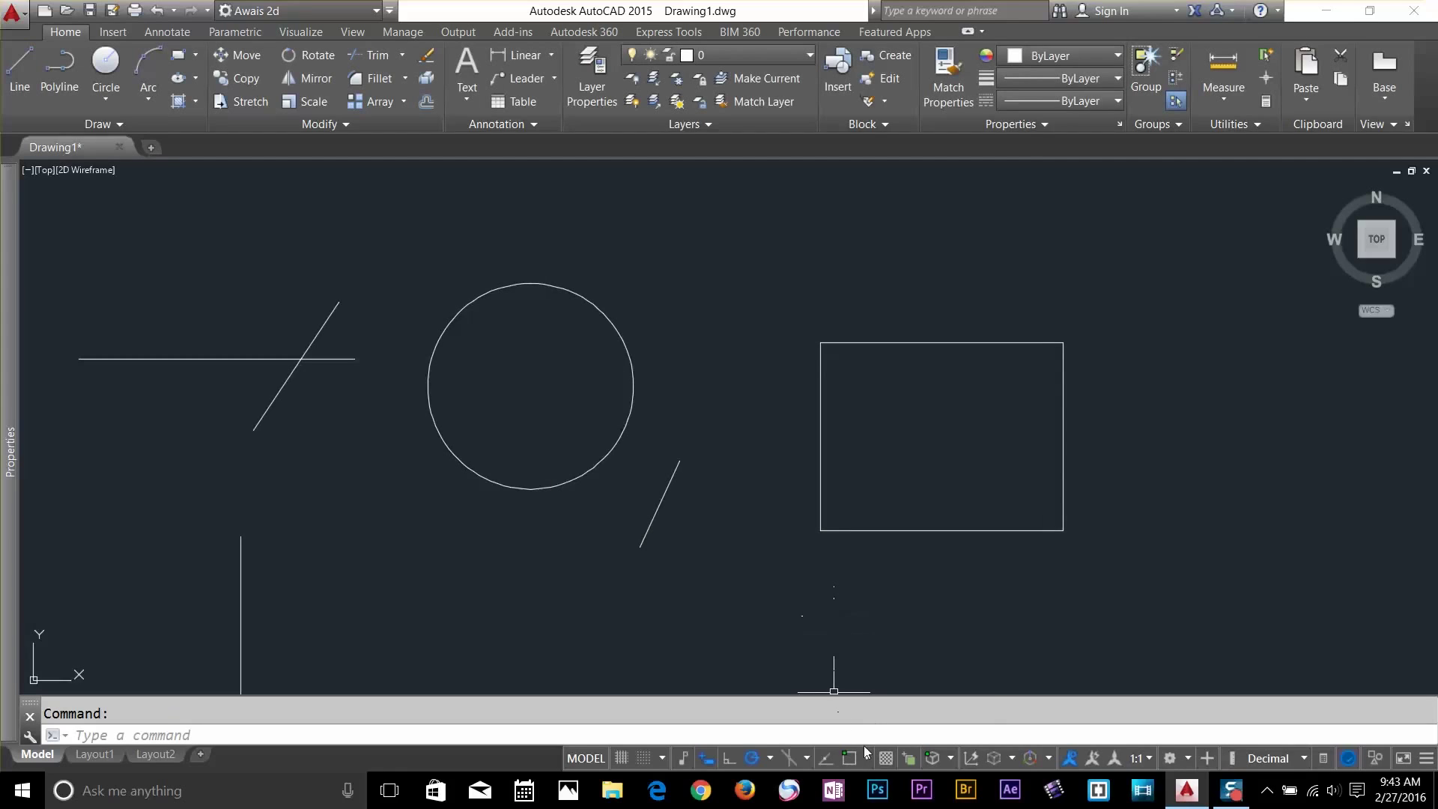
# Turn on Endpoint, Midpoint, Center, Quadrant and Intersection running object snaps
pyautogui.click(866, 760)
pyautogui.click(910, 439)
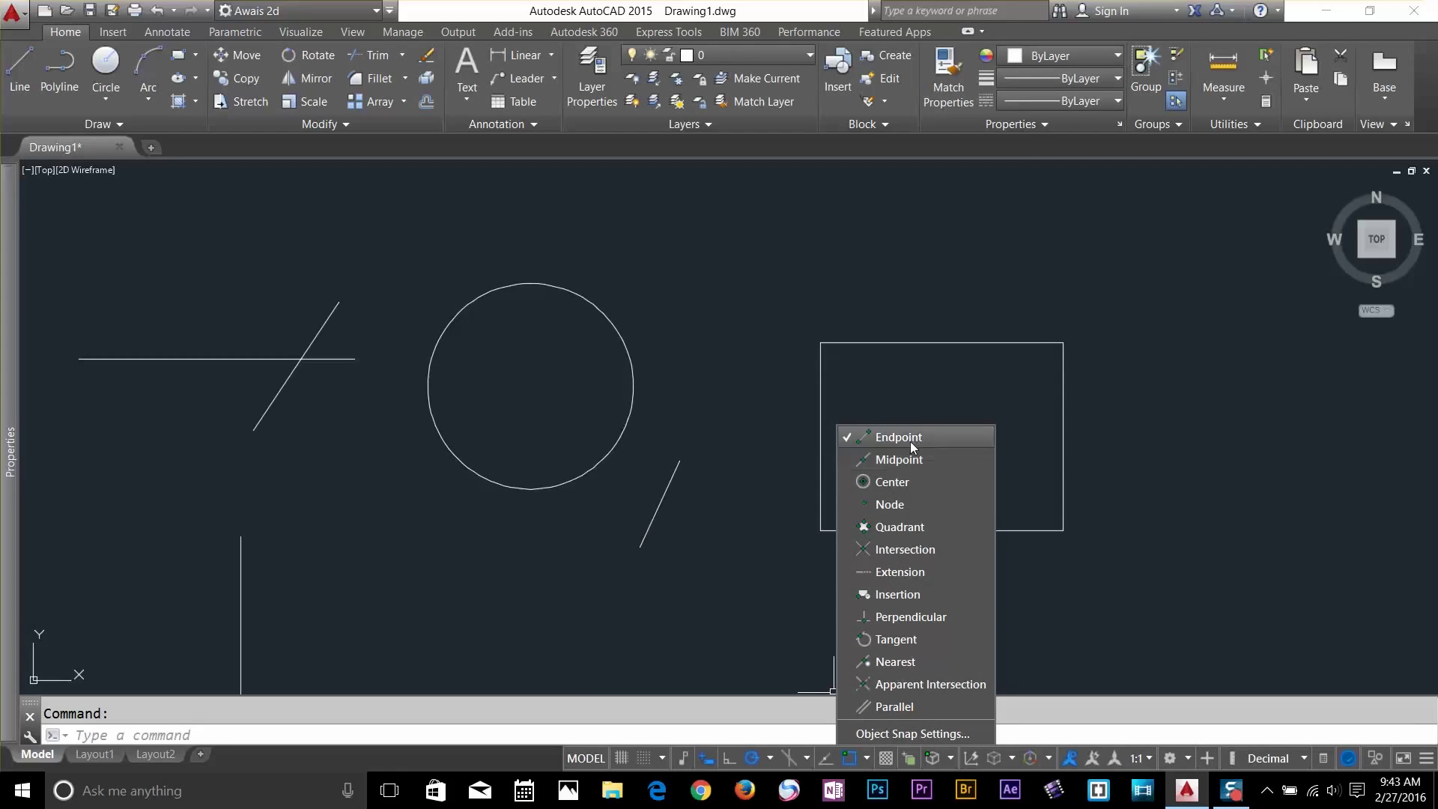
pyautogui.click(903, 459)
pyautogui.click(897, 482)
pyautogui.click(891, 505)
pyautogui.click(895, 527)
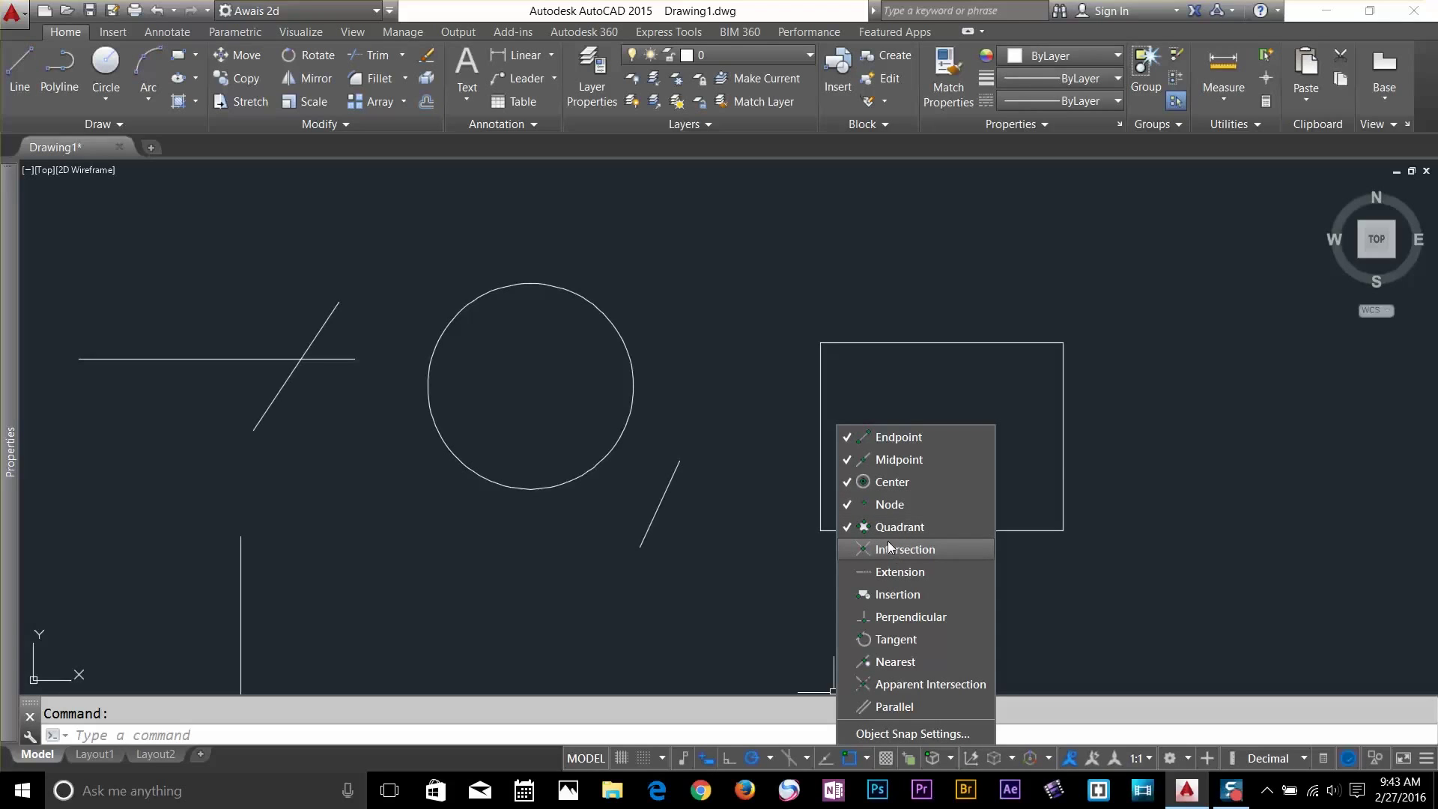
pyautogui.click(899, 507)
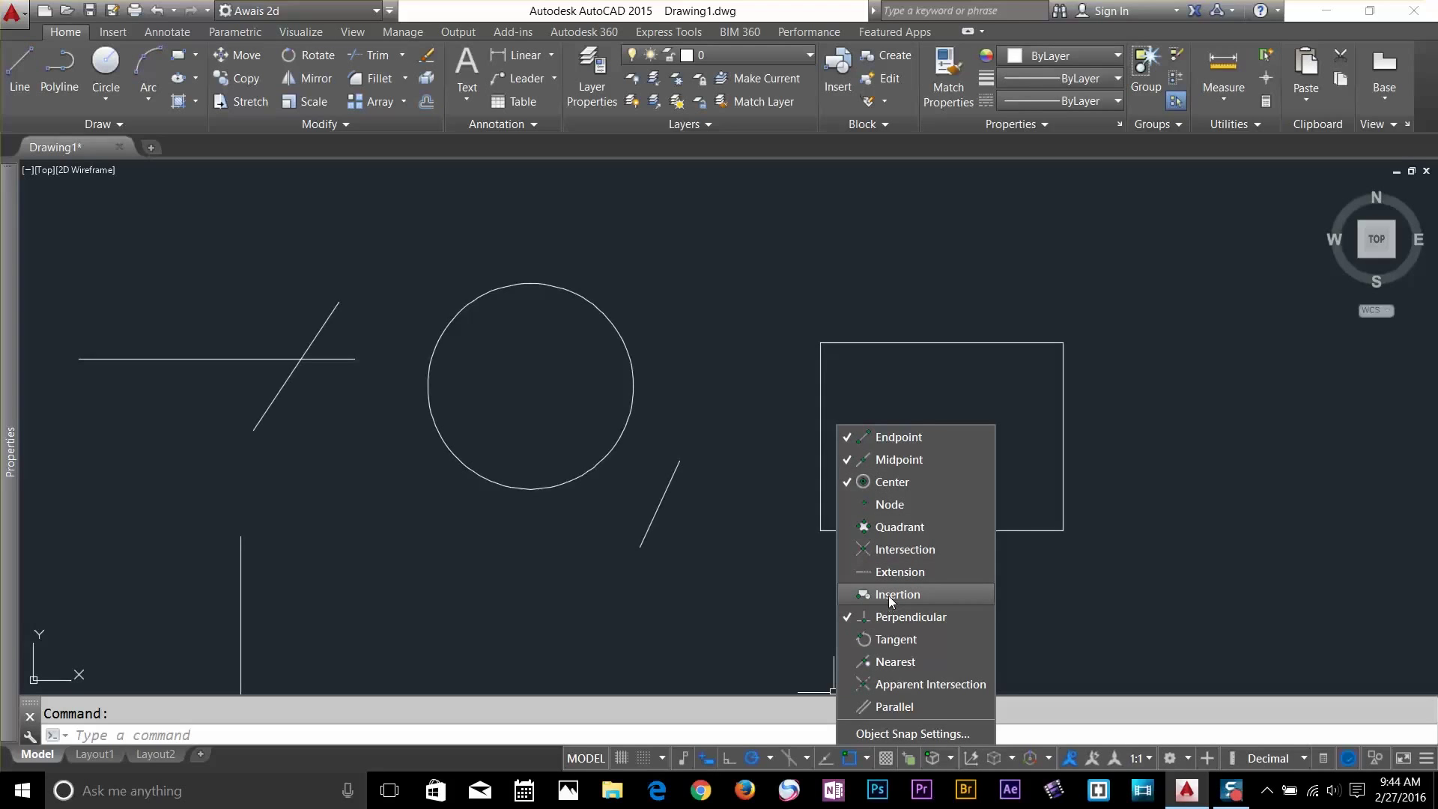
pyautogui.click(887, 552)
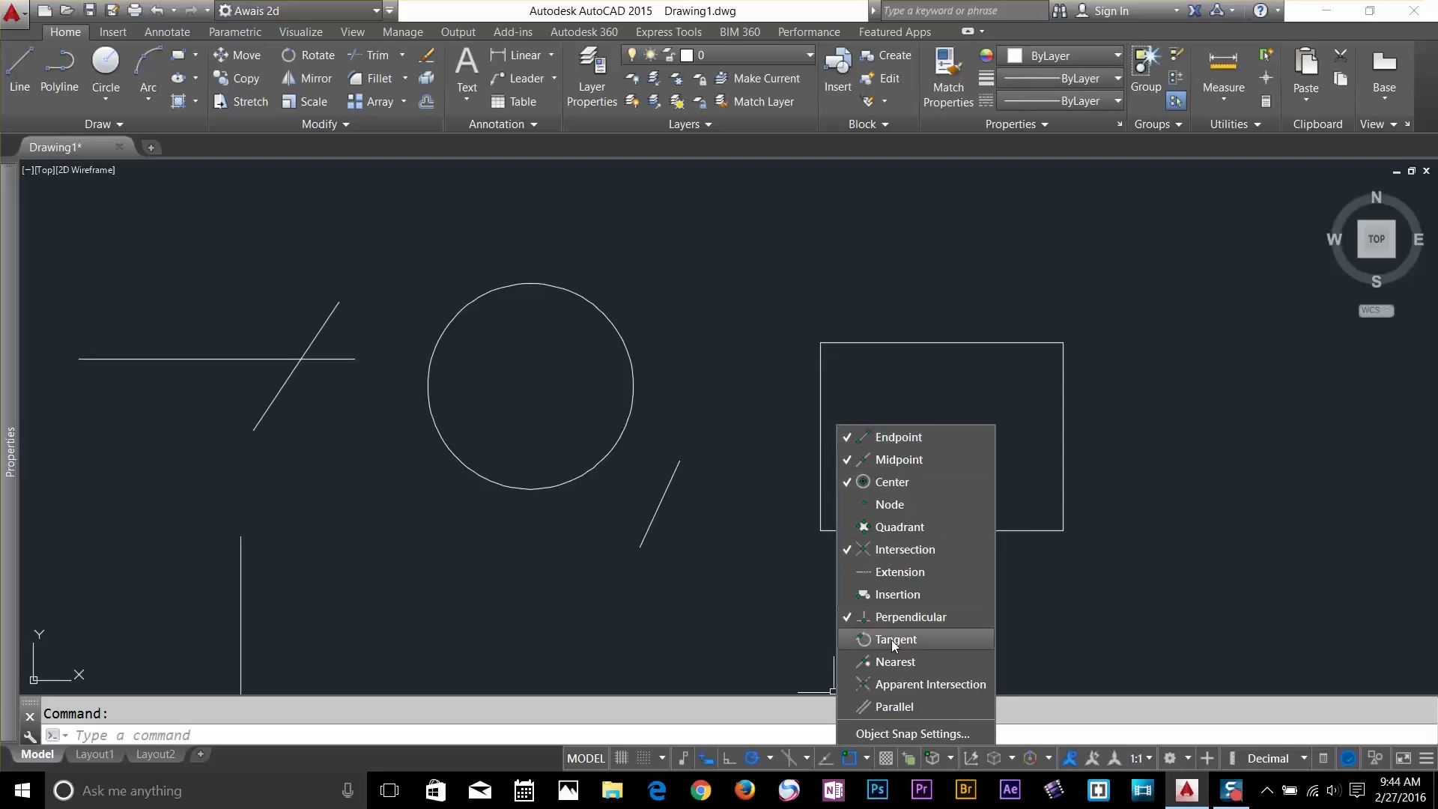
# Review the full Object Snap settings window and close it unchanged
pyautogui.click(882, 735)
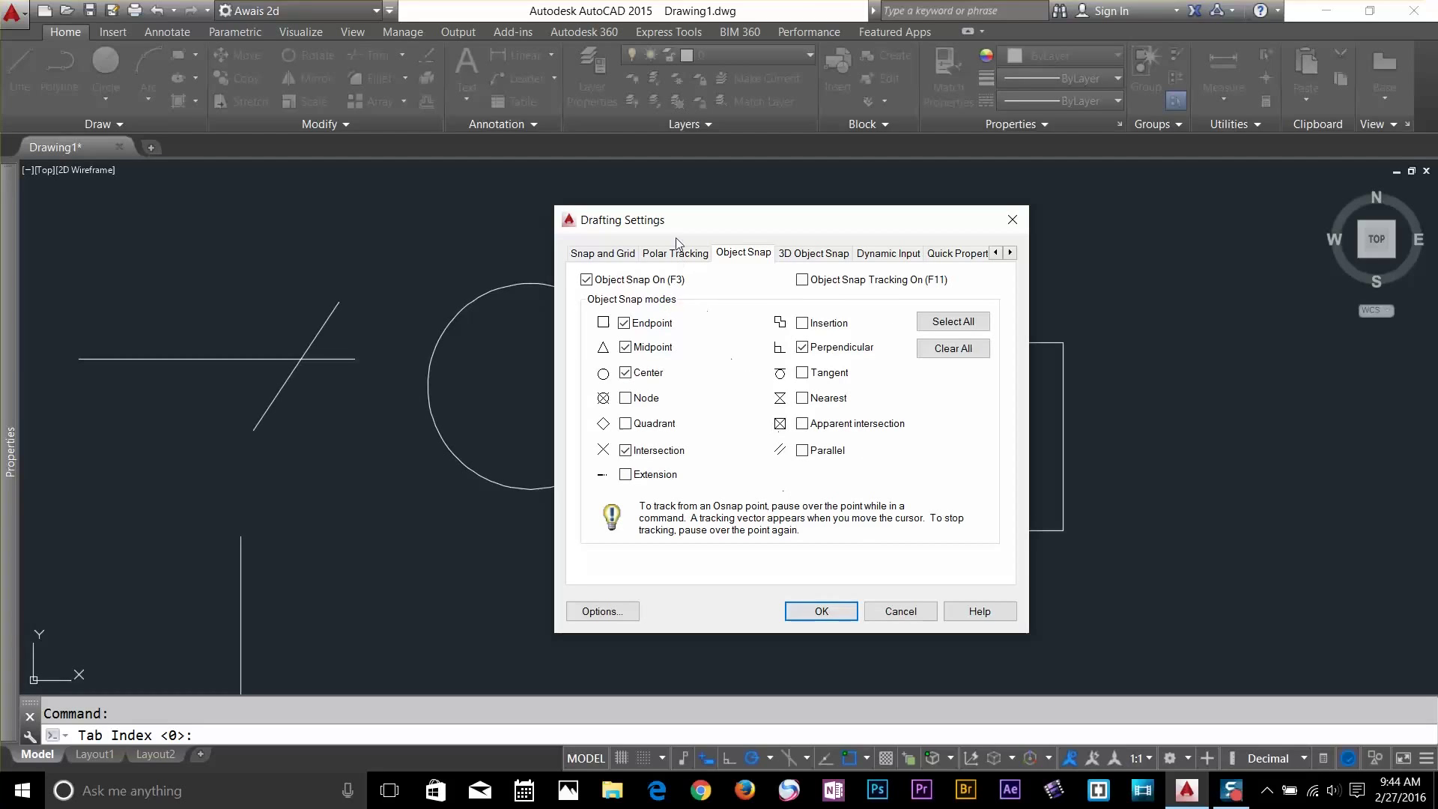
pyautogui.moveTo(751, 226); pyautogui.dragTo(670, 230)
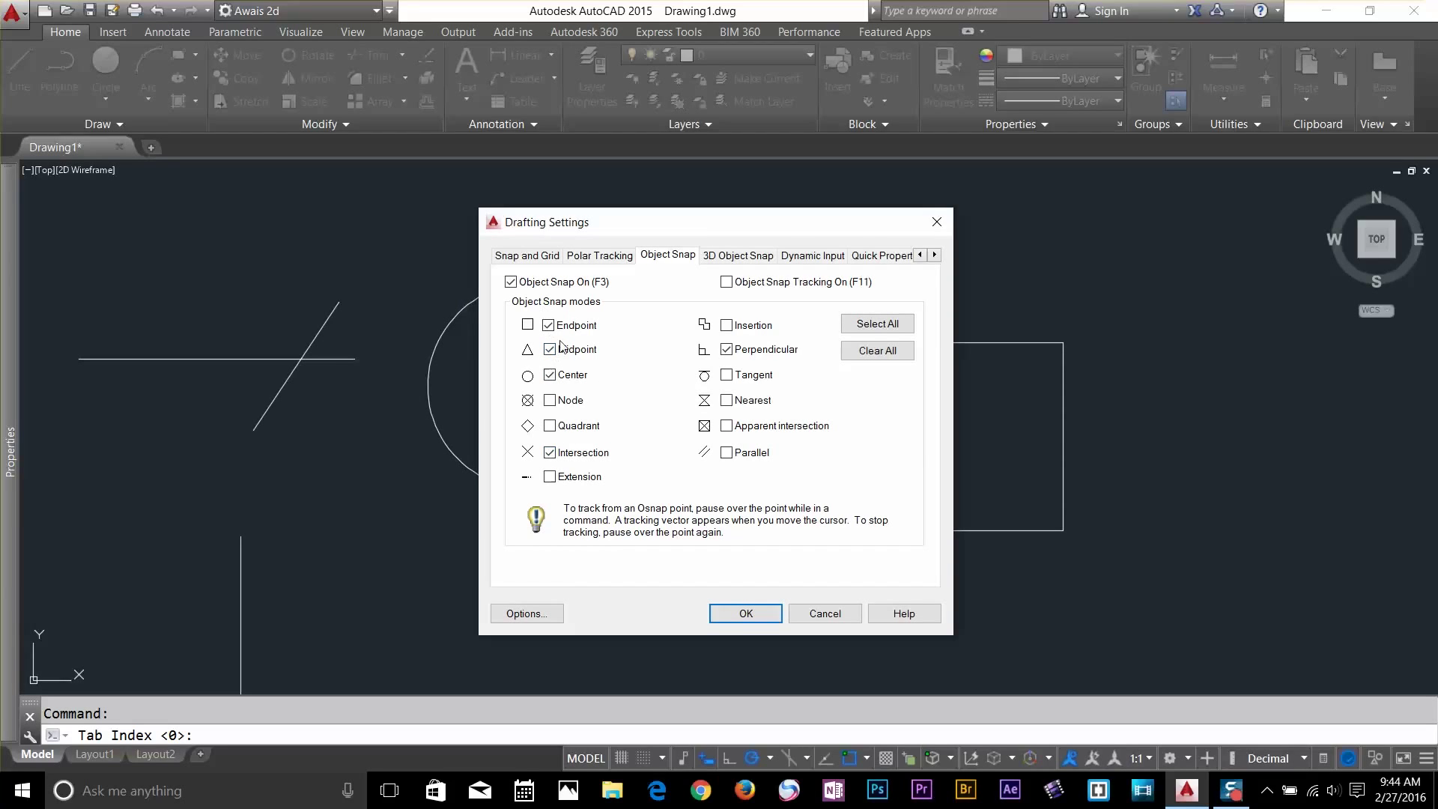
pyautogui.click(832, 614)
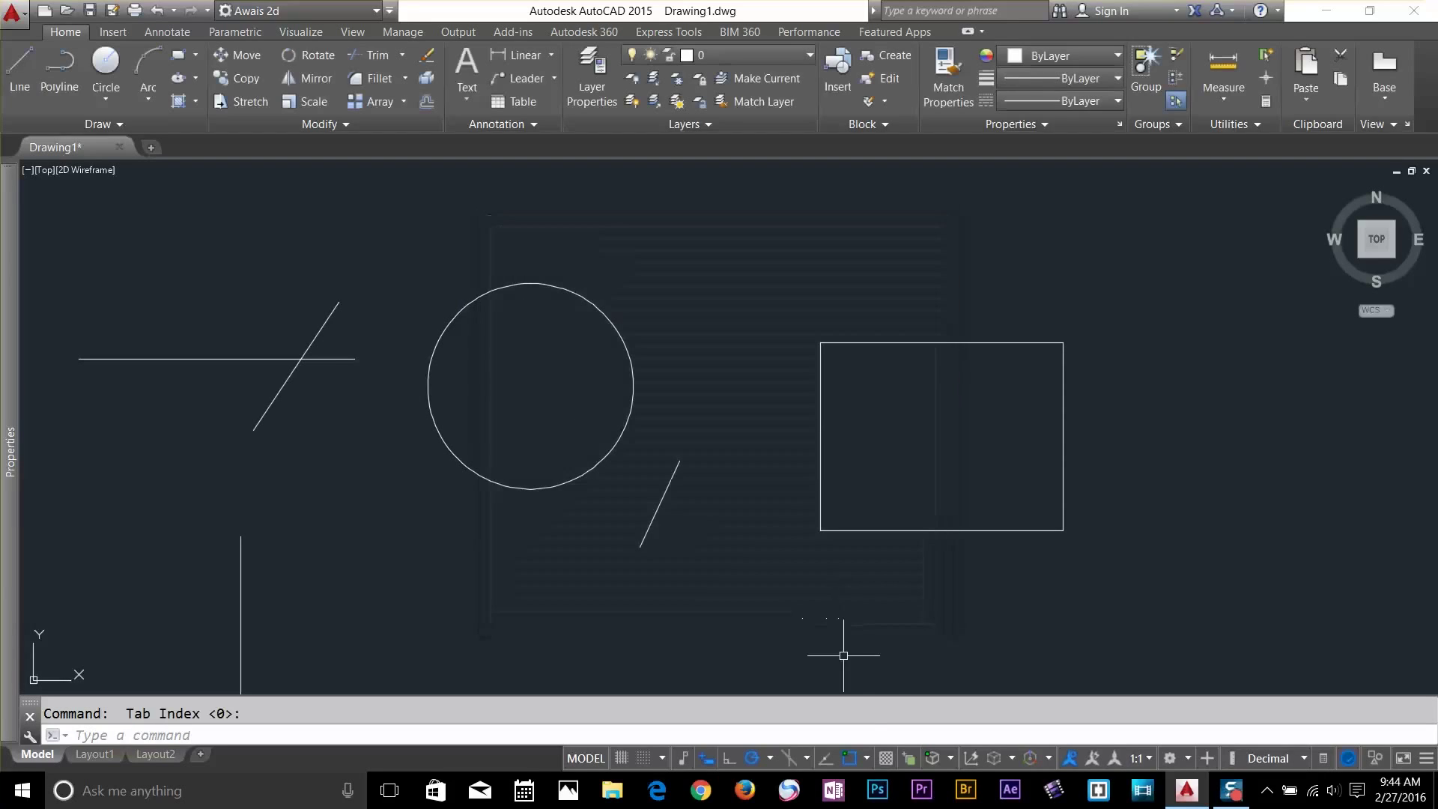
pyautogui.click(867, 759)
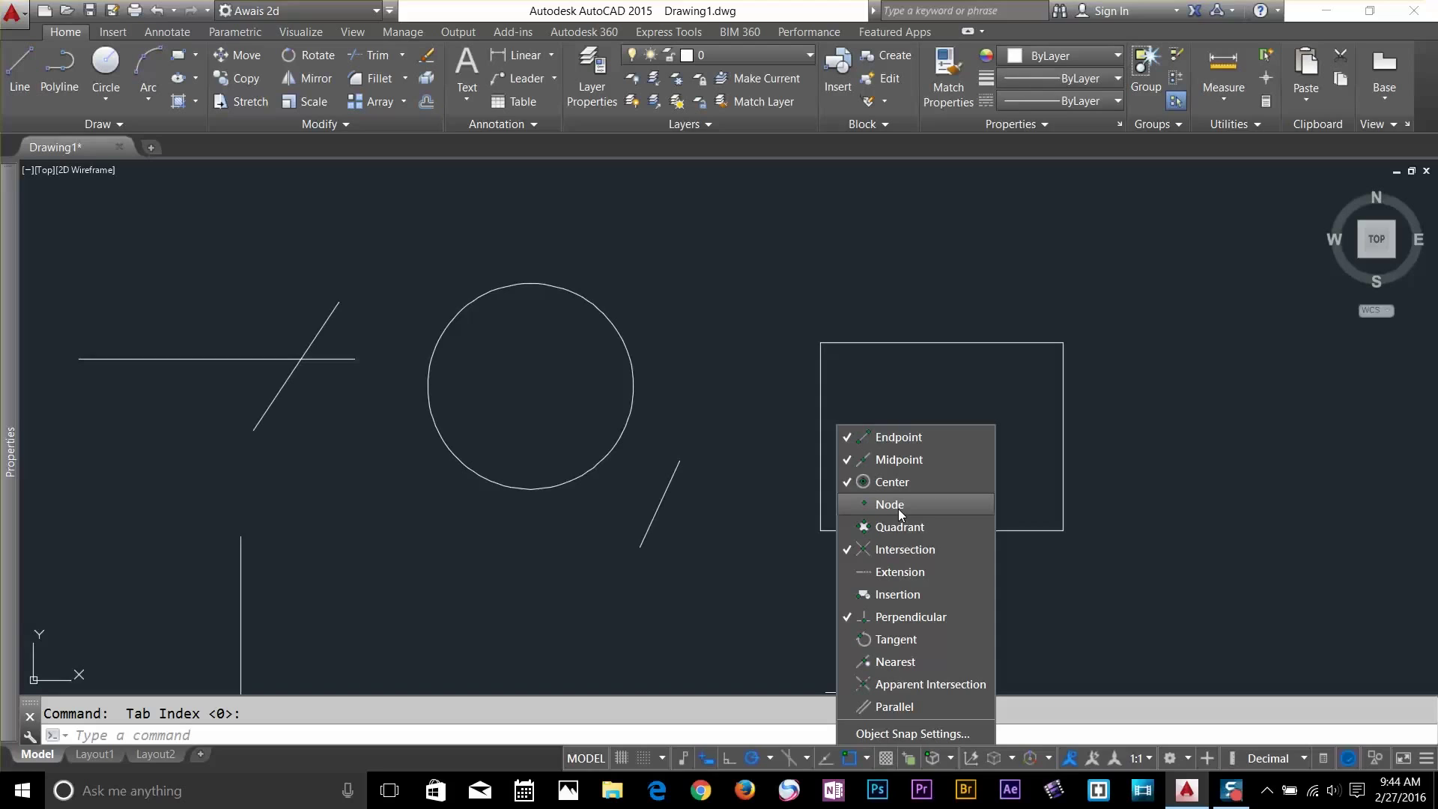
pyautogui.press('Escape')
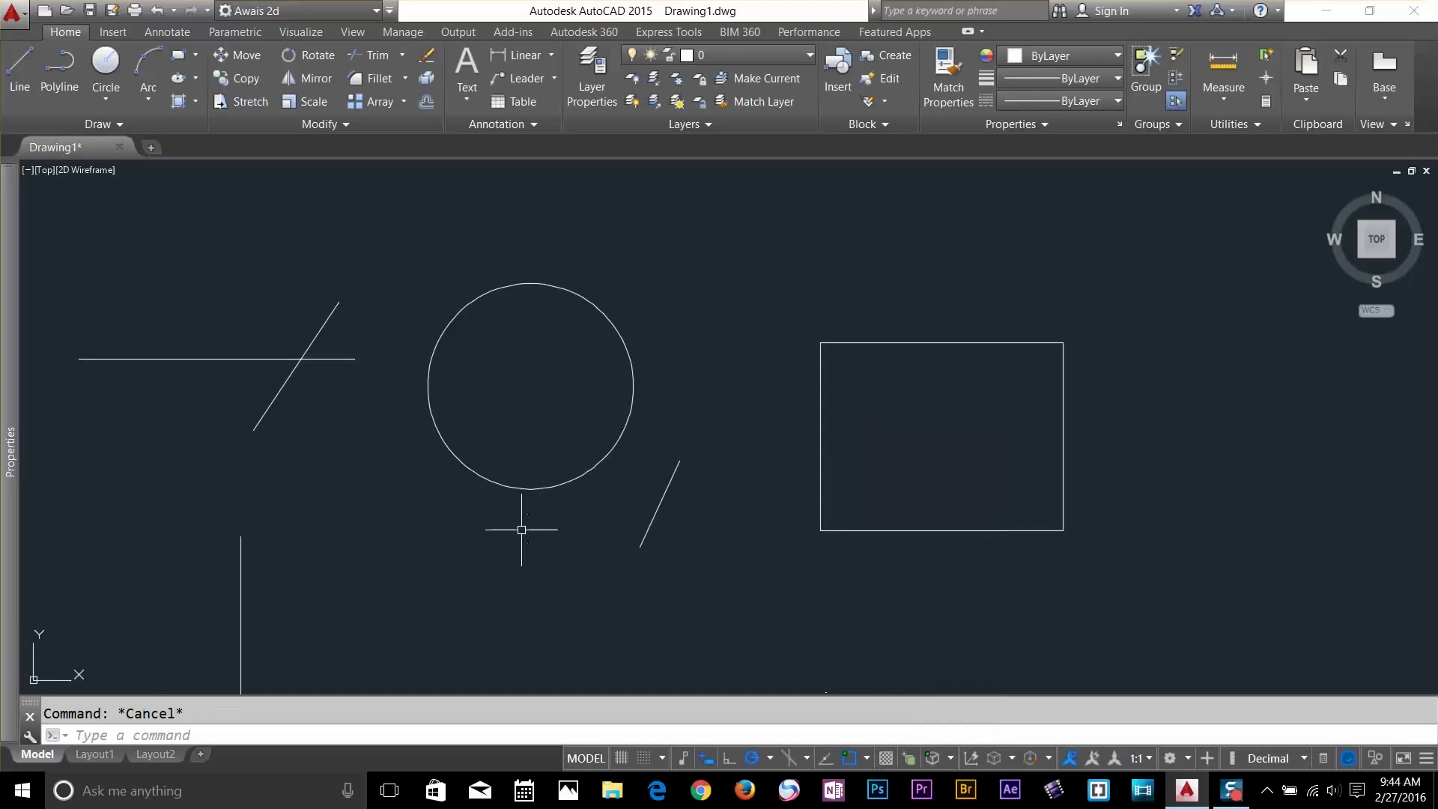
# Pan to the drawing's lower-left lines and turn on the sds layer
pyautogui.moveTo(412, 537)
pyautogui.mouseDown(button='middle')
pyautogui.moveTo(558, 488)
pyautogui.moveTo(796, 289)
pyautogui.mouseUp(button='middle')
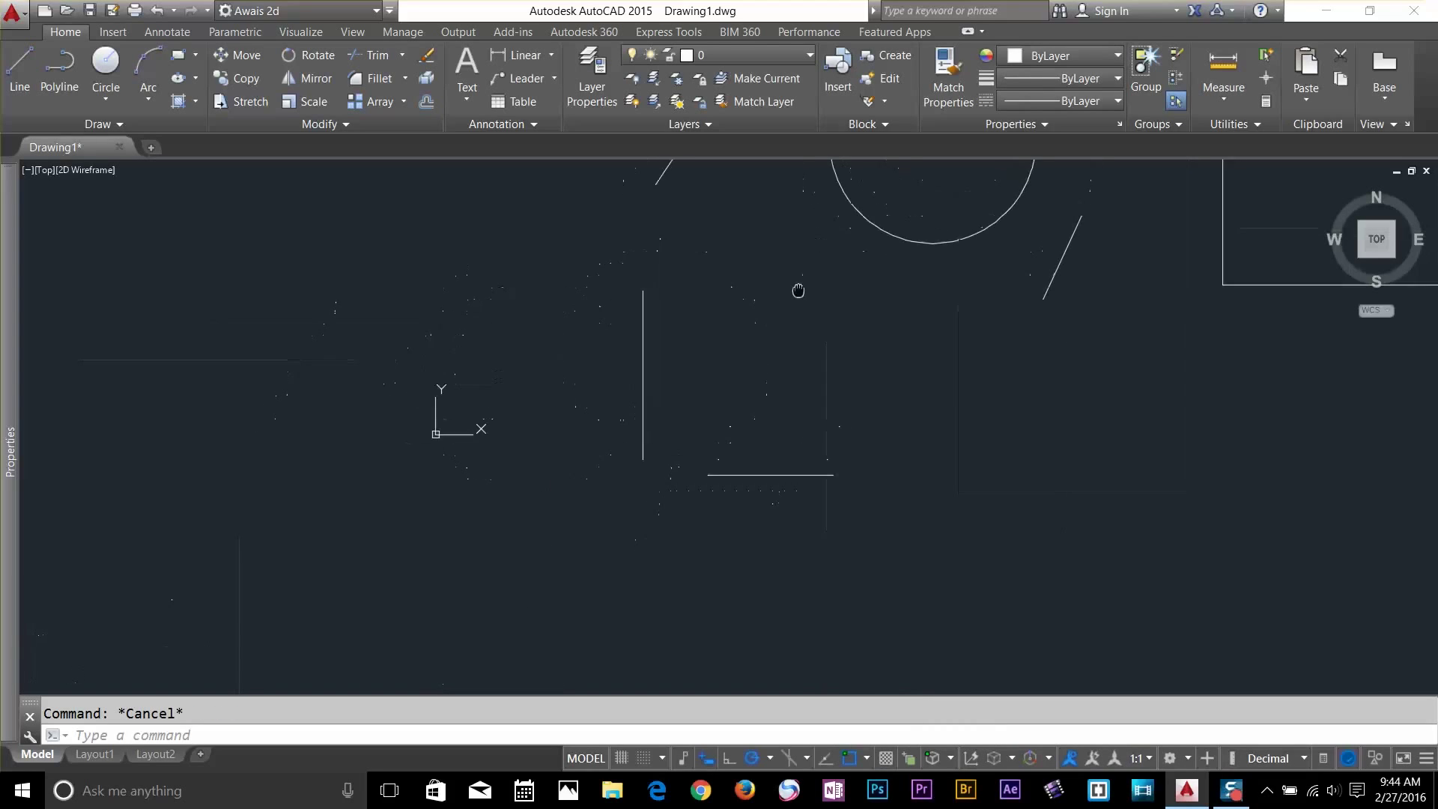
pyautogui.click(784, 59)
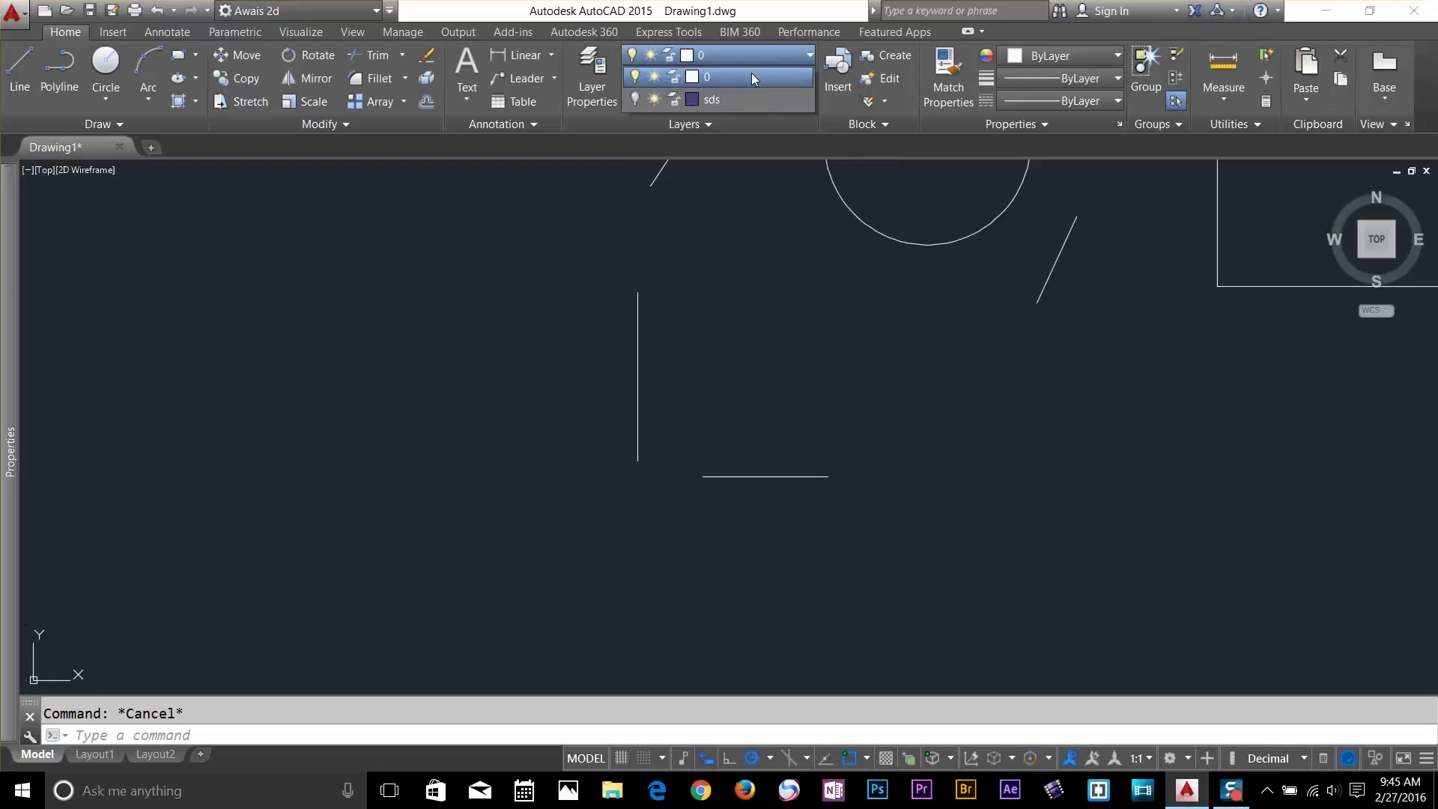
pyautogui.click(635, 98)
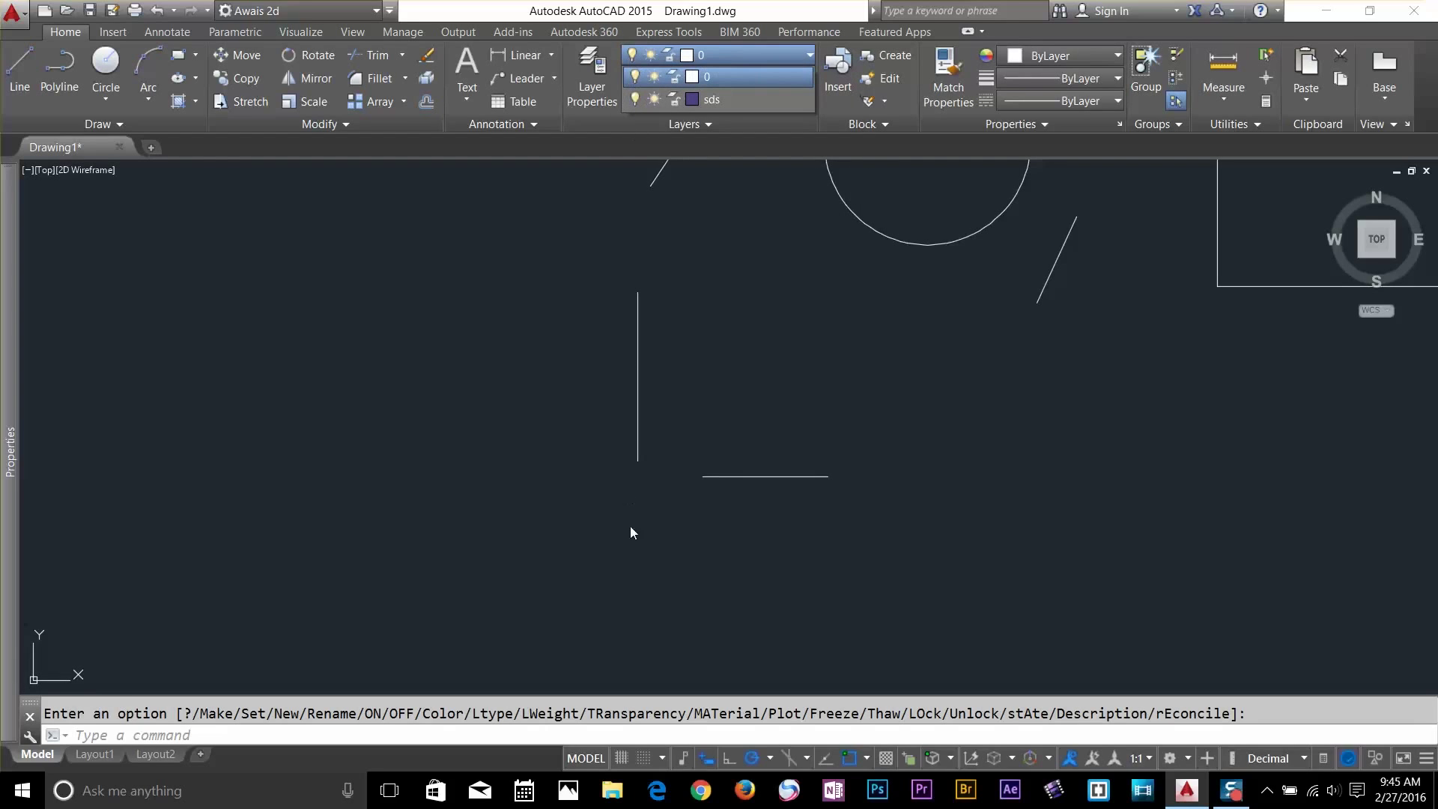
pyautogui.click(646, 507)
pyautogui.scroll(4, 644, 509)
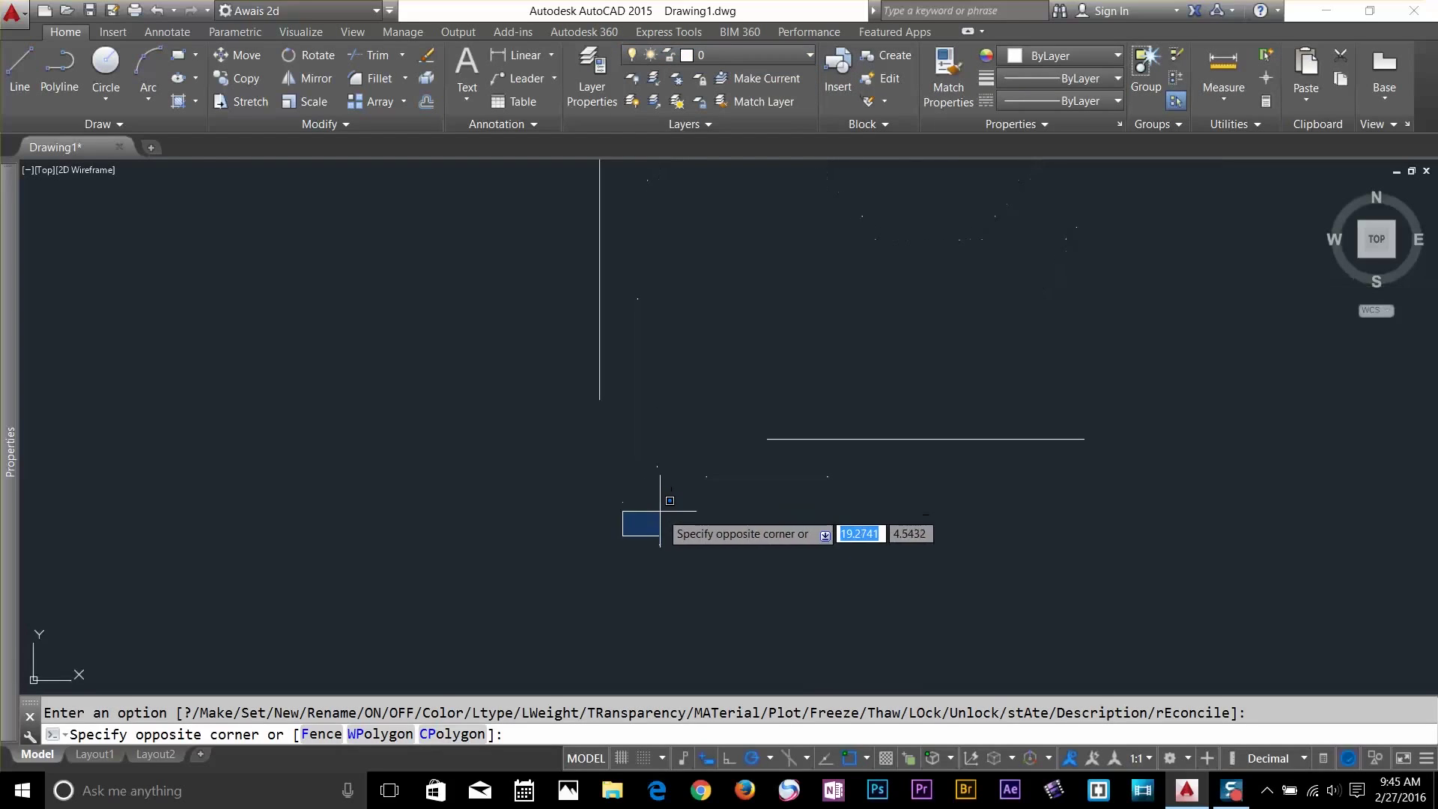
pyautogui.press('Escape')
pyautogui.write('DDPTYPe')
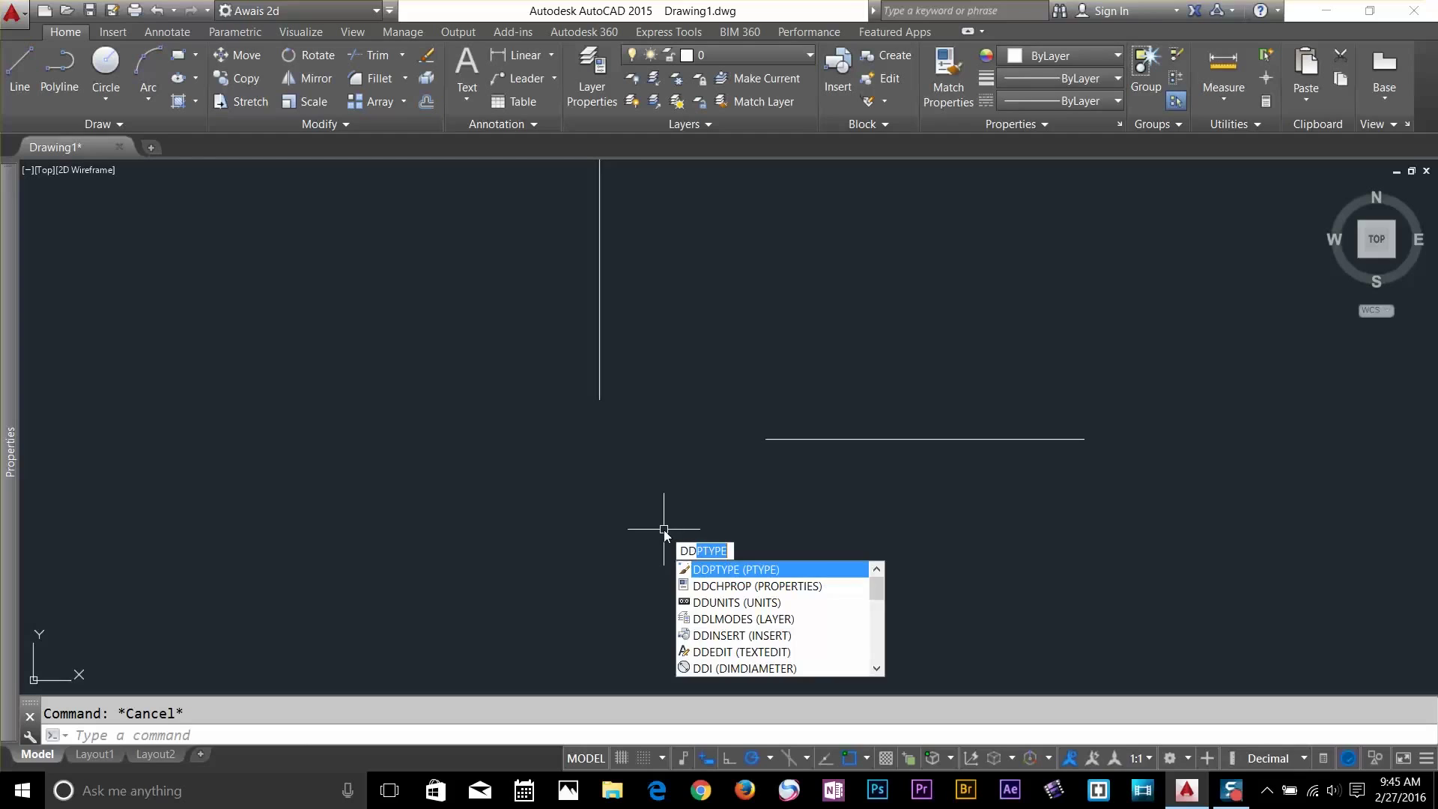
pyautogui.press('Return')
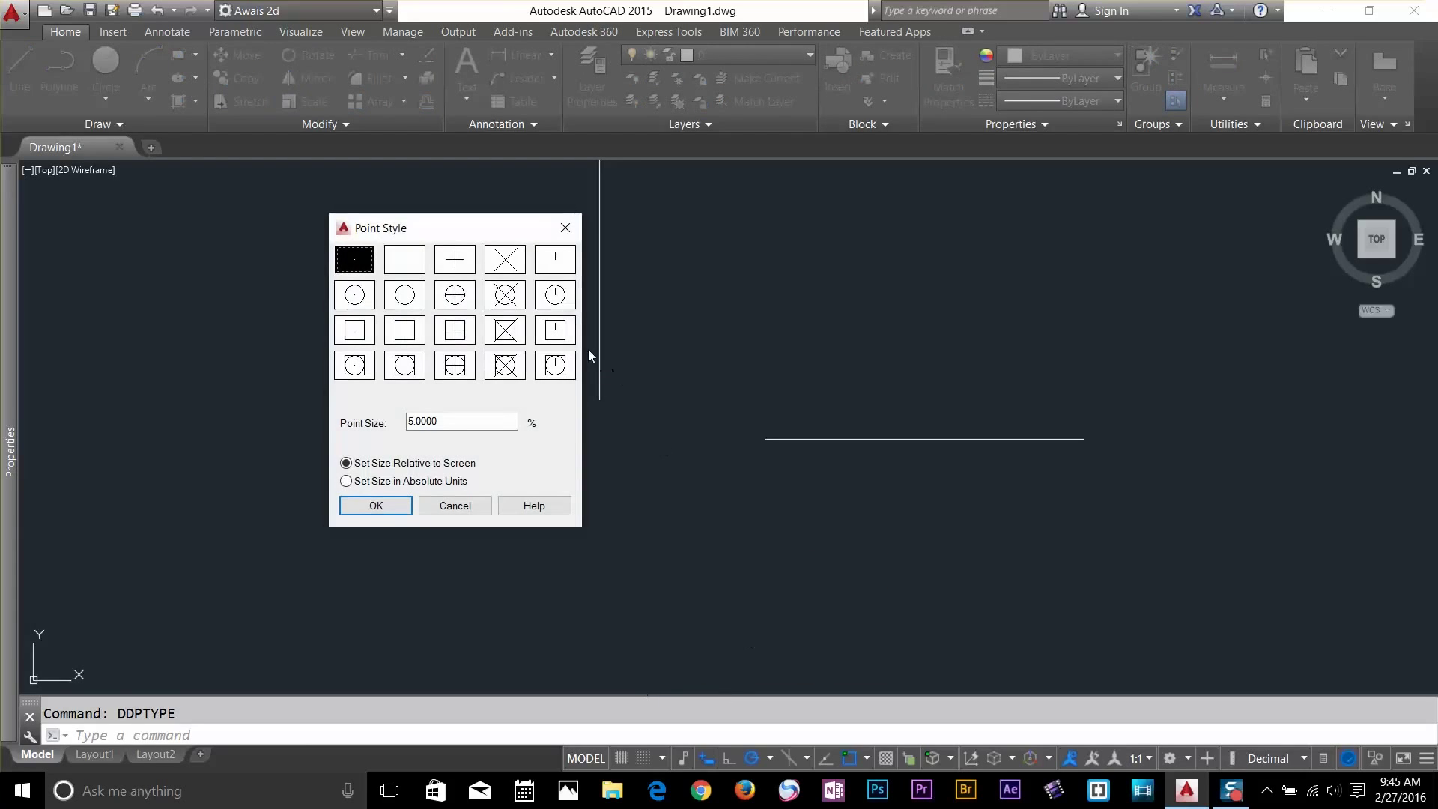
pyautogui.moveTo(498, 233); pyautogui.dragTo(448, 272)
pyautogui.click(454, 334)
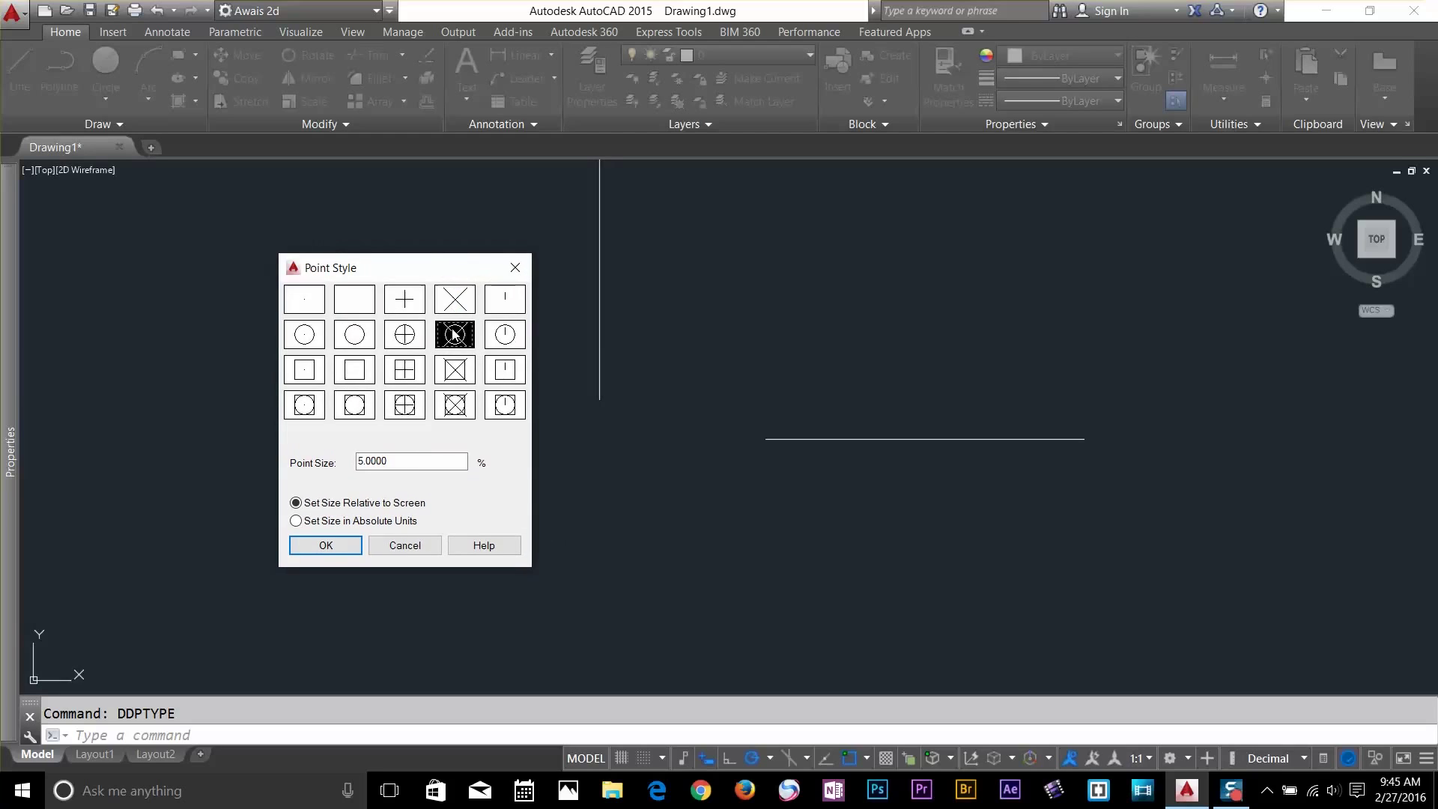
pyautogui.click(326, 545)
pyautogui.scroll(4, 598, 408)
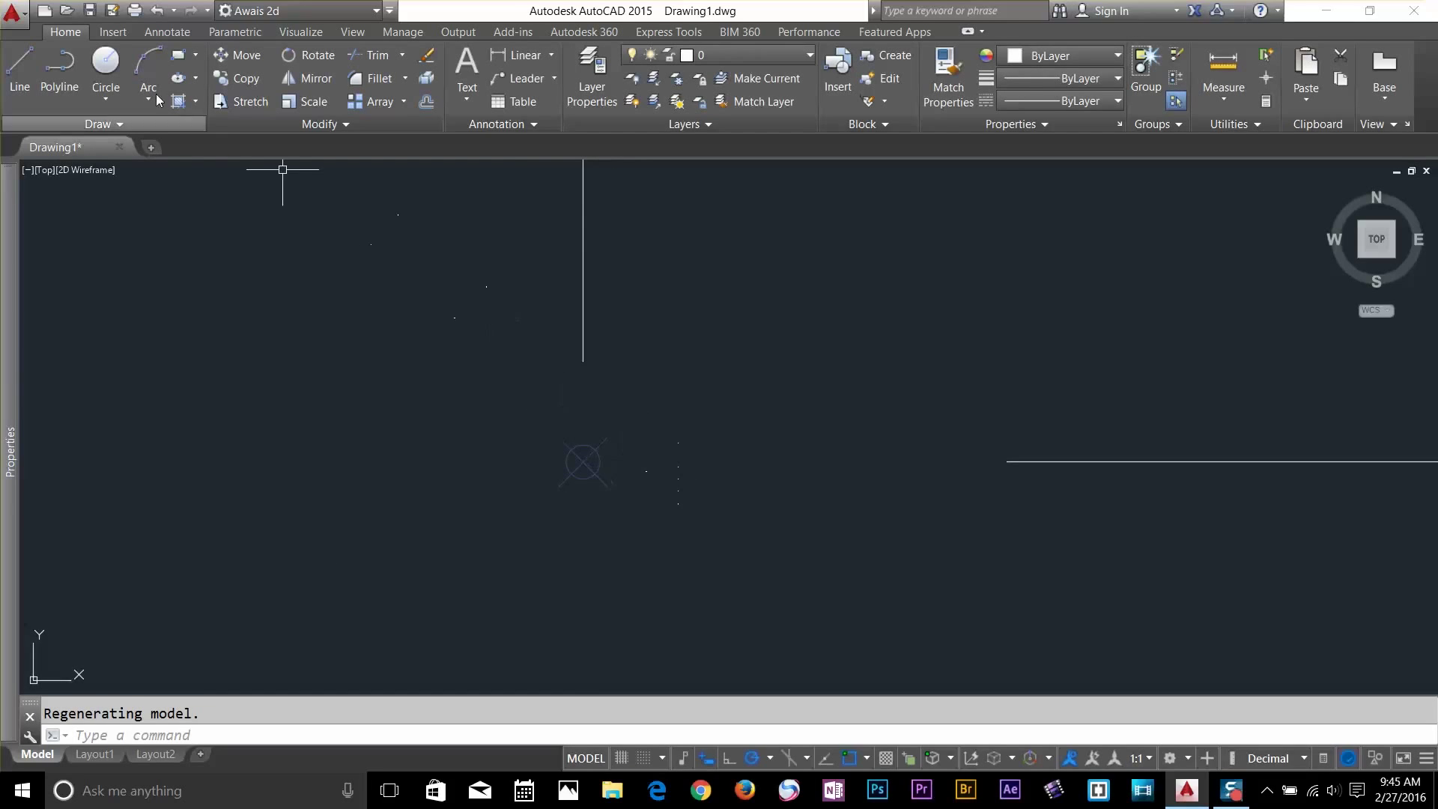
pyautogui.click(21, 71)
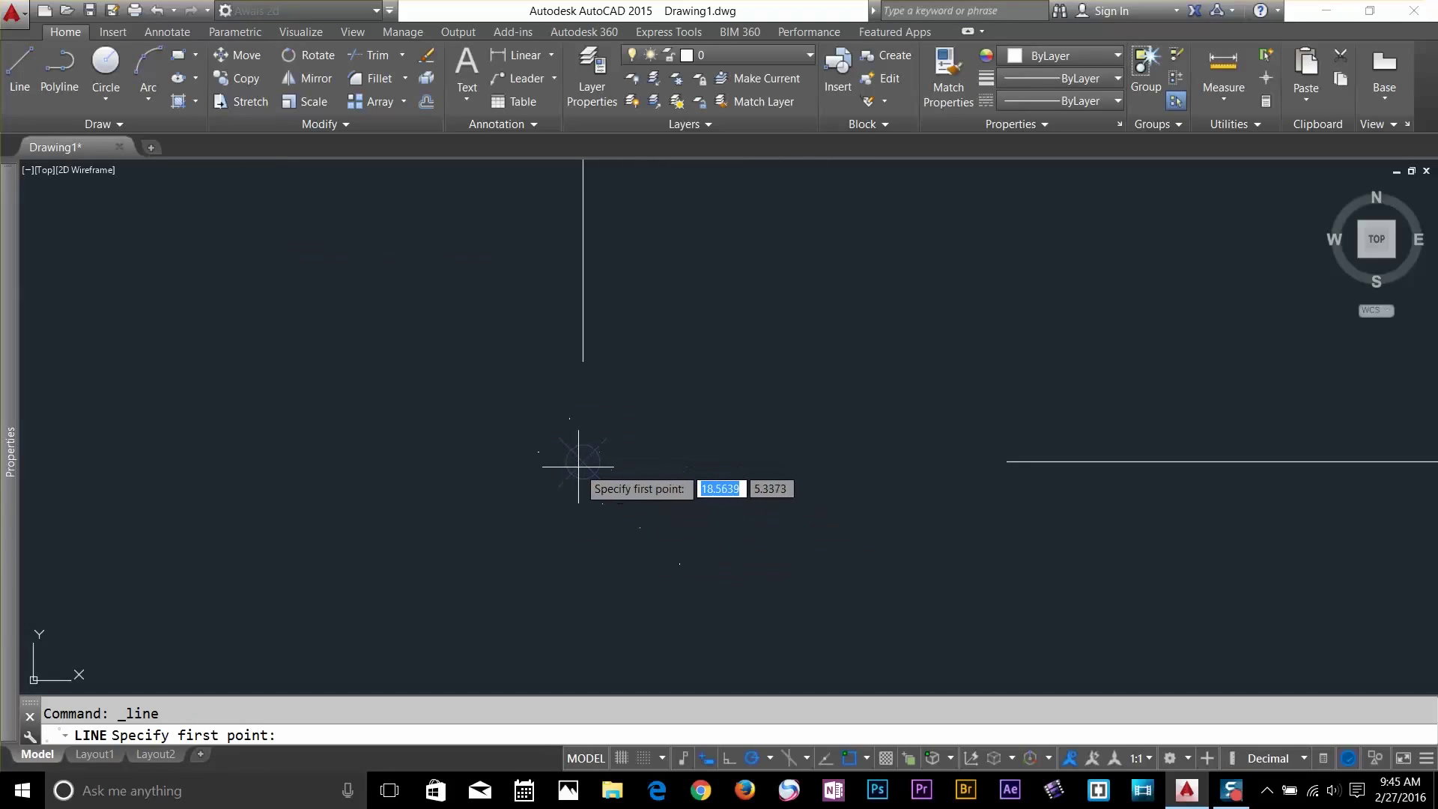
pyautogui.click(867, 758)
pyautogui.click(906, 504)
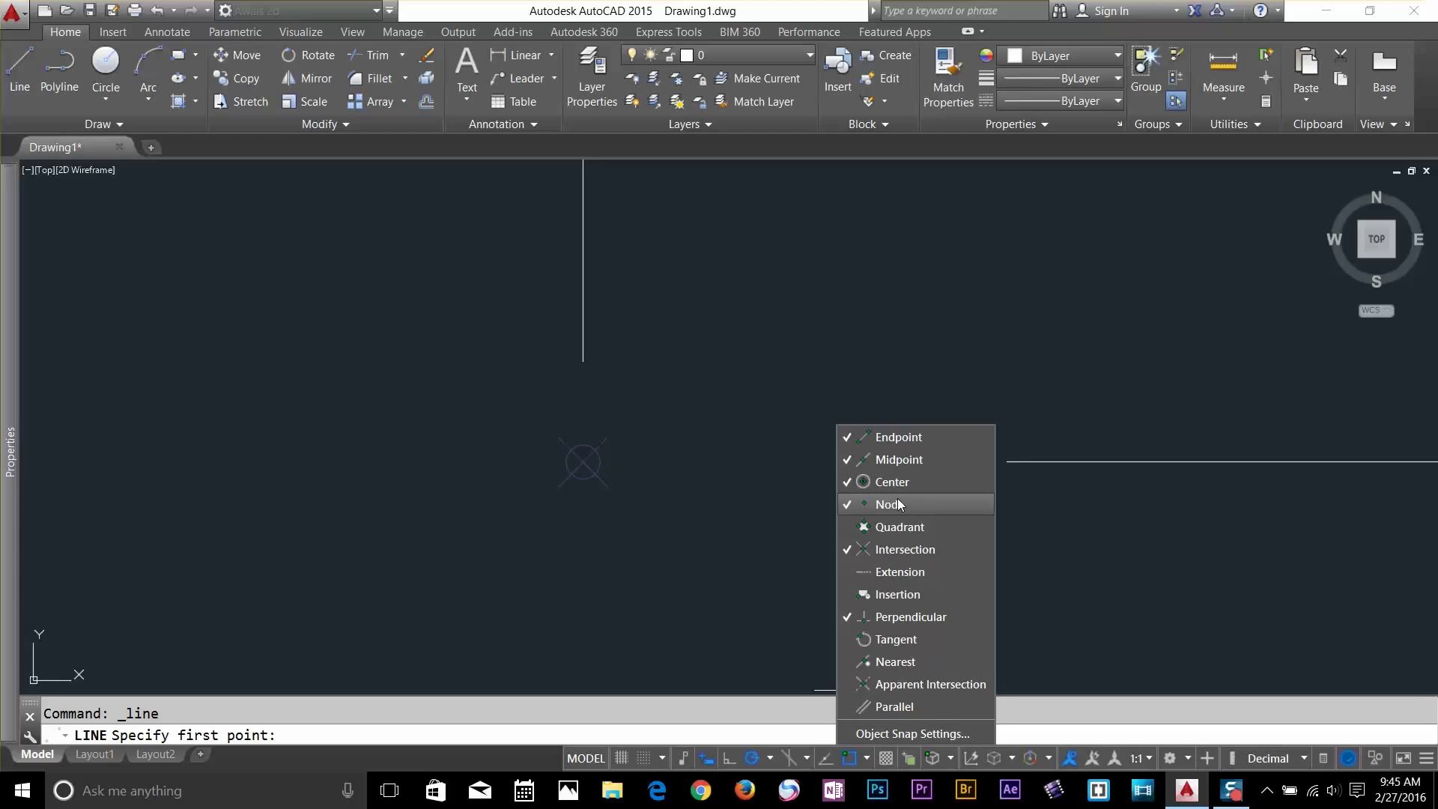
pyautogui.click(464, 514)
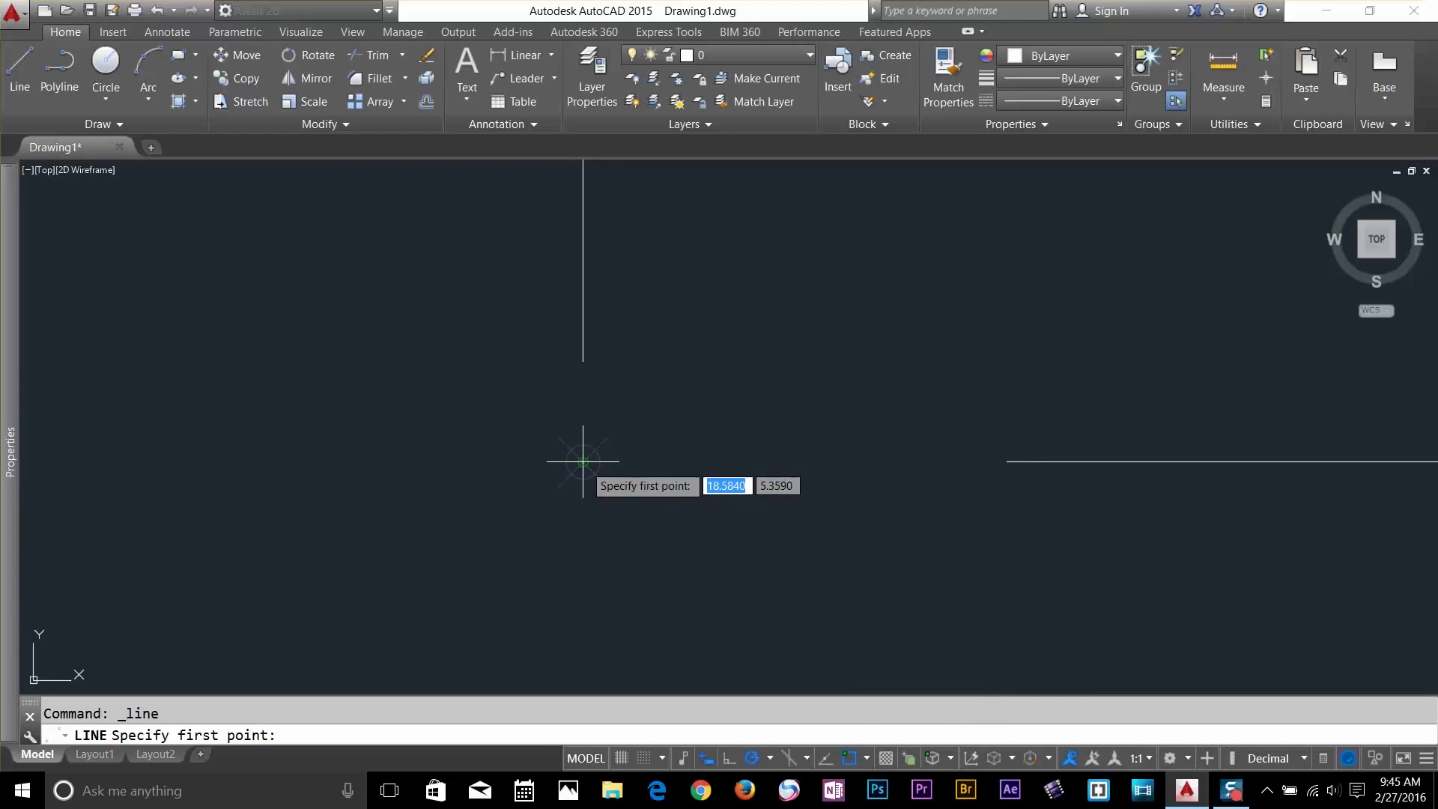
pyautogui.click(583, 462)
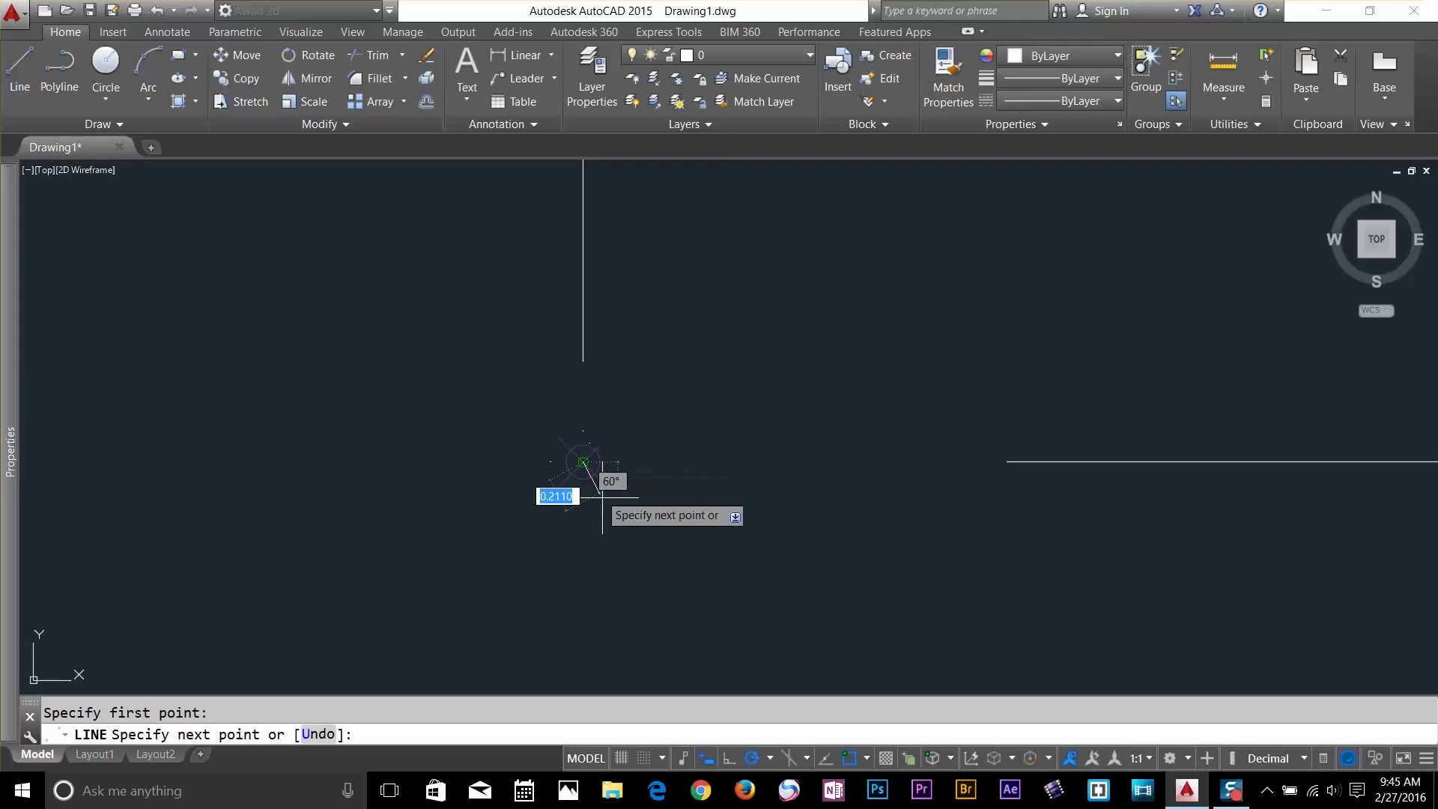
pyautogui.click(843, 303)
pyautogui.press('Return')
pyautogui.click(718, 307)
pyautogui.click(681, 433)
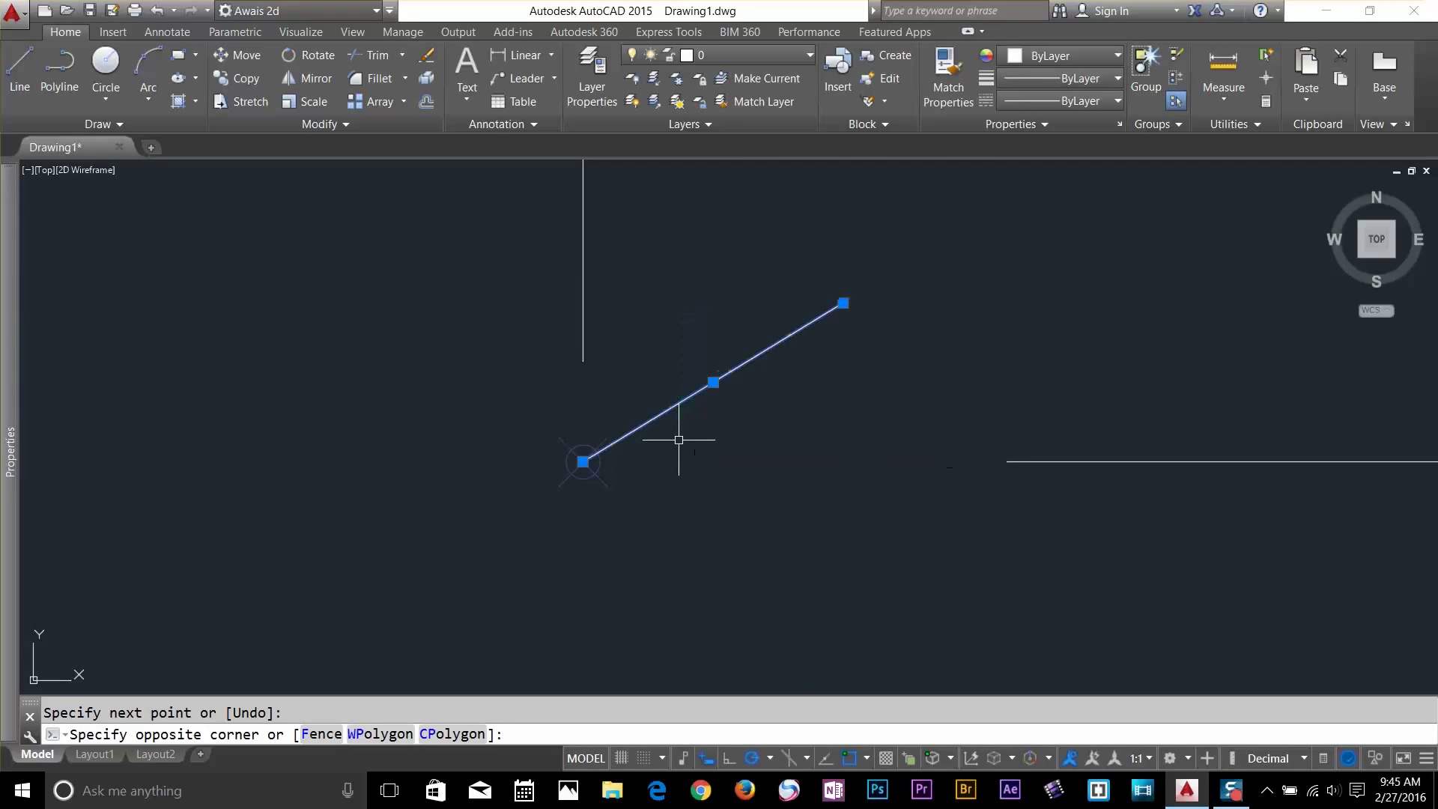
pyautogui.press('Delete')
pyautogui.click(867, 759)
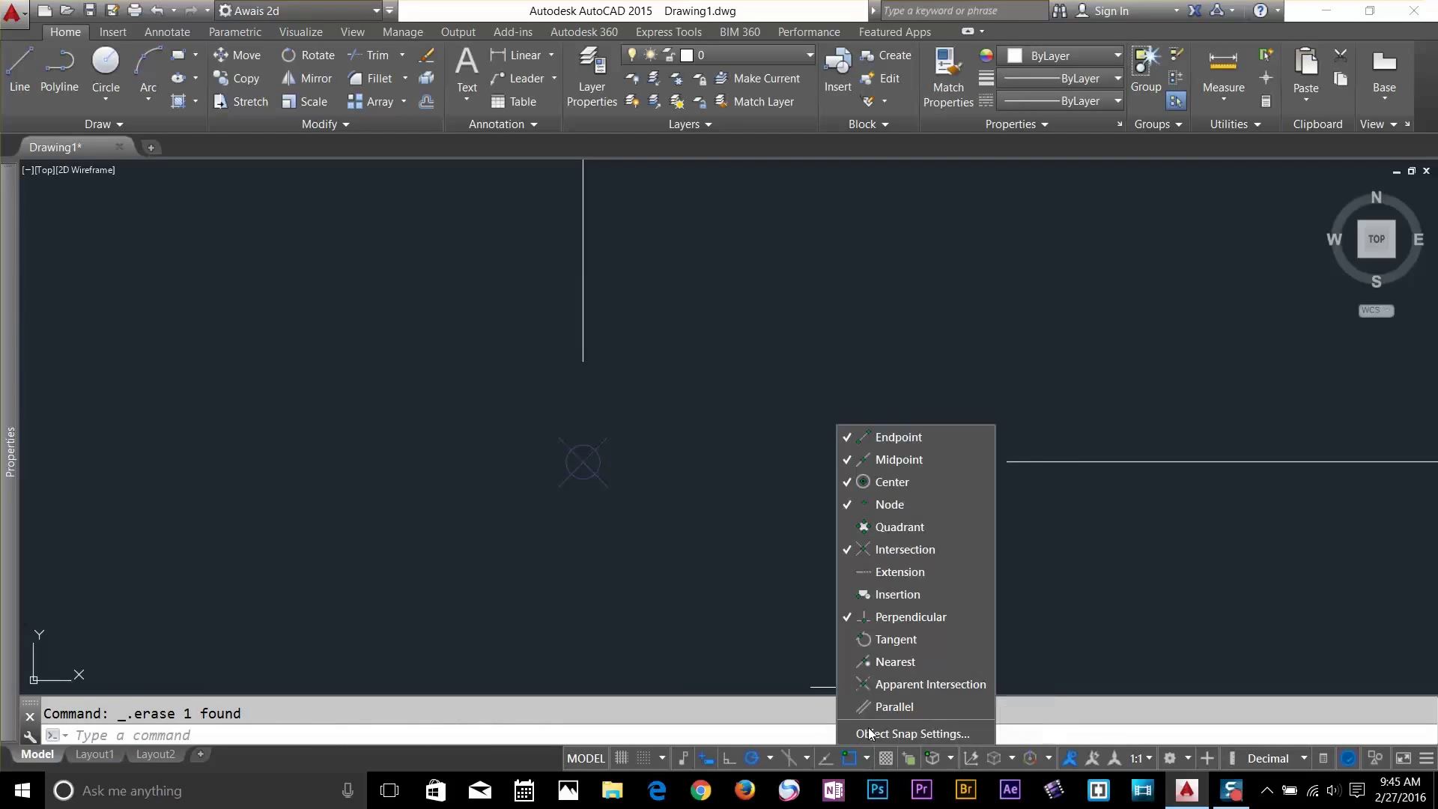
pyautogui.click(646, 525)
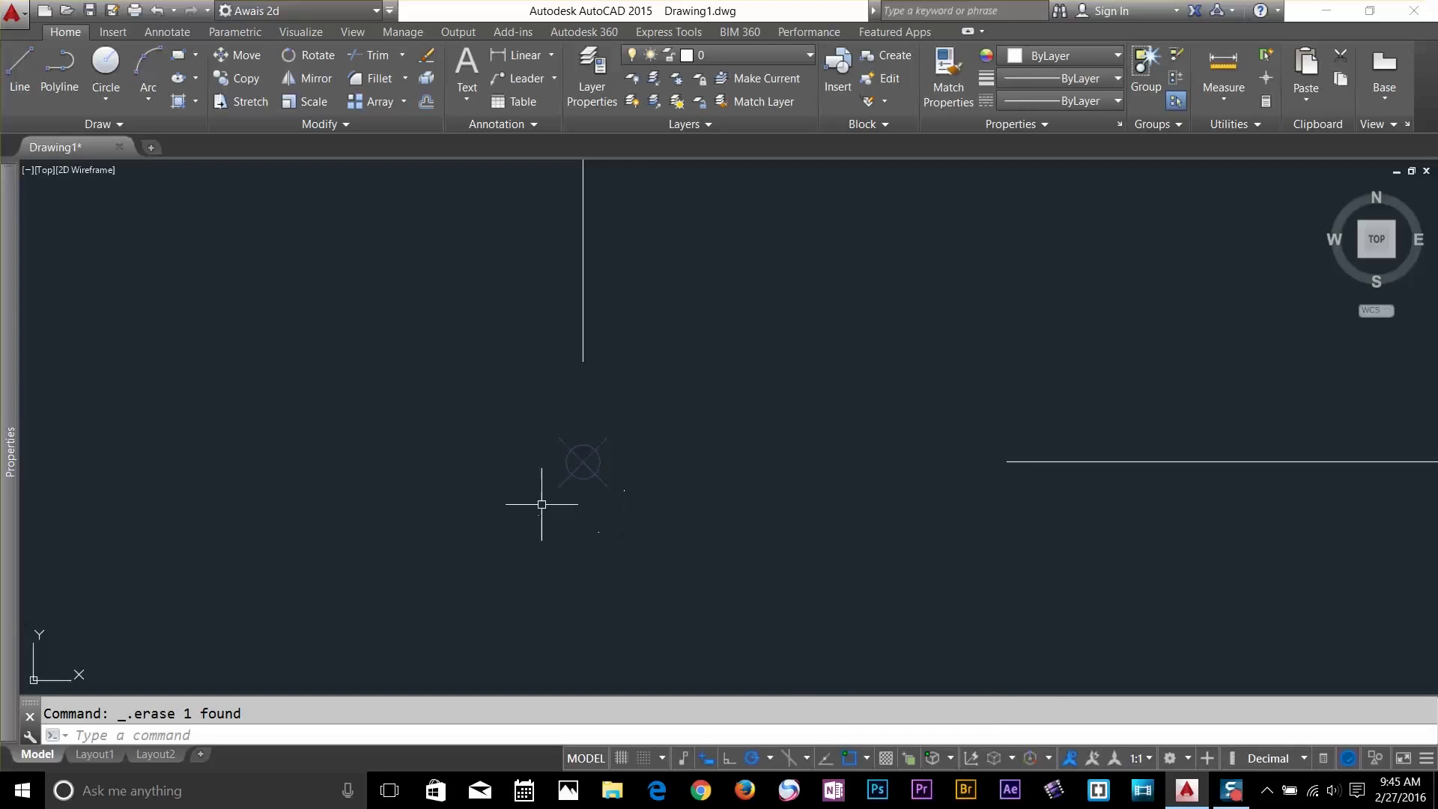
pyautogui.click(20, 71)
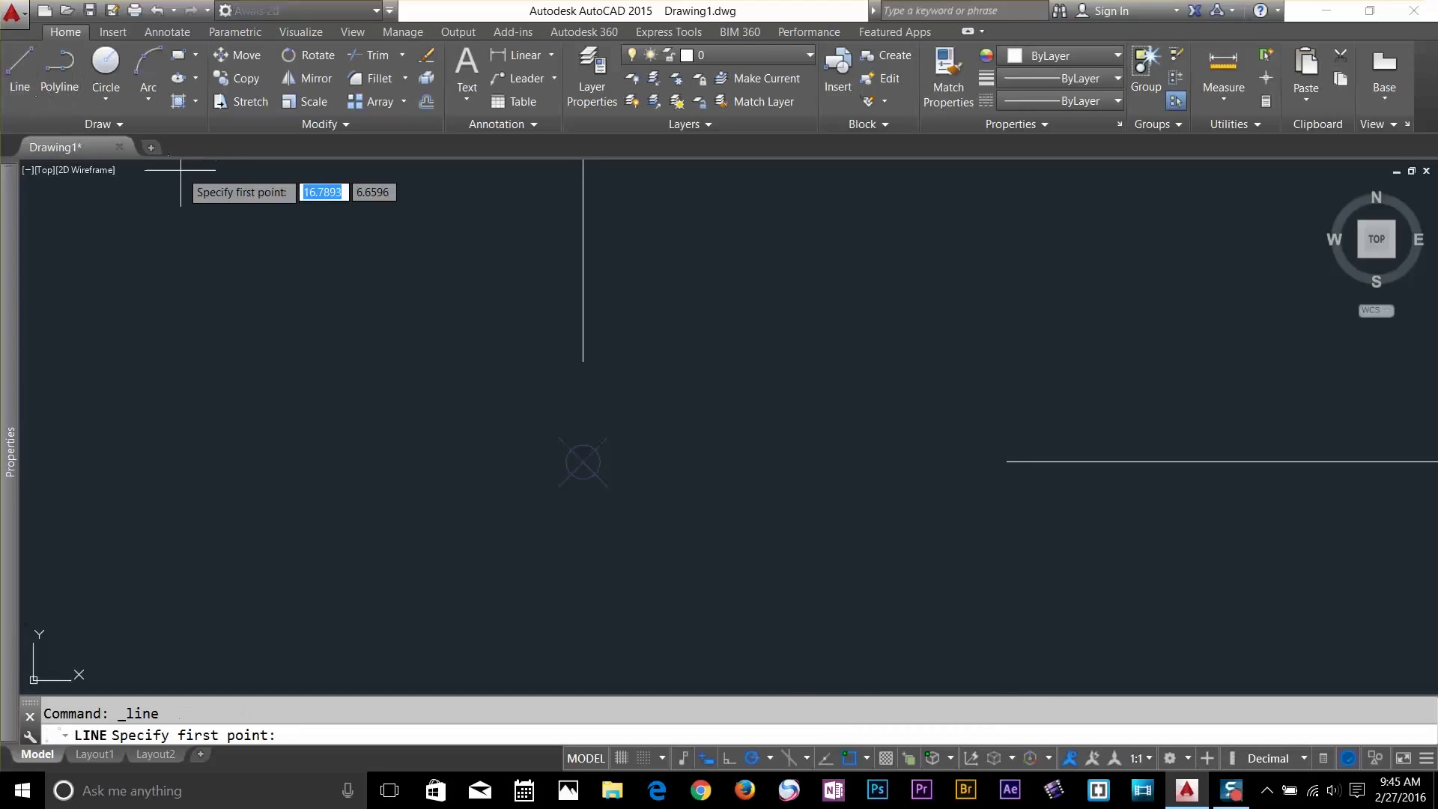
pyautogui.keyDown('shift'); pyautogui.rightClick(582, 458); pyautogui.keyUp('shift')
pyautogui.click(638, 379)
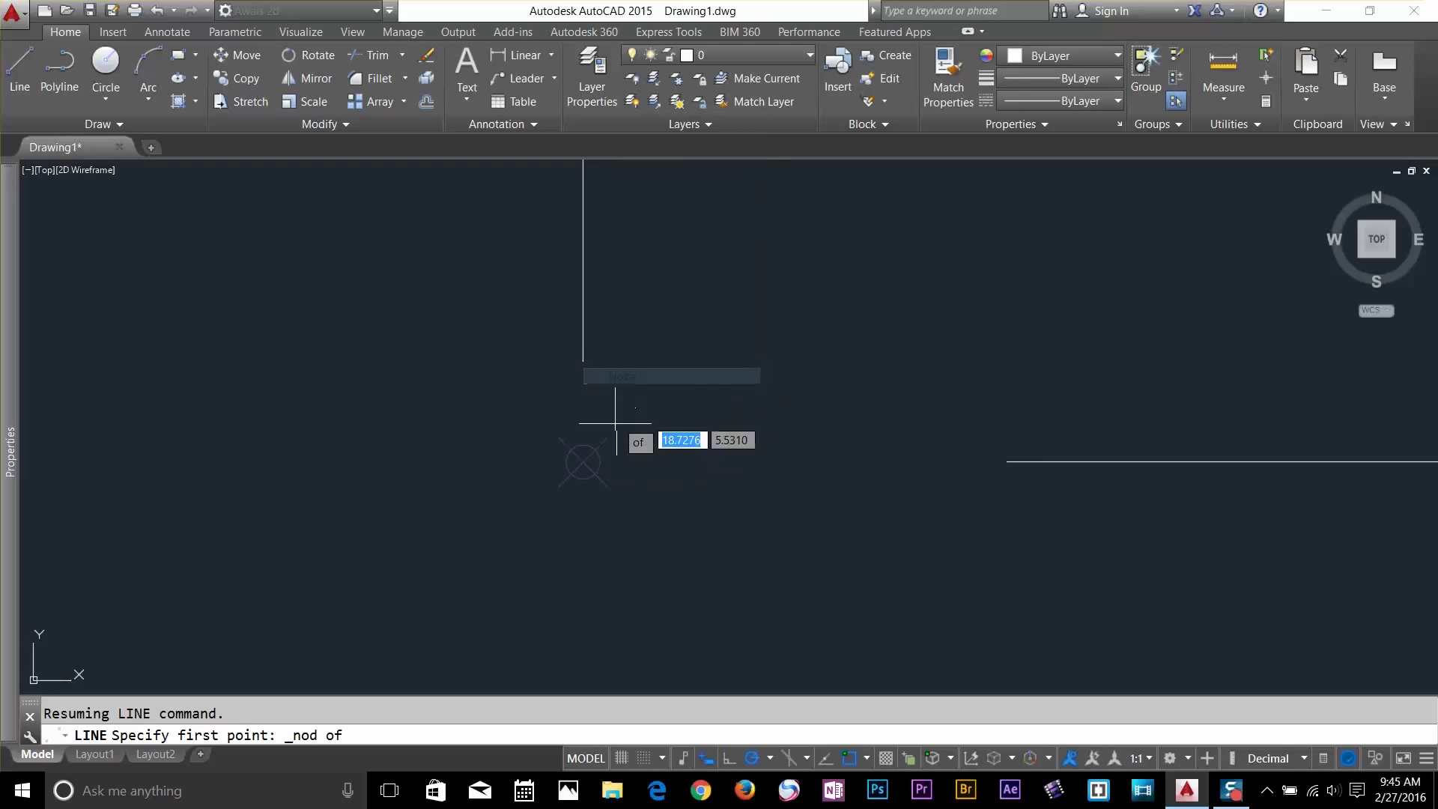
pyautogui.click(582, 460)
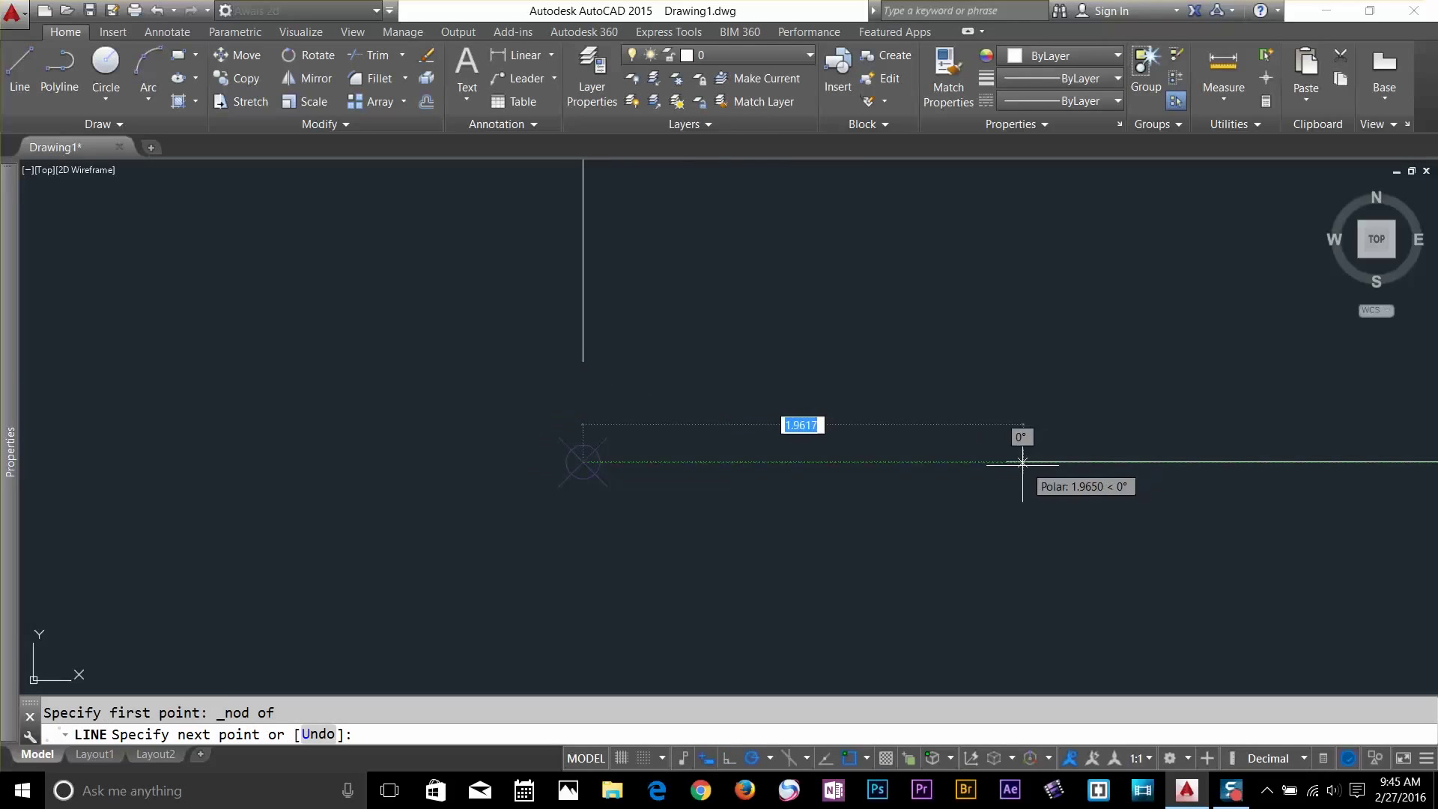
pyautogui.press('Return')
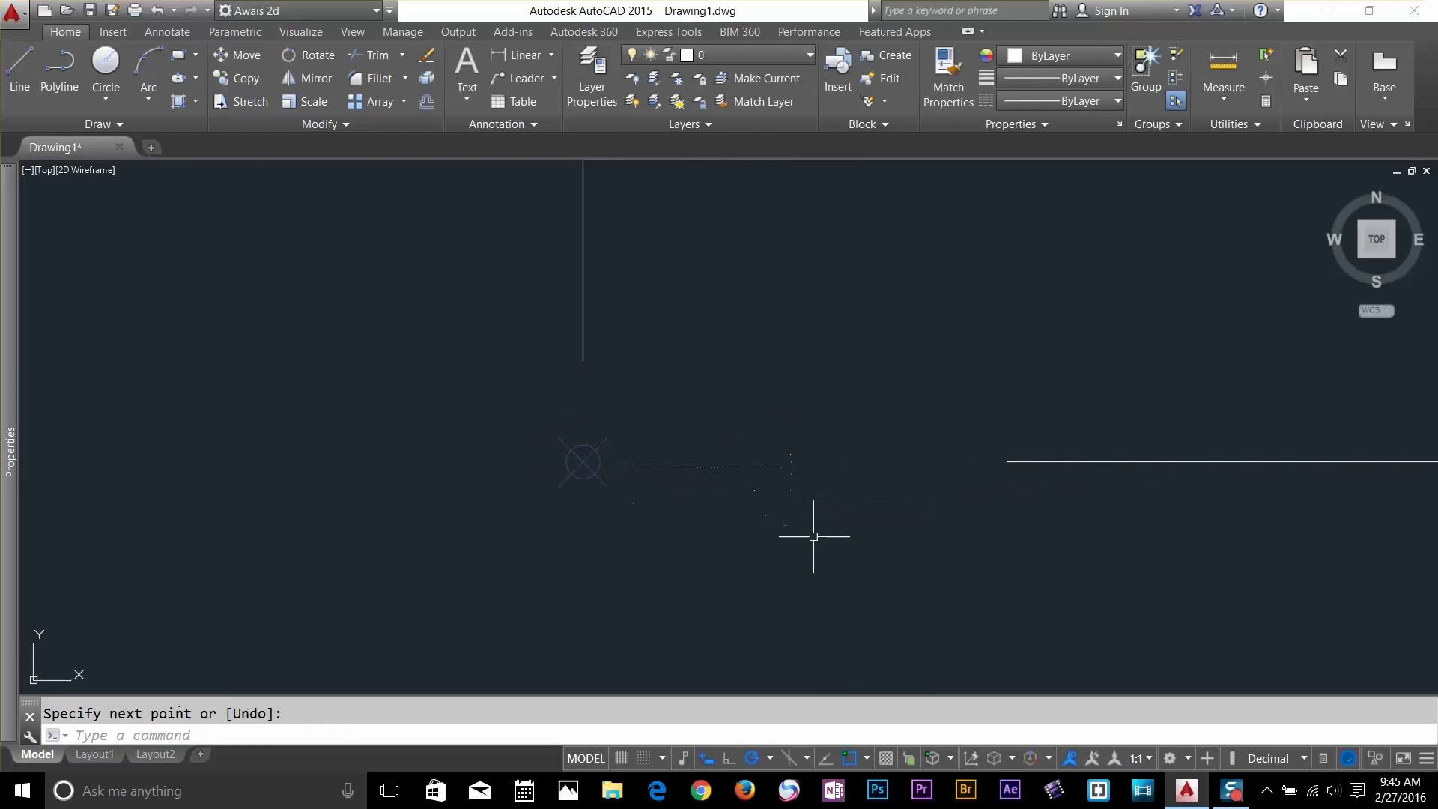
# Enable Tangent snapping and zoom out to show the circle and rectangle
pyautogui.click(865, 760)
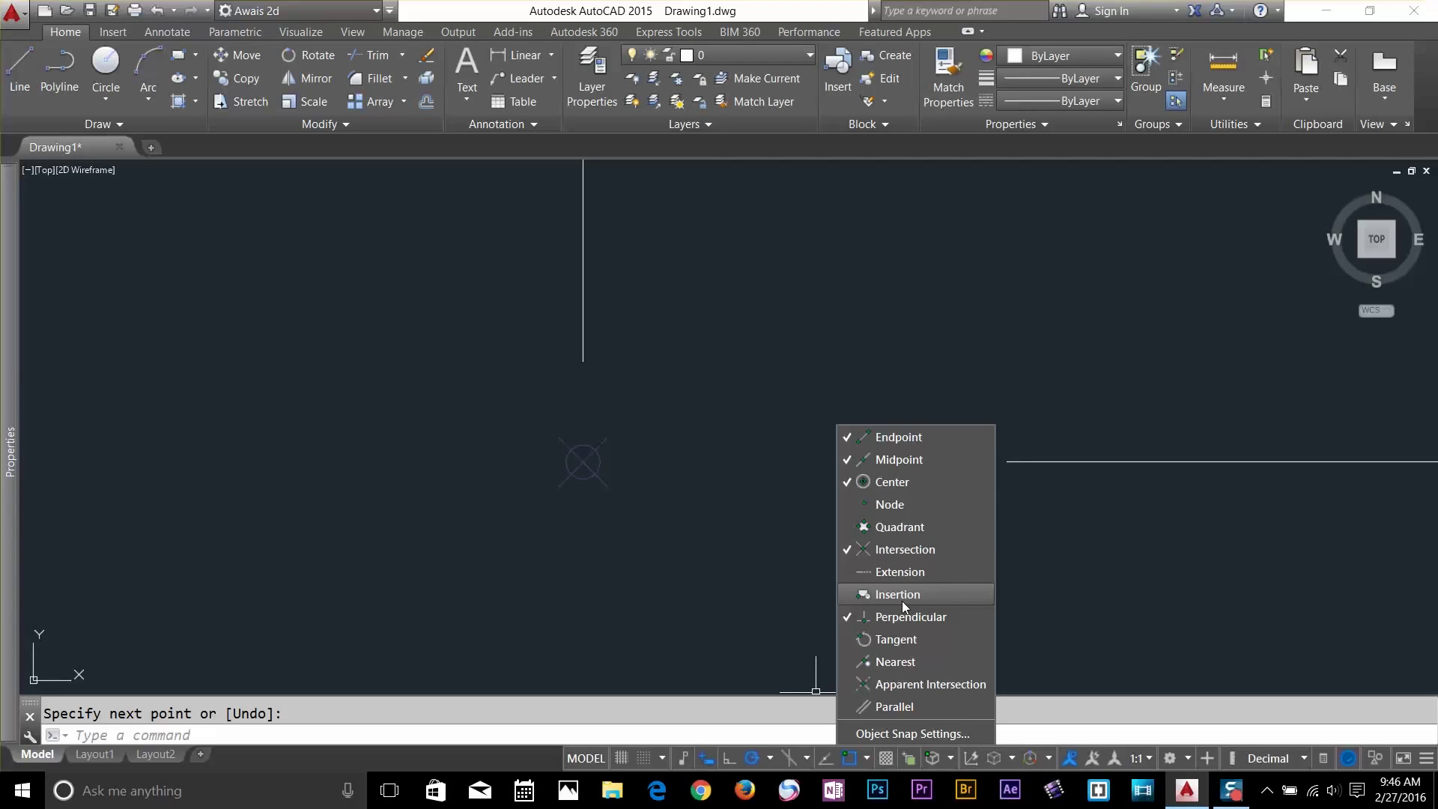
pyautogui.click(883, 638)
pyautogui.press('Return')
pyautogui.click(867, 540)
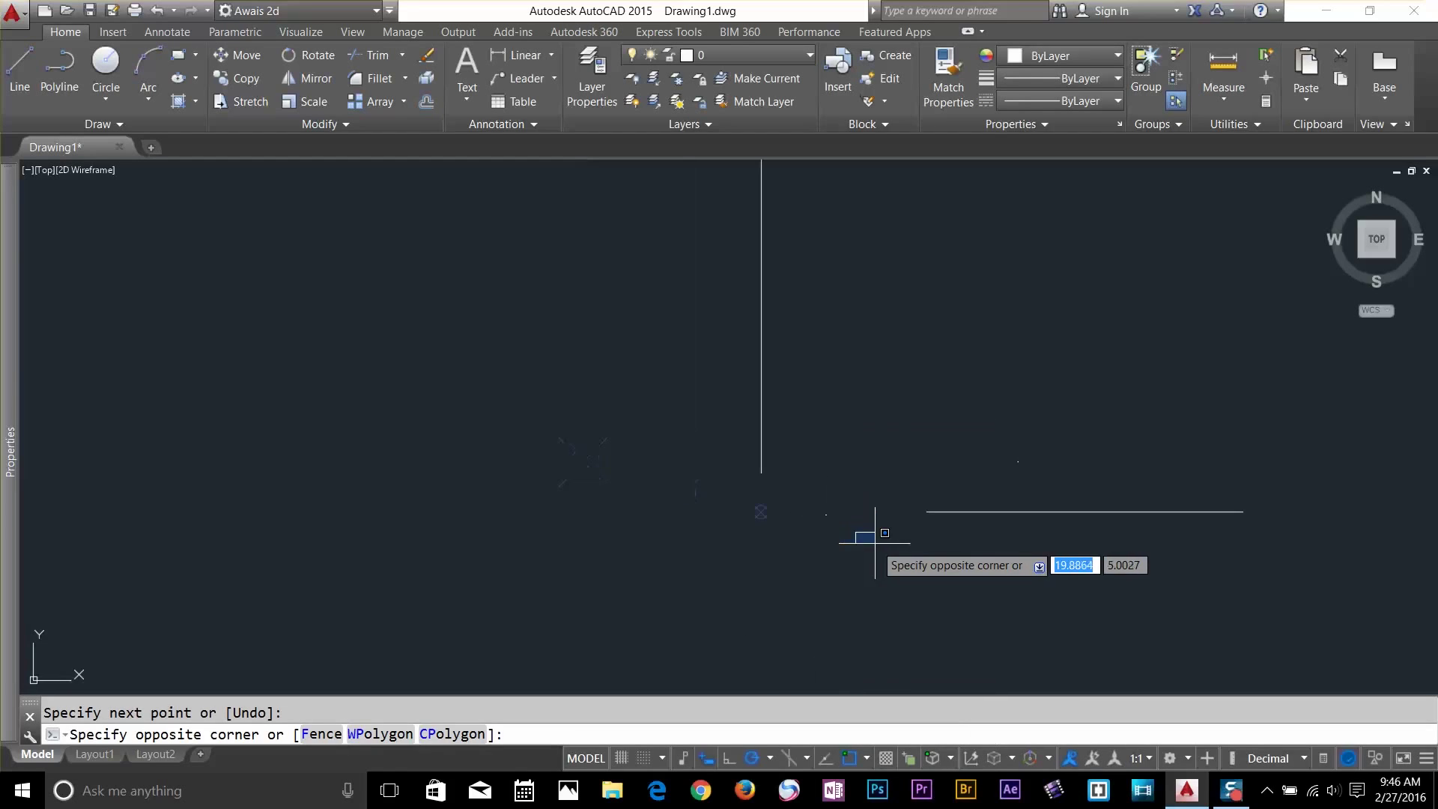
pyautogui.press('Escape')
pyautogui.scroll(-5, 996, 488)
pyautogui.moveTo(995, 487); pyautogui.dragTo(433, 608, button='middle')
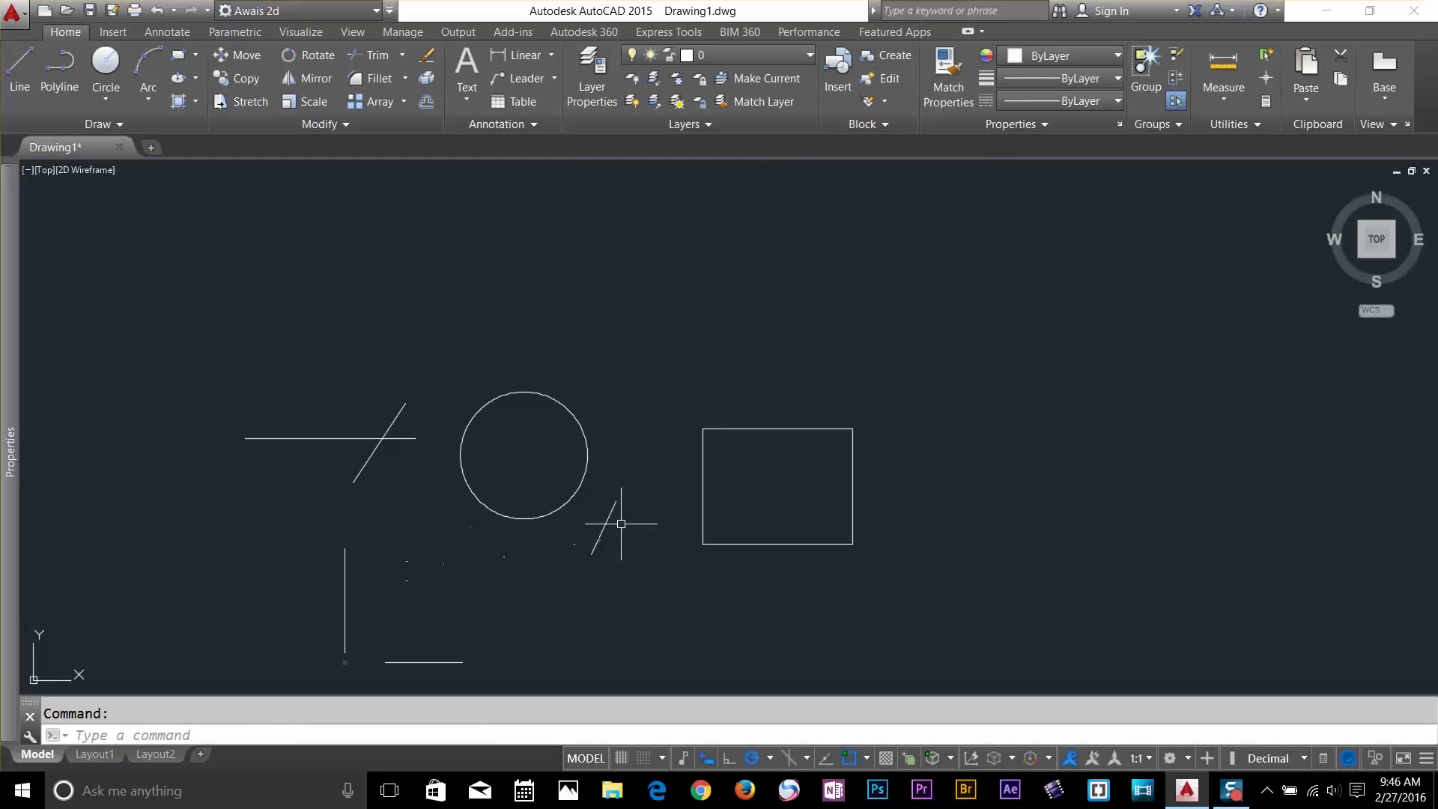
# Draw a line from below the circle ending tangent to the circle
pyautogui.press('Return')
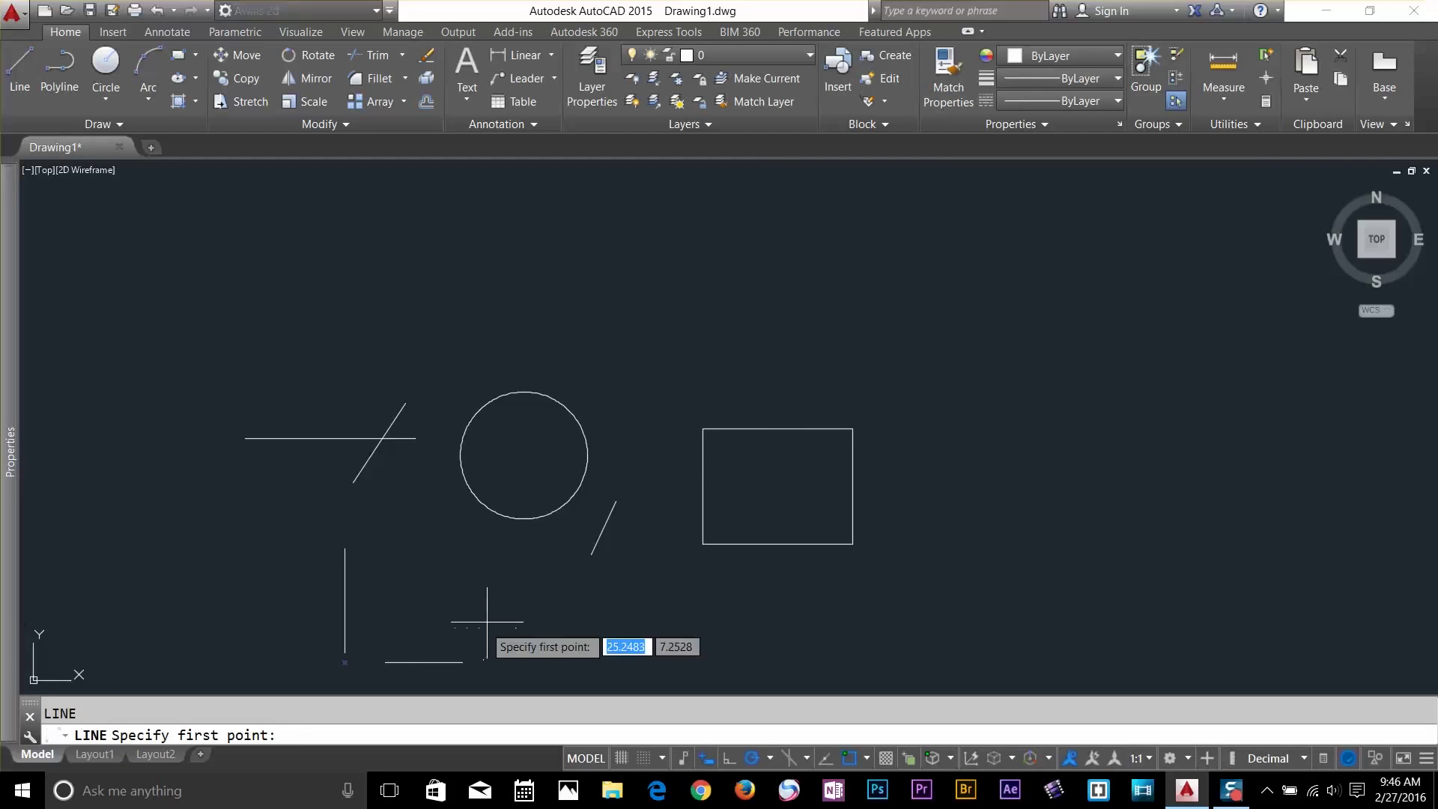
pyautogui.click(518, 580)
pyautogui.scroll(5, 571, 512)
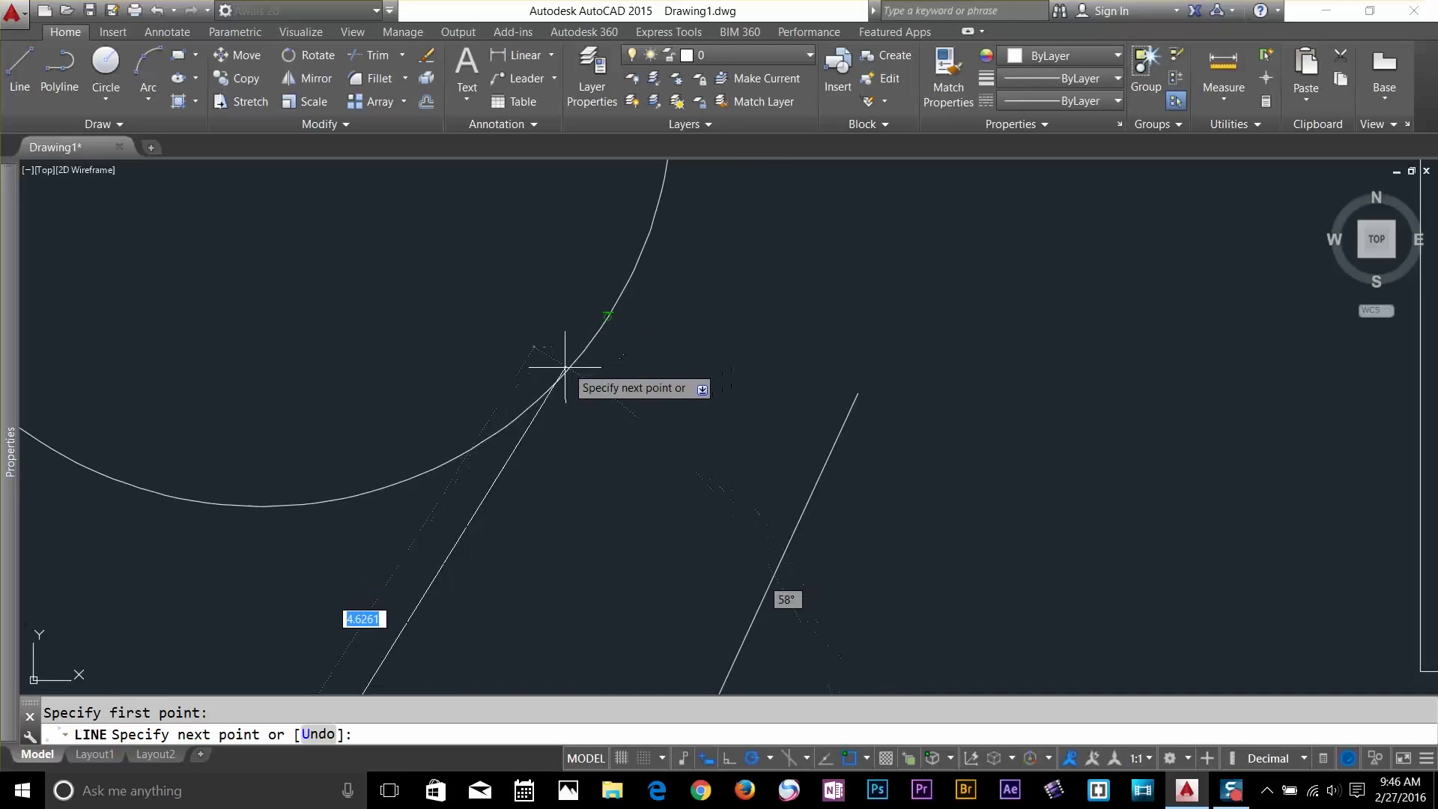
pyautogui.click(620, 313)
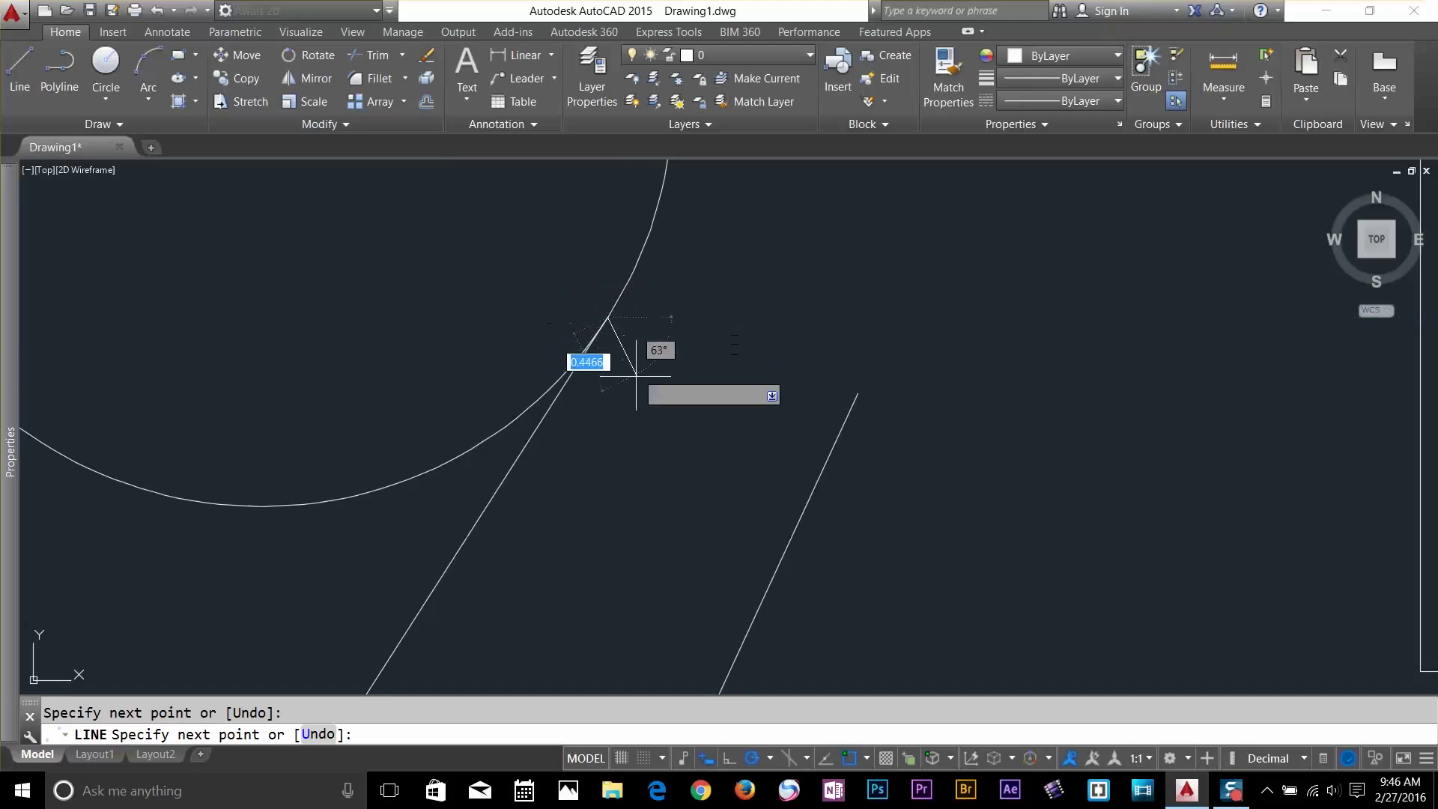
pyautogui.press('Return')
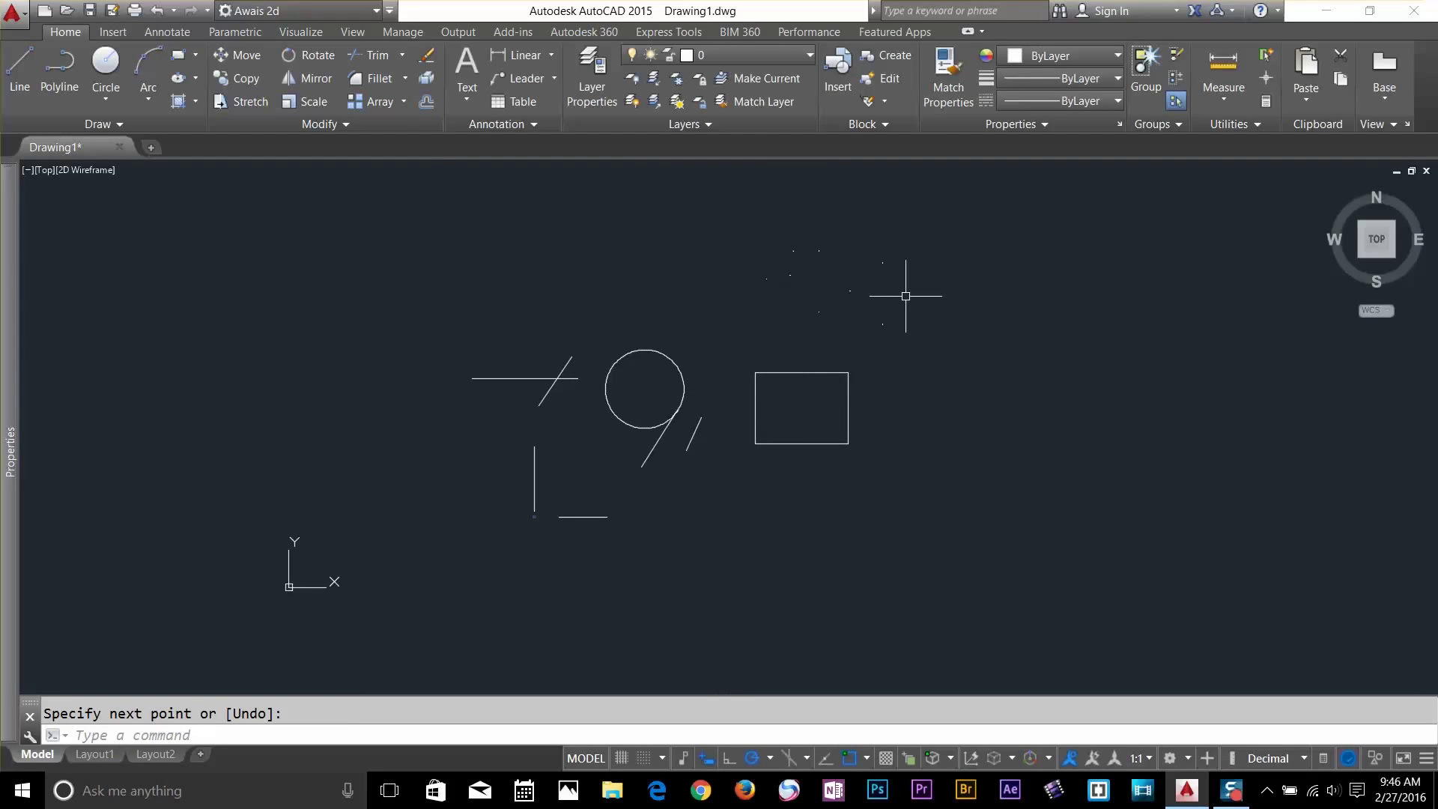
# Crossing-select all the sketch objects, then clear the selection
pyautogui.click(932, 273)
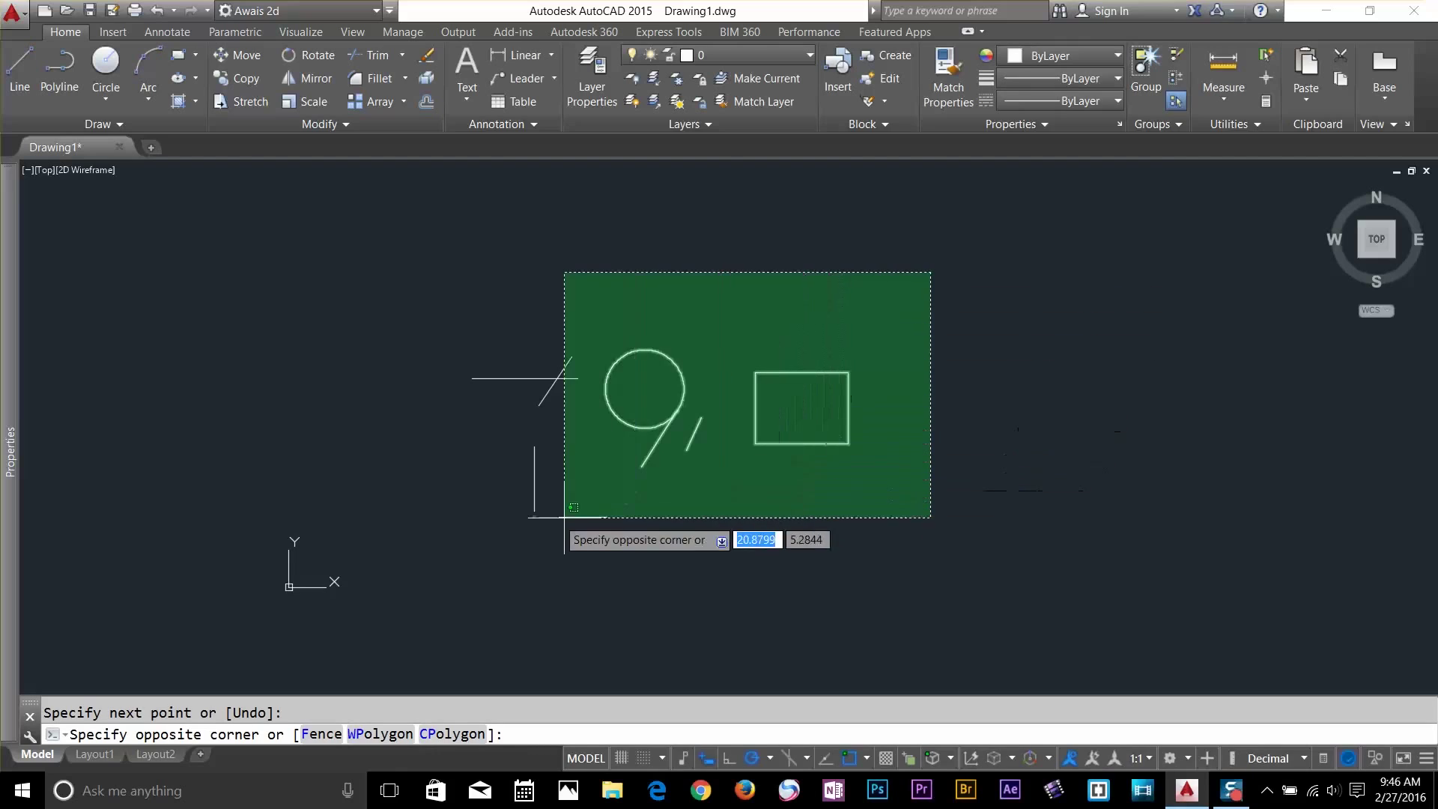
pyautogui.click(456, 556)
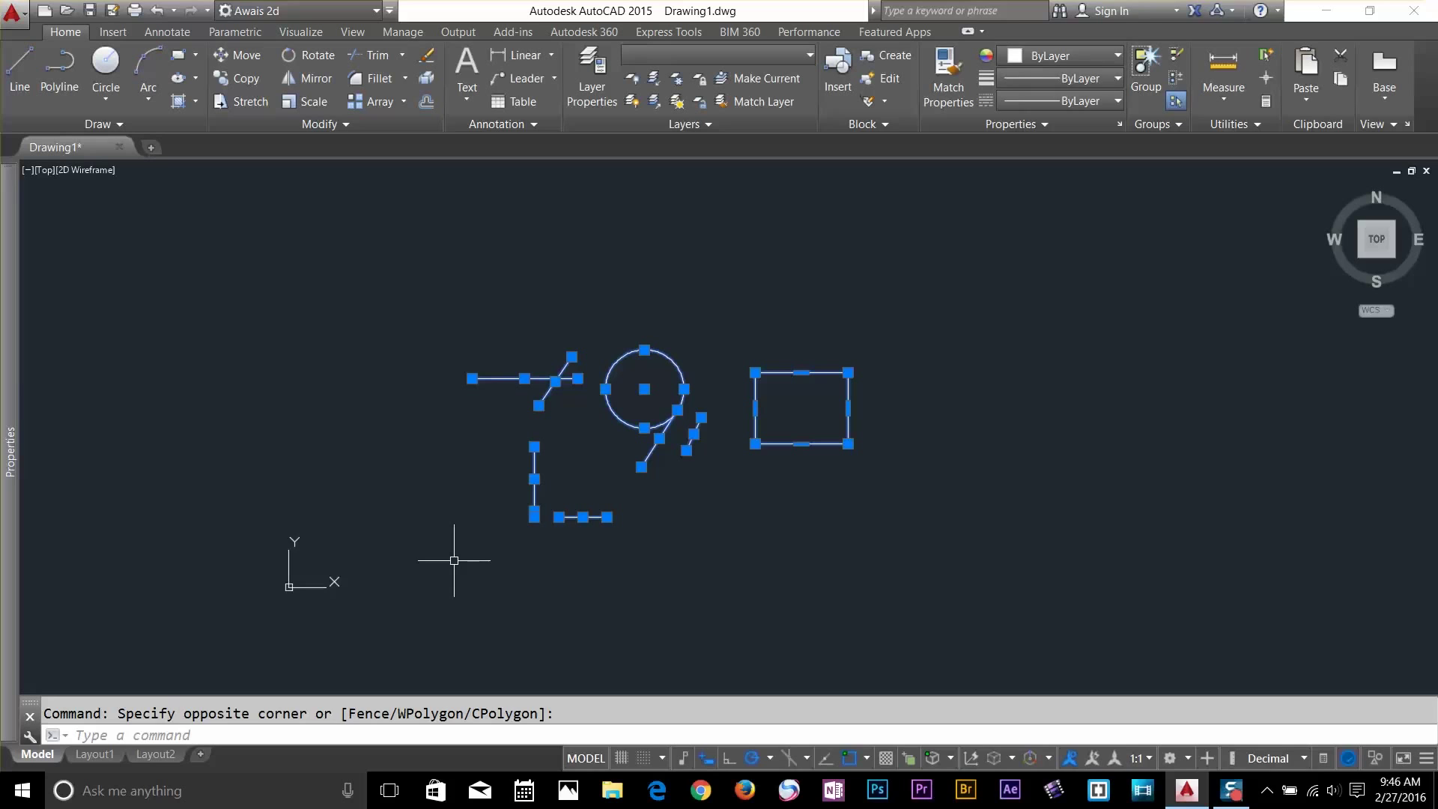
pyautogui.press('Escape')
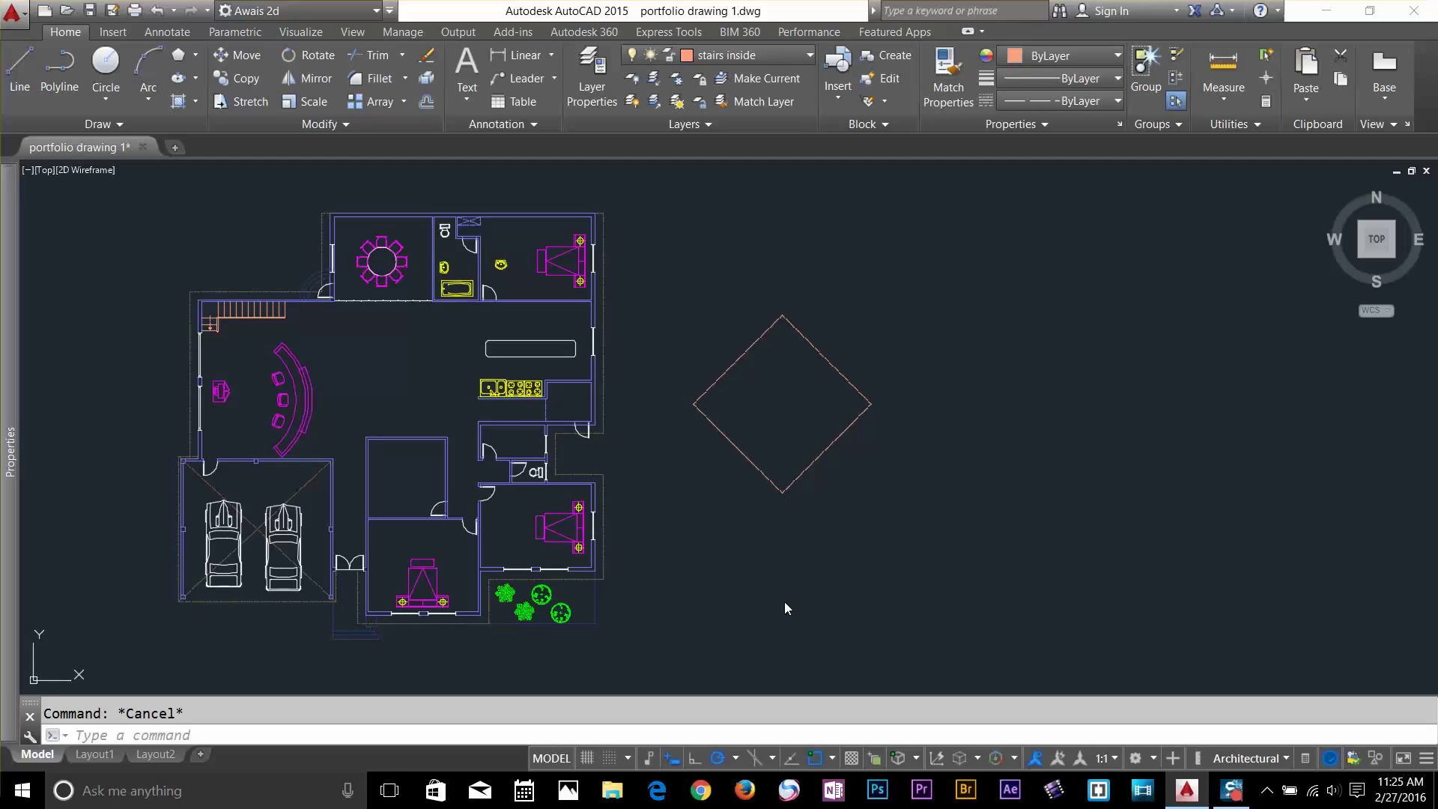
# Turn the UCS icon display ON with the UCSICON command
pyautogui.click(800, 584)
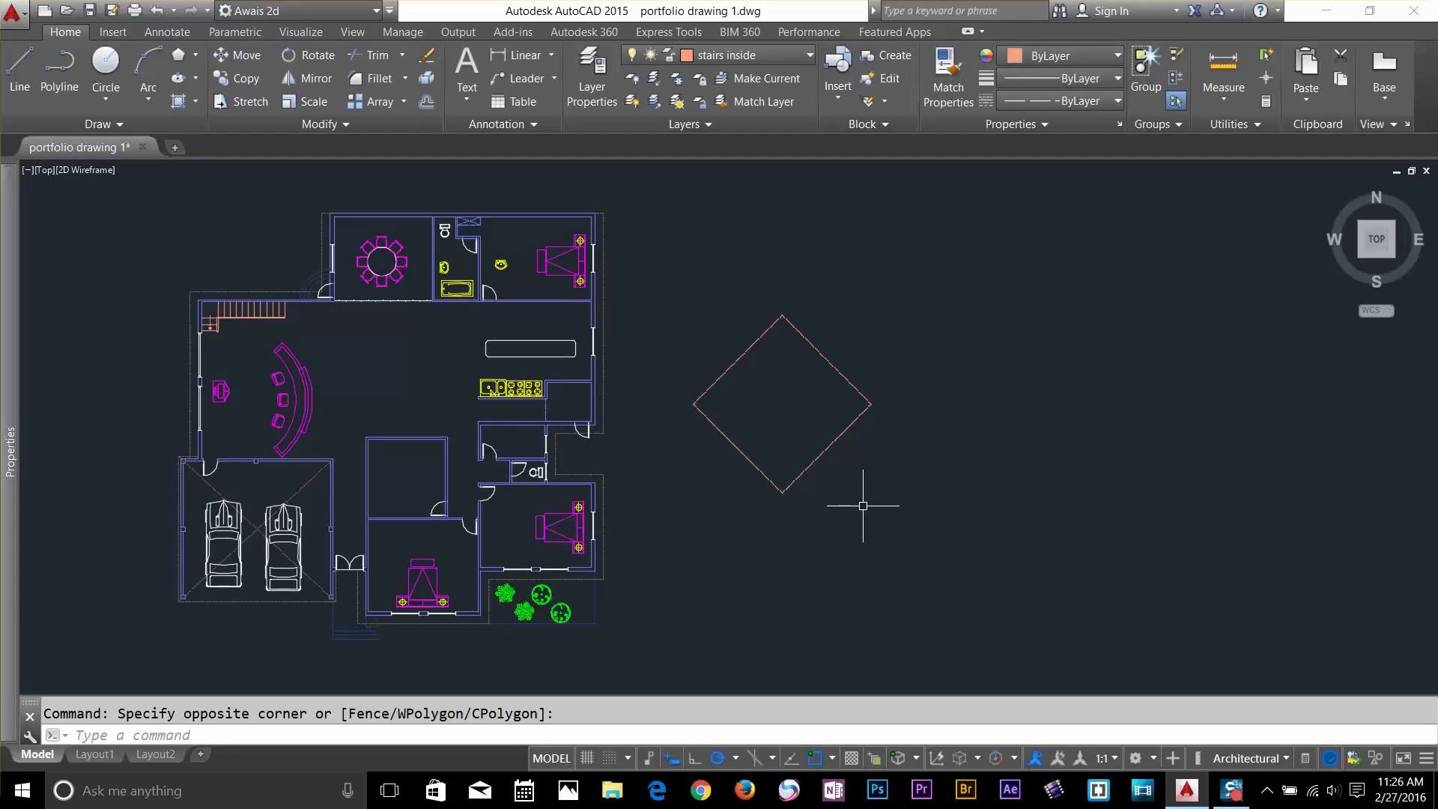
pyautogui.write('UCSICON')
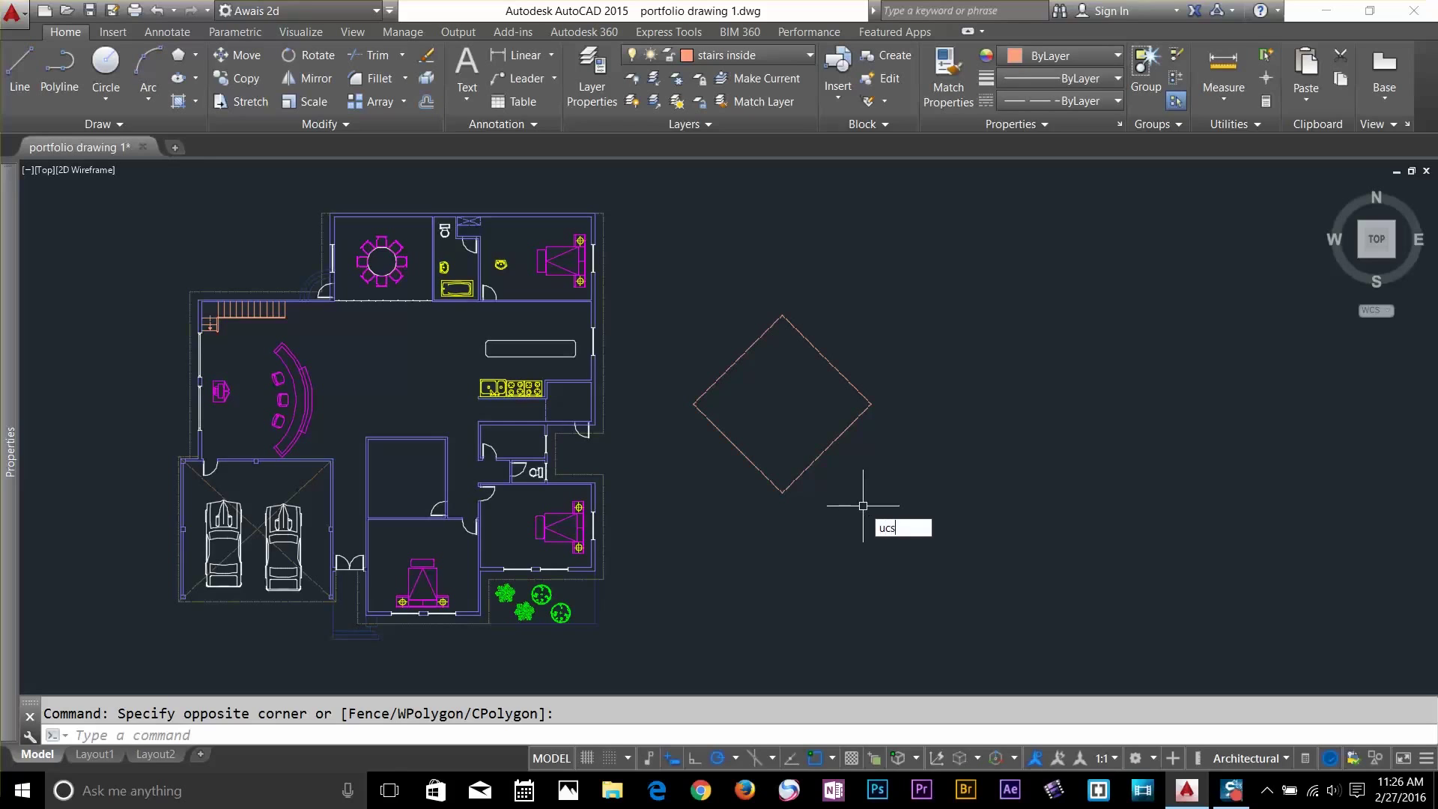
pyautogui.press('Return')
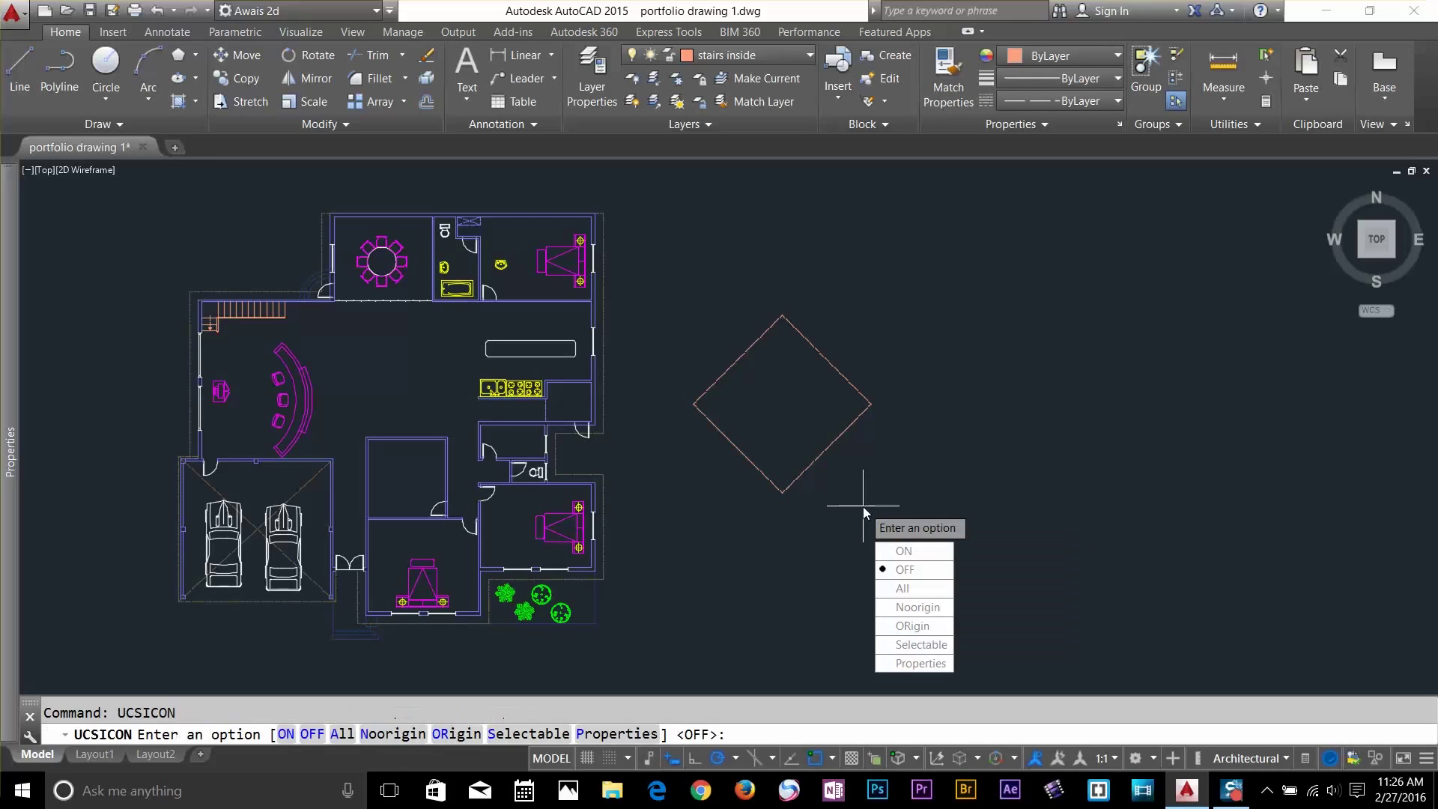
pyautogui.press('Up')
pyautogui.press('Return')
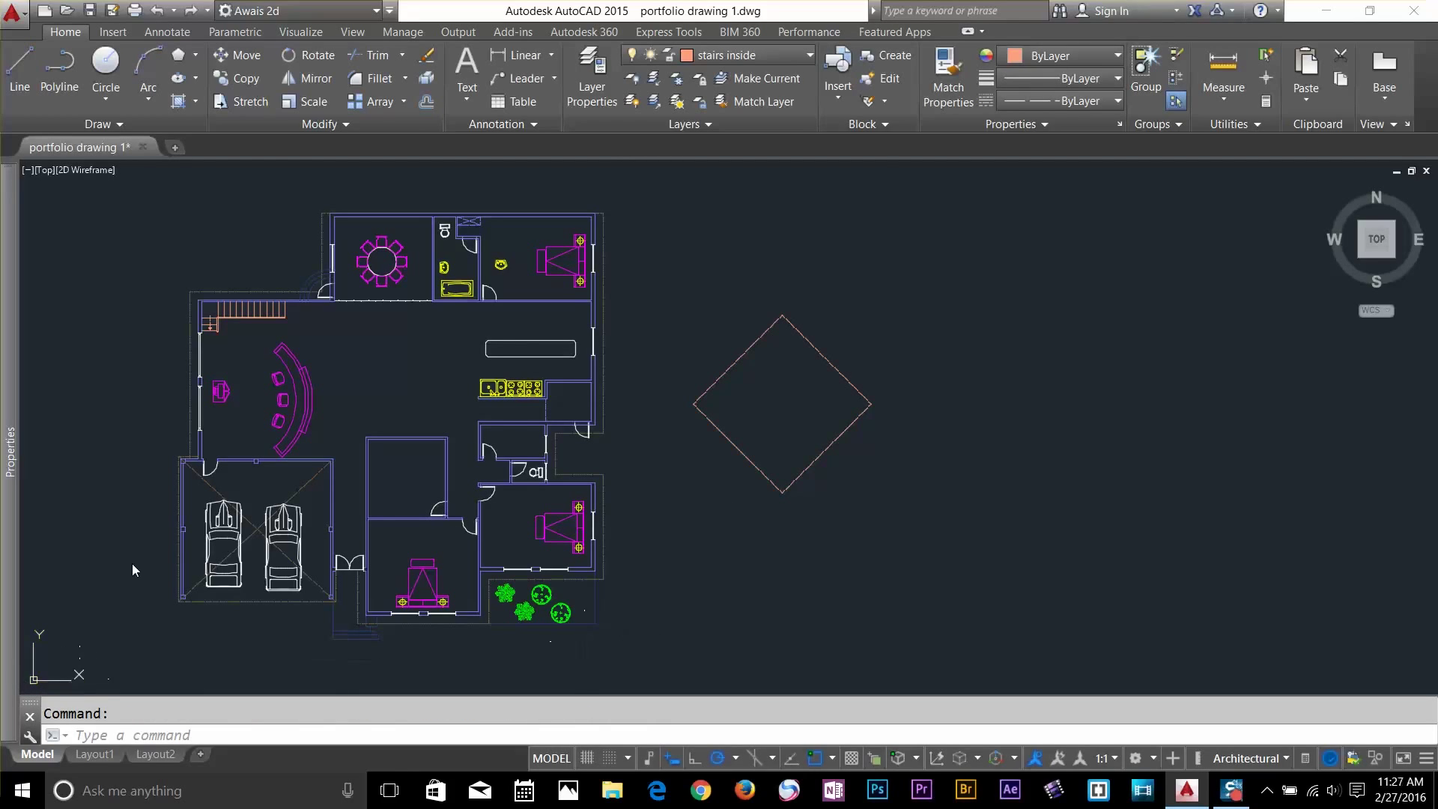
# Move the UCS origin near the diamond and adjust its X and Y axis directions
pyautogui.click(35, 681)
pyautogui.click(36, 681)
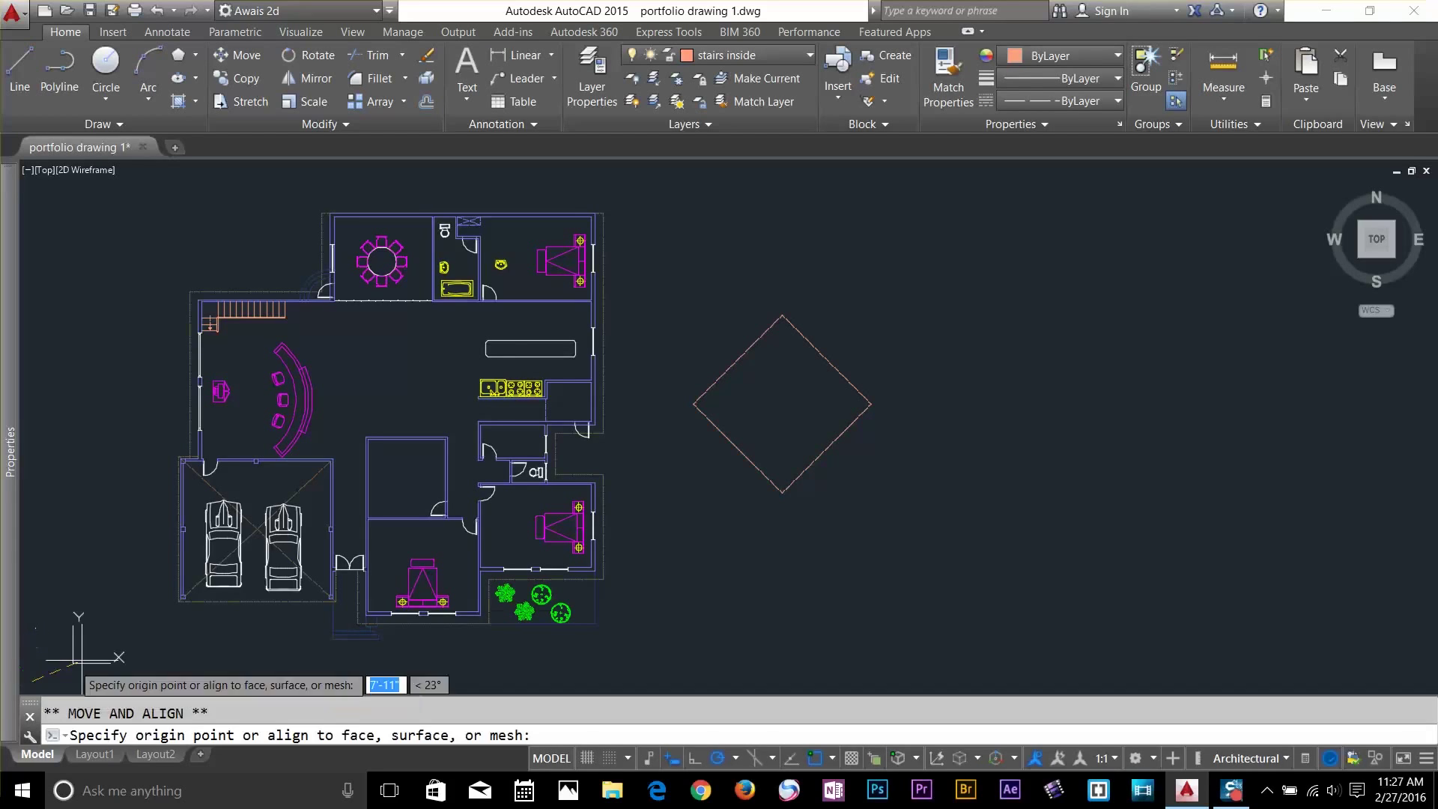
pyautogui.click(708, 575)
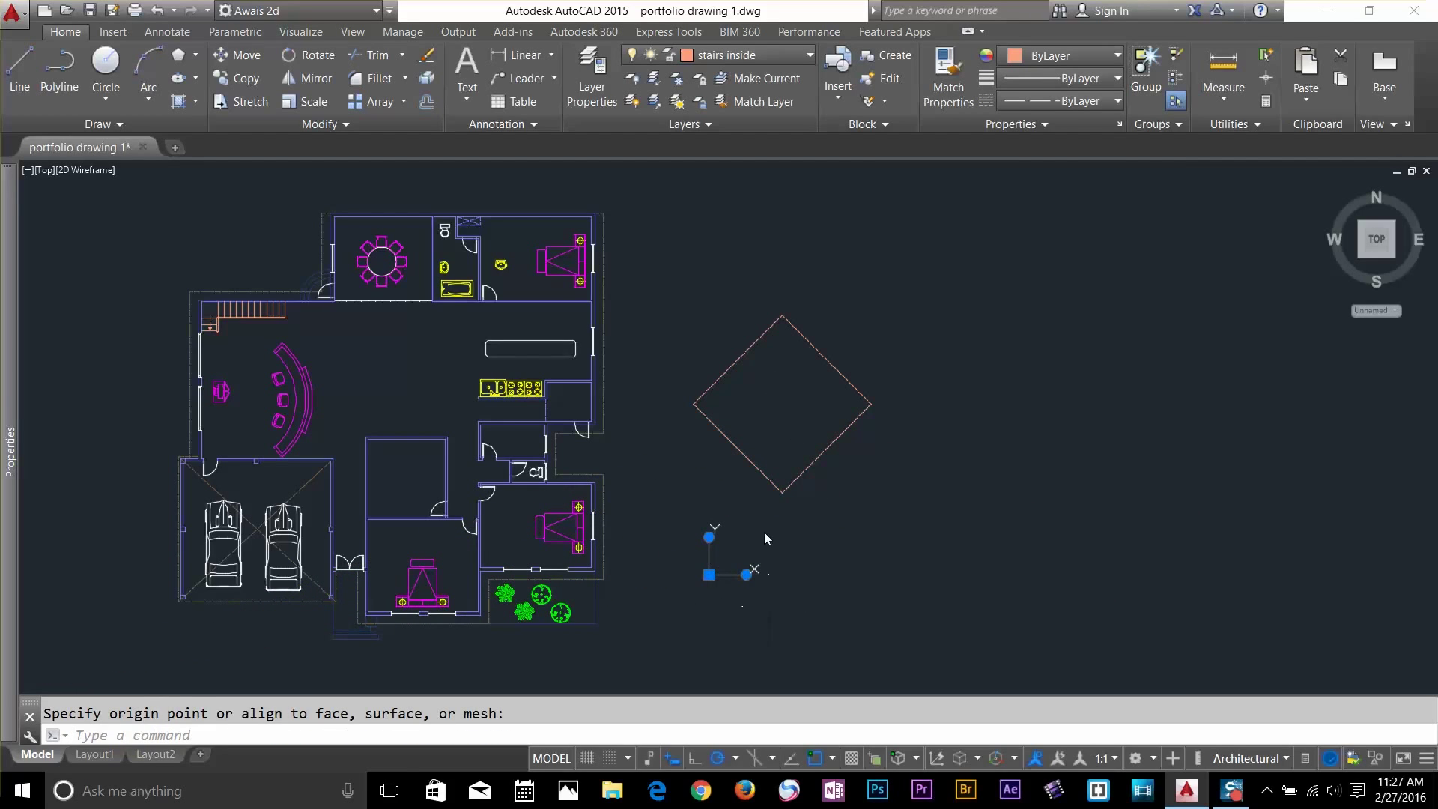
pyautogui.click(747, 576)
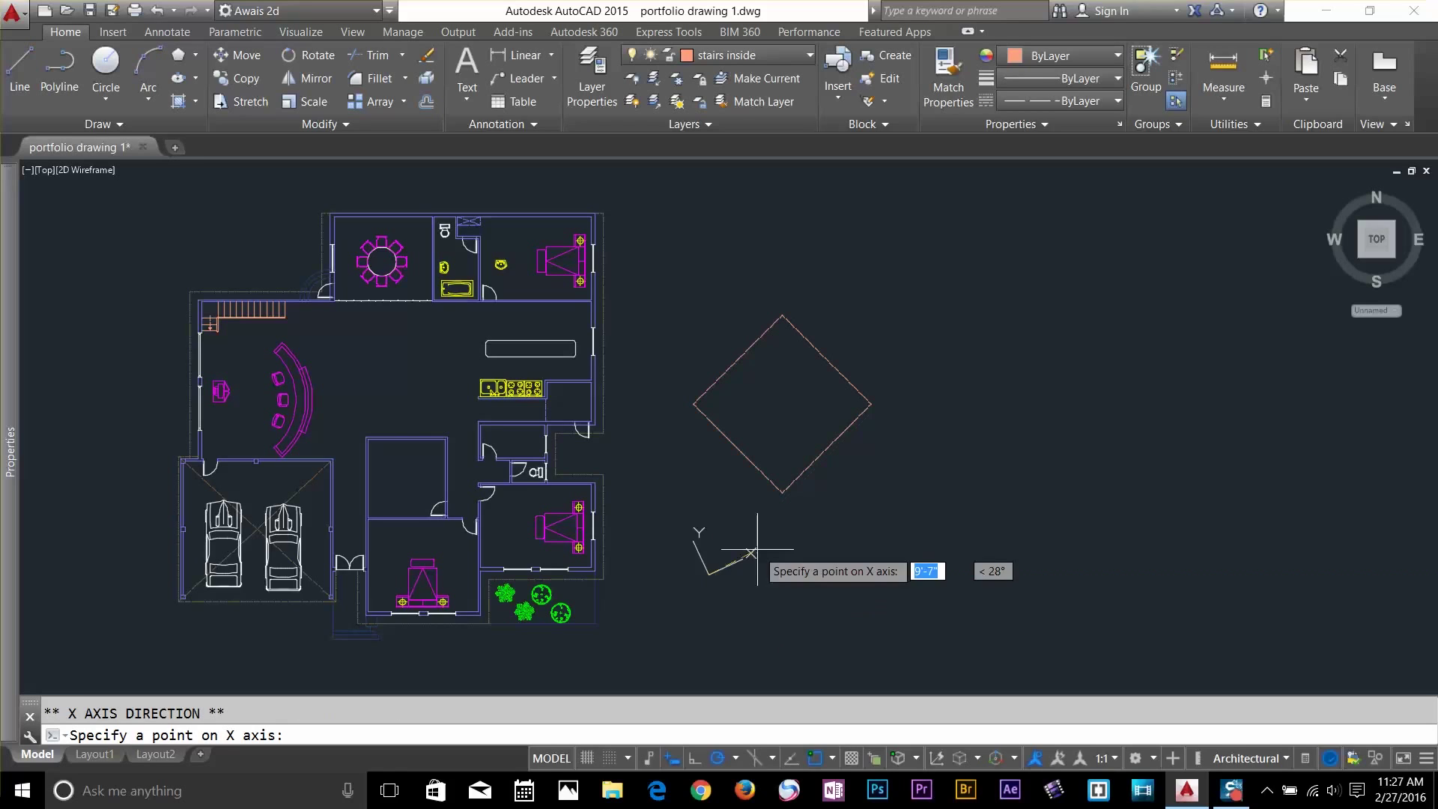
pyautogui.rightClick(748, 637)
pyautogui.click(779, 645)
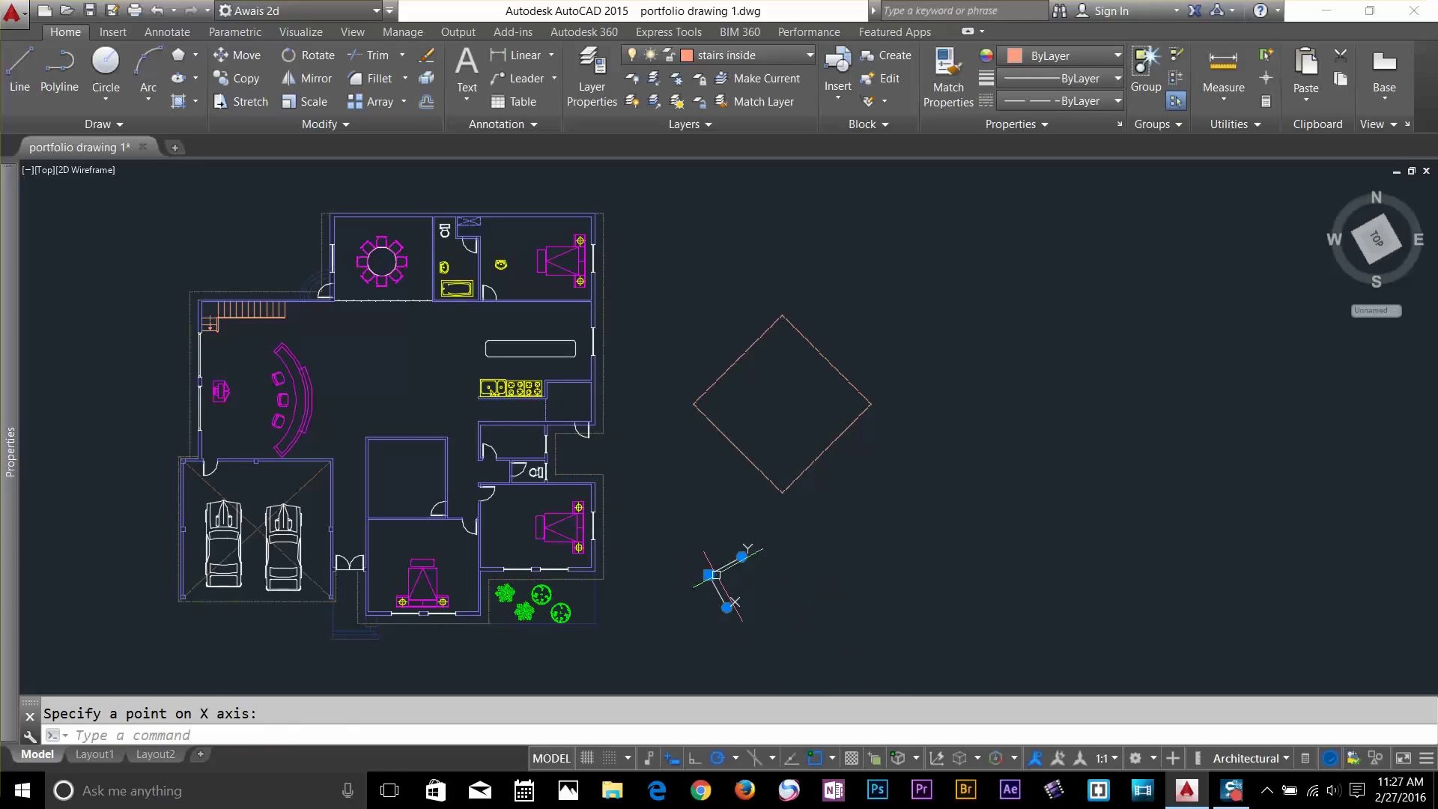
pyautogui.click(709, 576)
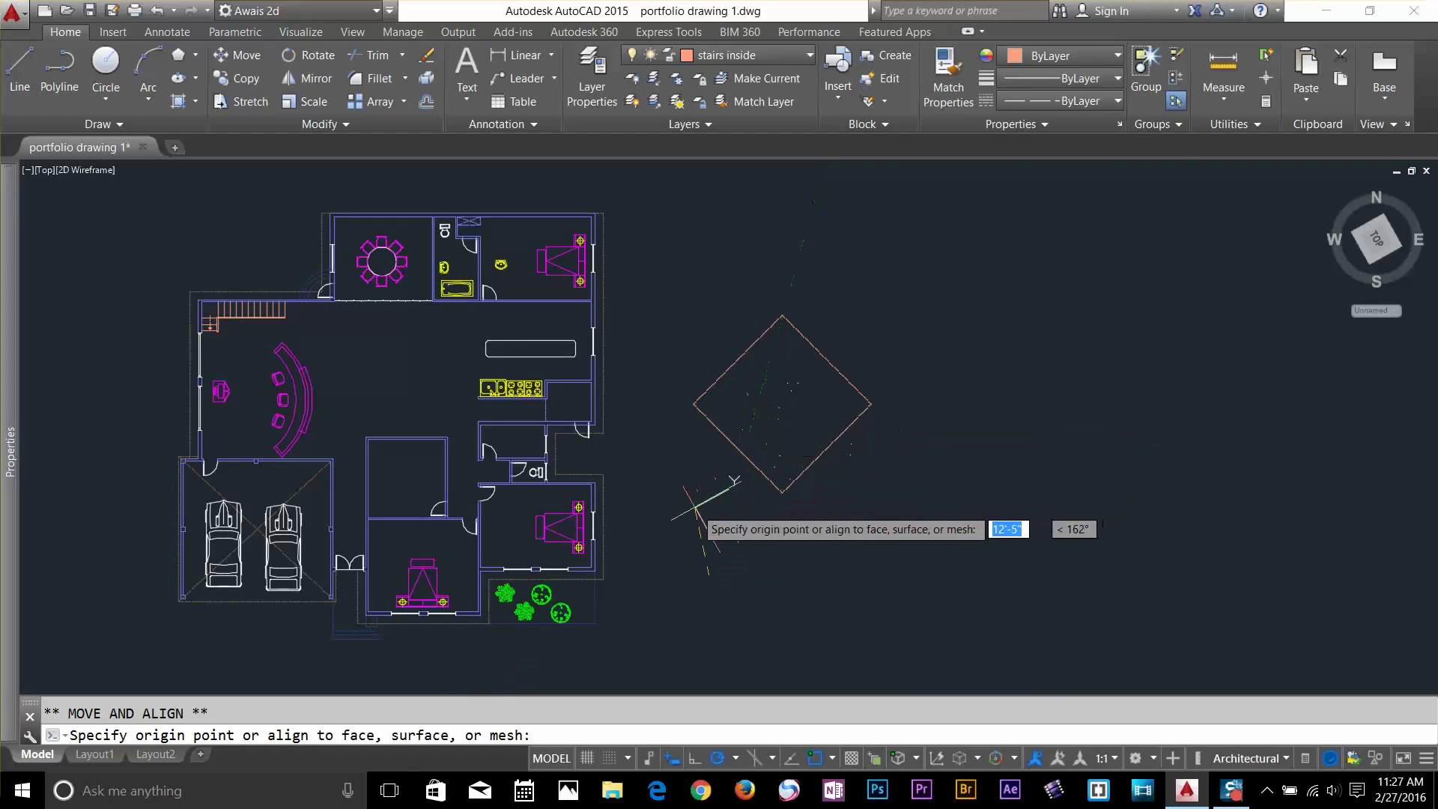
pyautogui.click(694, 506)
pyautogui.click(727, 485)
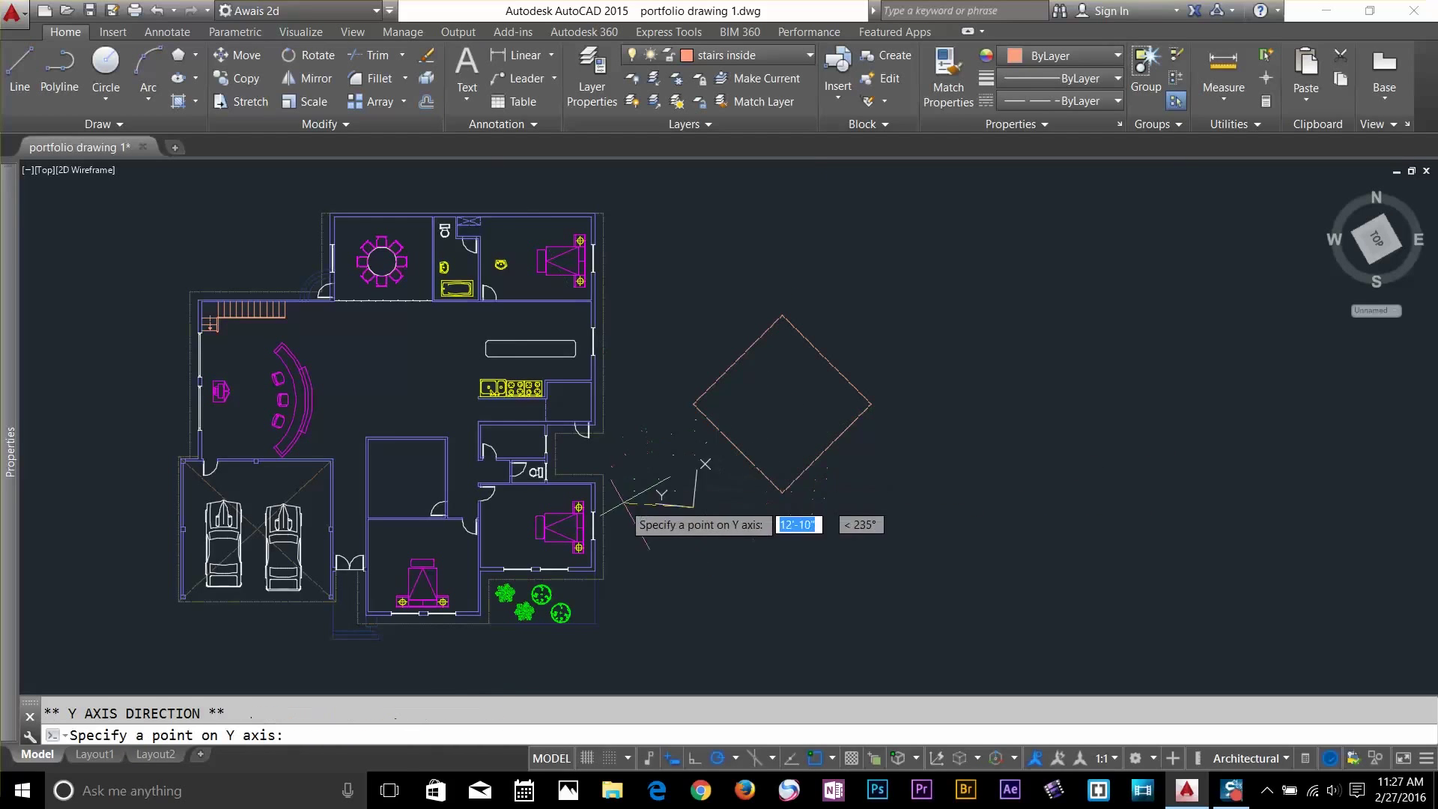
pyautogui.click(691, 454)
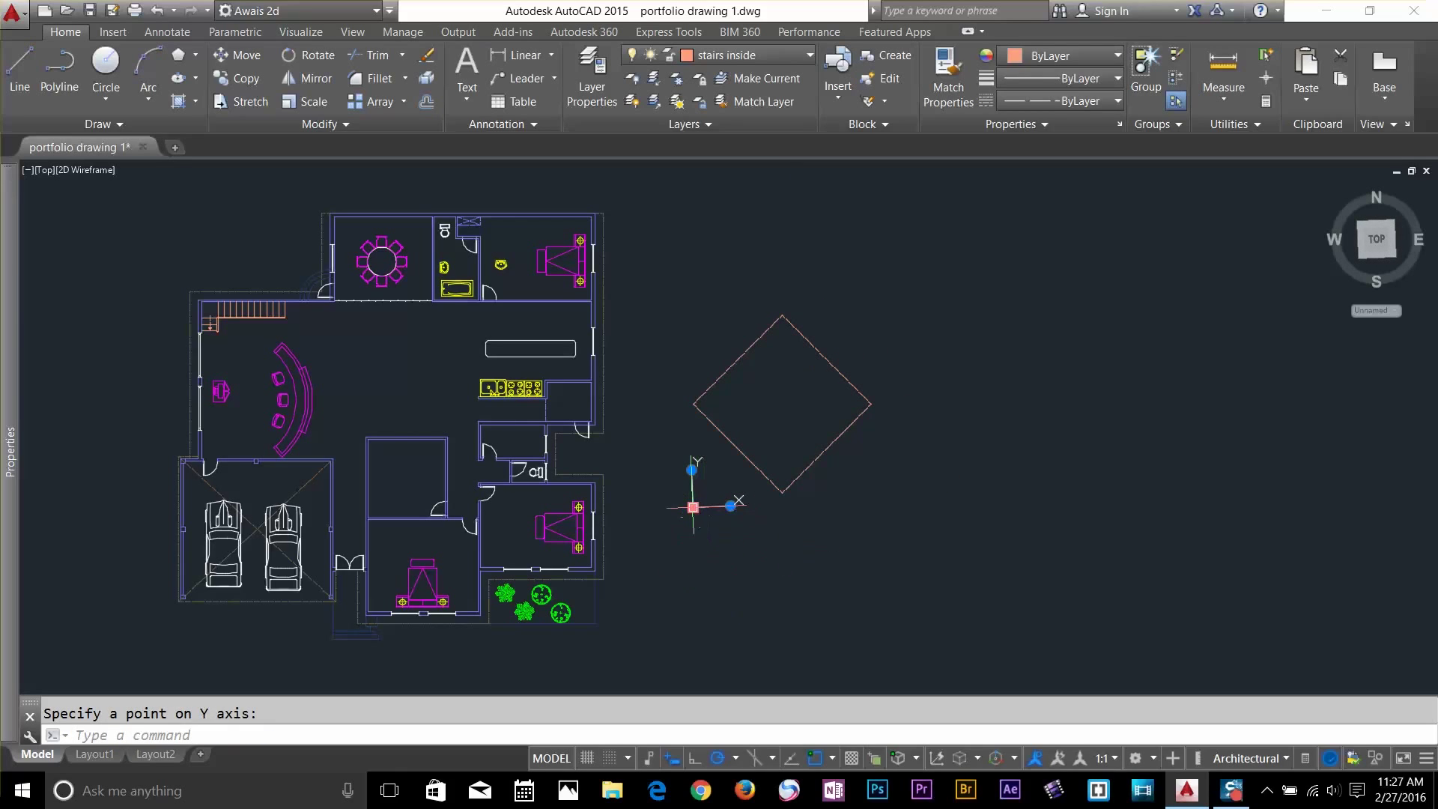
# Place the UCS origin on the square's top corner with X toward its right corner
pyautogui.moveTo(691, 508)
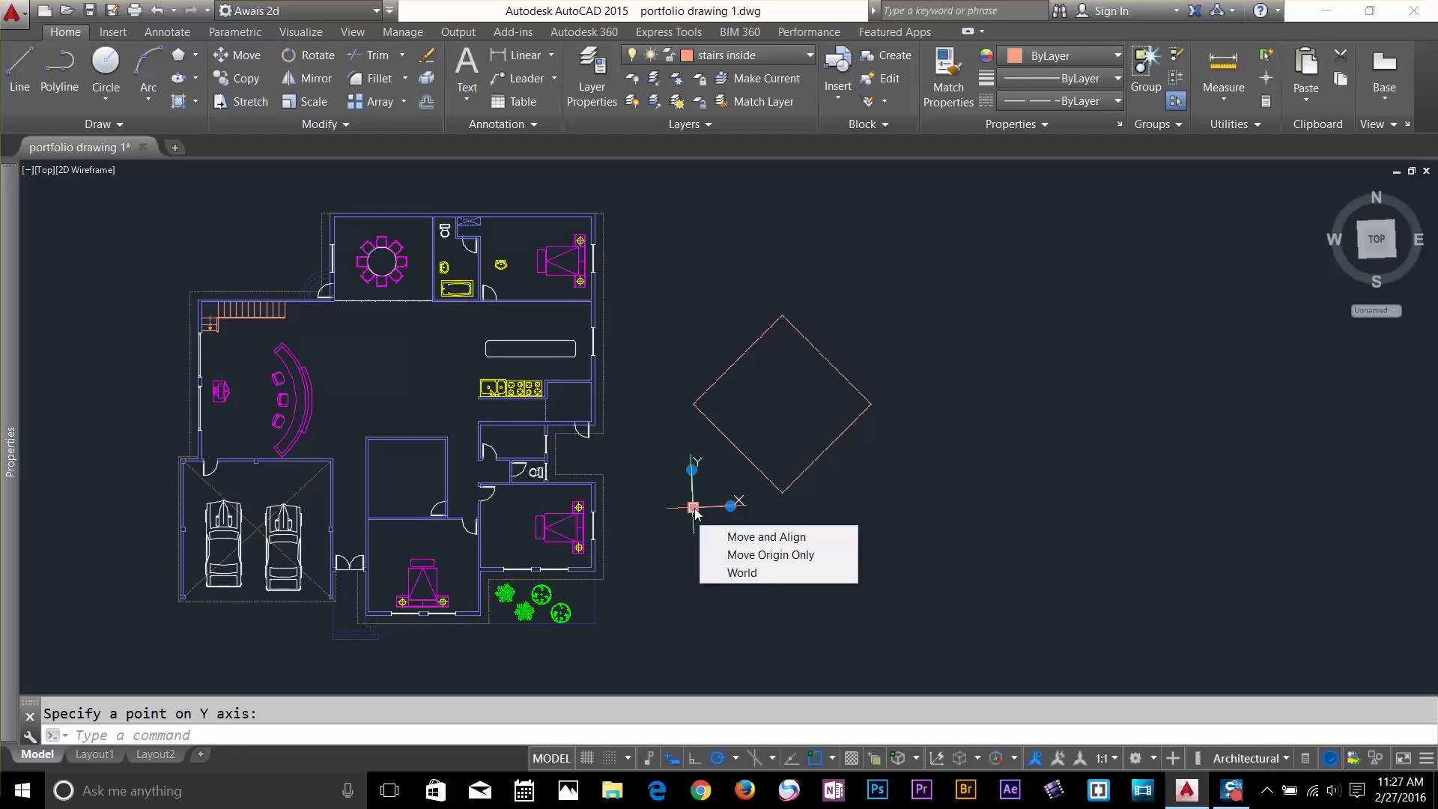
pyautogui.click(694, 509)
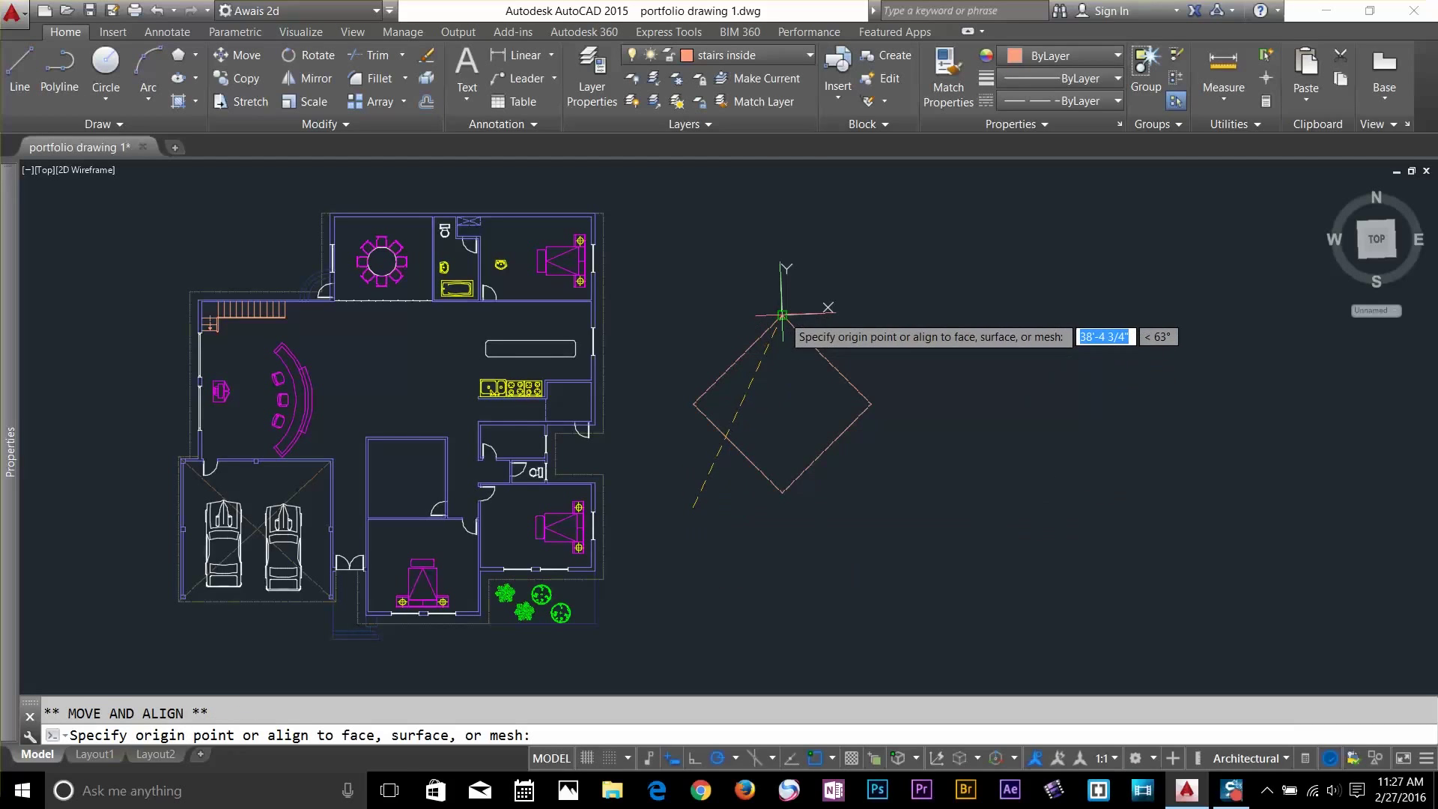
pyautogui.click(782, 315)
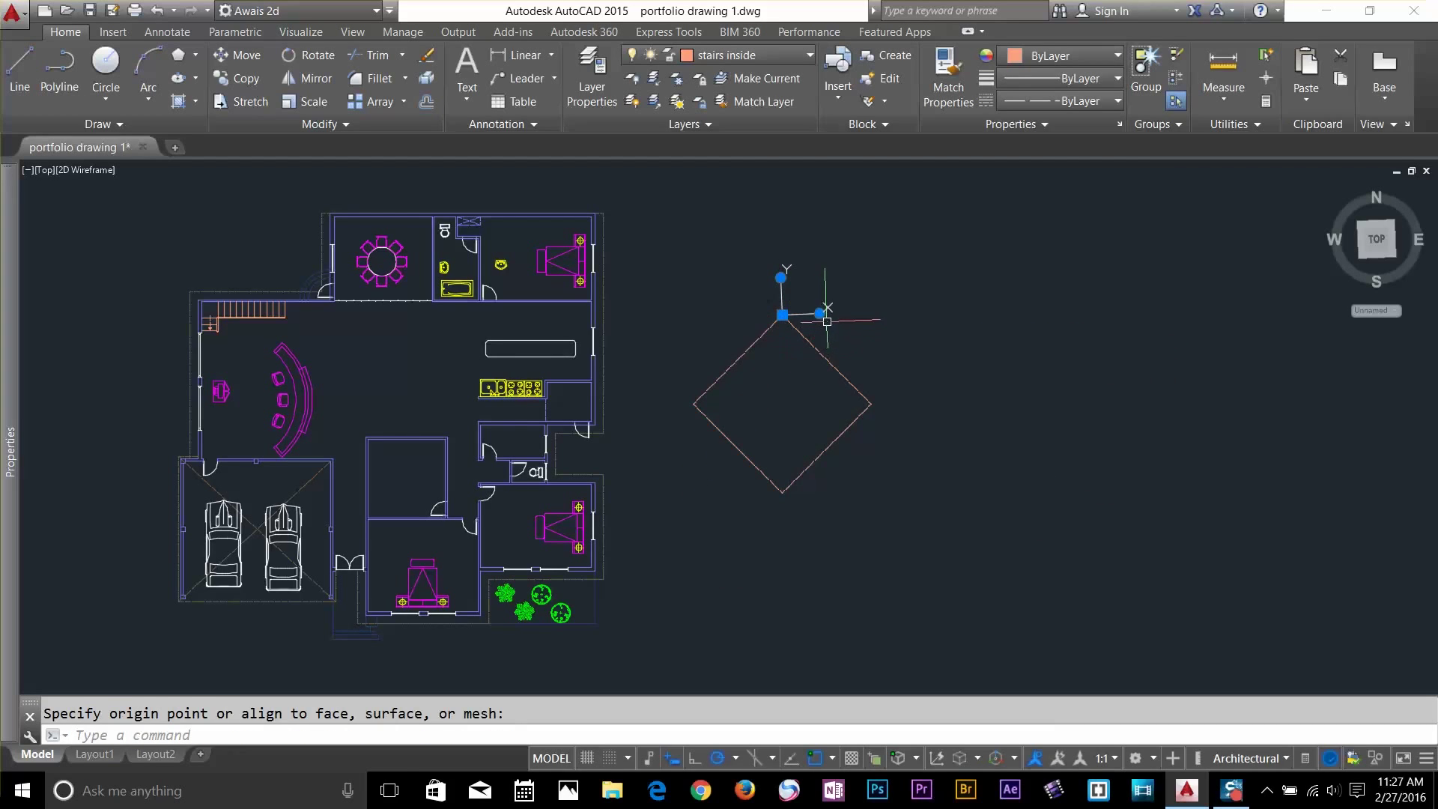
pyautogui.moveTo(820, 315)
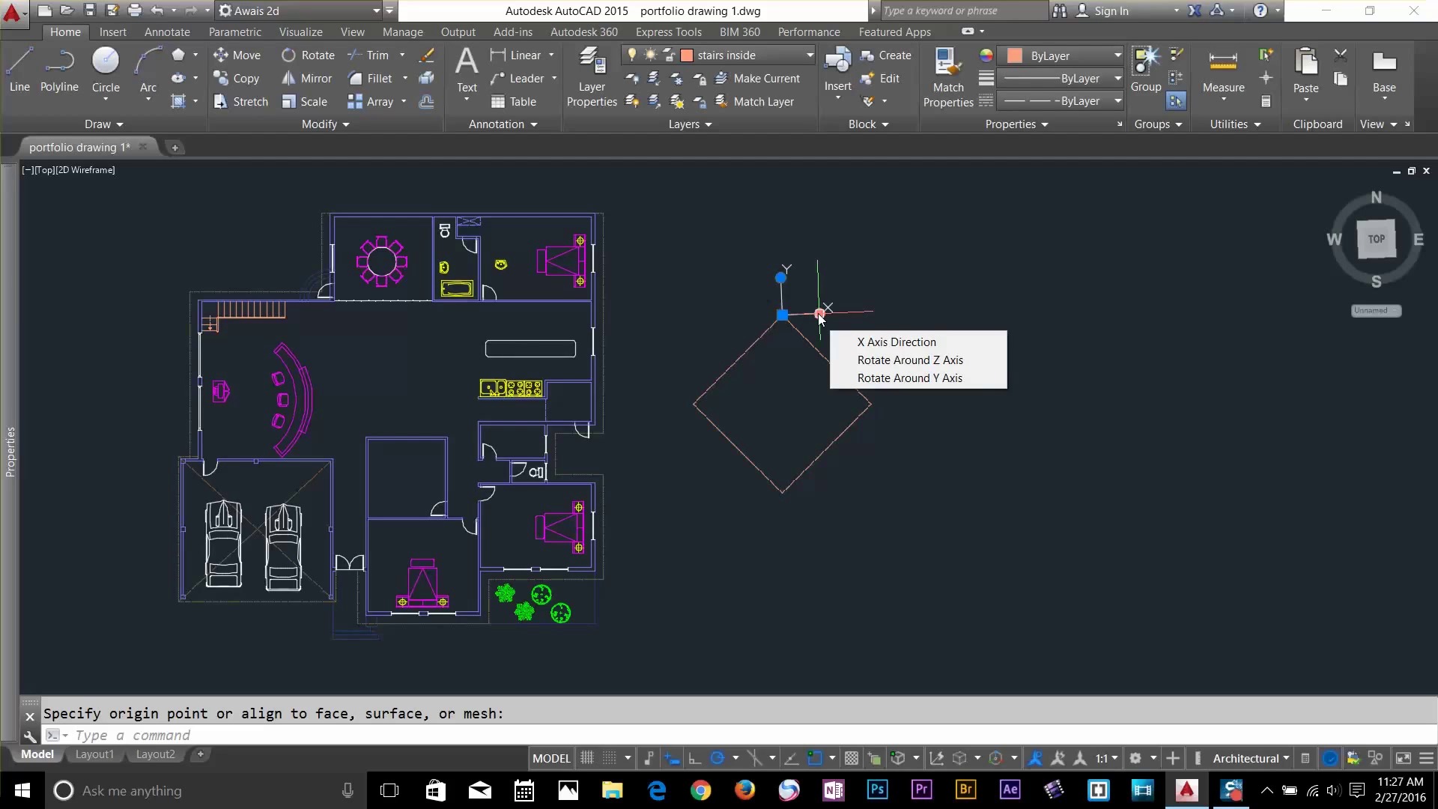
pyautogui.click(820, 316)
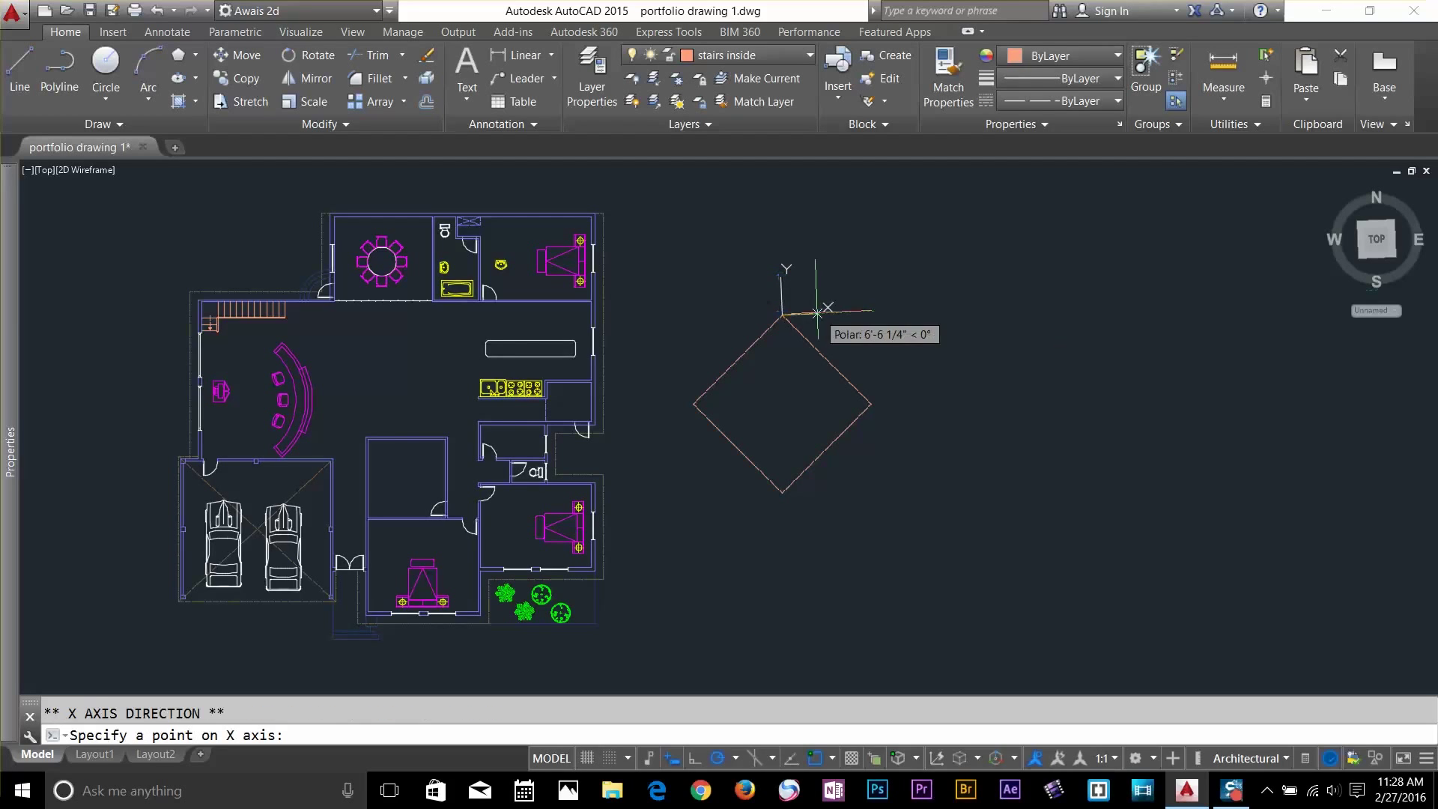
pyautogui.click(871, 404)
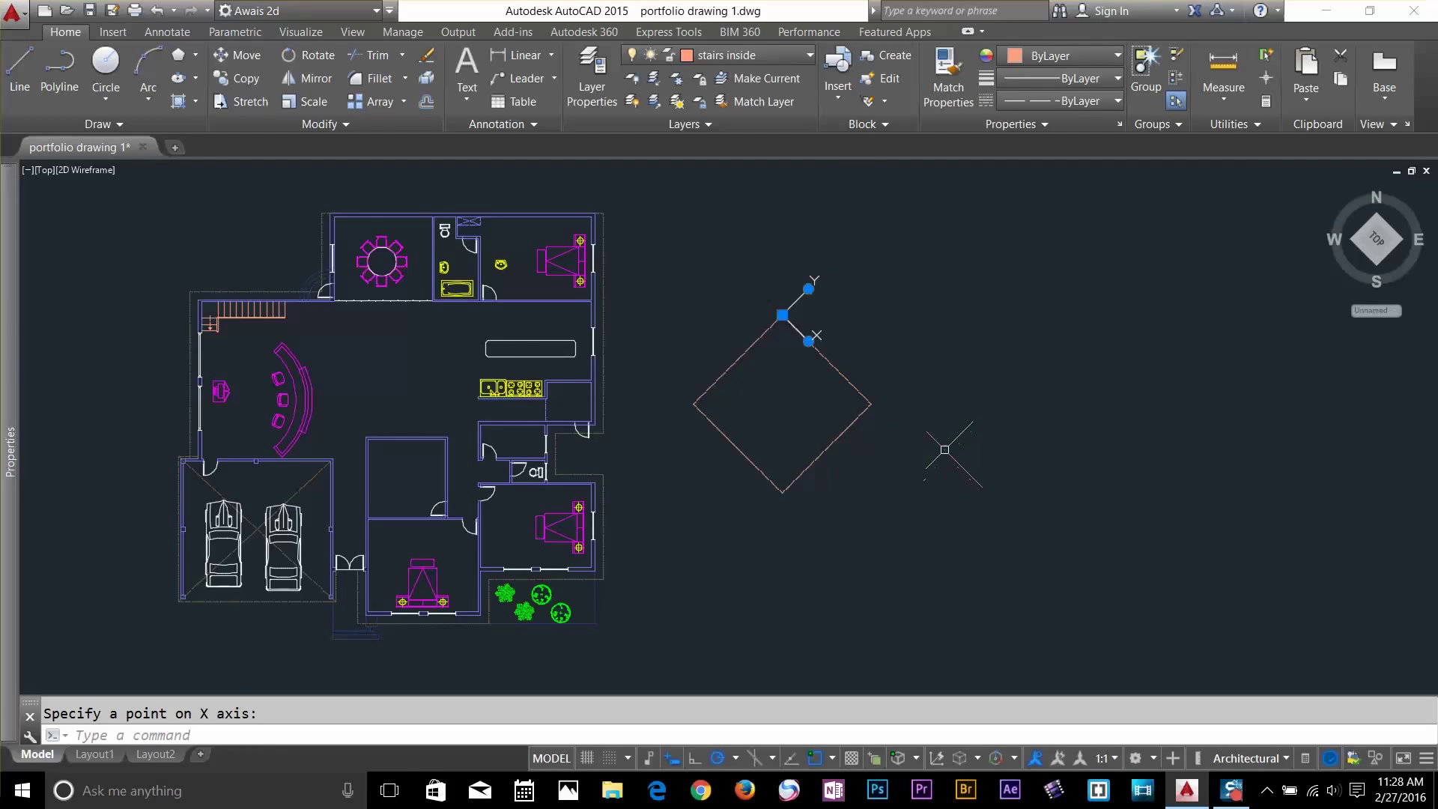
pyautogui.moveTo(944, 450); pyautogui.dragTo(835, 468, button='middle')
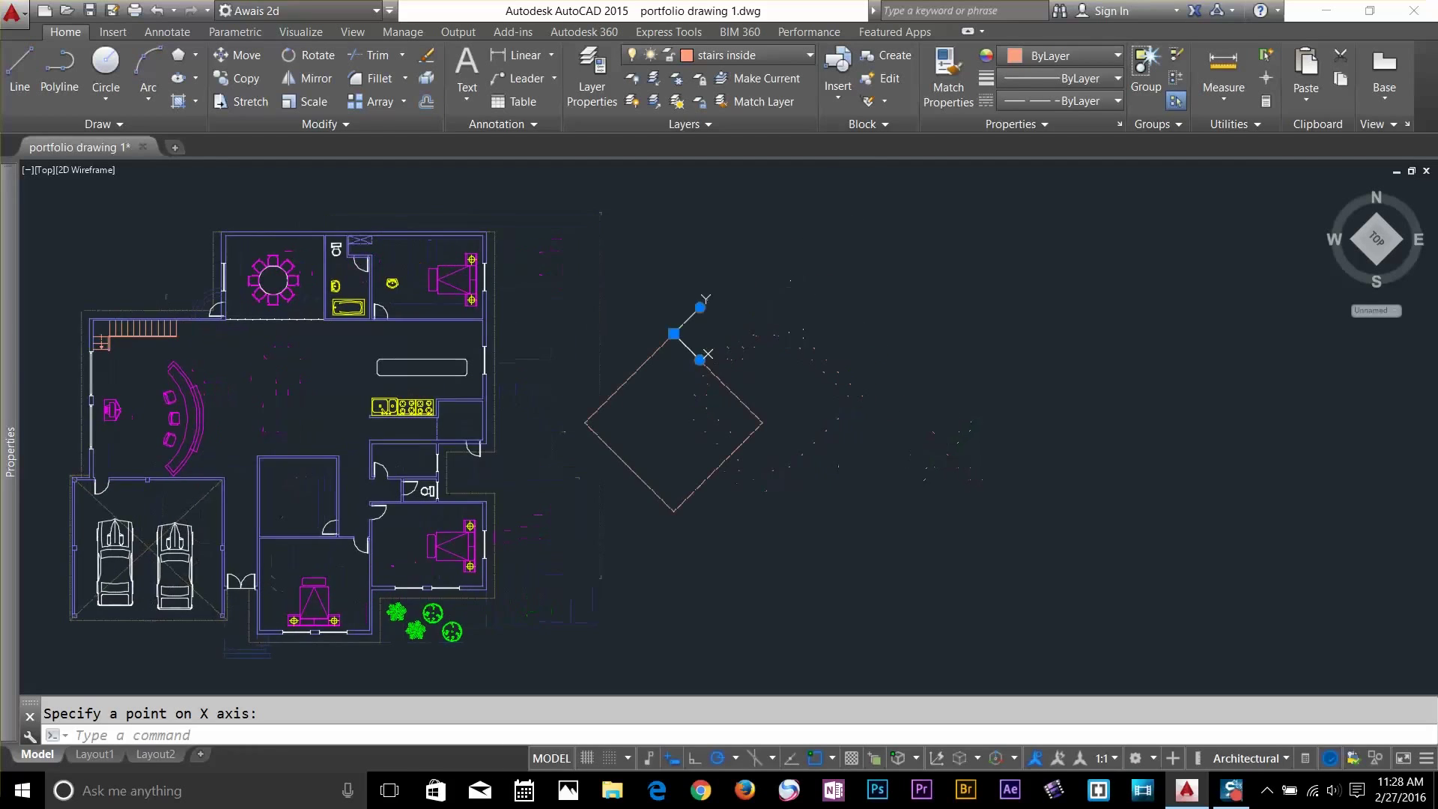
# Draw an Ortho line about 38'-0 1/4" long from the UCS origin along Y
pyautogui.click(20, 71)
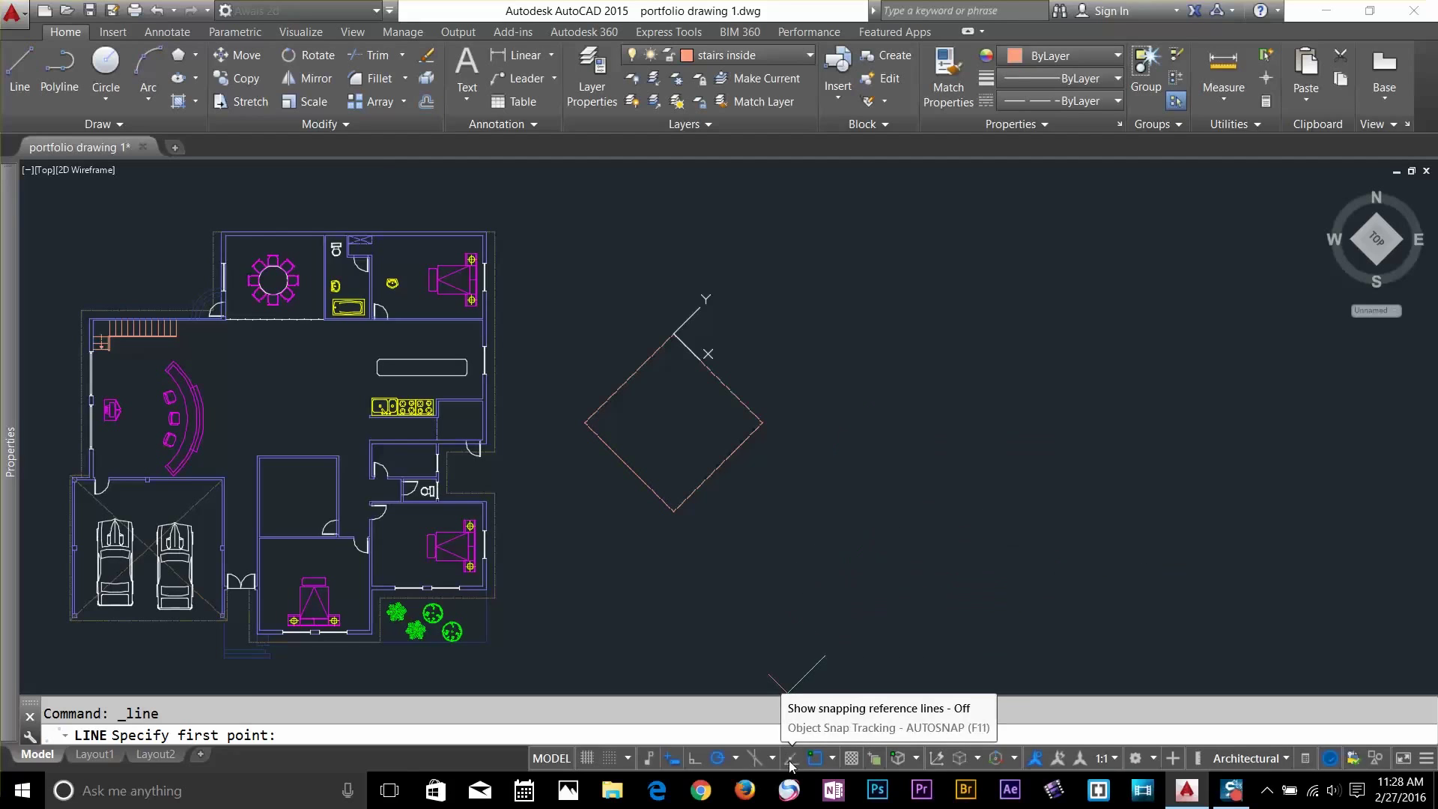
pyautogui.click(696, 759)
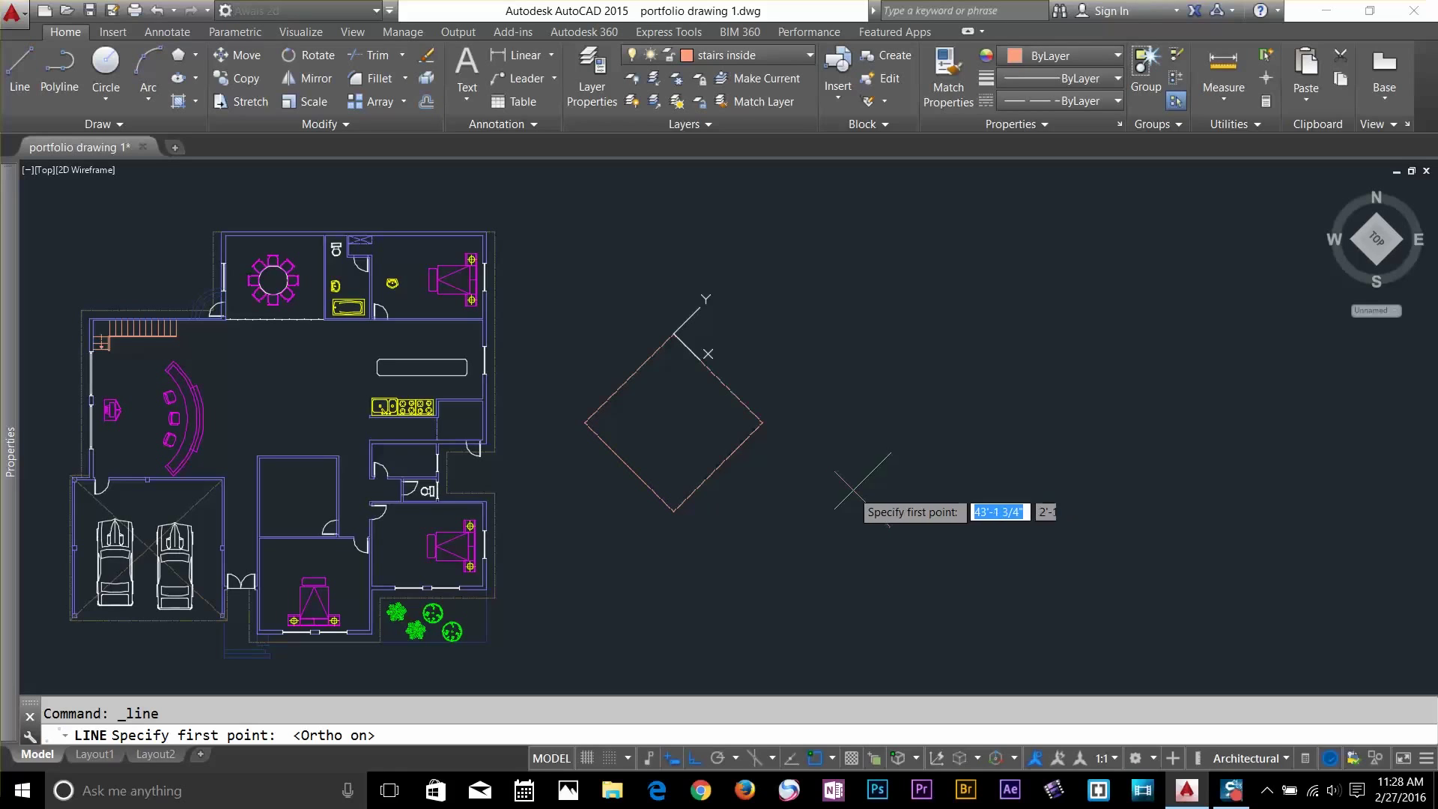
pyautogui.click(674, 334)
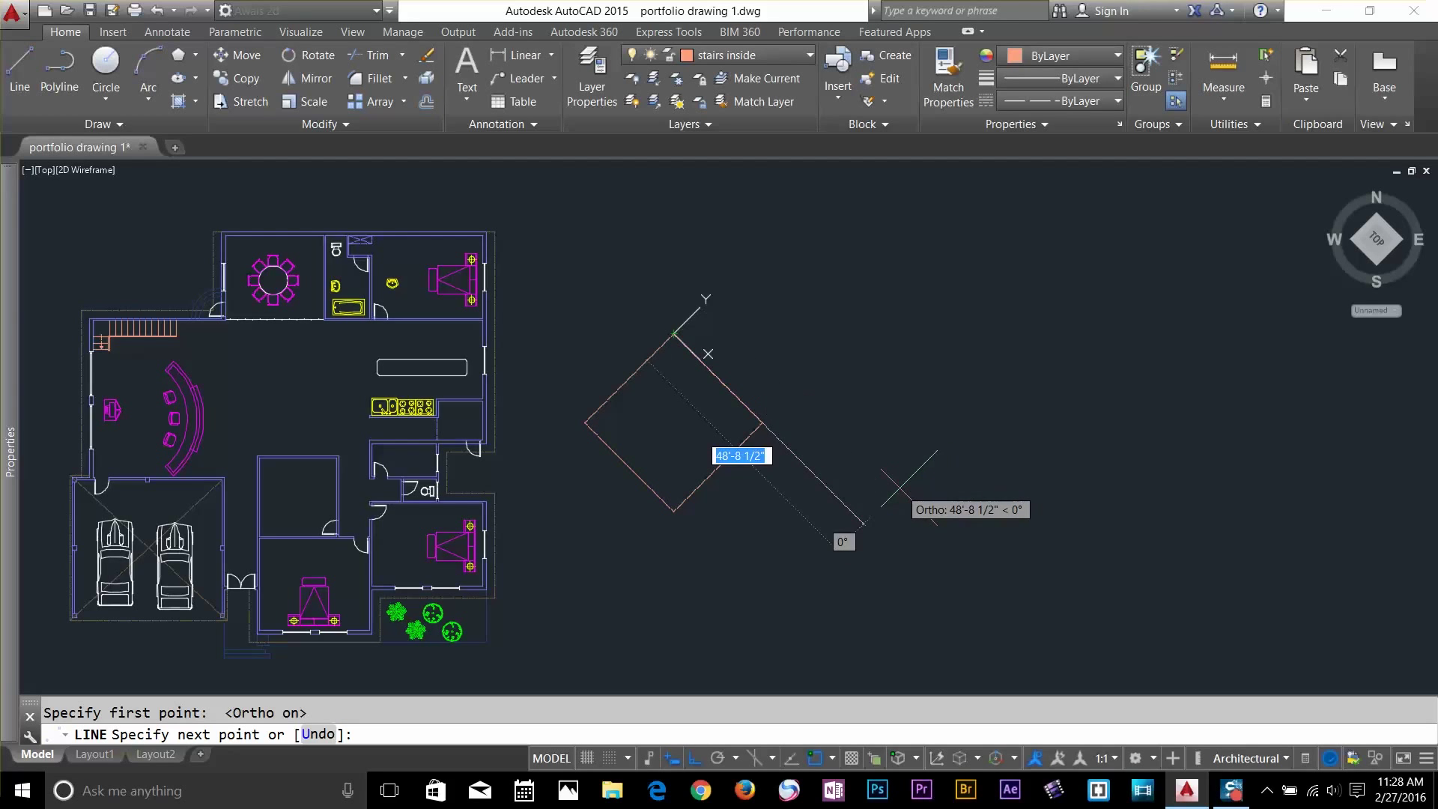
pyautogui.scroll(-2, 790, 611)
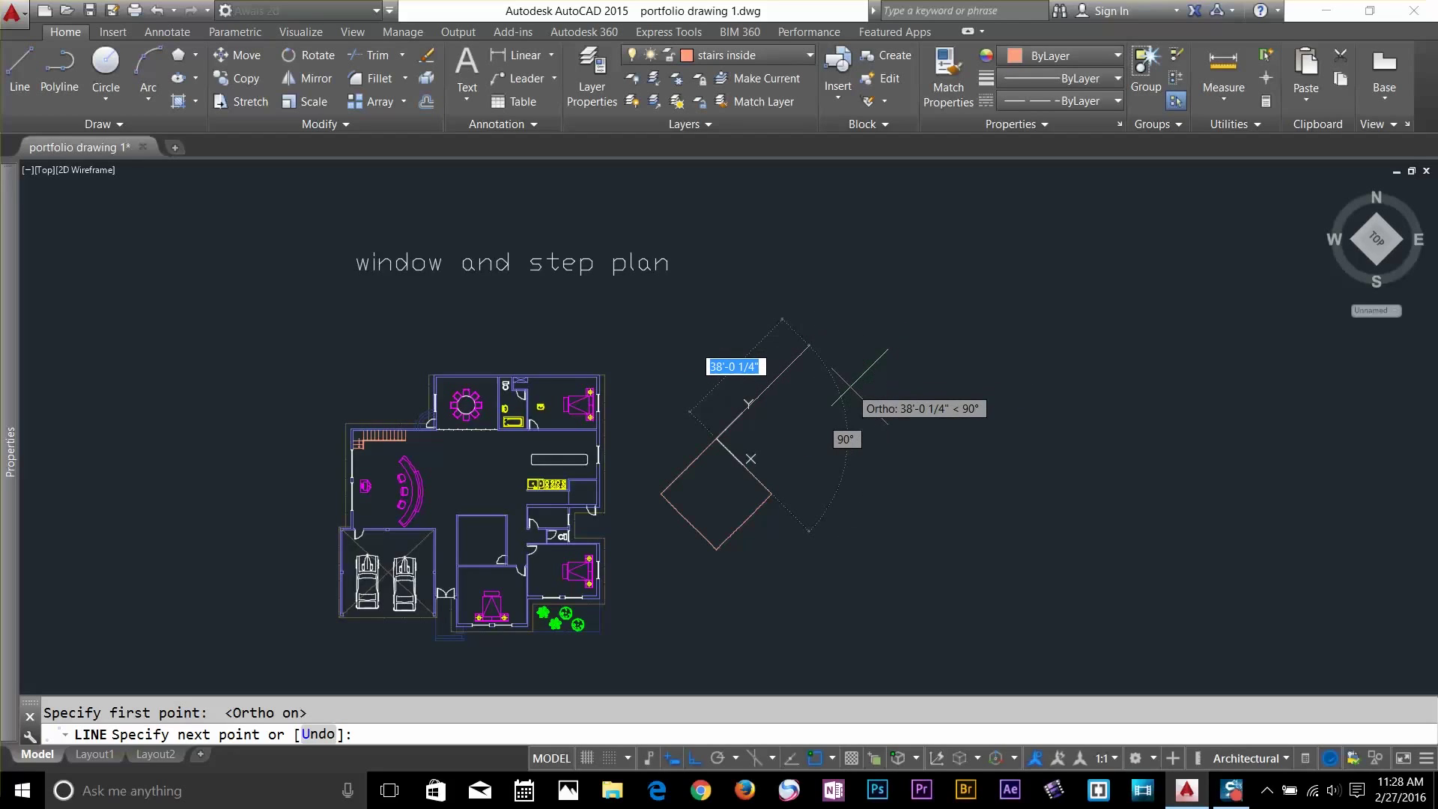
pyautogui.click(837, 319)
pyautogui.press('Return')
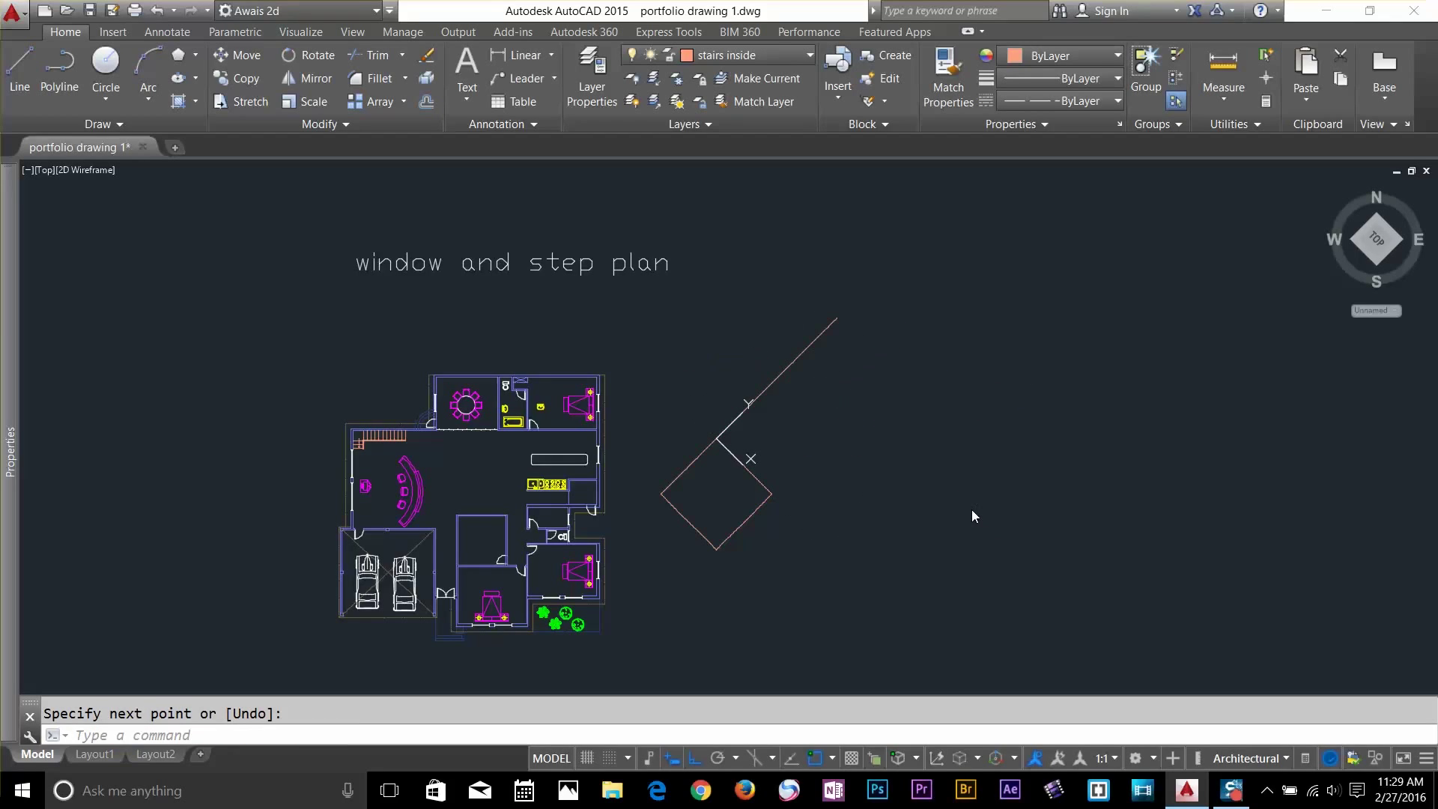
# Reset the UCS to World
pyautogui.write('uc')
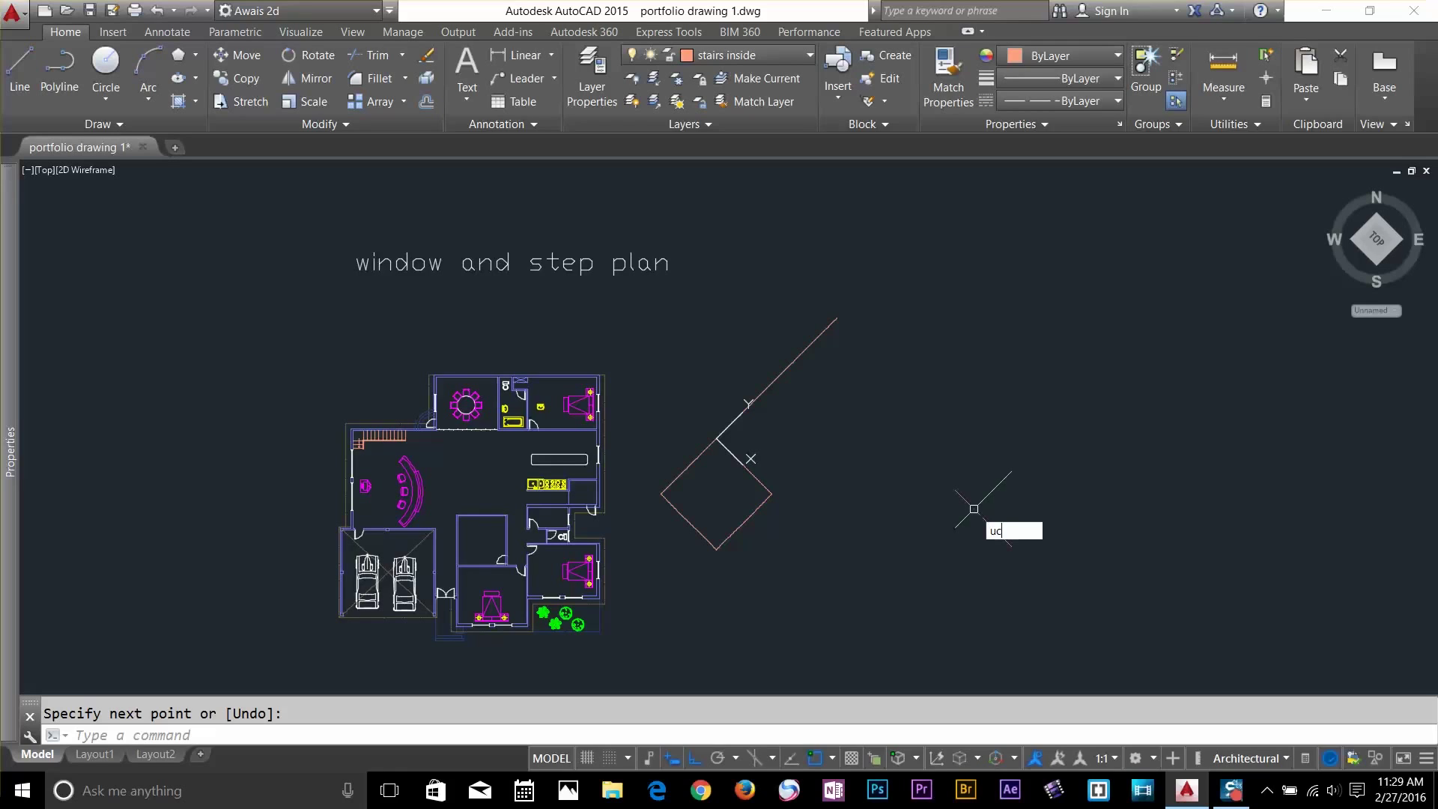
pyautogui.write('s')
pyautogui.press('Return')
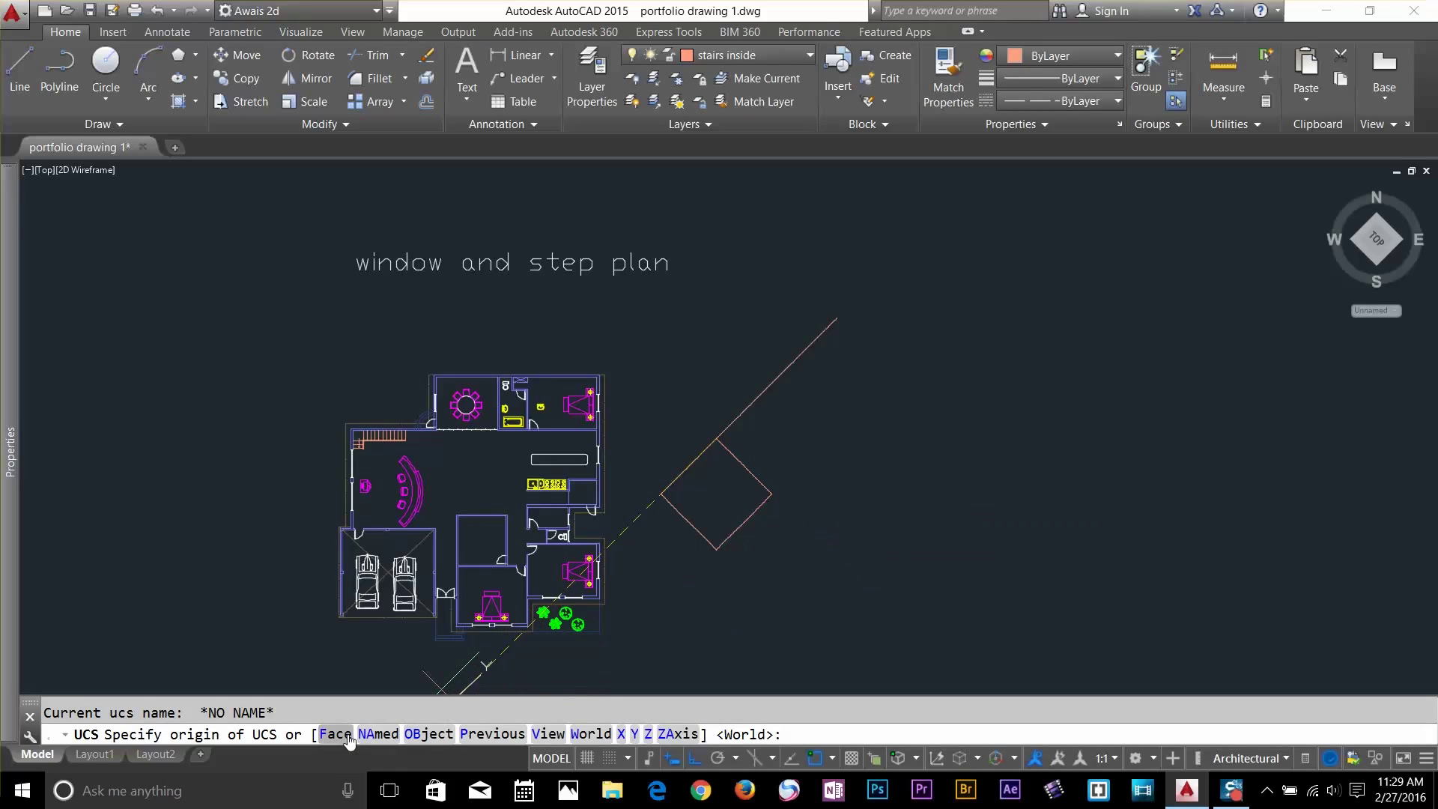
pyautogui.click(591, 734)
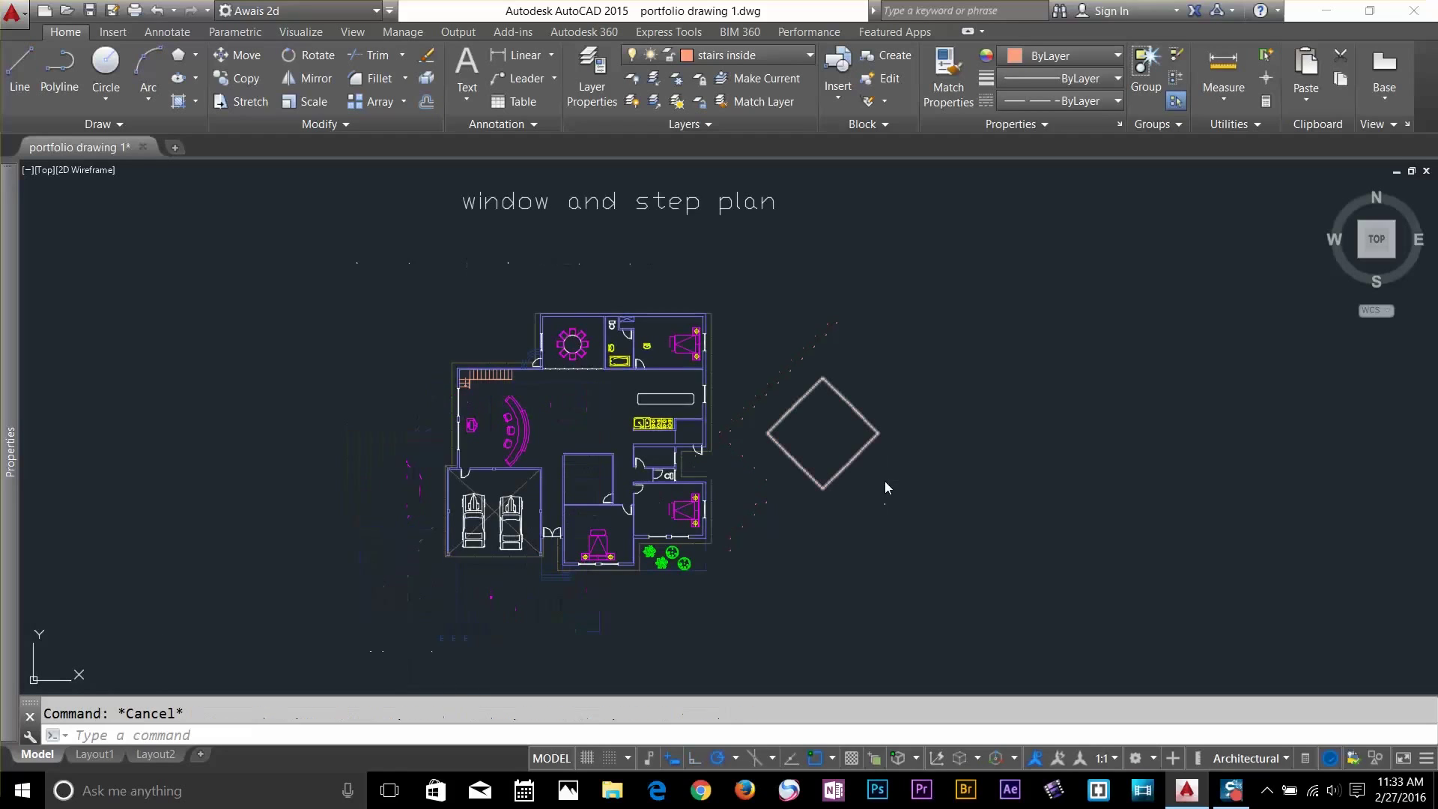
pyautogui.click(833, 486)
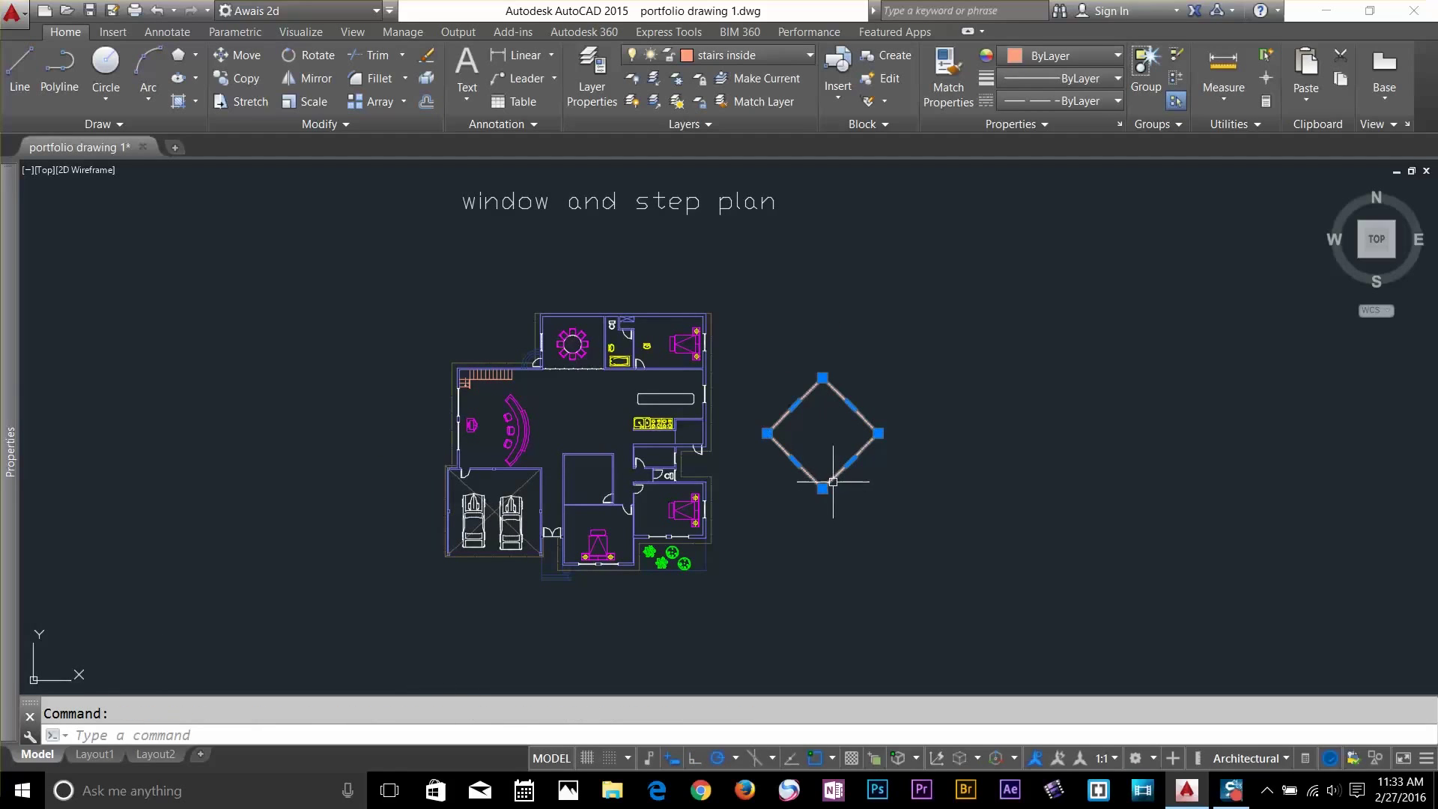
pyautogui.press('Escape')
# Start EXPLODE (X) near the square, then cancel it
pyautogui.write('x')
pyautogui.press('Return')
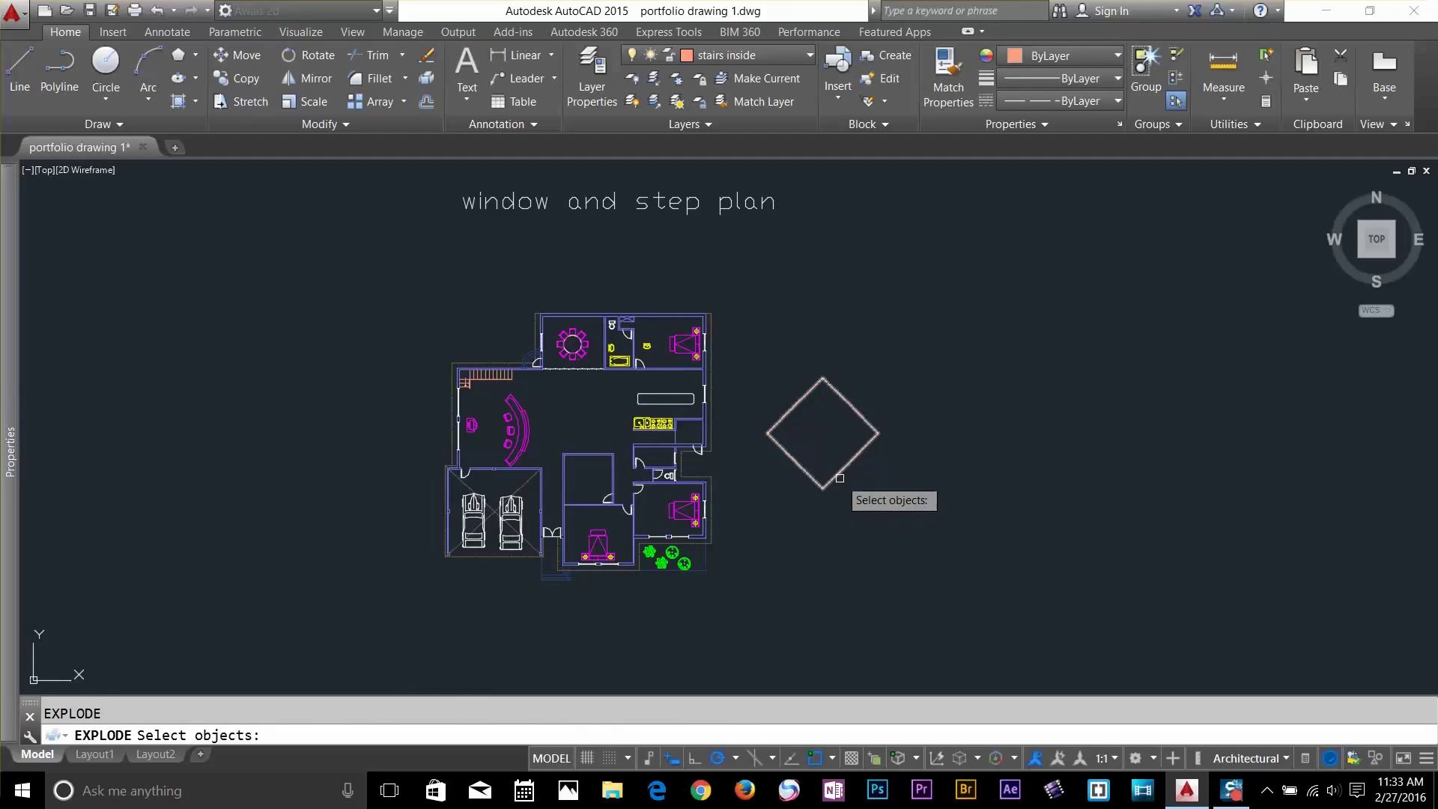
pyautogui.click(866, 463)
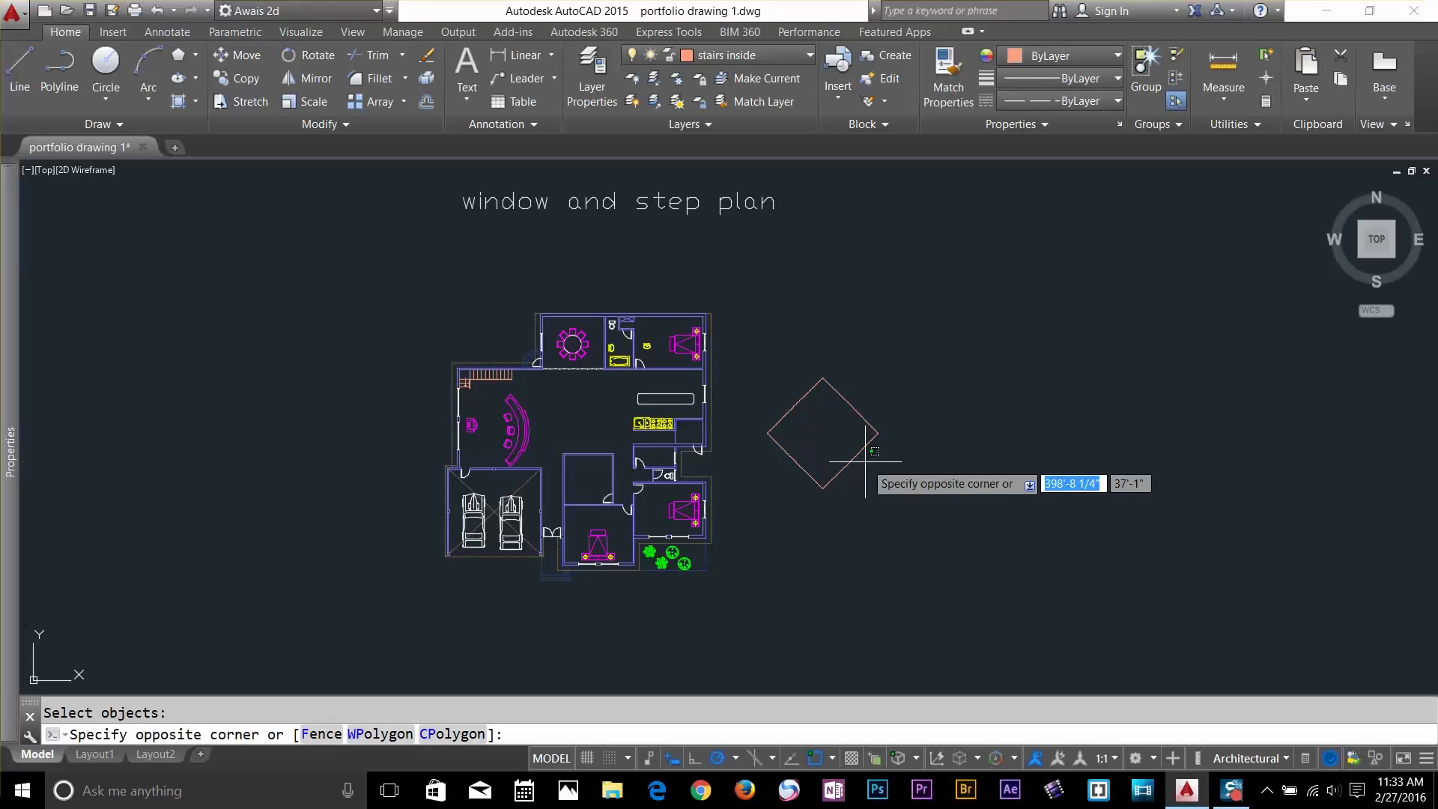
pyautogui.moveTo(27, 701)
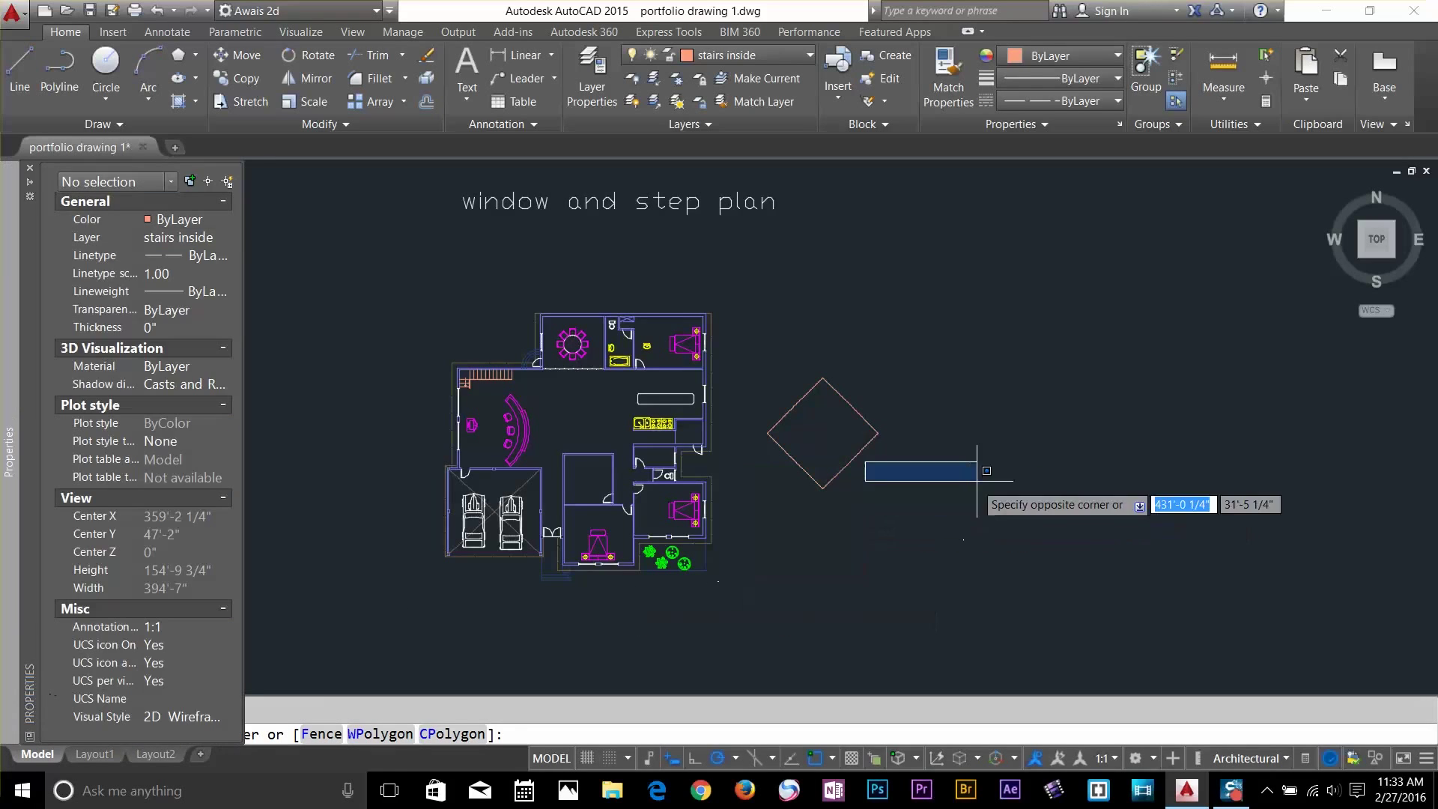
pyautogui.press('Escape')
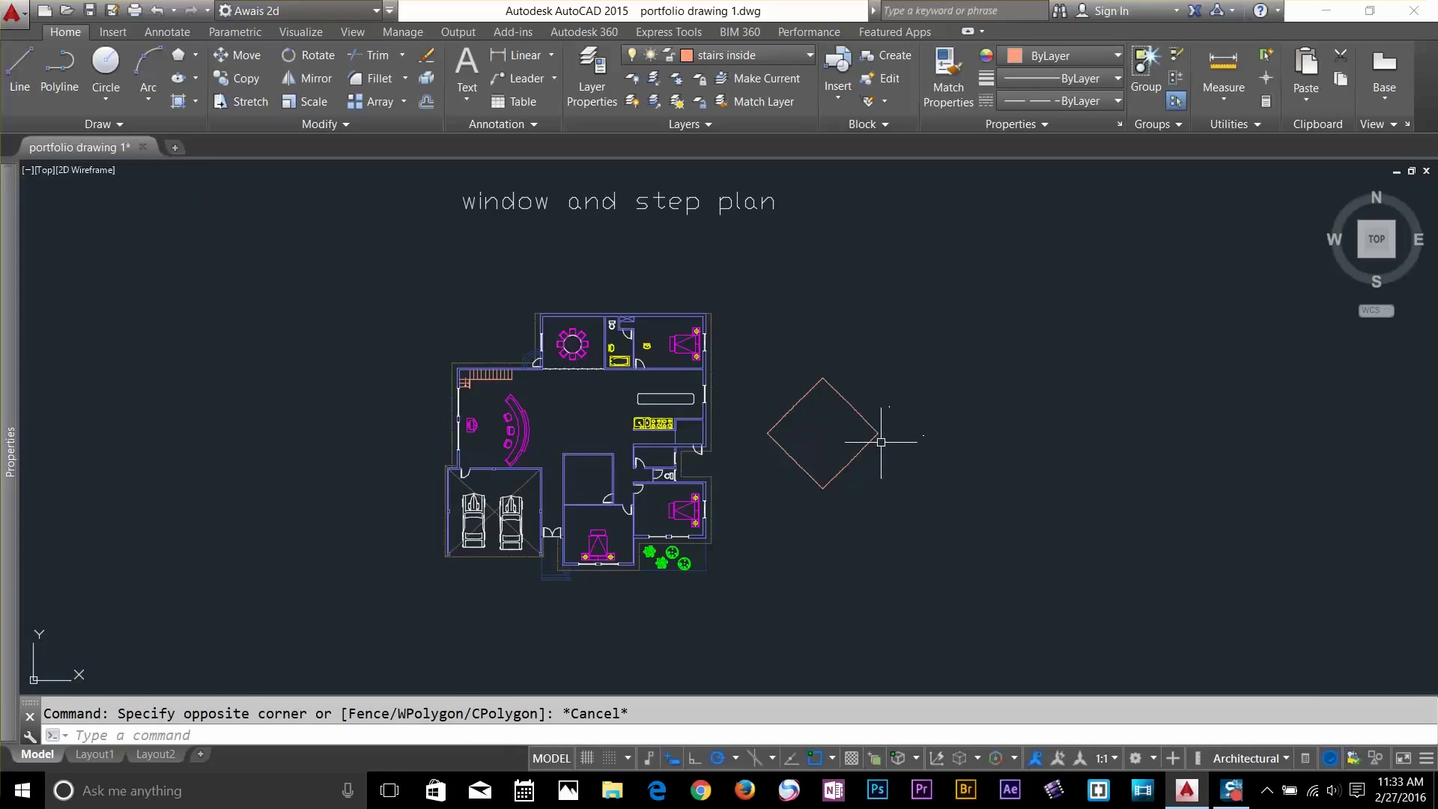
# Align the UCS to the square's upper-right edge using the Object option
pyautogui.write('ucs')
pyautogui.press('Return')
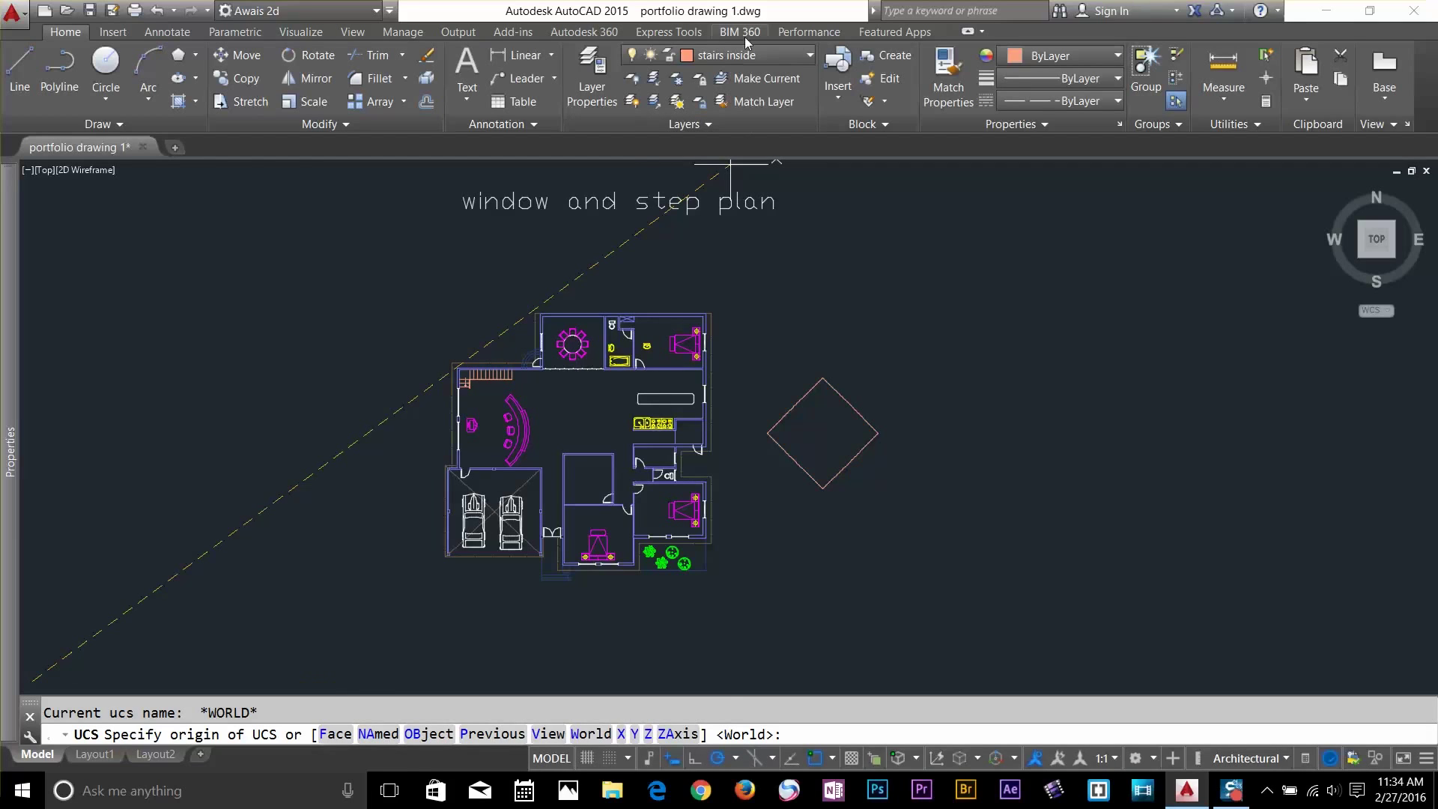
pyautogui.click(747, 58)
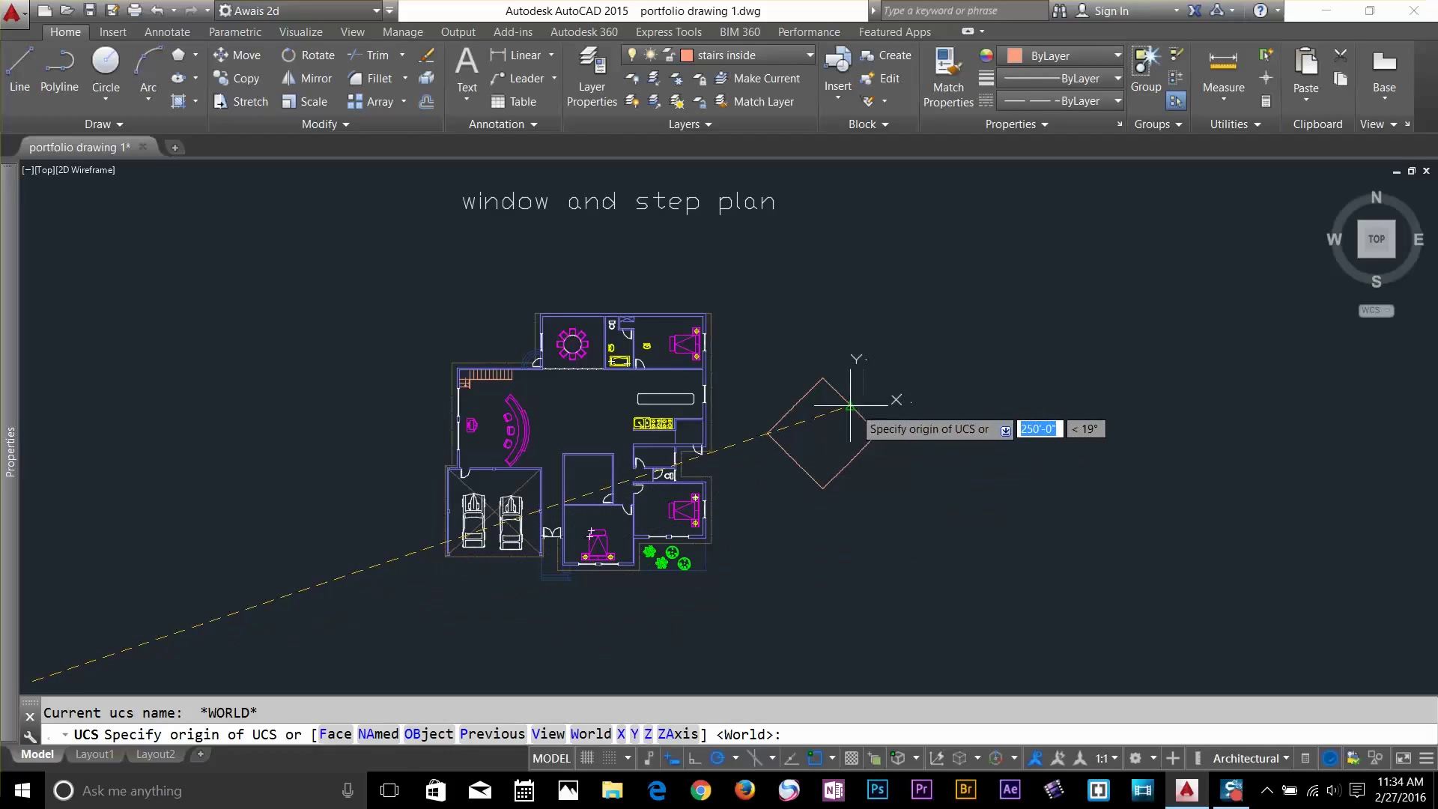
pyautogui.click(428, 734)
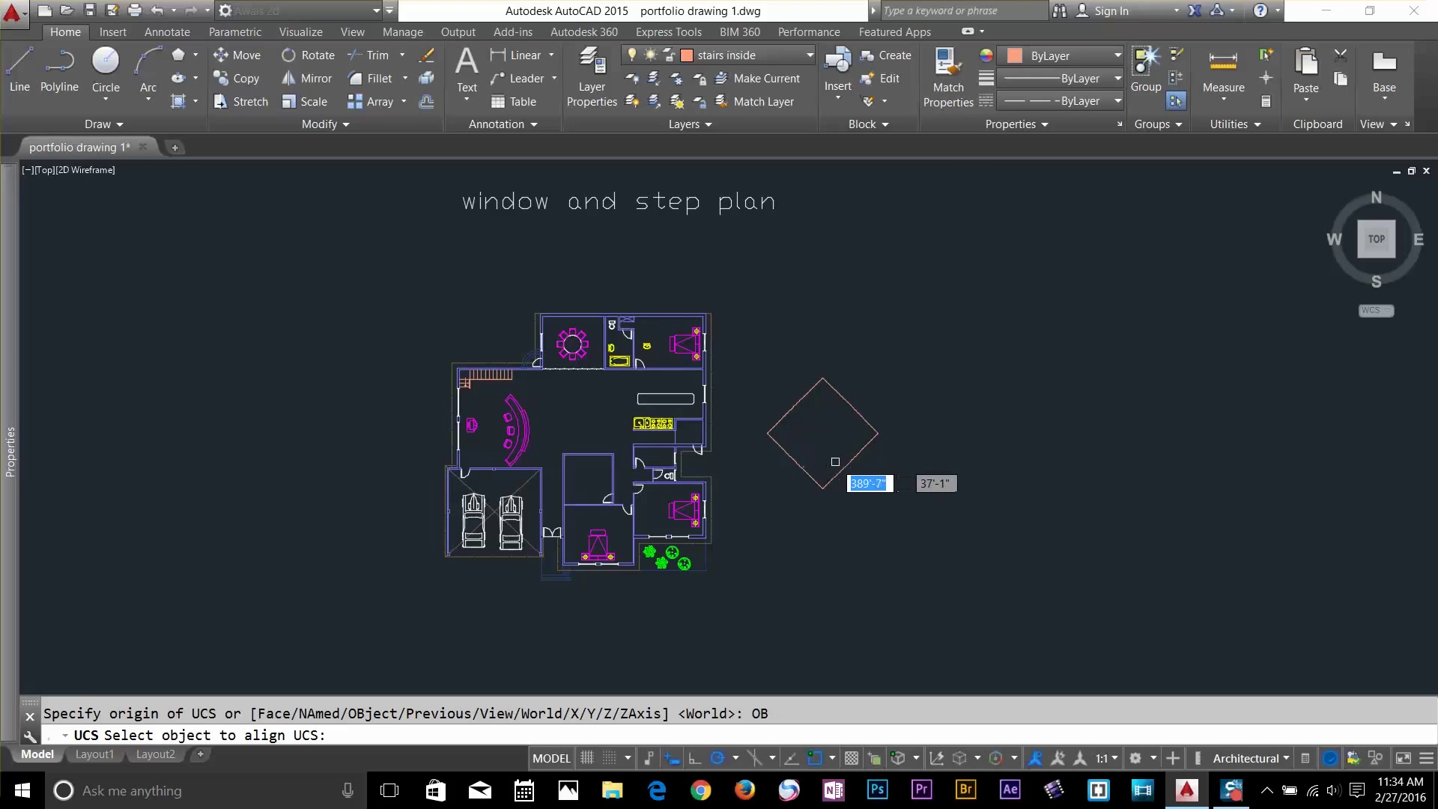
pyautogui.click(842, 395)
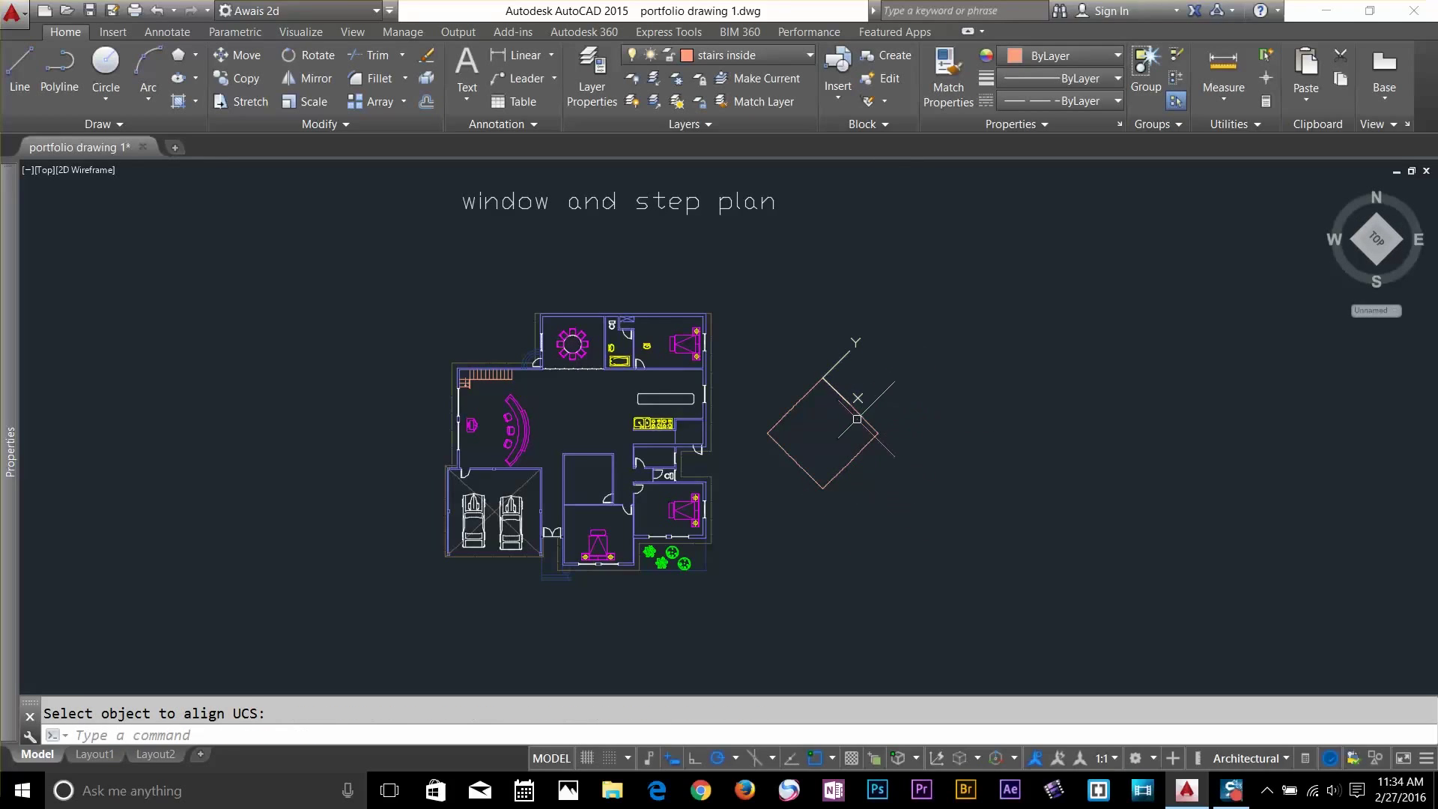
# Stretch the square's lower edges with Ortho on, elongating the outline to the right
pyautogui.click(250, 105)
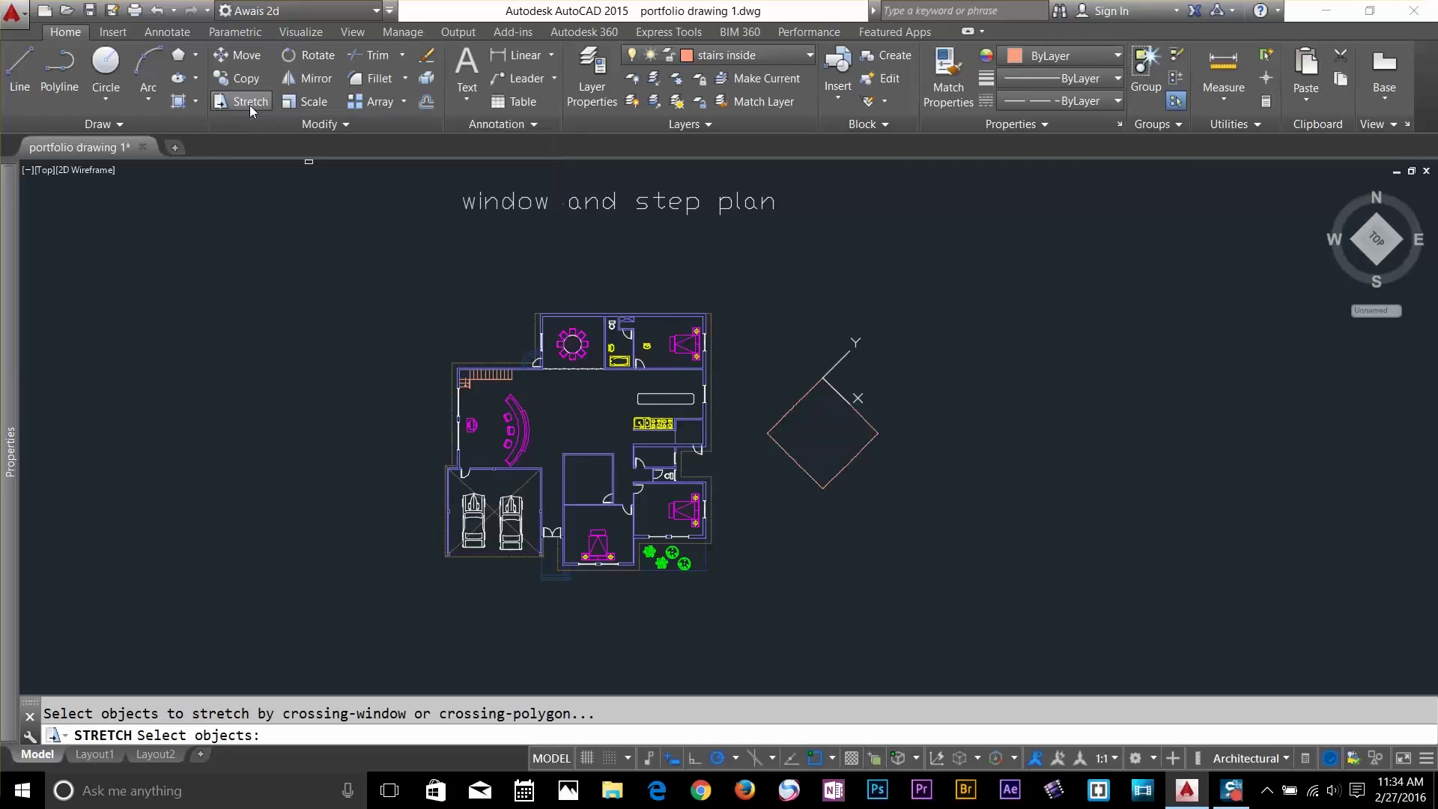
pyautogui.click(875, 471)
pyautogui.click(800, 507)
pyautogui.click(806, 459)
pyautogui.click(878, 429)
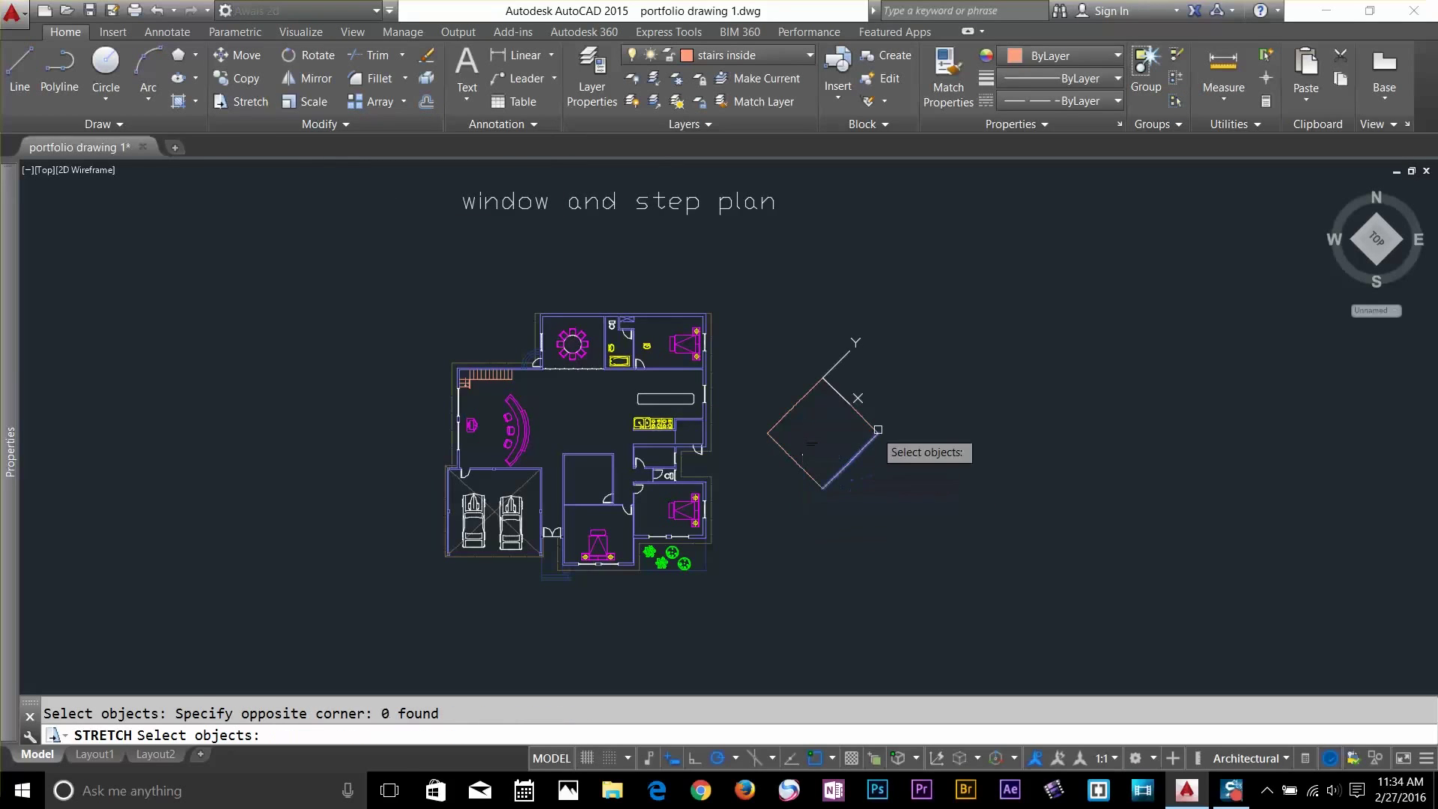
pyautogui.click(905, 421)
pyautogui.click(809, 498)
pyautogui.press('Return')
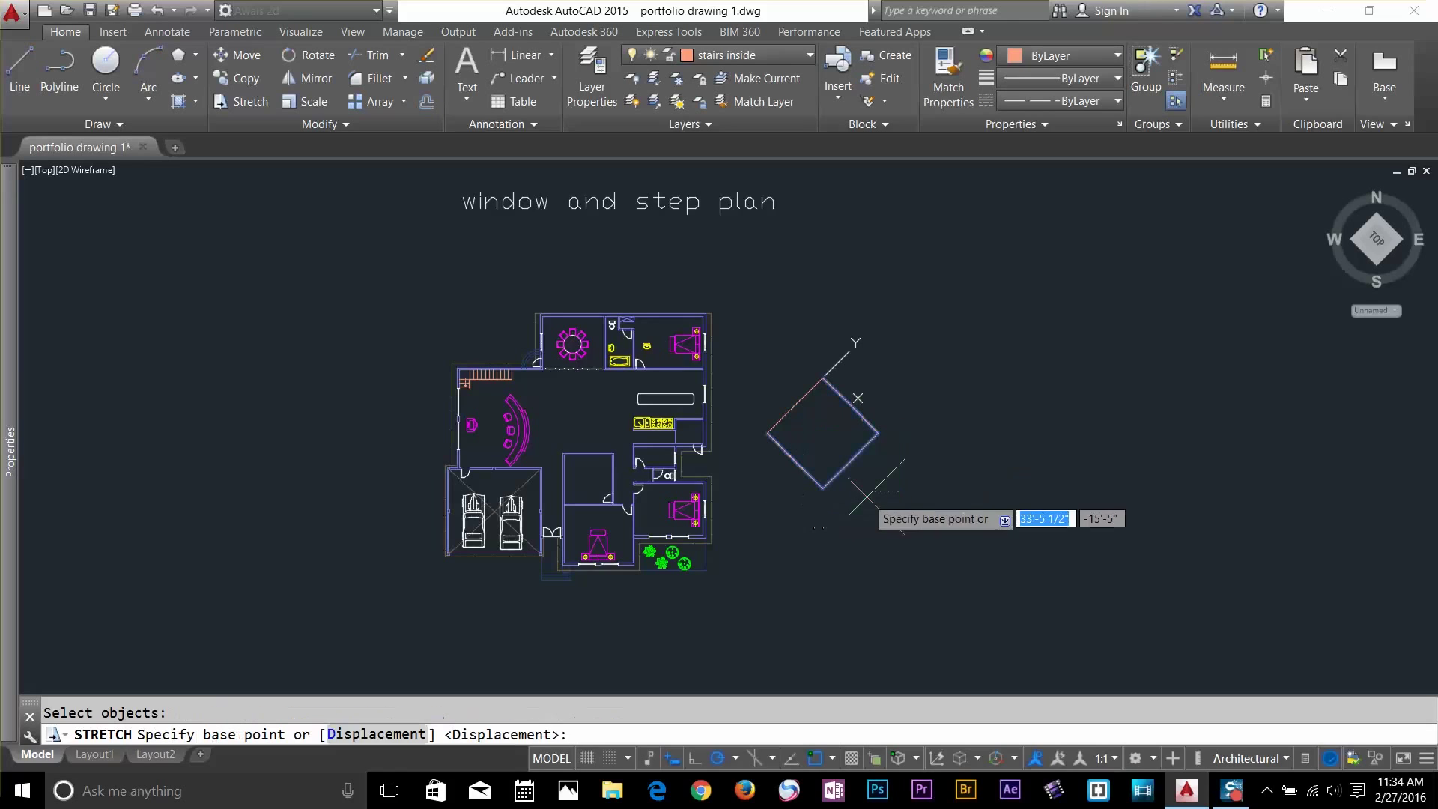
pyautogui.click(867, 497)
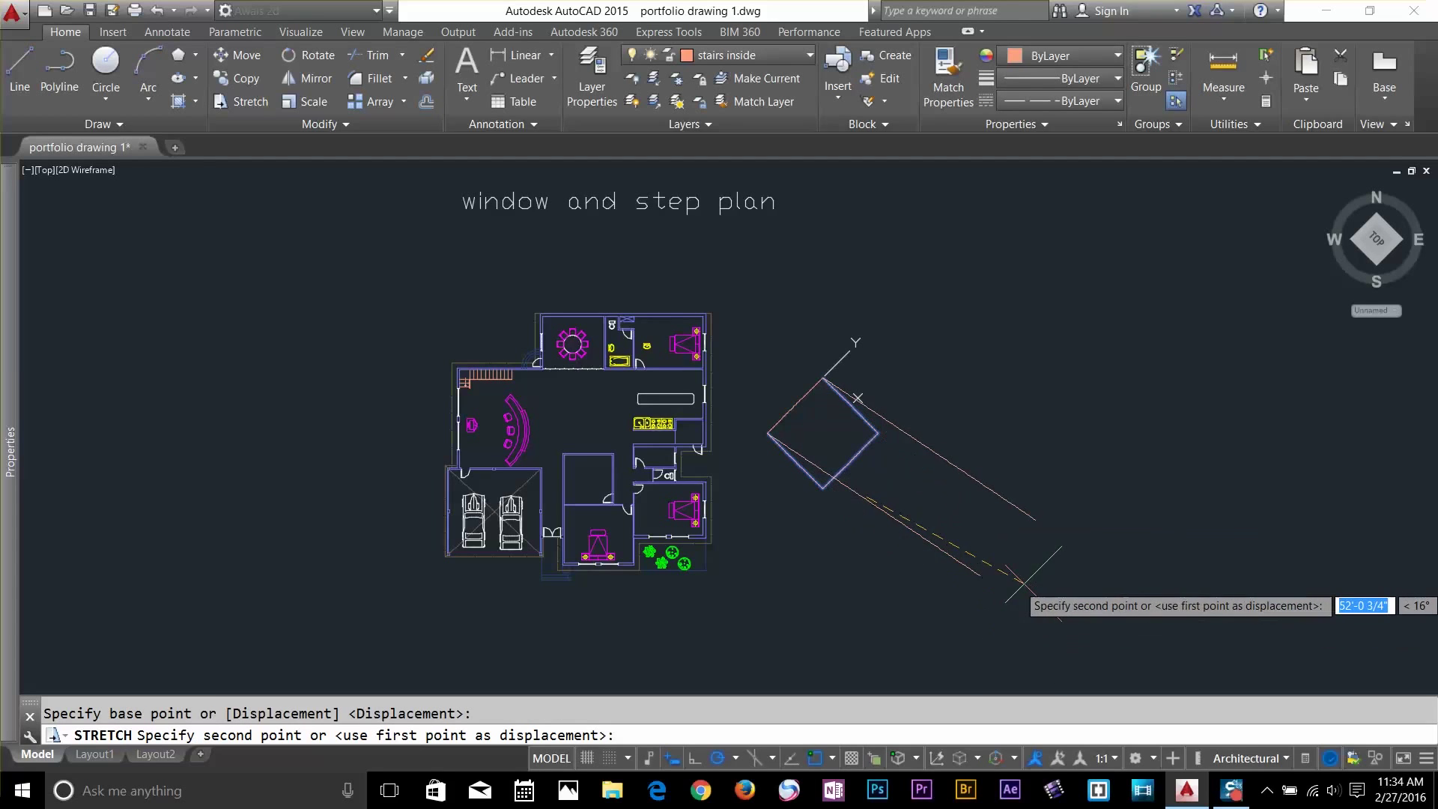
pyautogui.press('F8')
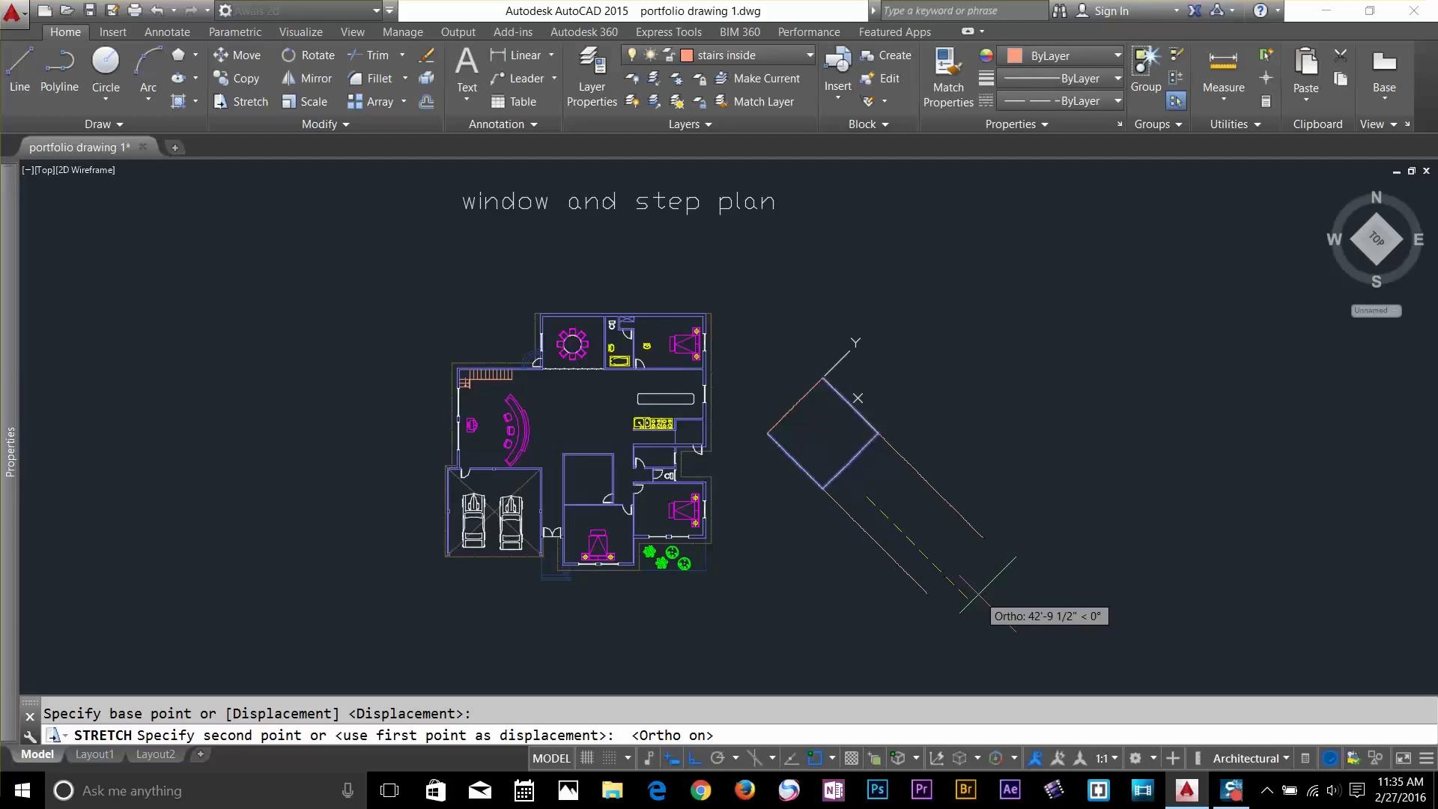
pyautogui.click(924, 556)
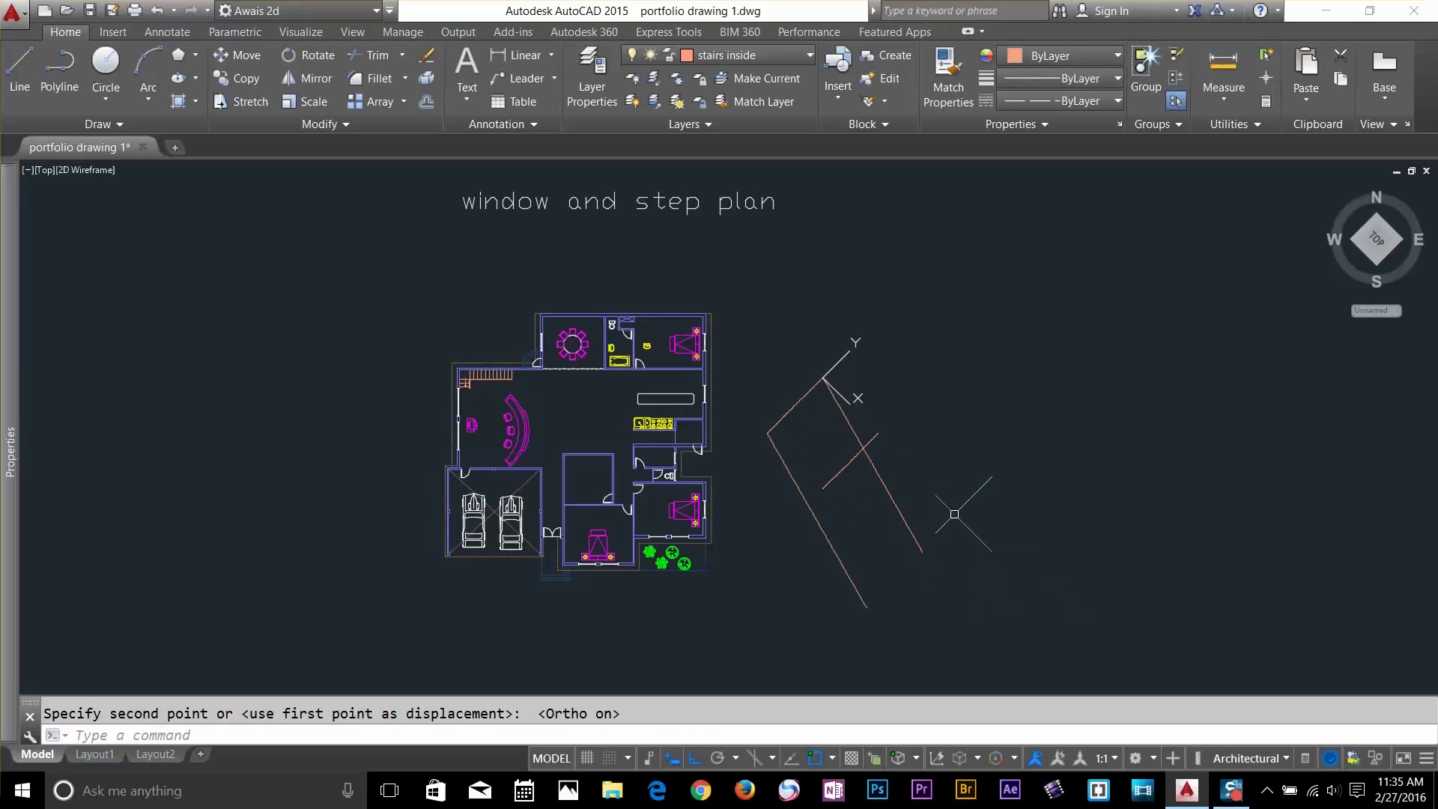
pyautogui.press('Escape')
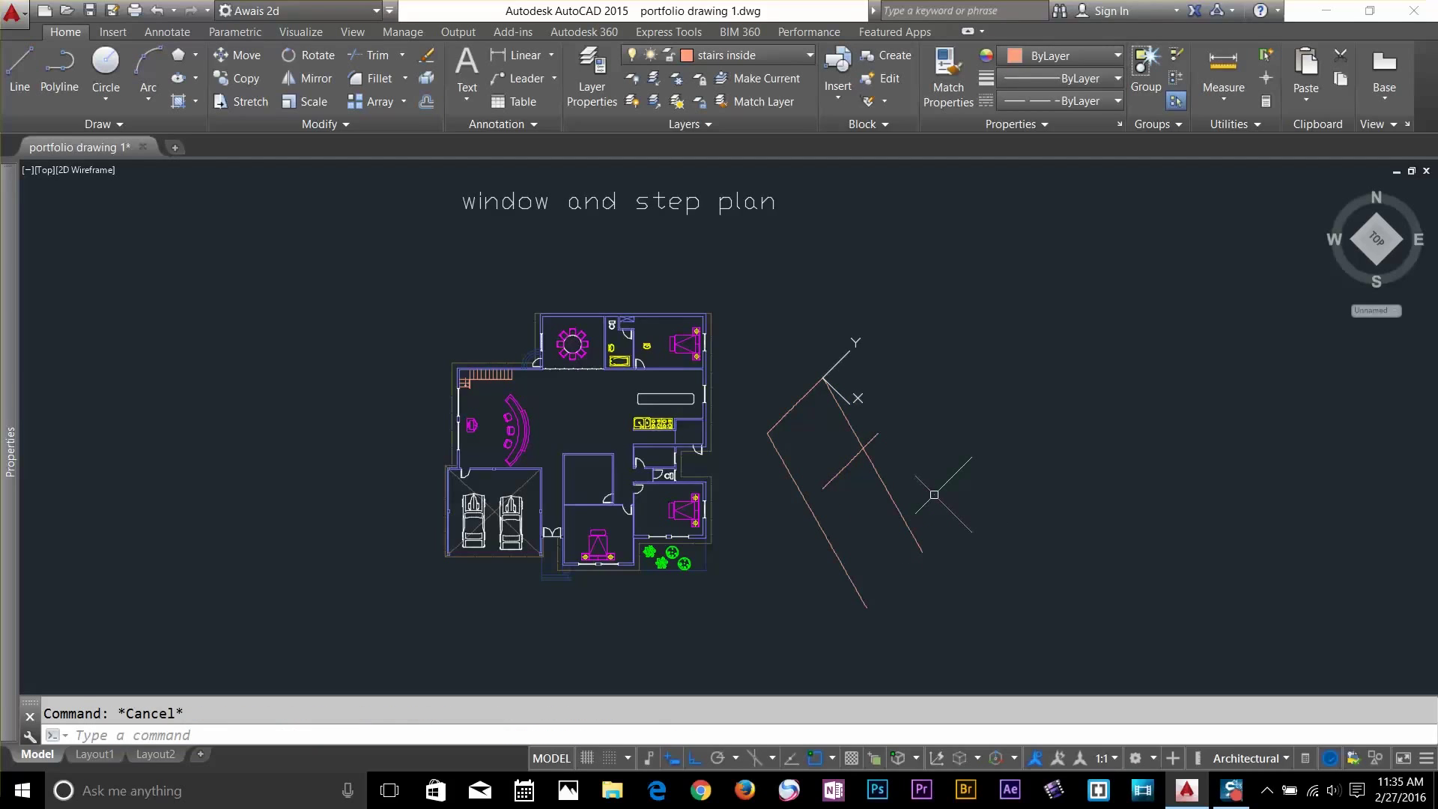
# Reset the UCS to World
pyautogui.write('u')
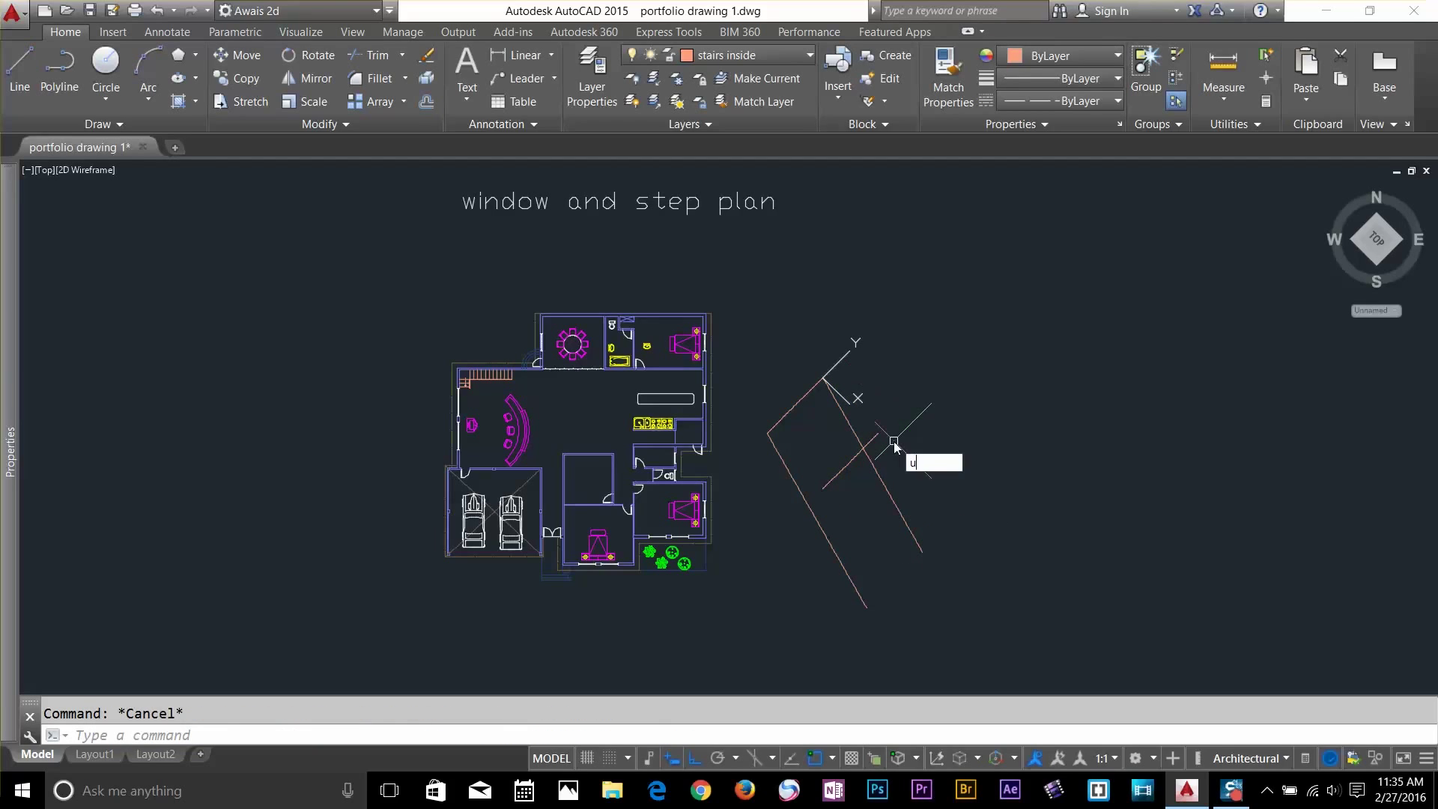
pyautogui.write('cs')
pyautogui.press('Return')
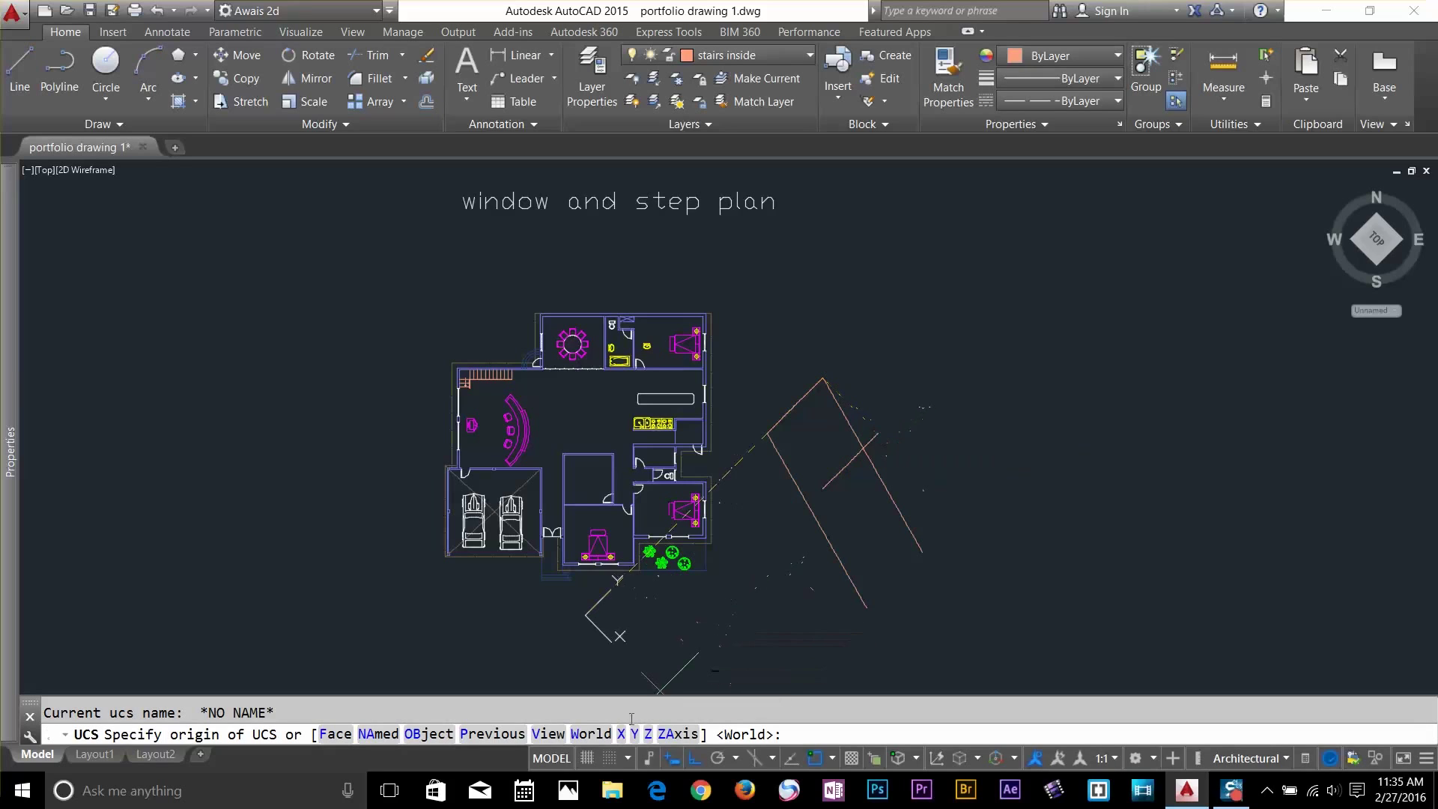
pyautogui.click(591, 734)
pyautogui.press('Escape')
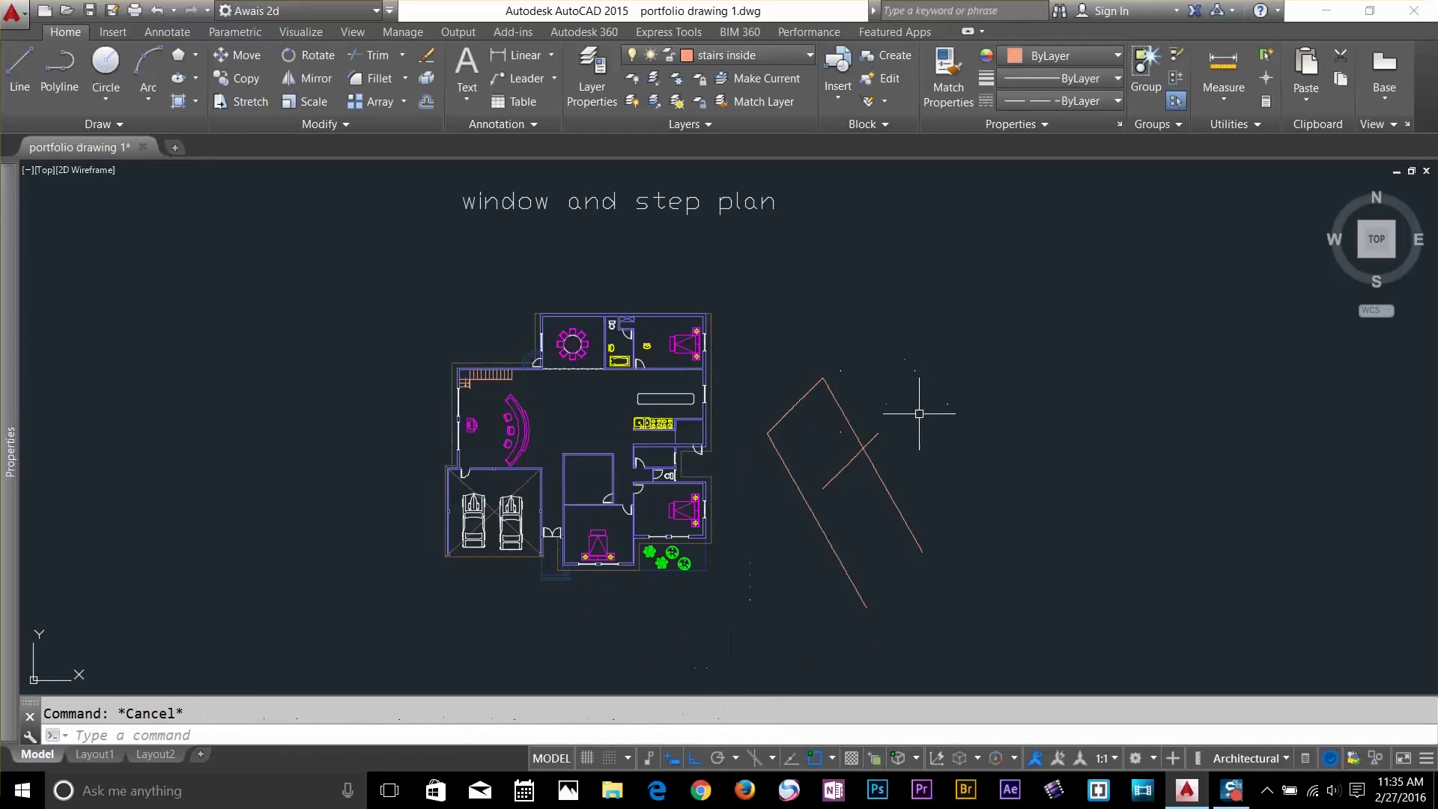
# With Ortho off, drag the UCS icon's origin to the tilted outline's top corner
pyautogui.moveTo(18, 640)
pyautogui.click(308, 602)
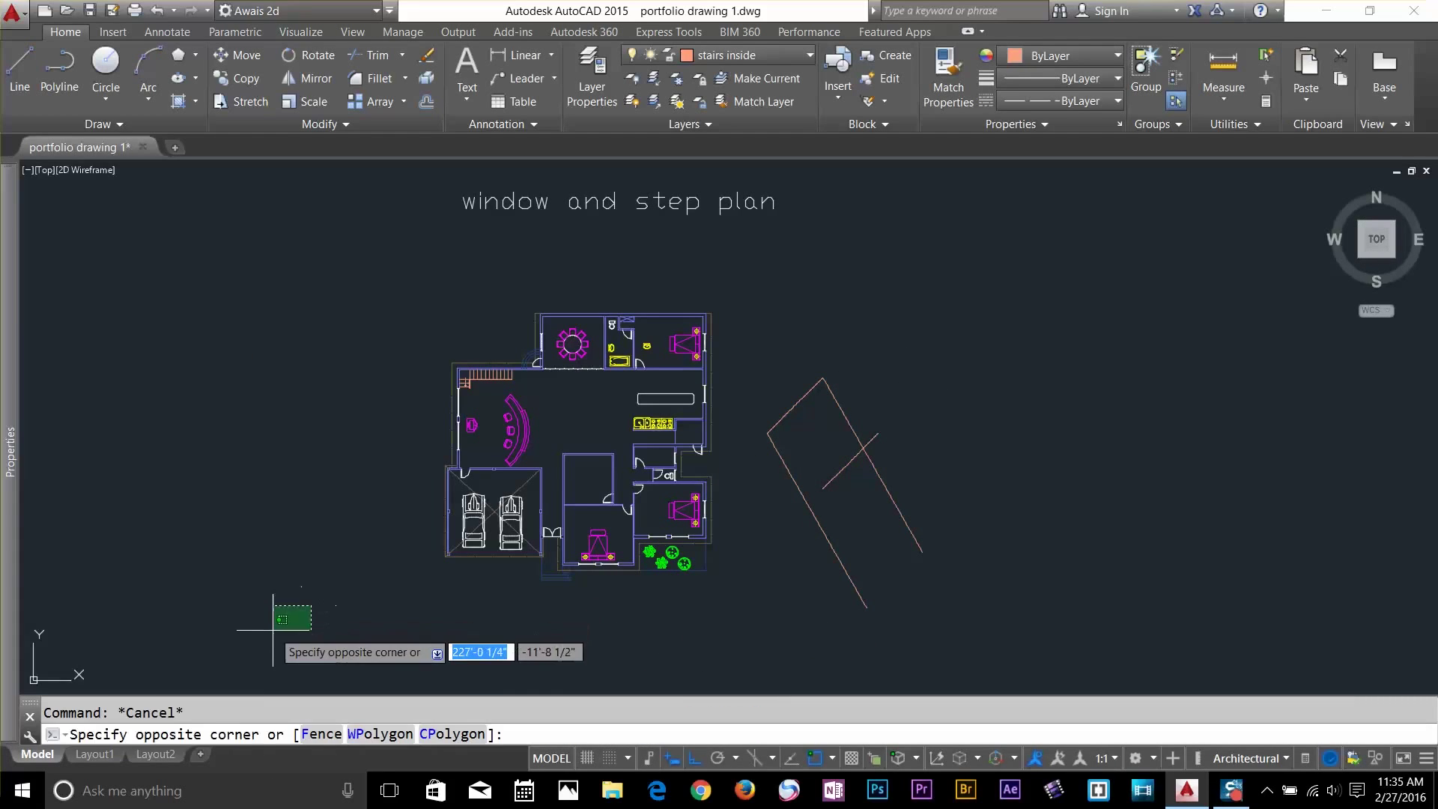
pyautogui.click(34, 678)
pyautogui.click(34, 678)
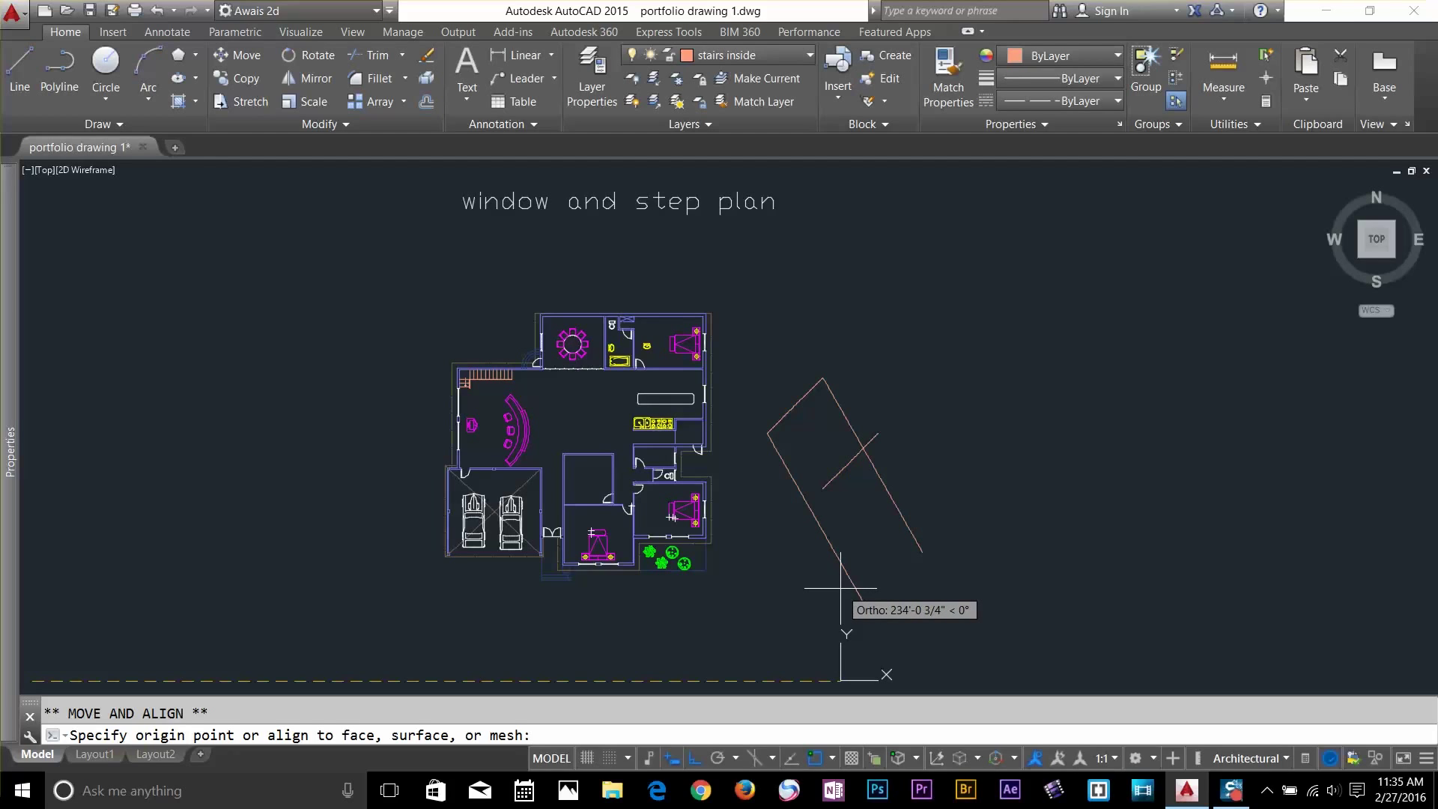
pyautogui.press('F8')
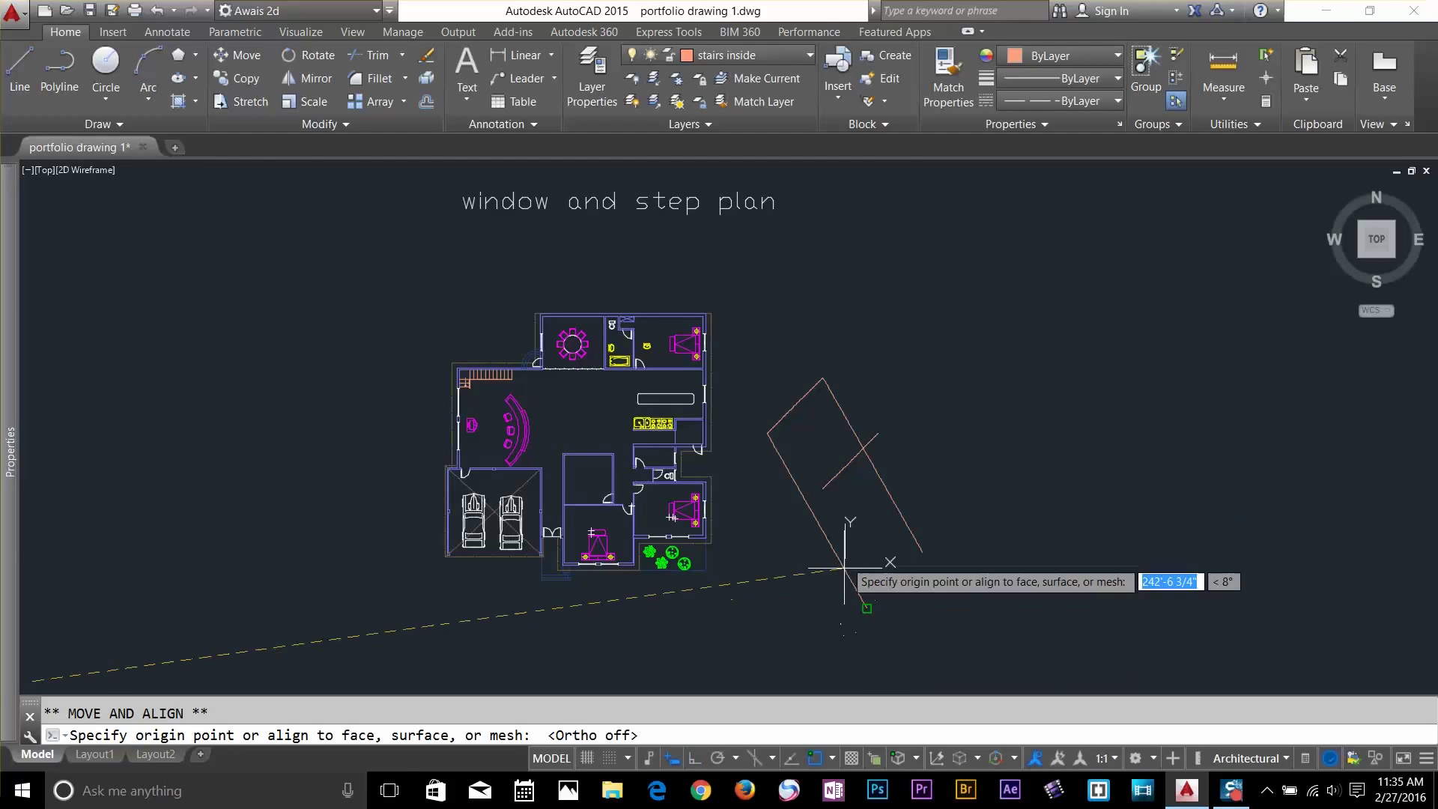
pyautogui.click(824, 378)
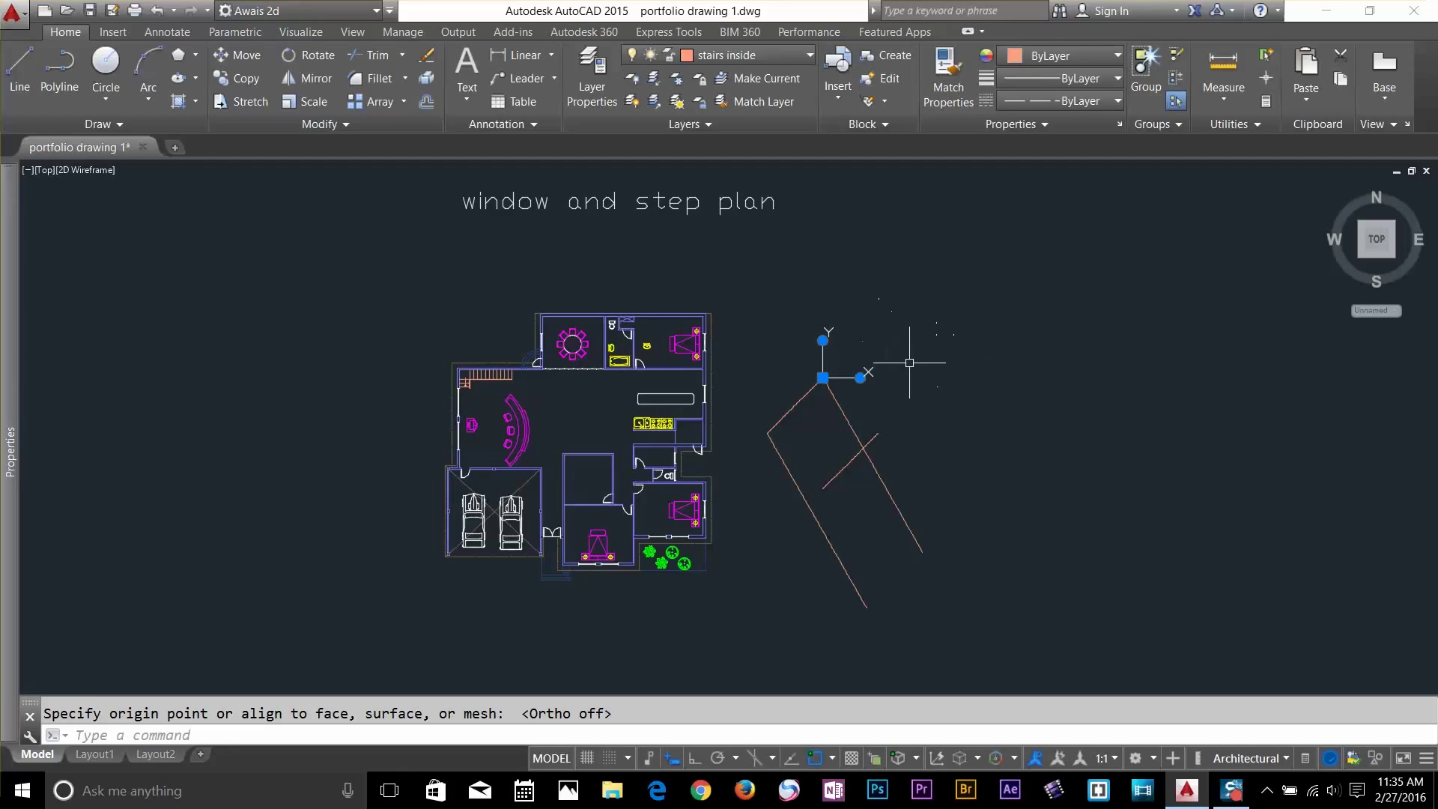
pyautogui.press('Return')
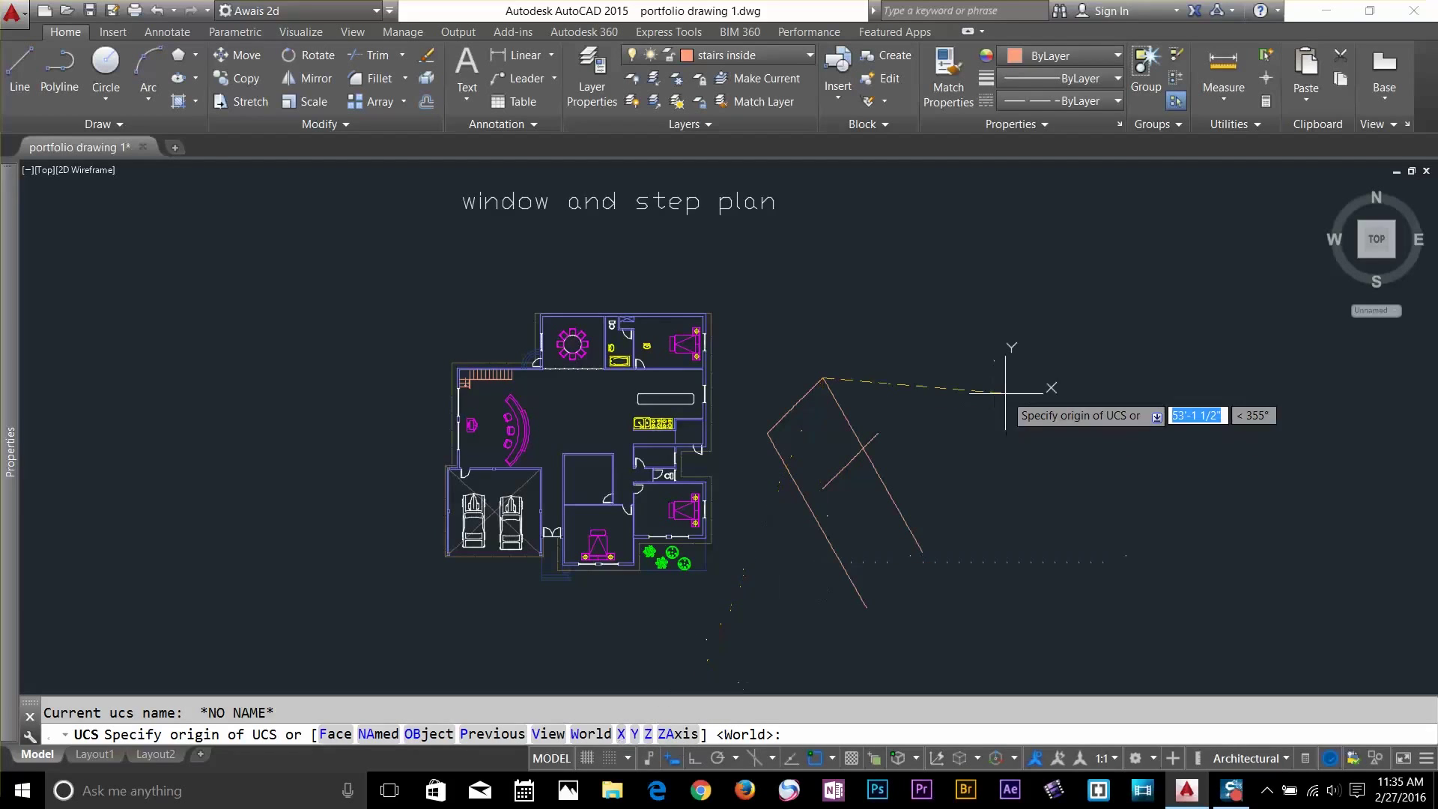
# Rotate the UCS 180° about its X axis
pyautogui.write('x')
pyautogui.press('Return')
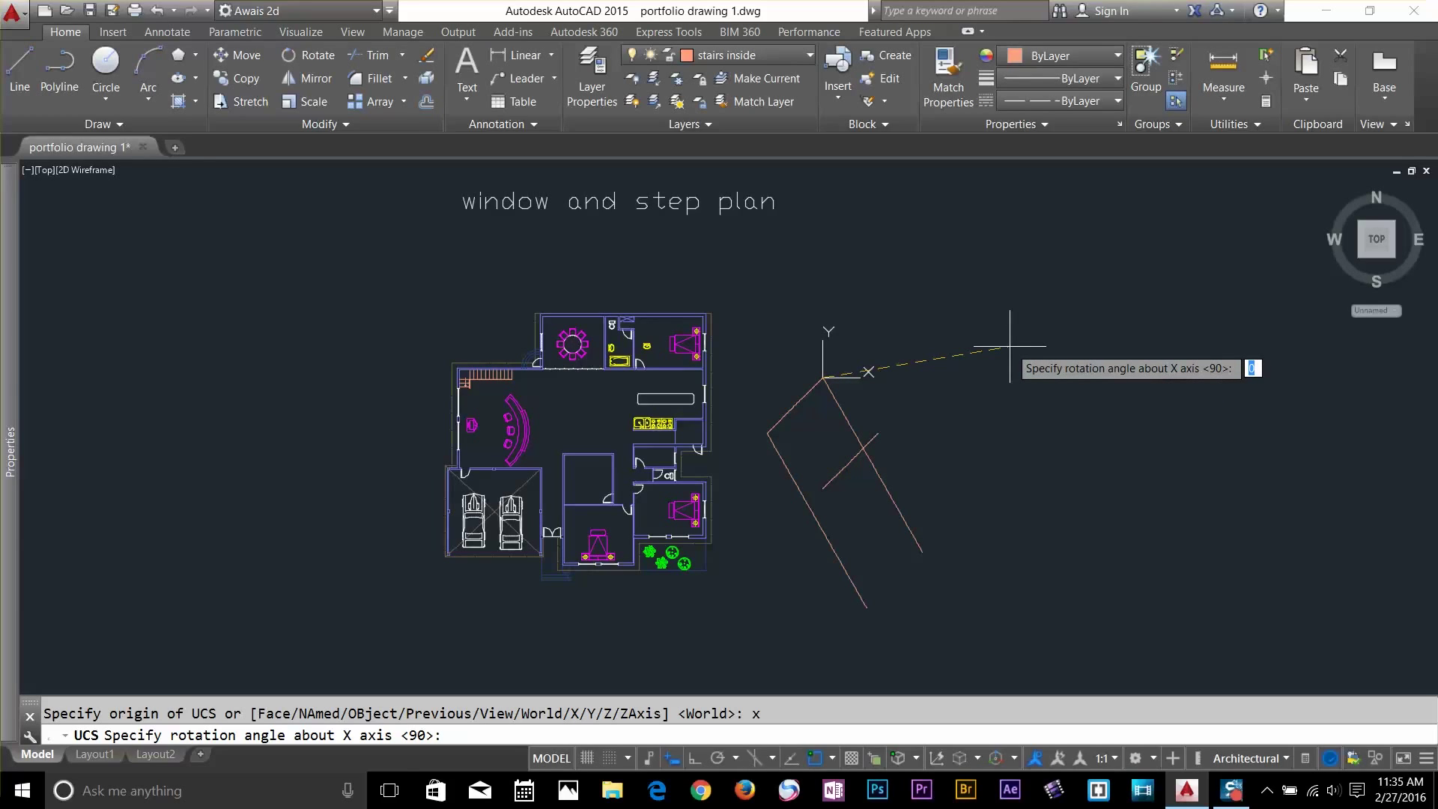
pyautogui.press('Return')
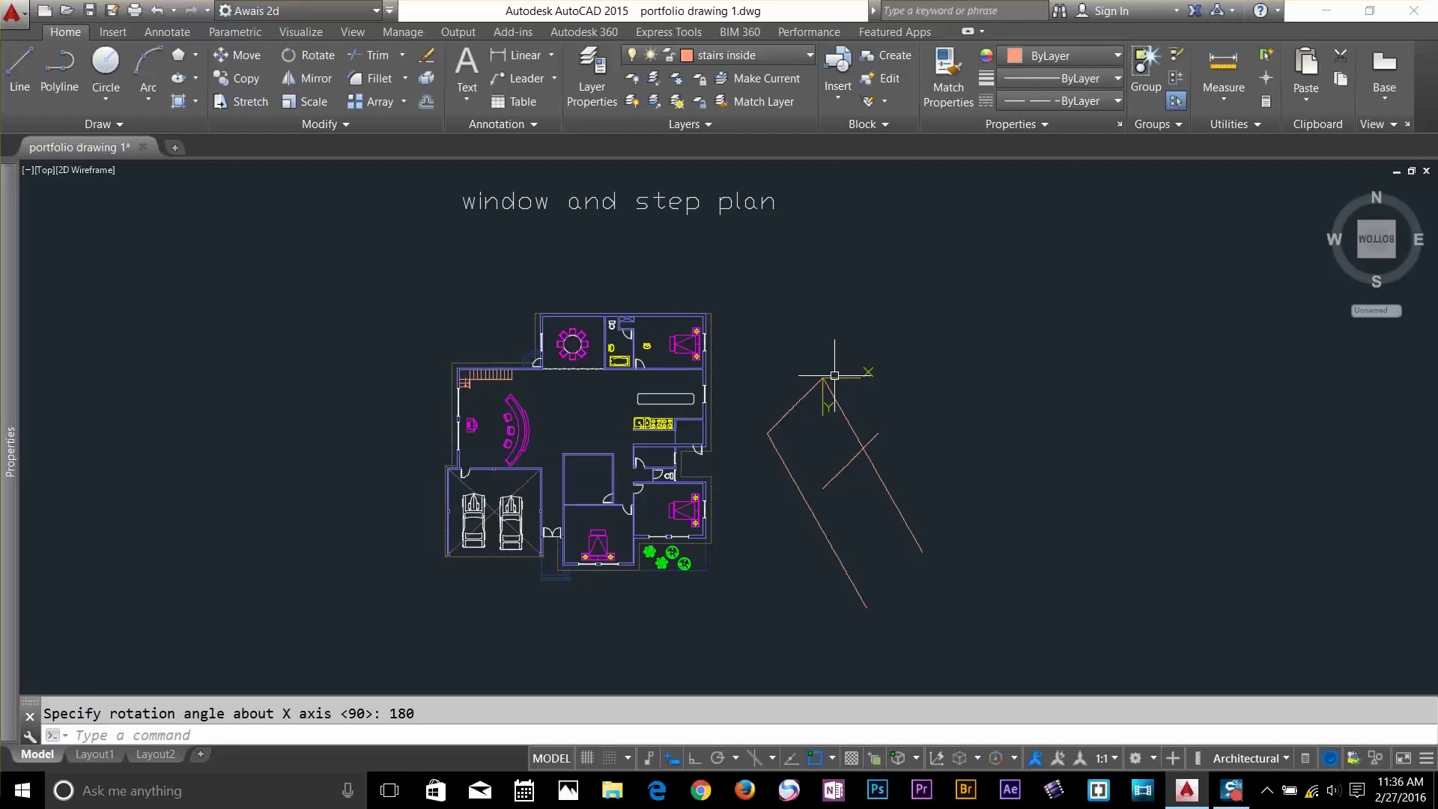
# Rotate the UCS 45° about its Z axis
pyautogui.press('Return')
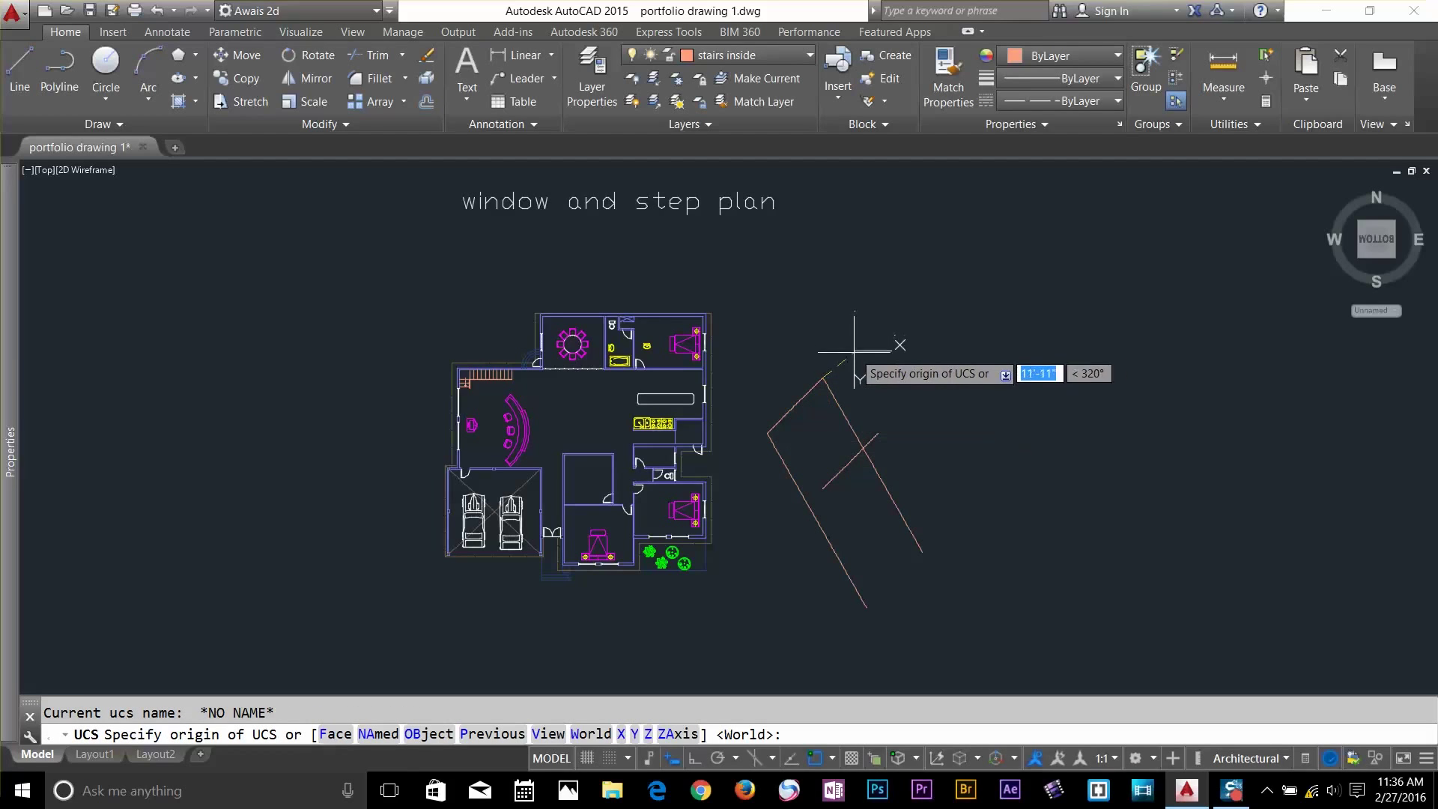
pyautogui.click(648, 734)
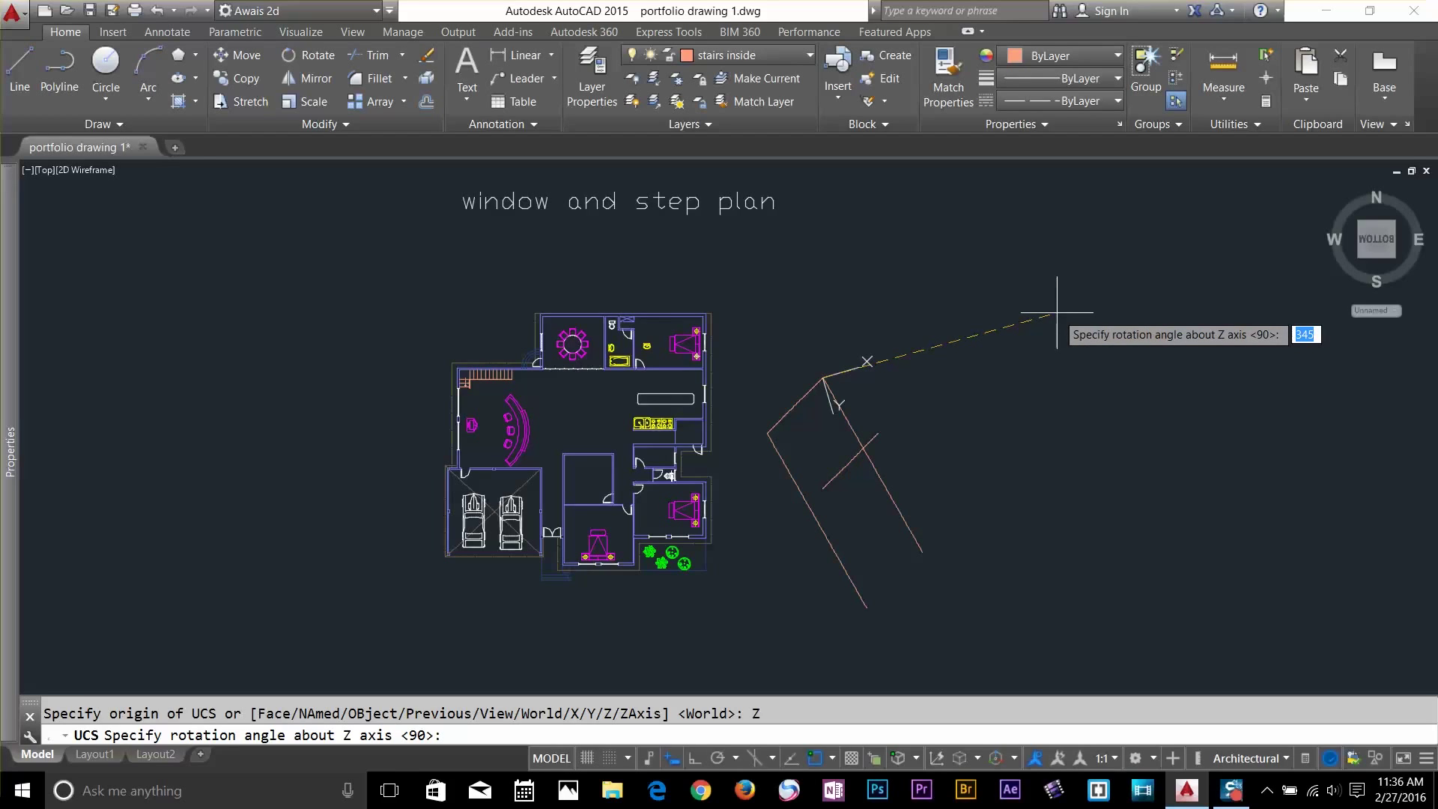
pyautogui.press('Return')
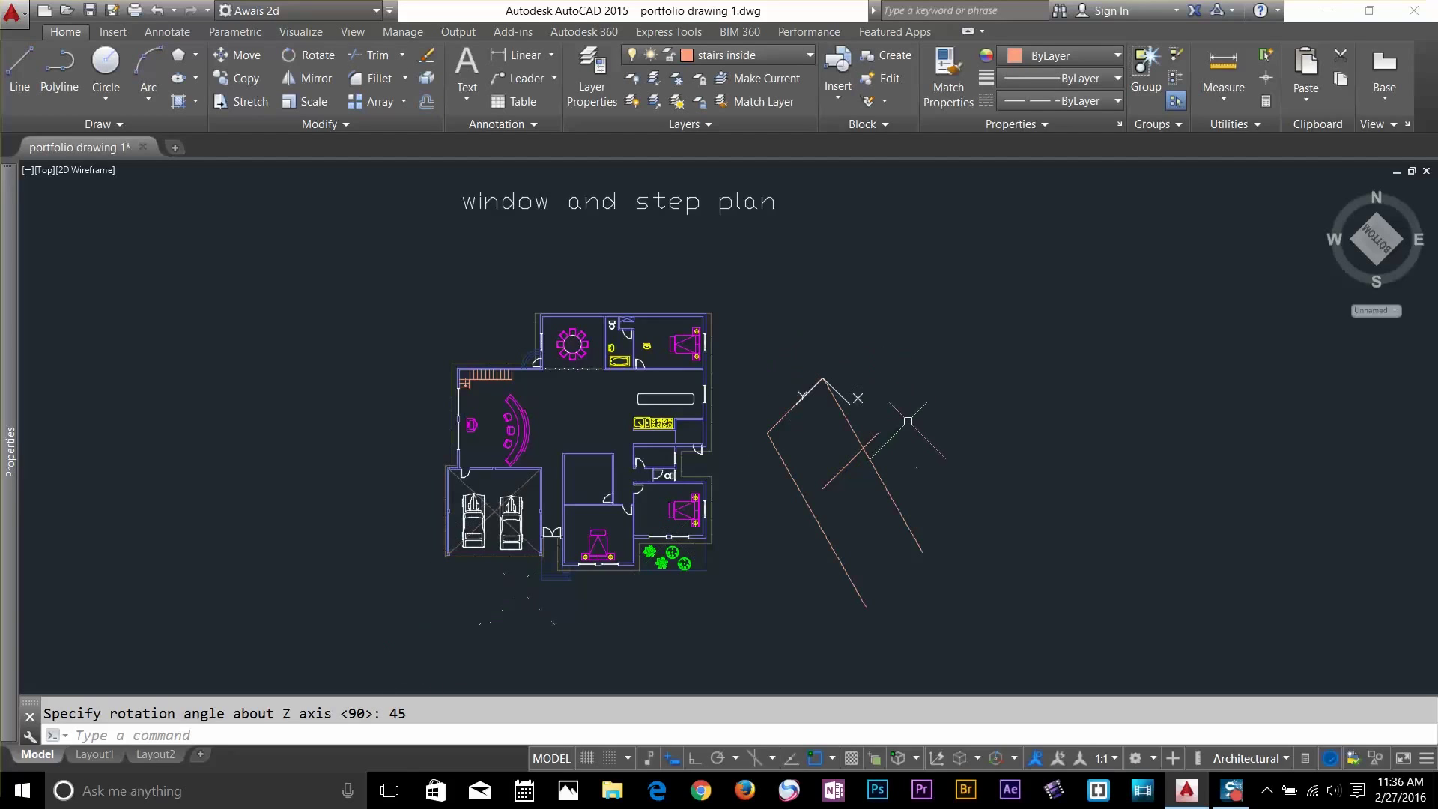
# Reset the UCS to World
pyautogui.write('UCS')
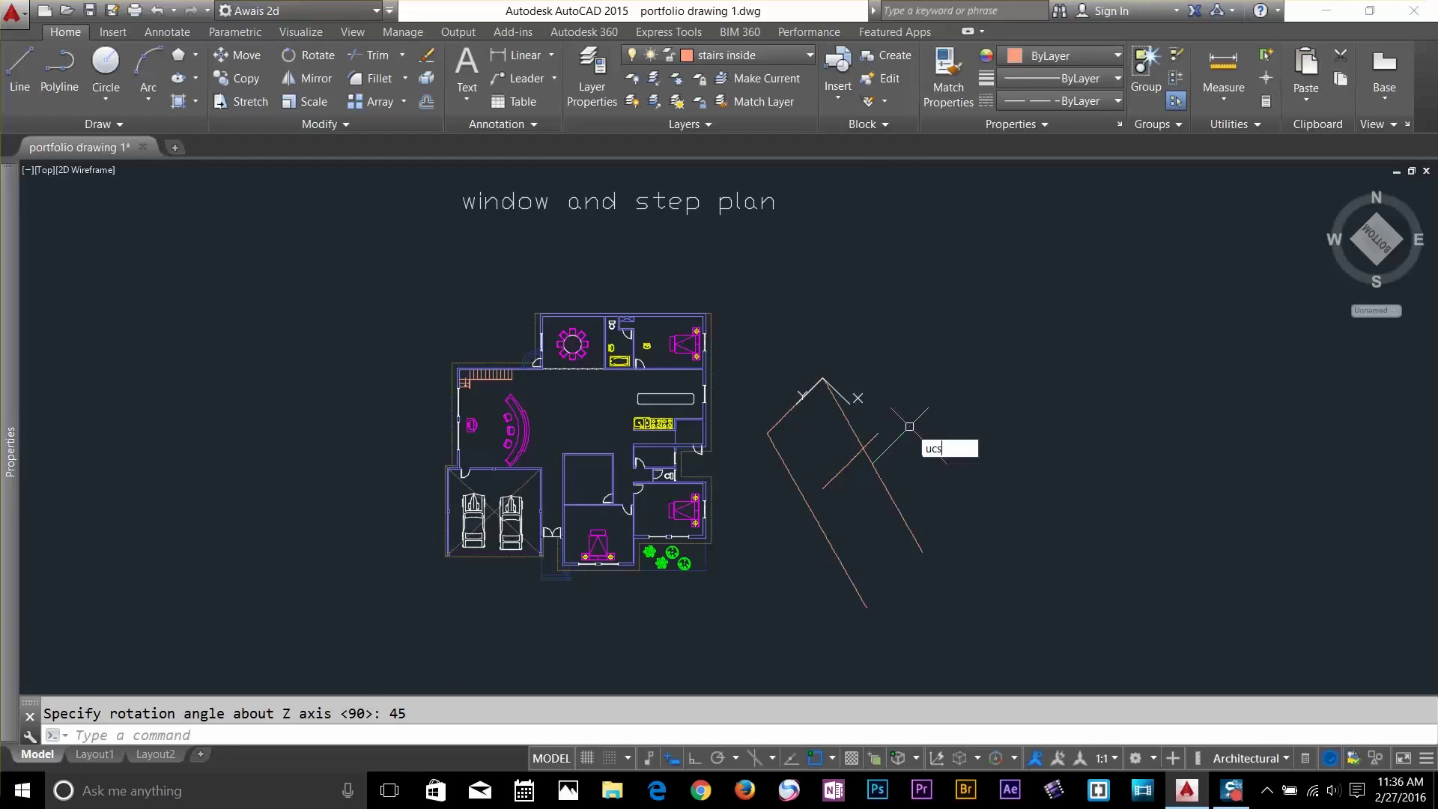
pyautogui.press('Return')
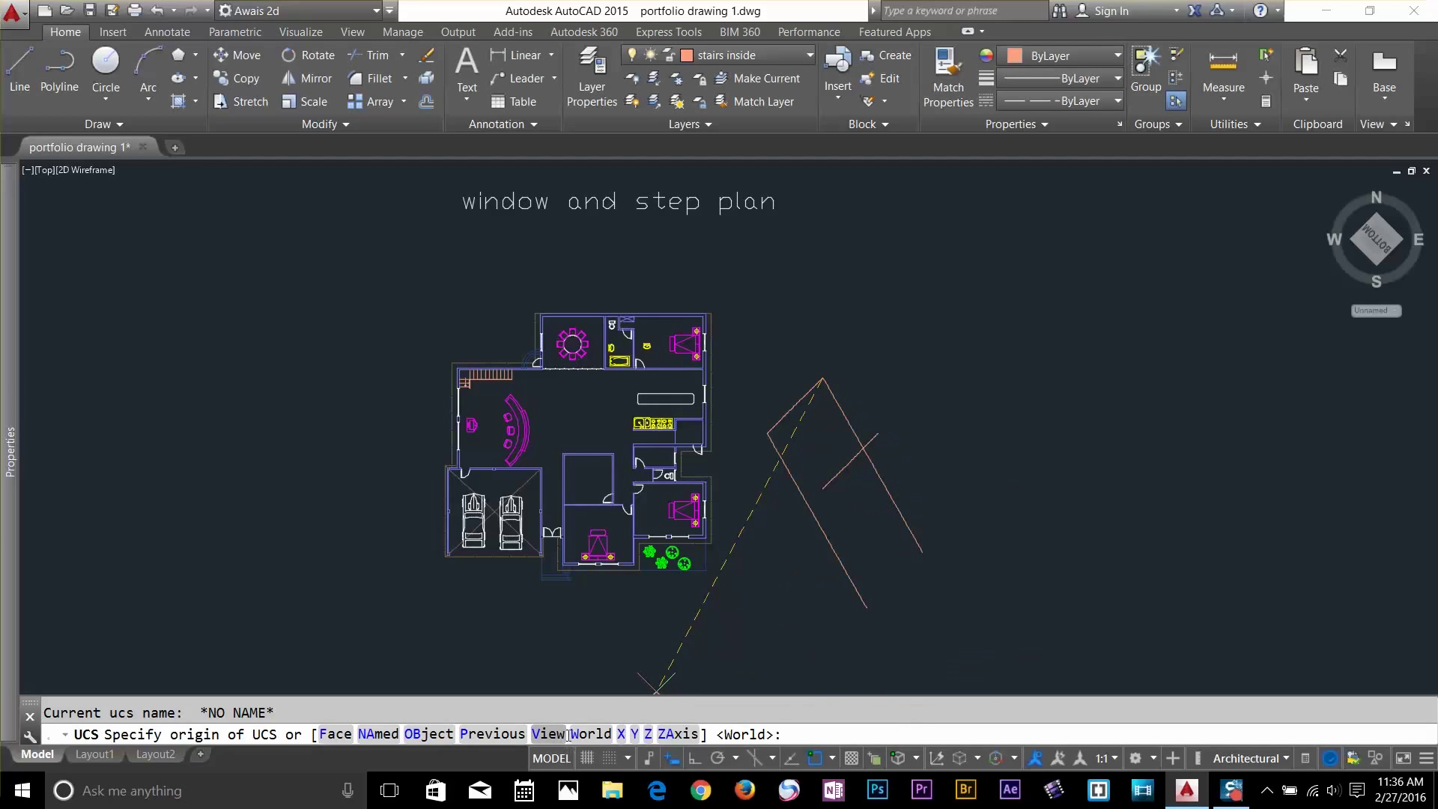
pyautogui.click(592, 734)
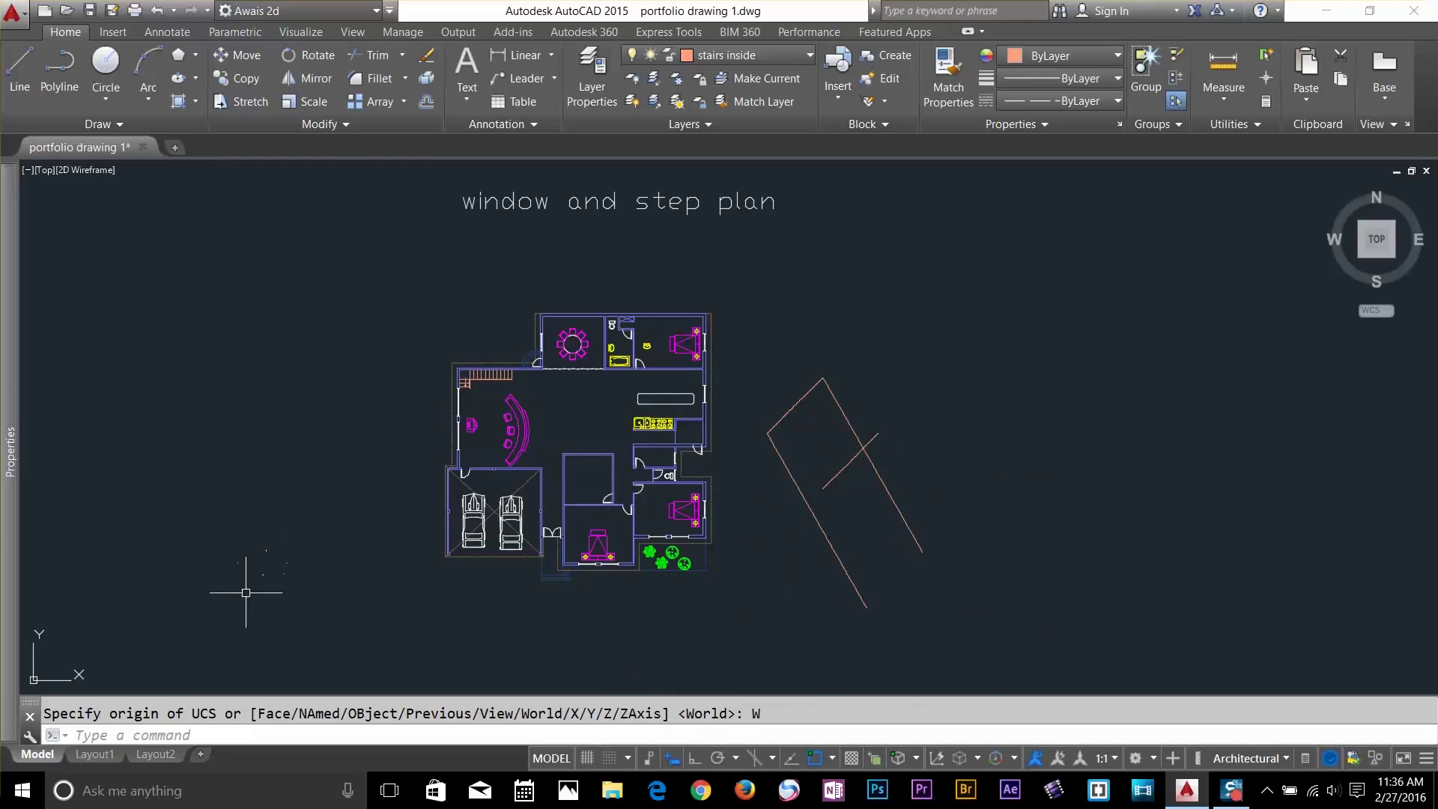
# Align the UCS to the tilted outline's edge using the Object option
pyautogui.write('uxs')
pyautogui.press('BackSpace')
pyautogui.press('BackSpace')
pyautogui.press('BackSpace')
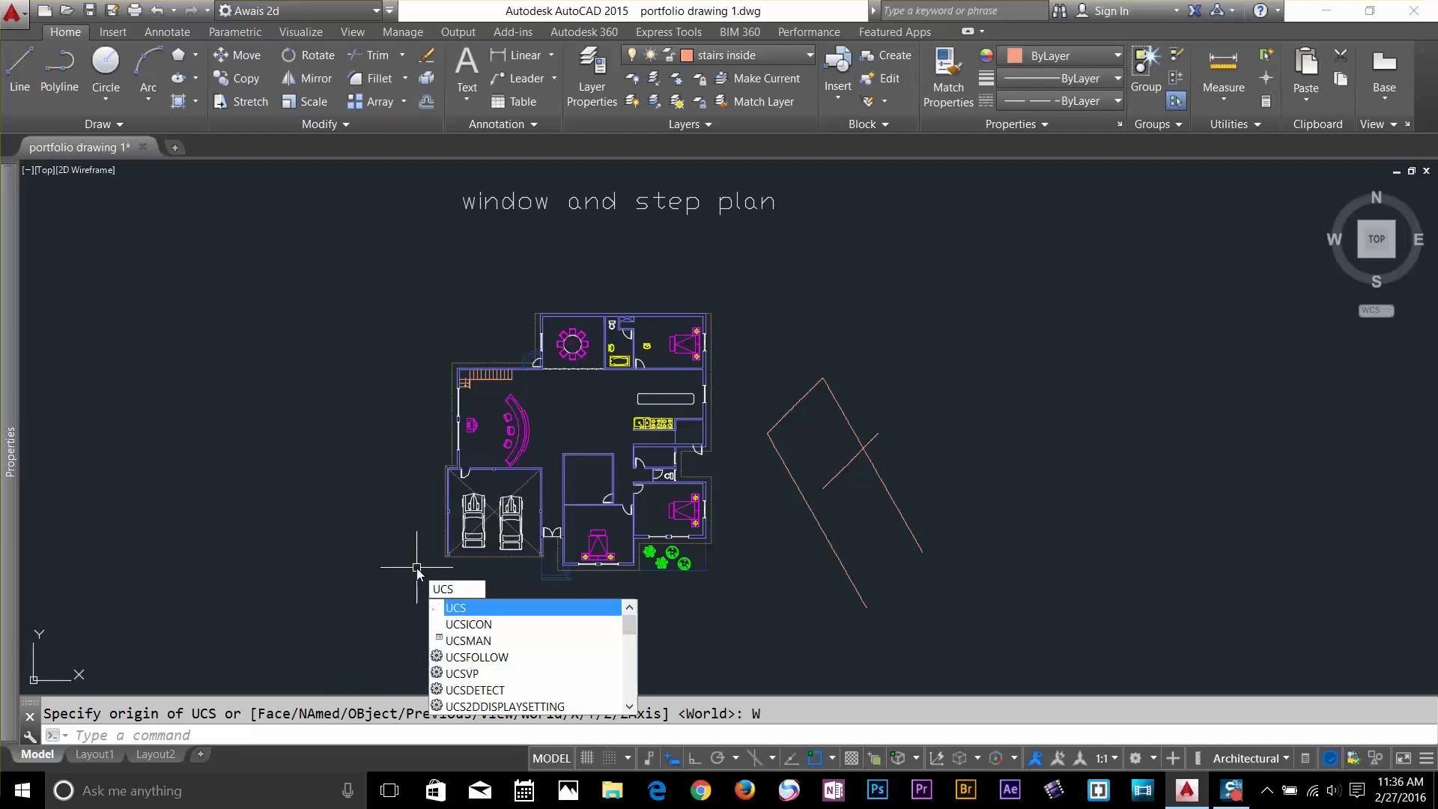
pyautogui.click(479, 614)
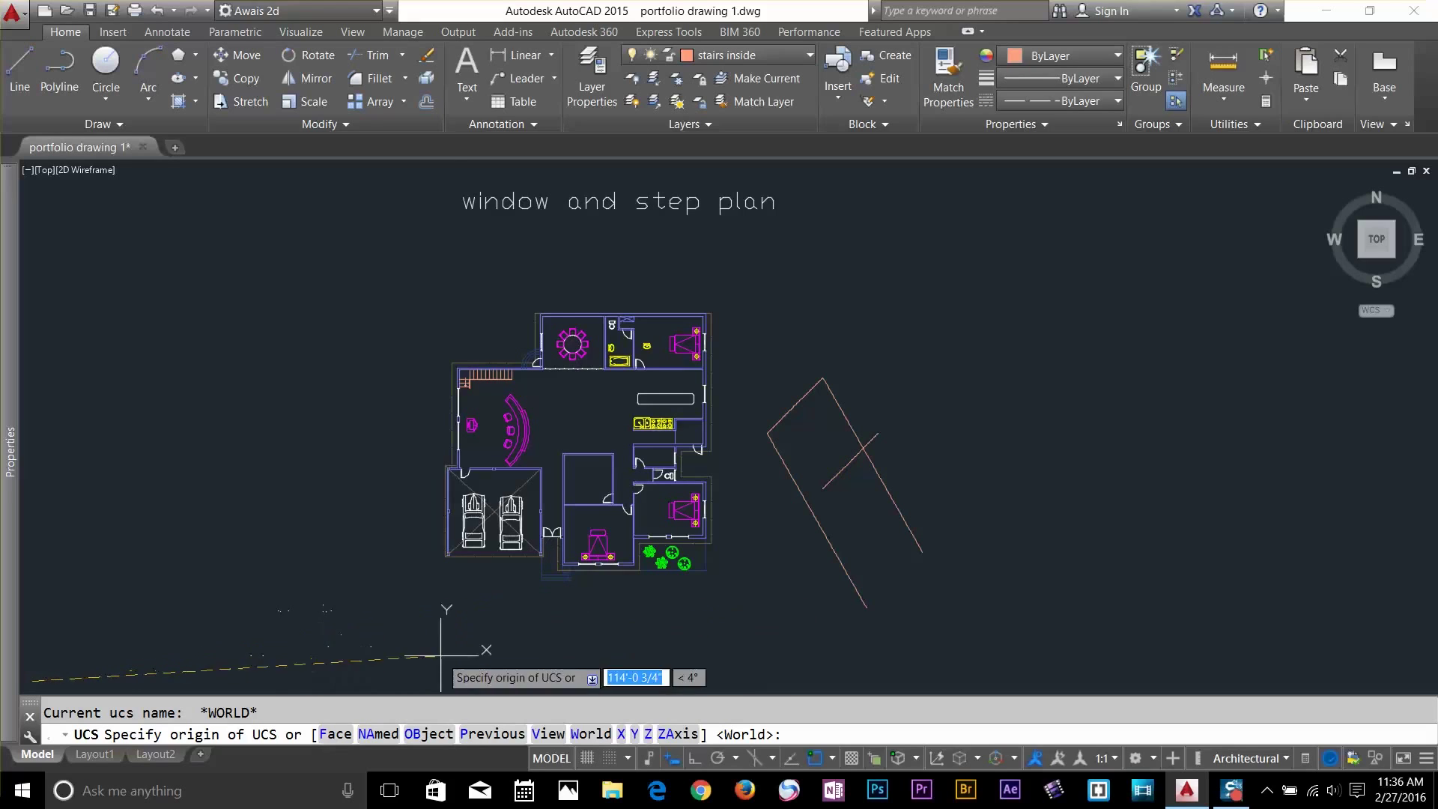
pyautogui.click(430, 735)
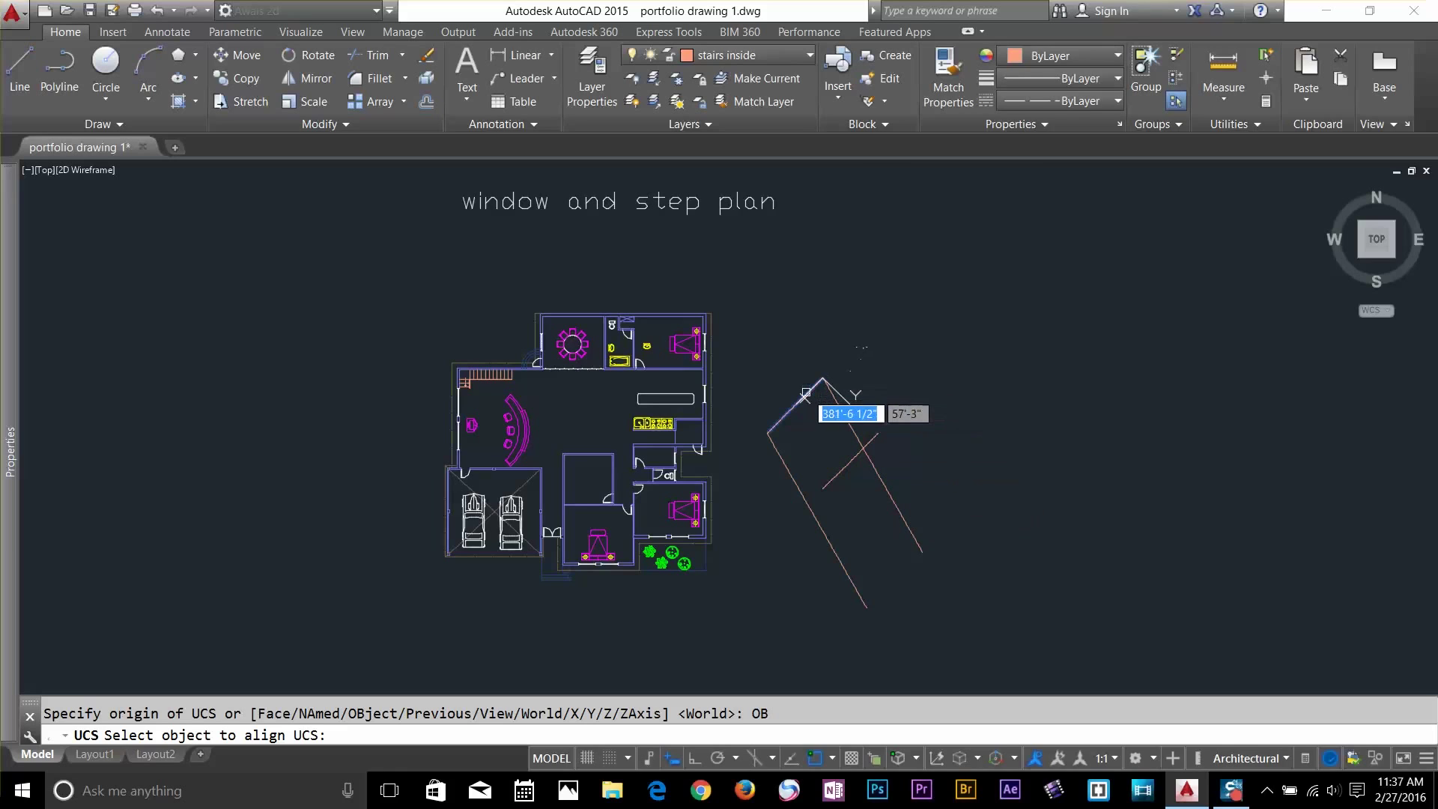
pyautogui.click(833, 405)
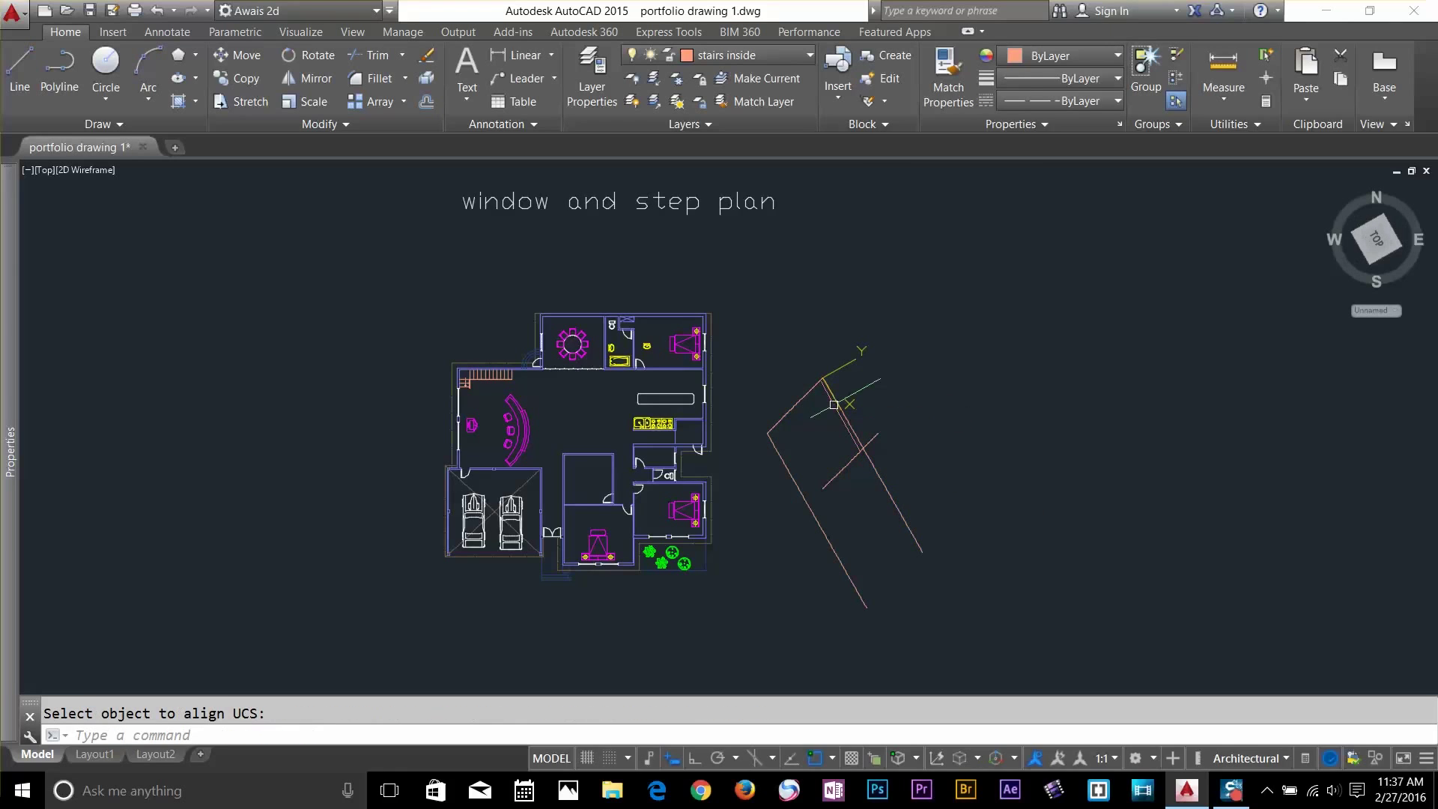
pyautogui.scroll(2, 919, 446)
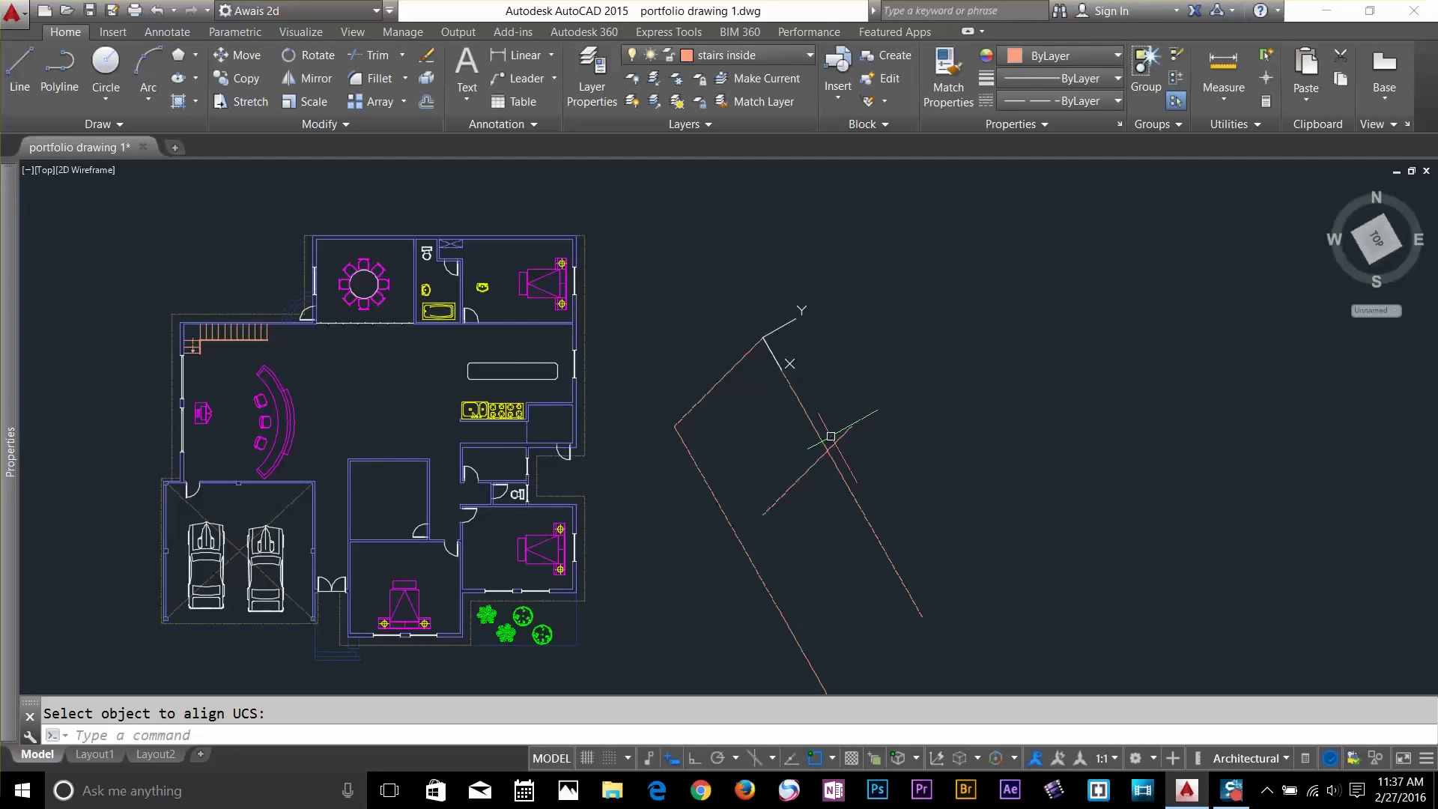
pyautogui.moveTo(674, 469); pyautogui.dragTo(812, 459, button='middle')
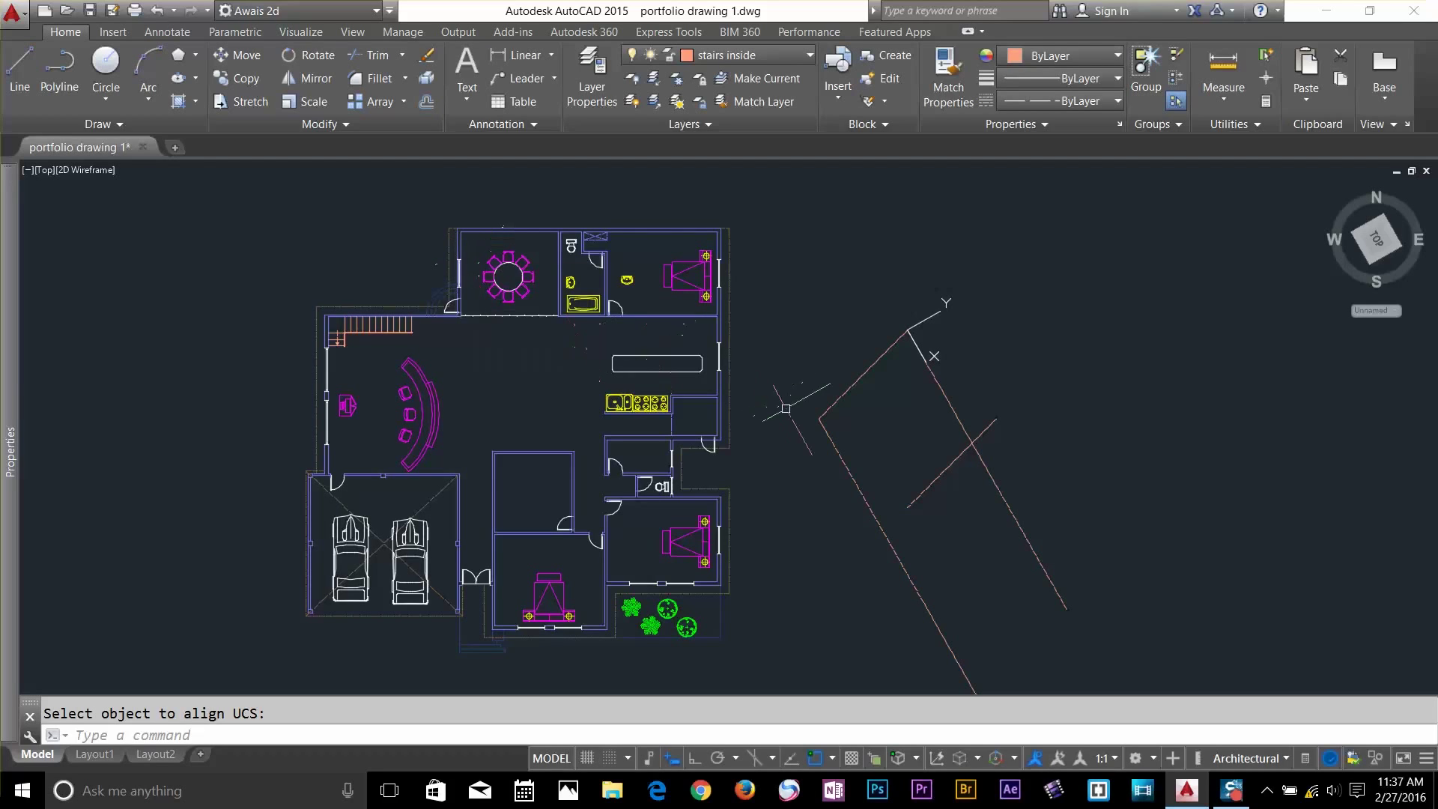
# Run PLAN with the World option, leaving the house plan displayed at an angle
pyautogui.write('pl')
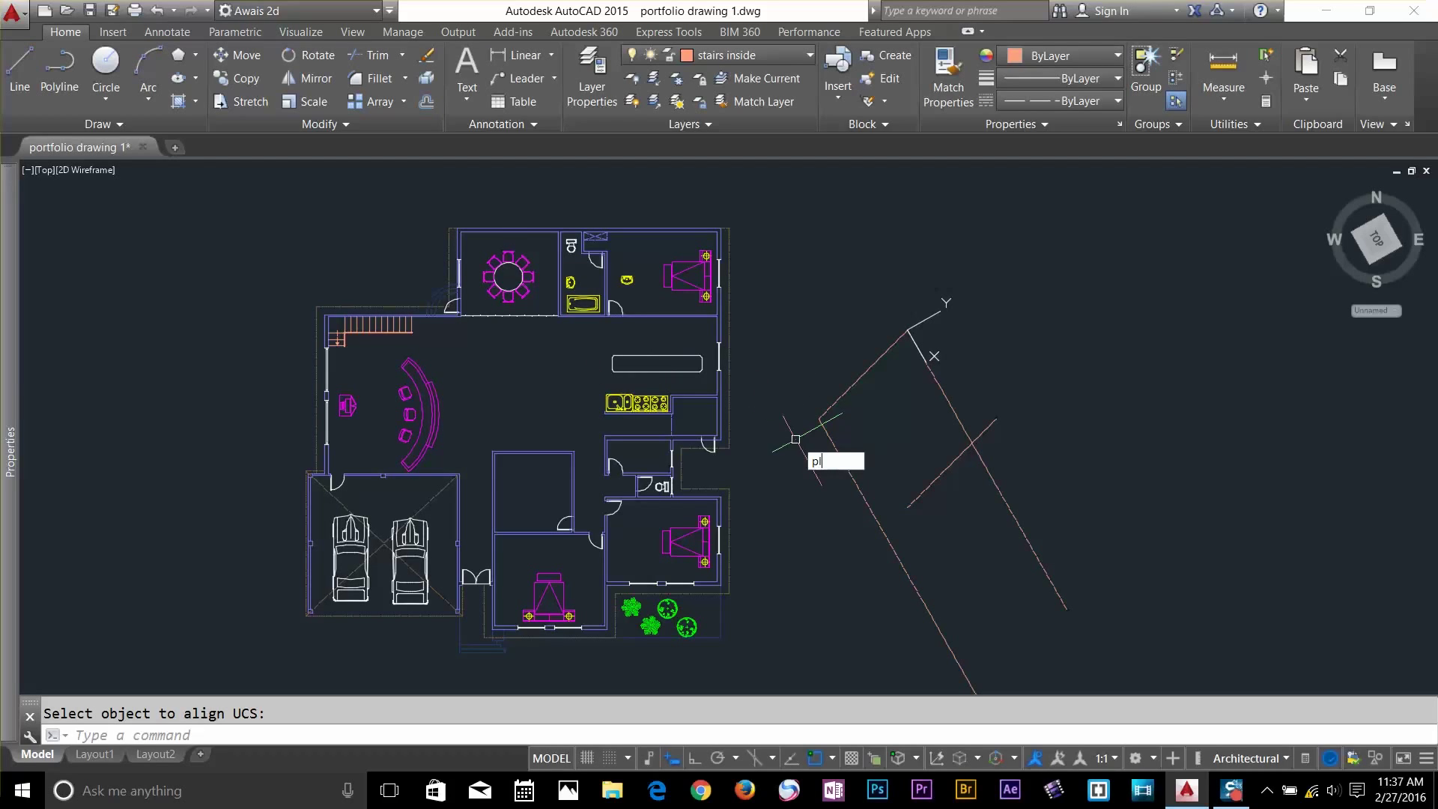
pyautogui.write('an')
pyautogui.press('Return')
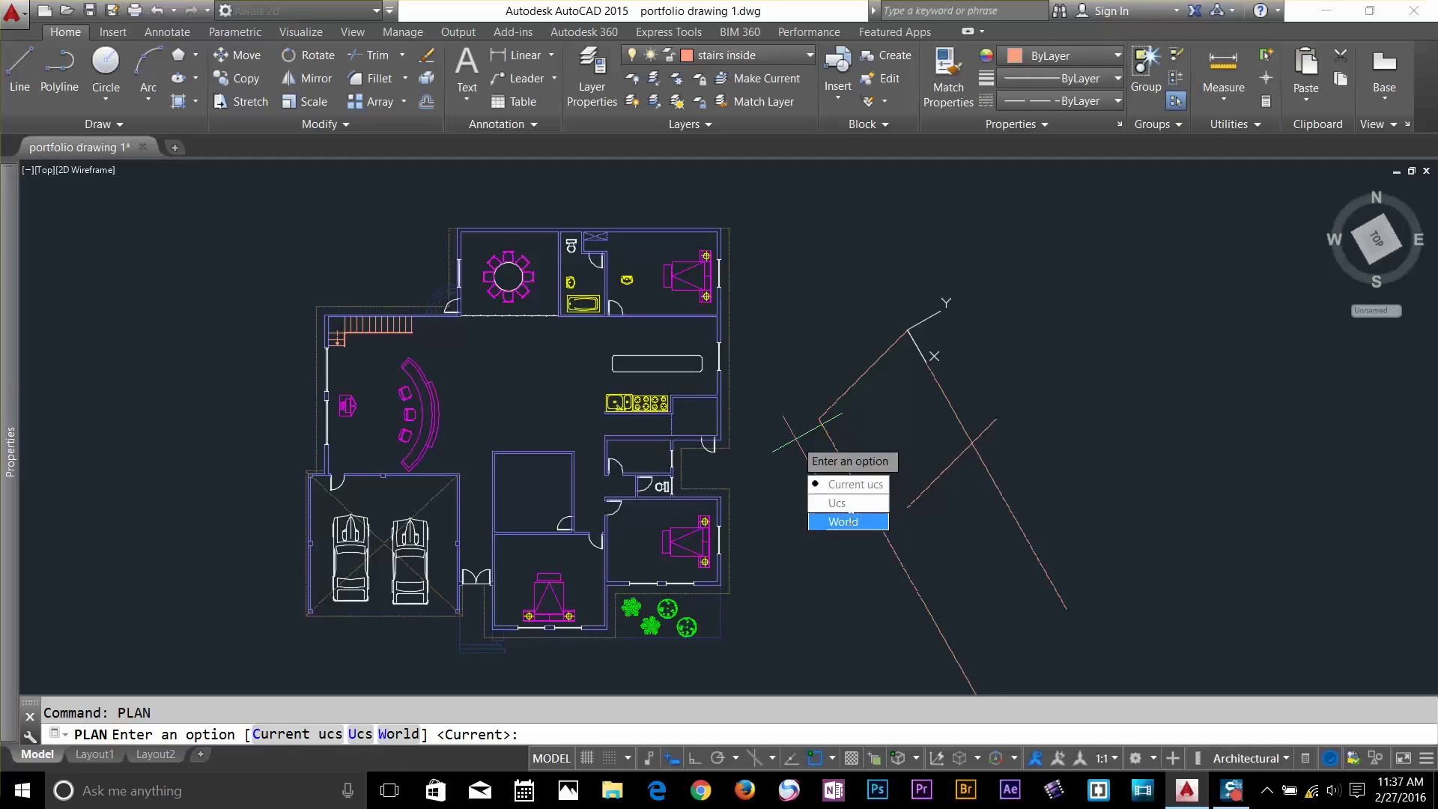
pyautogui.click(852, 520)
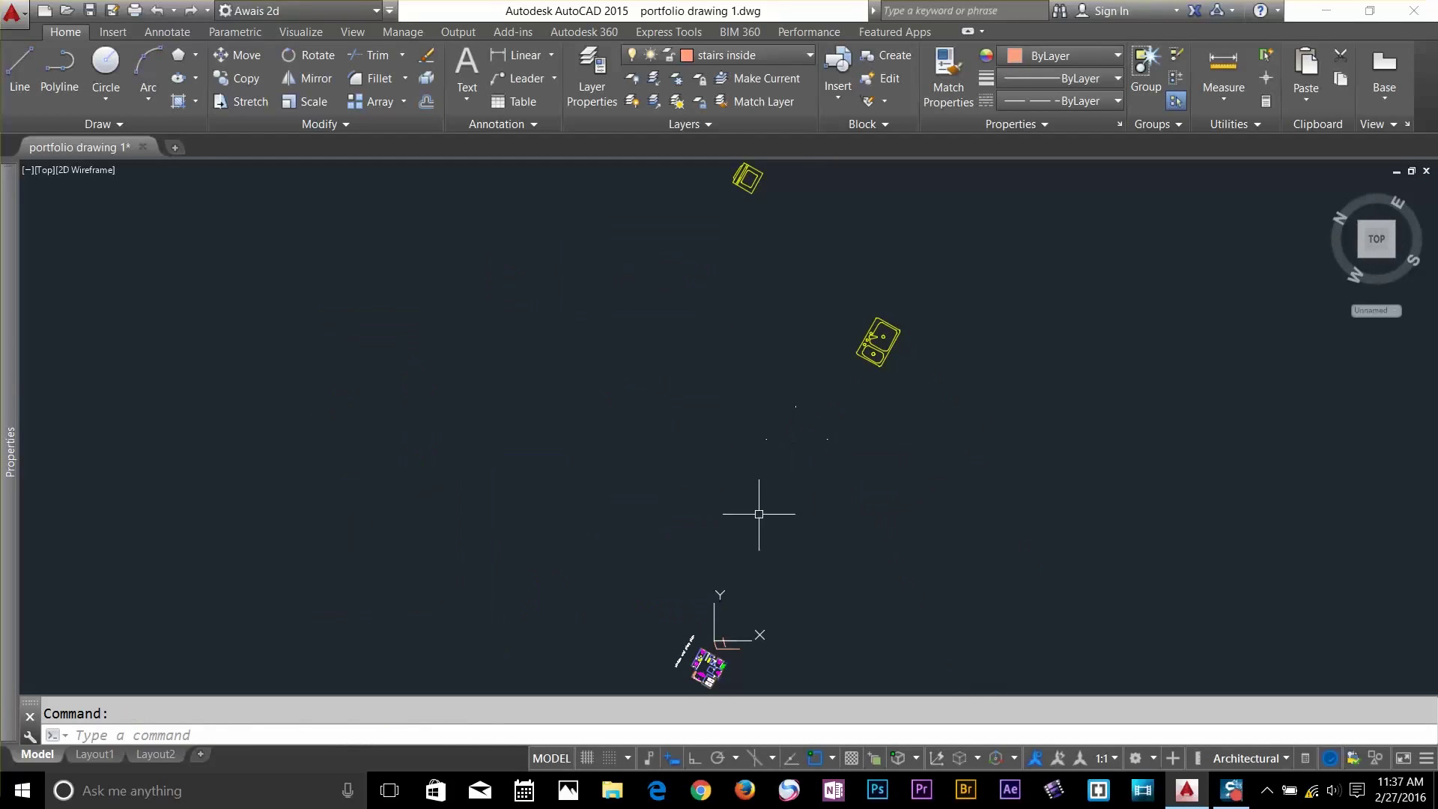
pyautogui.scroll(5, 742, 524)
pyautogui.scroll(-3, 694, 432)
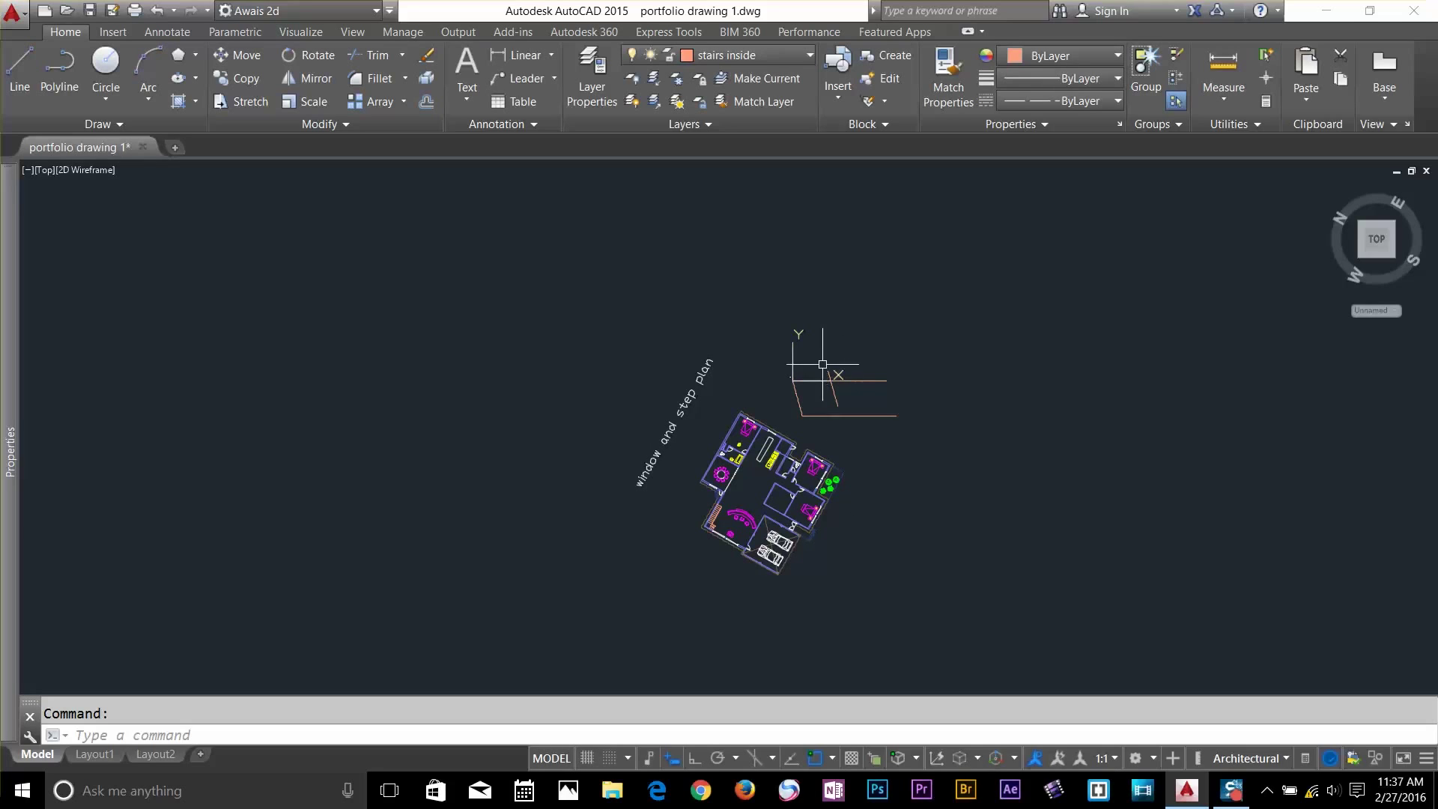
# Return the UCS to World with UCS, W
pyautogui.write('ucs')
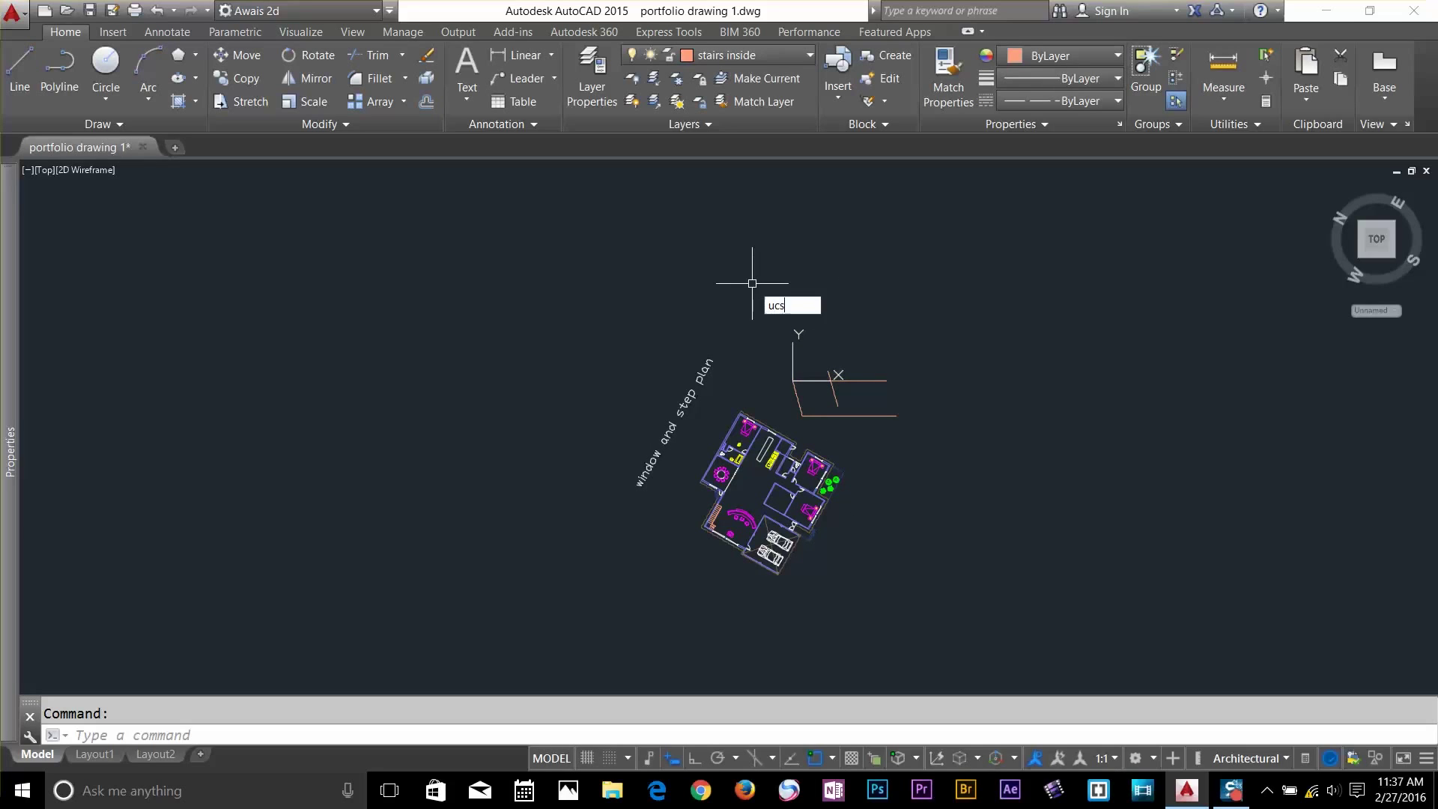
pyautogui.press('Return')
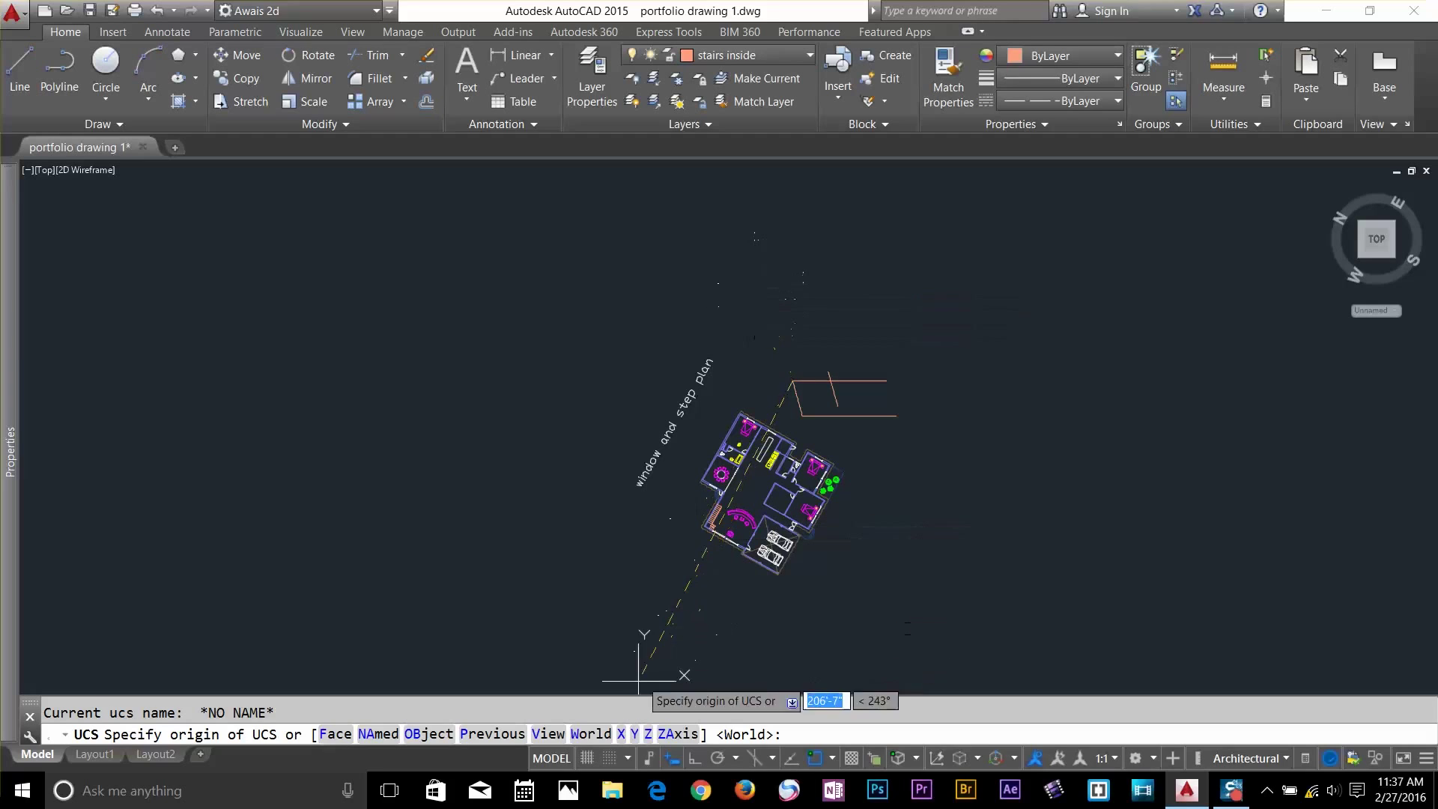
pyautogui.write('w')
pyautogui.press('Return')
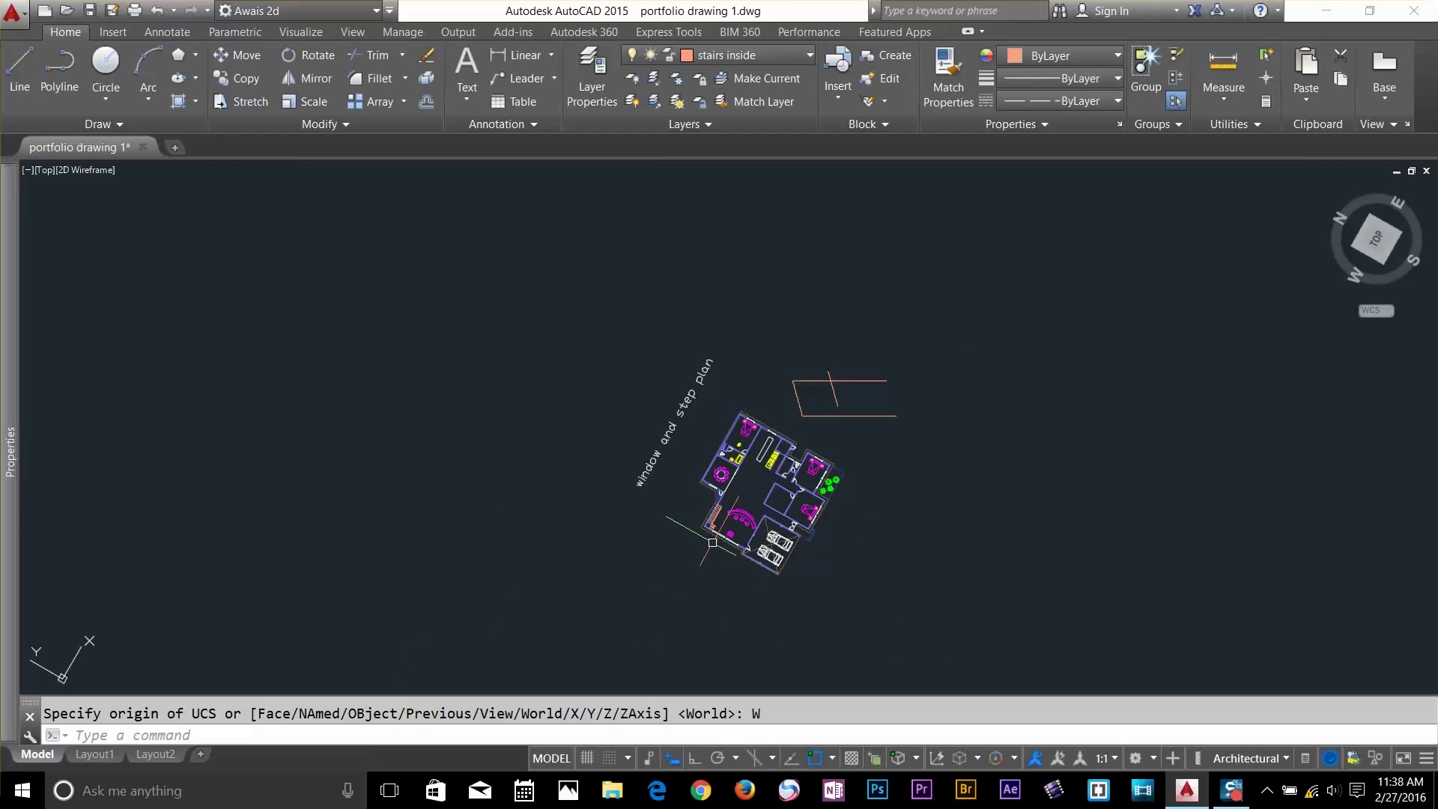
# Show the World plan view square-on and zoom in on the house floor plan
pyautogui.write('plan')
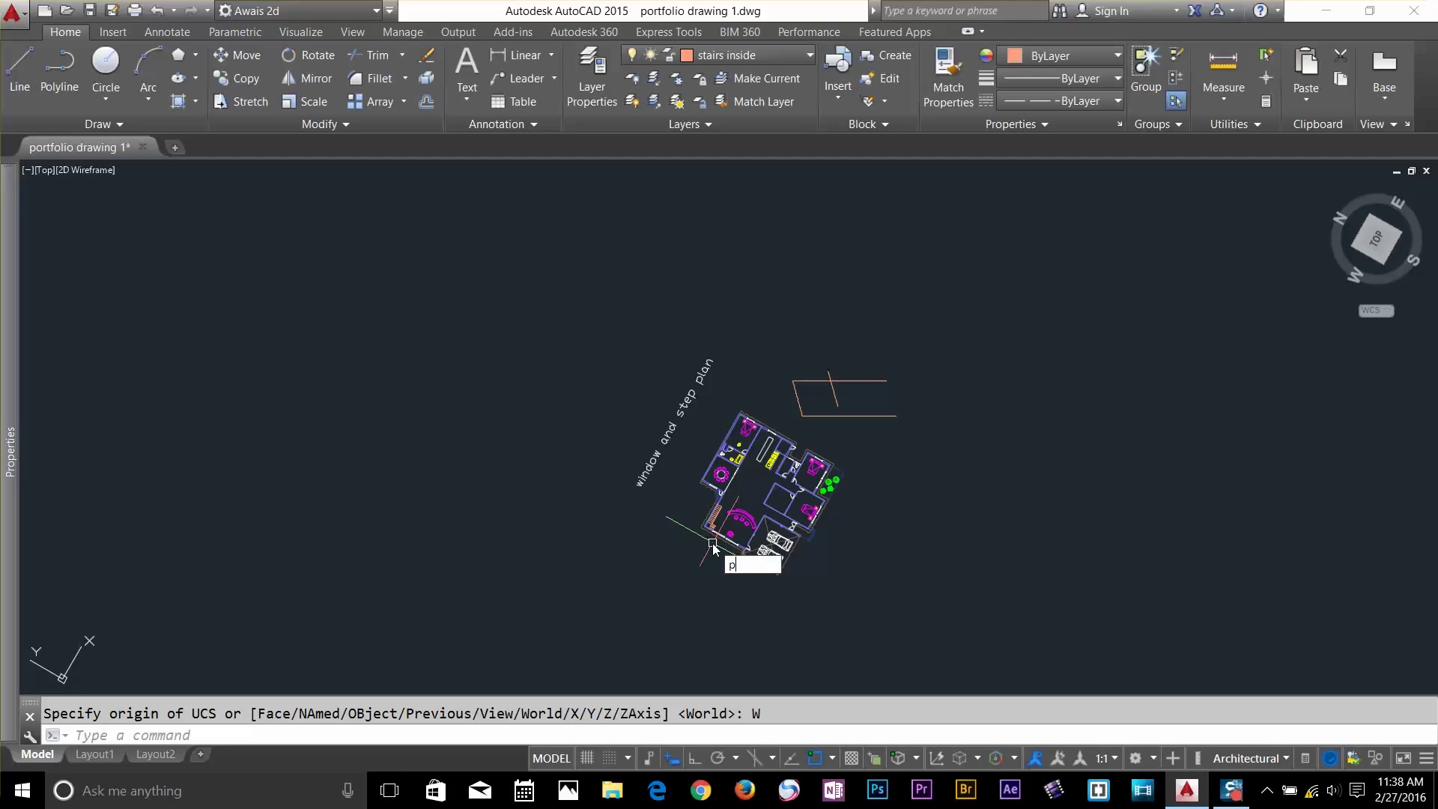
pyautogui.press('Return')
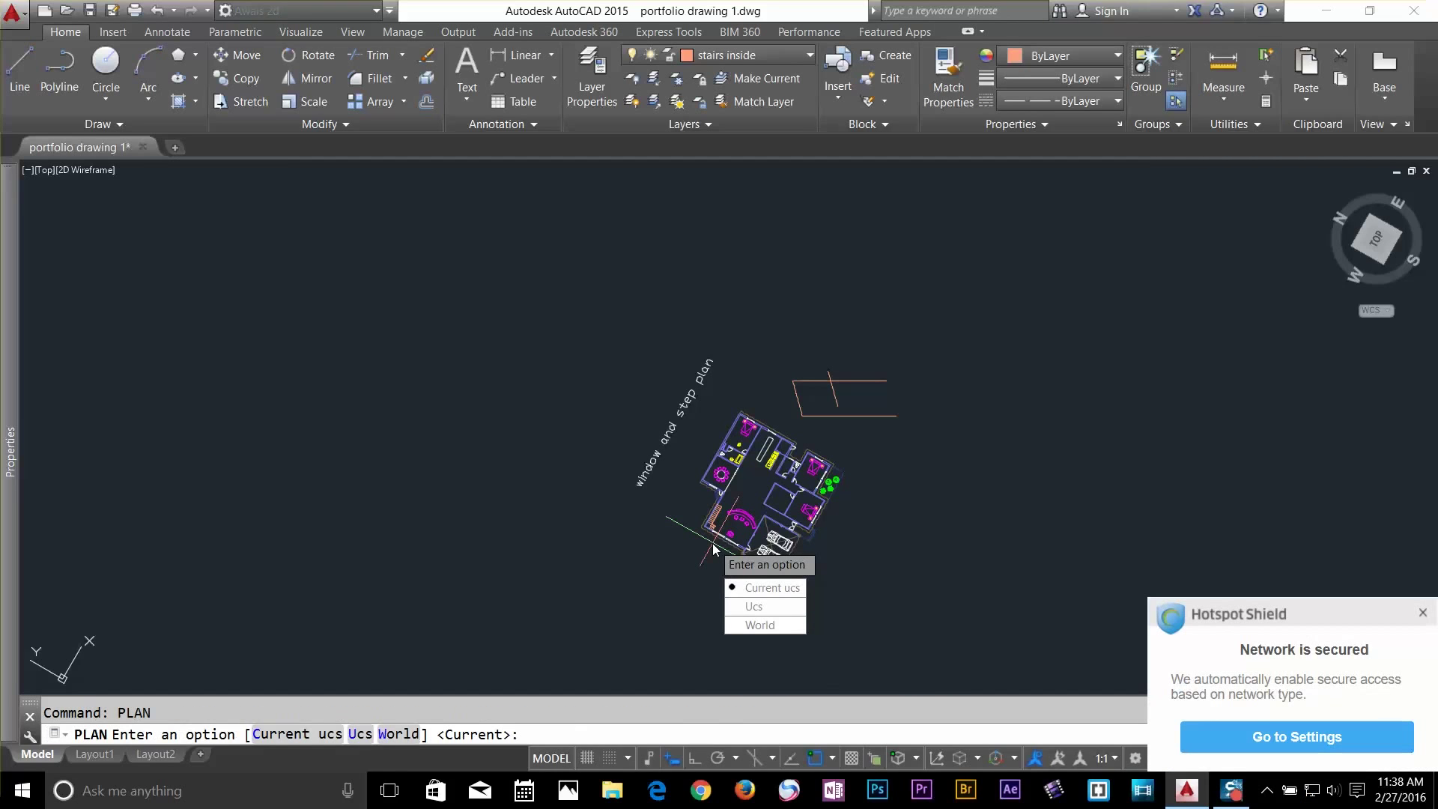
pyautogui.click(751, 625)
pyautogui.scroll(6, 636, 413)
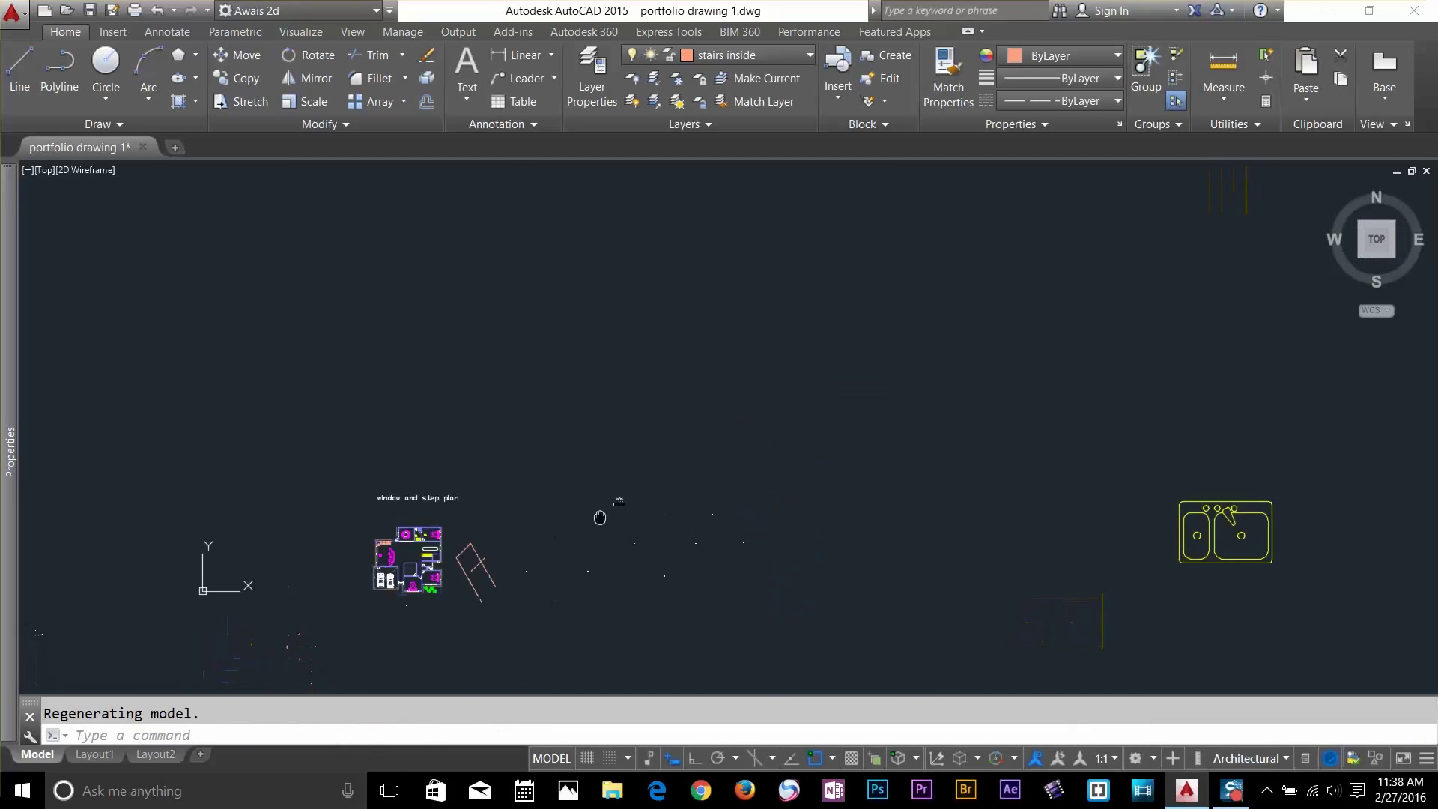
pyautogui.moveTo(706, 391); pyautogui.dragTo(691, 397, button='middle')
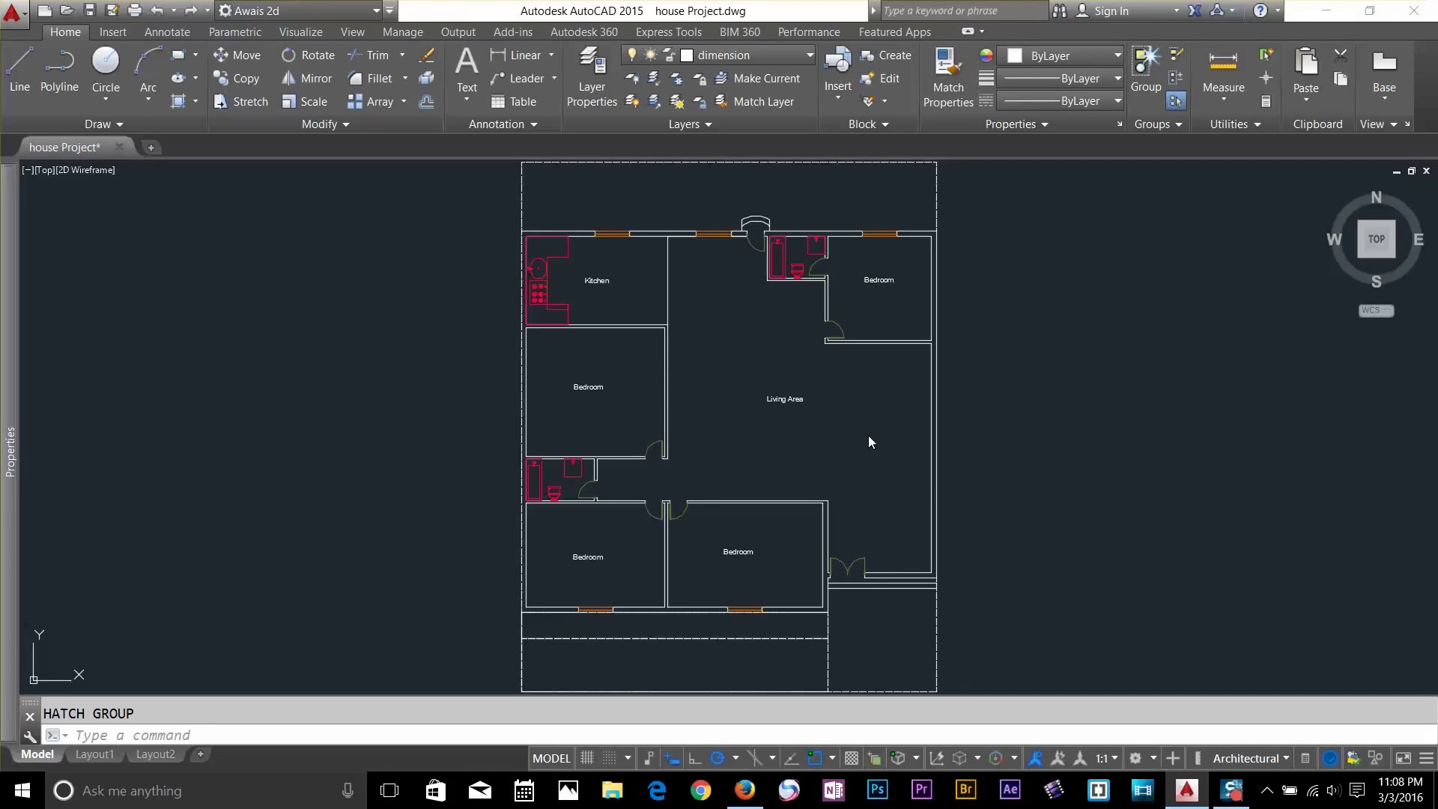
# Zoom Extents to fit the whole house plan, then start a SOLID hatch
pyautogui.moveTo(864, 339)
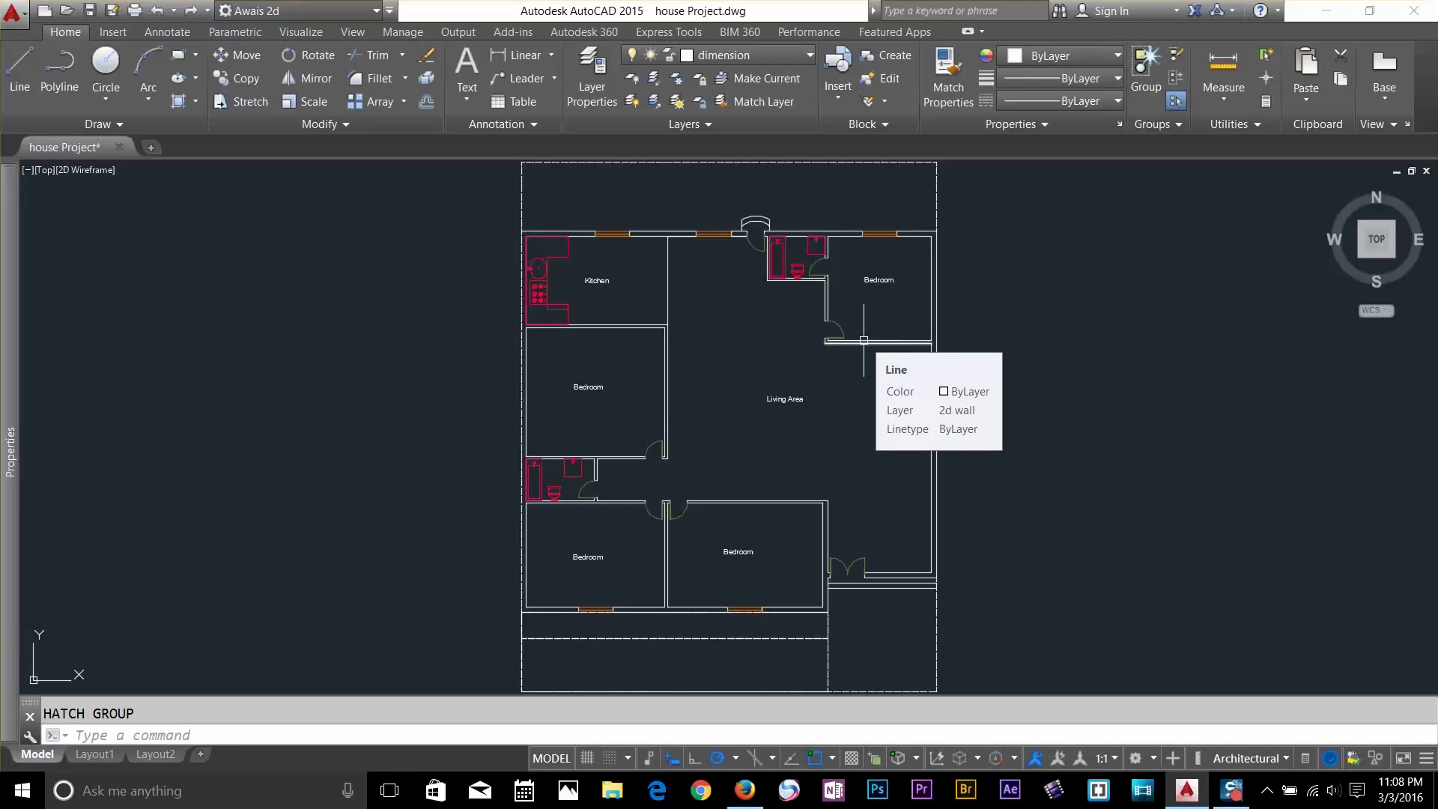
pyautogui.write('z')
pyautogui.press('Return')
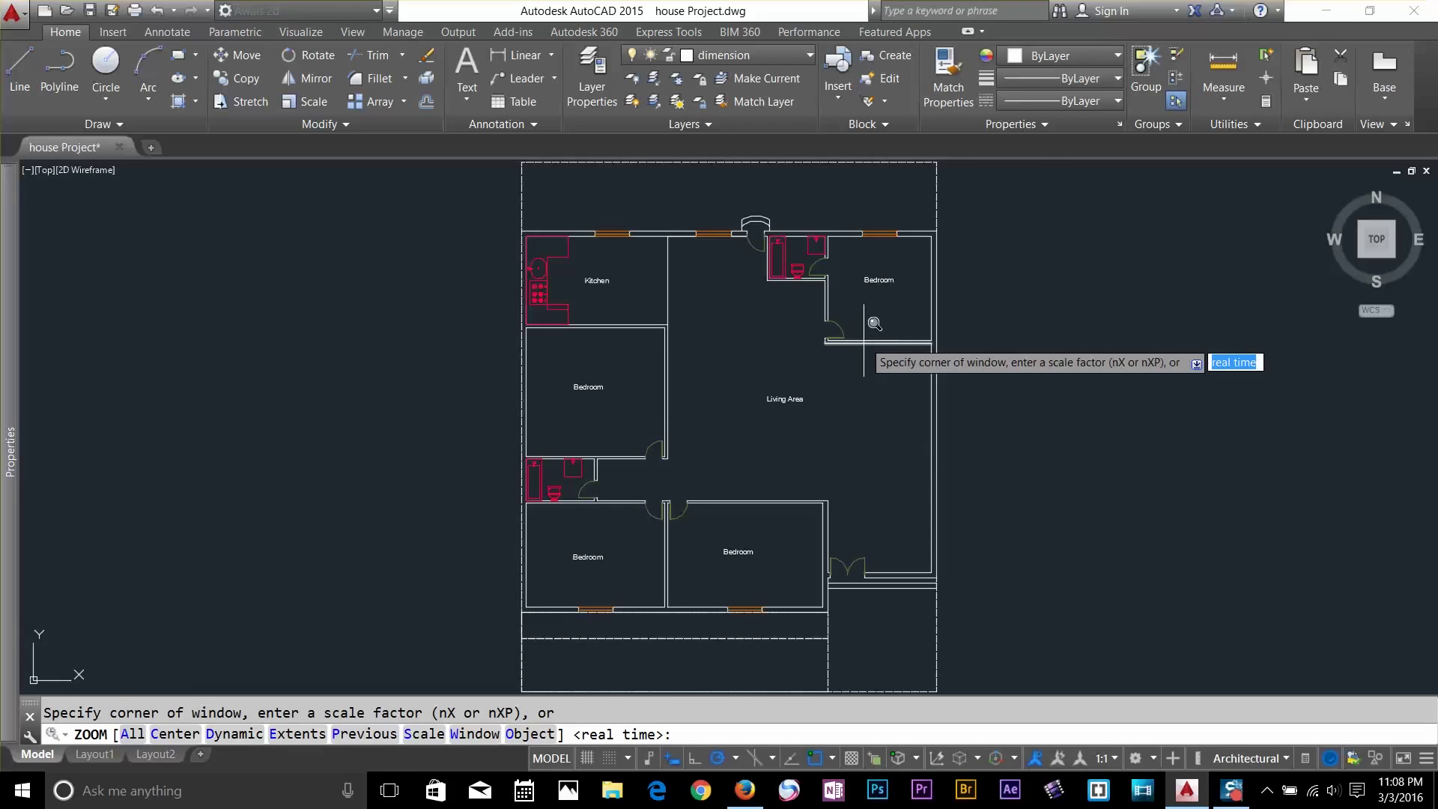
pyautogui.write('e')
pyautogui.press('Return')
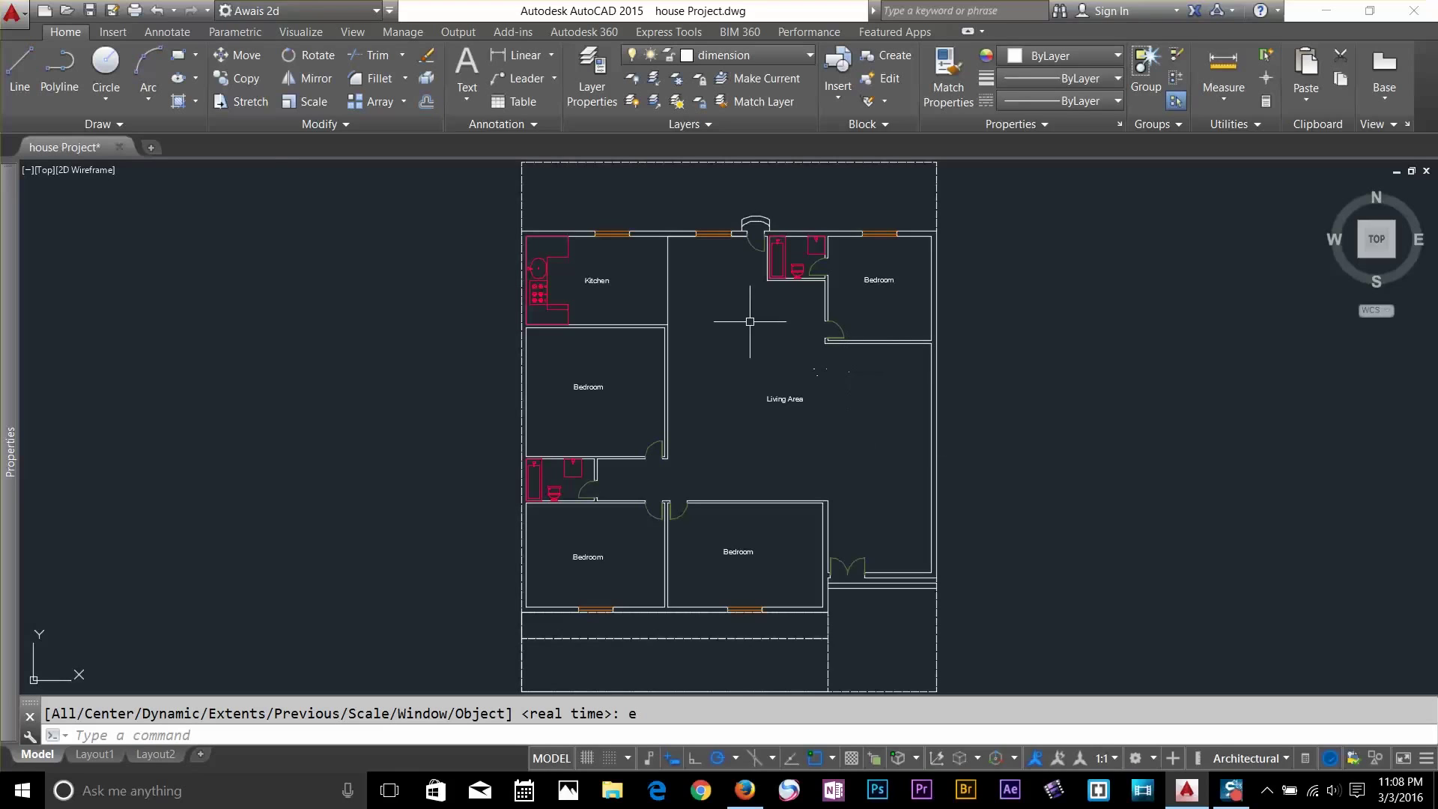
pyautogui.click(177, 101)
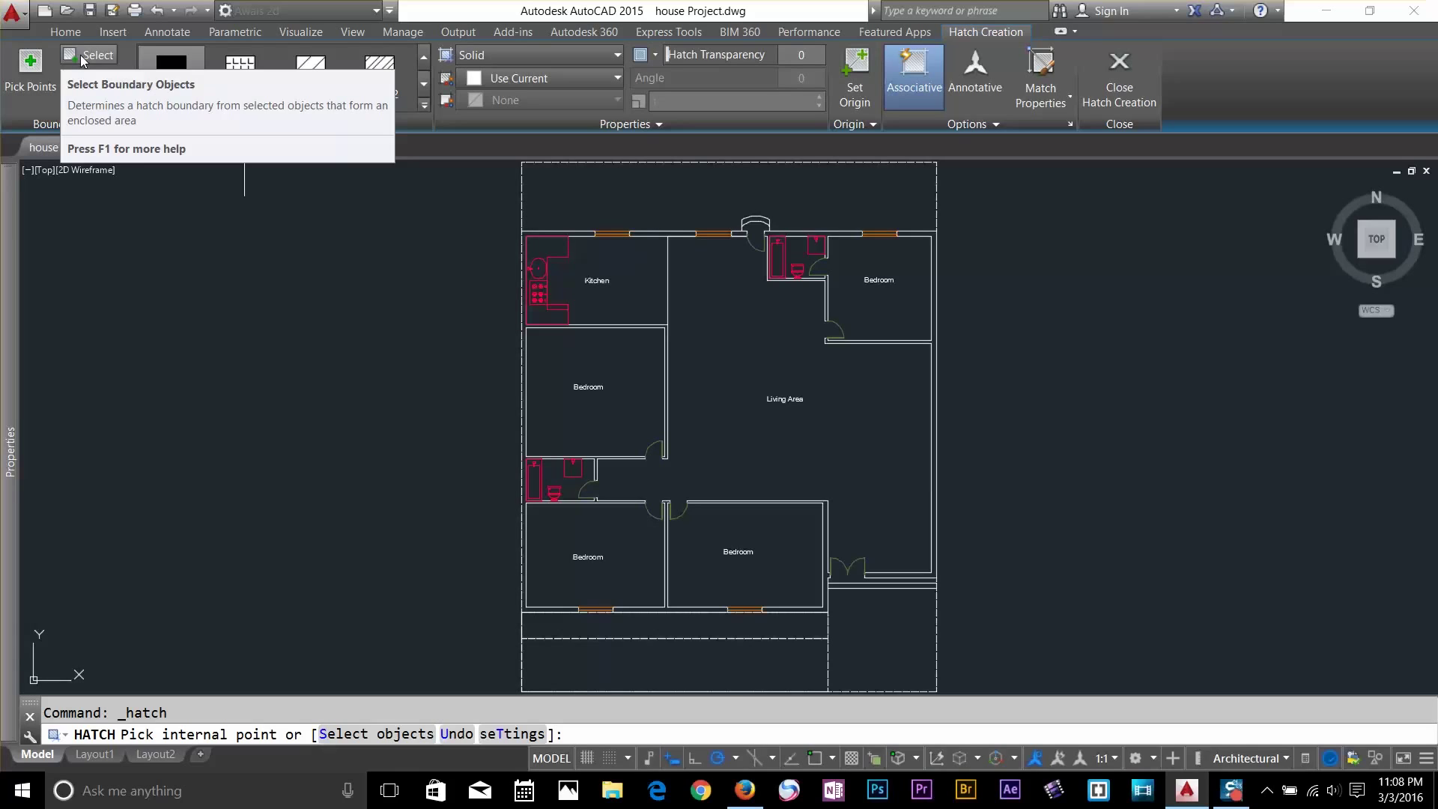
pyautogui.click(427, 106)
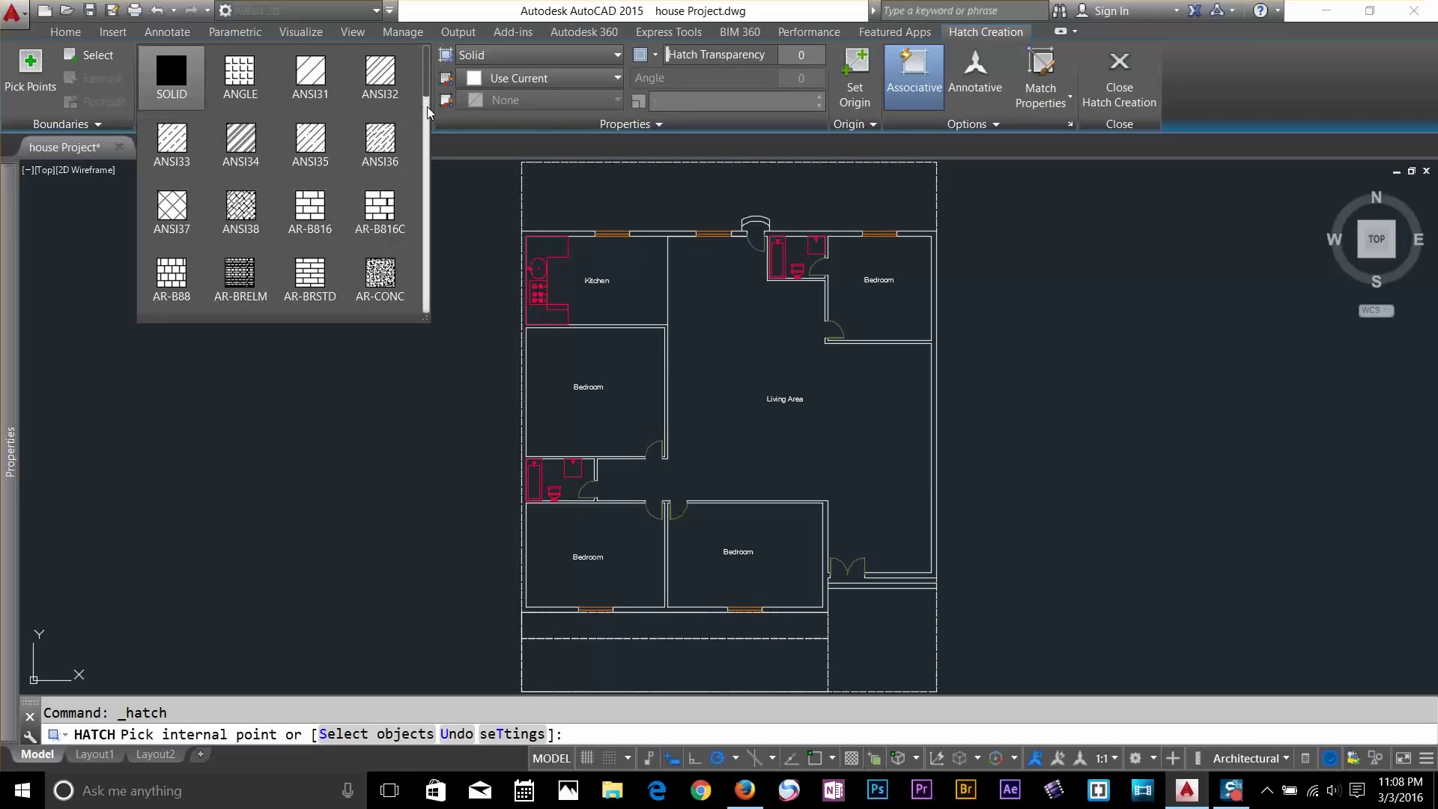
pyautogui.moveTo(429, 97)
pyautogui.mouseDown()
pyautogui.moveTo(417, 297)
pyautogui.moveTo(443, 66)
pyautogui.mouseUp()
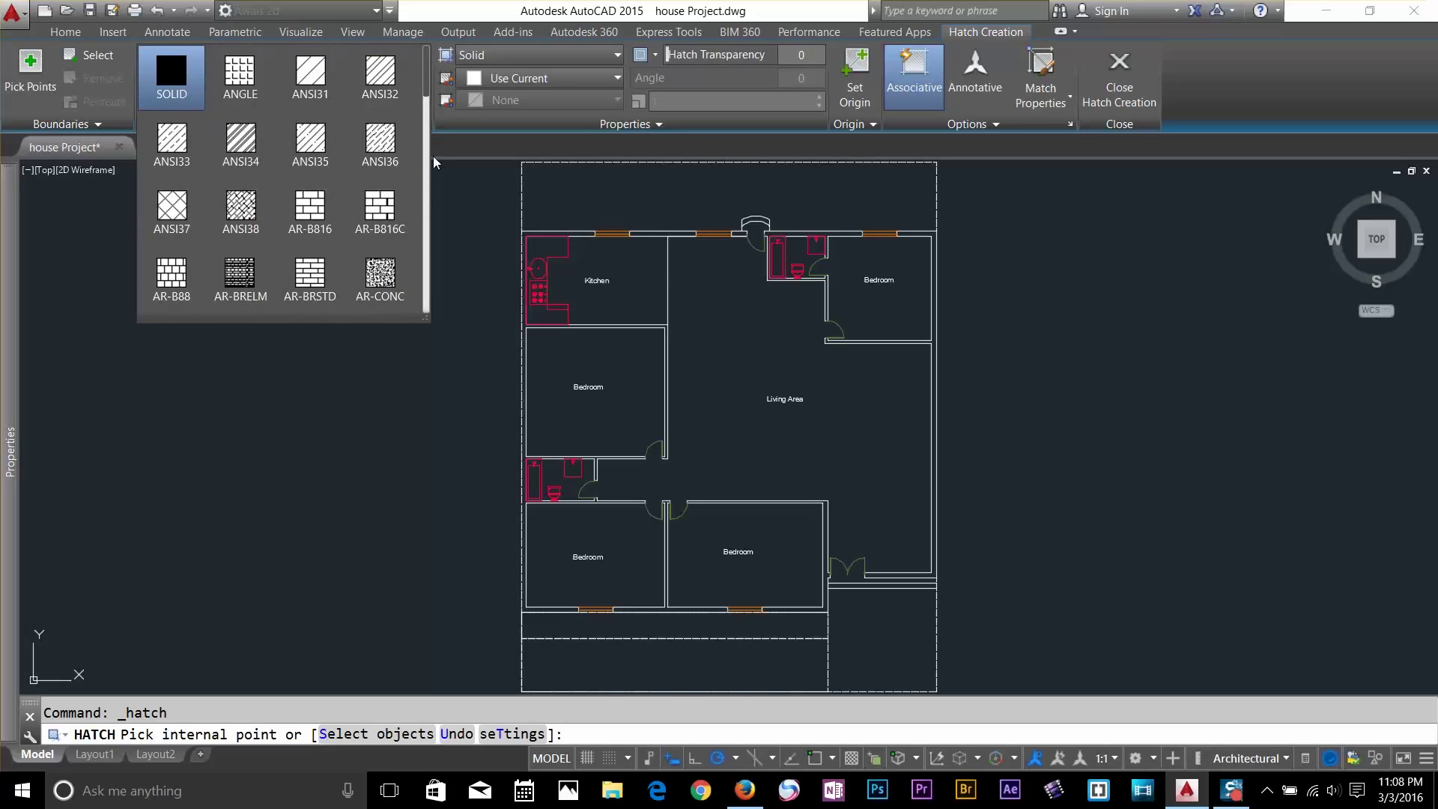
pyautogui.click(452, 131)
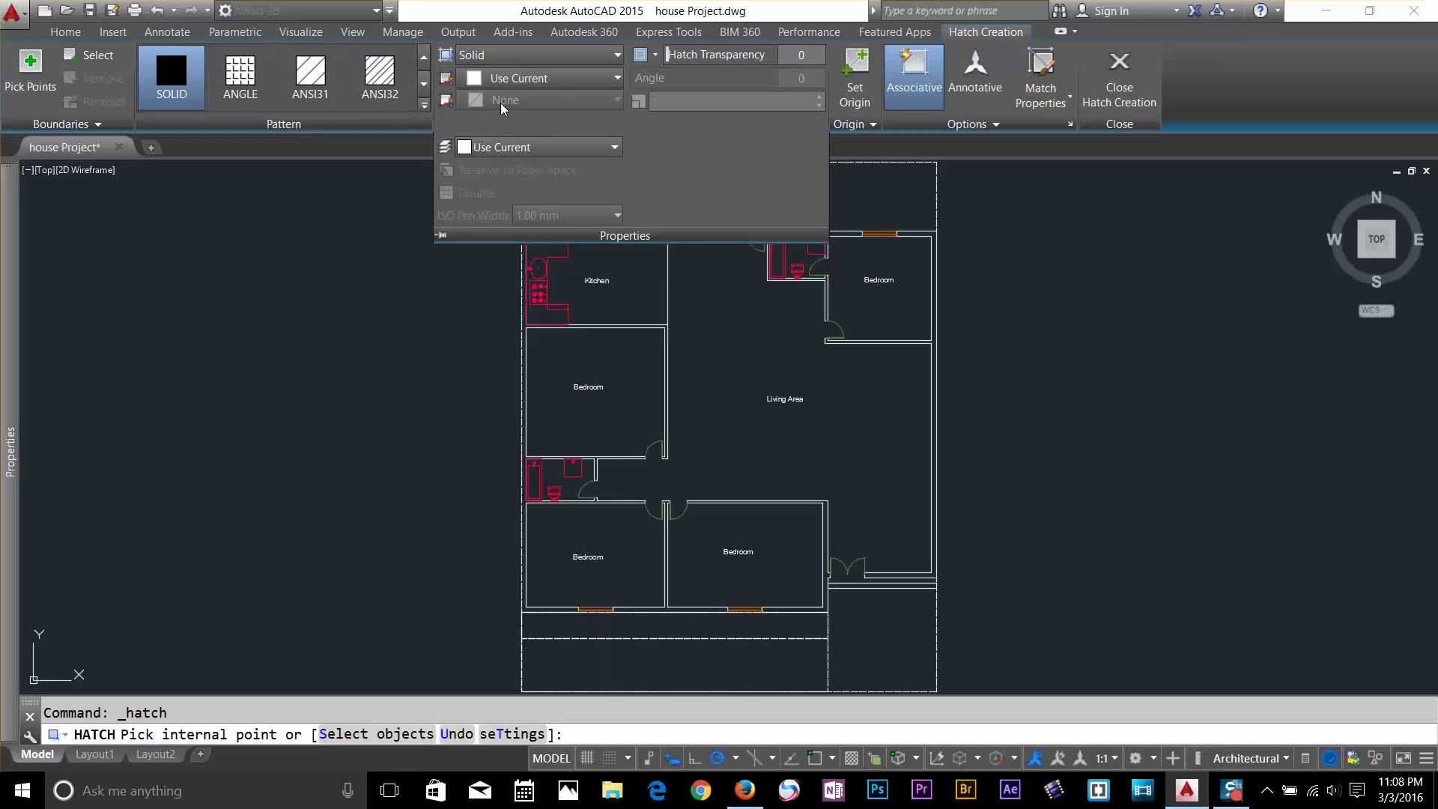
pyautogui.click(541, 50)
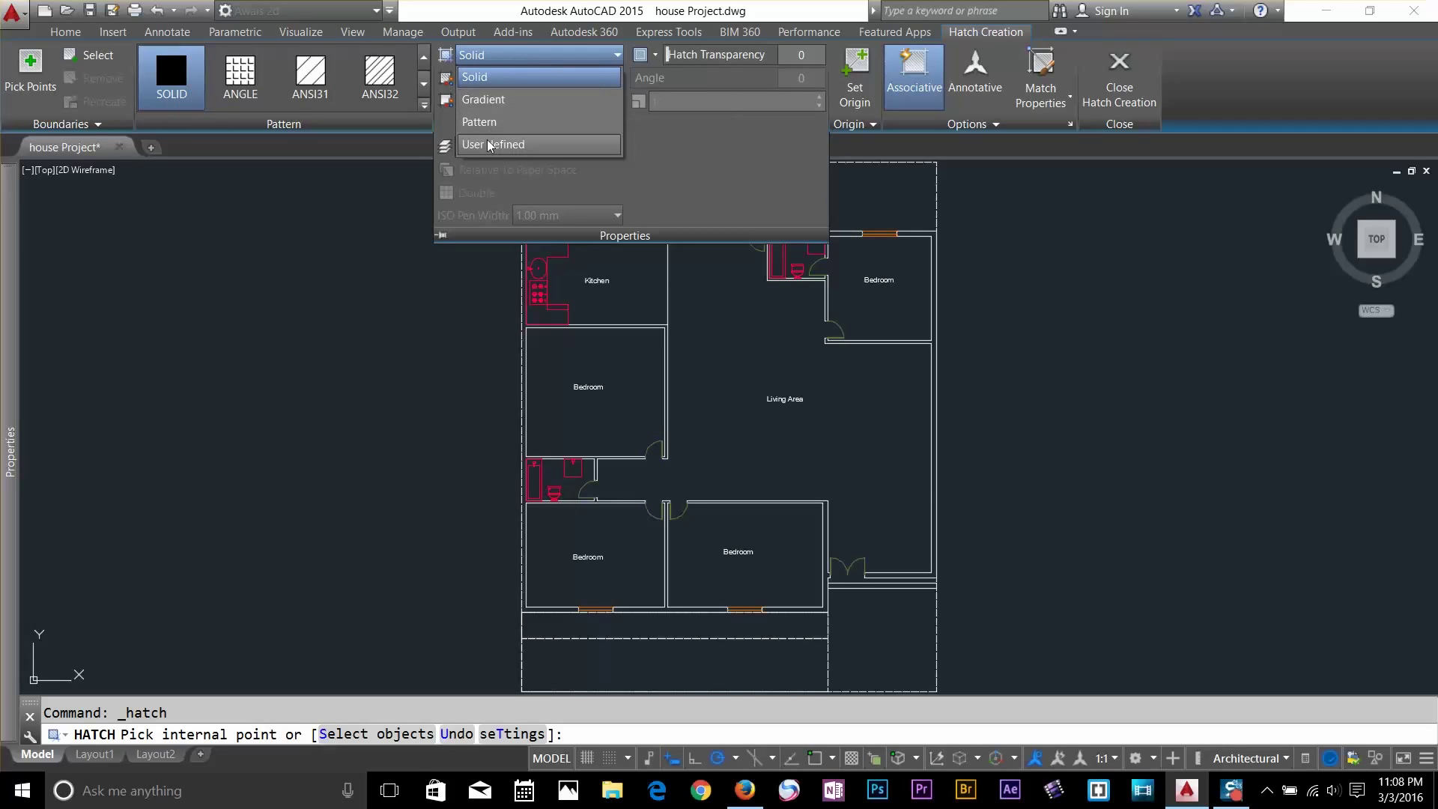
pyautogui.click(695, 173)
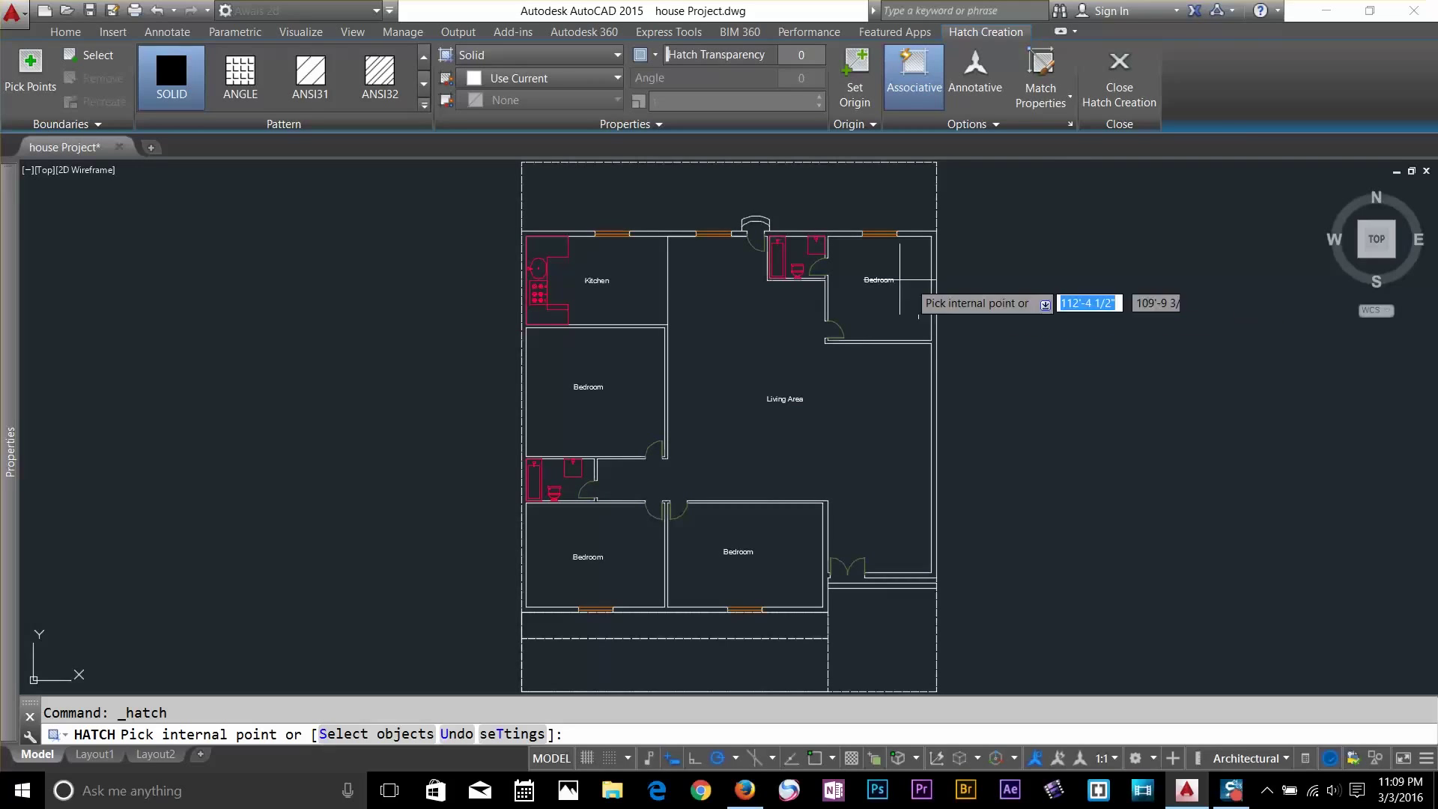
pyautogui.scroll(8, 935, 344)
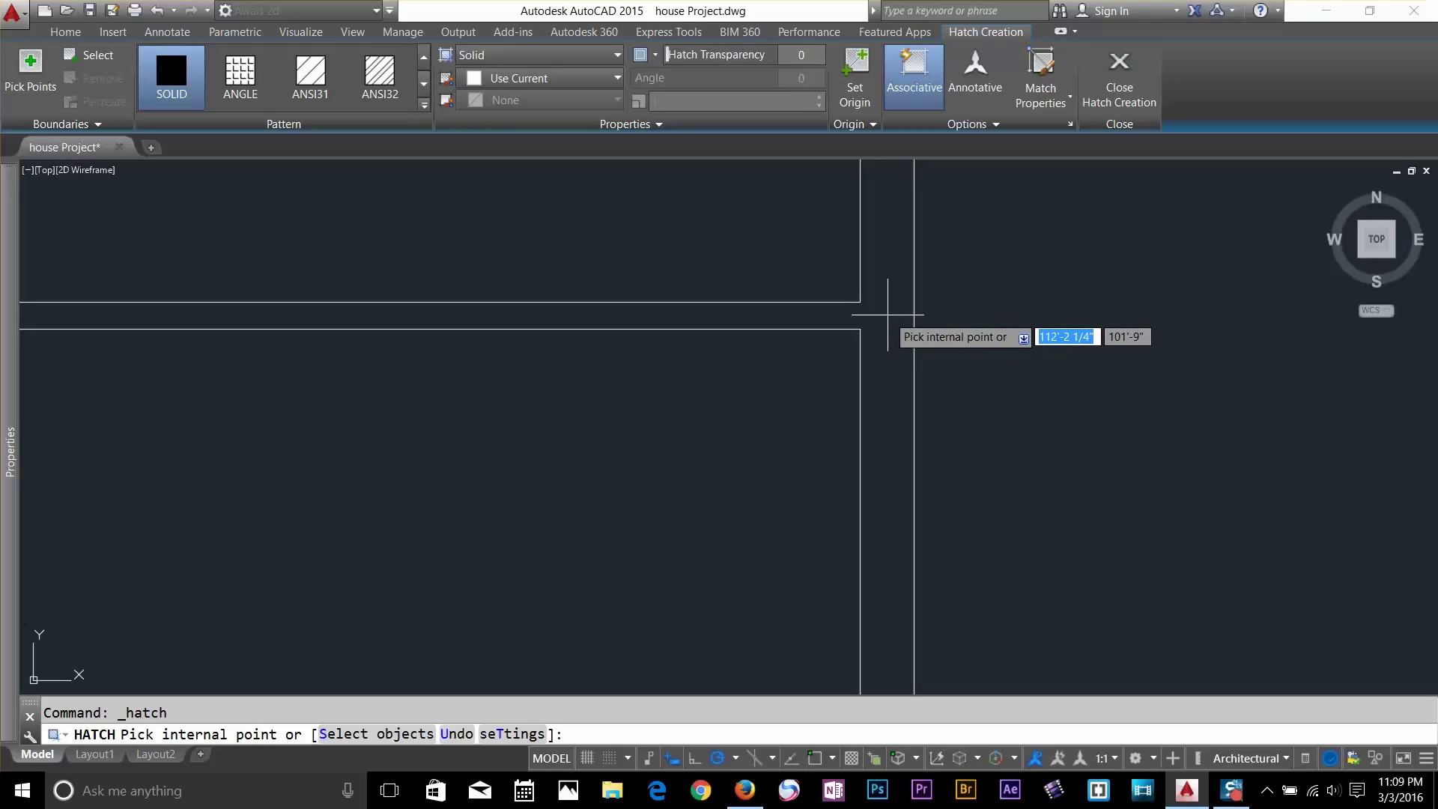
pyautogui.scroll(-3, 887, 315)
pyautogui.scroll(-5, 888, 315)
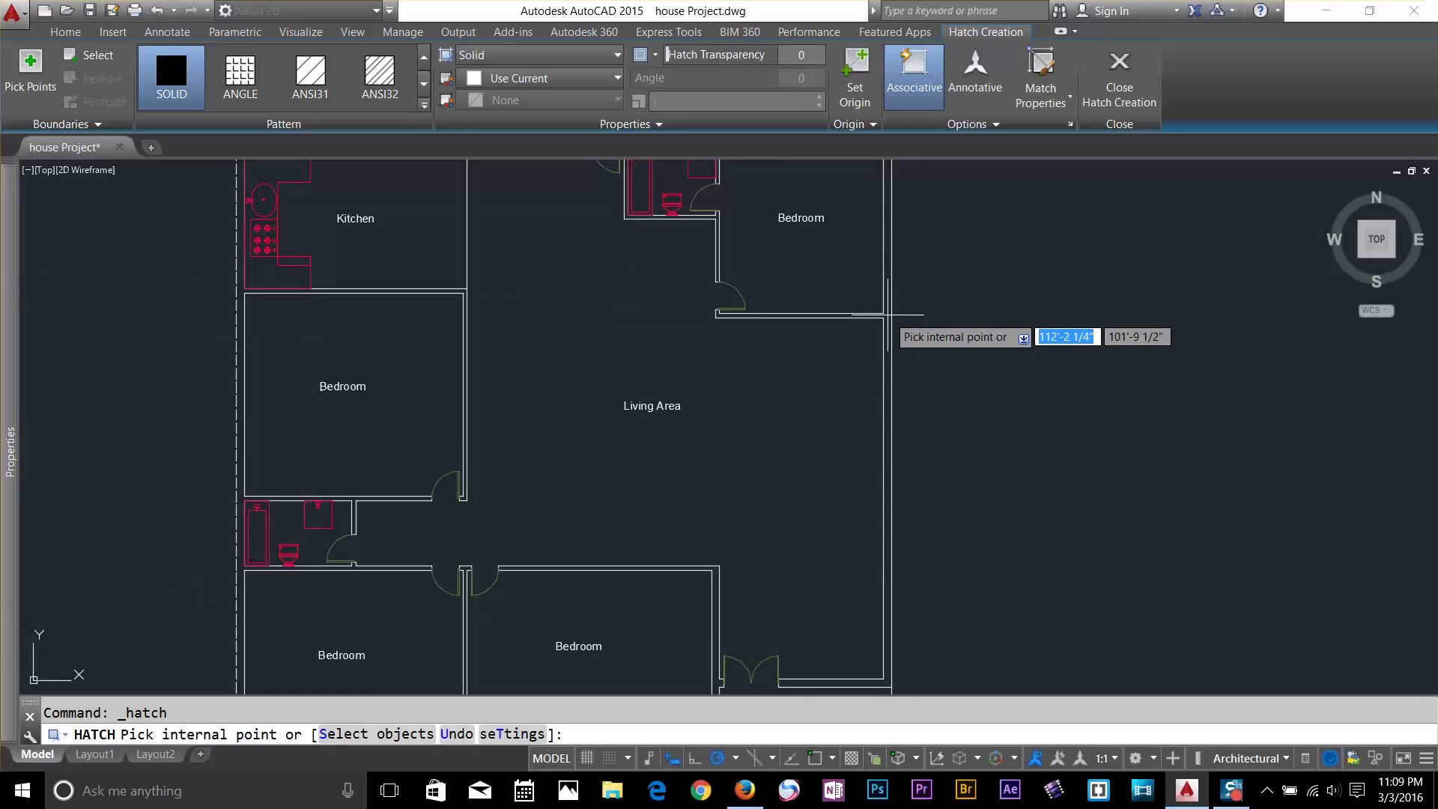
pyautogui.scroll(-2, 888, 348)
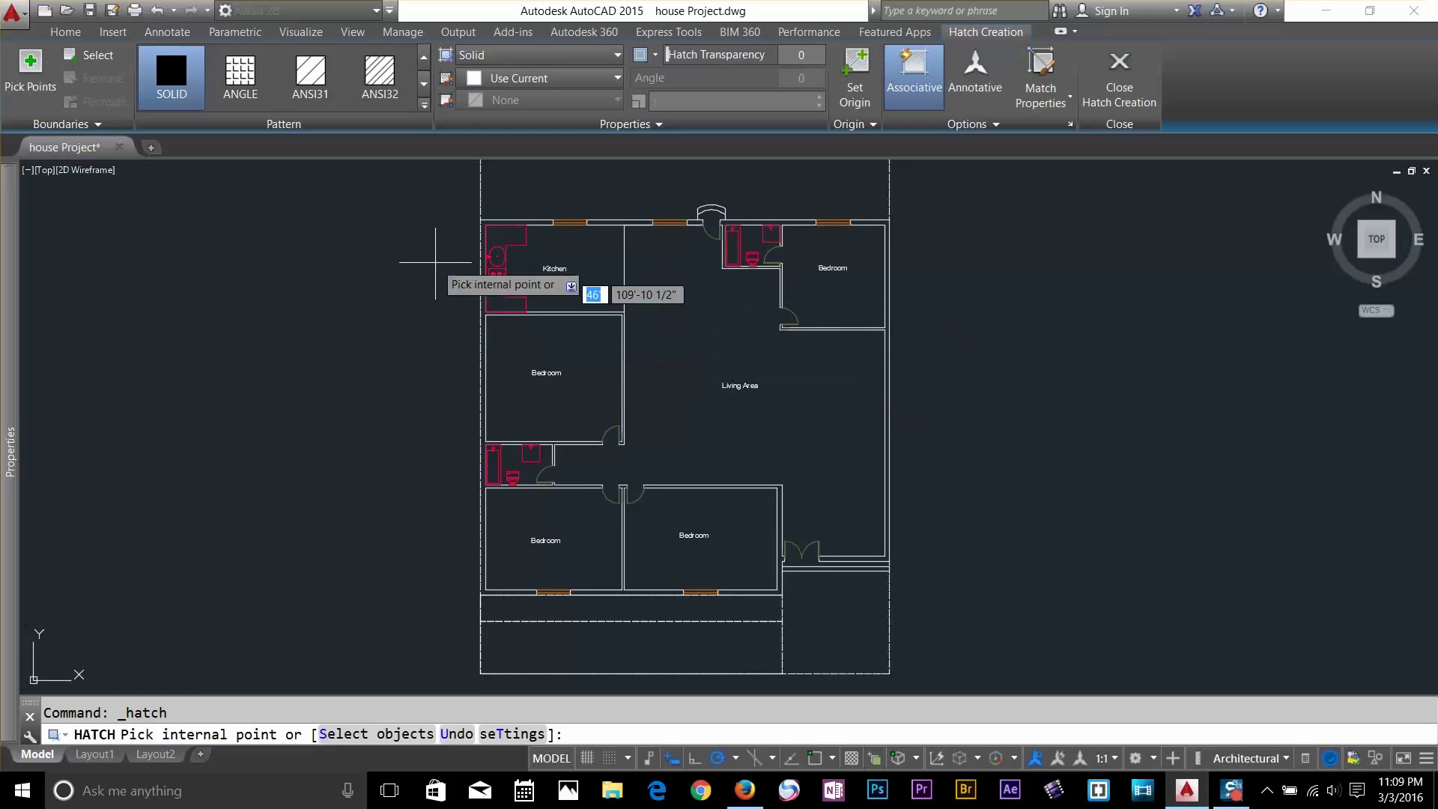
# Solid-hatch the left walls, top bathroom walls and top-right bedroom walls
pyautogui.click(481, 231)
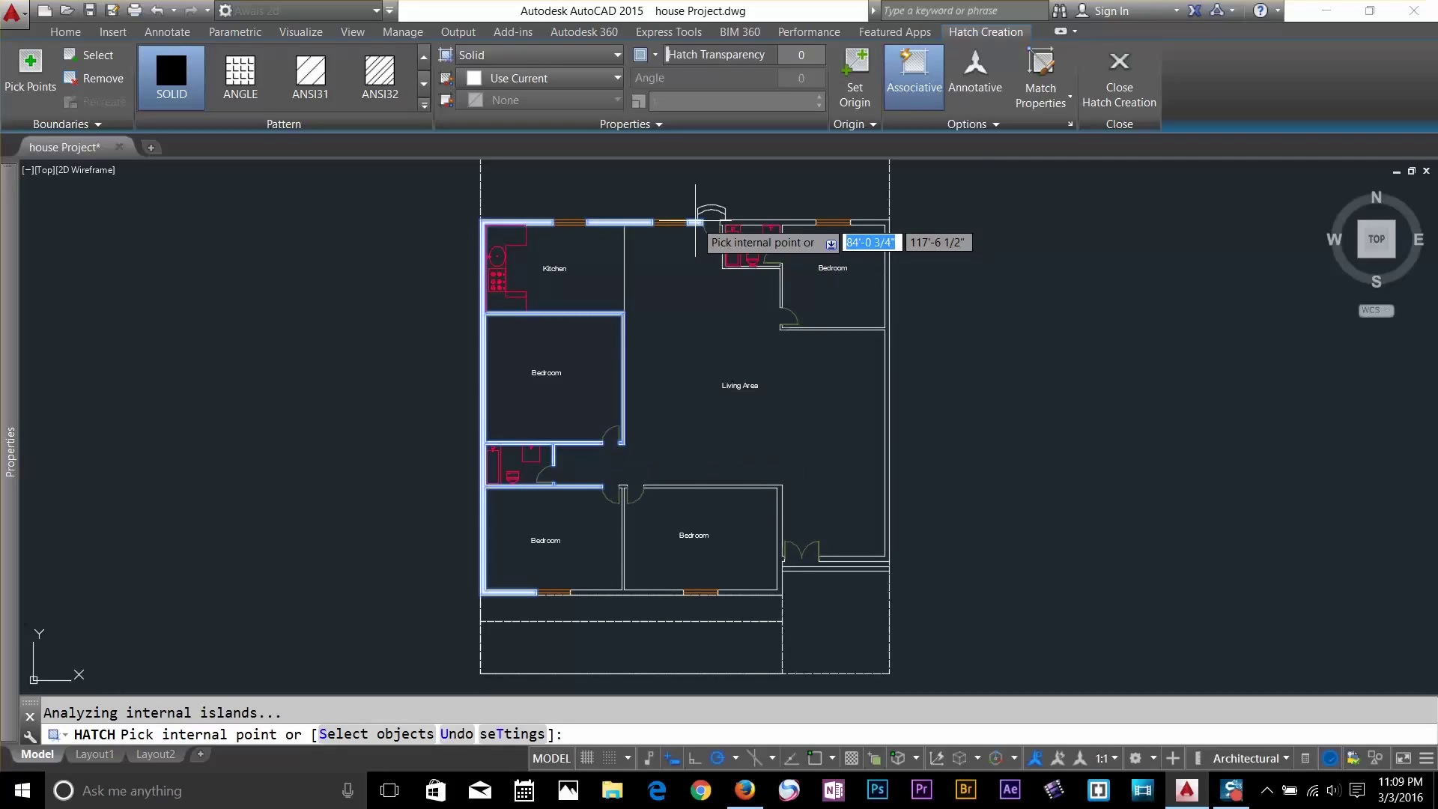
pyautogui.click(792, 222)
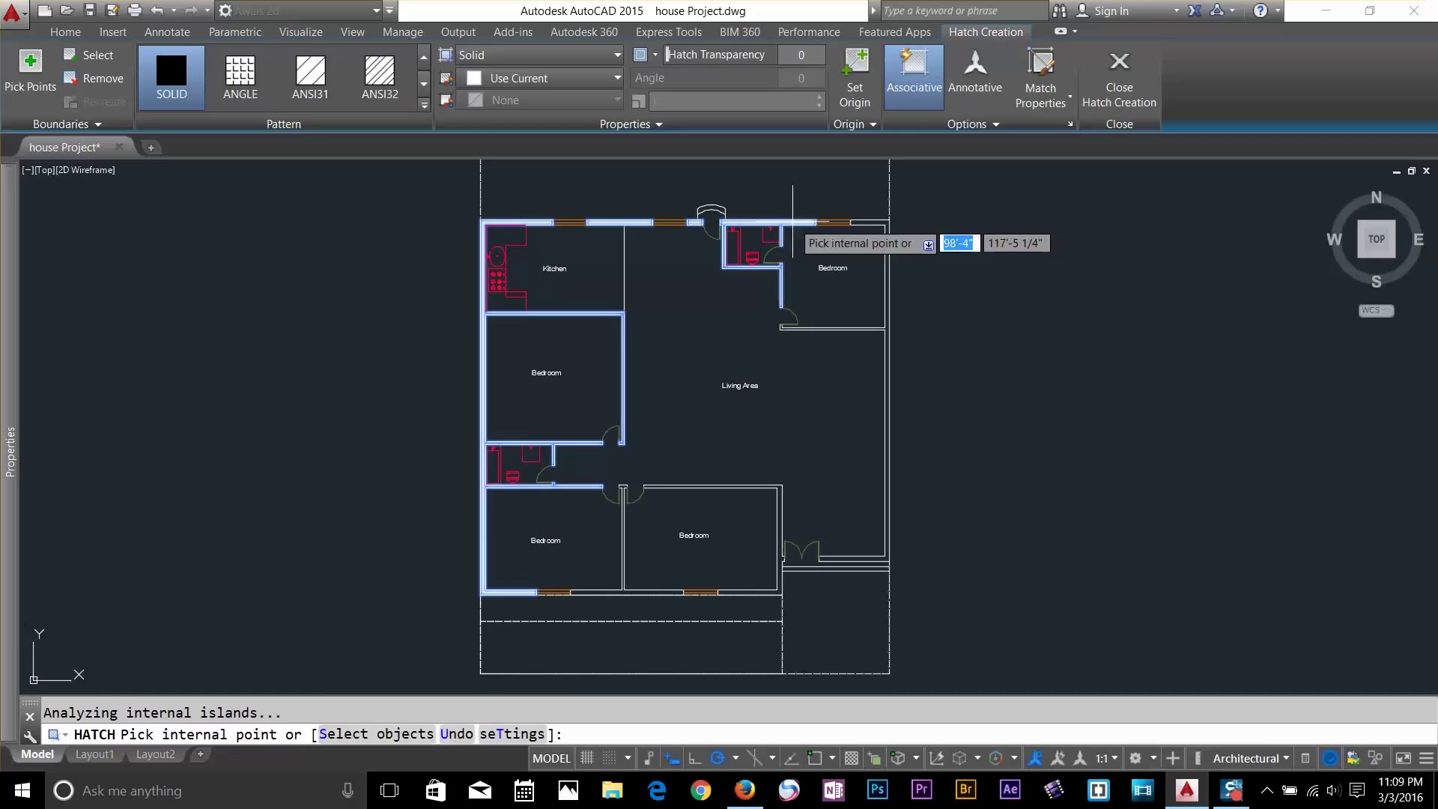
pyautogui.click(875, 233)
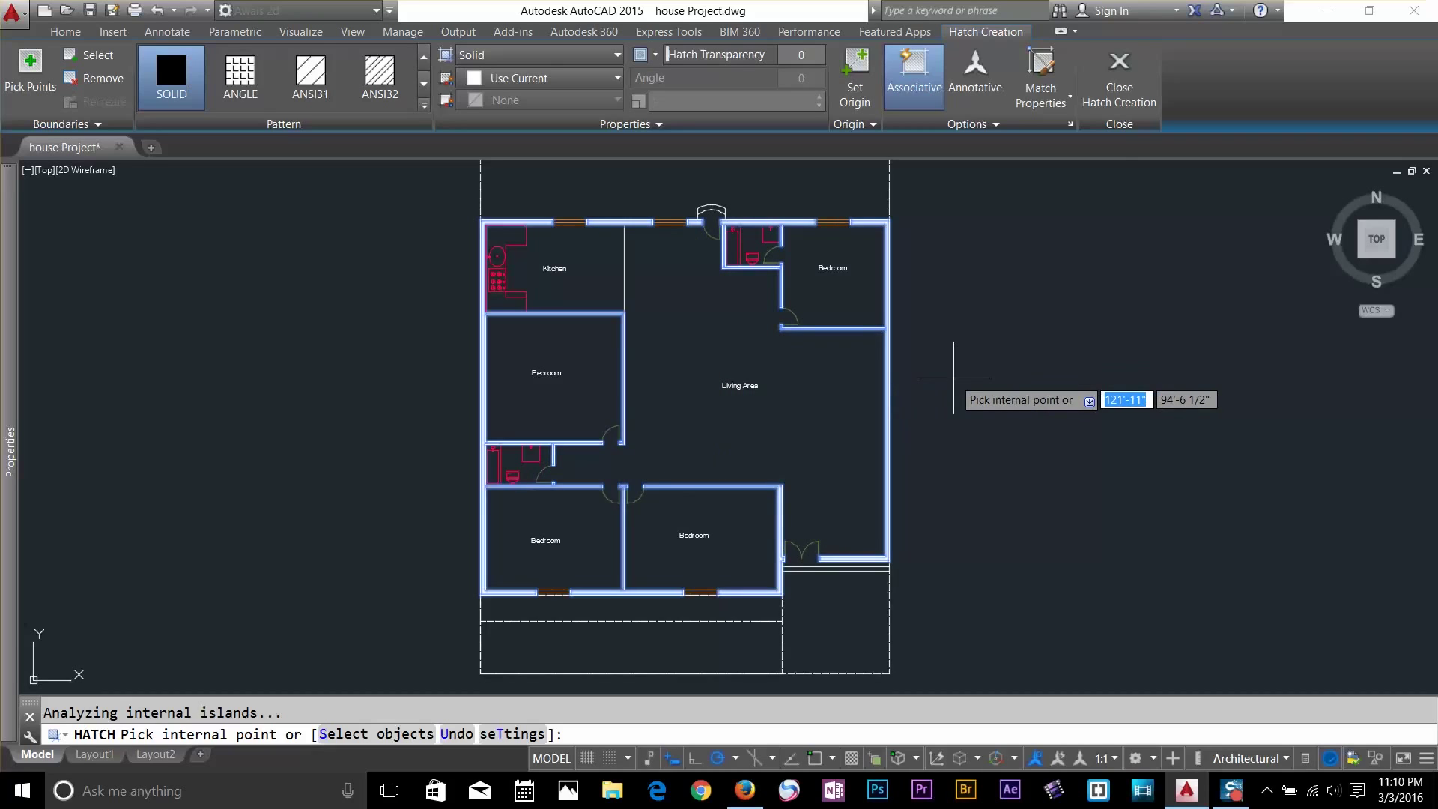
pyautogui.press('Return')
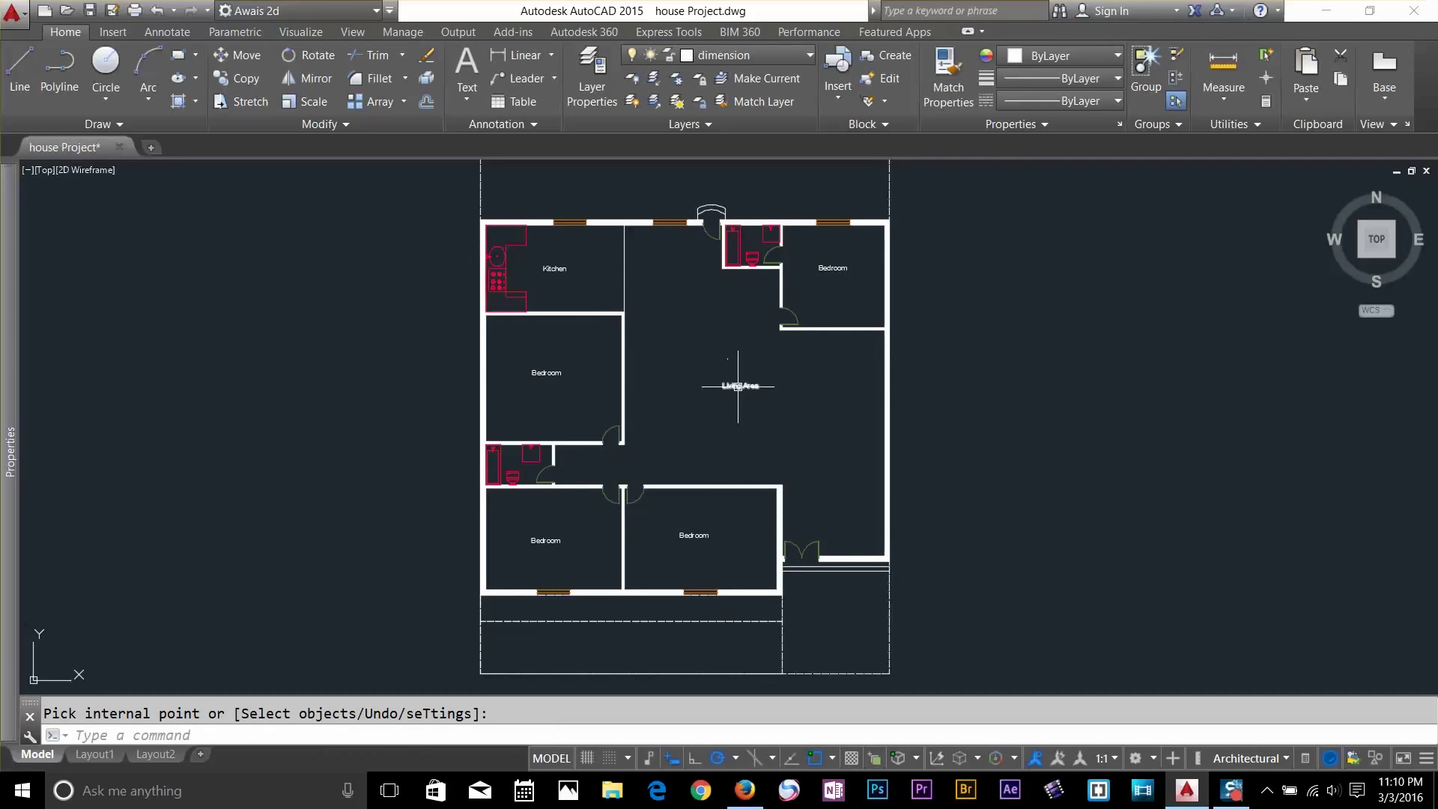
pyautogui.moveTo(740, 279); pyautogui.dragTo(738, 378, button='middle')
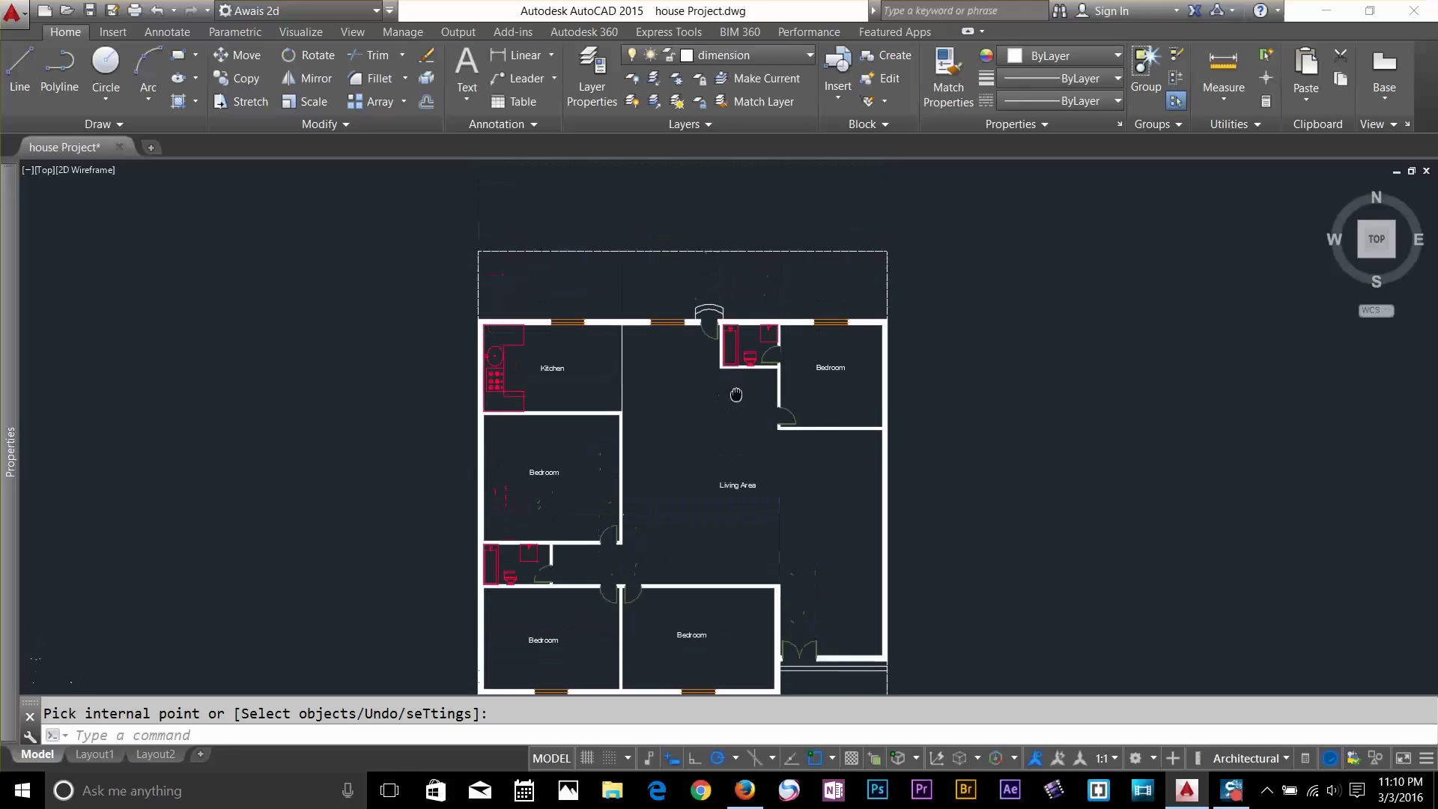
# Fill the dashed strip above the house with the AR-B816 brick pattern
pyautogui.scroll(2, 692, 249)
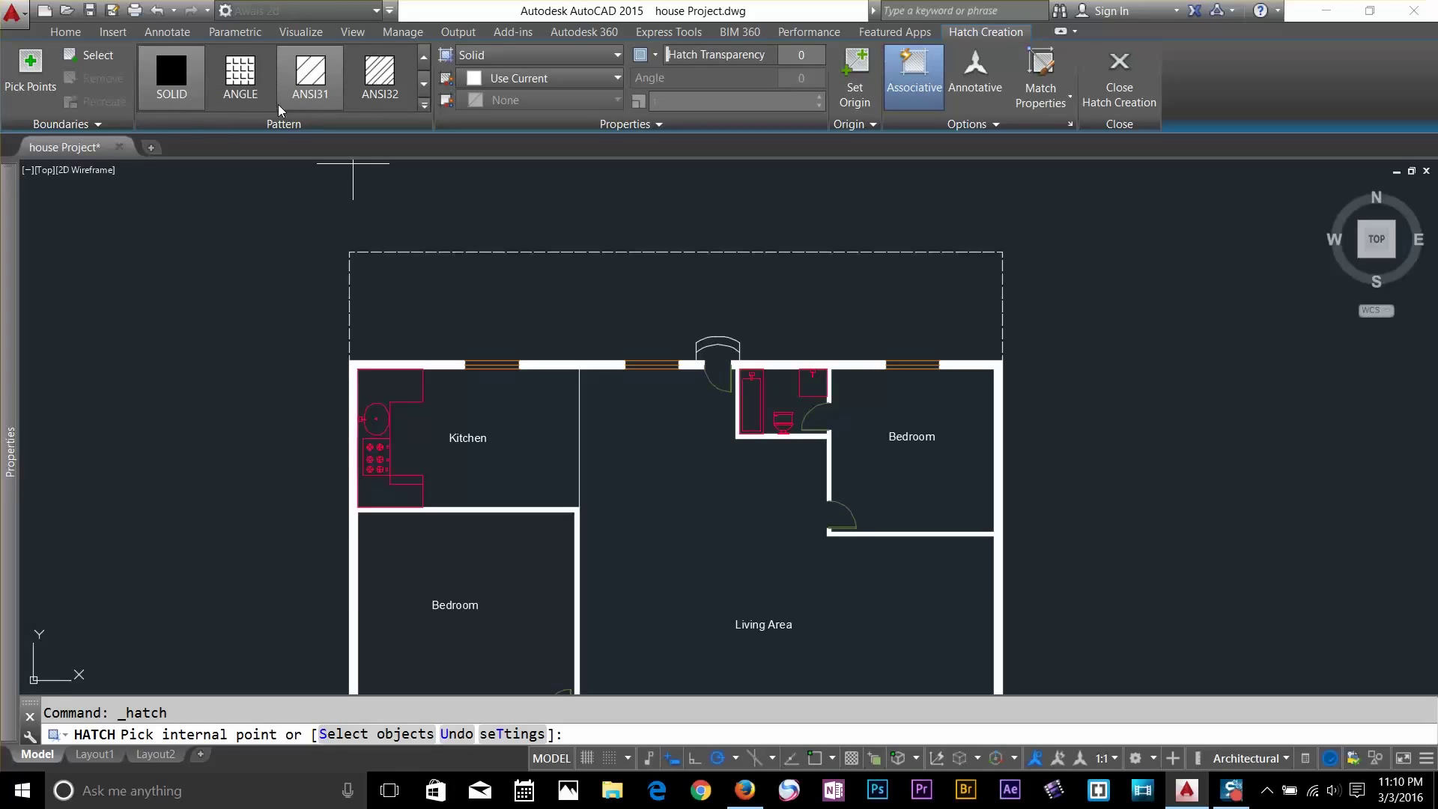
pyautogui.click(424, 107)
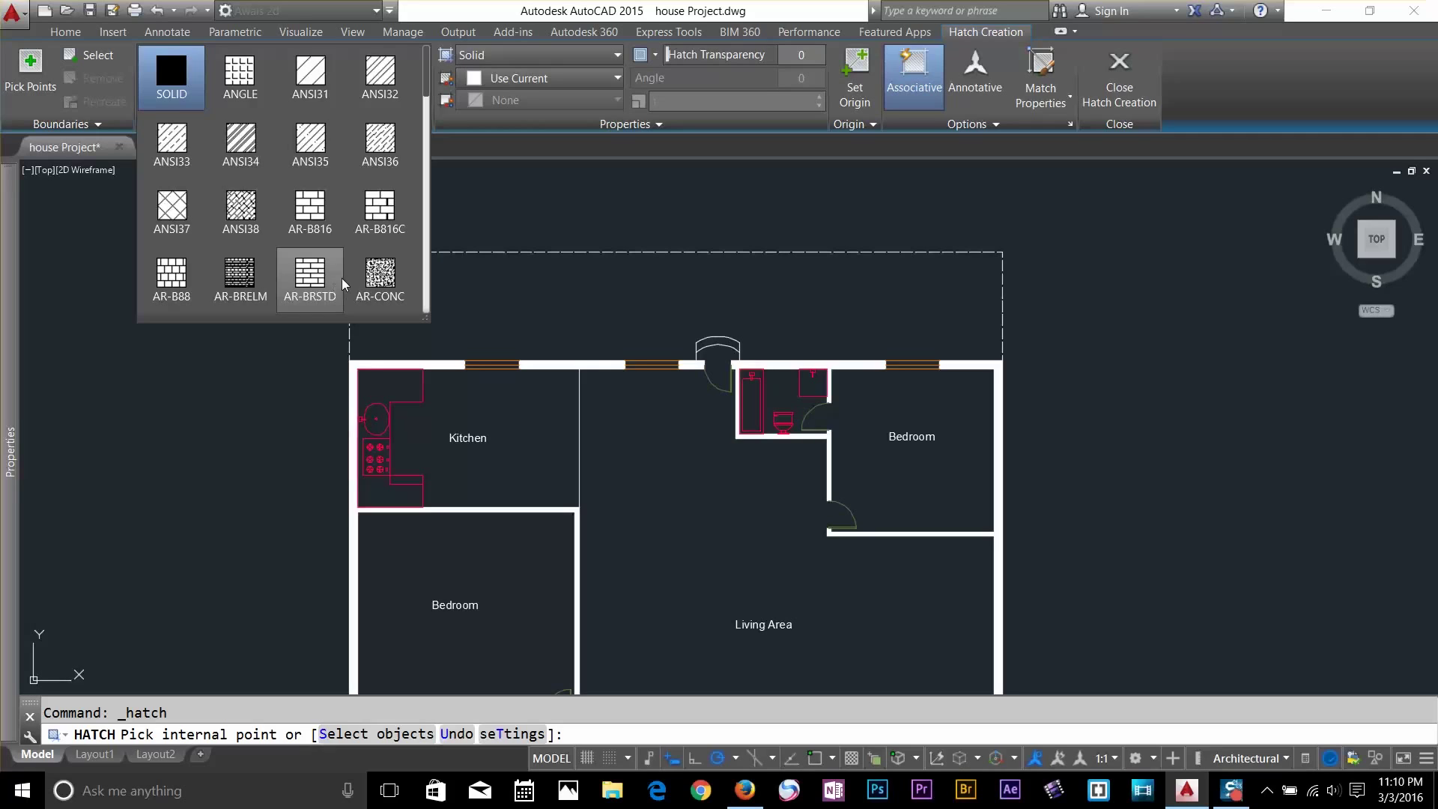
pyautogui.click(316, 206)
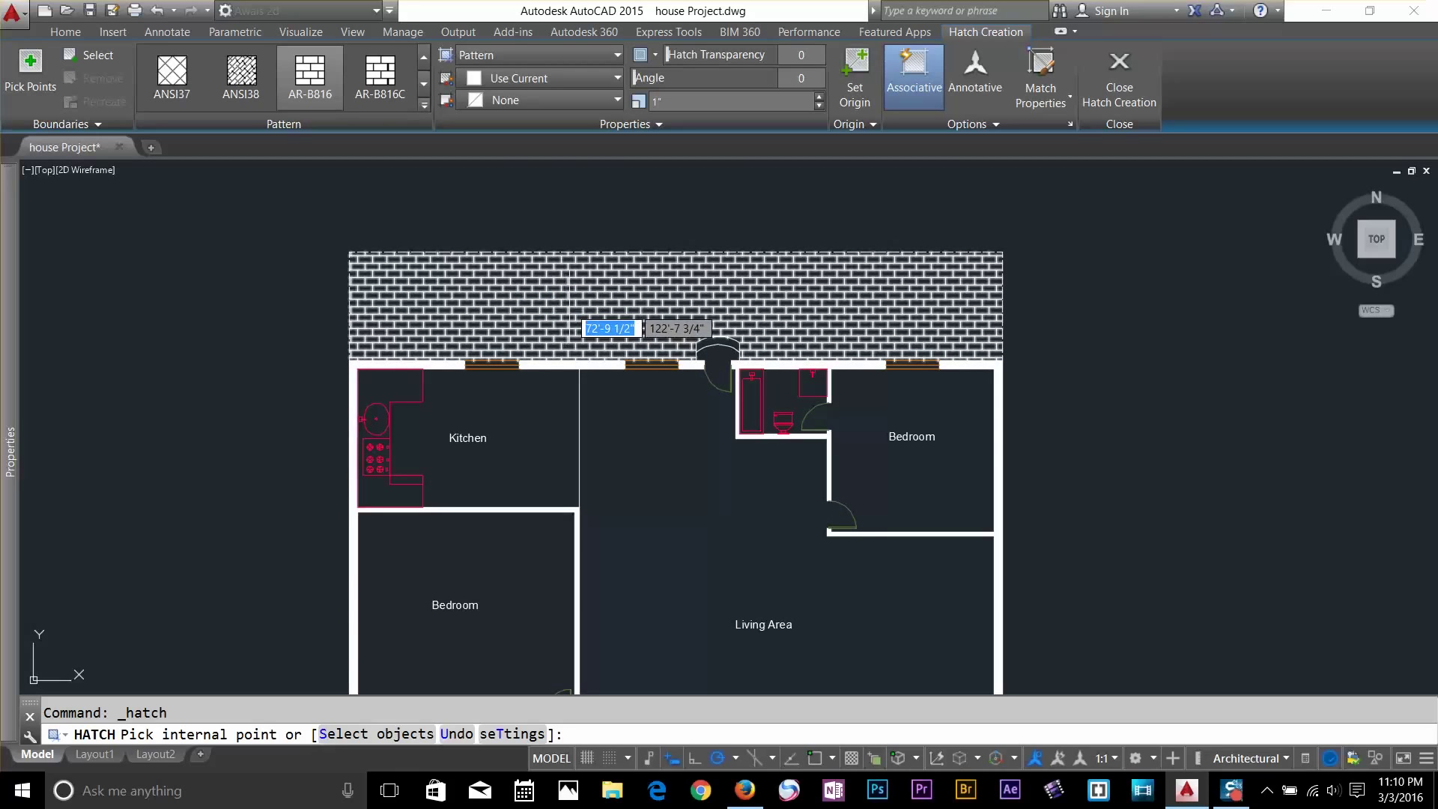
pyautogui.click(568, 302)
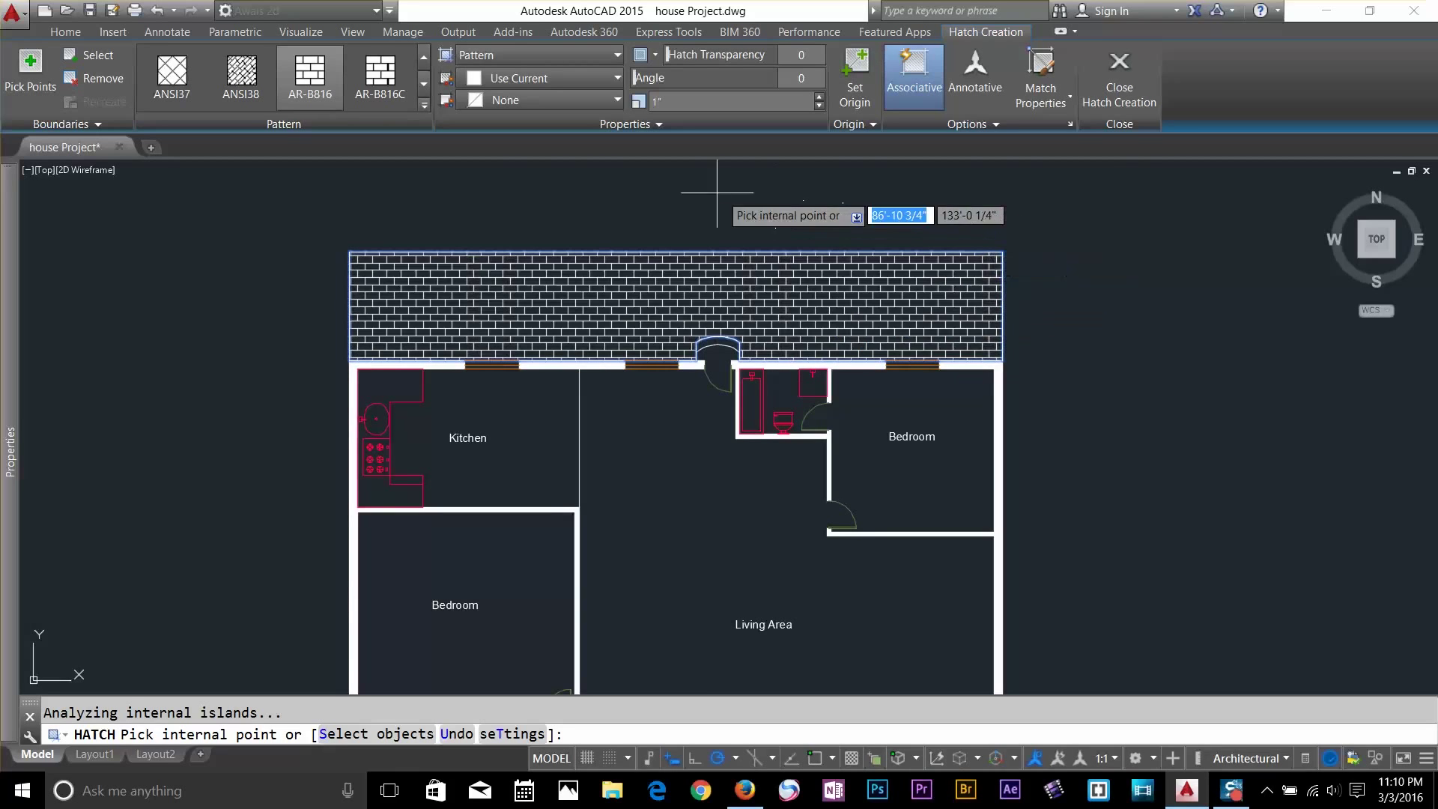
pyautogui.press('Return')
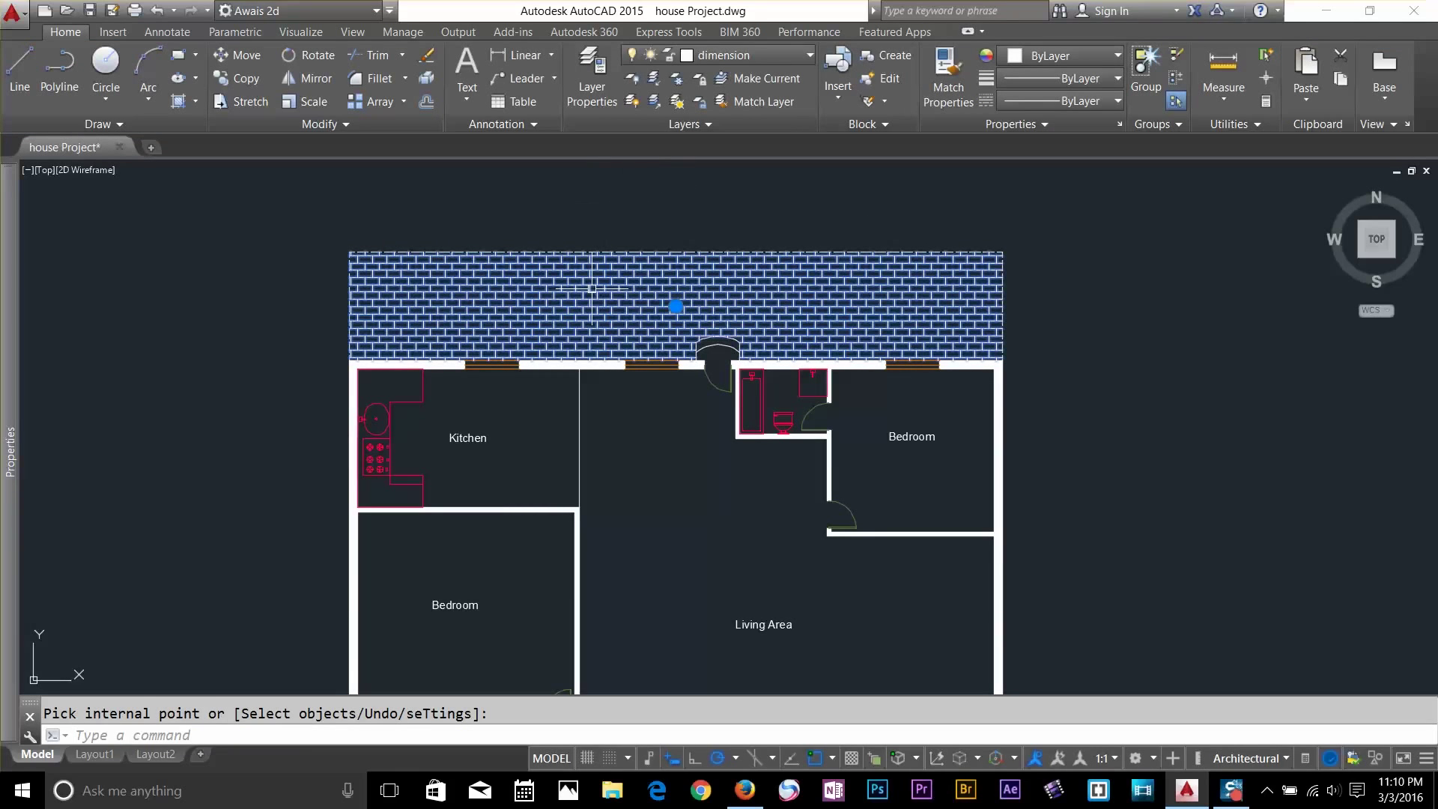
pyautogui.press('Escape')
# Select the brick hatch and set its transparency to 36, keeping type and colours unchanged
pyautogui.click(592, 287)
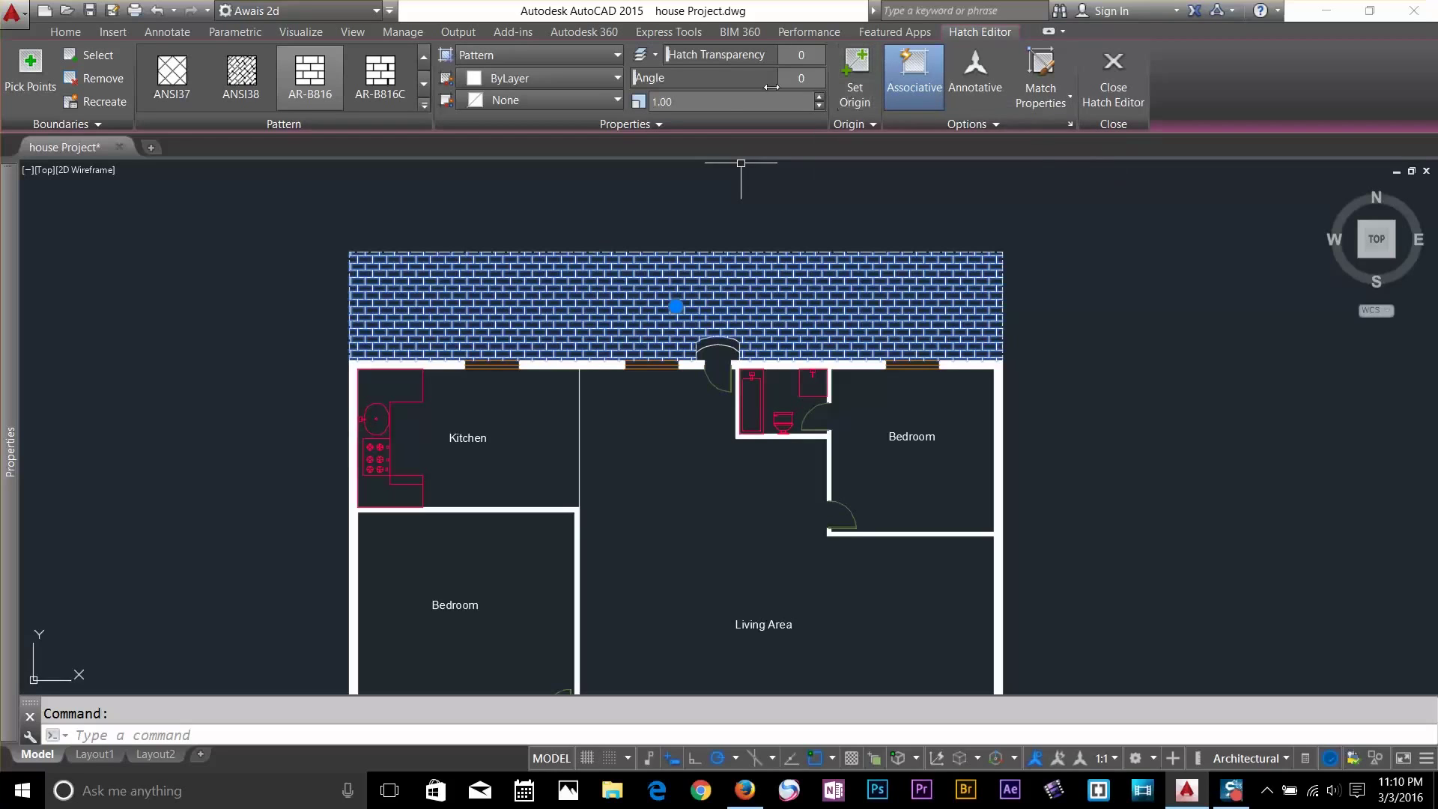
pyautogui.click(546, 57)
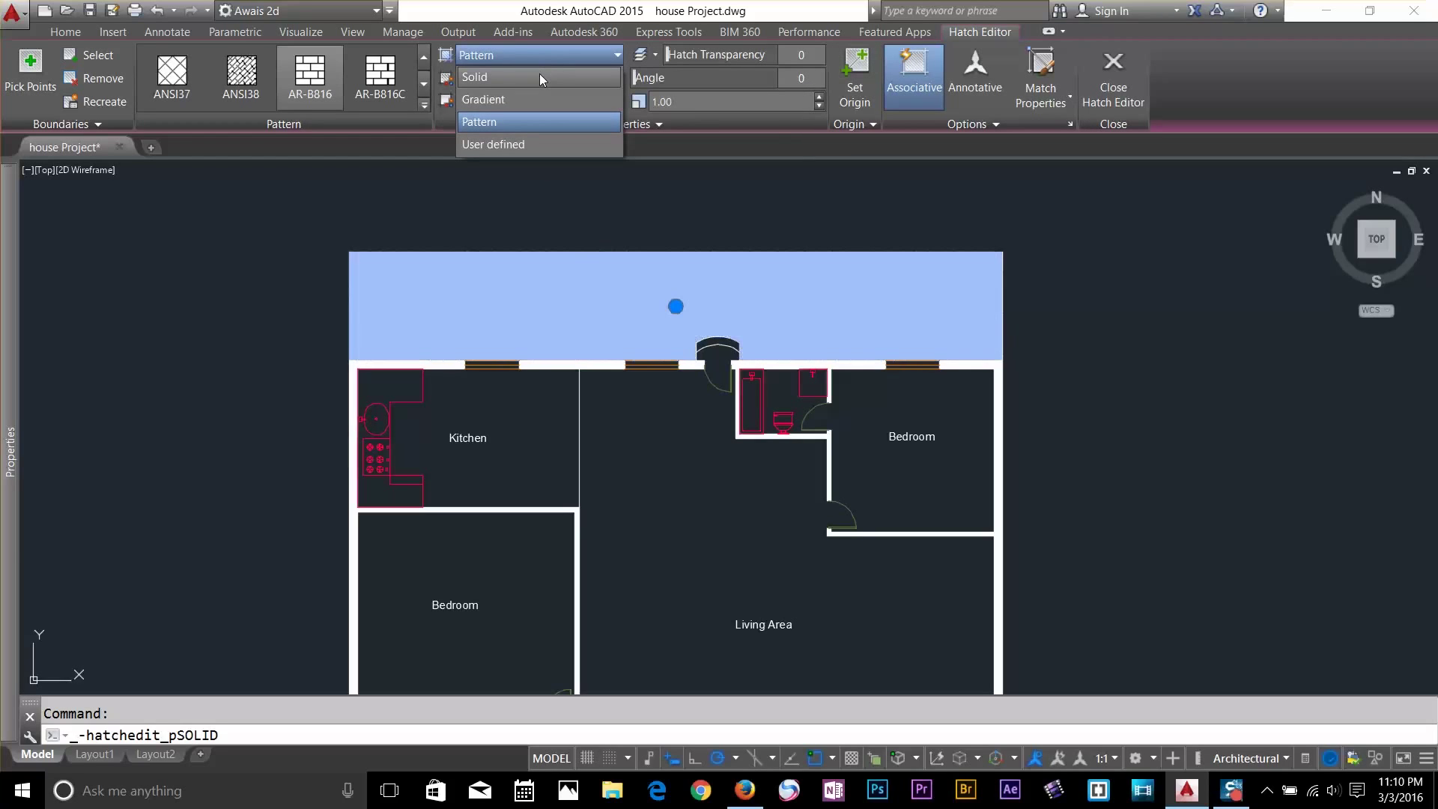
pyautogui.click(519, 124)
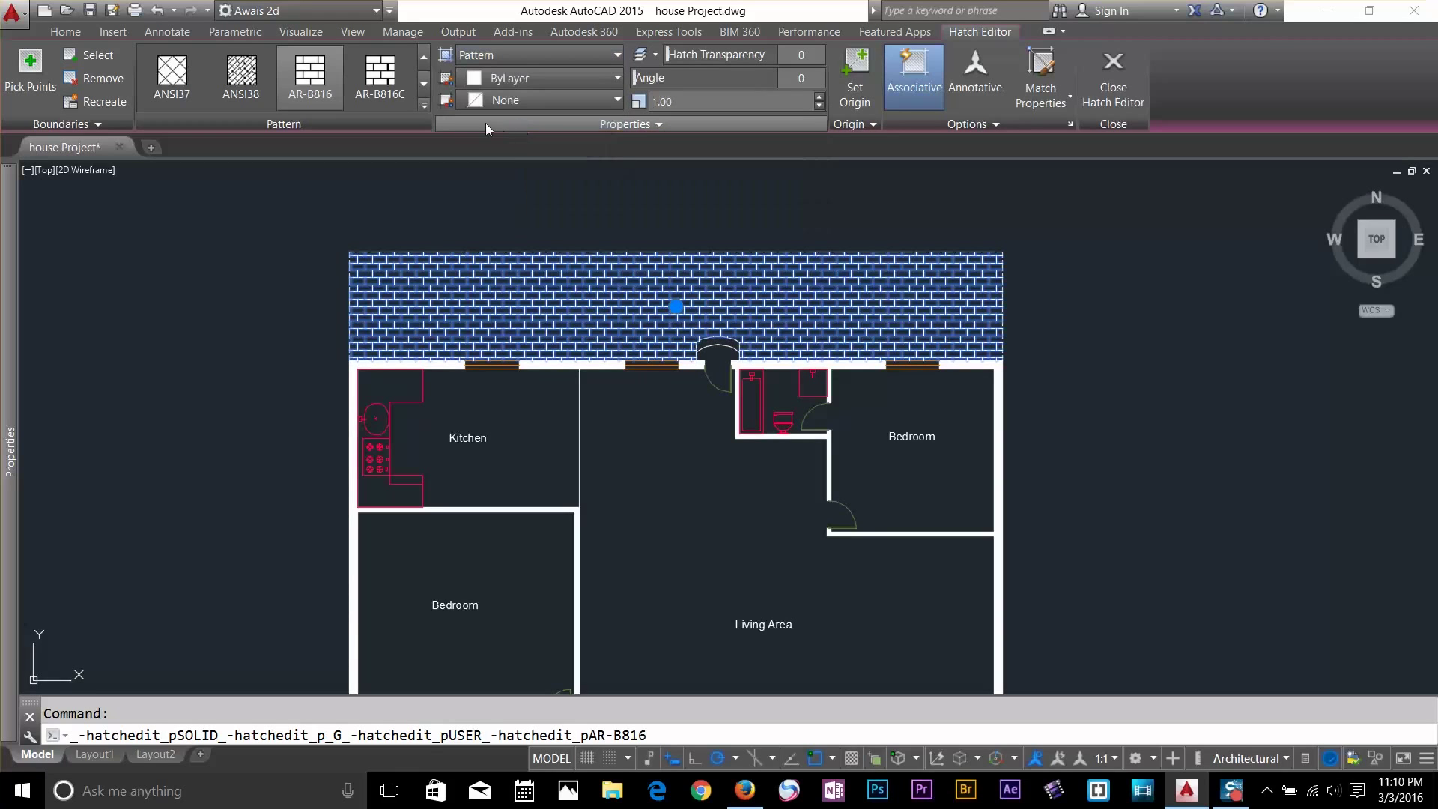
pyautogui.click(513, 78)
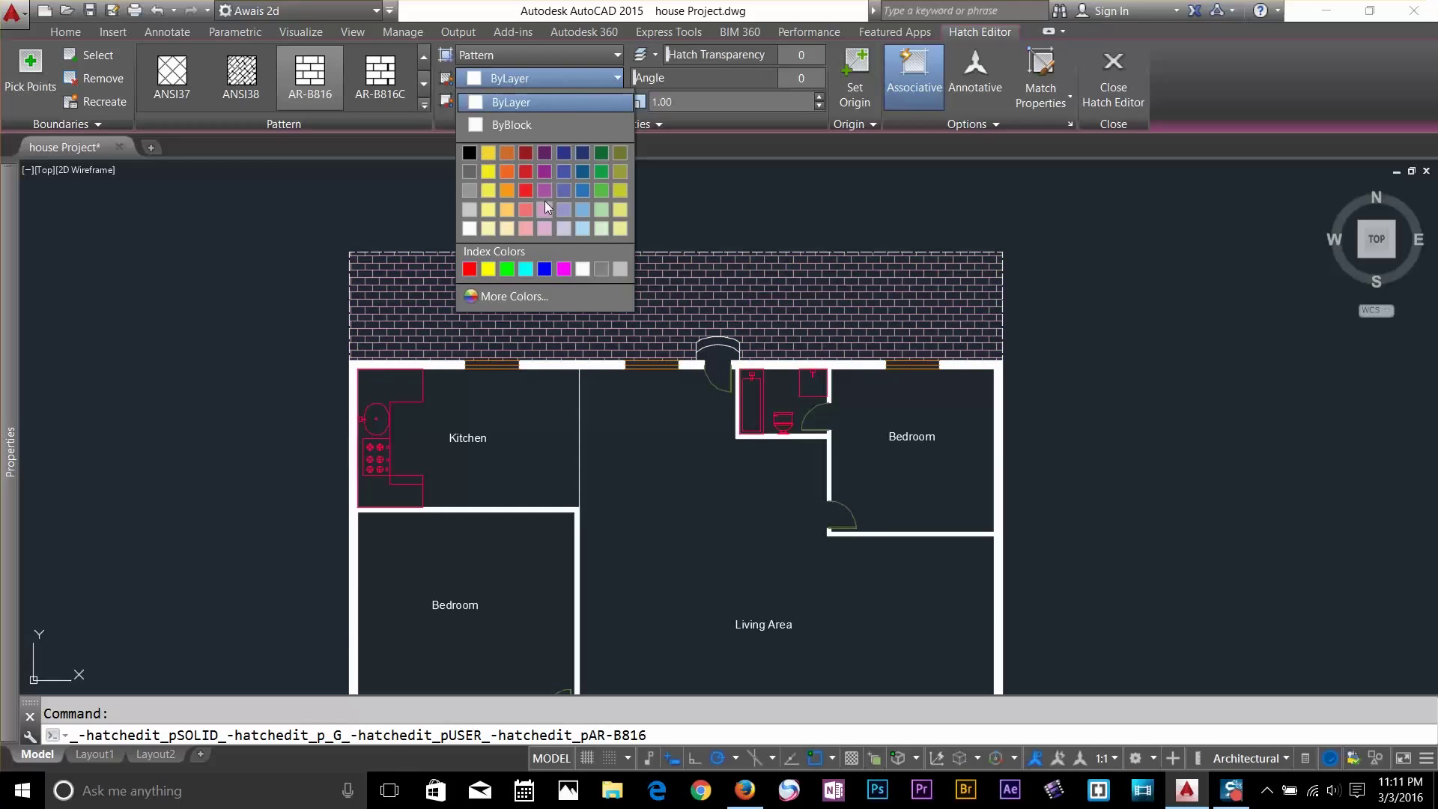
pyautogui.click(699, 123)
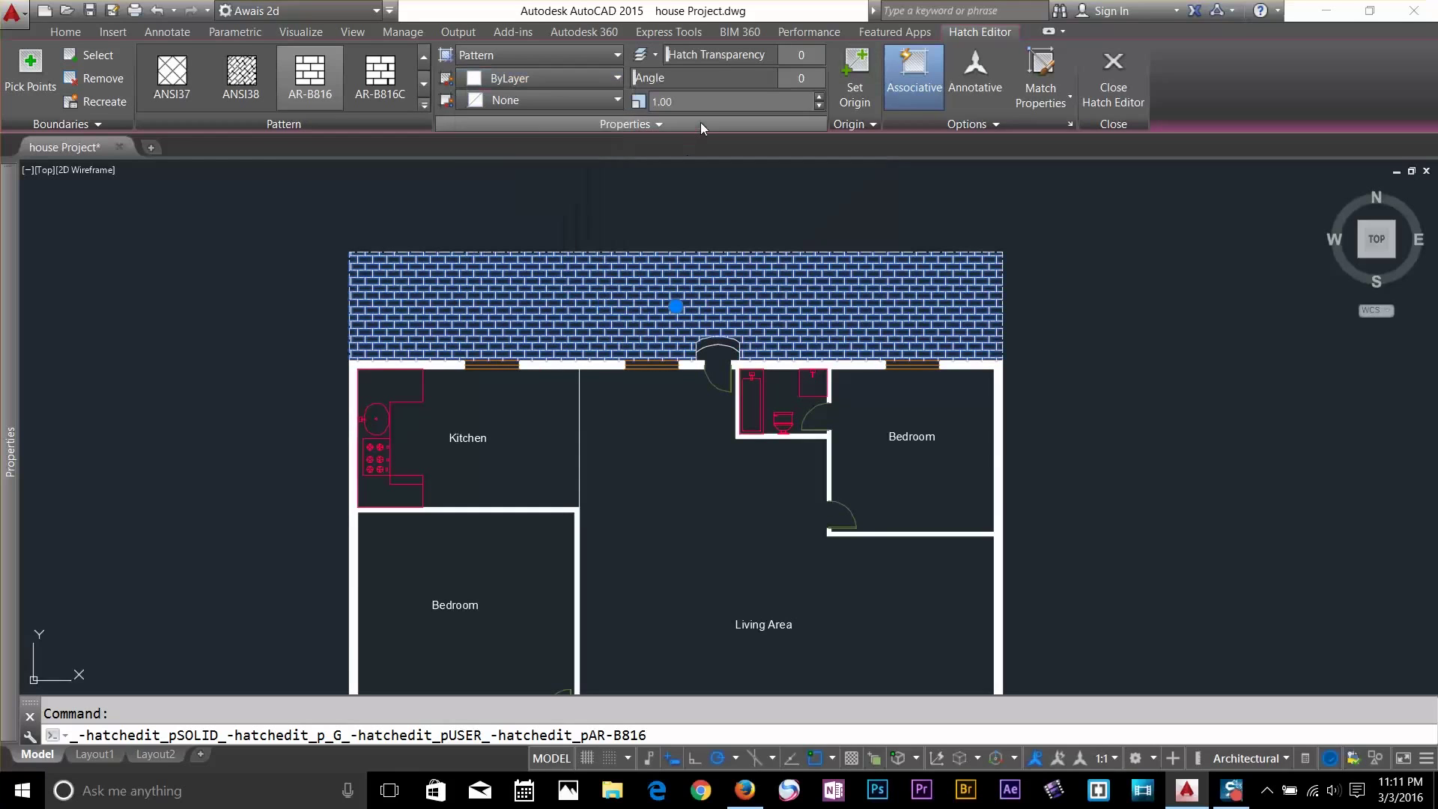
pyautogui.click(560, 107)
pyautogui.click(560, 106)
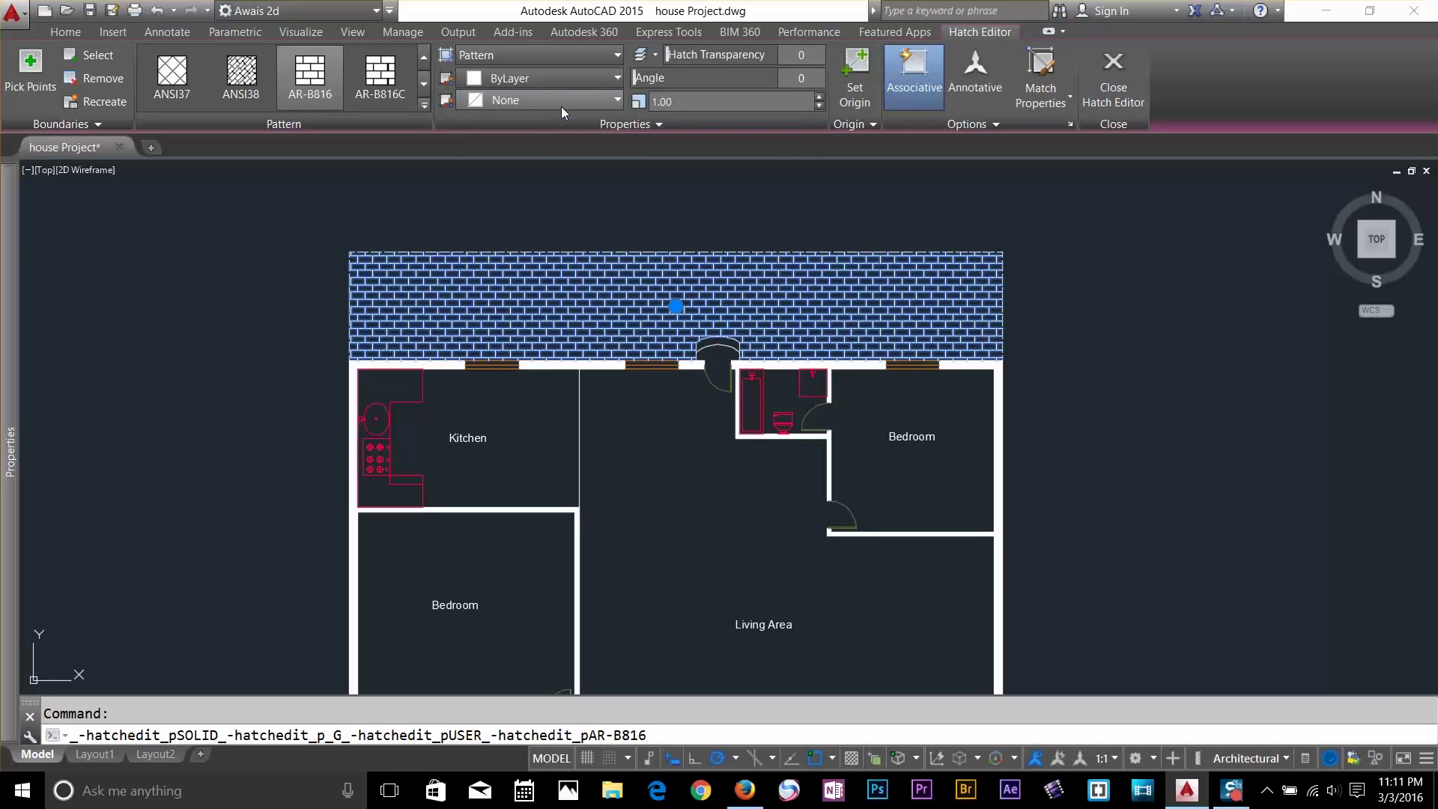
pyautogui.click(708, 55)
pyautogui.scroll(2, 712, 304)
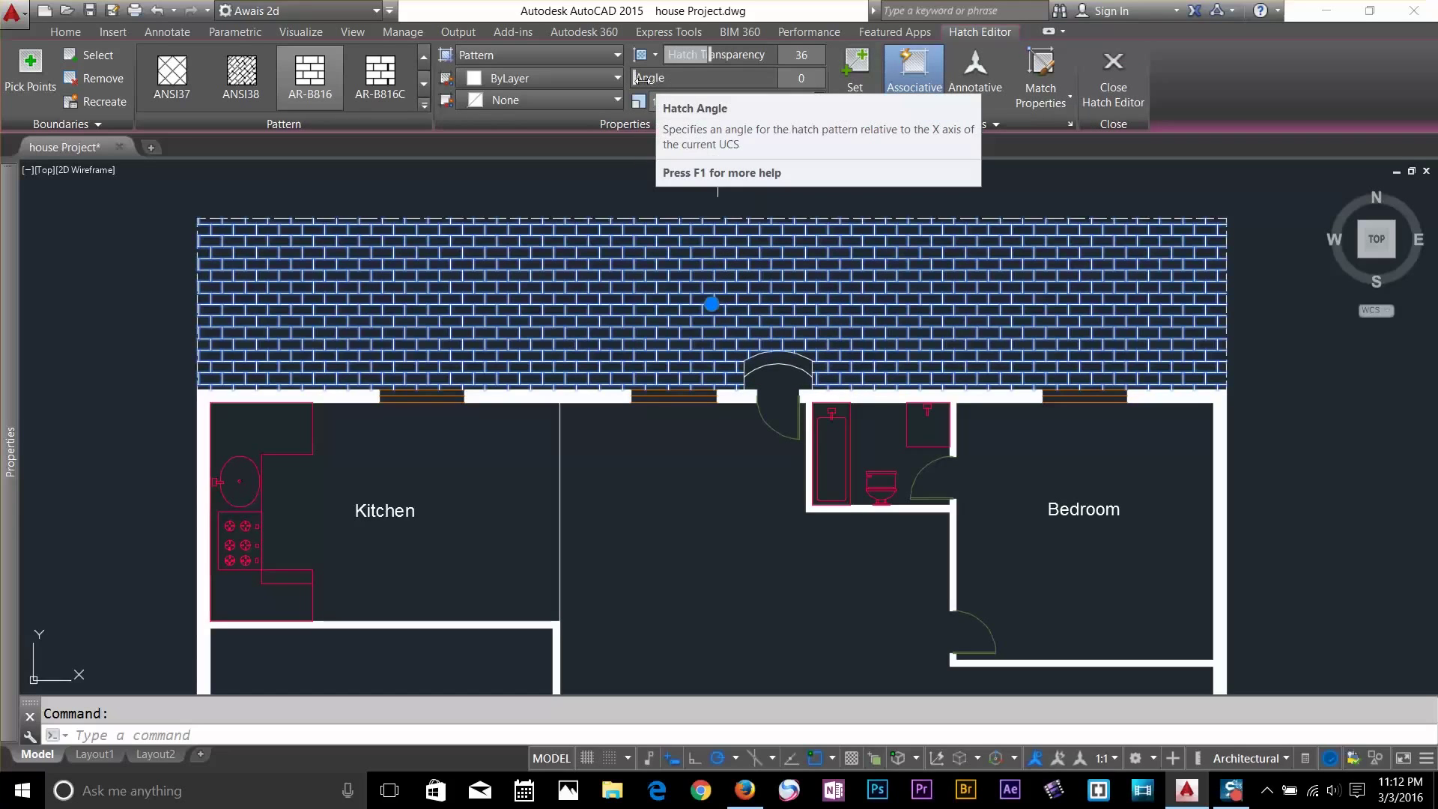
pyautogui.moveTo(638, 79)
pyautogui.mouseDown()
pyautogui.moveTo(710, 87)
pyautogui.moveTo(651, 76)
pyautogui.mouseUp()
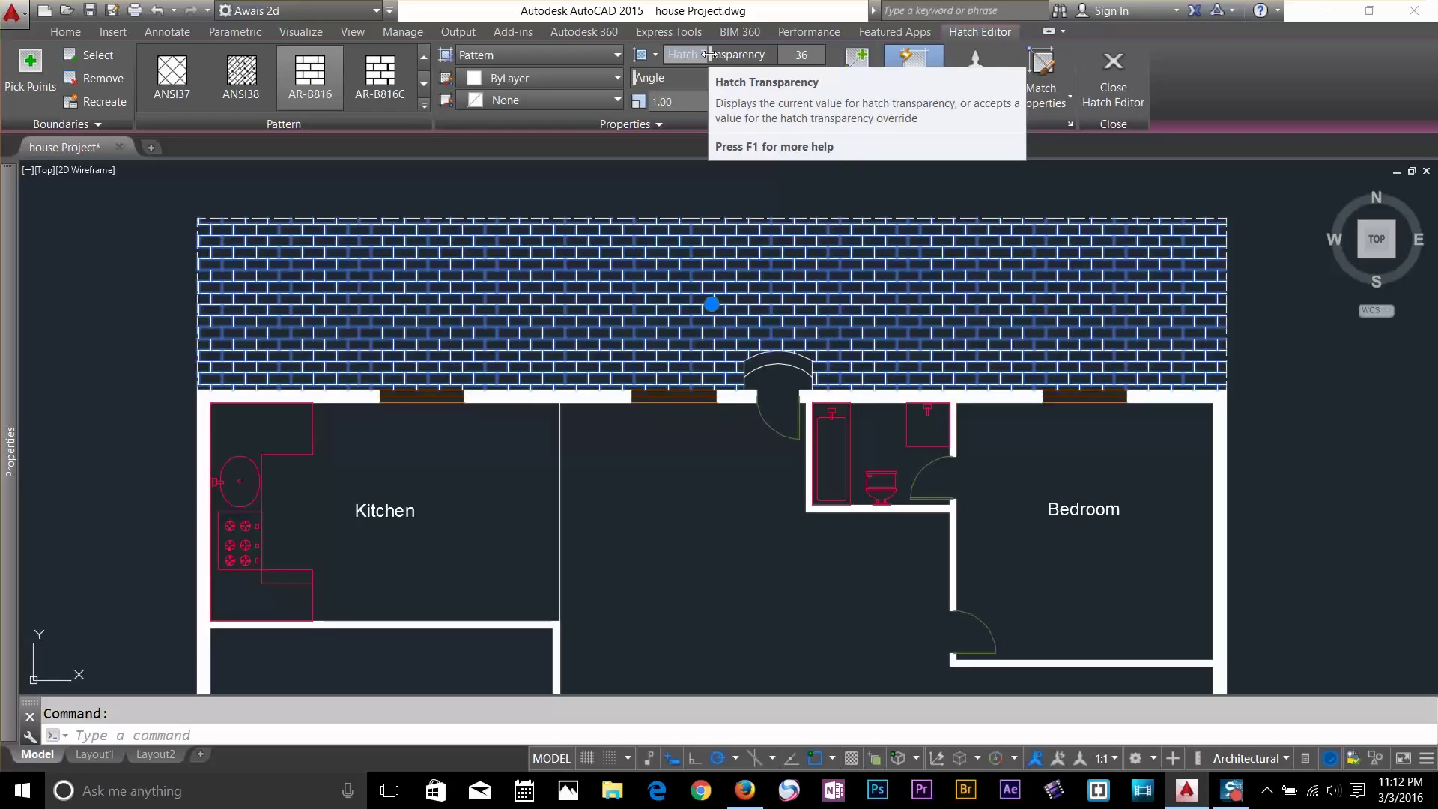
# Change the brick hatch scale to 6.00, then to 2.00
pyautogui.click(669, 103)
pyautogui.press('Return')
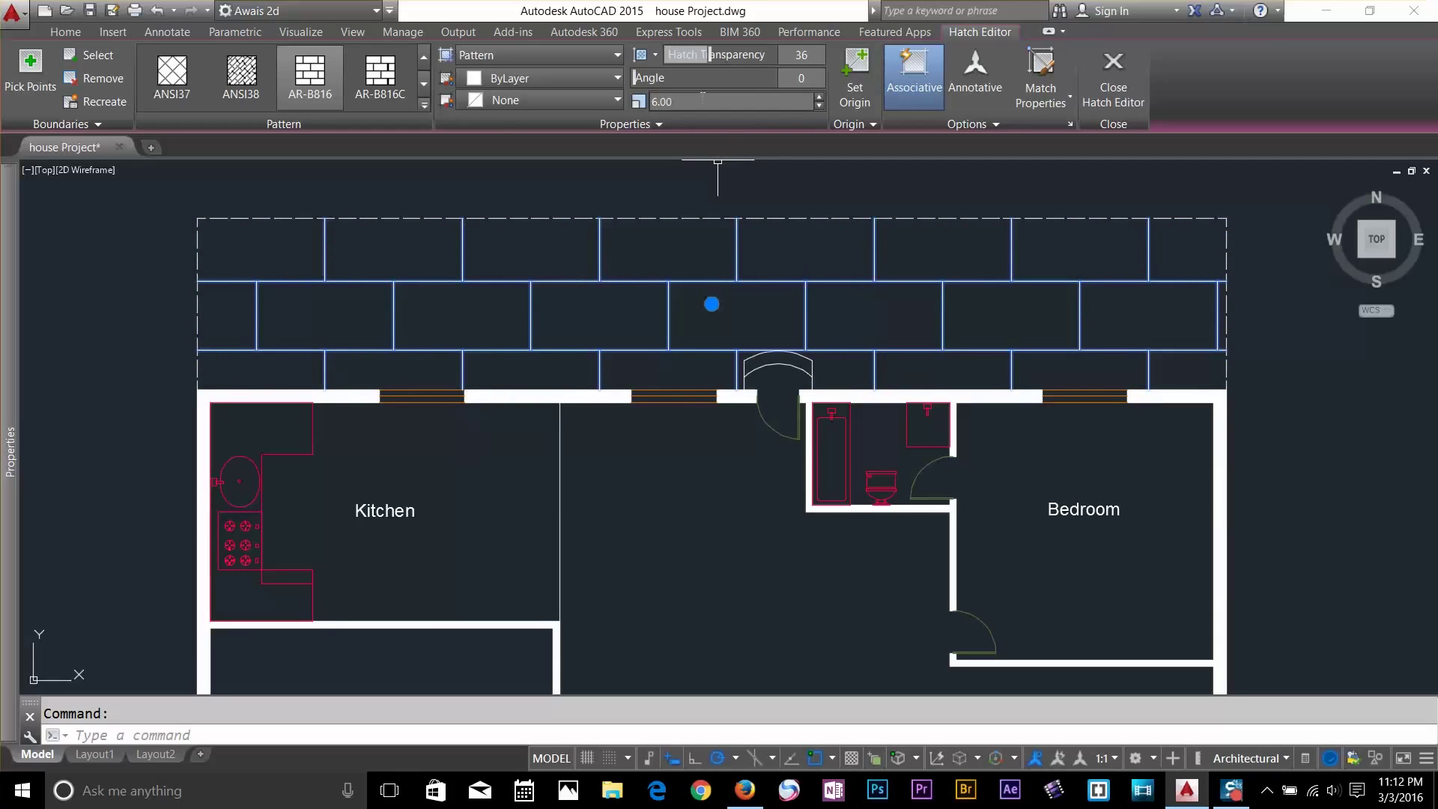
pyautogui.write('2')
pyautogui.press('Return')
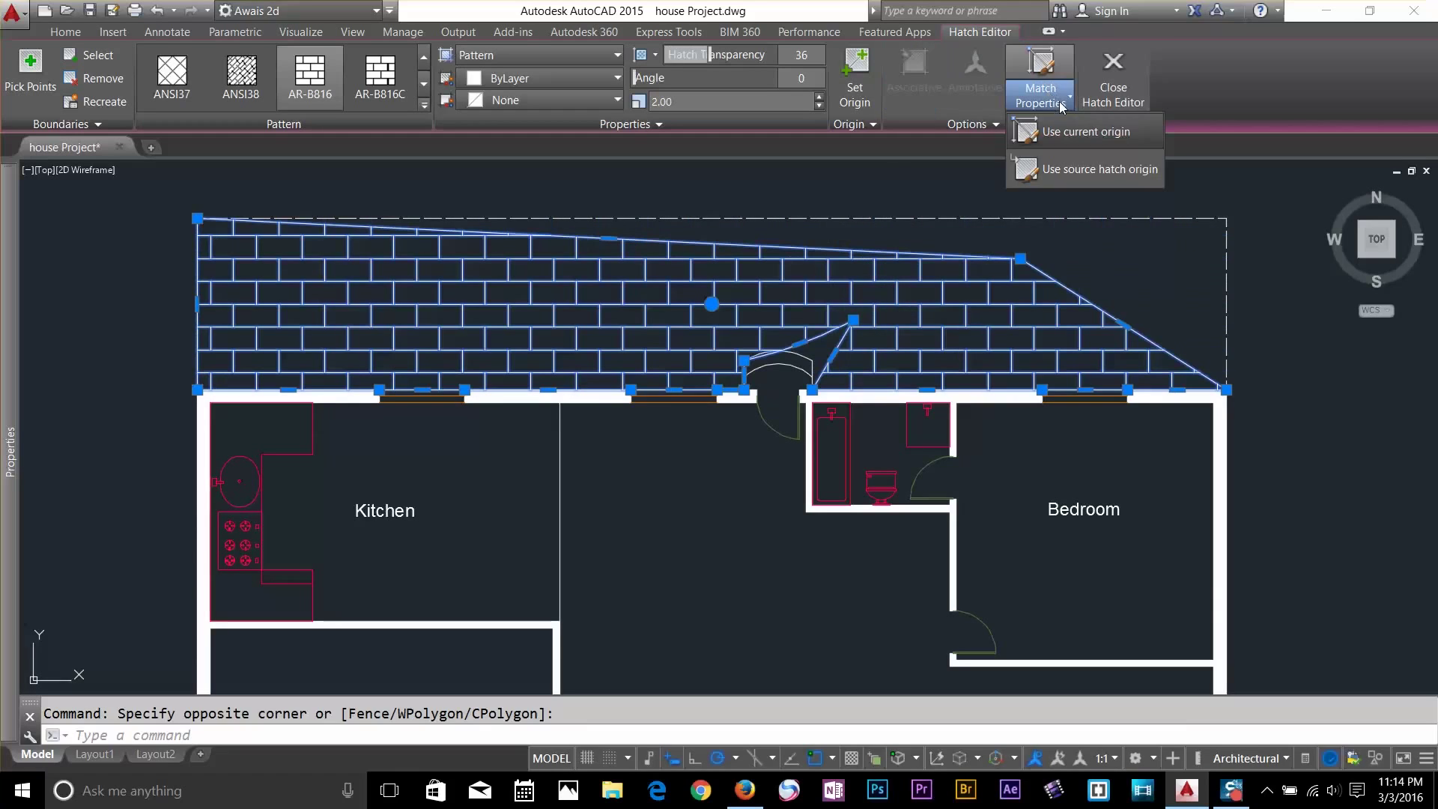
# Select the solid wall hatch with a selection window
pyautogui.click(1073, 162)
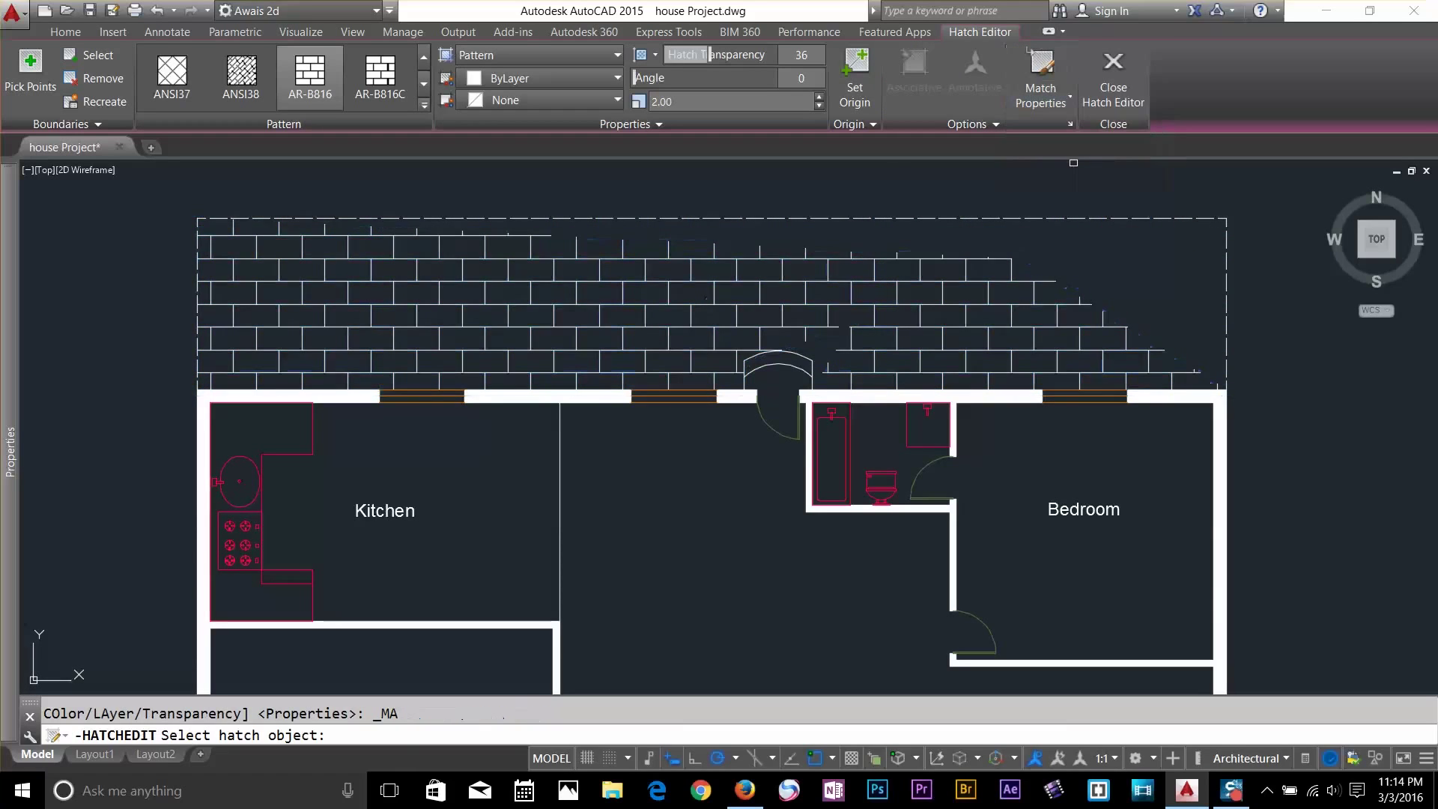
pyautogui.click(967, 280)
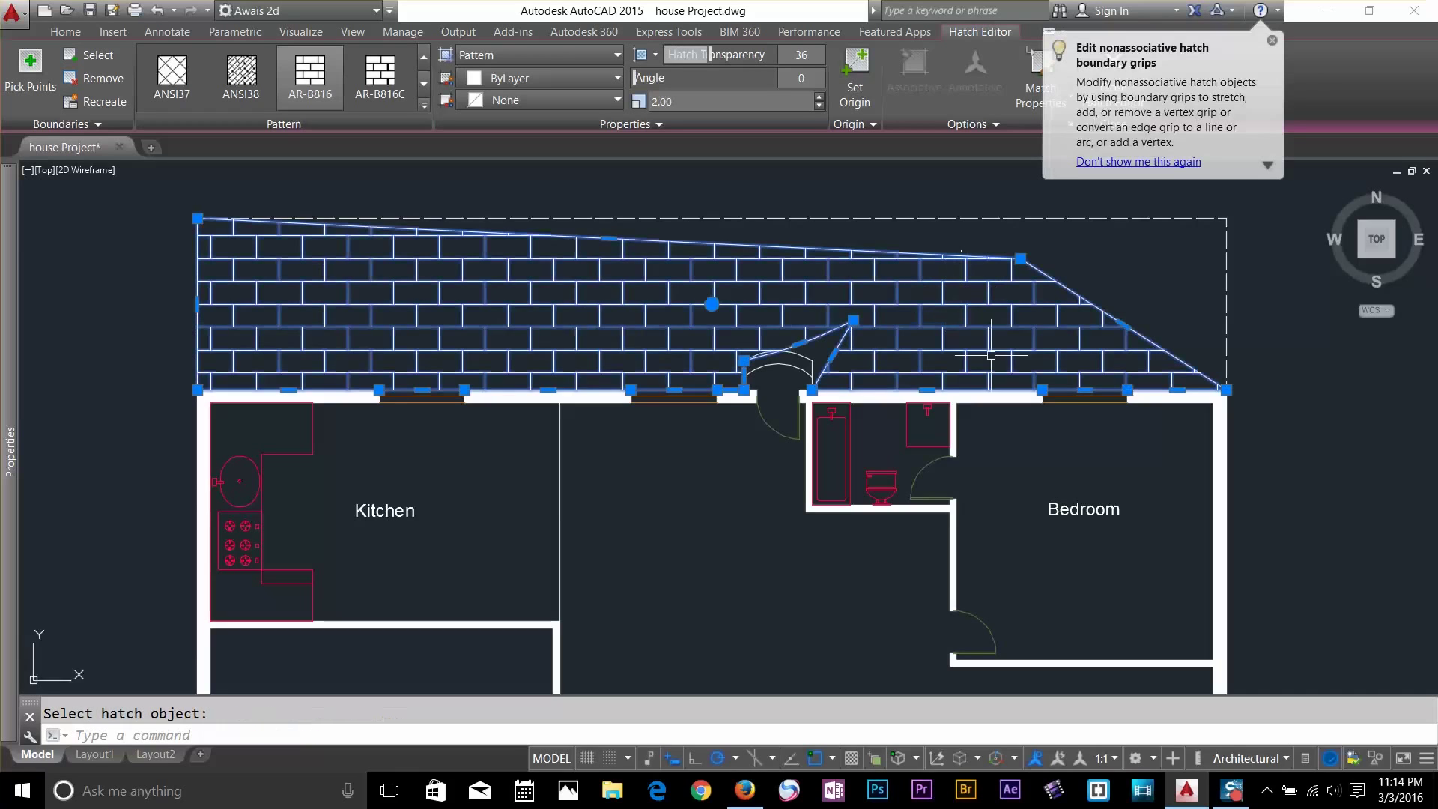
pyautogui.rightClick(1142, 427)
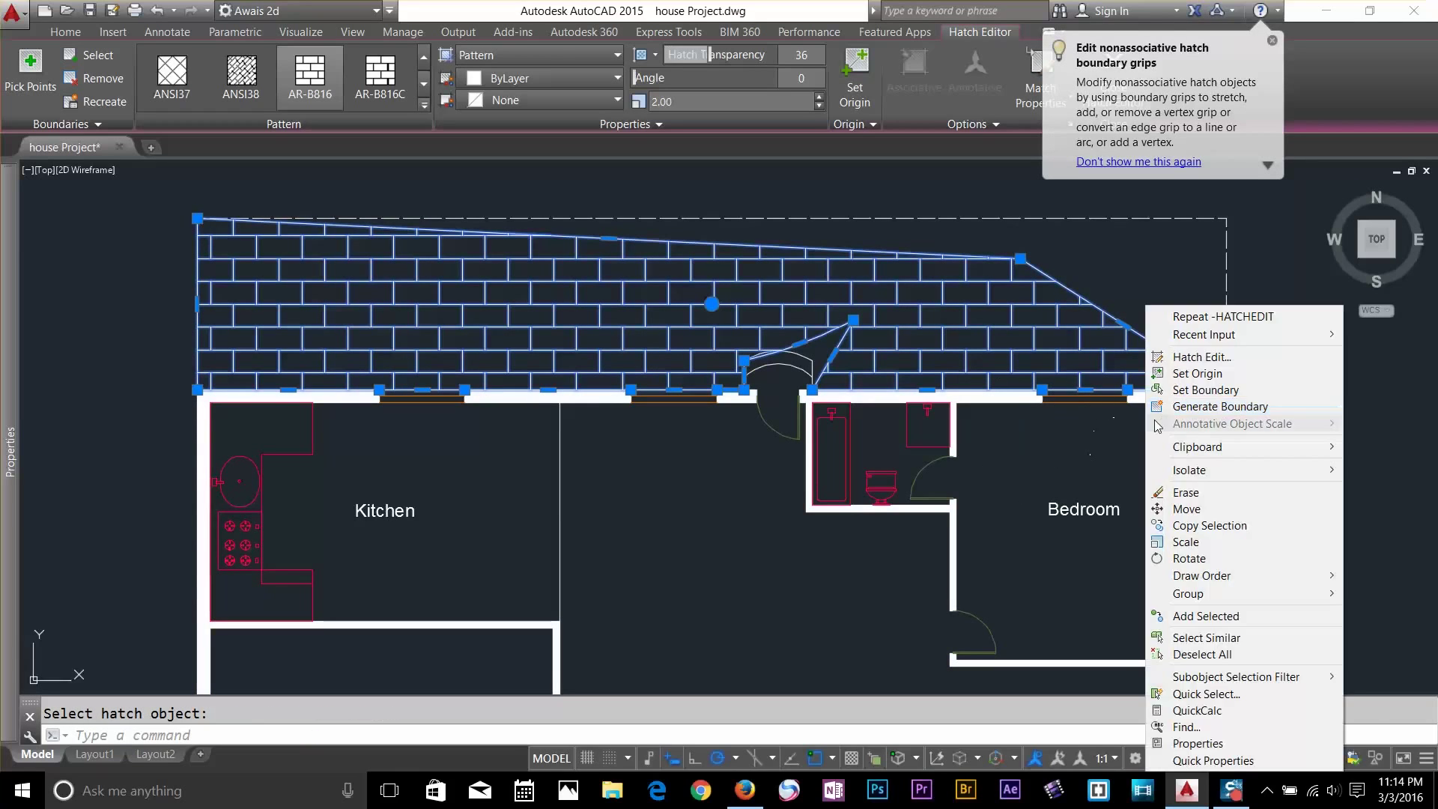
pyautogui.press('Escape')
pyautogui.click(1171, 402)
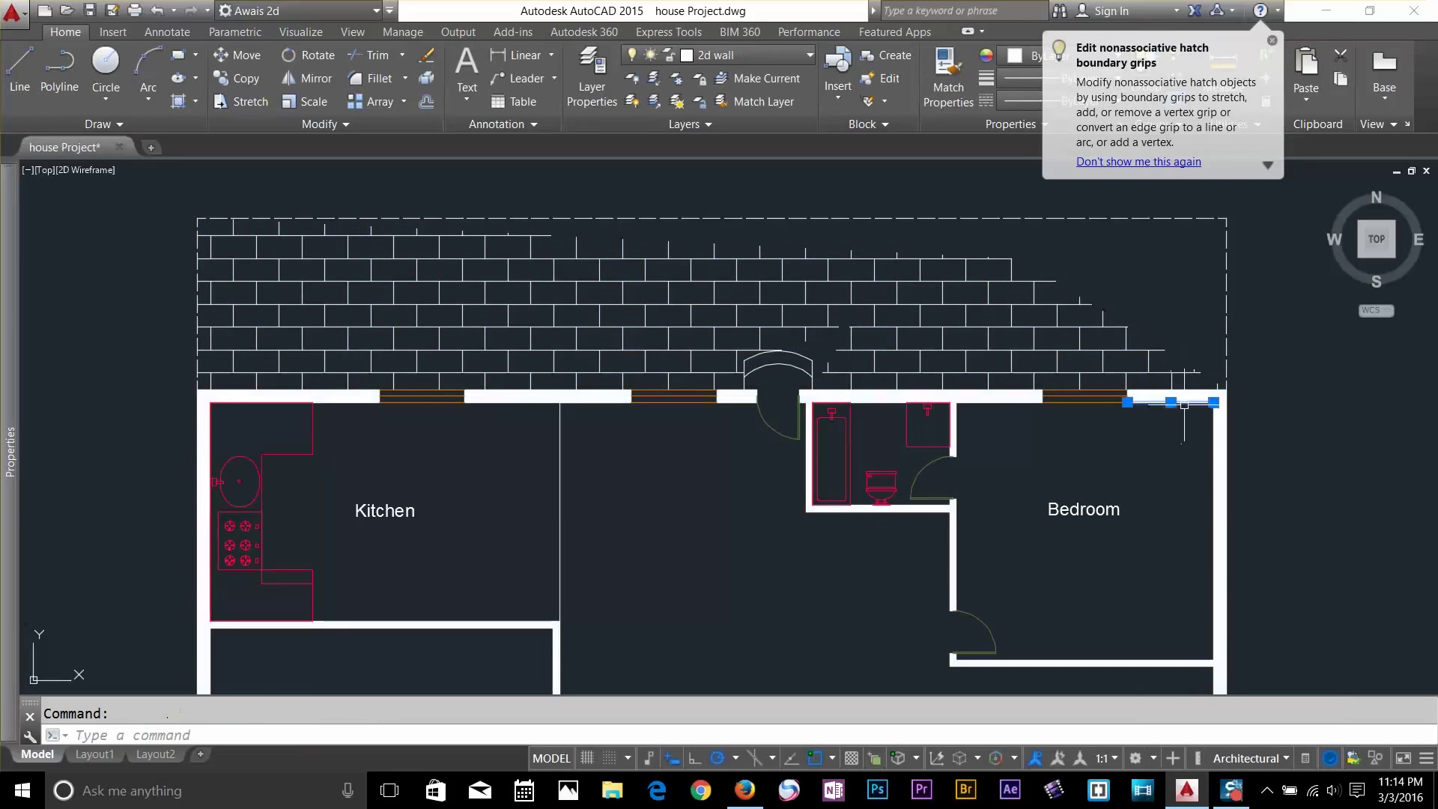
pyautogui.press('Escape')
pyautogui.click(1188, 407)
pyautogui.click(1091, 272)
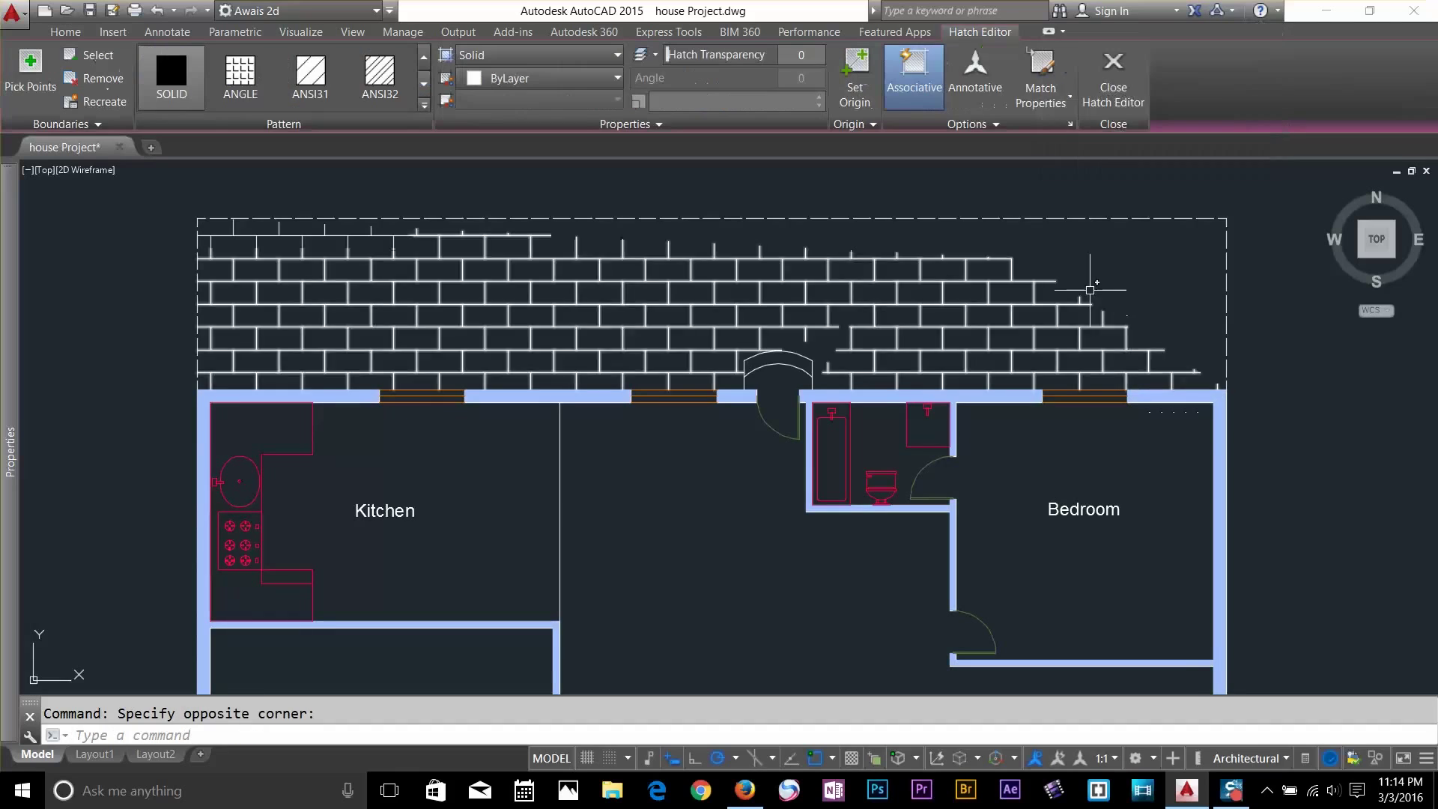
# Match the wall hatch to the upper brick hatch's AR-B816 pattern
pyautogui.click(1056, 69)
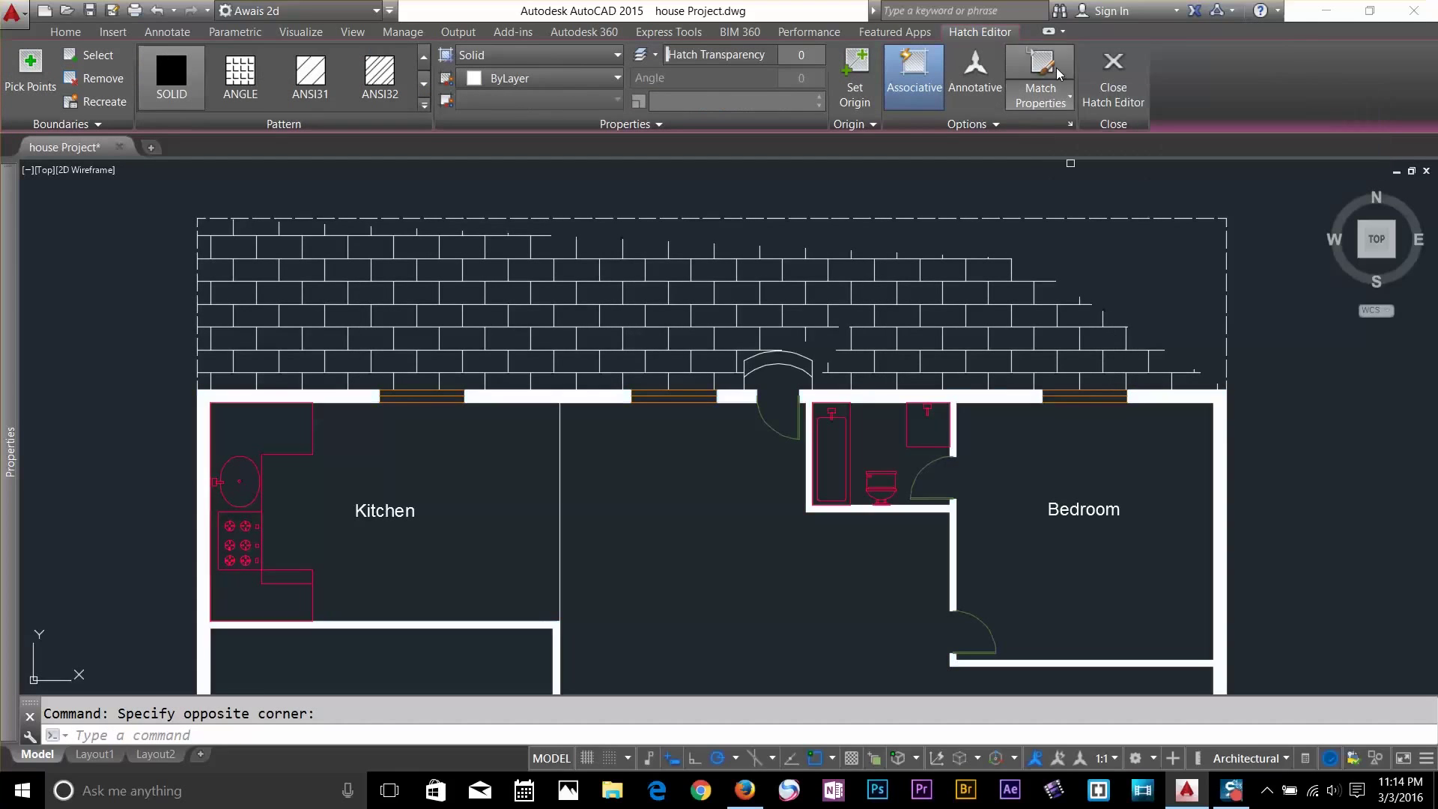
pyautogui.click(982, 278)
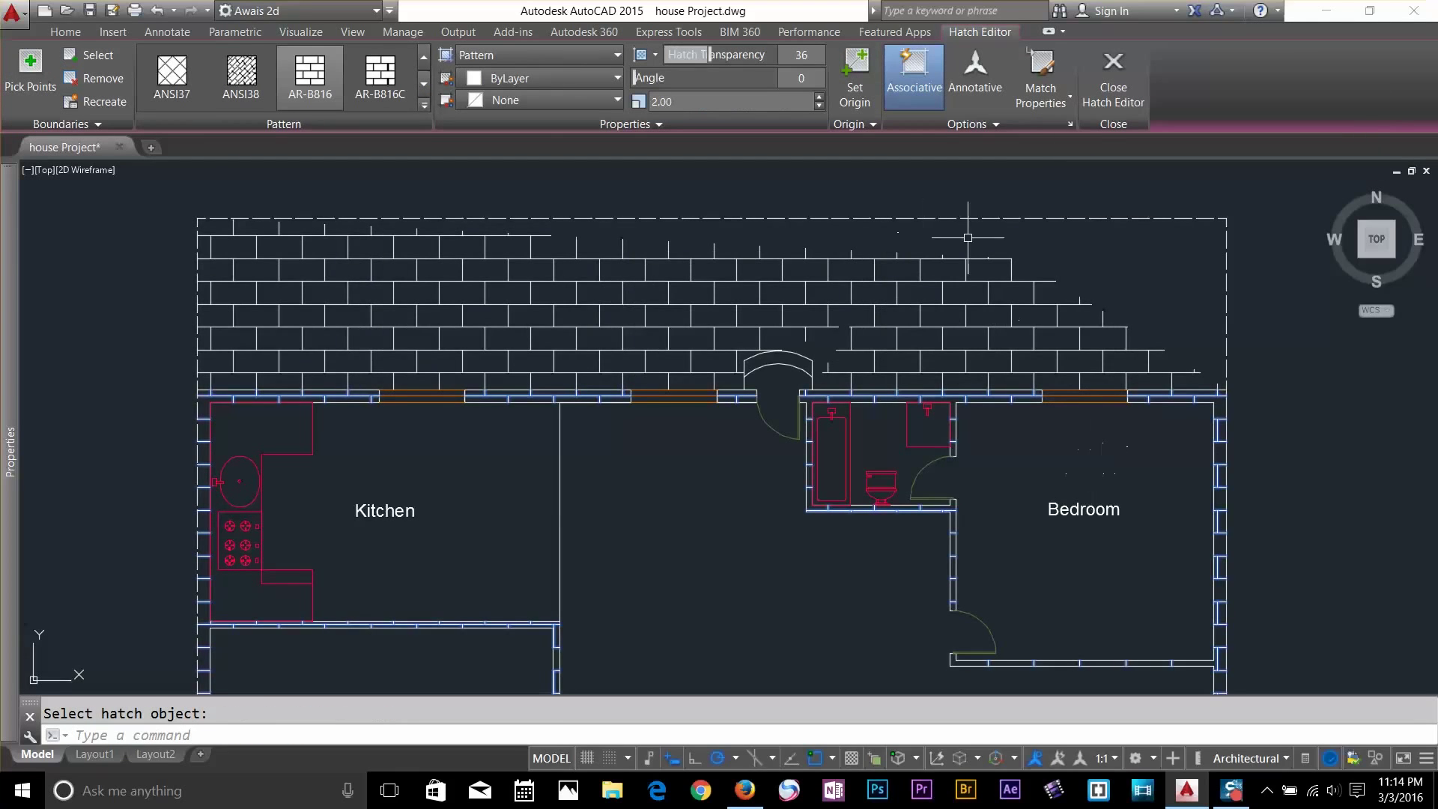
pyautogui.scroll(-4, 1198, 434)
pyautogui.scroll(7, 1239, 468)
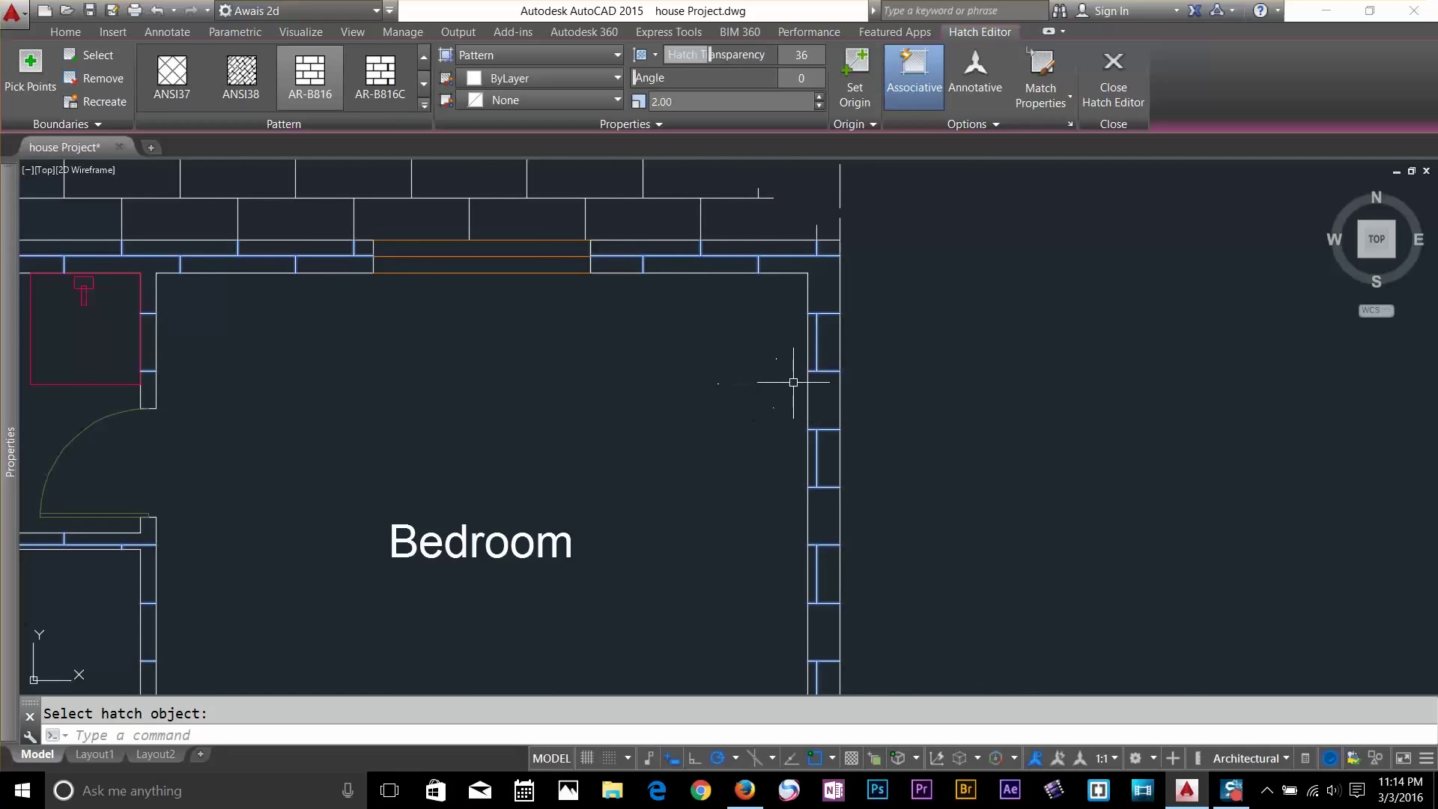
pyautogui.scroll(-3, 794, 382)
pyautogui.scroll(-4, 642, 353)
pyautogui.moveTo(513, 529); pyautogui.dragTo(774, 449, button='middle')
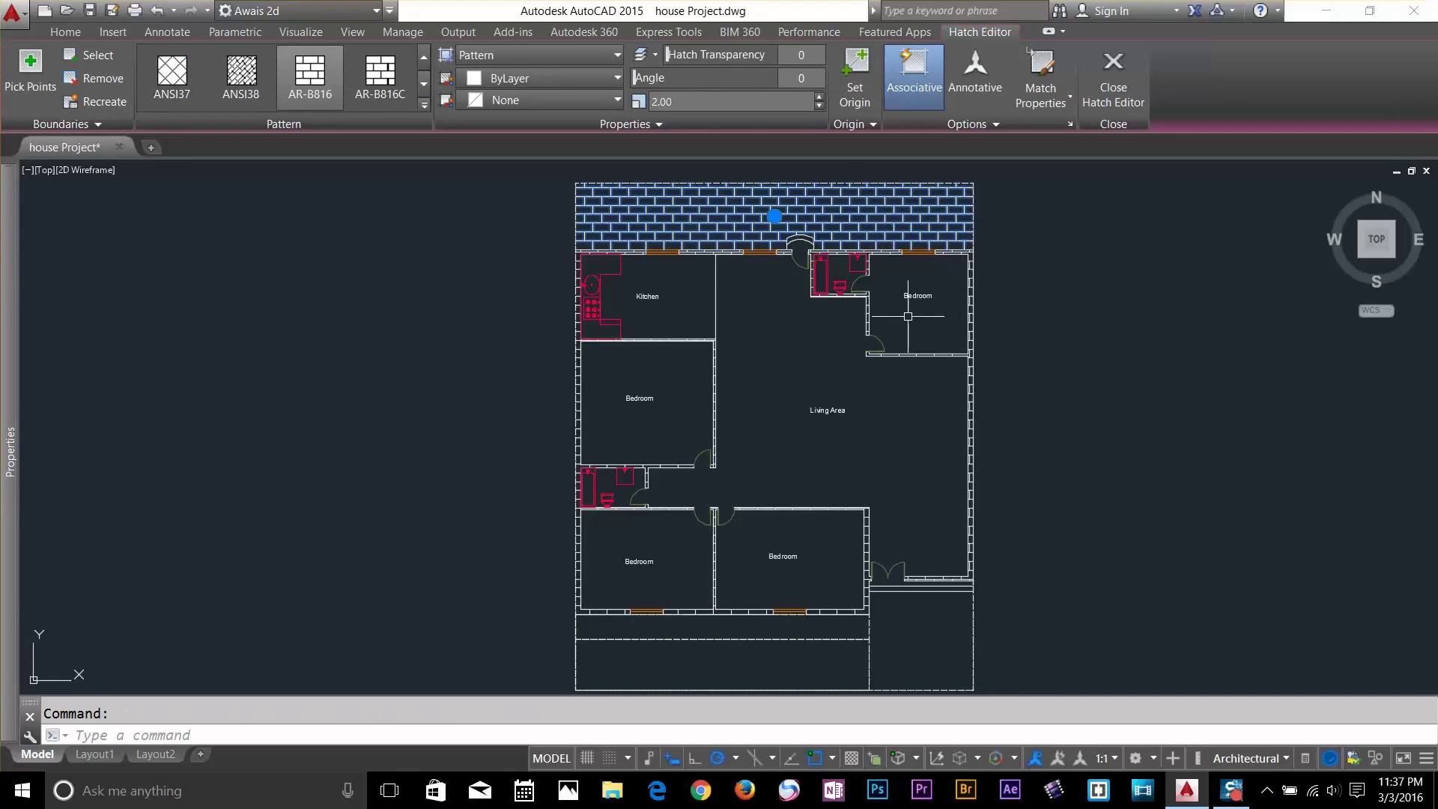
# Set the hatch origin to Bottom Right
pyautogui.click(874, 129)
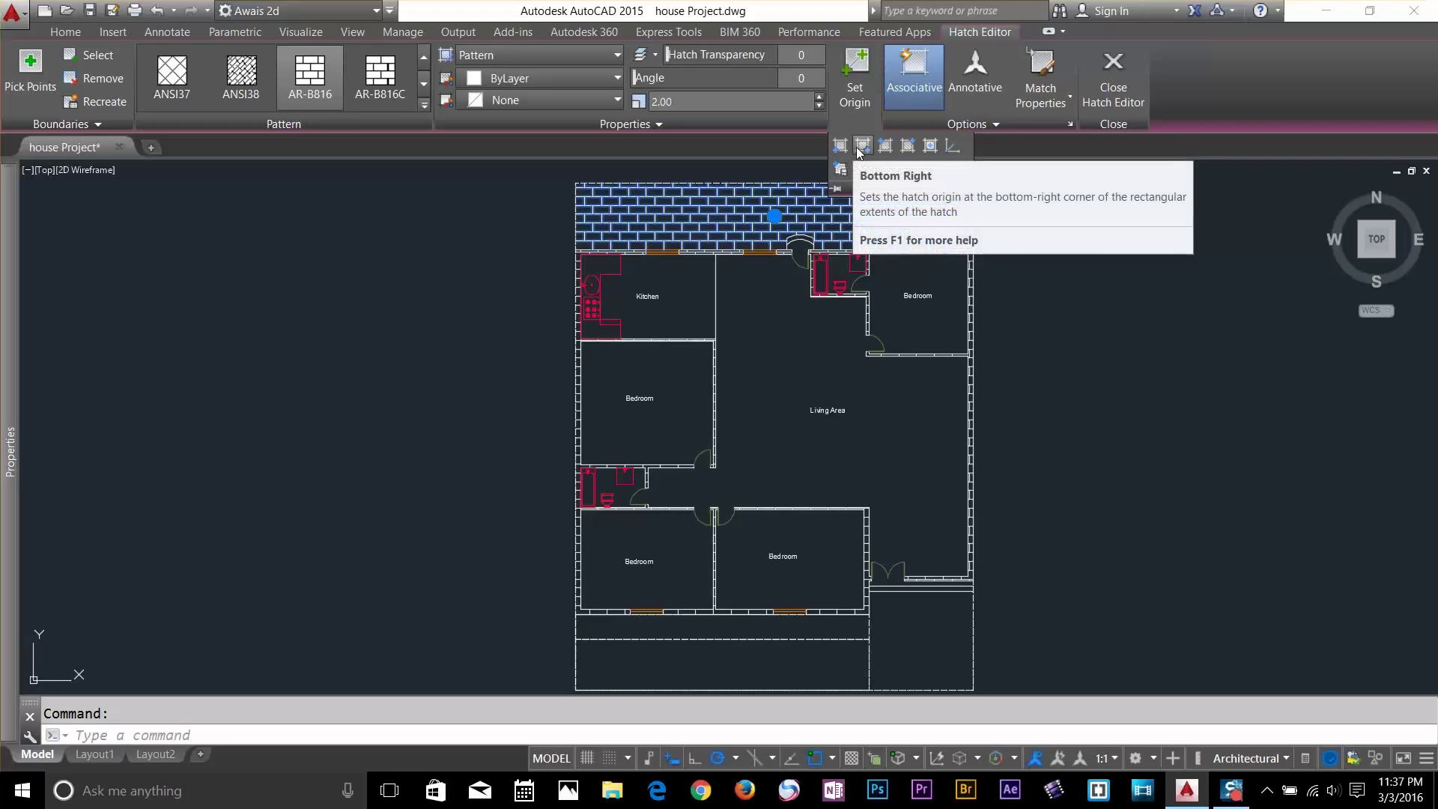
pyautogui.click(864, 147)
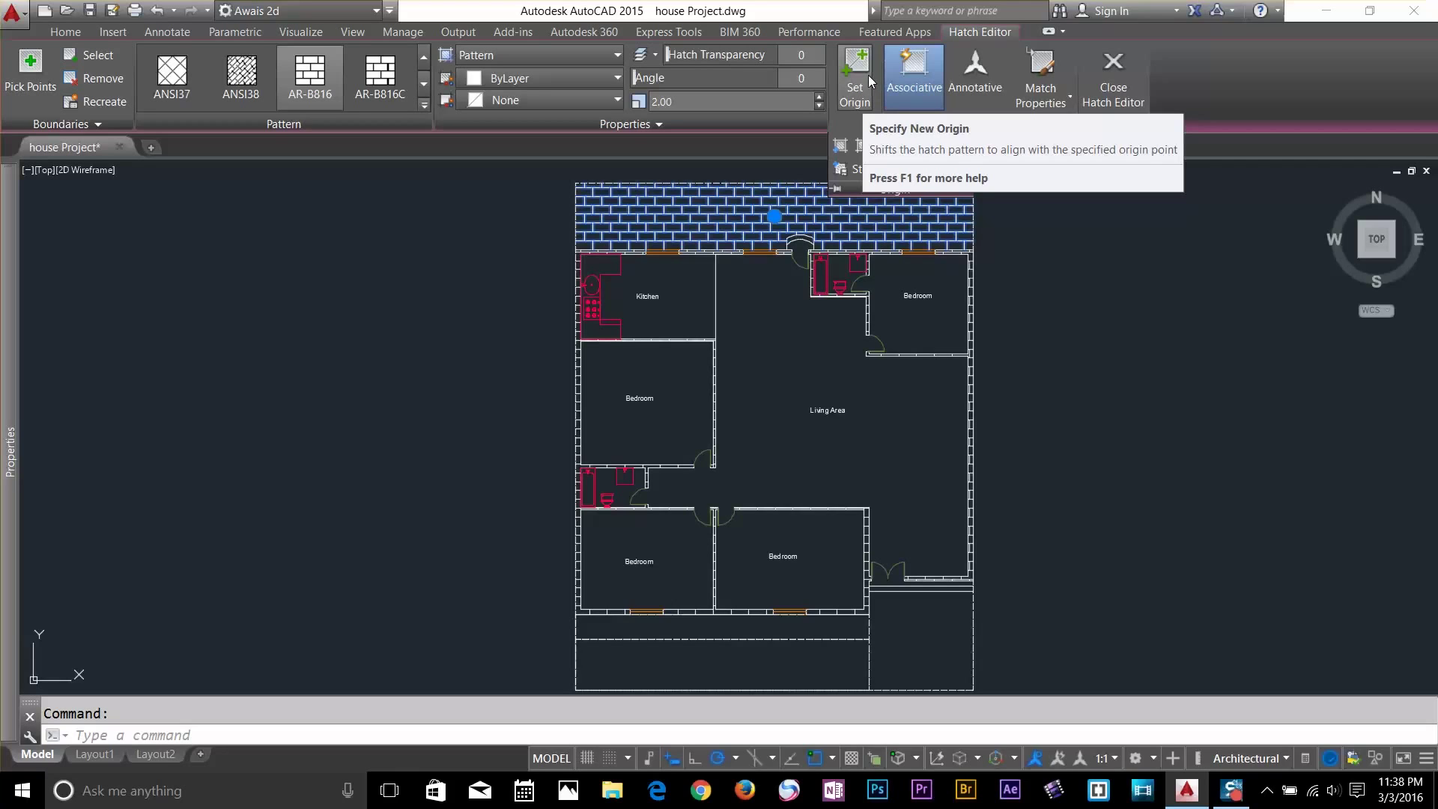
pyautogui.click(1022, 266)
pyautogui.scroll(-2, 880, 373)
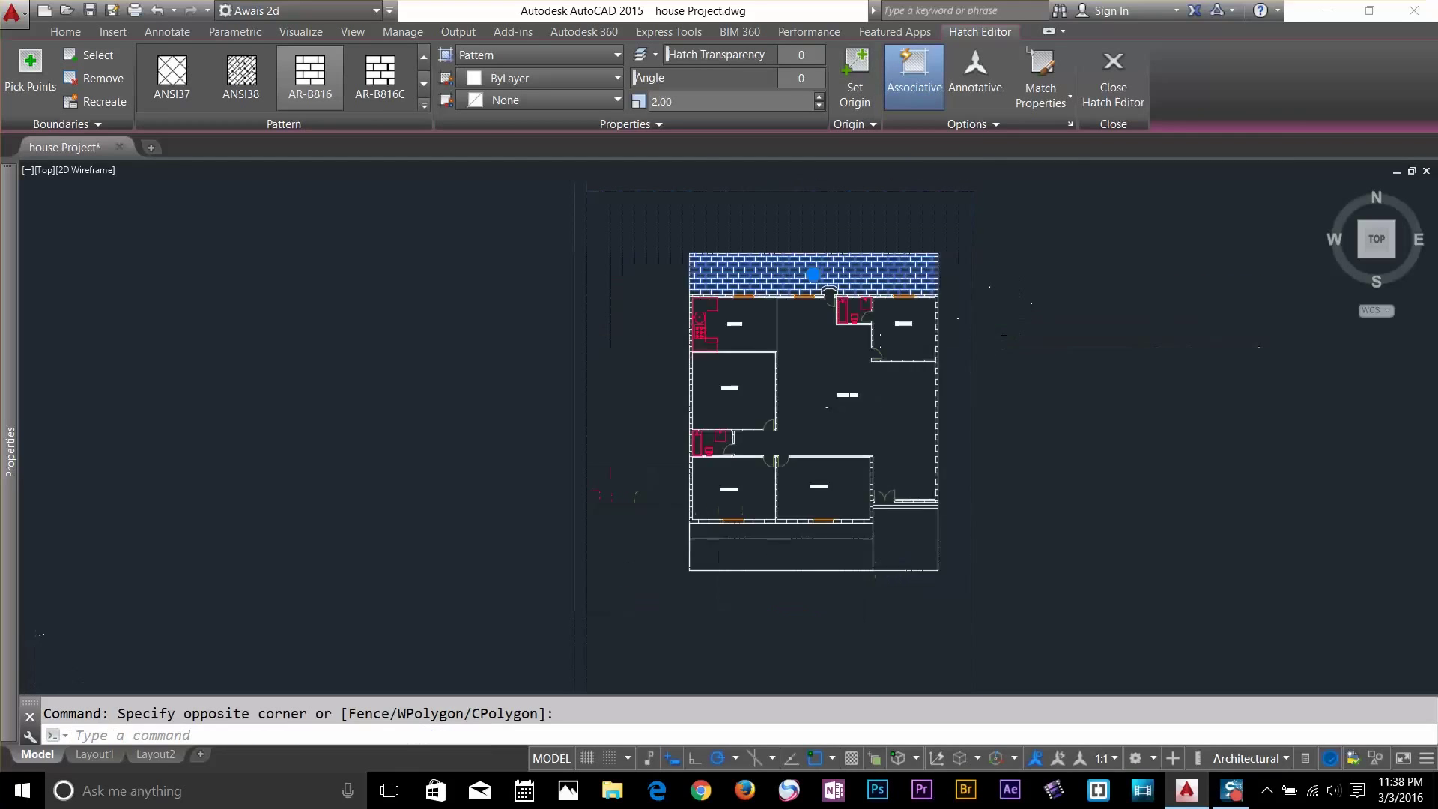
pyautogui.scroll(-2, 824, 307)
pyautogui.scroll(6, 884, 465)
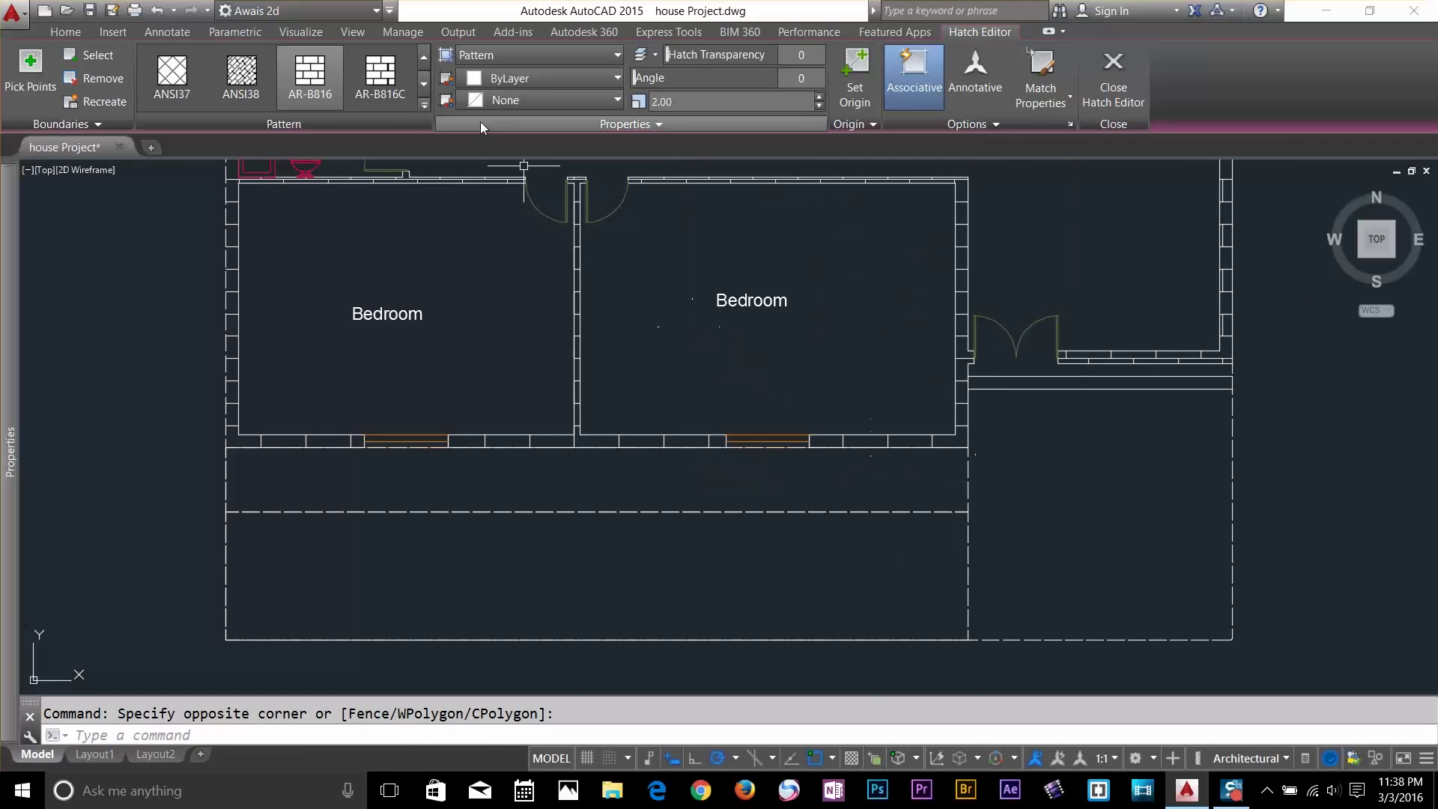
# Fill the lower-right rectangle with the AR-B816 brick pattern
pyautogui.click(307, 78)
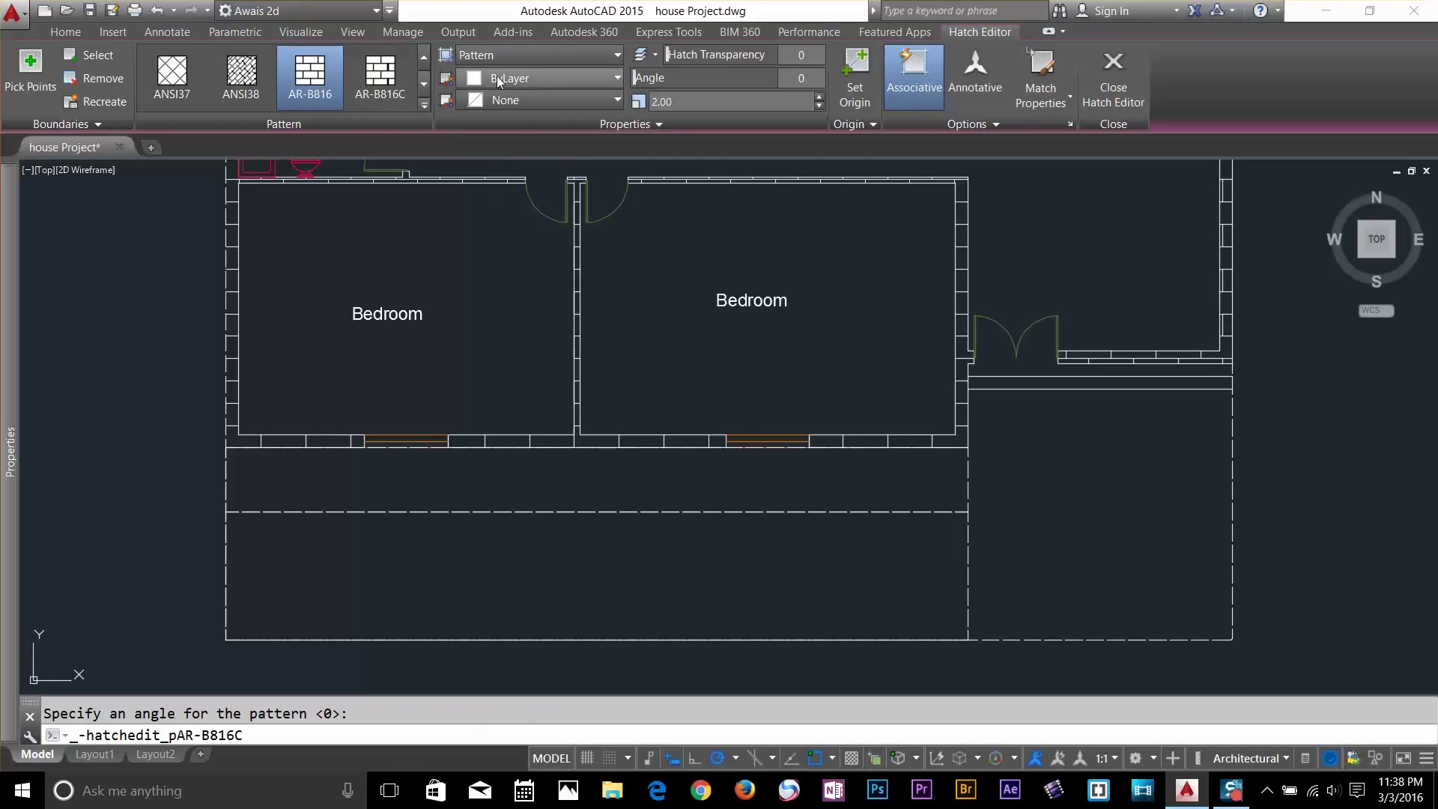
pyautogui.click(380, 75)
pyautogui.click(318, 79)
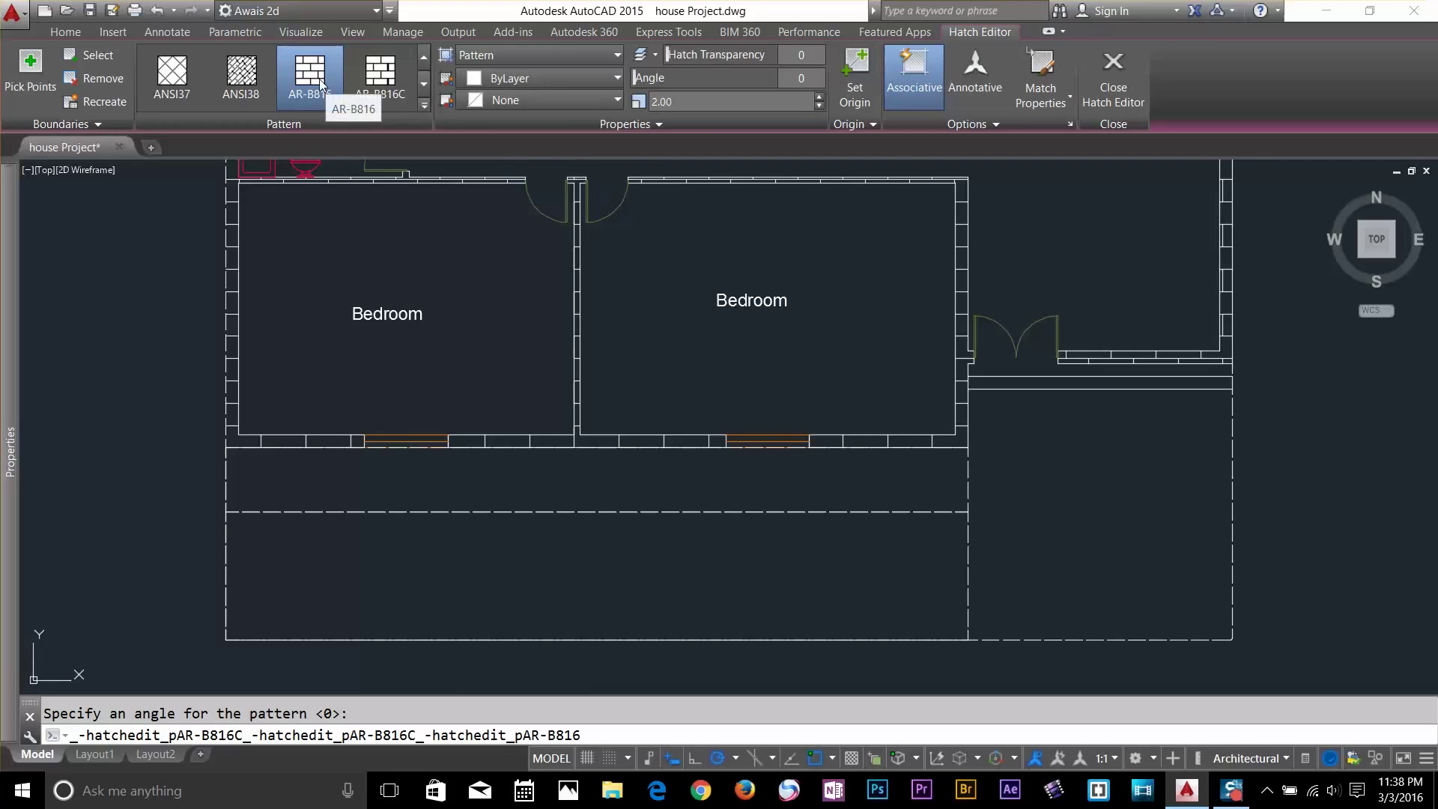
pyautogui.click(319, 78)
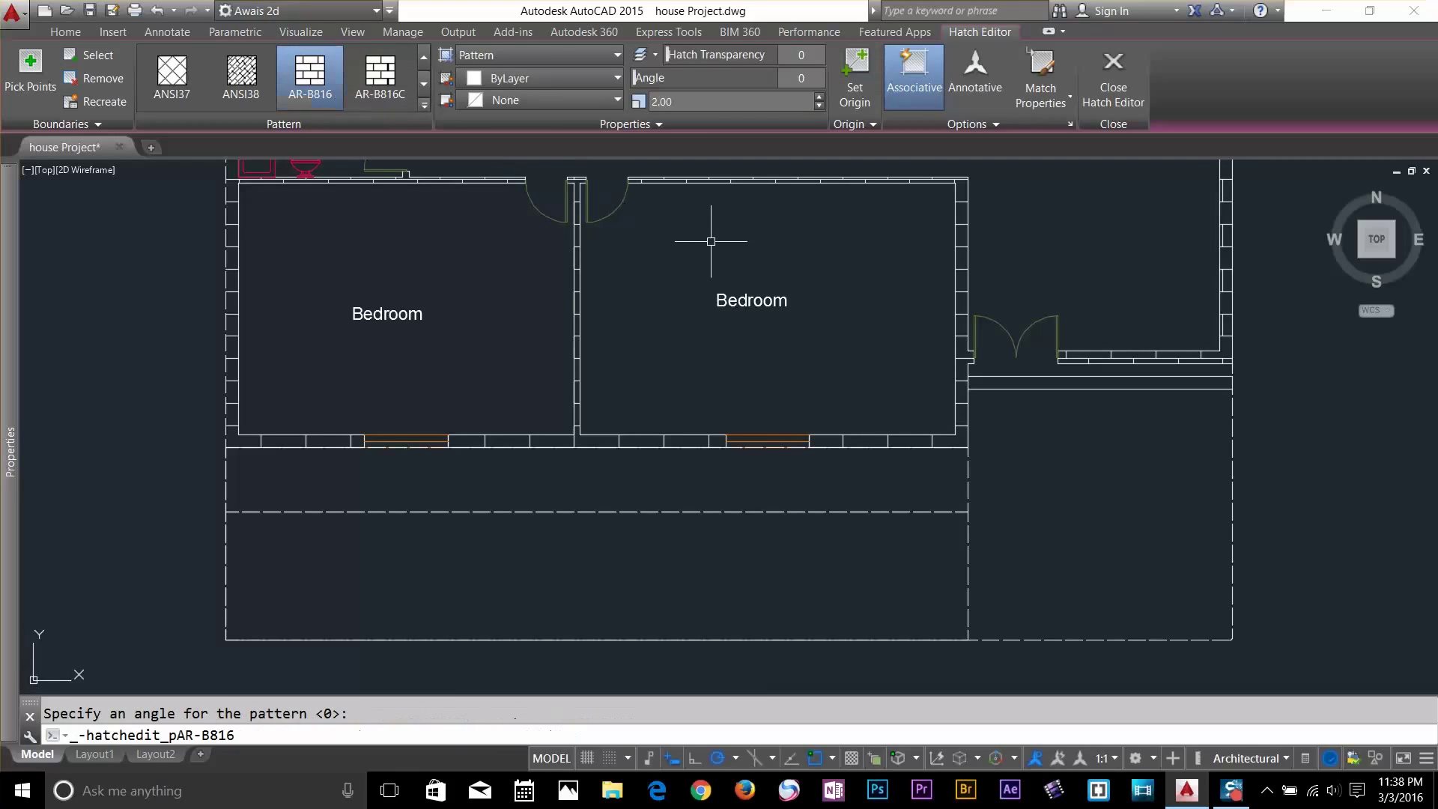
pyautogui.click(30, 71)
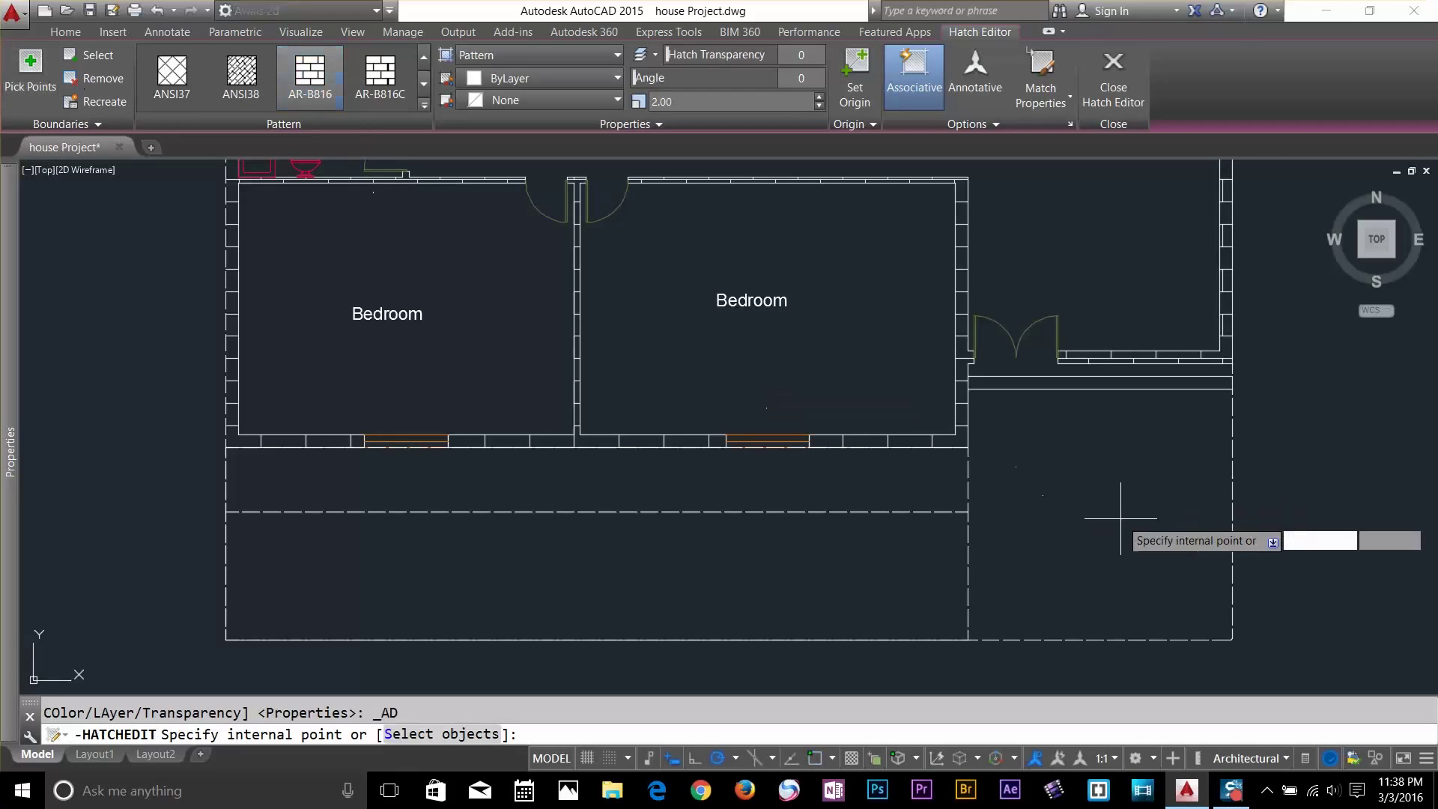
pyautogui.click(1077, 483)
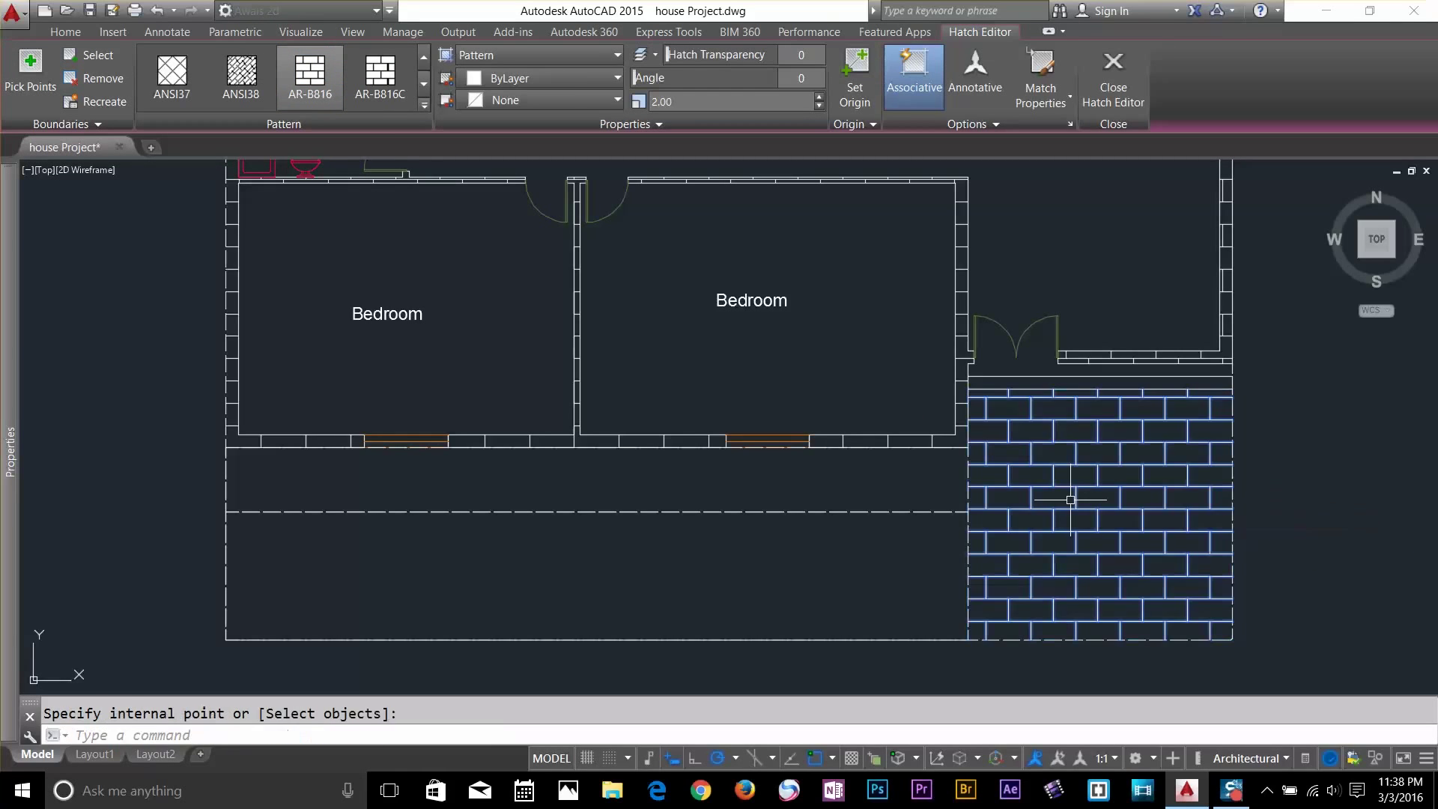
pyautogui.click(775, 495)
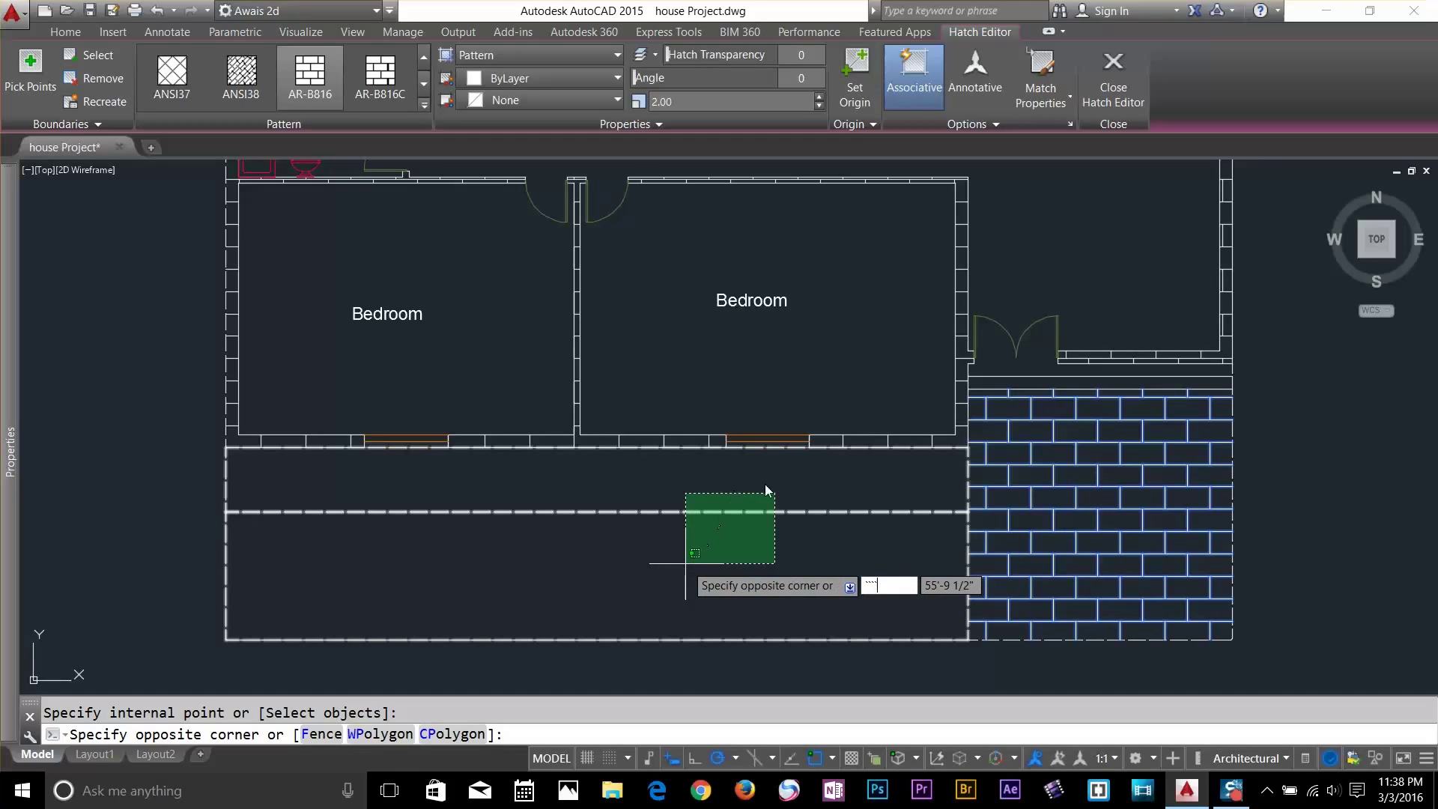
# Clear the previous selection and cancel an accidental stretch of the dashed outline
pyautogui.press('Escape')
pyautogui.press('Escape')
pyautogui.click(752, 514)
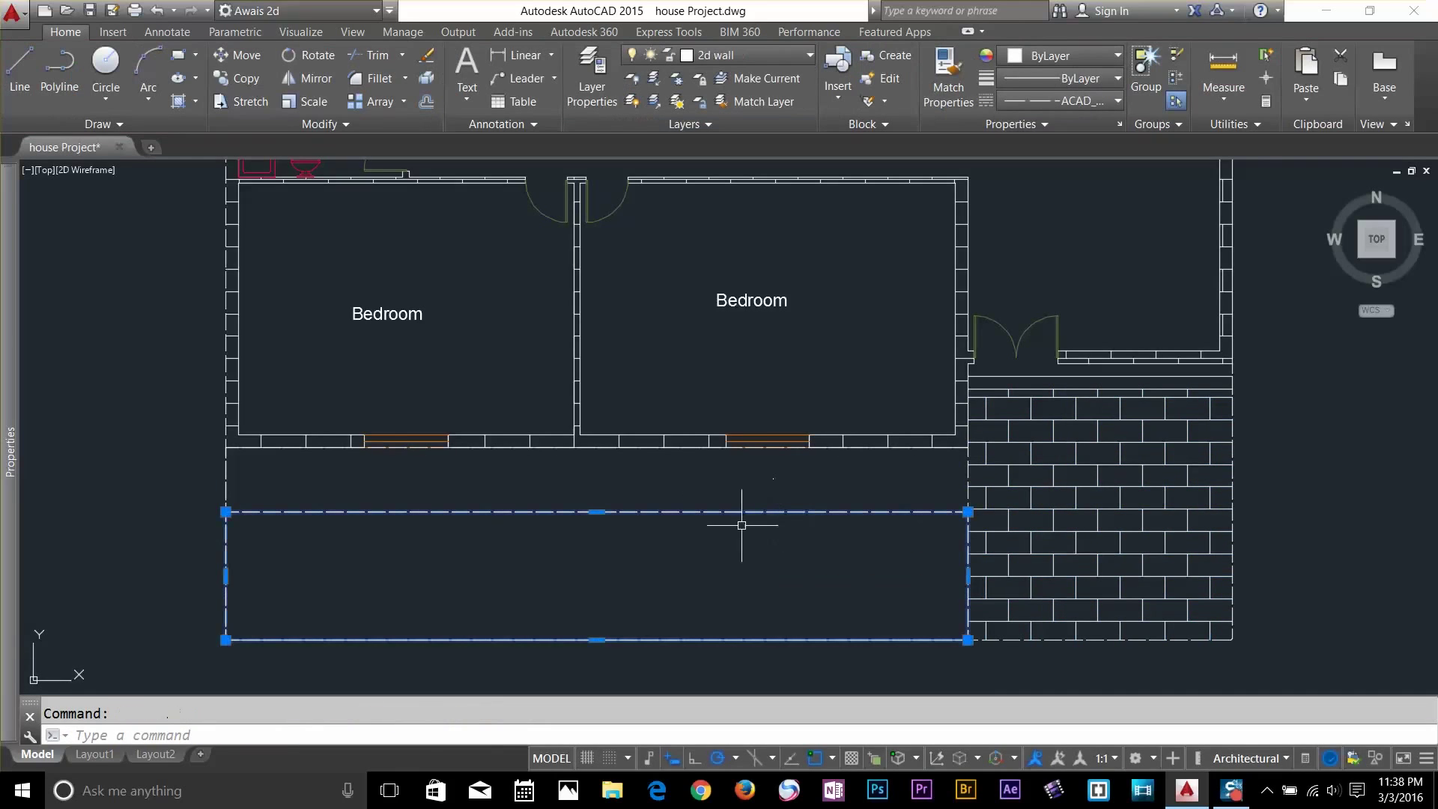
pyautogui.click(597, 512)
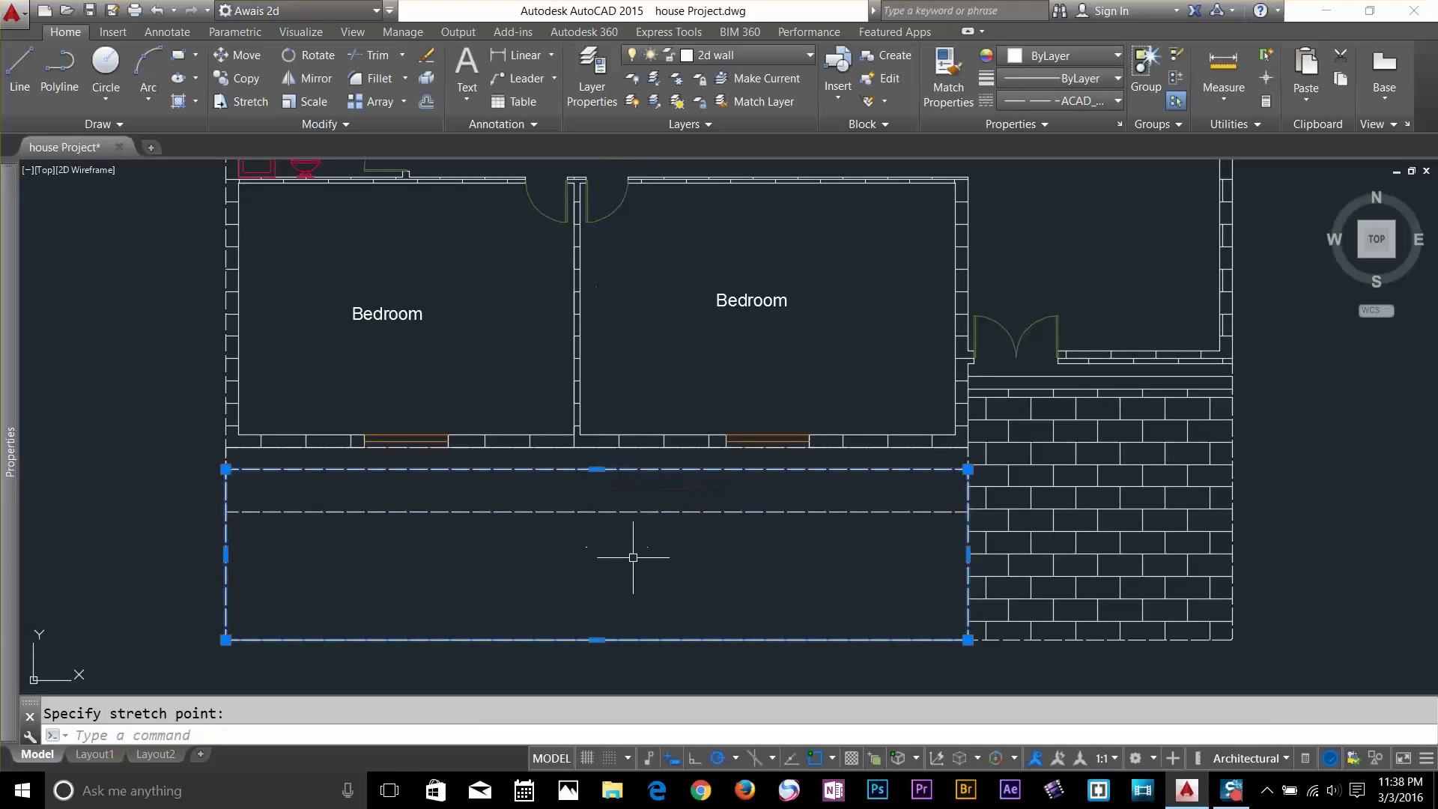
pyautogui.press('Escape')
pyautogui.click(805, 514)
pyautogui.click(792, 512)
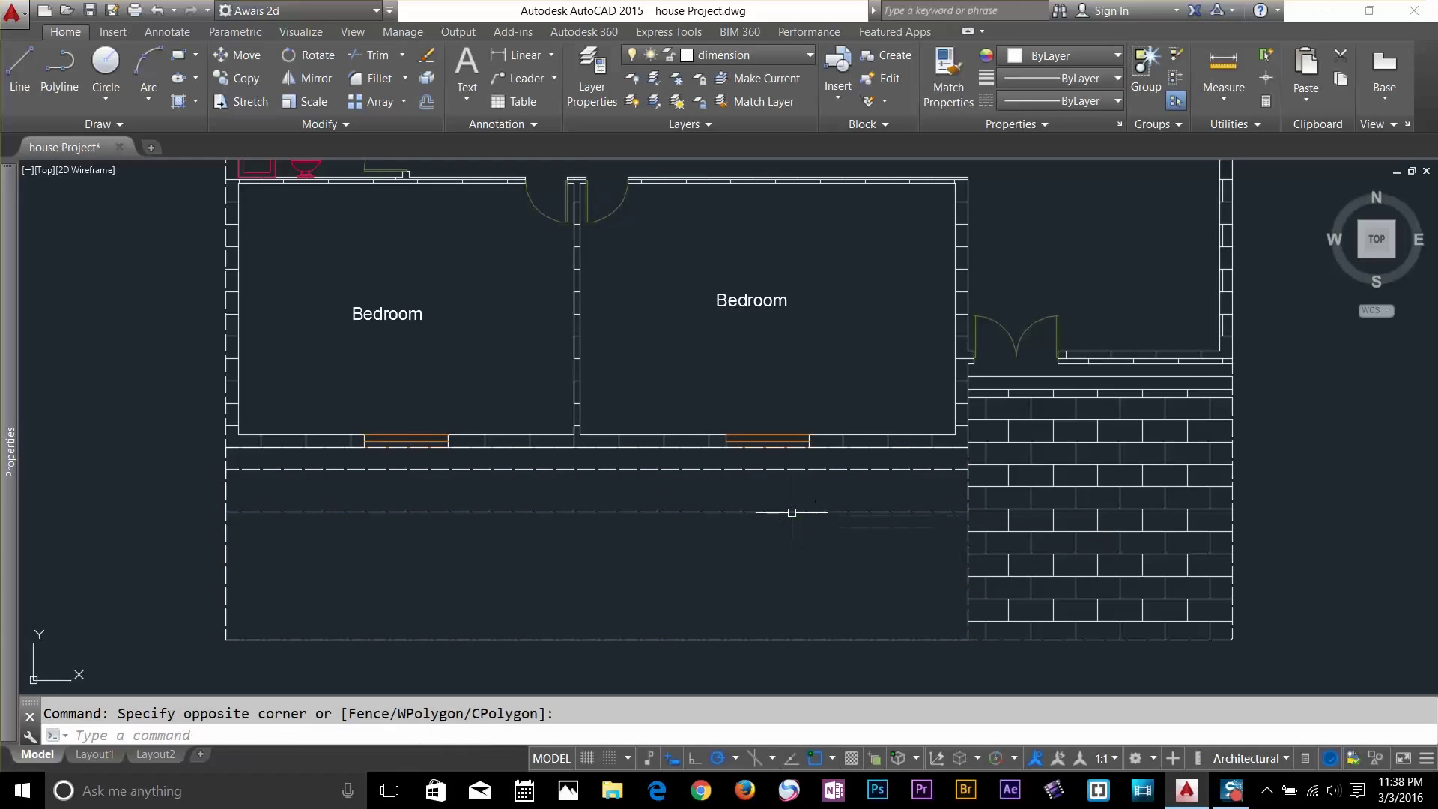
# Crossing-select and erase the middle dashed line below the bedrooms, then start Hatch
pyautogui.click(719, 496)
pyautogui.click(682, 556)
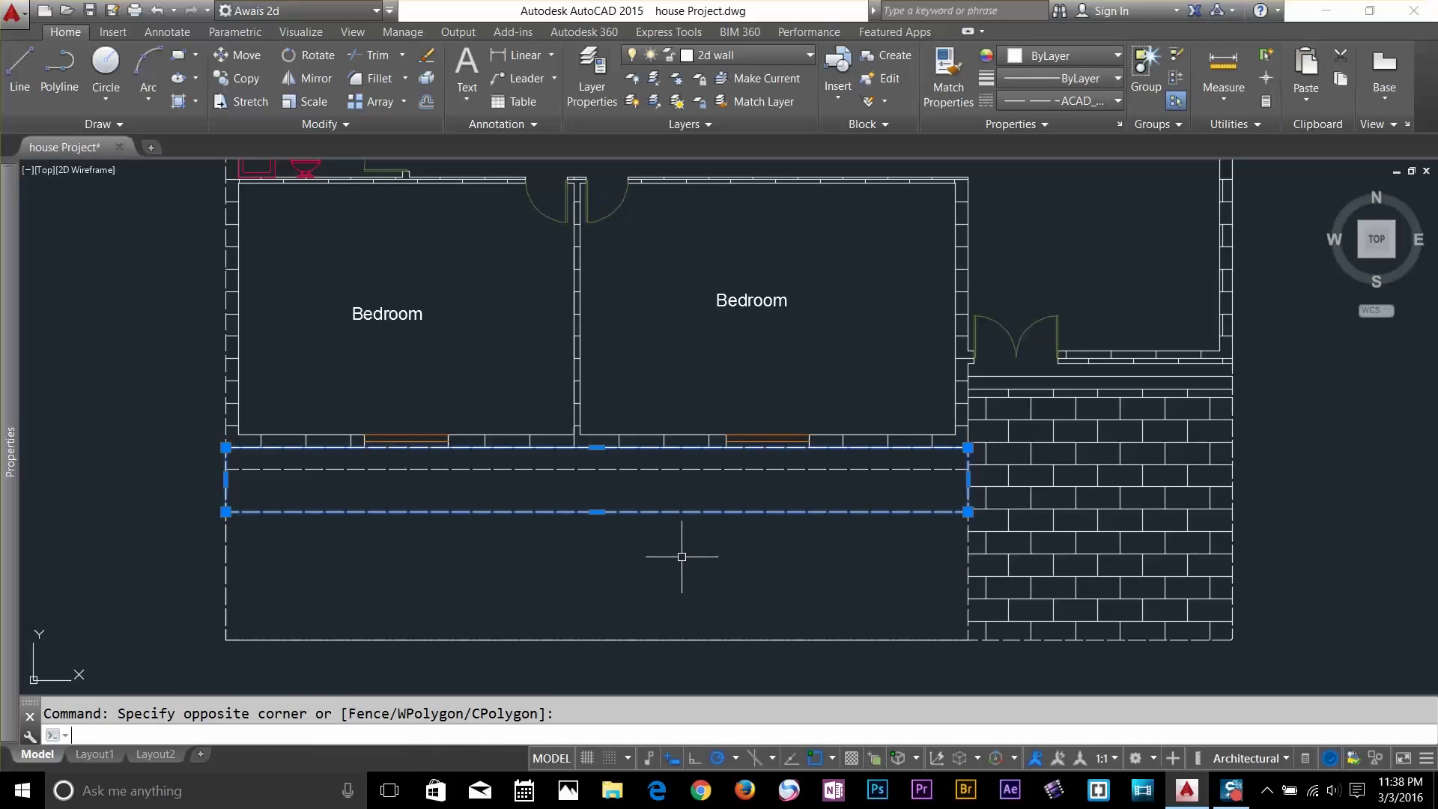
pyautogui.press('Escape')
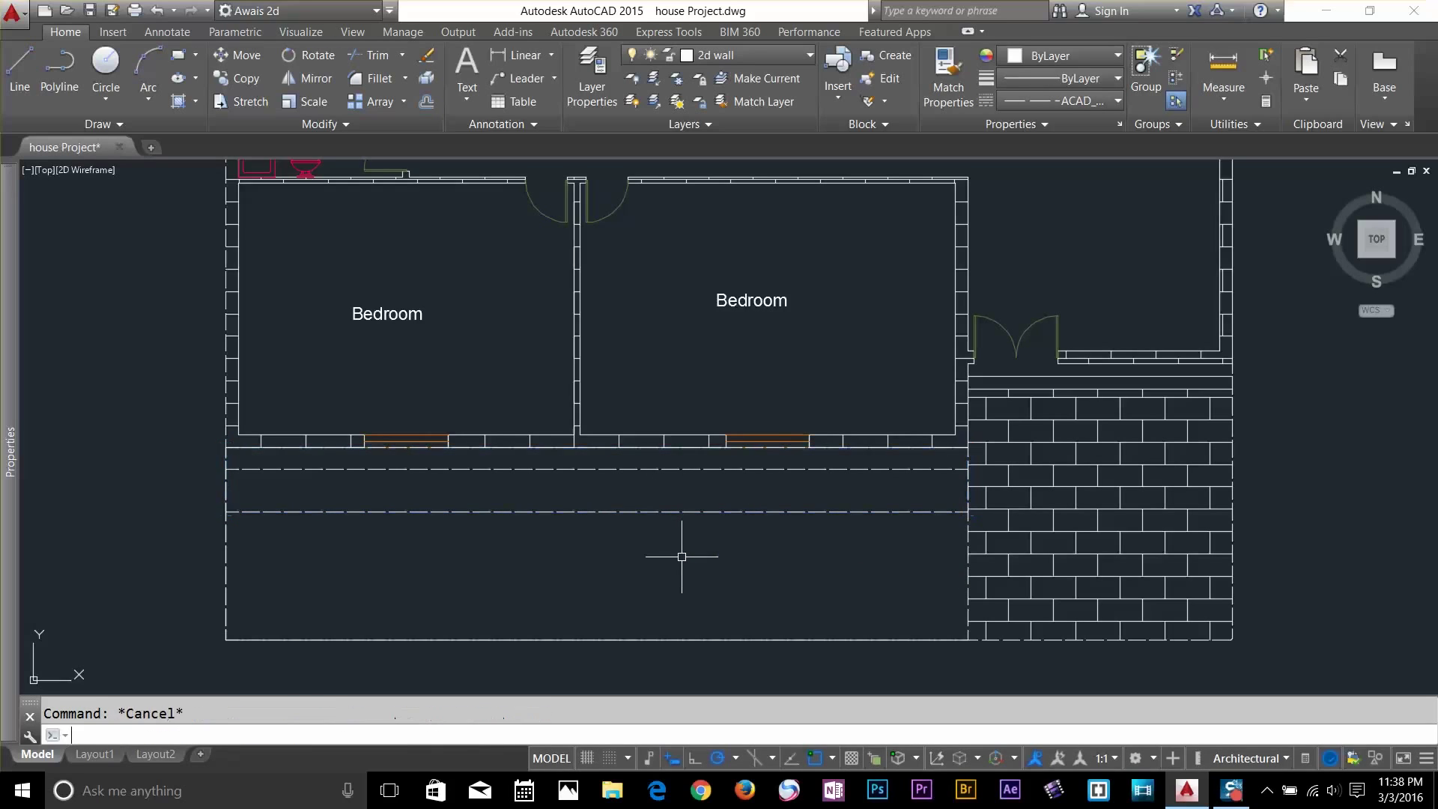
pyautogui.click(712, 491)
pyautogui.click(699, 496)
pyautogui.press('Delete')
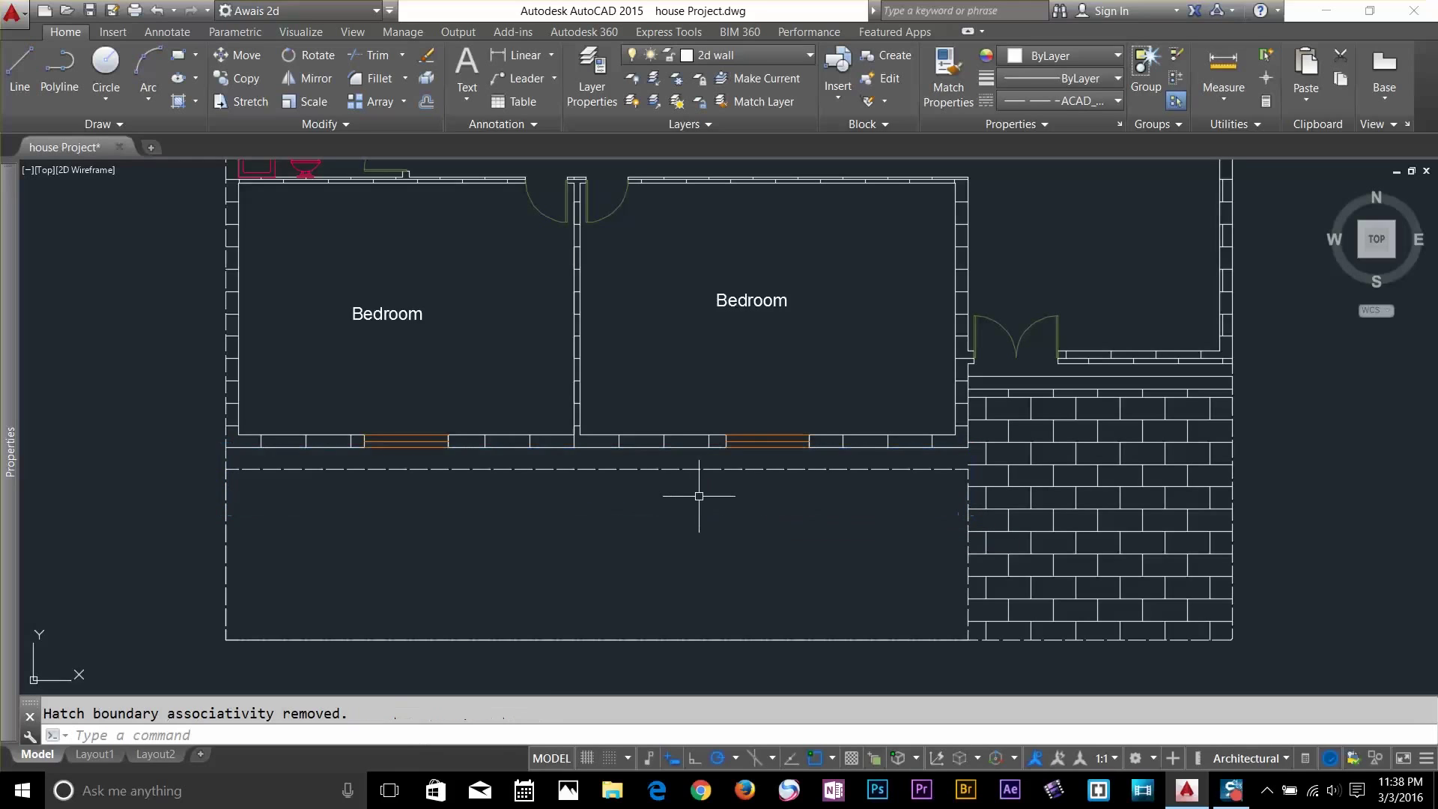
pyautogui.press('Escape')
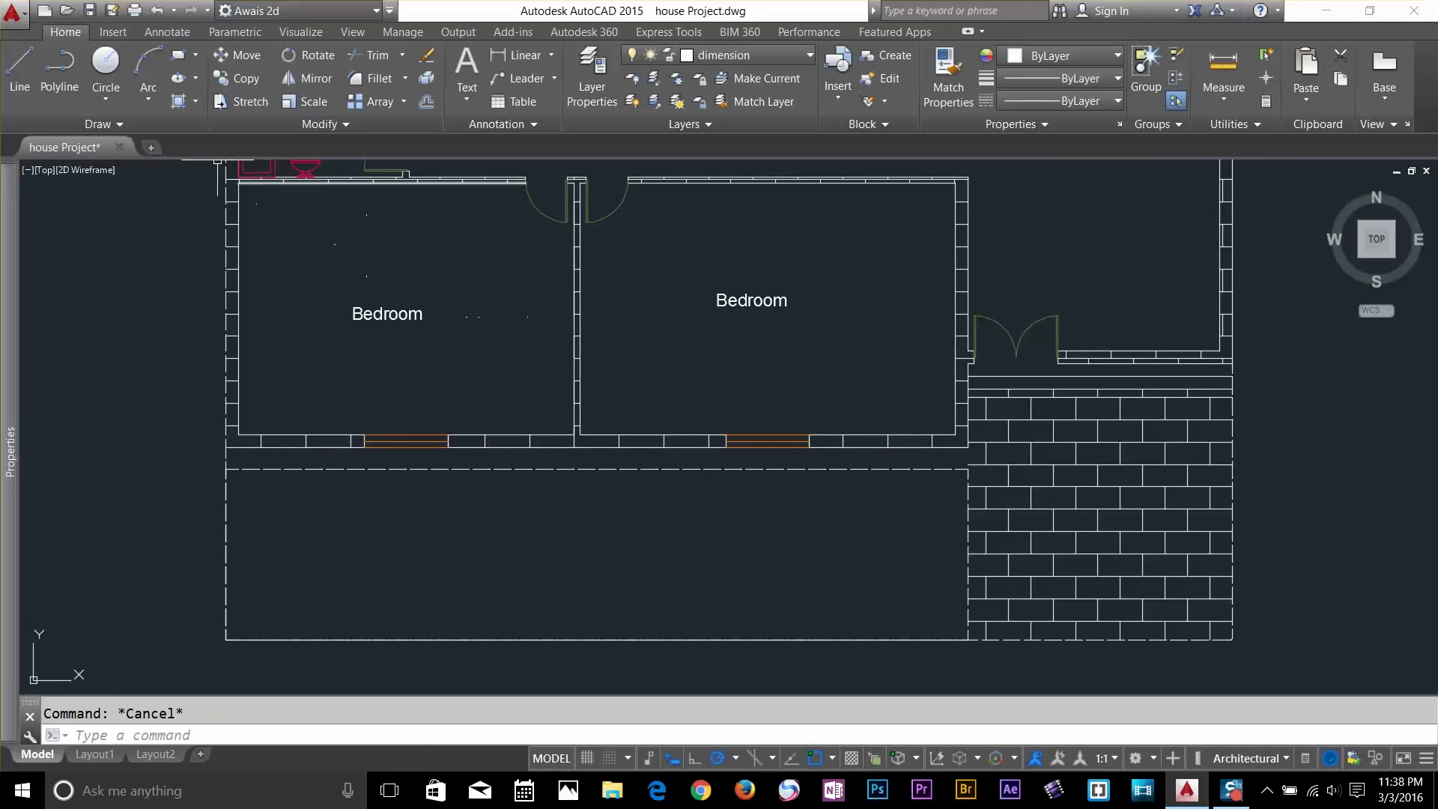
pyautogui.click(183, 106)
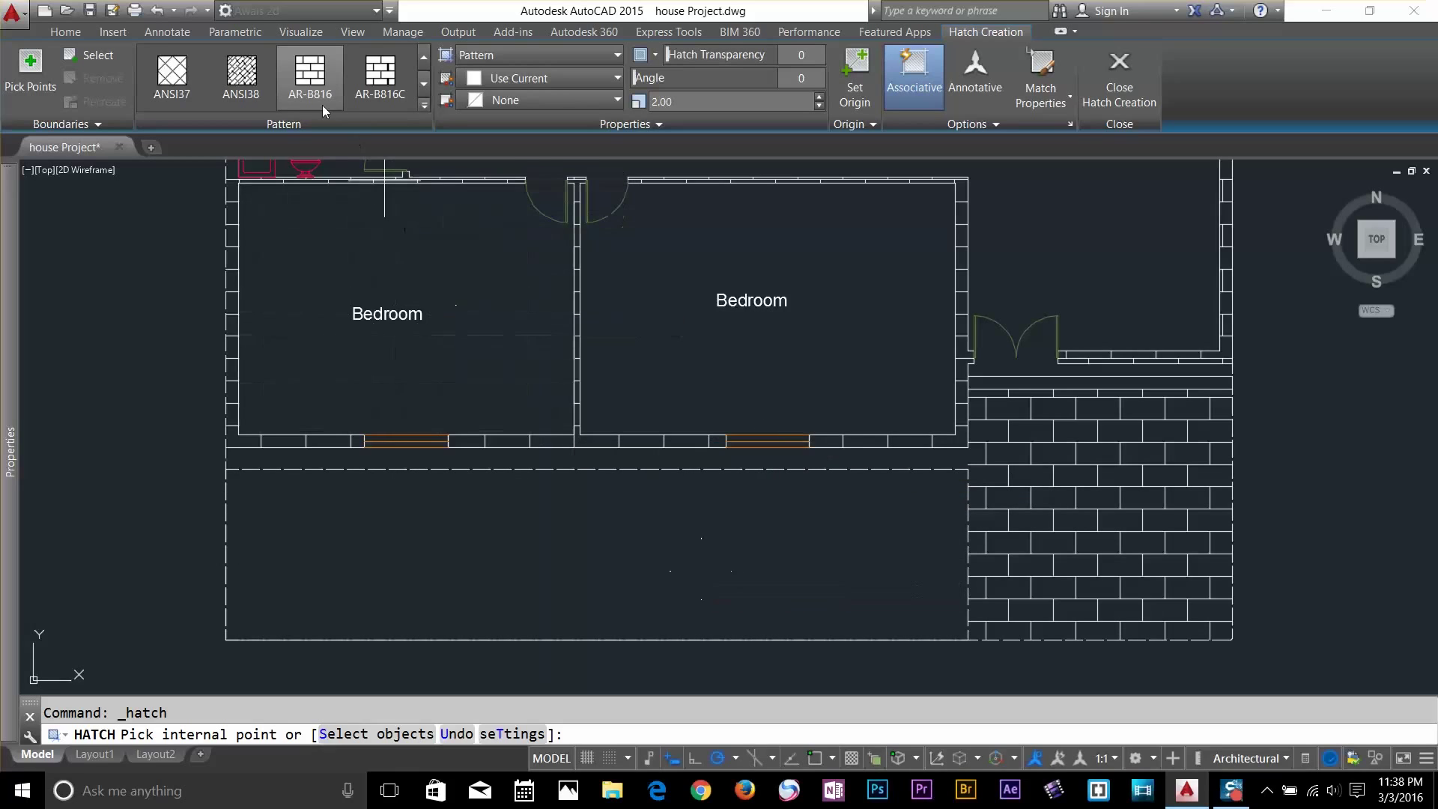
# Fill the strip below the bedrooms with AR-CONC hatch and set its scale to 6
pyautogui.click(423, 84)
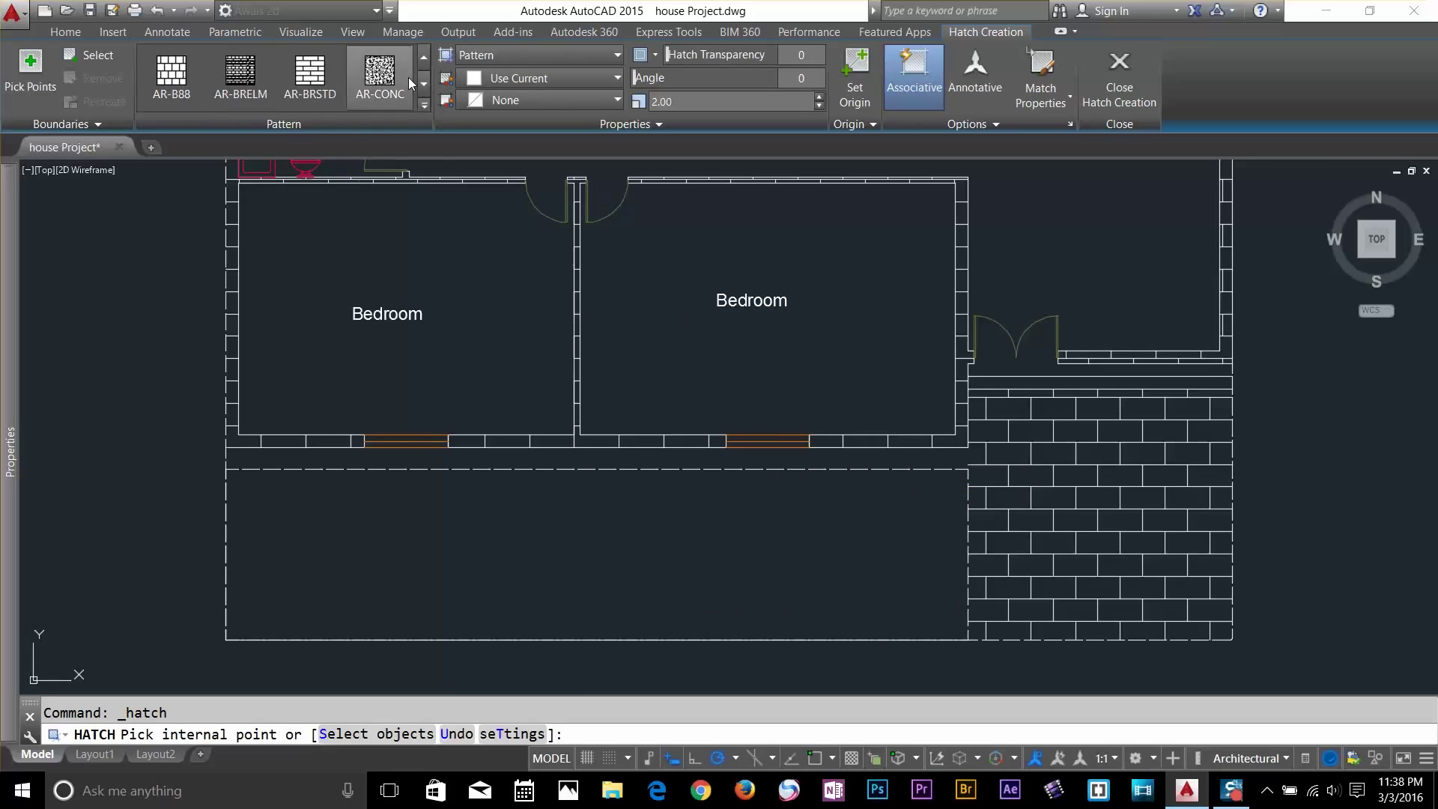
pyautogui.click(388, 78)
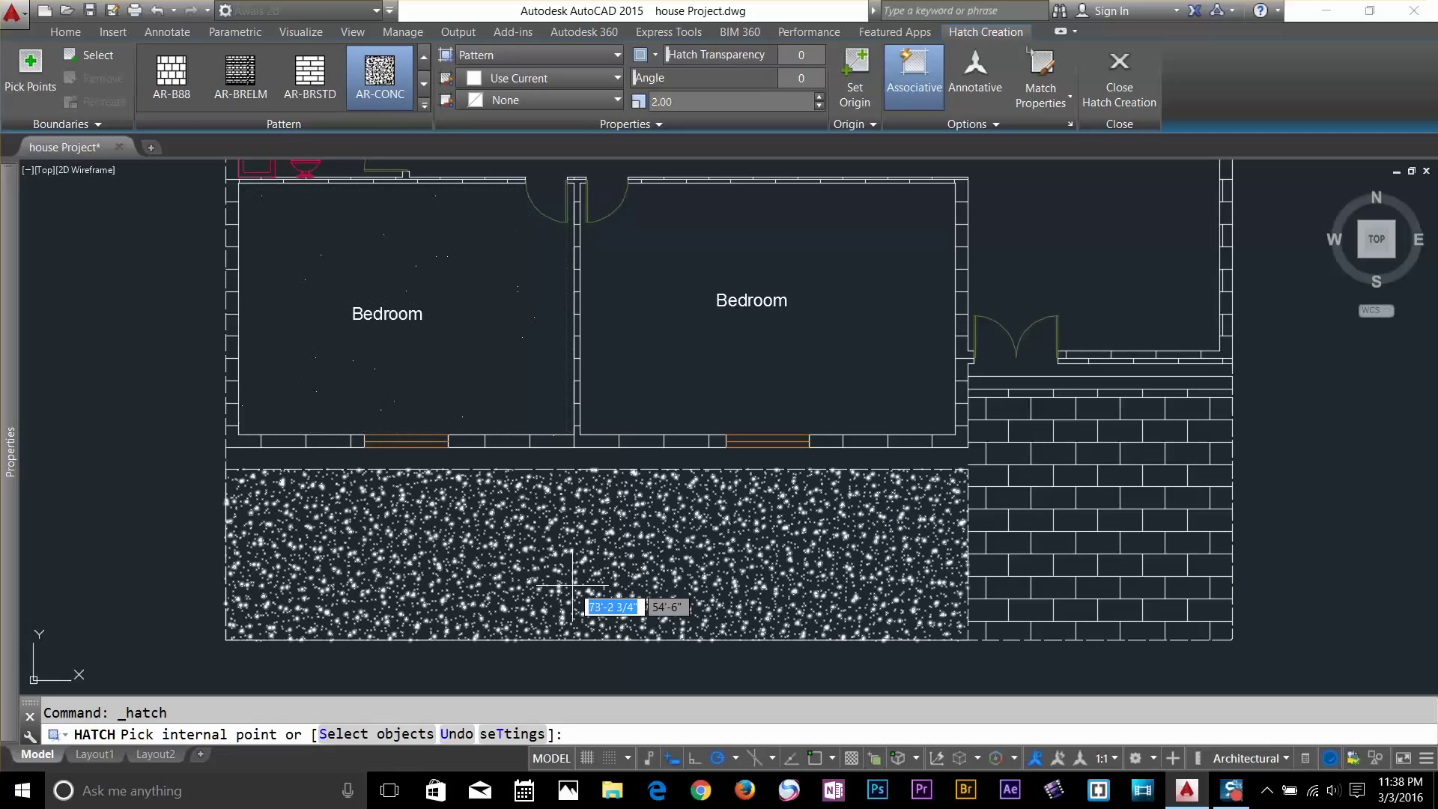
pyautogui.click(573, 586)
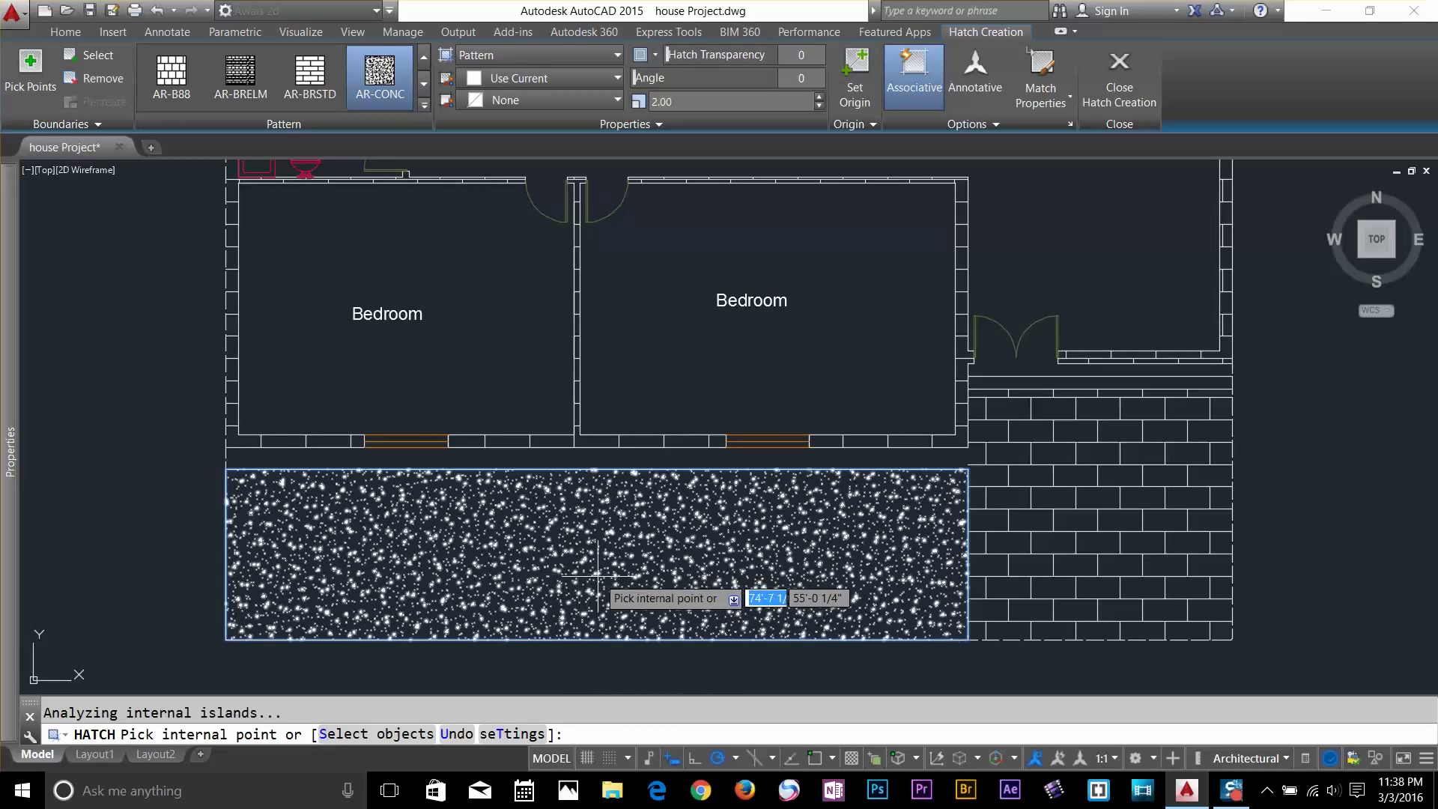
pyautogui.press('Return')
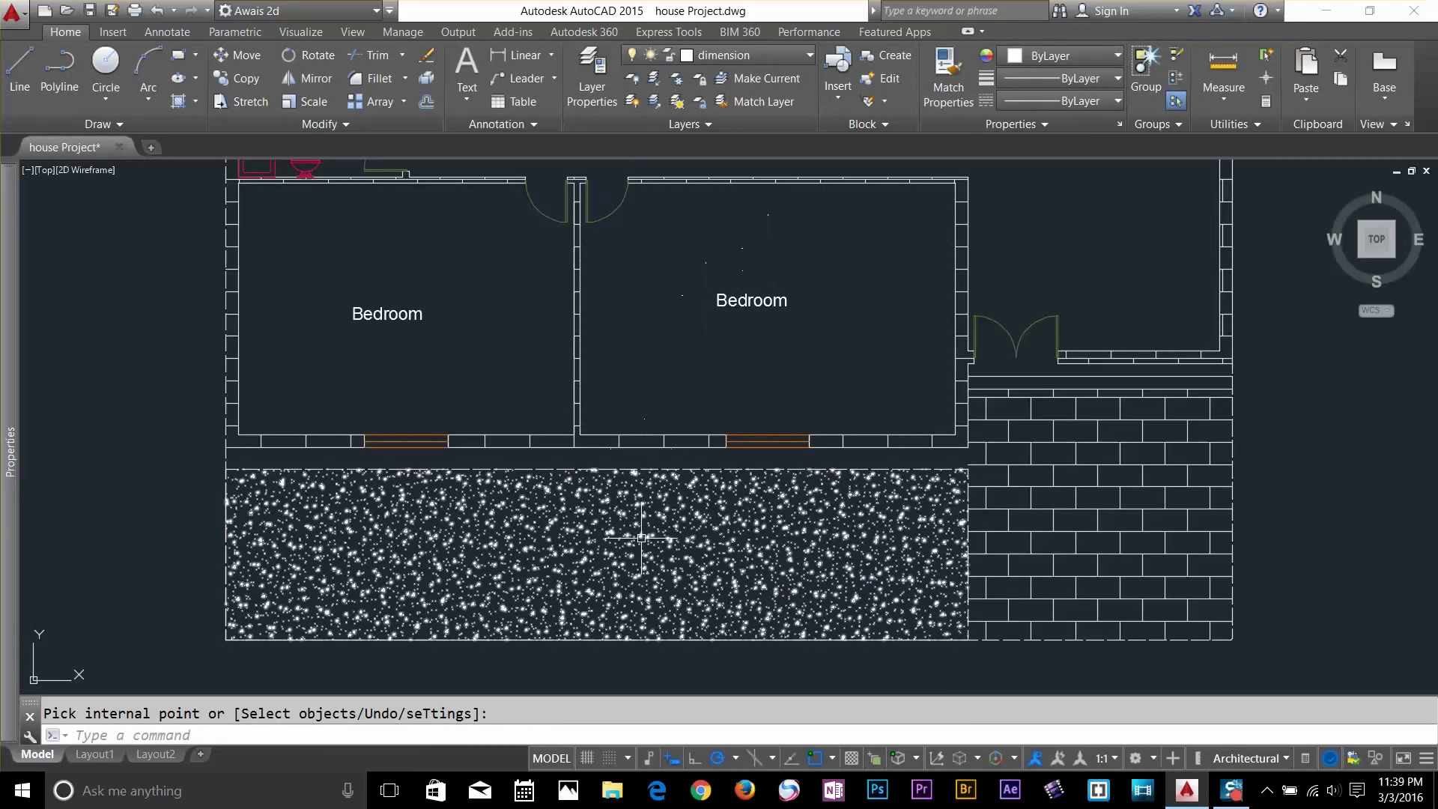
pyautogui.click(704, 494)
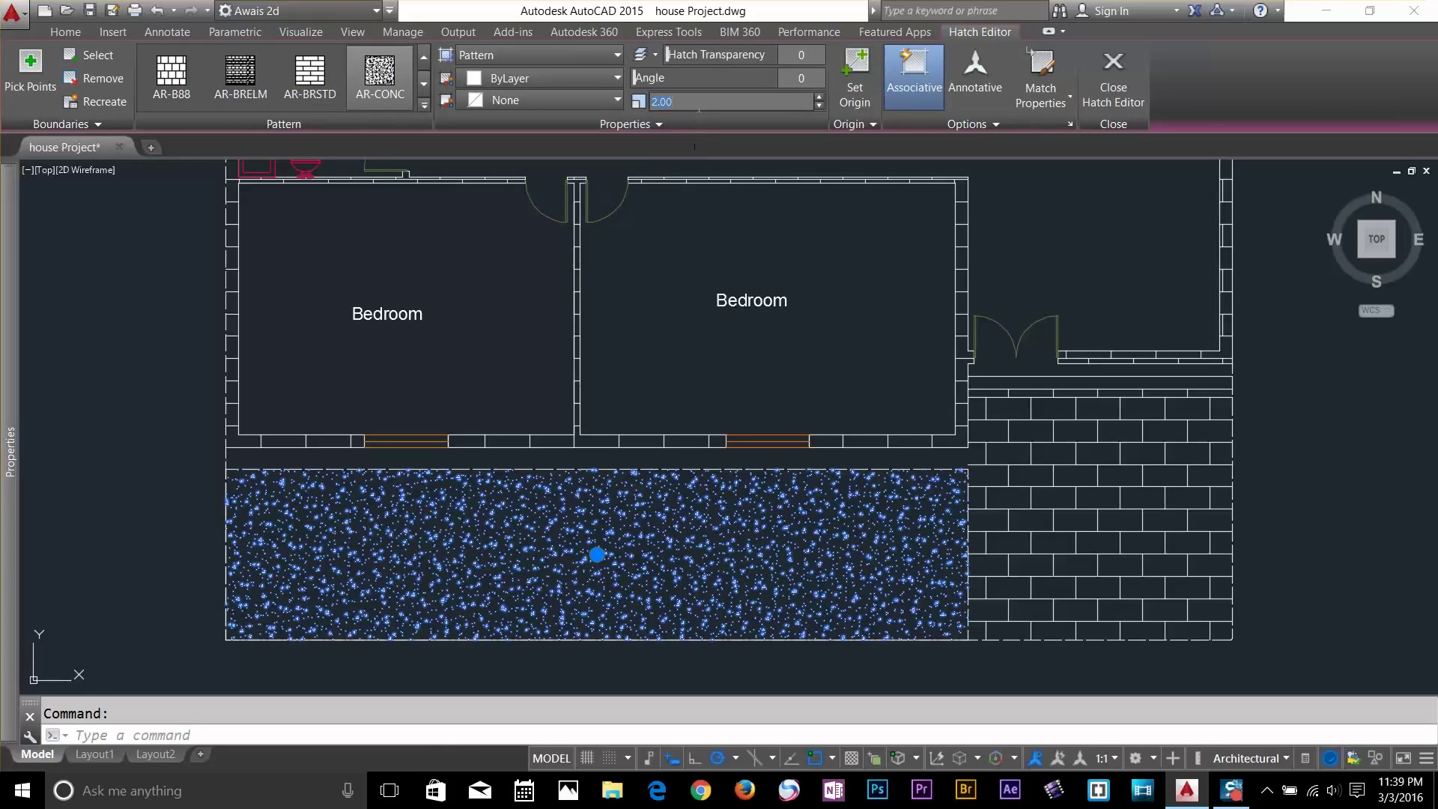
pyautogui.write('6')
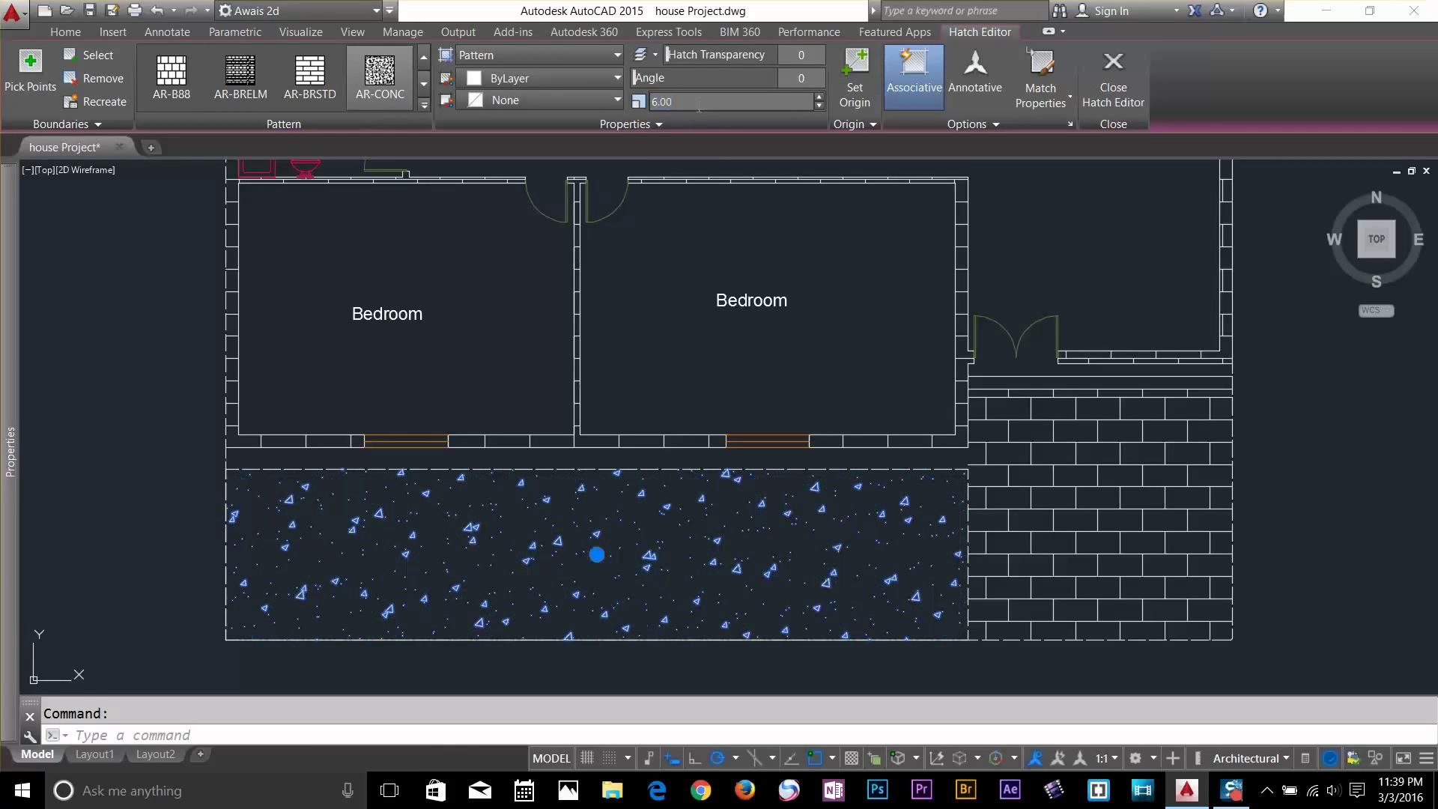
pyautogui.press('Escape')
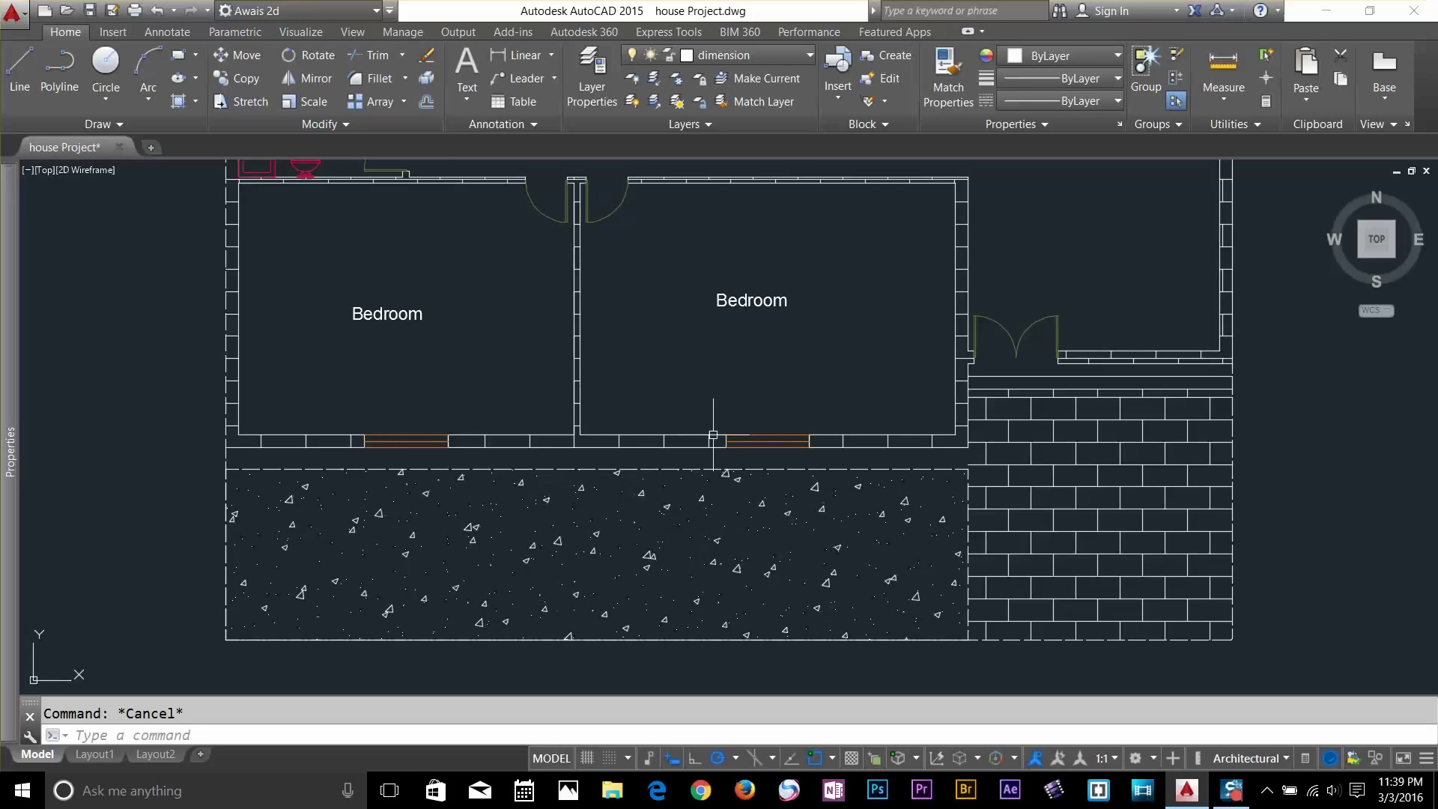
# Bring the whole house plan into view and start the Rectangle command
pyautogui.scroll(-4, 706, 427)
pyautogui.moveTo(855, 334)
pyautogui.mouseDown(button='middle')
pyautogui.moveTo(860, 364)
pyautogui.moveTo(809, 510)
pyautogui.mouseUp(button='middle')
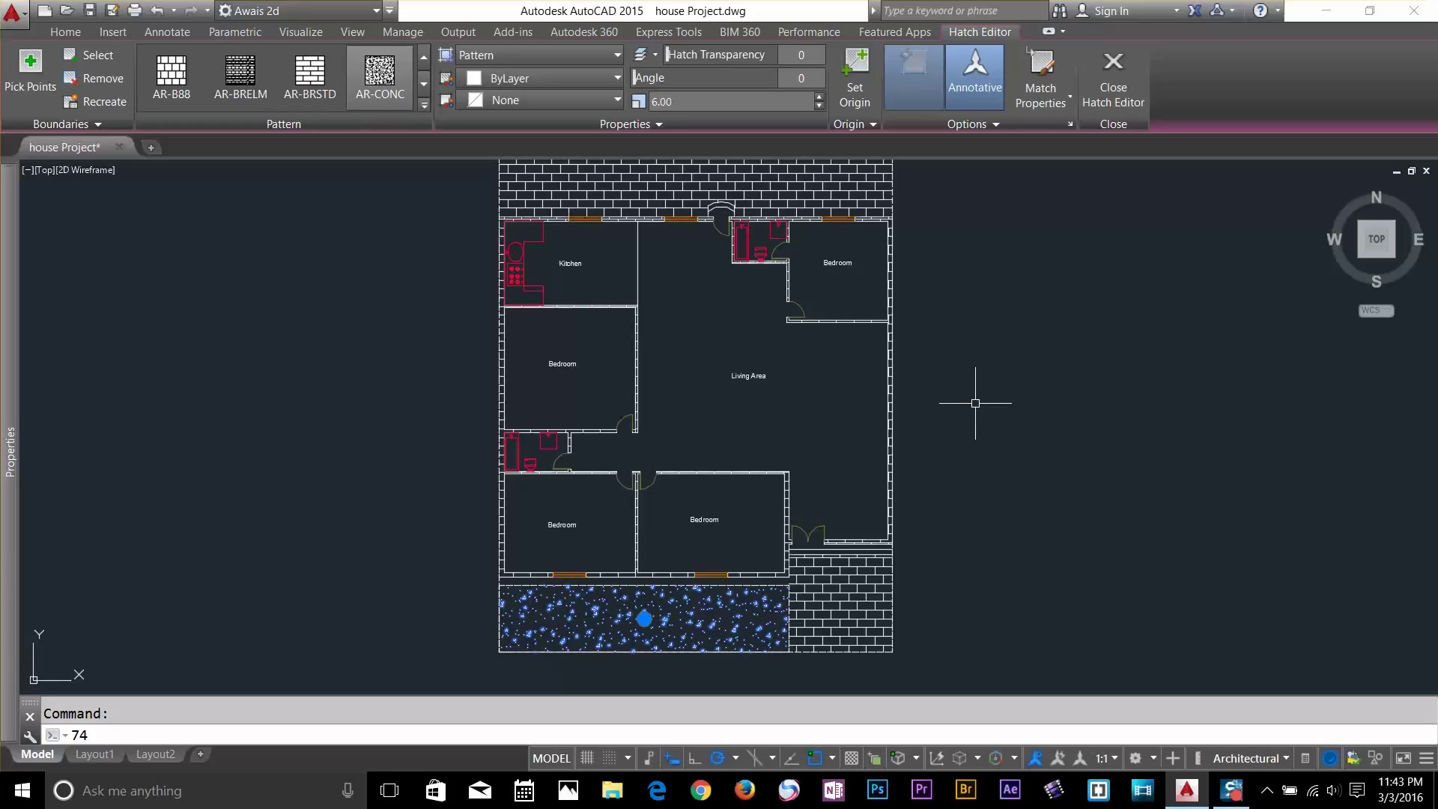
pyautogui.scroll(5, 1111, 375)
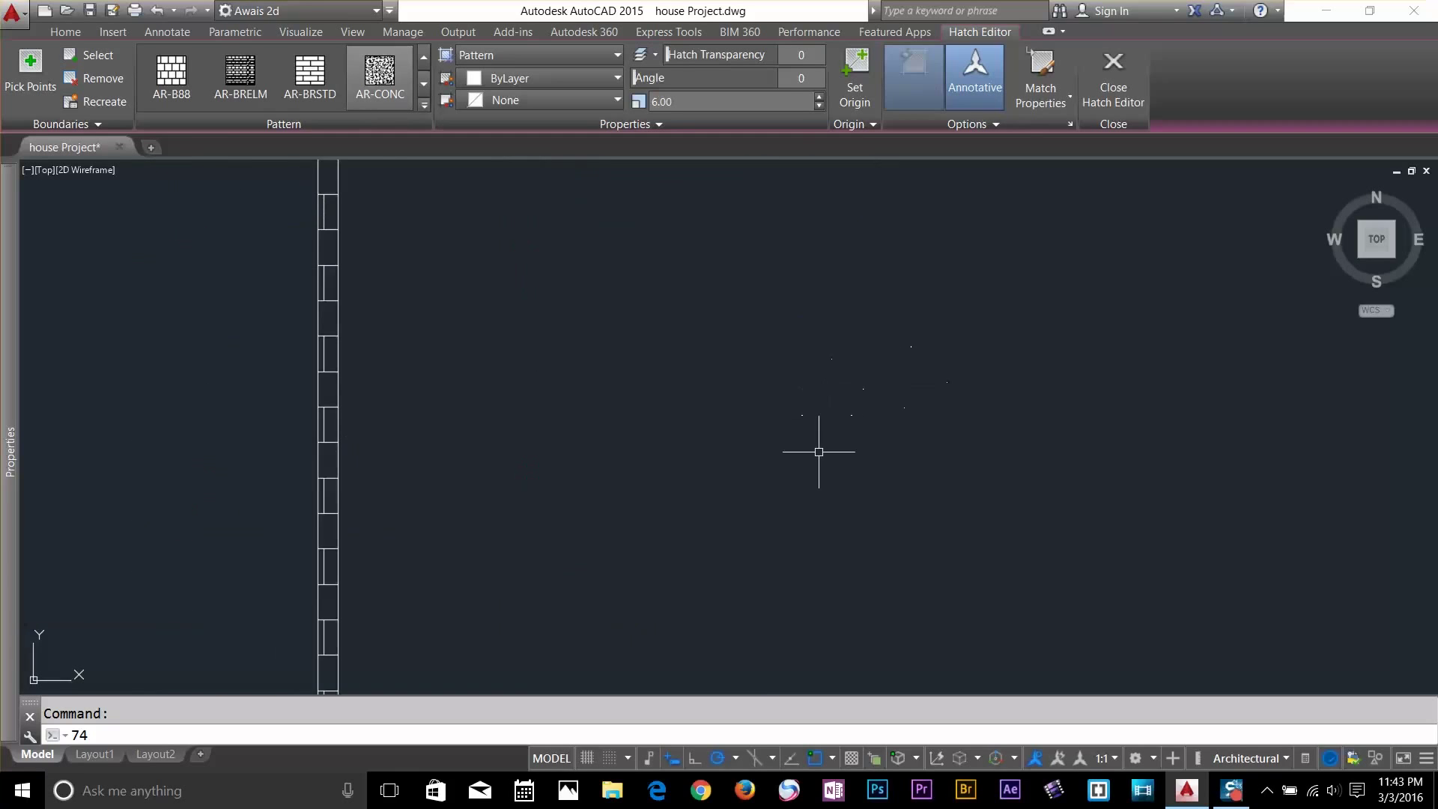
pyautogui.press('Return')
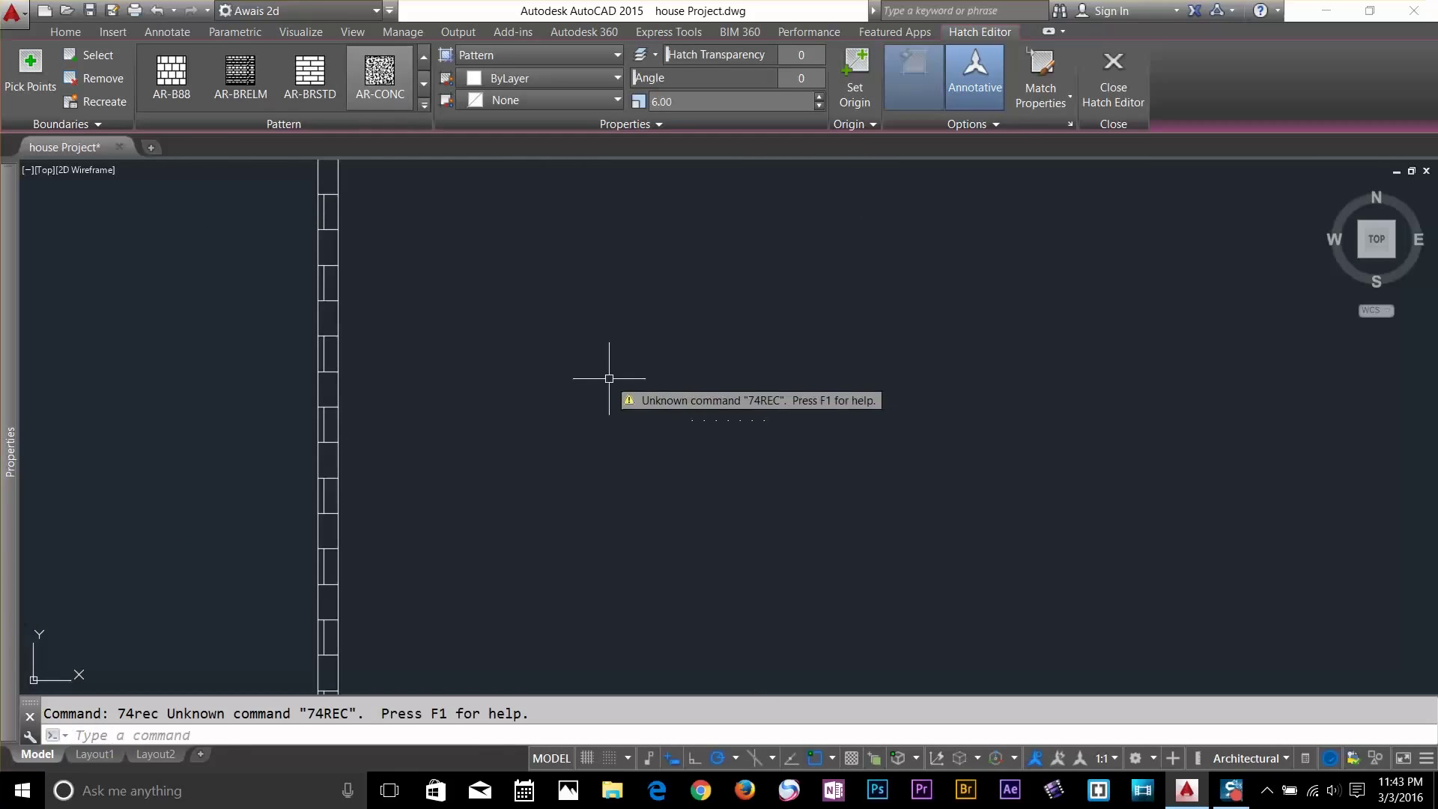
pyautogui.click(610, 378)
pyautogui.click(797, 487)
pyautogui.rightClick(756, 447)
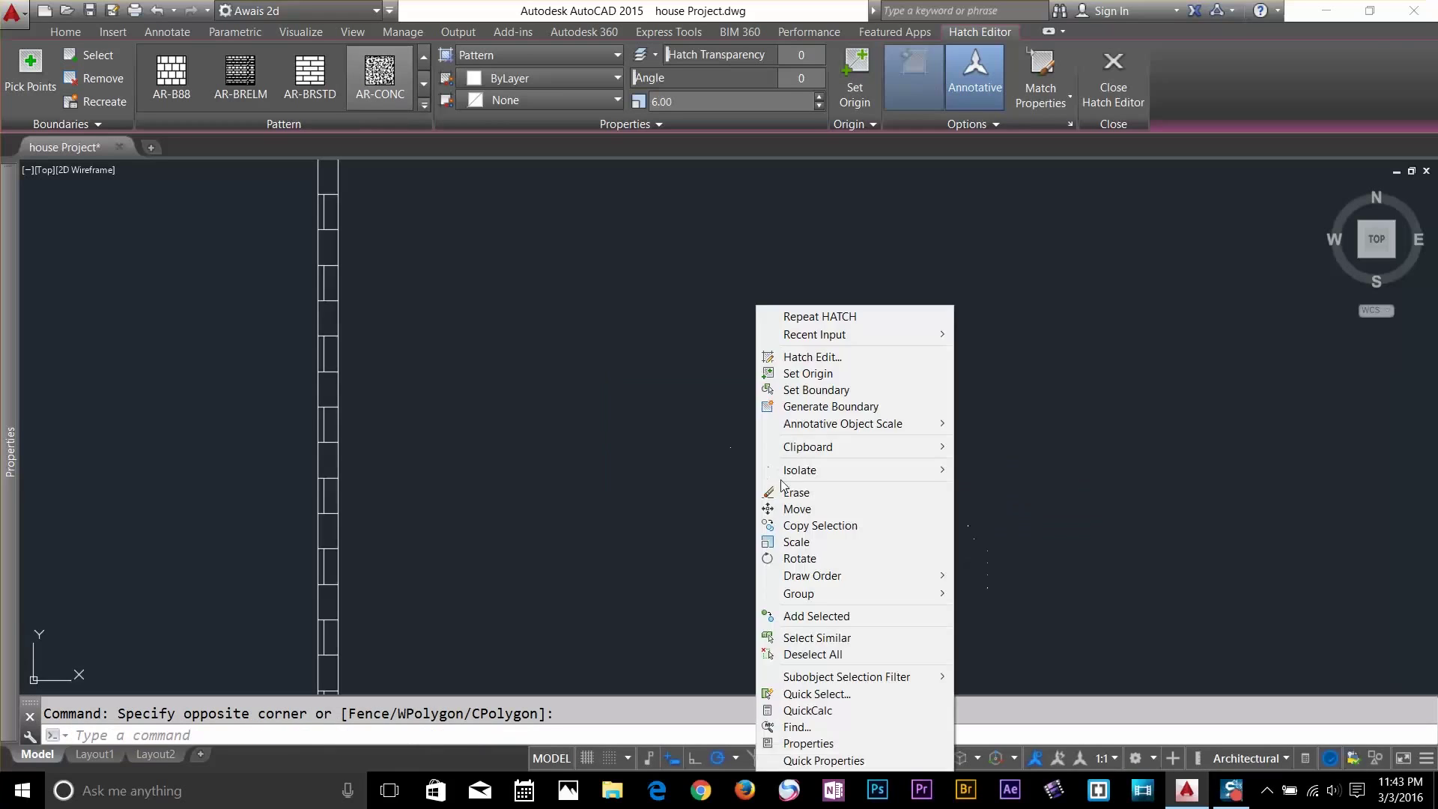
pyautogui.press('Escape')
pyautogui.press('Escape')
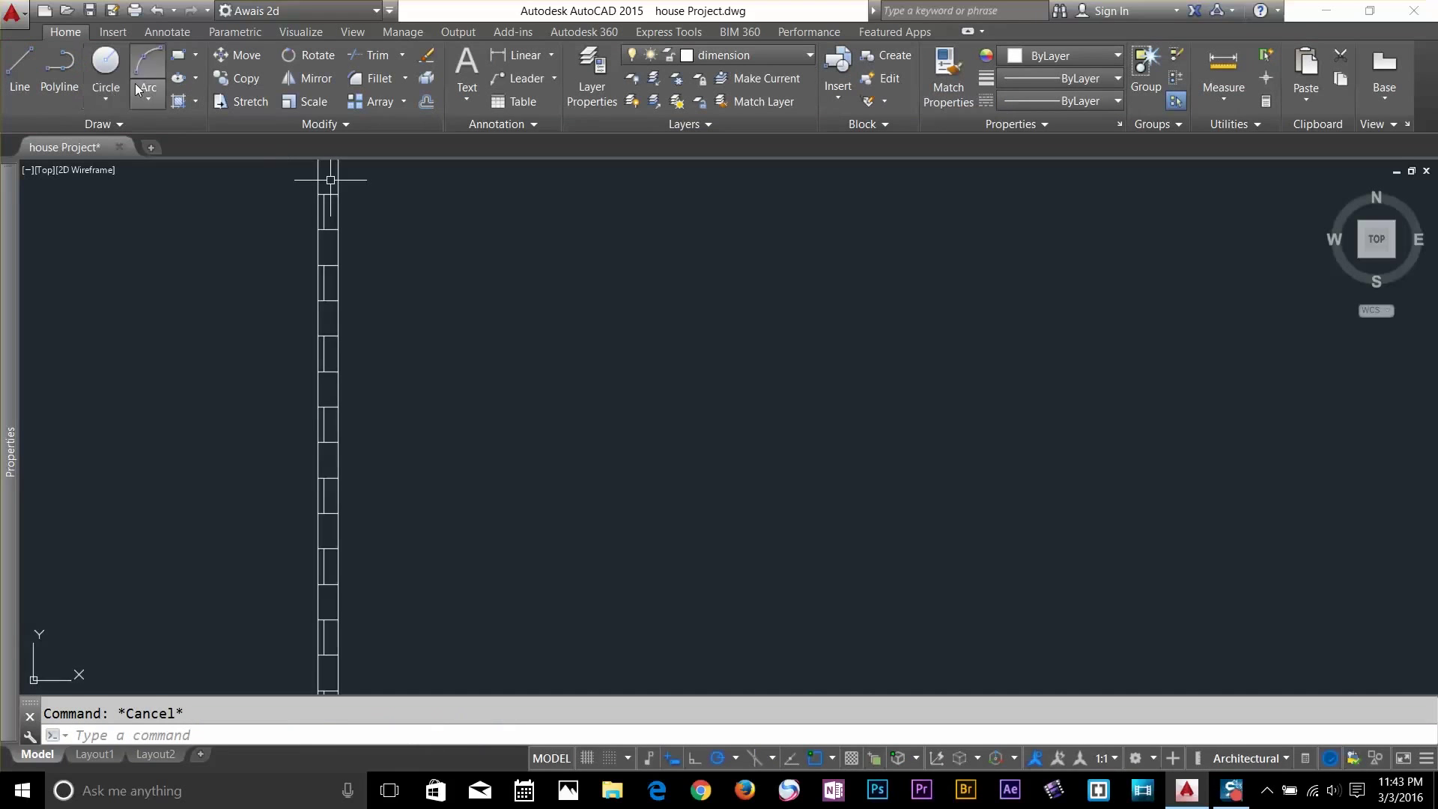
pyautogui.click(180, 56)
# Draw a rectangle and two vertical lines rising from its top corners
pyautogui.click(636, 364)
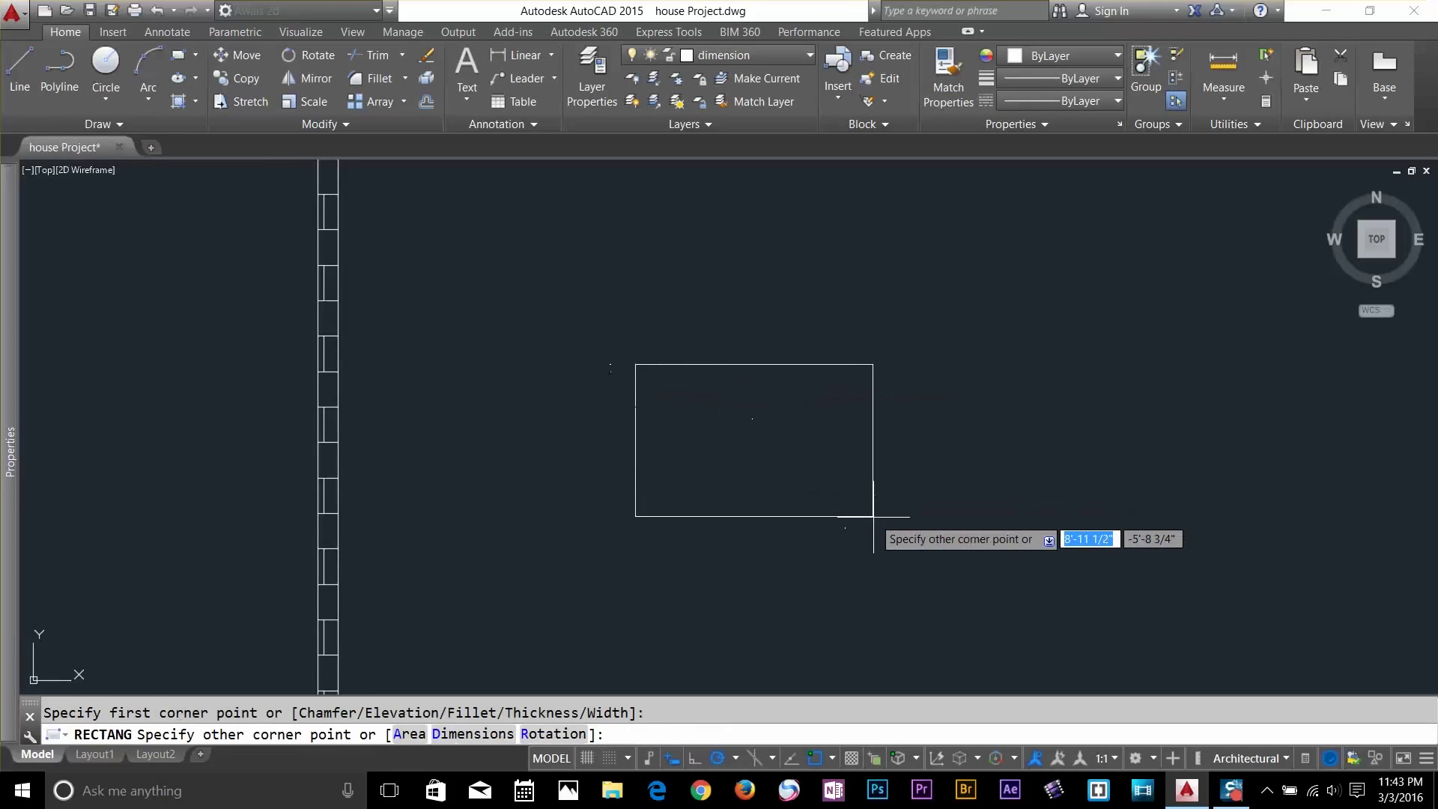
pyautogui.click(844, 502)
pyautogui.press('Escape')
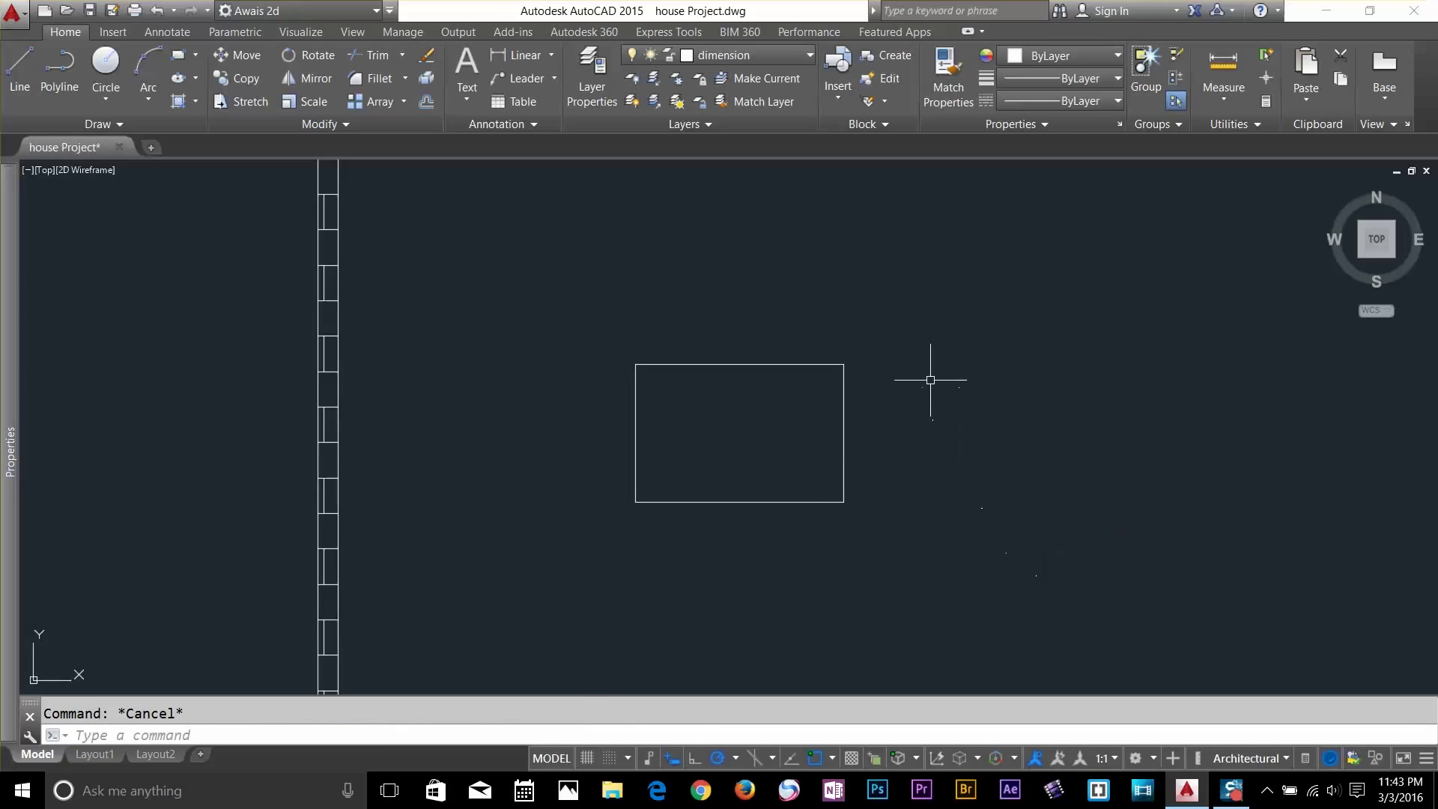
pyautogui.write('pl')
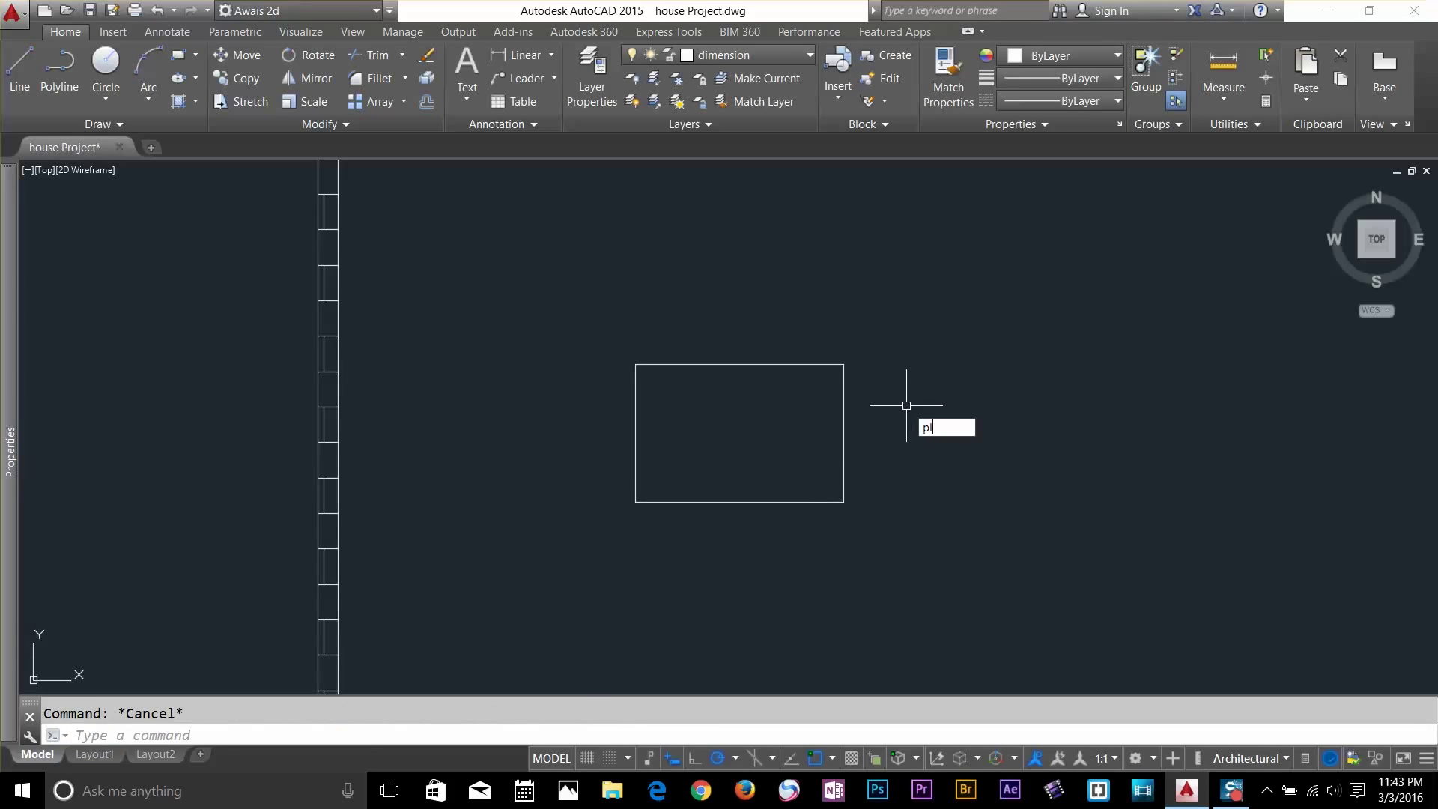
pyautogui.press('Return')
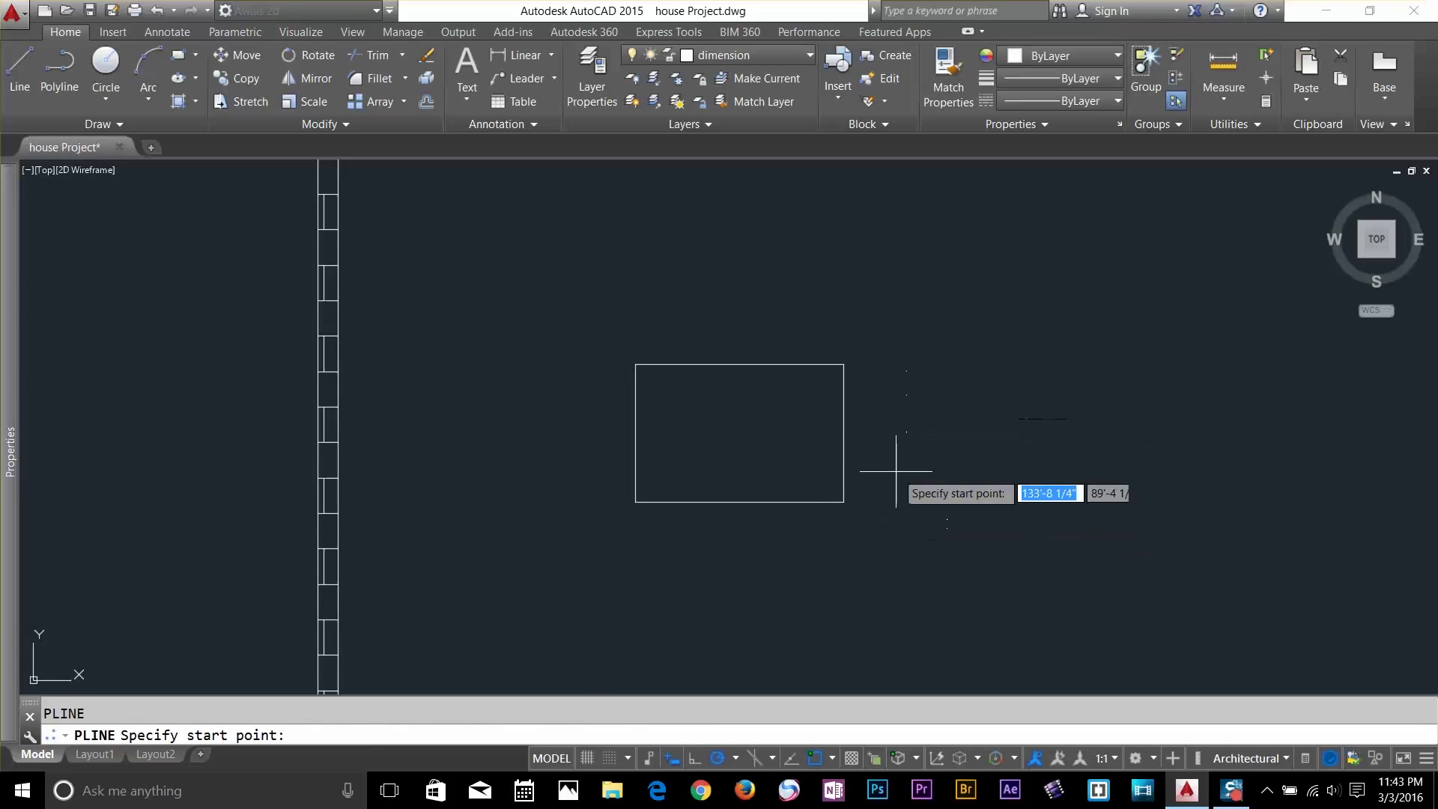
pyautogui.click(844, 365)
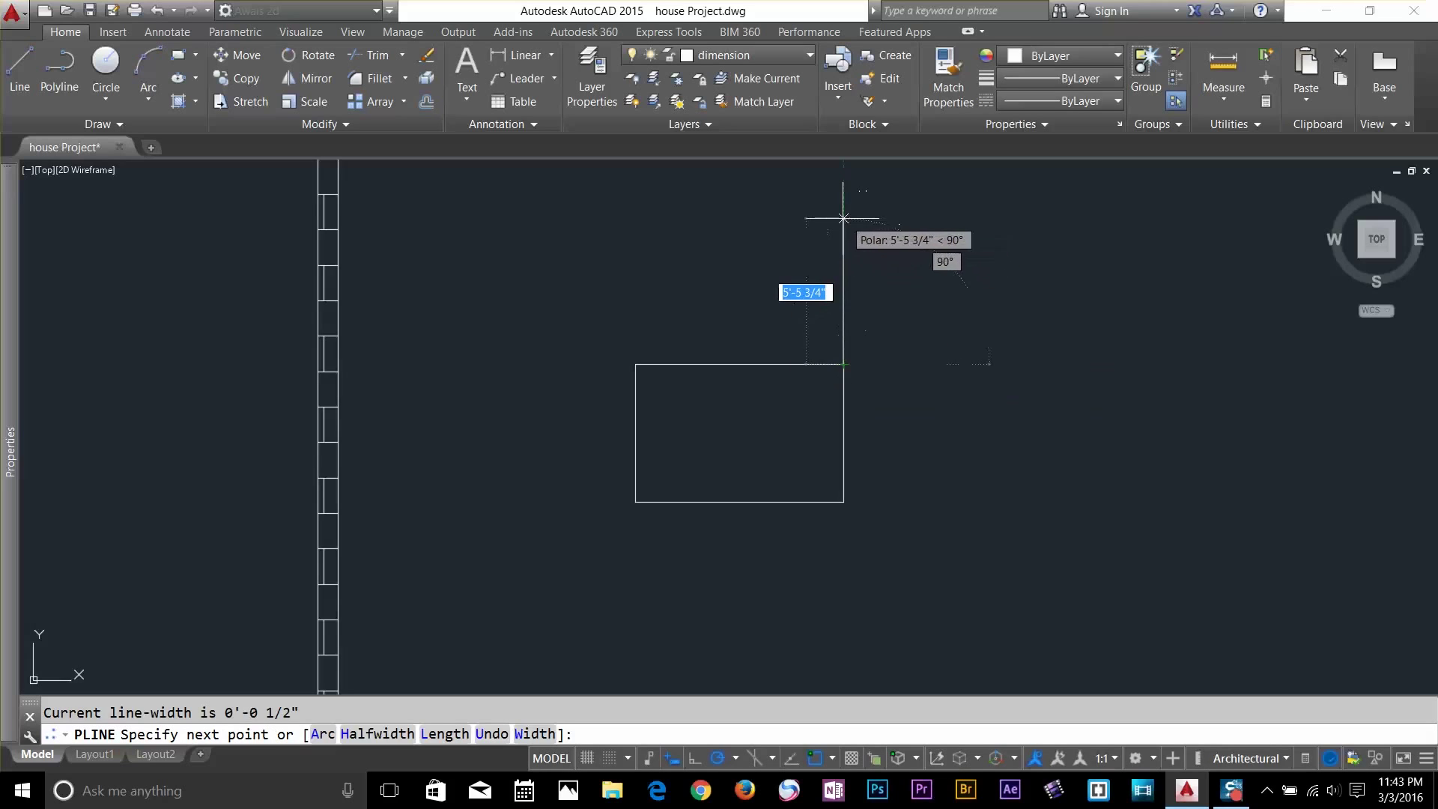
pyautogui.click(844, 219)
pyautogui.press('Return')
pyautogui.press('Return')
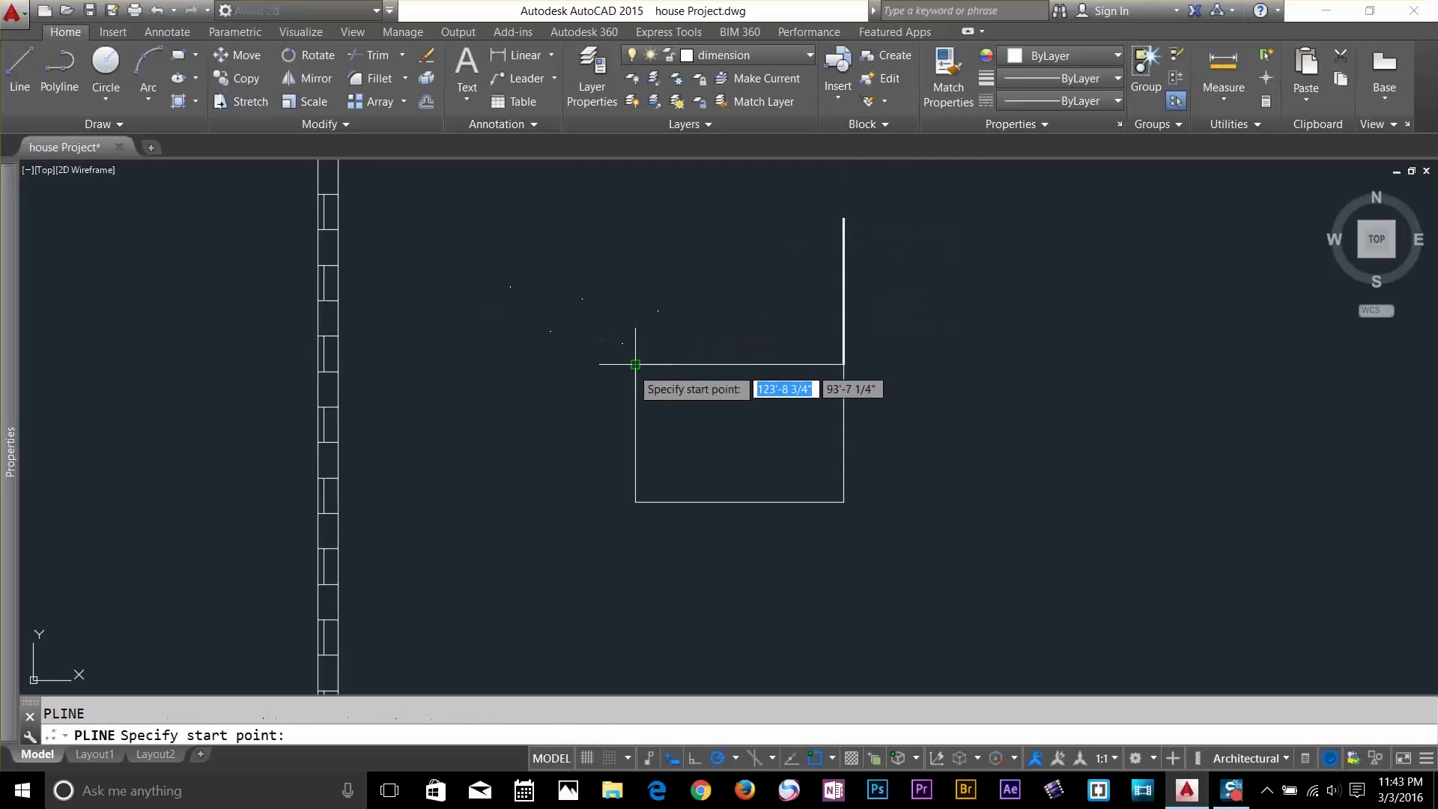
pyautogui.click(635, 365)
pyautogui.click(635, 210)
pyautogui.press('Escape')
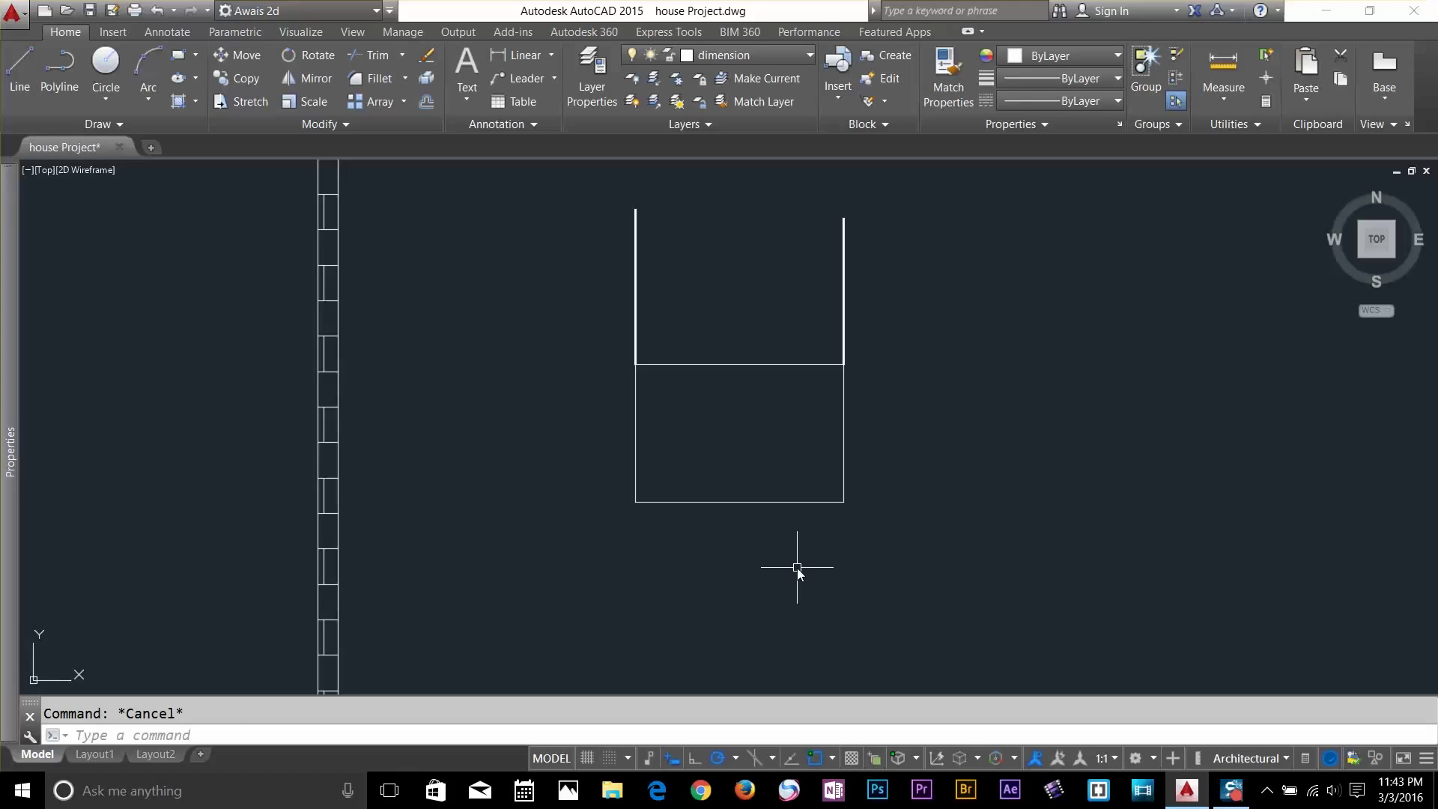
# Explode the rectangle into separate lines and pan the open-topped outline into view
pyautogui.write('x')
pyautogui.press('Return')
pyautogui.click(782, 335)
pyautogui.click(755, 402)
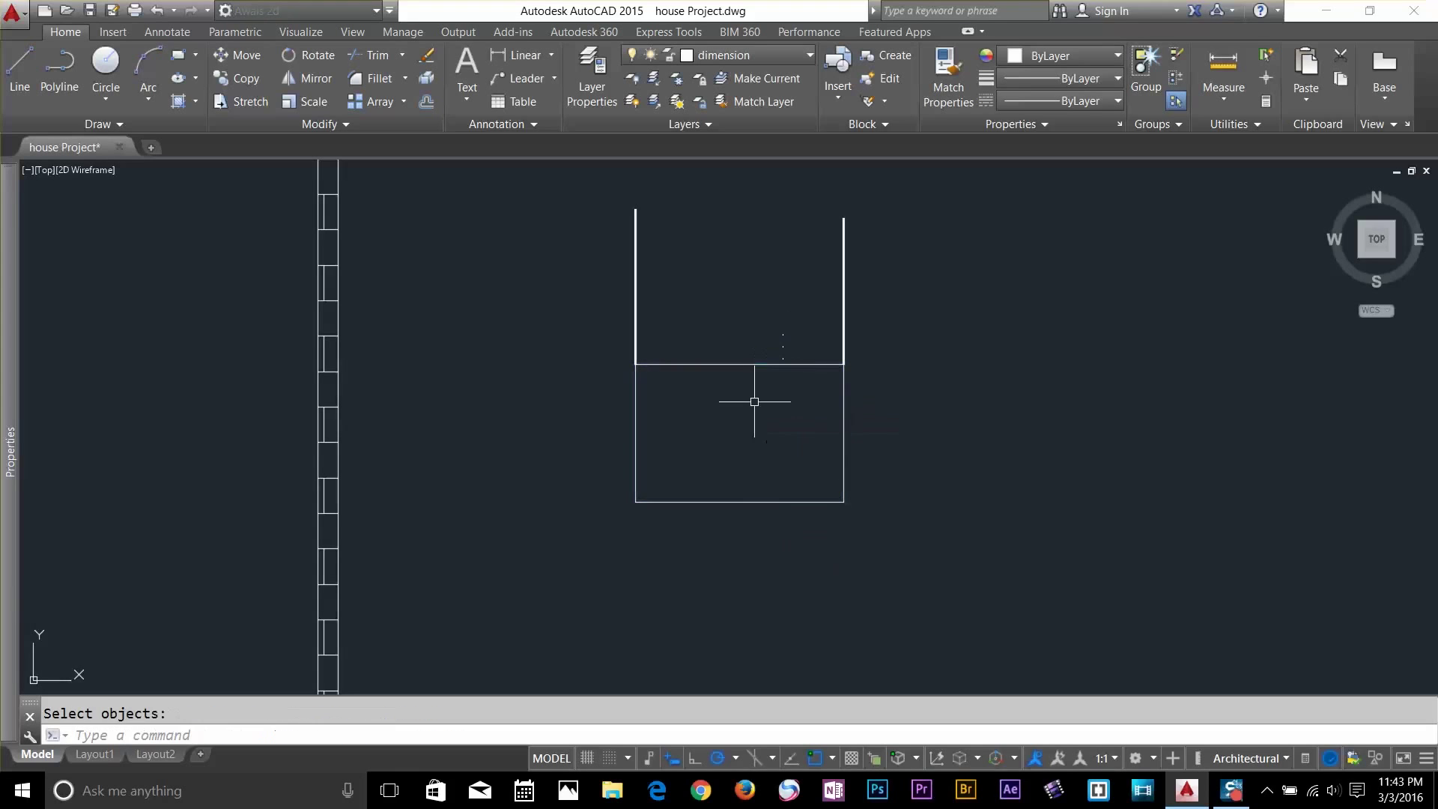
pyautogui.press('Return')
pyautogui.click(644, 411)
pyautogui.press('Escape')
pyautogui.click(779, 334)
pyautogui.press('Escape')
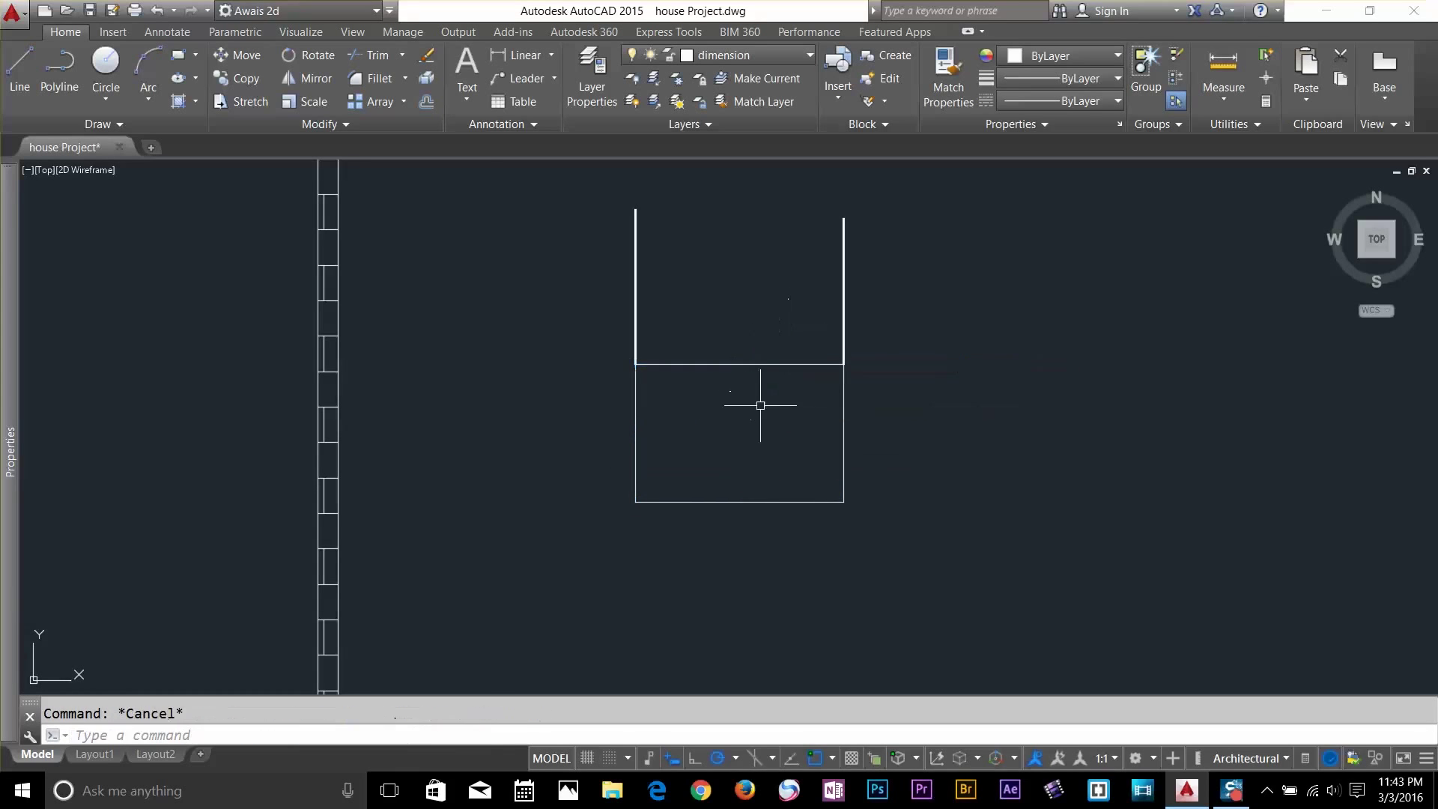
pyautogui.moveTo(903, 424); pyautogui.dragTo(889, 551, button='middle')
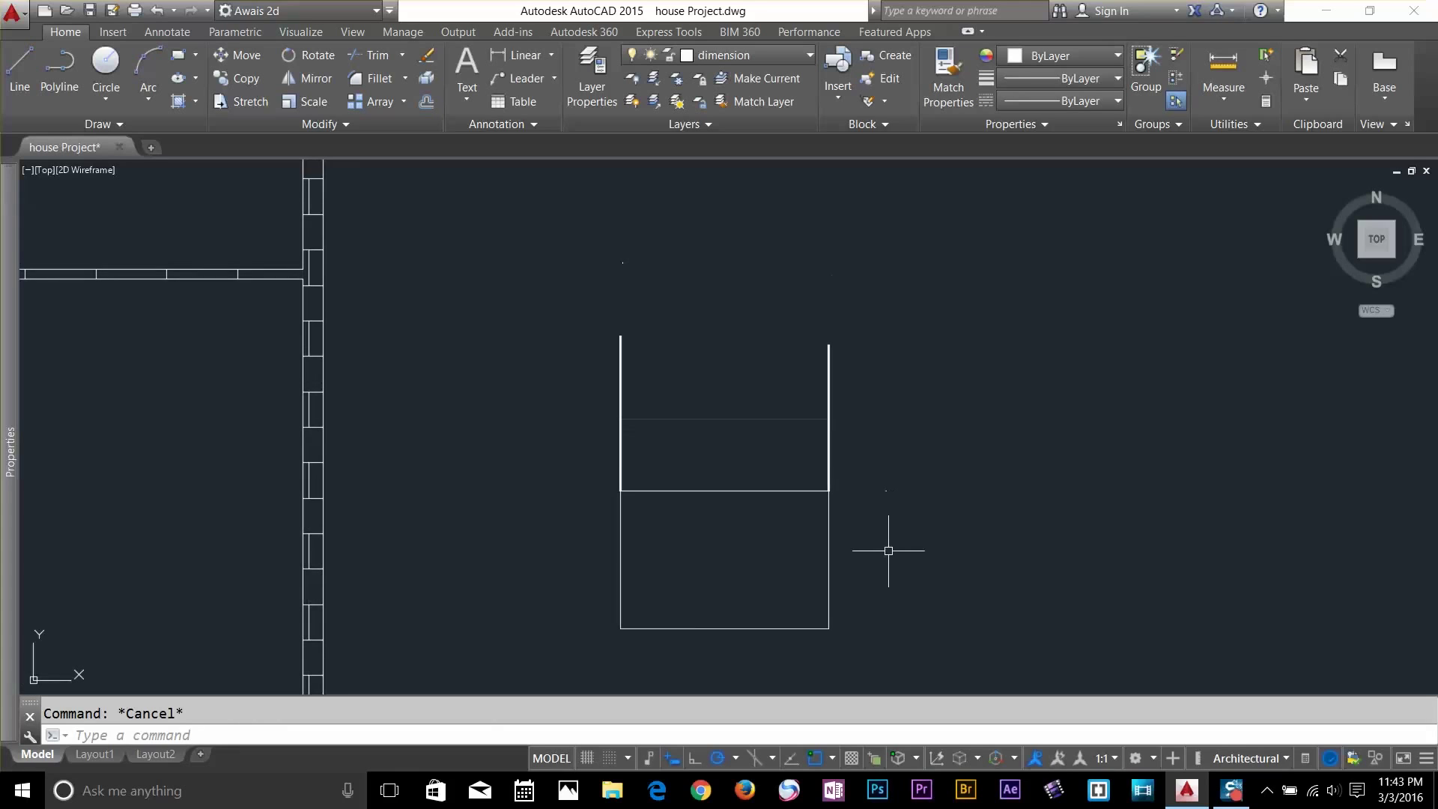
# Draw a line closing the top of the outline between its upper corners
pyautogui.write('l')
pyautogui.press('Return')
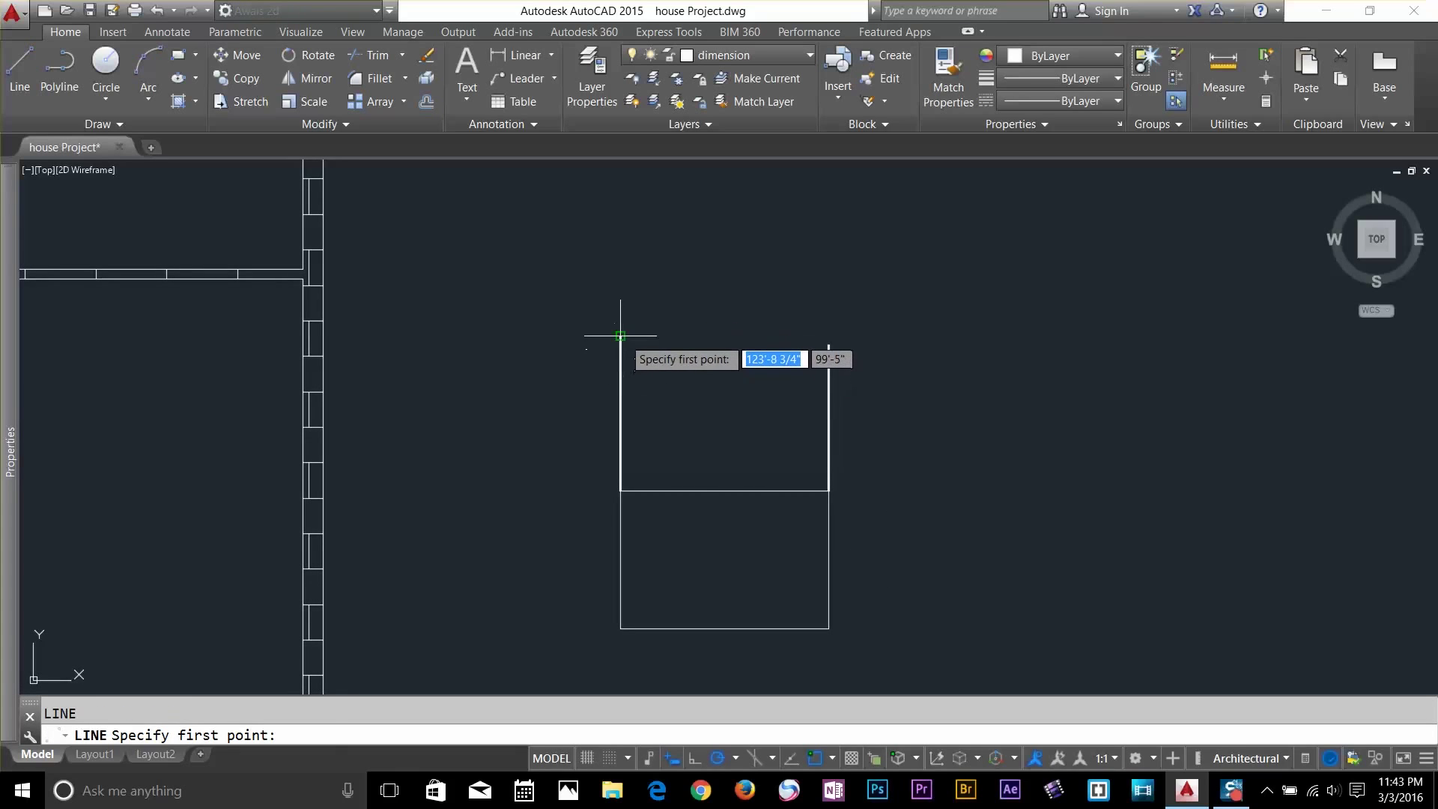
pyautogui.click(620, 335)
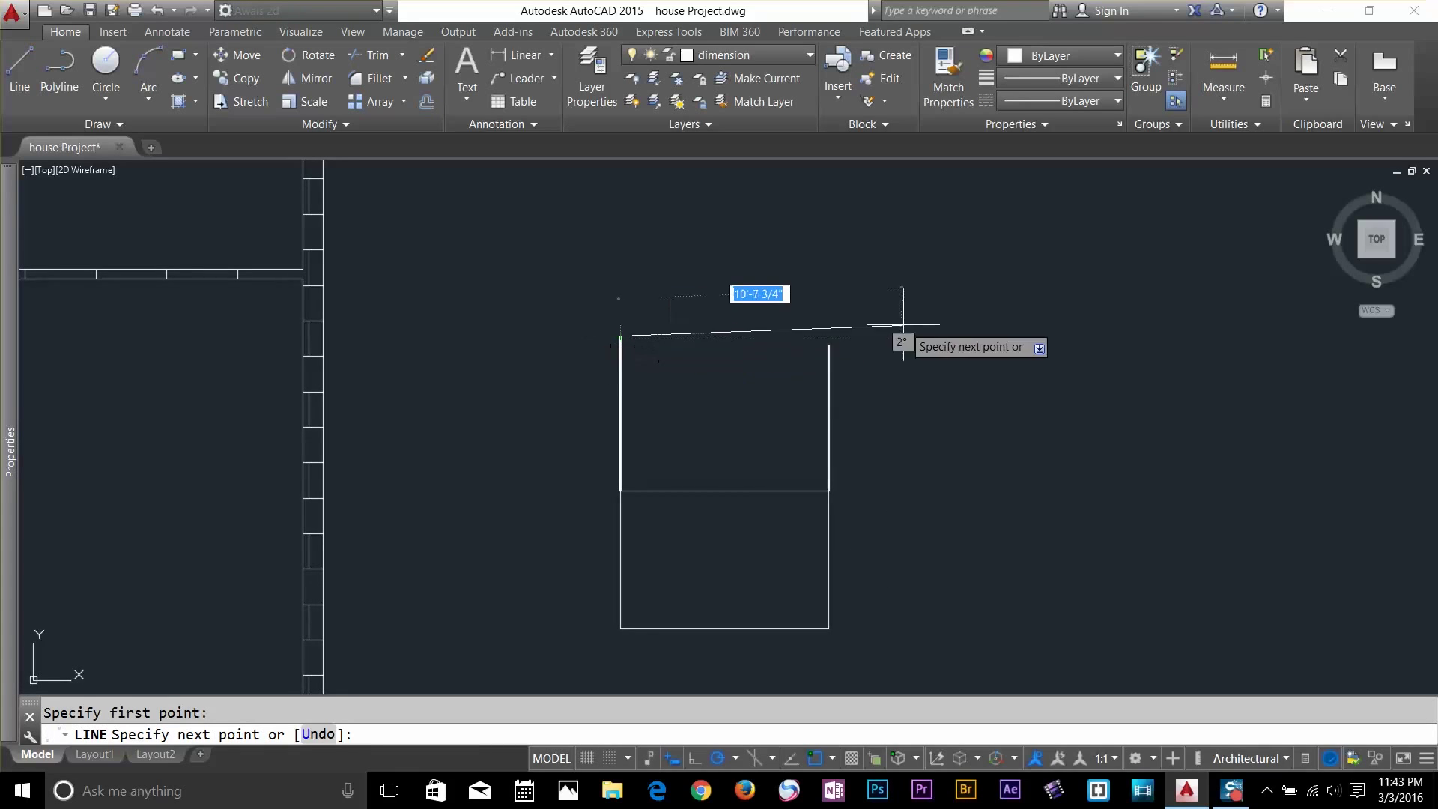
pyautogui.click(828, 345)
pyautogui.press('Return')
# Delete the lower-left and lower-right vertical lines of the old rectangle
pyautogui.moveTo(665, 578); pyautogui.dragTo(589, 589)
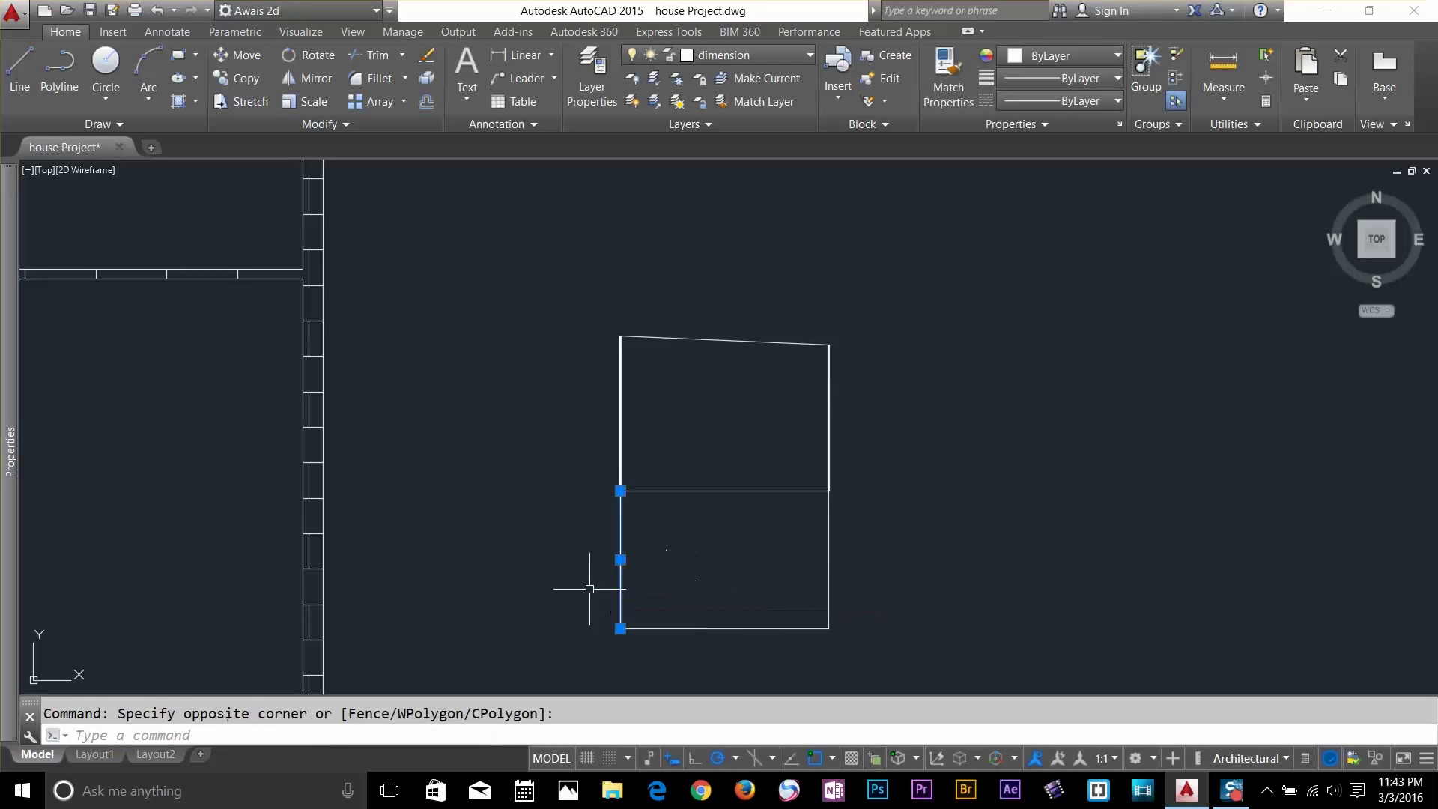
pyautogui.press('Delete')
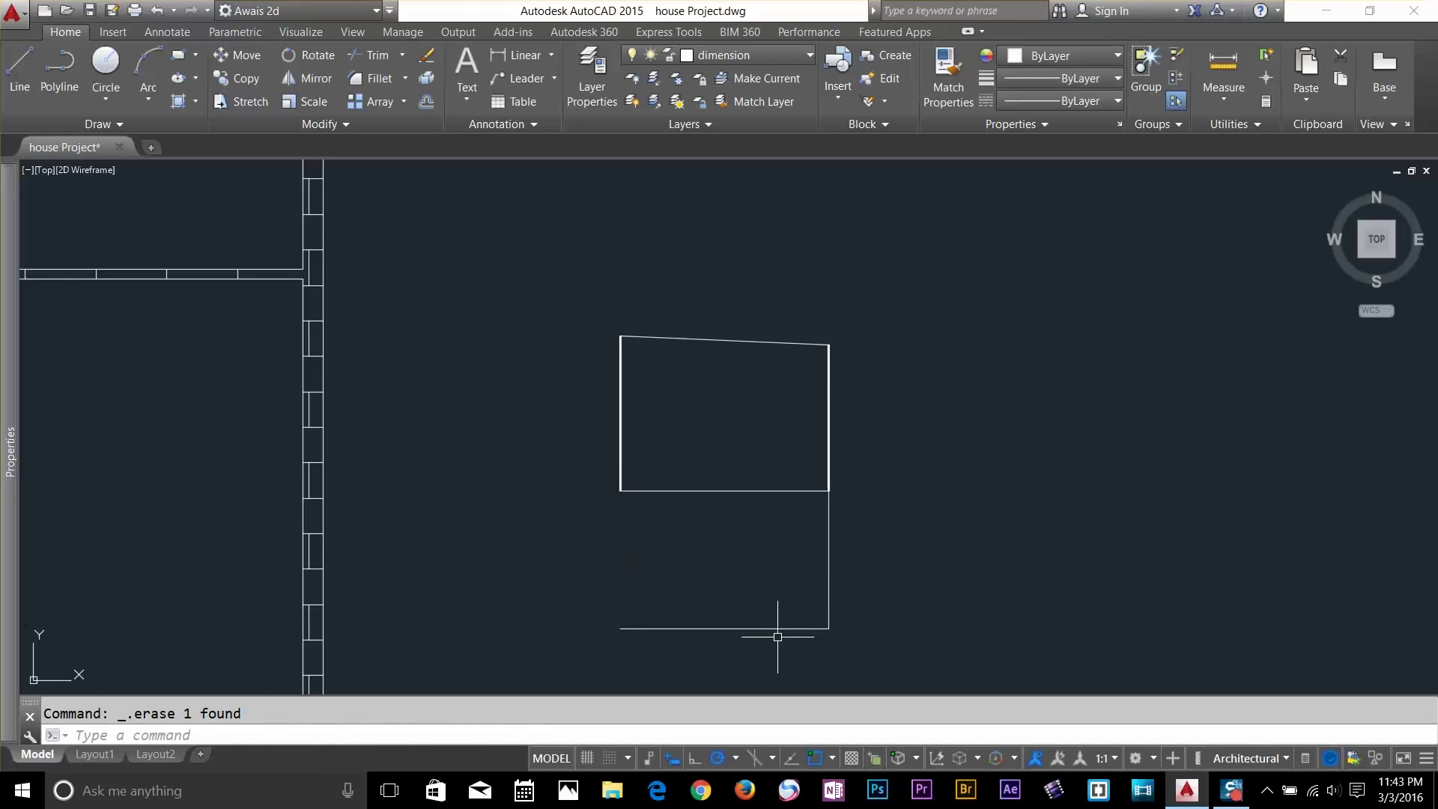
pyautogui.click(845, 572)
pyautogui.click(793, 582)
pyautogui.press('Delete')
# Grip-stretch the right and left edges down to the bottom line
pyautogui.click(861, 437)
pyautogui.click(798, 378)
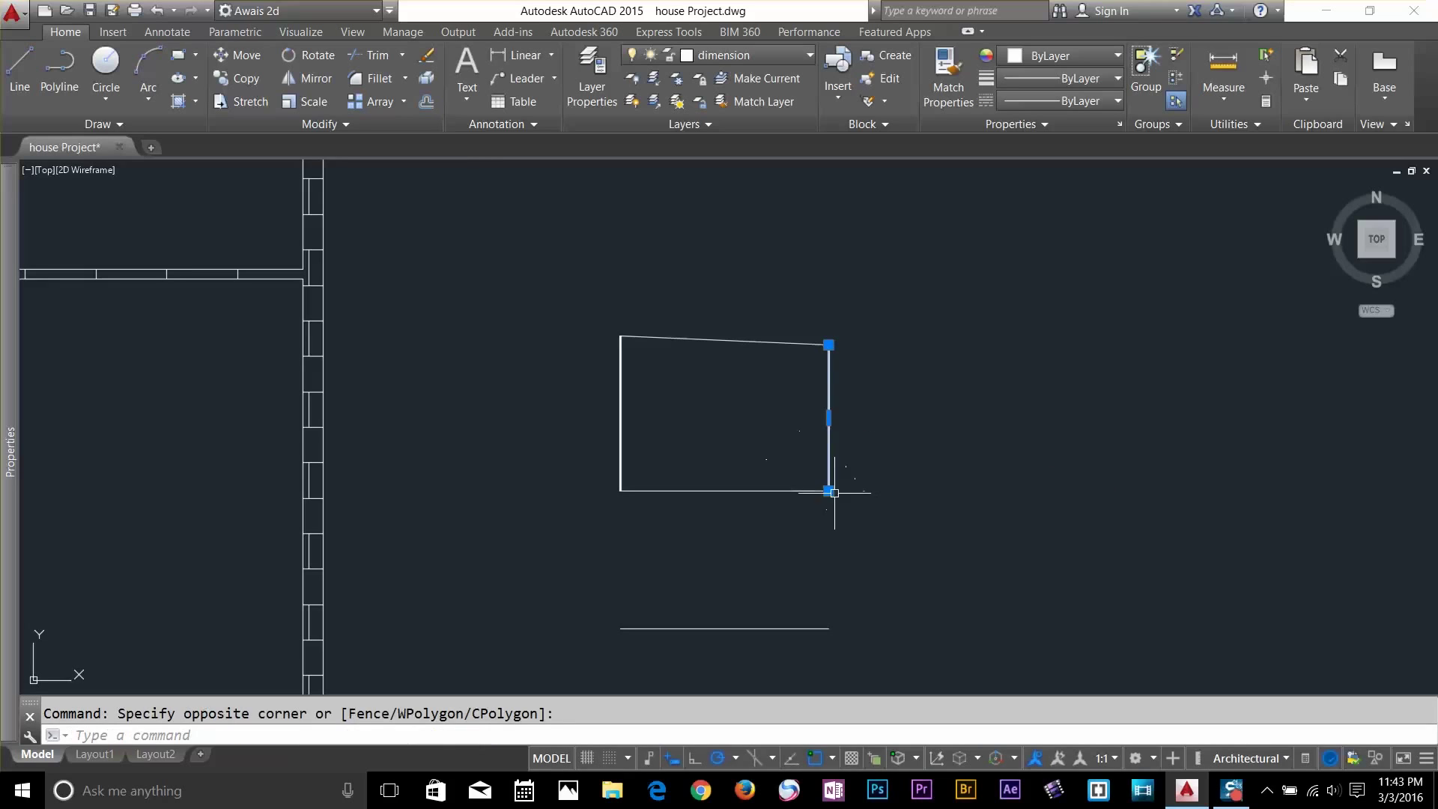
pyautogui.click(830, 490)
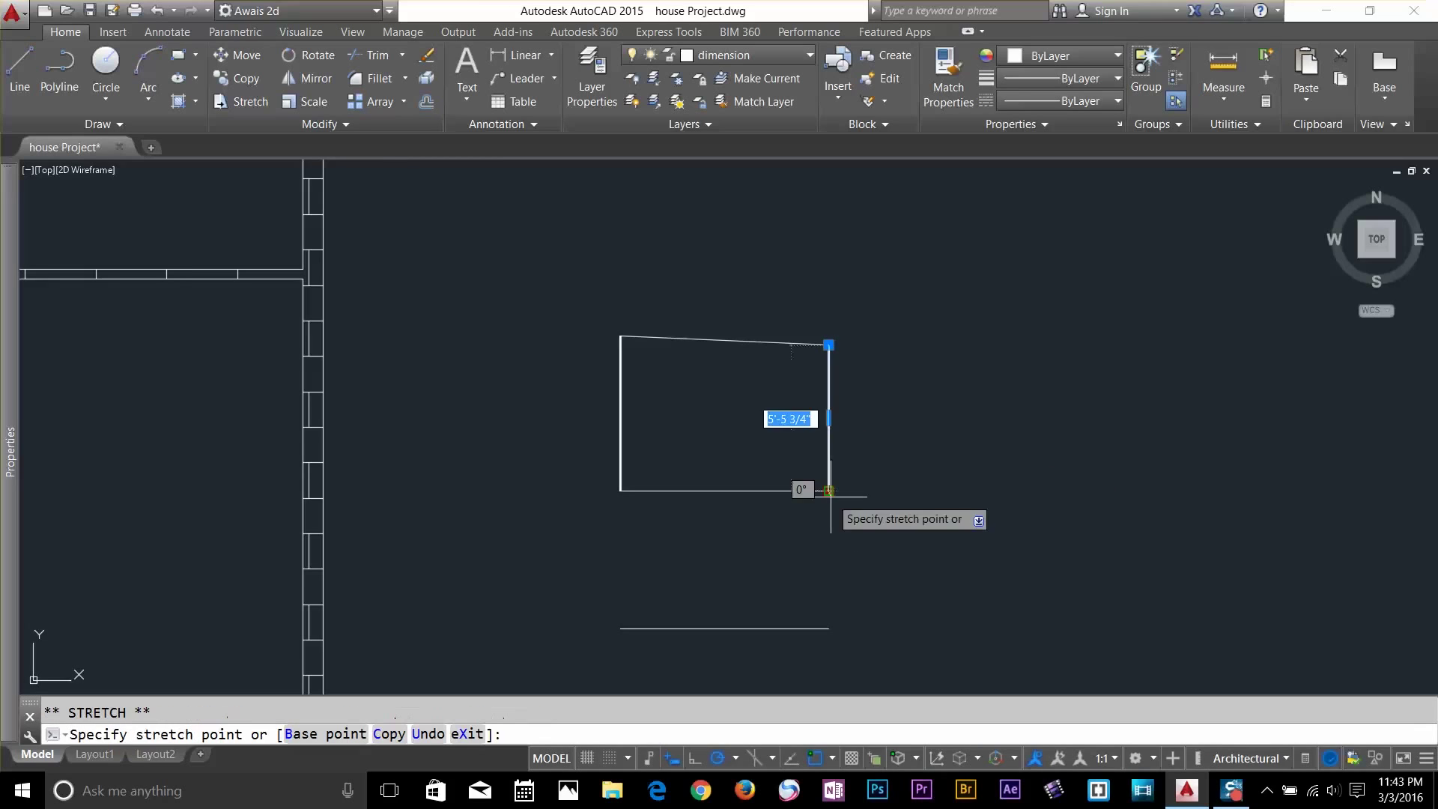
pyautogui.click(828, 628)
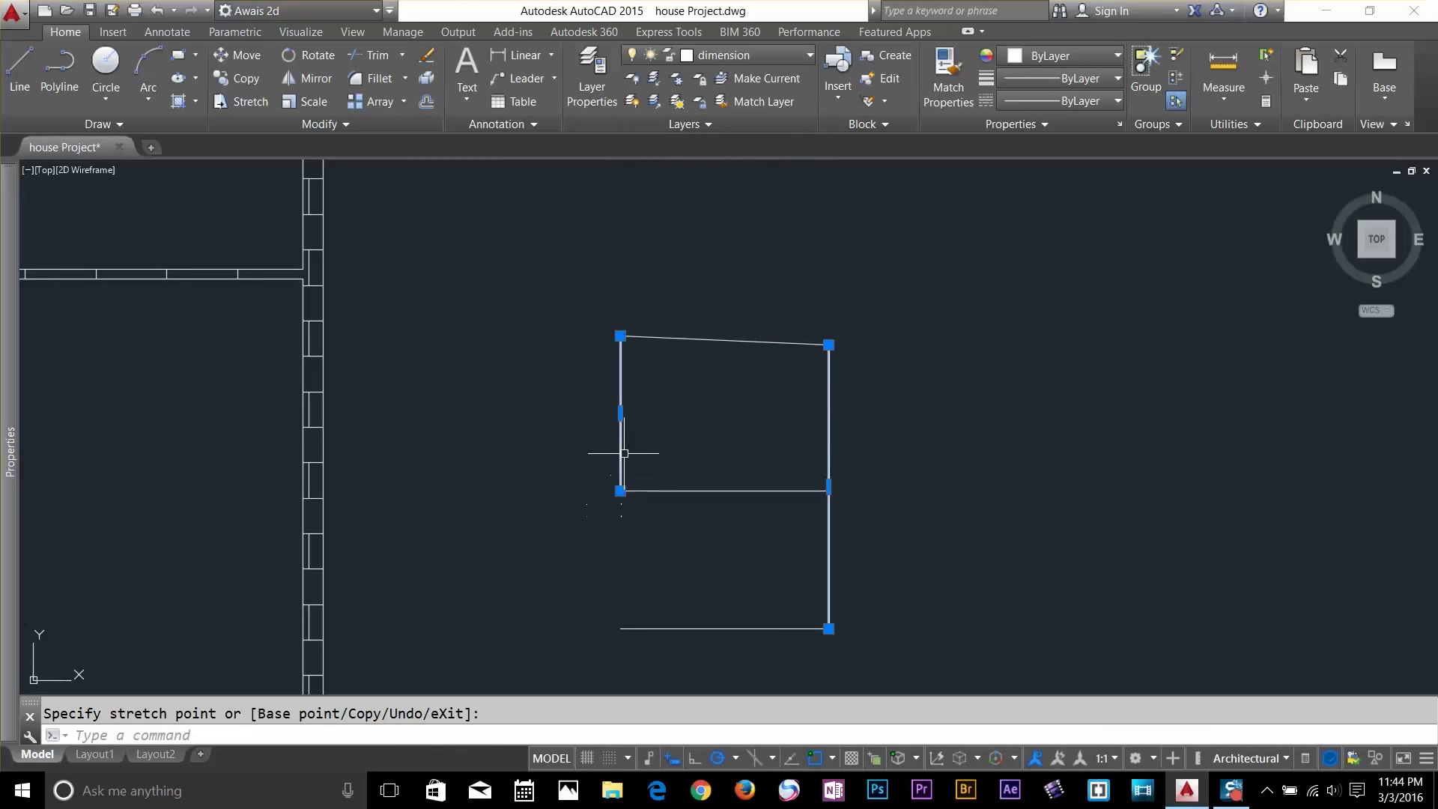
pyautogui.click(603, 423)
pyautogui.click(621, 491)
pyautogui.click(621, 491)
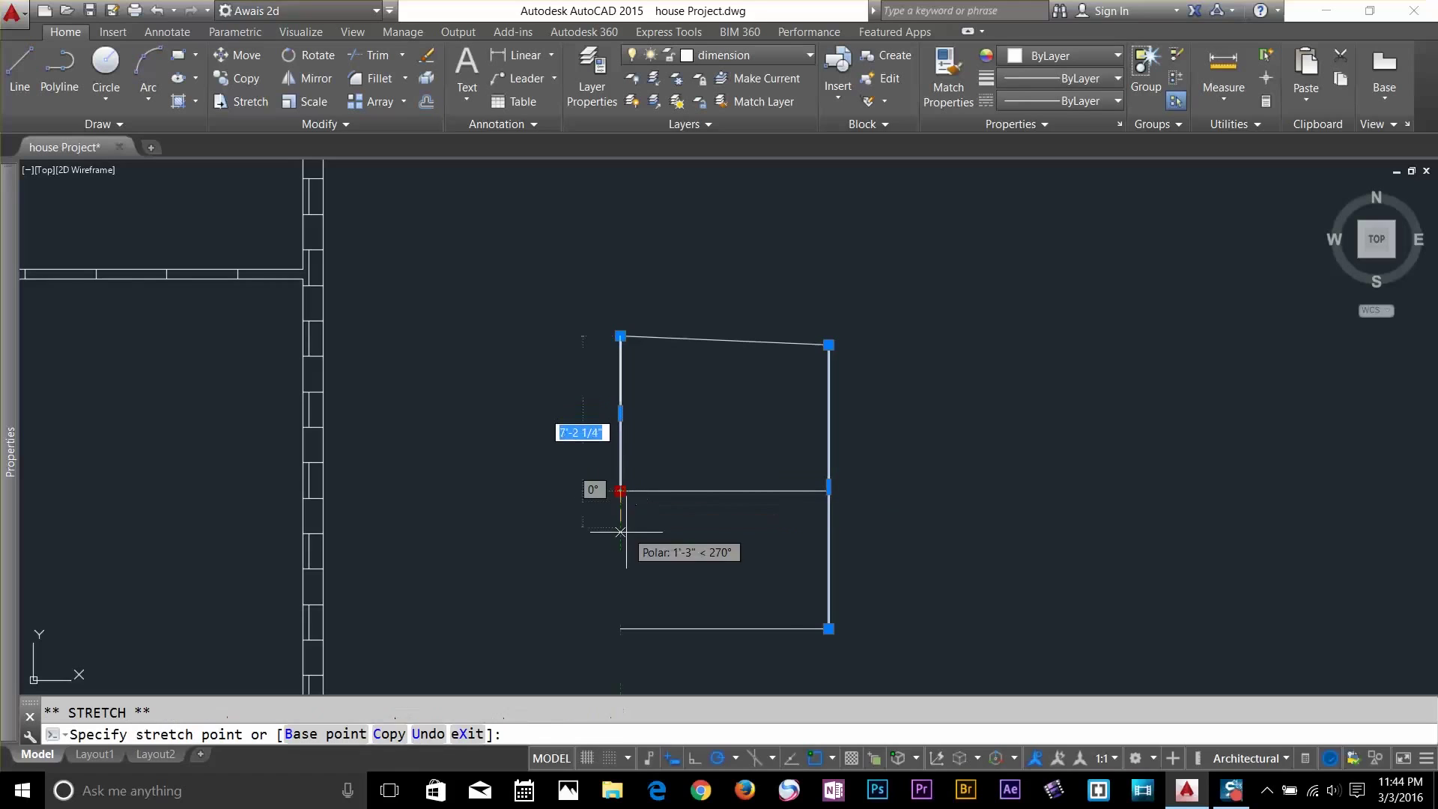
pyautogui.click(620, 614)
pyautogui.press('Escape')
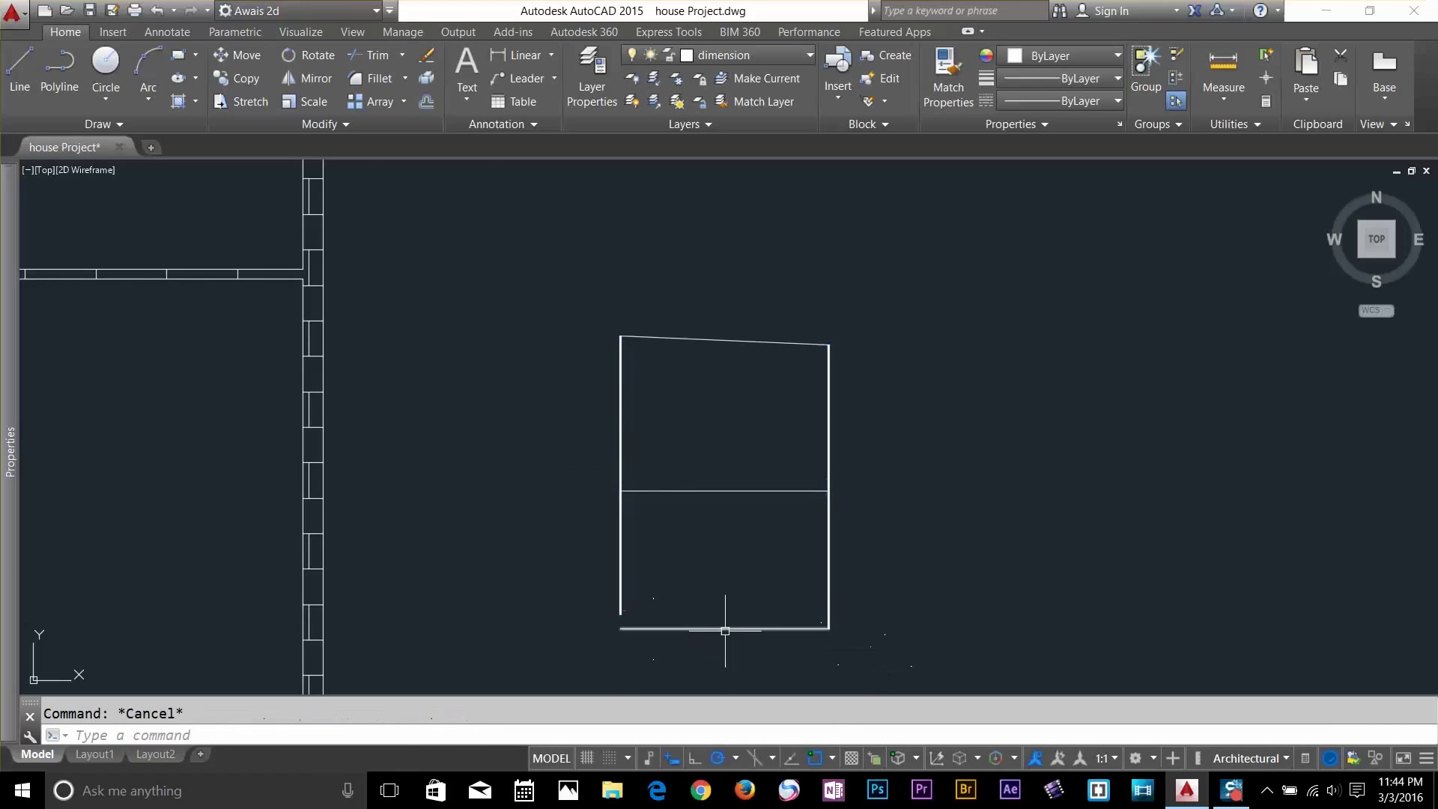
# Hatch the outline's lower half with AR-CONC by window-selecting its boundary lines
pyautogui.scroll(4, 724, 633)
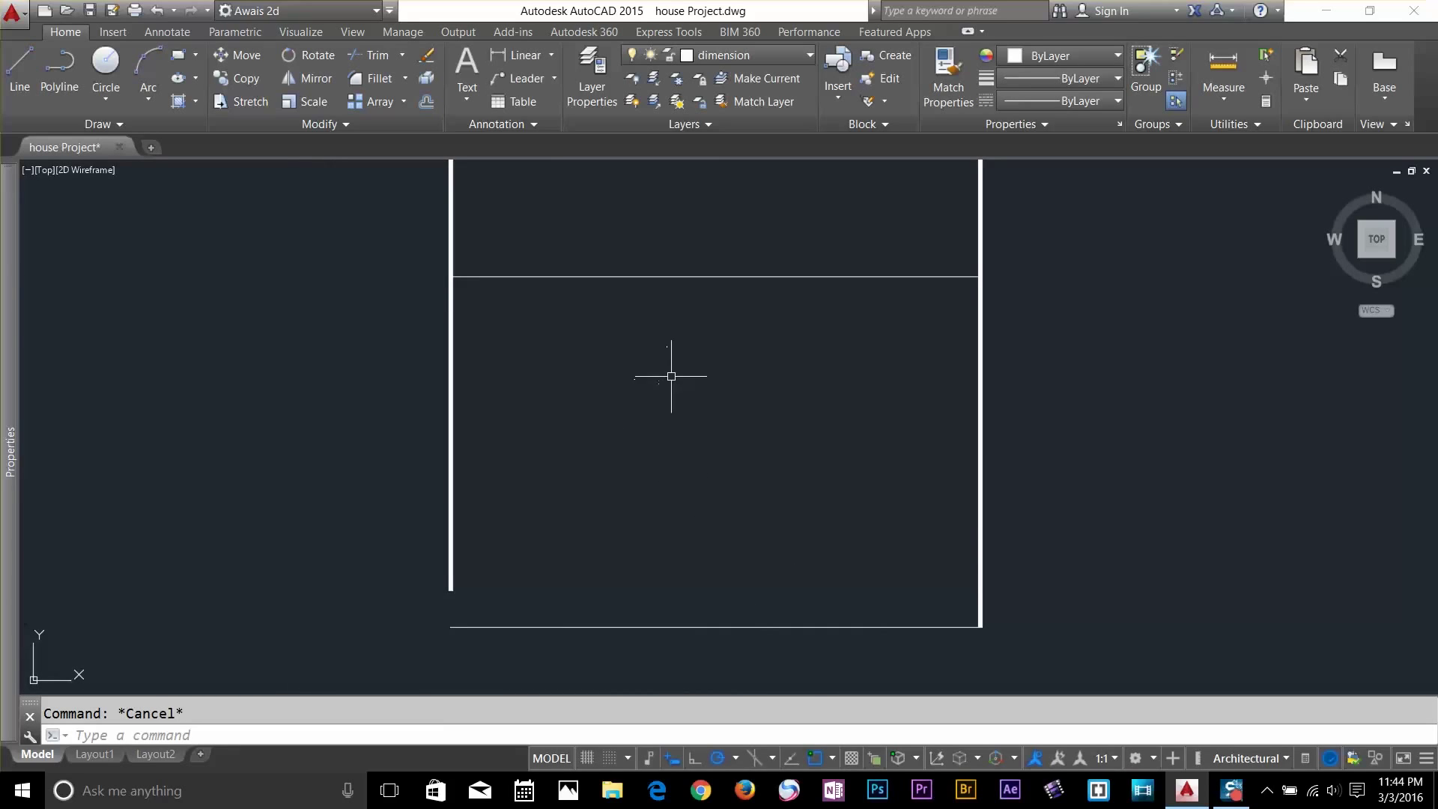
pyautogui.click(178, 103)
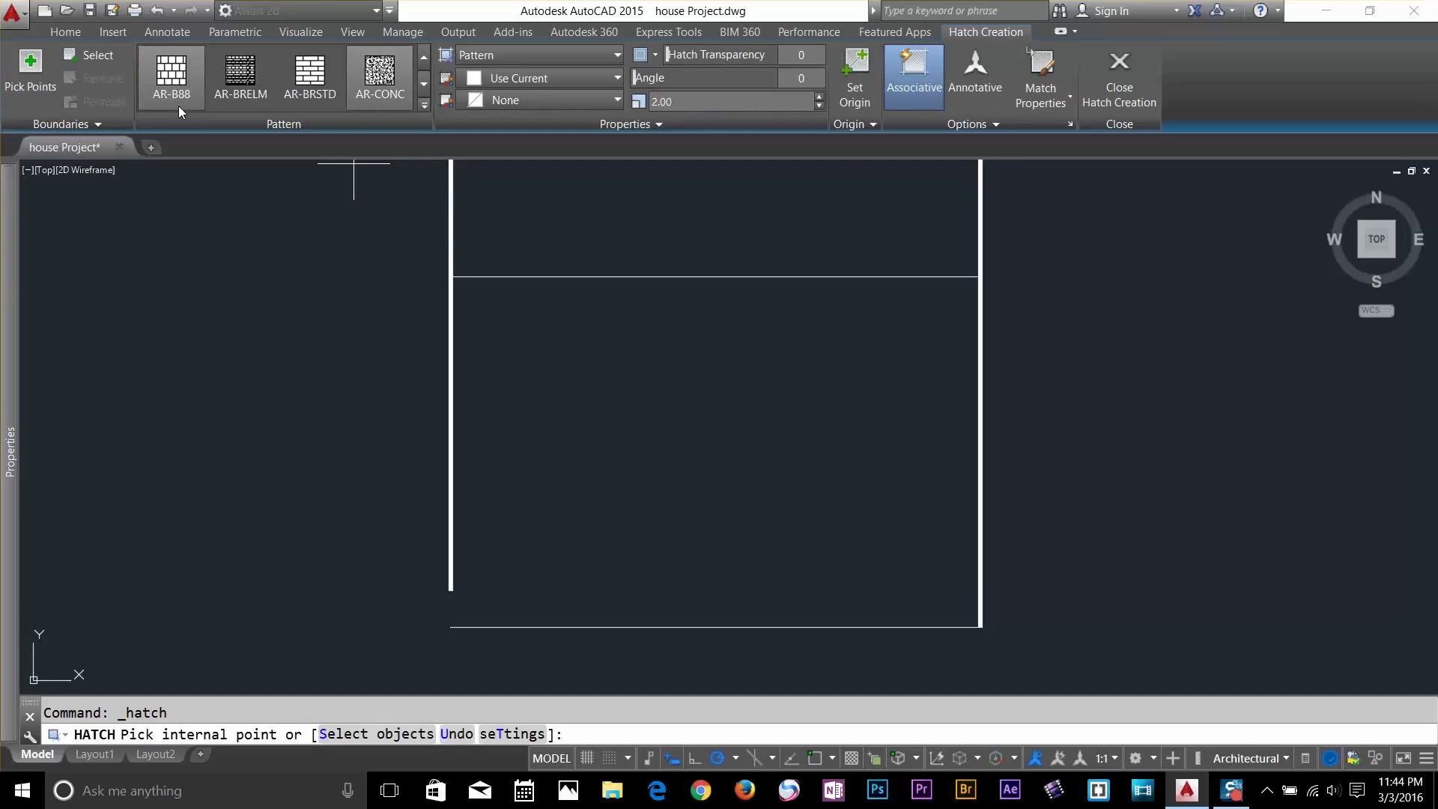
pyautogui.click(67, 60)
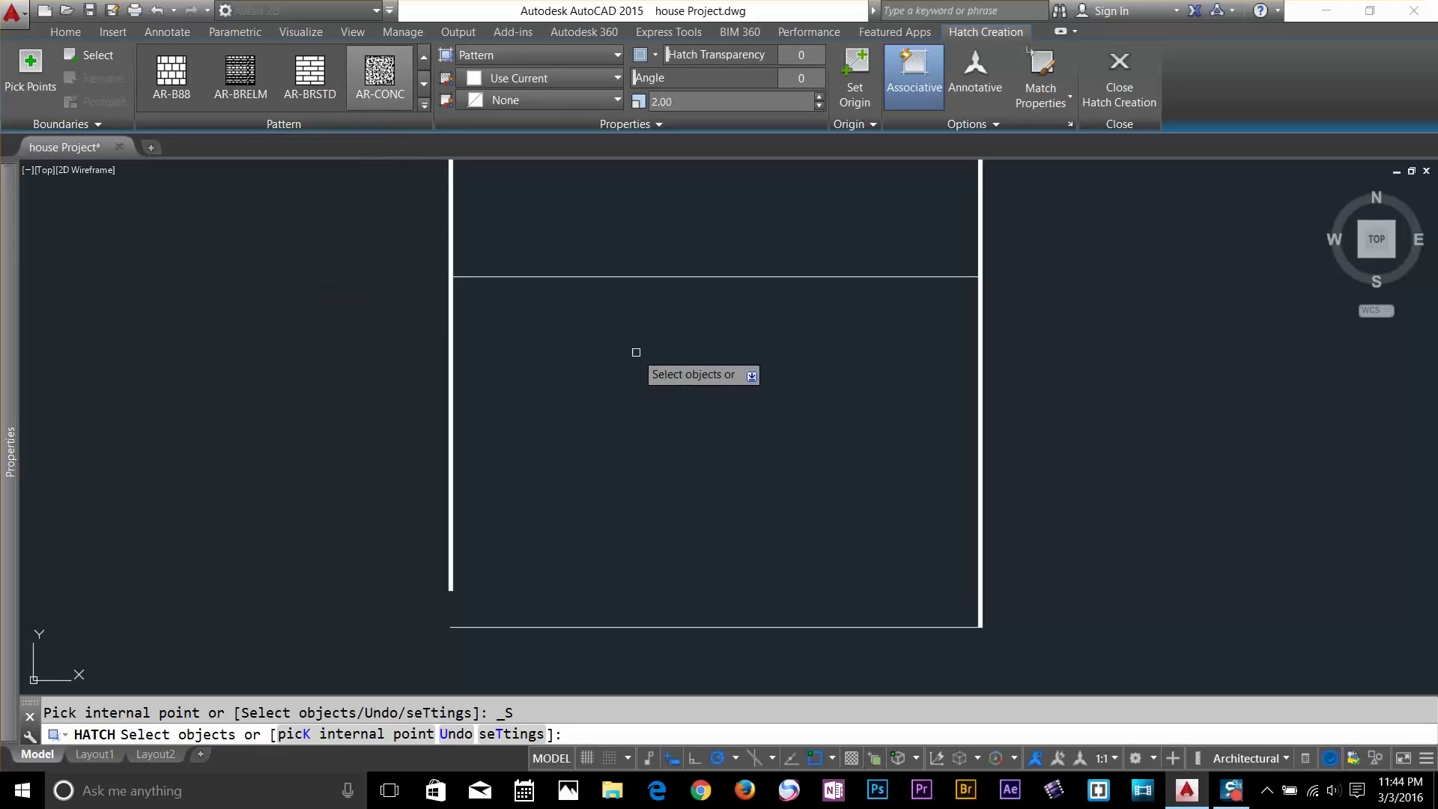
pyautogui.click(303, 250)
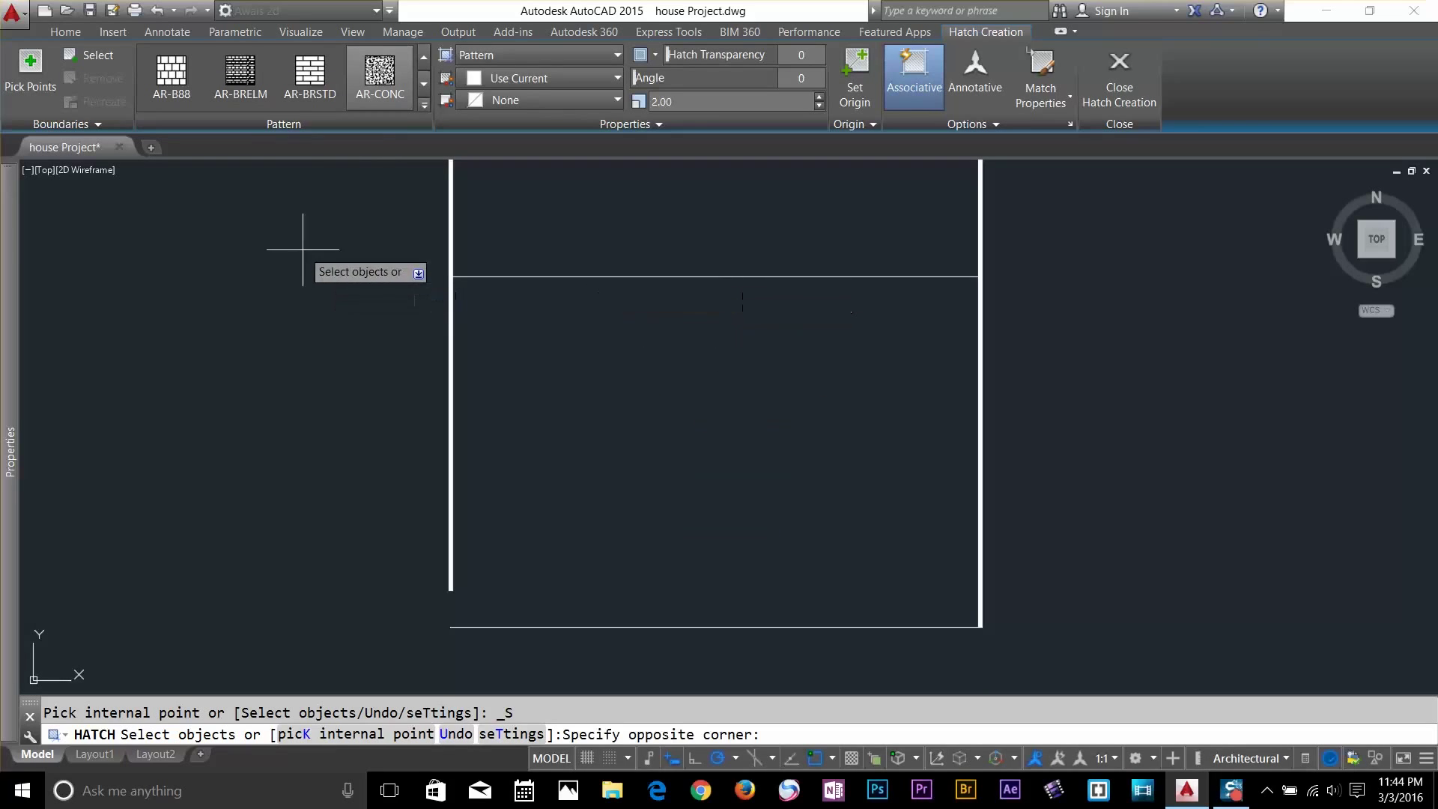
pyautogui.click(1026, 646)
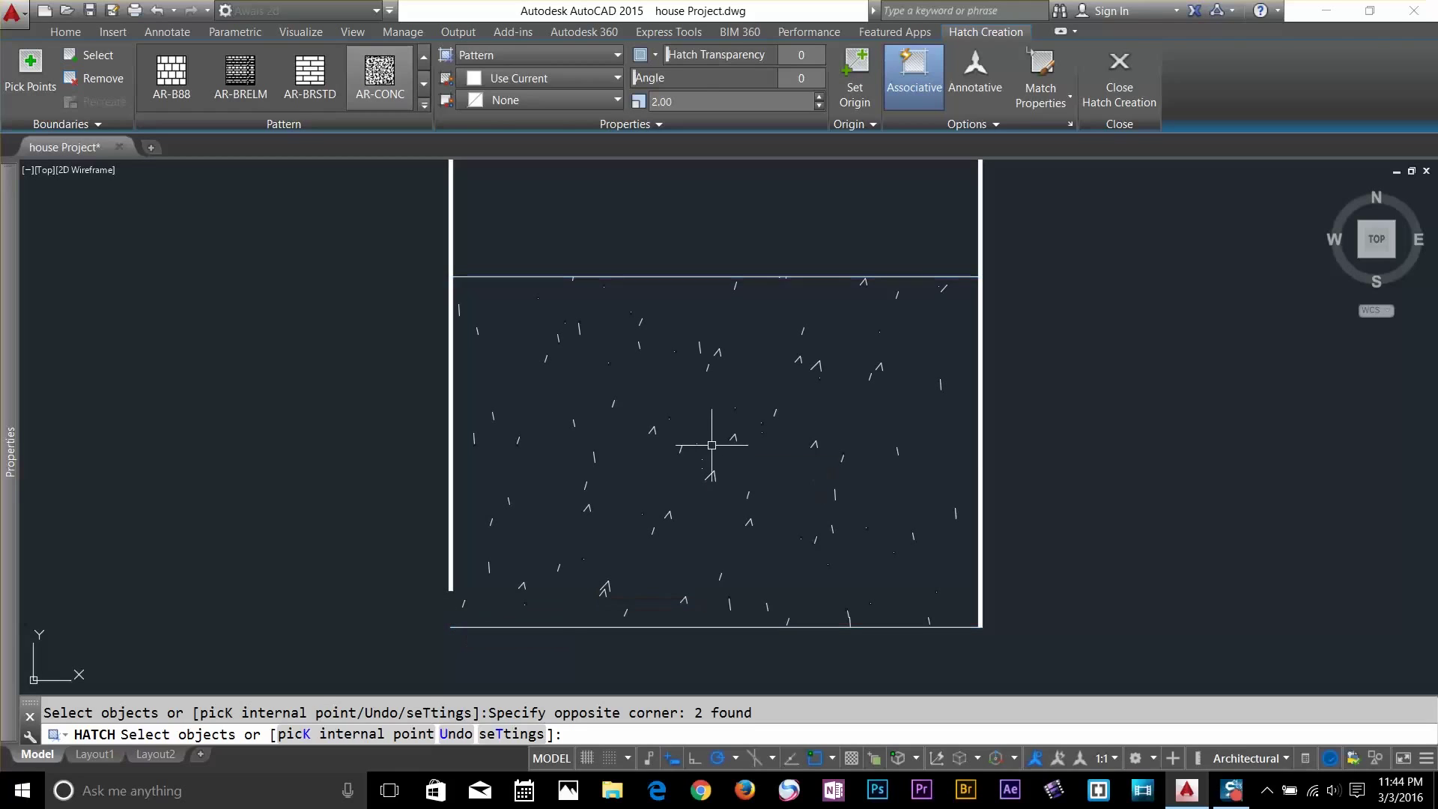
pyautogui.press('Return')
pyautogui.click(698, 412)
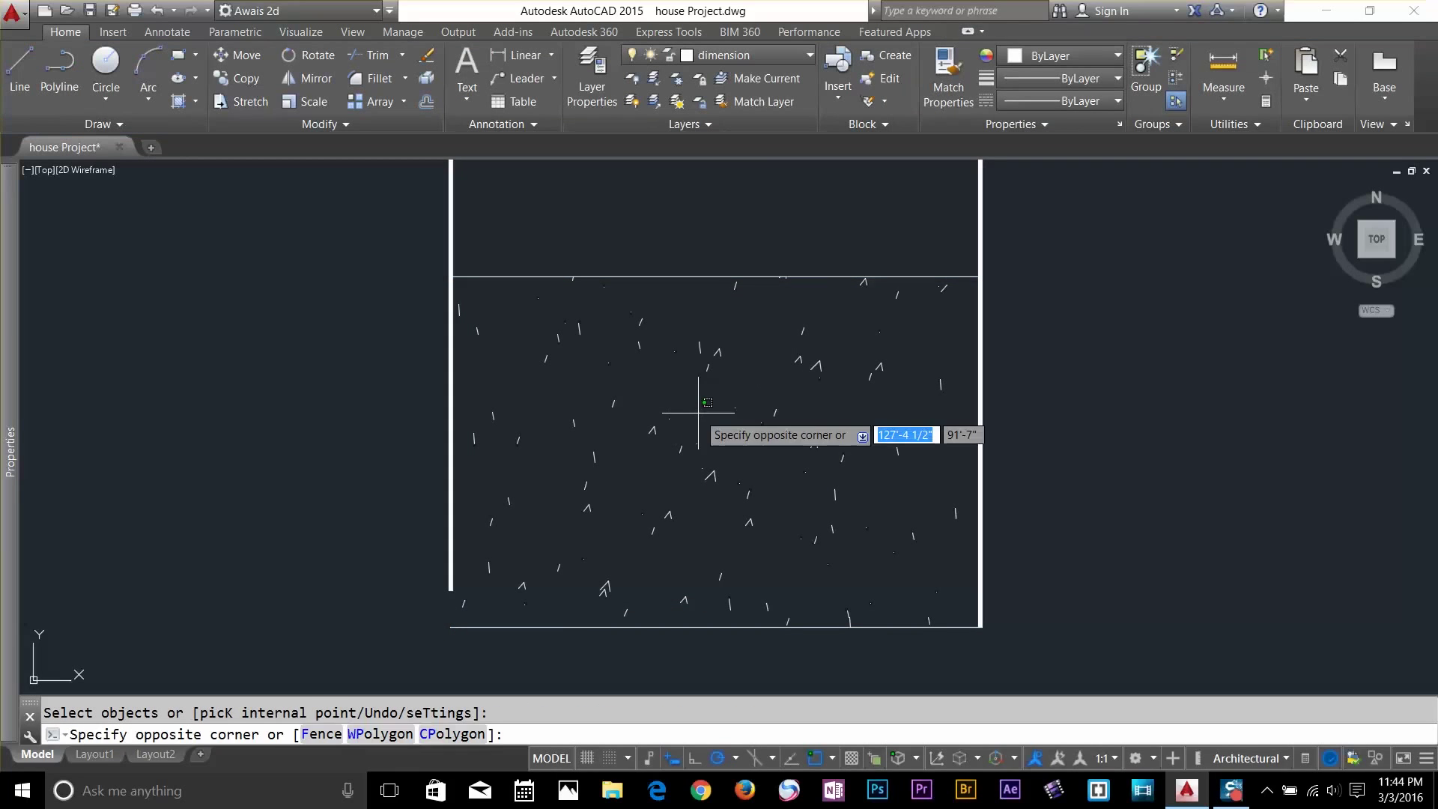
pyautogui.click(660, 434)
pyautogui.press('Escape')
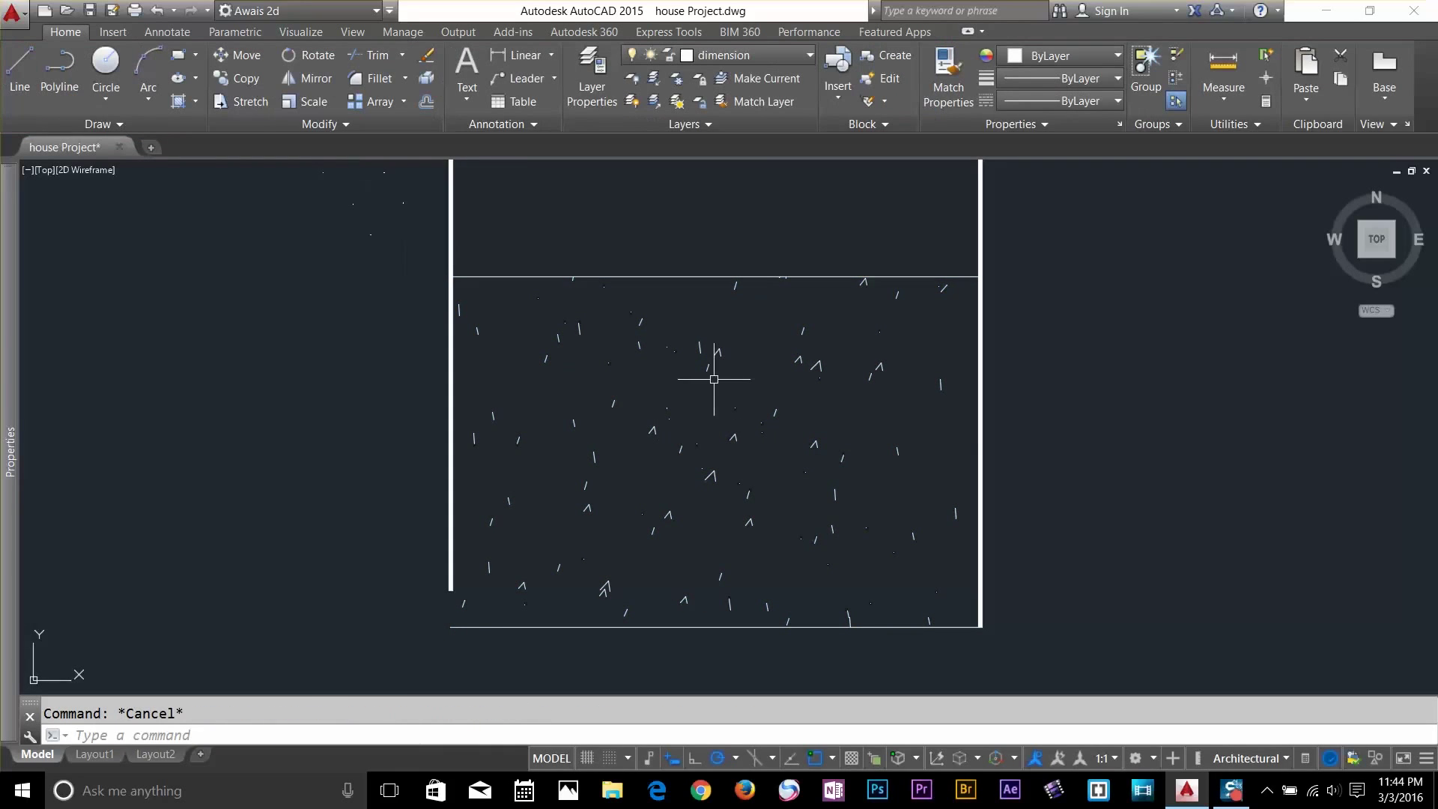
pyautogui.scroll(-4, 712, 387)
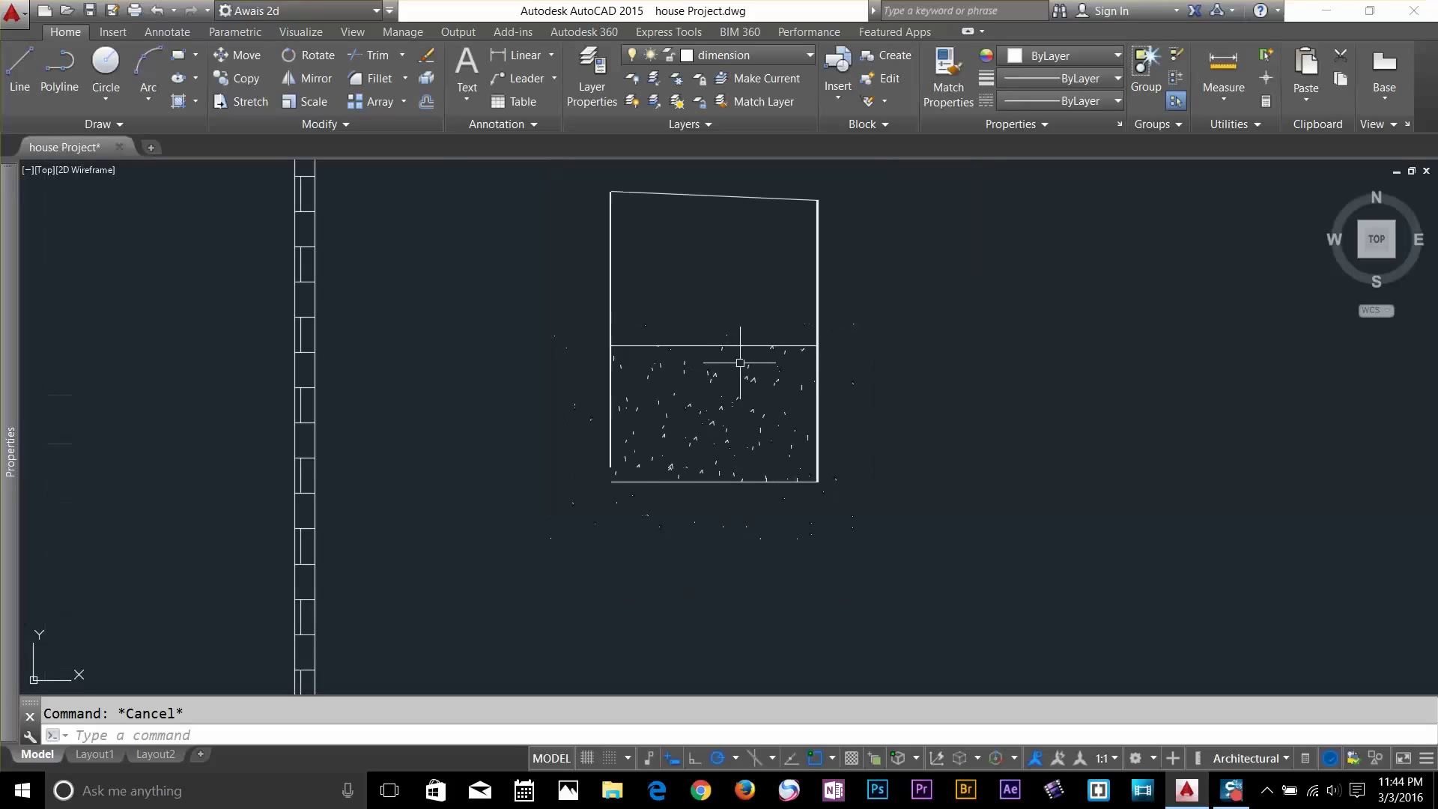
pyautogui.scroll(2, 732, 299)
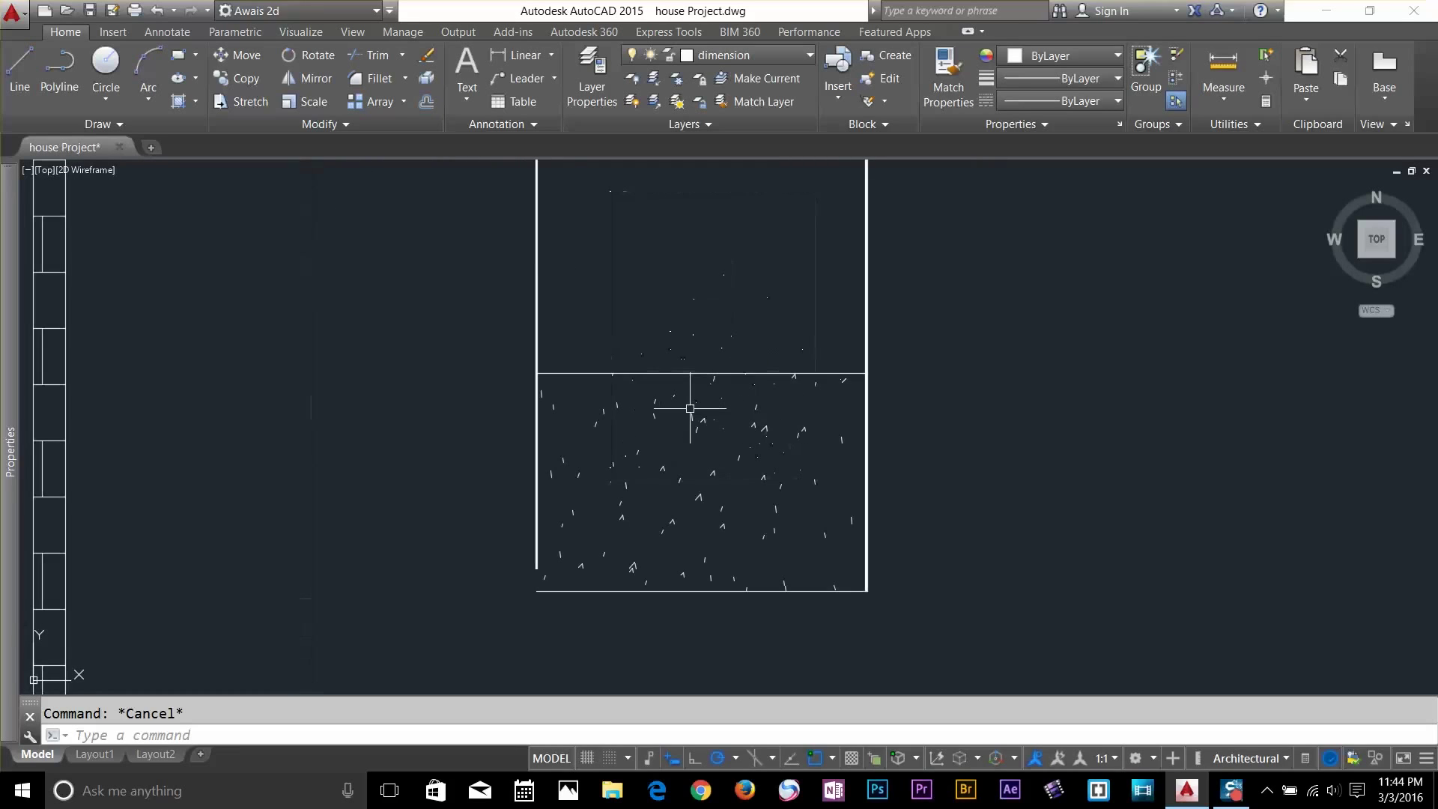
pyautogui.scroll(-2, 690, 408)
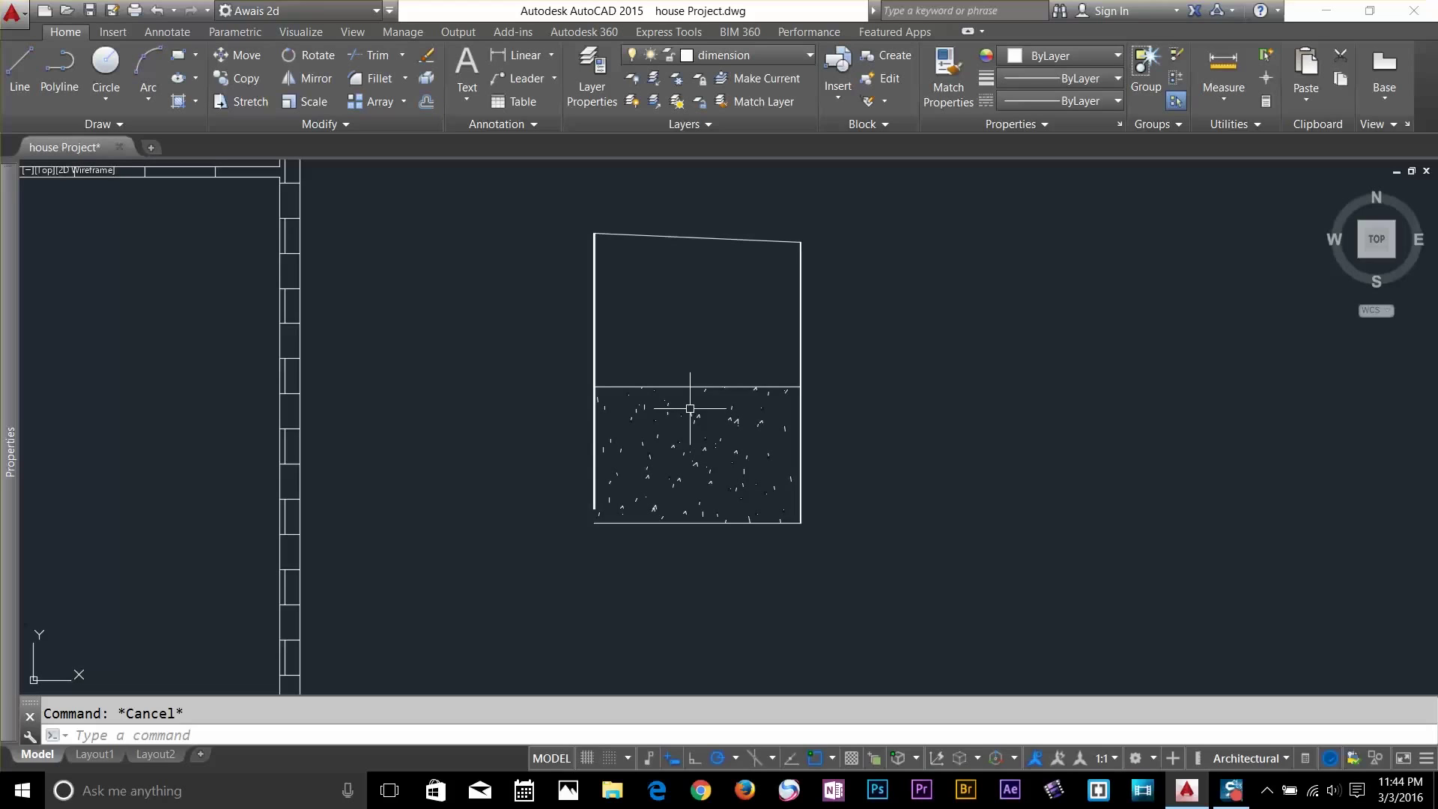
pyautogui.scroll(2, 690, 408)
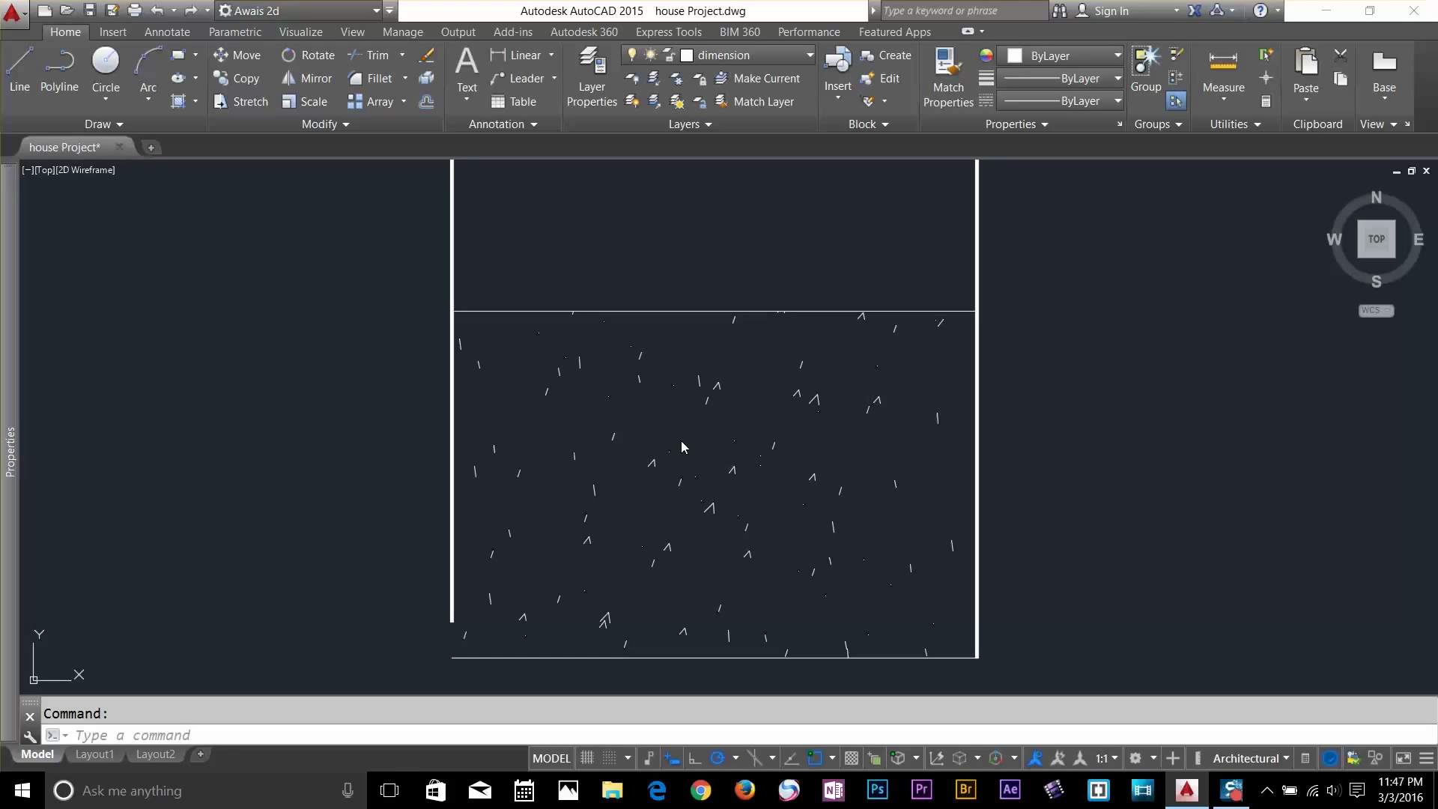
pyautogui.click(701, 435)
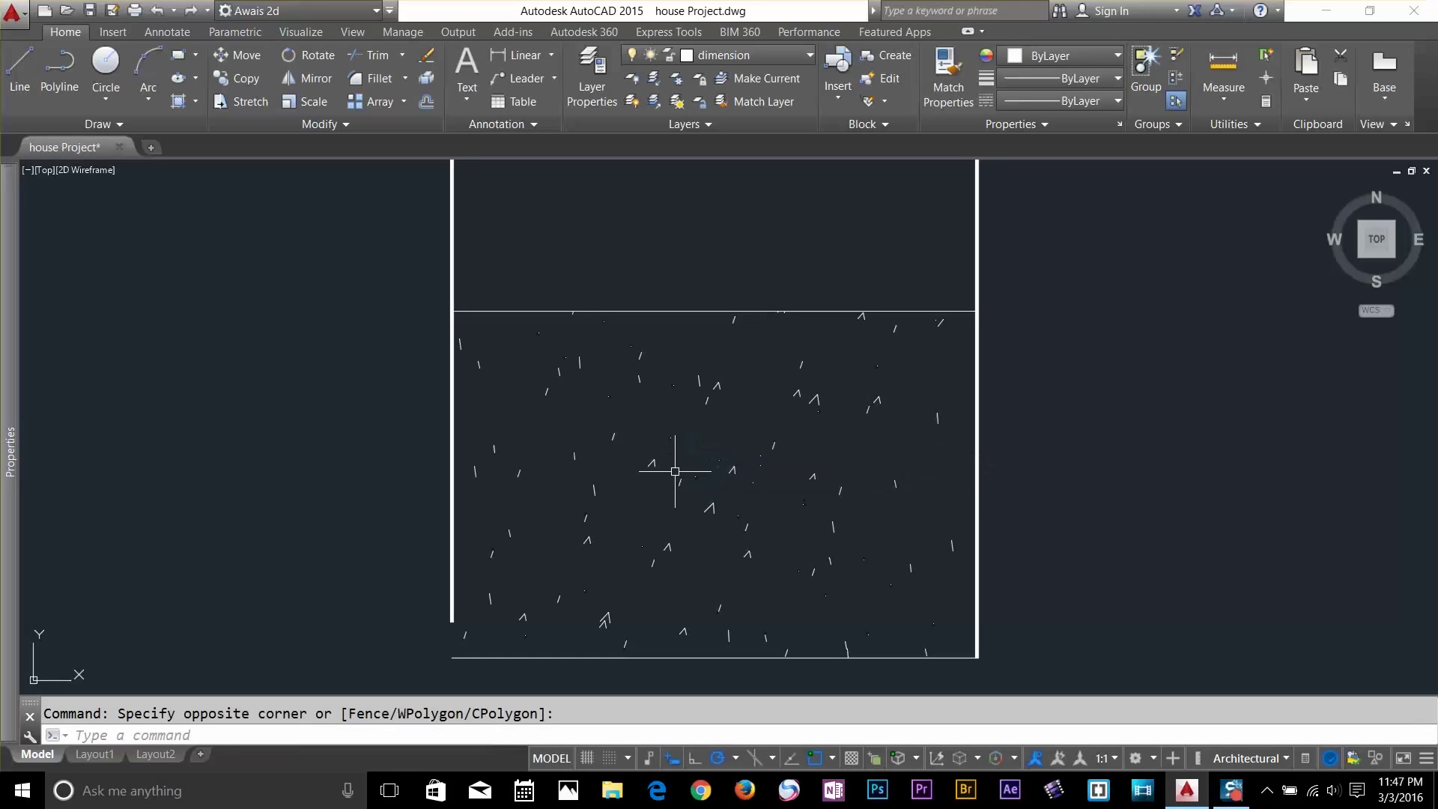
pyautogui.scroll(-3, 672, 447)
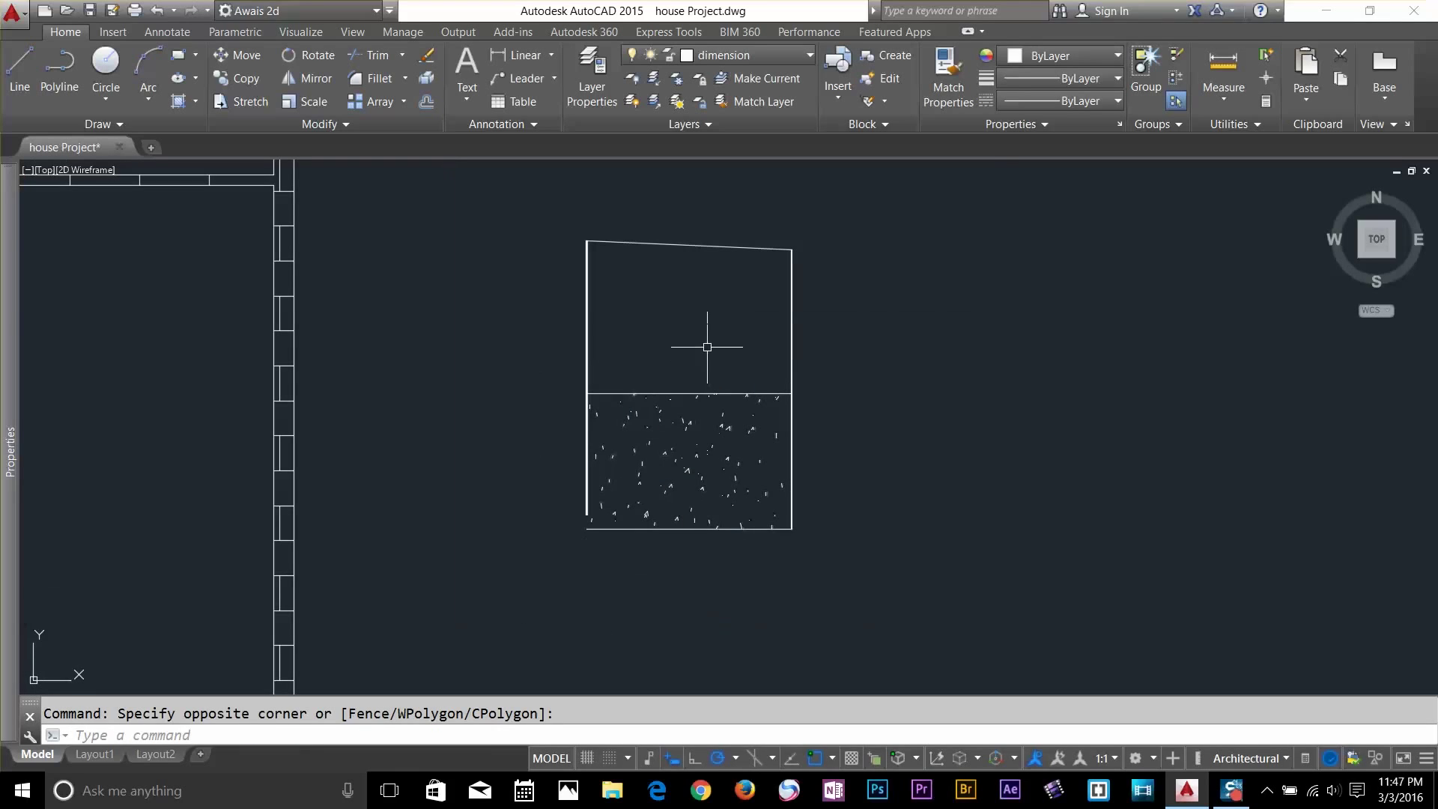
pyautogui.moveTo(700, 357); pyautogui.dragTo(696, 386, button='middle')
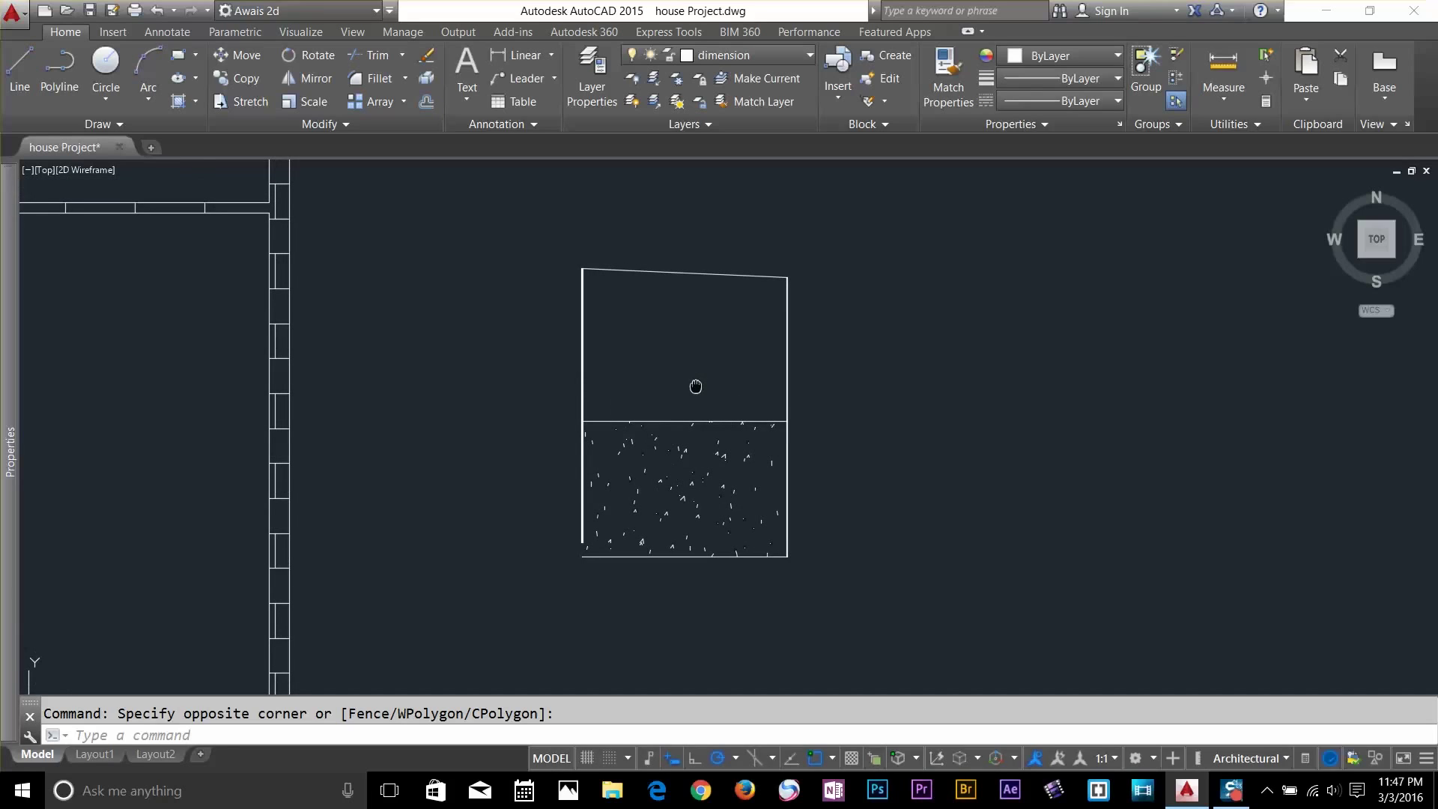
pyautogui.click(695, 433)
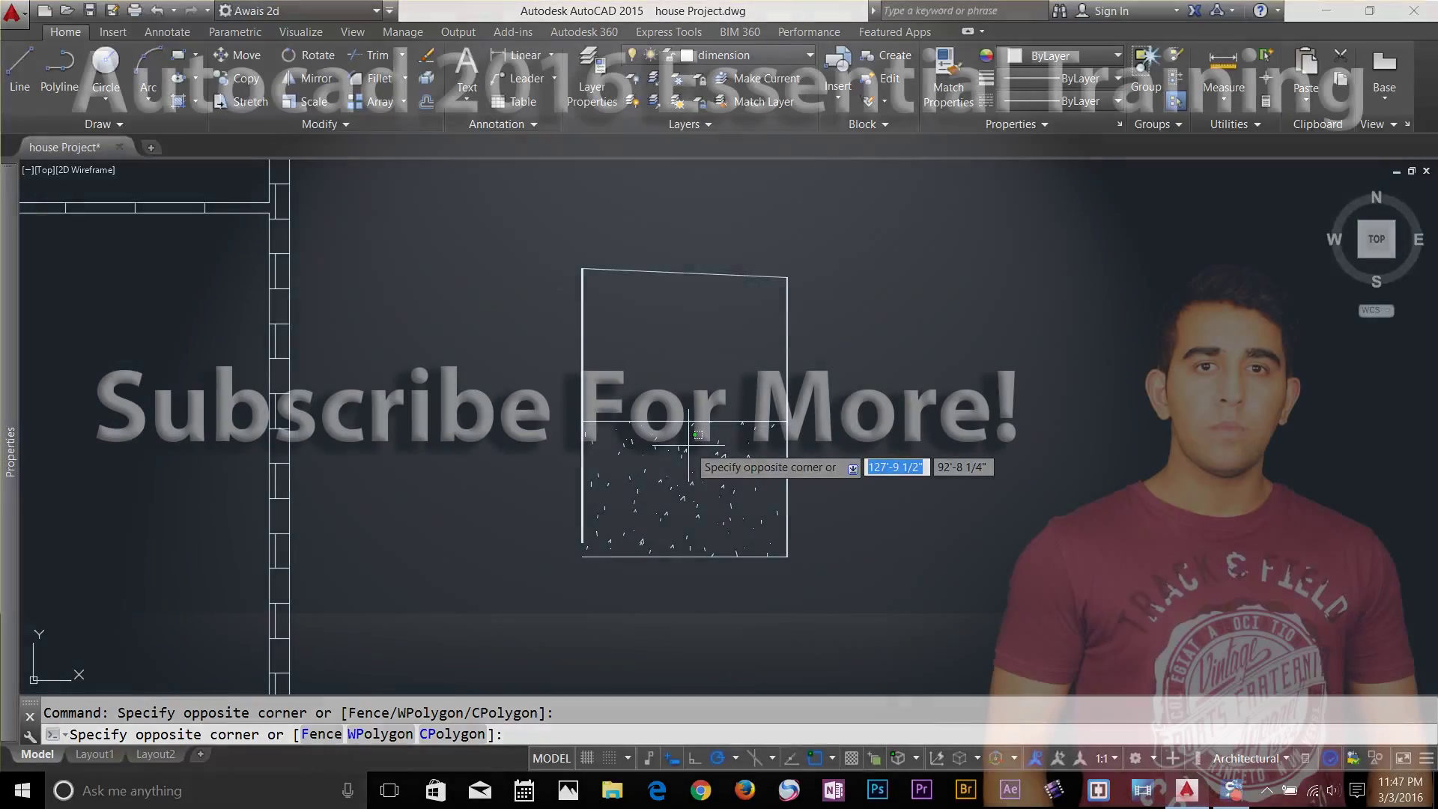
pyautogui.click(682, 488)
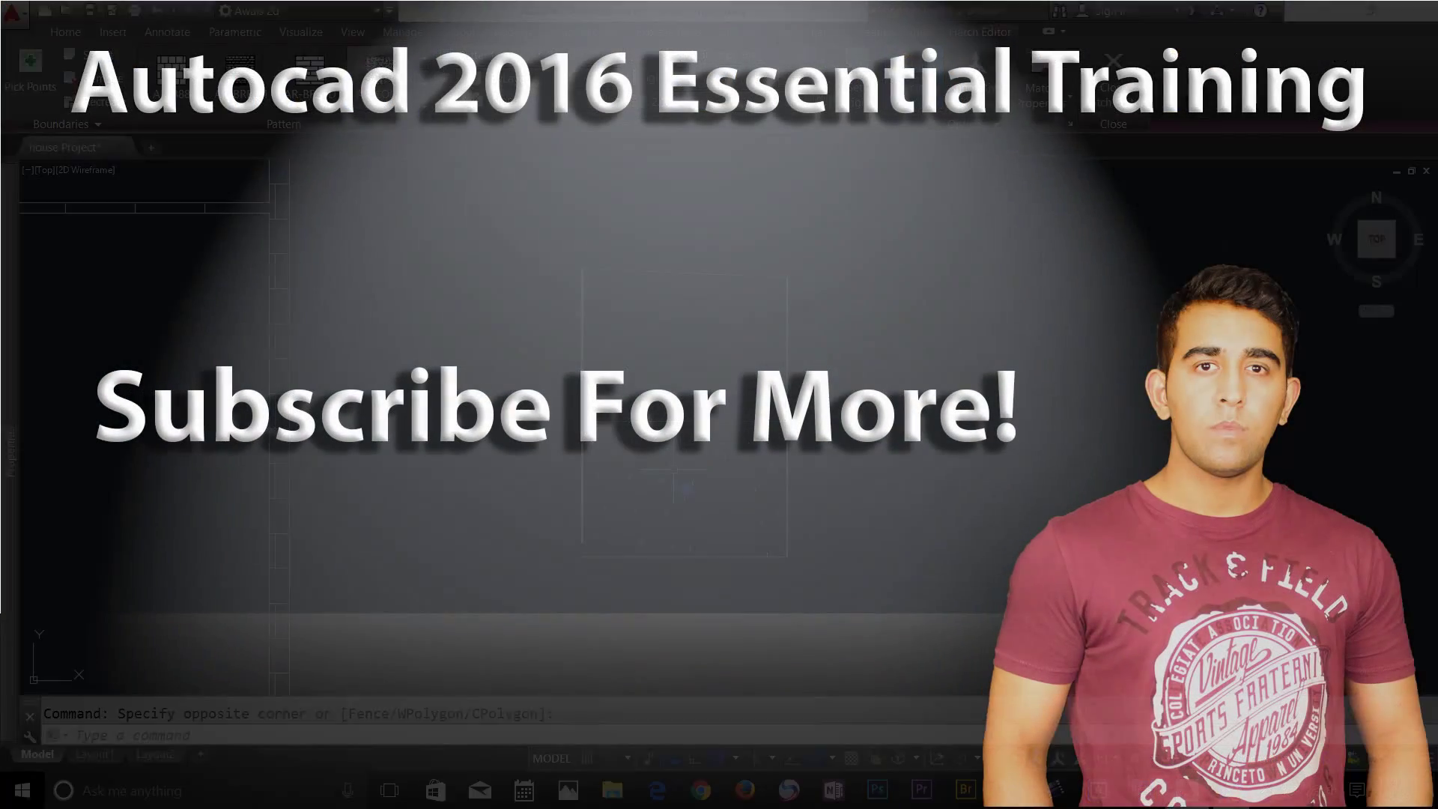
pyautogui.press('Escape')
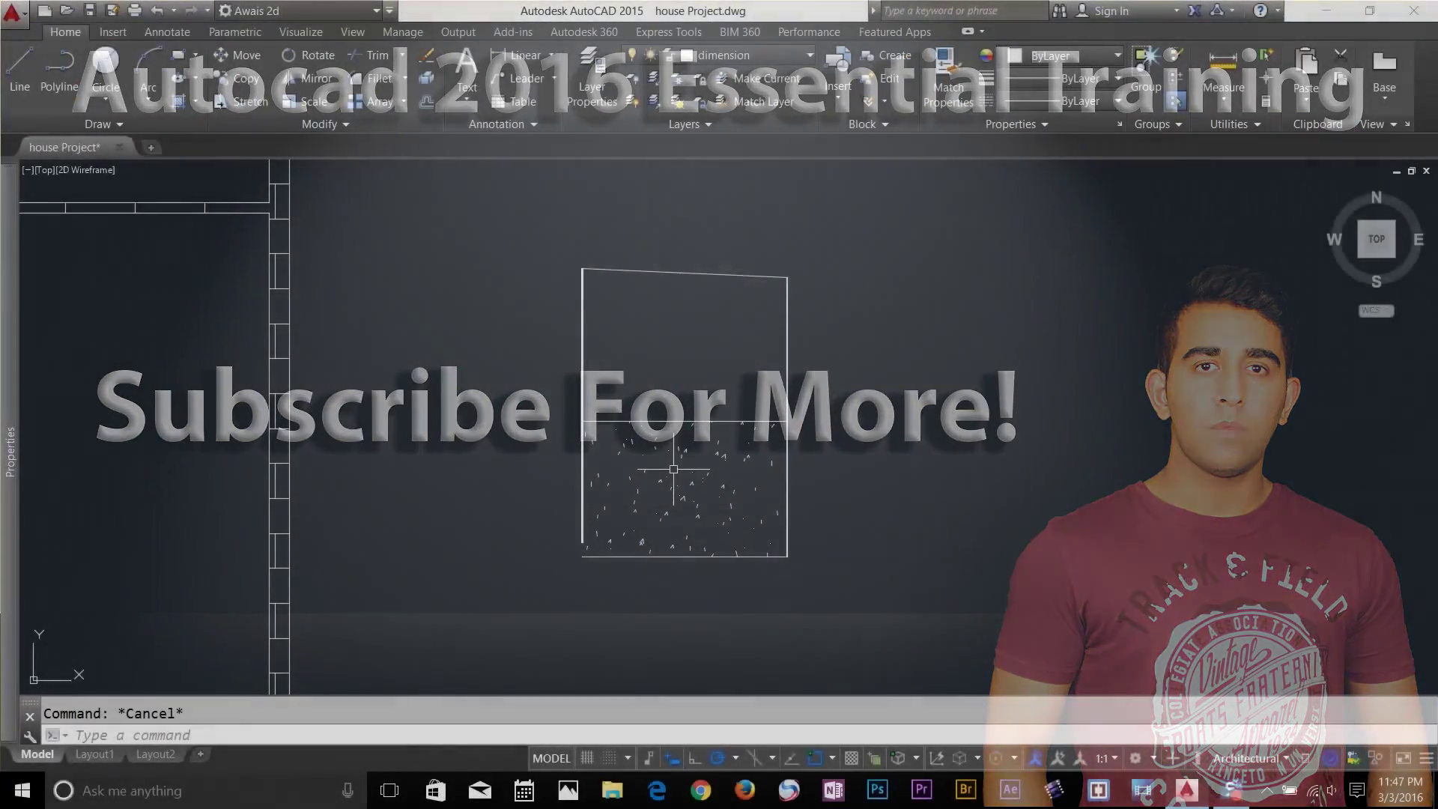
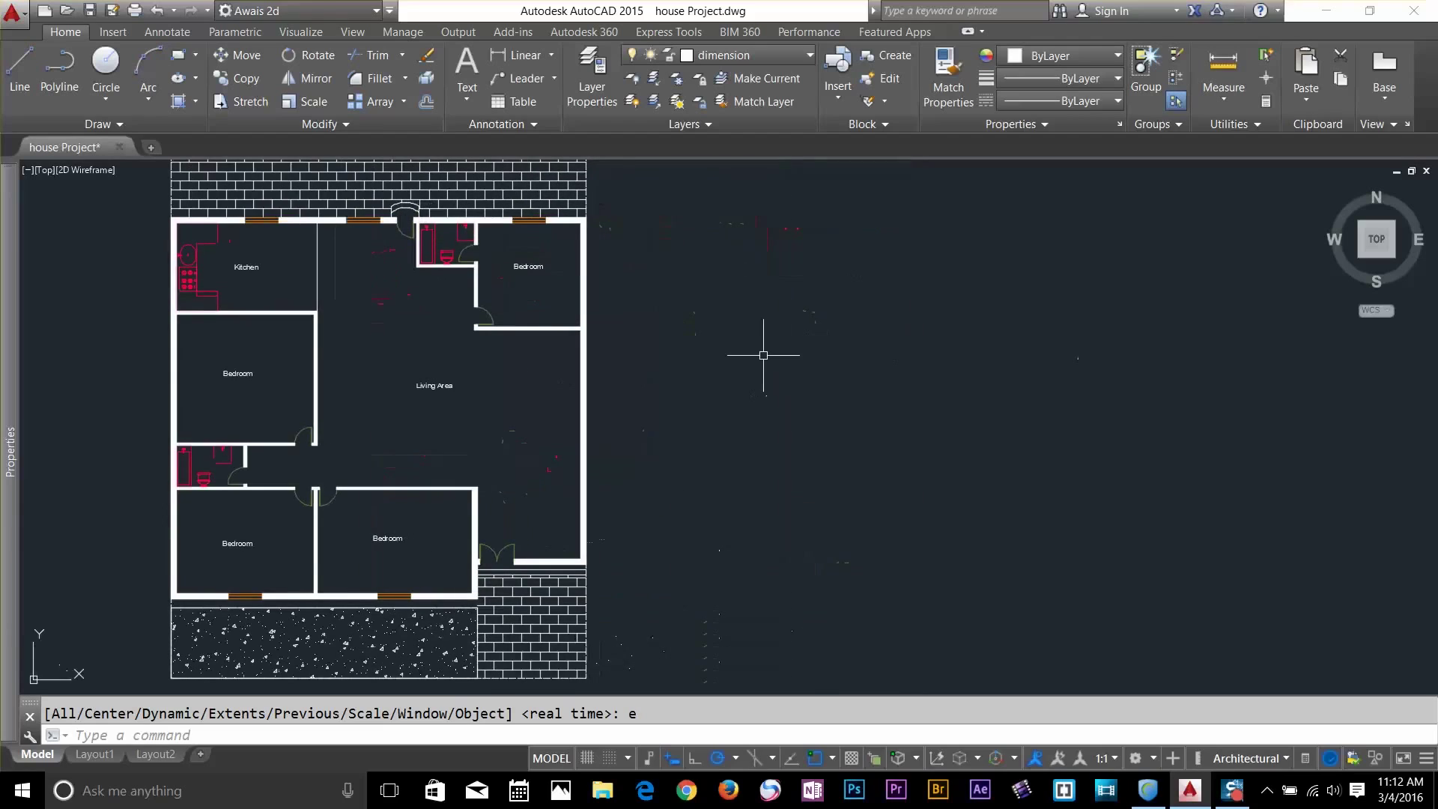
# Draw a rectangle to the right of the floor plan with REC
pyautogui.write('rec')
pyautogui.press('Return')
pyautogui.click(779, 324)
pyautogui.click(970, 443)
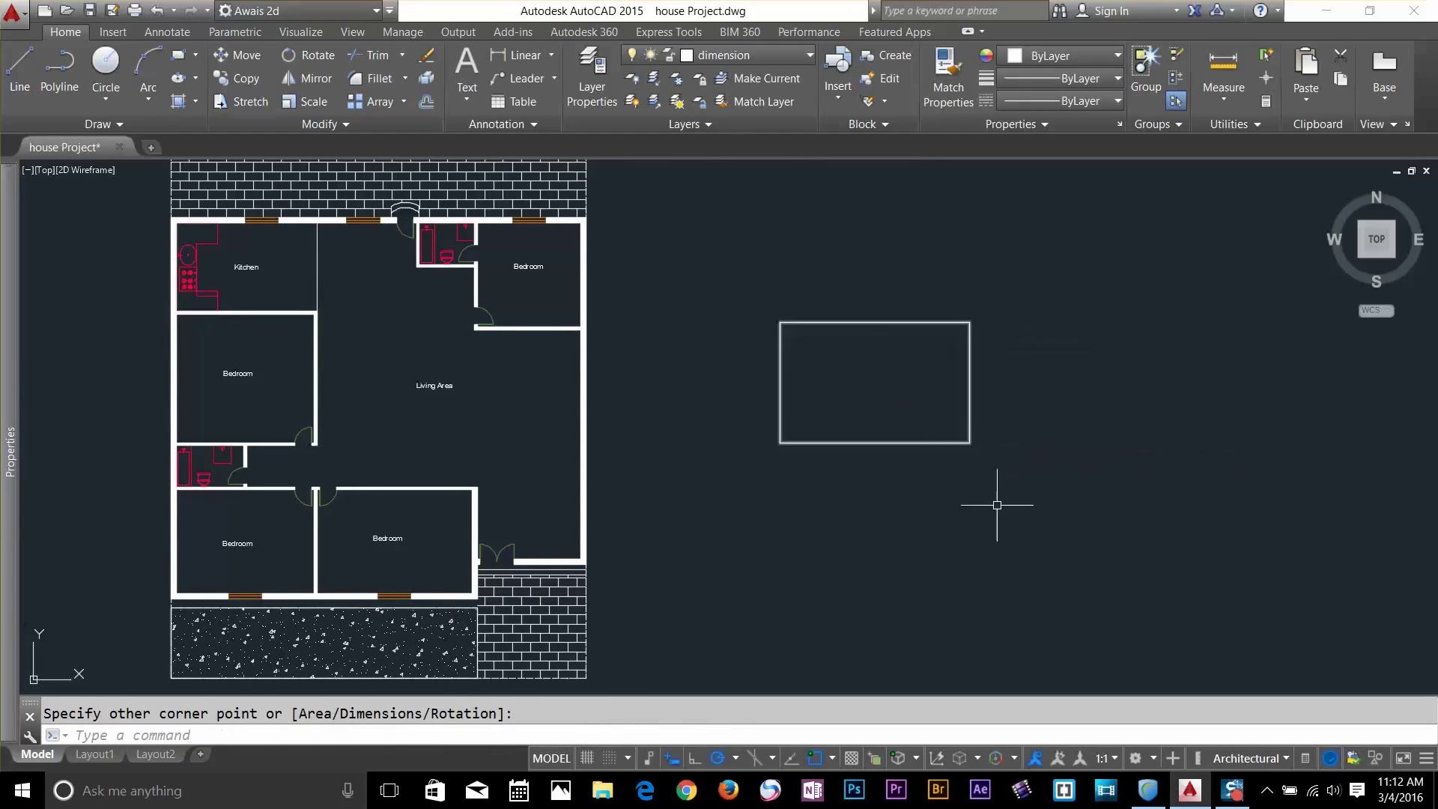
pyautogui.press('Escape')
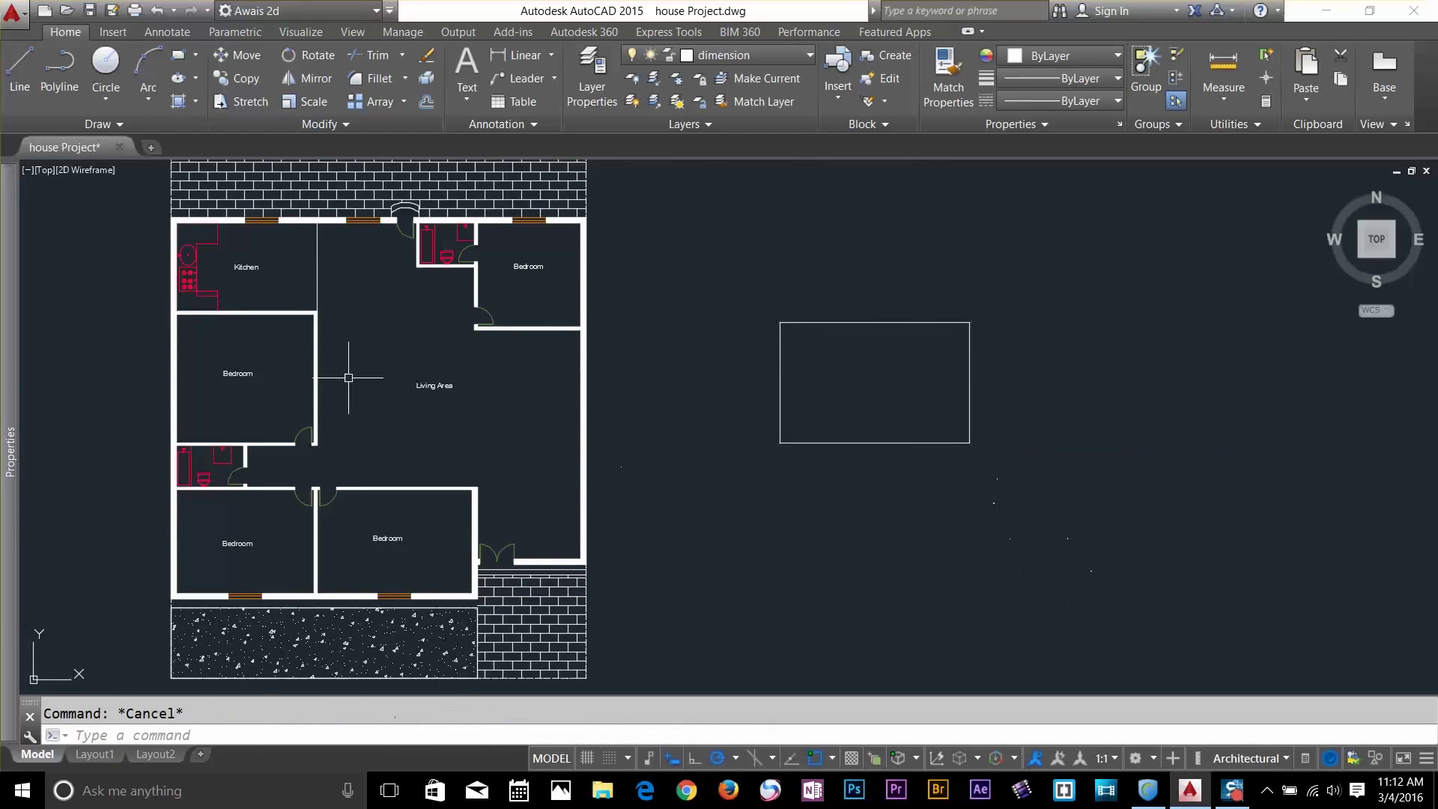
# Fill the rectangle with a blue-to-yellow gradient by picking a point inside it
pyautogui.click(195, 101)
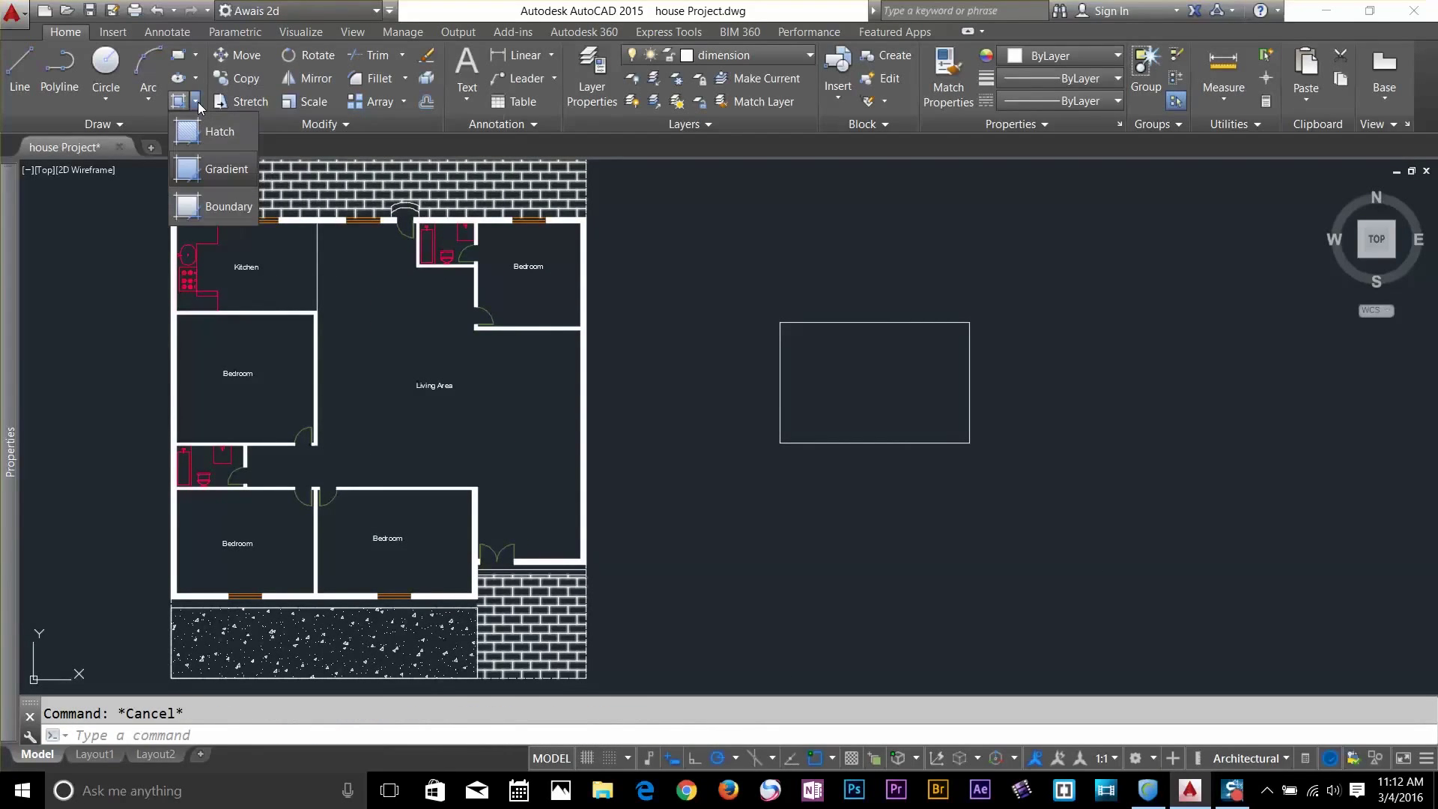
pyautogui.click(226, 171)
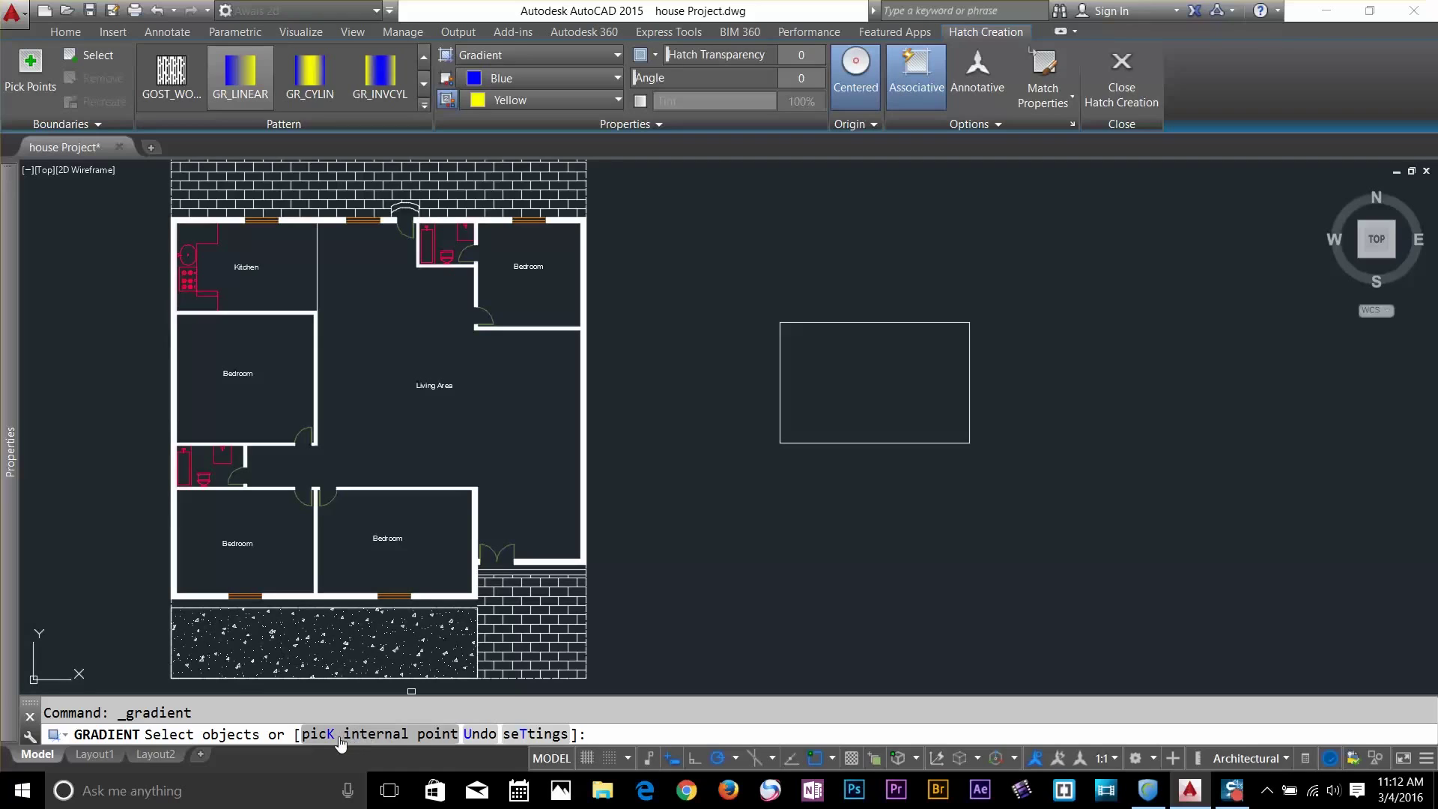
pyautogui.write('k')
pyautogui.press('Return')
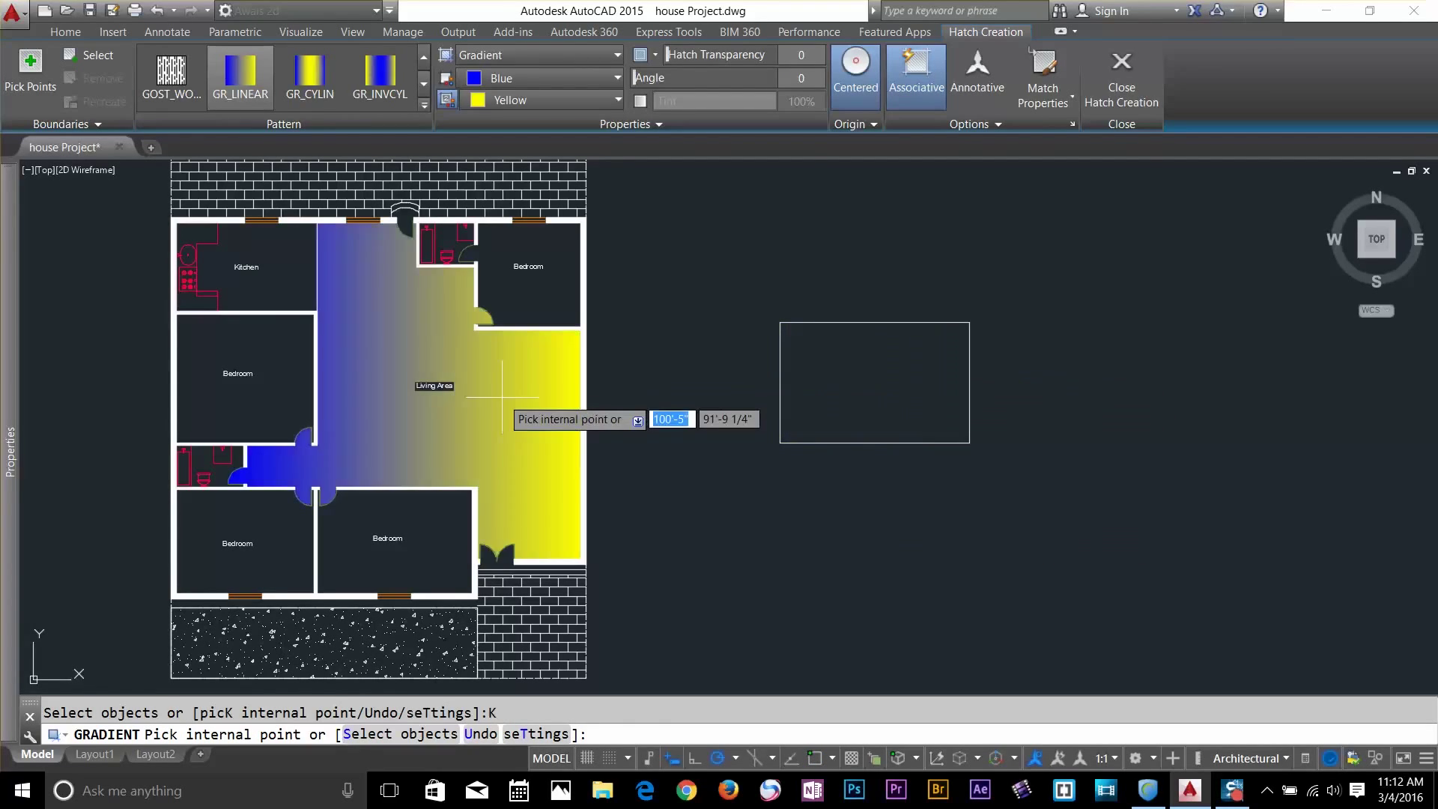
pyautogui.click(854, 428)
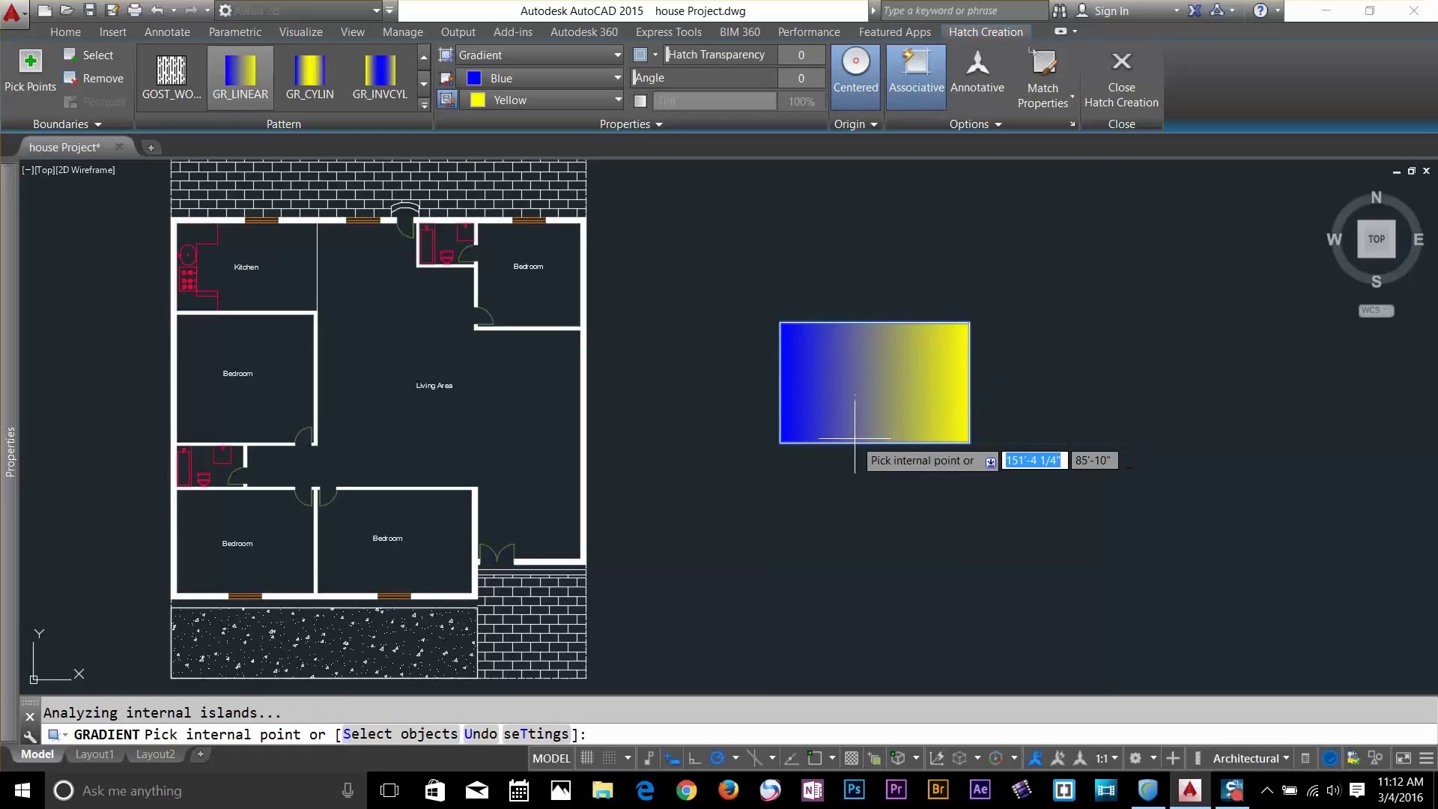
pyautogui.press('Return')
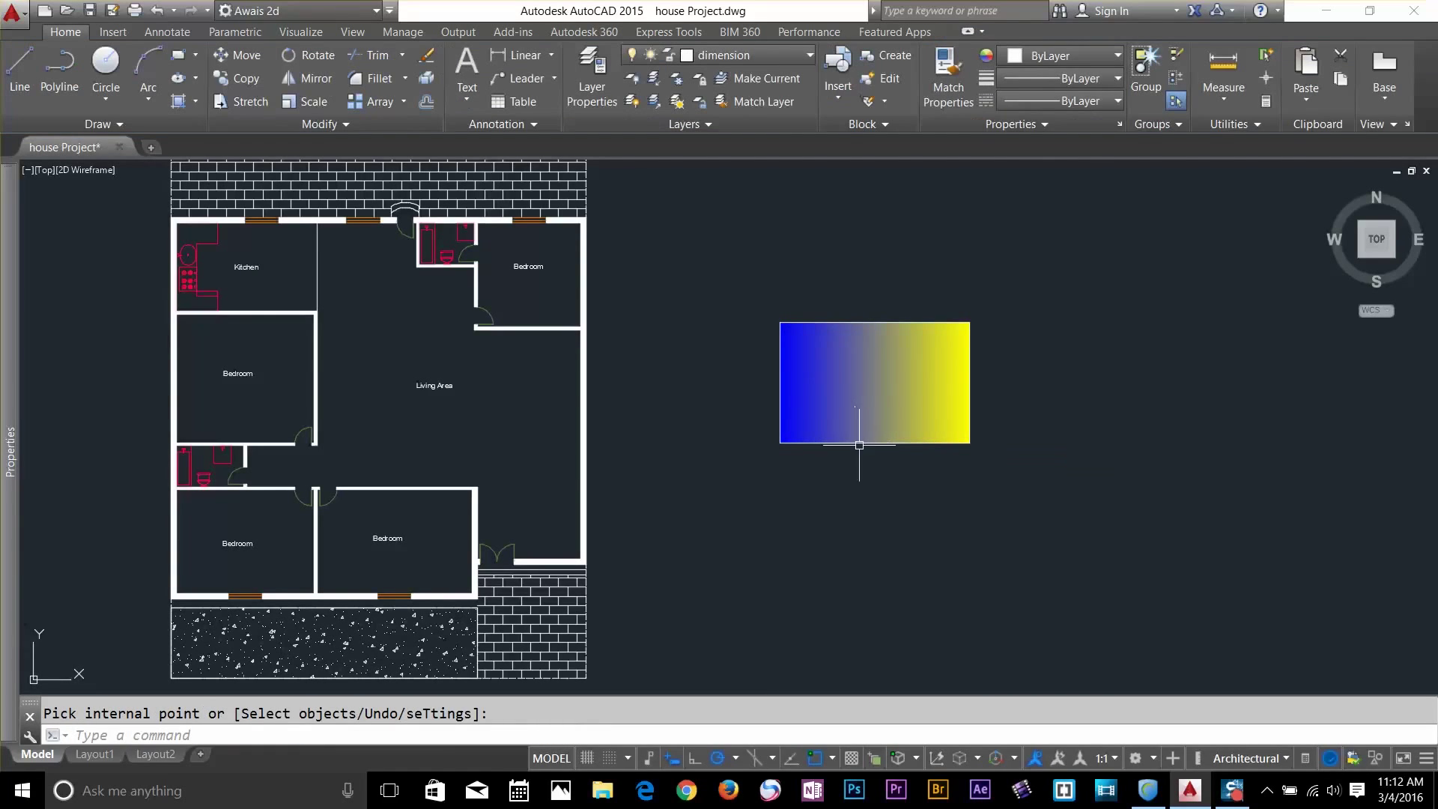
# Select the gradient fill and browse the pattern gallery, keeping the gradient
pyautogui.click(949, 443)
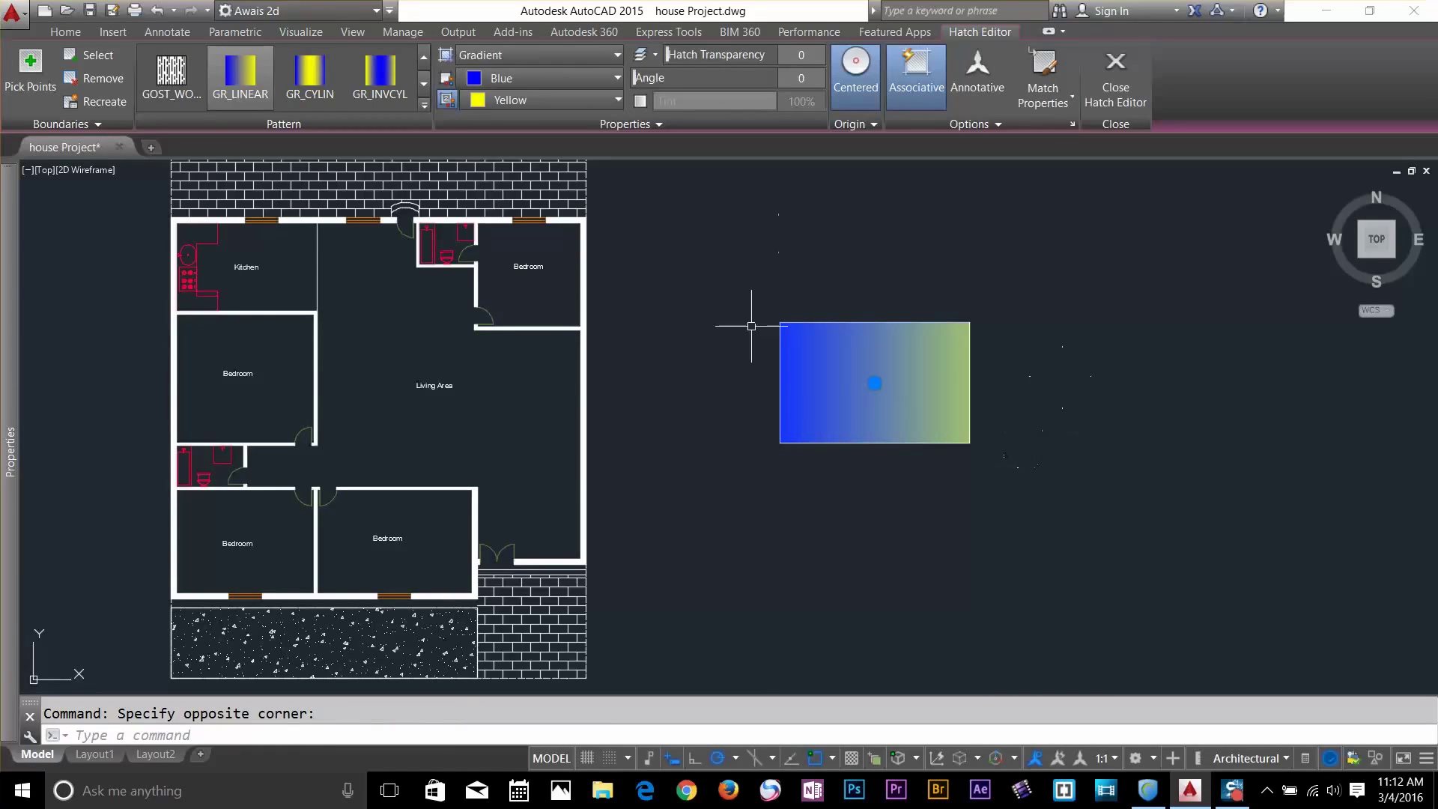
pyautogui.click(166, 71)
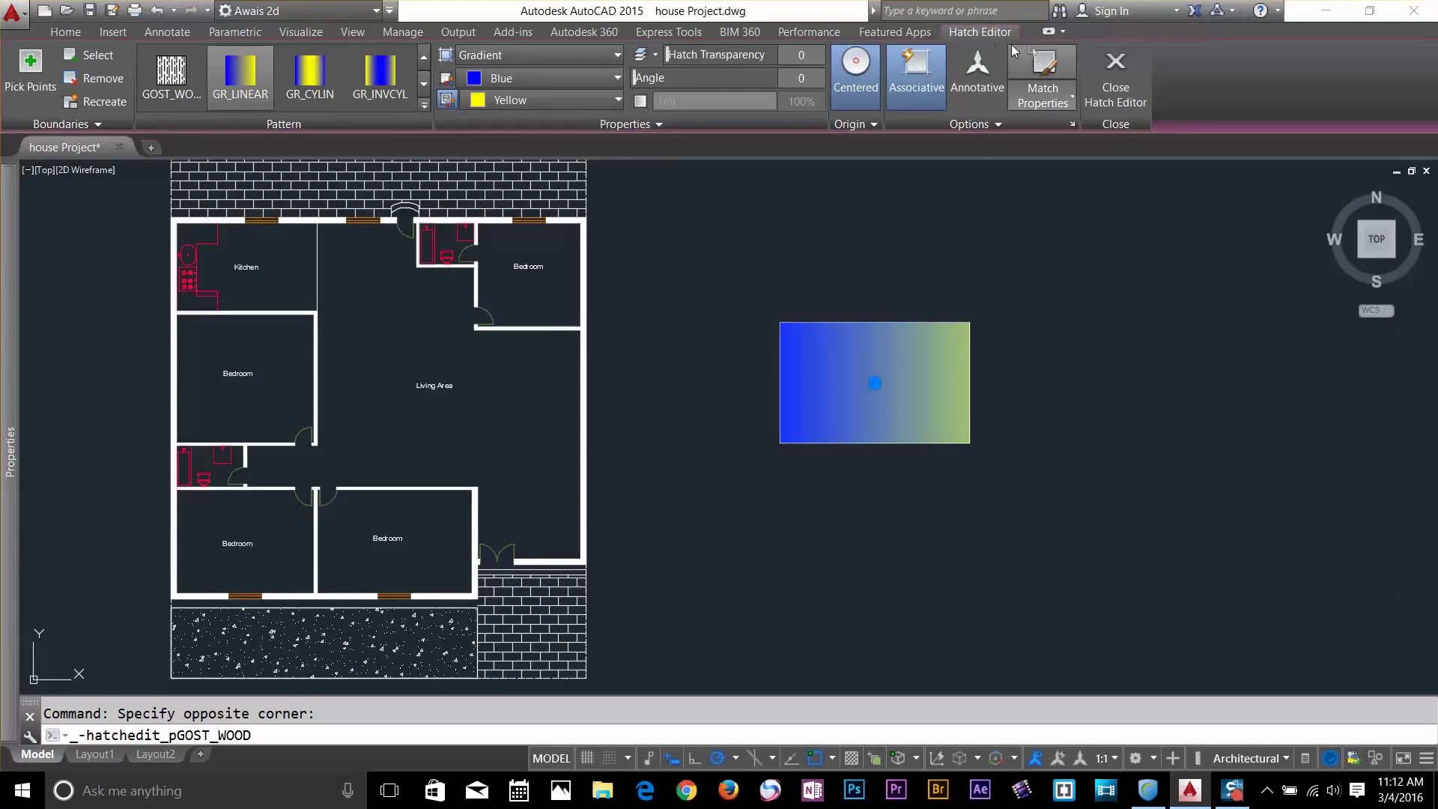
pyautogui.click(426, 107)
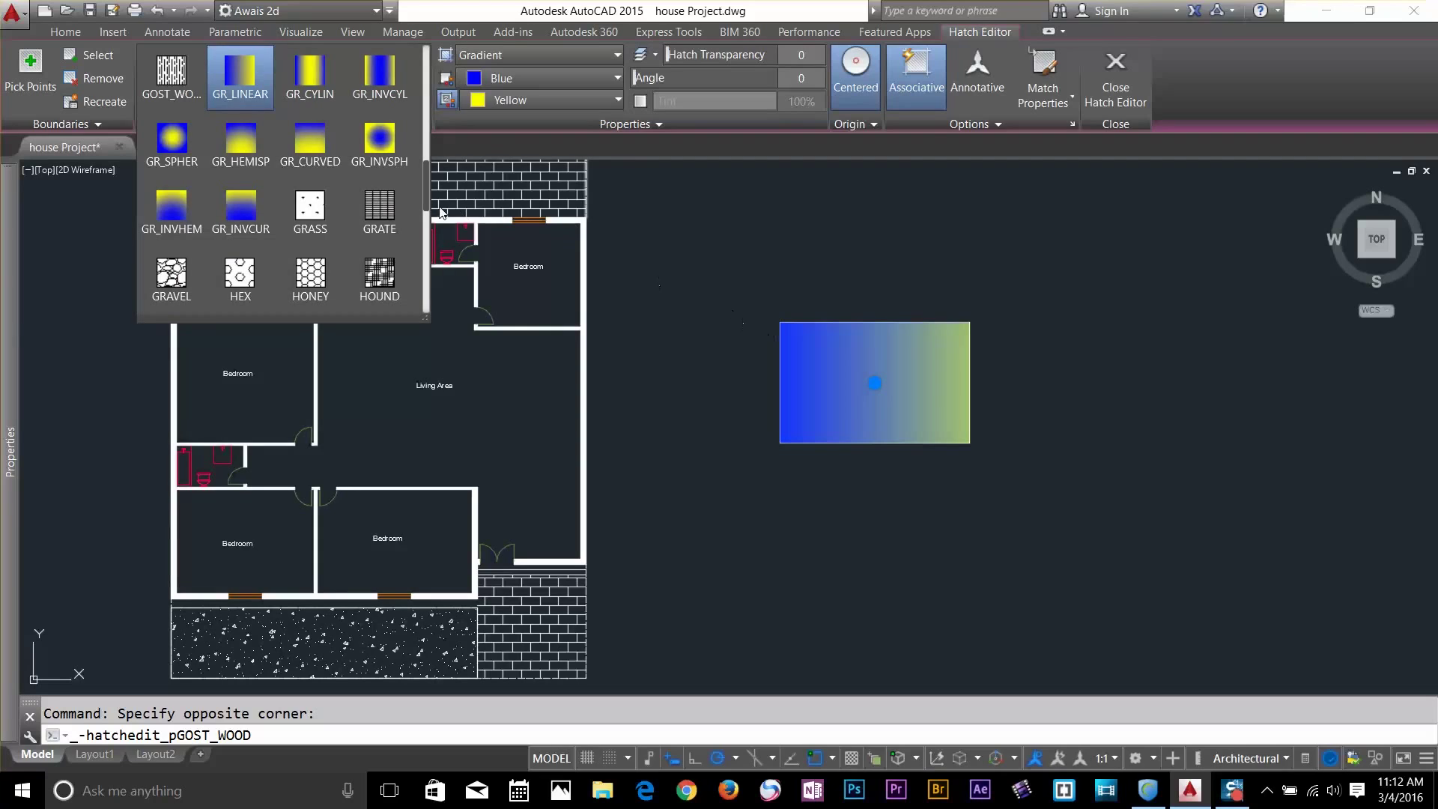
pyautogui.scroll(5, 390, 178)
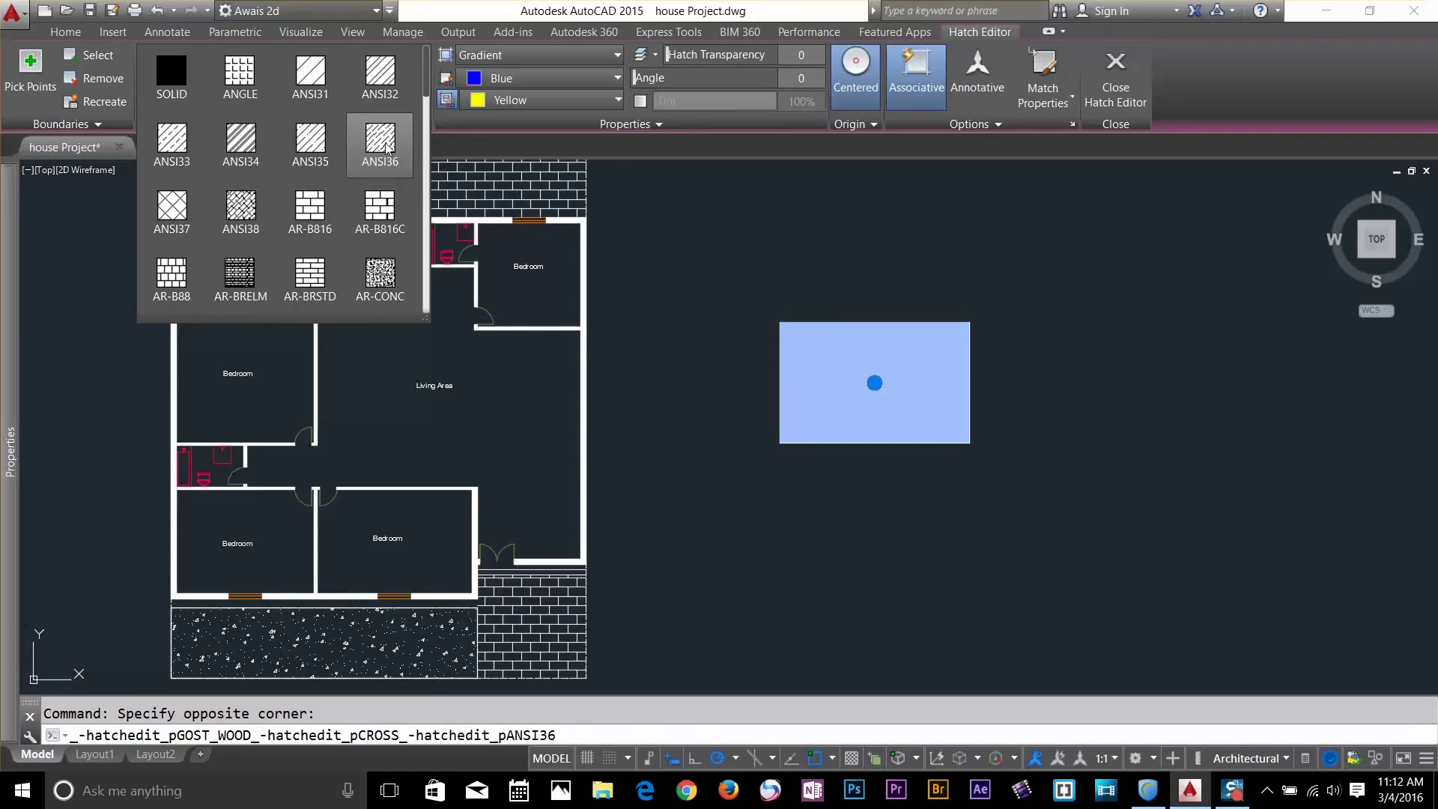
pyautogui.click(1060, 470)
pyautogui.click(861, 346)
pyautogui.click(891, 359)
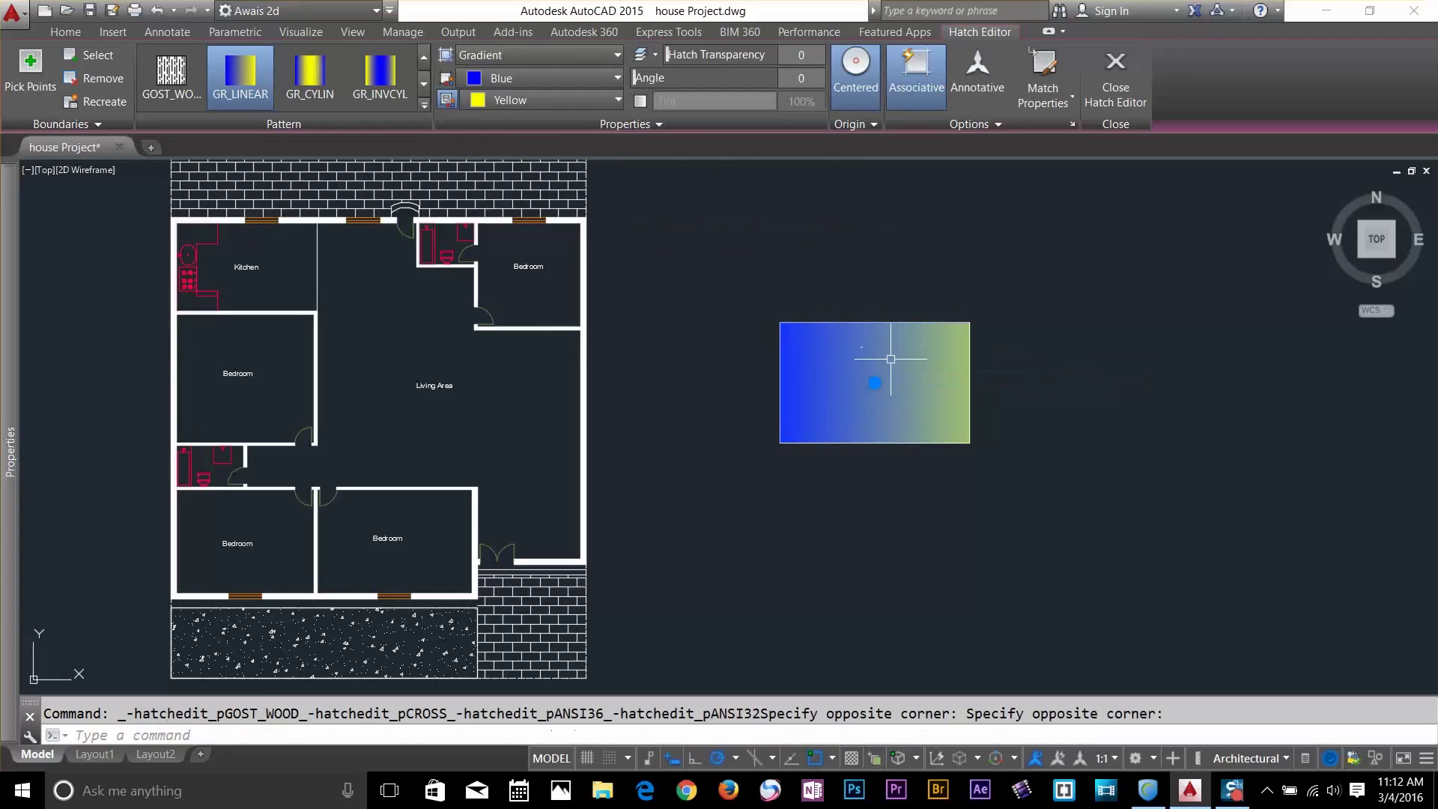
# Set gradient colour 2 to green (88,186,72) and colour 1 to orange (242,103,34), then close the Hatch Editor
pyautogui.click(523, 96)
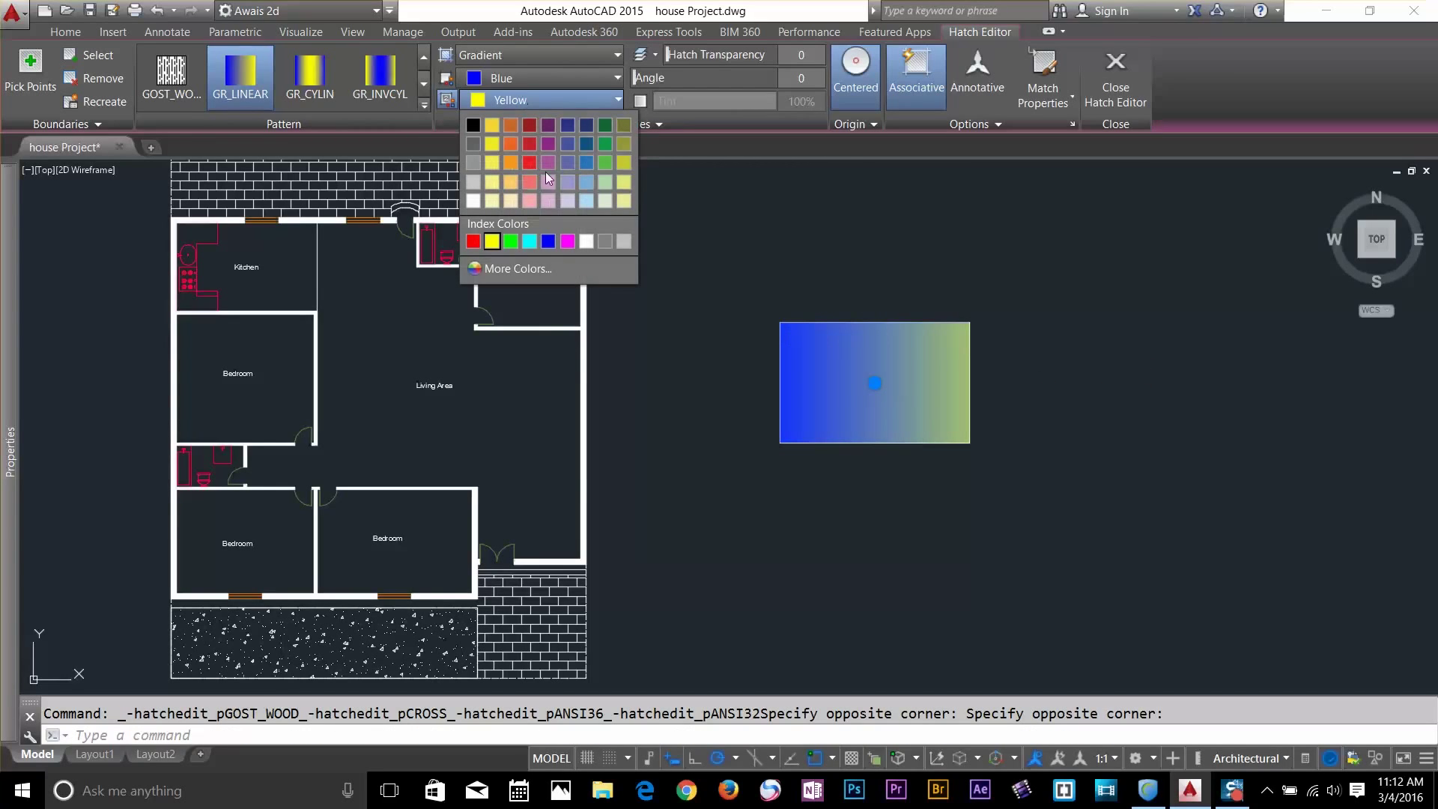
pyautogui.click(604, 159)
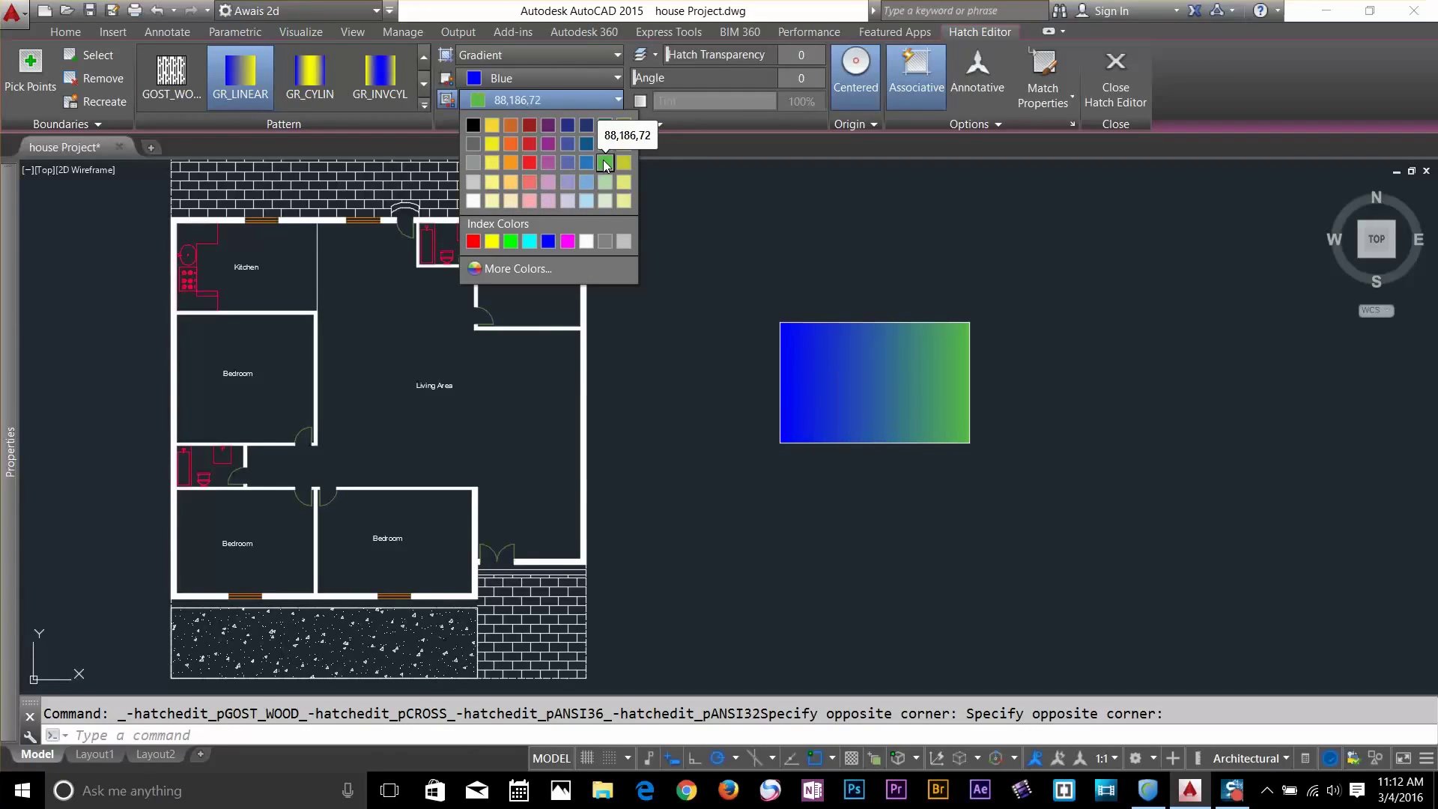
pyautogui.click(538, 82)
pyautogui.click(506, 123)
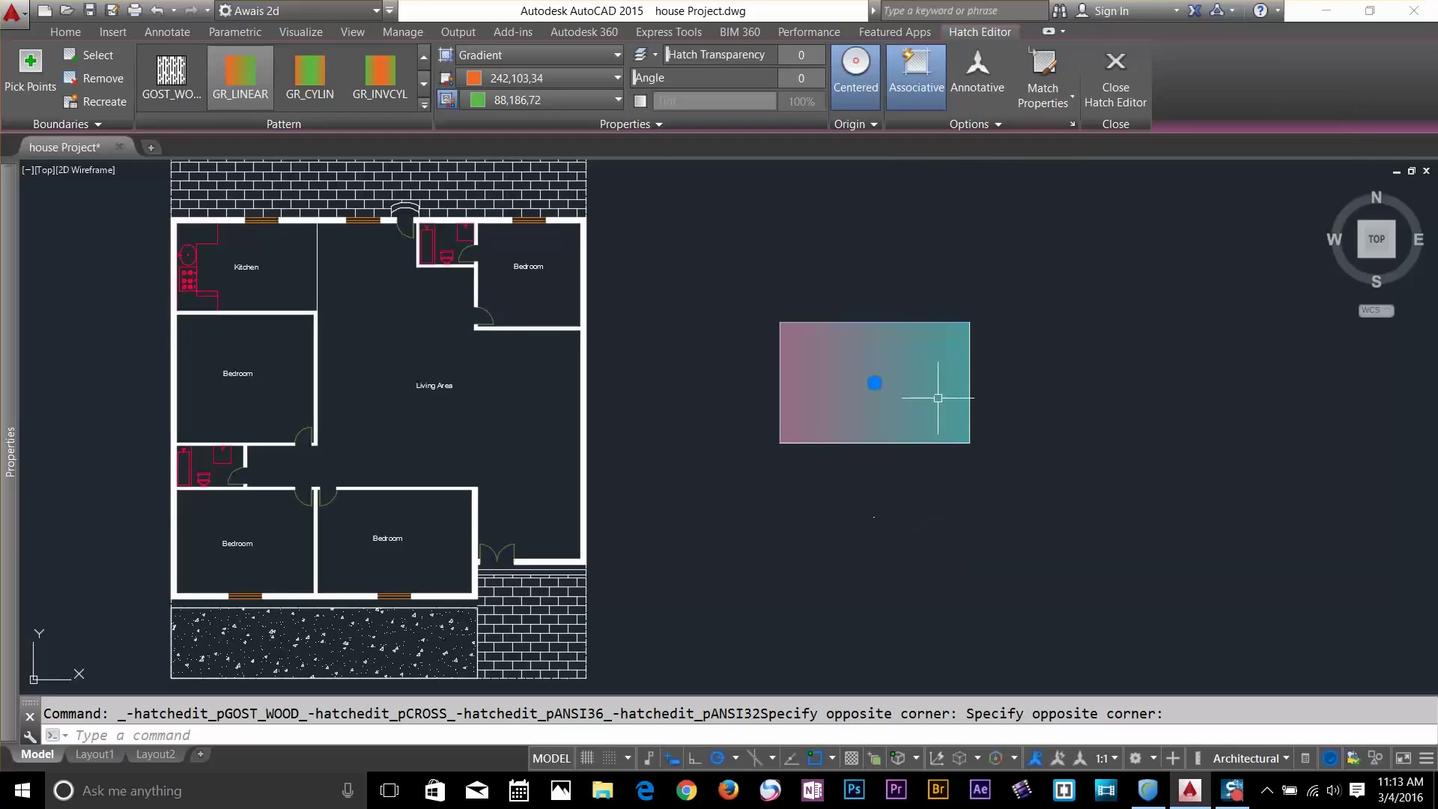
pyautogui.click(1111, 86)
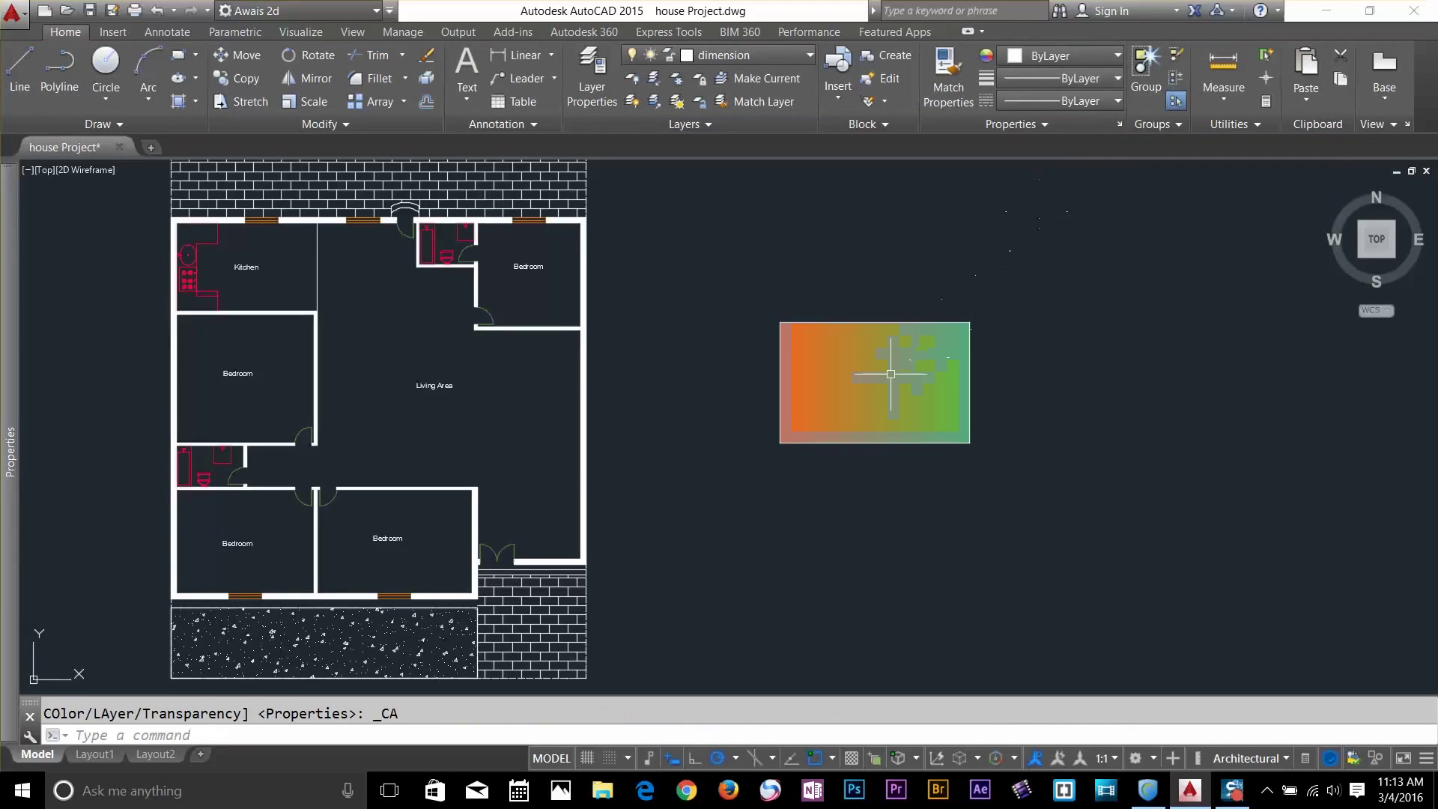
# Reselect the gradient fill for further editing
pyautogui.click(890, 374)
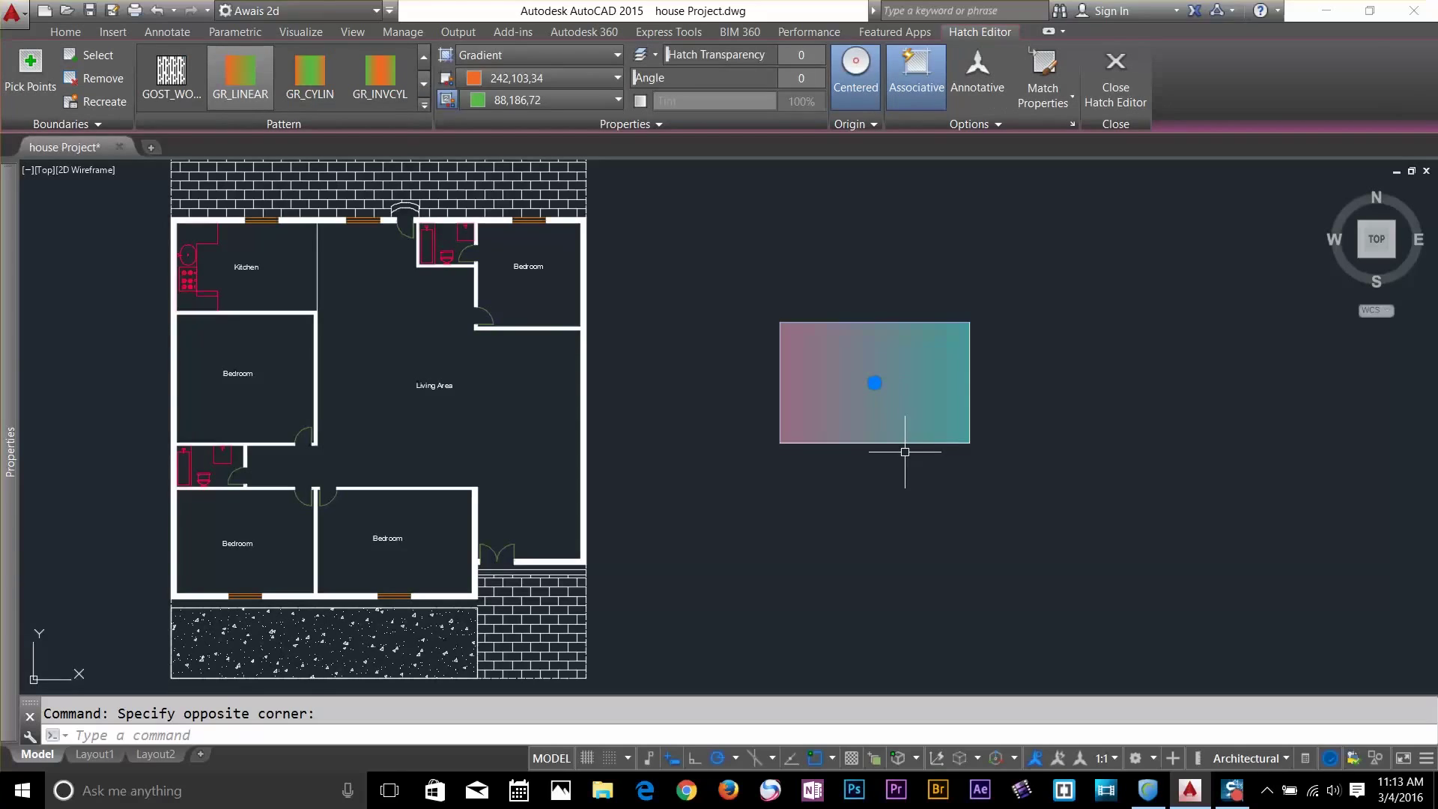
pyautogui.press('Escape')
pyautogui.click(869, 409)
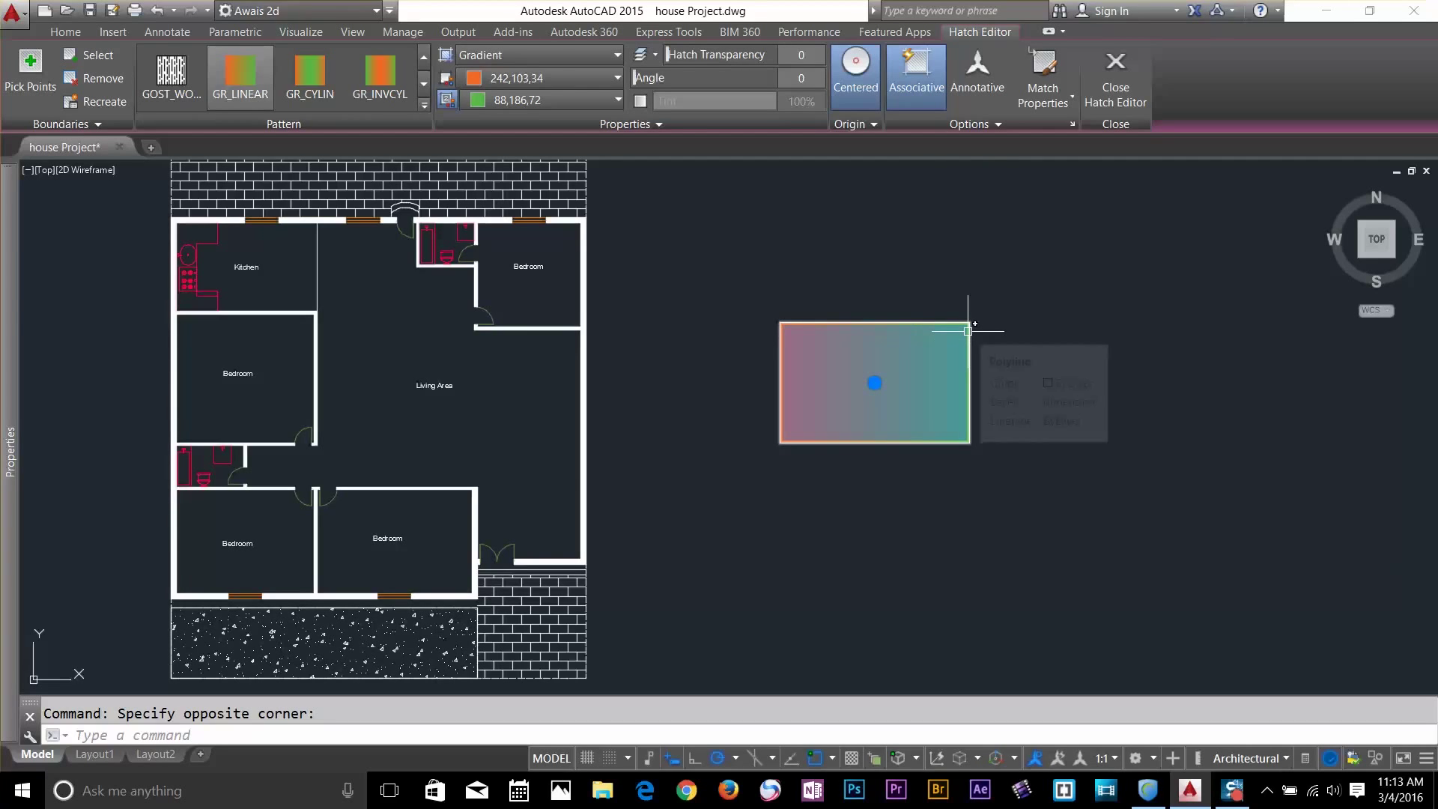
pyautogui.press('Escape')
pyautogui.click(942, 348)
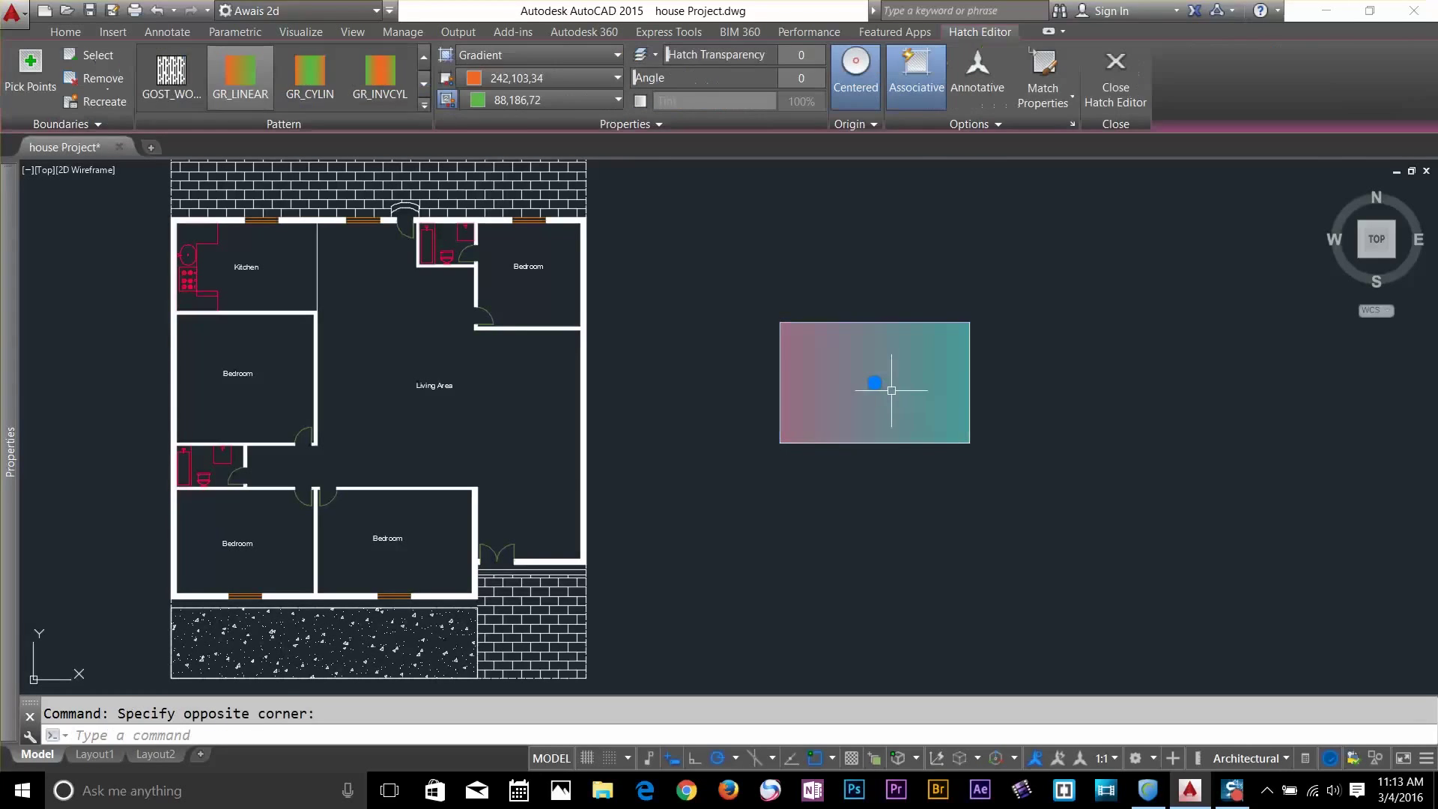
# Recreate a polyline boundary reassociated with the fill, undoing the accidental shift of the fill
pyautogui.click(83, 105)
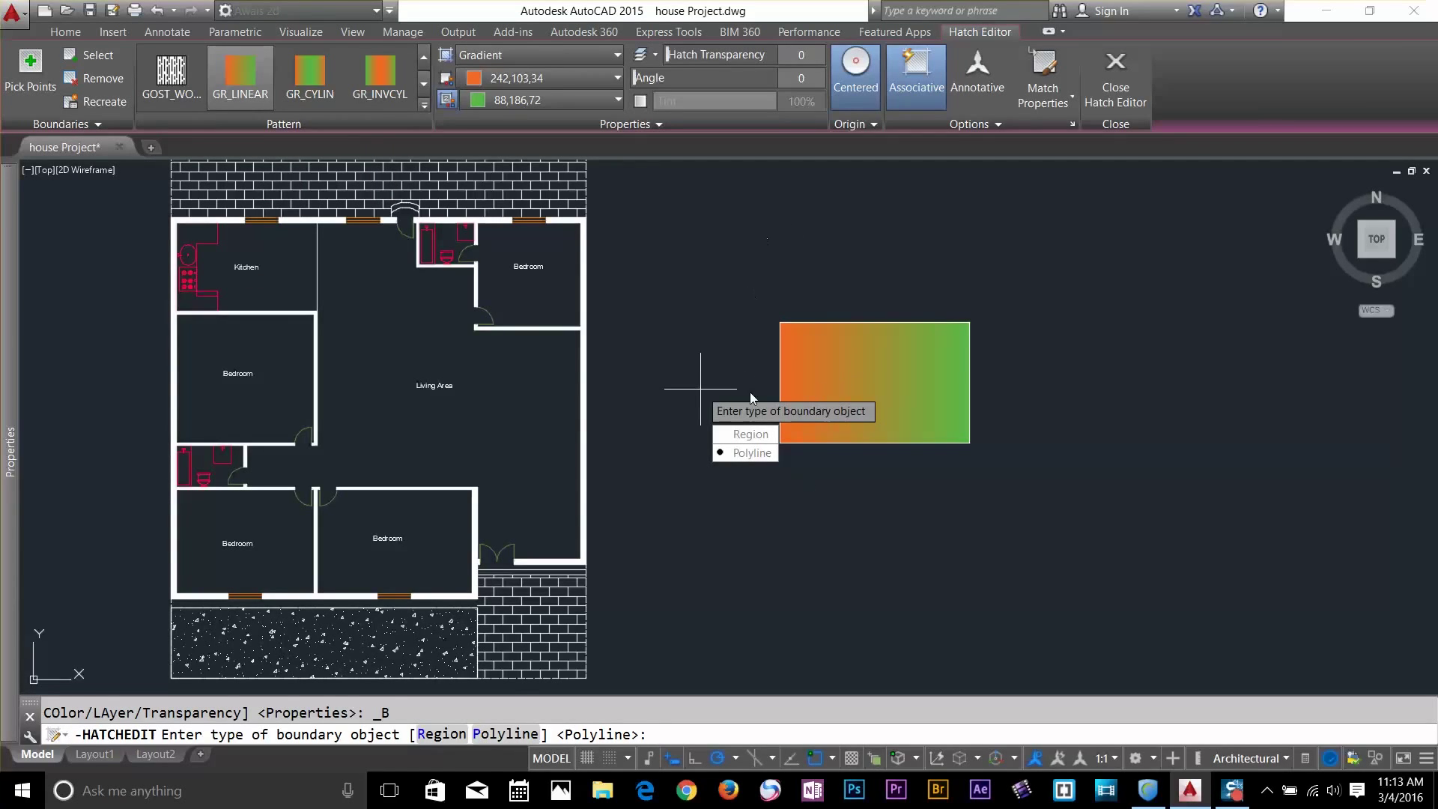
pyautogui.click(754, 453)
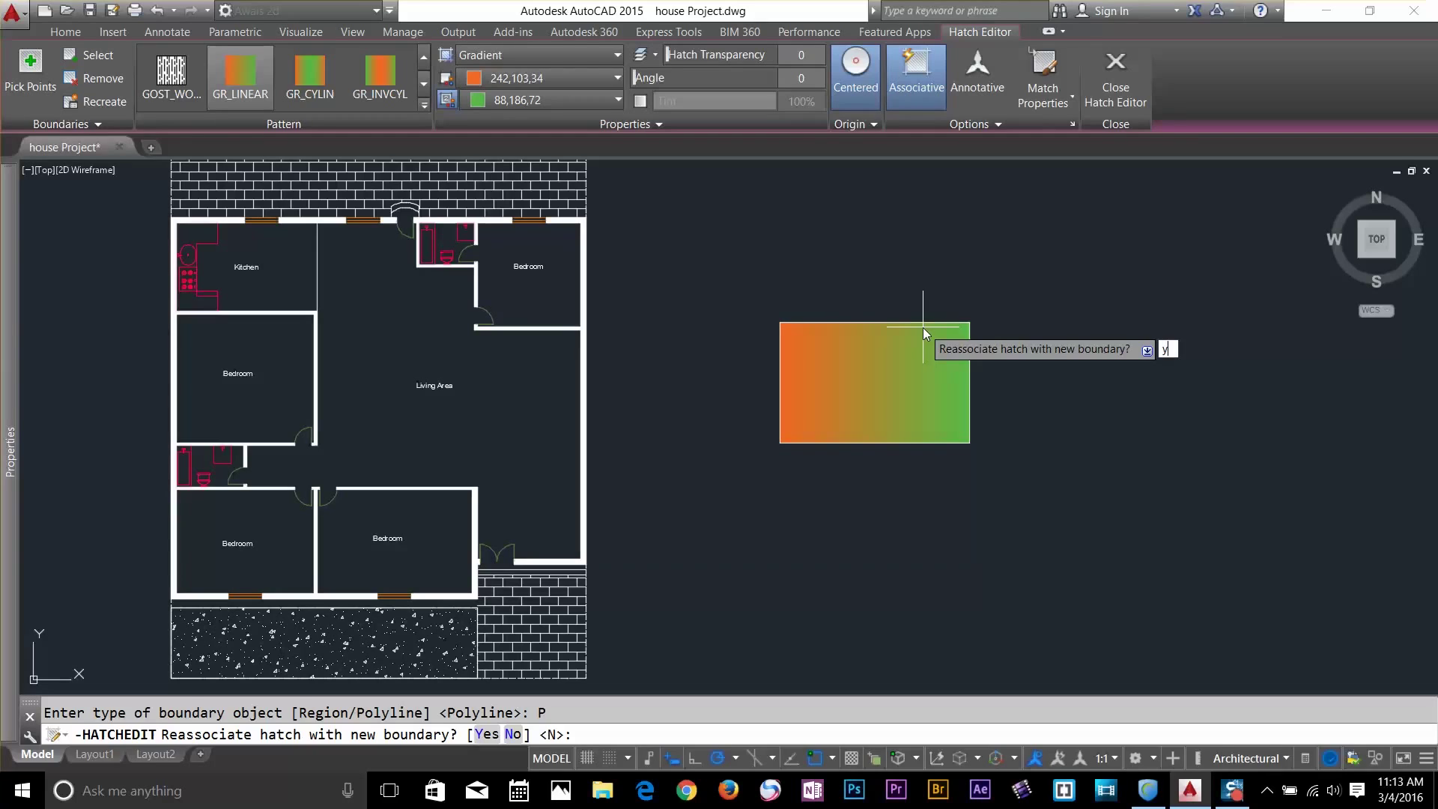
pyautogui.press('Return')
pyautogui.click(942, 419)
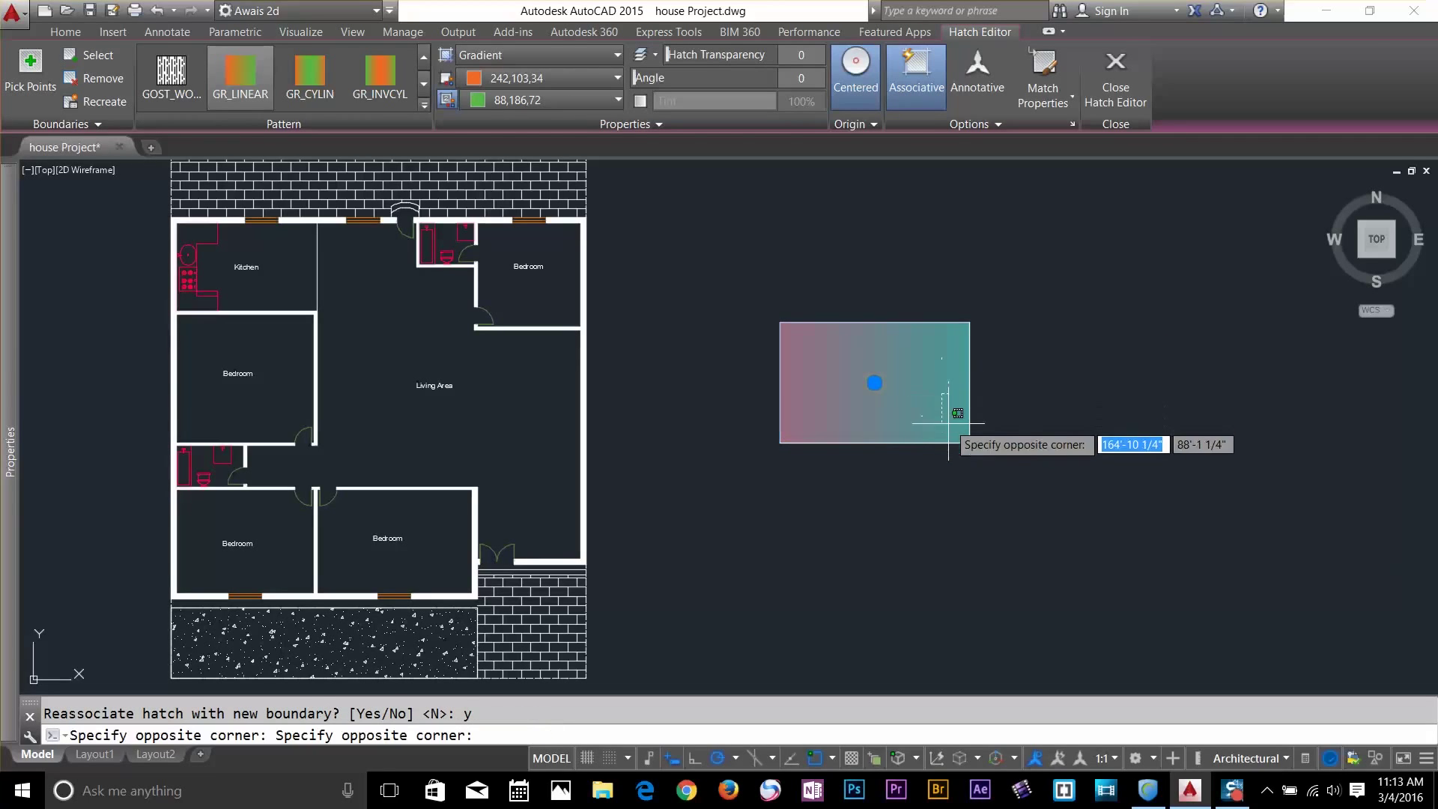
pyautogui.press('Escape')
pyautogui.press('Escape')
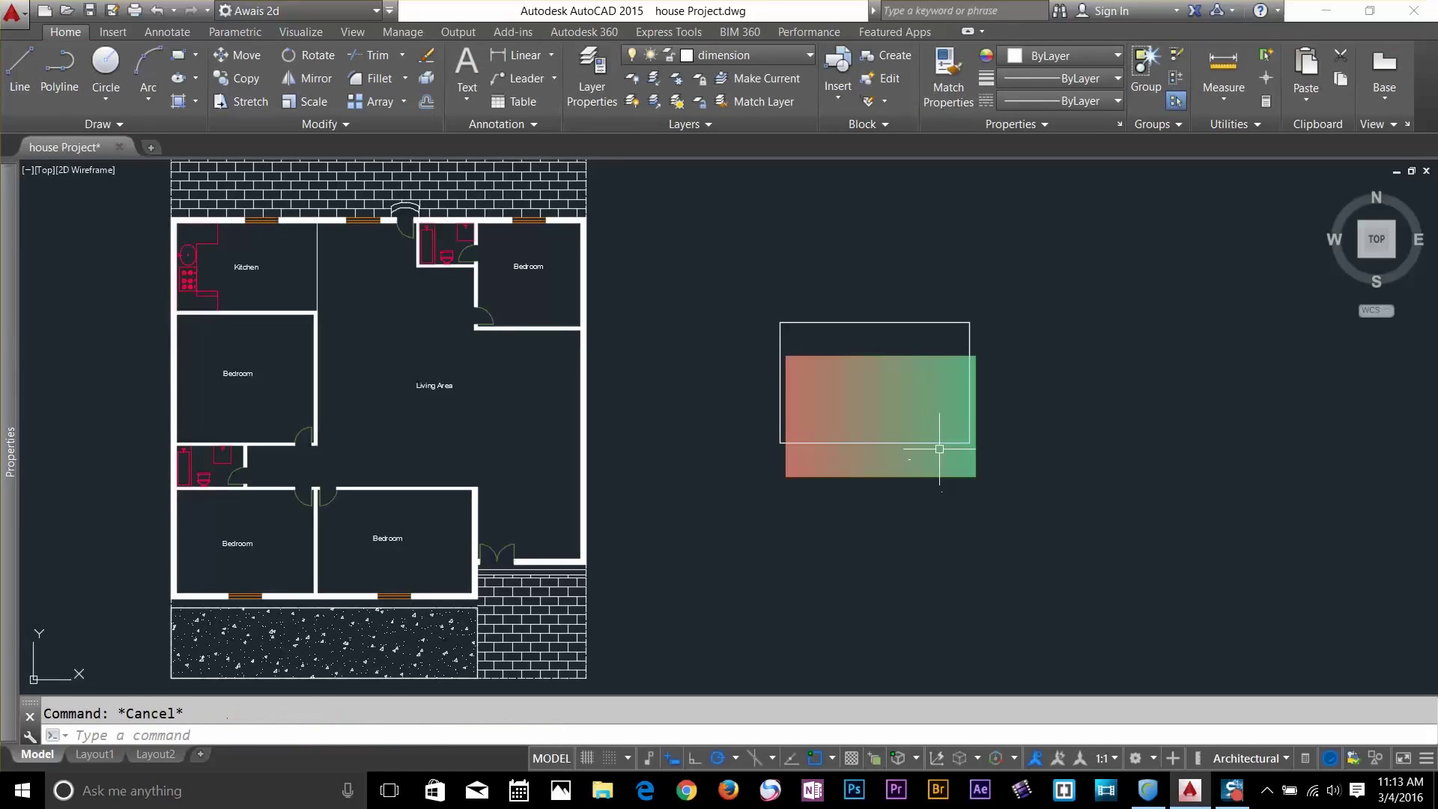
pyautogui.hotkey('ctrl', 'z')
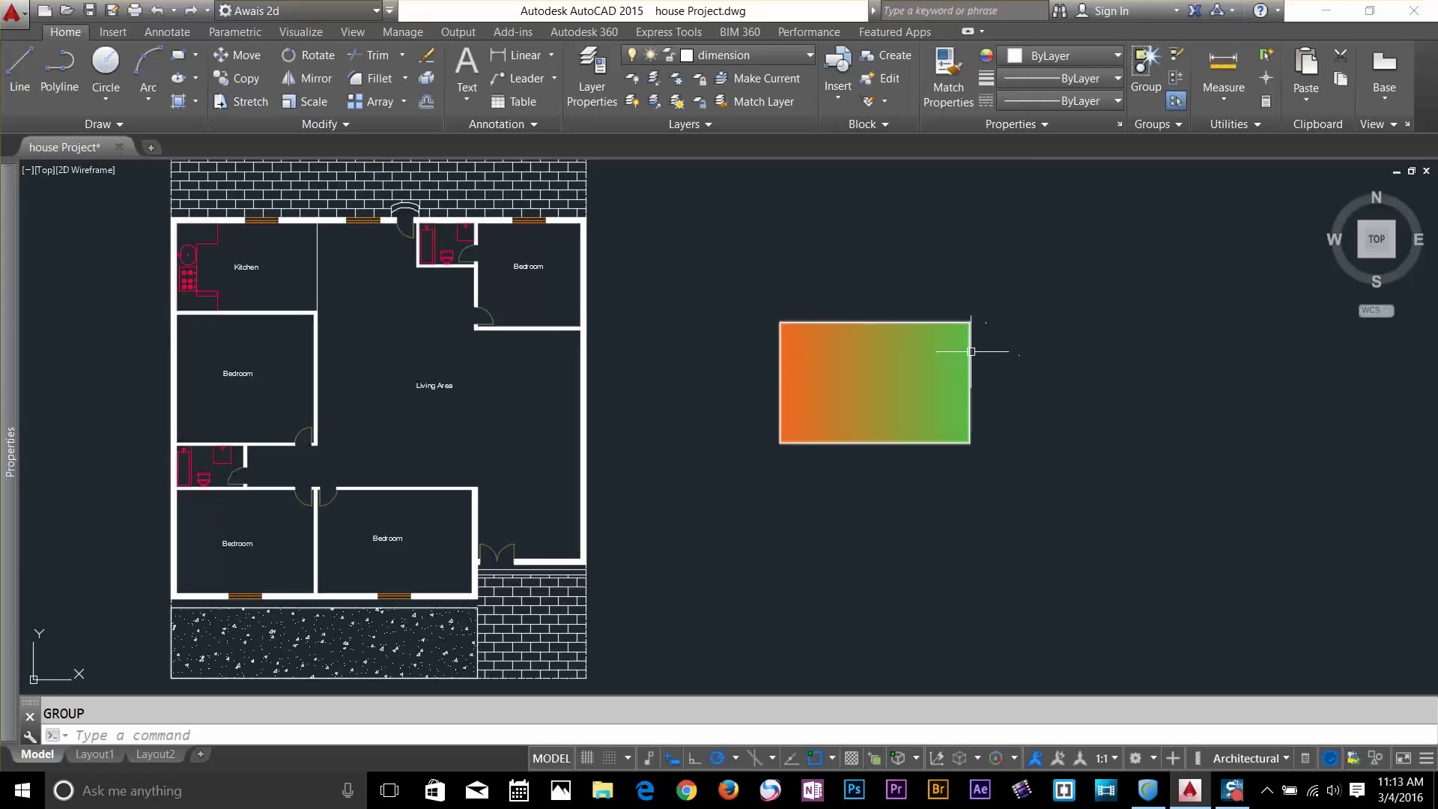
# Stretch the fill's top-right corner and top-edge midpoint outward using its grips
pyautogui.click(973, 353)
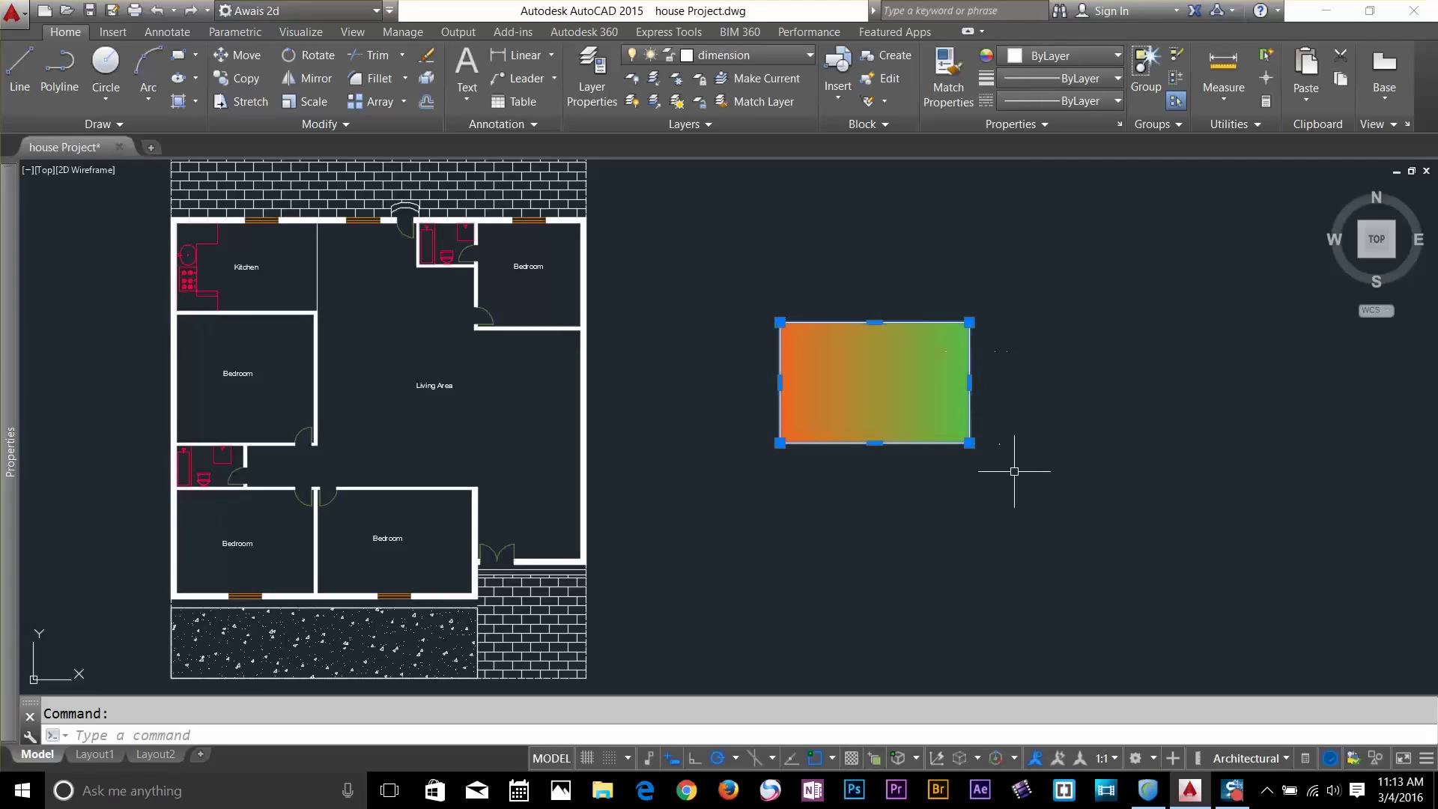
pyautogui.click(969, 322)
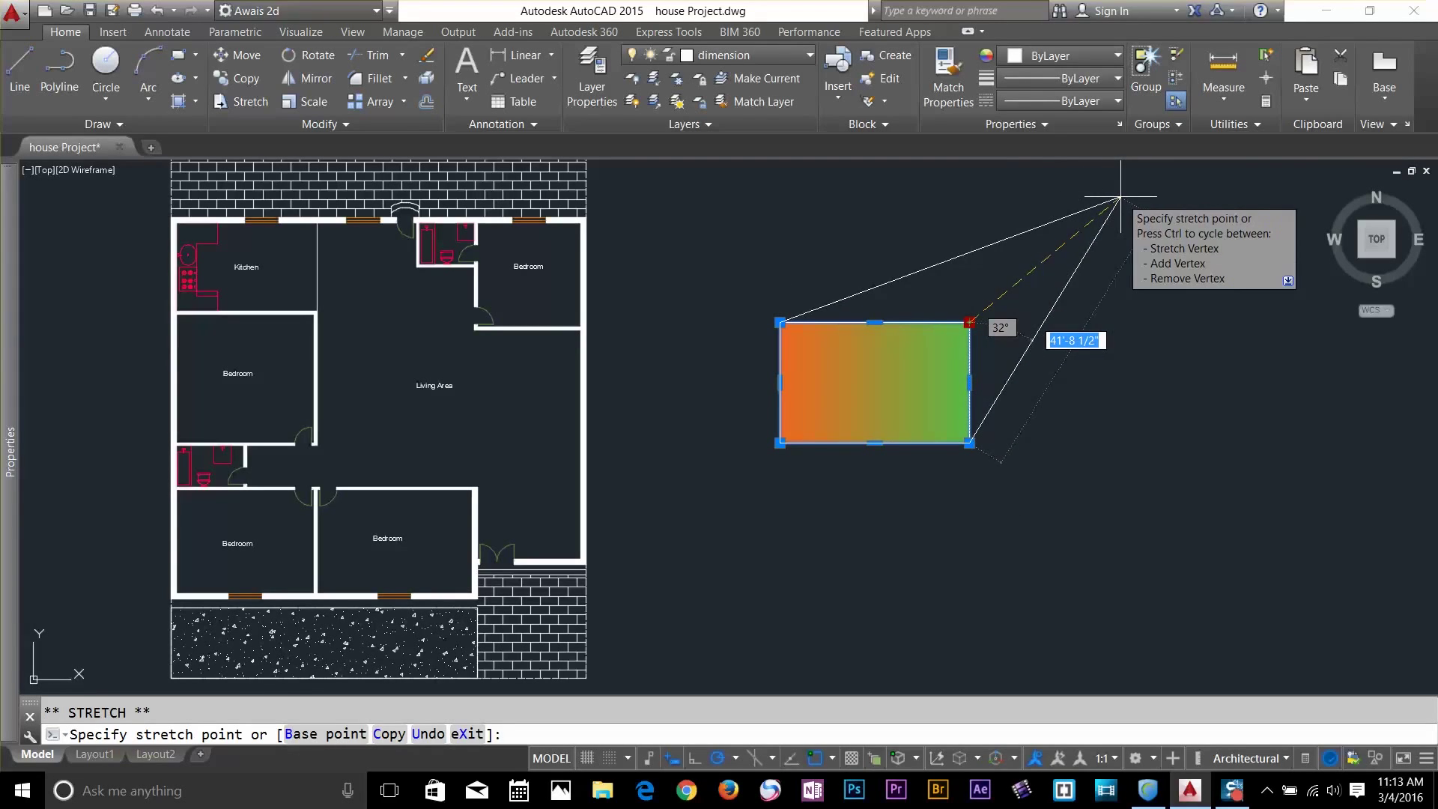
pyautogui.click(1121, 197)
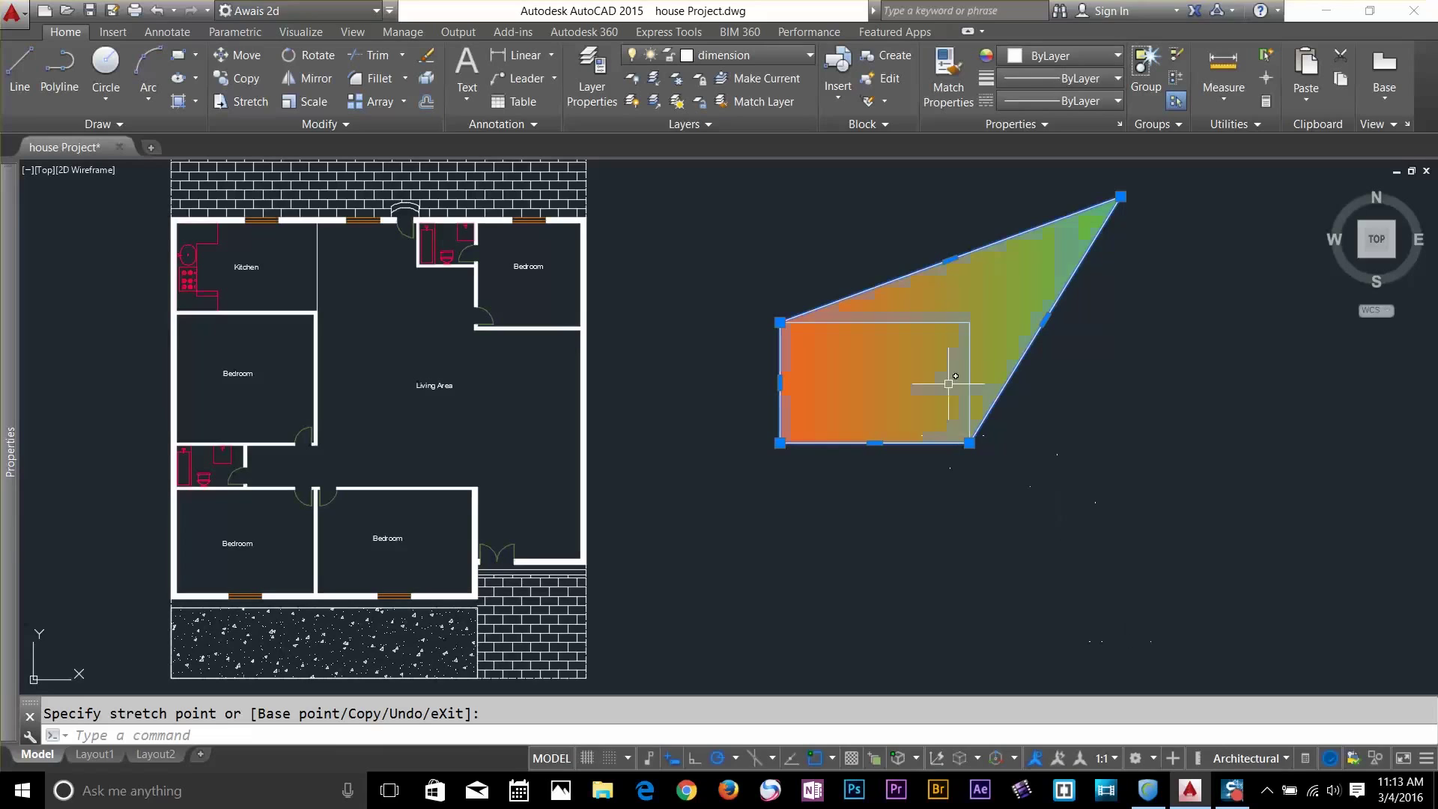
pyautogui.click(949, 259)
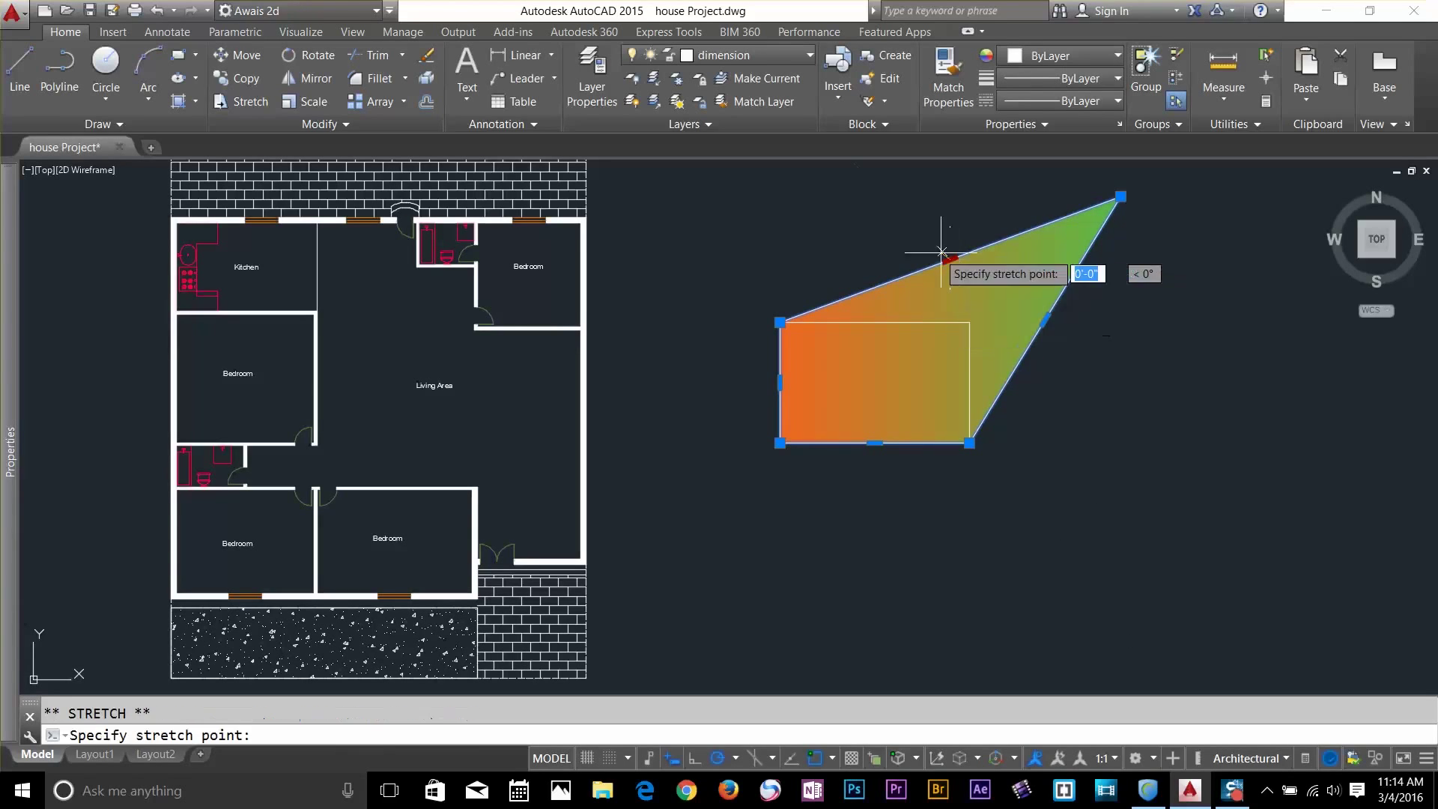
pyautogui.click(787, 224)
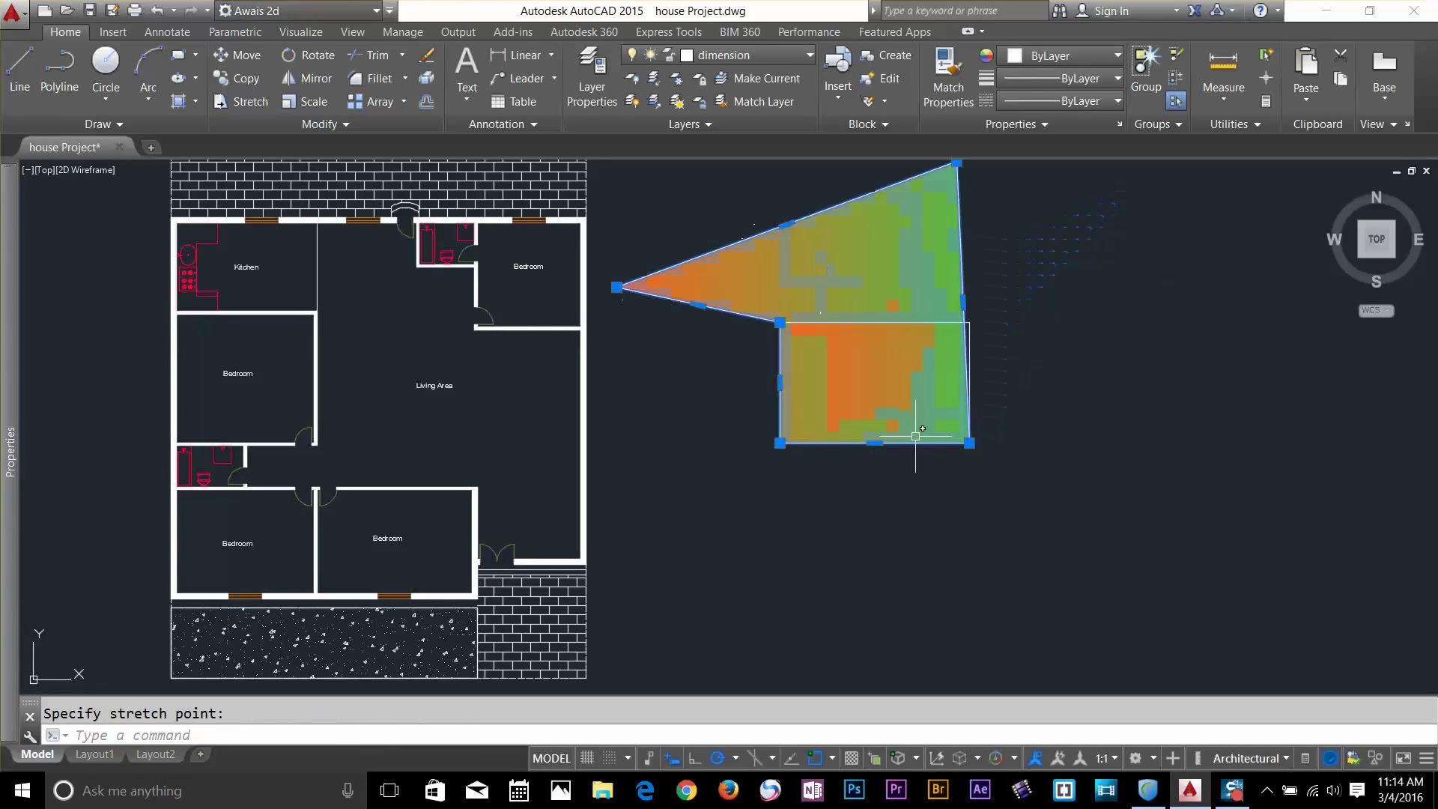
pyautogui.click(780, 442)
pyautogui.press('Escape')
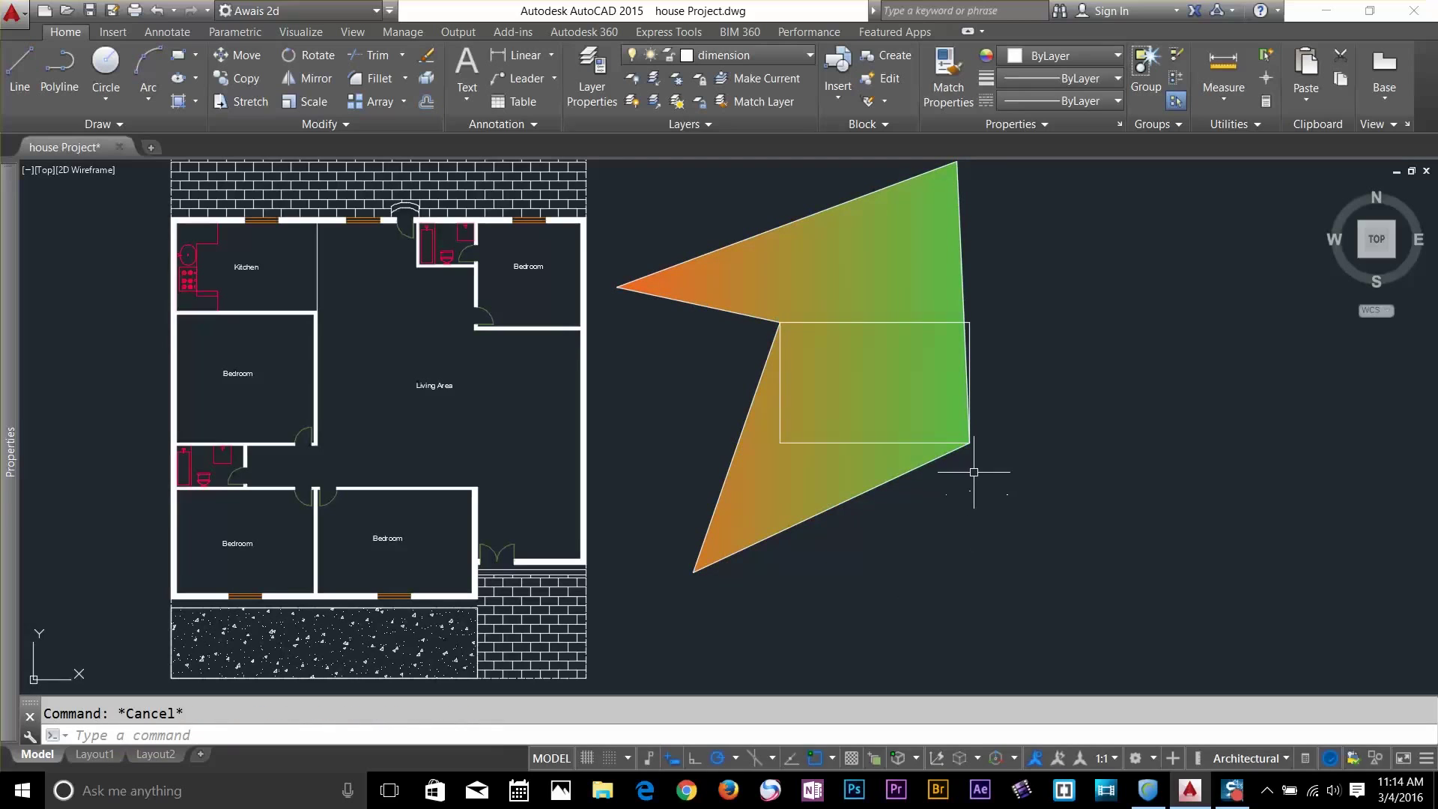
pyautogui.click(926, 410)
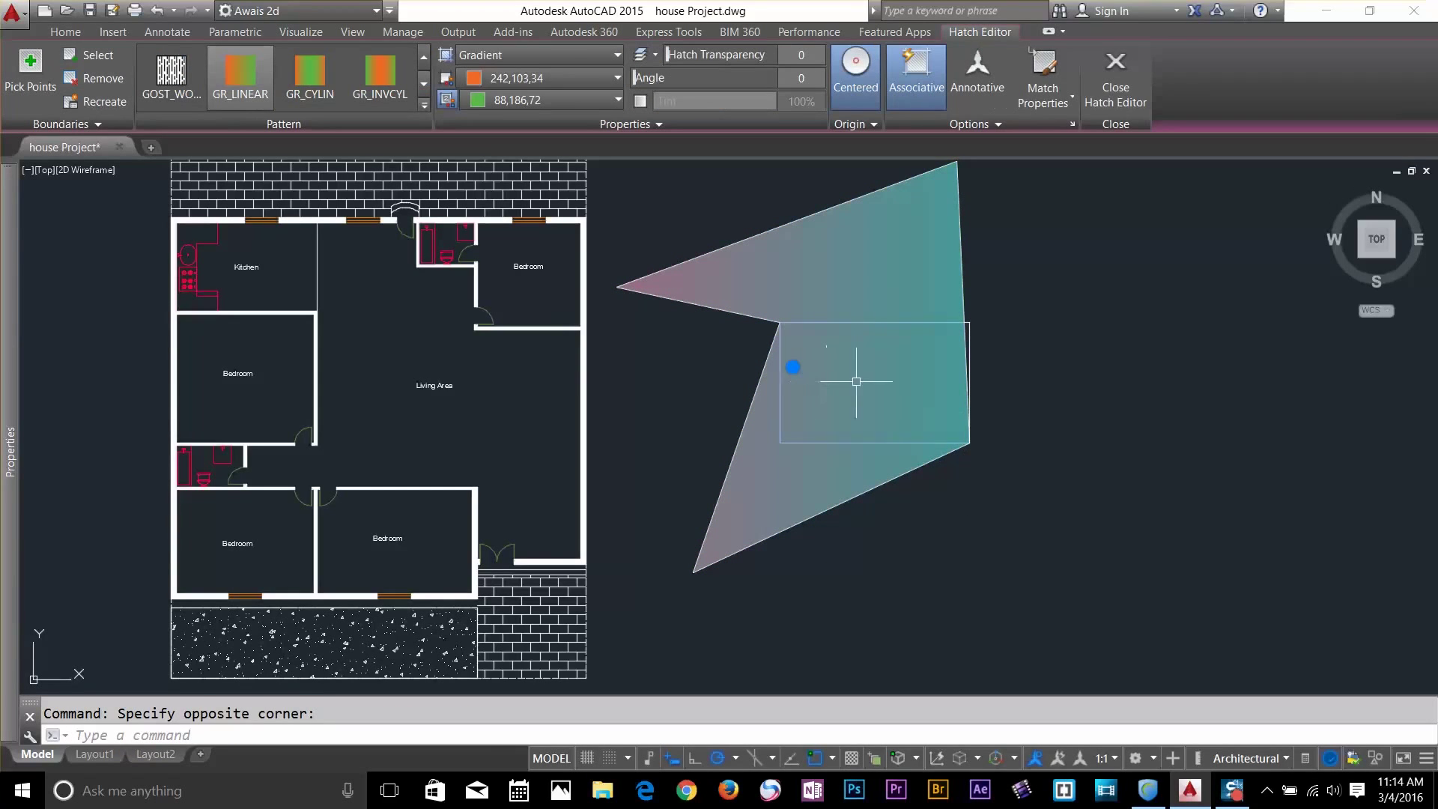
pyautogui.press('Escape')
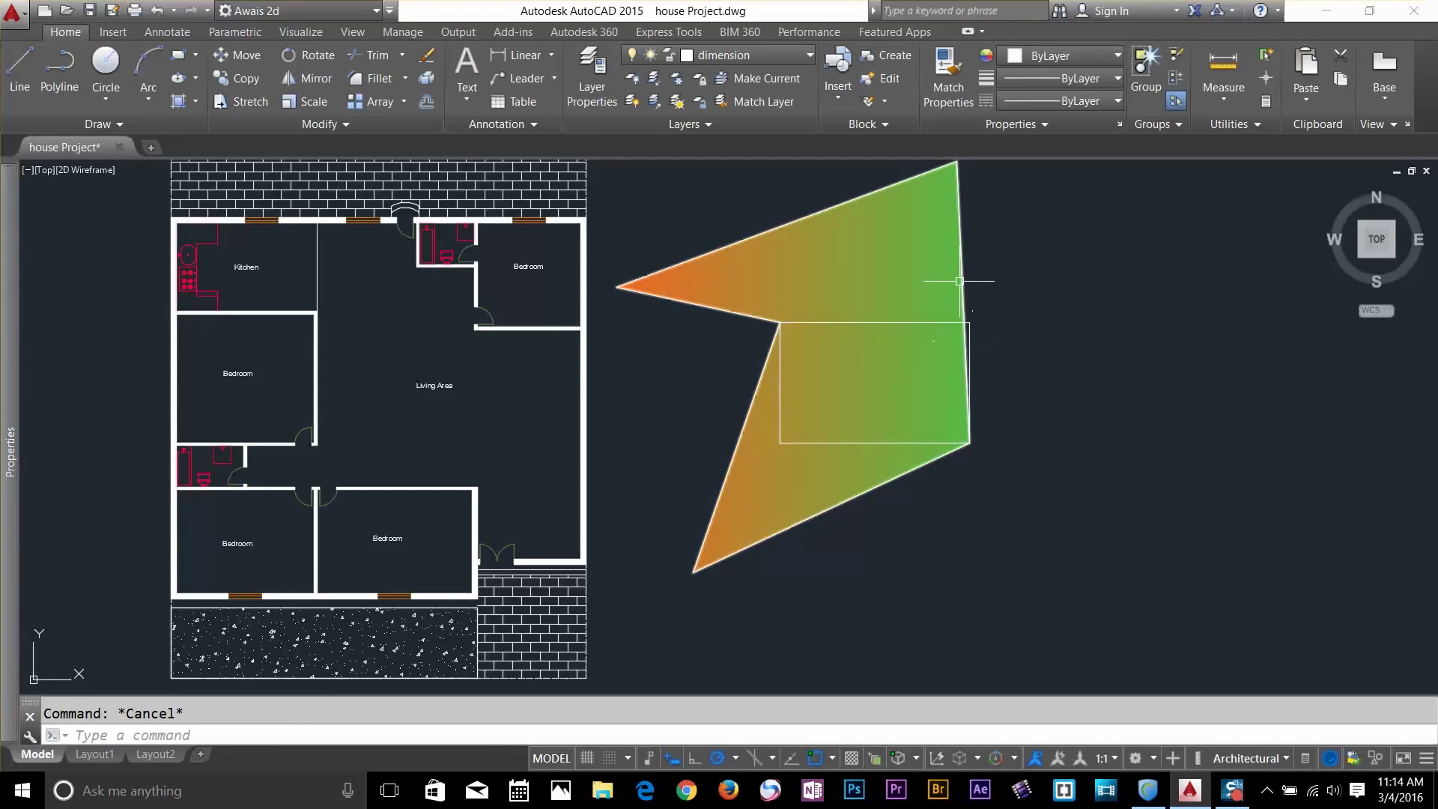
# Pull the polygon's lower-right corner down-right, arc its bottom edge, and delete the inner rectangle
pyautogui.click(961, 251)
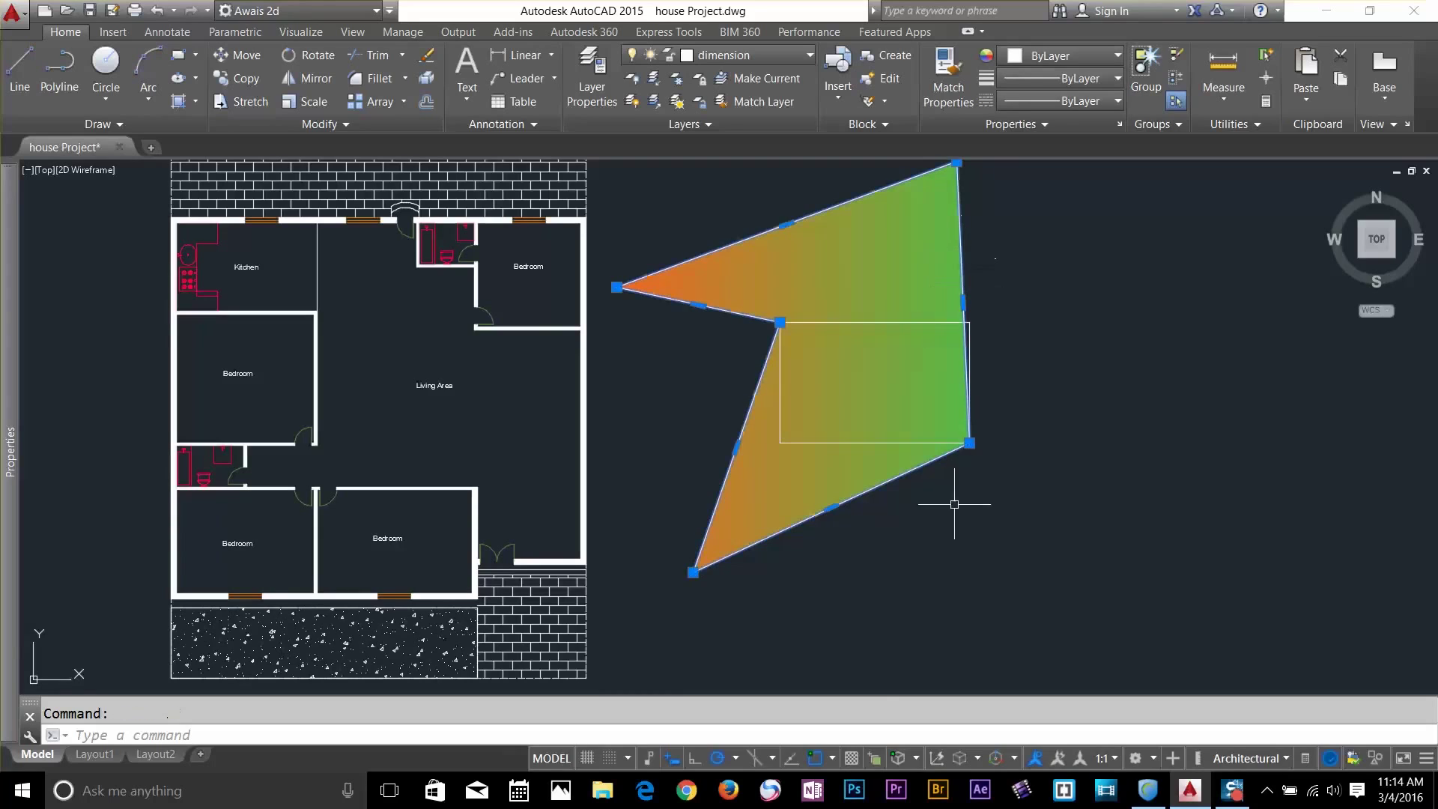
pyautogui.click(969, 443)
pyautogui.click(1093, 515)
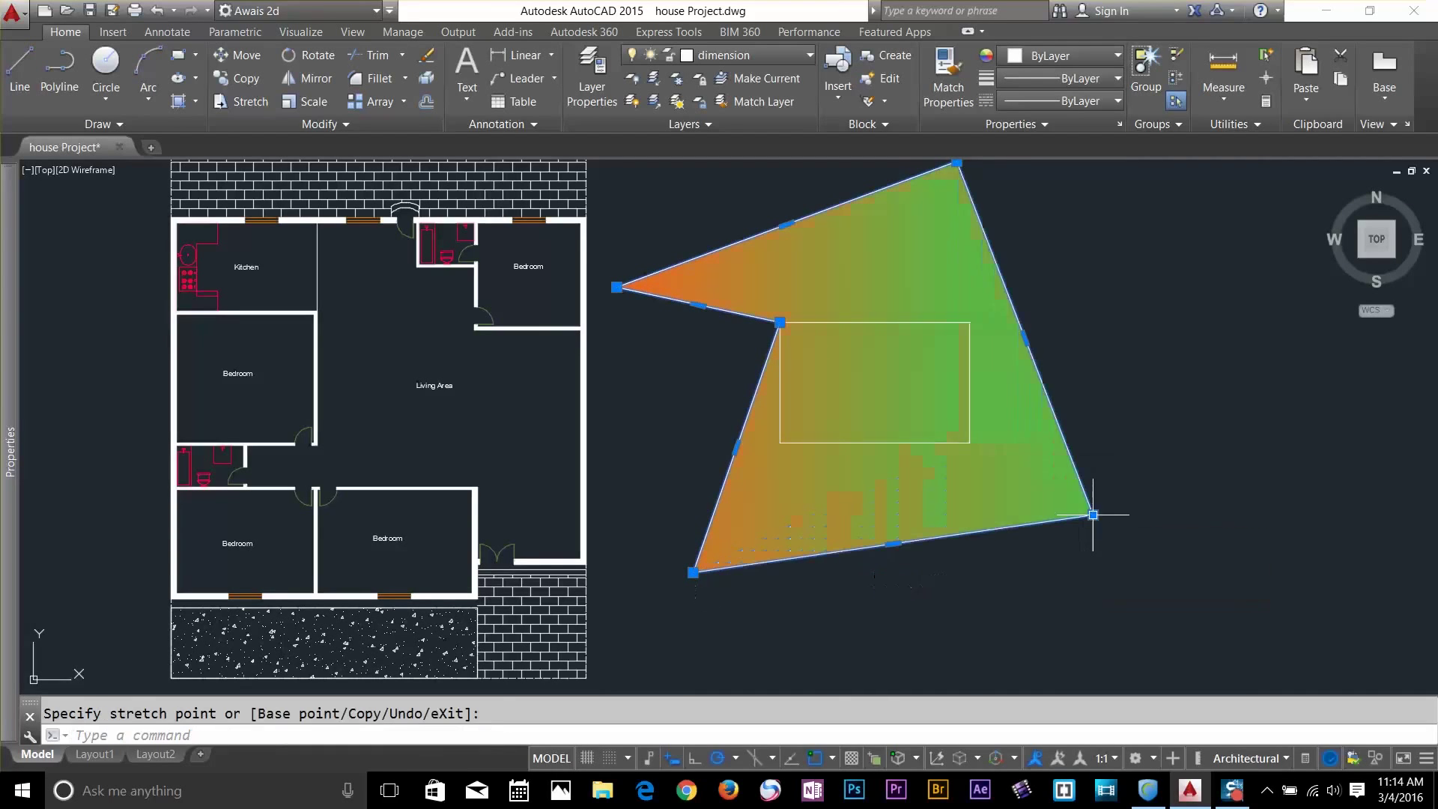
pyautogui.moveTo(893, 543)
pyautogui.click(938, 607)
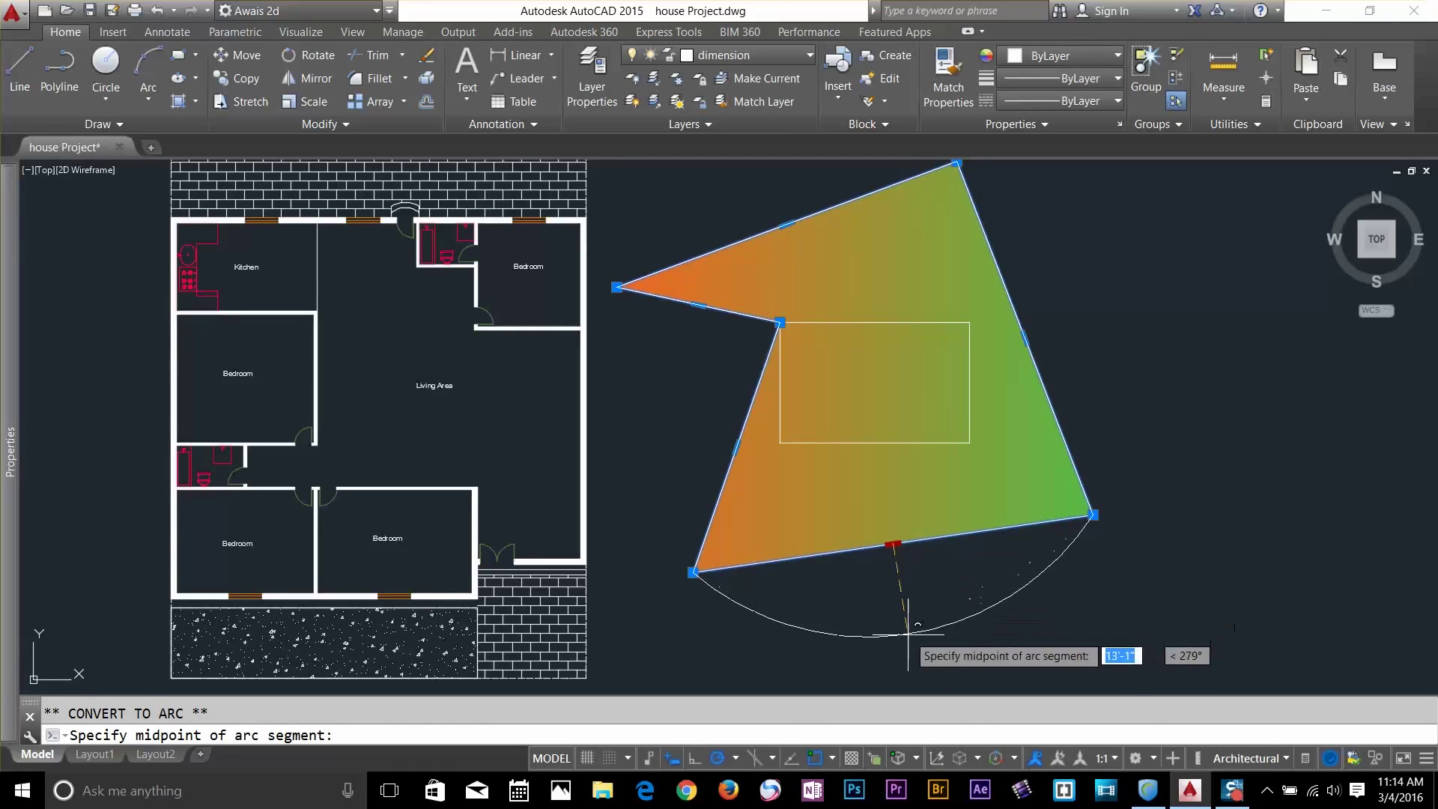
pyautogui.click(974, 621)
pyautogui.press('Escape')
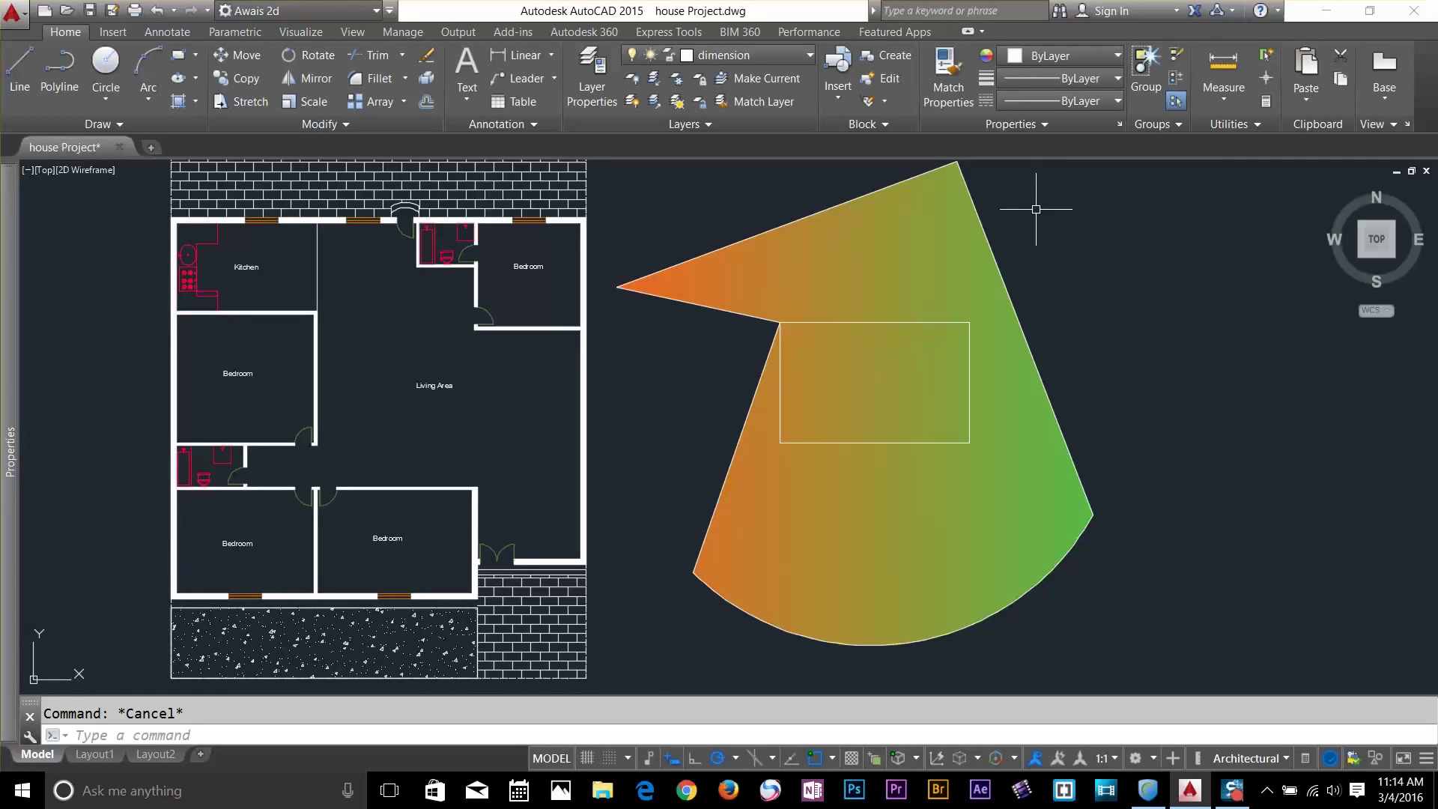
pyautogui.click(954, 445)
pyautogui.press('Delete')
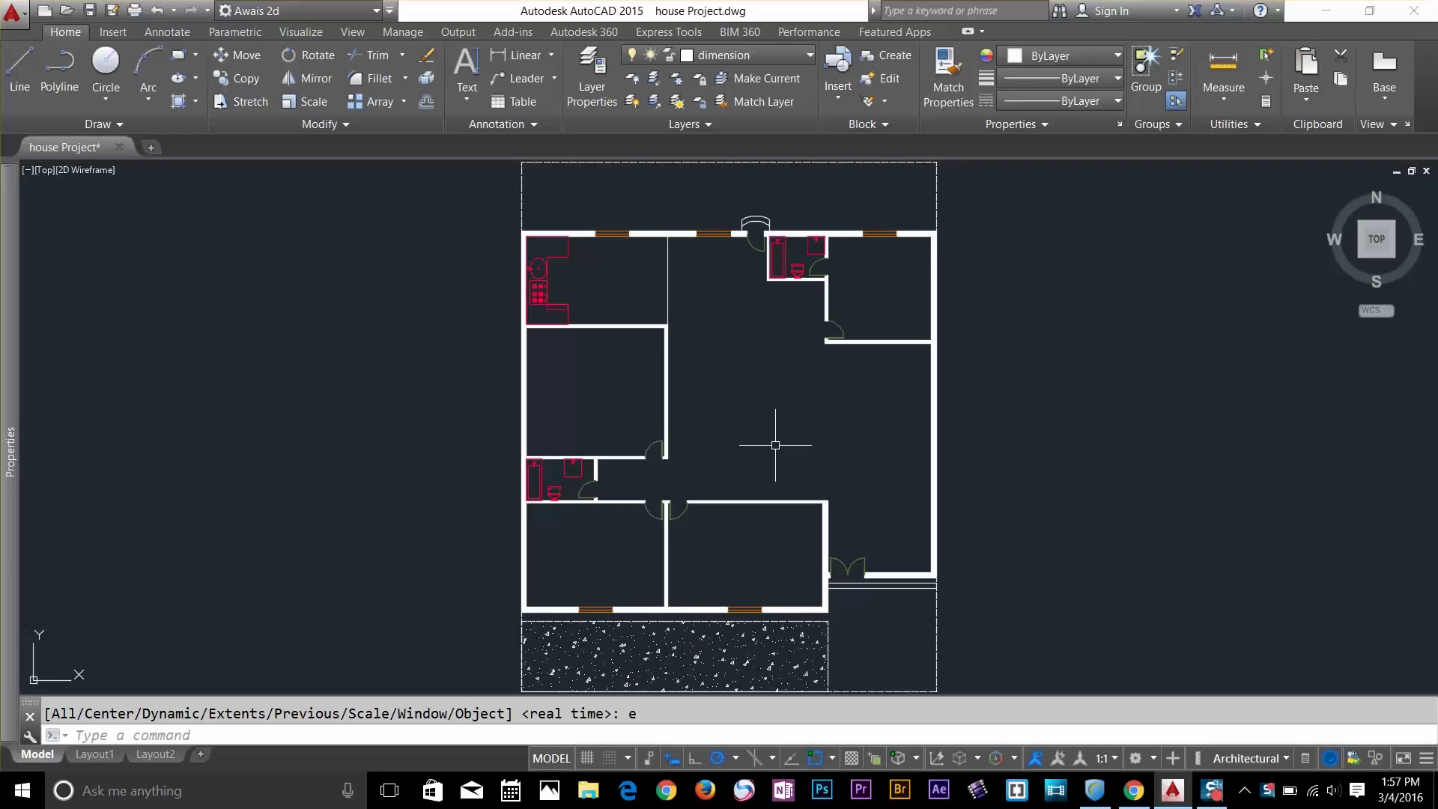
# Open the Text Style dialog with the ST command
pyautogui.write('ST')
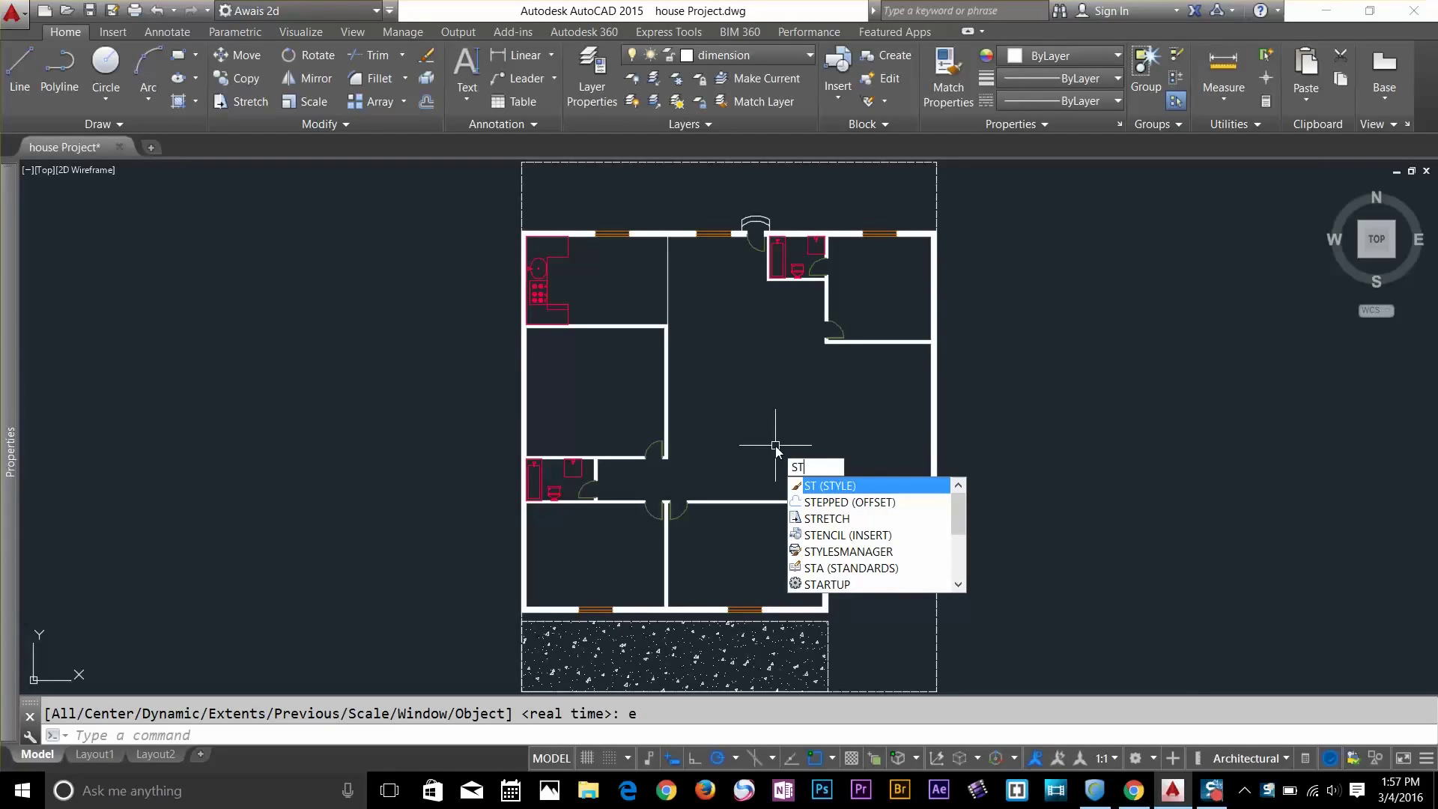
pyautogui.press('Return')
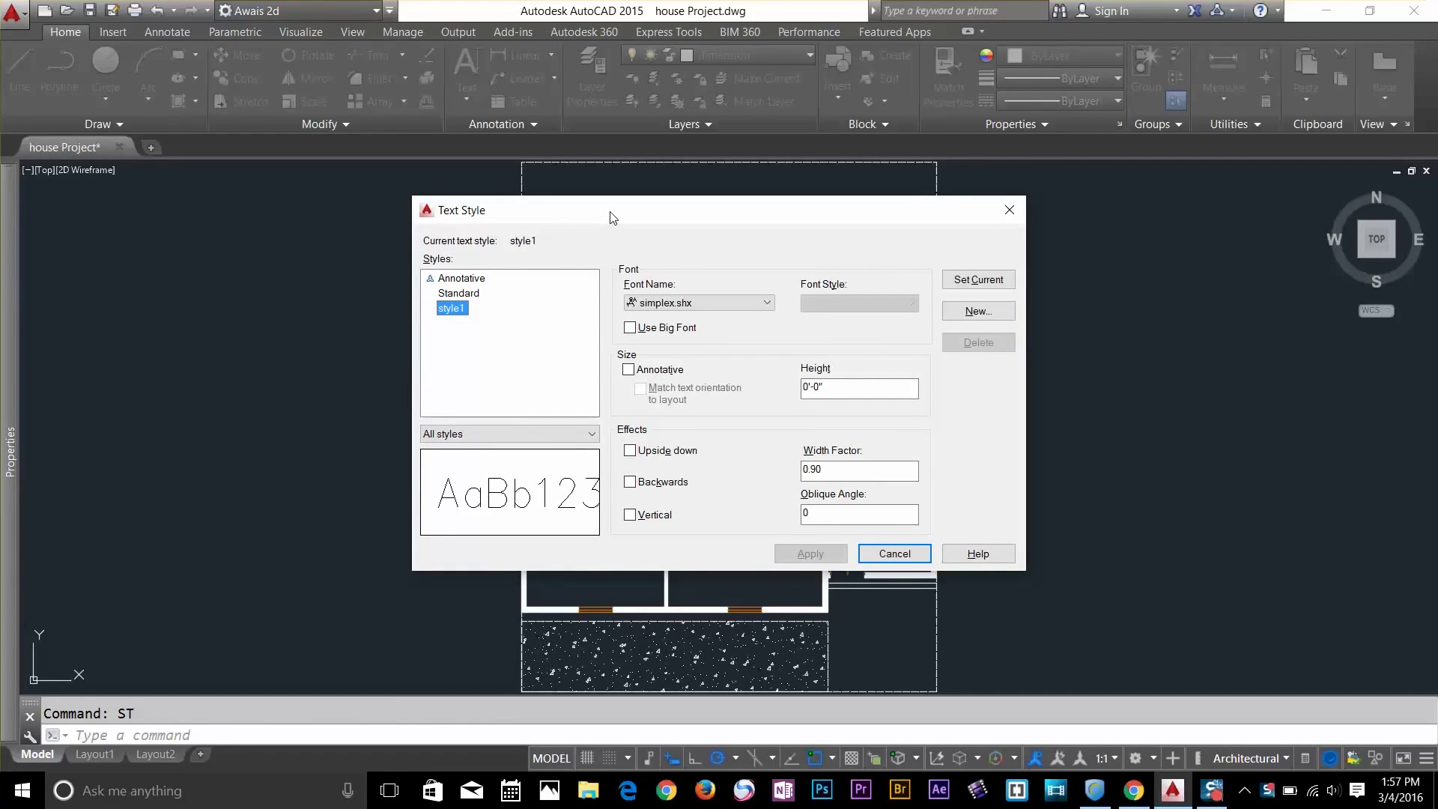
# Create a new text style named 'mine', leaving its font as simplex.shx
pyautogui.moveTo(612, 217); pyautogui.dragTo(612, 245)
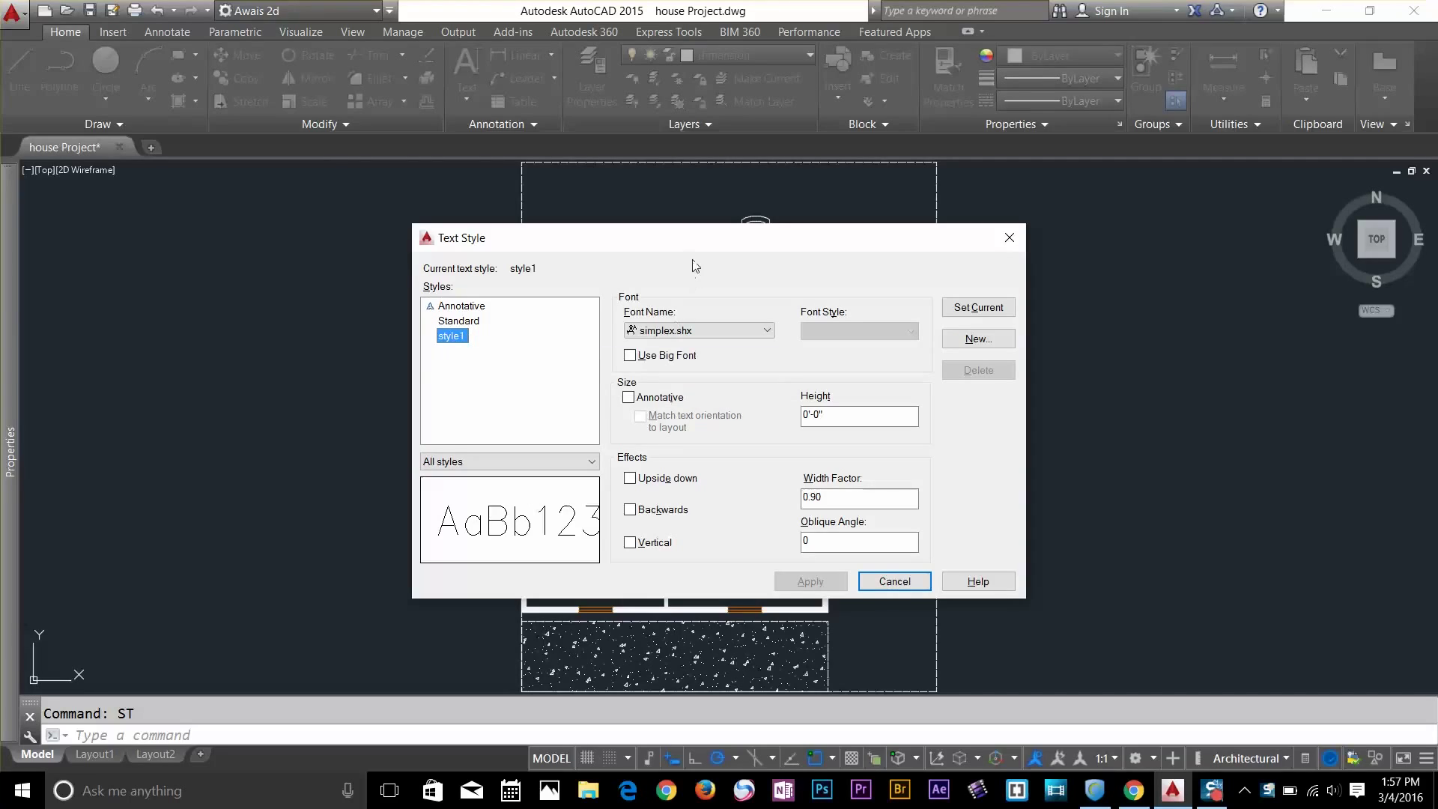
pyautogui.moveTo(706, 242); pyautogui.dragTo(691, 224)
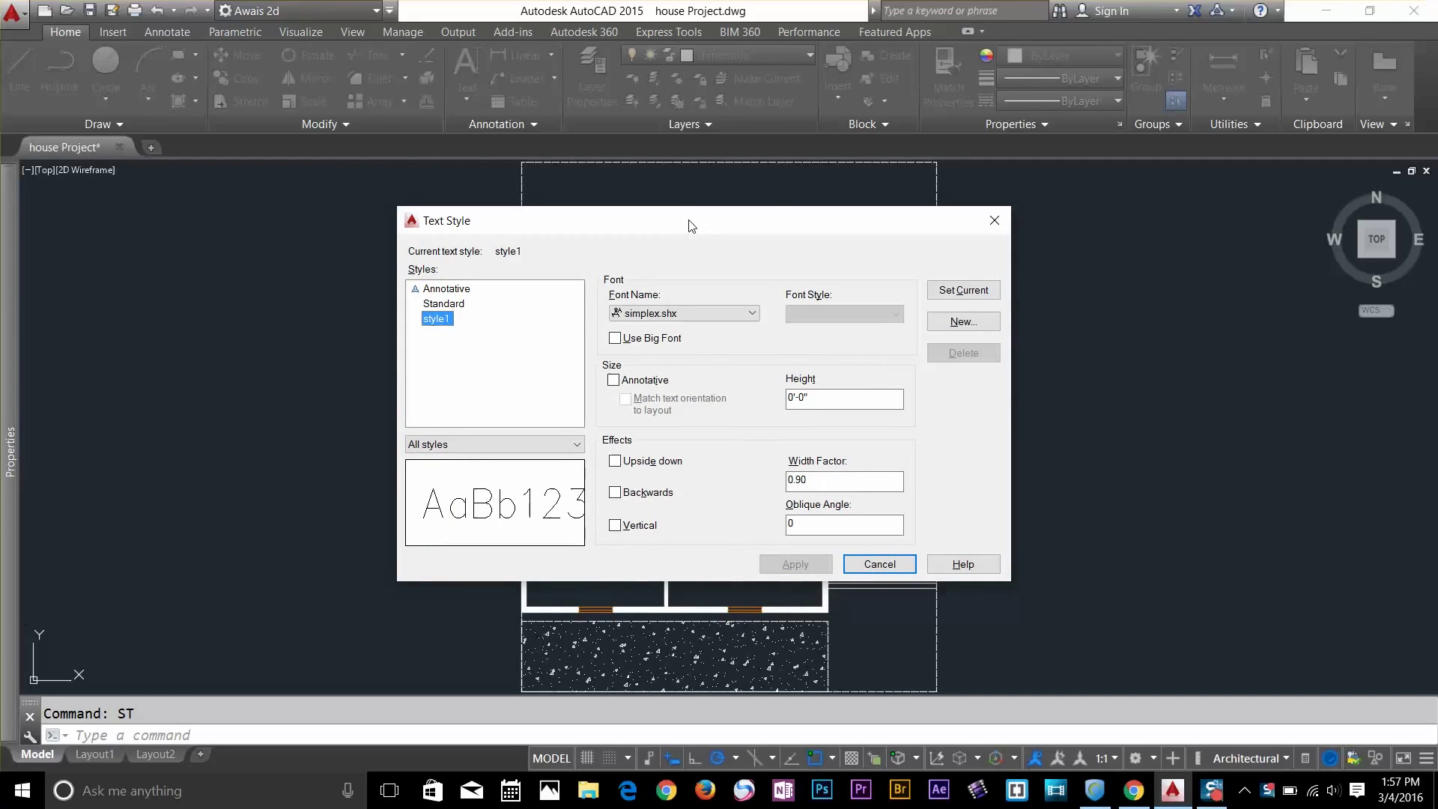
pyautogui.click(963, 324)
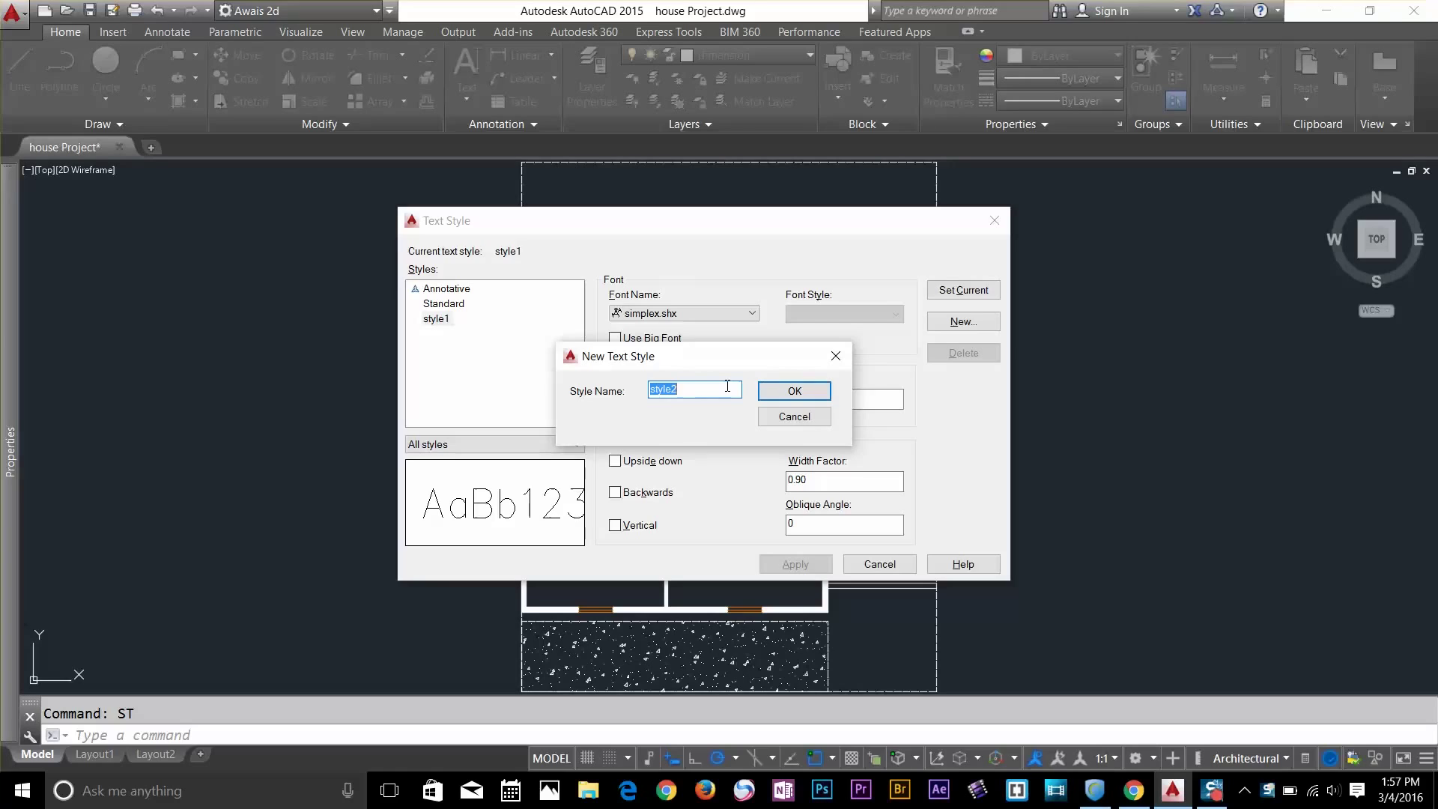
pyautogui.write('mine')
pyautogui.press('Return')
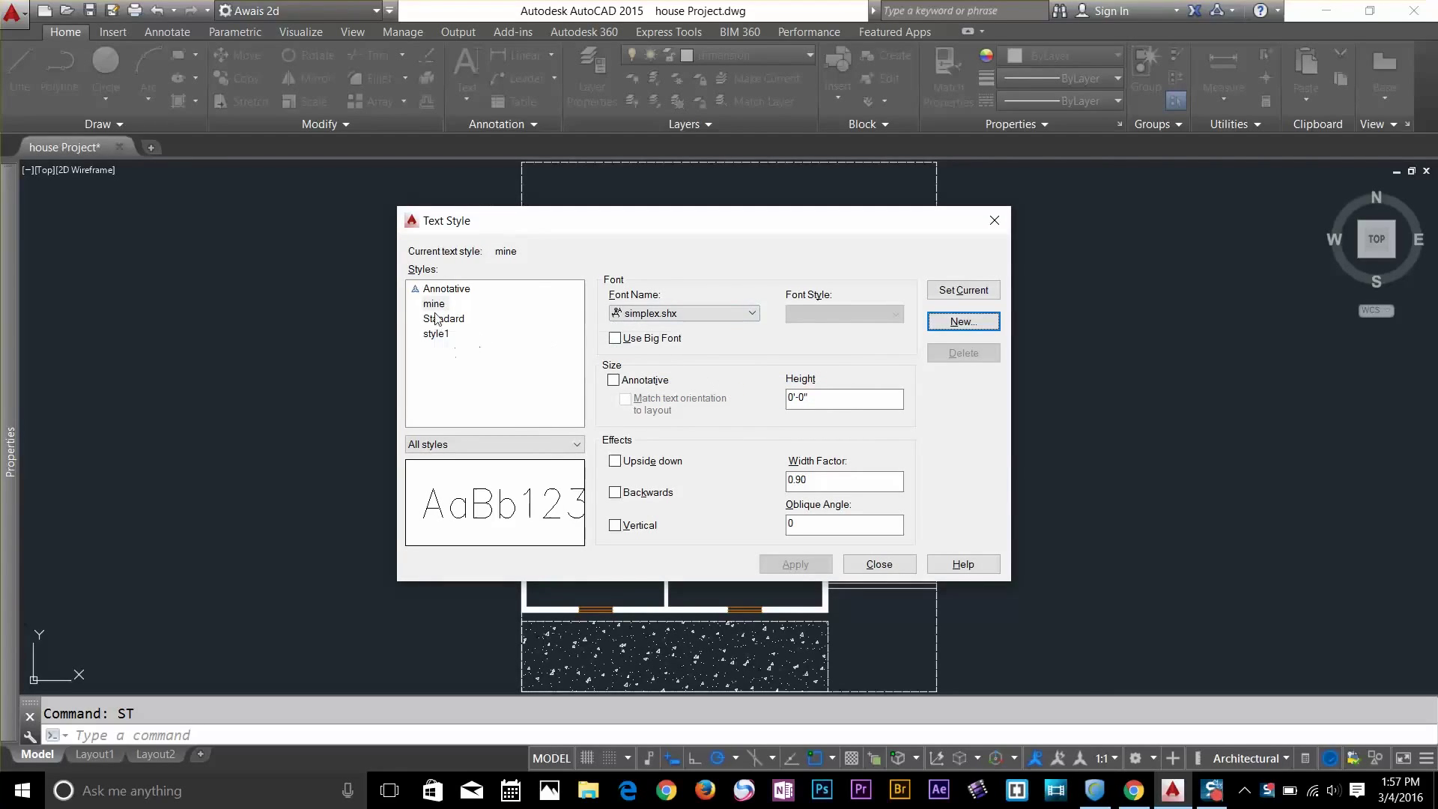
pyautogui.click(676, 314)
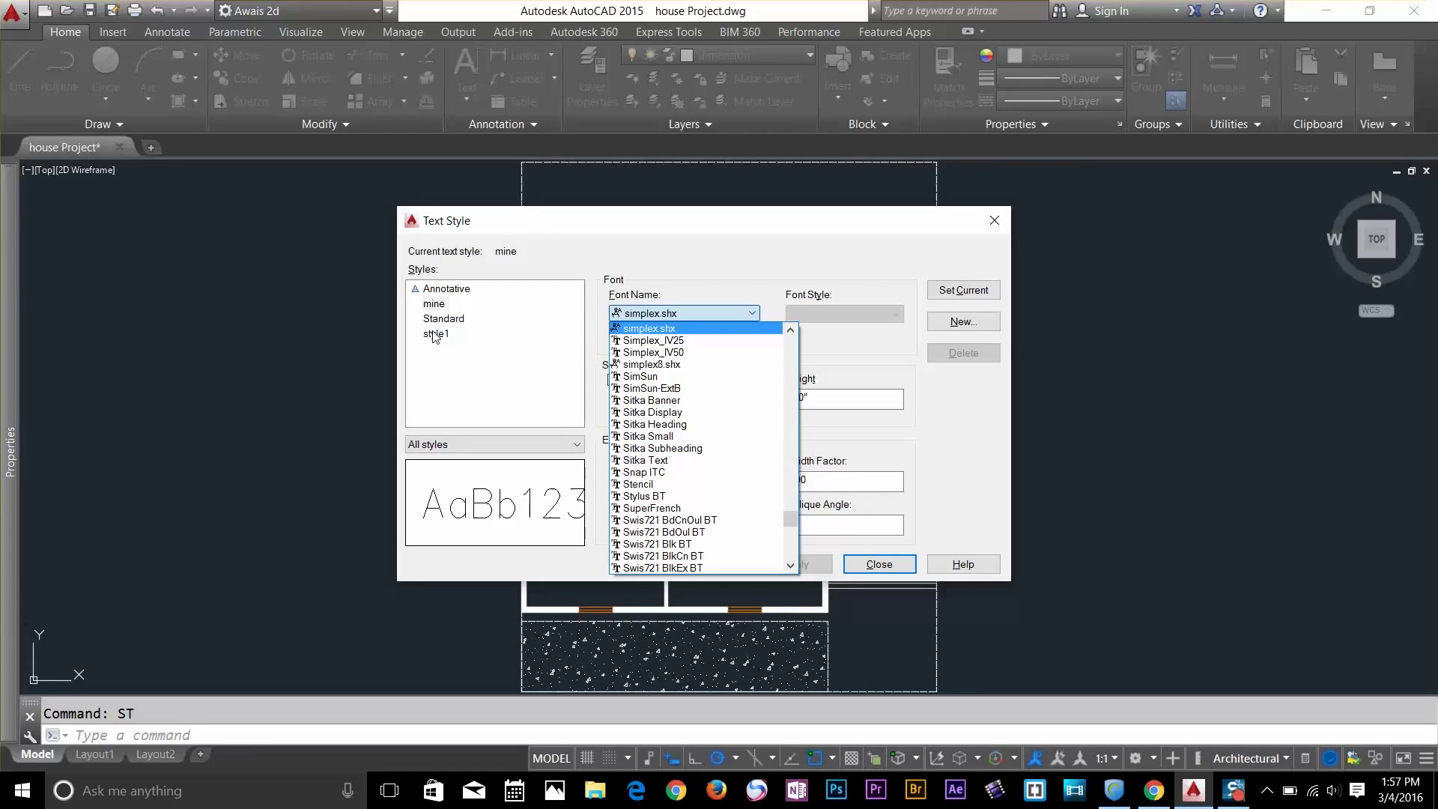
pyautogui.scroll(-13, 637, 343)
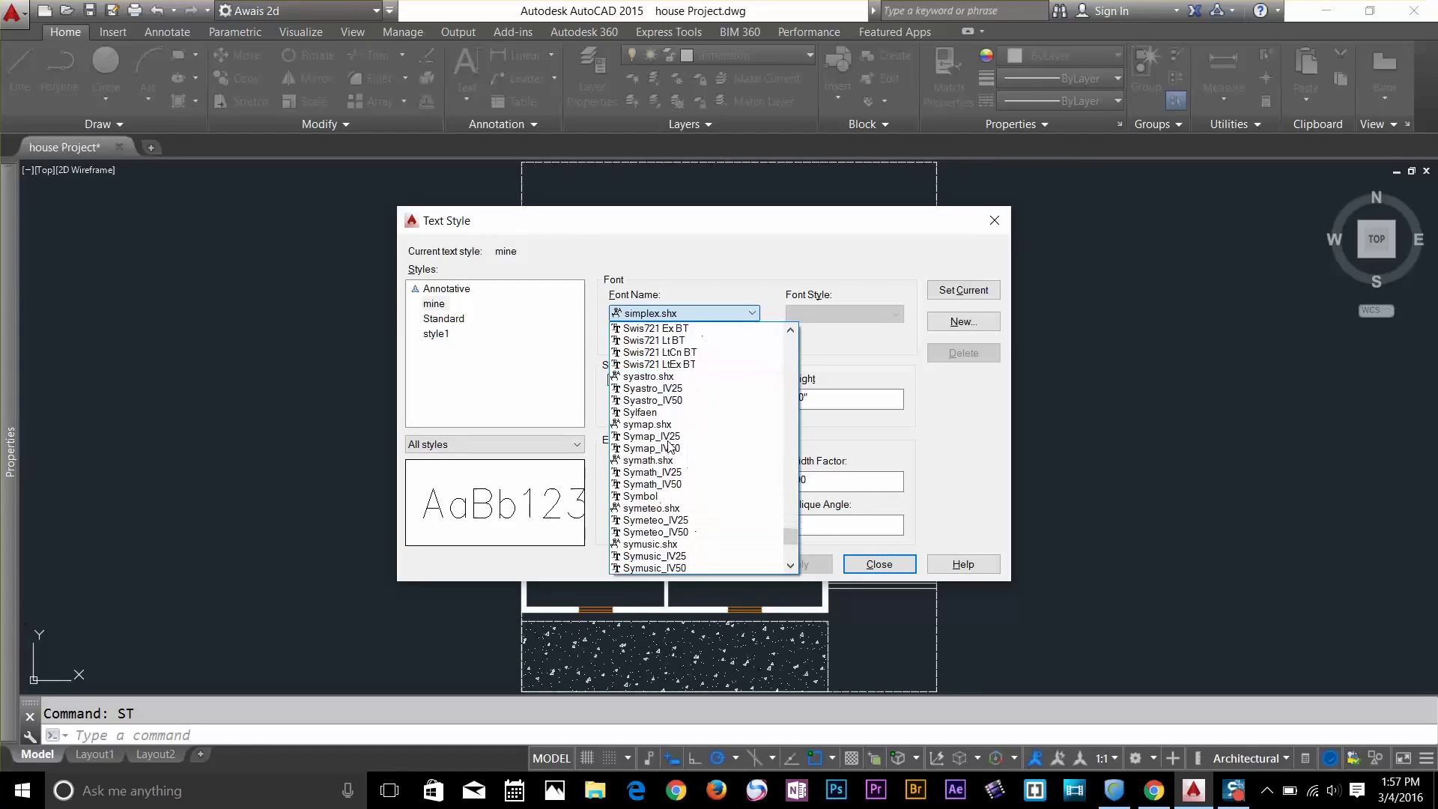
pyautogui.scroll(20, 674, 452)
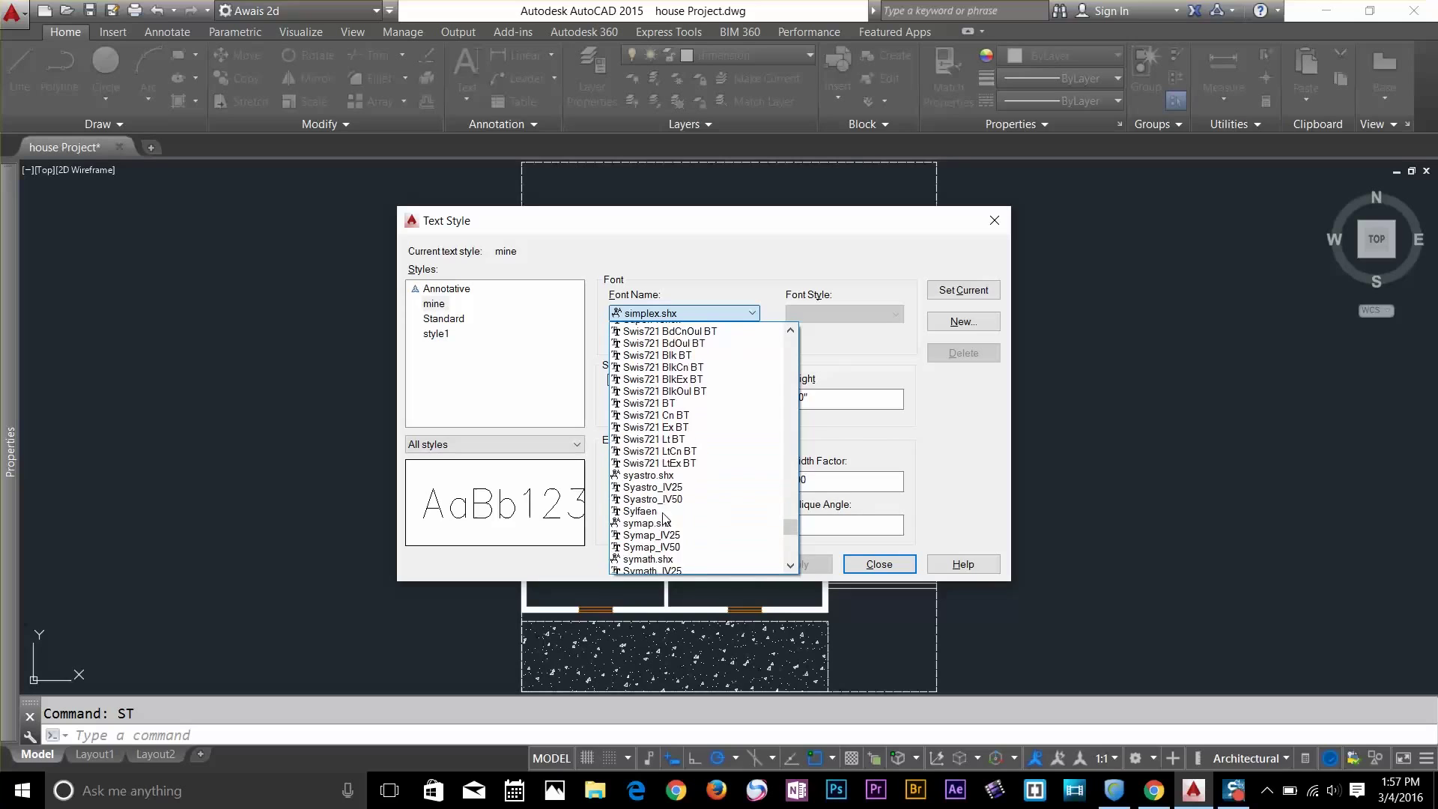
pyautogui.scroll(7, 665, 502)
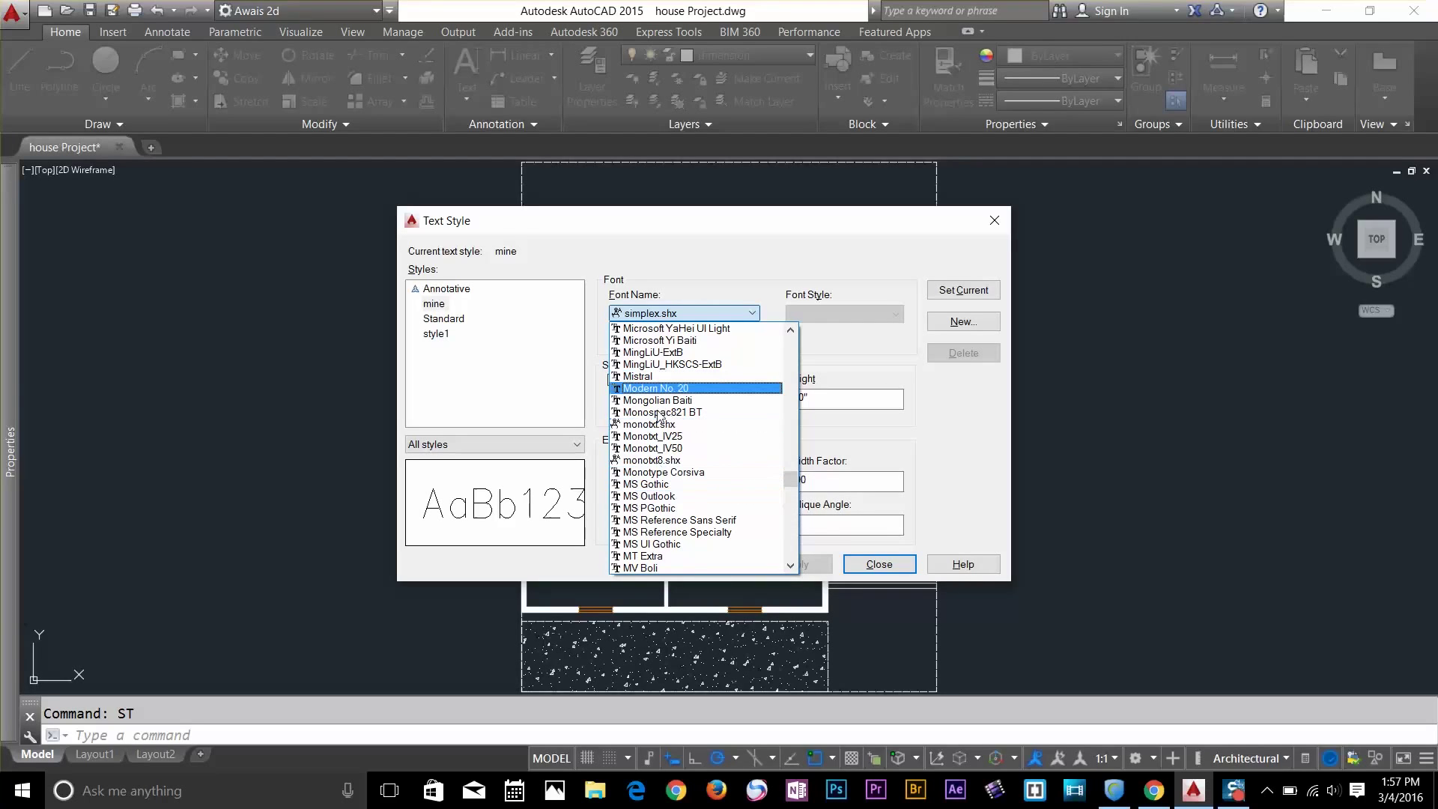
pyautogui.scroll(9, 669, 461)
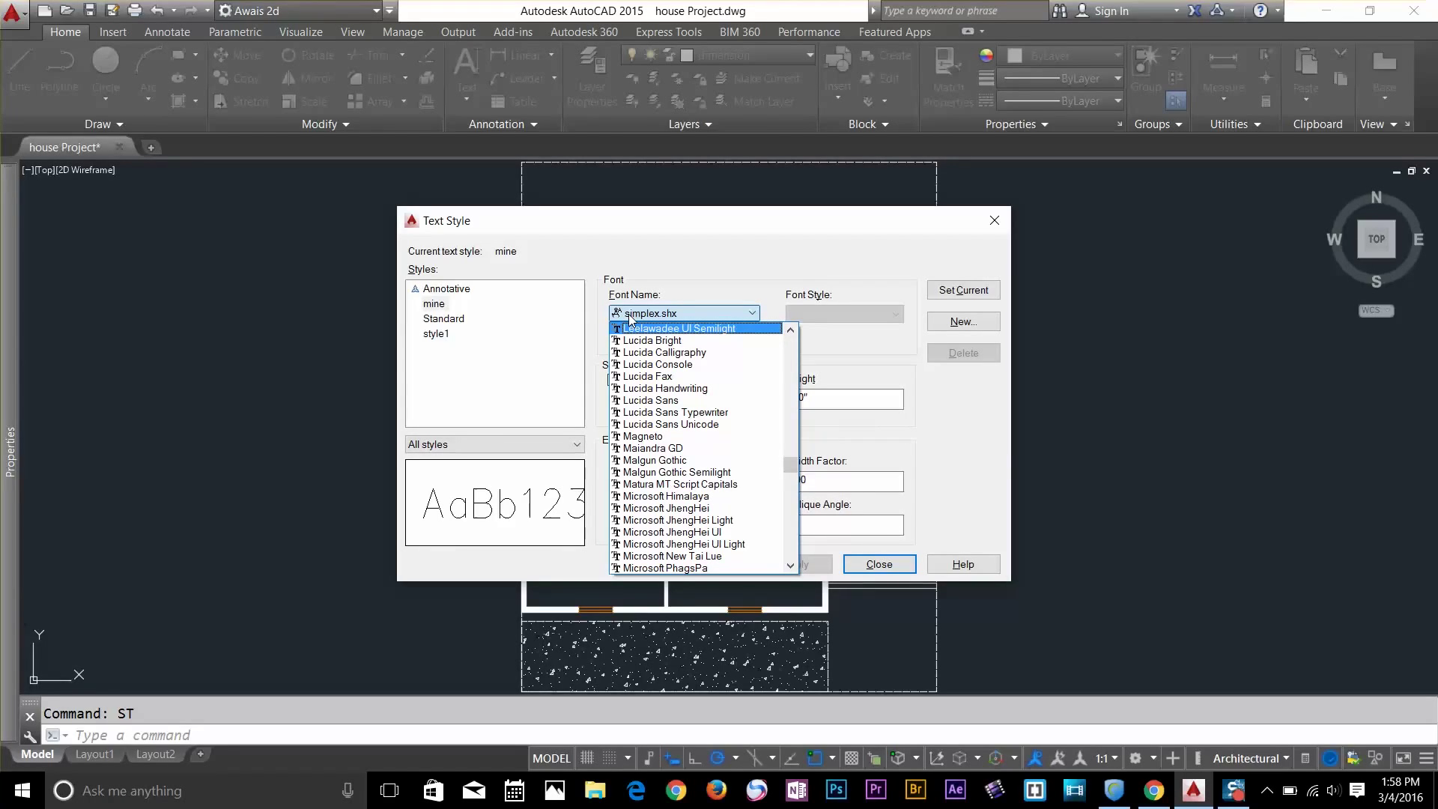
pyautogui.click(643, 314)
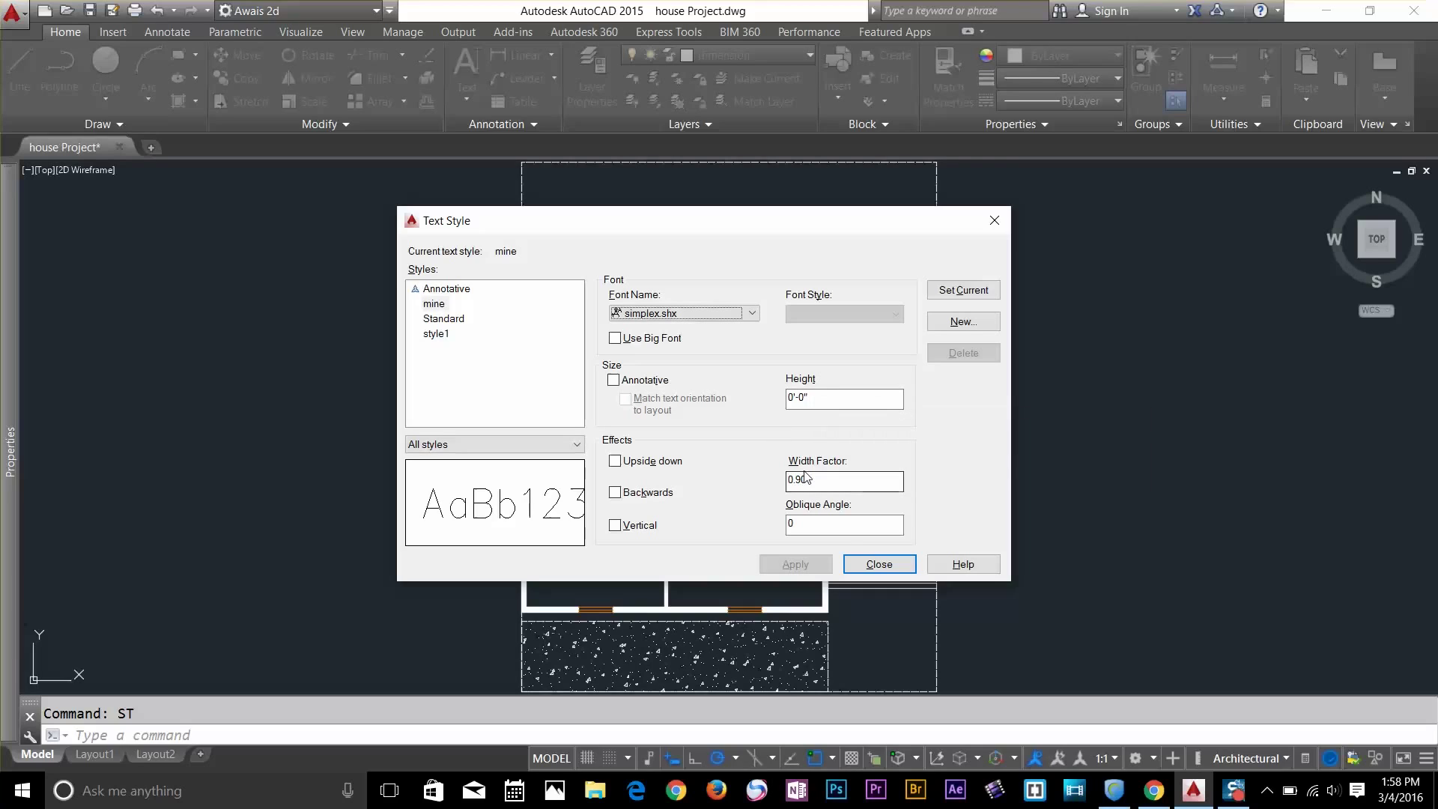
# Set mine's width factor to 0.8, trying a 45° oblique angle before resetting it to 0
pyautogui.click(828, 480)
pyautogui.doubleClick(834, 483)
pyautogui.write('.8')
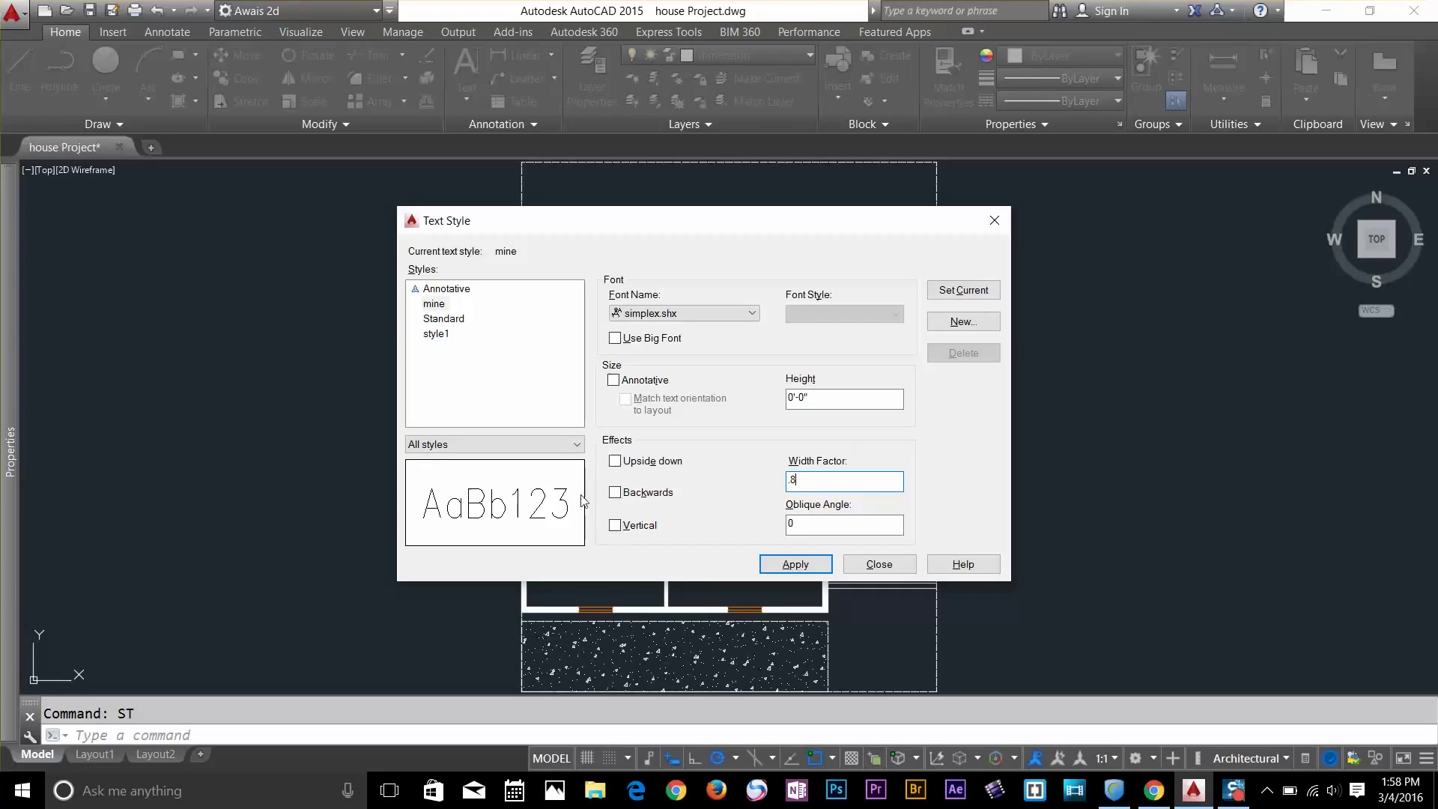
pyautogui.doubleClick(836, 523)
pyautogui.write('45')
pyautogui.press('Return')
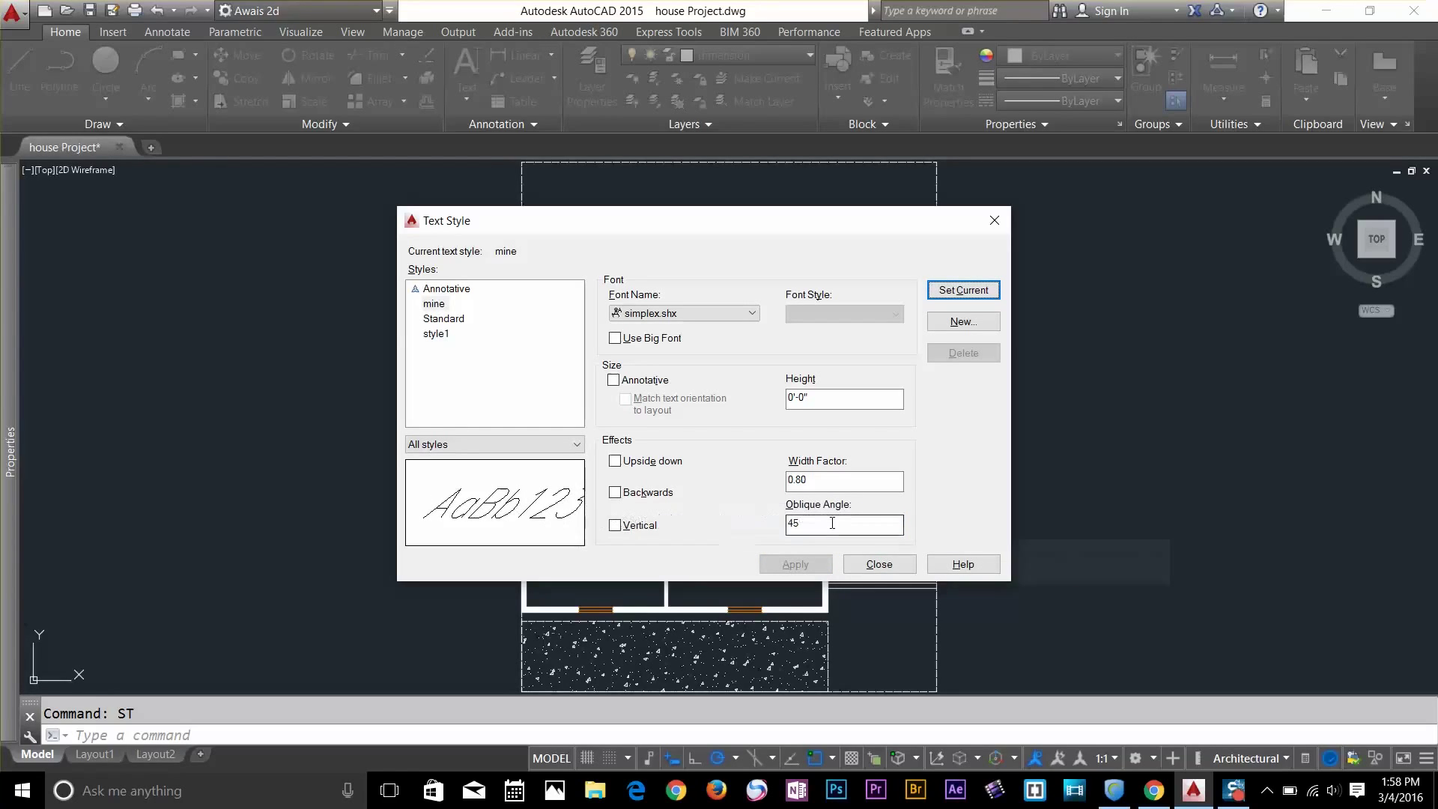
pyautogui.doubleClick(831, 523)
pyautogui.write('0')
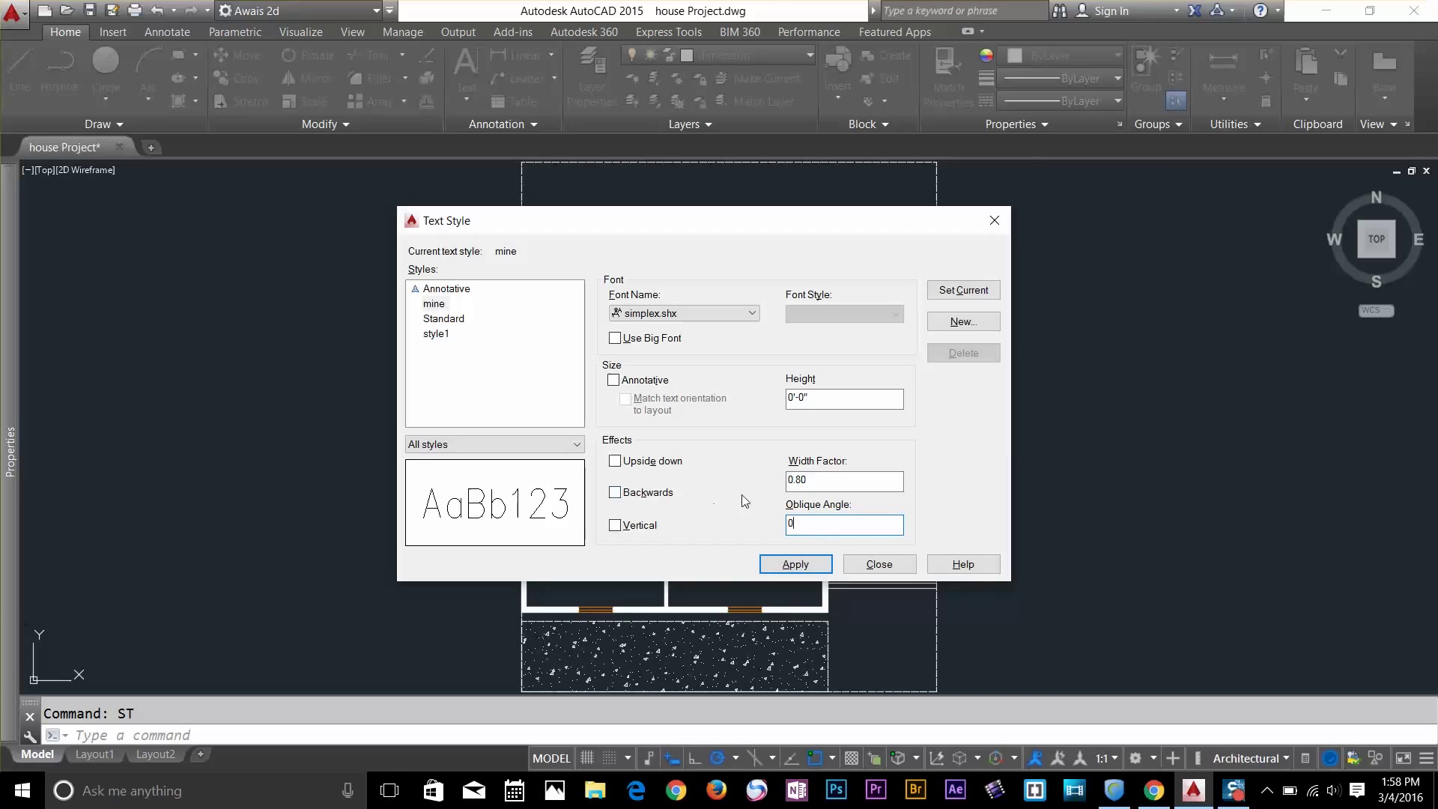
# Preview then clear Upside down, Backwards and Vertical, apply, and make mine current
pyautogui.click(638, 463)
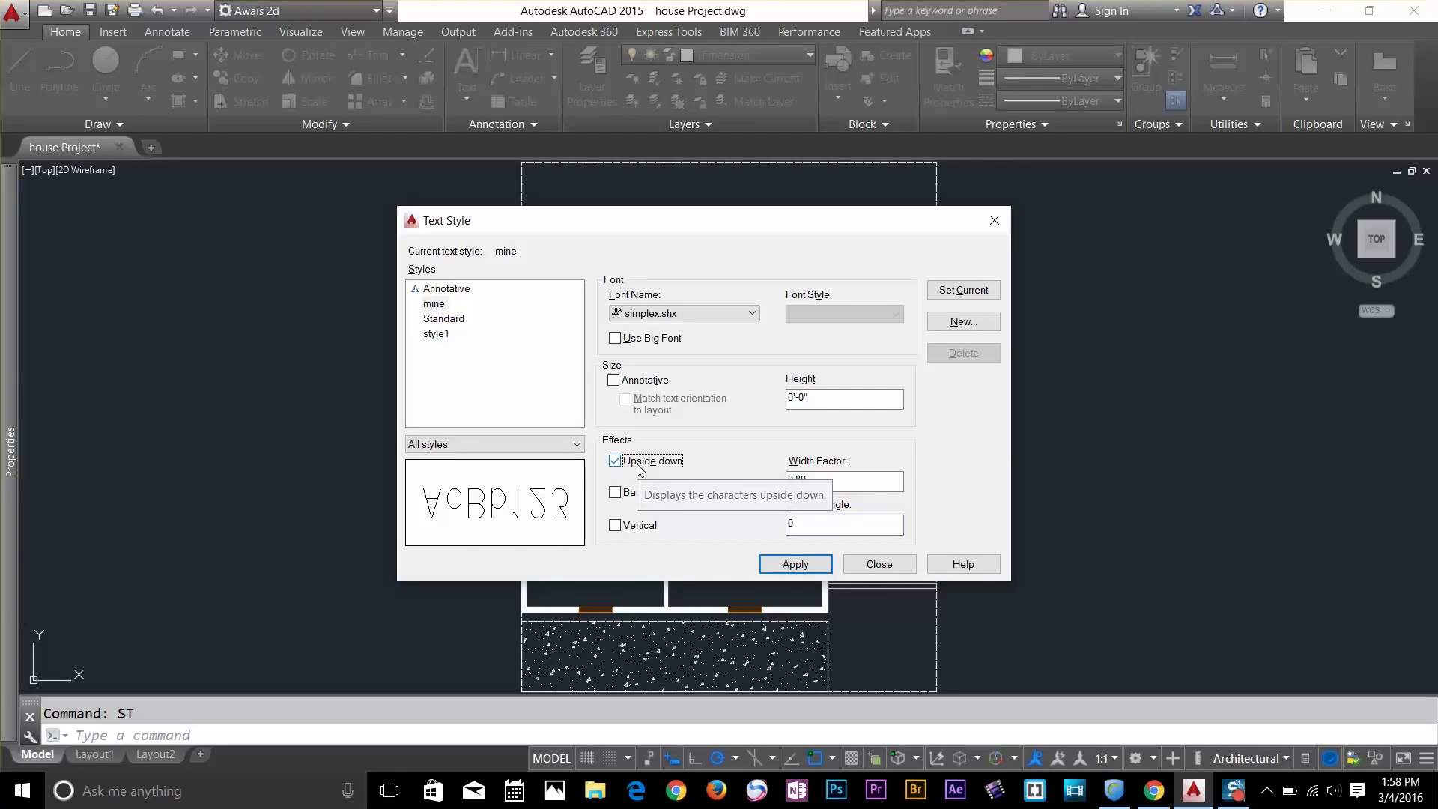
pyautogui.click(644, 494)
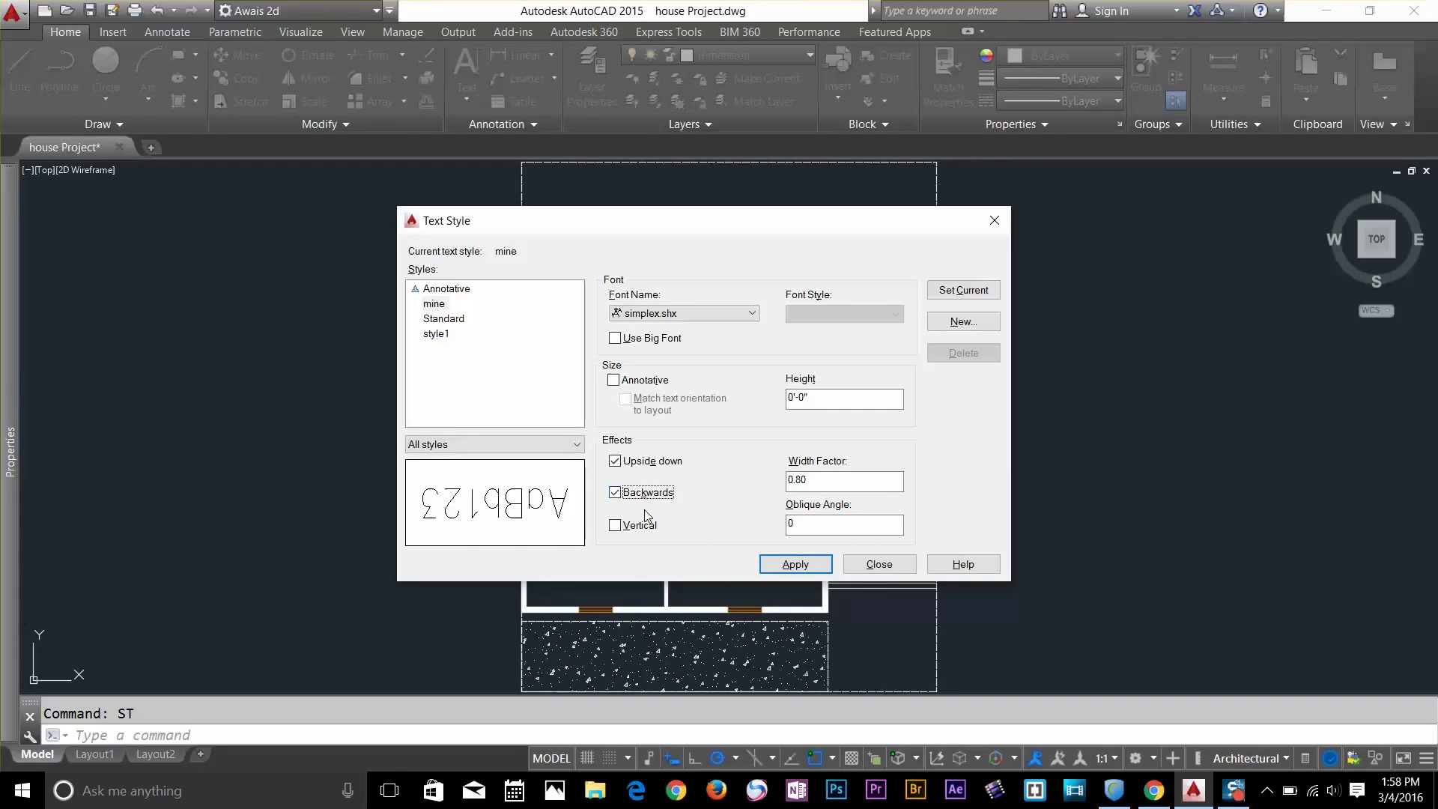
pyautogui.click(659, 462)
pyautogui.click(649, 495)
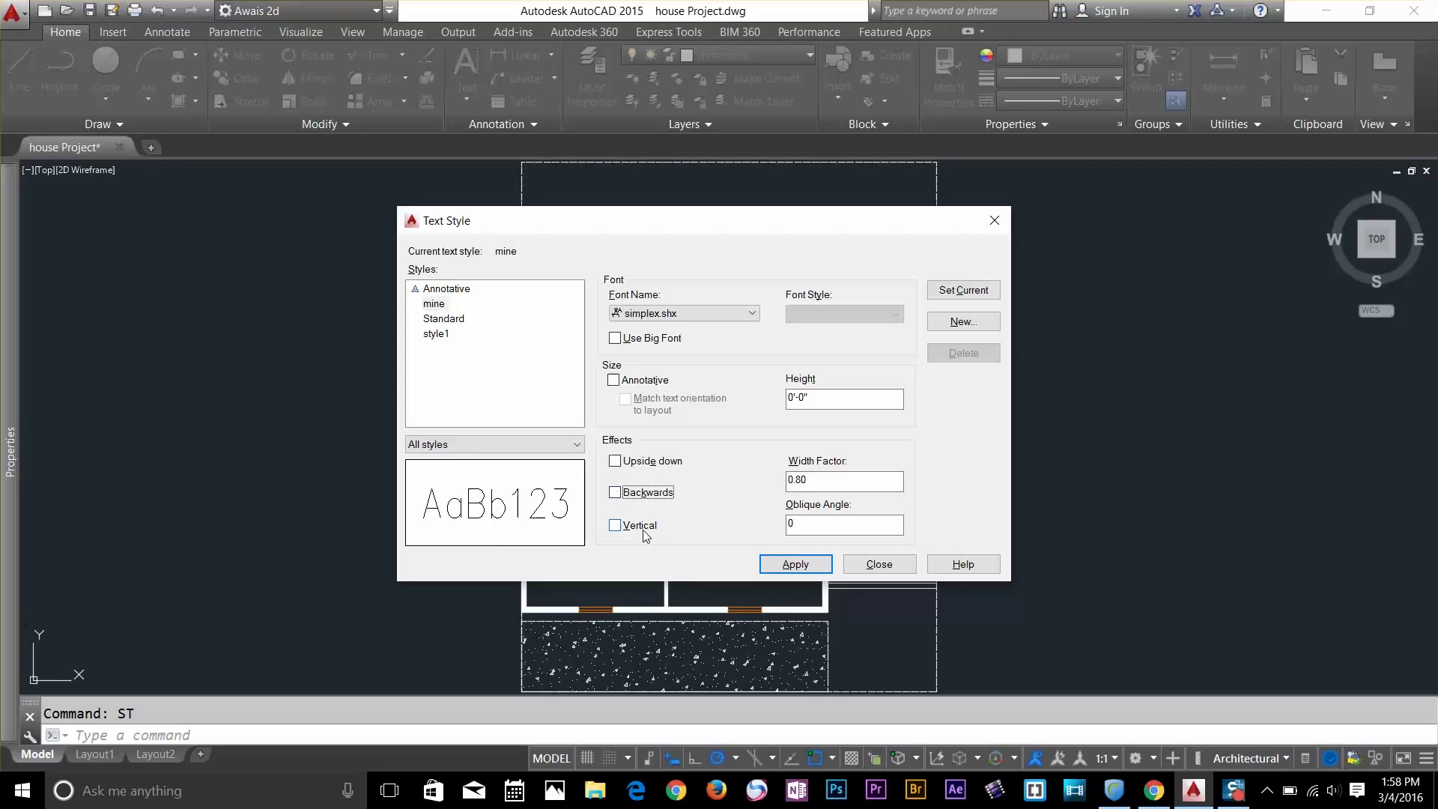
pyautogui.click(645, 528)
pyautogui.click(644, 529)
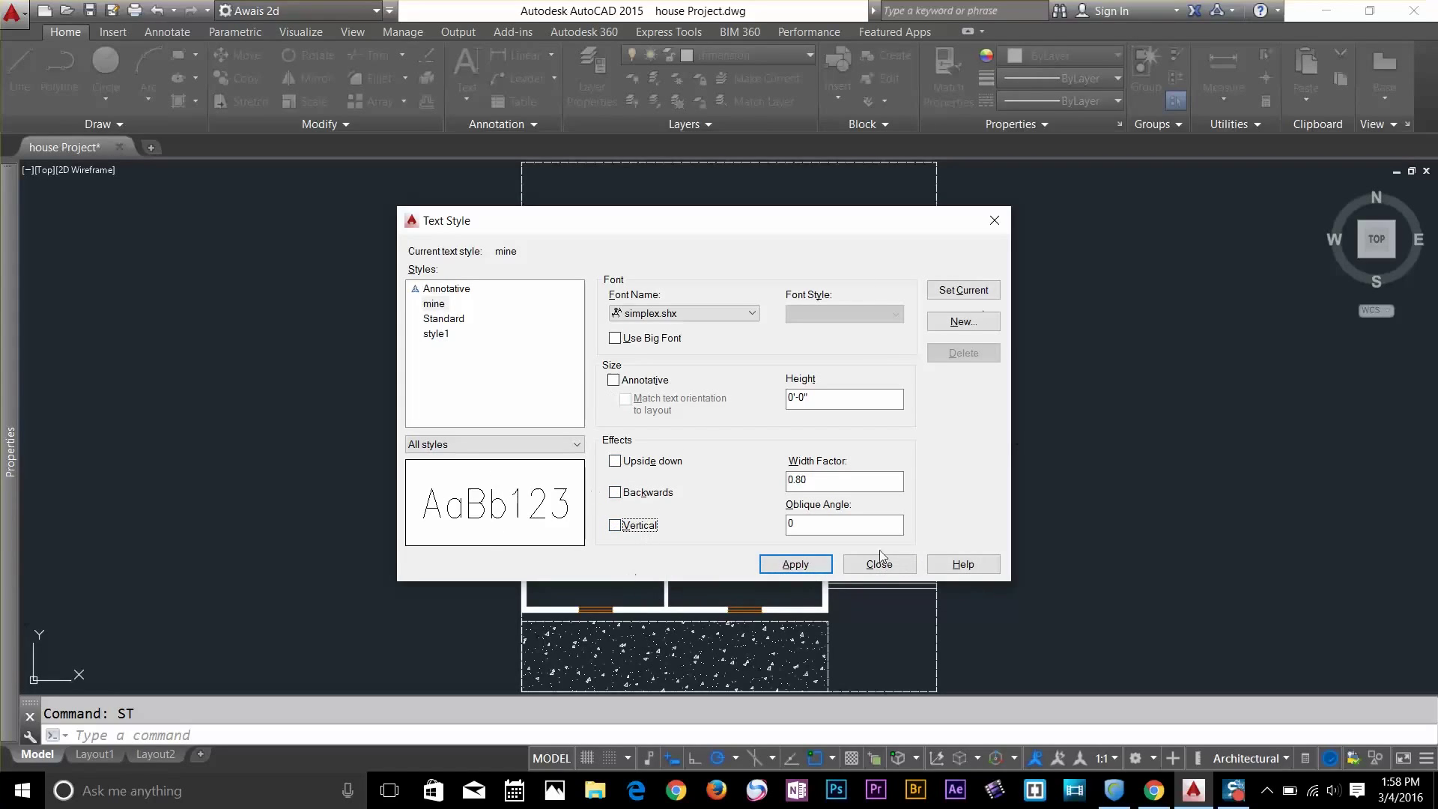
pyautogui.click(803, 564)
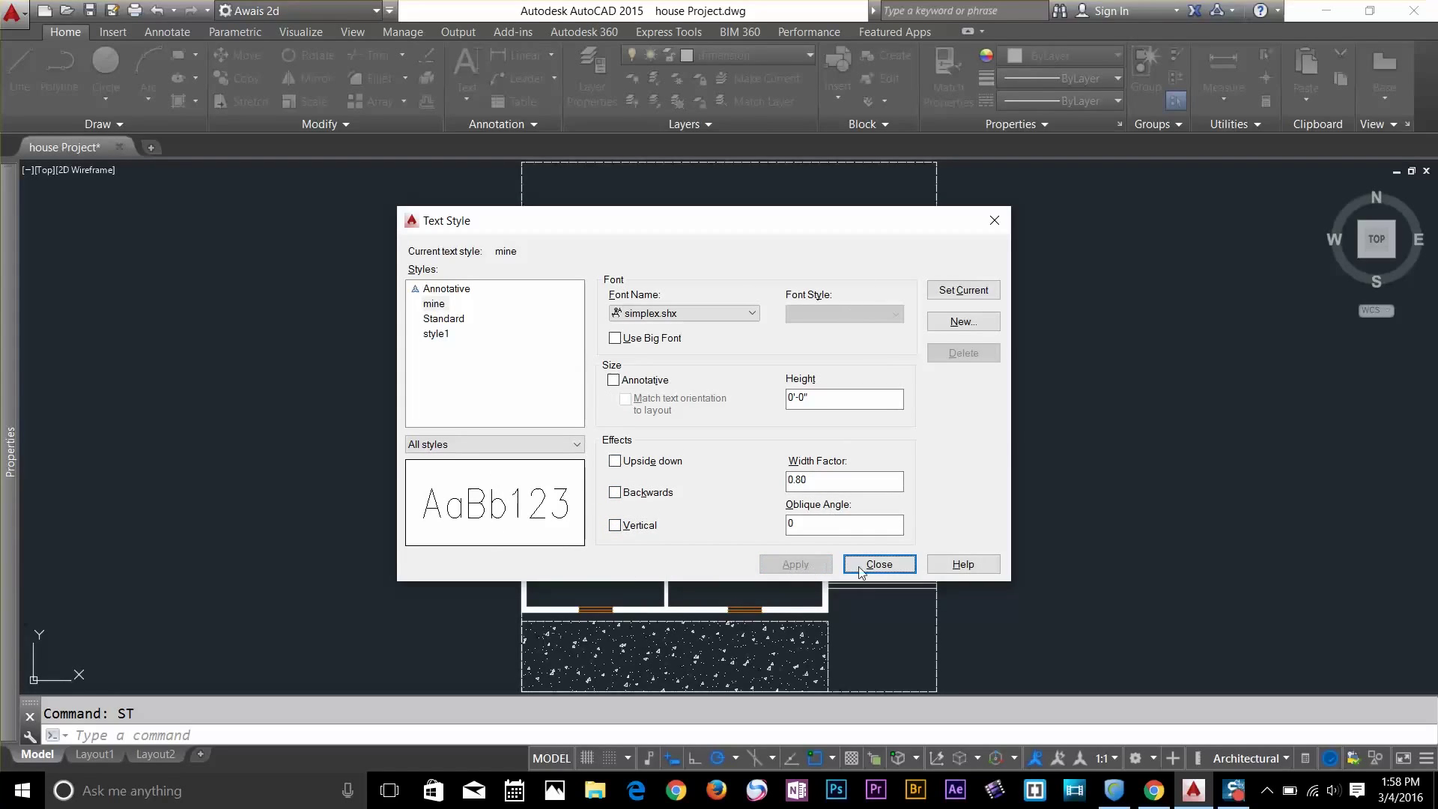
pyautogui.click(440, 304)
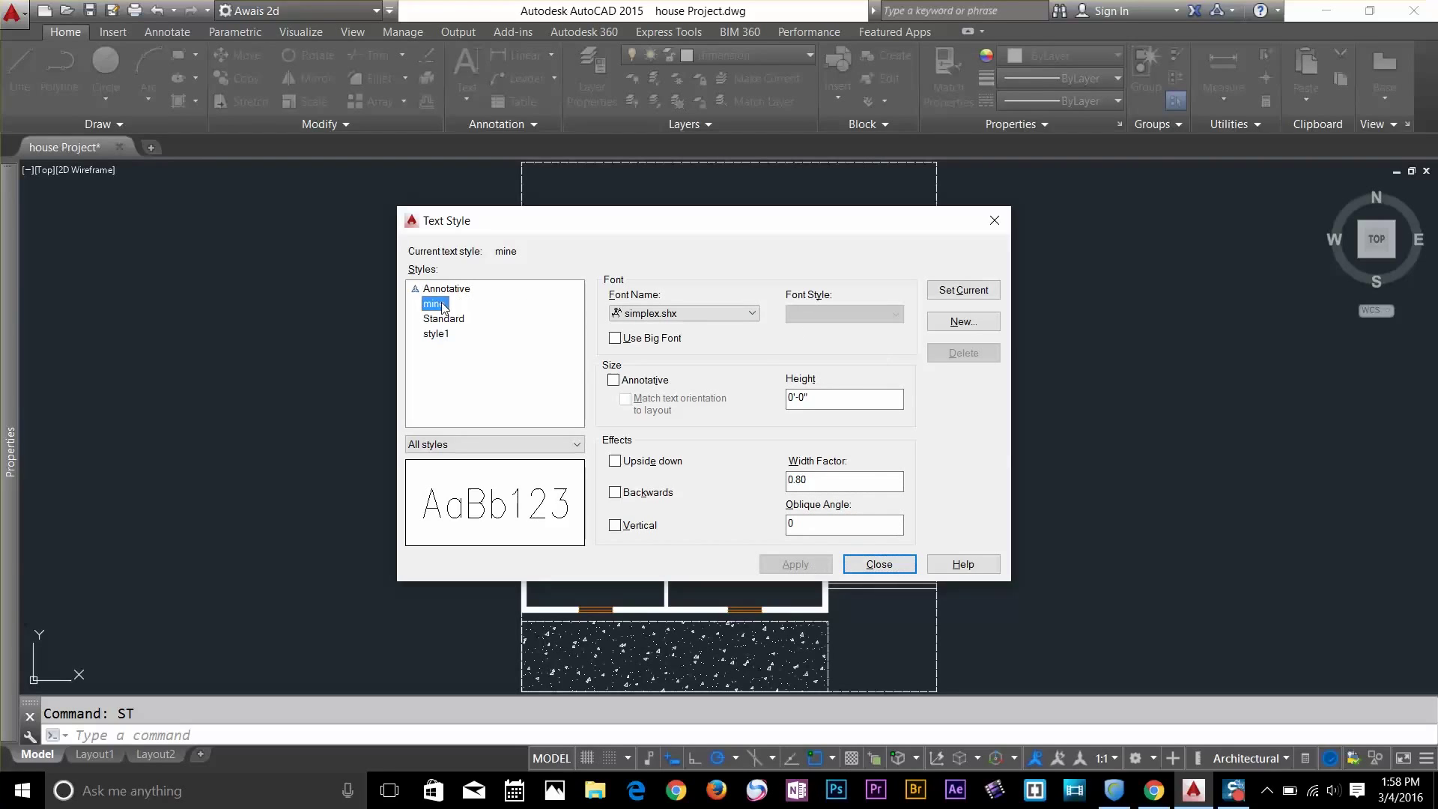
pyautogui.click(978, 298)
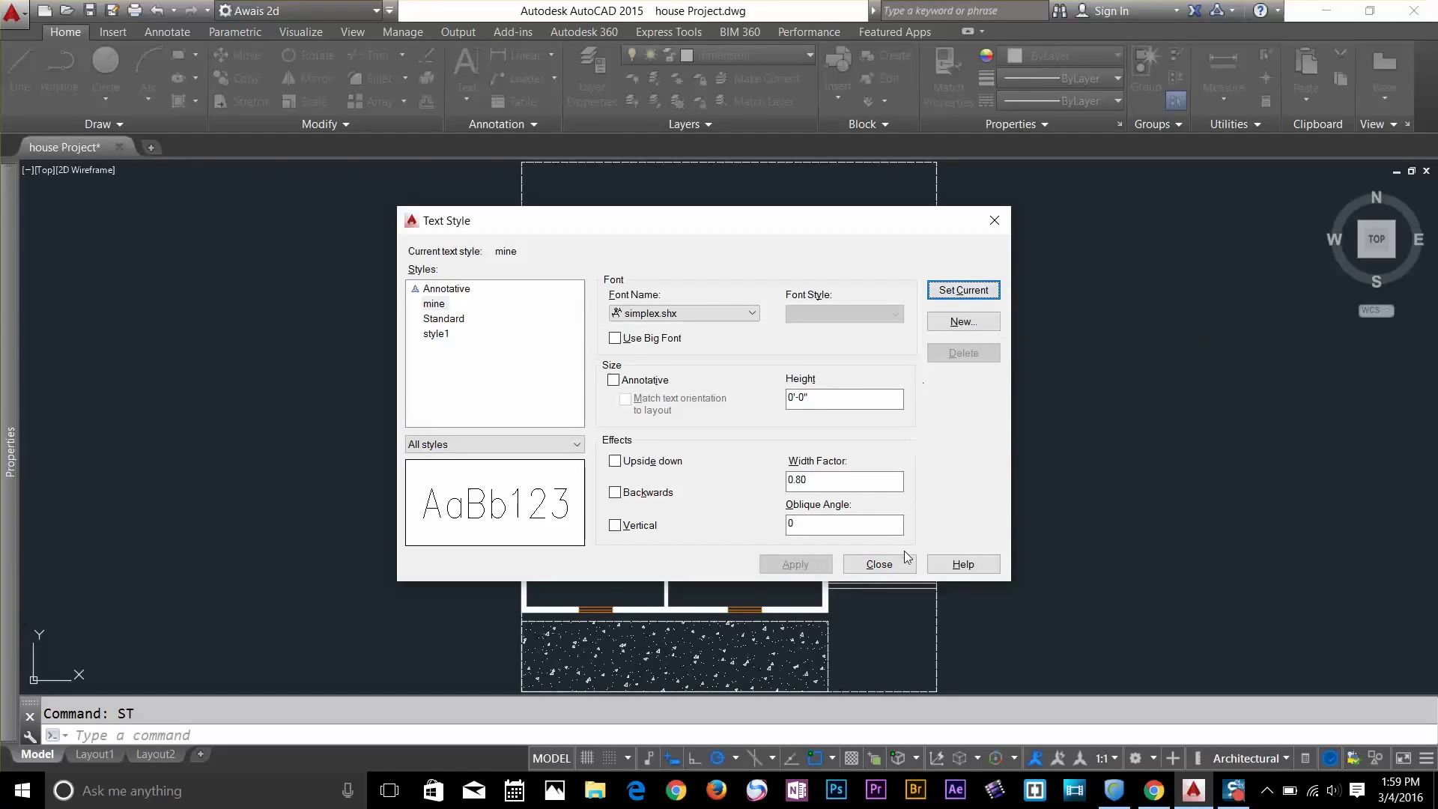
pyautogui.click(880, 564)
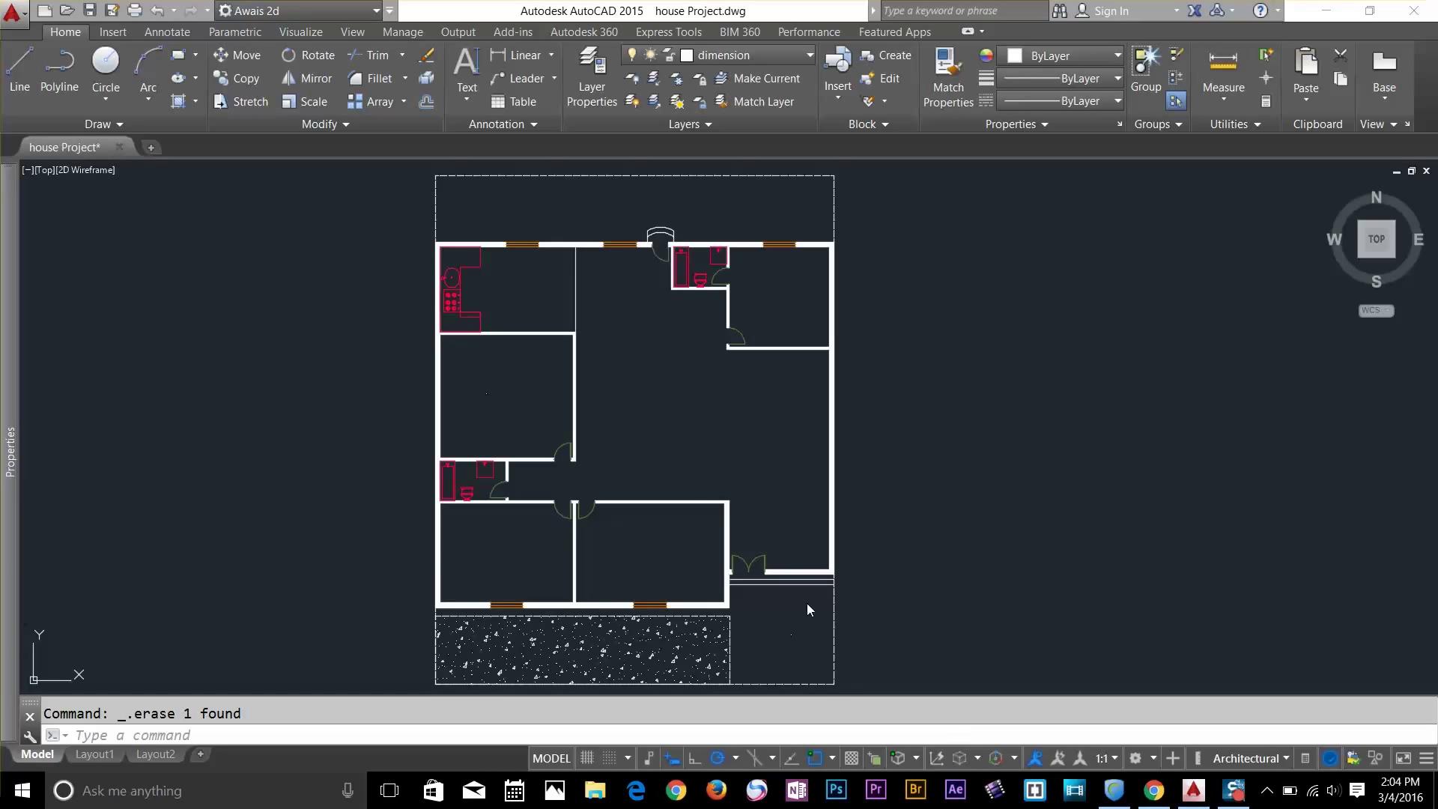
# Start single-line text inside the large room with height 9 and rotation 0
pyautogui.click(467, 101)
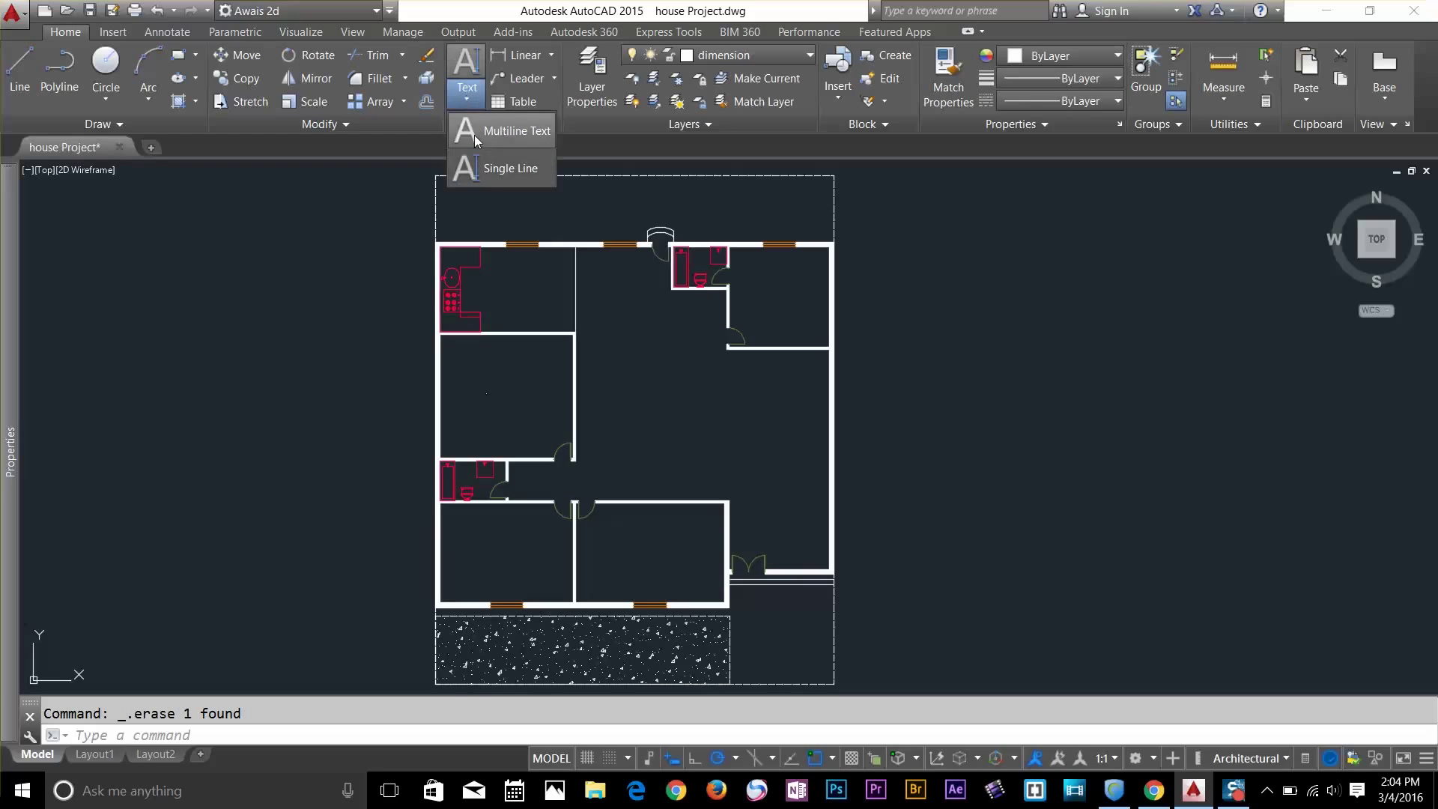
pyautogui.click(497, 173)
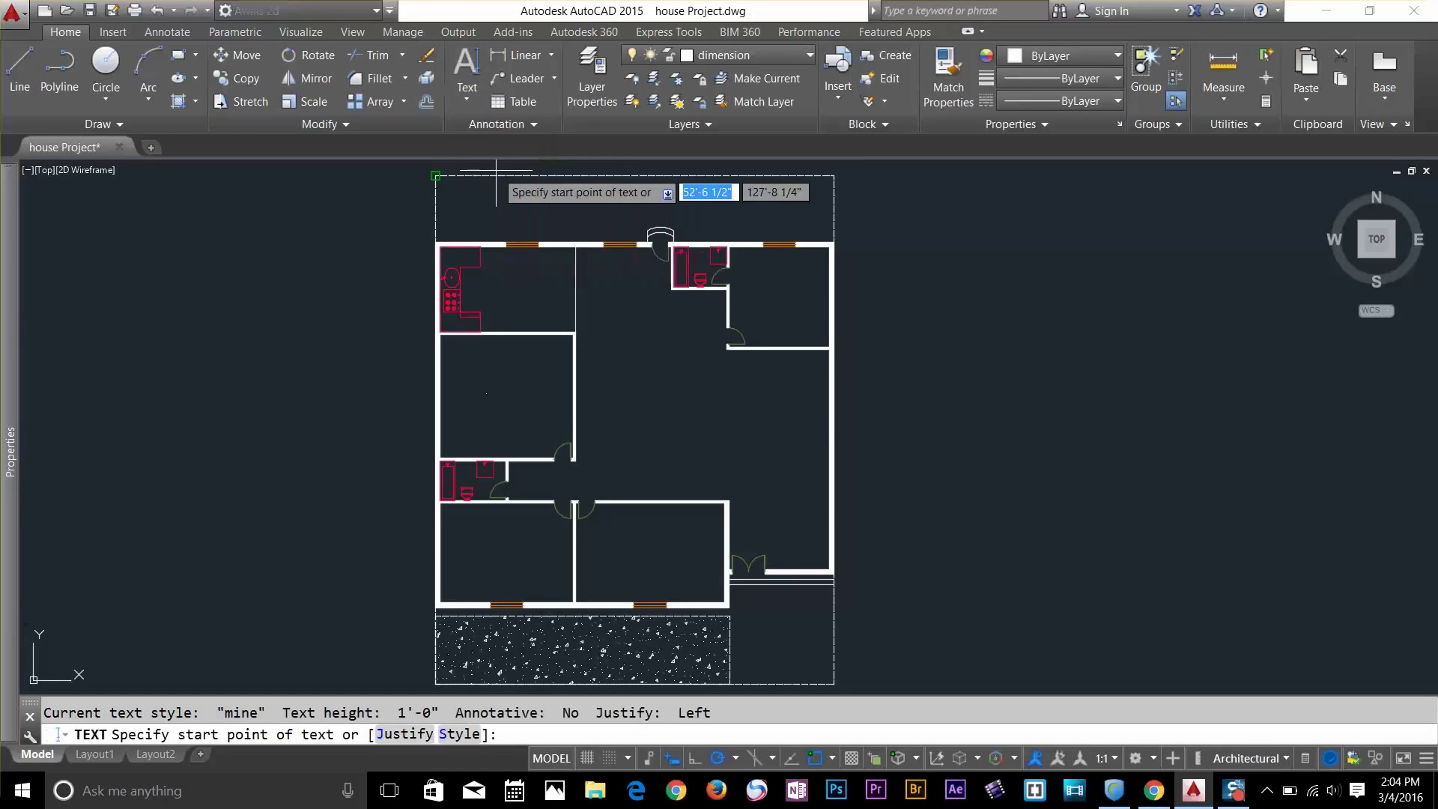
pyautogui.scroll(6, 649, 571)
pyautogui.scroll(-3, 684, 459)
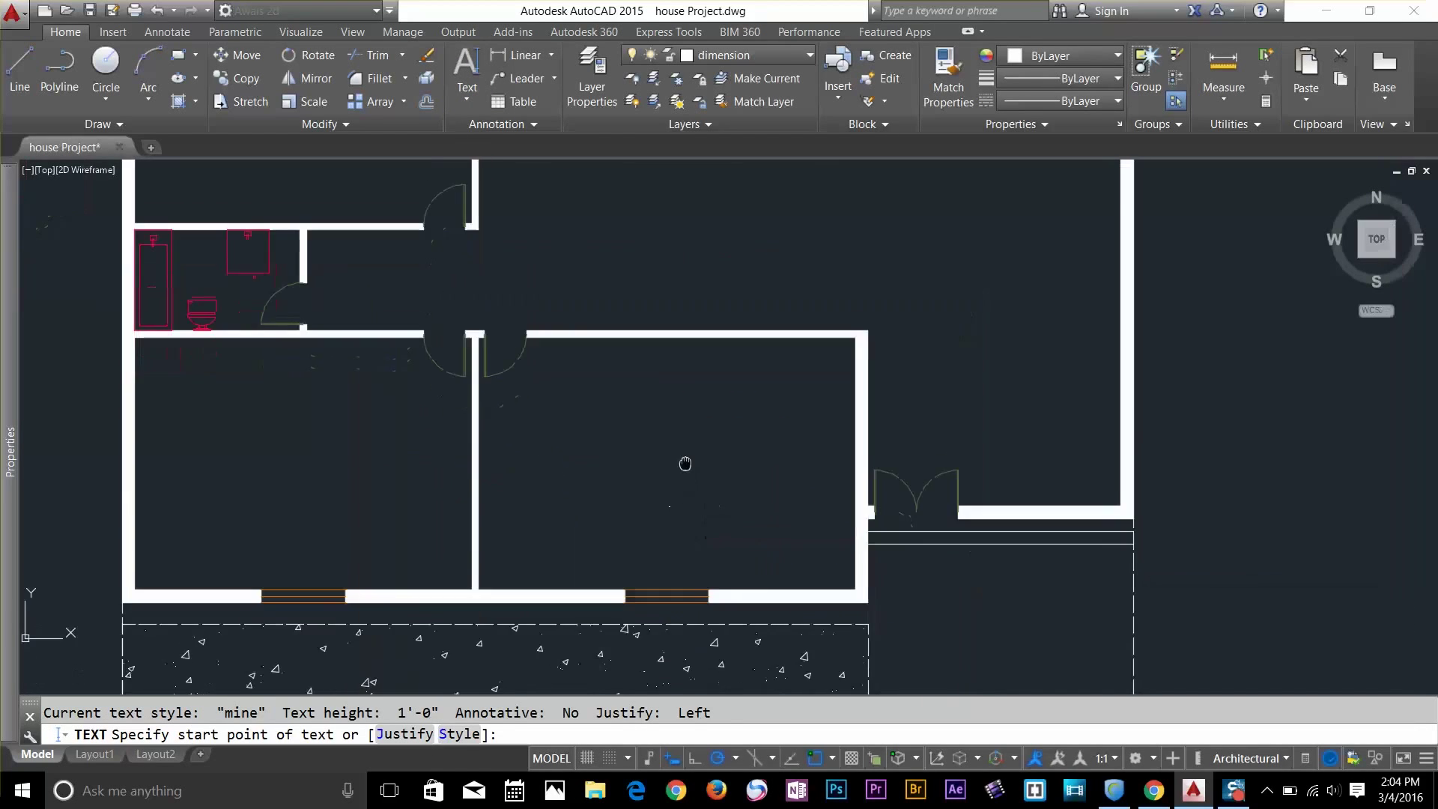
pyautogui.scroll(3, 672, 411)
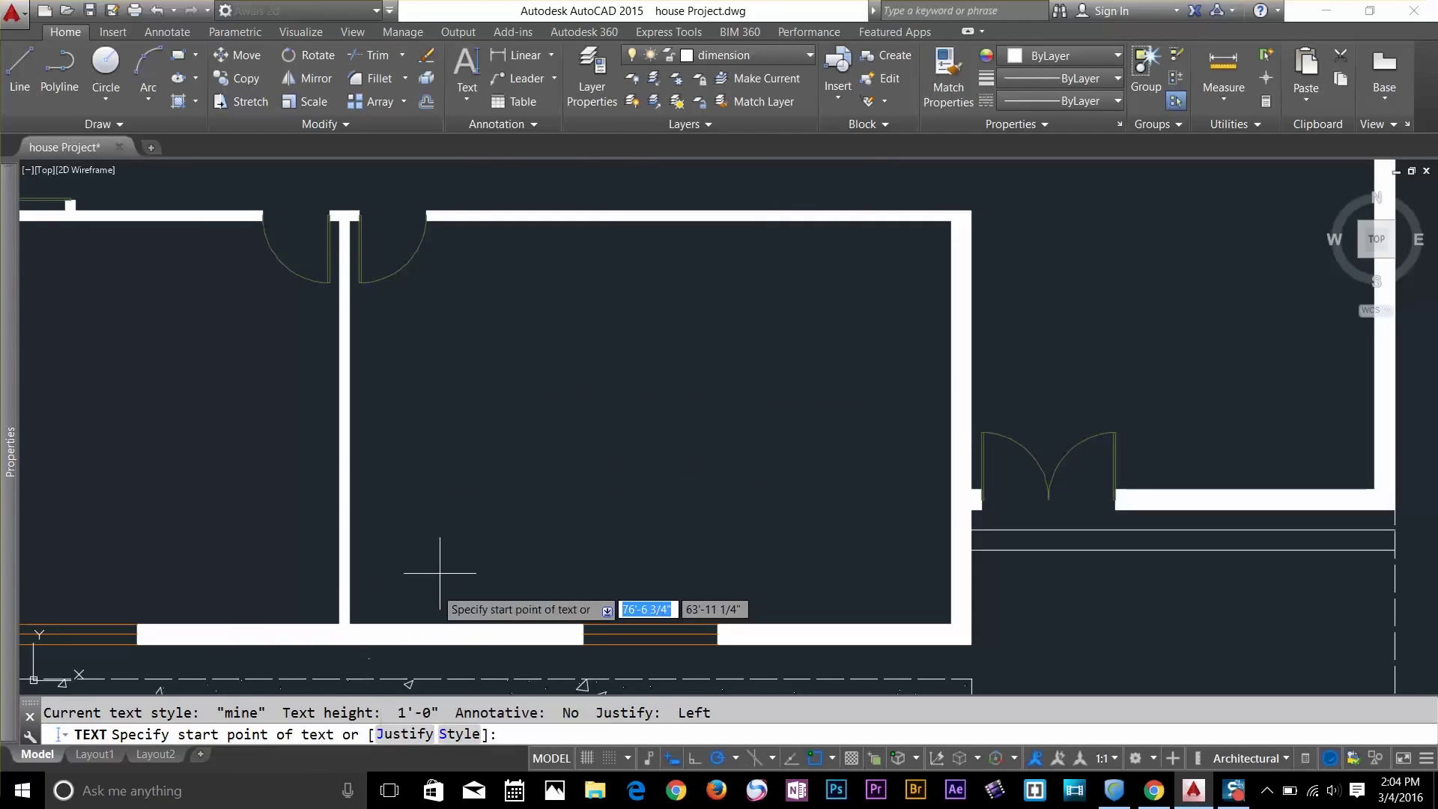
pyautogui.click(469, 410)
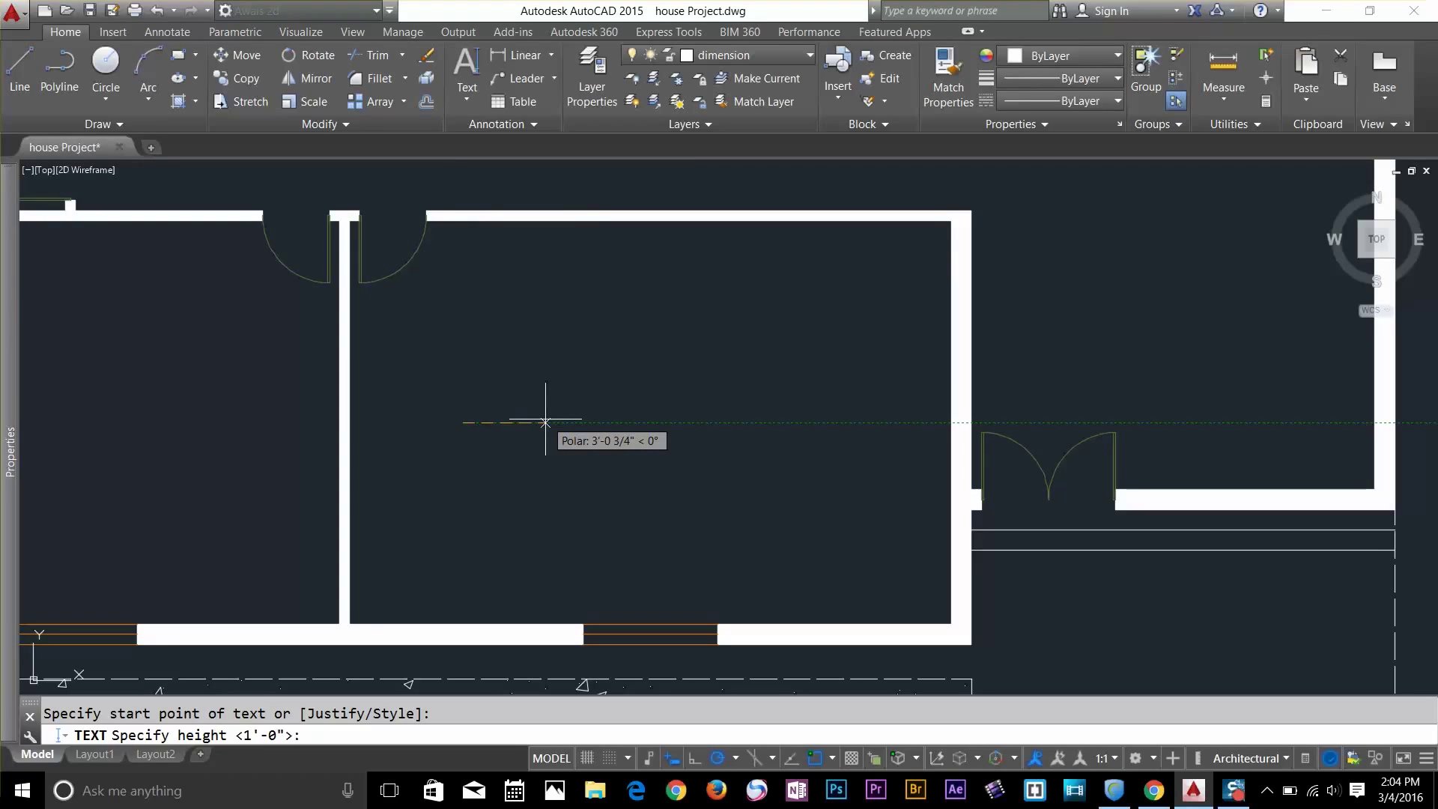
pyautogui.write('9')
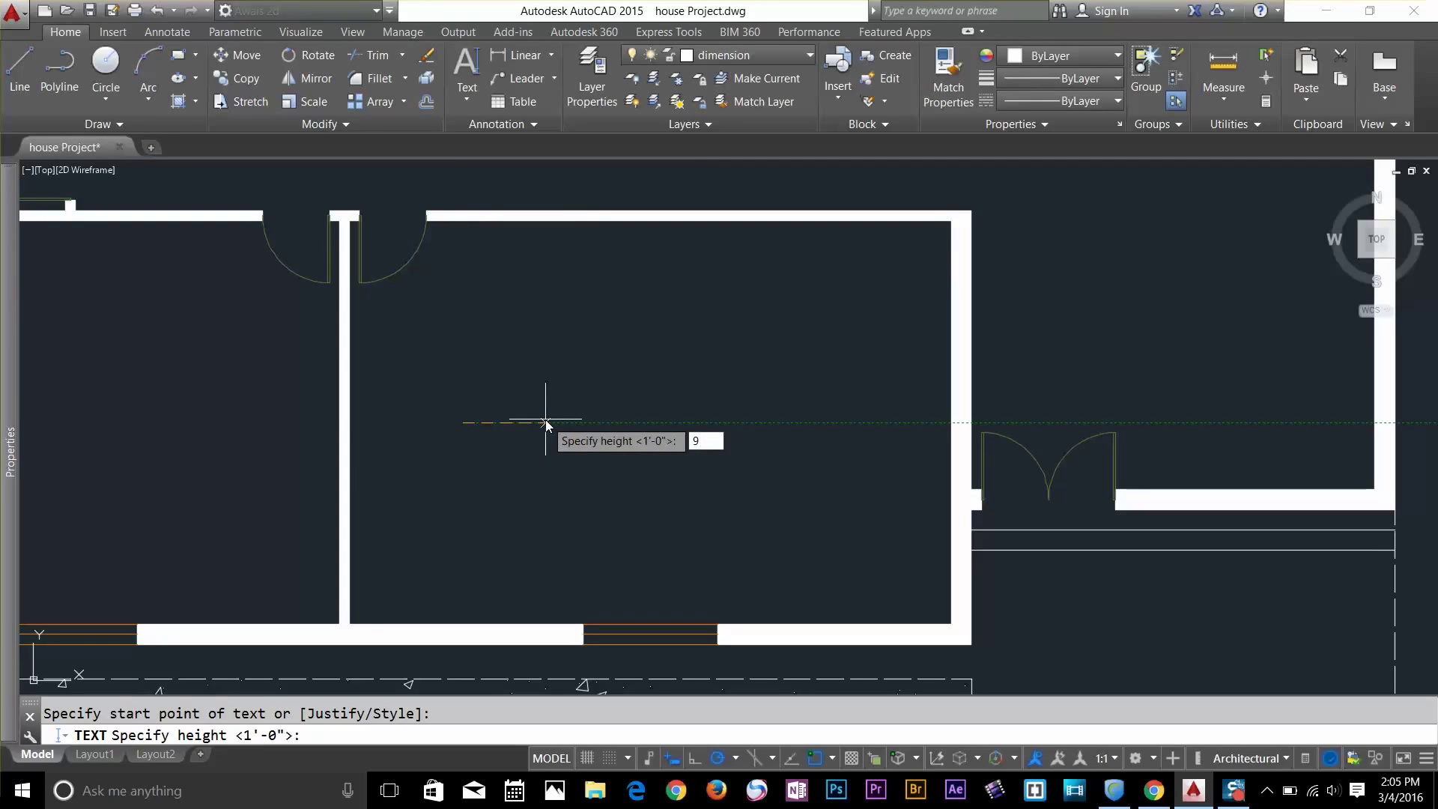
pyautogui.press('Return')
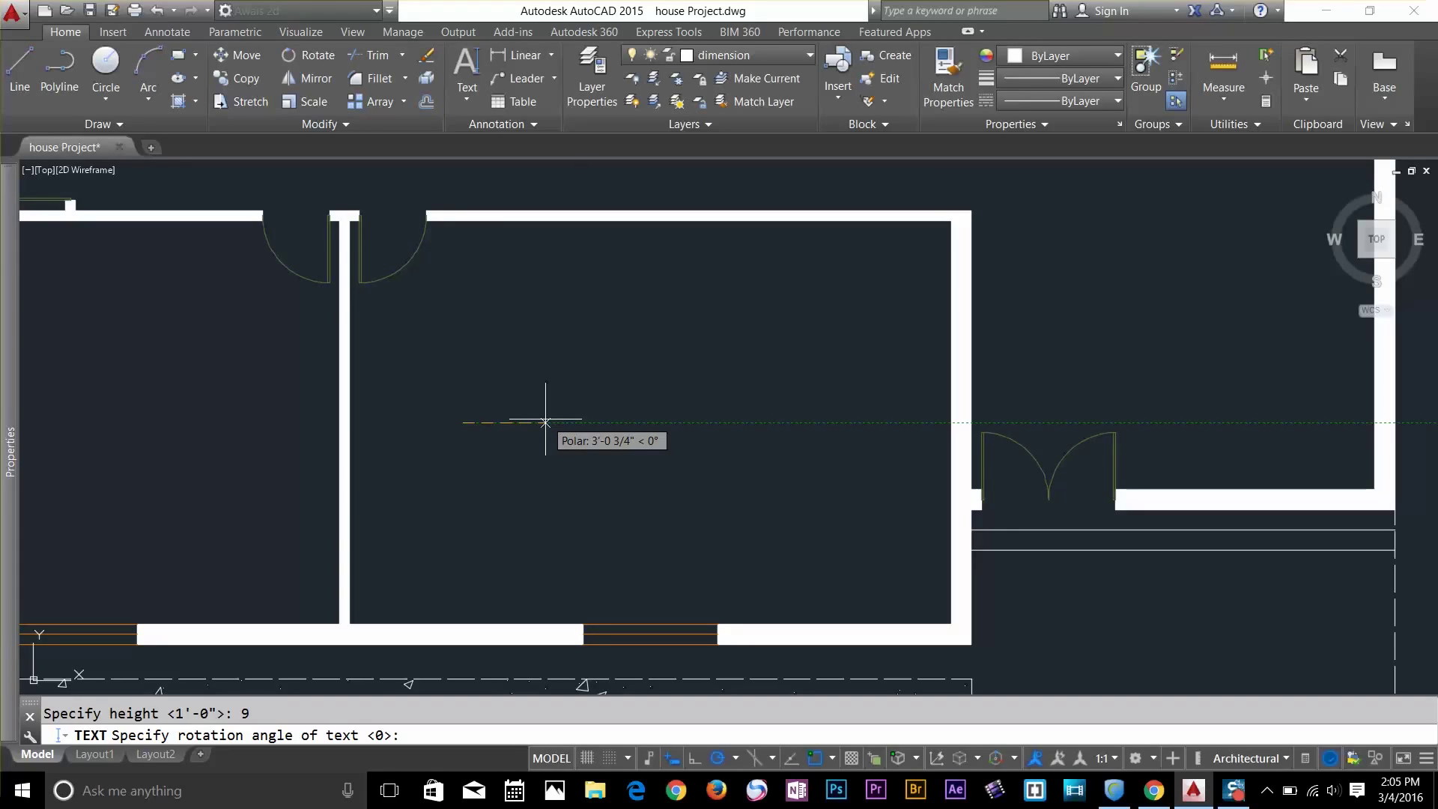
pyautogui.press('Return')
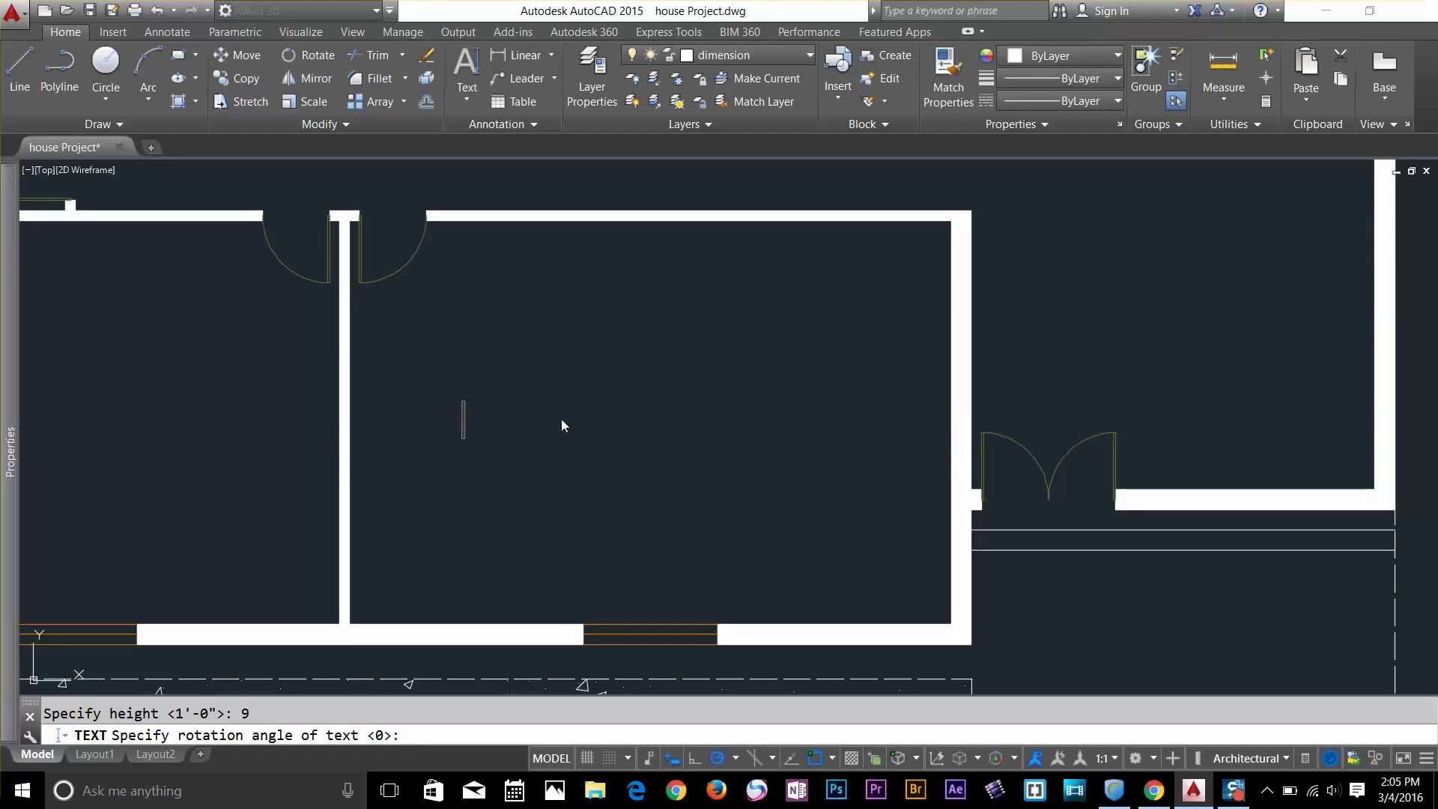
# Enter 'Bedroom' and 'main' as two text lines and finish the label
pyautogui.write('dr')
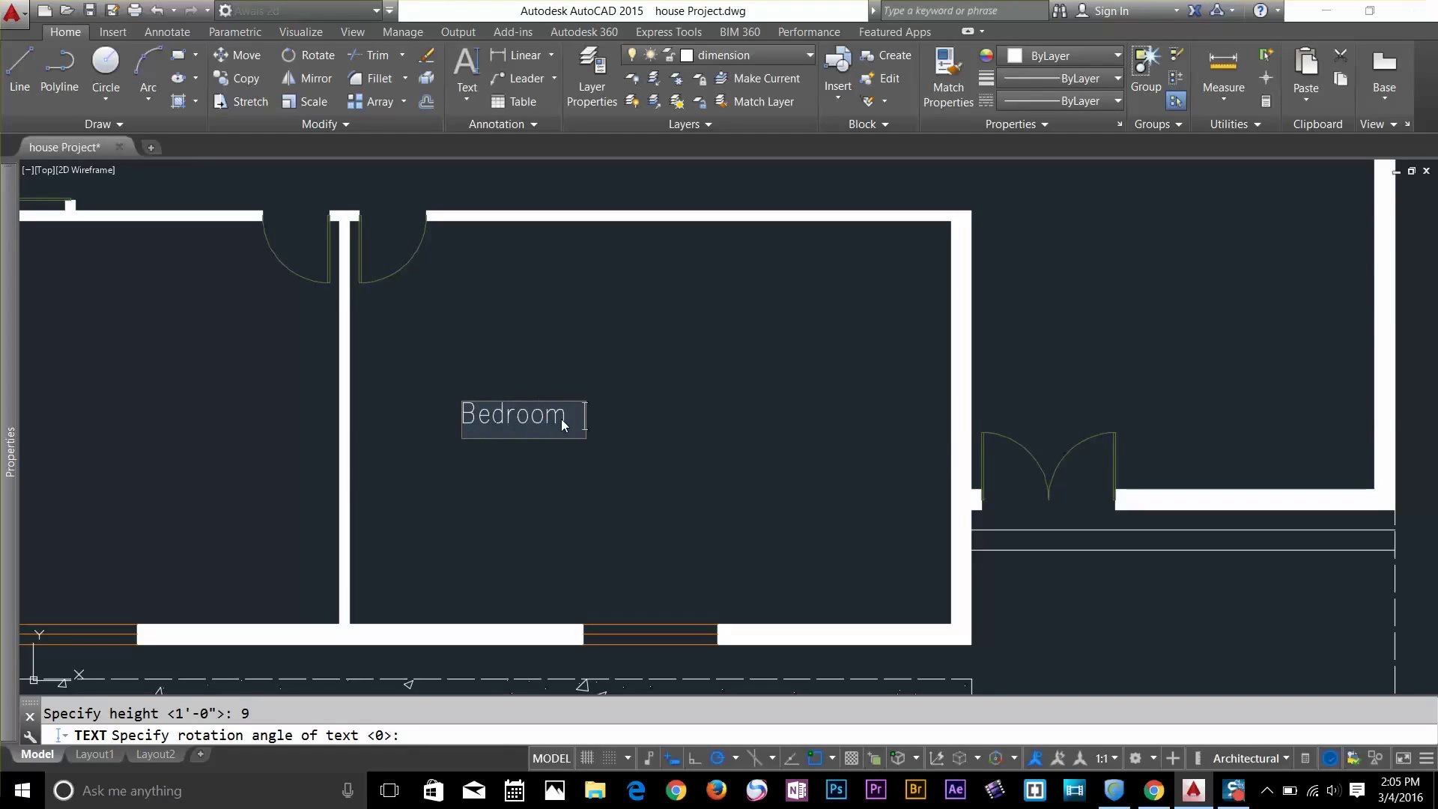
pyautogui.write('oom, main')
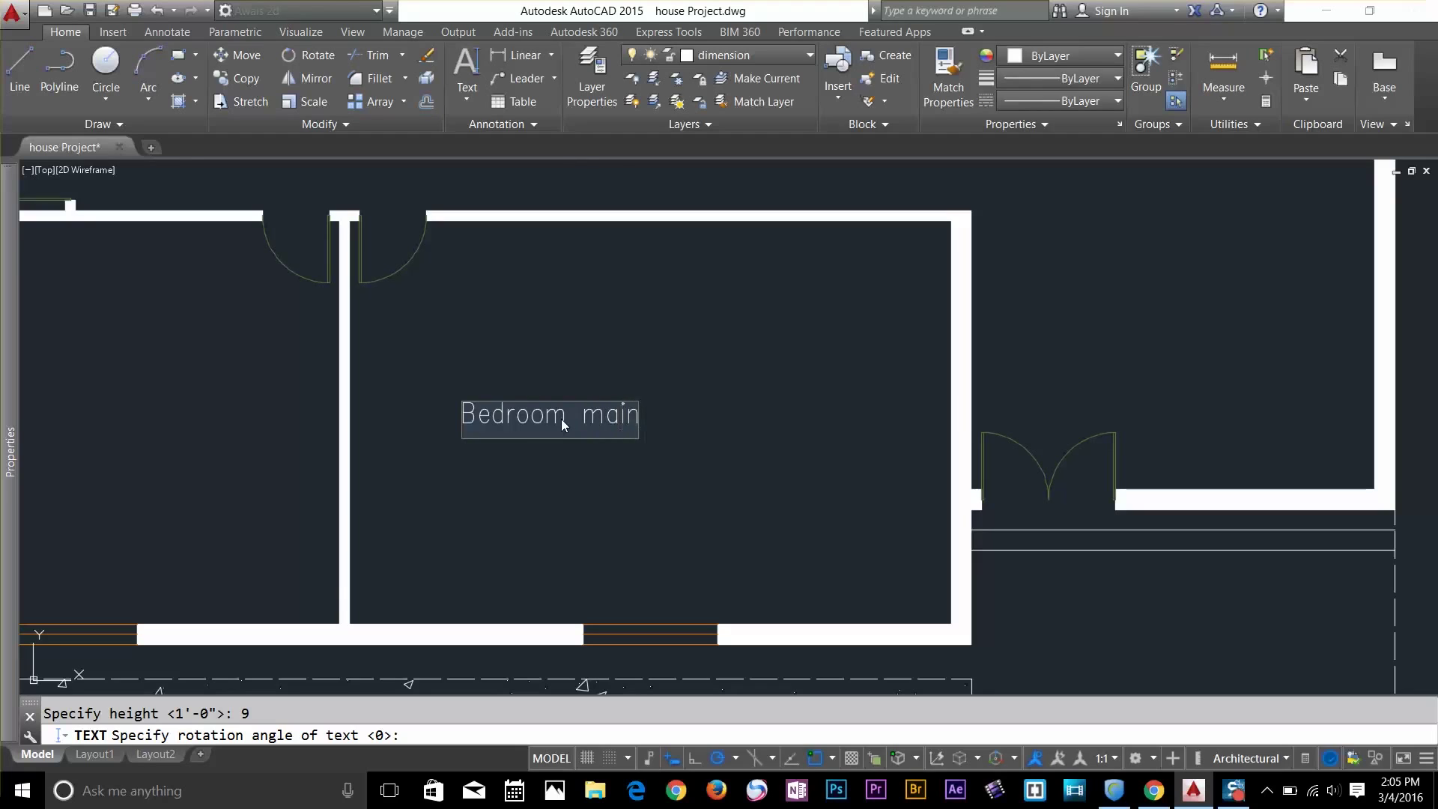
pyautogui.press('BackSpace')
pyautogui.press('BackSpace')
pyautogui.press('BackSpace')
pyautogui.press('BackSpace')
pyautogui.press('Return')
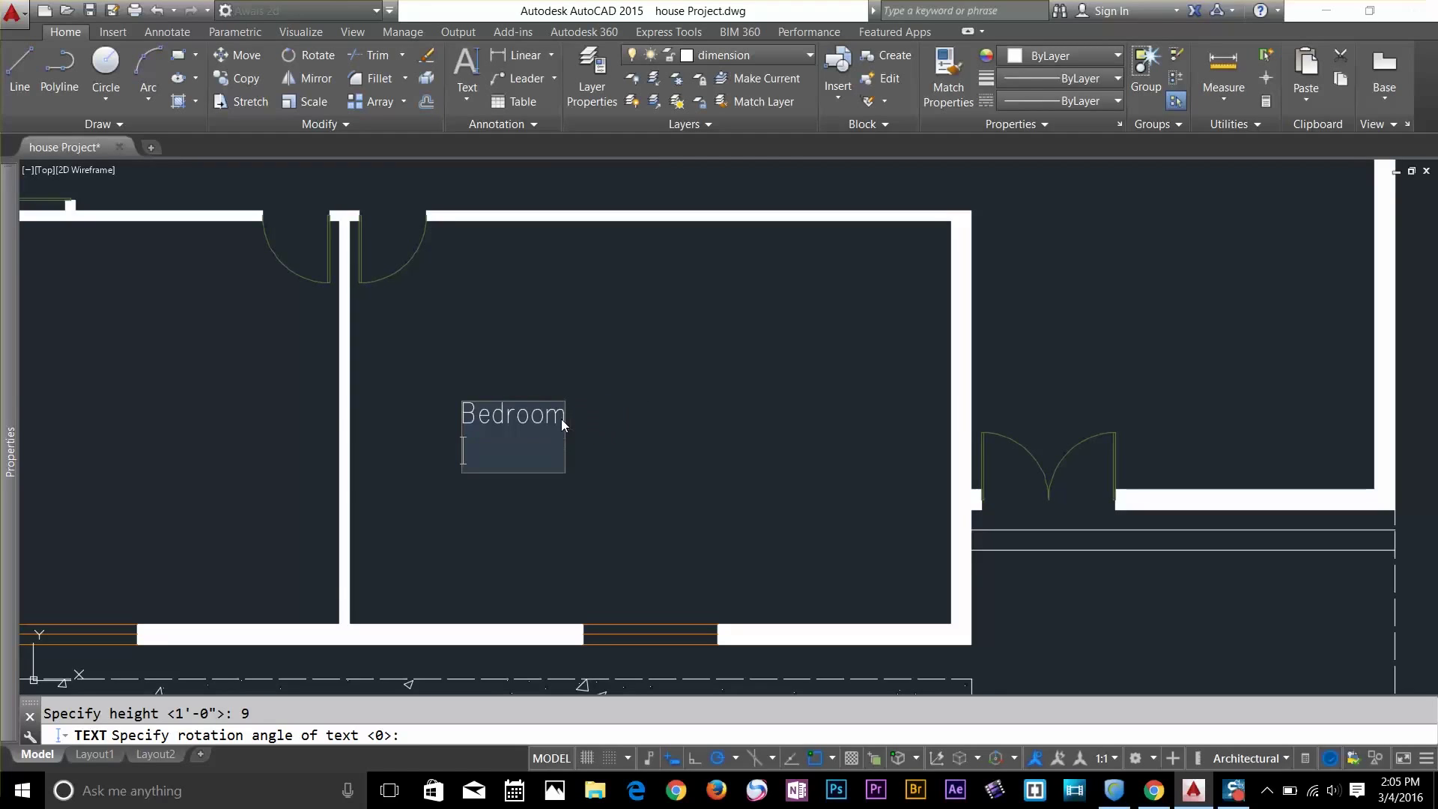
pyautogui.write('main')
pyautogui.press('Return')
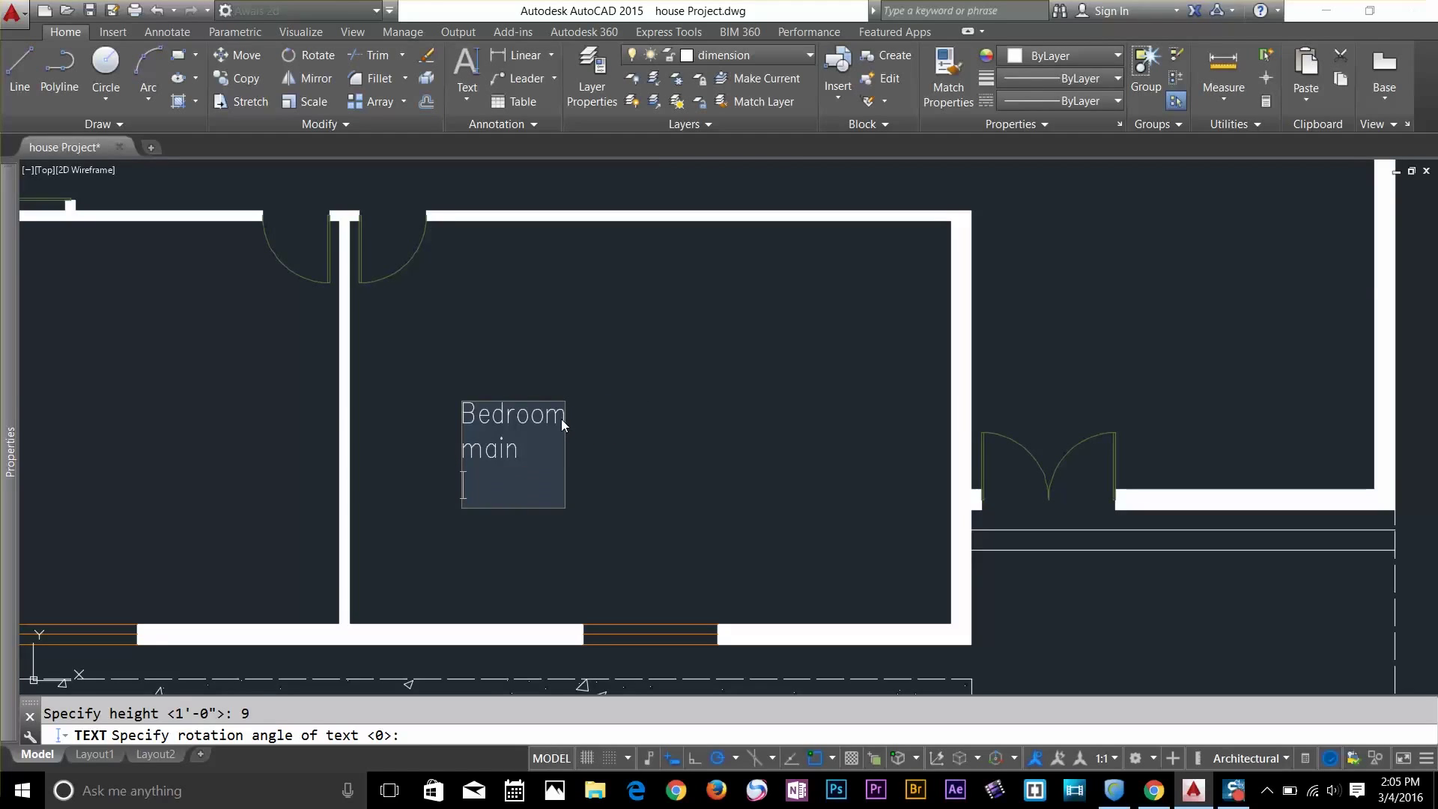
pyautogui.press('Return')
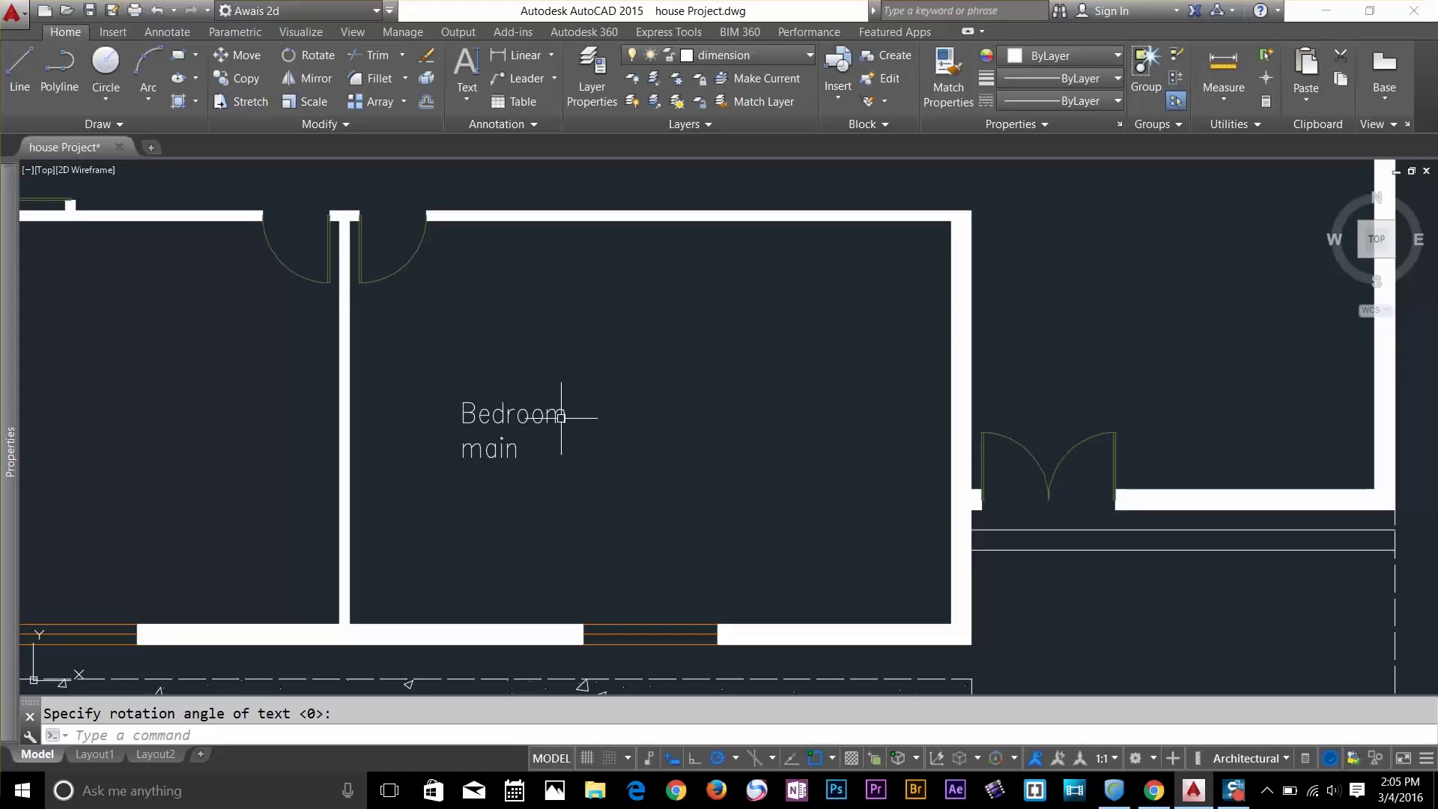
# Window-select the Bedroom and main labels and open their properties with PR
pyautogui.click(528, 416)
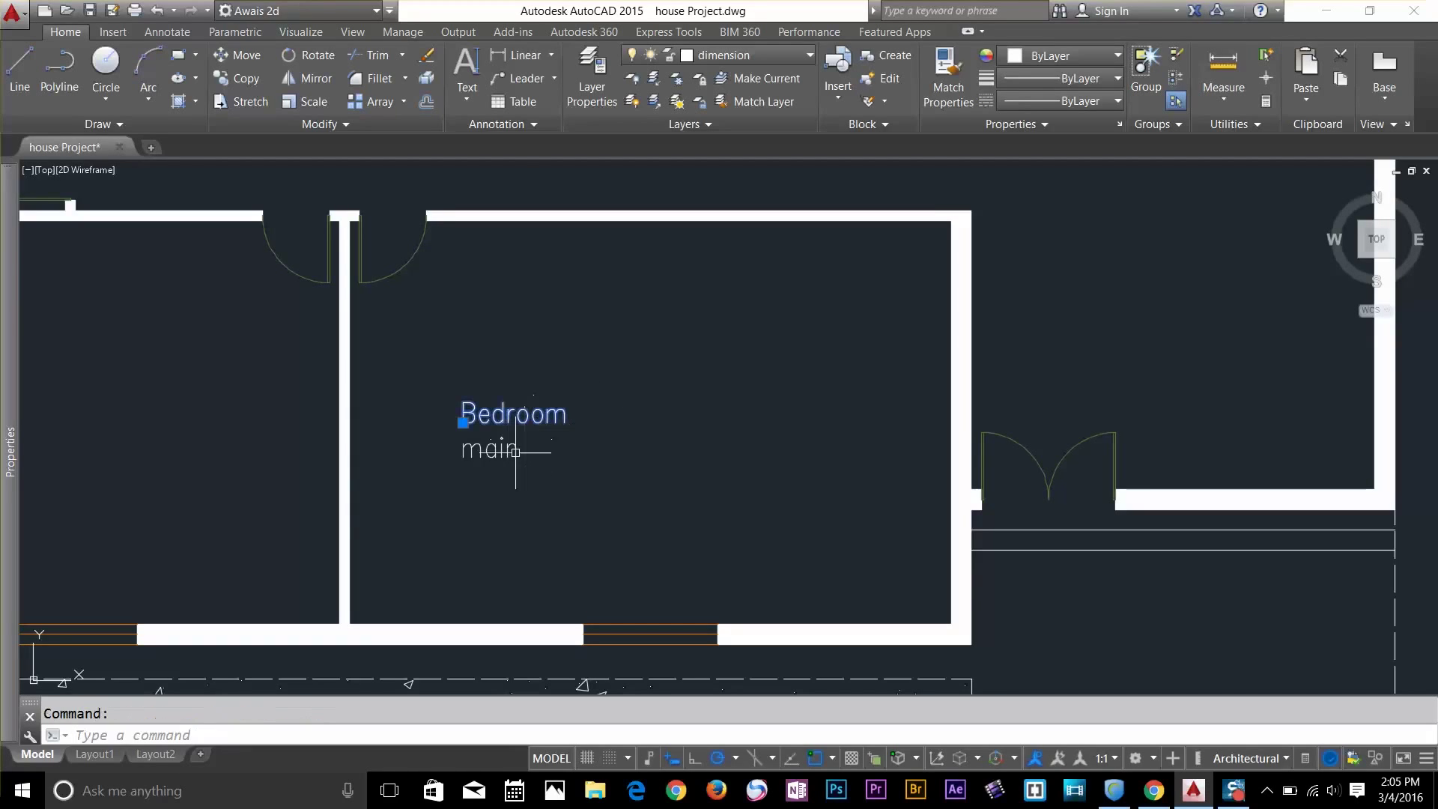
pyautogui.click(514, 448)
pyautogui.press('Escape')
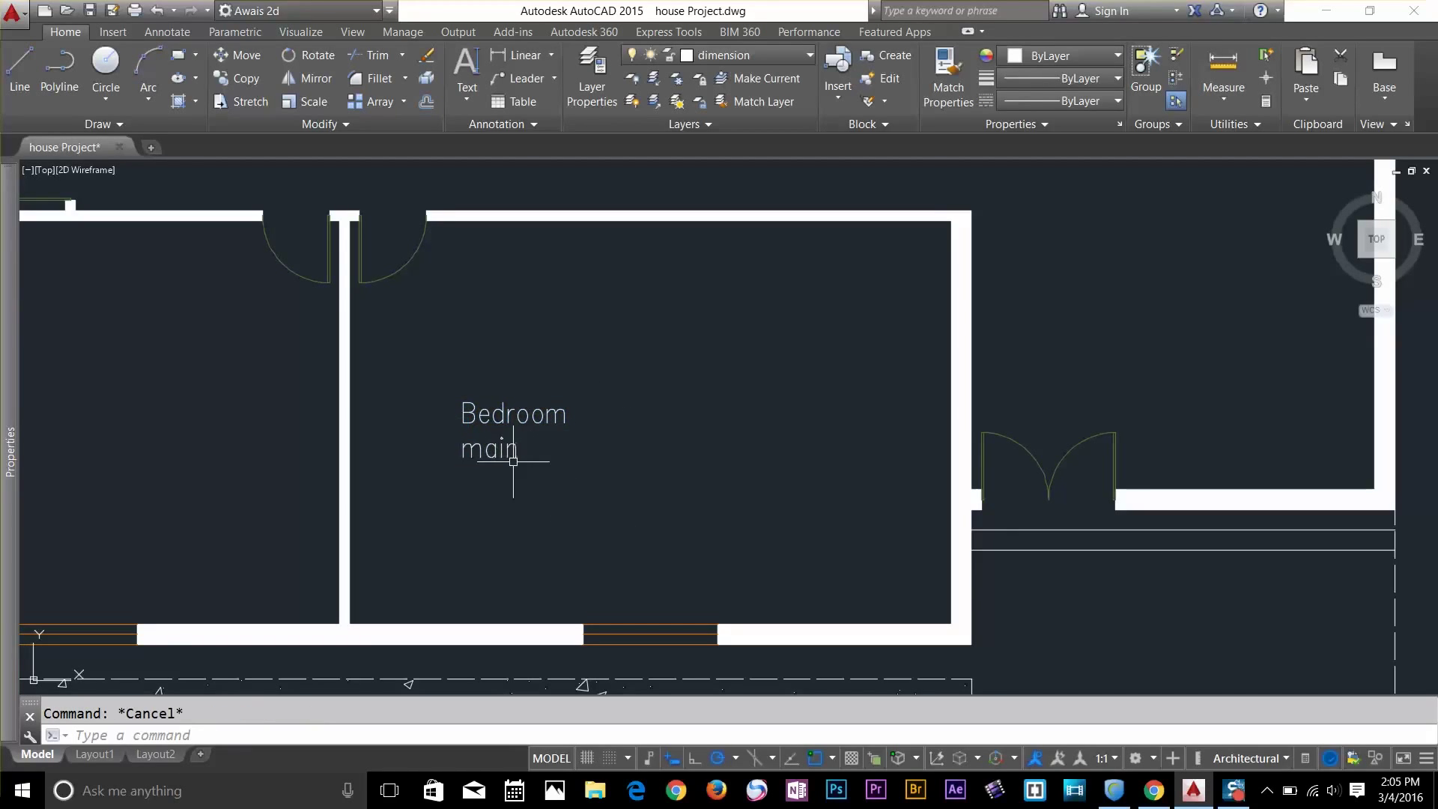
pyautogui.click(524, 416)
pyautogui.click(507, 447)
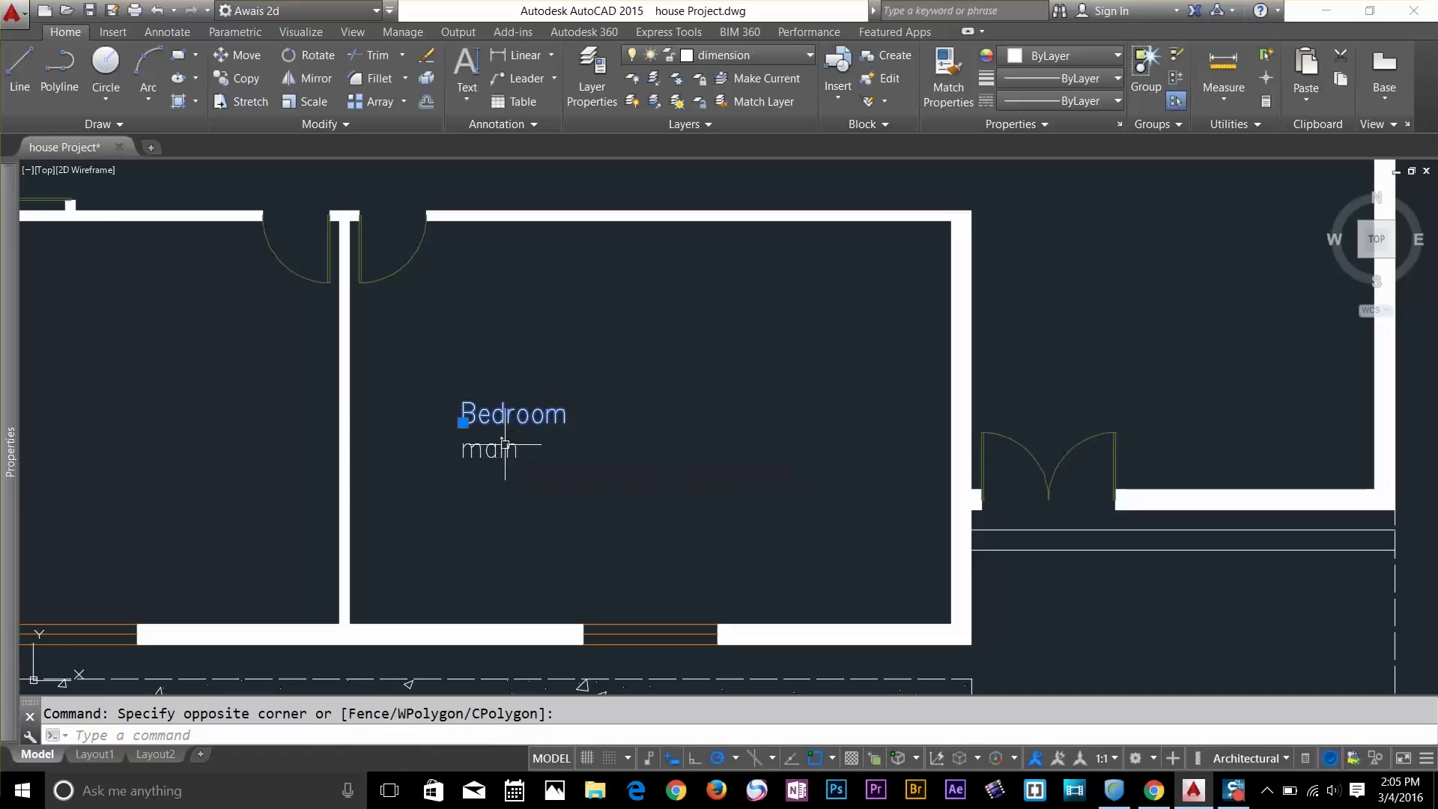
pyautogui.click(514, 504)
pyautogui.press('Escape')
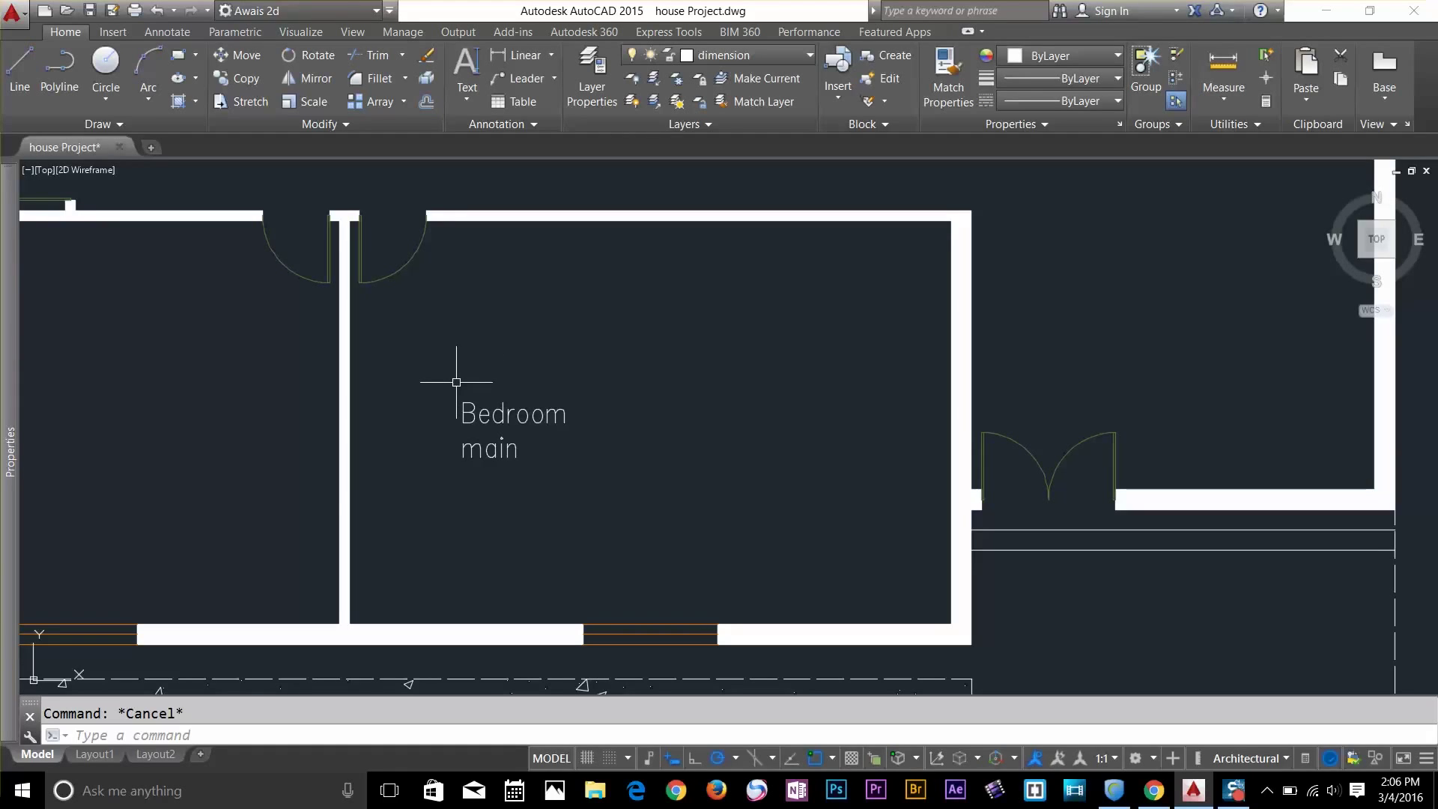
pyautogui.click(613, 380)
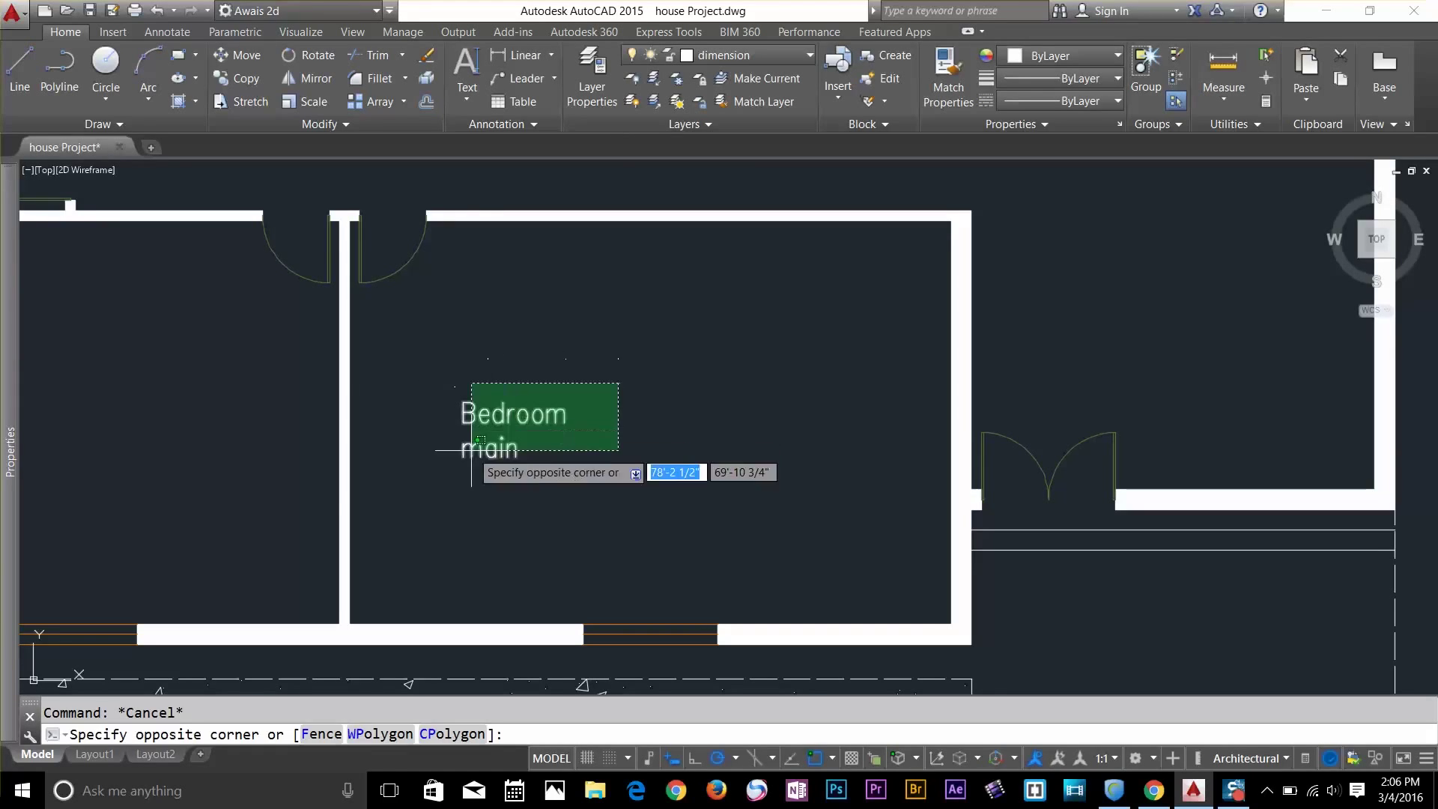
pyautogui.click(453, 488)
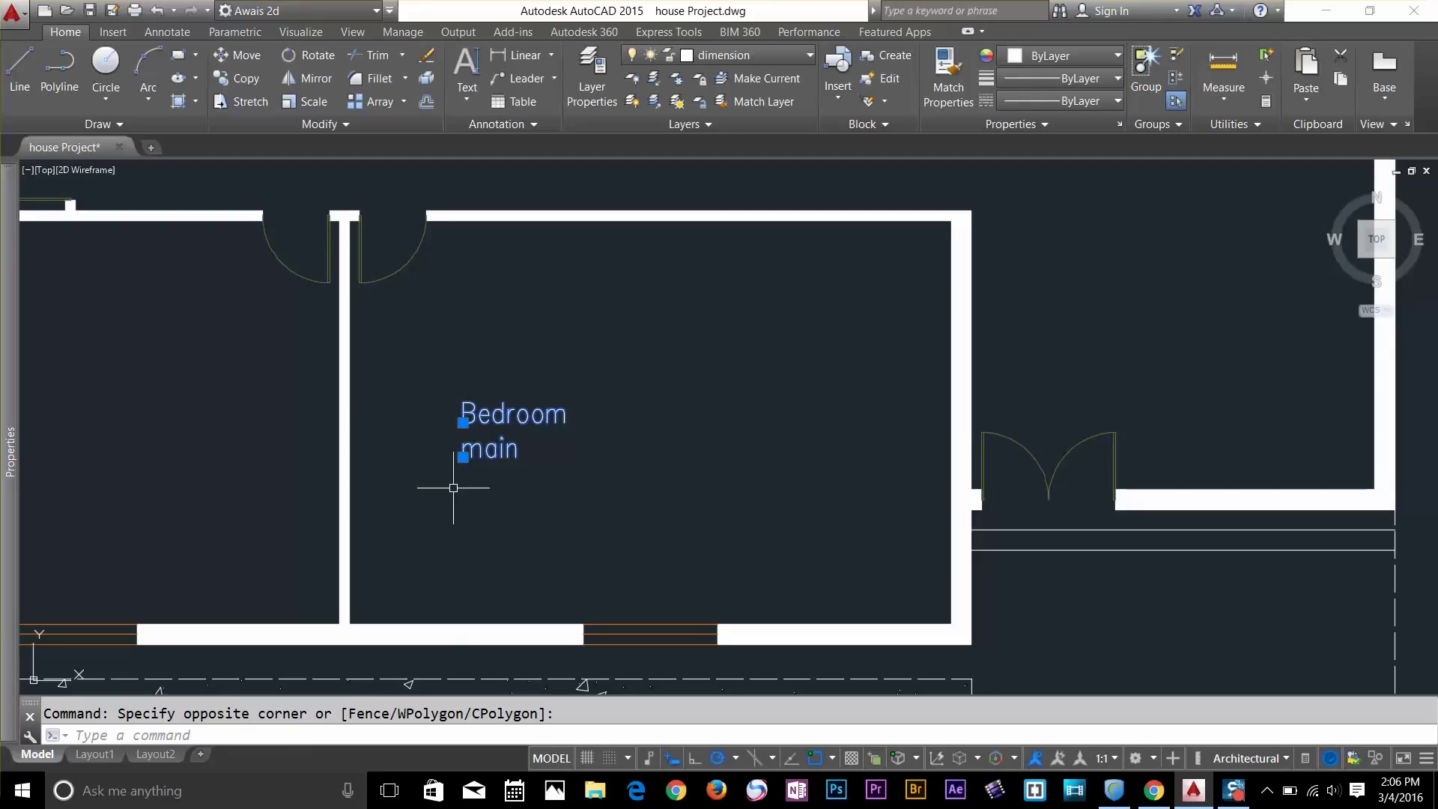
pyautogui.write('PR')
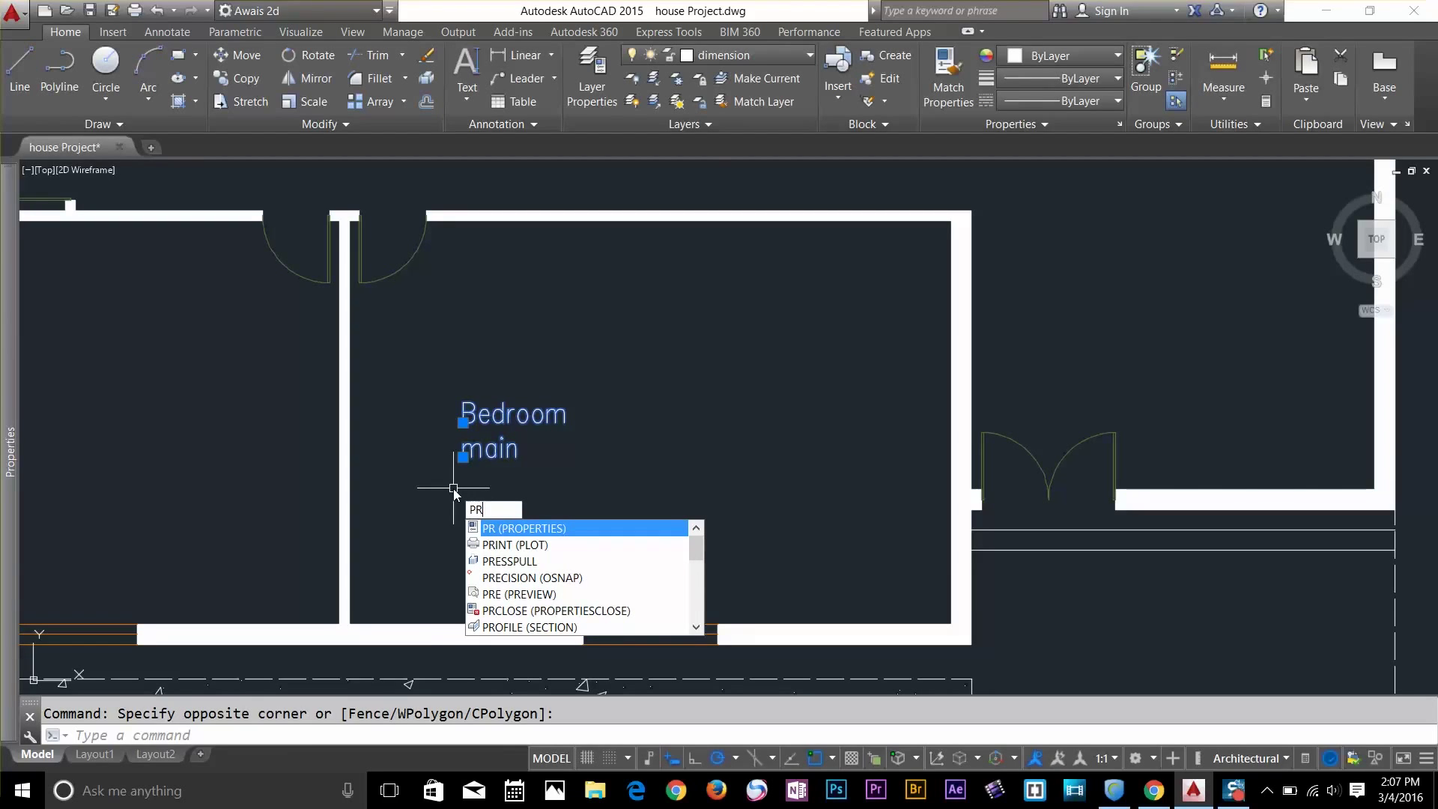
pyautogui.press('Return')
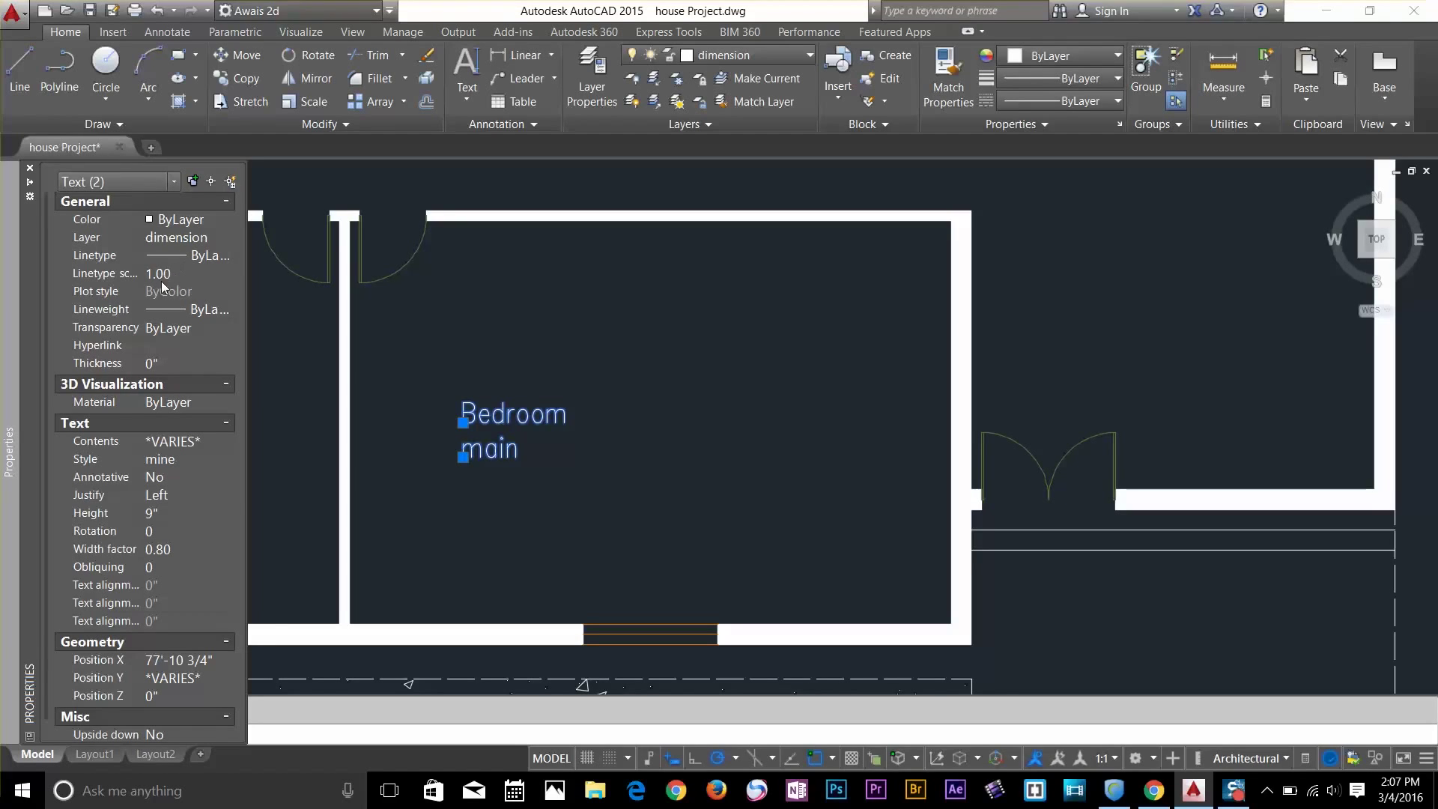
# Keep the mine text style and set the labels' justification to Middle
pyautogui.scroll(-1, 154, 346)
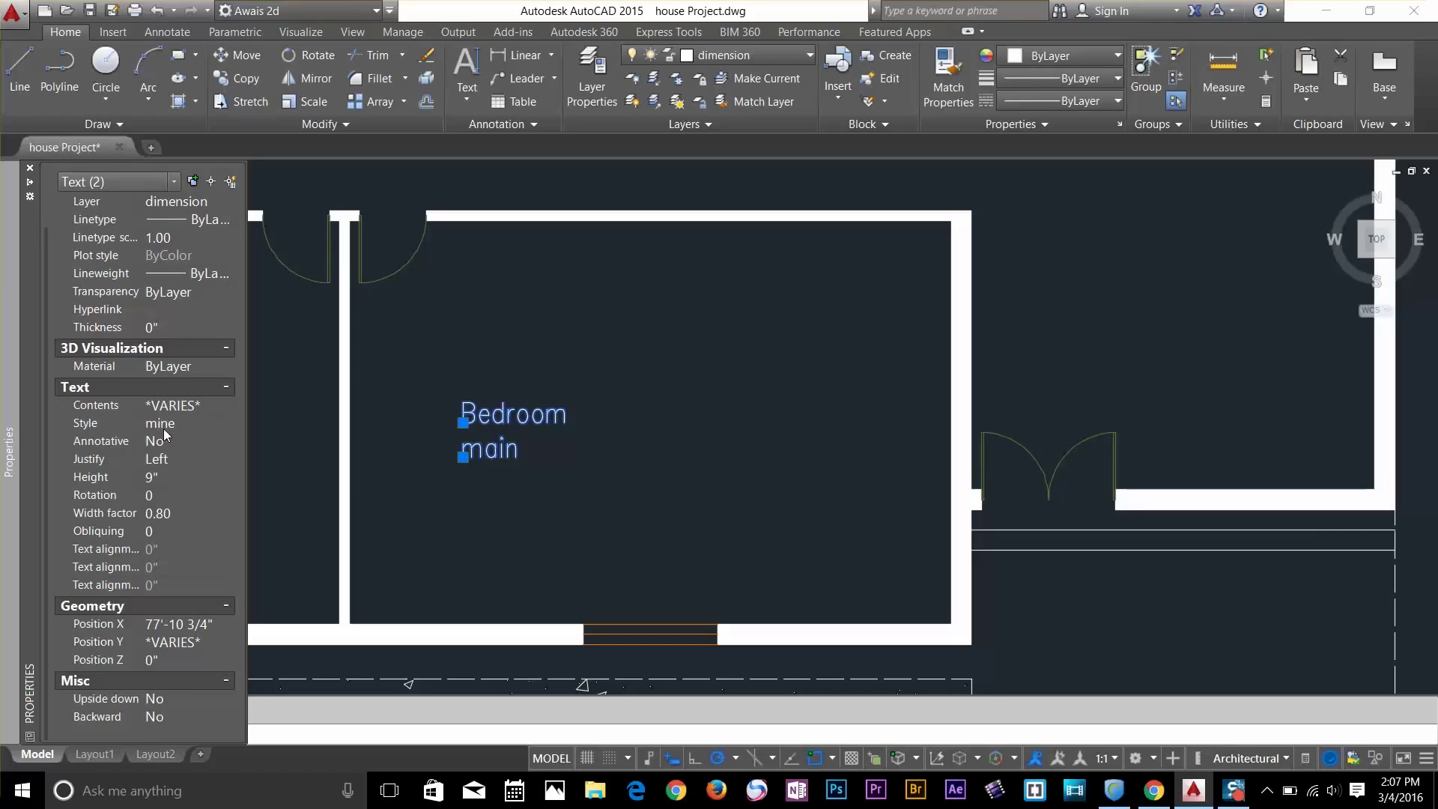
pyautogui.click(164, 429)
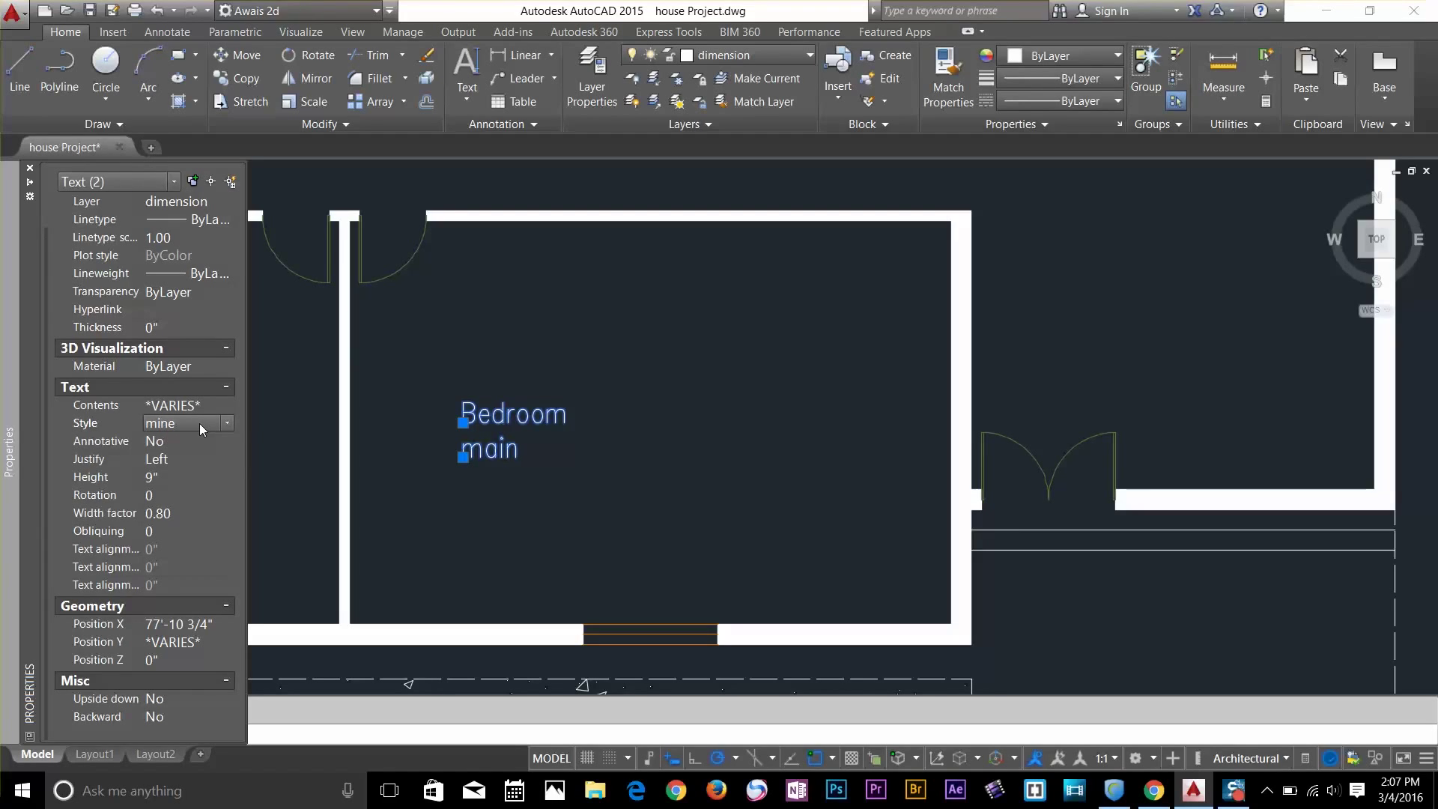
pyautogui.click(199, 424)
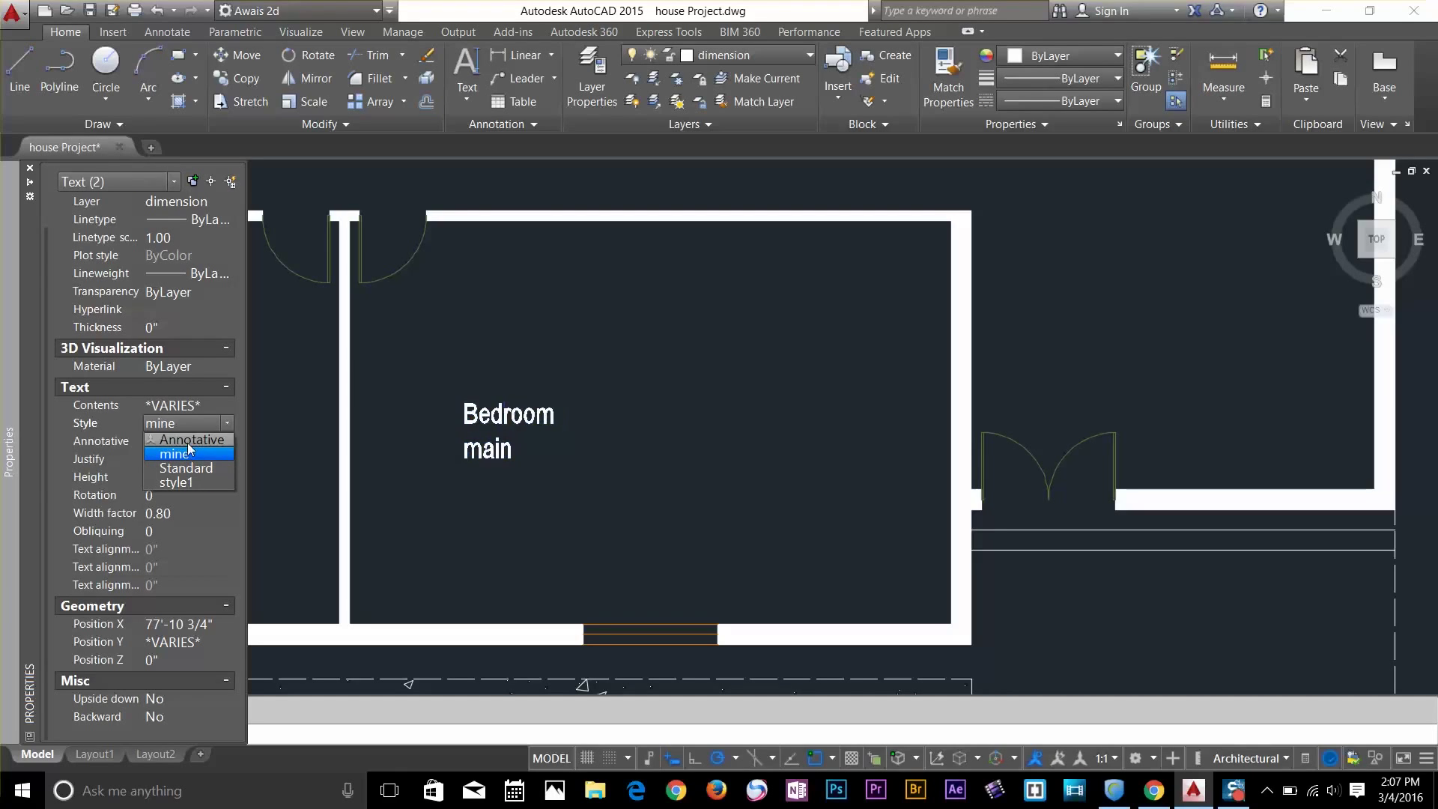
pyautogui.click(188, 445)
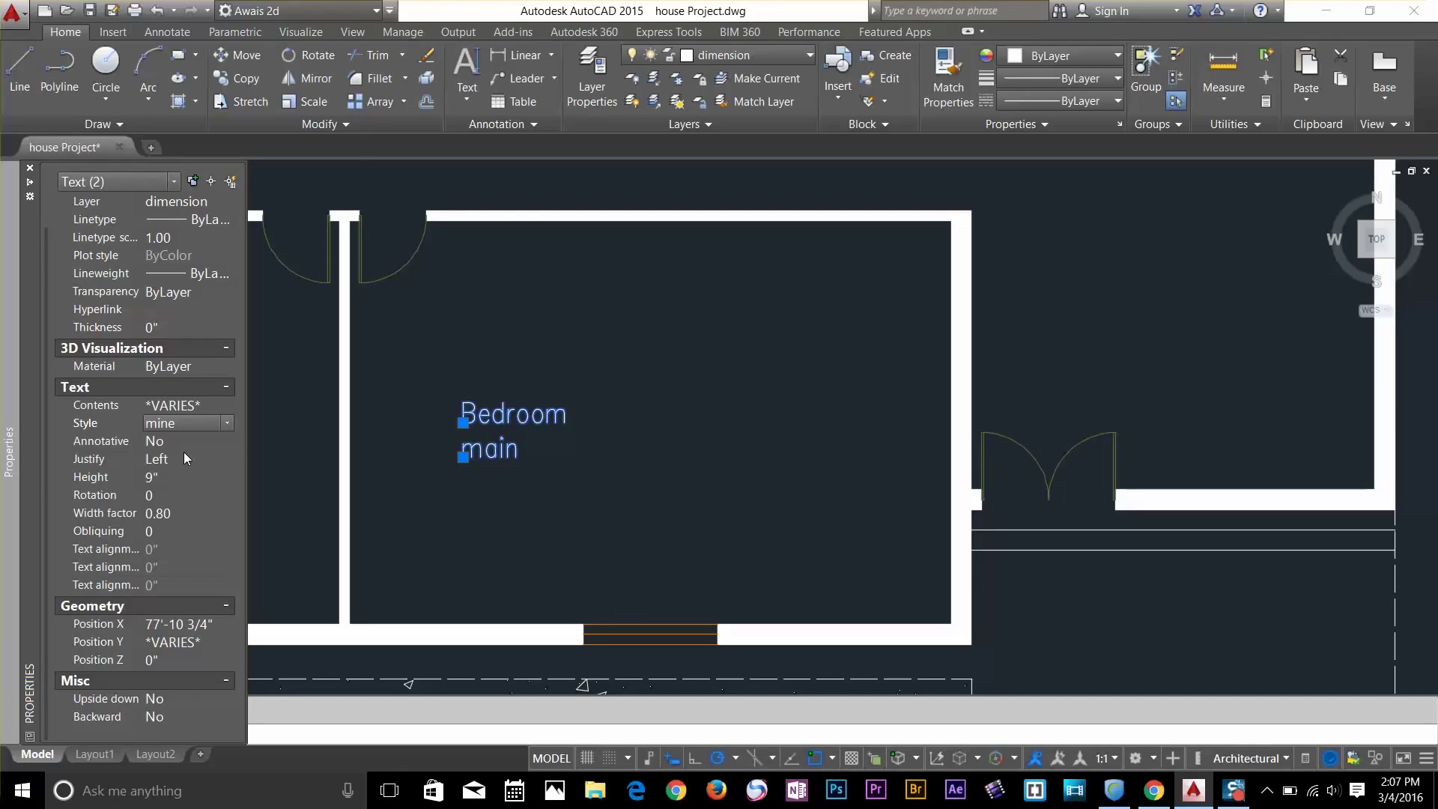
pyautogui.click(160, 457)
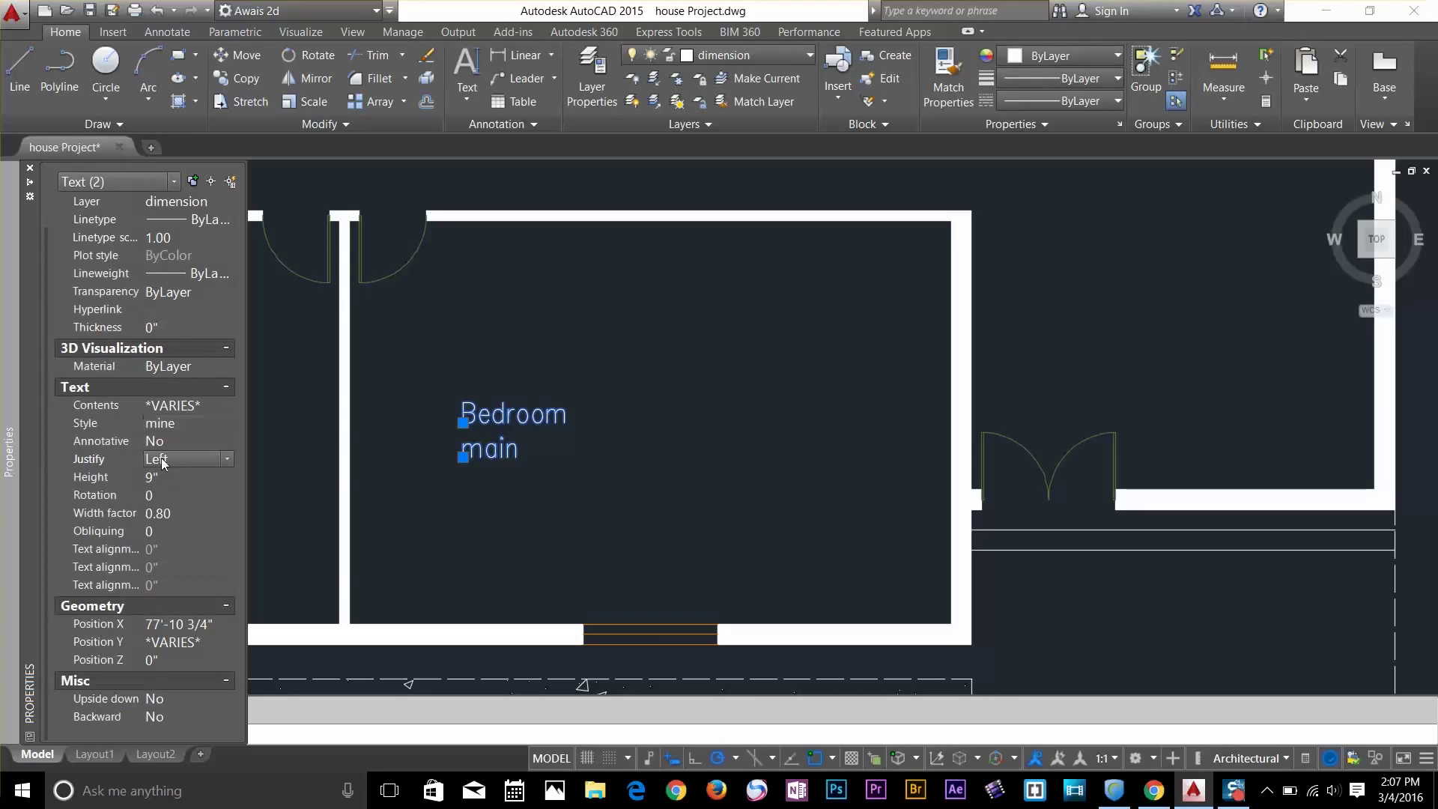
pyautogui.click(174, 532)
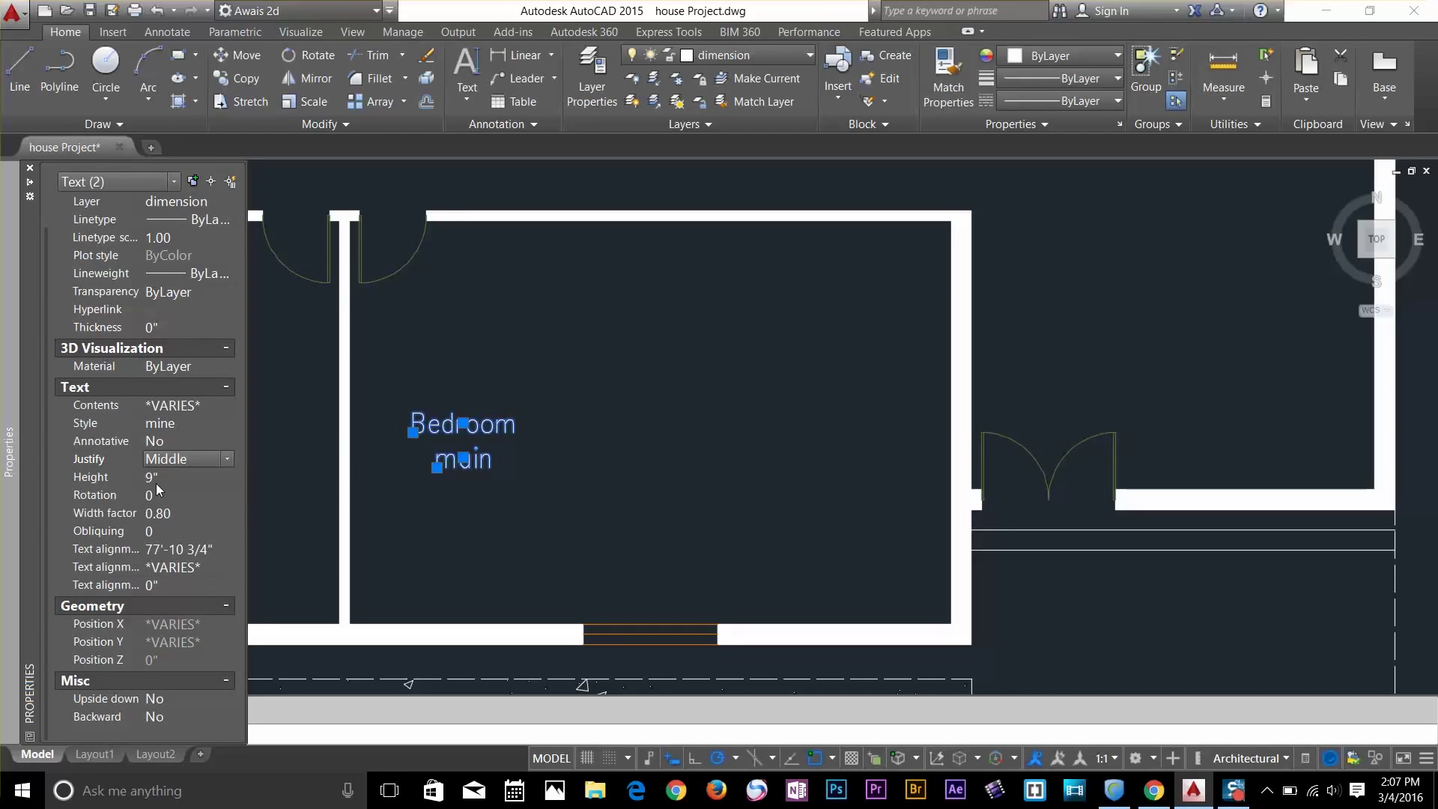
# Change the labels' text height from 9 inches to 1'
pyautogui.click(158, 478)
pyautogui.click(164, 496)
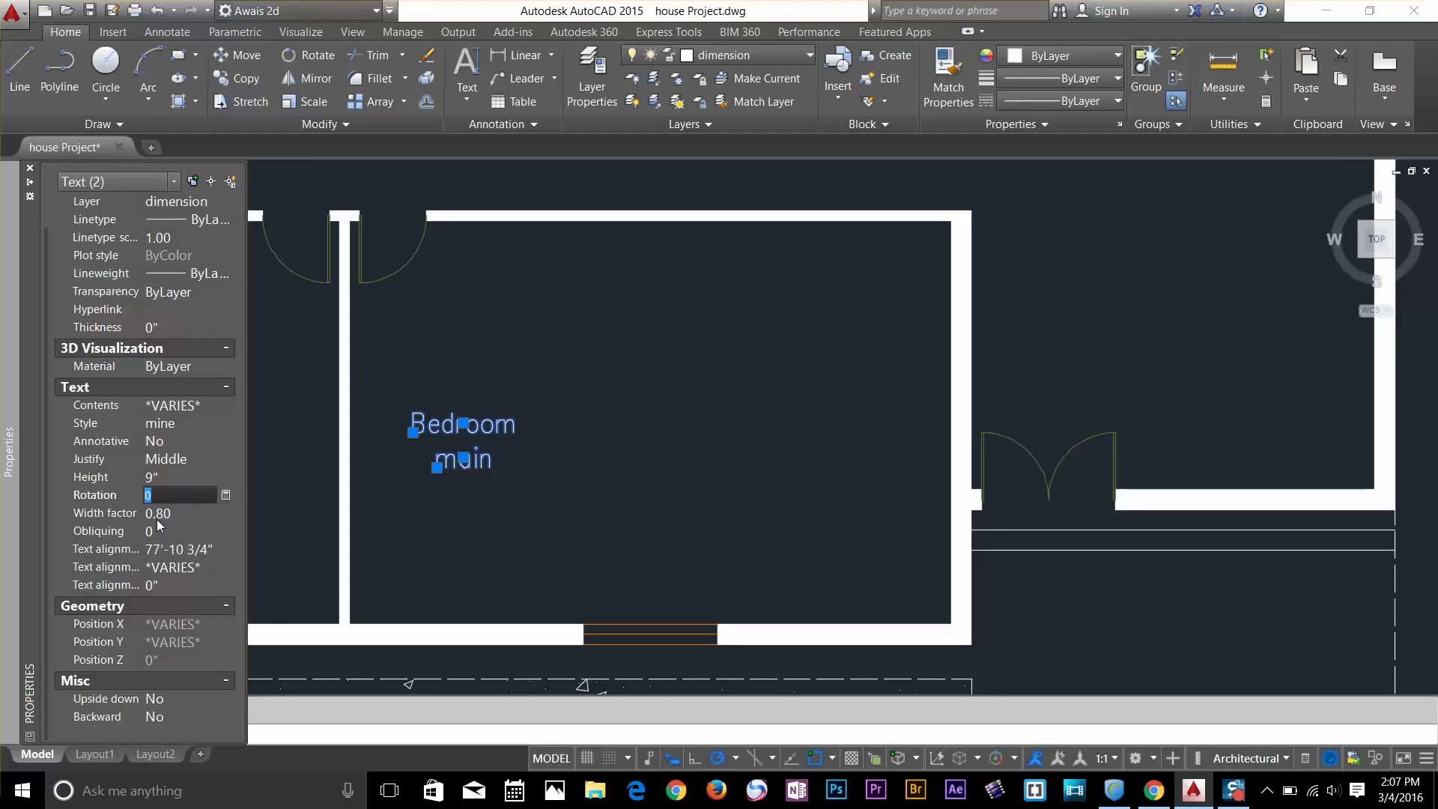
pyautogui.click(164, 475)
pyautogui.write('1')
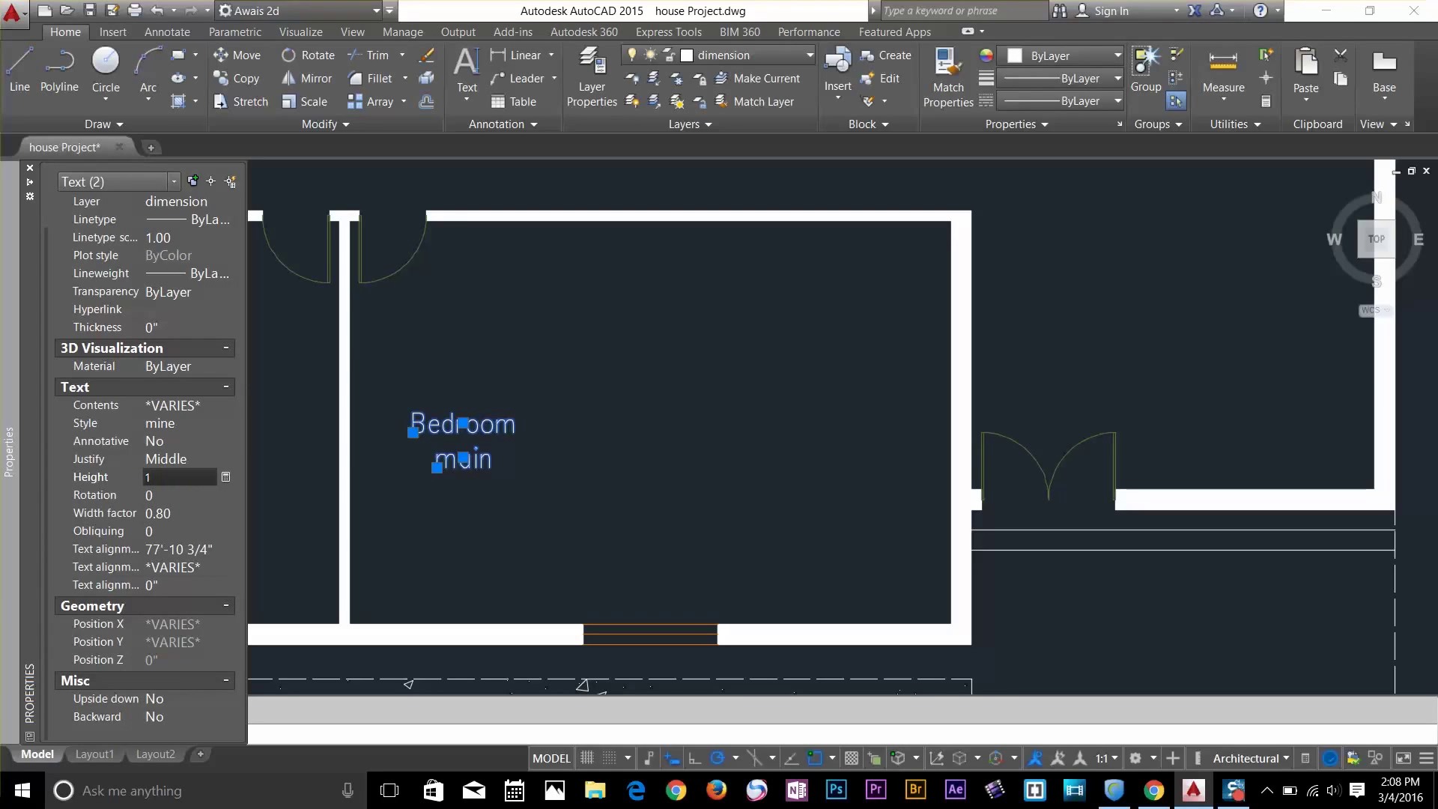
pyautogui.press('Tab')
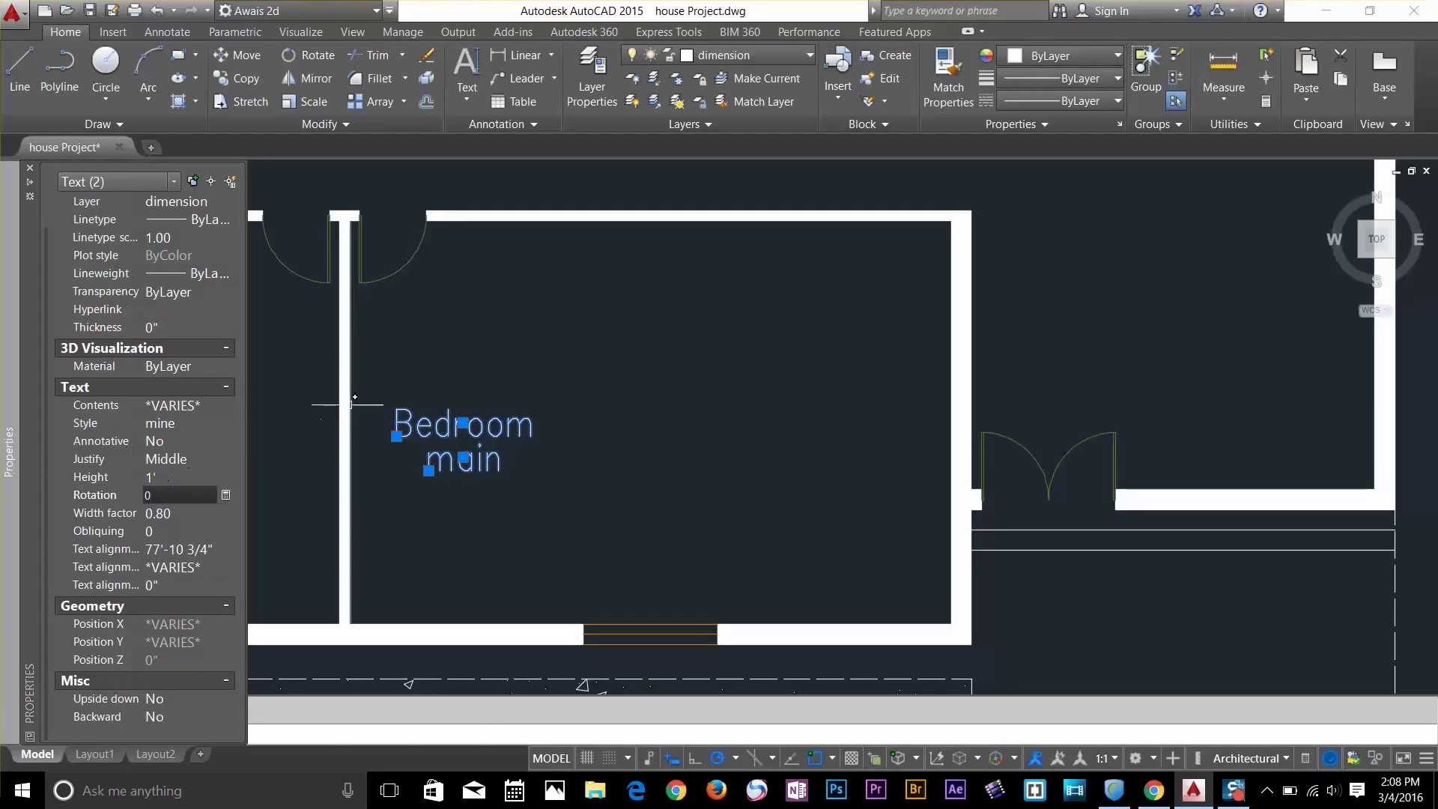
# Move the Bedroom main label toward the centre of its room
pyautogui.click(413, 343)
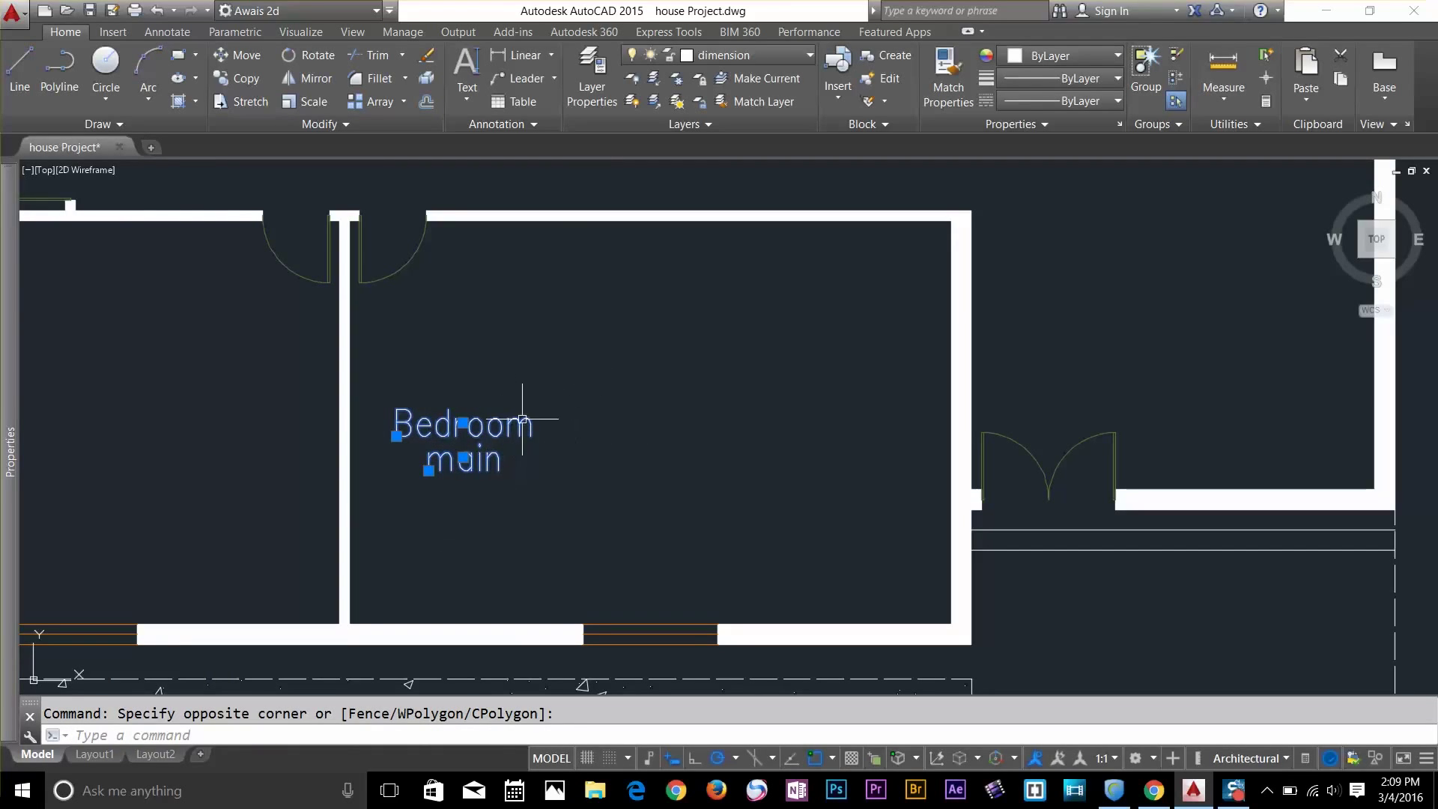
pyautogui.click(239, 55)
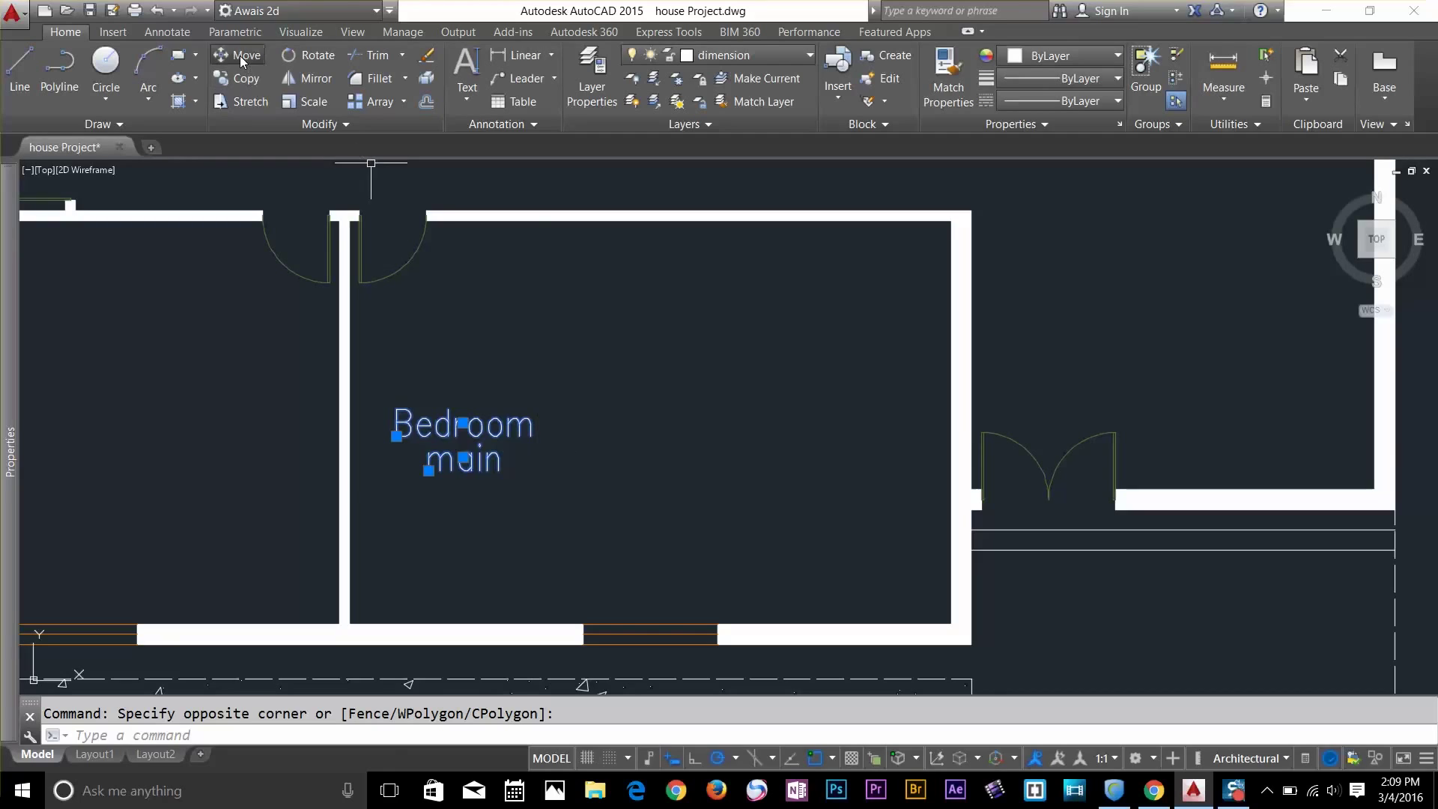
pyautogui.click(483, 430)
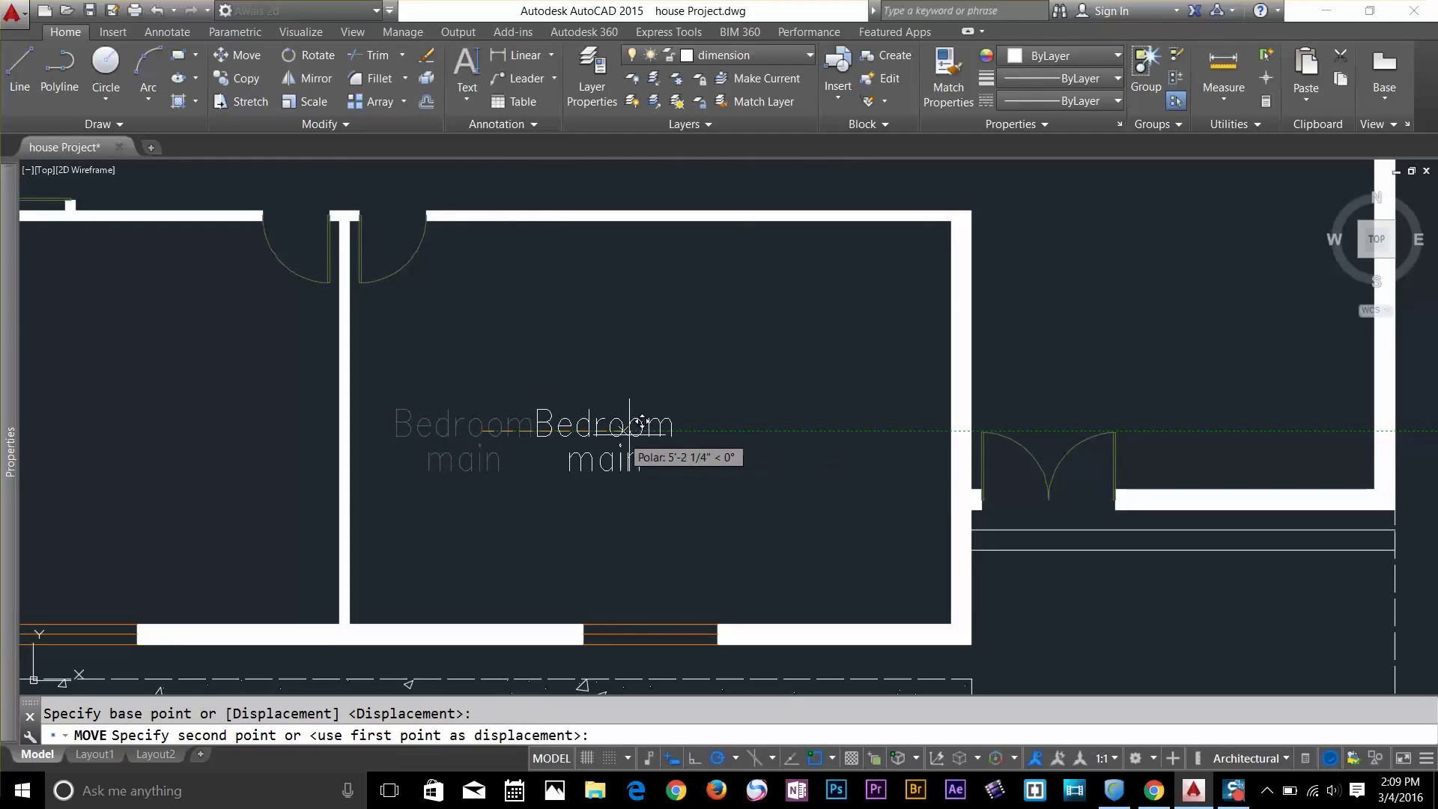
pyautogui.click(660, 429)
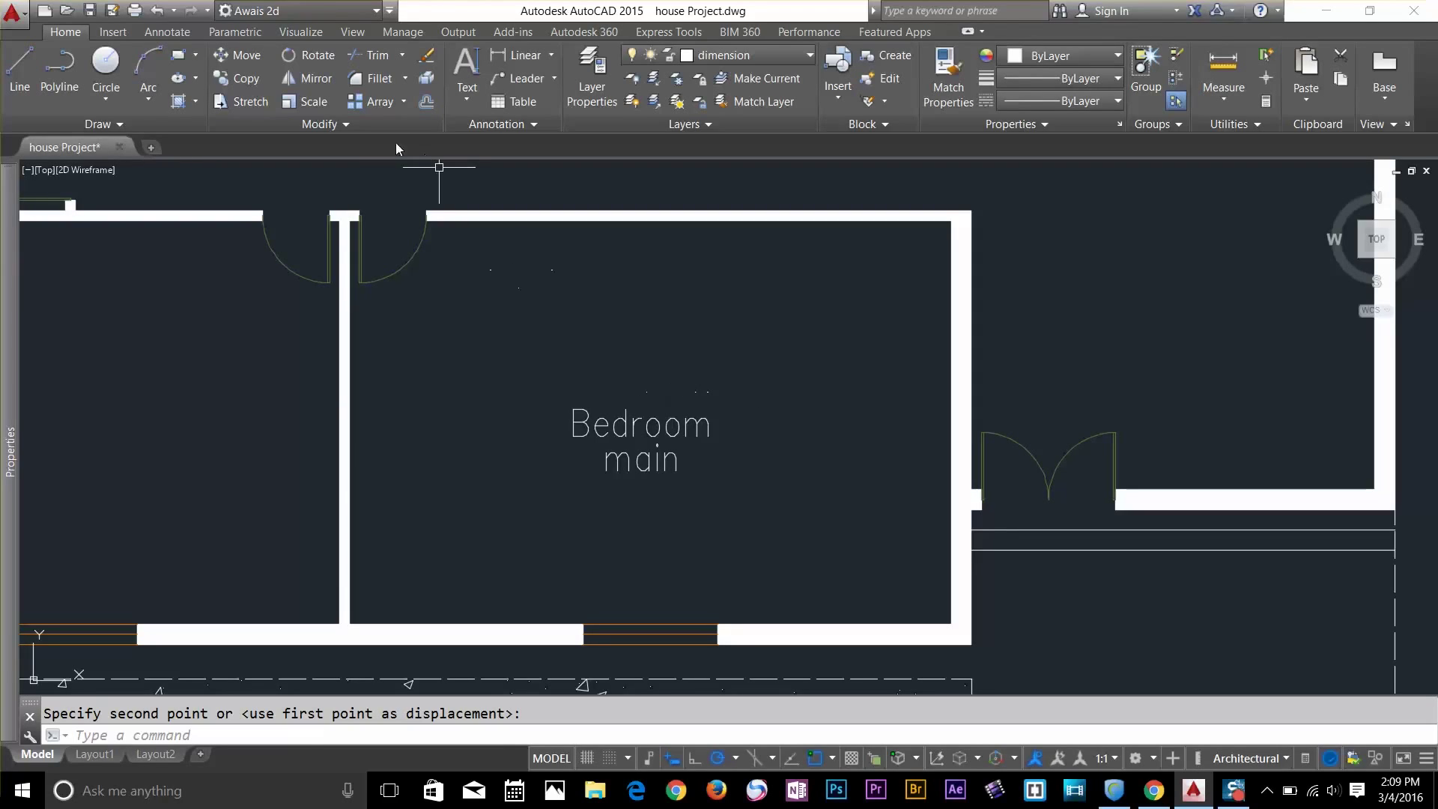
# Copy the label into the left, upper, upper-left and lower-right rooms
pyautogui.click(238, 78)
pyautogui.click(687, 408)
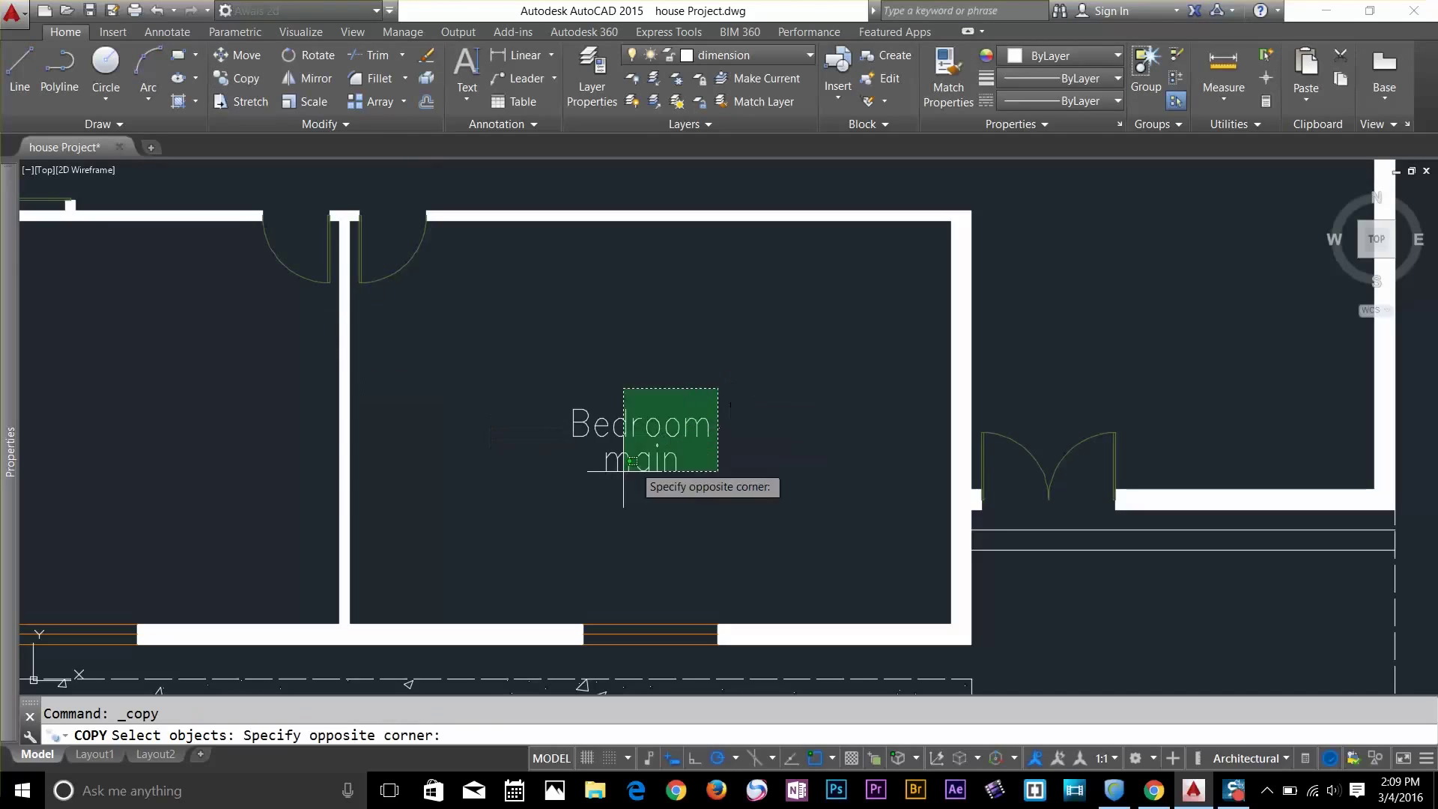
pyautogui.click(578, 491)
pyautogui.press('Return')
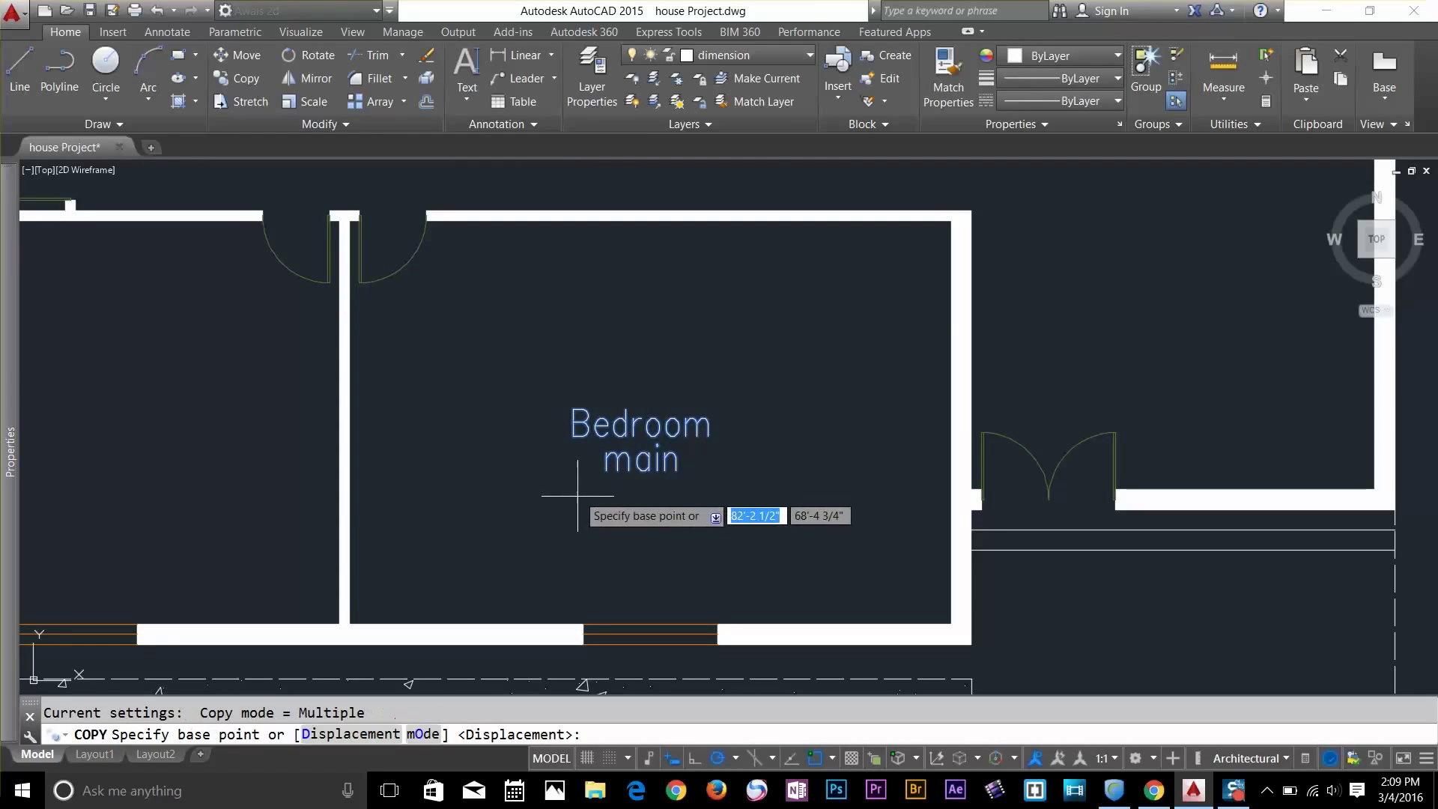
pyautogui.click(645, 457)
pyautogui.scroll(-4, 644, 453)
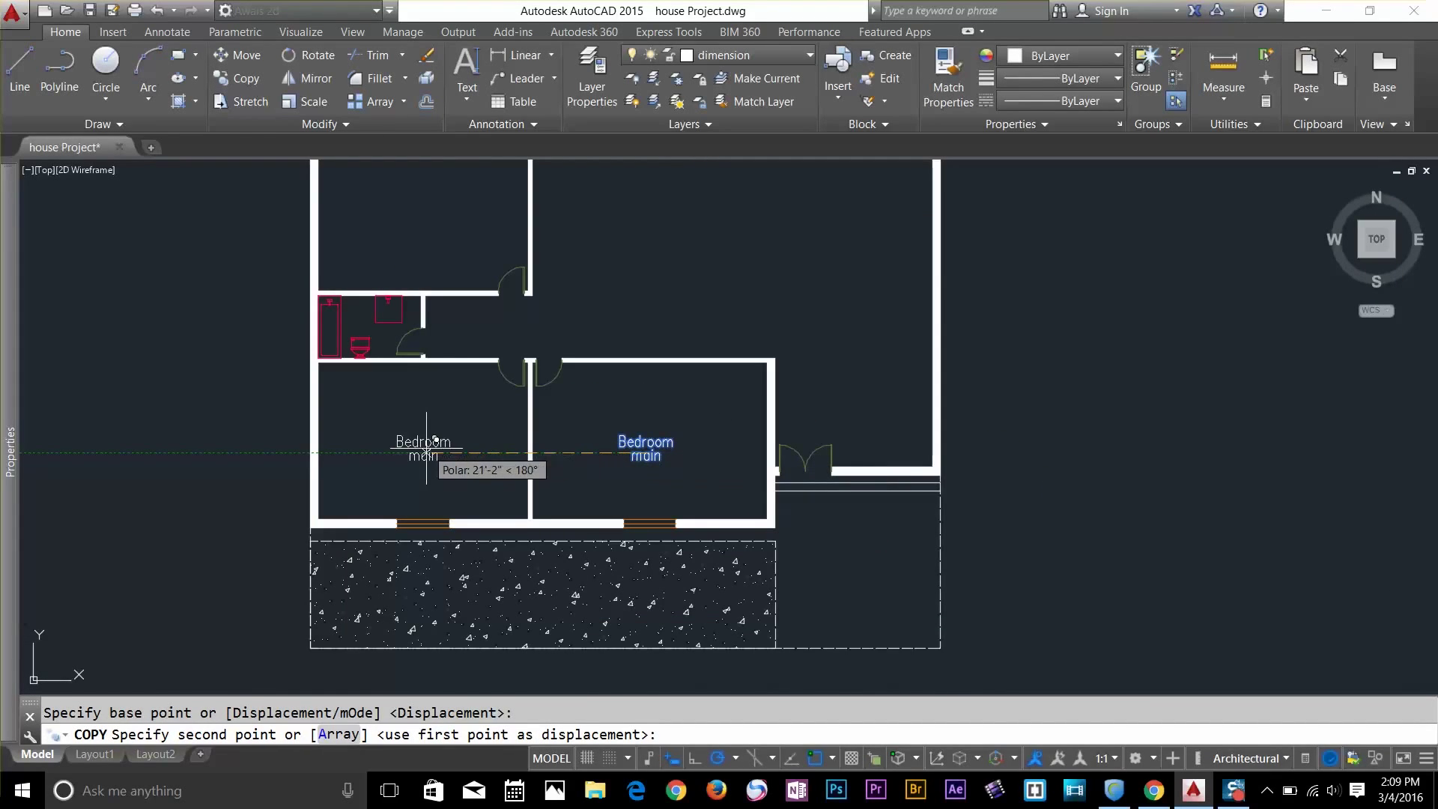
pyautogui.click(419, 454)
pyautogui.moveTo(438, 235); pyautogui.dragTo(443, 392, button='middle')
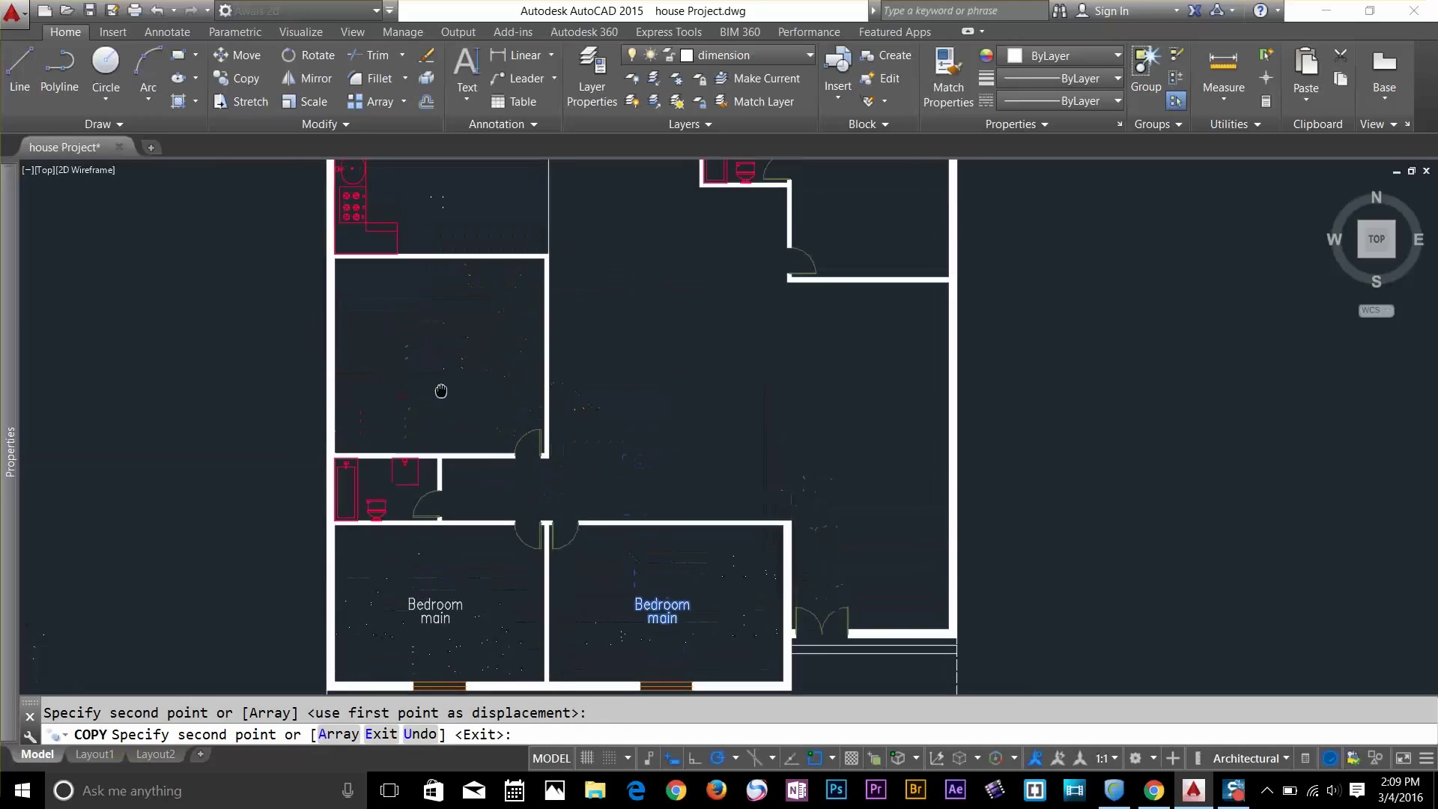
pyautogui.click(441, 367)
pyautogui.moveTo(437, 243); pyautogui.dragTo(436, 441, button='middle')
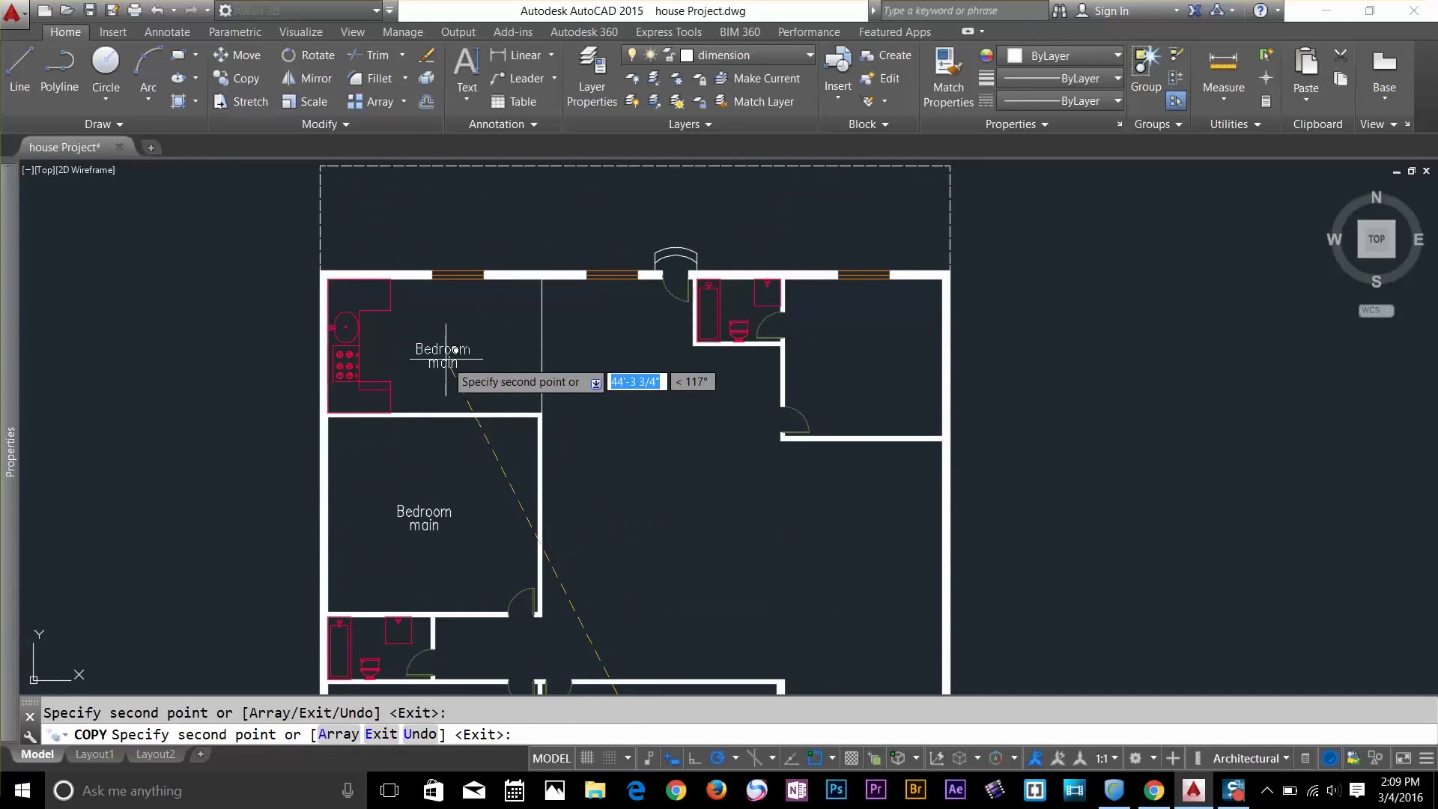
pyautogui.click(450, 347)
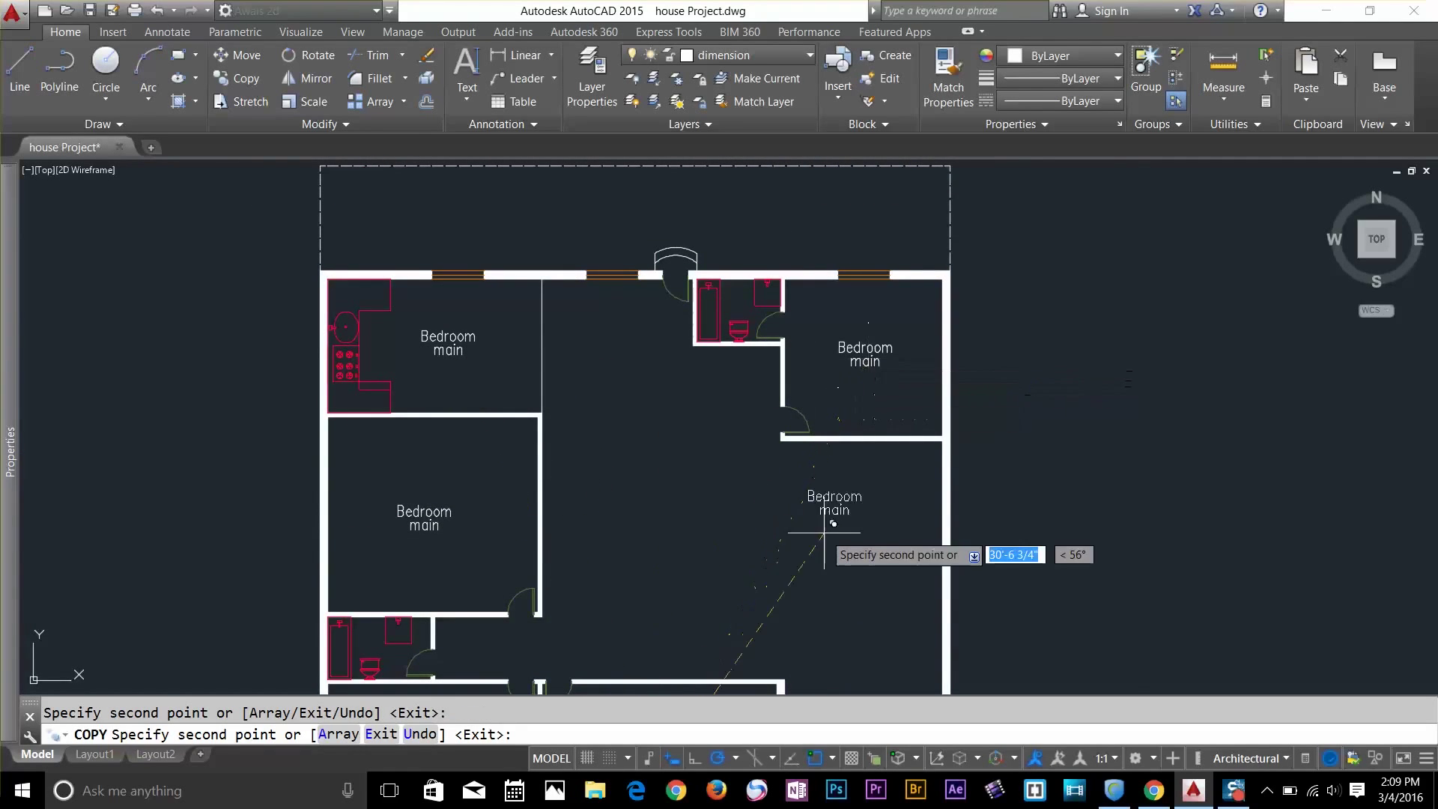
pyautogui.click(781, 543)
pyautogui.press('Return')
pyautogui.scroll(-2, 877, 539)
pyautogui.scroll(-2, 876, 539)
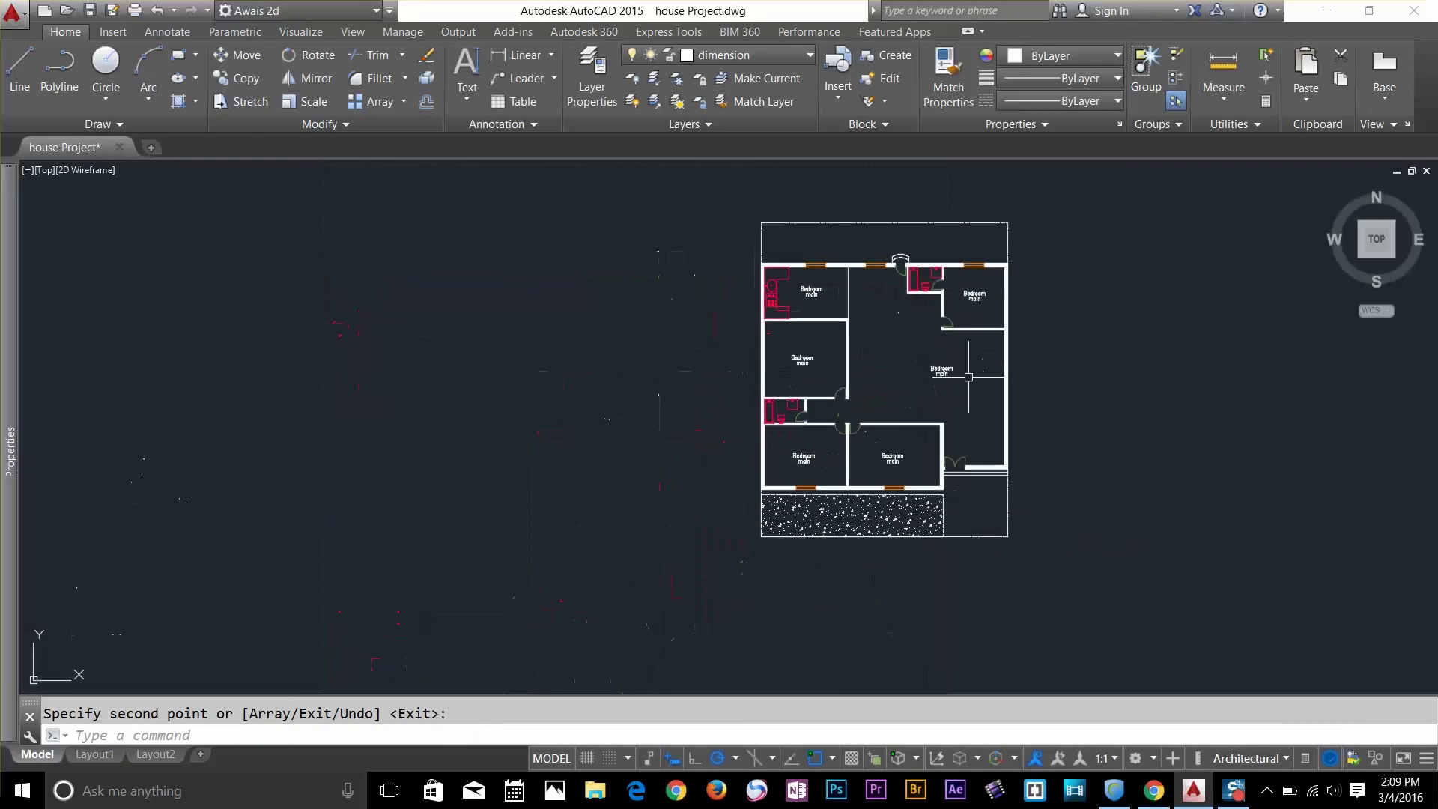
pyautogui.scroll(6, 721, 420)
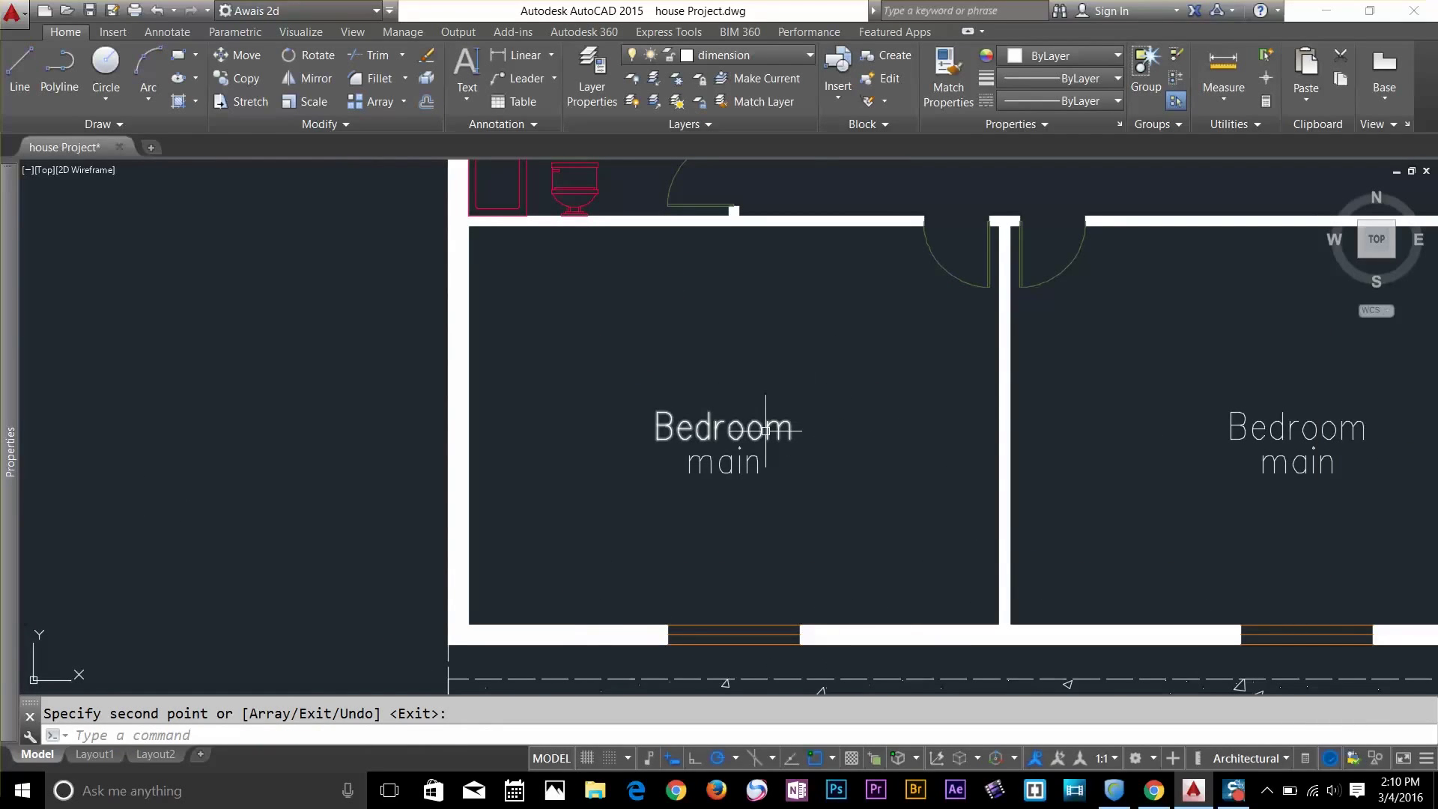
# Replace 'main' with '2' so the copied label reads Bedroom 2, and move the 2 beside Bedroom
pyautogui.doubleClick(757, 466)
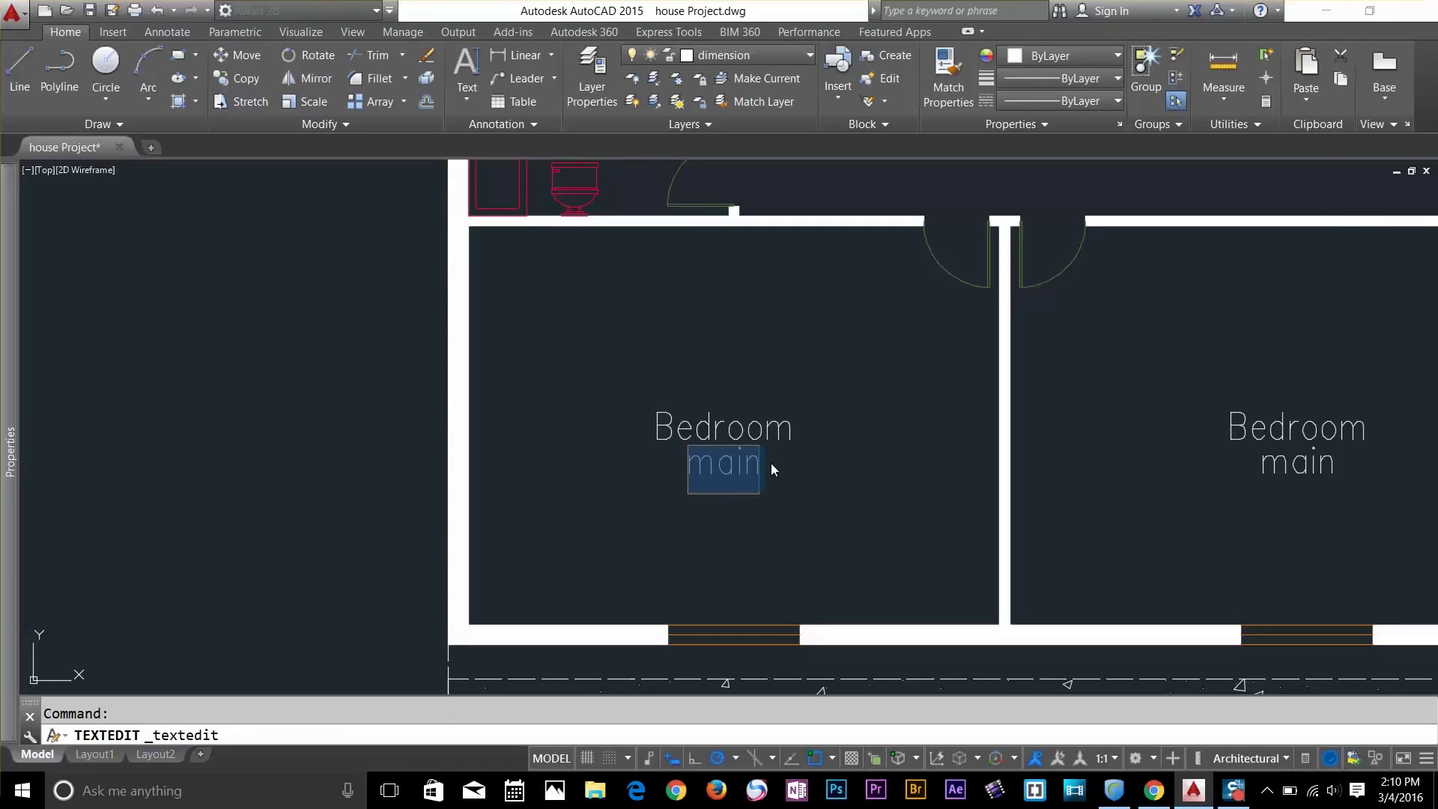
pyautogui.write('2')
pyautogui.press('Return')
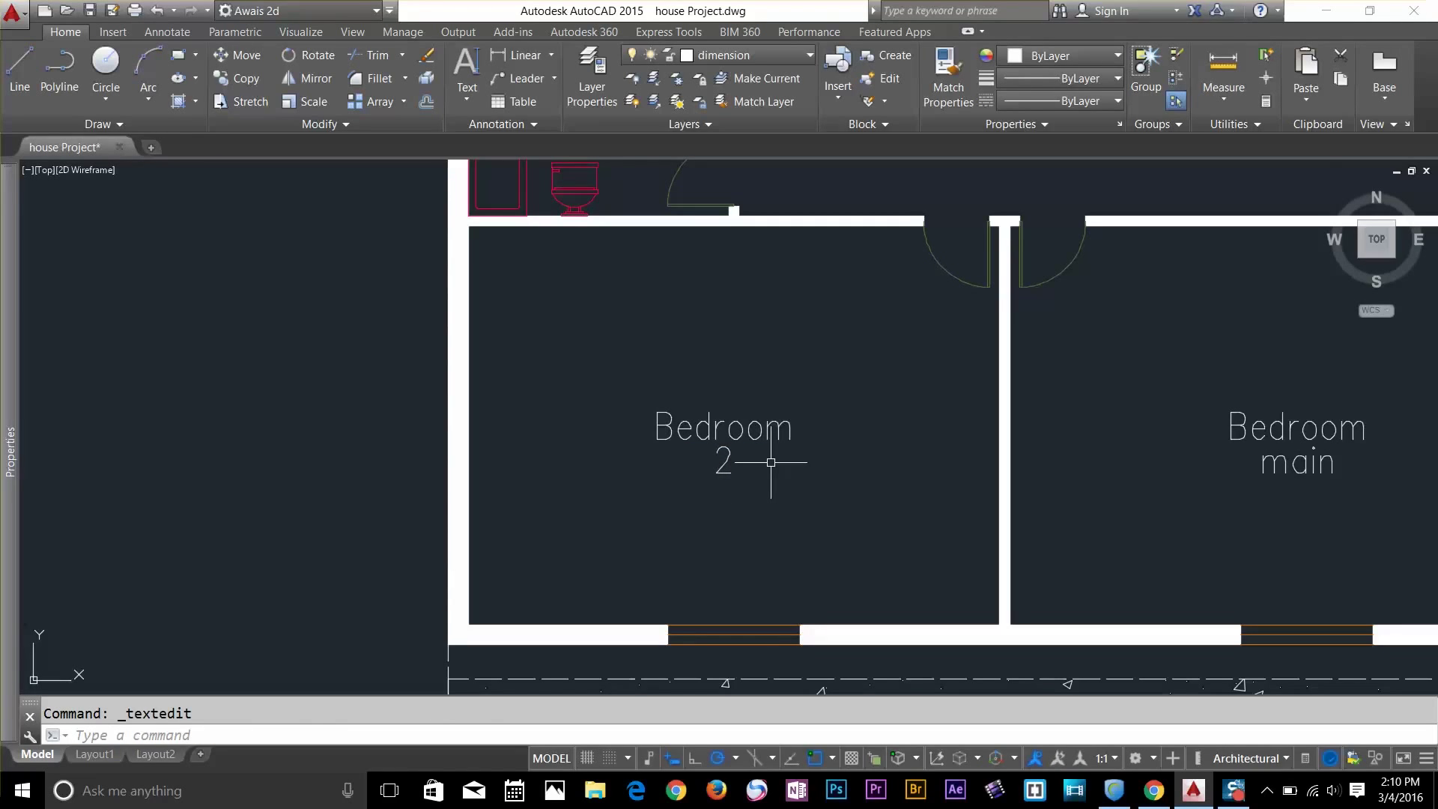
pyautogui.click(731, 456)
pyautogui.click(716, 473)
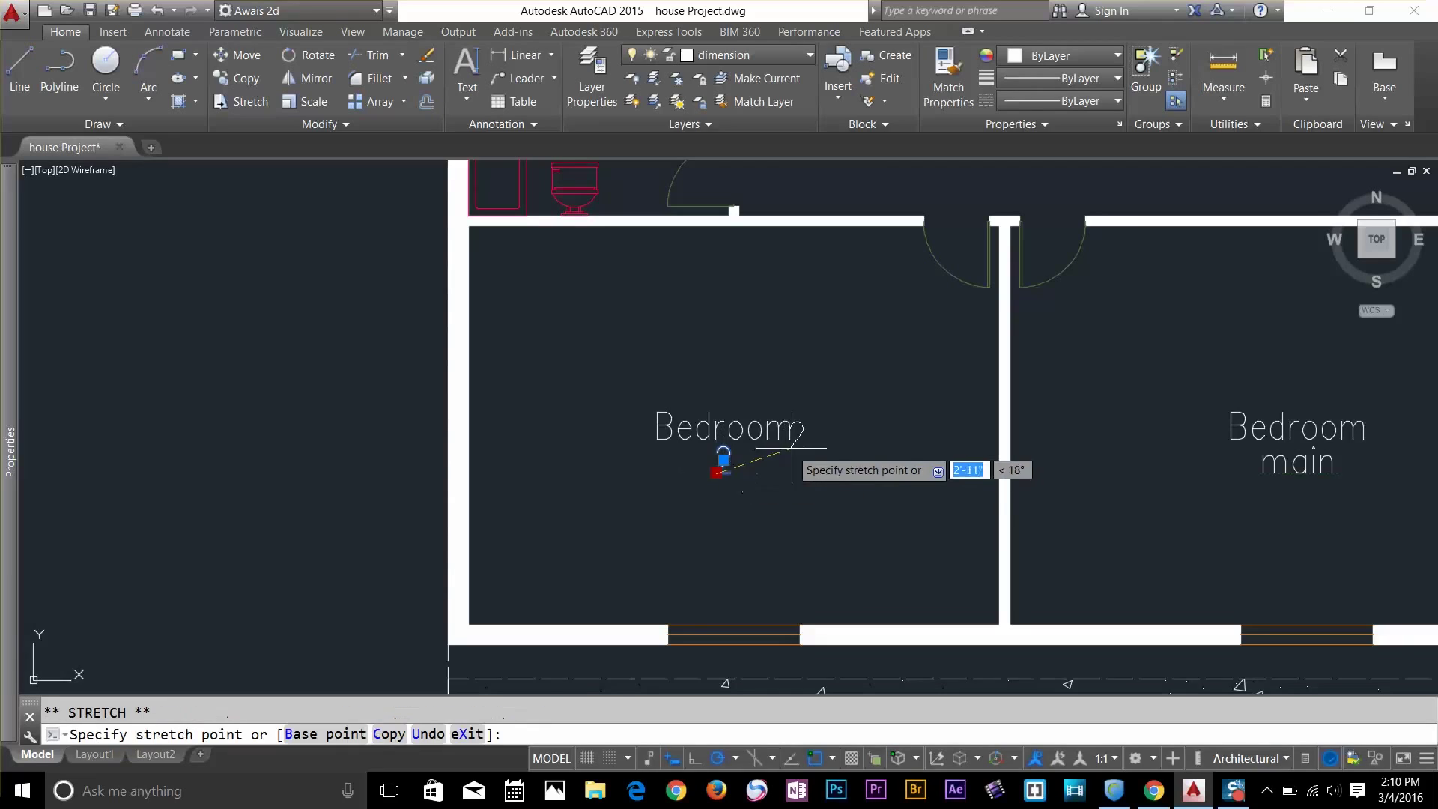
pyautogui.click(810, 438)
pyautogui.press('Escape')
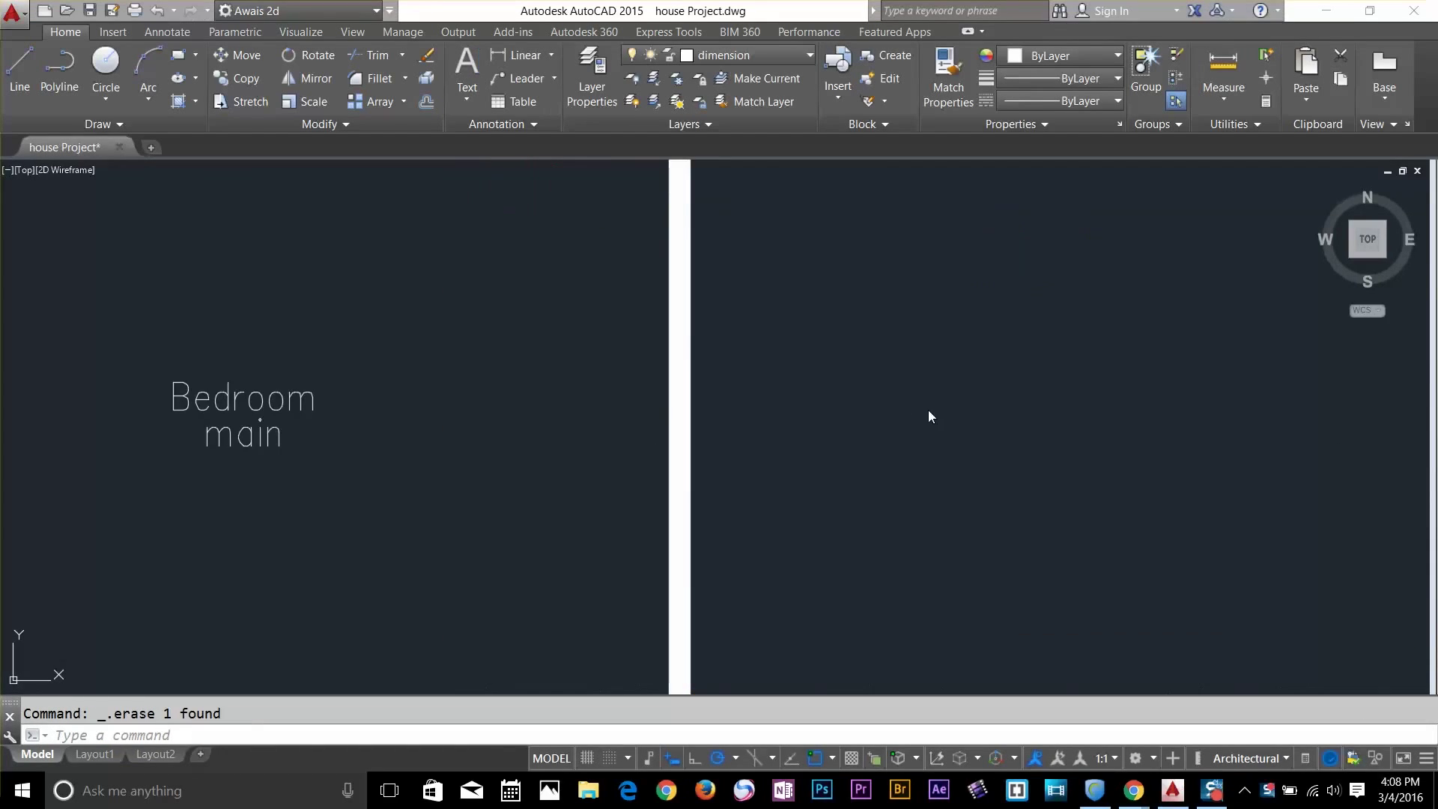
# Start a multiline text box spanning the empty right-hand area of the drawing
pyautogui.click(465, 103)
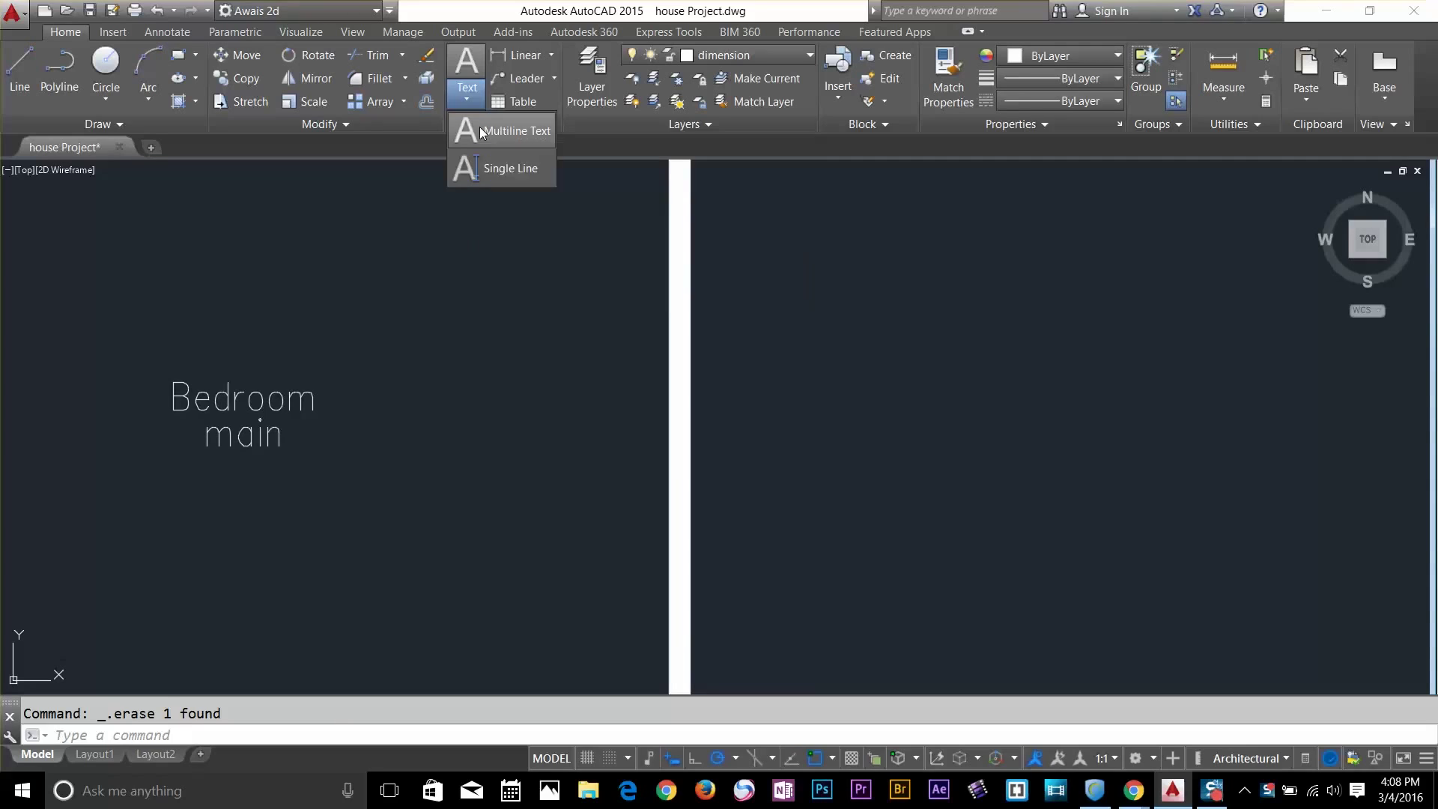
pyautogui.click(479, 129)
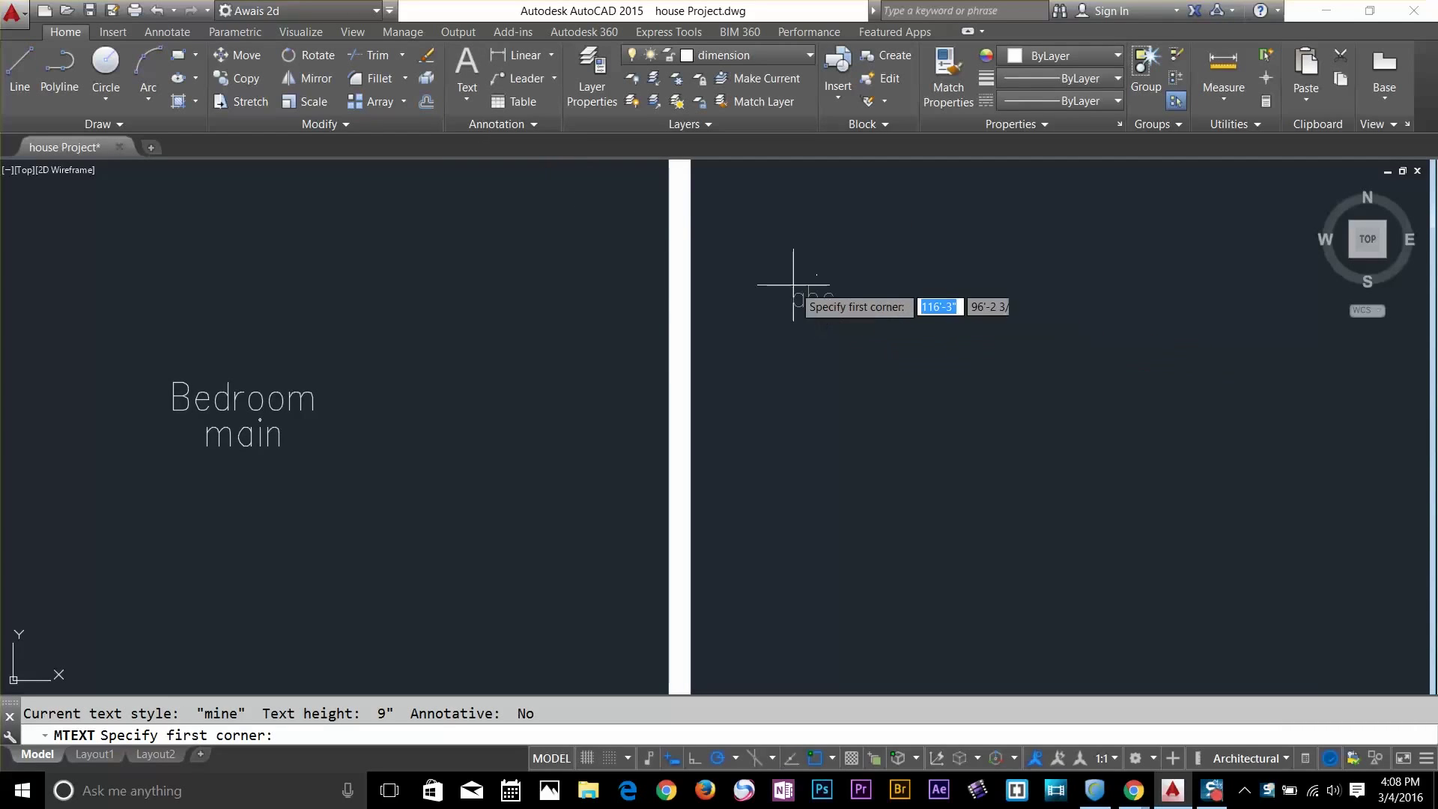
pyautogui.click(819, 297)
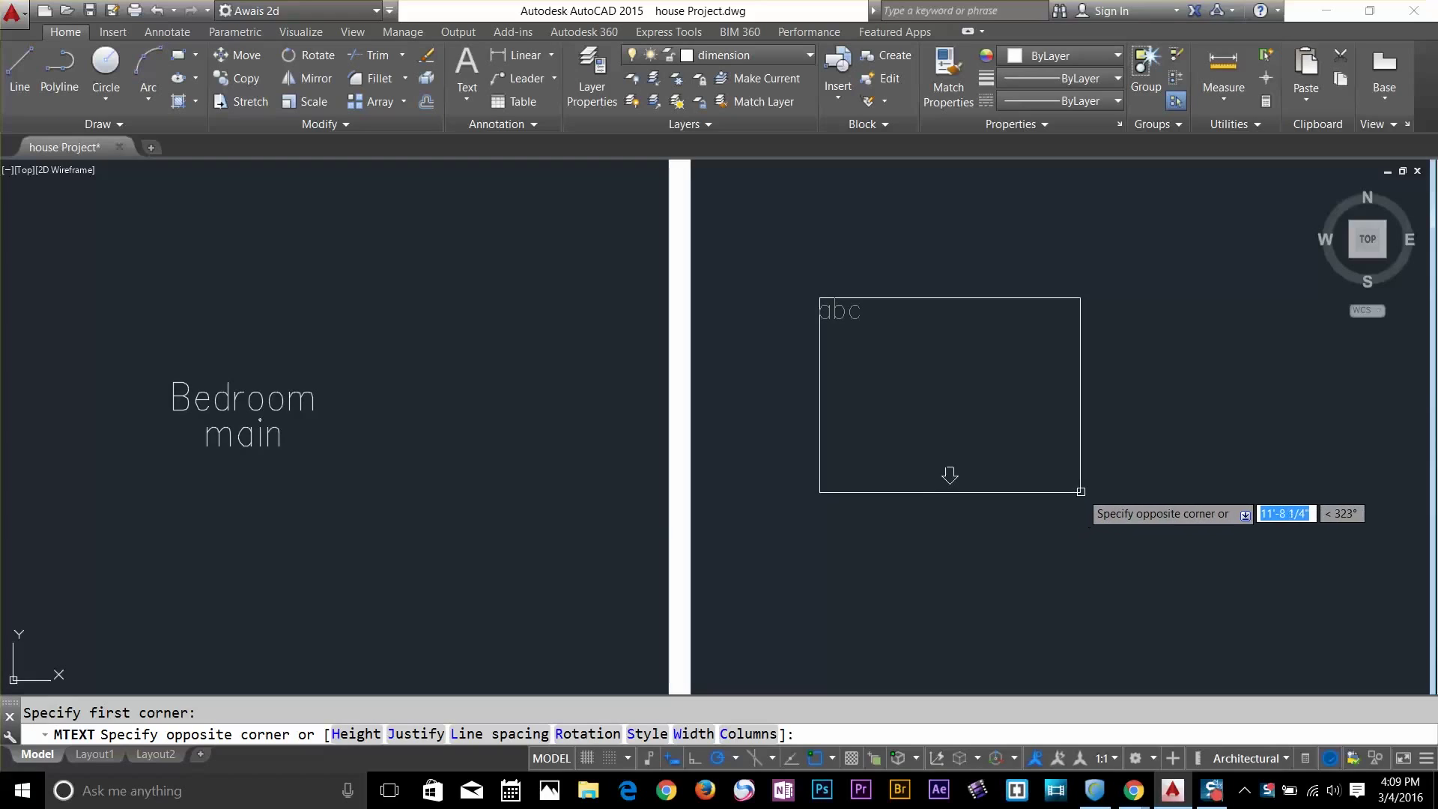
pyautogui.click(1120, 506)
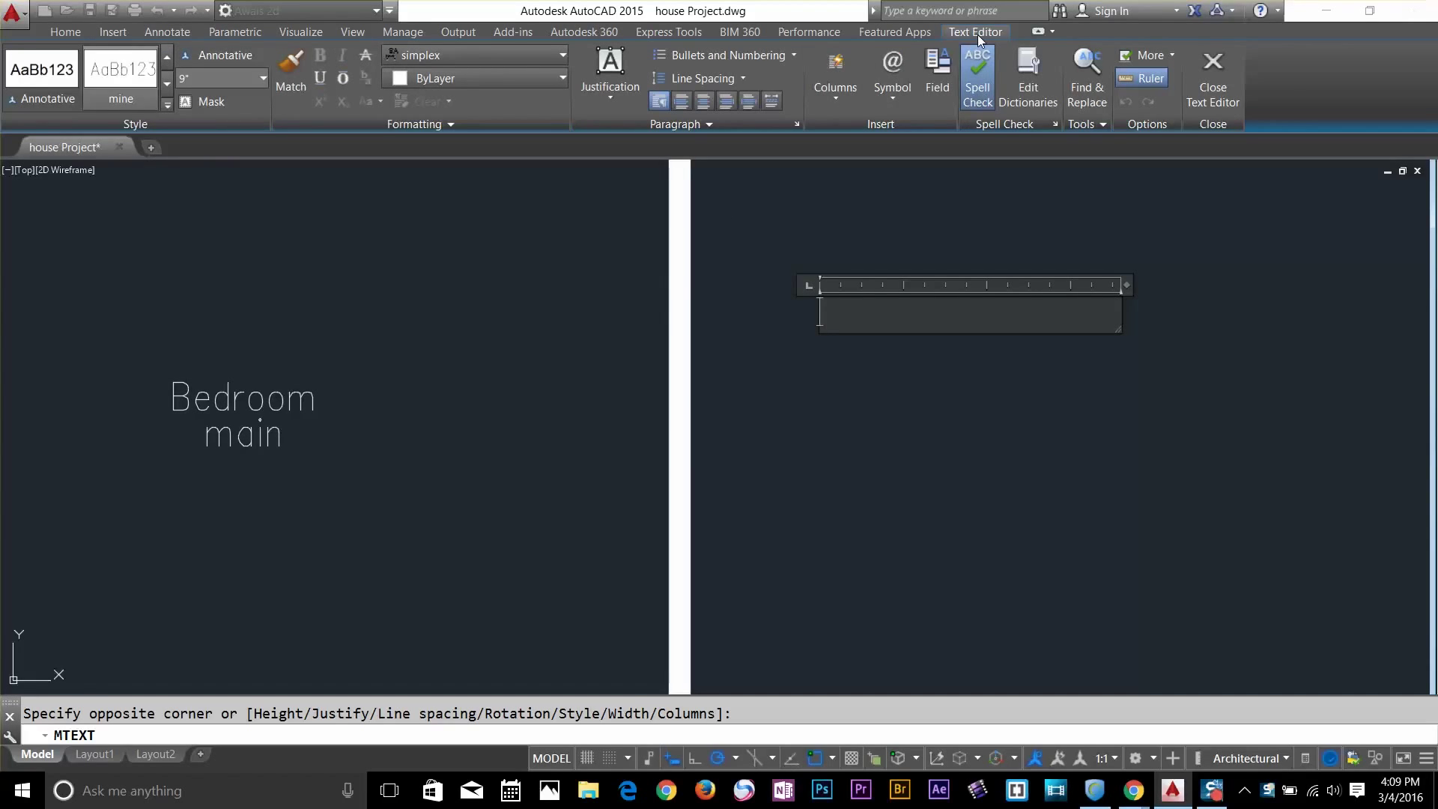
# Review the text style, font and colour lists in the Text Editor without changing them
pyautogui.click(166, 104)
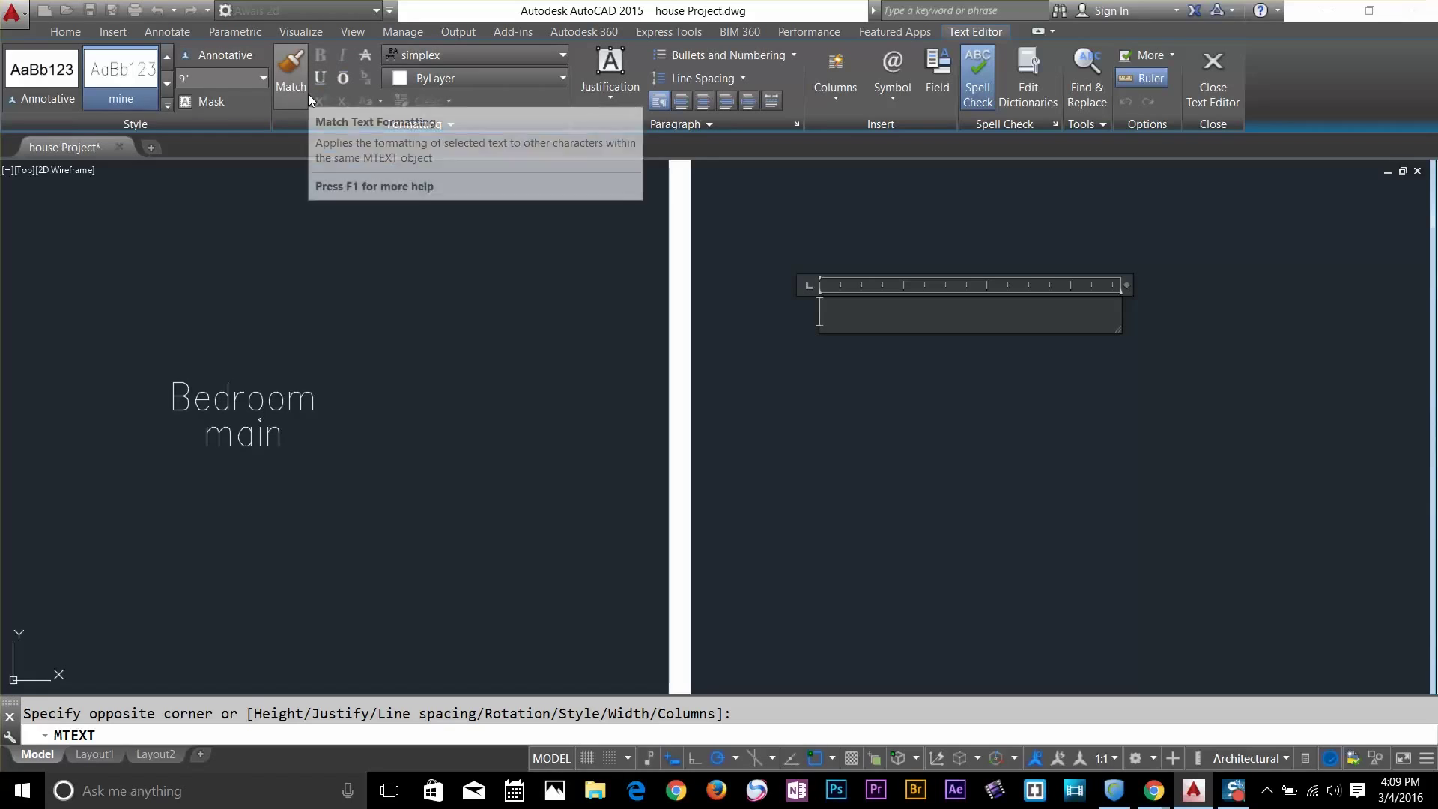
pyautogui.click(550, 55)
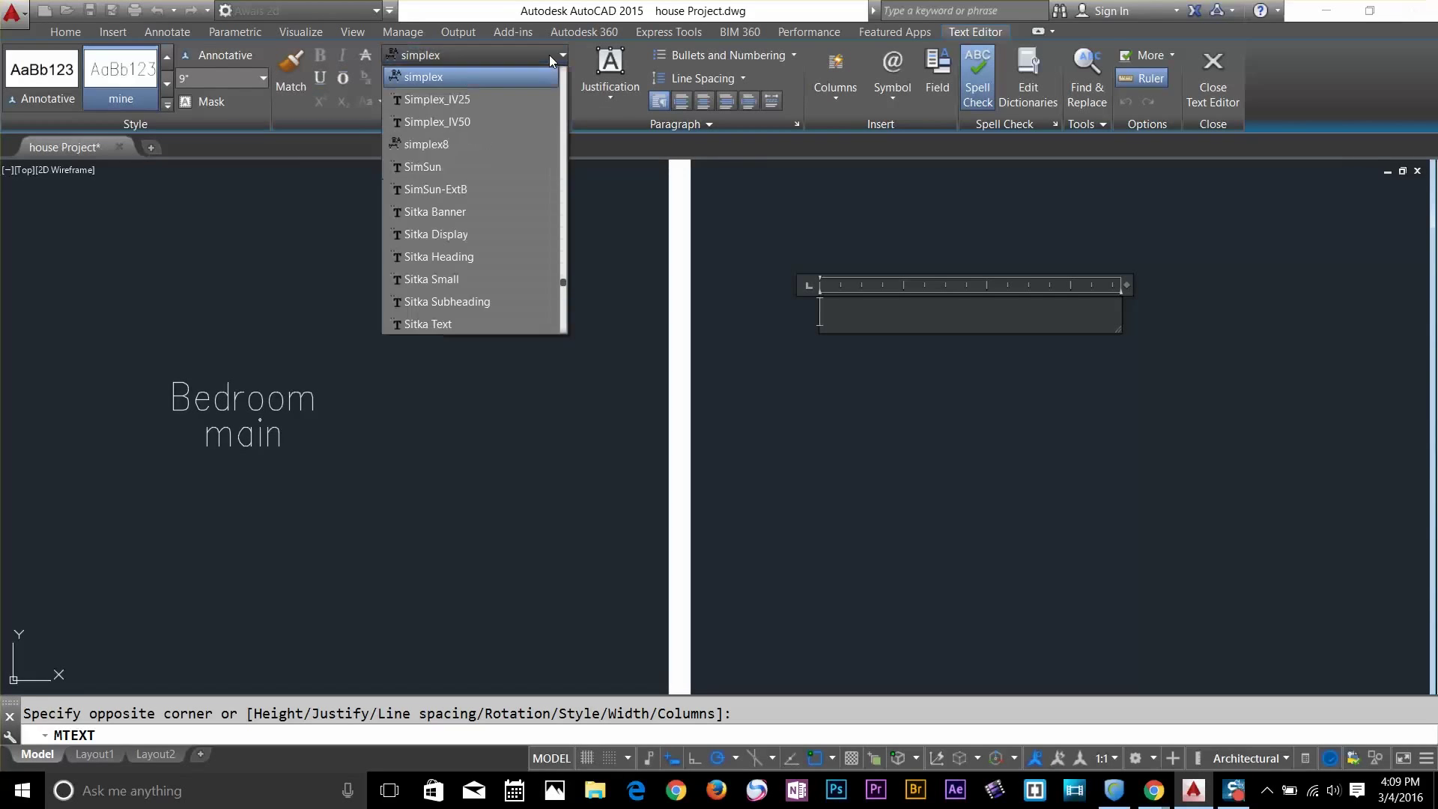
pyautogui.click(550, 55)
pyautogui.click(550, 55)
pyautogui.click(550, 55)
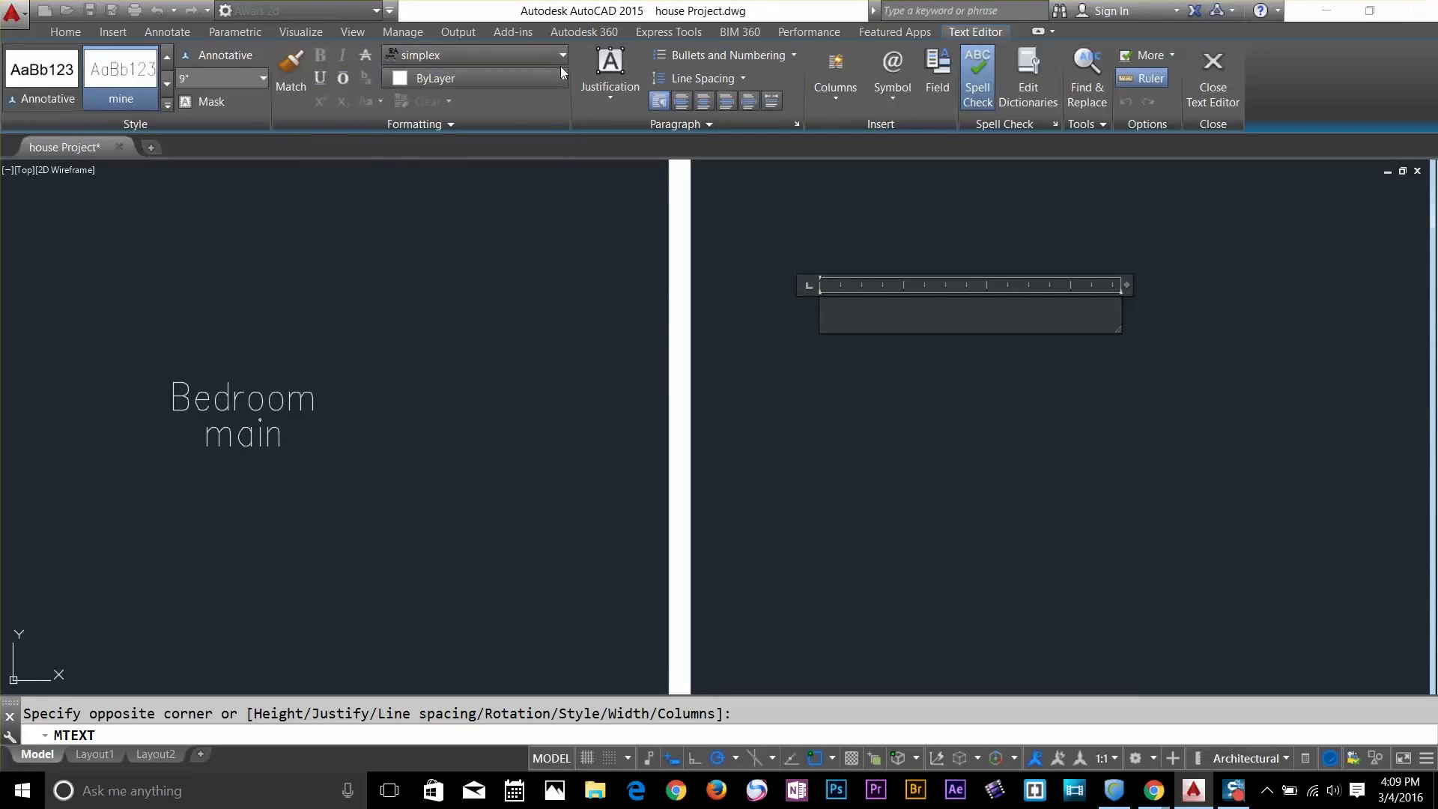
pyautogui.click(546, 85)
pyautogui.click(582, 112)
# Enter the label 'Living Area' and enlarge the text box down and to the right
pyautogui.write('Living area')
pyautogui.press('BackSpace')
pyautogui.press('BackSpace')
pyautogui.press('BackSpace')
pyautogui.press('BackSpace')
pyautogui.press('BackSpace')
pyautogui.write('Area')
pyautogui.moveTo(1120, 332); pyautogui.dragTo(1261, 544)
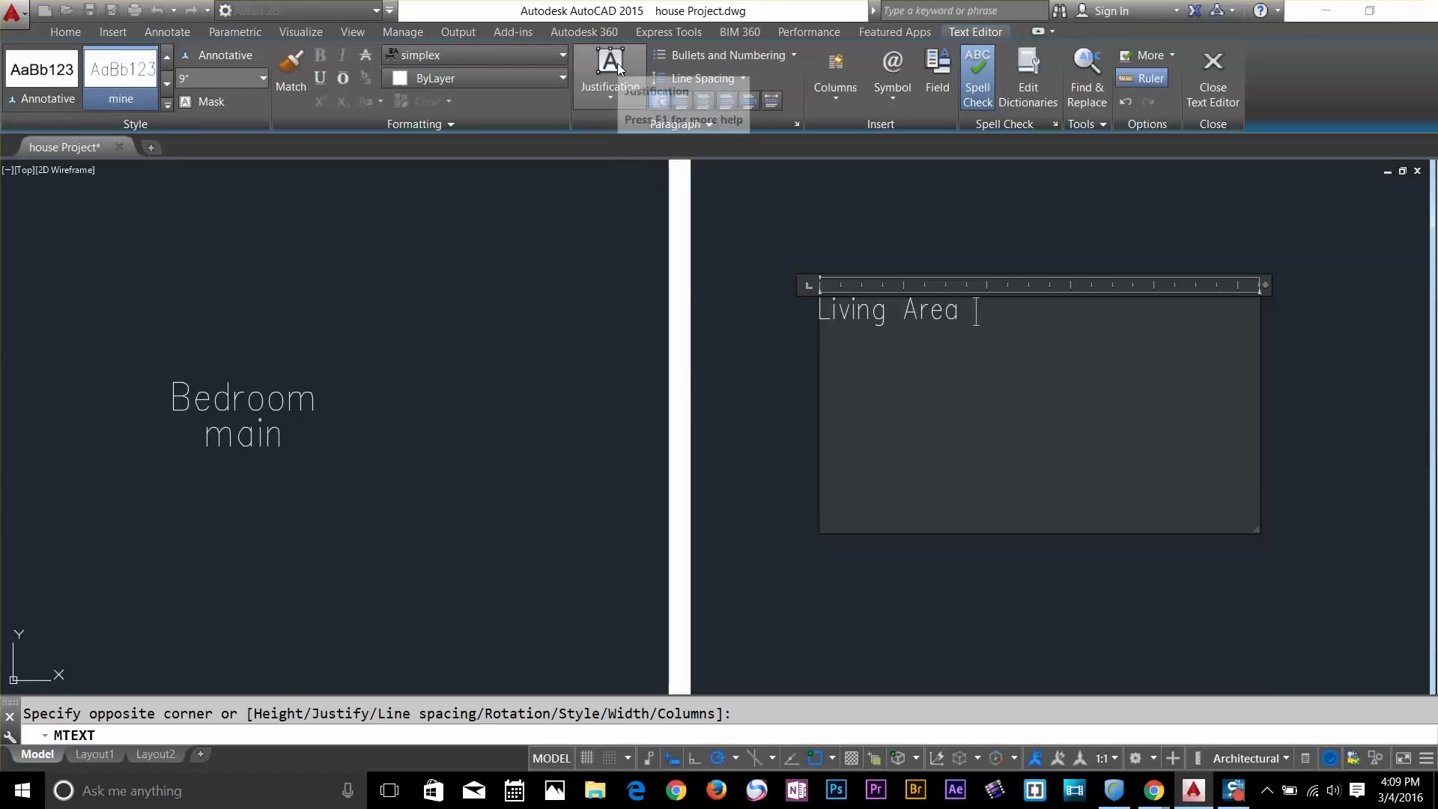
# Try the justification and alignment options, leaving Living Area centred in its box
pyautogui.click(608, 99)
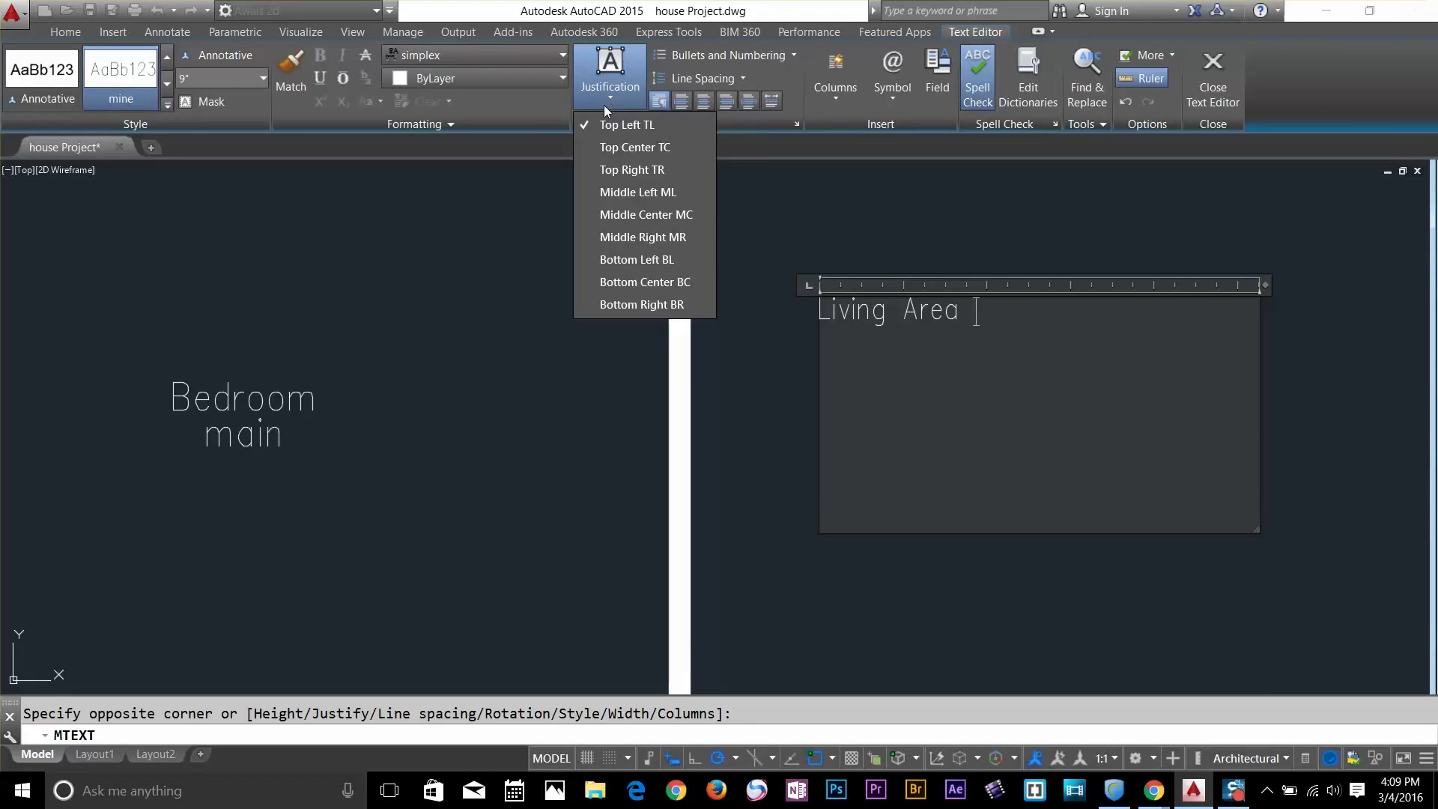
pyautogui.click(634, 216)
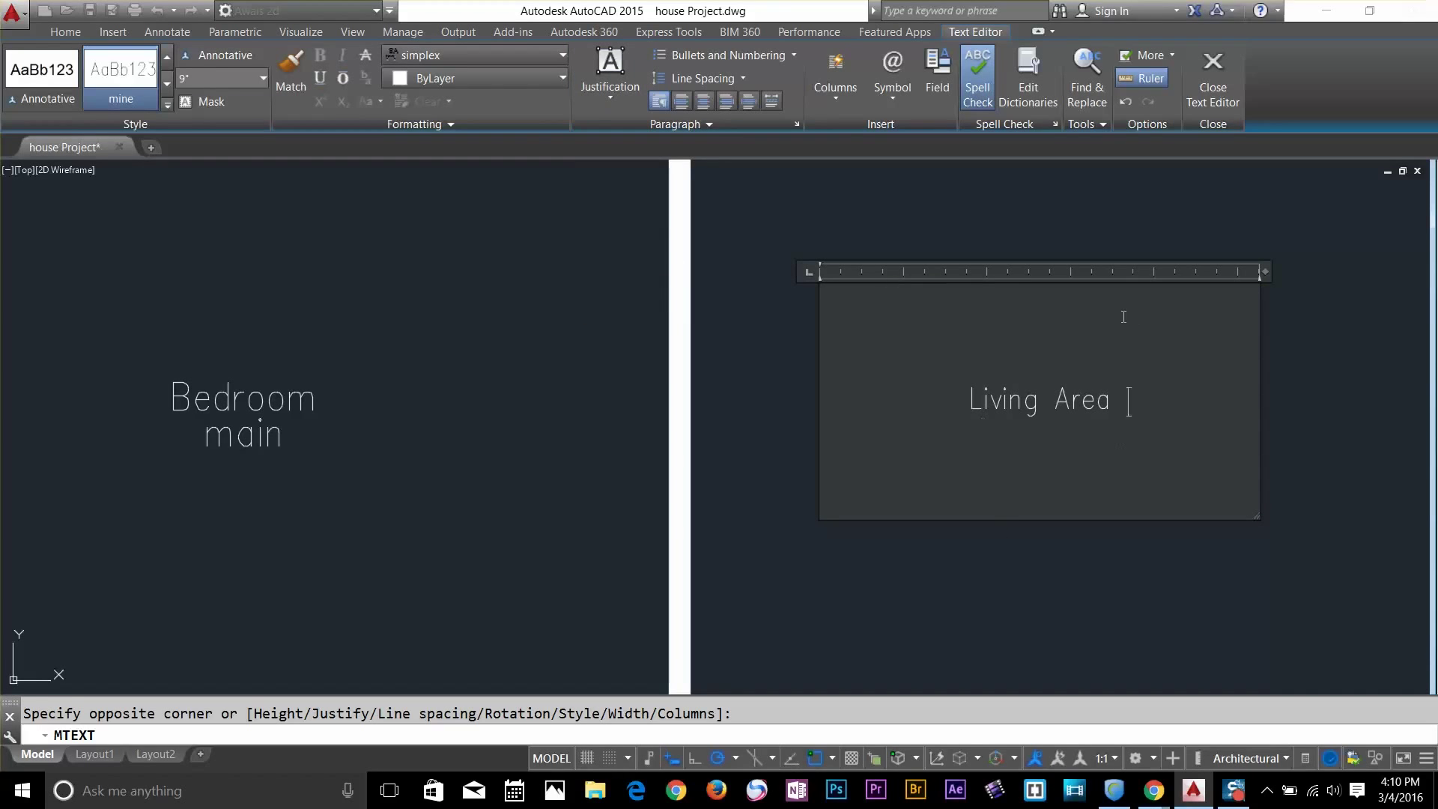
pyautogui.click(687, 102)
pyautogui.click(704, 101)
pyautogui.click(726, 101)
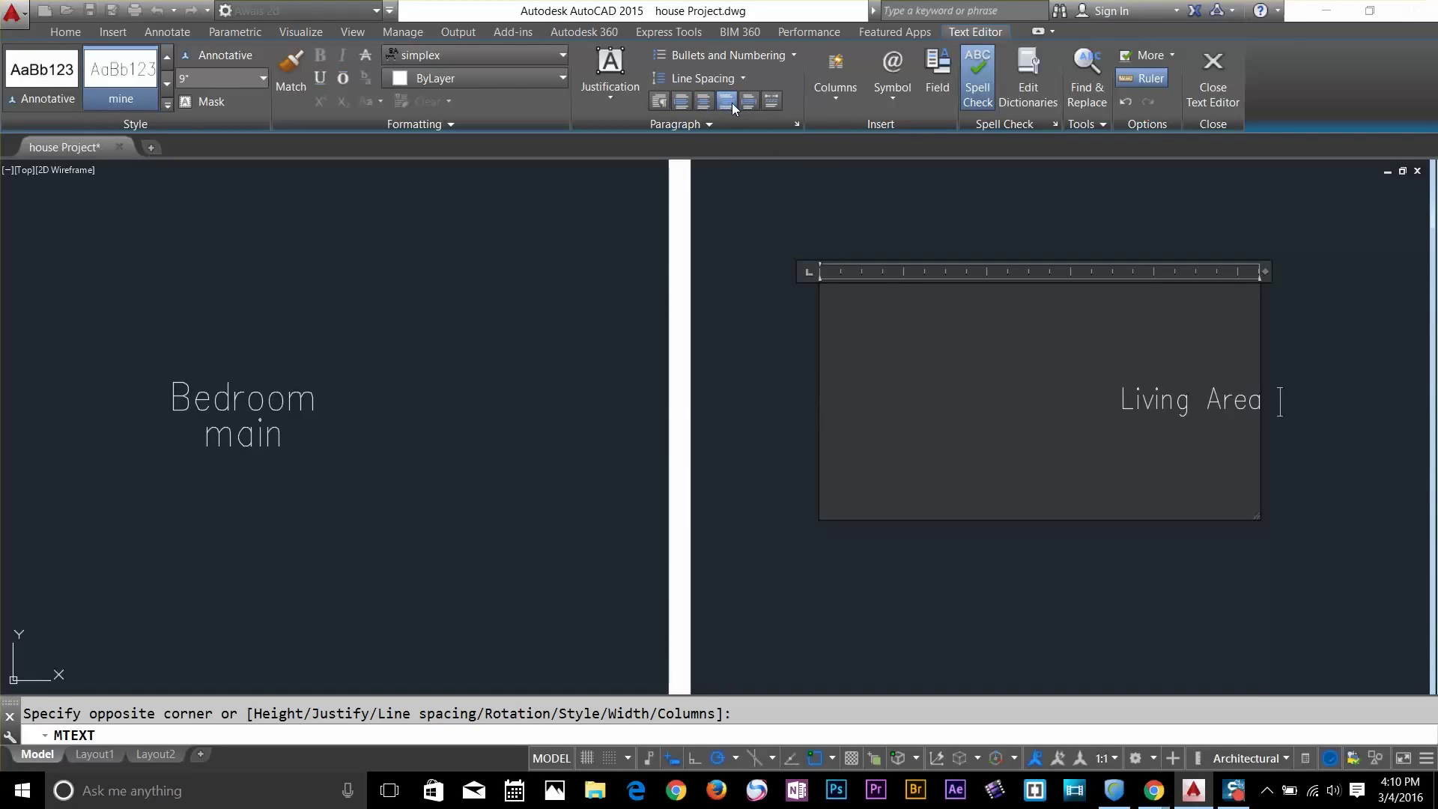
pyautogui.click(749, 102)
pyautogui.click(708, 104)
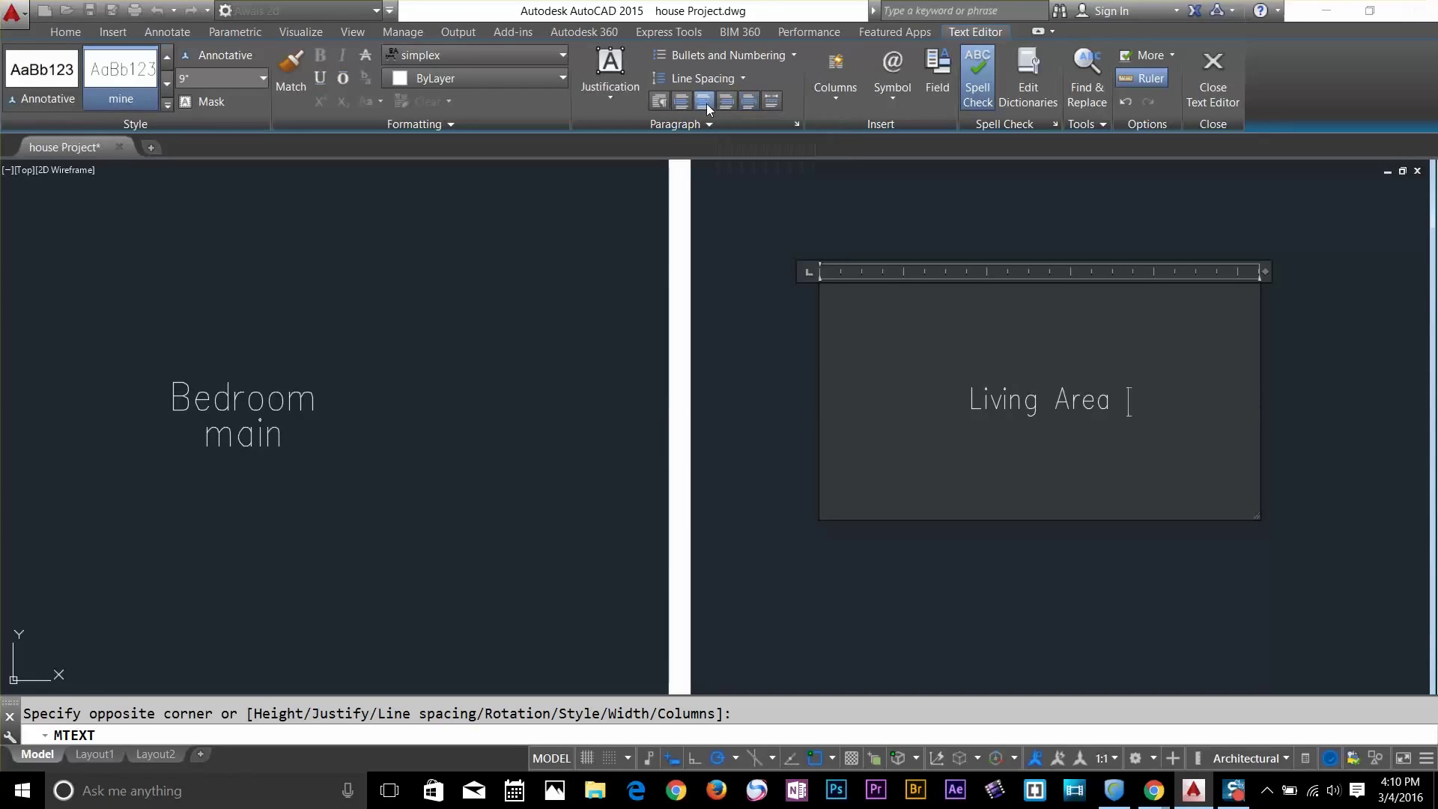
pyautogui.click(682, 102)
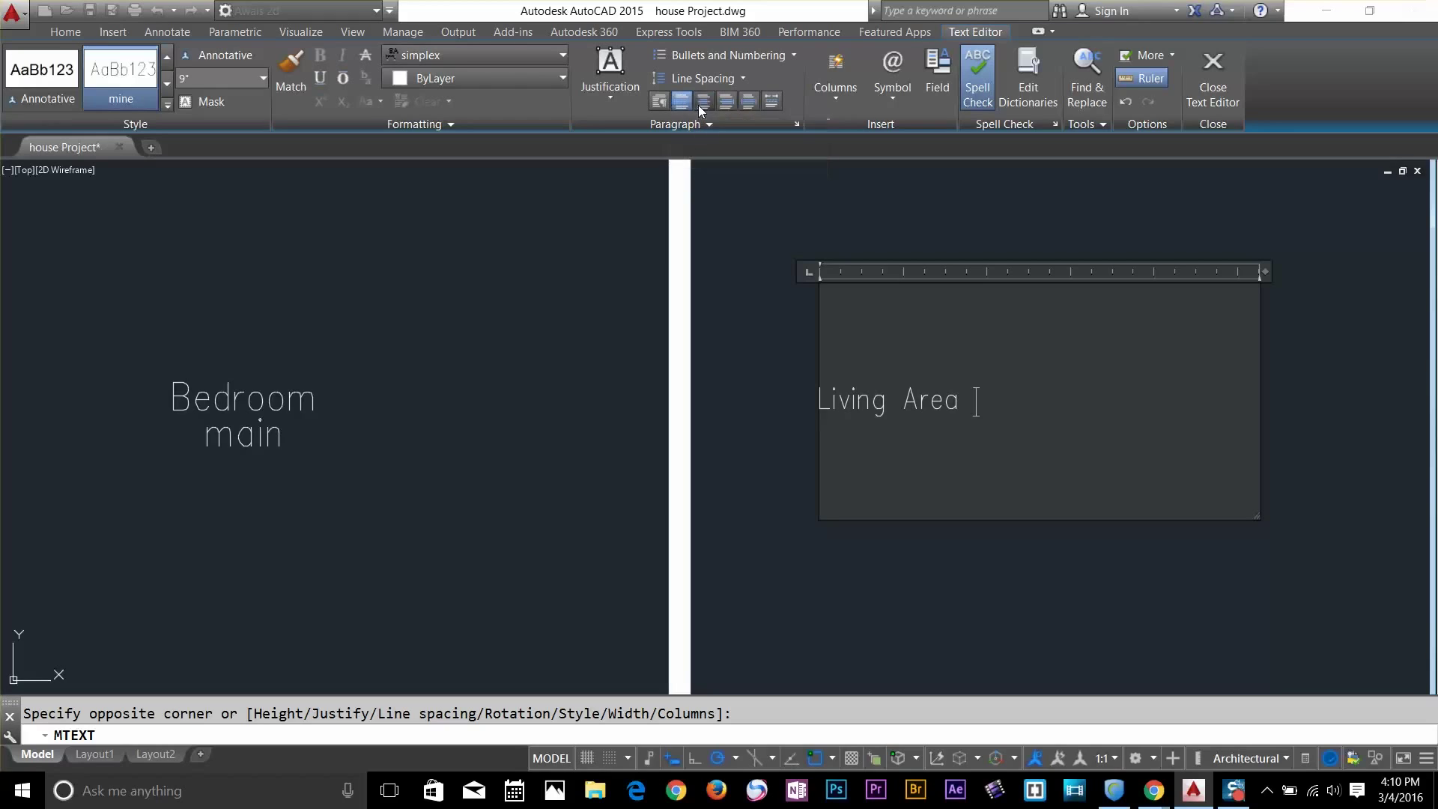
pyautogui.click(699, 105)
pyautogui.click(734, 81)
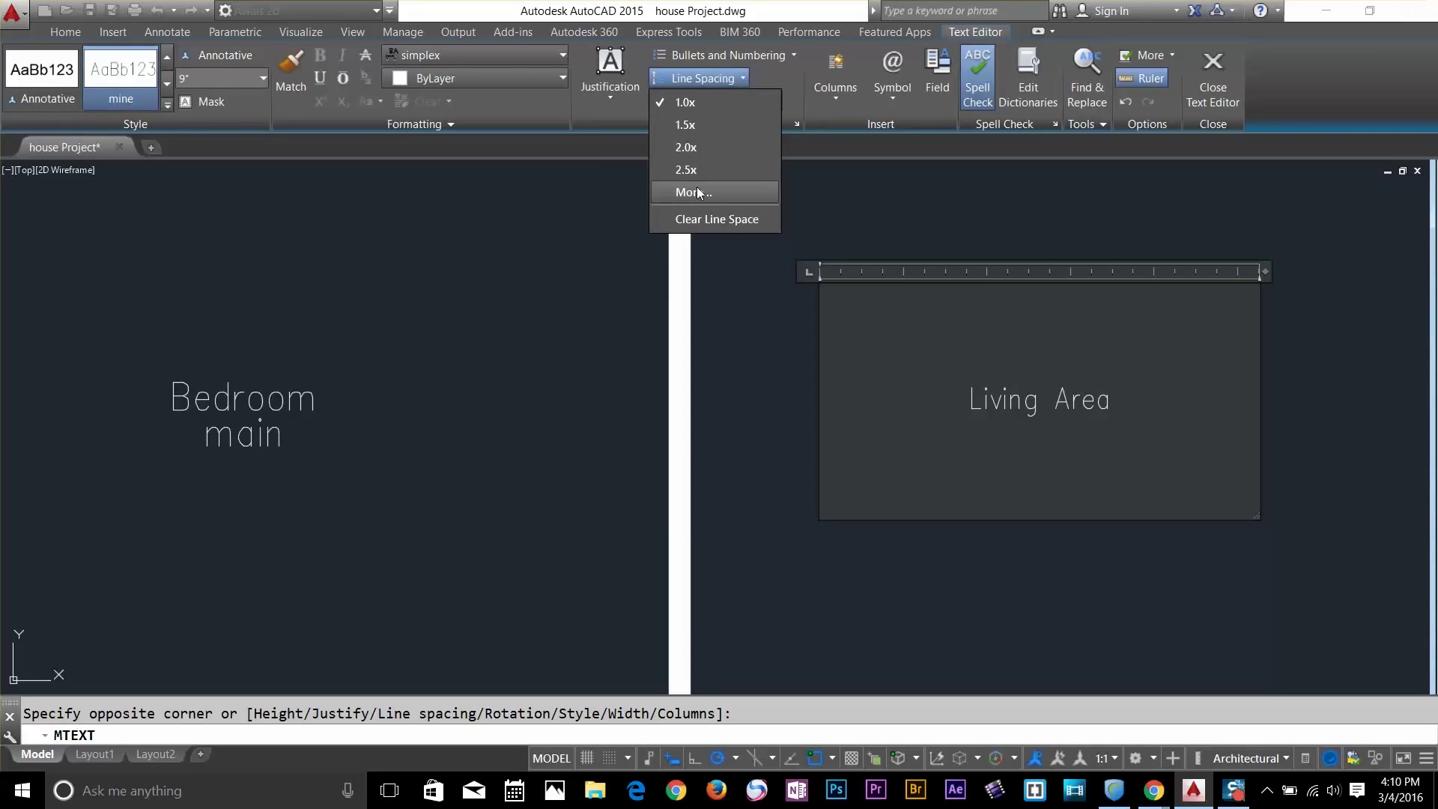
# Browse bullets, columns and field options, hide the ruler, and commit the Living Area text
pyautogui.click(739, 56)
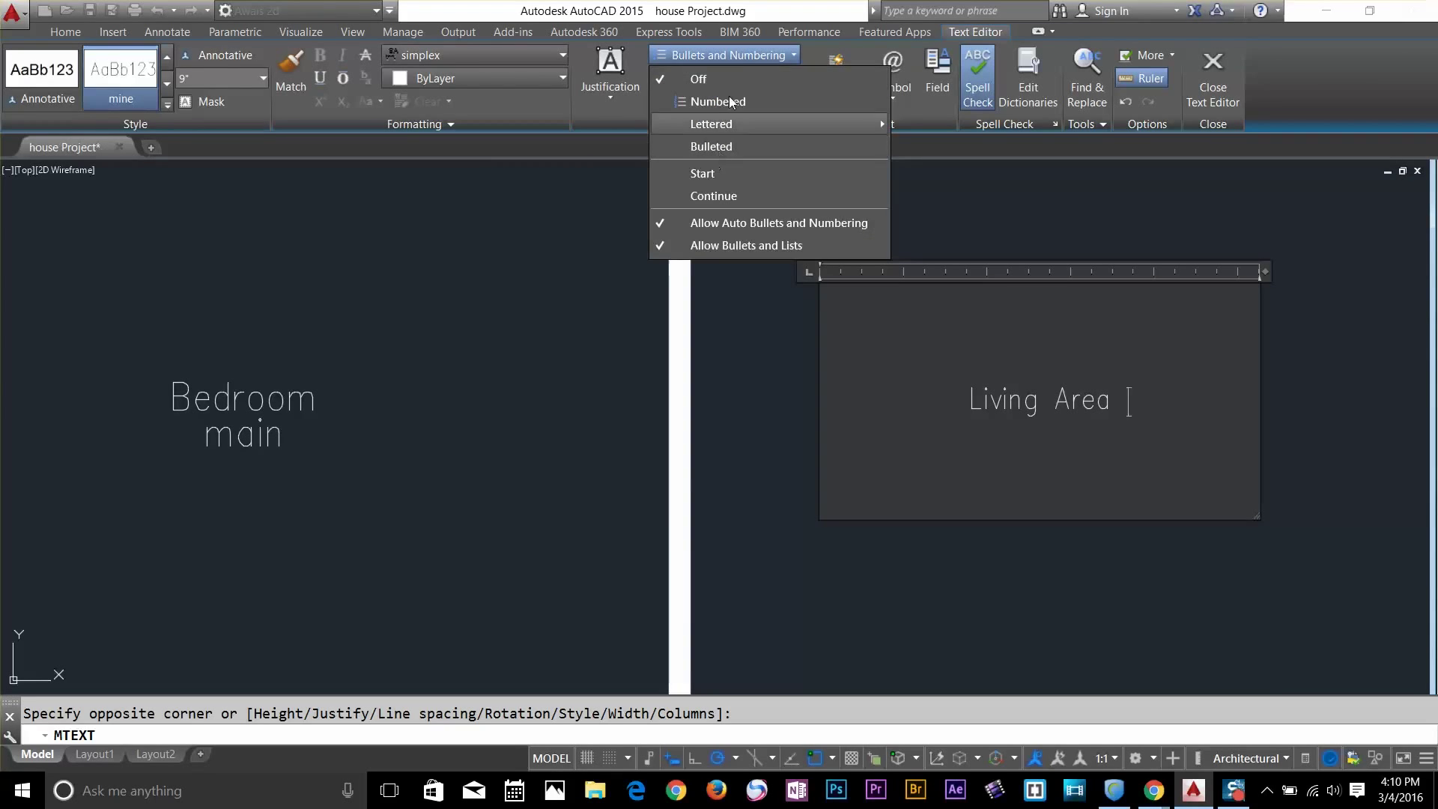
pyautogui.click(845, 99)
pyautogui.click(845, 100)
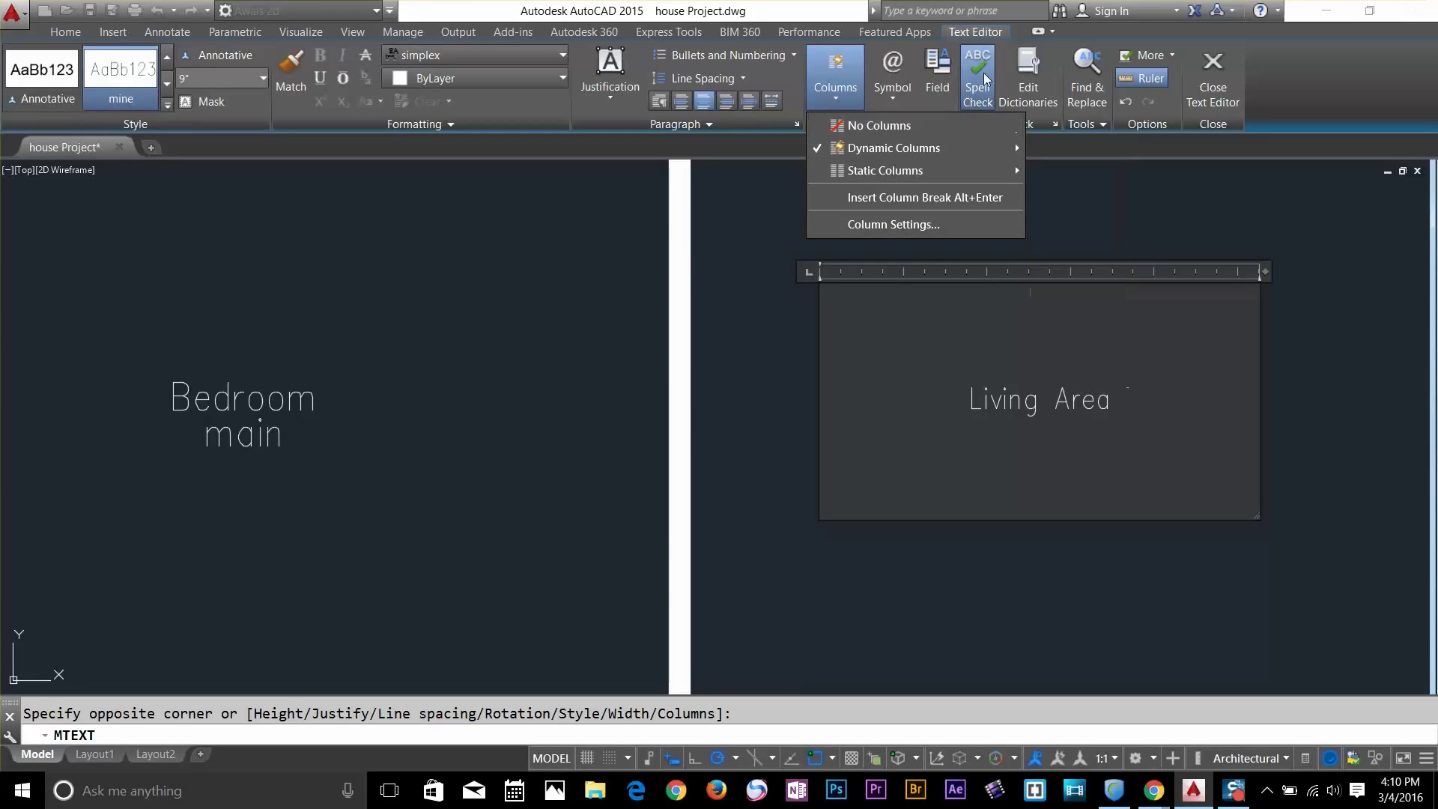
pyautogui.click(933, 97)
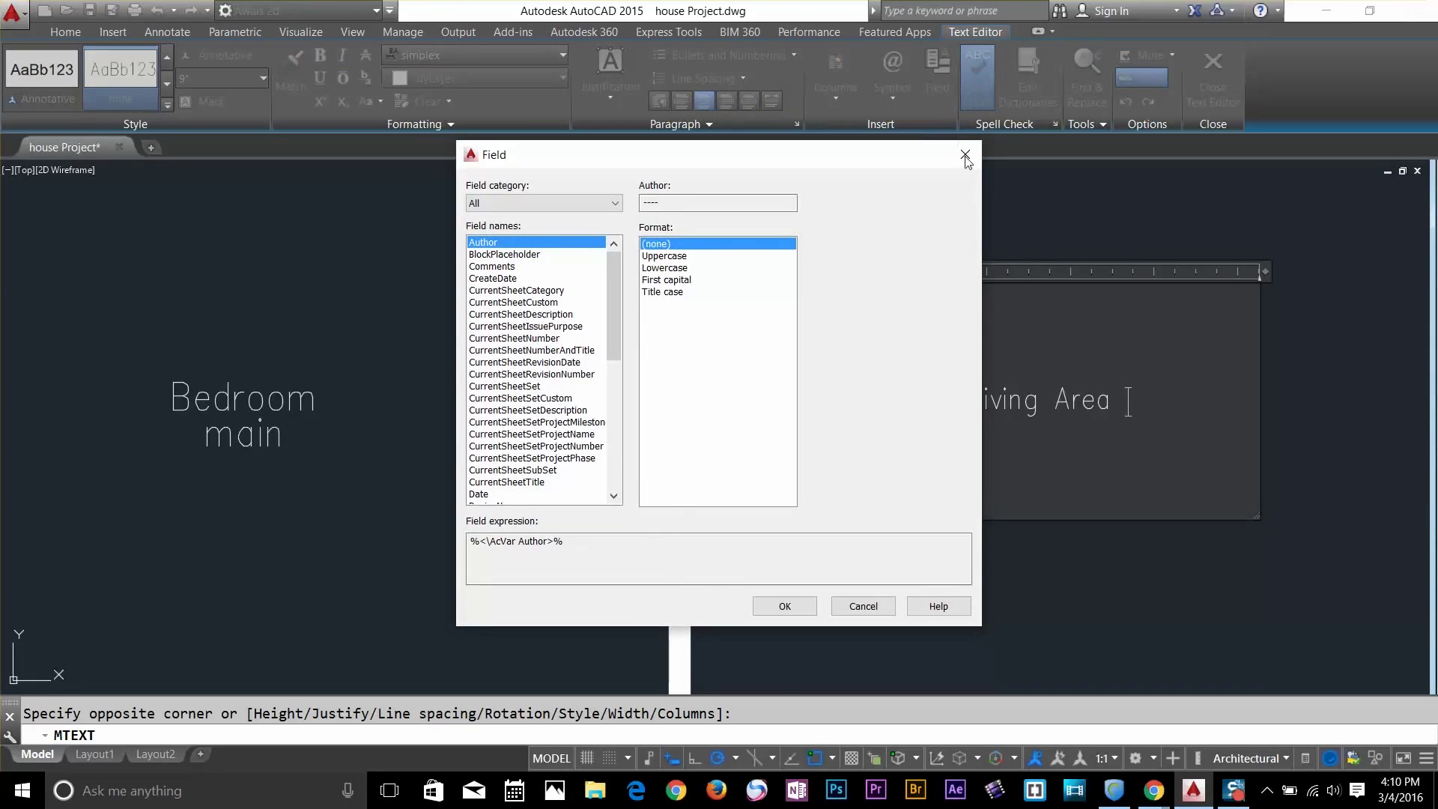
pyautogui.click(966, 156)
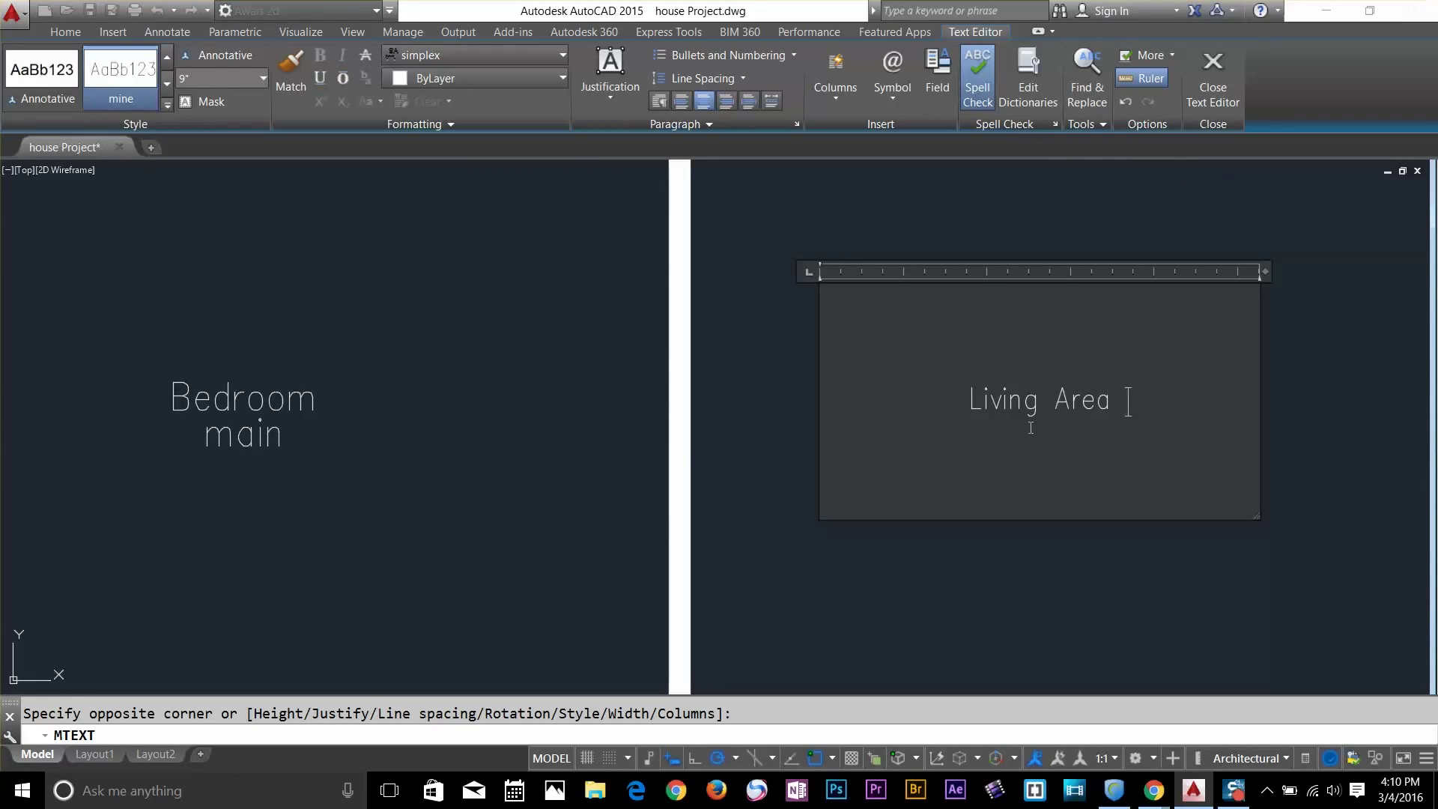
pyautogui.click(1143, 83)
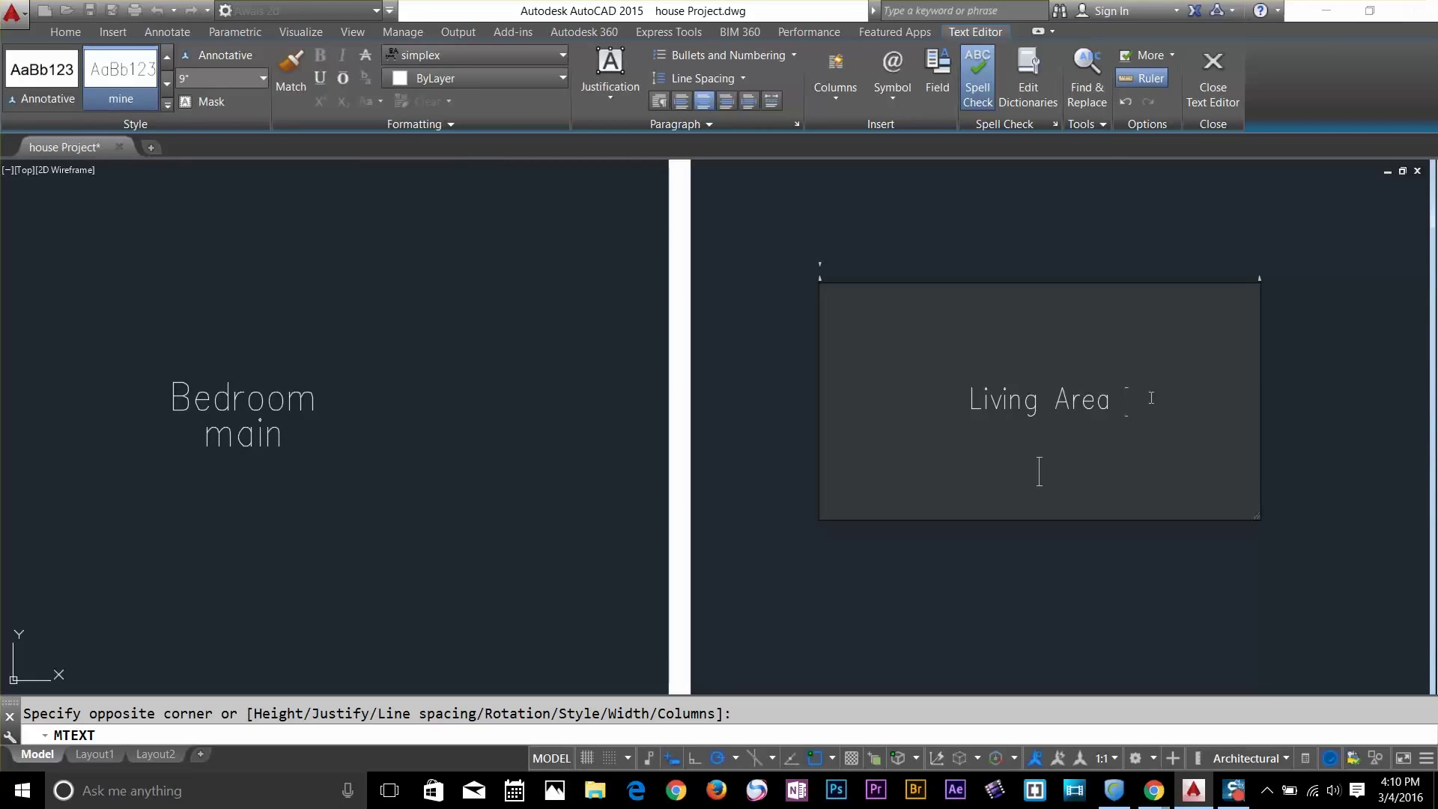
pyautogui.click(1345, 406)
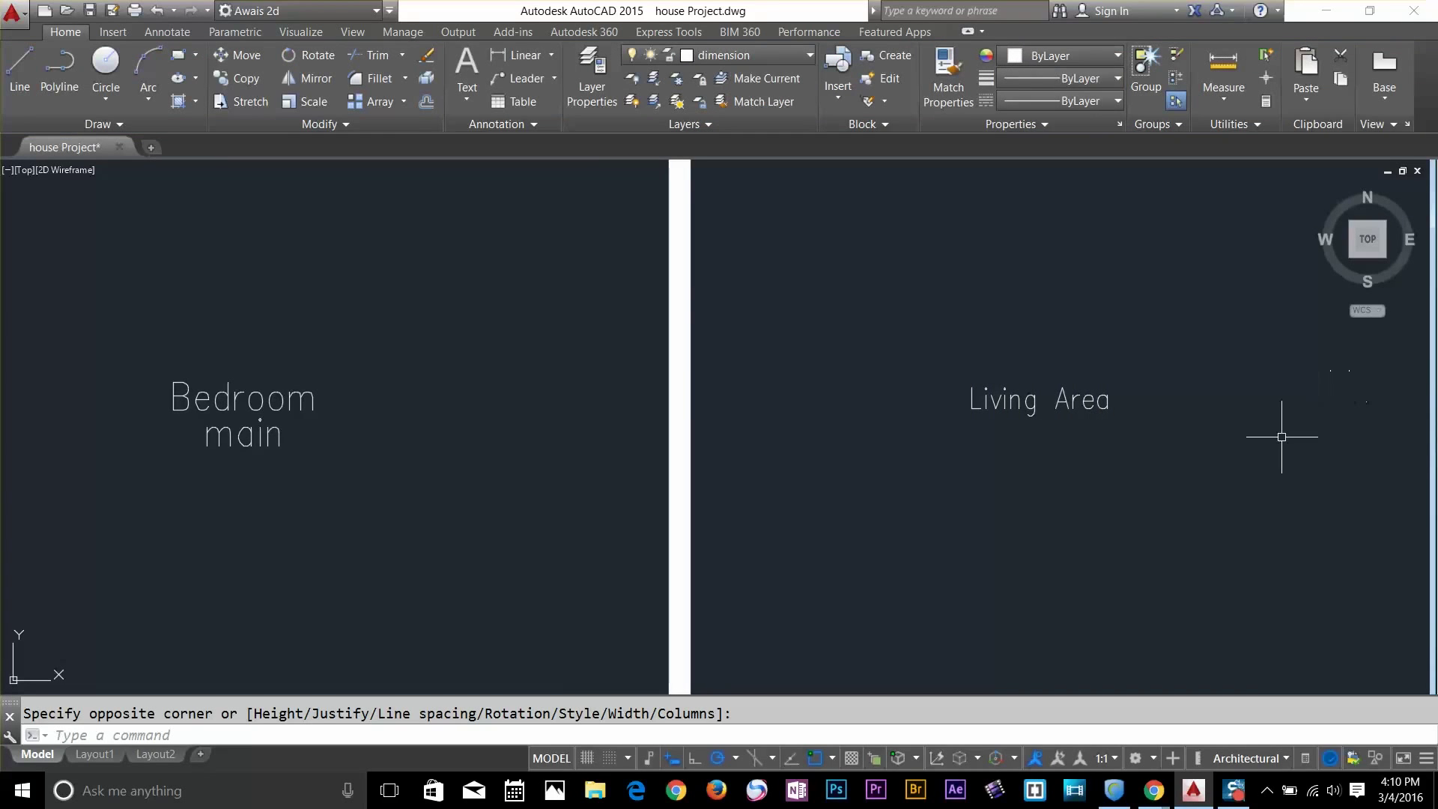
# Move the Living Area text up and left and adjust its column width and height
pyautogui.click(1094, 411)
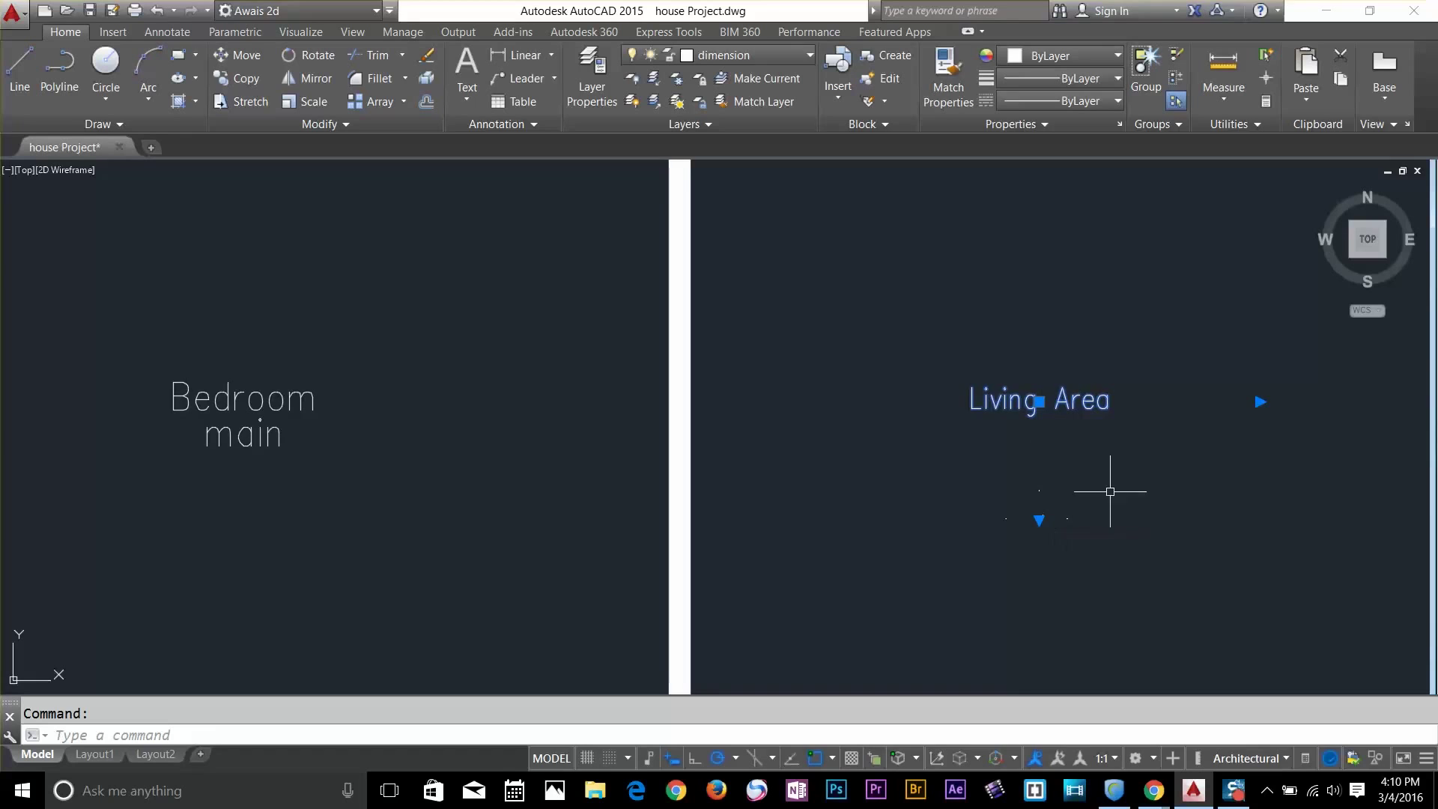
pyautogui.click(1039, 402)
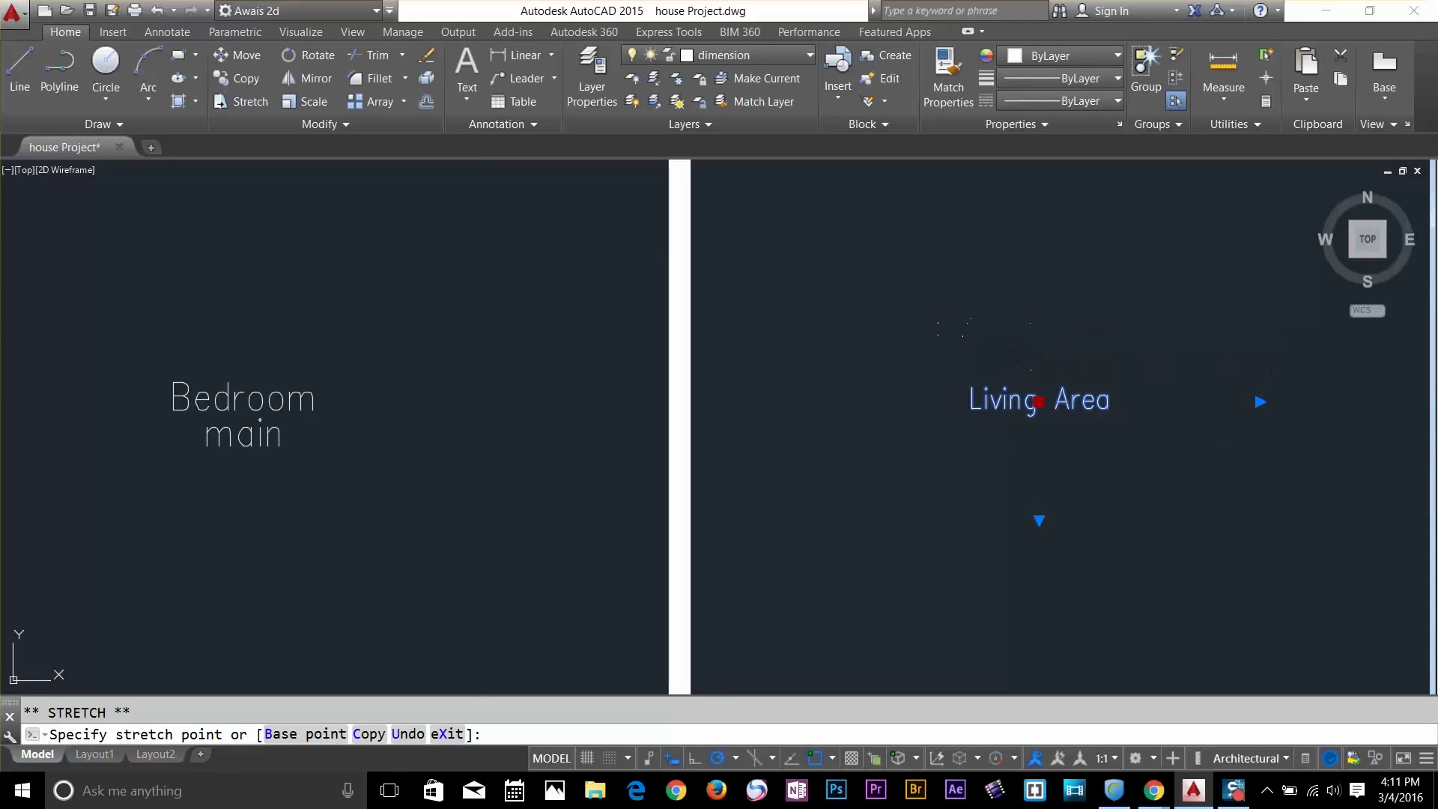
pyautogui.click(1006, 328)
pyautogui.click(1226, 329)
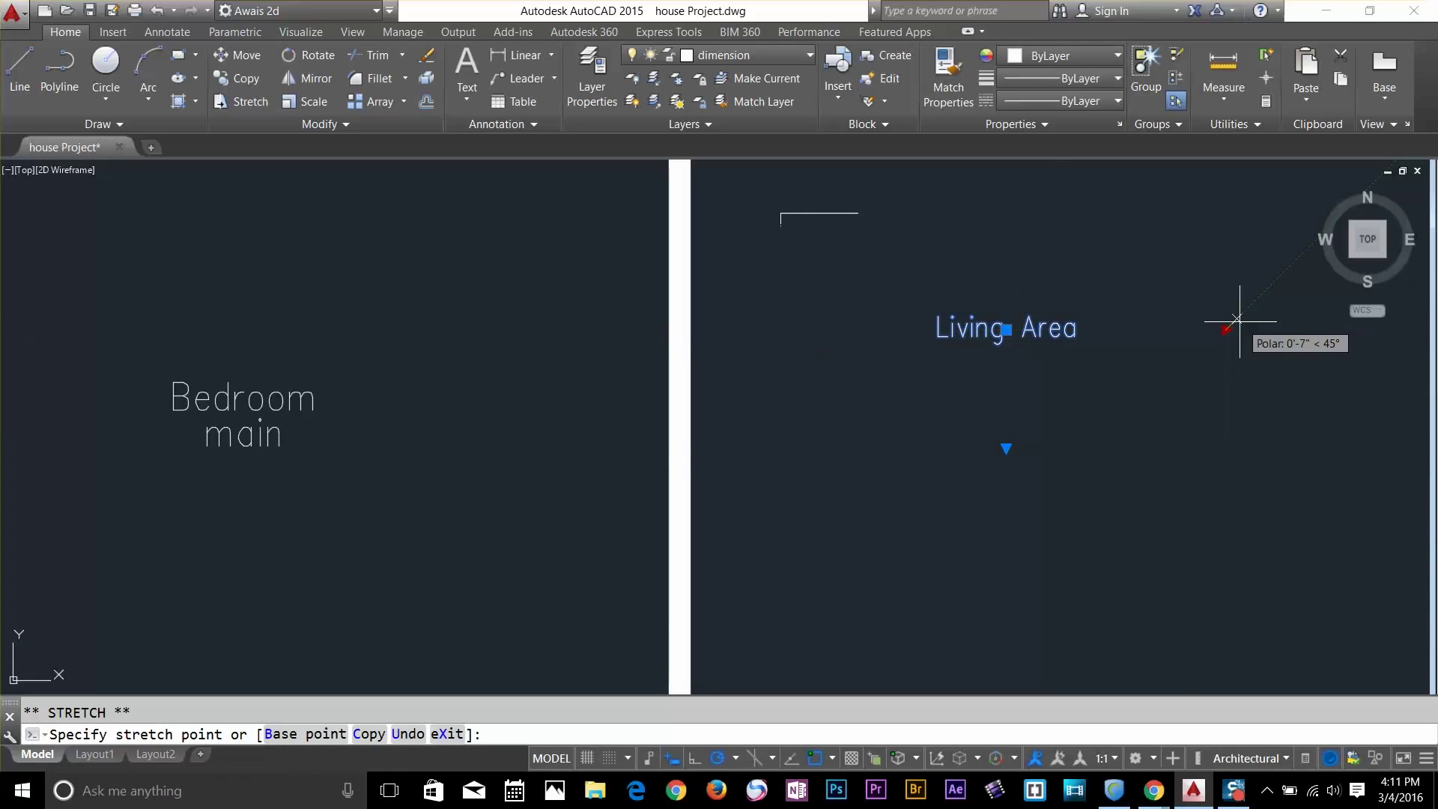
pyautogui.click(1148, 330)
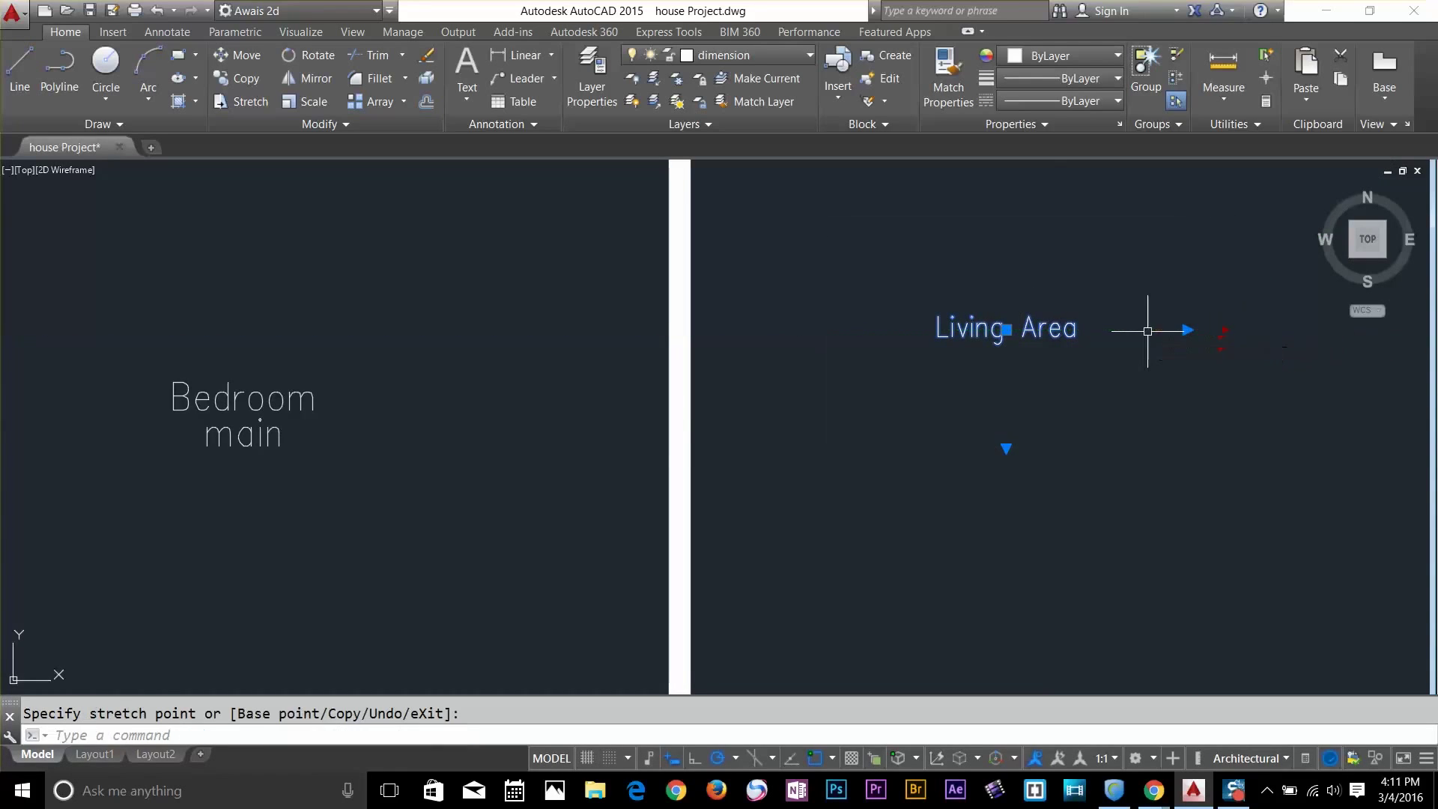
pyautogui.click(1005, 448)
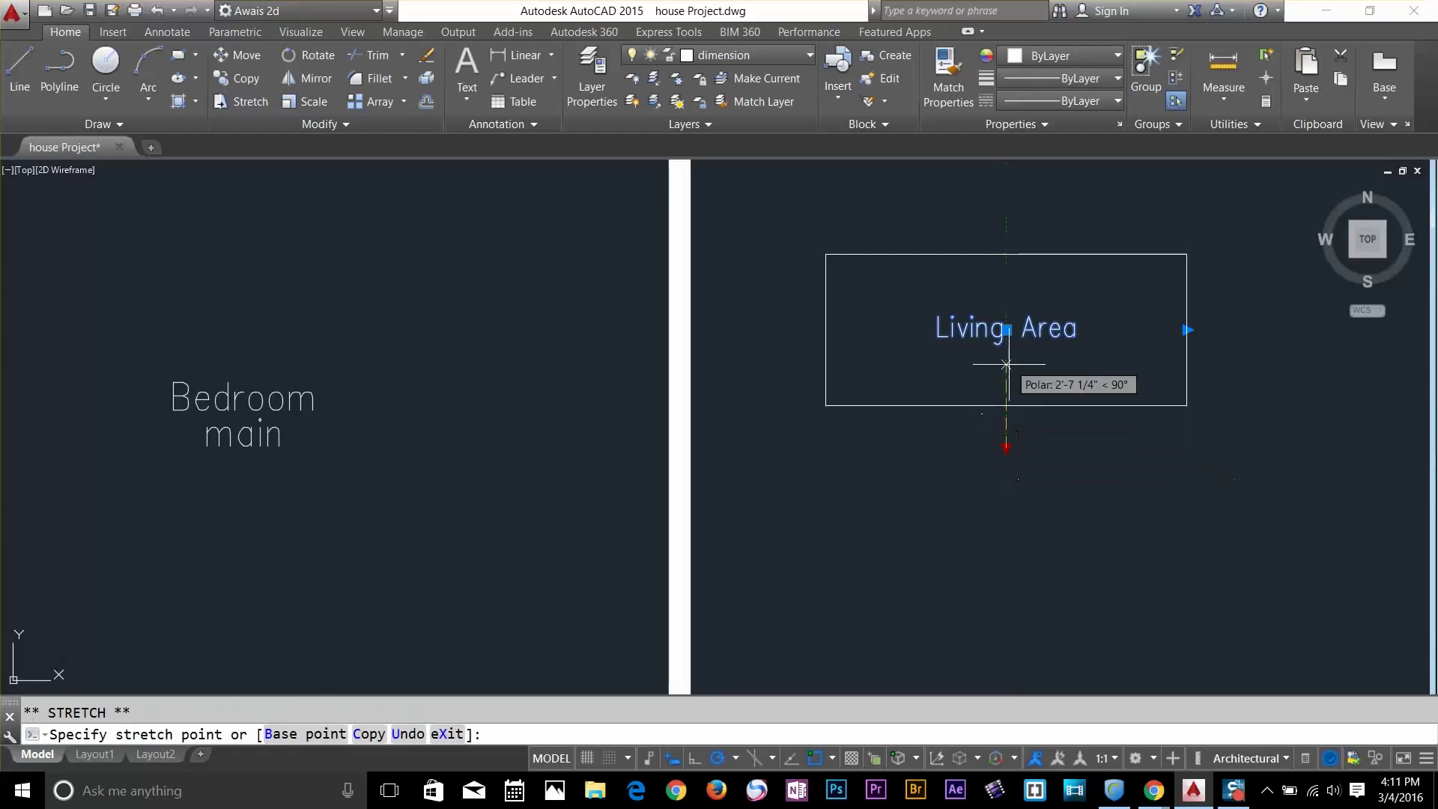
pyautogui.click(1006, 392)
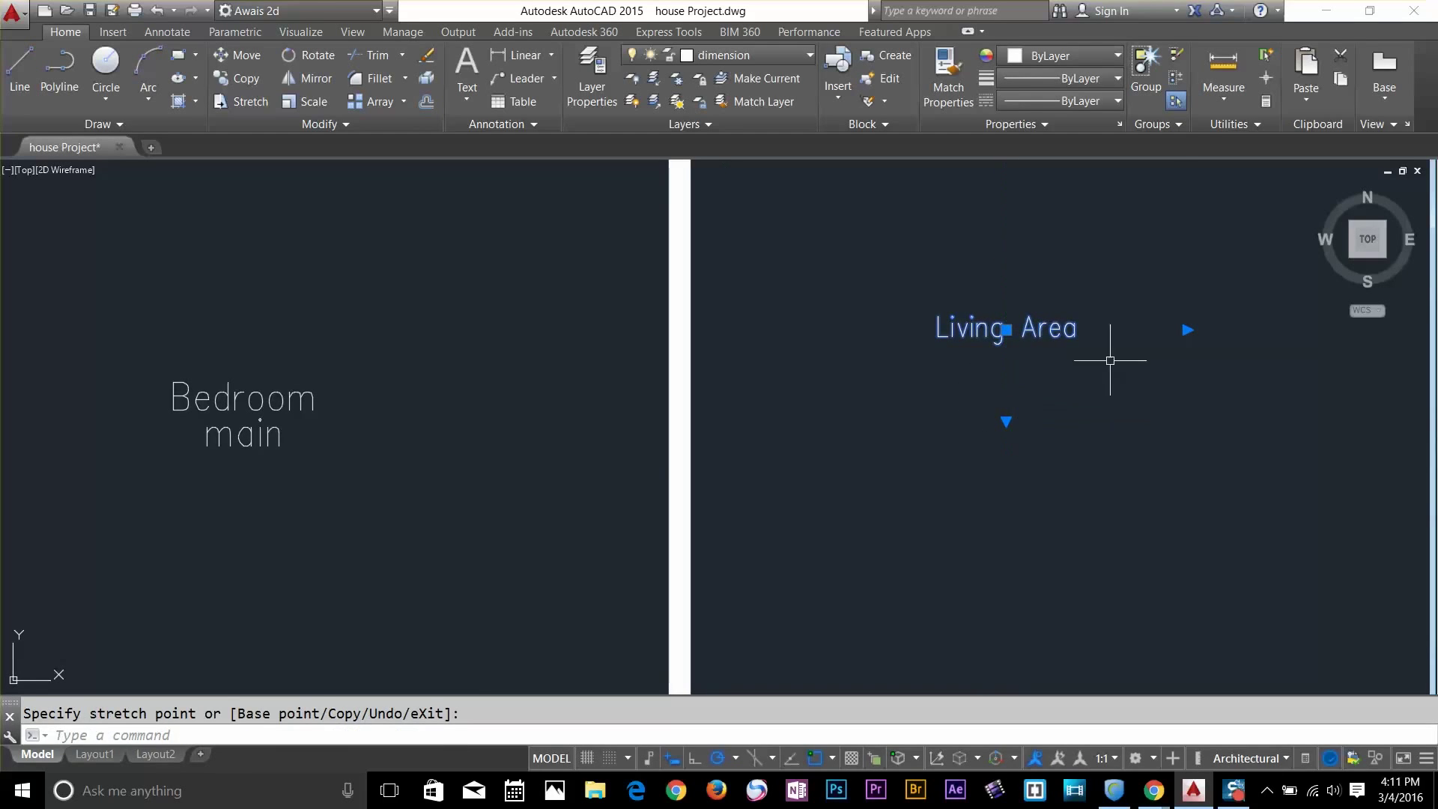
# Add several lines of filler text to the Living Area label
pyautogui.doubleClick(1062, 327)
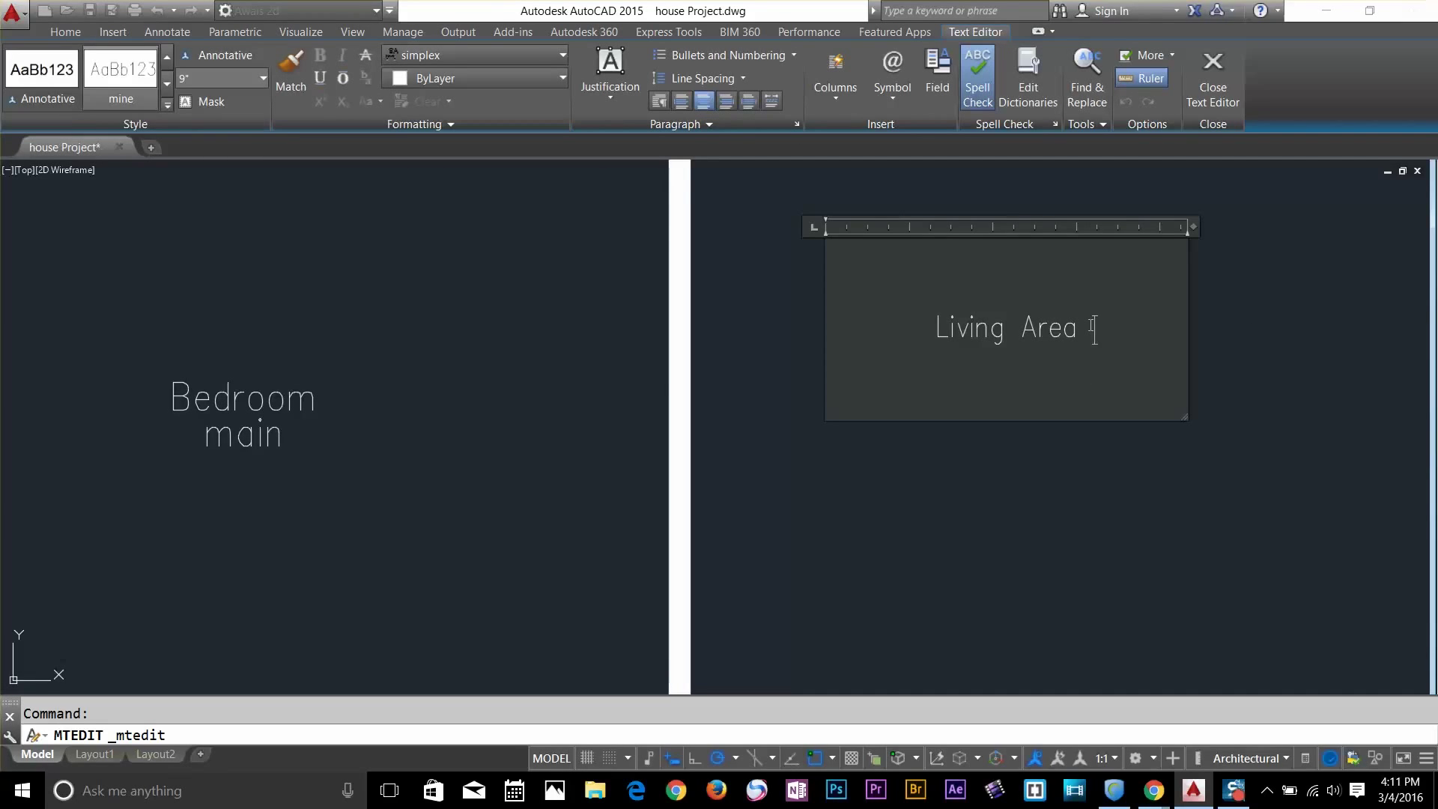
pyautogui.write('lkjsdalkfja sdfaslkdjhf;aklsdf asdflkjahsd;jfha dsf;ka')
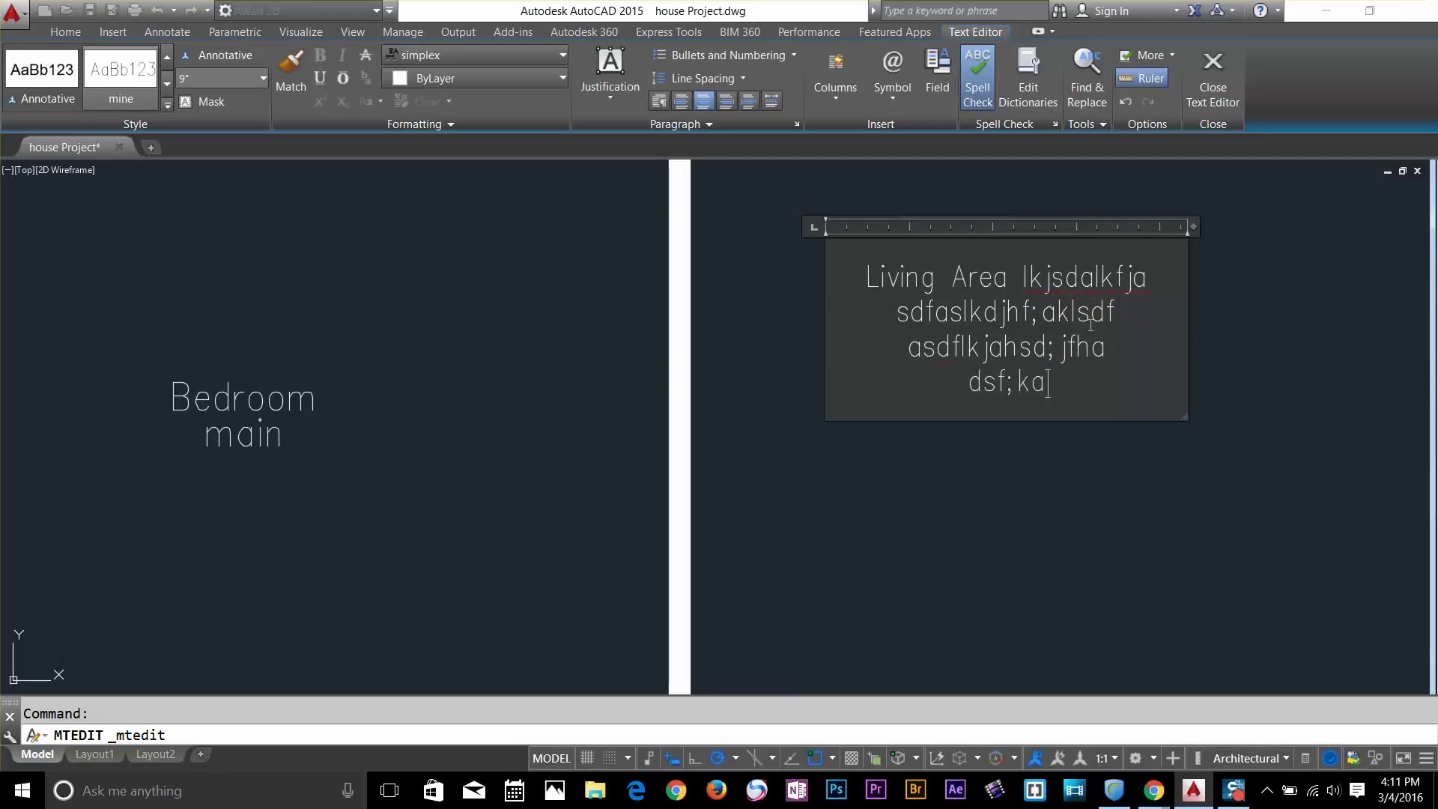
pyautogui.write("jshdf;ahjsdf asdkljfhalskjdhf'asd fahslkdfh;kasjdhf;jahsdk;jfhas")
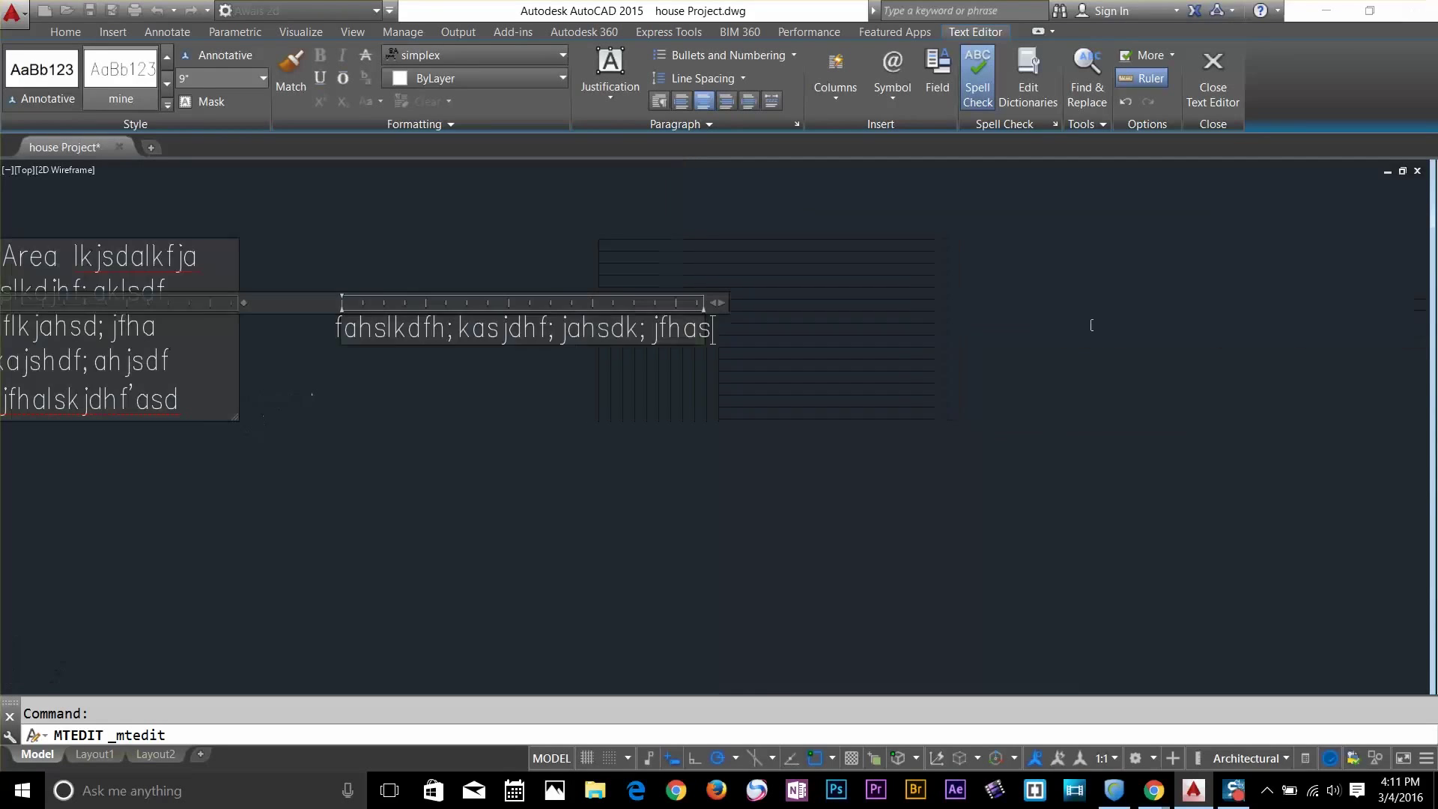
pyautogui.write(' dofjgaklsjdhgkjfahsdk;jgha;skjdhgk;jahsd;kjg')
pyautogui.click(1090, 325)
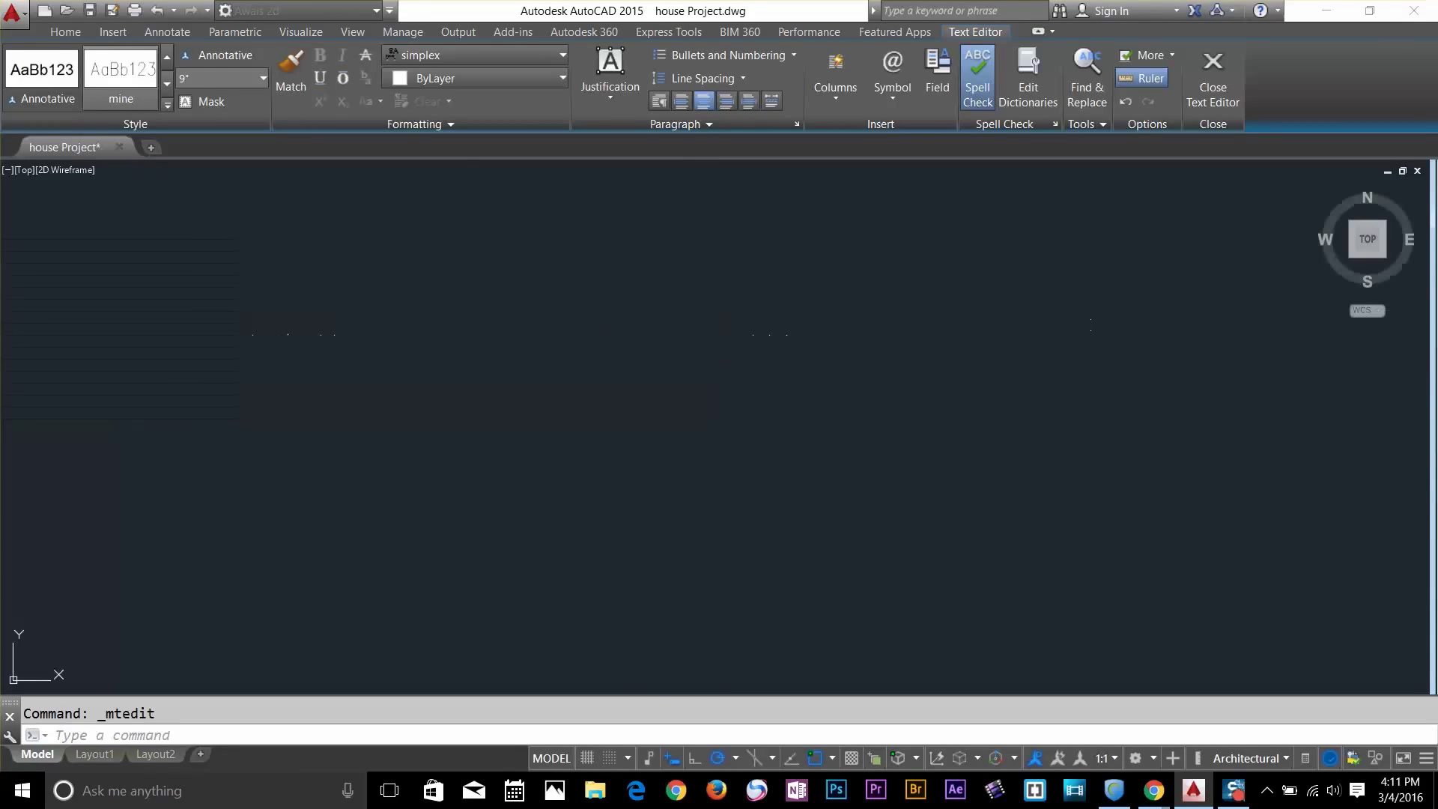
# Reposition the text block within the room and widen its column
pyautogui.click(392, 357)
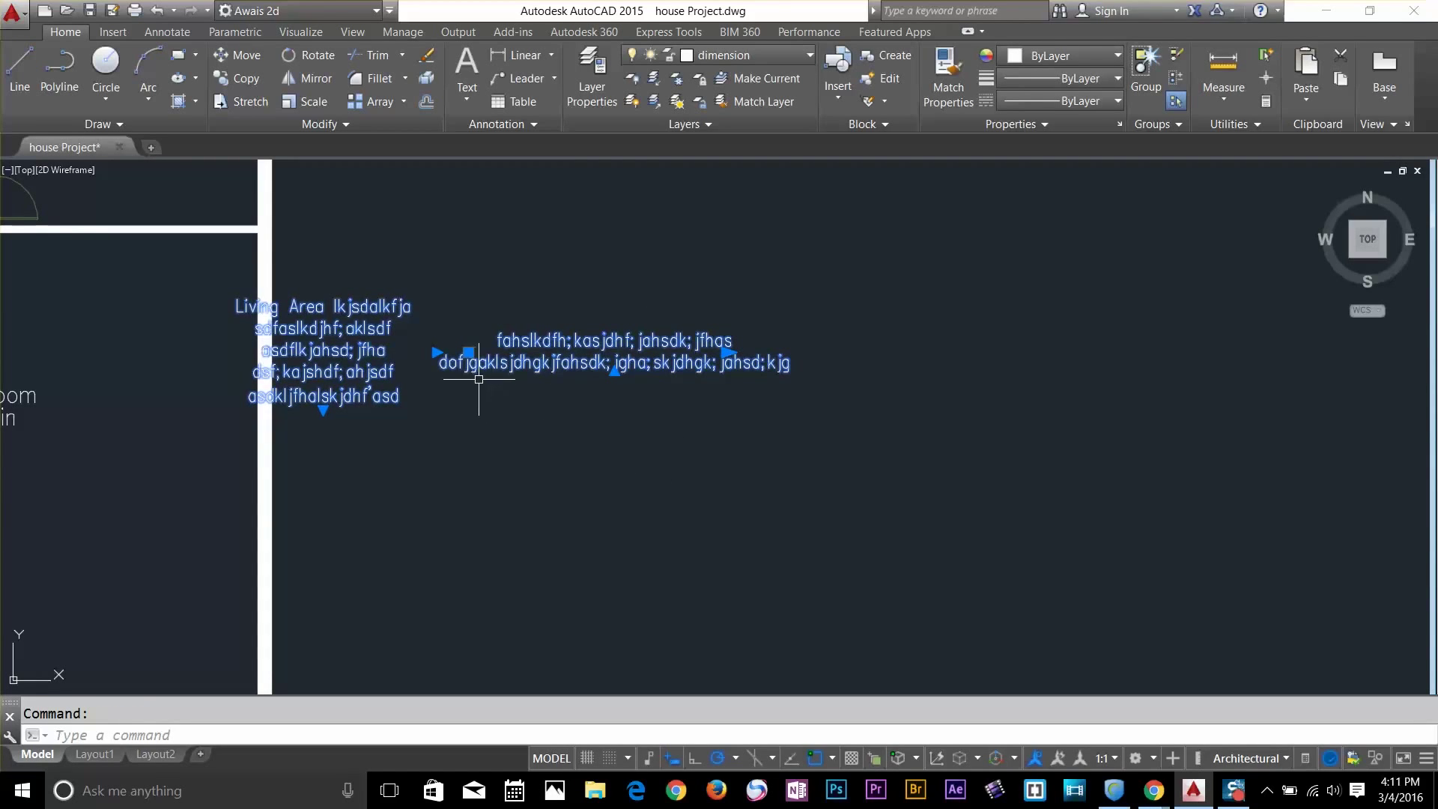
pyautogui.click(323, 409)
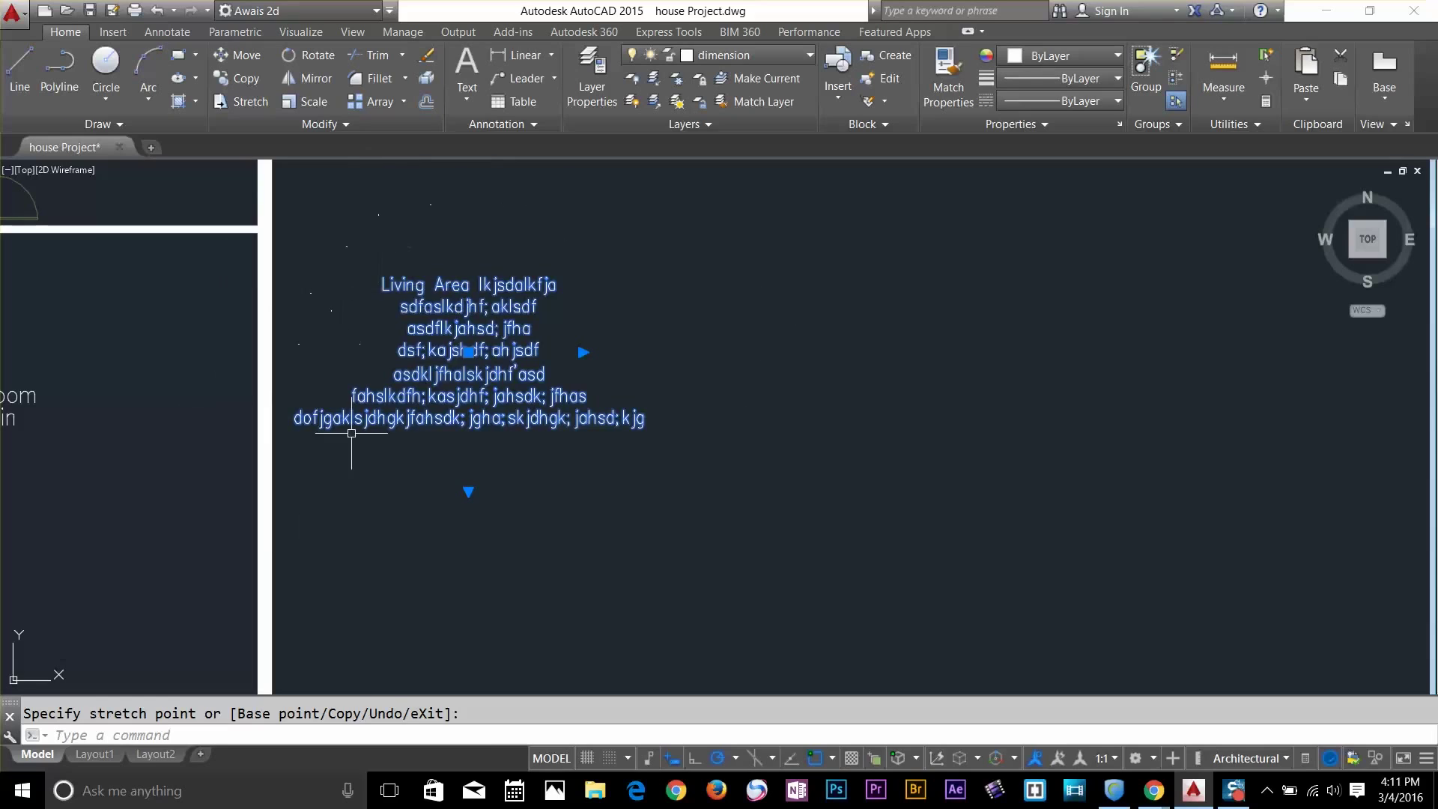
pyautogui.click(503, 383)
pyautogui.click(768, 397)
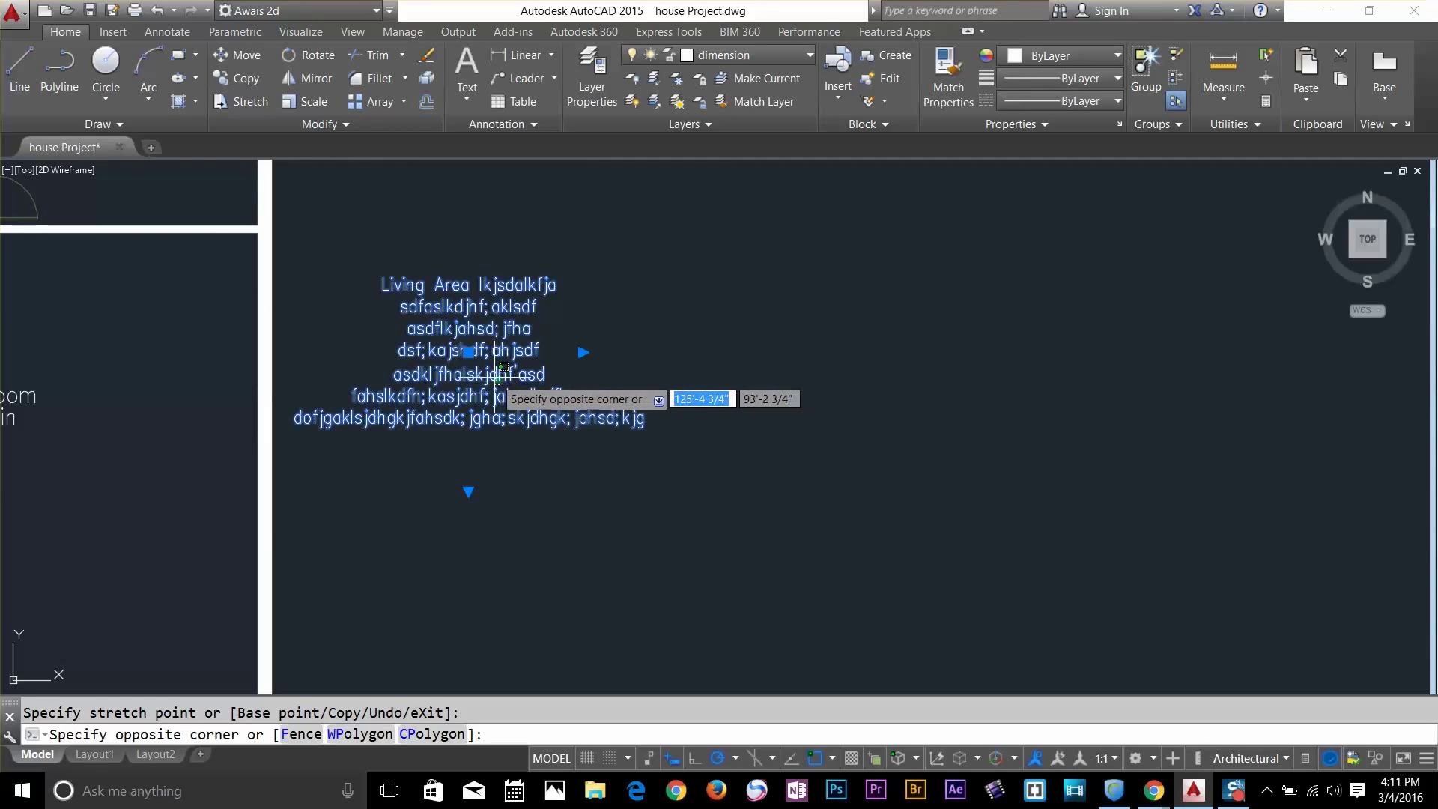
pyautogui.click(468, 352)
pyautogui.click(764, 377)
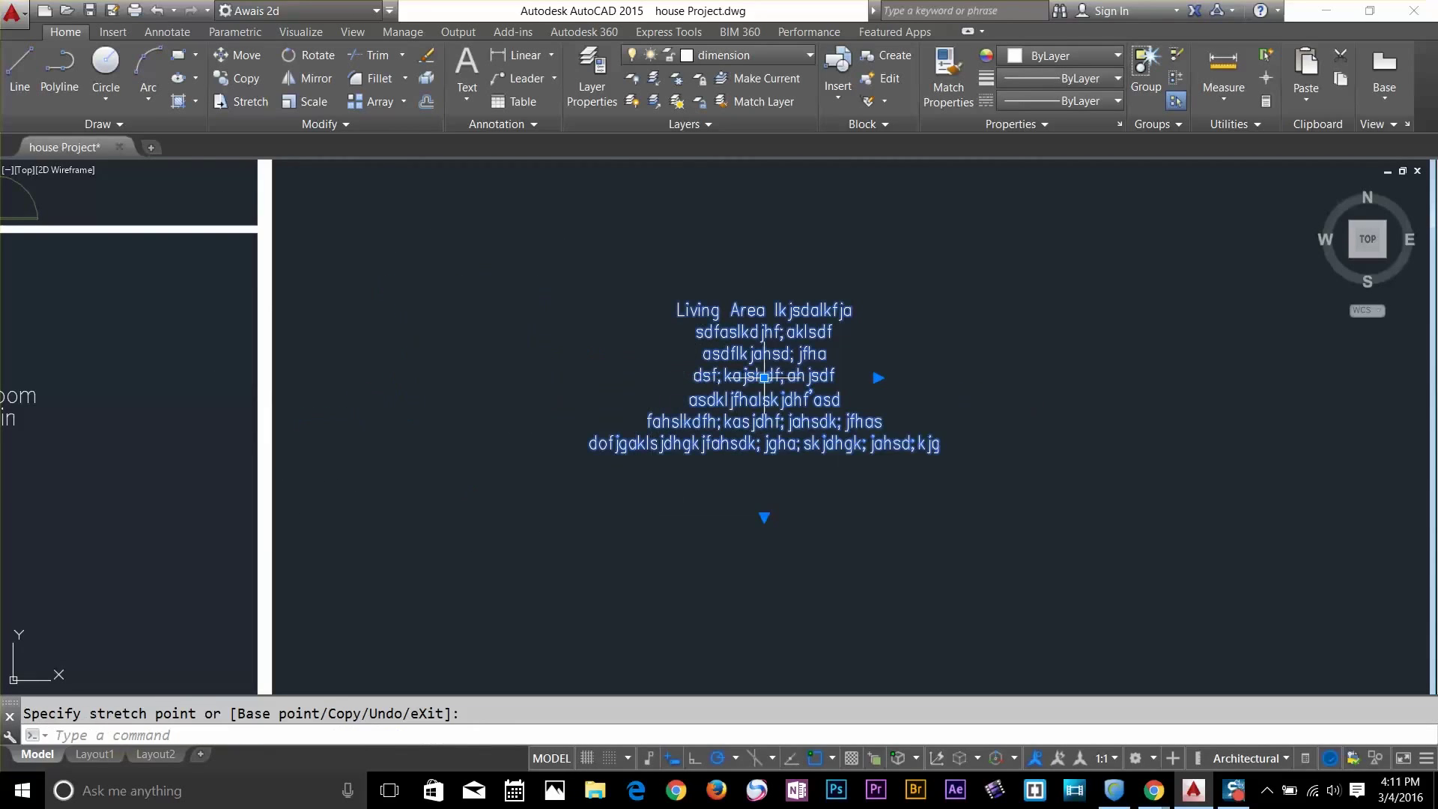
pyautogui.click(879, 378)
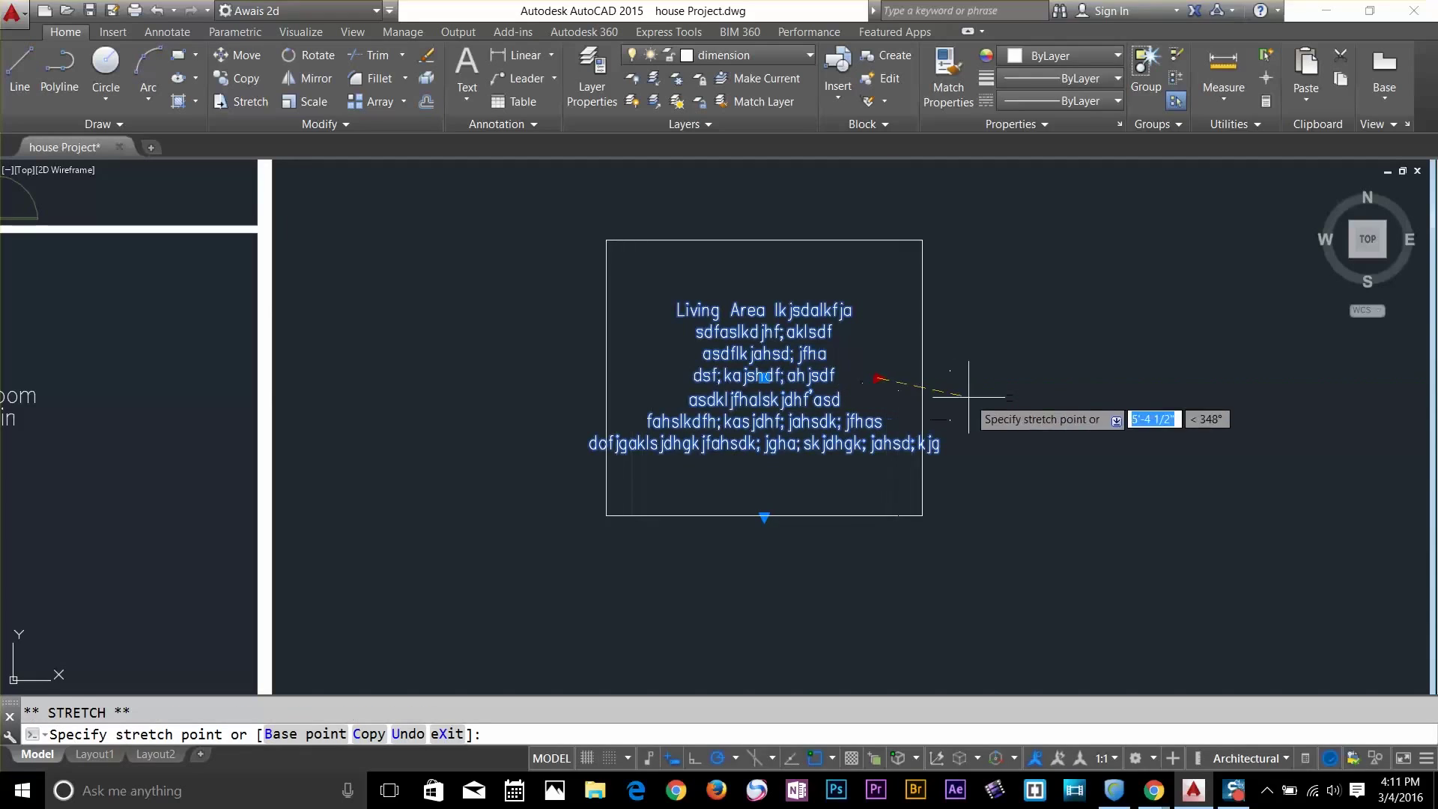
pyautogui.click(1060, 392)
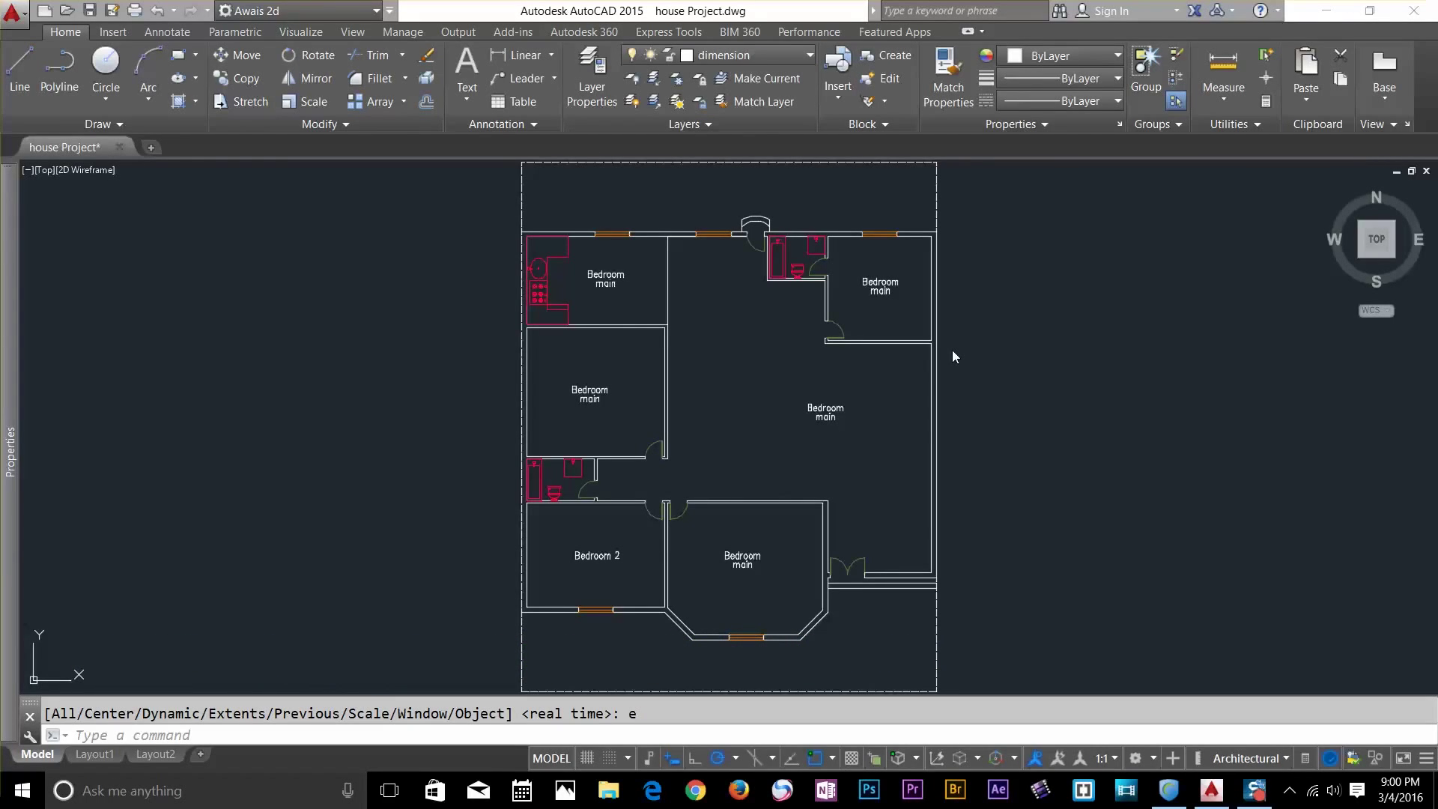
# Measure Bedroom 2's bottom wall corner to corner, reading 20'-0"
pyautogui.click(1238, 93)
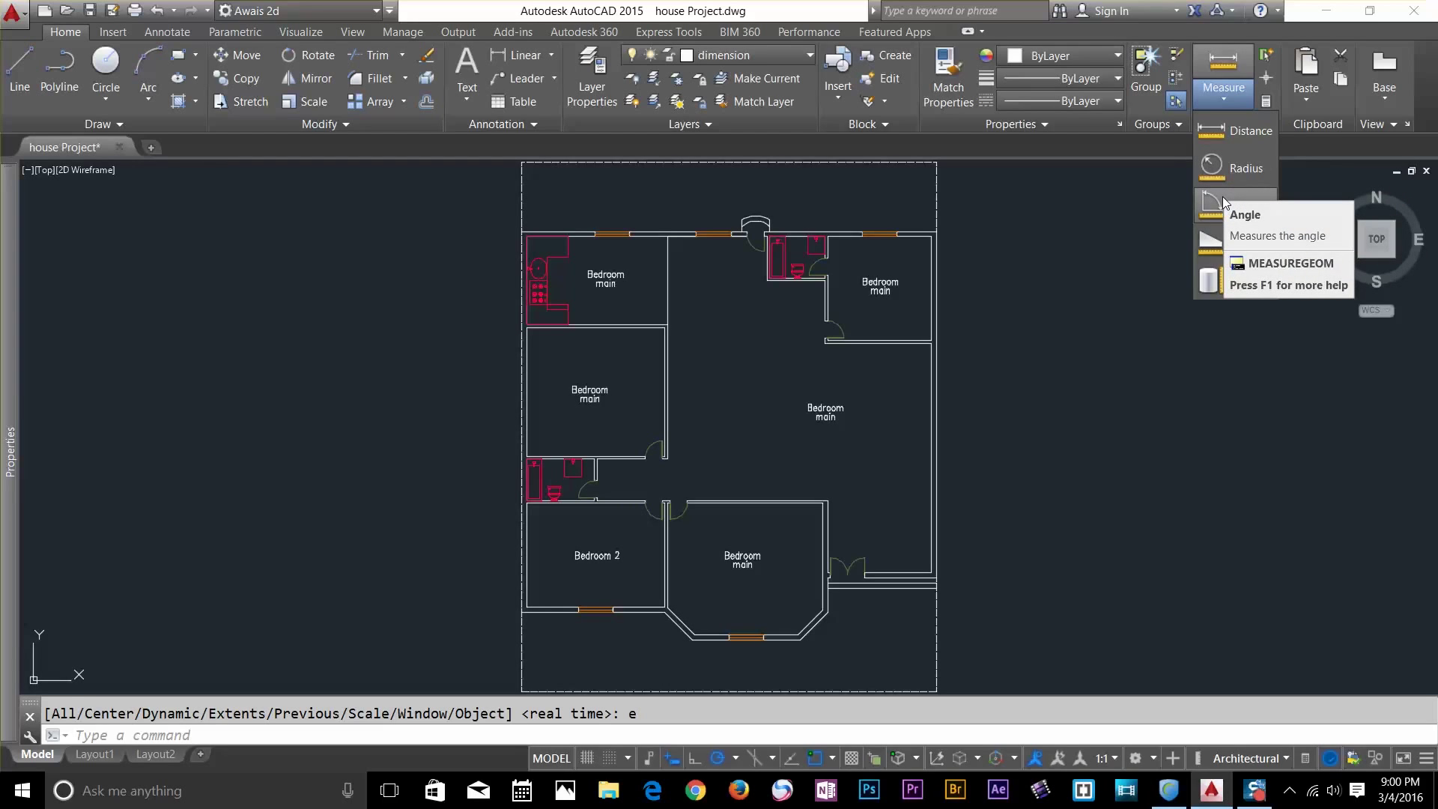
pyautogui.click(1238, 133)
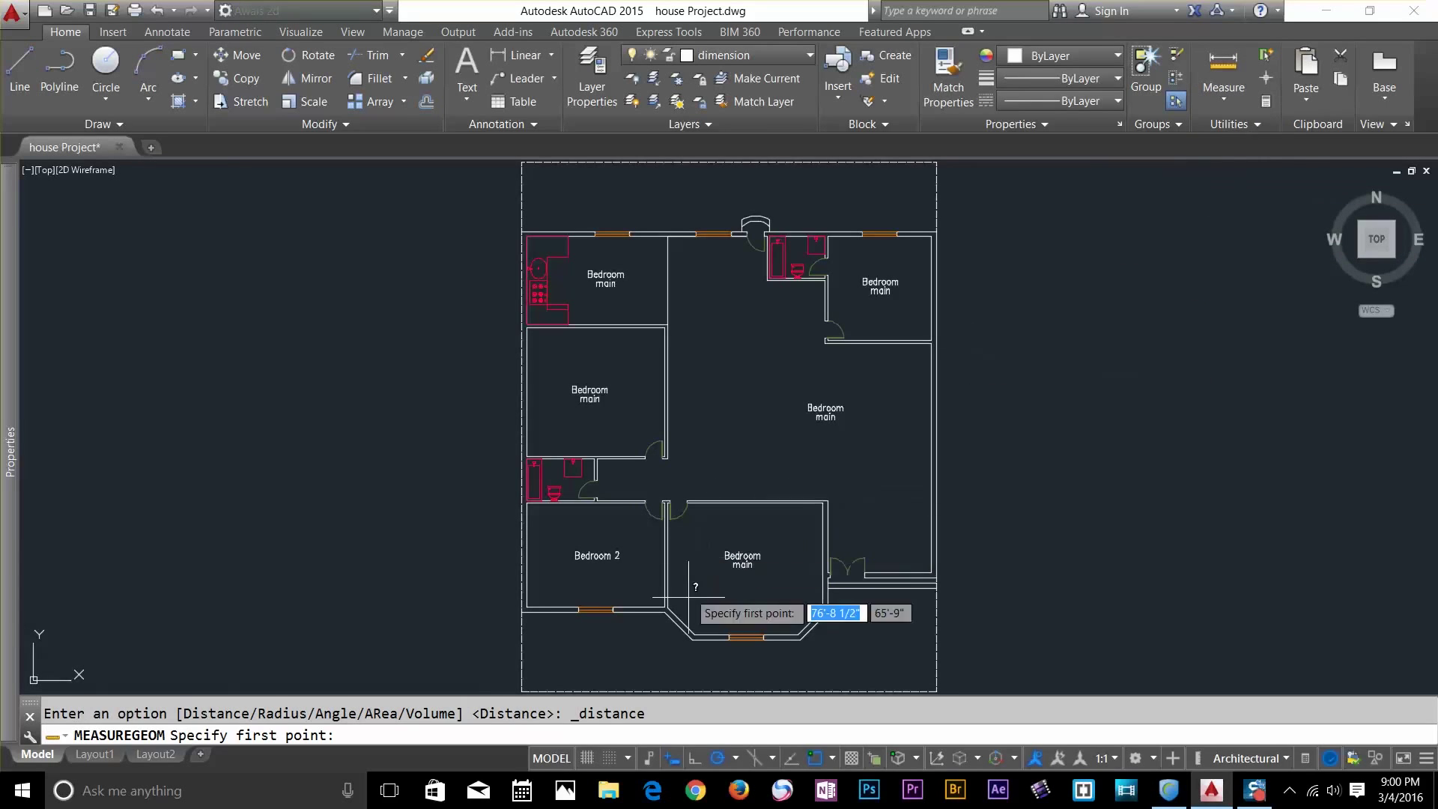
pyautogui.scroll(5, 688, 592)
pyautogui.scroll(3, 496, 589)
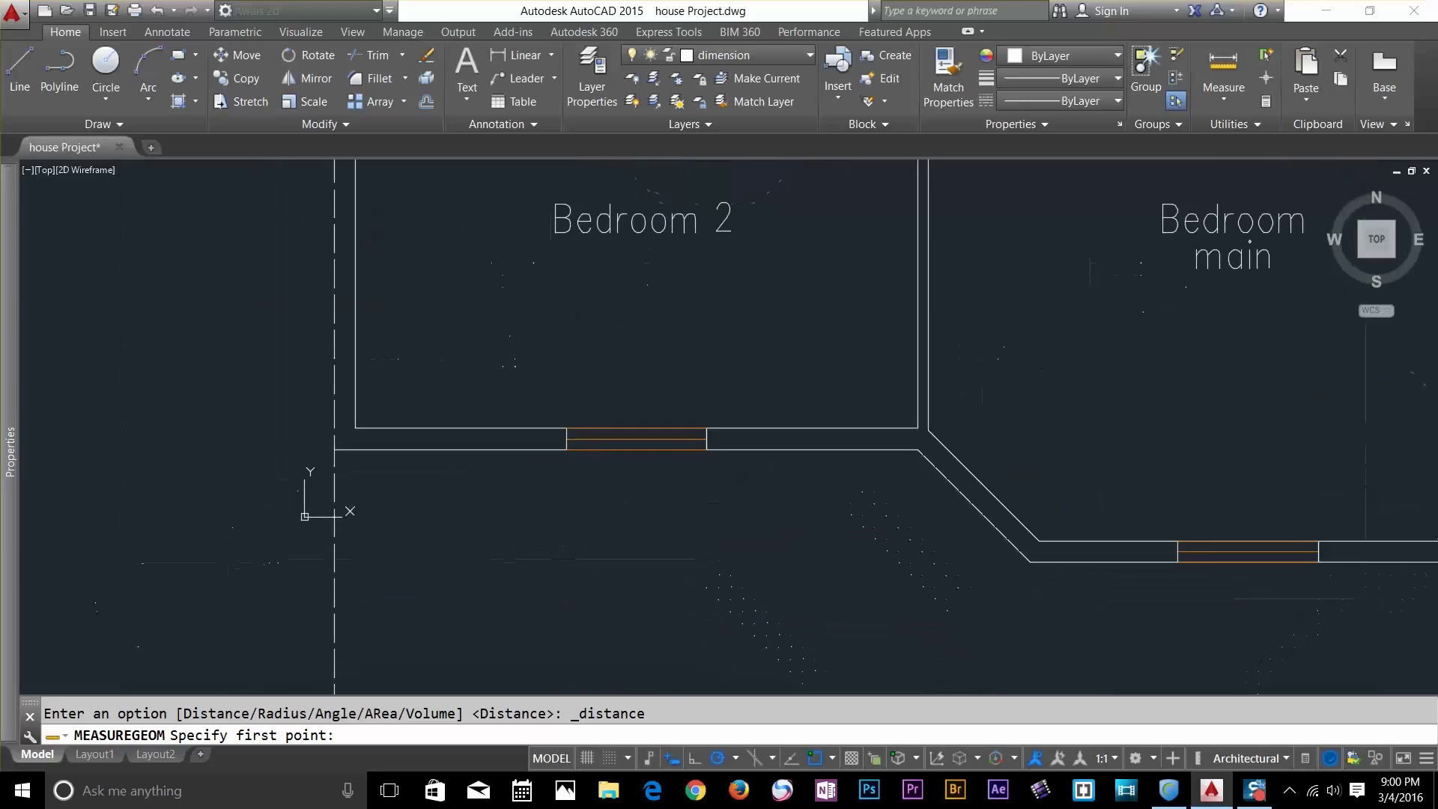
pyautogui.scroll(4, 465, 382)
pyautogui.scroll(-2, 604, 379)
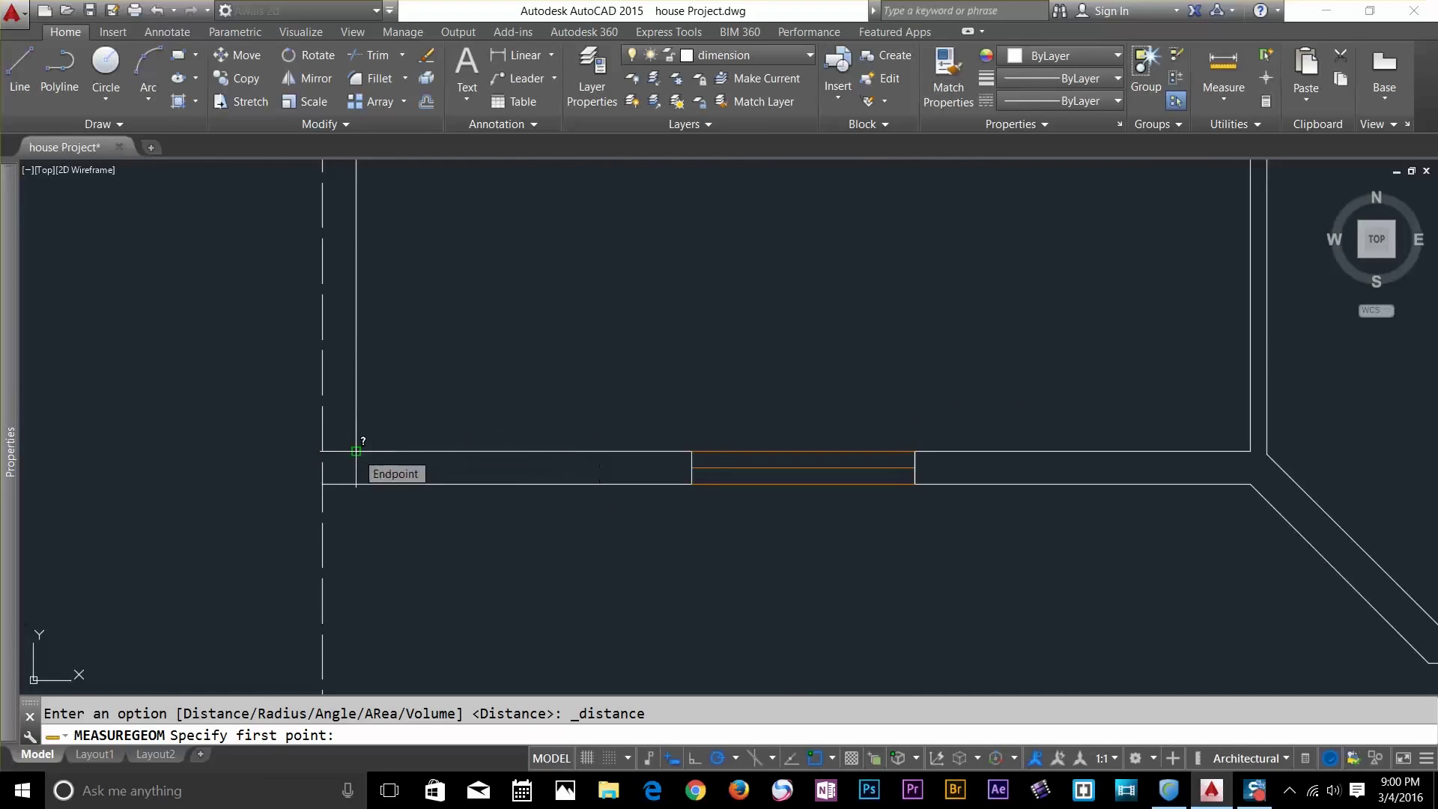
pyautogui.click(356, 451)
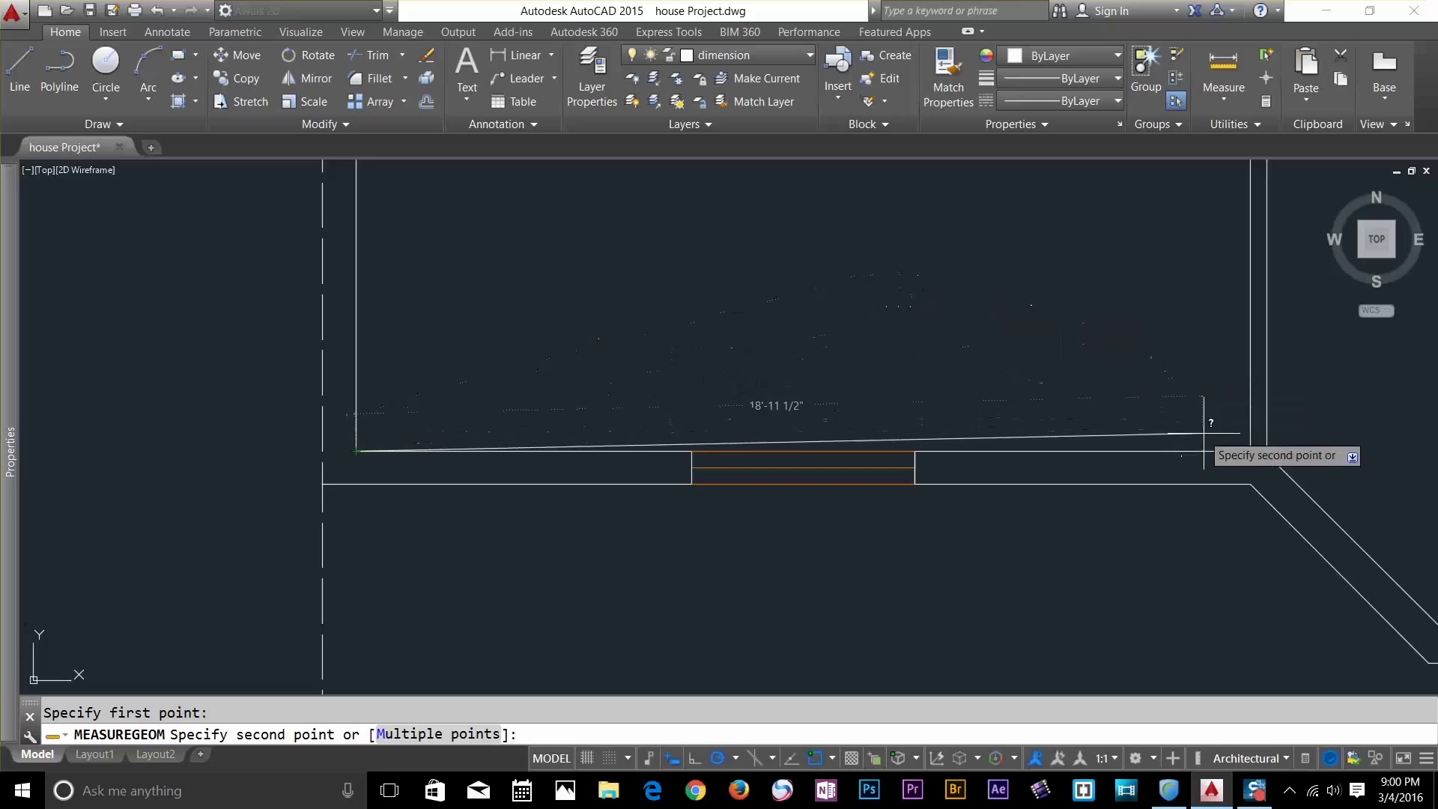
pyautogui.click(1251, 451)
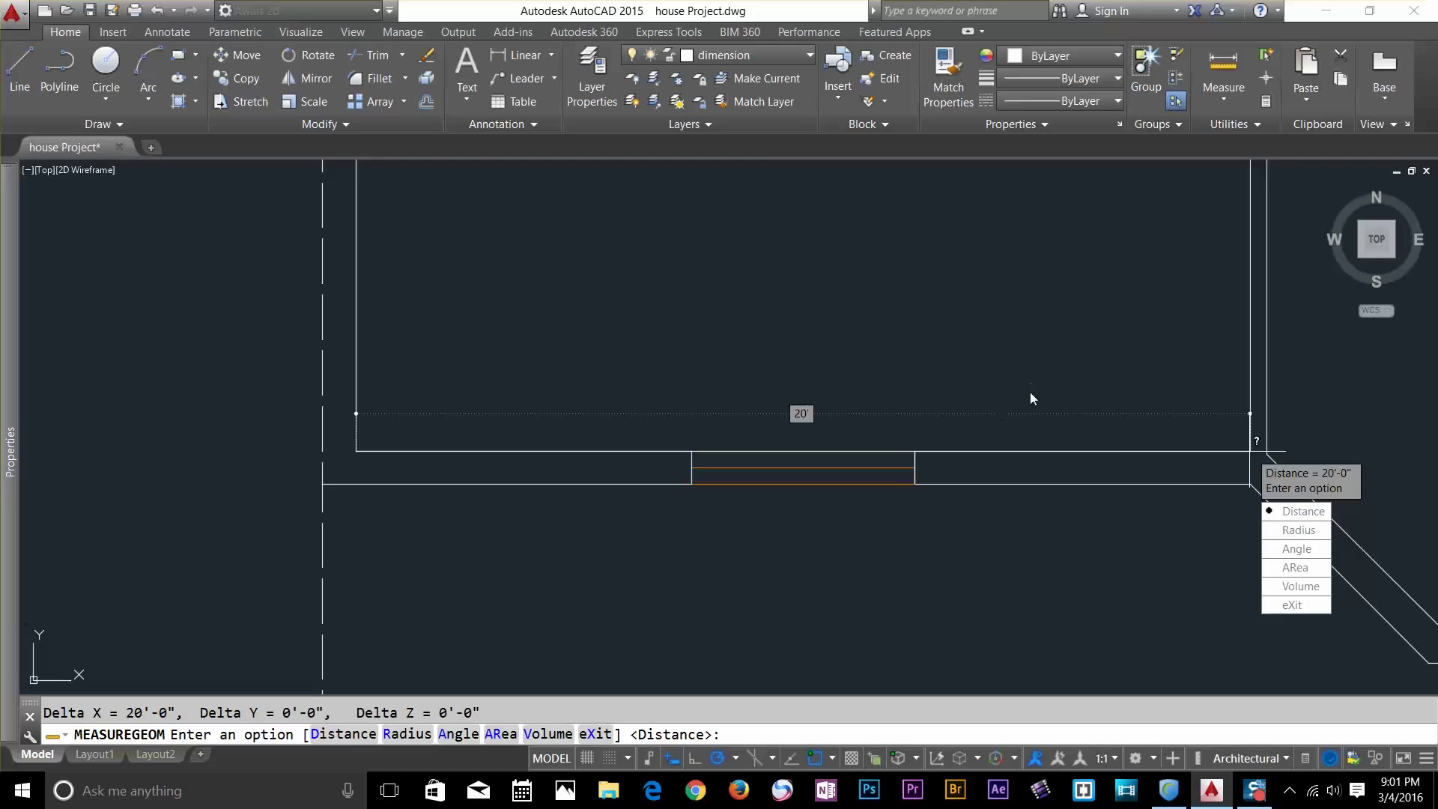
pyautogui.press('Return')
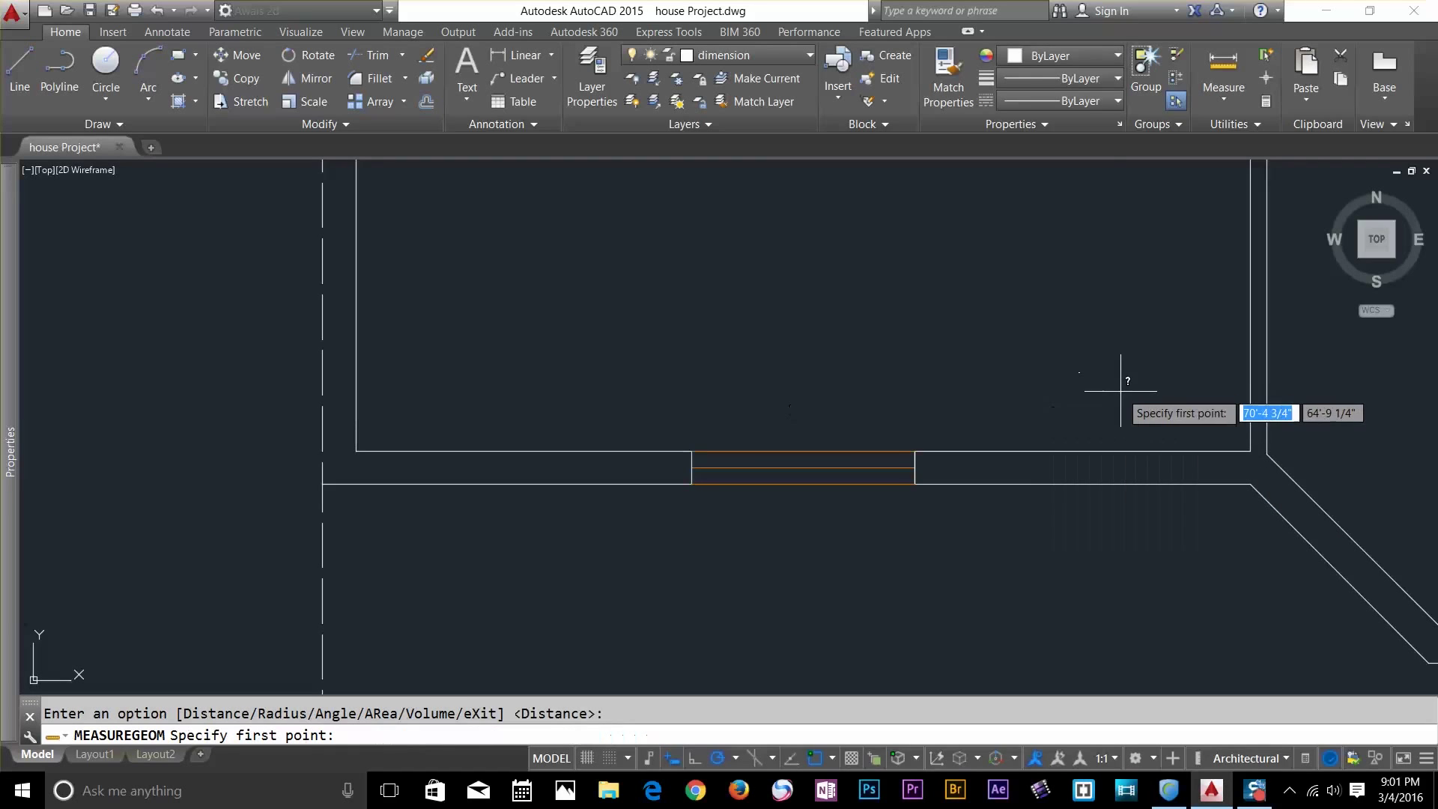
# Measure the diagonal wall at Bedroom main's lower-left corner: 5'-6 3/4" at 45°
pyautogui.moveTo(1045, 376)
pyautogui.mouseDown(button='middle')
pyautogui.moveTo(607, 270)
pyautogui.moveTo(254, 286)
pyautogui.mouseUp(button='middle')
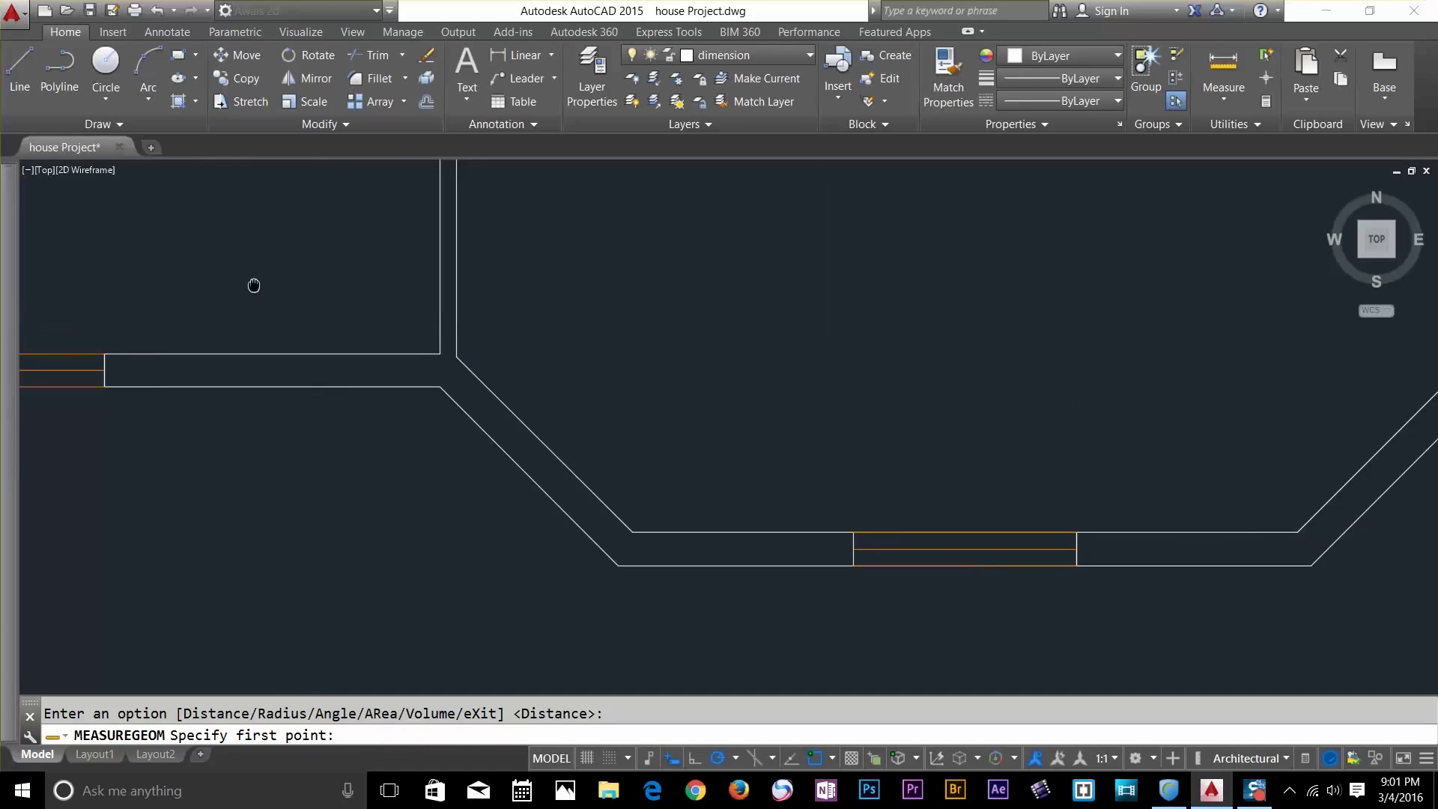
pyautogui.click(455, 356)
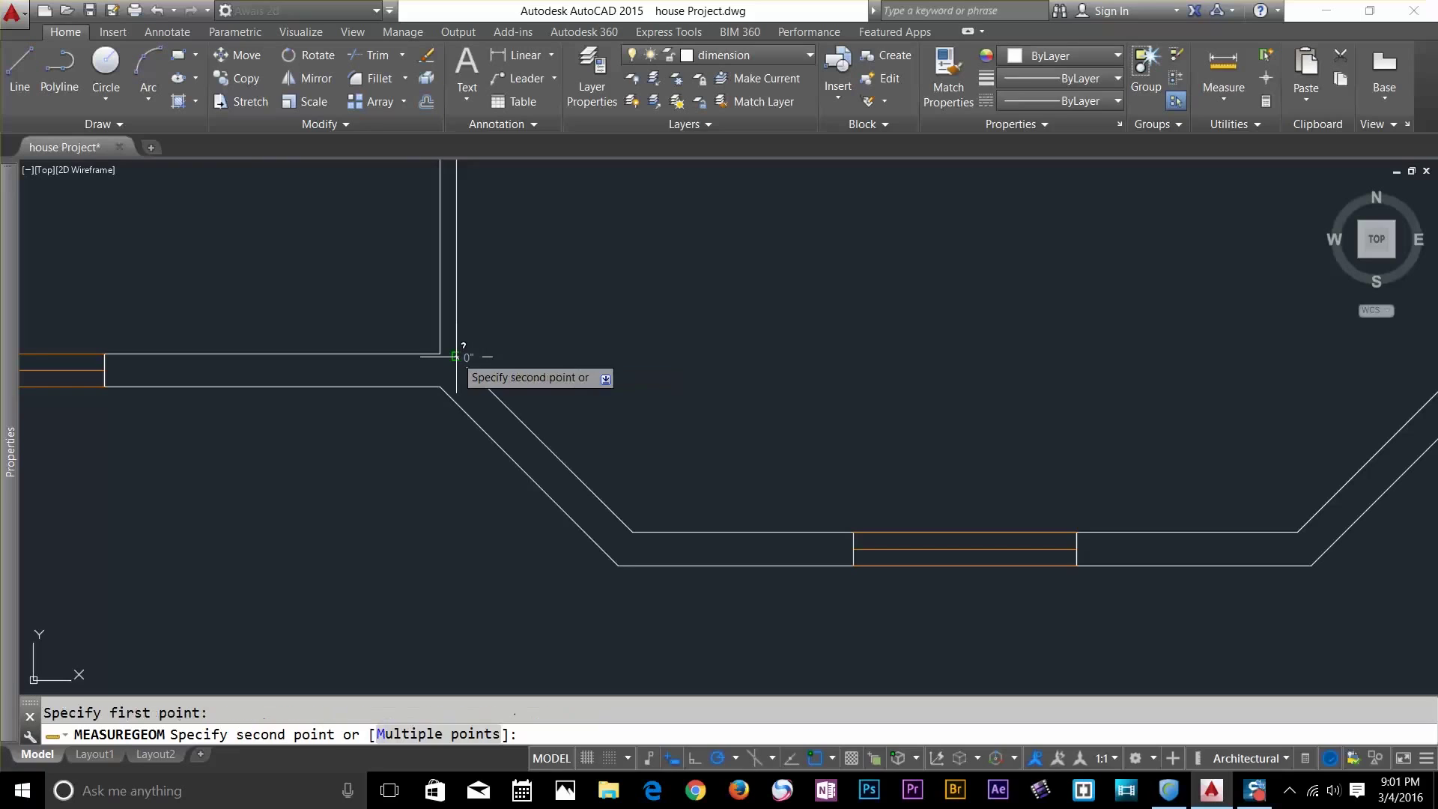
pyautogui.click(632, 533)
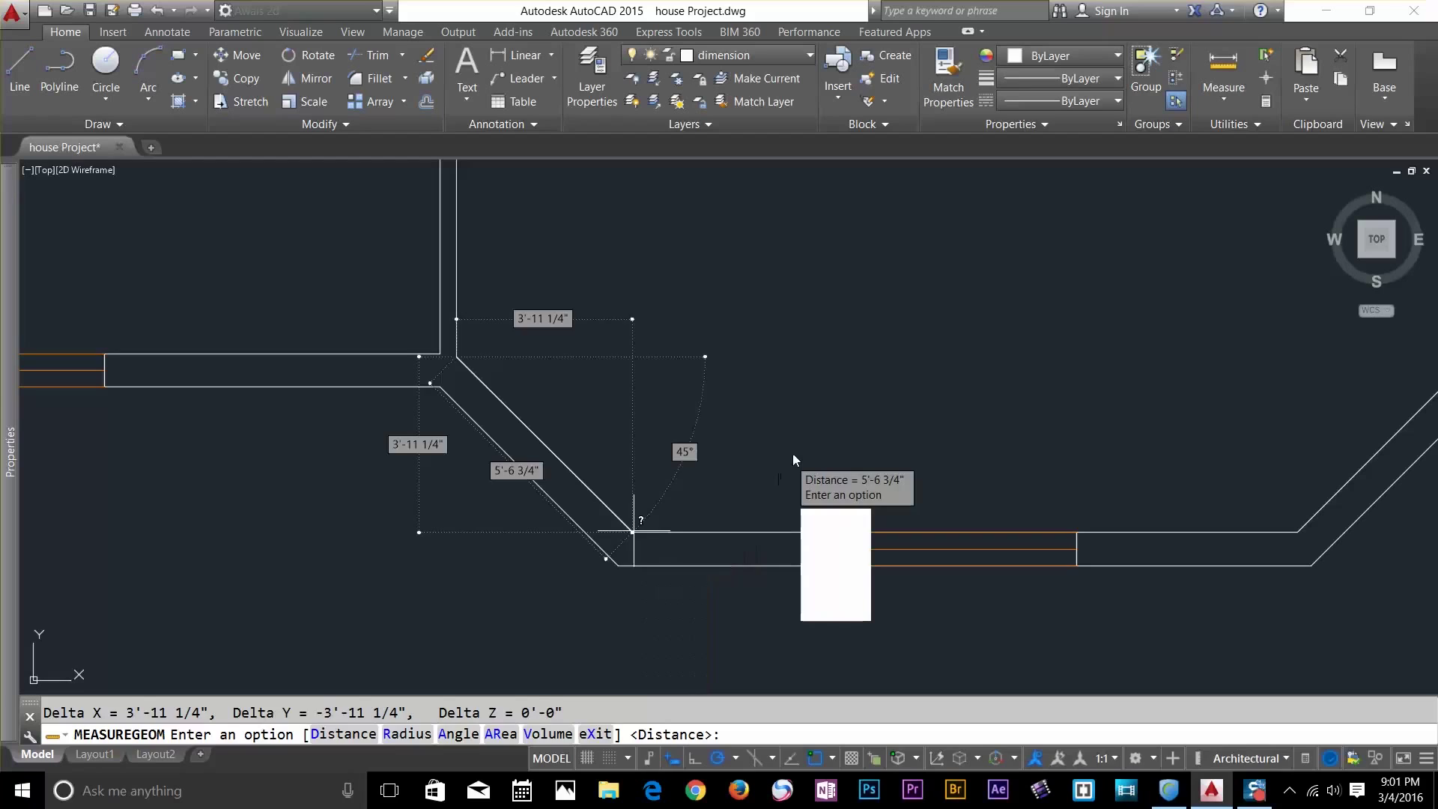
pyautogui.press('Escape')
pyautogui.scroll(-4, 1057, 338)
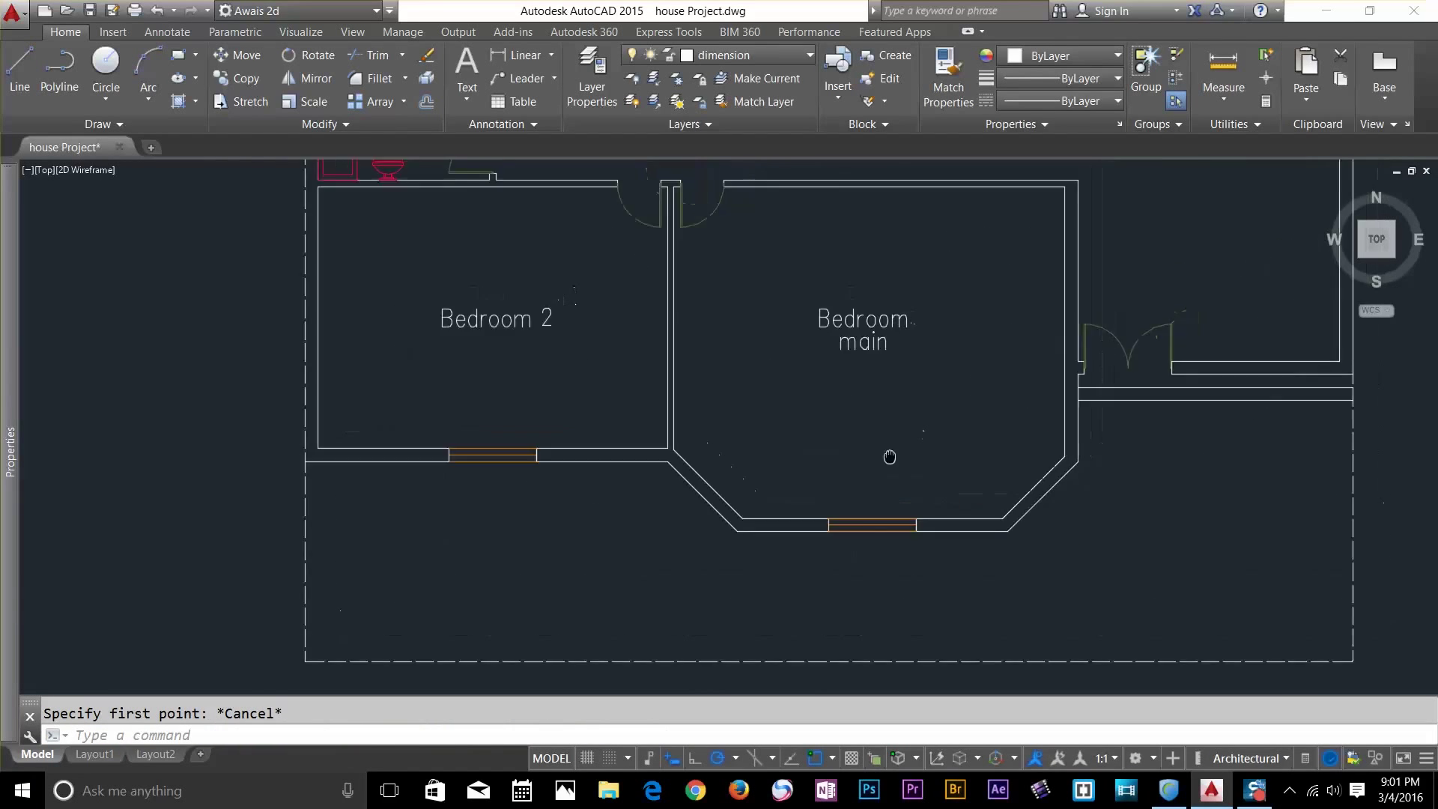
# Draw a small circle inside Bedroom main
pyautogui.write('c')
pyautogui.press('Return')
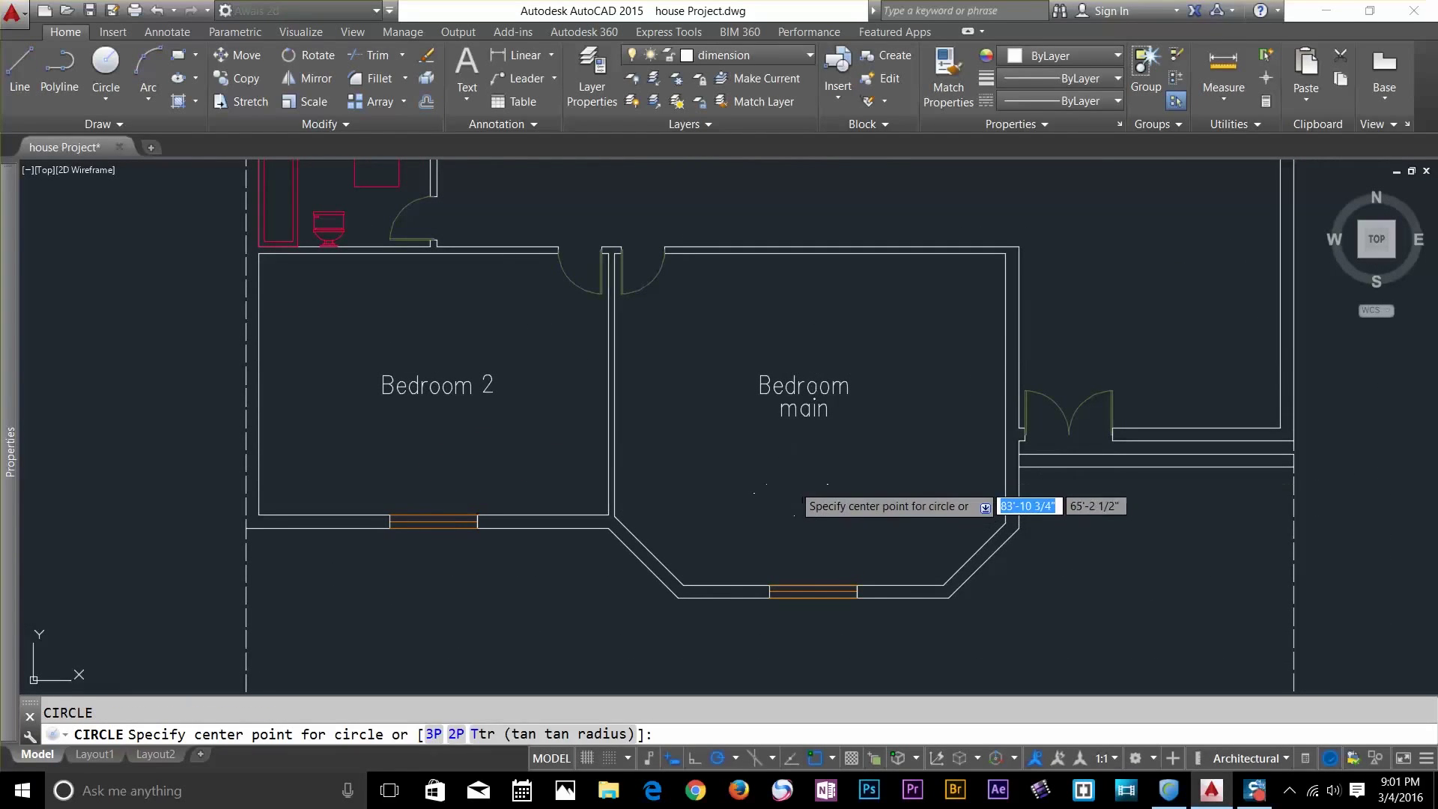
pyautogui.click(794, 484)
pyautogui.click(819, 502)
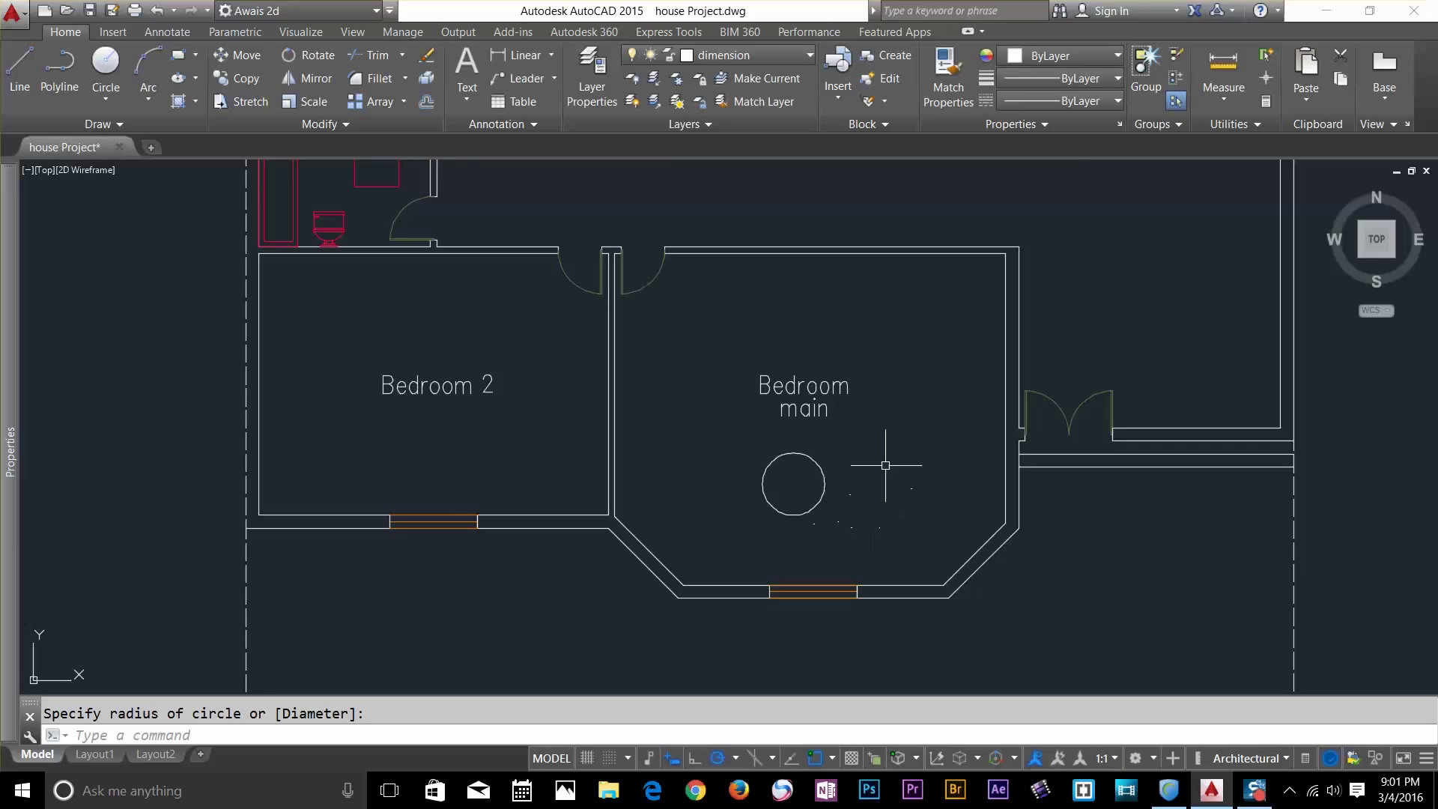
# Measure the circle's radius (1'-9 1/2") and diameter (3'-6 3/4"), then select the circle
pyautogui.scroll(4, 853, 479)
pyautogui.click(1221, 97)
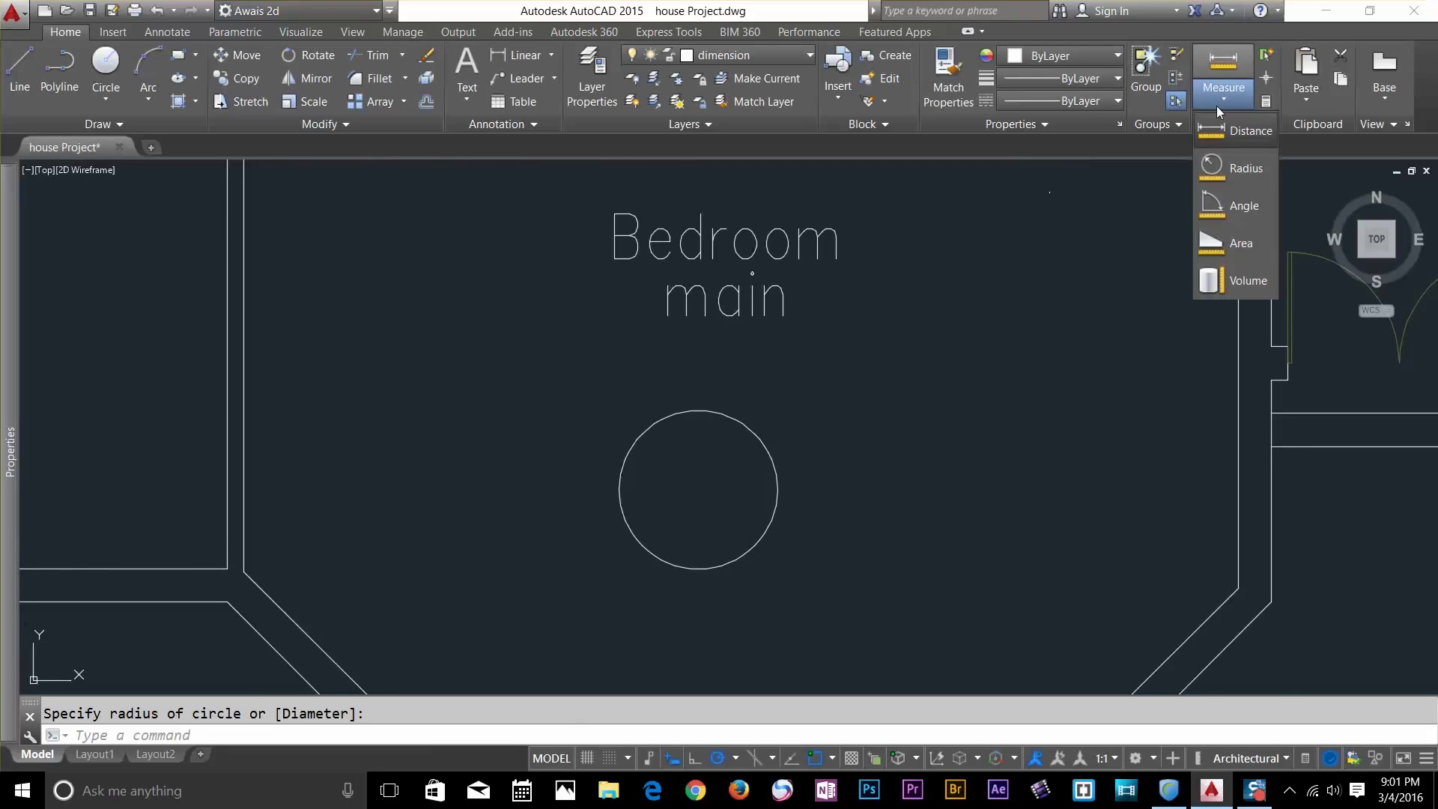
pyautogui.click(1202, 180)
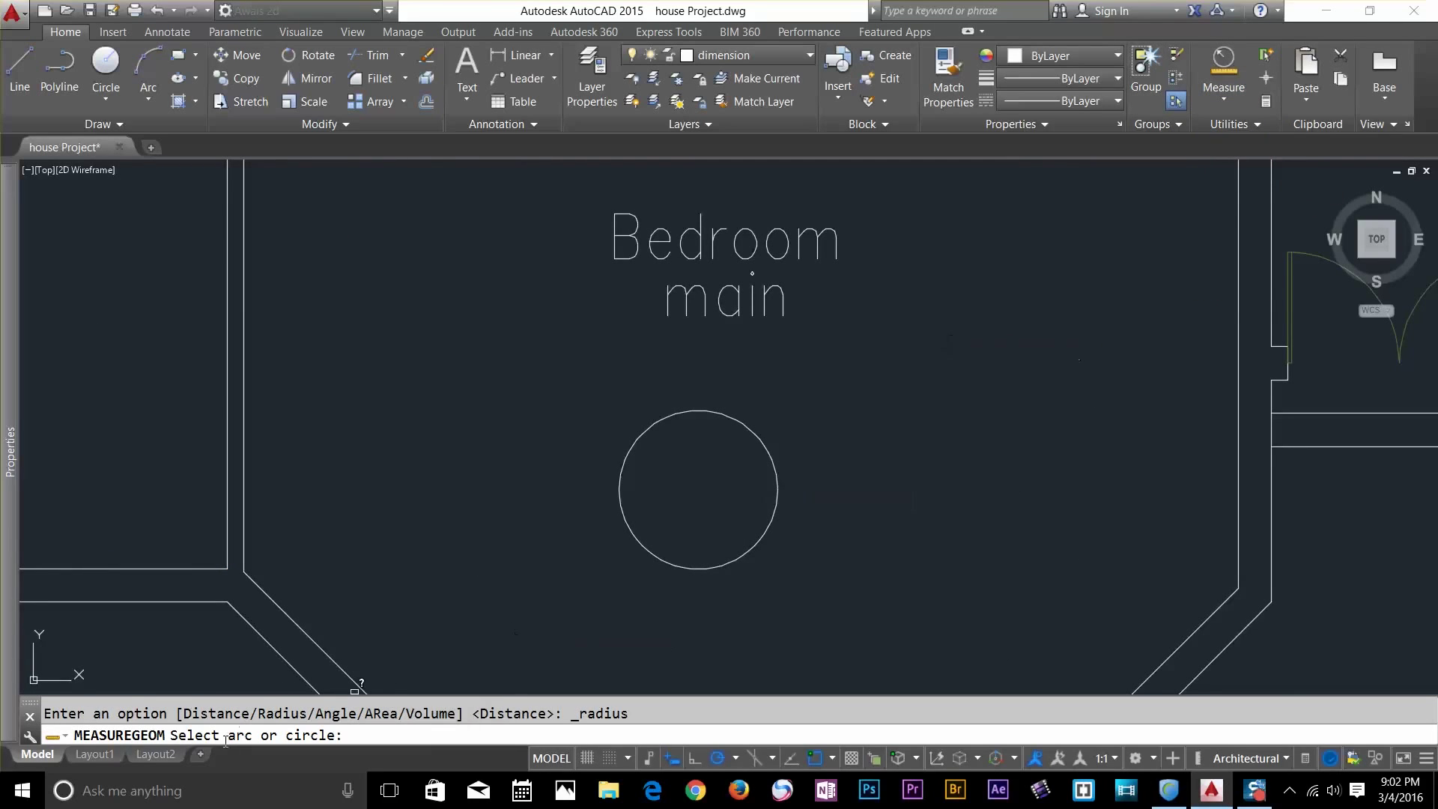
pyautogui.click(765, 448)
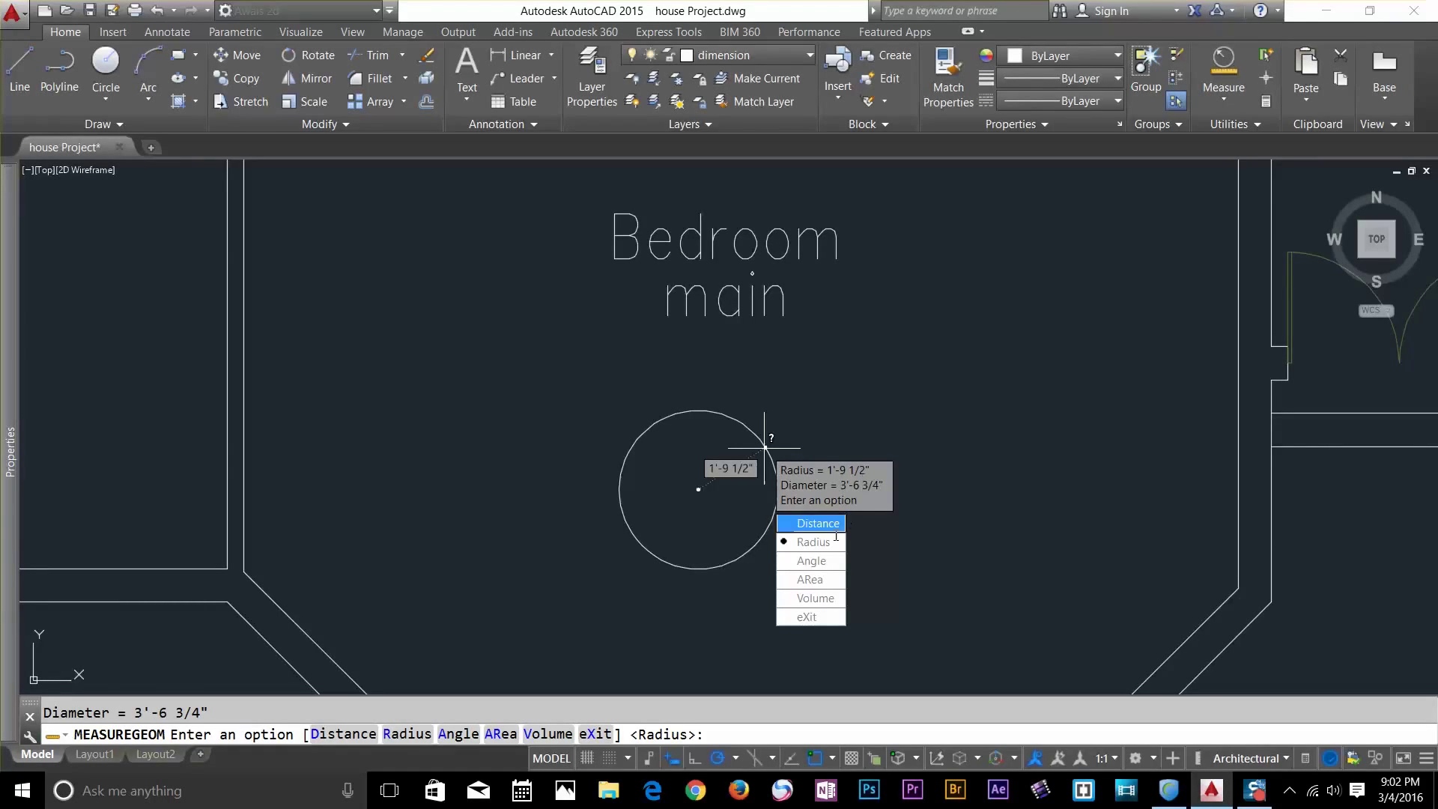
pyautogui.click(821, 568)
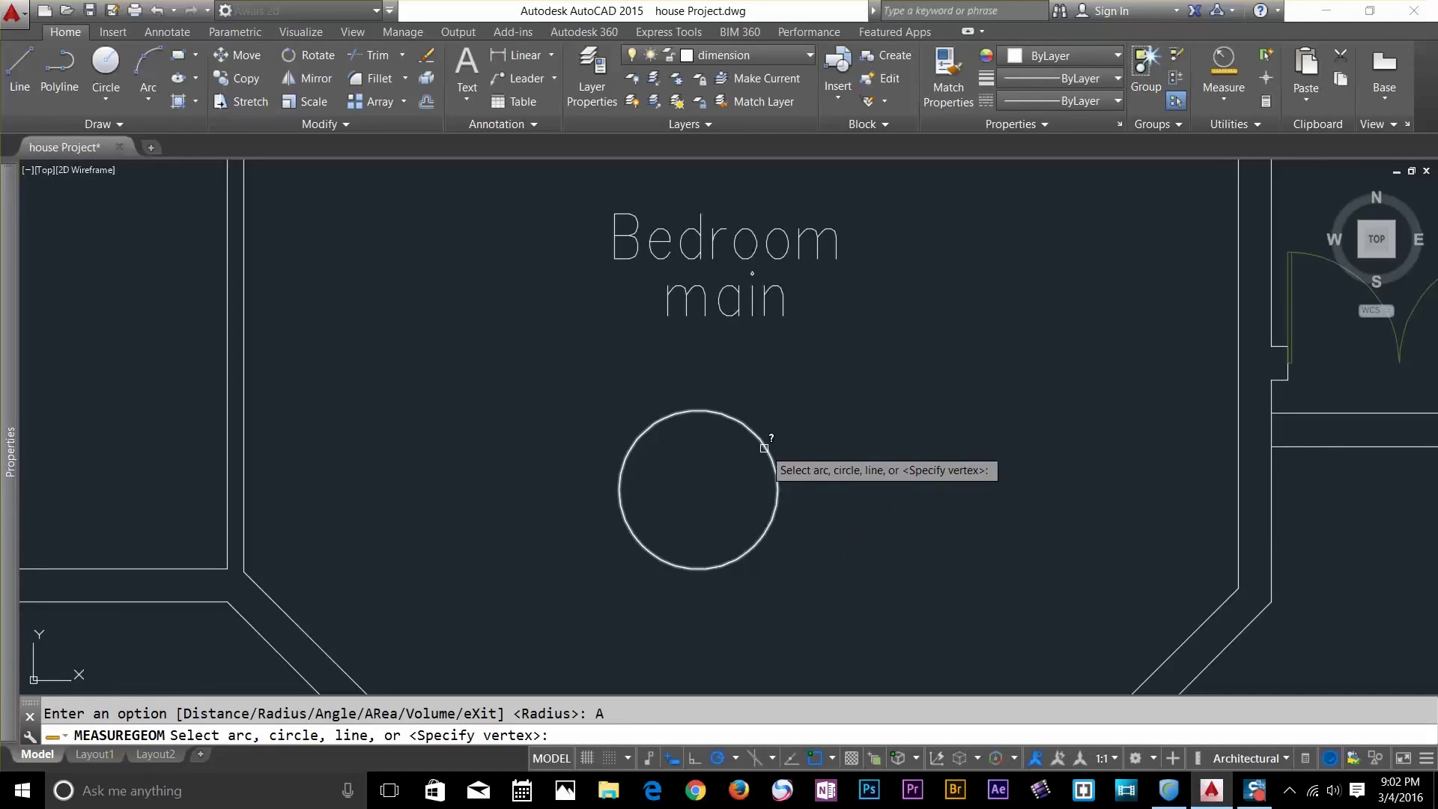
pyautogui.click(758, 441)
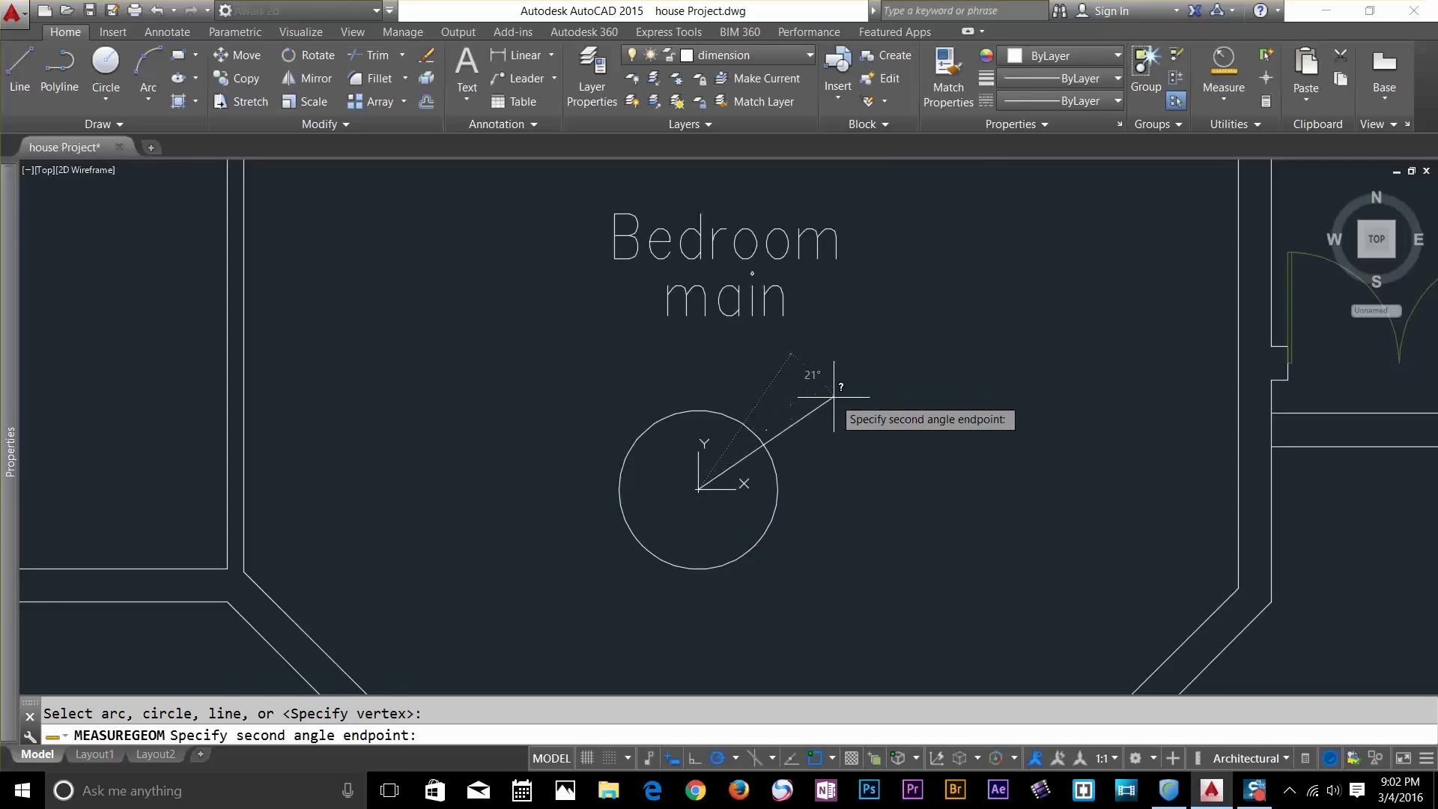
pyautogui.press('Escape')
pyautogui.click(818, 417)
pyautogui.click(721, 471)
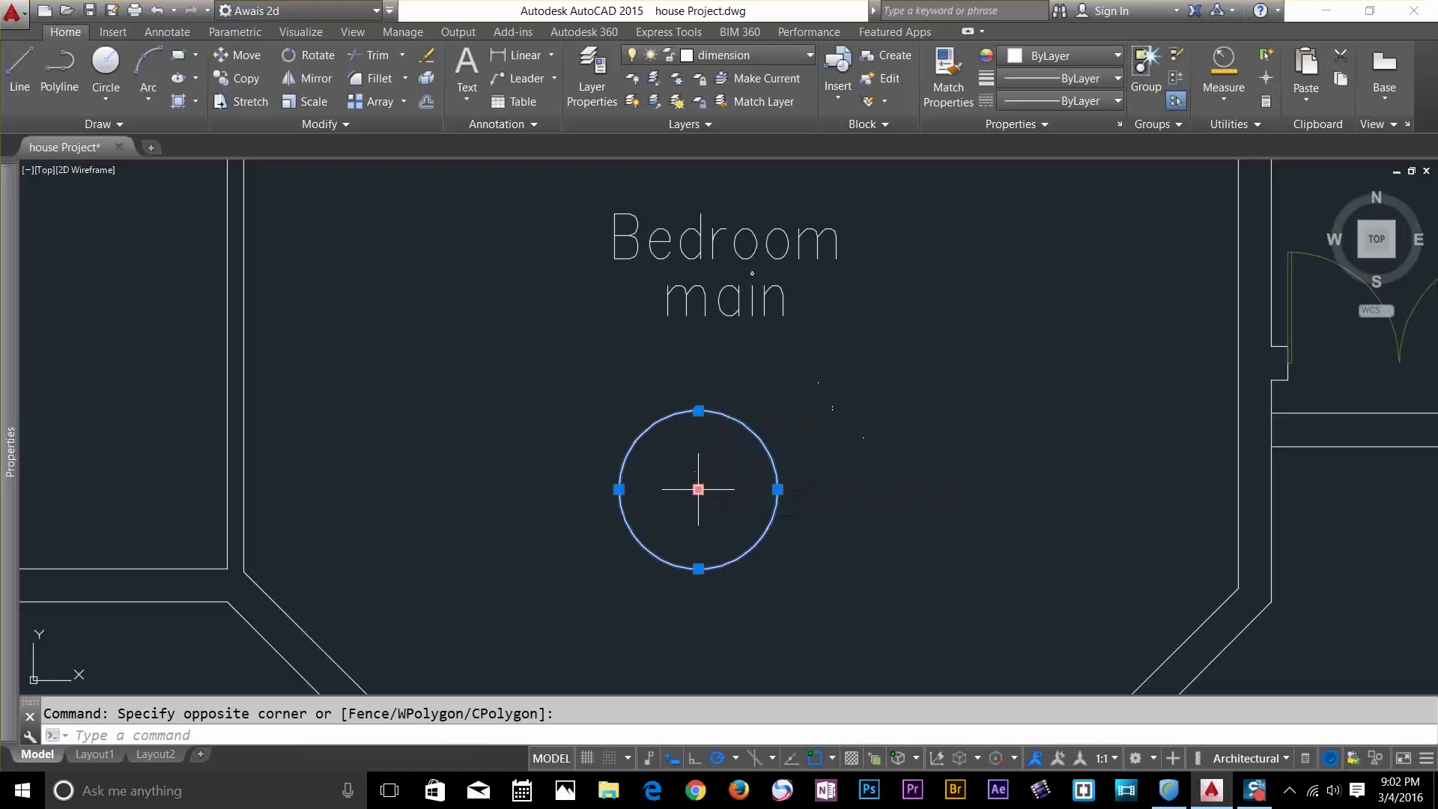
# Delete the circle and draw a horizontal line joined to a sloped line
pyautogui.press('Delete')
pyautogui.write('l')
pyautogui.press('Return')
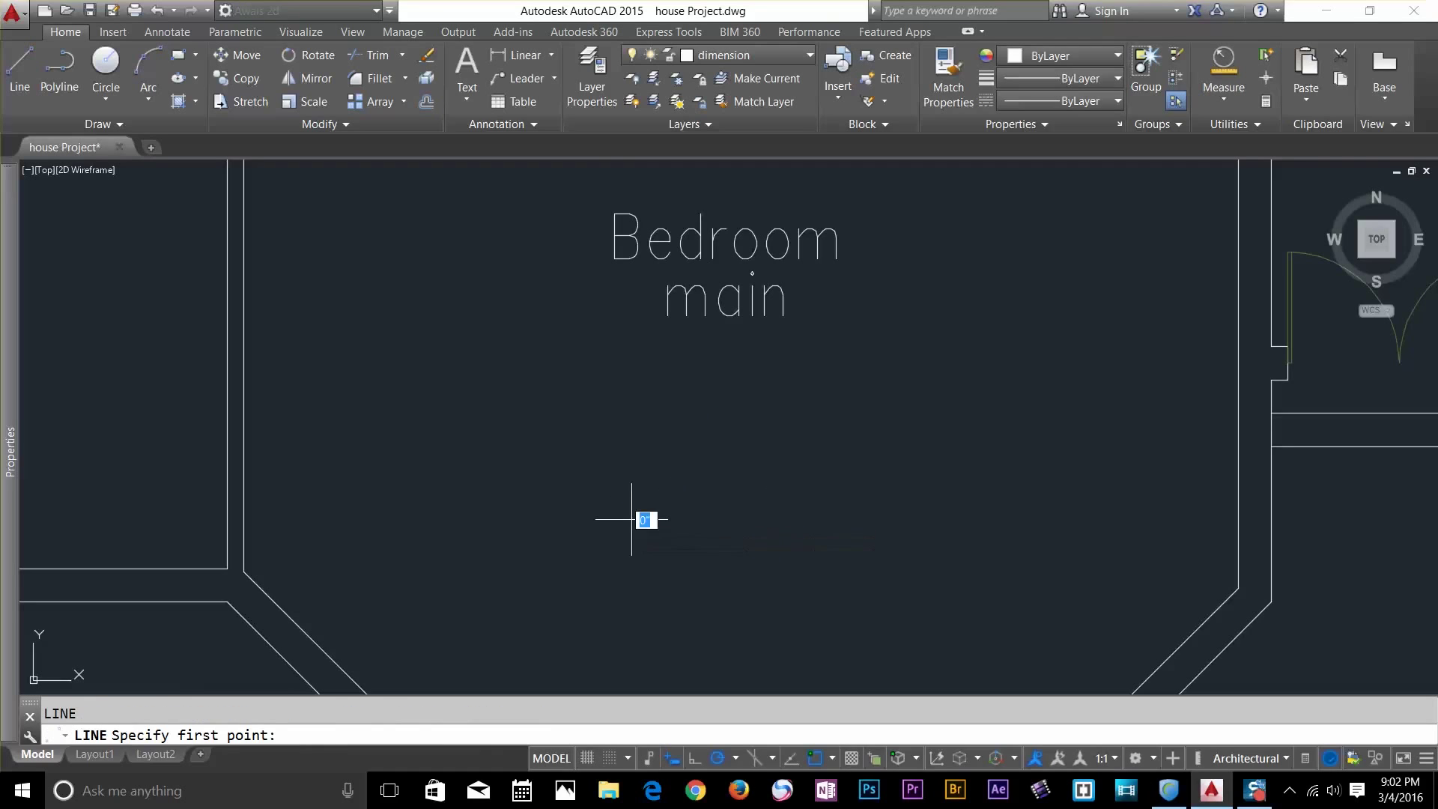
pyautogui.click(631, 518)
pyautogui.click(827, 518)
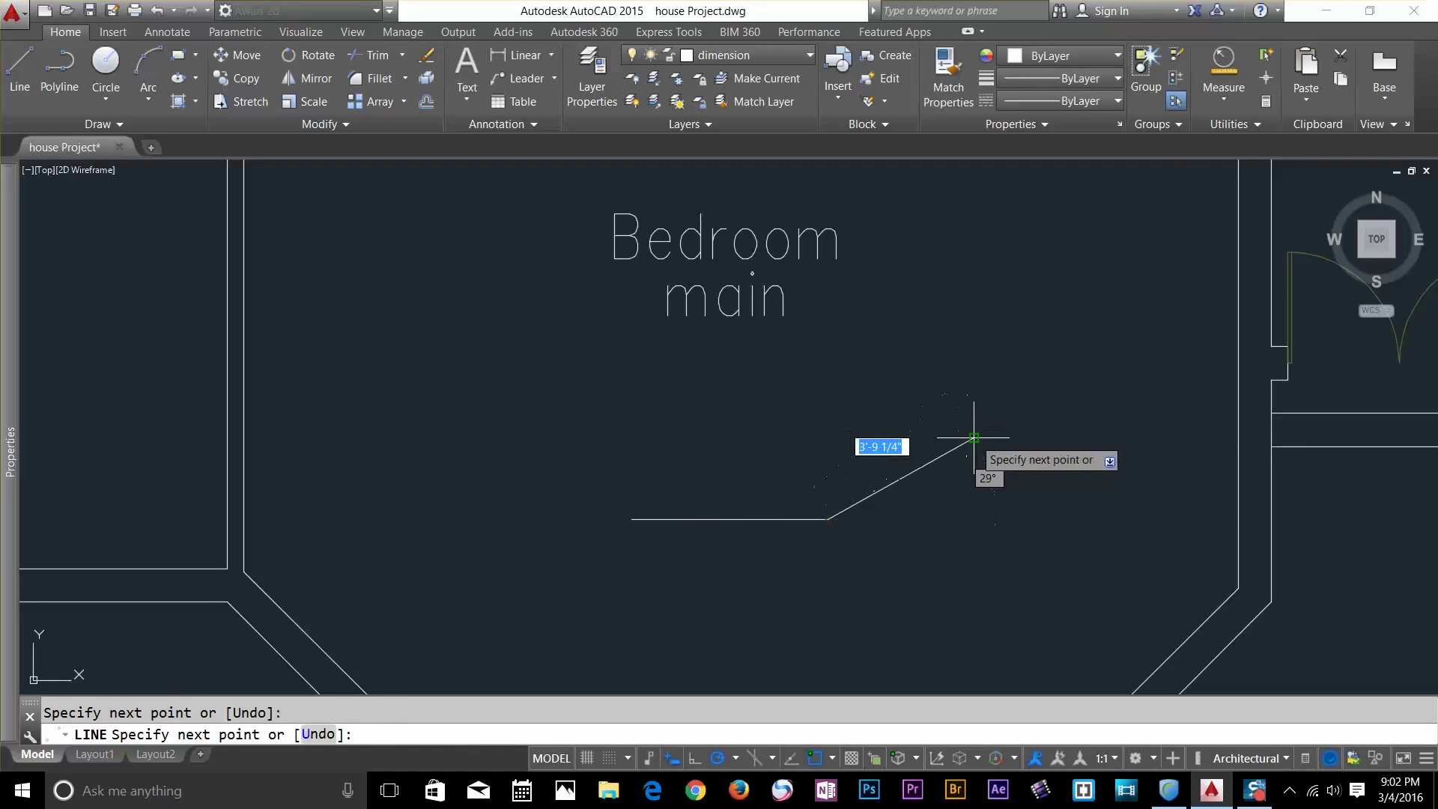
pyautogui.click(974, 438)
pyautogui.press('Escape')
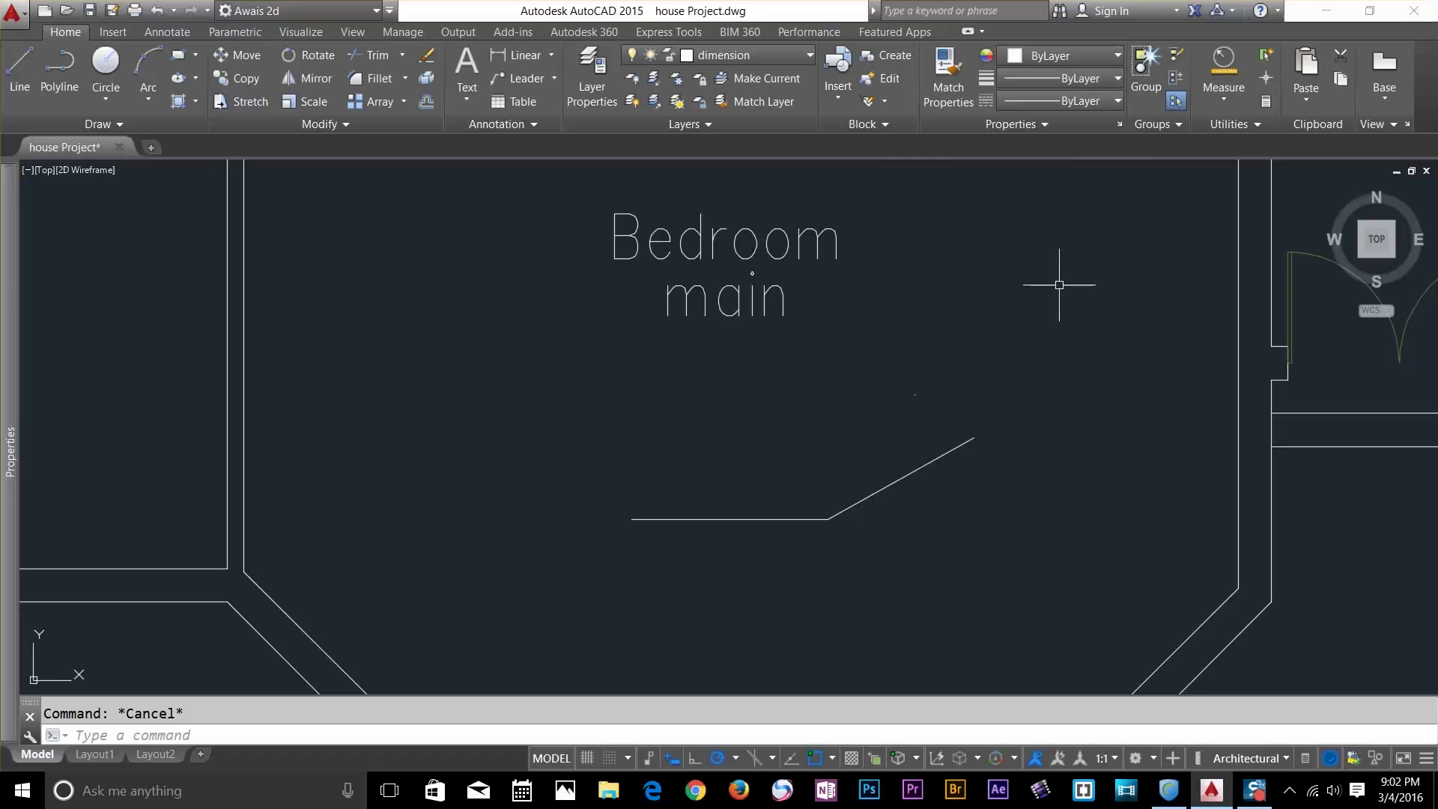
# Measure the 151° angle between the lines and the horizontal line's 4'-5" length
pyautogui.click(1224, 96)
pyautogui.click(1236, 205)
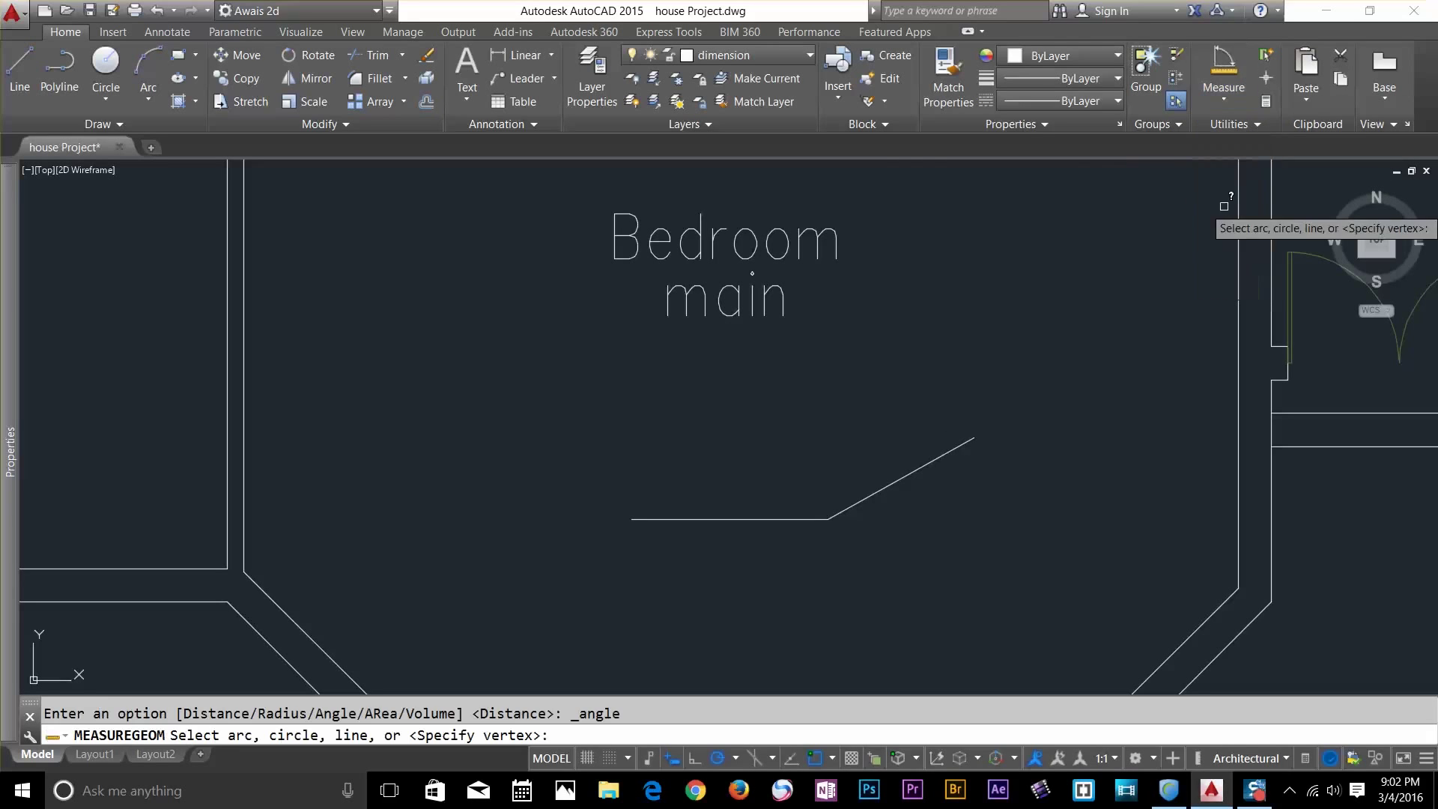
pyautogui.click(747, 519)
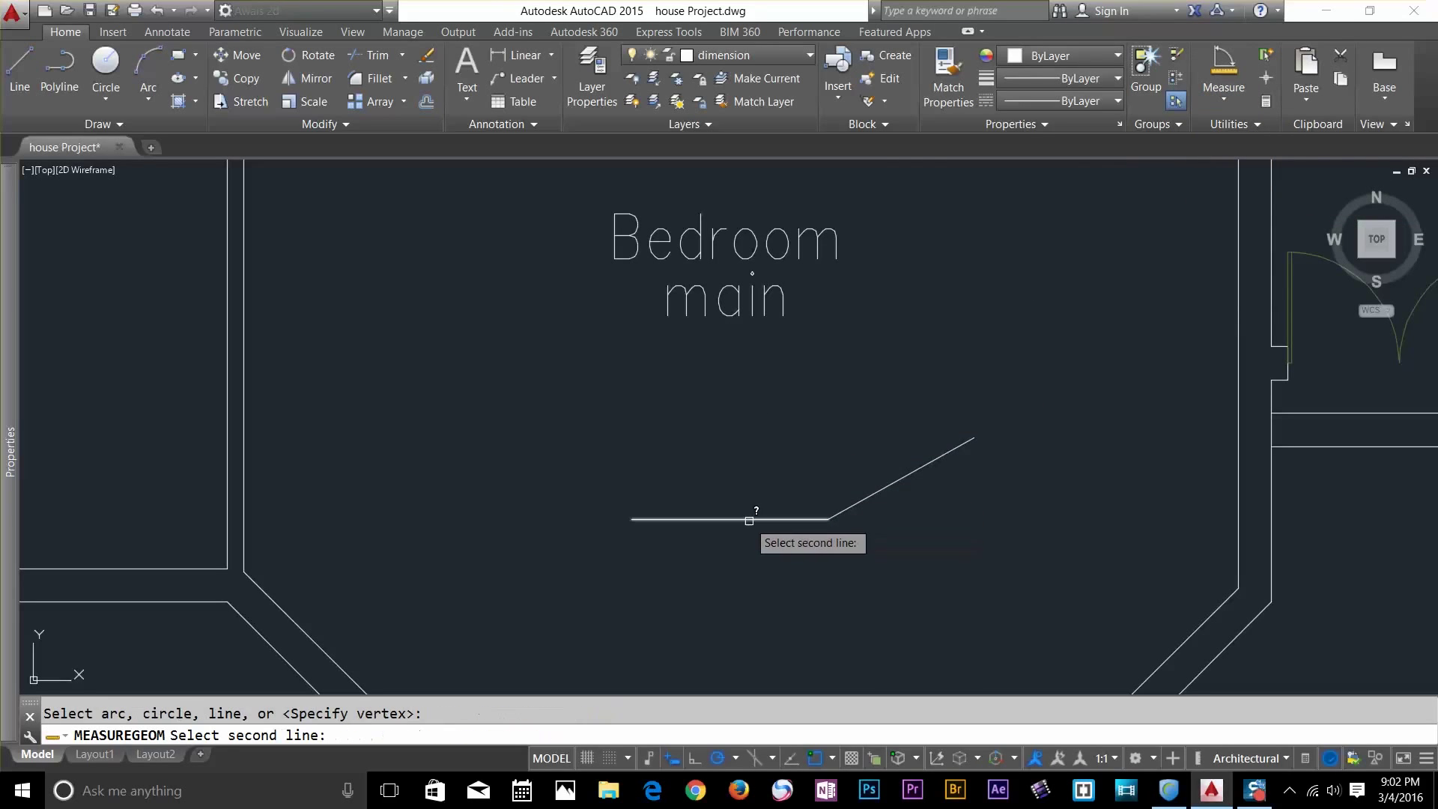
pyautogui.click(898, 481)
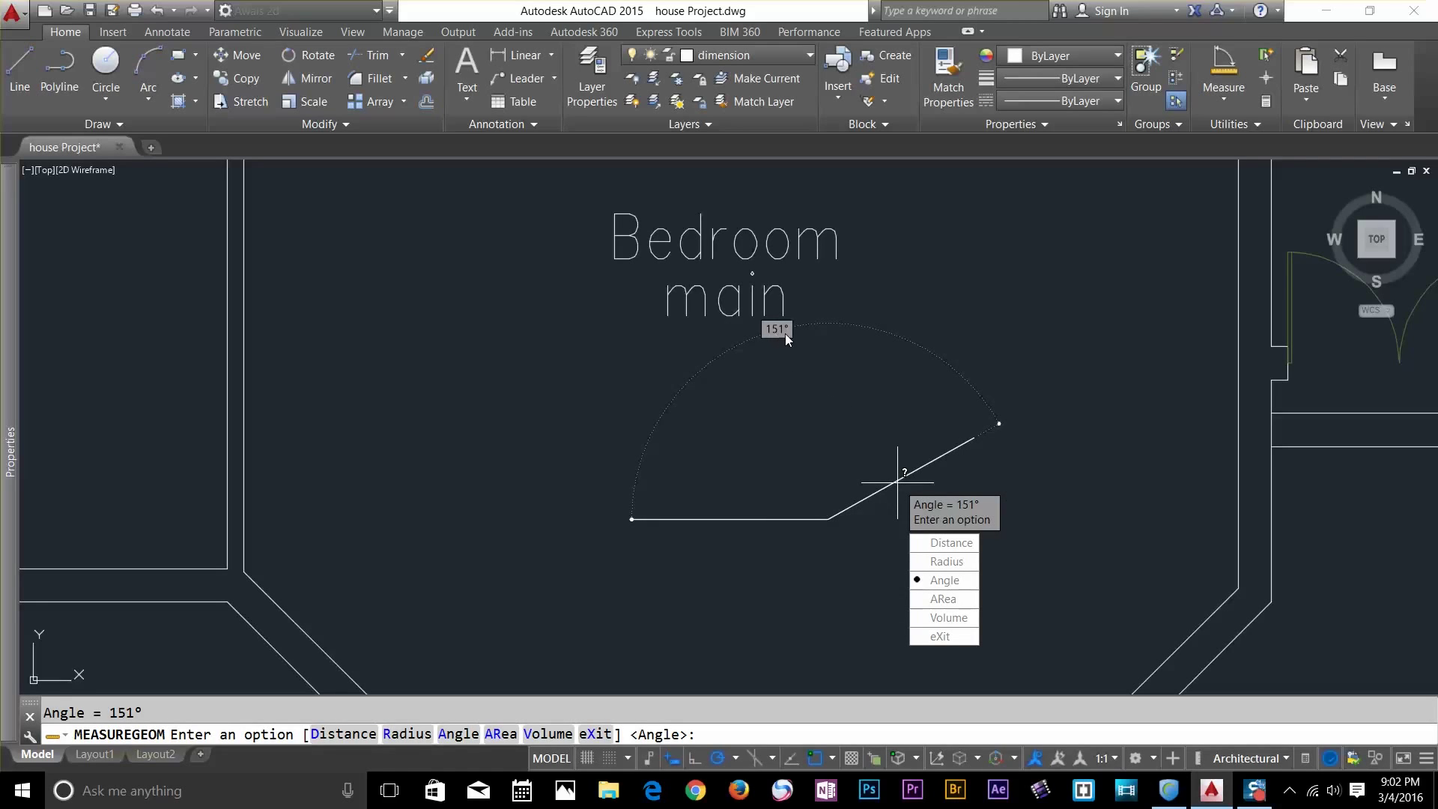
pyautogui.click(949, 542)
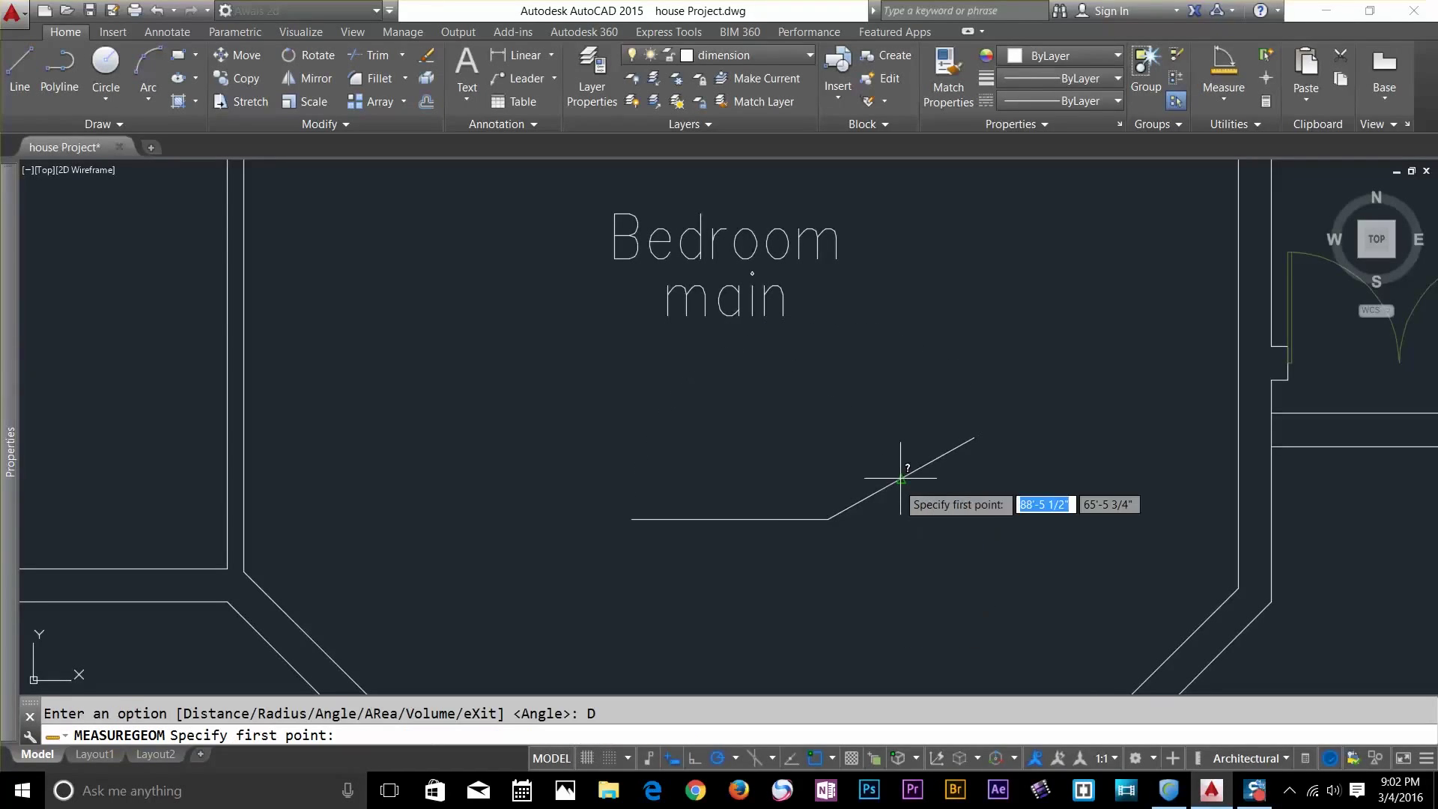
pyautogui.click(632, 519)
pyautogui.click(828, 519)
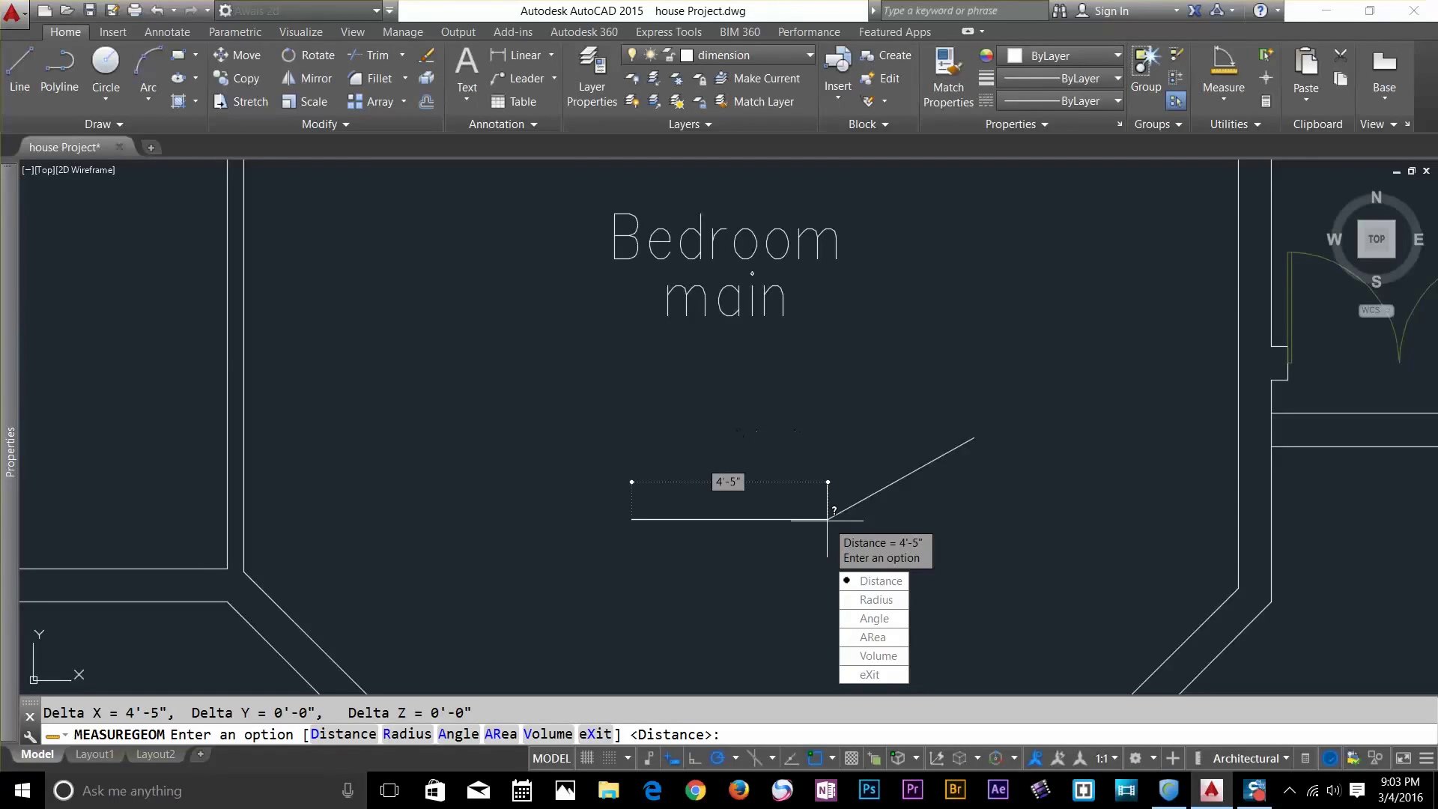
# Erase the two test lines
pyautogui.press('Escape')
pyautogui.click(913, 427)
pyautogui.click(816, 614)
pyautogui.press('Delete')
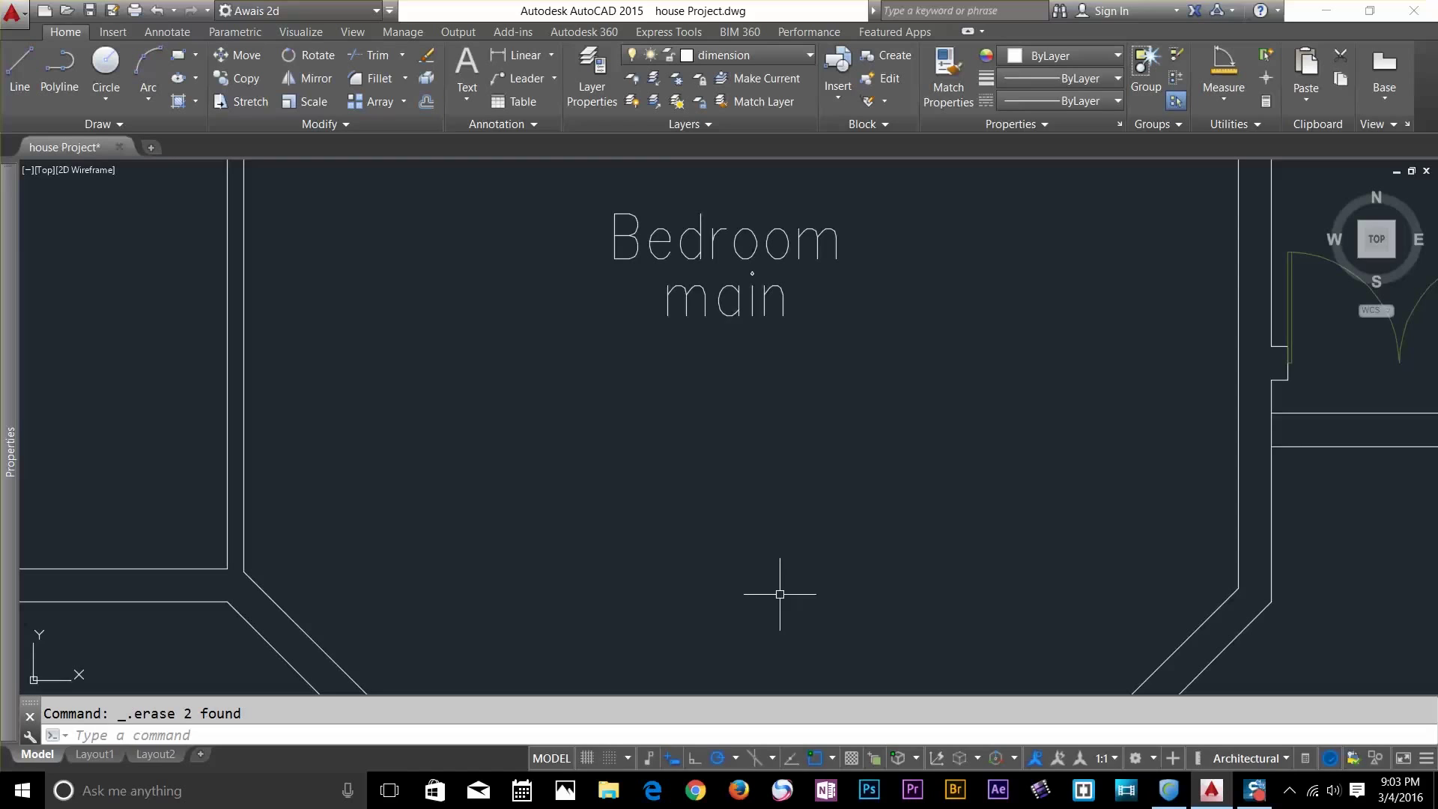
pyautogui.scroll(-2, 825, 411)
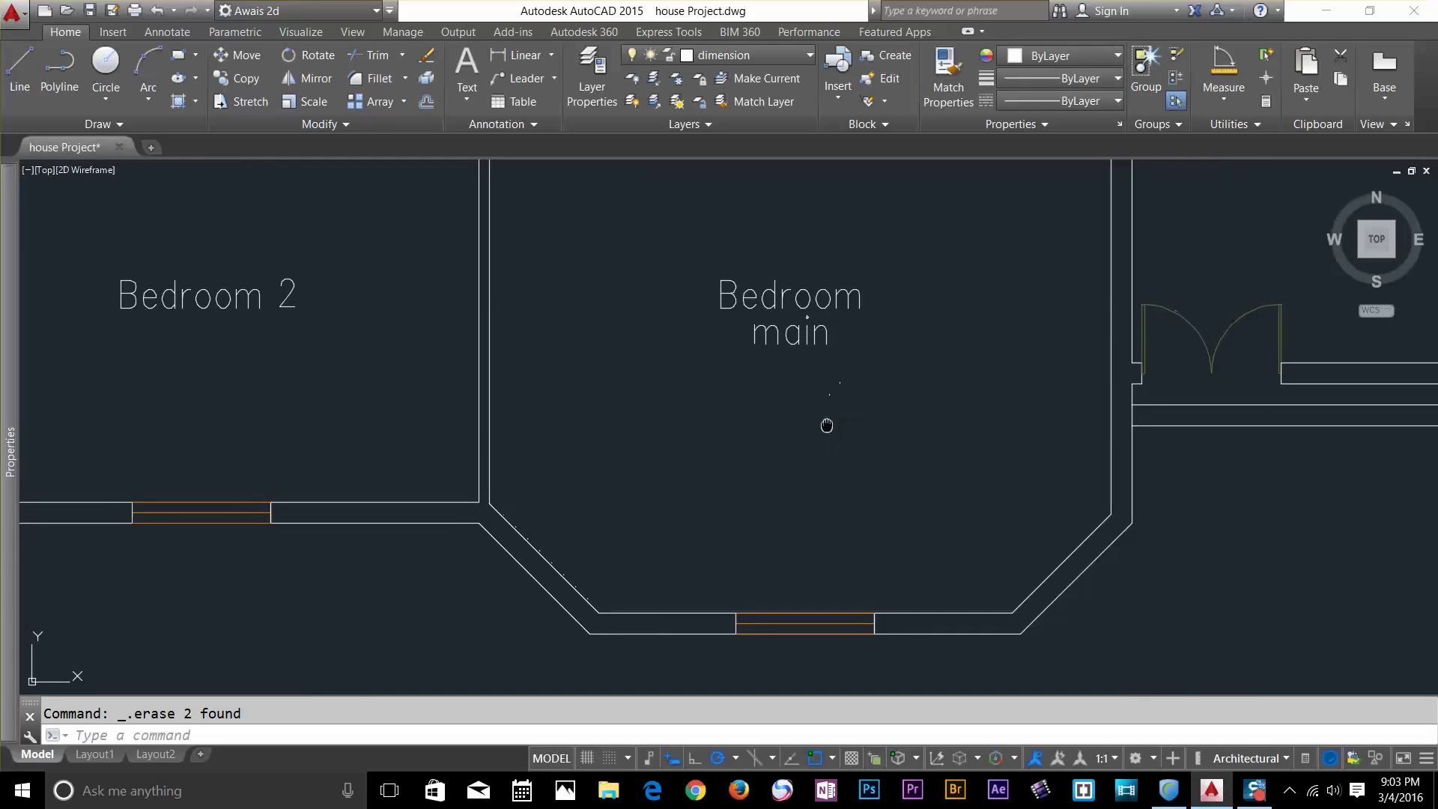
pyautogui.scroll(4, 1195, 392)
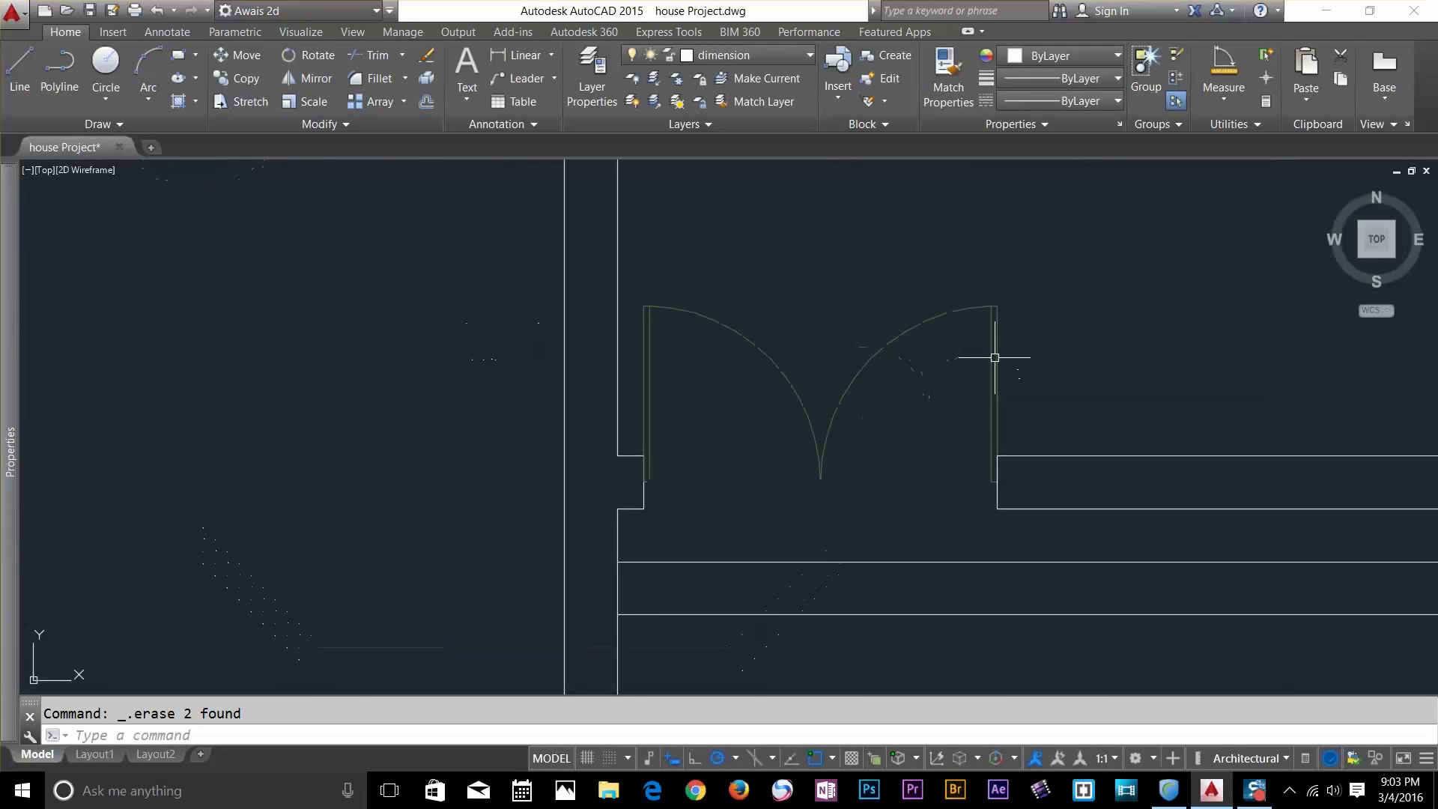
# Measure the right double door's swing arc as 88°
pyautogui.click(1230, 88)
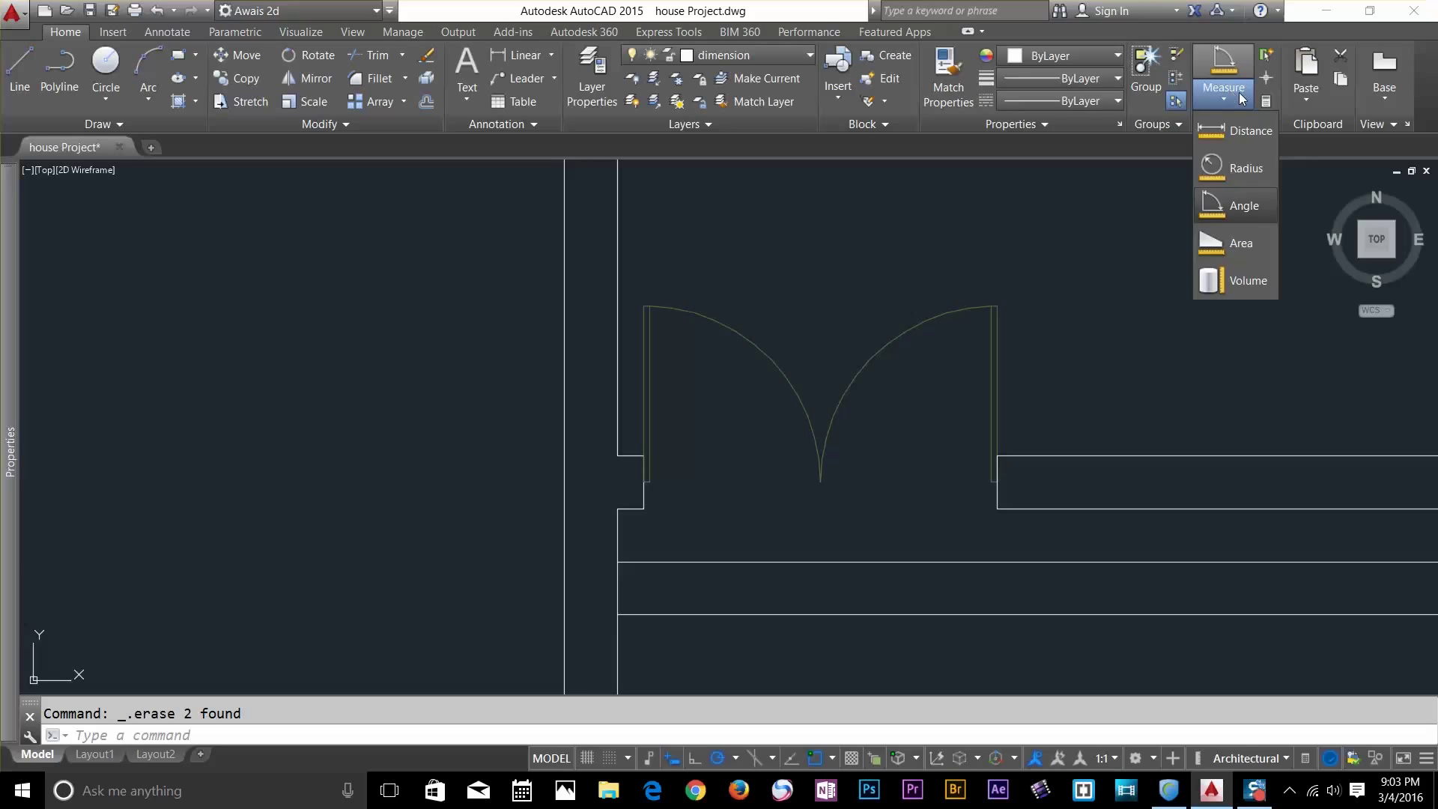
pyautogui.click(1239, 208)
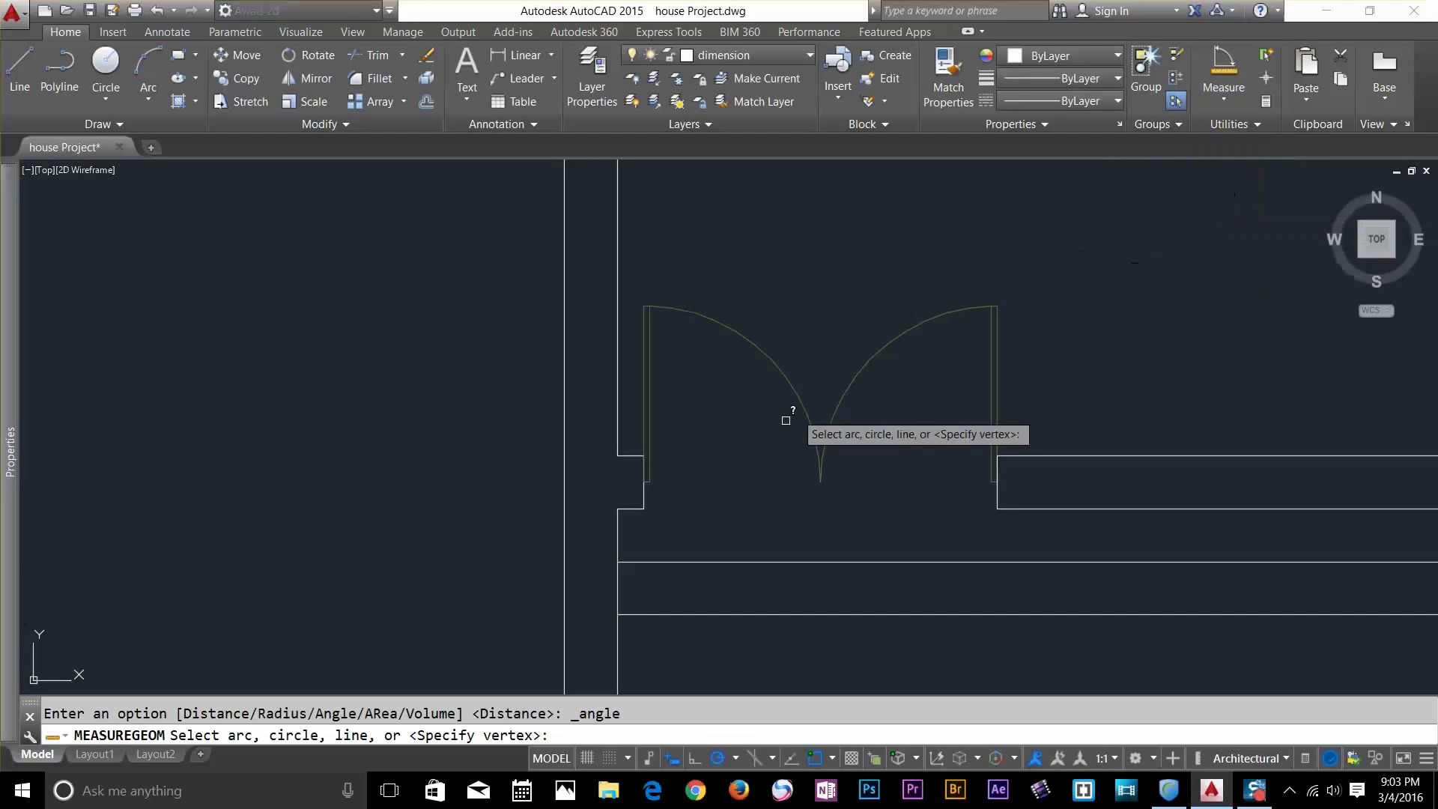
pyautogui.click(890, 345)
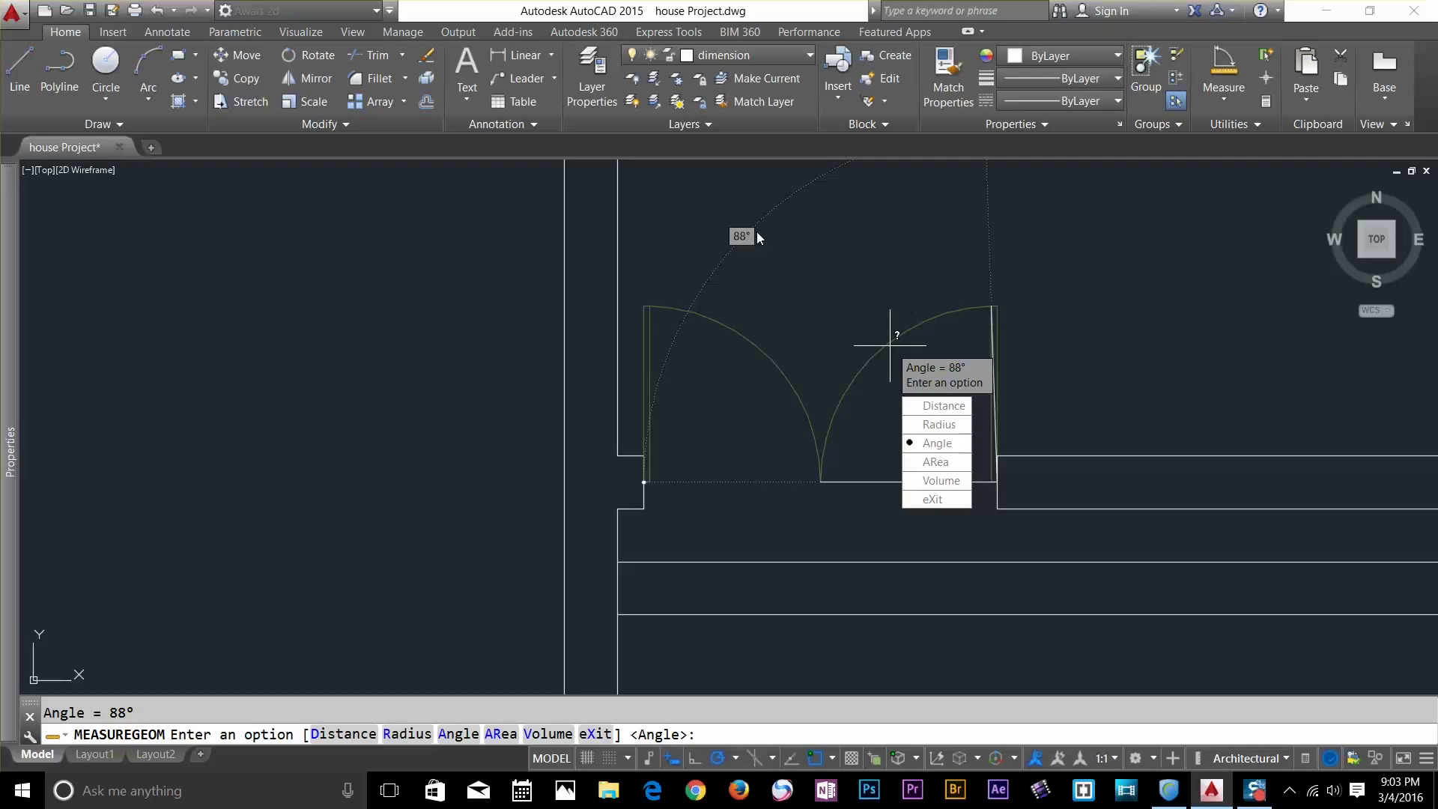
pyautogui.scroll(2, 770, 307)
pyautogui.scroll(-4, 771, 324)
pyautogui.press('Escape')
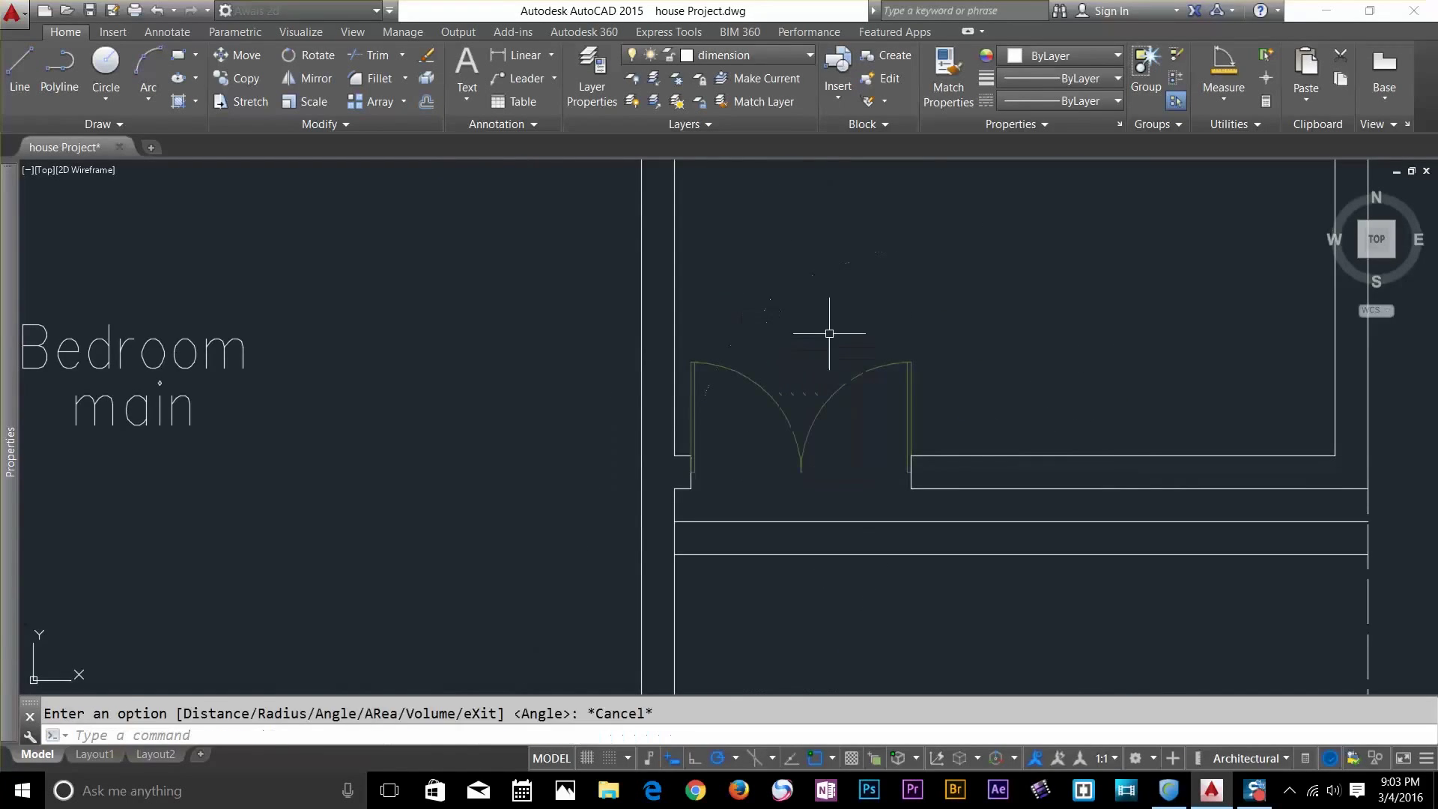
# Draw a rectangle in the empty space beside the floor plan
pyautogui.scroll(-5, 882, 318)
pyautogui.moveTo(969, 408); pyautogui.dragTo(389, 479, button='middle')
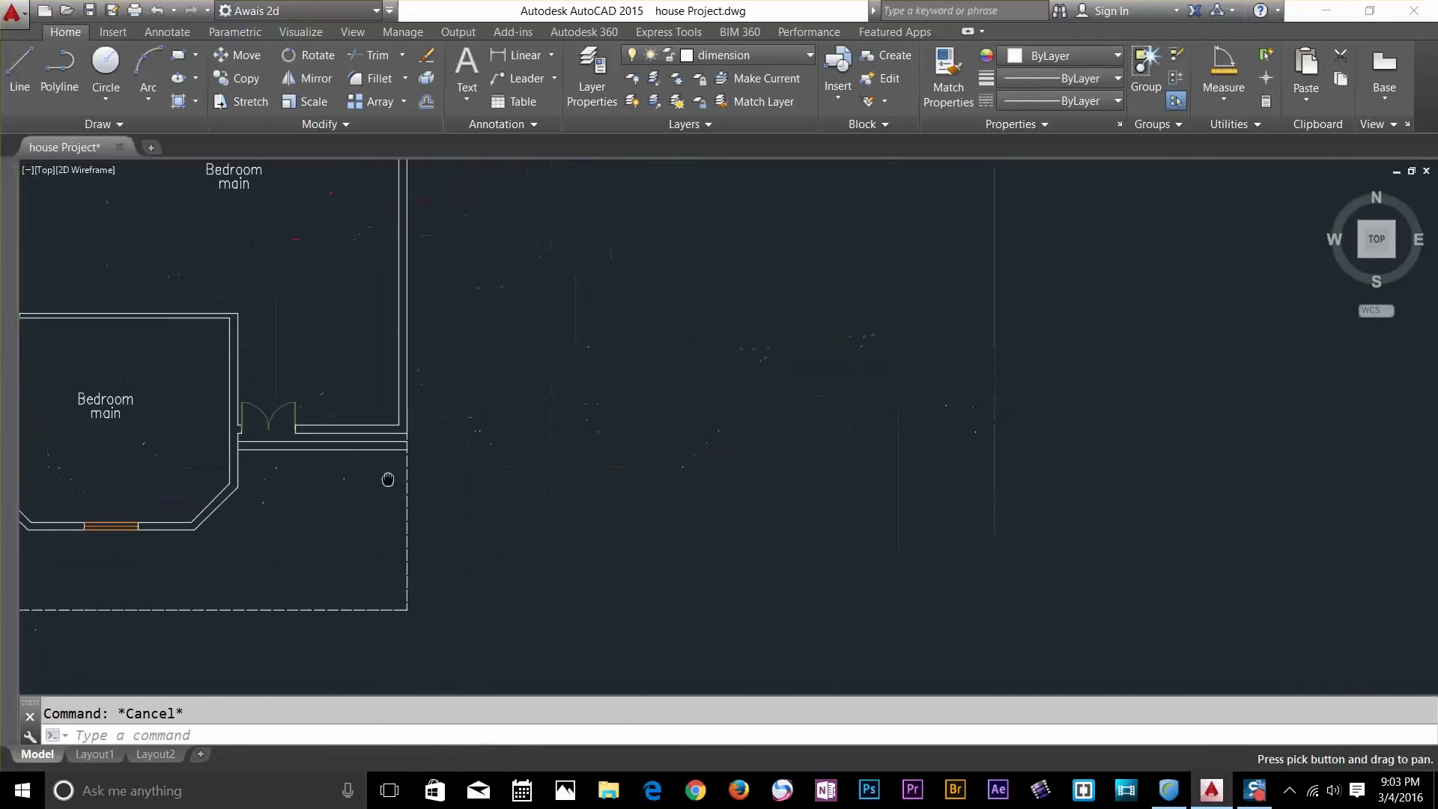
pyautogui.write('rec')
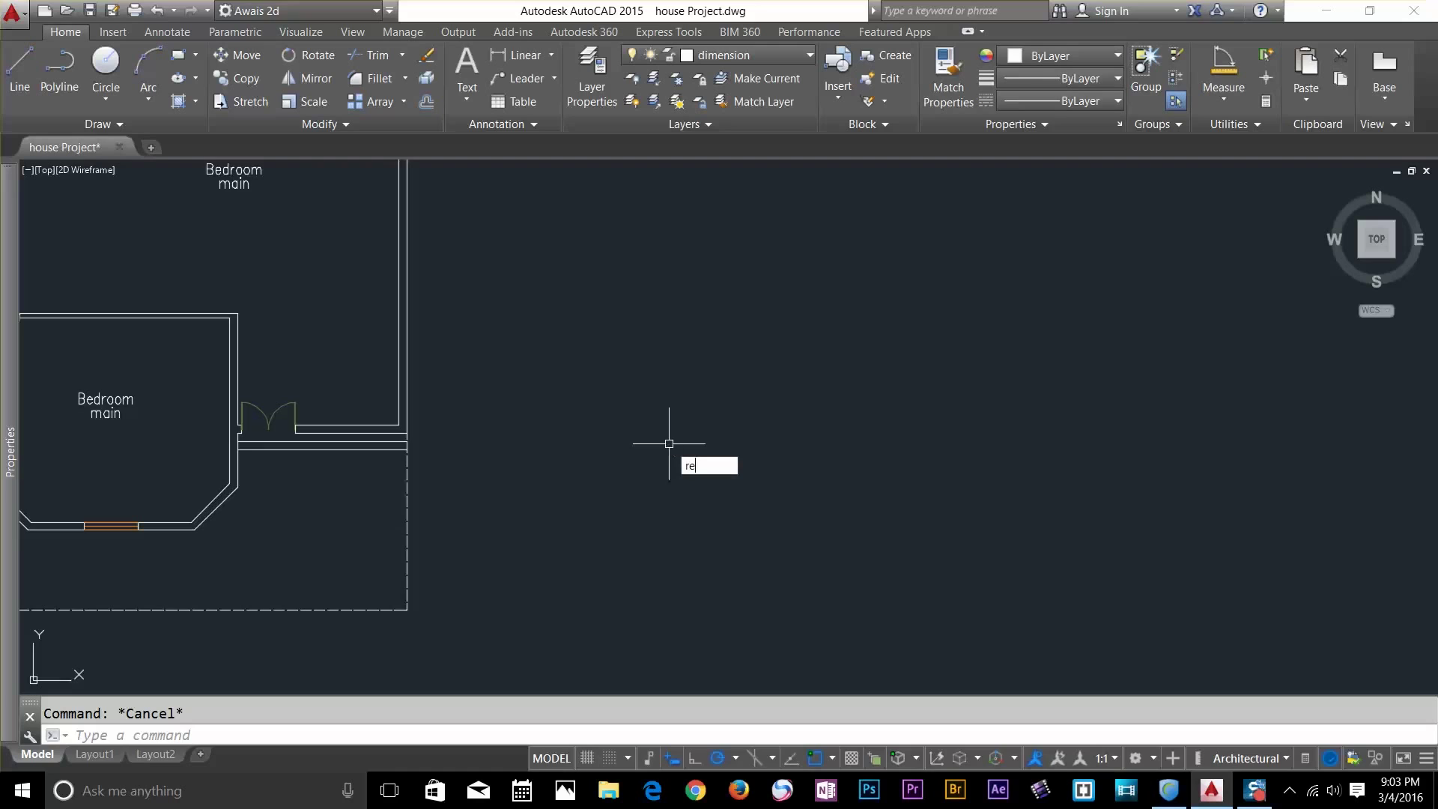
pyautogui.press('Return')
pyautogui.click(649, 370)
pyautogui.click(803, 487)
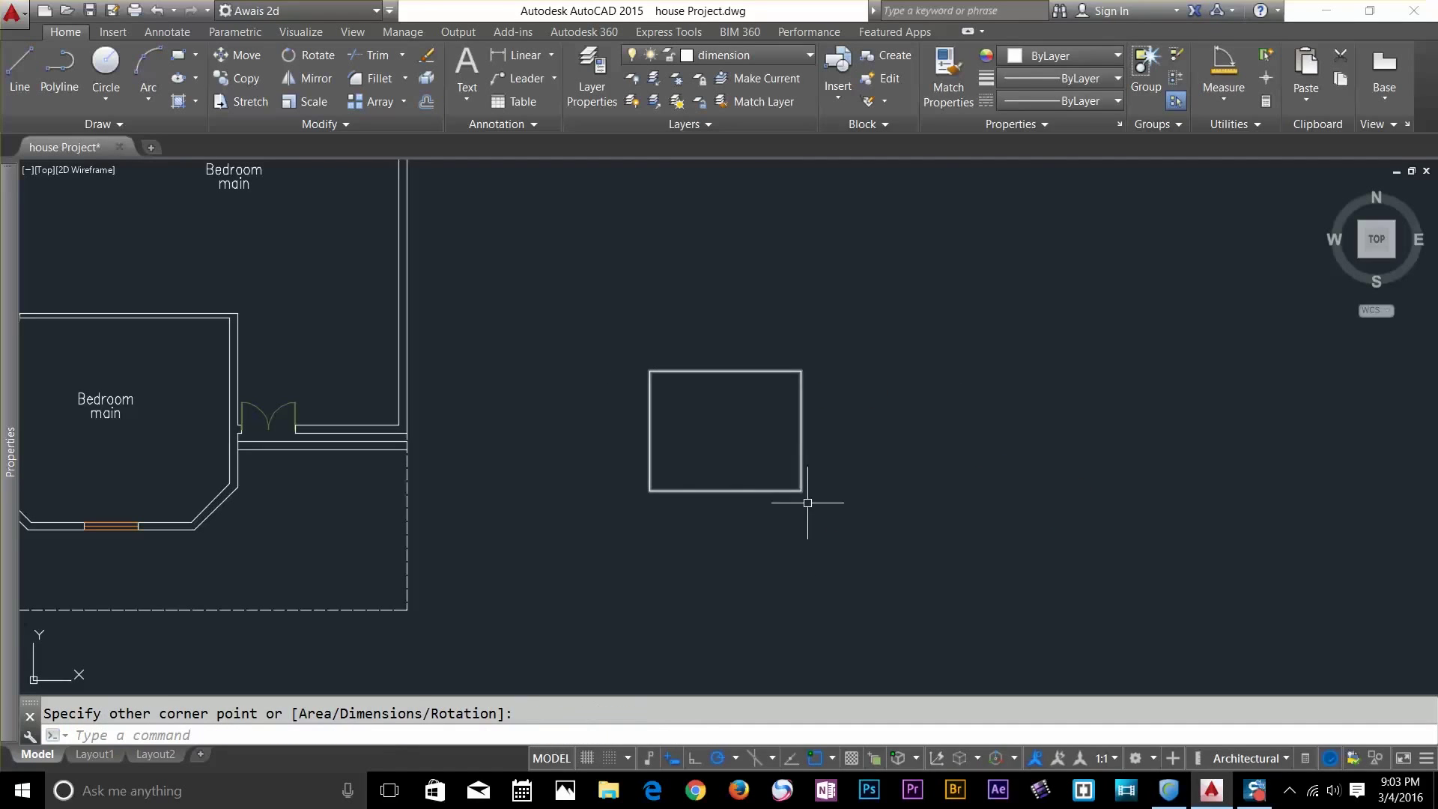
pyautogui.press('Escape')
pyautogui.click(855, 460)
pyautogui.press('Escape')
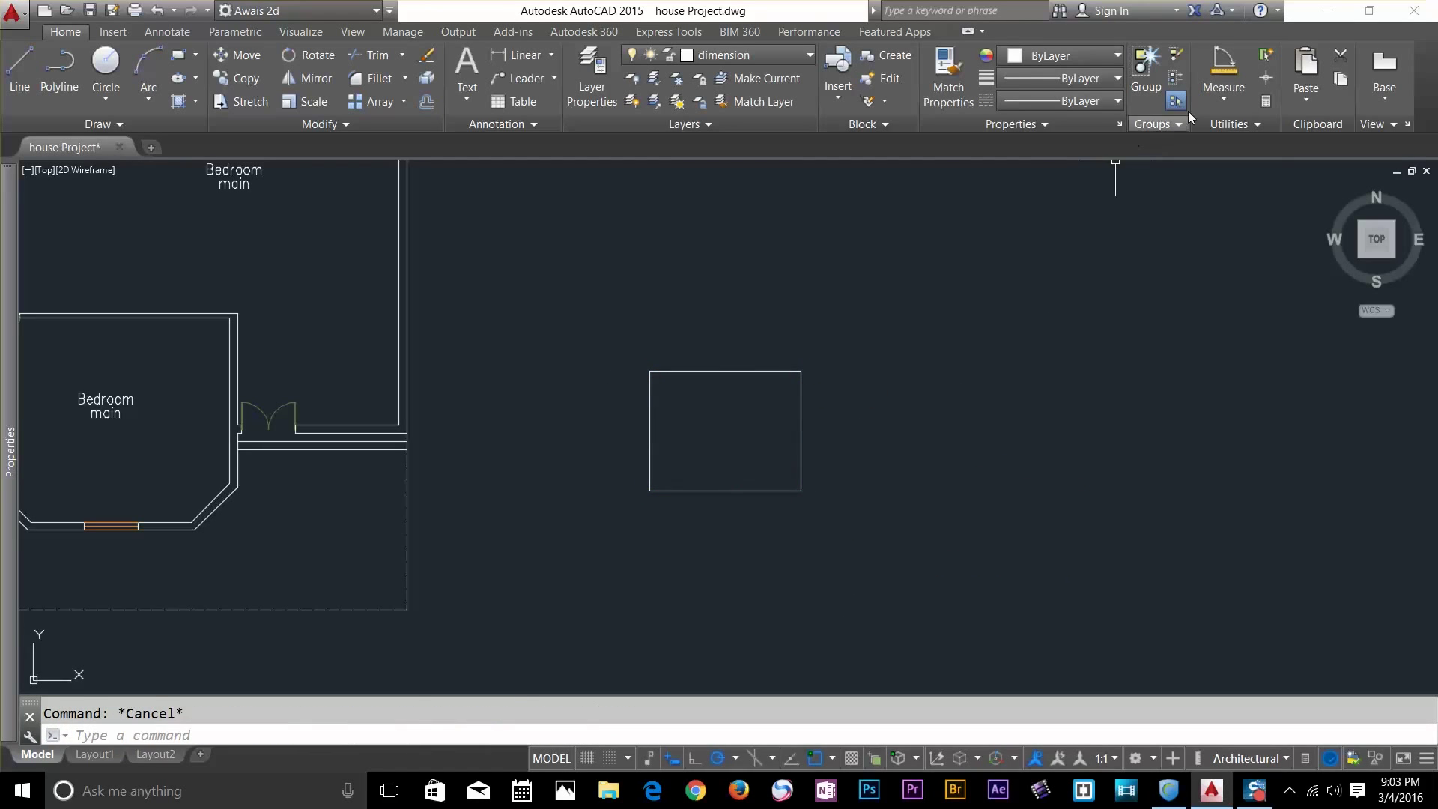
pyautogui.click(1211, 92)
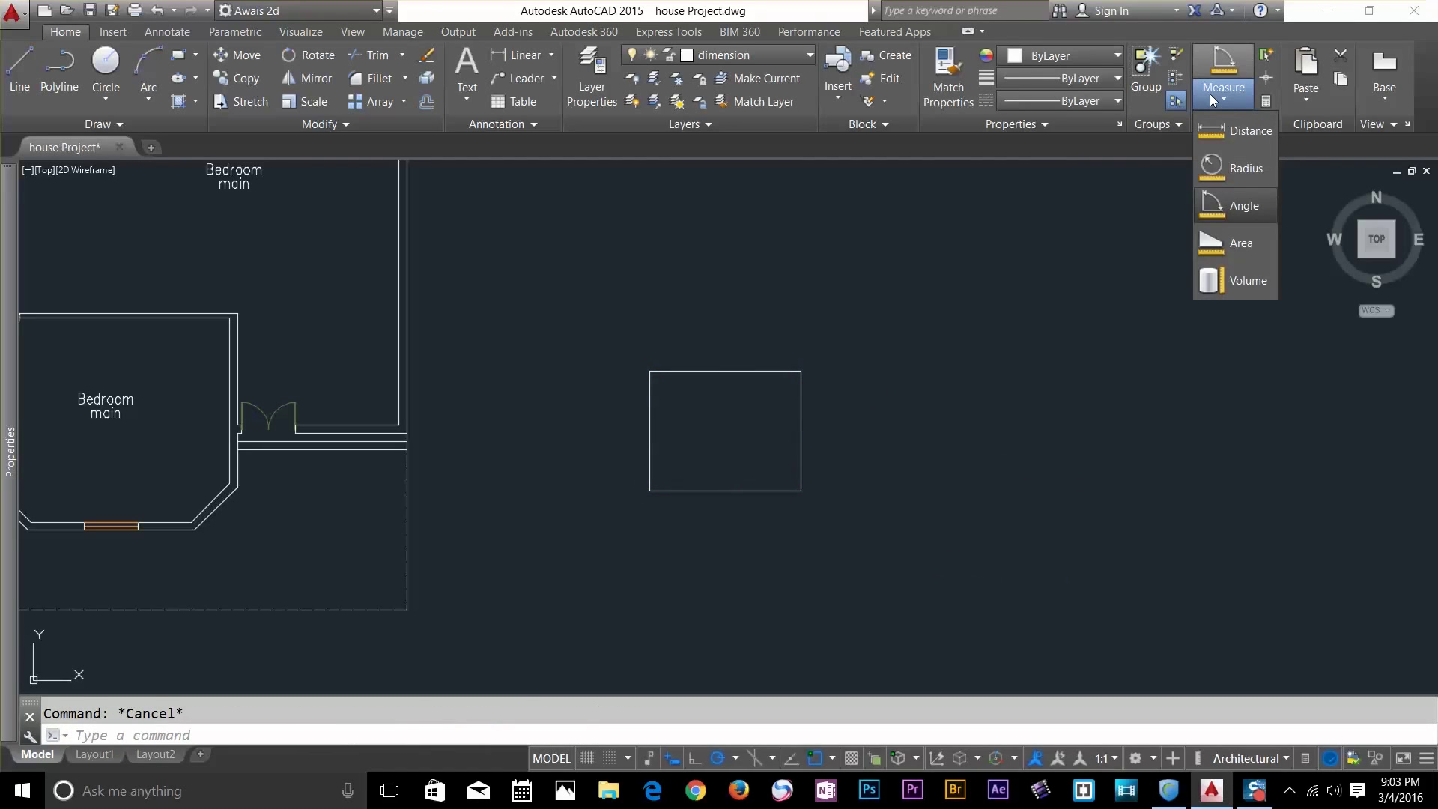
pyautogui.click(1235, 239)
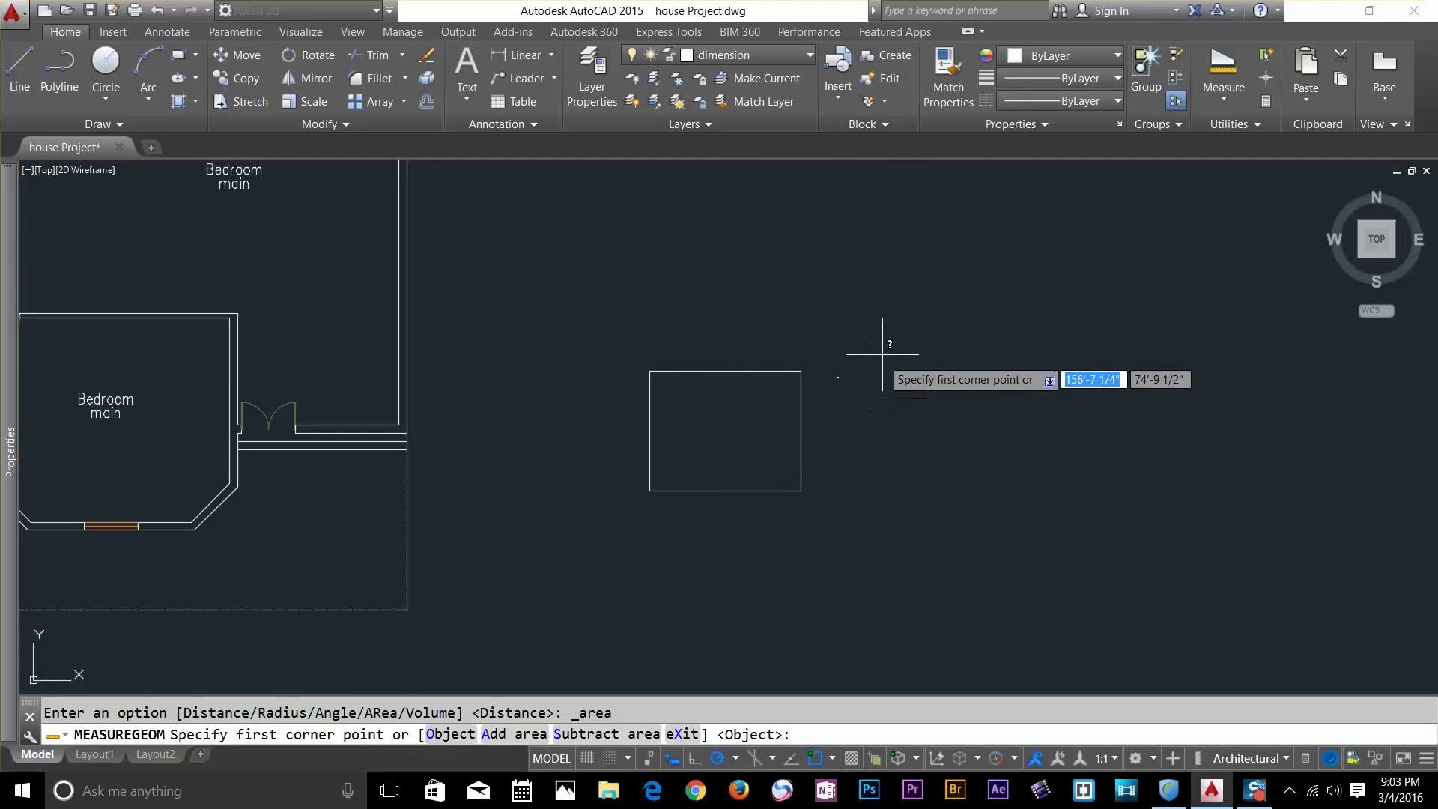
pyautogui.click(450, 735)
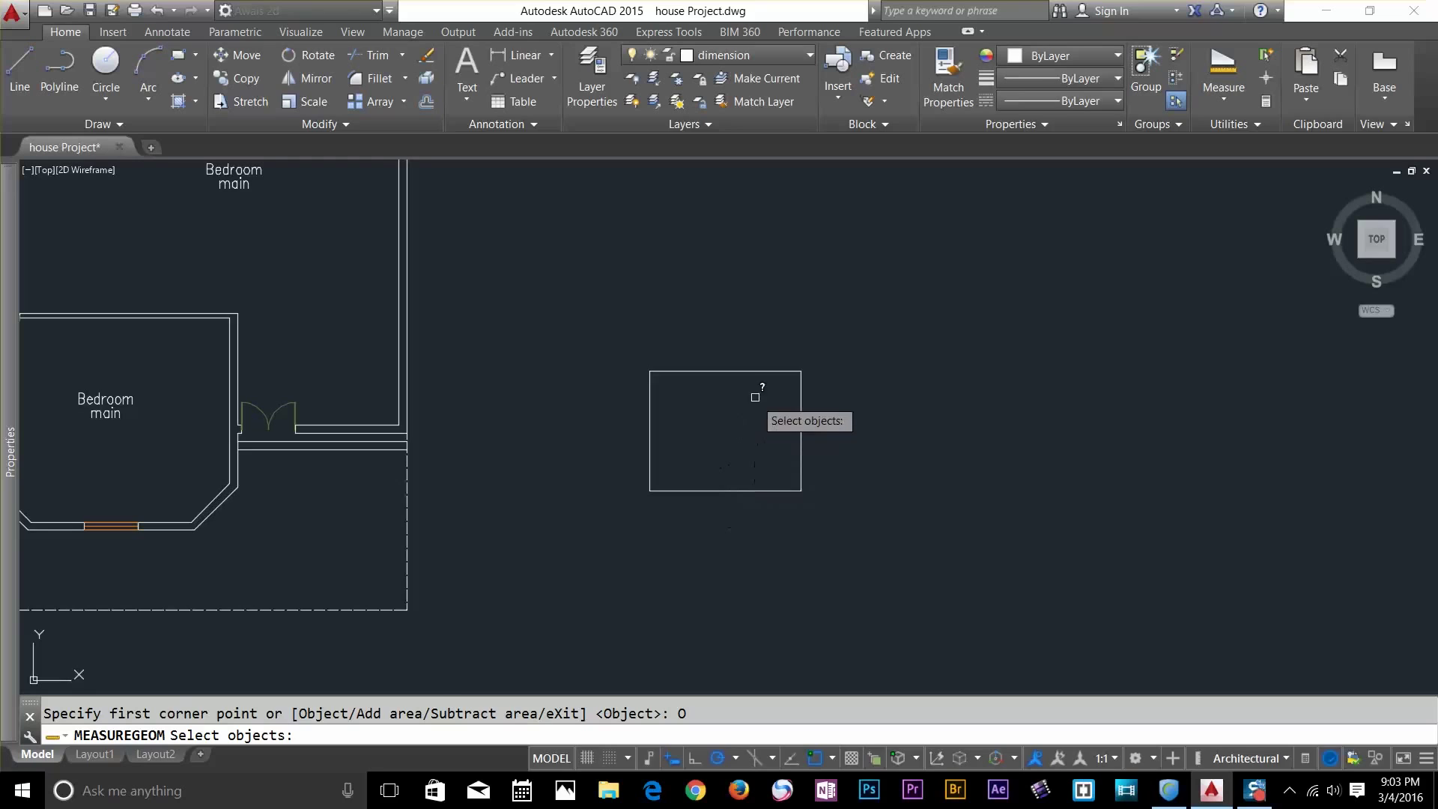
pyautogui.click(765, 372)
pyautogui.press('Down')
pyautogui.press('Down')
pyautogui.press('Down')
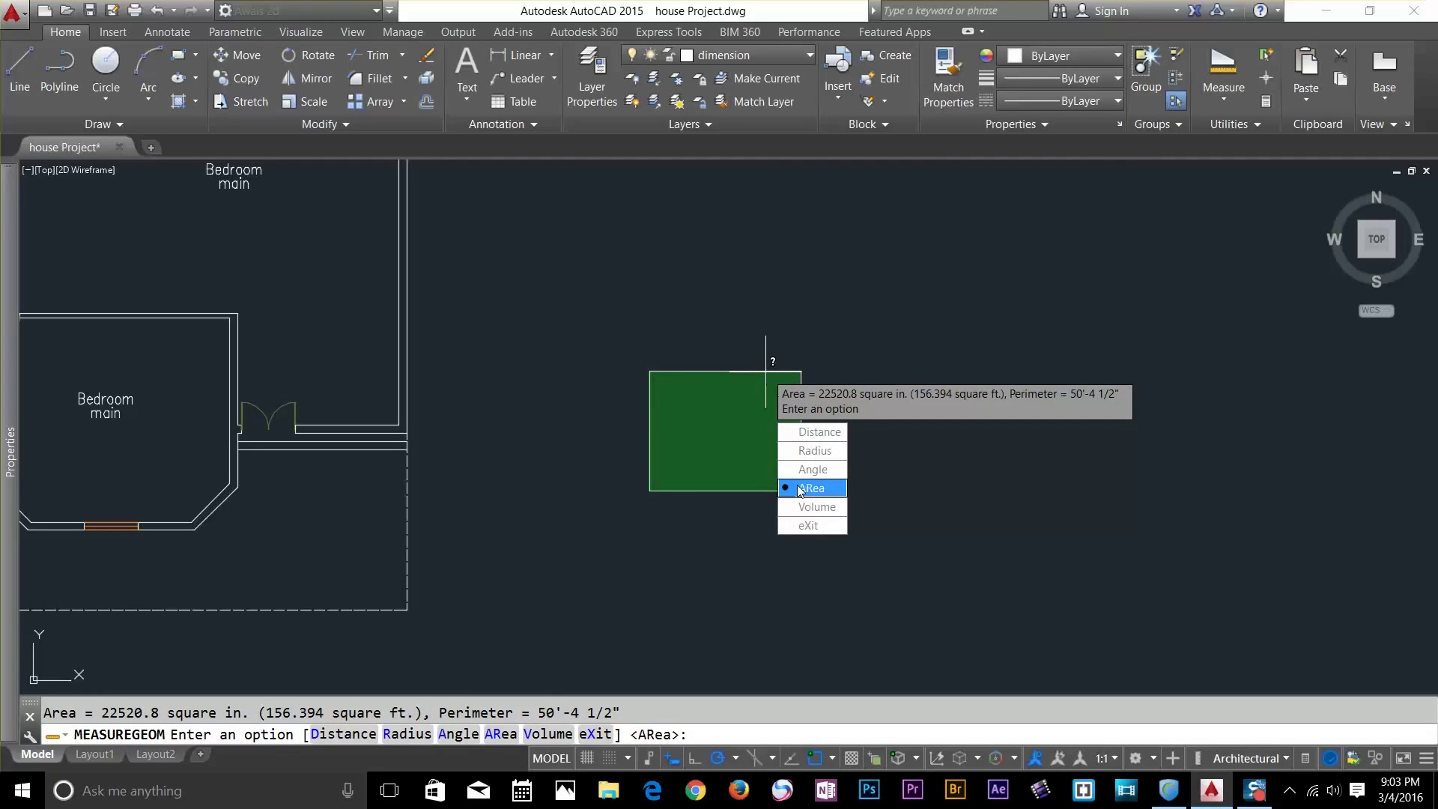
pyautogui.press('Return')
pyautogui.press('Return')
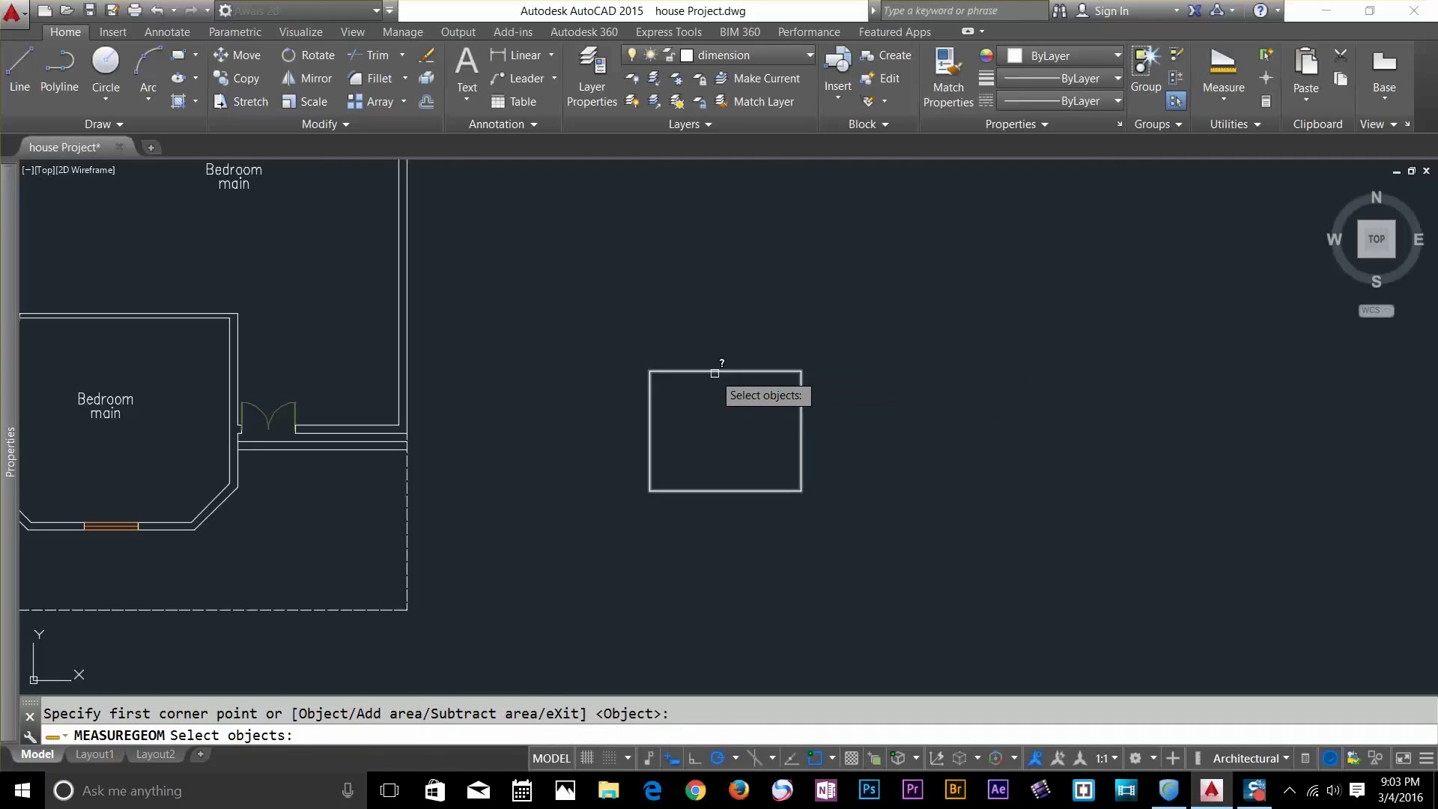
pyautogui.click(716, 372)
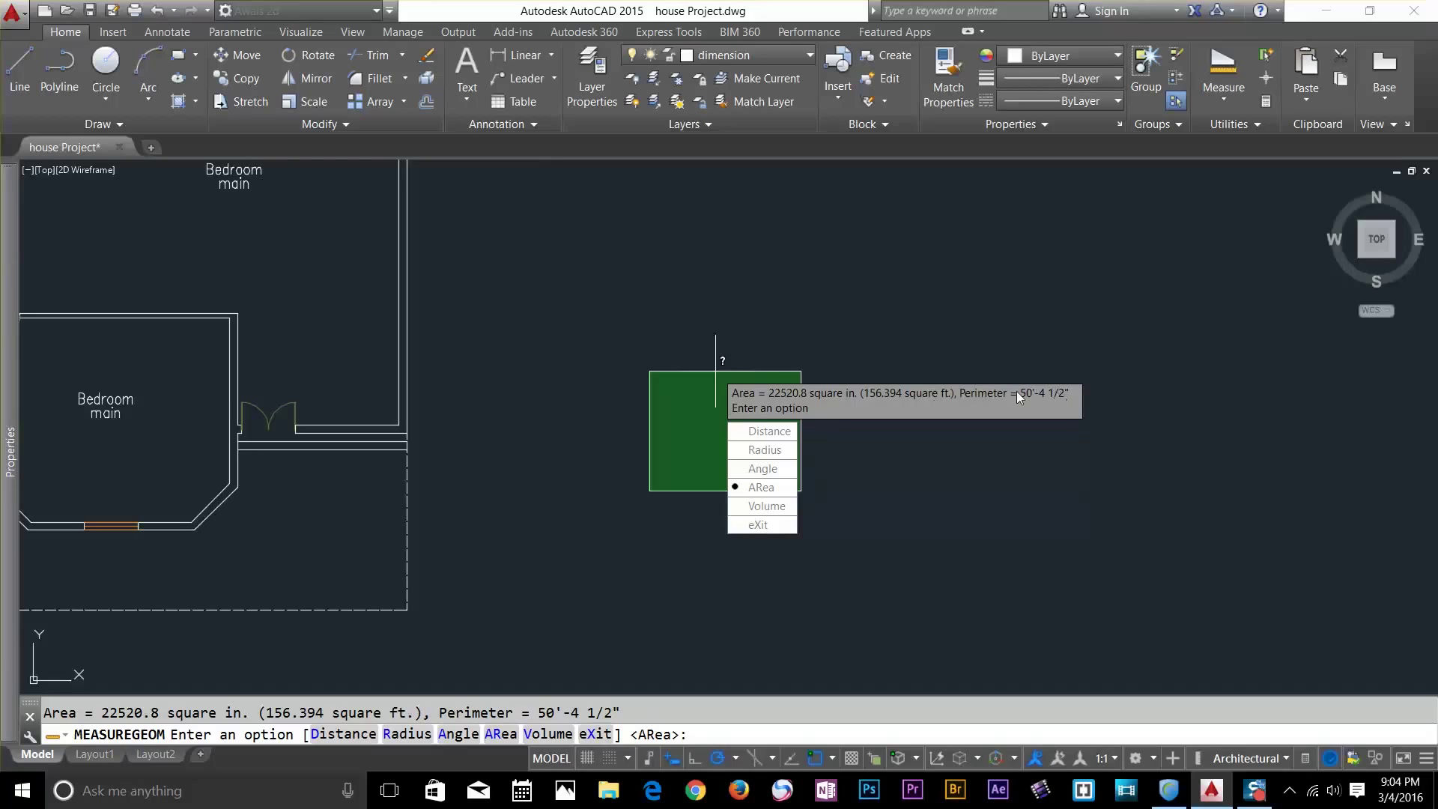
pyautogui.press('Escape')
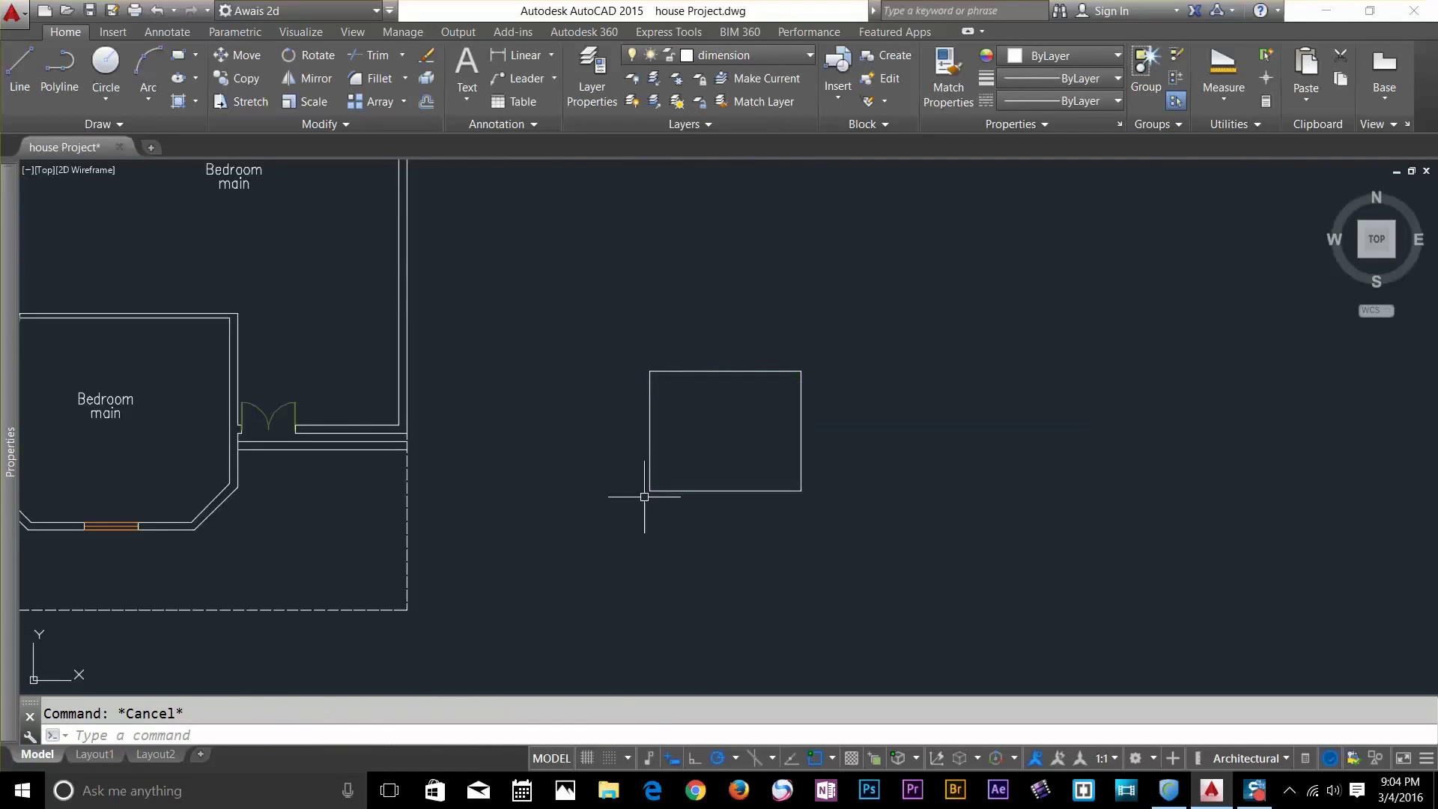
# Measure the rectangle's area corner by corner: 22520.8 sq in (156.394 sq ft), perimeter 86'-2 3/4"
pyautogui.click(1224, 96)
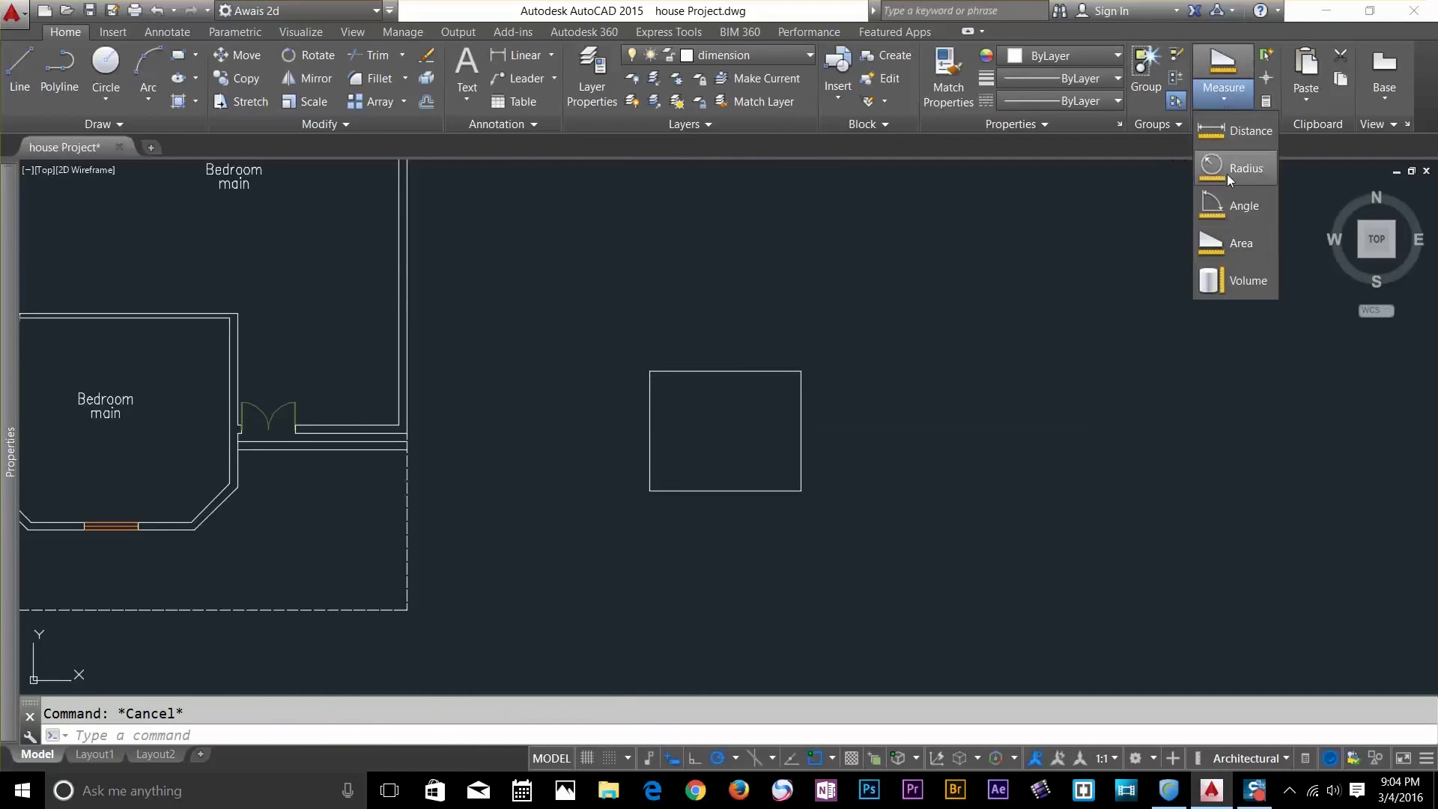
pyautogui.click(1238, 241)
pyautogui.click(650, 371)
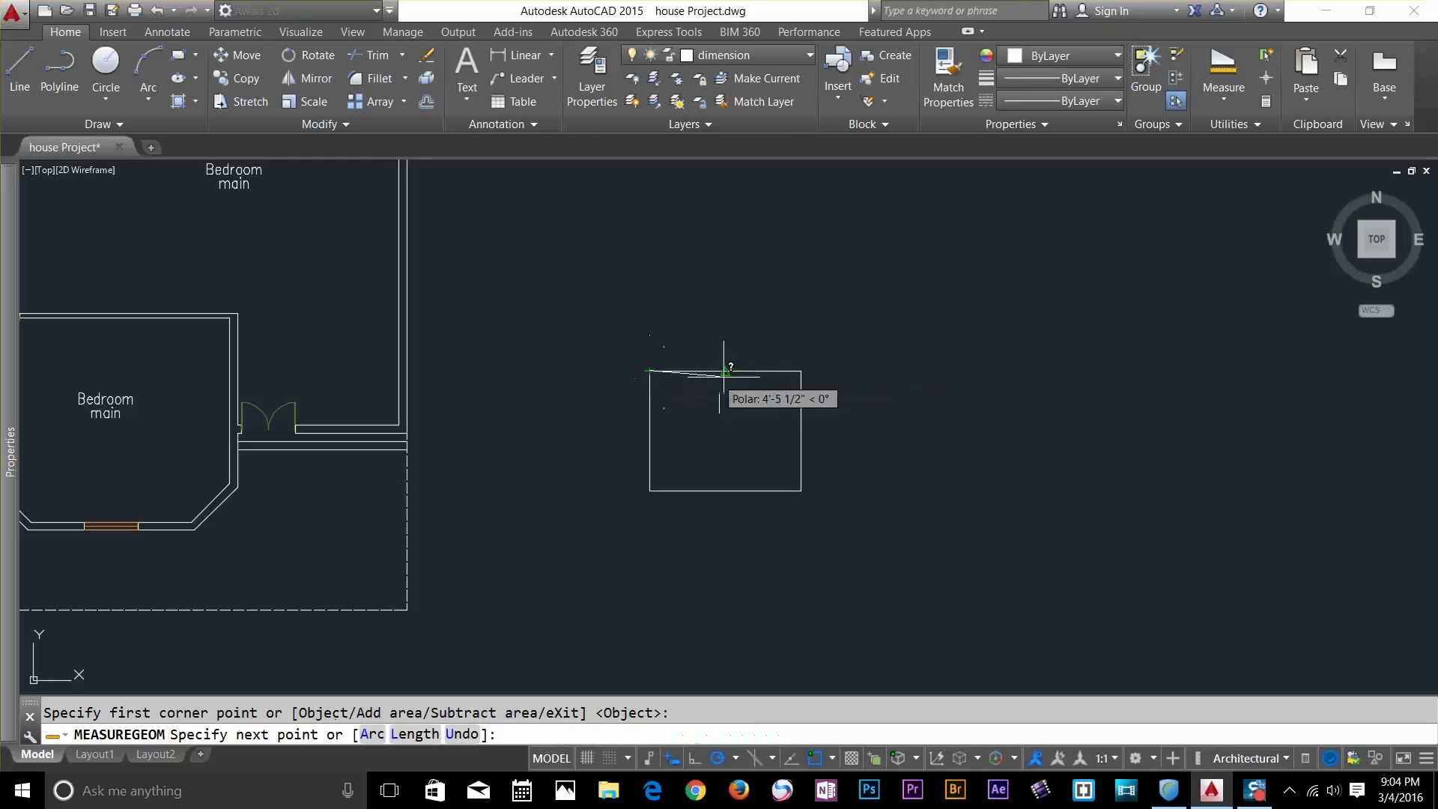
pyautogui.click(801, 491)
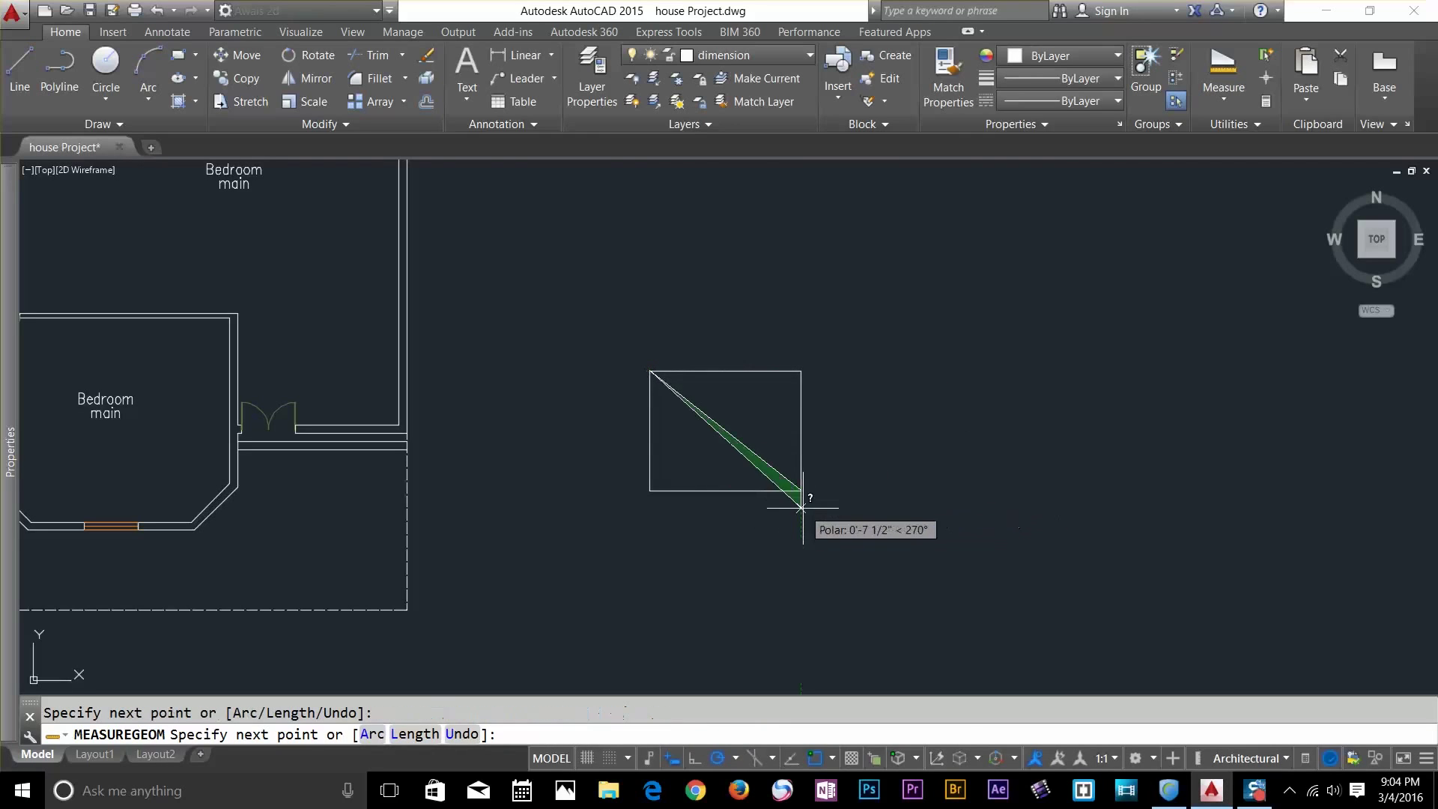
pyautogui.click(800, 371)
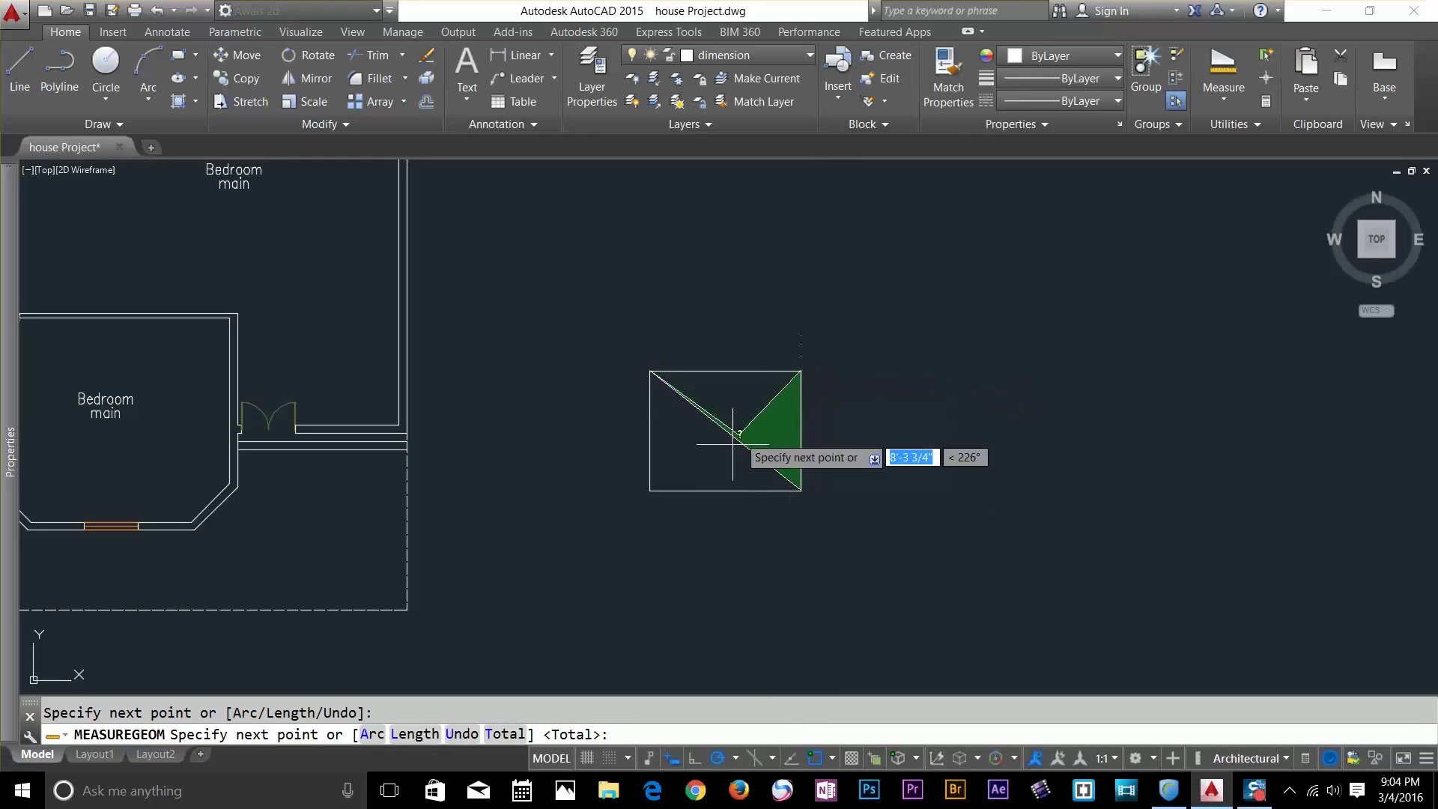
pyautogui.click(650, 373)
pyautogui.click(650, 492)
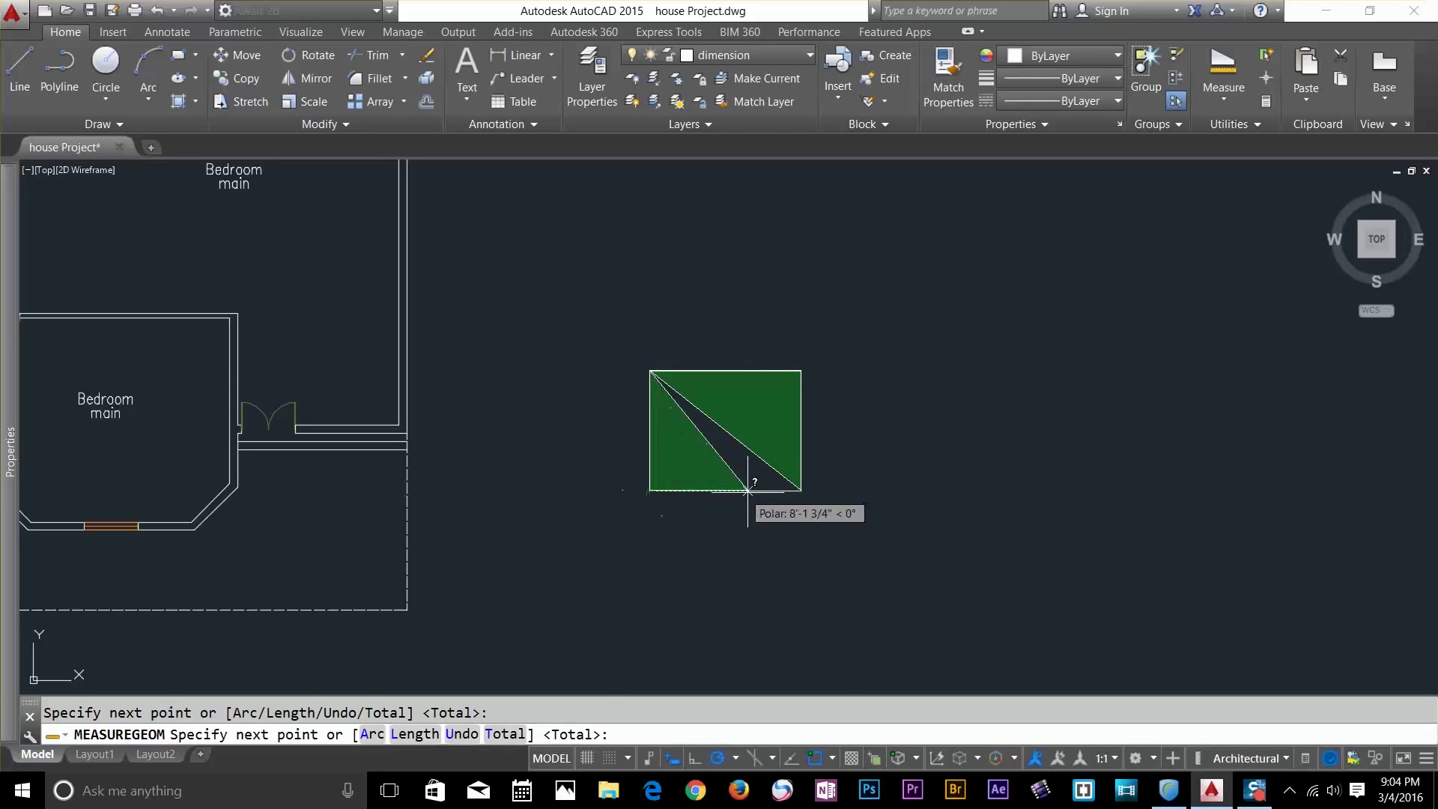
pyautogui.click(801, 490)
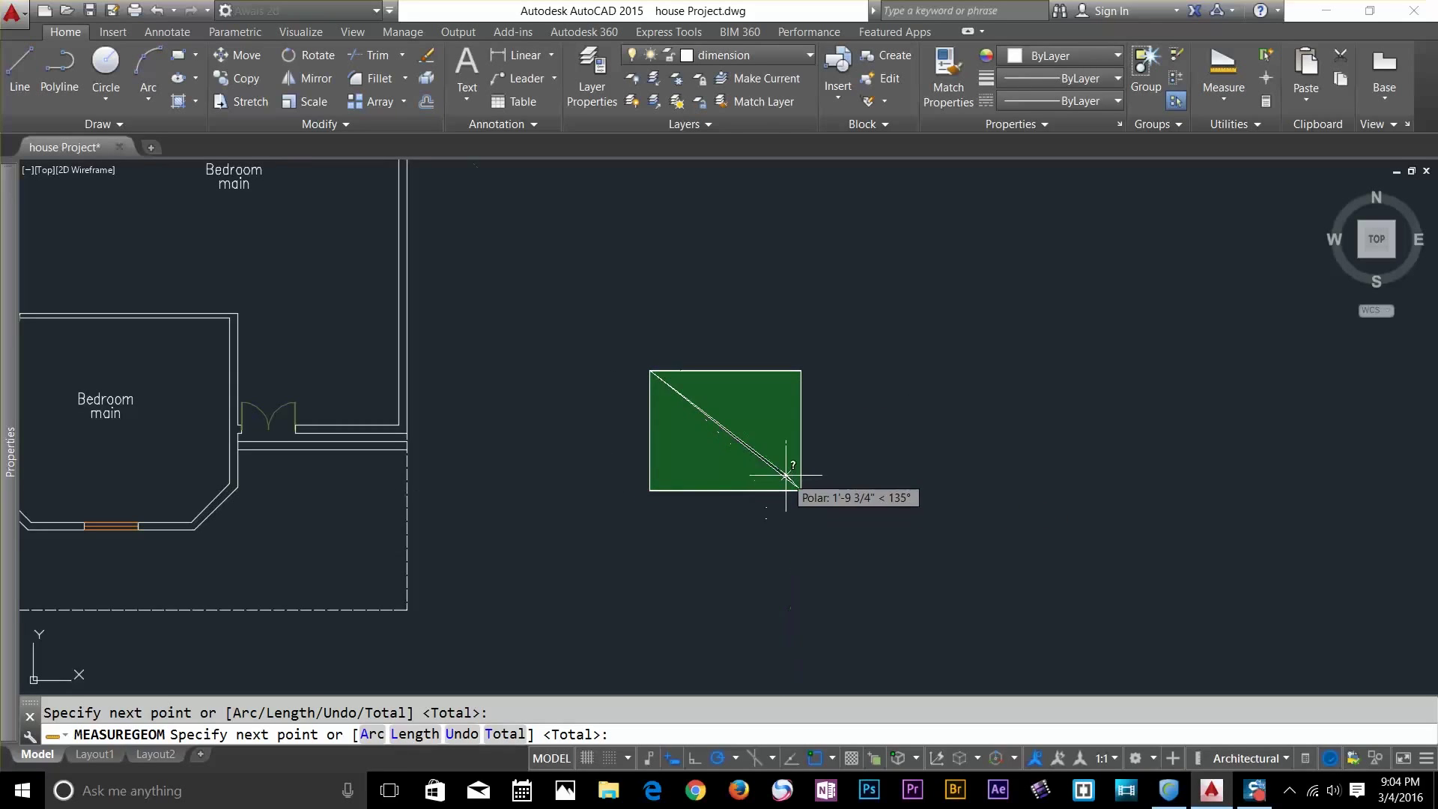
pyautogui.press('Return')
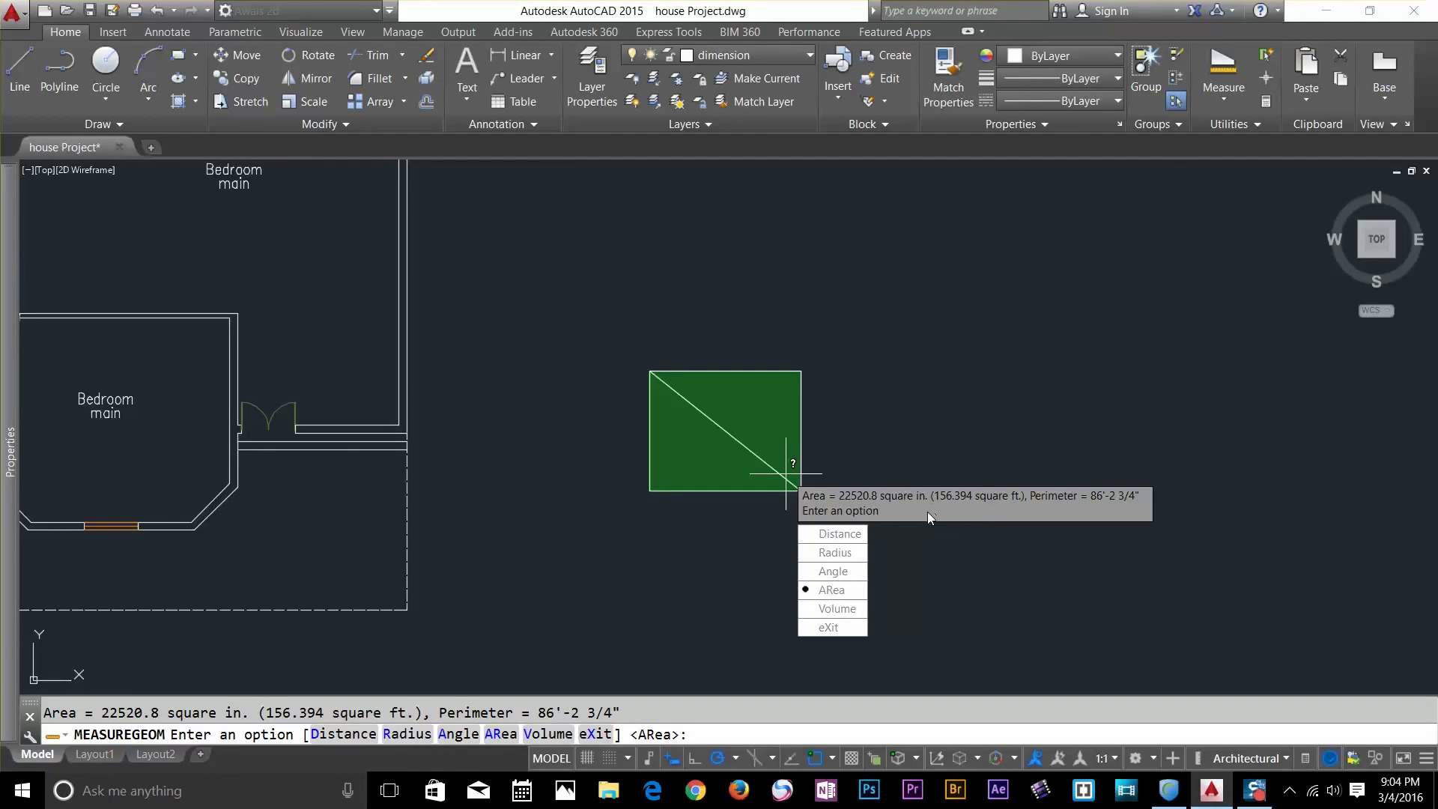
pyautogui.press('Escape')
pyautogui.scroll(-3, 927, 511)
pyautogui.moveTo(828, 372); pyautogui.dragTo(819, 398, button='middle')
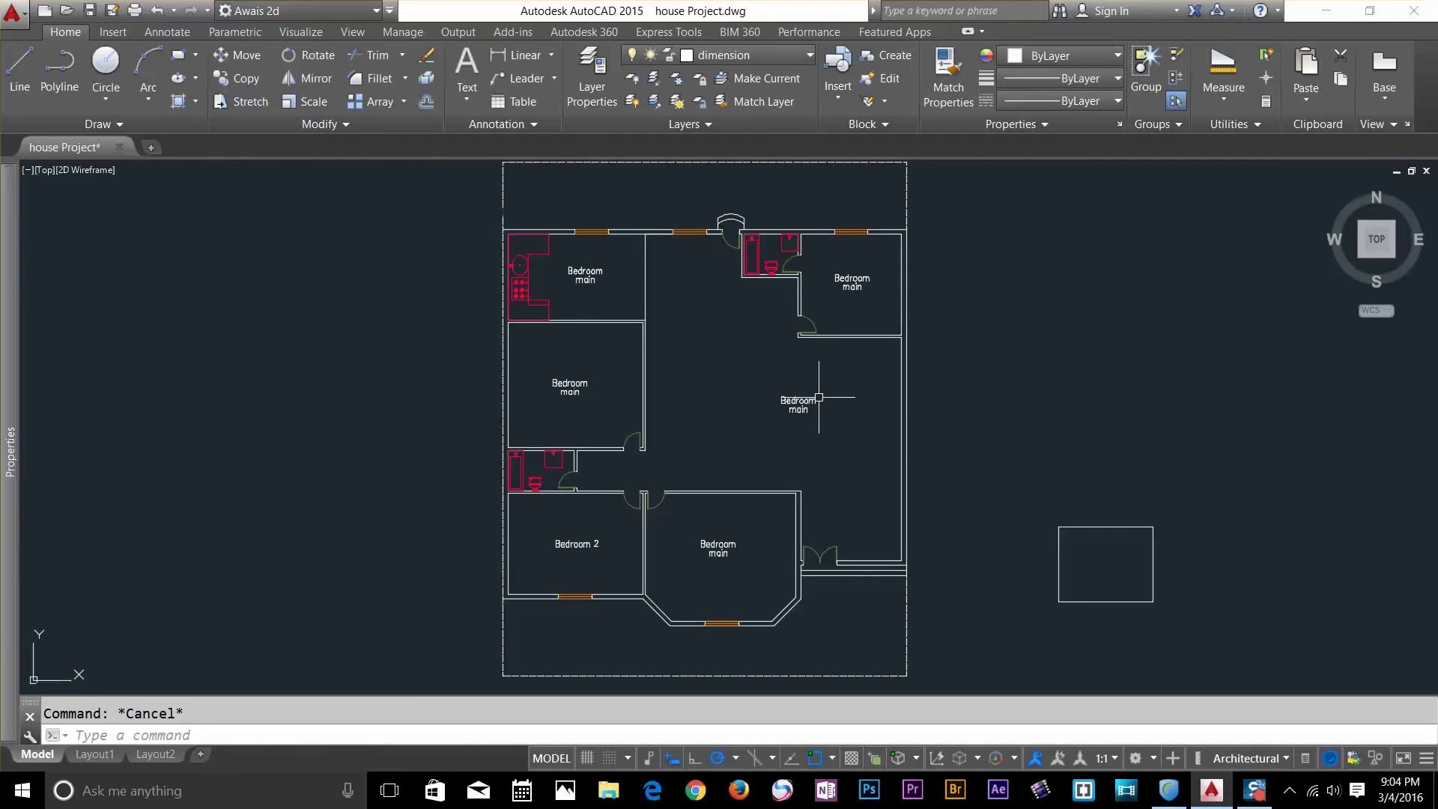
# Use DIST from the wall end to the wall corner above Bedroom main, measuring 20'-3"
pyautogui.write('dis')
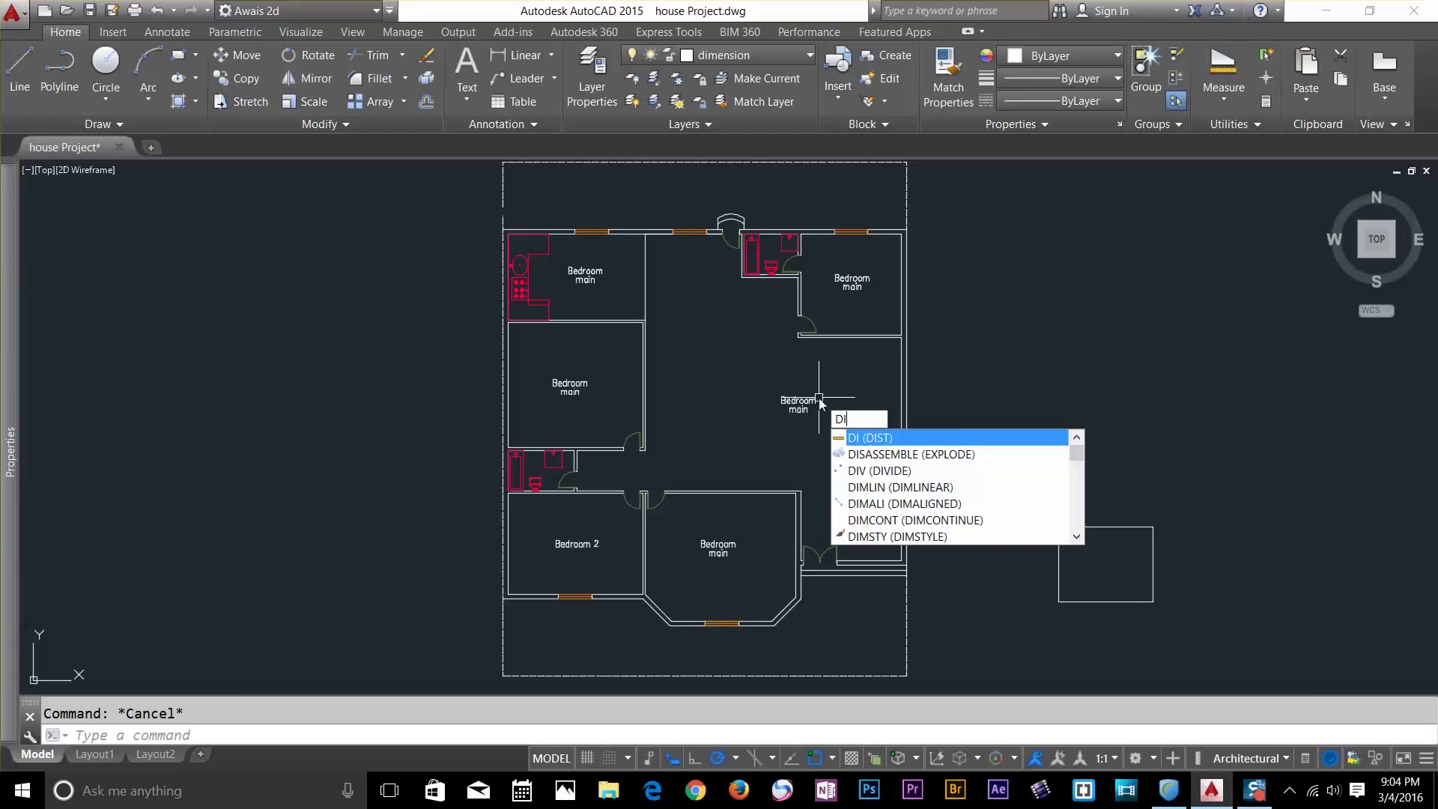
pyautogui.press('BackSpace')
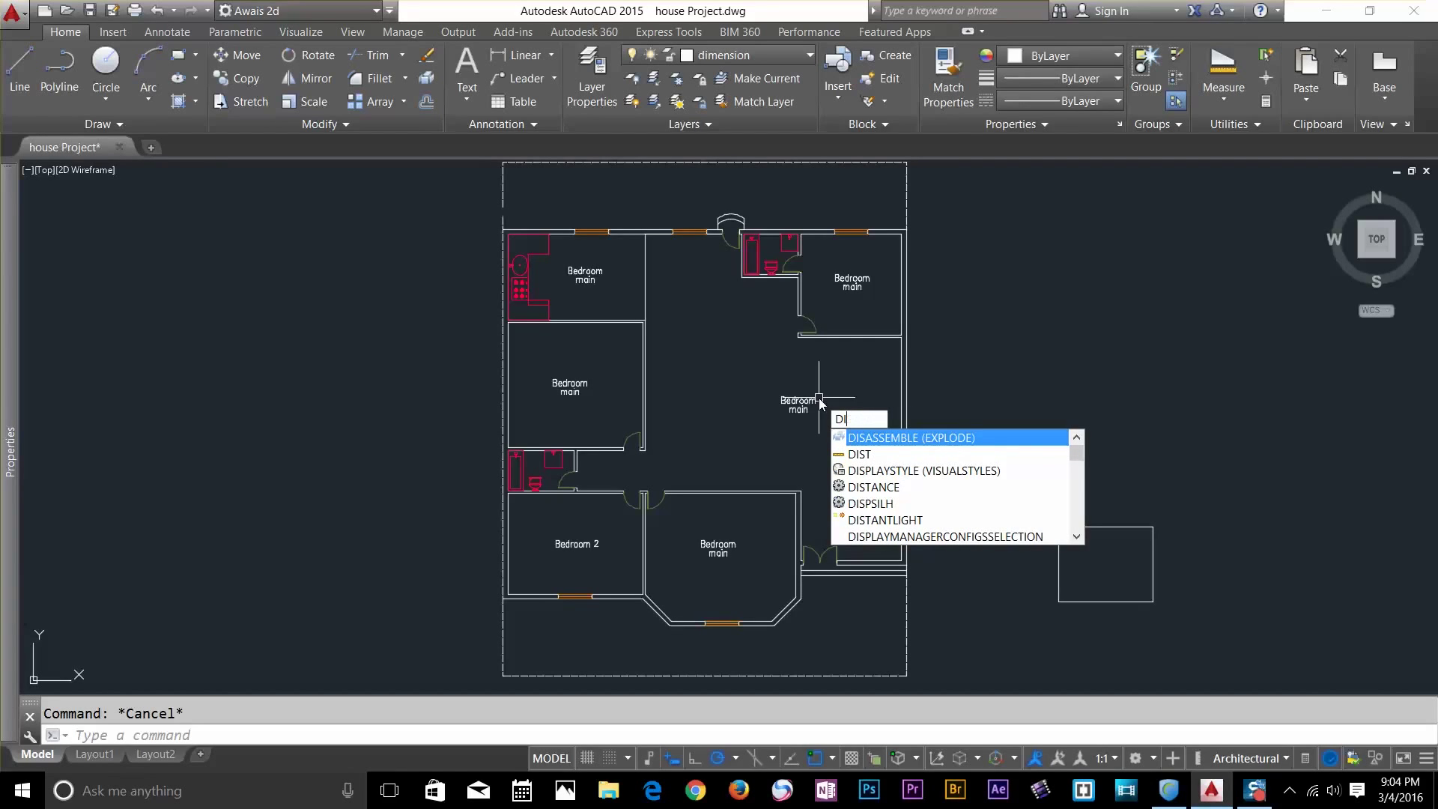
pyautogui.press('Return')
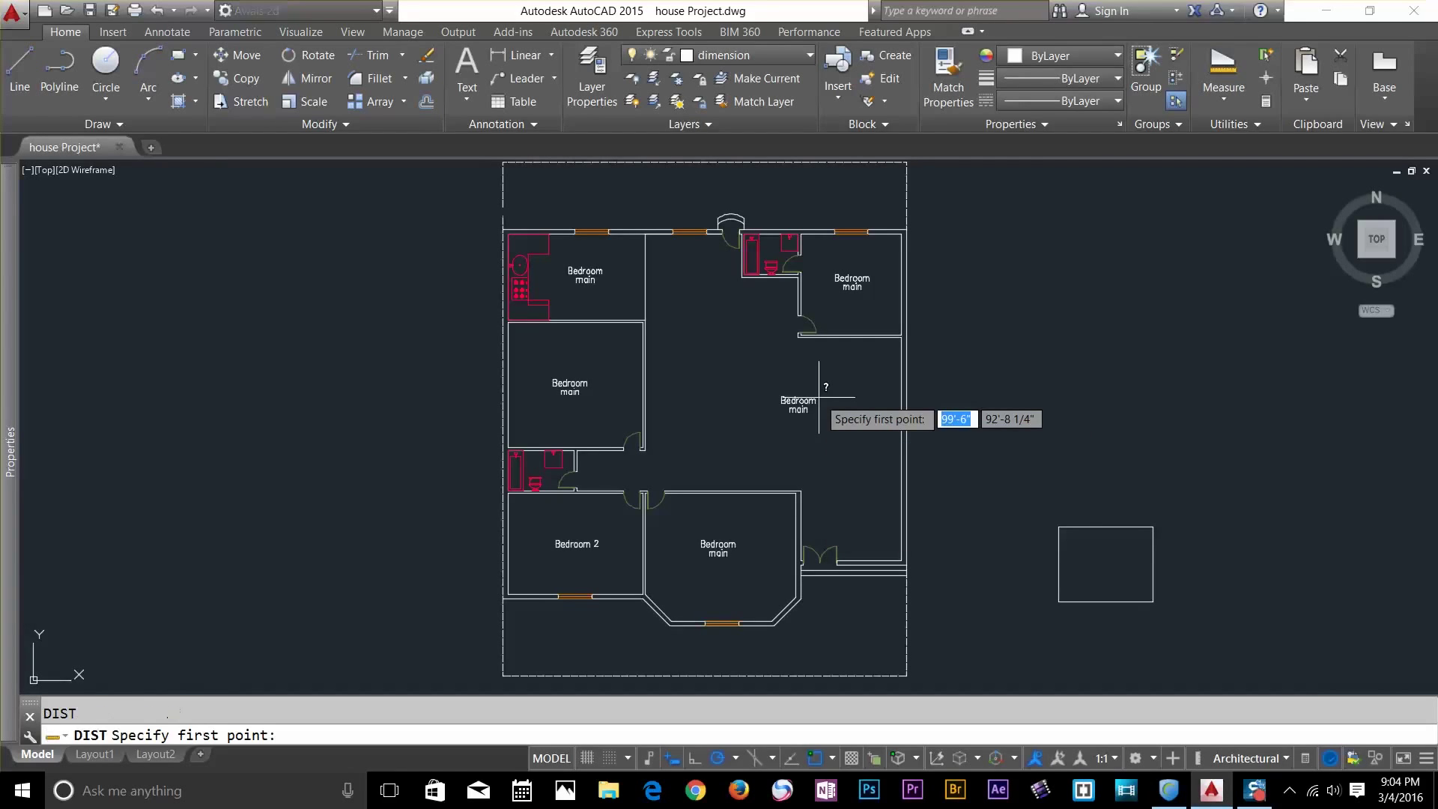
pyautogui.scroll(4, 766, 509)
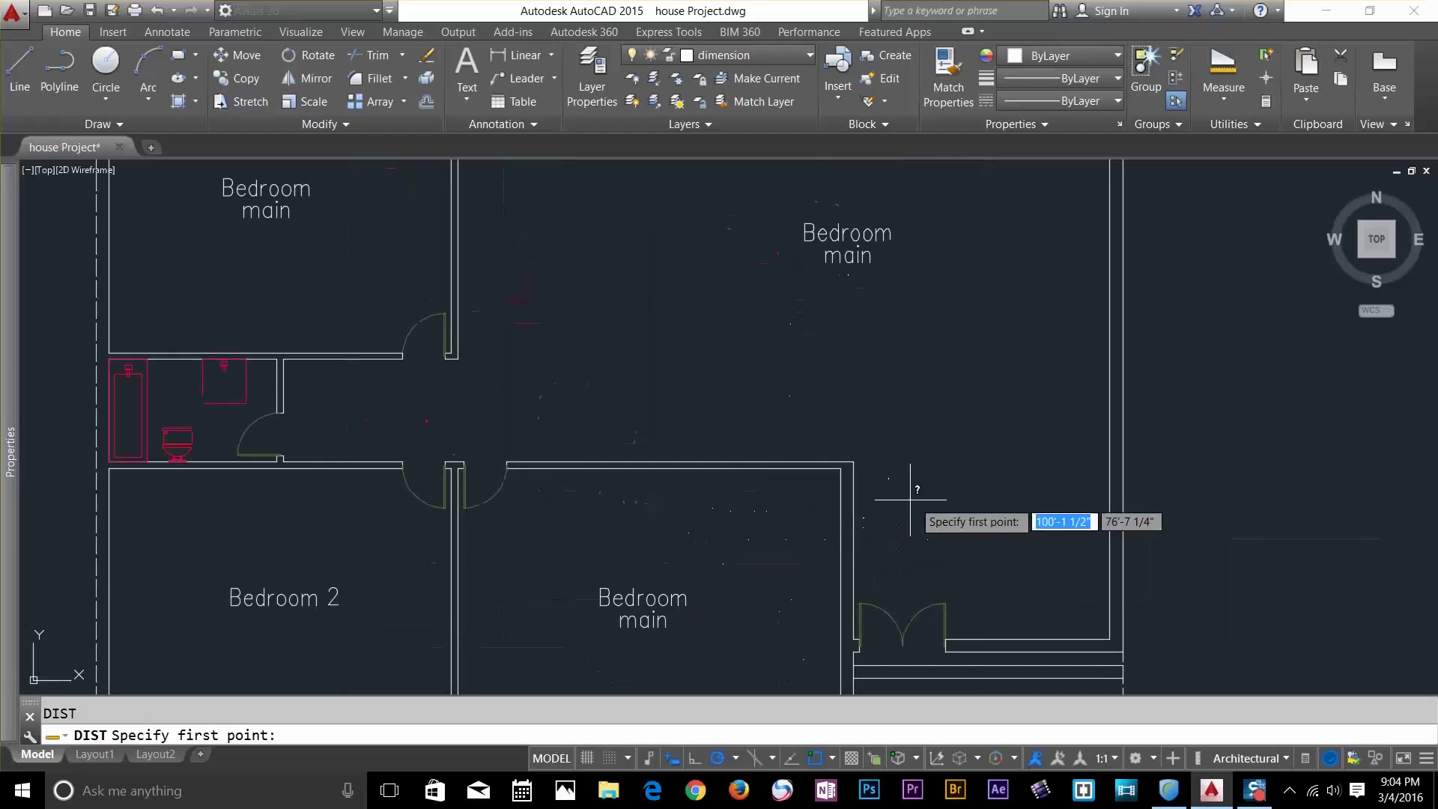
pyautogui.click(507, 464)
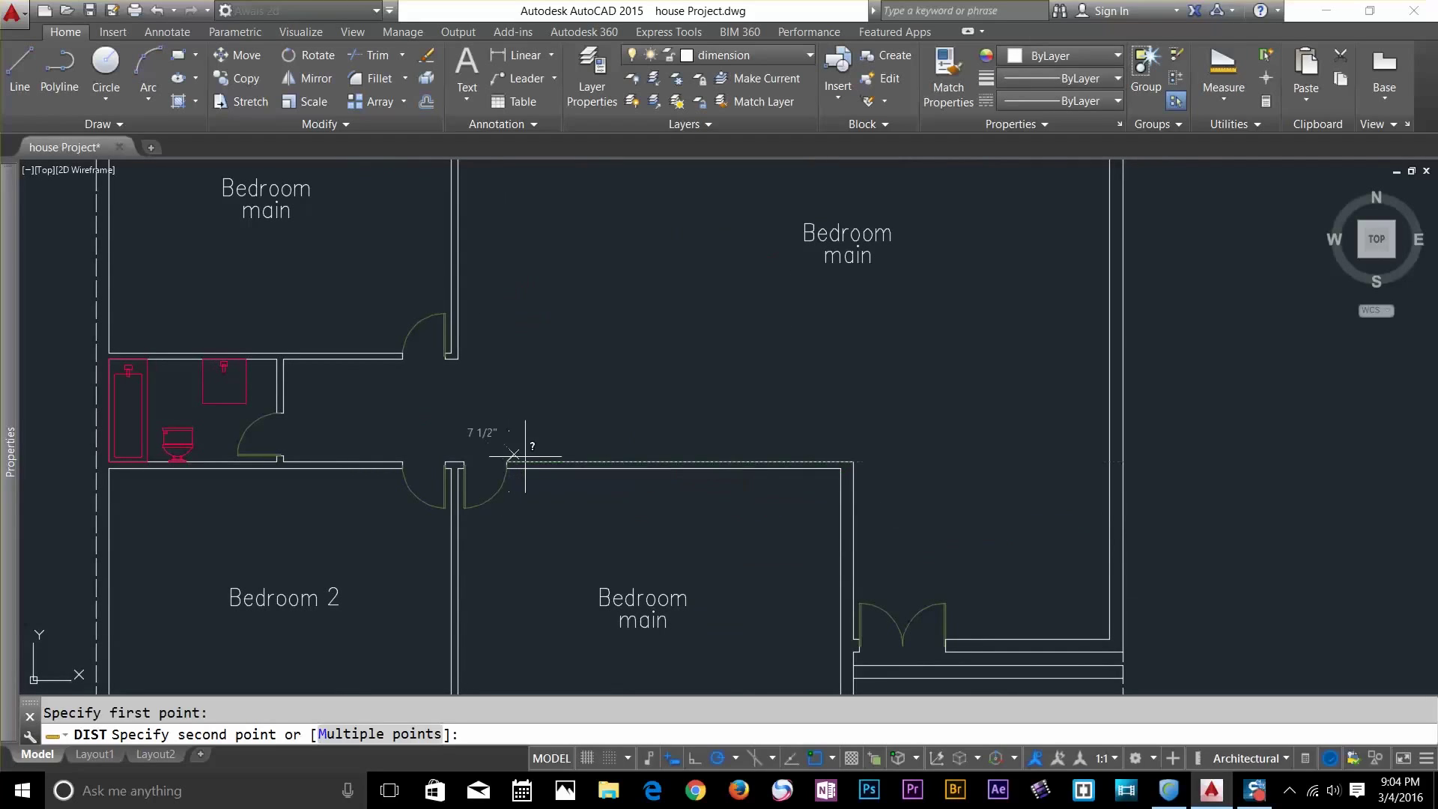
pyautogui.click(856, 456)
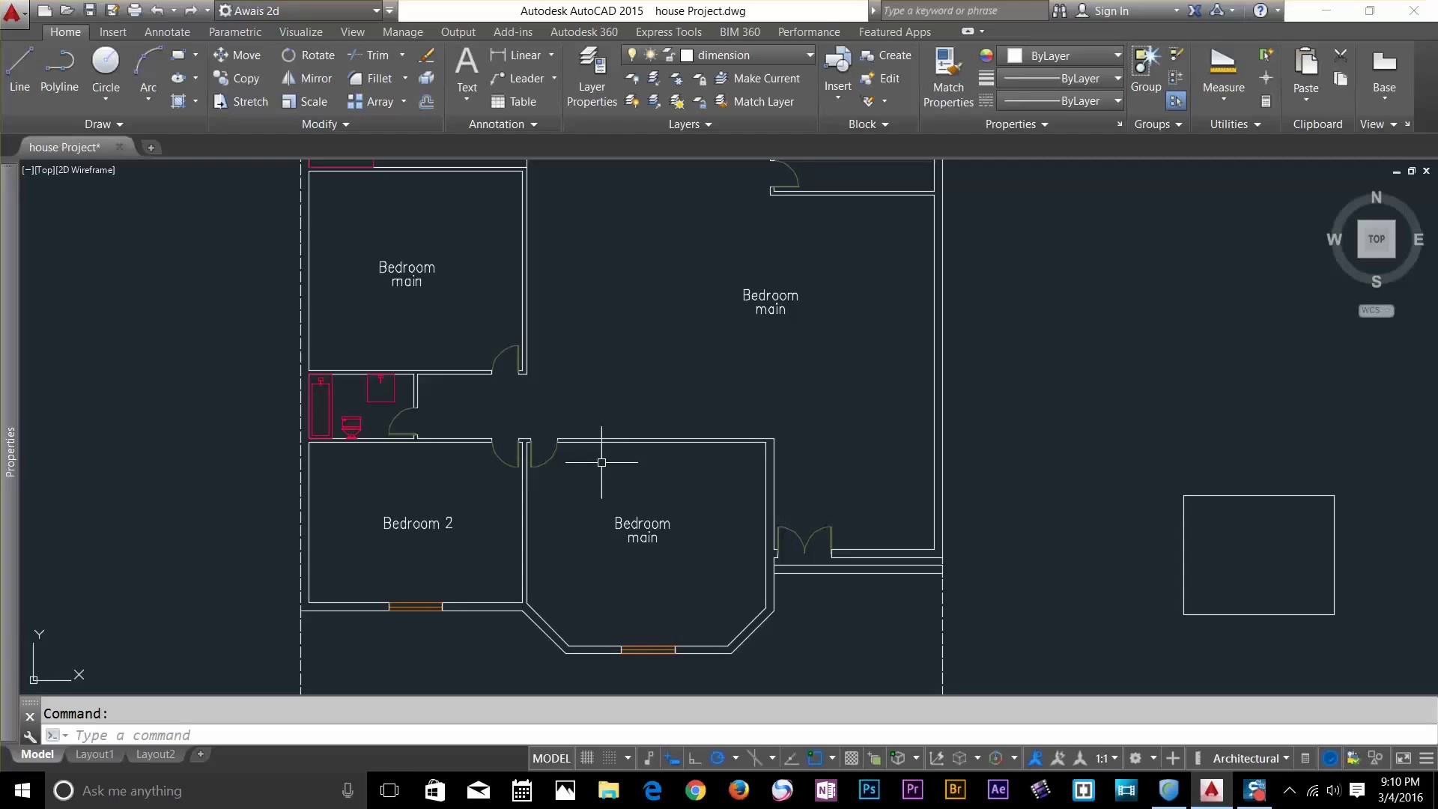
pyautogui.scroll(4, 546, 532)
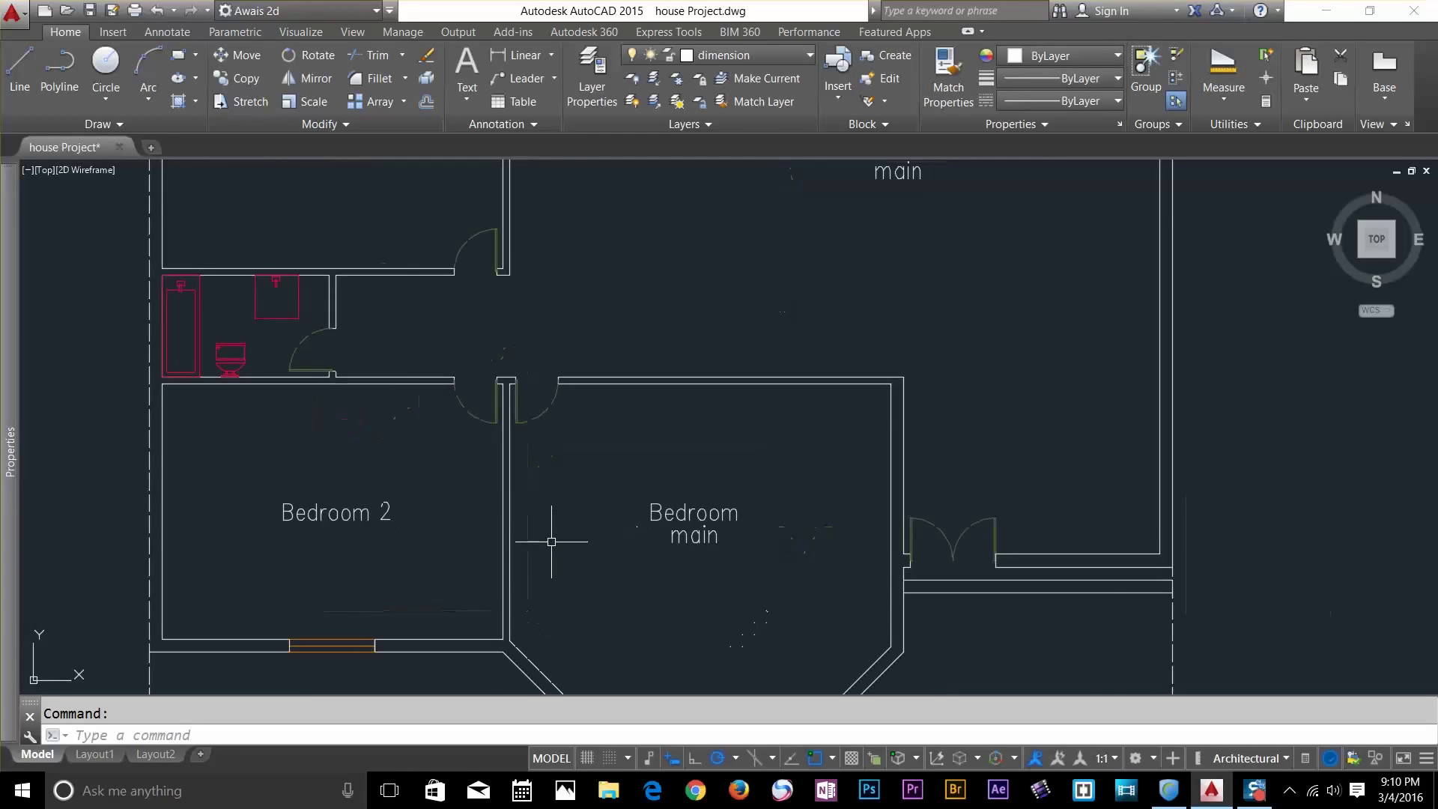
# Select the wall line between Bedroom 2 and Bedroom main and view its properties
pyautogui.scroll(-2, 558, 479)
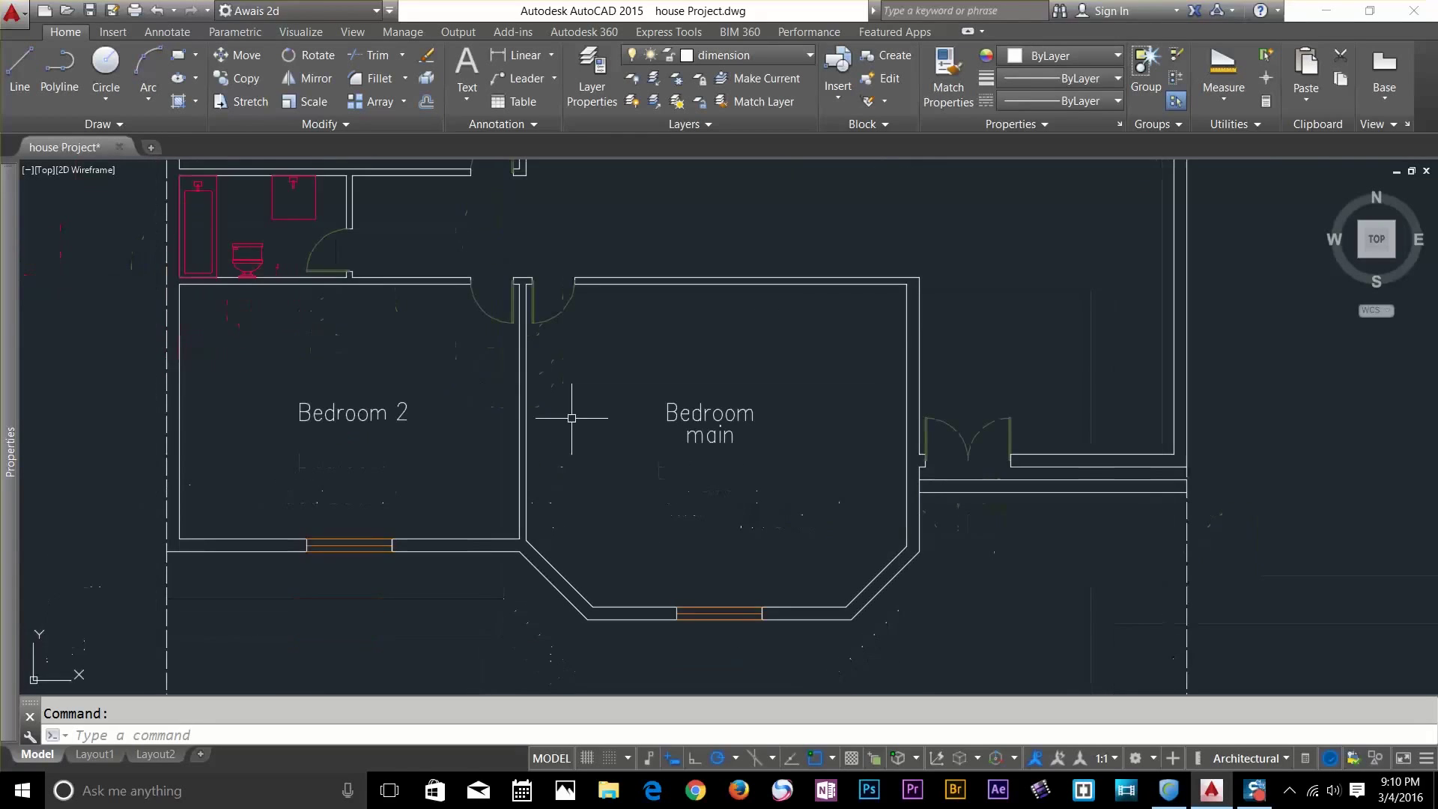
pyautogui.click(525, 436)
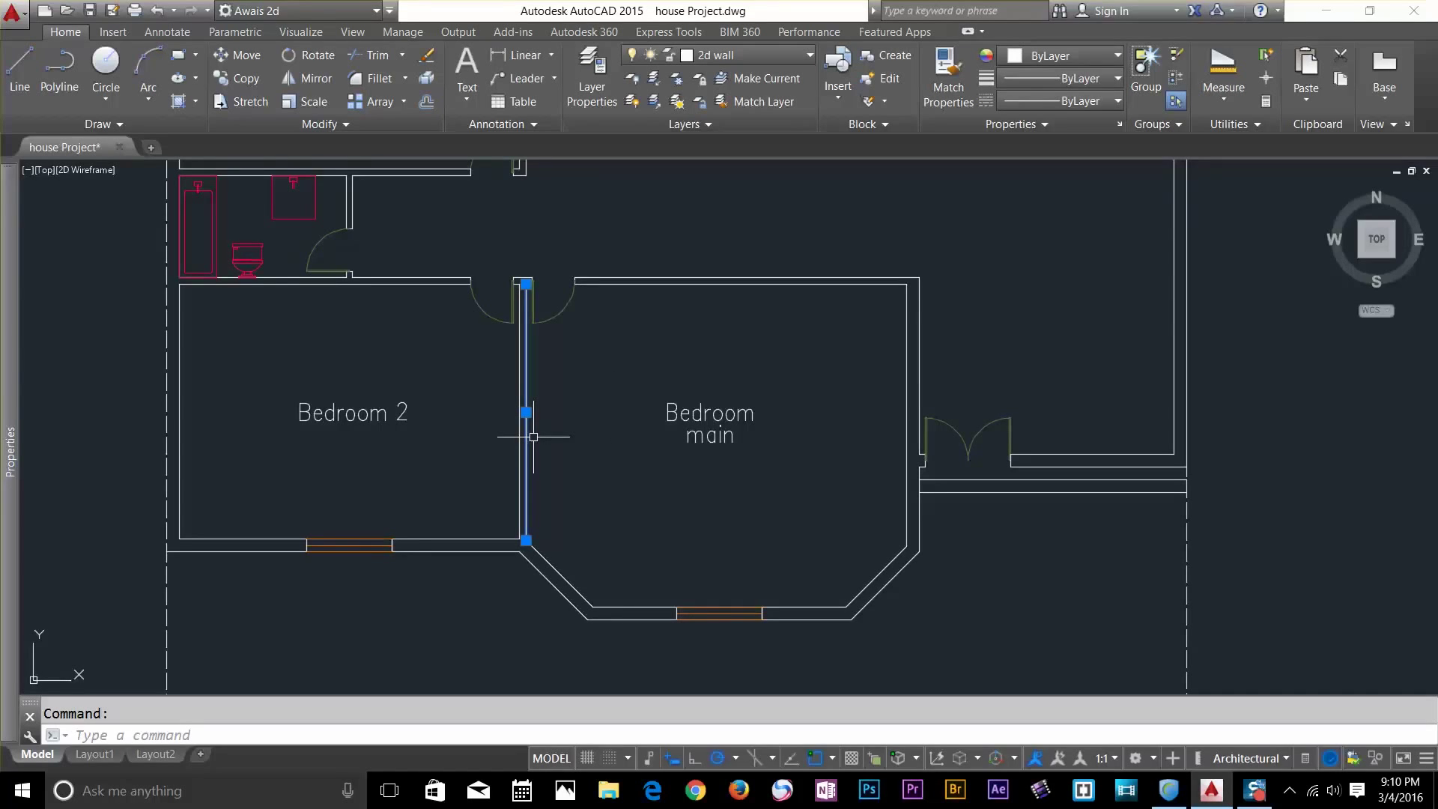
pyautogui.write('pr')
pyautogui.press('Return')
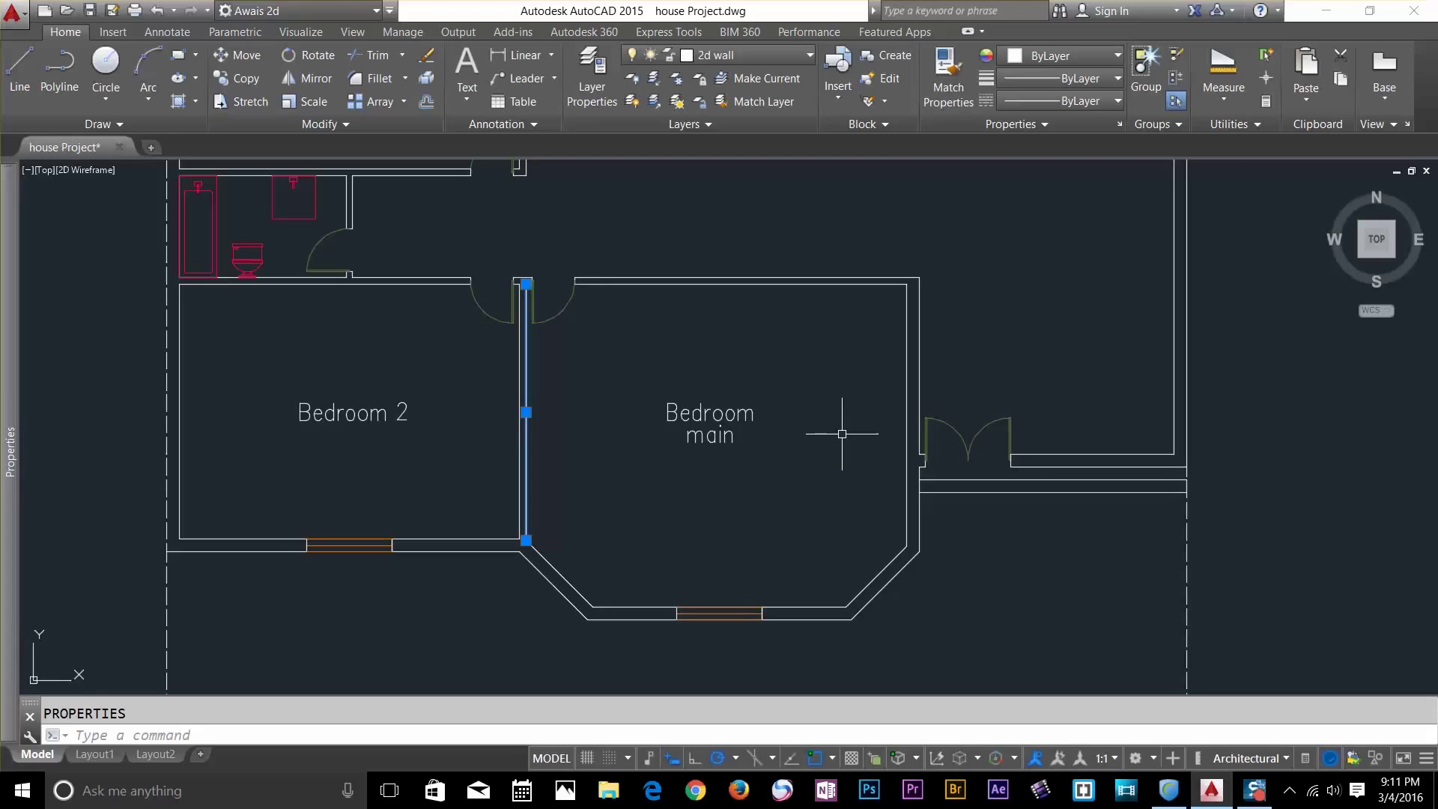
pyautogui.moveTo(11, 449)
# Check in Quick Properties that the 15'-0 3/4" wall is on layer 2d wall
pyautogui.write('QP')
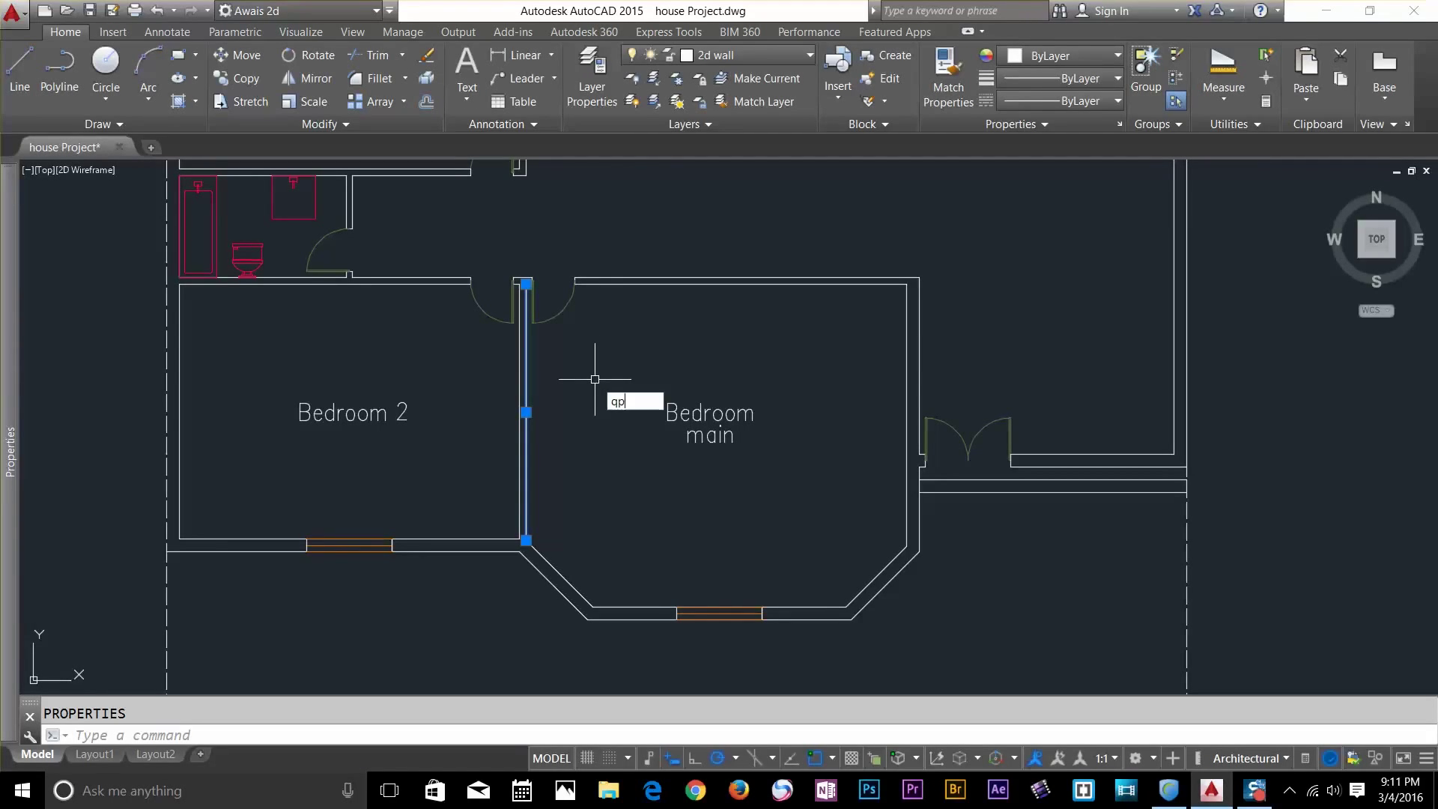
pyautogui.press('Return')
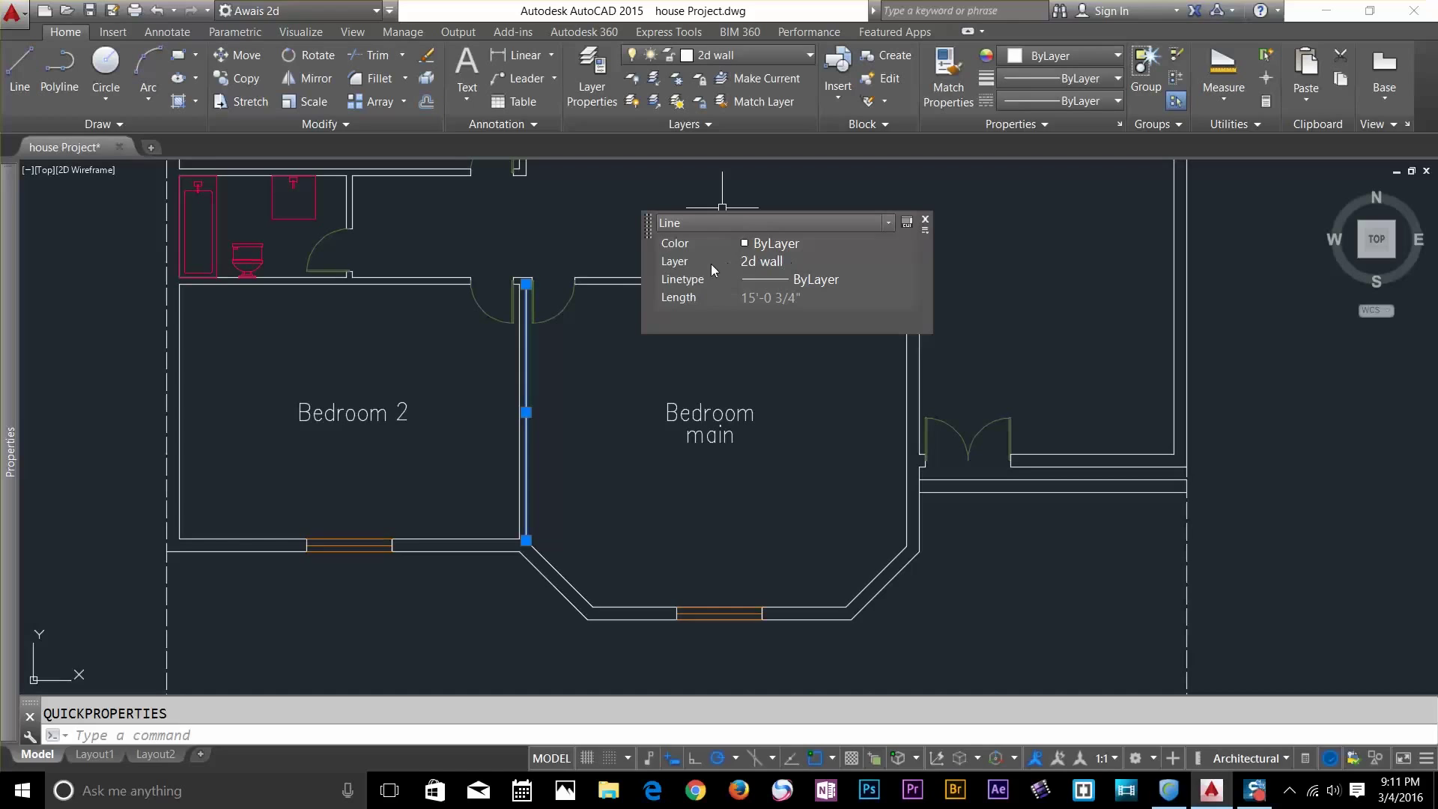
pyautogui.click(782, 262)
pyautogui.click(787, 262)
pyautogui.click(787, 262)
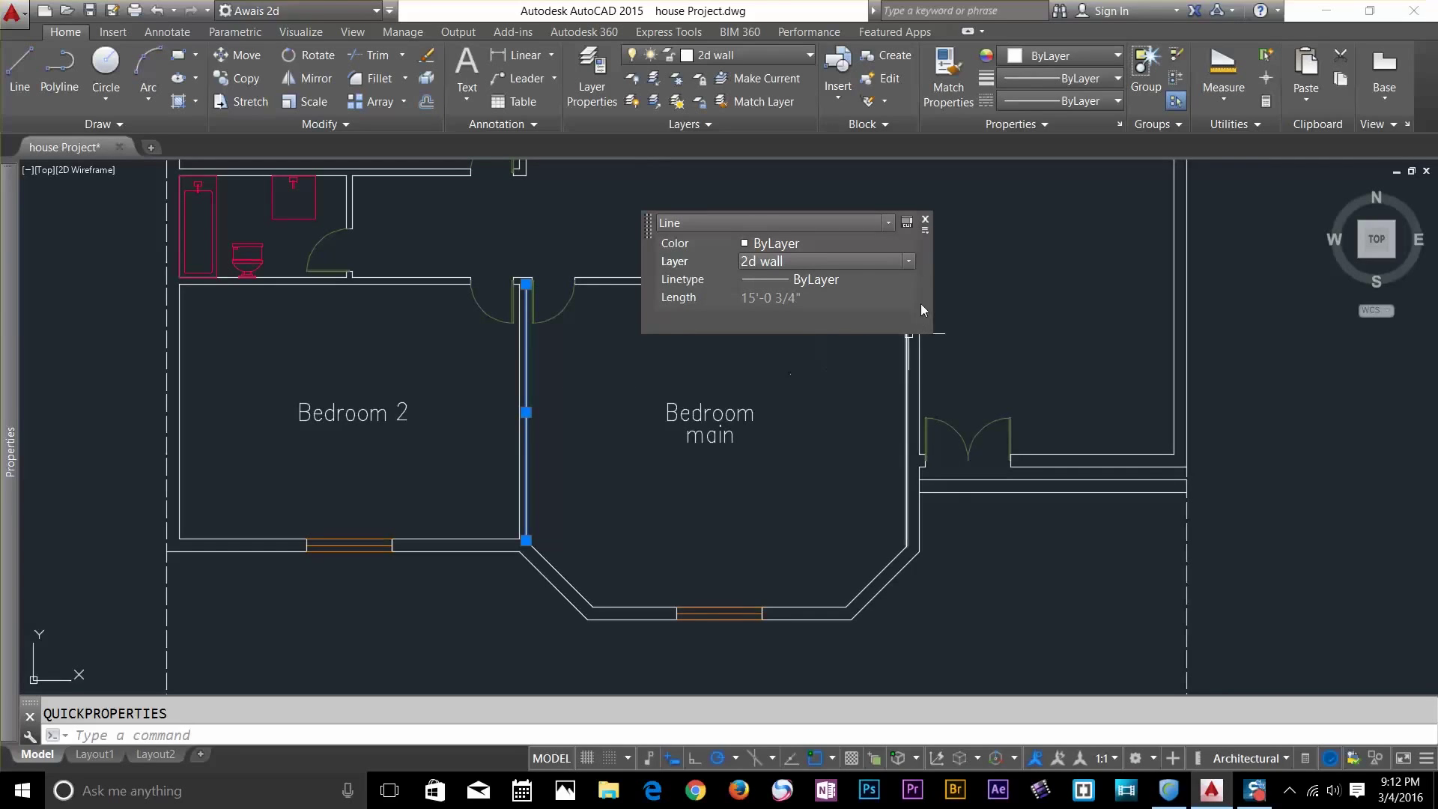
pyautogui.click(927, 218)
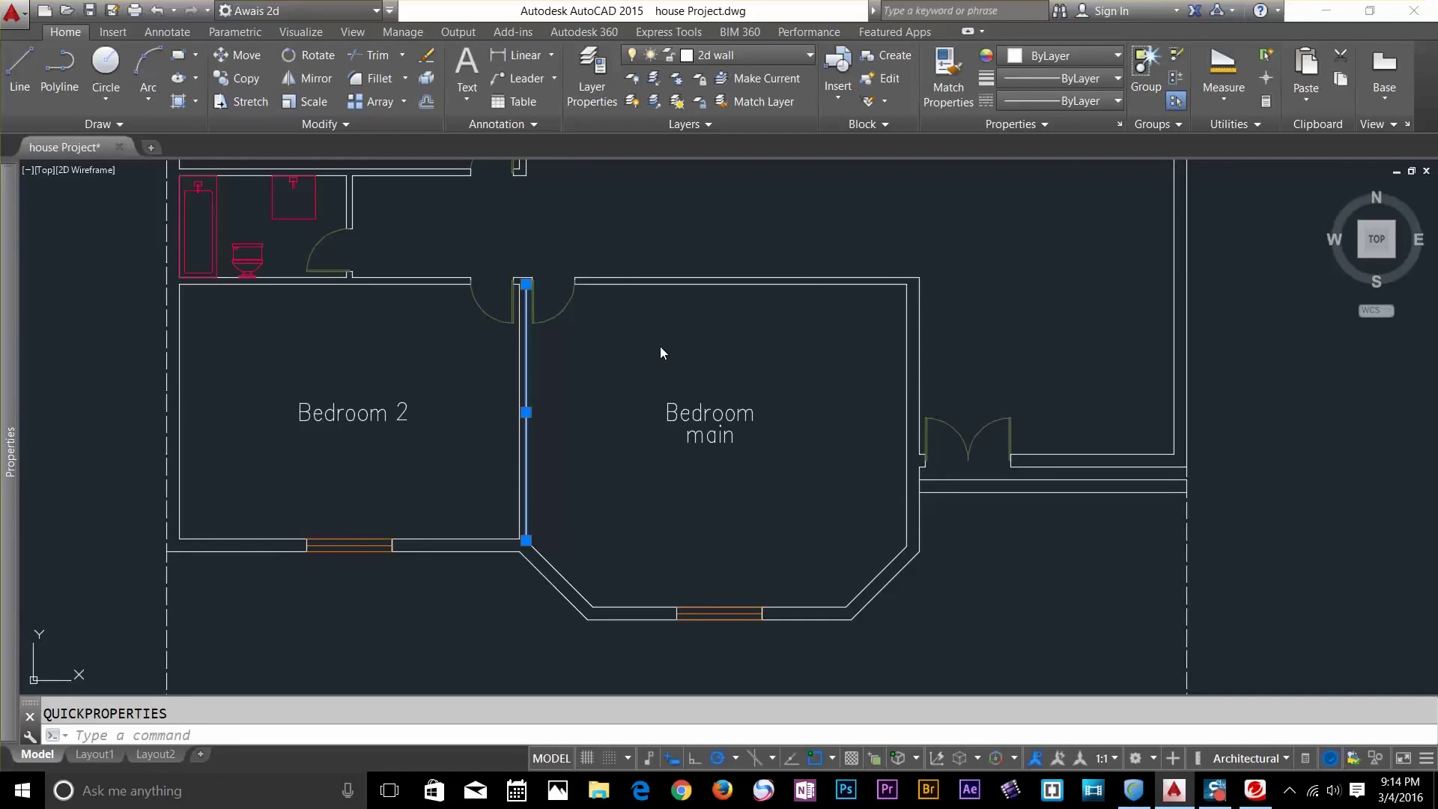
# Select the rectangle and read its Area and Length in the Properties palette
pyautogui.scroll(-3, 665, 328)
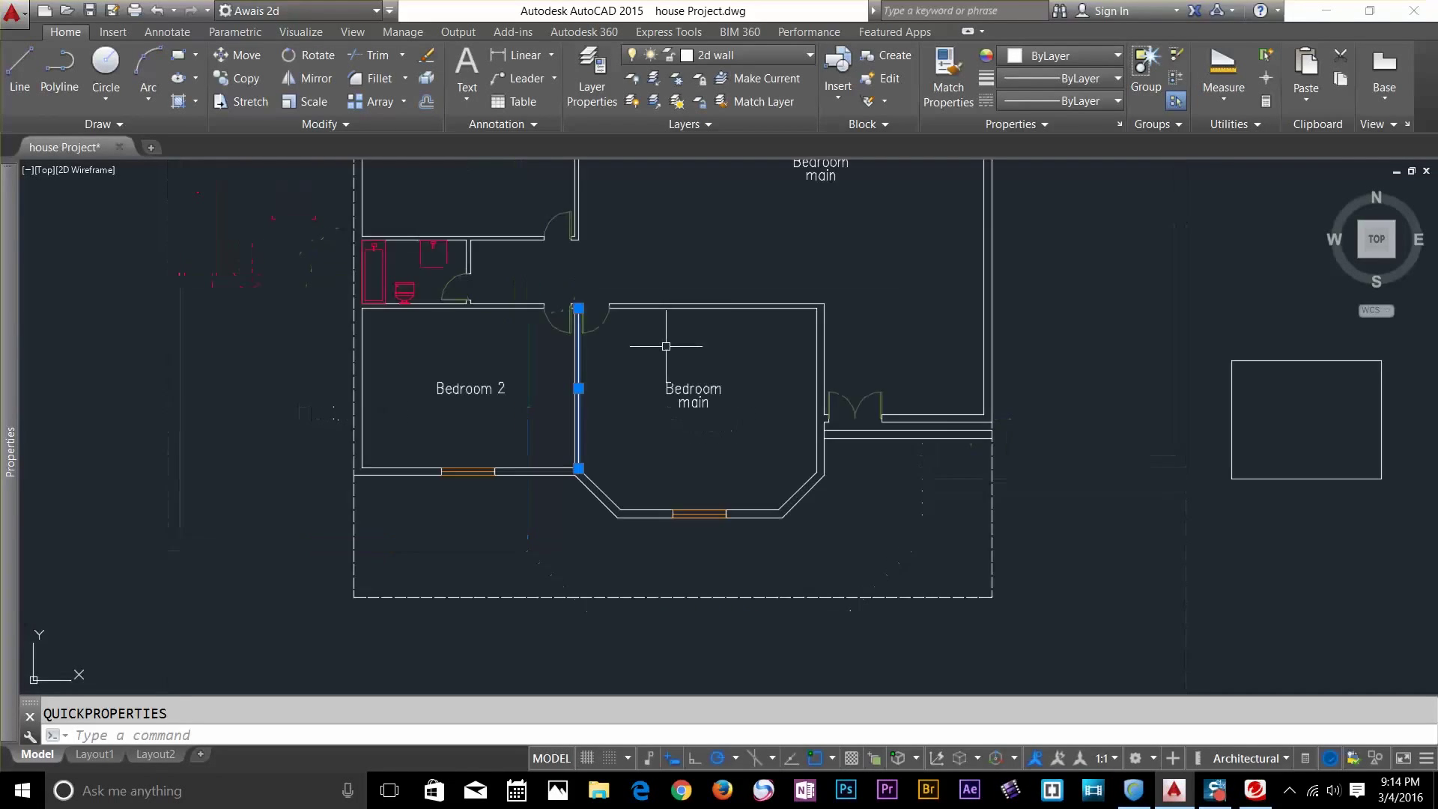
pyautogui.moveTo(1014, 353); pyautogui.dragTo(727, 394, button='middle')
pyautogui.click(922, 398)
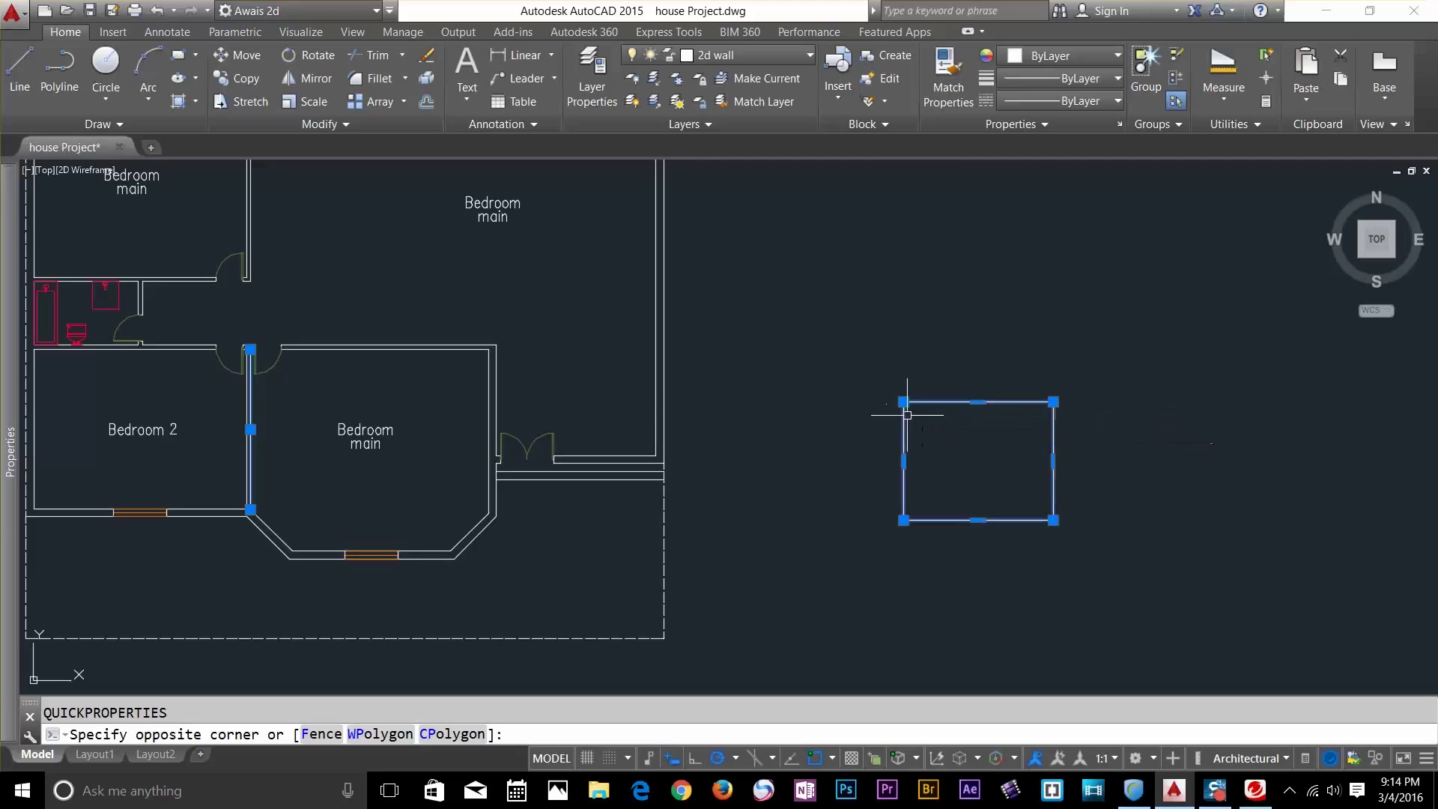
pyautogui.click(909, 408)
pyautogui.press('Escape')
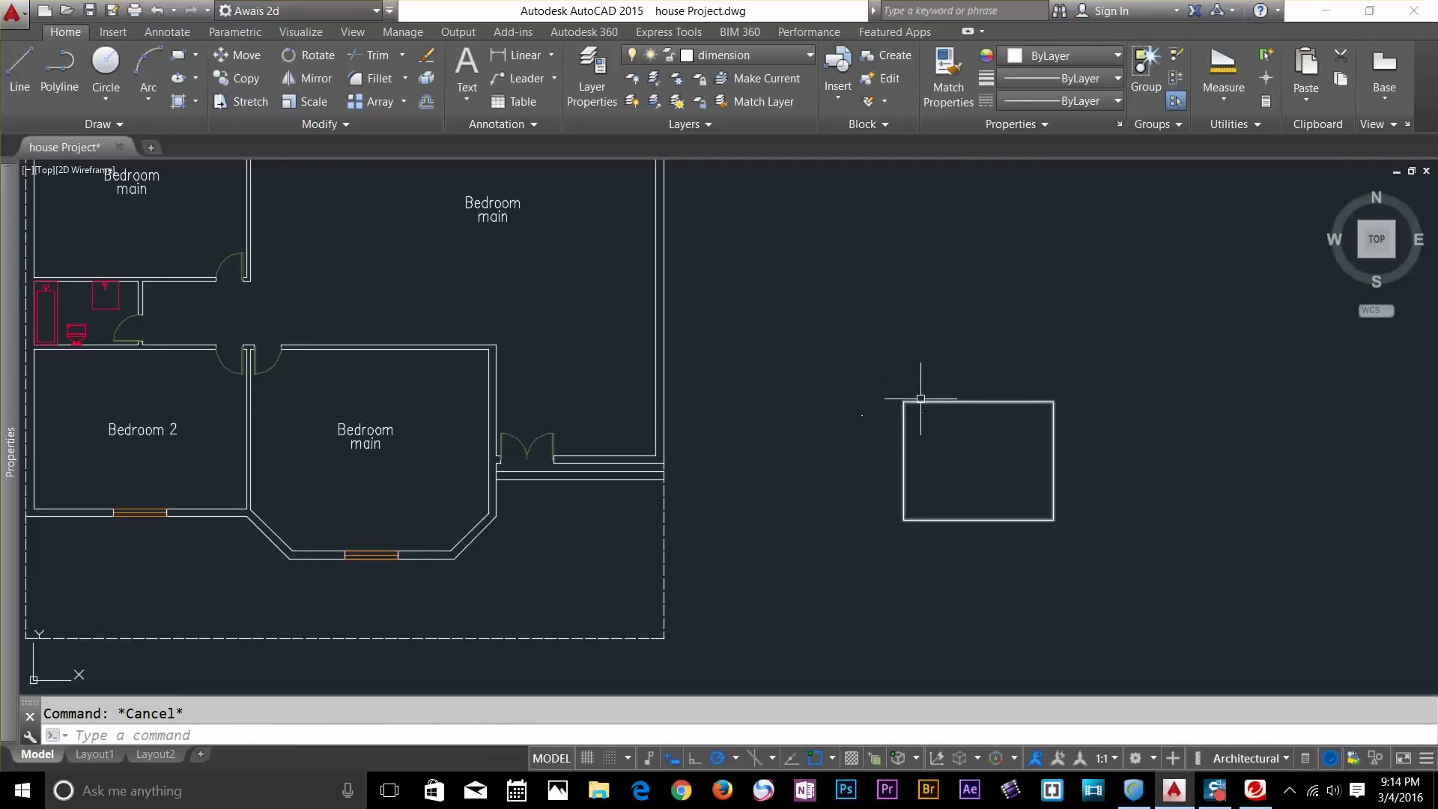
pyautogui.click(950, 373)
pyautogui.click(952, 406)
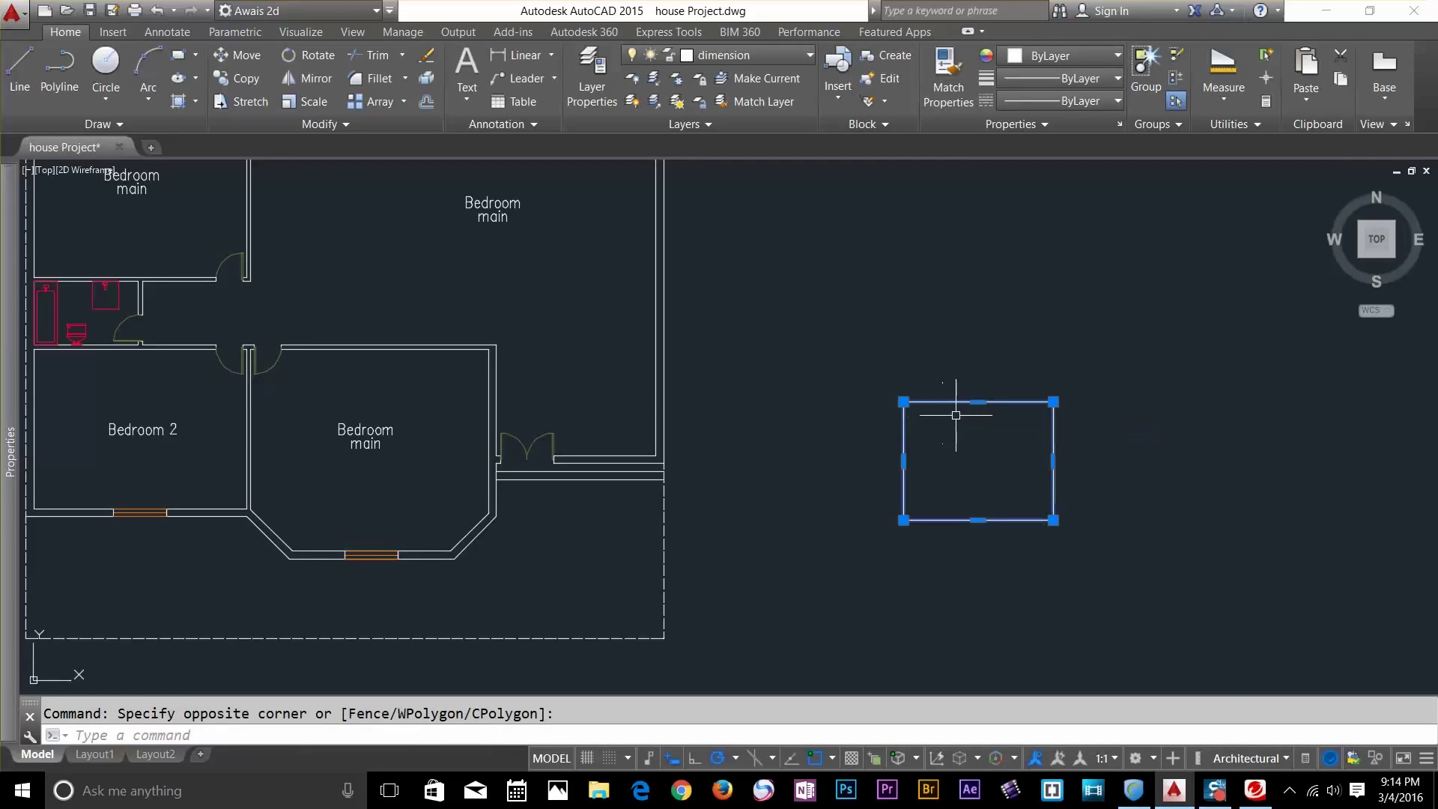
pyautogui.write('pr')
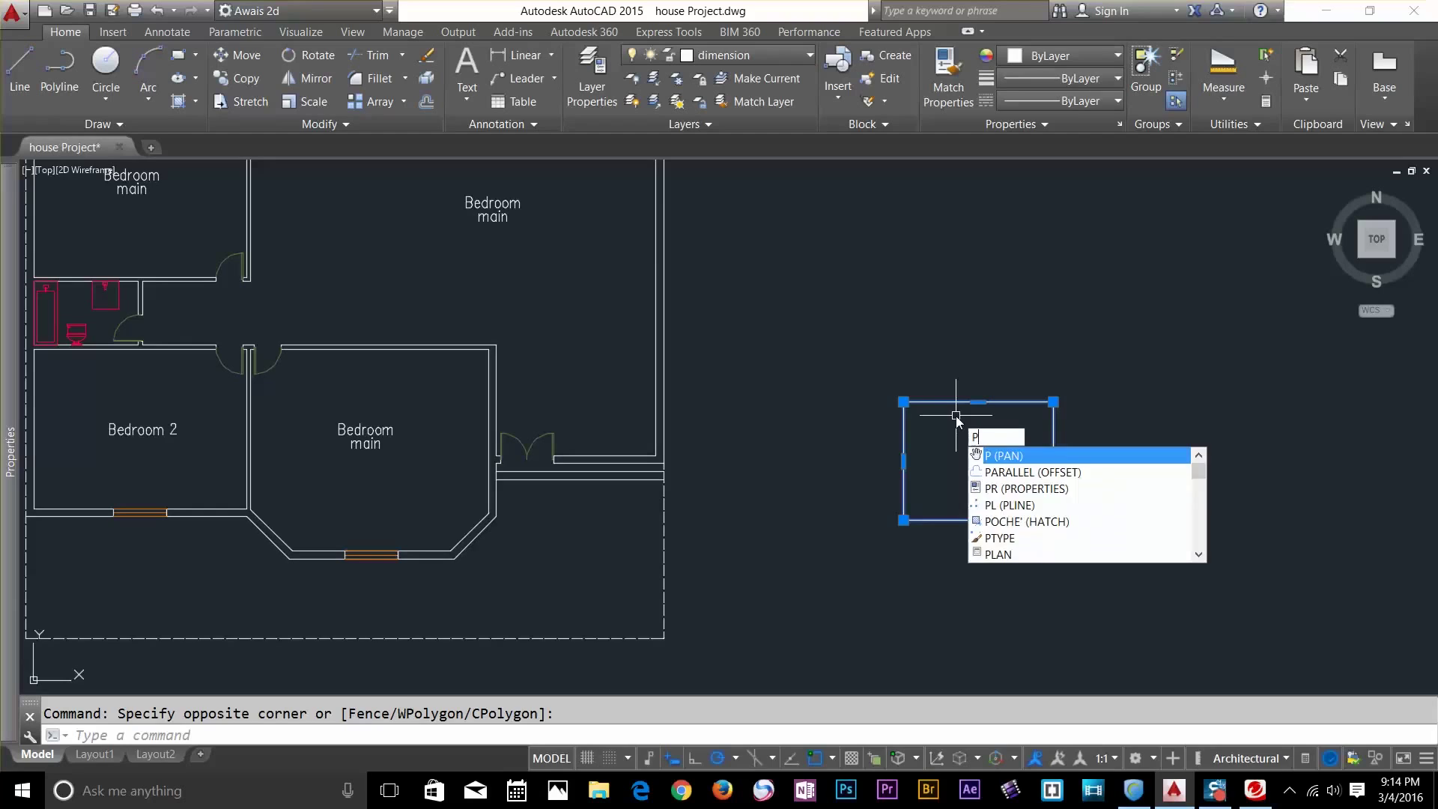
pyautogui.press('Return')
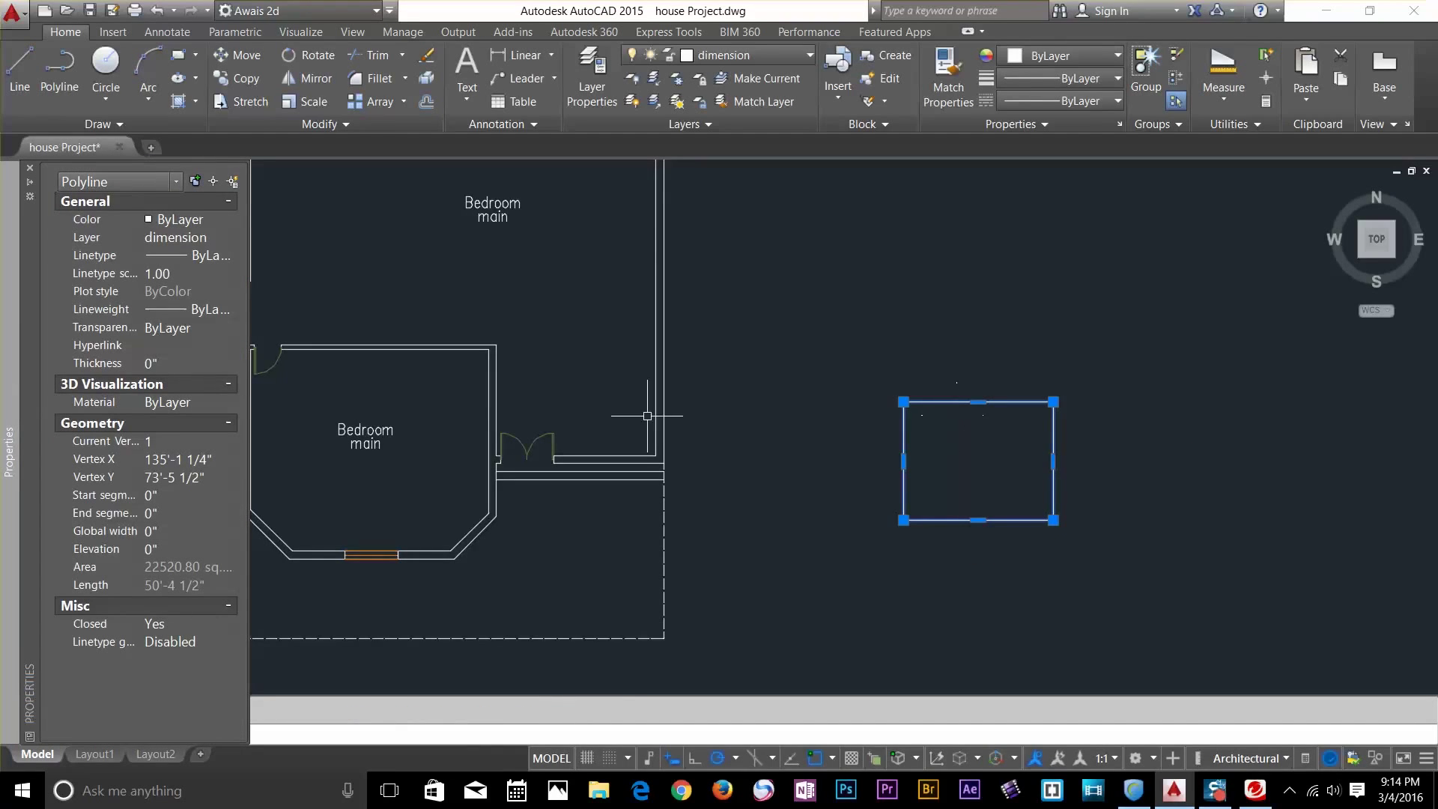
pyautogui.click(156, 571)
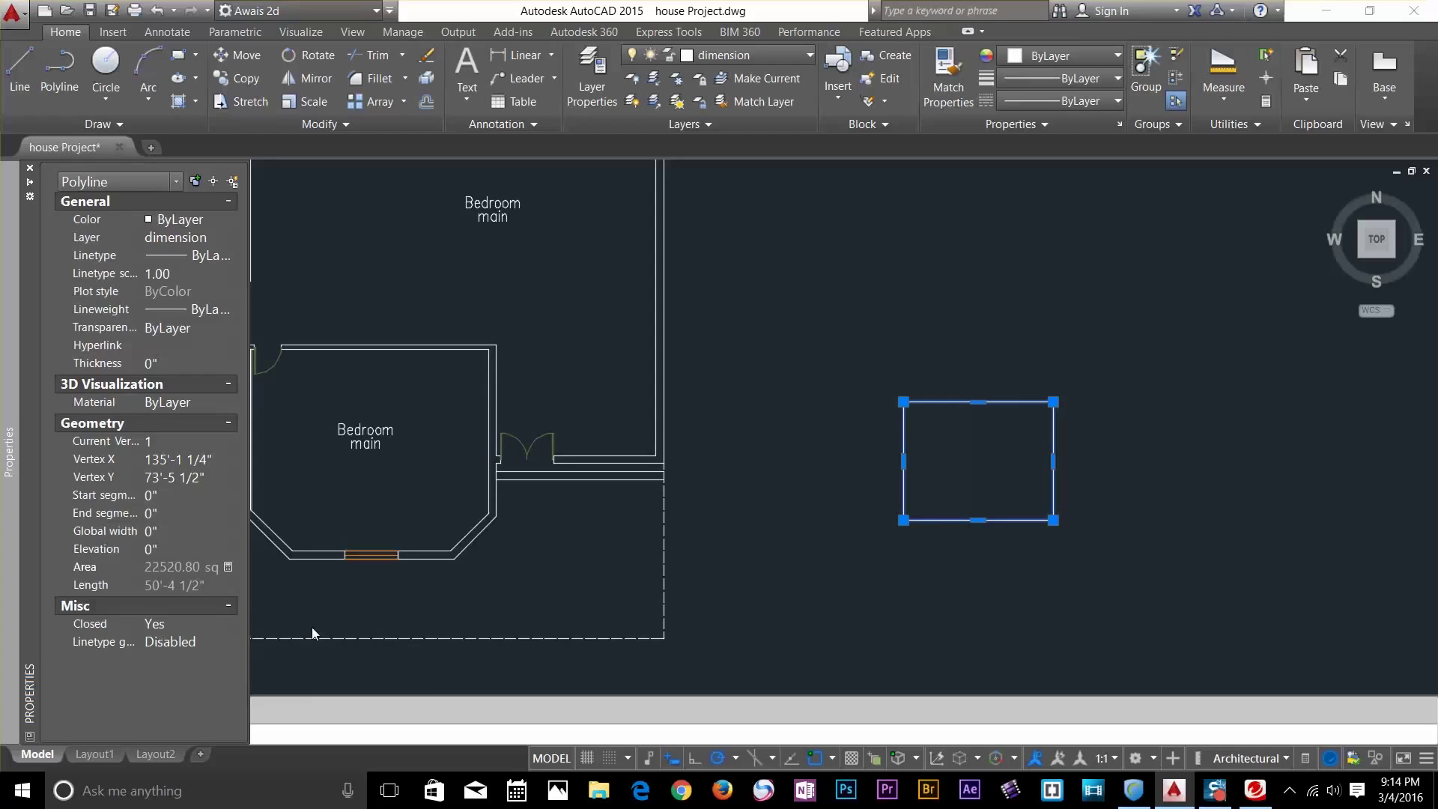
pyautogui.hotkey('ctrl', '1')
pyautogui.press('Escape')
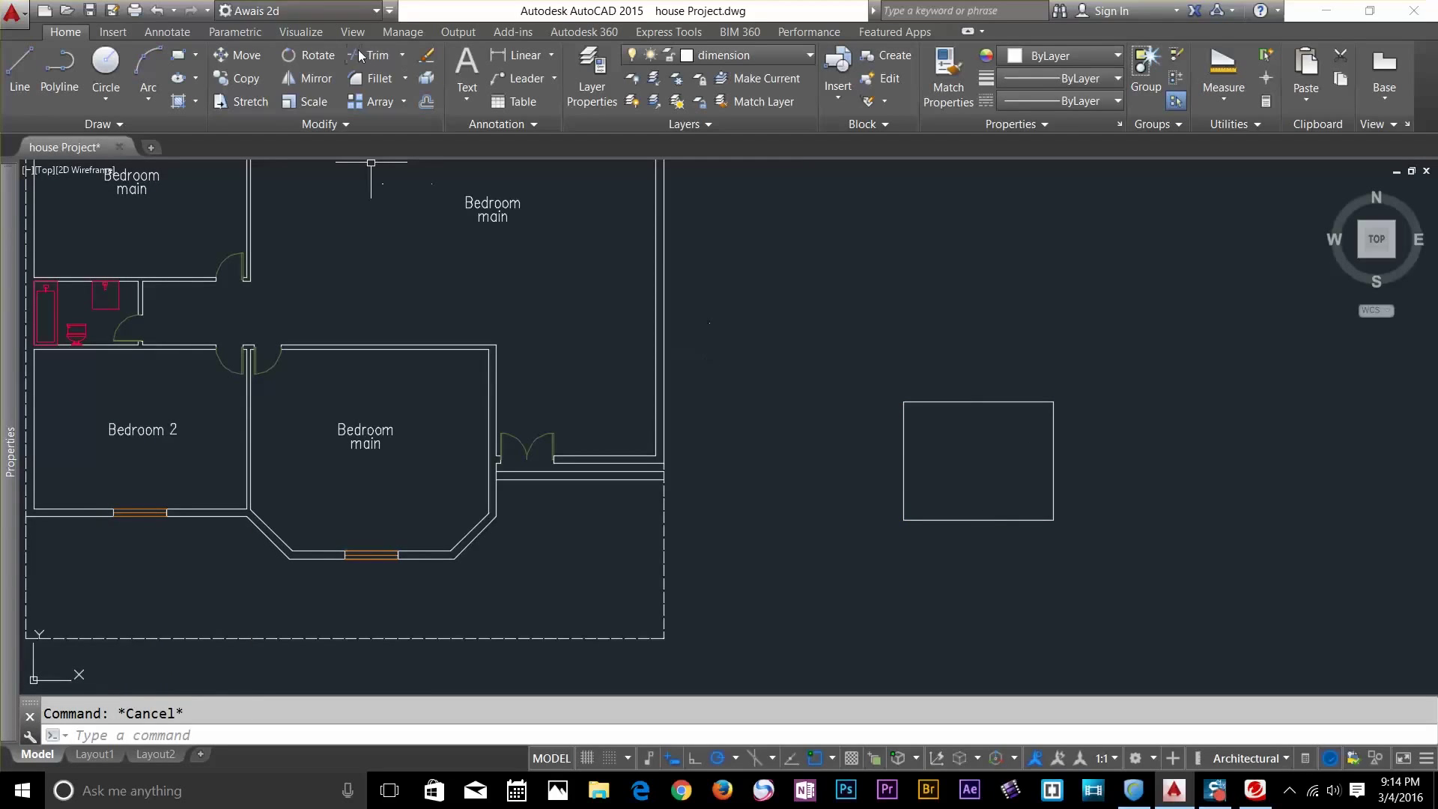
# Explode the rectangle into four lines and review the Line (4) properties
pyautogui.click(426, 77)
pyautogui.click(903, 483)
pyautogui.press('Return')
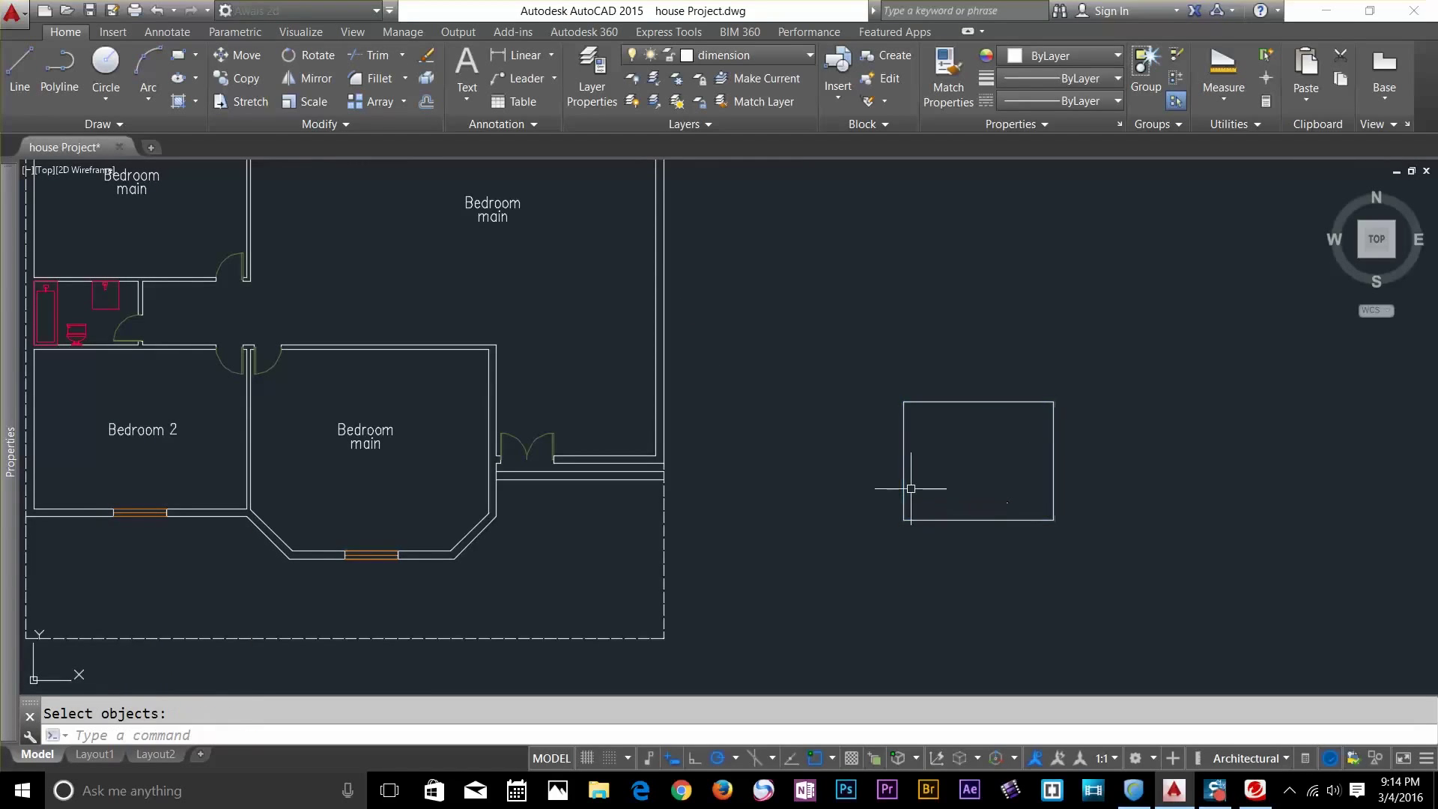
pyautogui.click(1067, 365)
pyautogui.click(860, 533)
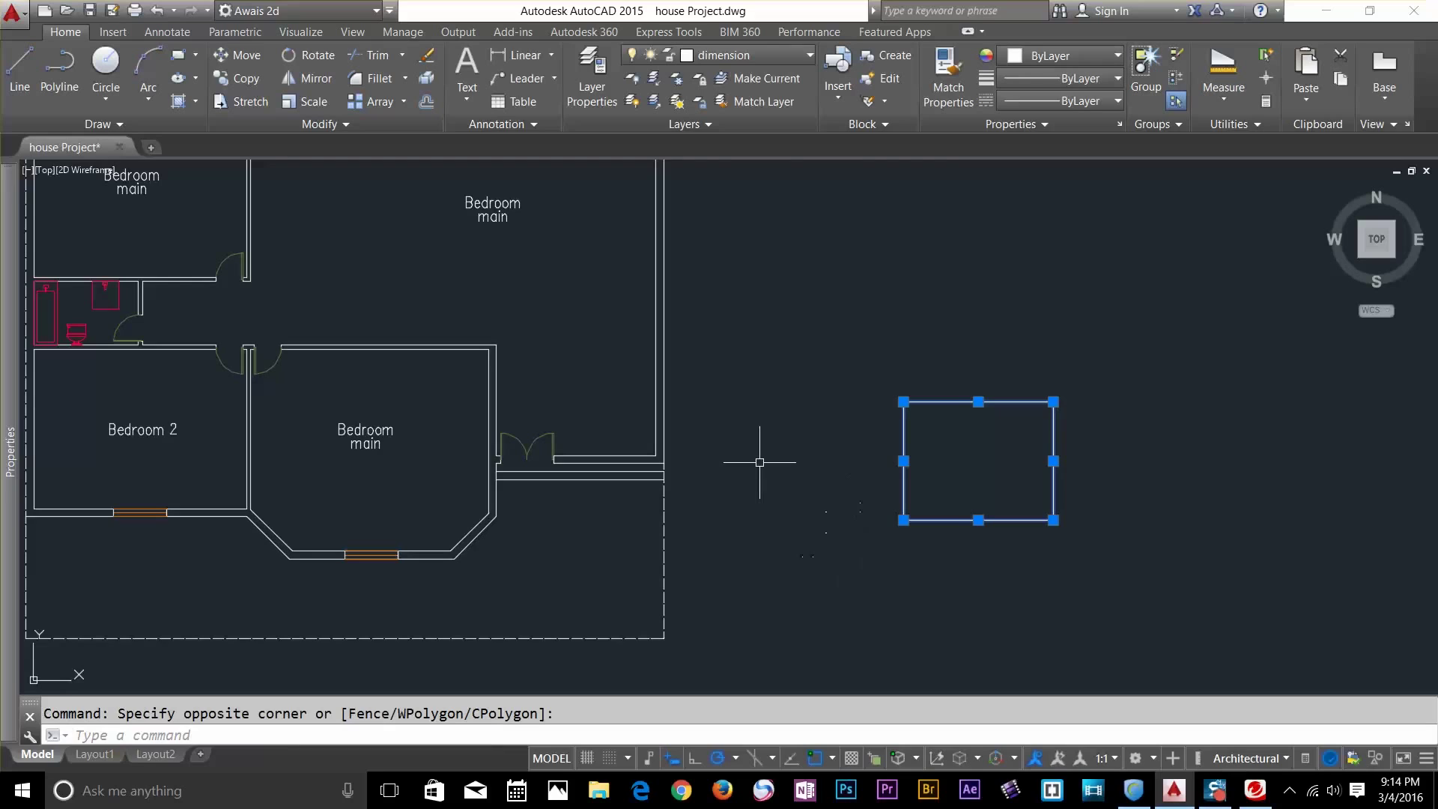
pyautogui.hotkey('ctrl', '1')
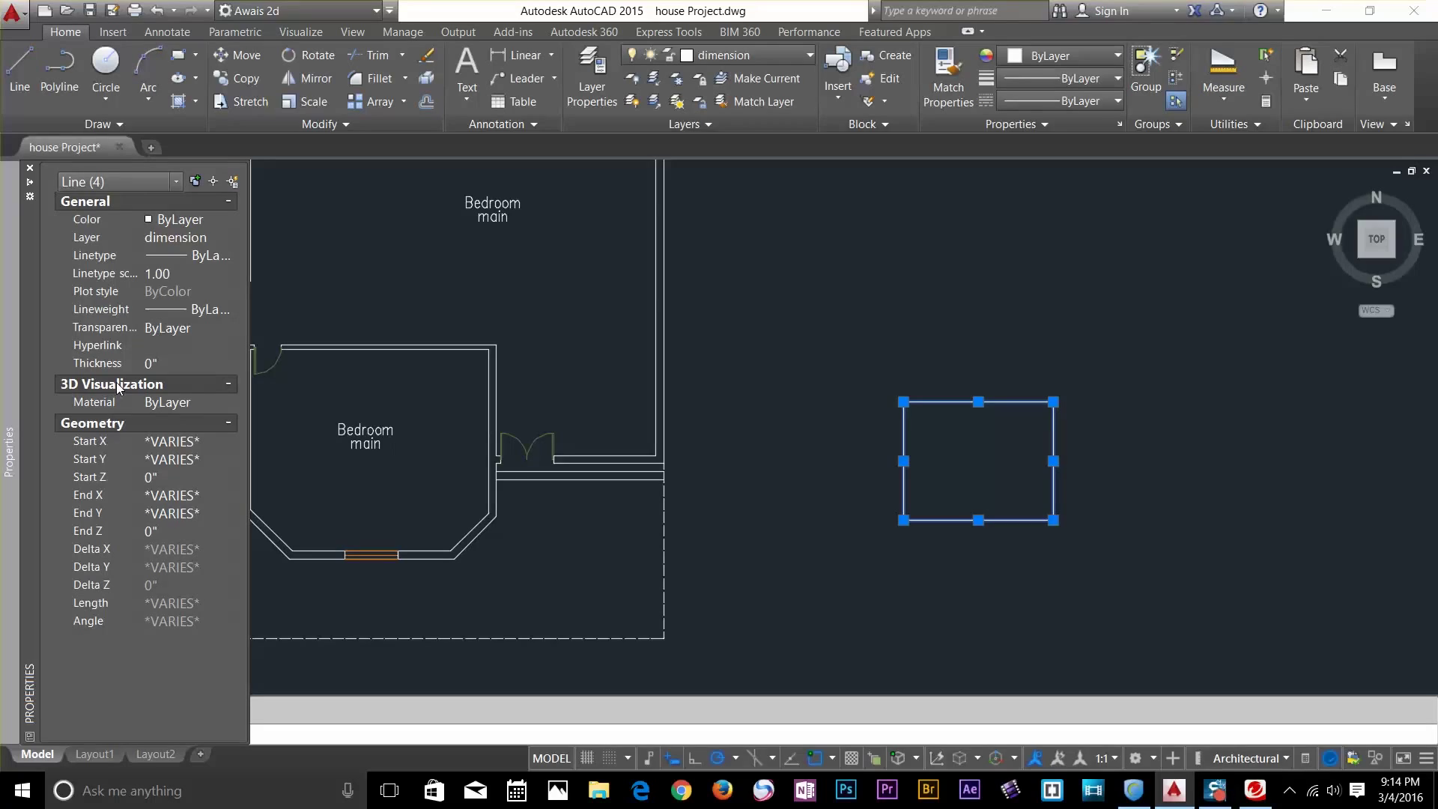
pyautogui.click(109, 180)
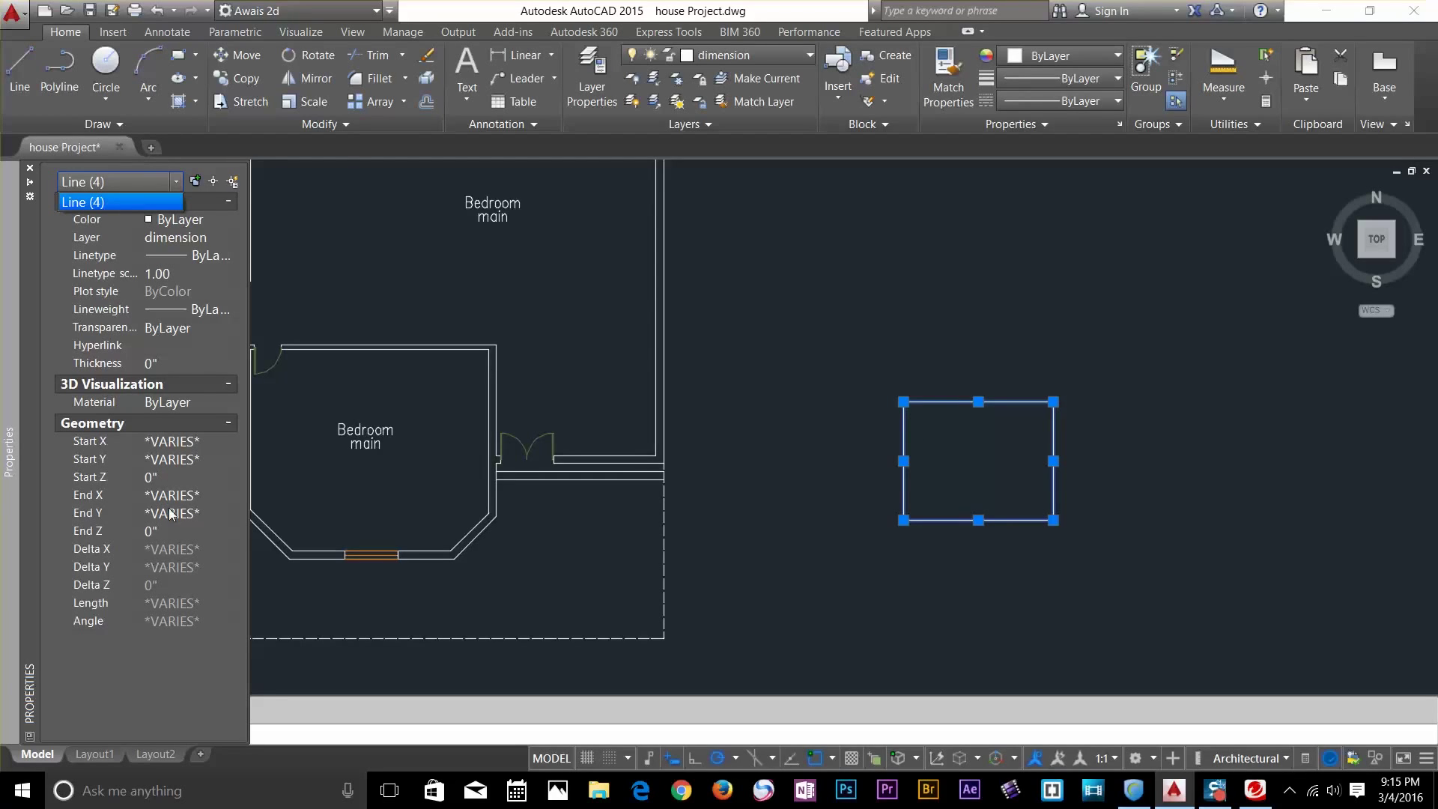
pyautogui.press('Escape')
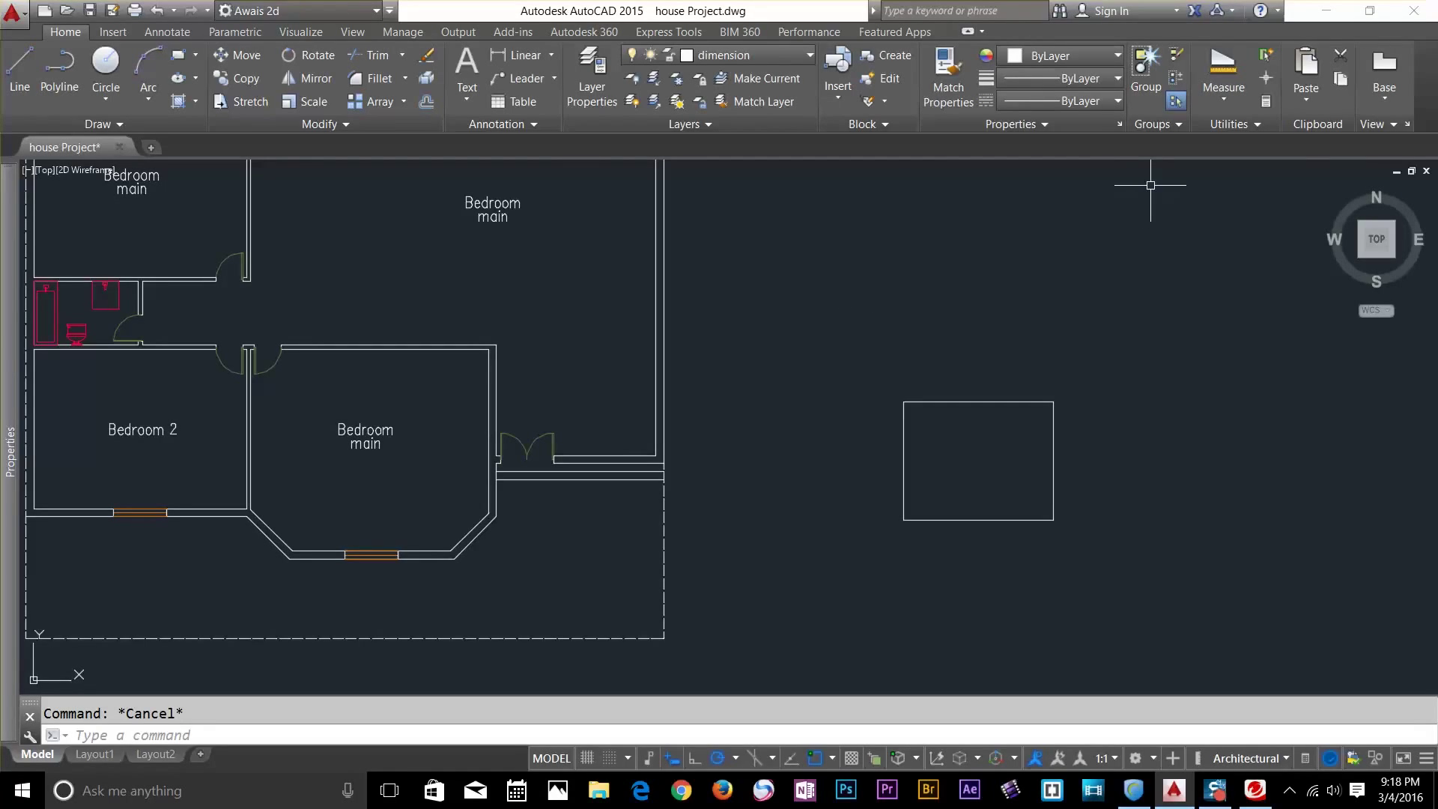
pyautogui.click(1266, 102)
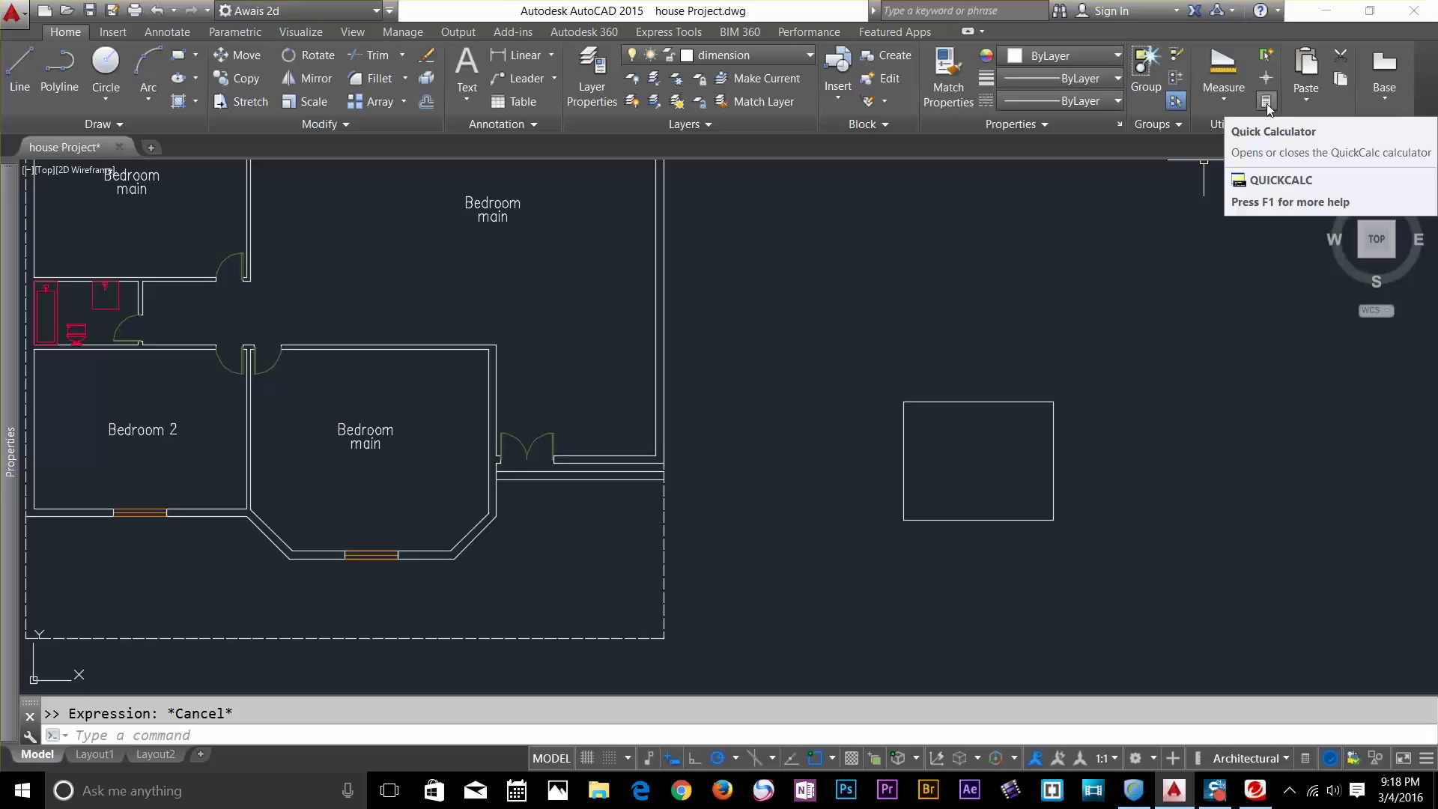
# Compute 9'8-1/2" + 2'6-1/4" in QuickCalc, giving 12'-2-3/4", and expand Scientific
pyautogui.click(1266, 102)
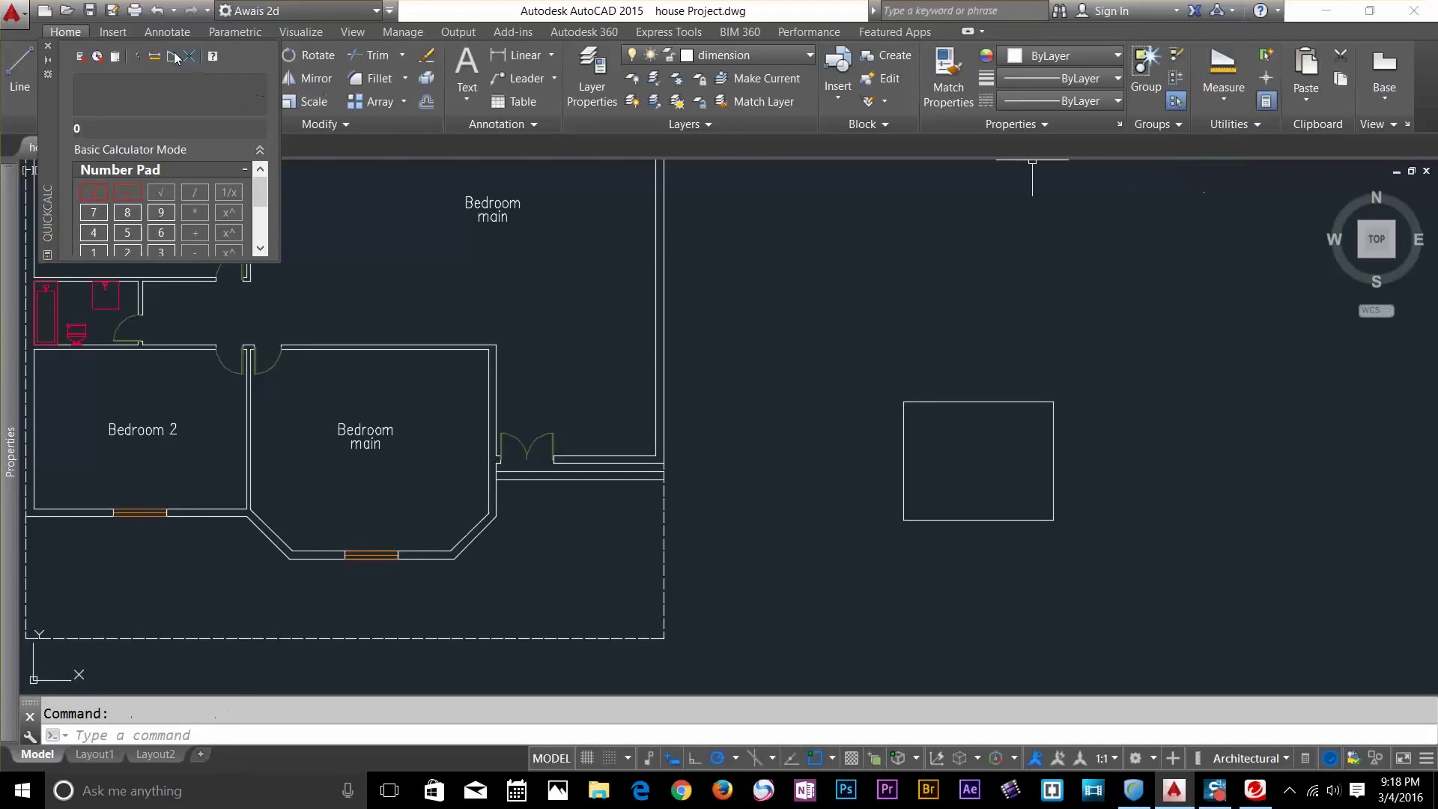
pyautogui.moveTo(51, 105); pyautogui.dragTo(744, 246)
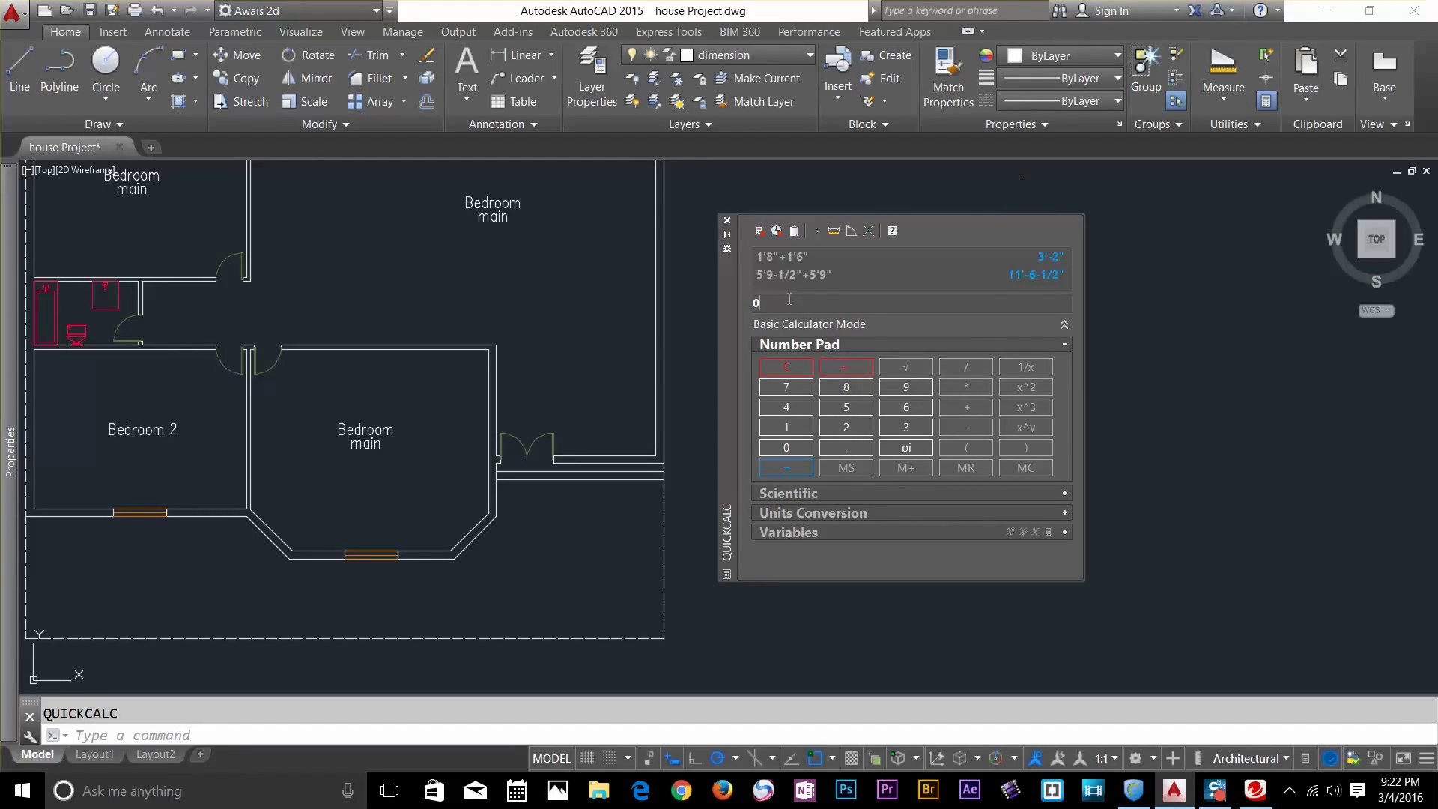
pyautogui.doubleClick(790, 299)
pyautogui.write('9\'8-1/2"+2\'6-1/4')
pyautogui.click(803, 469)
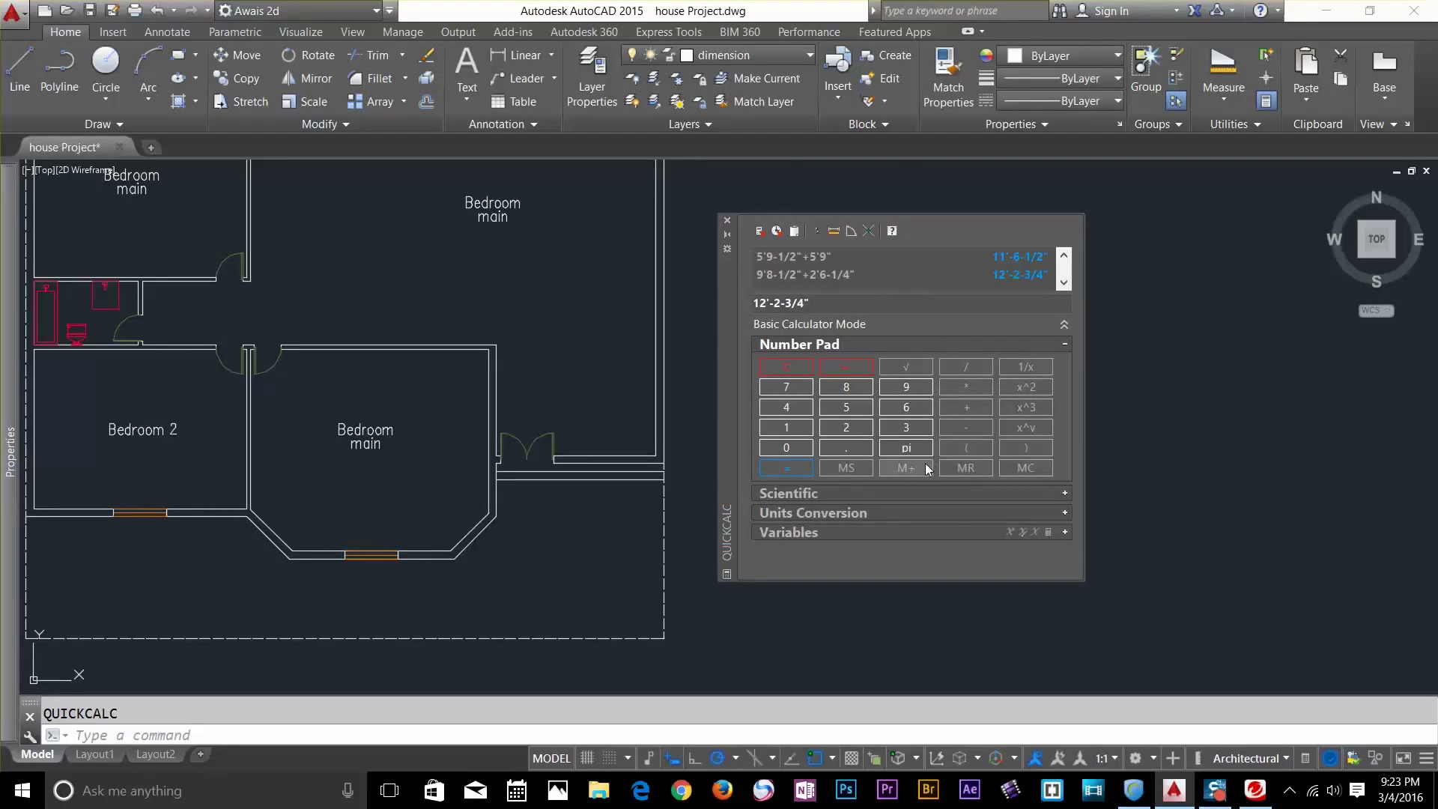
pyautogui.click(1066, 493)
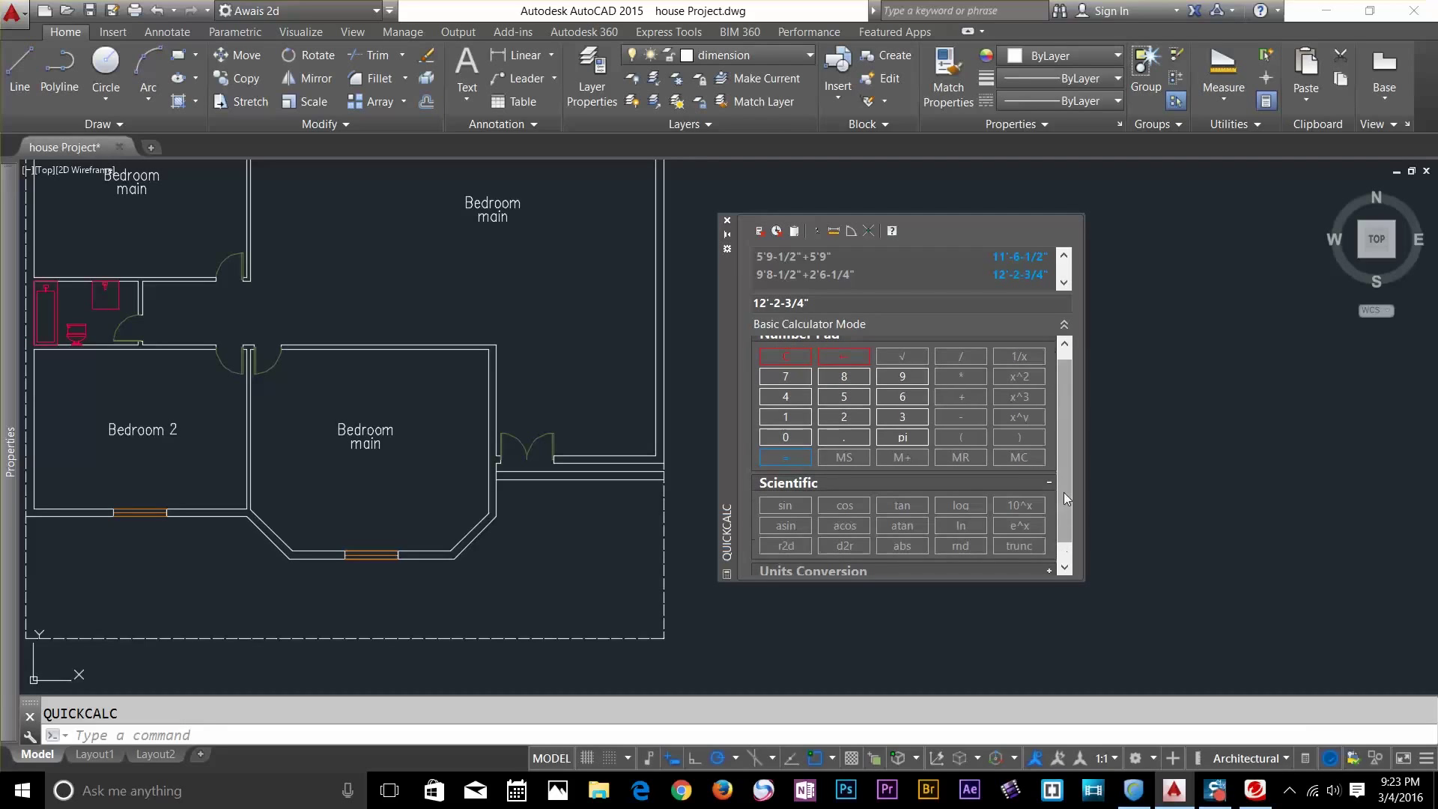
pyautogui.scroll(-1, 970, 509)
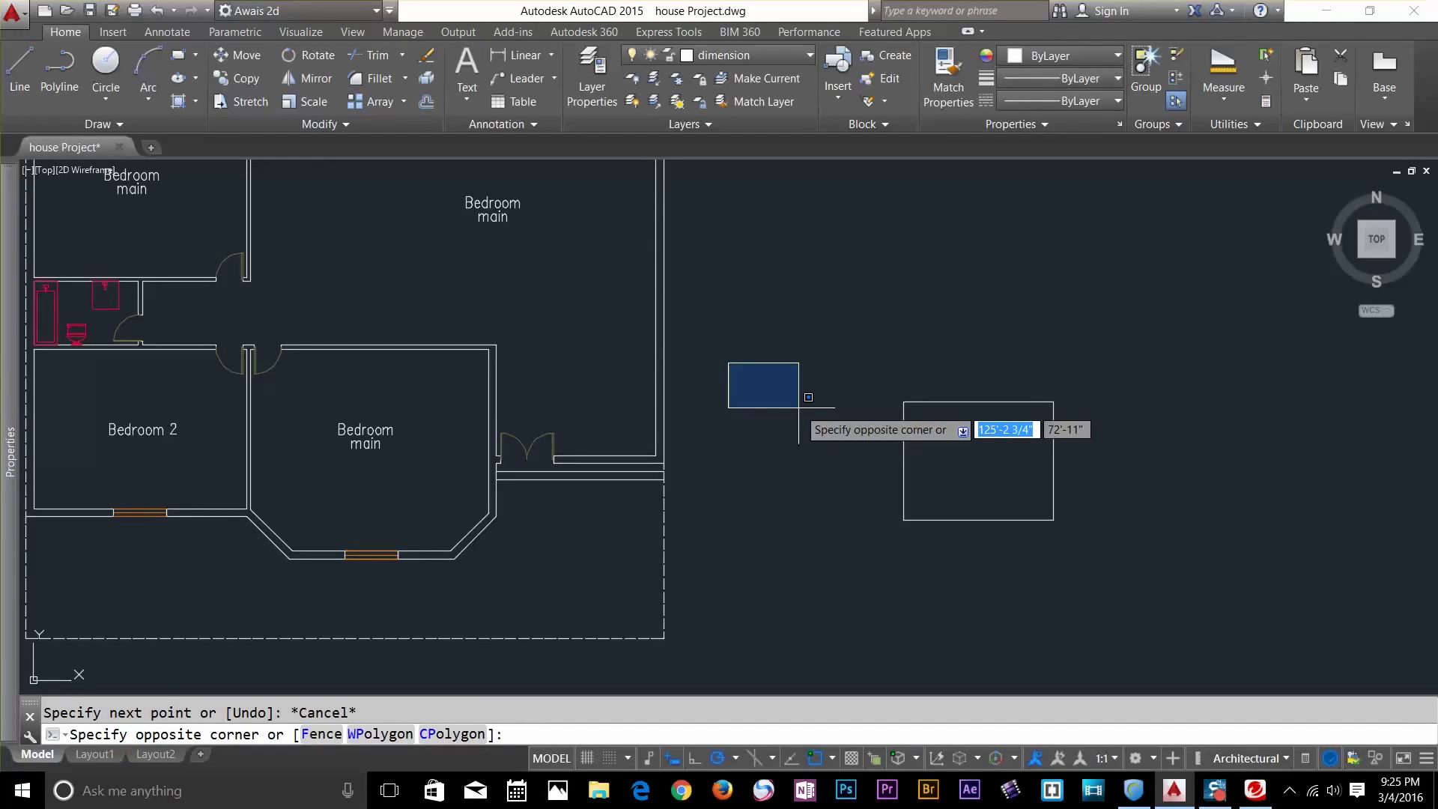
# Cancel the stray selection window and zoom out to show the whole house
pyautogui.click(798, 407)
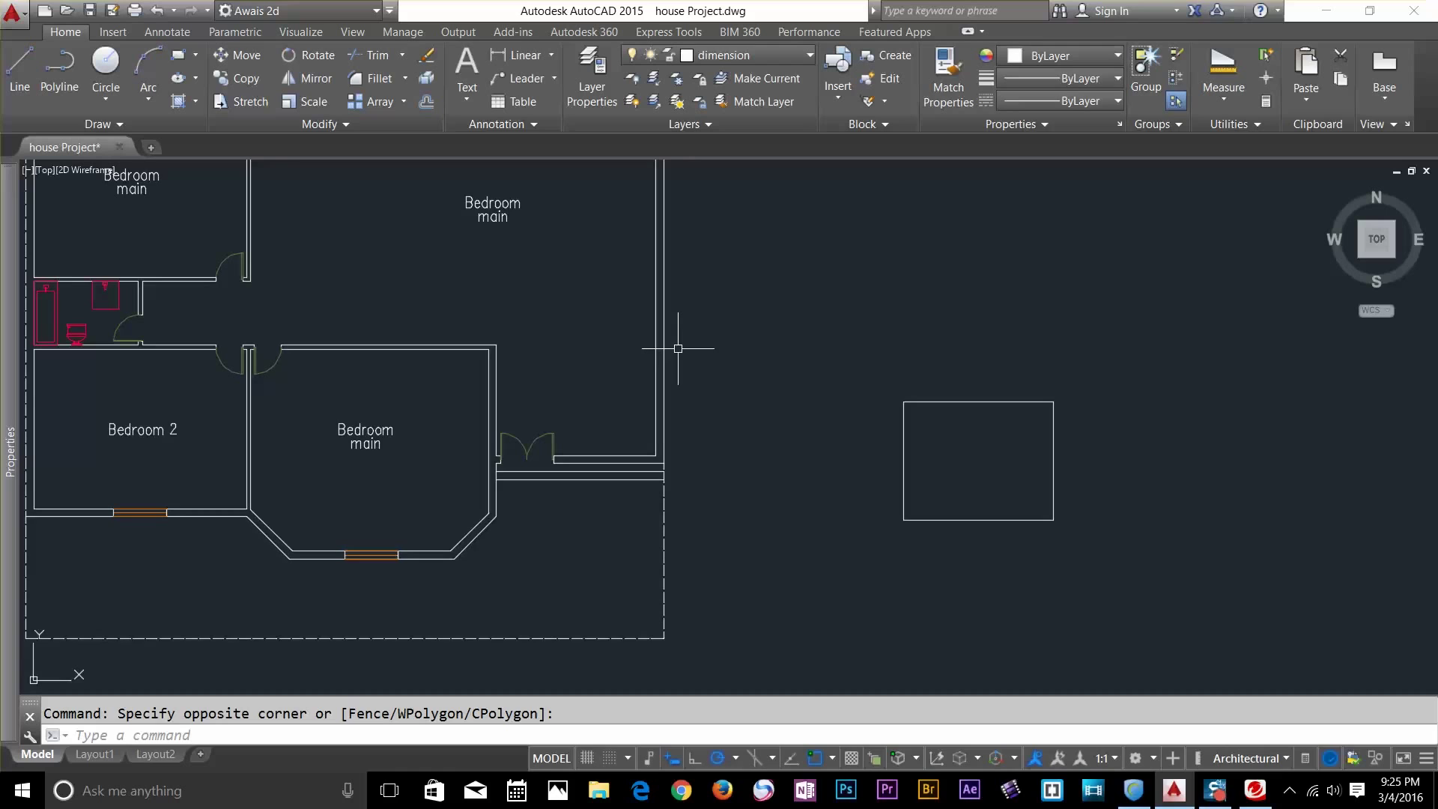
pyautogui.scroll(-4, 678, 348)
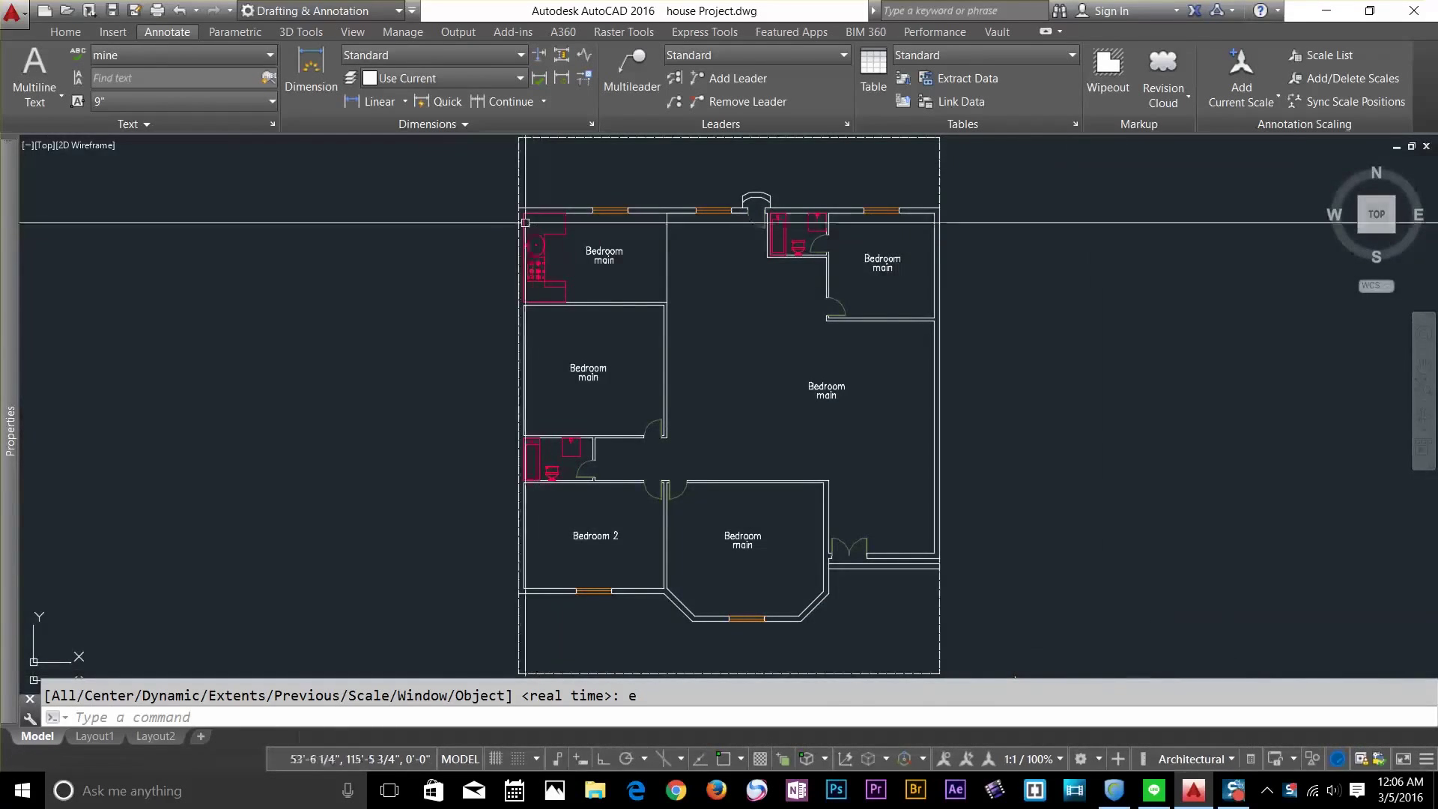
pyautogui.click(62, 34)
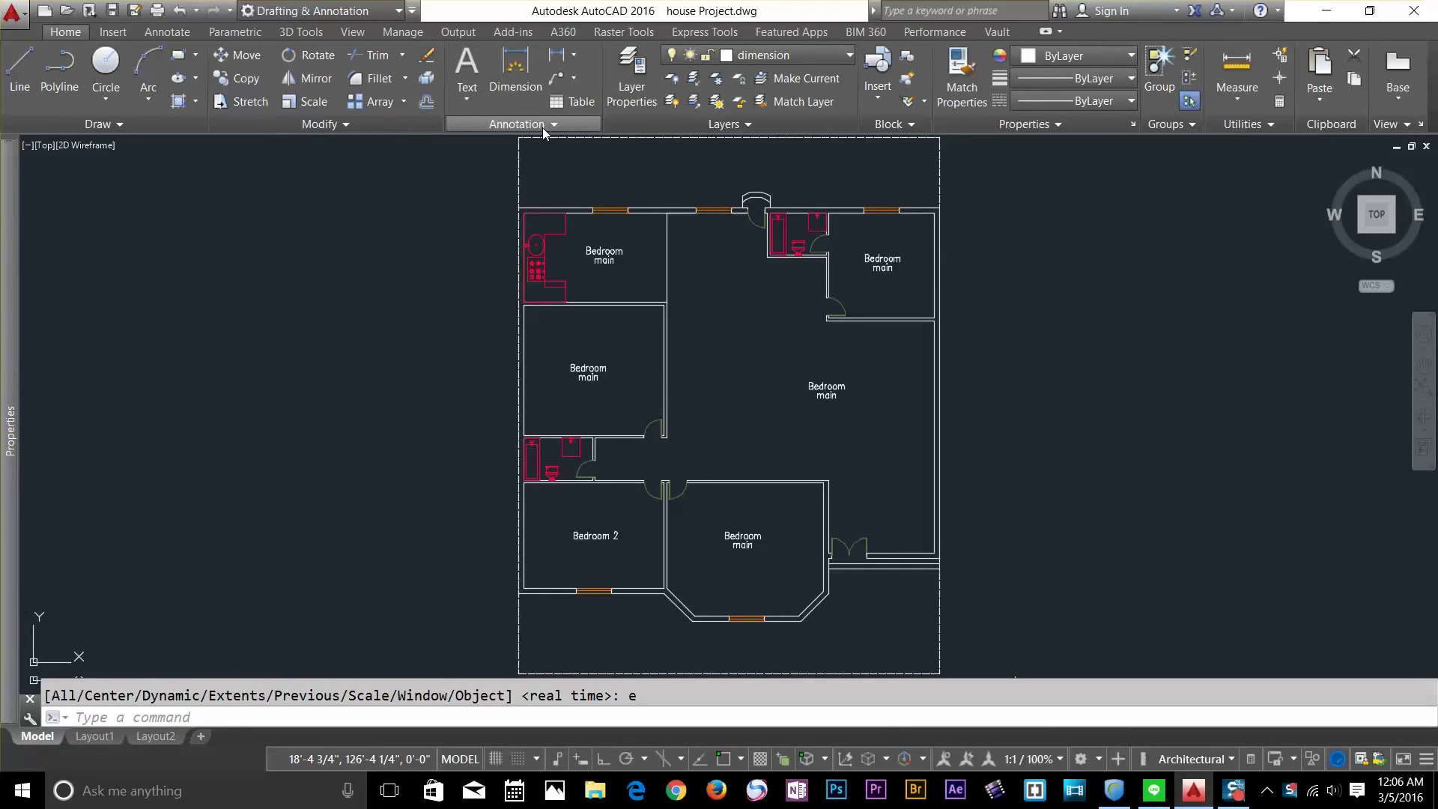
pyautogui.click(574, 56)
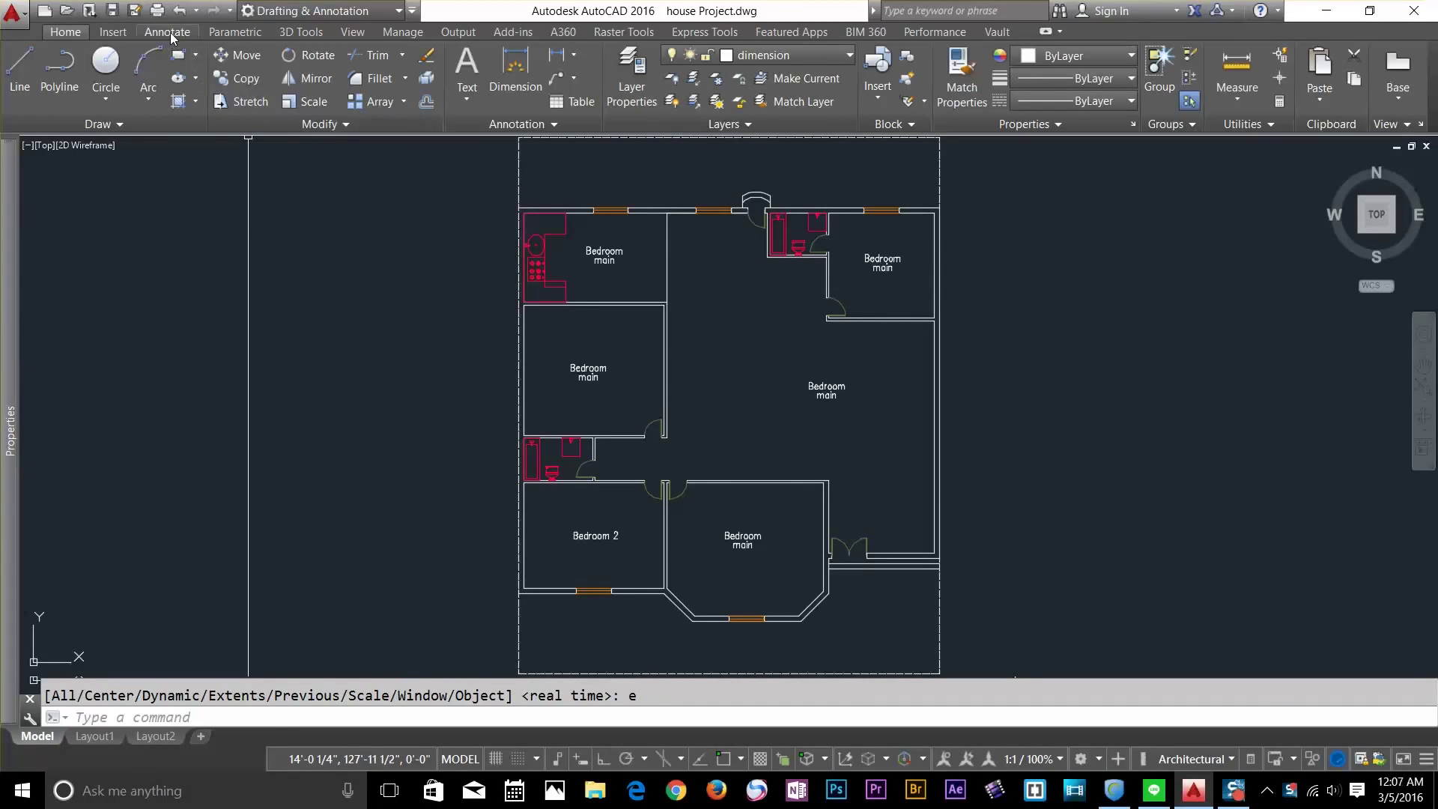
pyautogui.click(168, 32)
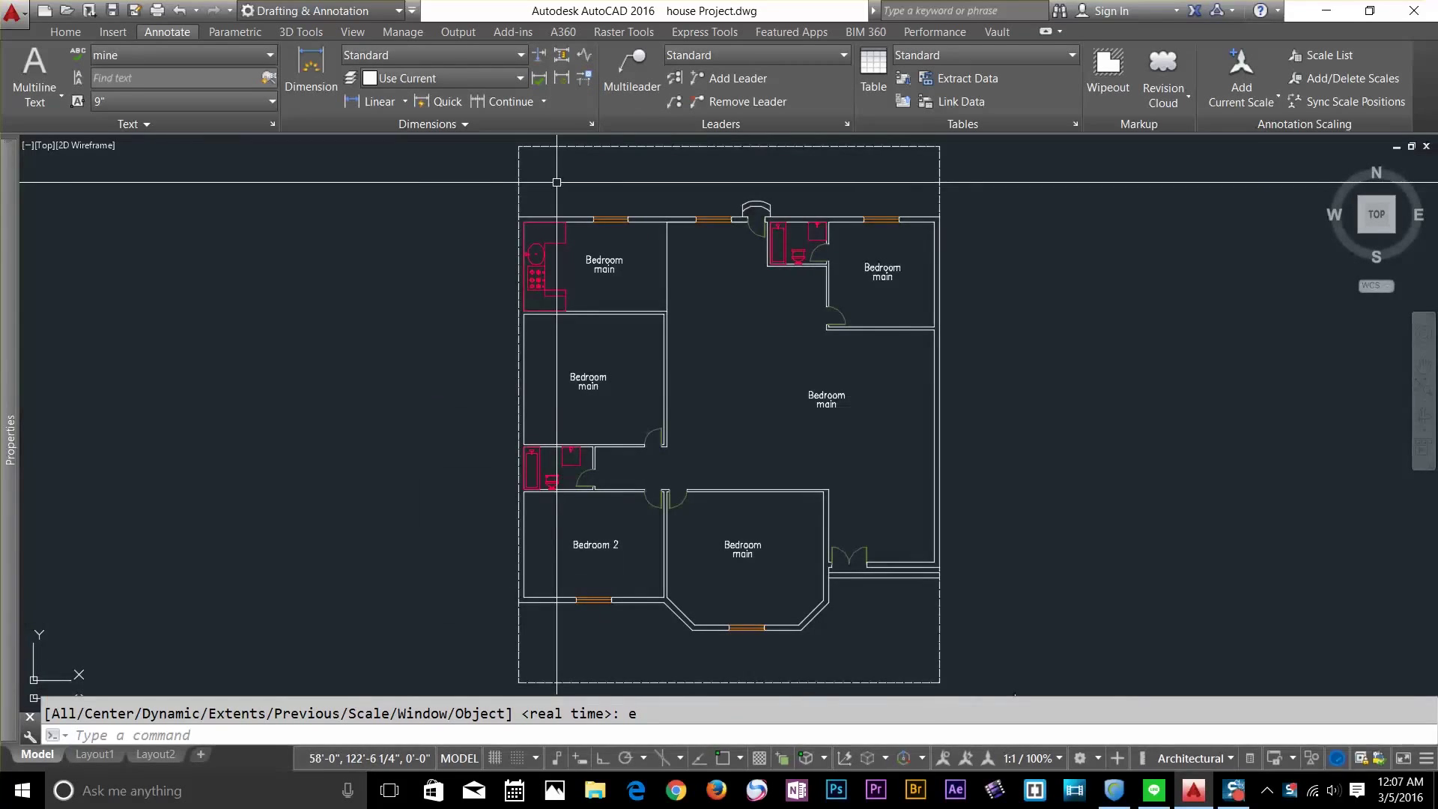
# Create a dimension style named mydstyle from Standard in Dimension Style Manager
pyautogui.click(592, 125)
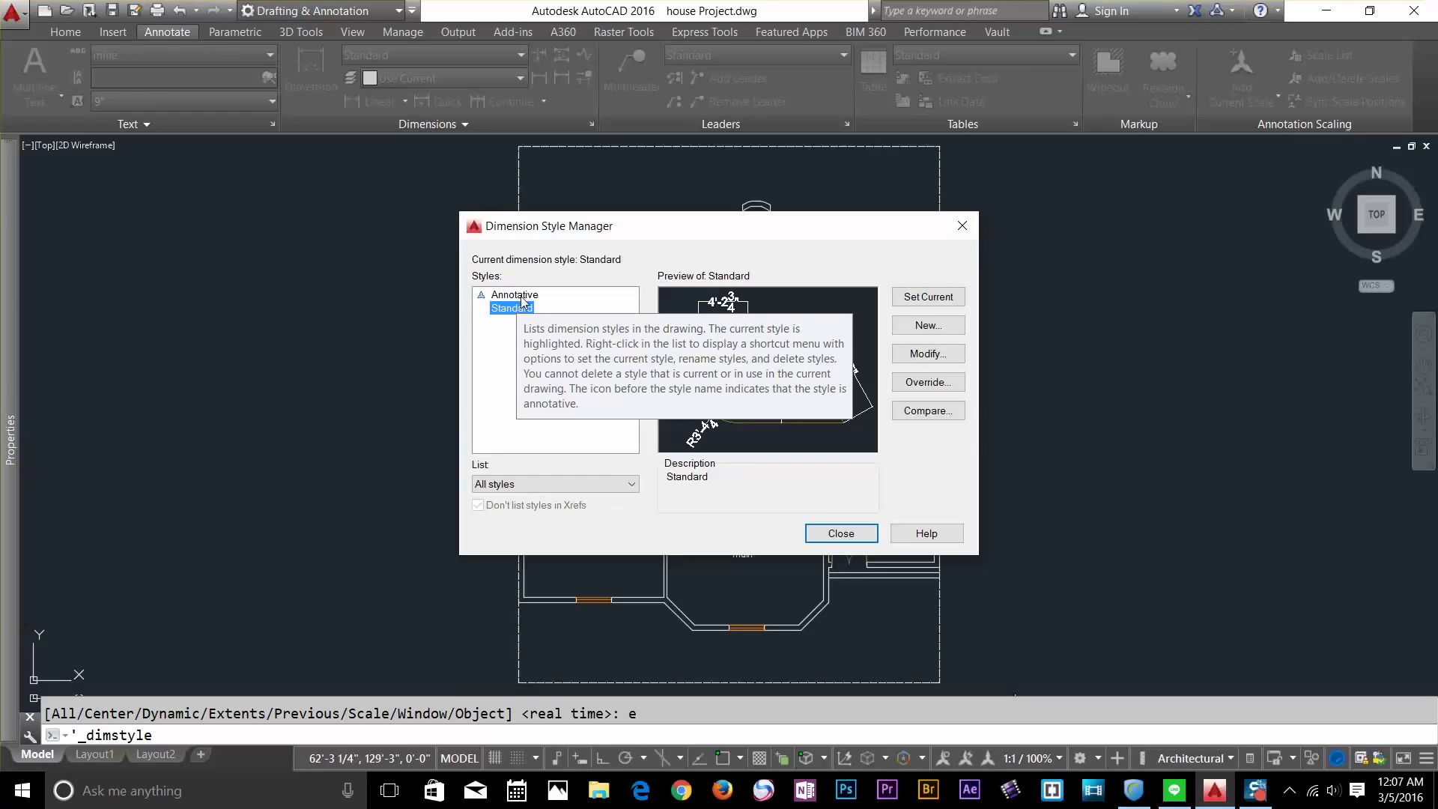
pyautogui.click(941, 333)
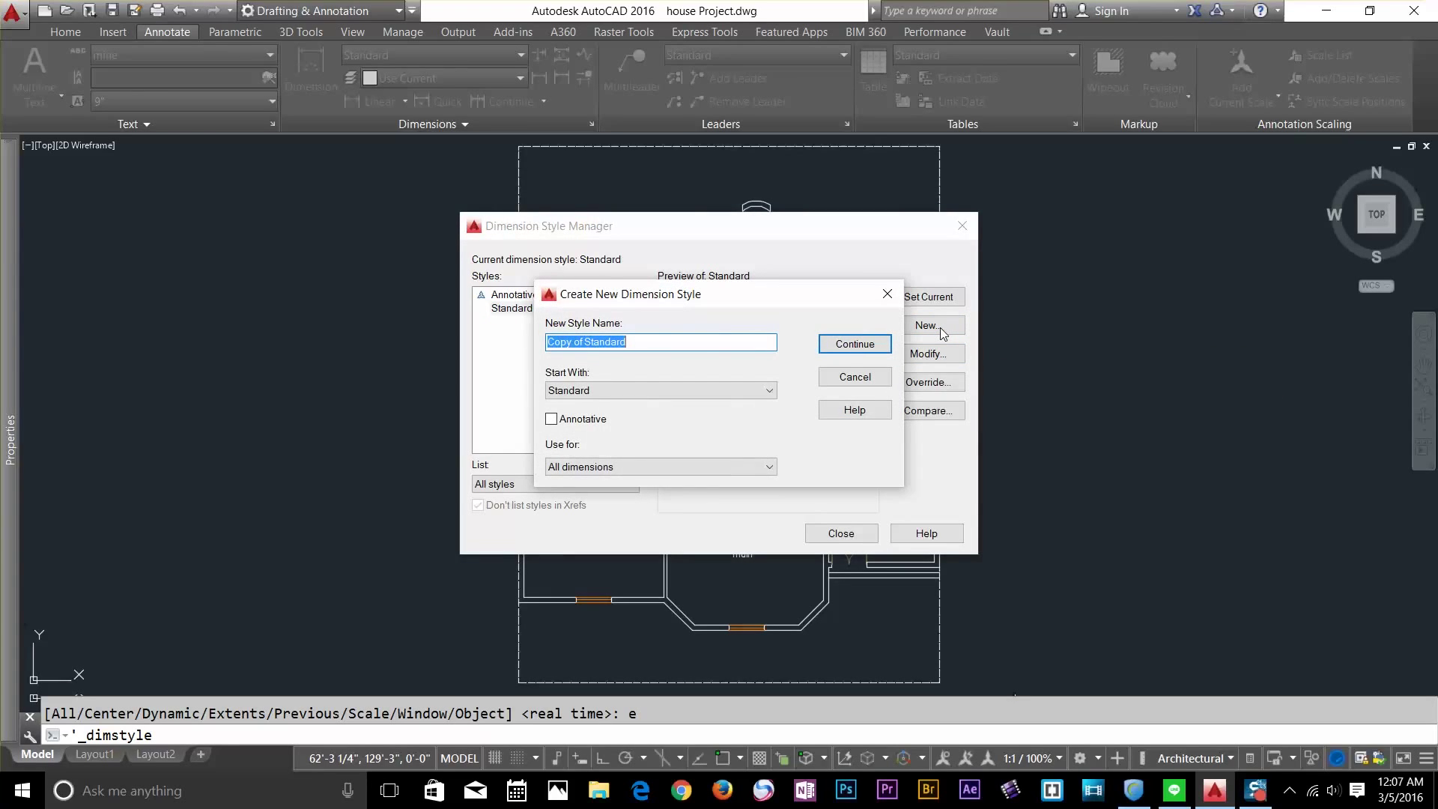
pyautogui.write('mydst')
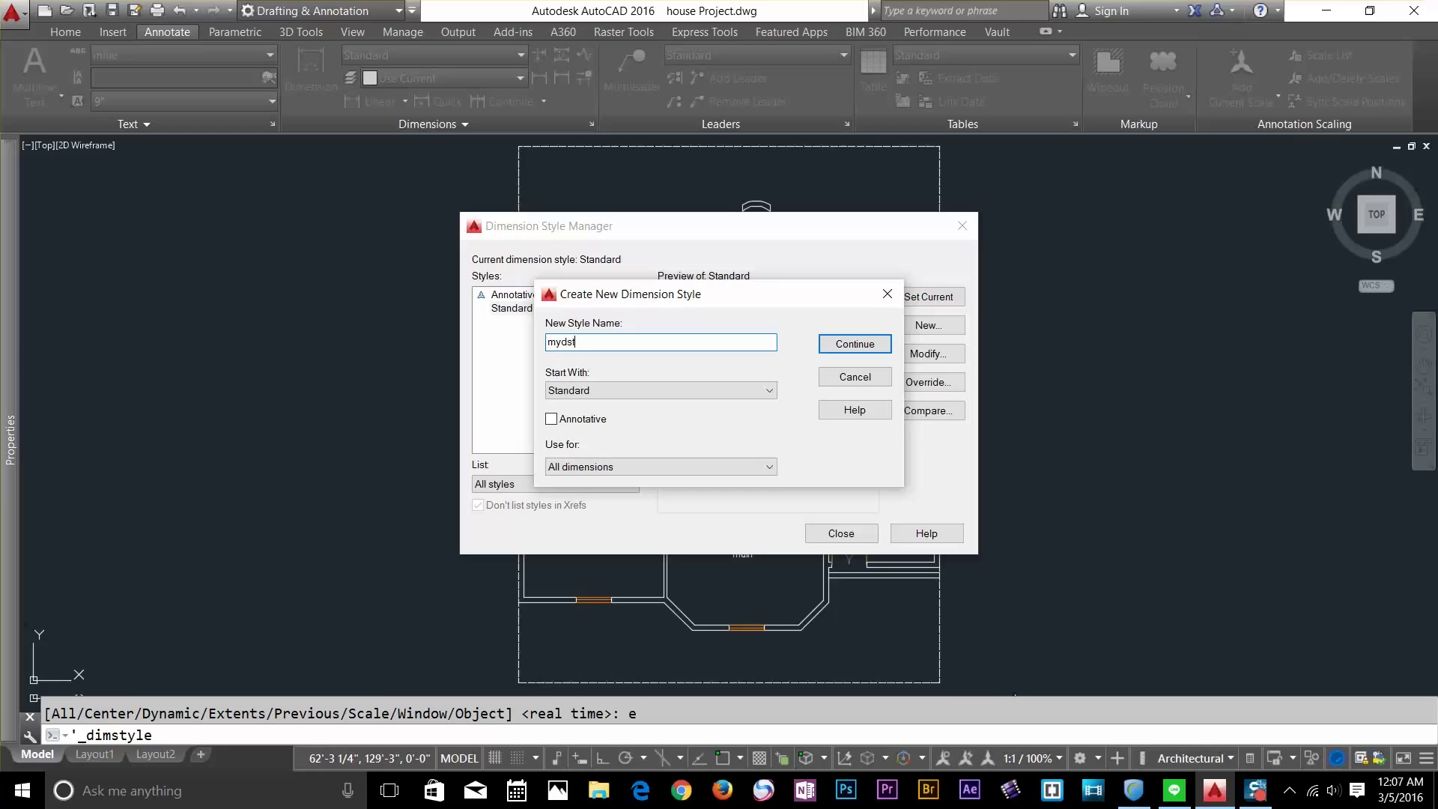
pyautogui.write('yle')
pyautogui.press('Return')
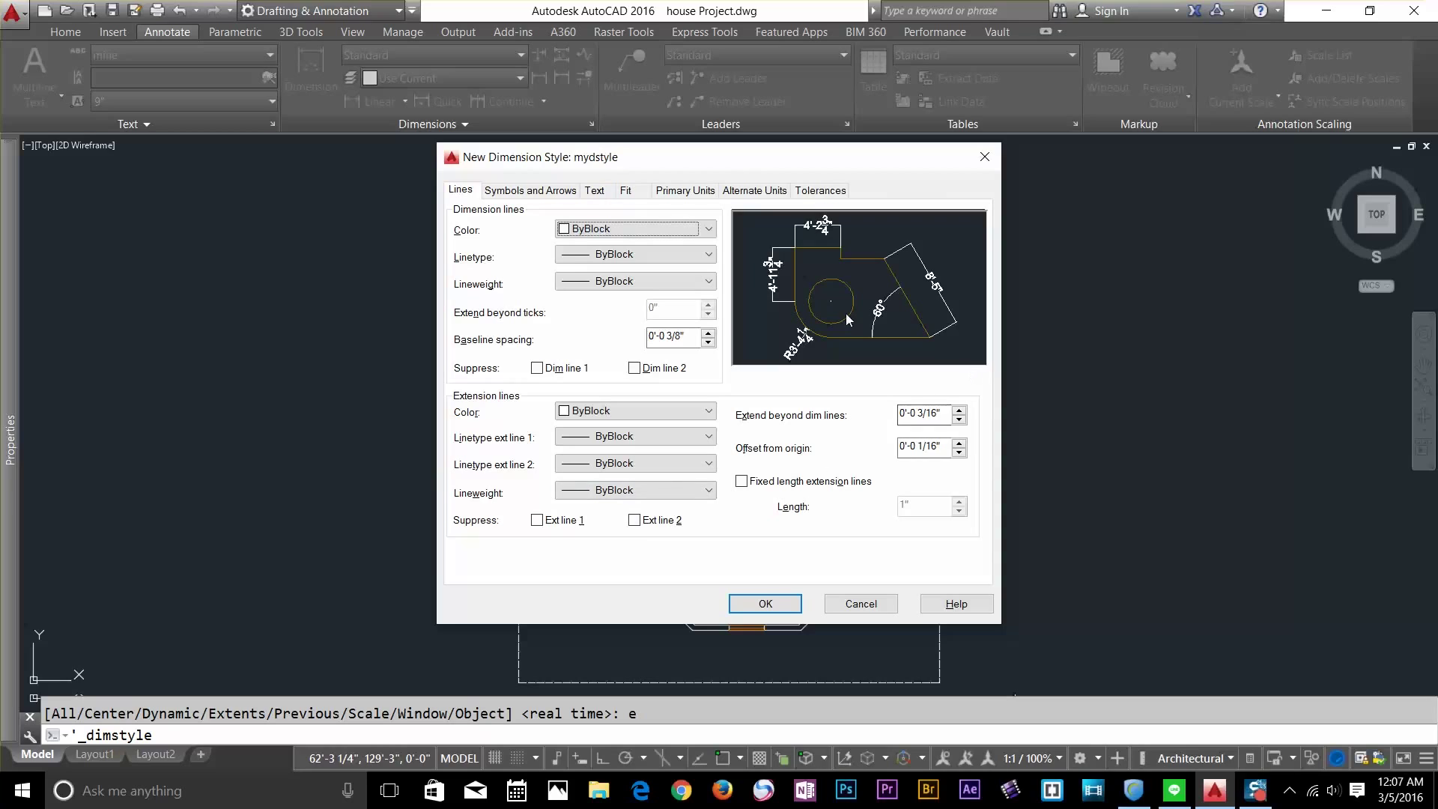
# Try red and suppressed dimension lines, leaving them ByLayer with neither line suppressed
pyautogui.click(619, 240)
pyautogui.click(592, 281)
pyautogui.click(578, 231)
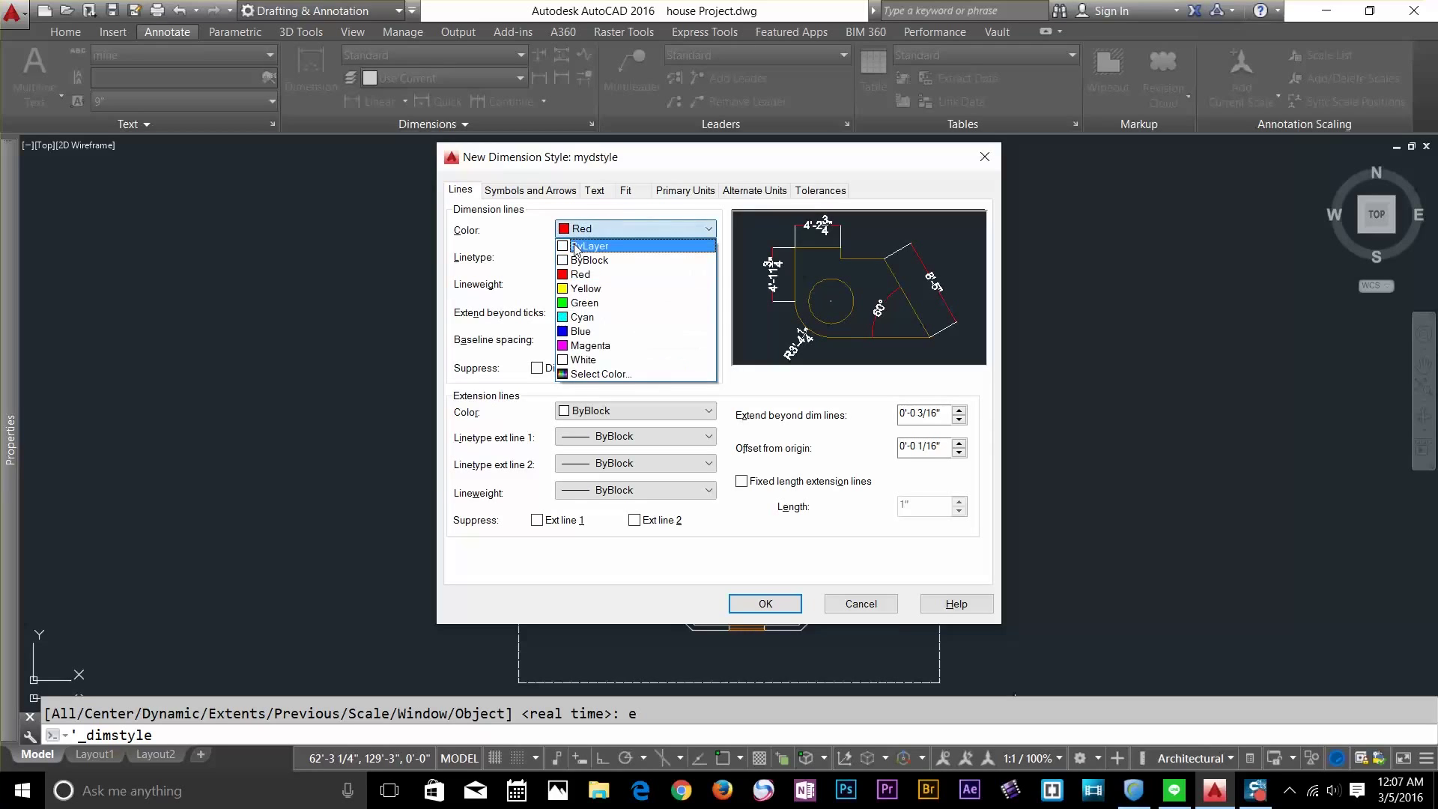
pyautogui.click(575, 245)
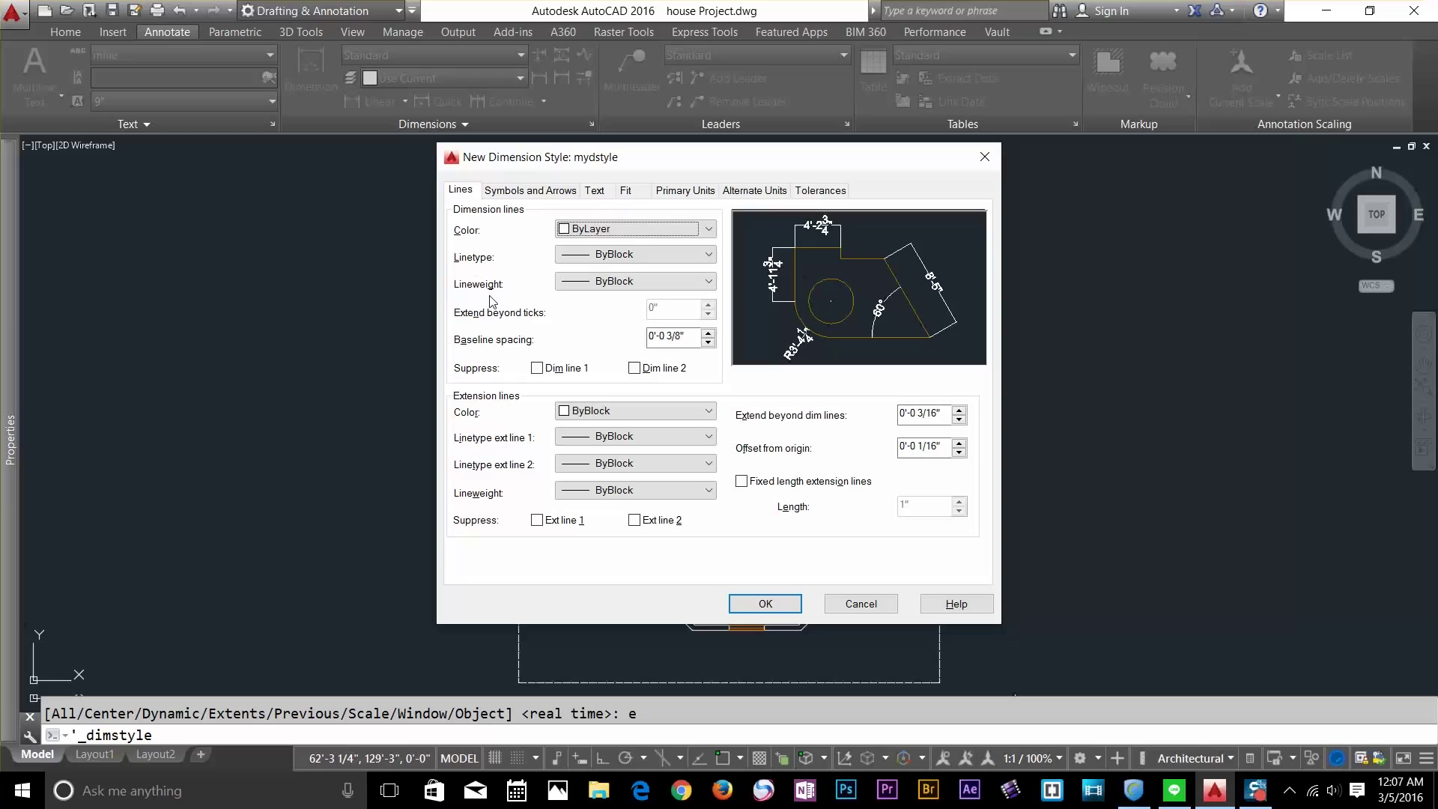
pyautogui.click(537, 369)
pyautogui.click(538, 368)
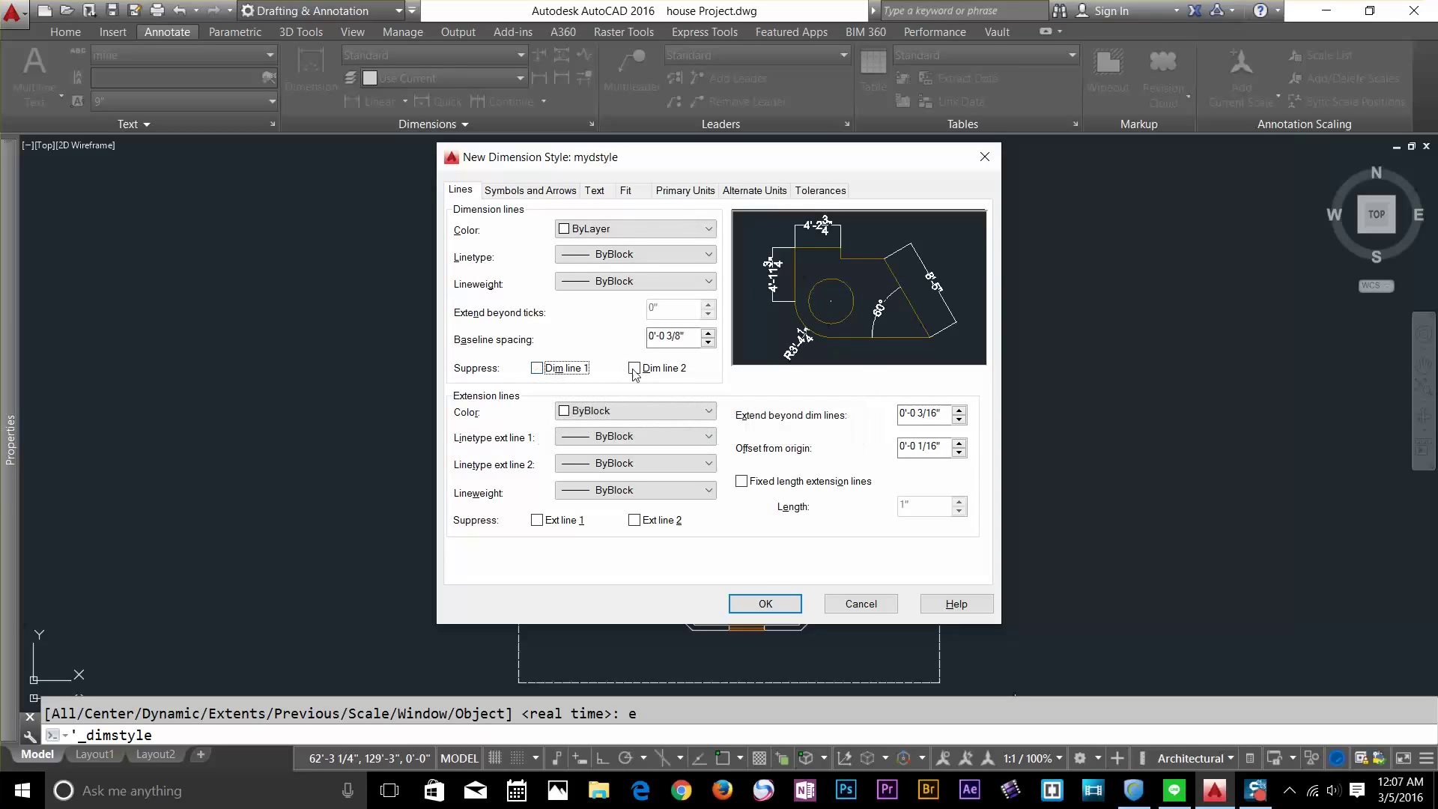
pyautogui.click(635, 367)
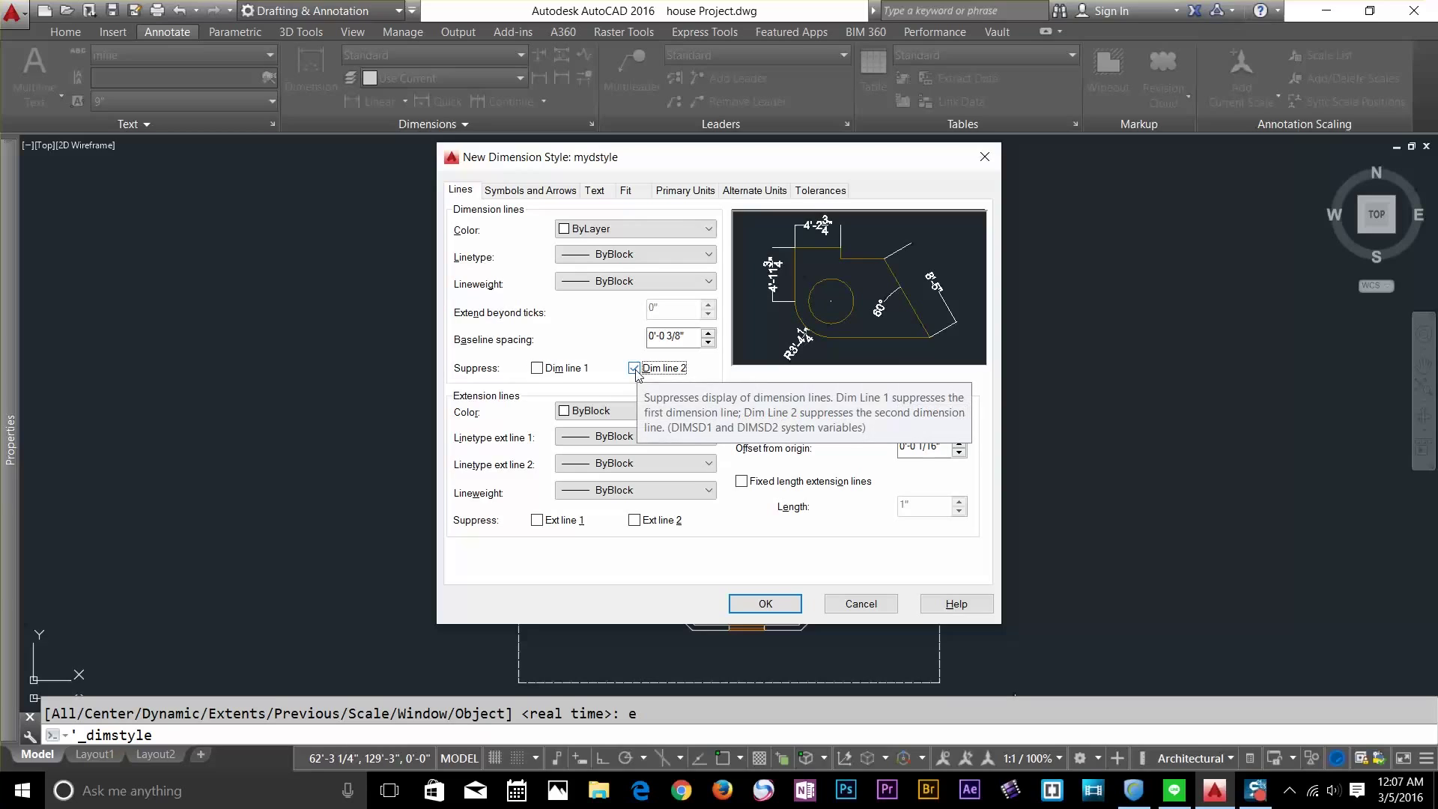
pyautogui.click(635, 368)
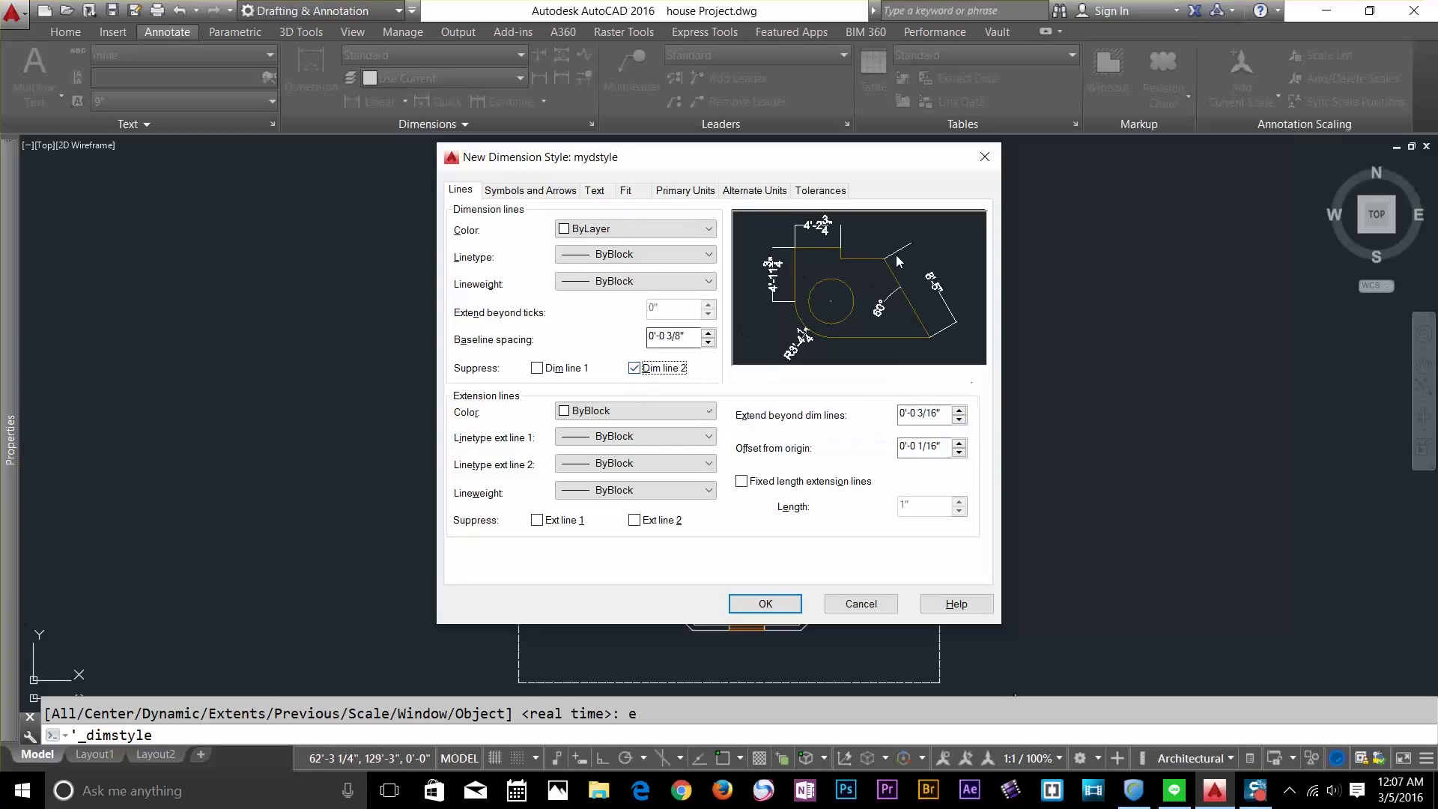
pyautogui.click(635, 368)
# Set the extension line colour to ByLayer, with Ext line 1 left unsuppressed
pyautogui.click(600, 411)
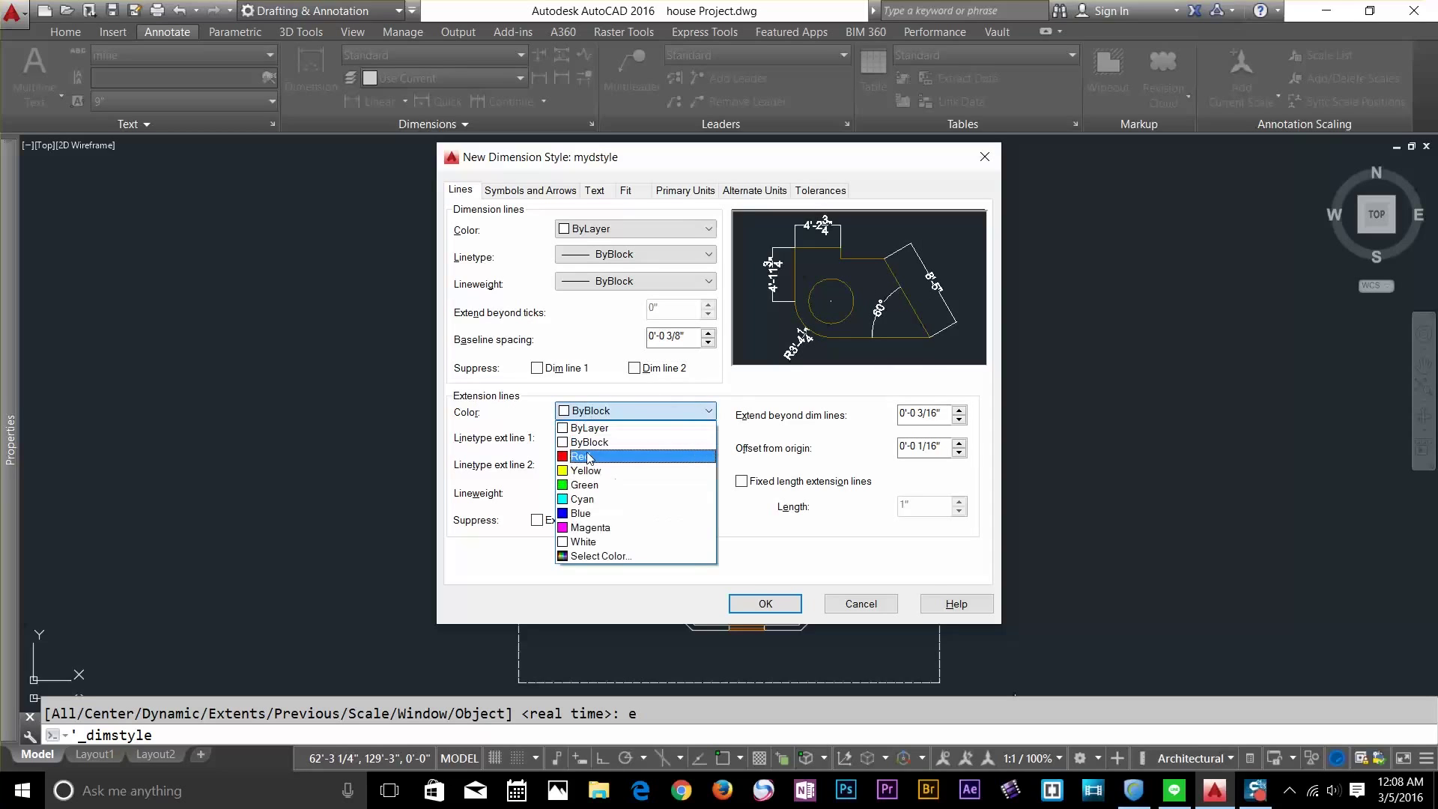
pyautogui.click(592, 453)
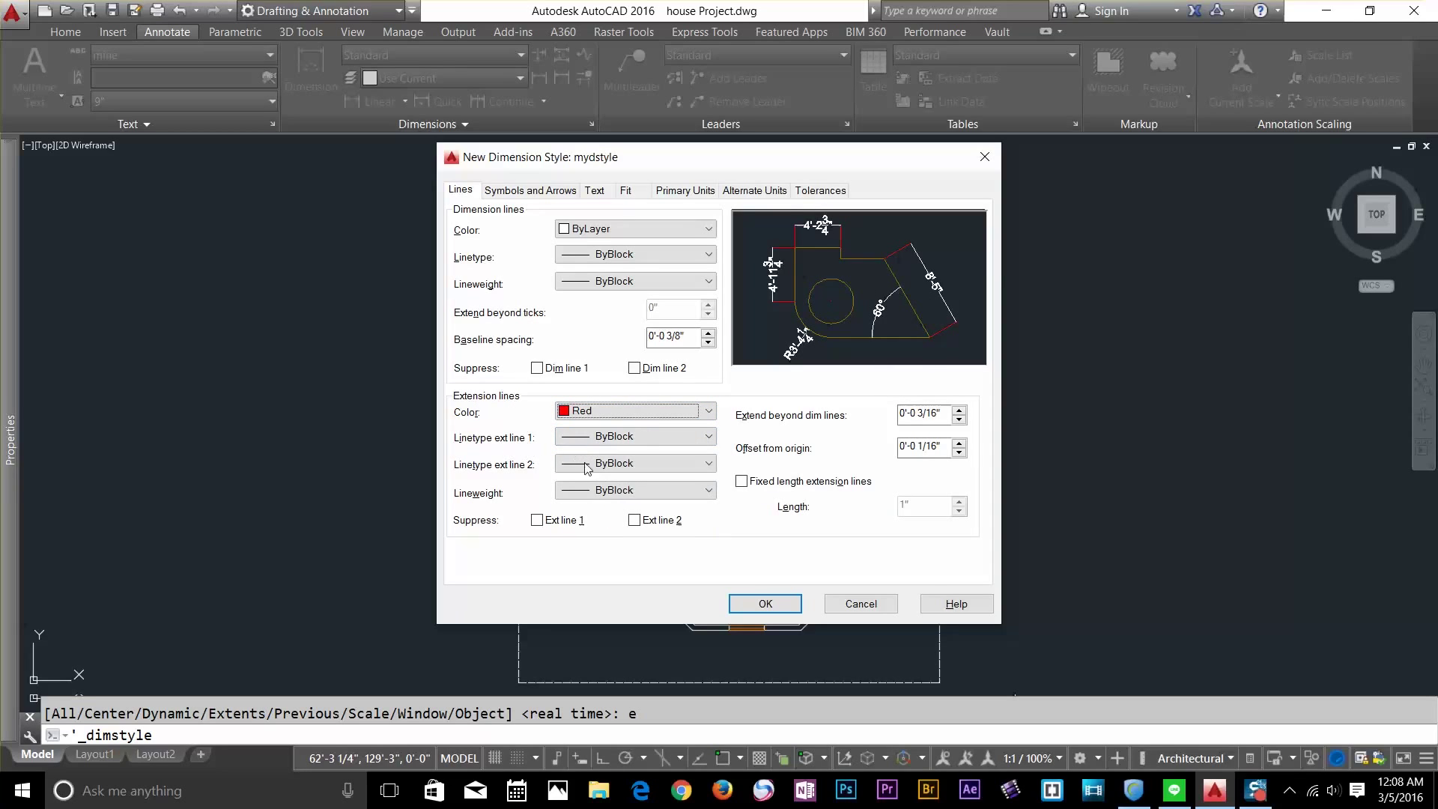
pyautogui.click(563, 524)
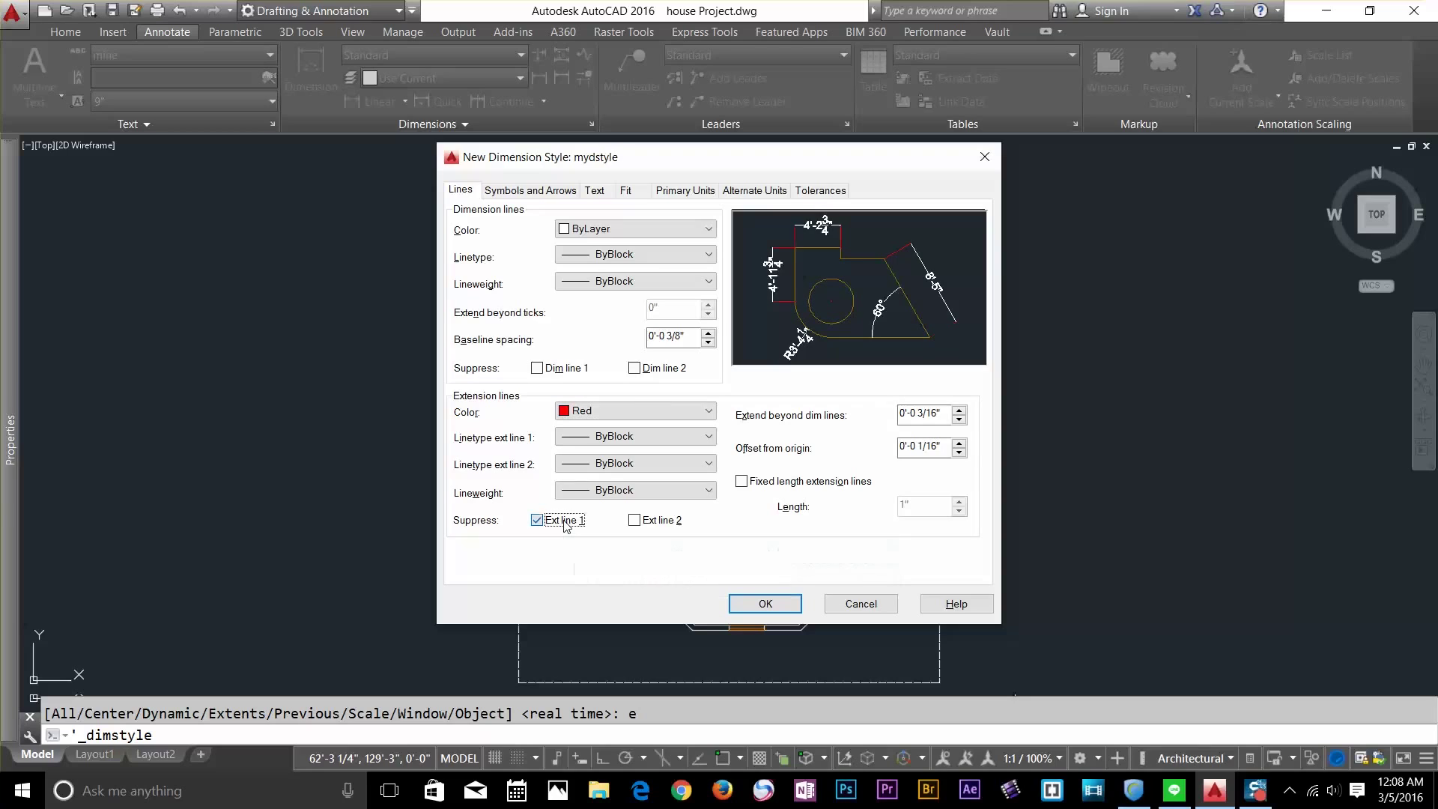
pyautogui.click(564, 524)
pyautogui.click(604, 413)
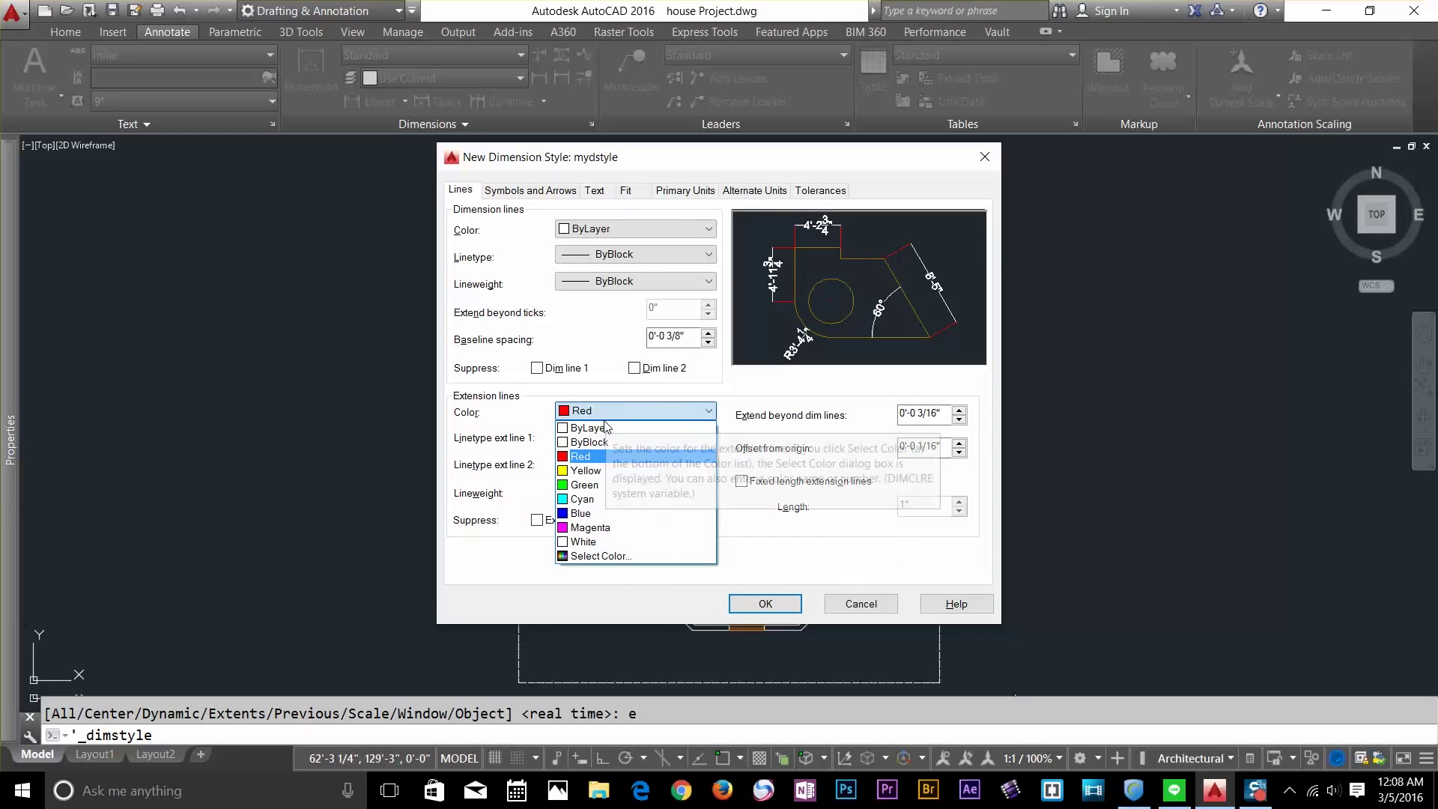
pyautogui.click(607, 428)
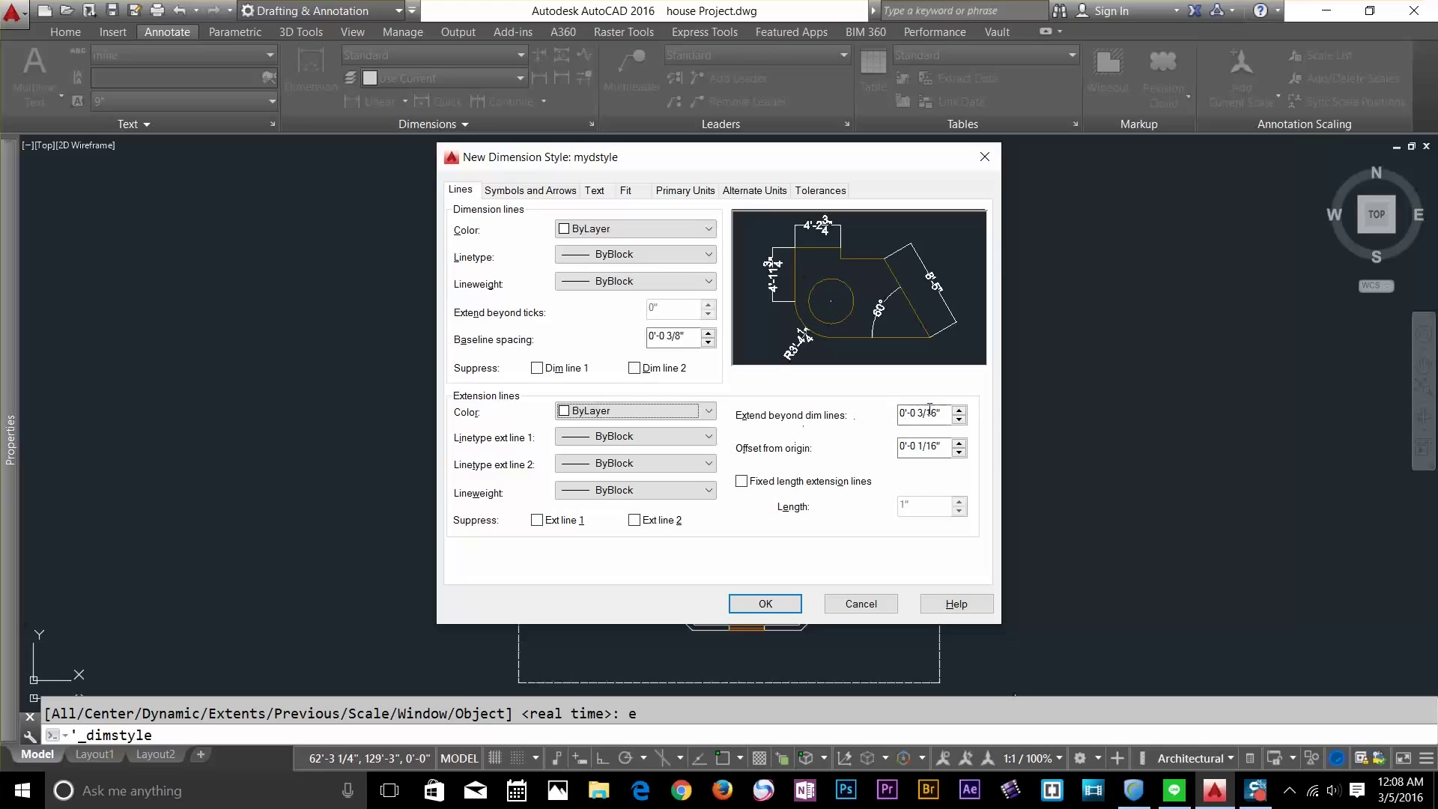
# Adjust Extend beyond dim lines with its spinner, then enter 0
pyautogui.click(959, 418)
pyautogui.click(960, 414)
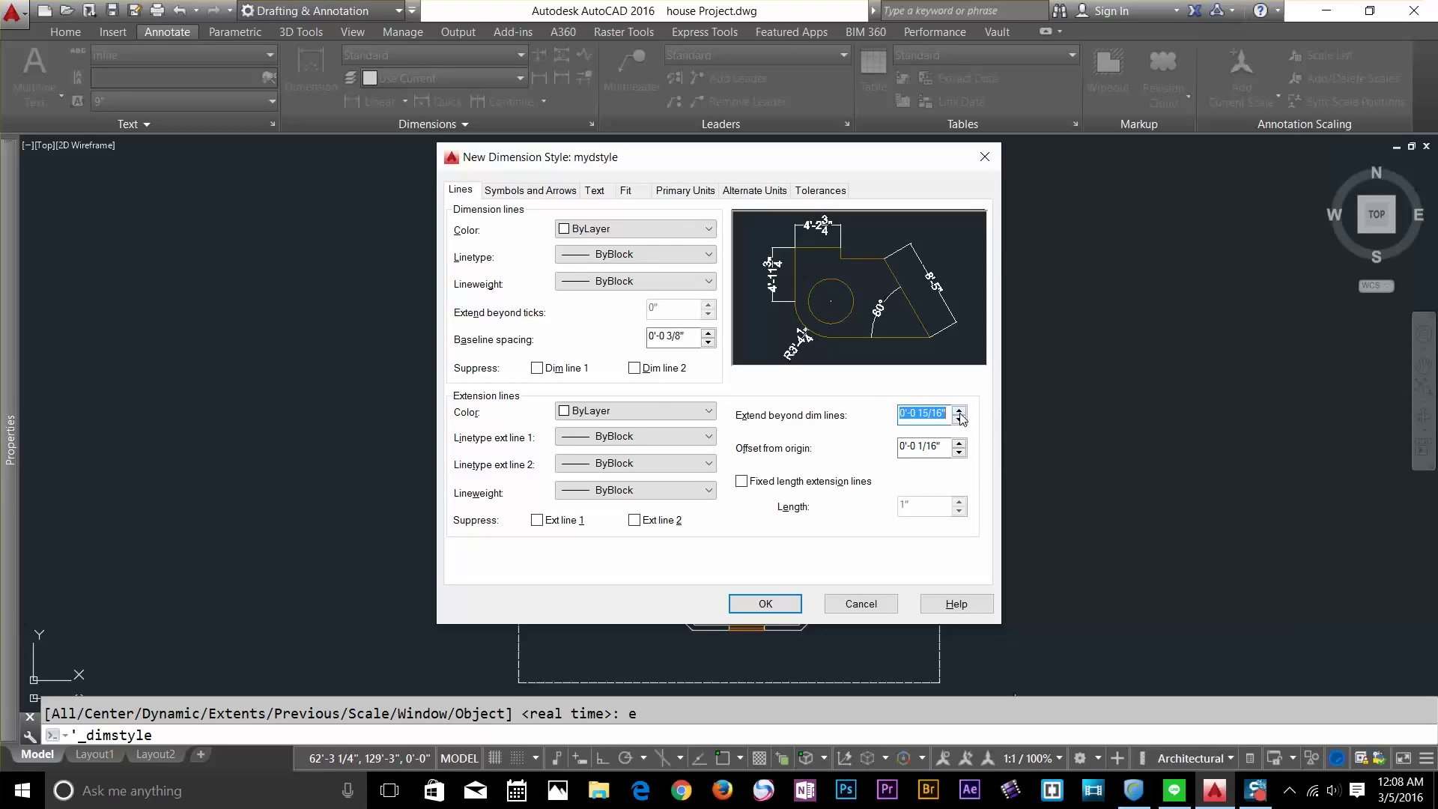
pyautogui.moveTo(962, 412); pyautogui.dragTo(962, 408)
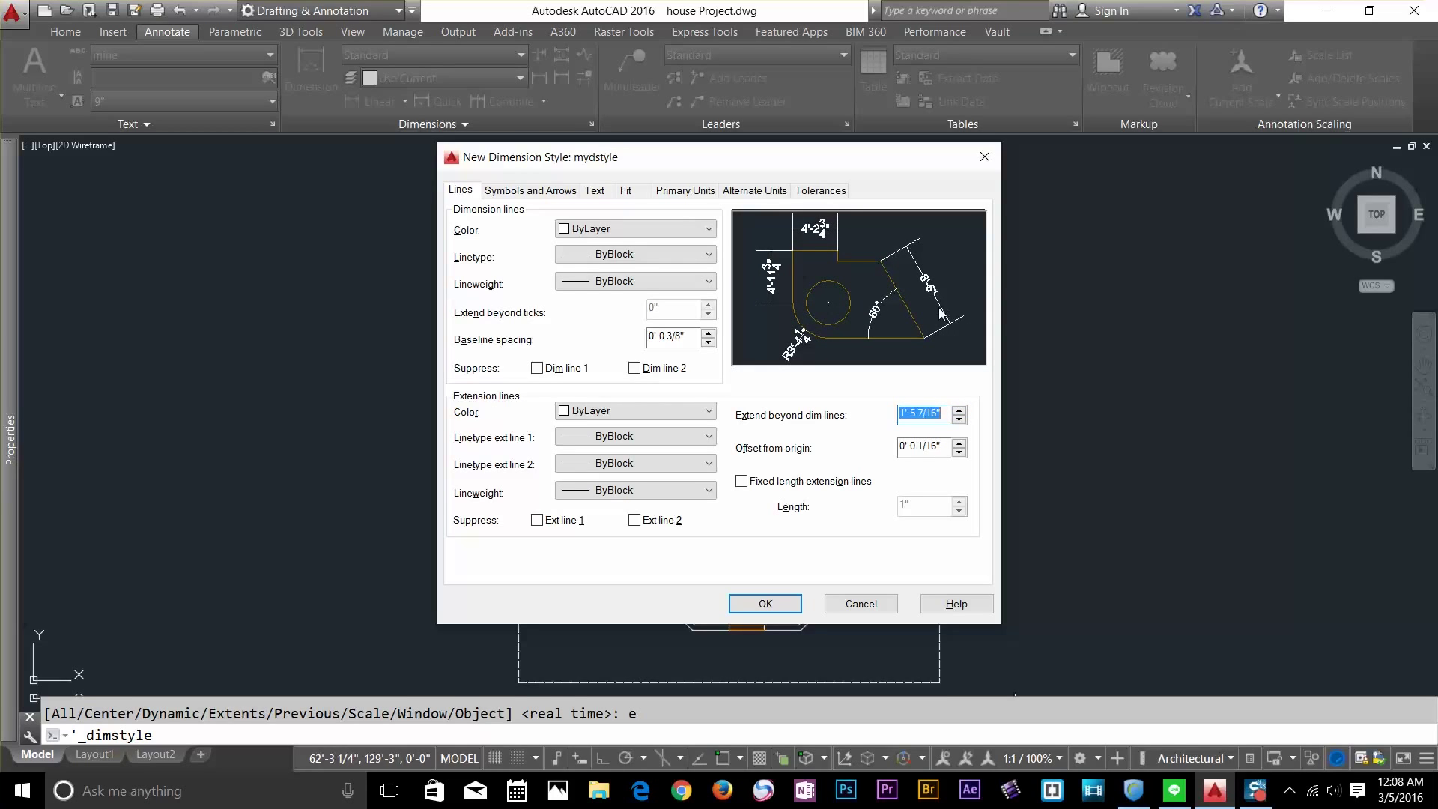
pyautogui.click(960, 419)
pyautogui.doubleClick(929, 414)
pyautogui.click(929, 415)
pyautogui.doubleClick(929, 414)
pyautogui.write('0')
pyautogui.click(941, 448)
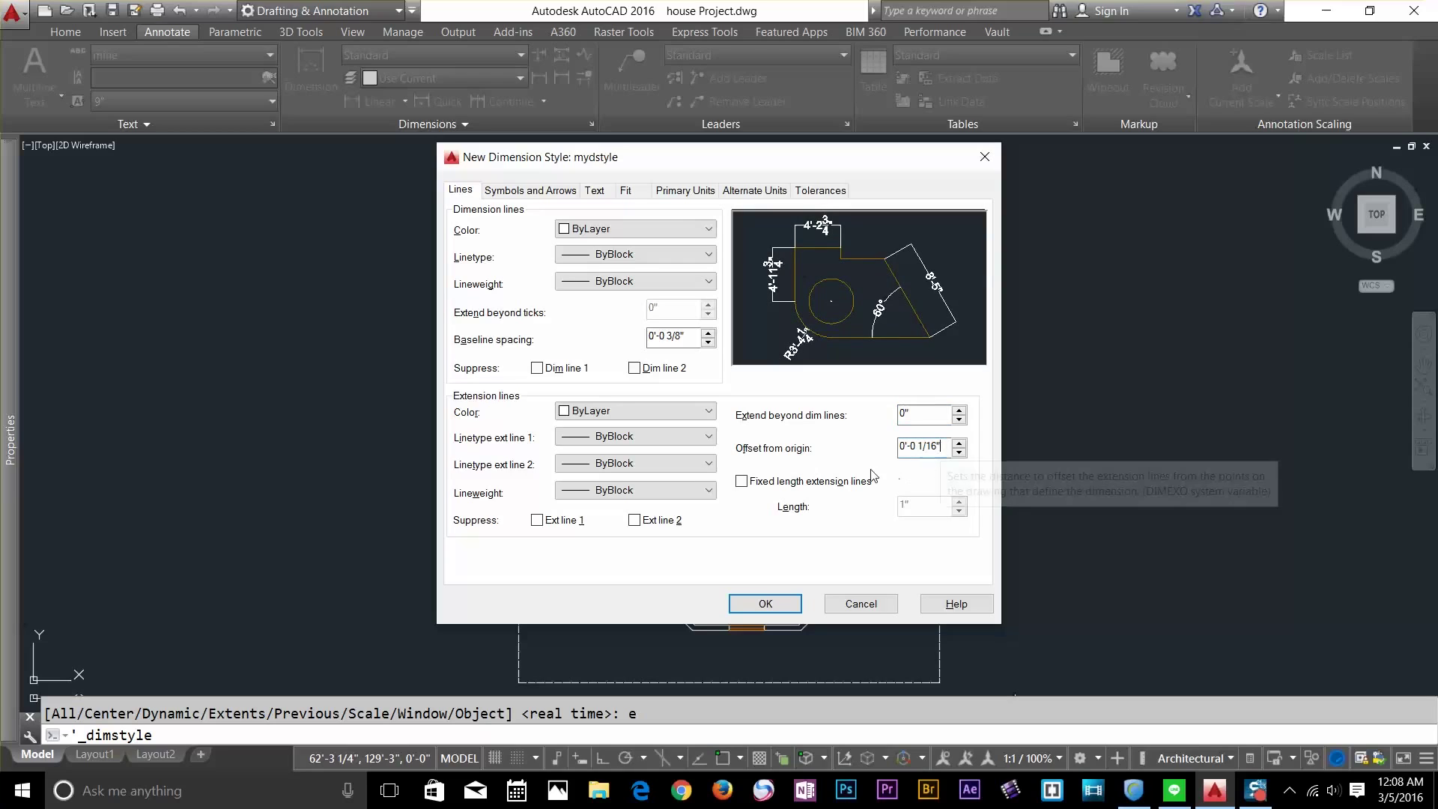
# Set Offset from origin to 0 and Extend beyond dim lines to 9
pyautogui.click(960, 444)
pyautogui.moveTo(960, 444); pyautogui.dragTo(959, 444)
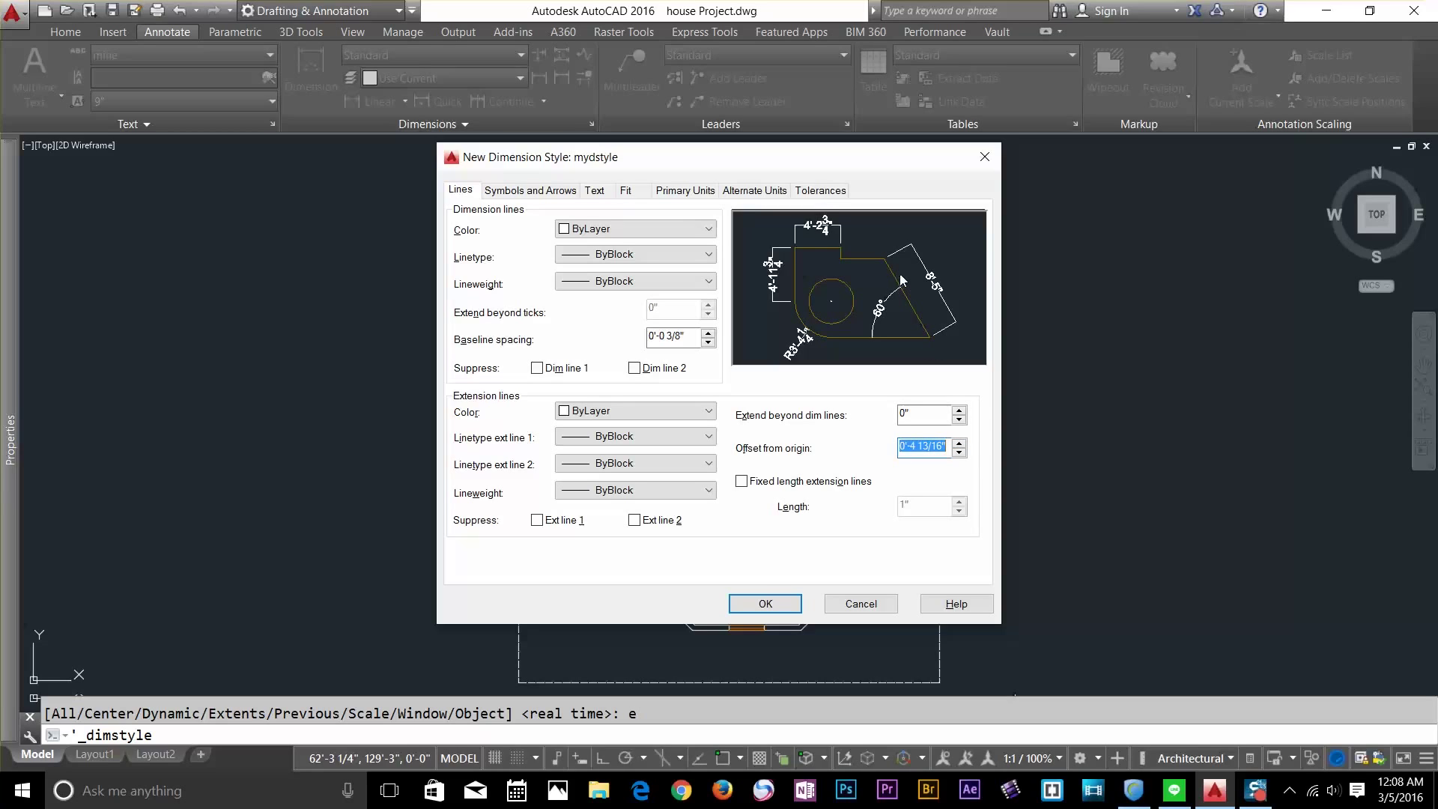
pyautogui.moveTo(959, 453); pyautogui.dragTo(889, 448)
pyautogui.click(941, 446)
pyautogui.write('0')
pyautogui.click(943, 416)
pyautogui.write('9')
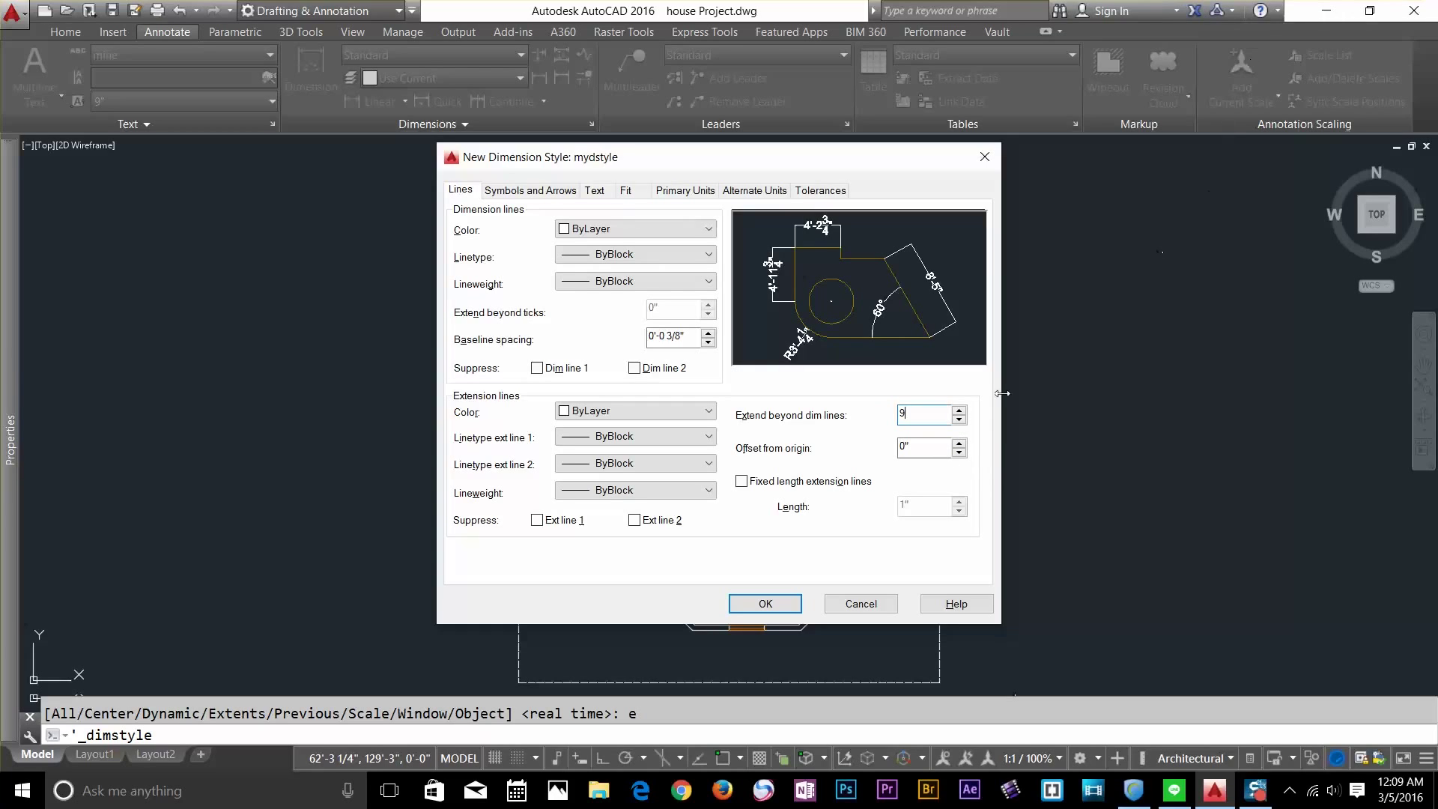
pyautogui.click(523, 191)
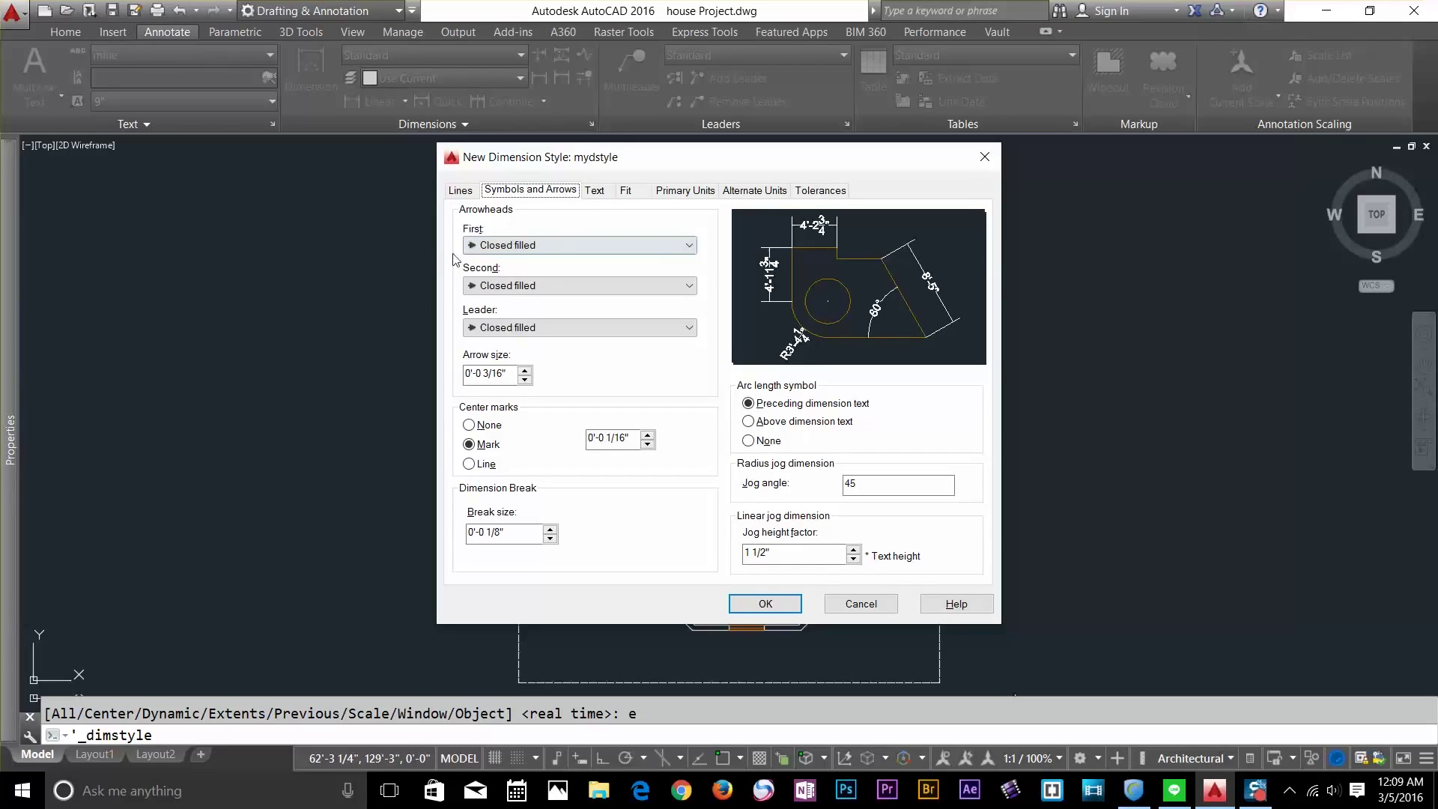
# Use Architectural tick arrowheads and increase Extend beyond ticks
pyautogui.click(496, 246)
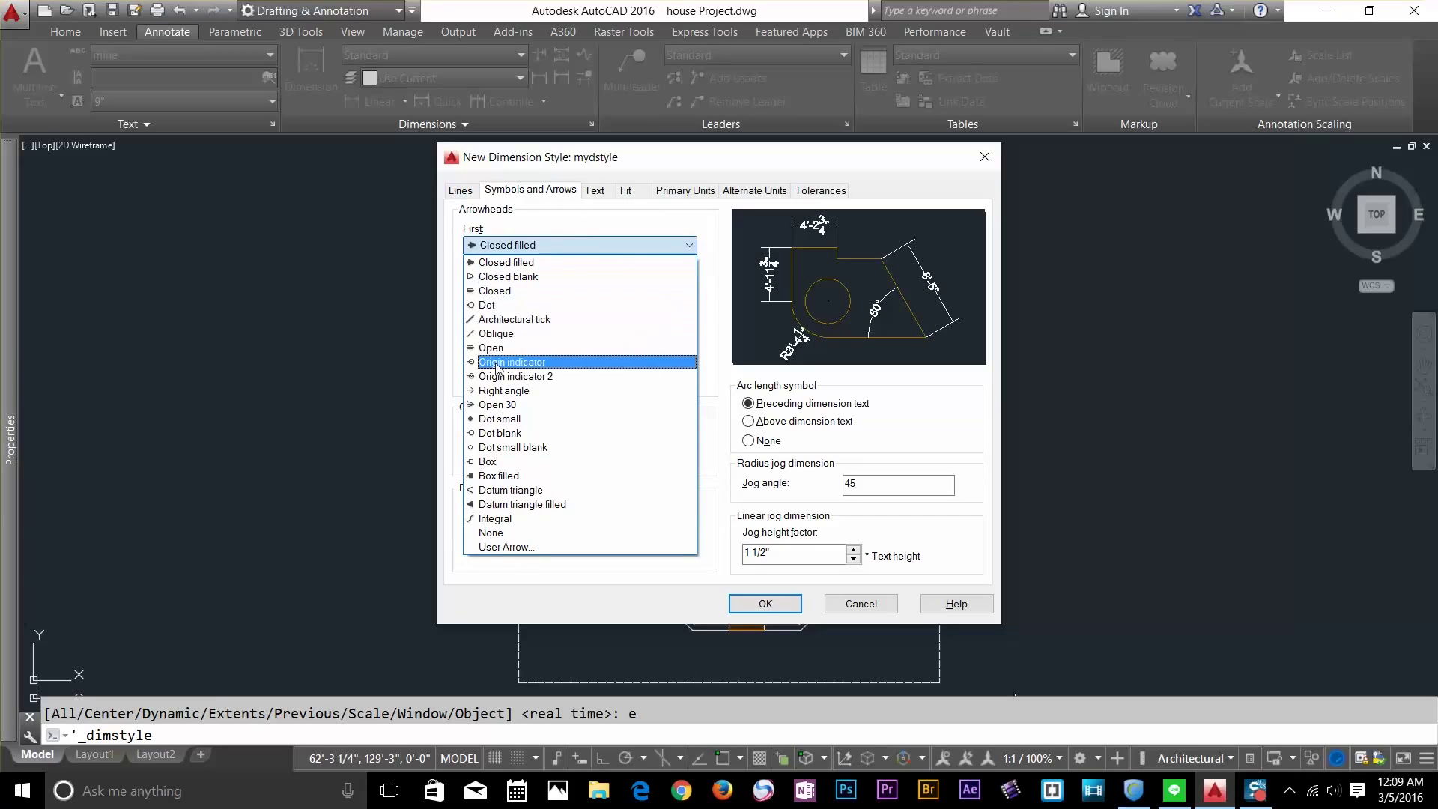
pyautogui.click(512, 320)
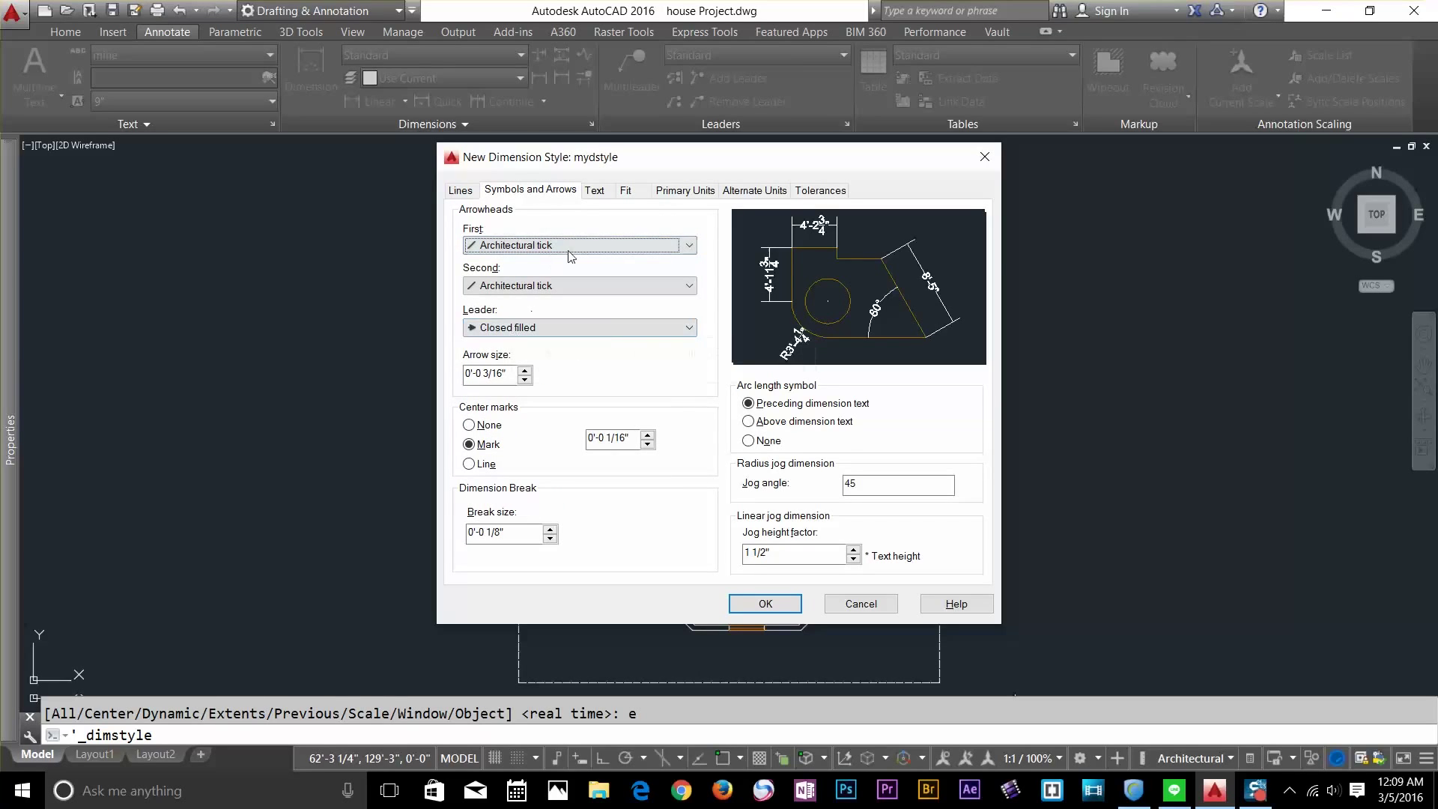
pyautogui.click(465, 193)
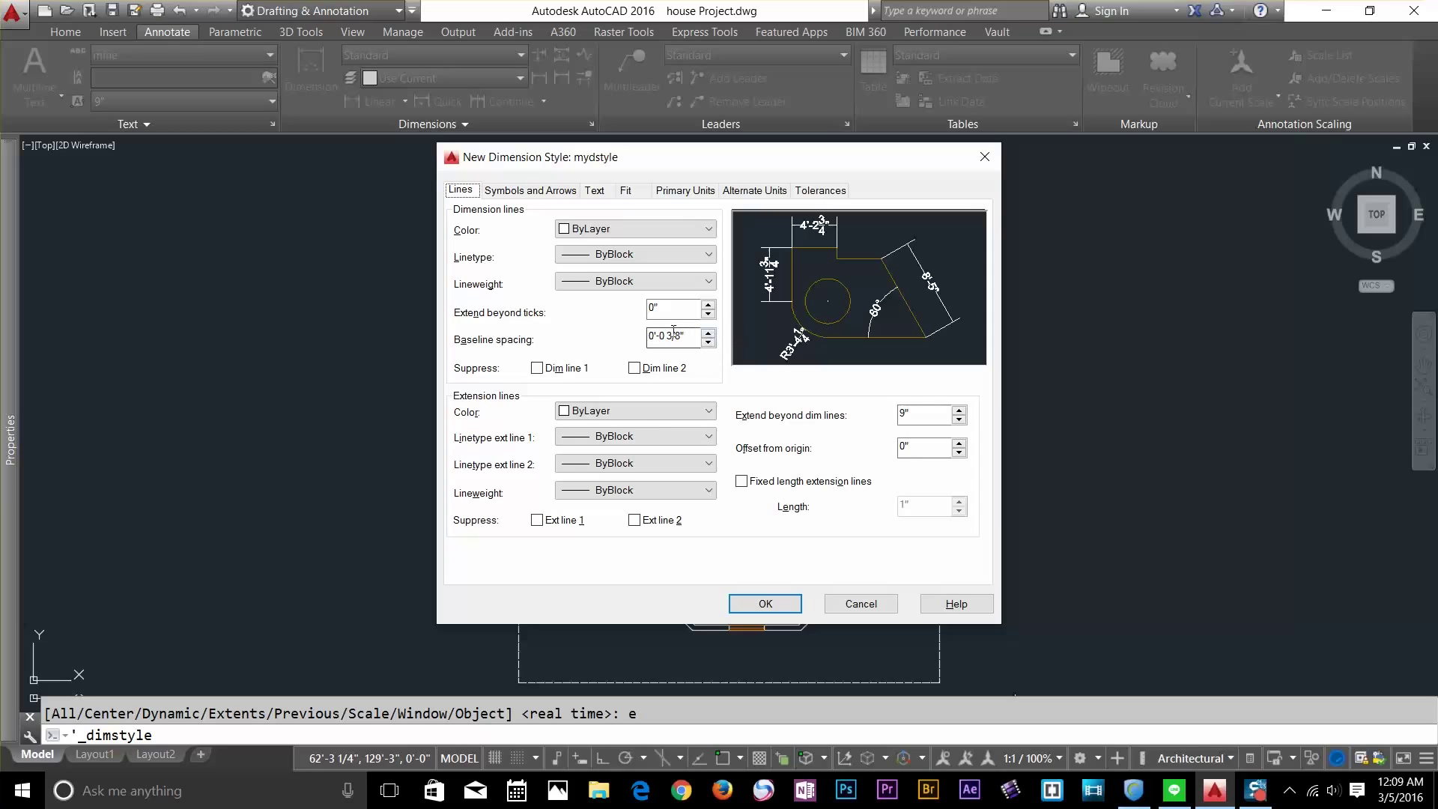
pyautogui.click(708, 307)
pyautogui.click(708, 307)
pyautogui.click(709, 307)
pyautogui.click(709, 307)
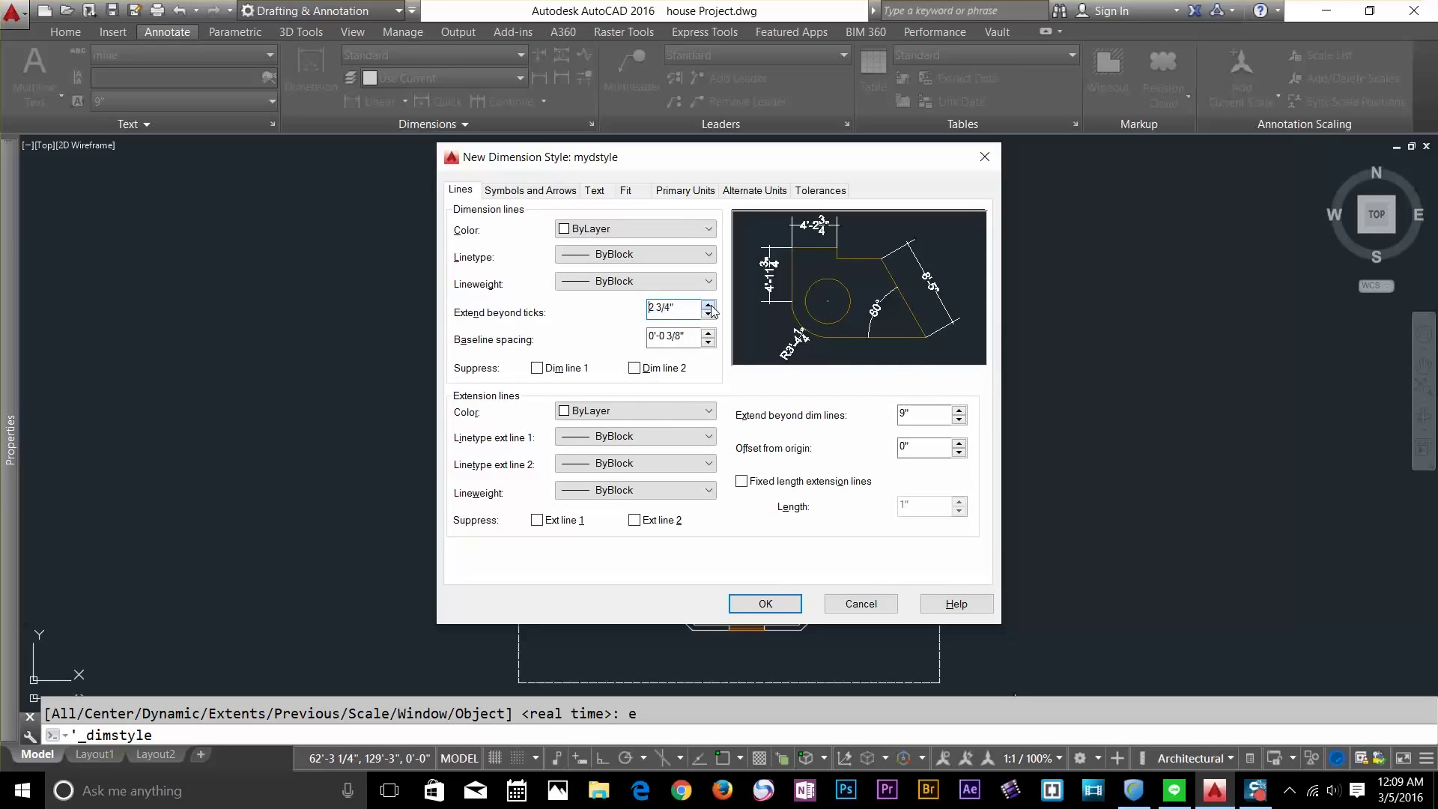
pyautogui.click(708, 307)
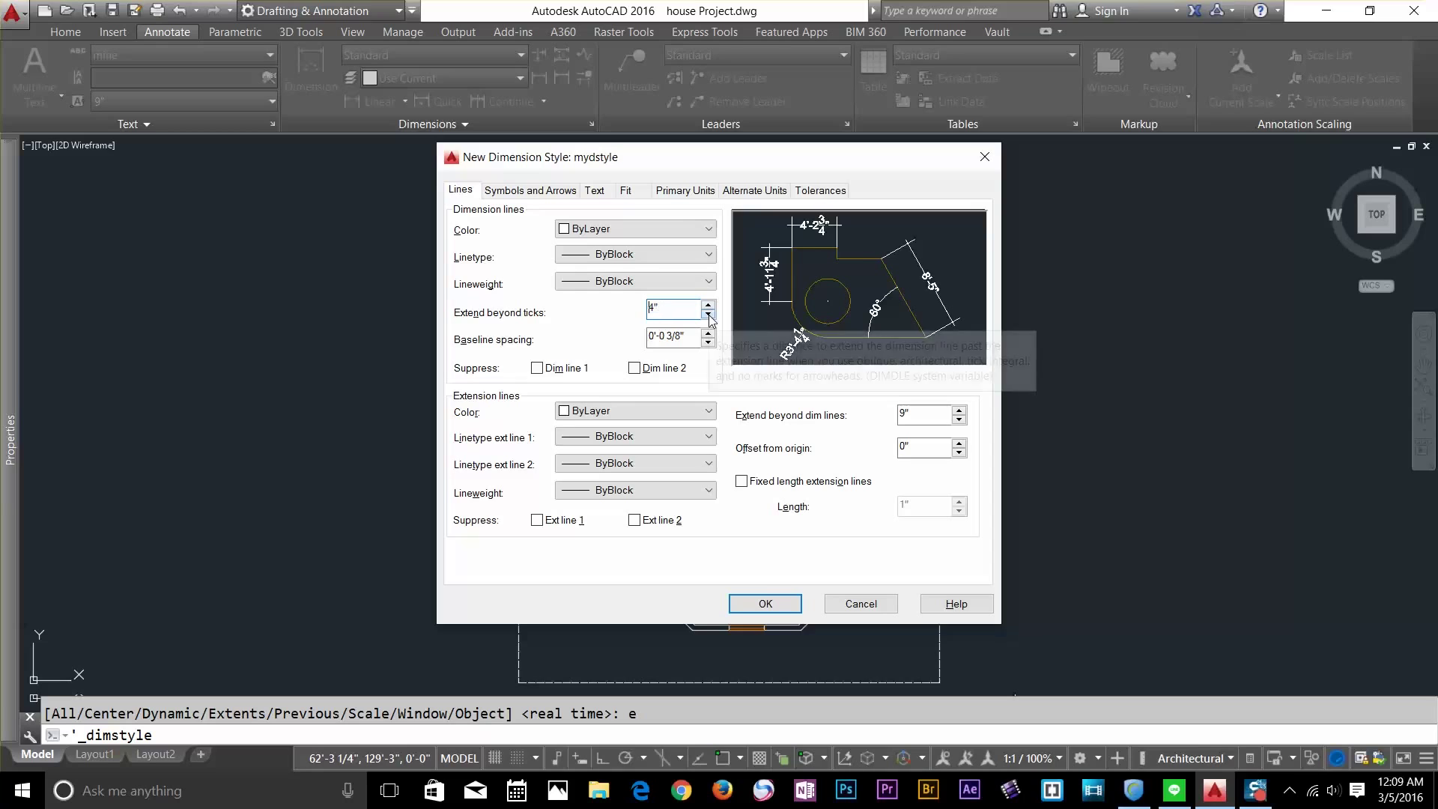
pyautogui.click(569, 193)
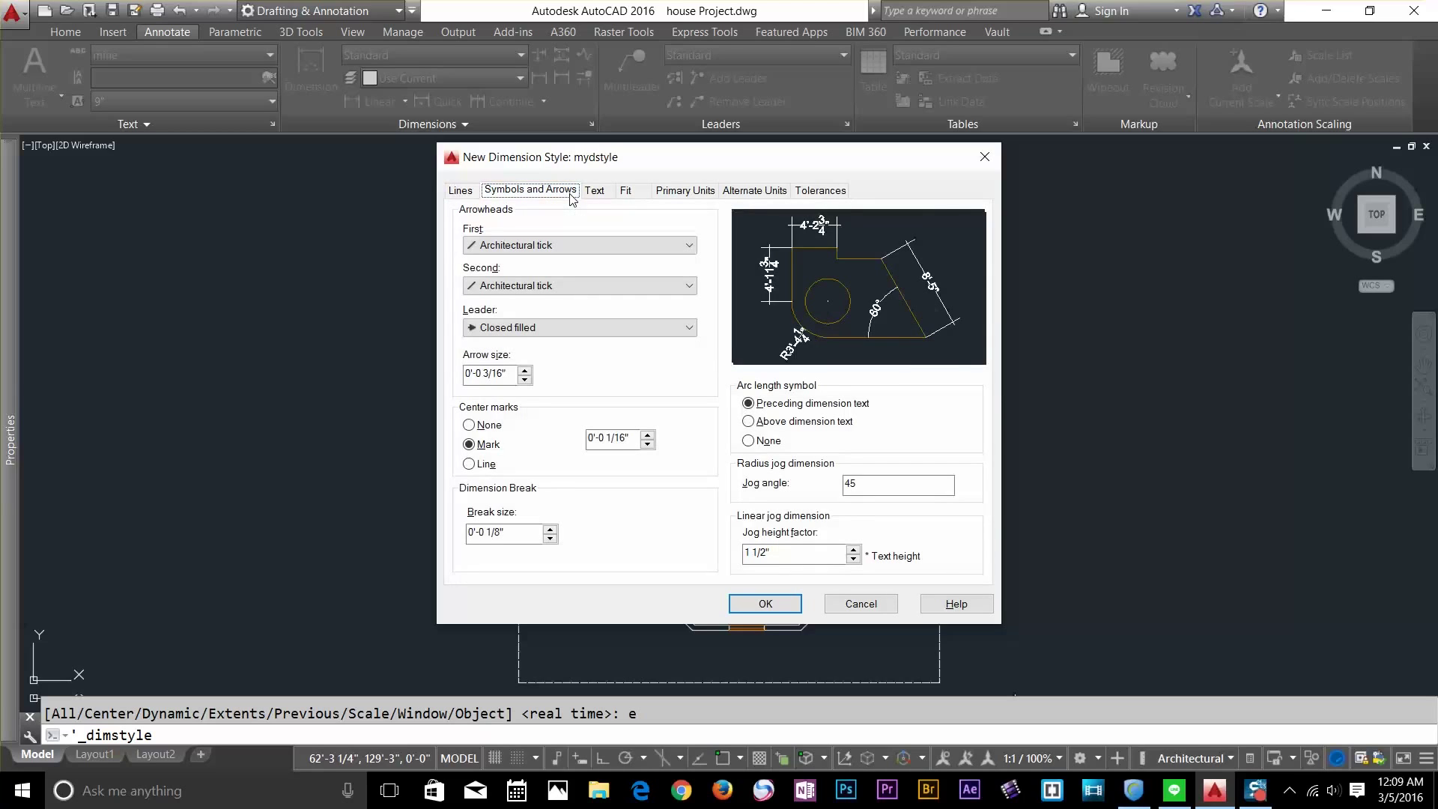
# Switch the arrowheads to Dot small and raise Arrow size to 1'-9 11/16"
pyautogui.click(525, 370)
pyautogui.click(525, 370)
pyautogui.click(525, 370)
pyautogui.click(525, 370)
pyautogui.click(525, 370)
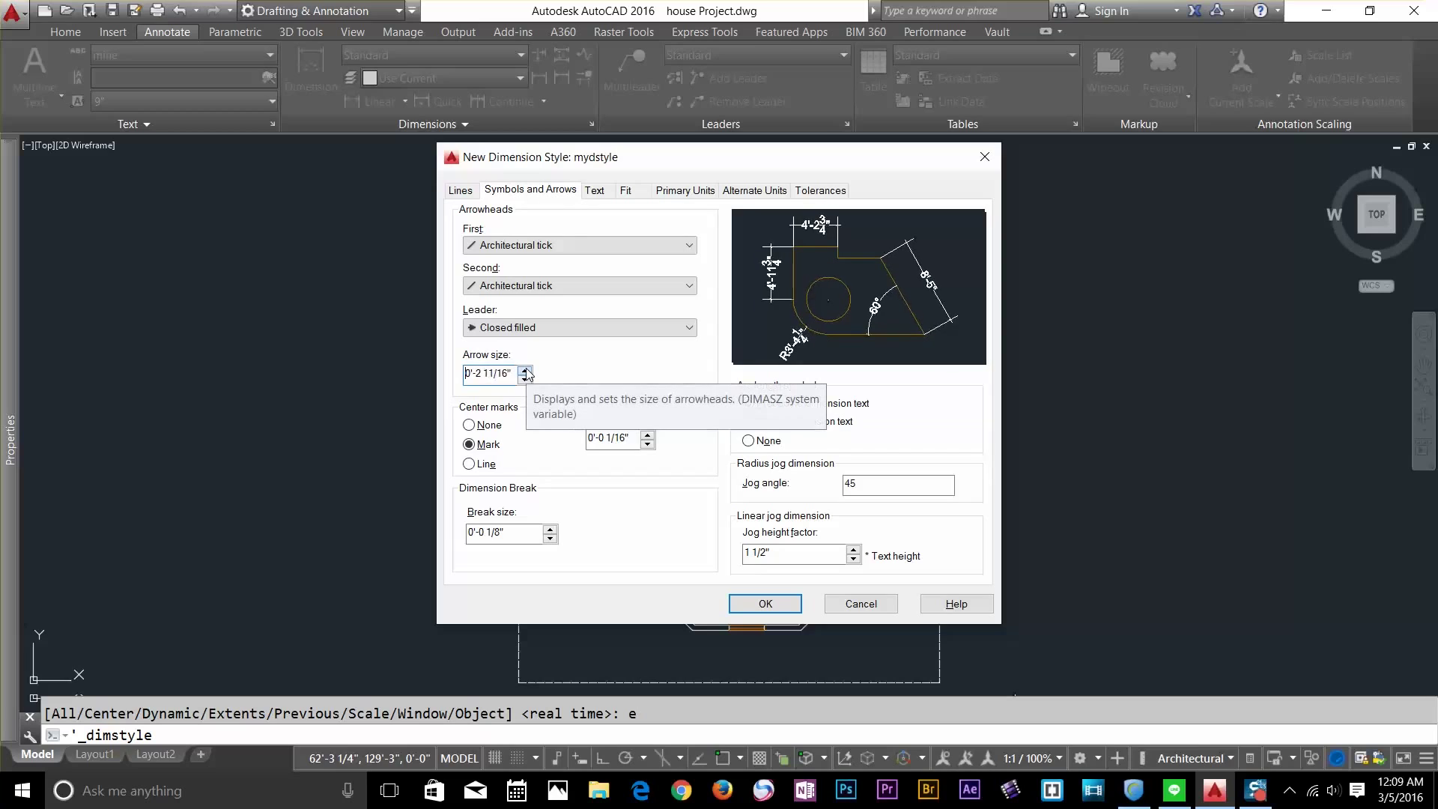
pyautogui.click(525, 370)
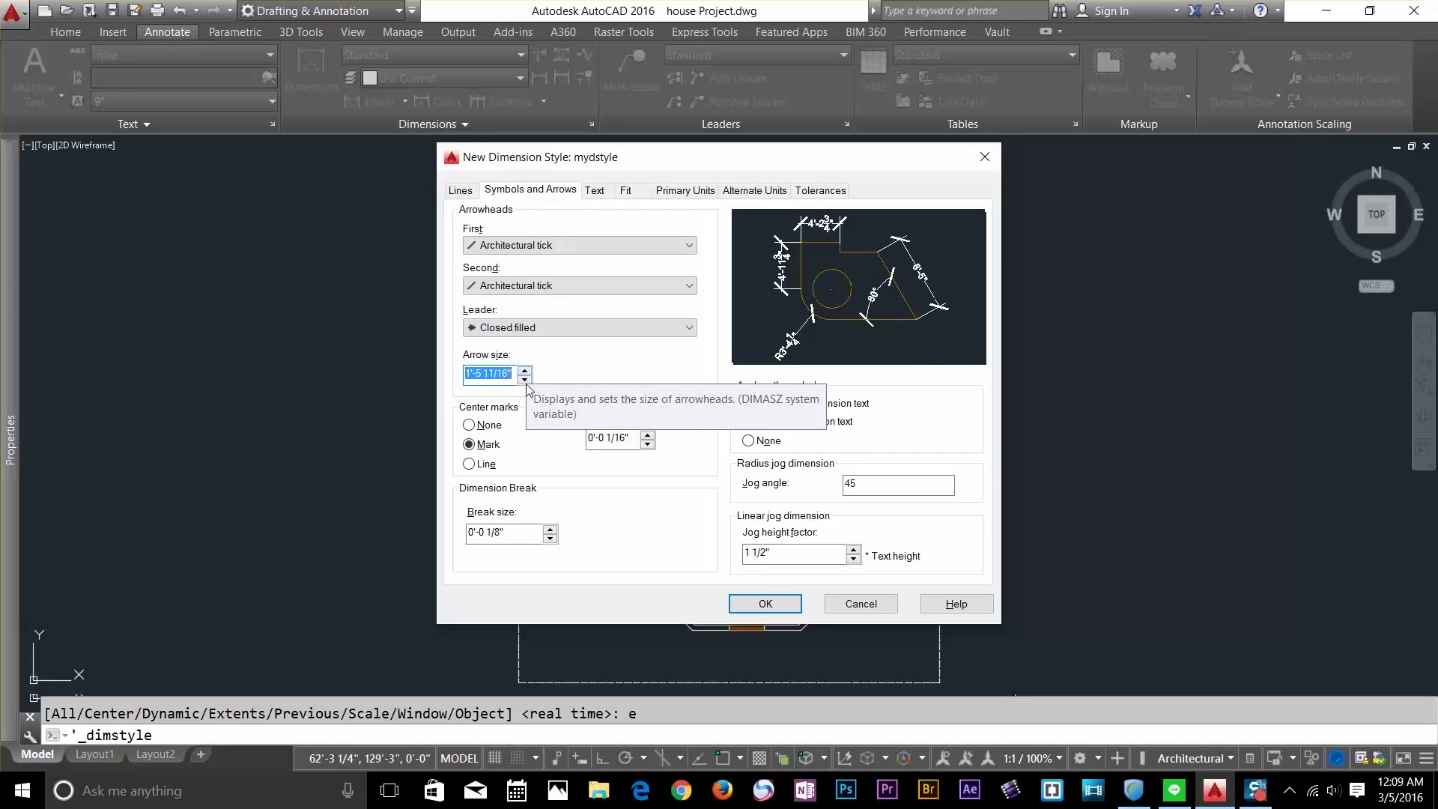
pyautogui.click(525, 379)
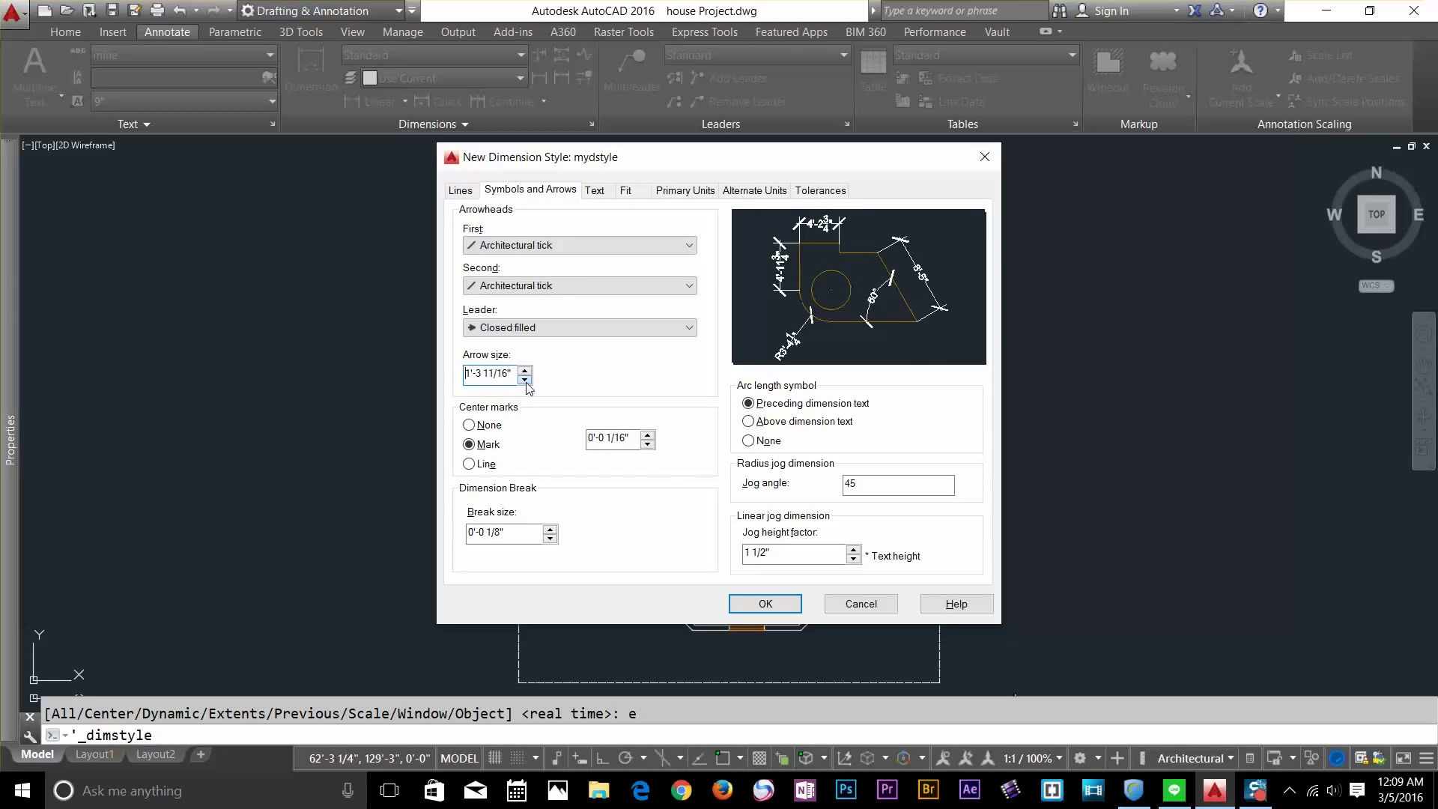
pyautogui.click(532, 246)
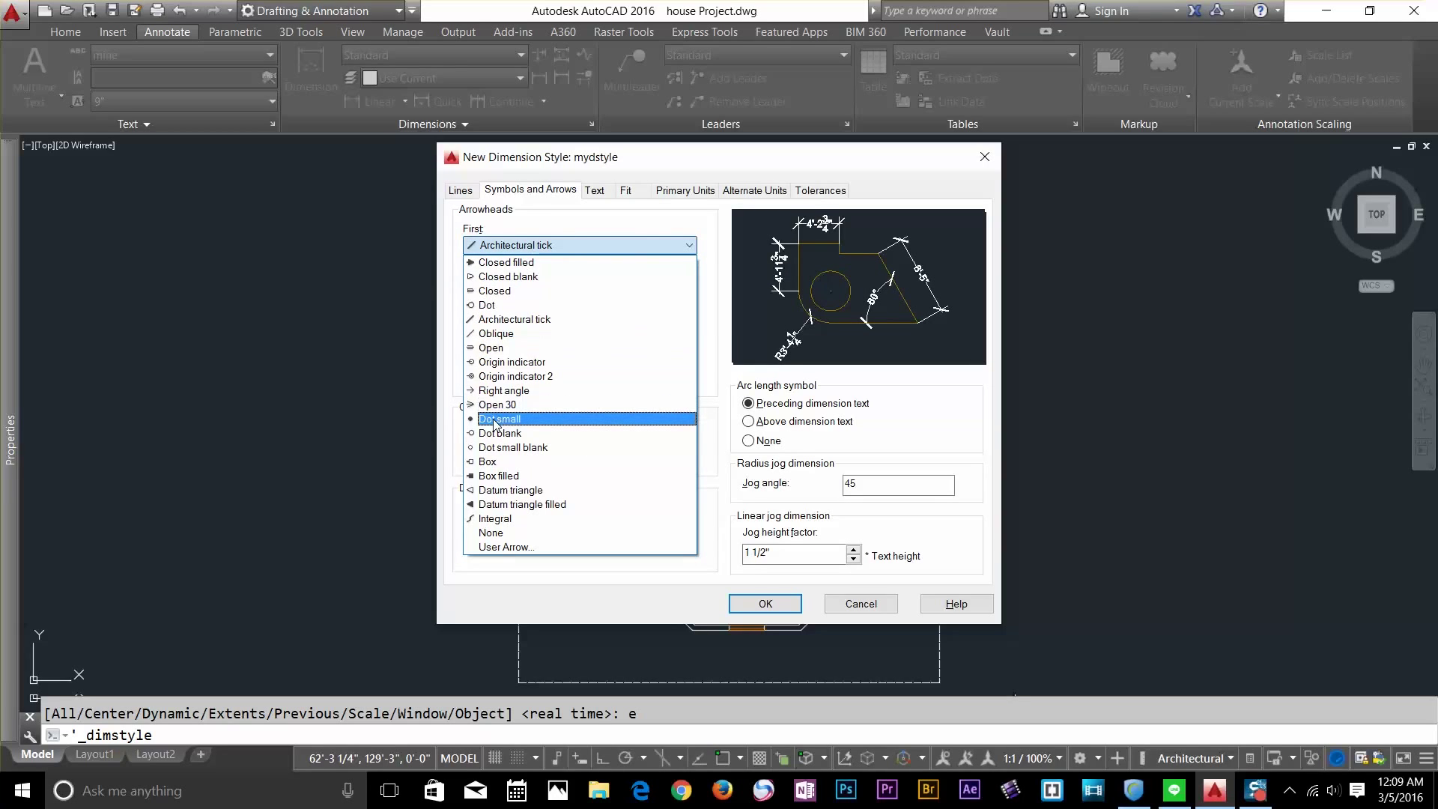
pyautogui.click(500, 419)
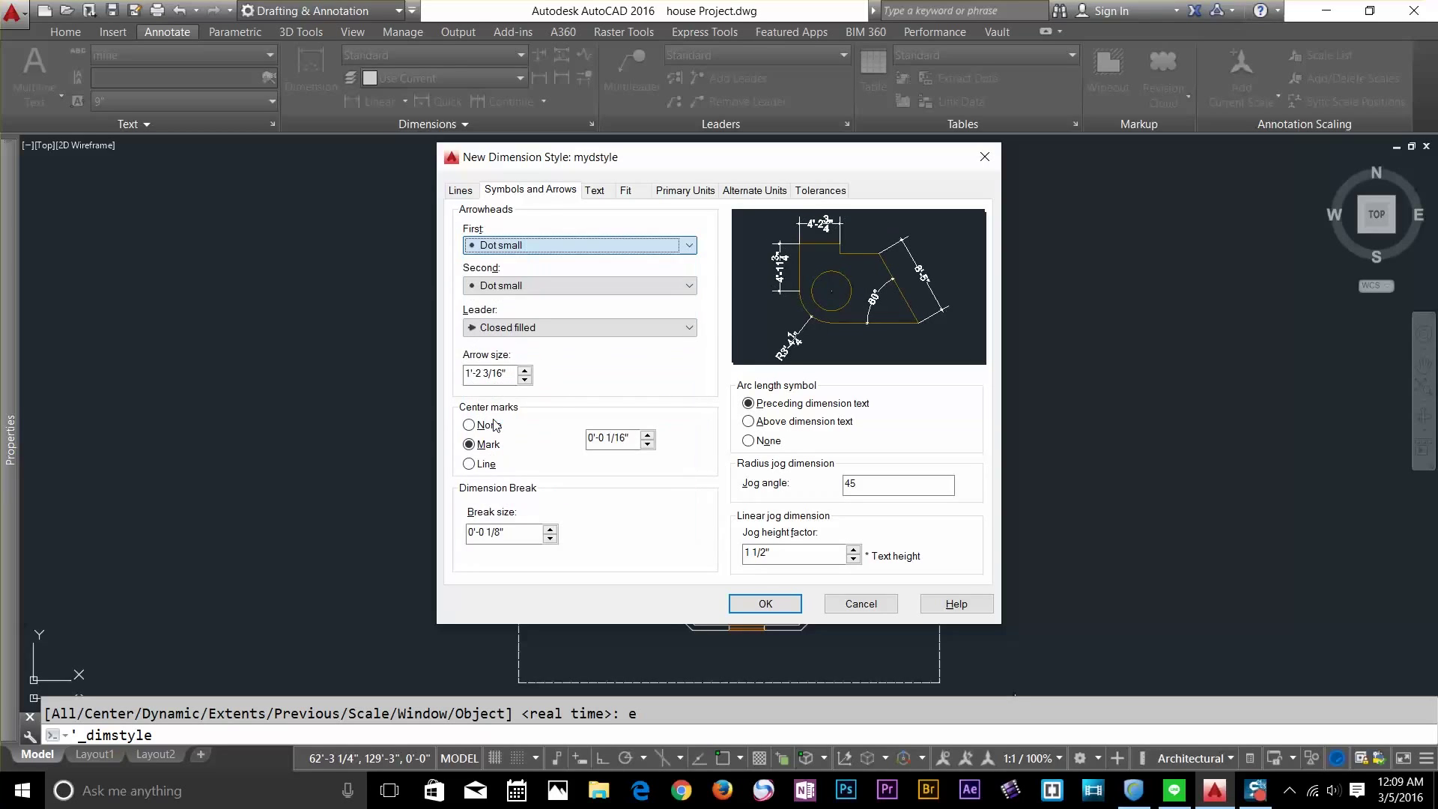
pyautogui.click(526, 370)
pyautogui.click(525, 370)
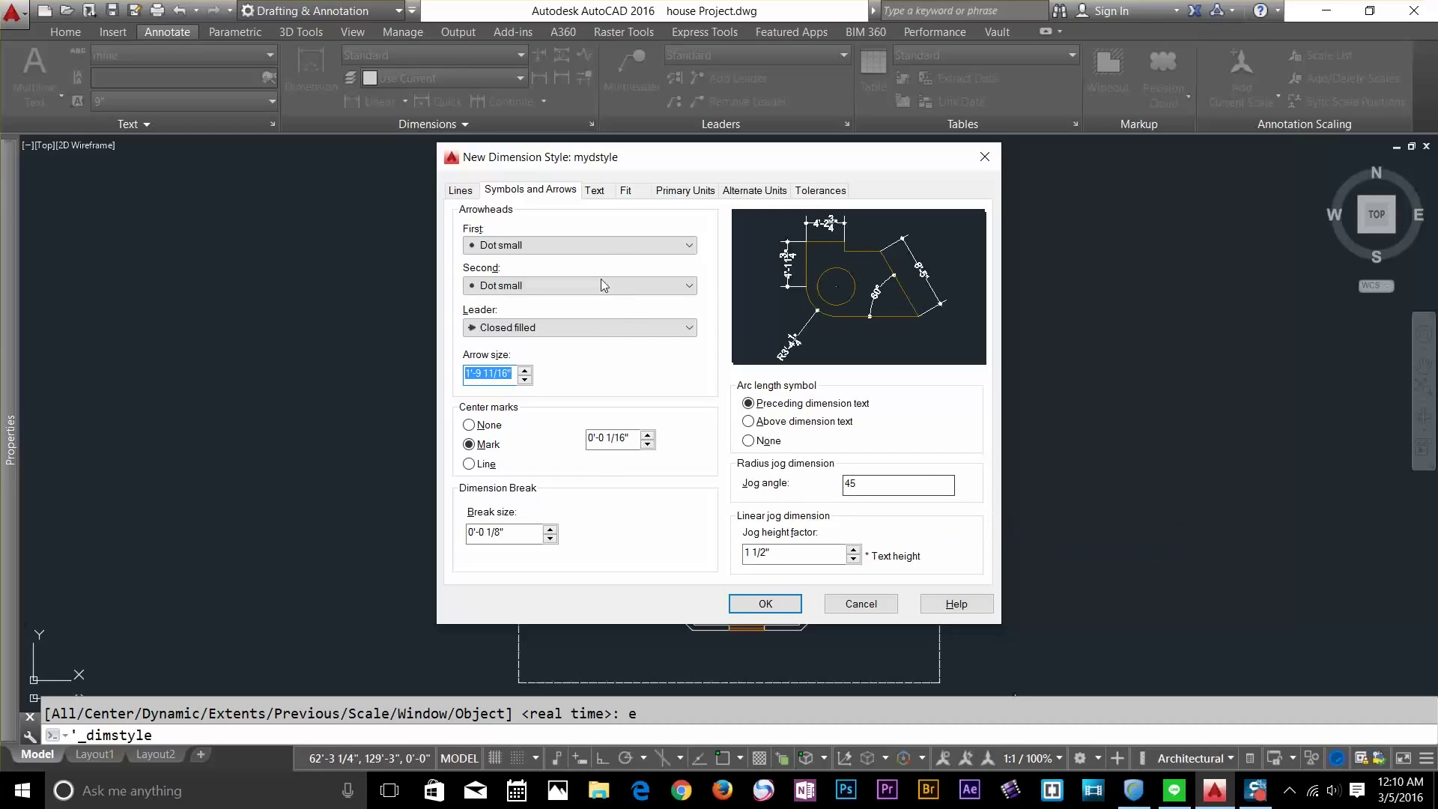
pyautogui.click(597, 193)
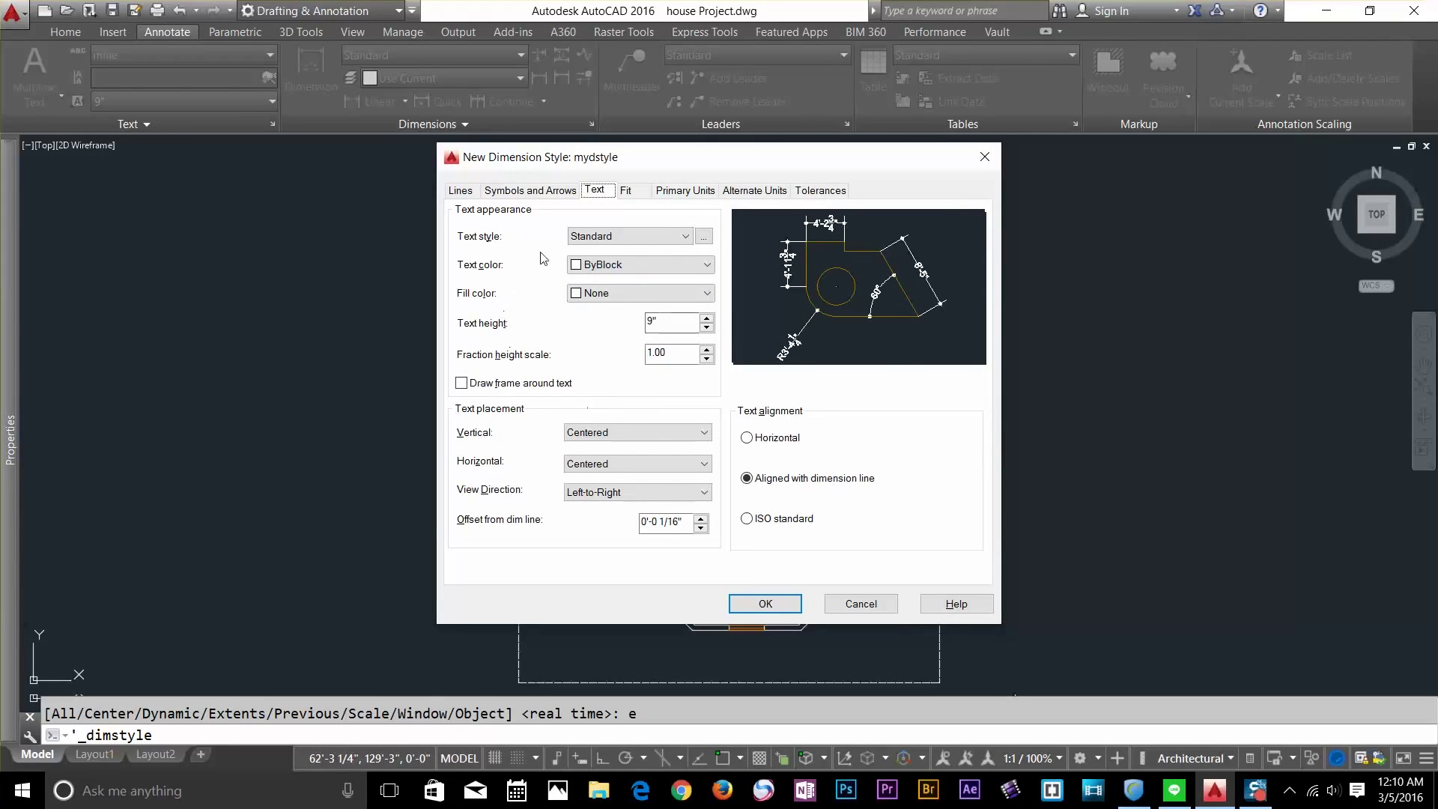
# Check mydstyle's text colour and text style choices, keeping the Standard text style
pyautogui.click(615, 265)
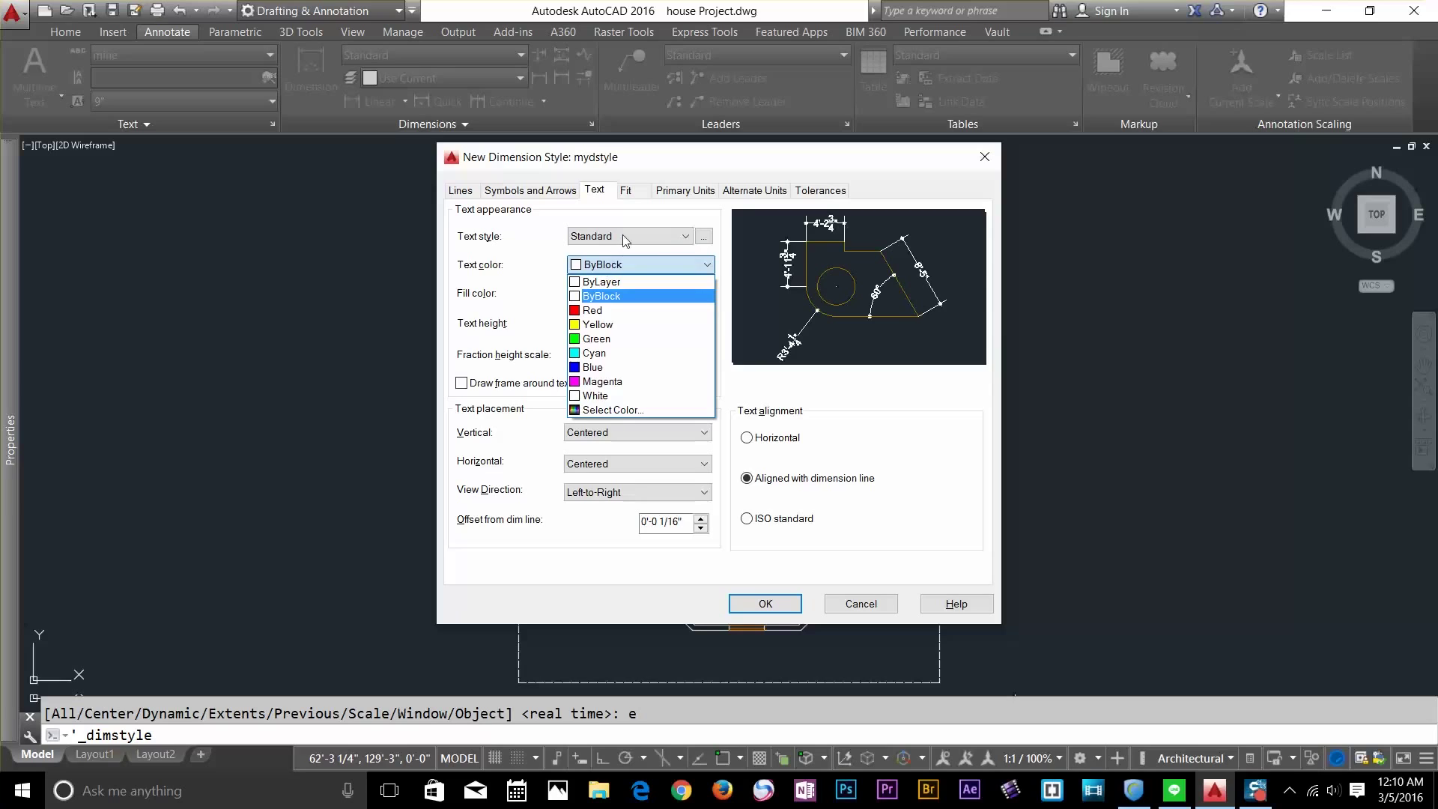
pyautogui.click(623, 235)
pyautogui.click(622, 235)
pyautogui.click(623, 235)
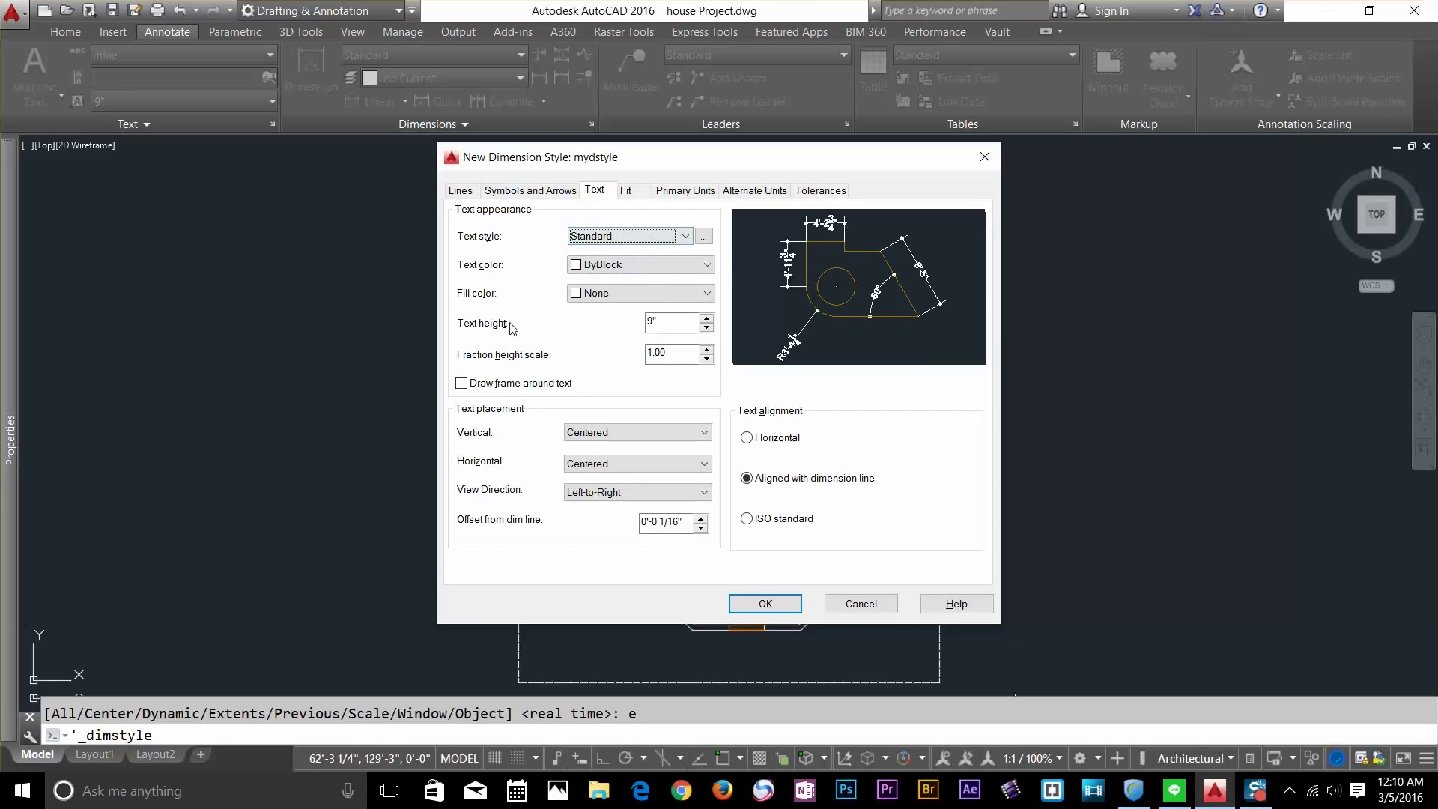
# Try a Yellow text background fill, then set Fill color back to None
pyautogui.click(588, 293)
pyautogui.click(592, 380)
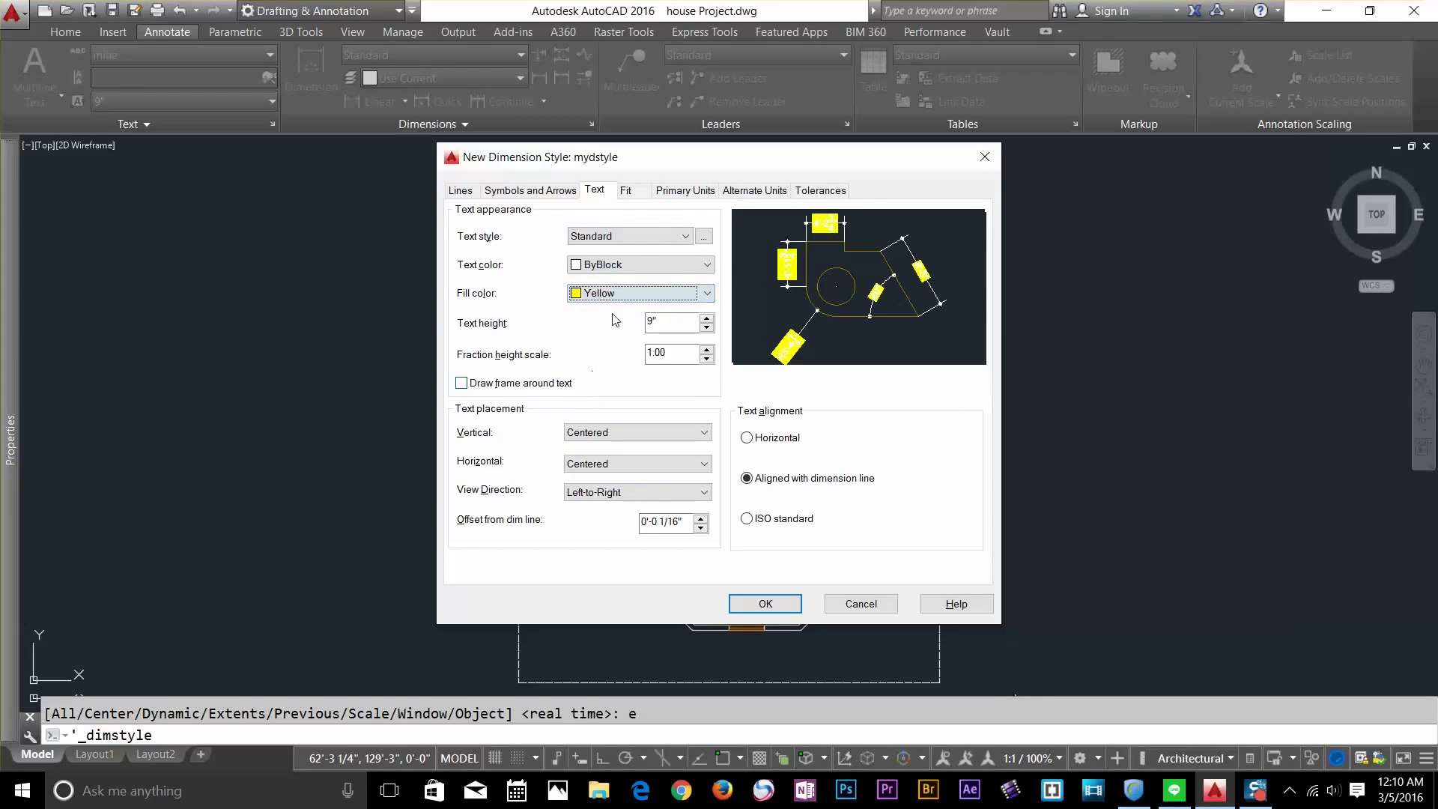
pyautogui.click(620, 293)
pyautogui.click(613, 308)
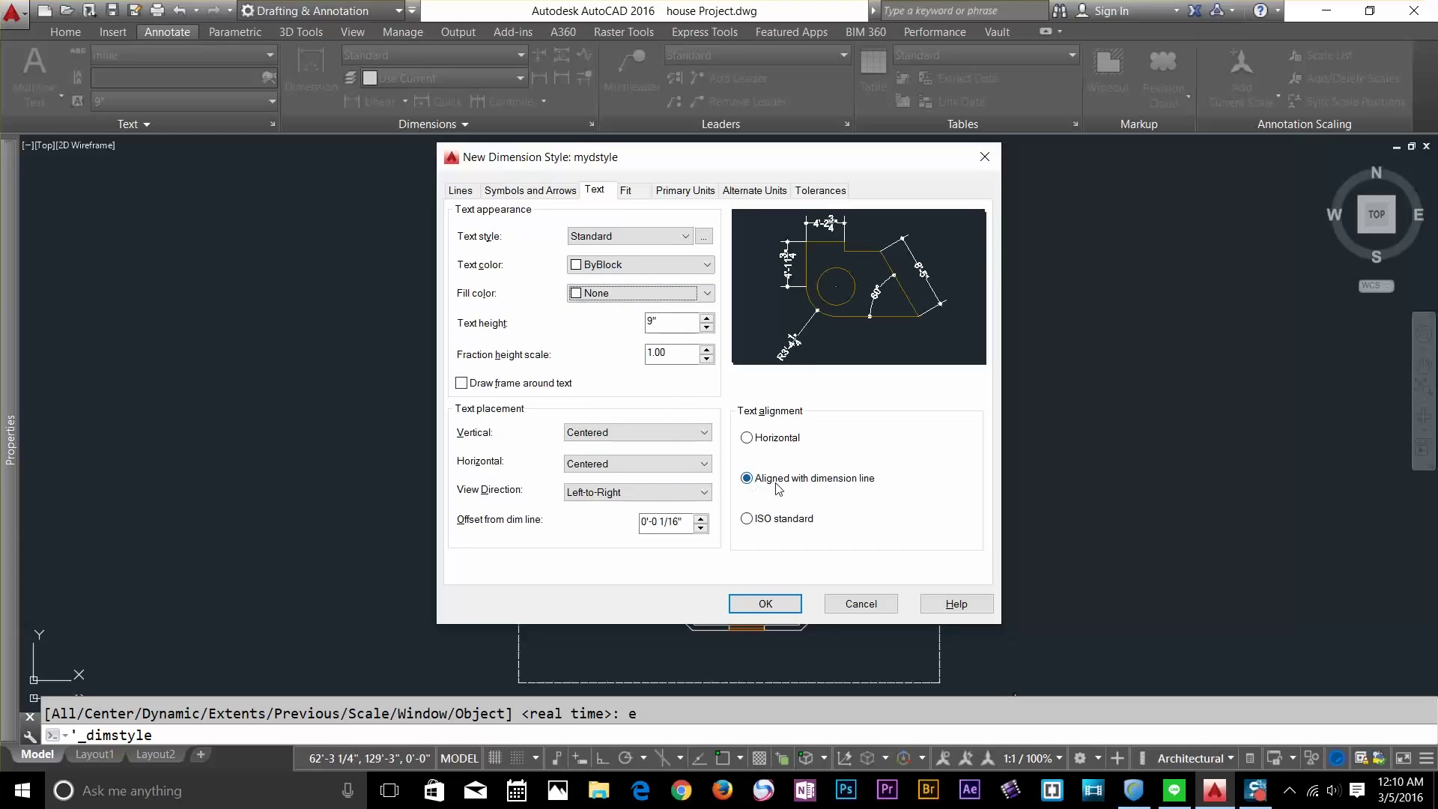
# Switch text alignment to Horizontal, then back to Aligned with dimension line
pyautogui.click(748, 438)
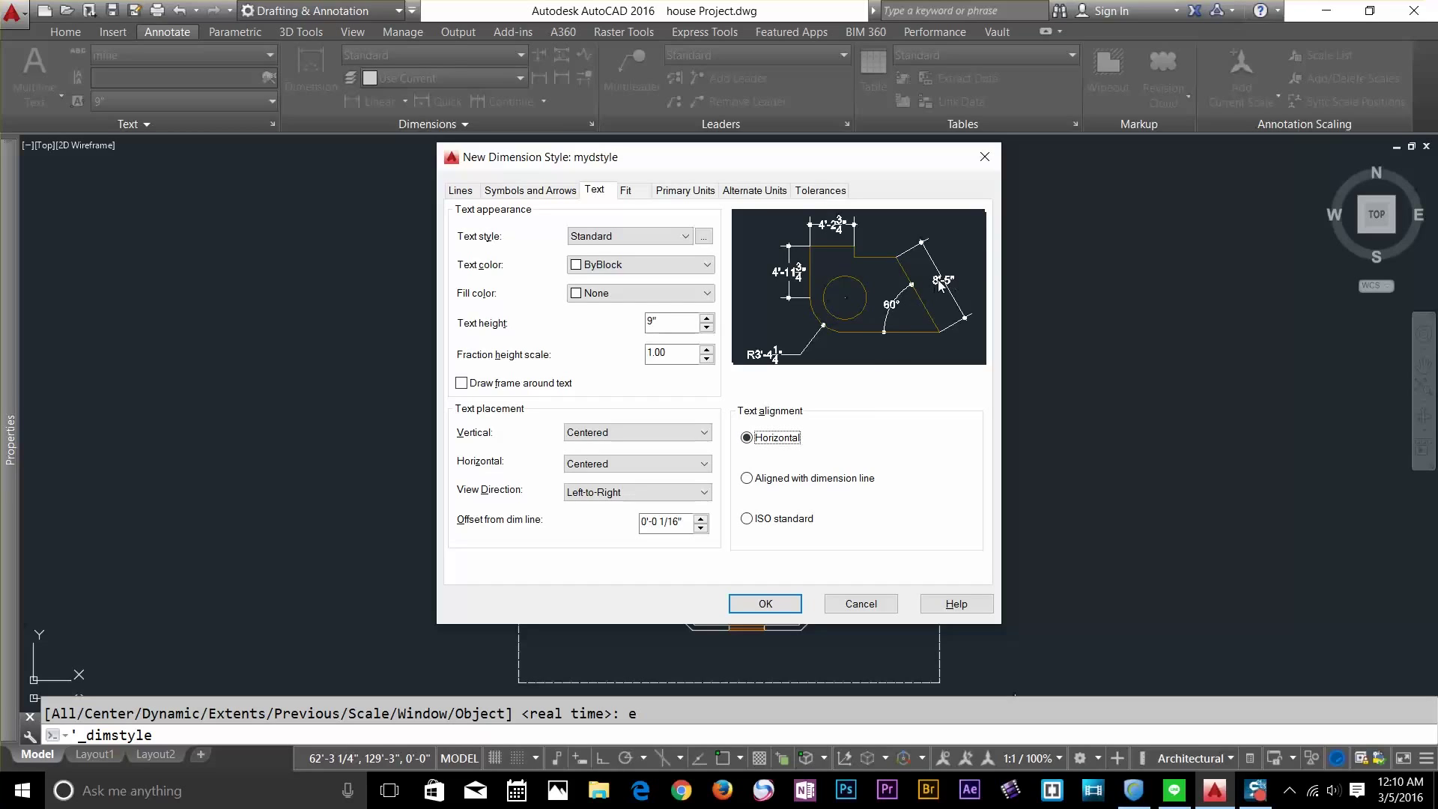
pyautogui.click(789, 480)
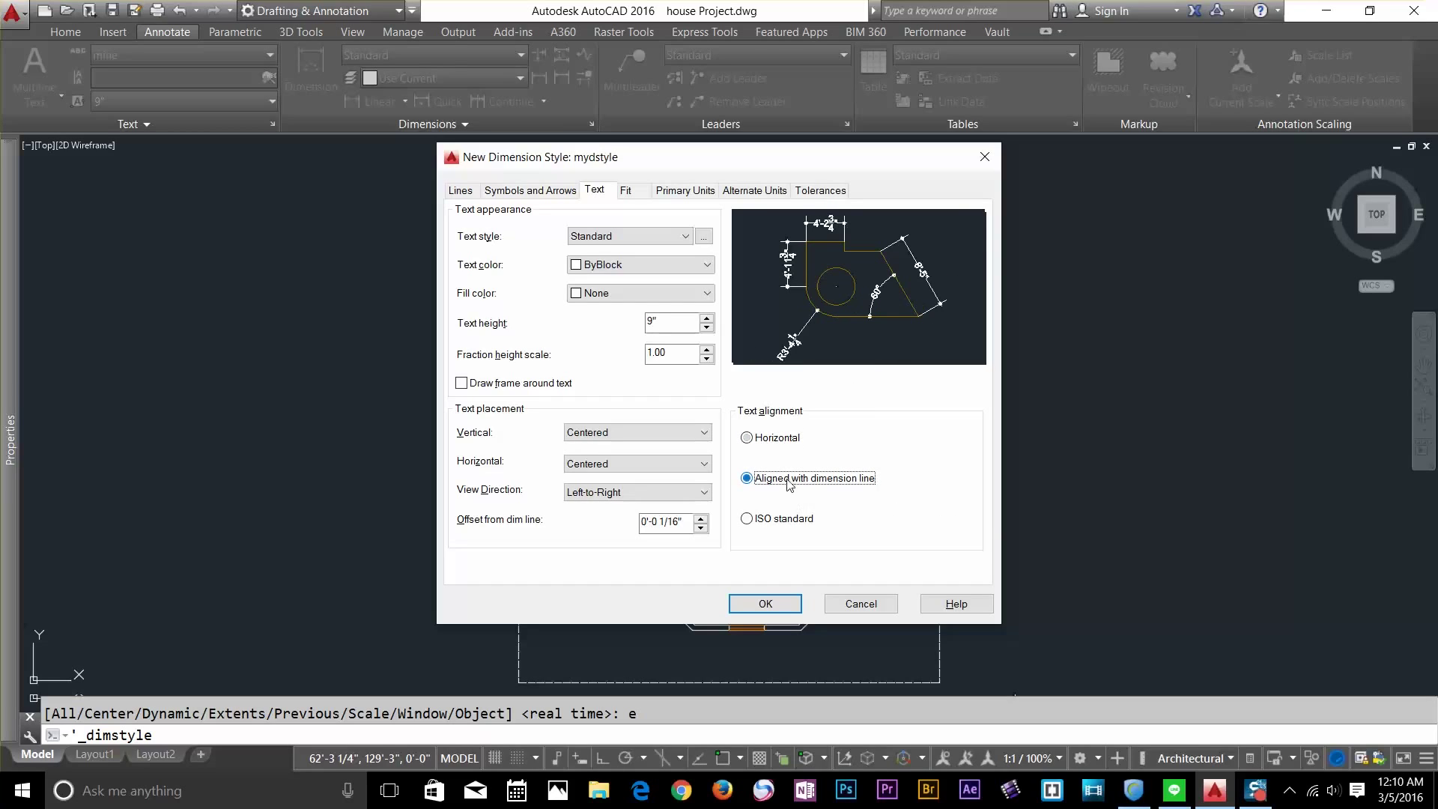
pyautogui.click(626, 191)
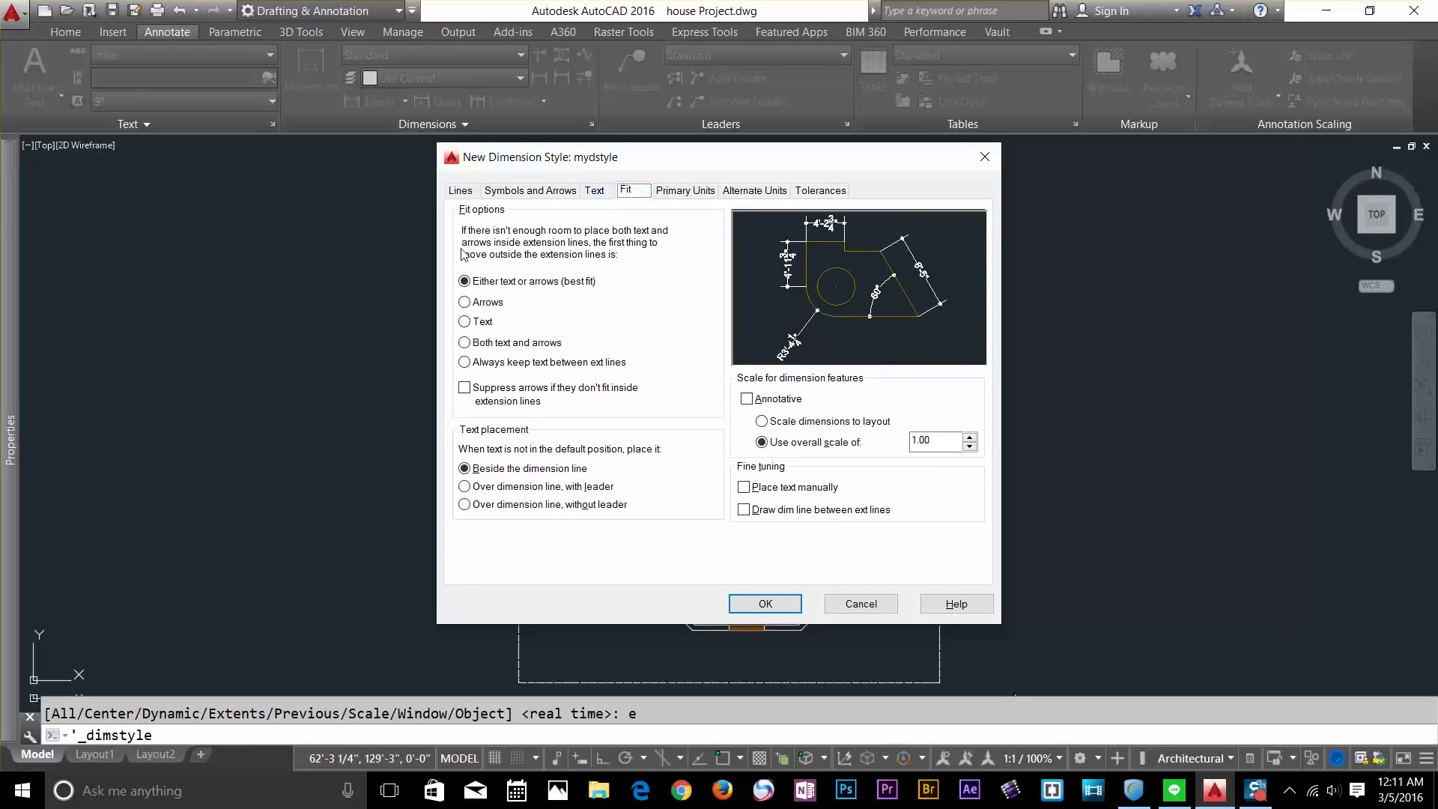
# Set mydstyle's Primary Units linear precision to 0'-0 1/8" and confirm
pyautogui.click(682, 191)
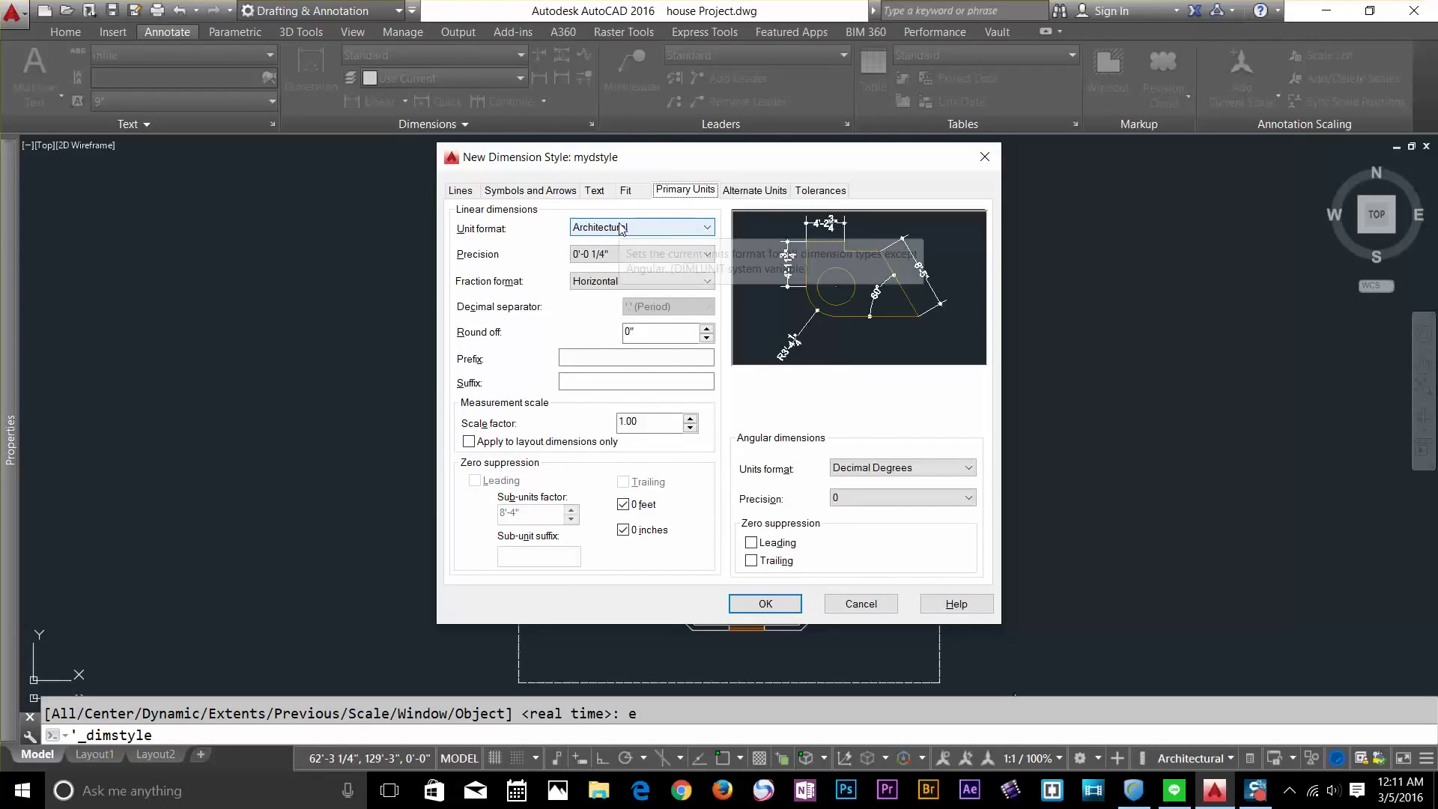
pyautogui.click(614, 255)
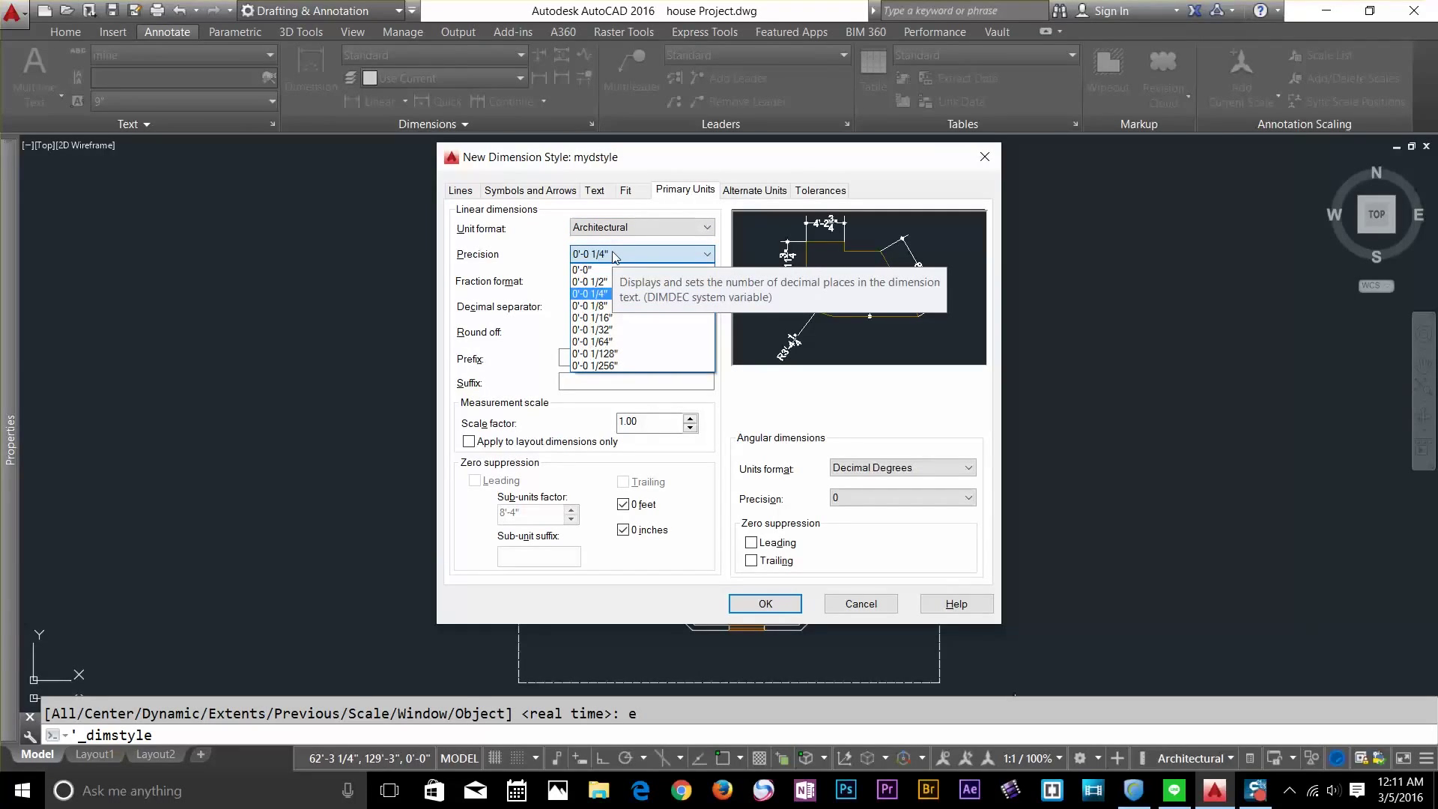
pyautogui.click(599, 305)
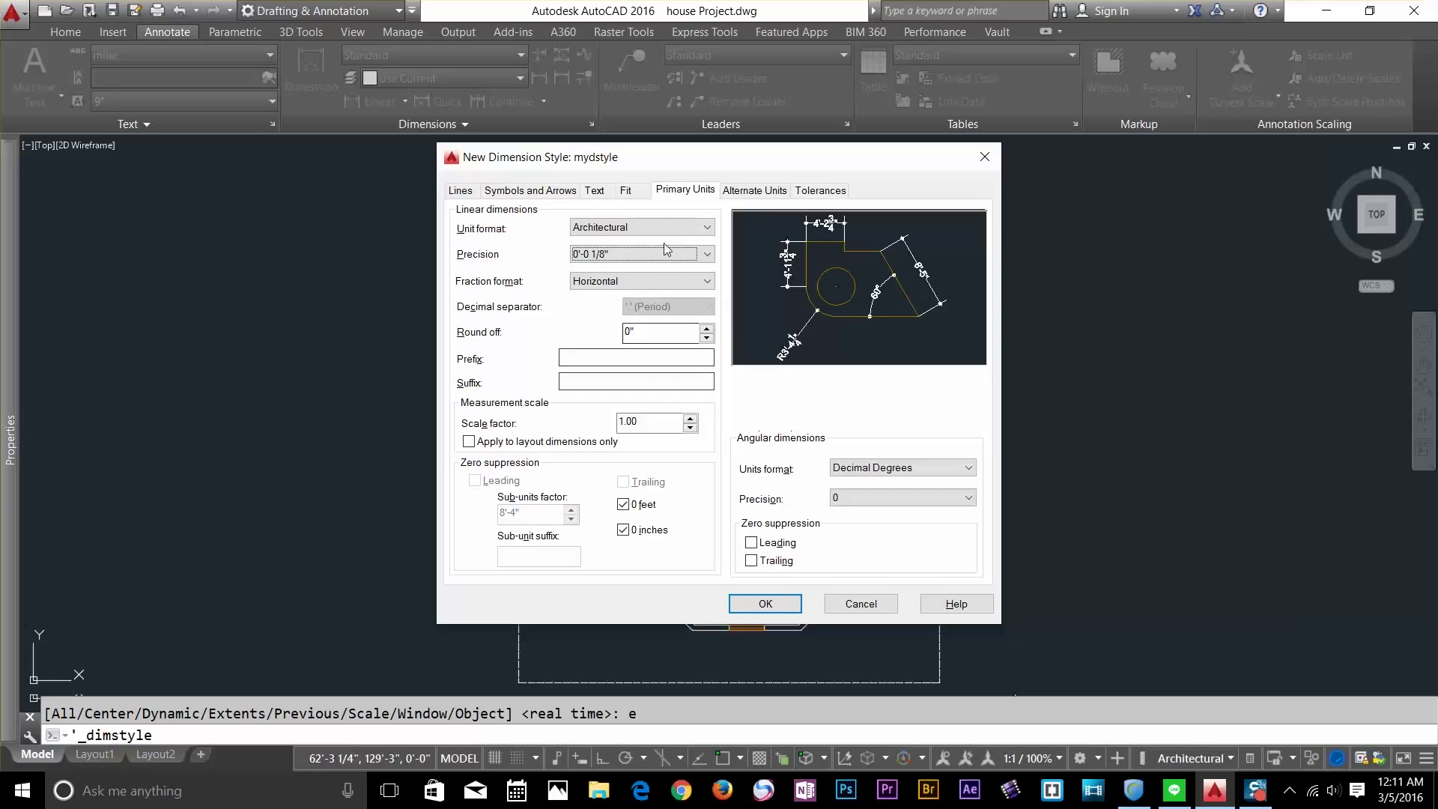
pyautogui.click(765, 604)
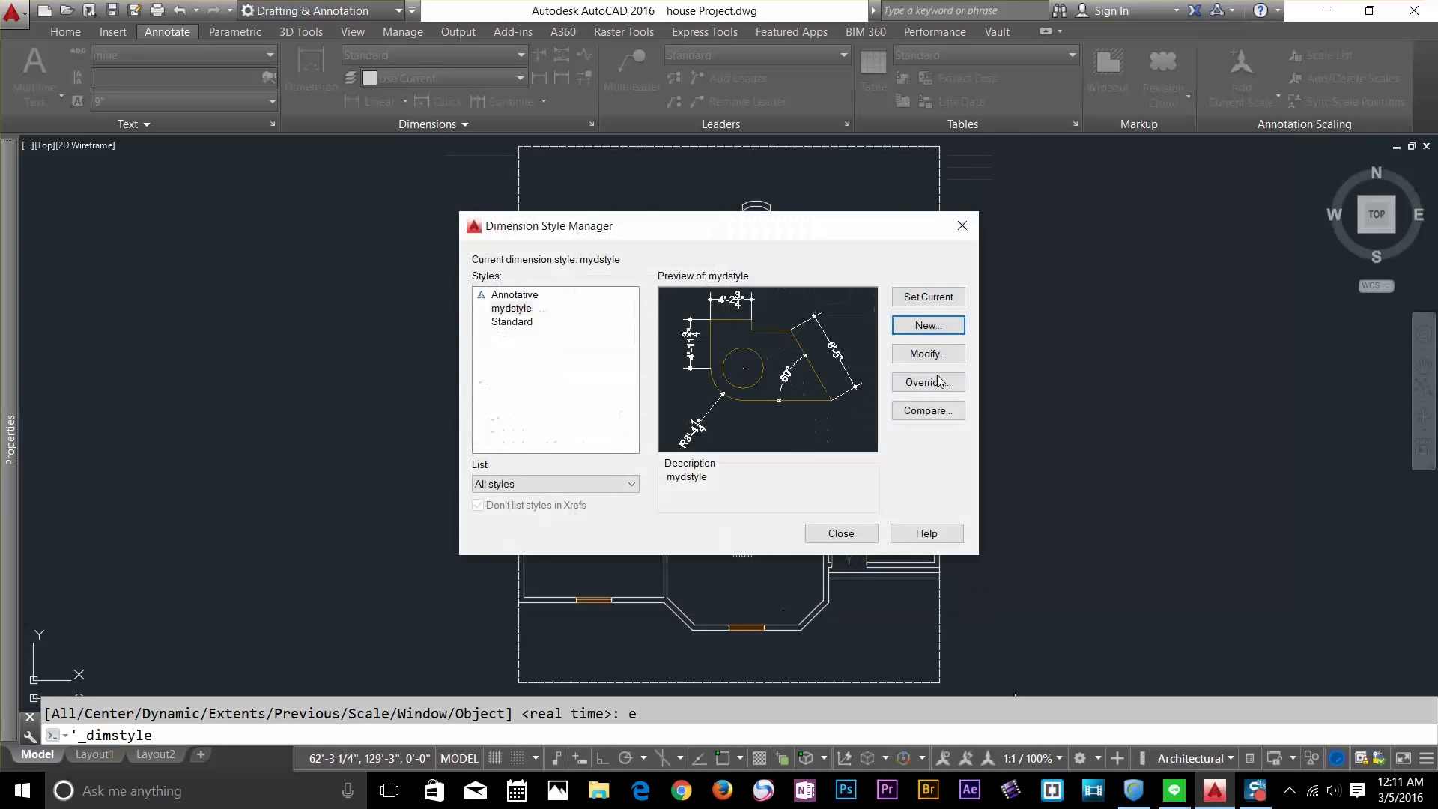
# Make mydstyle the current dimension style and close the style manager
pyautogui.click(511, 309)
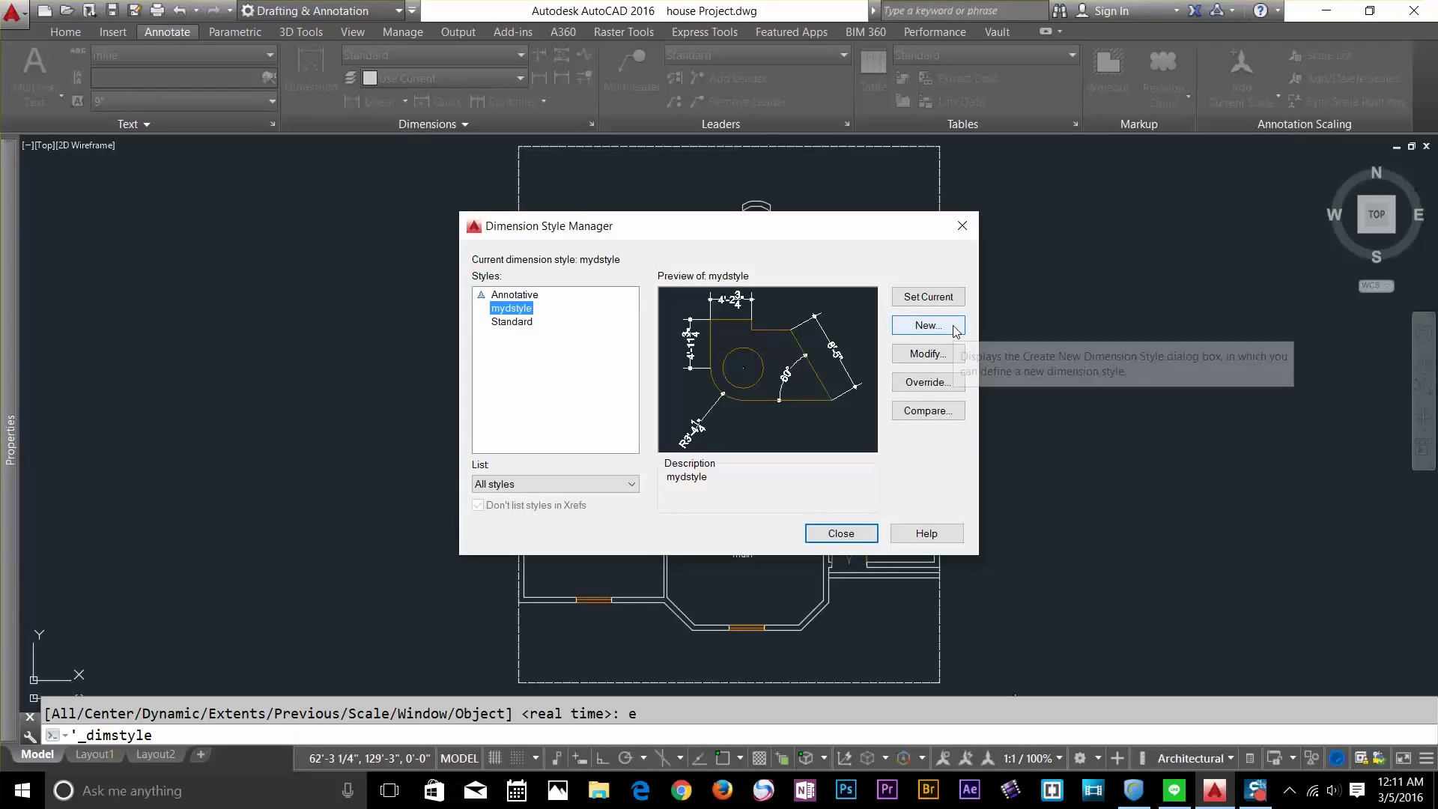
pyautogui.click(945, 298)
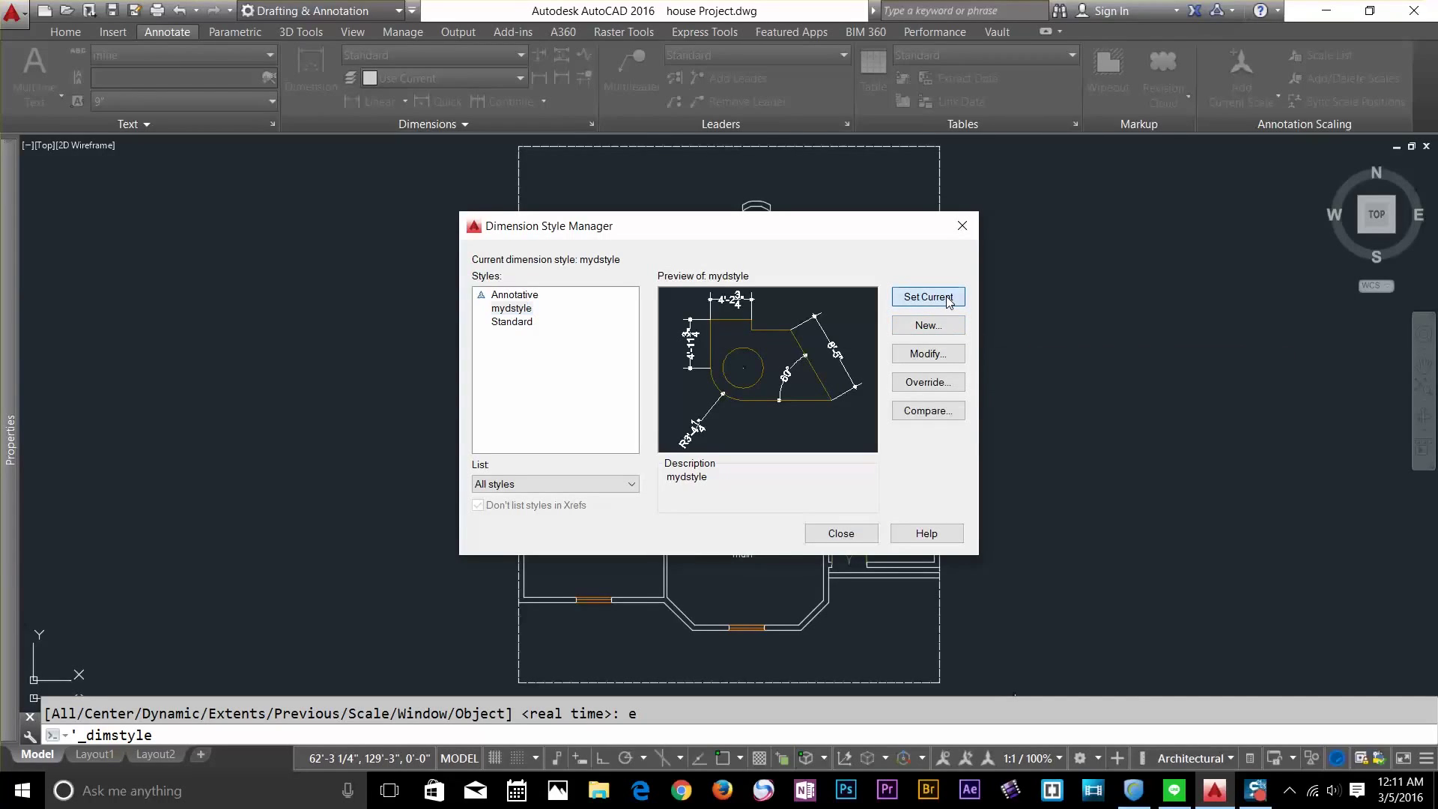
pyautogui.click(858, 532)
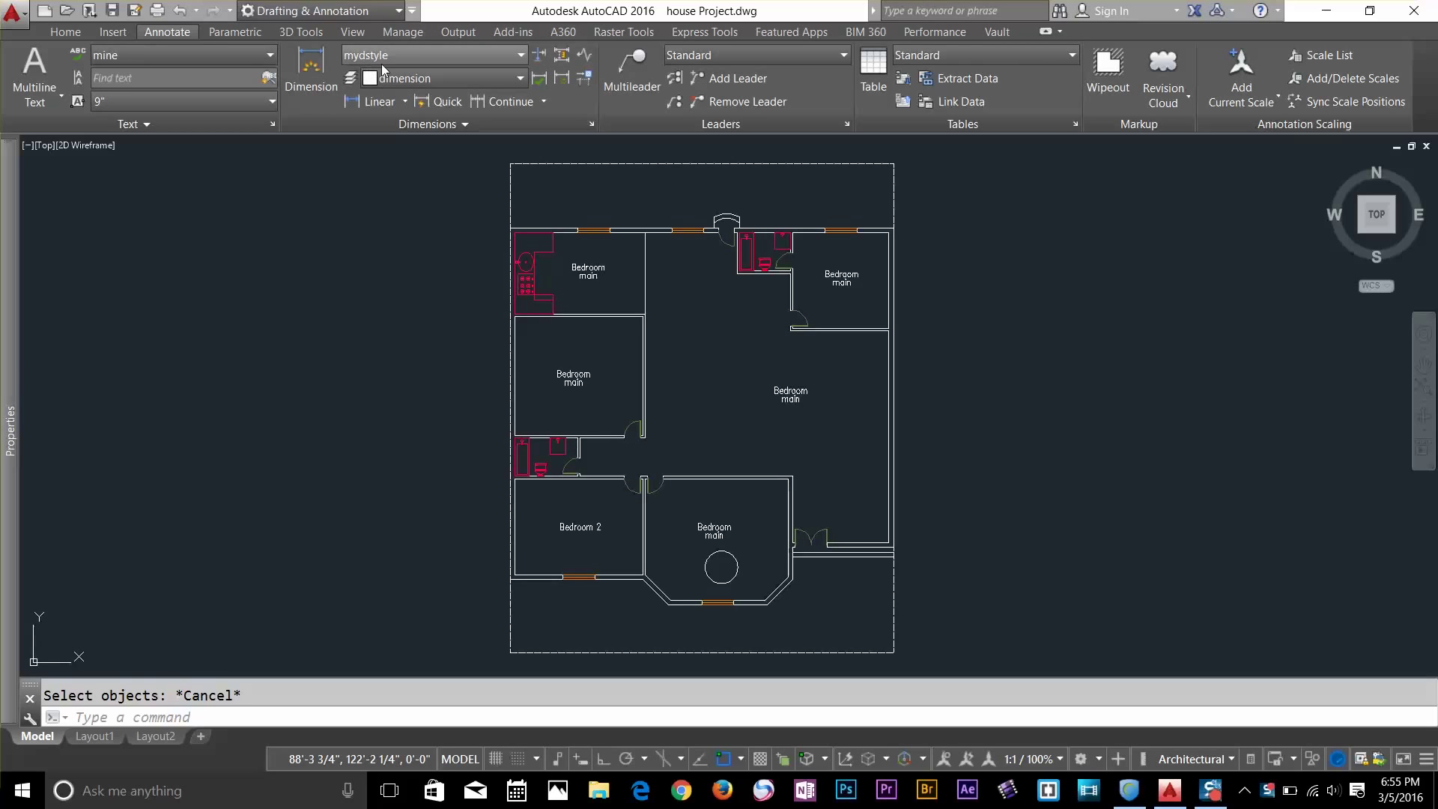
# Add a 10'-7 1/2" linear dimension above the upper-left bedroom's top wall
pyautogui.click(737, 397)
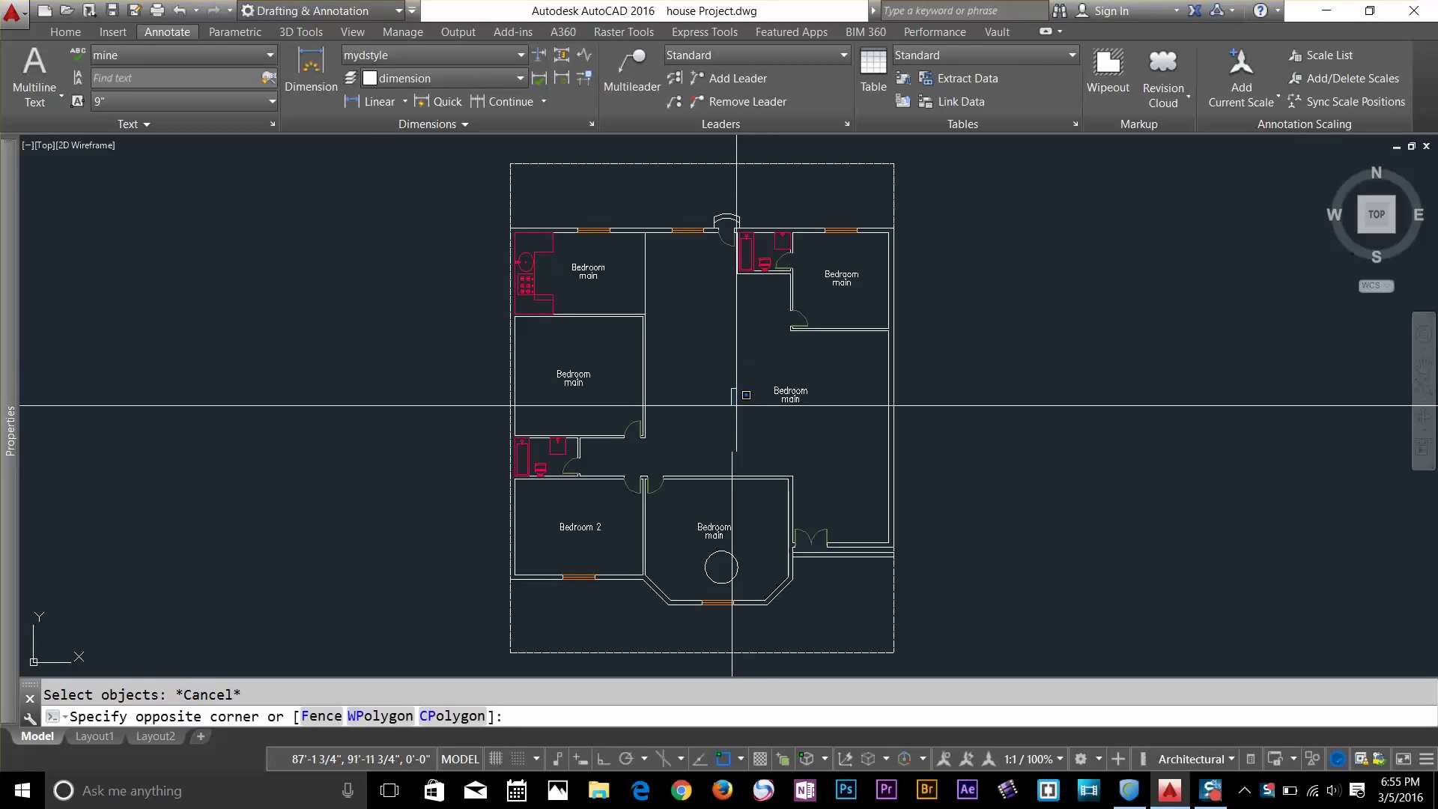
pyautogui.press('Escape')
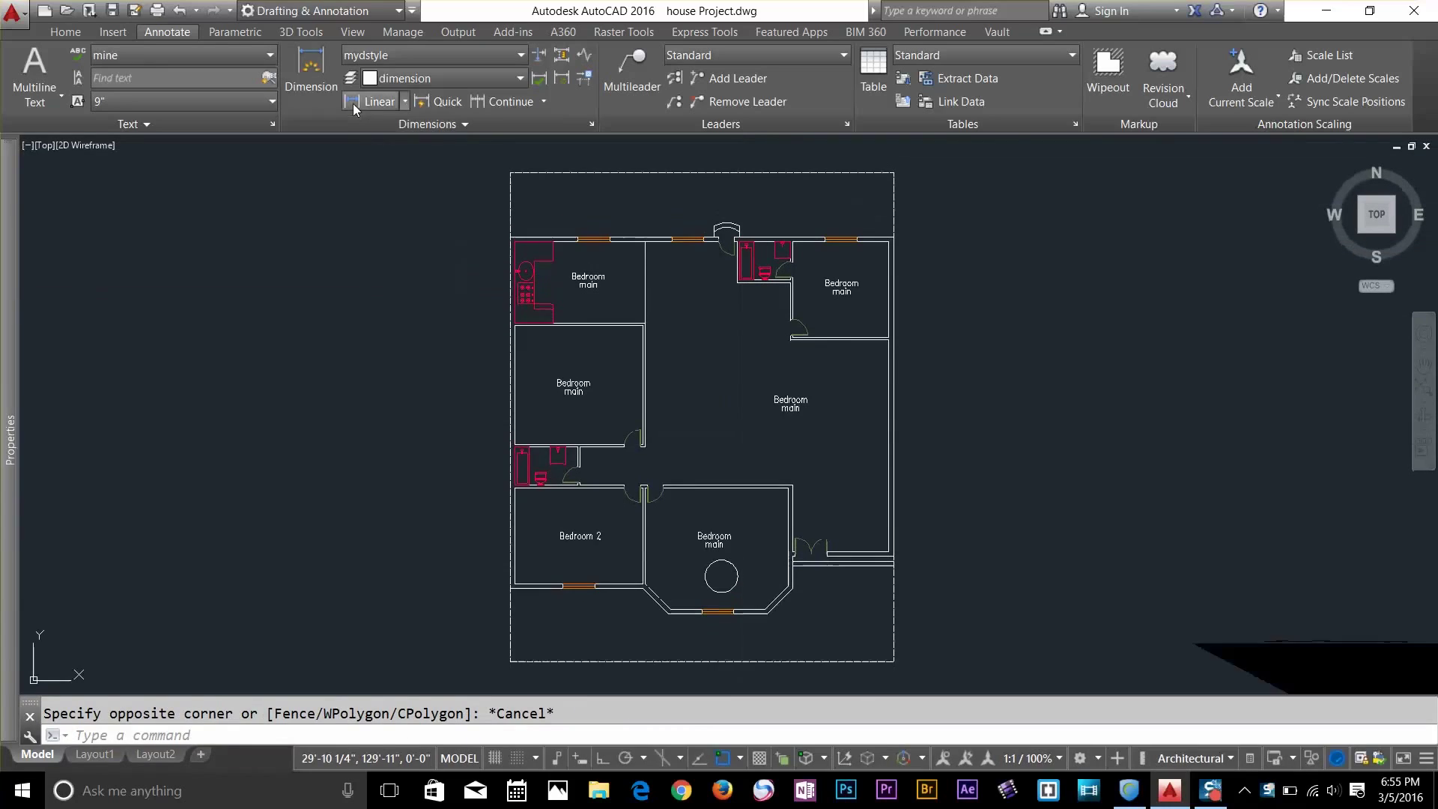
pyautogui.click(310, 69)
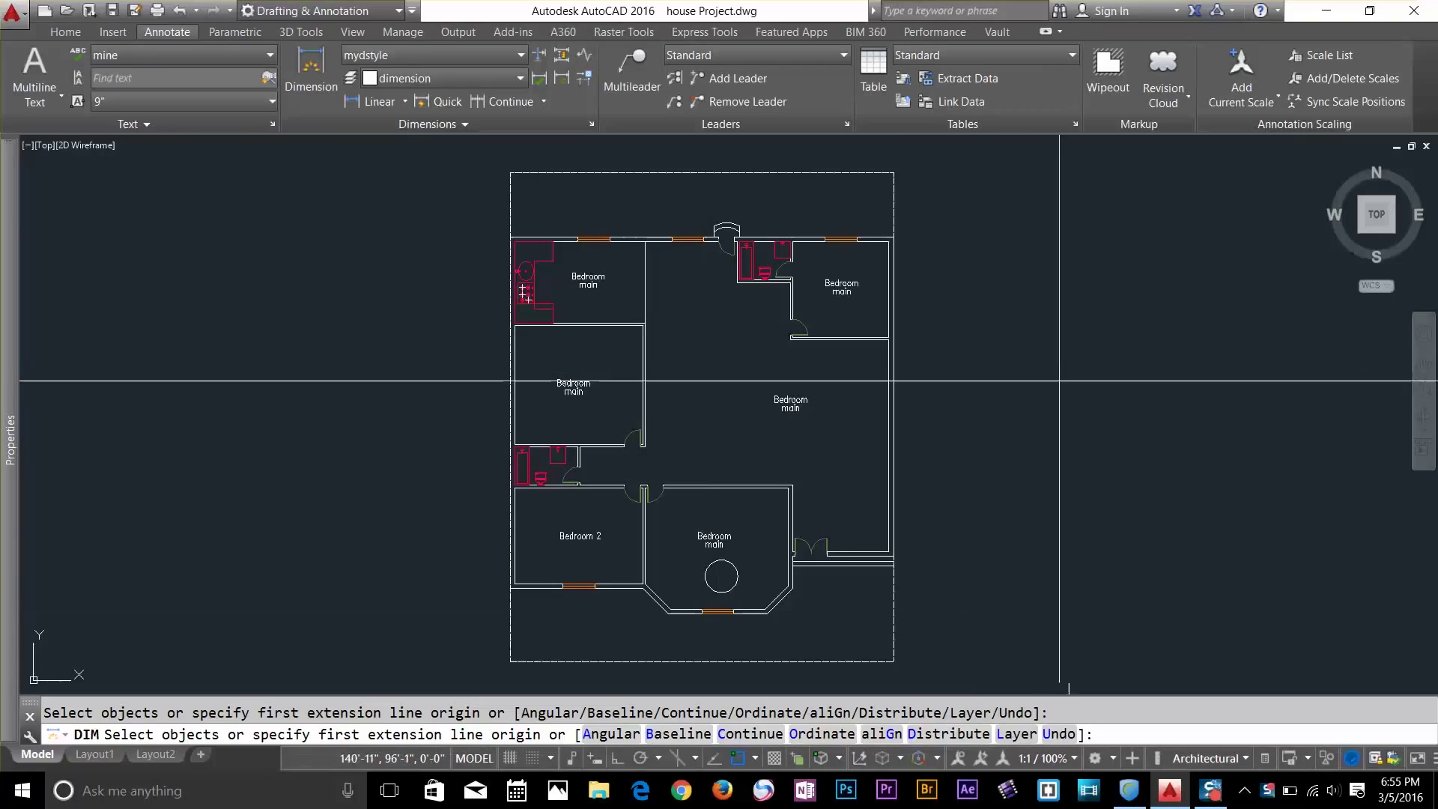
pyautogui.scroll(6, 510, 180)
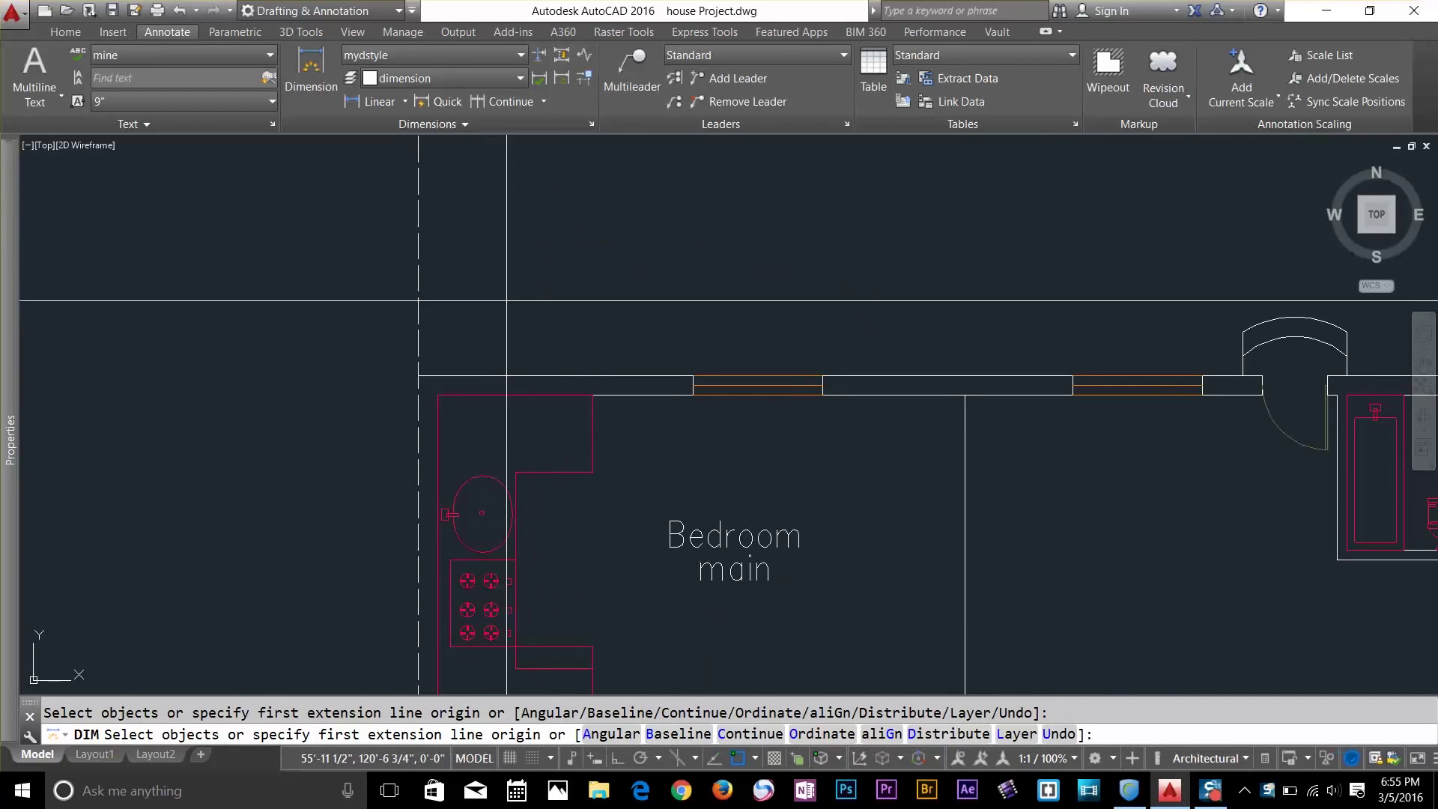
pyautogui.click(418, 375)
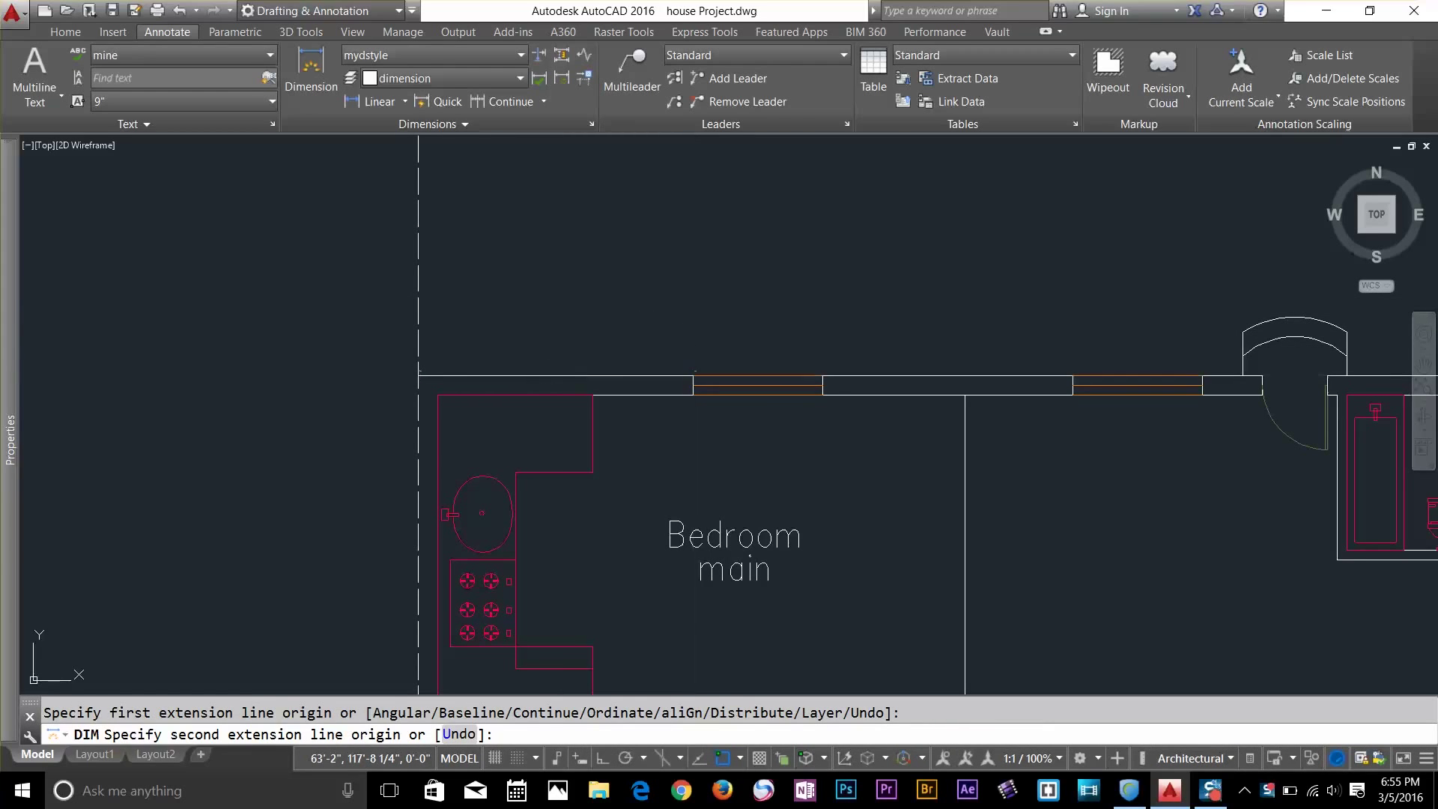
pyautogui.click(693, 376)
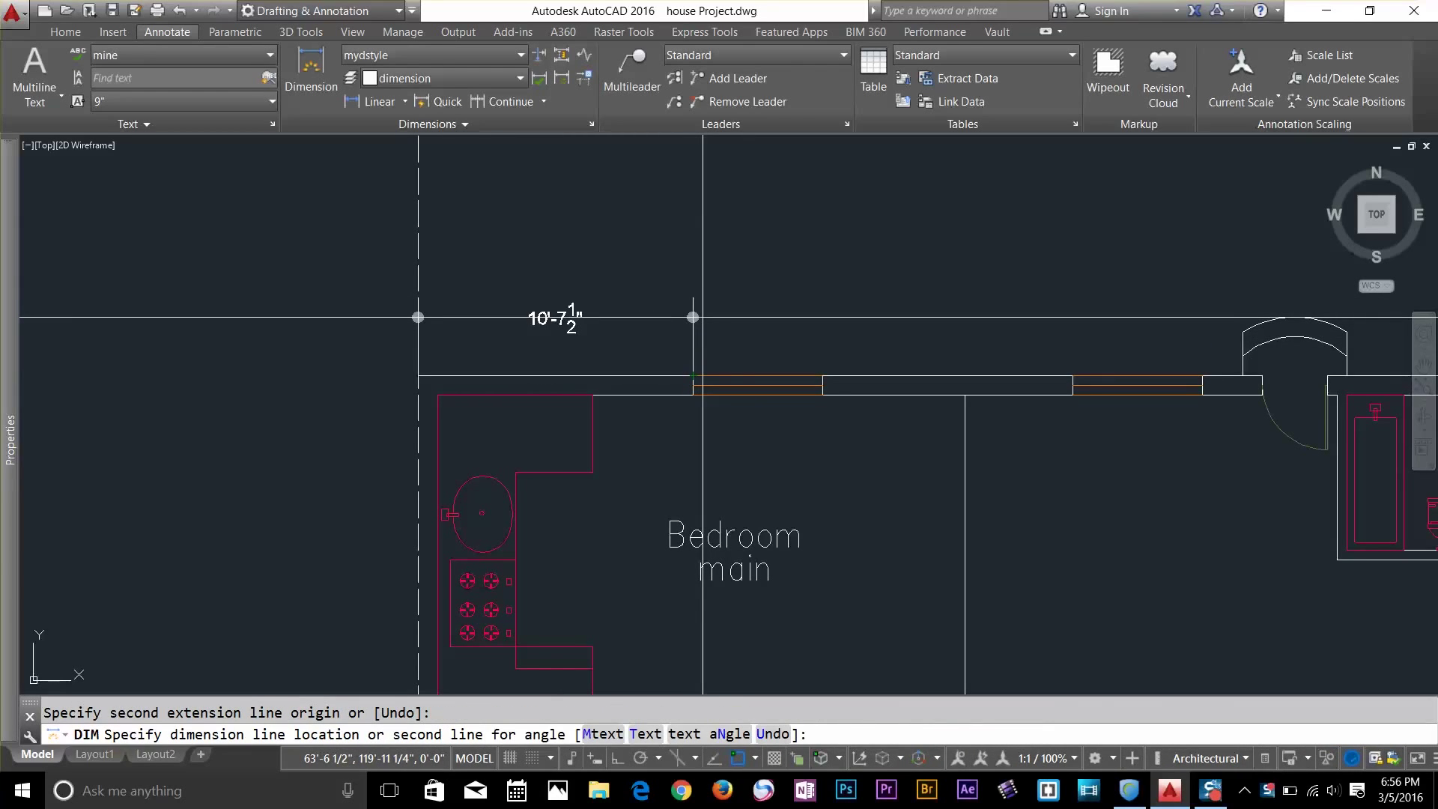
pyautogui.click(701, 316)
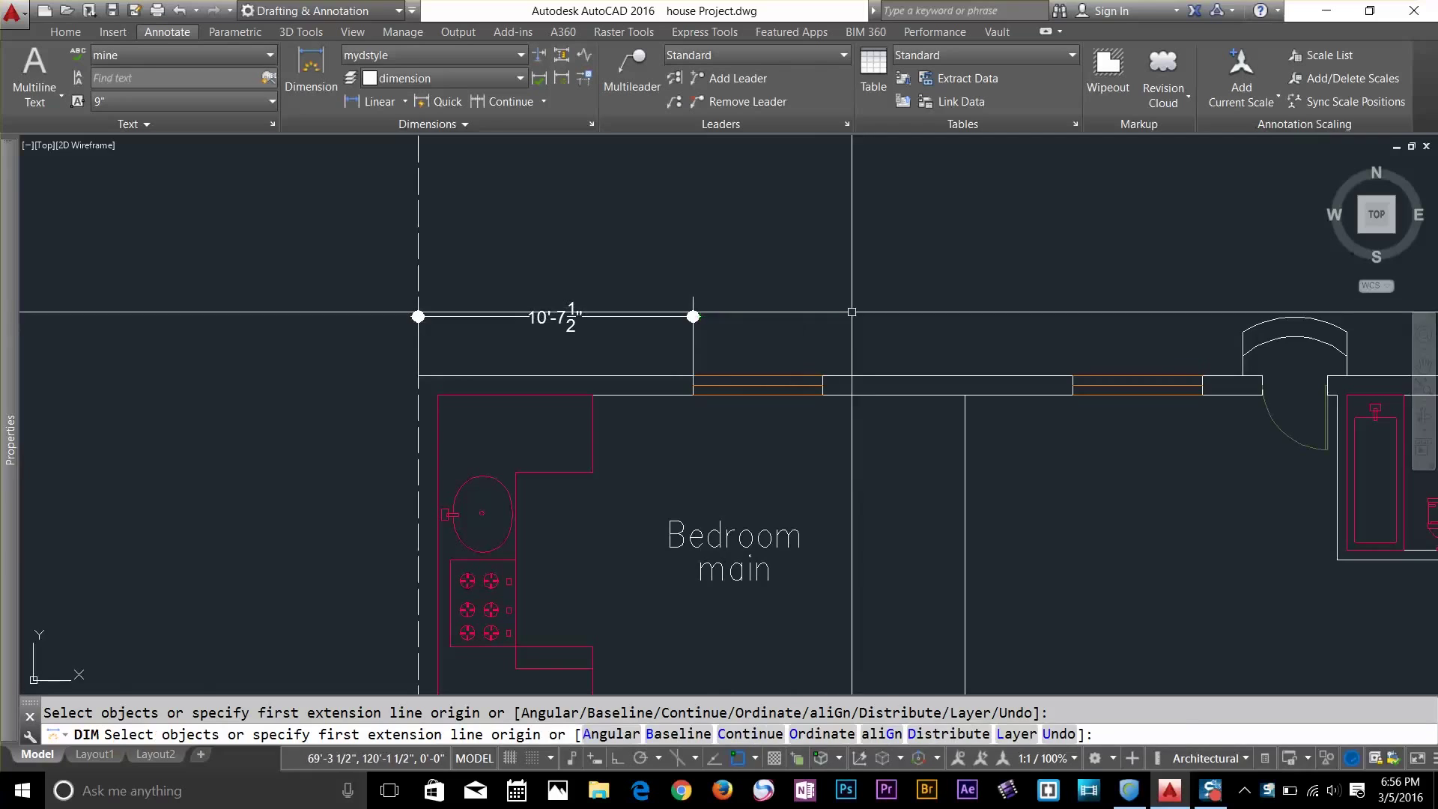
pyautogui.press('Escape')
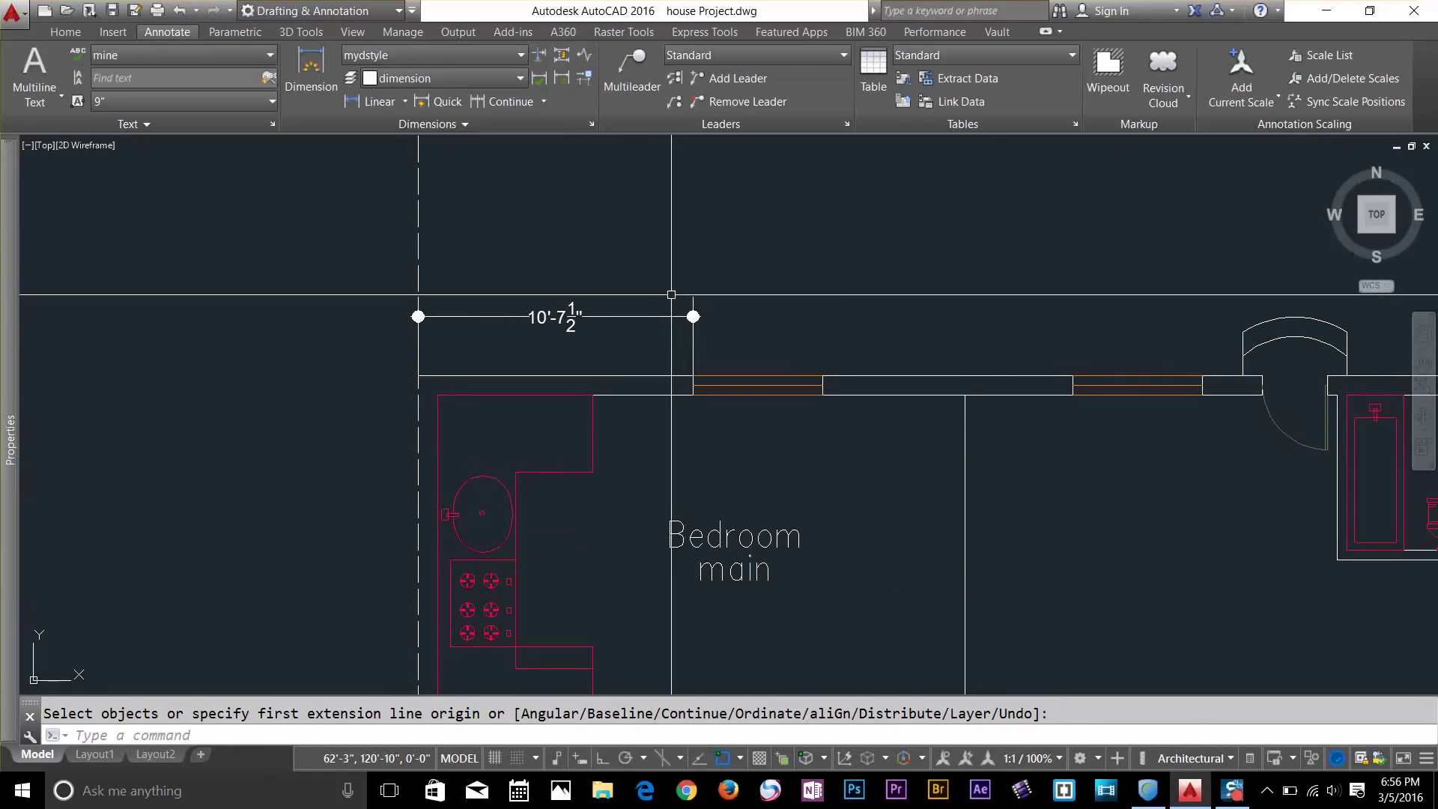
# Pan to Bedroom 2 and the main bedroom, cancelling stray selections
pyautogui.scroll(-5, 713, 312)
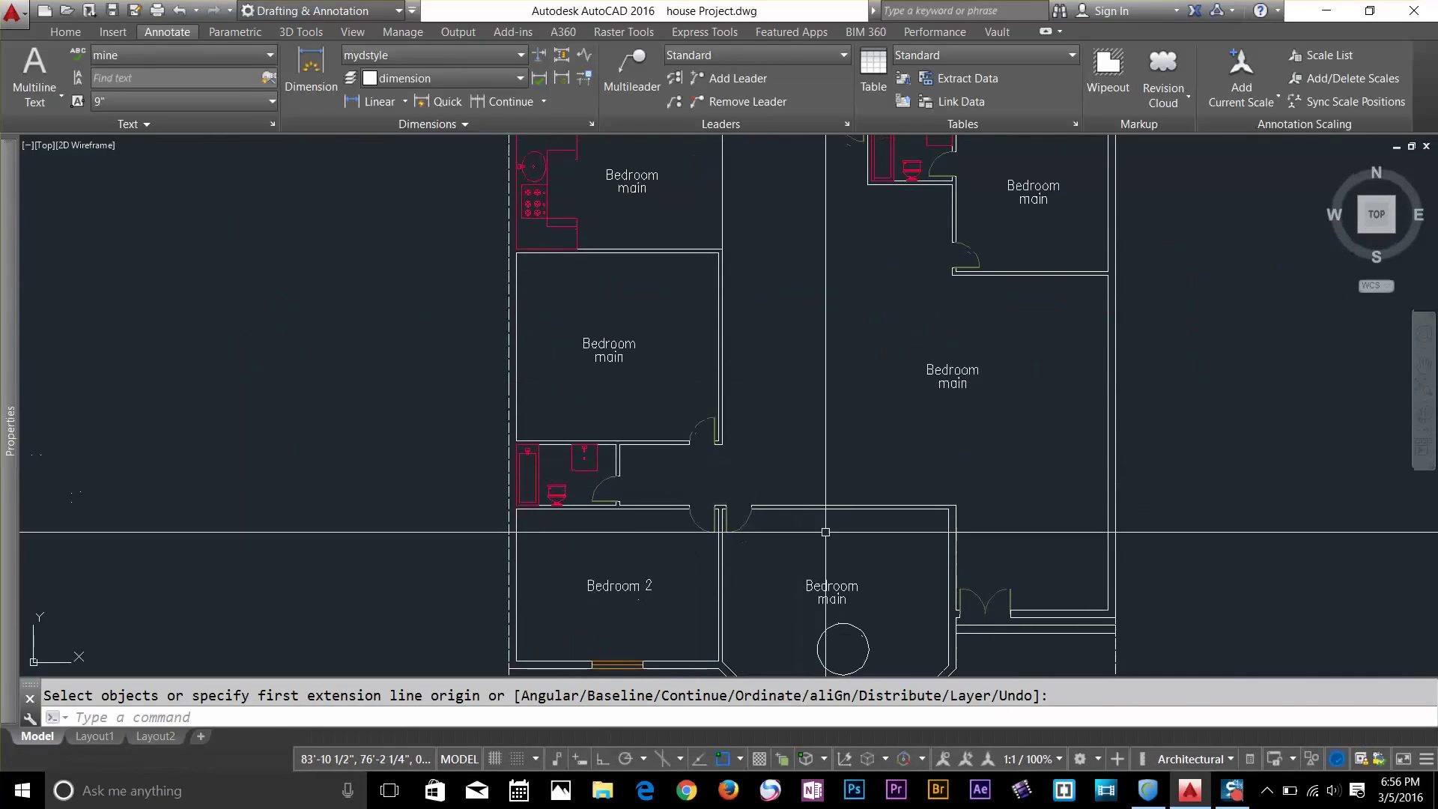
pyautogui.moveTo(825, 531); pyautogui.dragTo(778, 283, button='middle')
pyautogui.scroll(4, 823, 395)
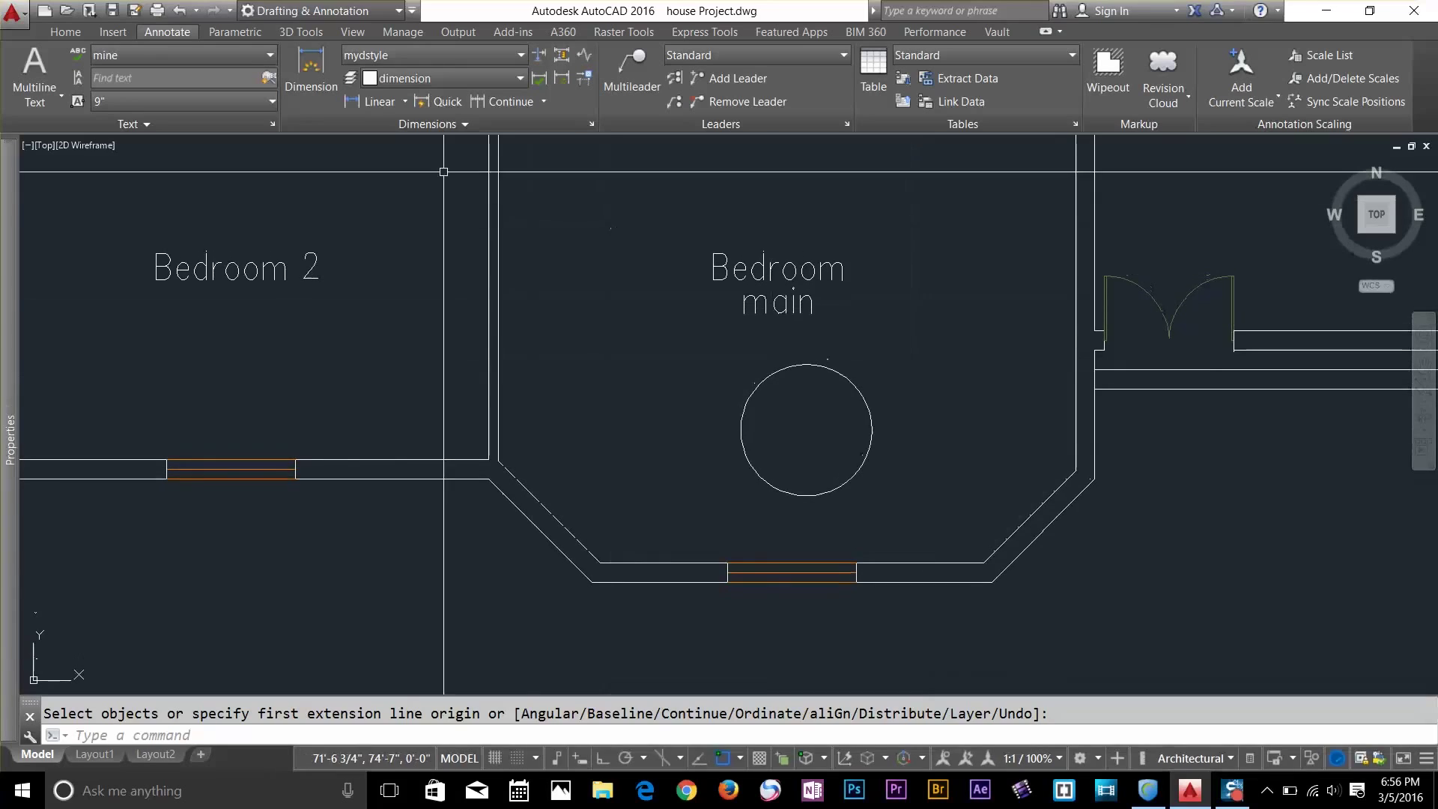
pyautogui.press('Escape')
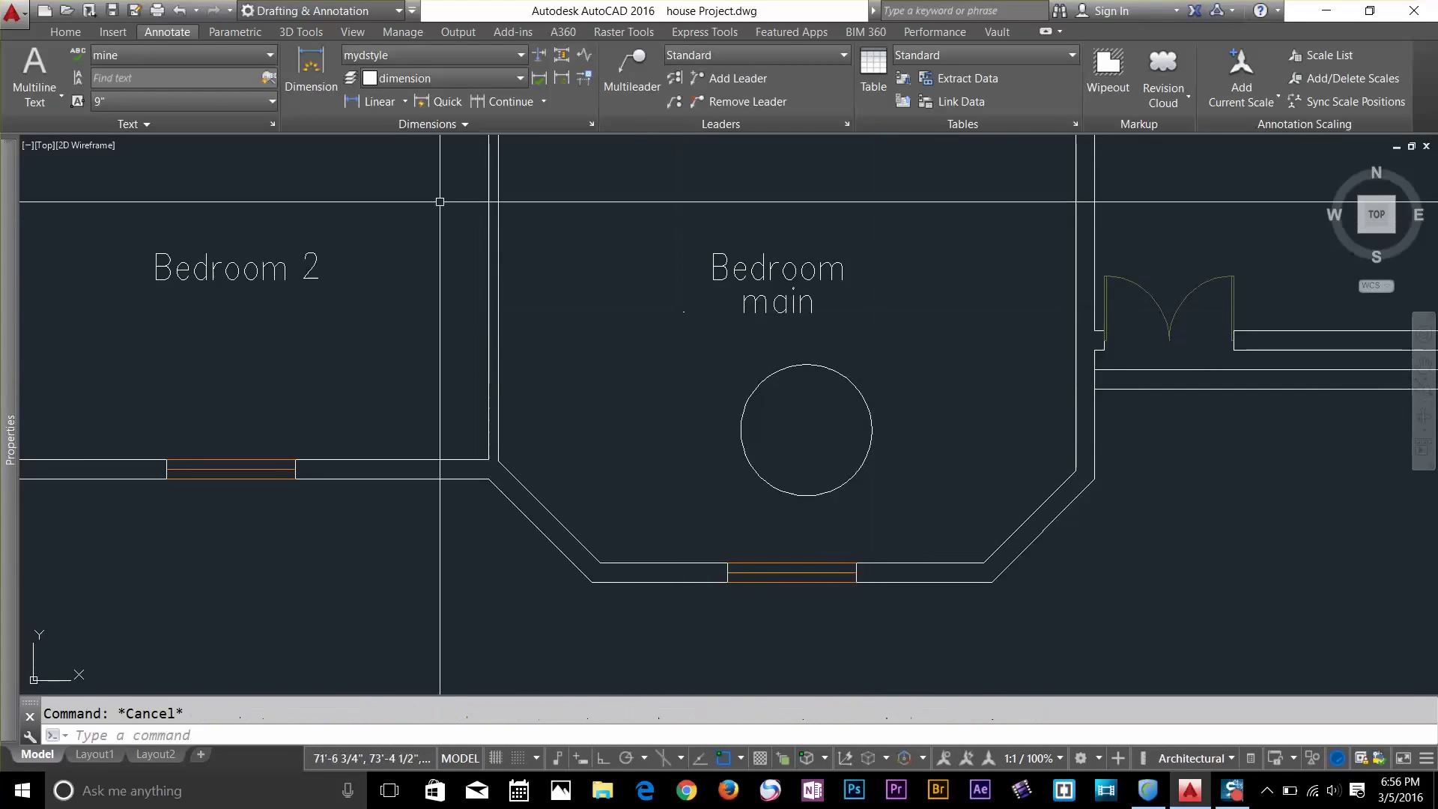
pyautogui.click(803, 382)
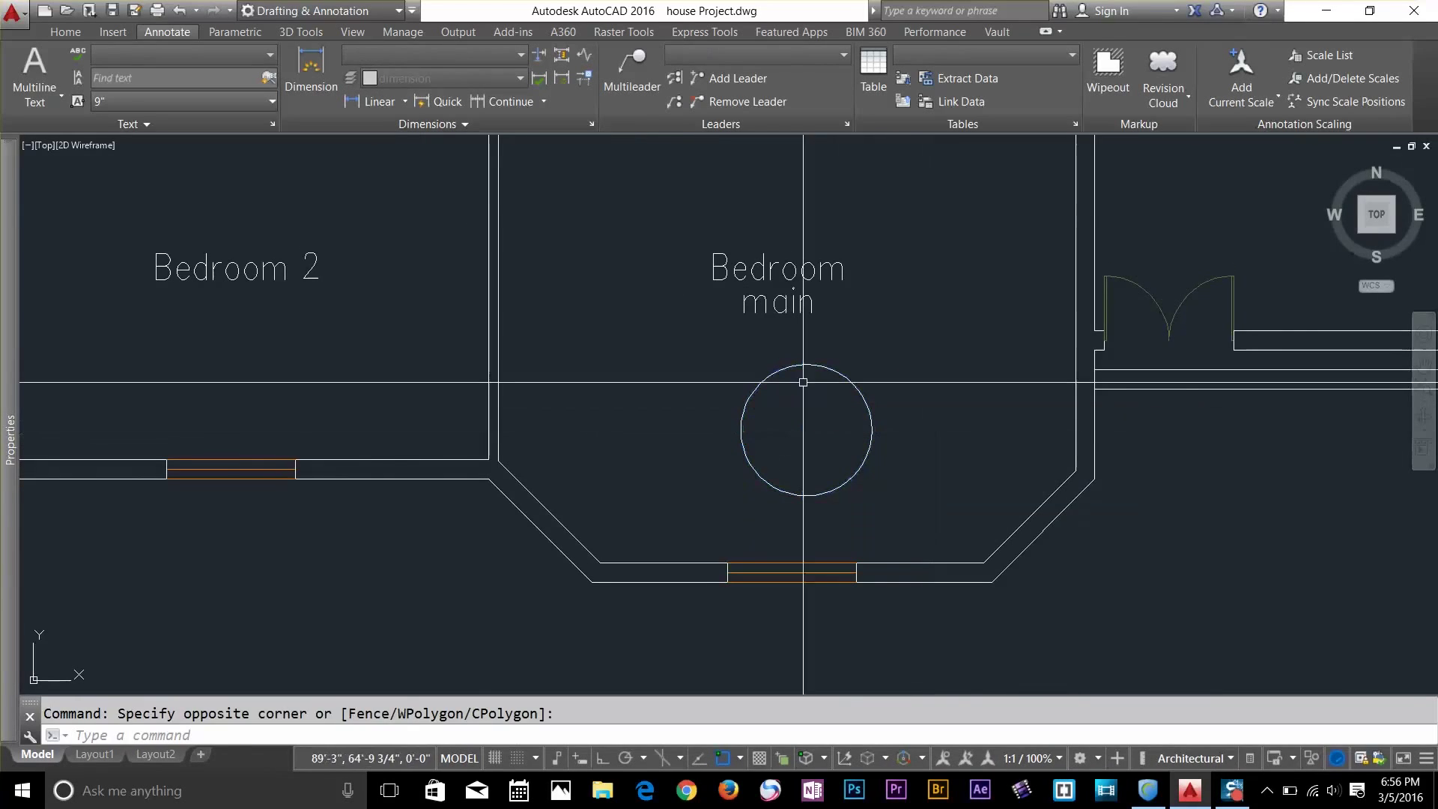
pyautogui.press('Escape')
# Add an R2'-6 1/2" radius dimension to the circle in Bedroom main
pyautogui.click(405, 102)
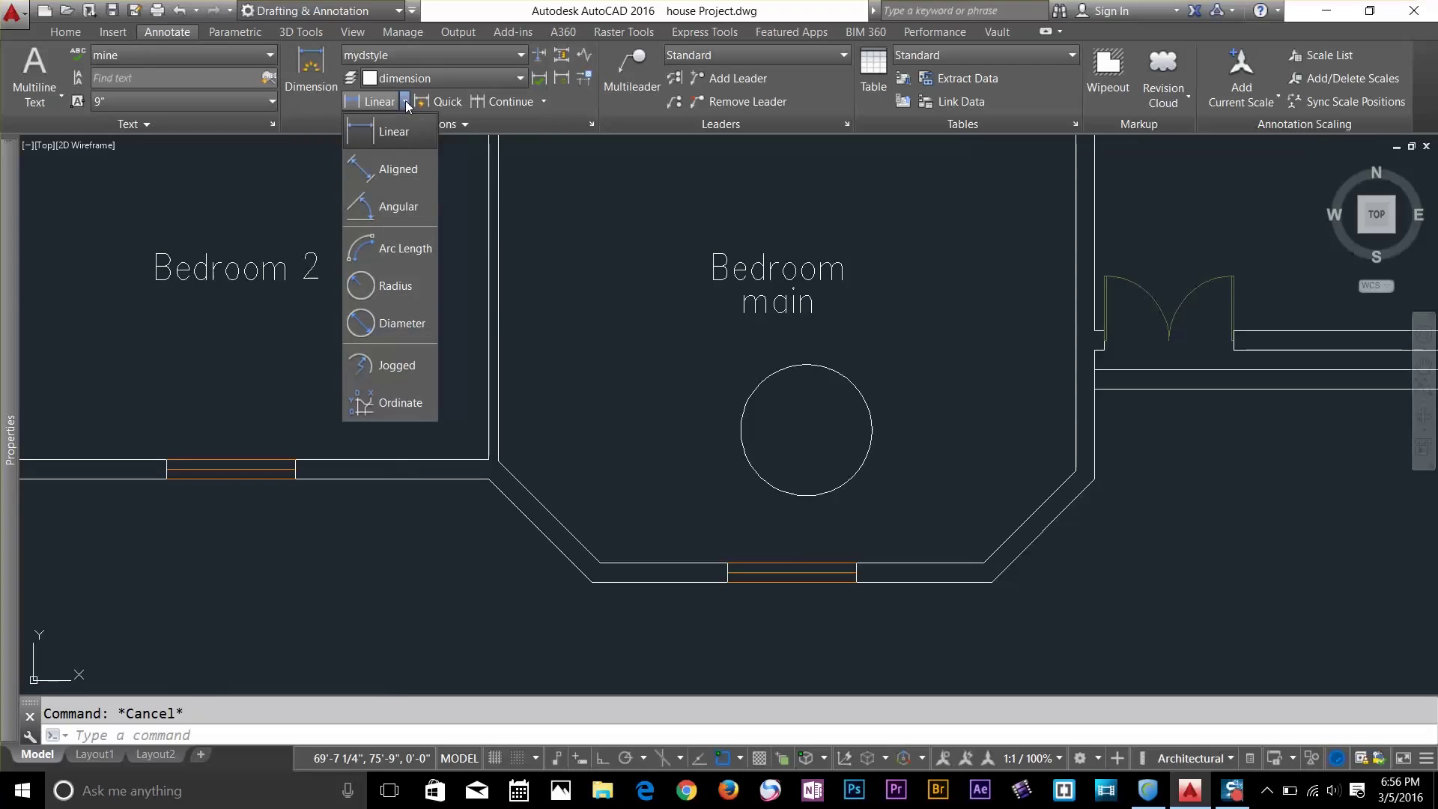
pyautogui.click(317, 113)
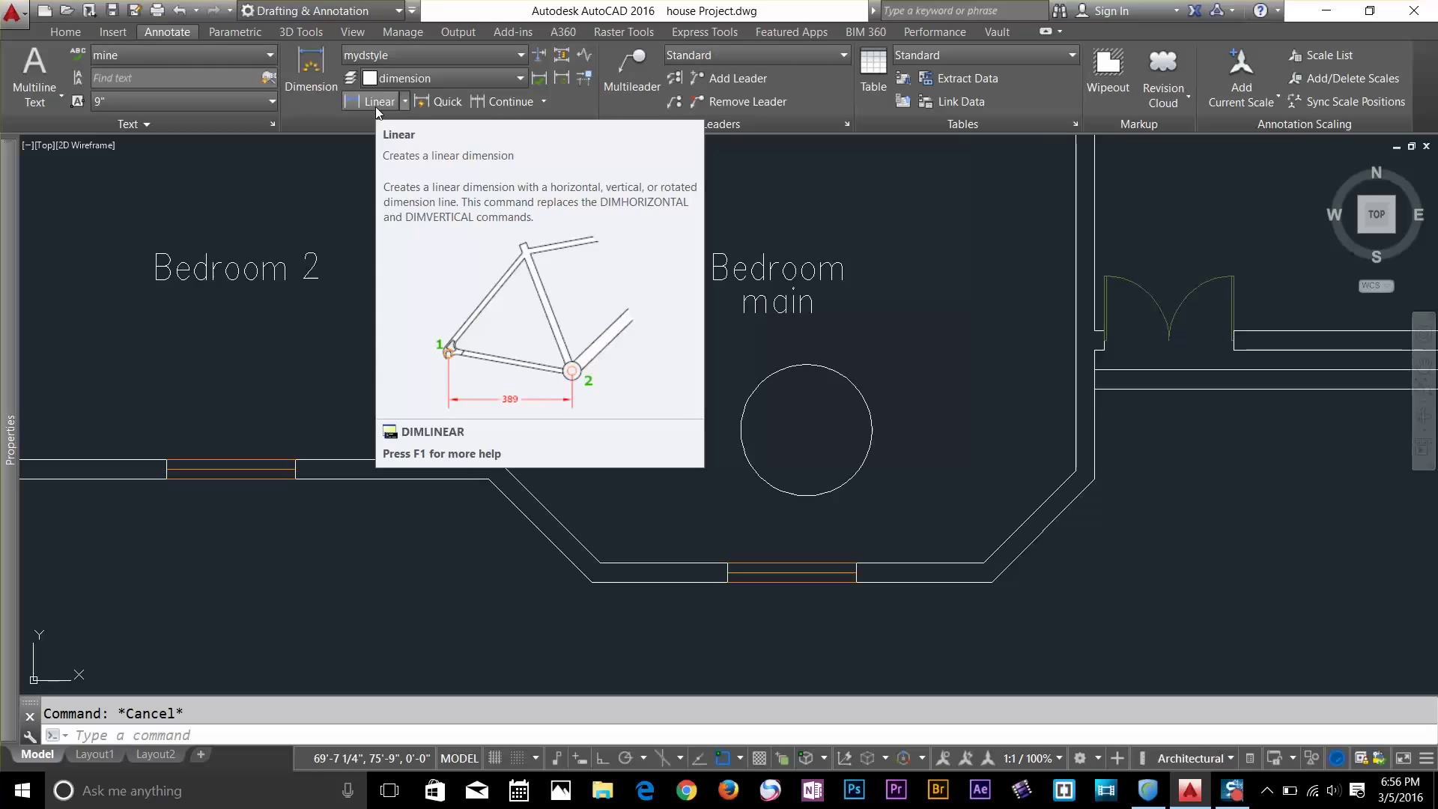
pyautogui.click(307, 69)
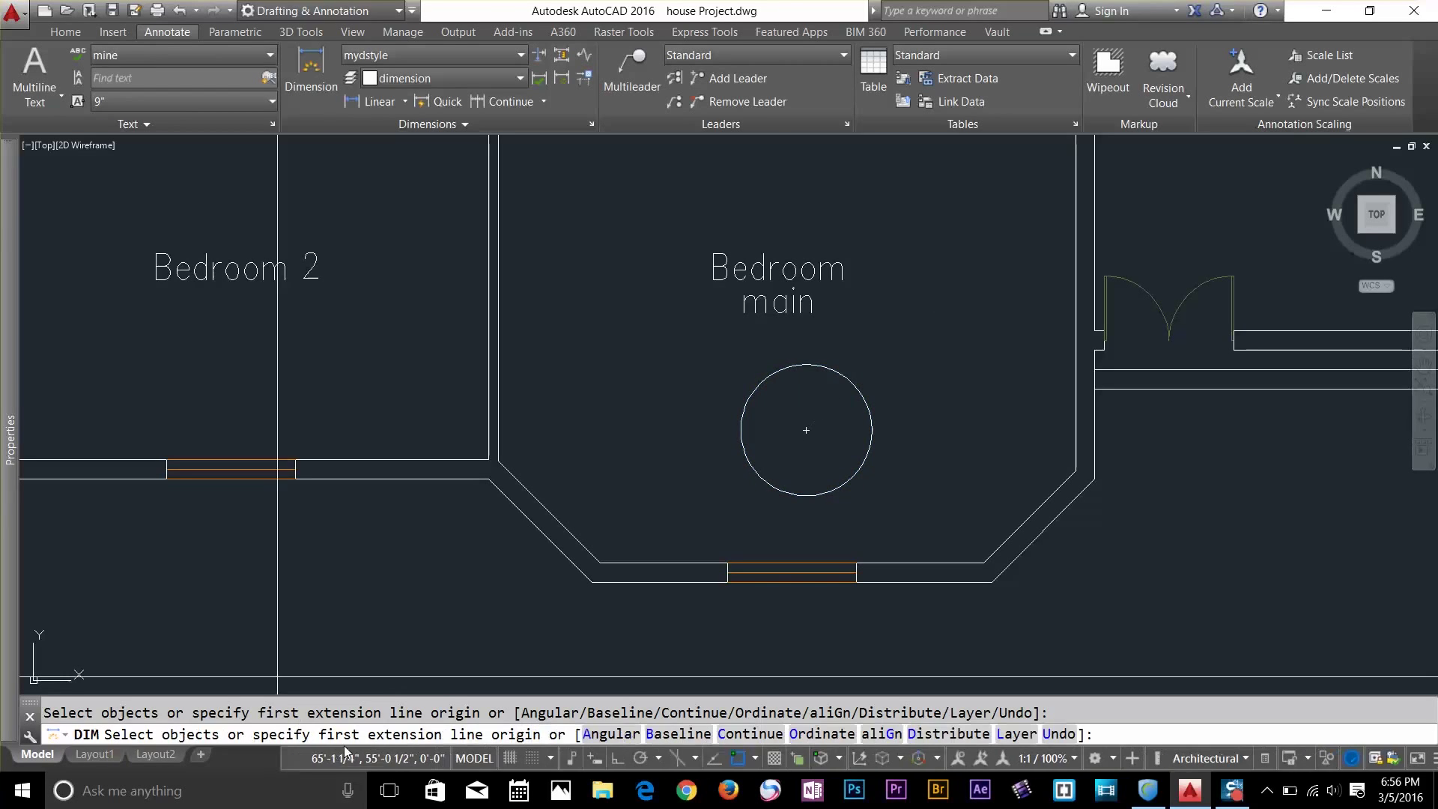
pyautogui.click(852, 385)
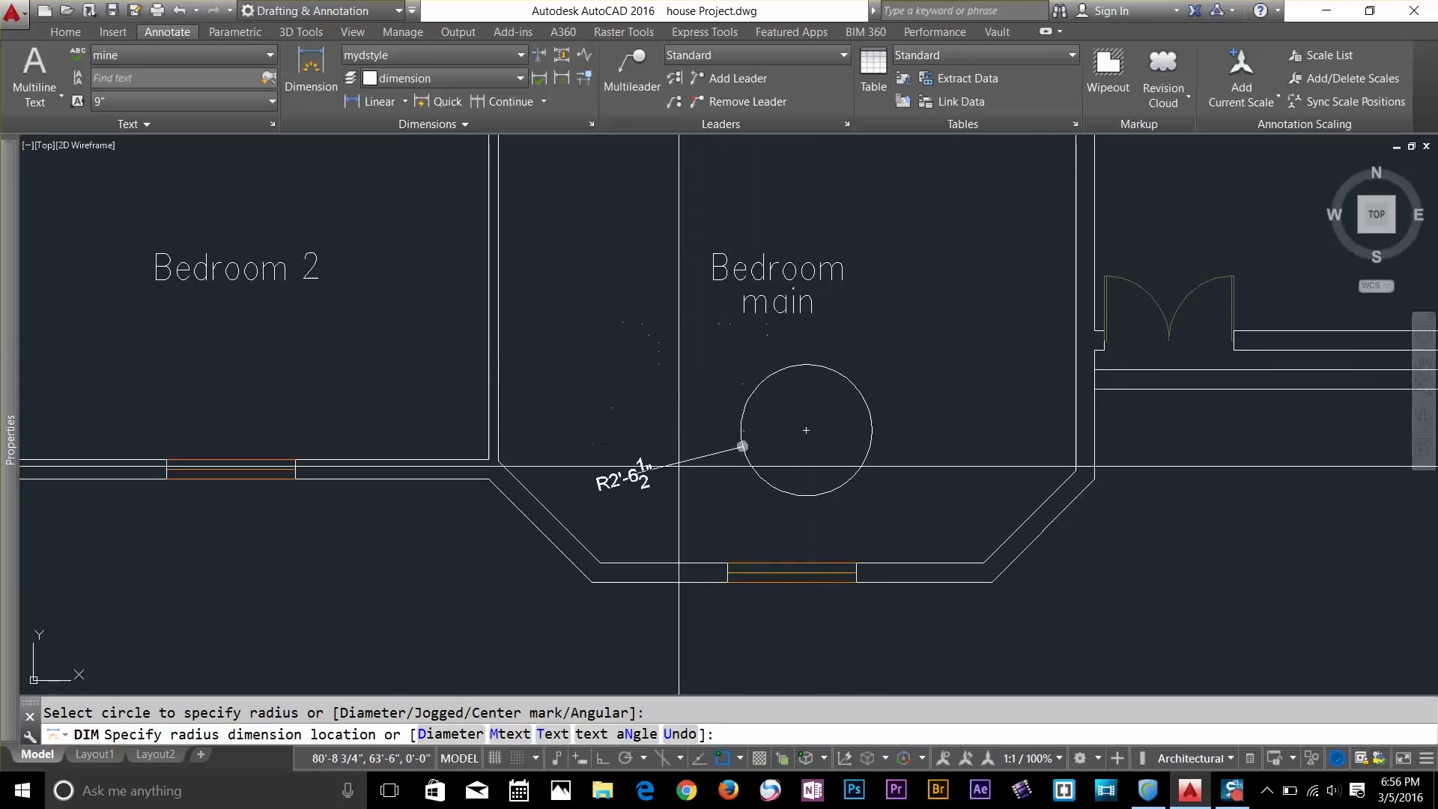
pyautogui.click(874, 364)
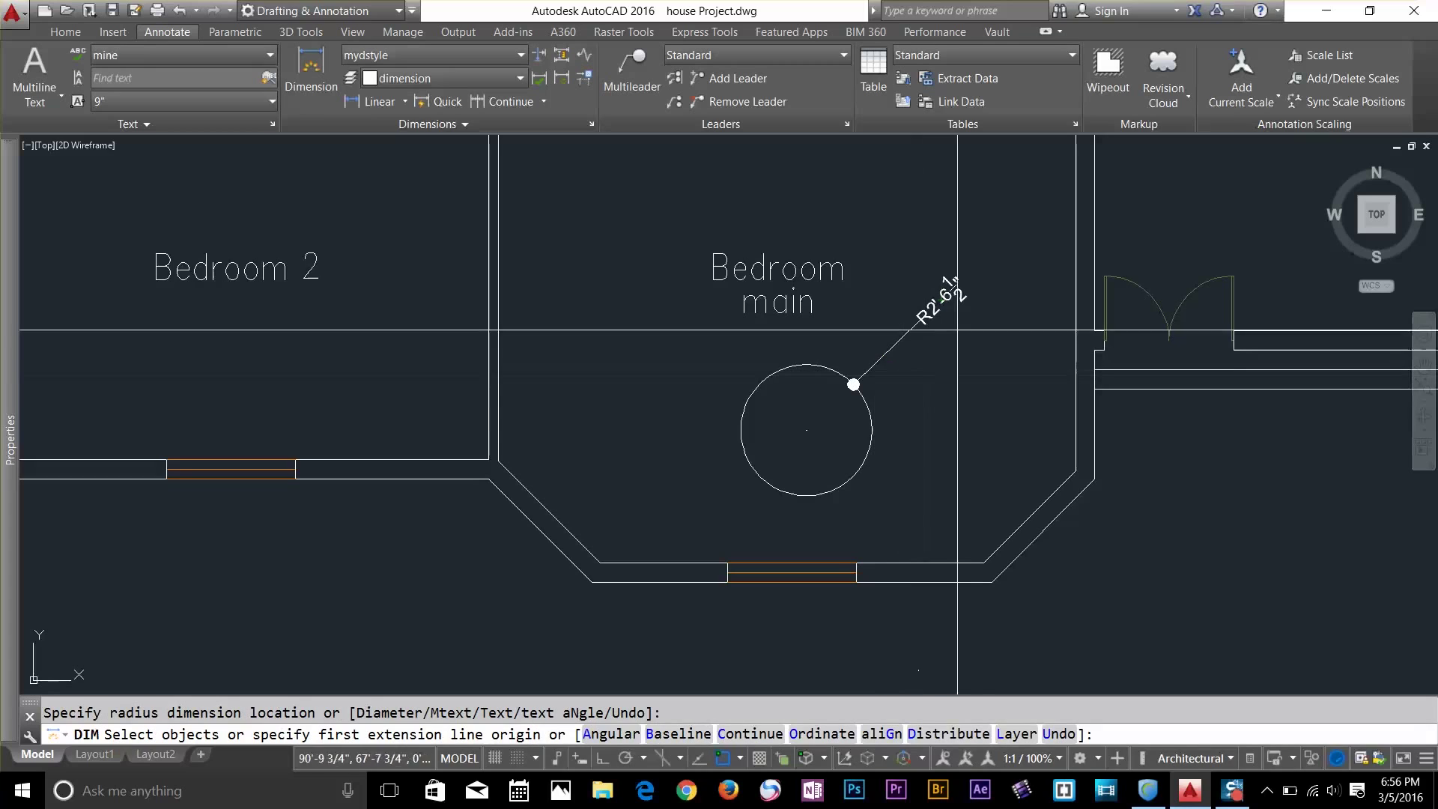
pyautogui.press('Escape')
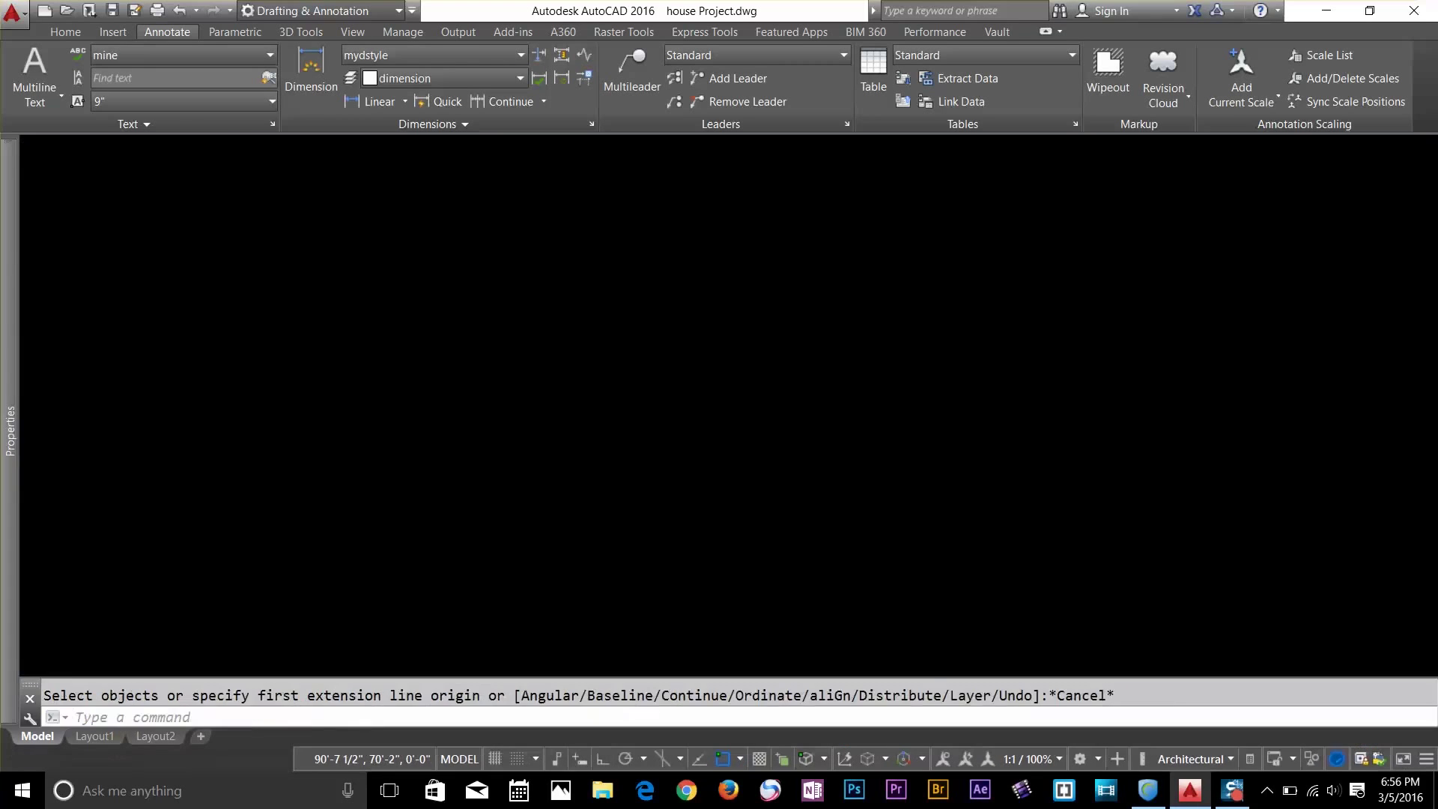
# Dimension the double door's right swing arc with R2'-6"
pyautogui.scroll(6, 1248, 301)
pyautogui.moveTo(1092, 298); pyautogui.dragTo(889, 459, button='middle')
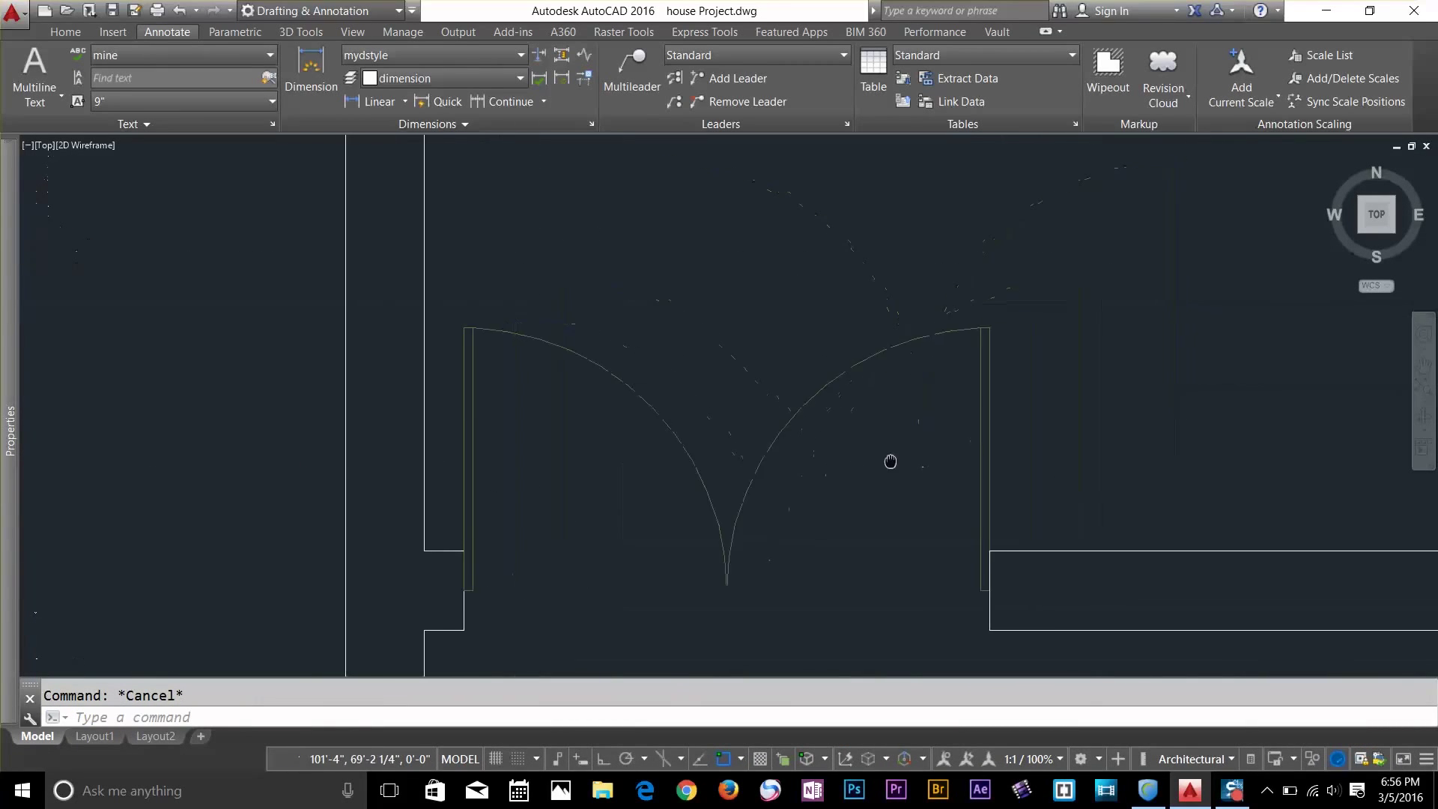
pyautogui.click(333, 85)
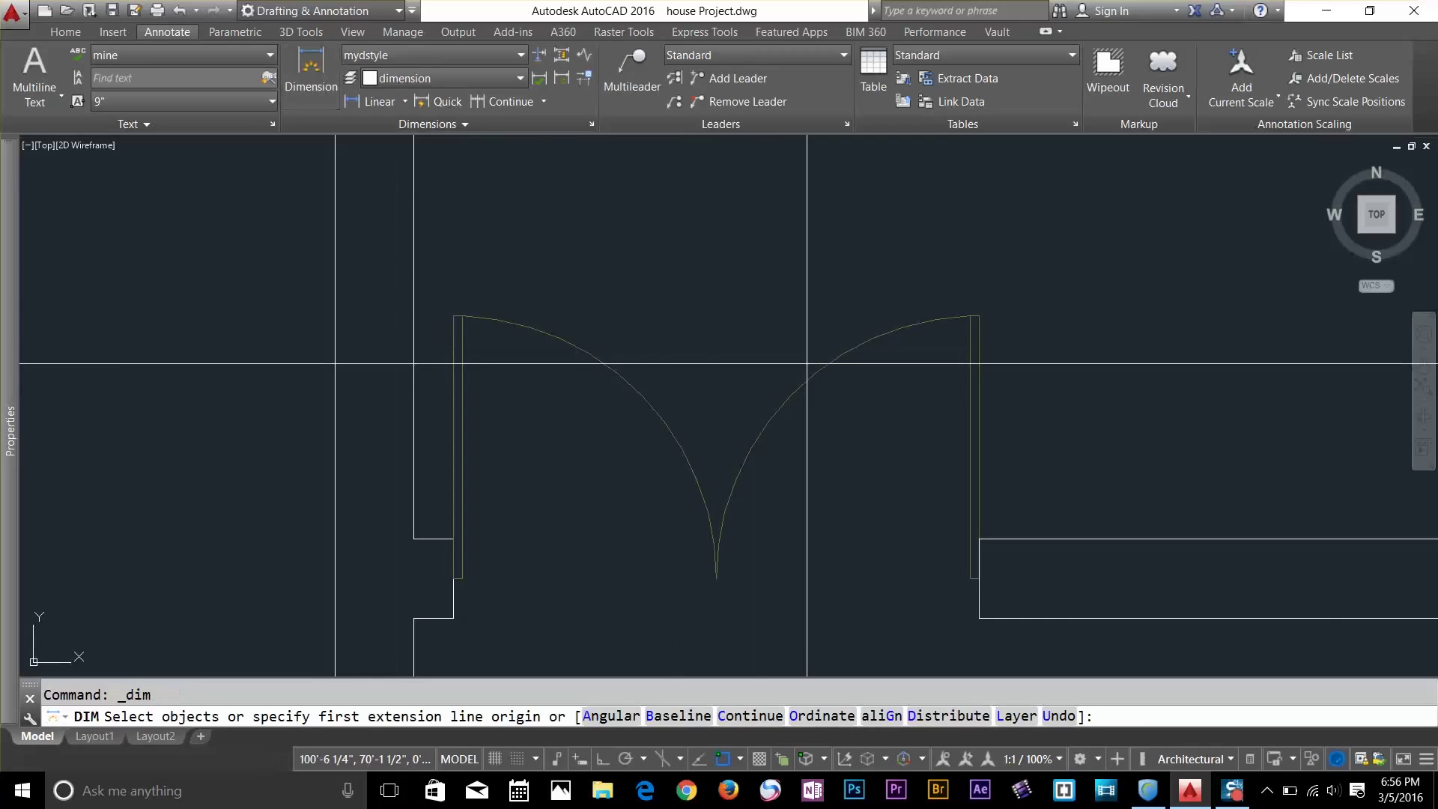
pyautogui.scroll(-4, 798, 383)
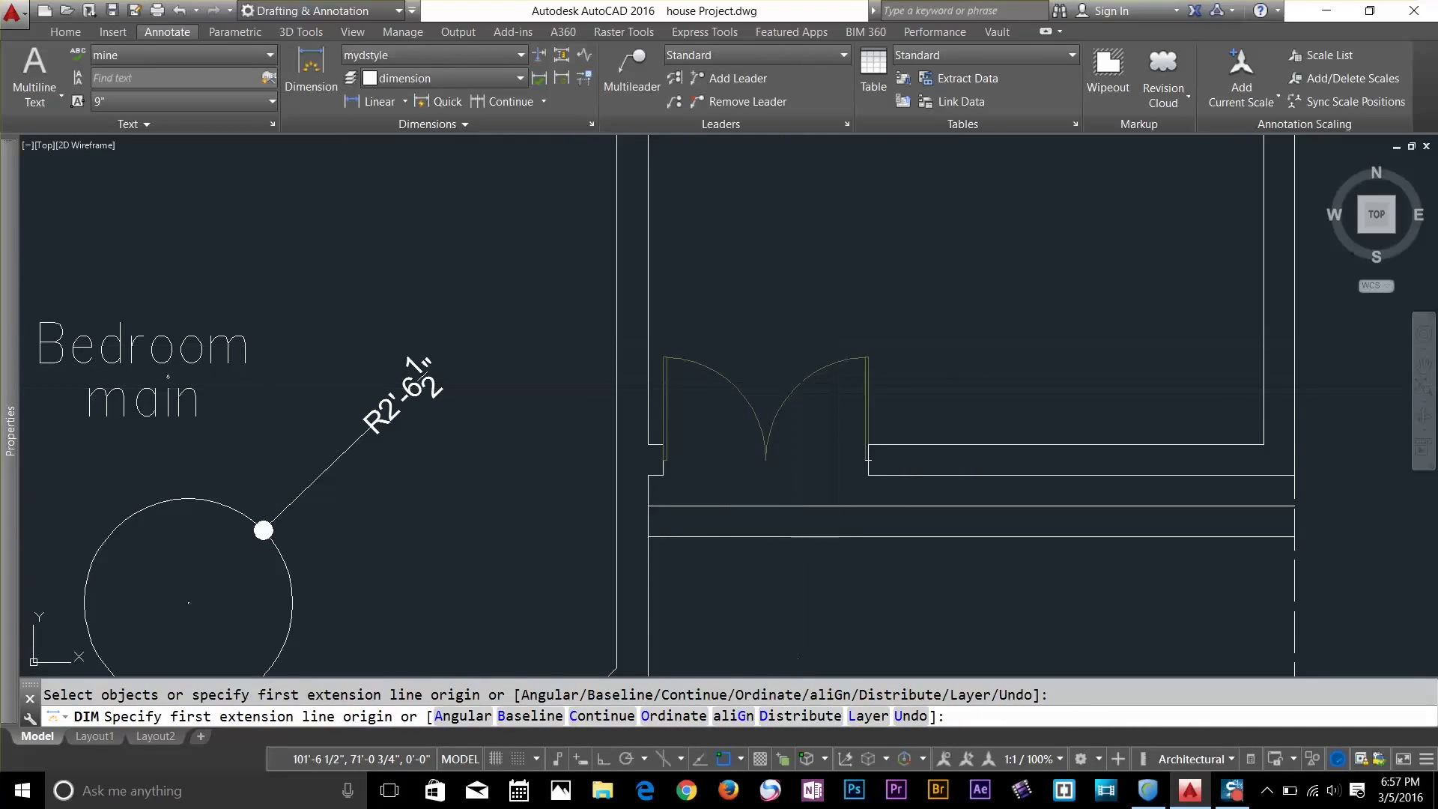
pyautogui.click(820, 369)
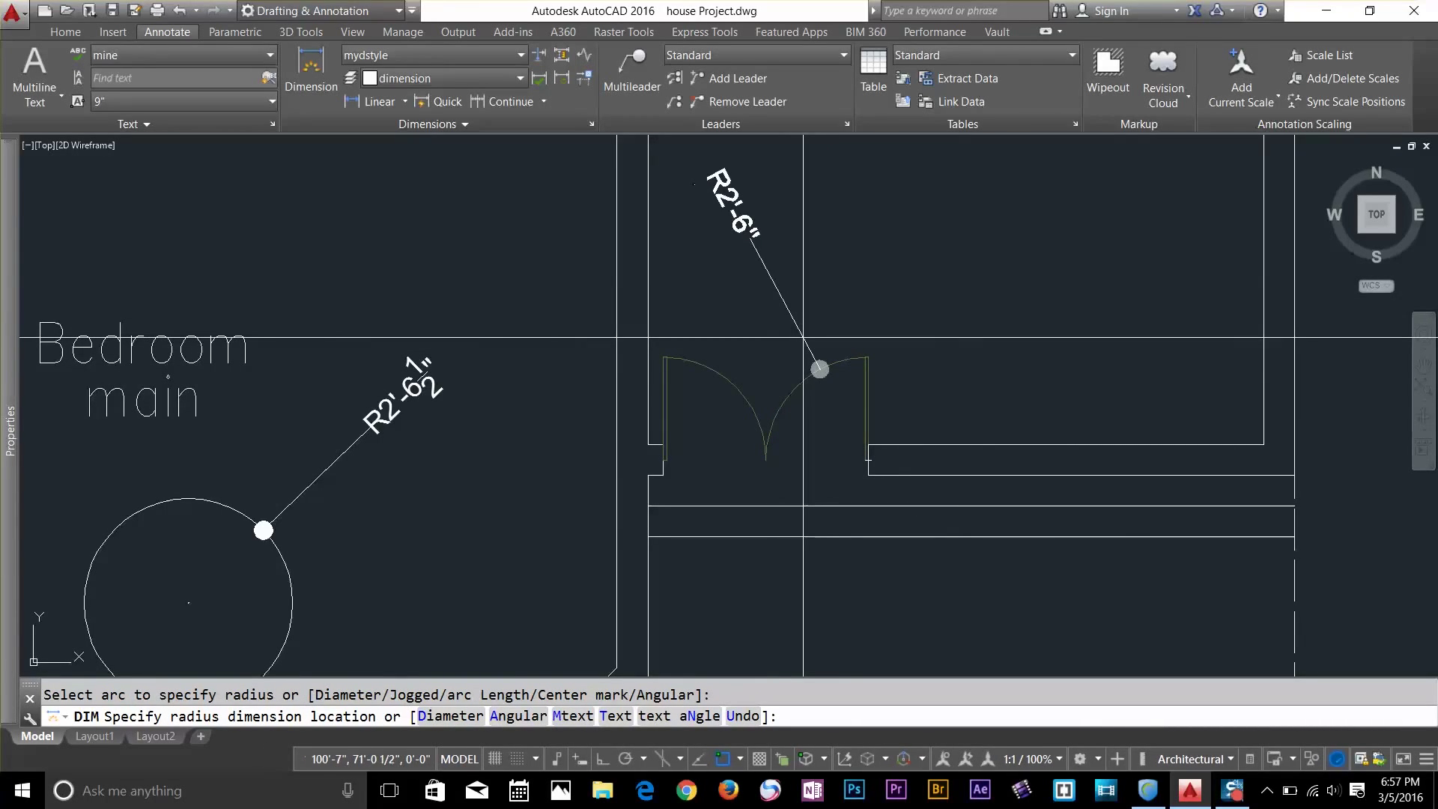
pyautogui.click(803, 340)
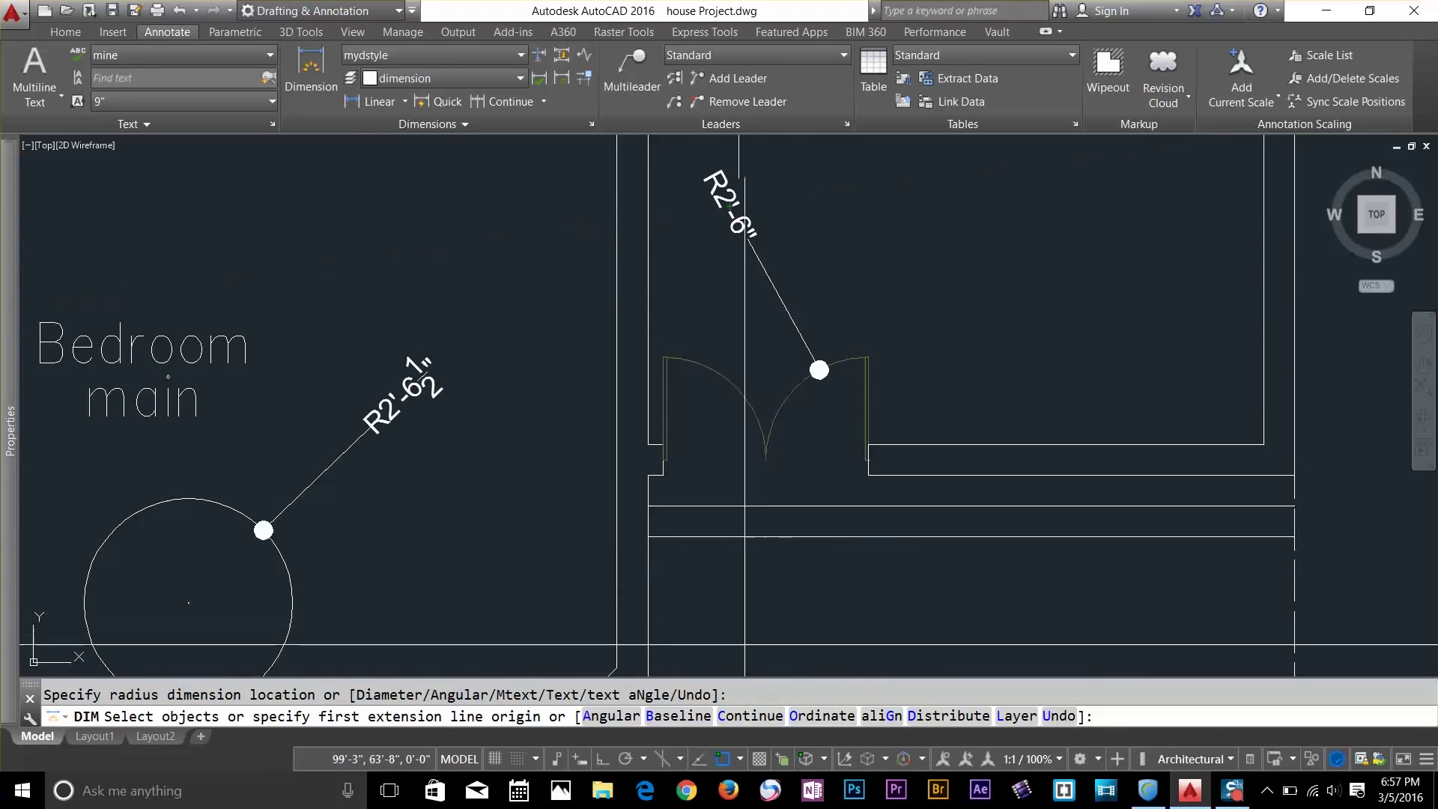
pyautogui.scroll(-5, 363, 273)
pyautogui.moveTo(283, 223)
pyautogui.mouseDown(button='middle')
pyautogui.moveTo(604, 287)
pyautogui.moveTo(613, 421)
pyautogui.moveTo(569, 569)
pyautogui.mouseUp(button='middle')
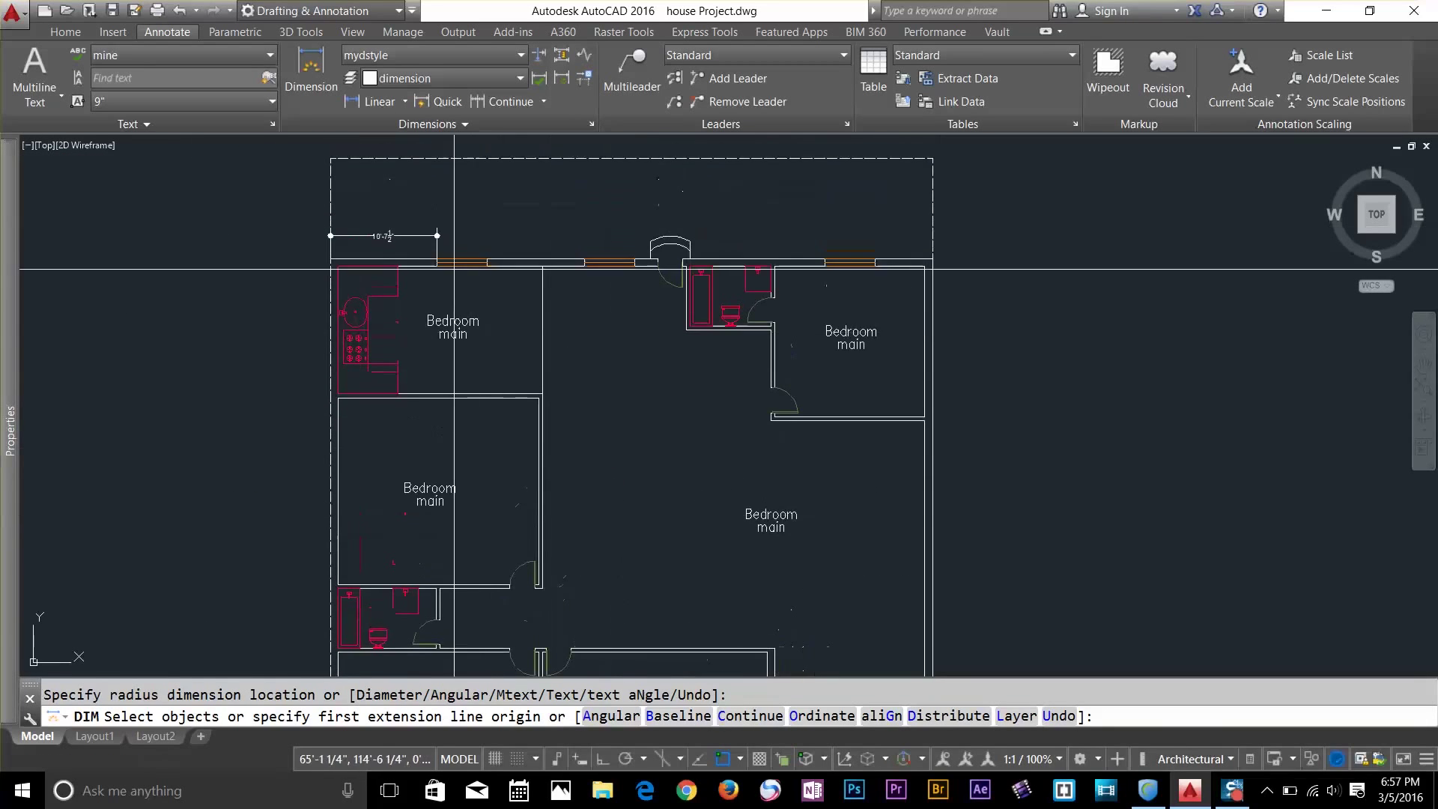
# Continue from the 10'-7½" dimension with 5' and 9'-8⅛" dimensions along the top wall
pyautogui.scroll(4, 500, 281)
pyautogui.scroll(-2, 500, 281)
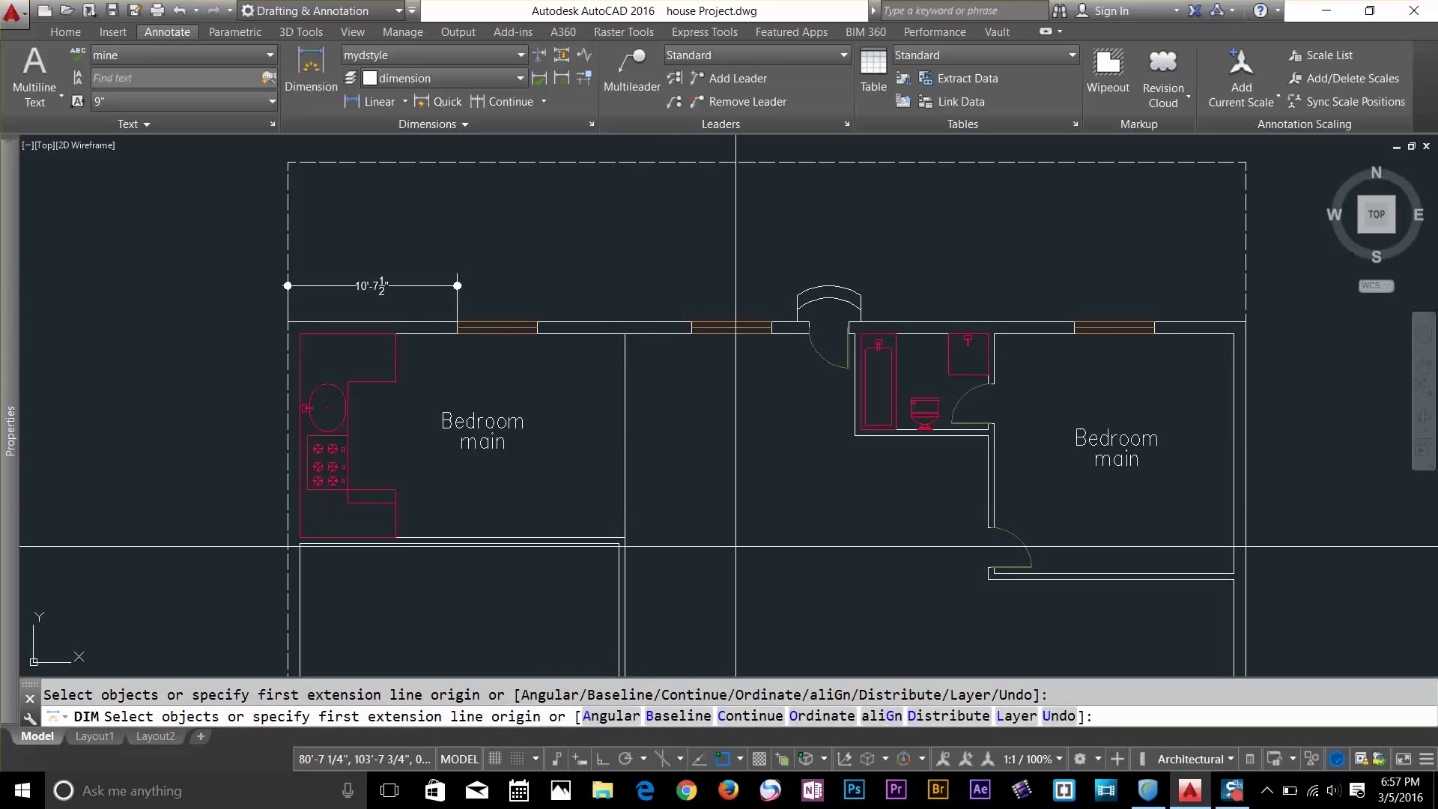
pyautogui.click(749, 716)
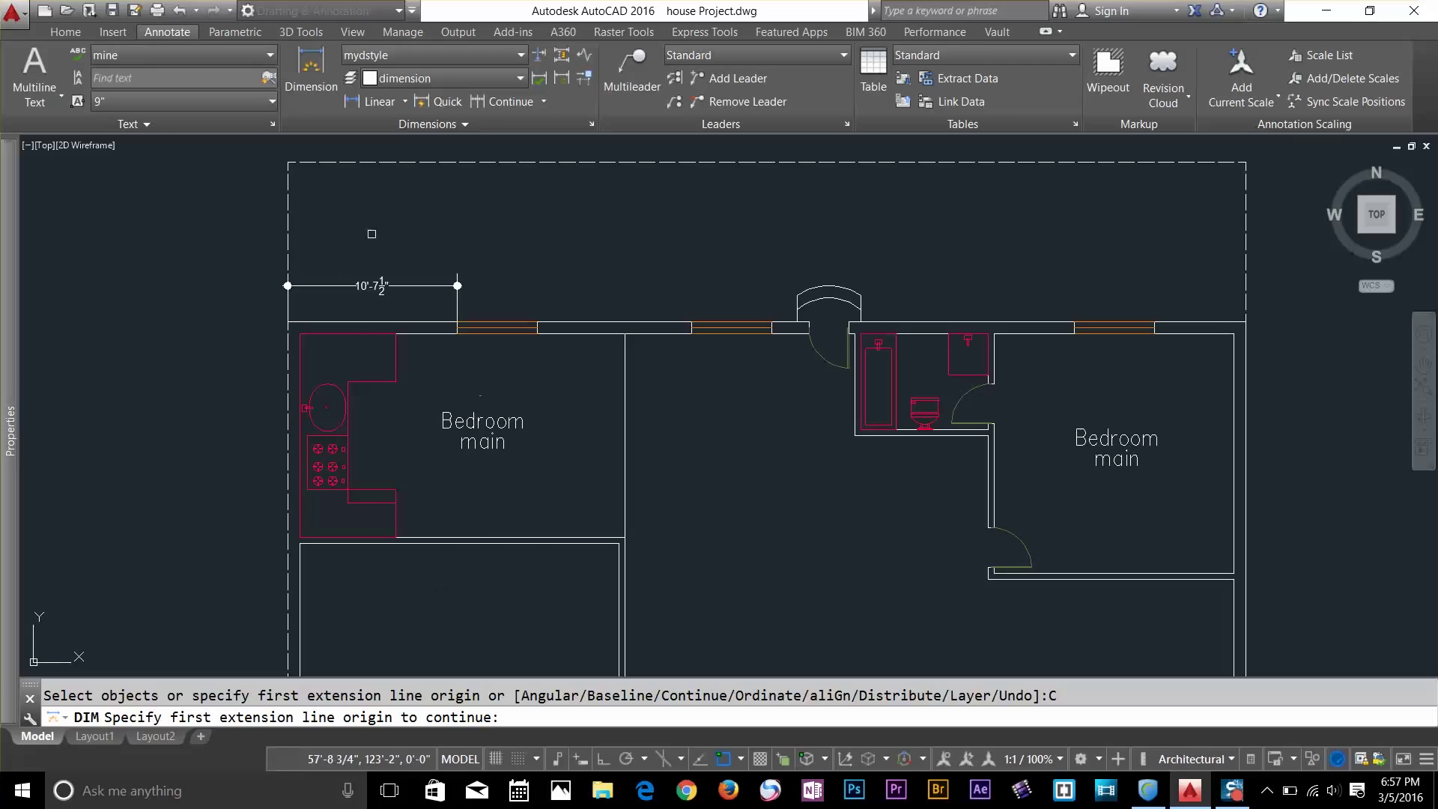
pyautogui.scroll(4, 428, 236)
pyautogui.click(509, 390)
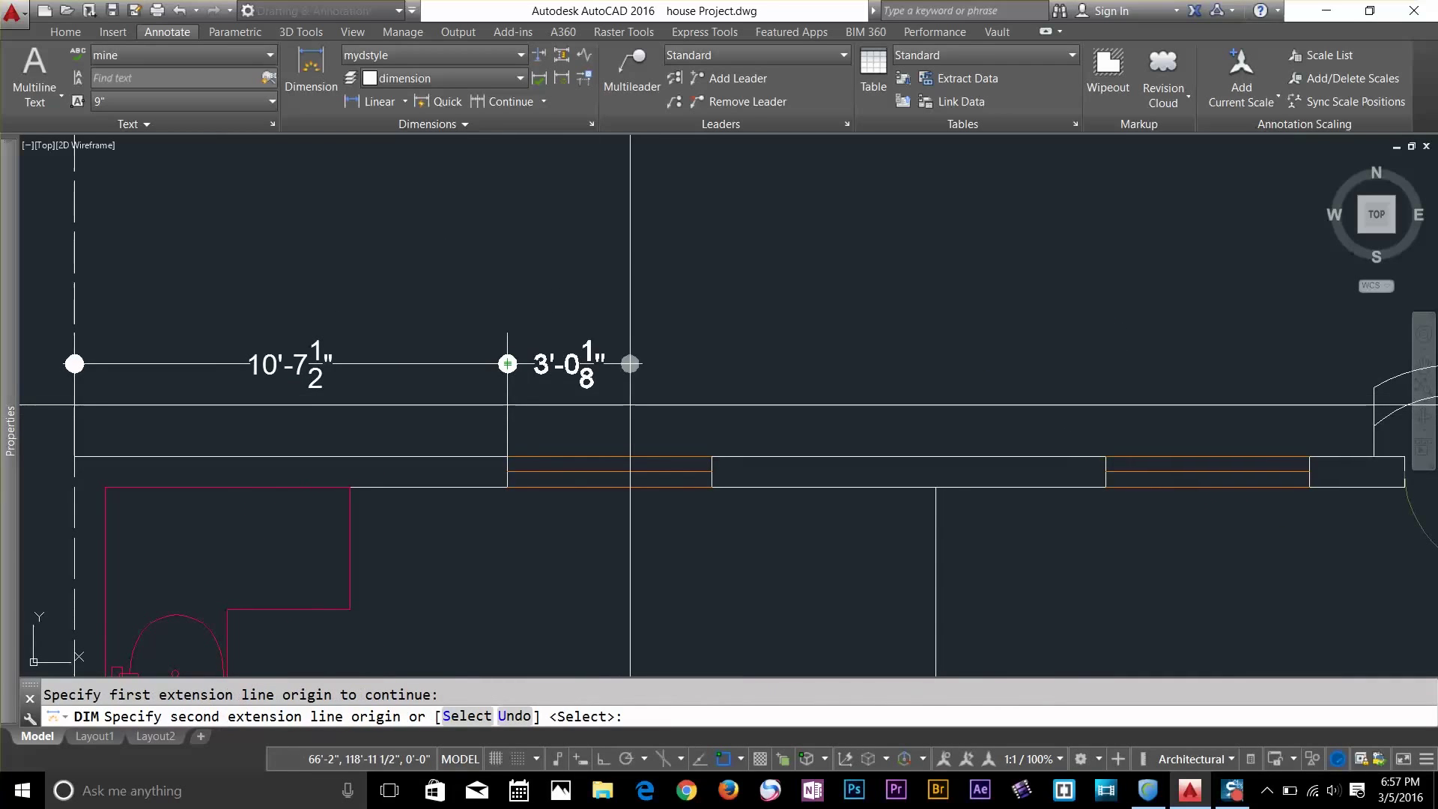
pyautogui.click(712, 456)
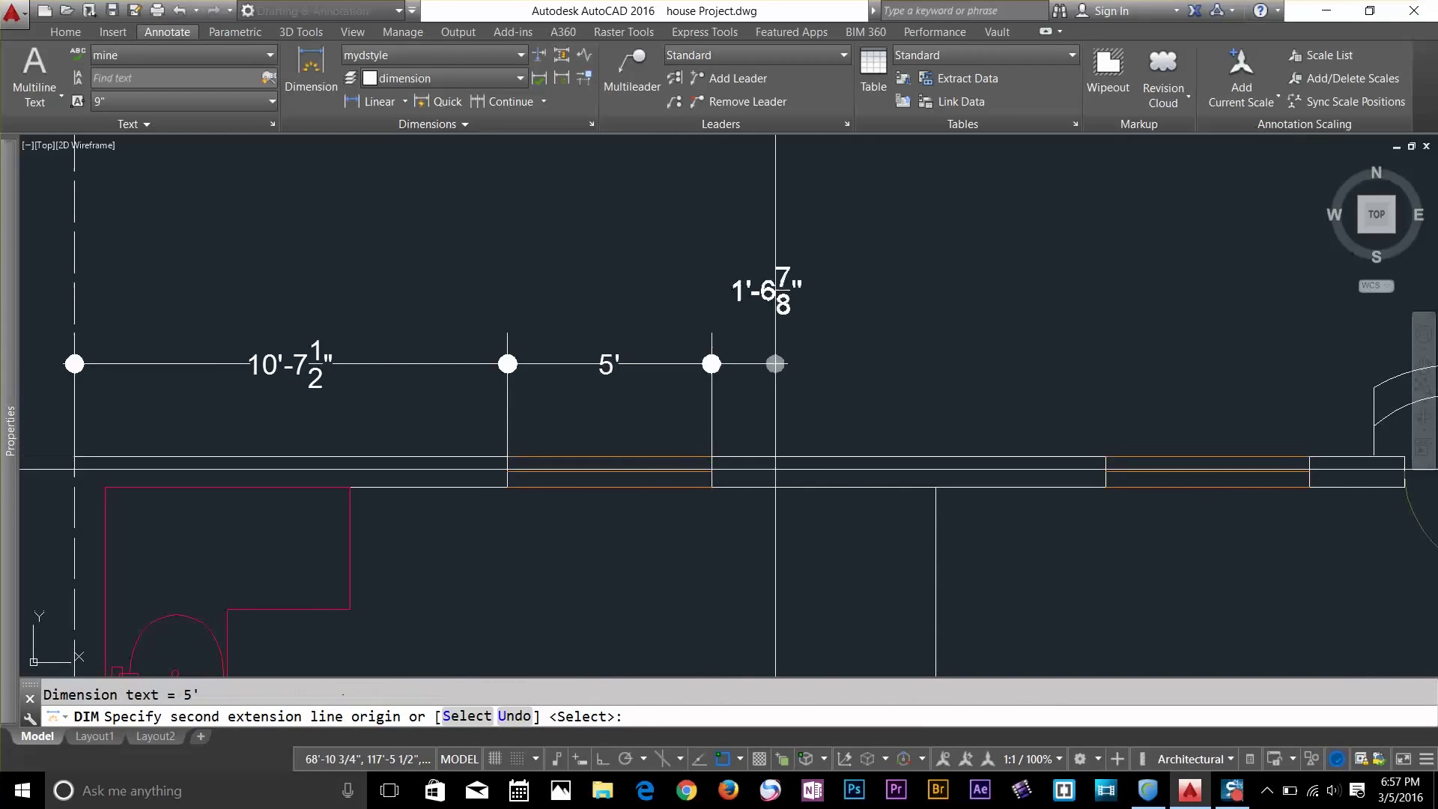
pyautogui.click(1106, 456)
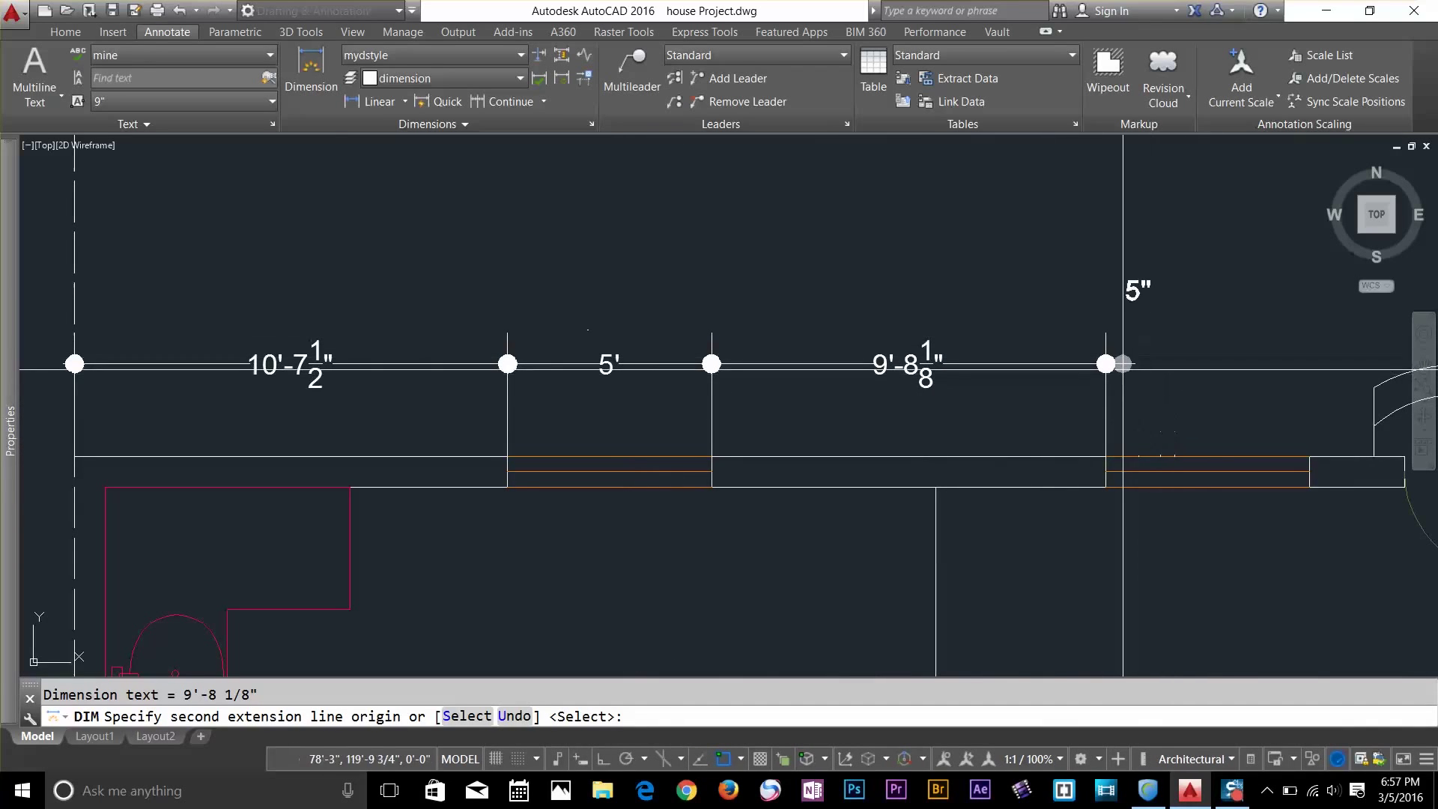
# Extend the chain past the bathroom with 2'-6", 5' and a final 5'-9" at the right edge
pyautogui.scroll(-2, 819, 363)
pyautogui.moveTo(796, 364); pyautogui.dragTo(125, 346, button='middle')
pyautogui.click(489, 411)
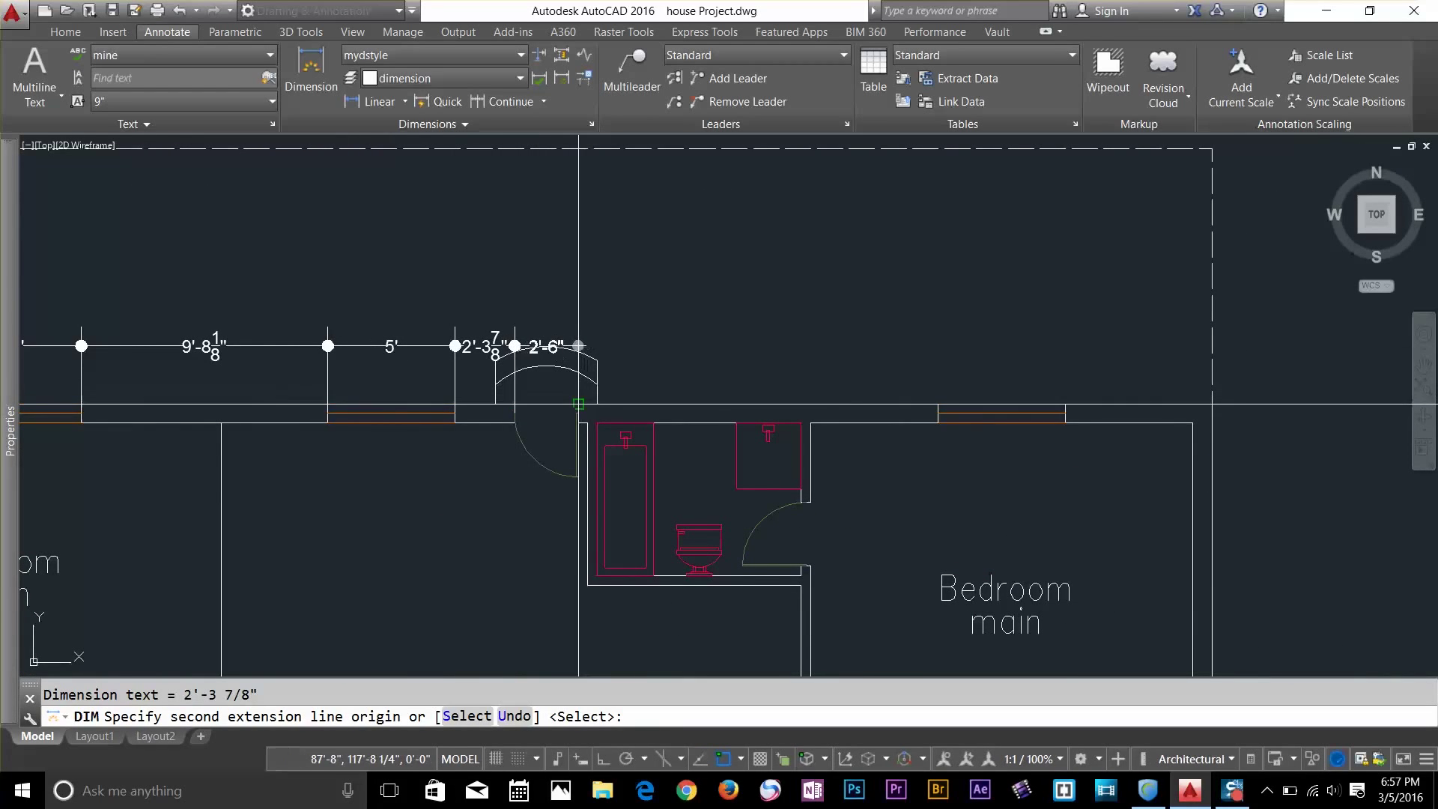
pyautogui.click(579, 409)
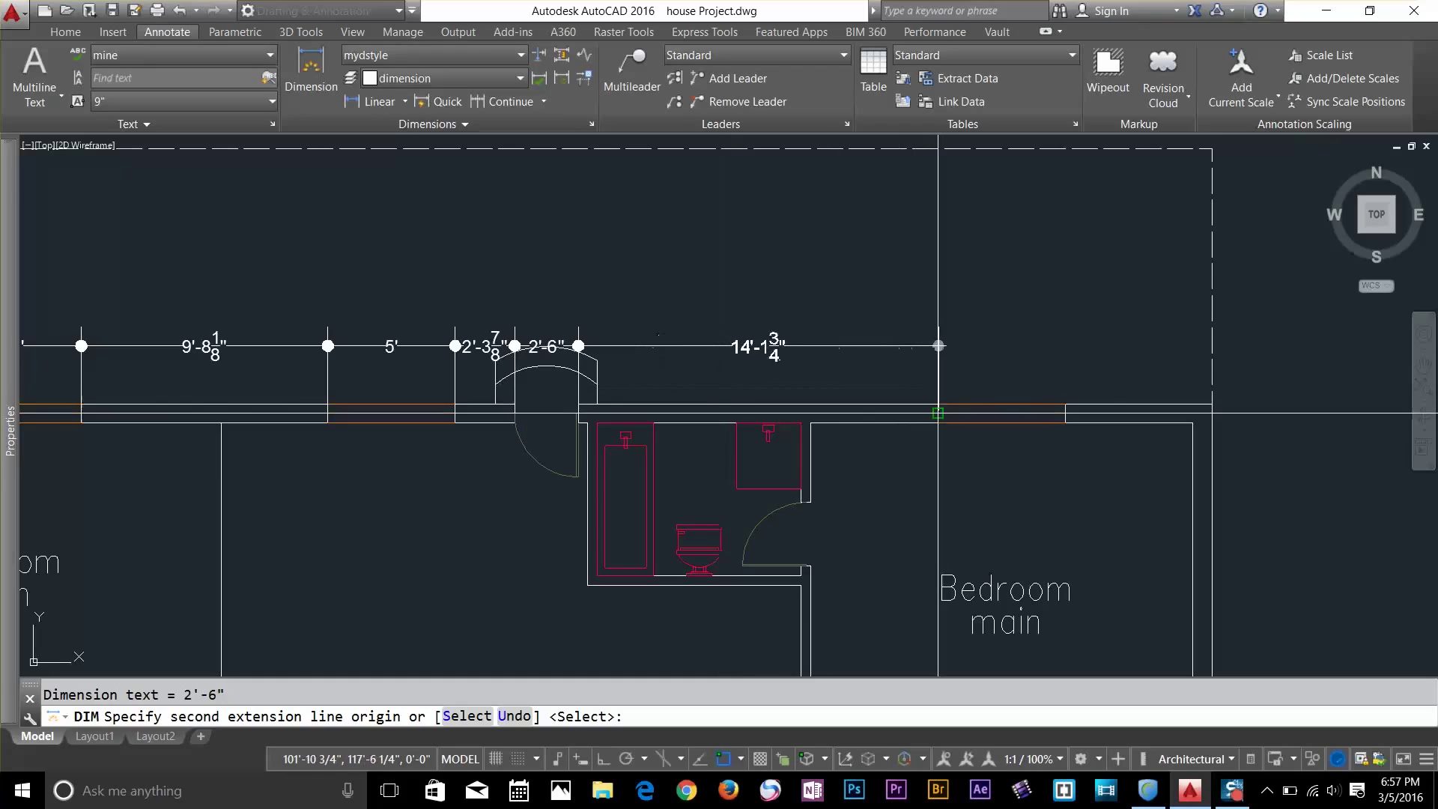
pyautogui.click(1065, 405)
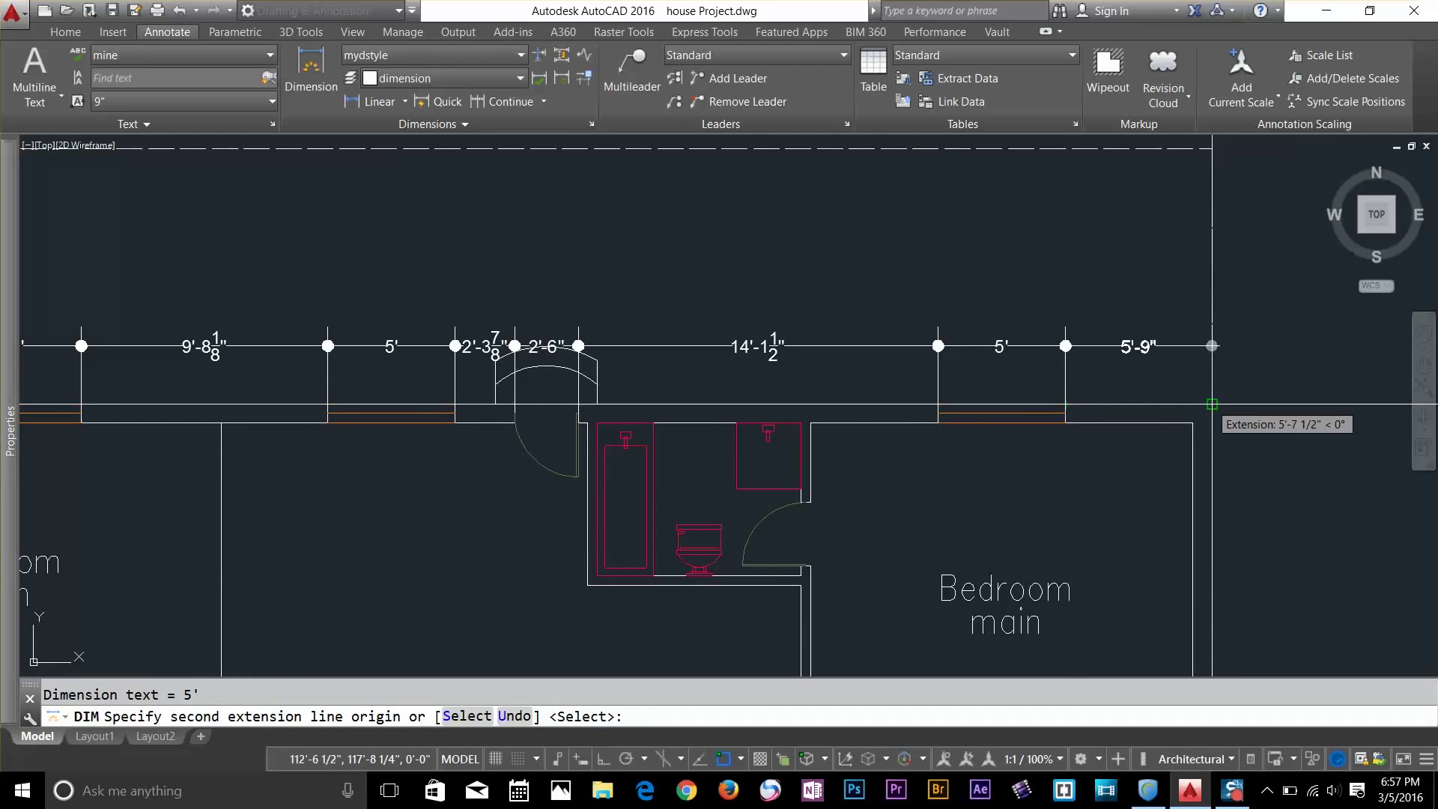
pyautogui.click(1212, 404)
pyautogui.press('Escape')
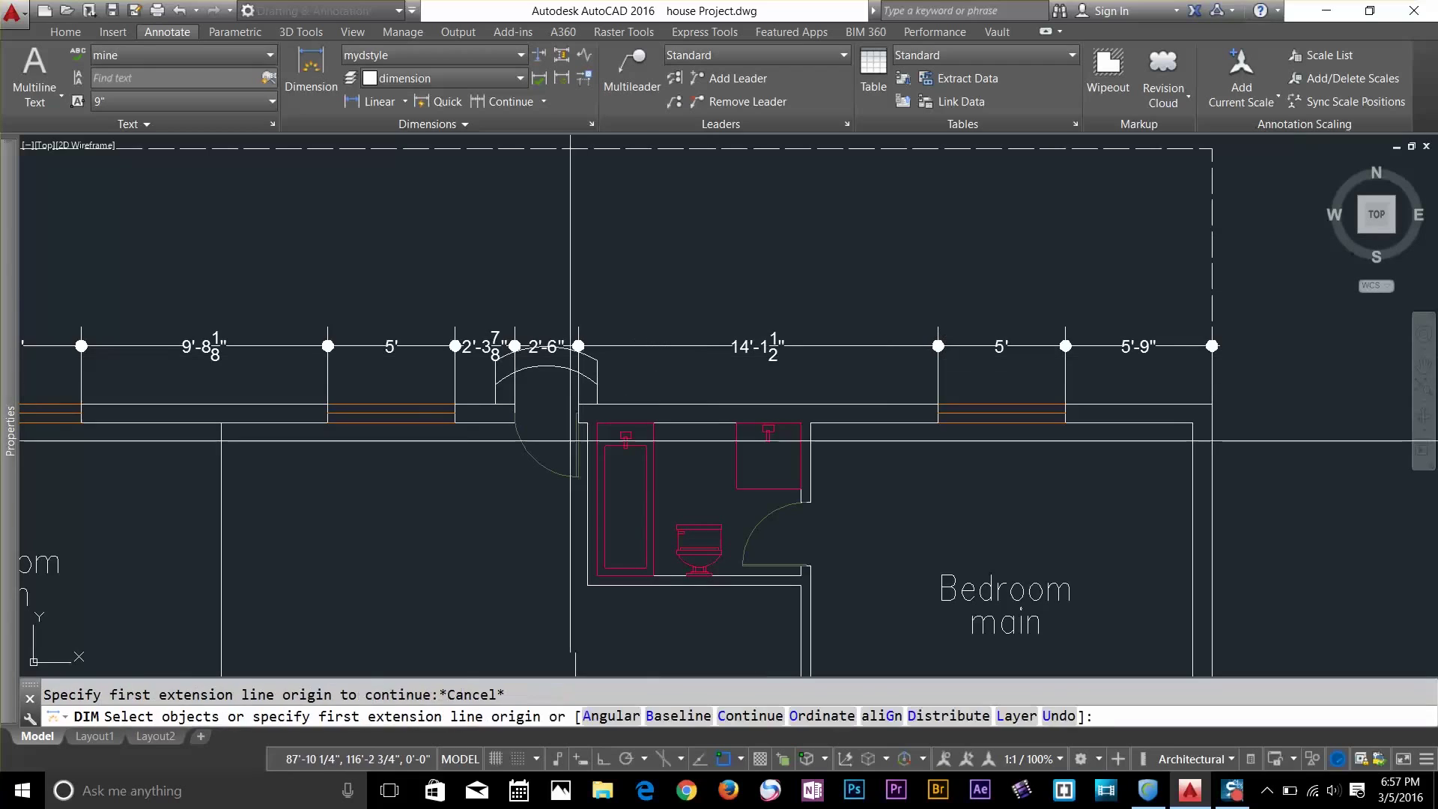
pyautogui.scroll(-3, 812, 456)
# Dimension Bedroom main's top wall with its text overridden to read "bedroom 20'"
pyautogui.moveTo(812, 456)
pyautogui.mouseDown(button='middle')
pyautogui.moveTo(748, 408)
pyautogui.moveTo(700, 279)
pyautogui.moveTo(648, 267)
pyautogui.moveTo(580, 296)
pyautogui.mouseUp(button='middle')
pyautogui.scroll(4, 521, 205)
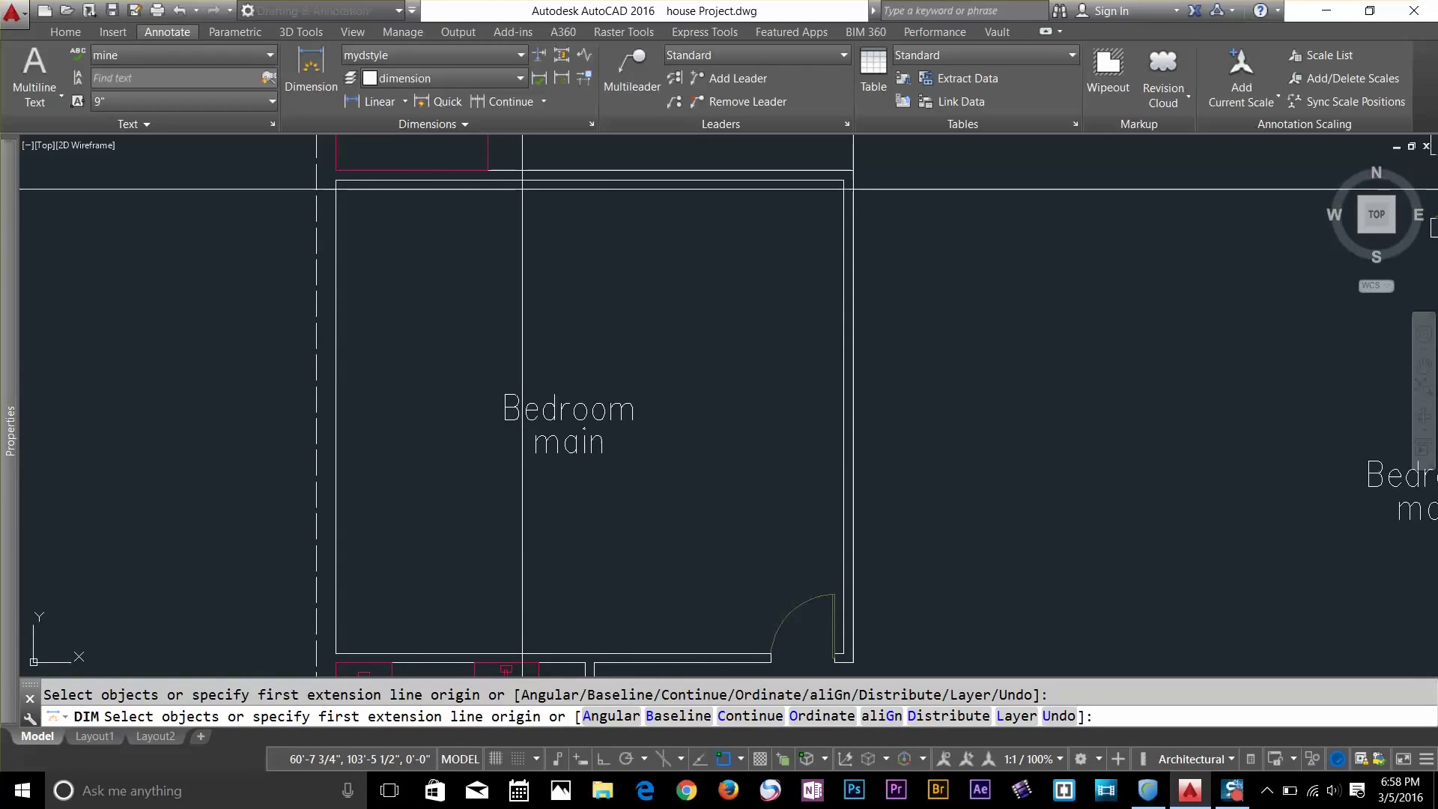
pyautogui.press('Return')
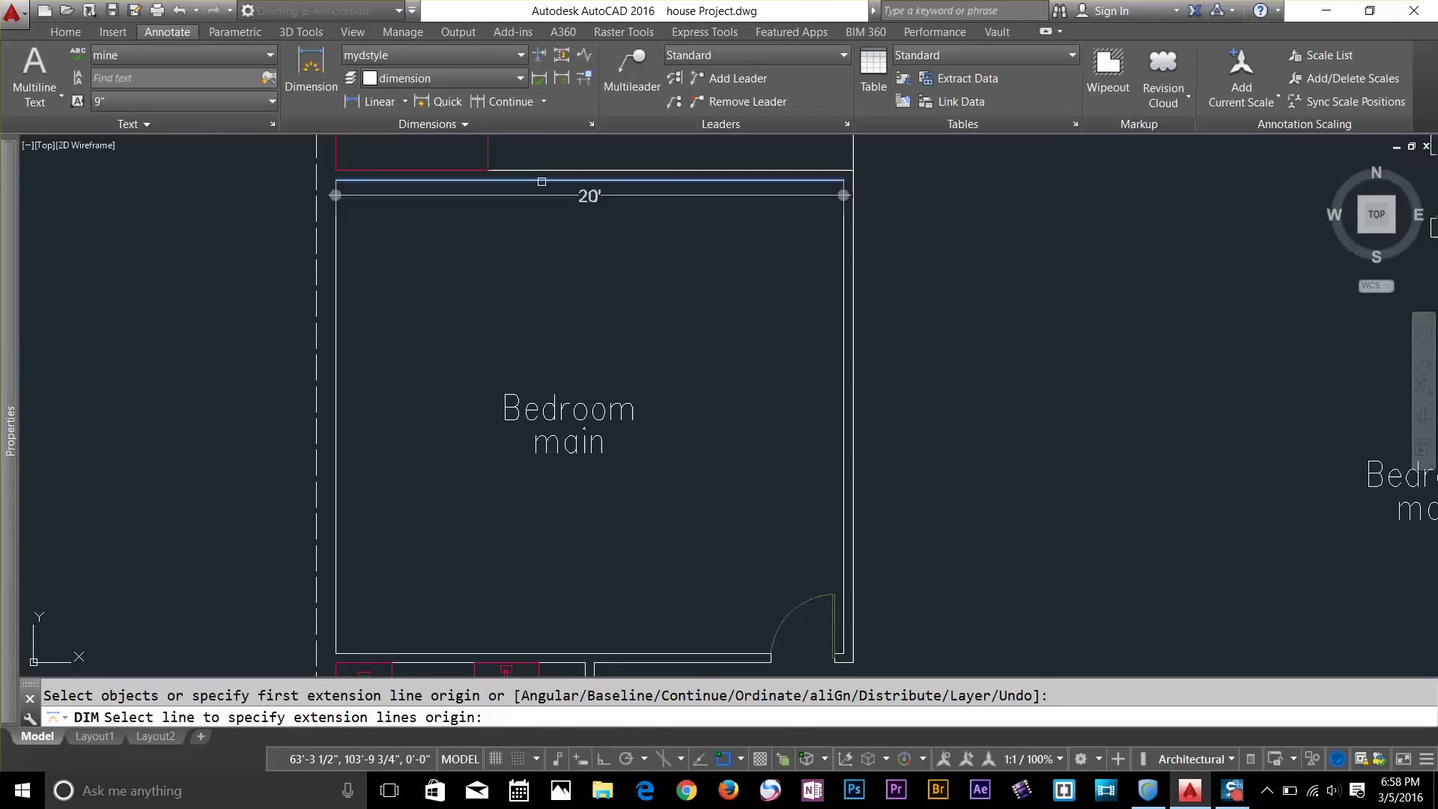
pyautogui.click(542, 182)
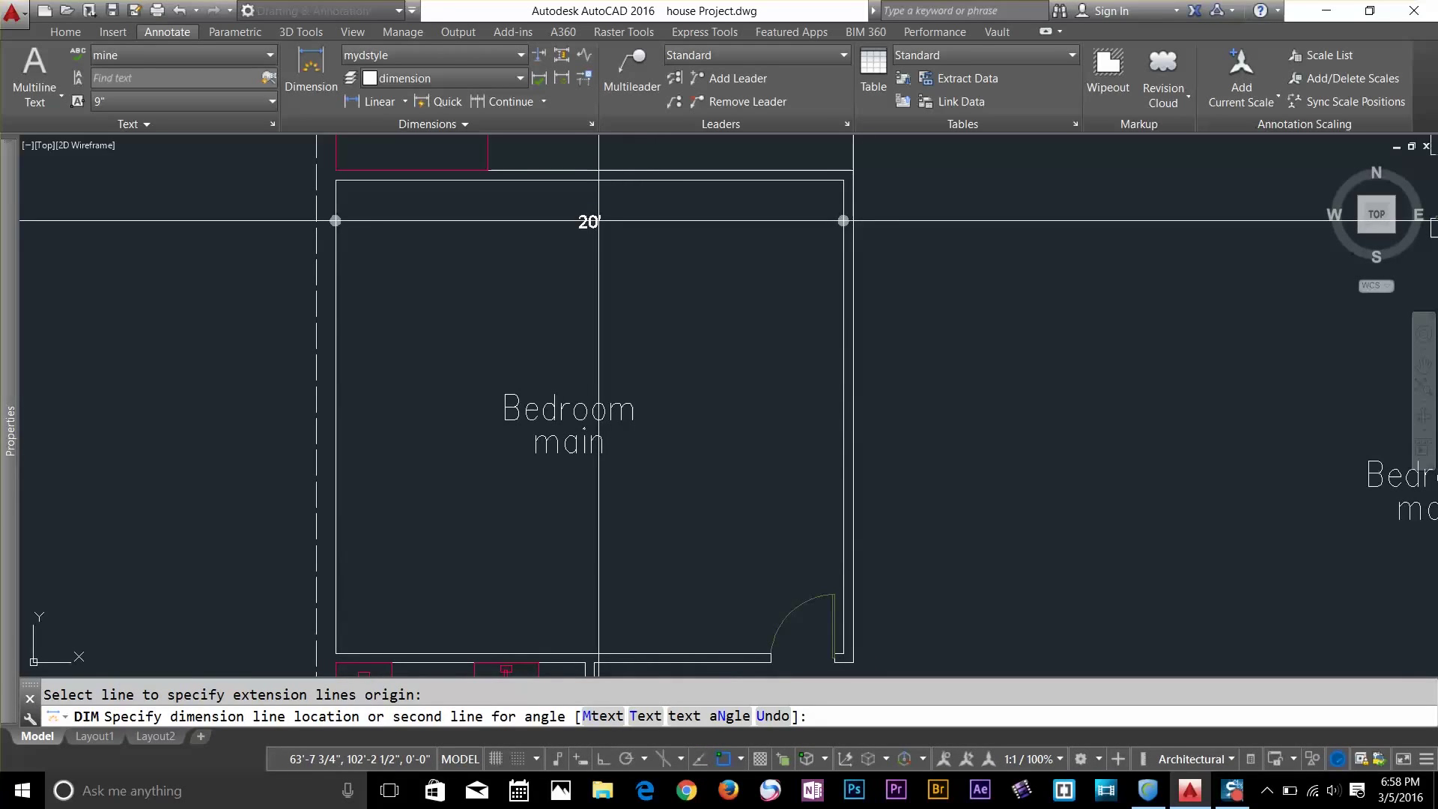
pyautogui.press('Return')
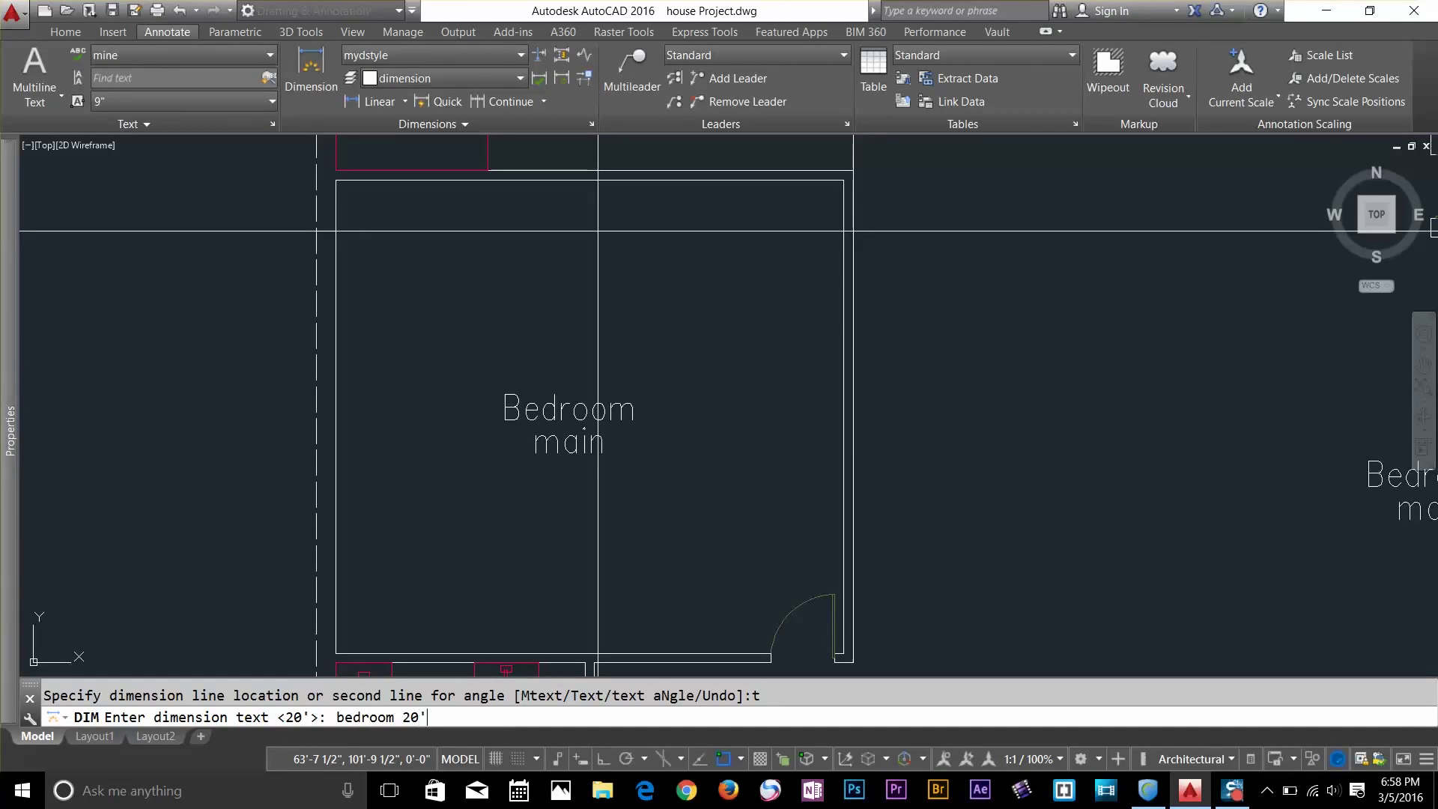
pyautogui.press('Return')
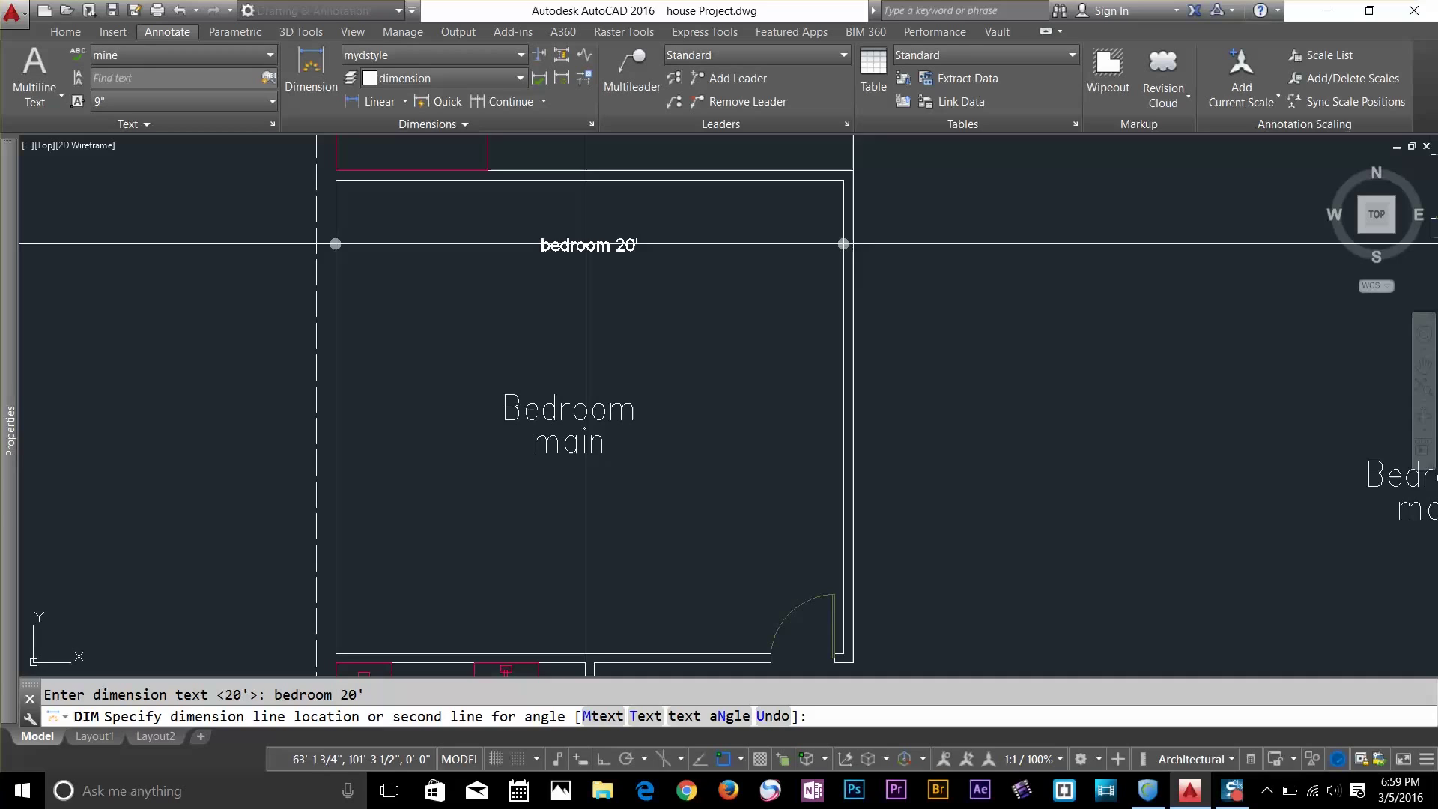
pyautogui.click(586, 244)
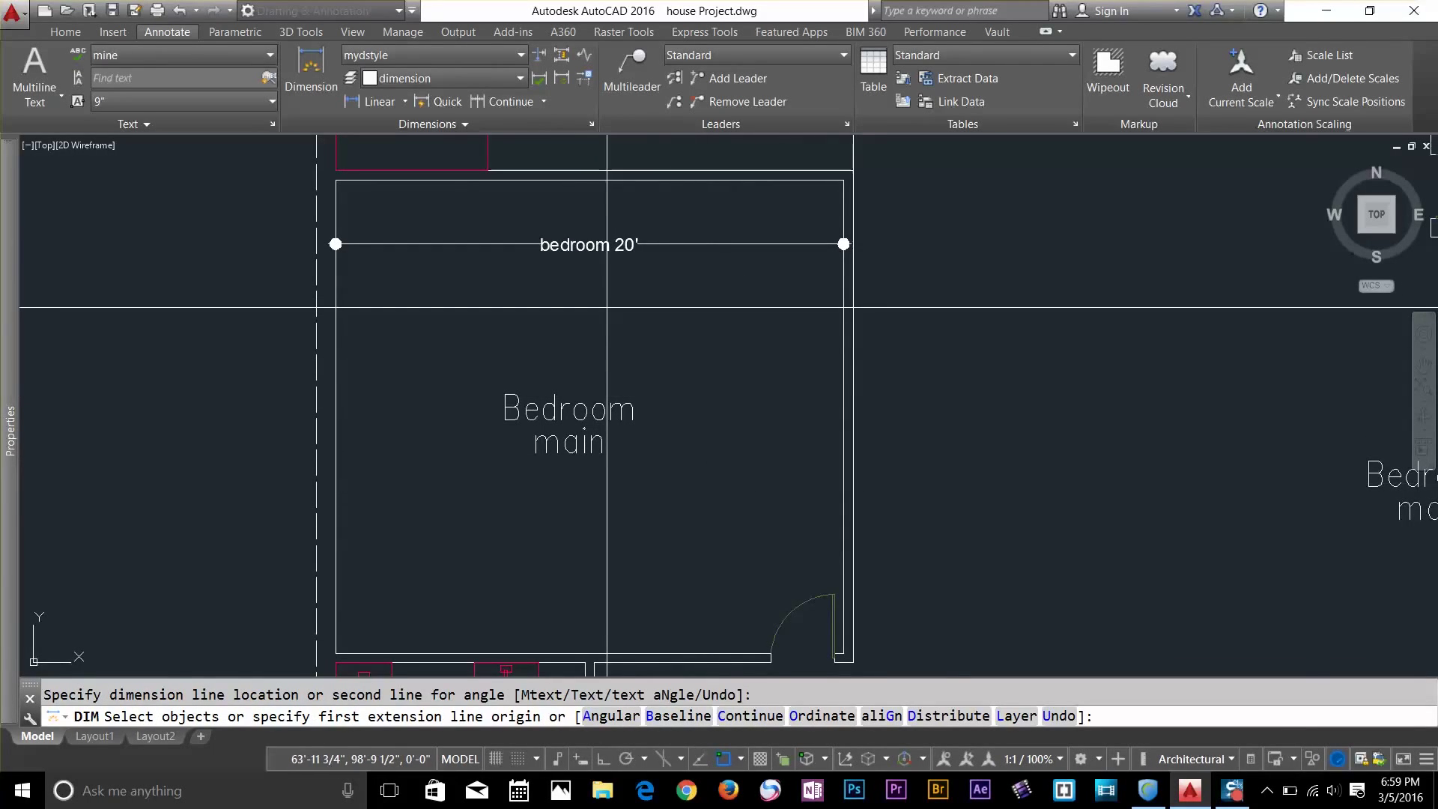
pyautogui.scroll(-8, 607, 307)
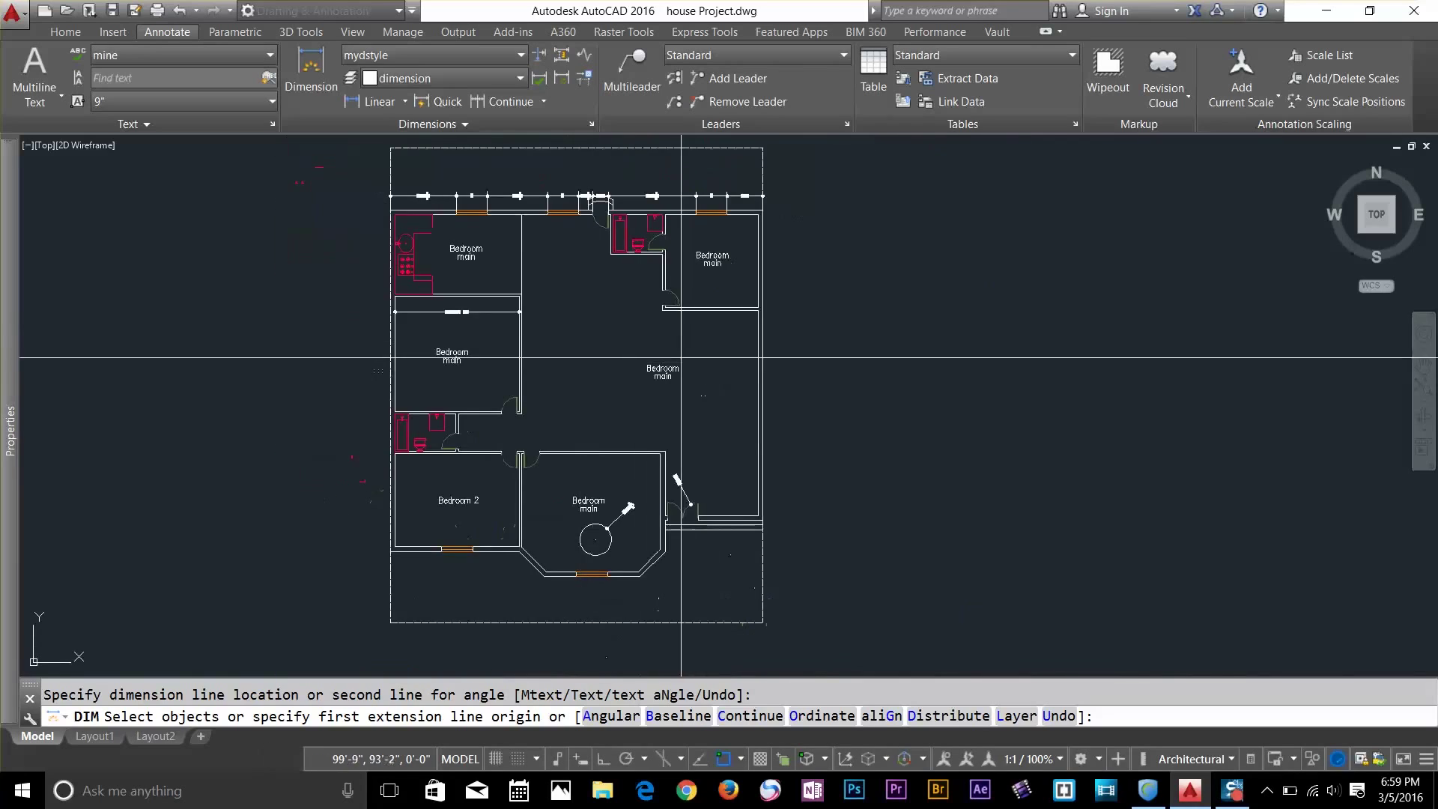
# Add a 15'-4½" dimension between the right bedroom's wall corners
pyautogui.scroll(4, 716, 304)
pyautogui.click(826, 315)
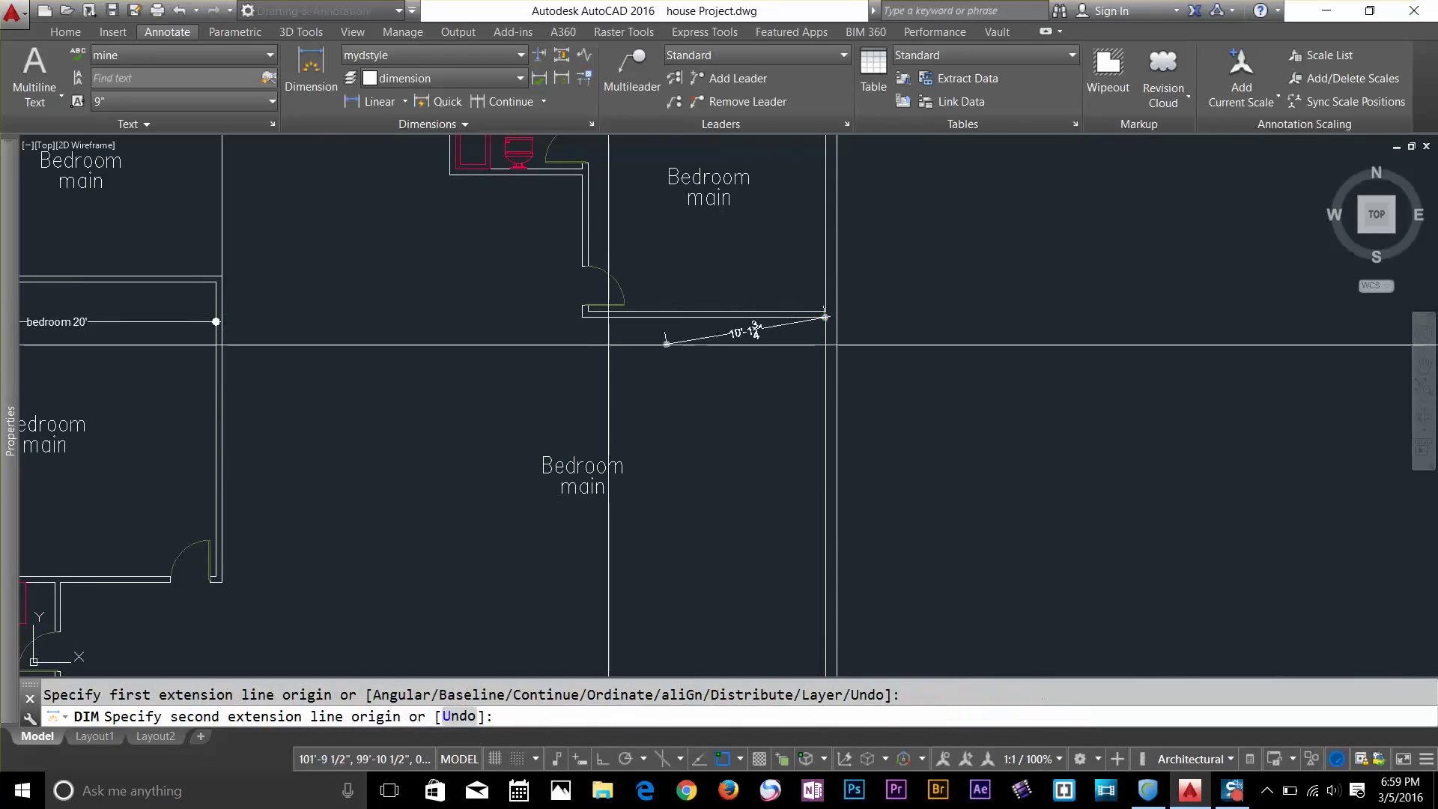
pyautogui.click(582, 312)
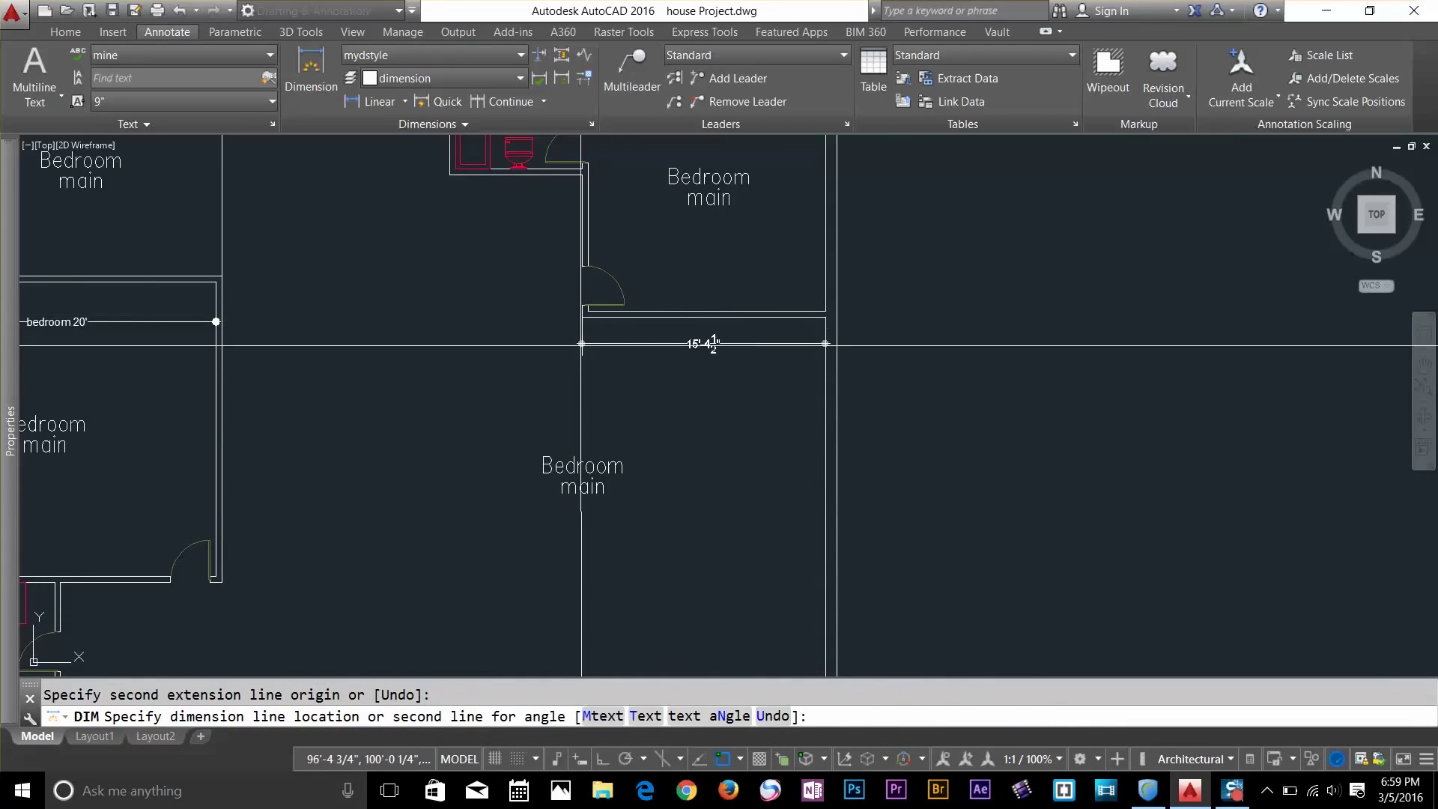
pyautogui.click(704, 345)
# Add a 20' dimension across Bedroom 2's wall corners
pyautogui.scroll(-4, 647, 422)
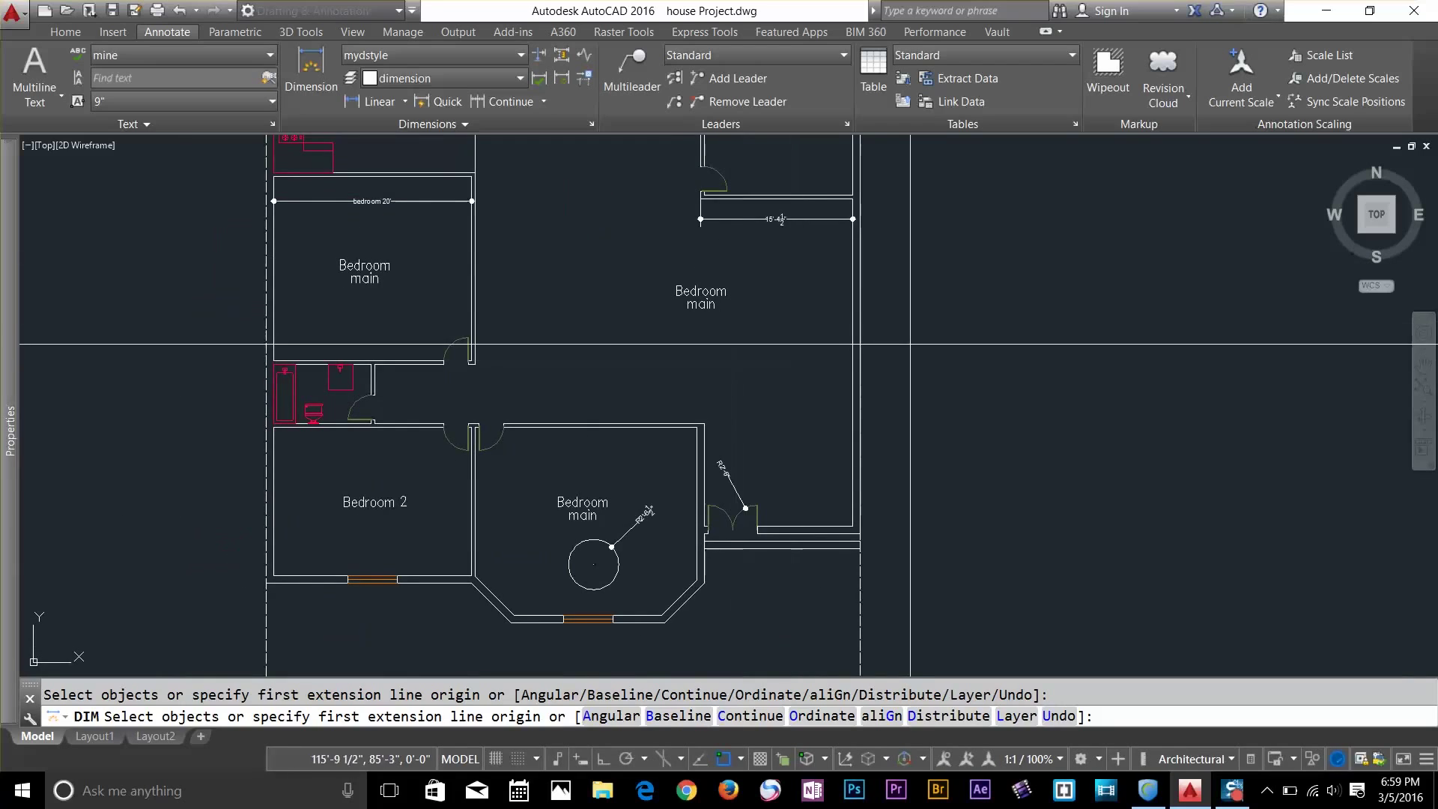
pyautogui.scroll(4, 328, 569)
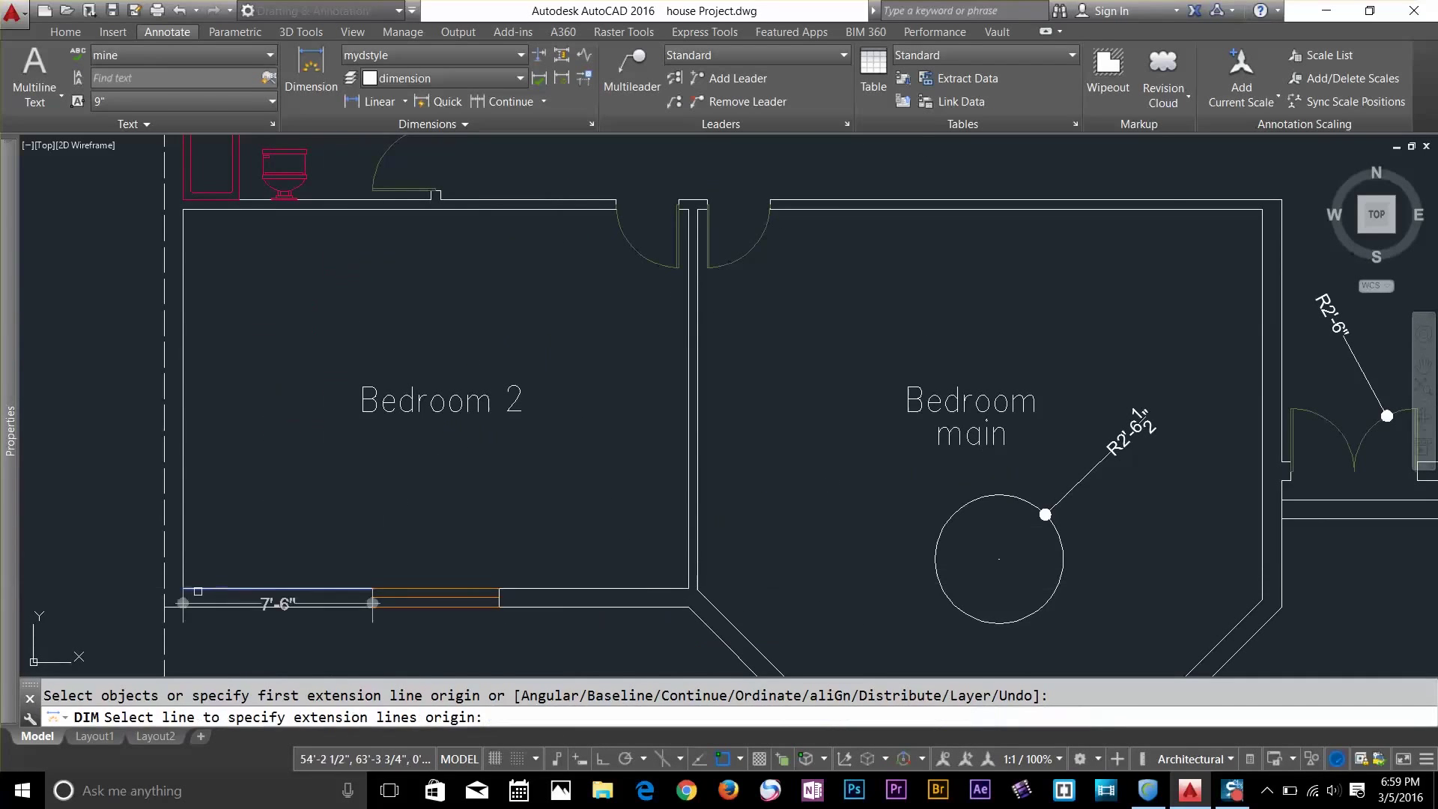
pyautogui.click(184, 588)
pyautogui.scroll(2, 183, 588)
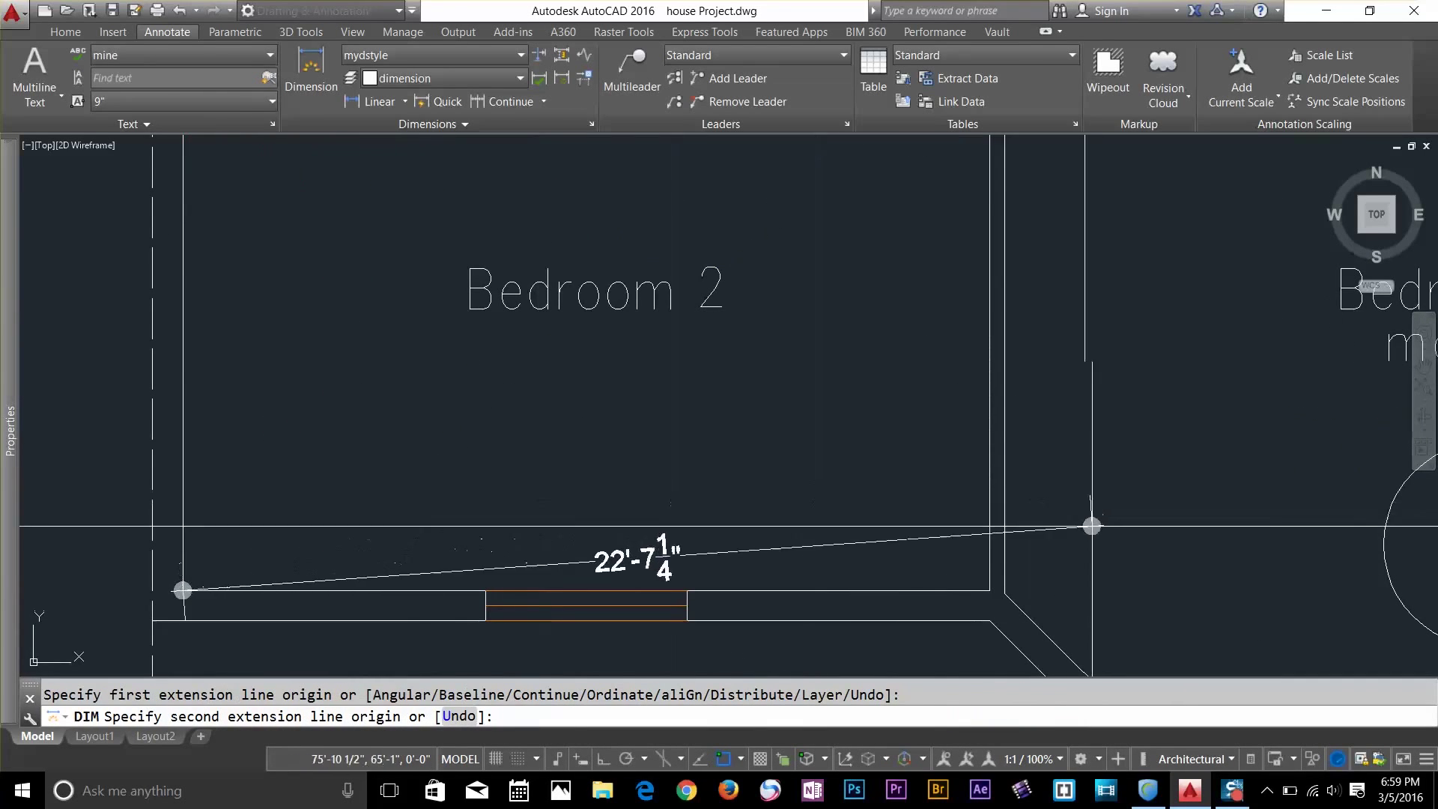
pyautogui.click(990, 590)
pyautogui.click(967, 528)
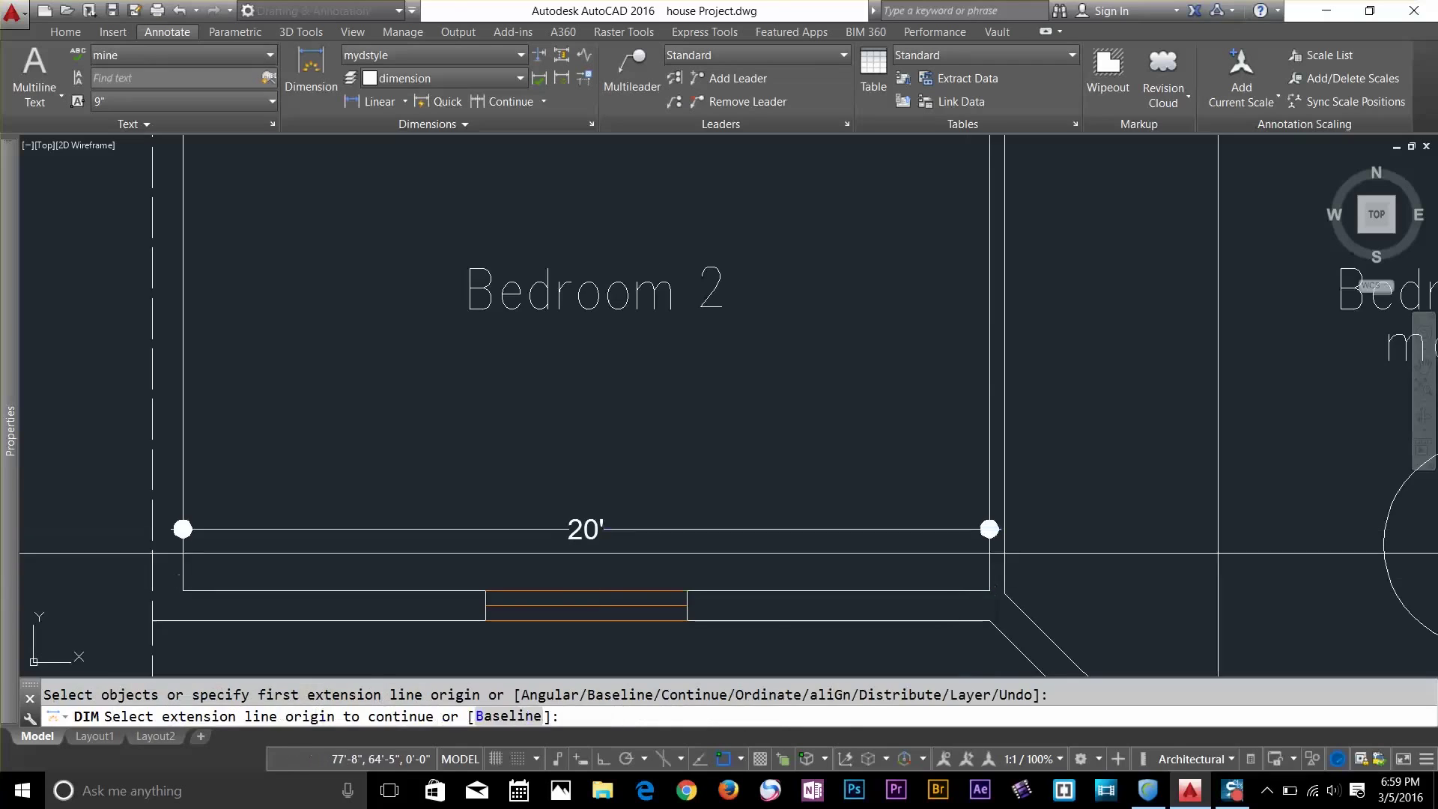
pyautogui.scroll(-4, 353, 400)
# Dimension Bedroom main's diagonal wall at 3'-11 1/4"
pyautogui.scroll(4, 967, 491)
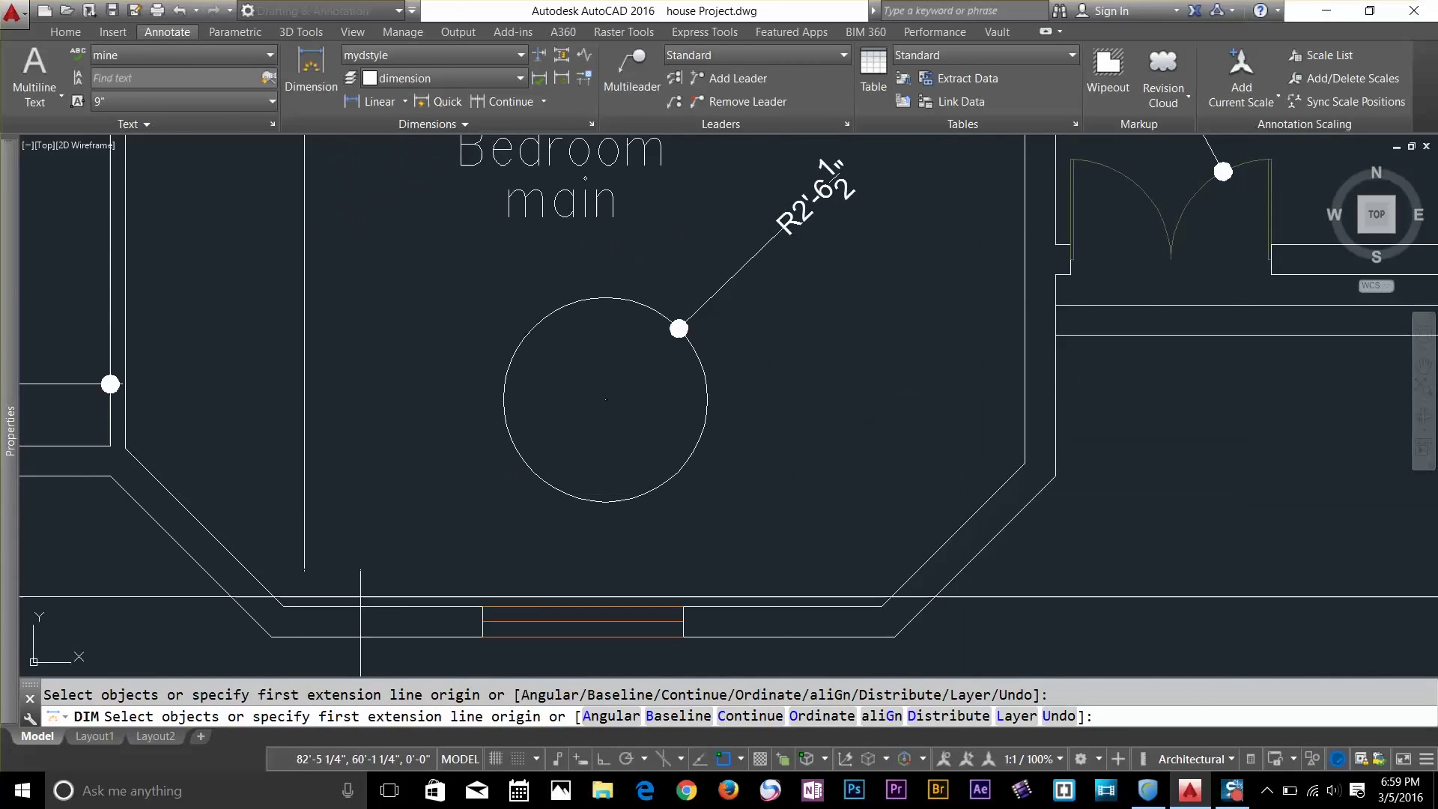
pyautogui.moveTo(279, 570); pyautogui.dragTo(449, 475, button='middle')
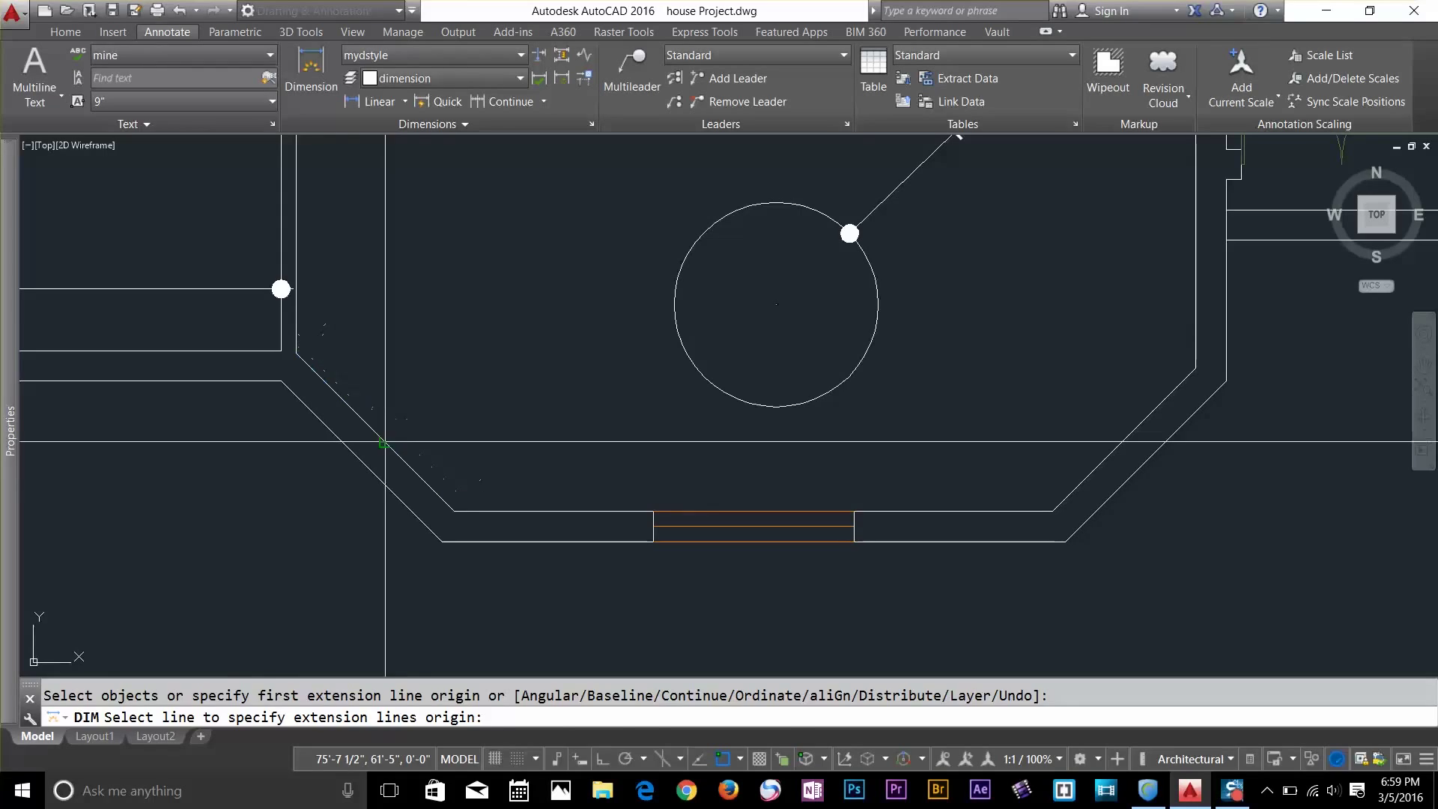
pyautogui.click(385, 442)
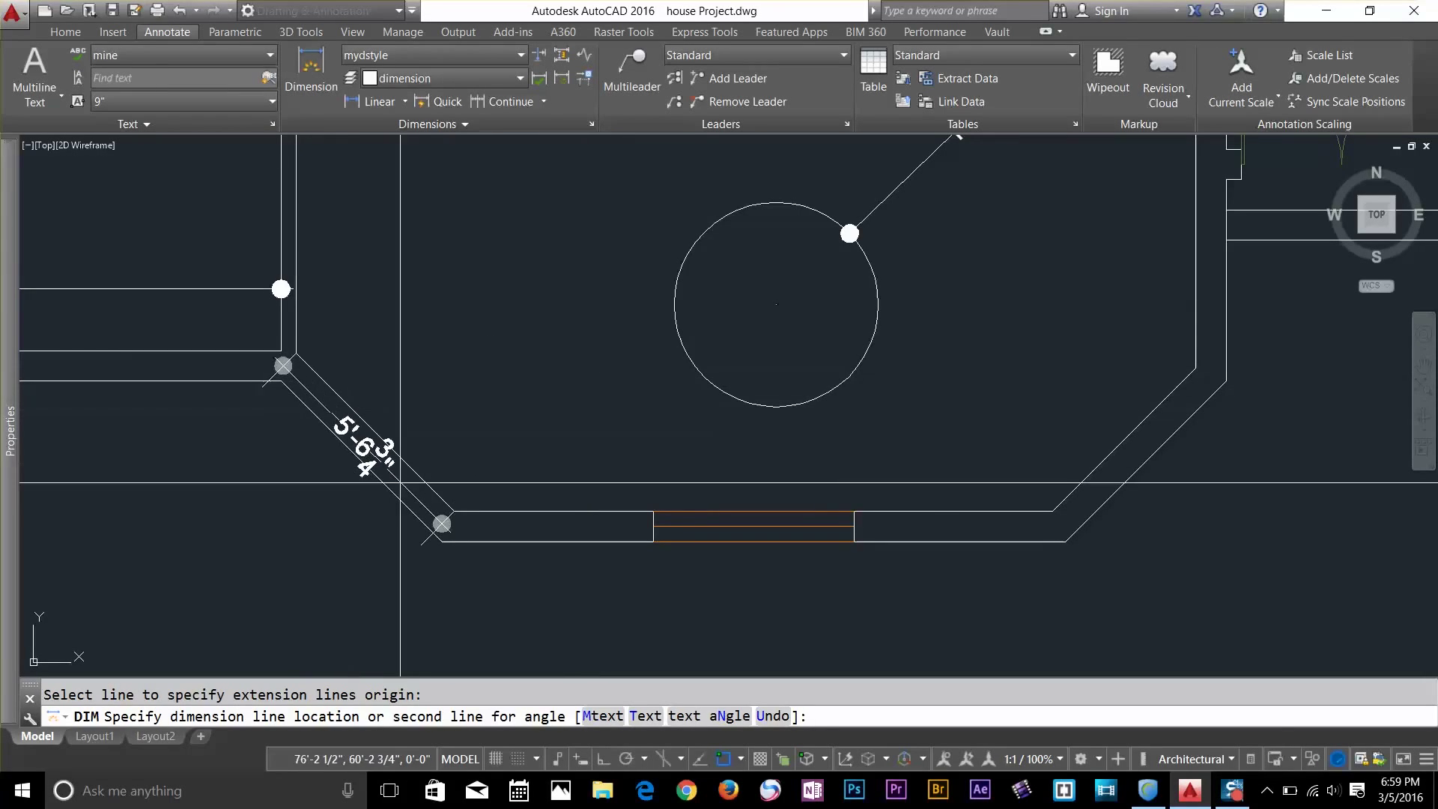
pyautogui.scroll(-2, 514, 402)
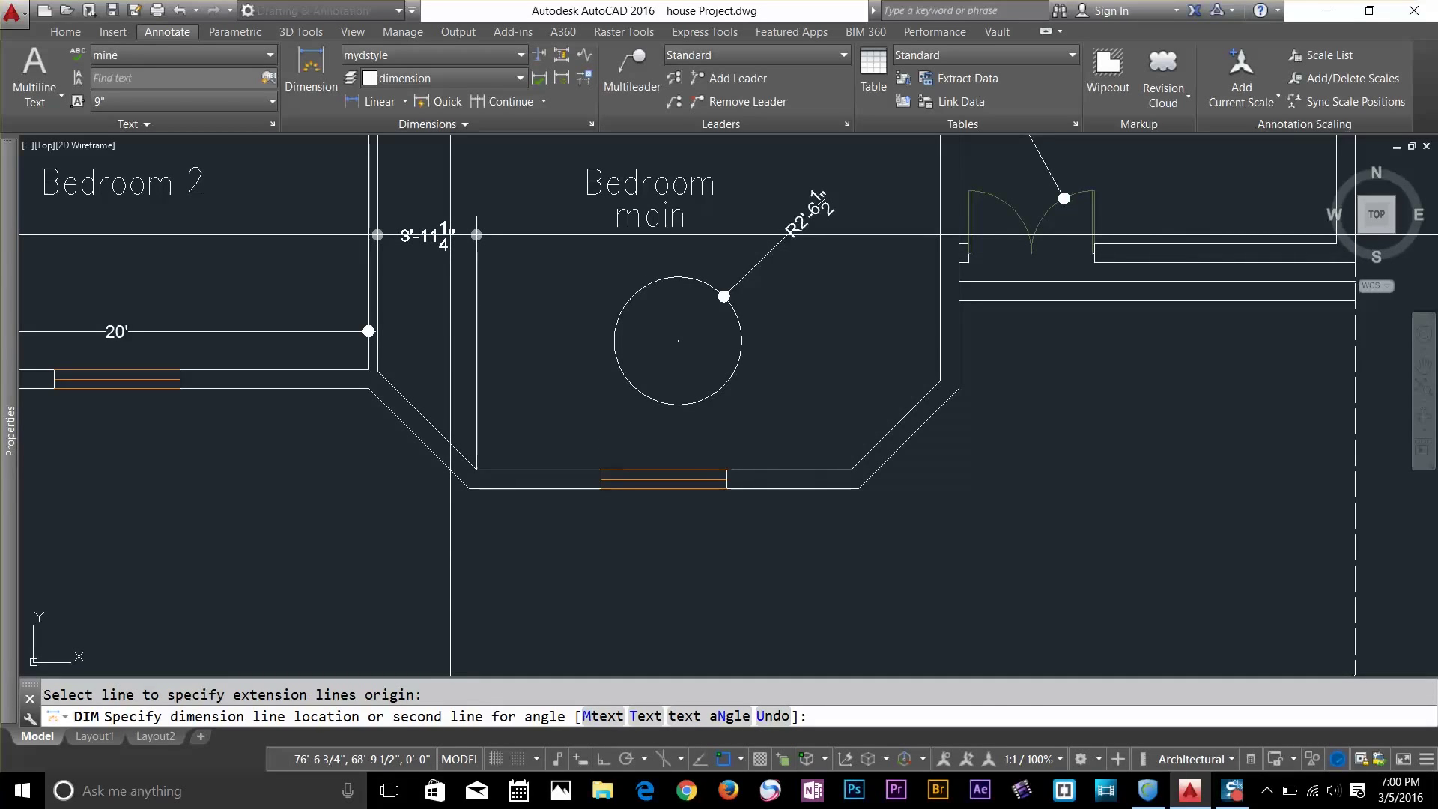
pyautogui.click(450, 235)
# Add a 2'-6" dimension above the door opening
pyautogui.scroll(-5, 505, 510)
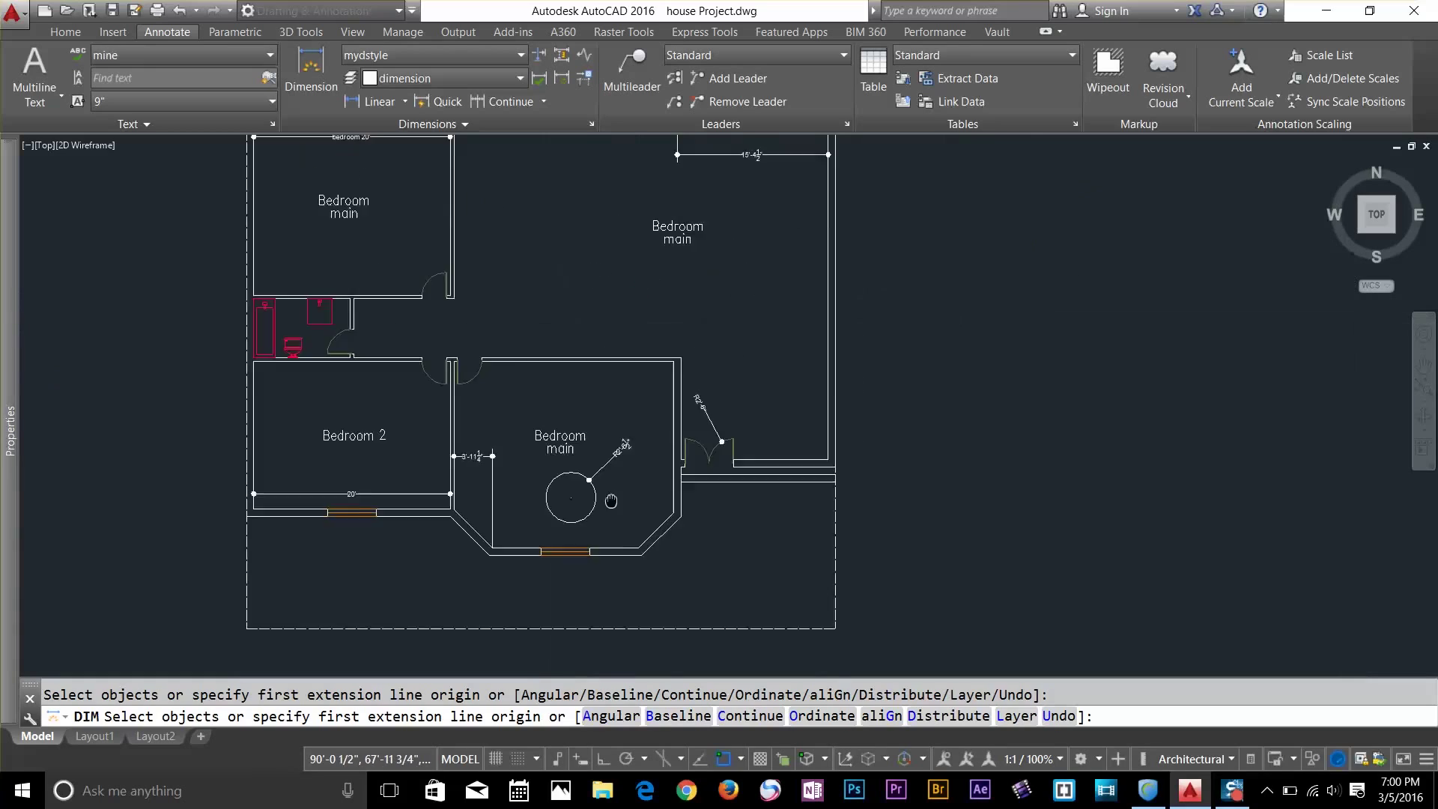
pyautogui.scroll(6, 464, 496)
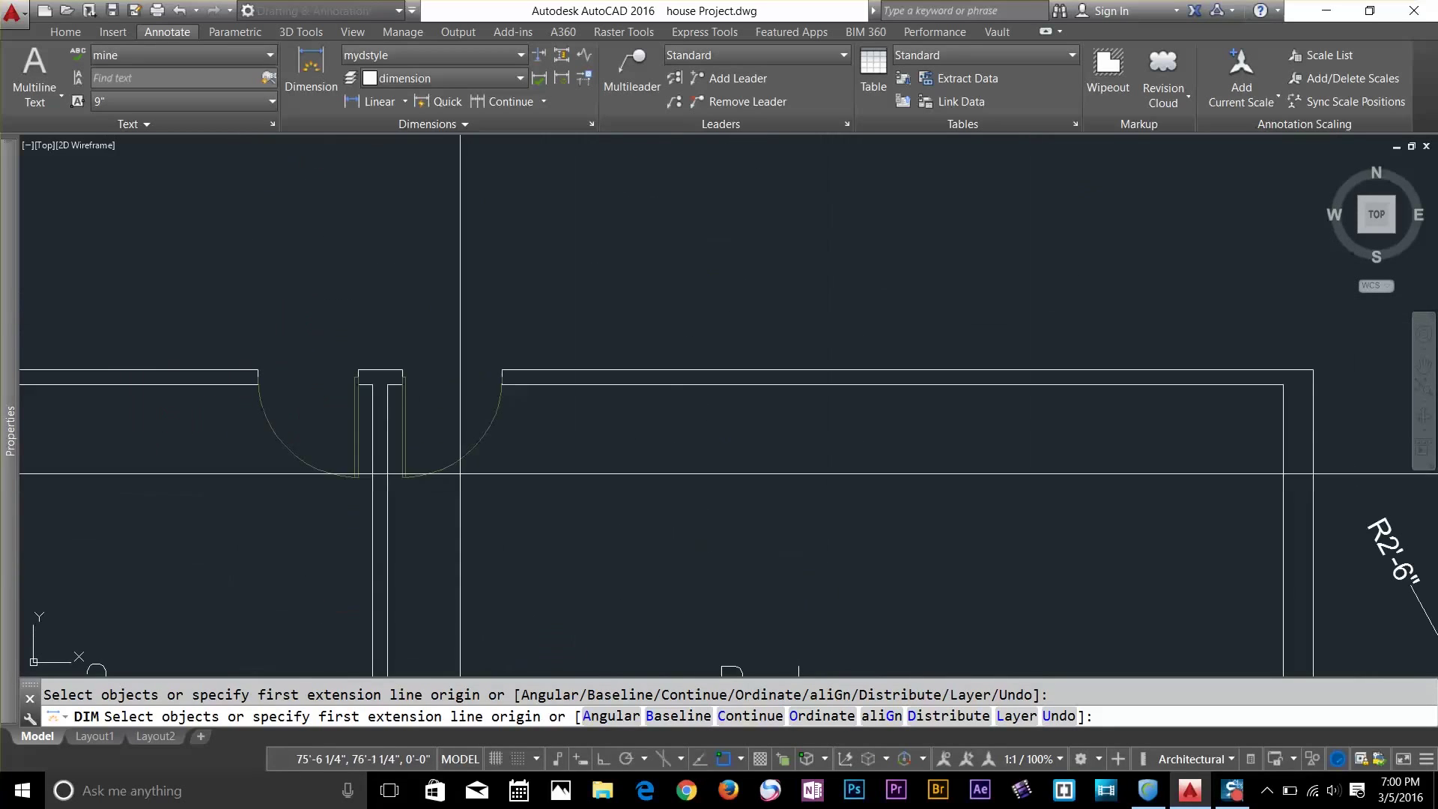
pyautogui.click(258, 370)
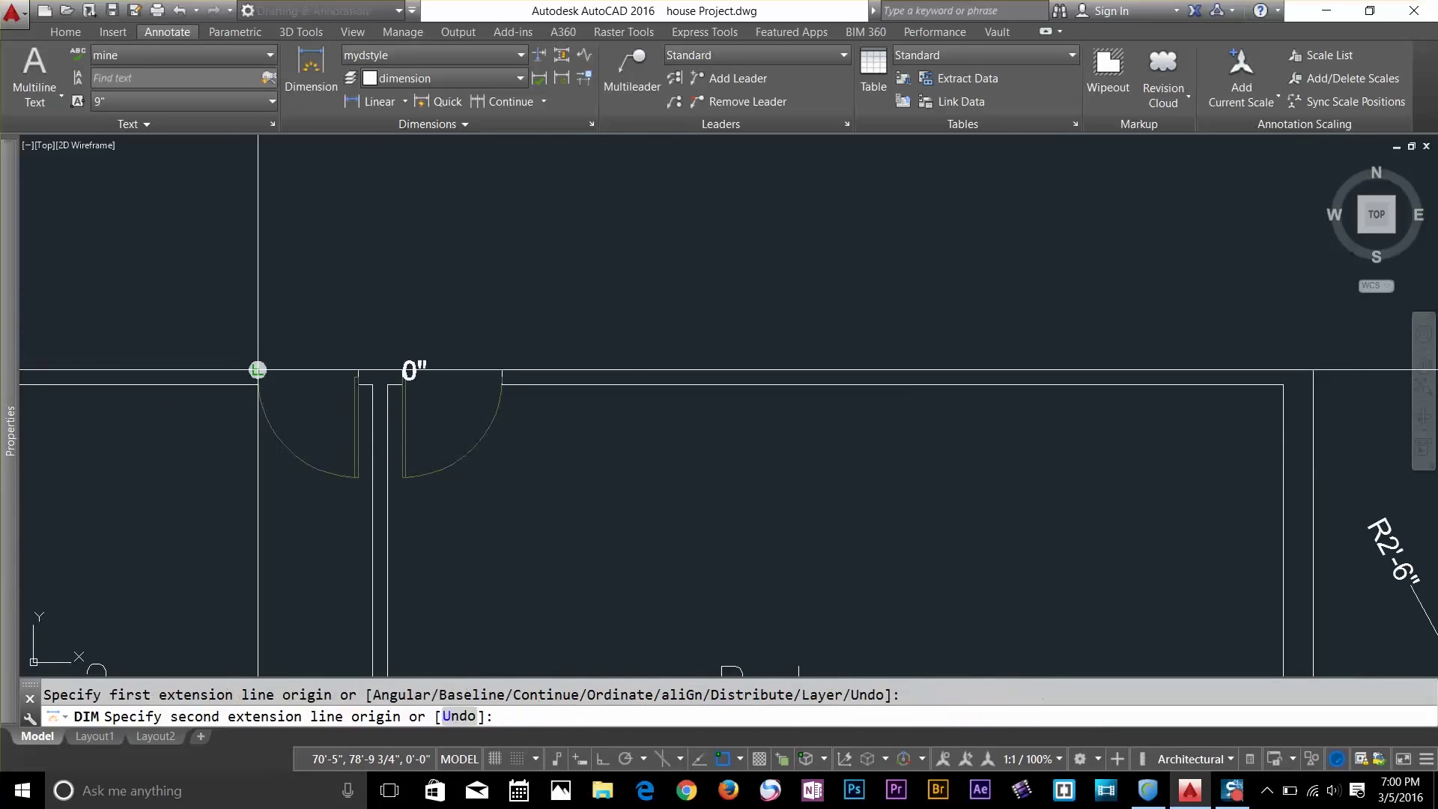
pyautogui.click(358, 367)
pyautogui.click(386, 316)
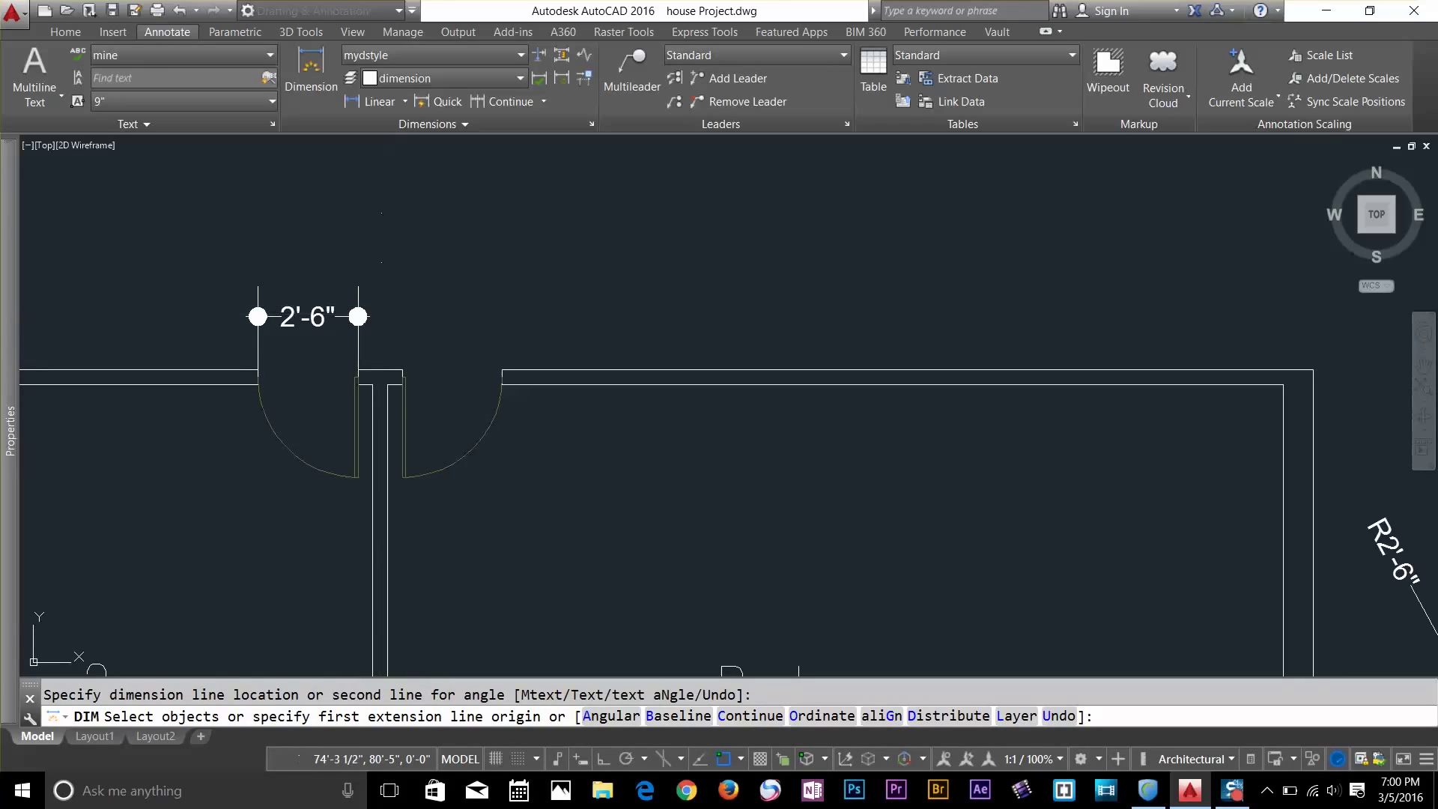
pyautogui.press('Escape')
pyautogui.scroll(-5, 738, 290)
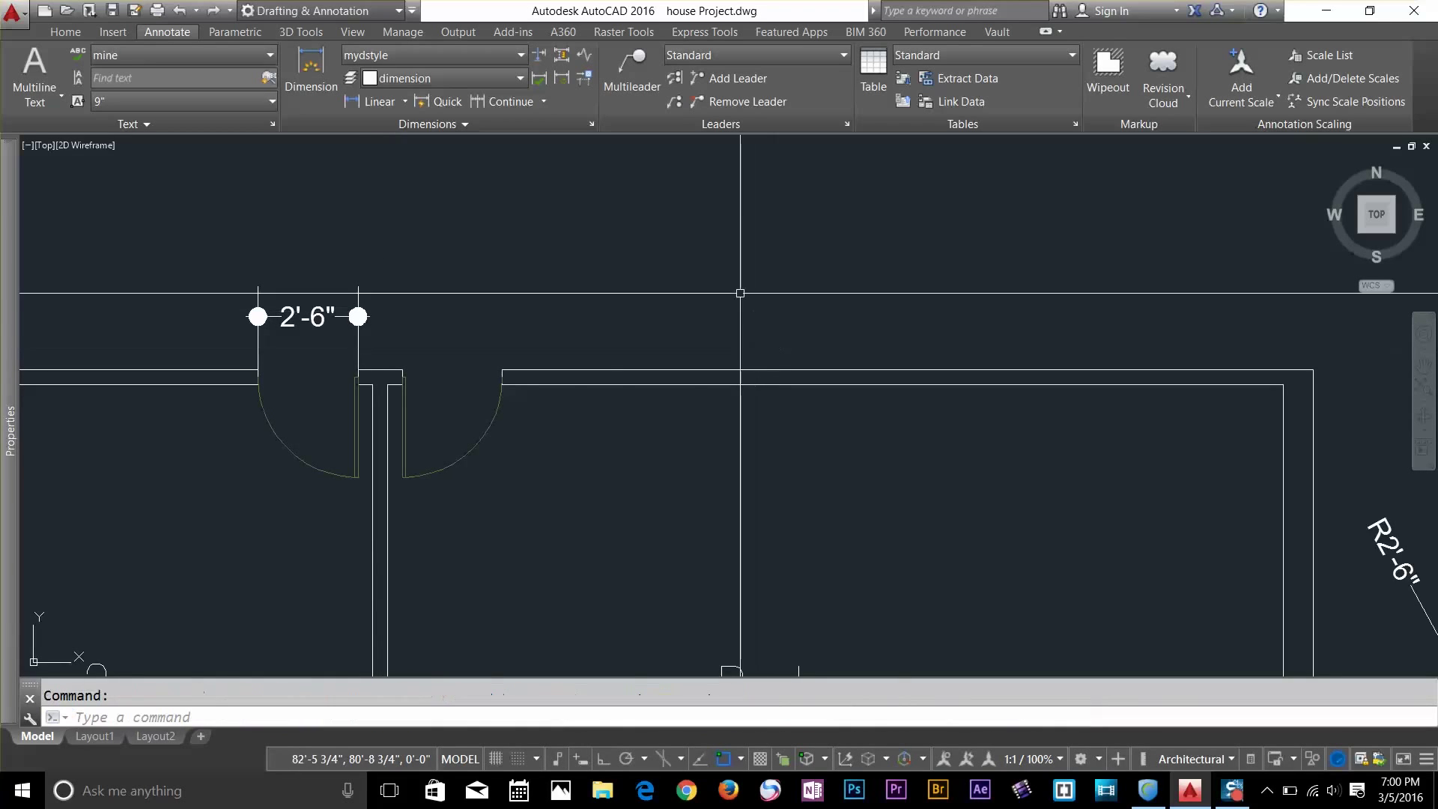
# Stretch Bedroom 2's 20' dimension line and text upward with its grips
pyautogui.moveTo(674, 285); pyautogui.dragTo(668, 497, button='middle')
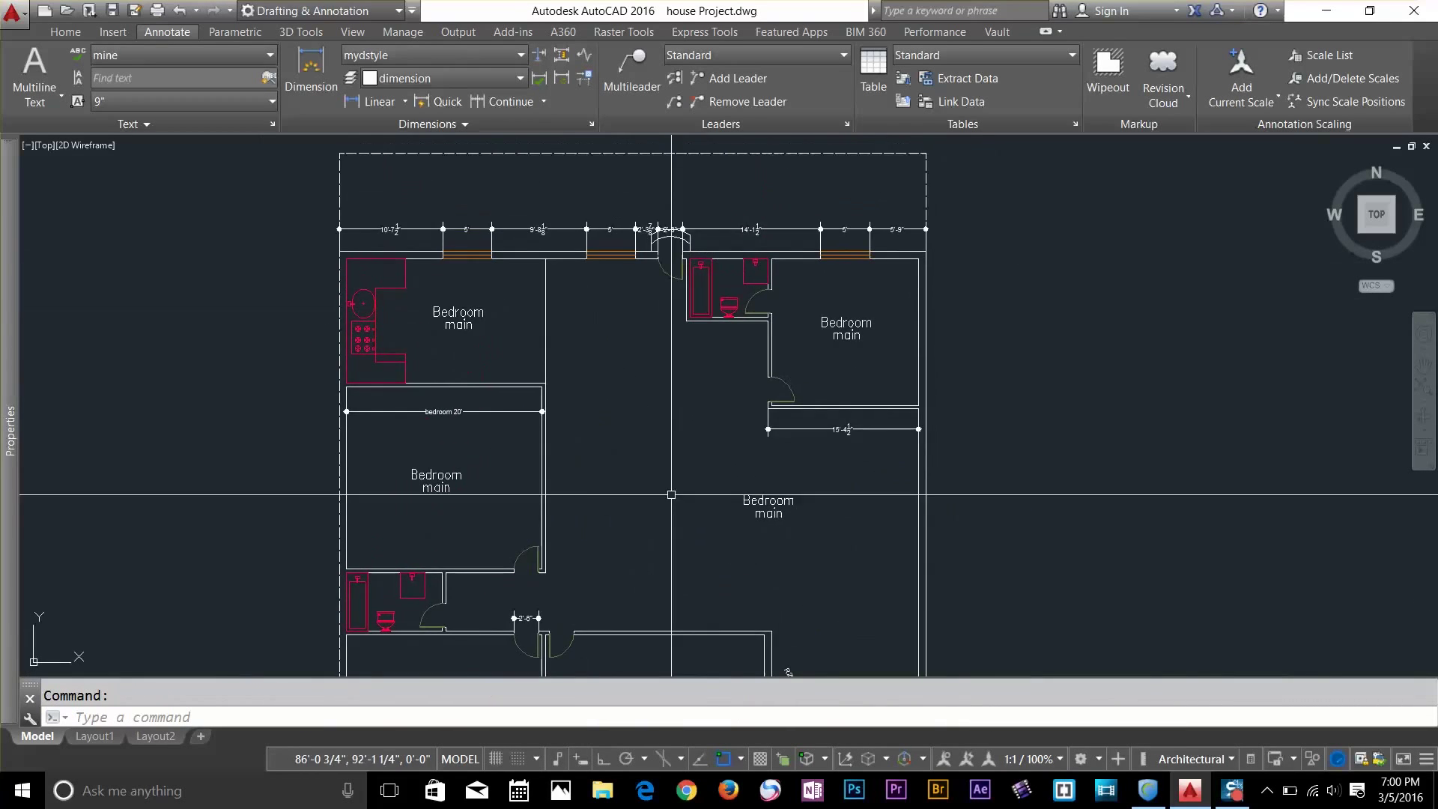
pyautogui.moveTo(604, 449); pyautogui.dragTo(465, 273, button='middle')
pyautogui.scroll(4, 644, 499)
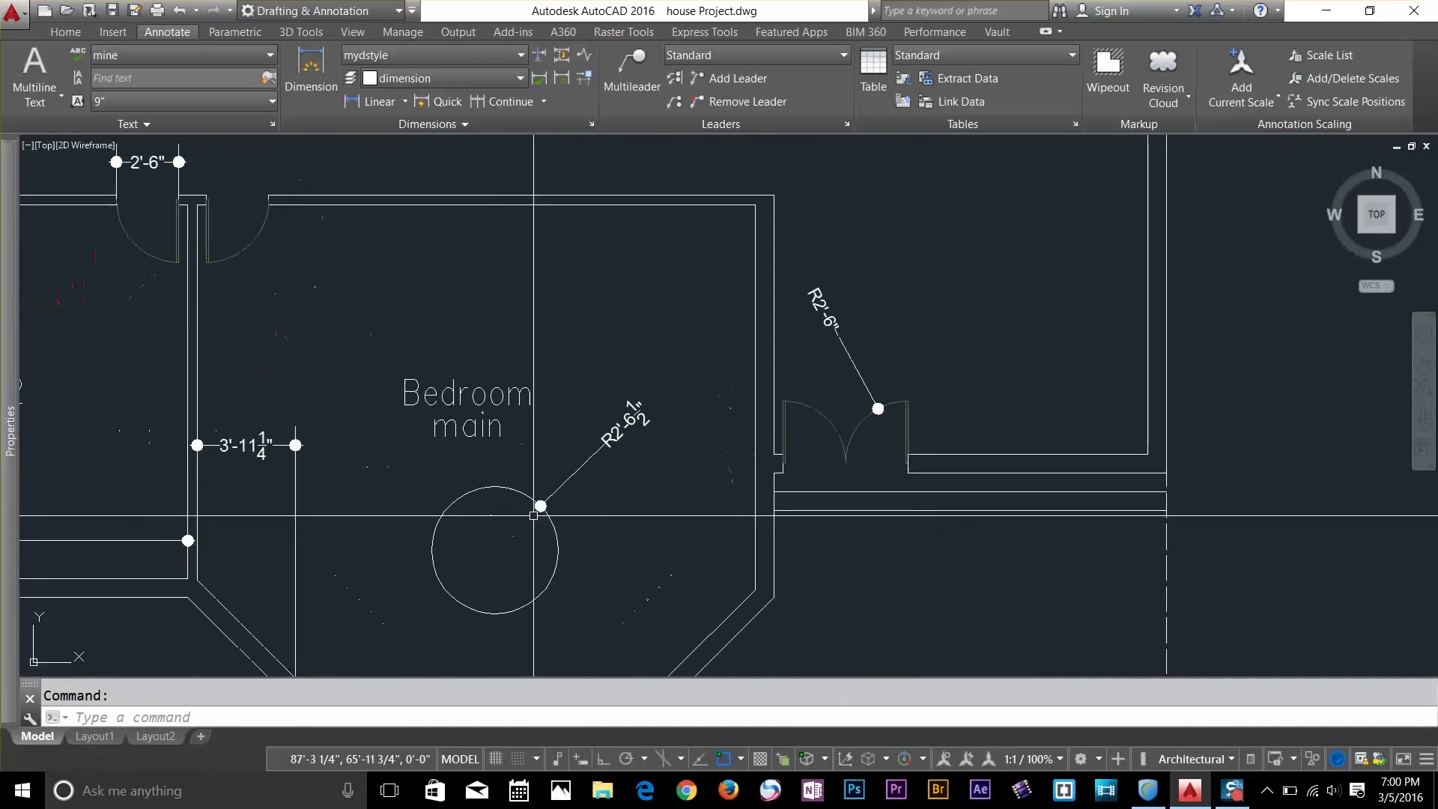
pyautogui.moveTo(644, 498); pyautogui.dragTo(1141, 348, button='middle')
pyautogui.moveTo(502, 357); pyautogui.dragTo(504, 366, button='middle')
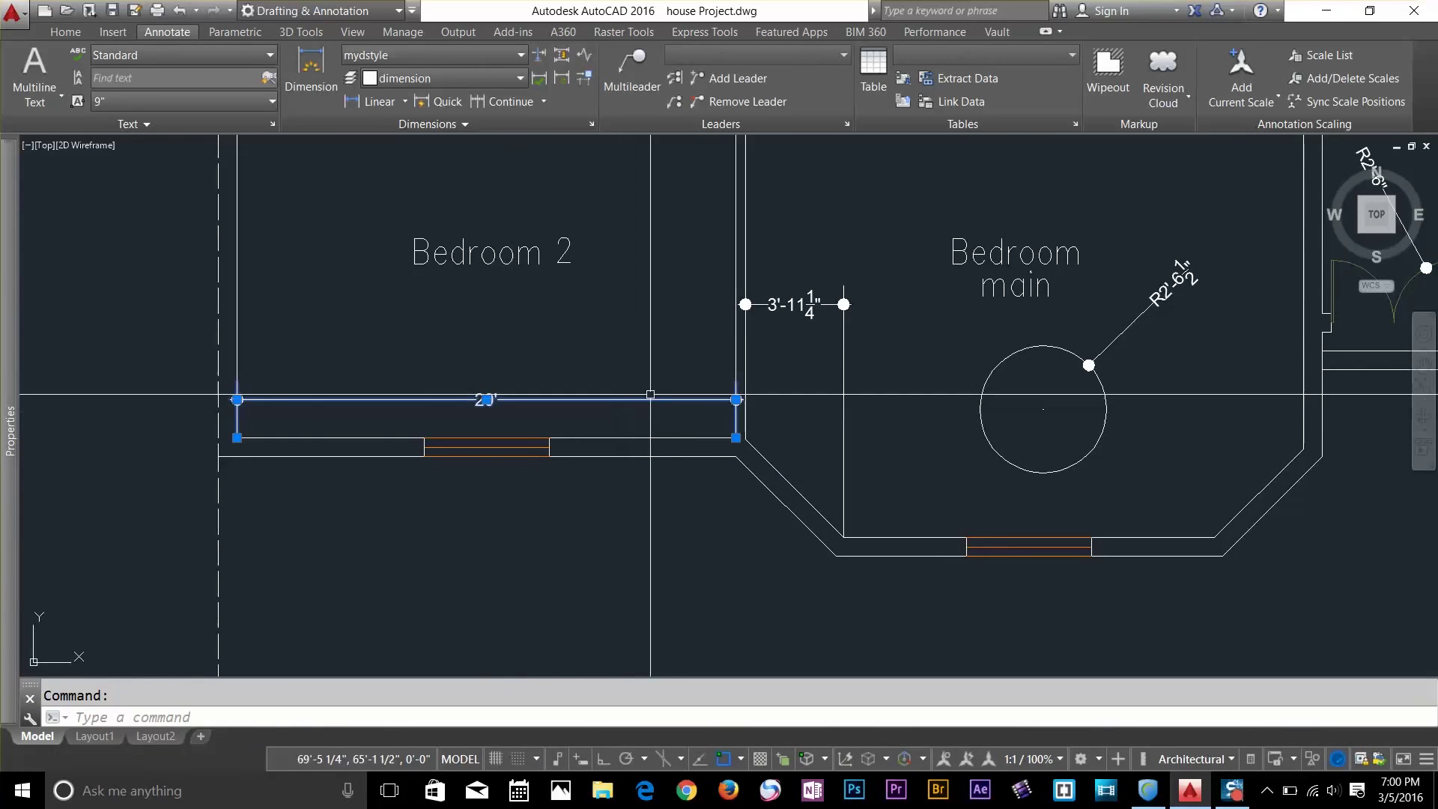
pyautogui.moveTo(654, 312); pyautogui.dragTo(653, 303, button='middle')
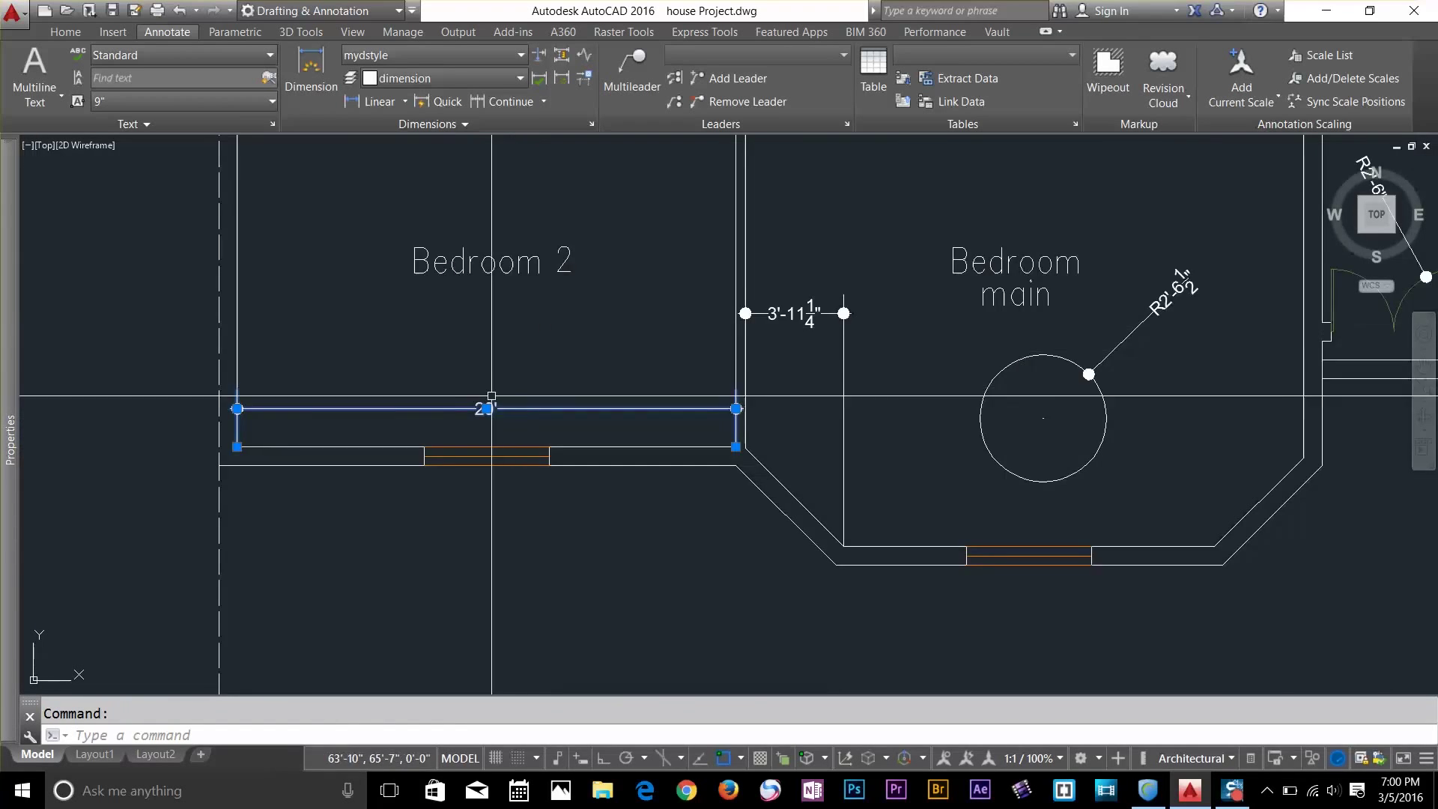
pyautogui.scroll(3, 485, 405)
pyautogui.moveTo(482, 430); pyautogui.dragTo(802, 375, button='middle')
pyautogui.scroll(-2, 802, 376)
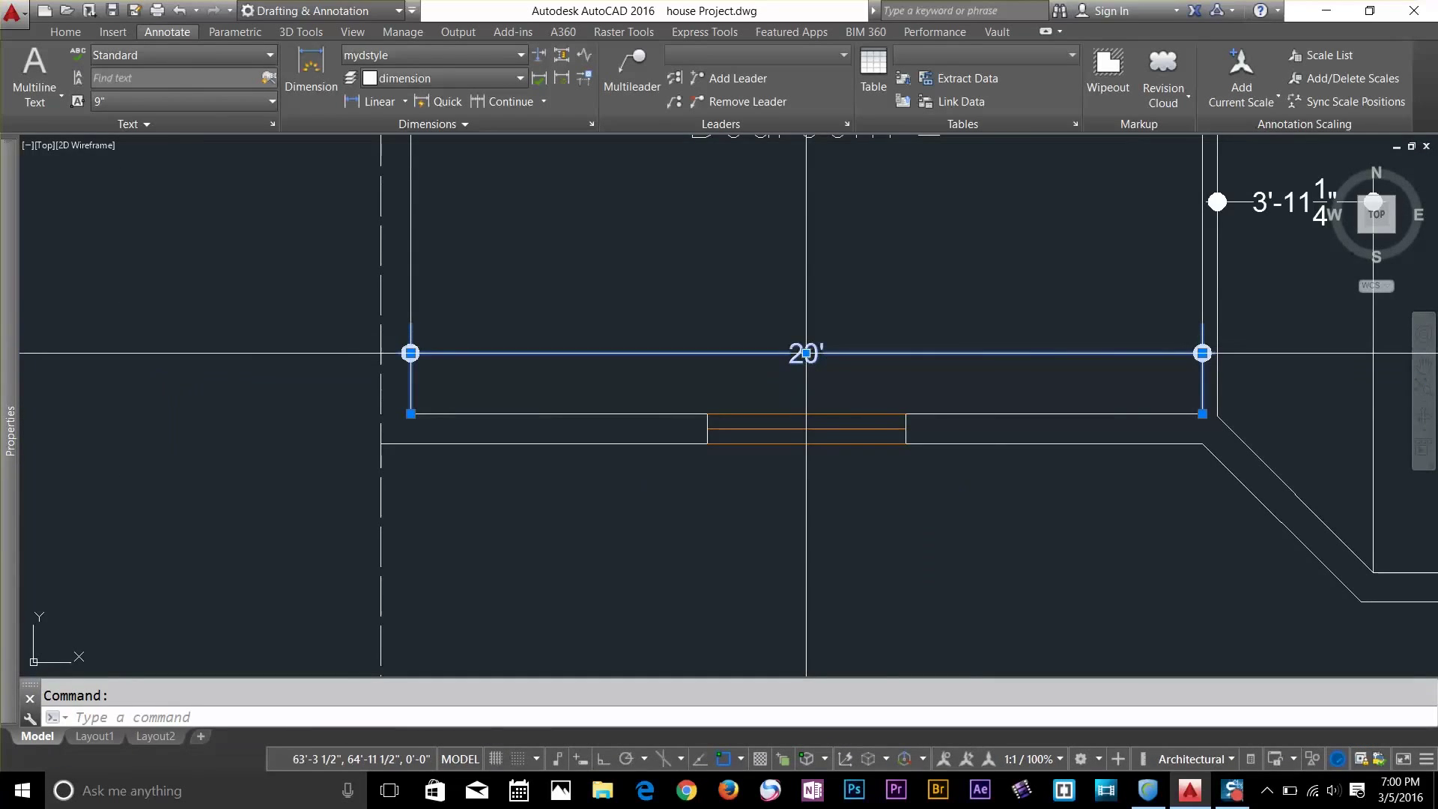
pyautogui.click(806, 353)
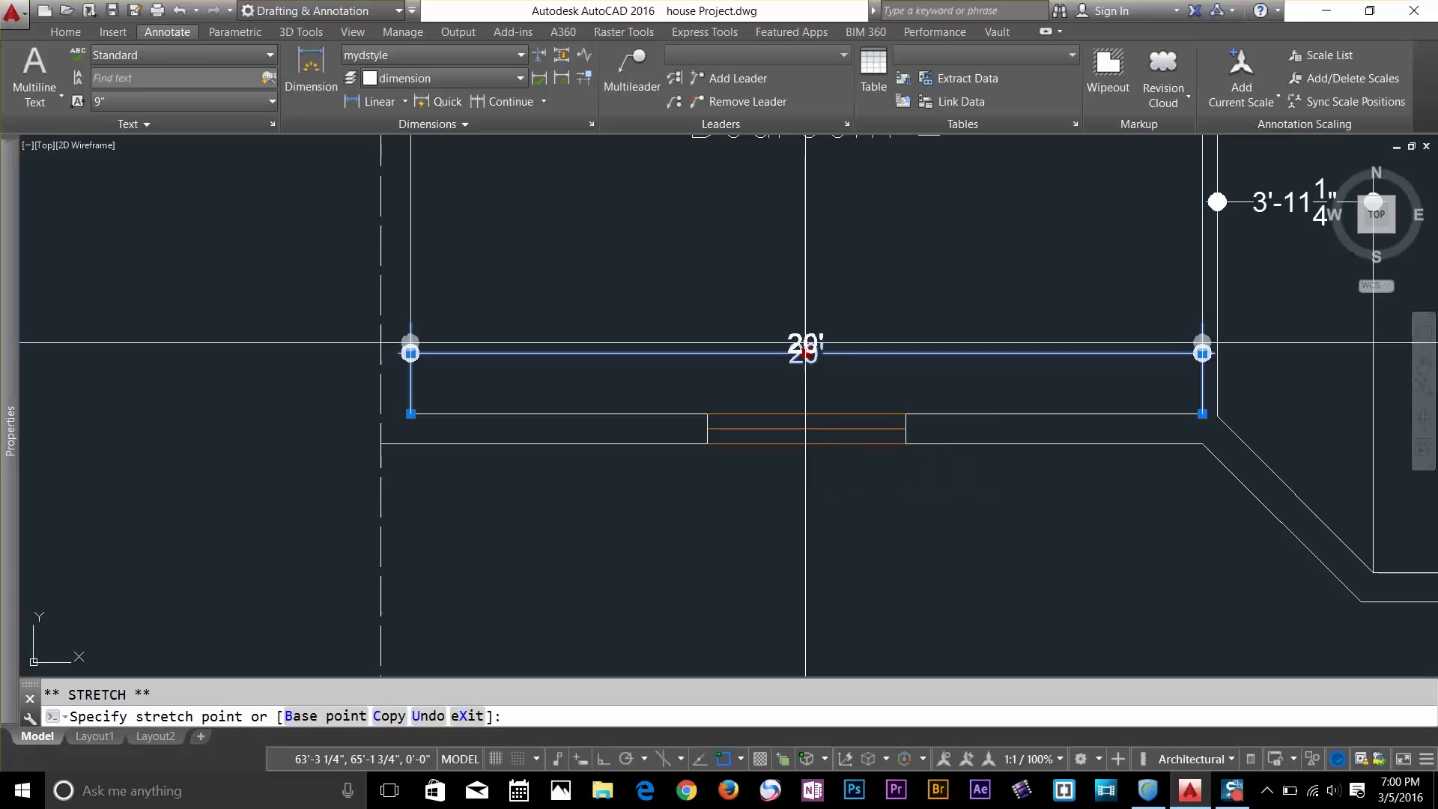
pyautogui.click(714, 266)
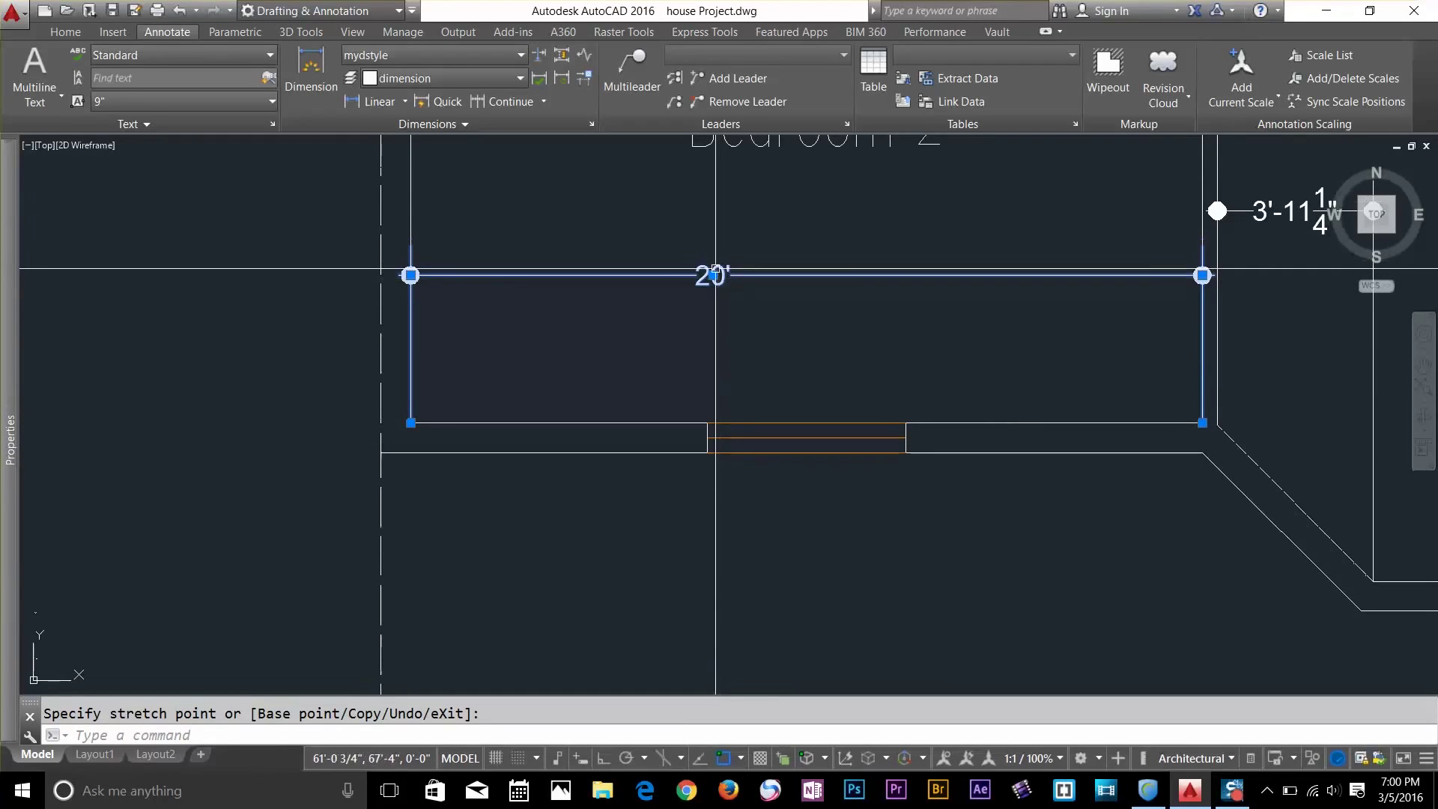
pyautogui.click(714, 274)
pyautogui.click(984, 240)
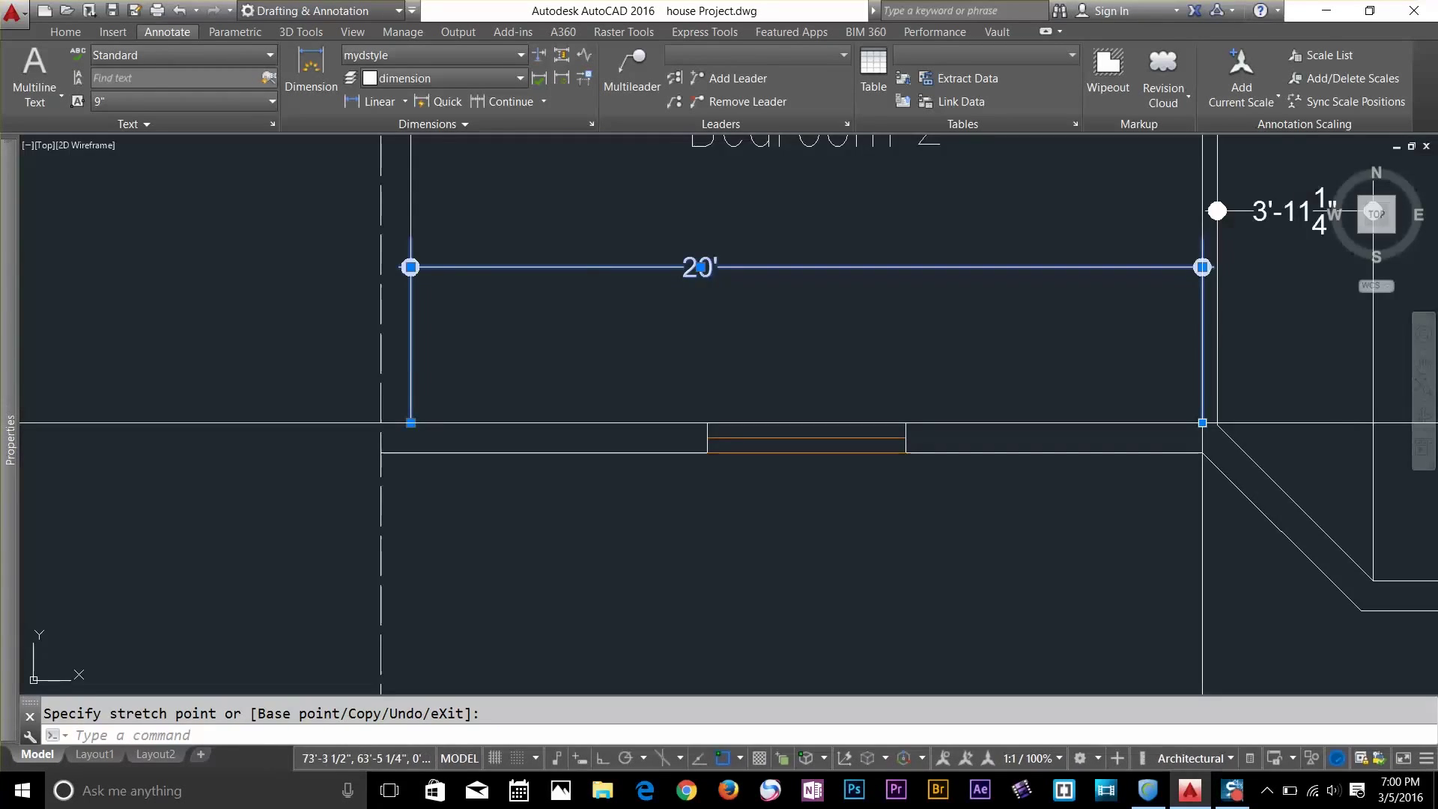
# Keep the 20' dimension's endpoint on the wall corner and drop the line slightly lower
pyautogui.click(1202, 423)
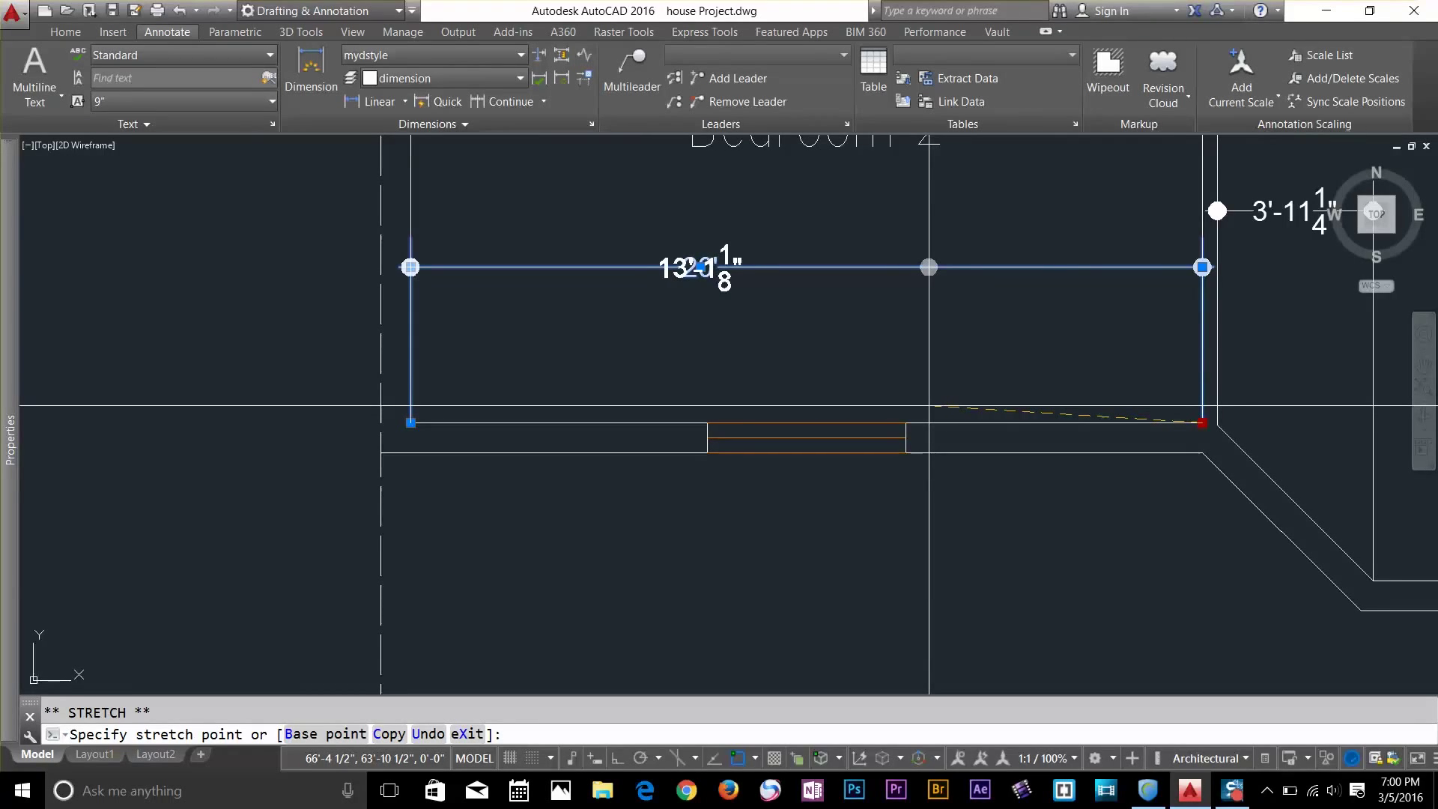
pyautogui.click(1202, 422)
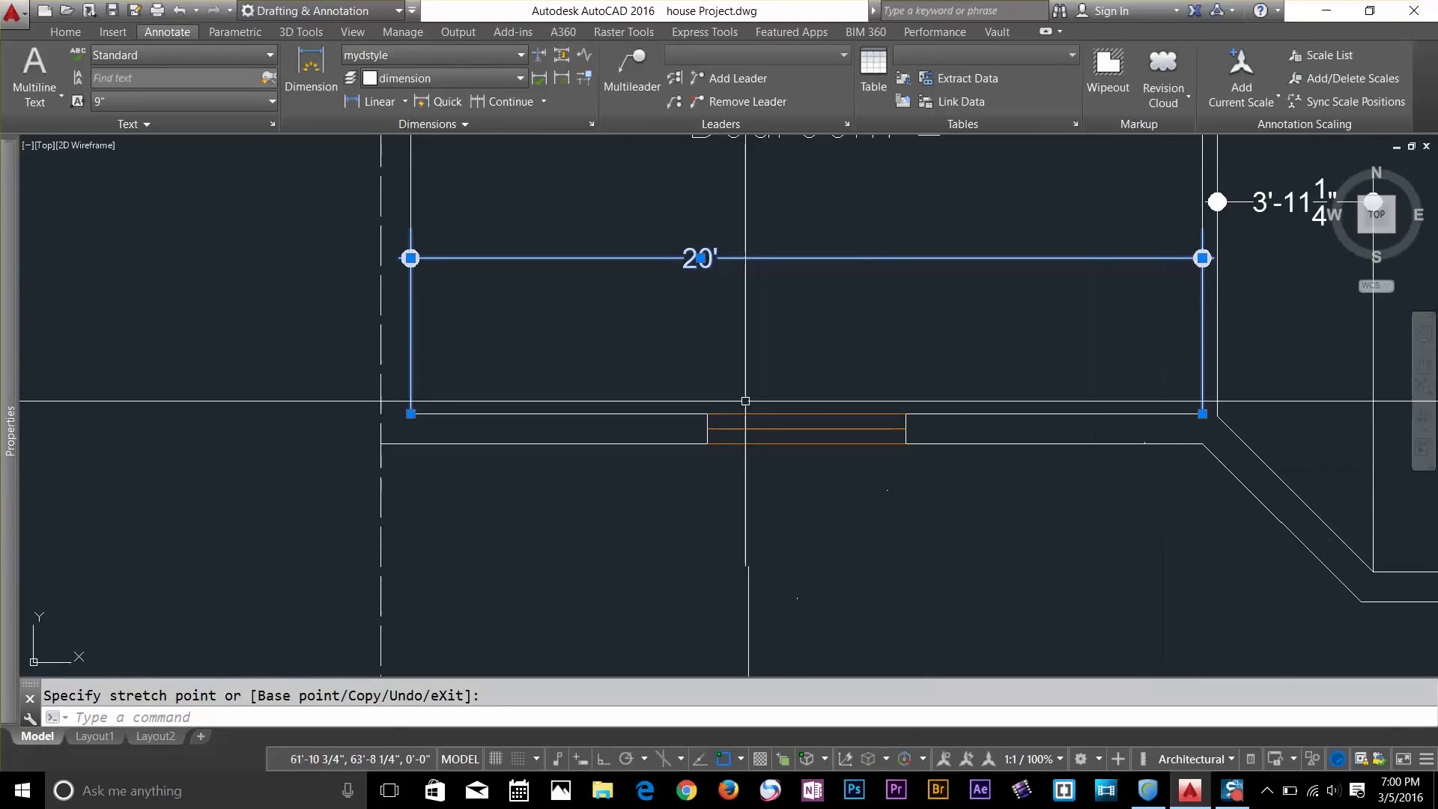
pyautogui.click(410, 267)
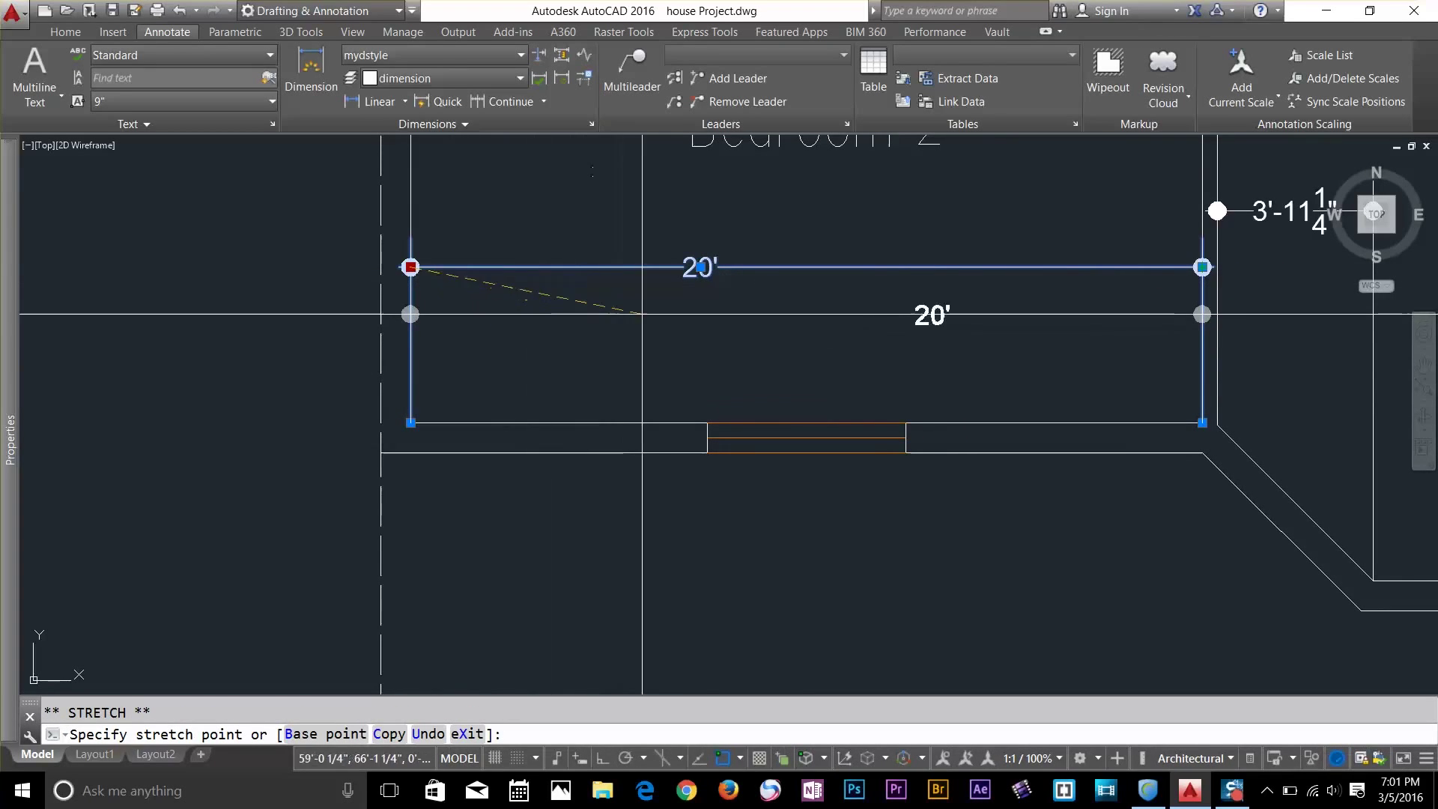
pyautogui.click(524, 327)
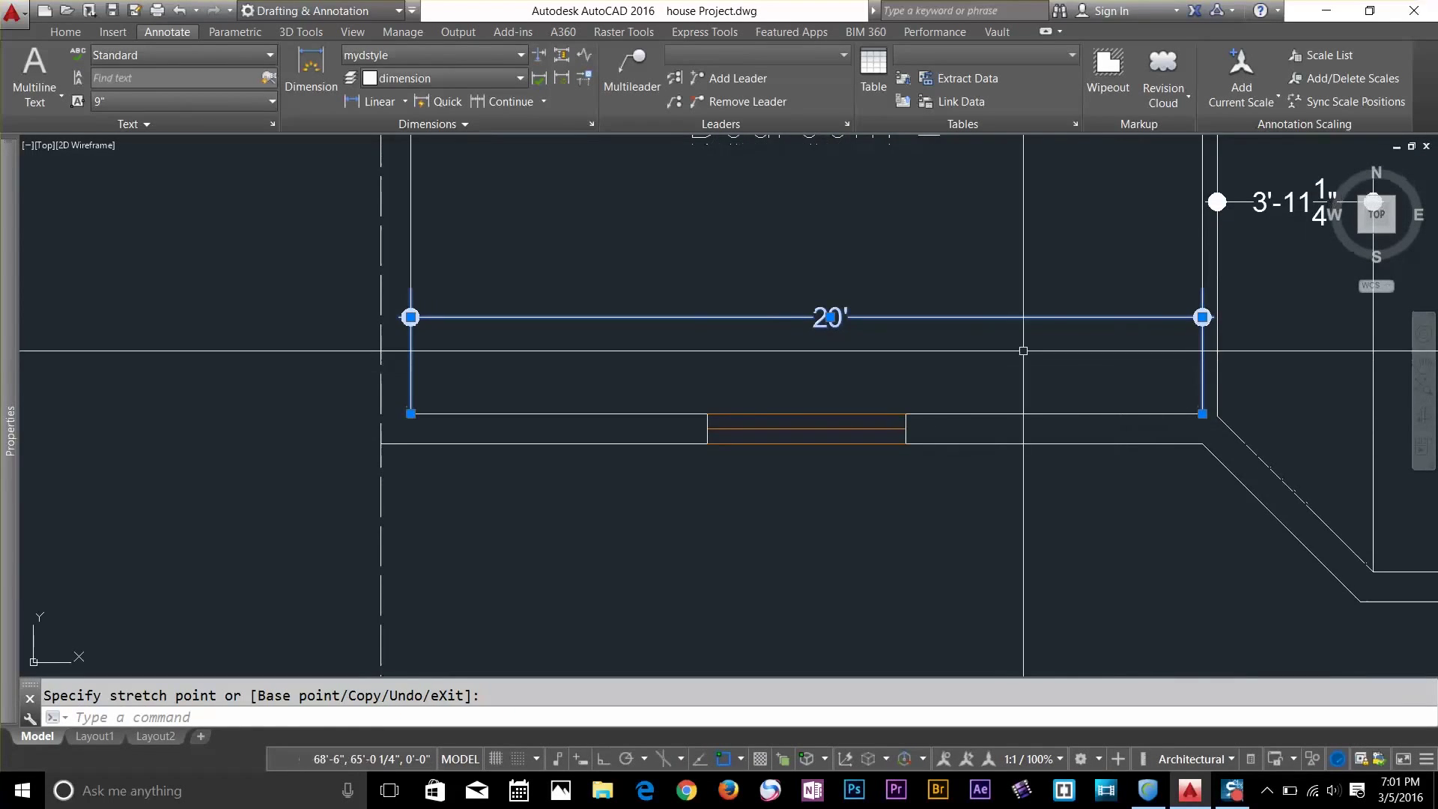
pyautogui.scroll(-4, 1023, 351)
pyautogui.moveTo(1034, 359); pyautogui.dragTo(420, 414, button='middle')
pyautogui.scroll(3, 880, 367)
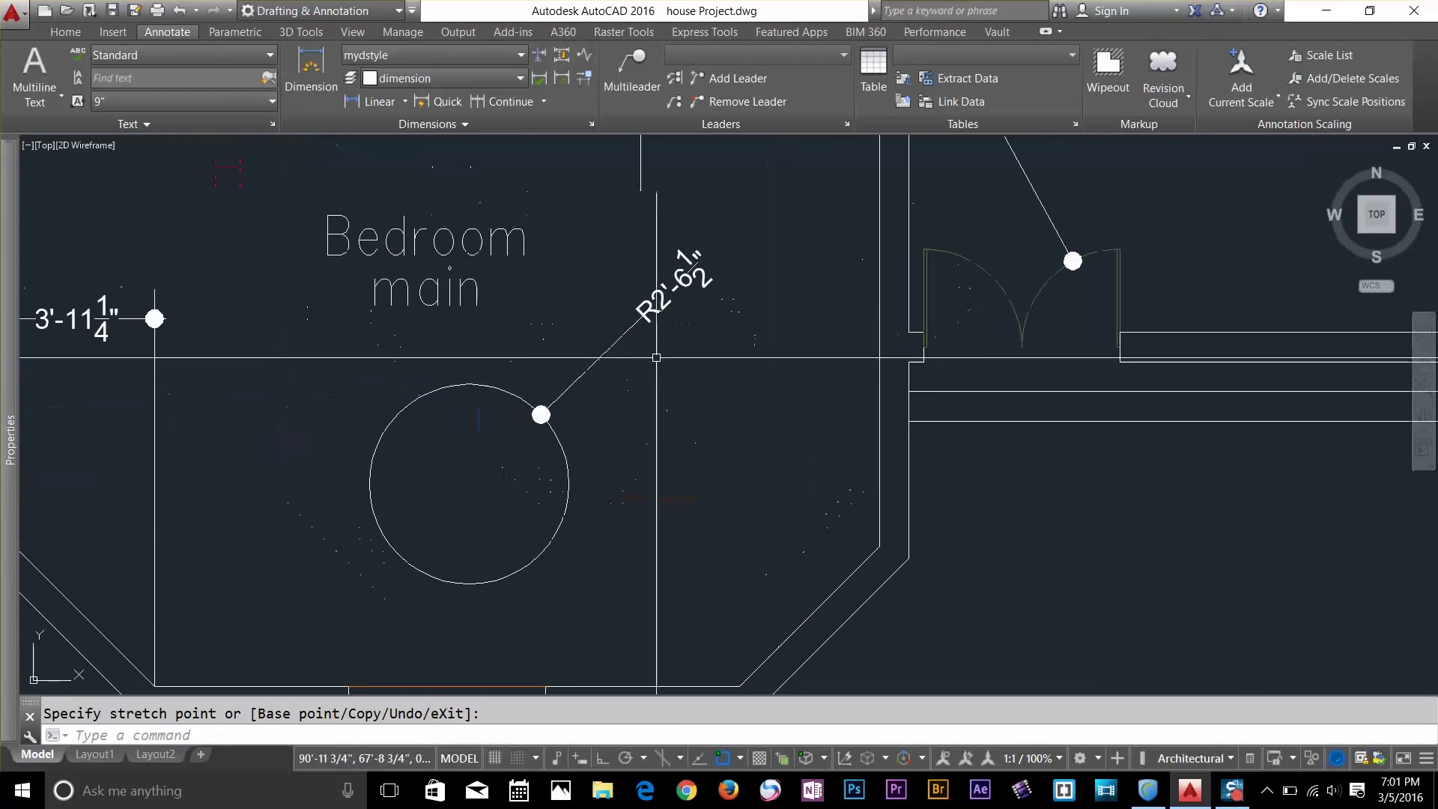
# Reattach the radius dimension to the circle and move its R2'-6 1/2" text up-right
pyautogui.press('Escape')
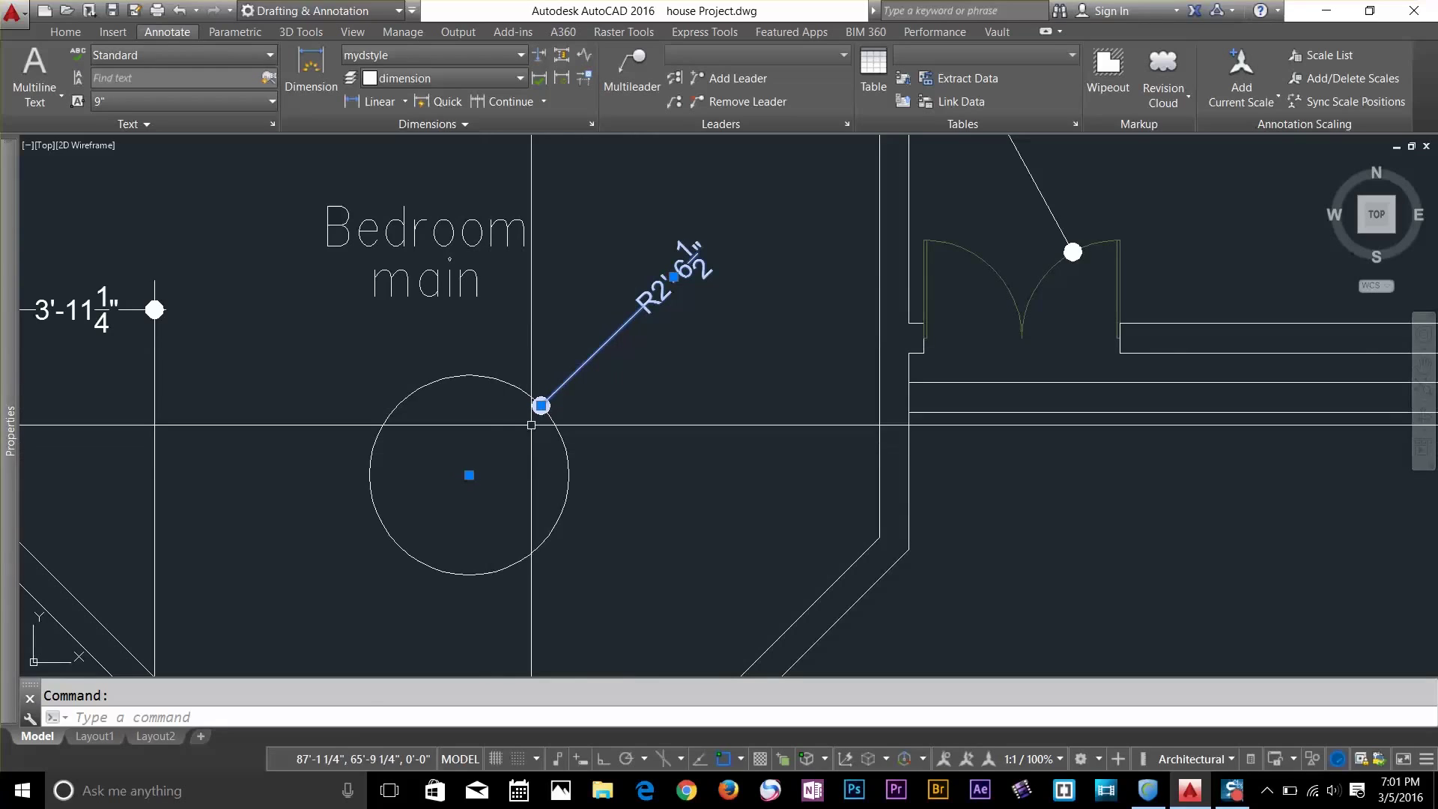
pyautogui.click(541, 405)
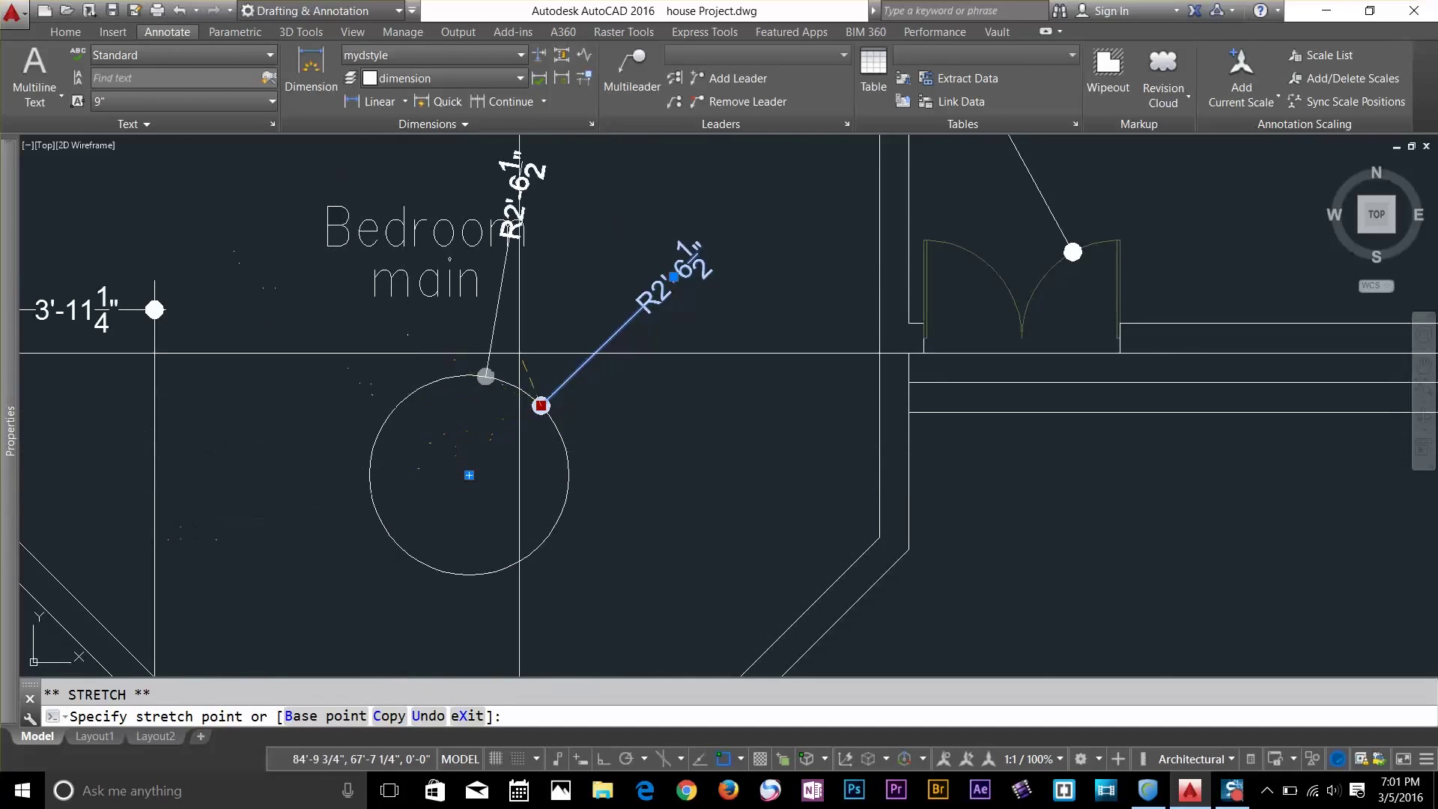
pyautogui.click(534, 399)
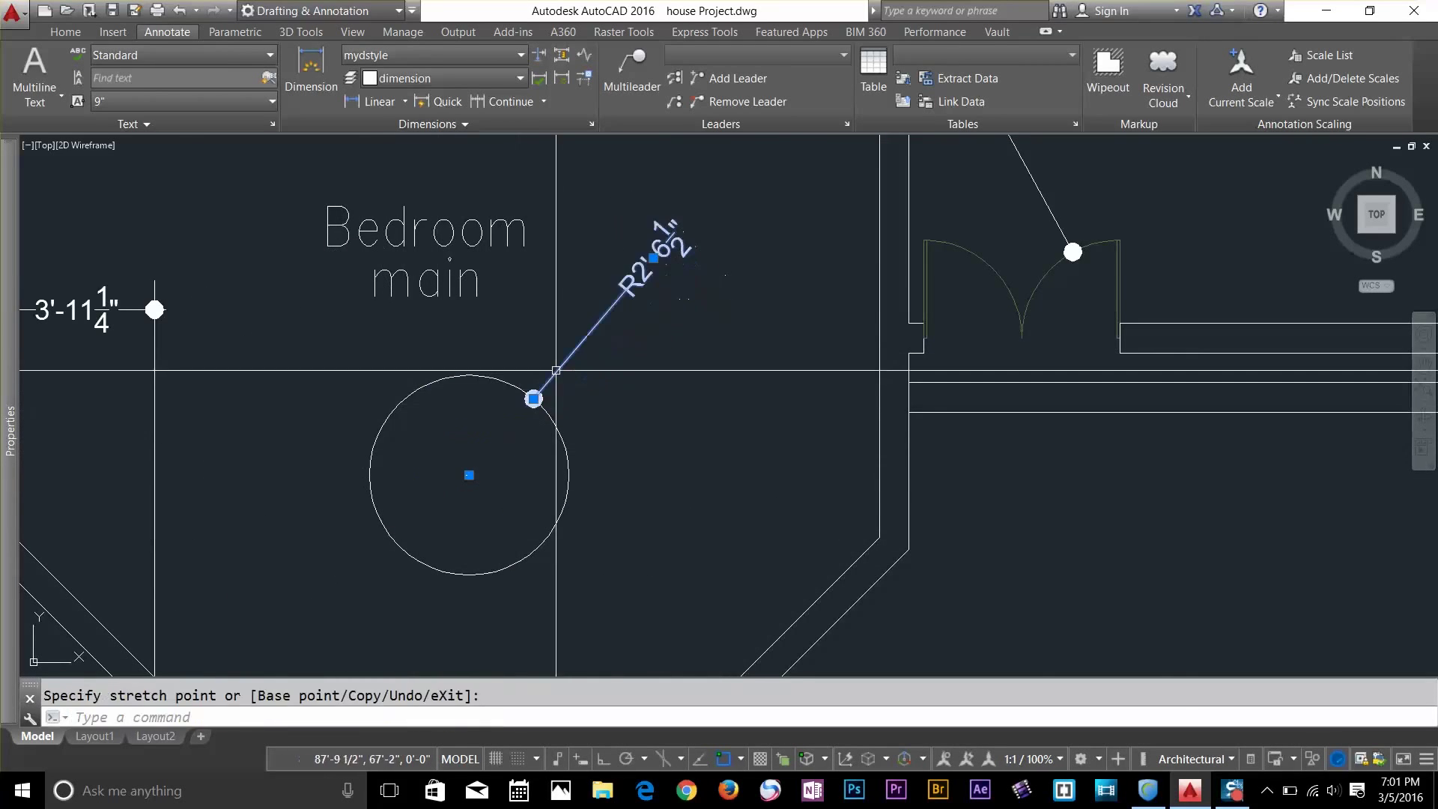
pyautogui.click(653, 258)
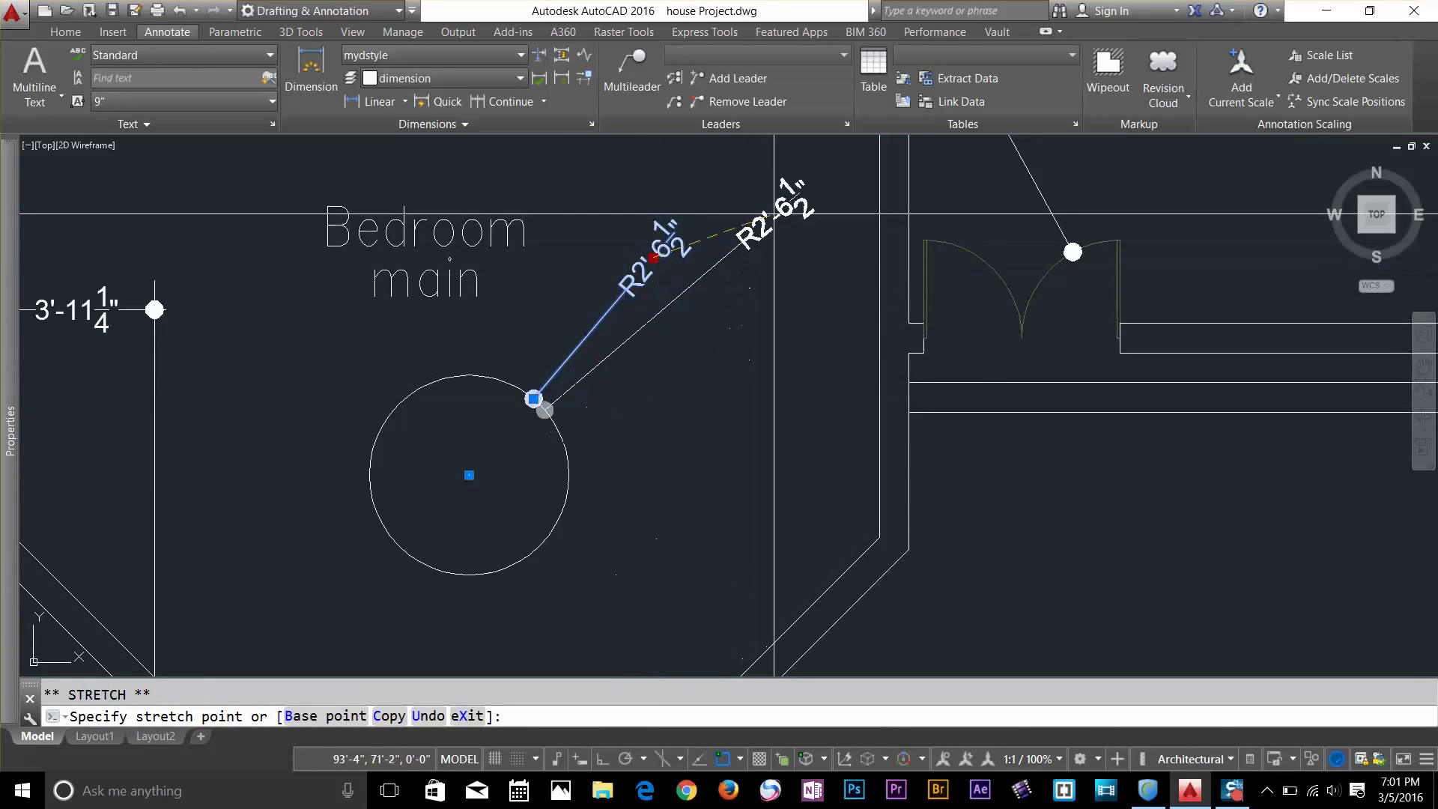
pyautogui.click(690, 312)
# Review the radius dimension in Quick Properties, then clear the selection
pyautogui.scroll(4, 688, 331)
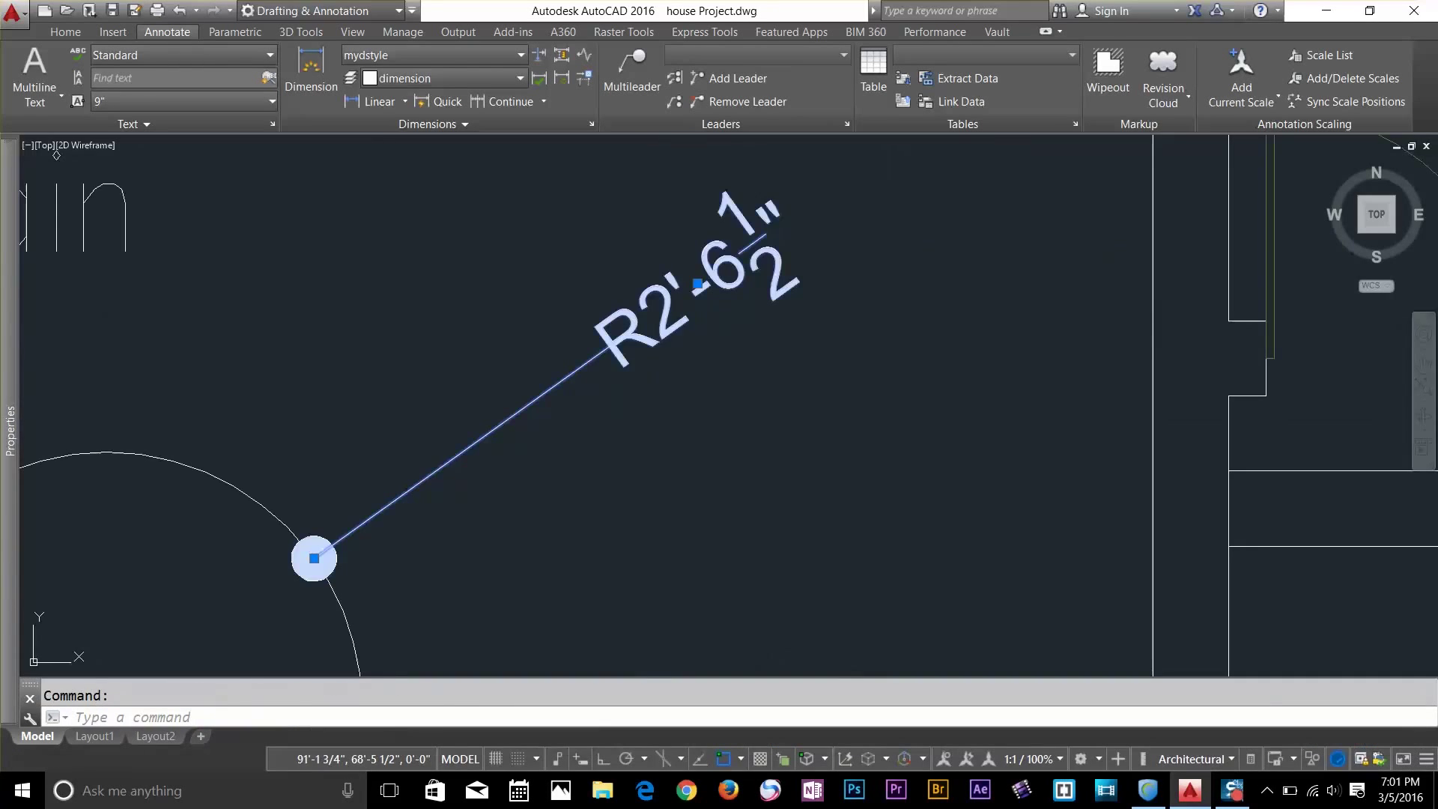
pyautogui.hotkey('ctrl', 'shift', 'p')
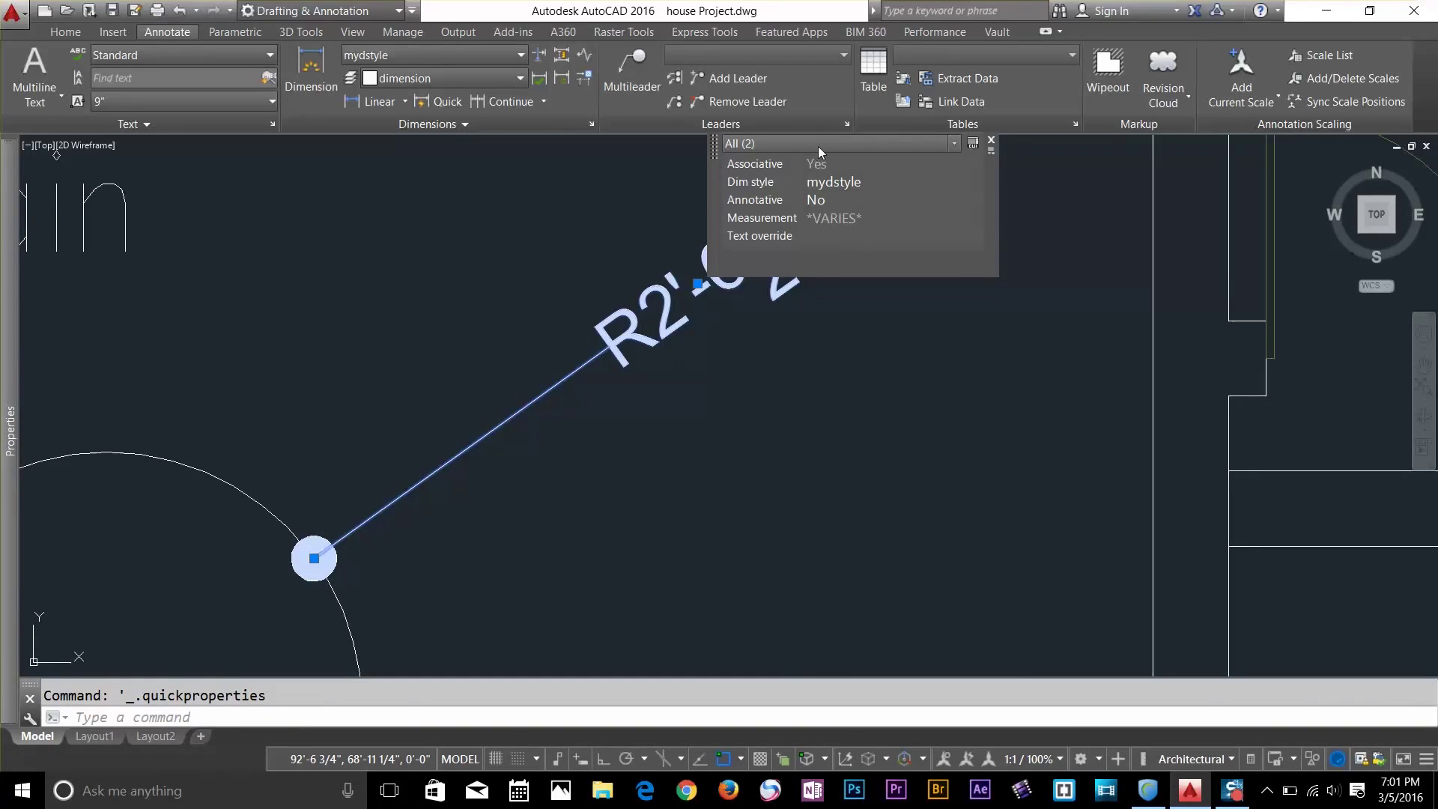
pyautogui.scroll(-2, 806, 288)
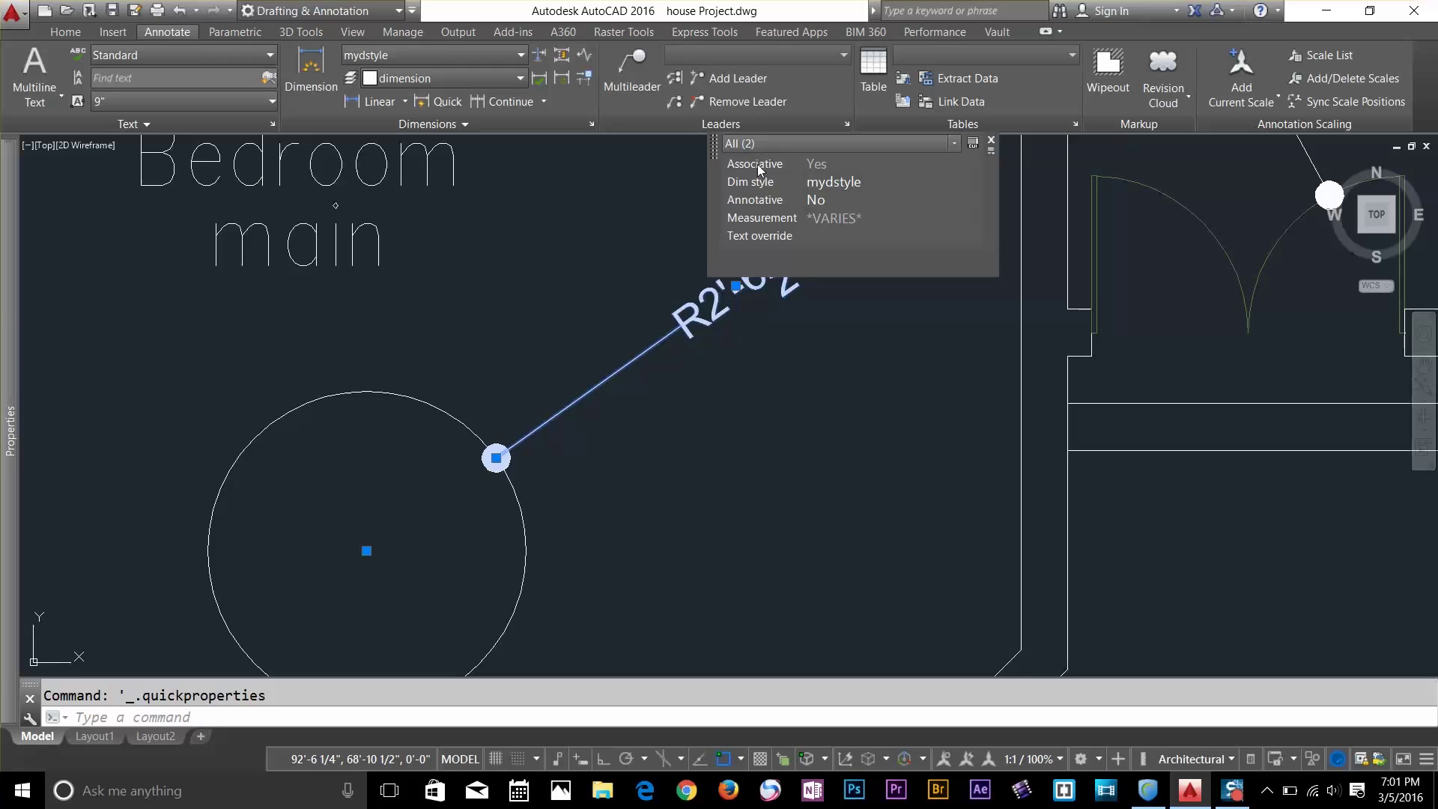
pyautogui.press('Escape')
pyautogui.scroll(-4, 599, 340)
pyautogui.scroll(5, 599, 340)
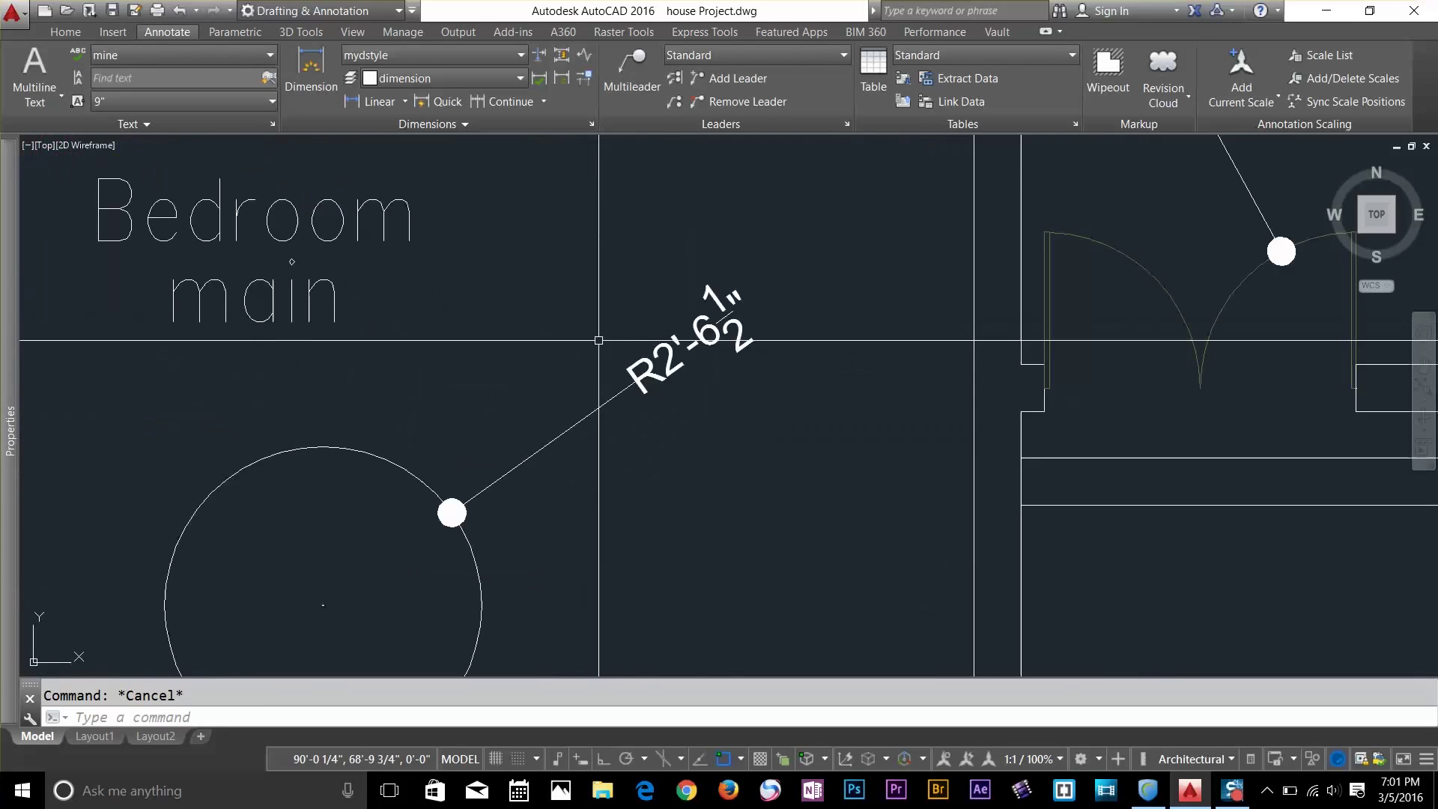
pyautogui.scroll(2, 598, 340)
pyautogui.scroll(1, 652, 347)
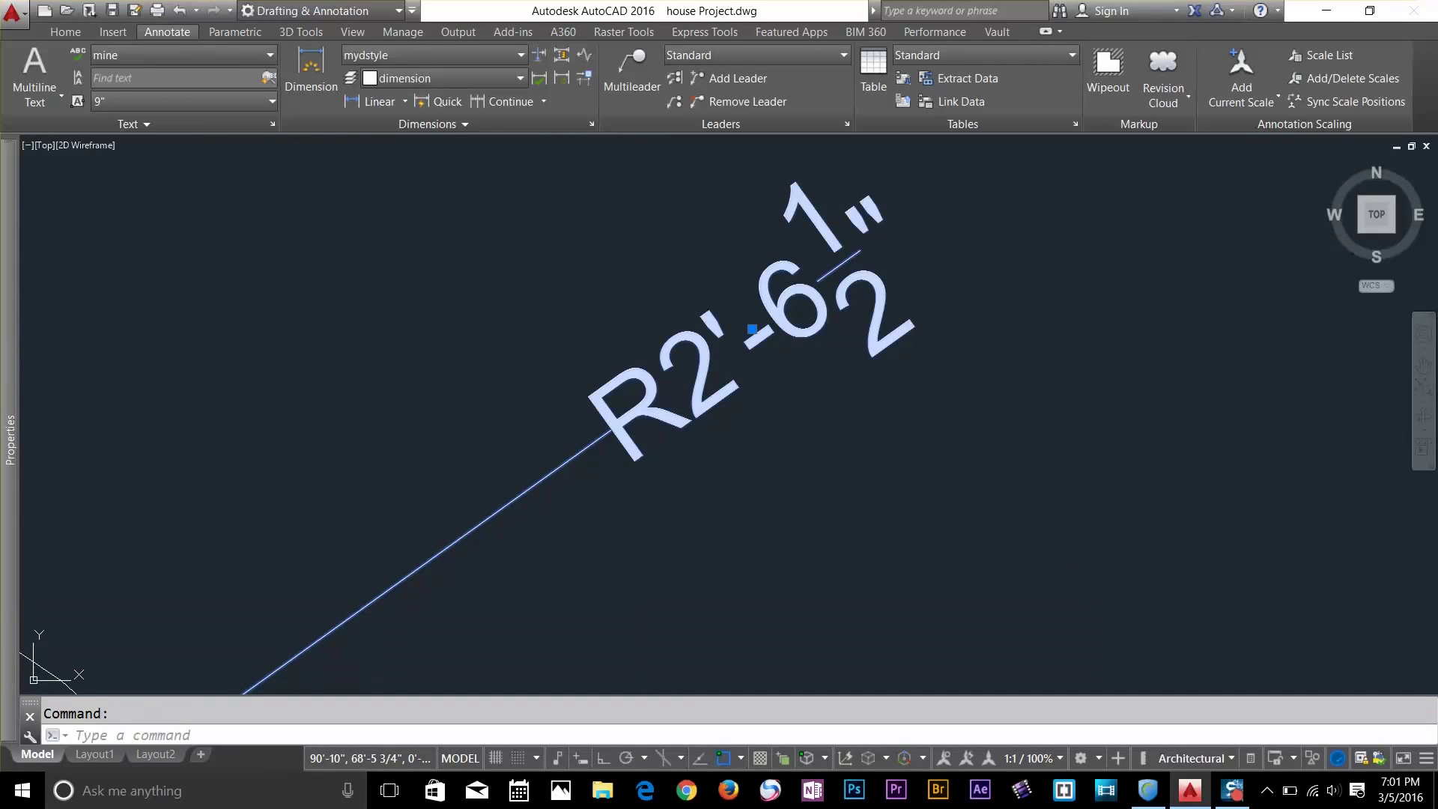
pyautogui.doubleClick(752, 328)
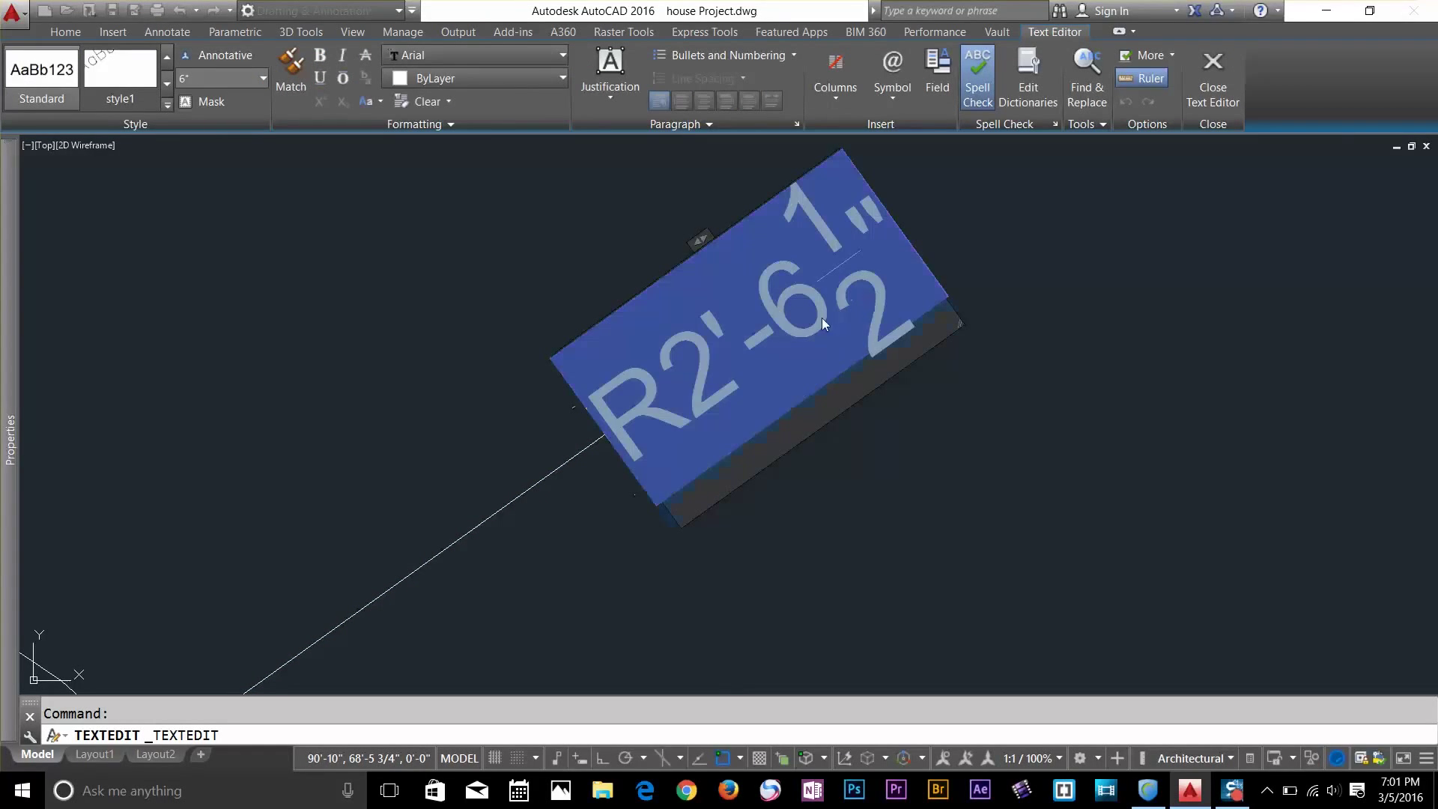
pyautogui.write('werwrwerwerqwerqwreqewrwer')
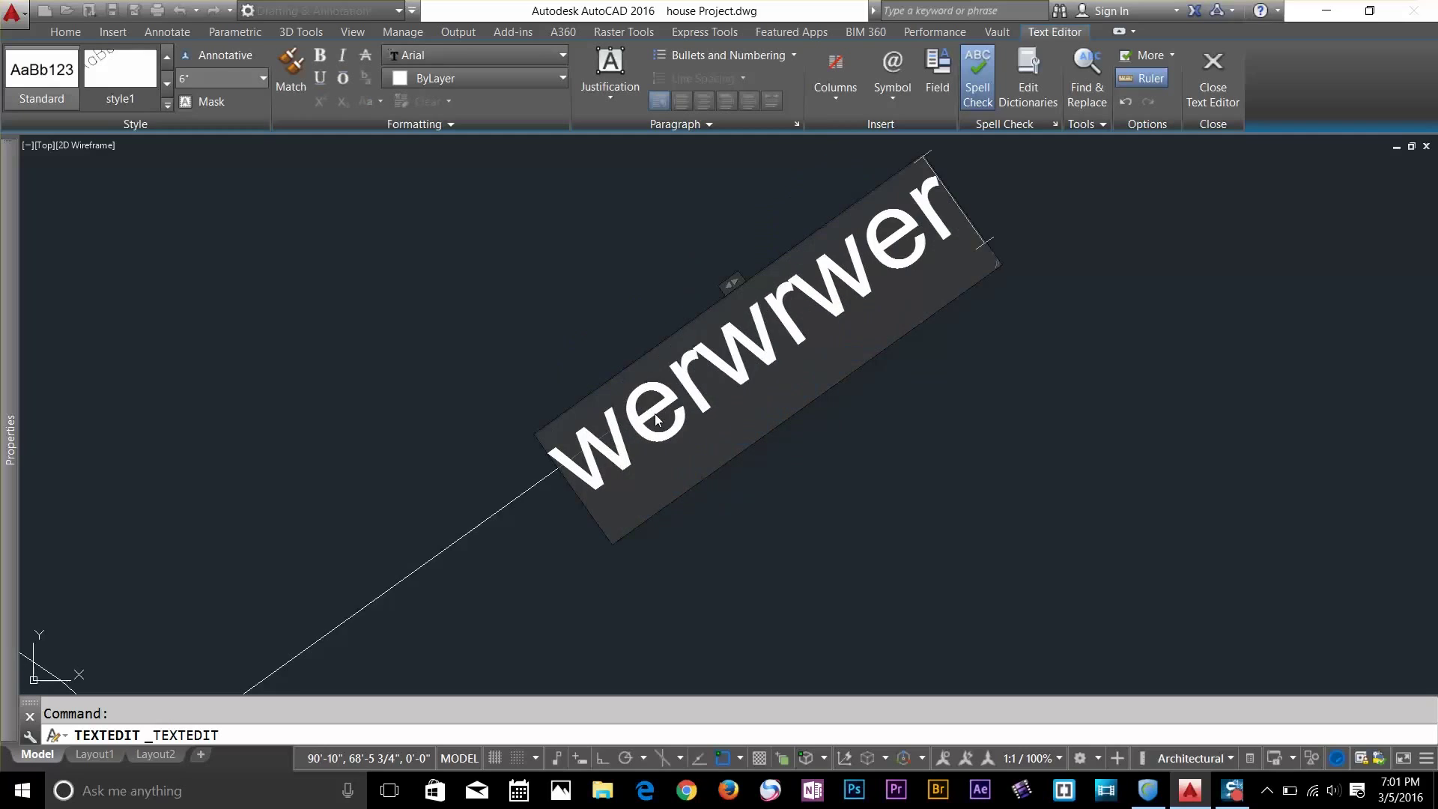
pyautogui.press('BackSpace')
pyautogui.press('BackSpace')
pyautogui.press('BackSpace')
pyautogui.press('BackSpace')
pyautogui.press('BackSpace')
pyautogui.press('BackSpace')
pyautogui.press('BackSpace')
pyautogui.press('BackSpace')
pyautogui.press('BackSpace')
pyautogui.press('BackSpace')
pyautogui.press('BackSpace')
pyautogui.press('BackSpace')
pyautogui.press('BackSpace')
pyautogui.press('BackSpace')
pyautogui.press('BackSpace')
pyautogui.press('BackSpace')
pyautogui.press('BackSpace')
pyautogui.press('BackSpace')
pyautogui.press('BackSpace')
pyautogui.press('BackSpace')
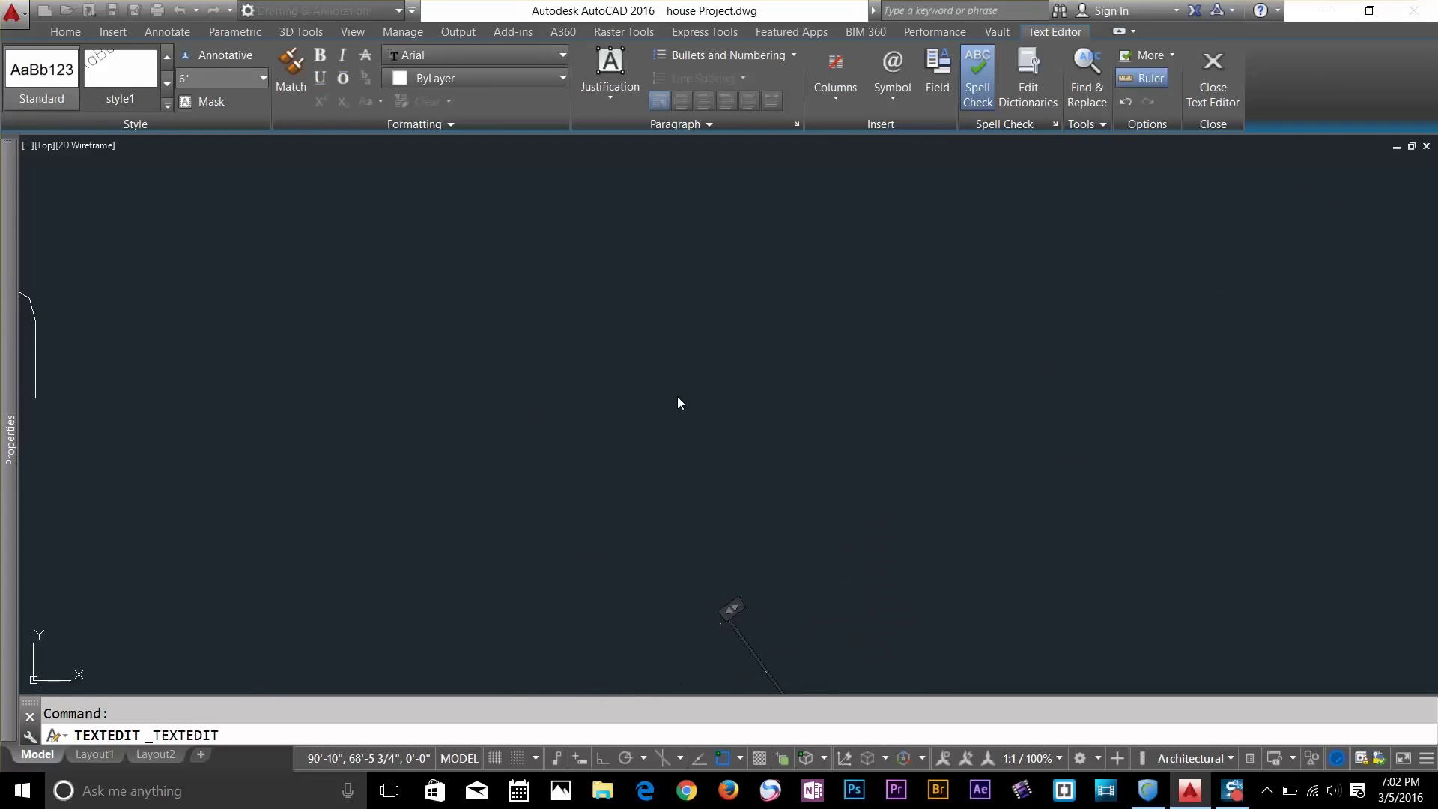
pyautogui.scroll(-3, 775, 417)
pyautogui.click(827, 498)
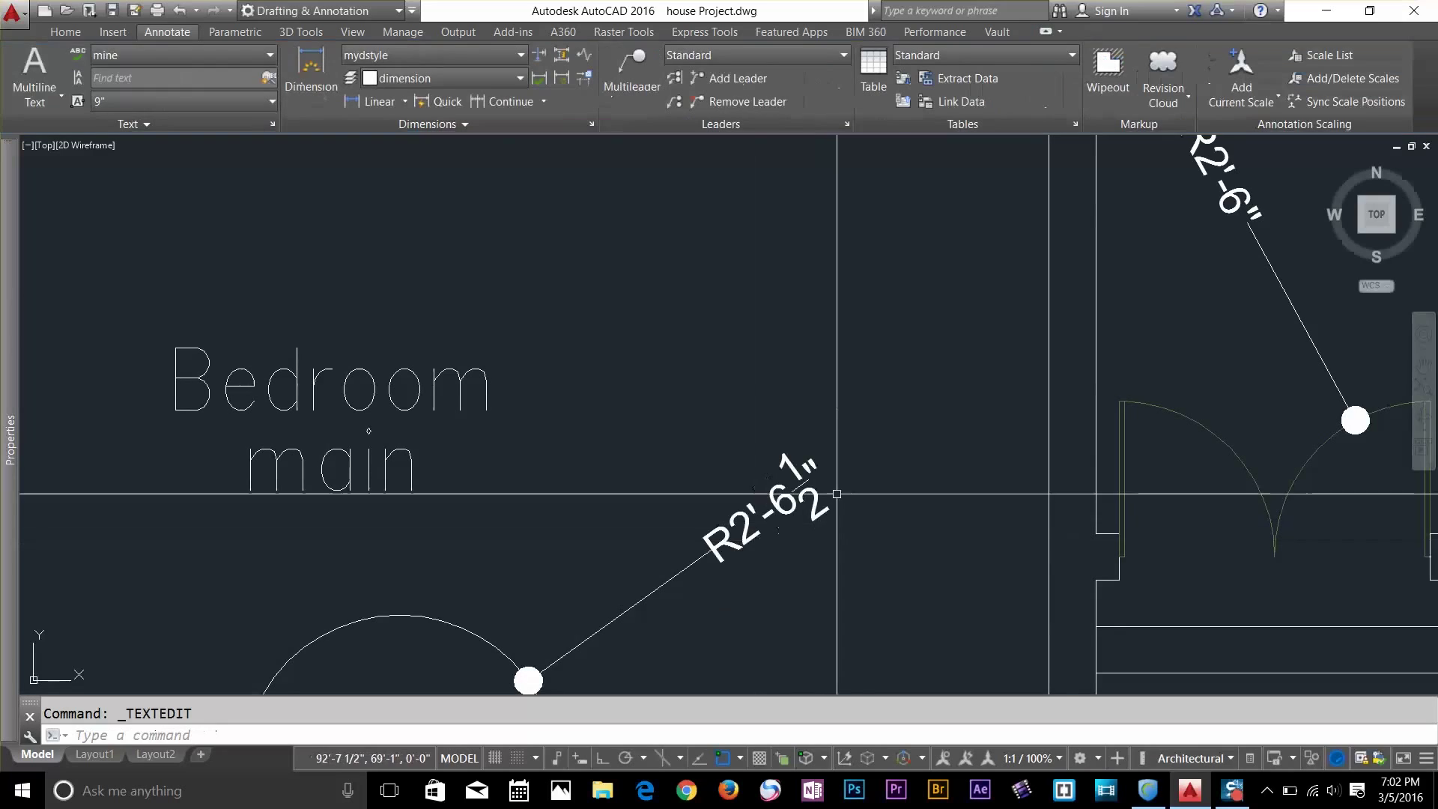
pyautogui.scroll(-3, 828, 497)
pyautogui.moveTo(931, 407); pyautogui.dragTo(1217, 397, button='middle')
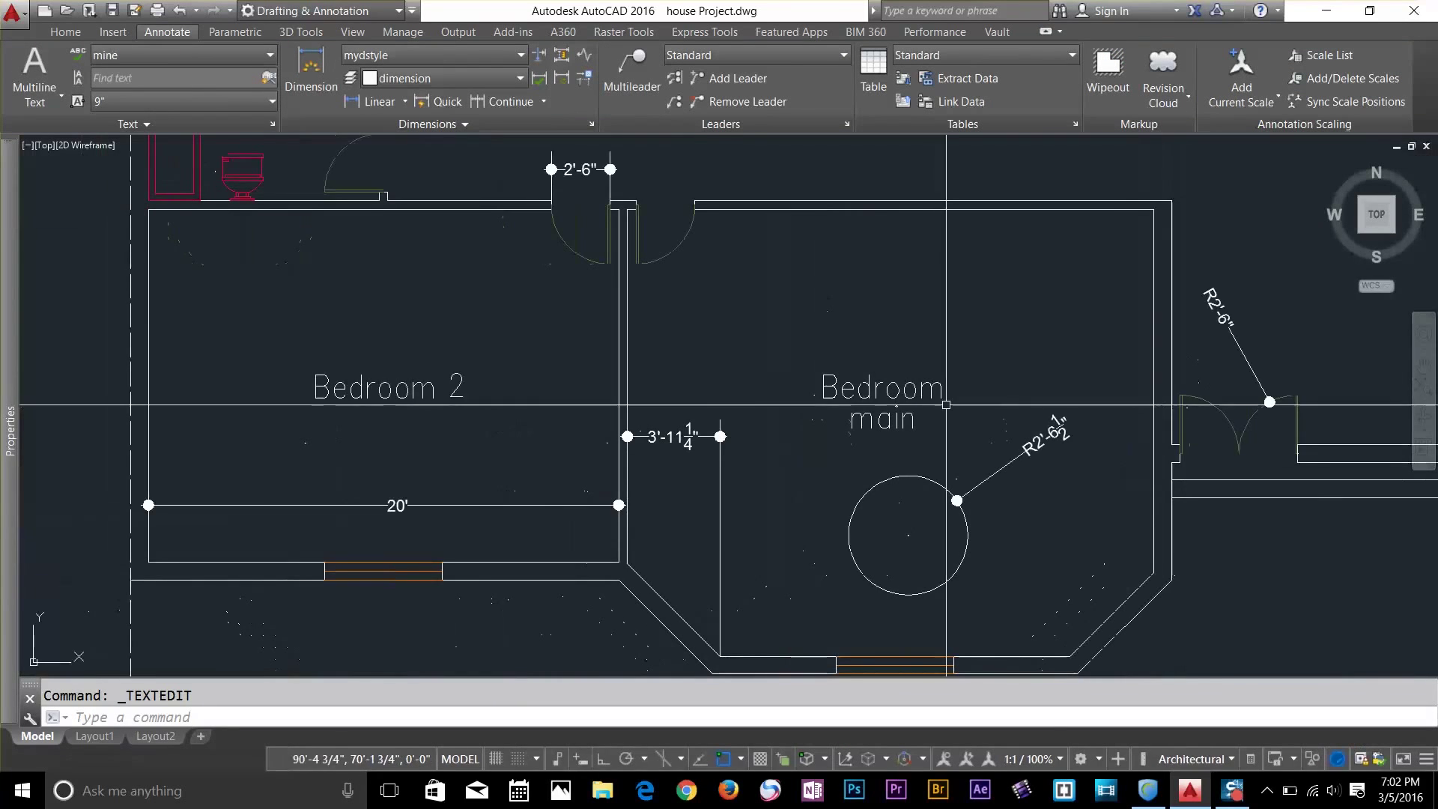
pyautogui.moveTo(658, 251); pyautogui.dragTo(780, 459, button='middle')
pyautogui.moveTo(658, 144)
pyautogui.mouseDown(button='middle')
pyautogui.moveTo(665, 307)
pyautogui.moveTo(720, 652)
pyautogui.mouseUp(button='middle')
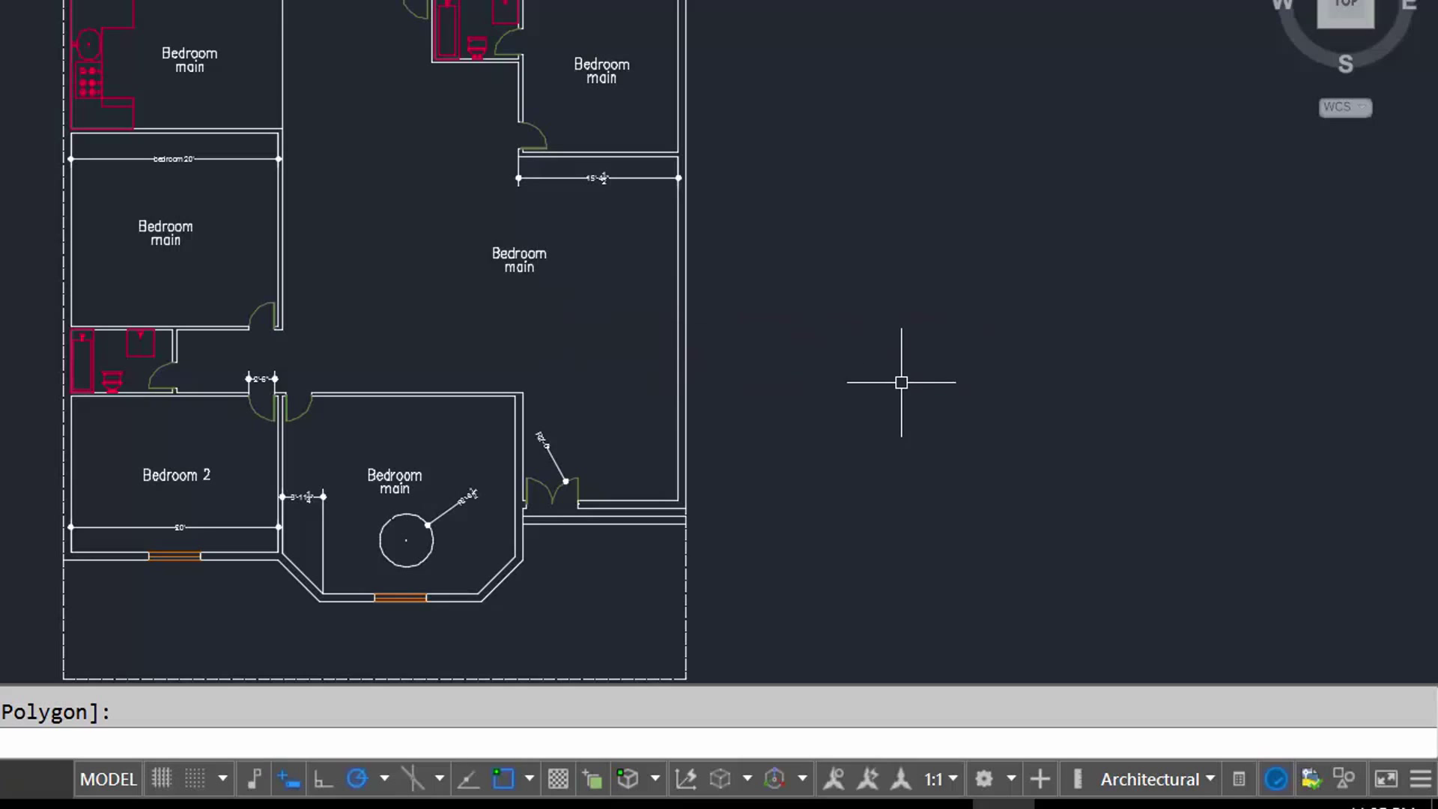
pyautogui.click(1345, 782)
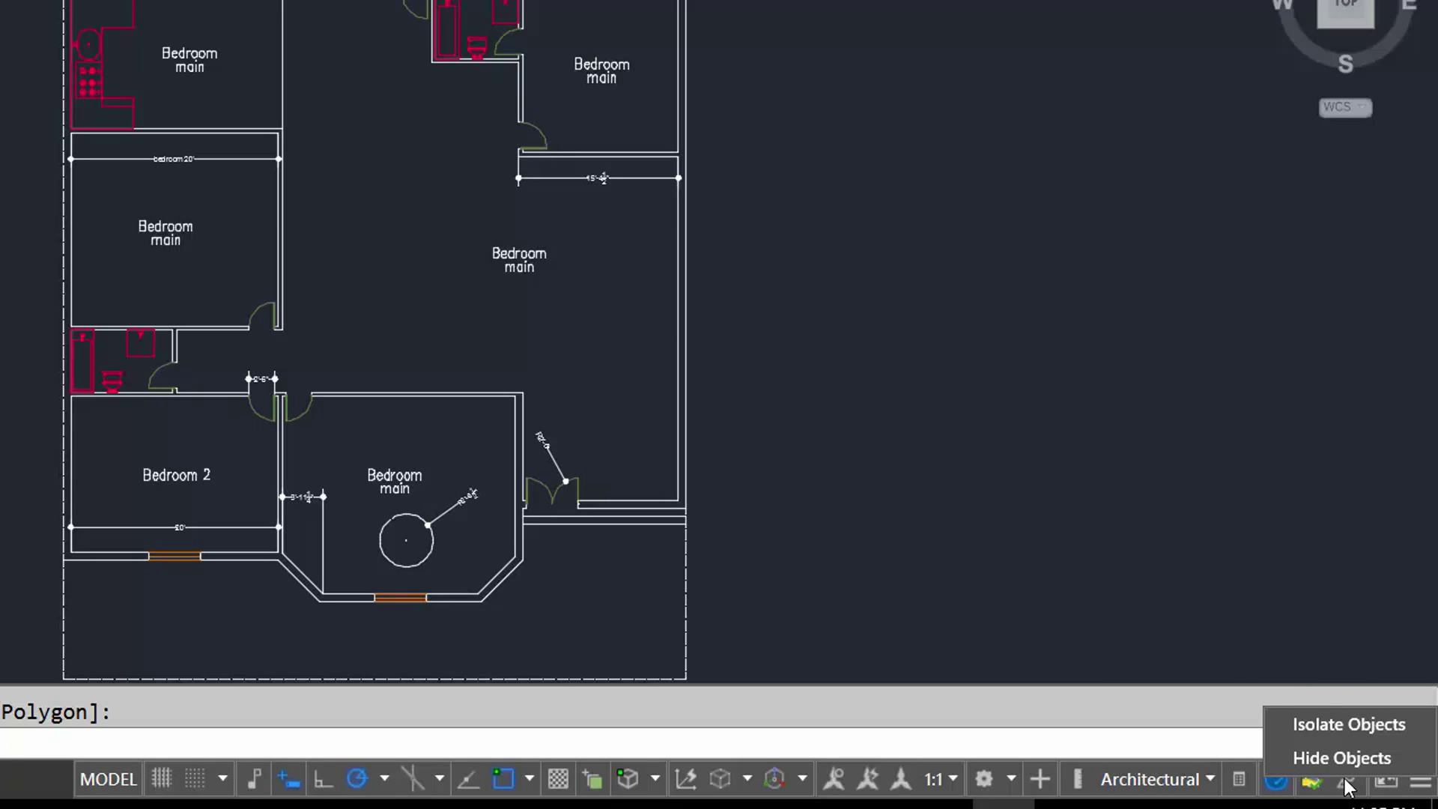
pyautogui.click(1336, 726)
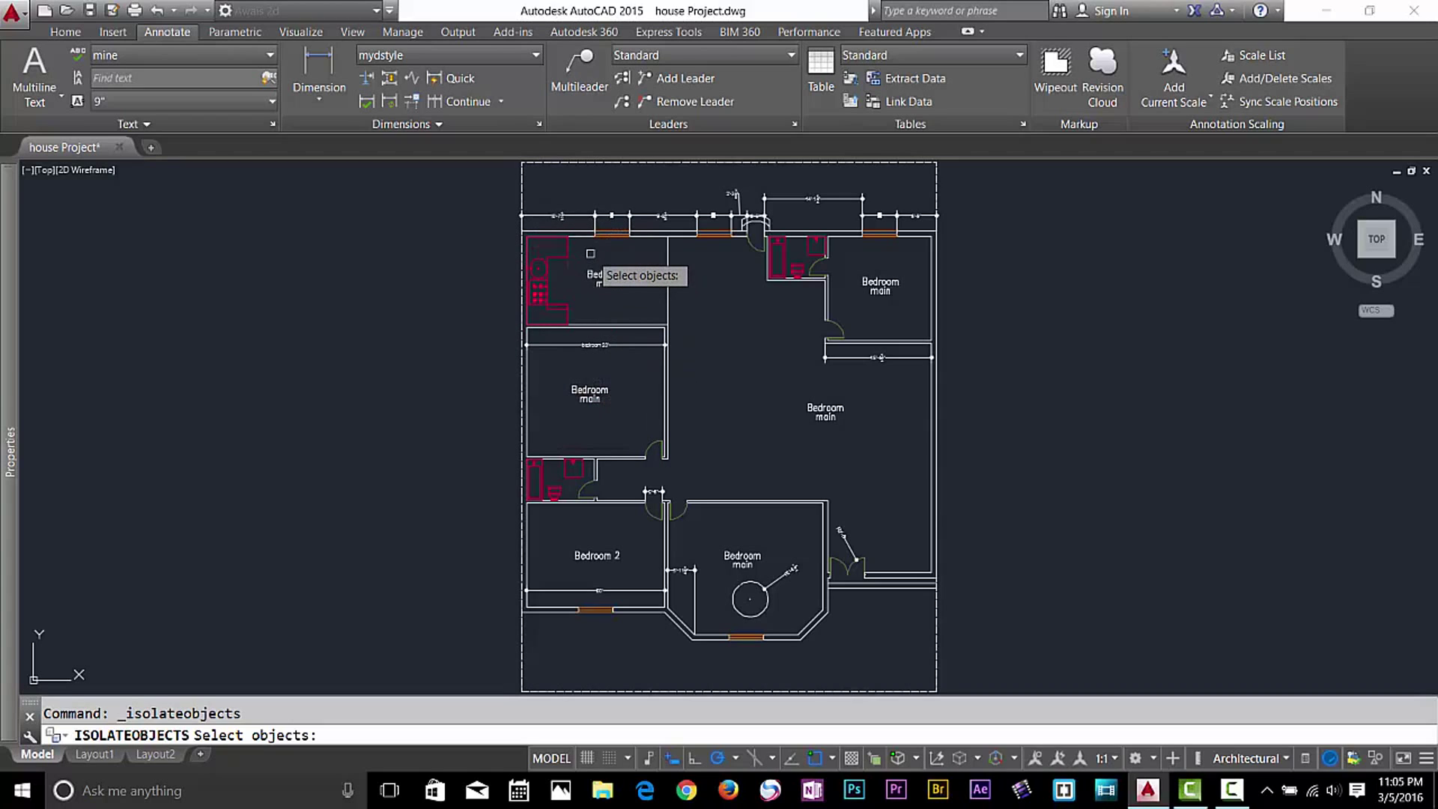
pyautogui.scroll(10, 537, 290)
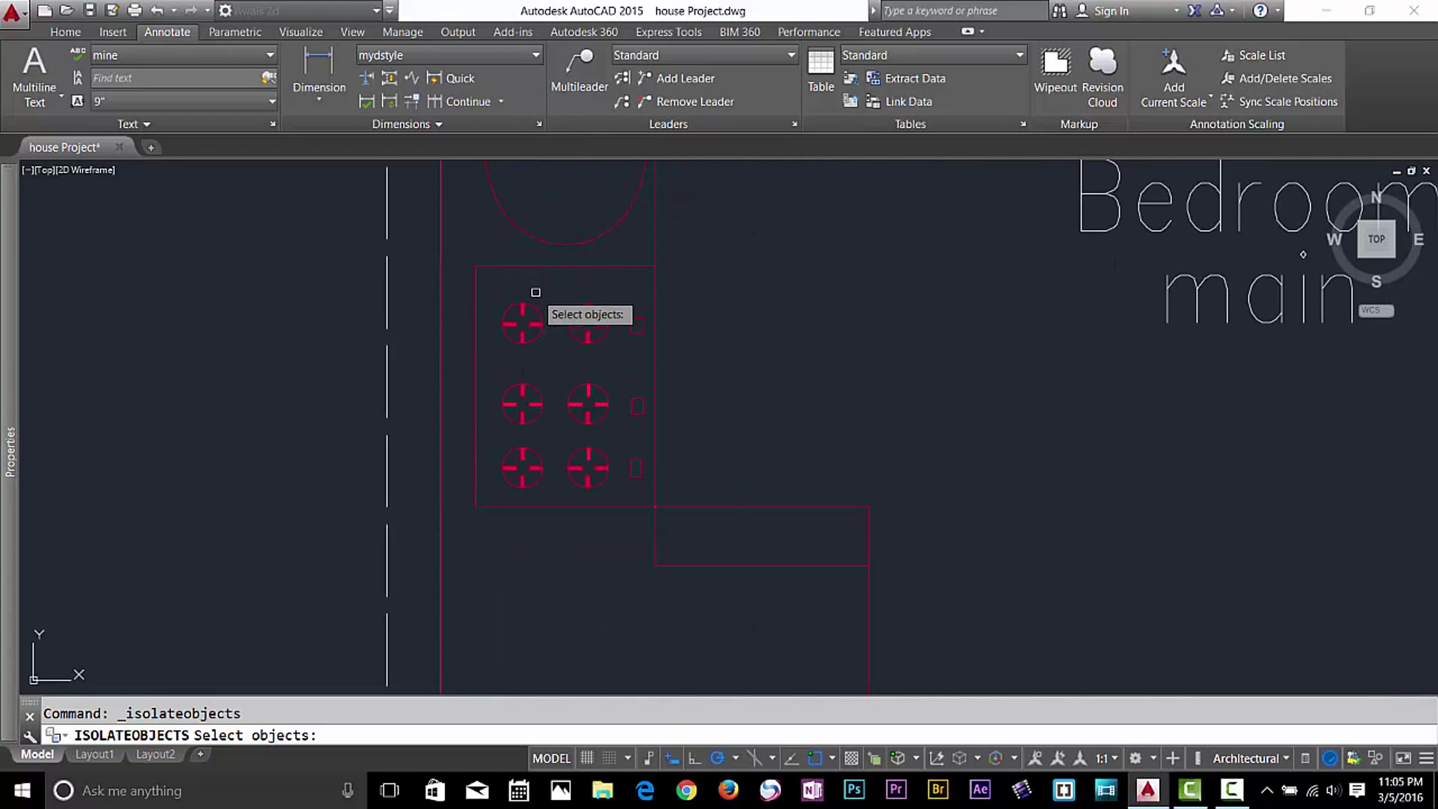
pyautogui.scroll(-4, 678, 326)
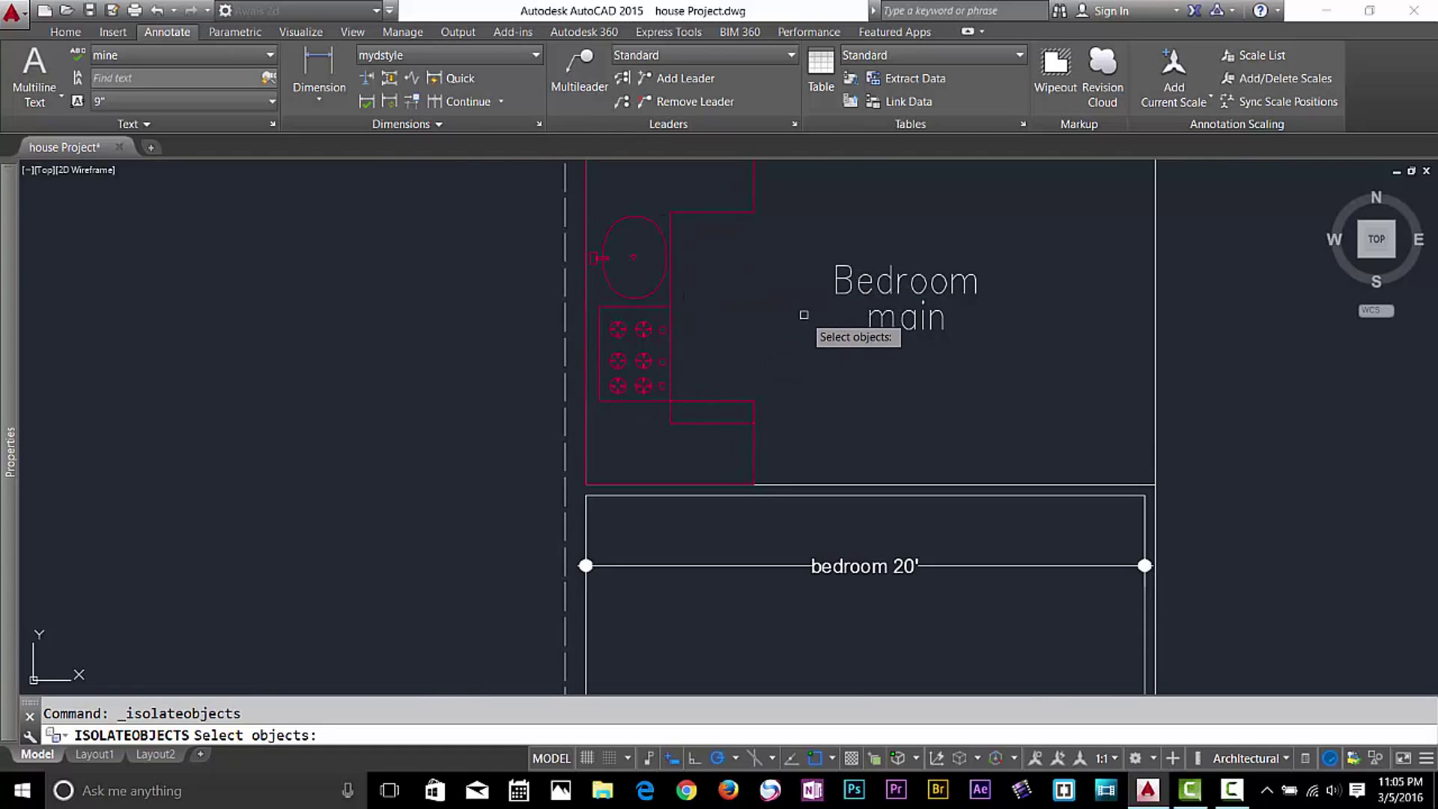
pyautogui.moveTo(803, 319); pyautogui.dragTo(712, 391, button='middle')
pyautogui.click(703, 241)
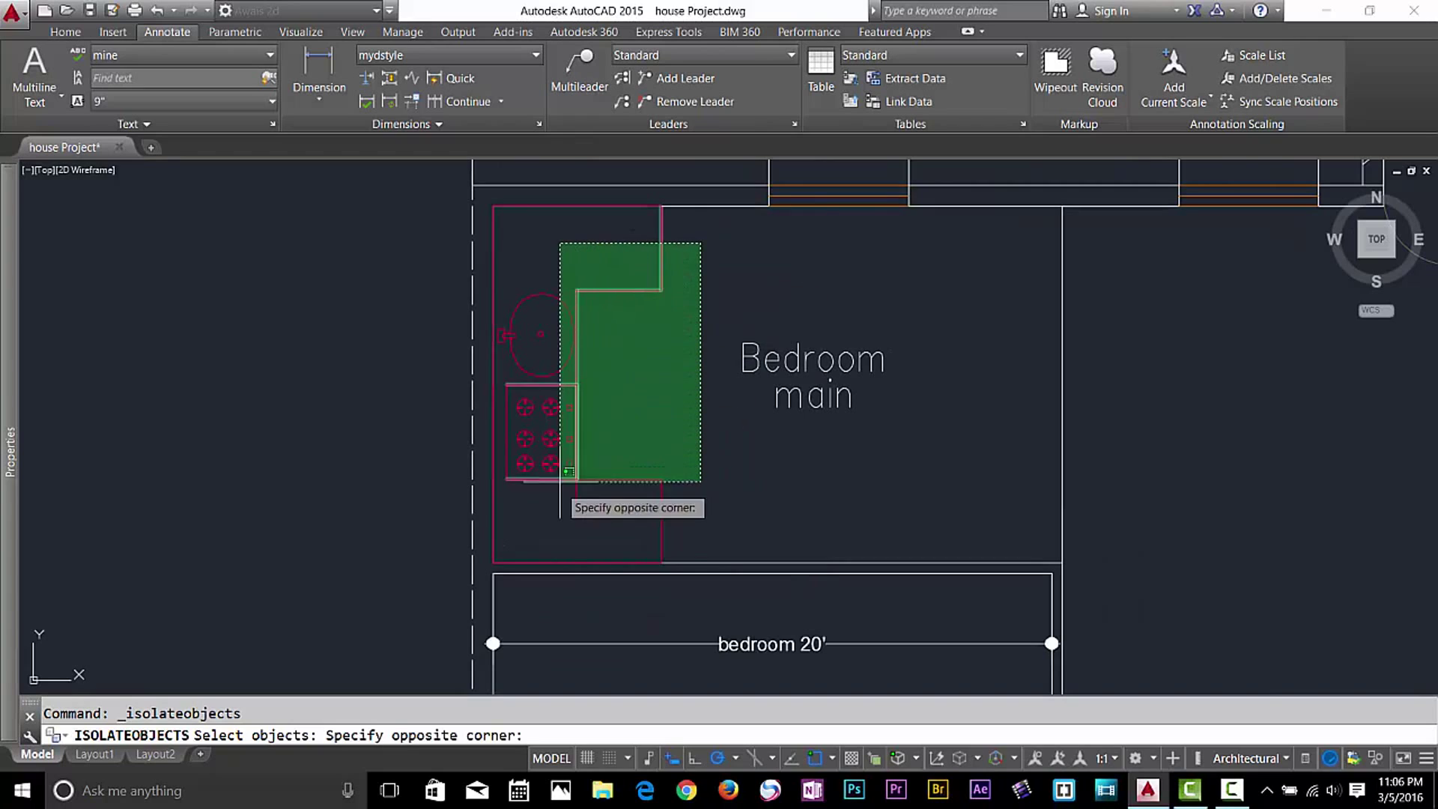
pyautogui.click(497, 580)
pyautogui.click(511, 207)
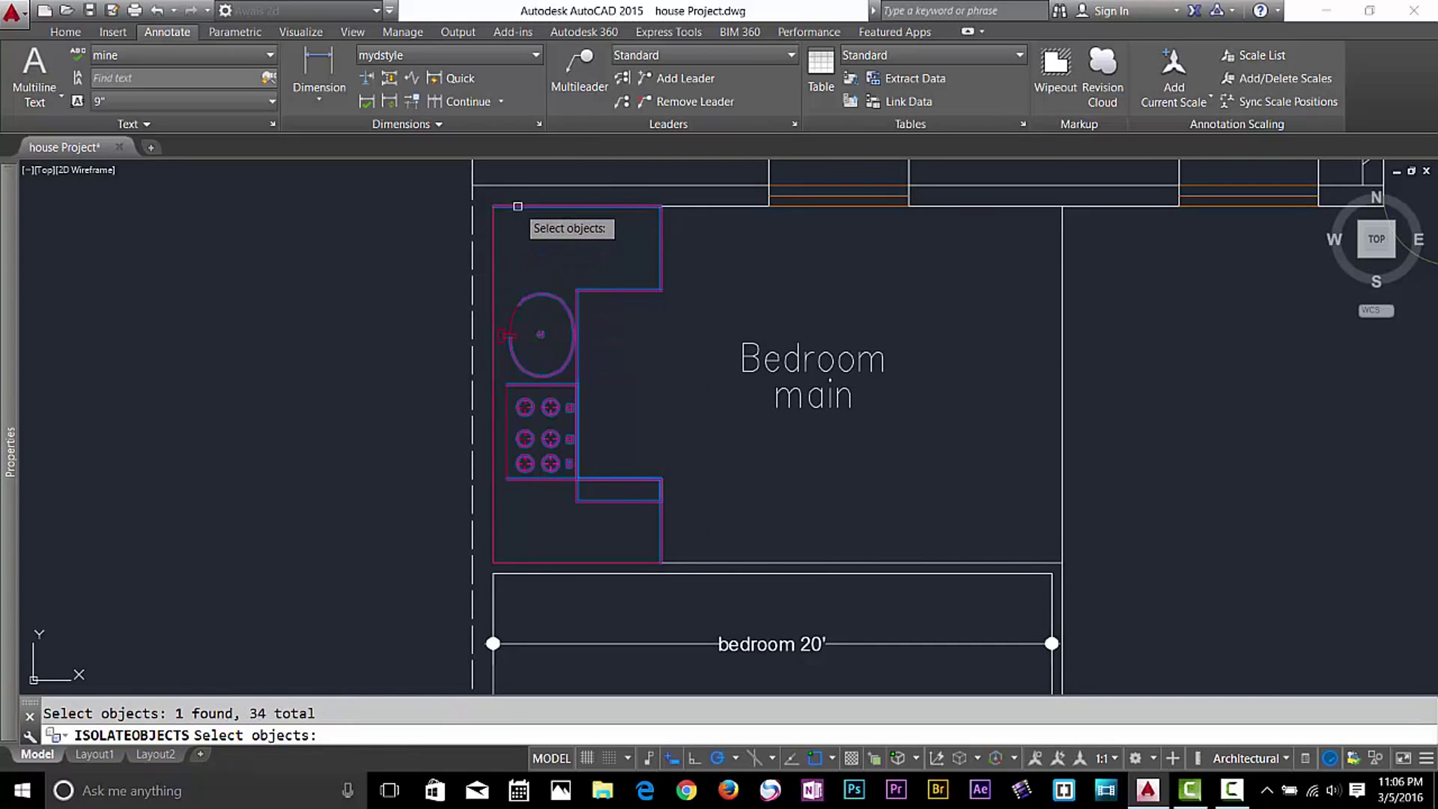
pyautogui.click(493, 234)
pyautogui.click(554, 296)
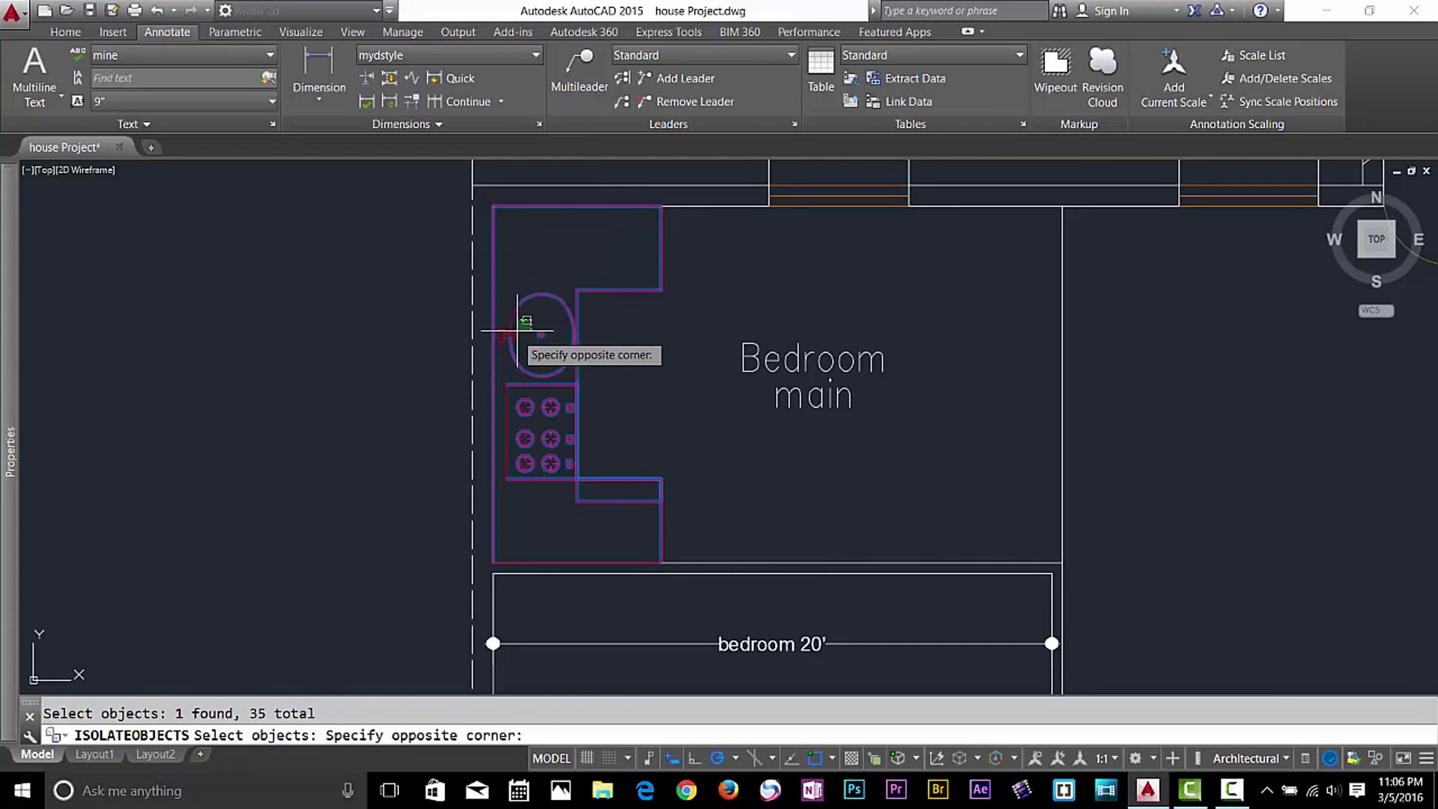
pyautogui.click(476, 373)
pyautogui.click(552, 275)
pyautogui.click(503, 503)
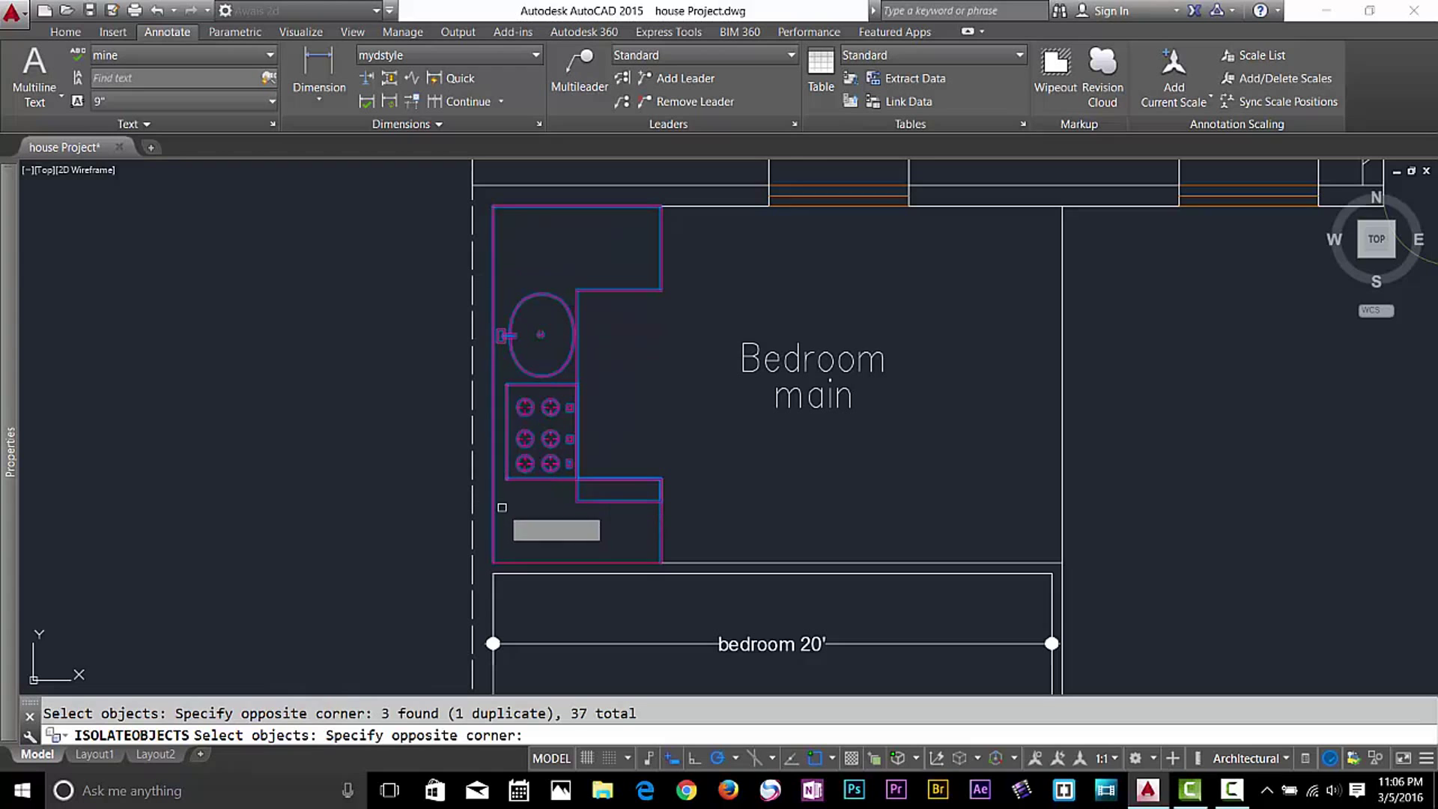
pyautogui.click(554, 563)
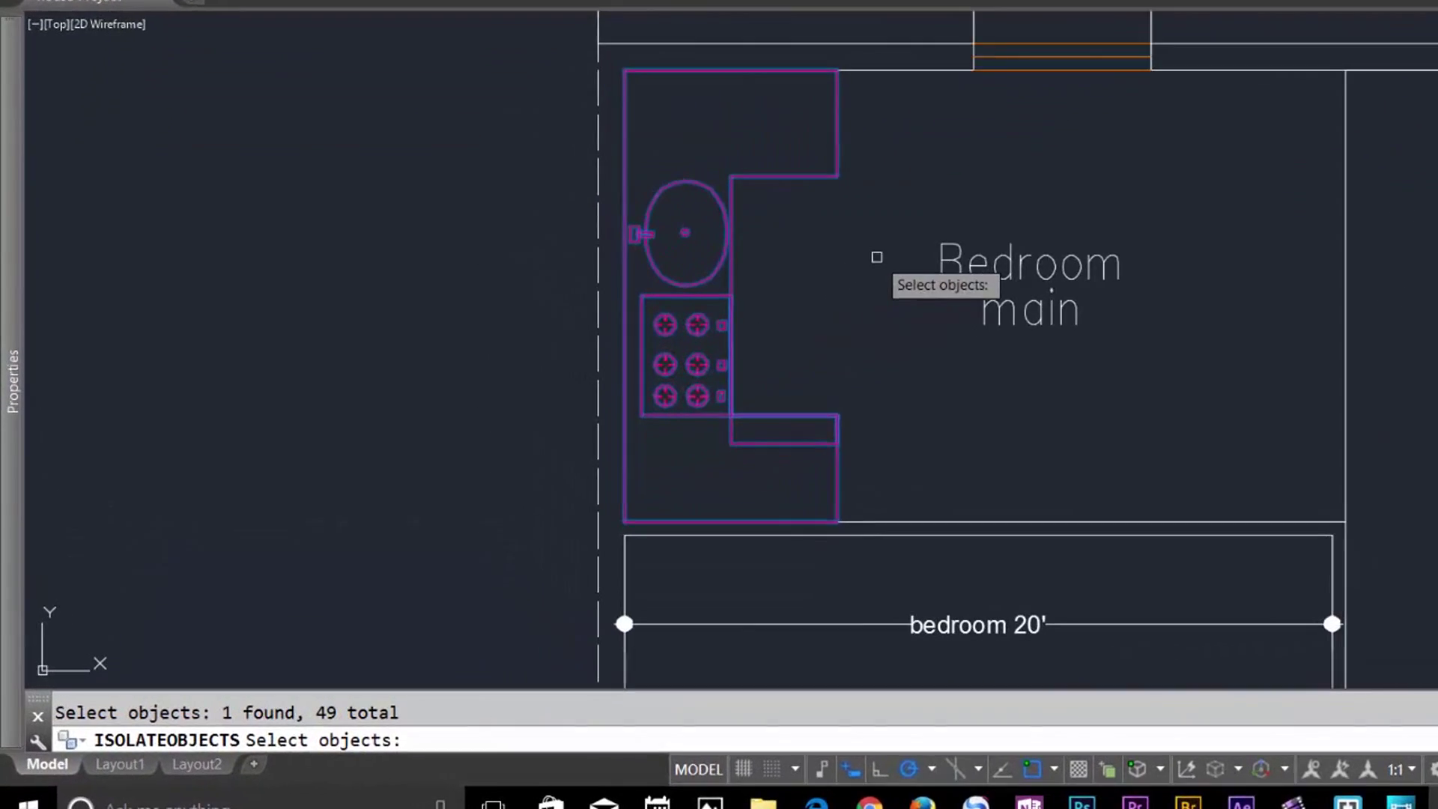
pyautogui.press('Return')
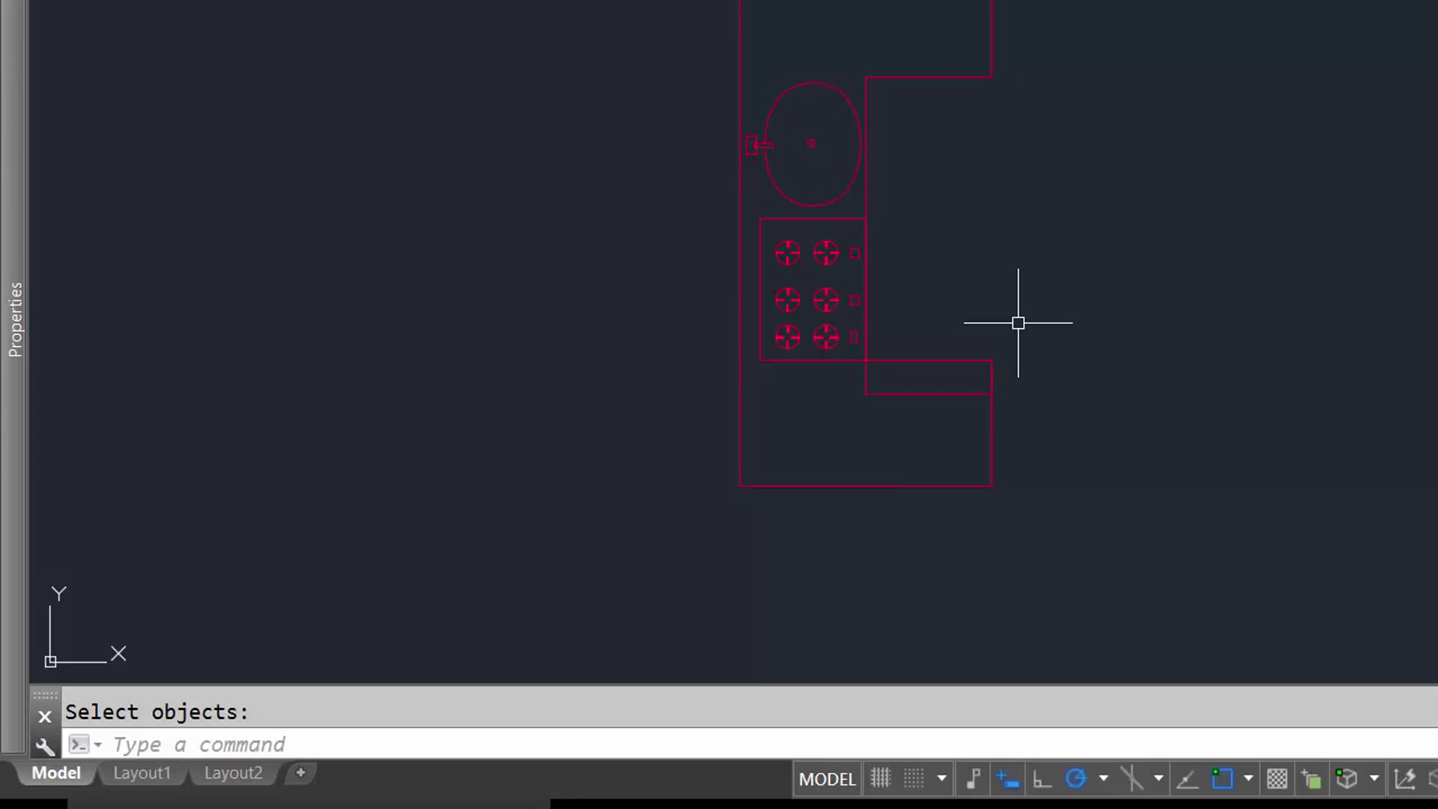
pyautogui.write('un')
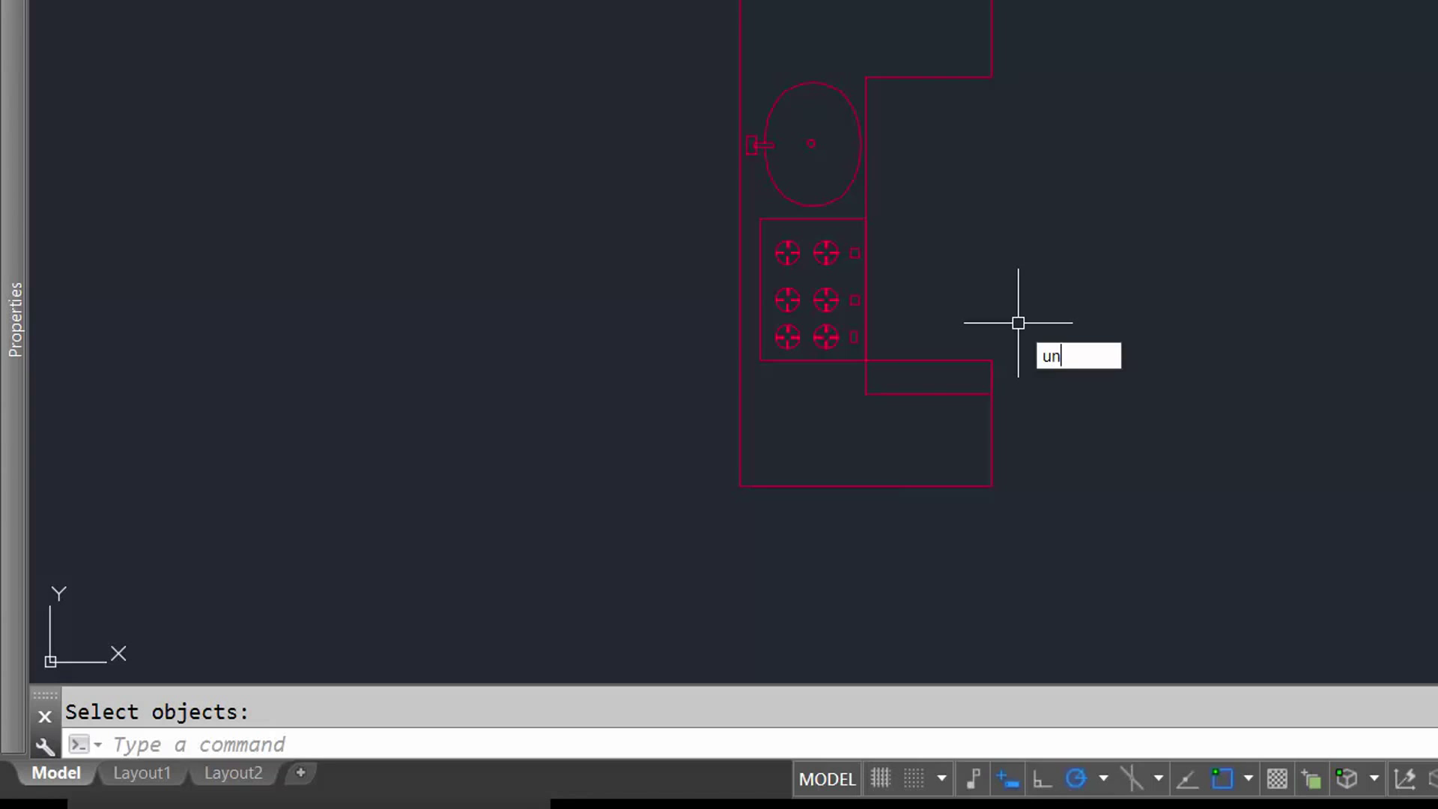
pyautogui.write('isolate')
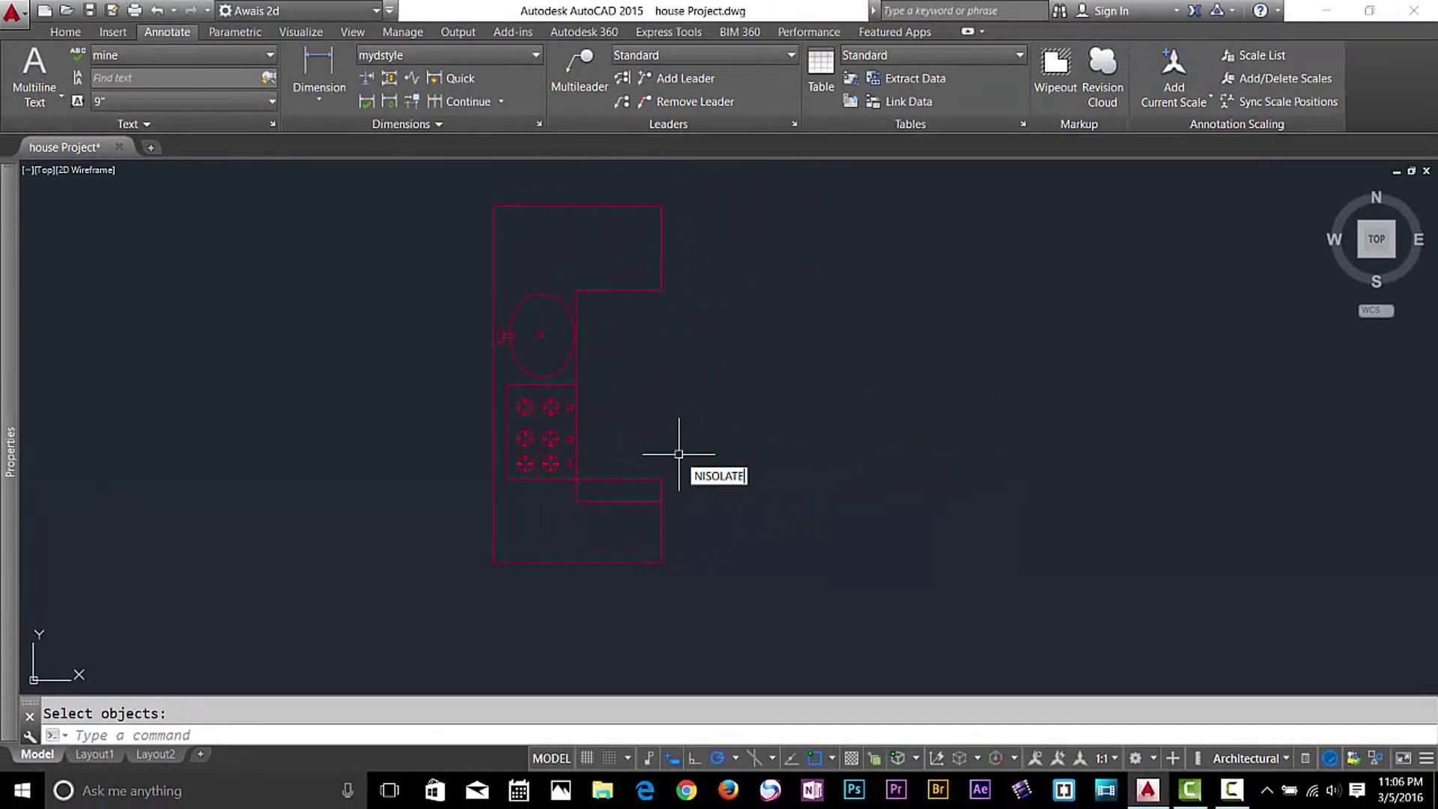
pyautogui.press('Return')
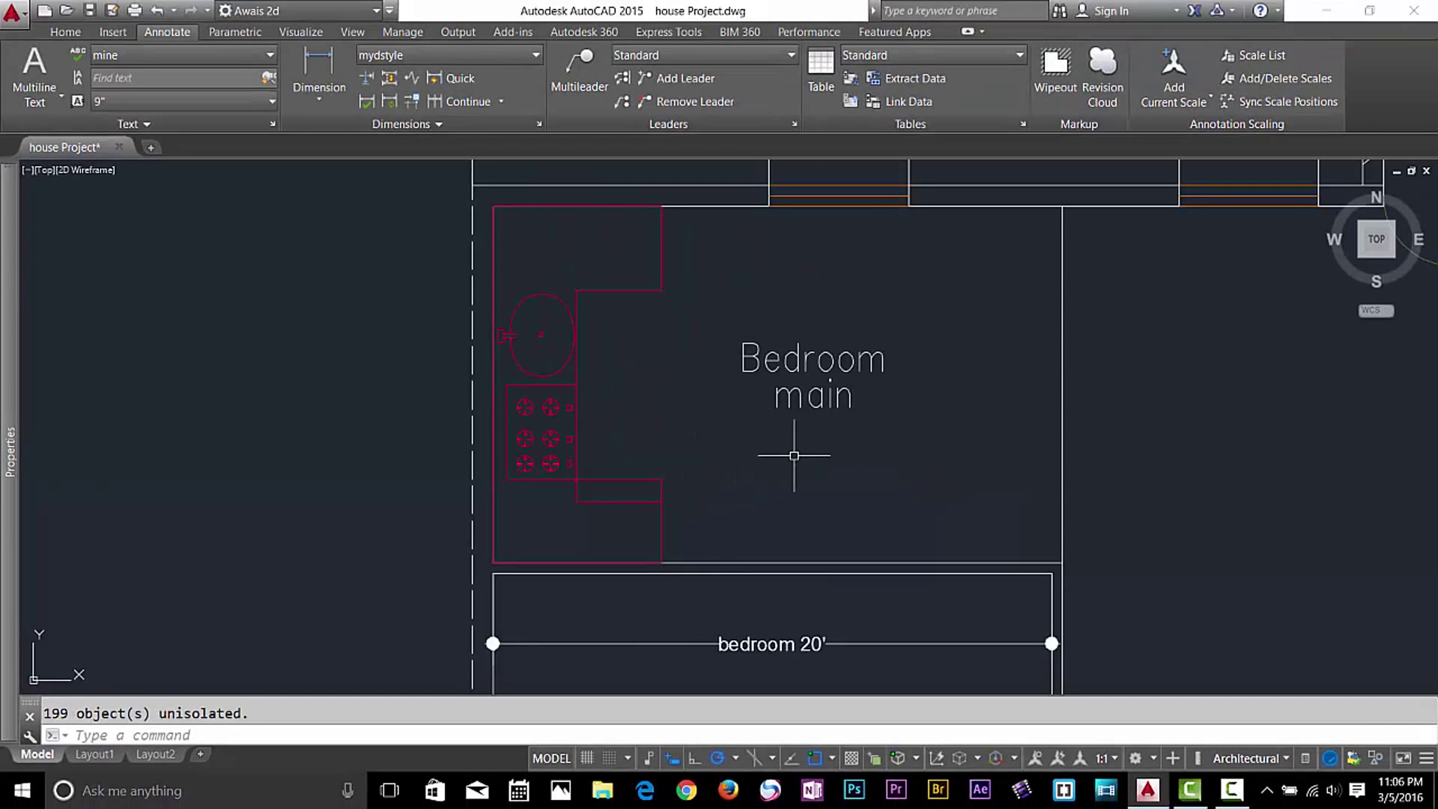
pyautogui.scroll(-2, 1086, 487)
pyautogui.moveTo(1124, 504)
pyautogui.mouseDown(button='middle')
pyautogui.moveTo(913, 485)
pyautogui.moveTo(592, 486)
pyautogui.mouseUp(button='middle')
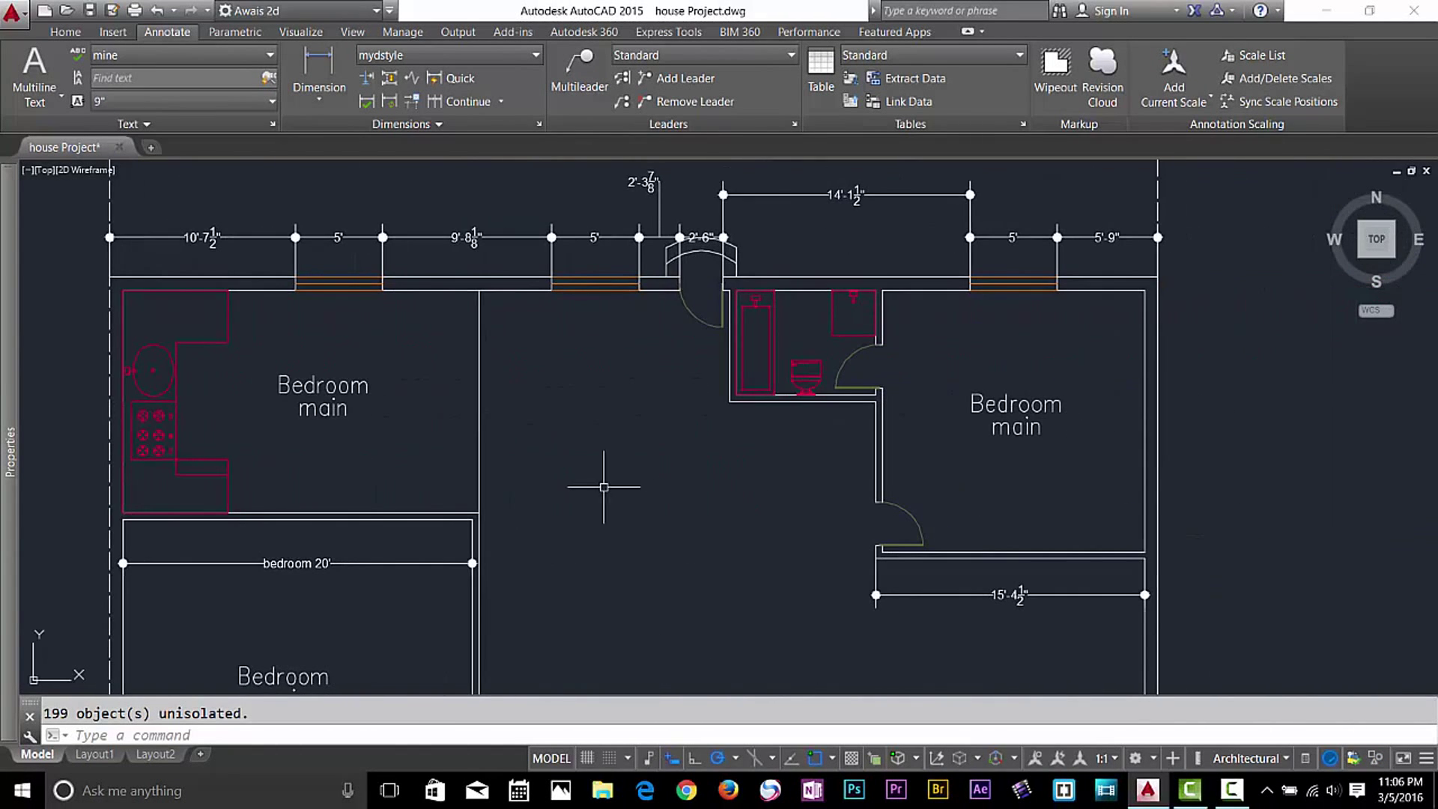
pyautogui.click(1376, 758)
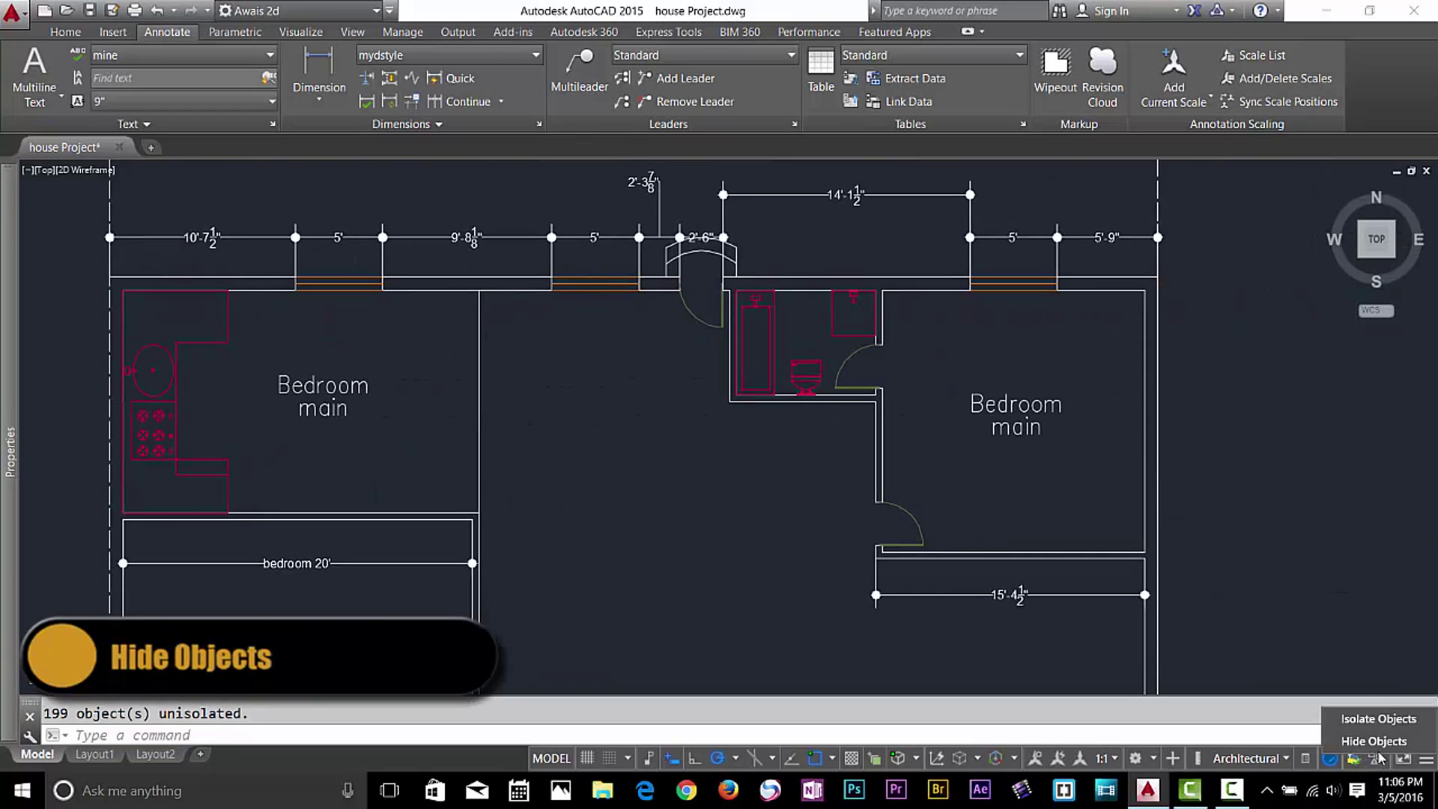
pyautogui.click(1383, 749)
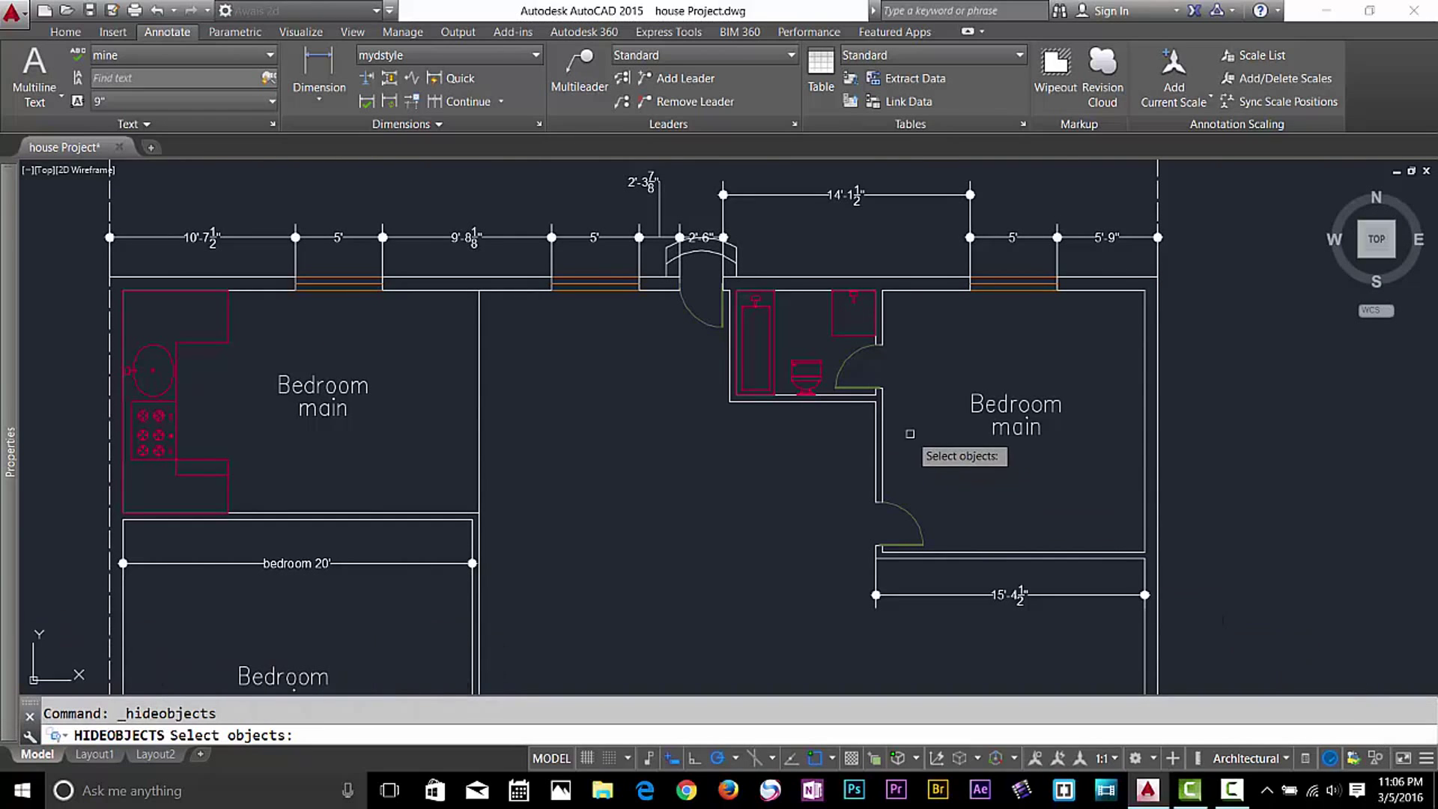
pyautogui.click(718, 439)
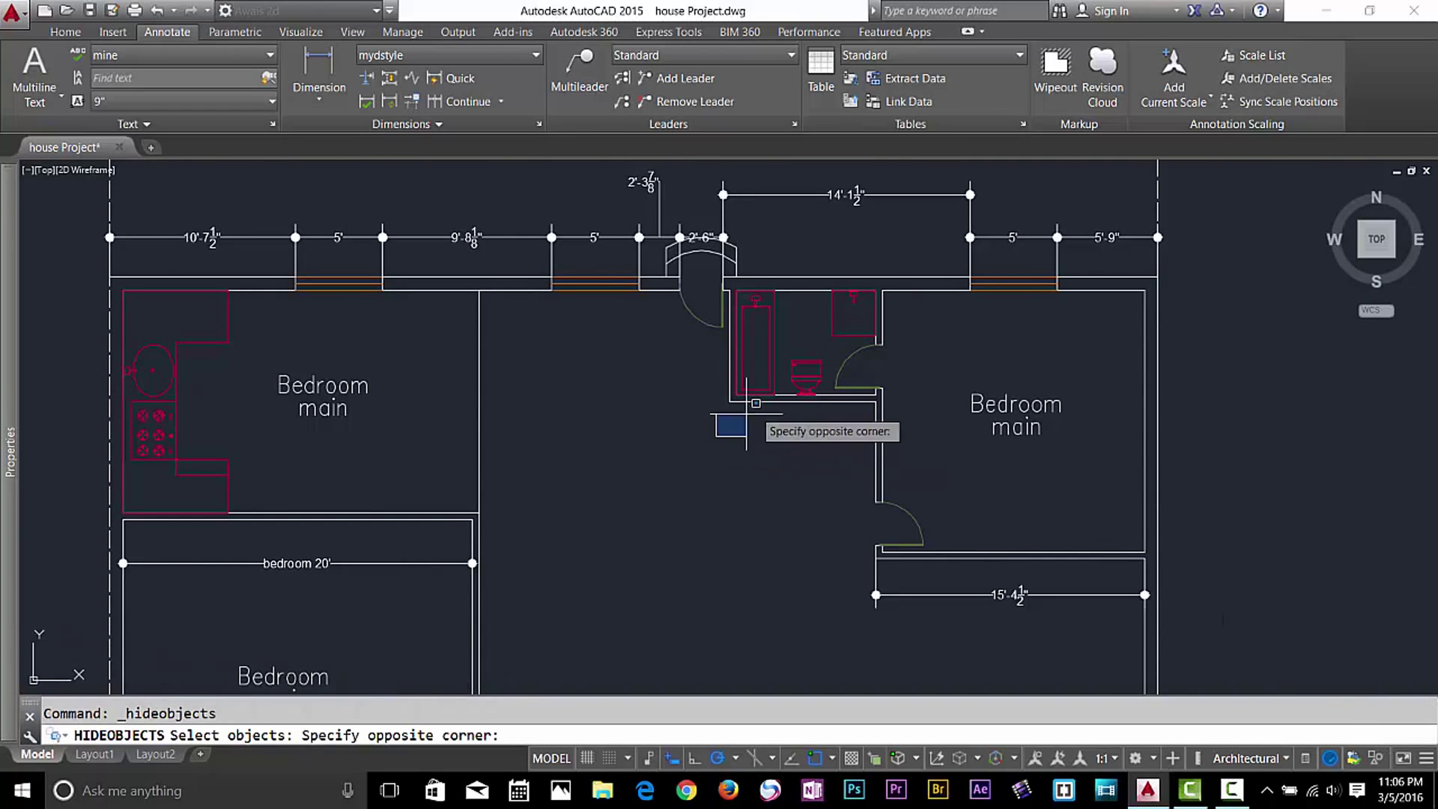
pyautogui.click(920, 251)
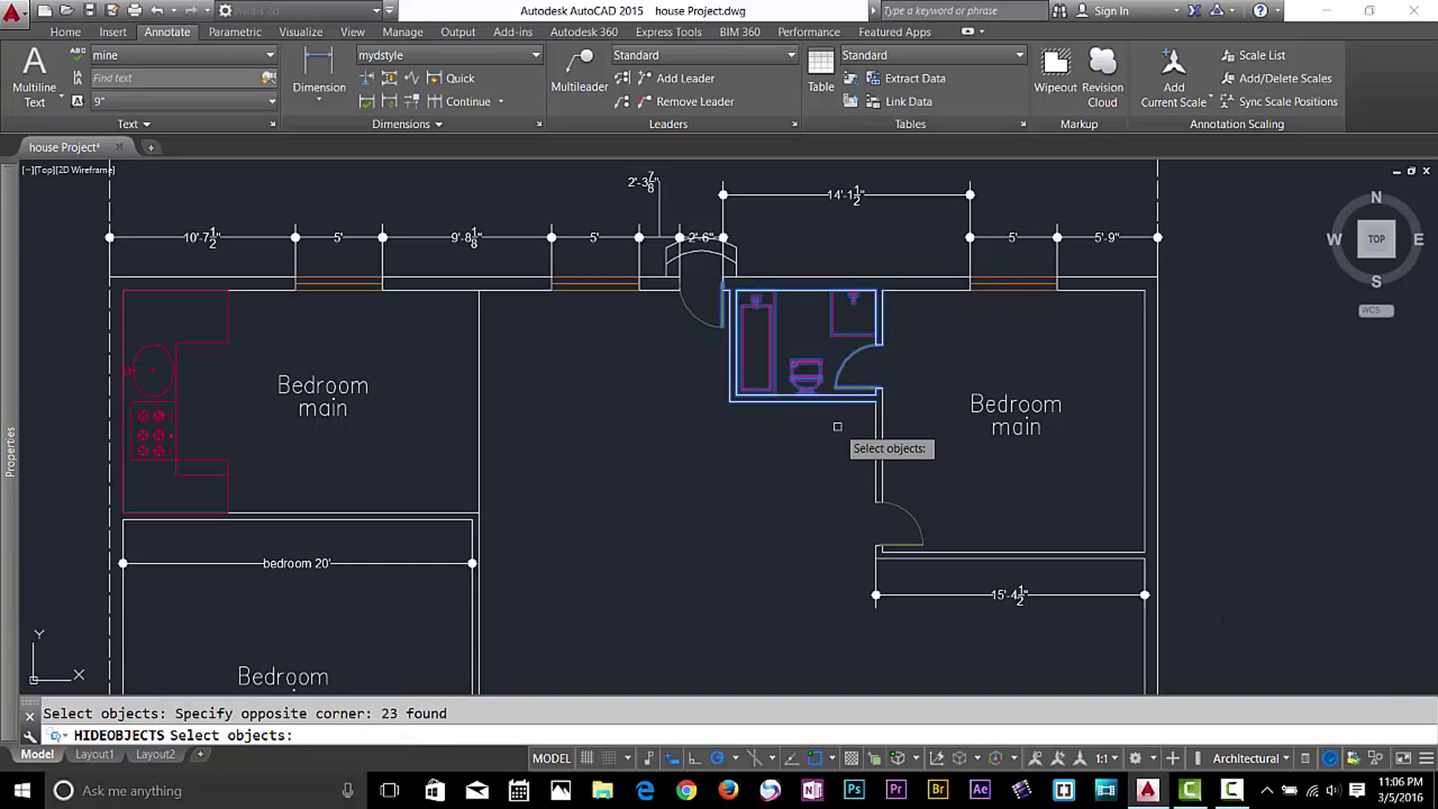
pyautogui.press('Return')
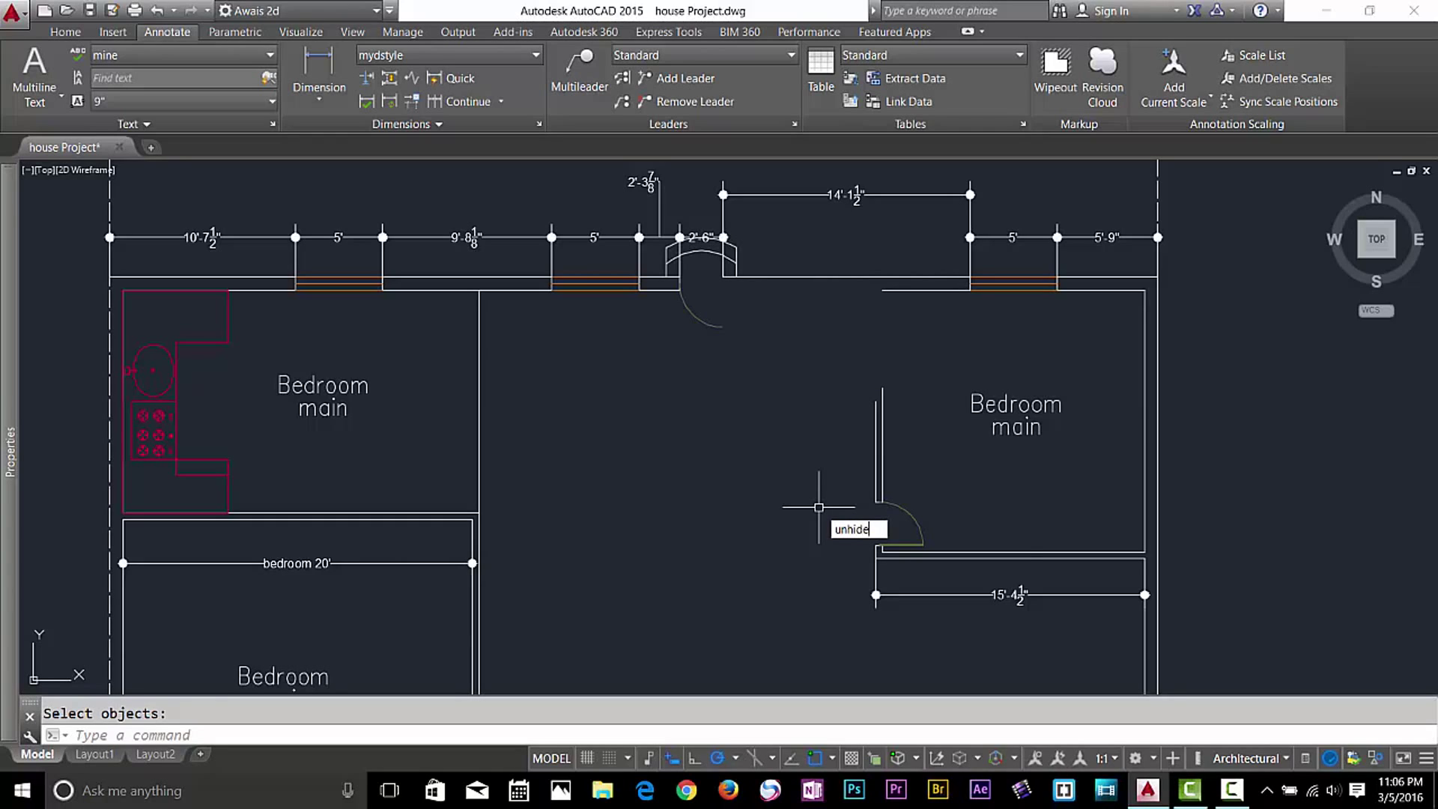
pyautogui.press('Return')
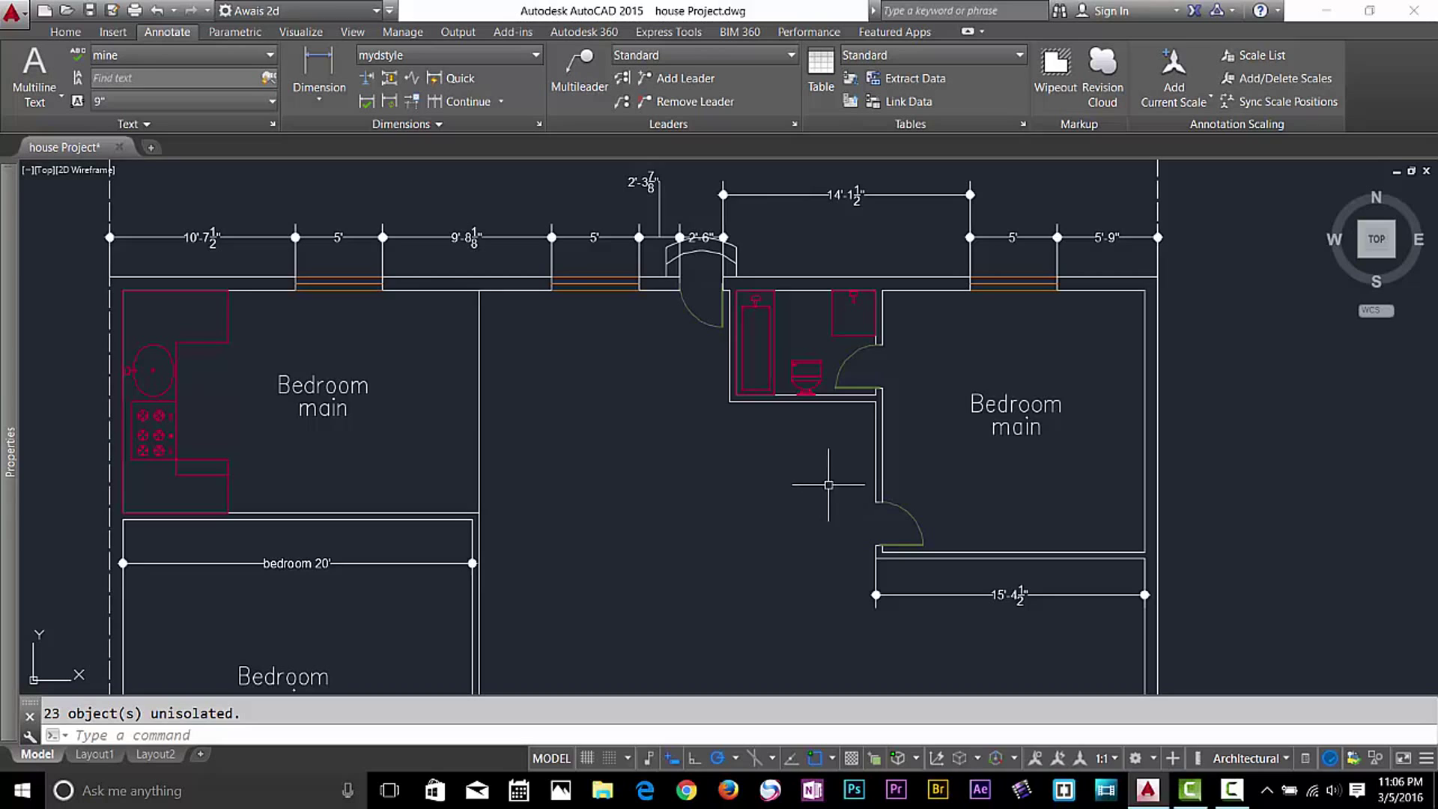
pyautogui.scroll(-1, 575, 389)
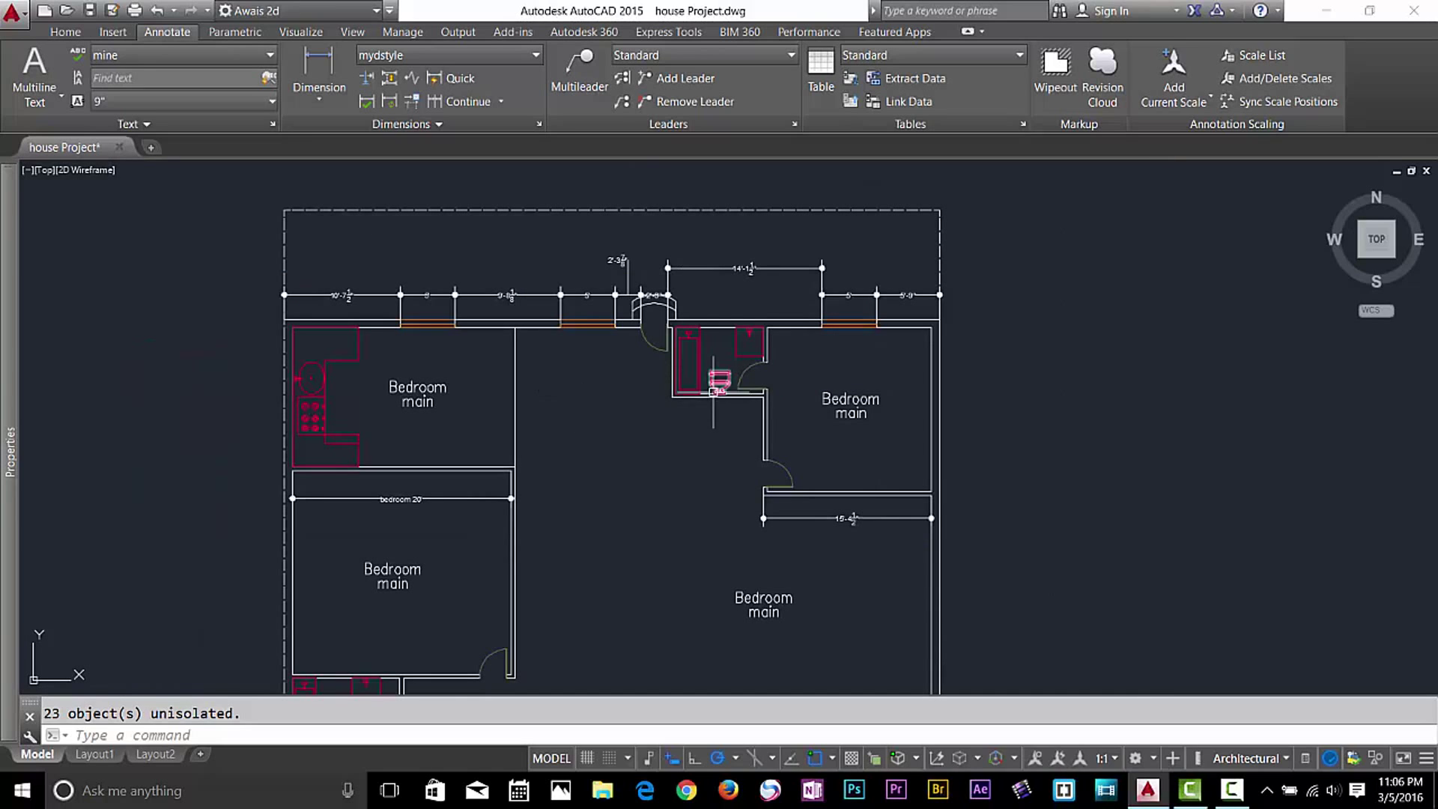
# Zoom and pan to enlarge the top-wall window opening beside the bathroom door
pyautogui.scroll(-1, 716, 400)
pyautogui.moveTo(705, 462); pyautogui.dragTo(744, 372, button='middle')
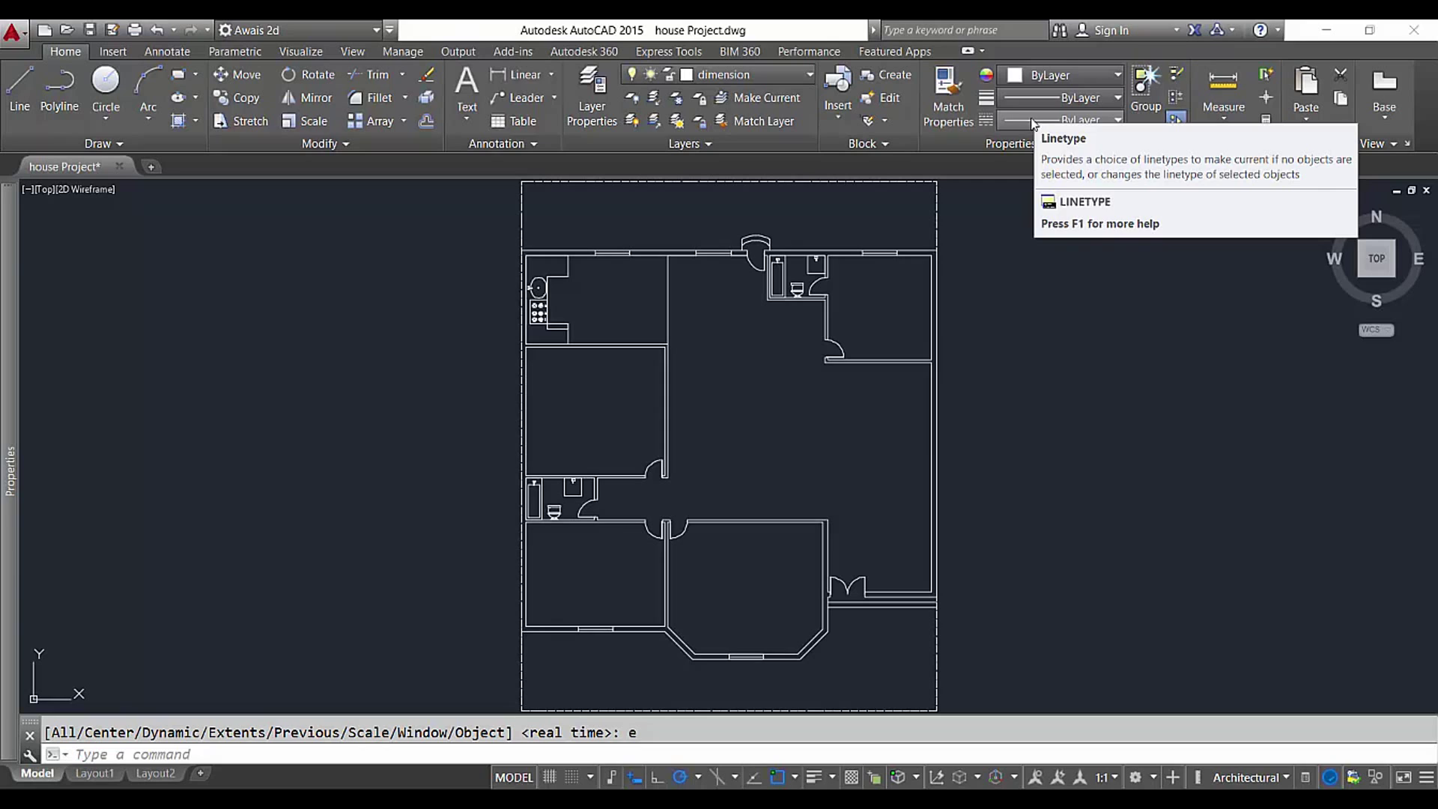
pyautogui.scroll(6, 809, 266)
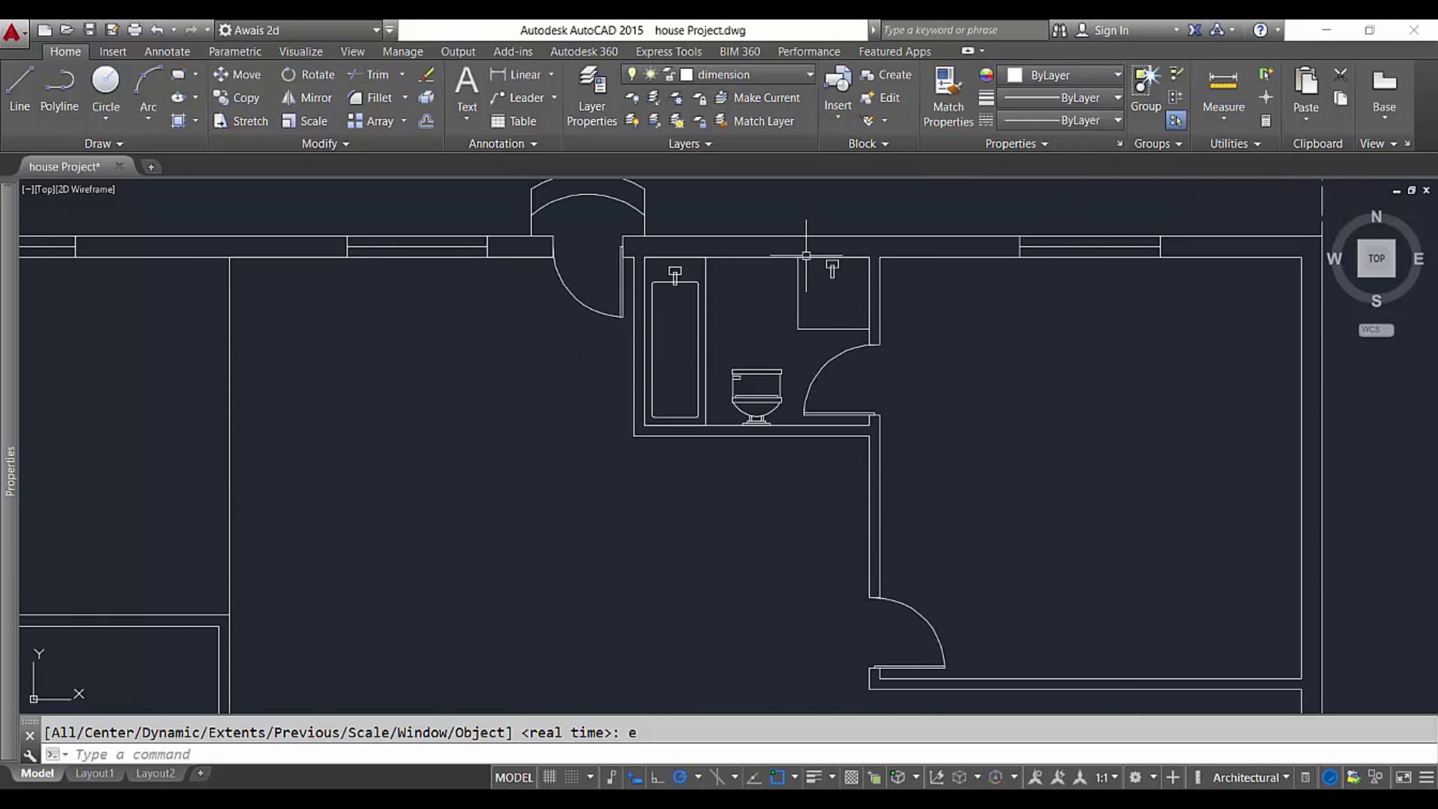
pyautogui.moveTo(509, 252); pyautogui.dragTo(816, 302, button='middle')
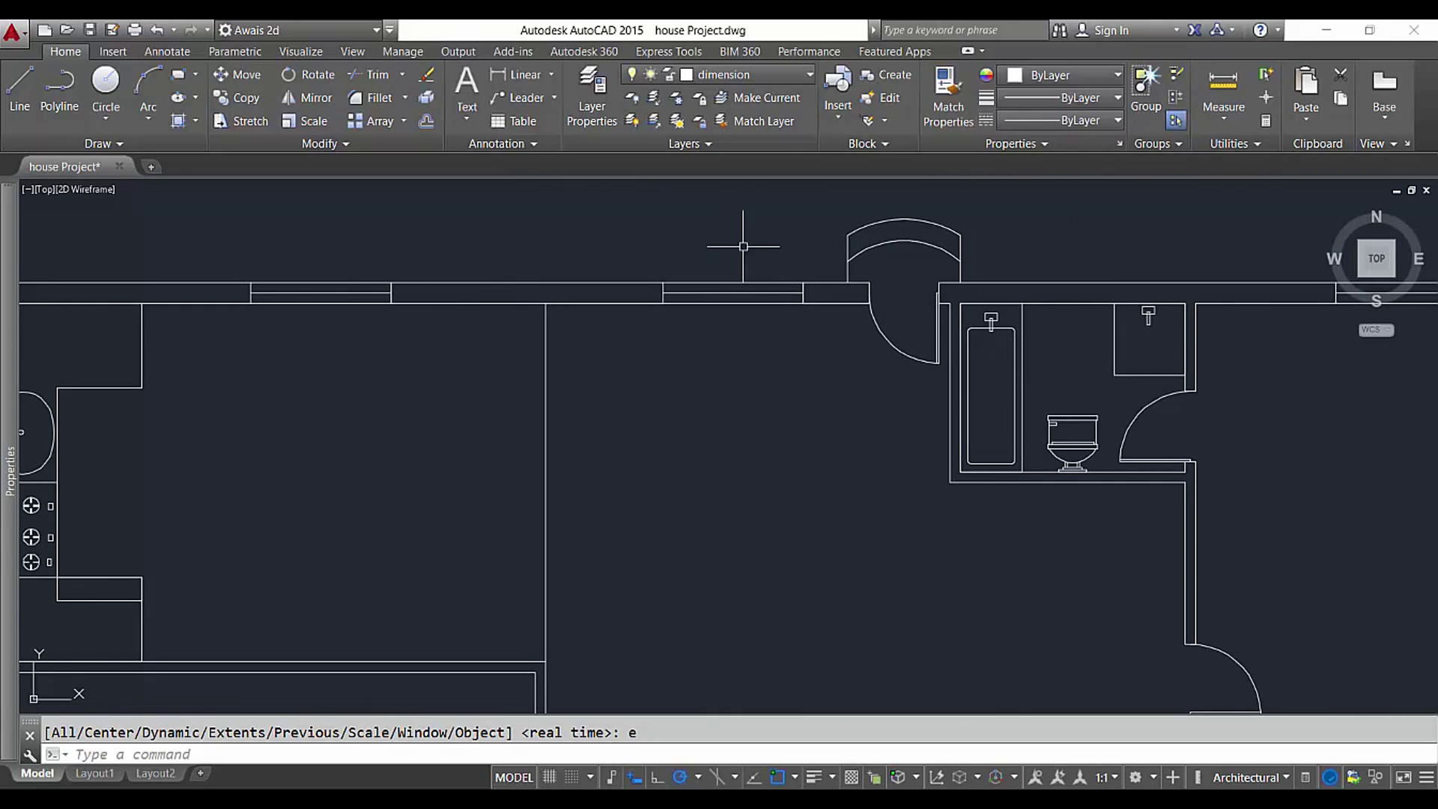
pyautogui.moveTo(748, 235); pyautogui.dragTo(749, 295, button='middle')
pyautogui.scroll(2, 749, 295)
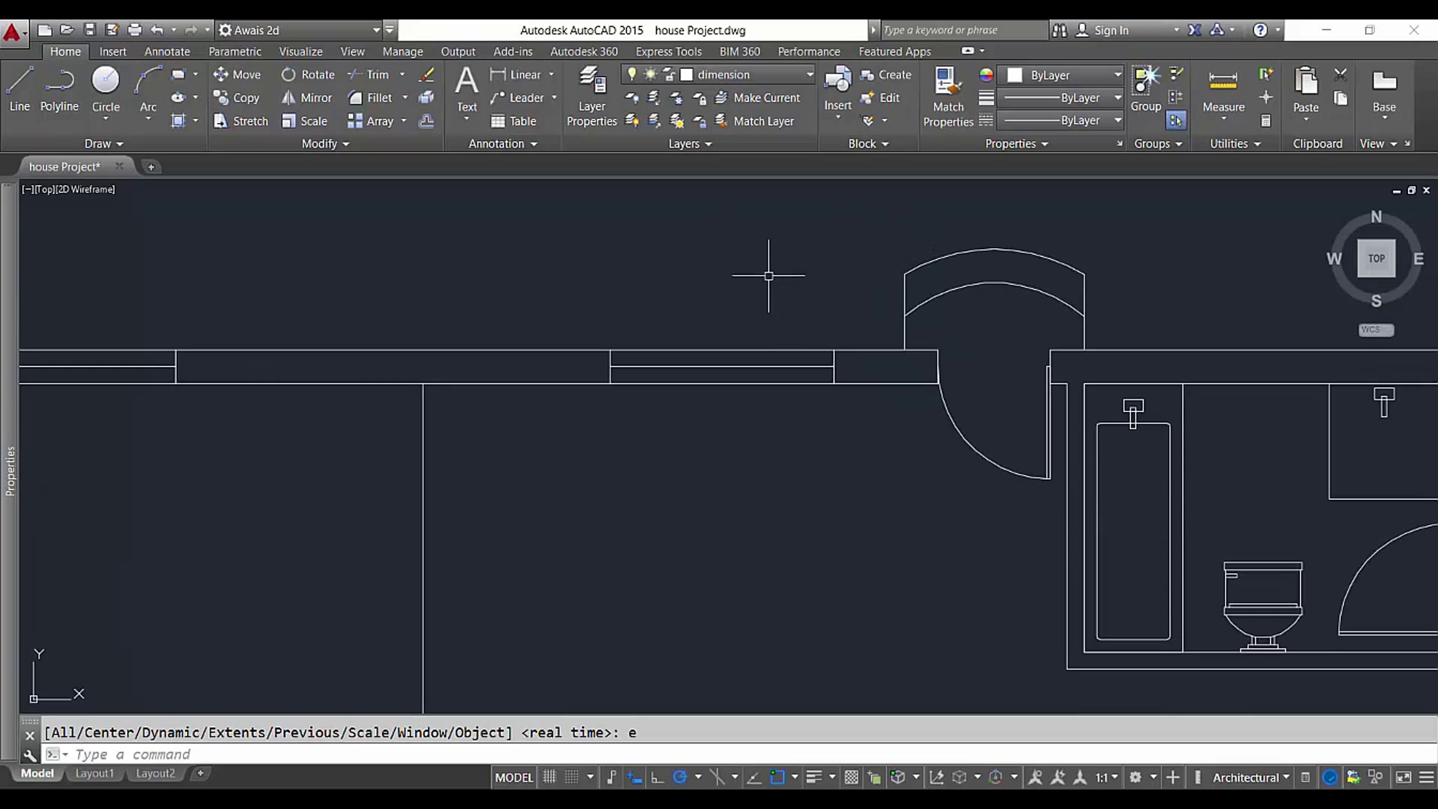
# Colour the window's three lines blue 69,84,165
pyautogui.click(751, 305)
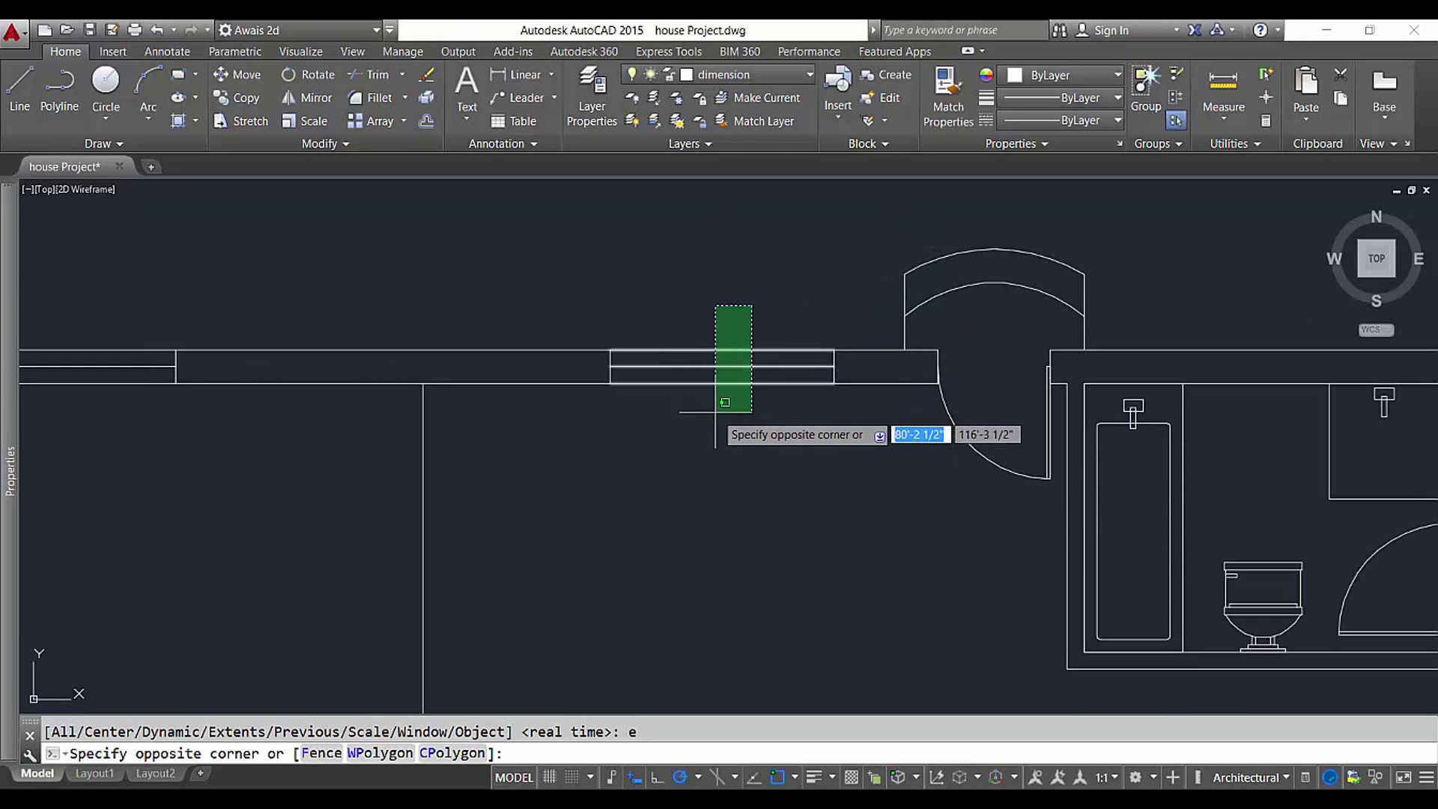
pyautogui.click(713, 422)
pyautogui.press('Escape')
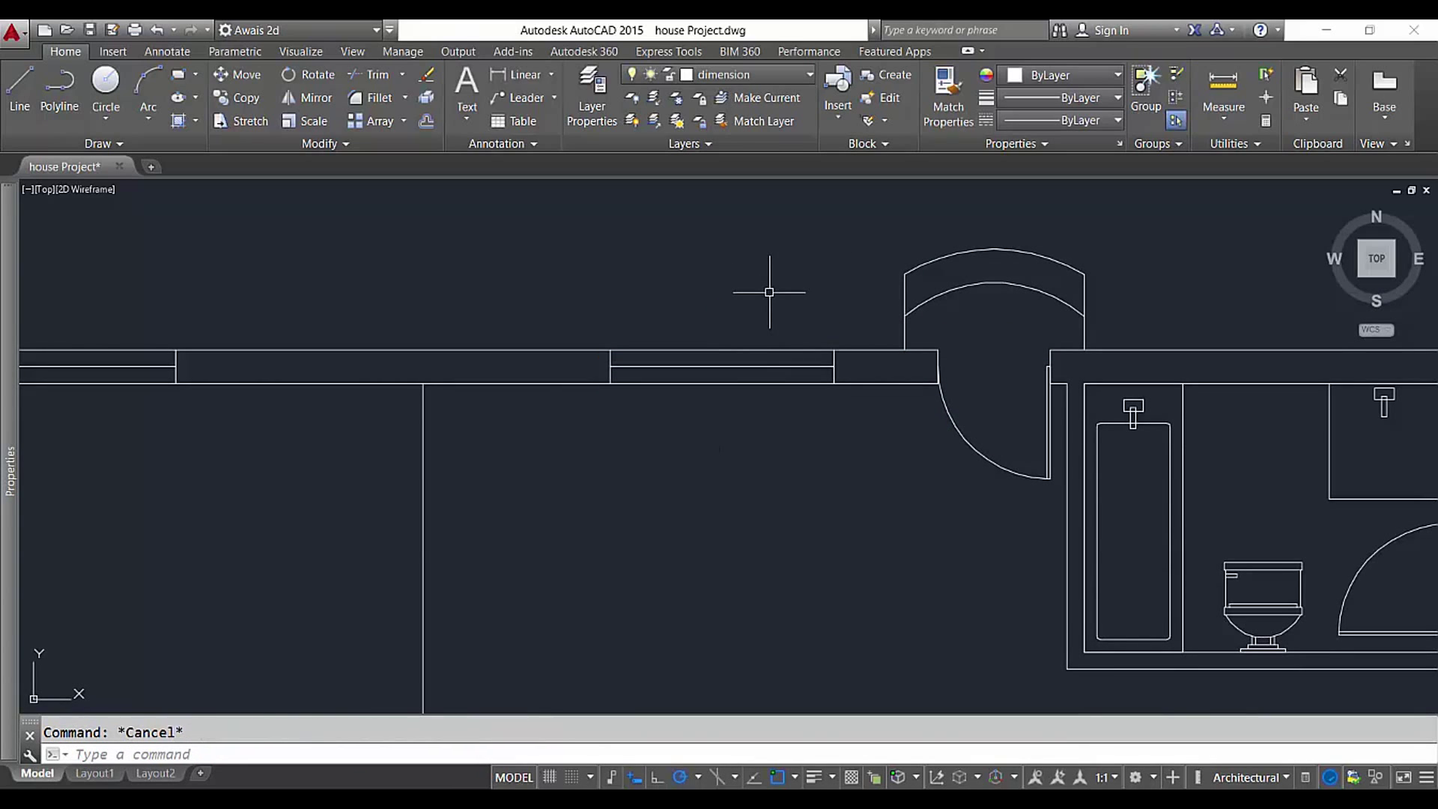
pyautogui.click(776, 319)
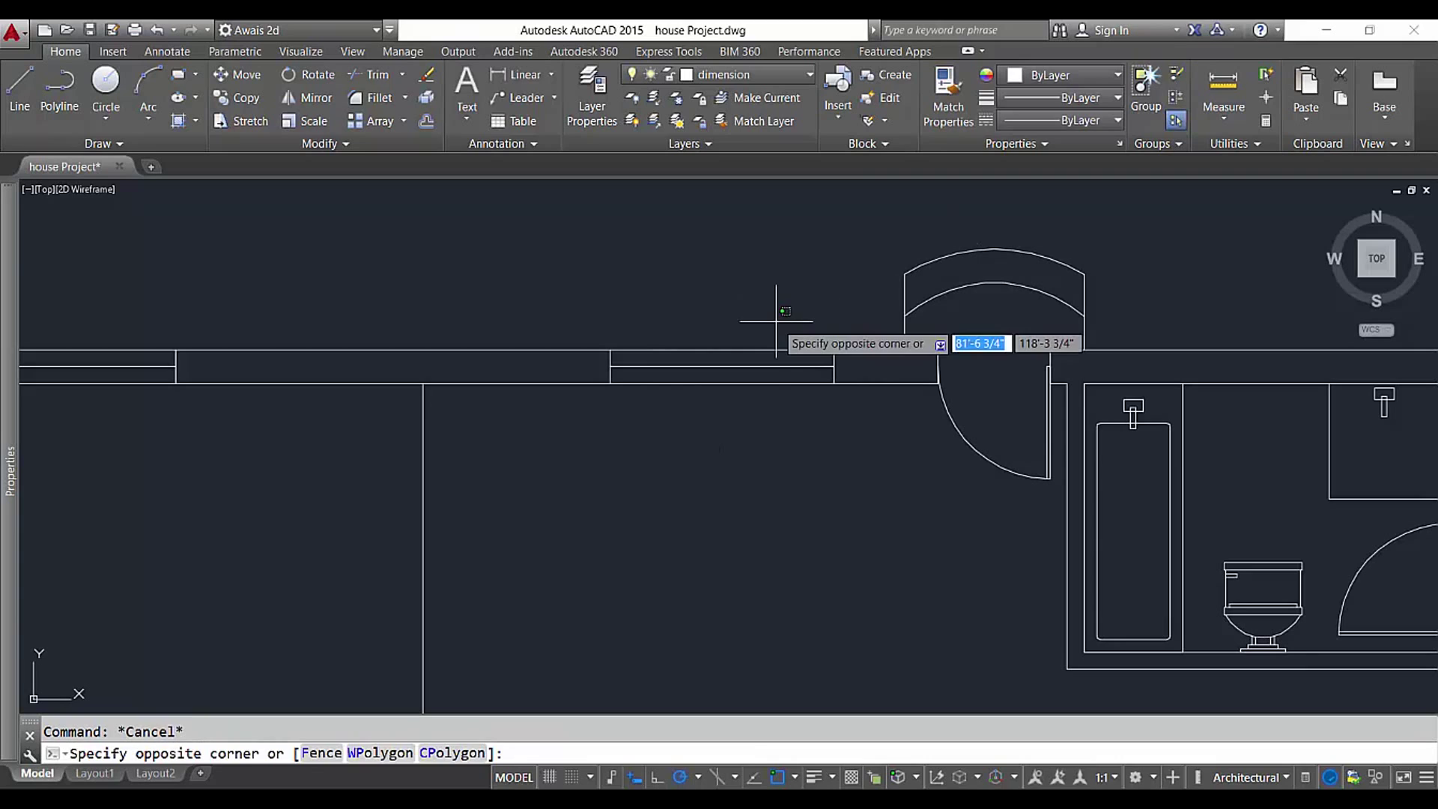
pyautogui.click(700, 417)
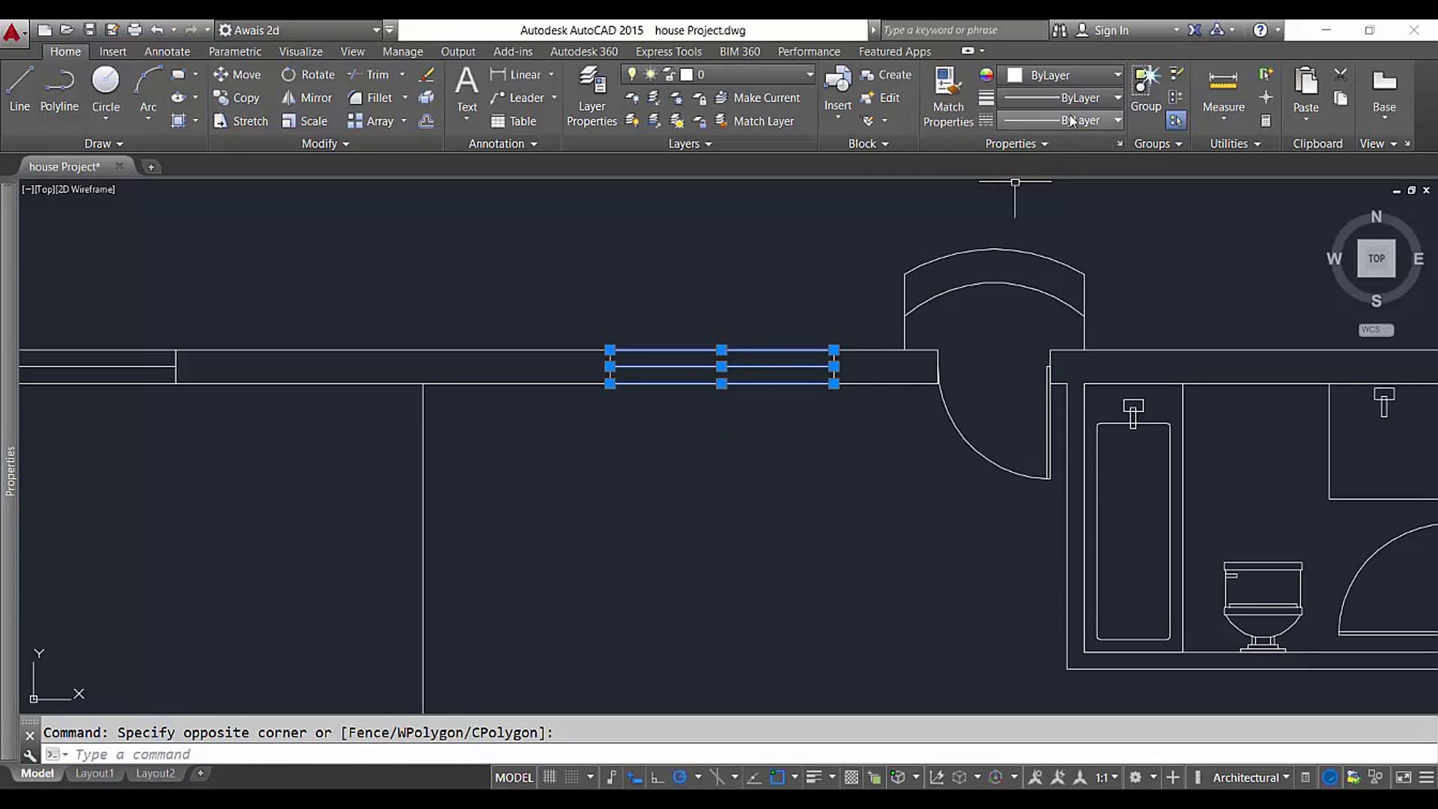
pyautogui.click(1067, 76)
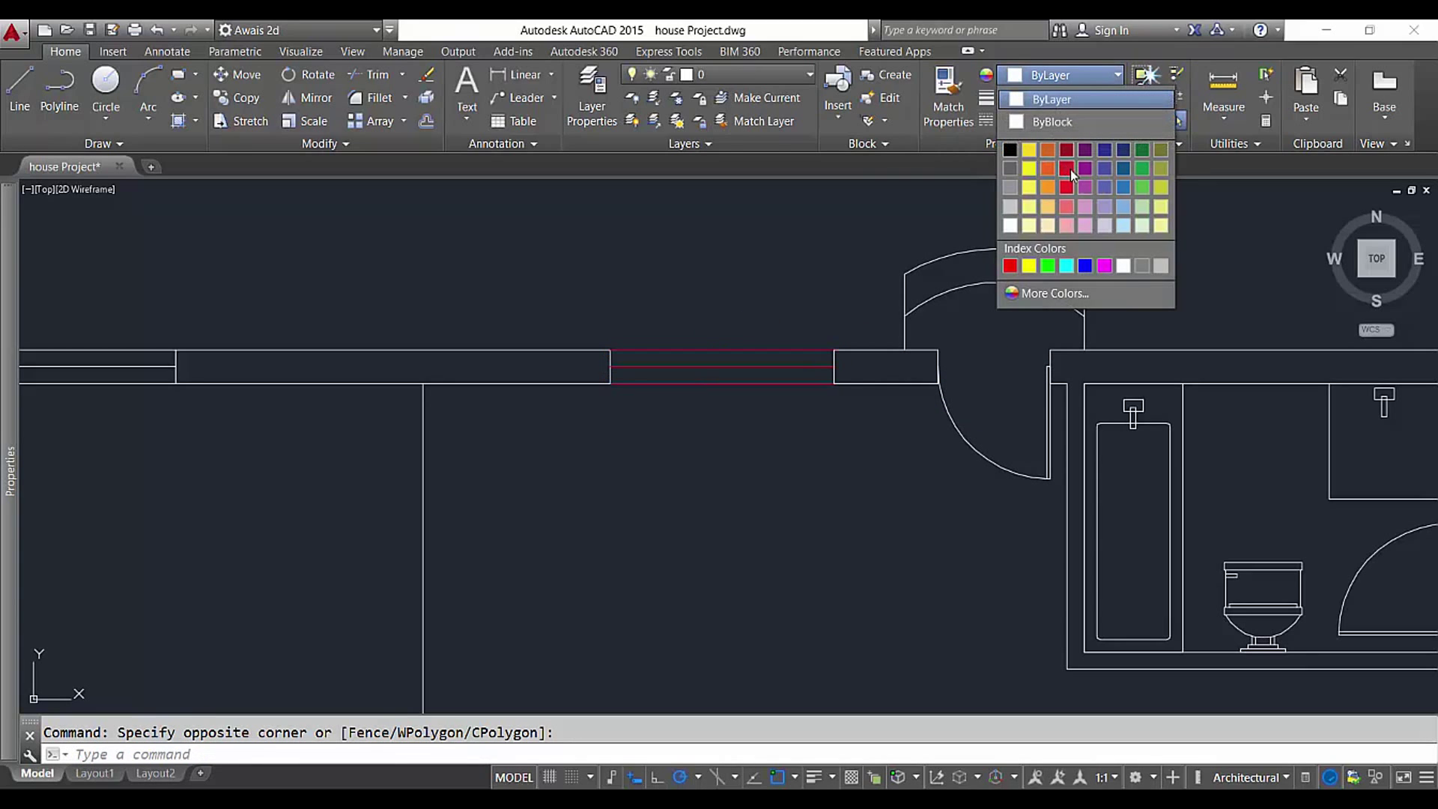
pyautogui.click(1106, 167)
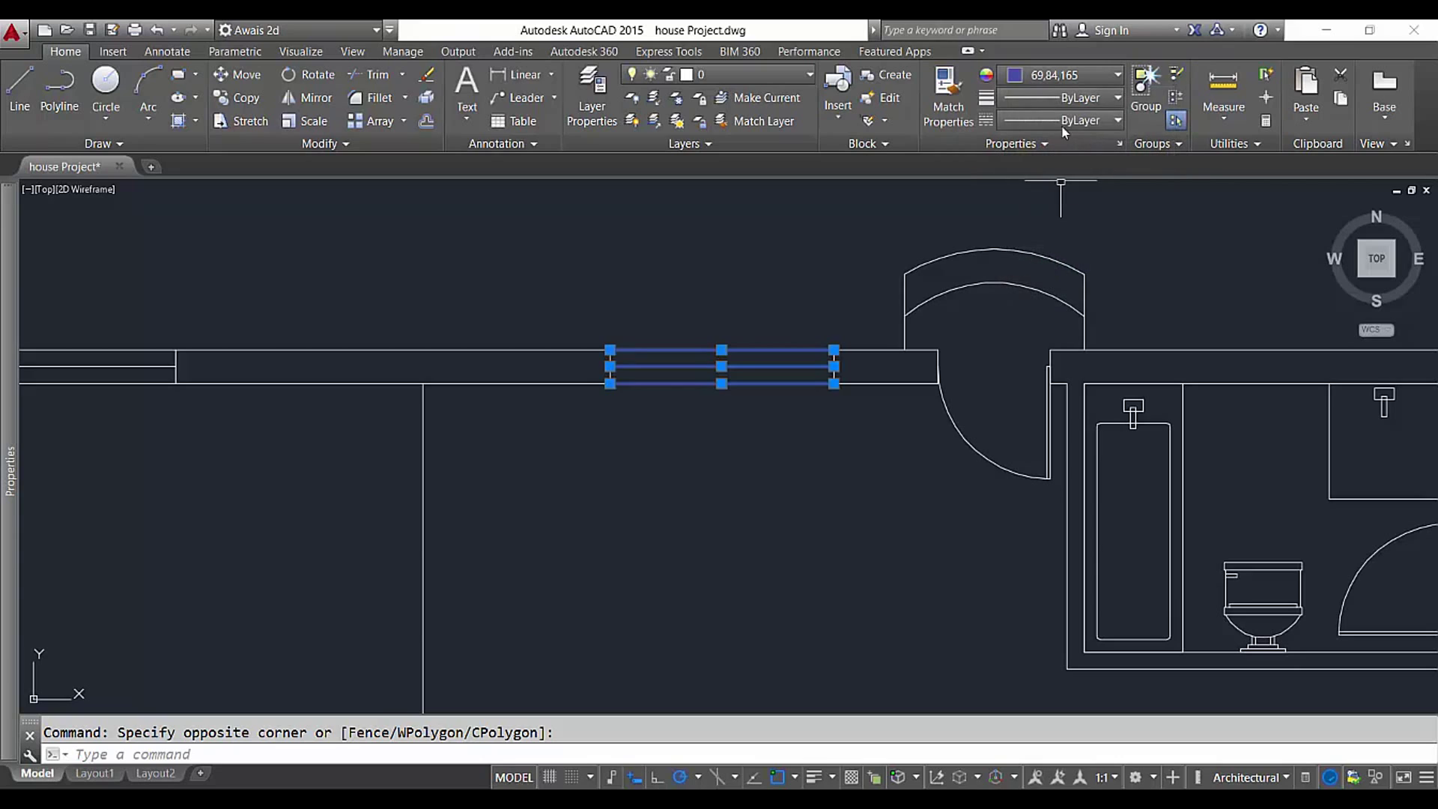
pyautogui.press('Escape')
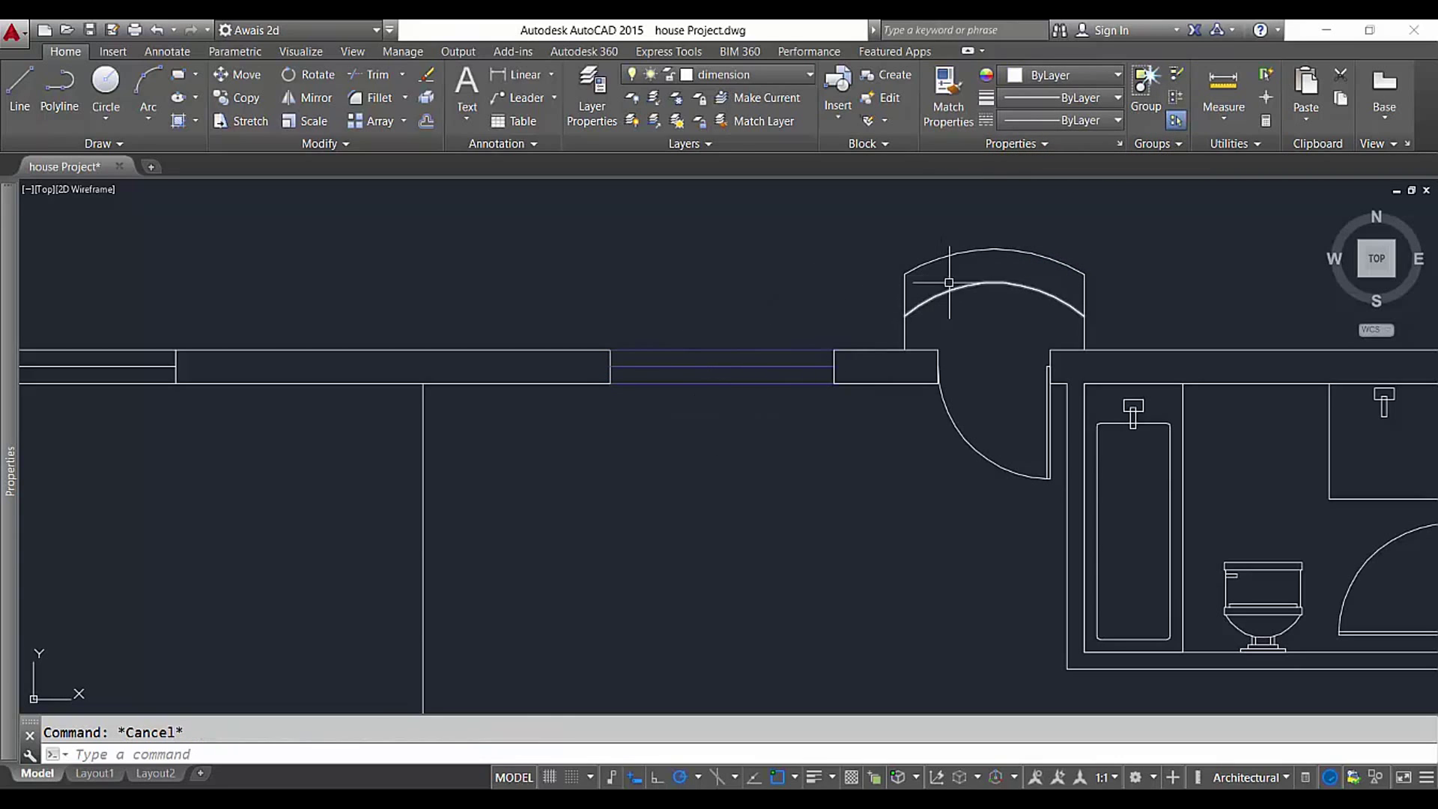
# Make 0.60 mm the current lineweight for new lines
pyautogui.click(1059, 99)
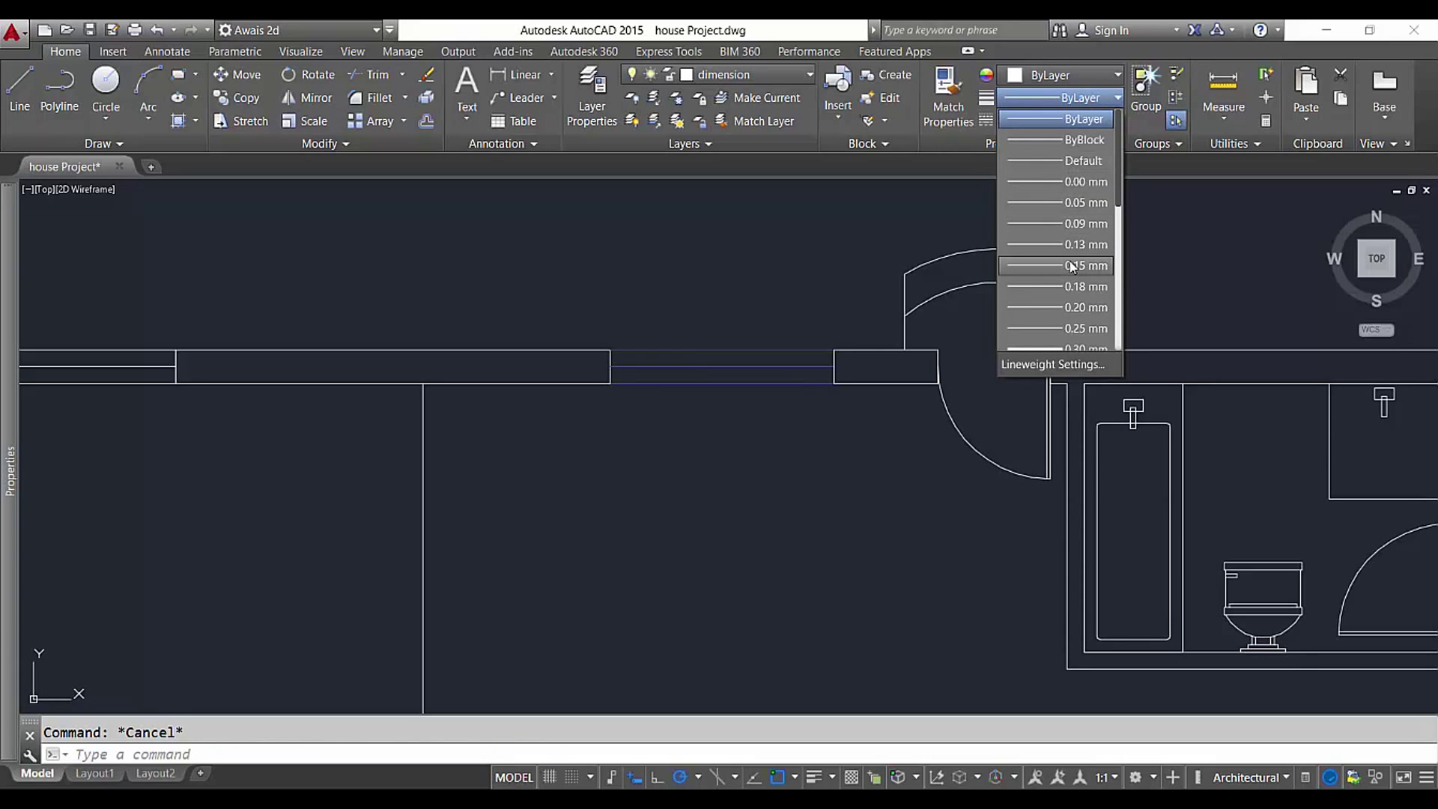
pyautogui.scroll(-1, 1073, 267)
pyautogui.scroll(-1, 1076, 328)
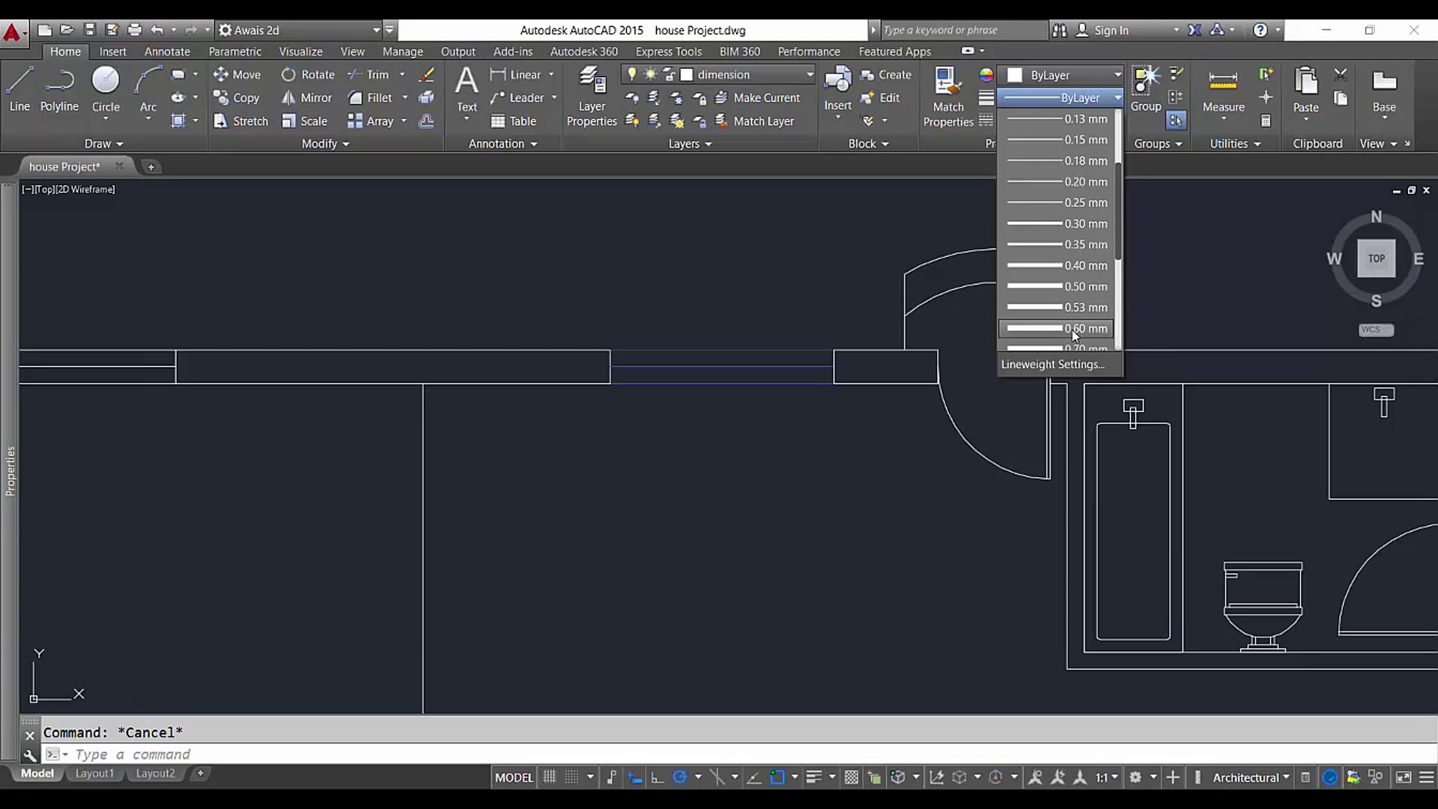
pyautogui.click(1076, 328)
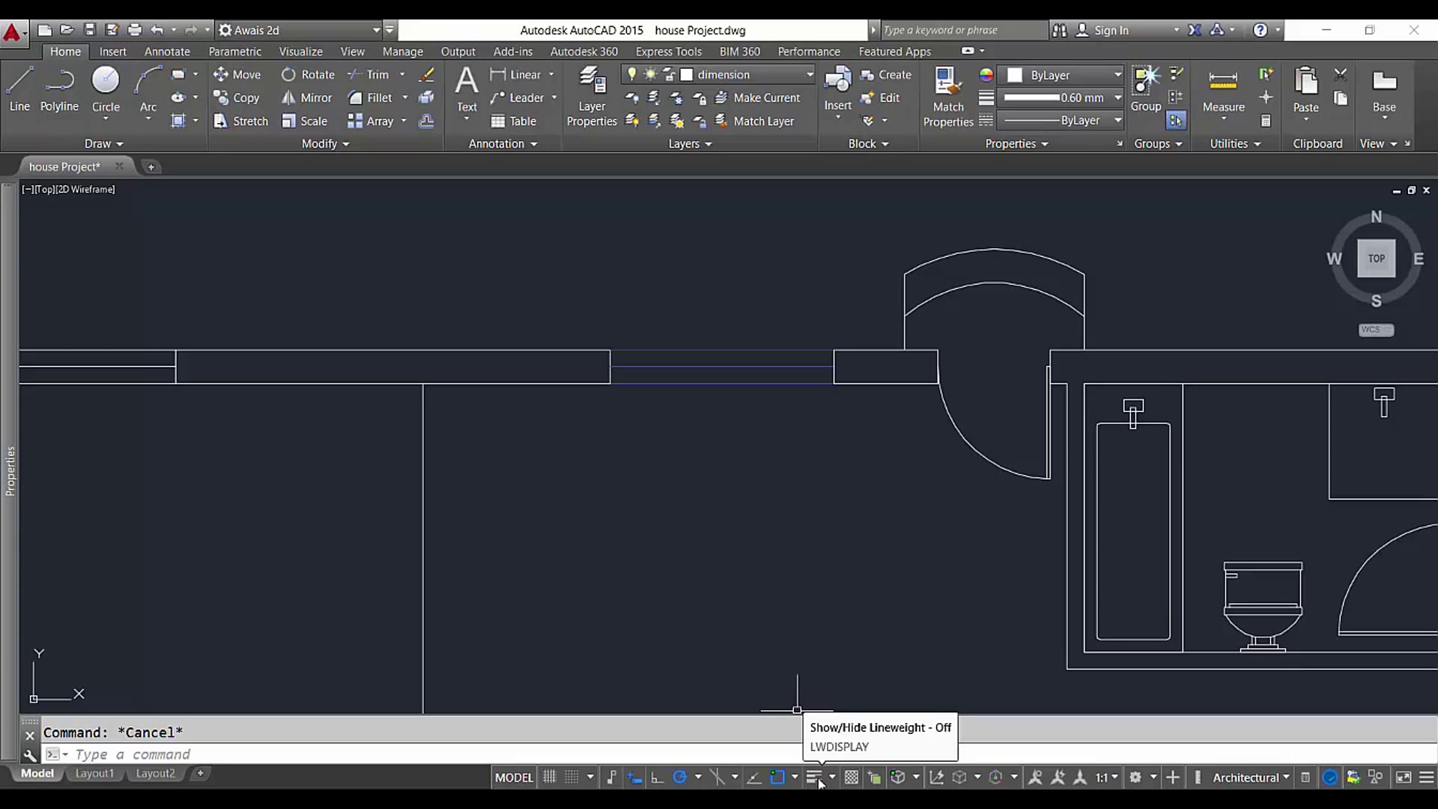
# Add the LineWeight toggle to the status bar and turn lineweight display on
pyautogui.click(1426, 779)
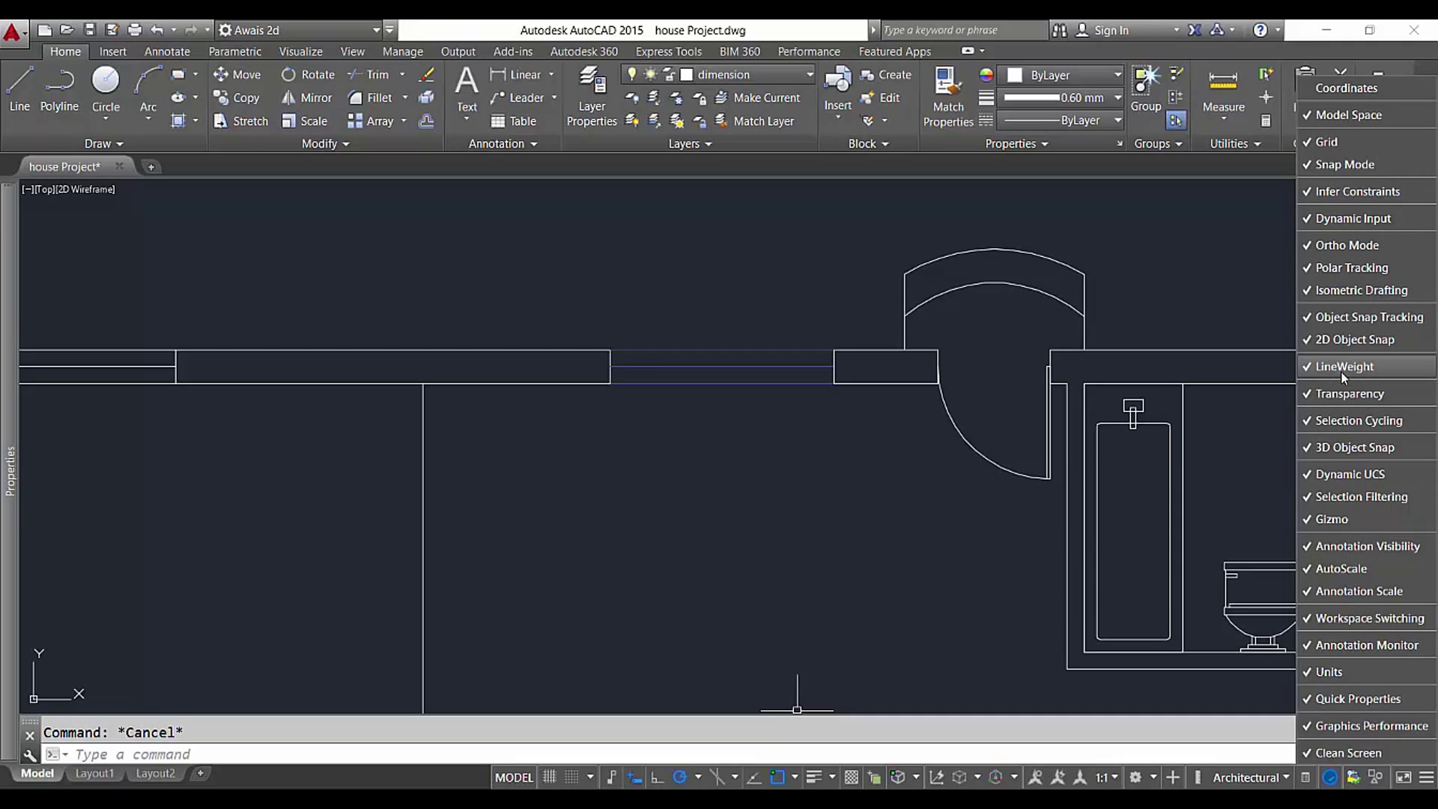
pyautogui.click(824, 781)
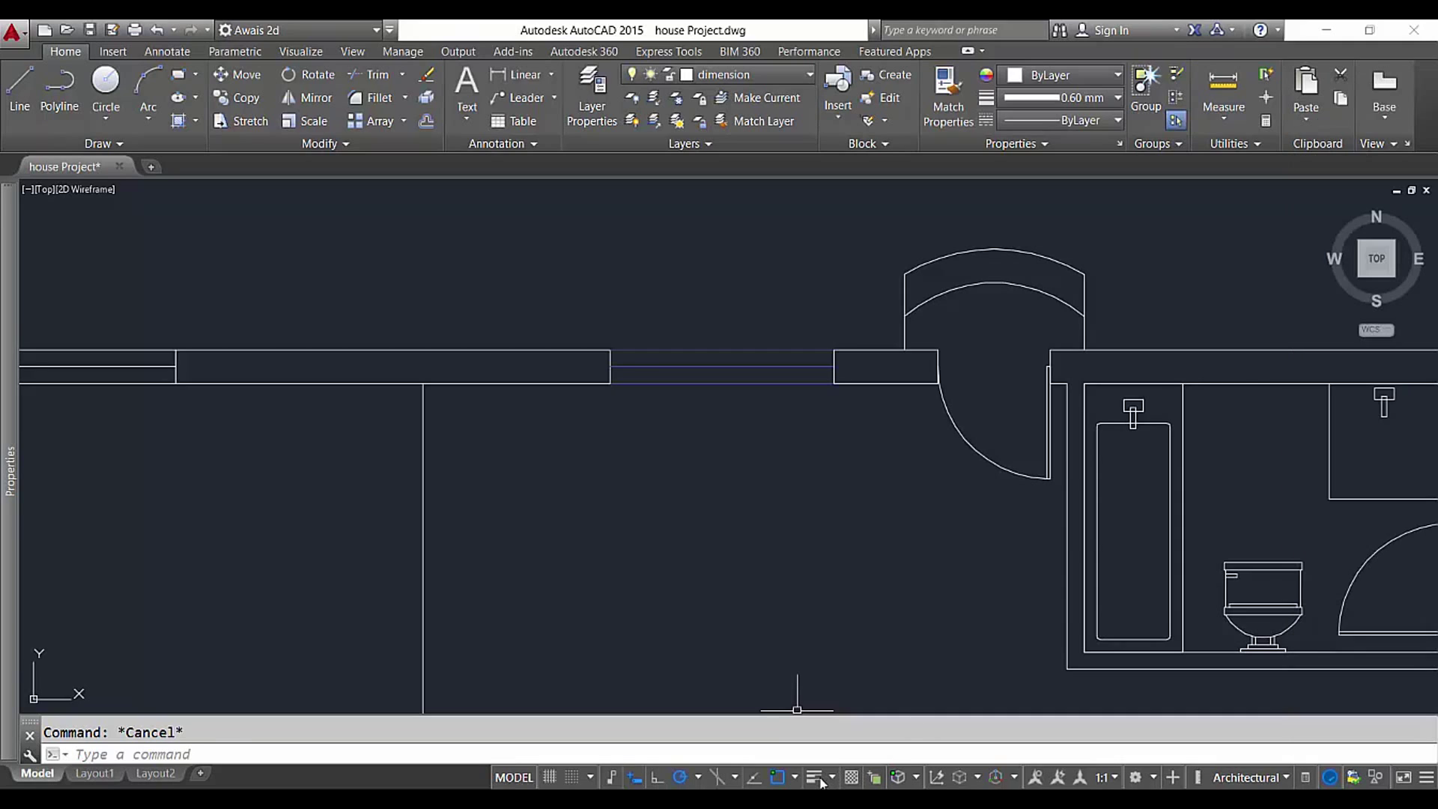
pyautogui.click(817, 779)
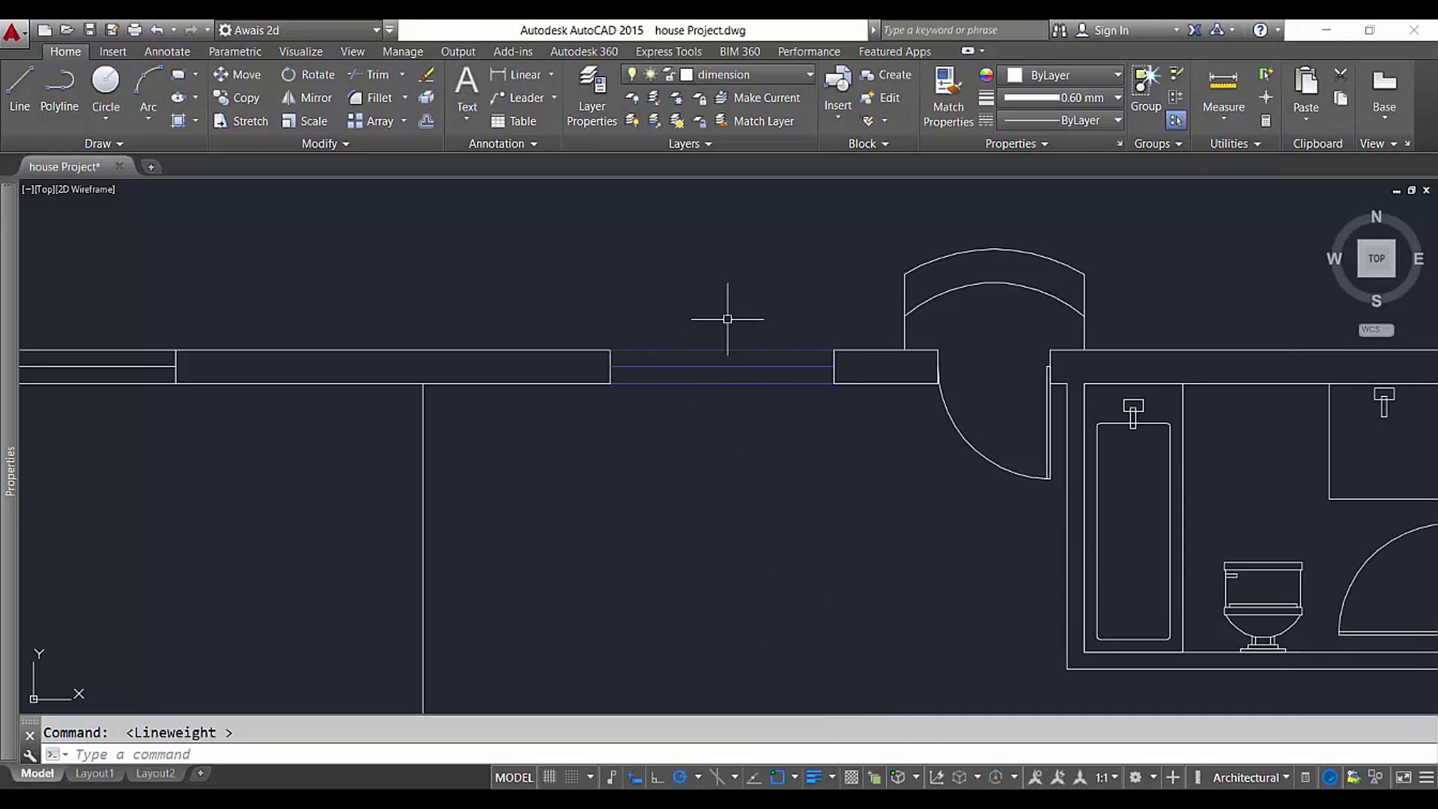
pyautogui.scroll(6, 712, 337)
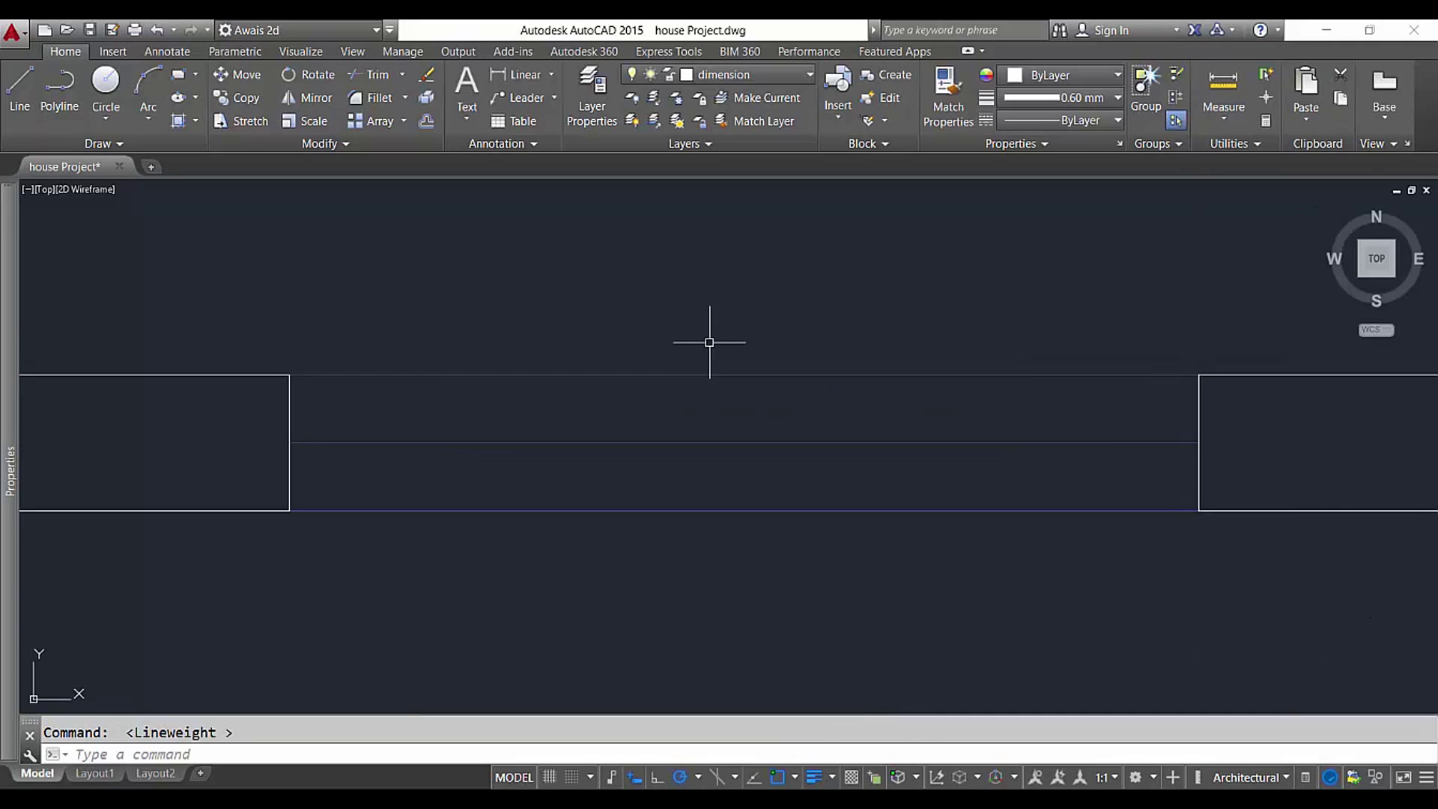
# Give the window lines a 0.70 mm lineweight, then reset them to ByLayer
pyautogui.click(857, 297)
pyautogui.click(718, 601)
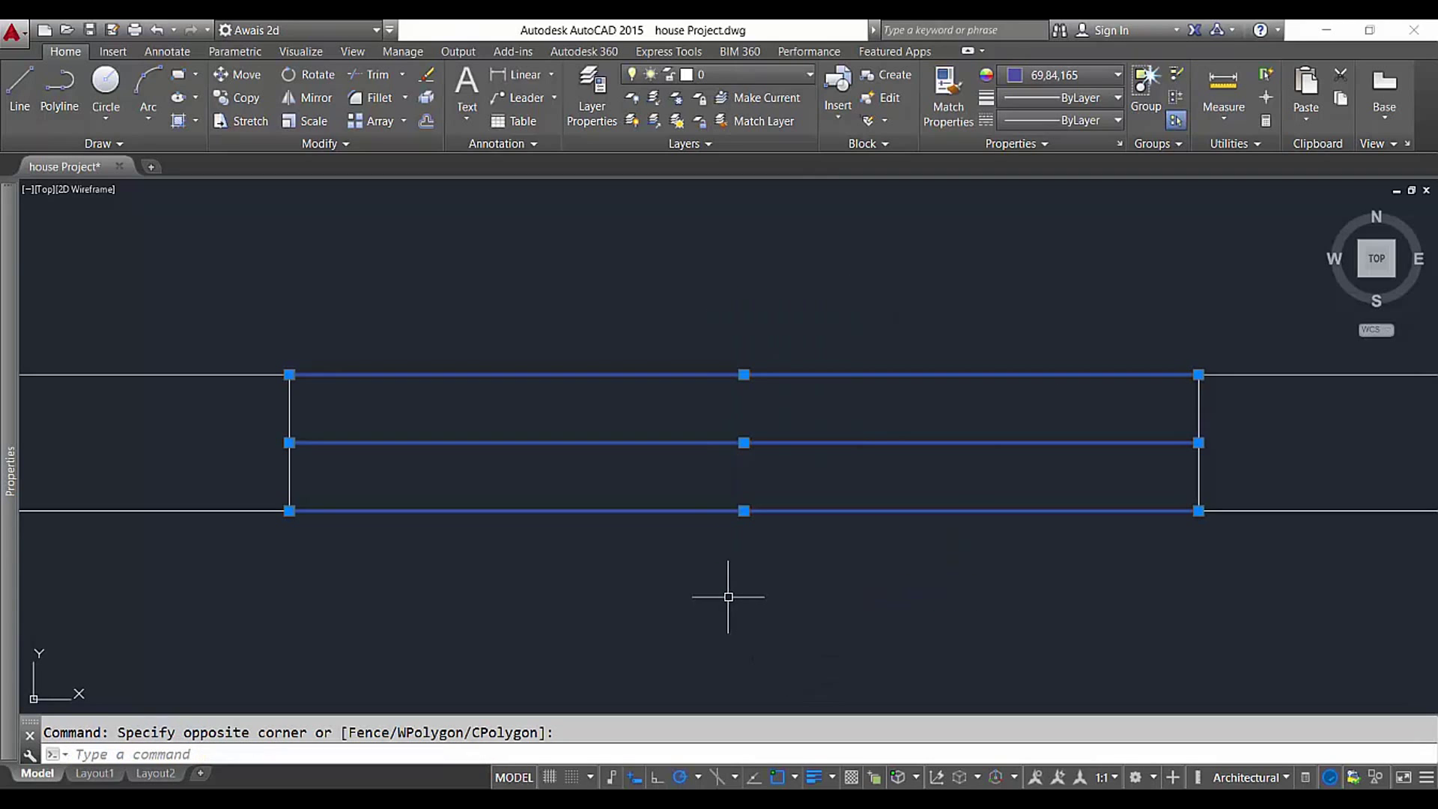
pyautogui.click(1071, 98)
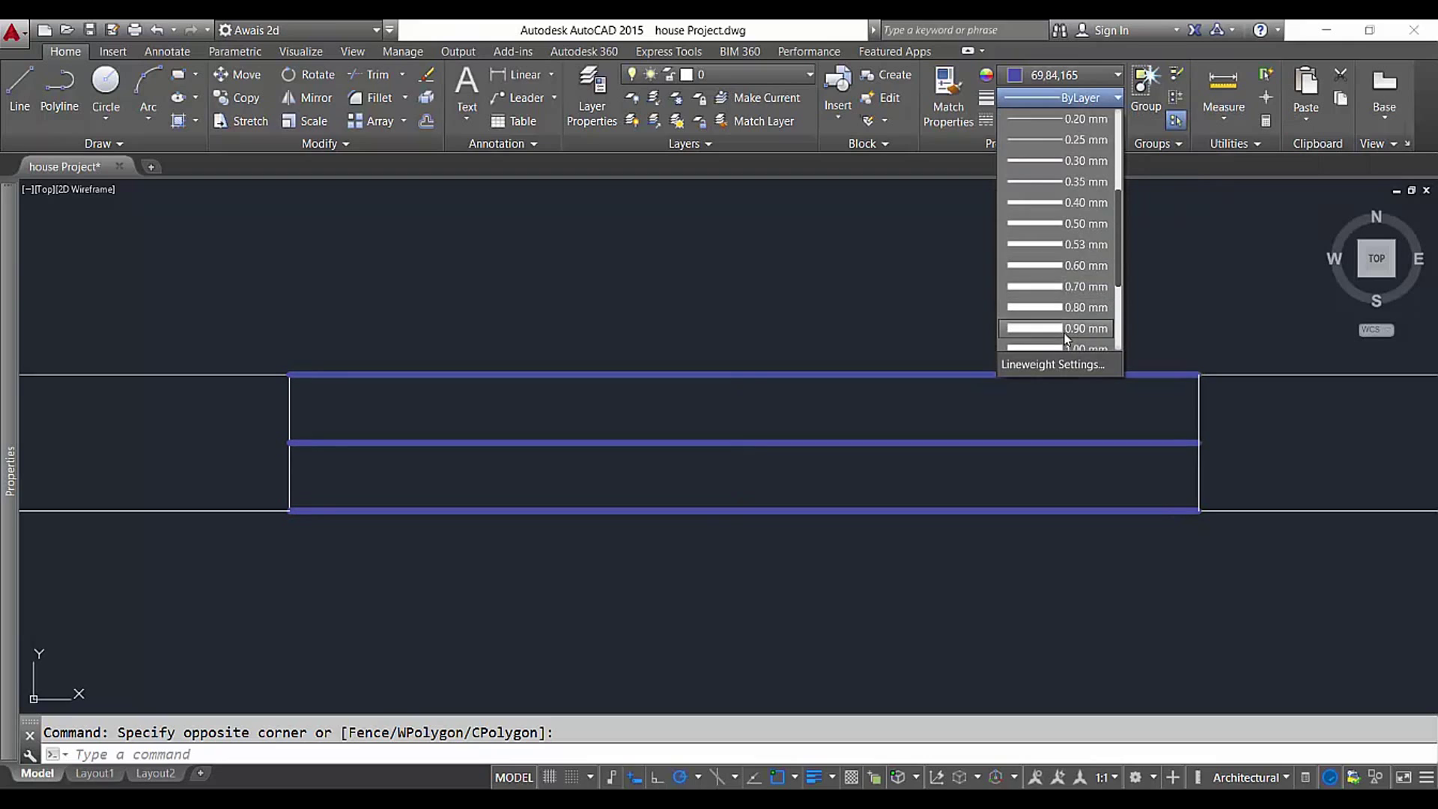
pyautogui.click(1072, 292)
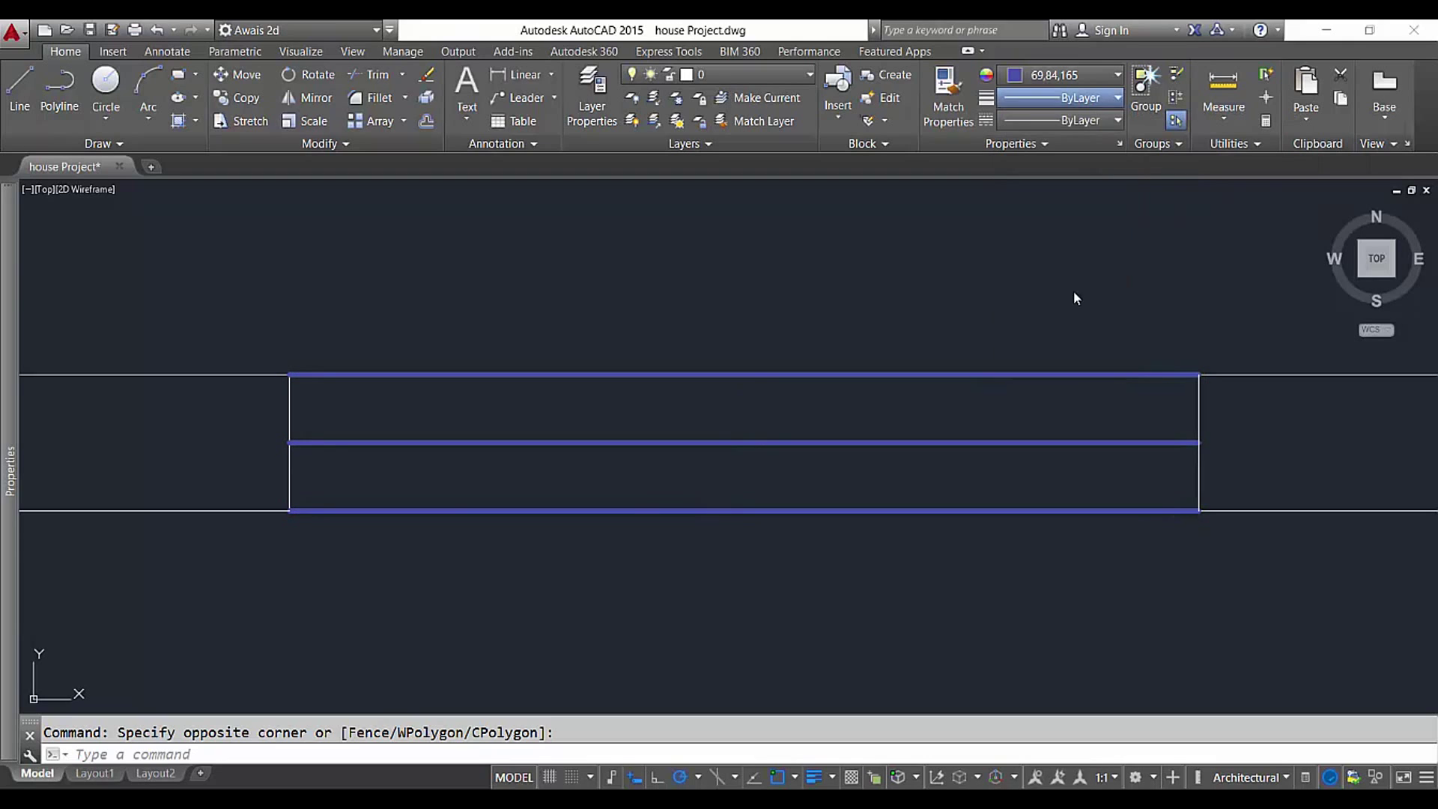
pyautogui.click(946, 276)
pyautogui.click(914, 311)
pyautogui.press('Escape')
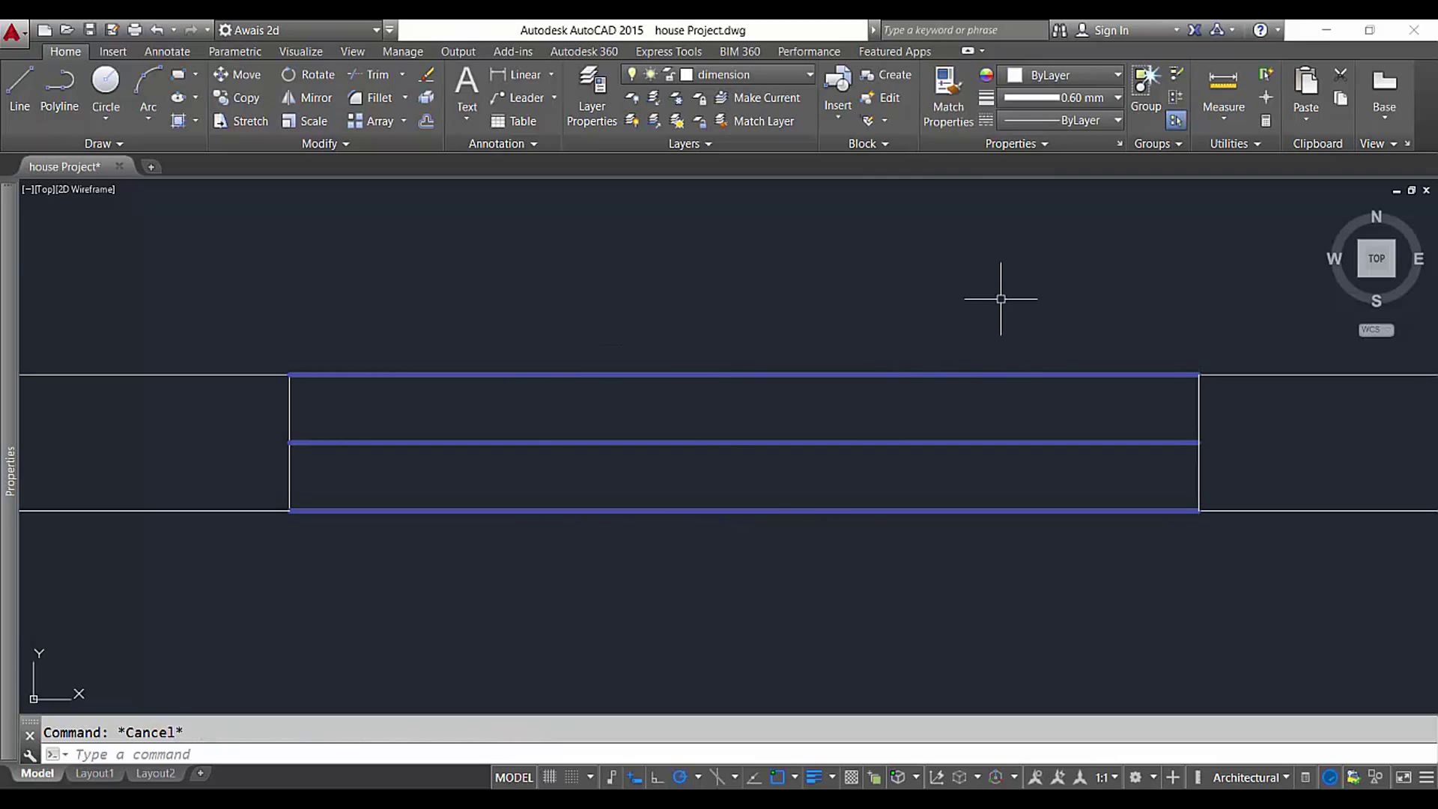
pyautogui.click(959, 344)
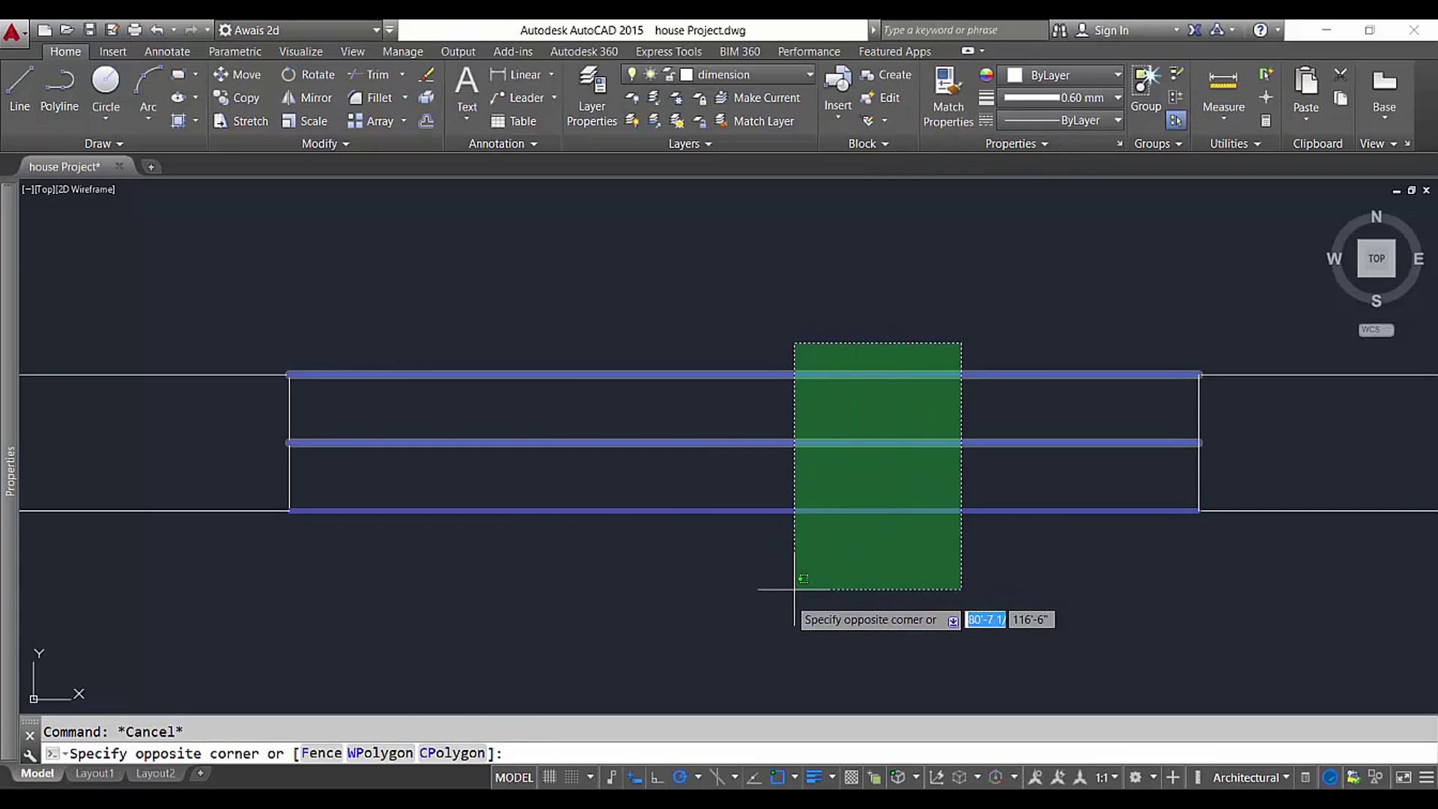
pyautogui.click(796, 587)
pyautogui.click(1064, 98)
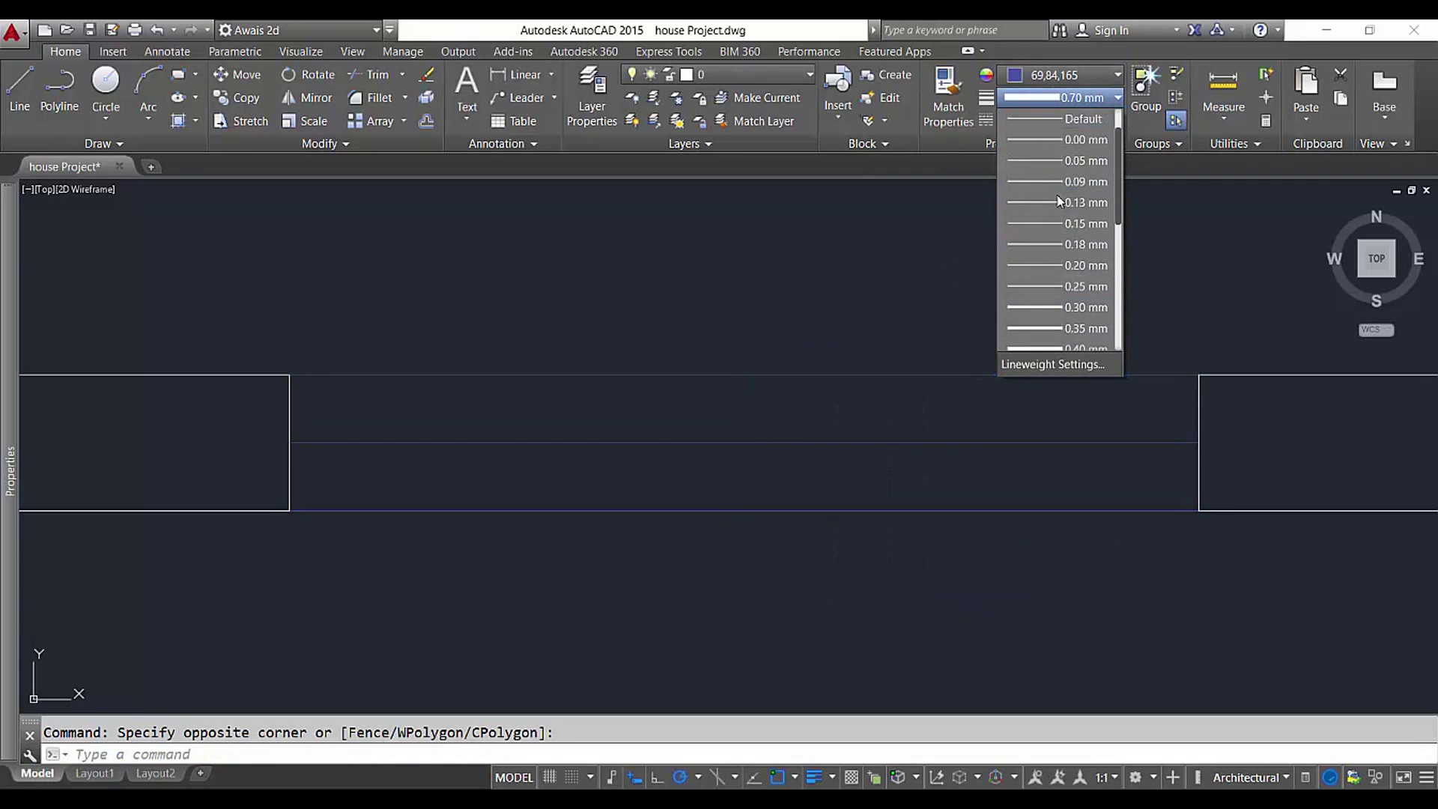
pyautogui.click(1075, 129)
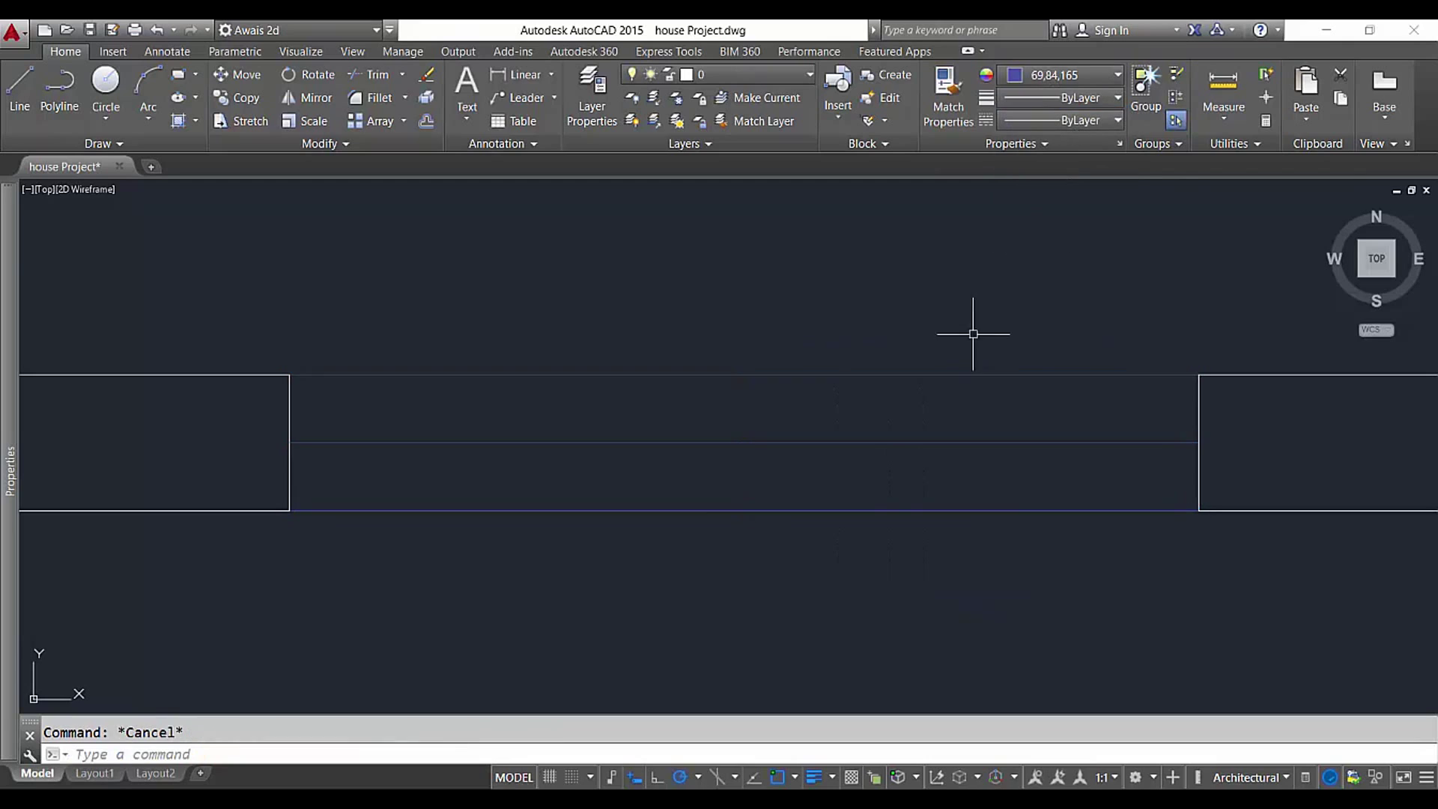
# Select the two upper window lines to change their linetype
pyautogui.click(937, 330)
pyautogui.click(801, 569)
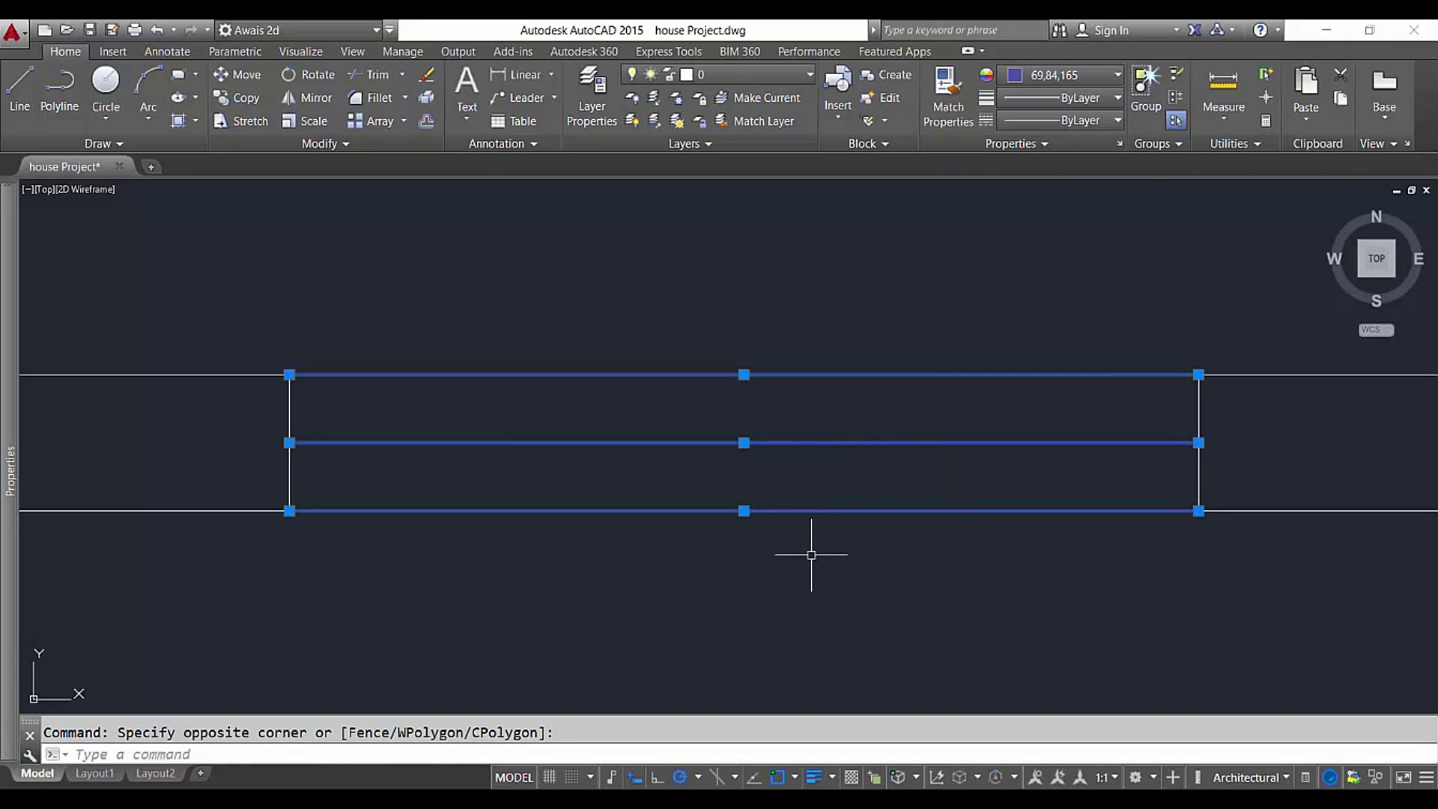
pyautogui.press('Escape')
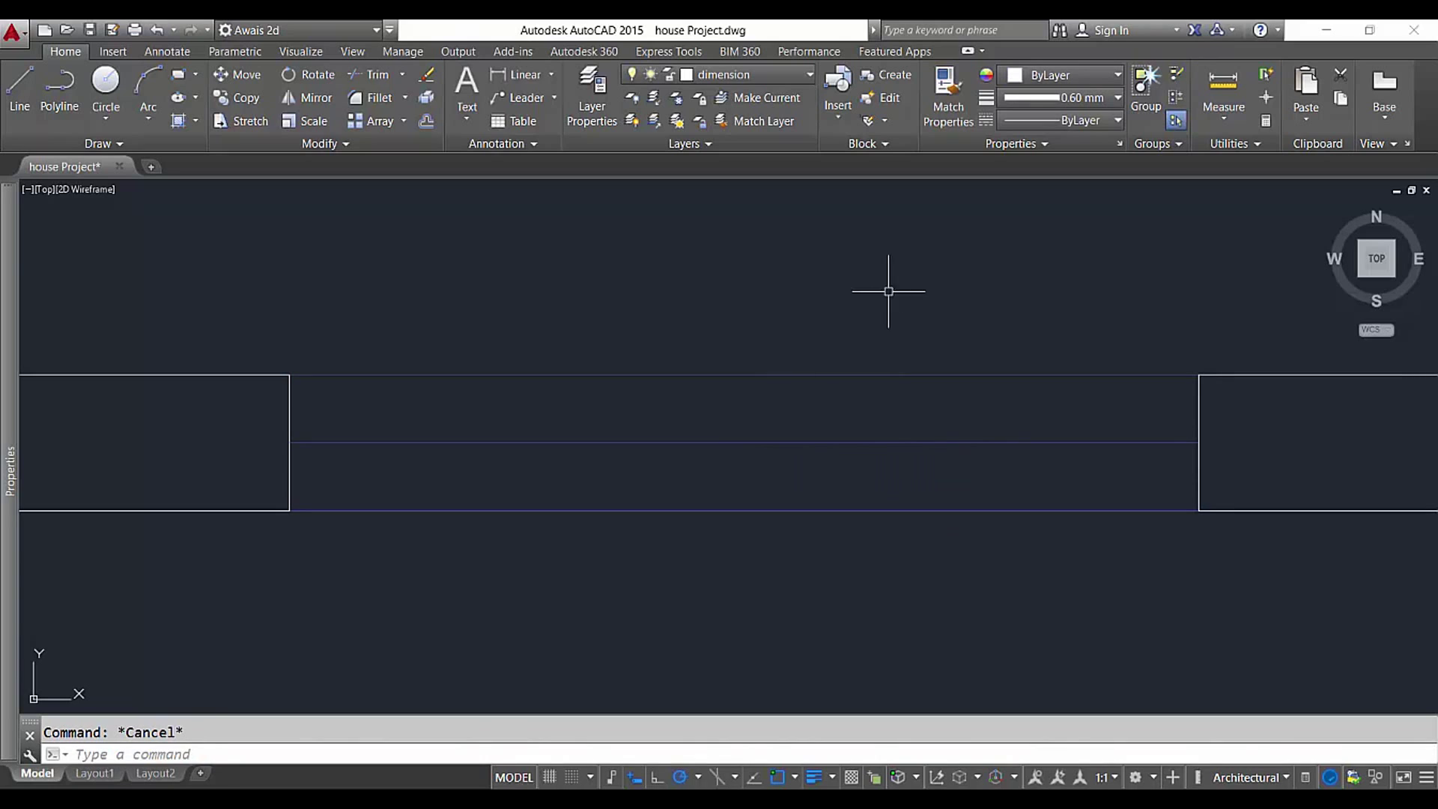
pyautogui.click(882, 338)
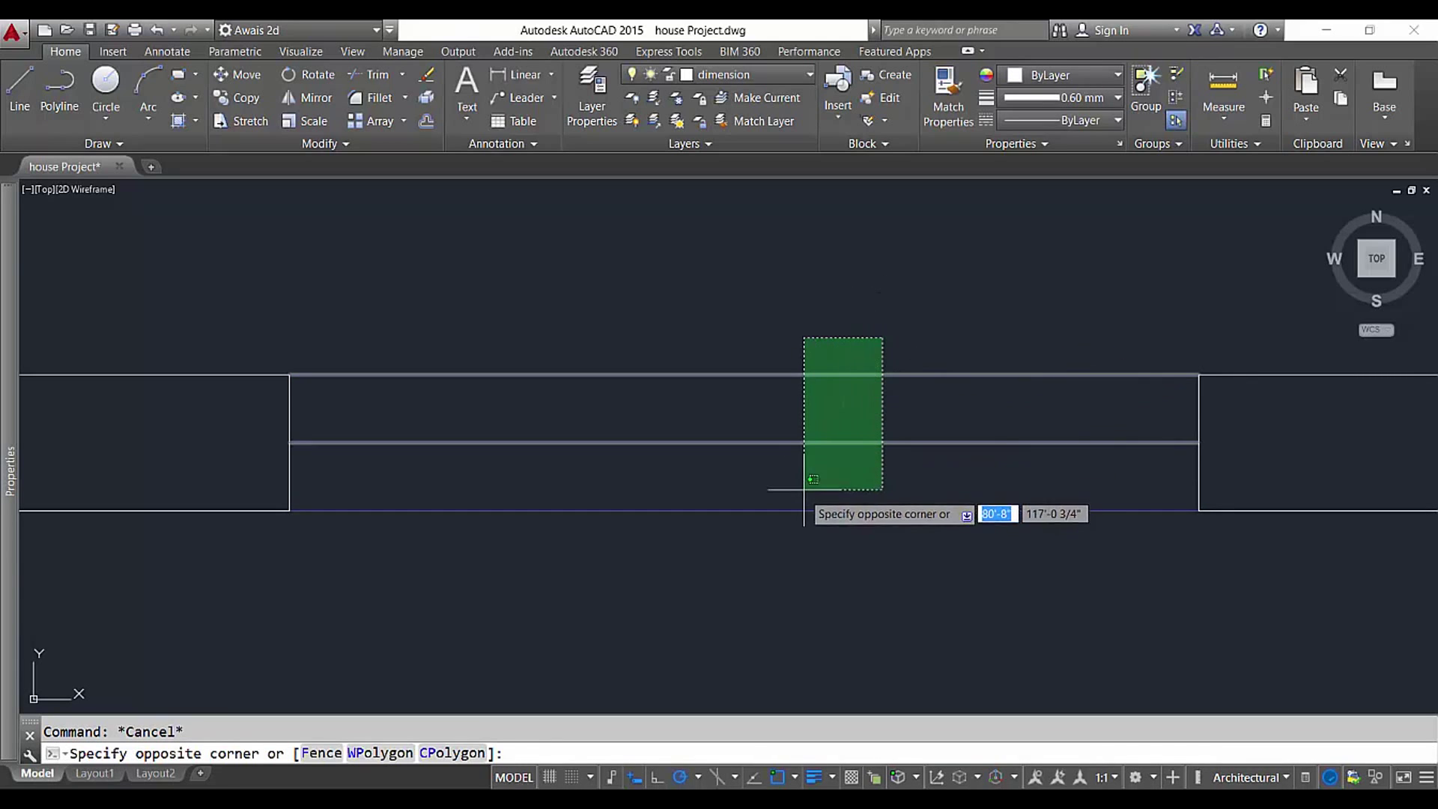
pyautogui.click(775, 540)
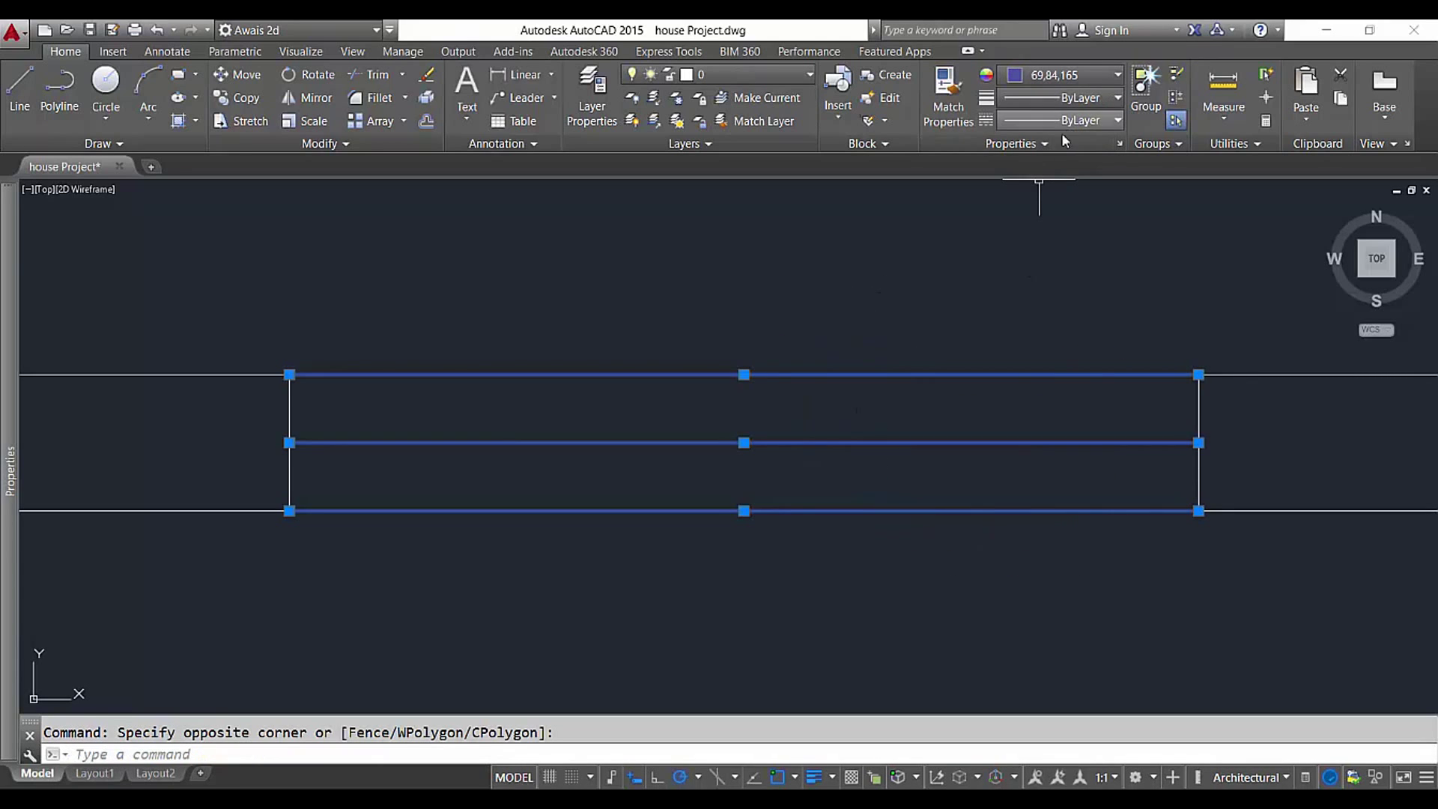
pyautogui.press('Escape')
pyautogui.click(943, 332)
pyautogui.click(851, 450)
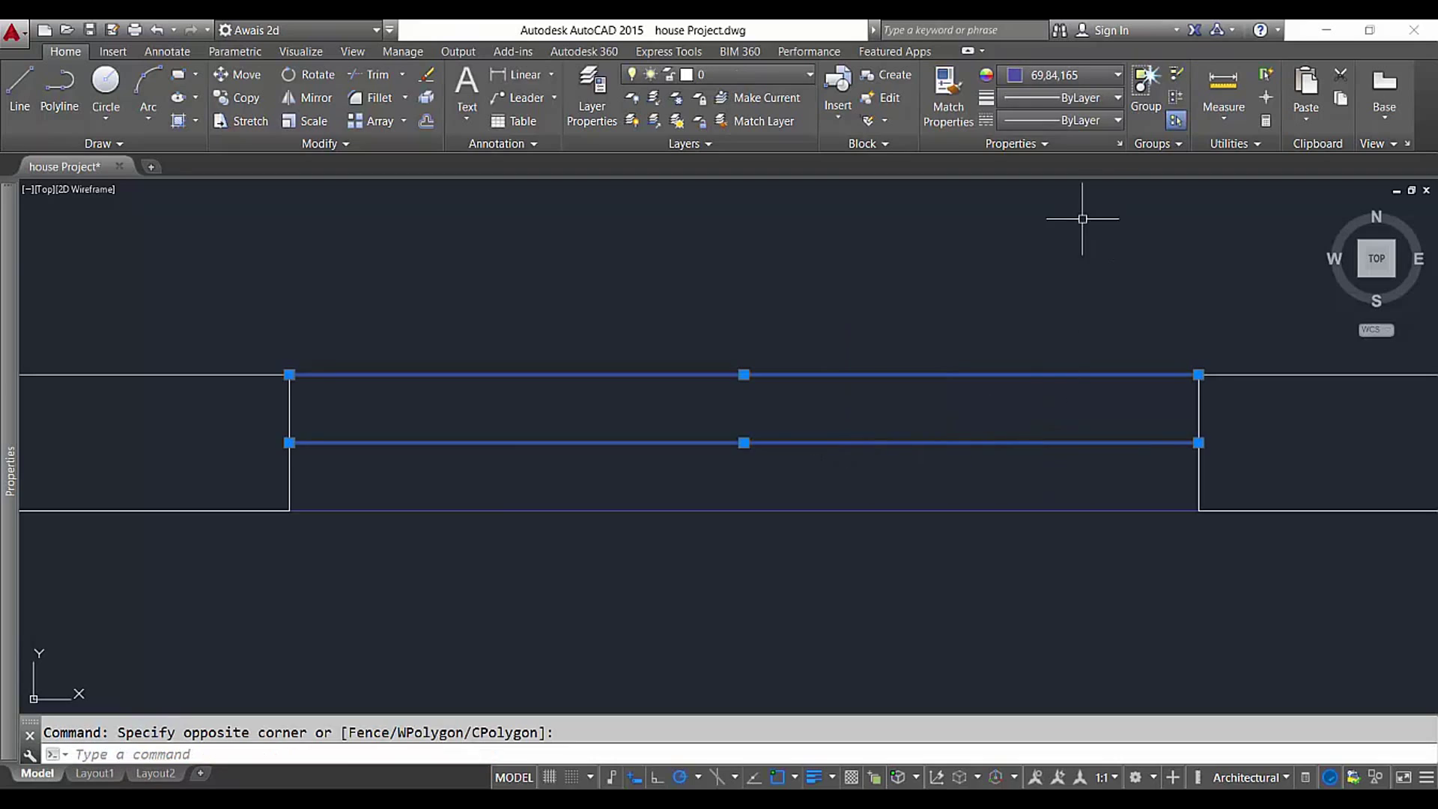
pyautogui.click(1076, 120)
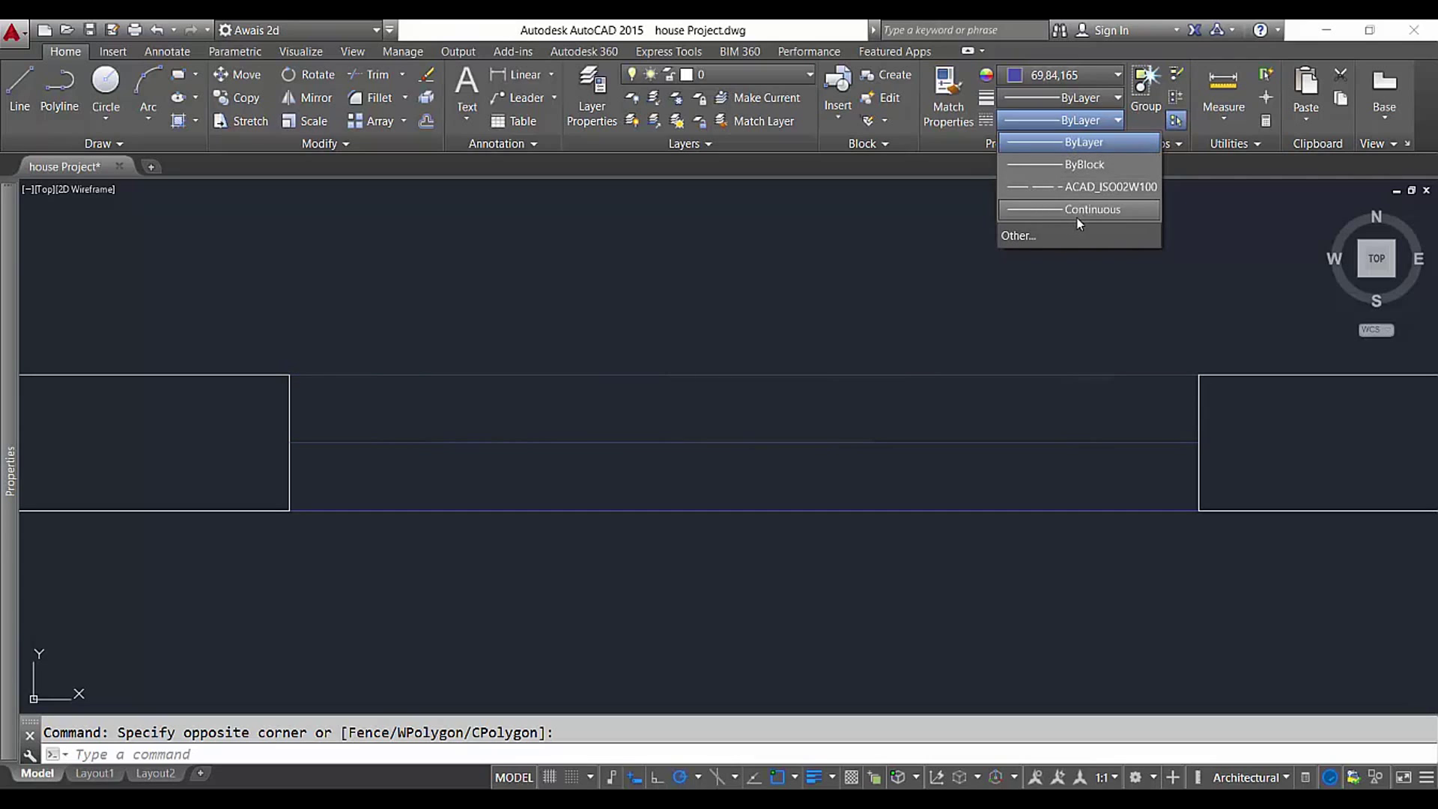
# Load the HIDDEN linetype from the available list and close the Linetype Manager
pyautogui.click(1026, 238)
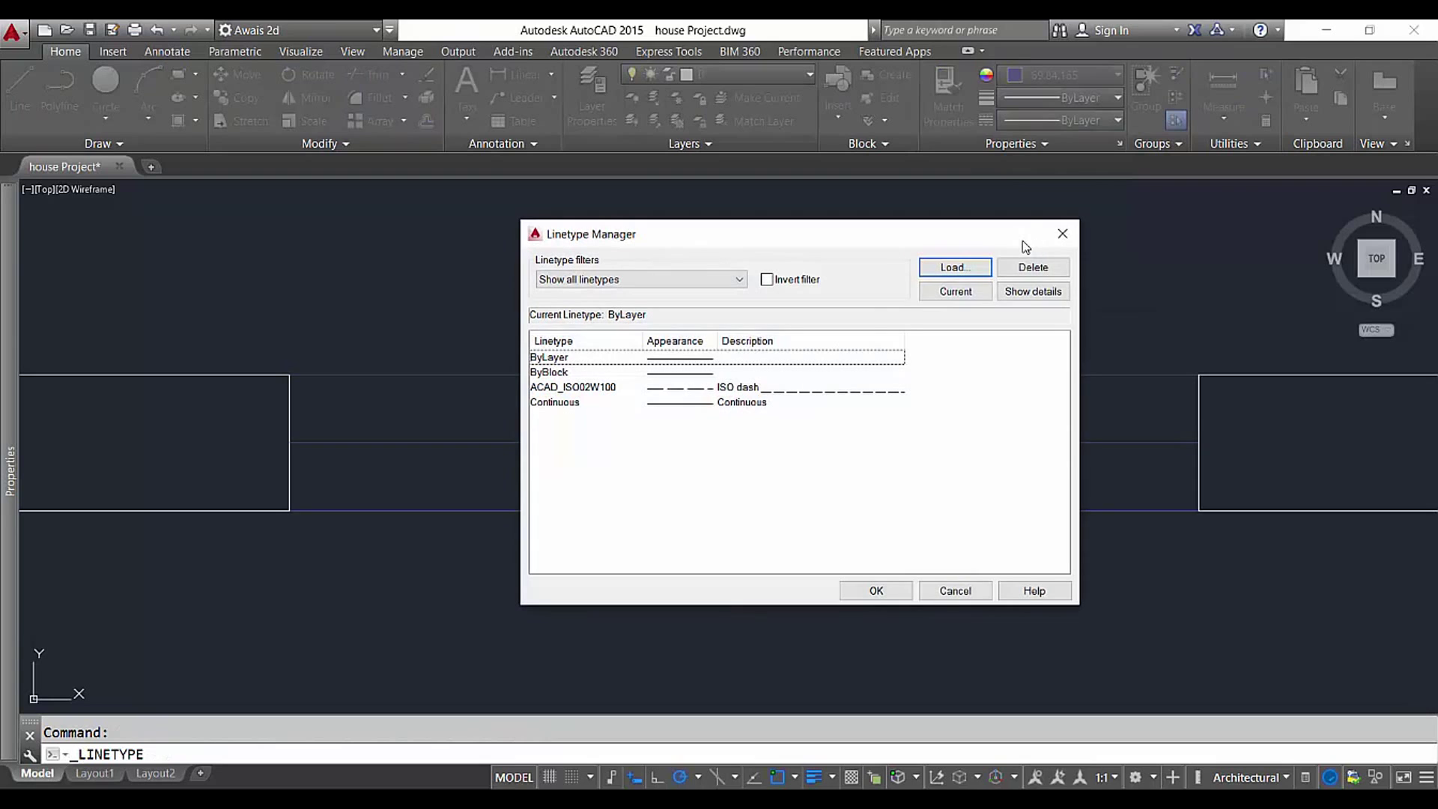
pyautogui.click(951, 268)
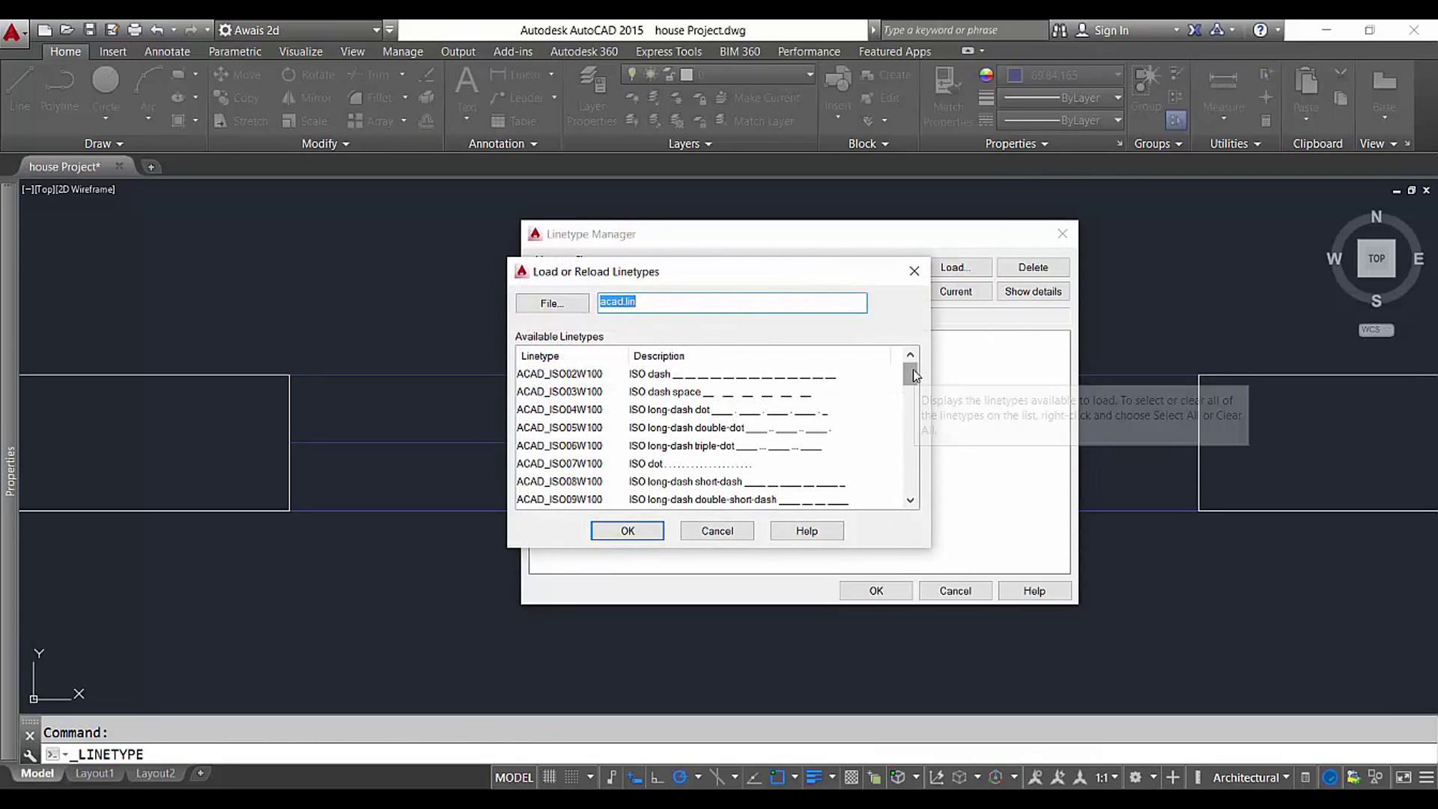
pyautogui.moveTo(914, 372); pyautogui.dragTo(916, 397)
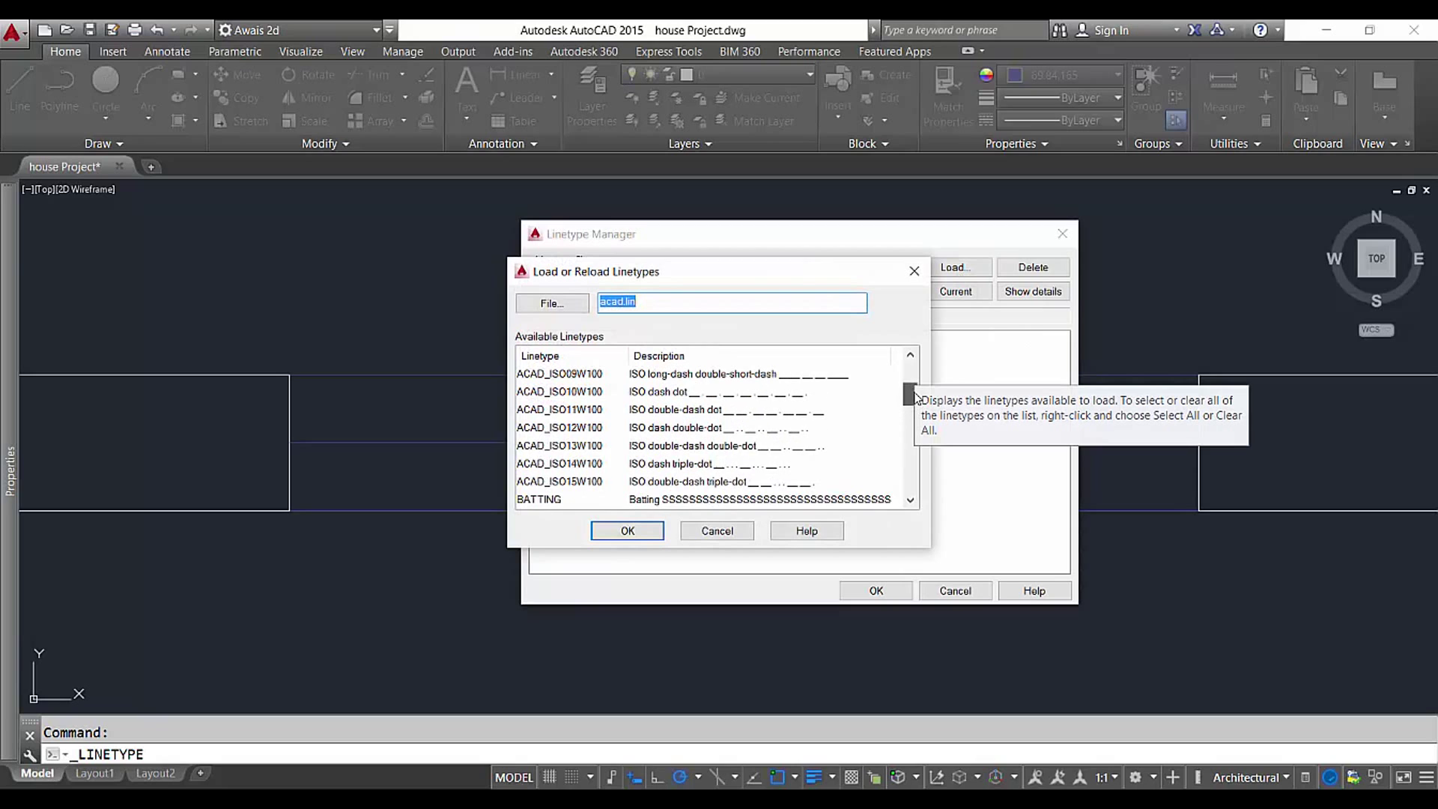
pyautogui.scroll(-2, 788, 443)
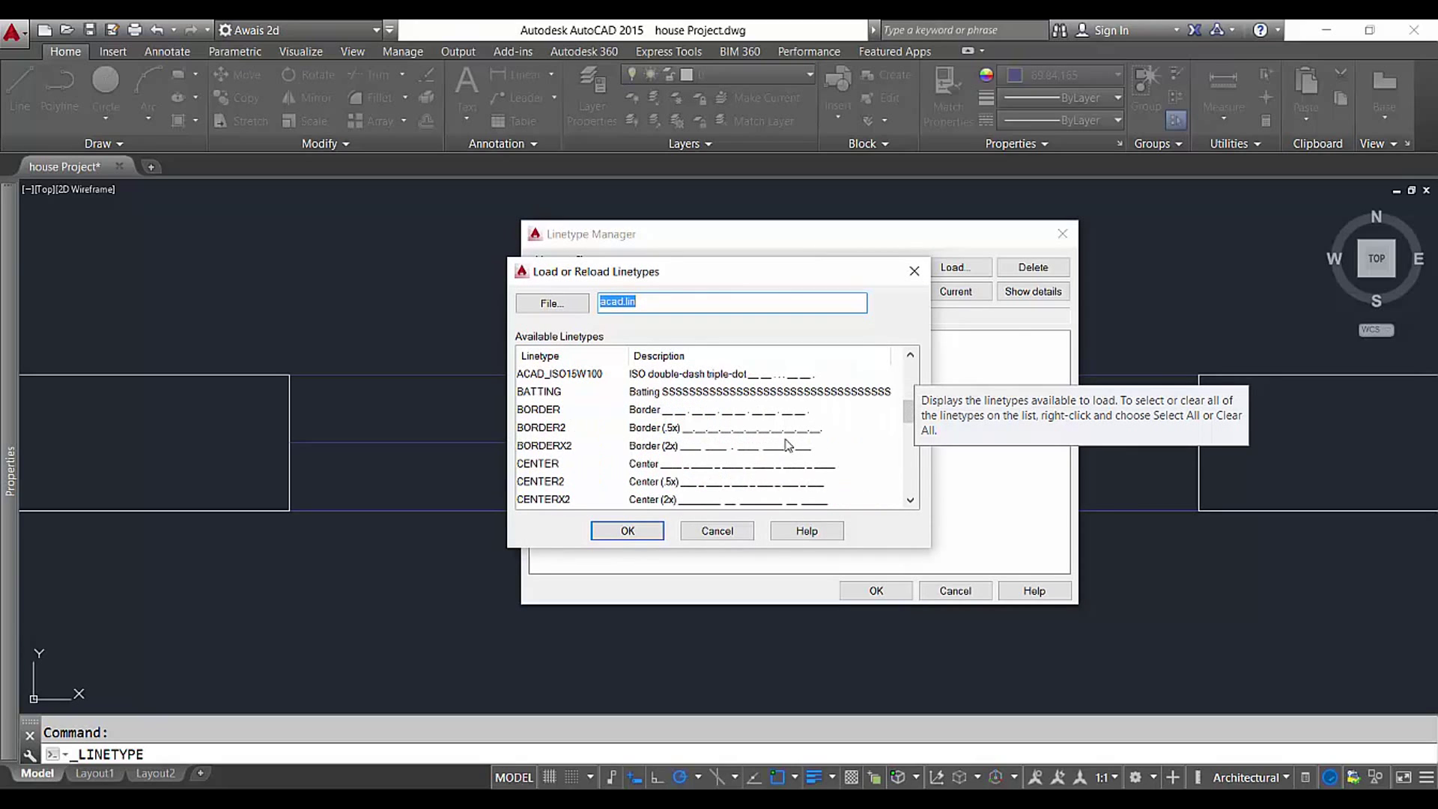
pyautogui.scroll(-8, 744, 456)
pyautogui.scroll(5, 712, 459)
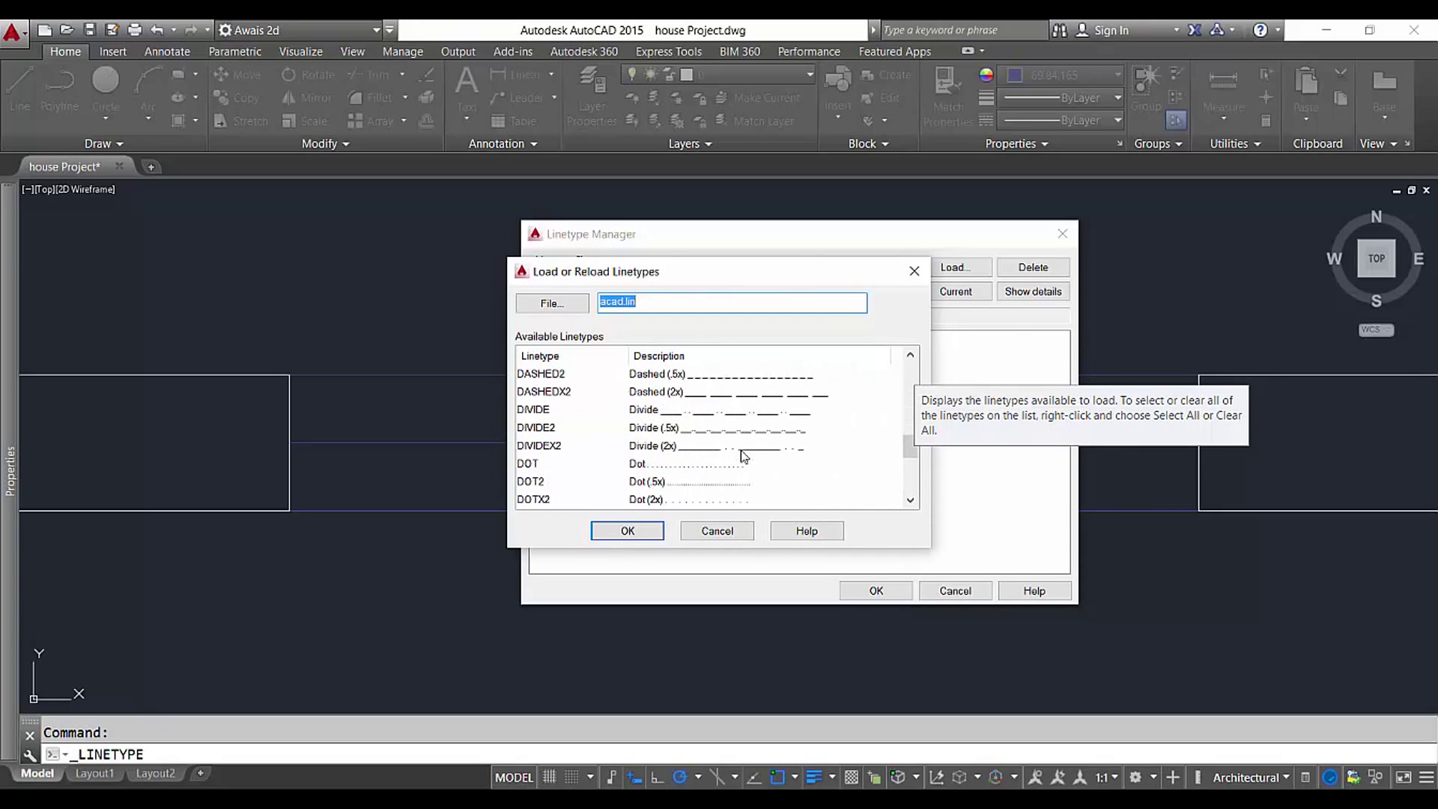
pyautogui.scroll(3, 637, 449)
pyautogui.scroll(-4, 607, 448)
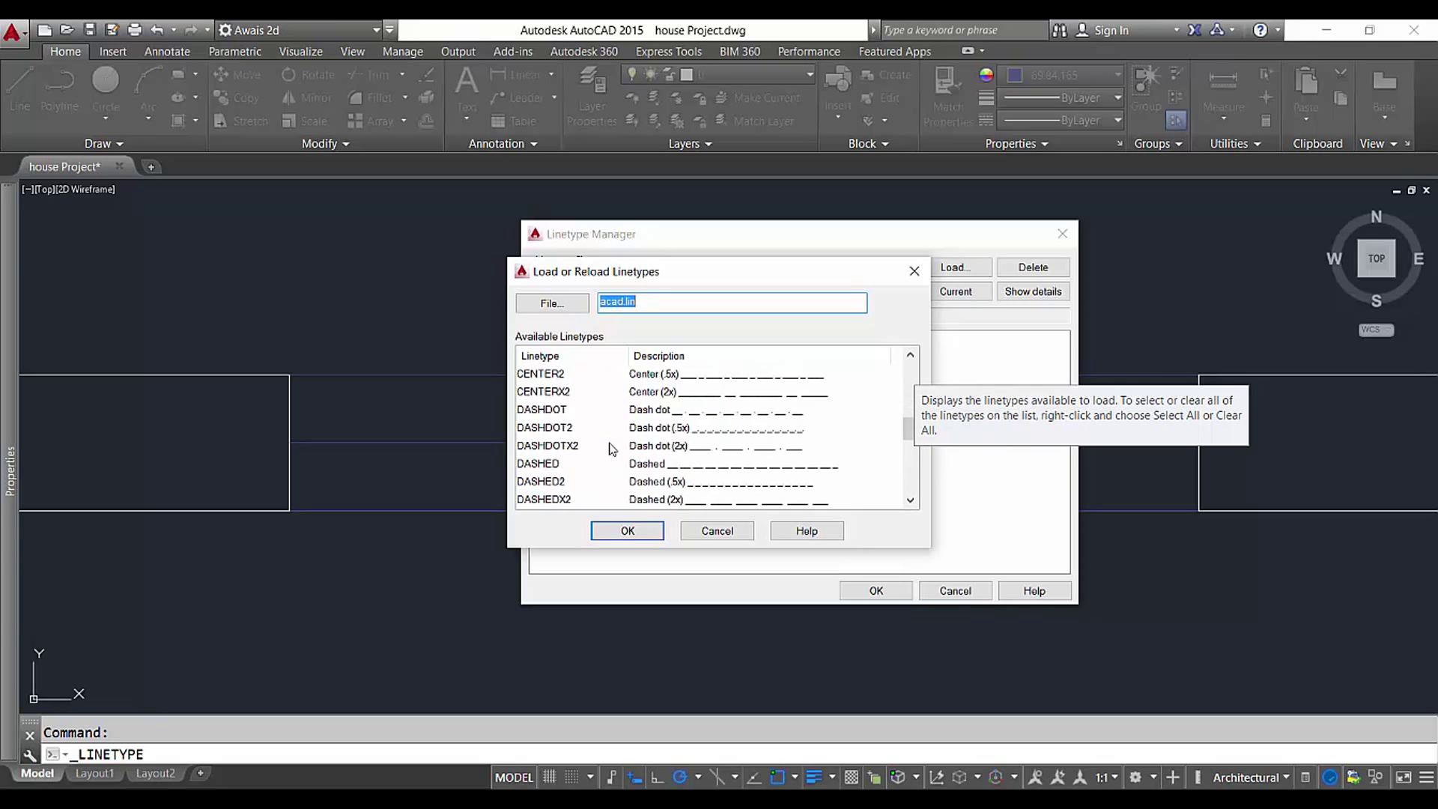
pyautogui.scroll(-2, 612, 448)
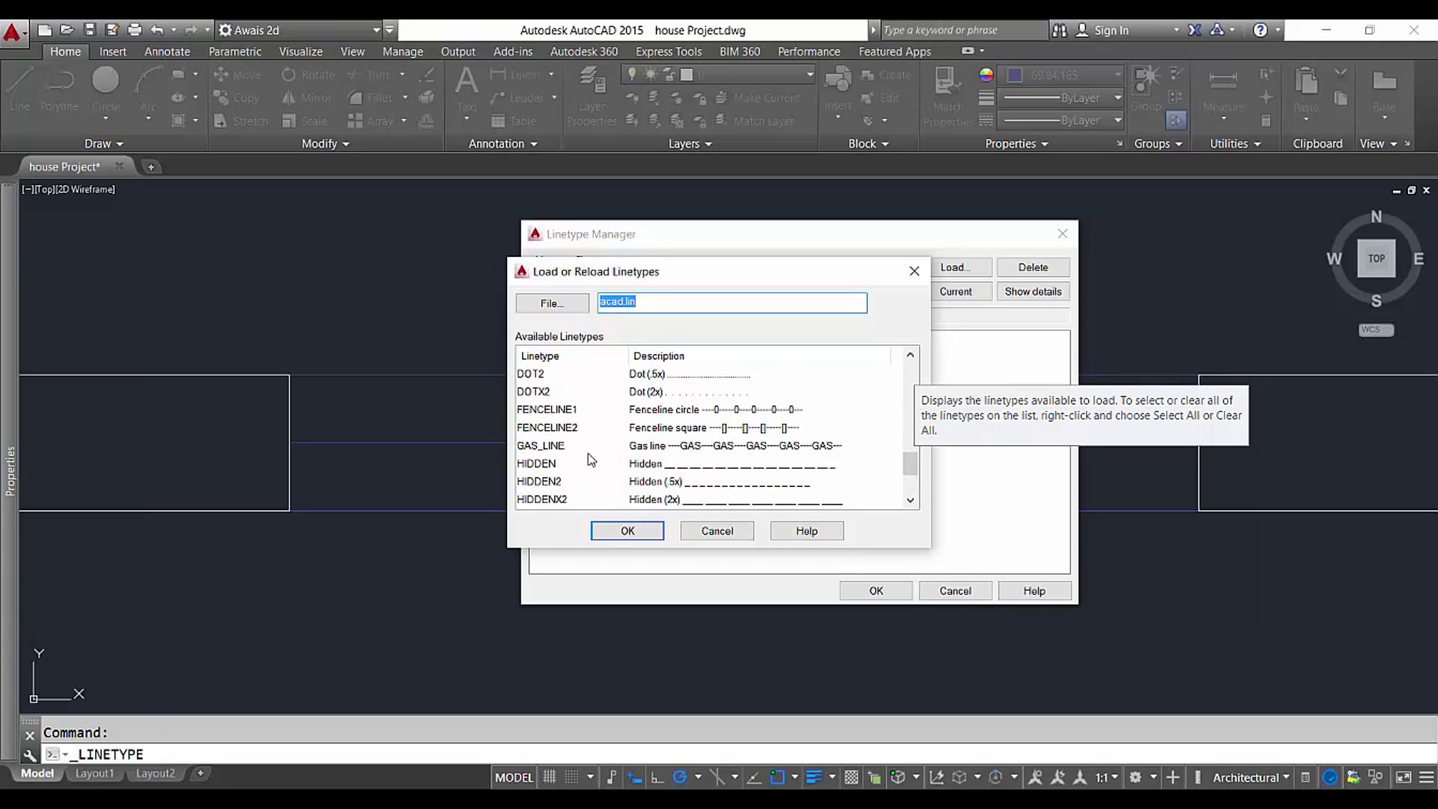
pyautogui.click(658, 464)
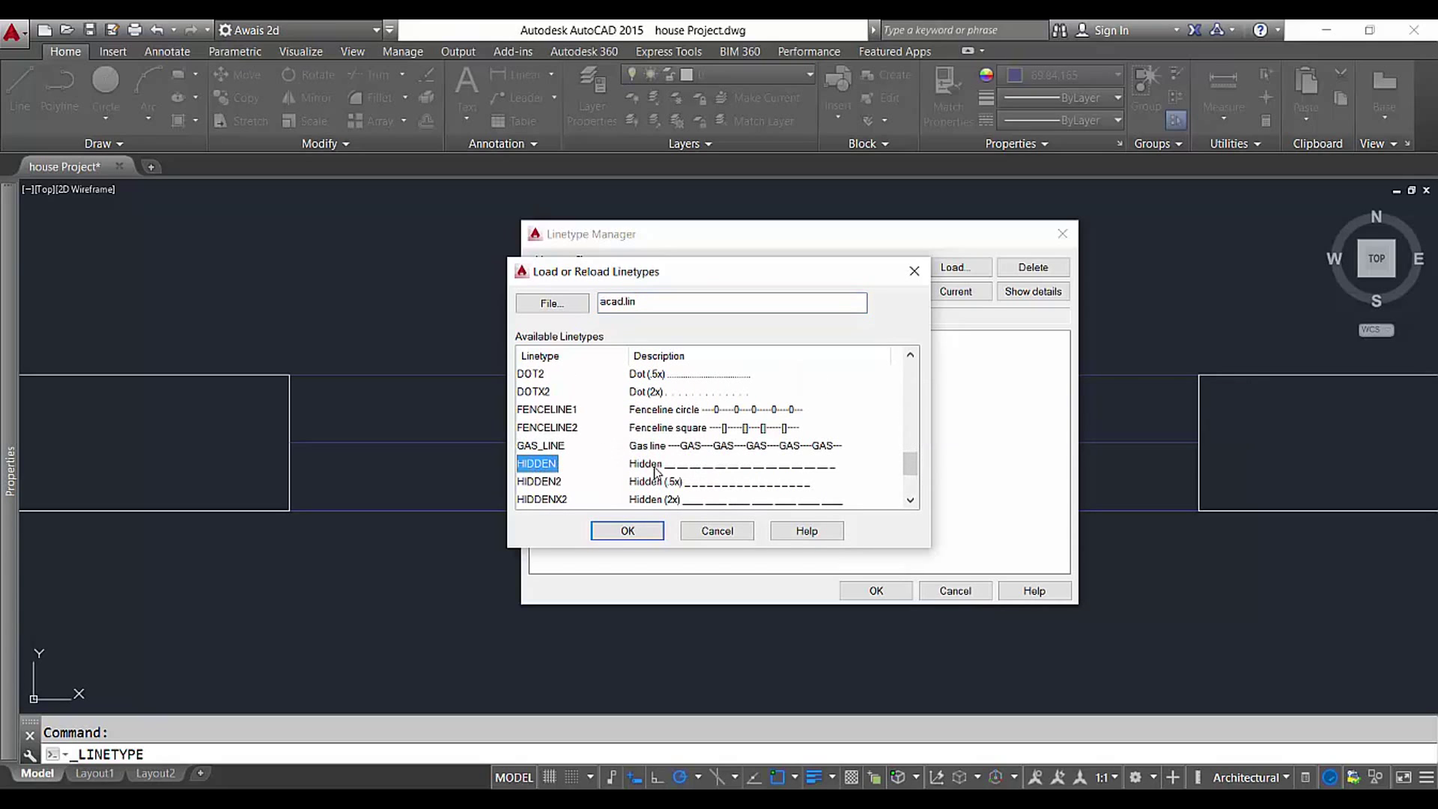
pyautogui.click(628, 531)
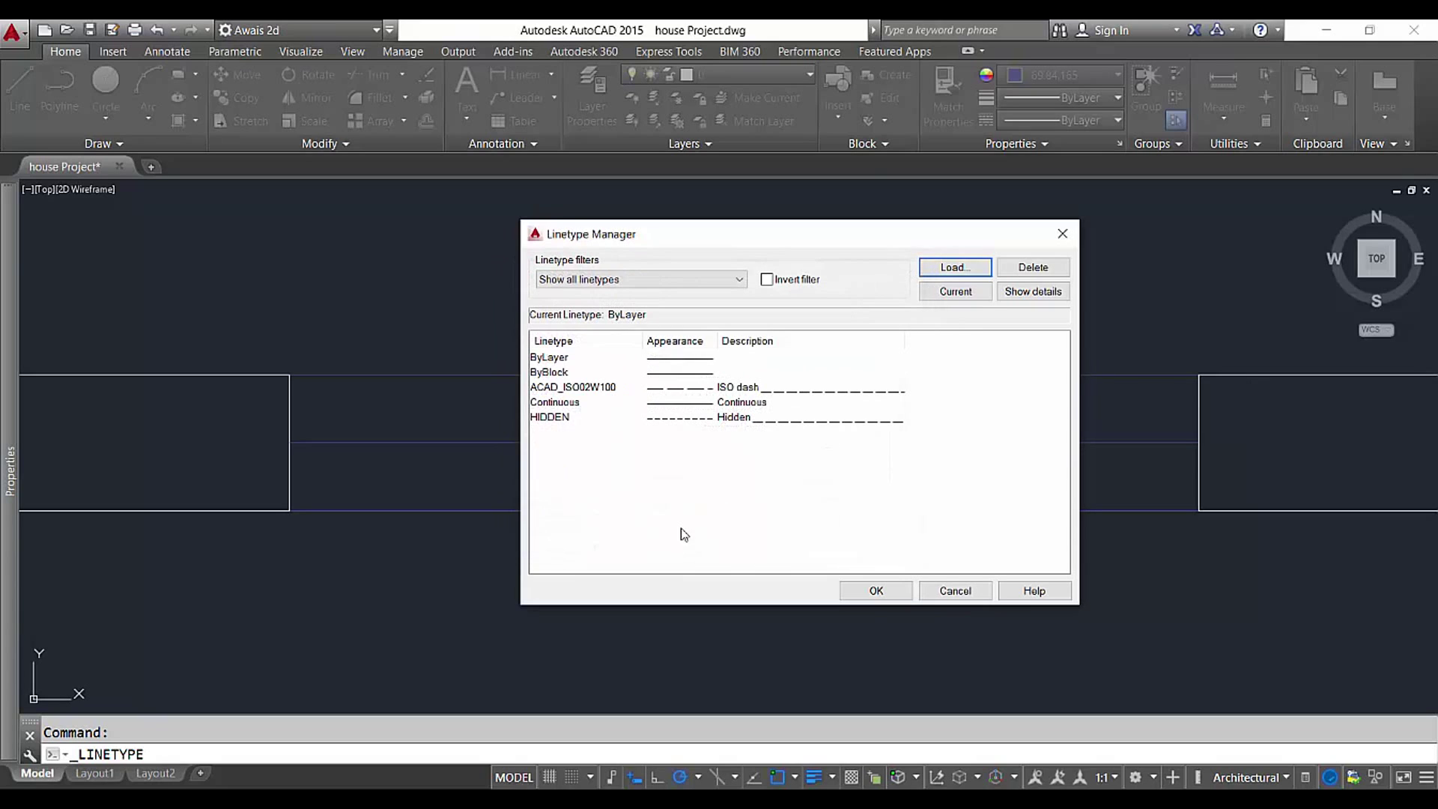
pyautogui.click(875, 592)
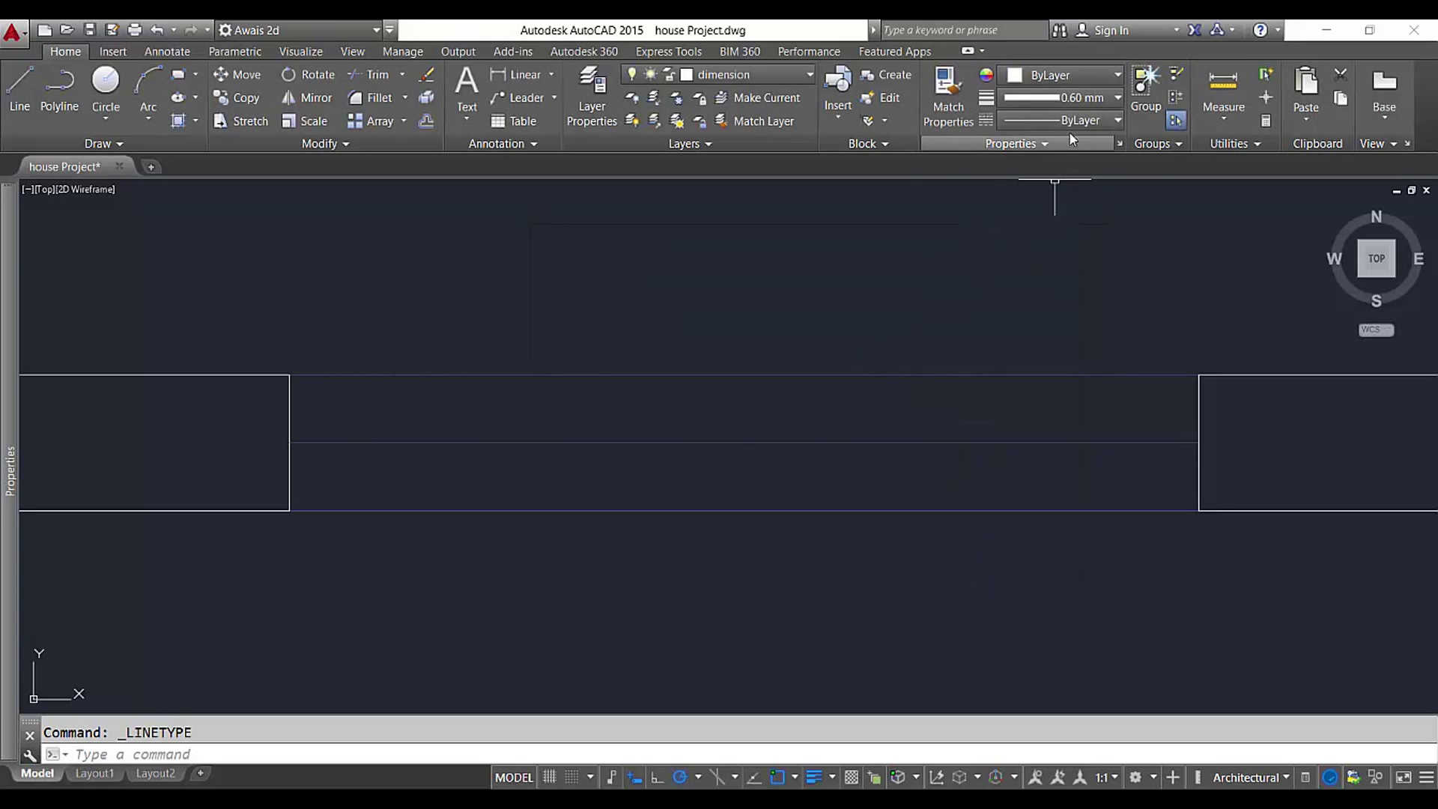
# Apply the HIDDEN linetype to the two horizontal window lines
pyautogui.click(1071, 122)
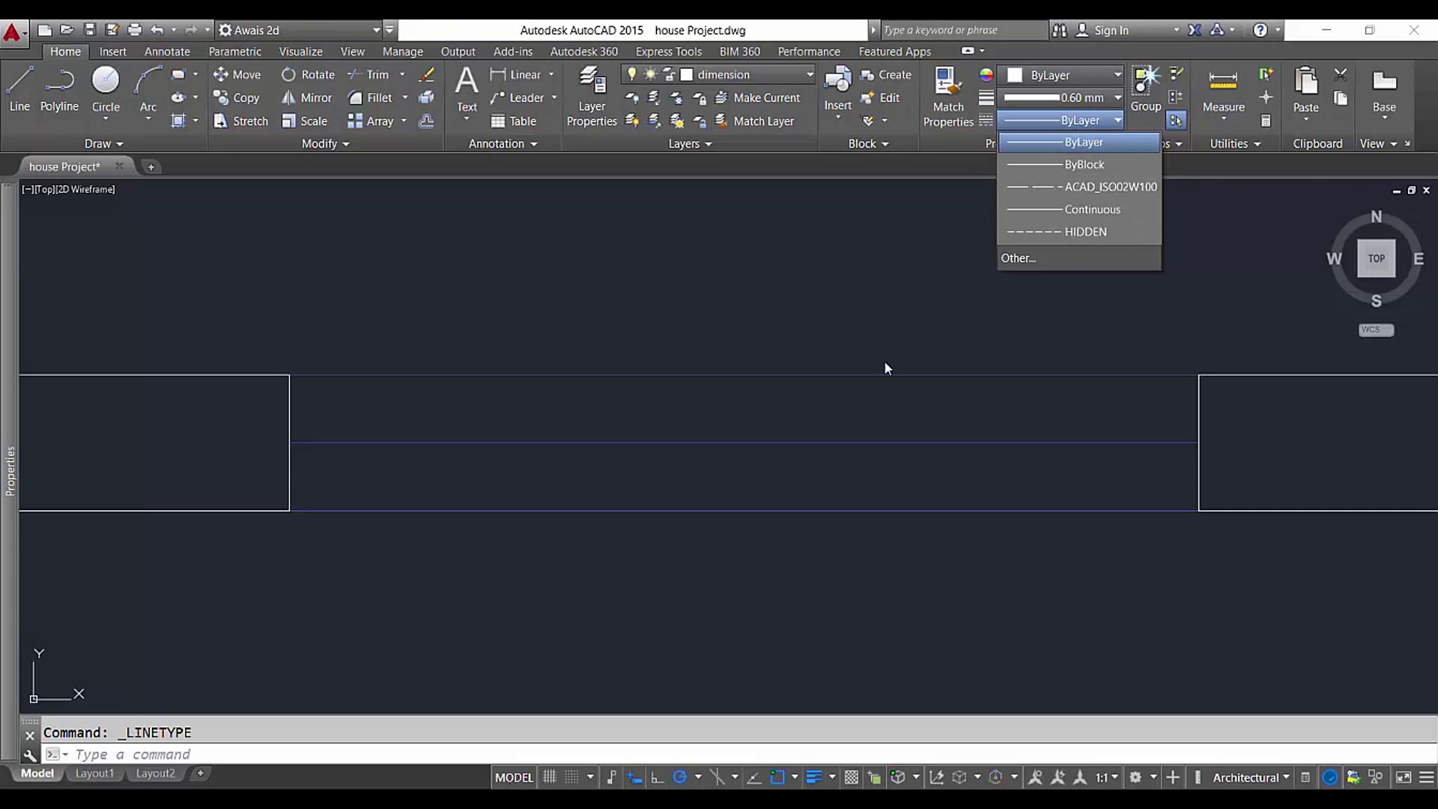
pyautogui.click(868, 331)
pyautogui.click(789, 468)
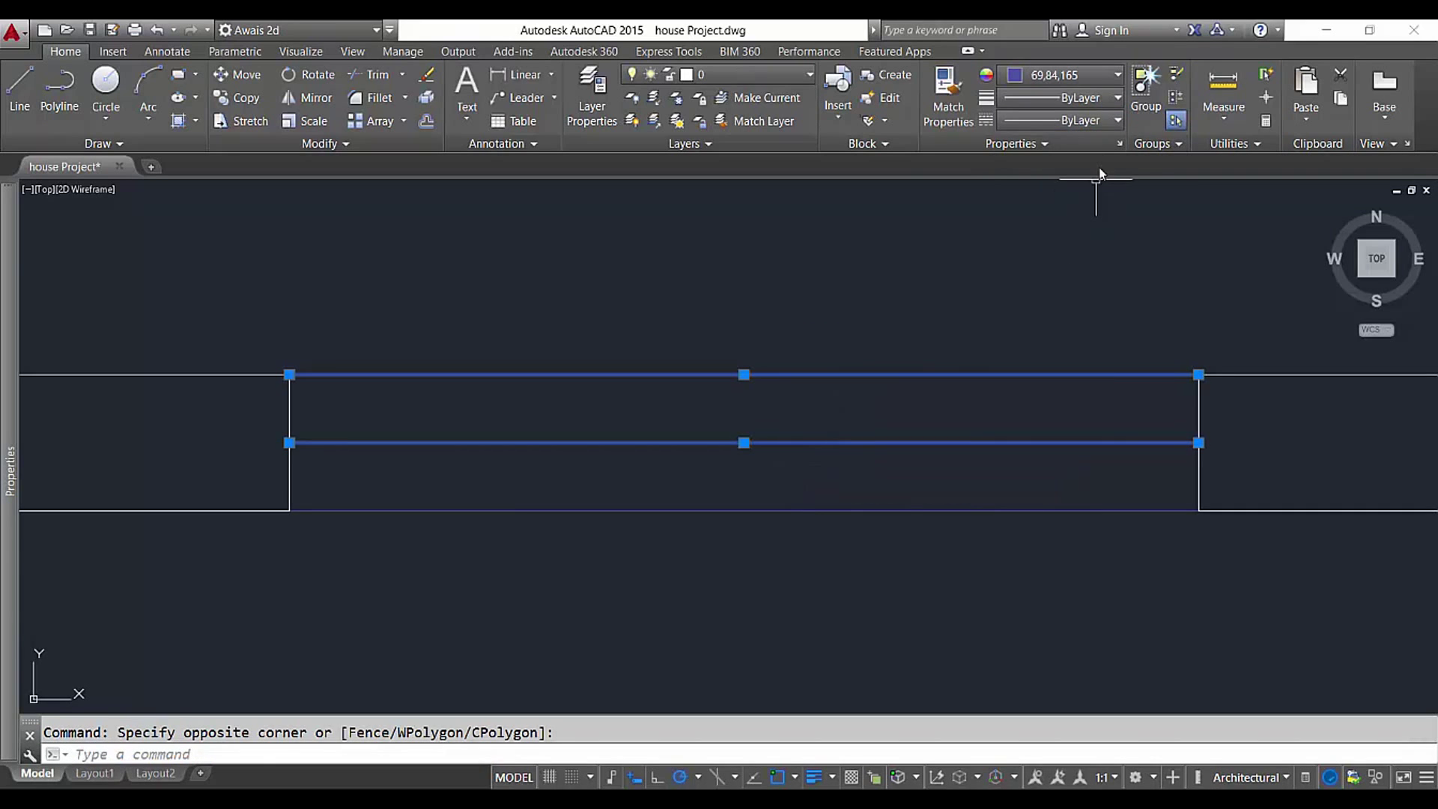
pyautogui.click(1085, 121)
pyautogui.click(1084, 231)
pyautogui.press('Escape')
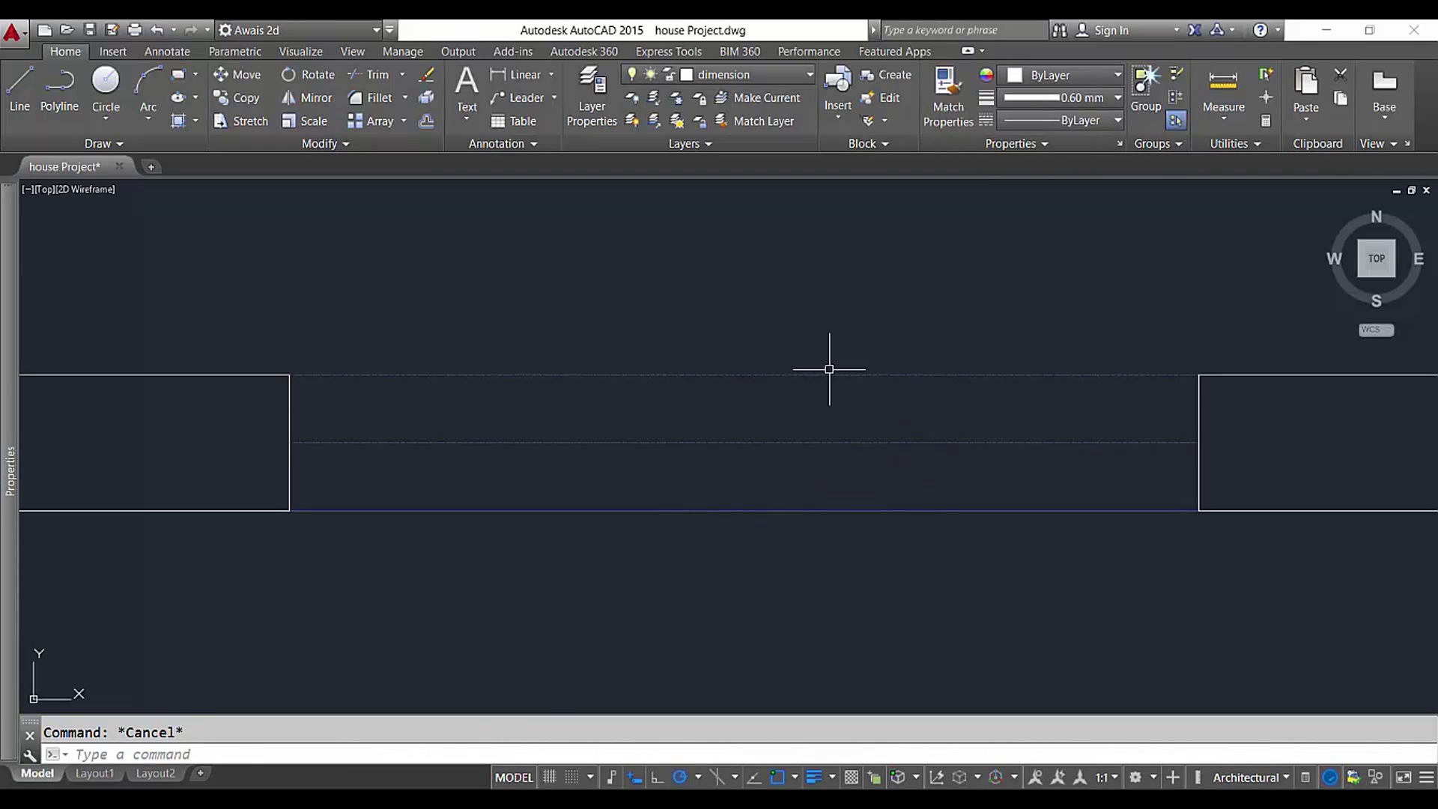
# Reselect the two dashed window lines and open their Properties with PR
pyautogui.scroll(4, 826, 381)
pyautogui.scroll(2, 828, 375)
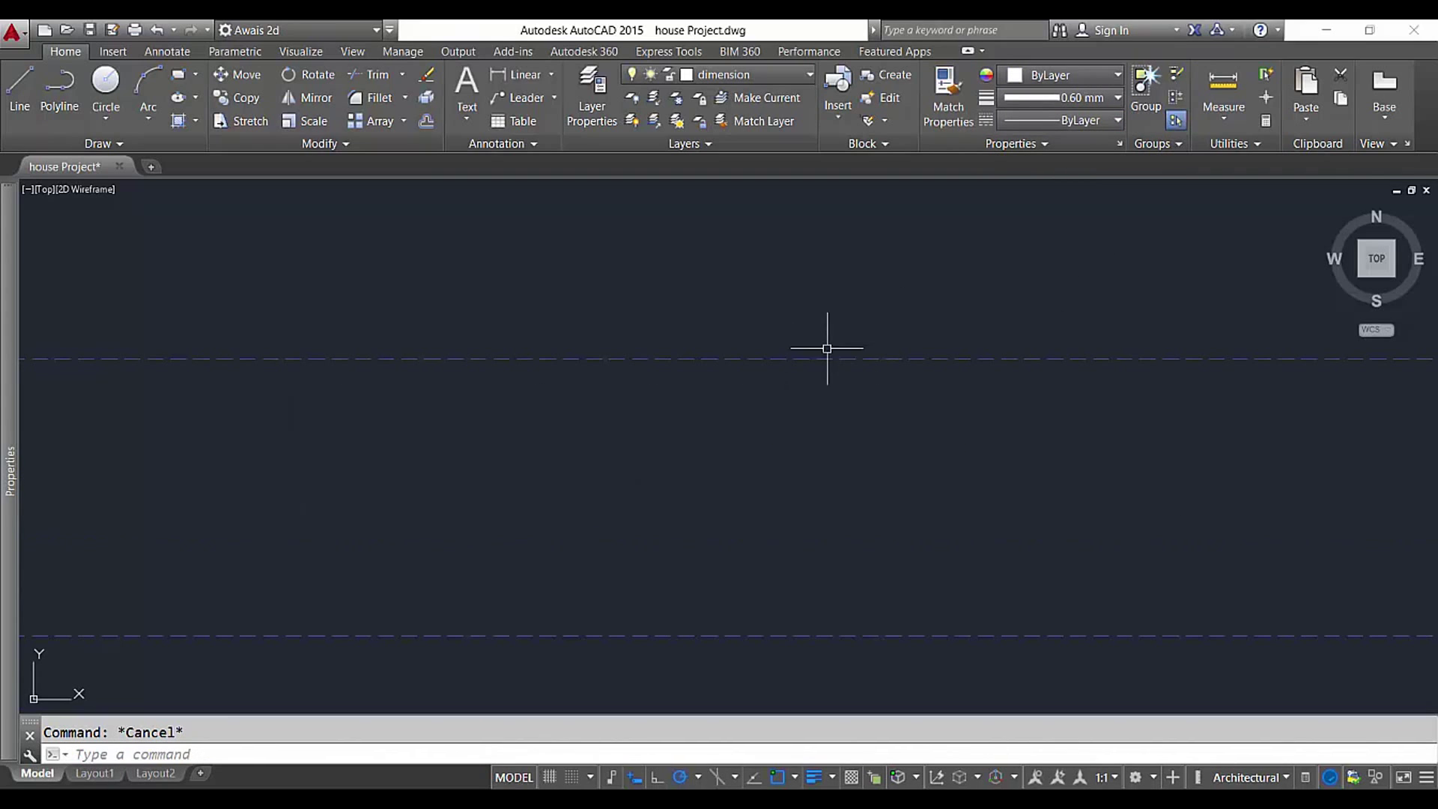
pyautogui.scroll(-5, 835, 379)
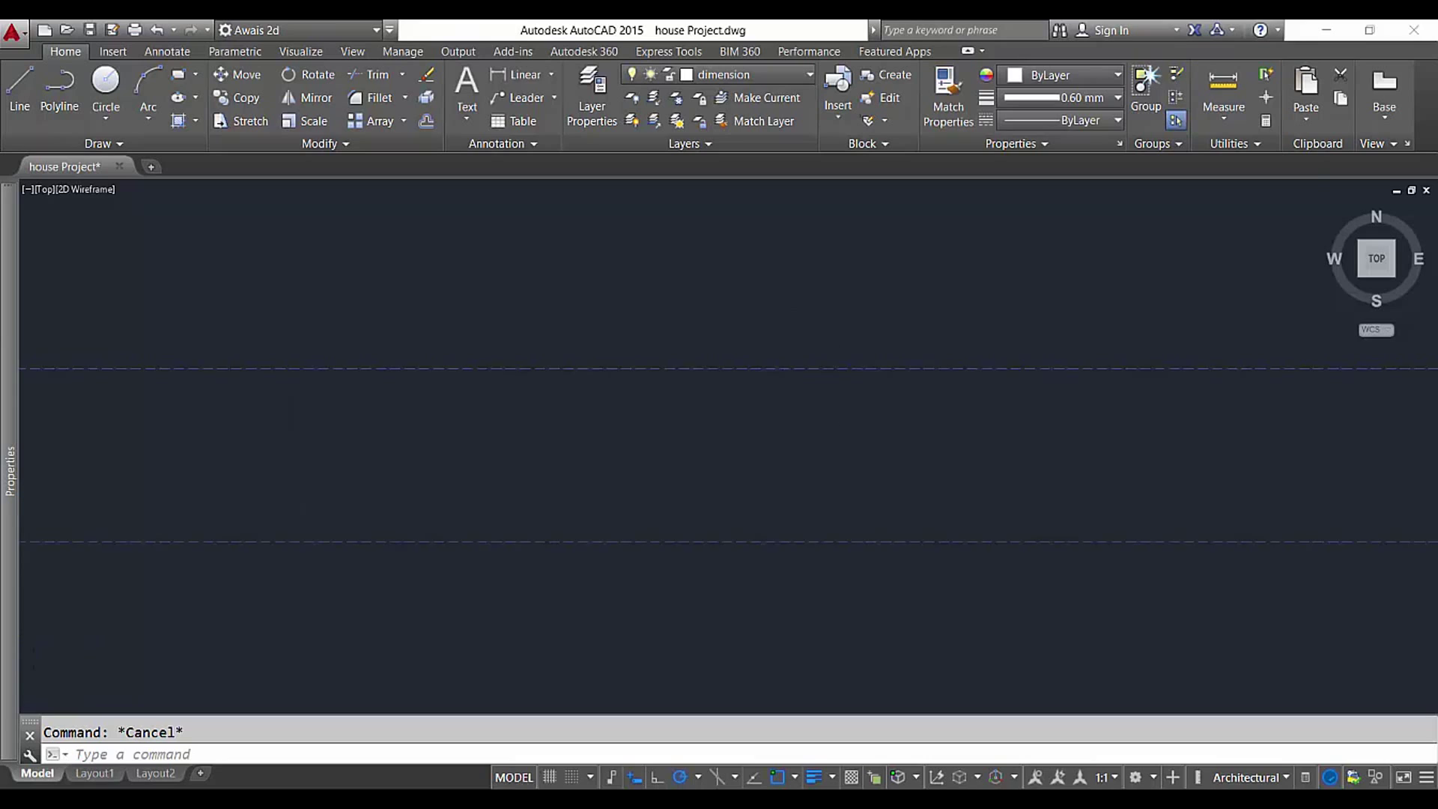
pyautogui.scroll(2, 769, 369)
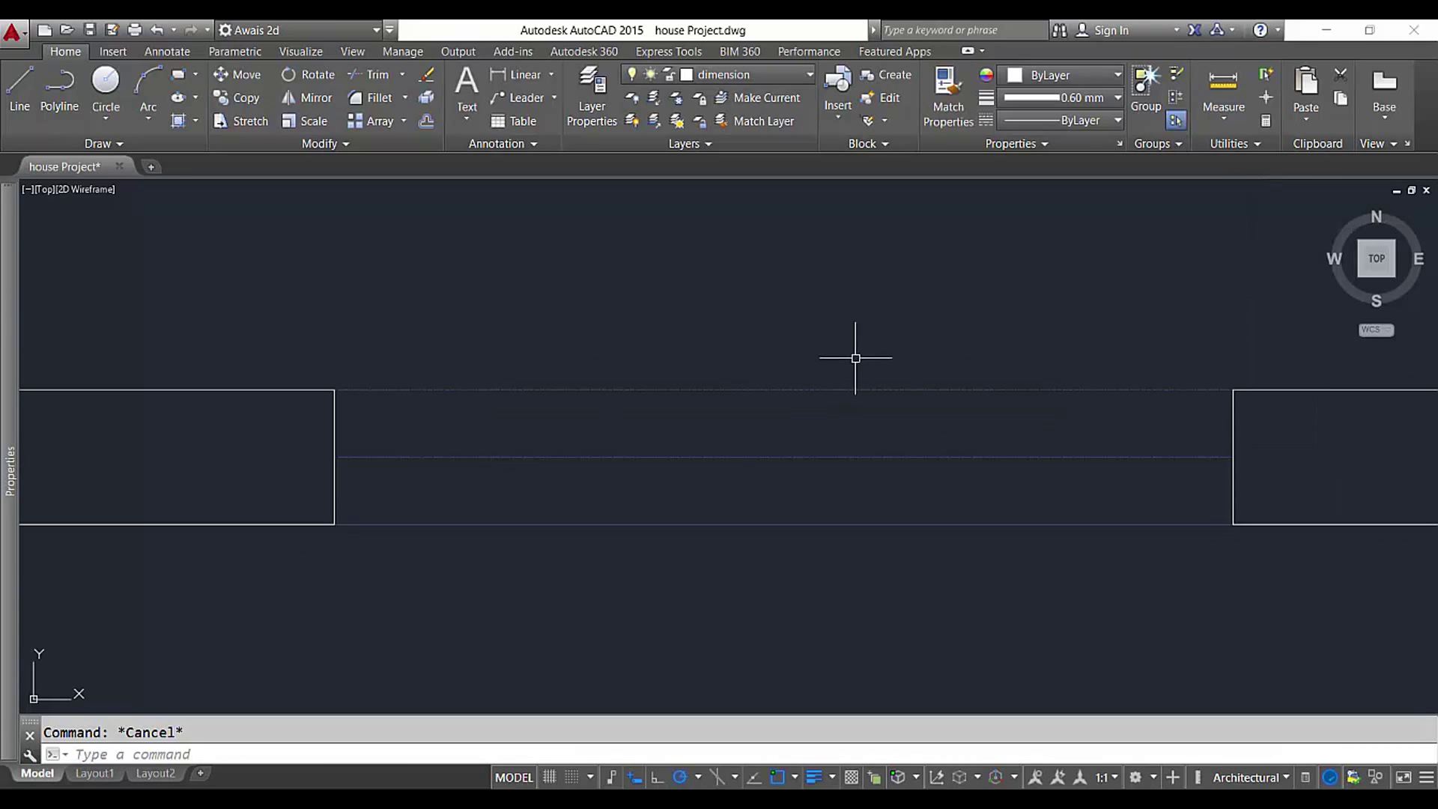
pyautogui.click(884, 349)
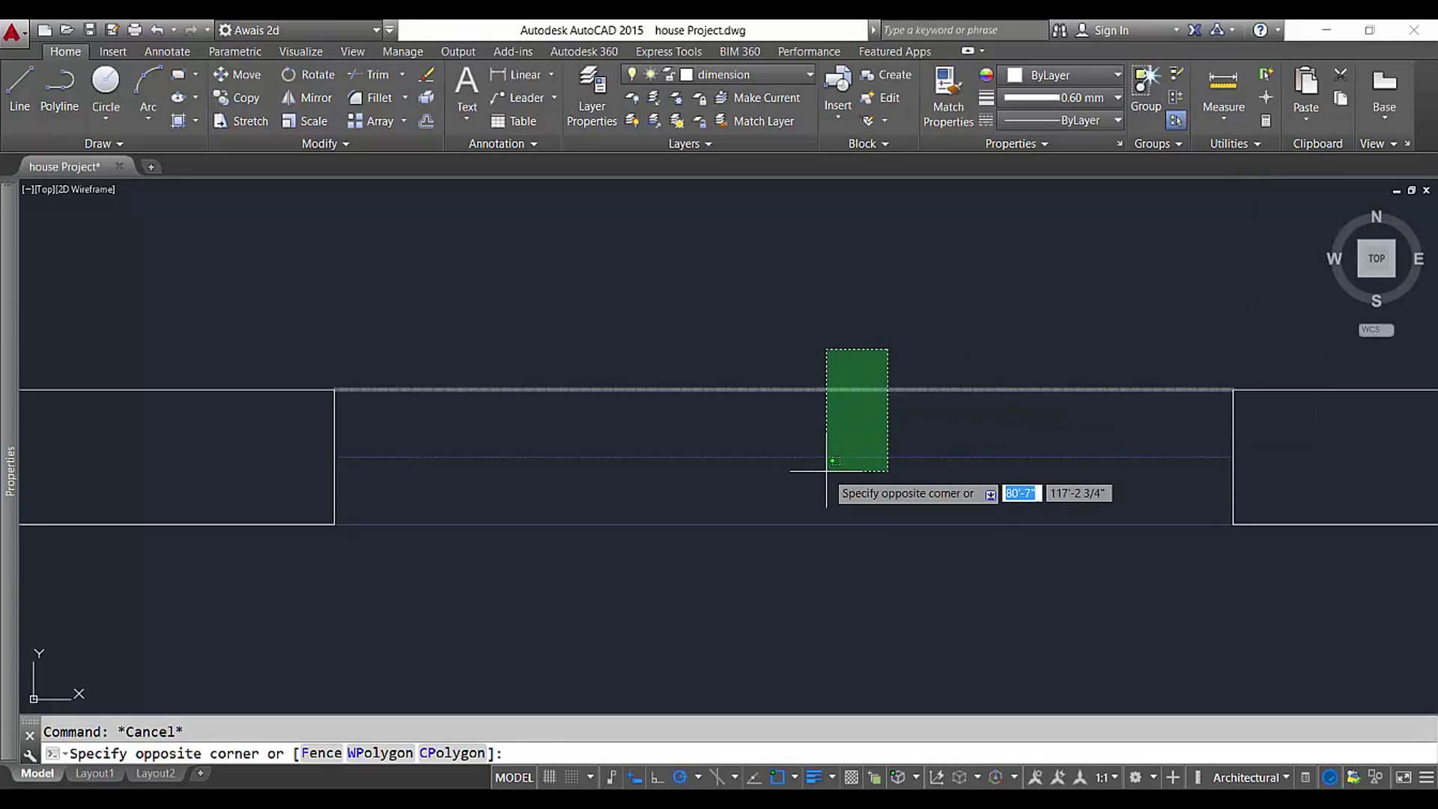
pyautogui.click(821, 481)
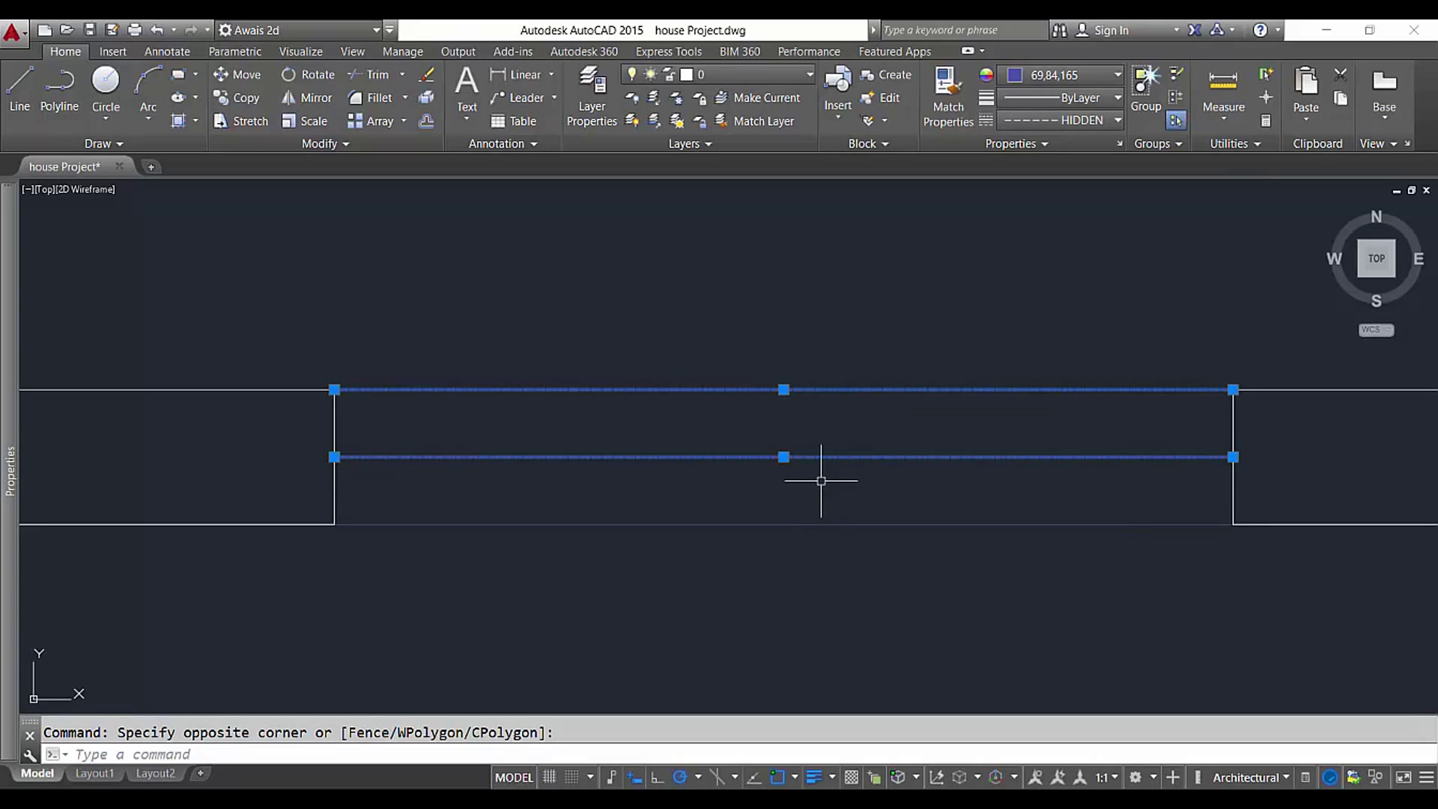
pyautogui.write('pr')
pyautogui.press('Return')
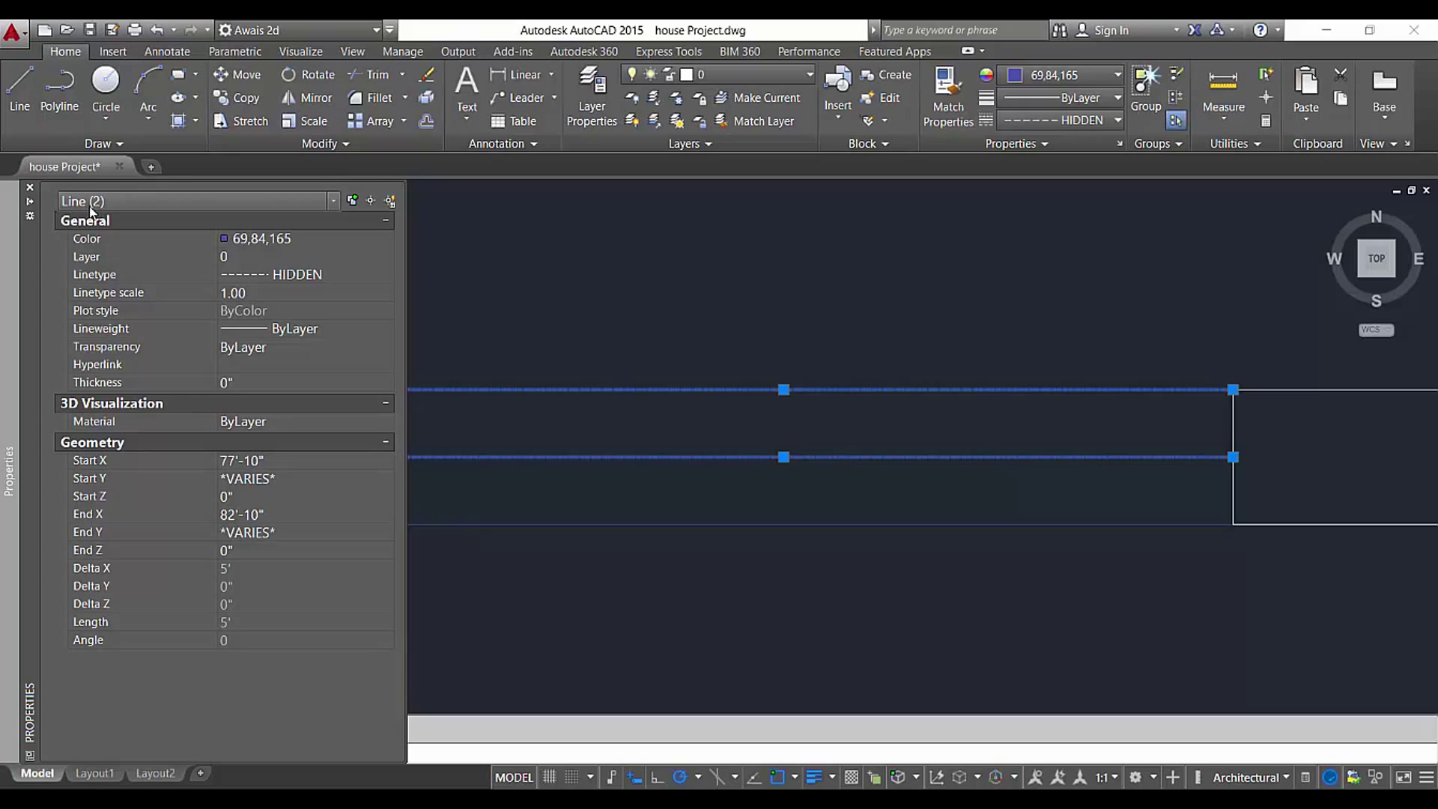
# Keep HIDDEN as the lines' linetype and set their linetype scale to 0.60
pyautogui.click(262, 240)
pyautogui.click(263, 256)
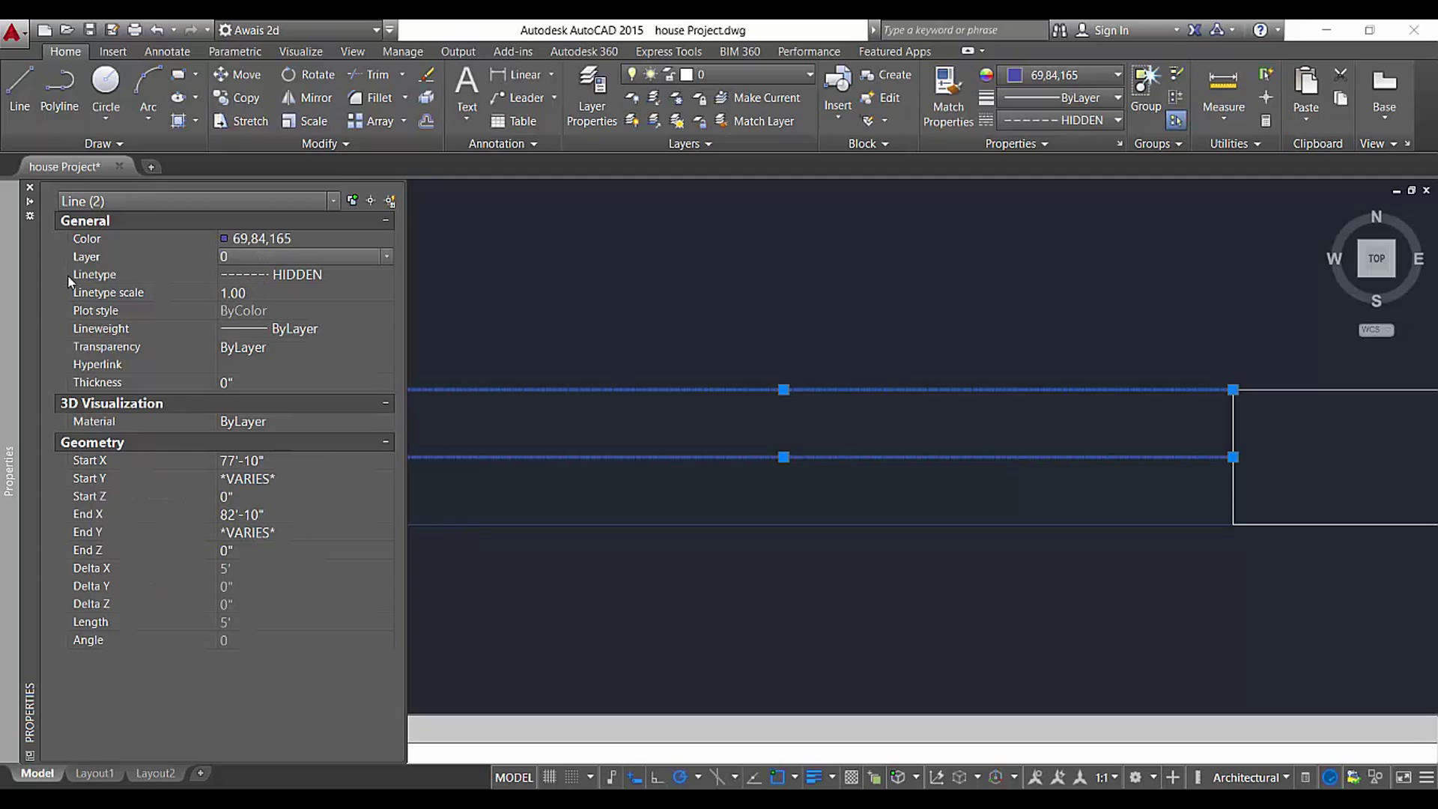
pyautogui.click(257, 274)
pyautogui.click(258, 273)
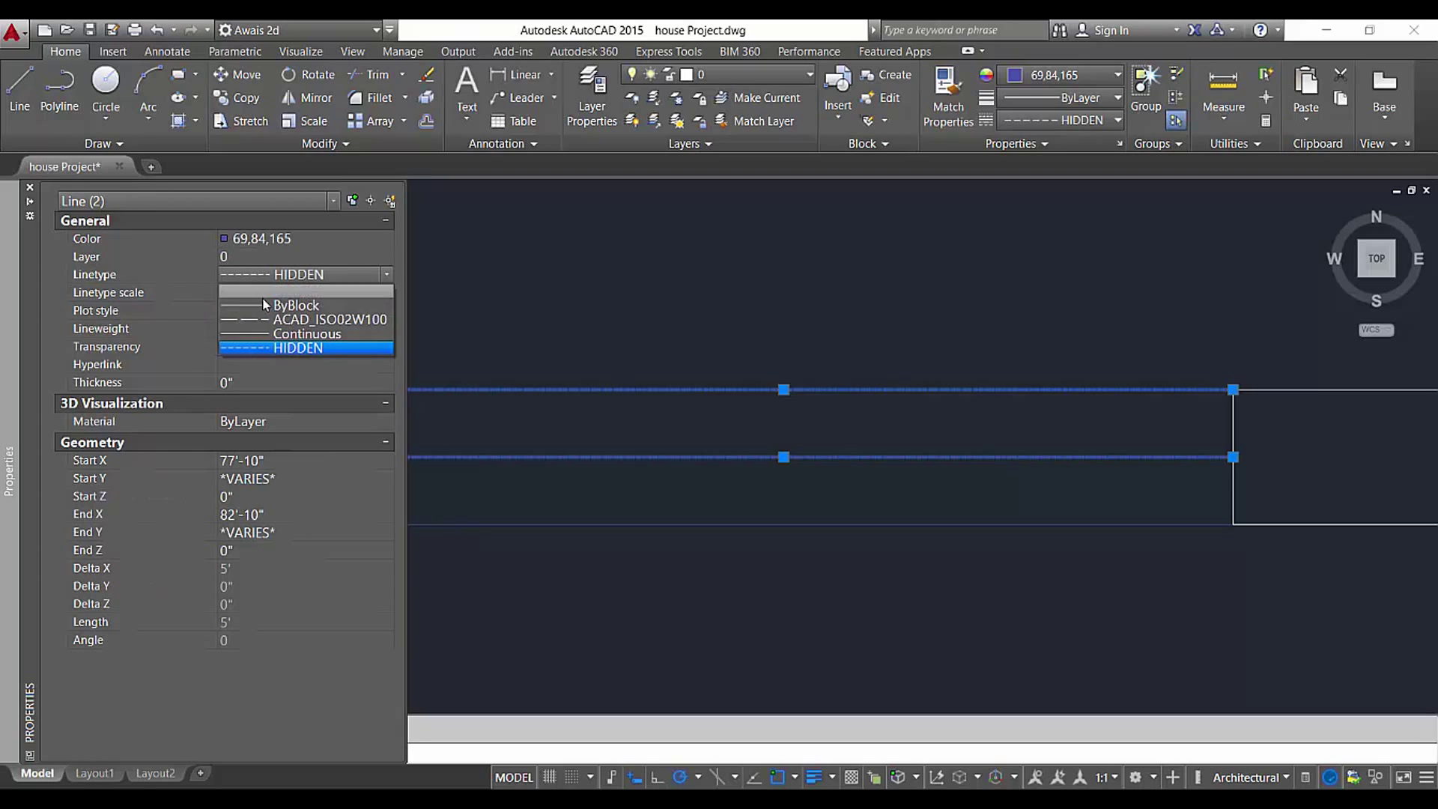
pyautogui.click(284, 276)
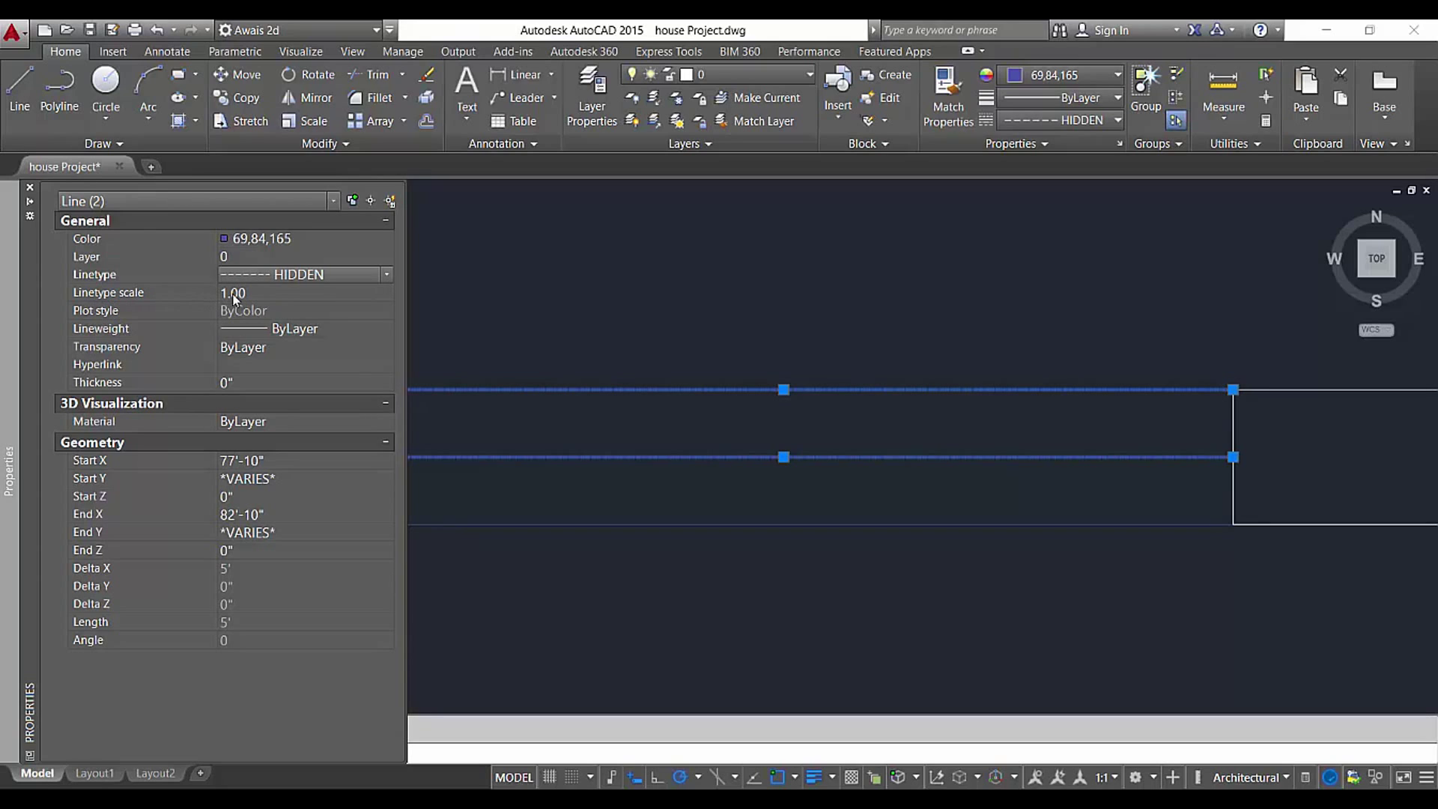
pyautogui.click(222, 293)
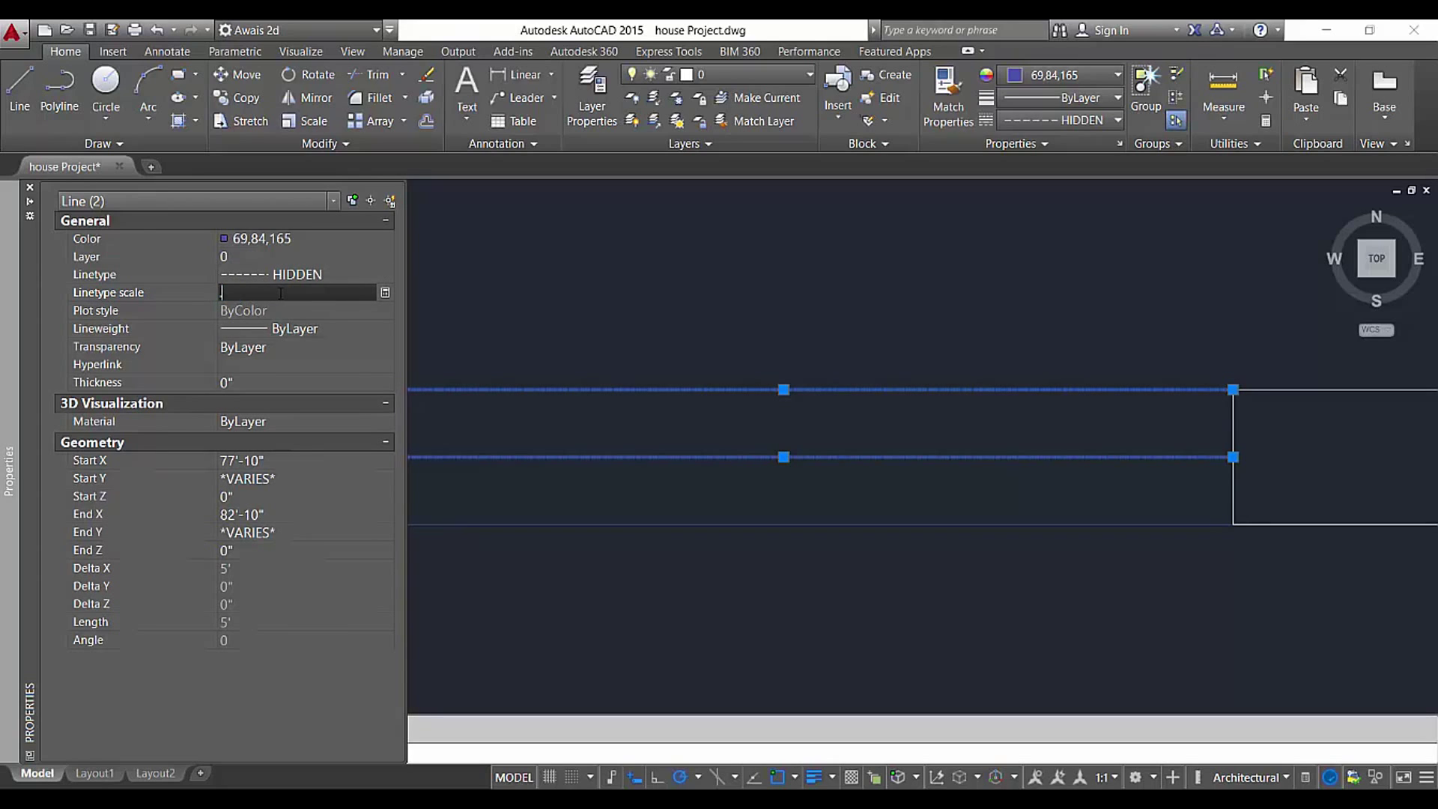
pyautogui.press('Return')
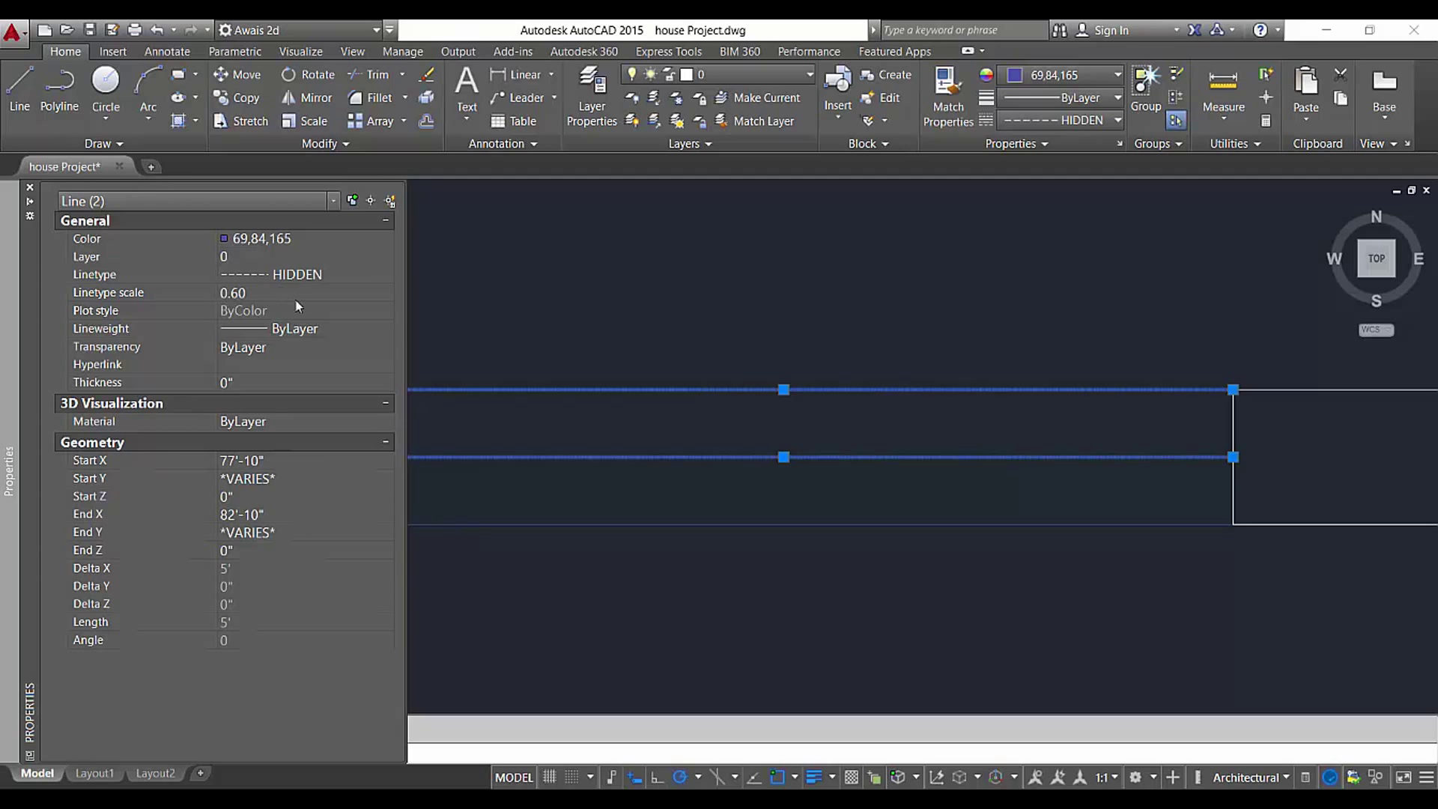
pyautogui.press('Escape')
# Reselect the dashed lines and raise their linetype scale to 3, then 5
pyautogui.scroll(5, 819, 411)
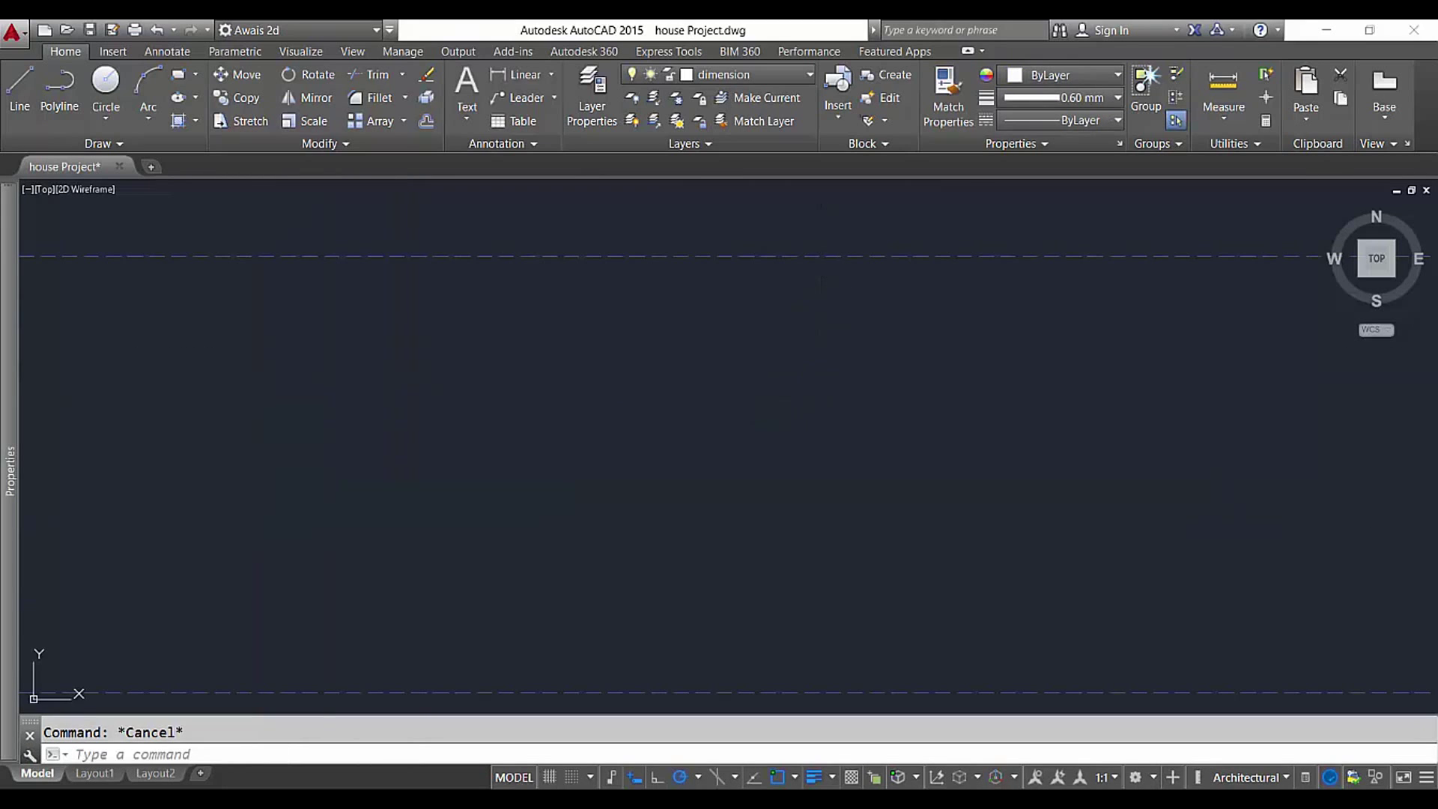
pyautogui.scroll(-5, 806, 359)
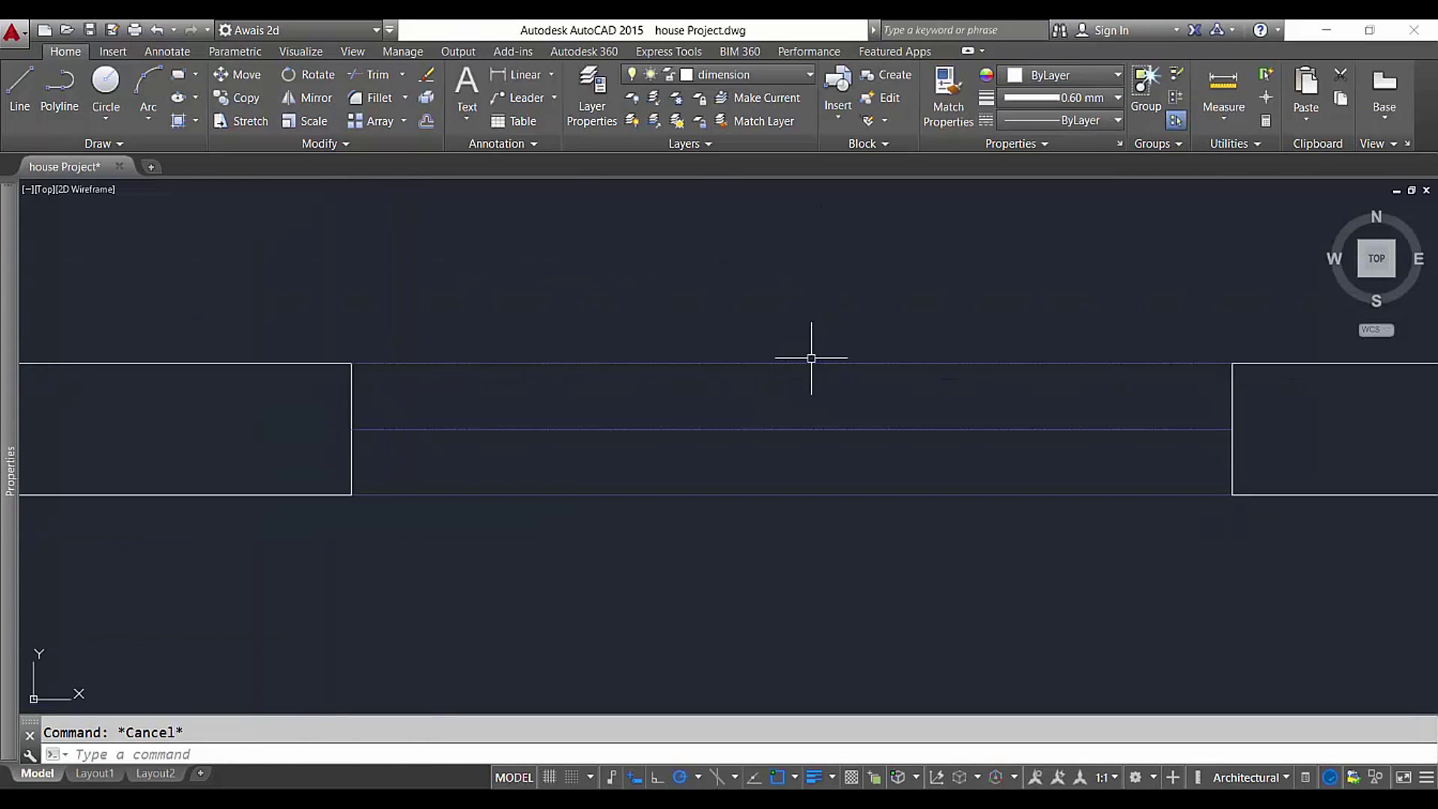
pyautogui.click(849, 311)
pyautogui.click(797, 452)
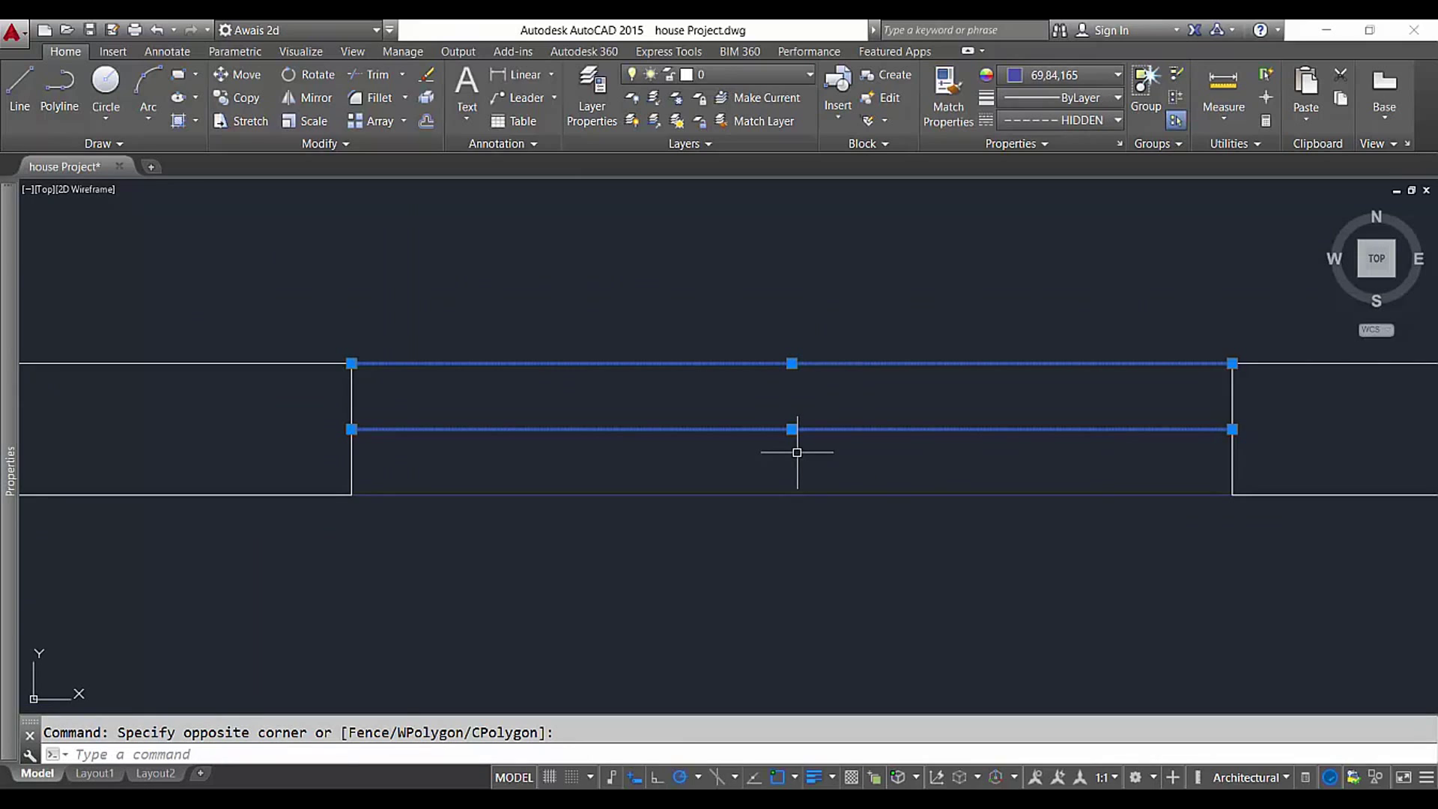
pyautogui.hotkey('ctrl', '1')
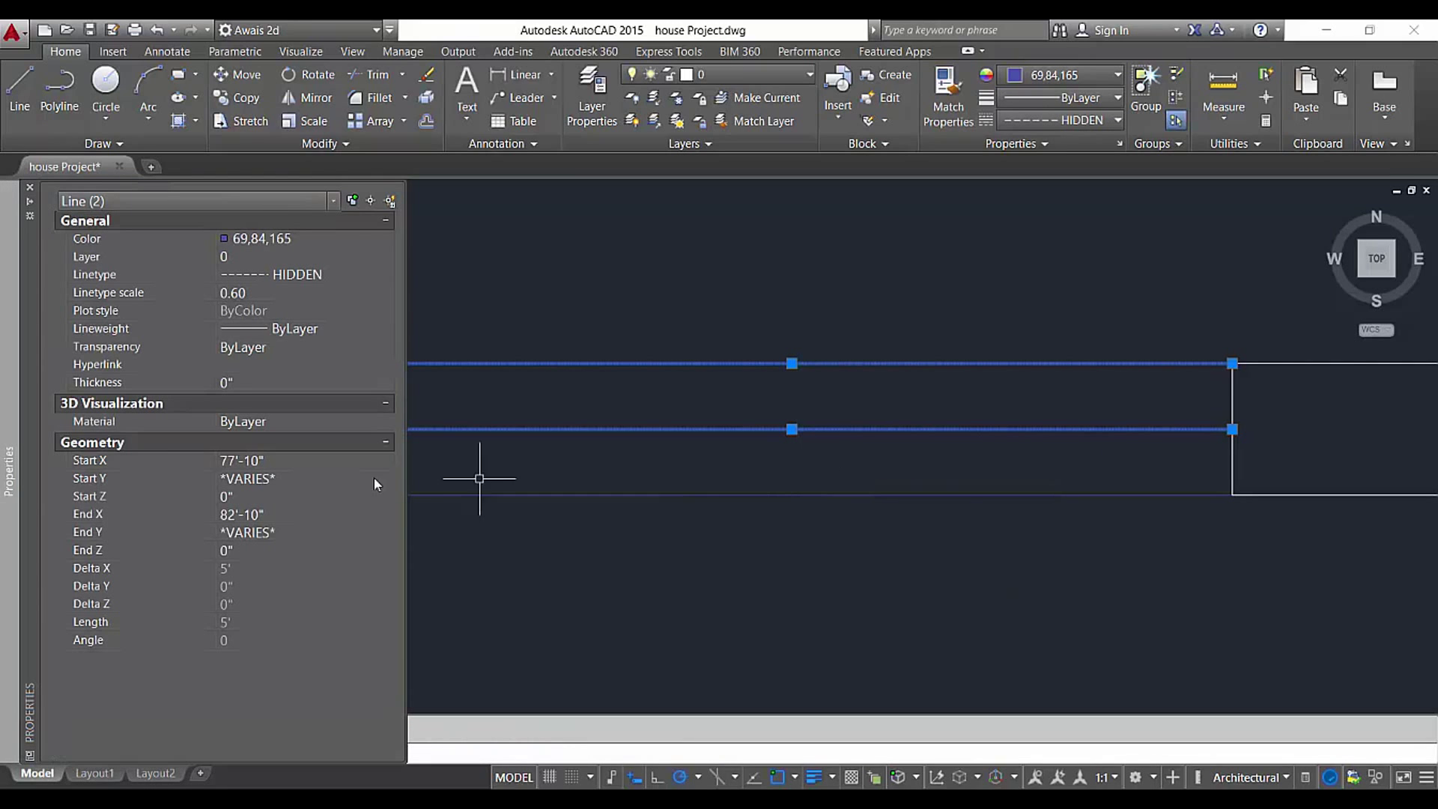
pyautogui.click(251, 292)
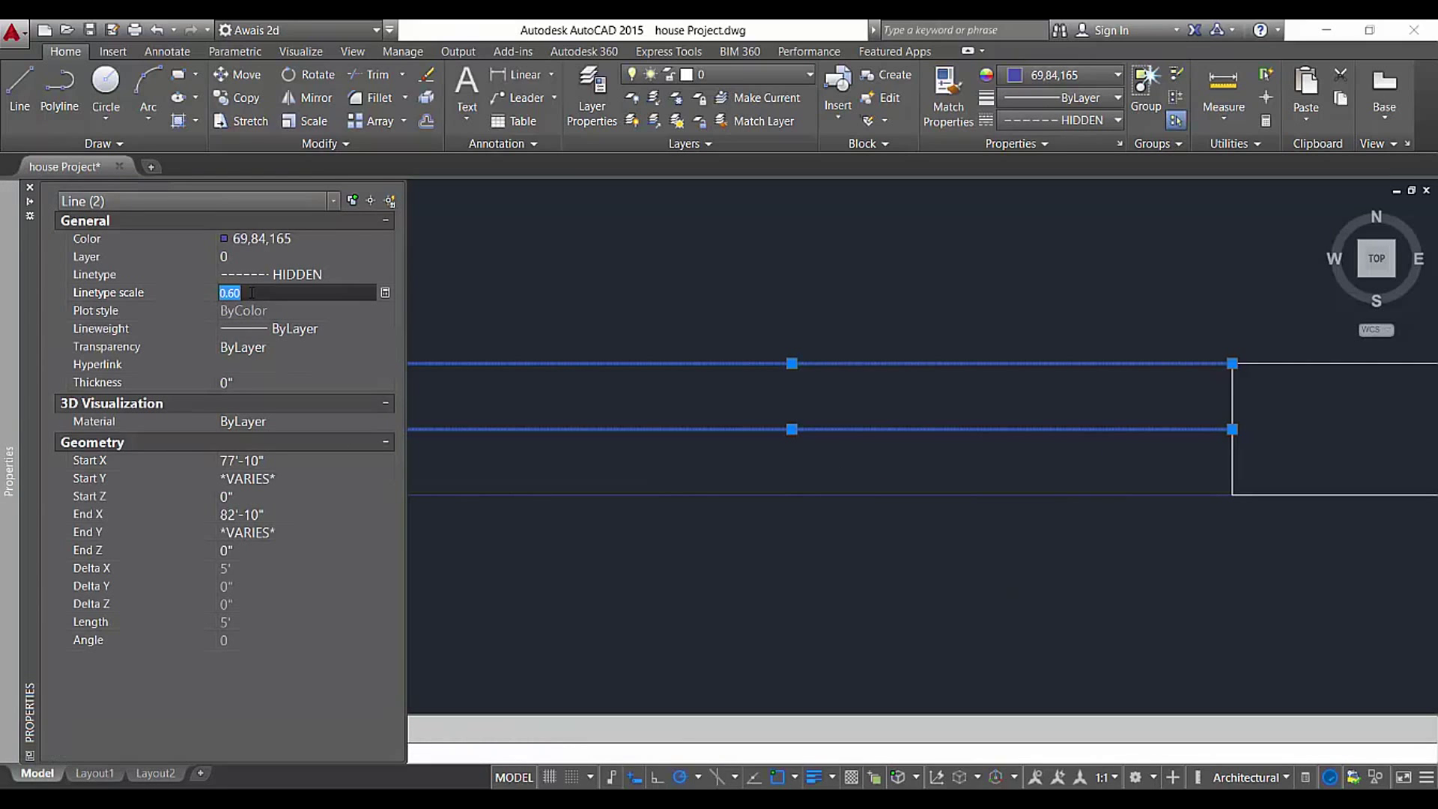
pyautogui.press('Return')
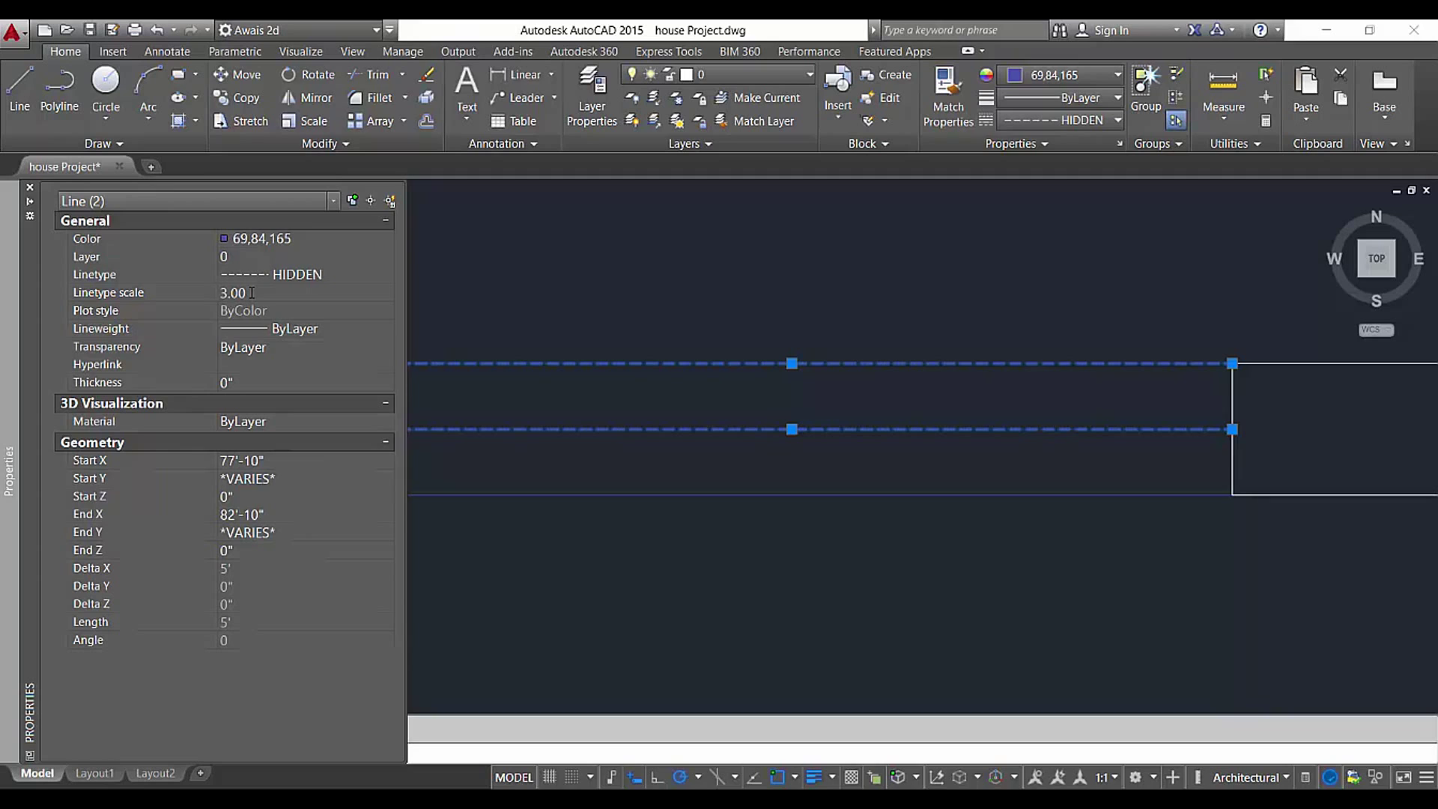
pyautogui.click(252, 292)
pyautogui.press('Return')
pyautogui.press('Escape')
pyautogui.scroll(2, 877, 357)
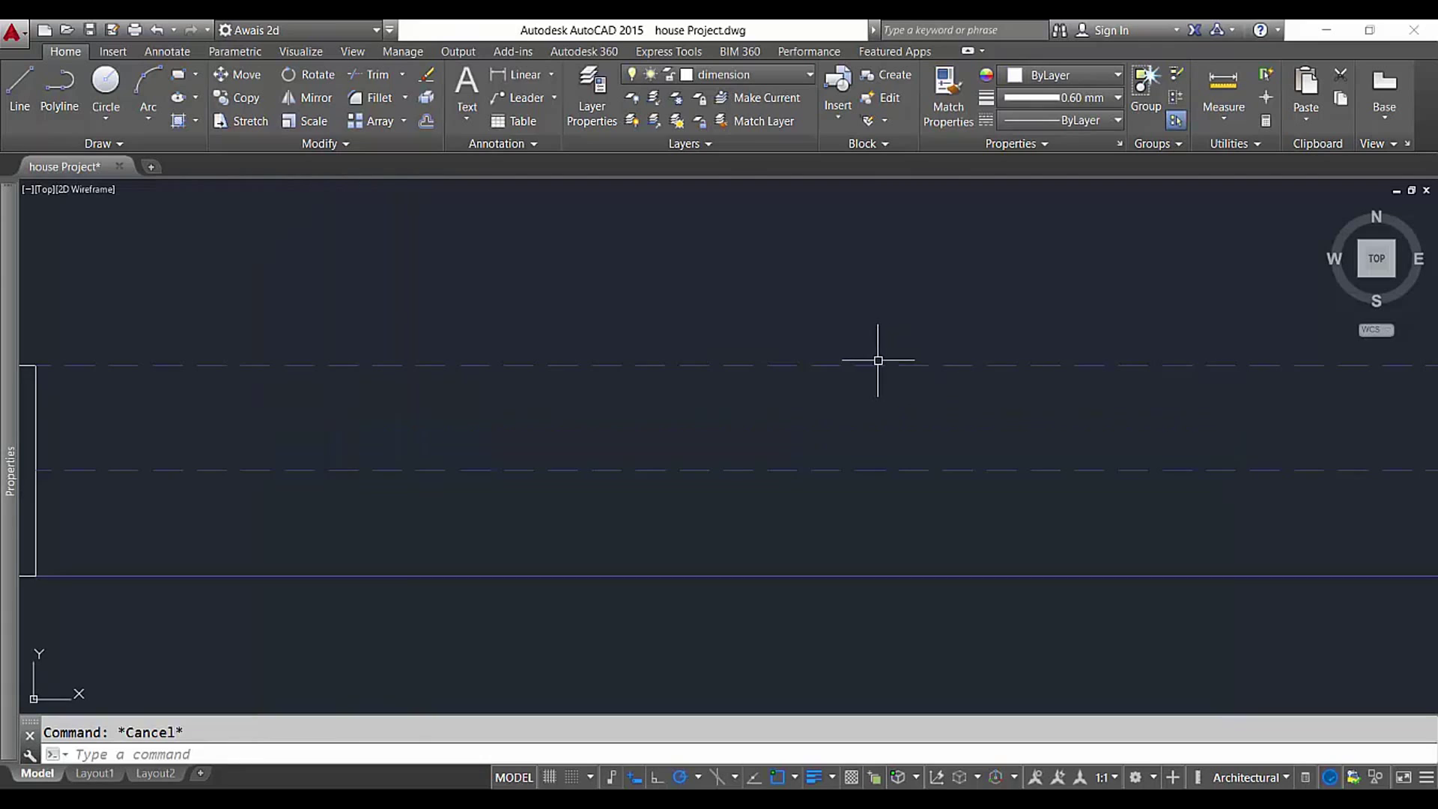
pyautogui.scroll(-3, 854, 352)
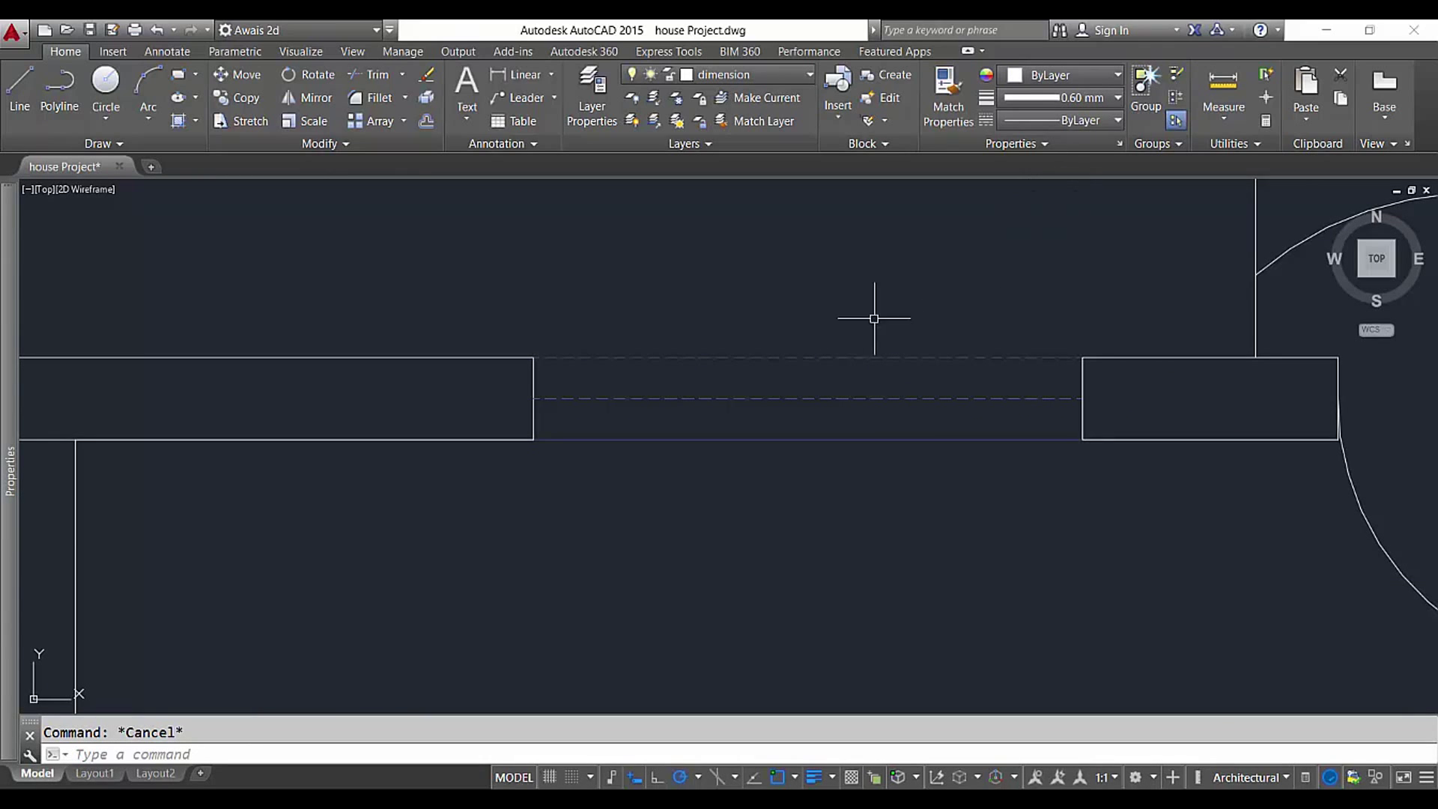
pyautogui.scroll(2, 963, 326)
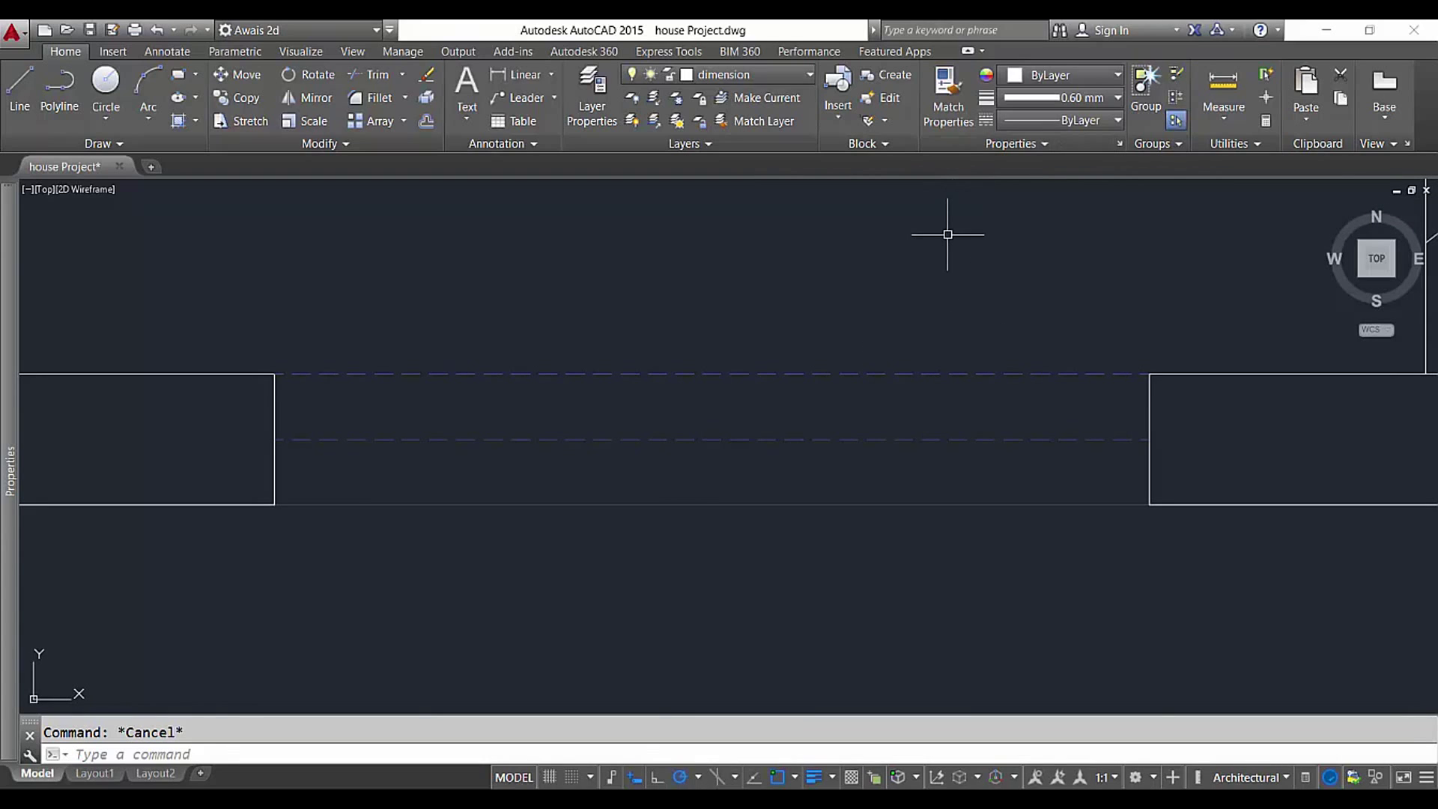
# Match the lower dashed line's style onto the strip lines, vertical line and a wall segment
pyautogui.click(958, 103)
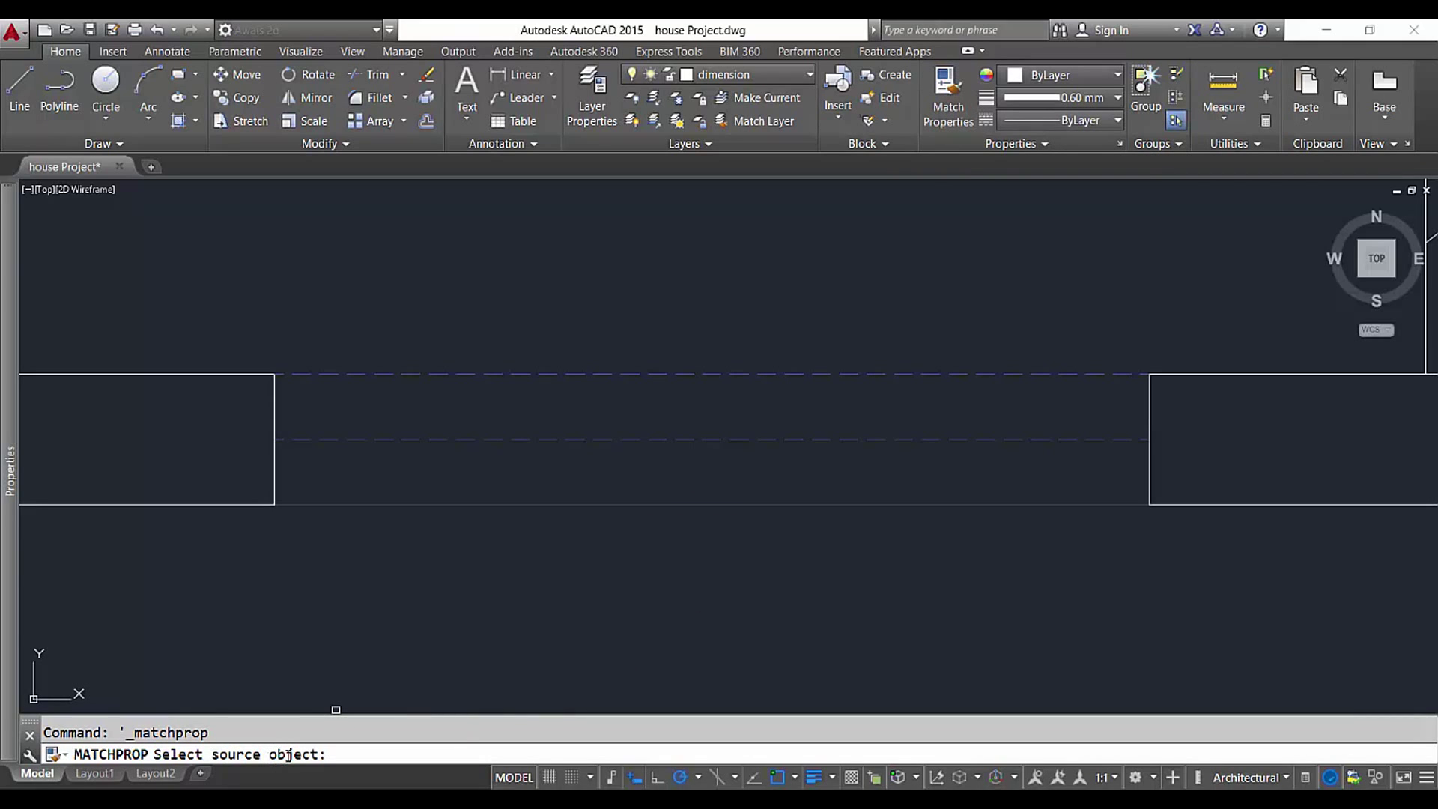
pyautogui.click(925, 439)
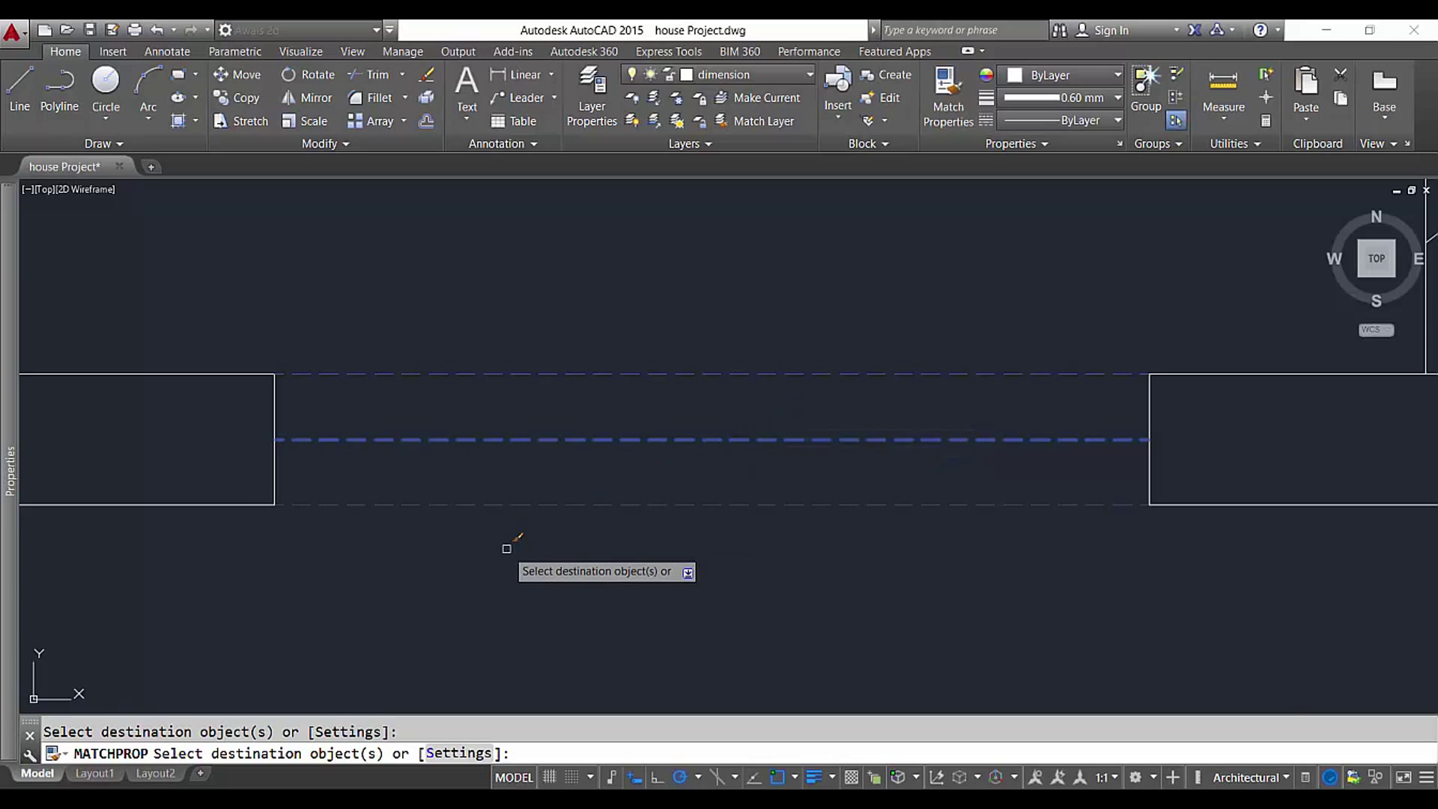
pyautogui.scroll(-2, 867, 491)
pyautogui.click(684, 388)
pyautogui.click(614, 475)
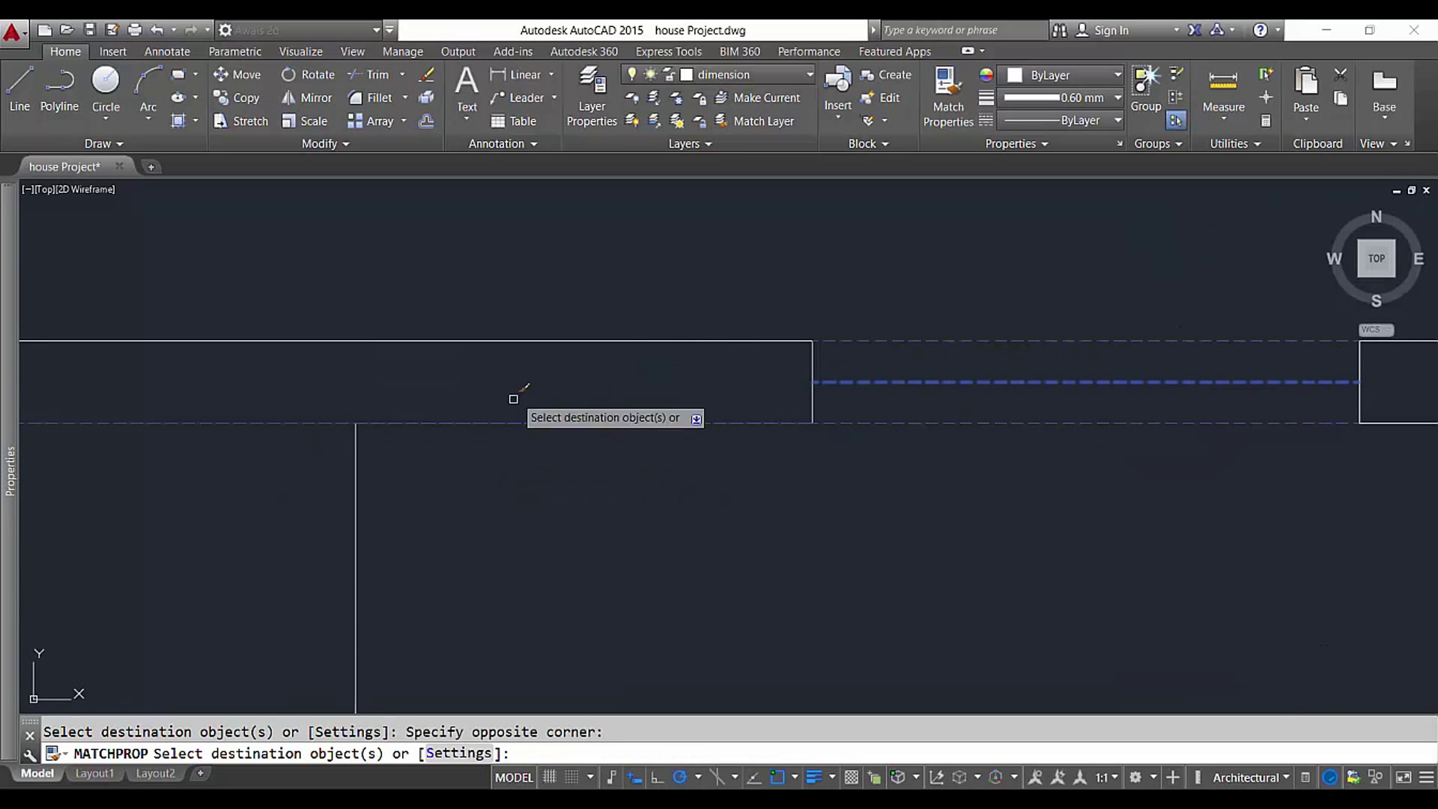
pyautogui.click(546, 331)
pyautogui.click(320, 480)
pyautogui.scroll(-3, 571, 472)
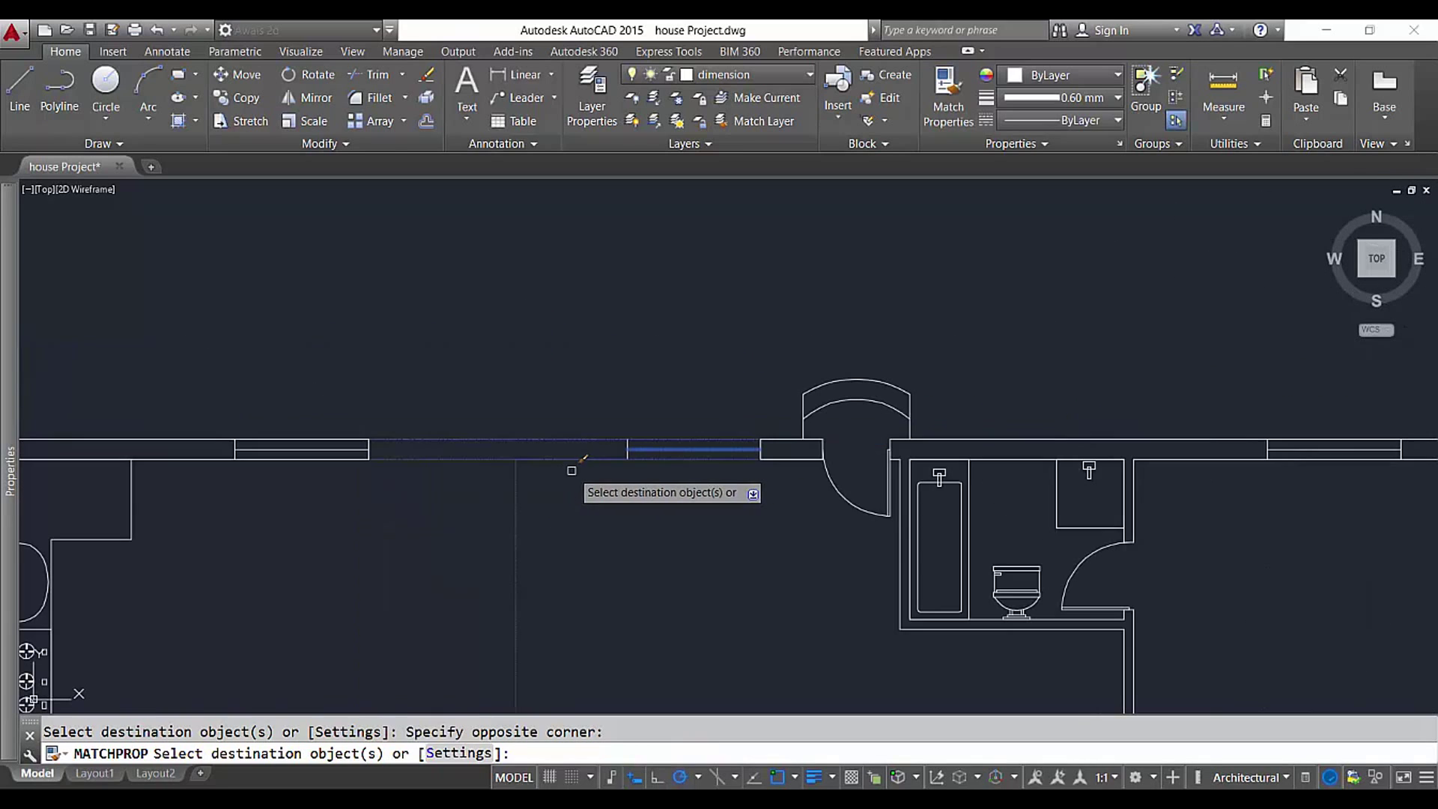
pyautogui.click(649, 414)
pyautogui.click(619, 498)
pyautogui.scroll(5, 582, 475)
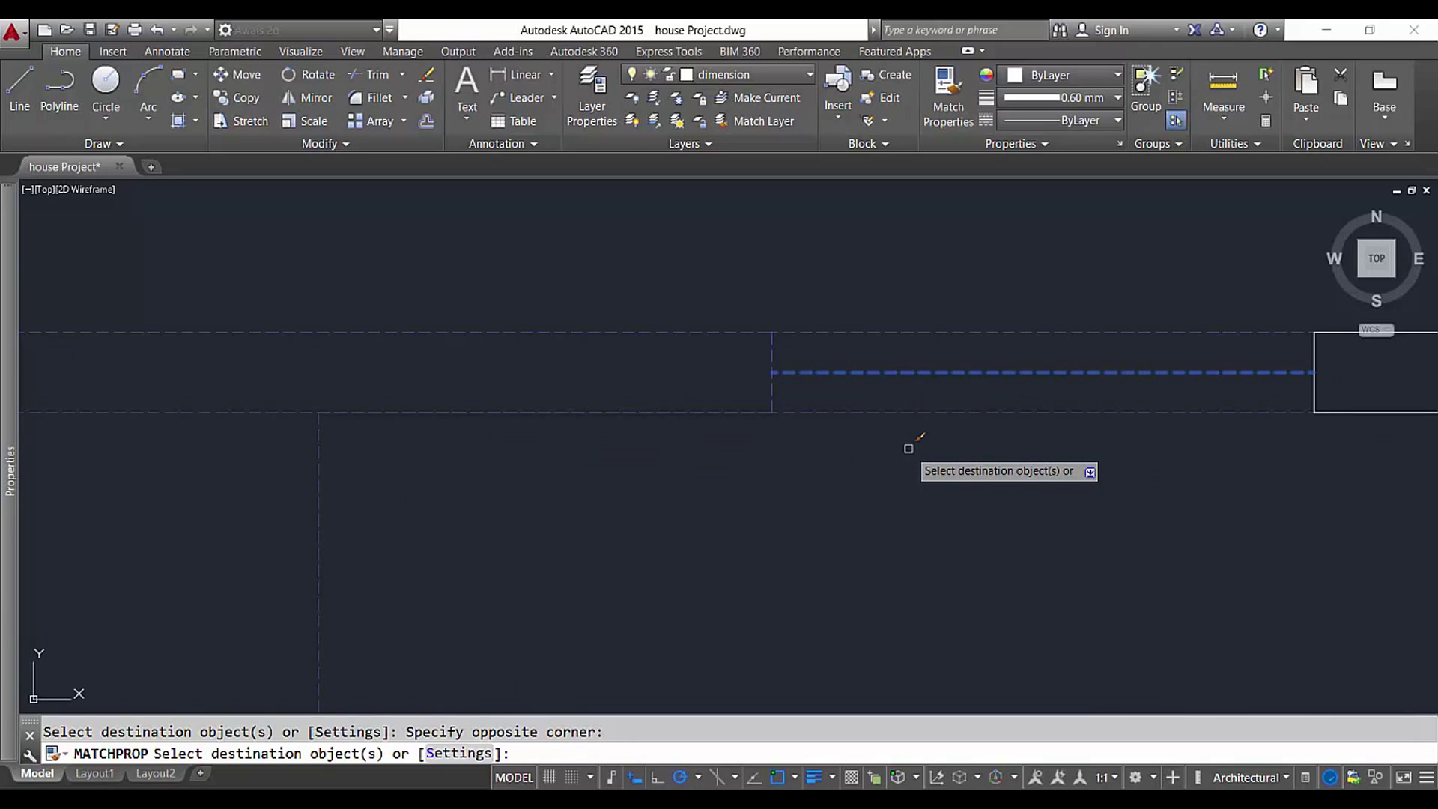
pyautogui.scroll(-3, 928, 421)
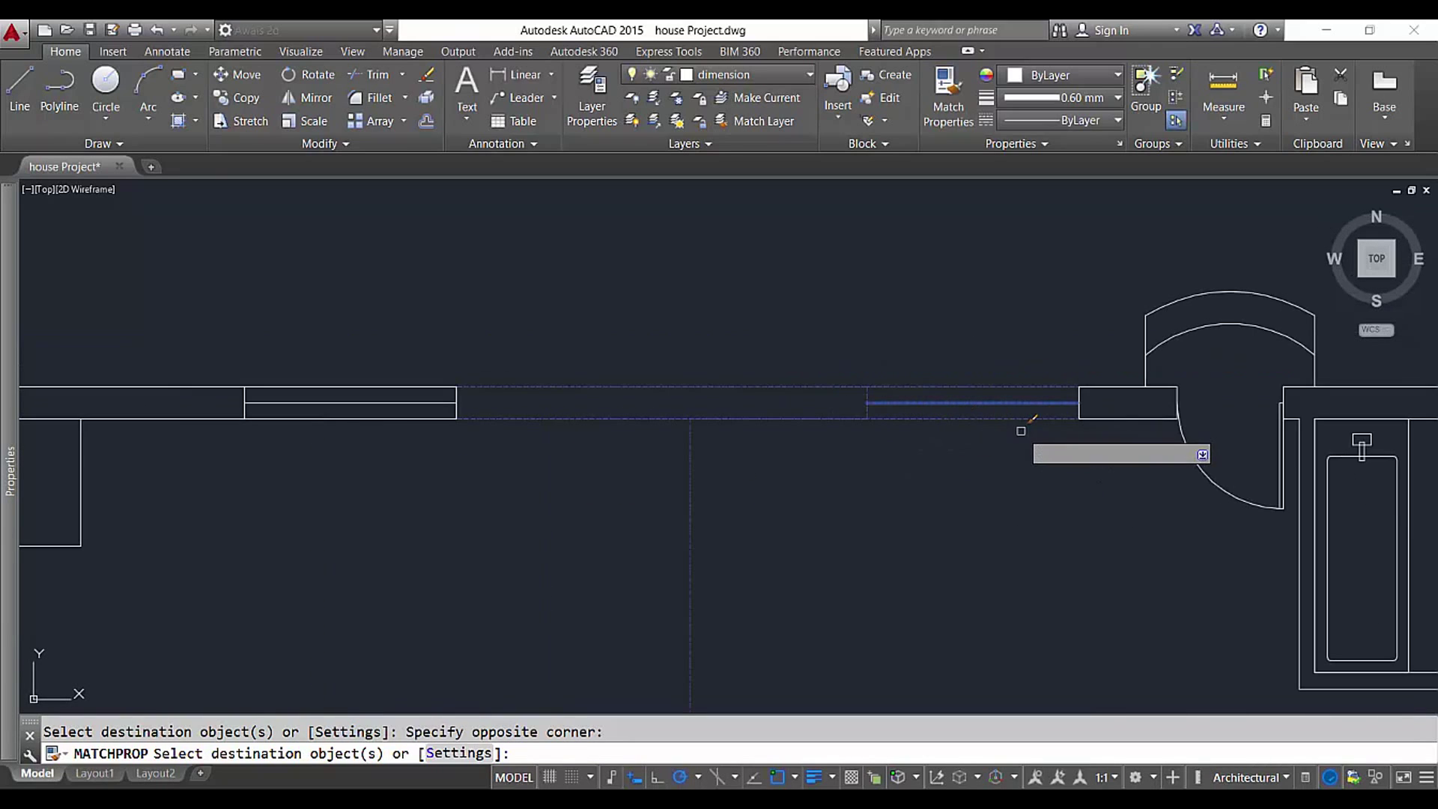
pyautogui.press('Return')
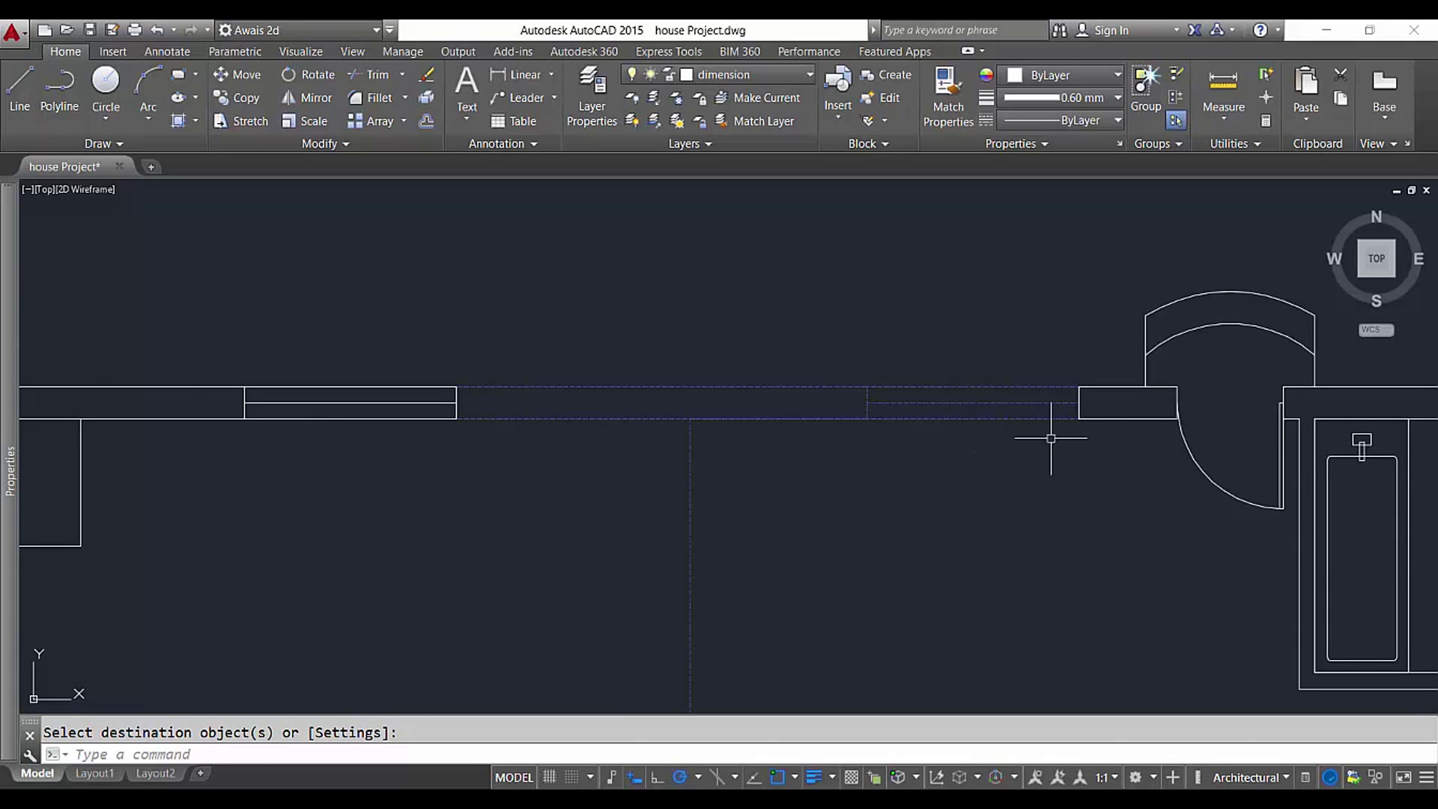
# Pan to the opening near the door and check its three dashed lines
pyautogui.moveTo(1043, 427); pyautogui.dragTo(968, 490, button='middle')
pyautogui.scroll(2, 979, 409)
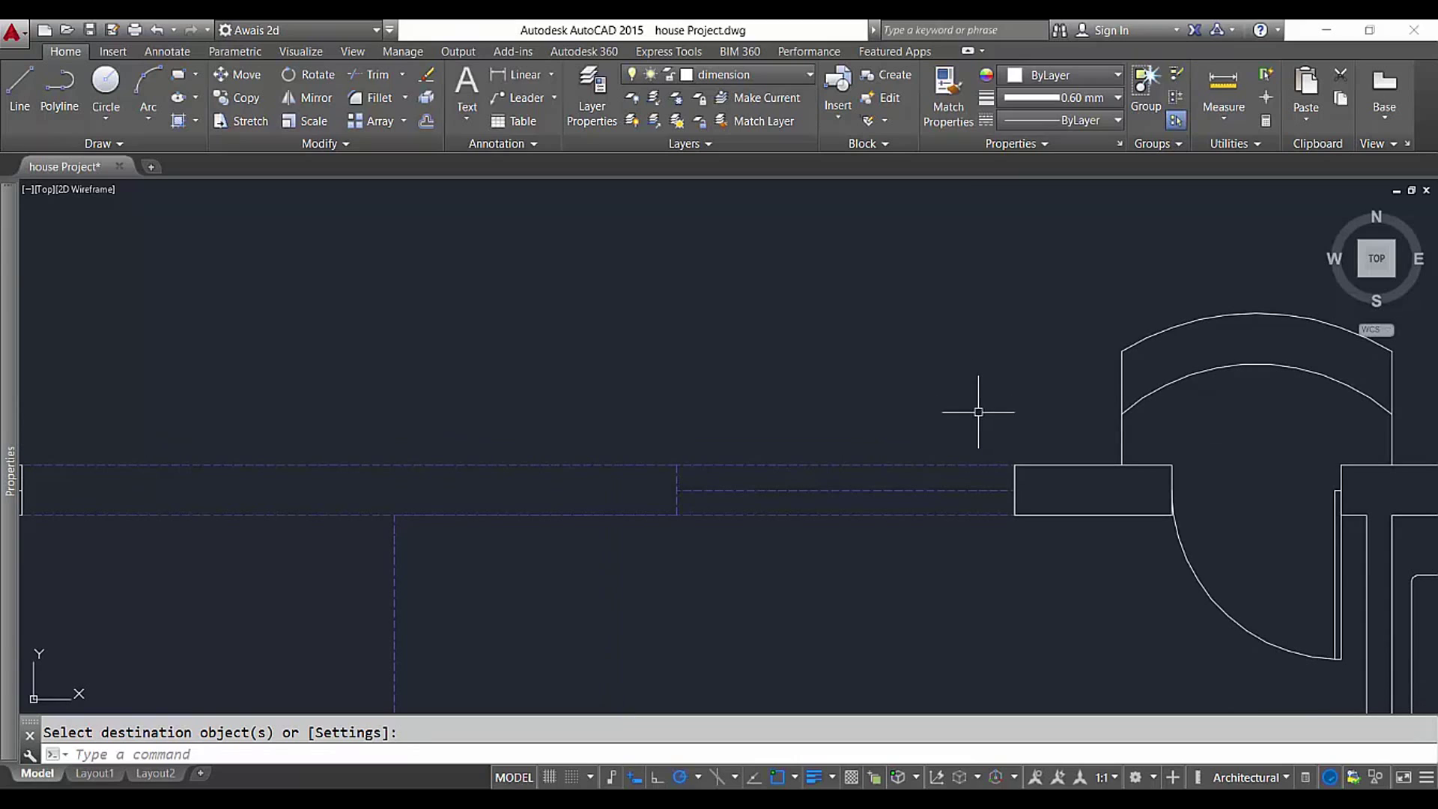
pyautogui.click(810, 440)
pyautogui.click(767, 560)
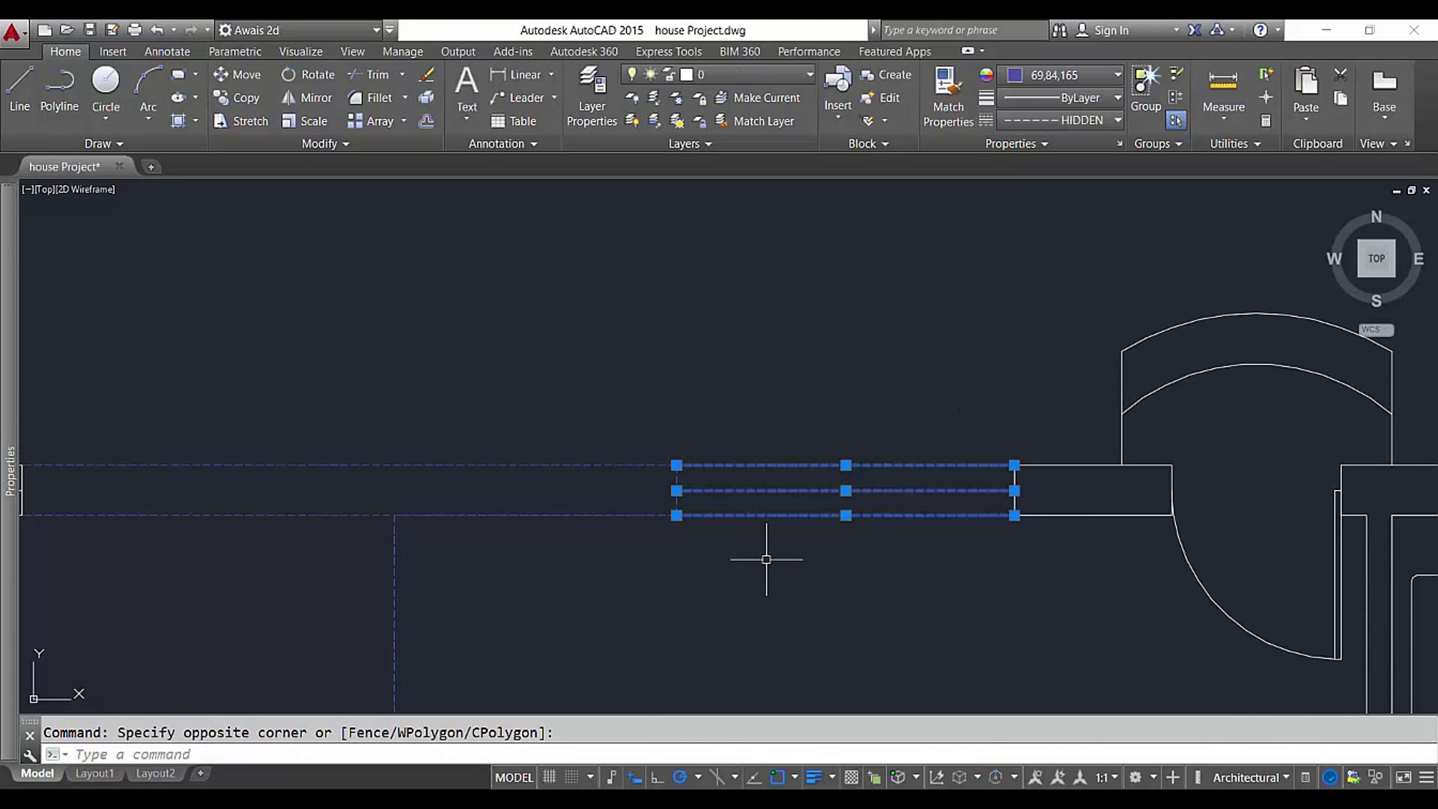
pyautogui.press('Escape')
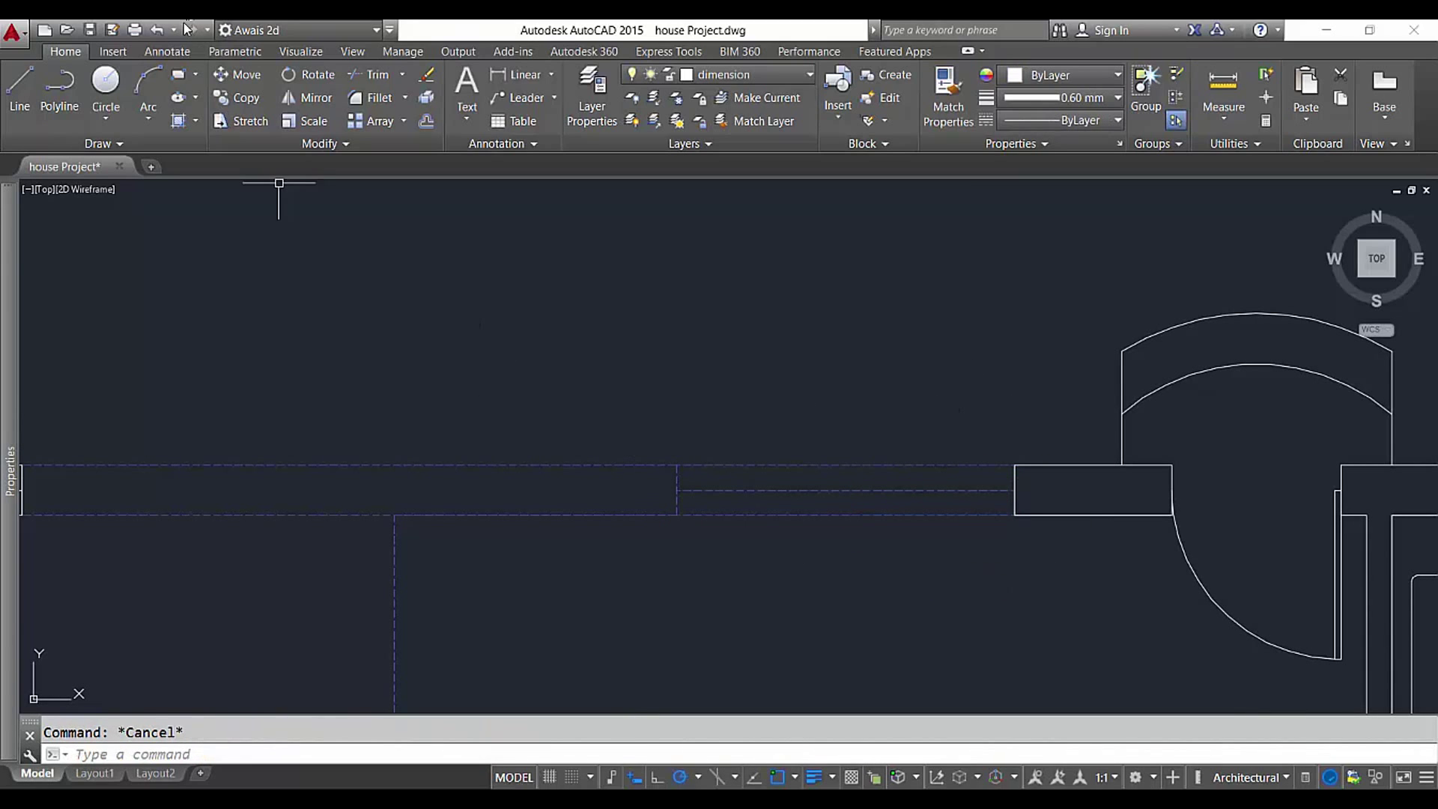
# Undo the property matching and the earlier linetype changes on the lines
pyautogui.click(158, 30)
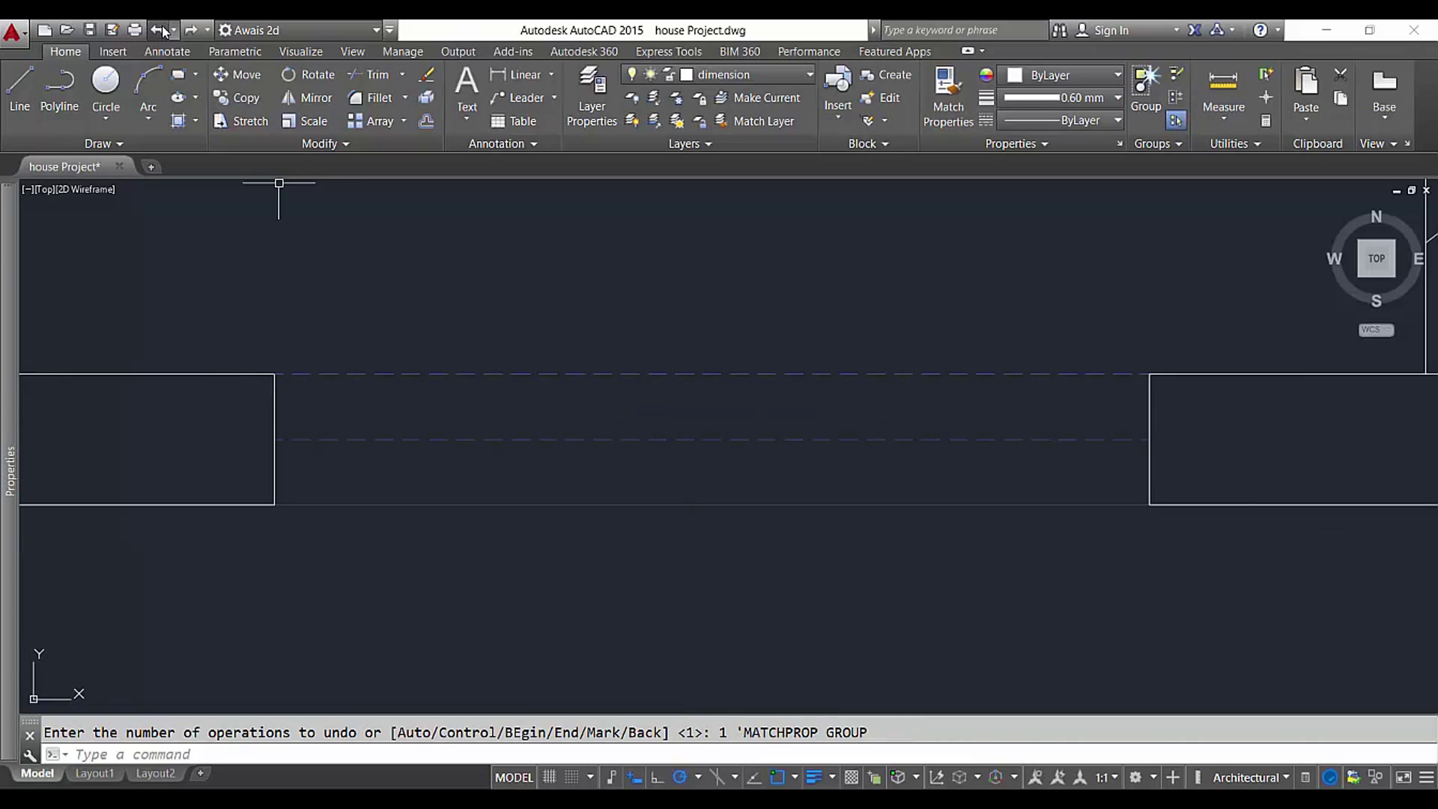
pyautogui.scroll(3, 164, 30)
pyautogui.click(163, 30)
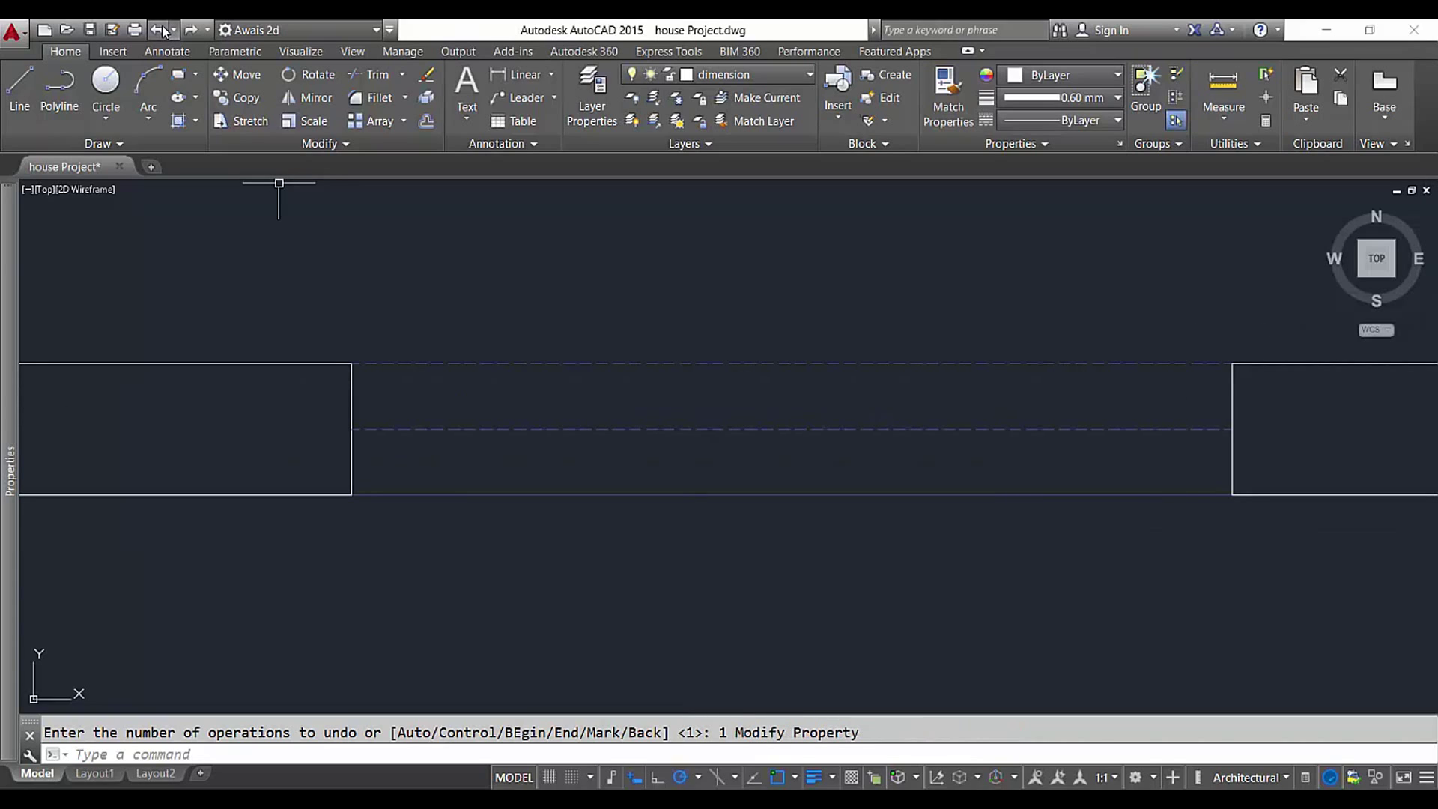
pyautogui.click(164, 30)
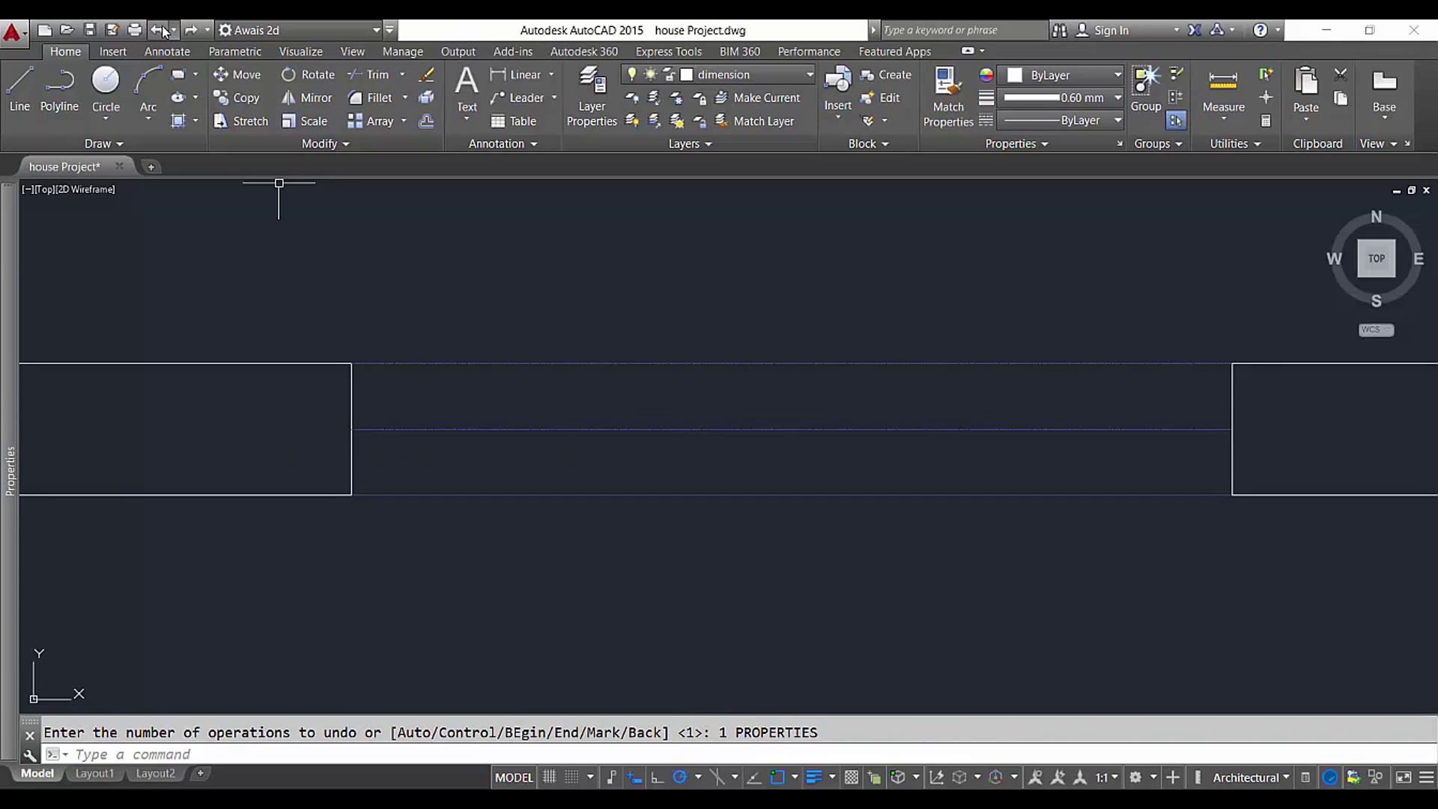
pyautogui.click(163, 30)
pyautogui.click(163, 30)
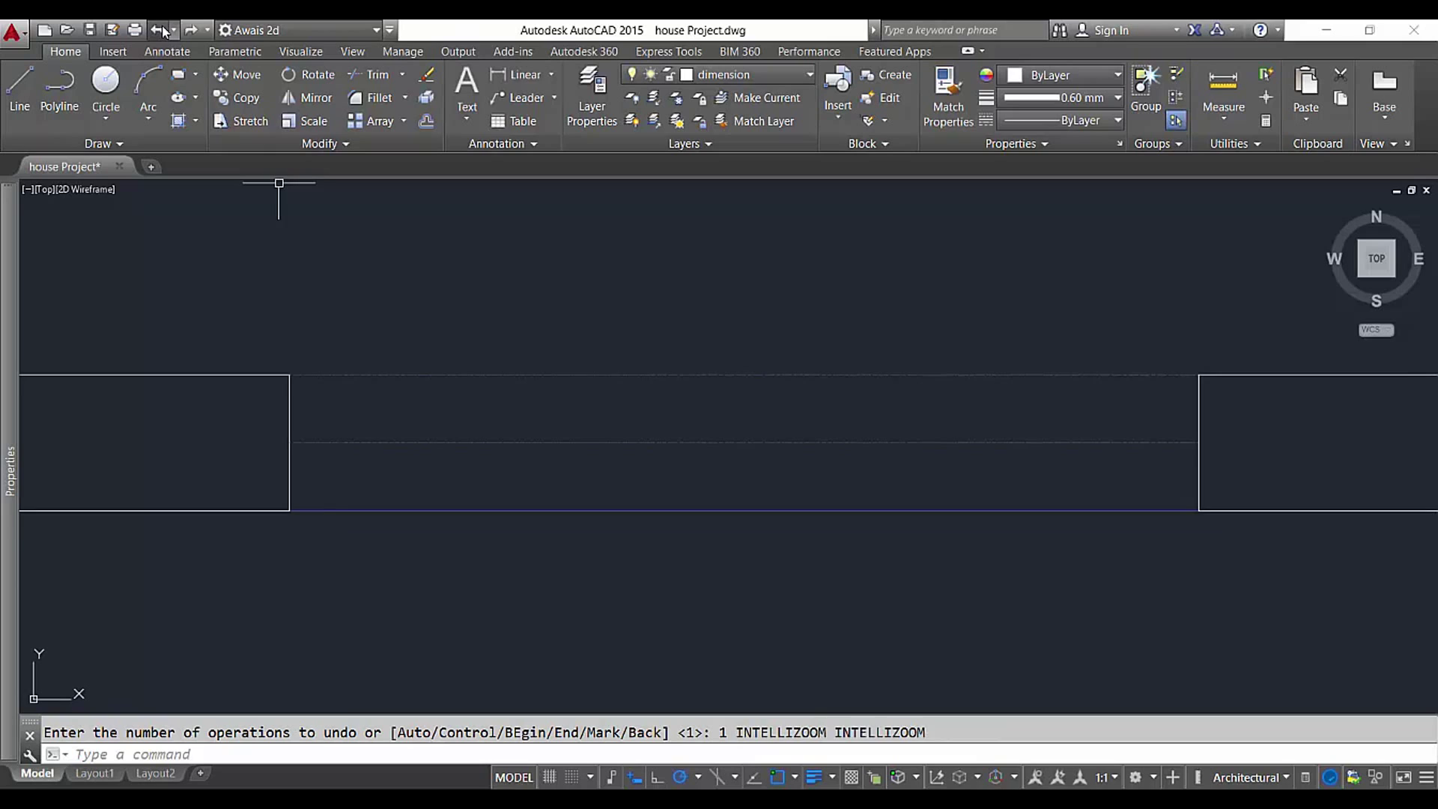
pyautogui.click(164, 30)
pyautogui.click(164, 30)
pyautogui.press('Escape')
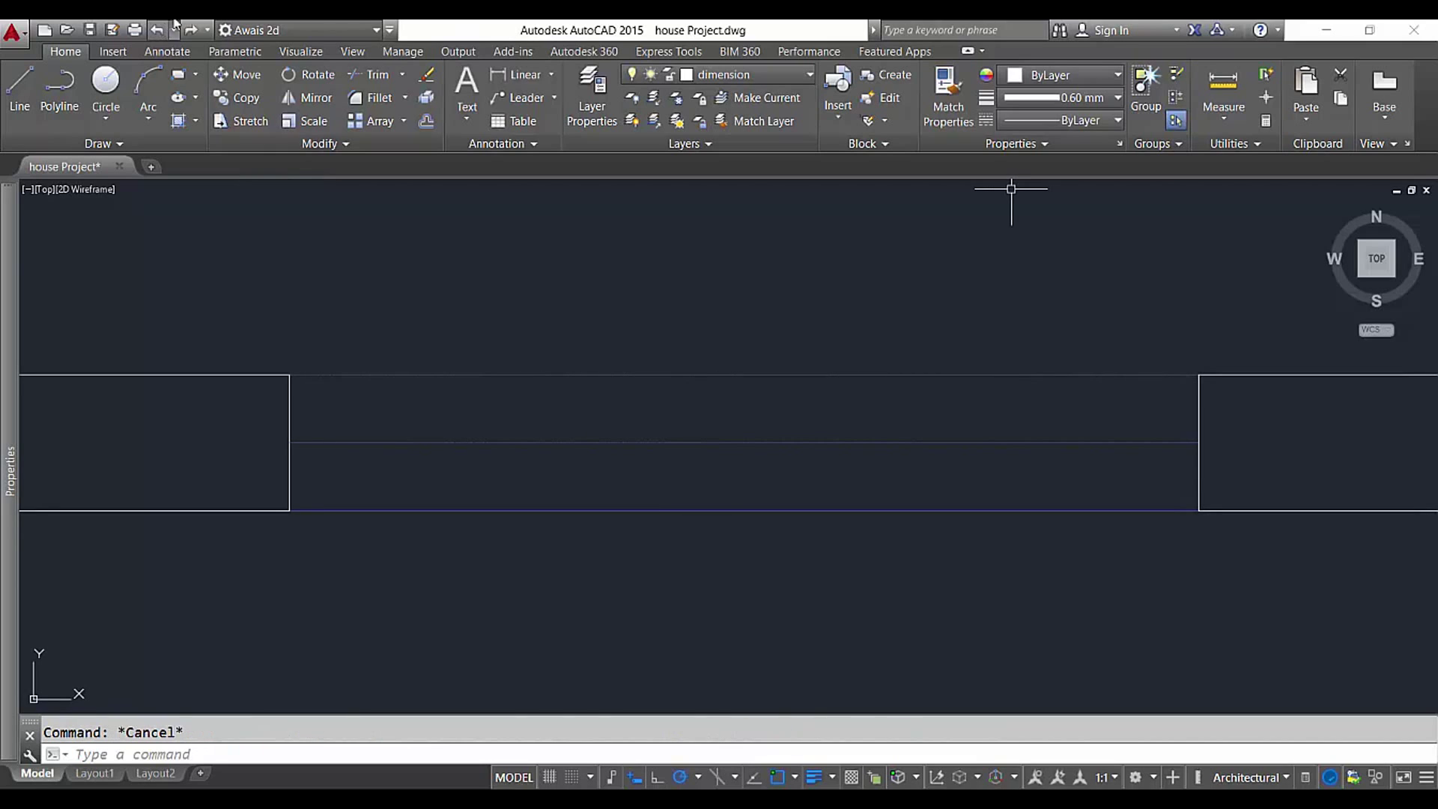
# Review the Properties panel transparency options, then turn lineweight display off
pyautogui.click(1049, 147)
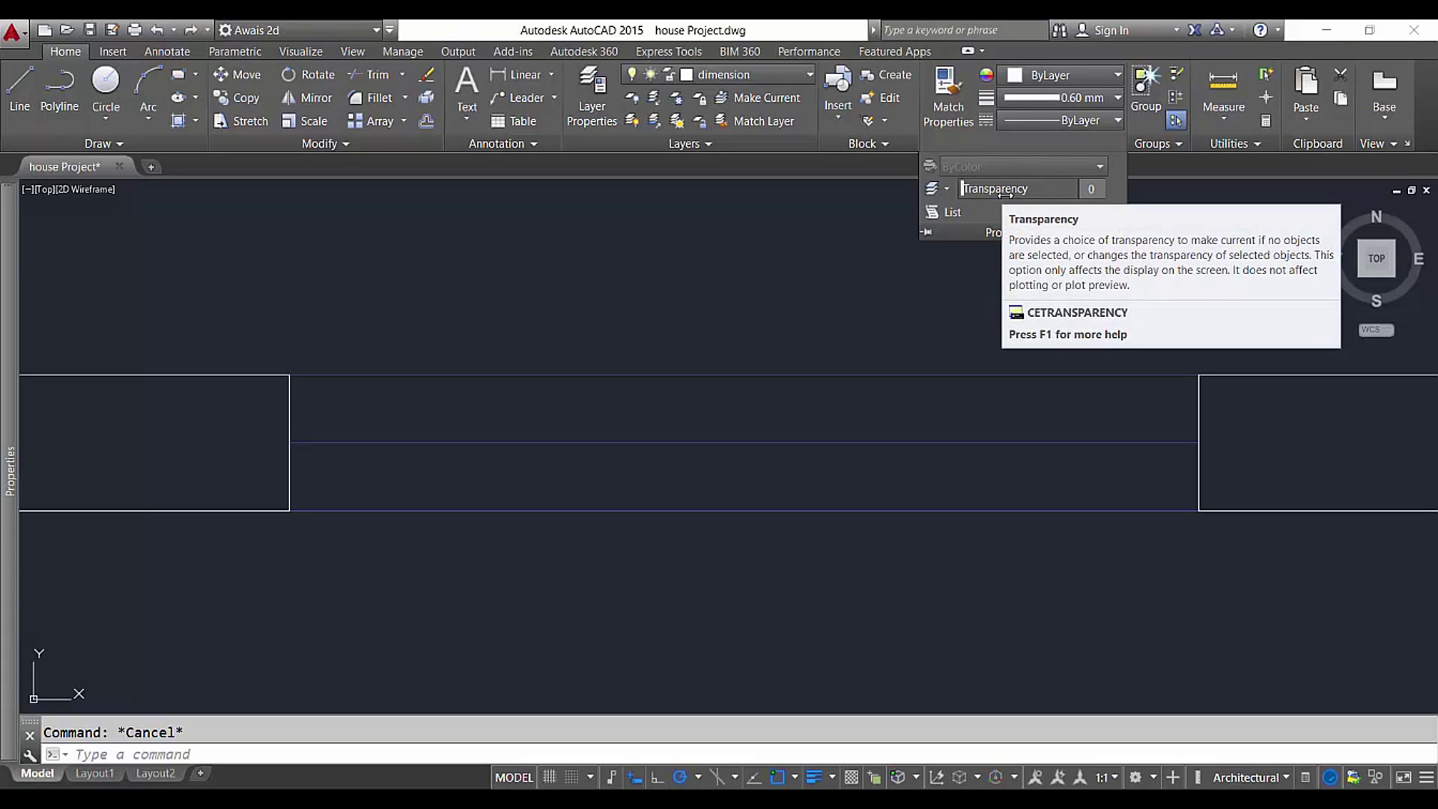
pyautogui.click(949, 188)
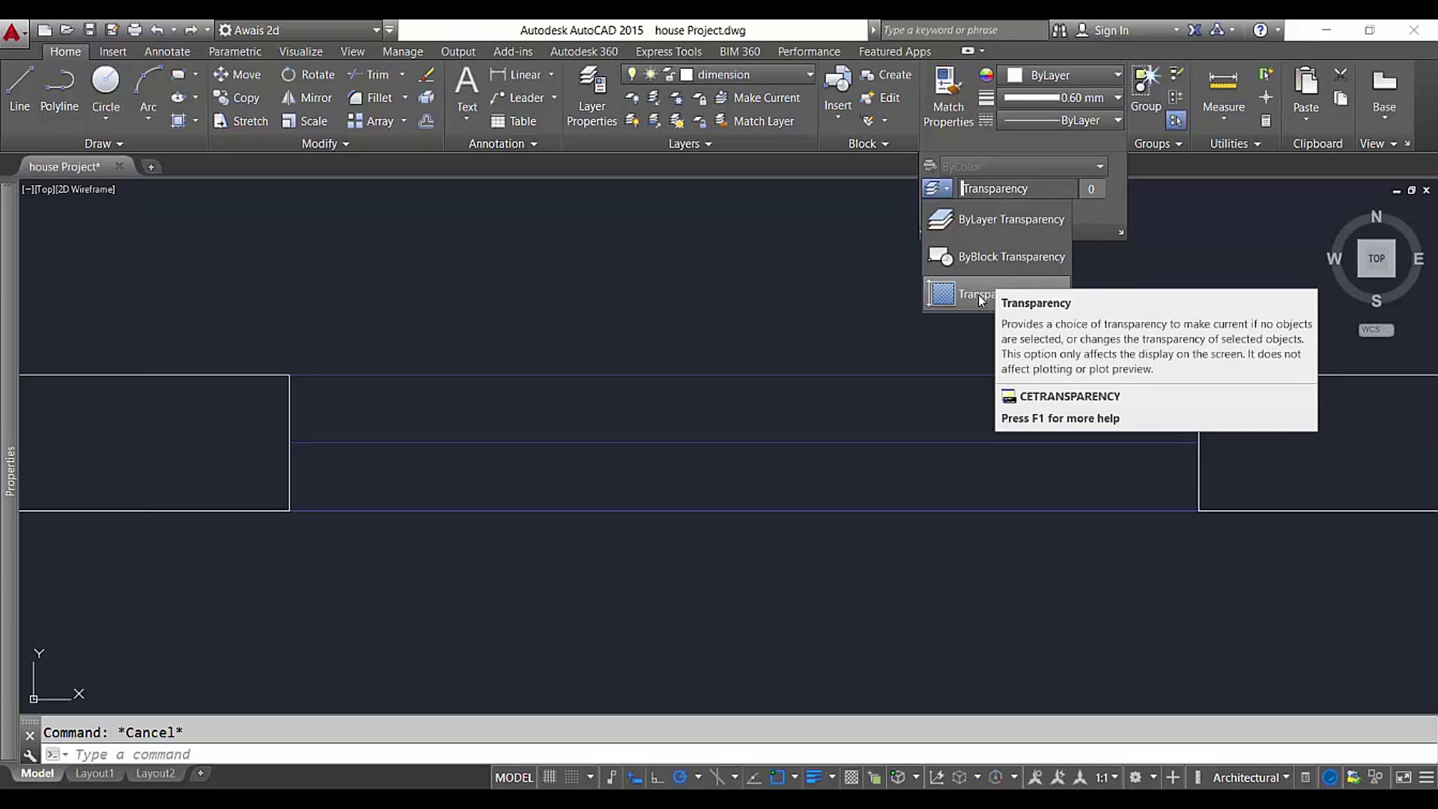
pyautogui.click(1066, 152)
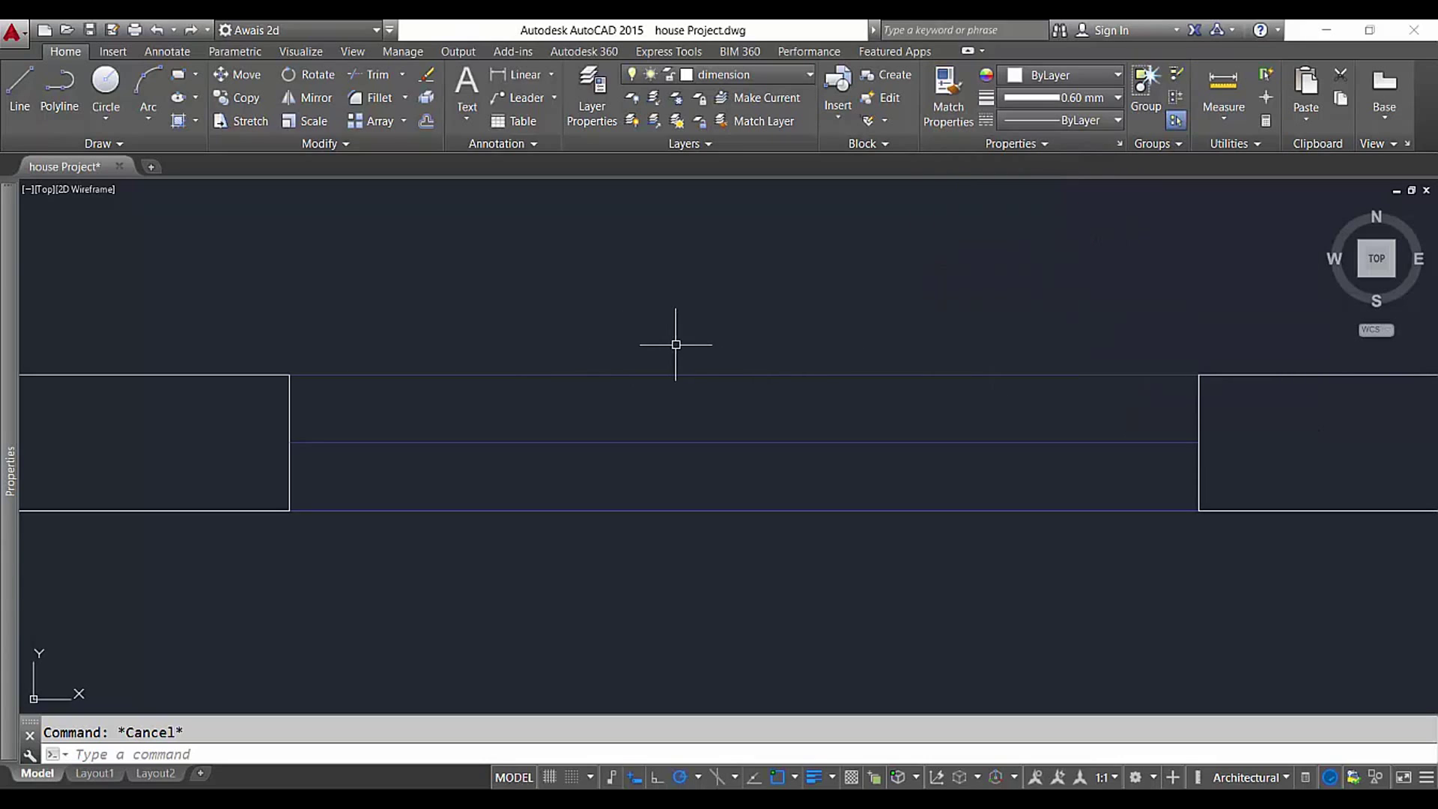
pyautogui.click(849, 327)
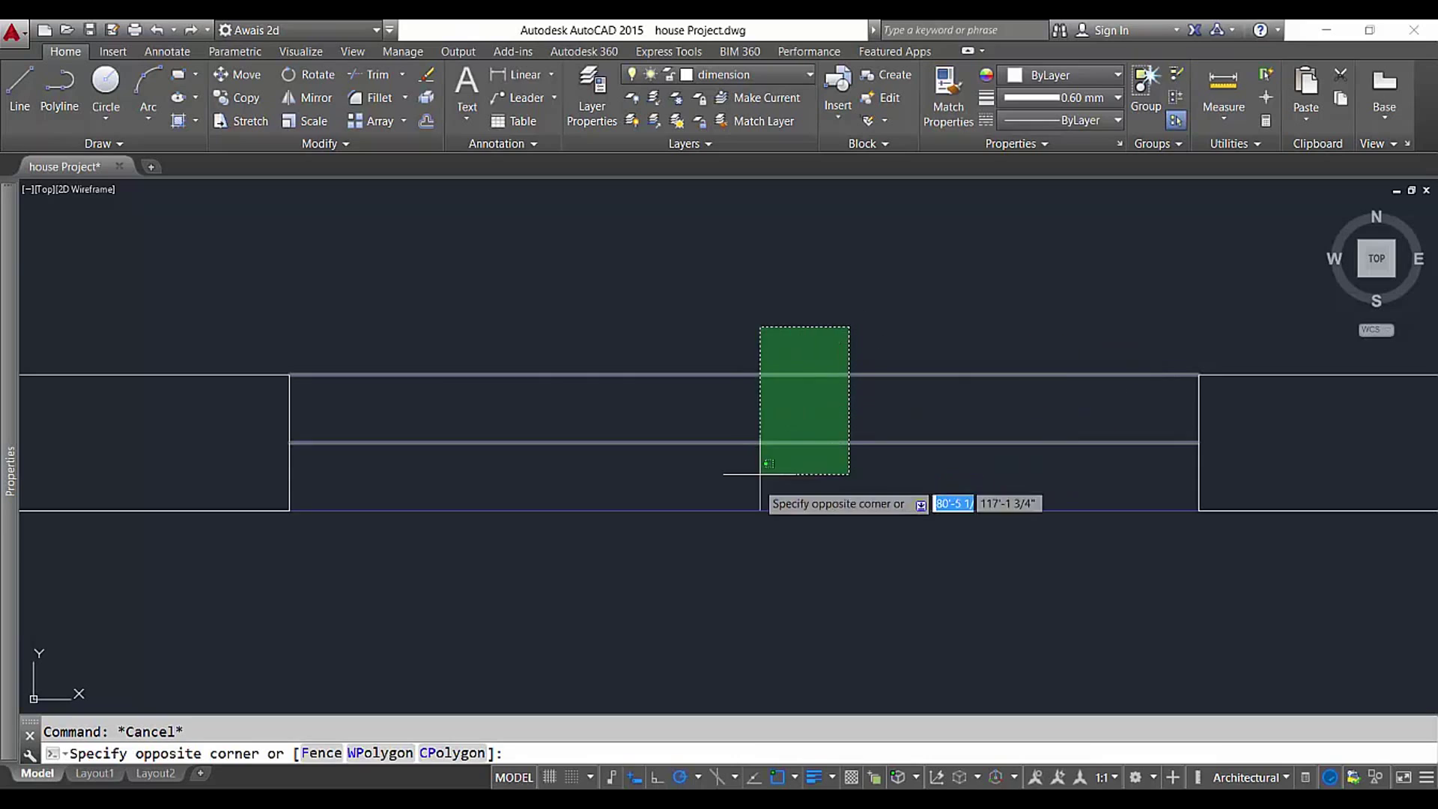
pyautogui.press('Escape')
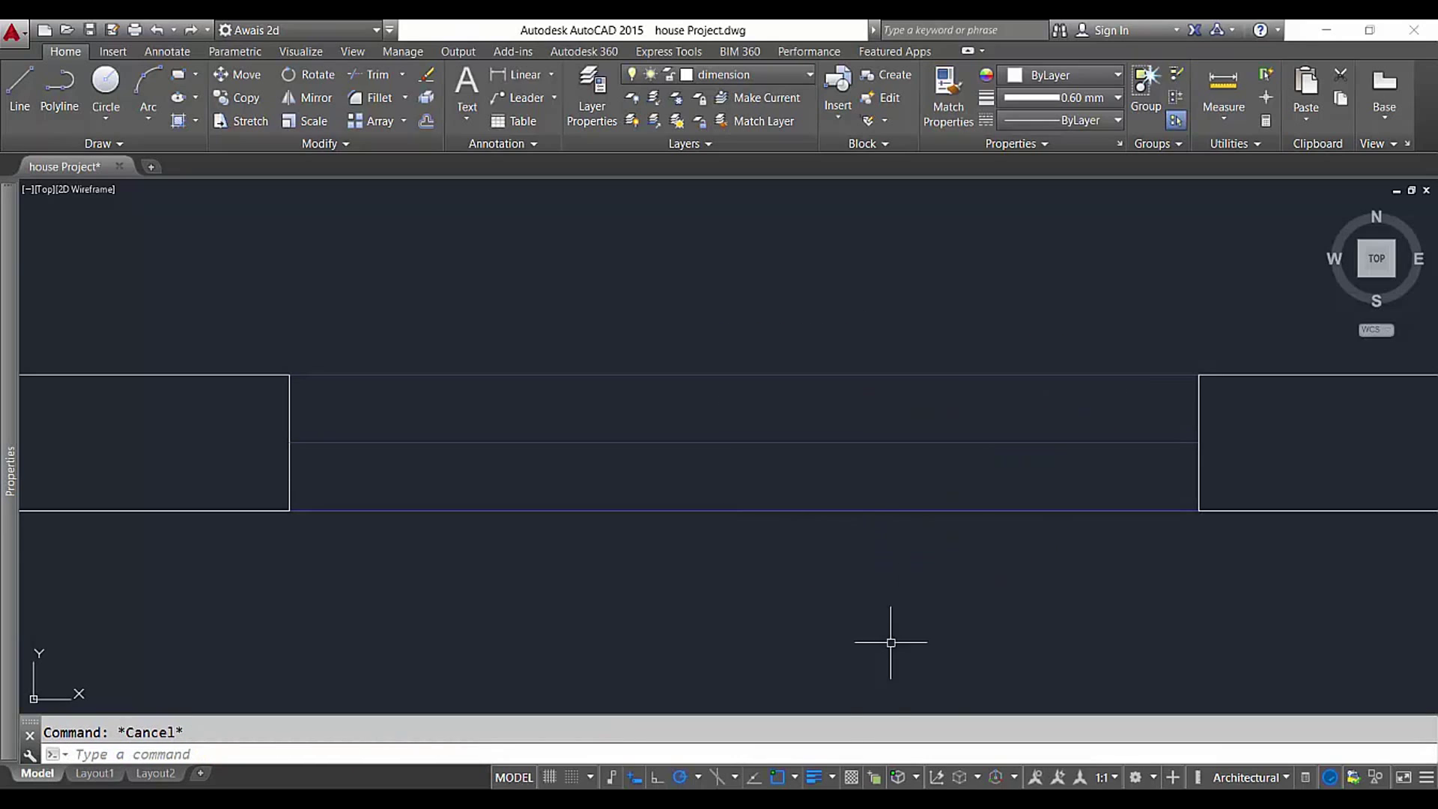
pyautogui.click(815, 779)
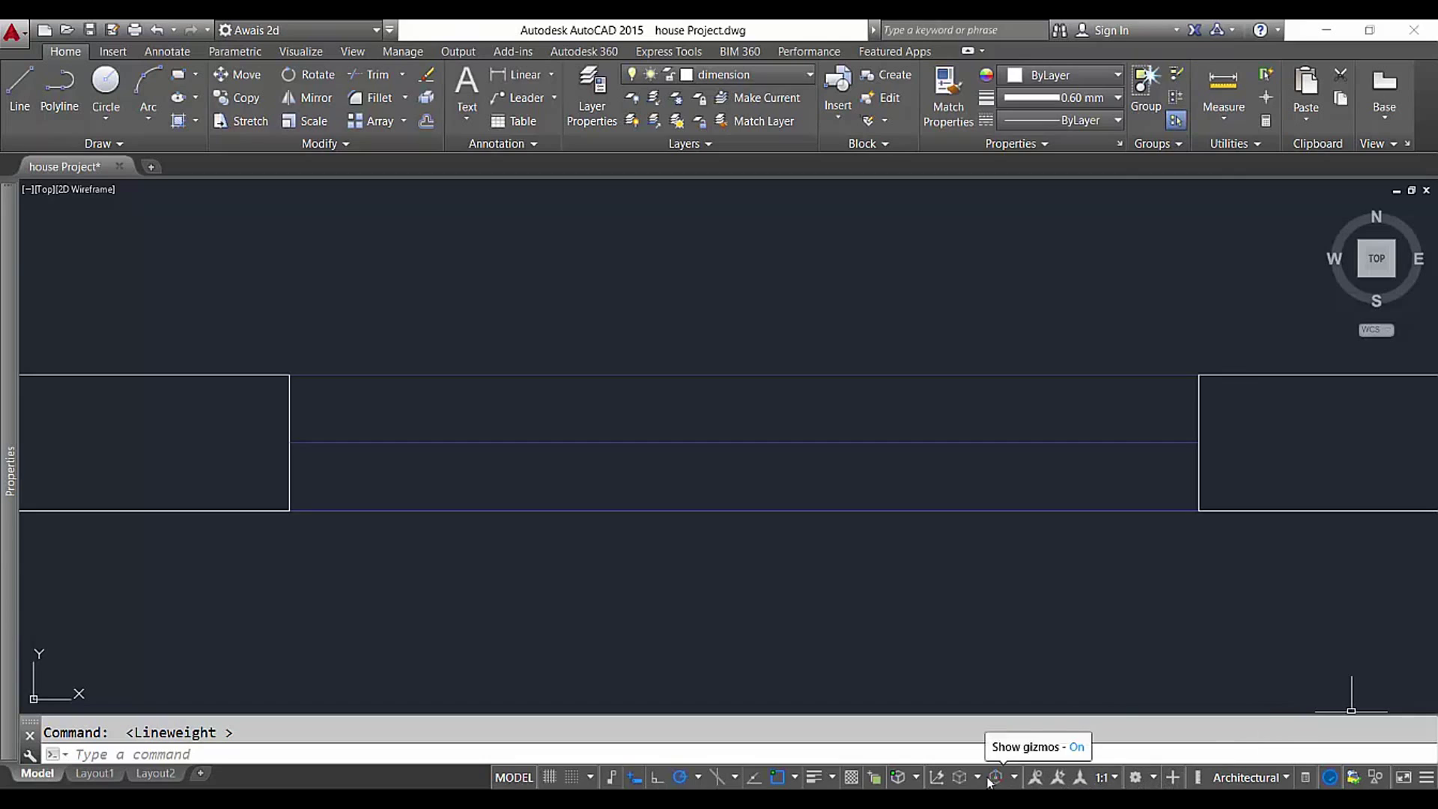
pyautogui.click(1423, 779)
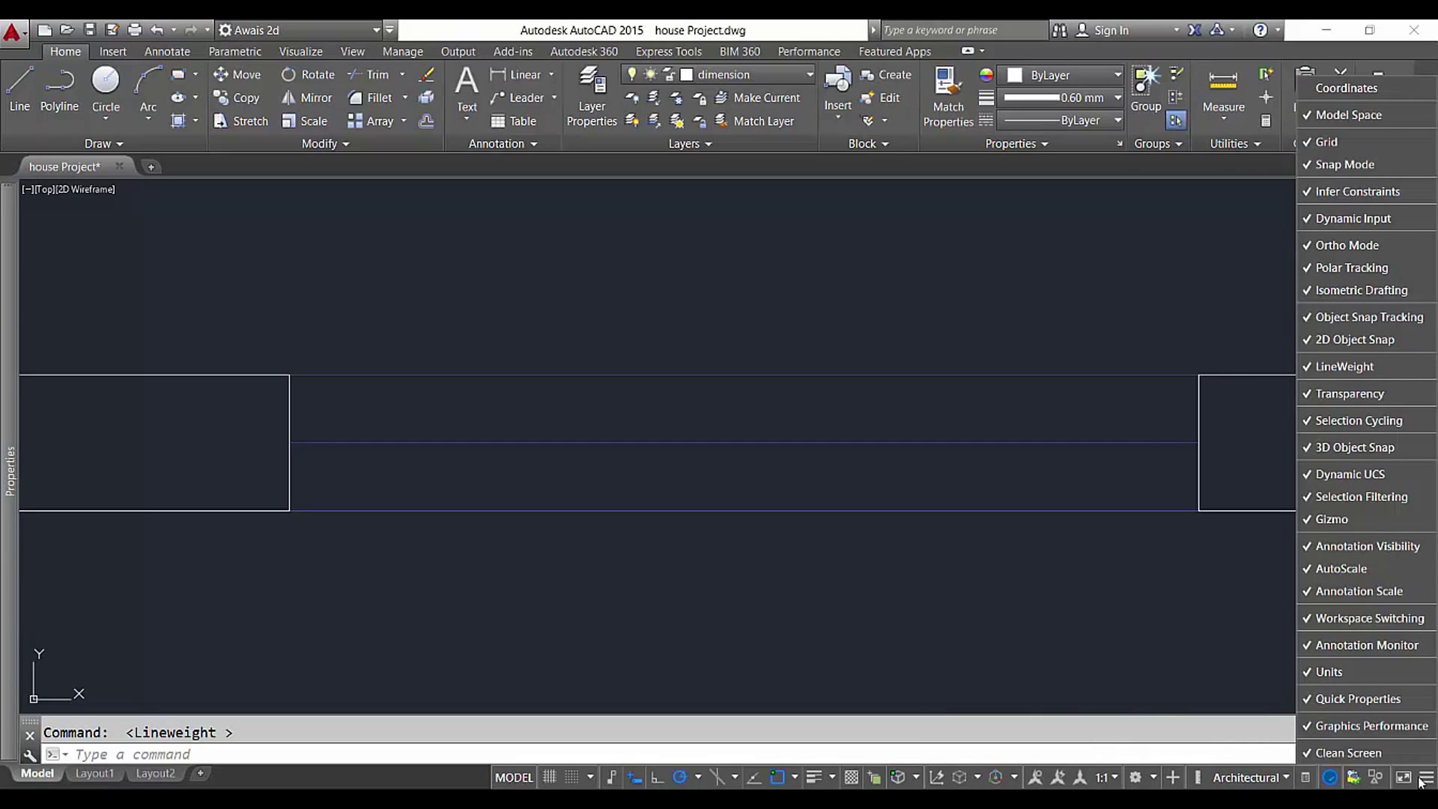
pyautogui.click(1422, 780)
pyautogui.scroll(-10, 751, 427)
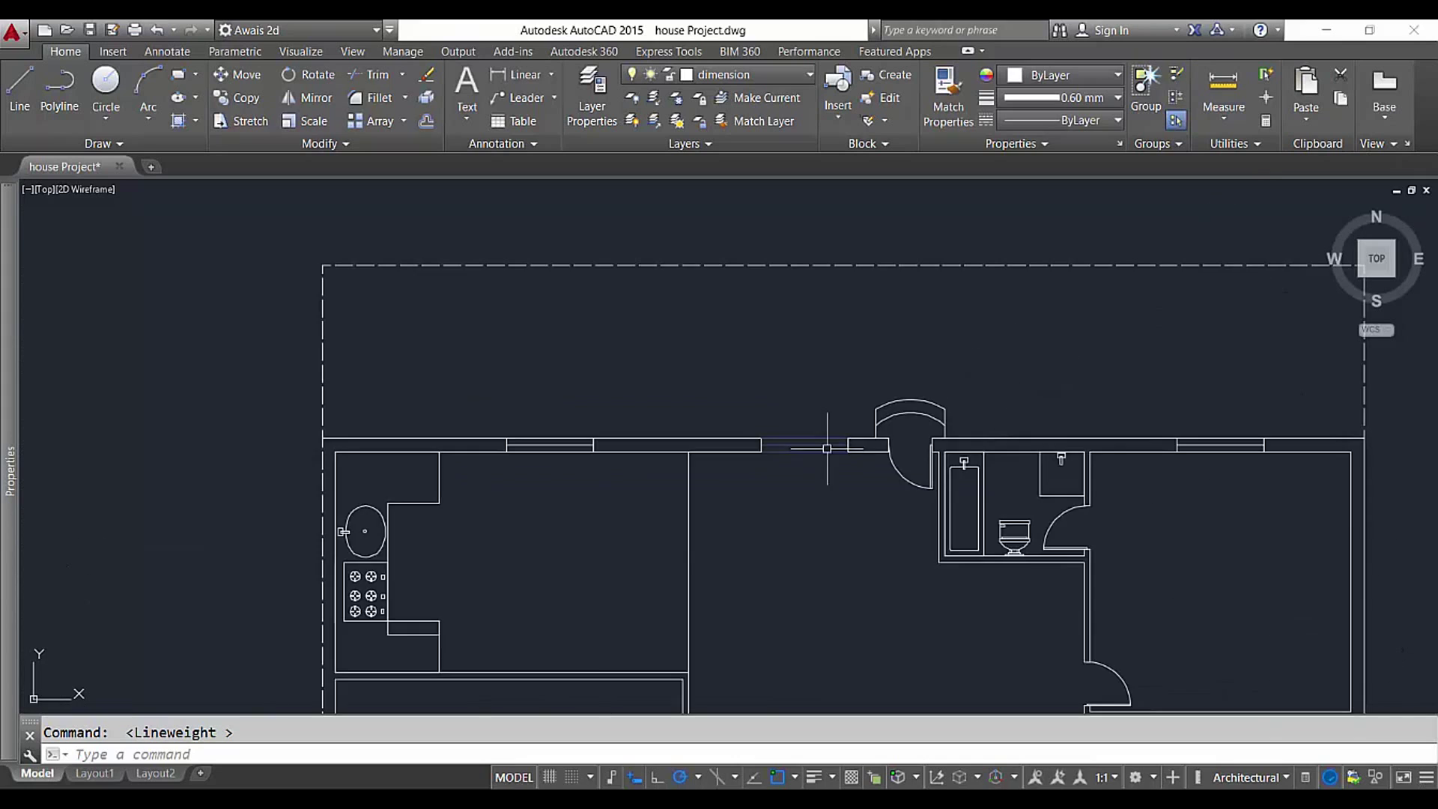
pyautogui.moveTo(899, 472); pyautogui.dragTo(794, 293, button='middle')
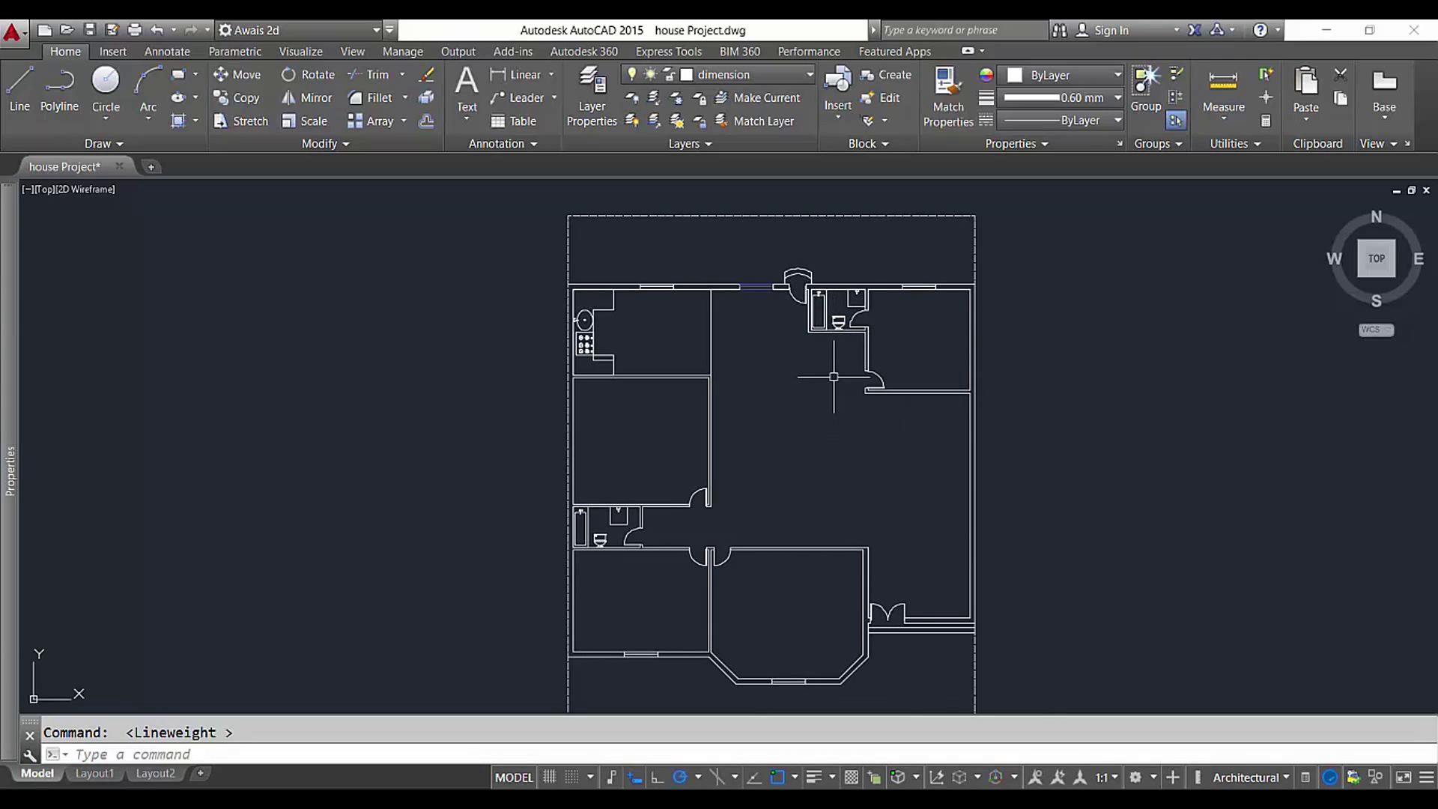
pyautogui.scroll(-2, 834, 377)
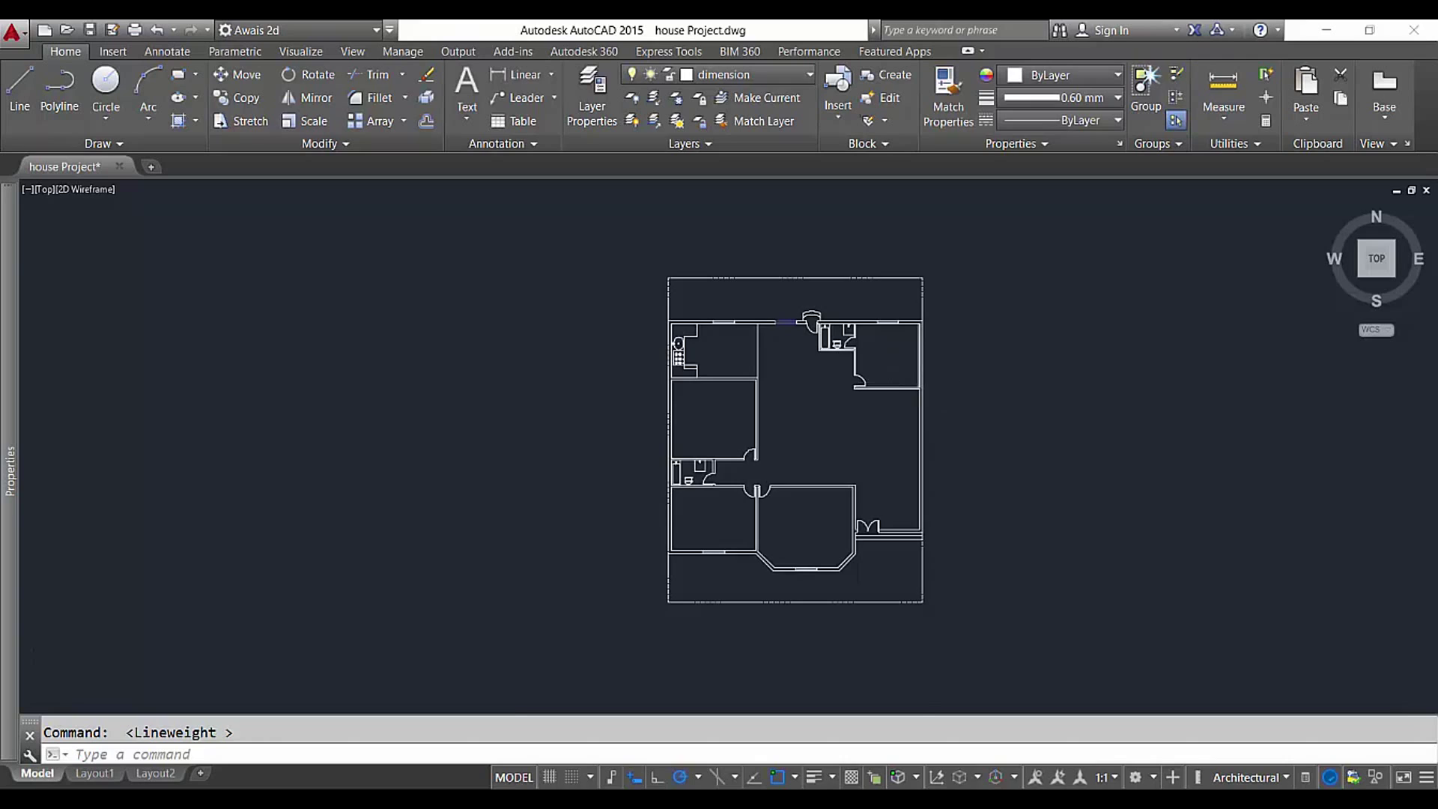
pyautogui.scroll(2, 895, 382)
pyautogui.scroll(3, 712, 232)
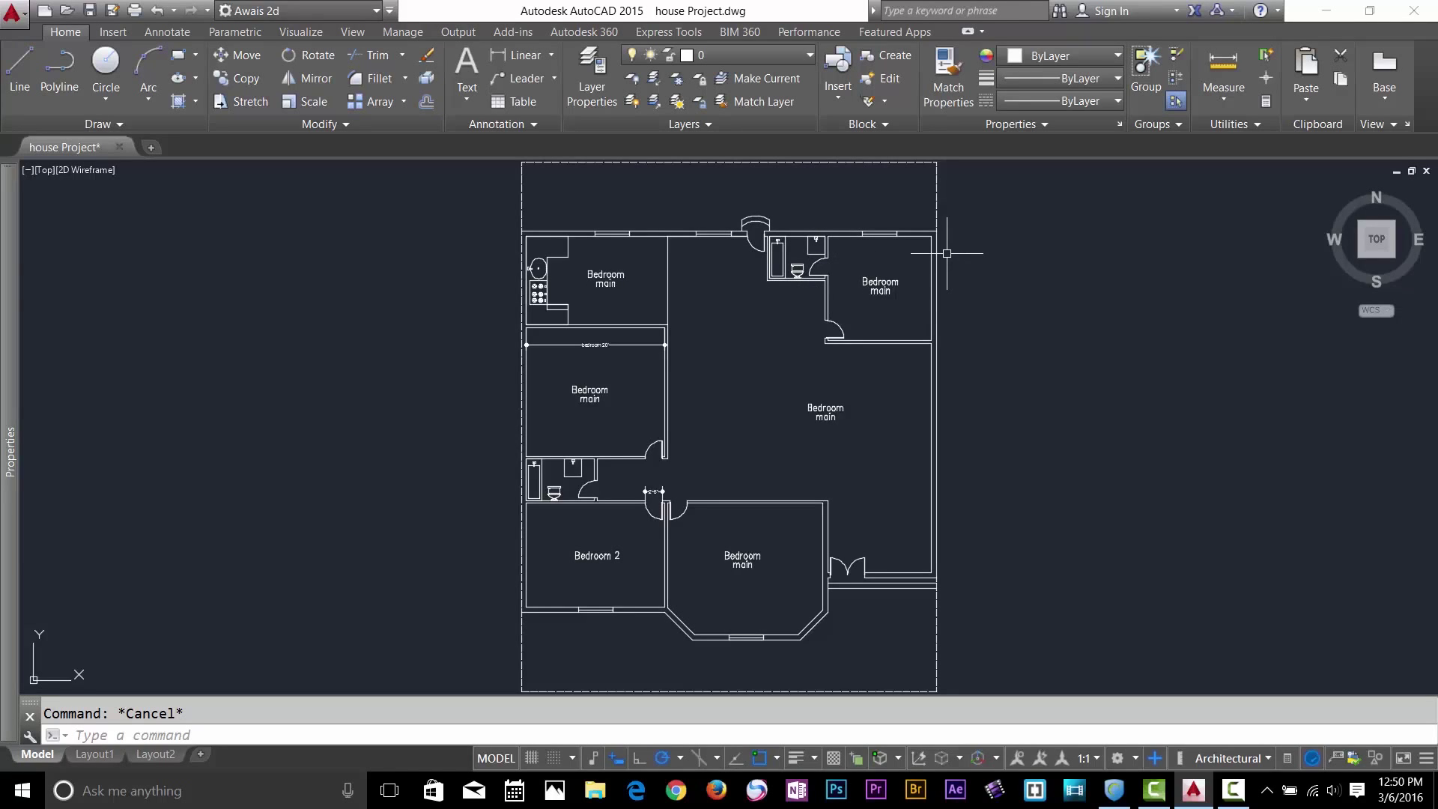
# Place room names like 'Bedroom main' and 'Bedroom 2' inside the plan's rooms
pyautogui.moveTo(934, 264)
# Delete the 2'-6" door dimension and open the Layer Properties Manager
pyautogui.click(640, 485)
pyautogui.click(669, 508)
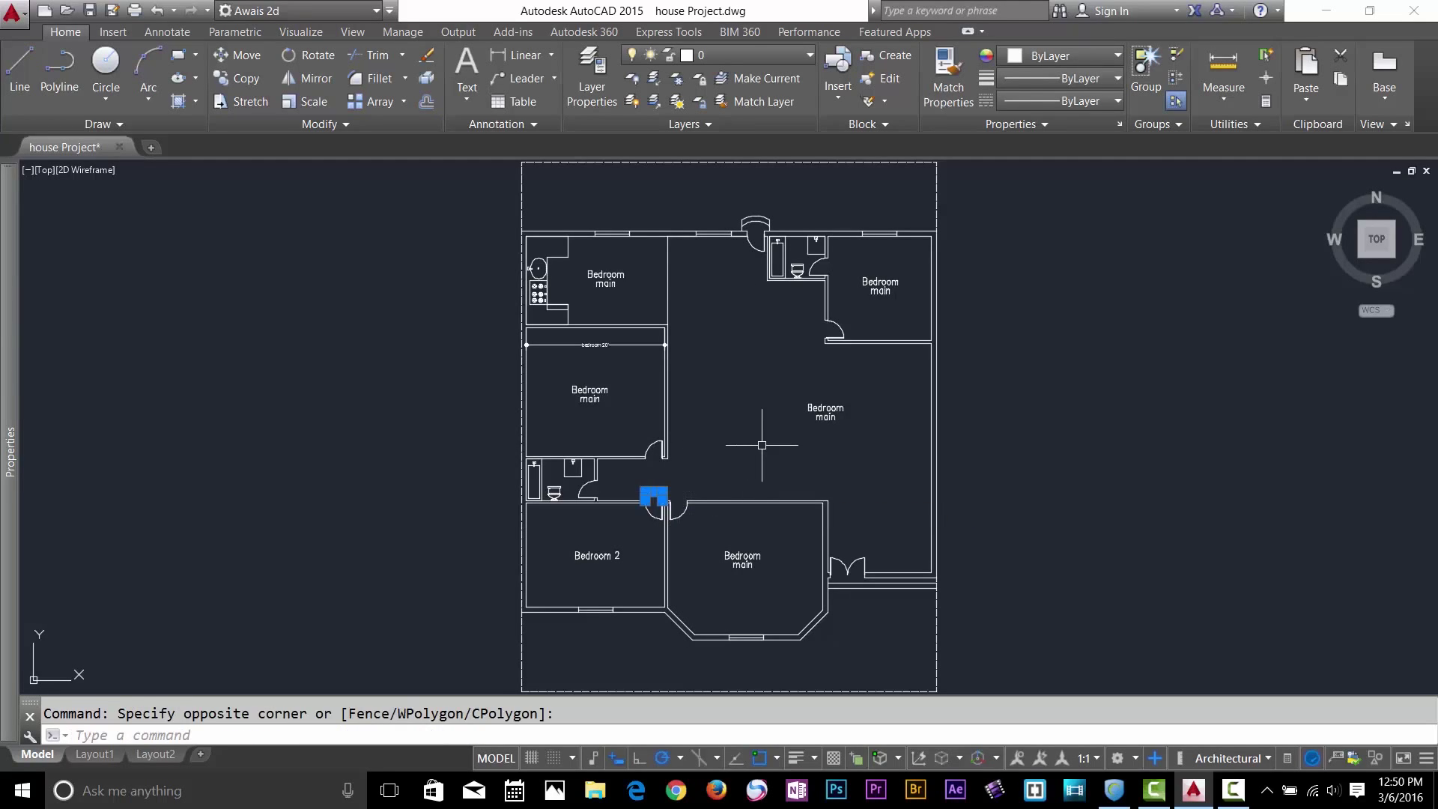
pyautogui.press('Delete')
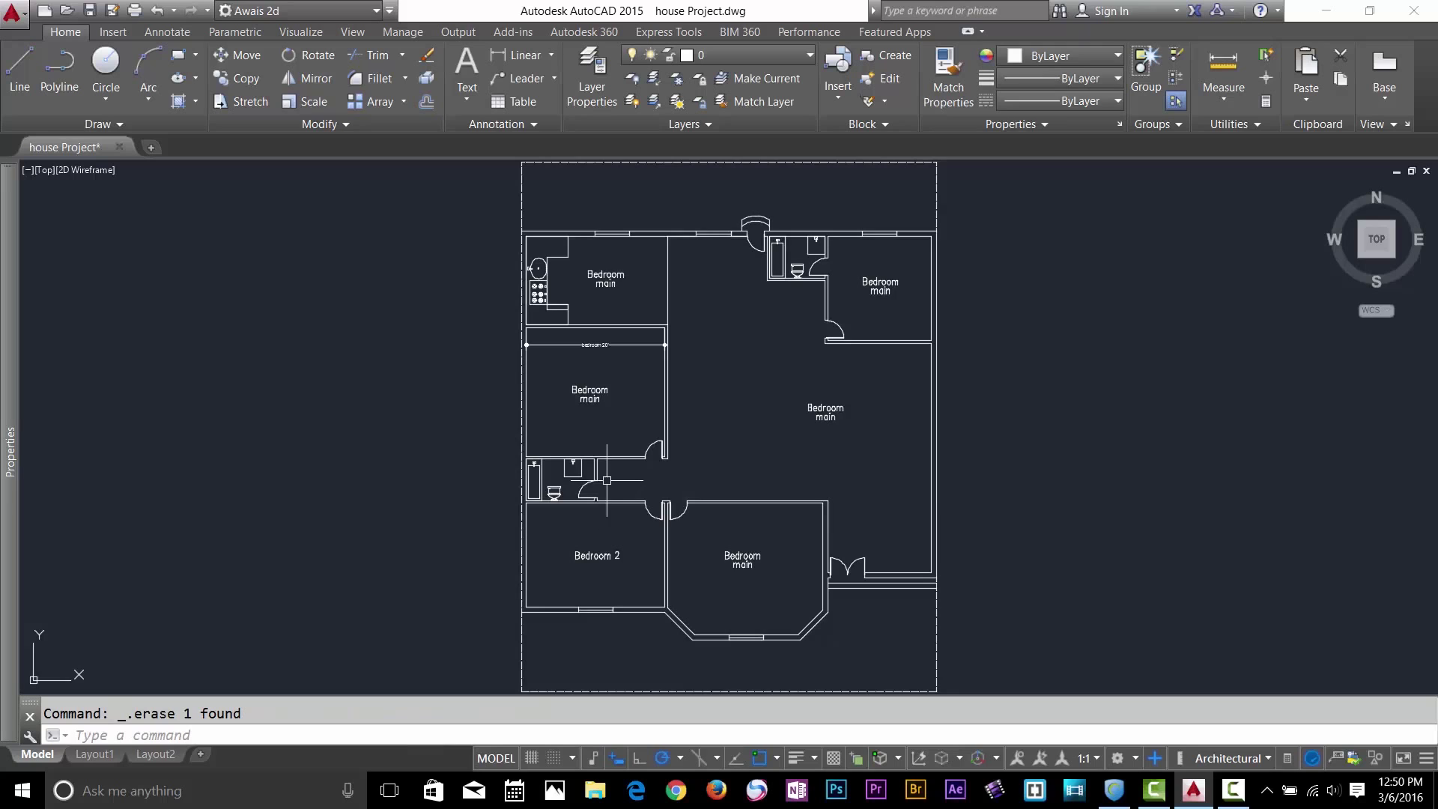
pyautogui.click(593, 75)
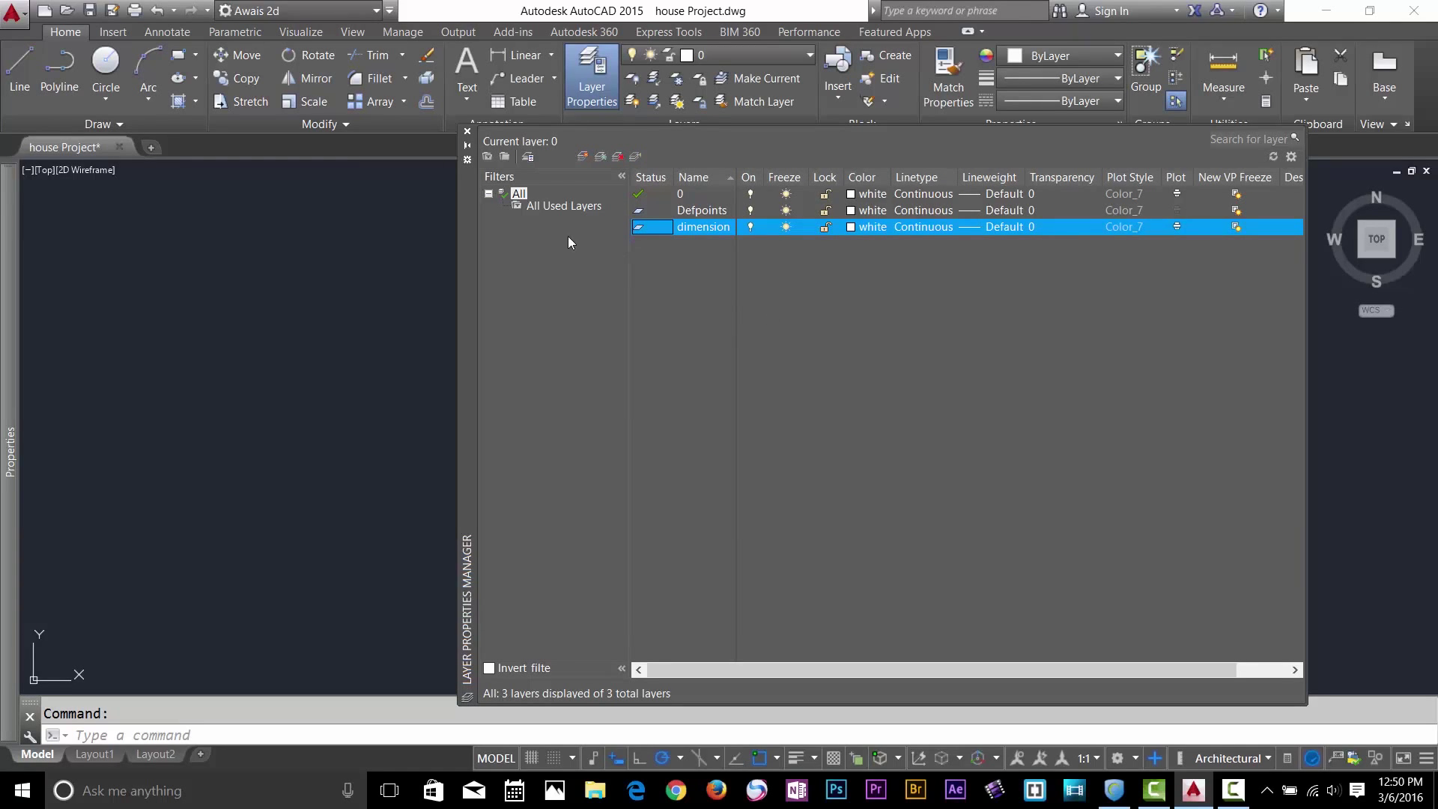
# Reposition the layer manager and create new layers A-wall, A-door and A-window
pyautogui.moveTo(474, 249)
pyautogui.mouseDown()
pyautogui.moveTo(452, 309)
pyautogui.moveTo(133, 460)
pyautogui.moveTo(526, 529)
pyautogui.moveTo(582, 581)
pyautogui.mouseUp()
pyautogui.moveTo(753, 553); pyautogui.dragTo(184, 558)
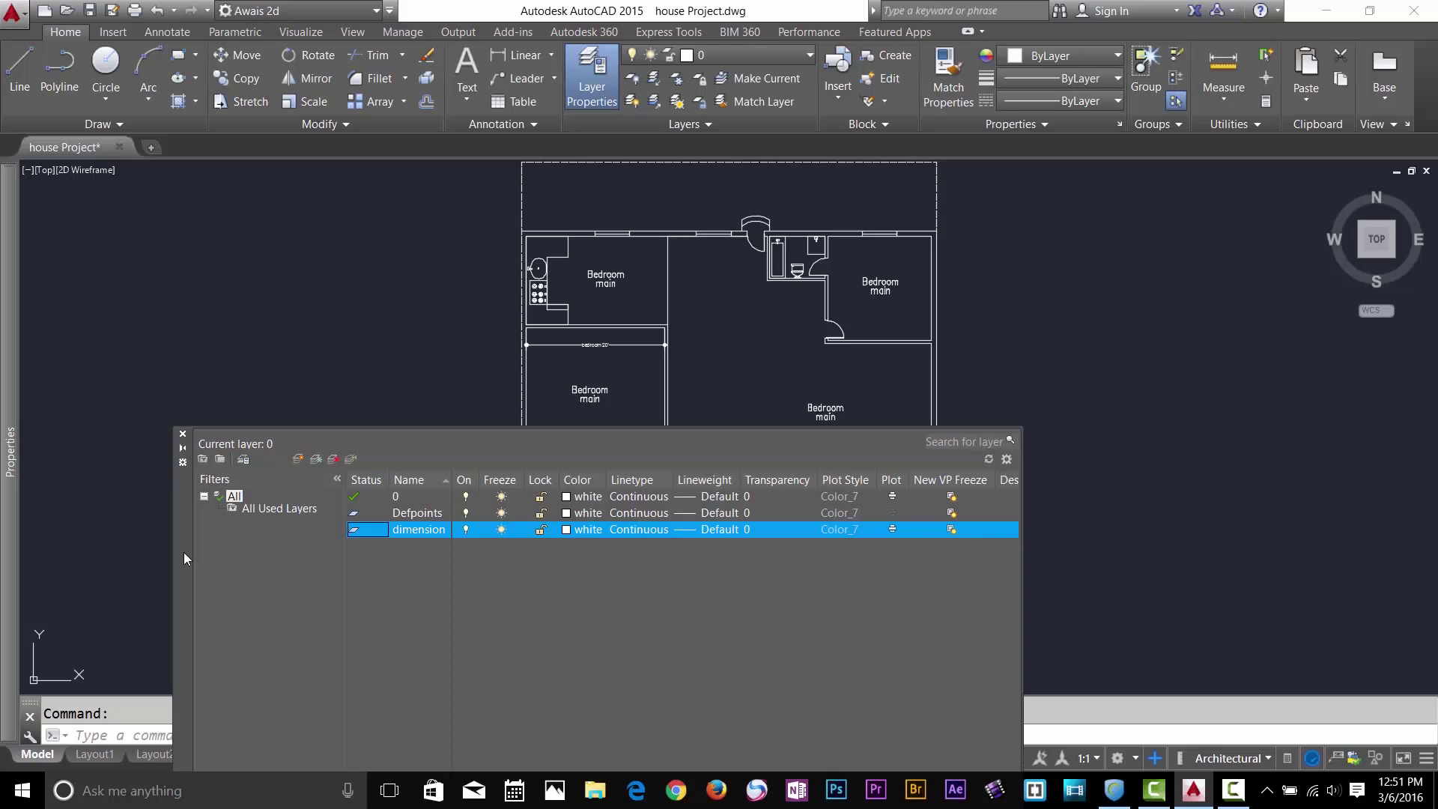
pyautogui.moveTo(184, 559)
pyautogui.mouseDown()
pyautogui.moveTo(442, 225)
pyautogui.moveTo(399, 210)
pyautogui.moveTo(398, 259)
pyautogui.mouseUp()
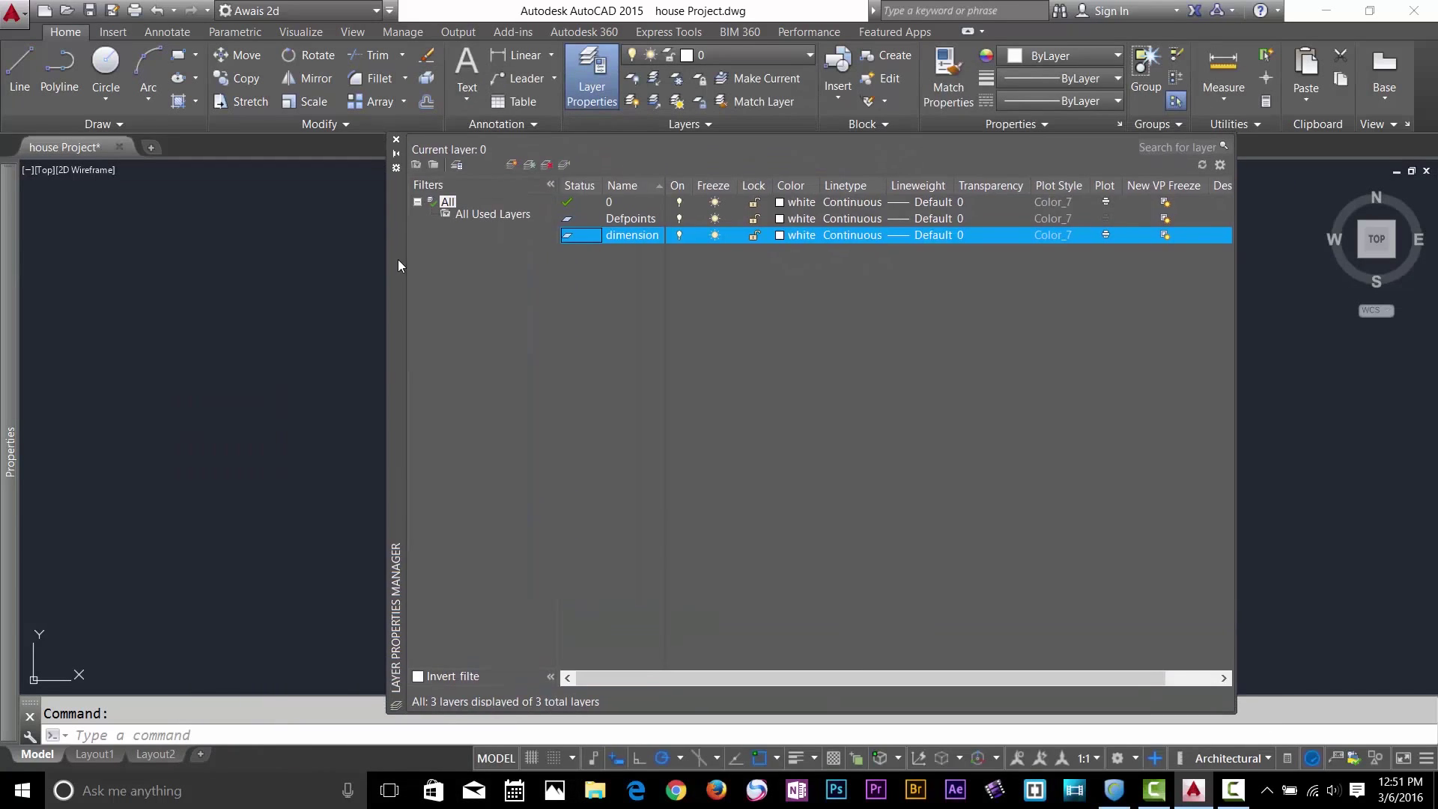
pyautogui.click(512, 166)
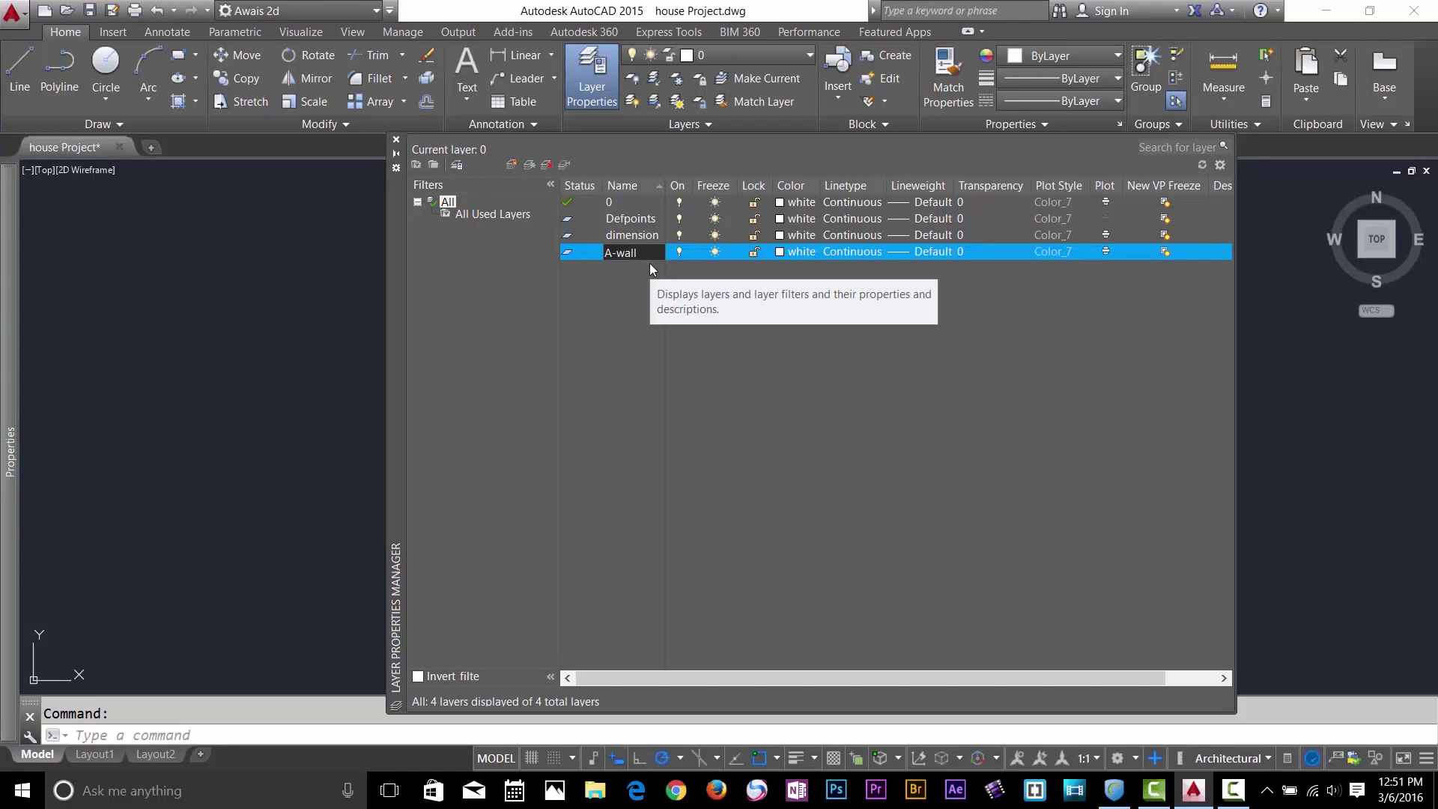
pyautogui.hotkey('alt', 'n')
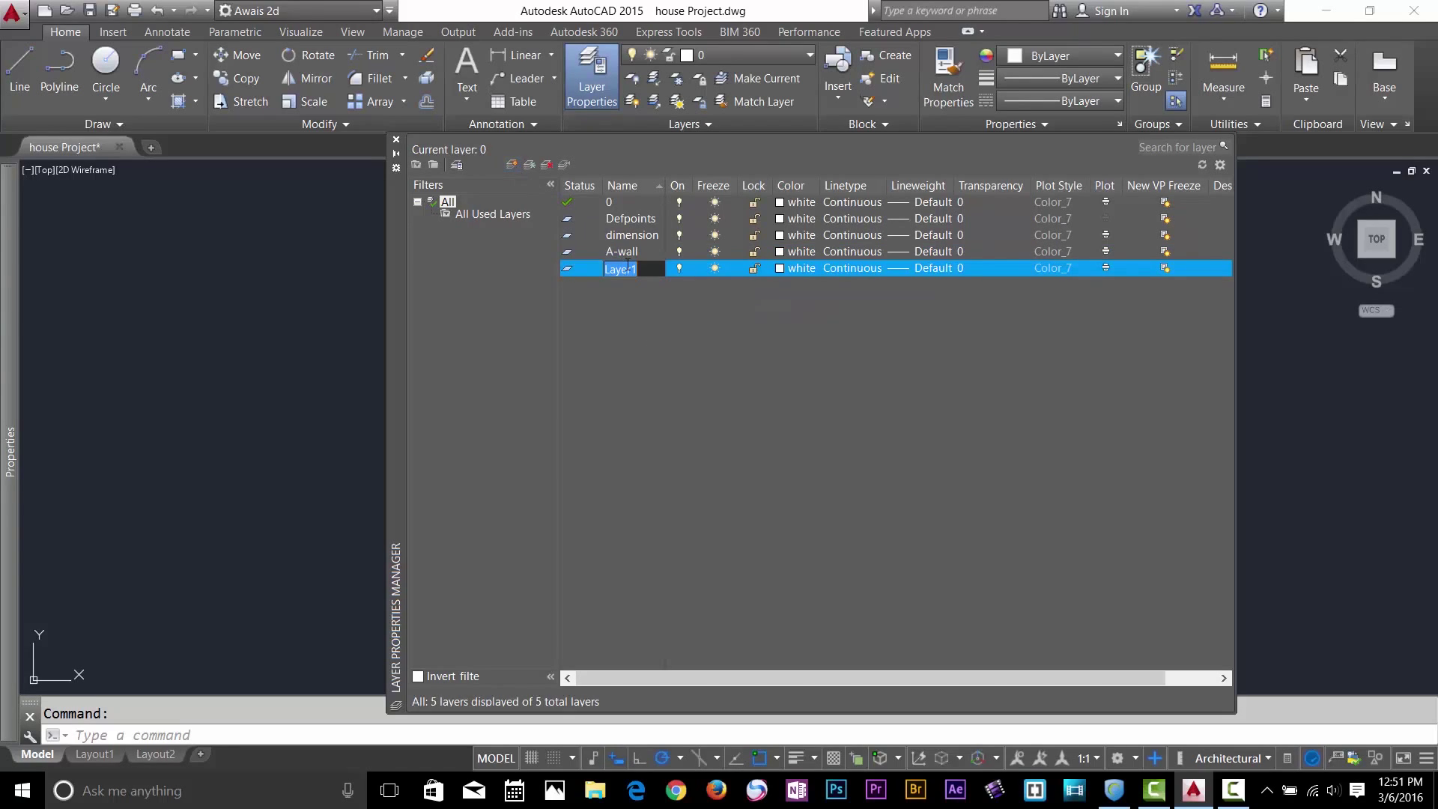
pyautogui.write('A-door')
pyautogui.click(516, 169)
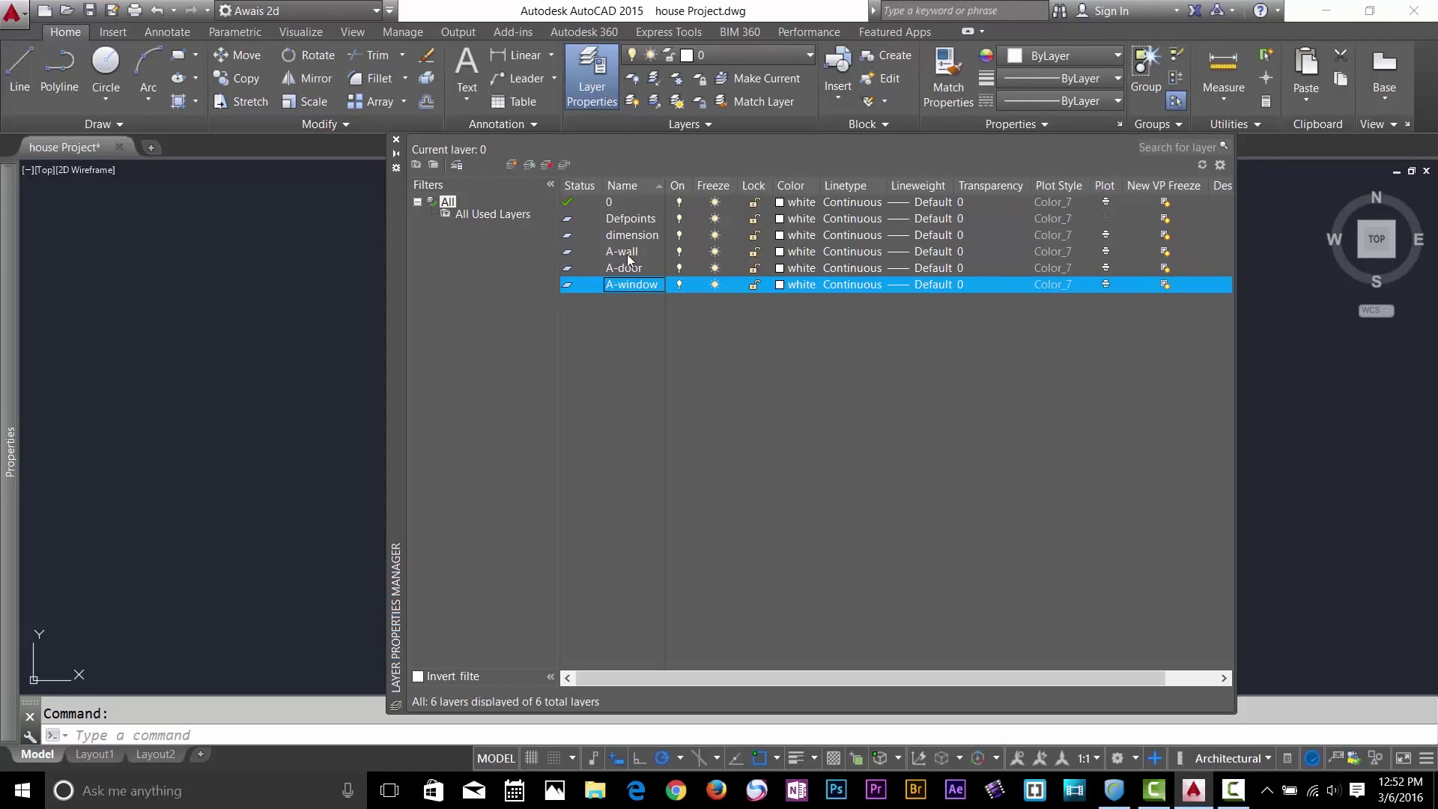
# Colour layer A-wall red, A-door colour 150 and A-window yellow
pyautogui.click(779, 254)
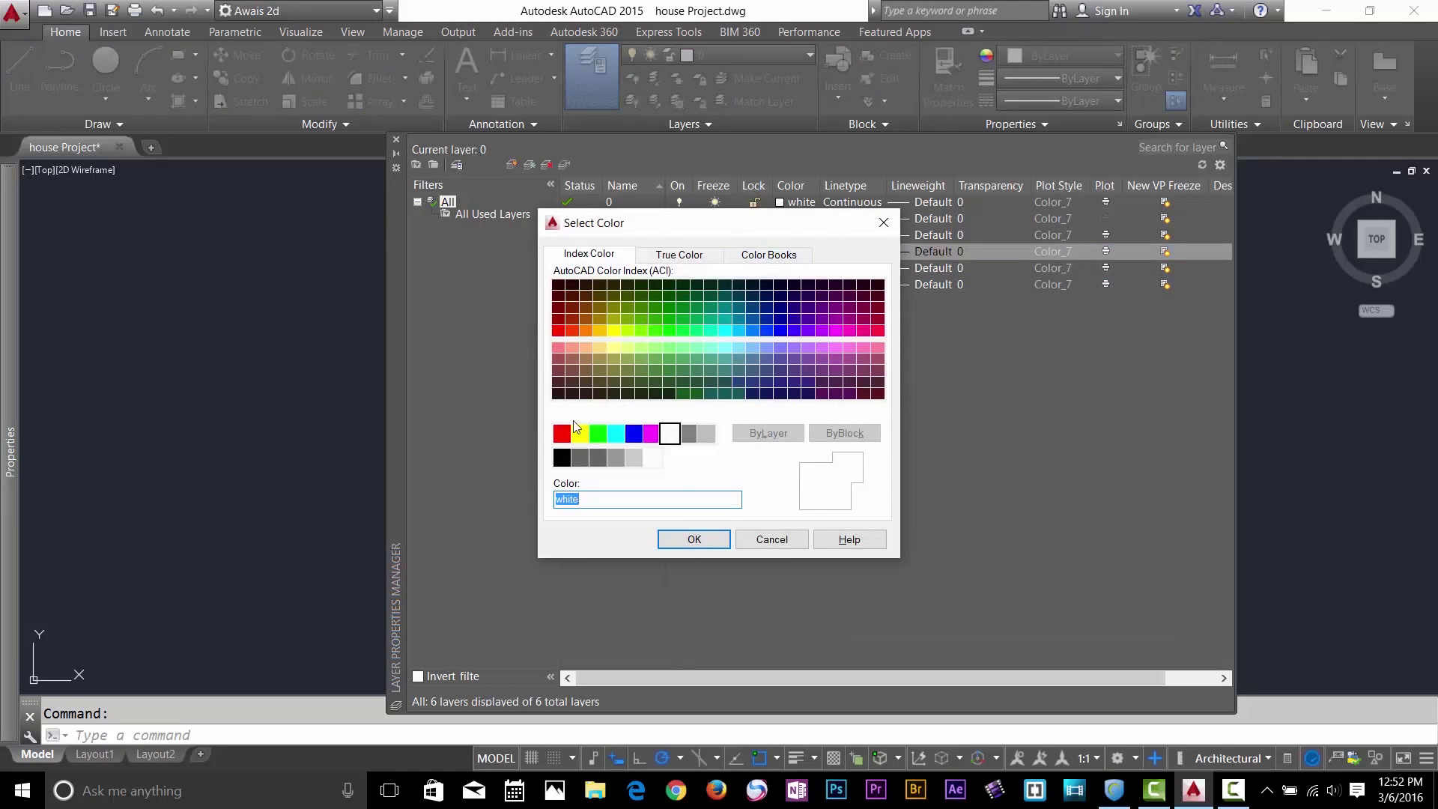
pyautogui.click(563, 433)
pyautogui.click(704, 541)
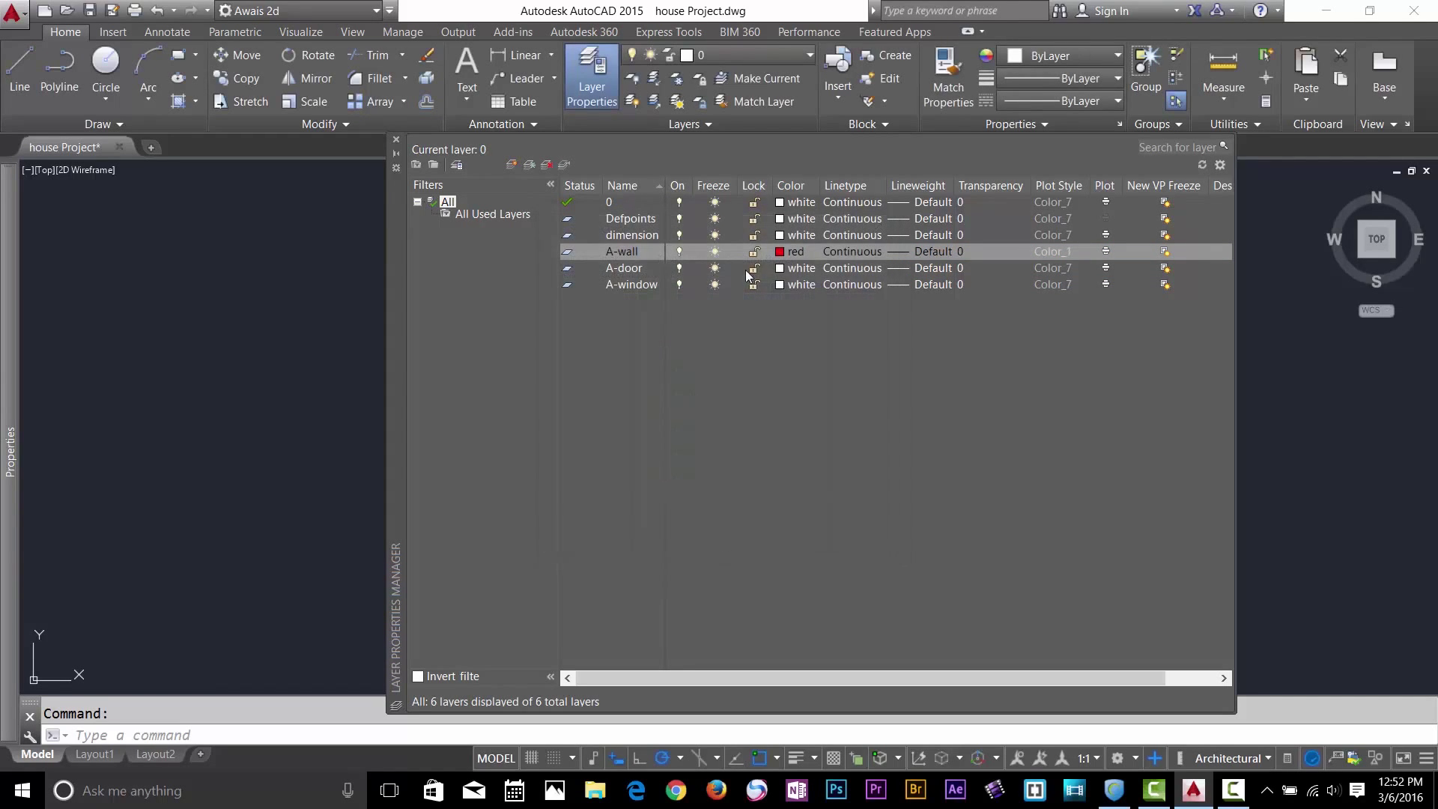
pyautogui.click(780, 268)
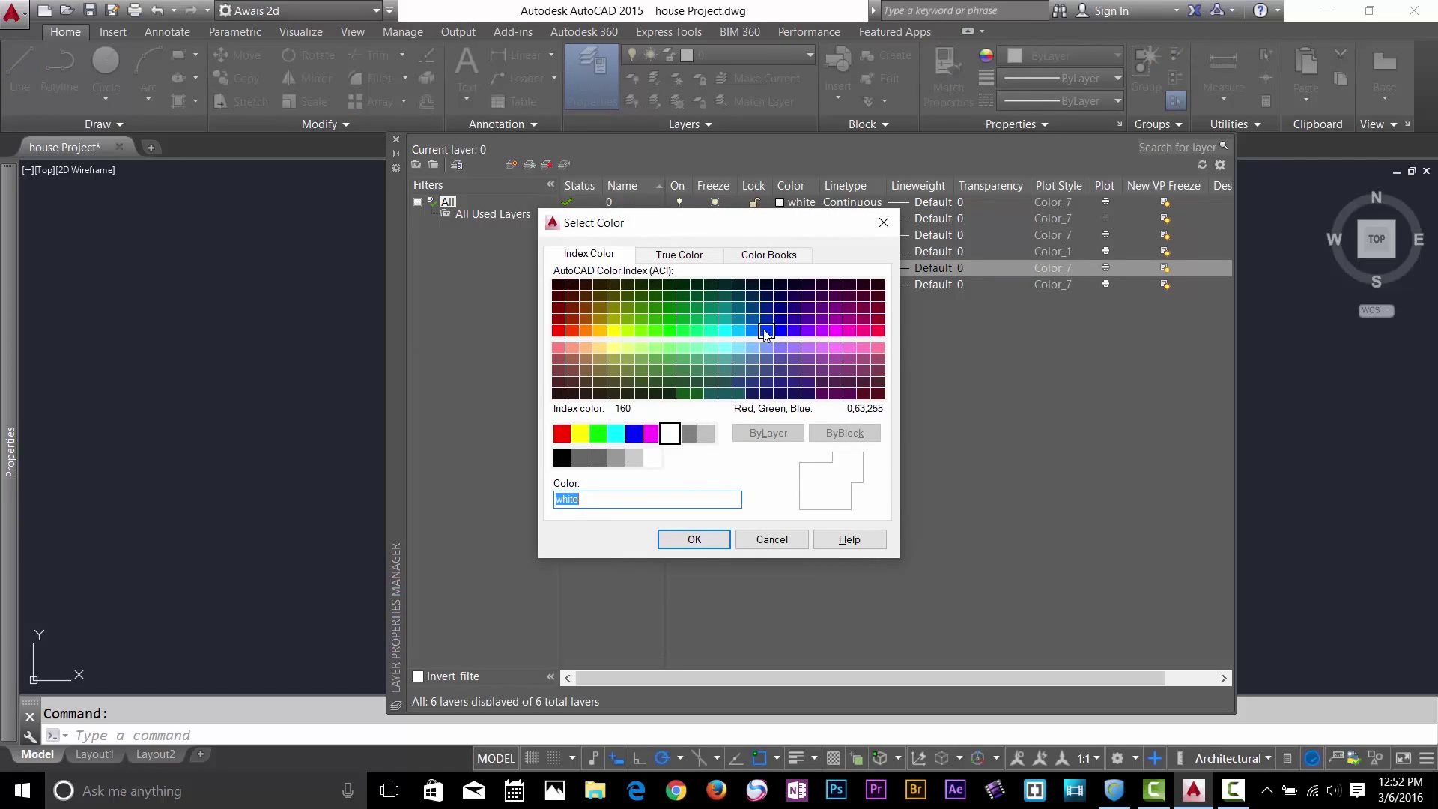
pyautogui.click(753, 331)
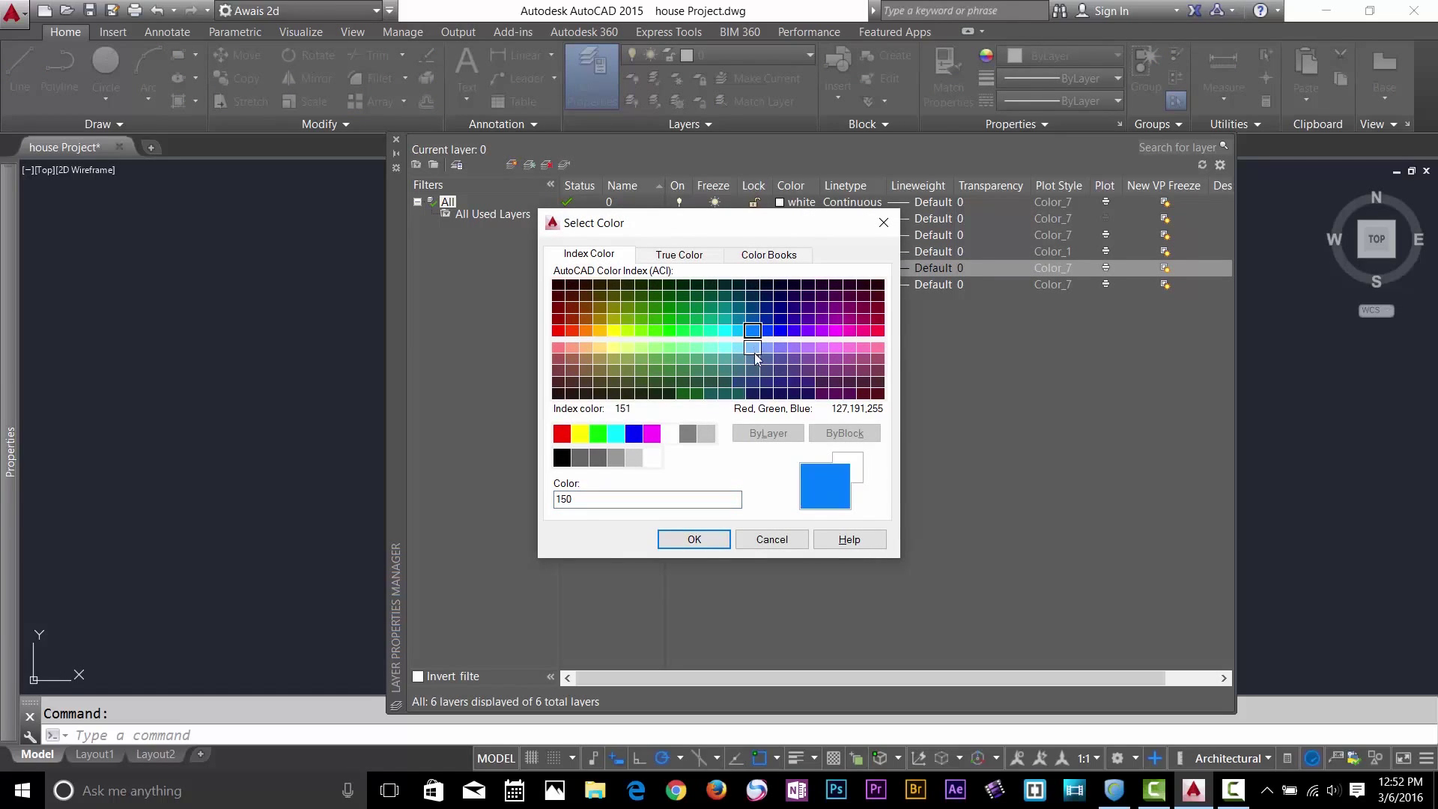
pyautogui.click(695, 540)
pyautogui.click(780, 286)
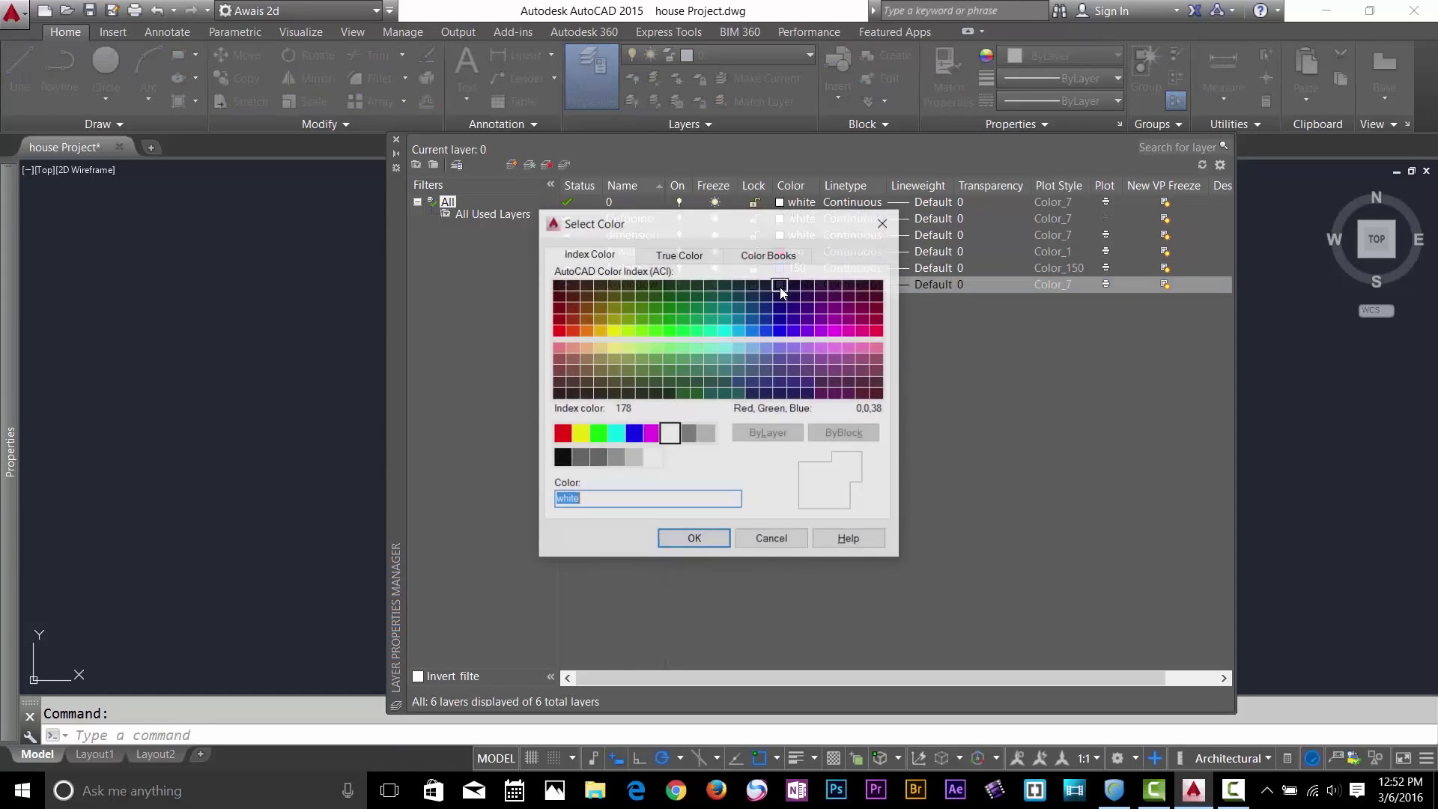
pyautogui.click(580, 433)
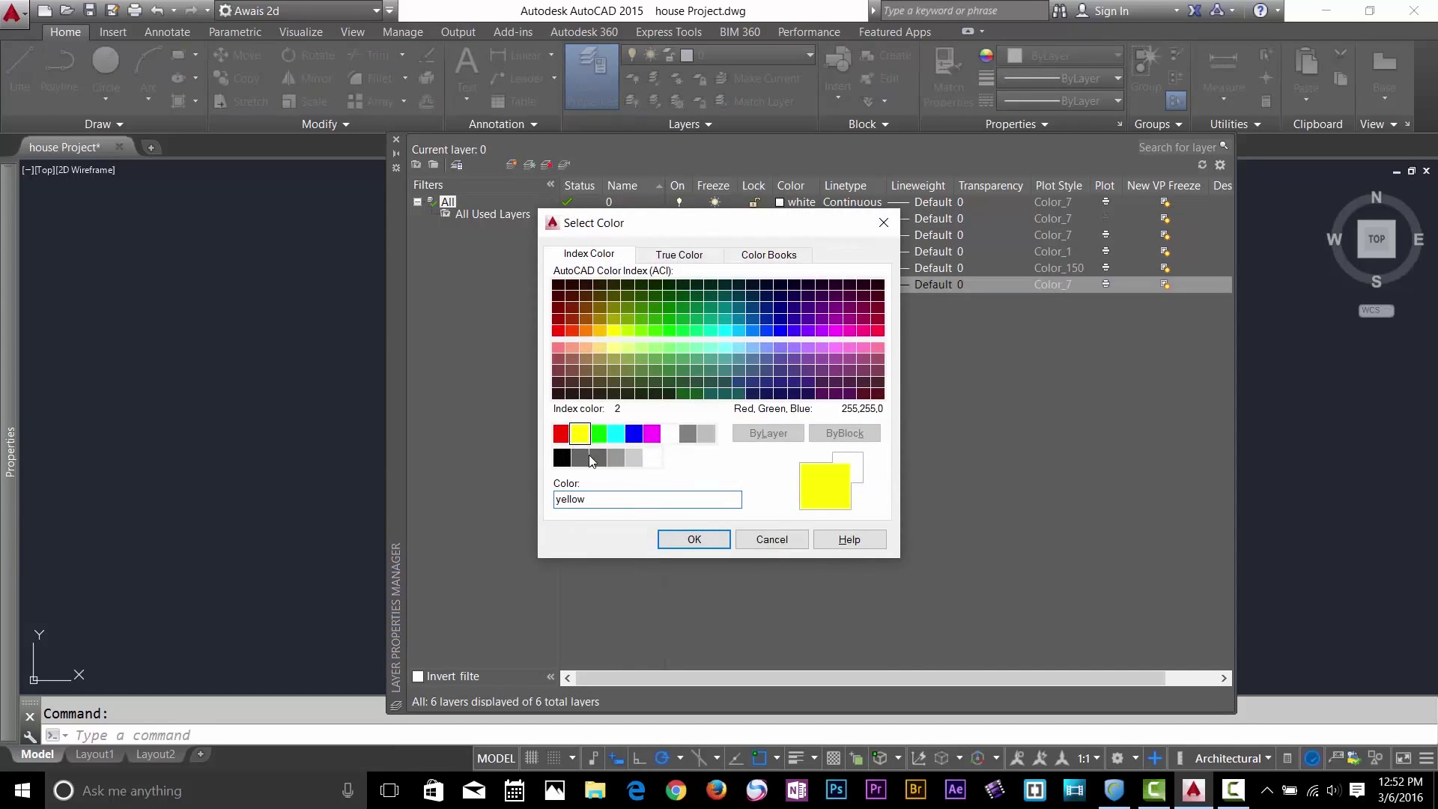
pyautogui.click(695, 540)
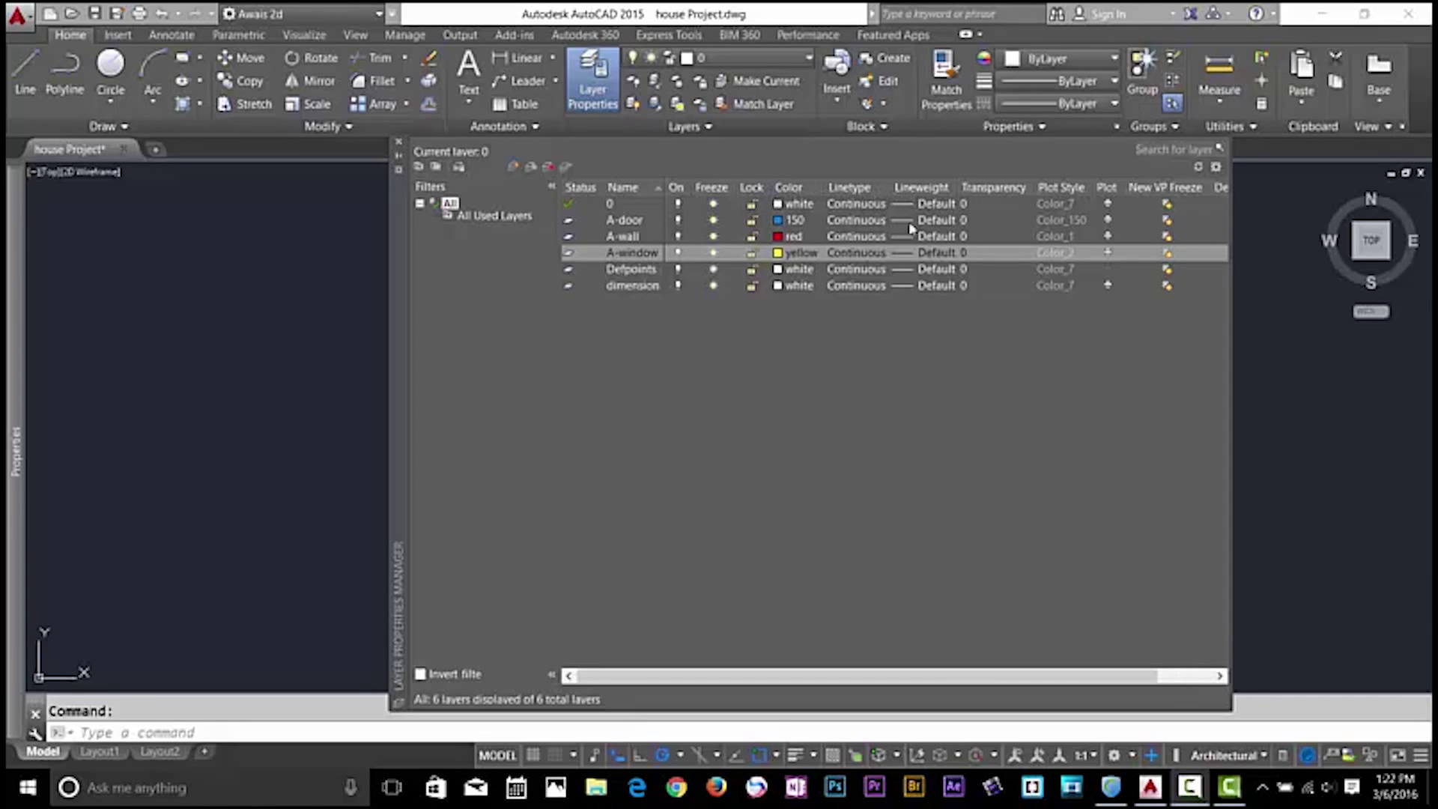
pyautogui.rightClick(847, 189)
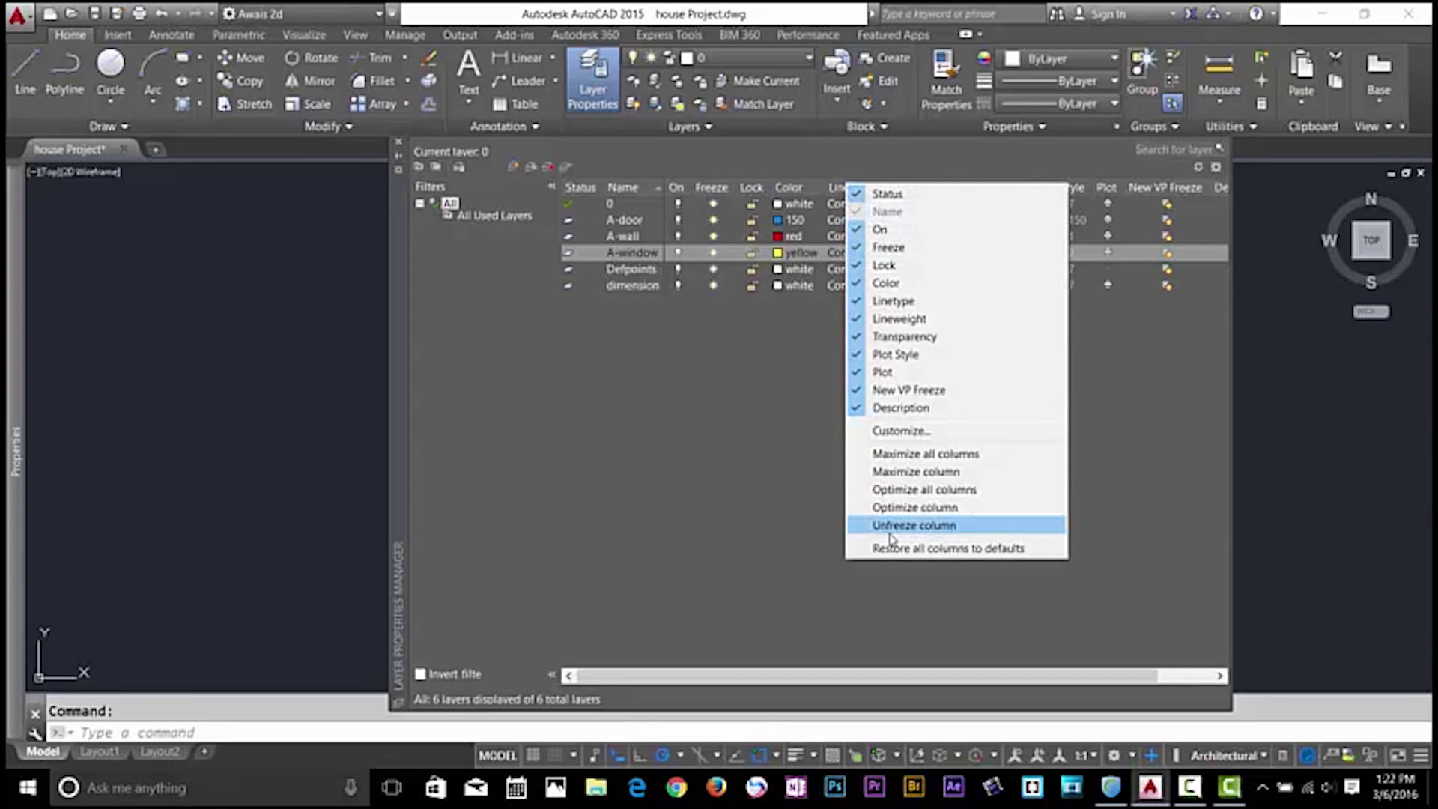
# Optimize and then maximize all layer columns, and close the Layer Properties Manager
pyautogui.click(907, 491)
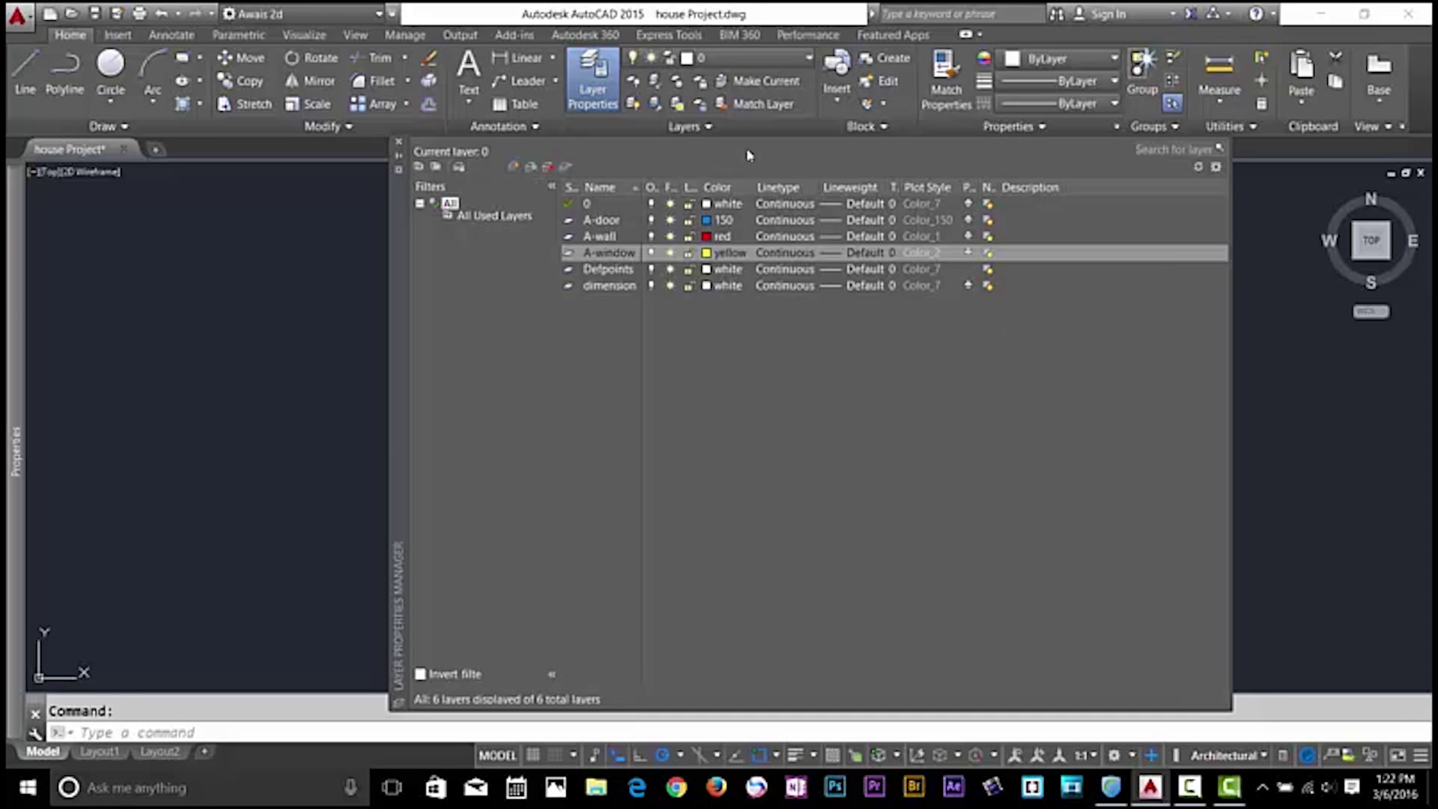
pyautogui.rightClick(799, 186)
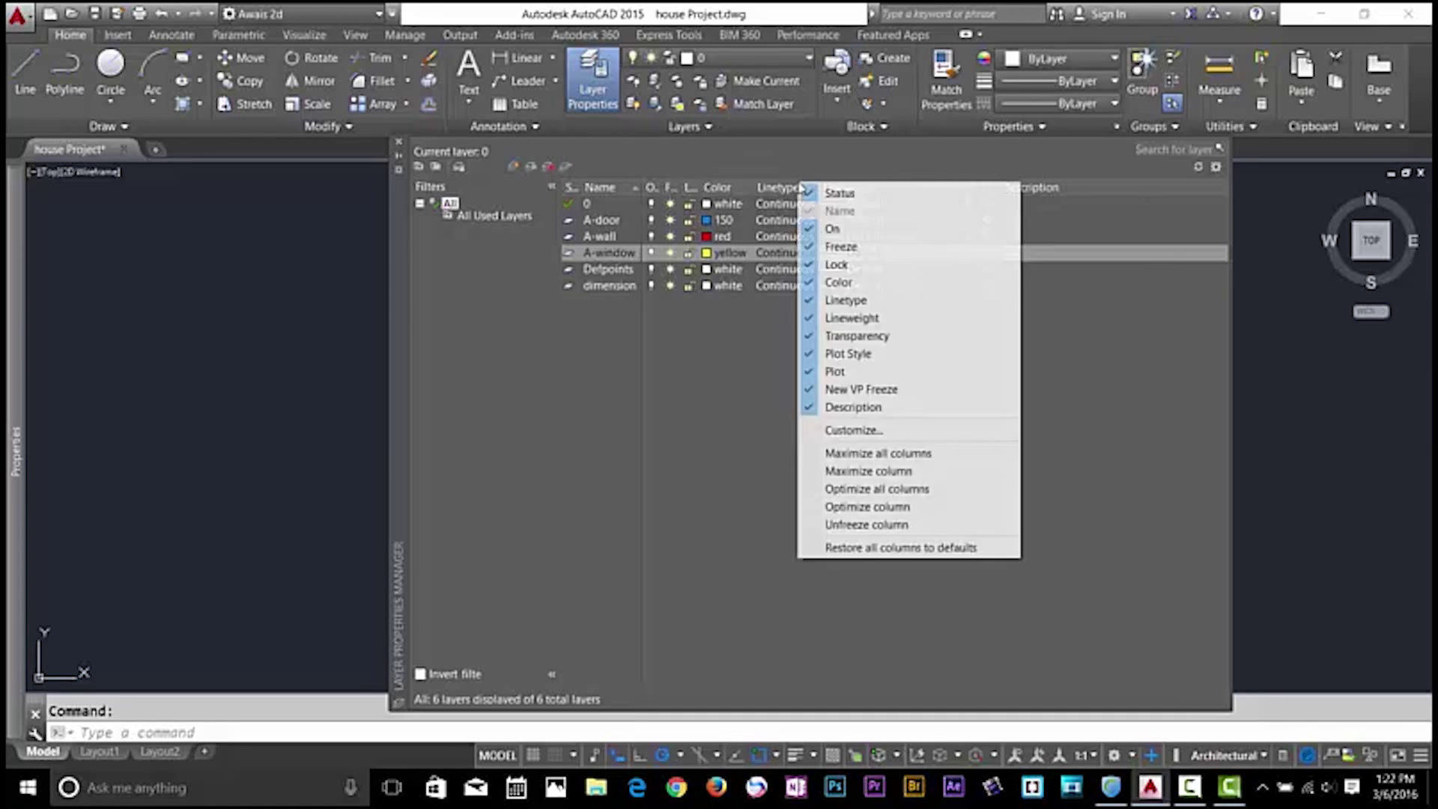
pyautogui.click(899, 453)
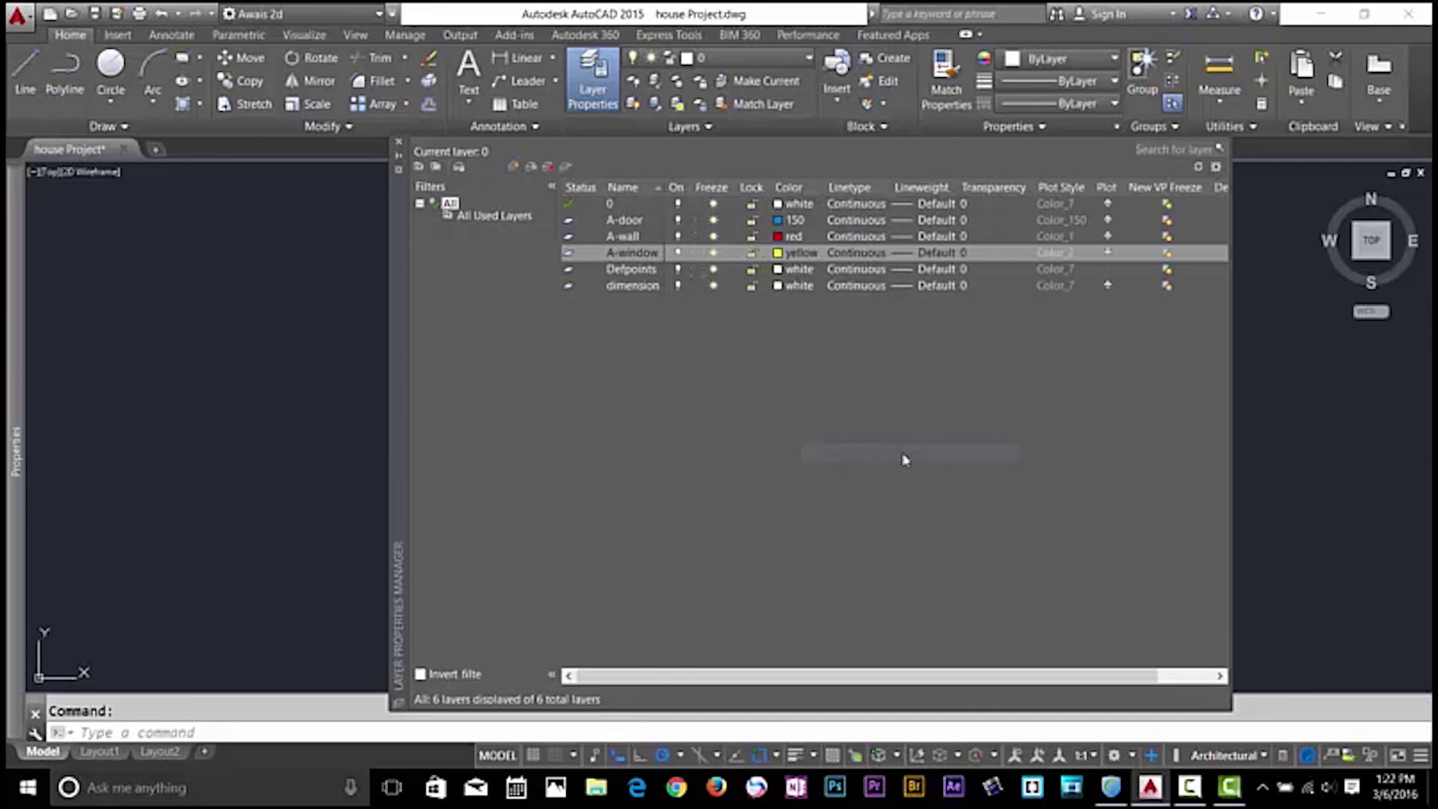
pyautogui.click(399, 144)
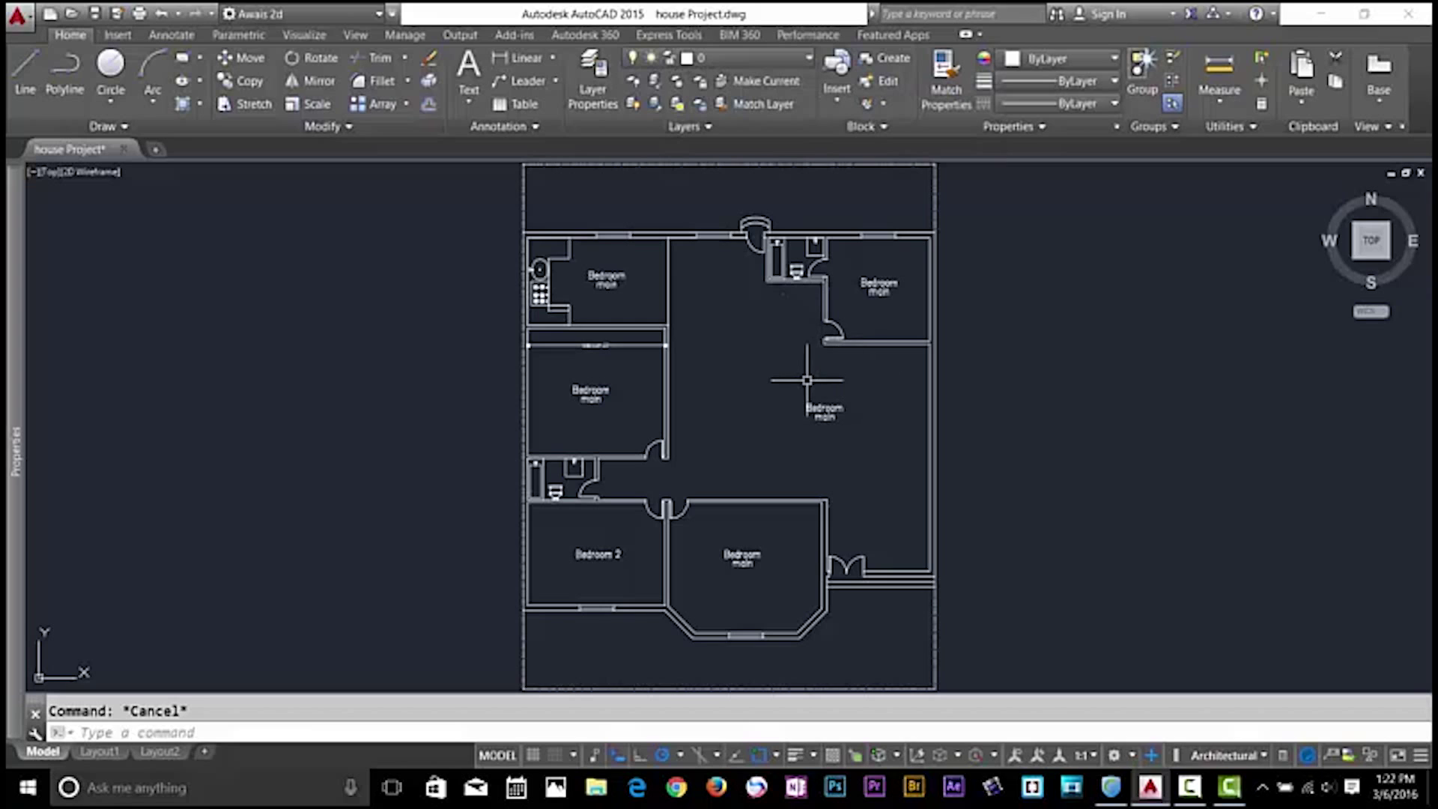
# Sketch a zigzag of test lines to the right of the floor plan
pyautogui.write('l')
pyautogui.press('Return')
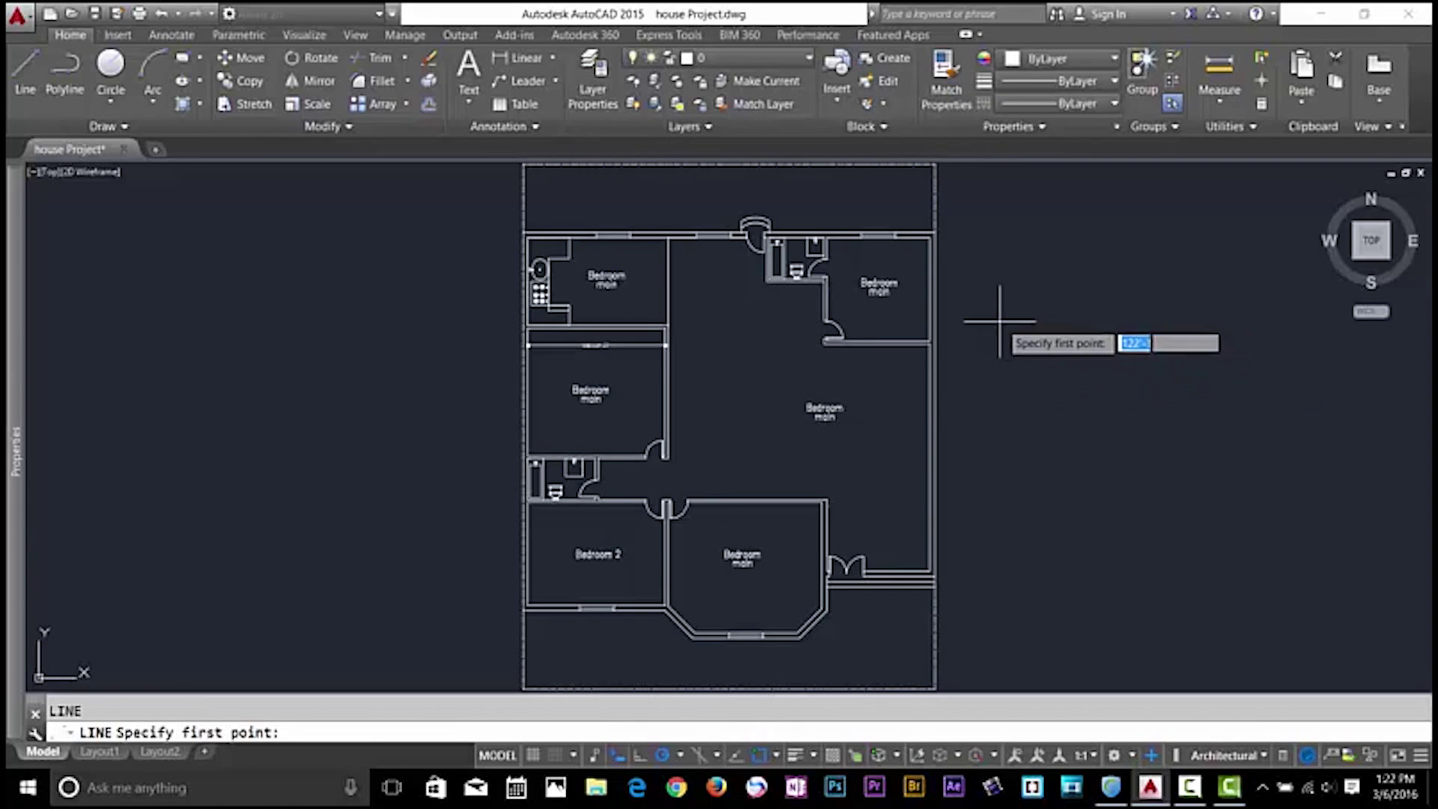
pyautogui.click(995, 330)
pyautogui.click(995, 408)
pyautogui.click(1059, 345)
pyautogui.click(1069, 438)
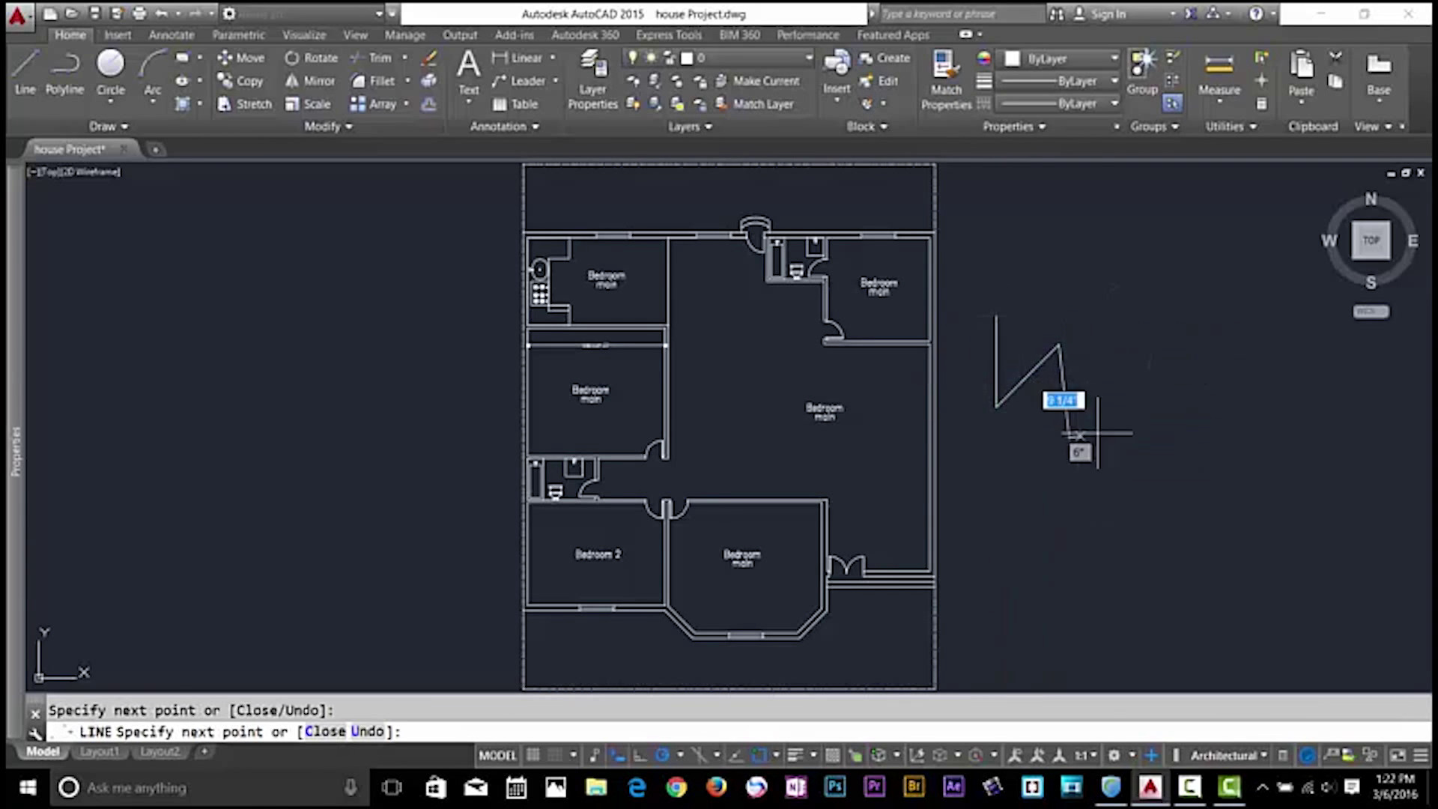
pyautogui.click(1145, 363)
pyautogui.click(1118, 575)
pyautogui.click(1031, 563)
pyautogui.press('Return')
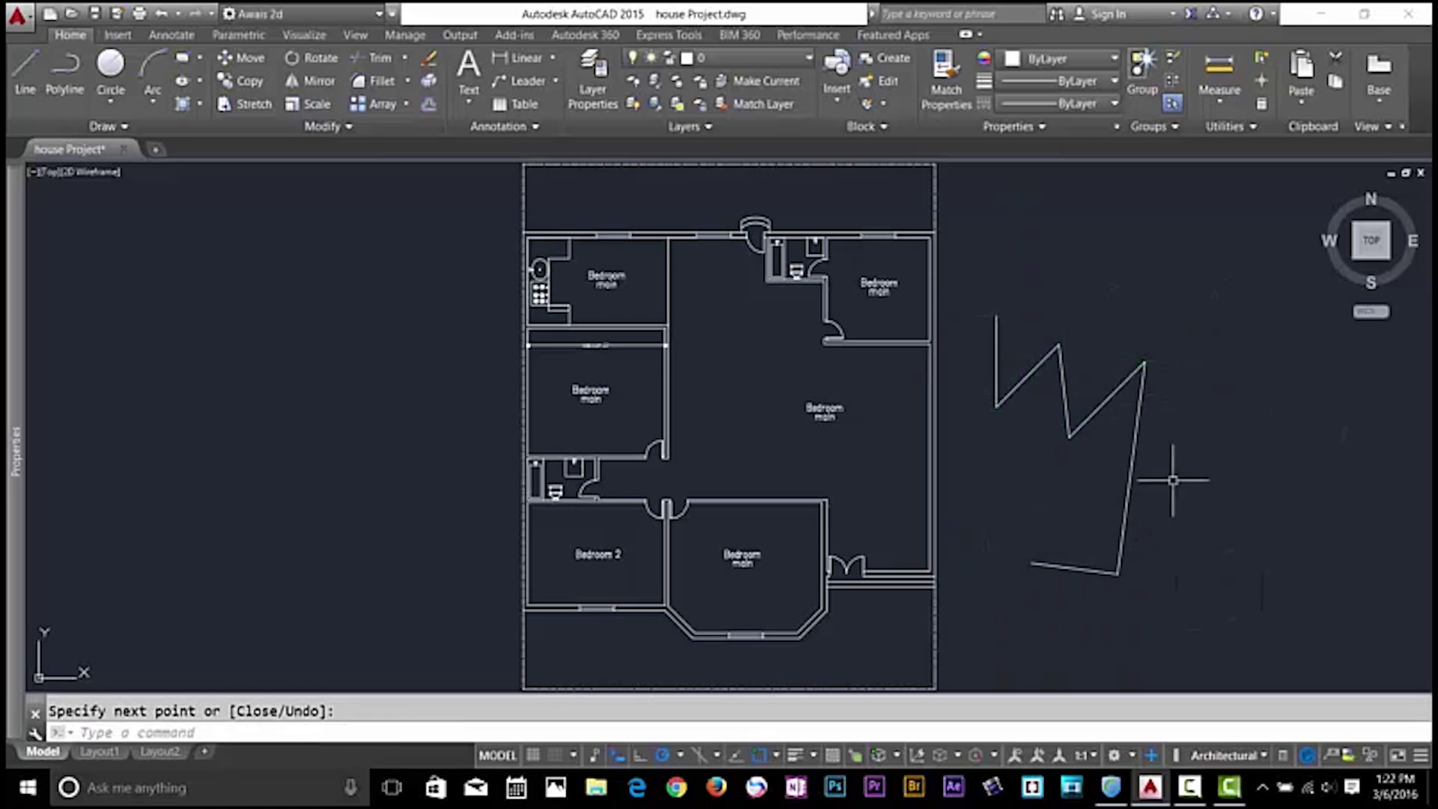
# Erase the zigzag test lines and the leftover vertical line
pyautogui.click(1167, 273)
pyautogui.click(1015, 567)
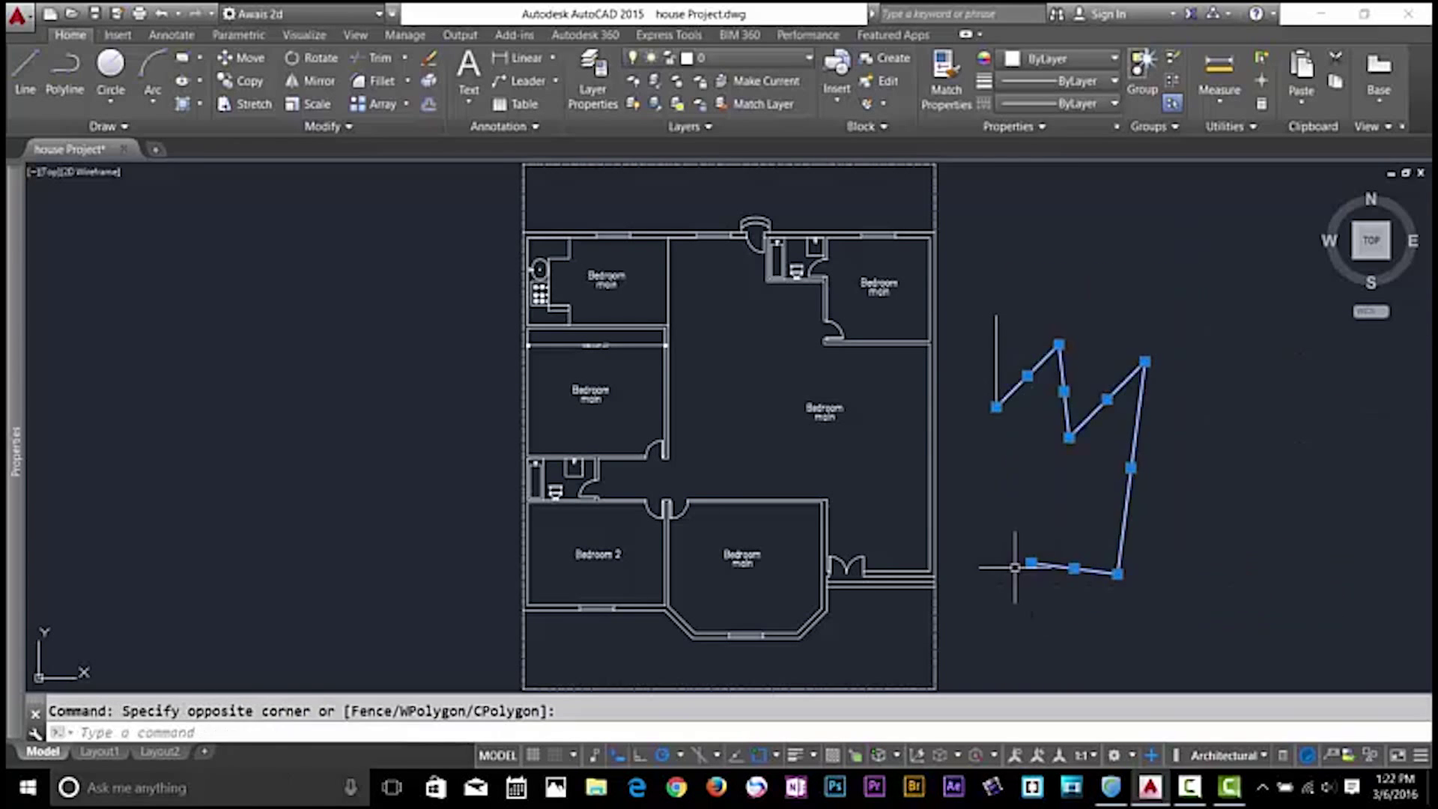
pyautogui.press('Delete')
pyautogui.click(1004, 350)
pyautogui.click(981, 375)
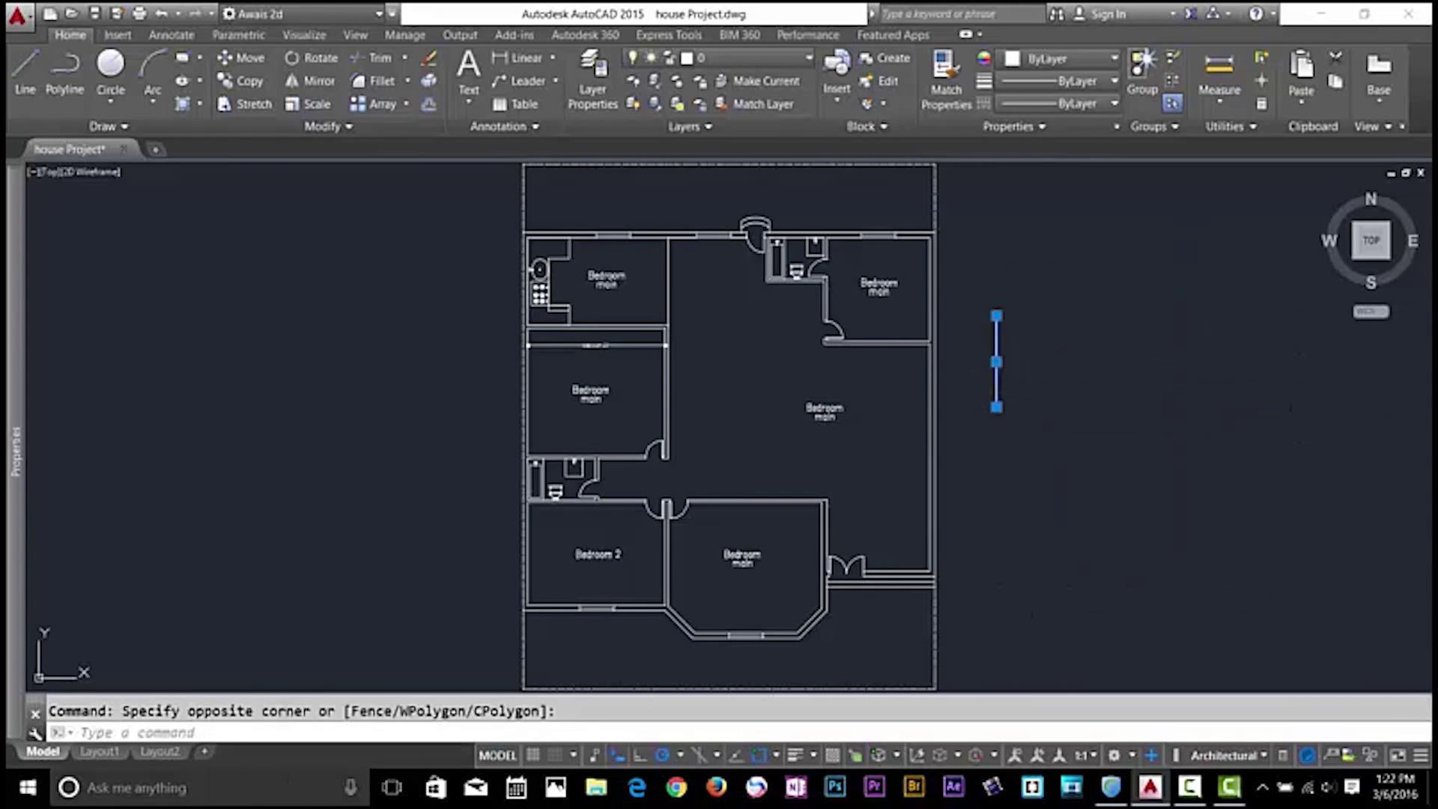
pyautogui.press('Delete')
# Make A-wall the current layer and draw red test lines right of the plan
pyautogui.click(749, 57)
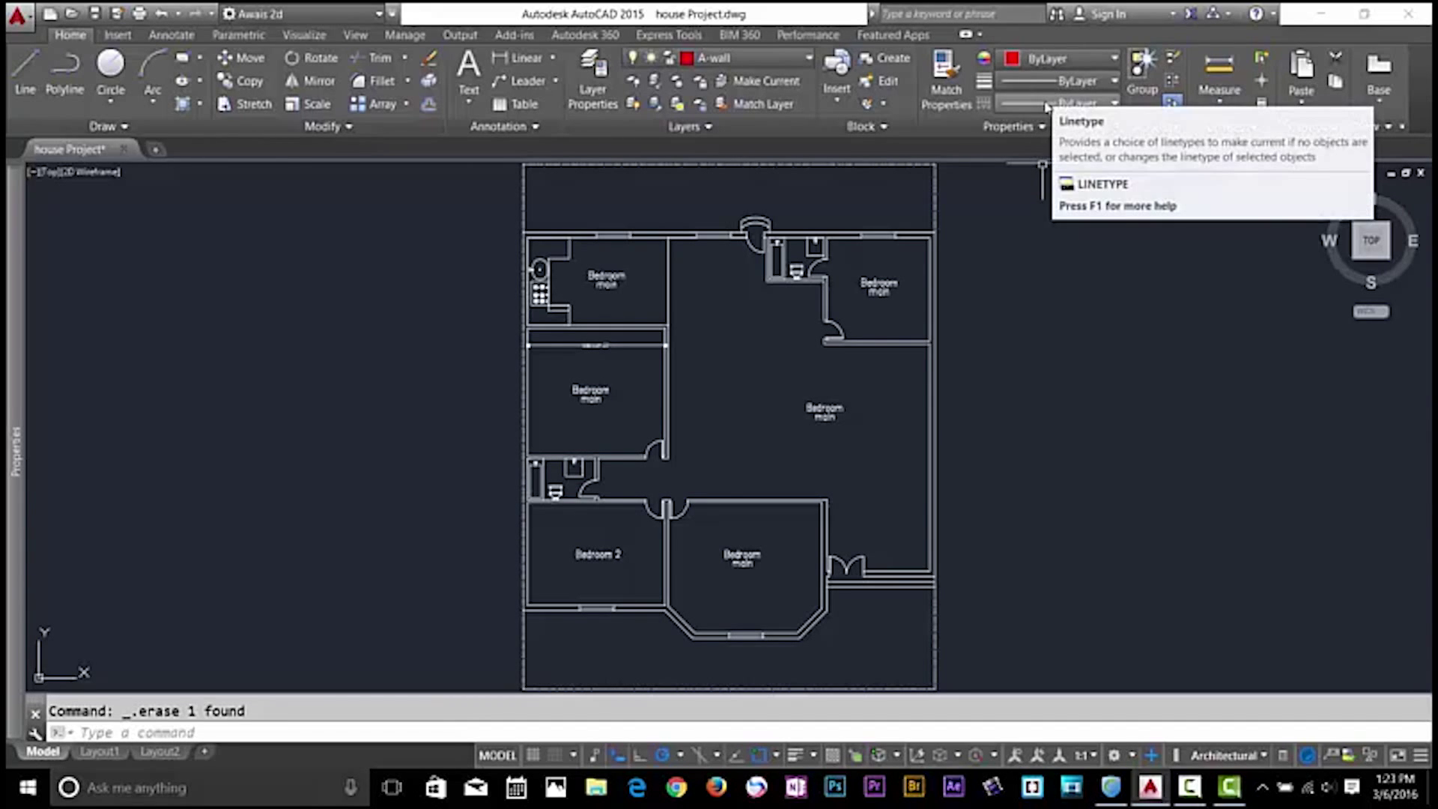
pyautogui.press('Escape')
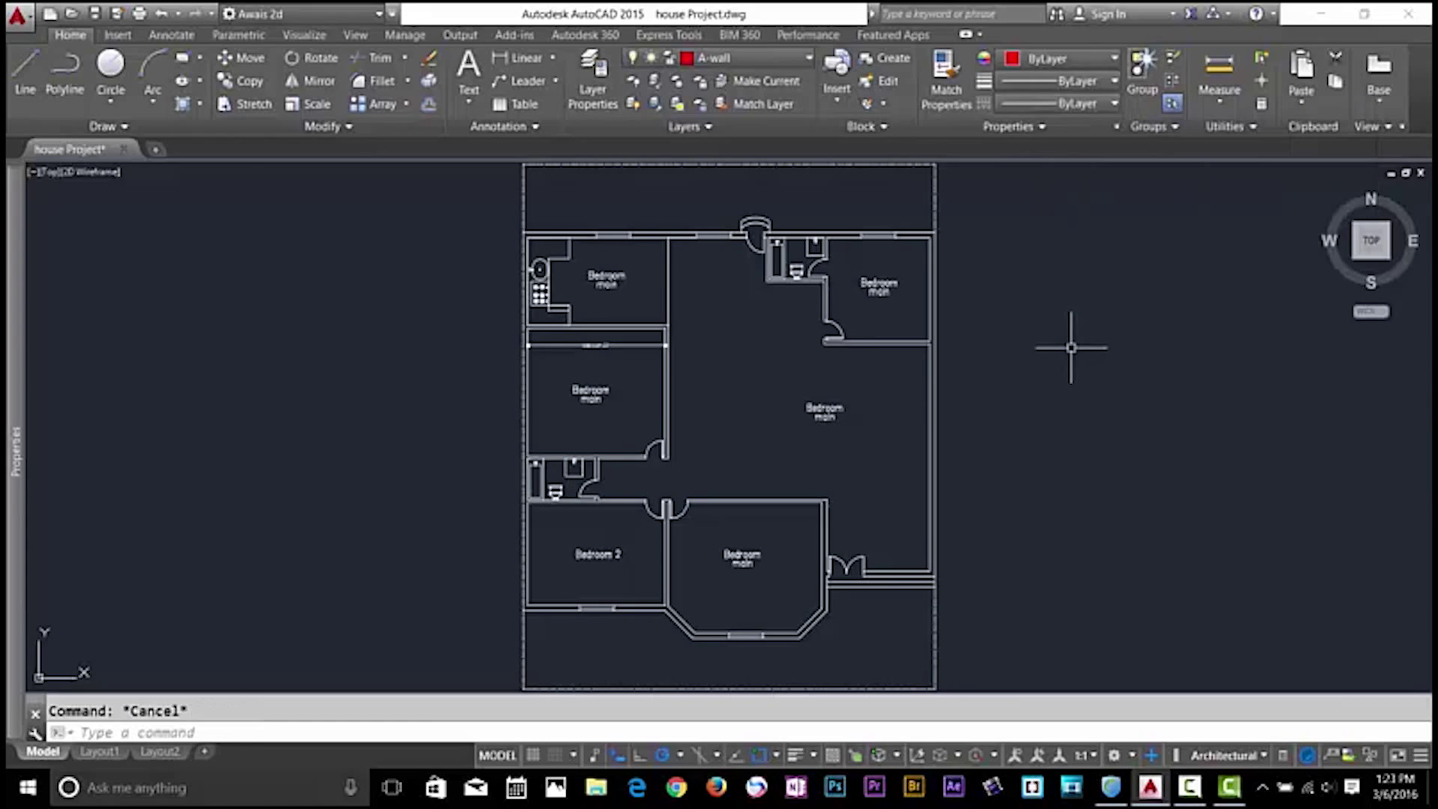
pyautogui.write('line')
pyautogui.press('Return')
pyautogui.click(1032, 347)
pyautogui.click(1116, 311)
pyautogui.click(1118, 397)
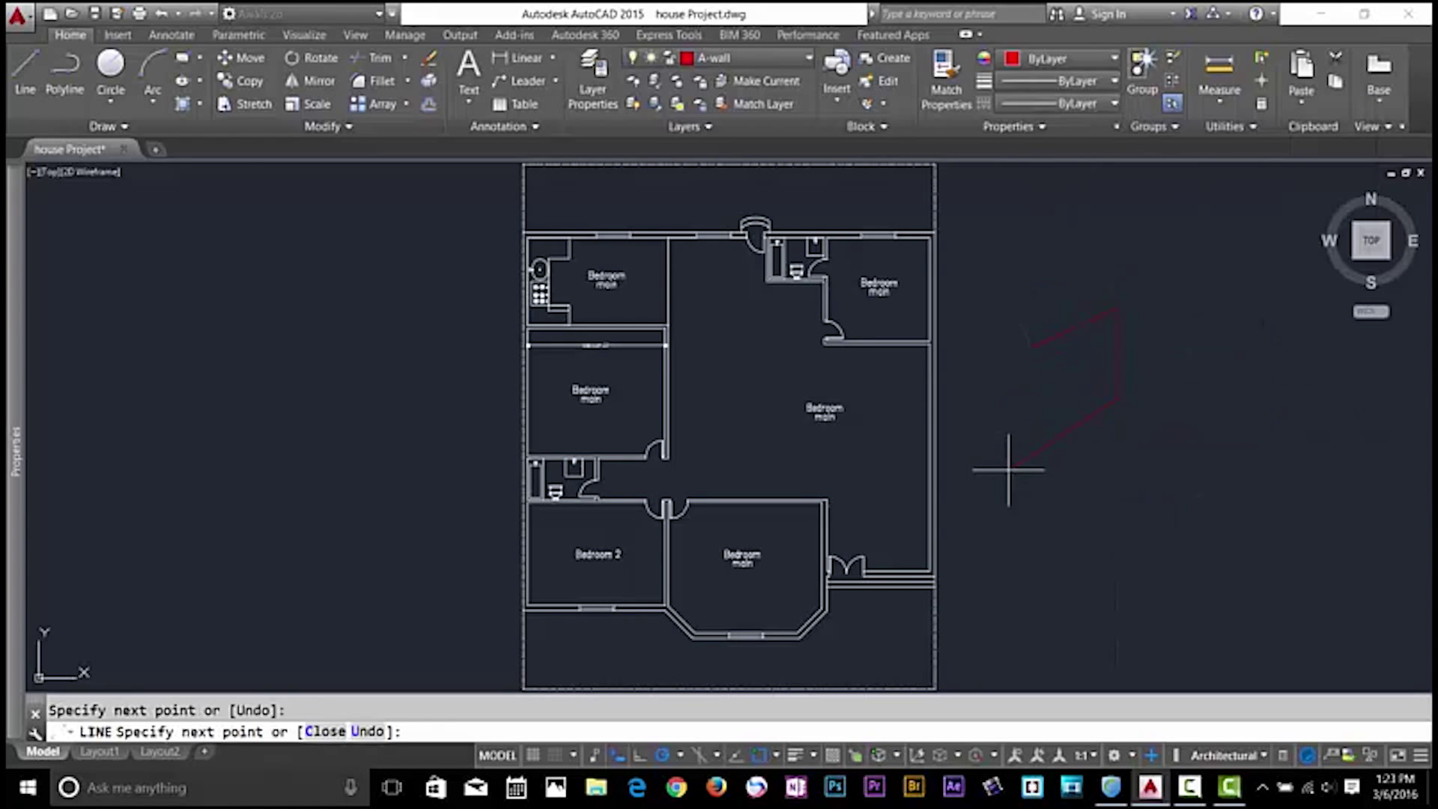
pyautogui.click(1007, 468)
pyautogui.click(1007, 280)
pyautogui.click(1099, 228)
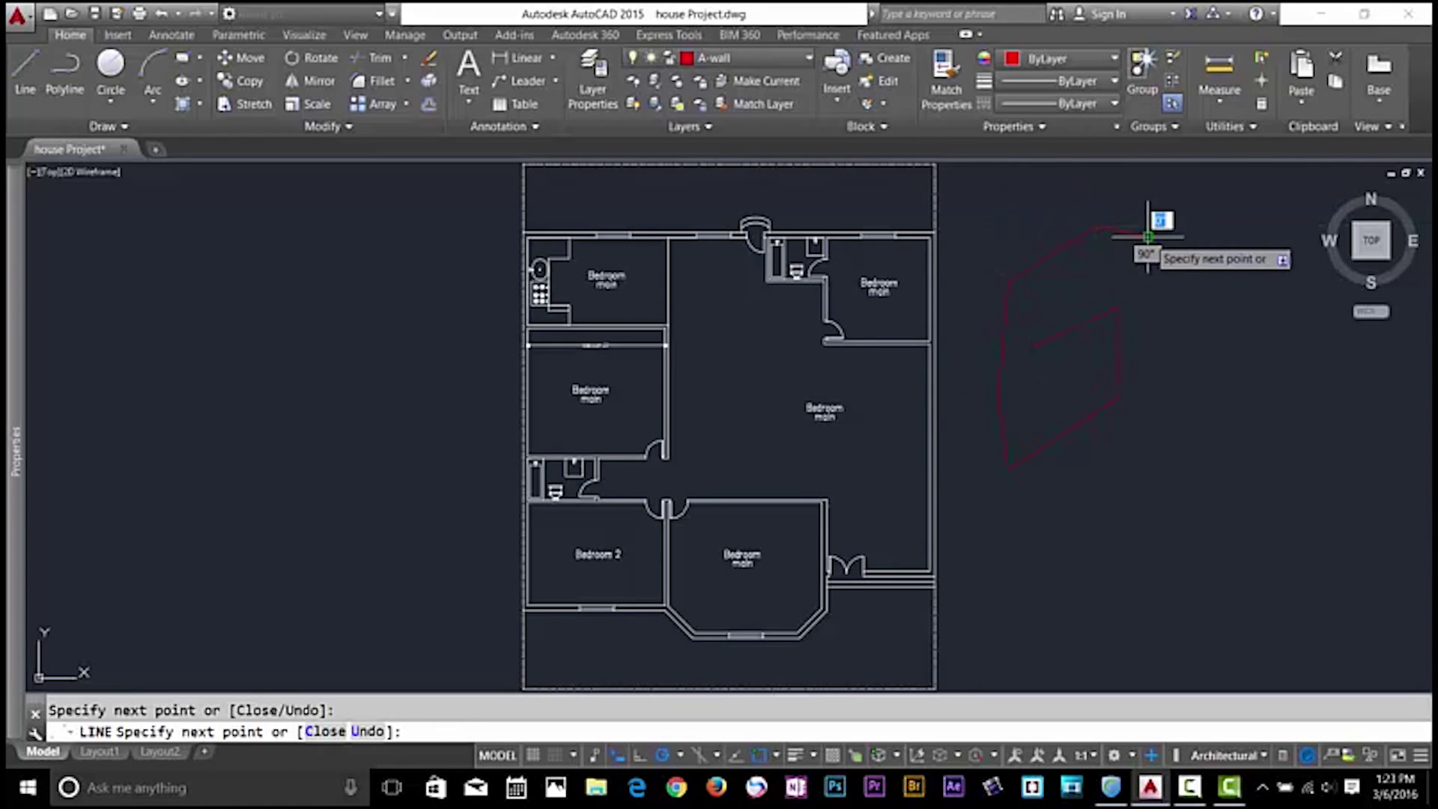
pyautogui.click(1150, 235)
pyautogui.click(1188, 303)
pyautogui.press('Escape')
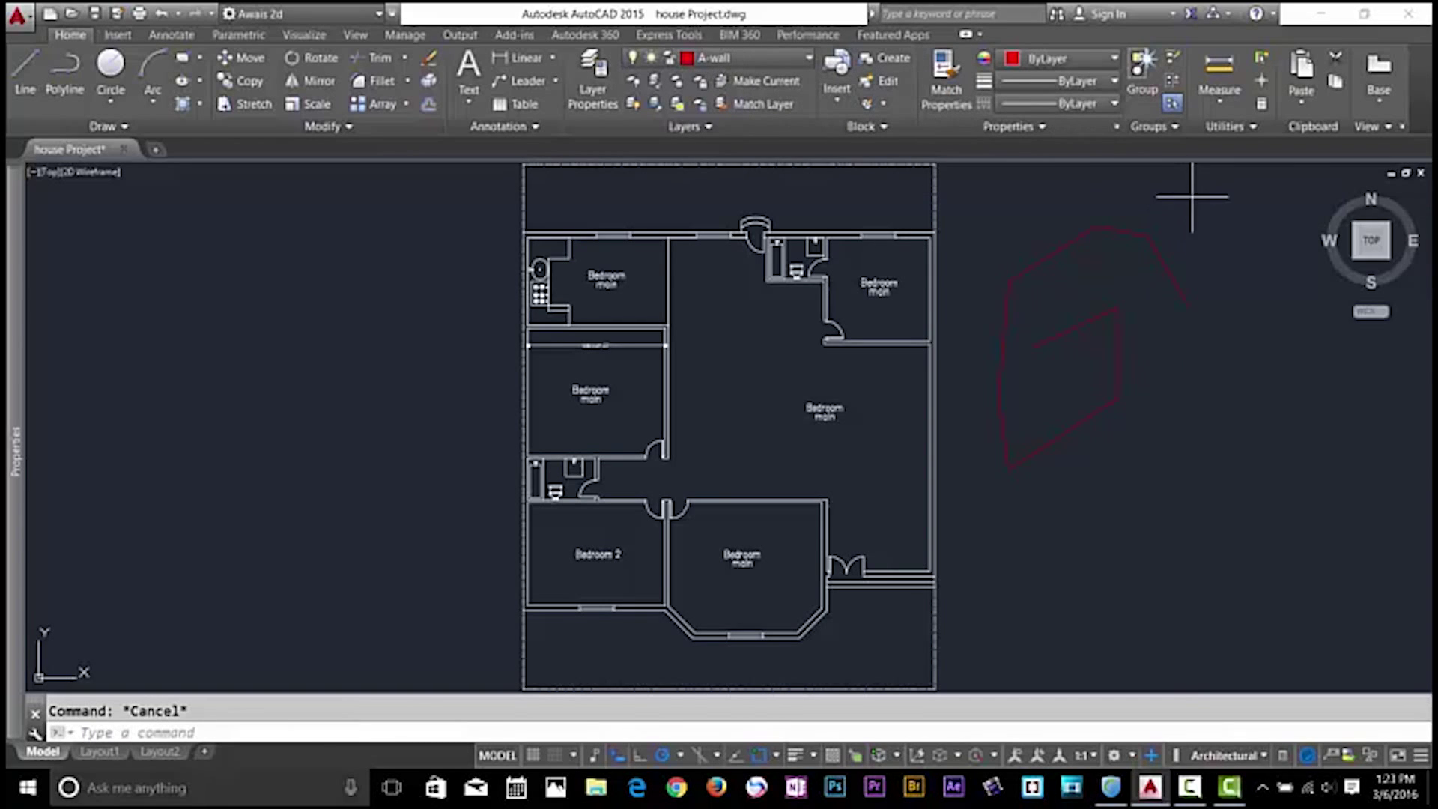
# Erase the red test lines with a selection window
pyautogui.click(1194, 197)
pyautogui.click(991, 514)
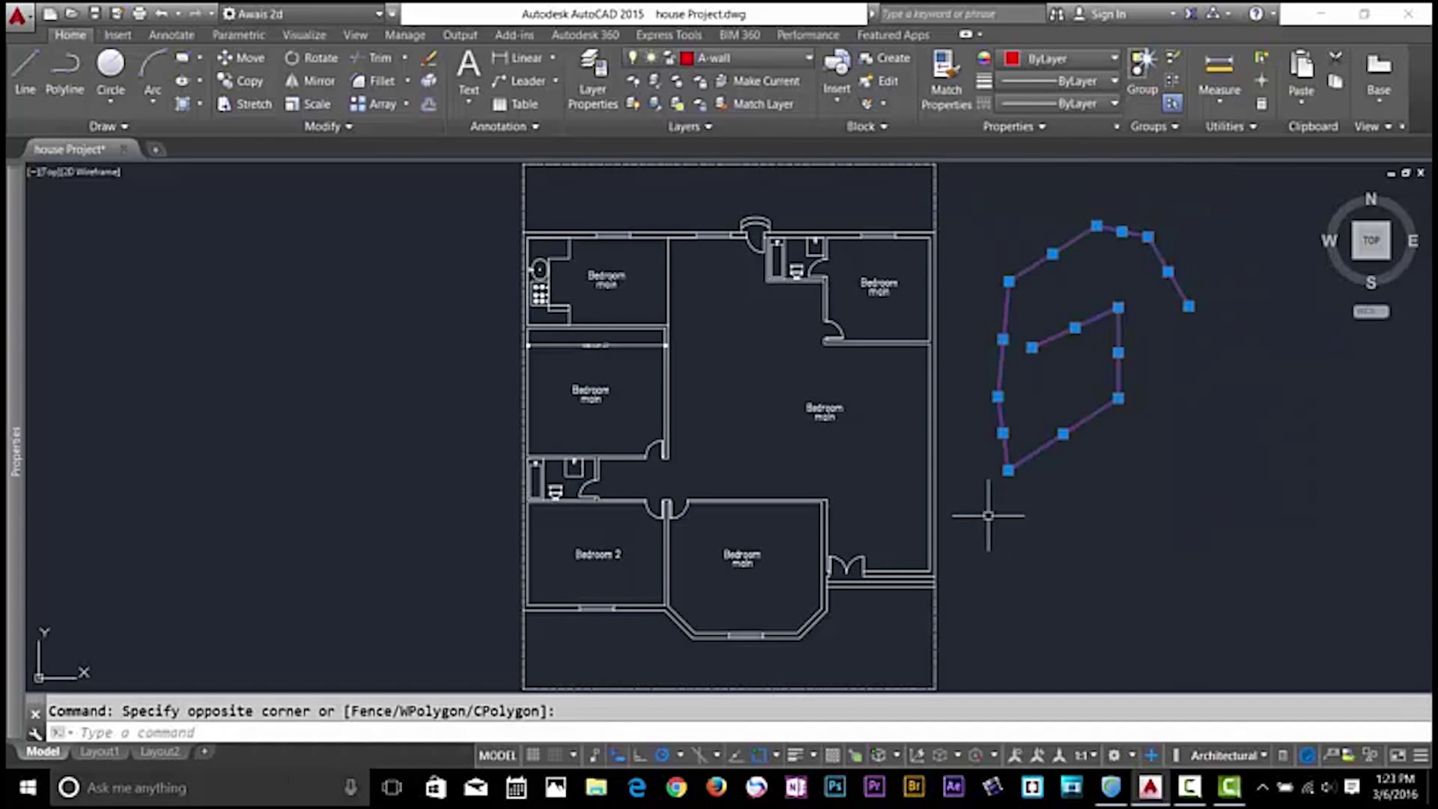
pyautogui.press('Delete')
pyautogui.press('Escape')
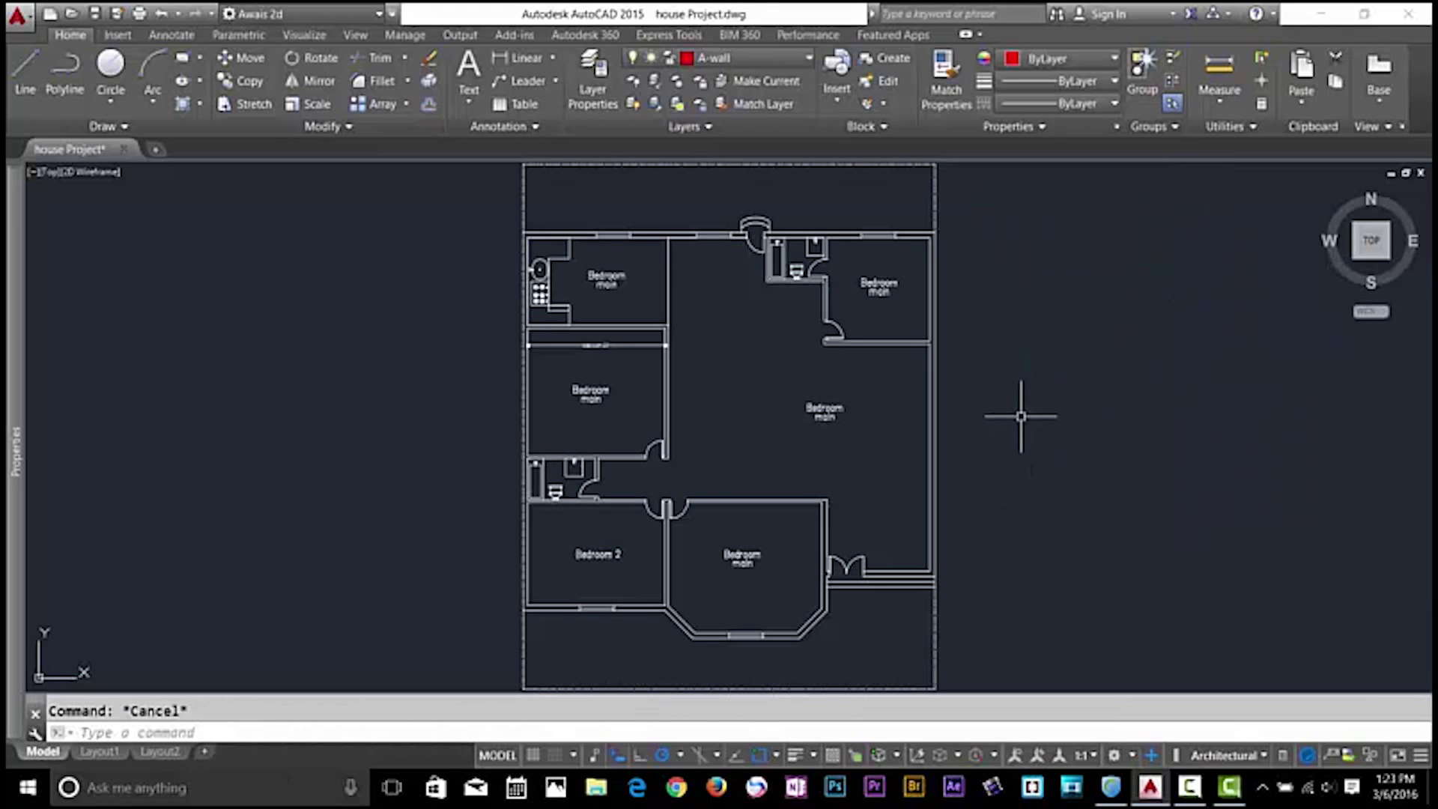
# Draw a red test line across the large bedroom
pyautogui.scroll(2, 741, 305)
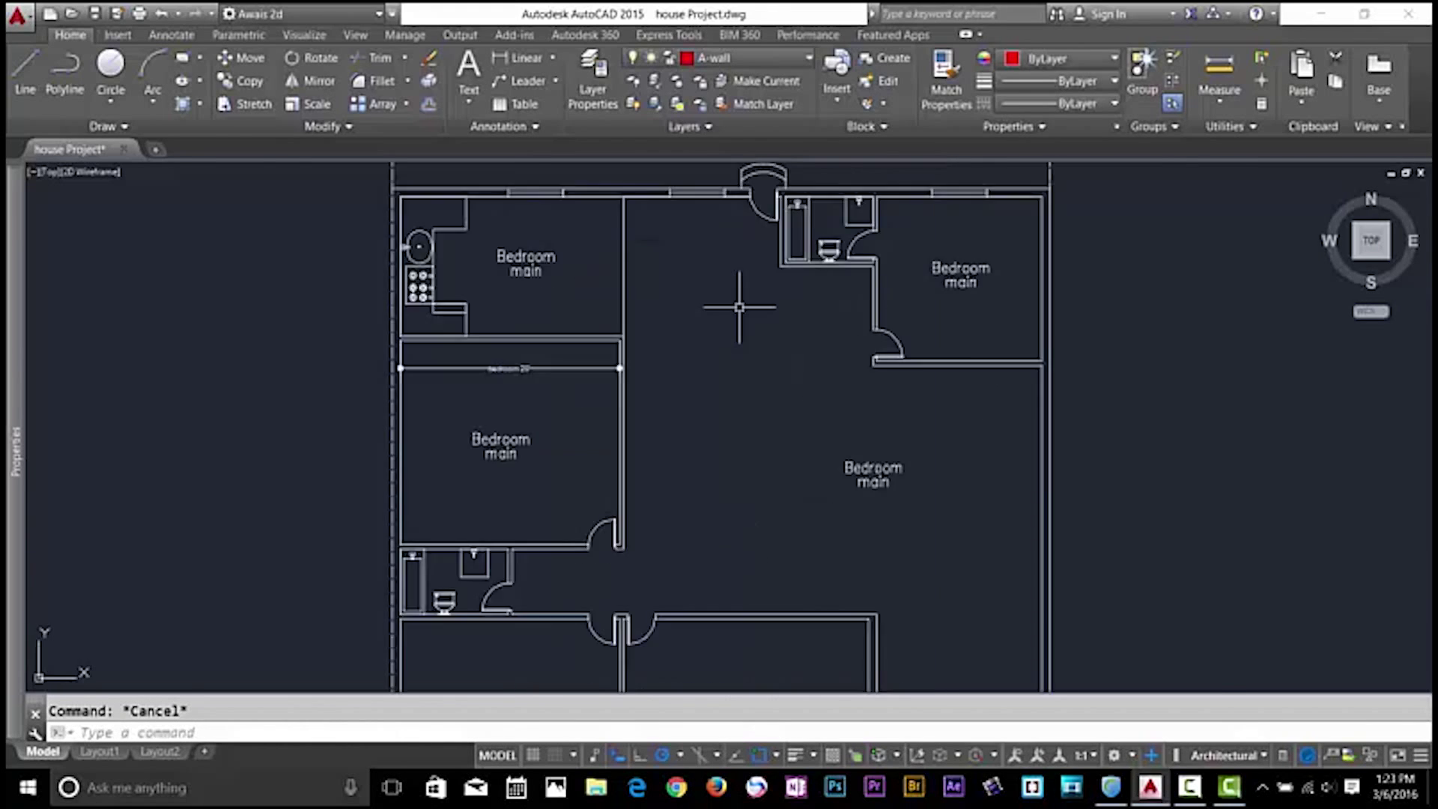
pyautogui.scroll(2, 739, 307)
pyautogui.write('l')
pyautogui.press('Return')
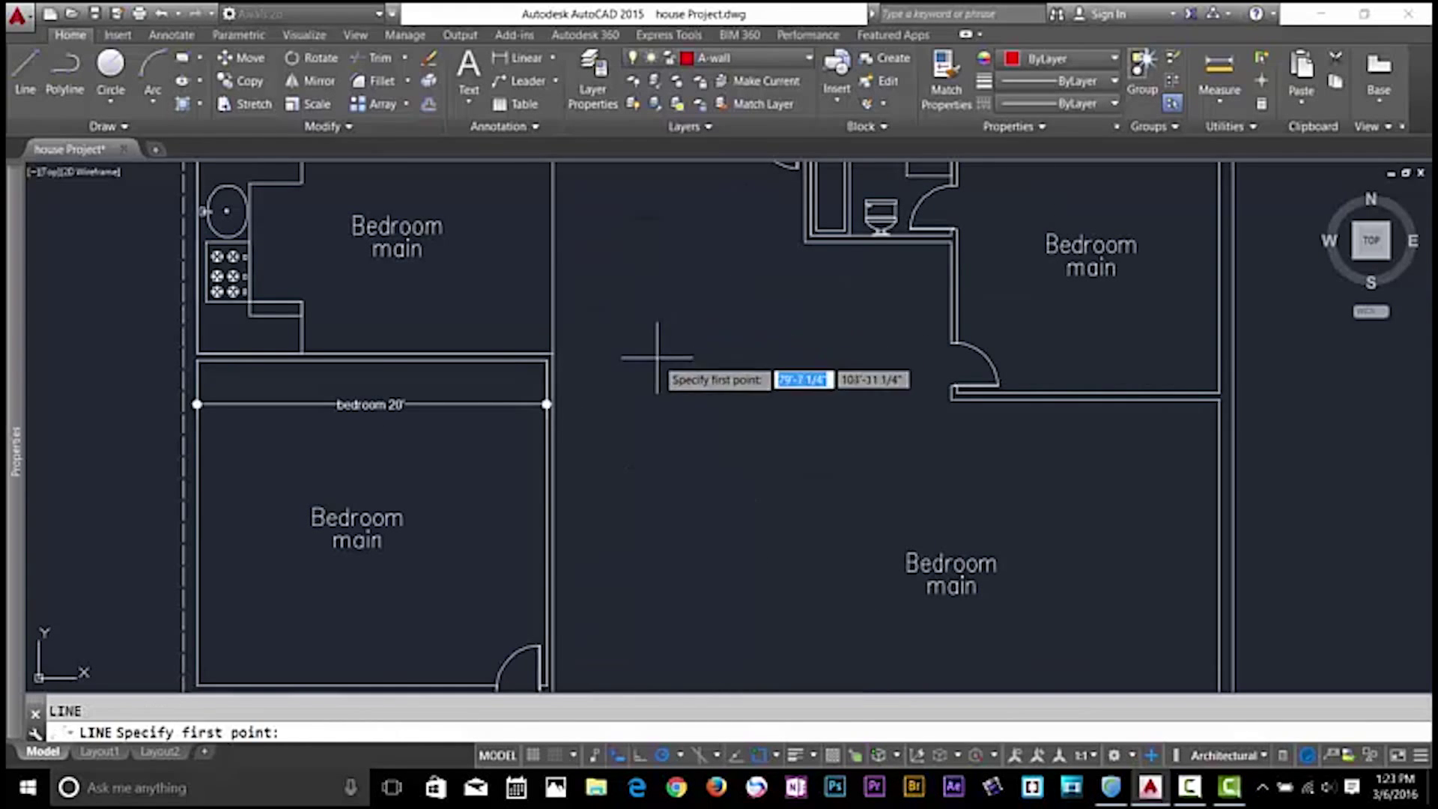
pyautogui.click(658, 358)
pyautogui.click(887, 359)
pyautogui.press('Return')
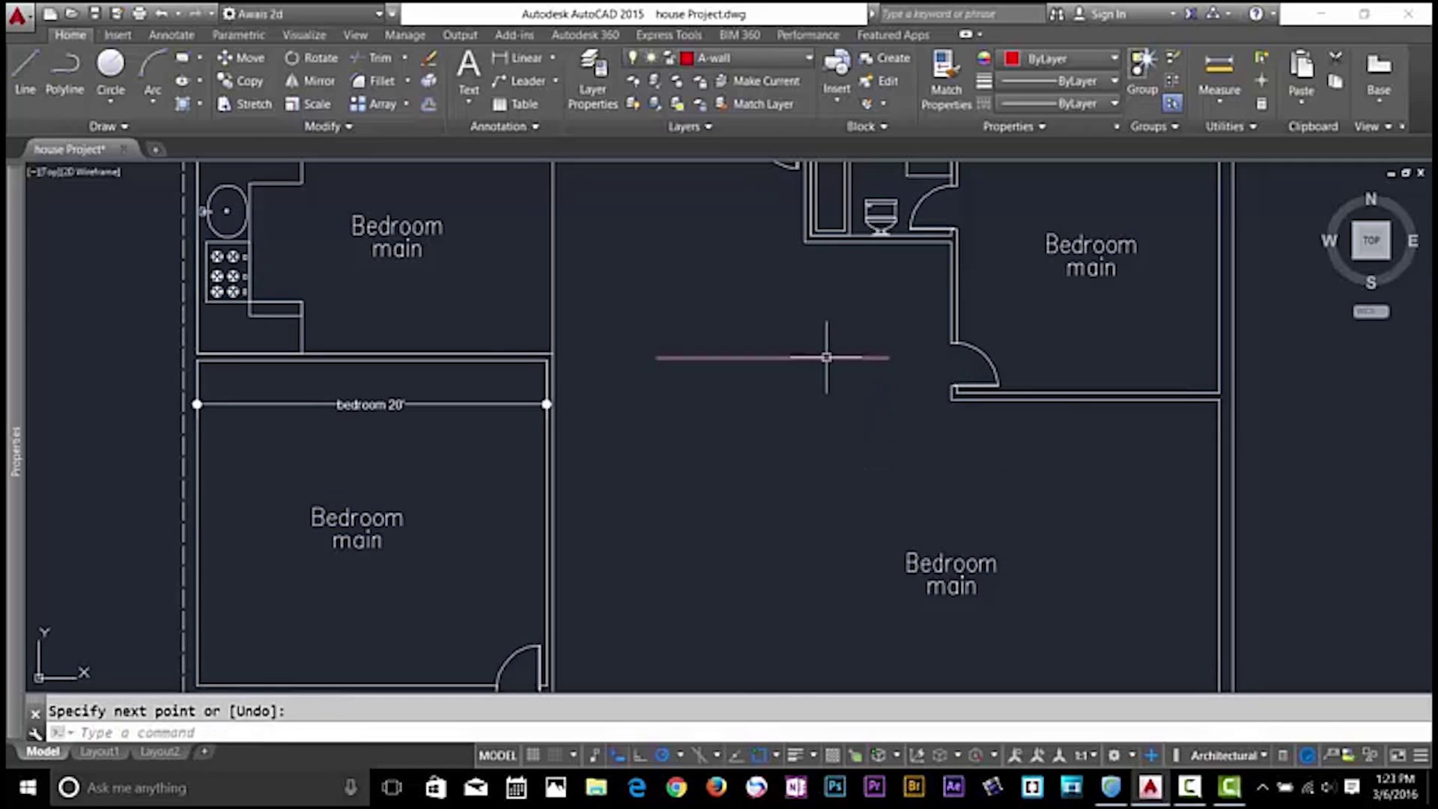
# Set the object colour to yellow and draw a yellow test line below the red one
pyautogui.click(1041, 59)
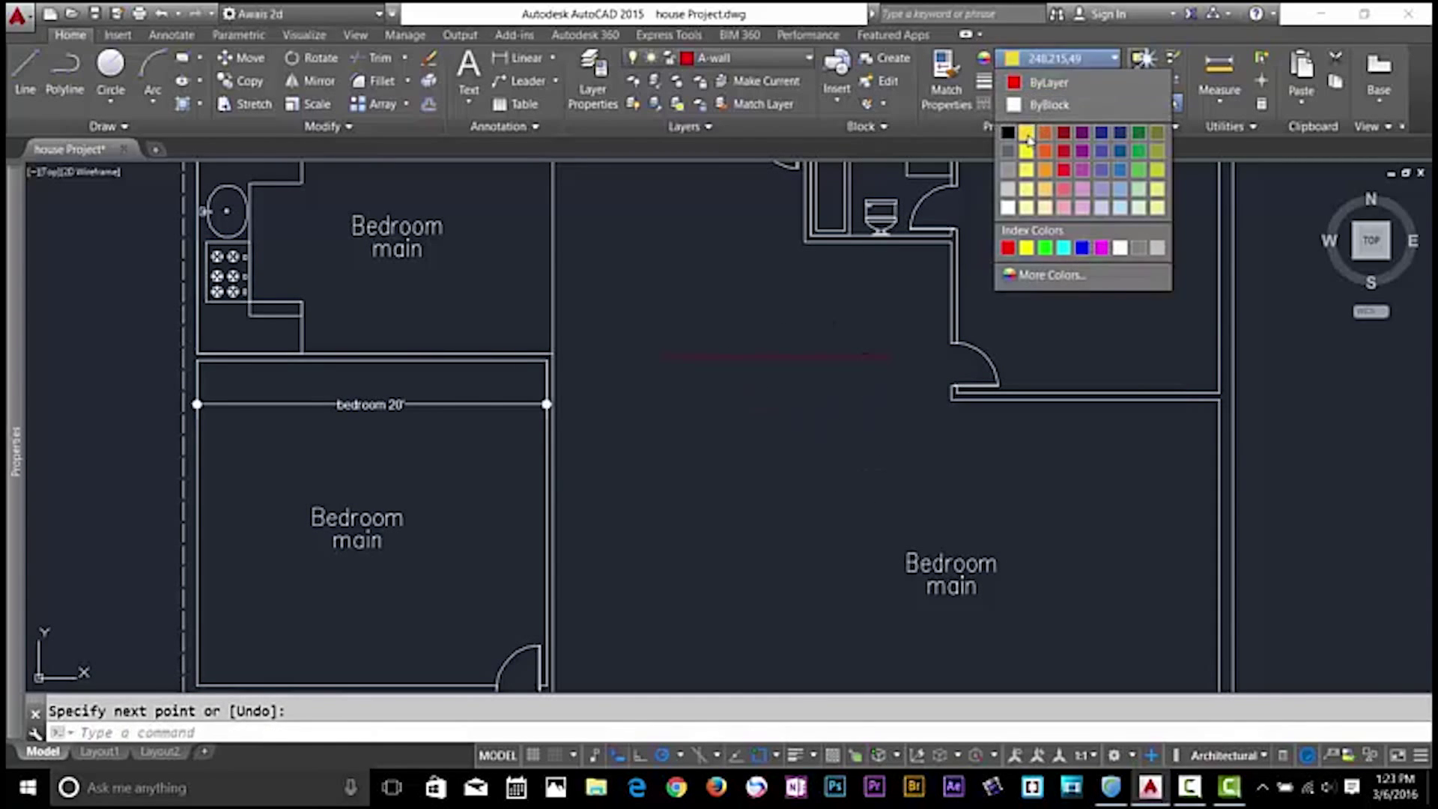
pyautogui.click(1026, 133)
pyautogui.press('Escape')
pyautogui.press('space')
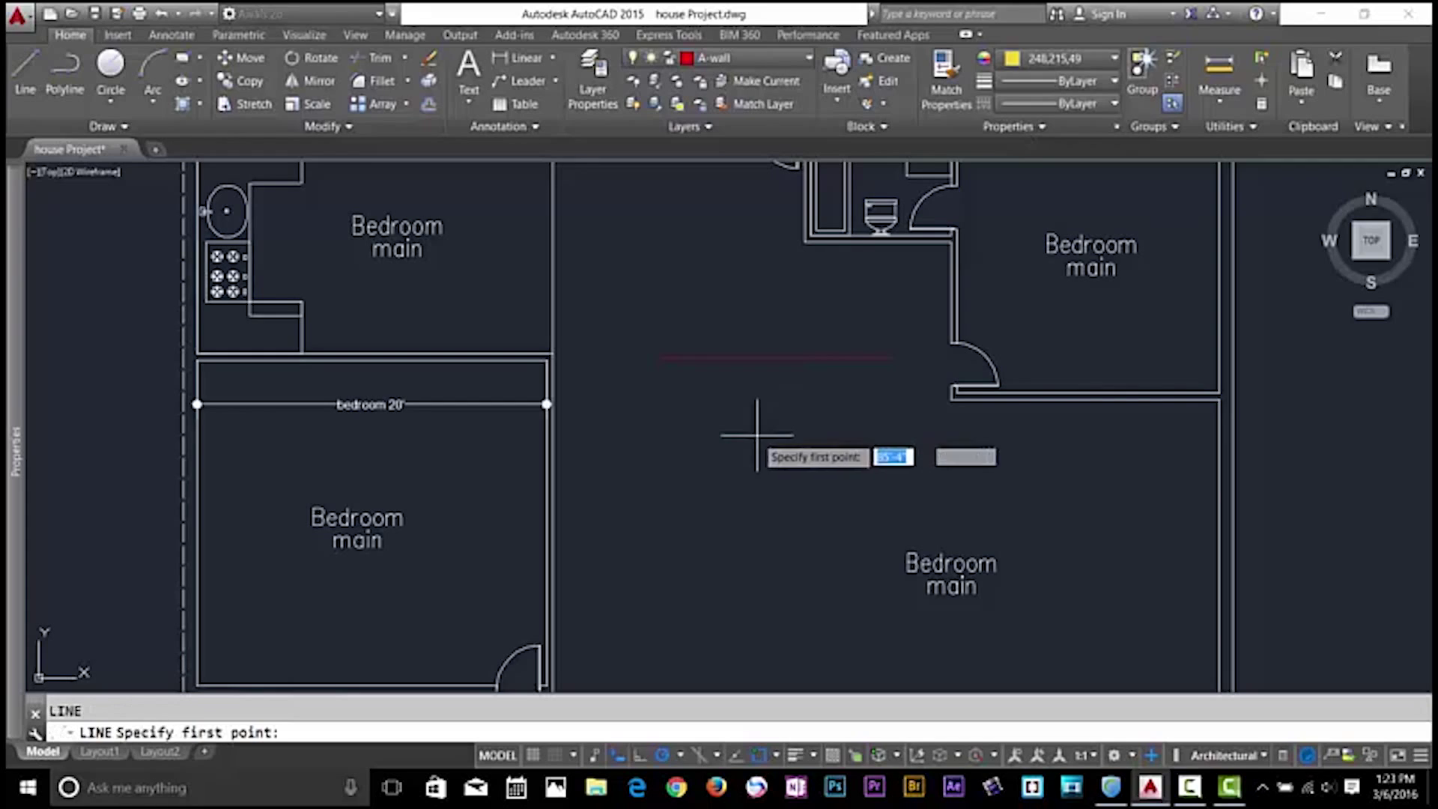
pyautogui.click(679, 421)
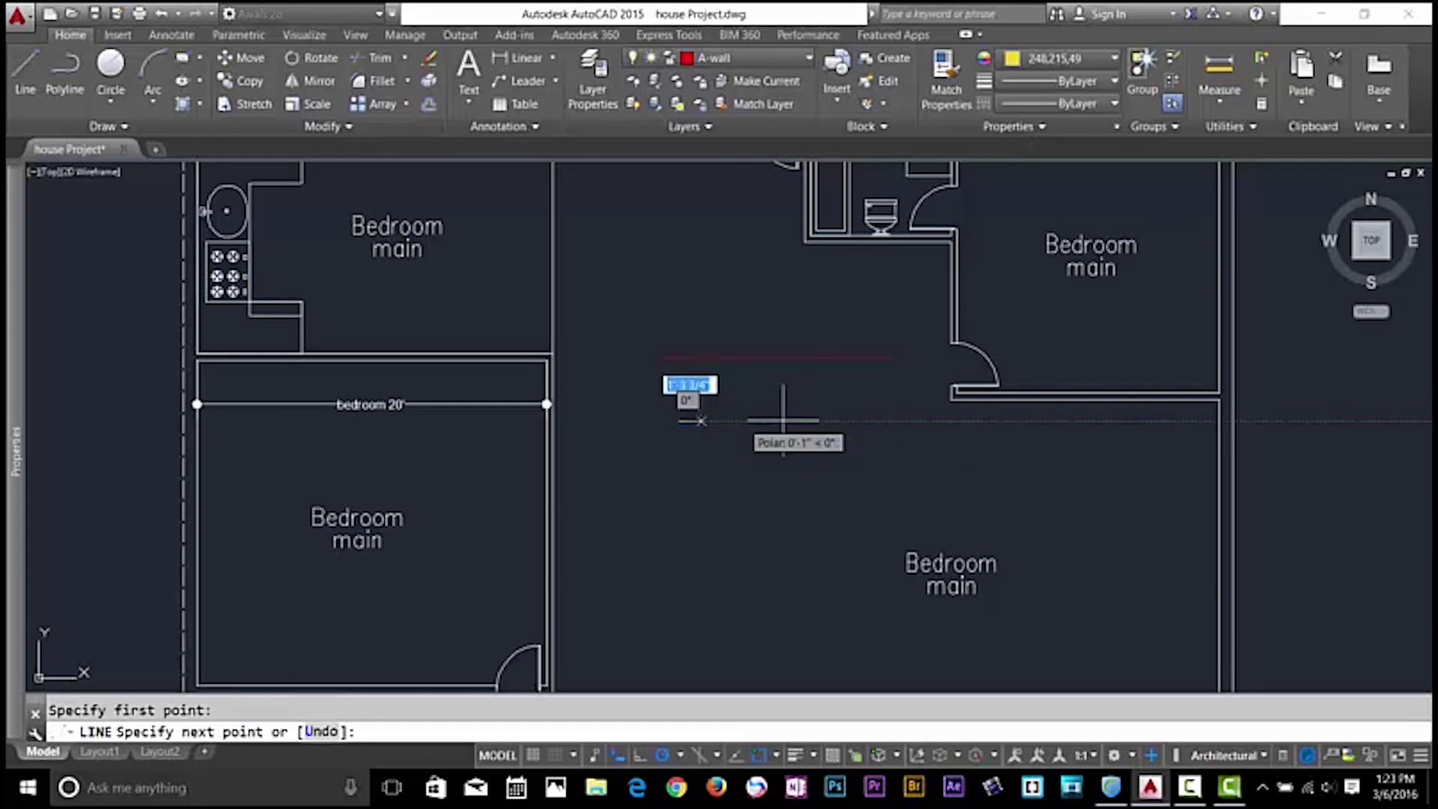
pyautogui.click(903, 409)
pyautogui.press('Escape')
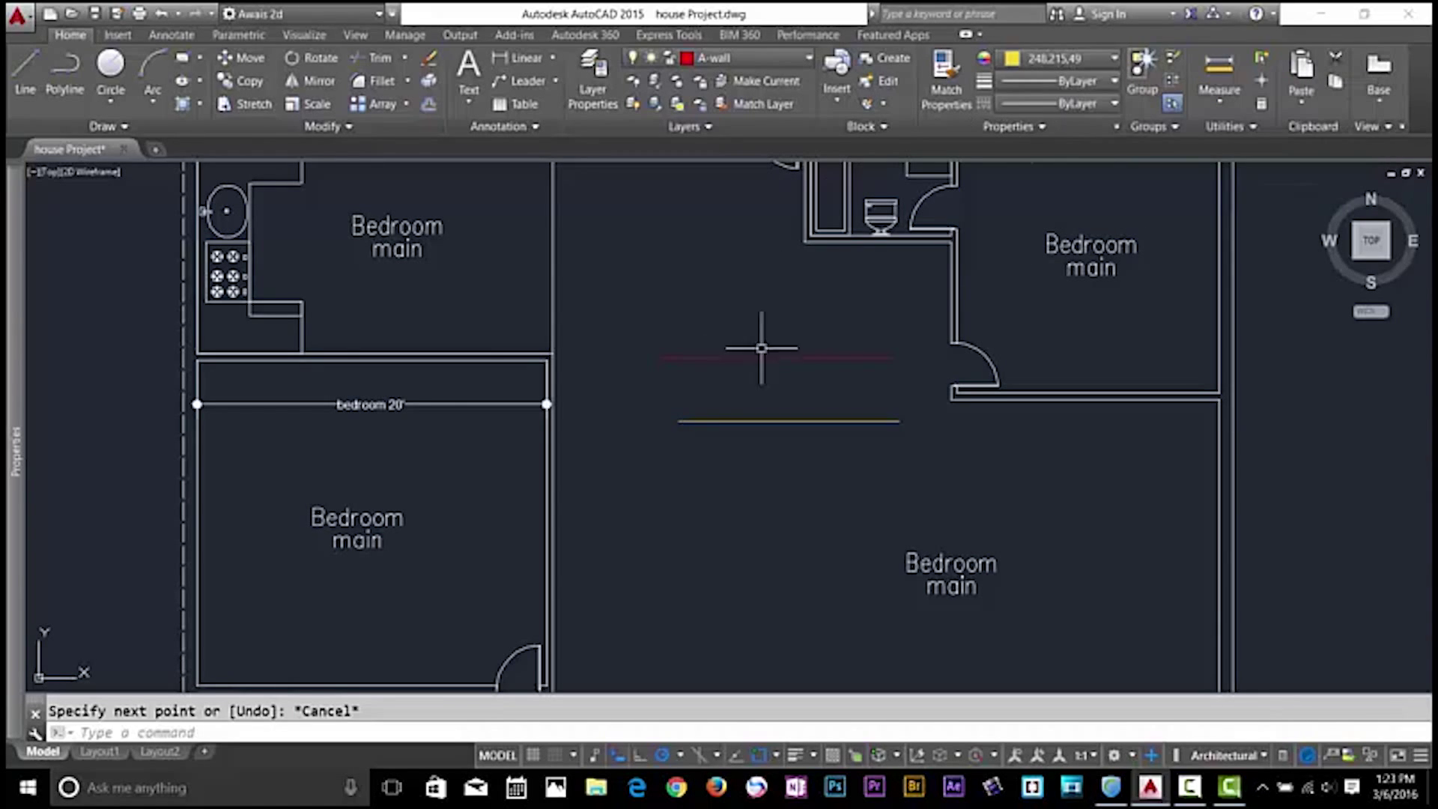
# Reset the object colour to ByLayer, erase both test lines, and show the layer list
pyautogui.click(1068, 58)
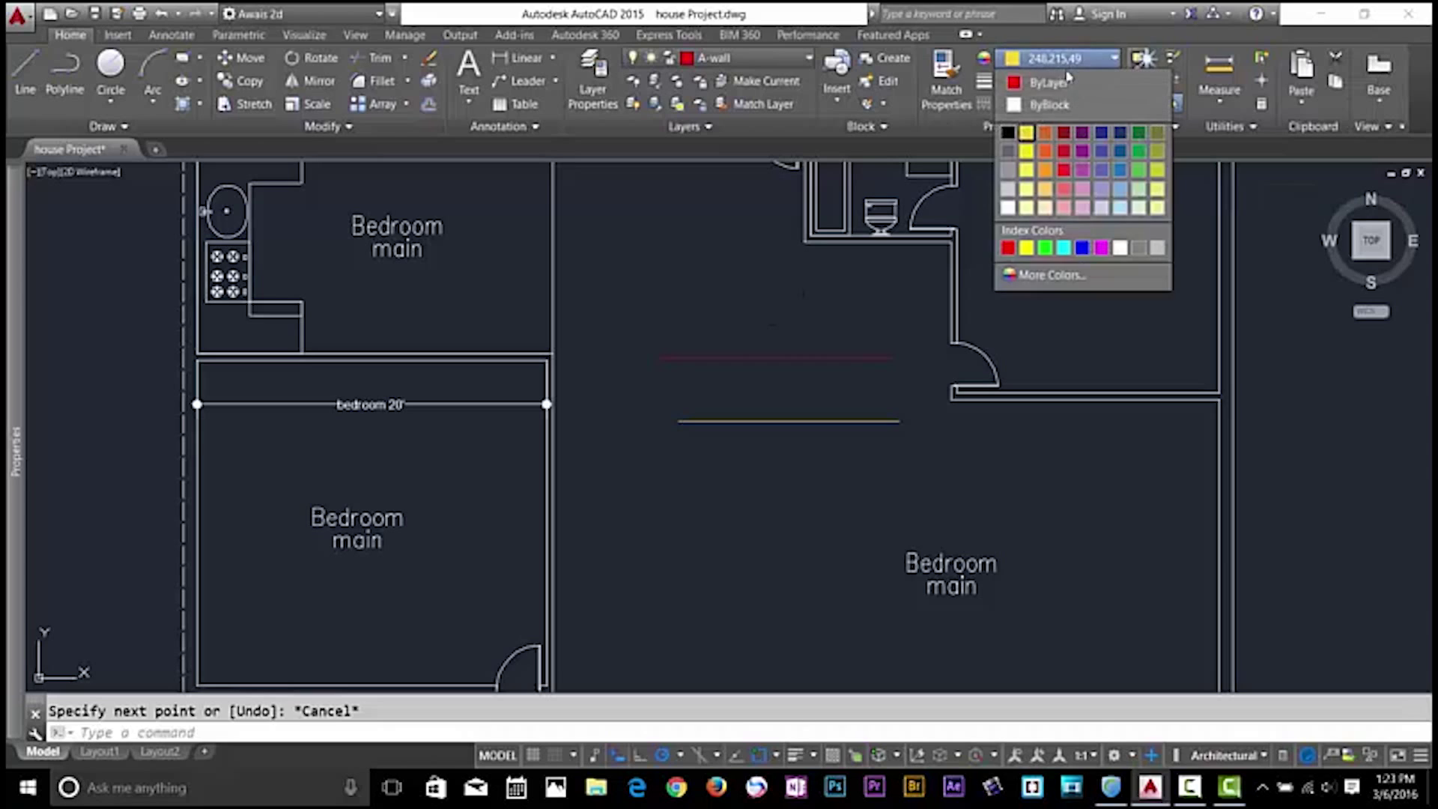
pyautogui.click(1048, 82)
pyautogui.click(893, 324)
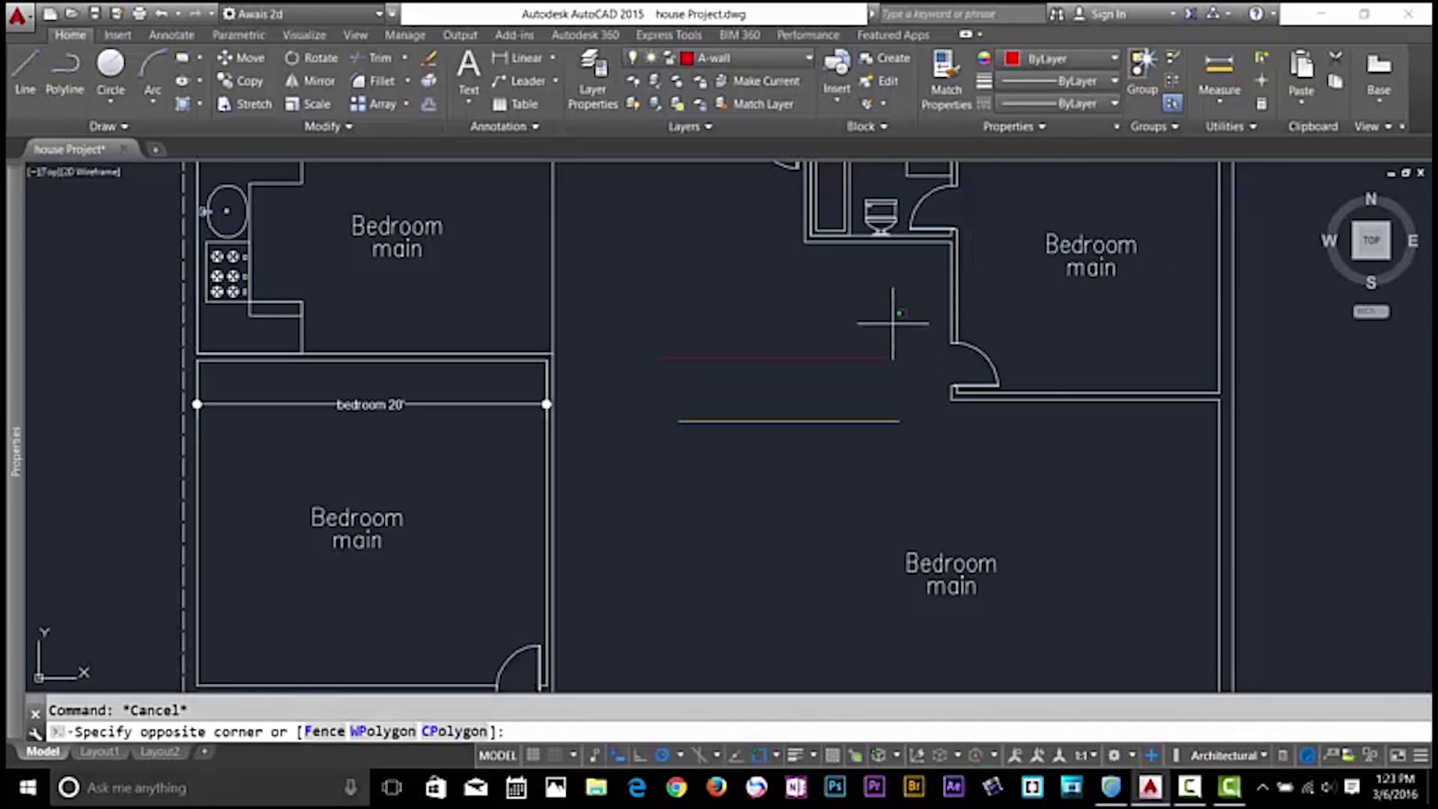
pyautogui.click(783, 429)
pyautogui.press('Delete')
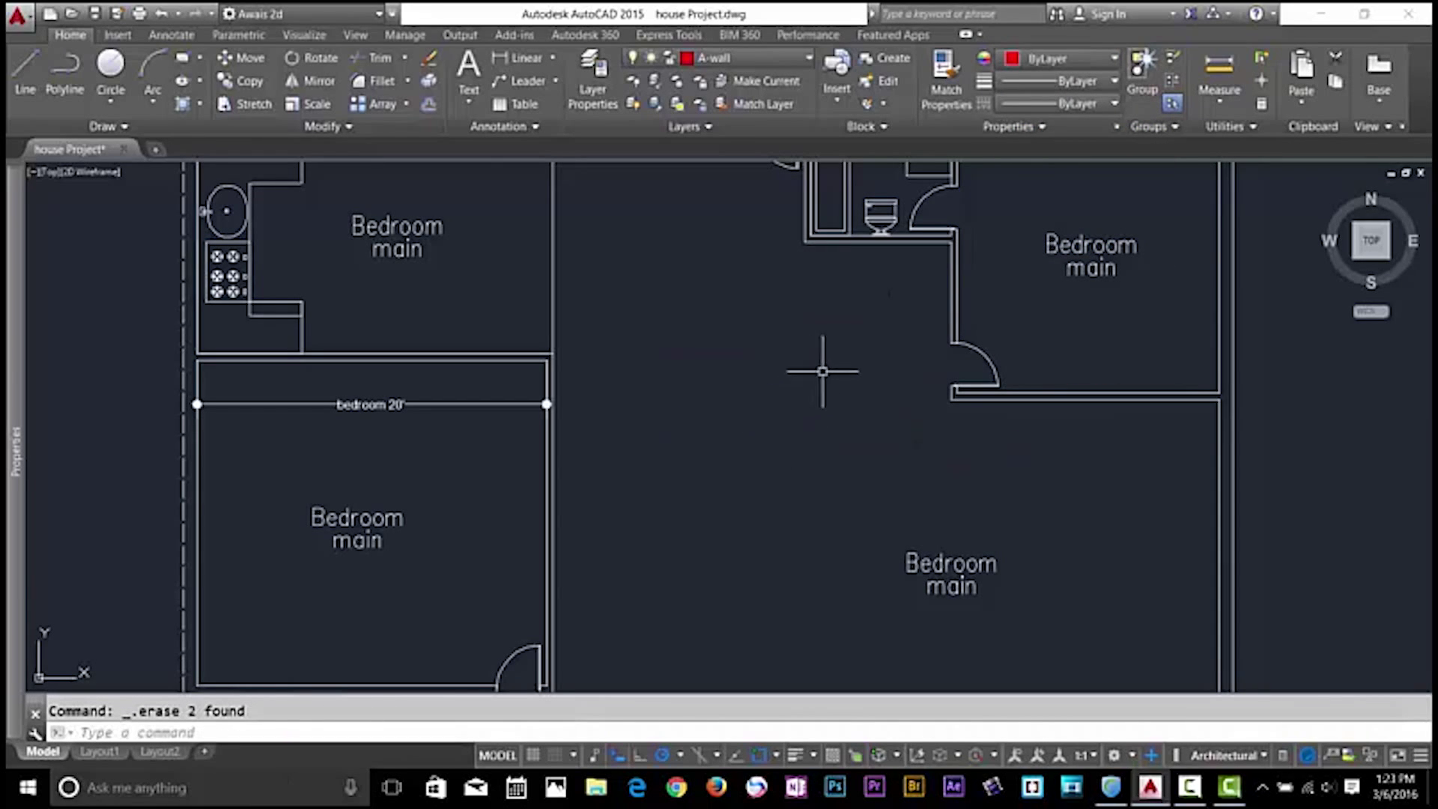
pyautogui.click(773, 58)
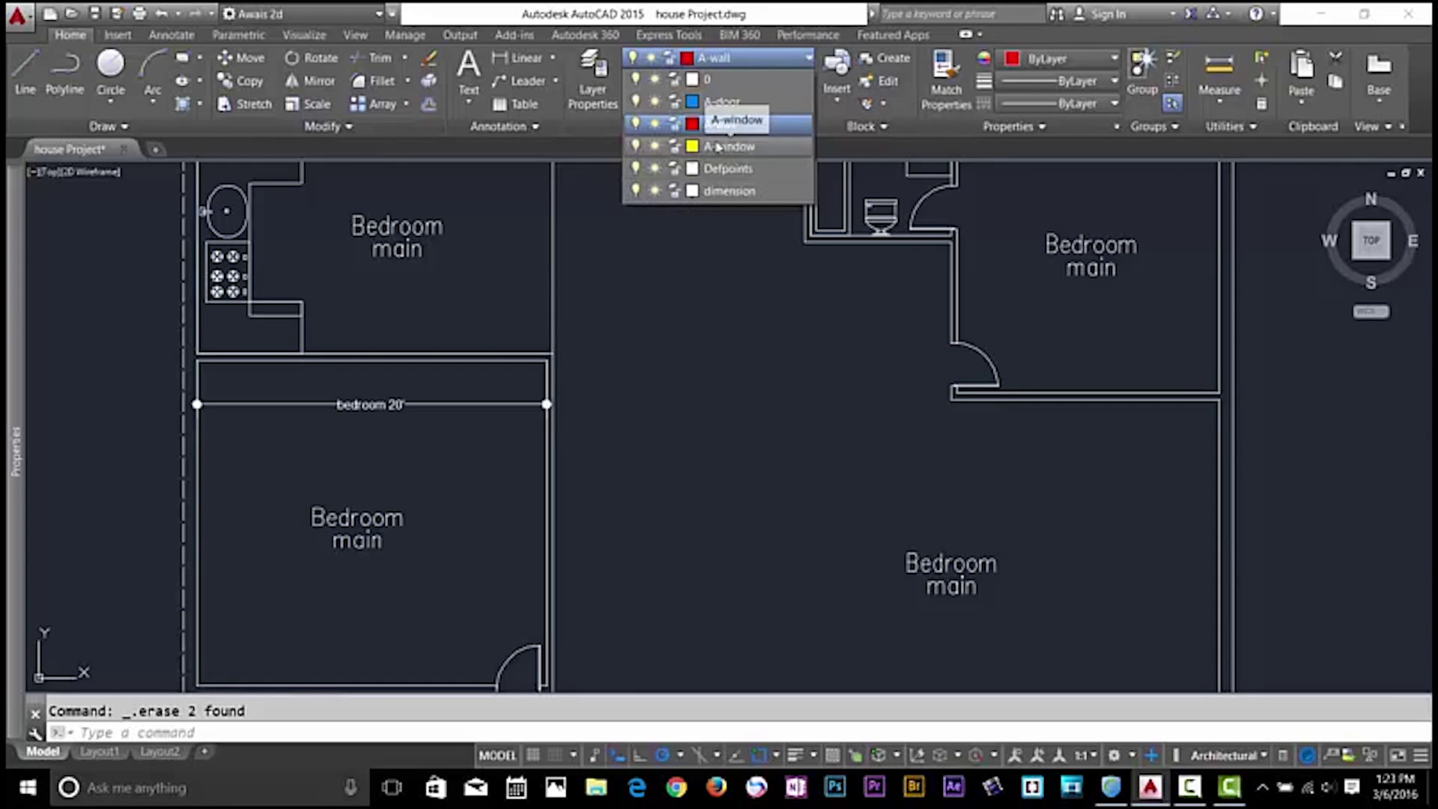
# Move the right bedroom's door onto the A-door layer
pyautogui.press('Escape')
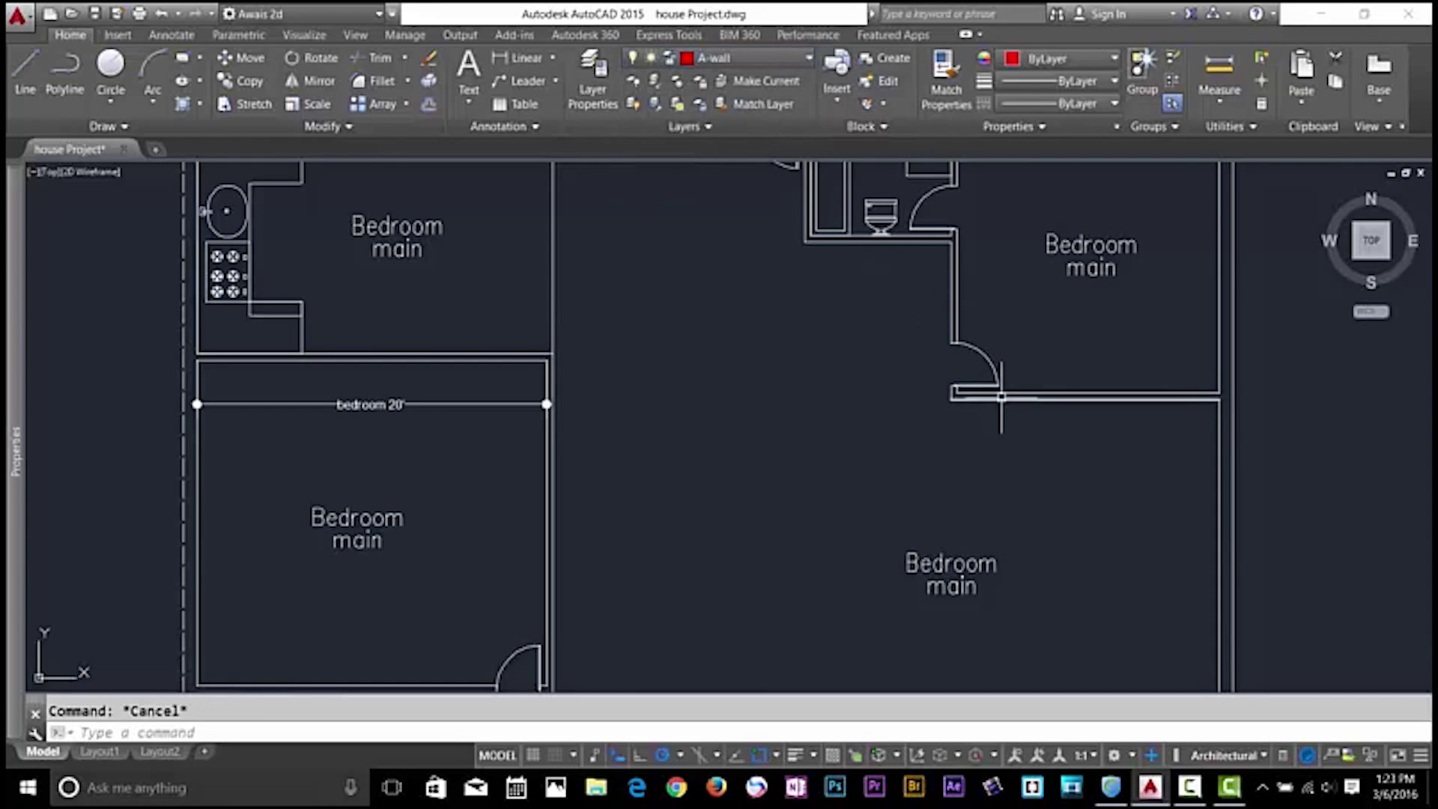
pyautogui.click(989, 360)
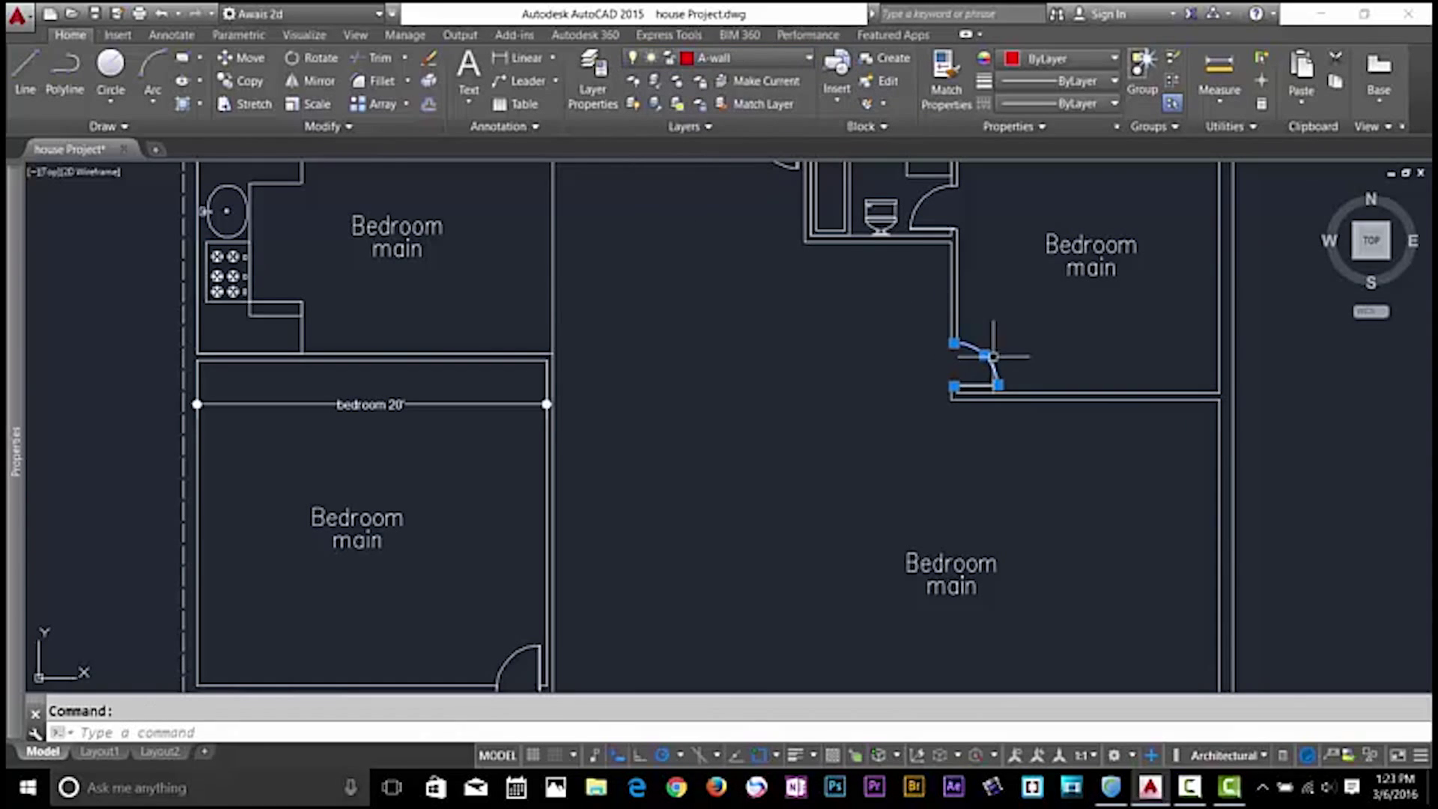
pyautogui.click(764, 59)
pyautogui.click(734, 103)
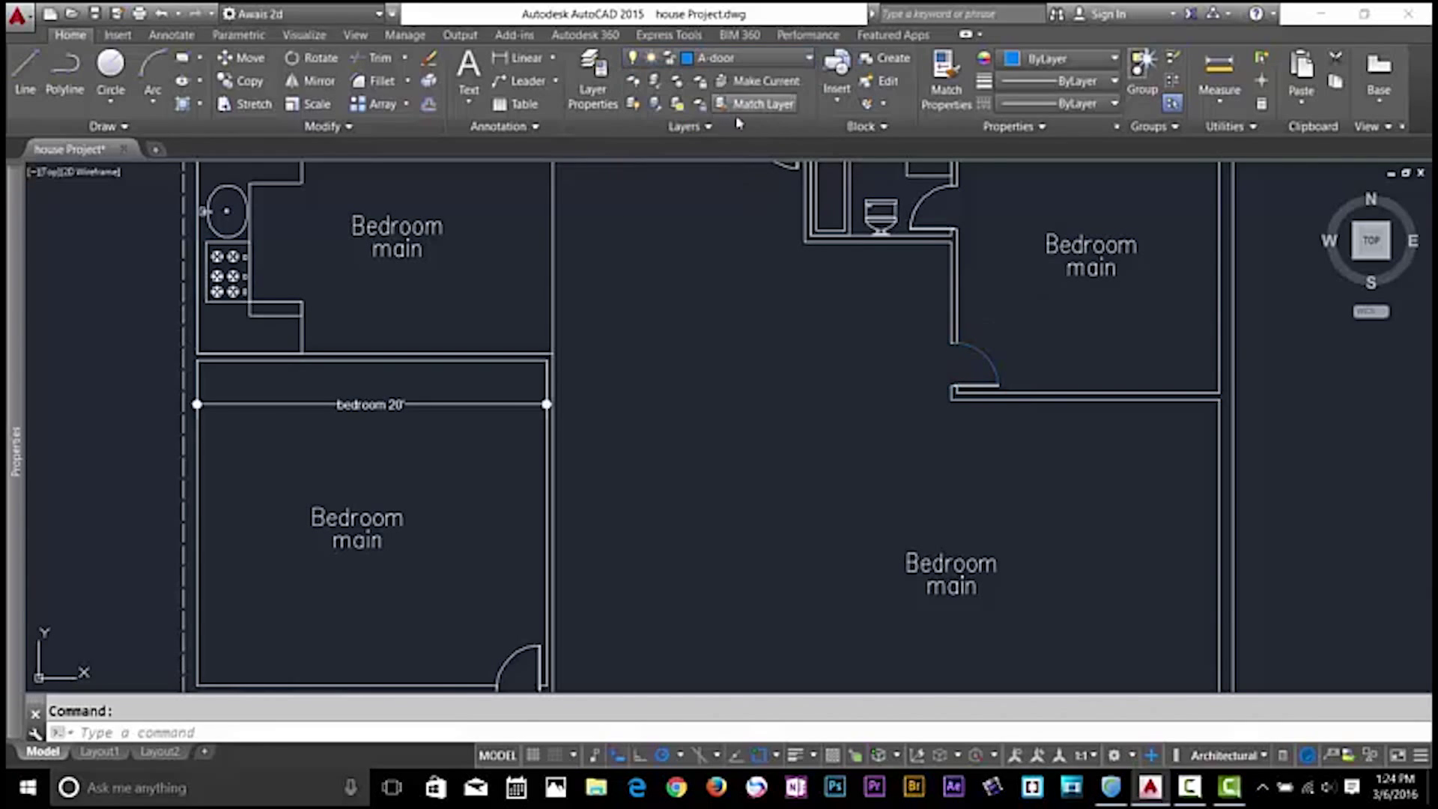
pyautogui.press('Escape')
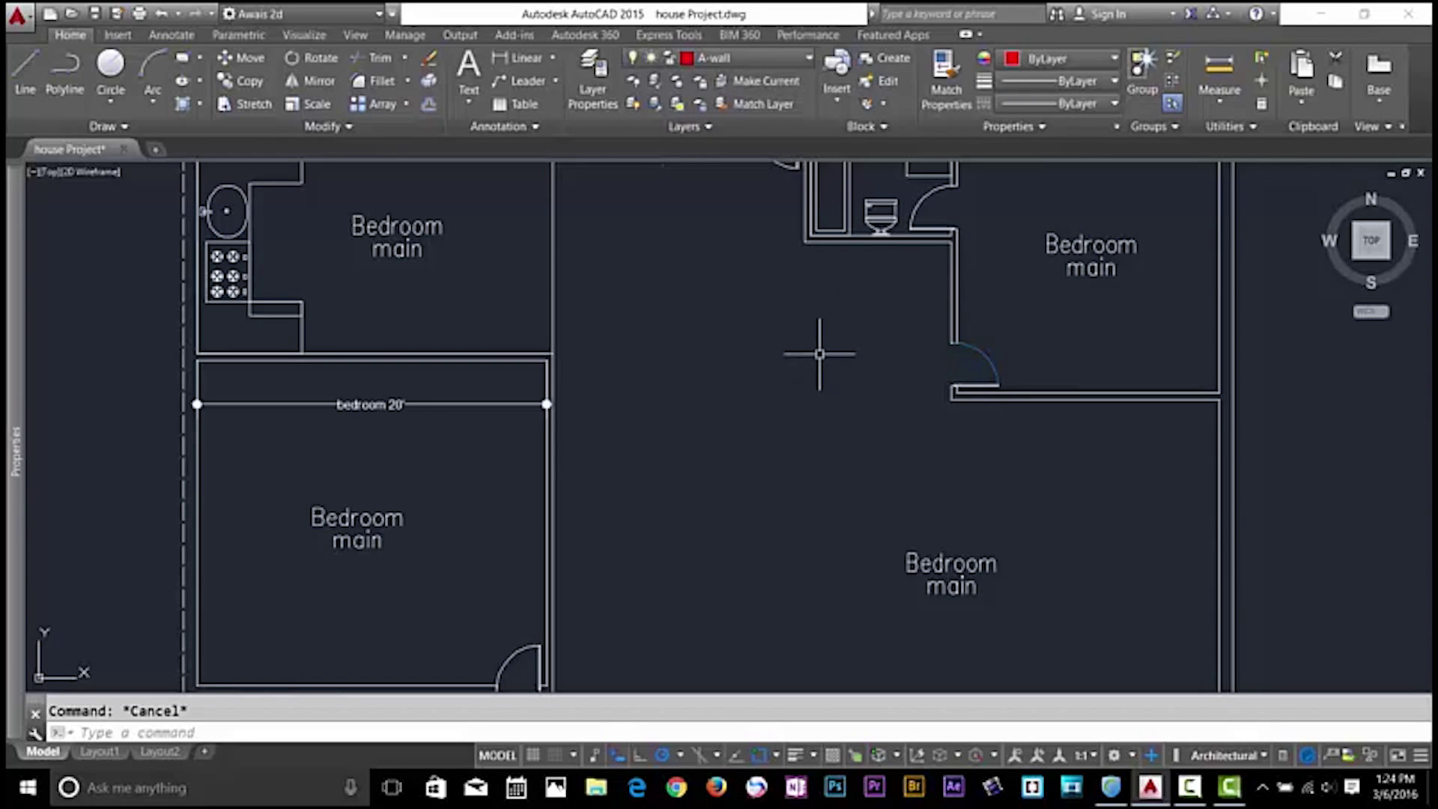
# Make A-door the current layer
pyautogui.click(775, 57)
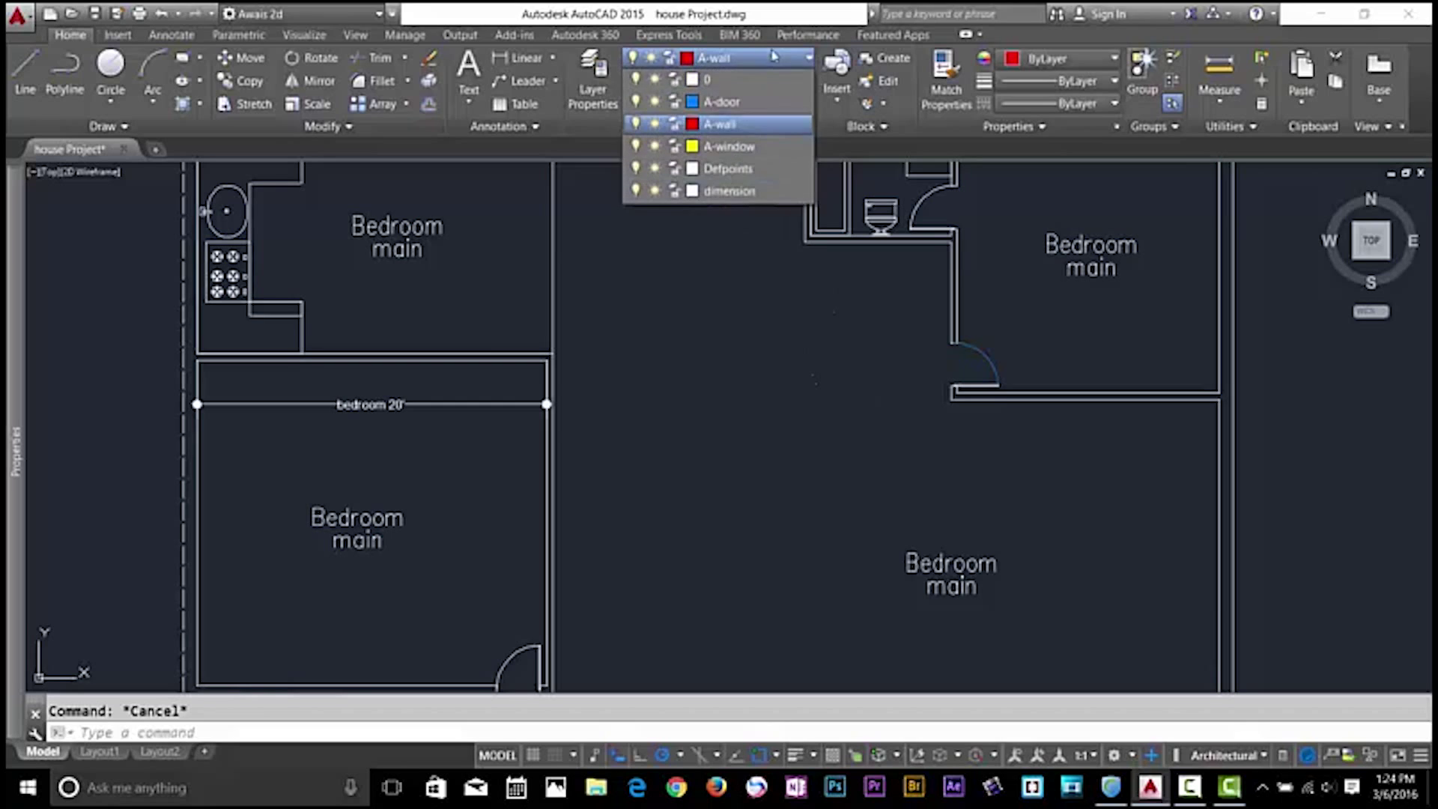
pyautogui.click(742, 101)
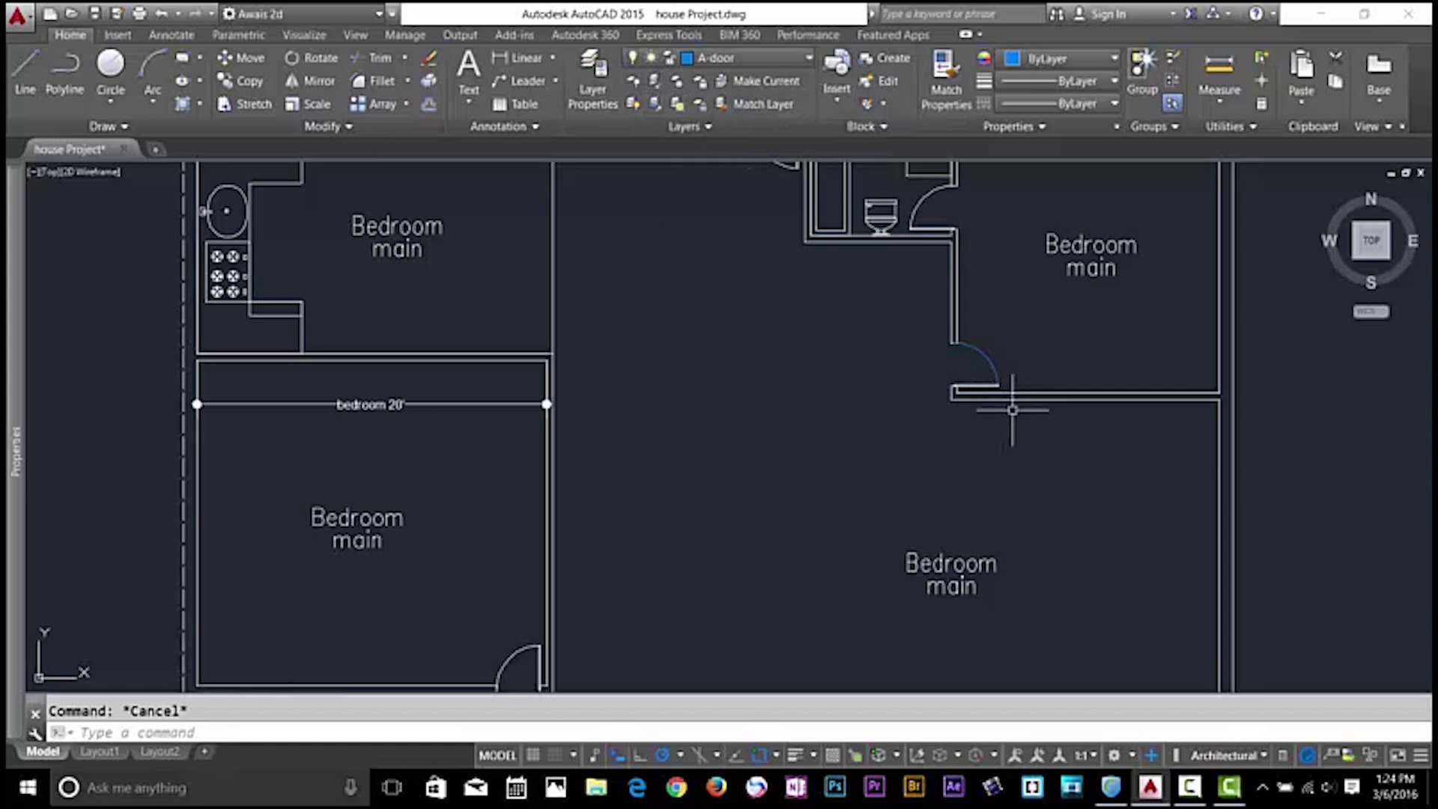
pyautogui.scroll(2, 995, 342)
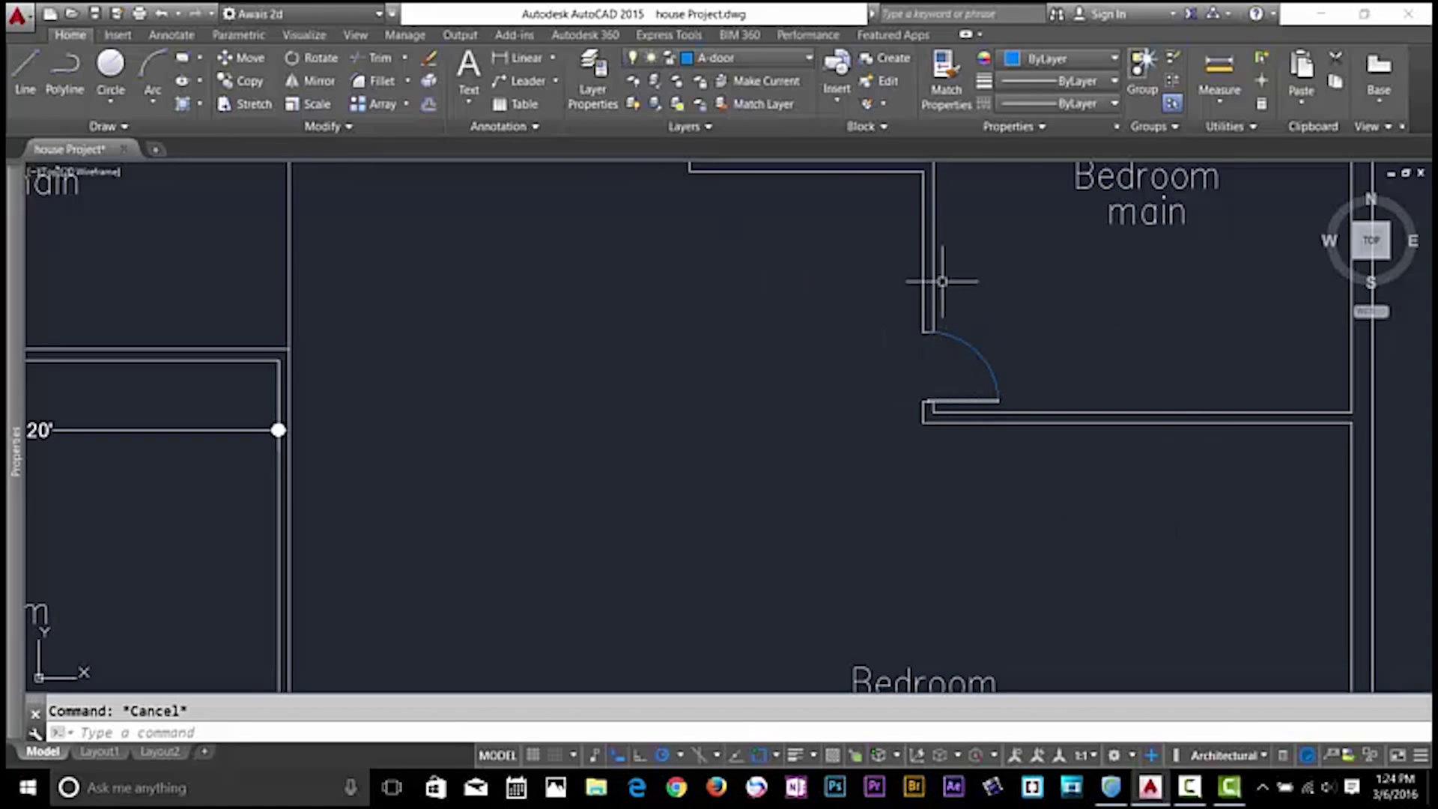
# Isolate the A-door layer by picking the door arc, then cancel a trial erase of wall lines
pyautogui.click(654, 84)
pyautogui.click(967, 348)
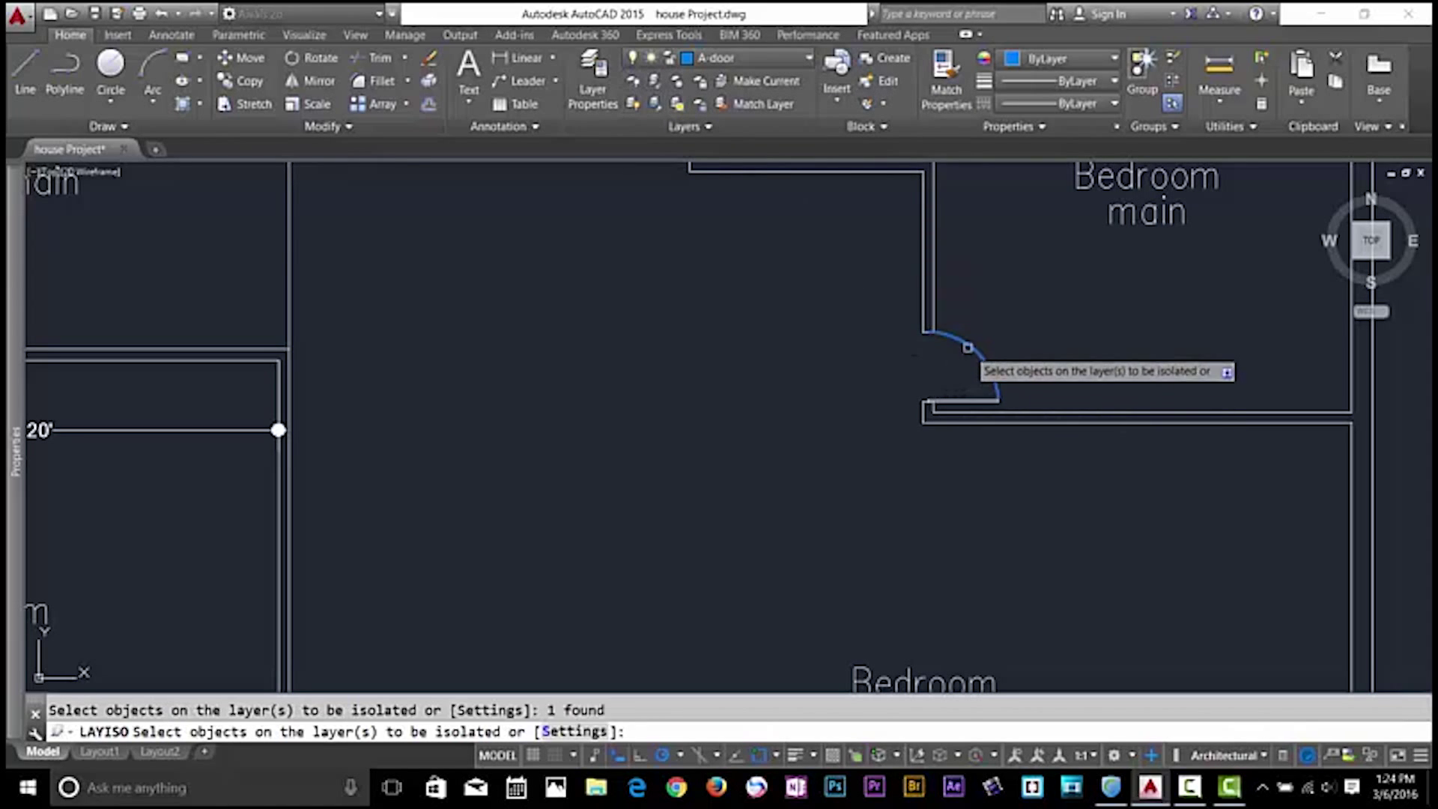
pyautogui.press('Return')
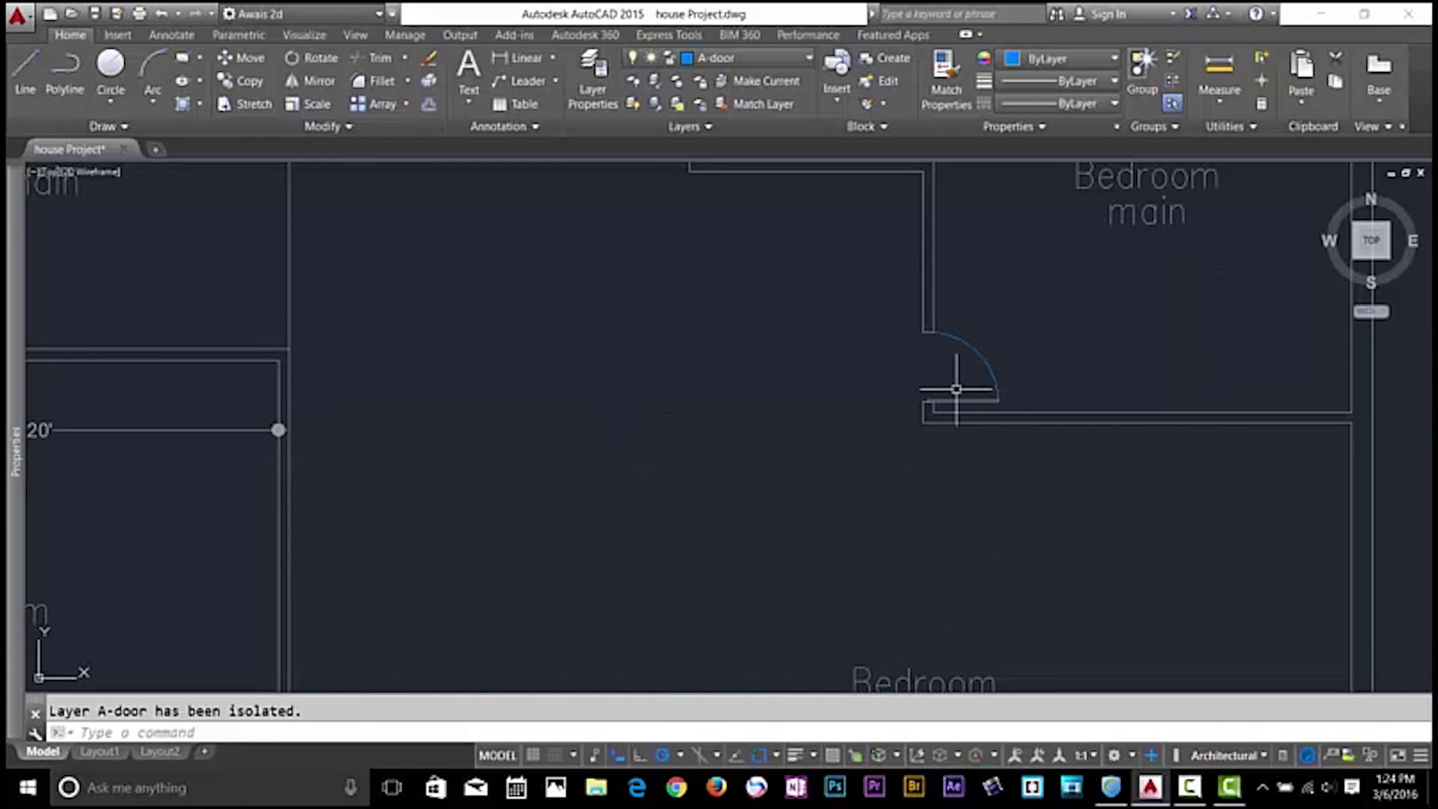
pyautogui.click(1310, 350)
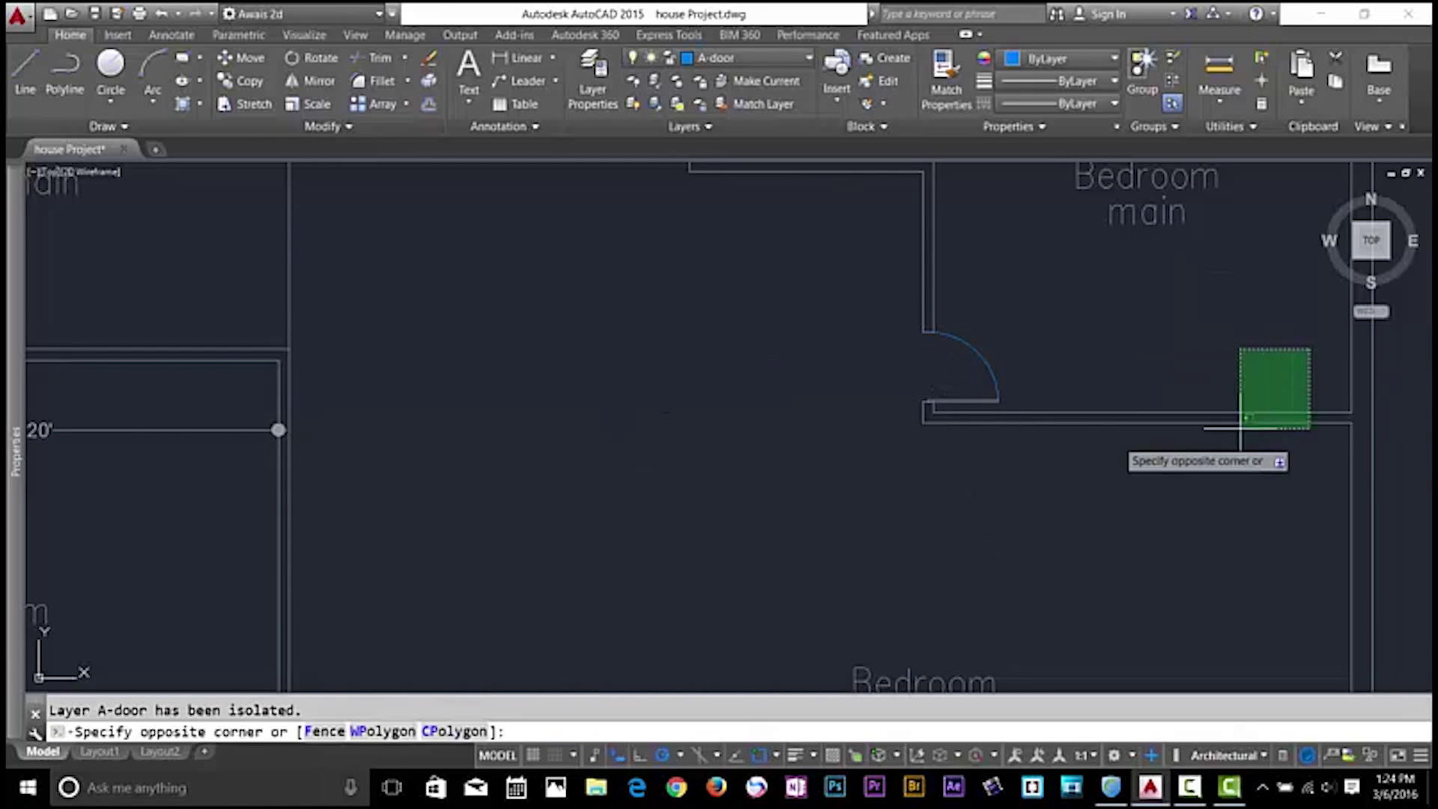
pyautogui.click(1129, 492)
pyautogui.press('Delete')
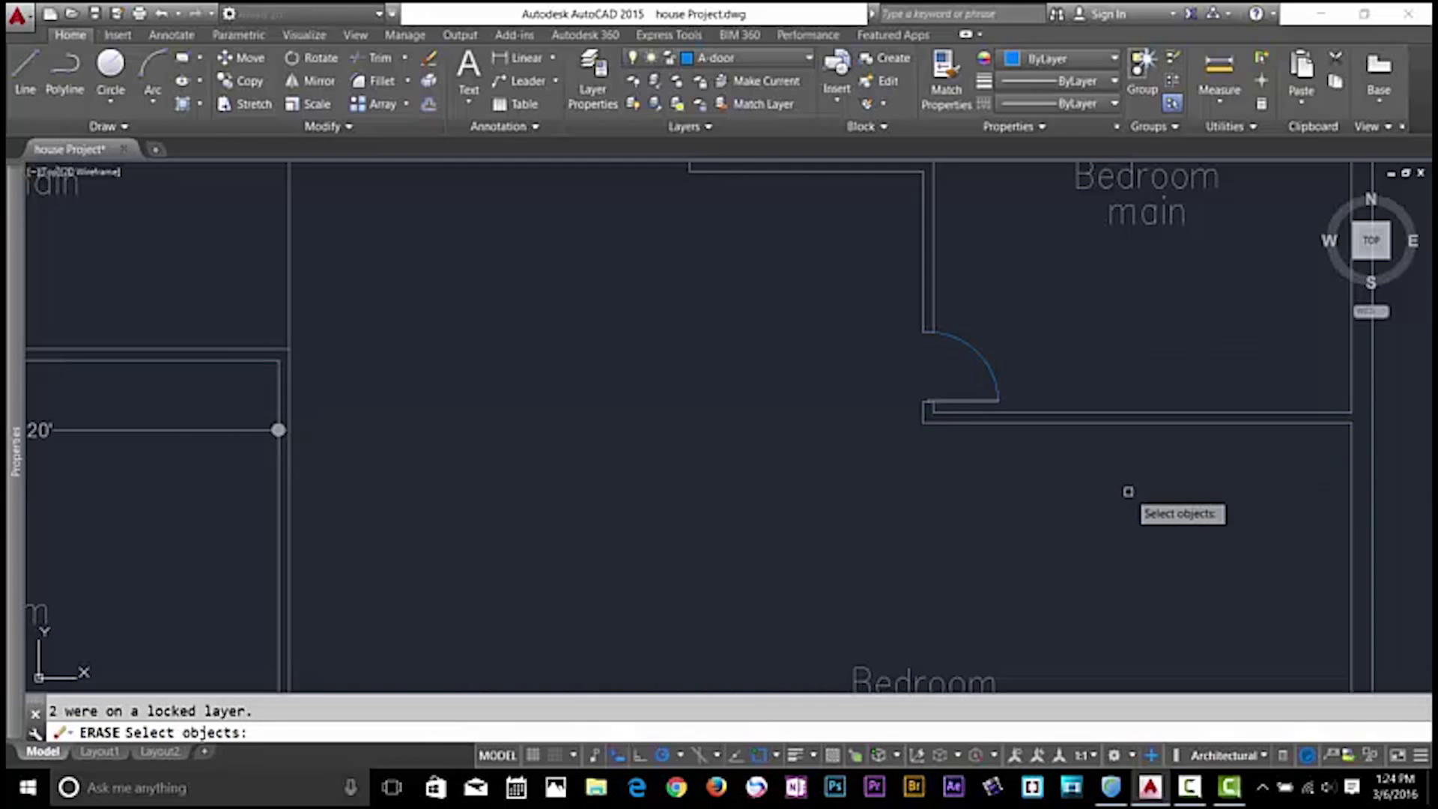
pyautogui.press('Escape')
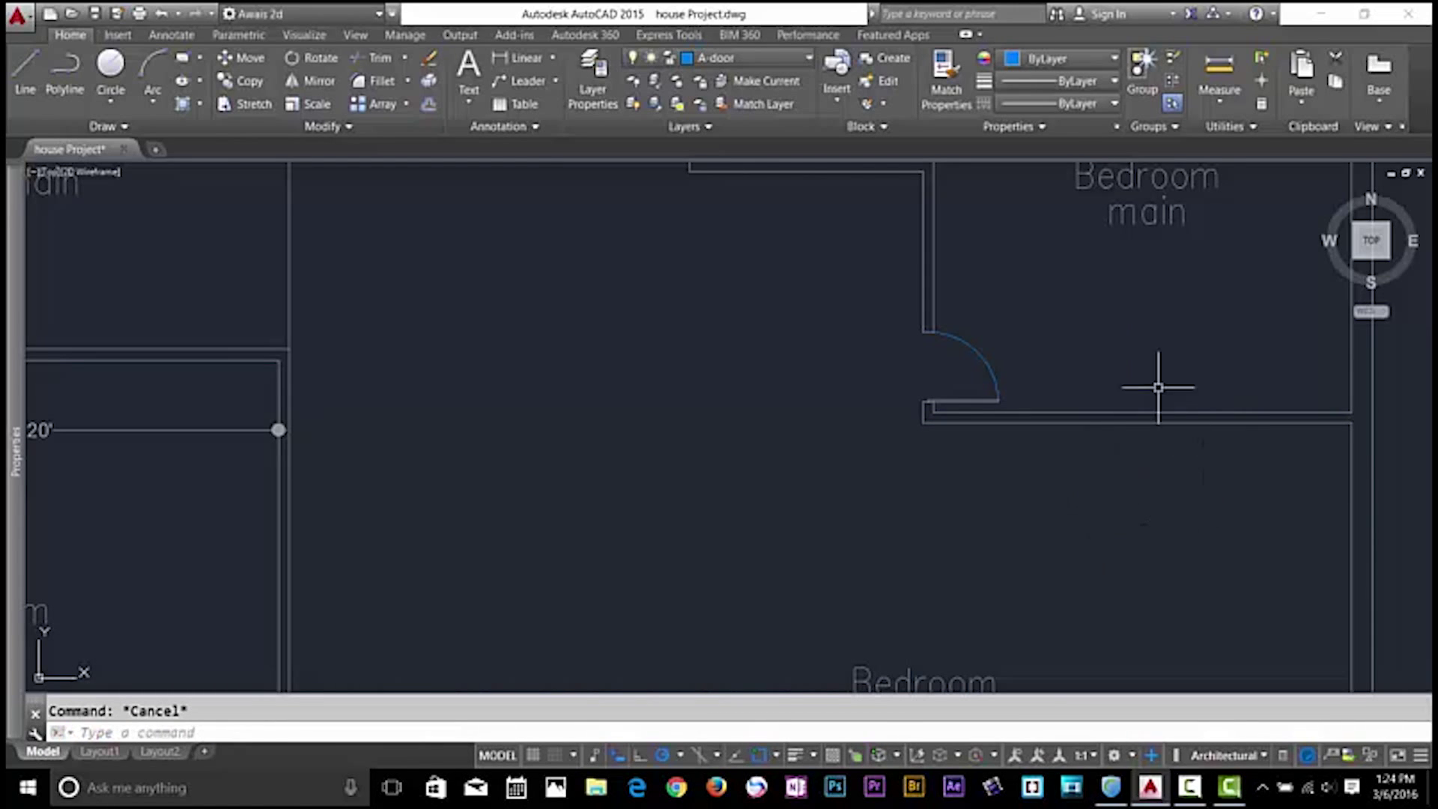
# Unisolate all layers and zoom out to the whole floor plan
pyautogui.click(656, 105)
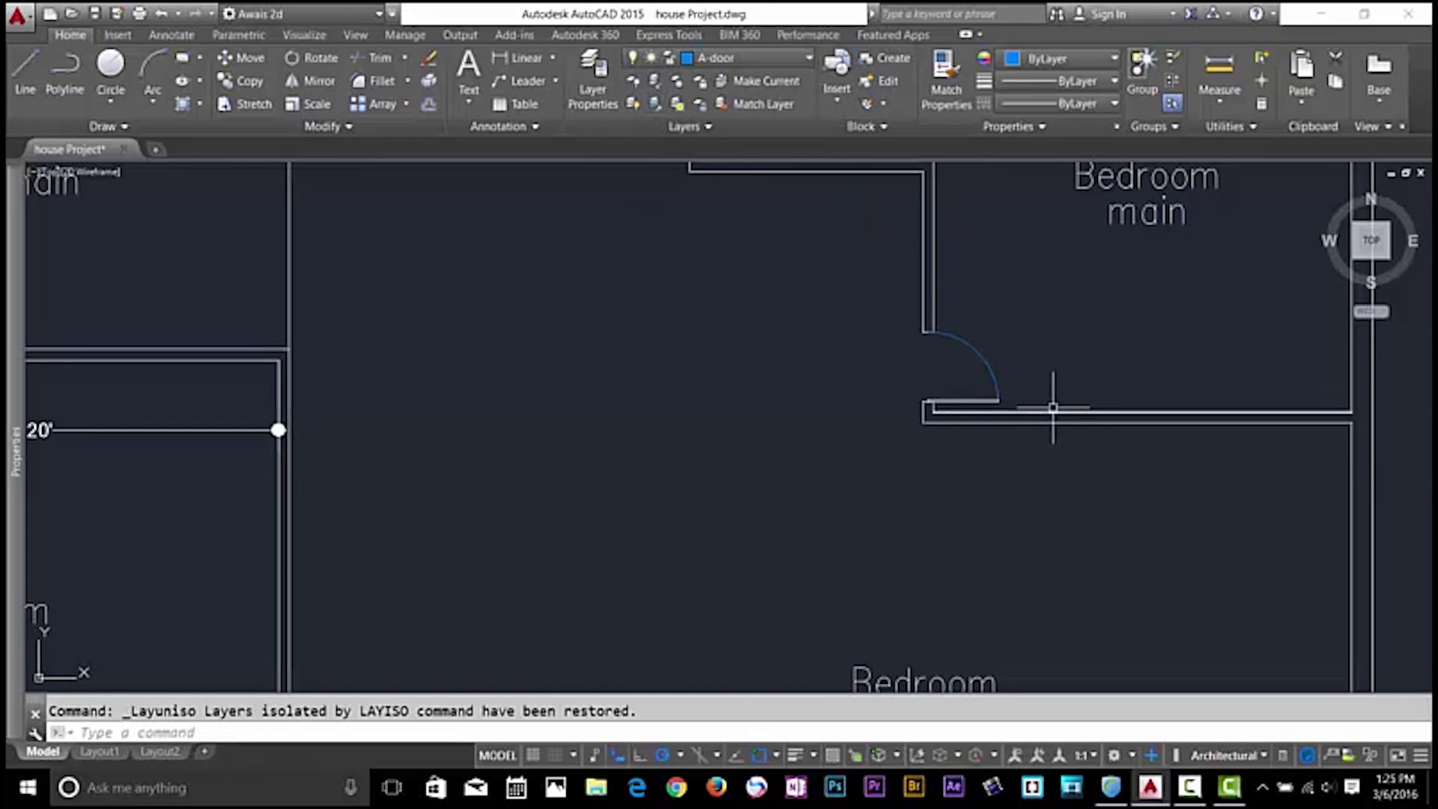
pyautogui.press('Escape')
pyautogui.scroll(-10, 1053, 407)
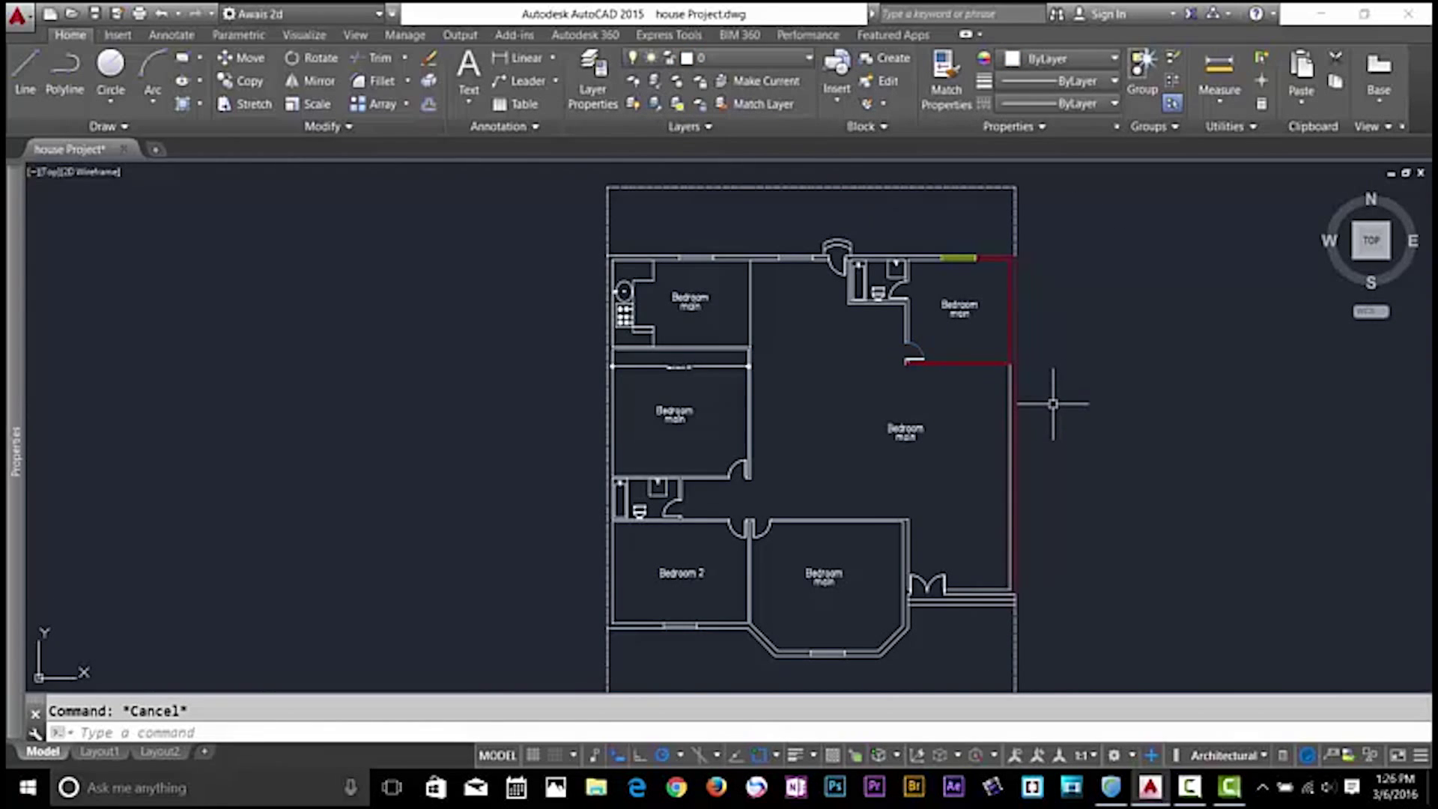
# Pan the plan and expand the Layers panel slide-out showing locked-layer fading at 50%
pyautogui.moveTo(1053, 404); pyautogui.dragTo(1100, 379, button='middle')
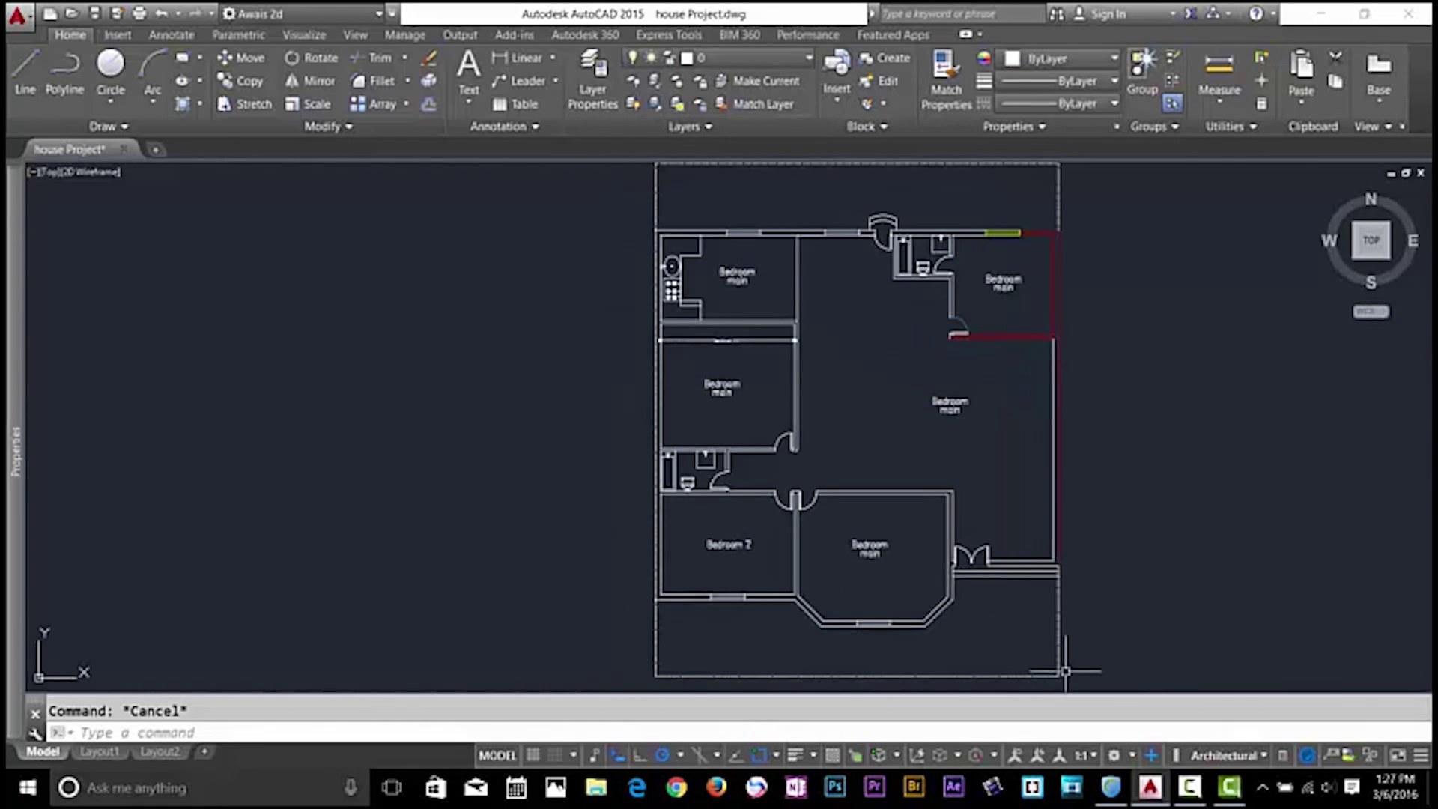
pyautogui.click(1190, 787)
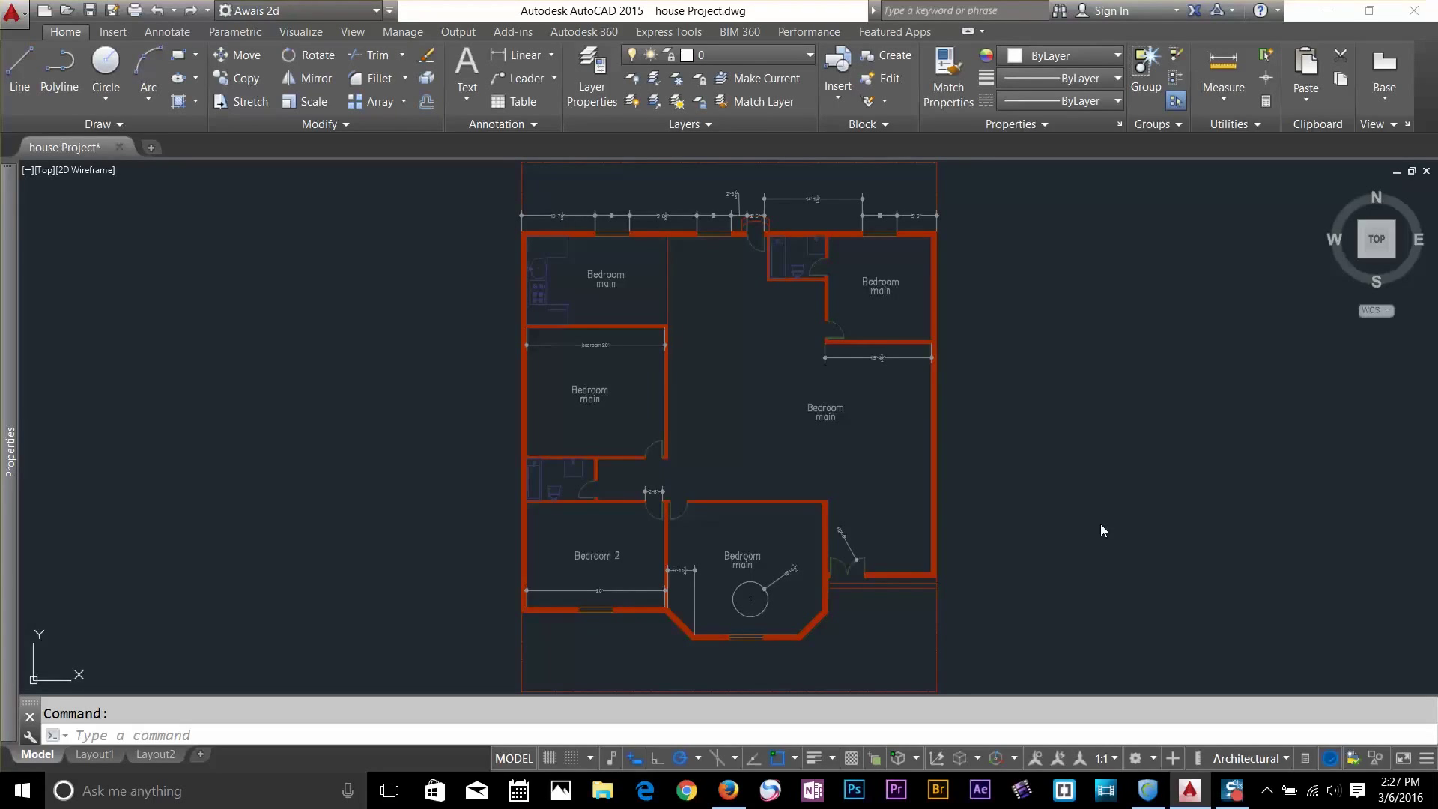
pyautogui.click(710, 124)
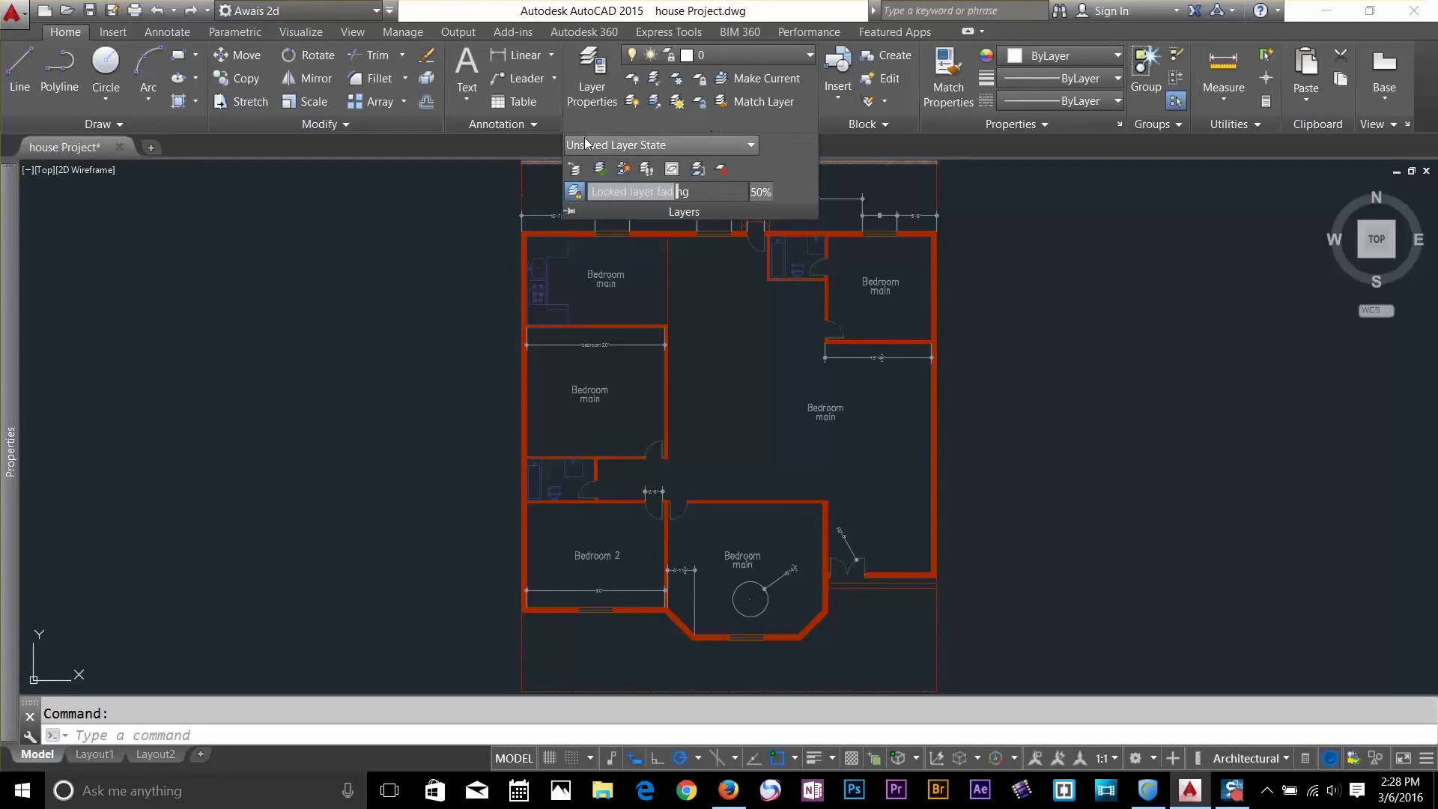
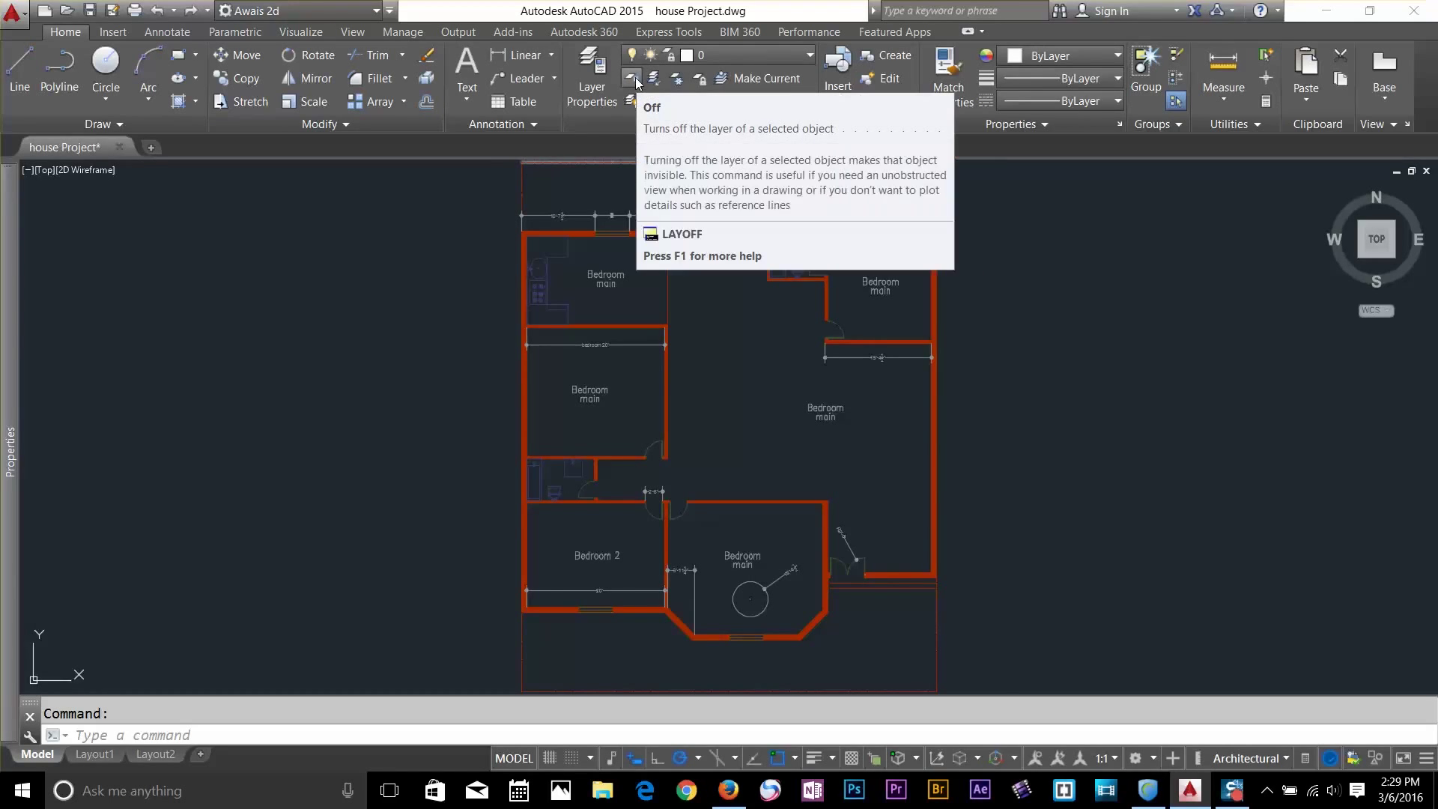
# Turn off the dimension and 2d door layers by picking their objects
pyautogui.click(634, 79)
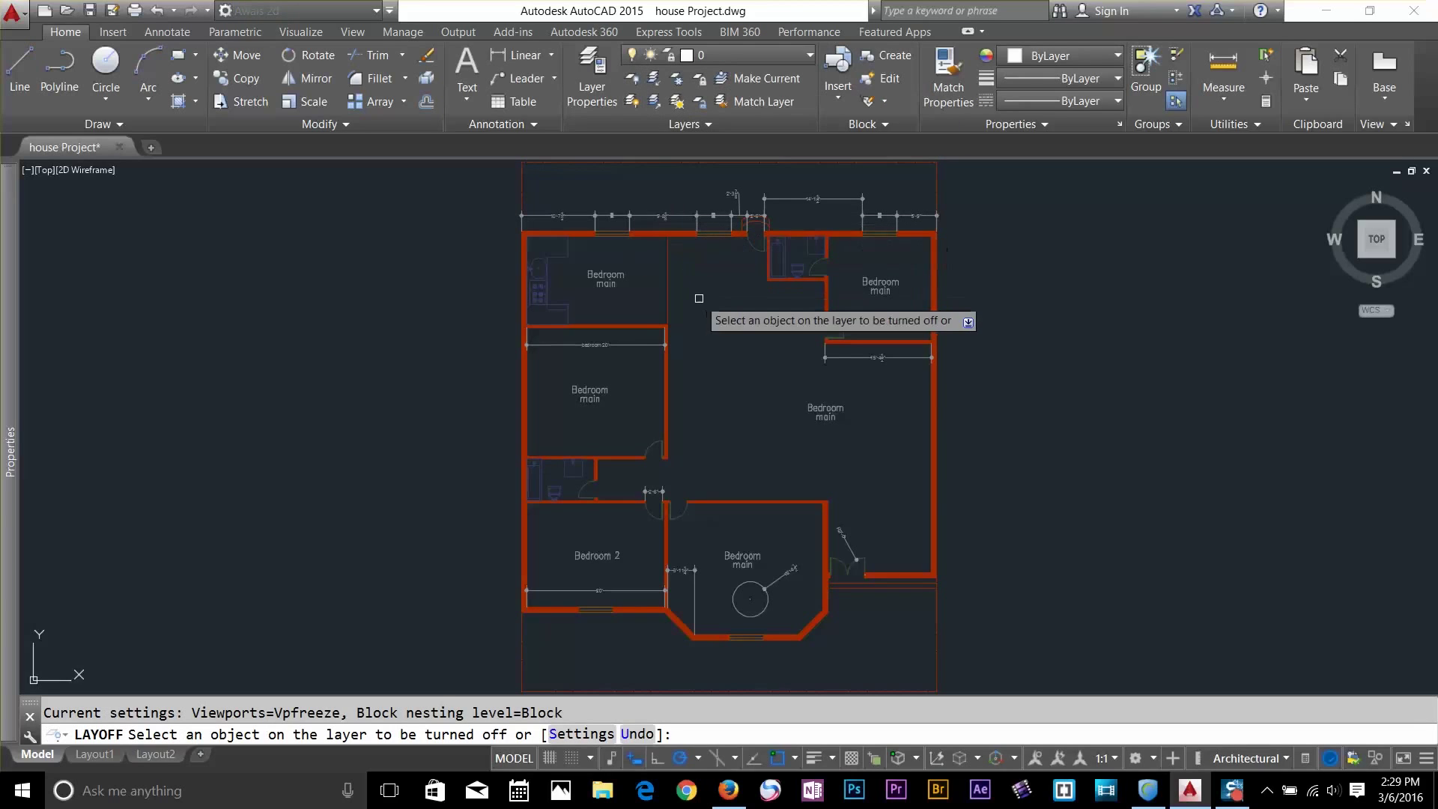
pyautogui.click(671, 215)
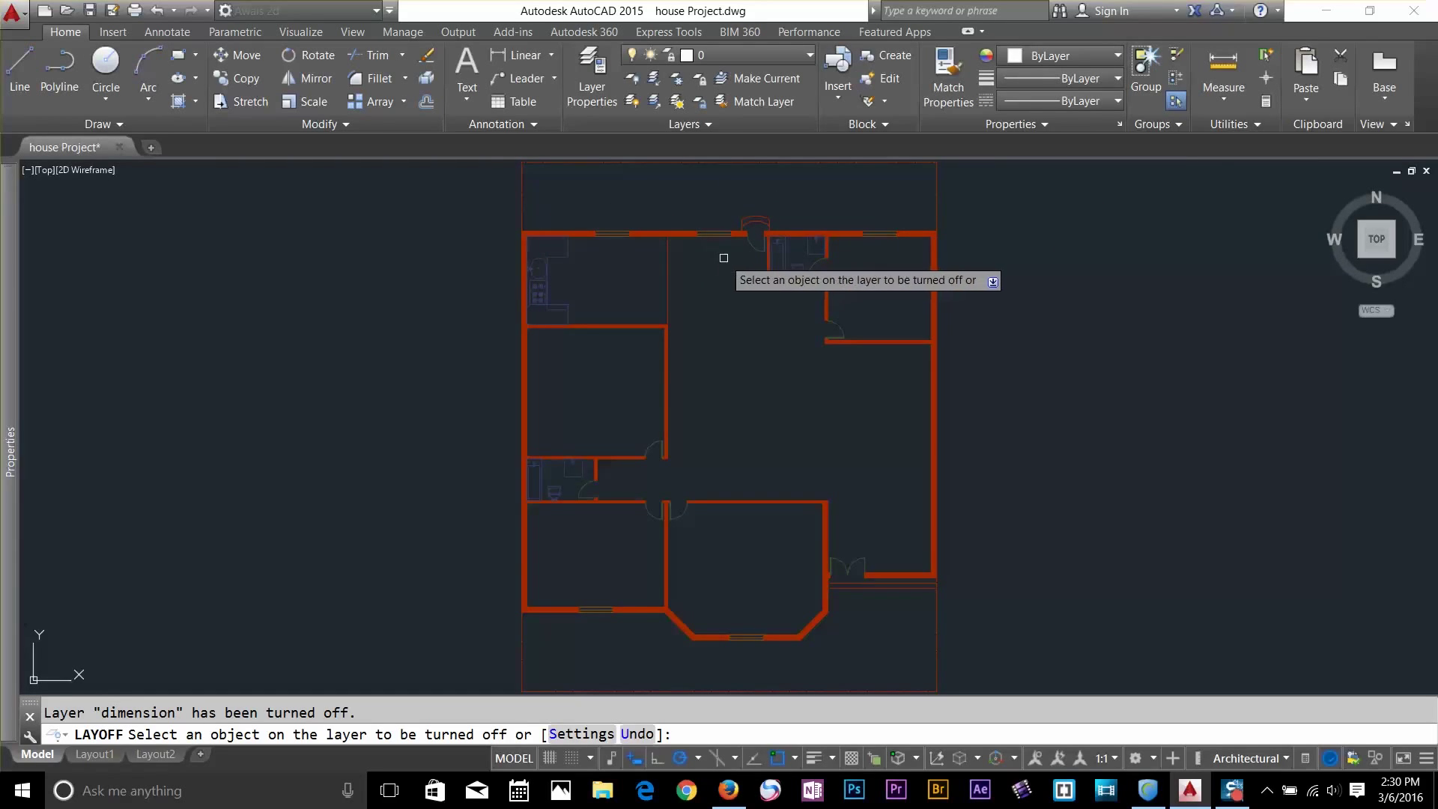
pyautogui.click(753, 247)
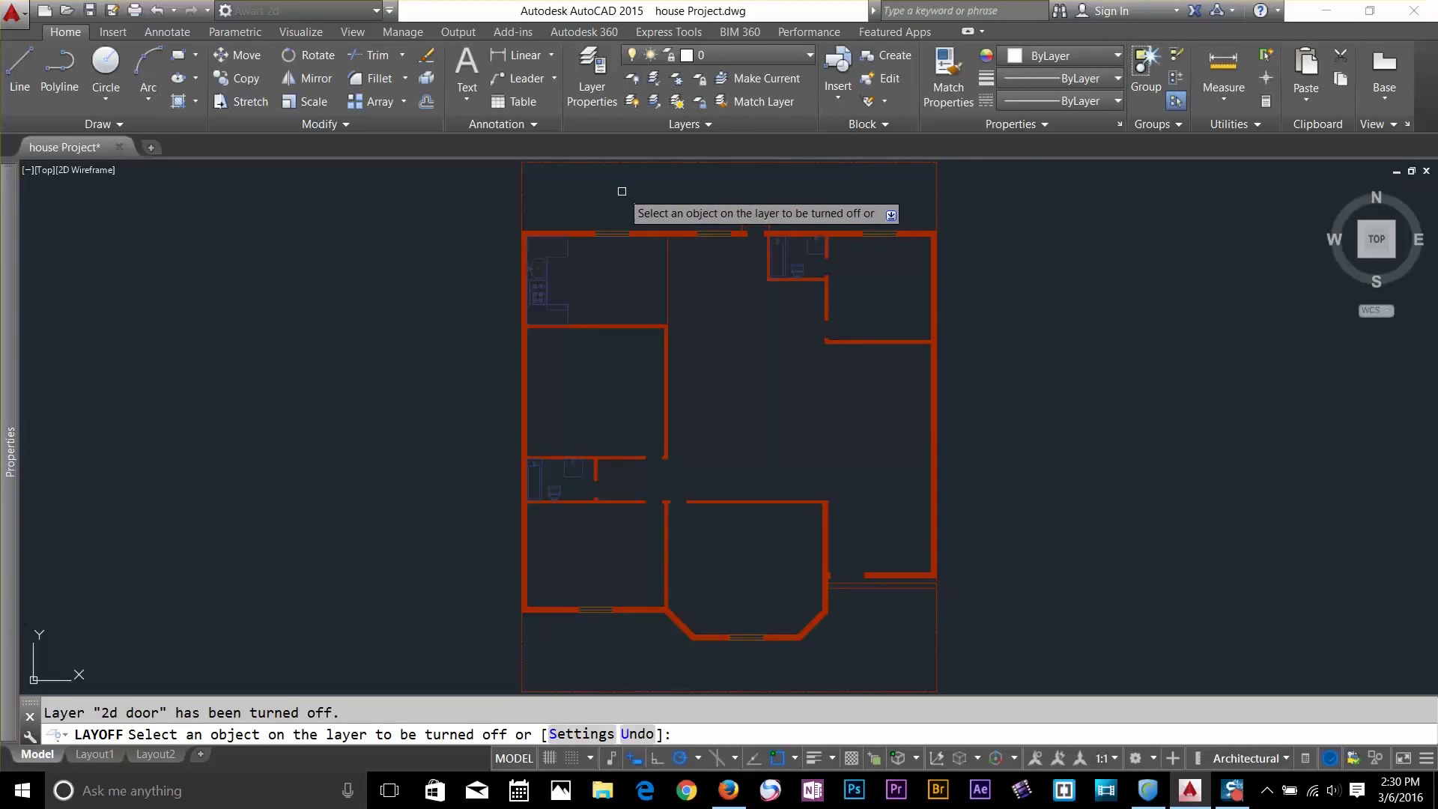
pyautogui.press('Escape')
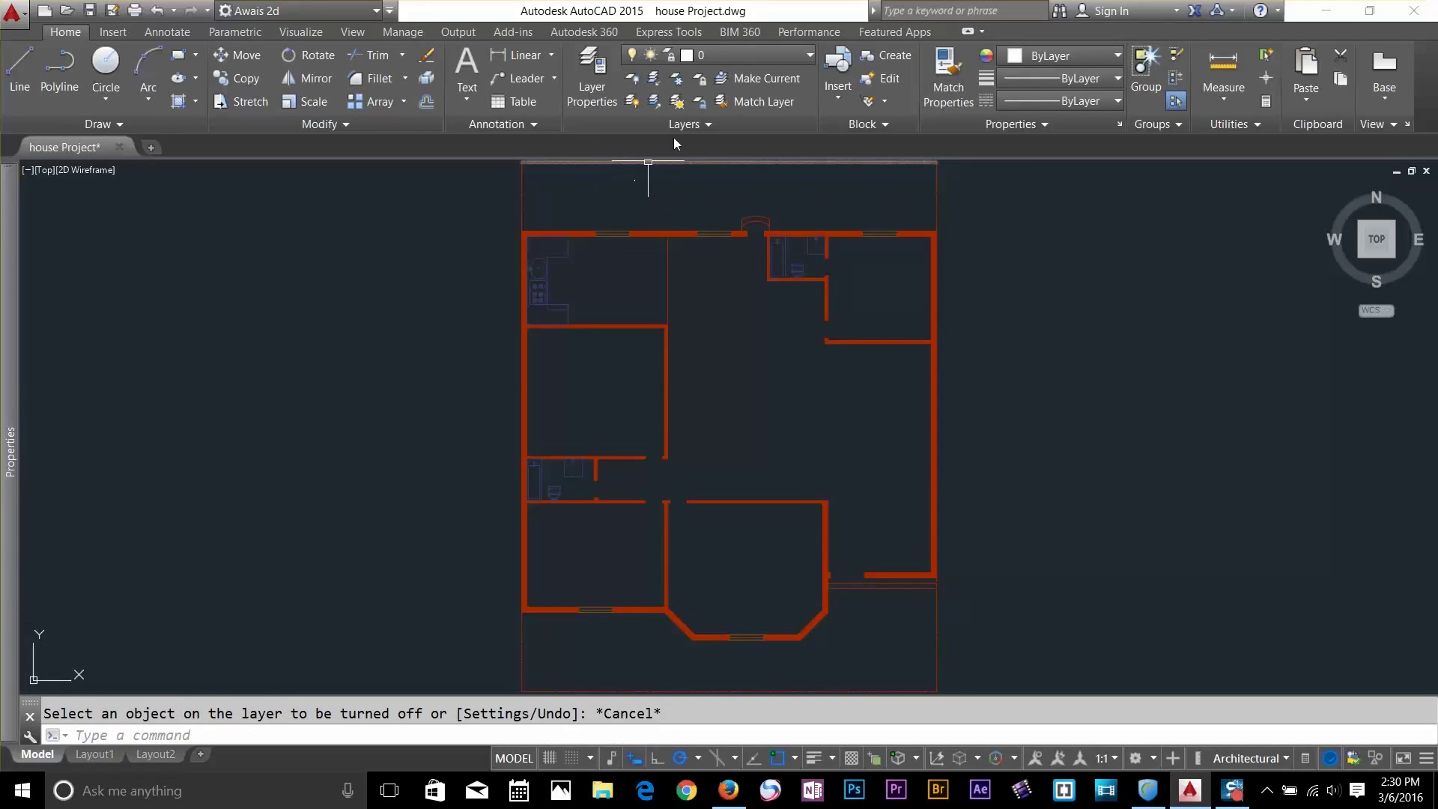
# Toggle 2d door and dimension visibility in the layer list, then turn all layers back on
pyautogui.click(741, 57)
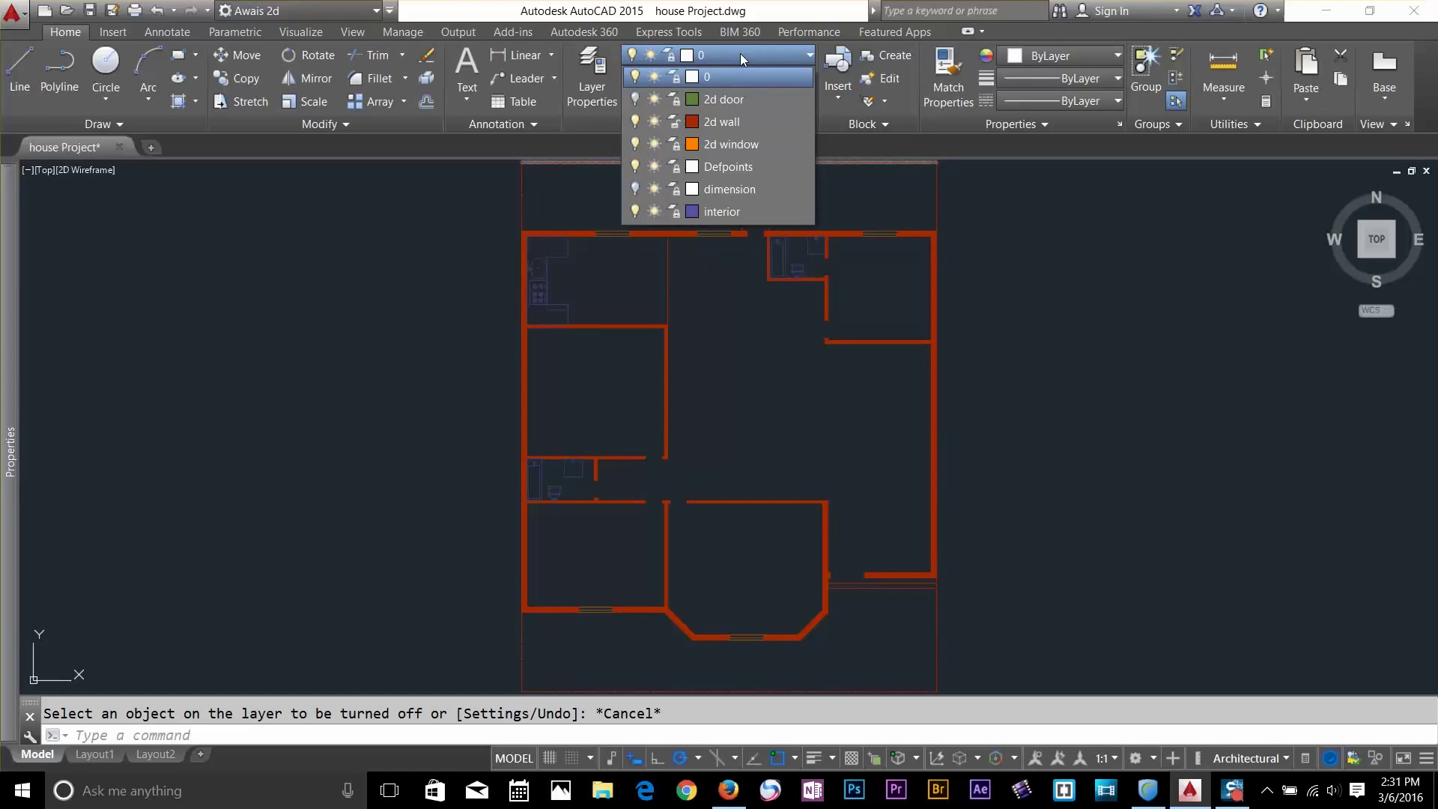
pyautogui.click(636, 100)
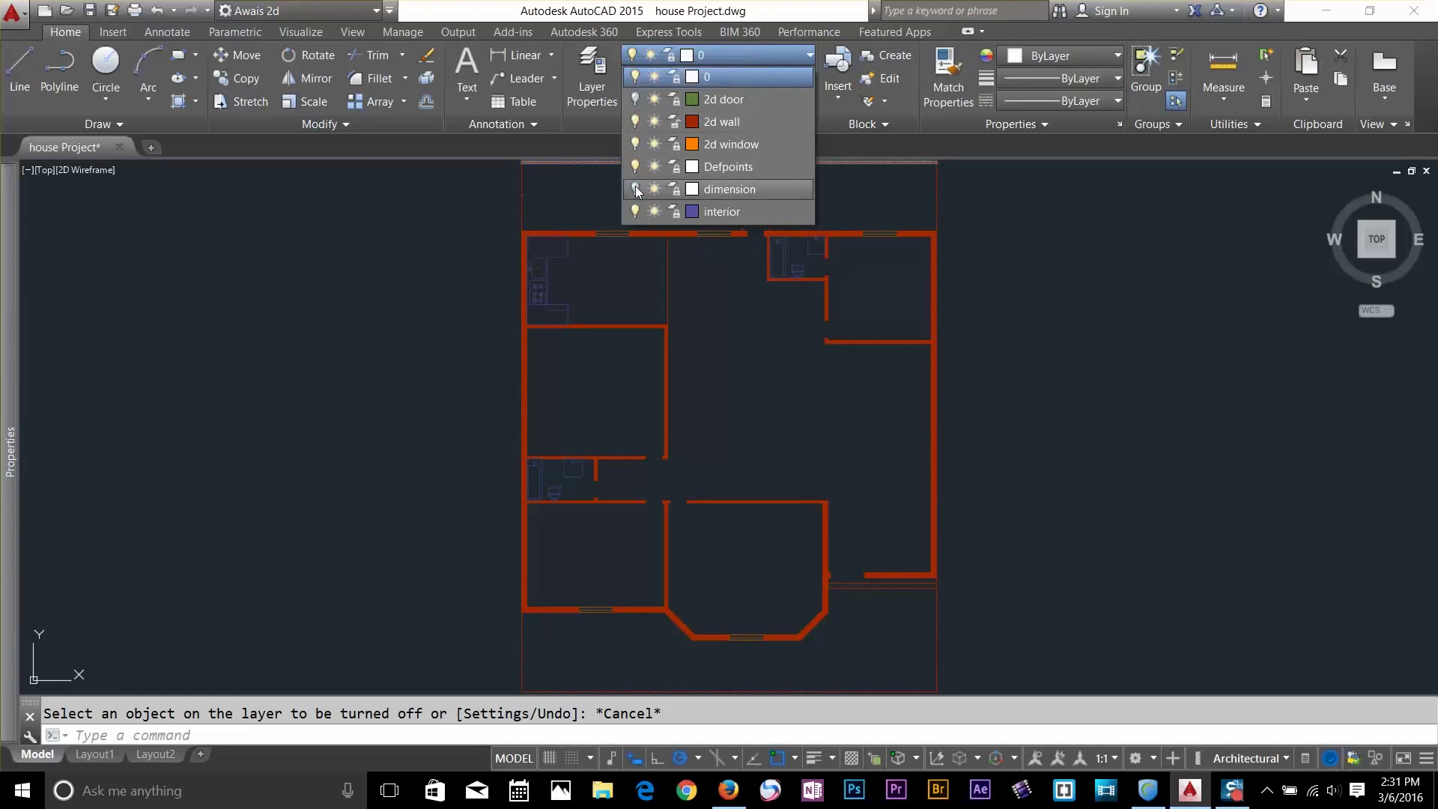
pyautogui.click(636, 190)
pyautogui.click(830, 142)
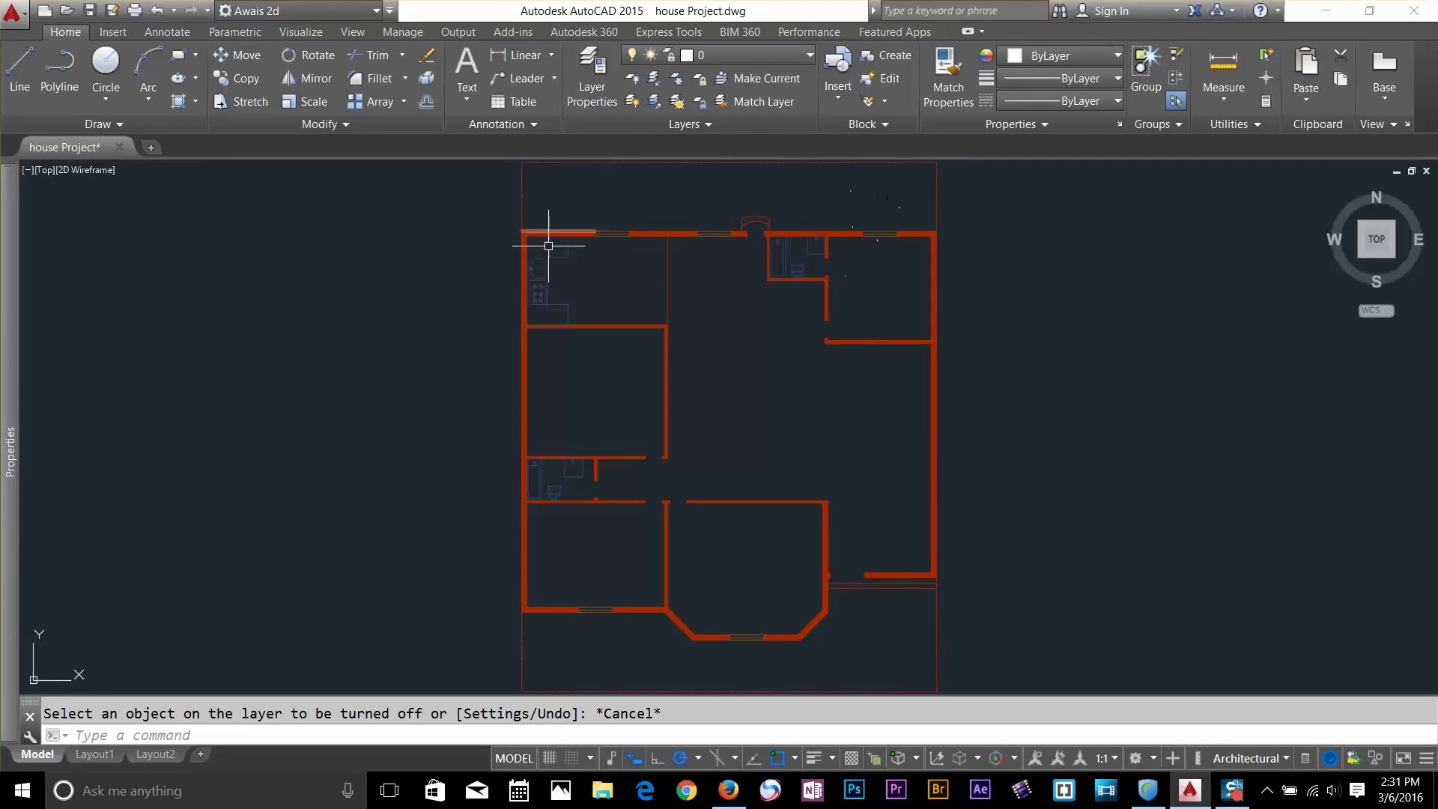
pyautogui.click(631, 102)
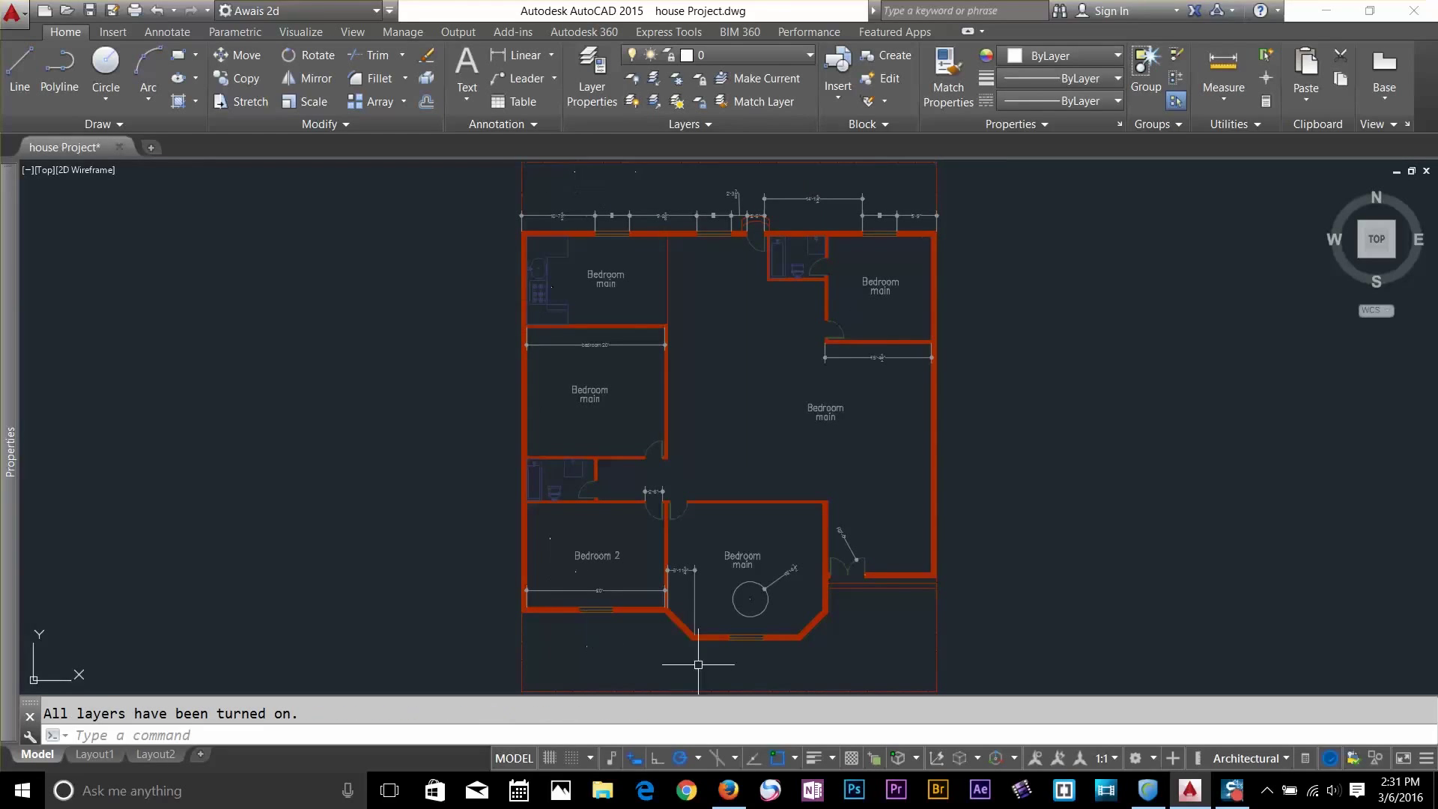
# Freeze the dimension, 2d wall and 2d window layers, then thaw all layers
pyautogui.click(678, 86)
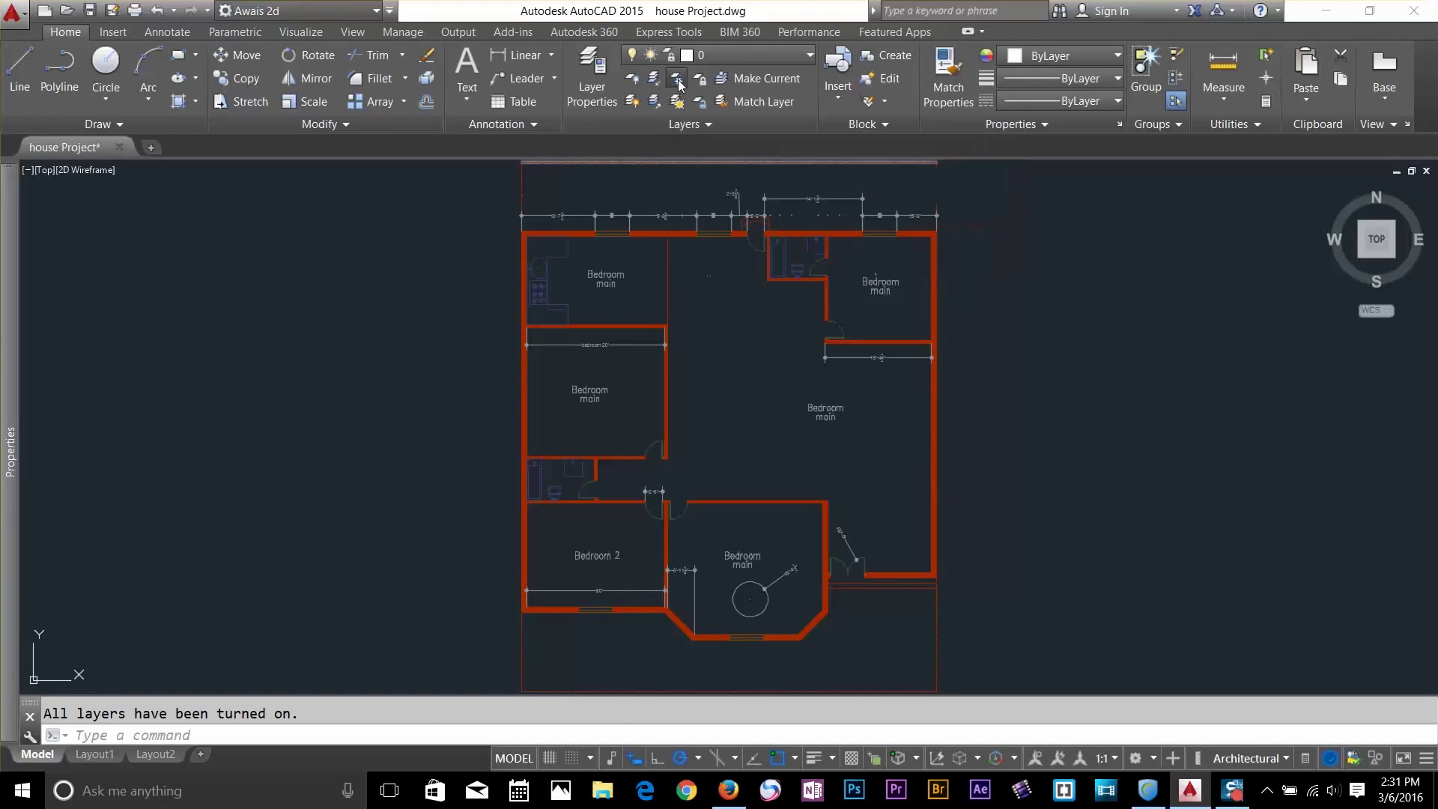
pyautogui.click(684, 216)
pyautogui.click(683, 234)
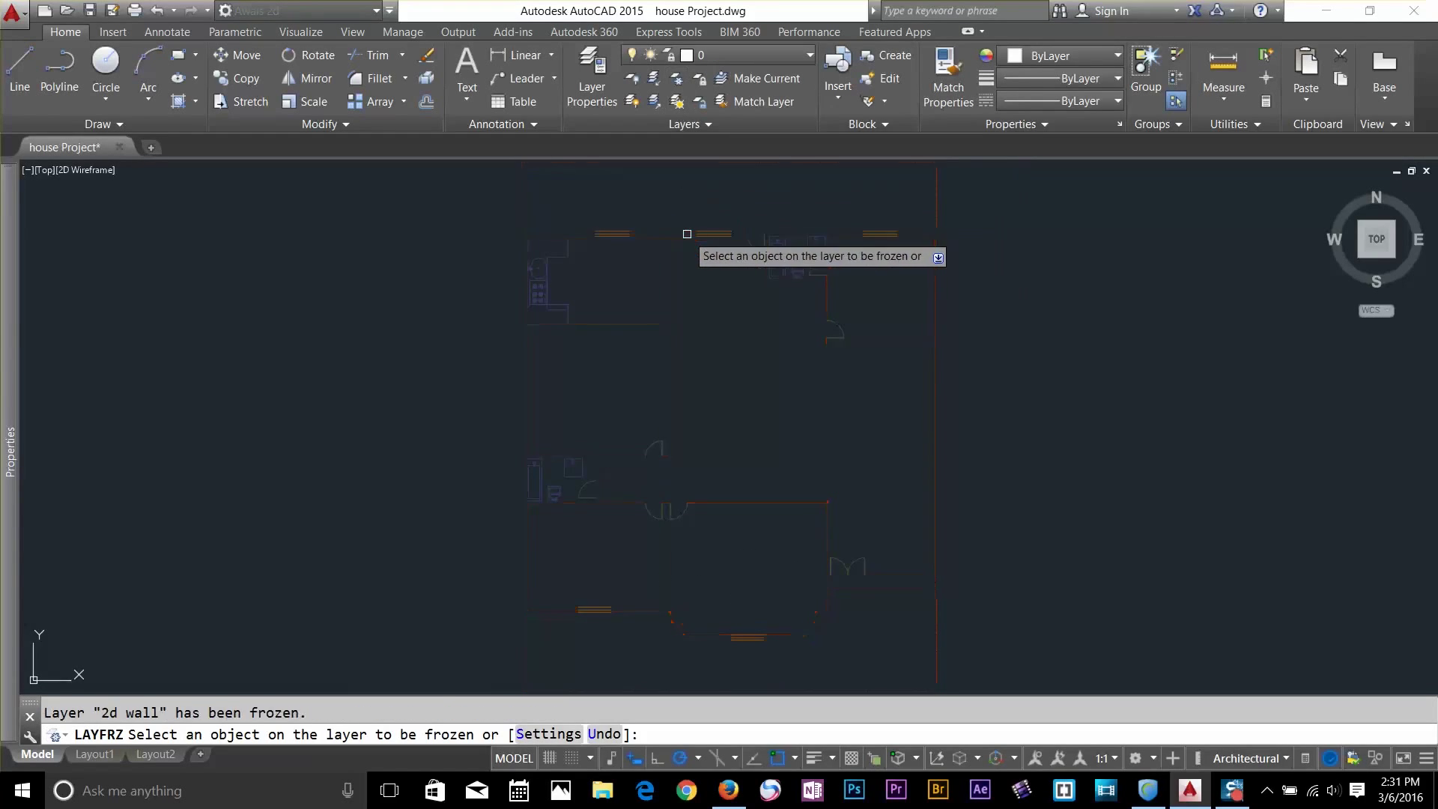
pyautogui.click(711, 234)
pyautogui.press('Return')
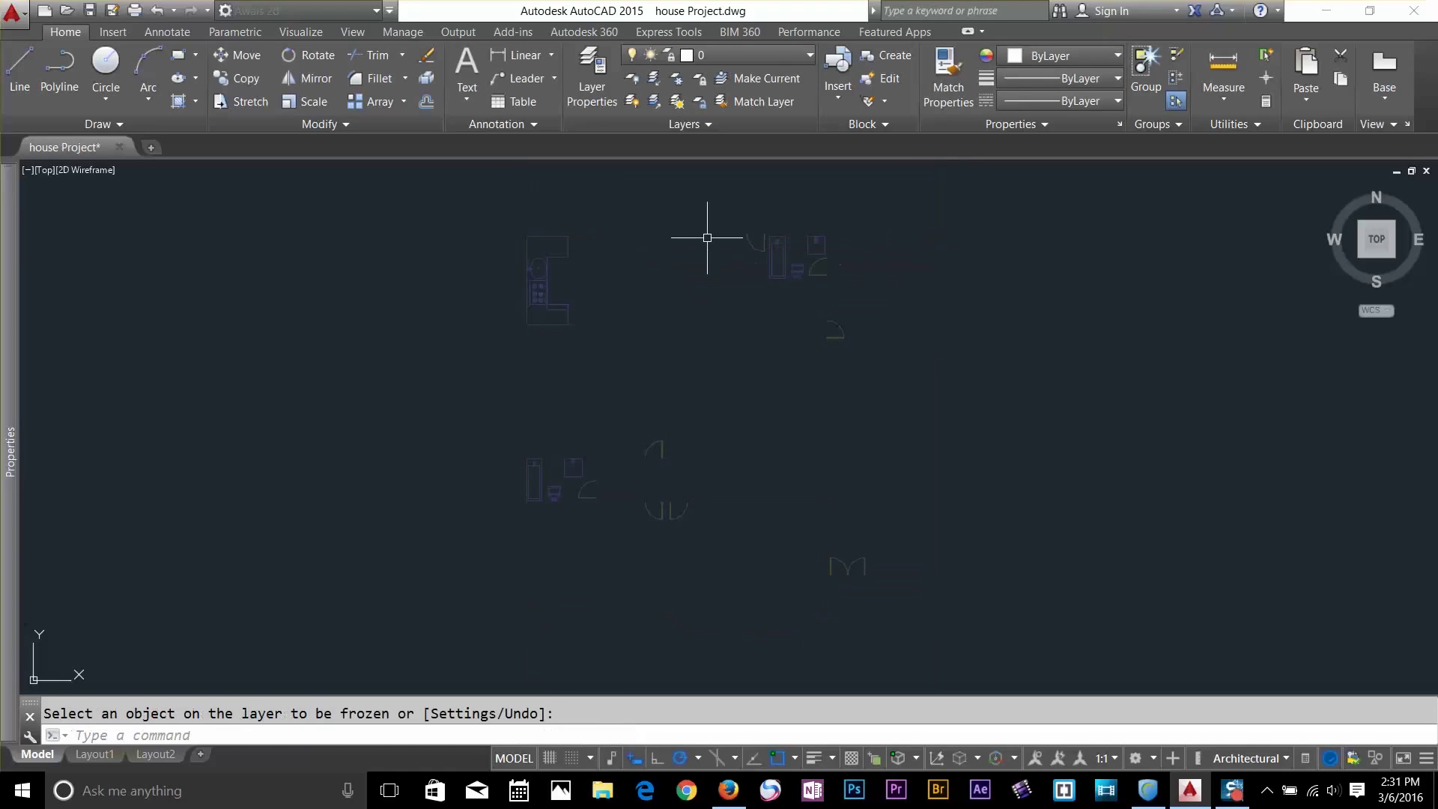
pyautogui.click(677, 101)
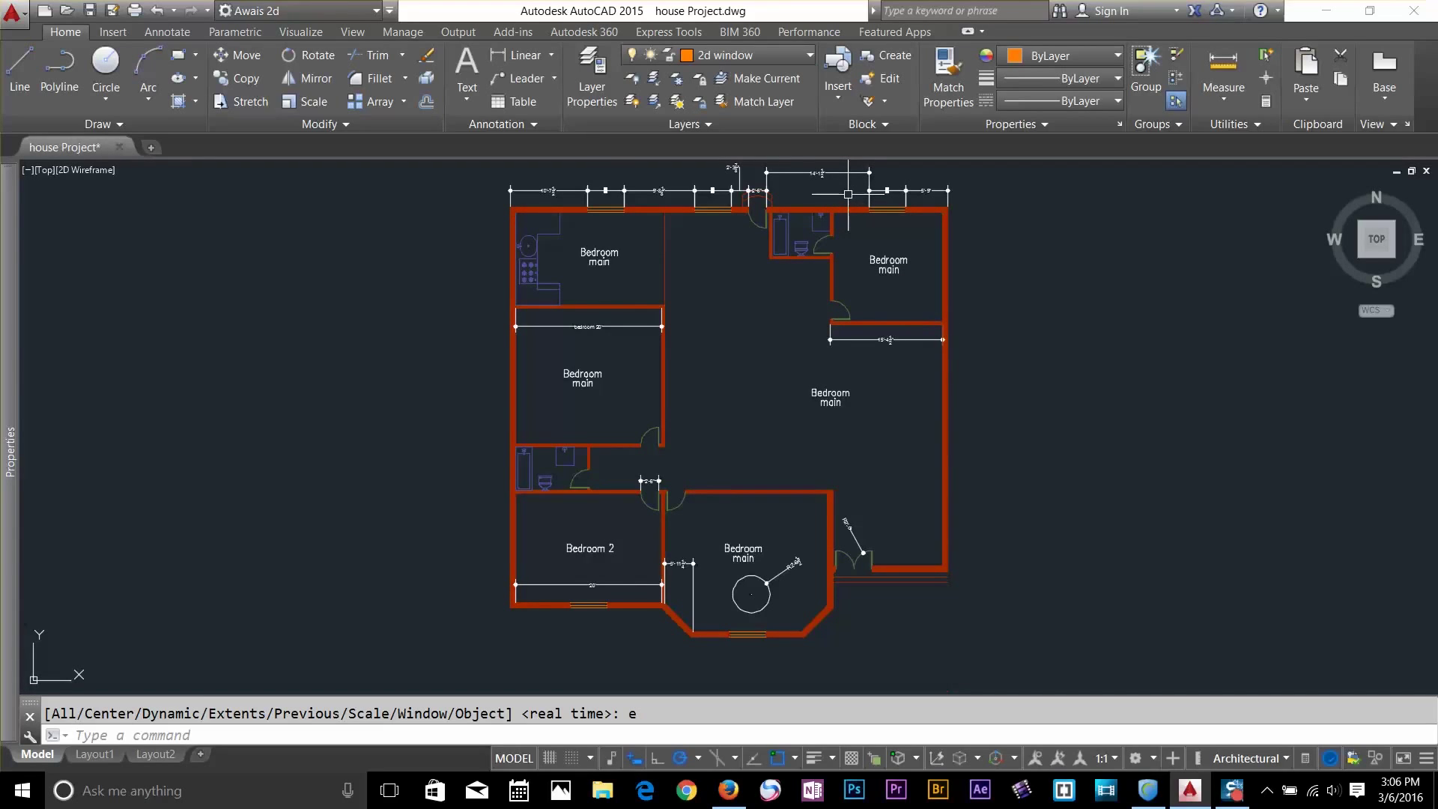
# Isolate the 2d window layer by picking the window in the top wall
pyautogui.scroll(6, 832, 199)
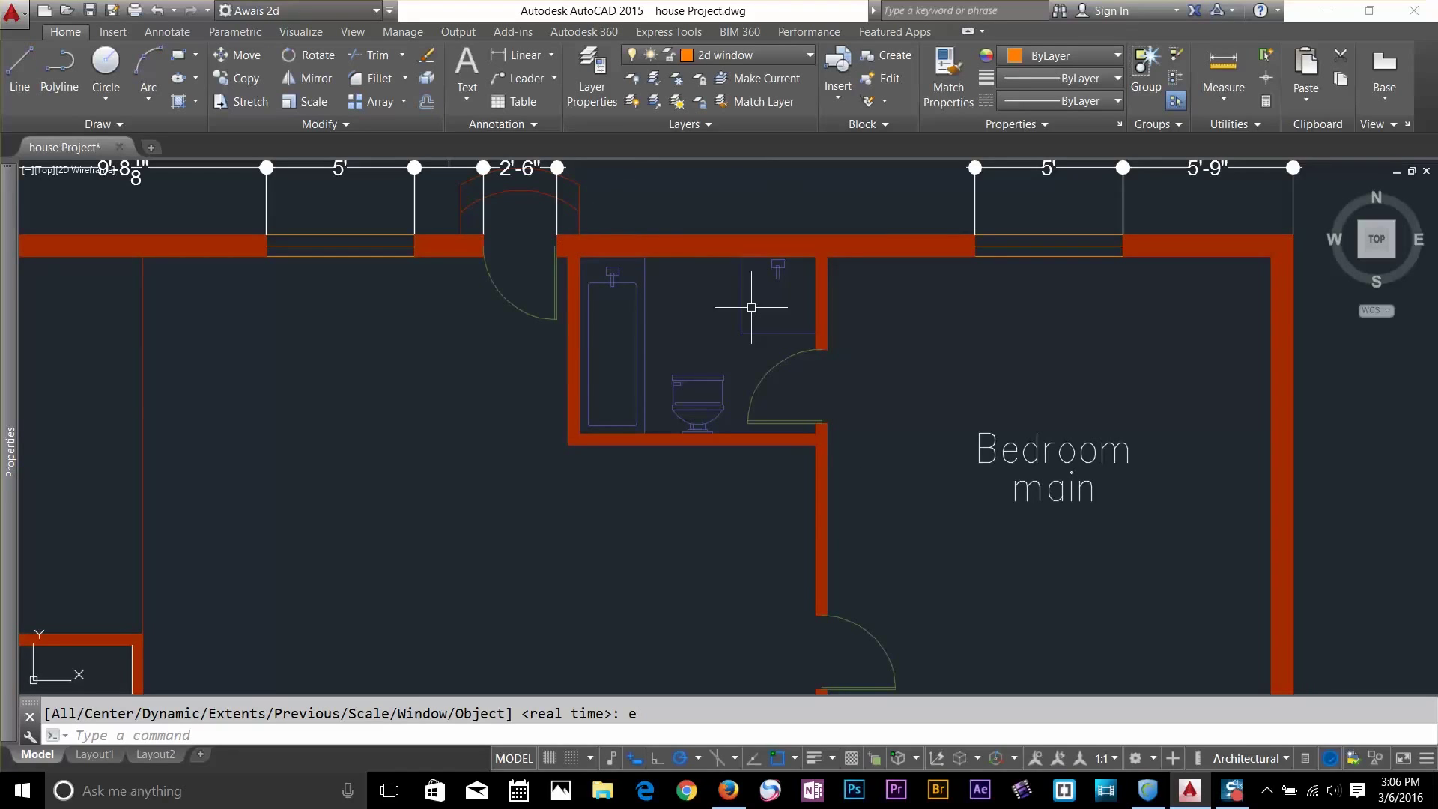
pyautogui.click(654, 80)
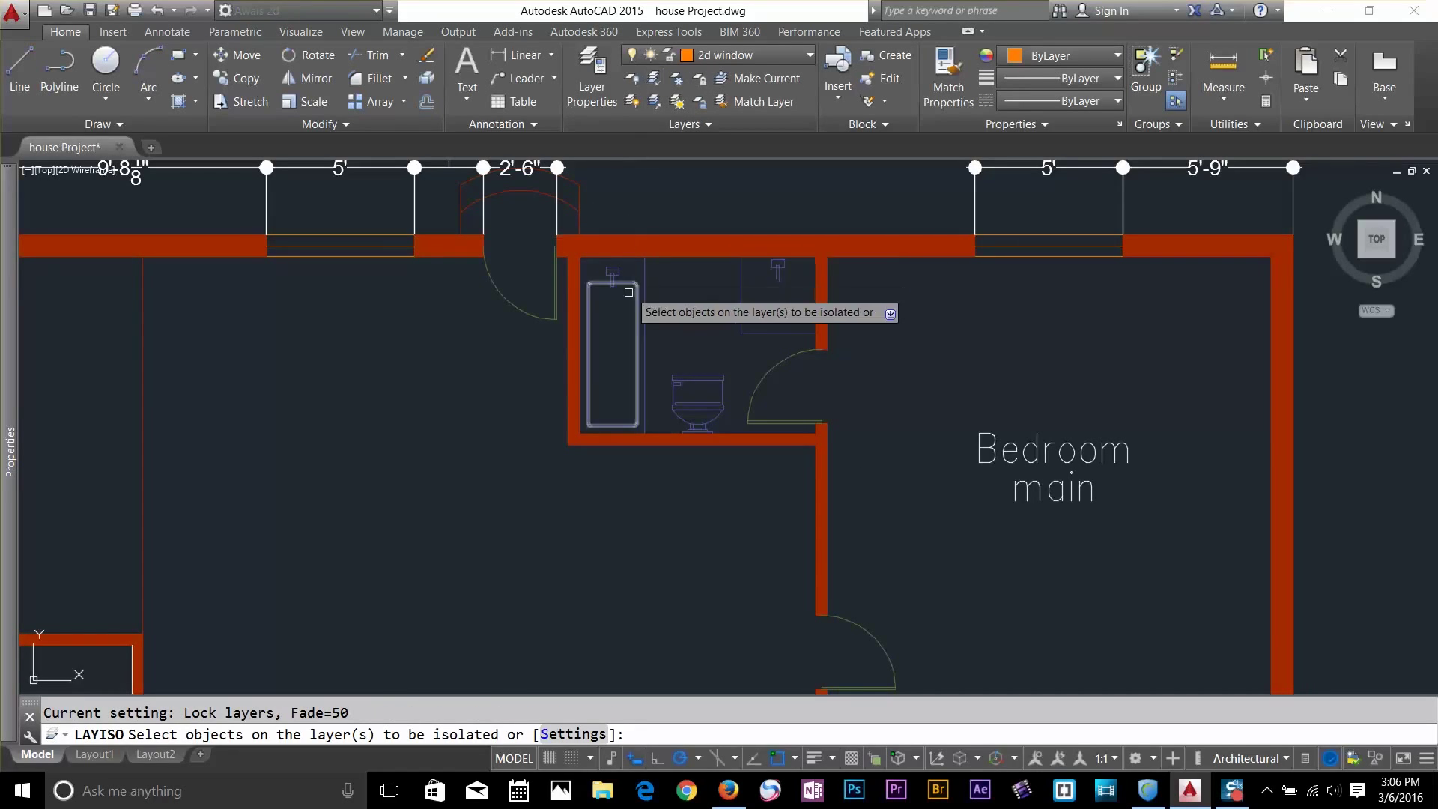
pyautogui.moveTo(565, 367)
pyautogui.mouseDown(button='middle')
pyautogui.moveTo(574, 344)
pyautogui.moveTo(941, 472)
pyautogui.moveTo(969, 565)
pyautogui.mouseUp(button='middle')
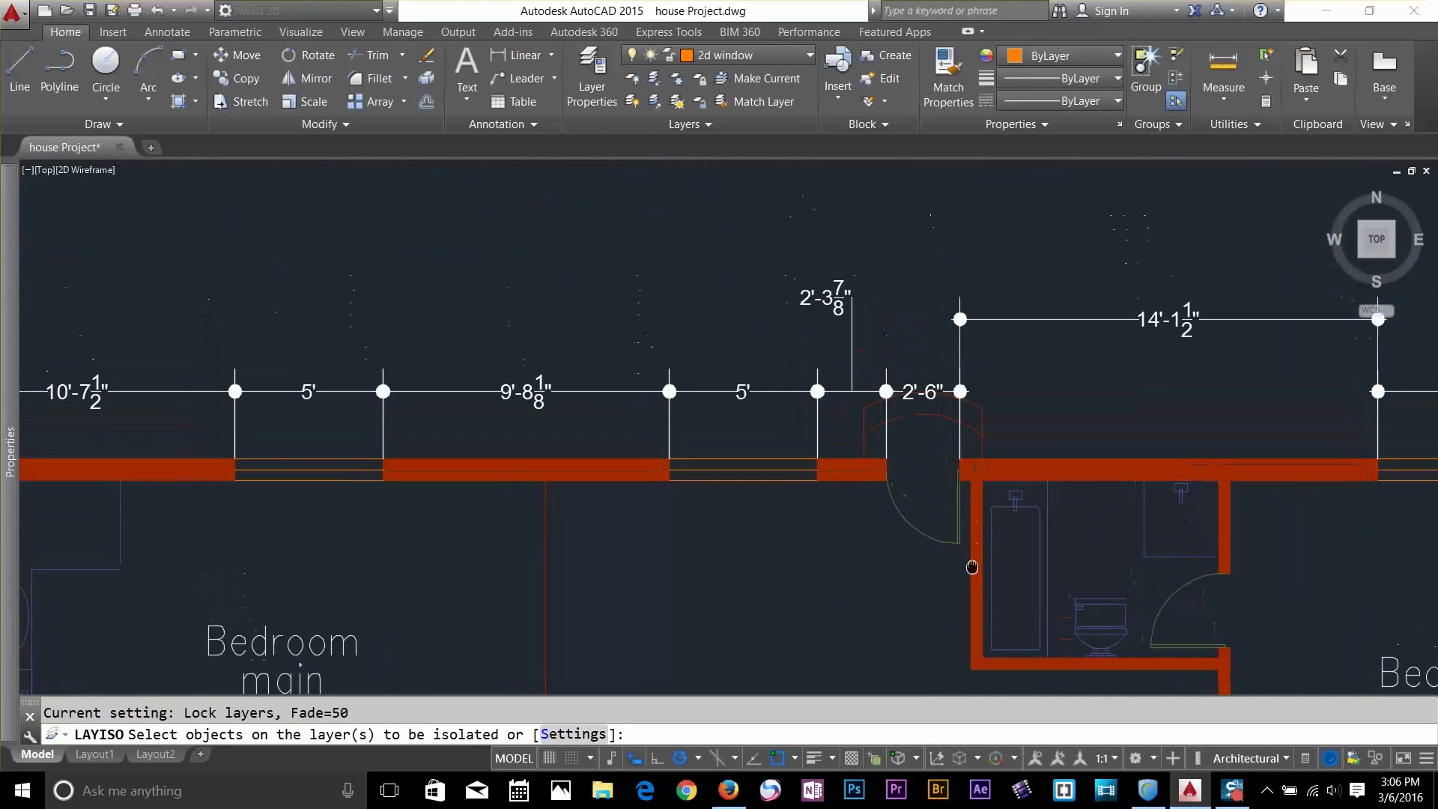
pyautogui.click(716, 470)
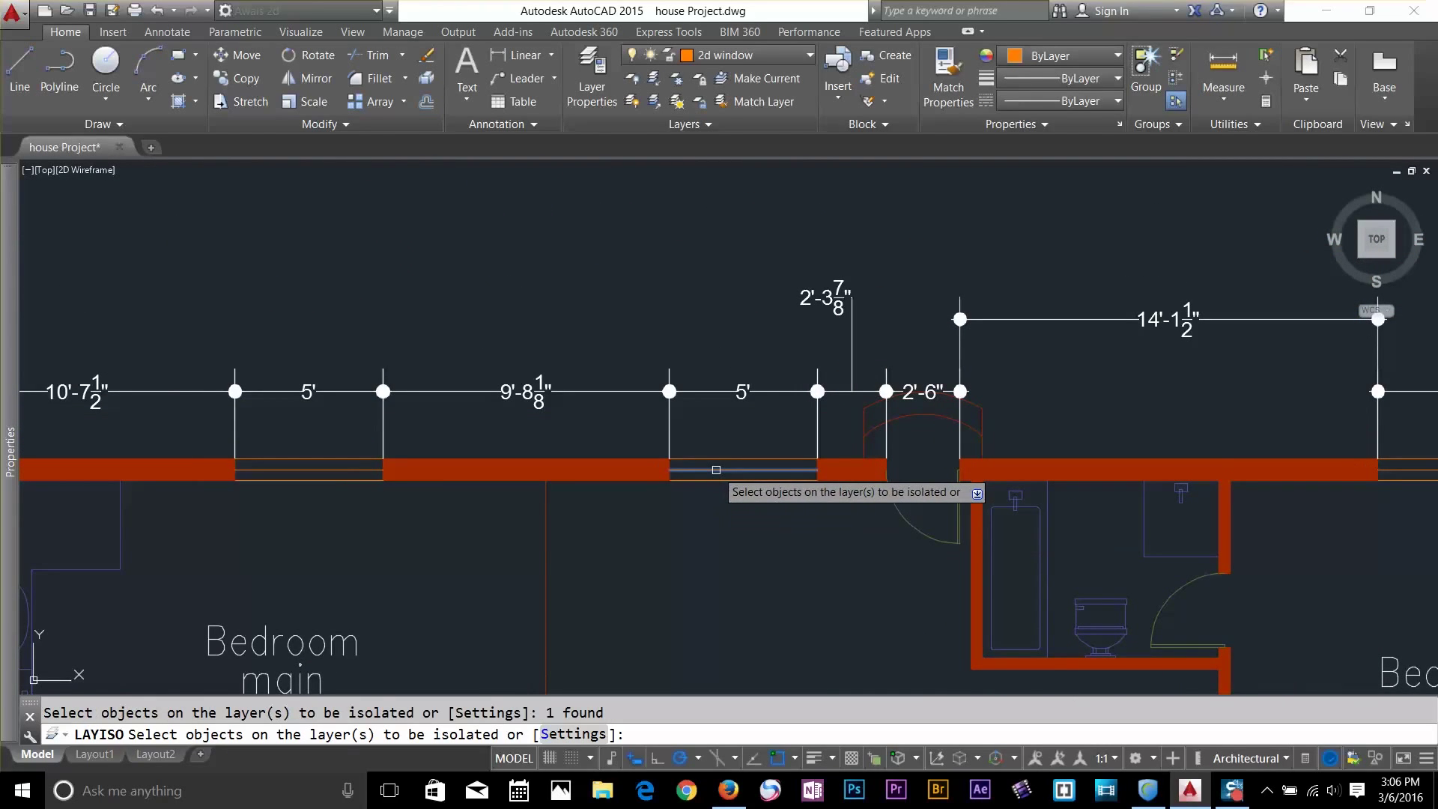
pyautogui.press('Return')
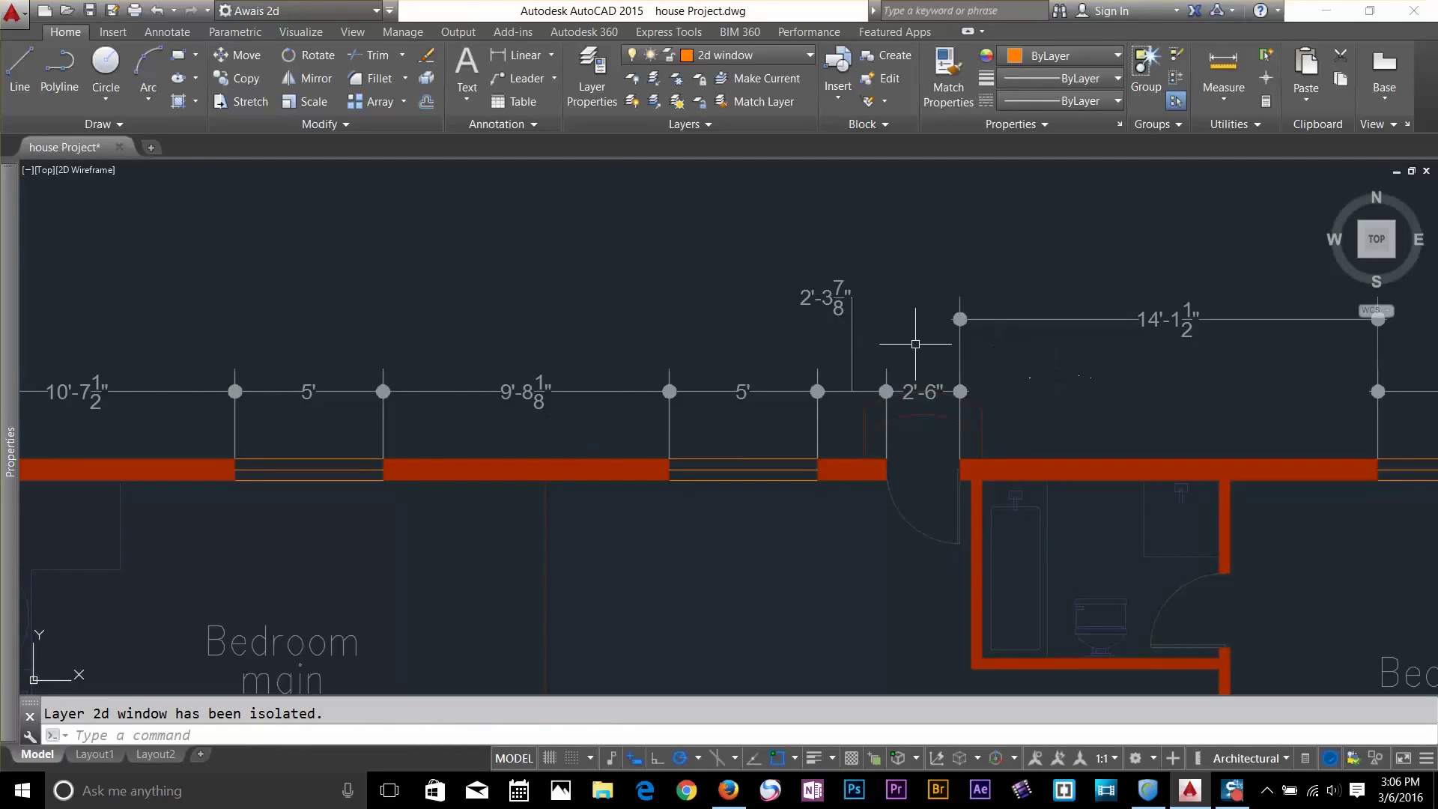
# Test the locked layers by selecting window lines, wall hatches and a door line and trying Delete
pyautogui.scroll(4, 752, 474)
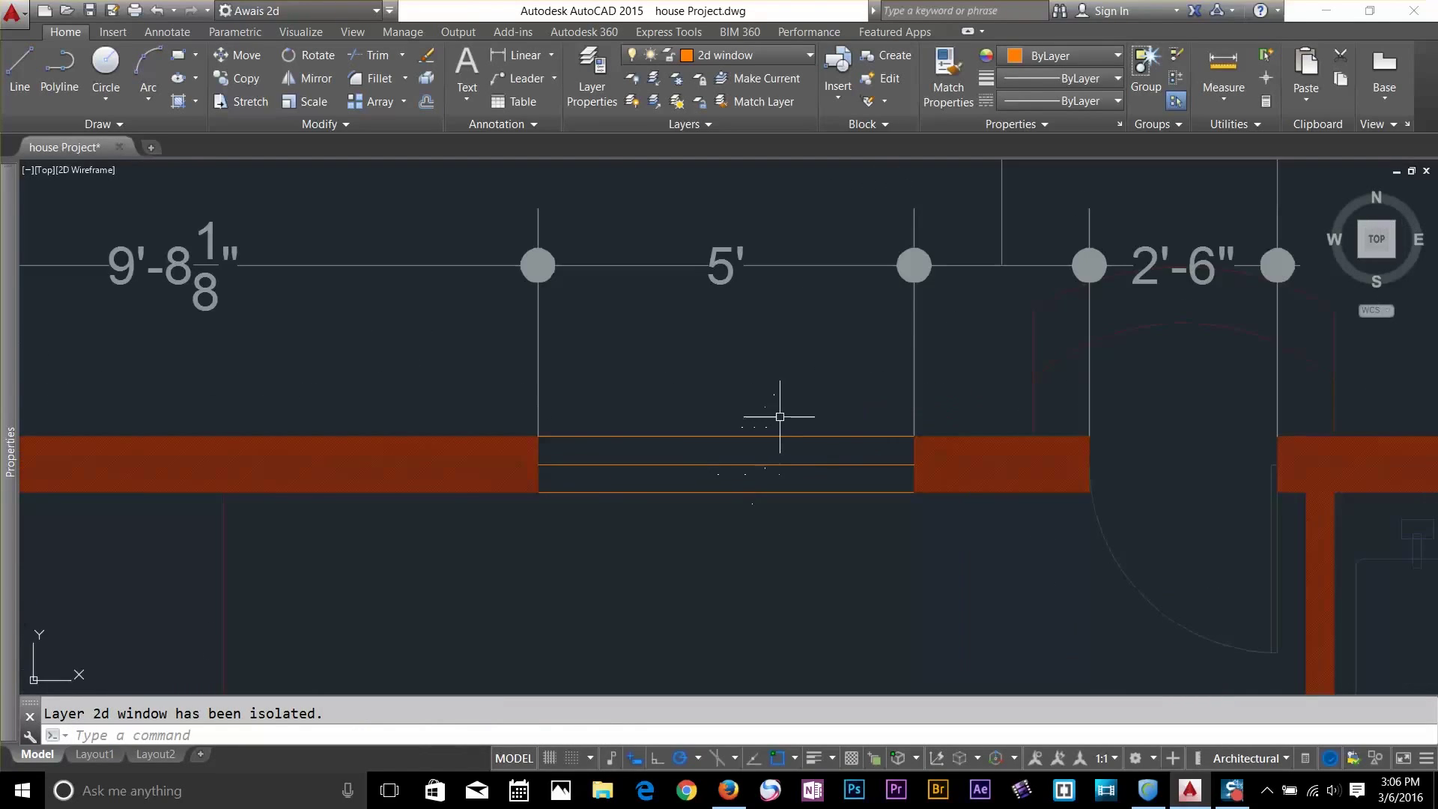
pyautogui.moveTo(820, 393); pyautogui.dragTo(744, 504)
pyautogui.press('Escape')
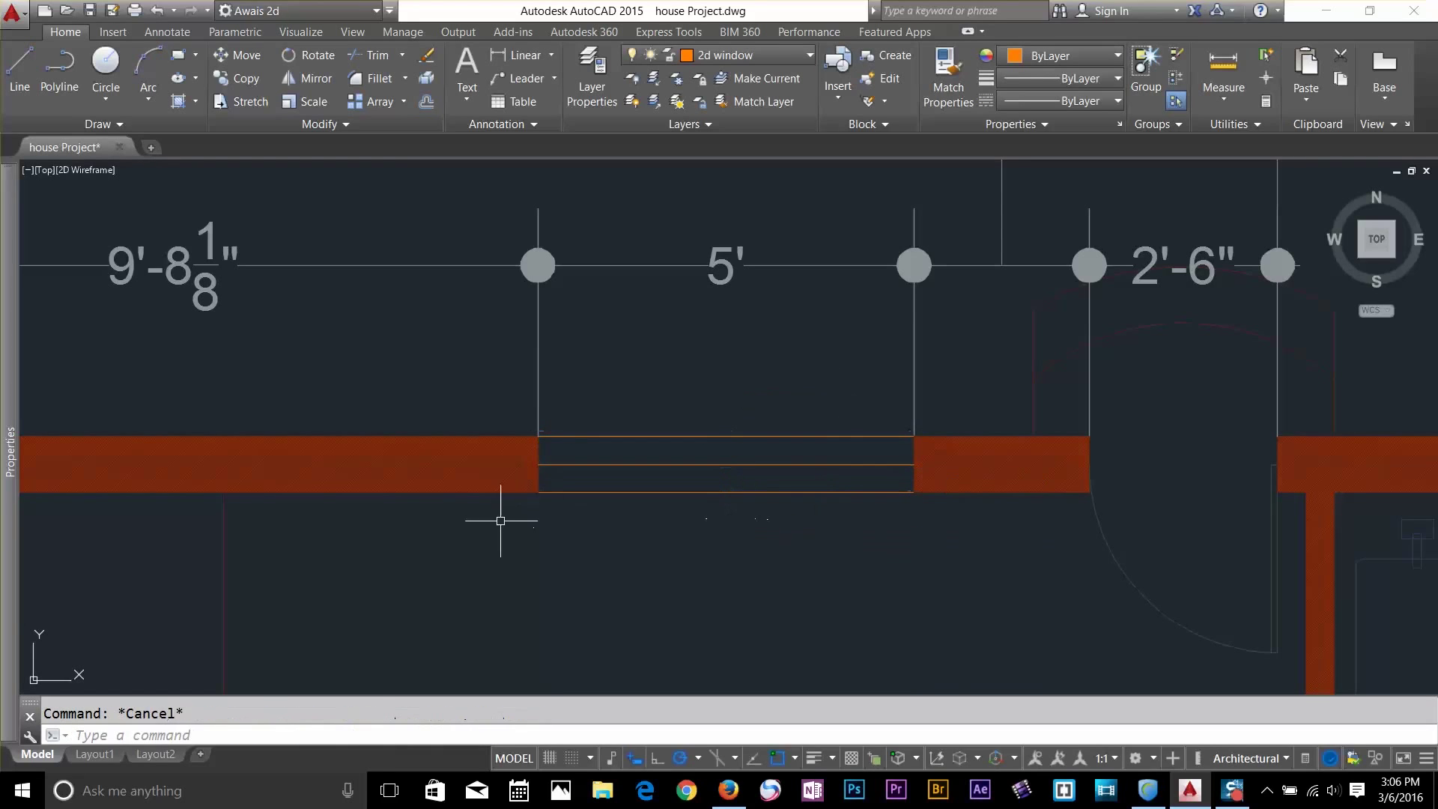
pyautogui.click(350, 381)
pyautogui.click(269, 571)
pyautogui.press('Delete')
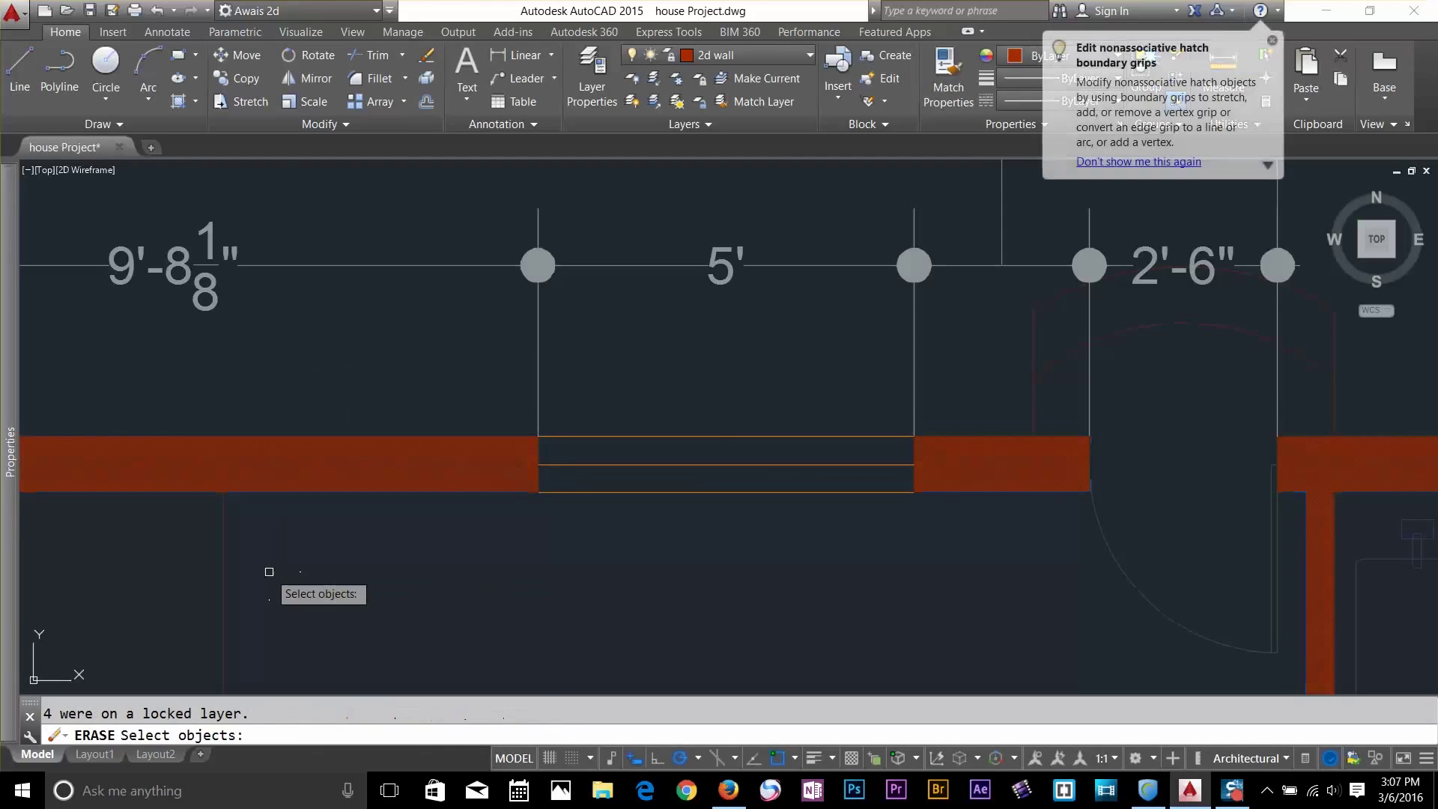
pyautogui.press('Escape')
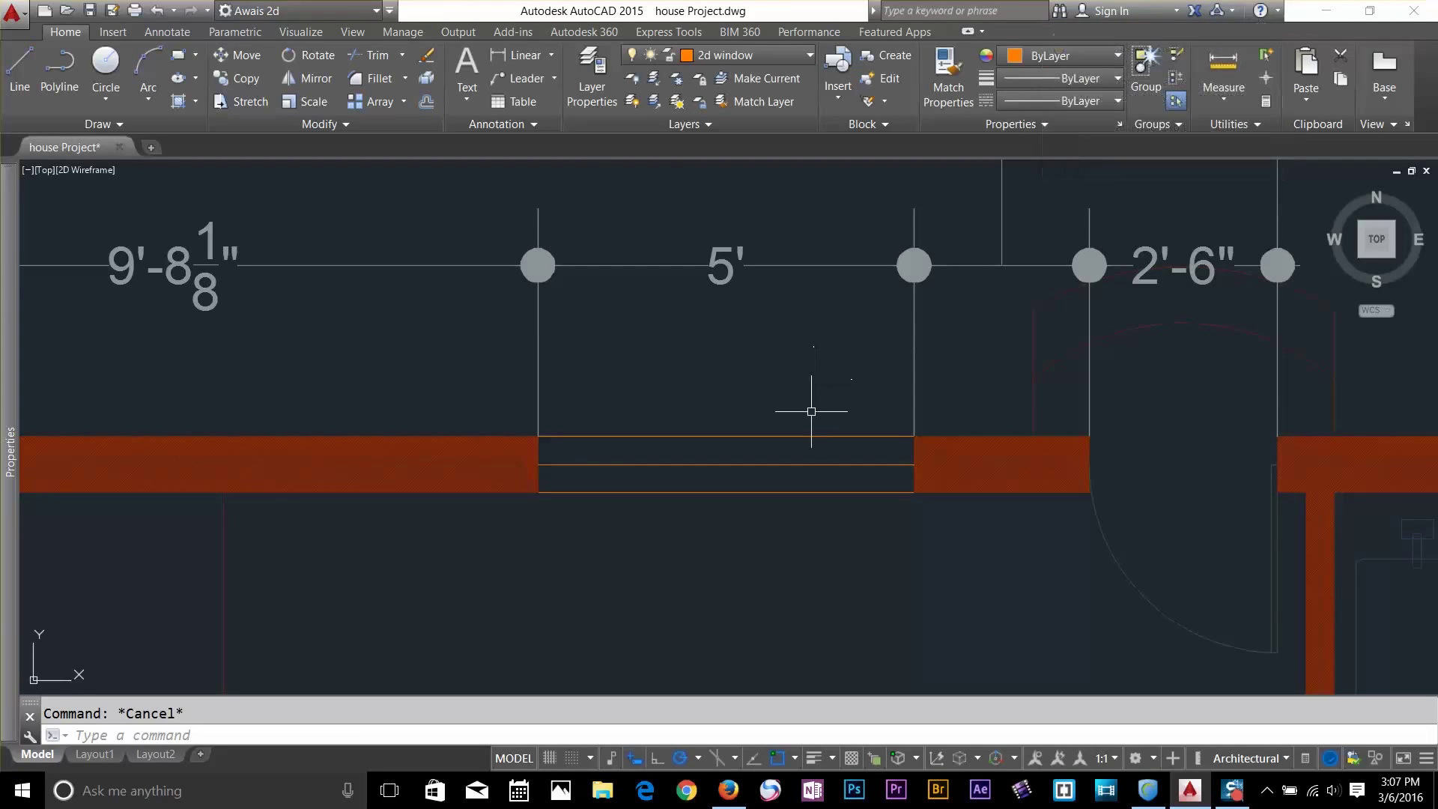
pyautogui.click(798, 436)
pyautogui.press('Escape')
pyautogui.scroll(-4, 780, 361)
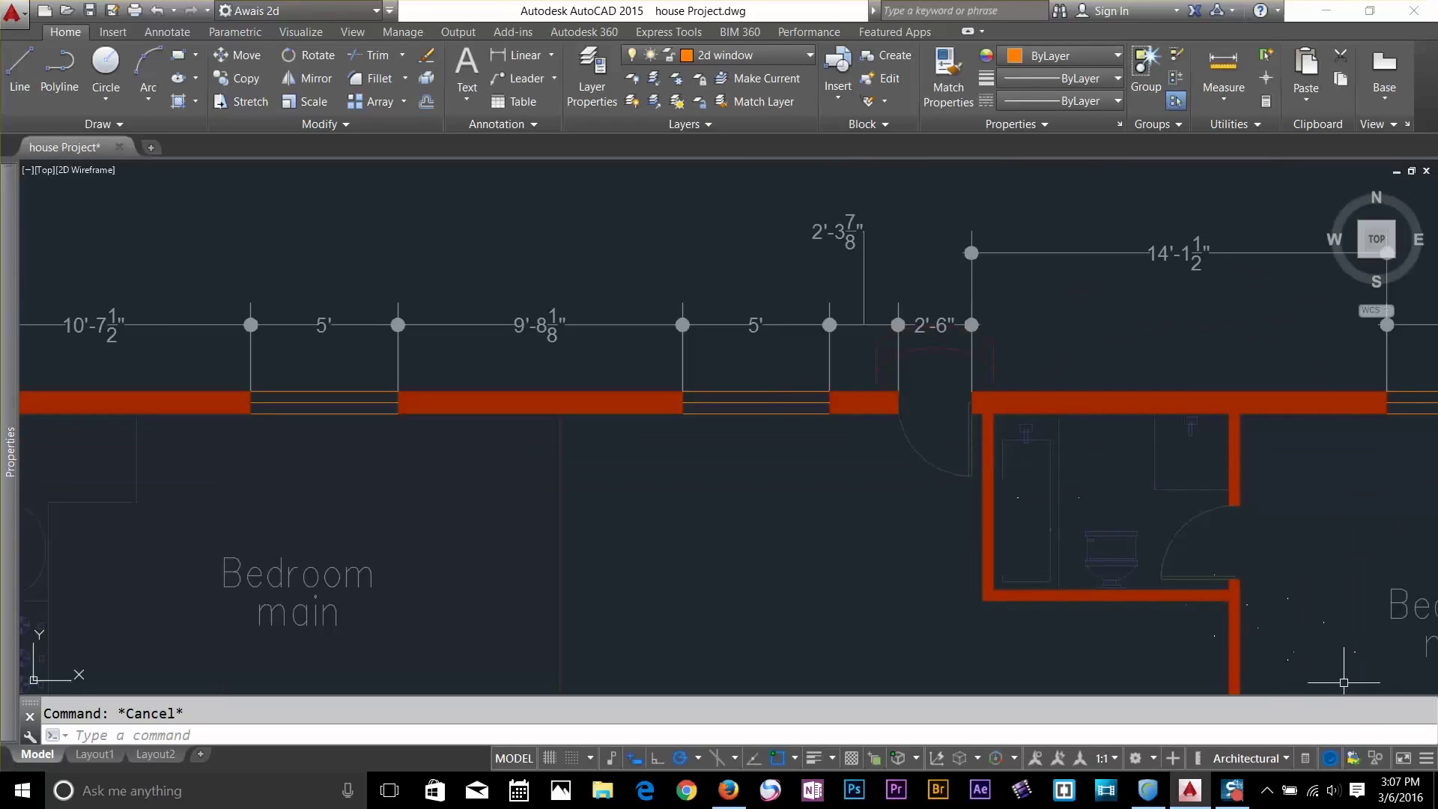
# Isolate a single window line with the status-bar Isolate Objects option
pyautogui.click(1379, 758)
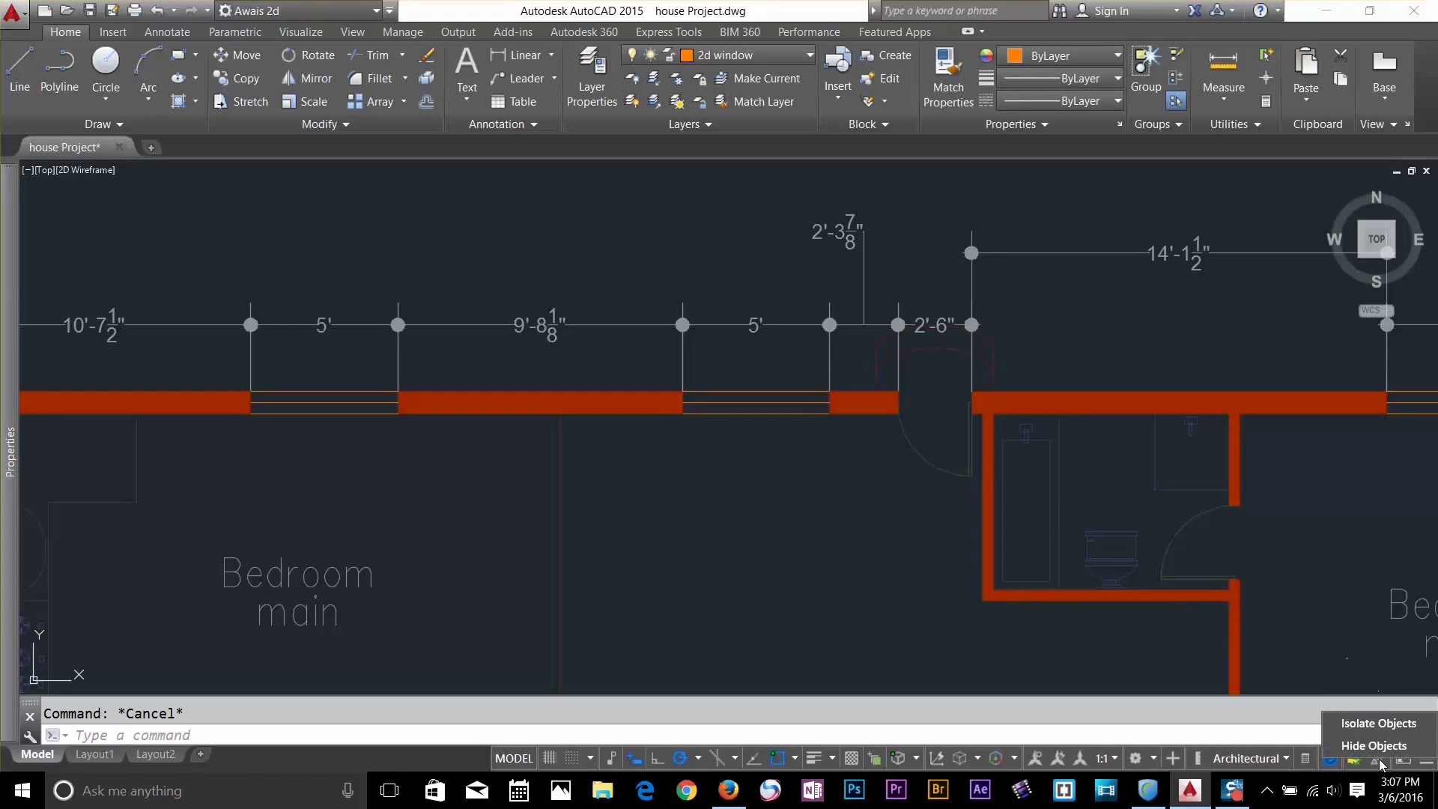
pyautogui.click(1394, 727)
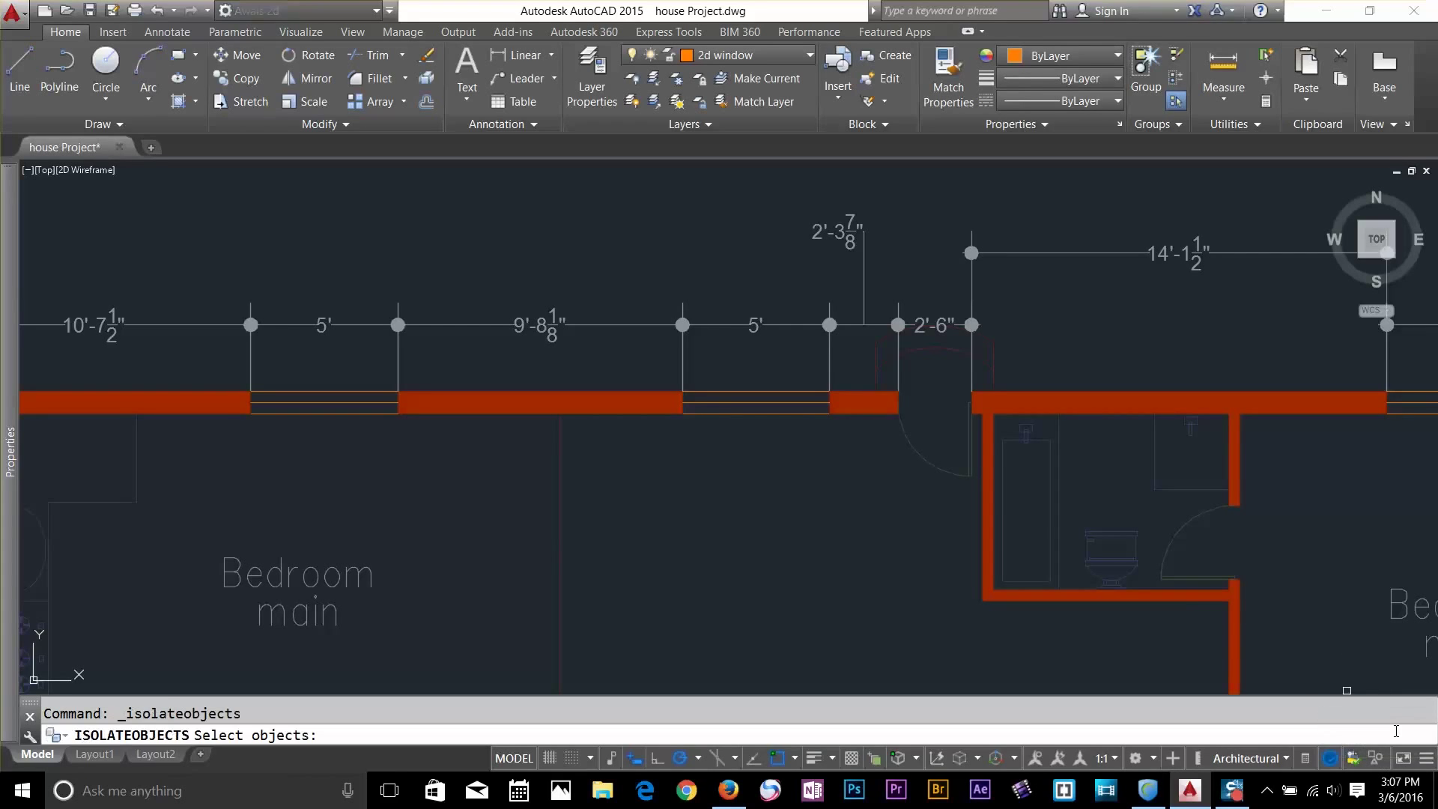
pyautogui.click(745, 401)
pyautogui.press('Return')
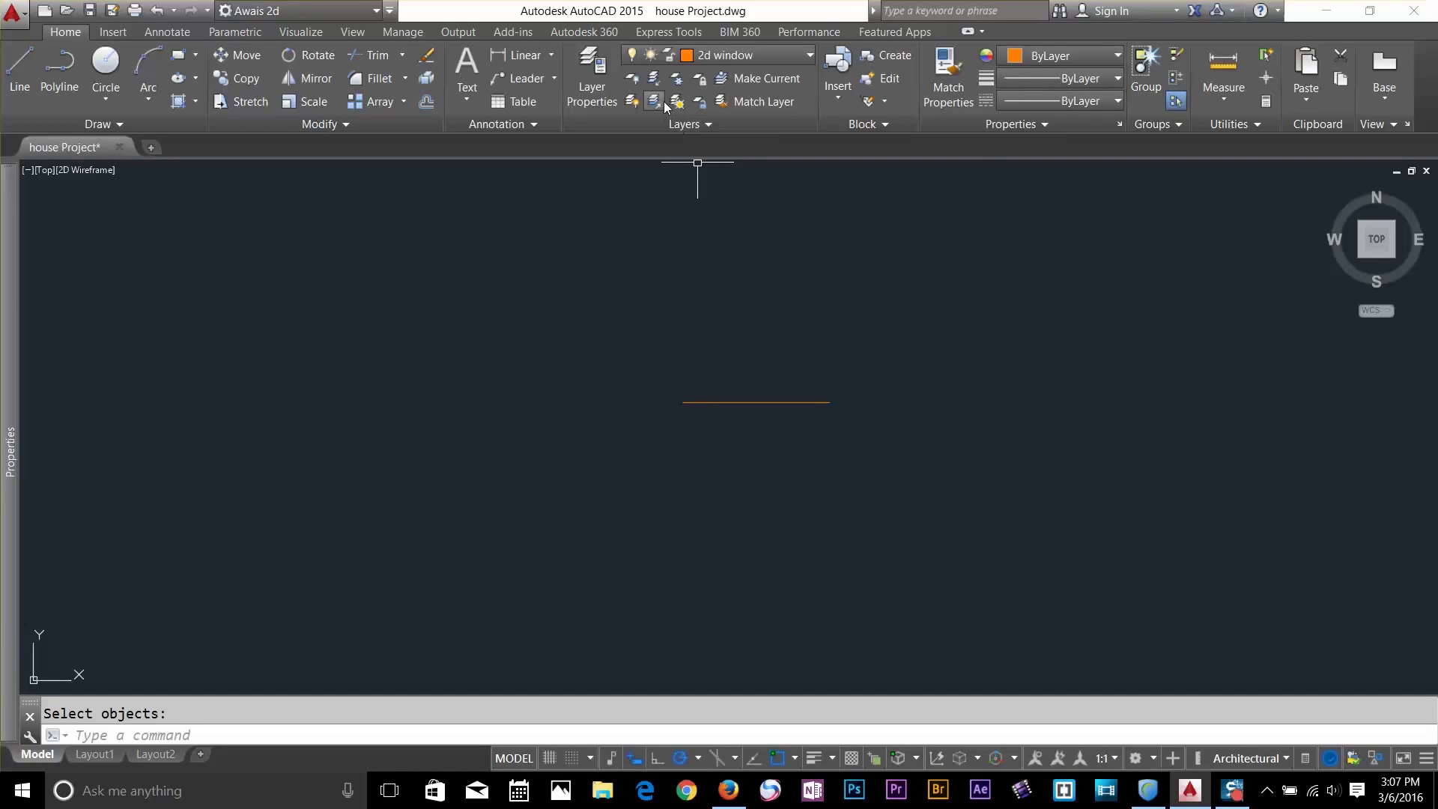
# End object isolation and run Layer Unisolate to restore the faded layers
pyautogui.click(1383, 754)
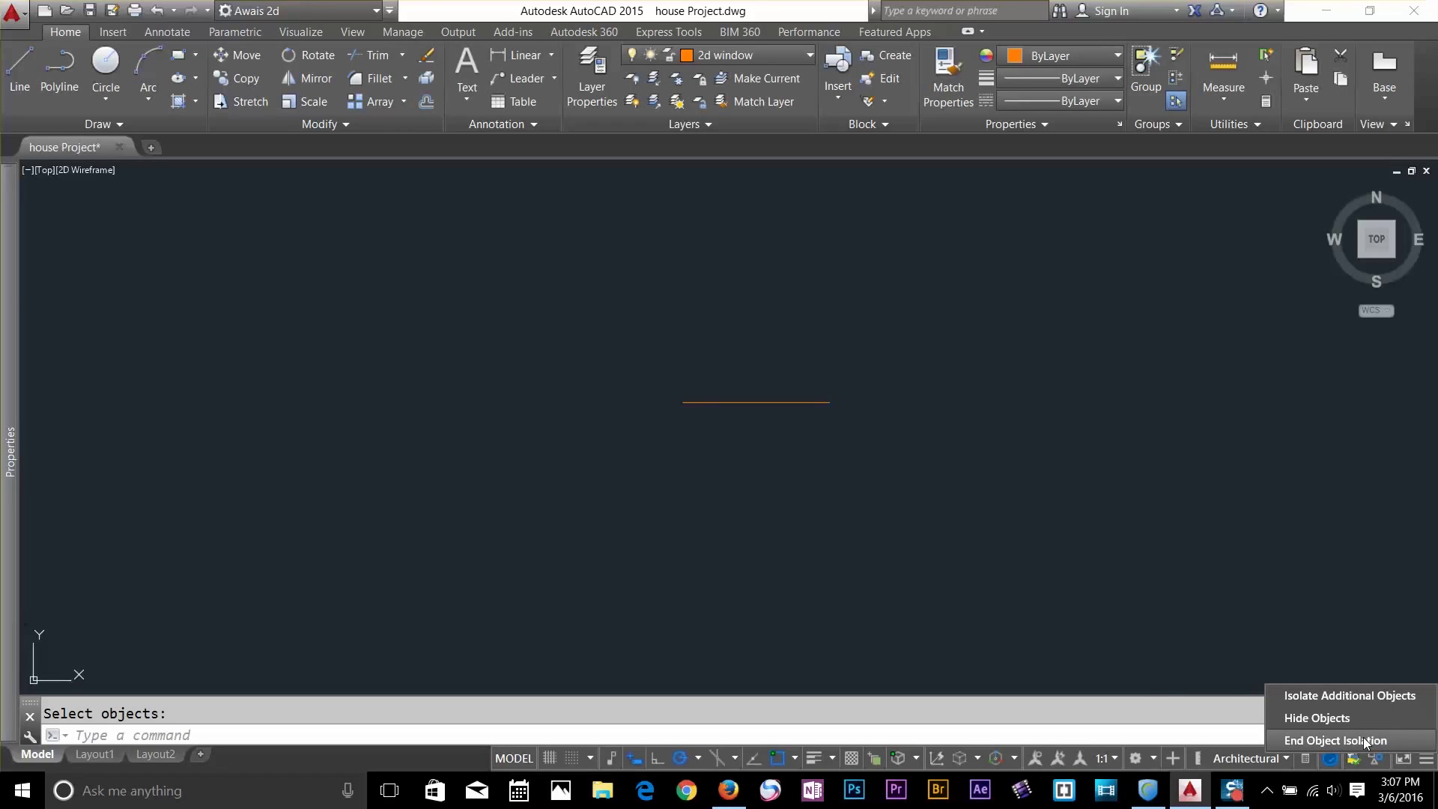
pyautogui.click(1364, 740)
pyautogui.press('Escape')
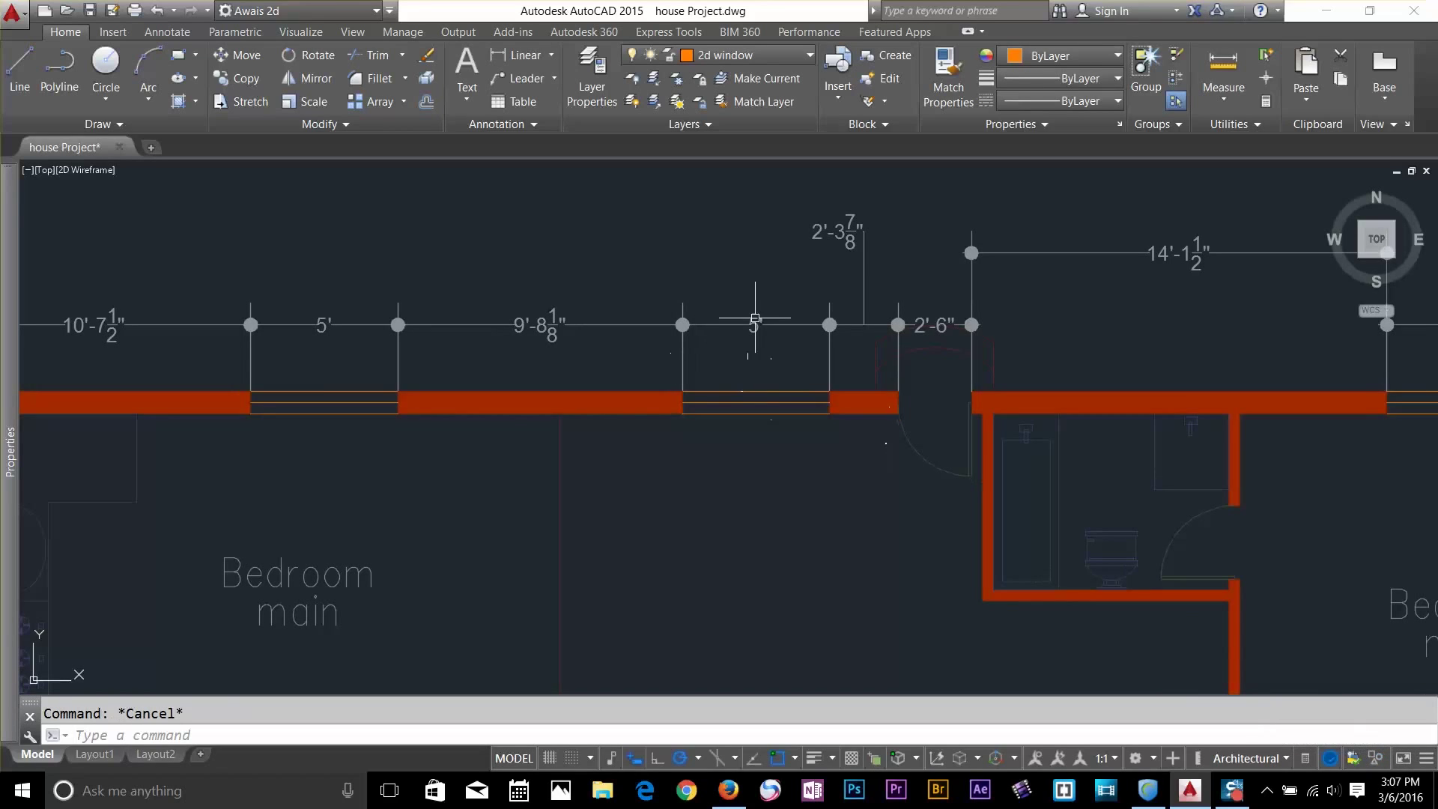
pyautogui.click(662, 105)
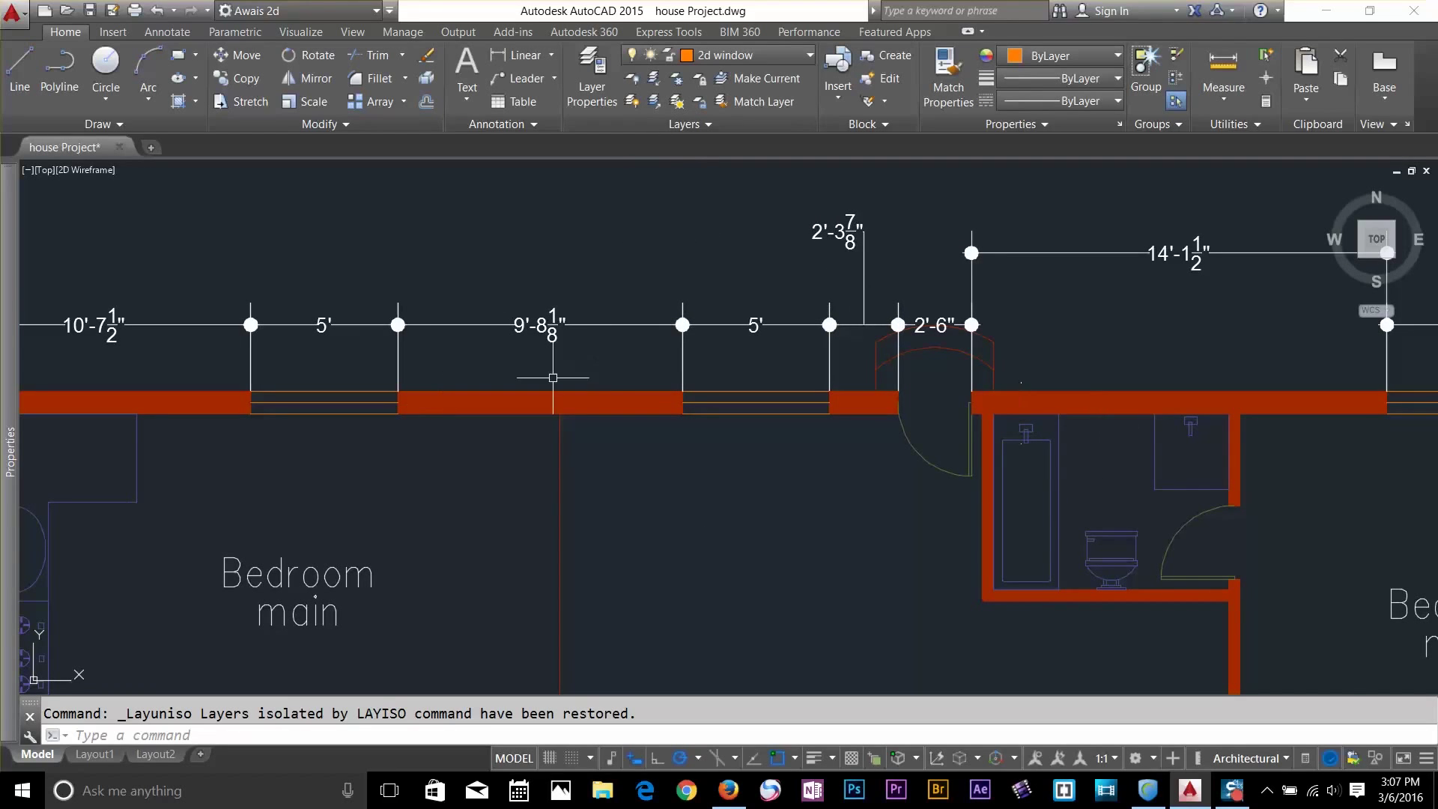
pyautogui.scroll(-6, 552, 377)
# Zoom to extents, then make 2d door current by picking the door swing arc
pyautogui.write('z')
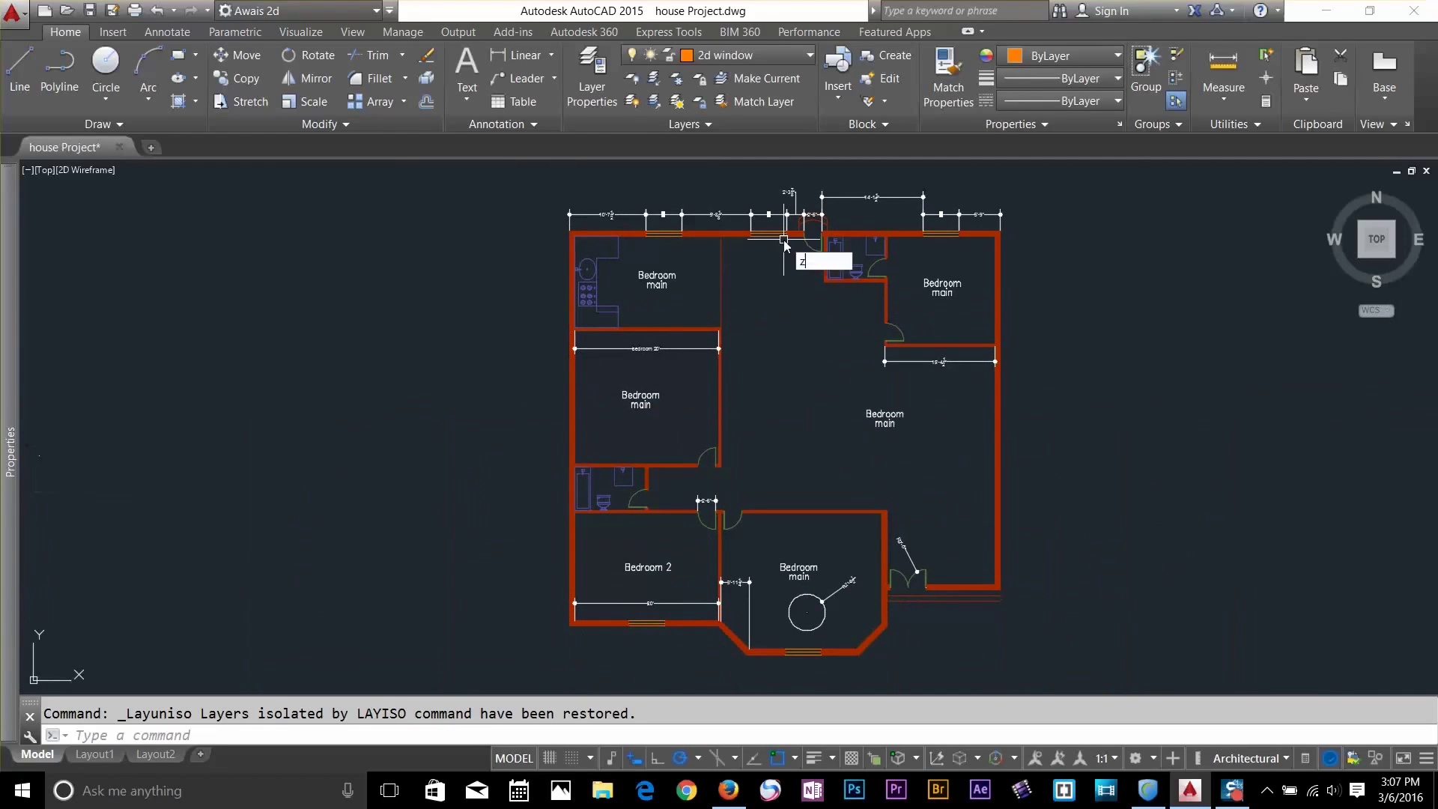
pyautogui.press('Return')
pyautogui.write('e')
pyautogui.press('Return')
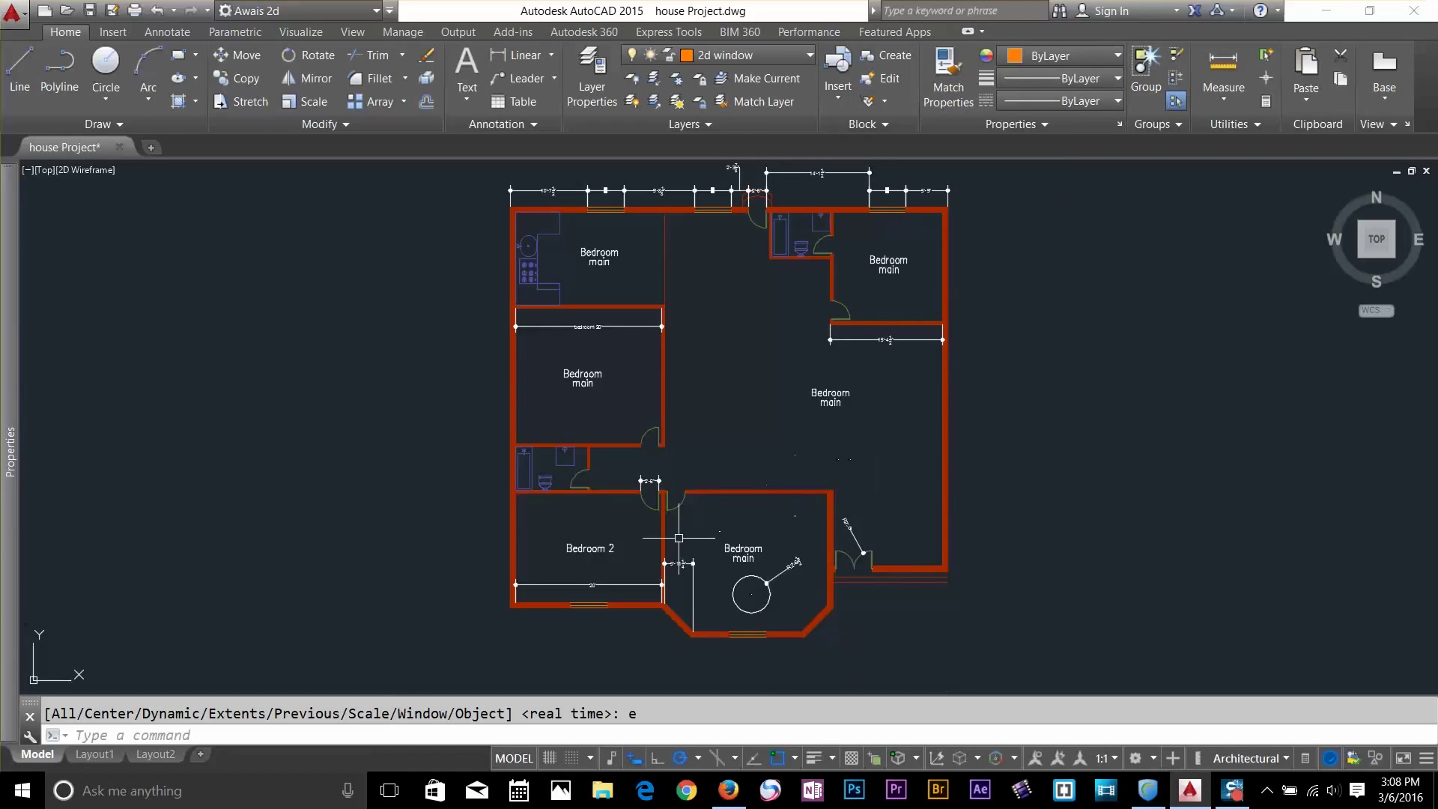
pyautogui.scroll(6, 679, 538)
pyautogui.scroll(2, 657, 415)
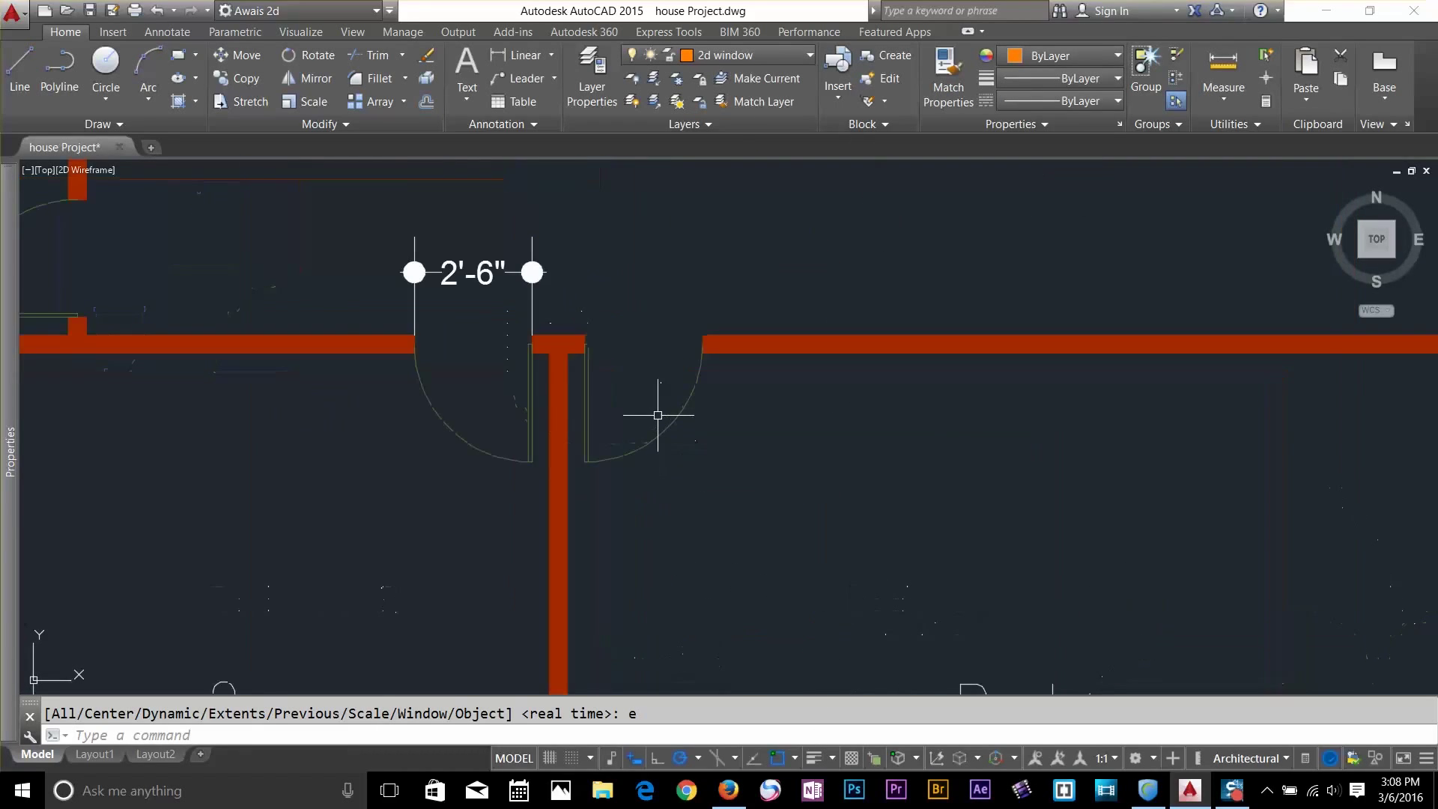
pyautogui.click(663, 415)
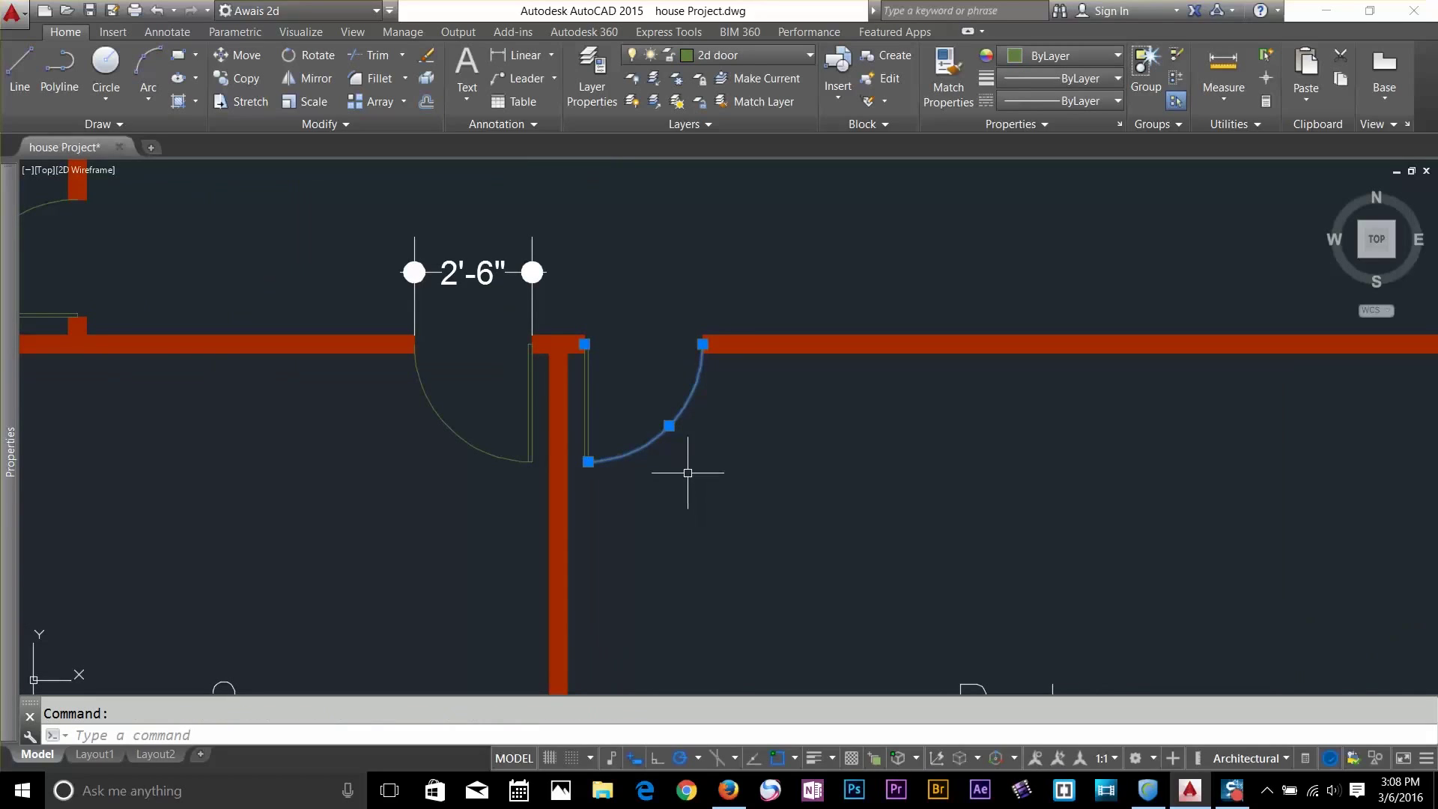
pyautogui.press('Escape')
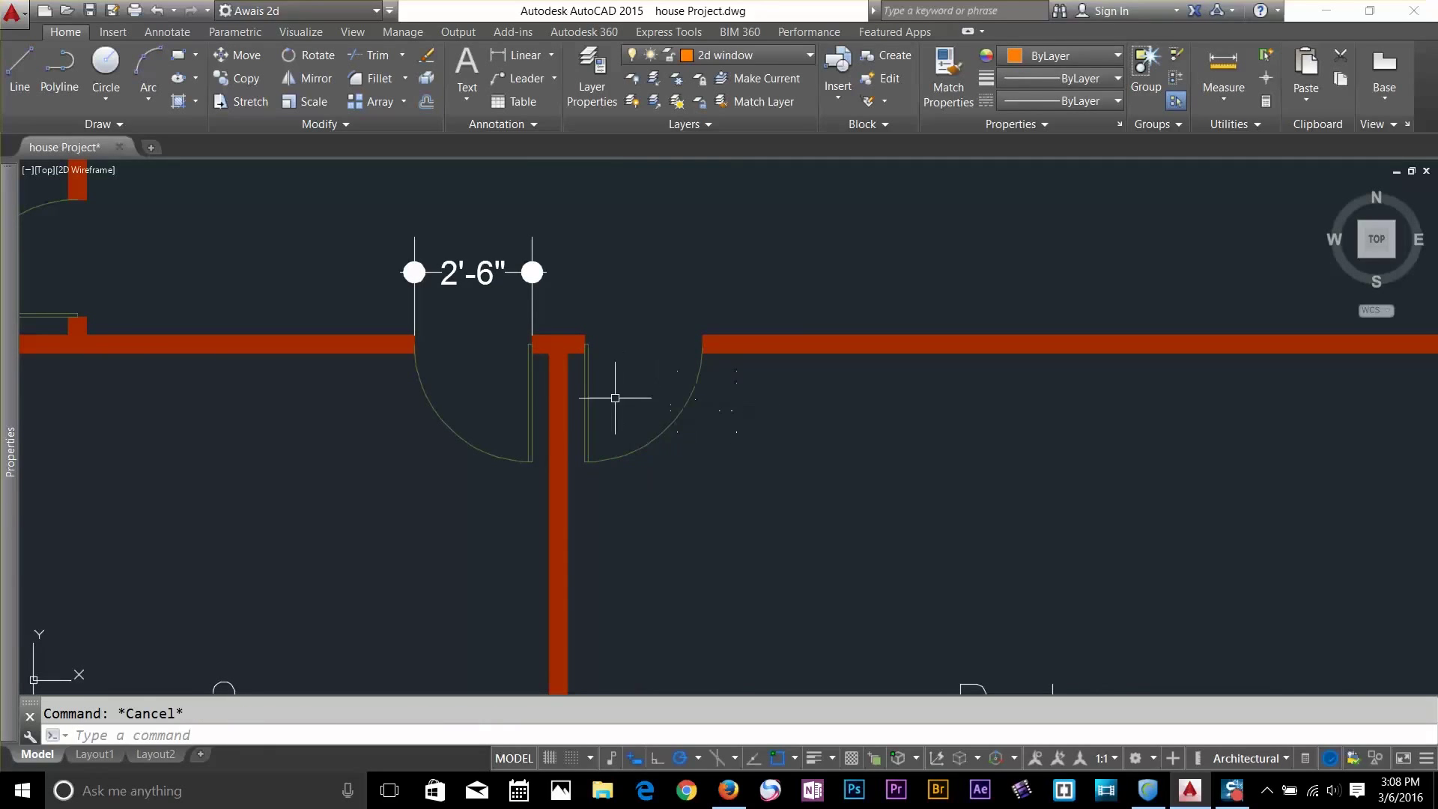
pyautogui.click(743, 81)
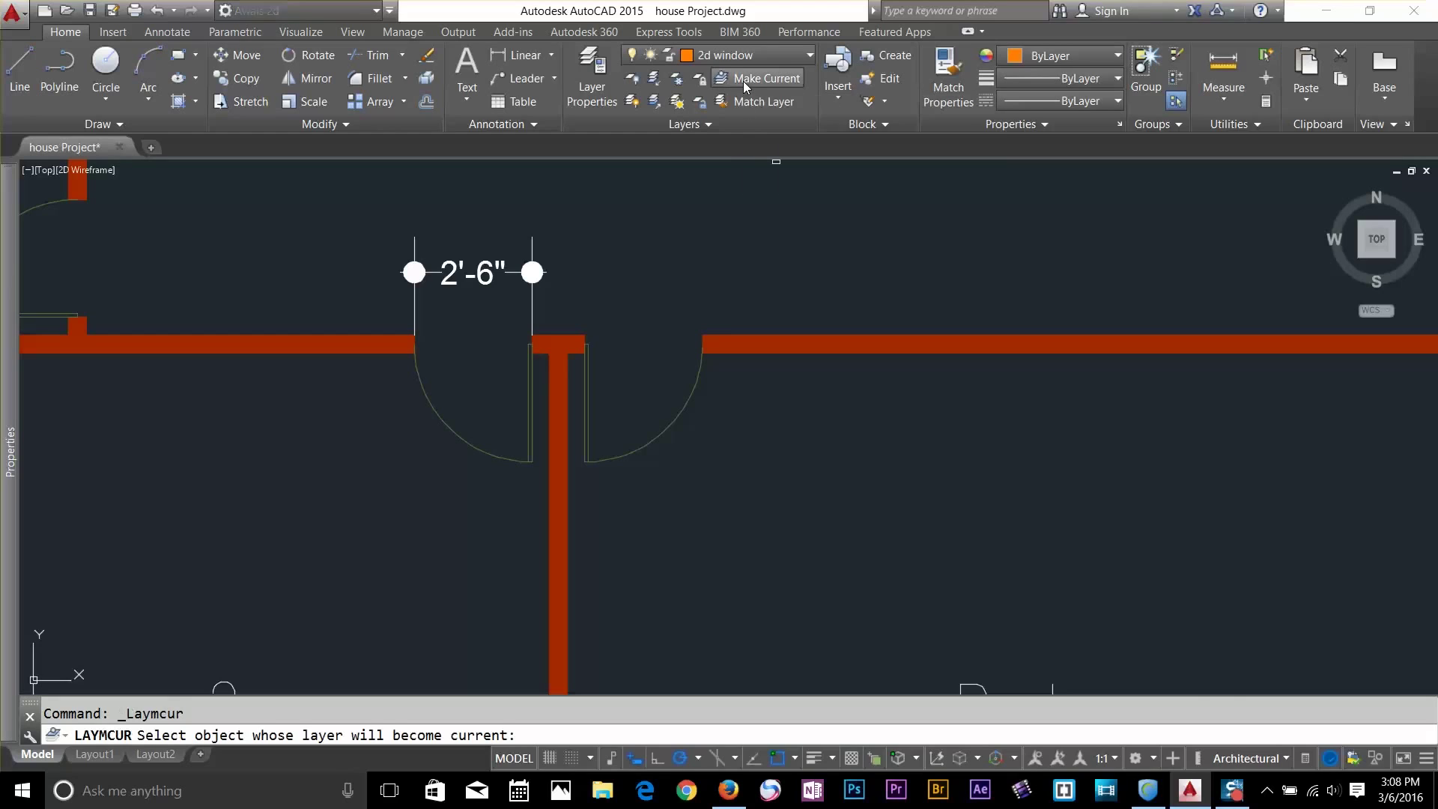
pyautogui.click(683, 414)
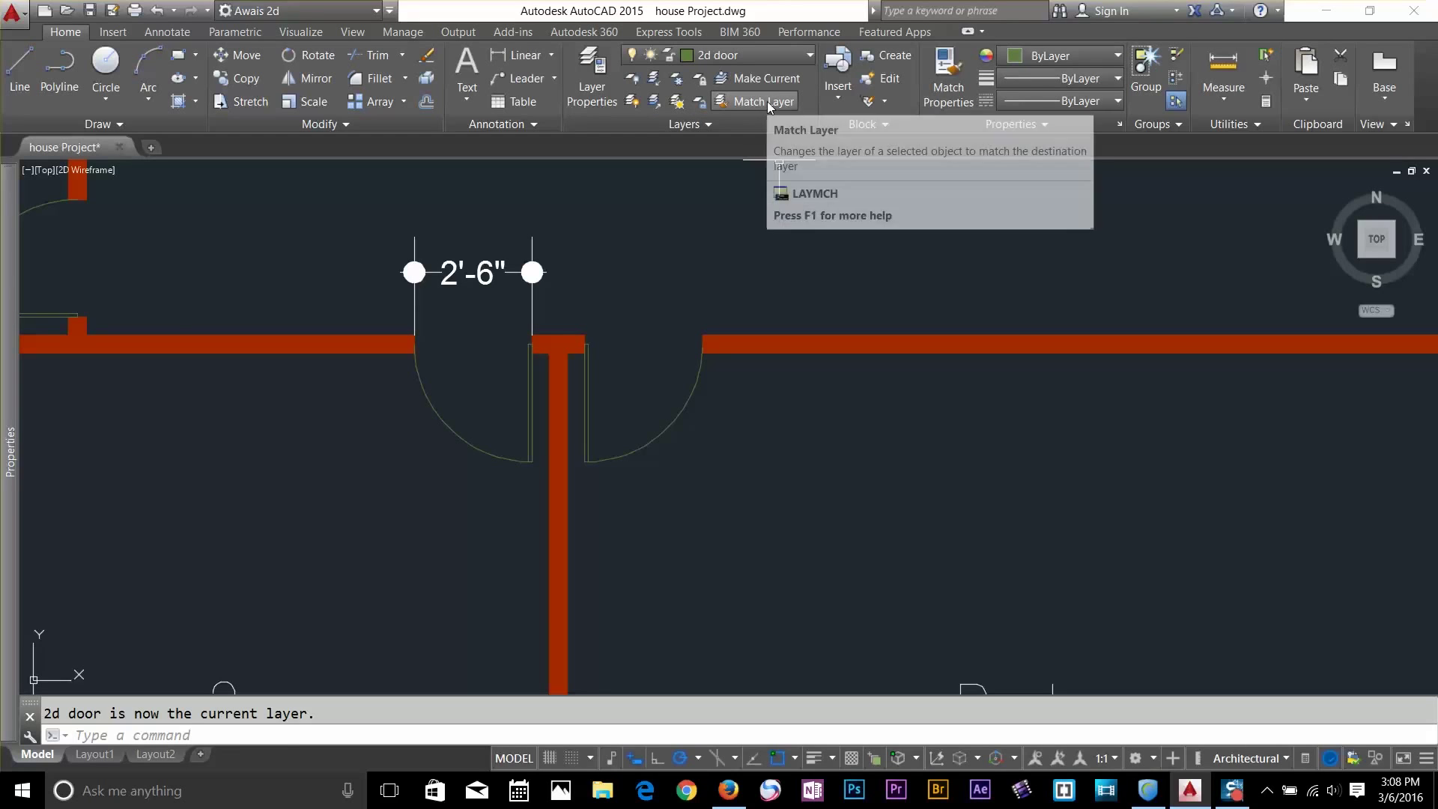
# Draw a vertical line inside Bedroom main with the L command
pyautogui.scroll(-2, 773, 378)
pyautogui.scroll(-2, 774, 379)
pyautogui.moveTo(774, 378); pyautogui.dragTo(311, 466, button='middle')
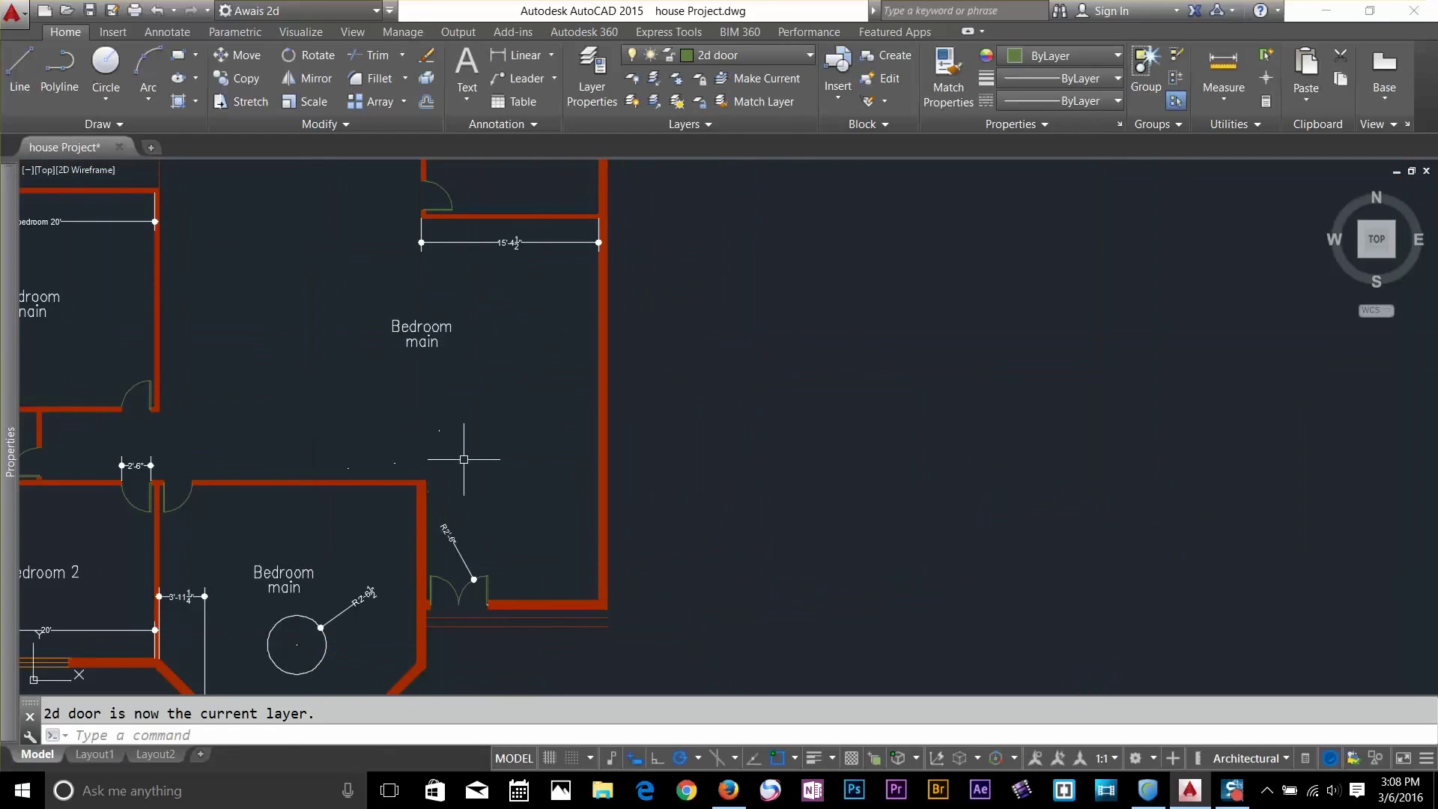
pyautogui.write('l')
pyautogui.press('Return')
pyautogui.click(493, 365)
pyautogui.click(496, 475)
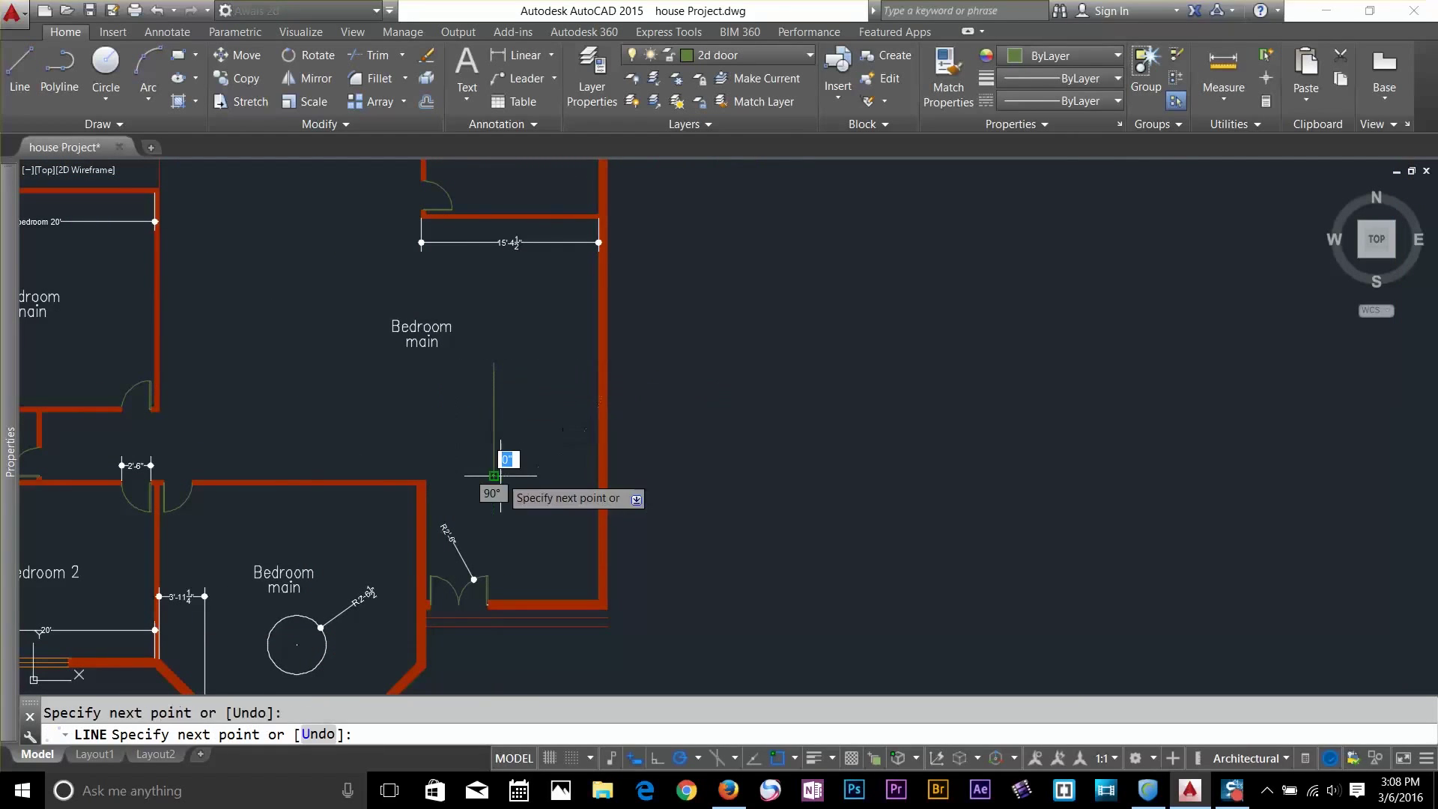
pyautogui.press('Return')
# Match the vertical line's layer to the 15'-4½" dimension's layer with LAYMCH
pyautogui.scroll(4, 477, 420)
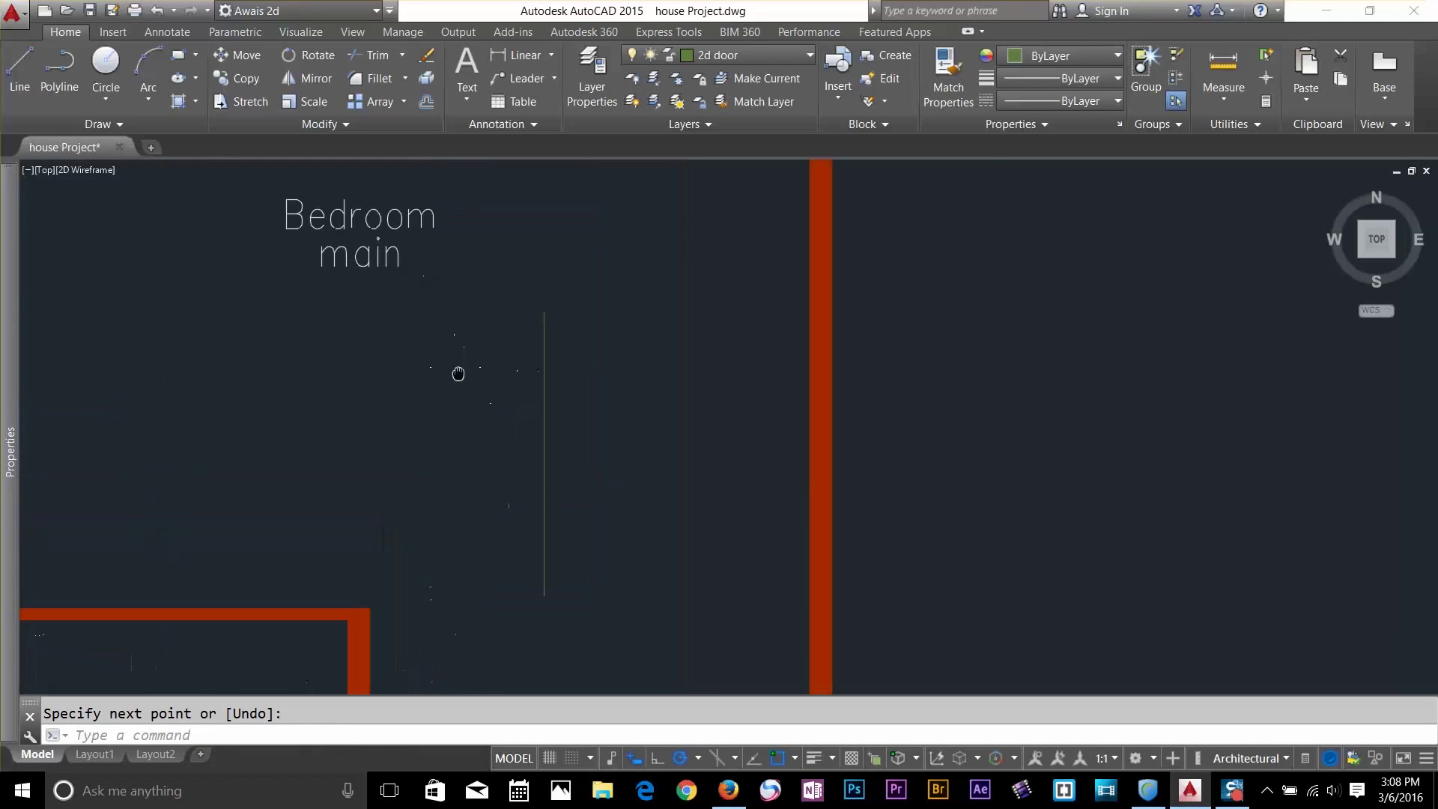
pyautogui.moveTo(456, 372); pyautogui.dragTo(731, 392, button='middle')
pyautogui.scroll(-3, 730, 391)
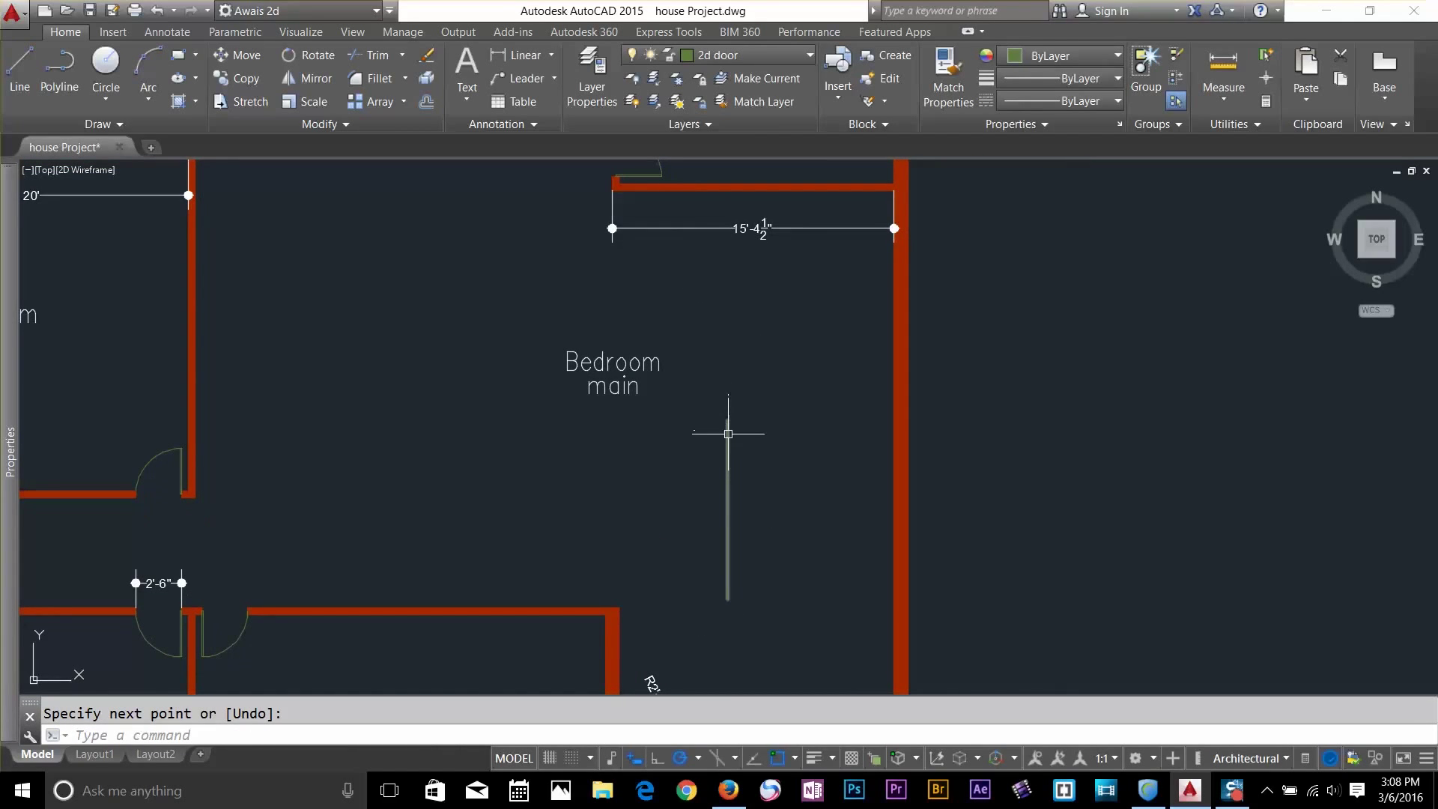
pyautogui.click(738, 102)
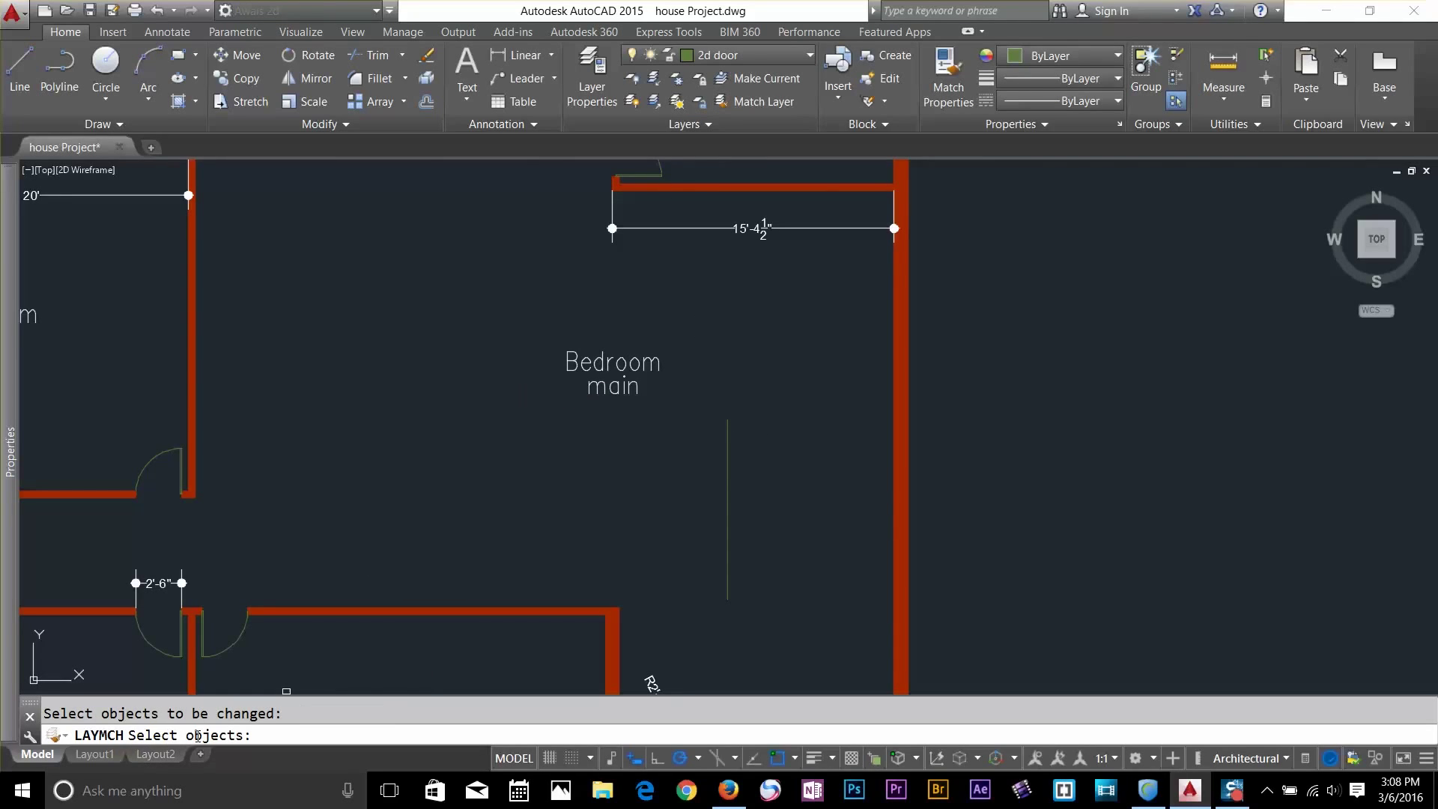
pyautogui.click(728, 451)
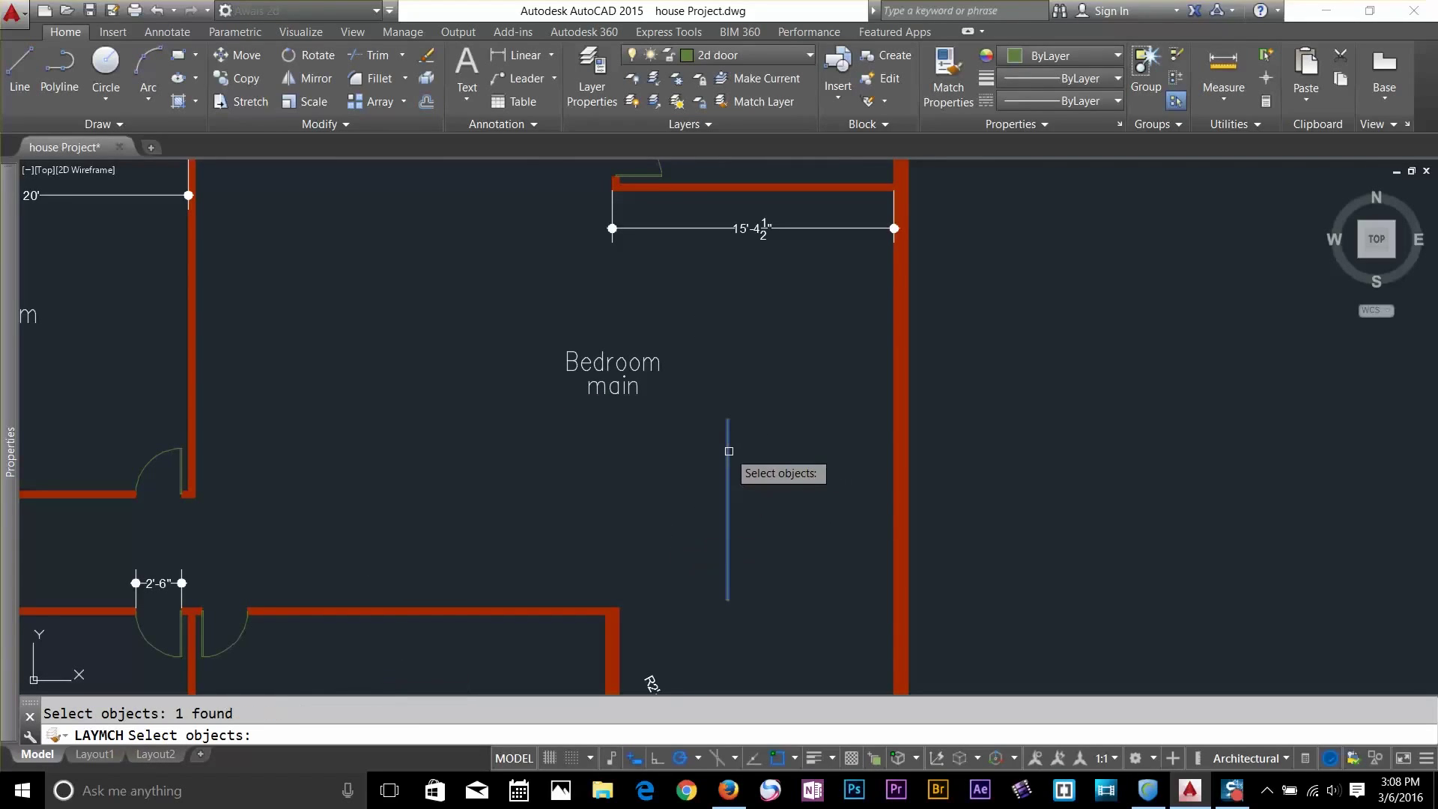
pyautogui.press('Return')
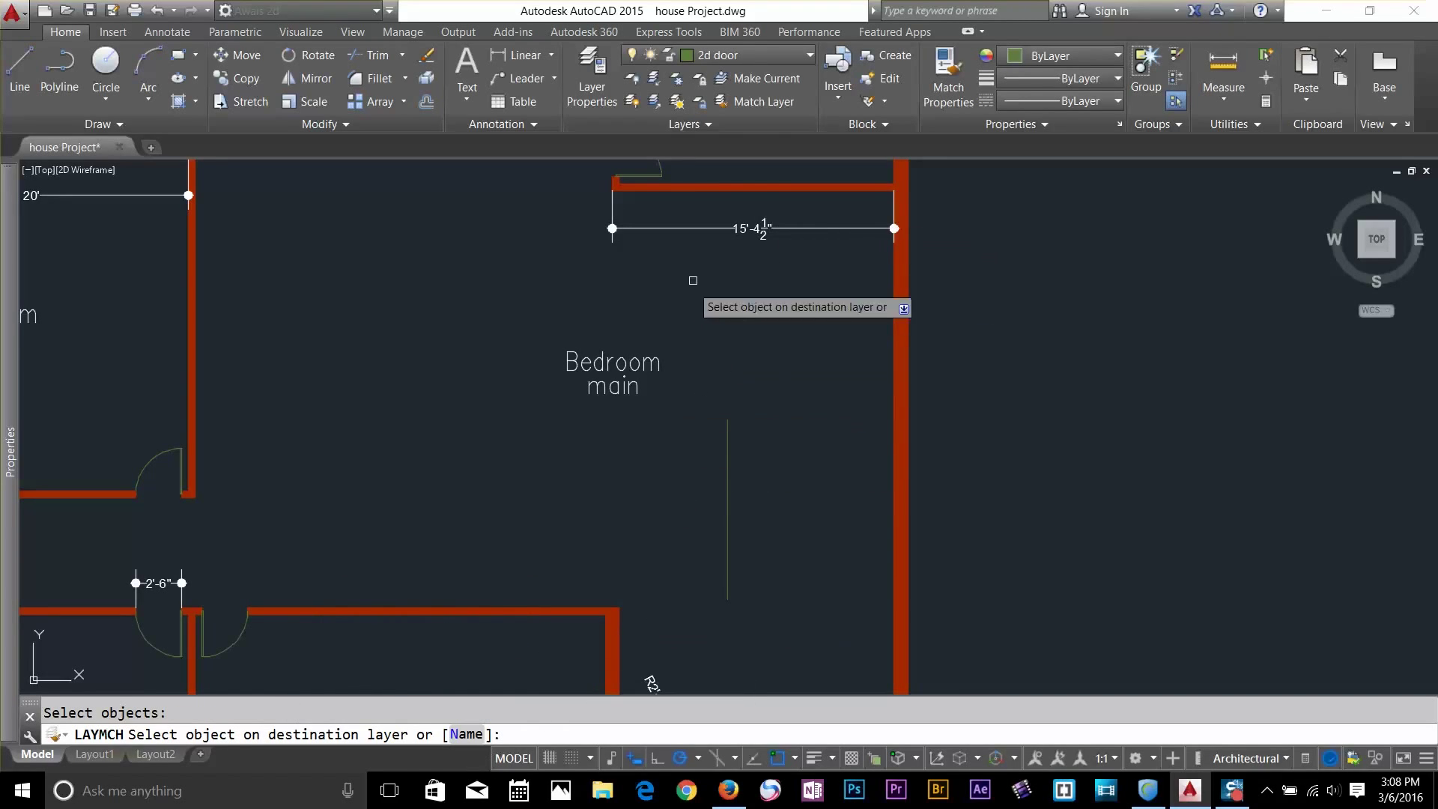
pyautogui.click(738, 228)
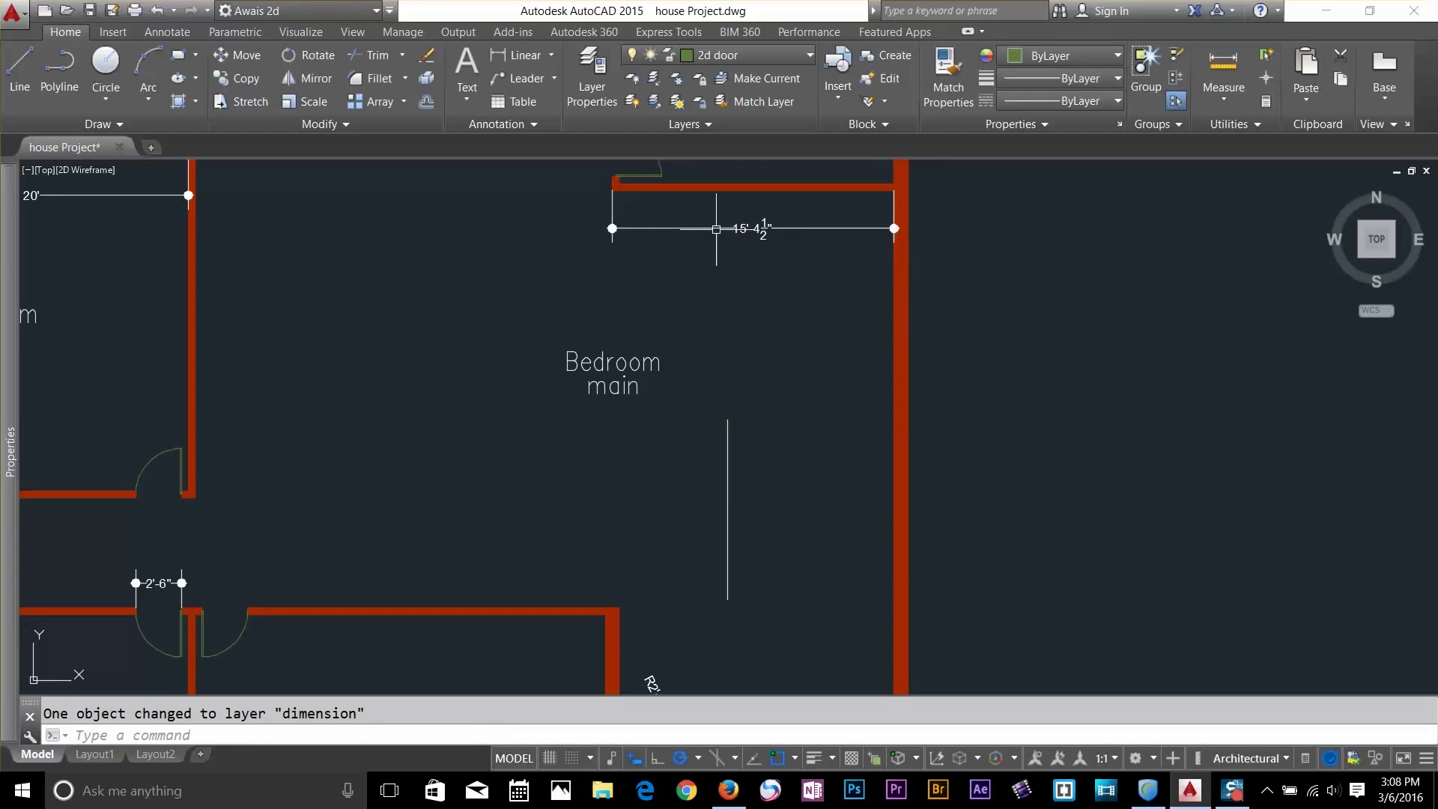
# Reselect the vertical line to confirm it is now on the dimension layer
pyautogui.click(752, 475)
pyautogui.click(715, 483)
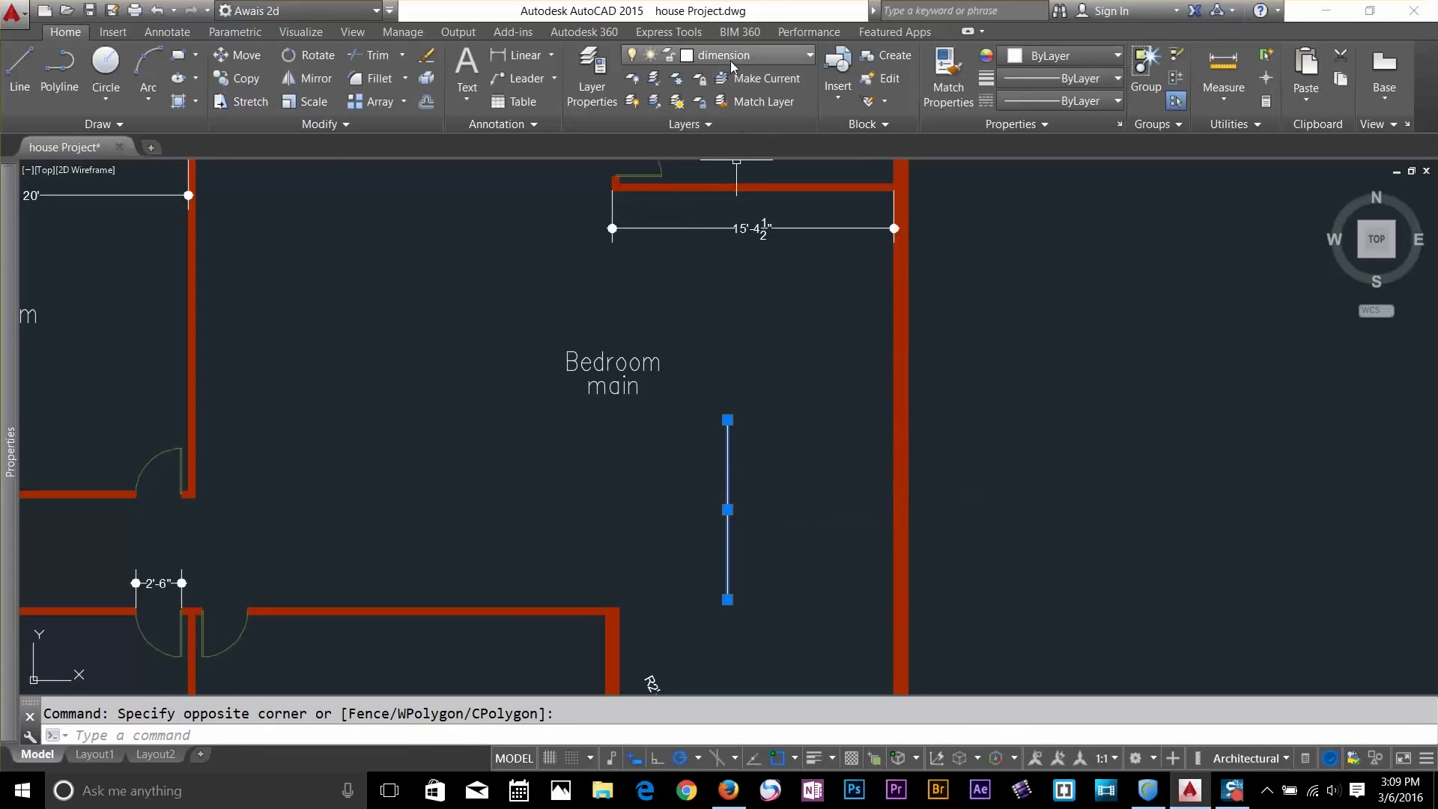
pyautogui.press('Escape')
pyautogui.click(735, 482)
pyautogui.click(713, 466)
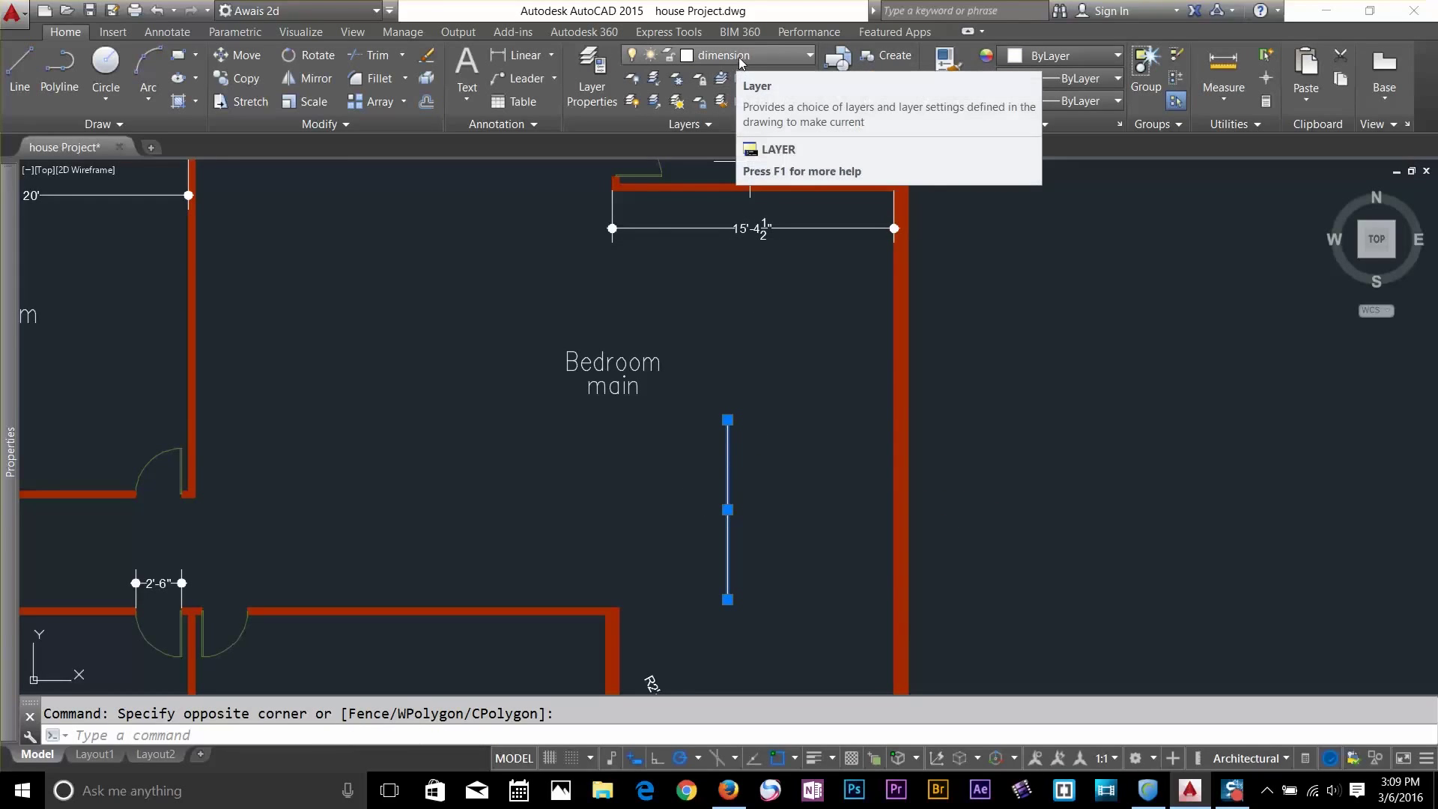
pyautogui.press('Escape')
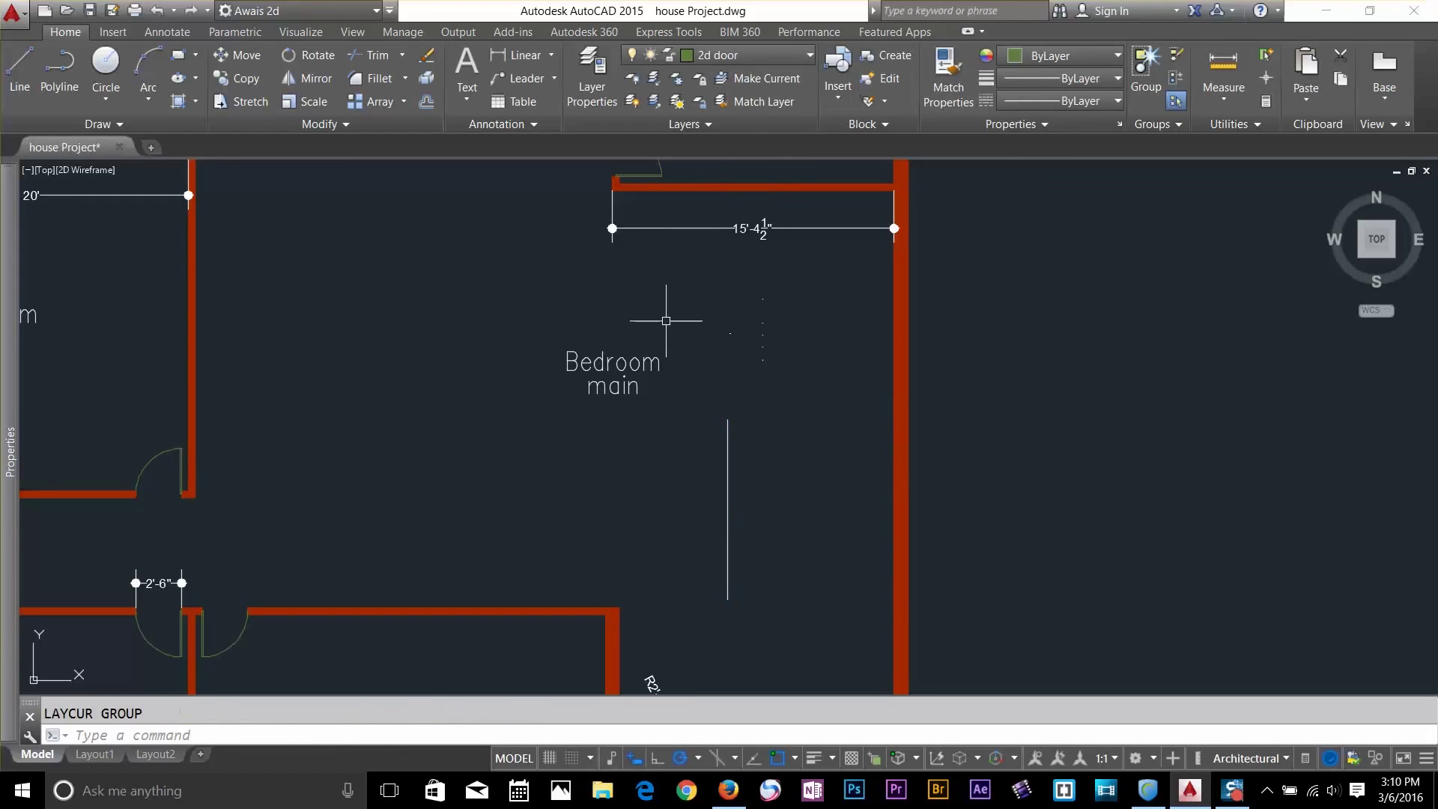
# Restore the previous layer state with Layer Previous, making 2d window current
pyautogui.click(679, 129)
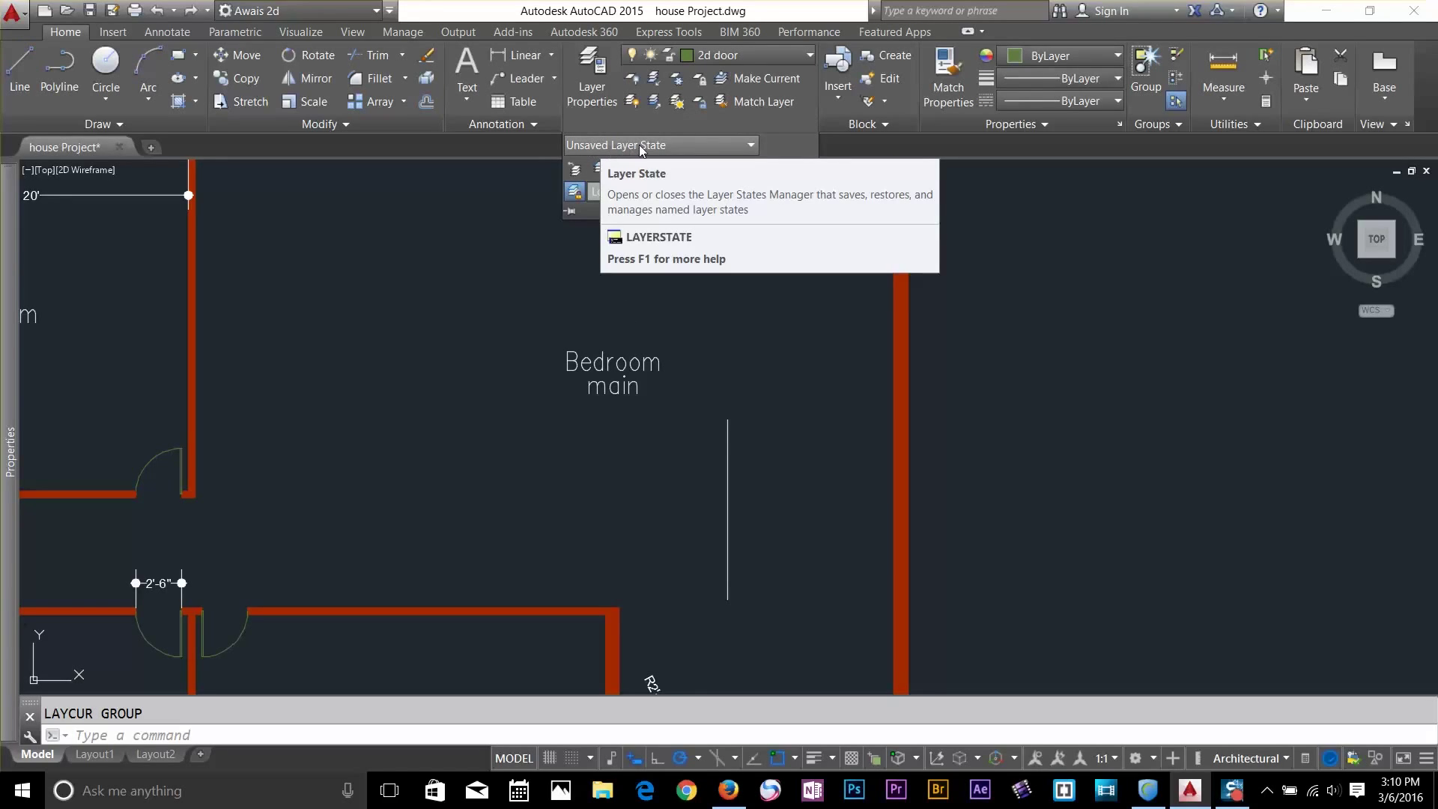
pyautogui.click(576, 170)
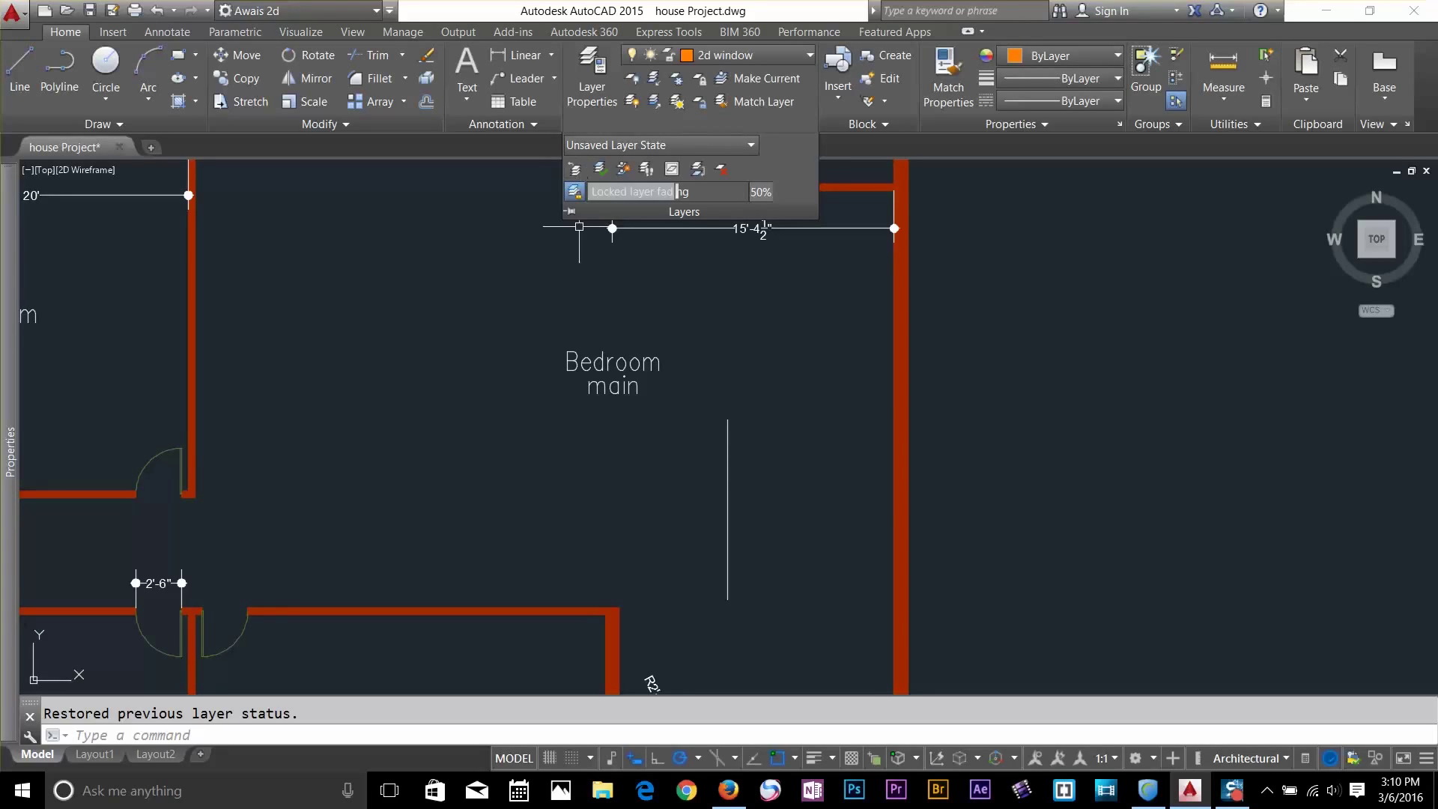
pyautogui.click(579, 226)
pyautogui.press('Escape')
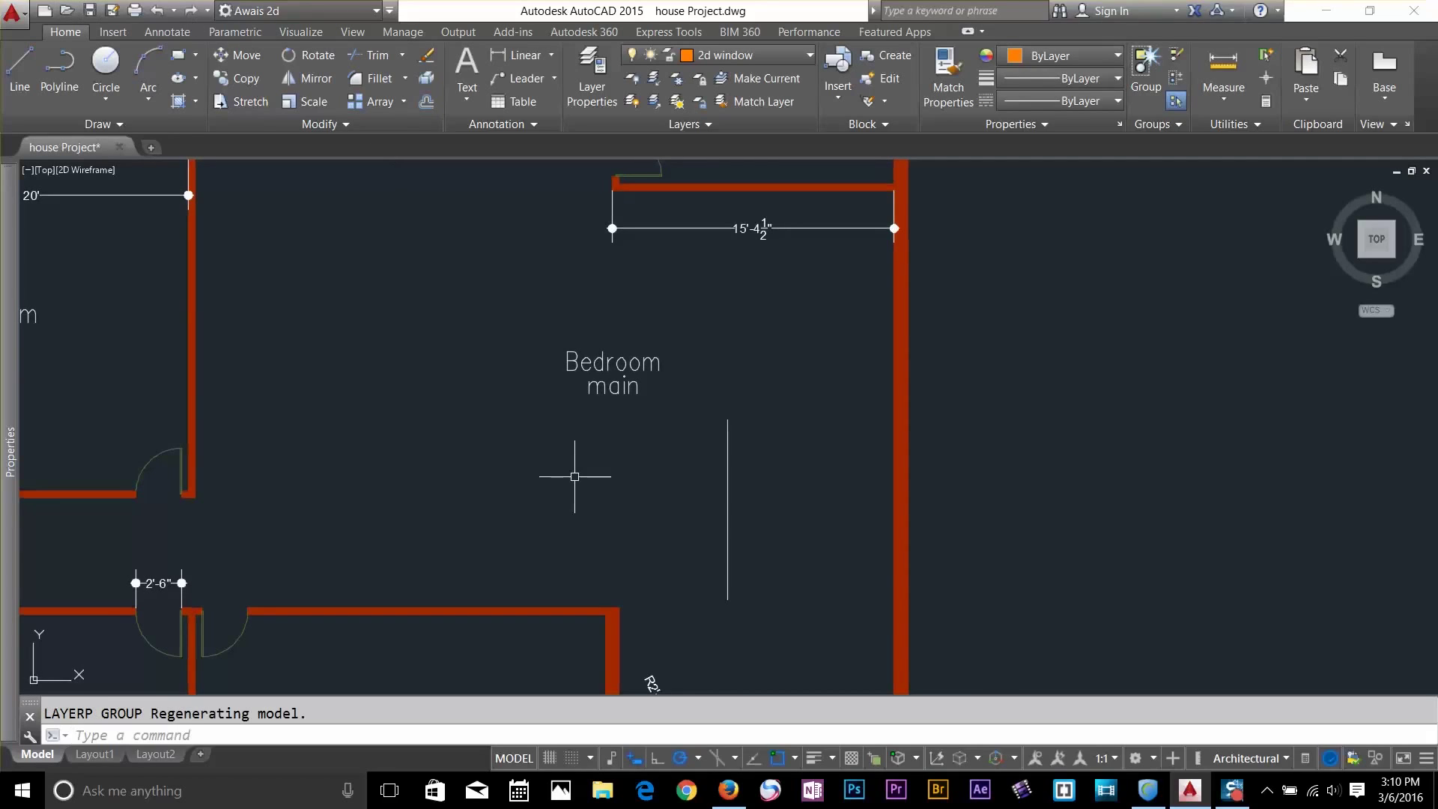
# Undo back to 2d door as current and re-expand the Layers panel
pyautogui.hotkey('ctrl', 'z')
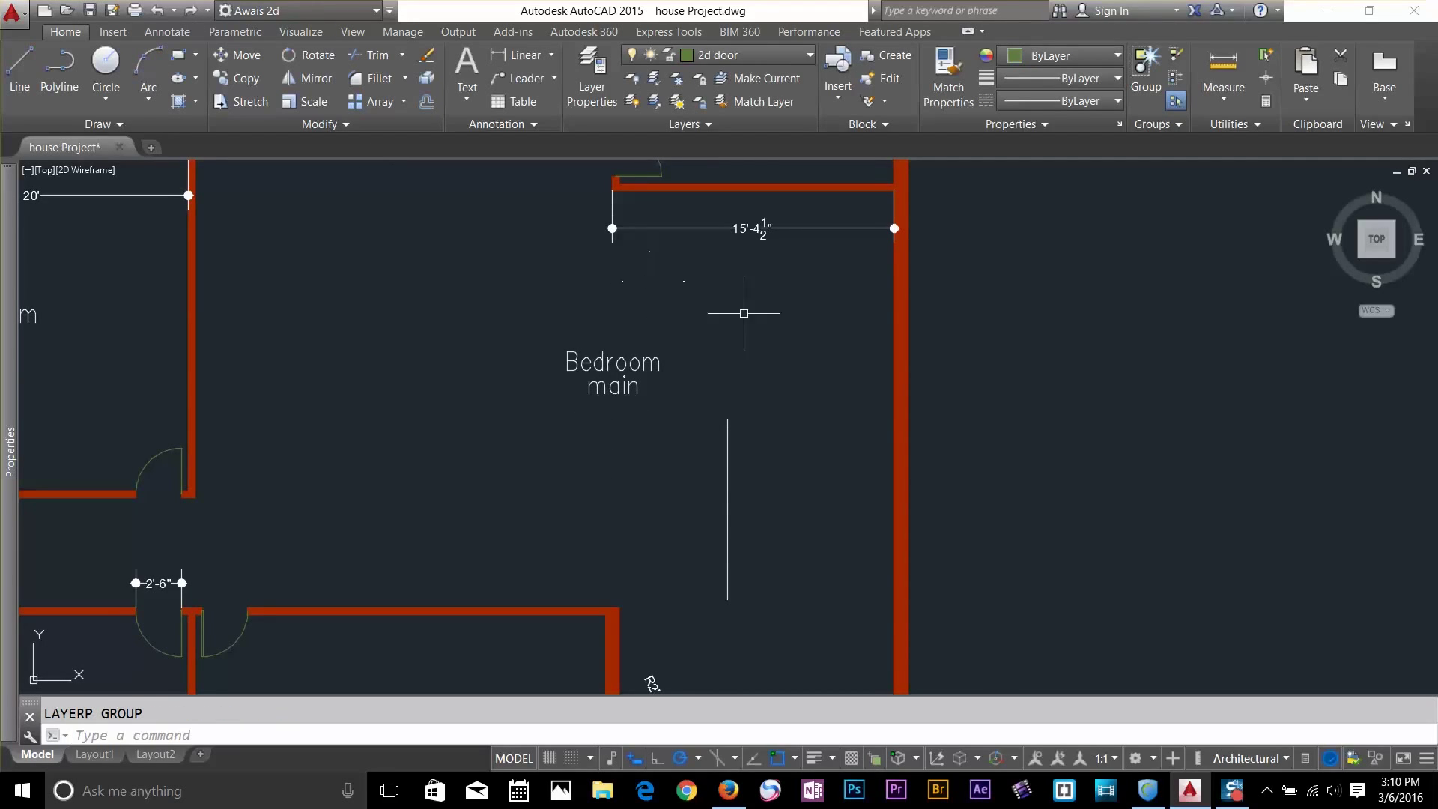
pyautogui.press('Escape')
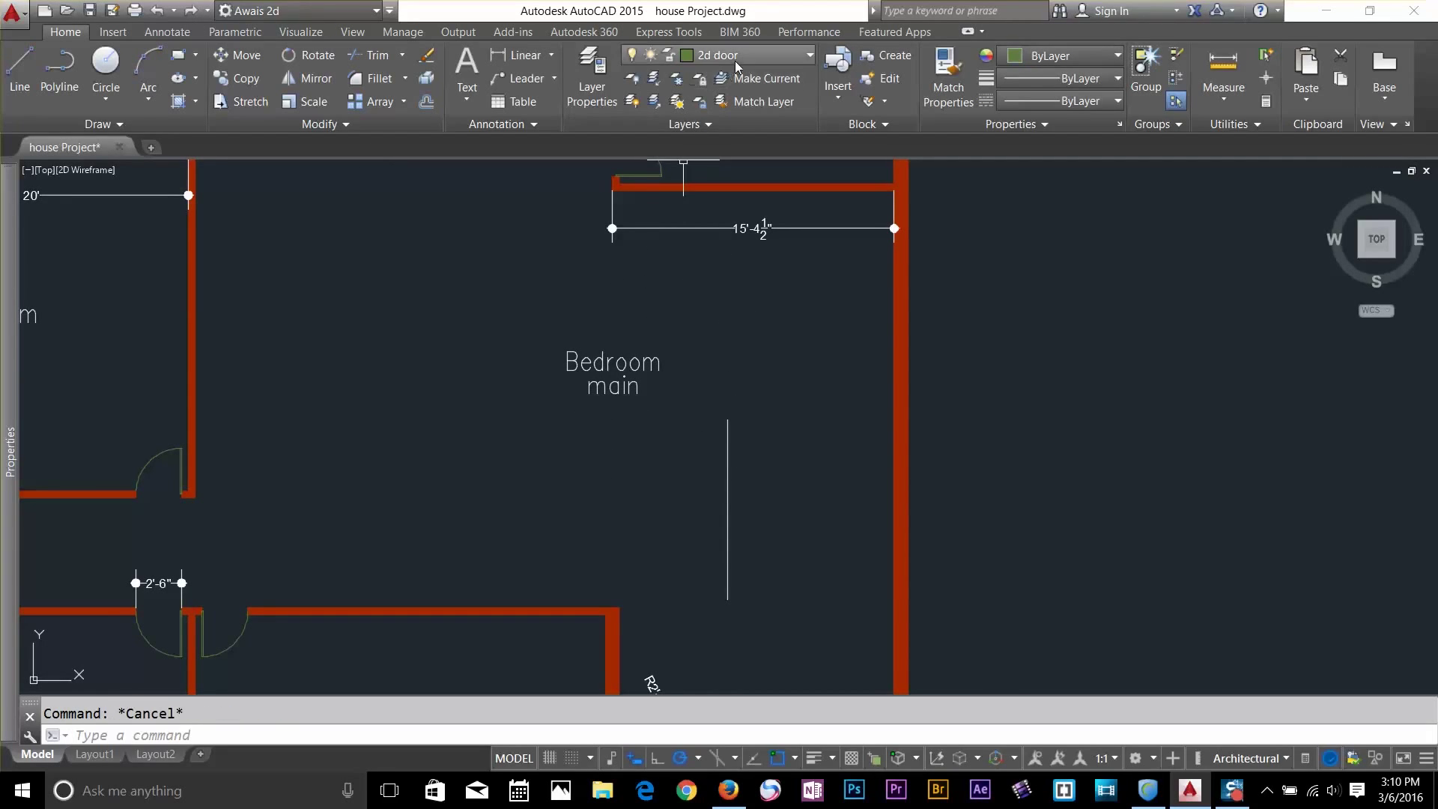
pyautogui.click(676, 124)
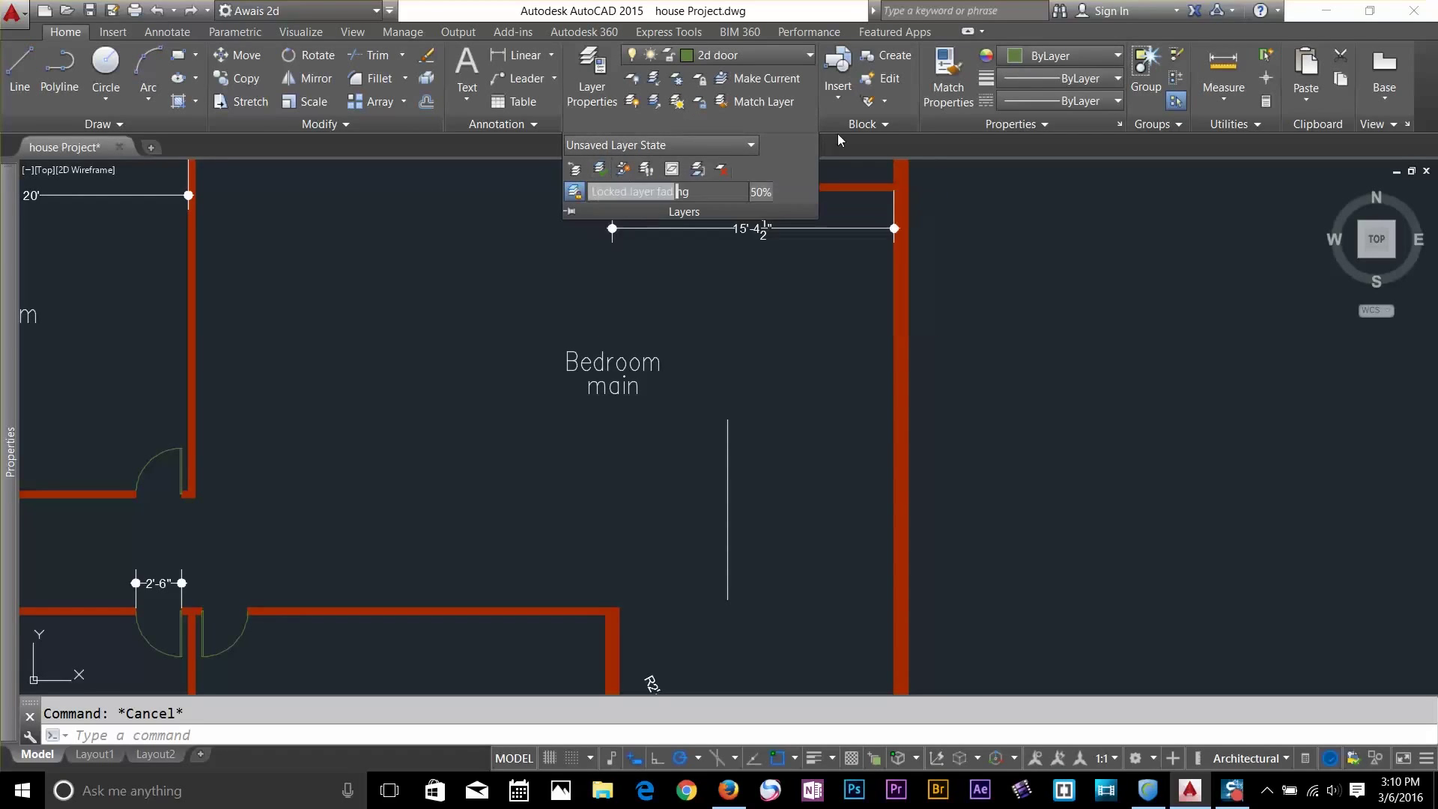
# Make 2d wall the current layer from the layer list
pyautogui.click(783, 426)
pyautogui.press('Escape')
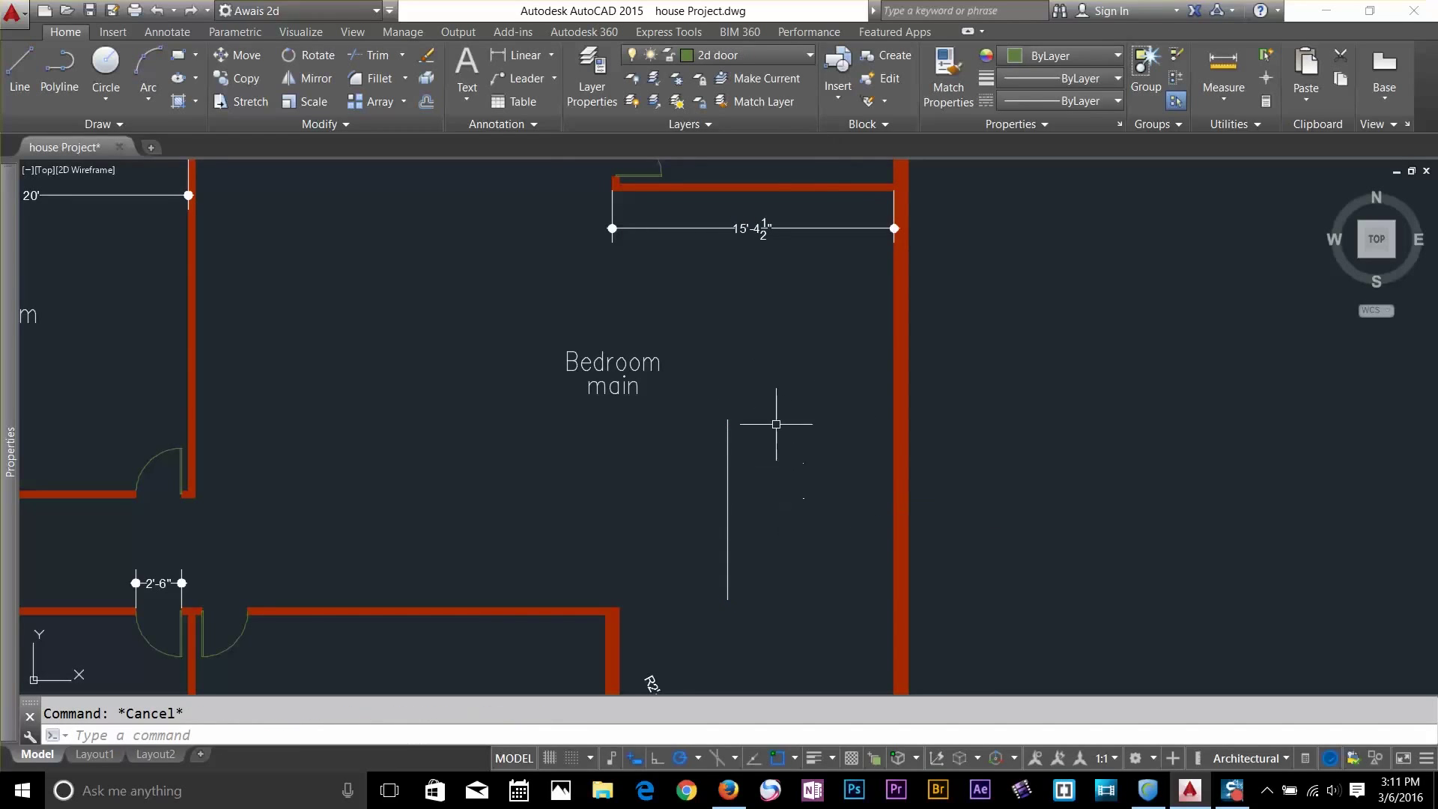
pyautogui.click(718, 60)
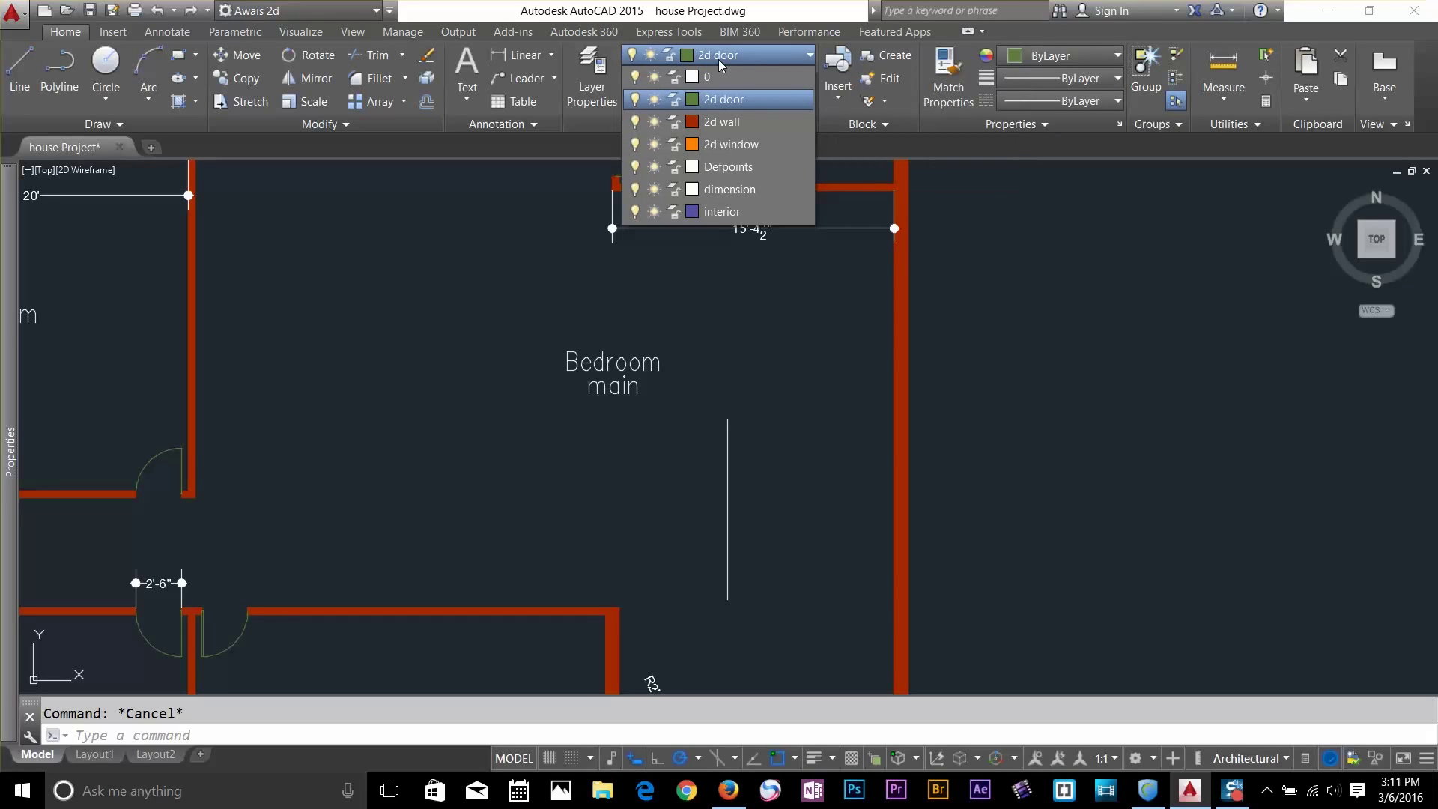
pyautogui.click(721, 129)
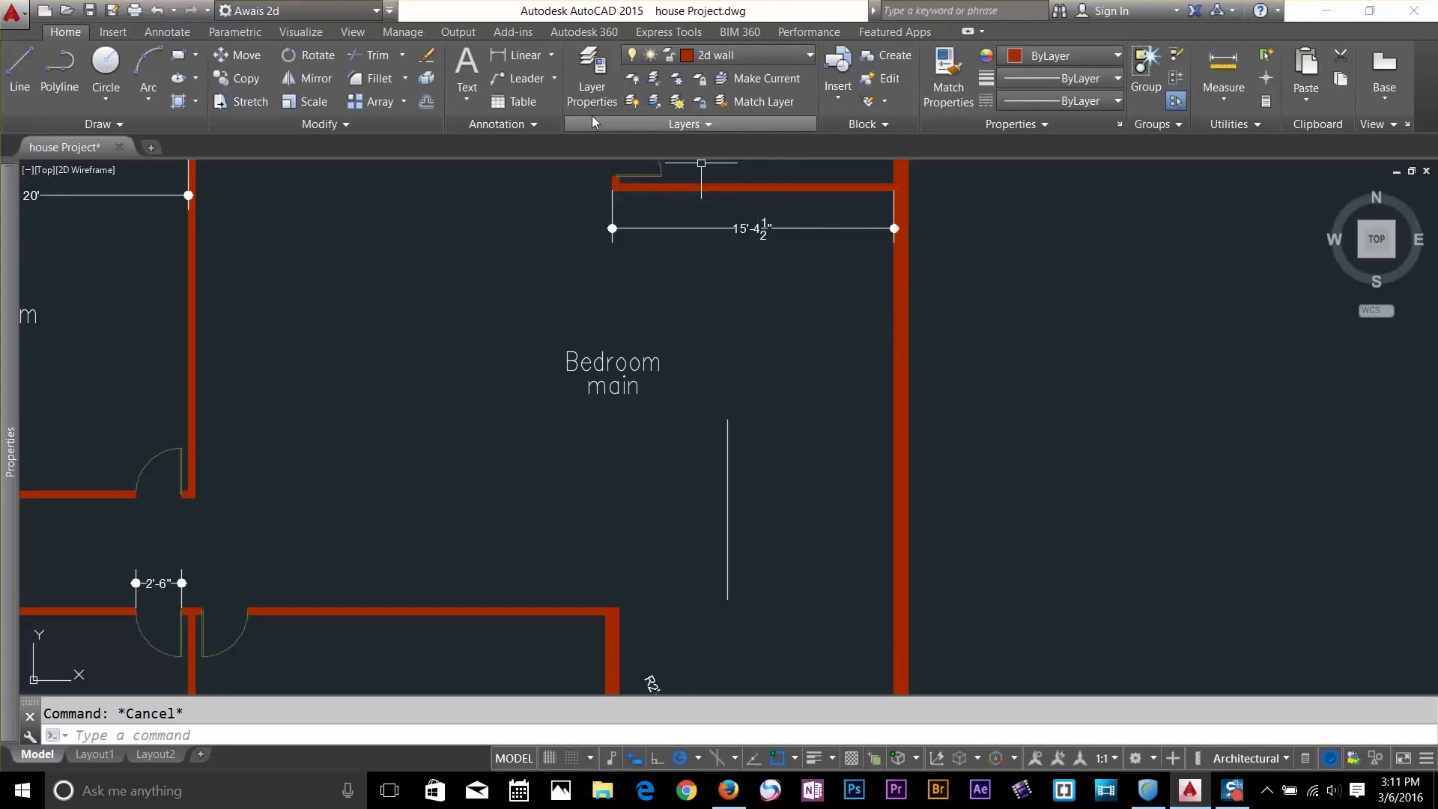
# Move the vertical line, 'Bedroom main' label and 15'-4½" dimension onto 2d wall
pyautogui.click(618, 122)
pyautogui.click(599, 168)
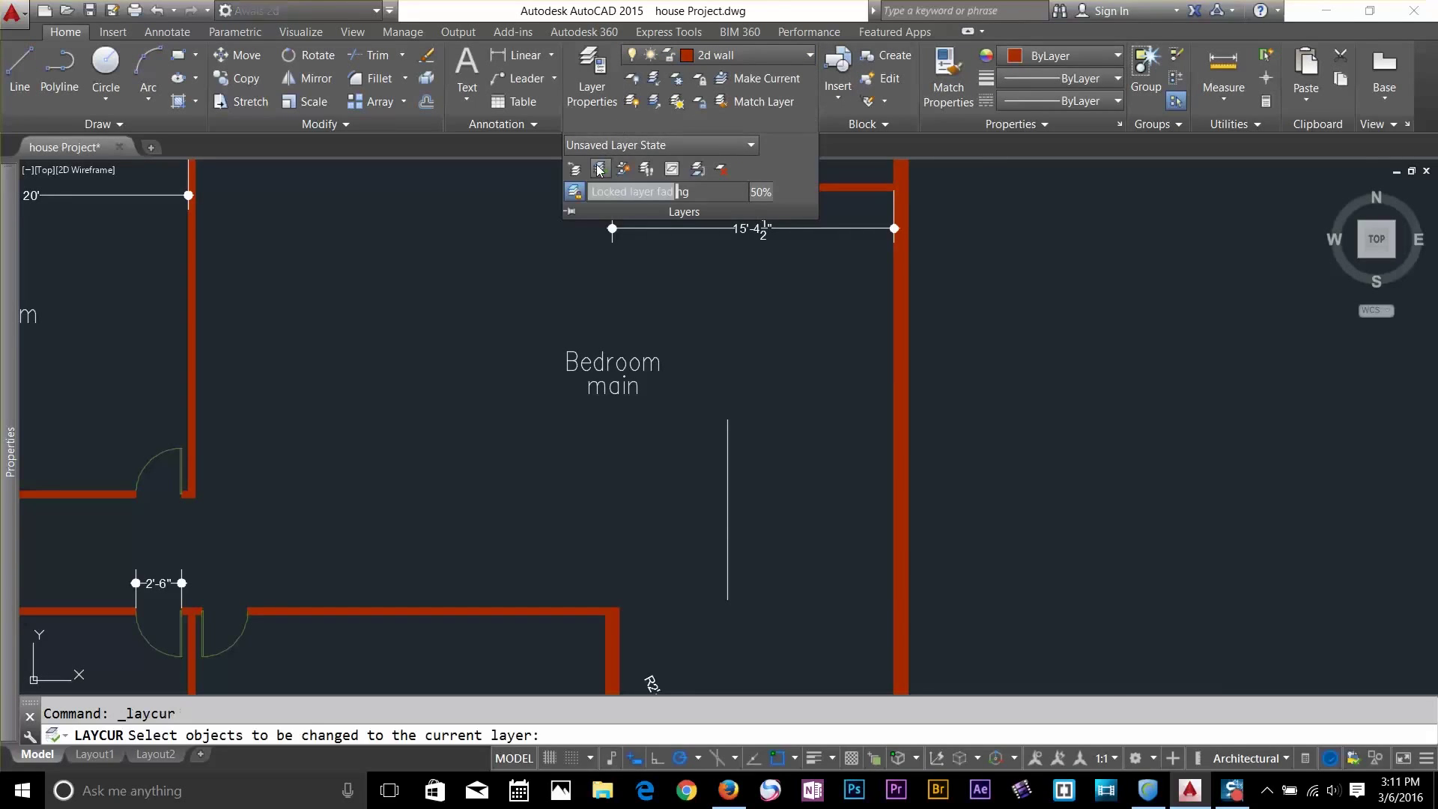
pyautogui.click(728, 454)
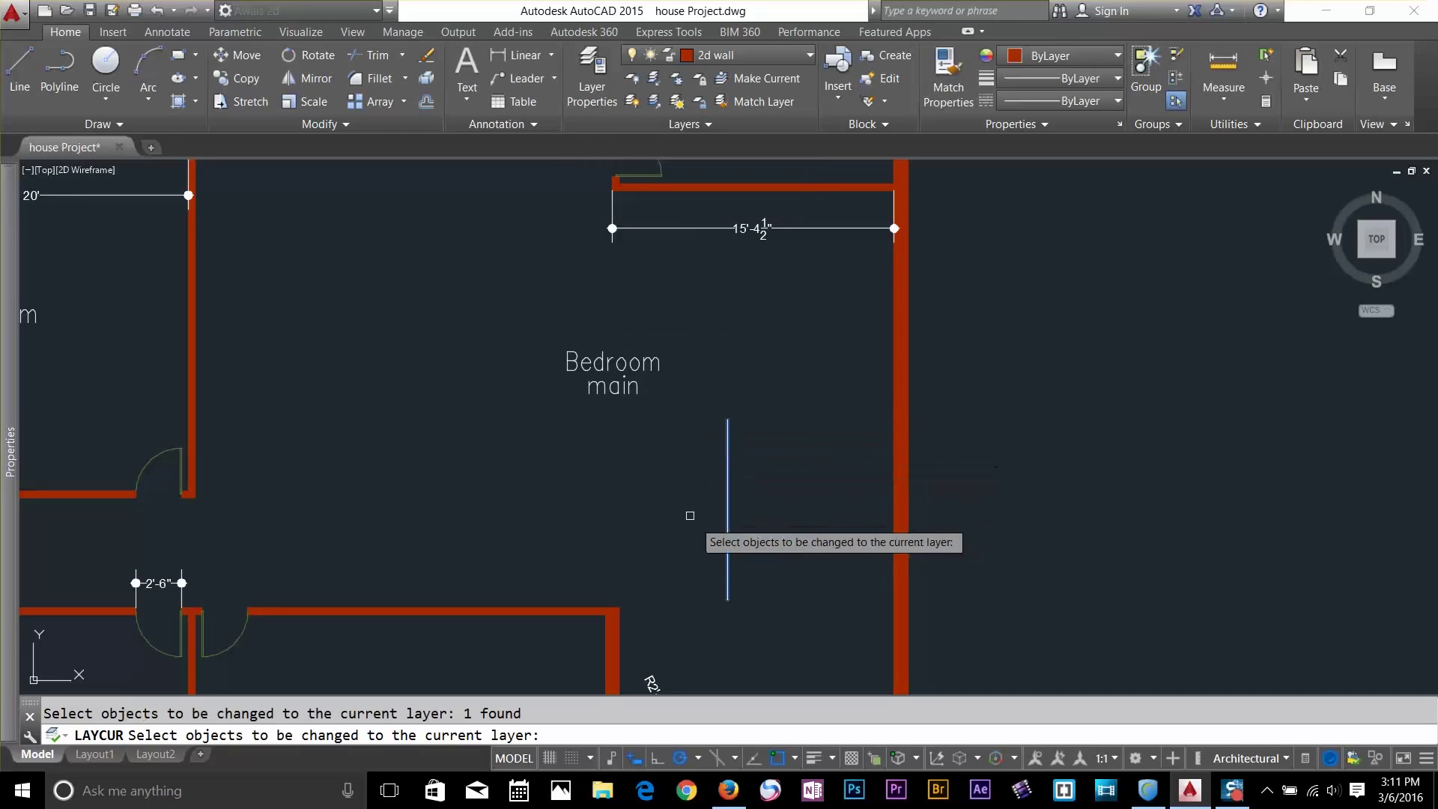
pyautogui.click(628, 397)
pyautogui.click(633, 363)
pyautogui.click(688, 233)
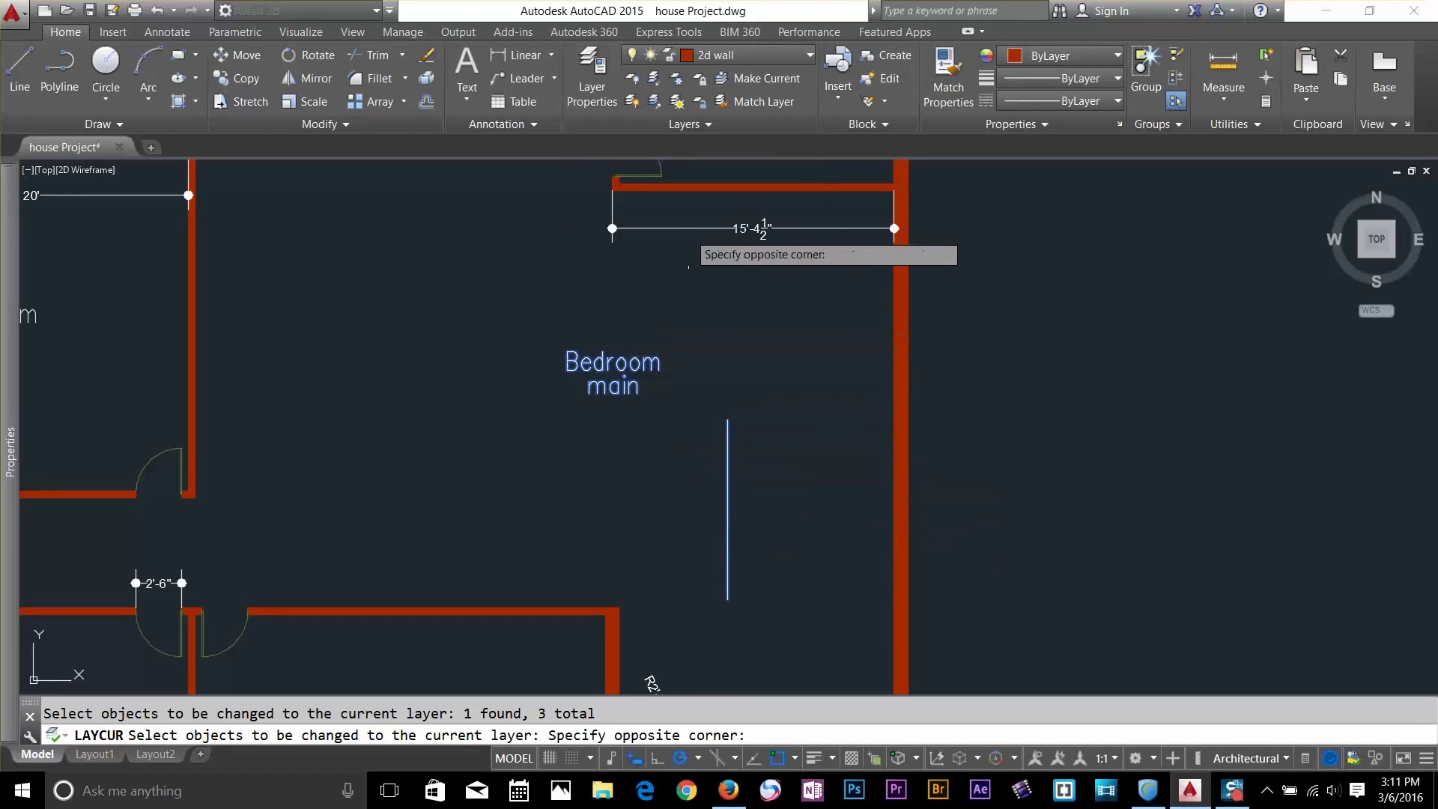
pyautogui.click(590, 221)
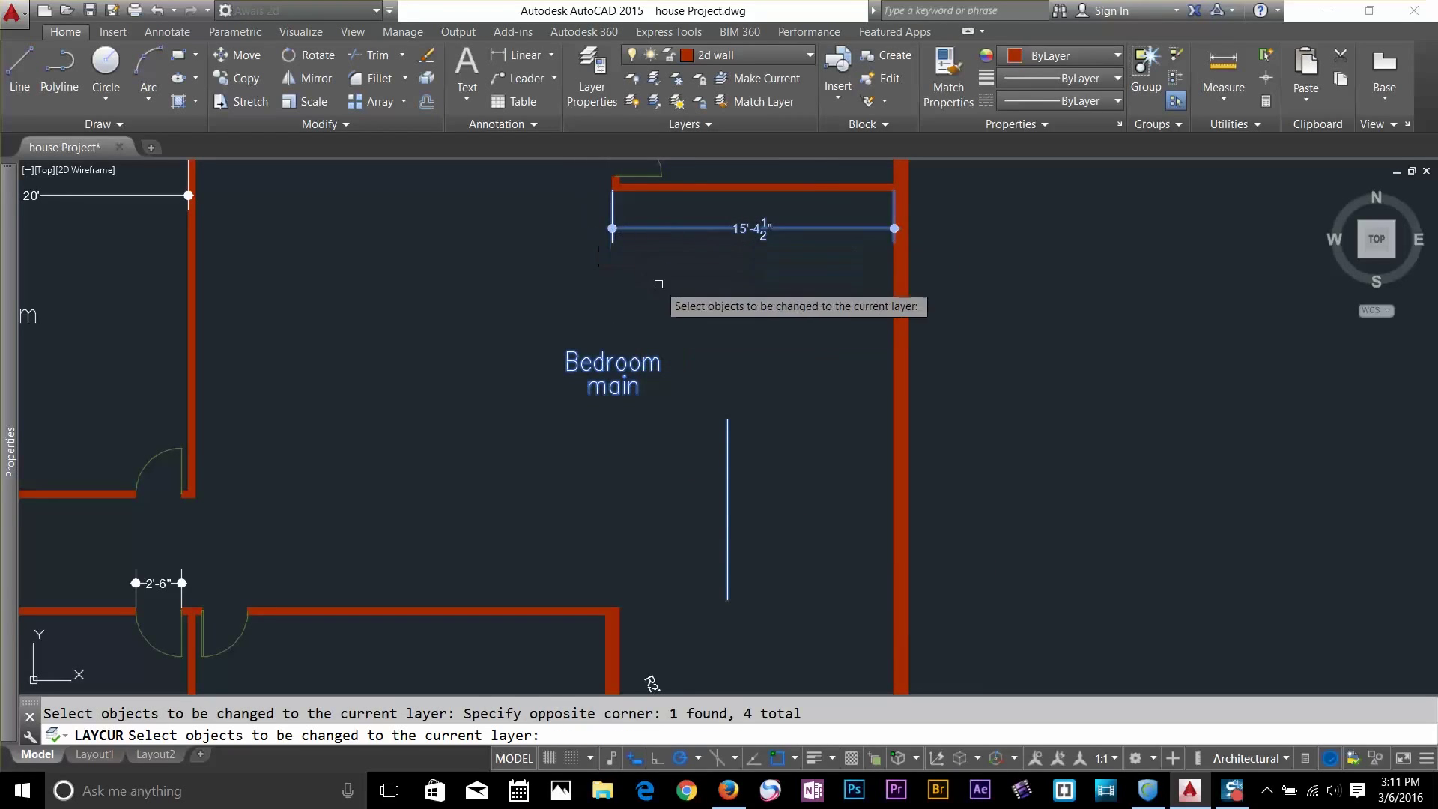
pyautogui.press('Return')
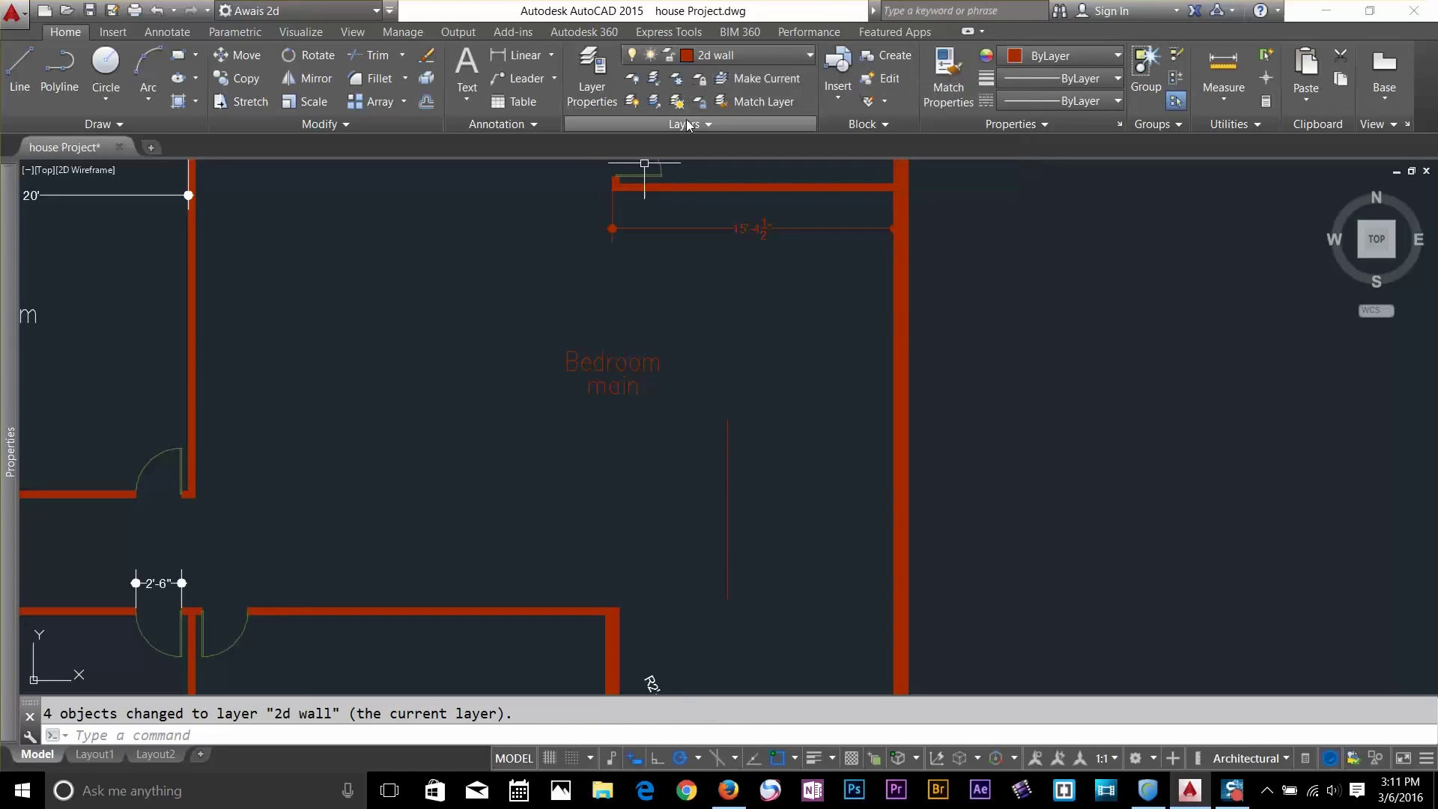
# Undo the layer changes twice with U
pyautogui.press('Escape')
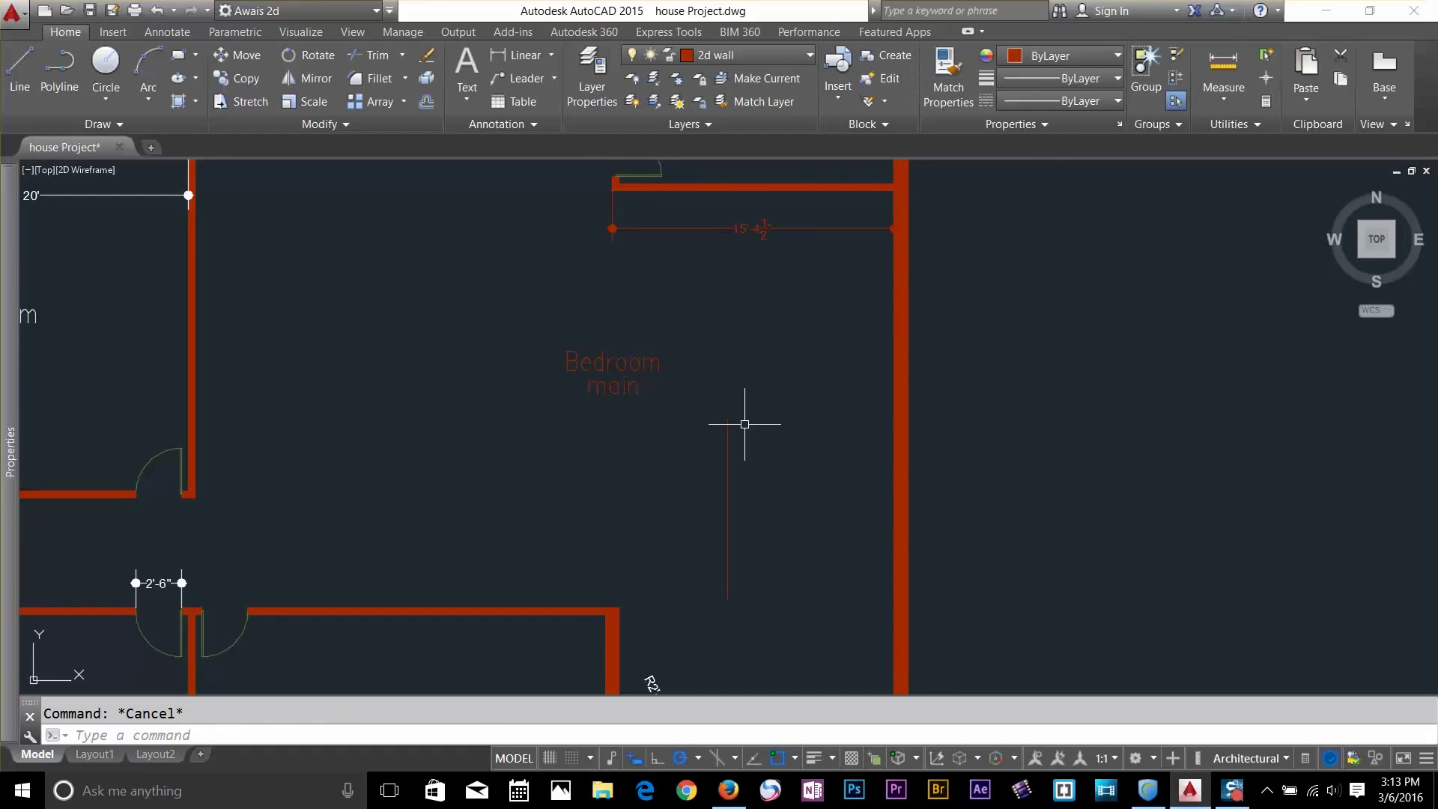
pyautogui.write('u')
pyautogui.press('Return')
pyautogui.write('u')
pyautogui.press('Return')
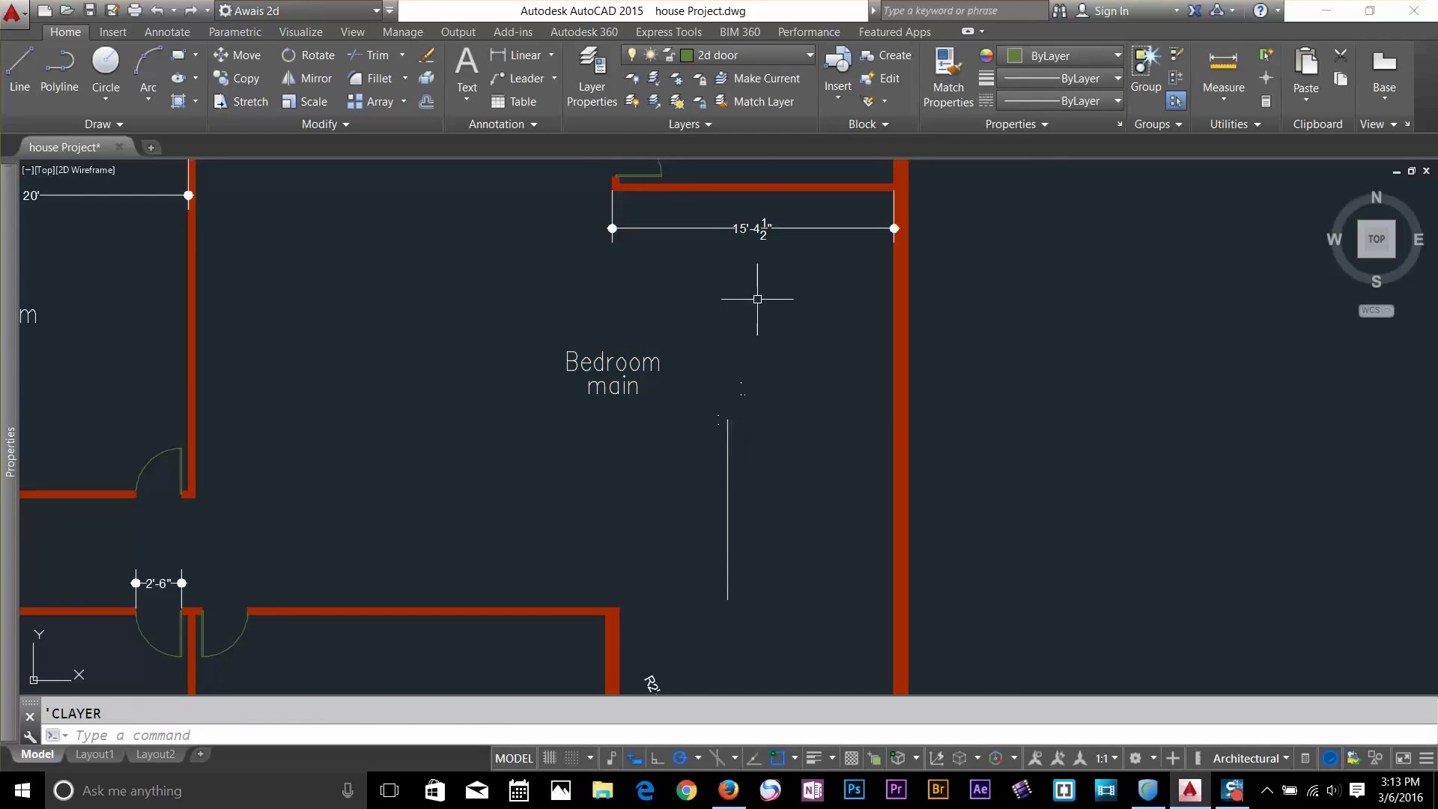
pyautogui.press('Escape')
pyautogui.click(718, 126)
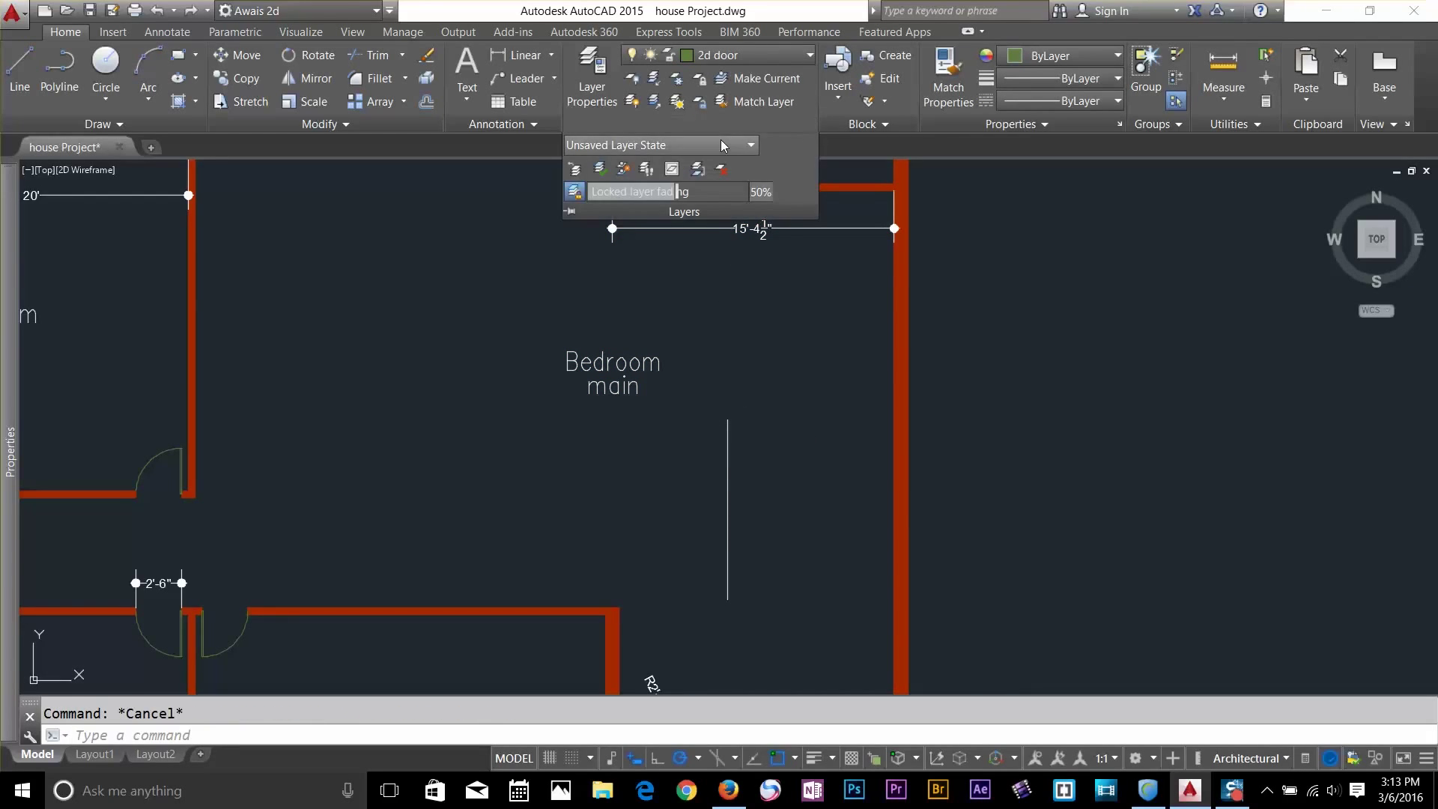
pyautogui.click(623, 170)
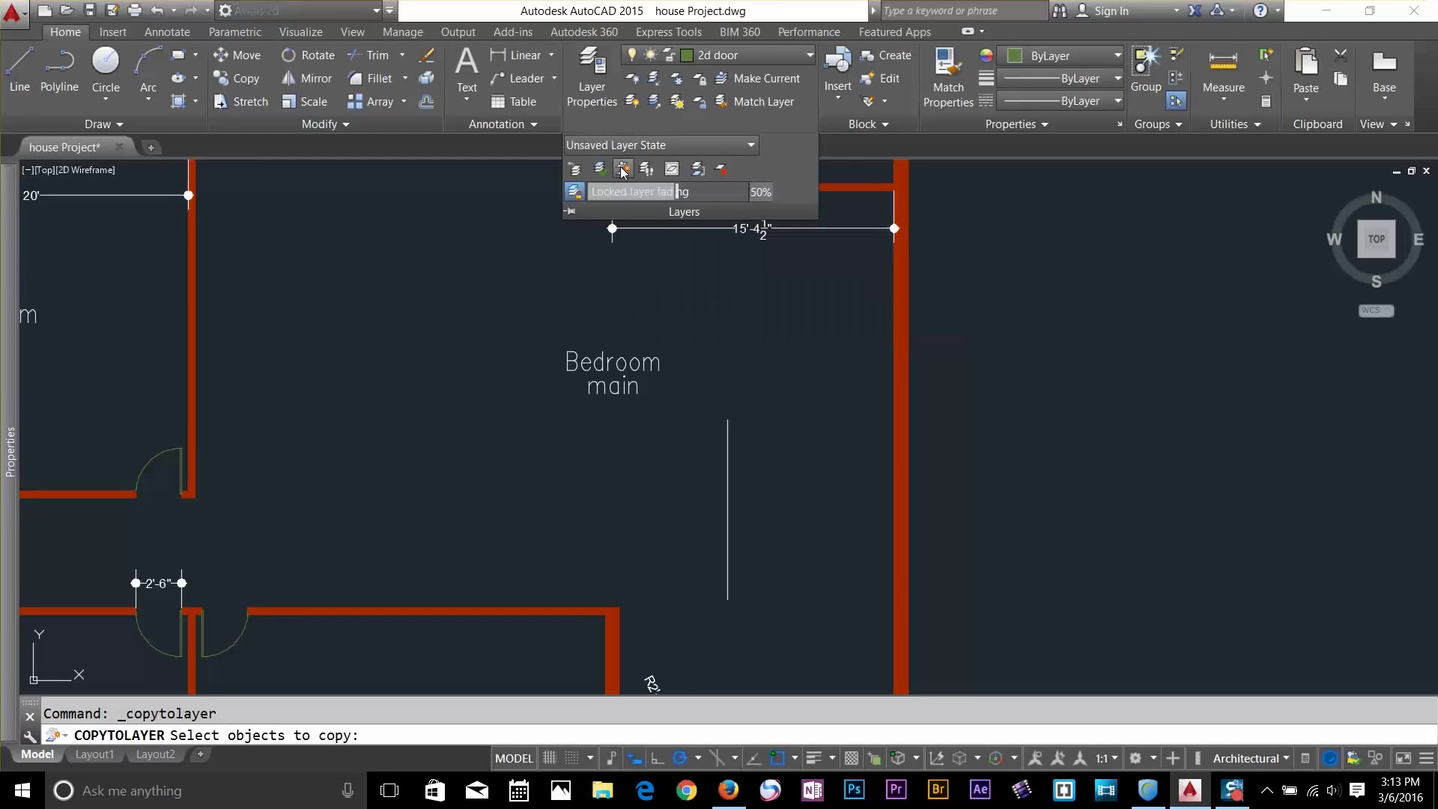
pyautogui.click(730, 461)
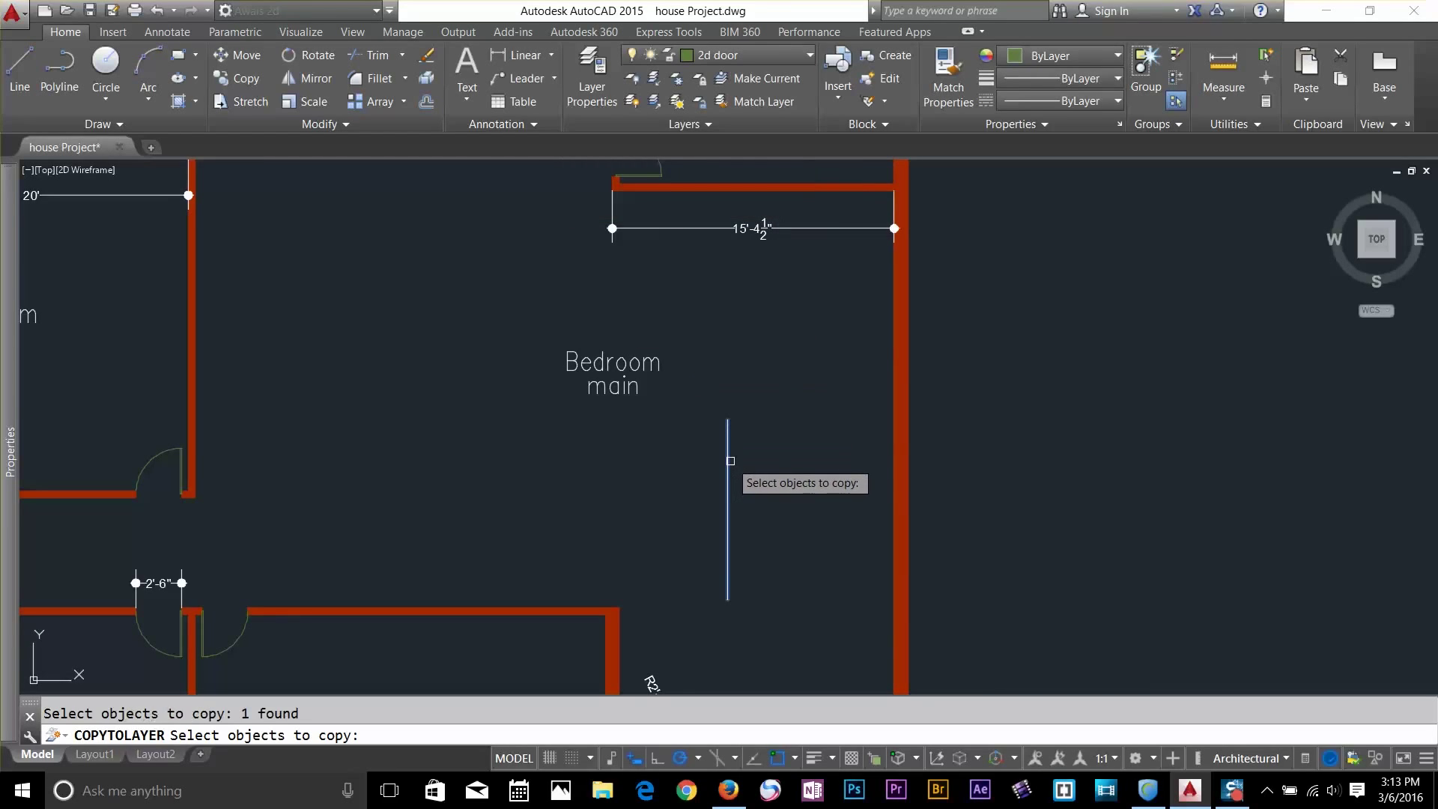
pyautogui.press('Return')
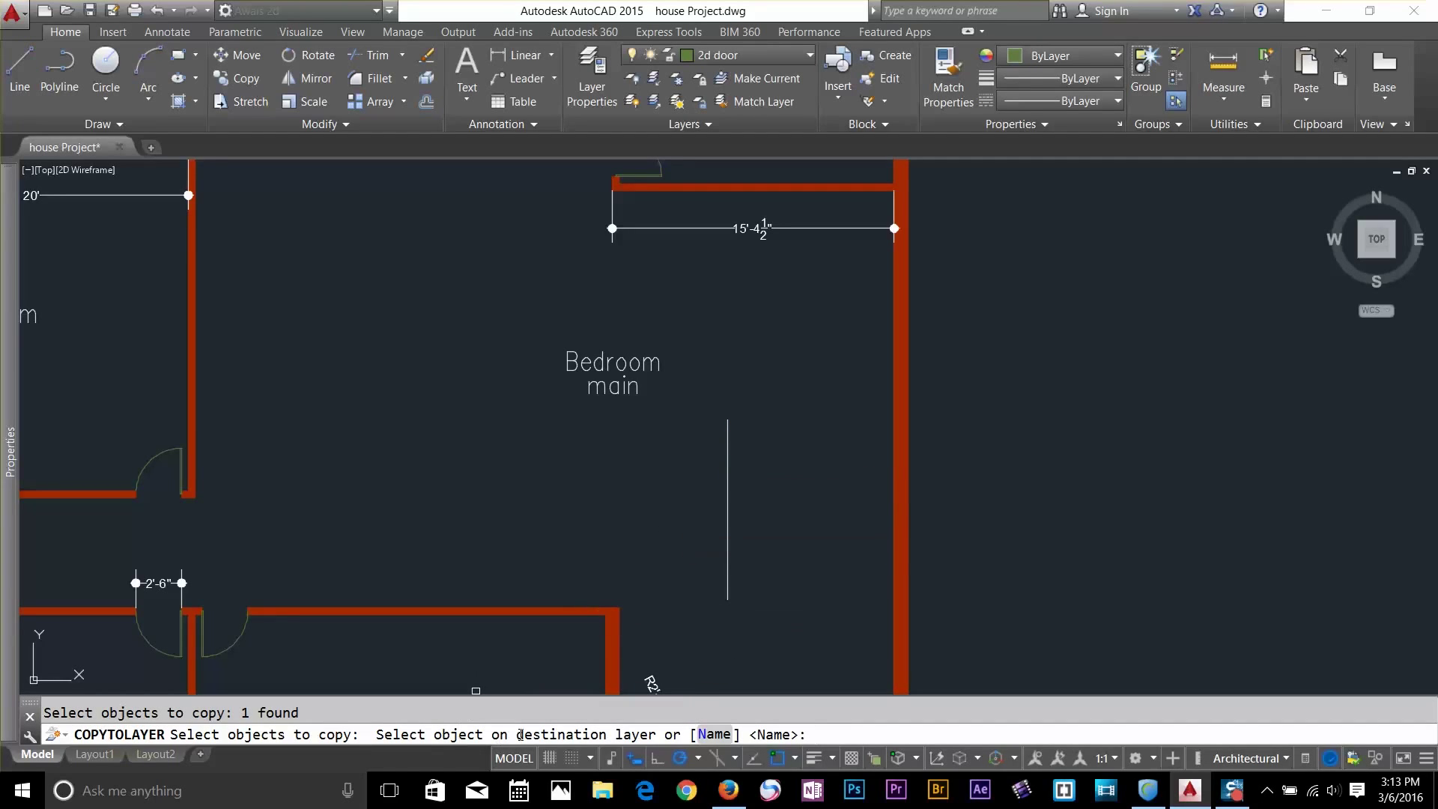
pyautogui.click(713, 735)
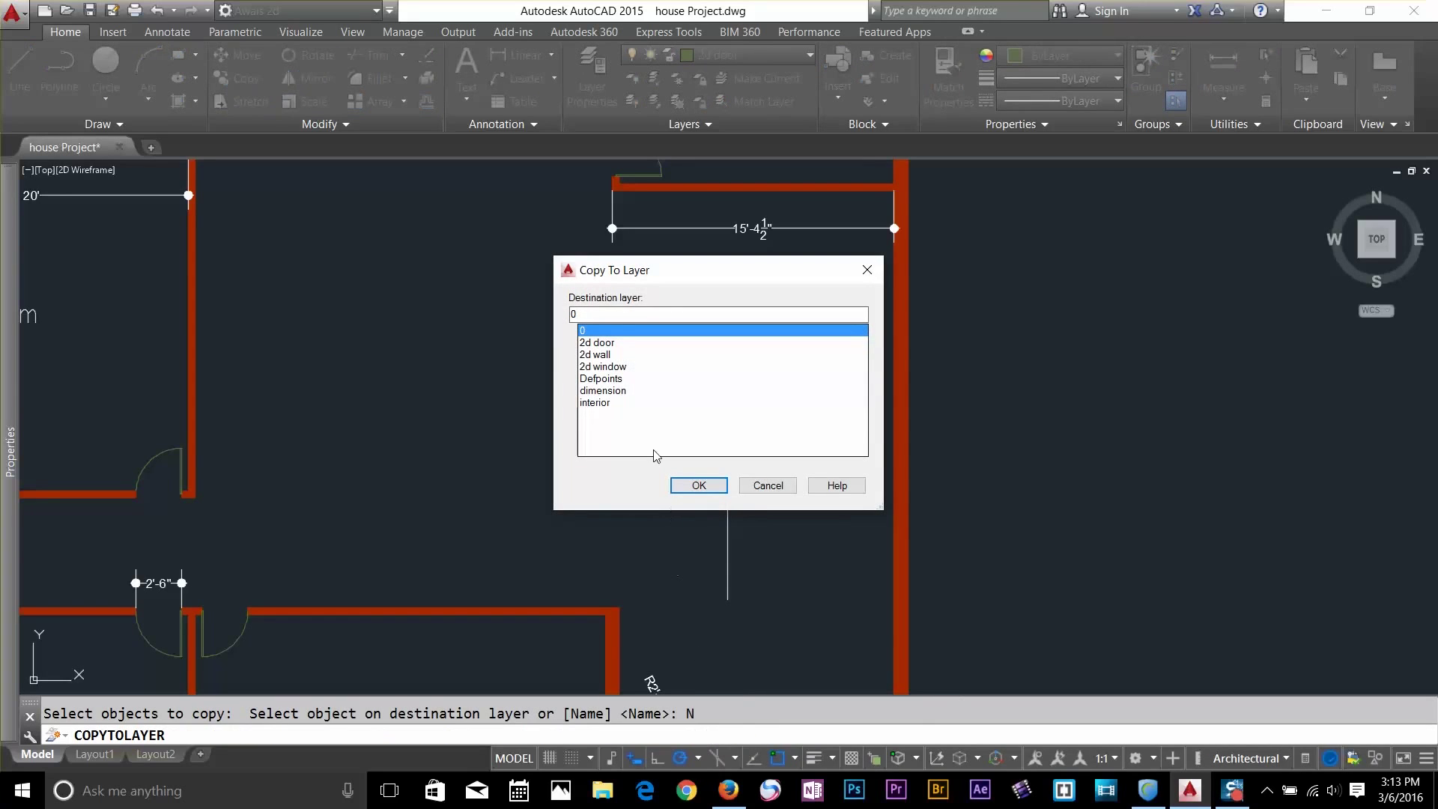
pyautogui.click(607, 355)
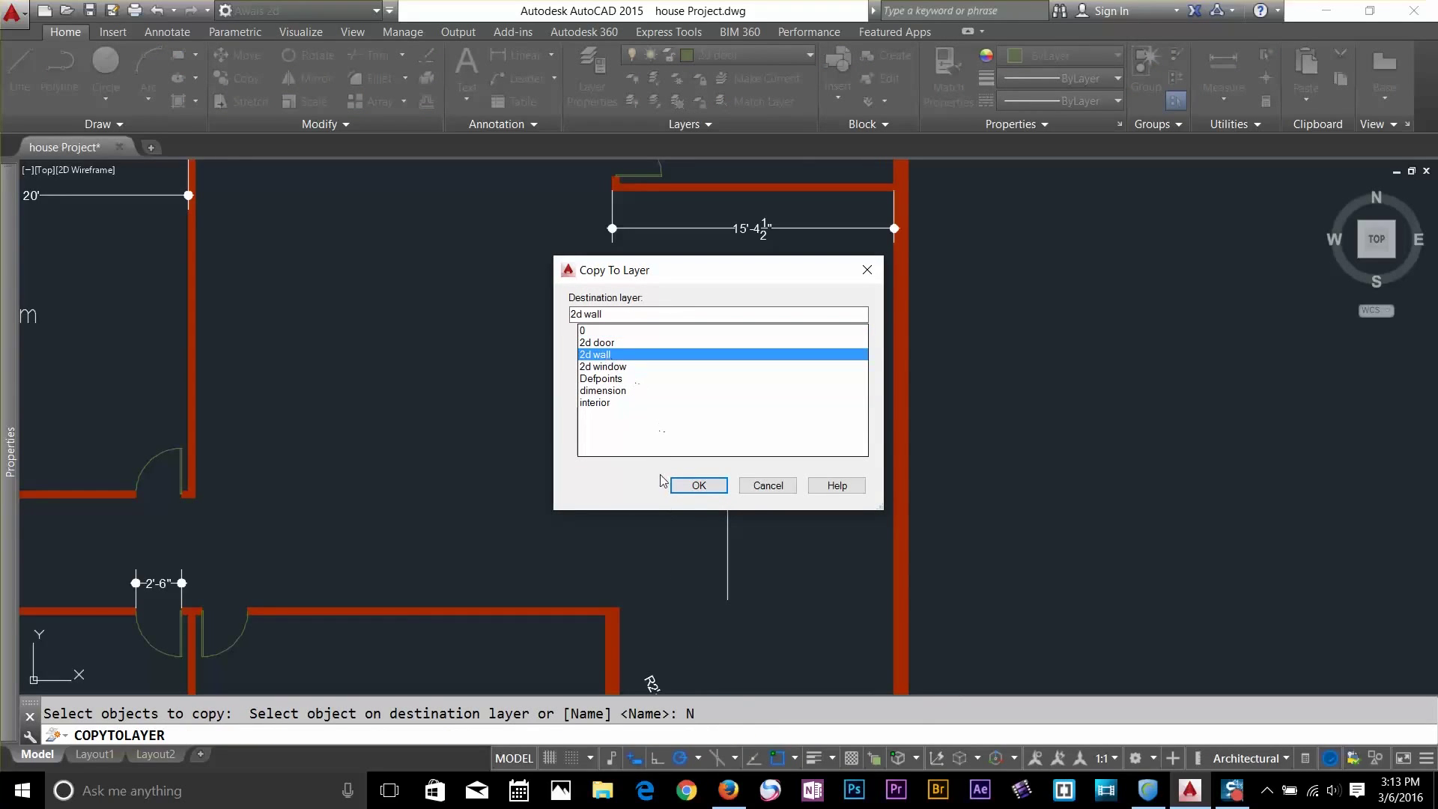
pyautogui.click(683, 485)
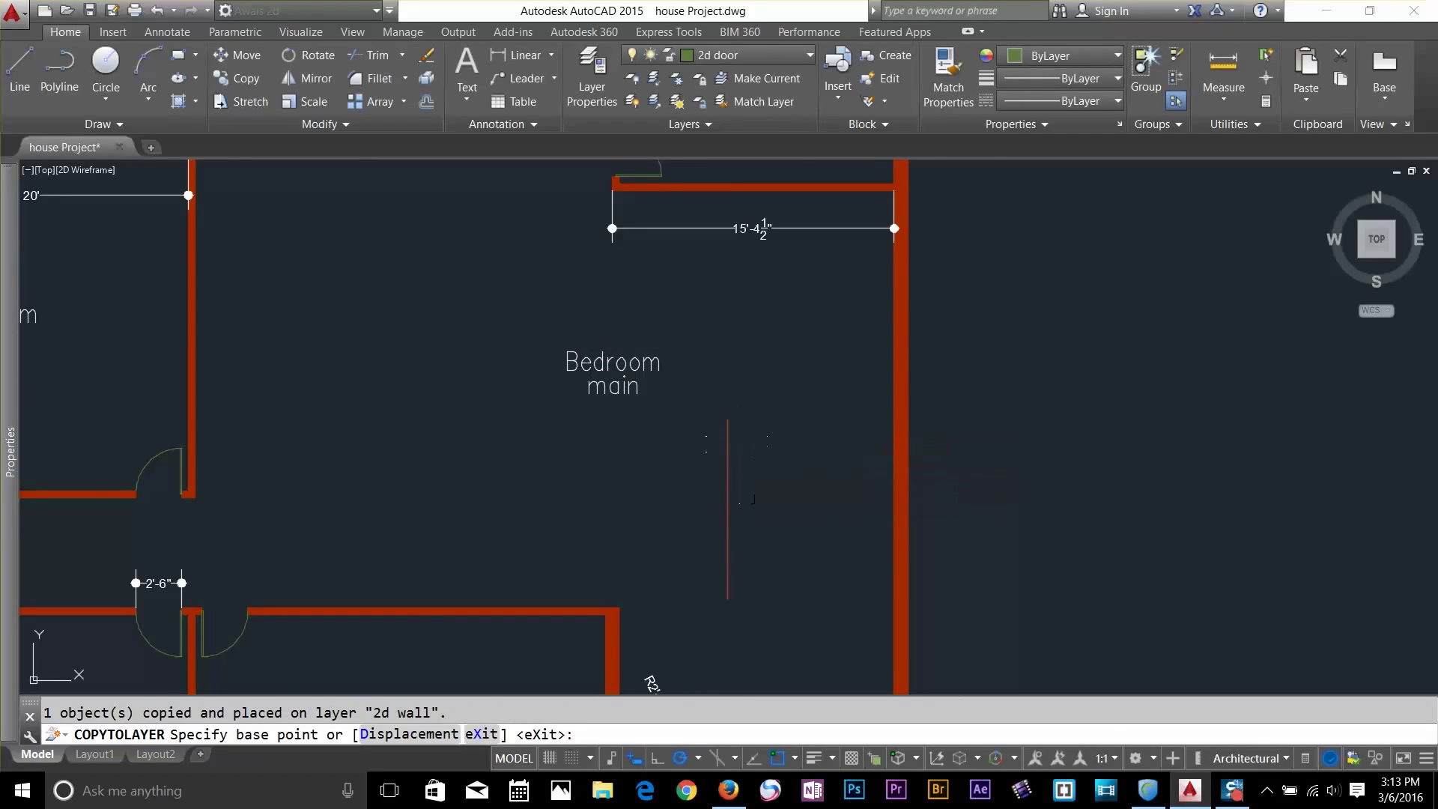
pyautogui.click(757, 512)
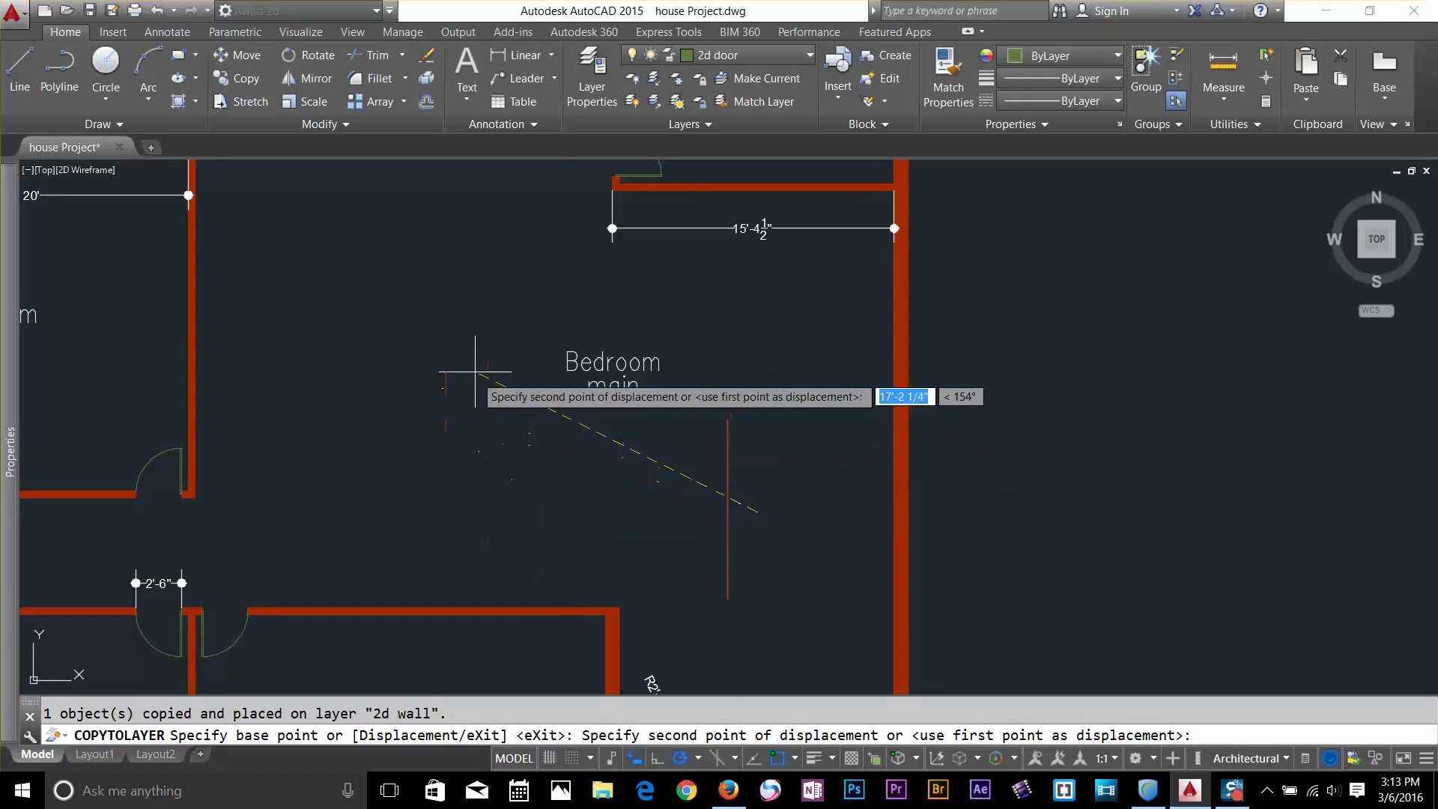
pyautogui.click(402, 381)
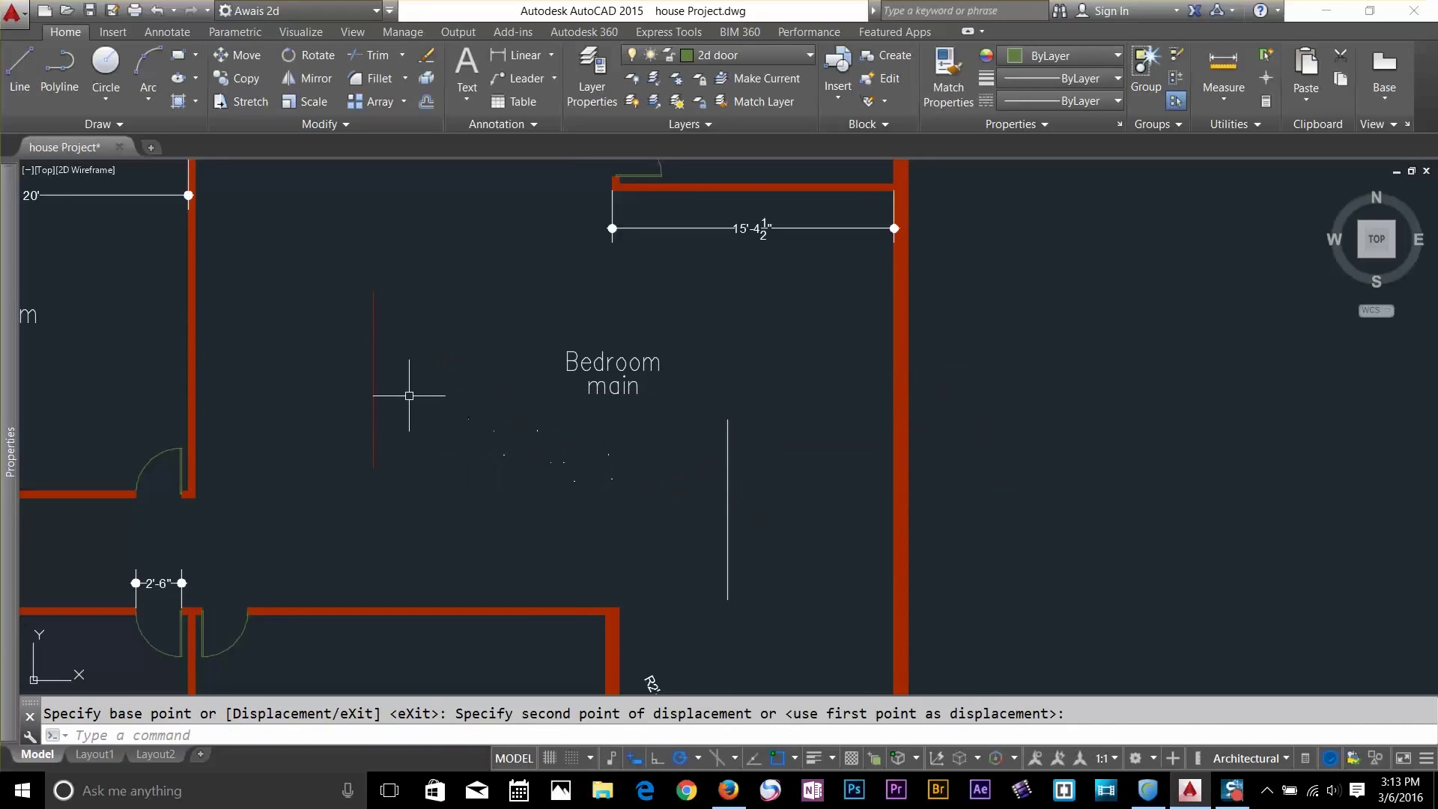
pyautogui.click(328, 369)
pyautogui.click(583, 432)
pyautogui.press('Escape')
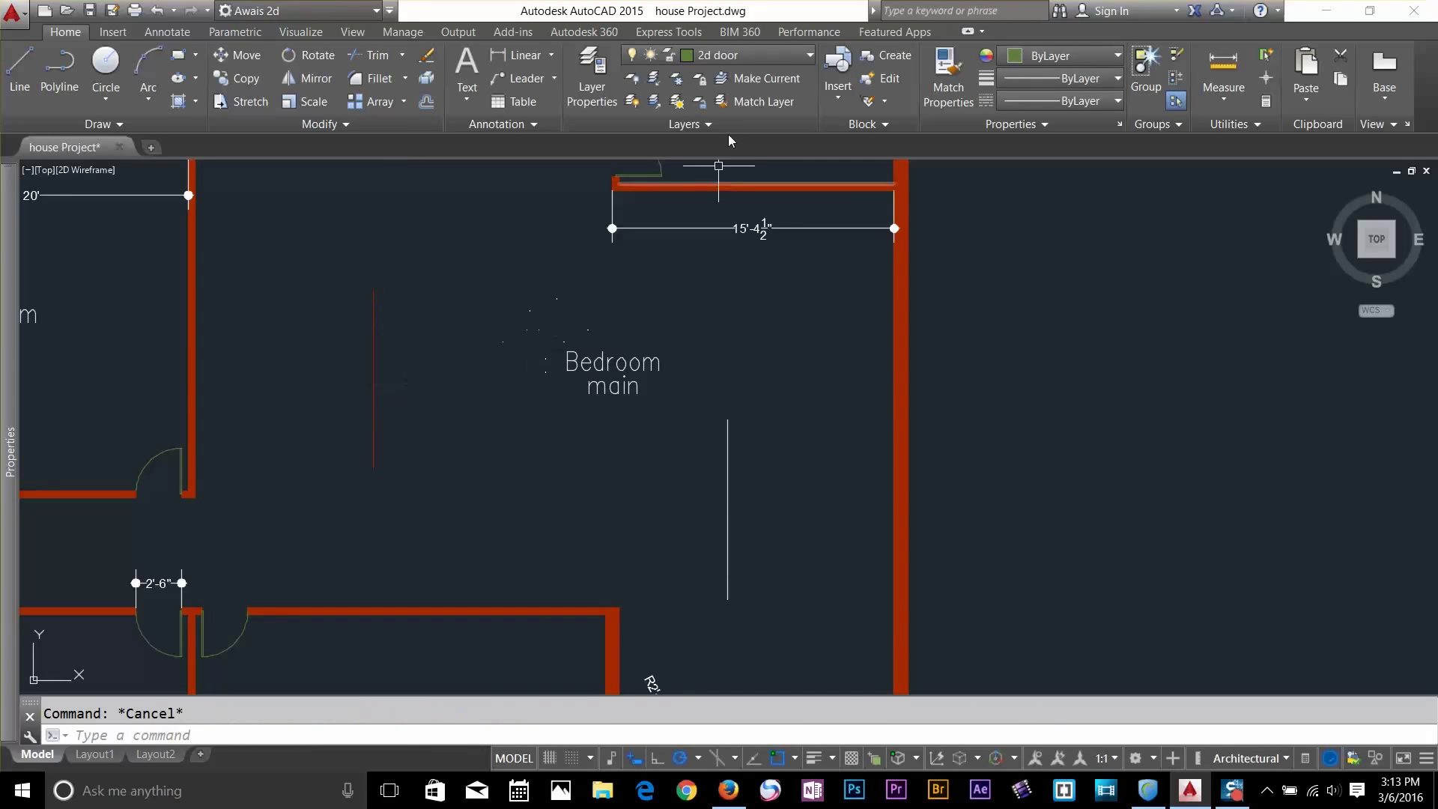
pyautogui.click(427, 379)
pyautogui.click(337, 421)
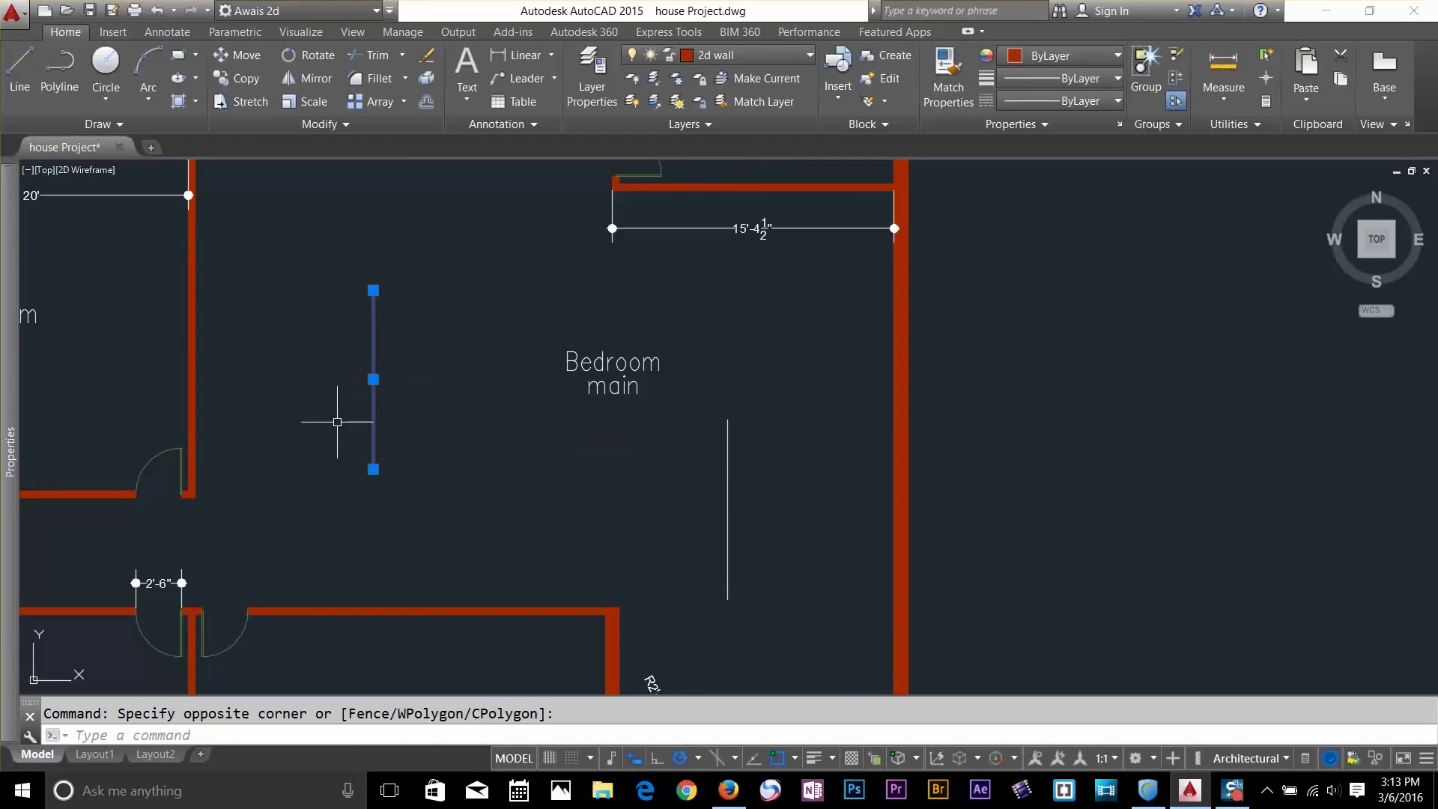
pyautogui.press('Delete')
pyautogui.click(725, 131)
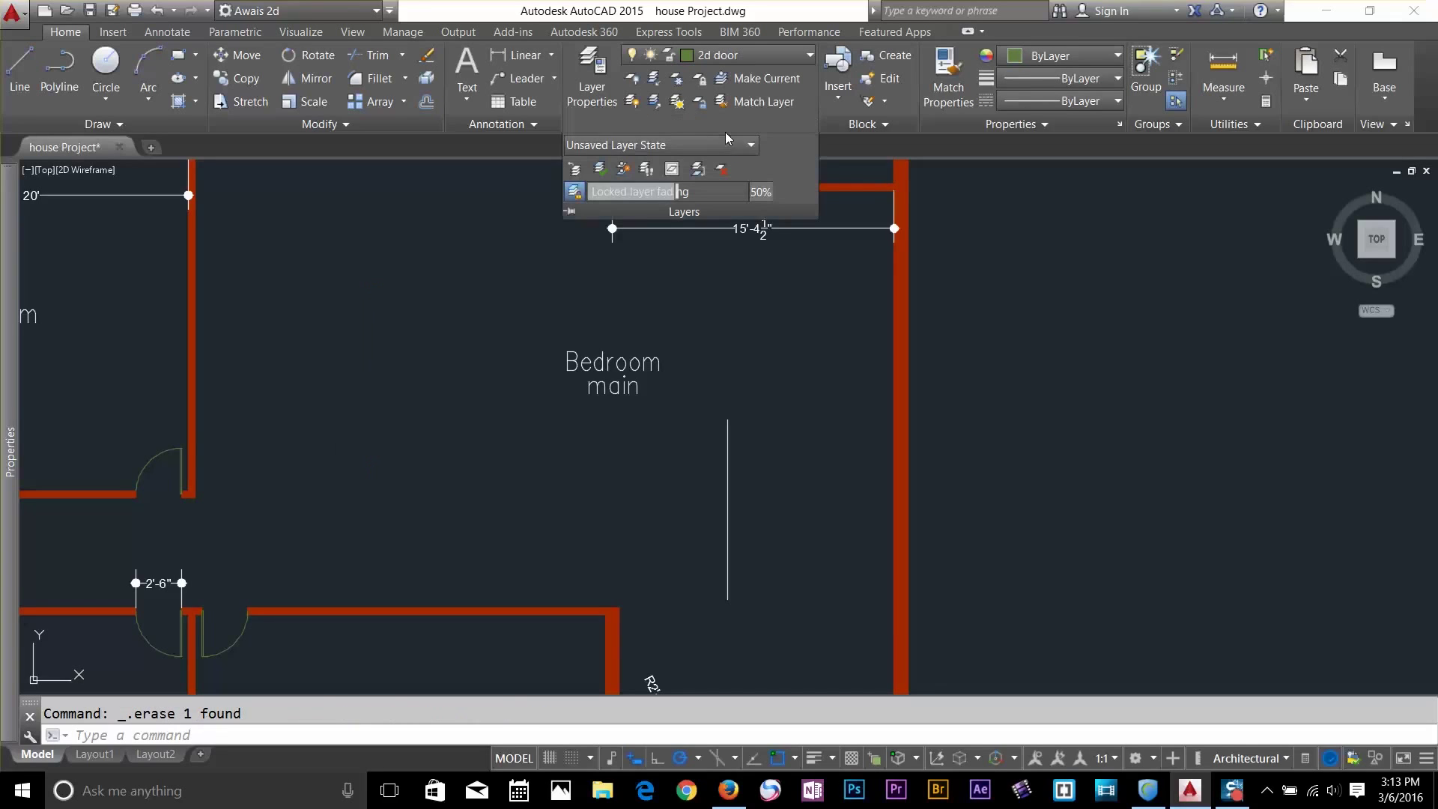
# Close the Layer Walk window and zoom to extents to fit the whole floor plan
pyautogui.click(648, 172)
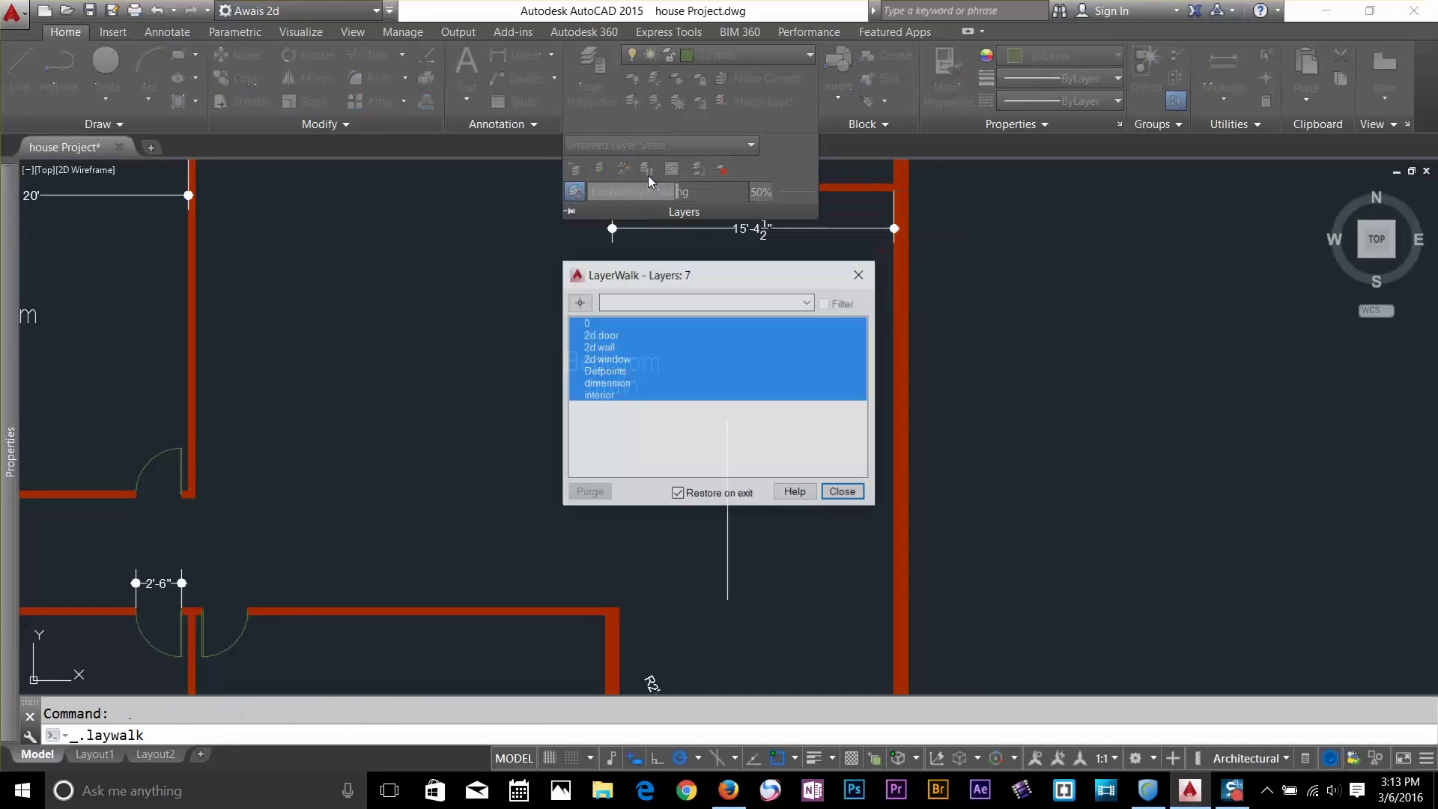
pyautogui.moveTo(665, 276); pyautogui.dragTo(1192, 276)
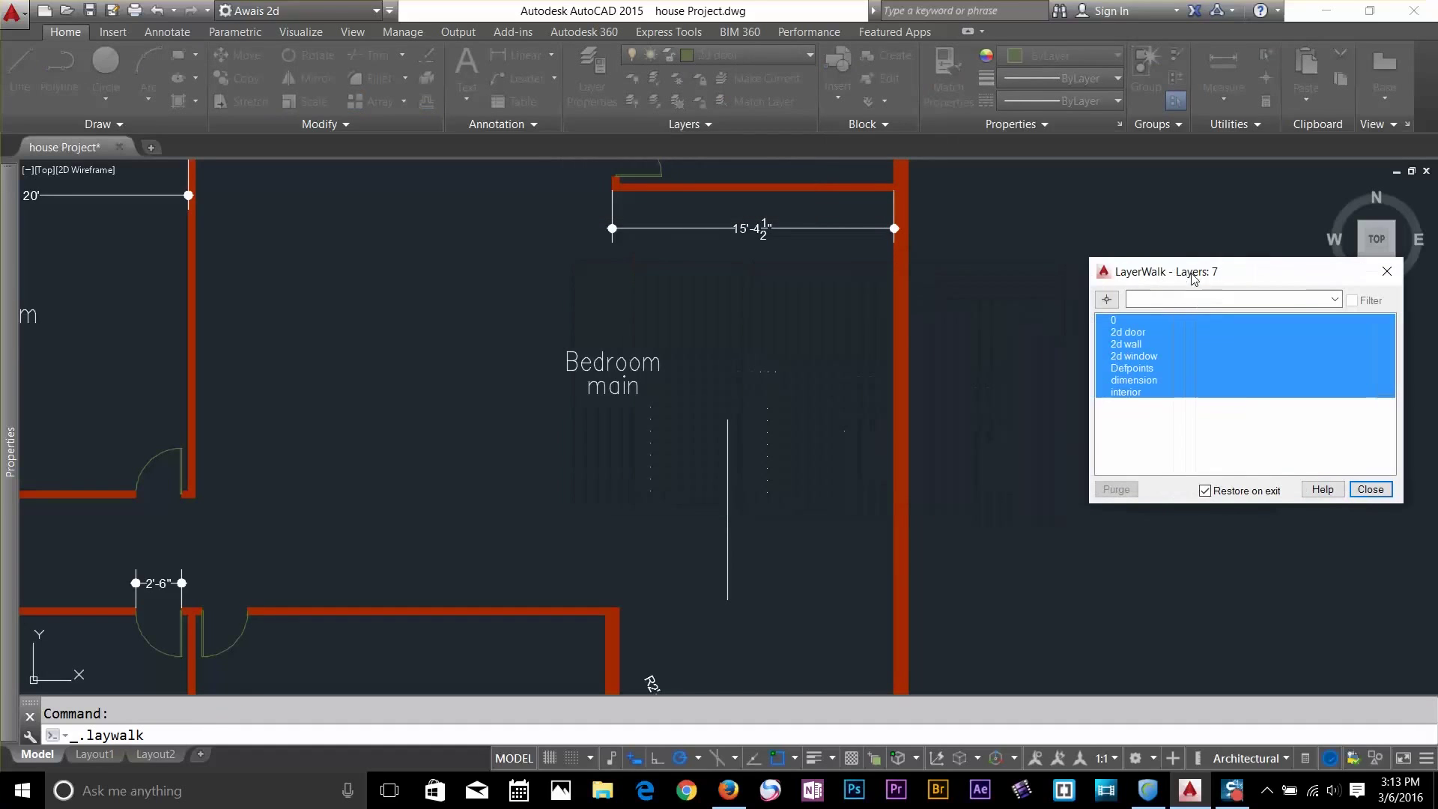
pyautogui.click(1371, 489)
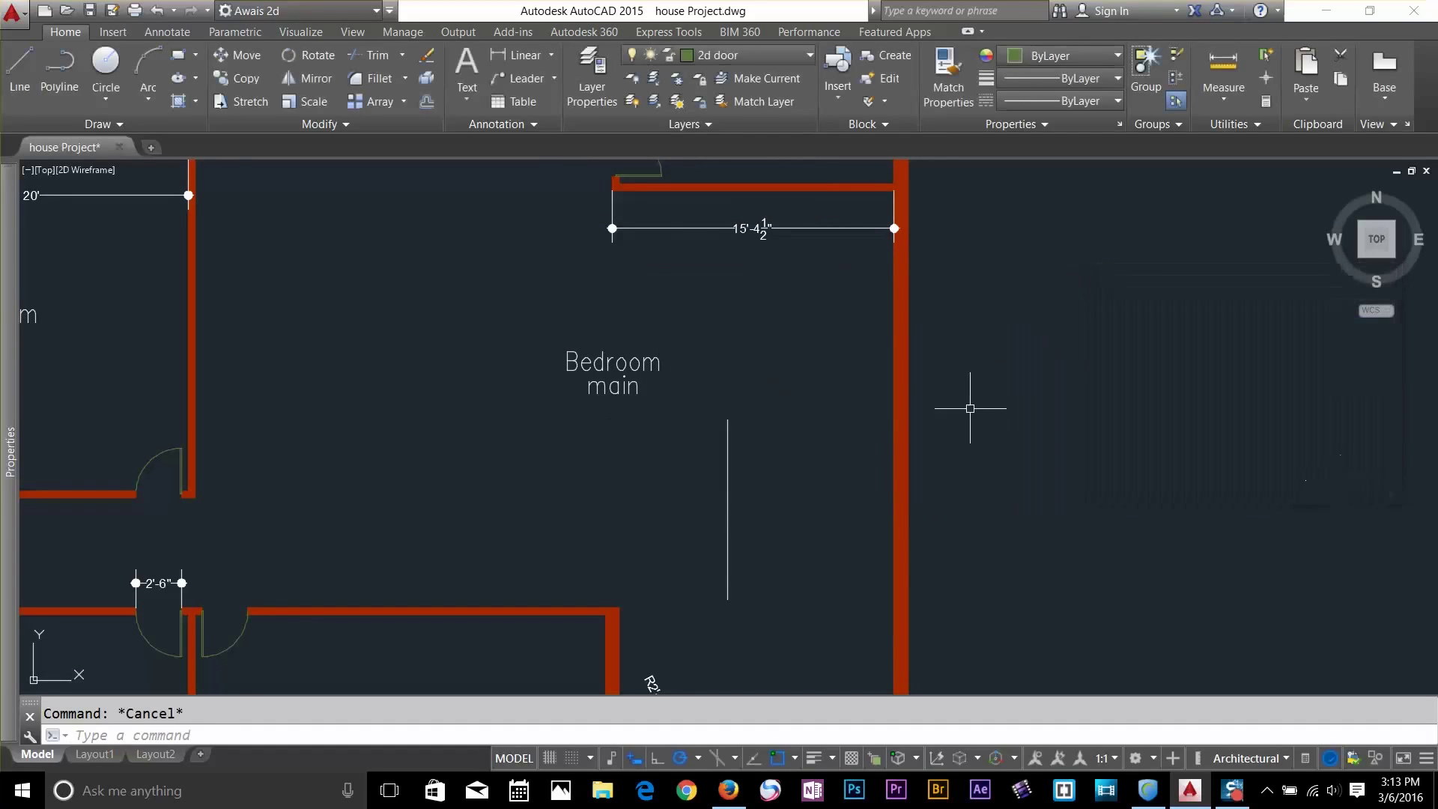
pyautogui.scroll(-5, 510, 300)
pyautogui.write('z')
pyautogui.press('Return')
pyautogui.write('e')
pyautogui.press('Return')
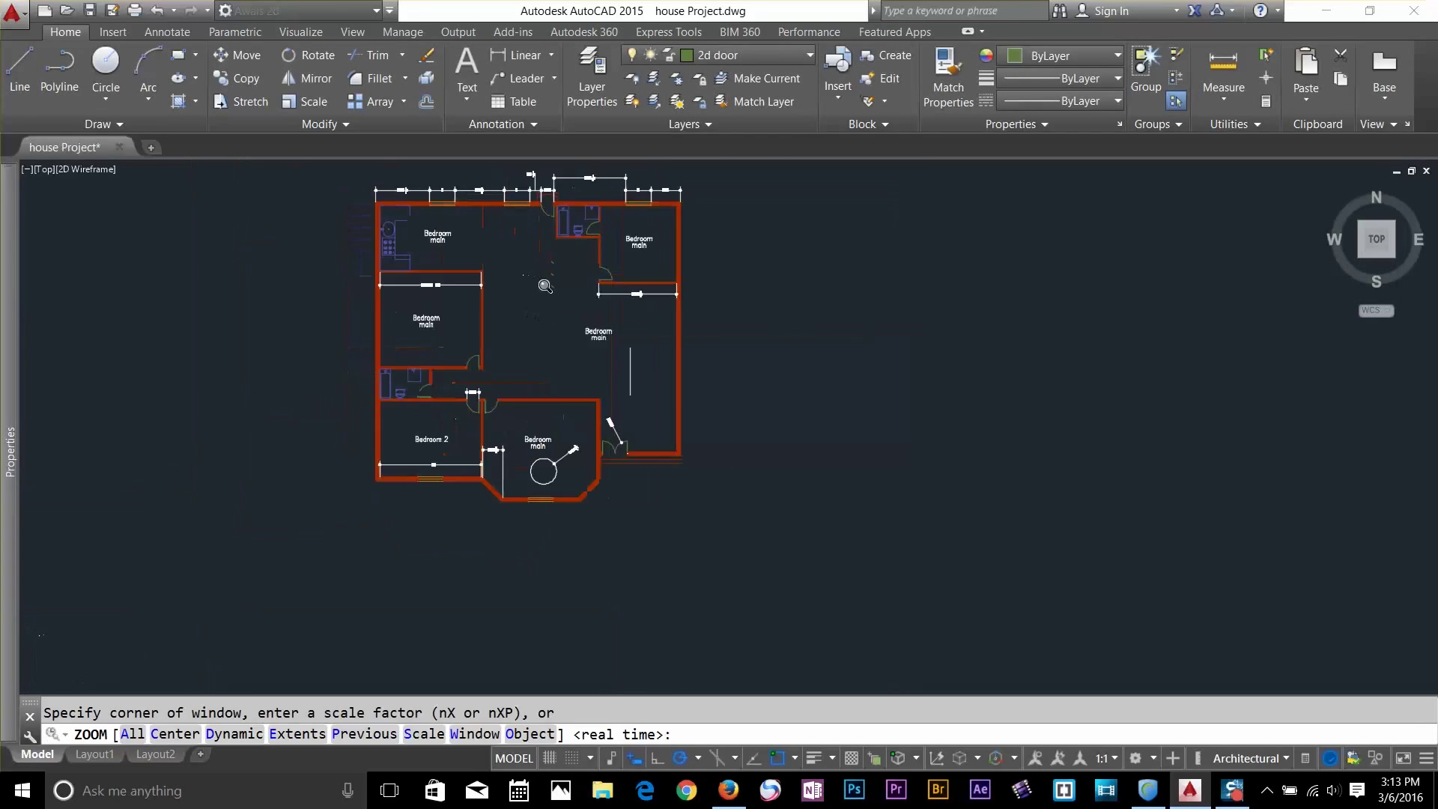
# Step through layers 0, 2d door, 2d wall, 2d window, Defpoints and dimension in Layer Walk
pyautogui.click(704, 129)
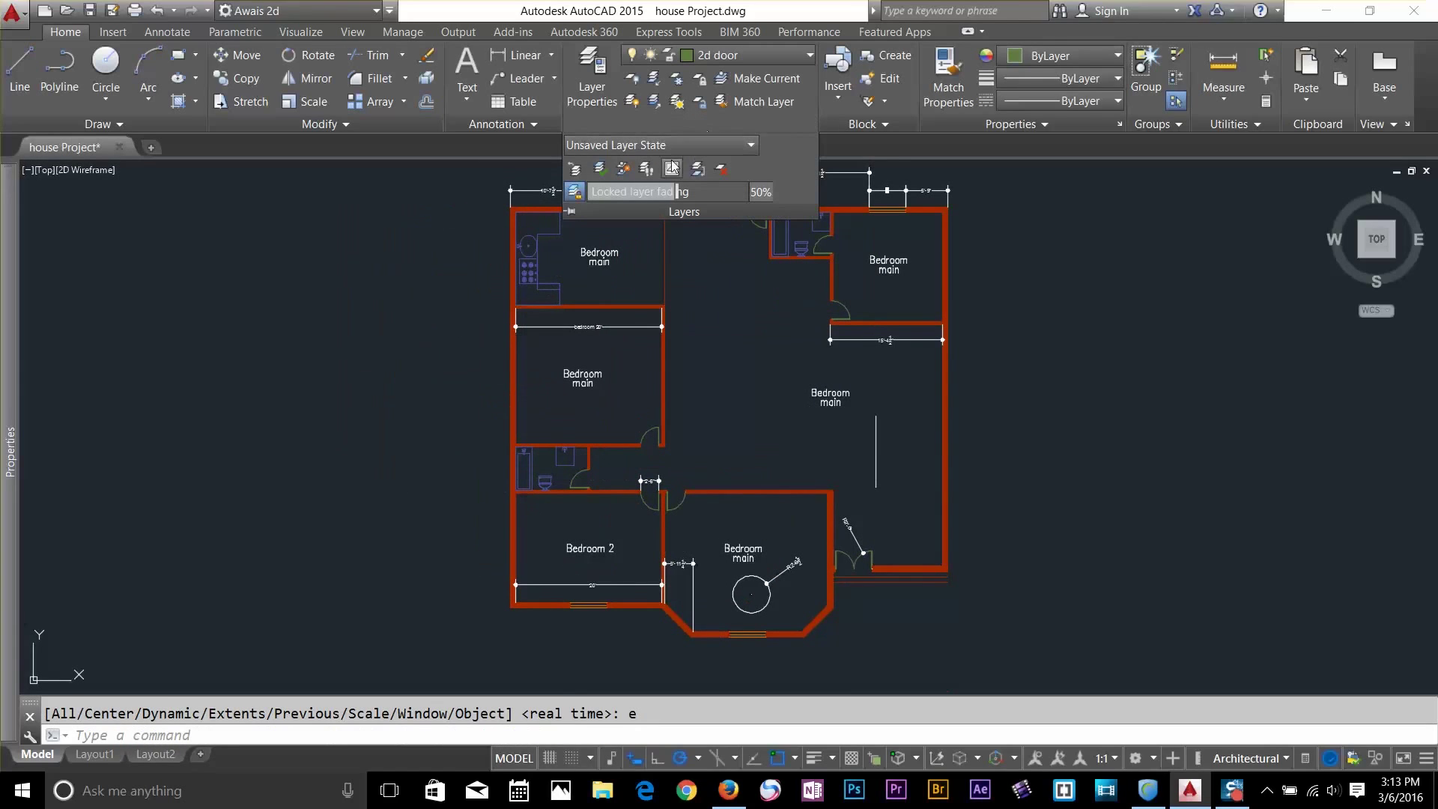
pyautogui.click(649, 169)
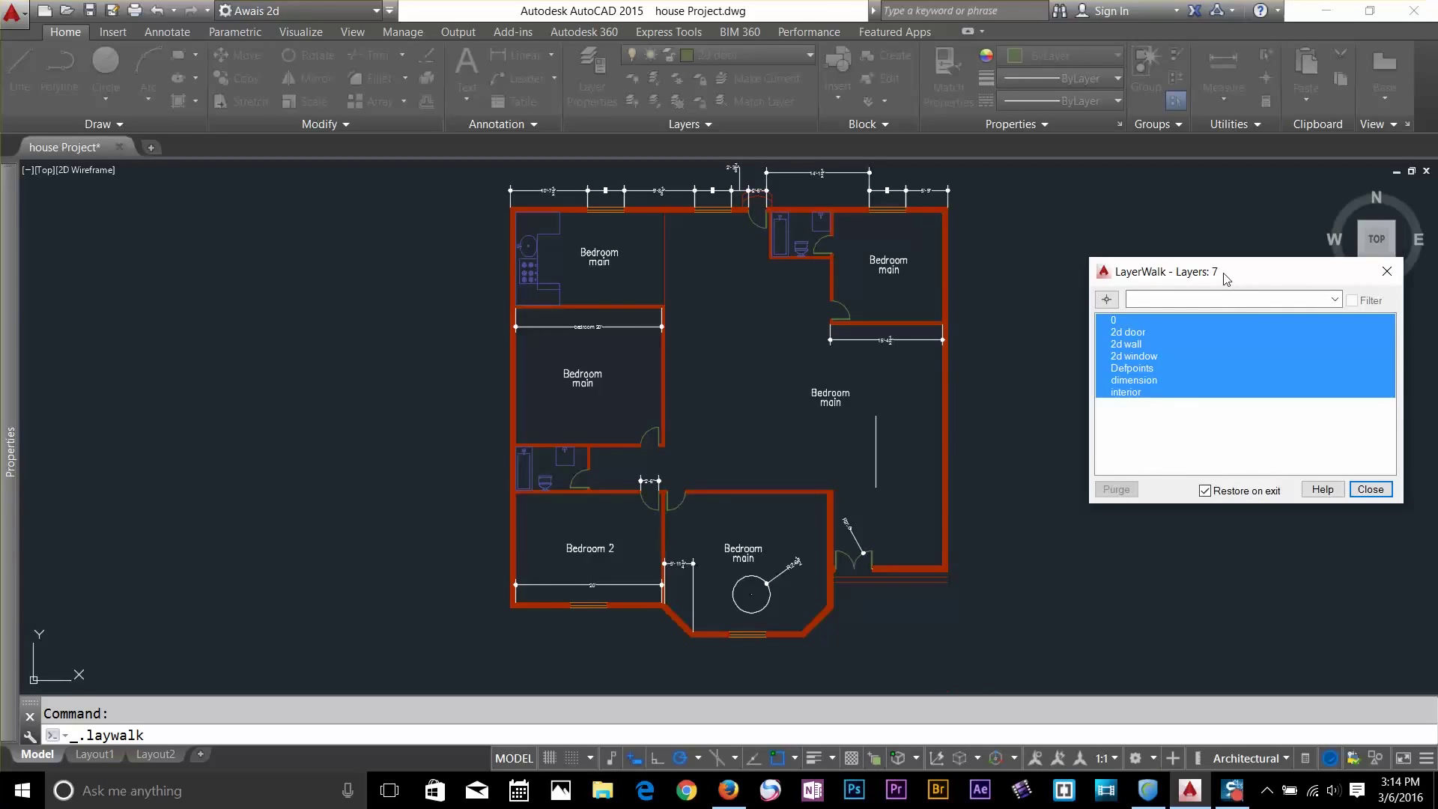
pyautogui.click(1149, 320)
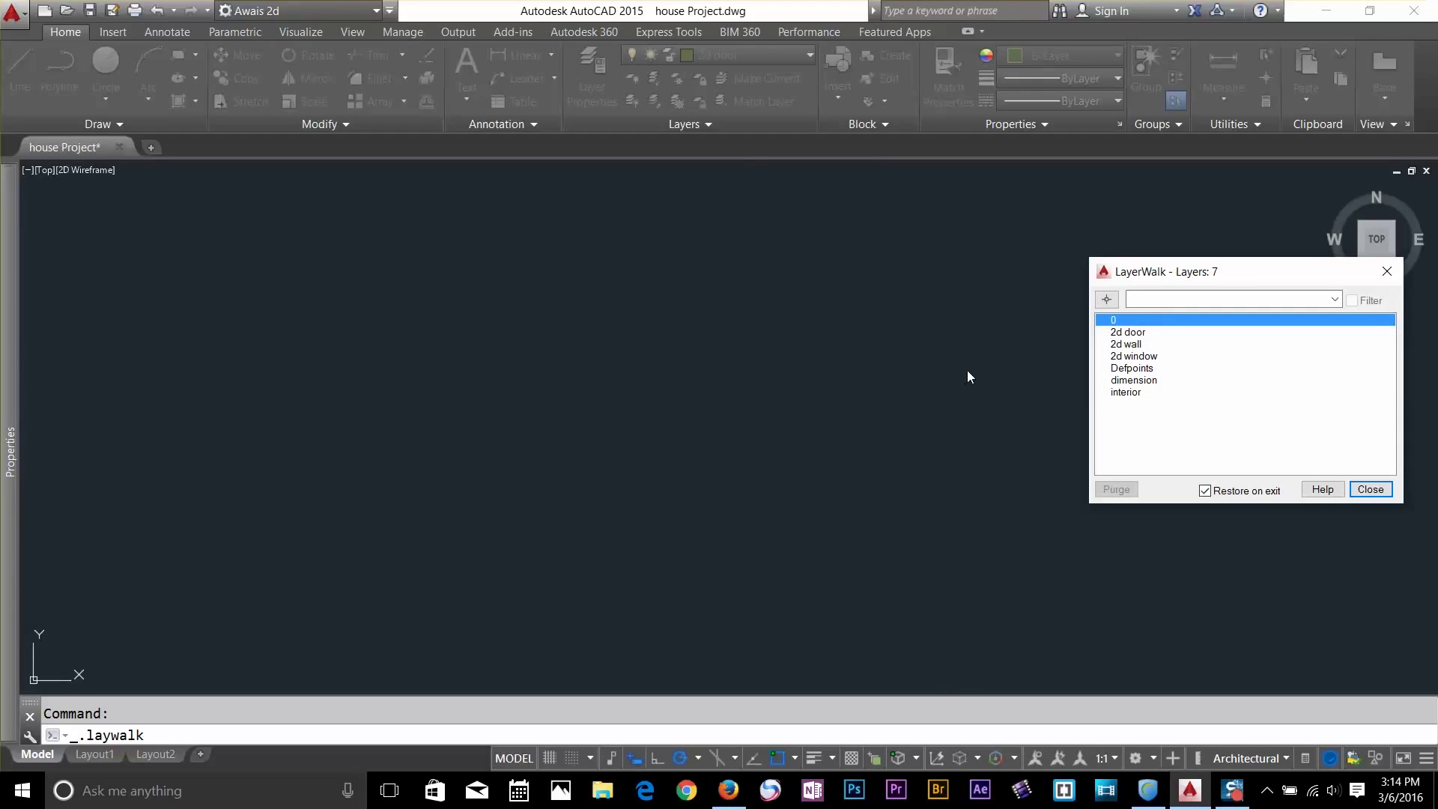
pyautogui.click(1141, 334)
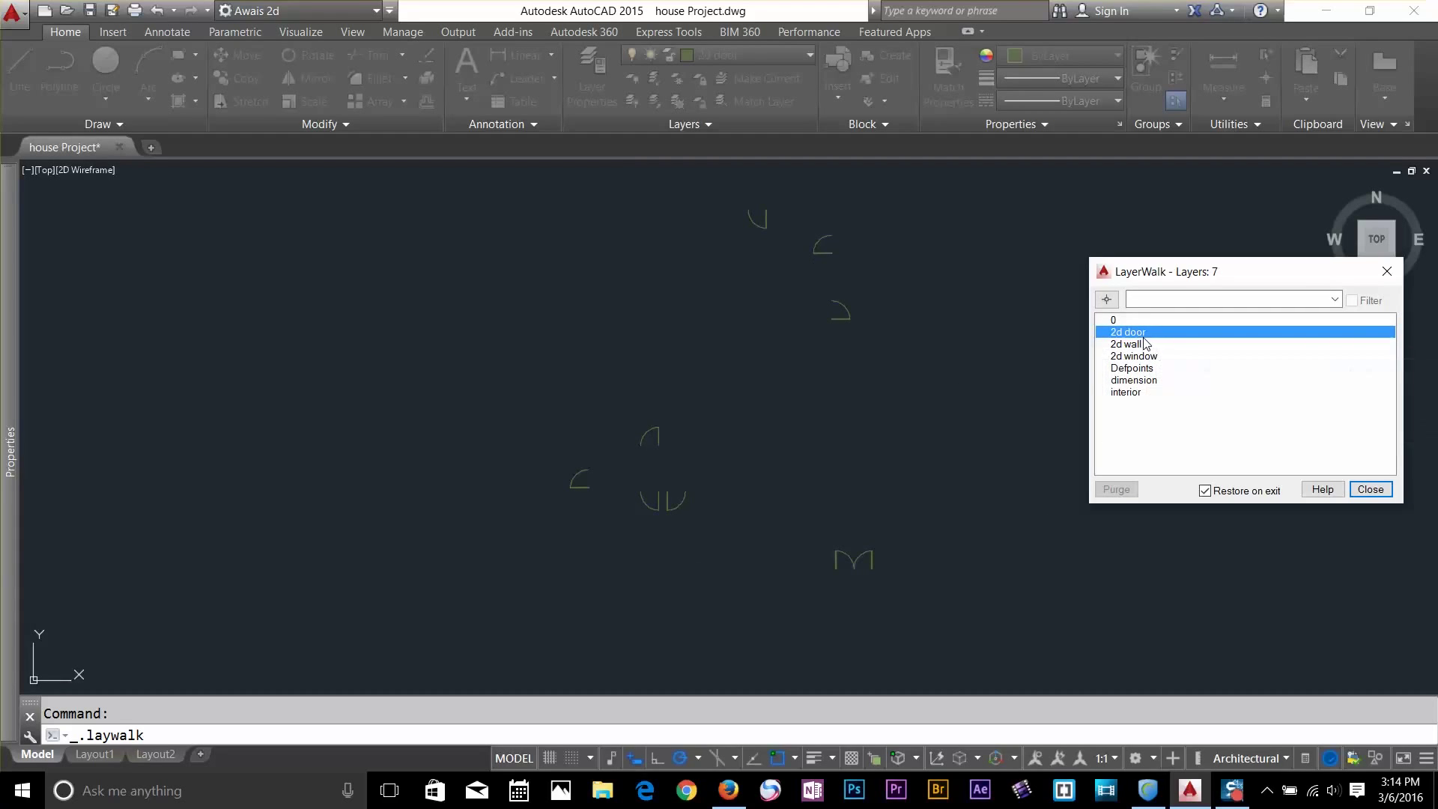
pyautogui.click(1144, 343)
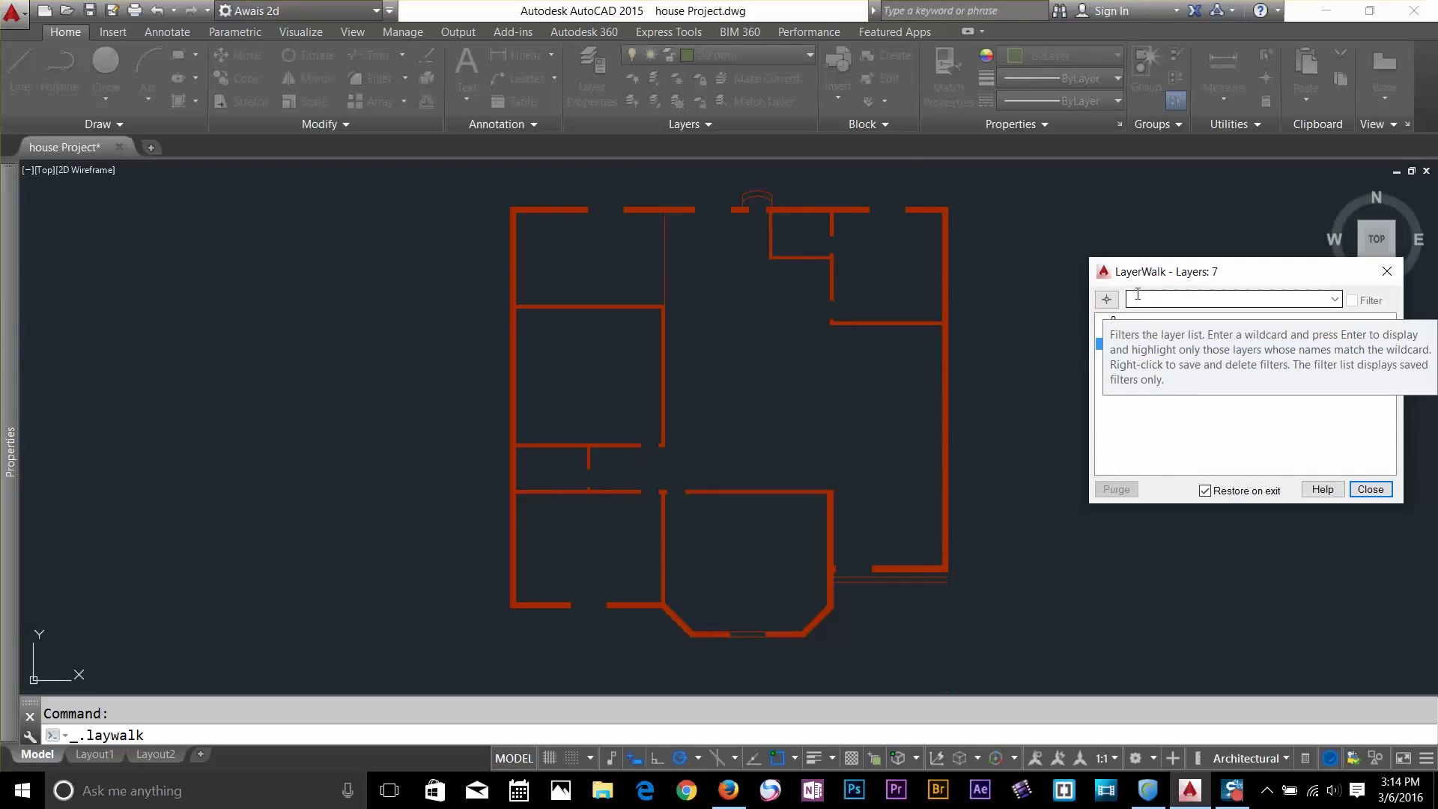
pyautogui.click(1144, 356)
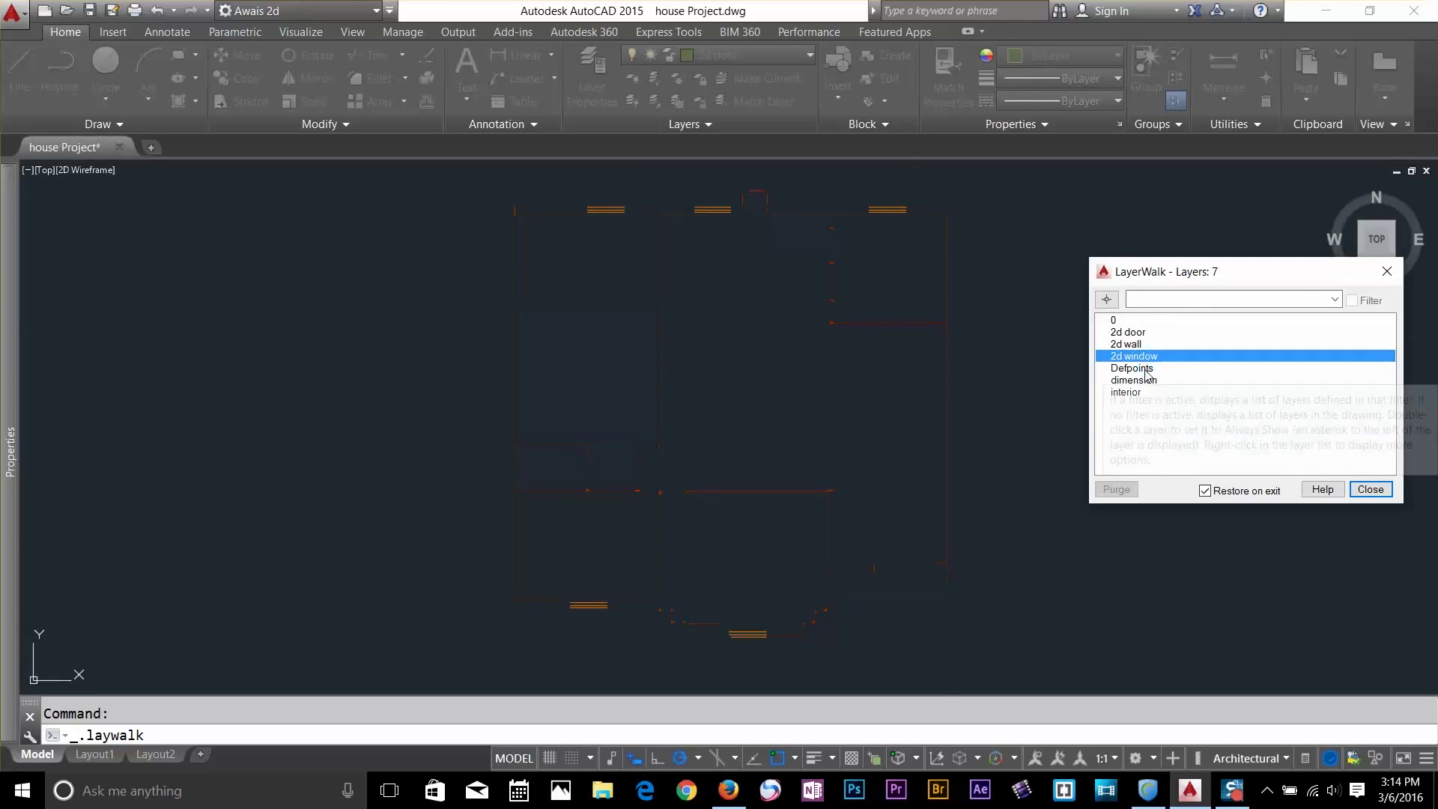
pyautogui.click(1146, 367)
pyautogui.click(1144, 380)
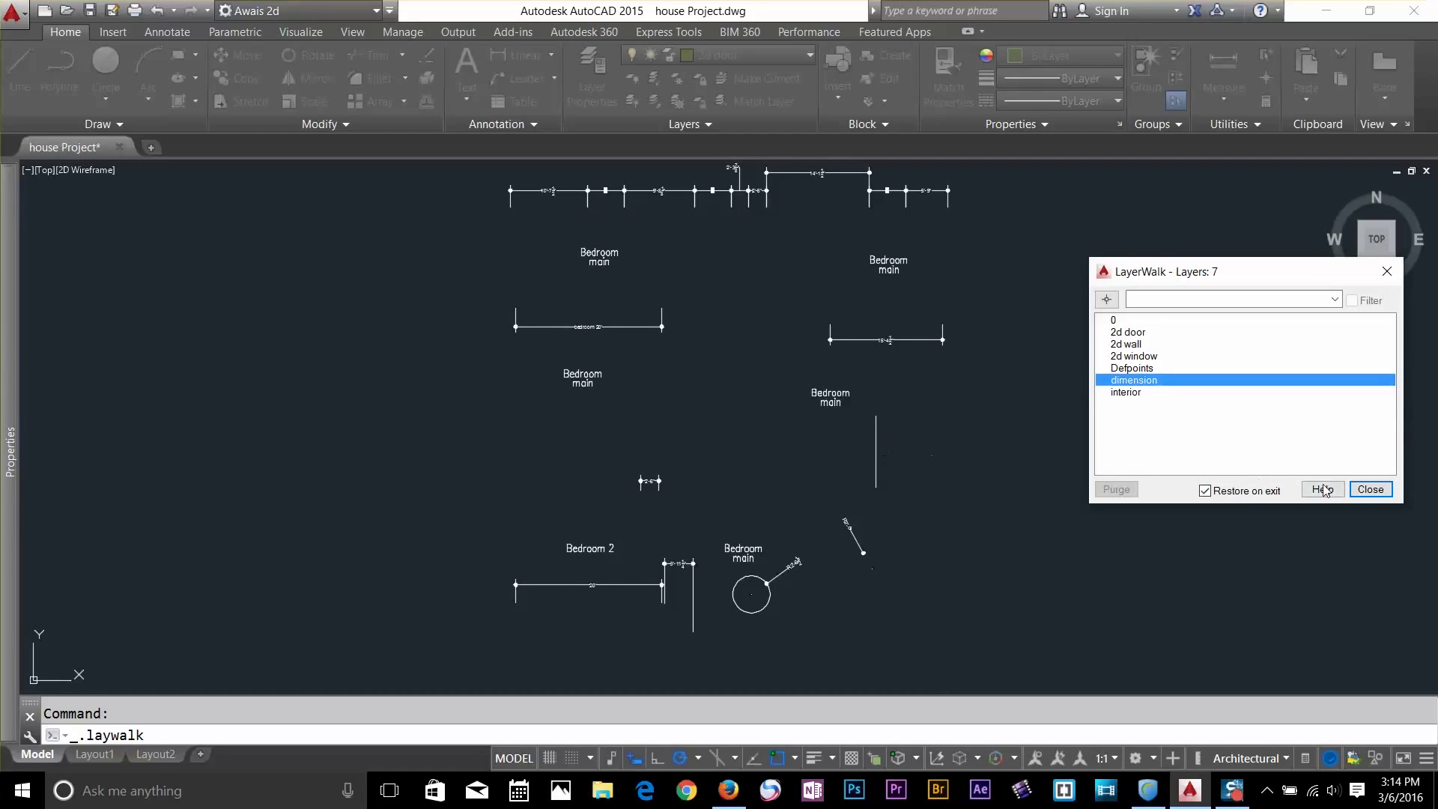
pyautogui.click(1371, 490)
pyautogui.click(892, 438)
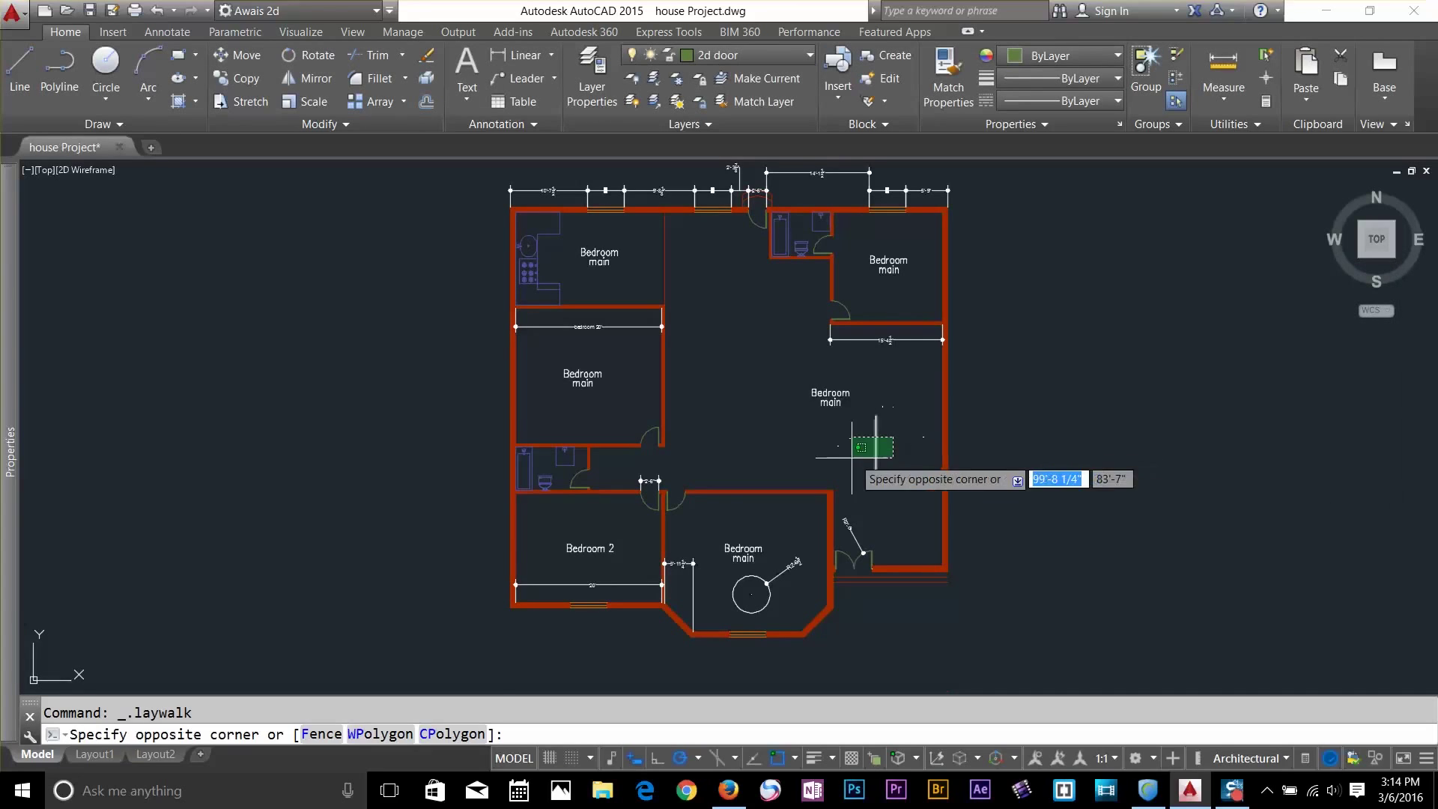
# Delete the vertical line in the right Bedroom main
pyautogui.click(852, 457)
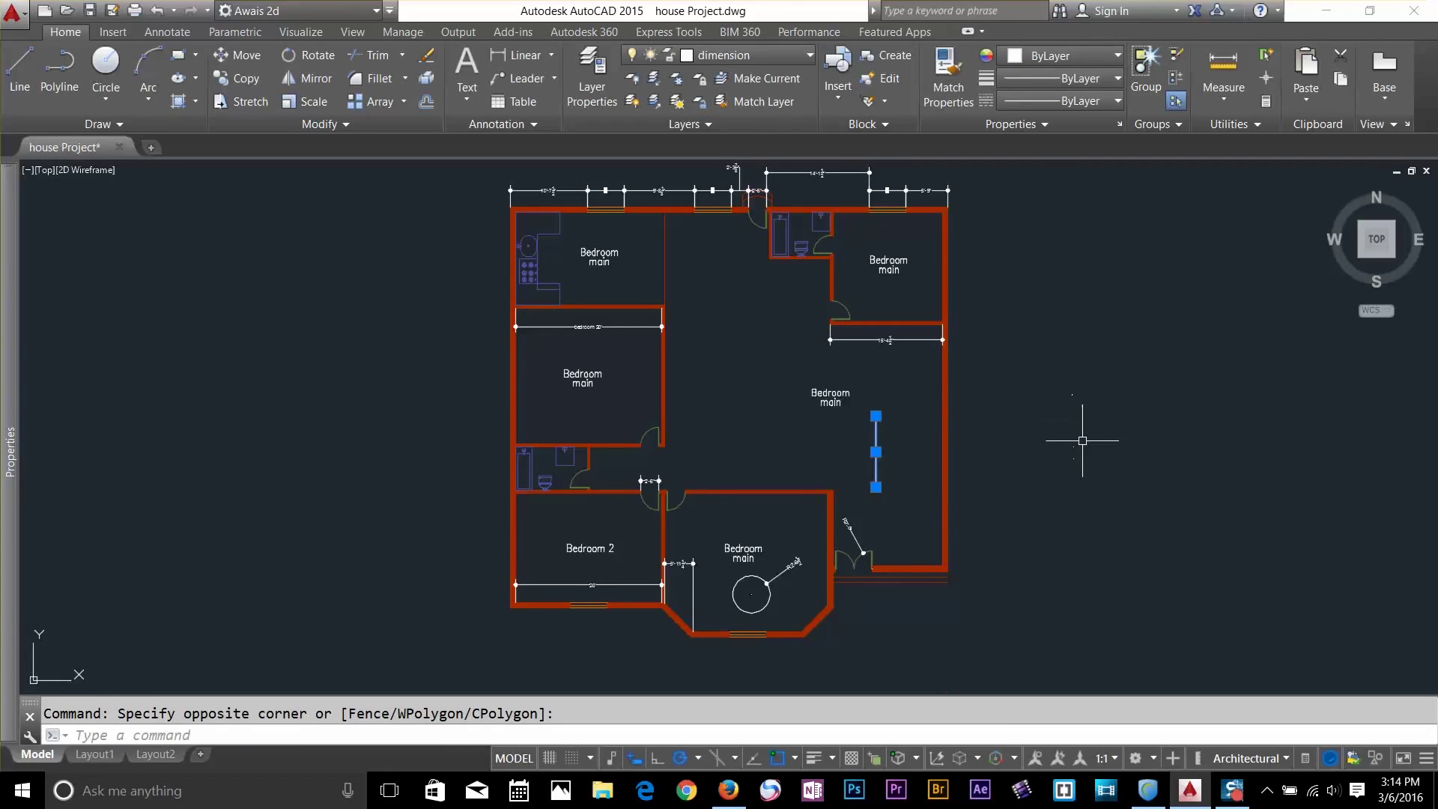
pyautogui.press('Delete')
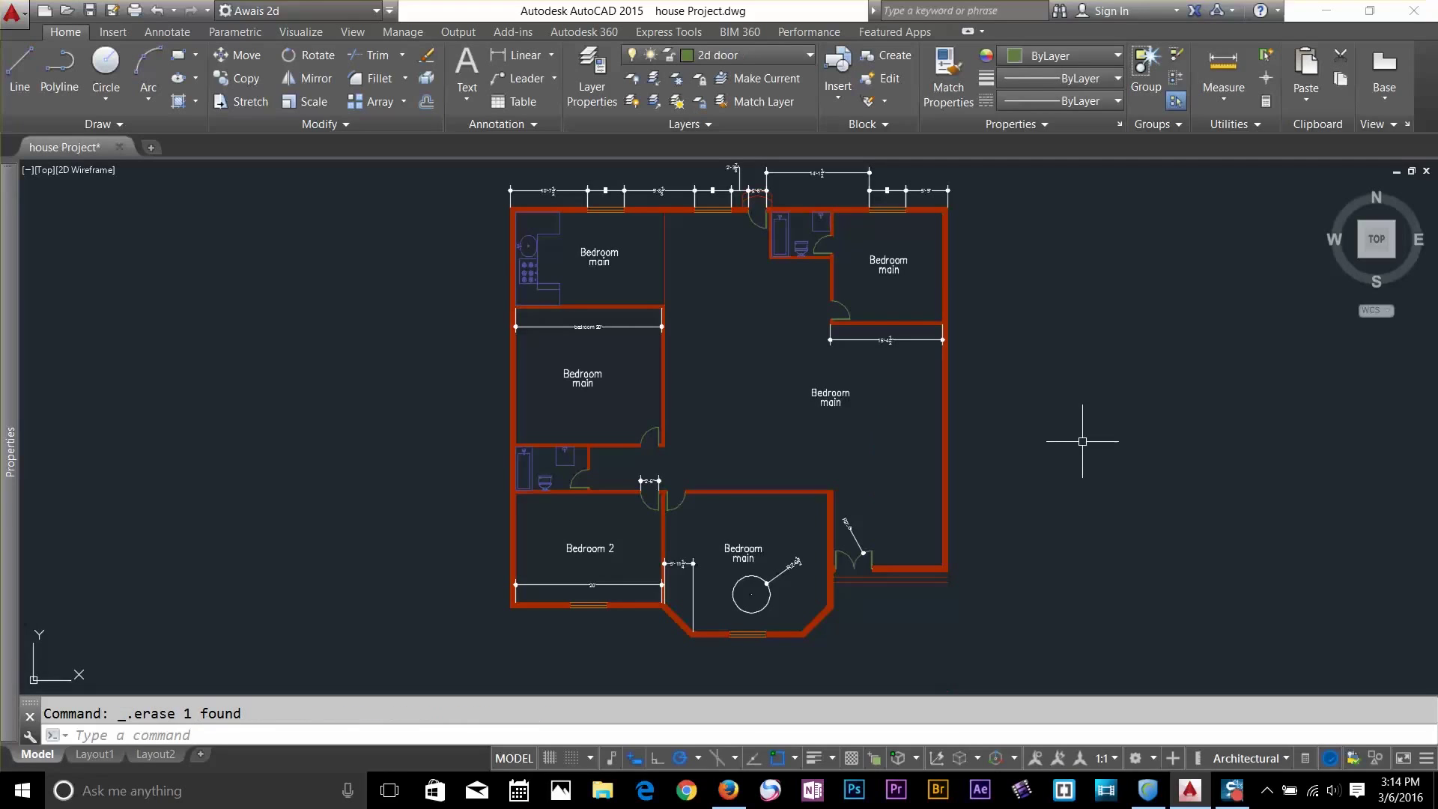
pyautogui.click(695, 126)
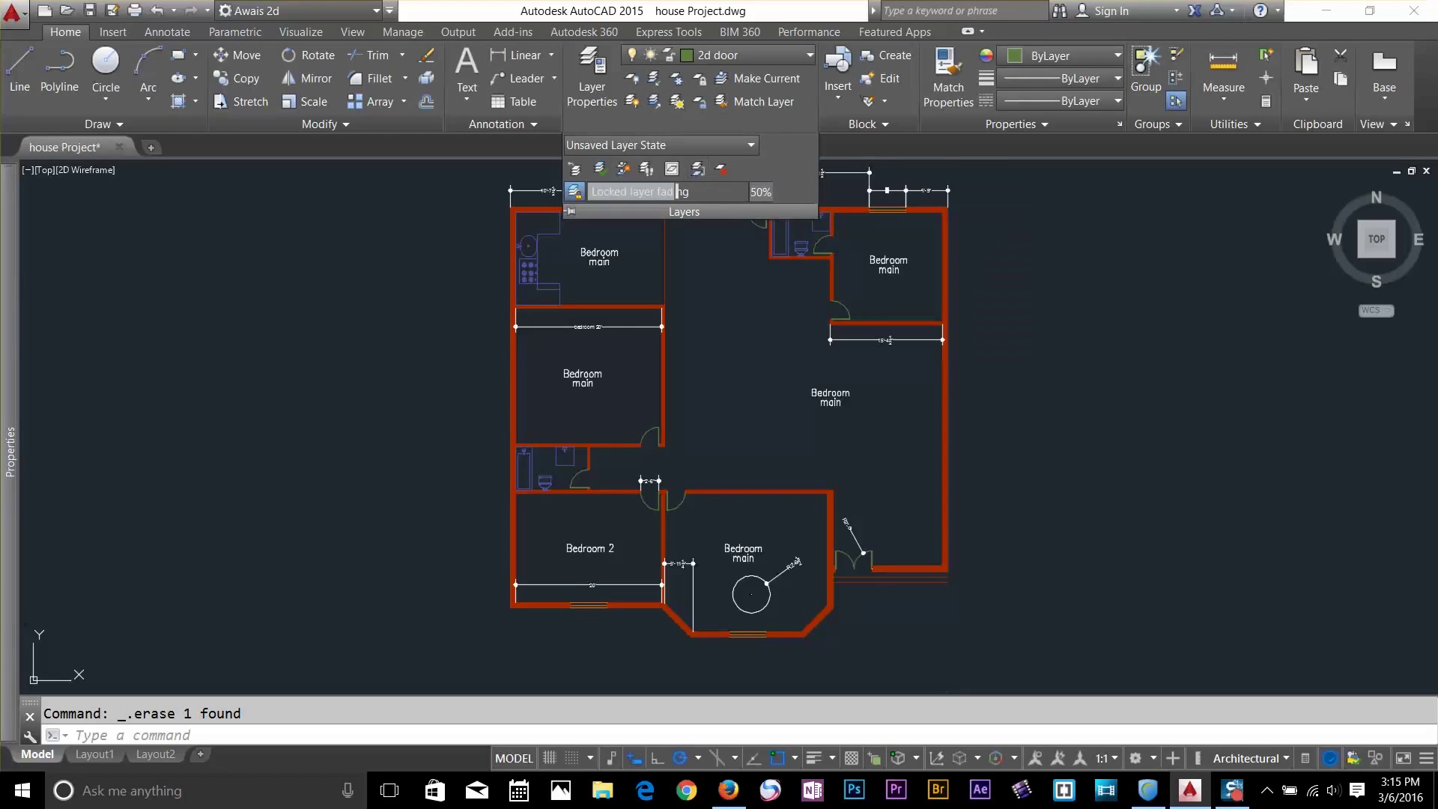
pyautogui.press('Escape')
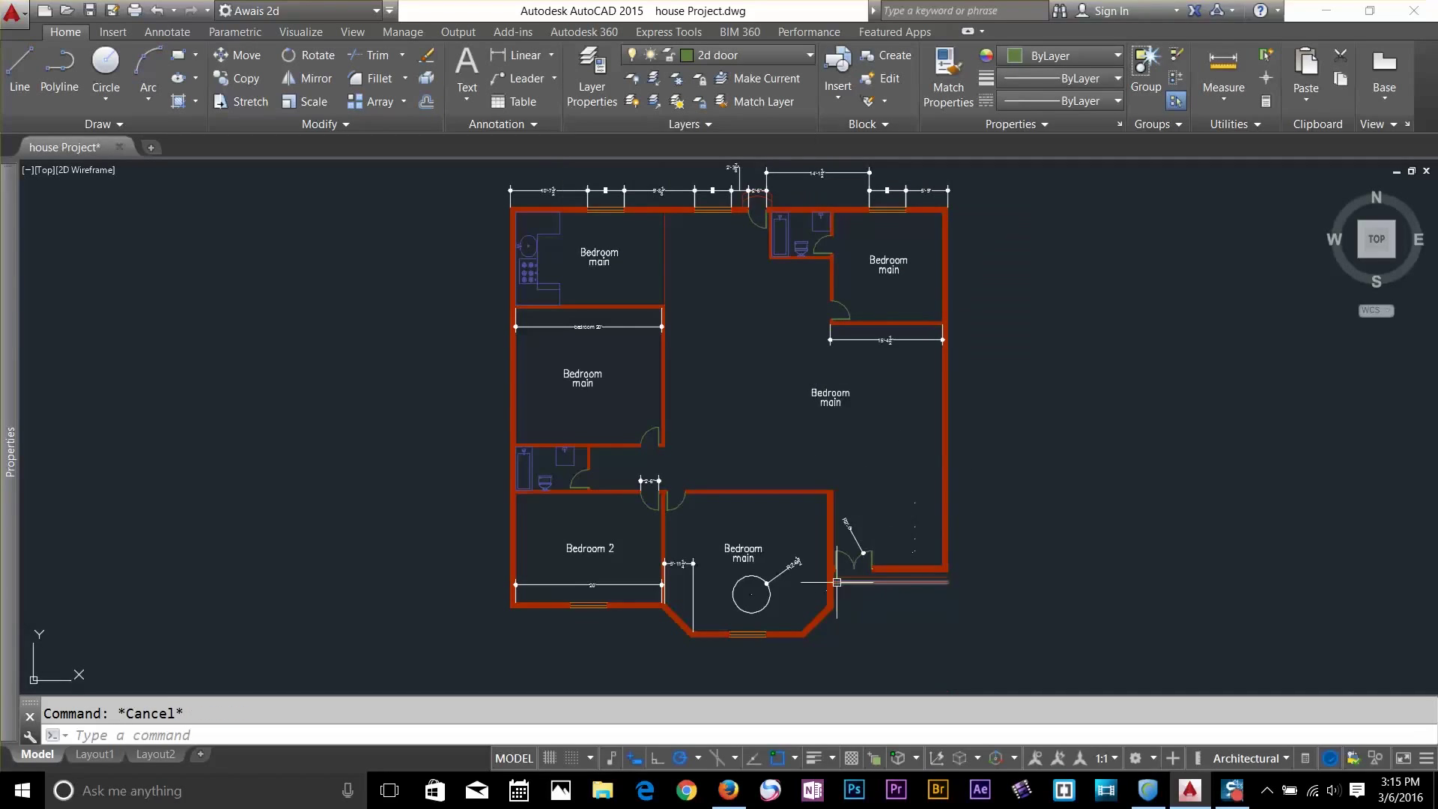
# Put the circle in lower Bedroom main on the 2d door layer, then start LAYMRG
pyautogui.click(783, 572)
pyautogui.click(753, 51)
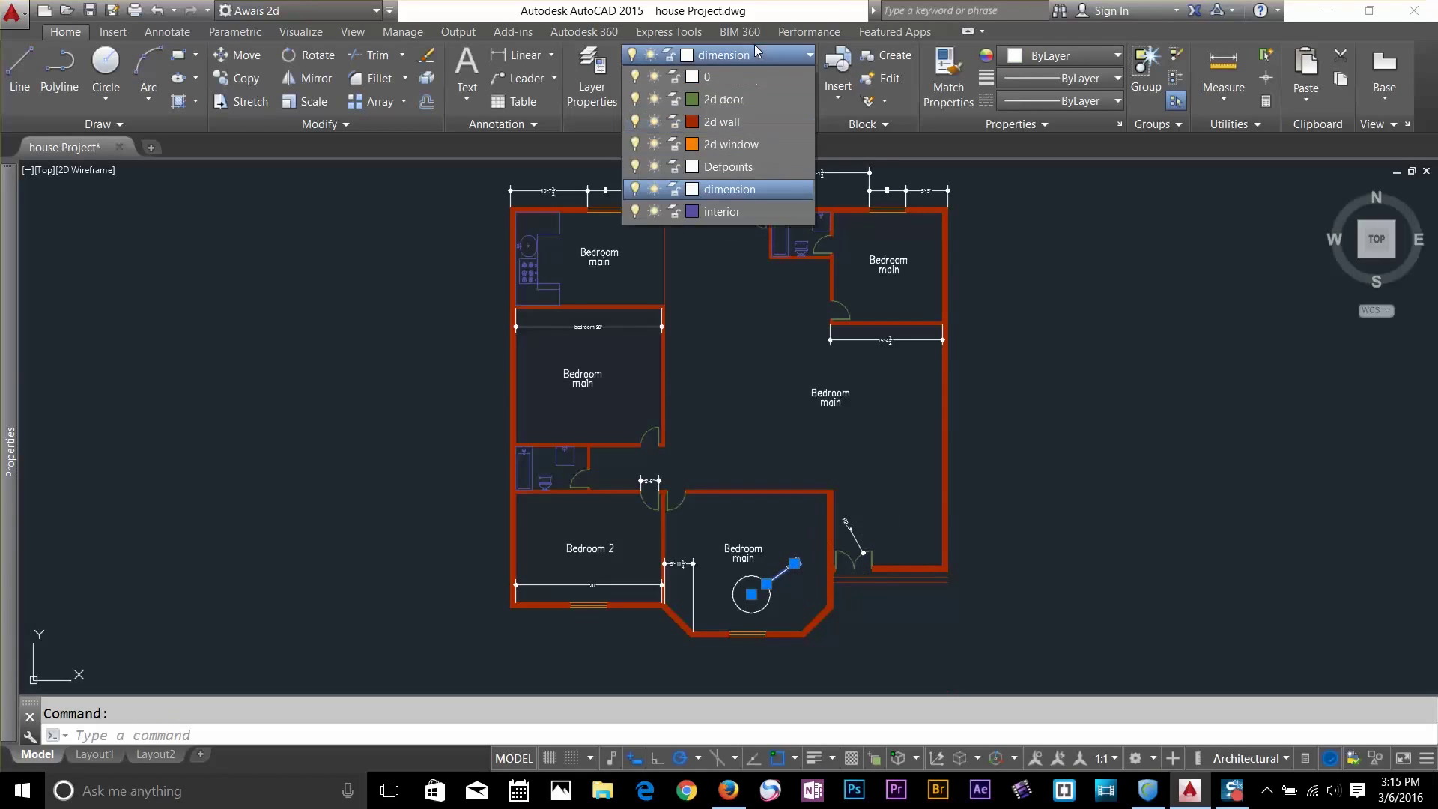
pyautogui.click(733, 98)
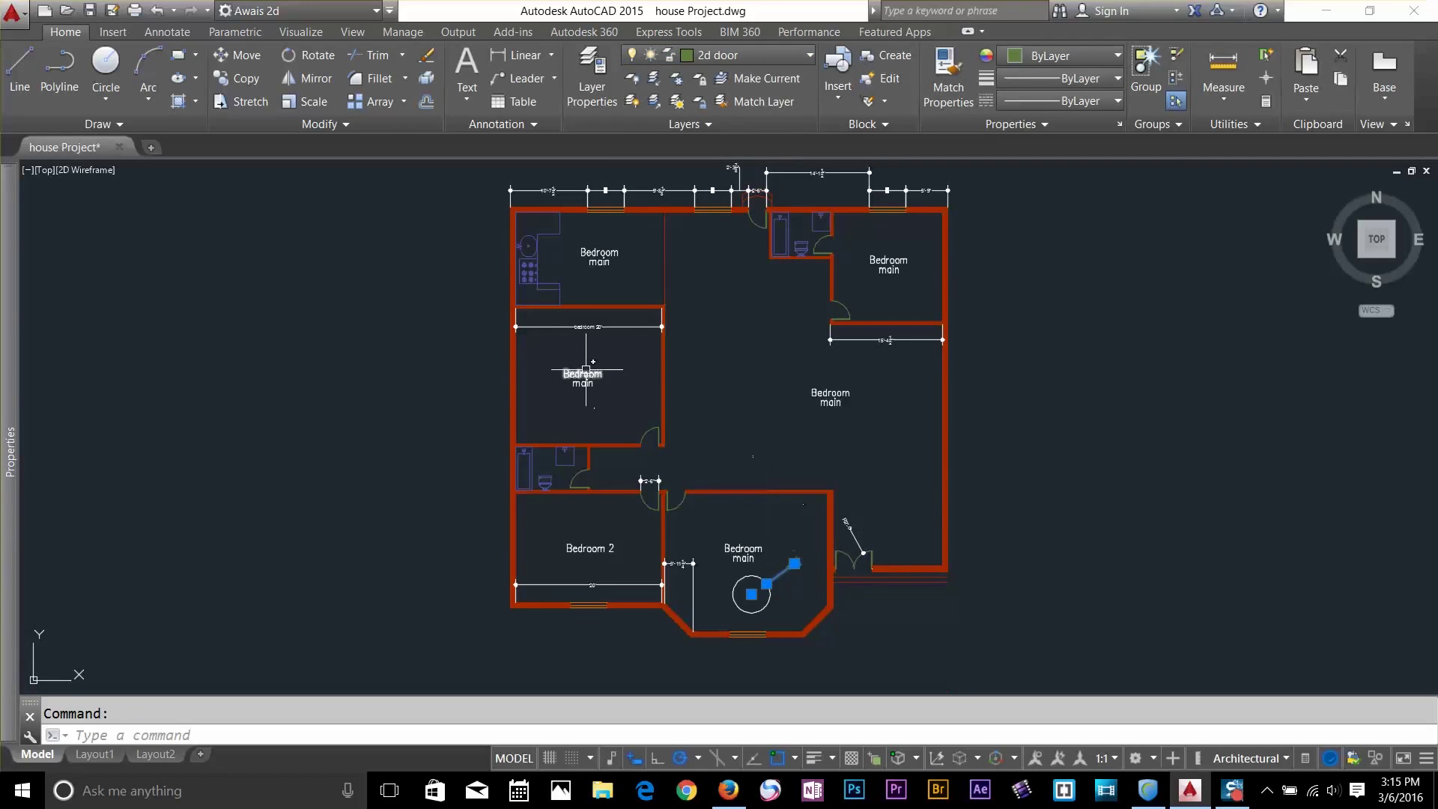
pyautogui.press('Escape')
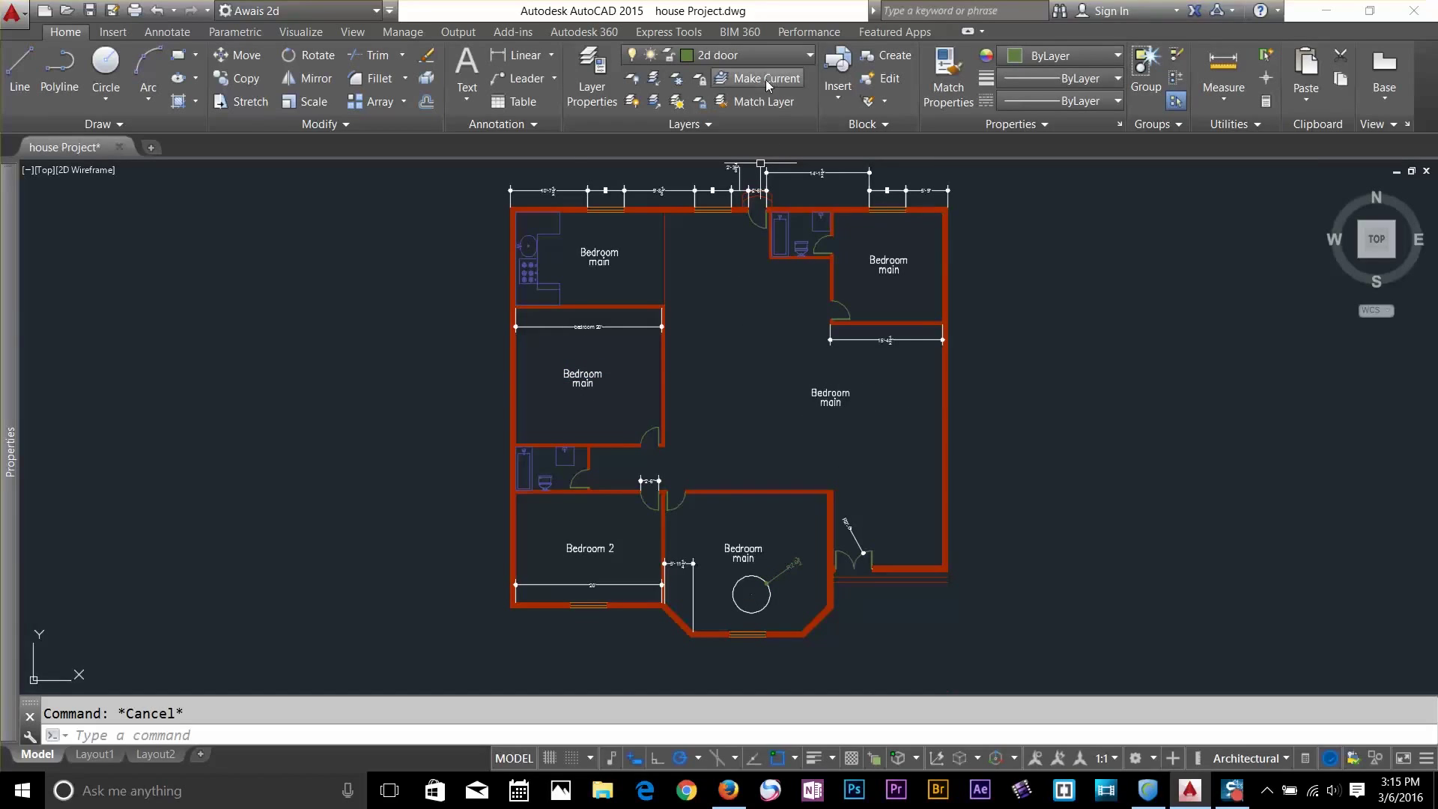
pyautogui.click(722, 120)
pyautogui.click(706, 176)
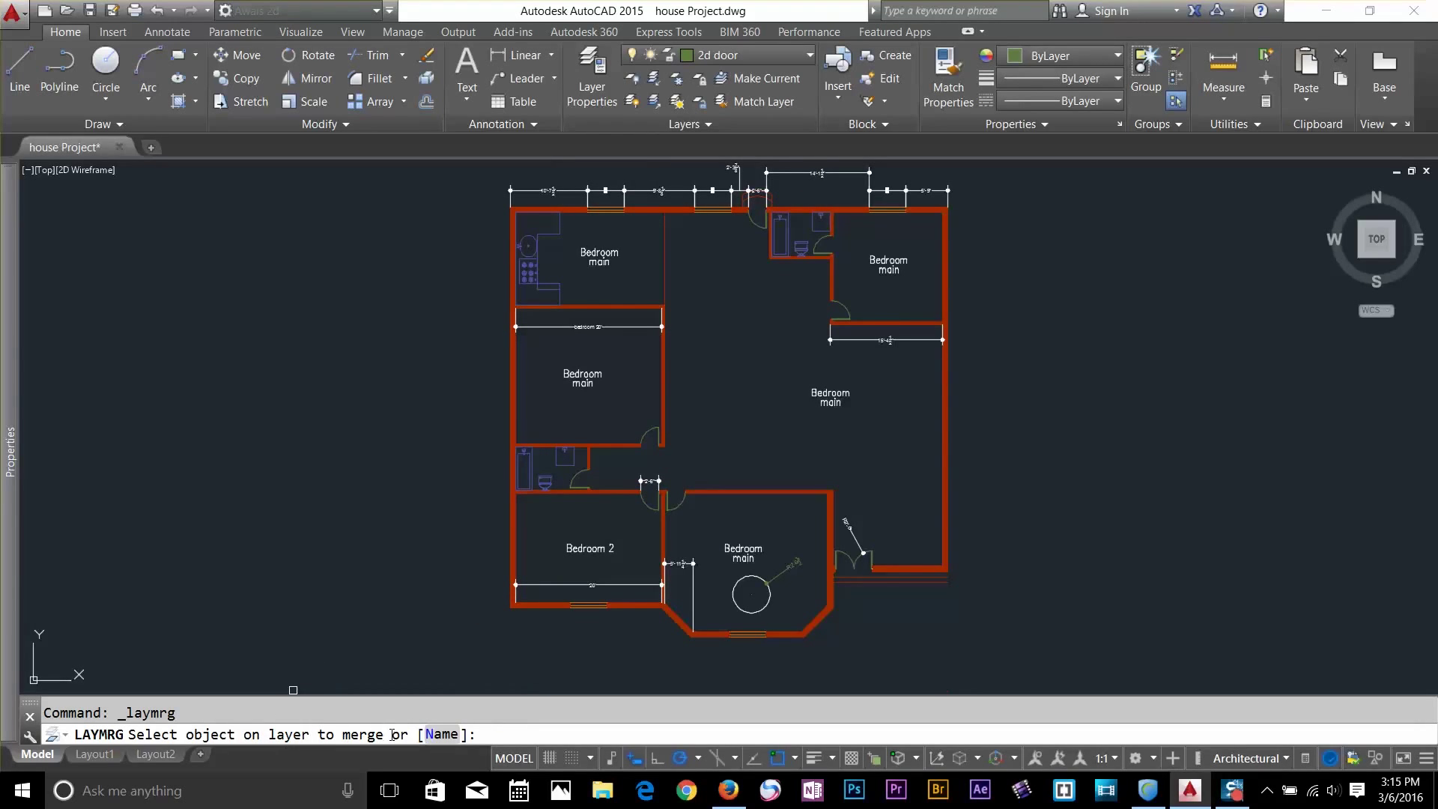
# Merge the dimension layer into 2d wall by name, then undo the merge
pyautogui.click(788, 571)
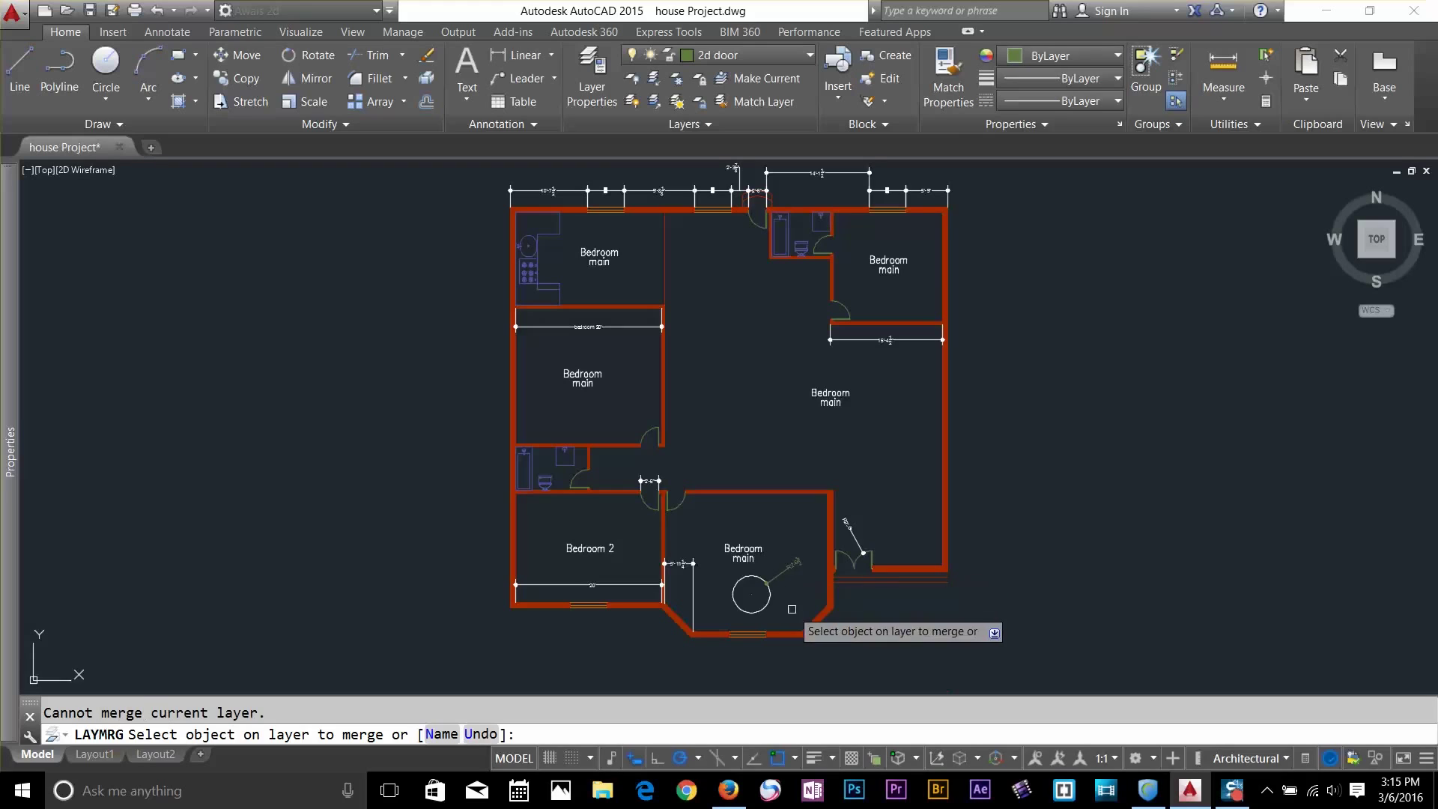
pyautogui.click(594, 386)
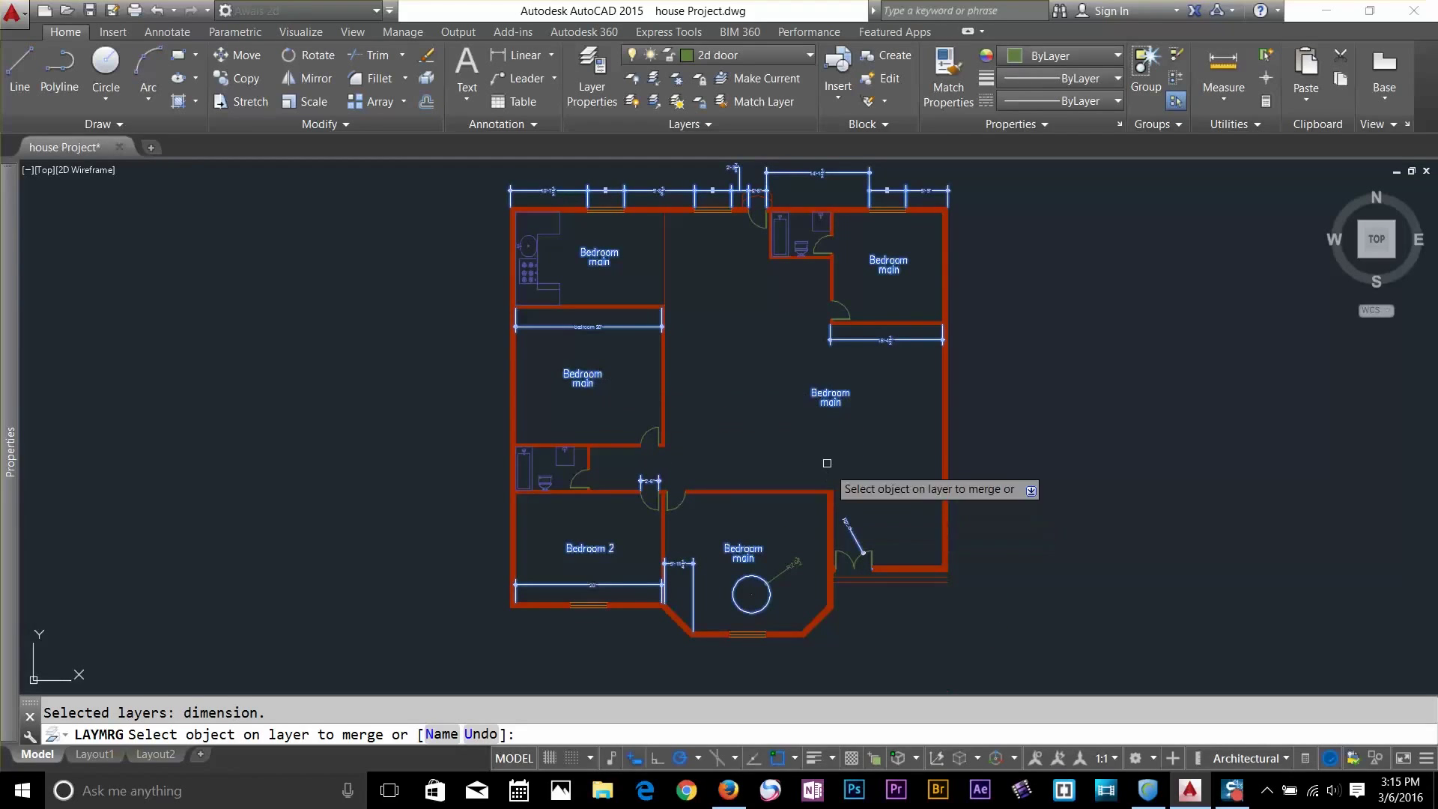
pyautogui.press('Return')
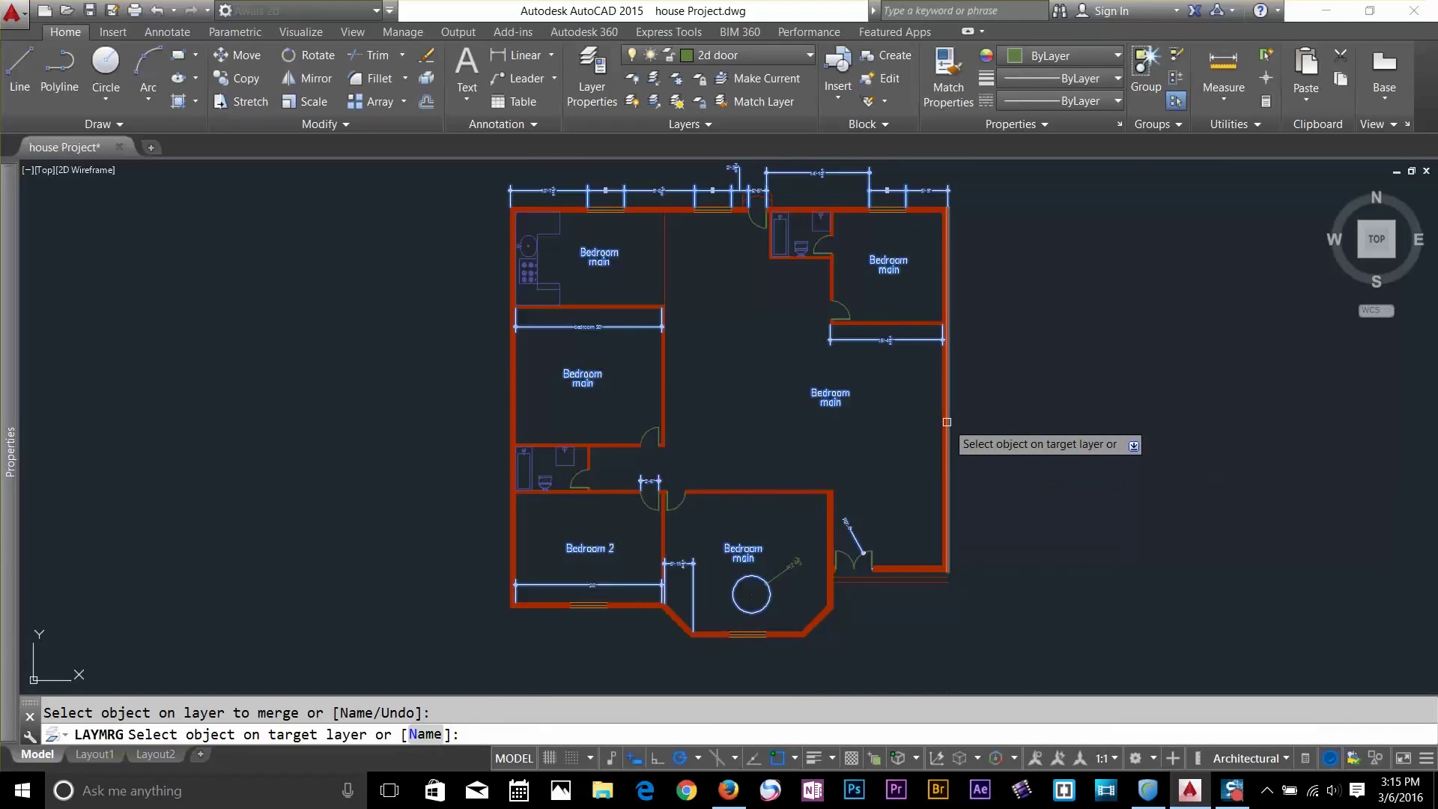
pyautogui.click(427, 735)
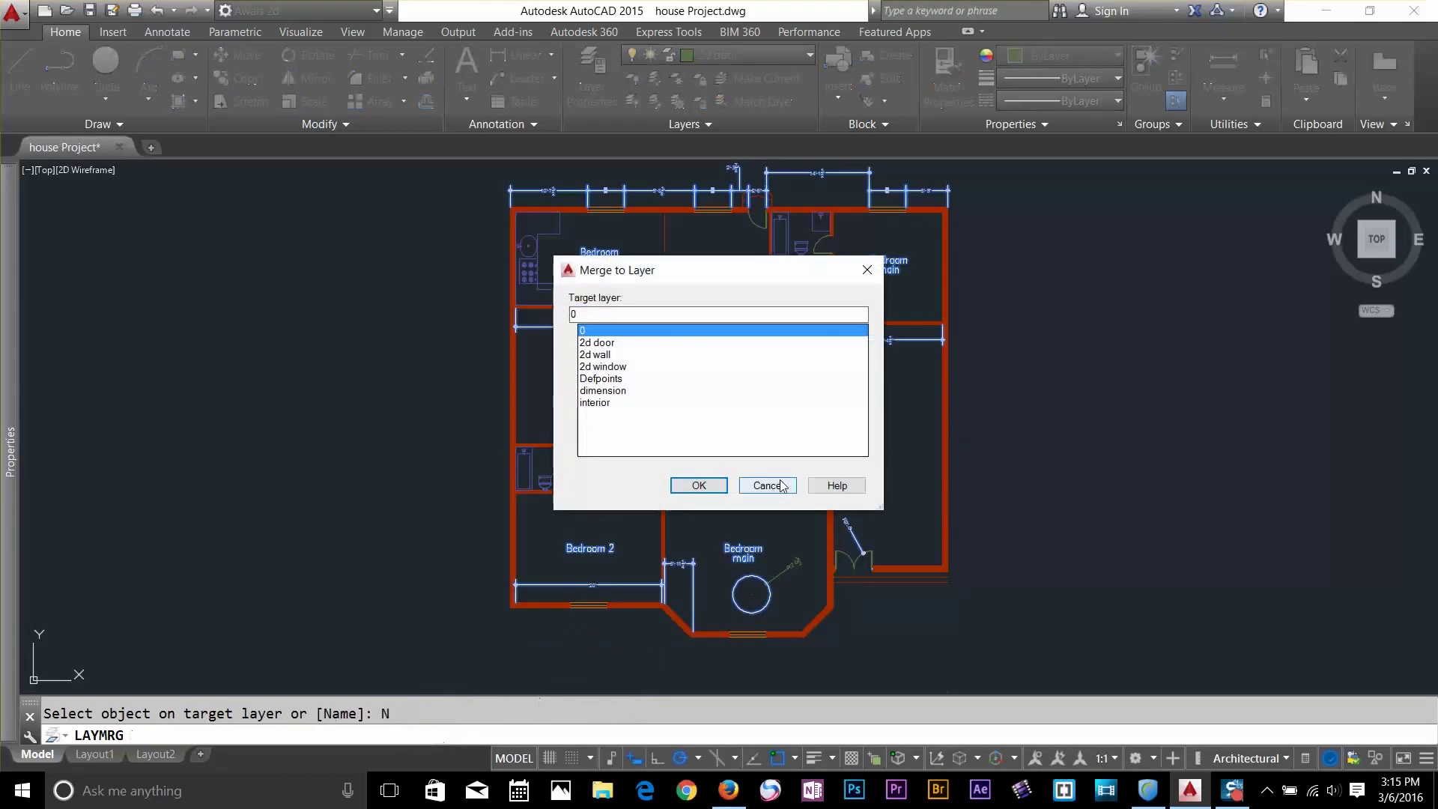
pyautogui.click(627, 355)
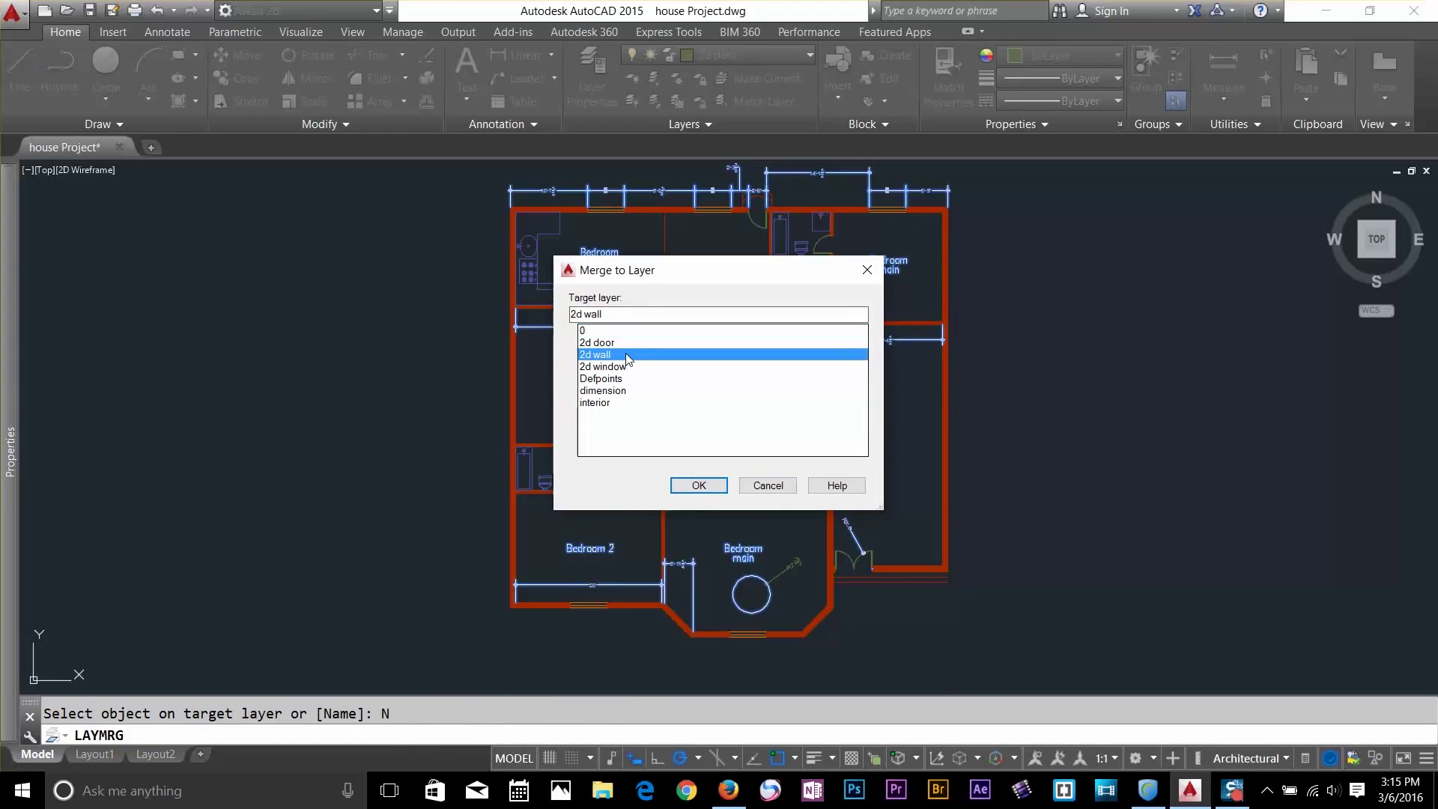
pyautogui.click(698, 486)
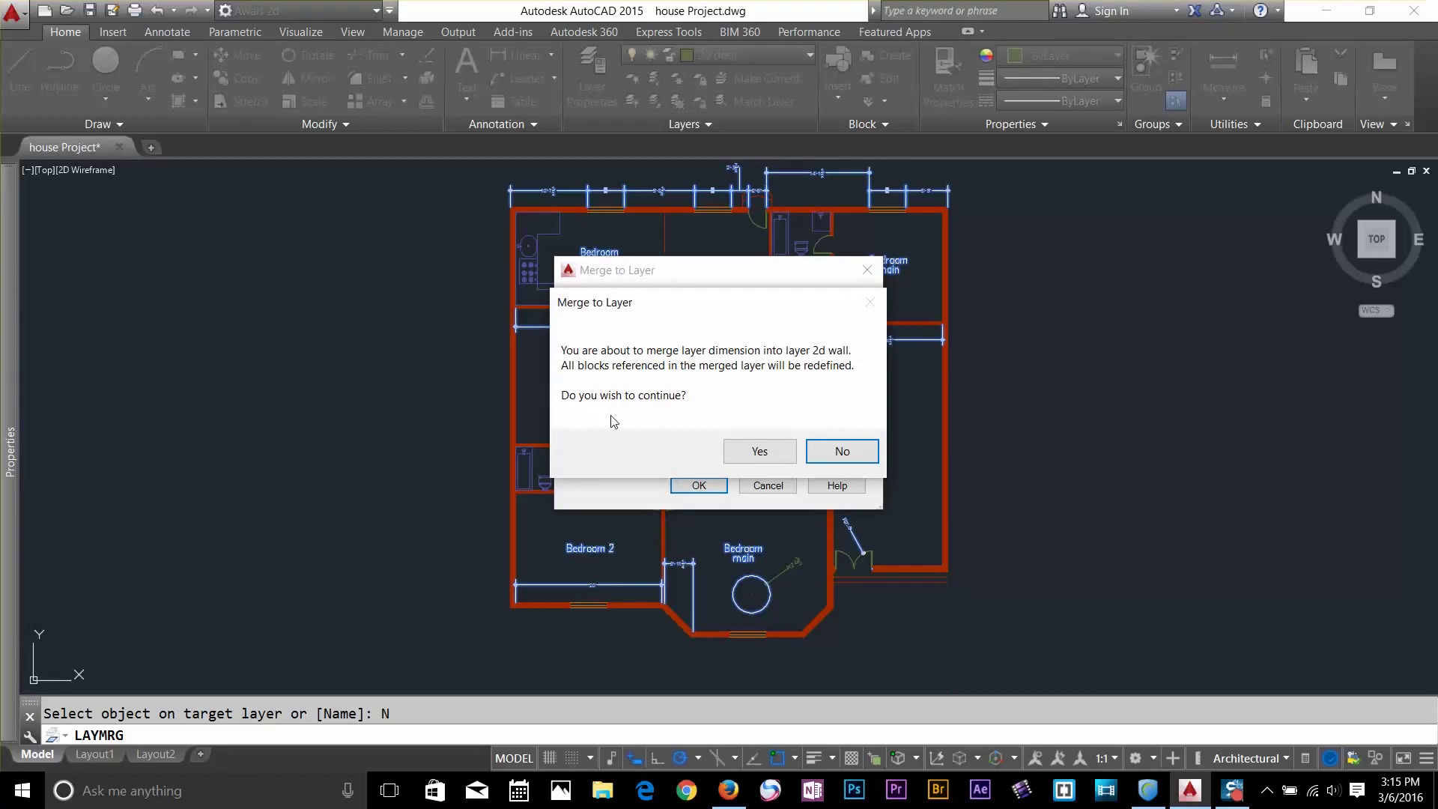
pyautogui.click(760, 451)
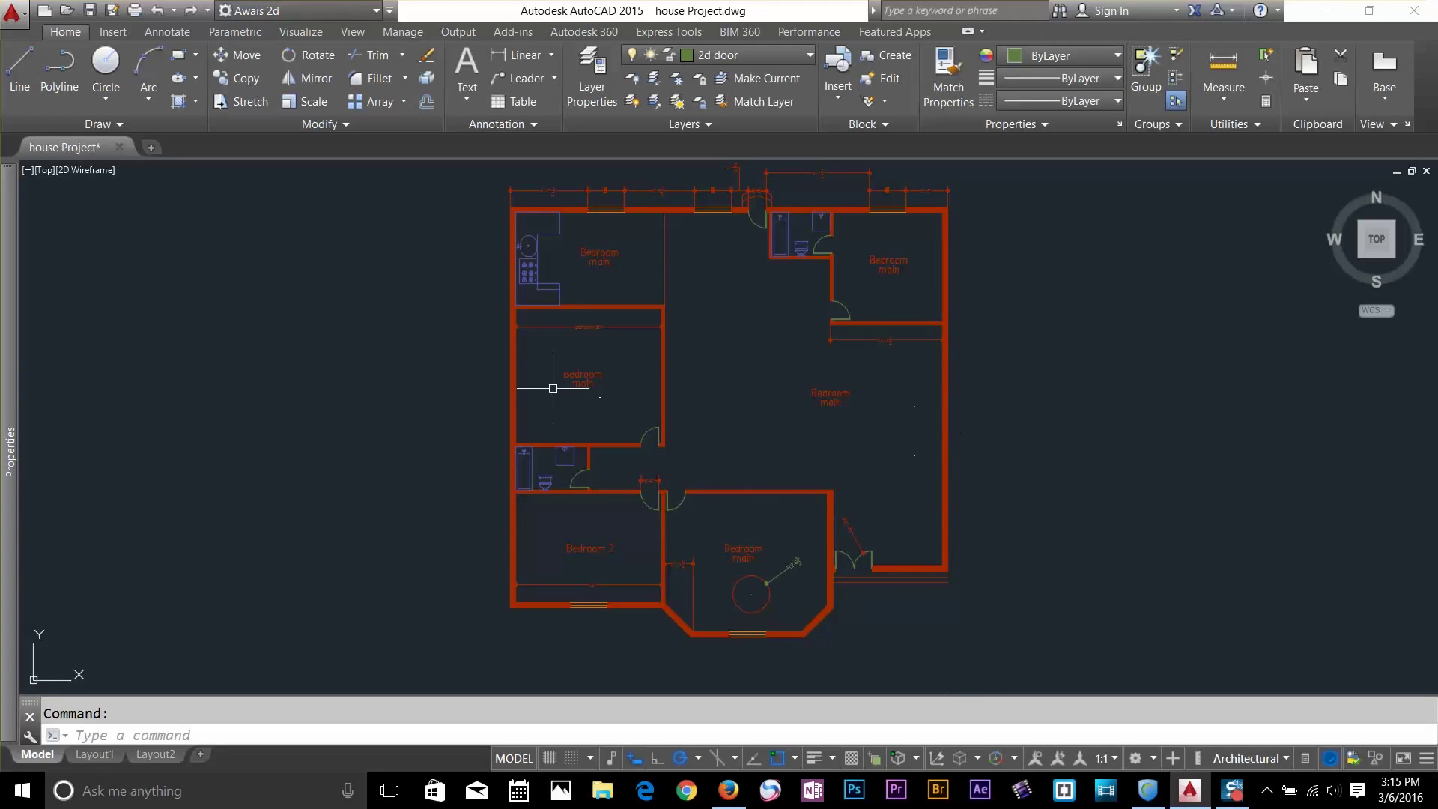
pyautogui.press('Escape')
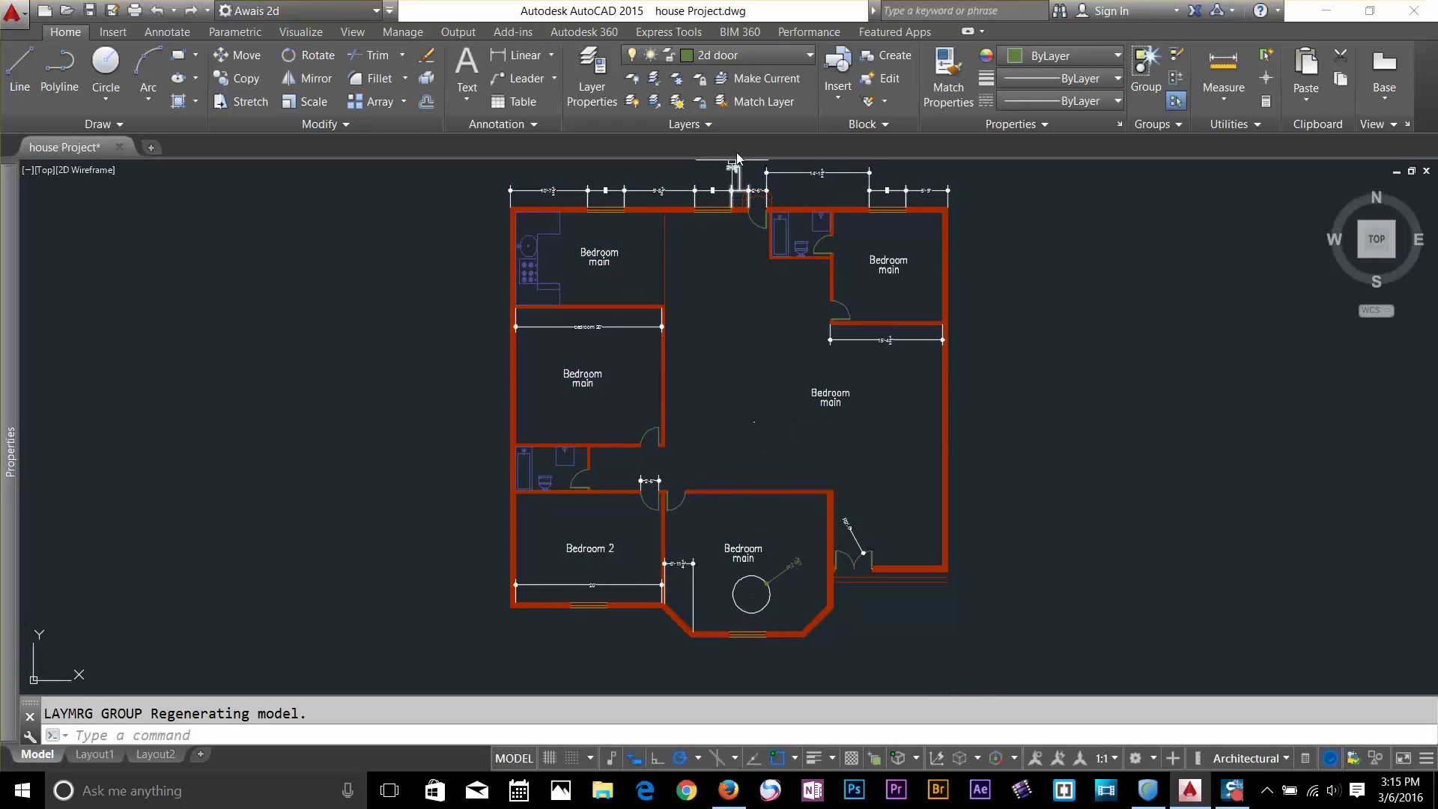
pyautogui.click(753, 123)
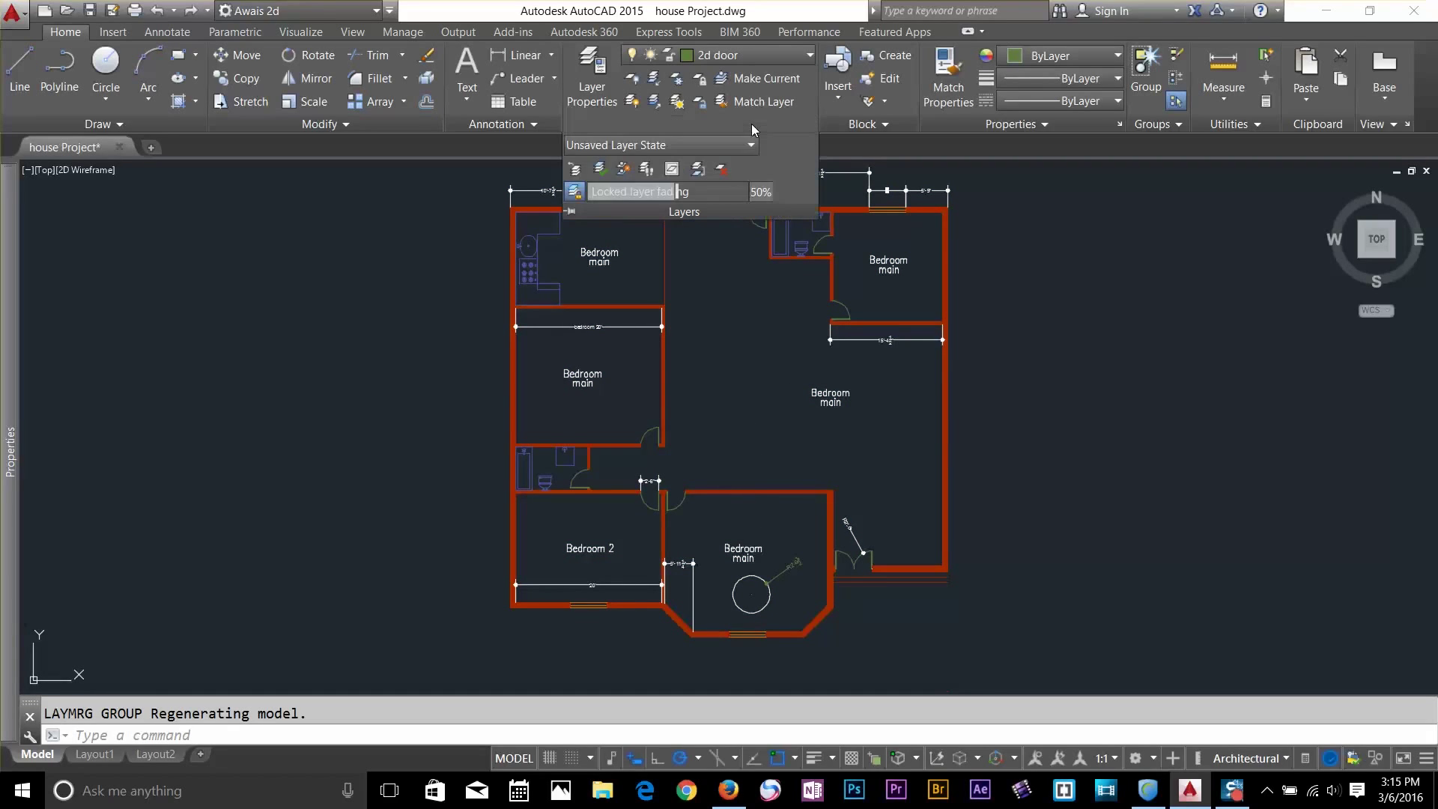
# Delete the dimension layer with LAYDEL by picking a room label and confirming Y
pyautogui.click(721, 169)
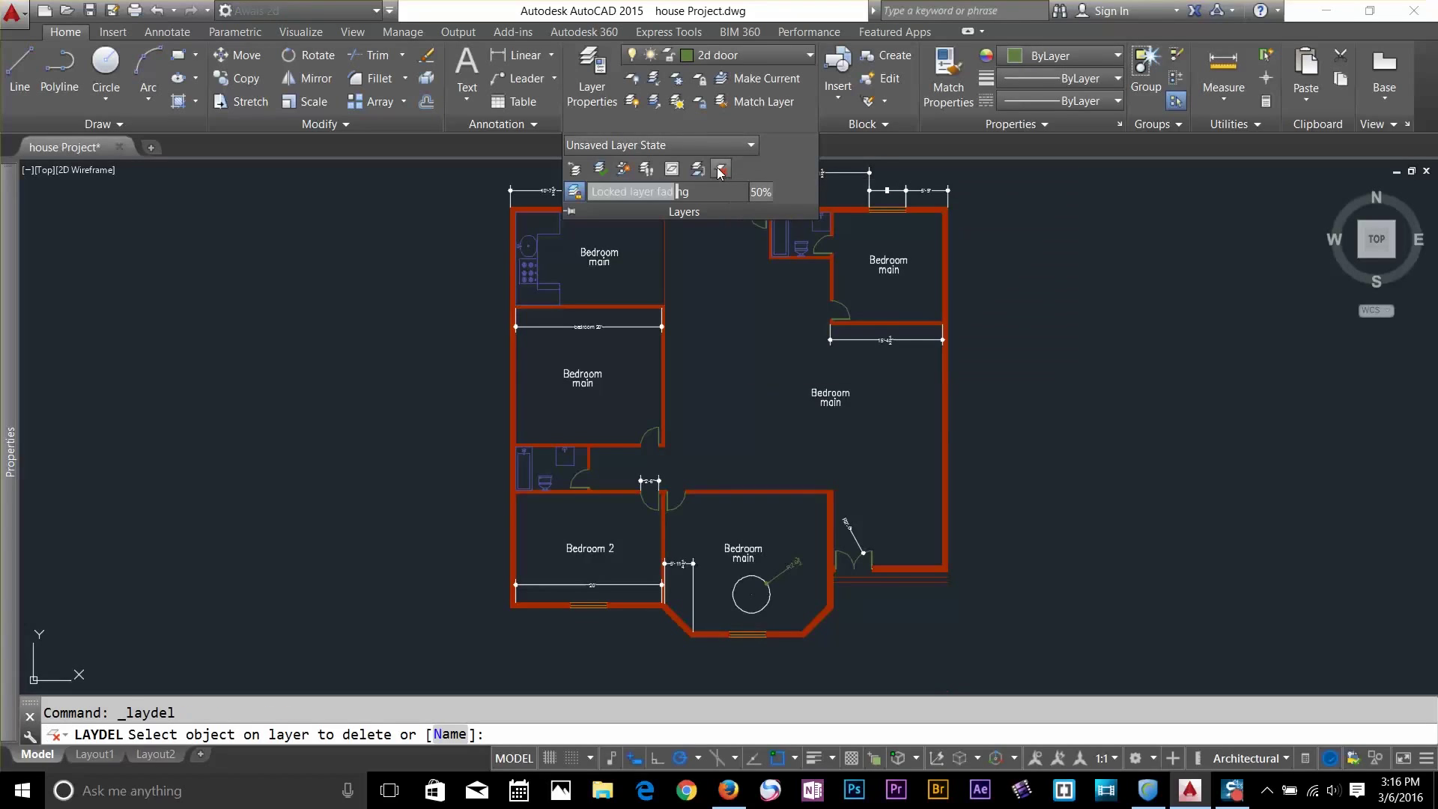
pyautogui.click(592, 374)
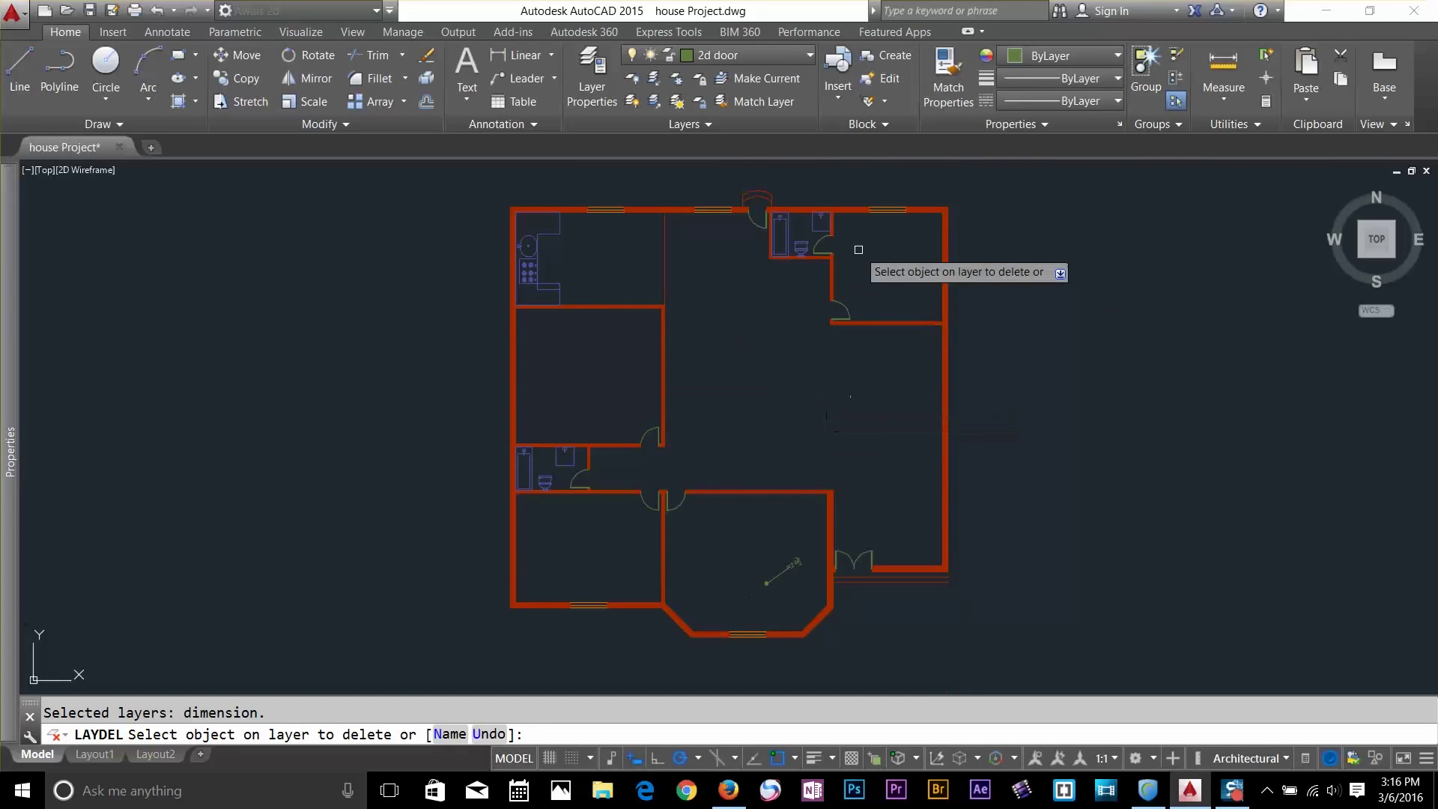
pyautogui.press('Return')
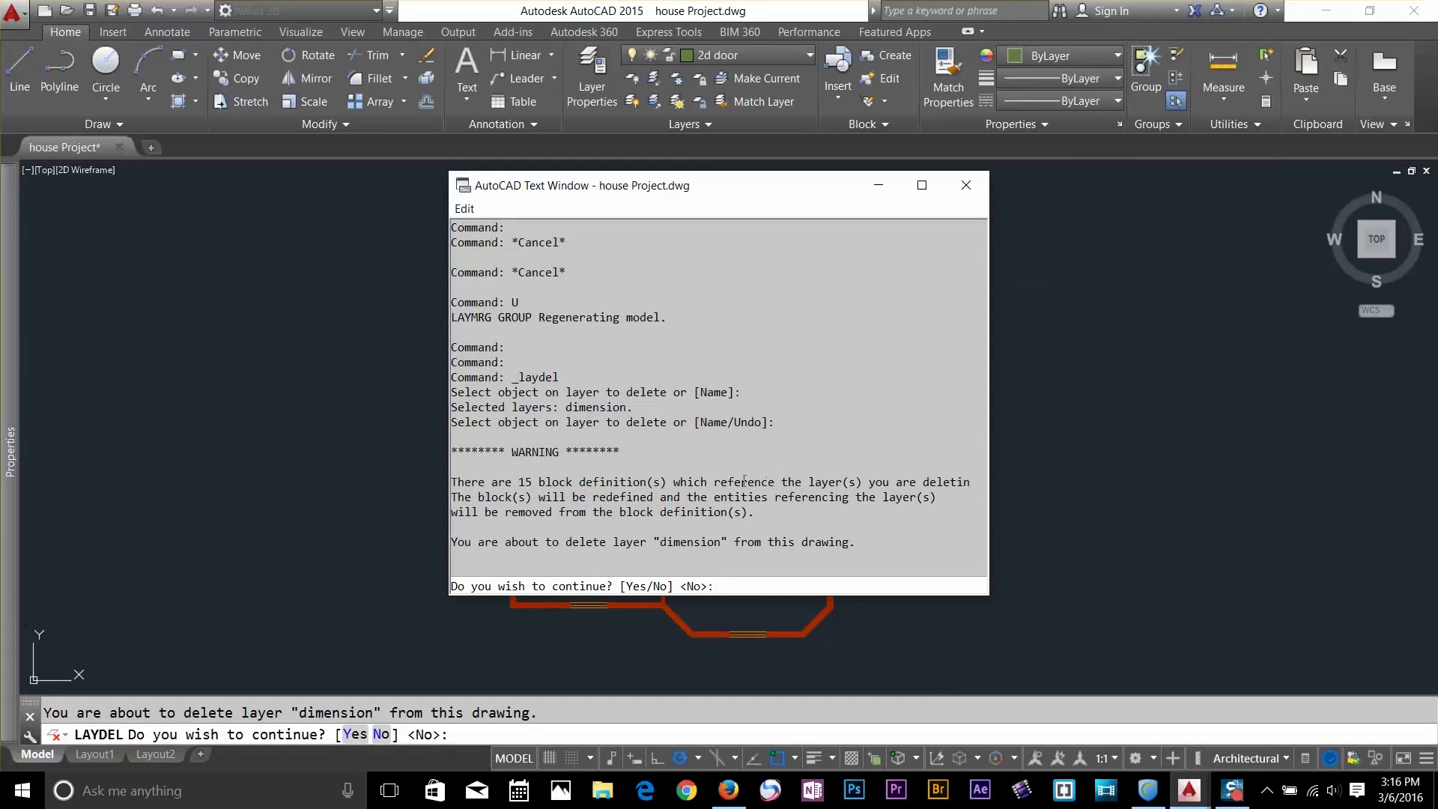
pyautogui.write('y')
pyautogui.press('Return')
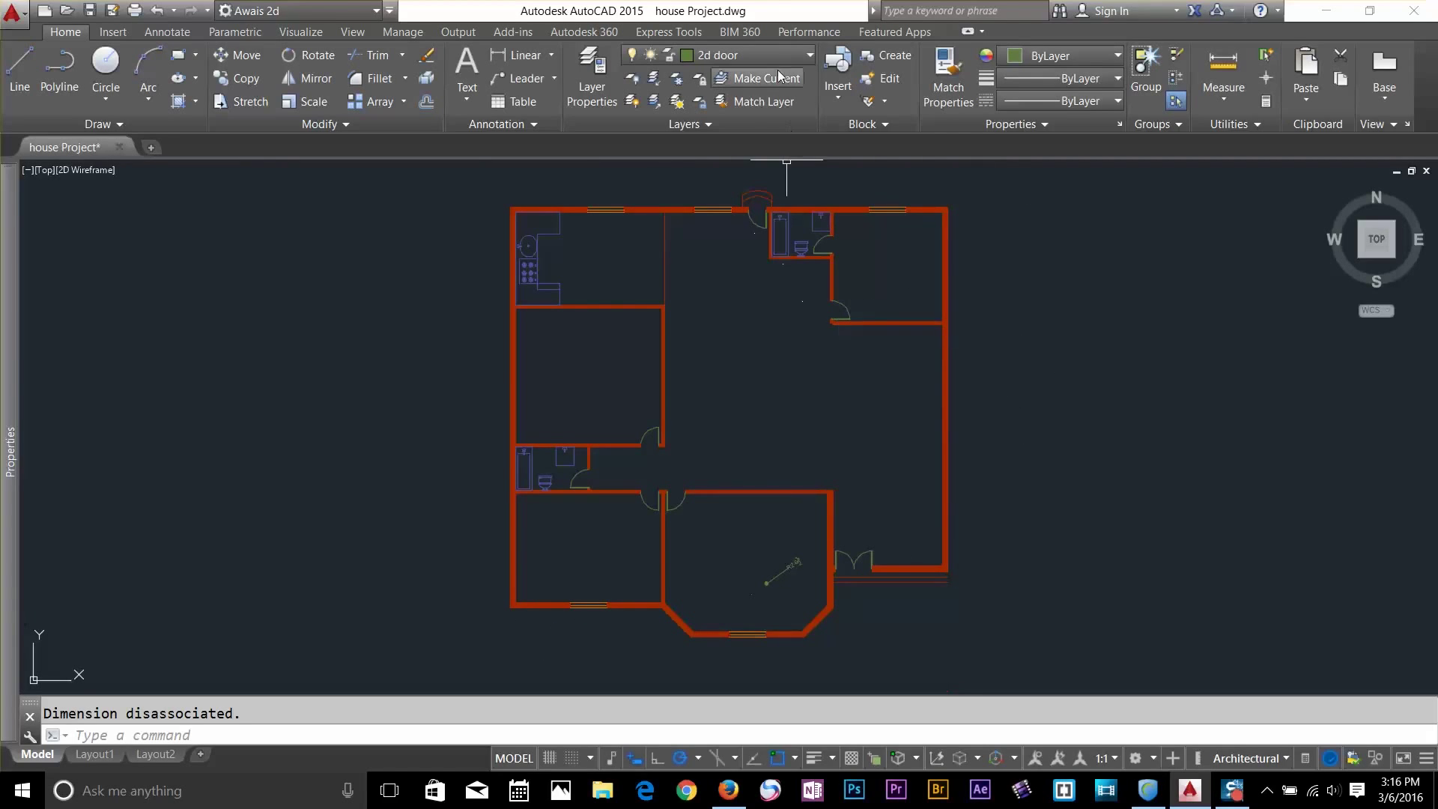
pyautogui.click(745, 122)
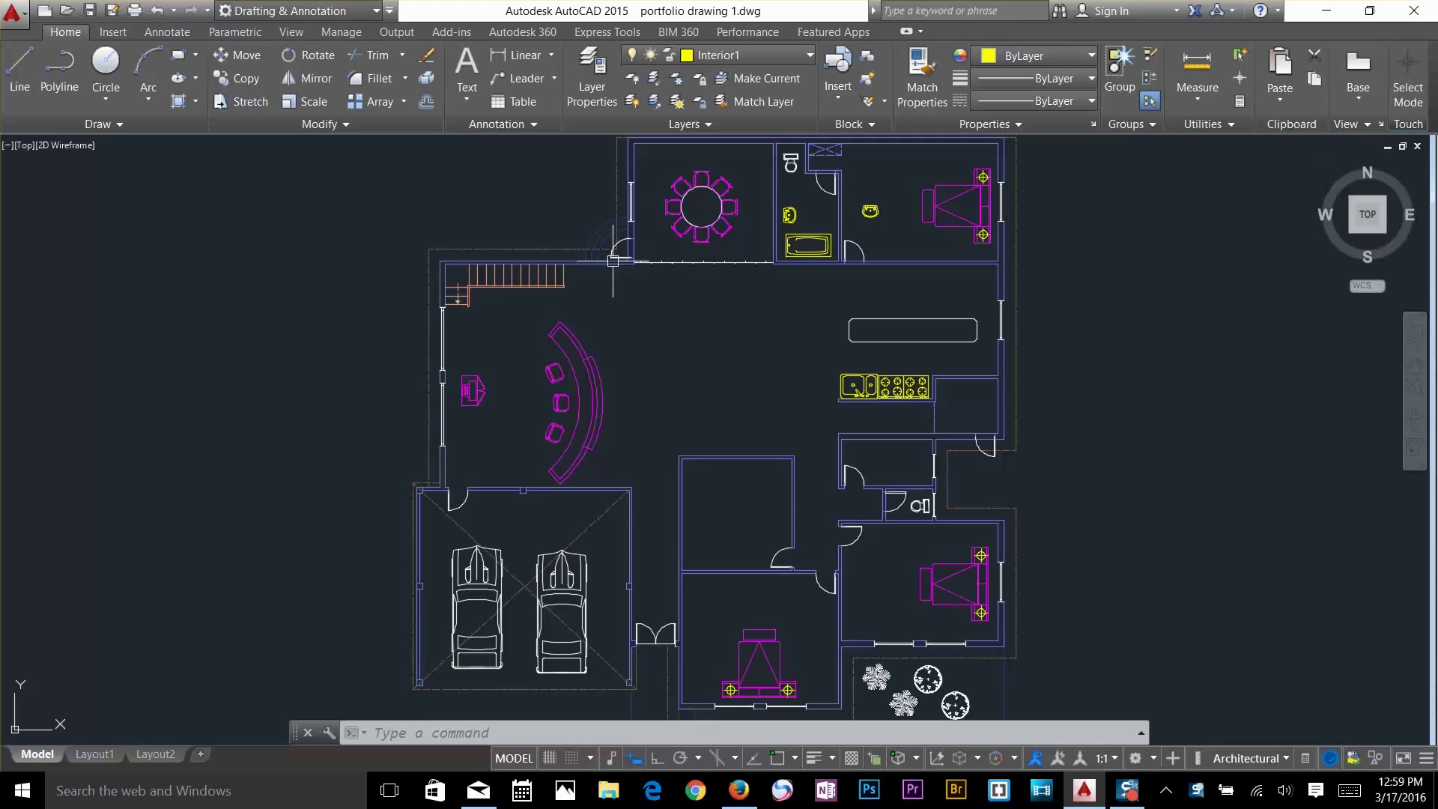
# Save the current layer settings as a new layer state named 'floor plan'
pyautogui.moveTo(578, 353)
pyautogui.click(708, 125)
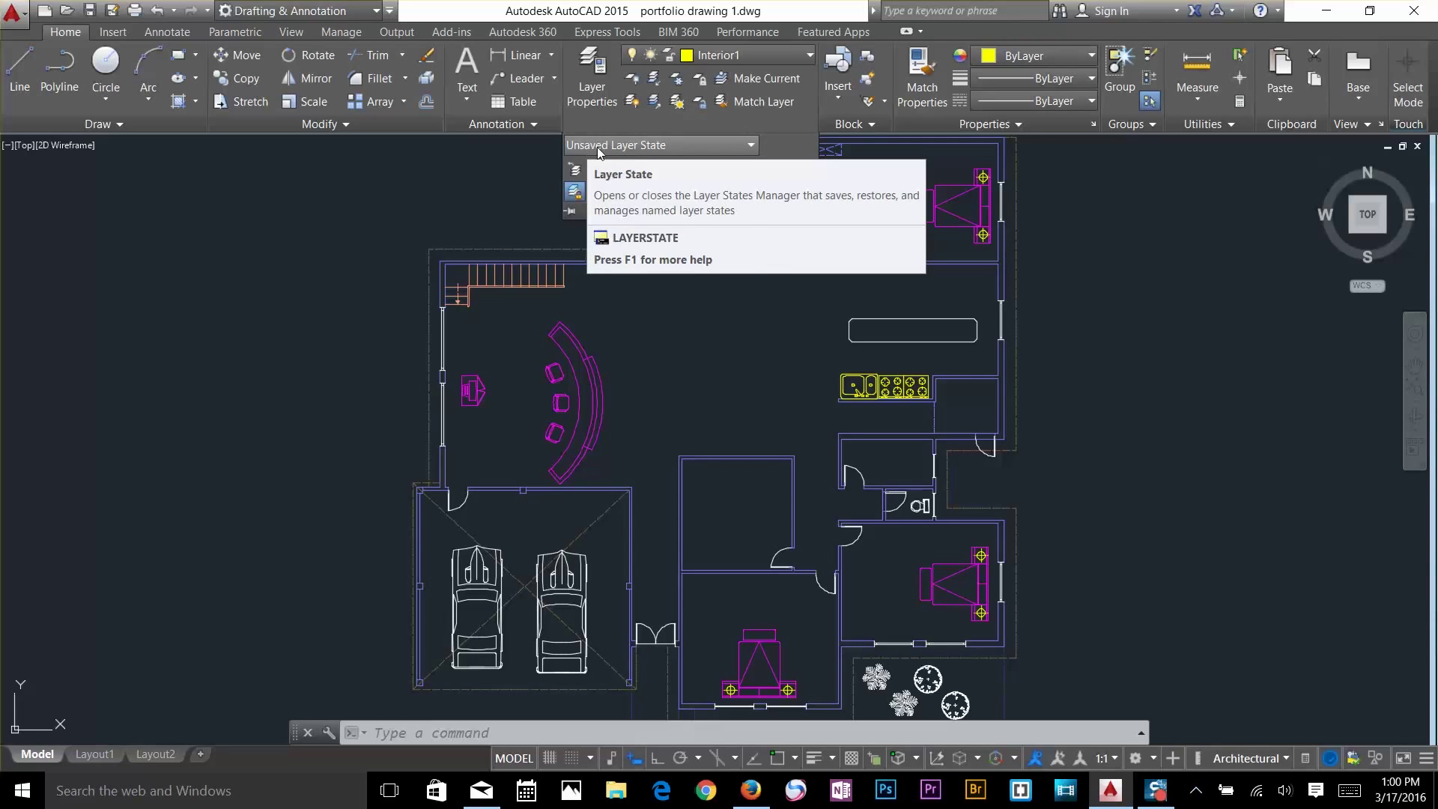
pyautogui.click(708, 147)
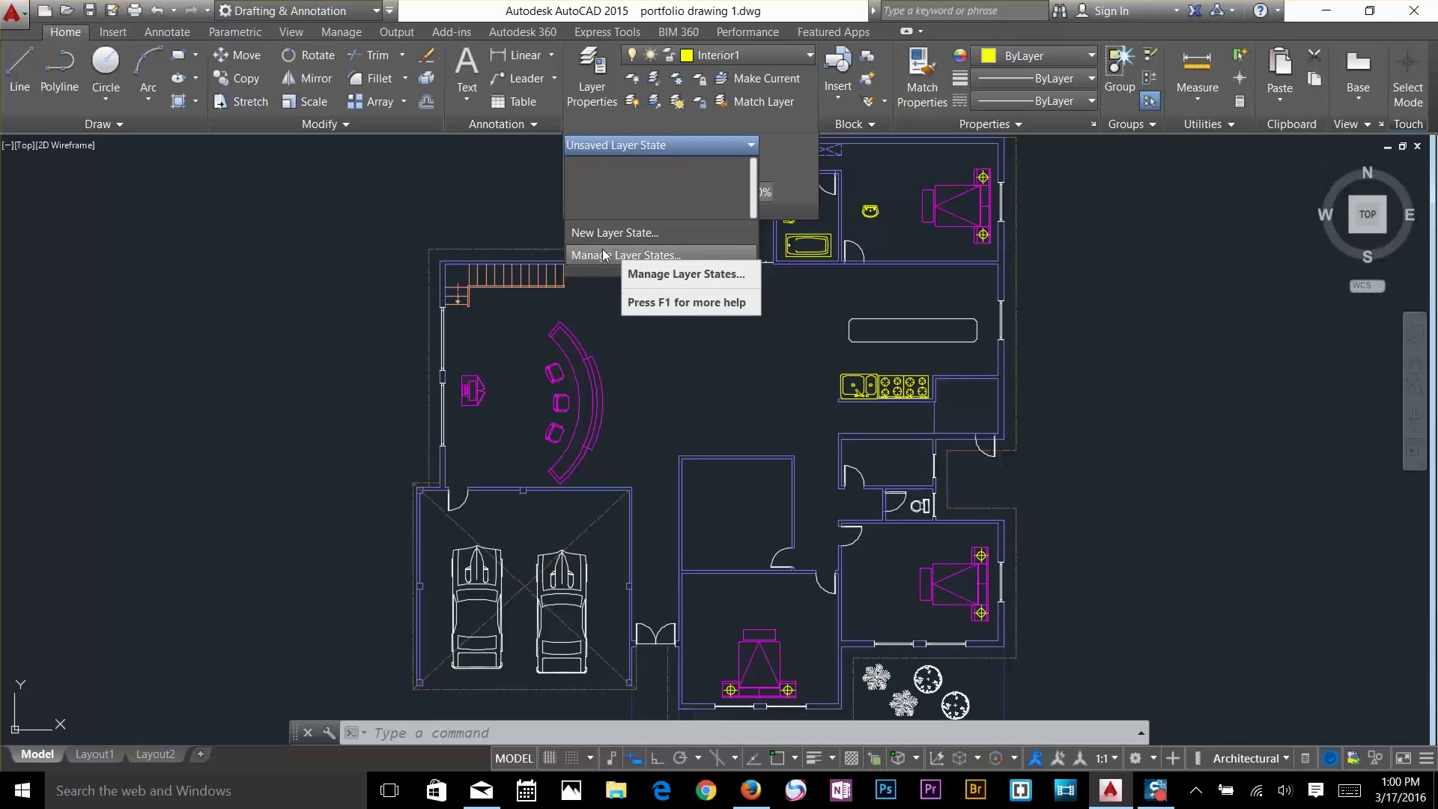
pyautogui.click(619, 233)
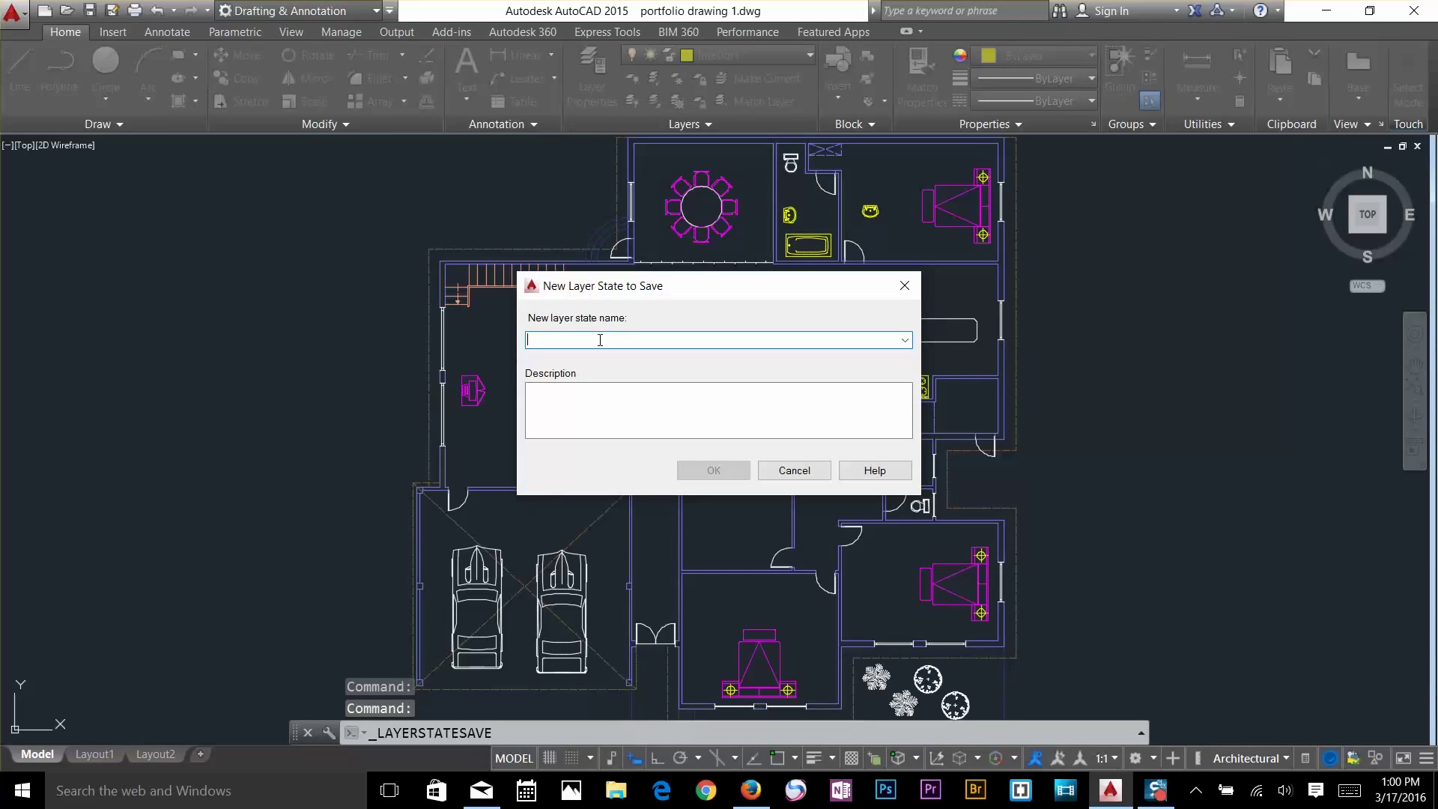
pyautogui.write('floor plan')
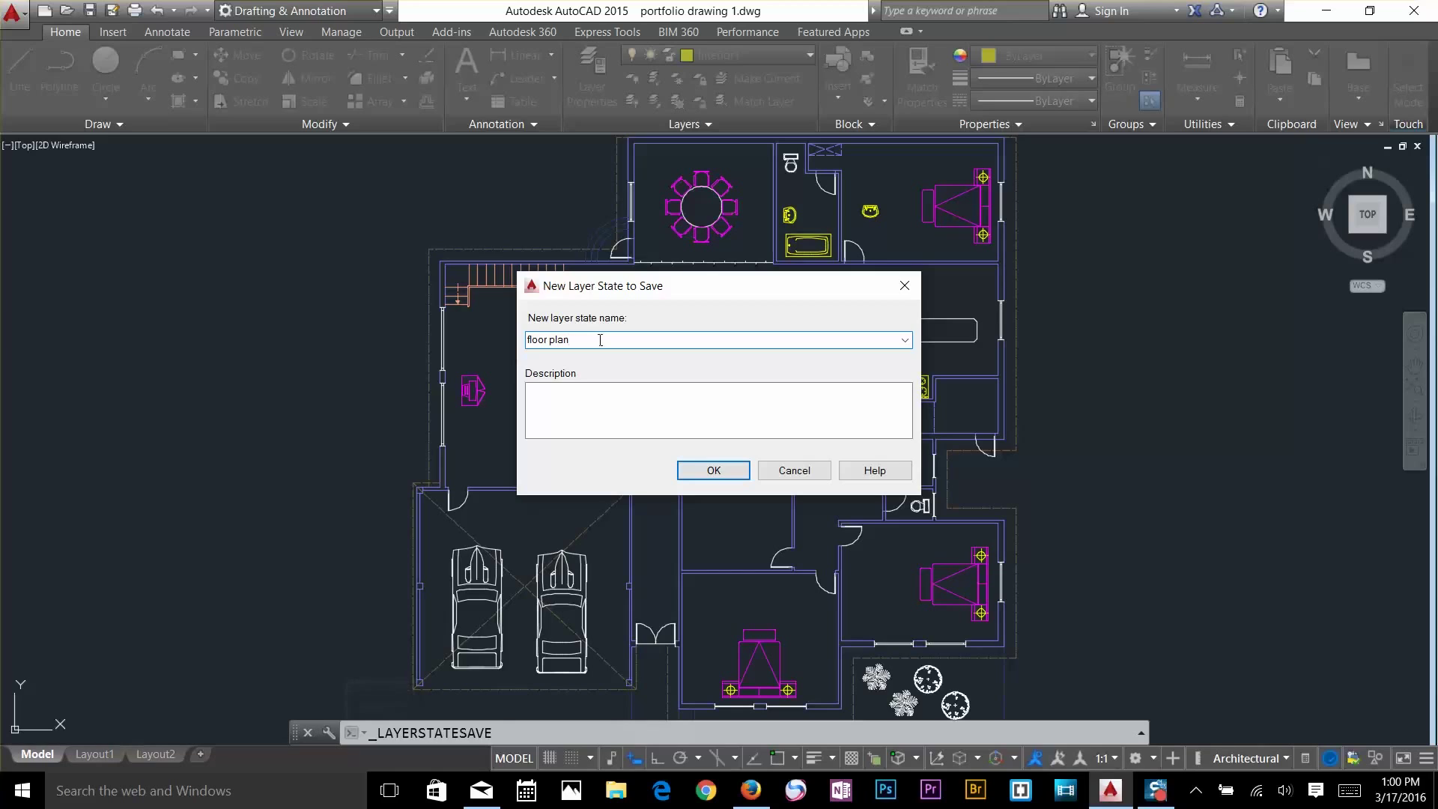
pyautogui.click(713, 470)
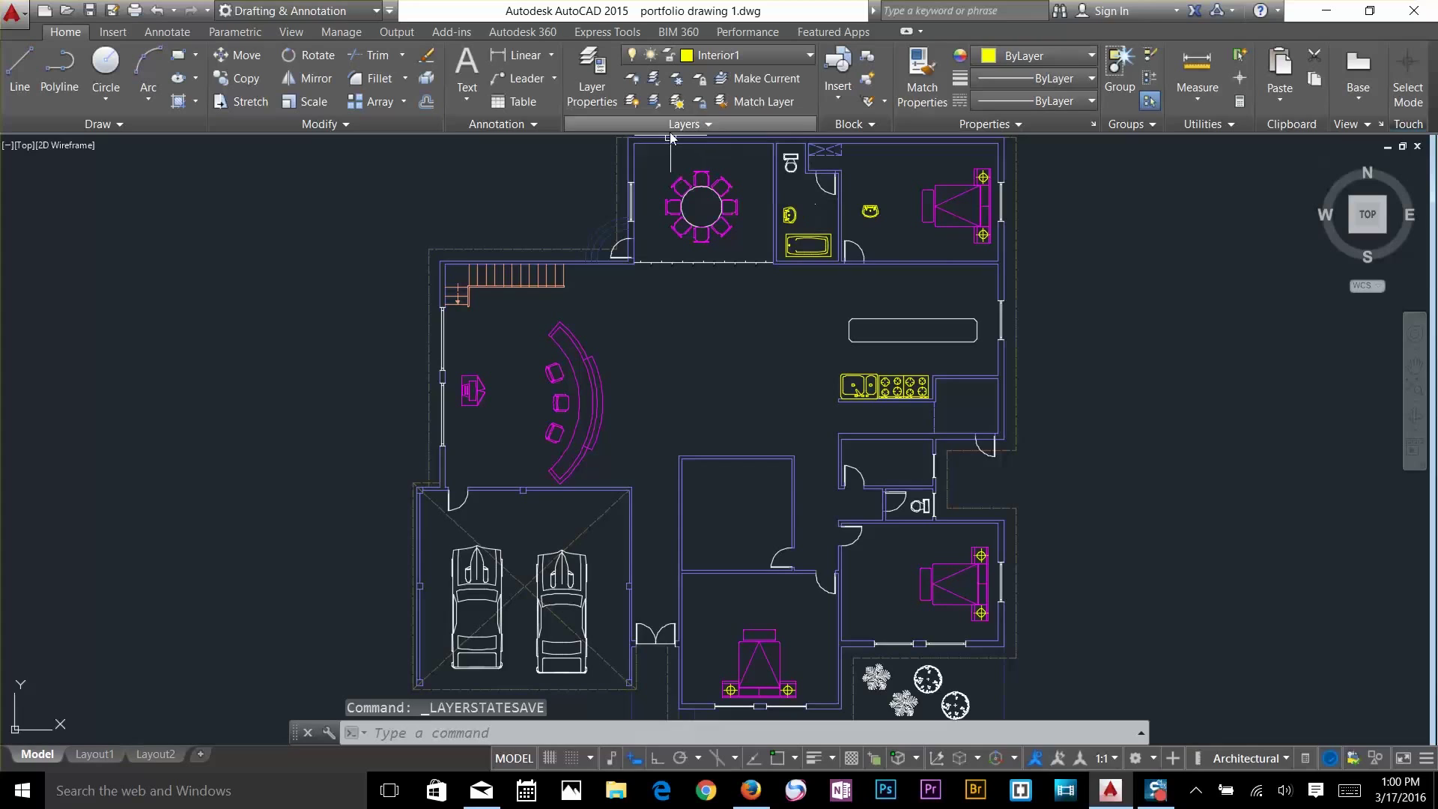
# Turn off the furniture, bathroom fixtures, interior and kitchen sink layers, including current Interior1
pyautogui.click(633, 79)
pyautogui.click(675, 202)
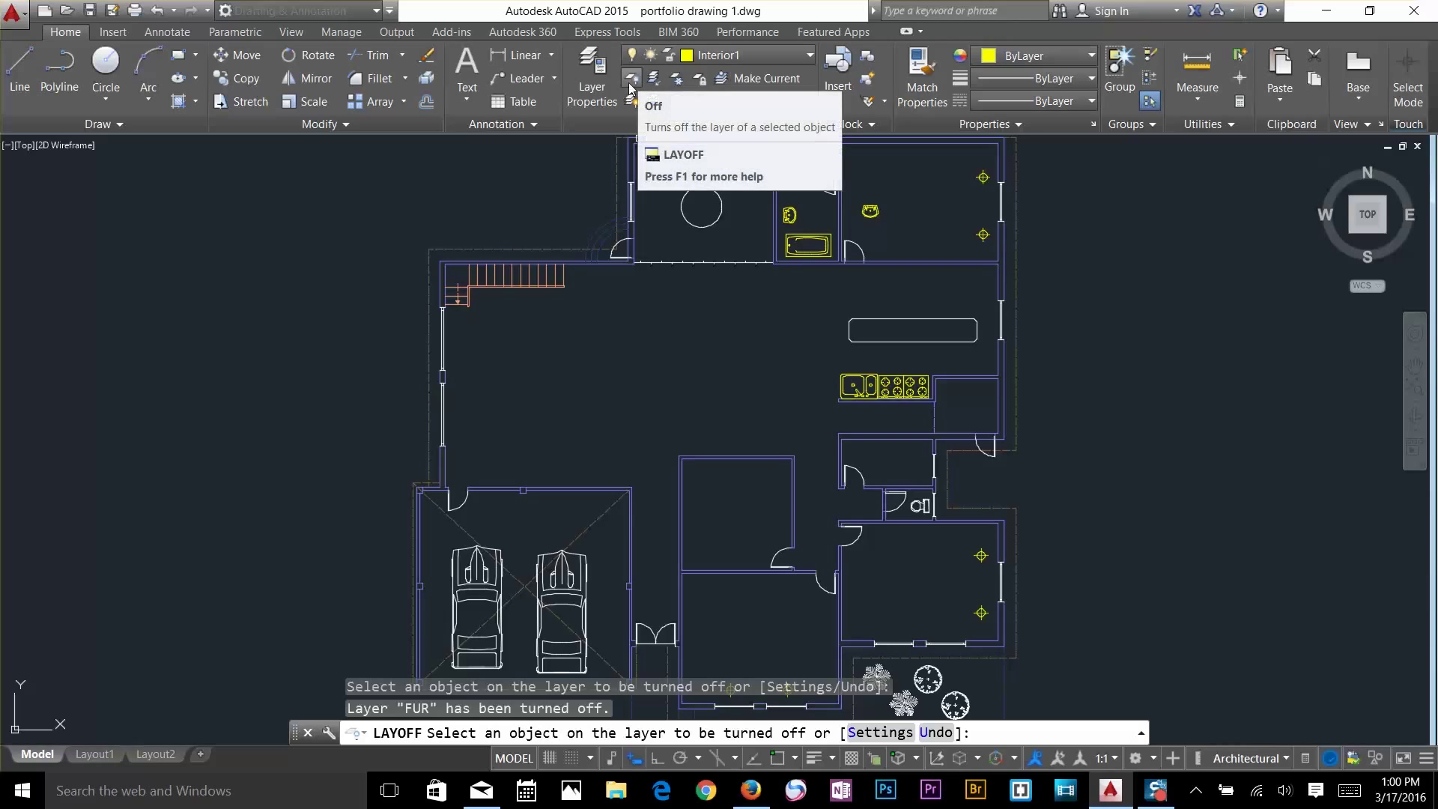
pyautogui.click(822, 240)
pyautogui.click(722, 217)
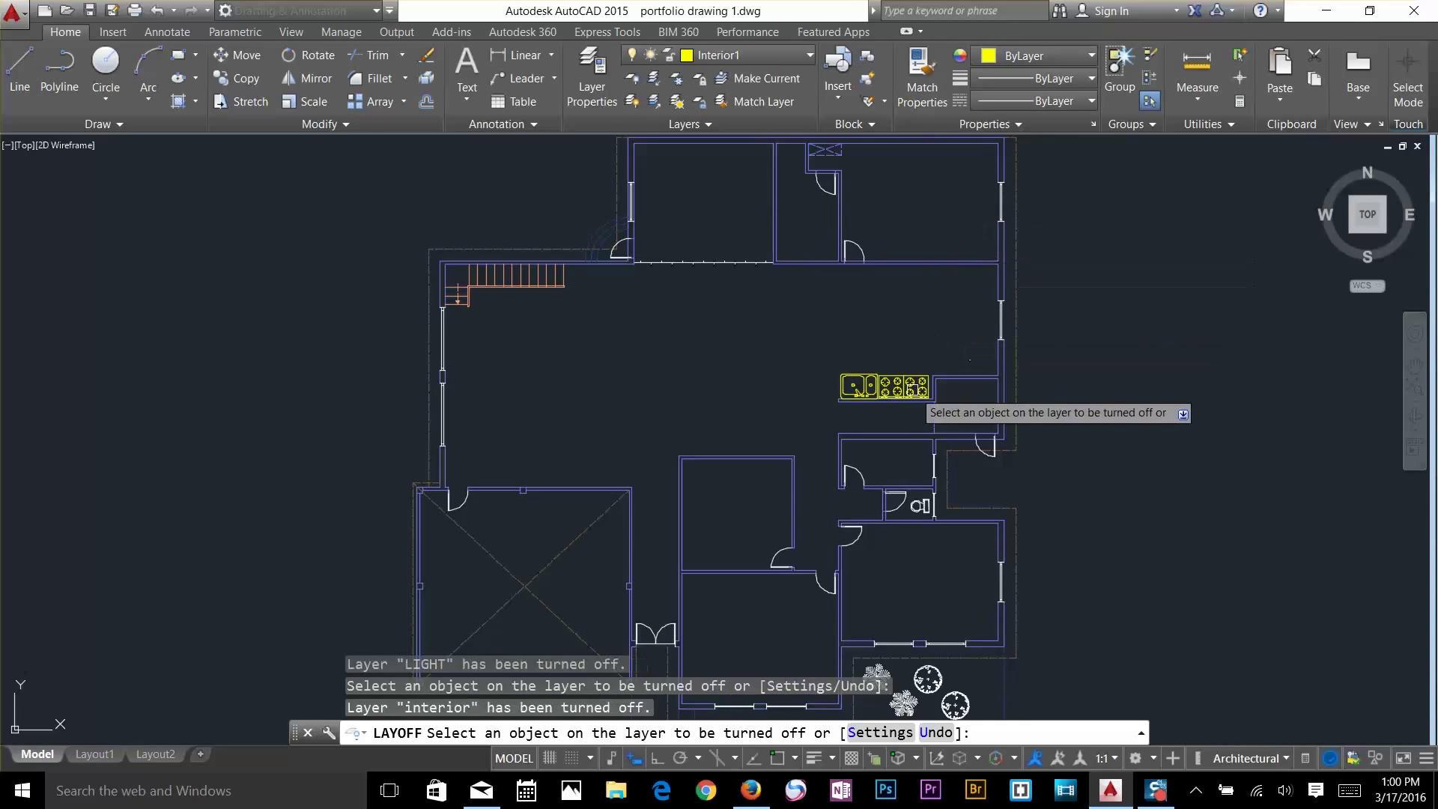
pyautogui.click(853, 384)
pyautogui.press('Down')
pyautogui.press('Return')
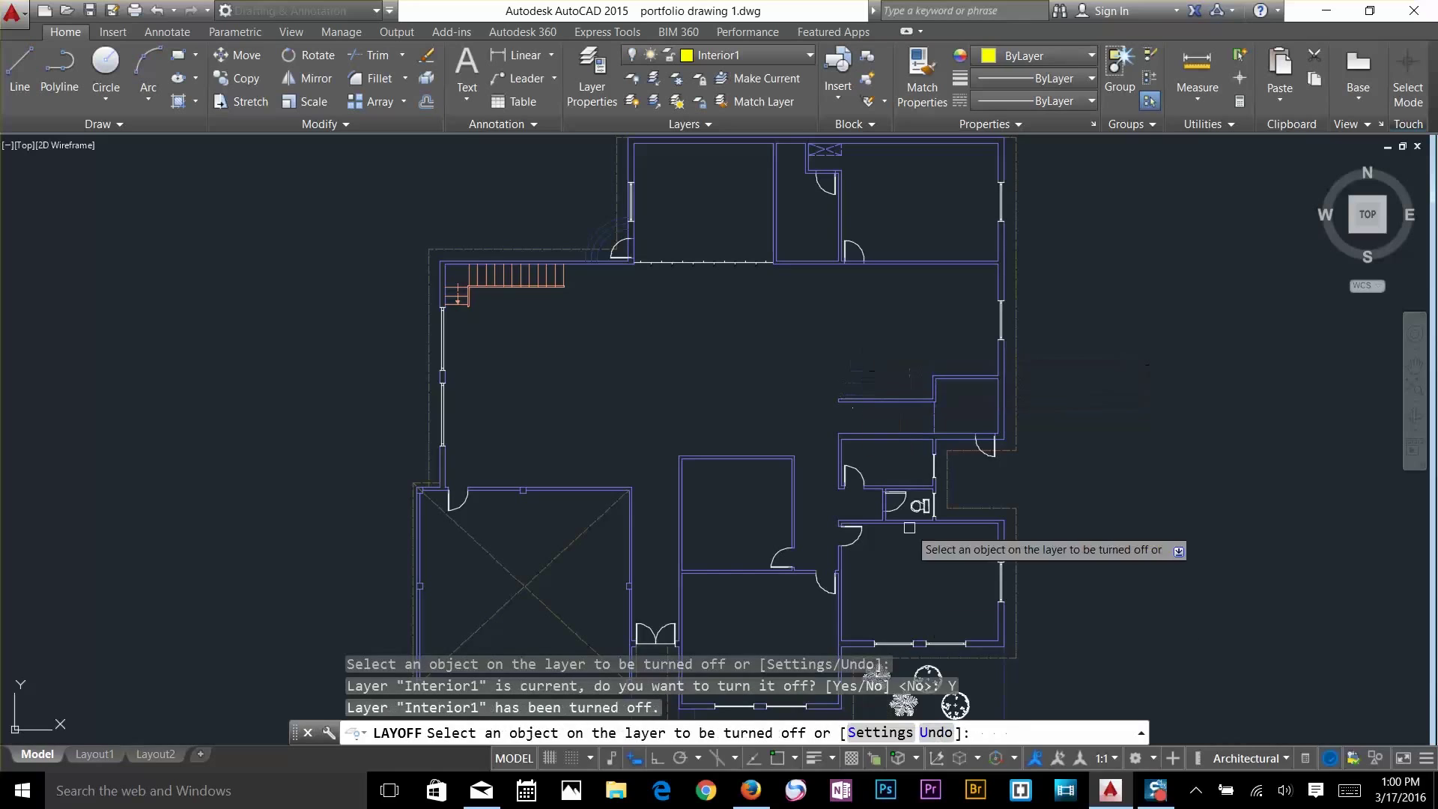
# Turn off layer 0 and the stairs inside layer, then zoom to extents
pyautogui.click(937, 673)
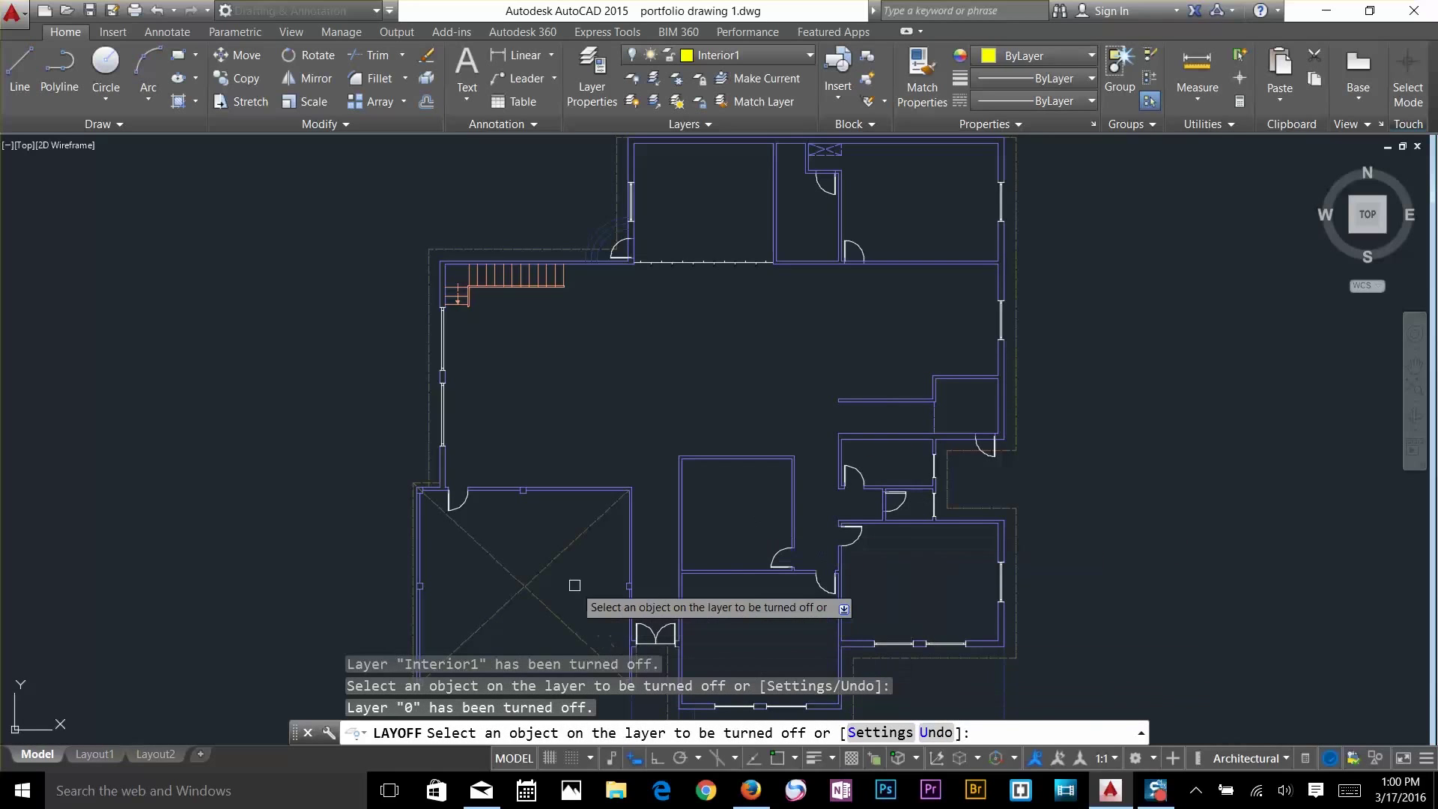
pyautogui.moveTo(561, 596)
pyautogui.mouseDown(button='middle')
pyautogui.moveTo(658, 313)
pyautogui.moveTo(510, 584)
pyautogui.mouseUp(button='middle')
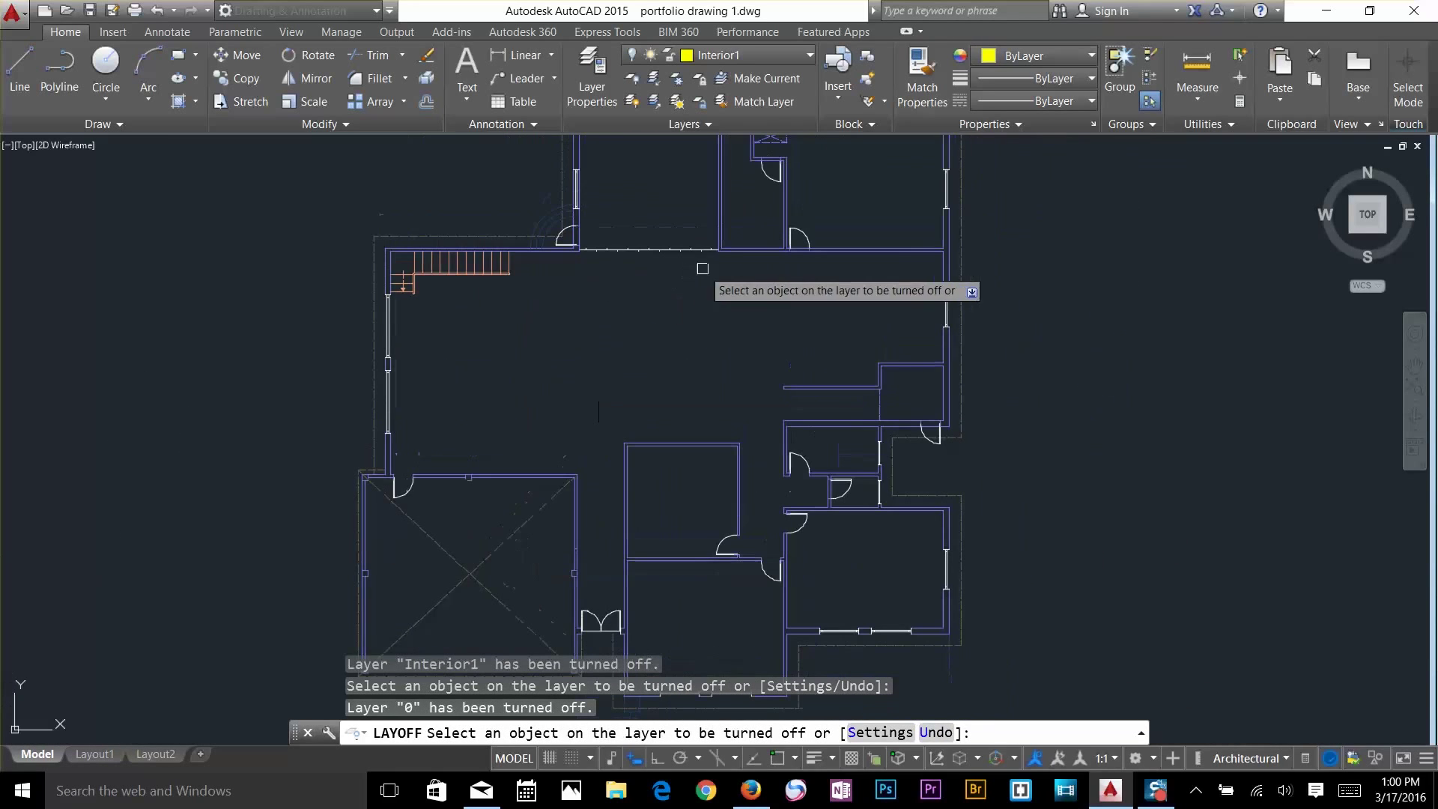
pyautogui.click(466, 267)
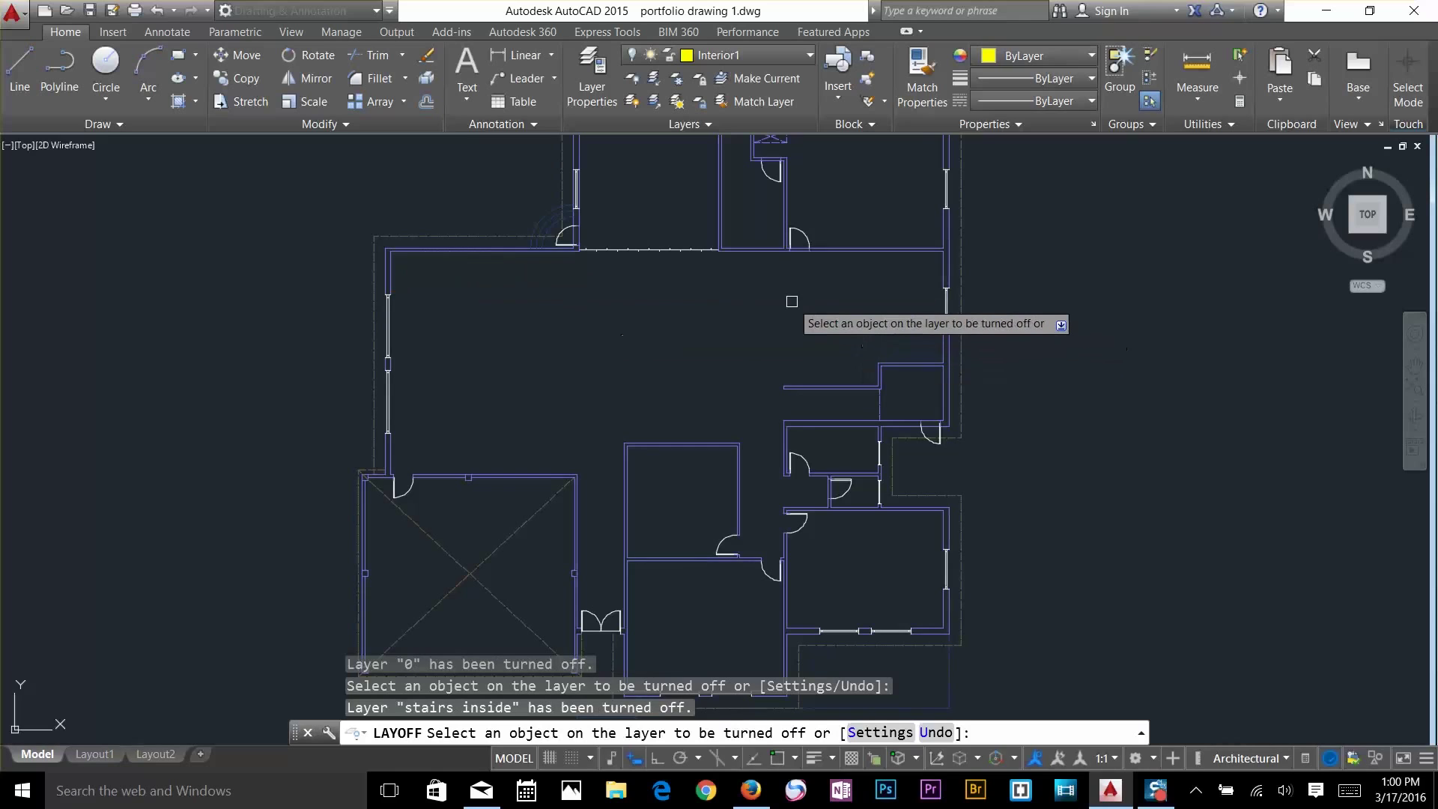
pyautogui.scroll(-2, 791, 304)
pyautogui.moveTo(792, 308); pyautogui.dragTo(819, 342, button='middle')
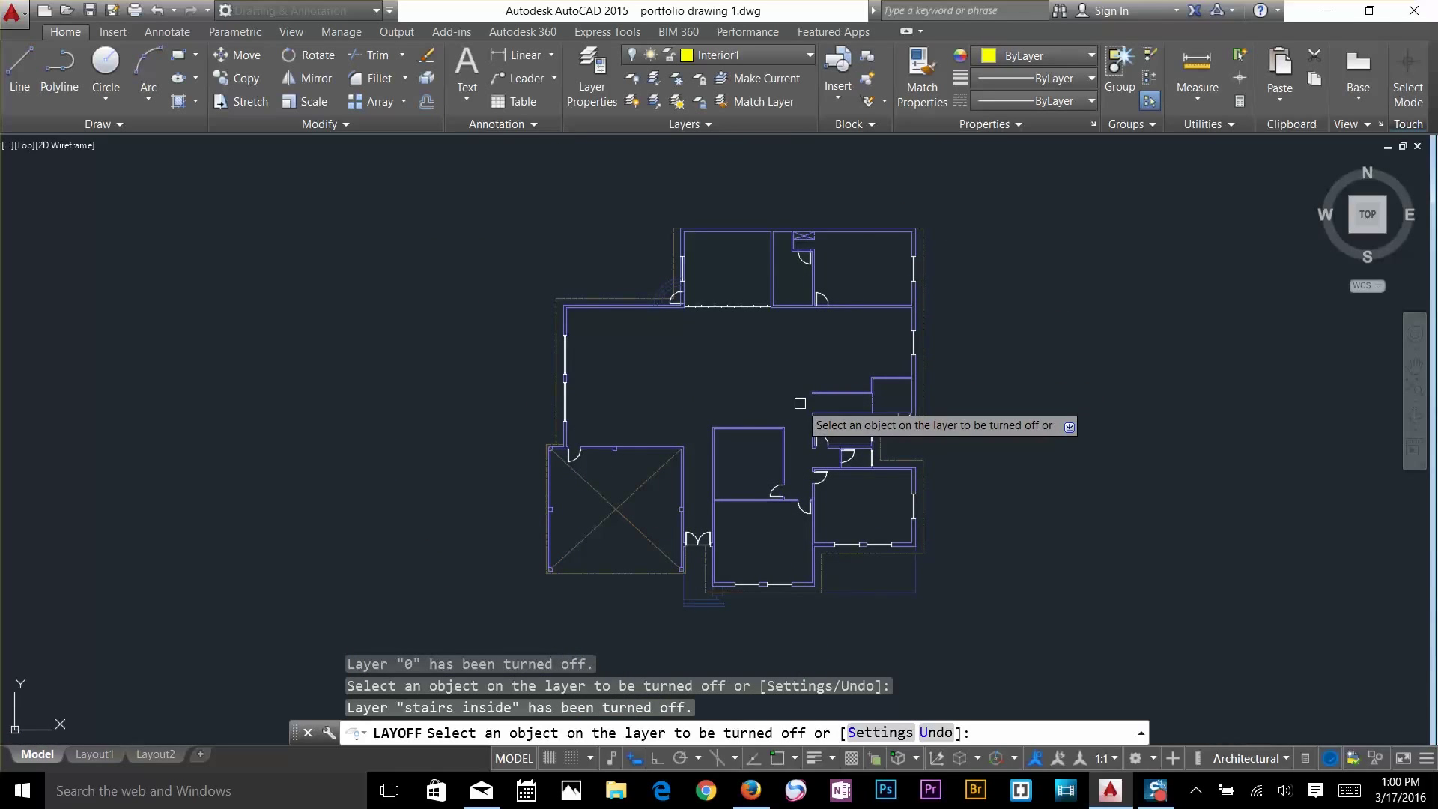
pyautogui.press('Return')
pyautogui.write('z')
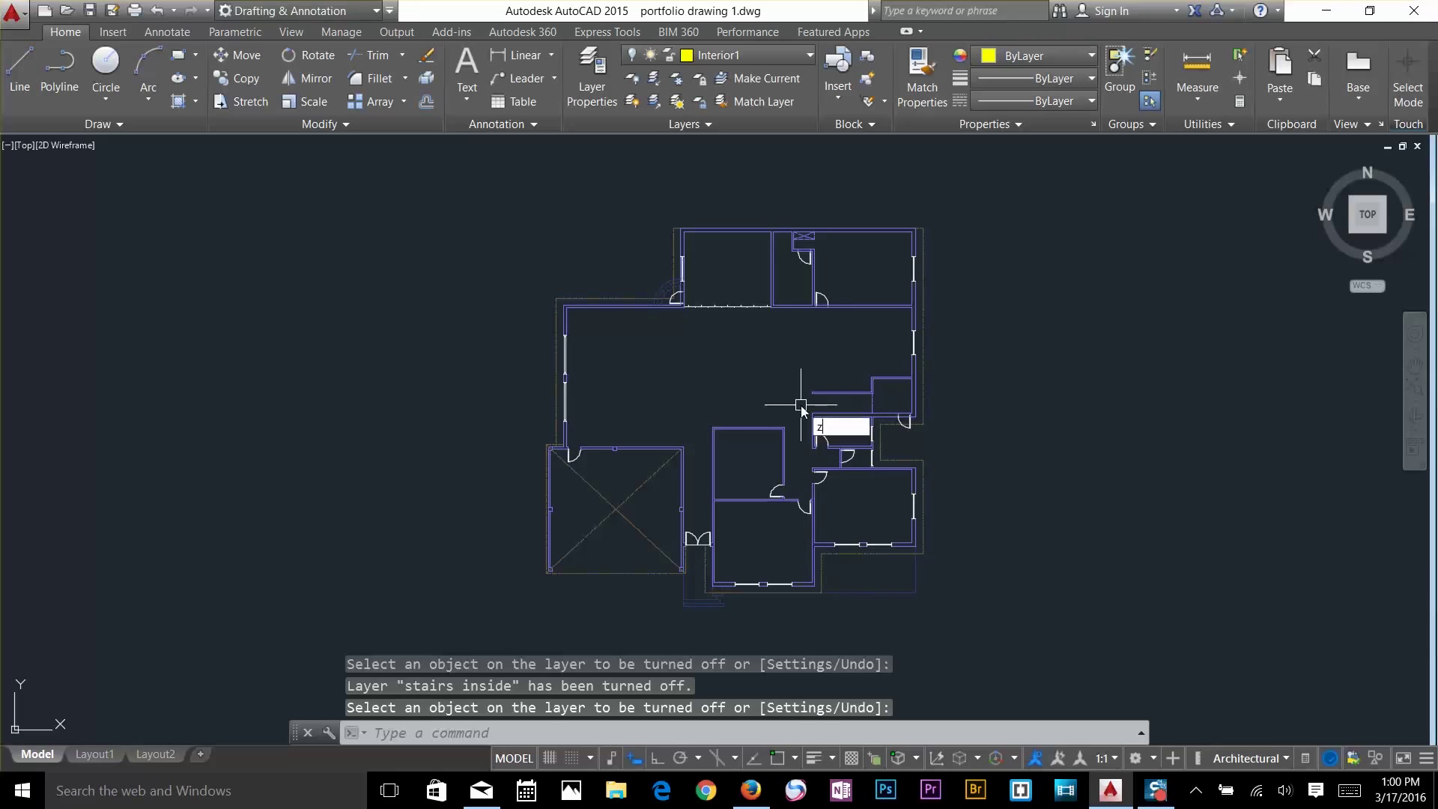
pyautogui.press('Return')
pyautogui.write('e')
pyautogui.press('Return')
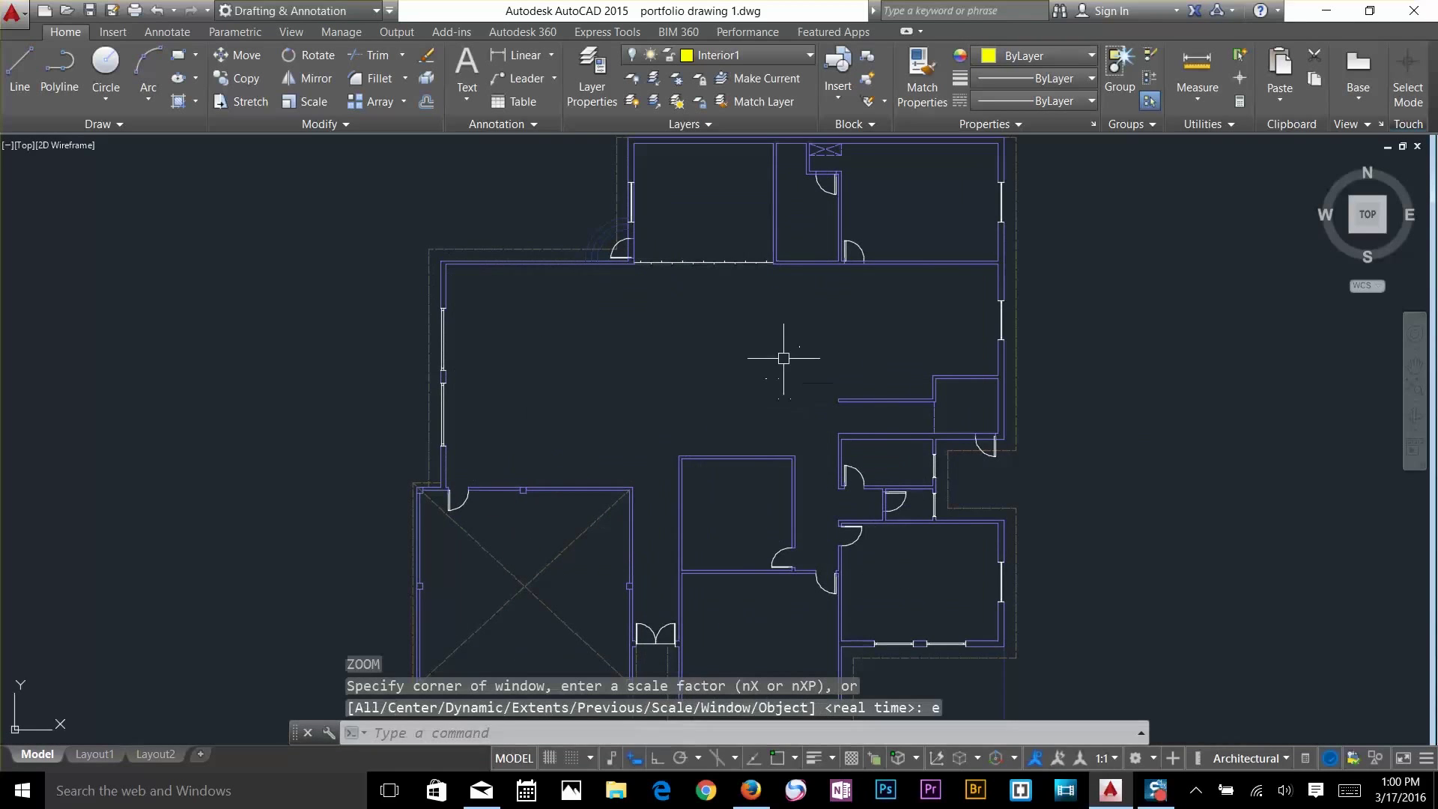
# Save the furniture-free layer setup as a new layer state named 'st'
pyautogui.click(748, 125)
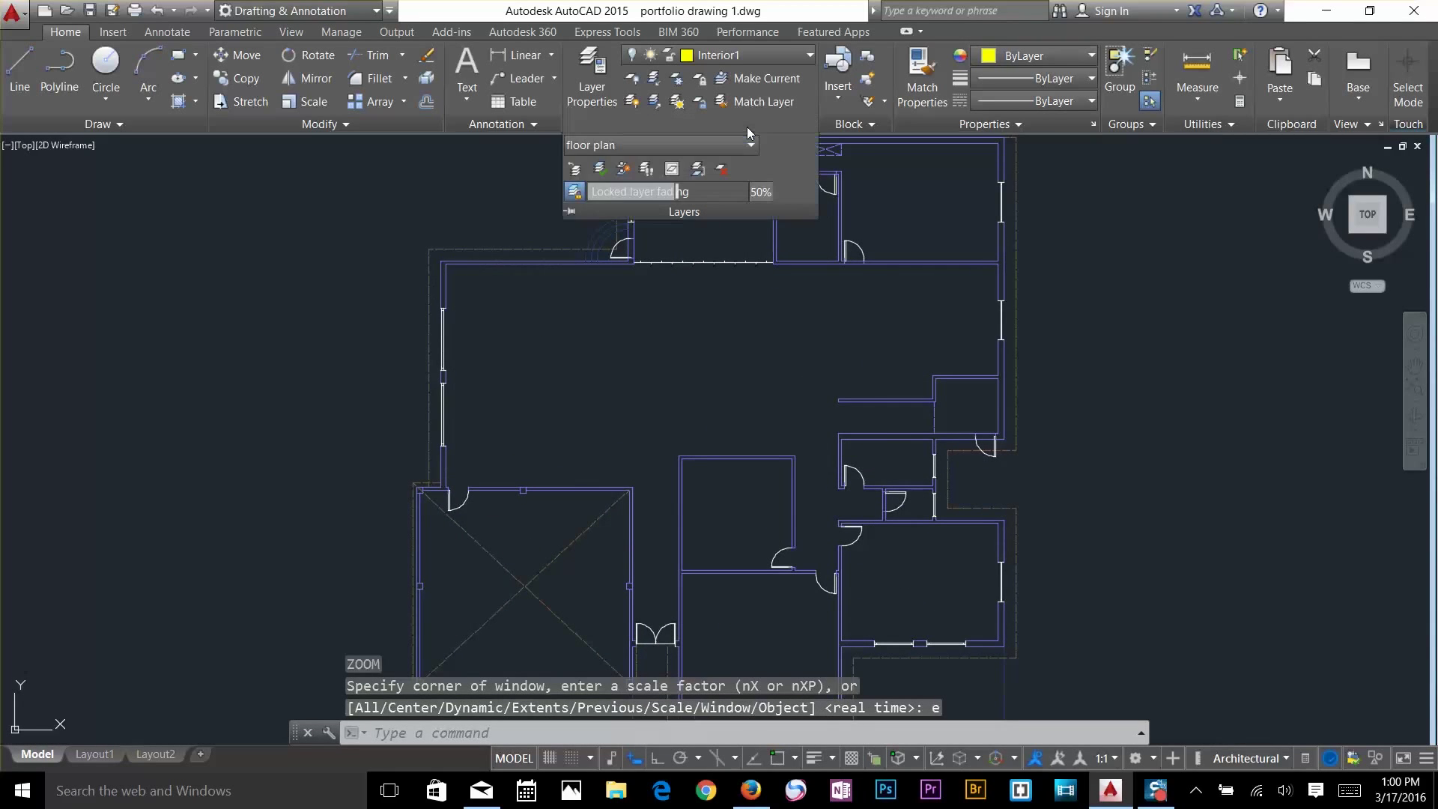
pyautogui.click(741, 145)
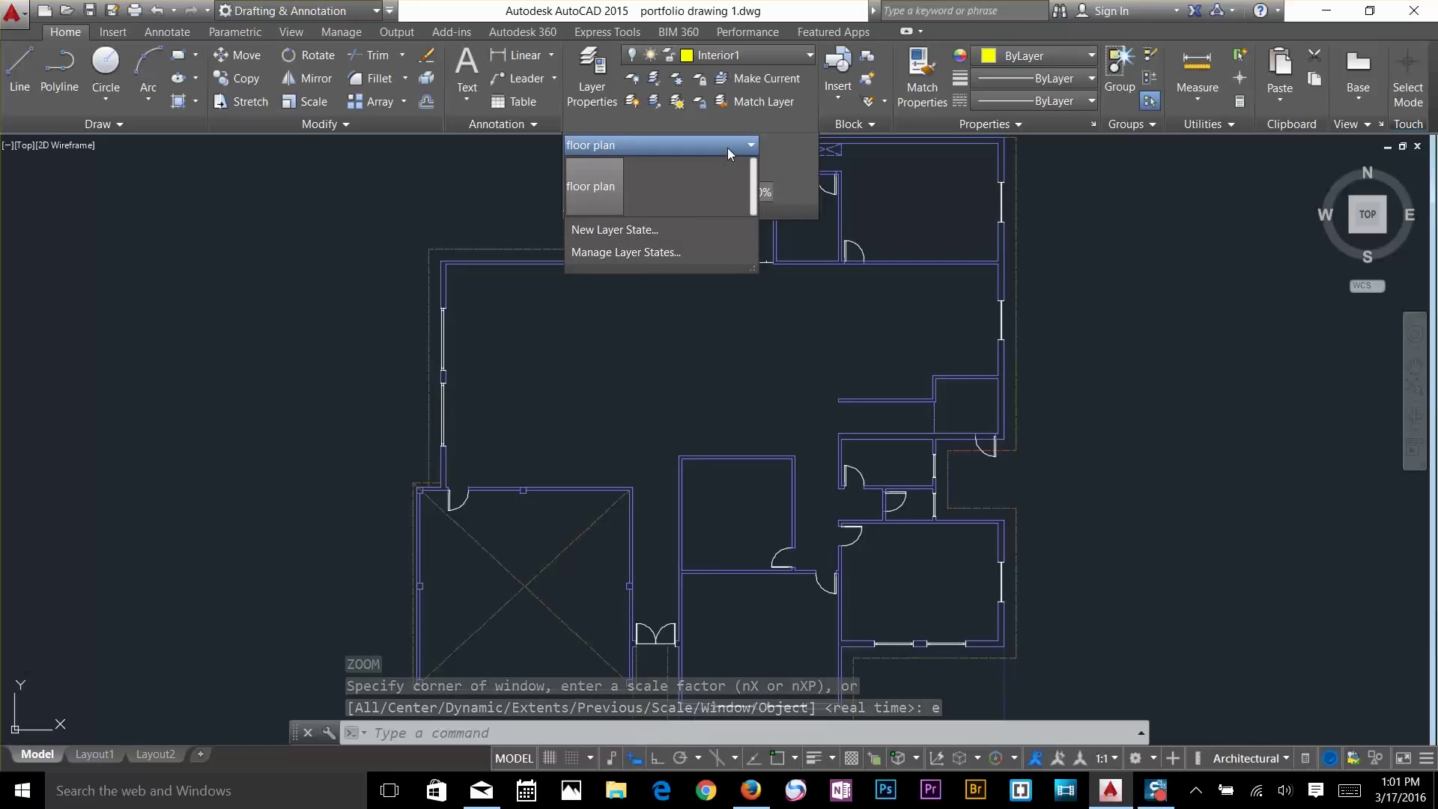
pyautogui.click(613, 230)
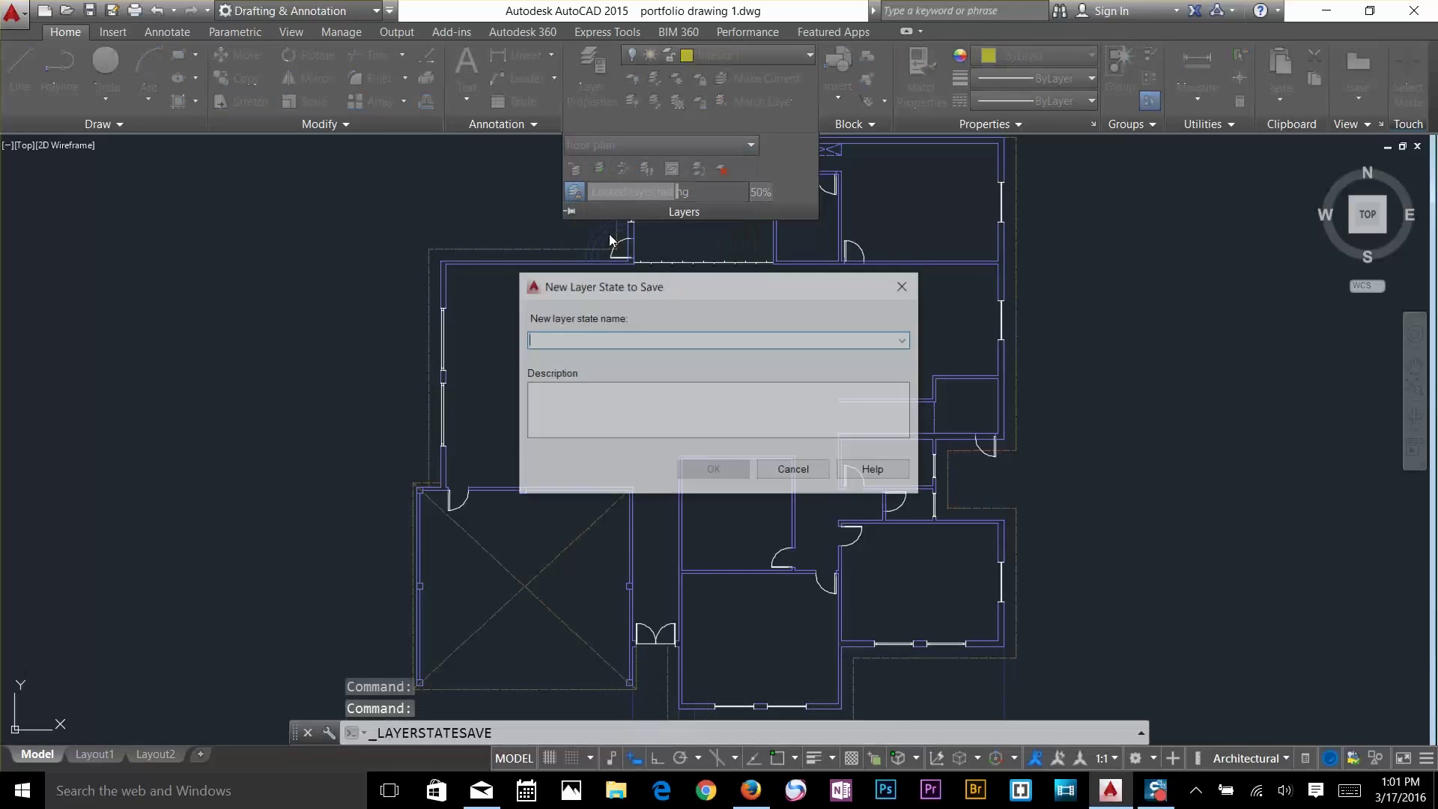
pyautogui.write('state1')
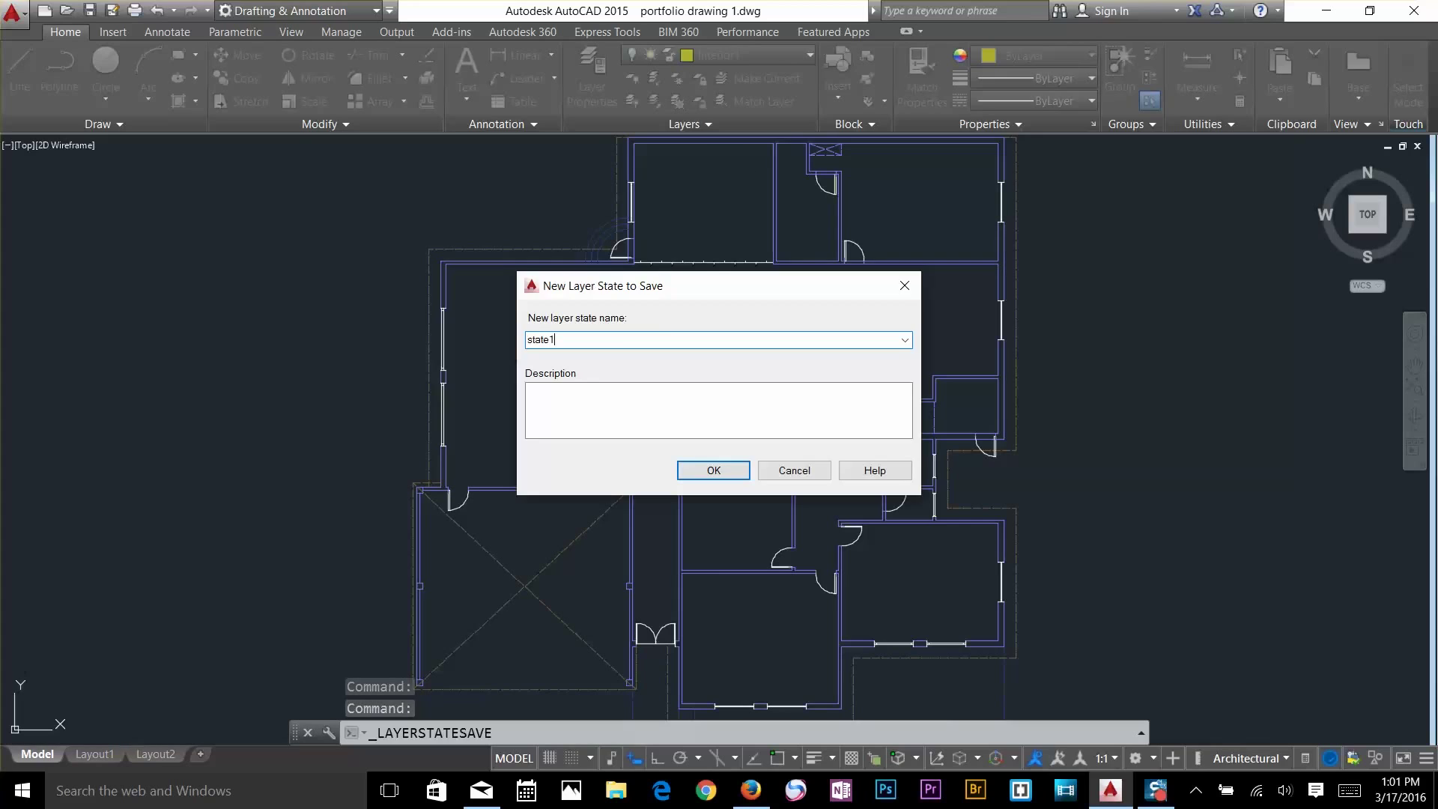
pyautogui.press('Return')
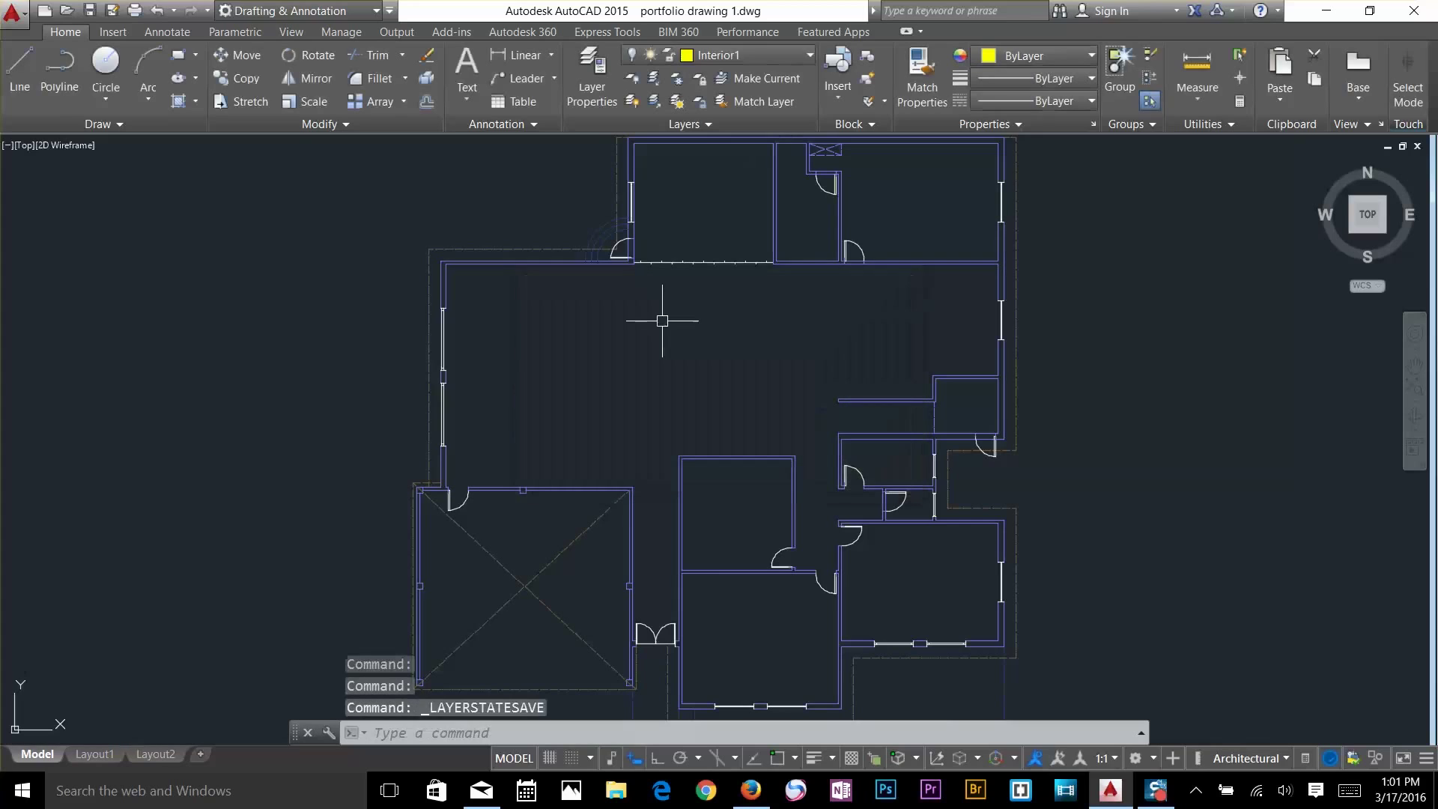
pyautogui.click(711, 124)
pyautogui.click(711, 146)
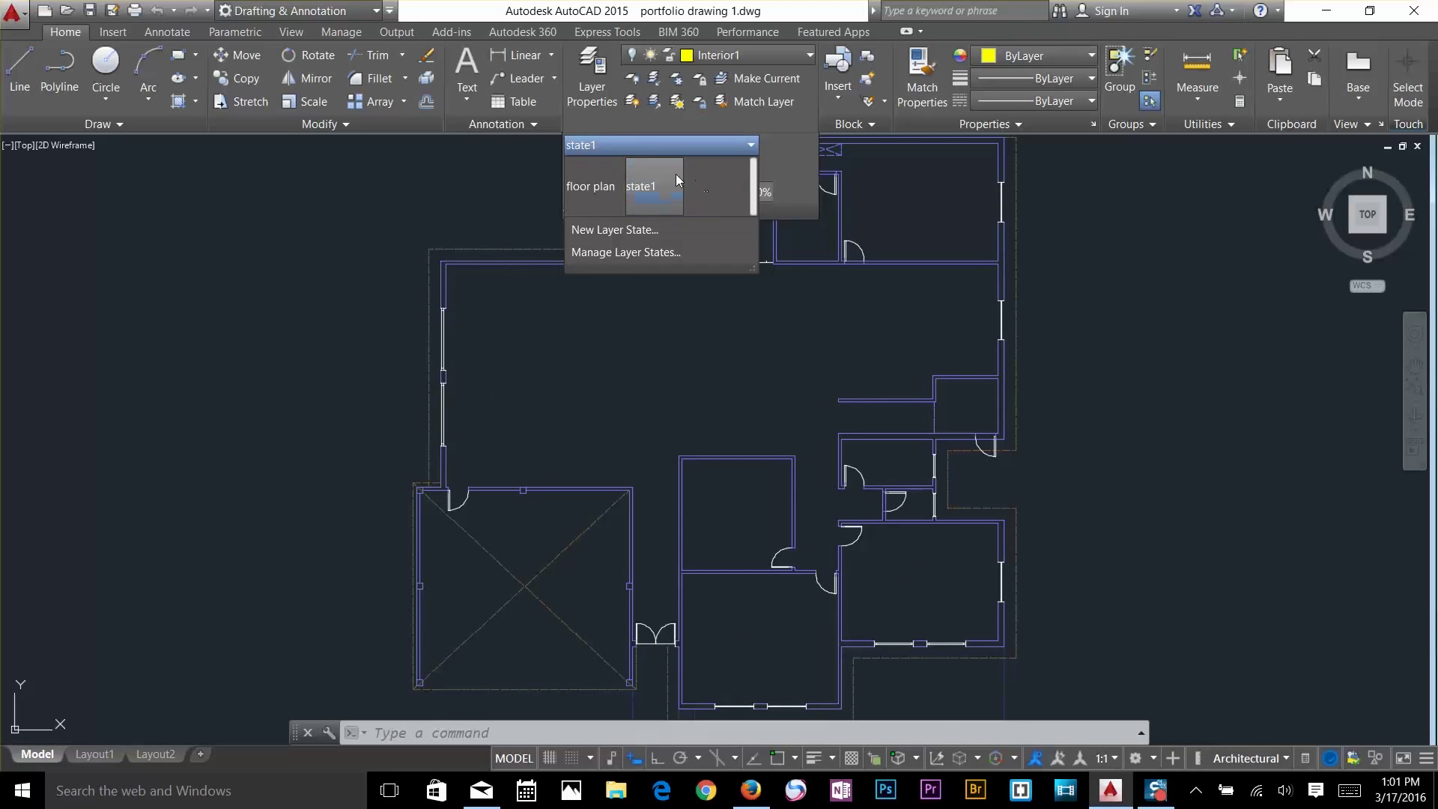
pyautogui.click(589, 193)
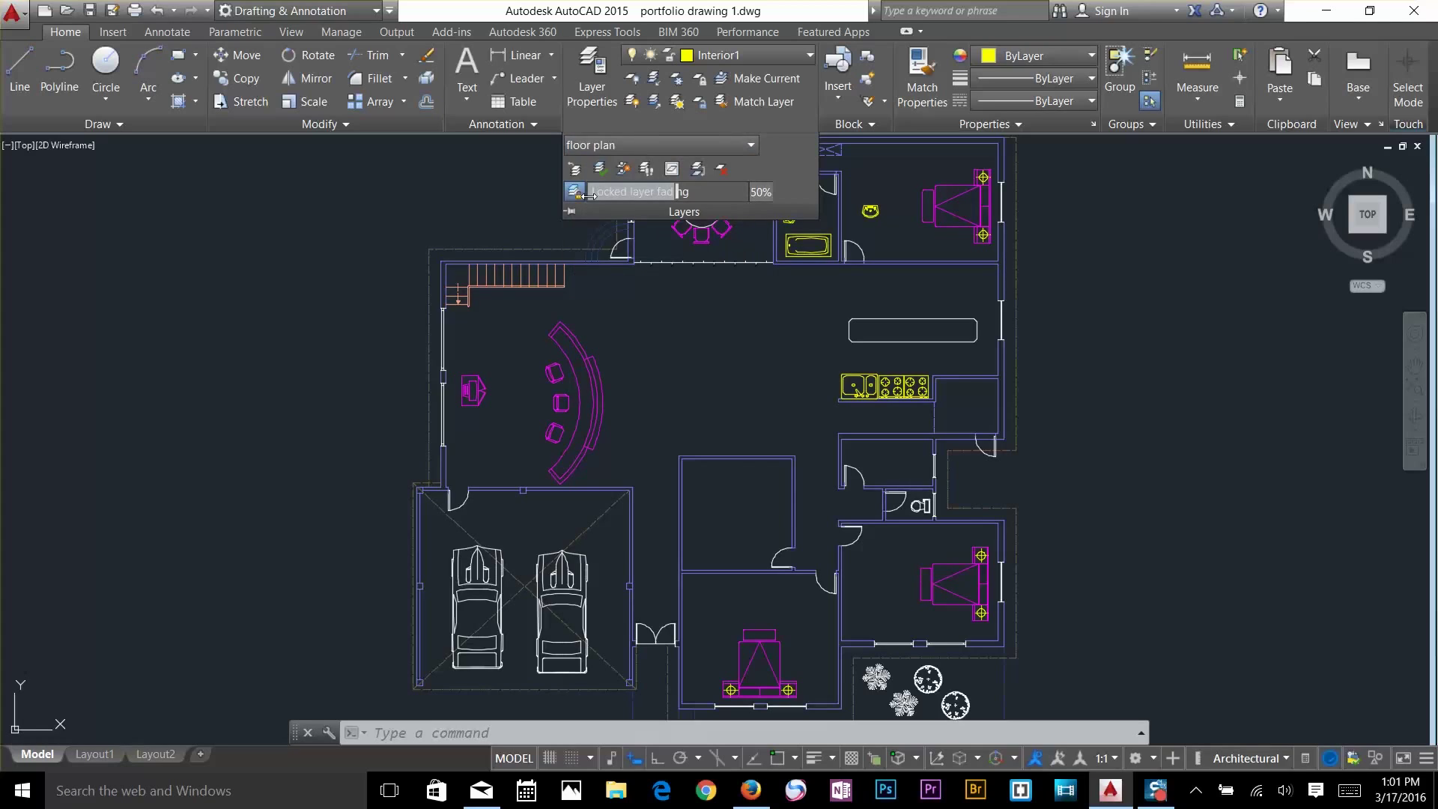
pyautogui.click(689, 311)
pyautogui.click(665, 360)
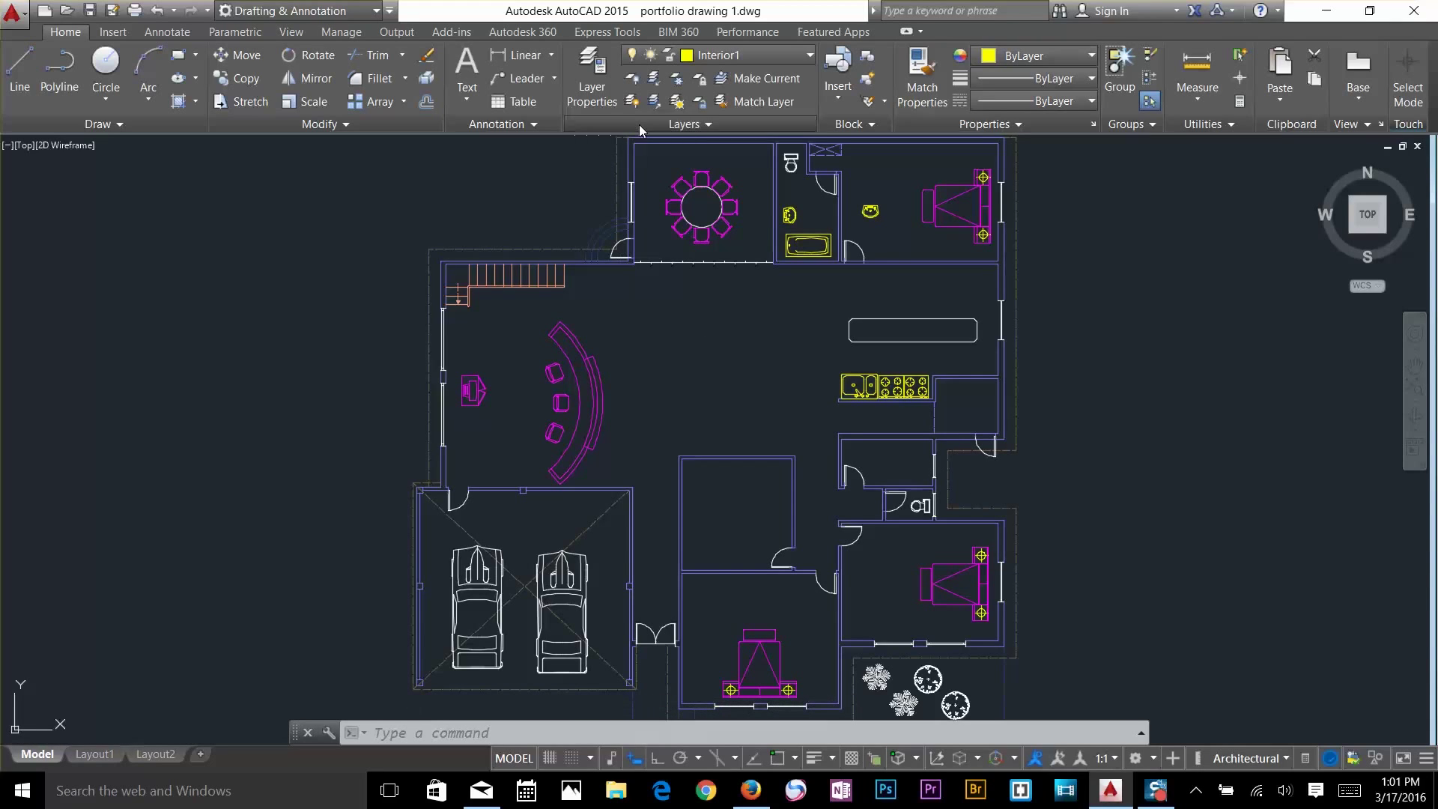
pyautogui.click(686, 123)
pyautogui.click(654, 147)
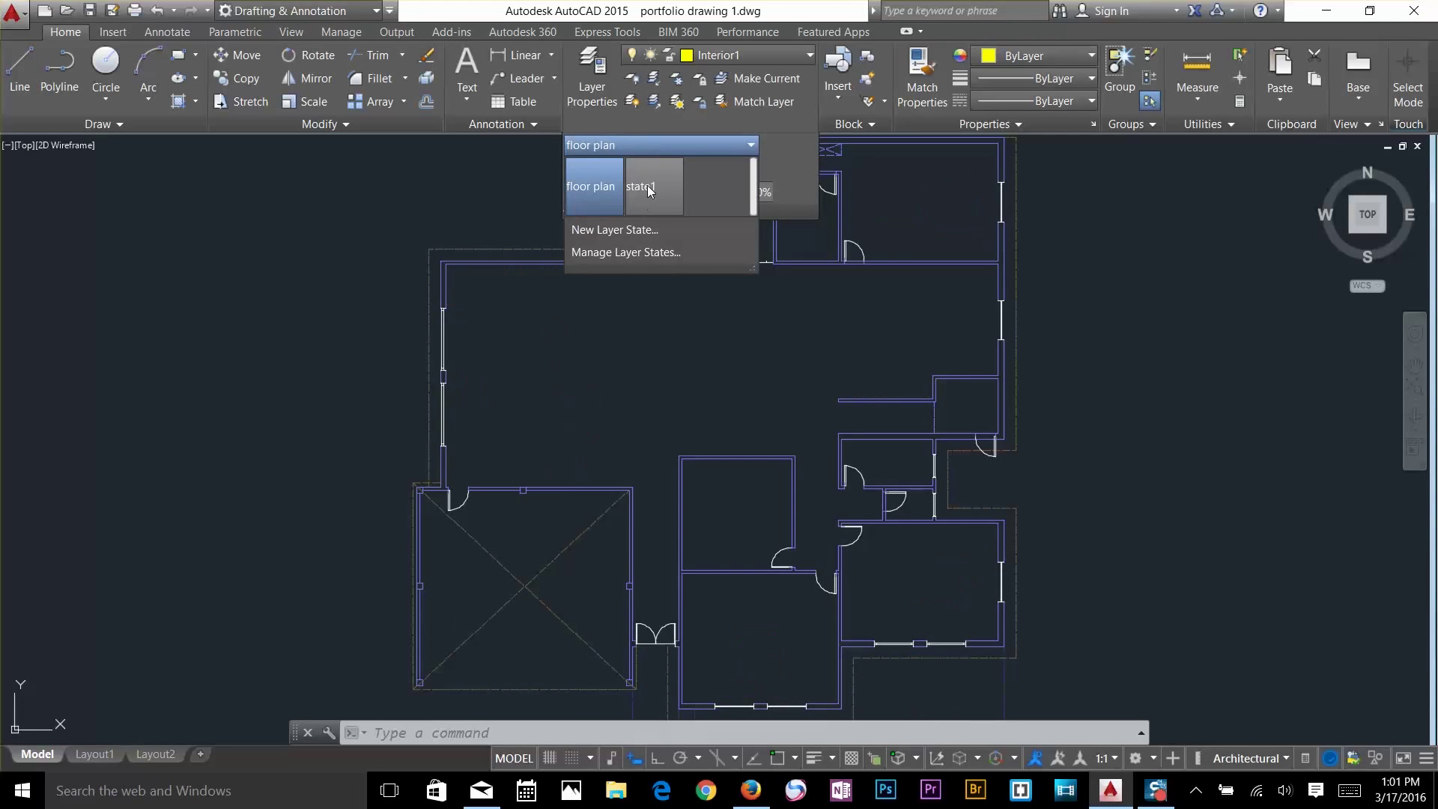
pyautogui.click(649, 190)
pyautogui.click(712, 379)
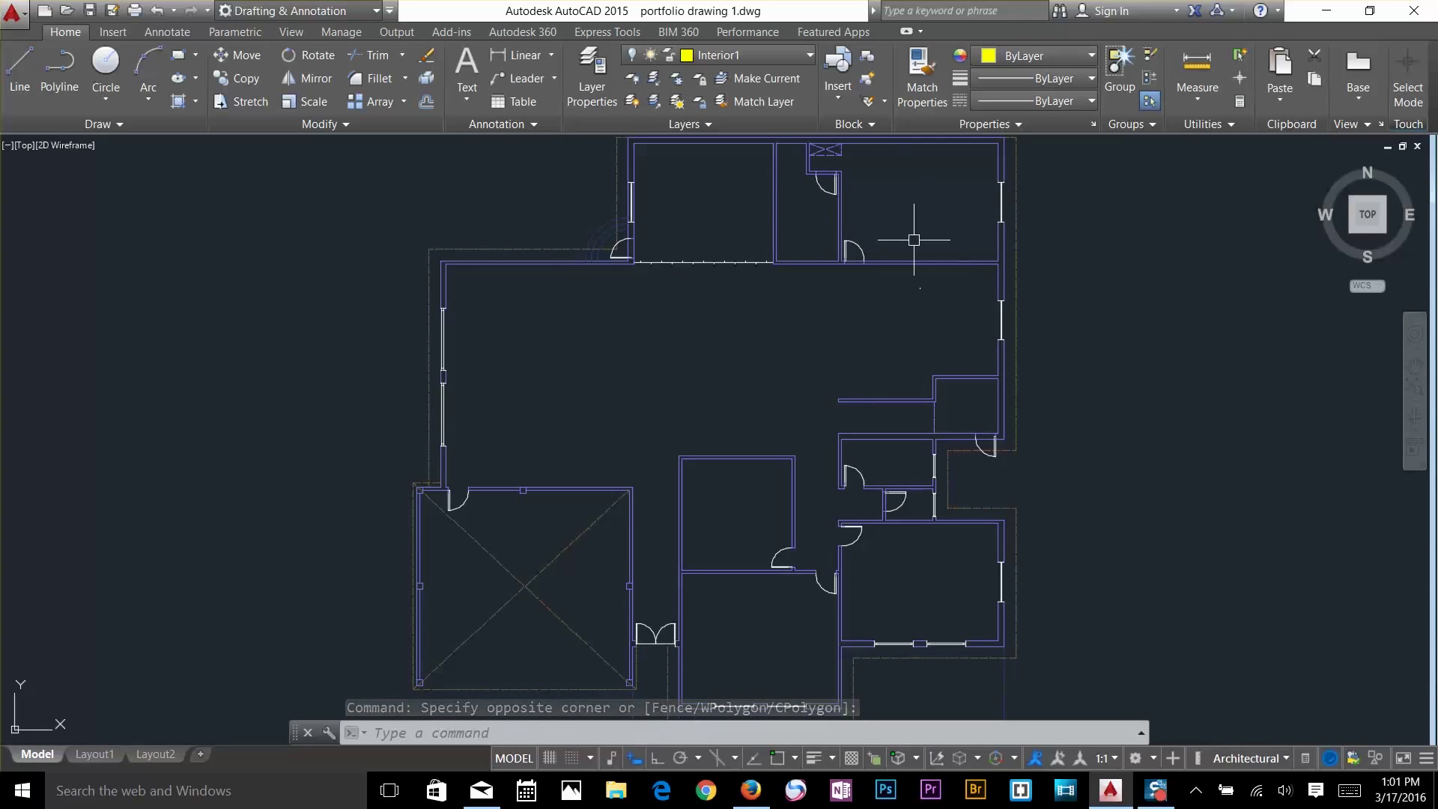
pyautogui.click(830, 347)
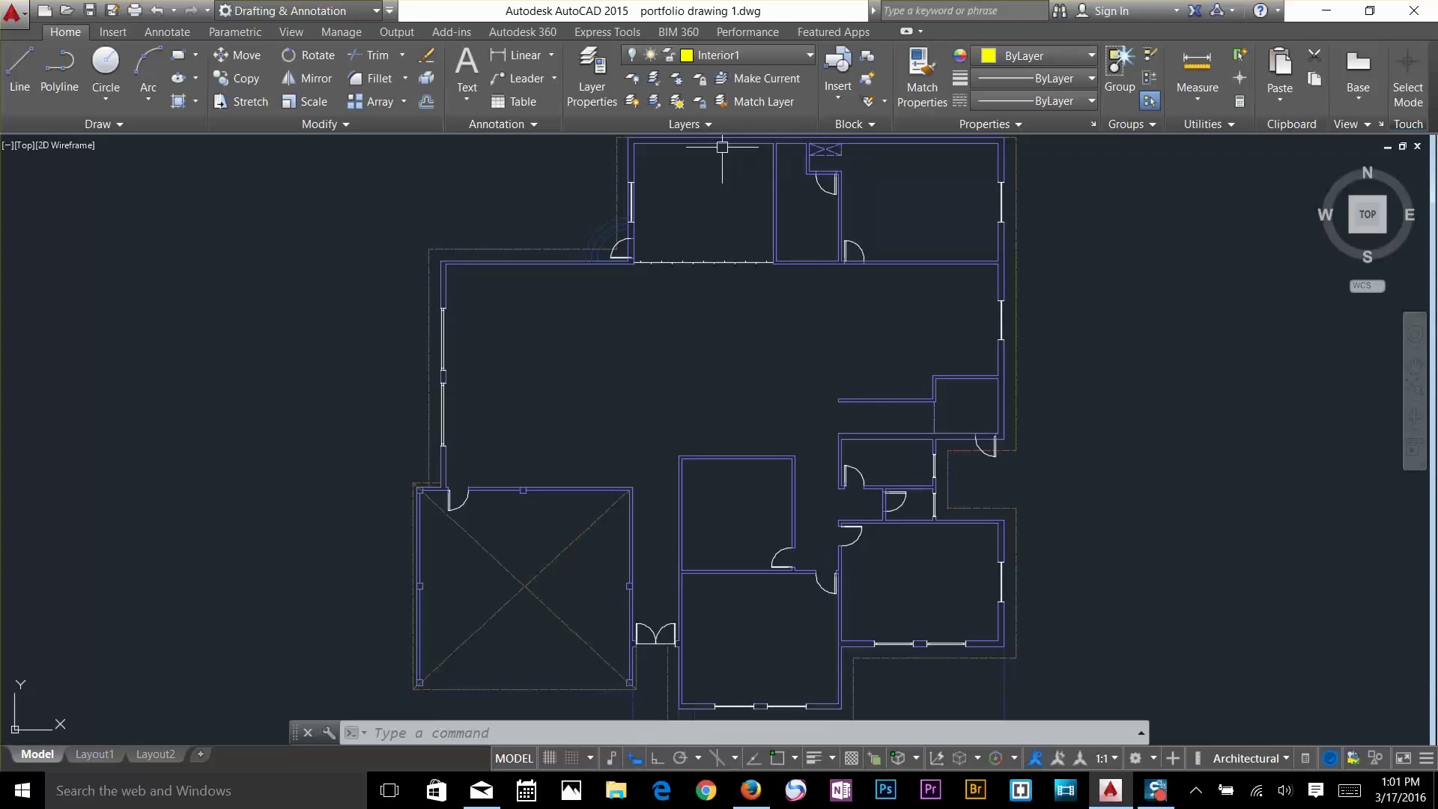
pyautogui.click(686, 124)
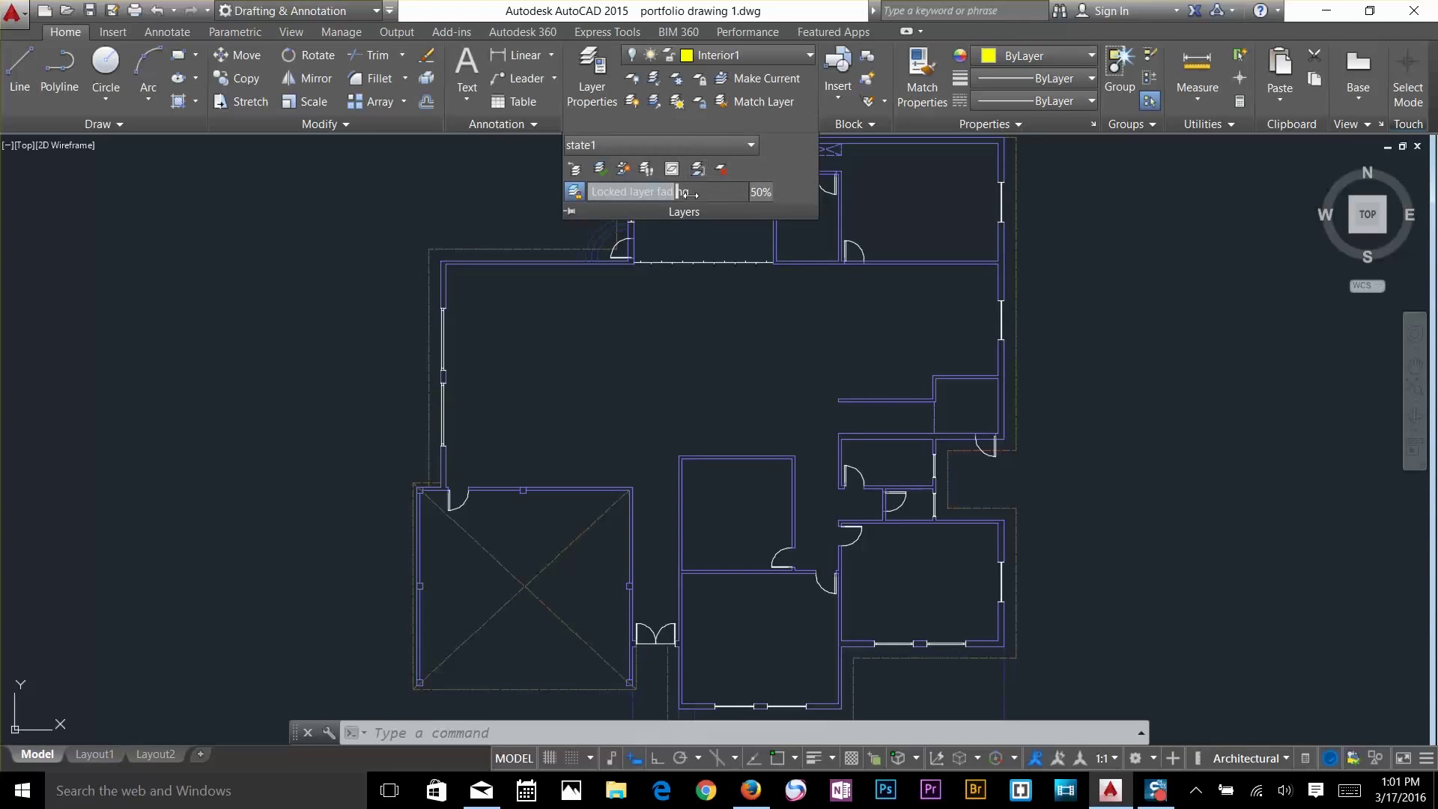
pyautogui.click(707, 150)
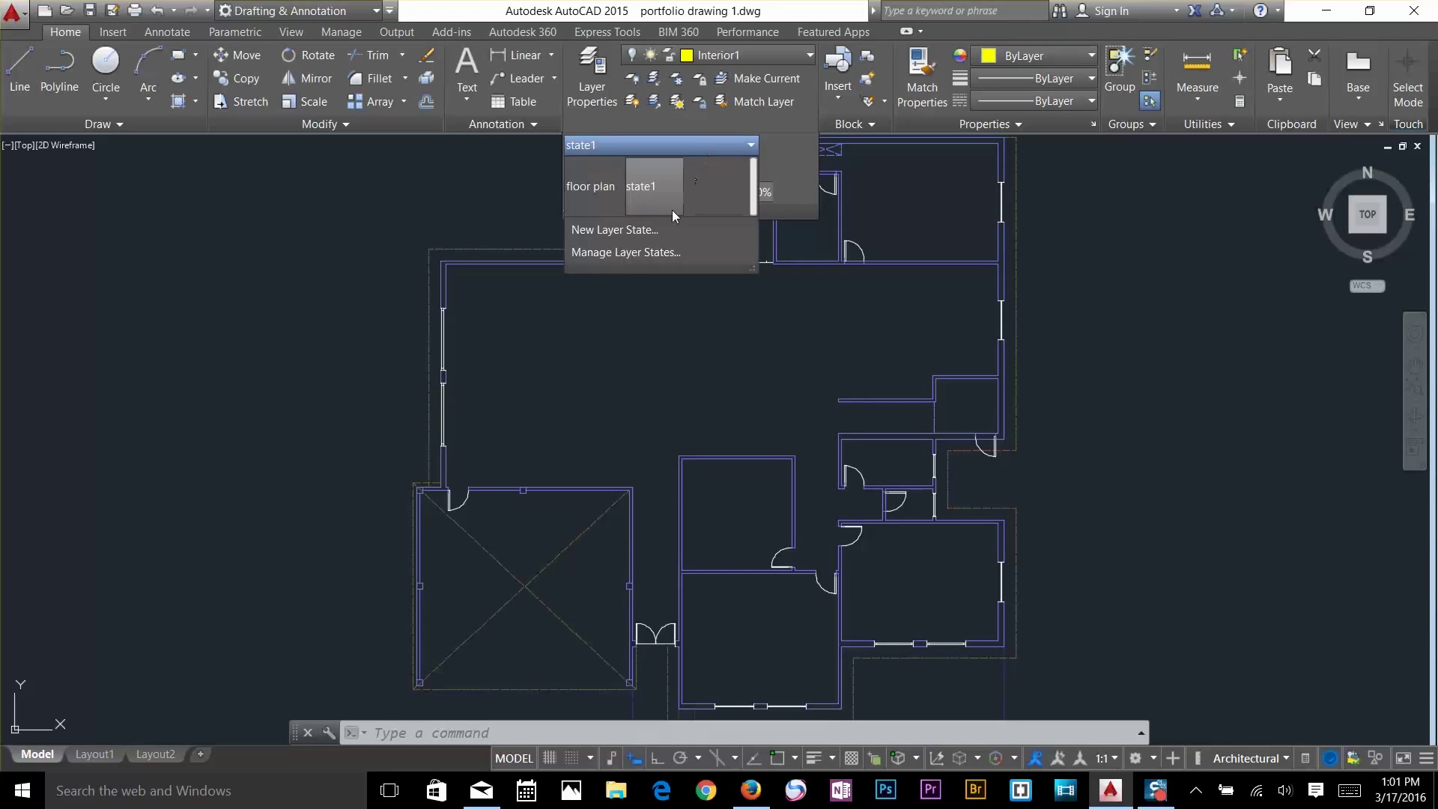
# Review the saved layer states in the Layer States Manager, then window-select part of the top wall
pyautogui.click(638, 259)
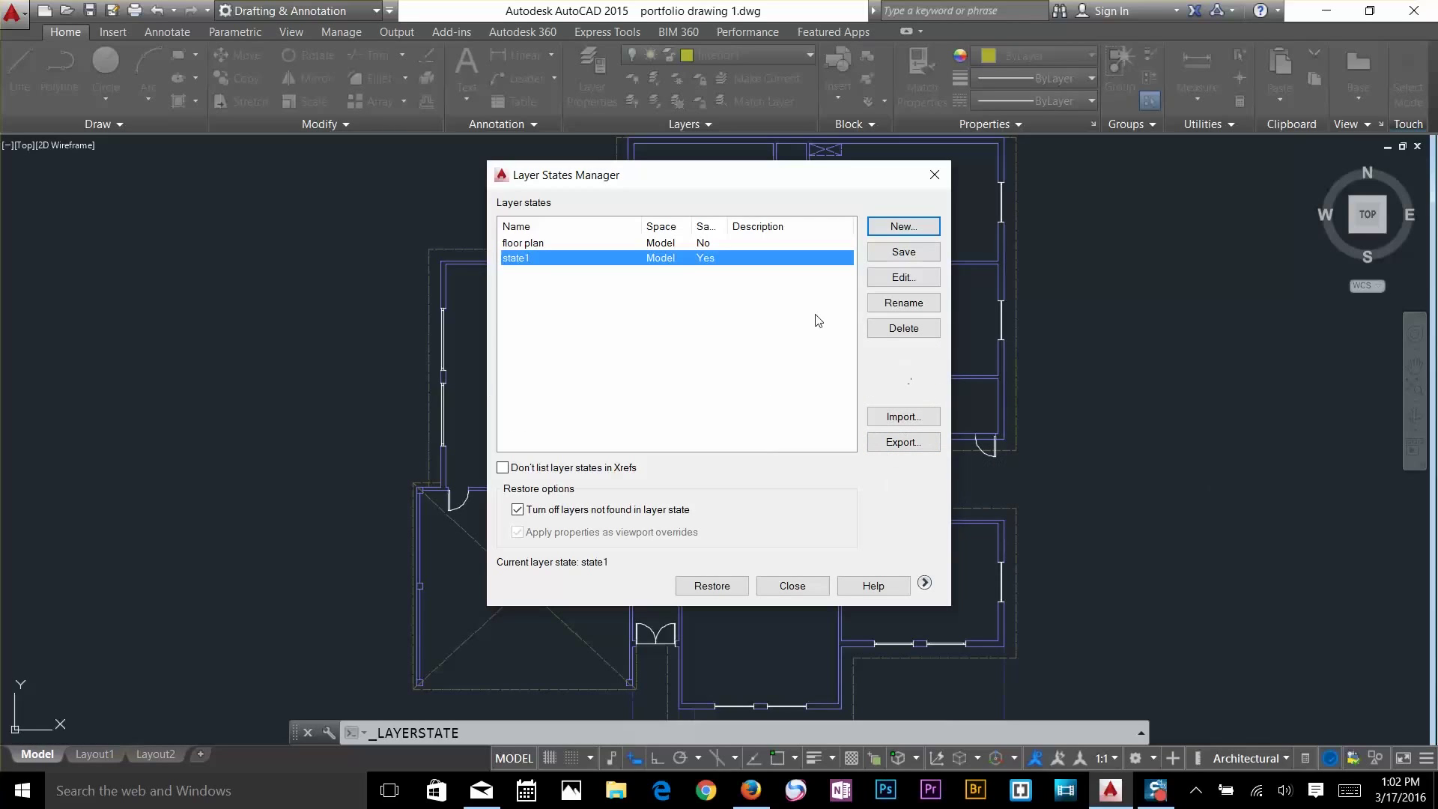
pyautogui.click(809, 585)
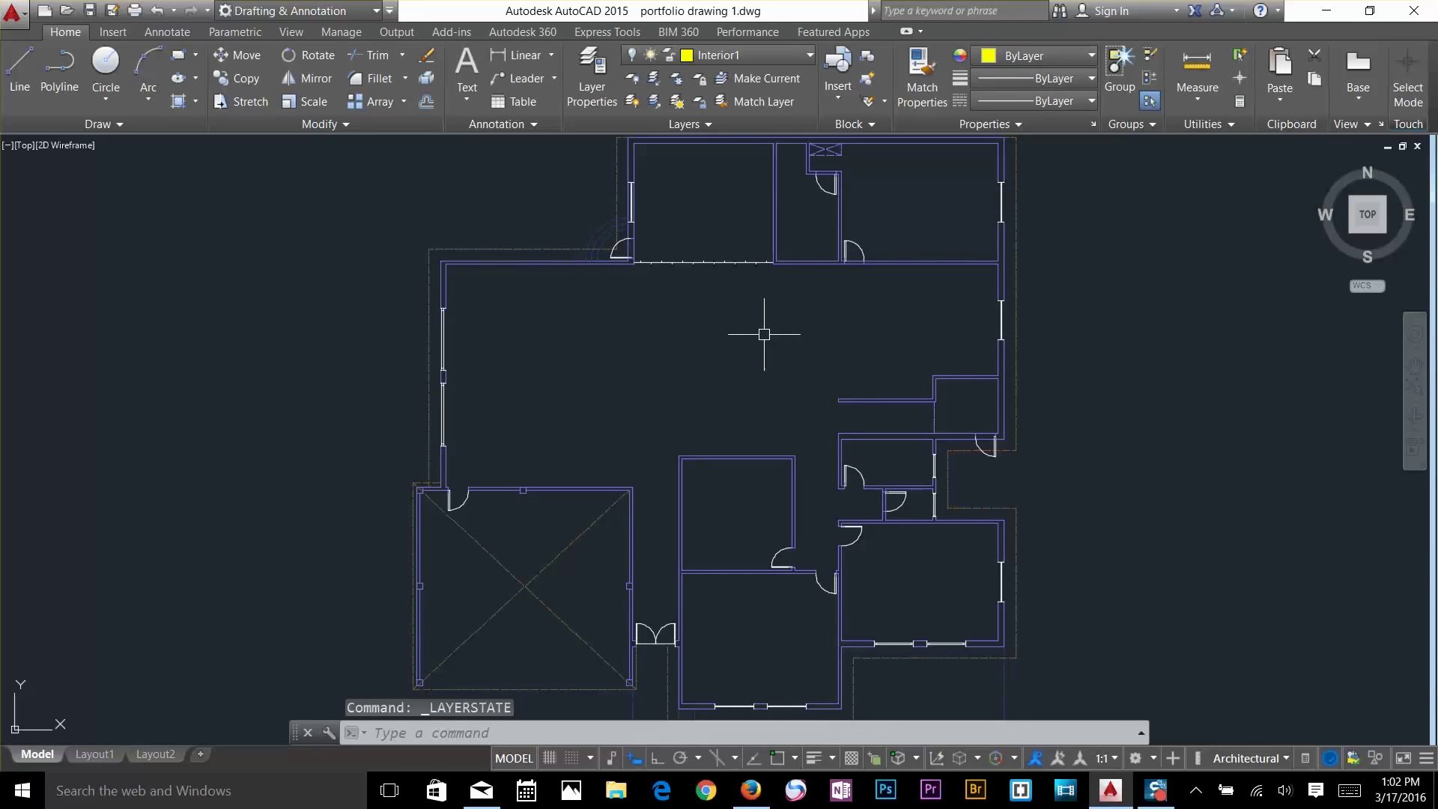
pyautogui.click(742, 217)
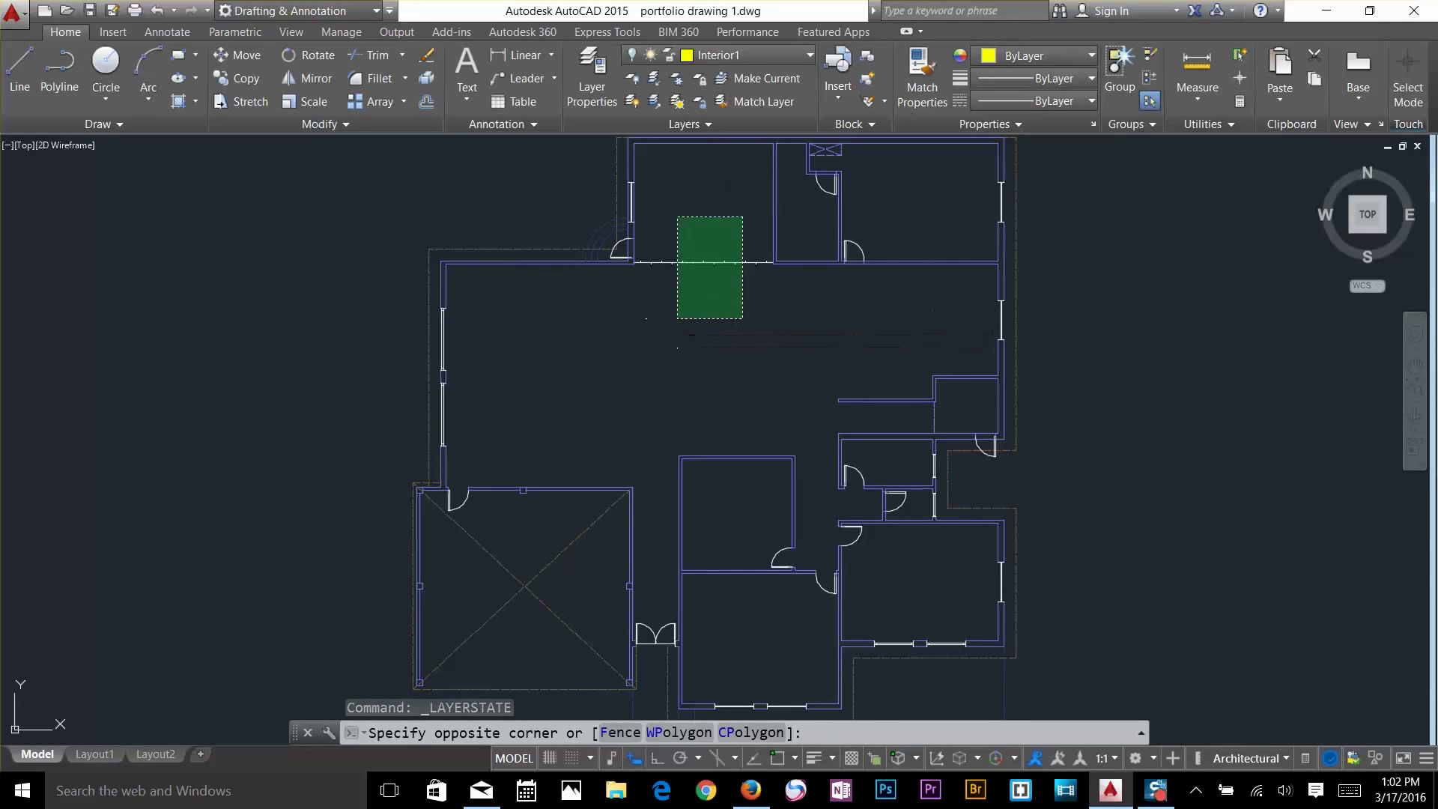
pyautogui.click(677, 318)
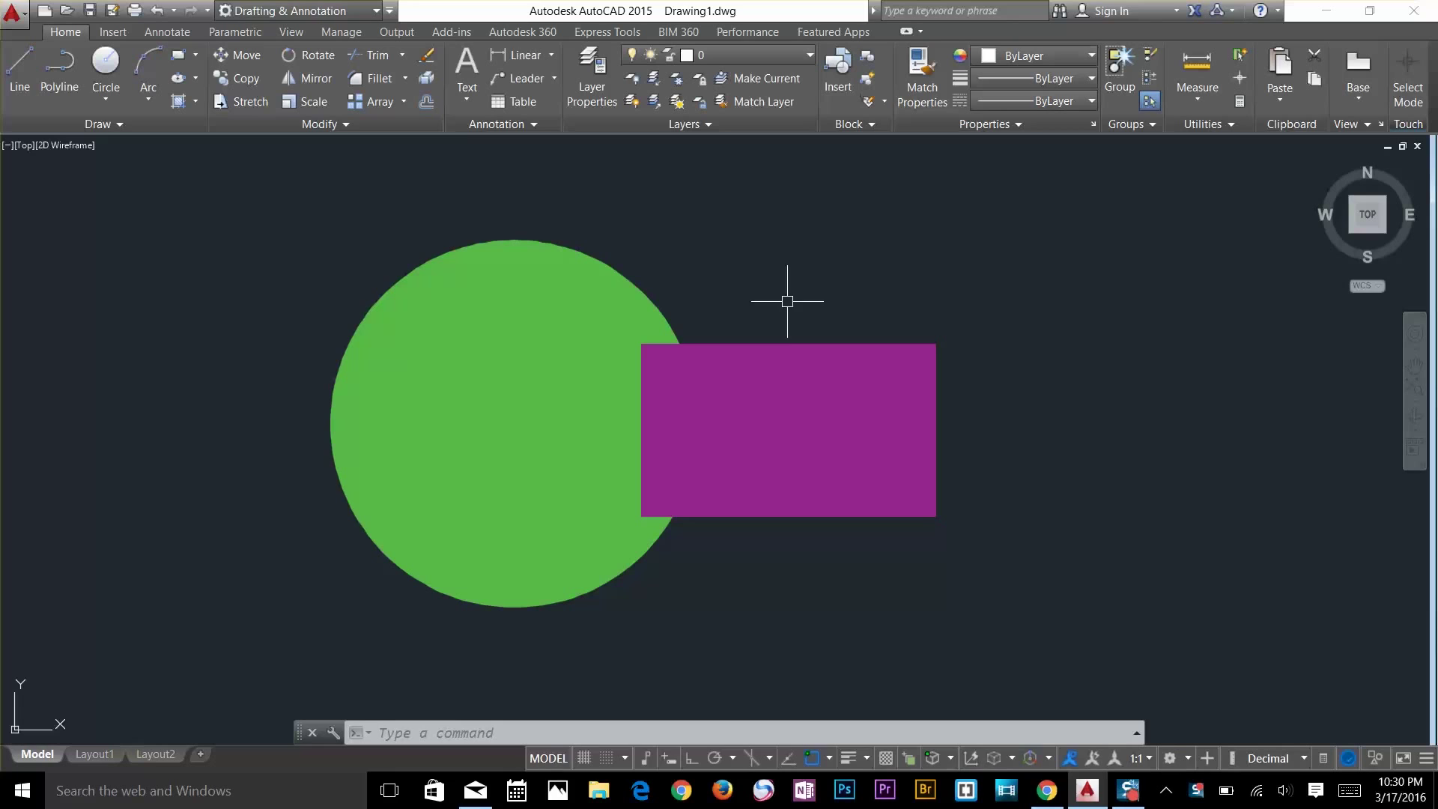
# Select and deselect the green circle and purple rectangle hatches to check them
pyautogui.click(442, 340)
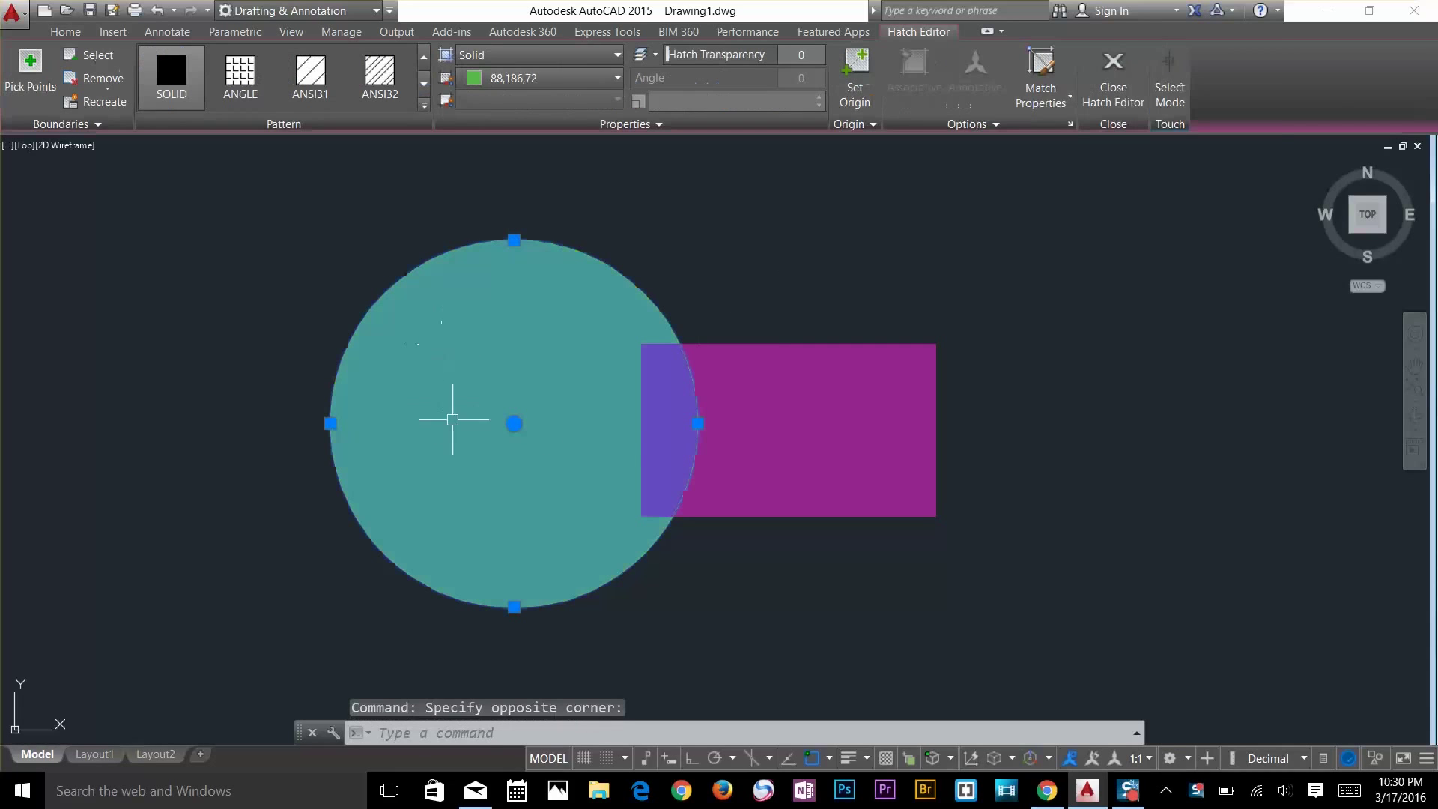
pyautogui.press('Escape')
pyautogui.click(787, 441)
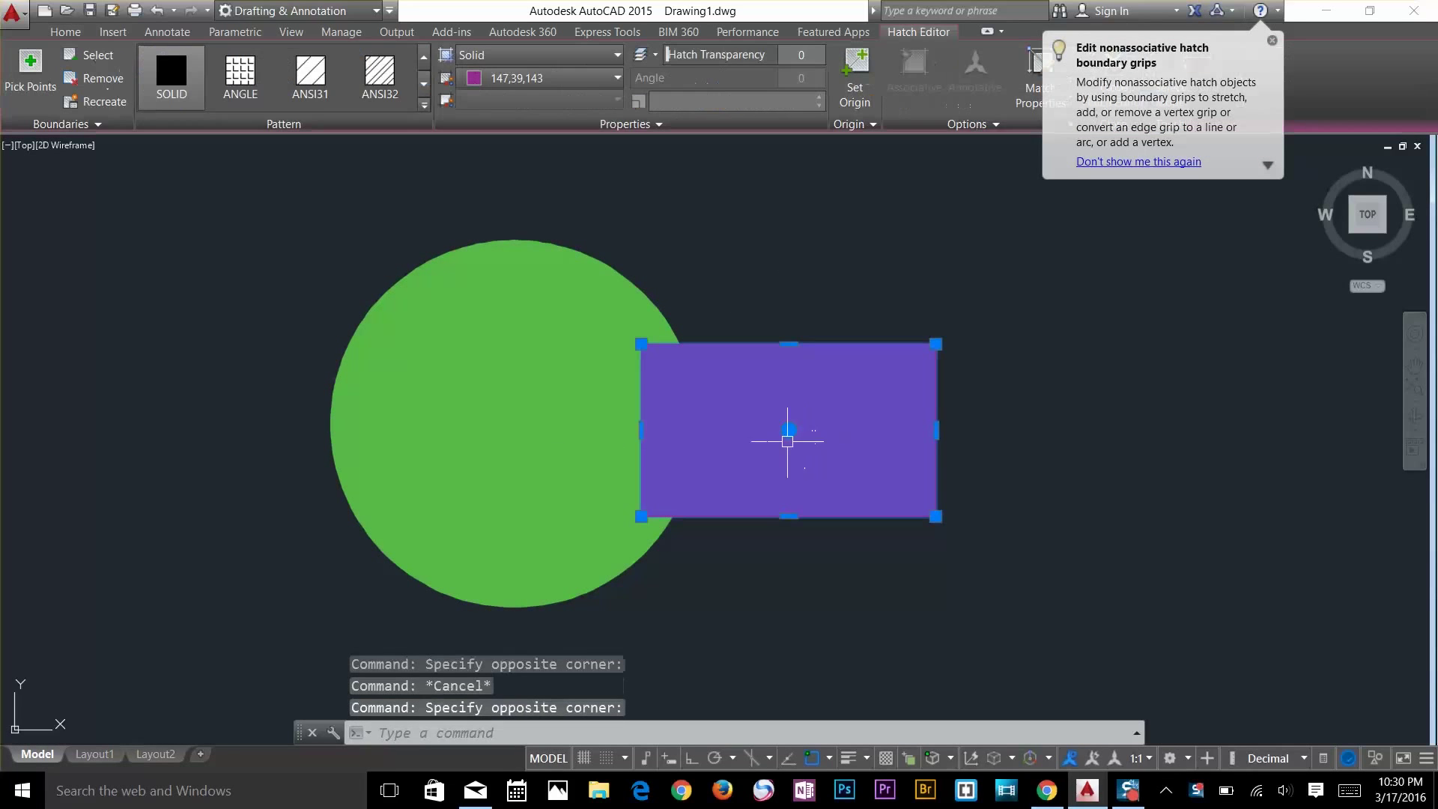
pyautogui.press('Escape')
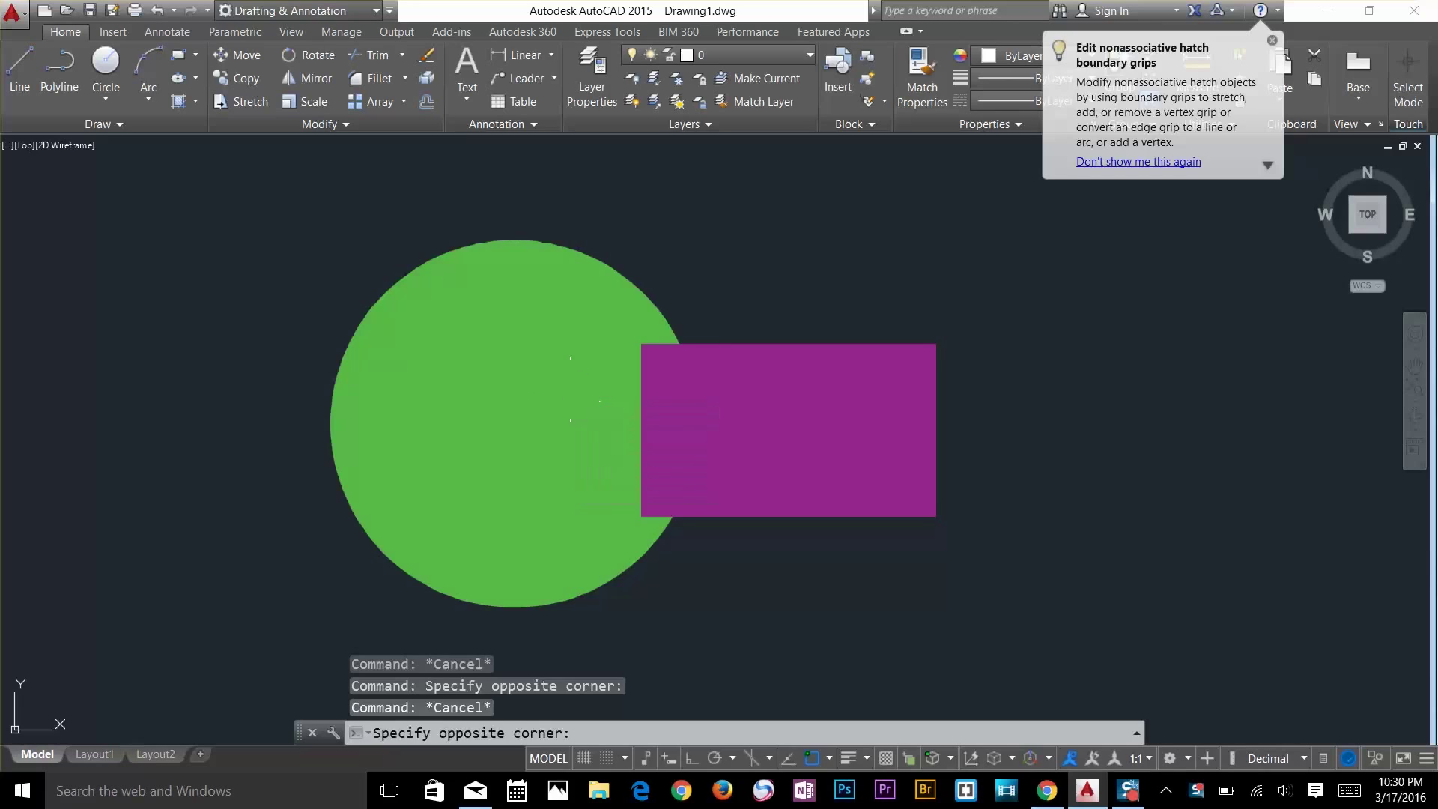
pyautogui.click(600, 401)
pyautogui.press('Escape')
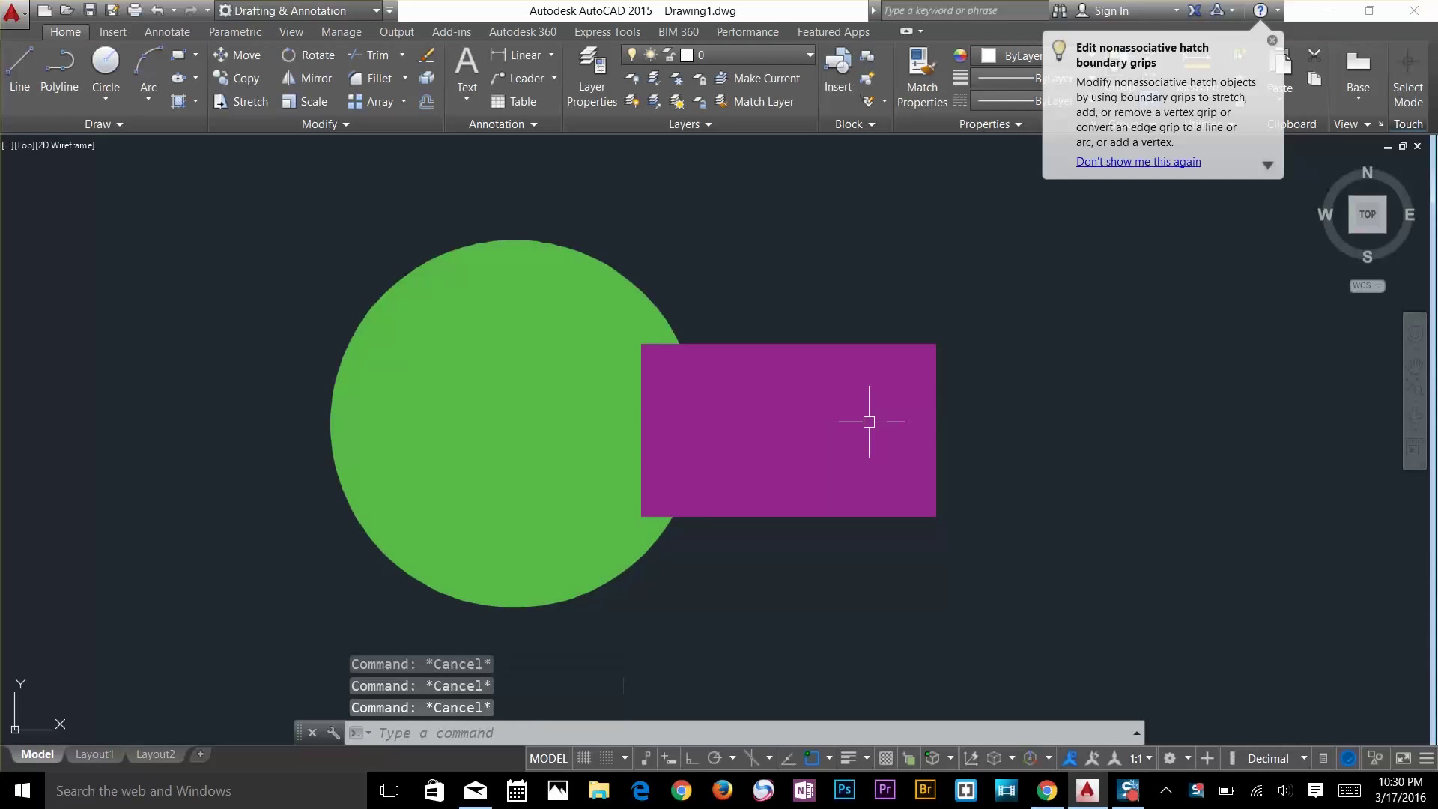
# Move the purple rectangle hatch further left over the green circle
pyautogui.write('m')
pyautogui.press('Return')
pyautogui.click(977, 476)
pyautogui.click(921, 491)
pyautogui.press('Return')
pyautogui.click(830, 578)
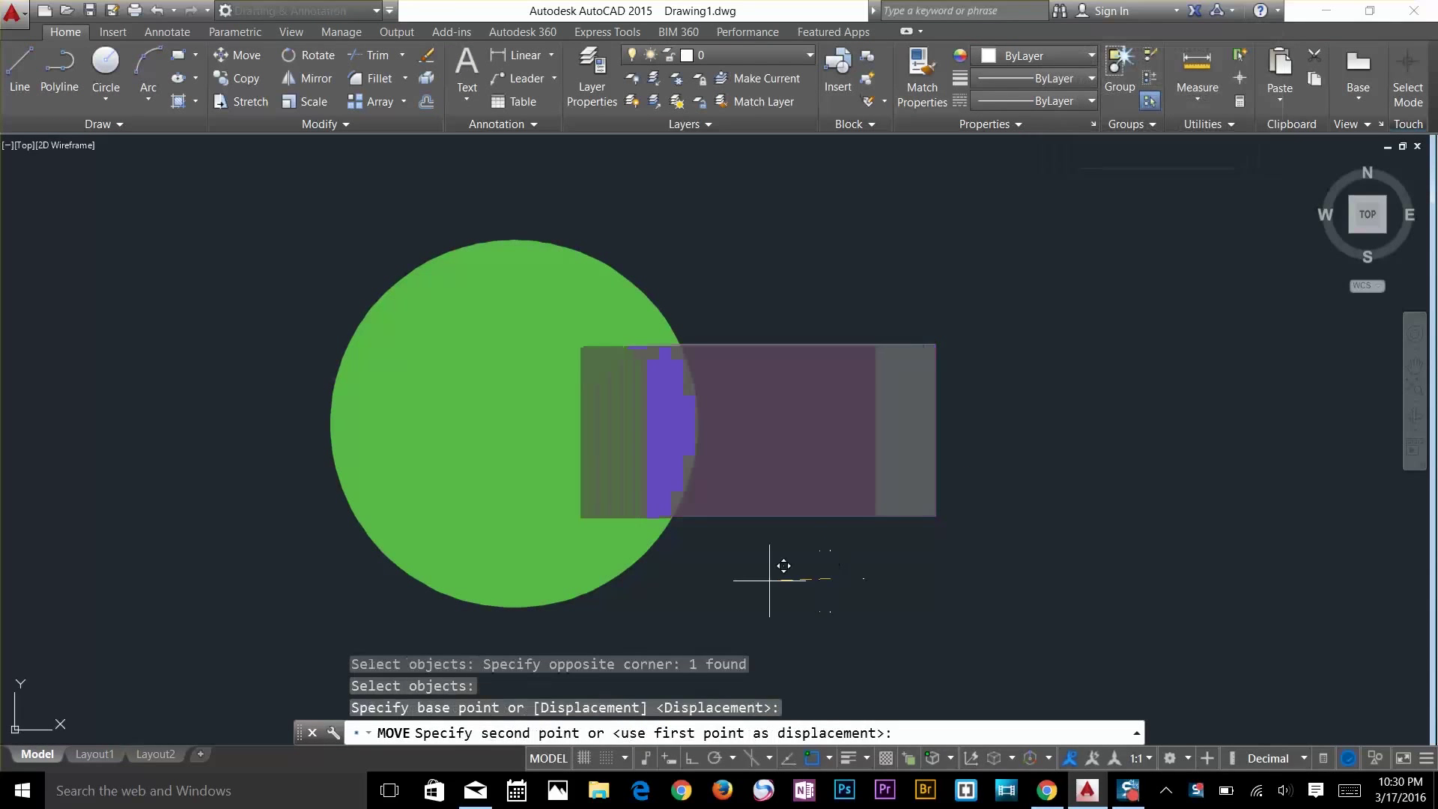
pyautogui.press('Escape')
pyautogui.press('Escape')
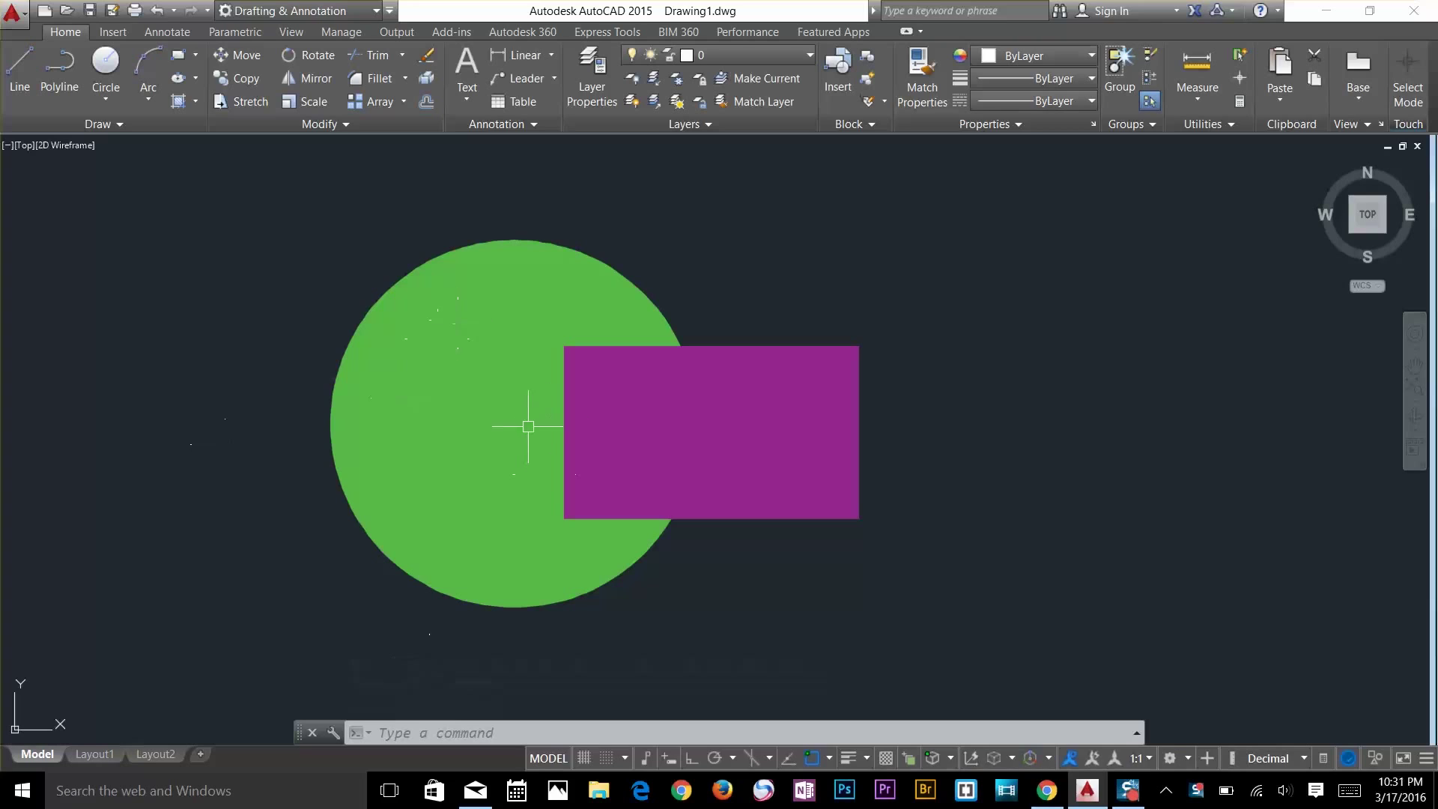
pyautogui.press('Escape')
pyautogui.press('Escape')
pyautogui.press('Escape')
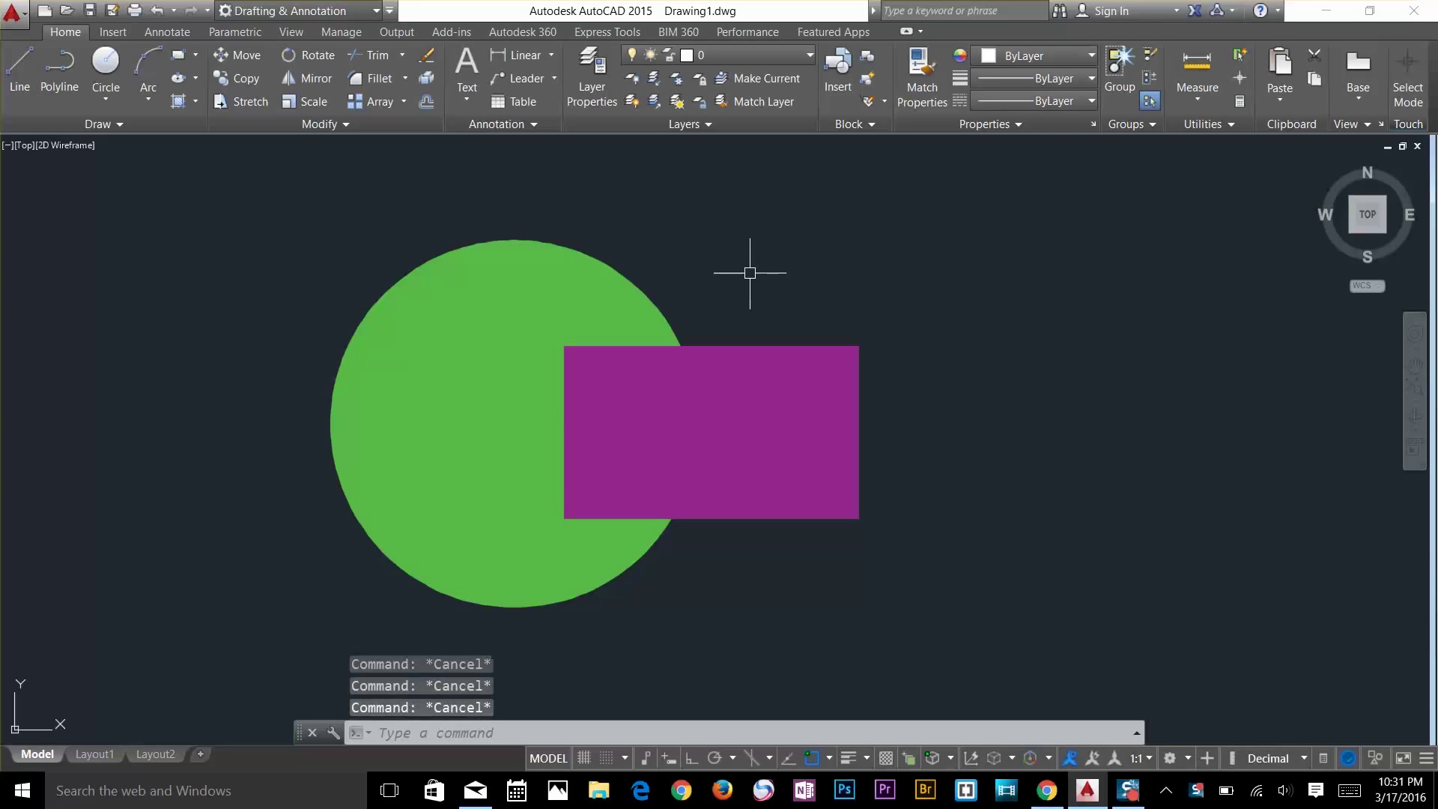
pyautogui.write('DR')
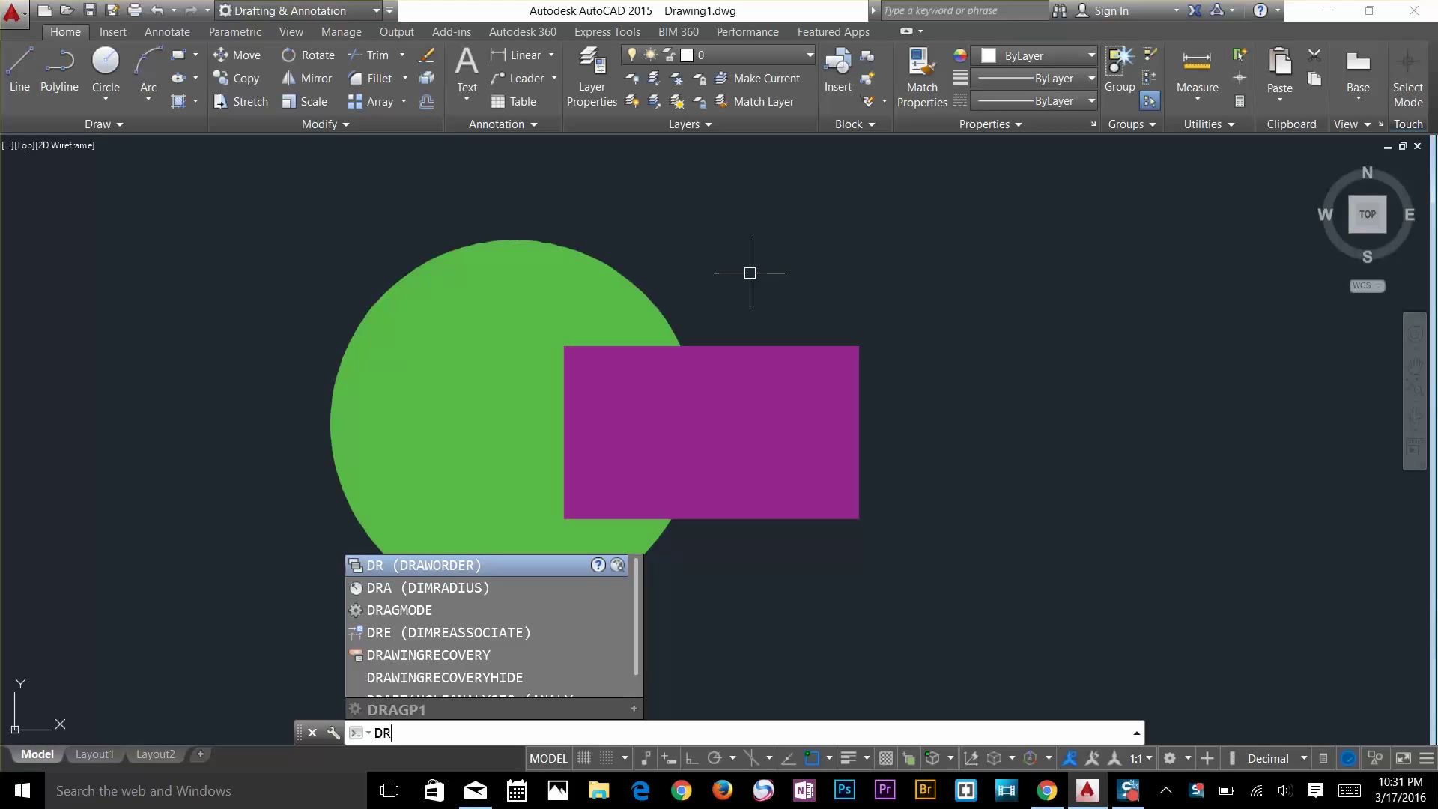
# Send the purple rectangle under the green circle using DRAWORDER's Under objects option
pyautogui.press('Return')
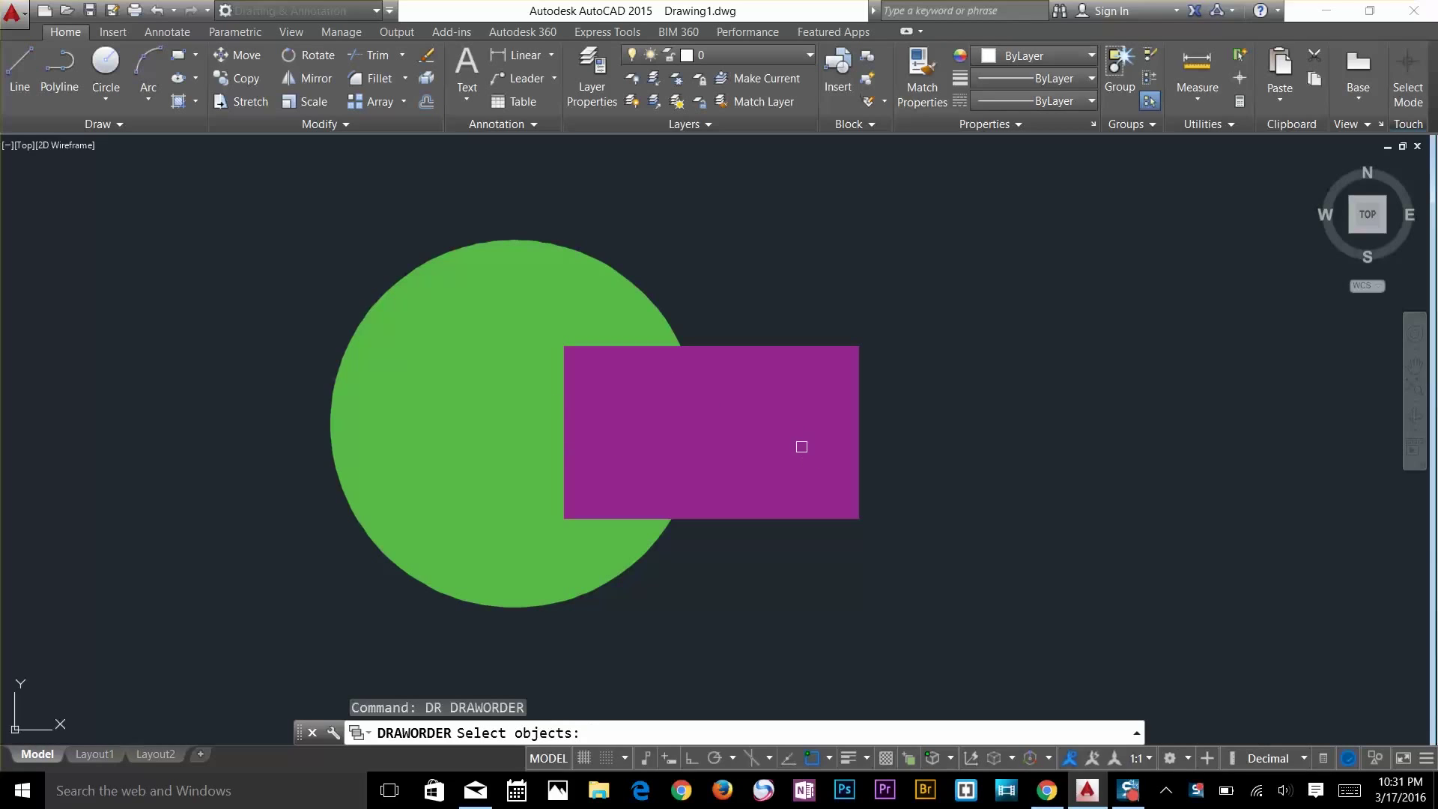
pyautogui.click(773, 355)
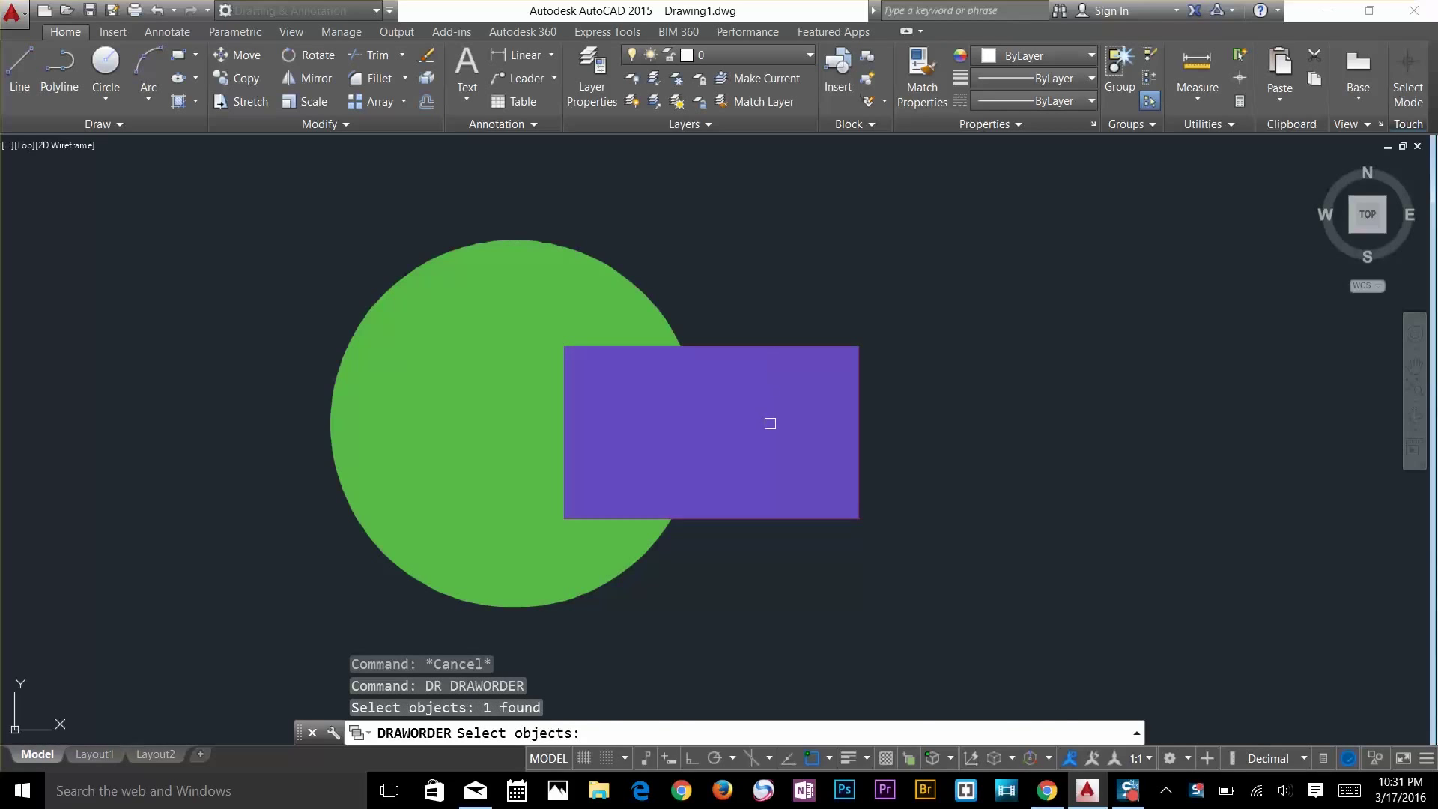
pyautogui.press('Return')
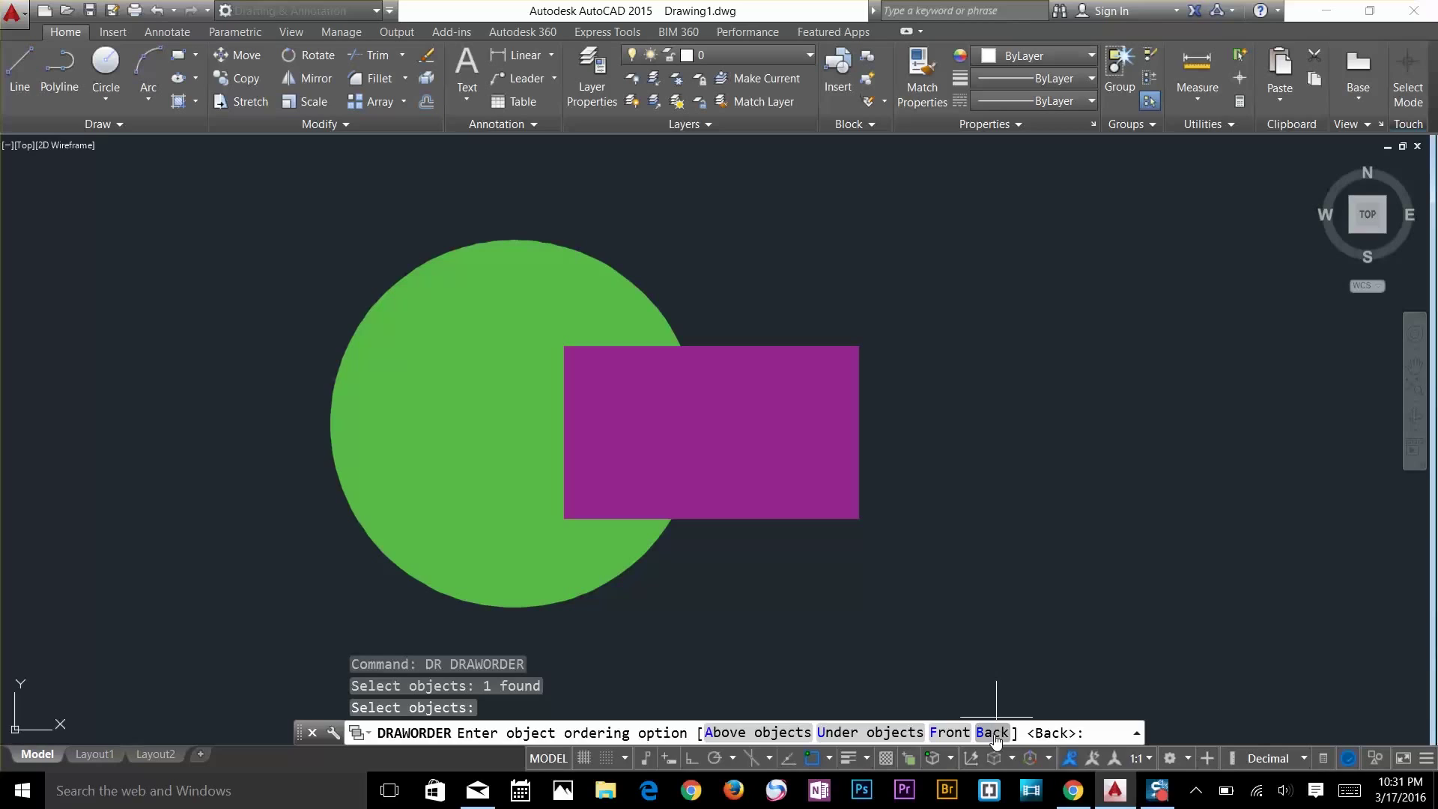
pyautogui.click(852, 740)
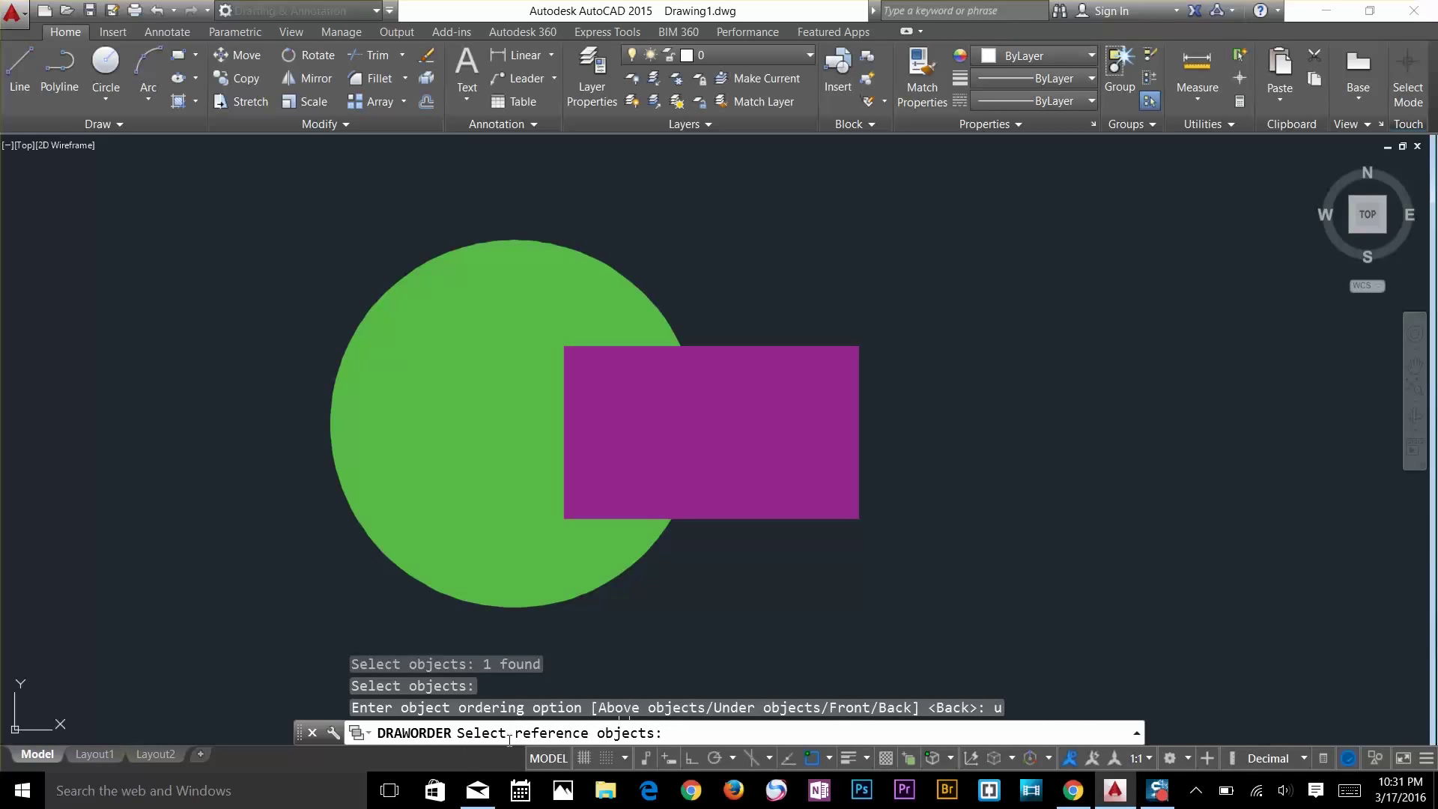
pyautogui.click(476, 502)
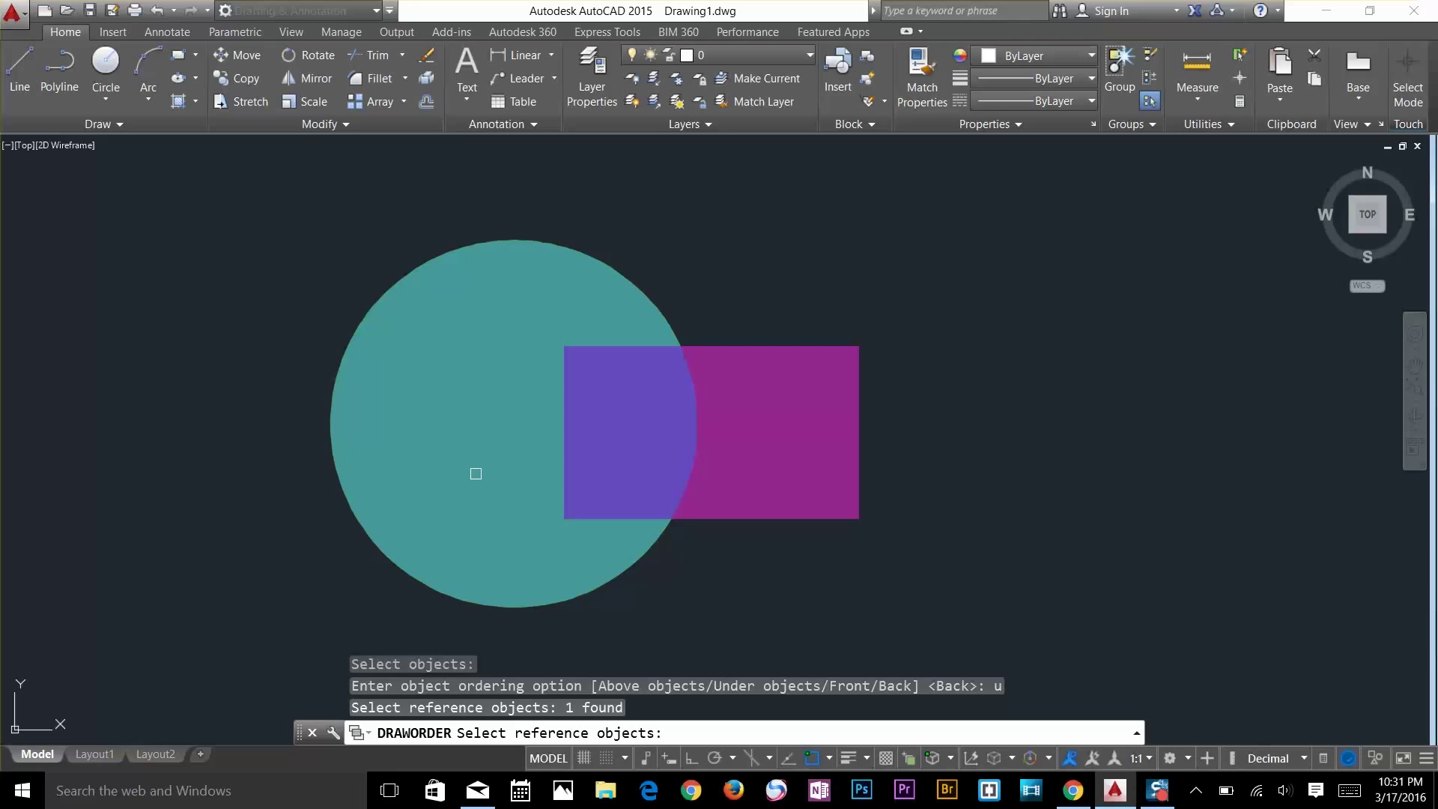
pyautogui.press('Return')
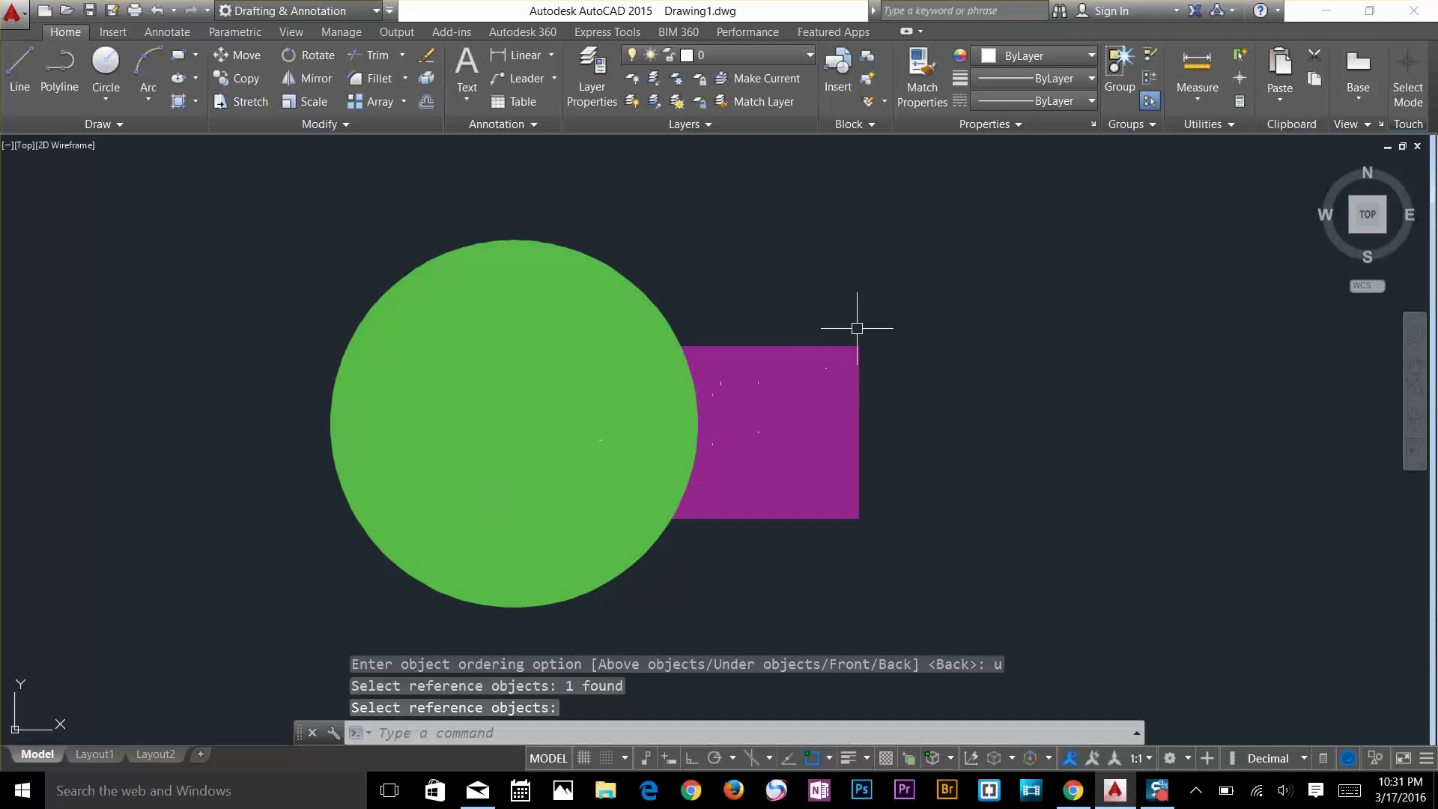
pyautogui.click(884, 331)
pyautogui.click(809, 401)
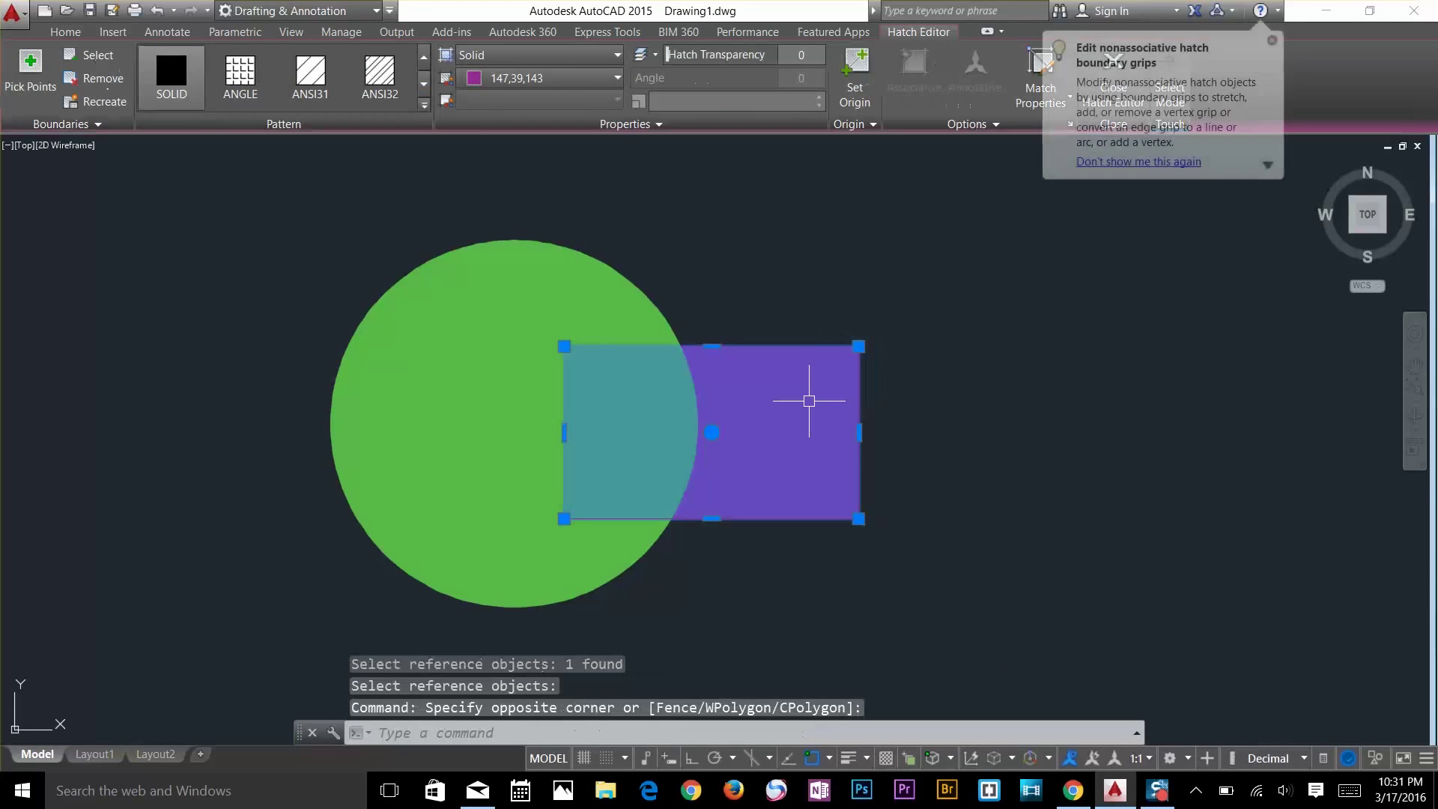
pyautogui.press('Escape')
pyautogui.press('Escape')
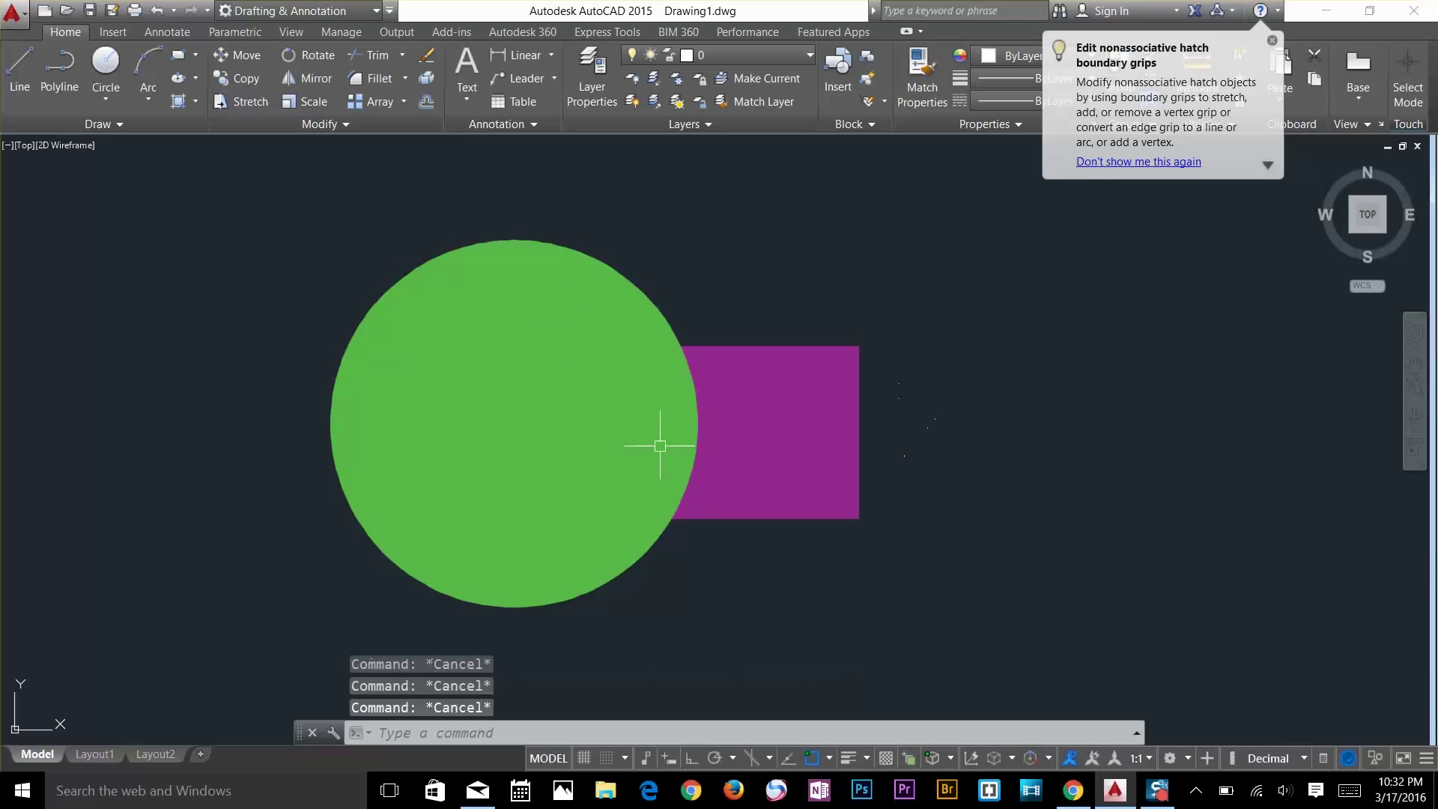
# Create a multiline text block containing 'asdfasdfsdfasdf asdf asd fa sdf asdf'
pyautogui.click(581, 280)
pyautogui.press('Escape')
pyautogui.press('Escape')
pyautogui.press('Escape')
pyautogui.click(460, 70)
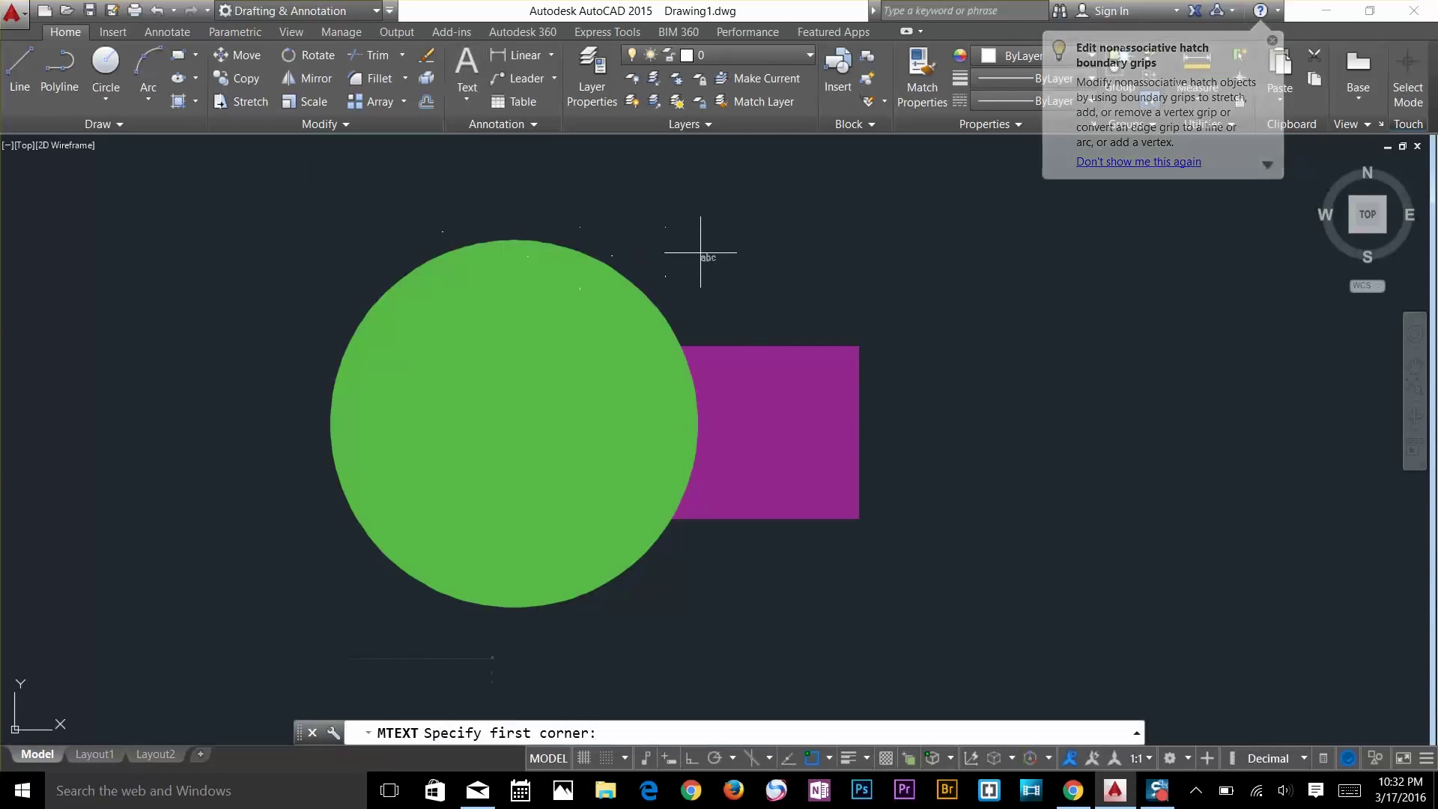
pyautogui.click(744, 238)
pyautogui.click(838, 275)
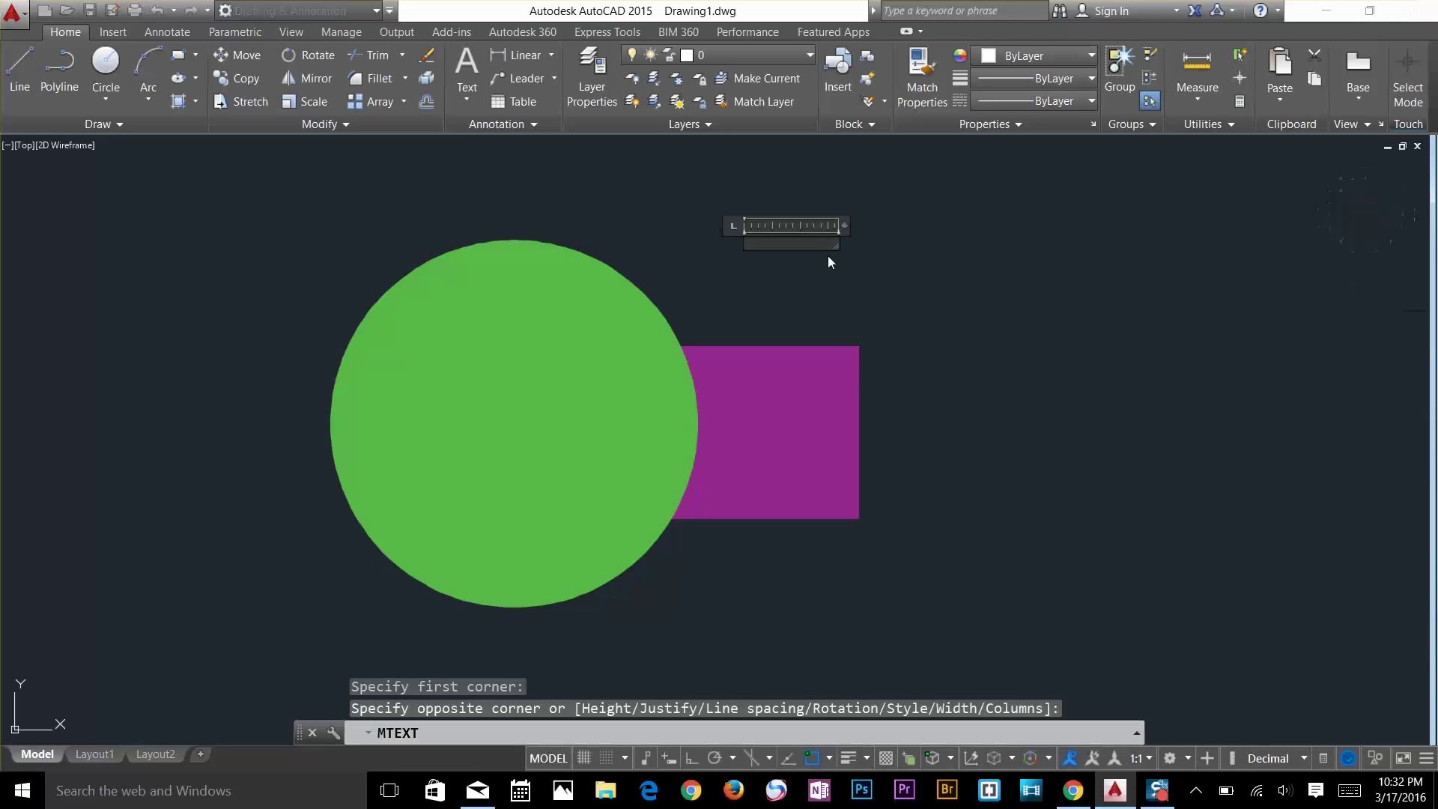
pyautogui.write('asdfasdf')
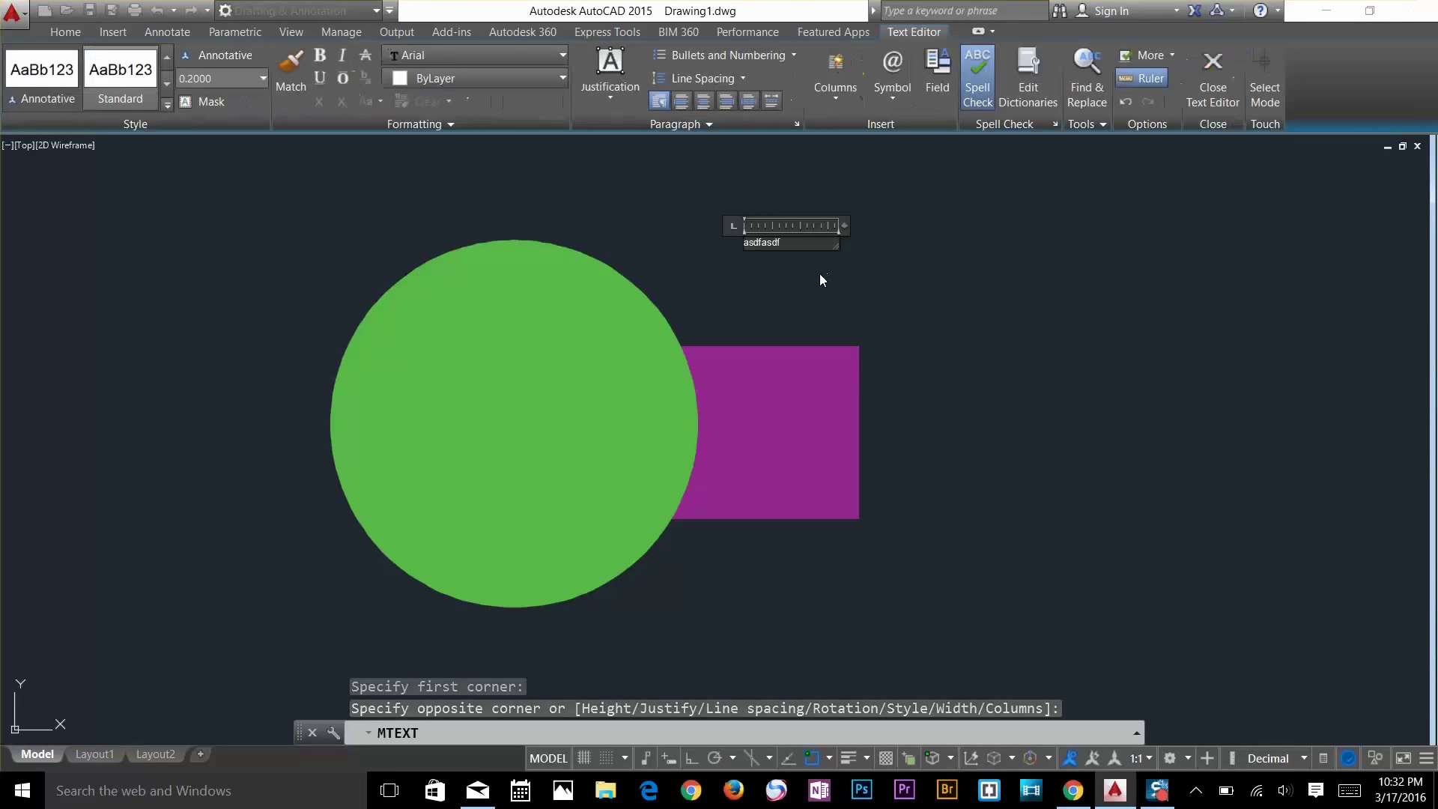
pyautogui.write('sdfasdf asdf asd fa sdf as')
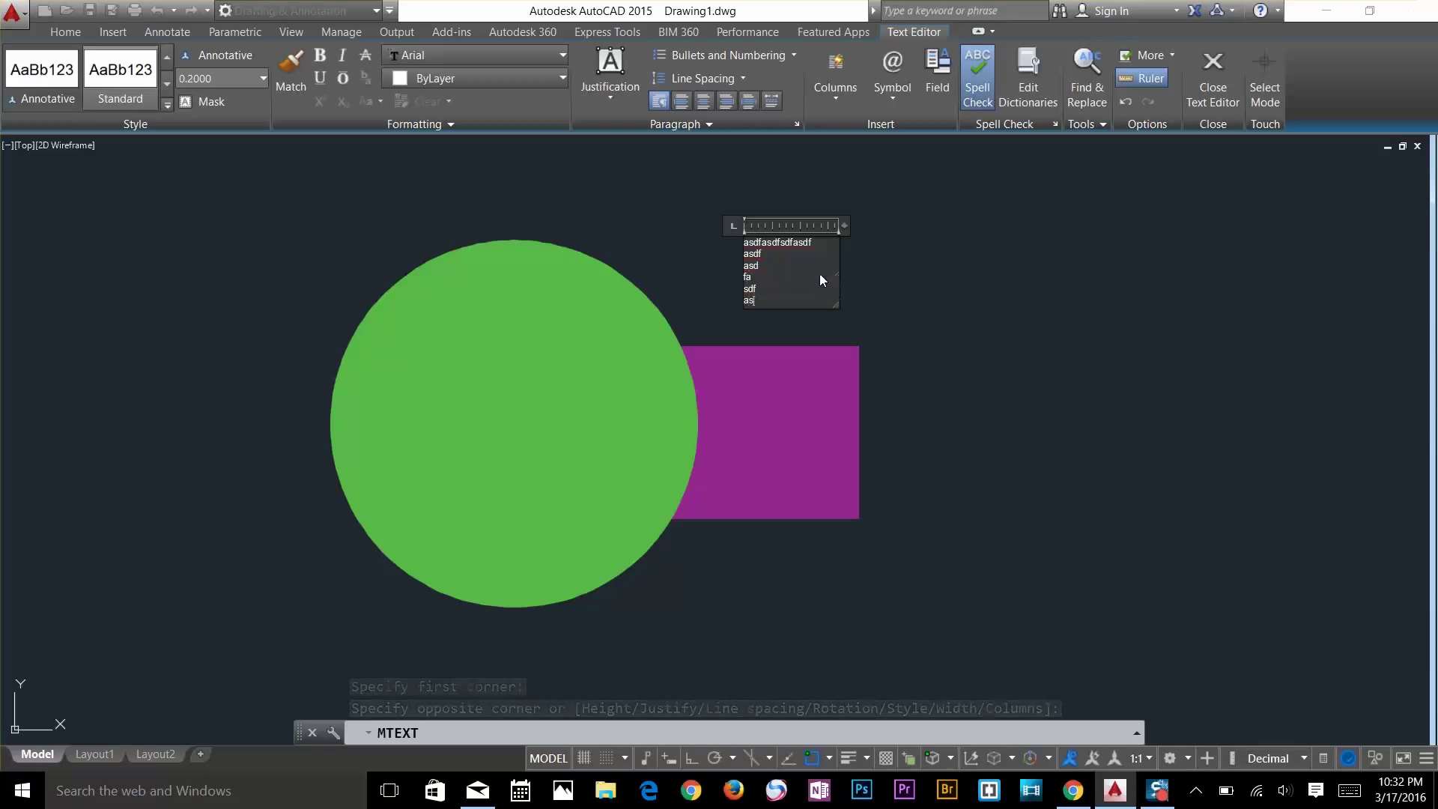
pyautogui.write('df')
pyautogui.press('Escape')
pyautogui.press('Escape')
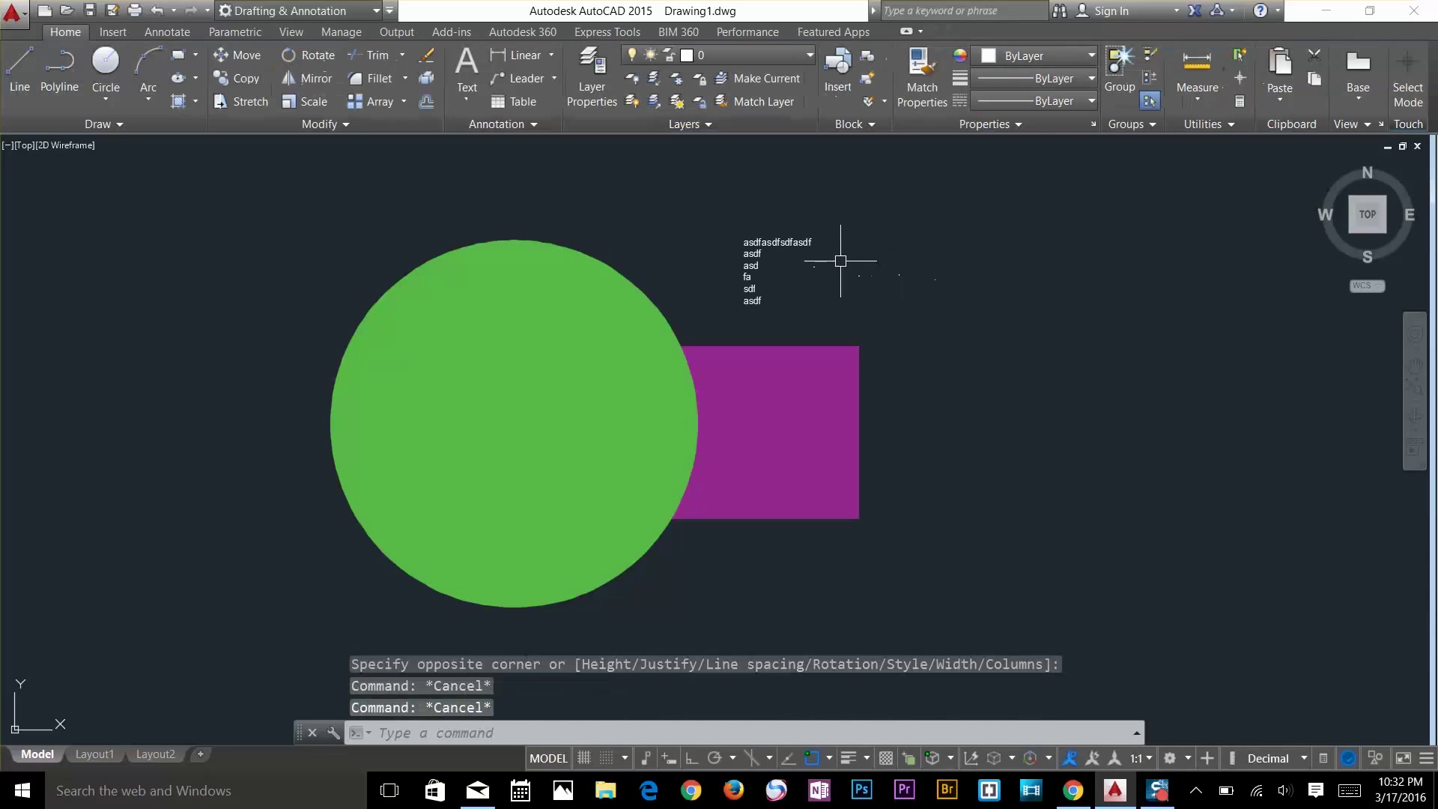
# Move the text block inside the green circle
pyautogui.write('m')
pyautogui.press('Return')
pyautogui.click(779, 242)
pyautogui.press('Return')
pyautogui.click(783, 238)
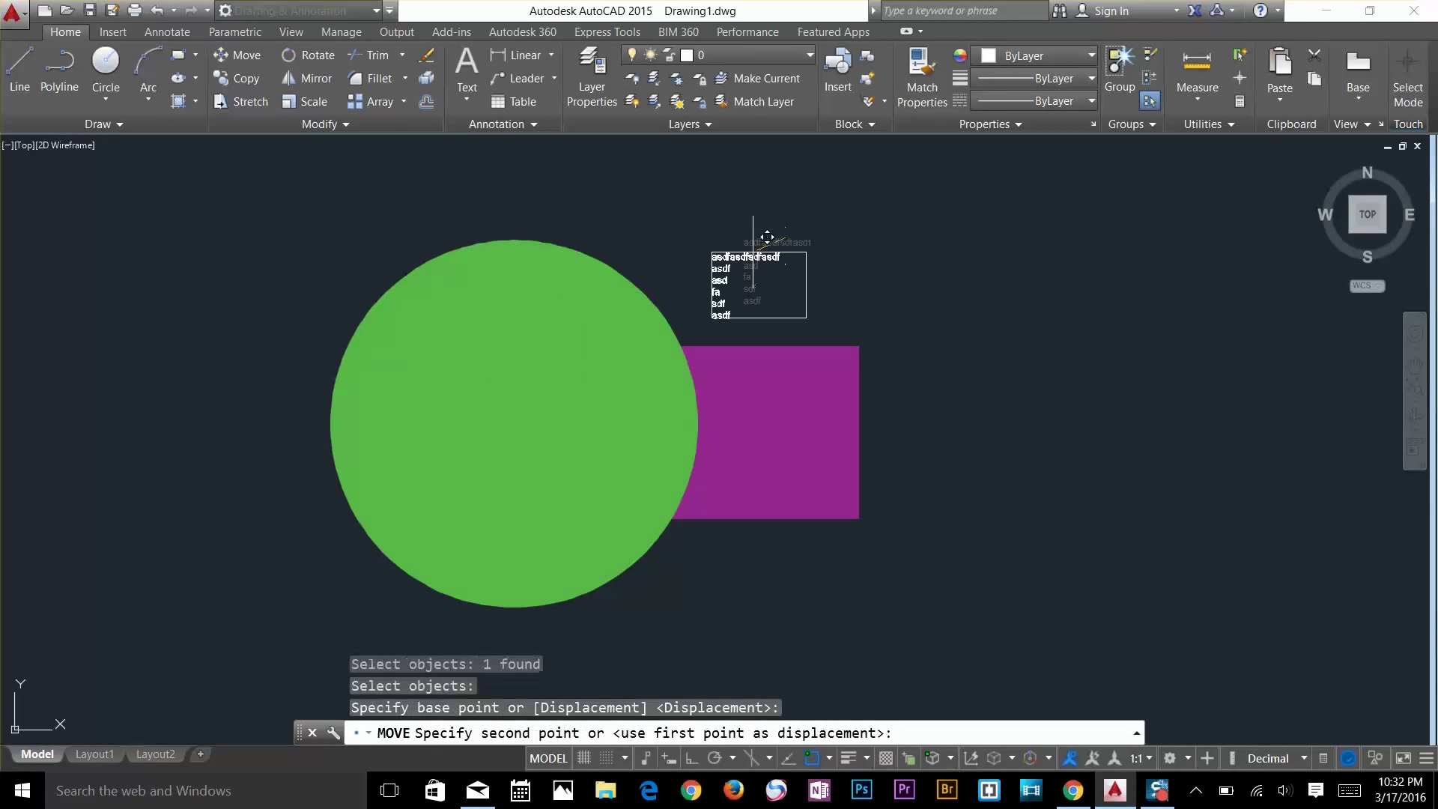
pyautogui.click(530, 370)
pyautogui.press('Escape')
pyautogui.press('Escape')
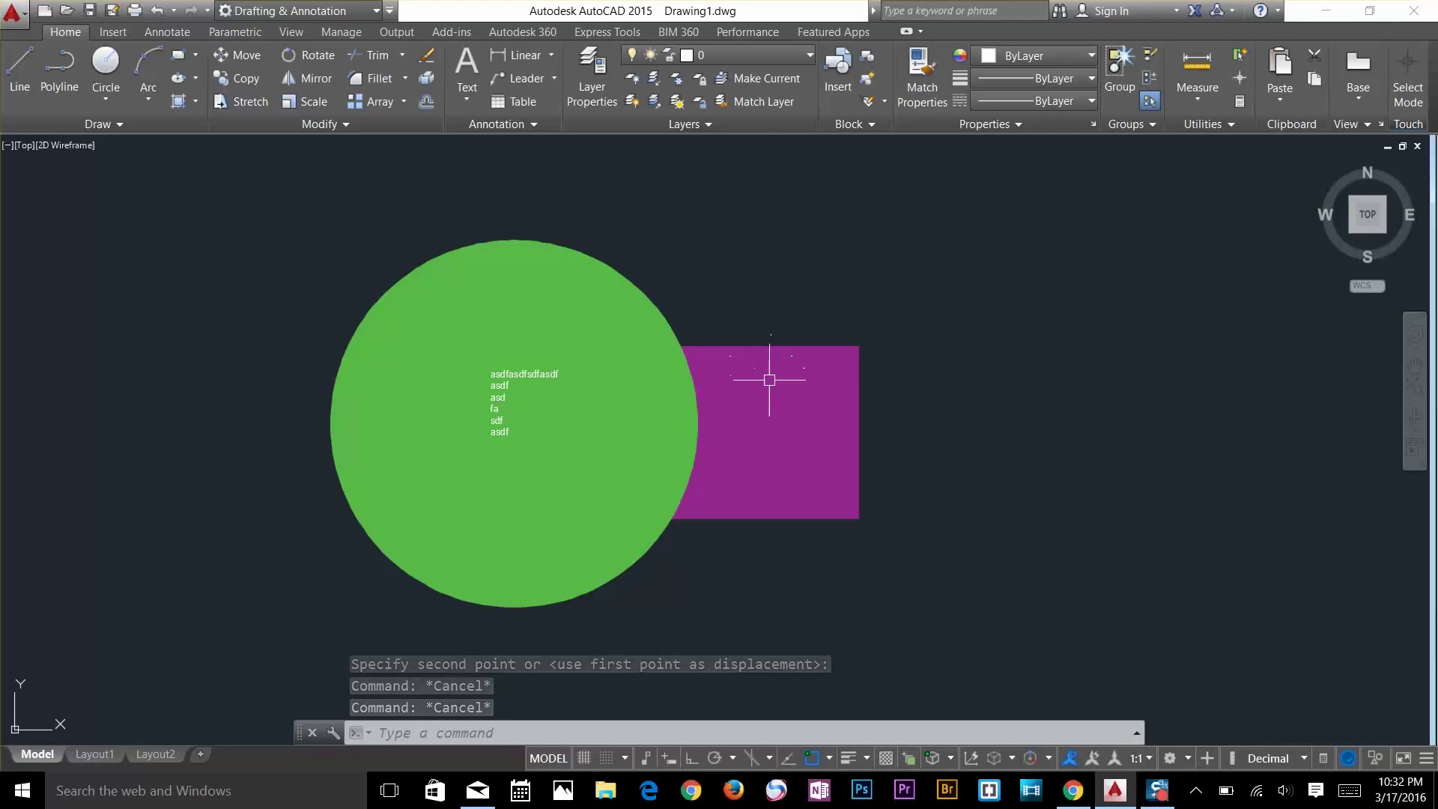
# Shift the text block further right inside the circle, then clear the selection
pyautogui.write('m')
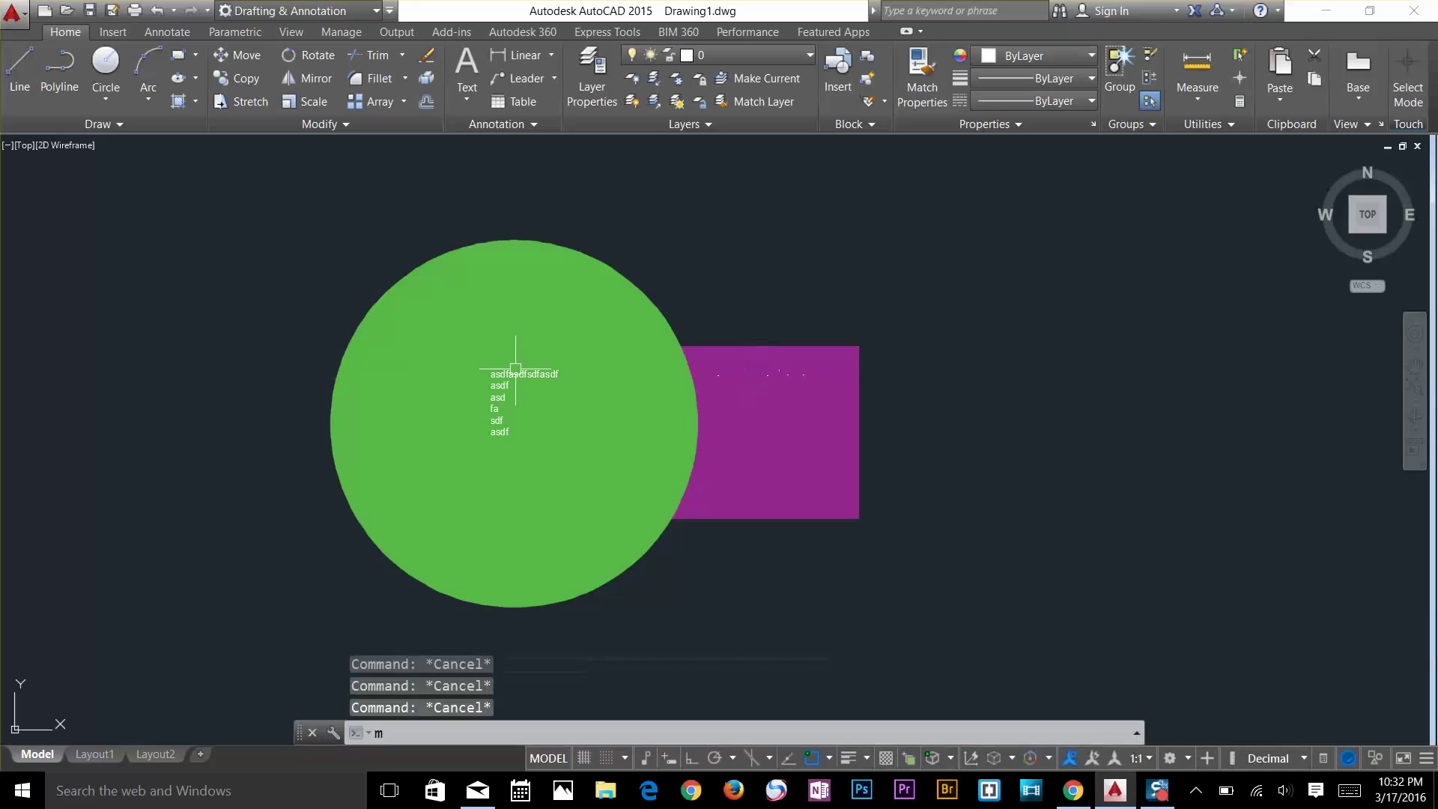
pyautogui.press('Return')
pyautogui.click(497, 370)
pyautogui.press('Return')
pyautogui.click(504, 404)
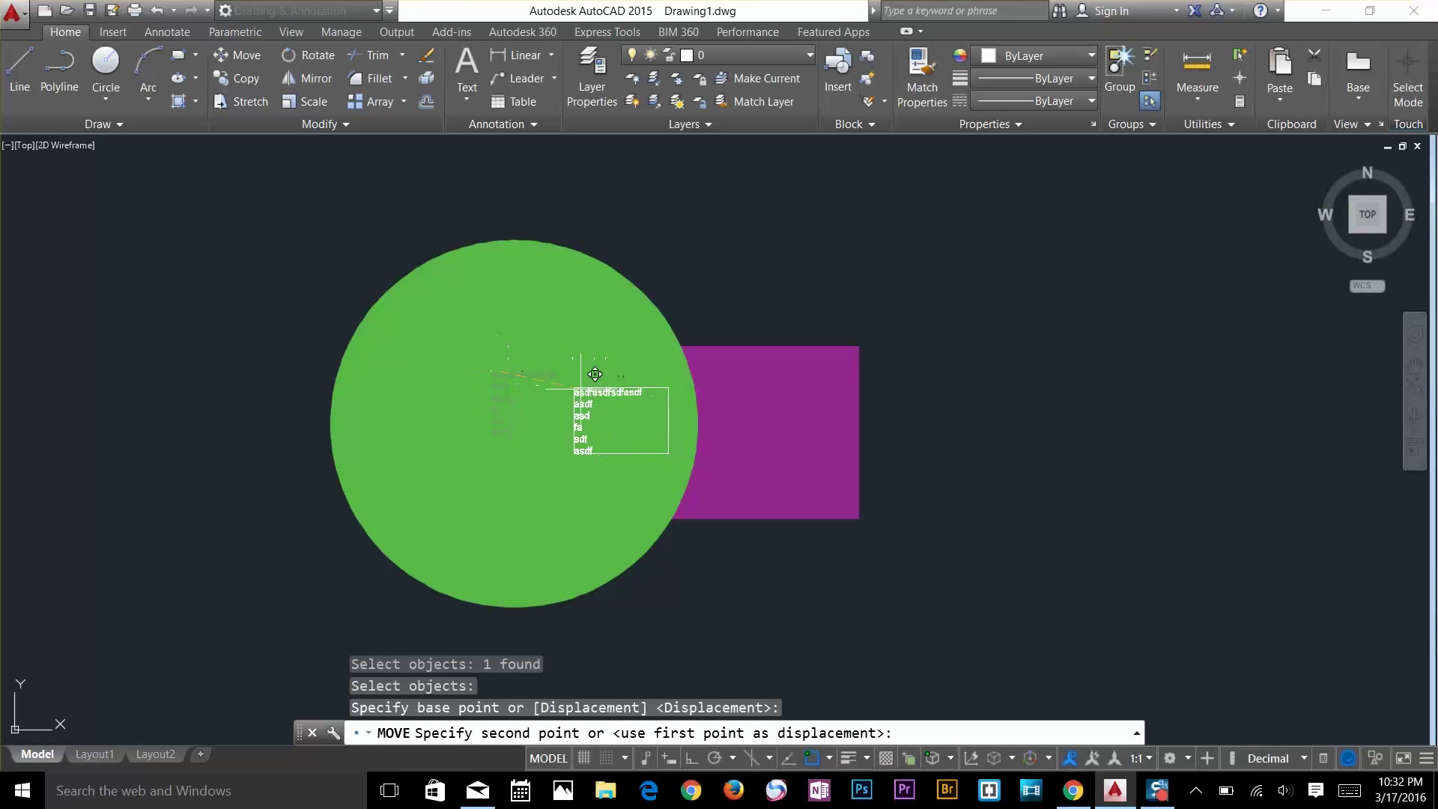
pyautogui.click(587, 423)
pyautogui.press('Escape')
pyautogui.press('Escape')
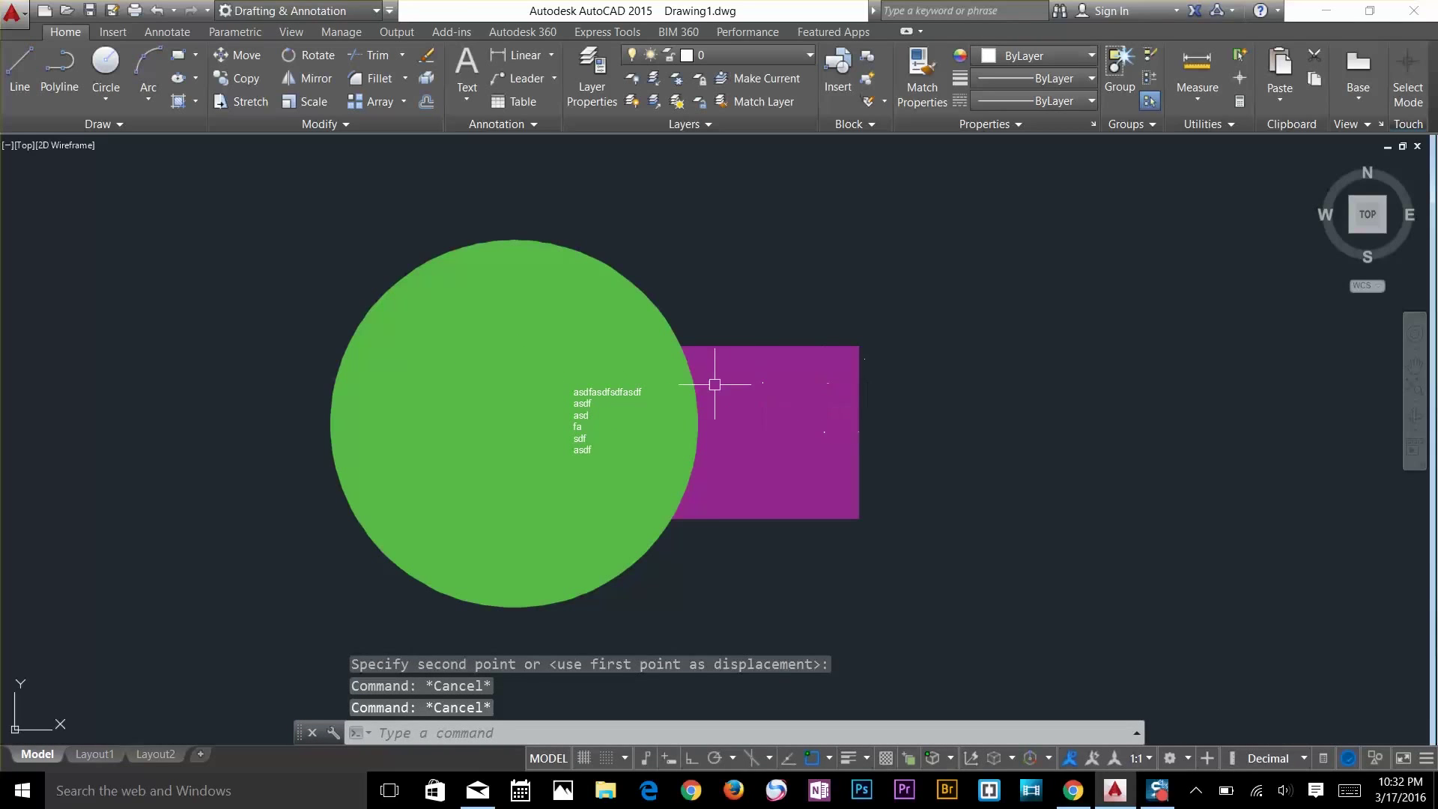
pyautogui.click(684, 342)
pyautogui.click(659, 337)
pyautogui.press('Escape')
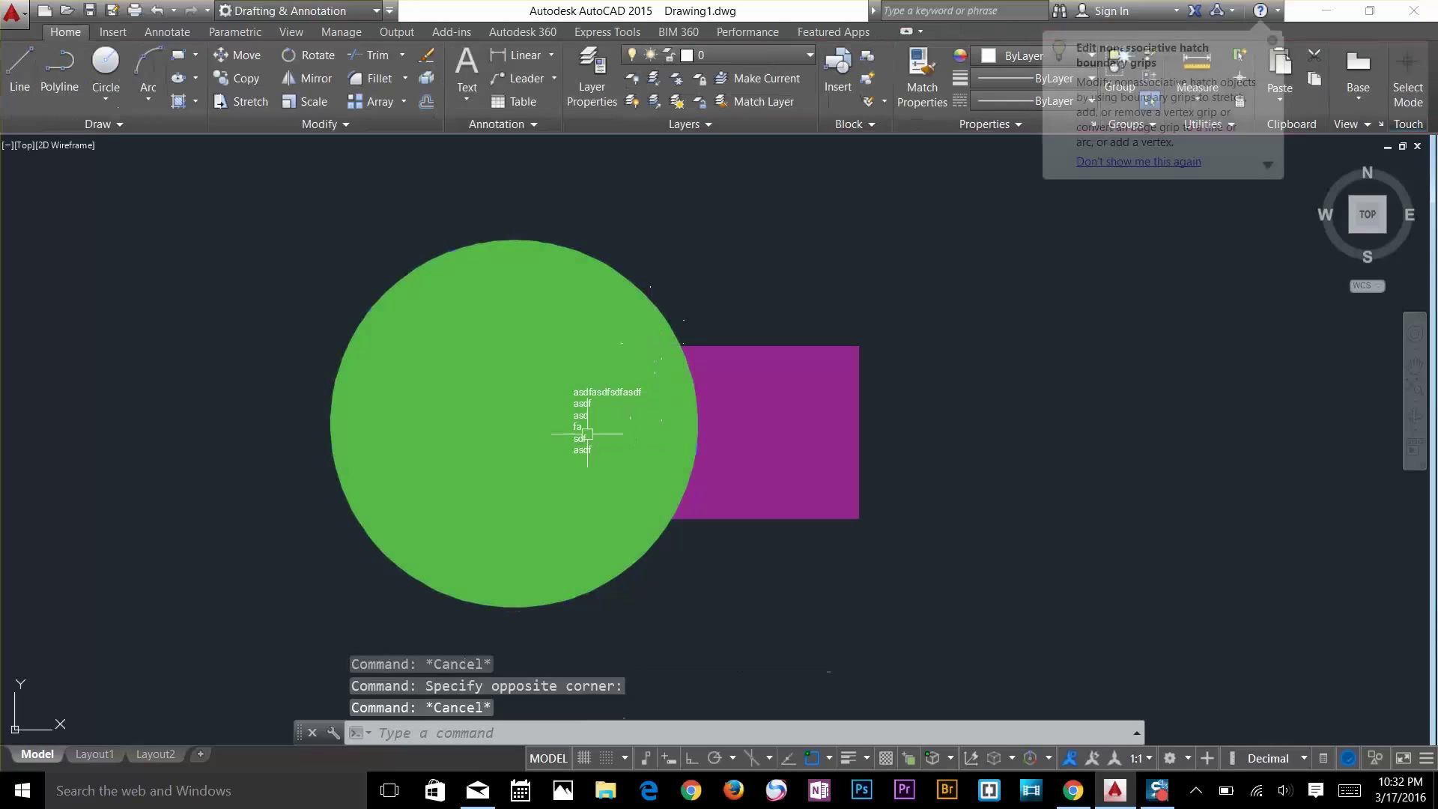
pyautogui.press('Escape')
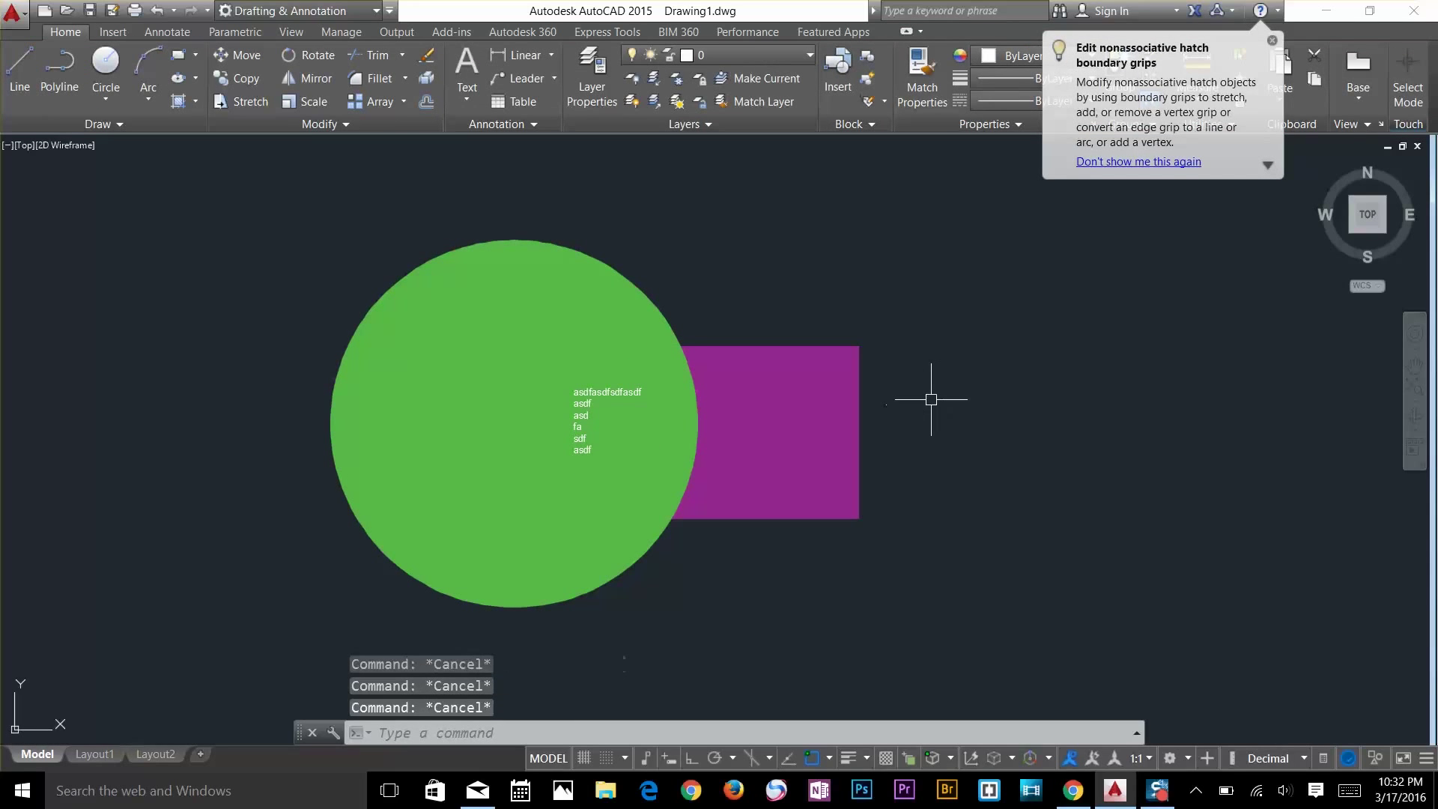
pyautogui.click(375, 732)
# Bring the purple rectangle to the front with DRAWORDER, then undo that change
pyautogui.write('dr')
pyautogui.press('Return')
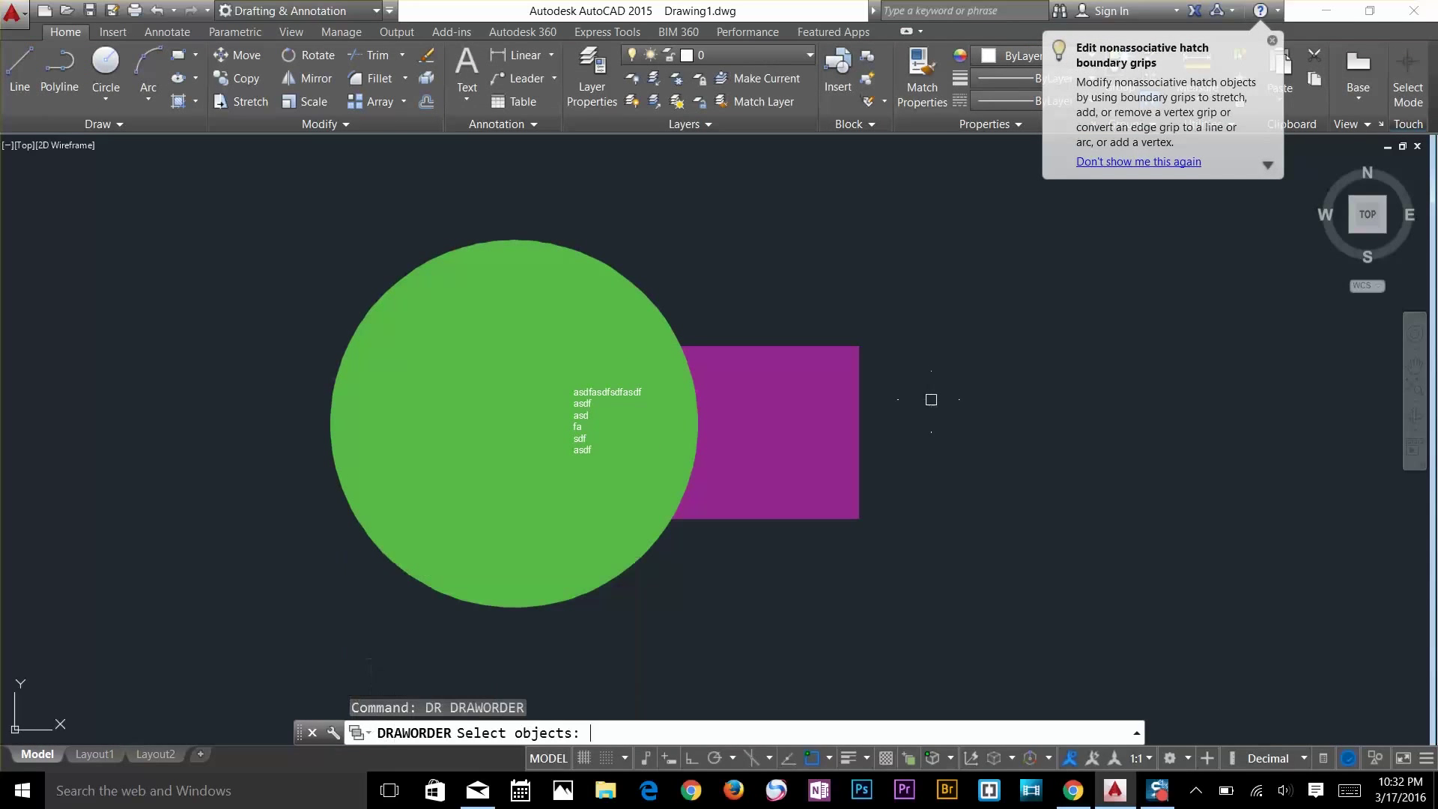
pyautogui.click(885, 430)
pyautogui.click(842, 420)
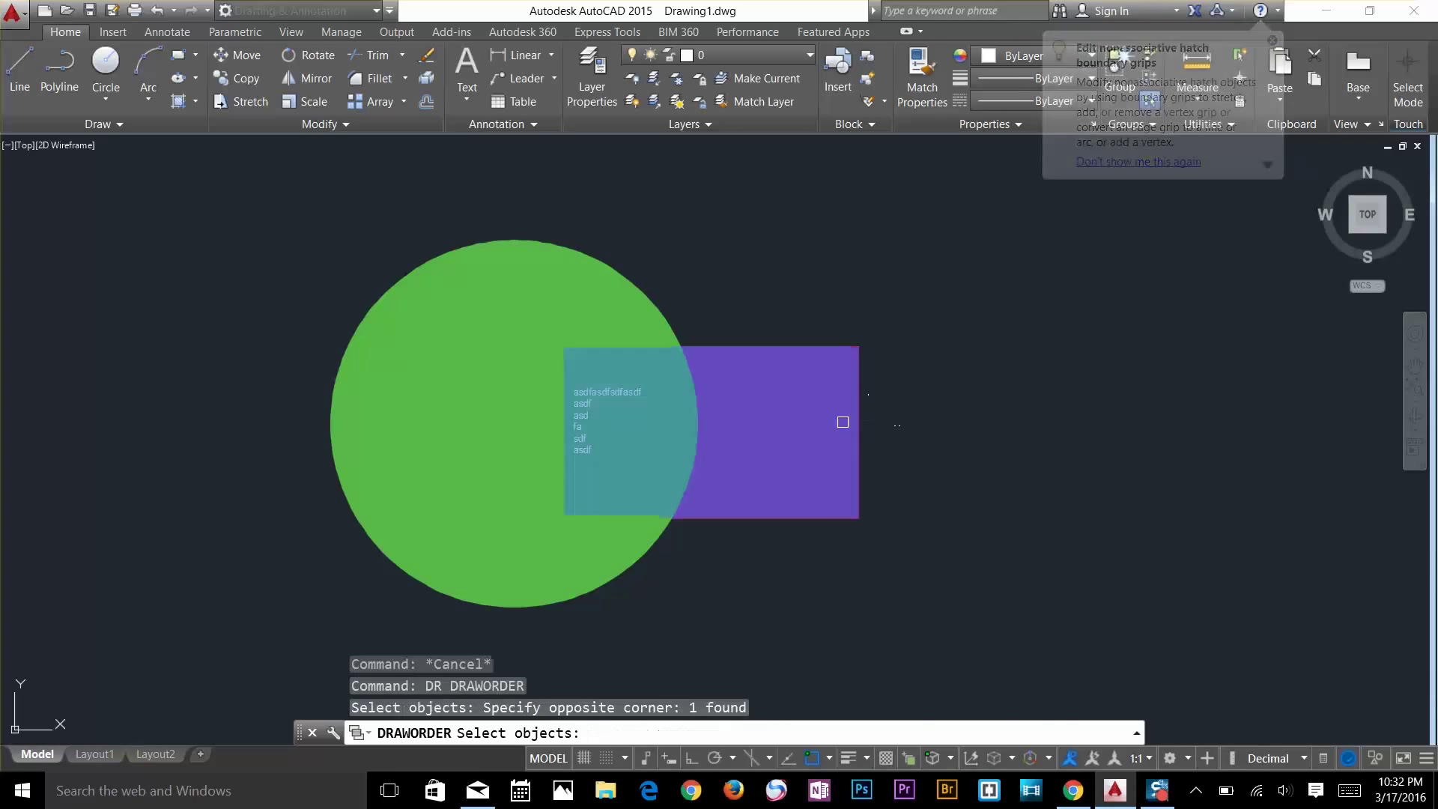
pyautogui.press('Return')
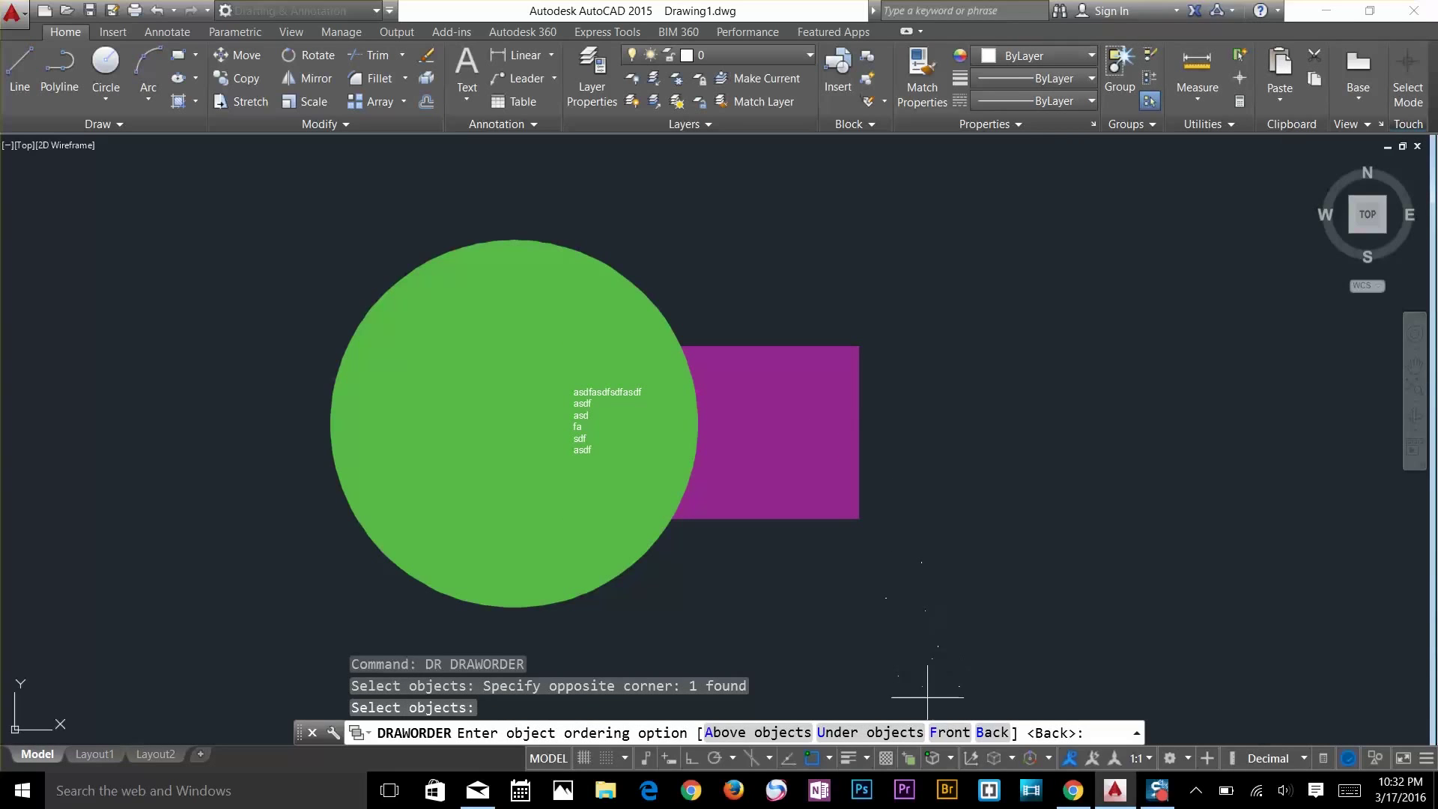
pyautogui.click(947, 732)
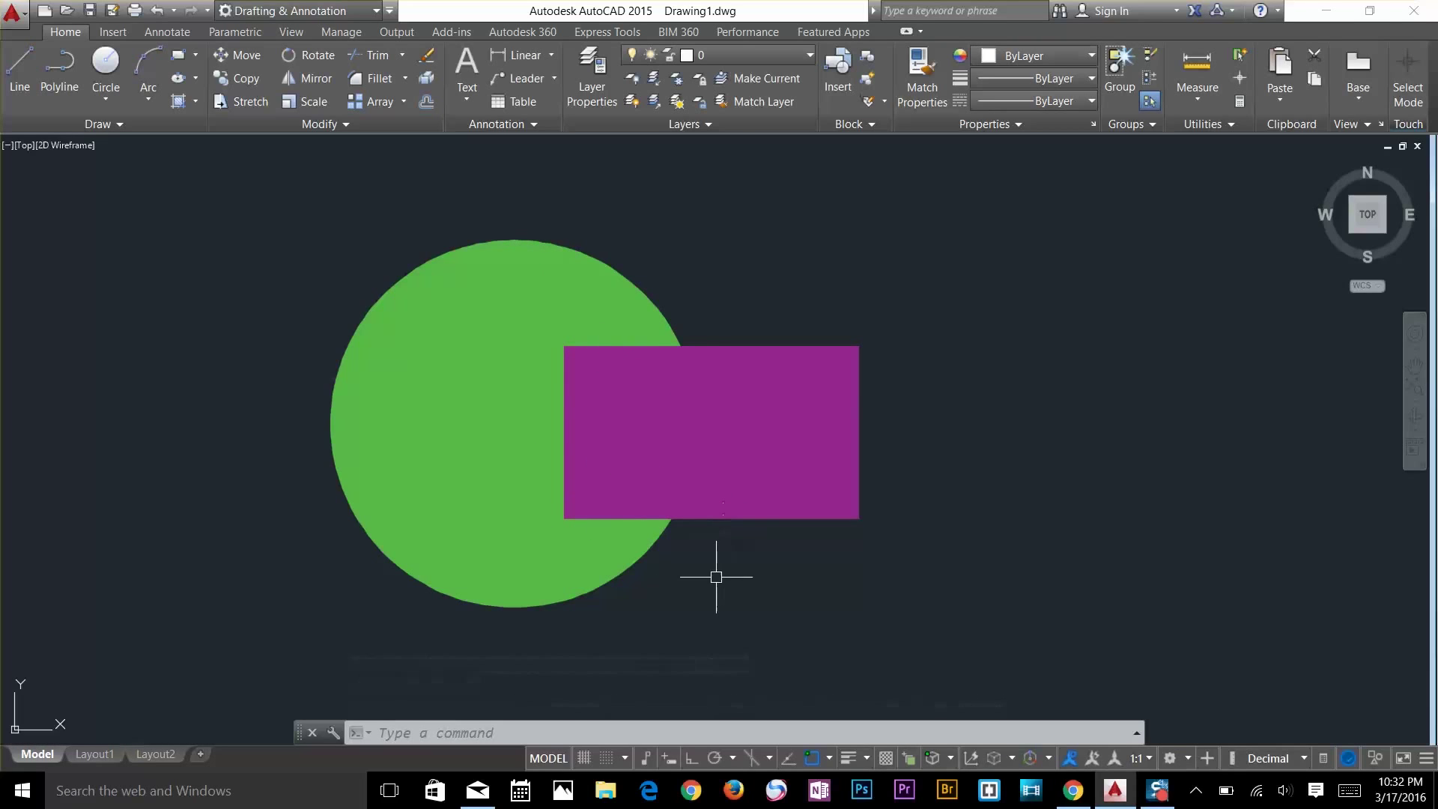
pyautogui.press('Escape')
pyautogui.write('u')
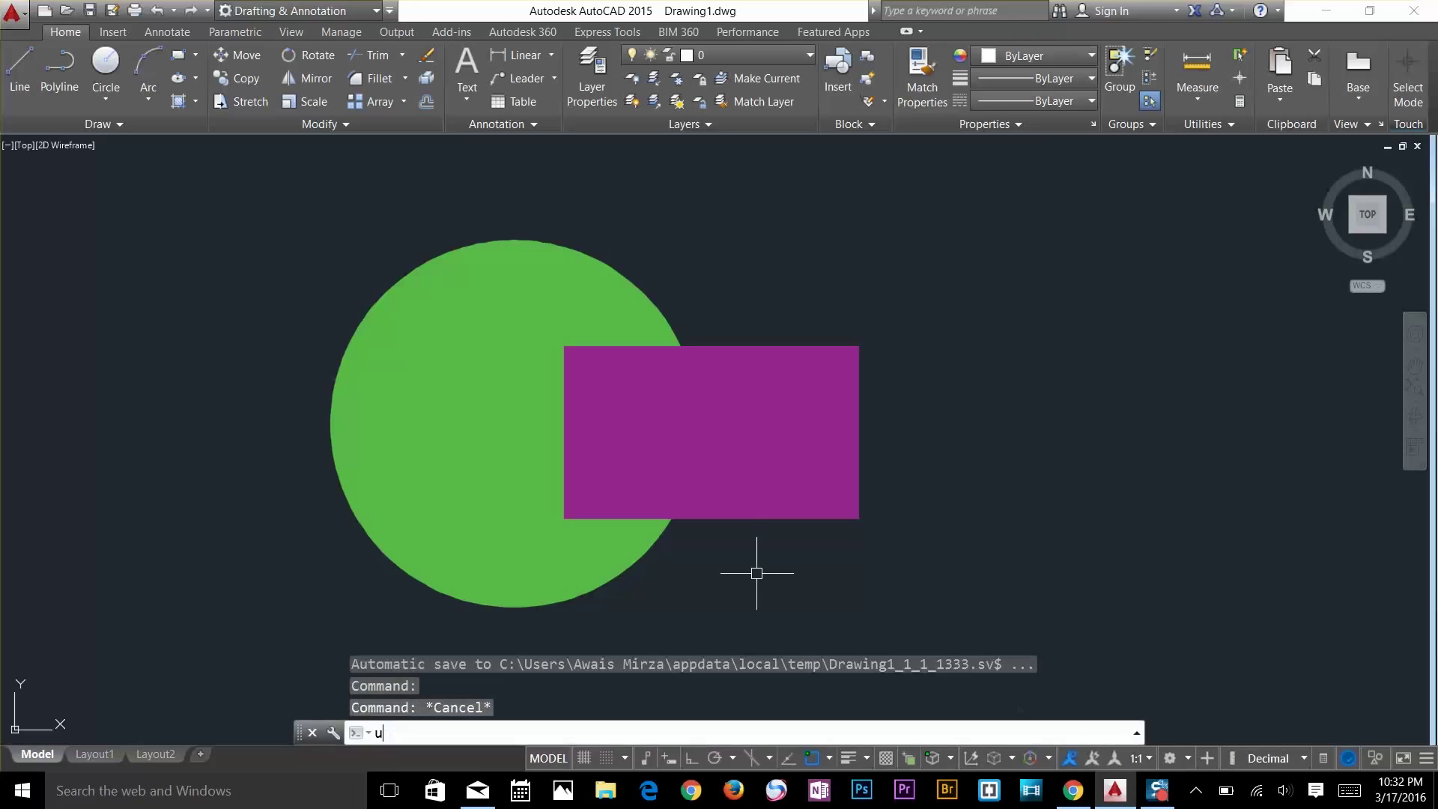
pyautogui.press('Return')
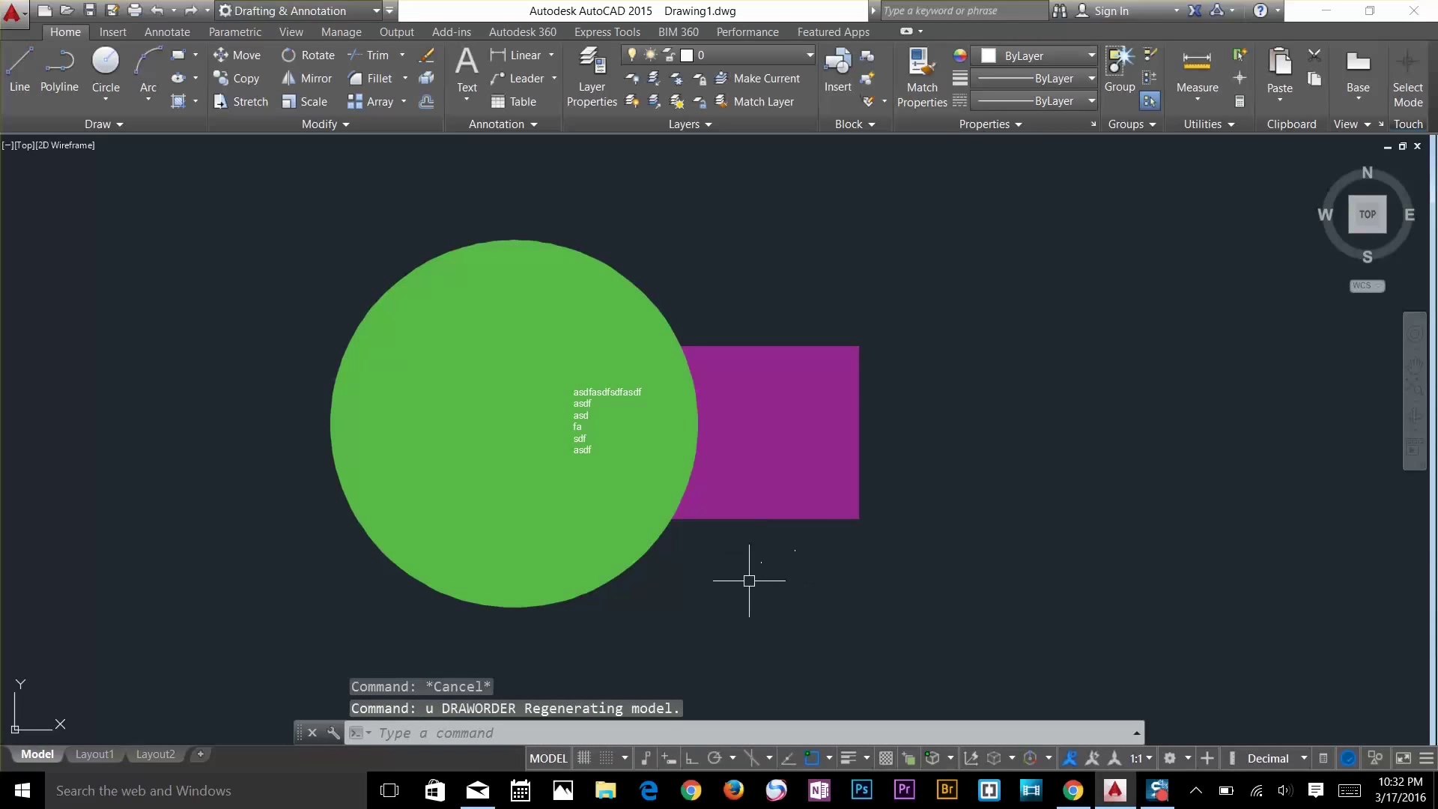
pyautogui.press('Escape')
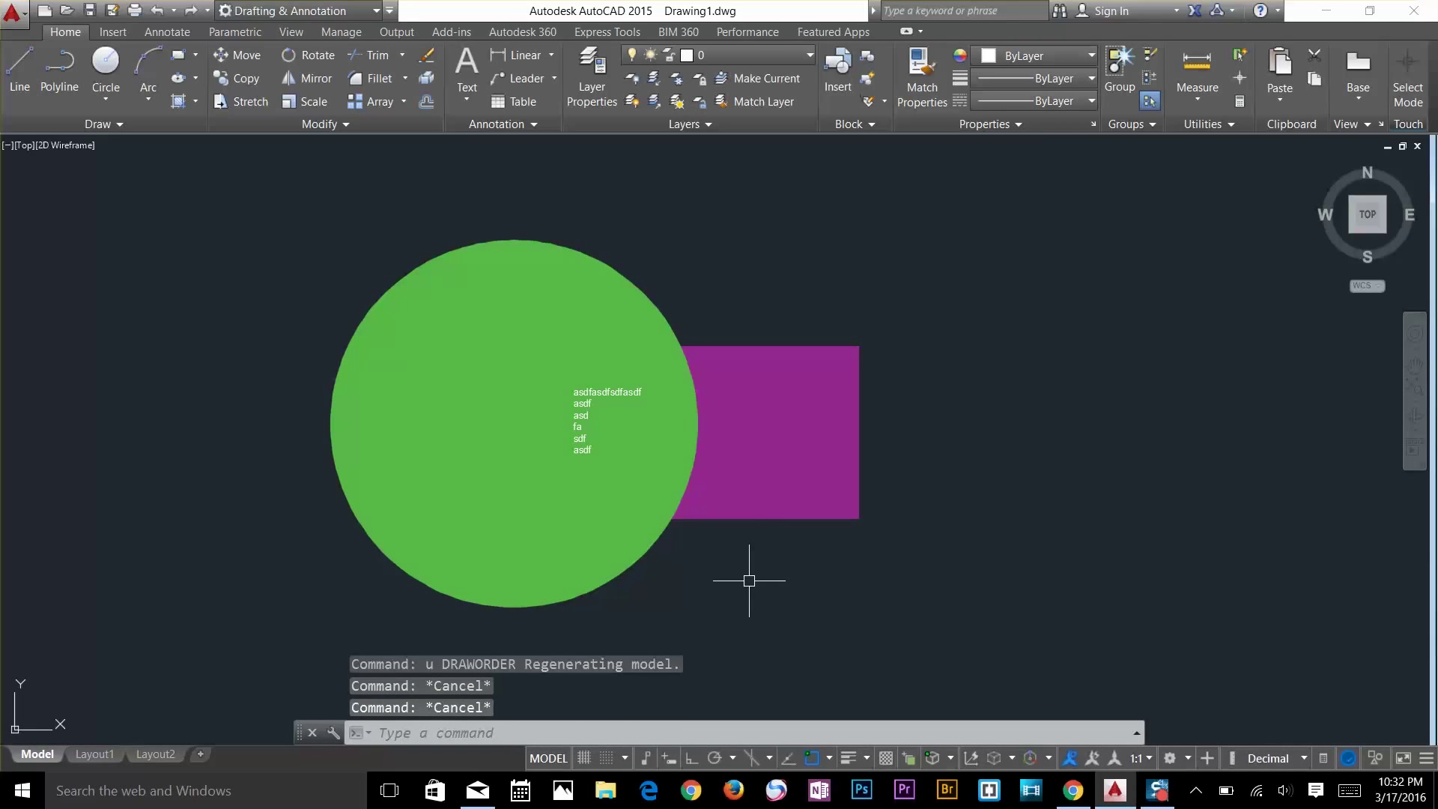
# Place the purple rectangle above the green circle with DRAWORDER's Above objects option
pyautogui.write('dr')
pyautogui.press('Return')
pyautogui.click(832, 447)
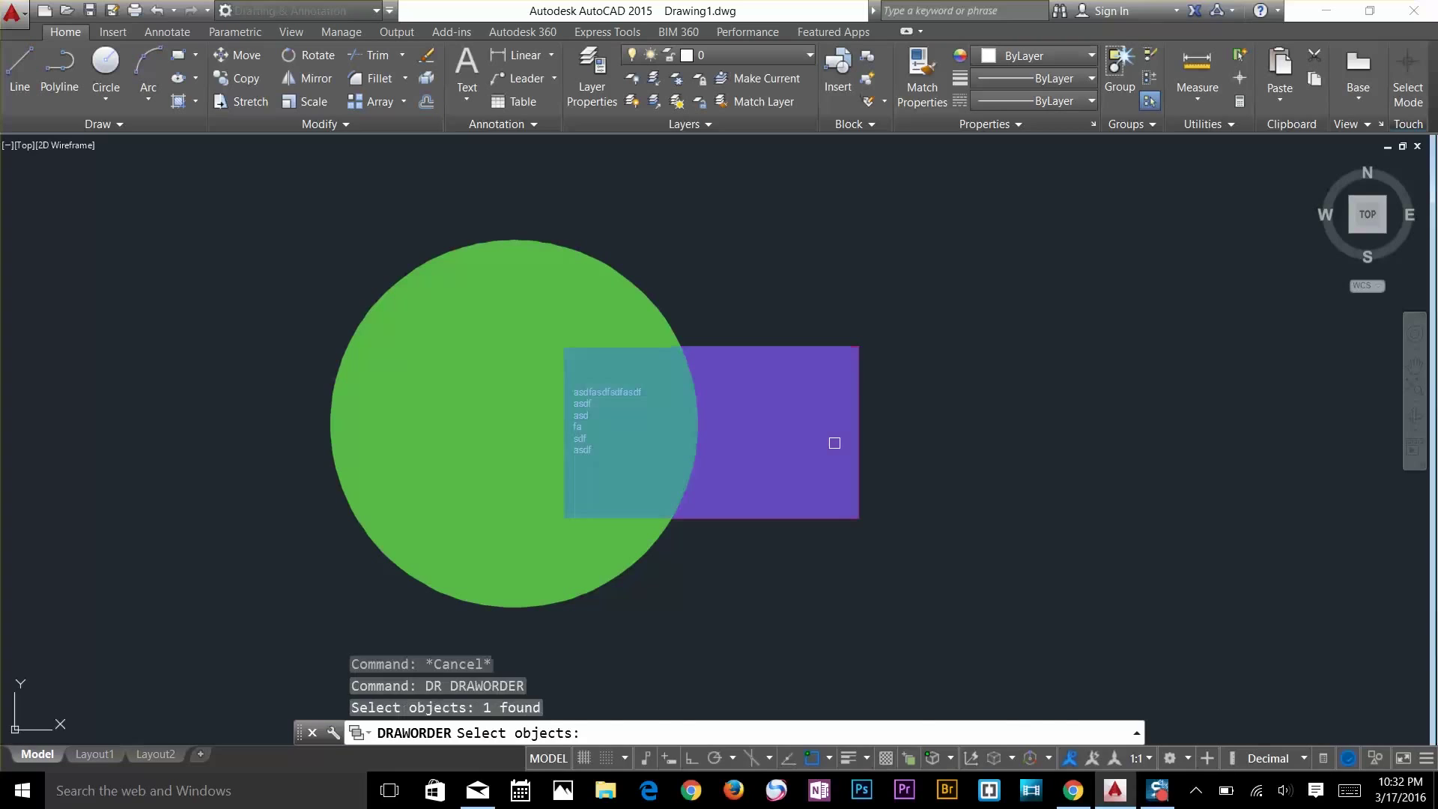
pyautogui.press('Return')
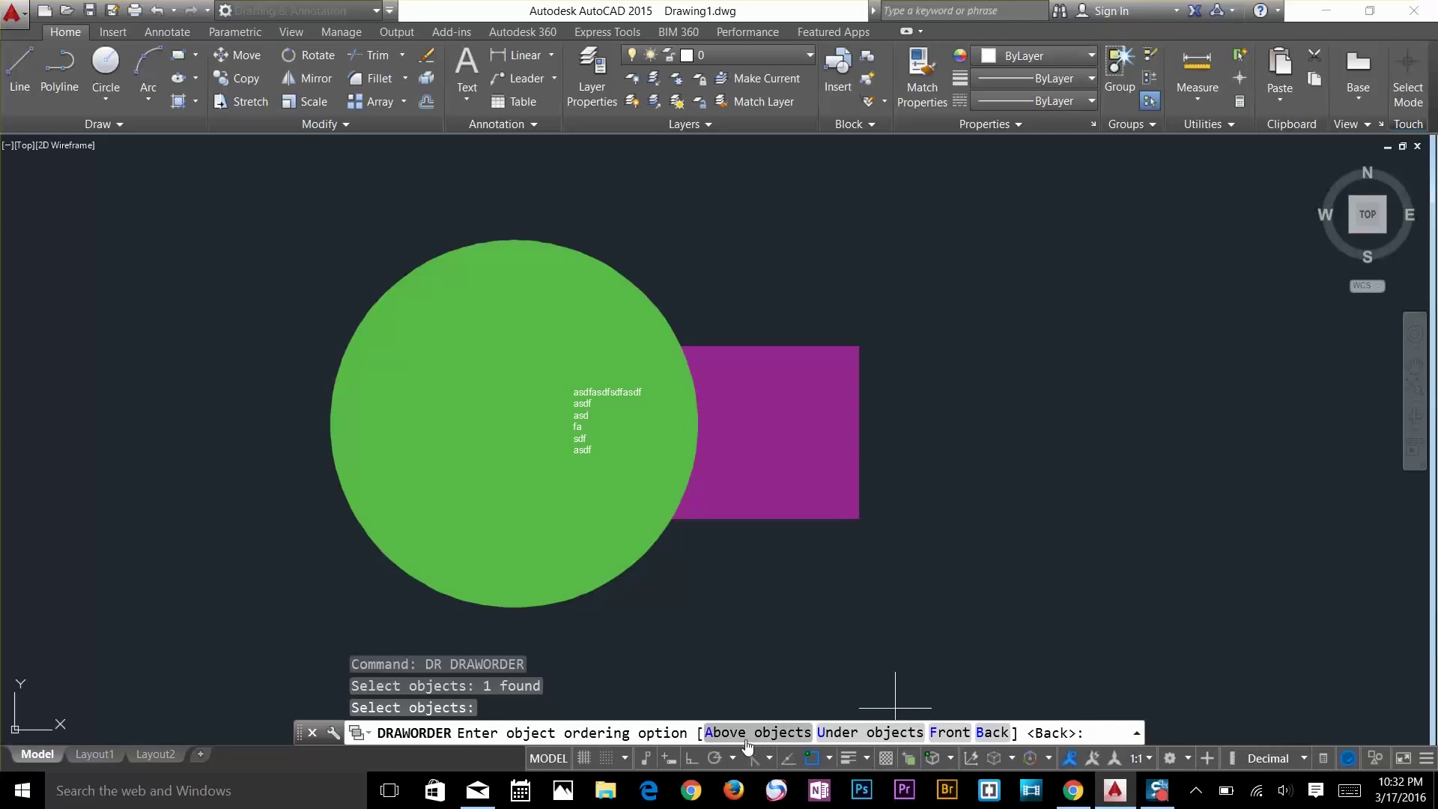
pyautogui.click(747, 734)
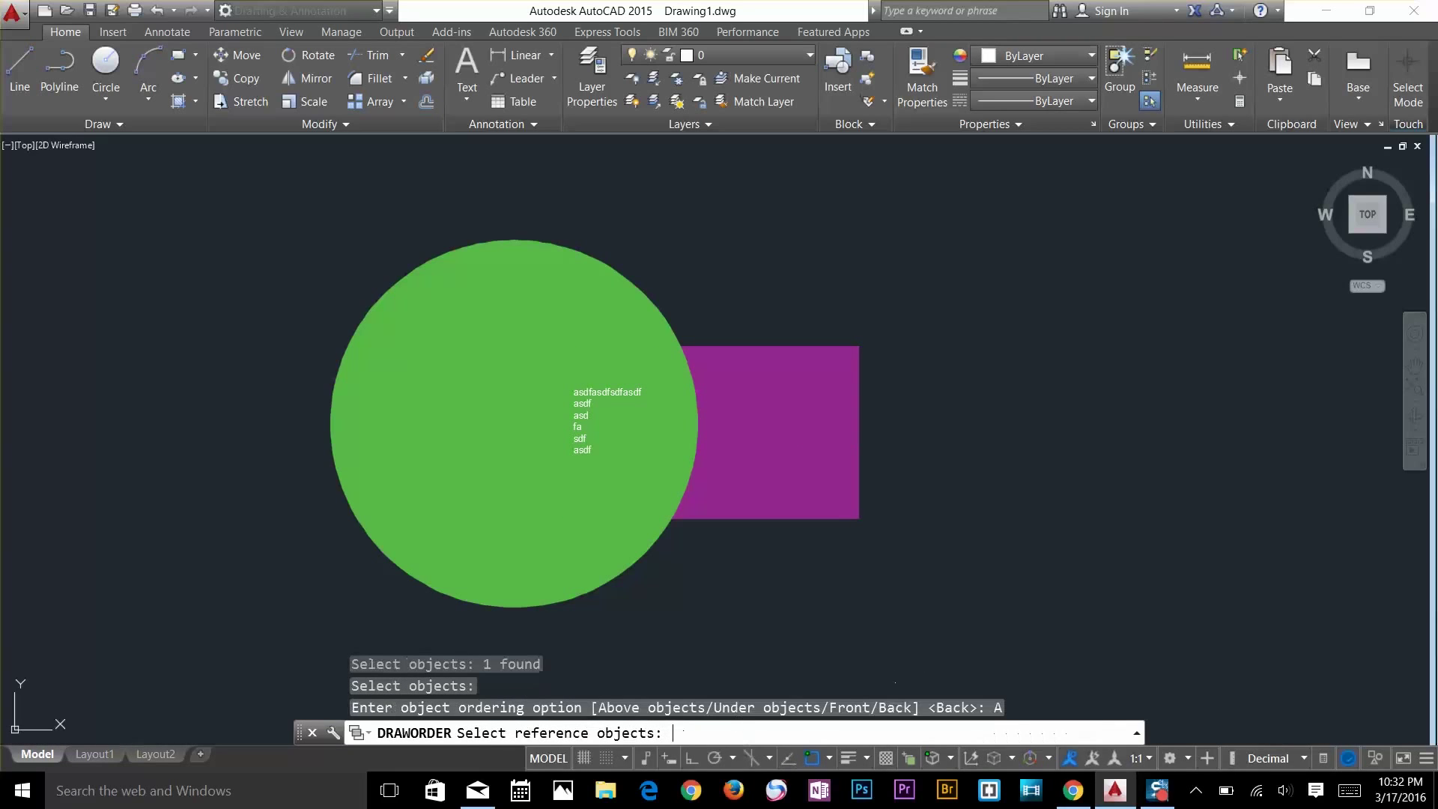
pyautogui.click(645, 295)
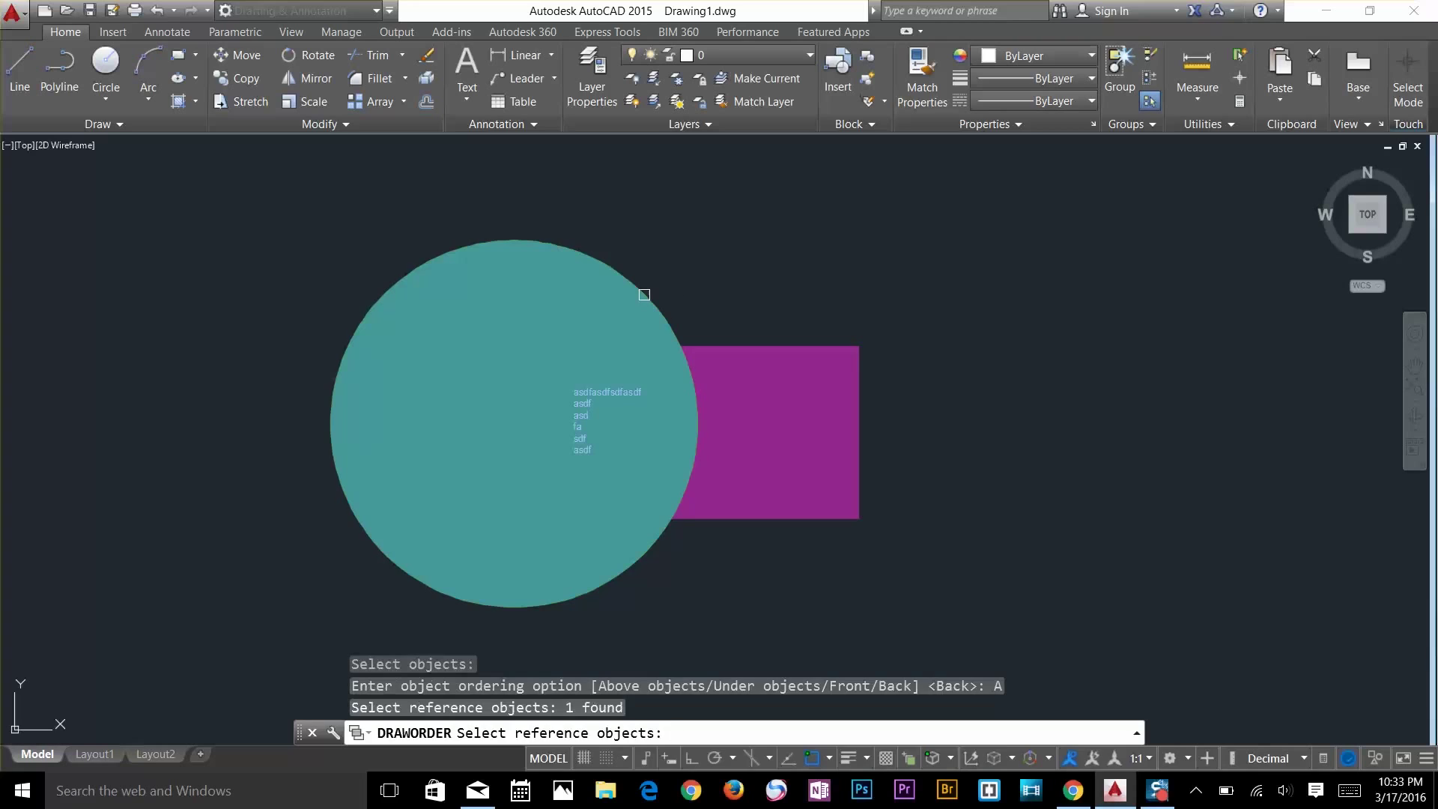
pyautogui.press('Return')
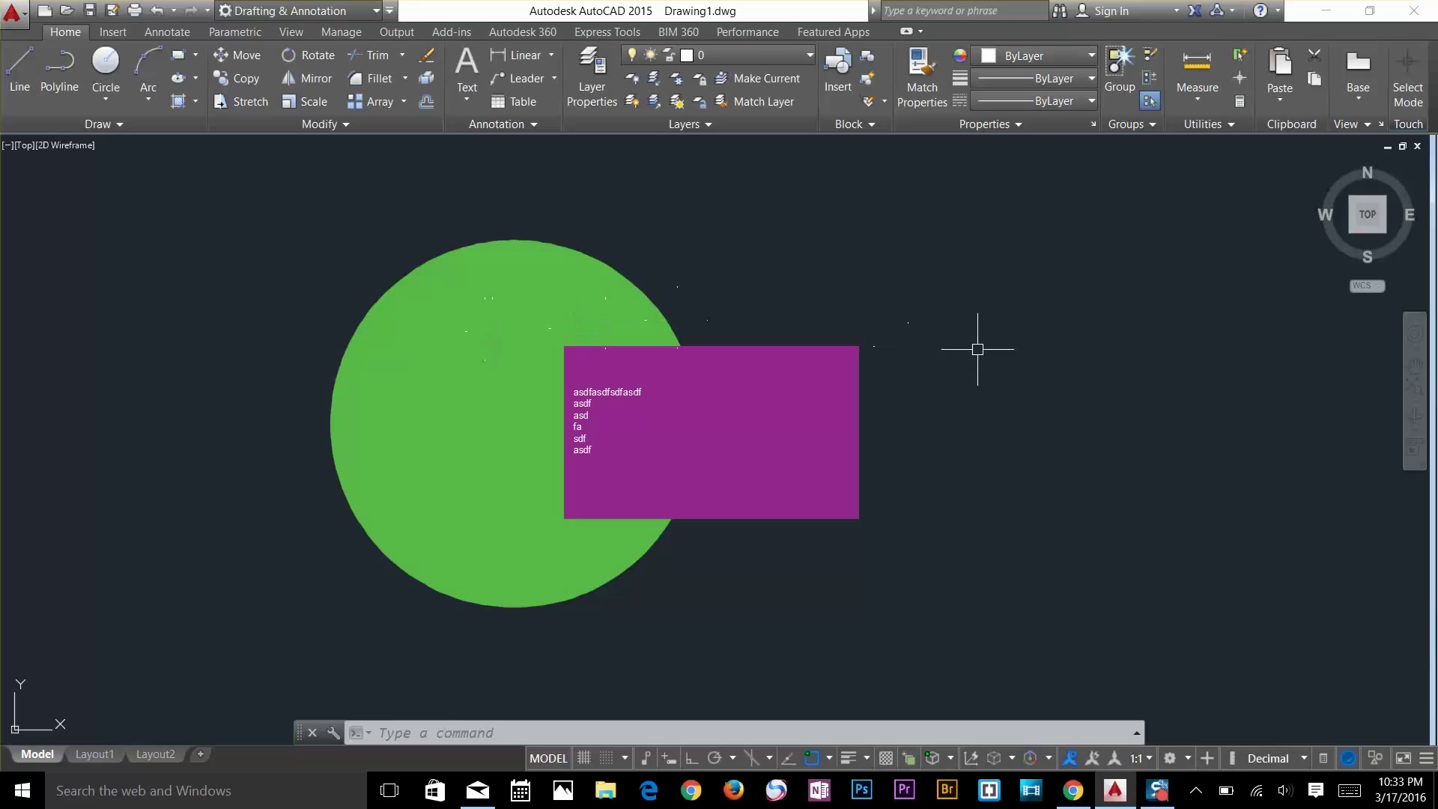
pyautogui.press('Escape')
pyautogui.press('Escape')
pyautogui.press('Escape')
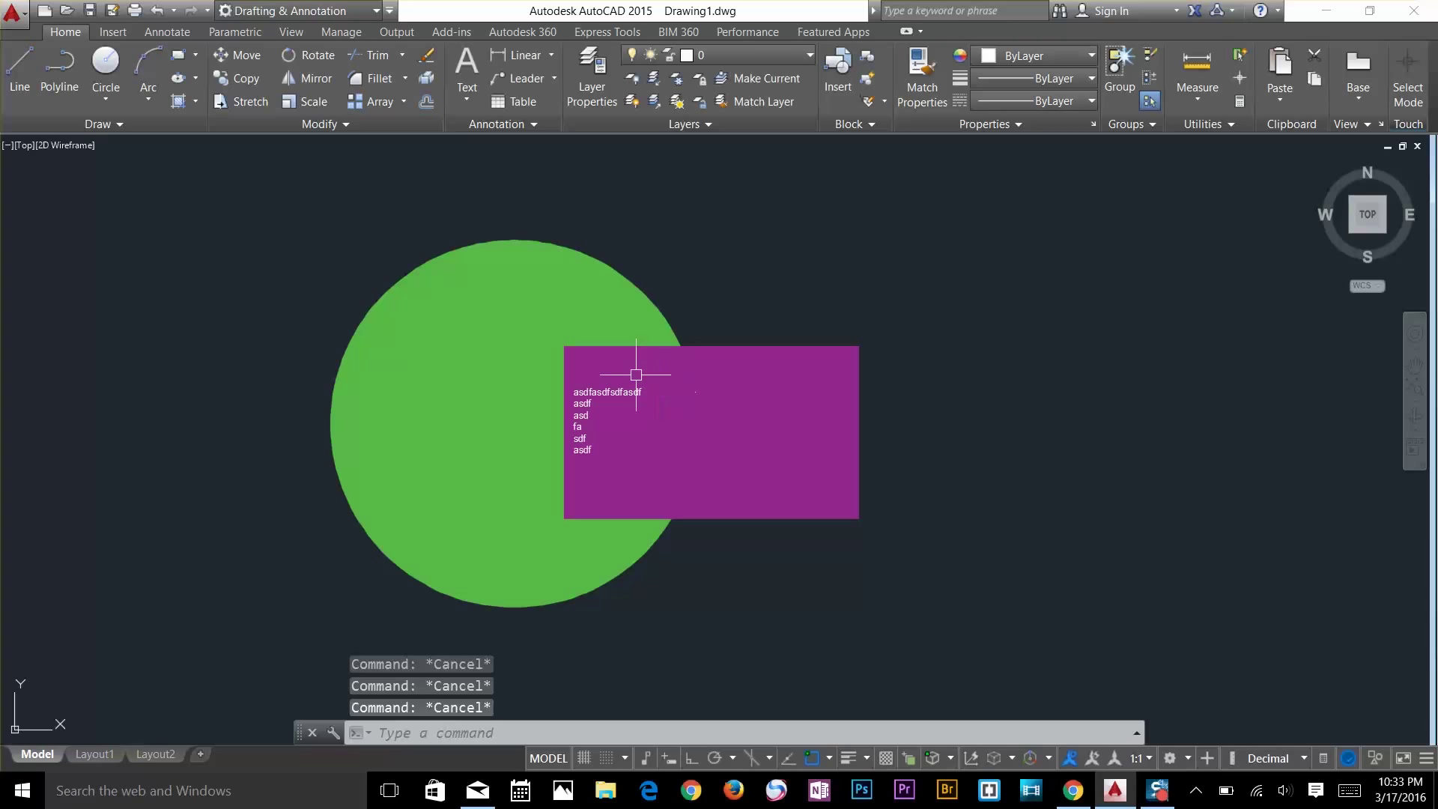
# Send the text block to the back with DRAWORDER's Back option
pyautogui.write('DR')
pyautogui.press('Return')
pyautogui.click(617, 391)
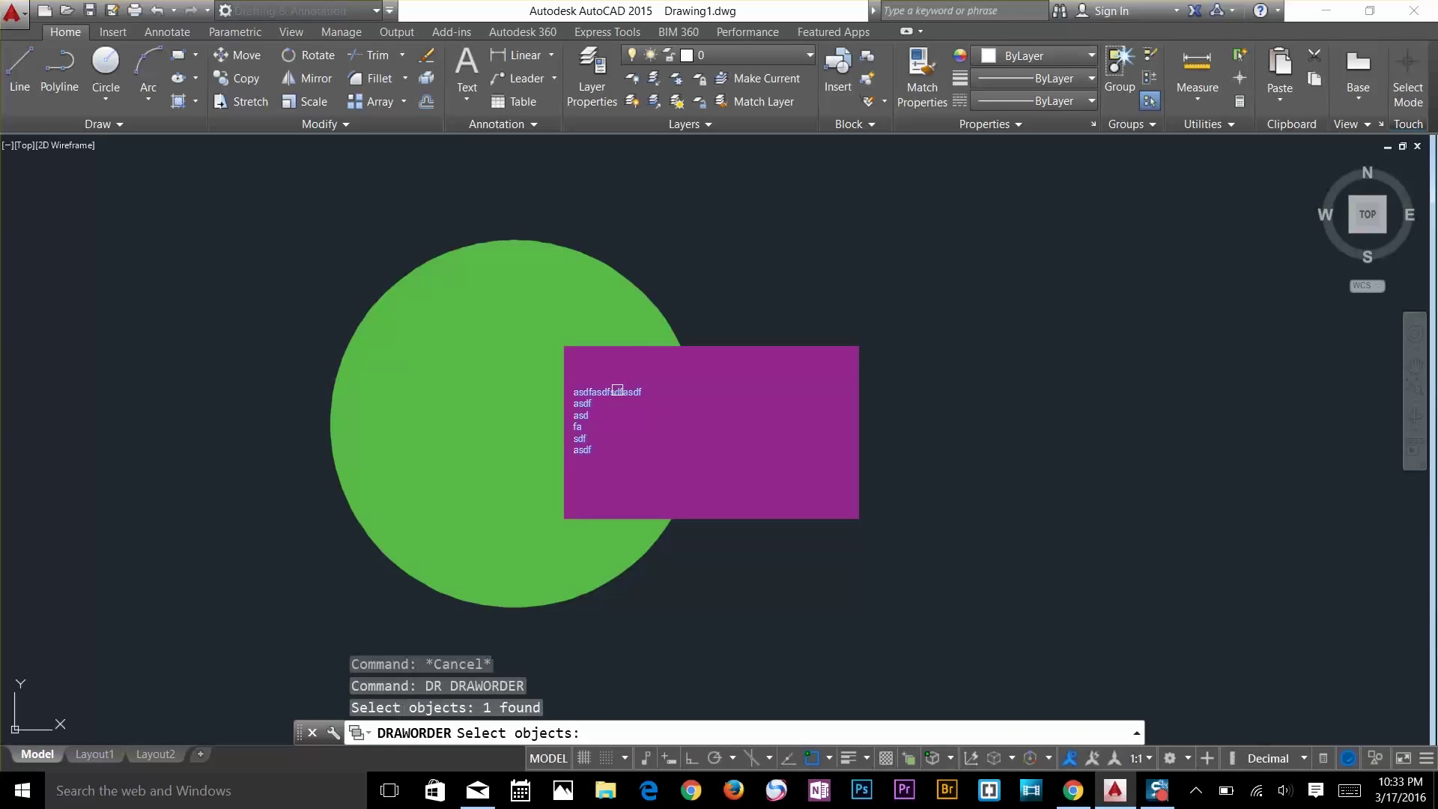
pyautogui.press('Return')
pyautogui.write('B')
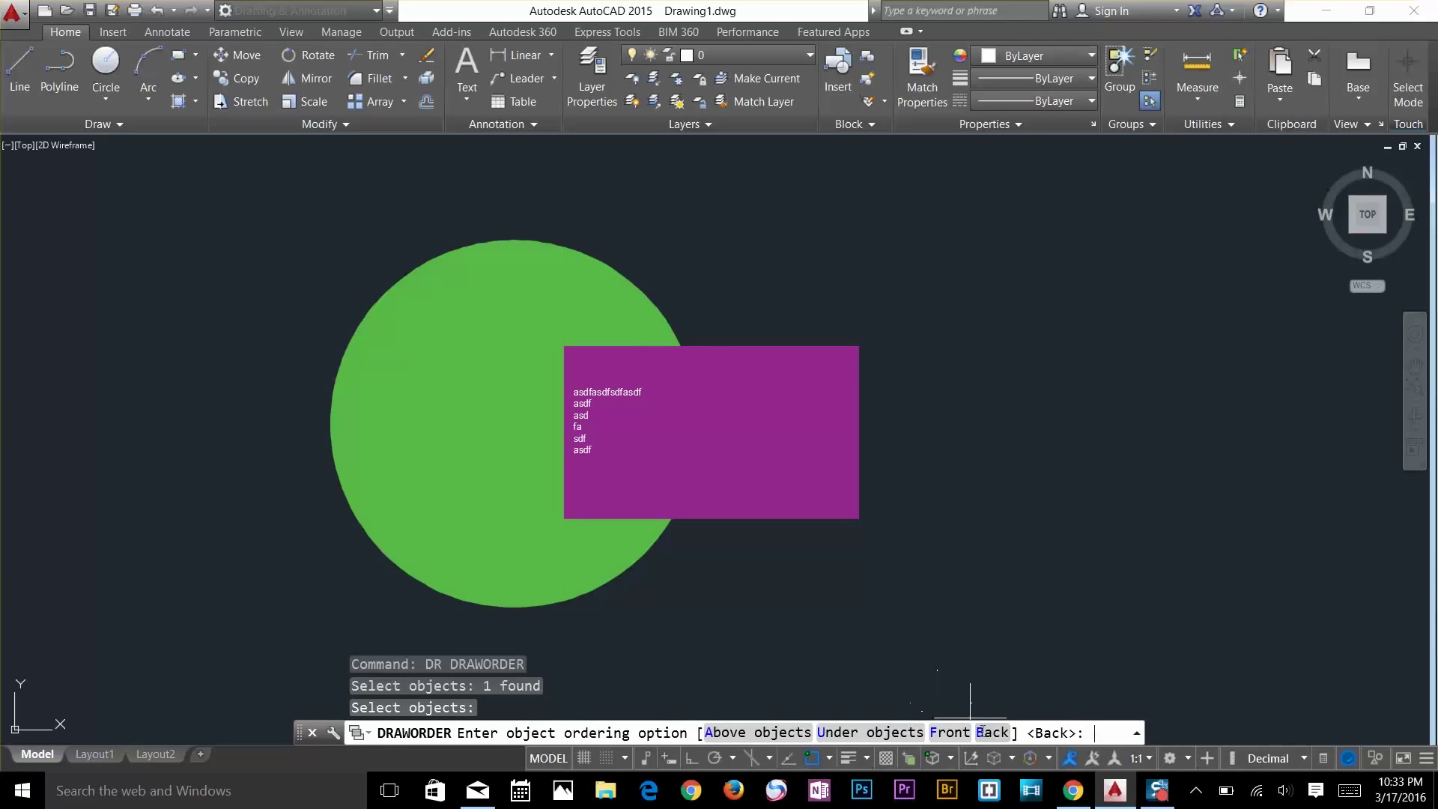
pyautogui.press('Return')
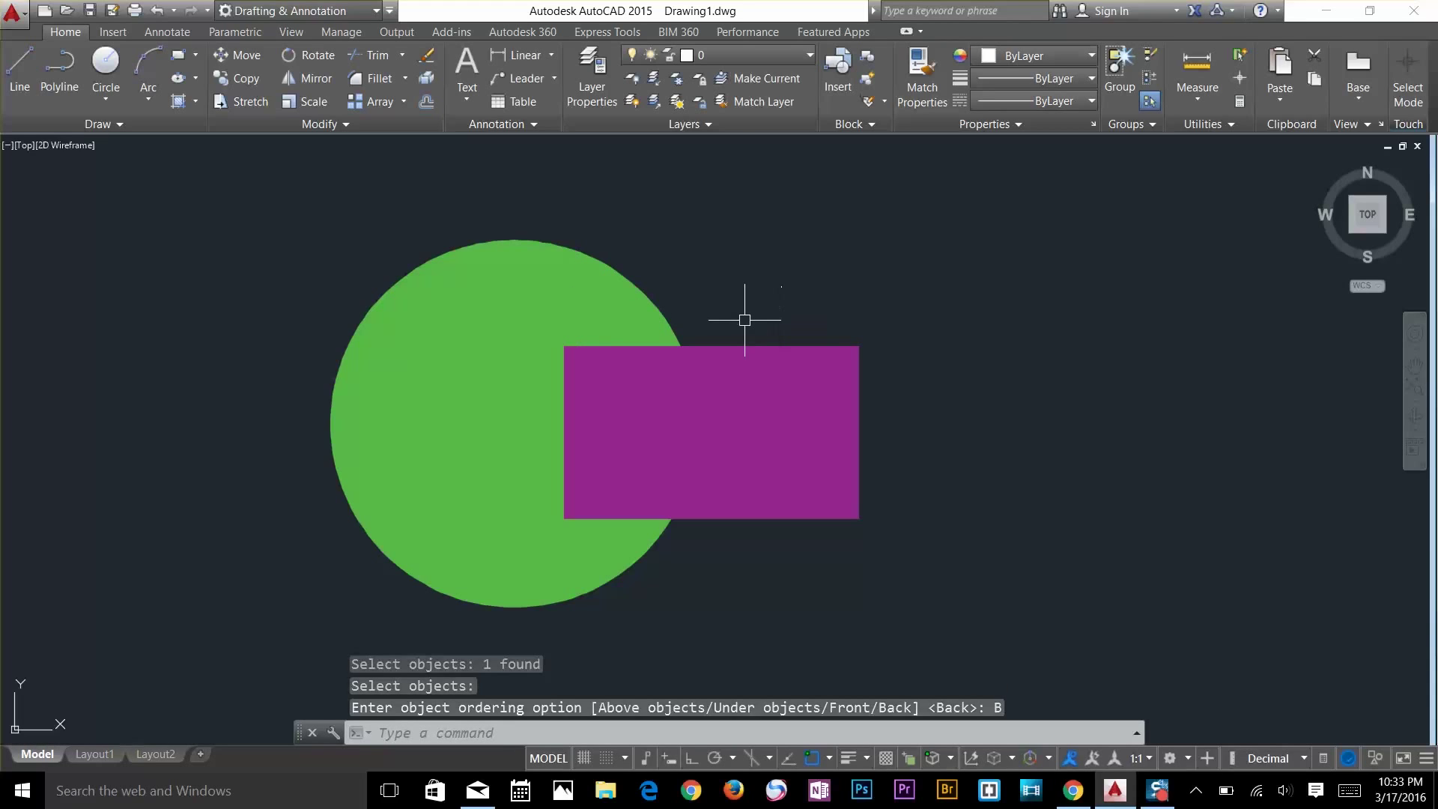
pyautogui.press('Escape')
pyautogui.press('Escape')
pyautogui.press('Escape')
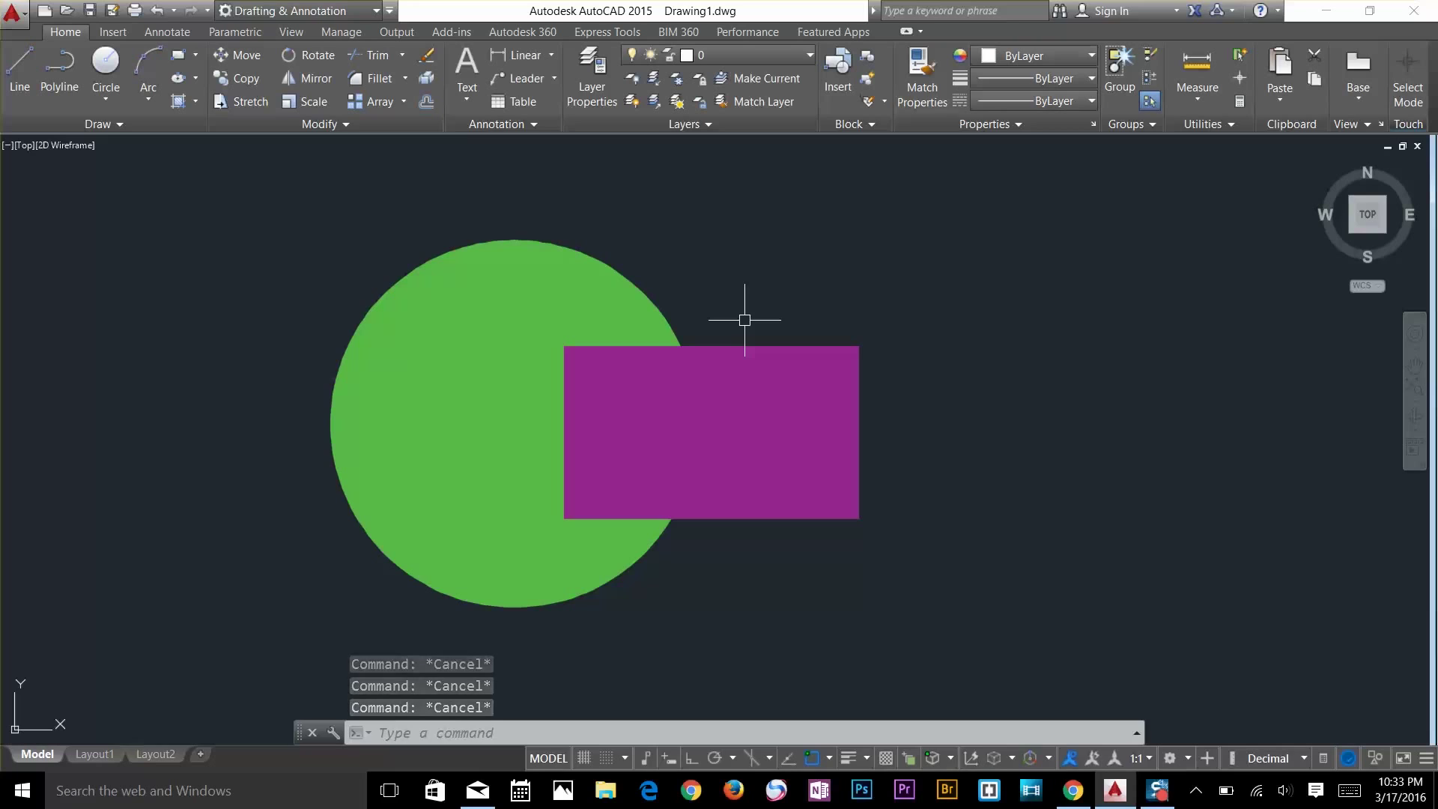
# Bring all text to the front using TEXTTOFRONT with the All option
pyautogui.write('TEXT')
pyautogui.press('Return')
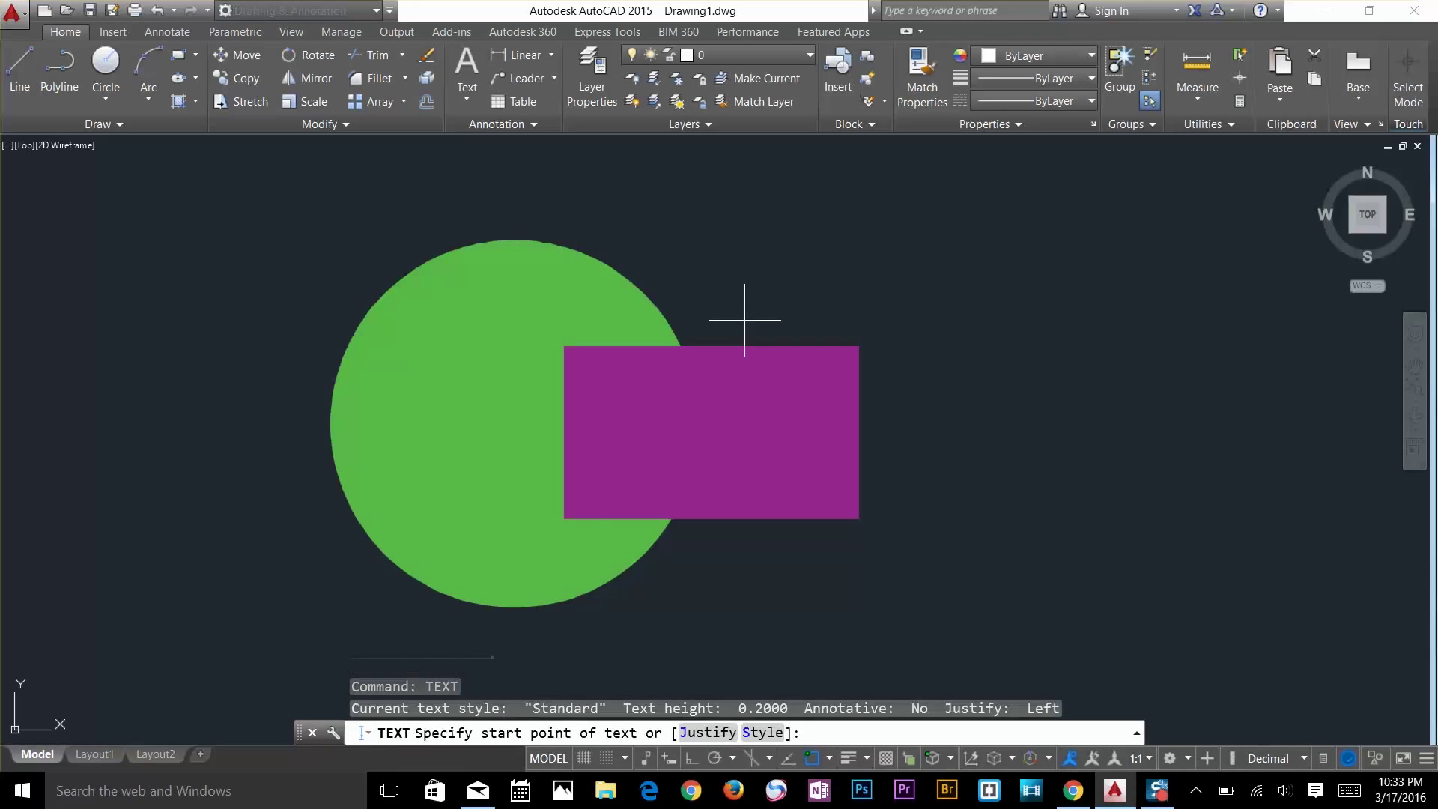
pyautogui.press('Escape')
pyautogui.press('Escape')
pyautogui.press('Escape')
pyautogui.write('t')
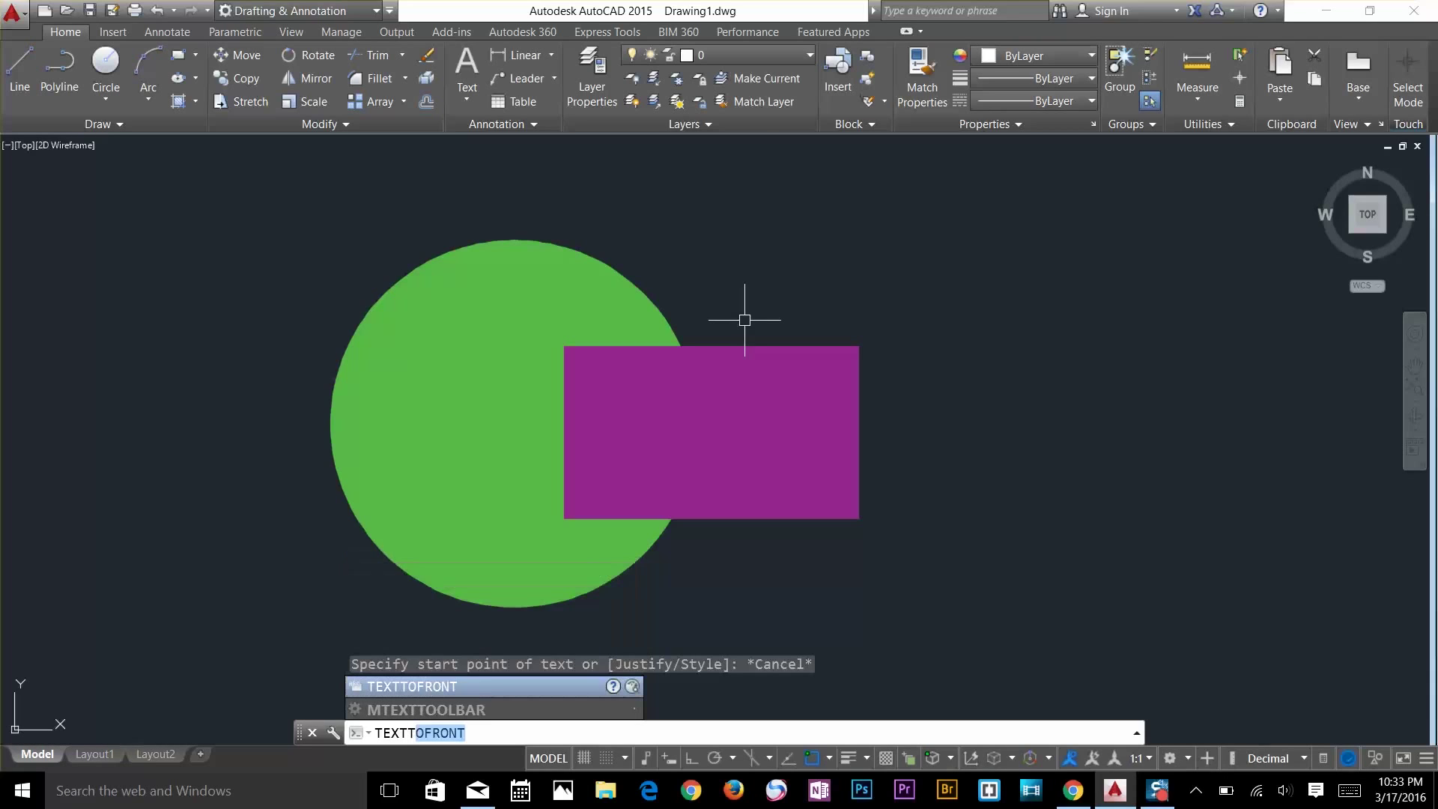
pyautogui.click(451, 683)
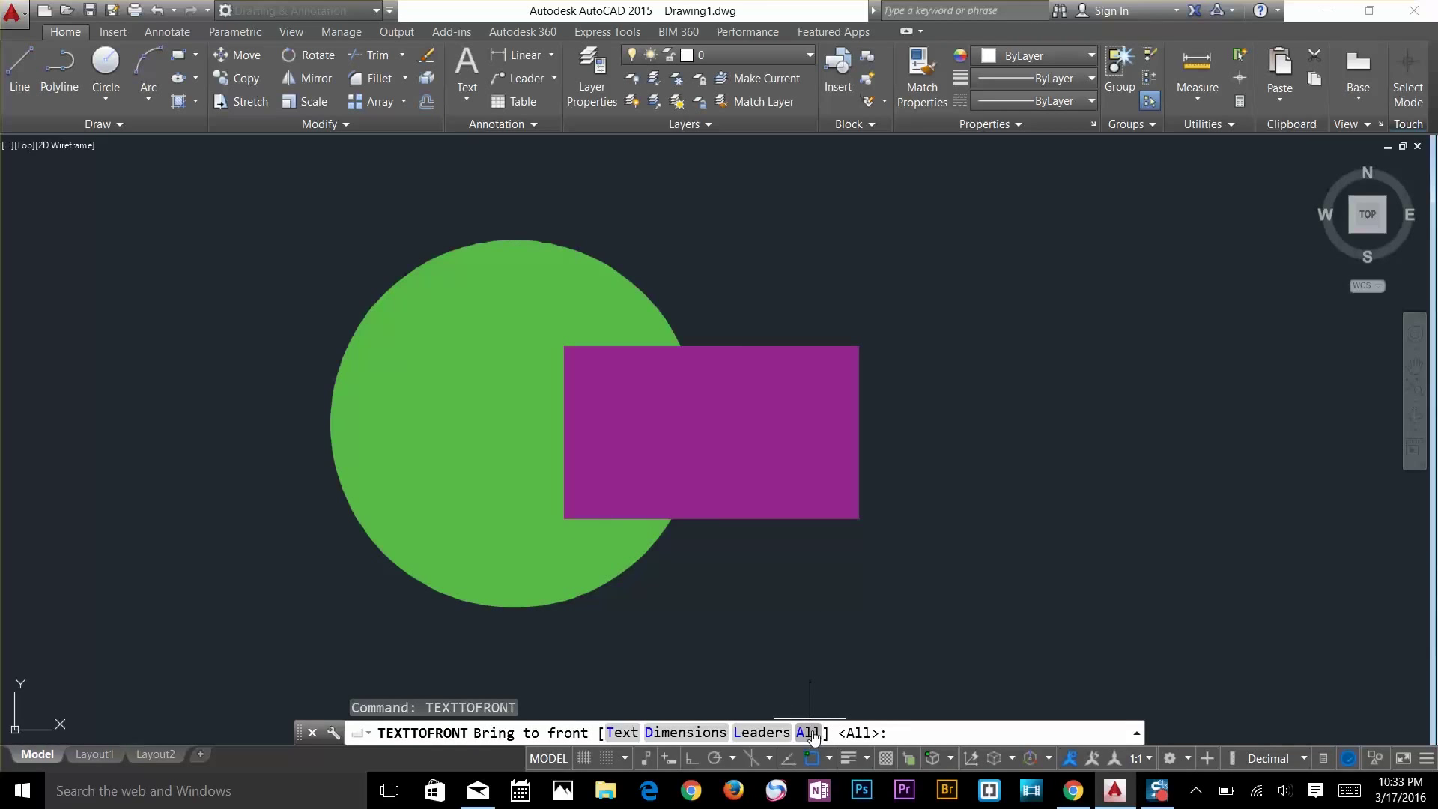
pyautogui.write('a')
pyautogui.press('Return')
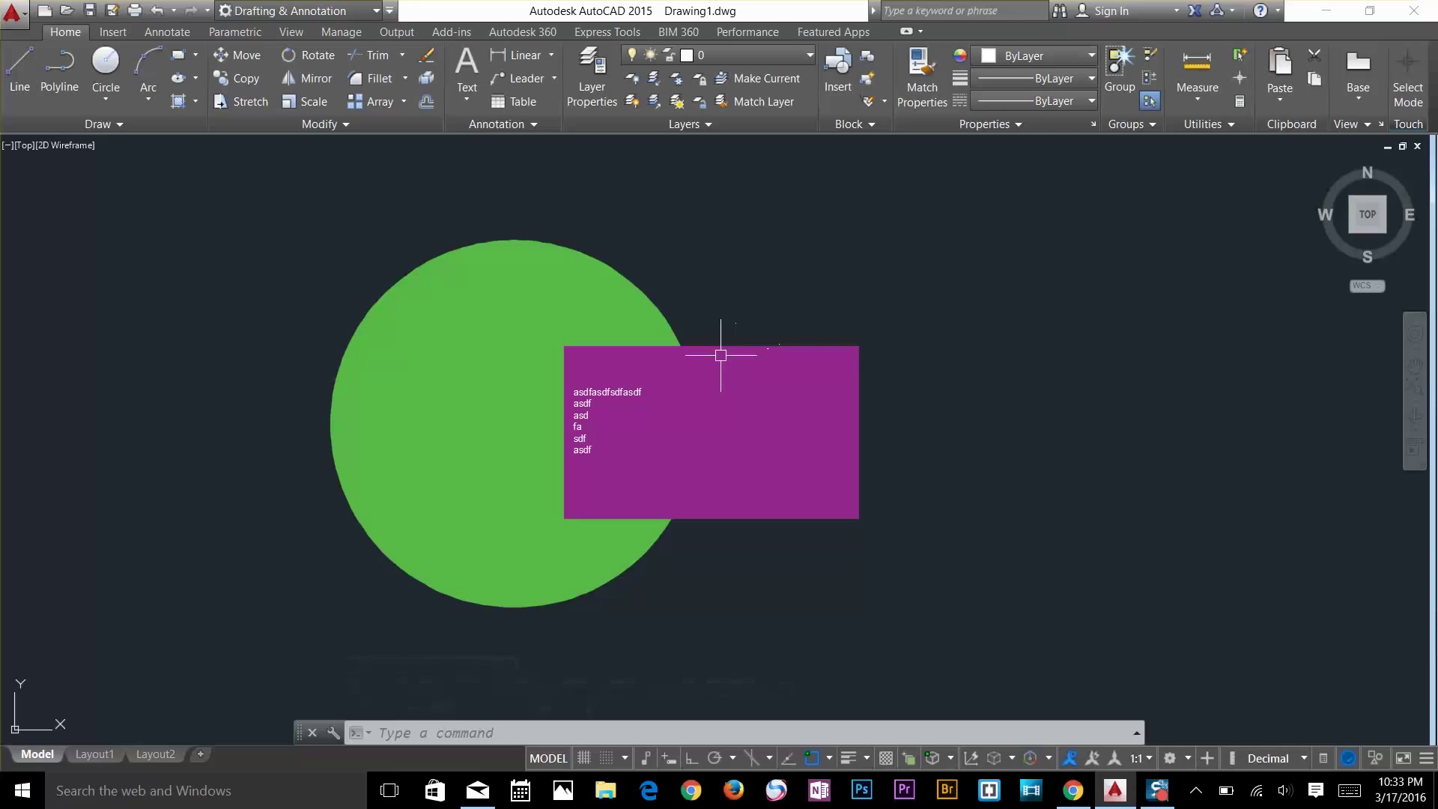
pyautogui.click(796, 215)
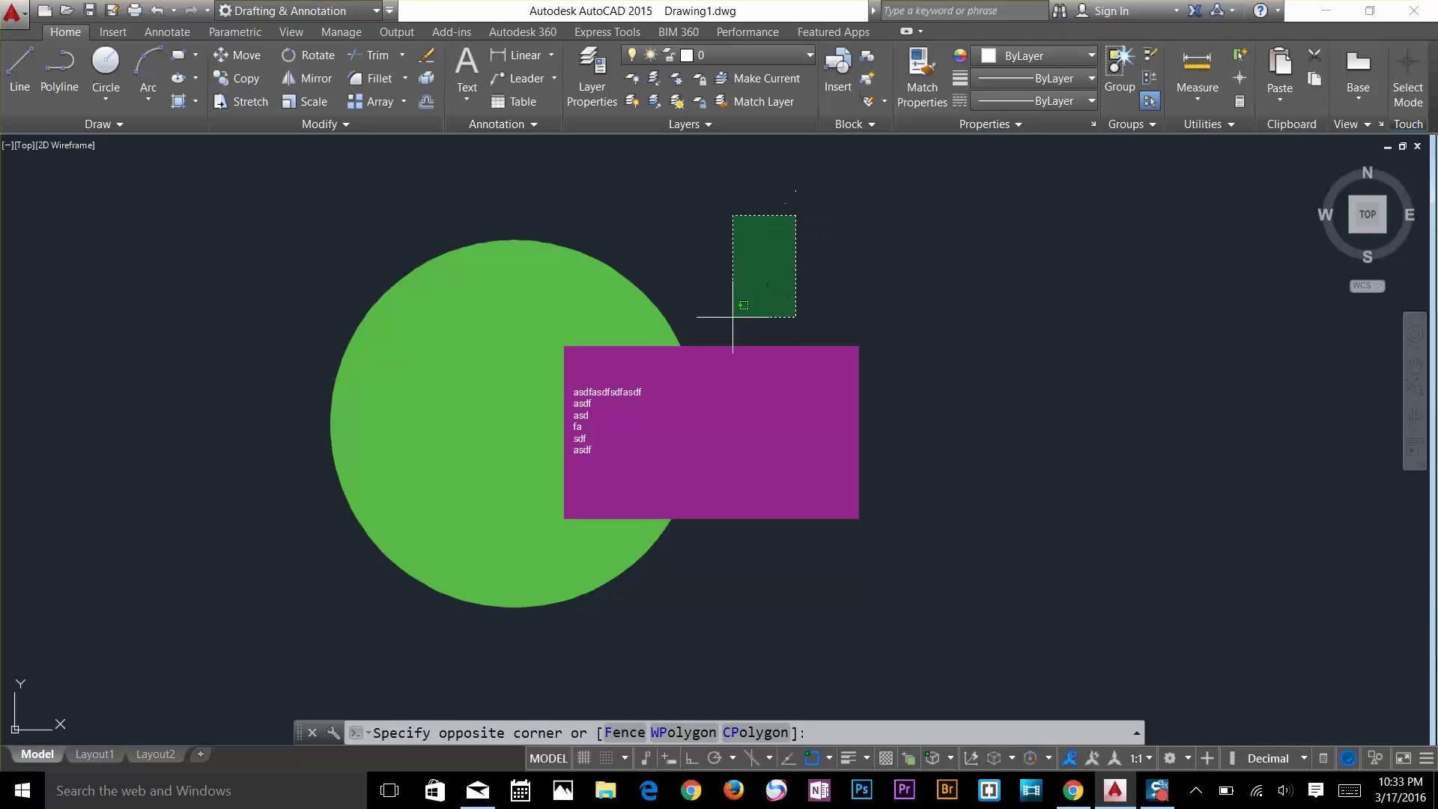
pyautogui.press('Escape')
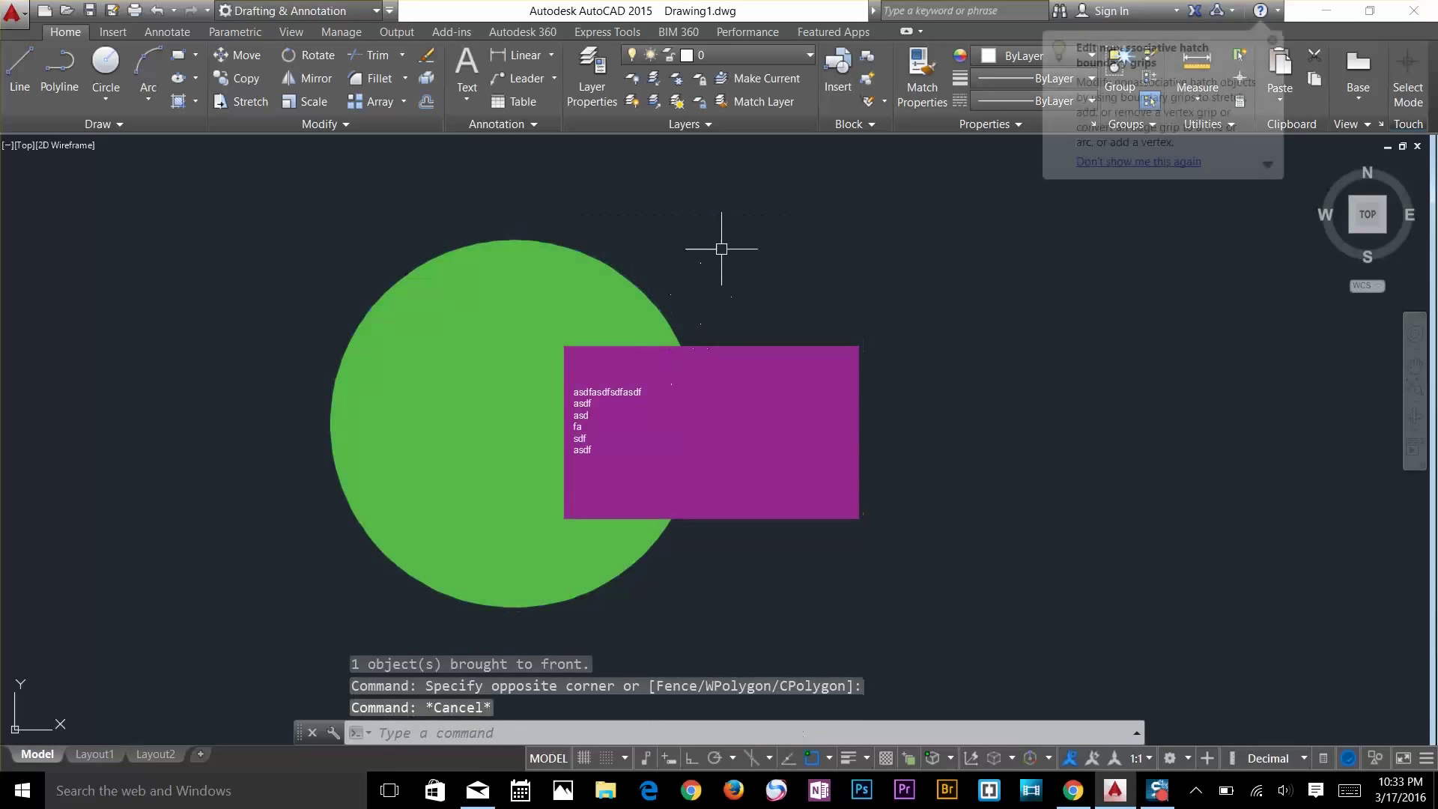
pyautogui.press('Escape')
pyautogui.press('Escape')
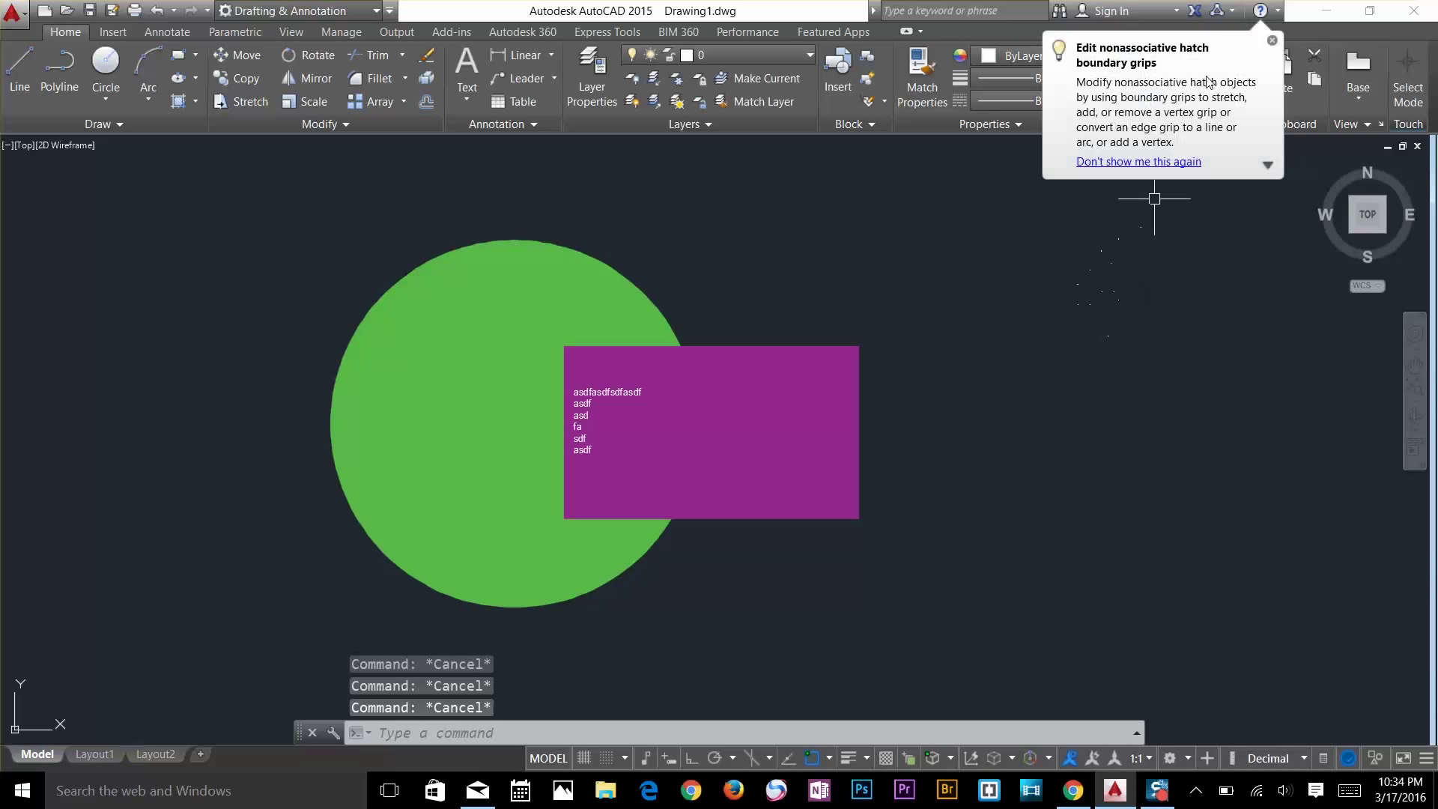
# Dismiss the hatch grips tip and zoom in on the kitchen counter in portfolio drawing 1.dwg
pyautogui.click(1271, 41)
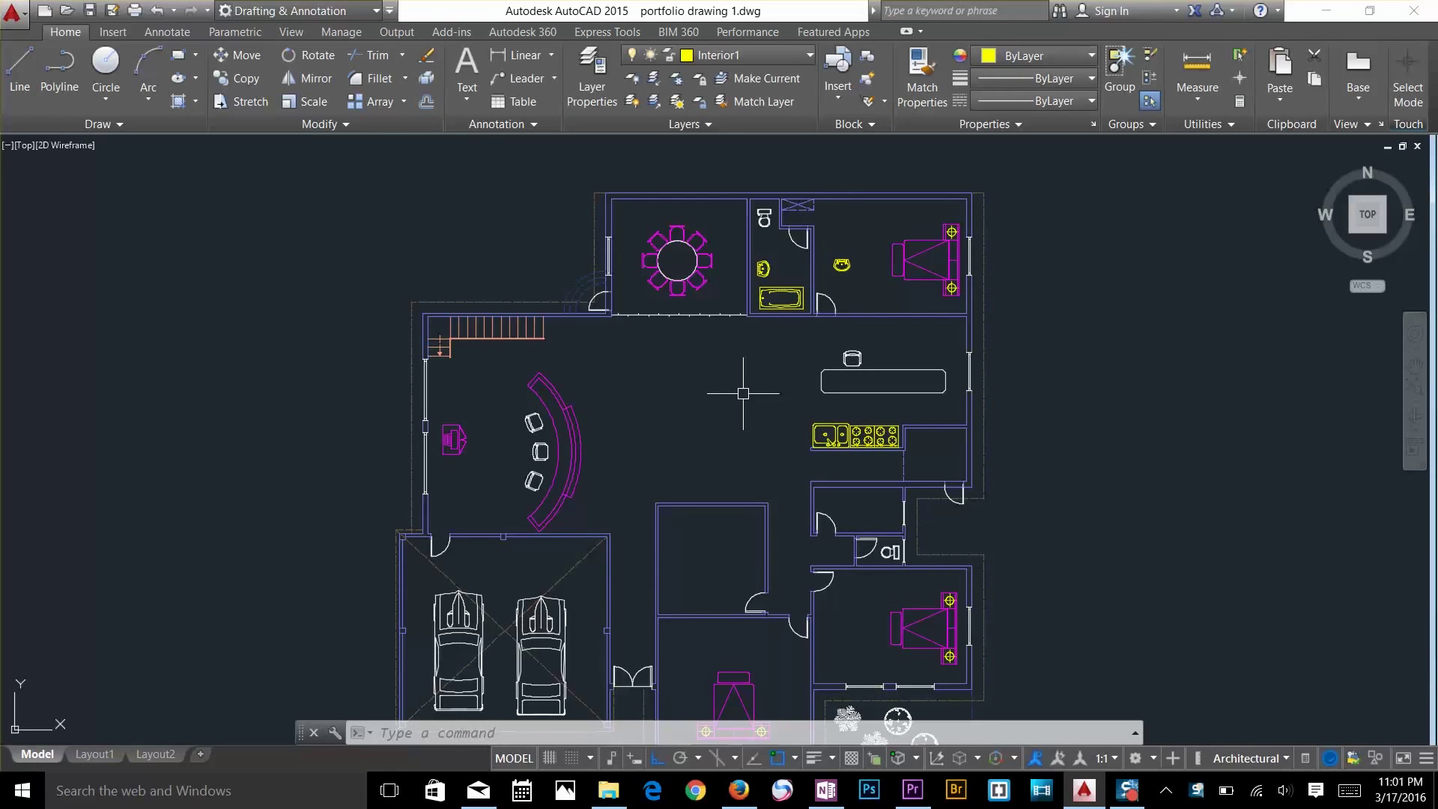
pyautogui.moveTo(810, 359)
pyautogui.mouseDown(button='middle')
pyautogui.moveTo(865, 218)
pyautogui.moveTo(828, 305)
pyautogui.mouseUp(button='middle')
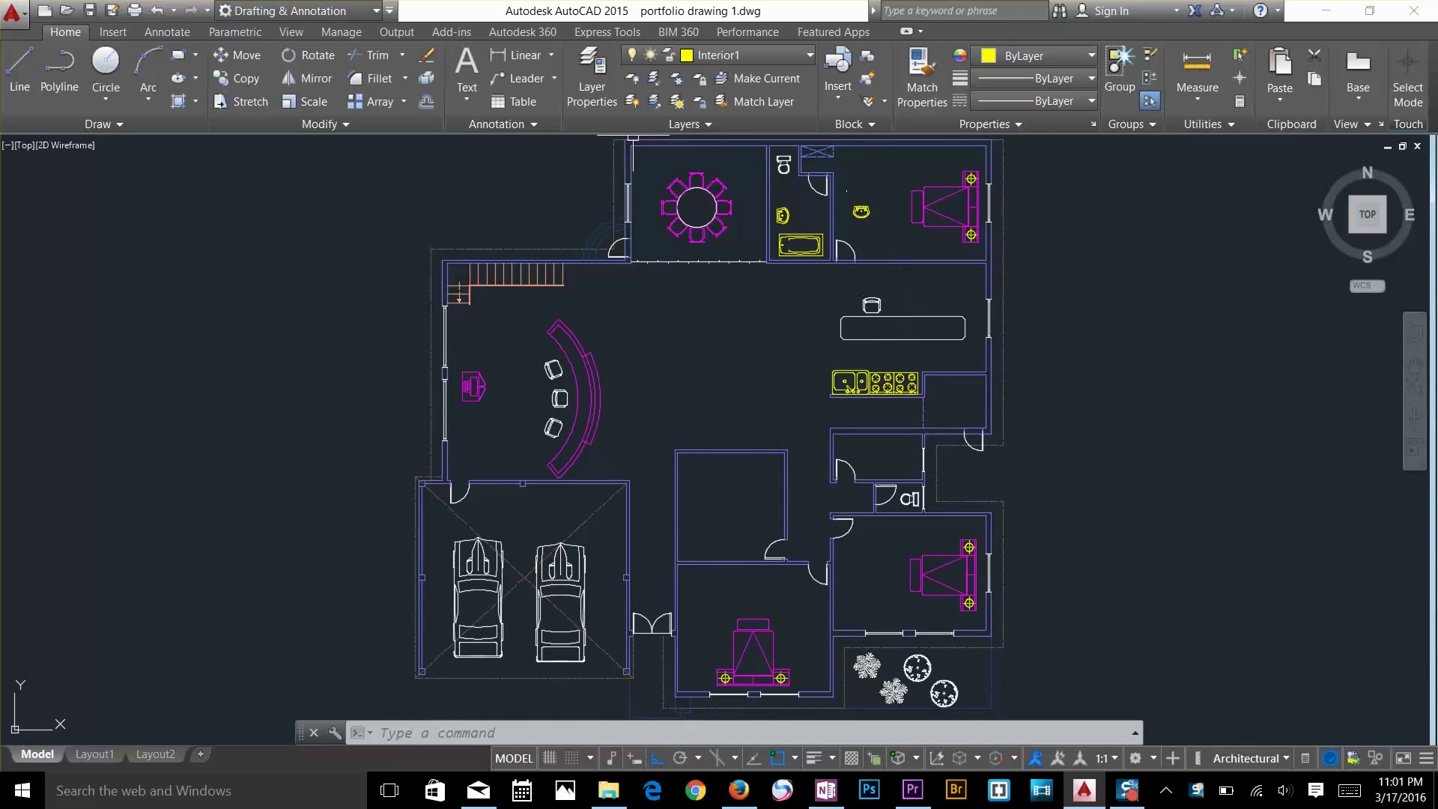
pyautogui.scroll(4, 884, 283)
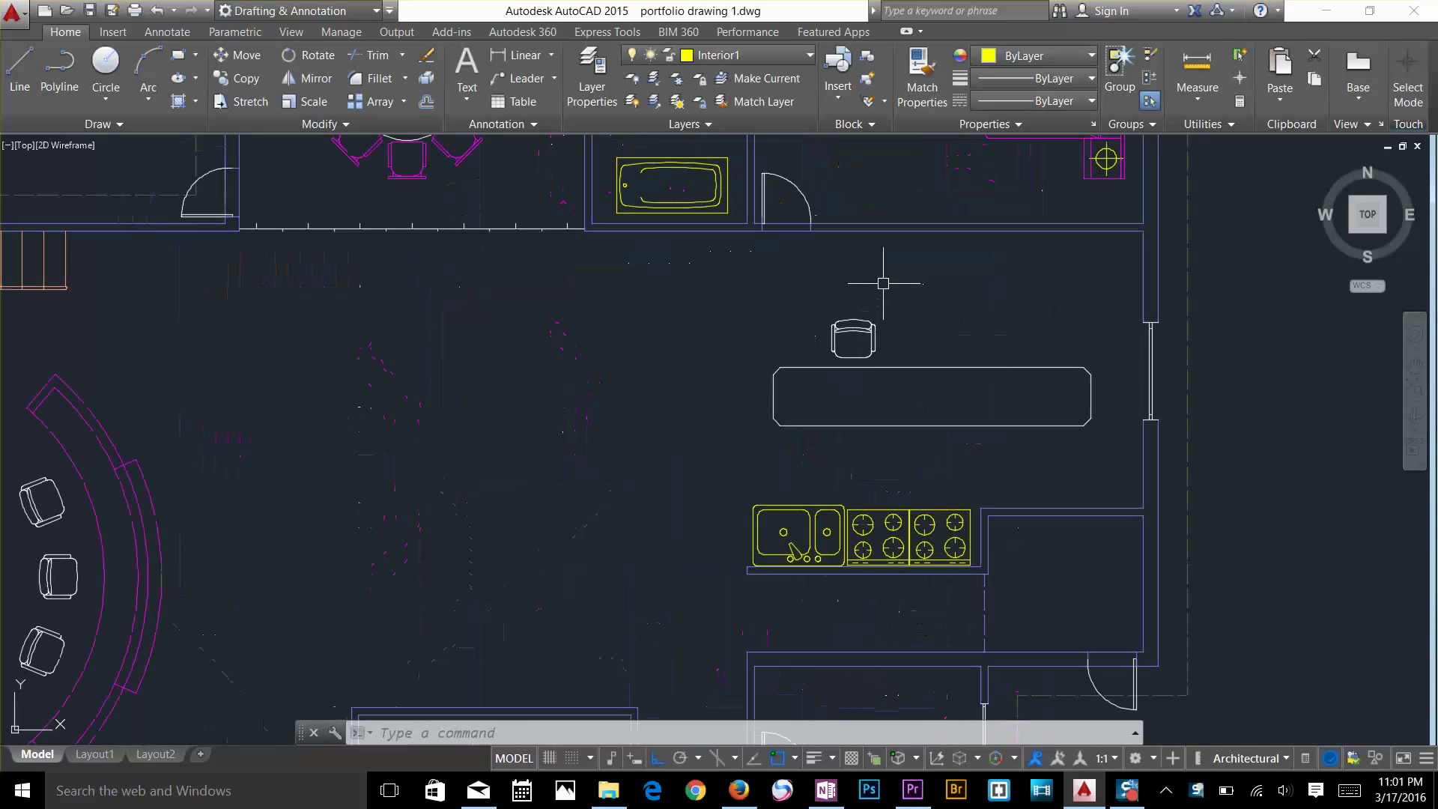
pyautogui.scroll(5, 886, 339)
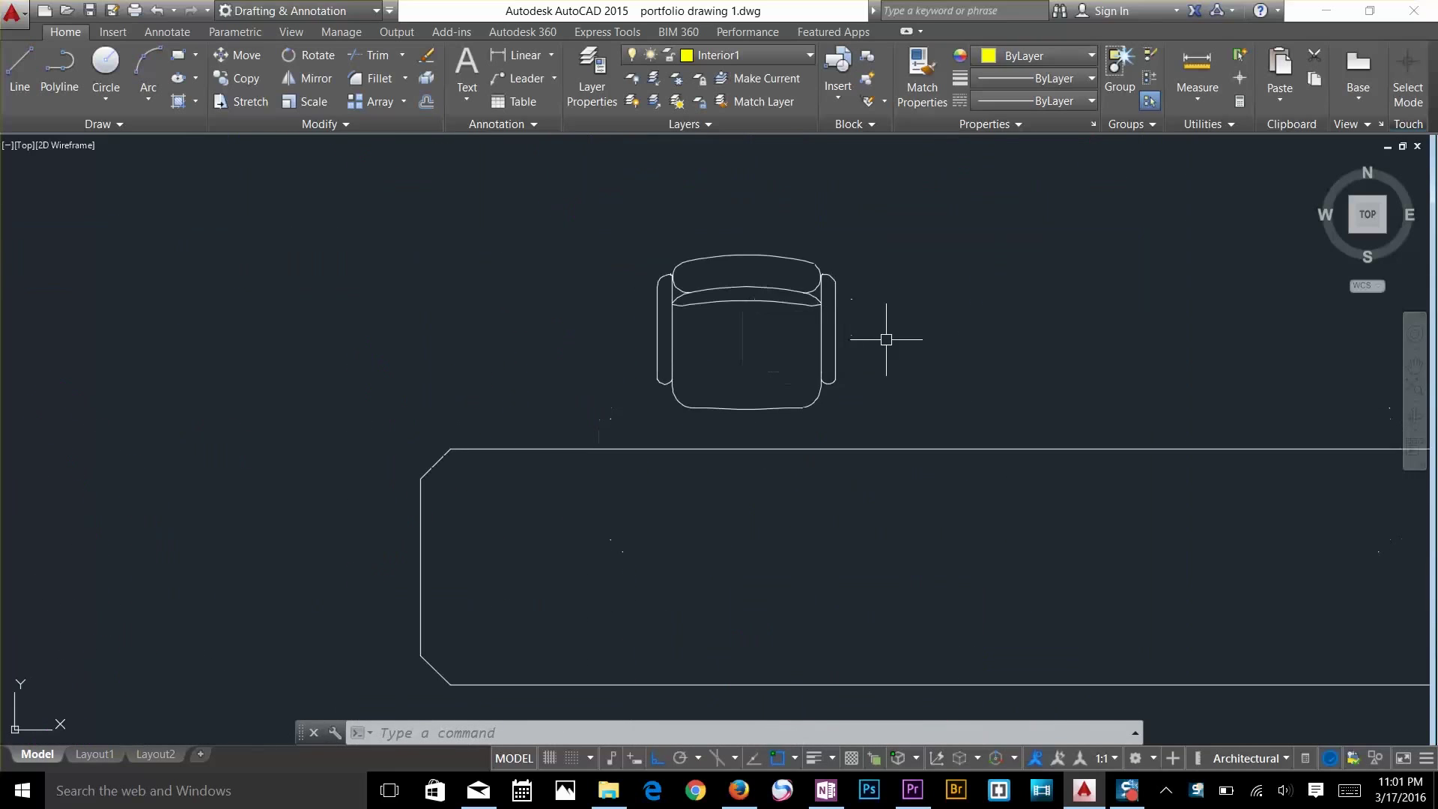
# Select the armchair's armrest and cushion lines to inspect them, then pan to show the counter
pyautogui.click(827, 322)
pyautogui.press('Escape')
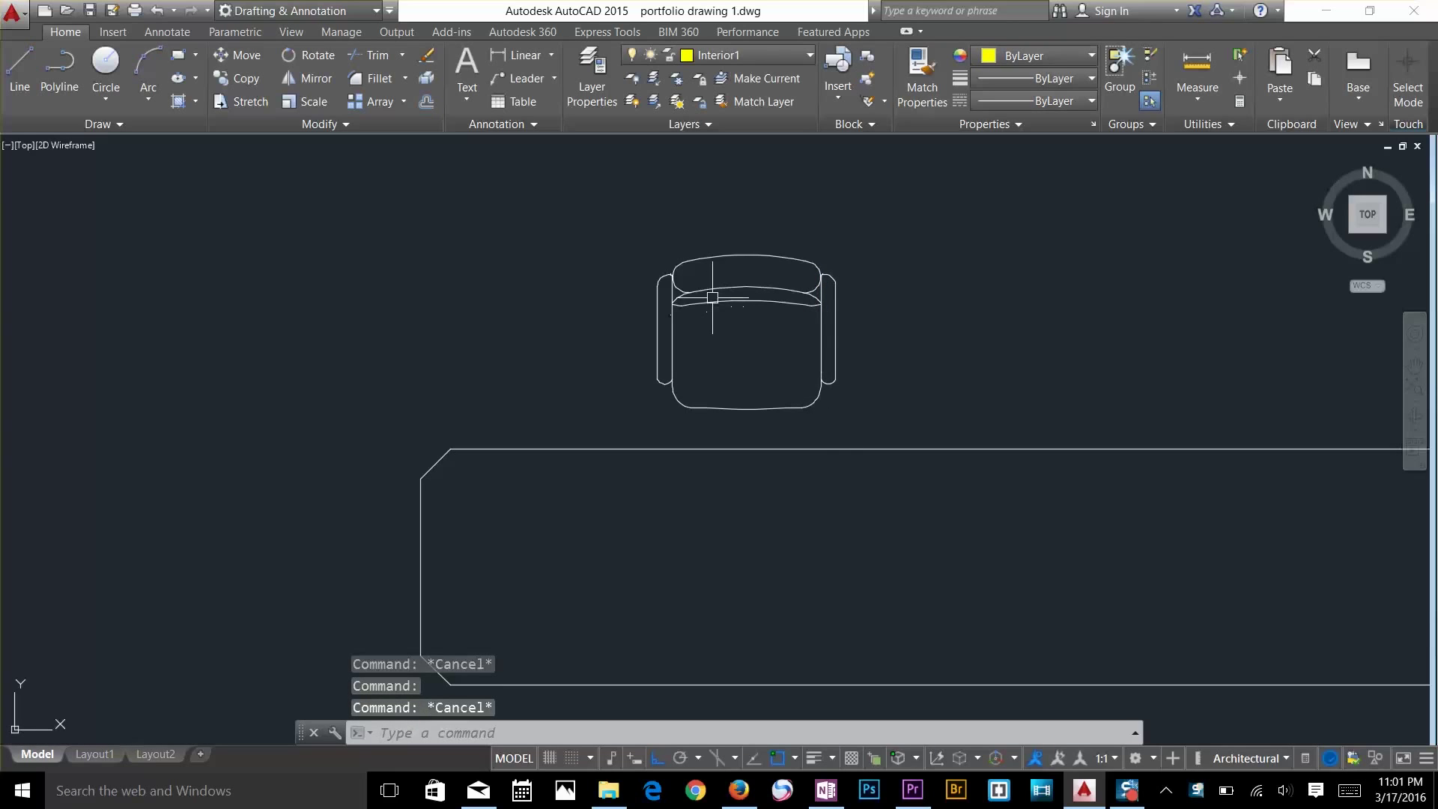
pyautogui.click(708, 299)
pyautogui.click(721, 352)
pyautogui.press('Escape')
pyautogui.press('Escape')
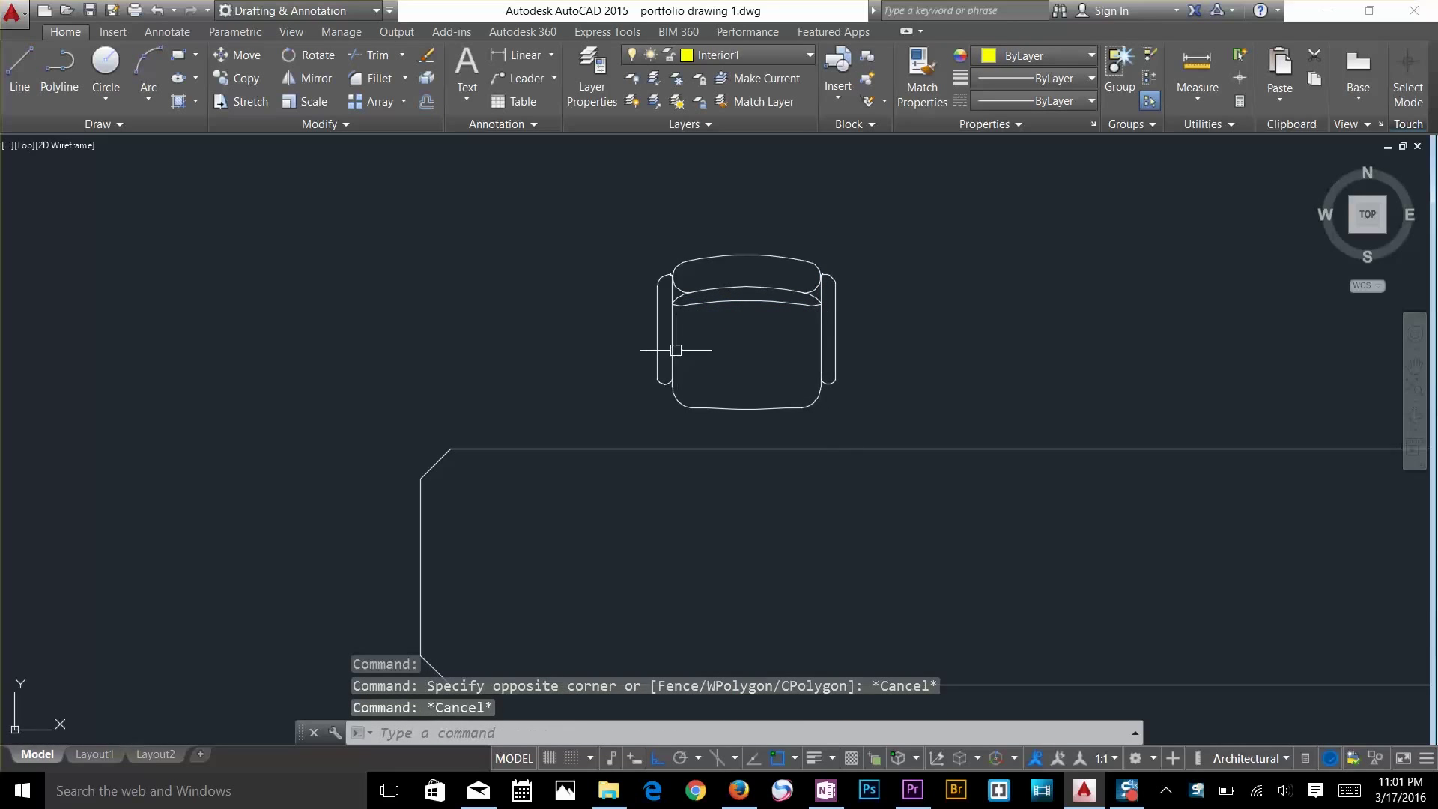
pyautogui.click(674, 350)
pyautogui.press('Escape')
pyautogui.click(697, 409)
pyautogui.press('Escape')
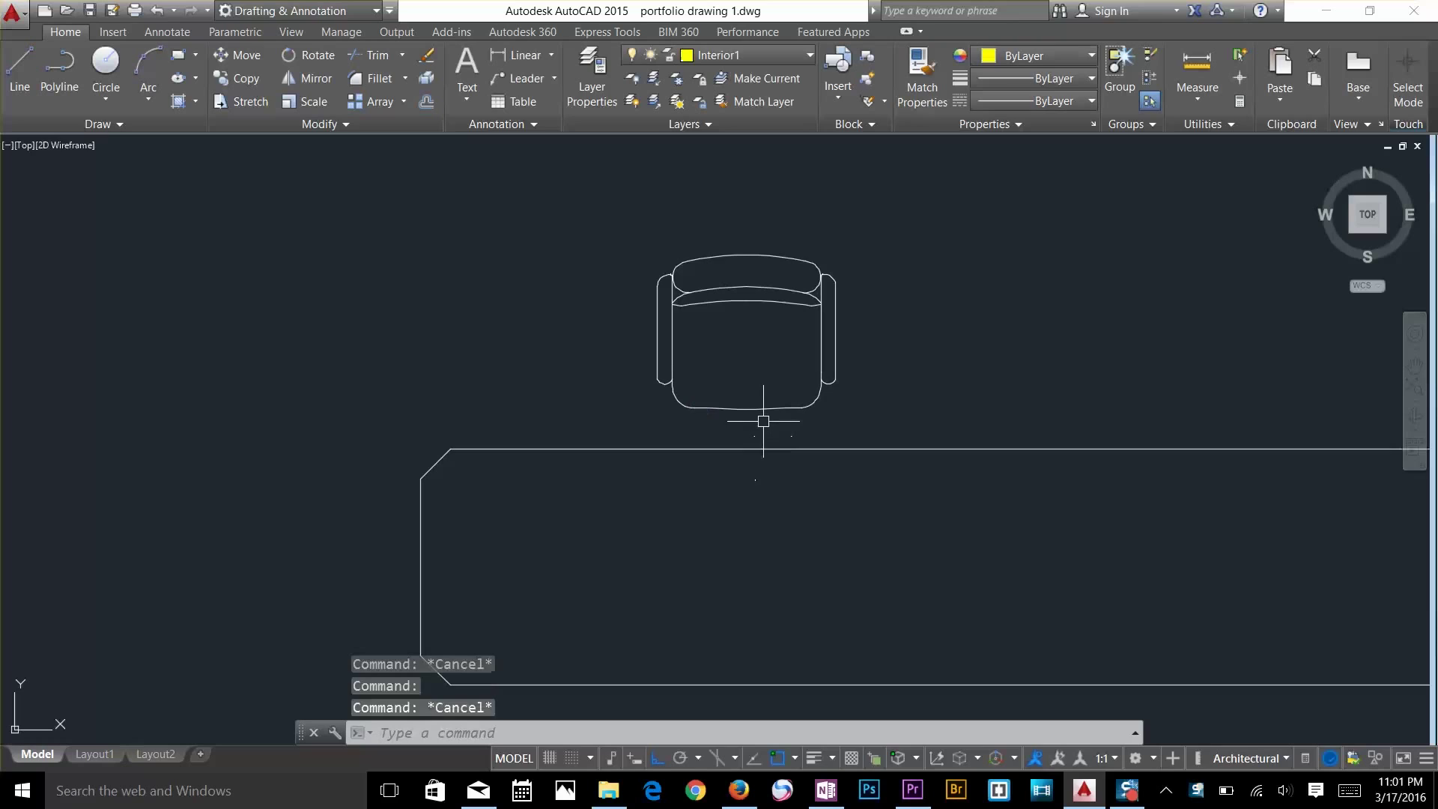
pyautogui.click(754, 409)
pyautogui.press('Escape')
pyautogui.click(661, 343)
pyautogui.press('Escape')
pyautogui.press('Escape')
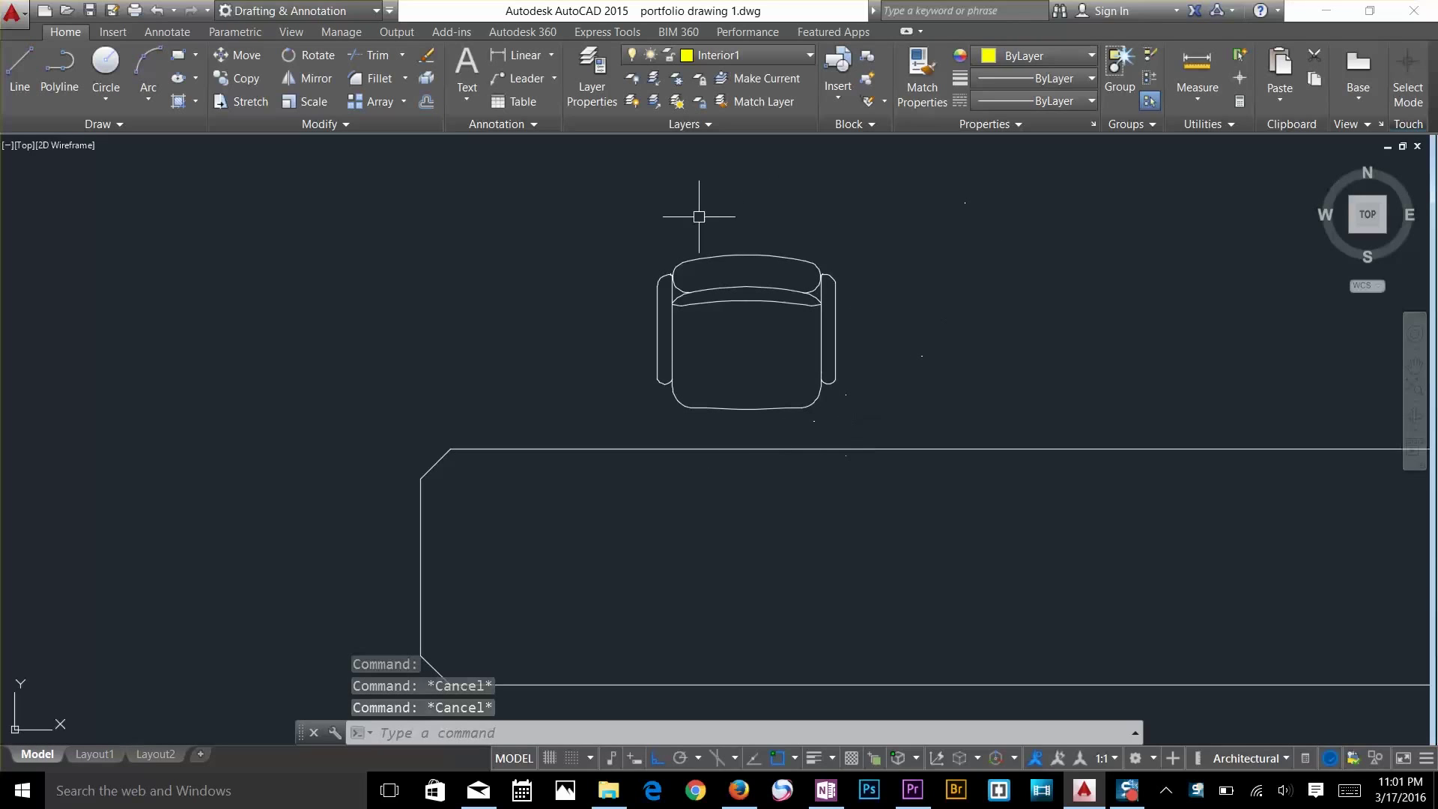
pyautogui.press('Escape')
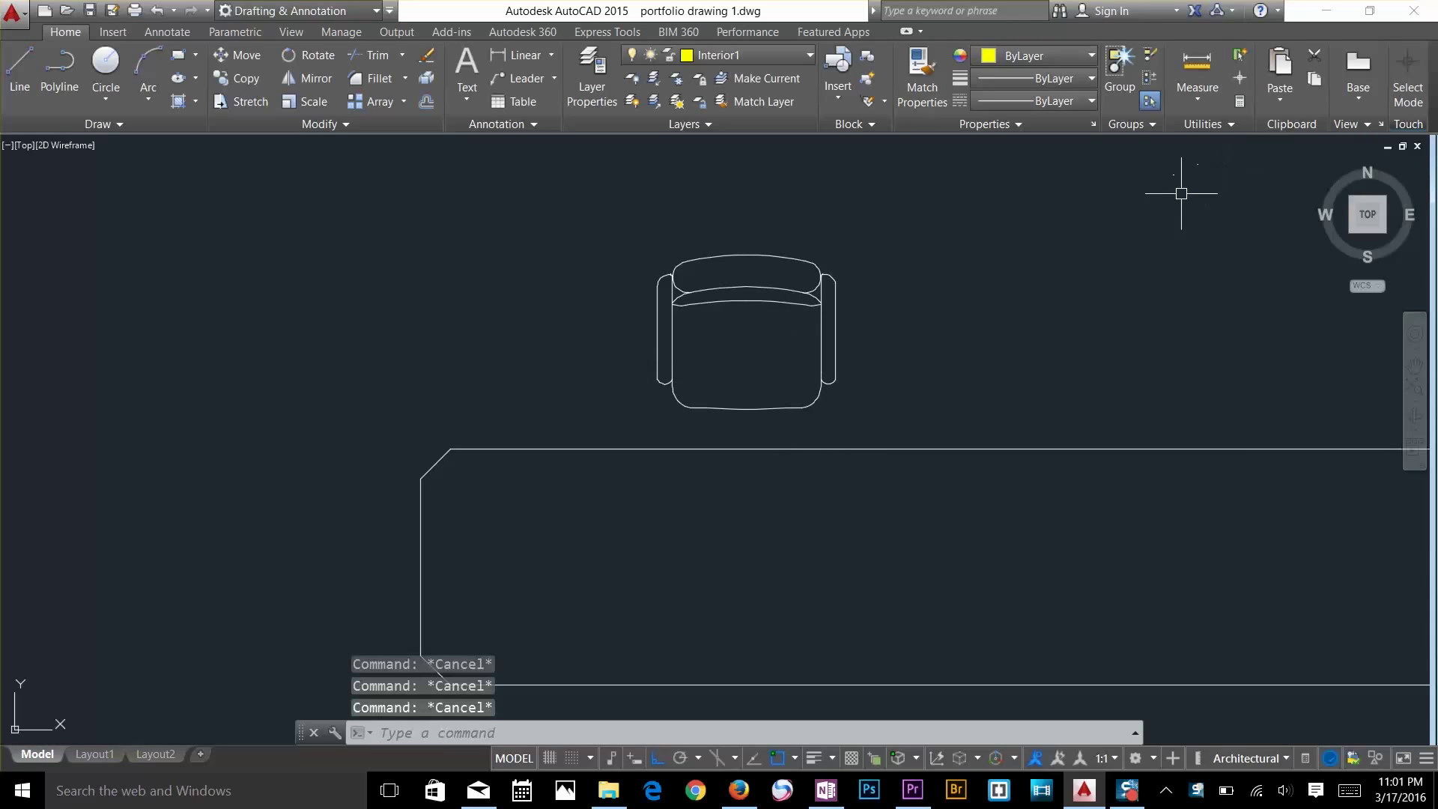
pyautogui.moveTo(802, 303); pyautogui.dragTo(546, 236, button='middle')
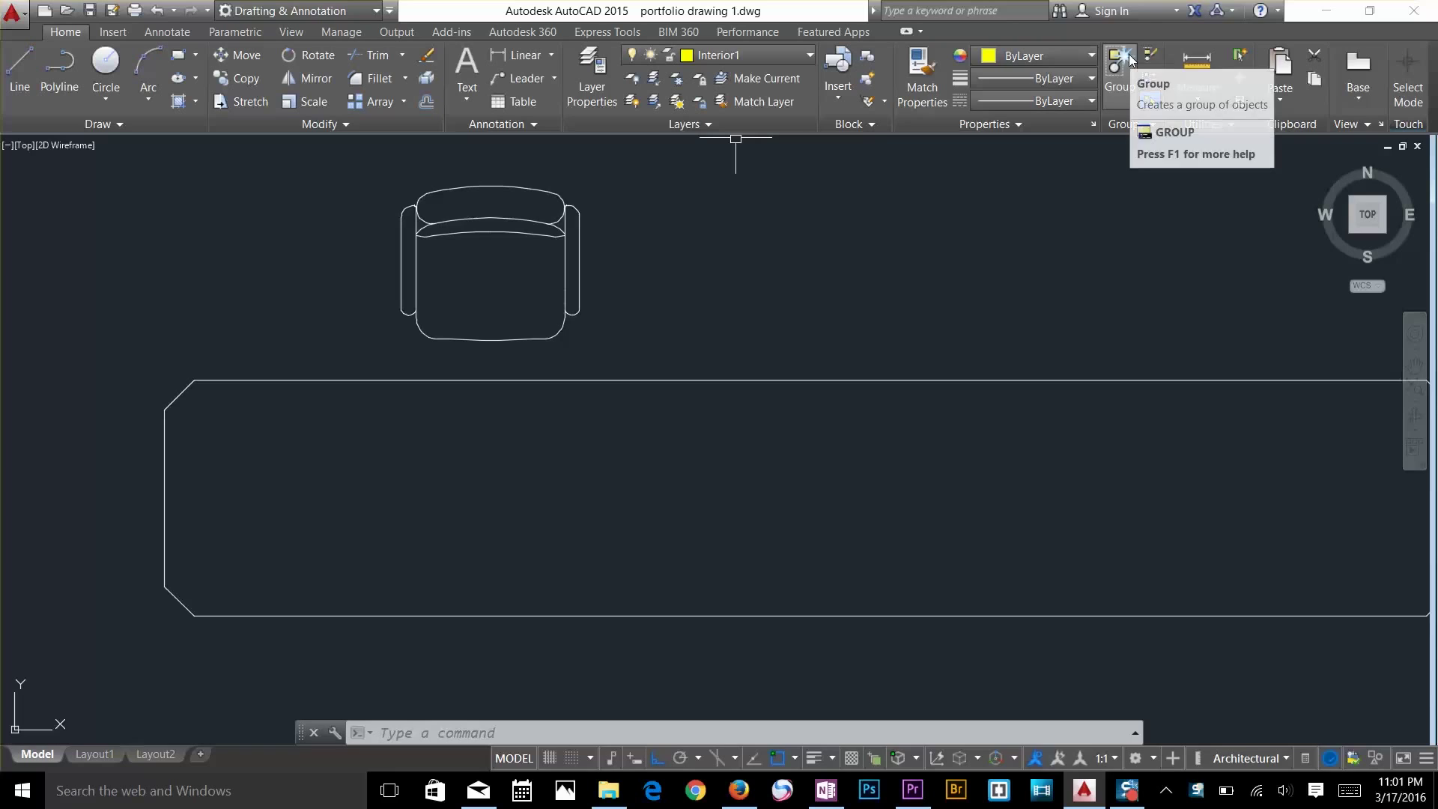
# Window-select all 36 armchair objects into one unnamed group, then confirm it selects as one unit
pyautogui.click(1121, 60)
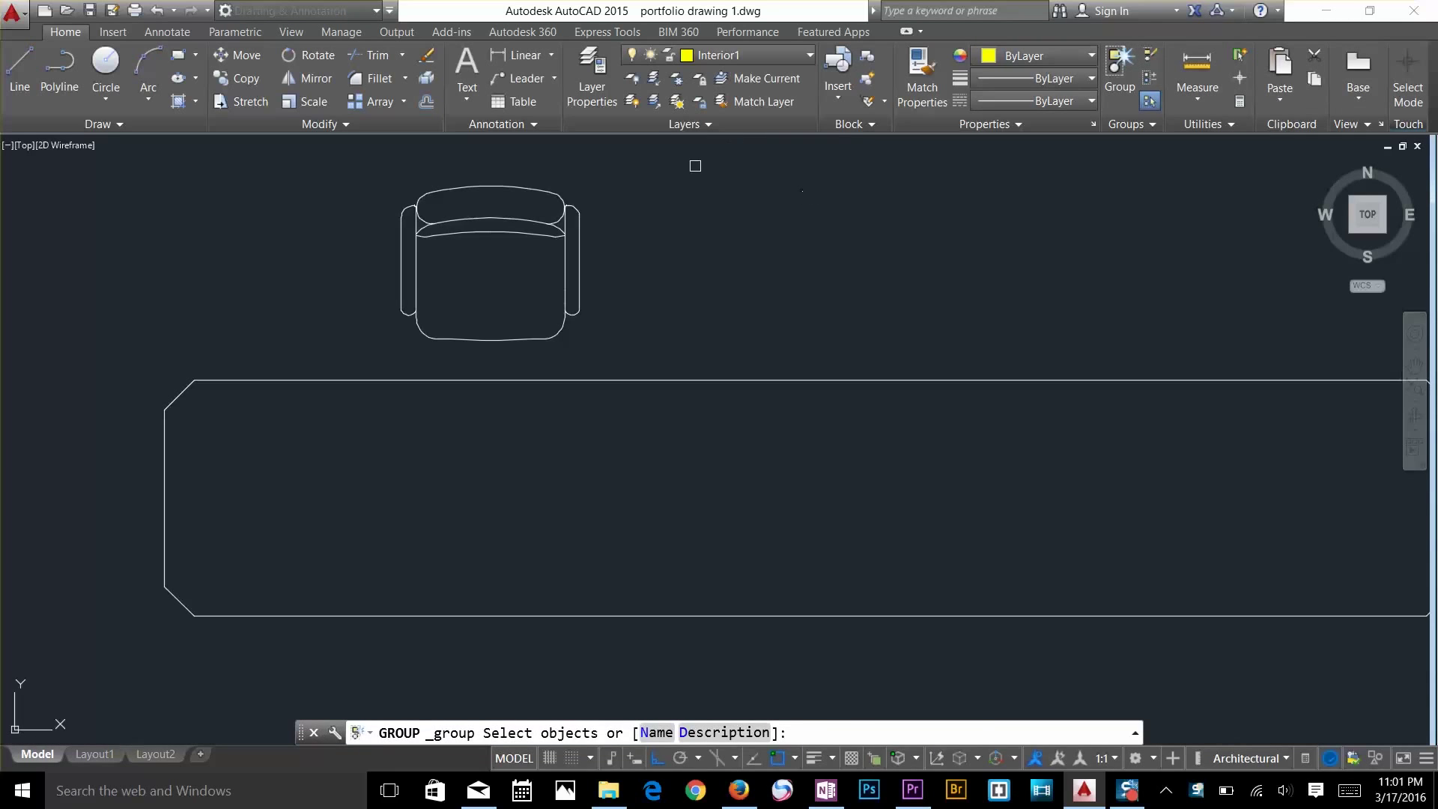
pyautogui.click(649, 157)
pyautogui.click(358, 358)
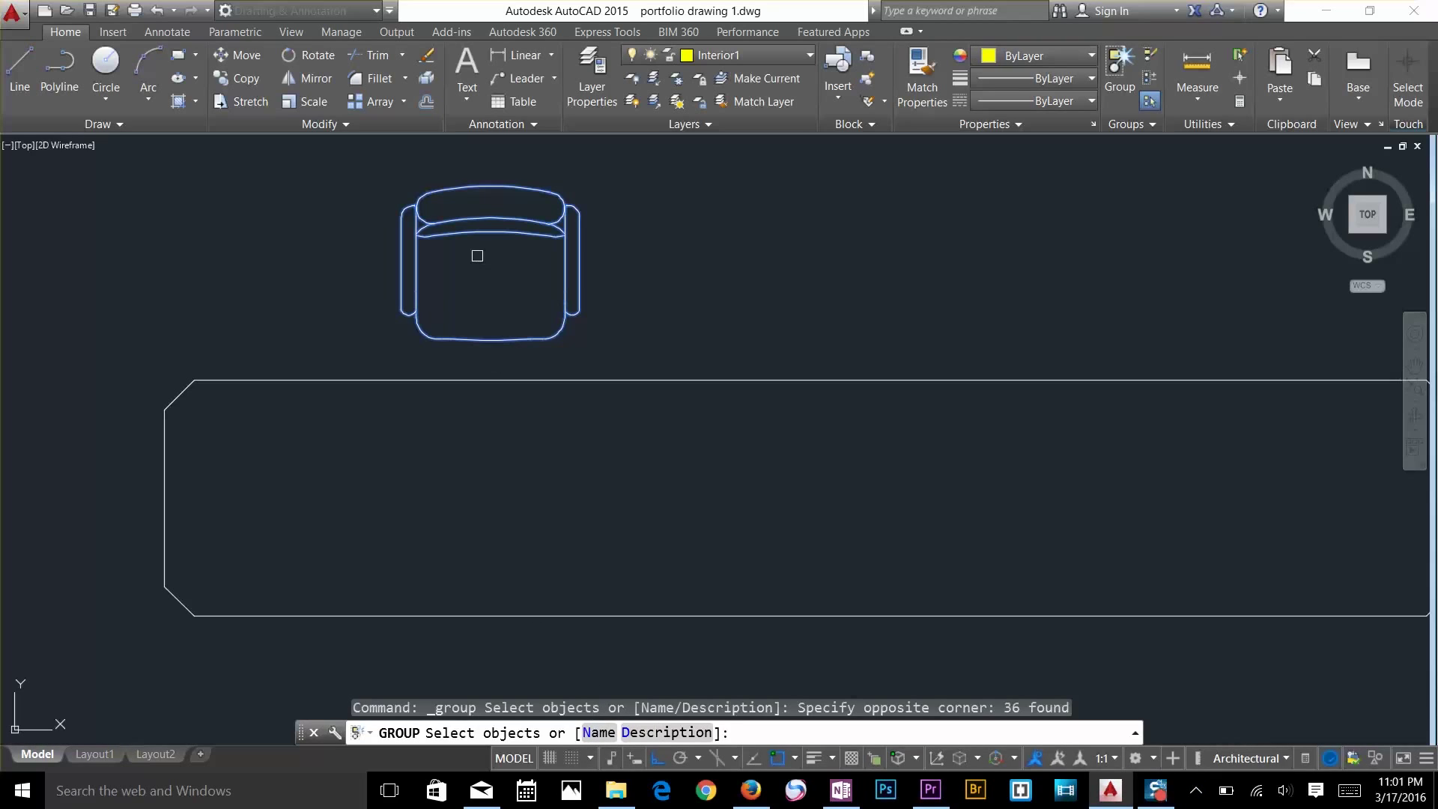
pyautogui.press('Return')
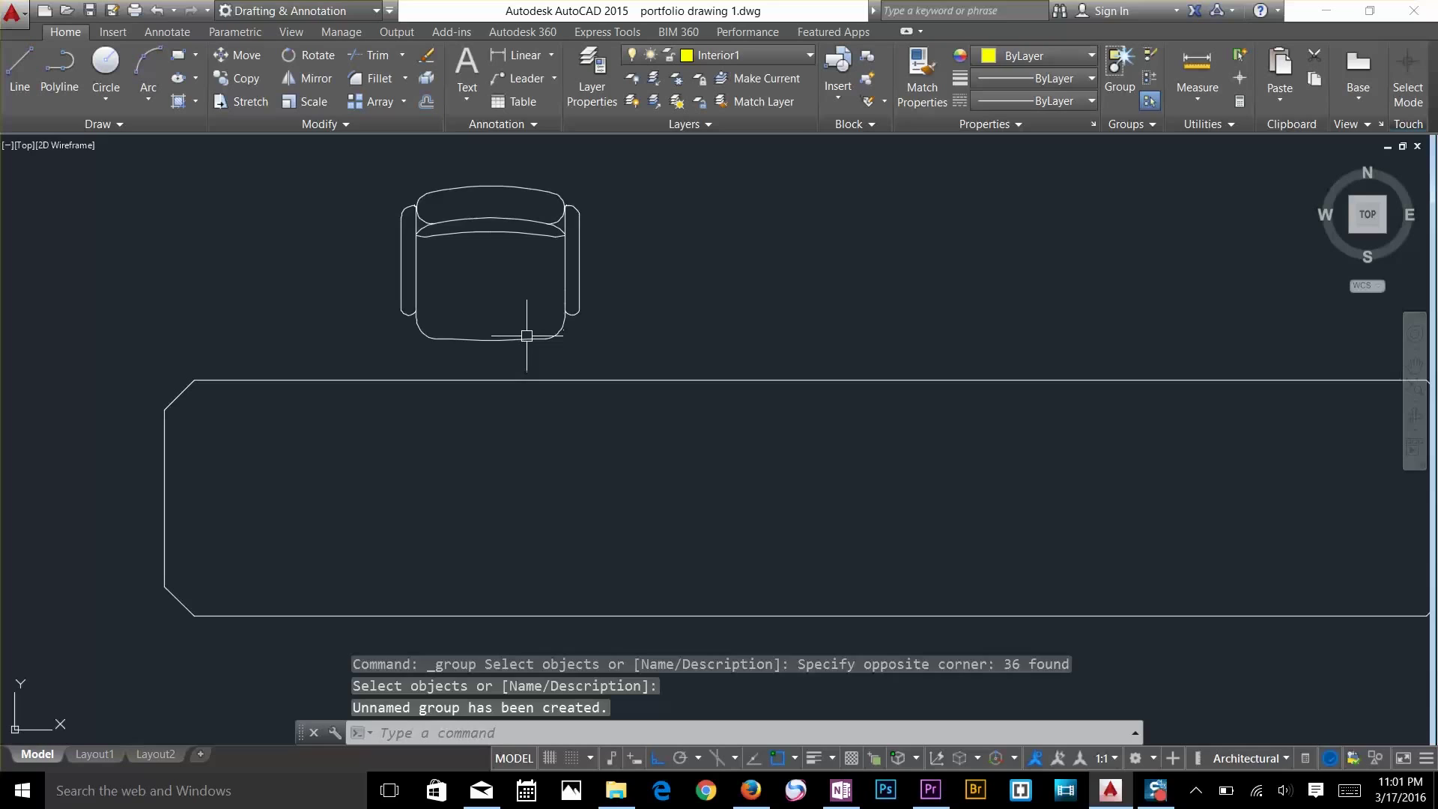
pyautogui.click(527, 336)
pyautogui.press('Escape')
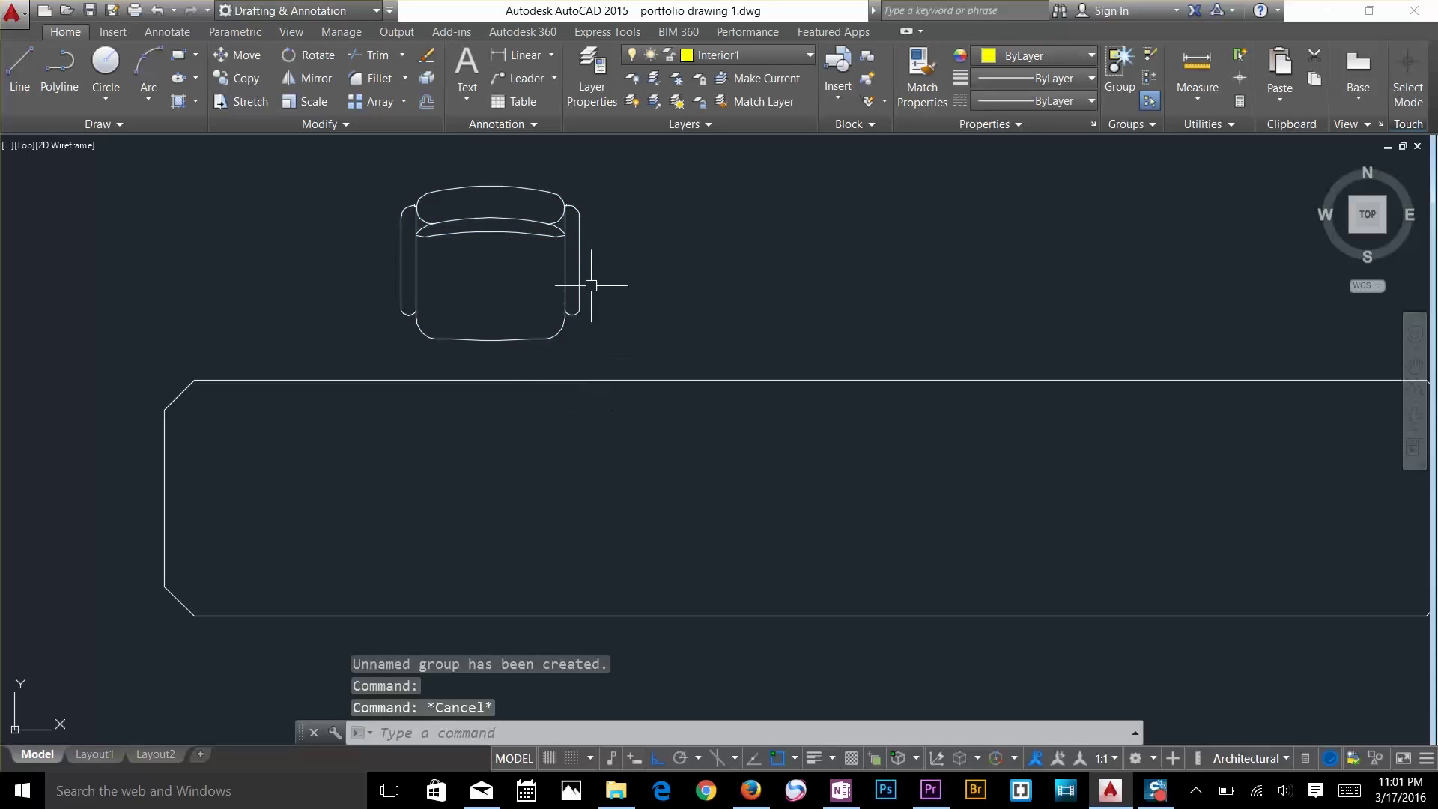
pyautogui.click(566, 233)
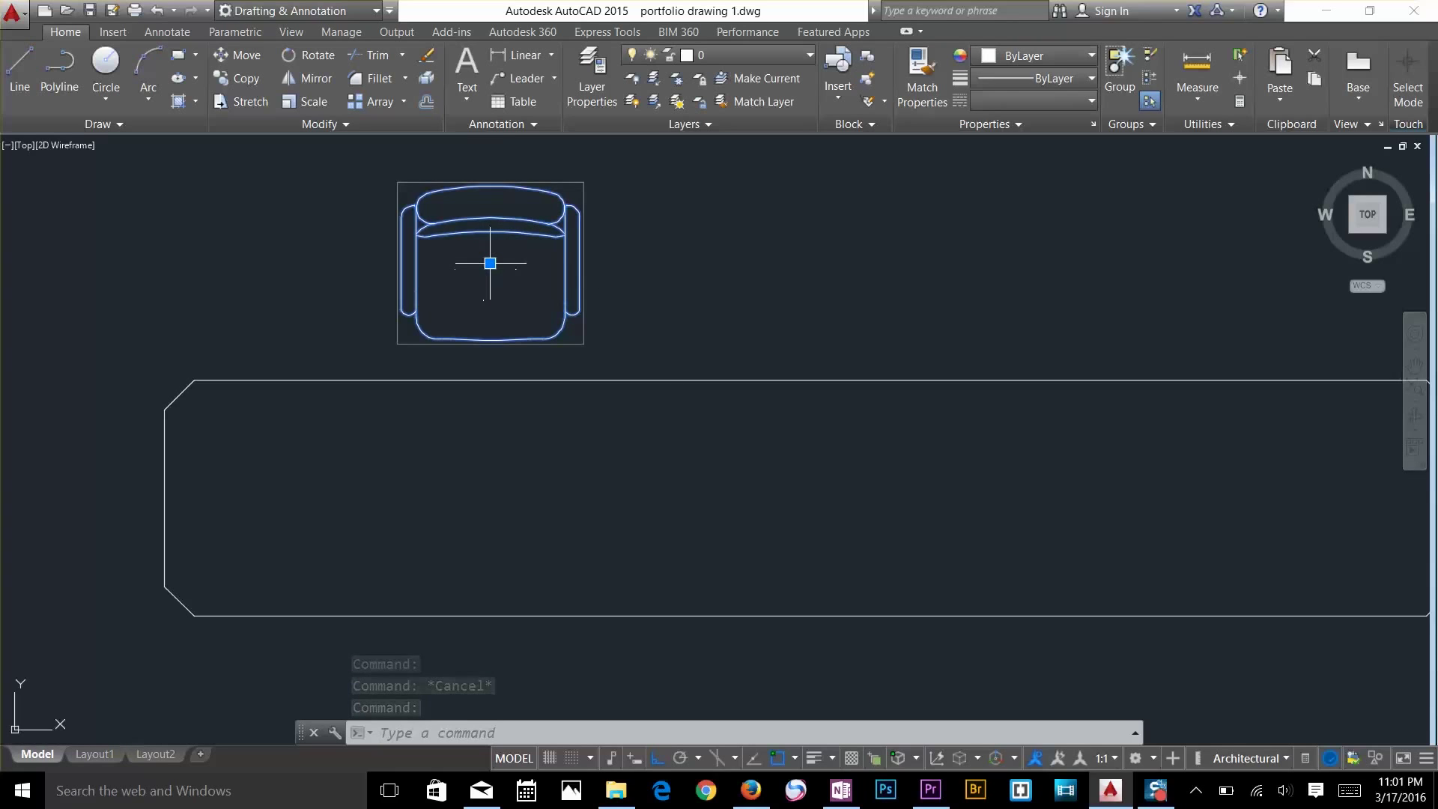
pyautogui.press('Escape')
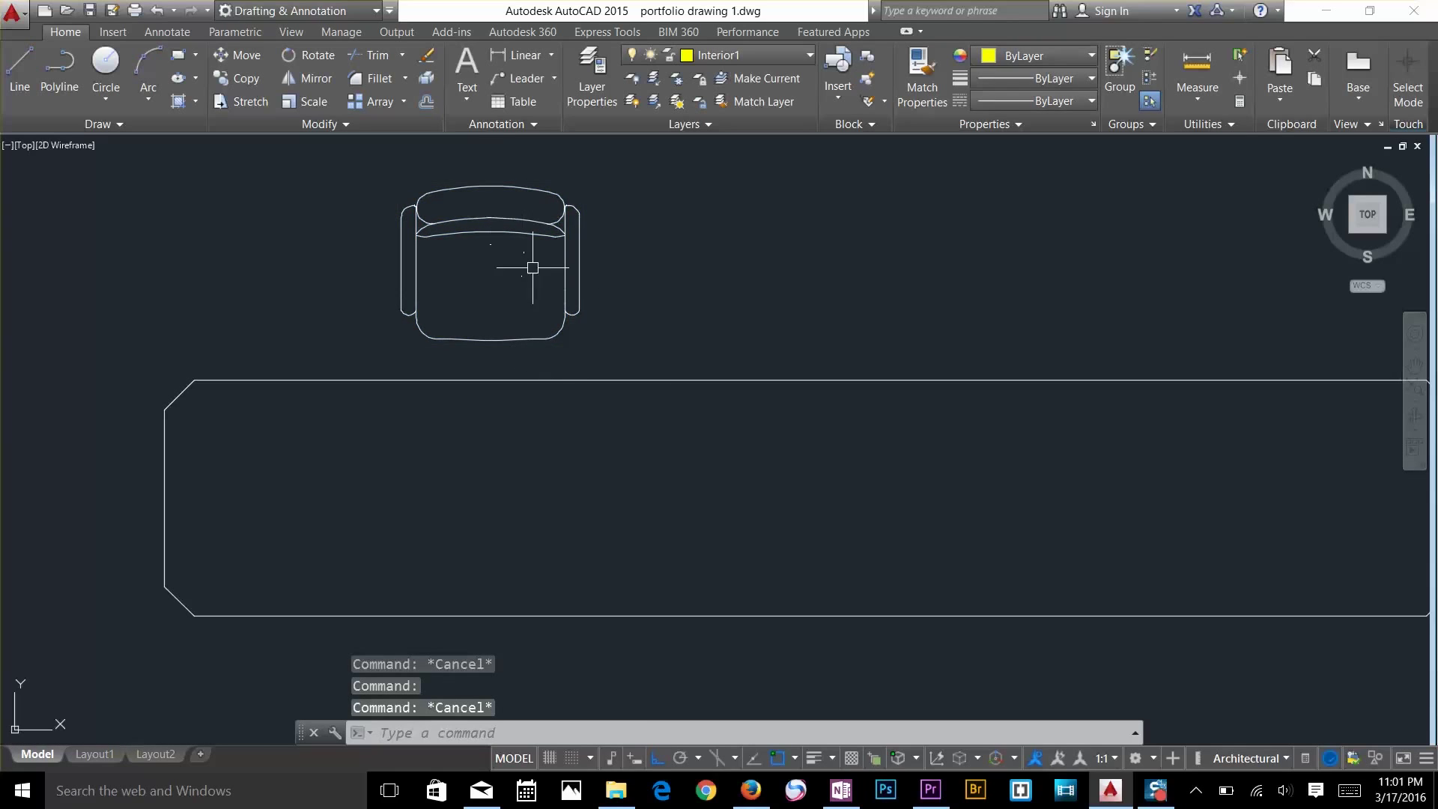
pyautogui.scroll(-3, 533, 268)
pyautogui.scroll(-1, 619, 310)
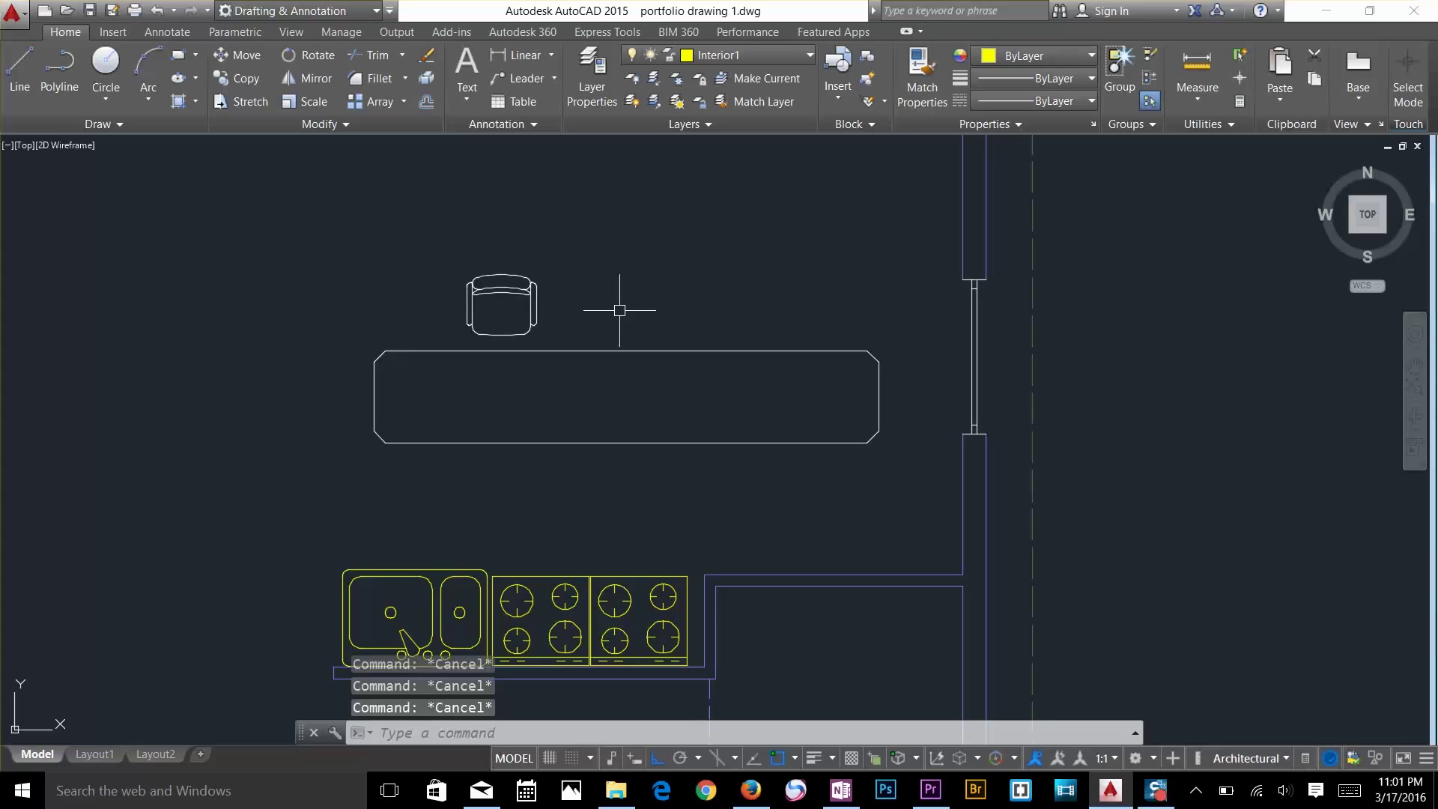
# Copy the armchair group along the counter's top to add a second chair
pyautogui.write('C')
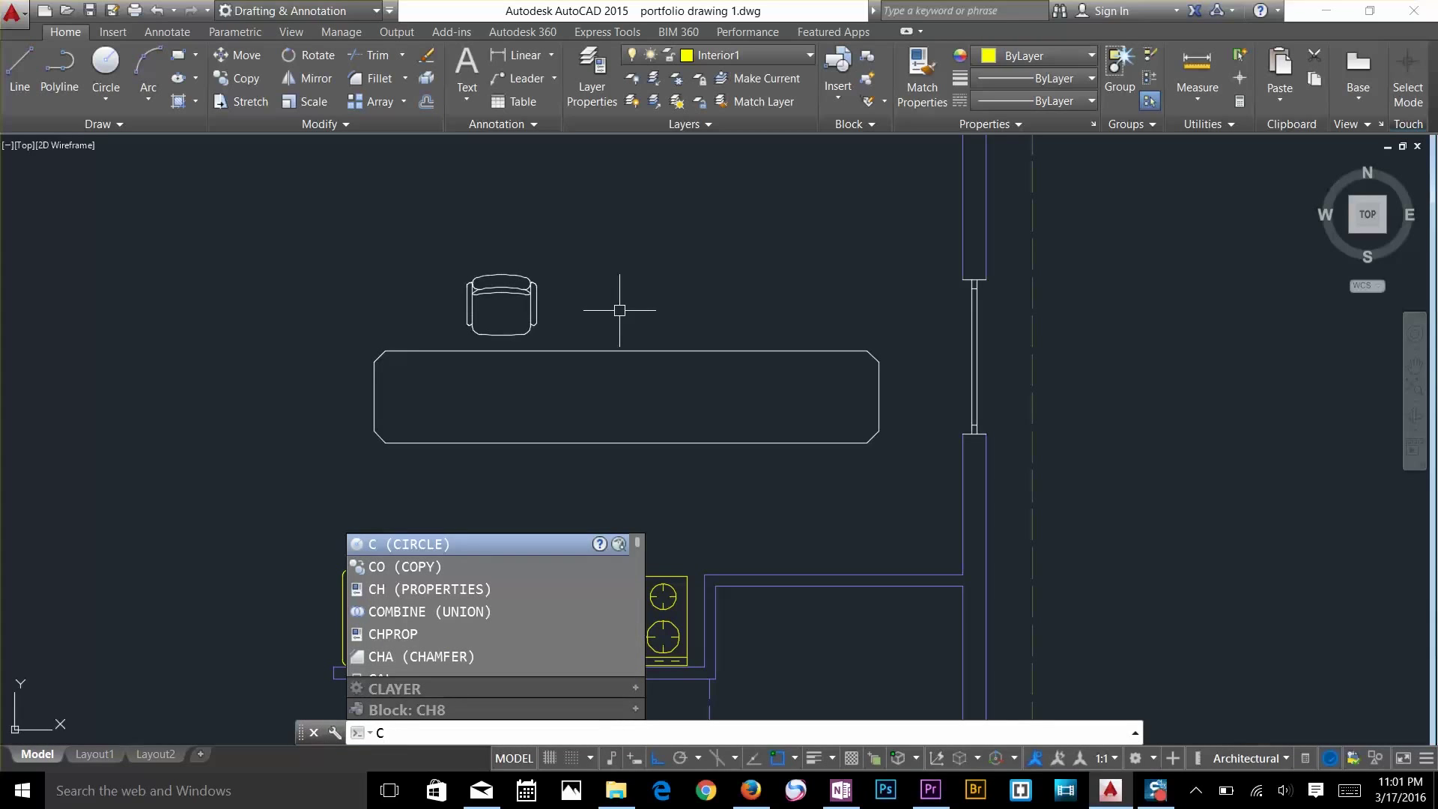
pyautogui.write('O')
pyautogui.press('Return')
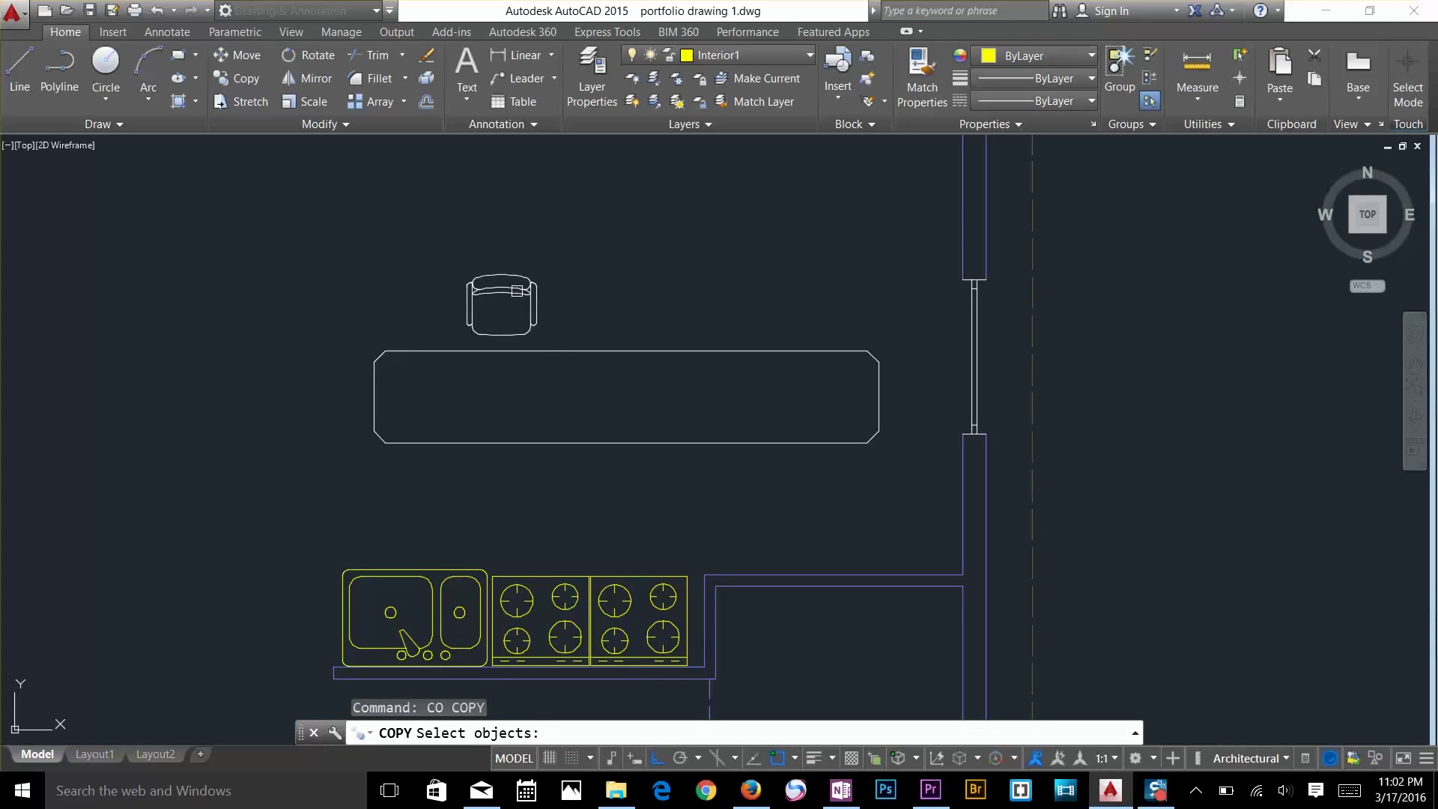
pyautogui.click(516, 295)
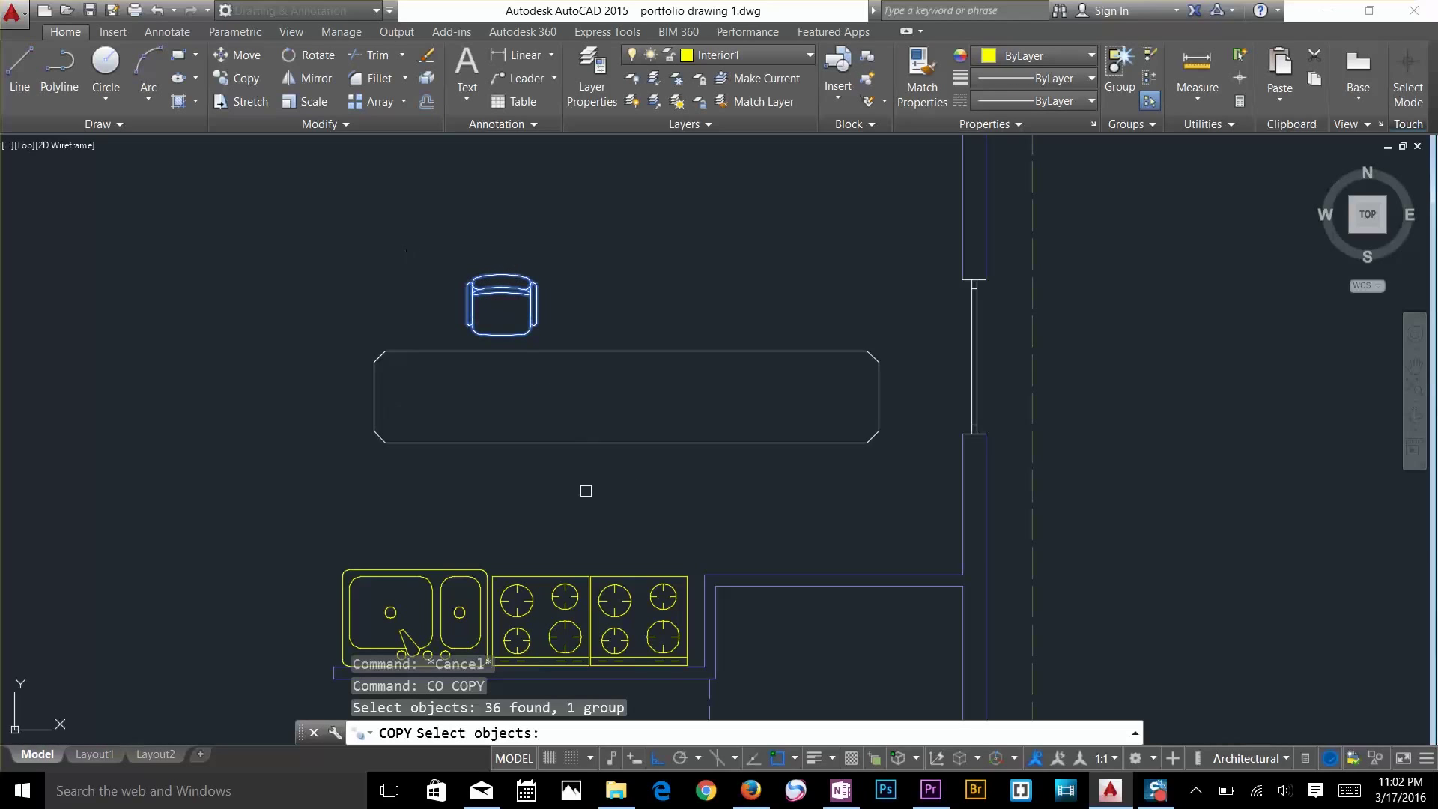
pyautogui.press('Return')
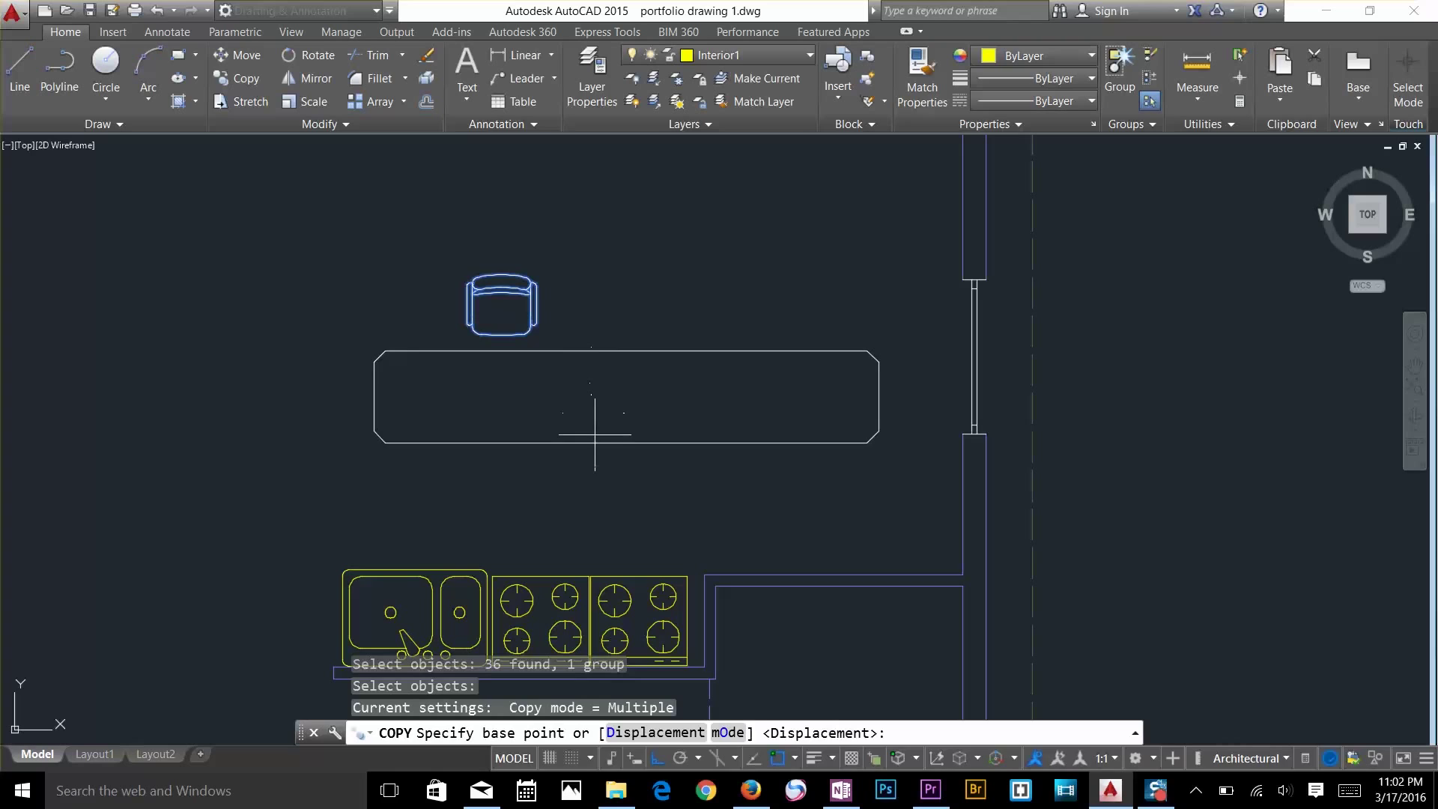
pyautogui.click(385, 443)
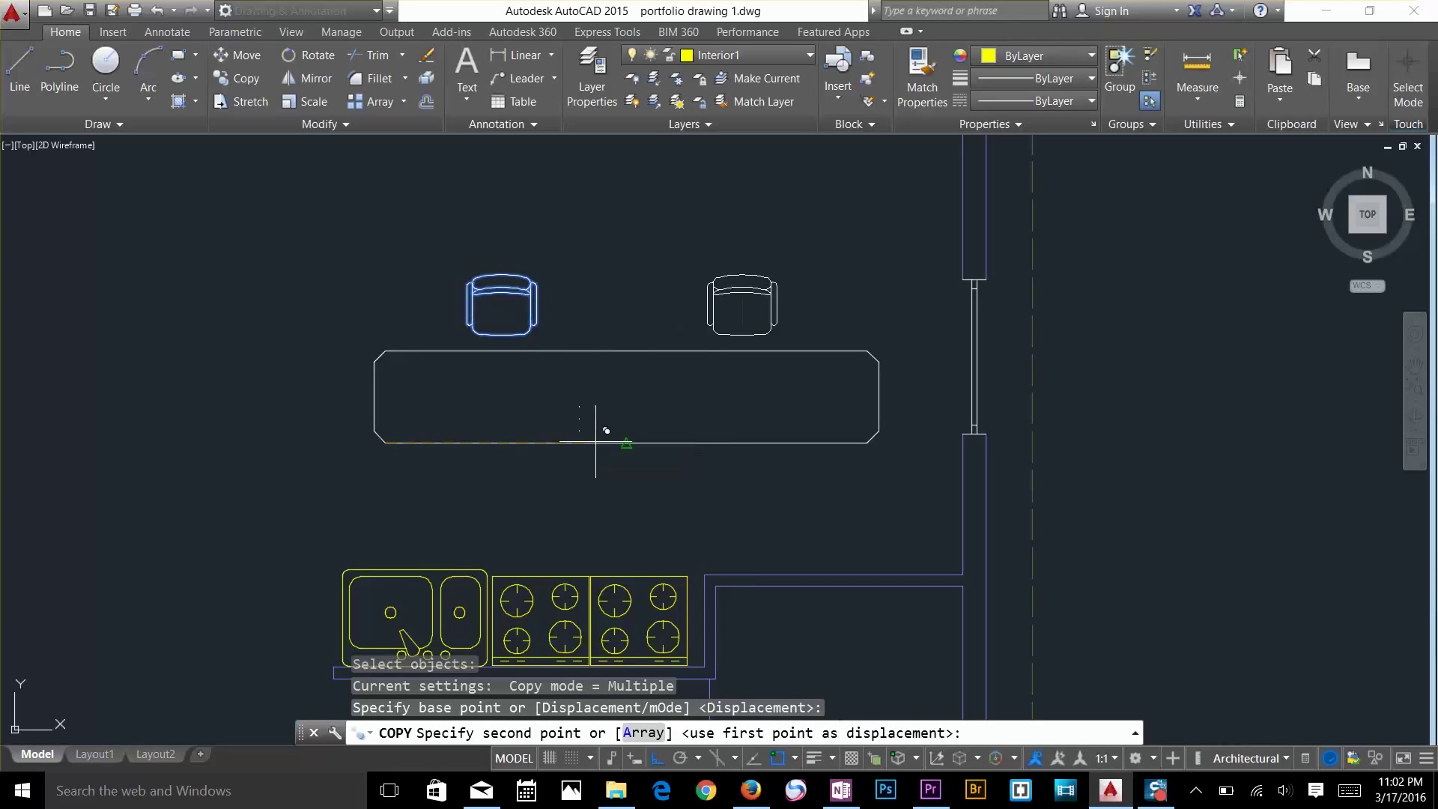
pyautogui.click(626, 443)
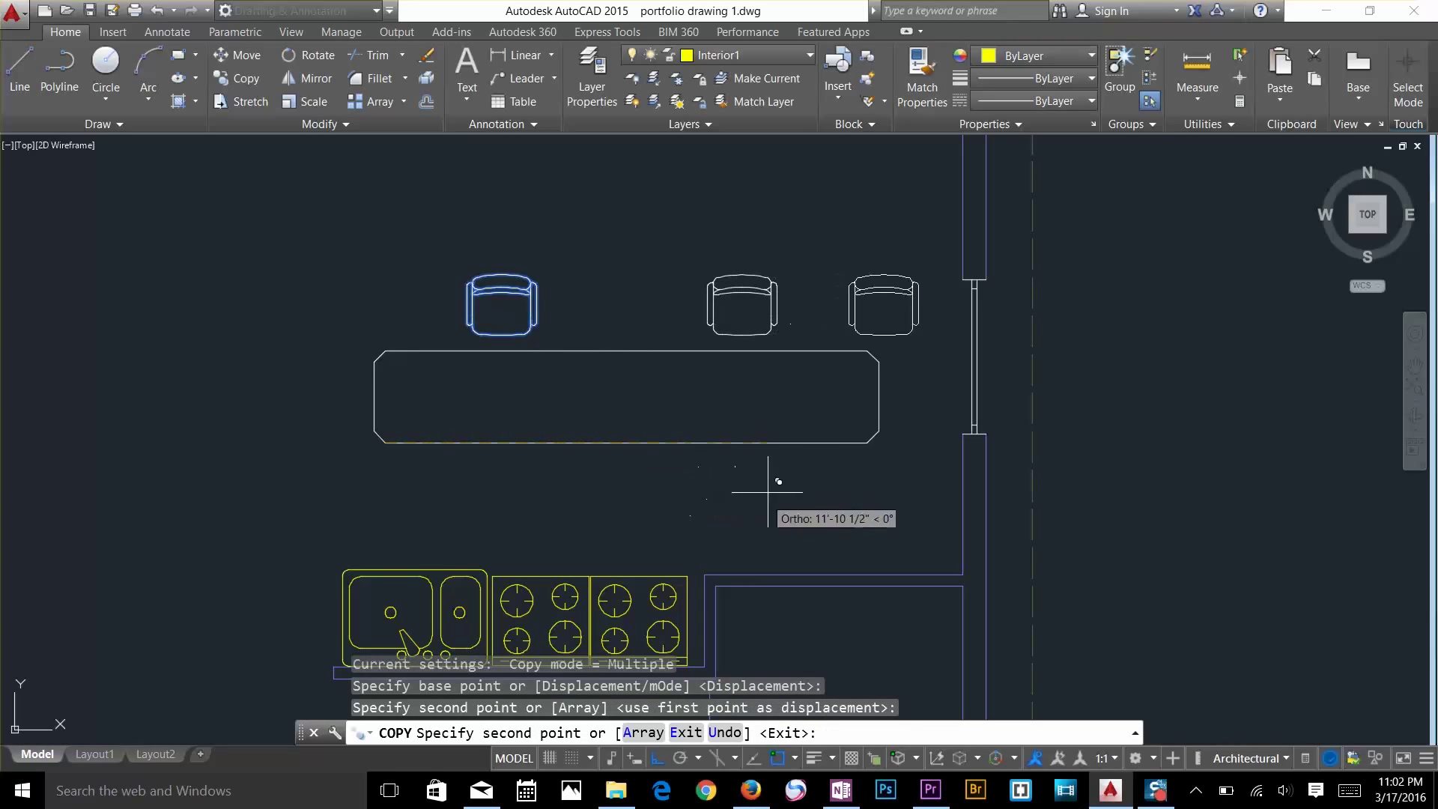
pyautogui.press('Escape')
pyautogui.press('Escape')
pyautogui.press('Escape')
pyautogui.press('Escape')
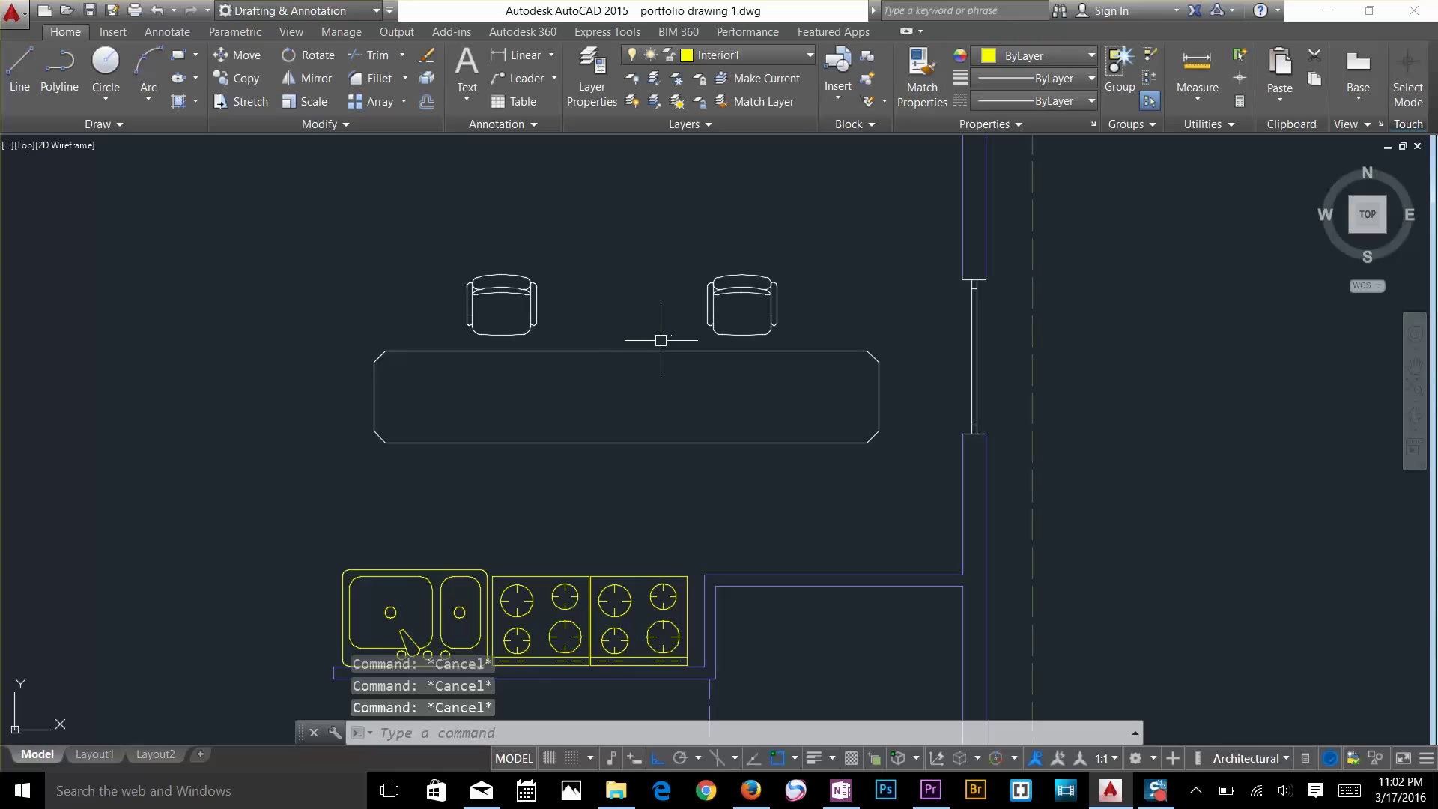
# Mirror both upper chairs across the table's horizontal midline, keeping the originals
pyautogui.write('mi')
pyautogui.press('Return')
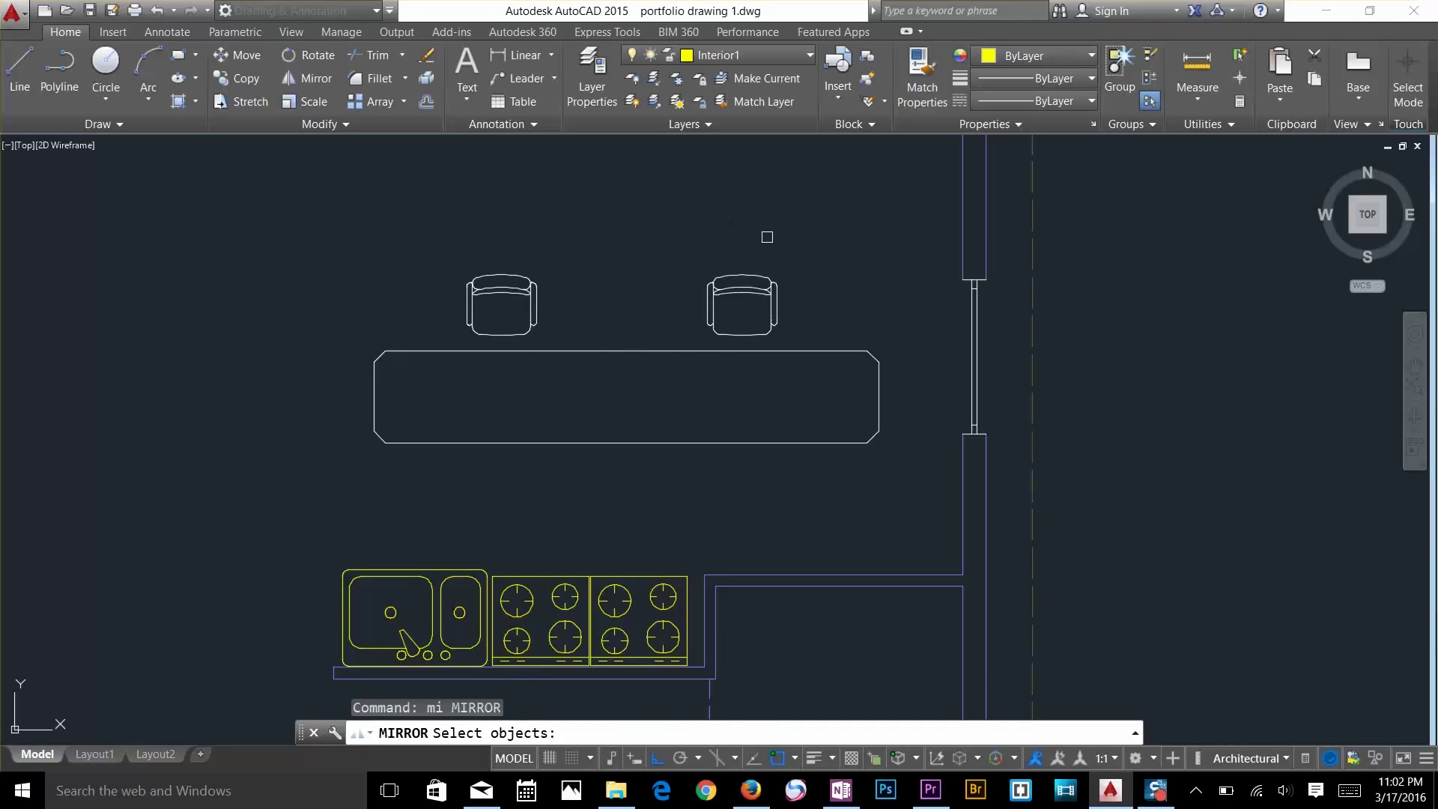
pyautogui.click(766, 239)
pyautogui.click(465, 328)
pyautogui.press('Return')
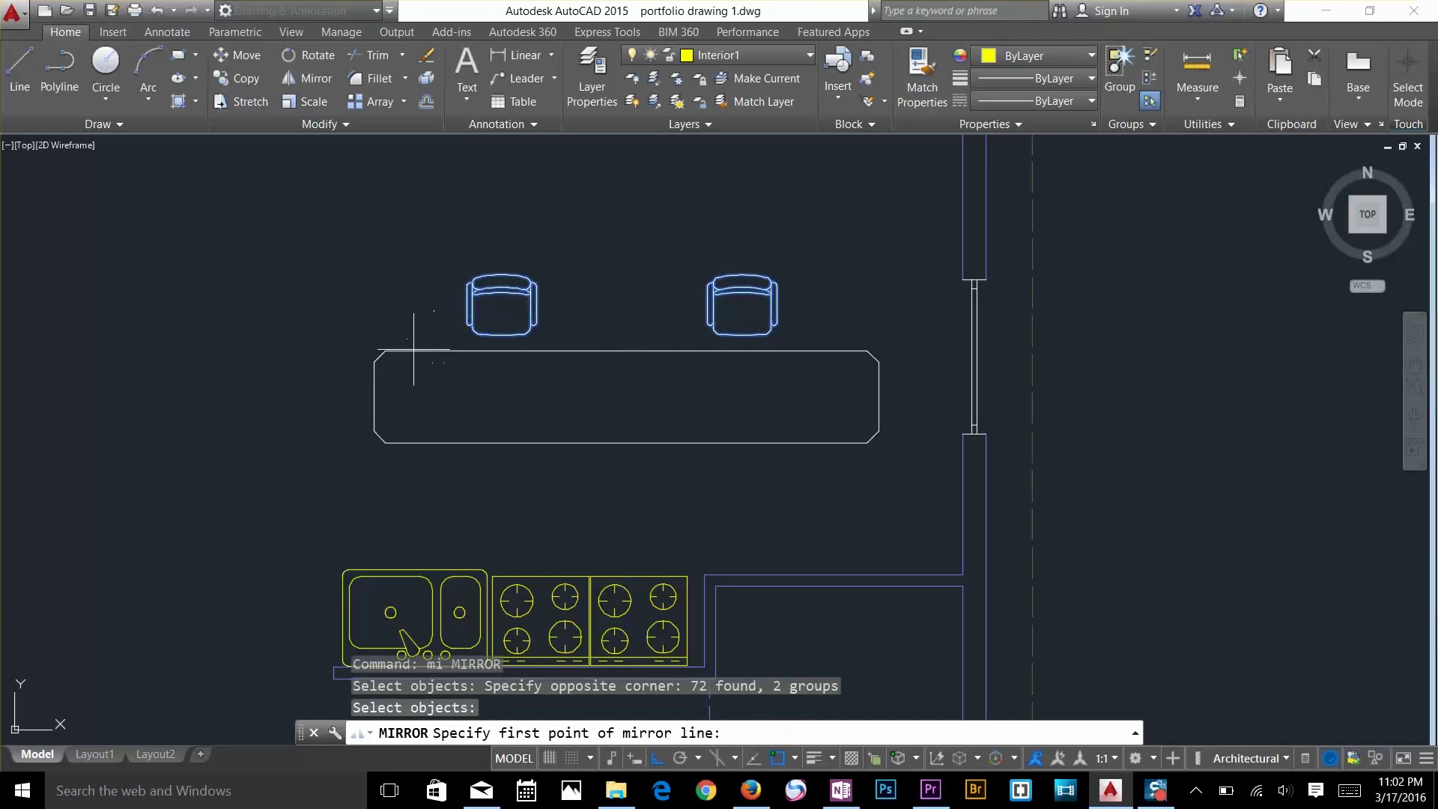
pyautogui.click(374, 396)
pyautogui.click(670, 428)
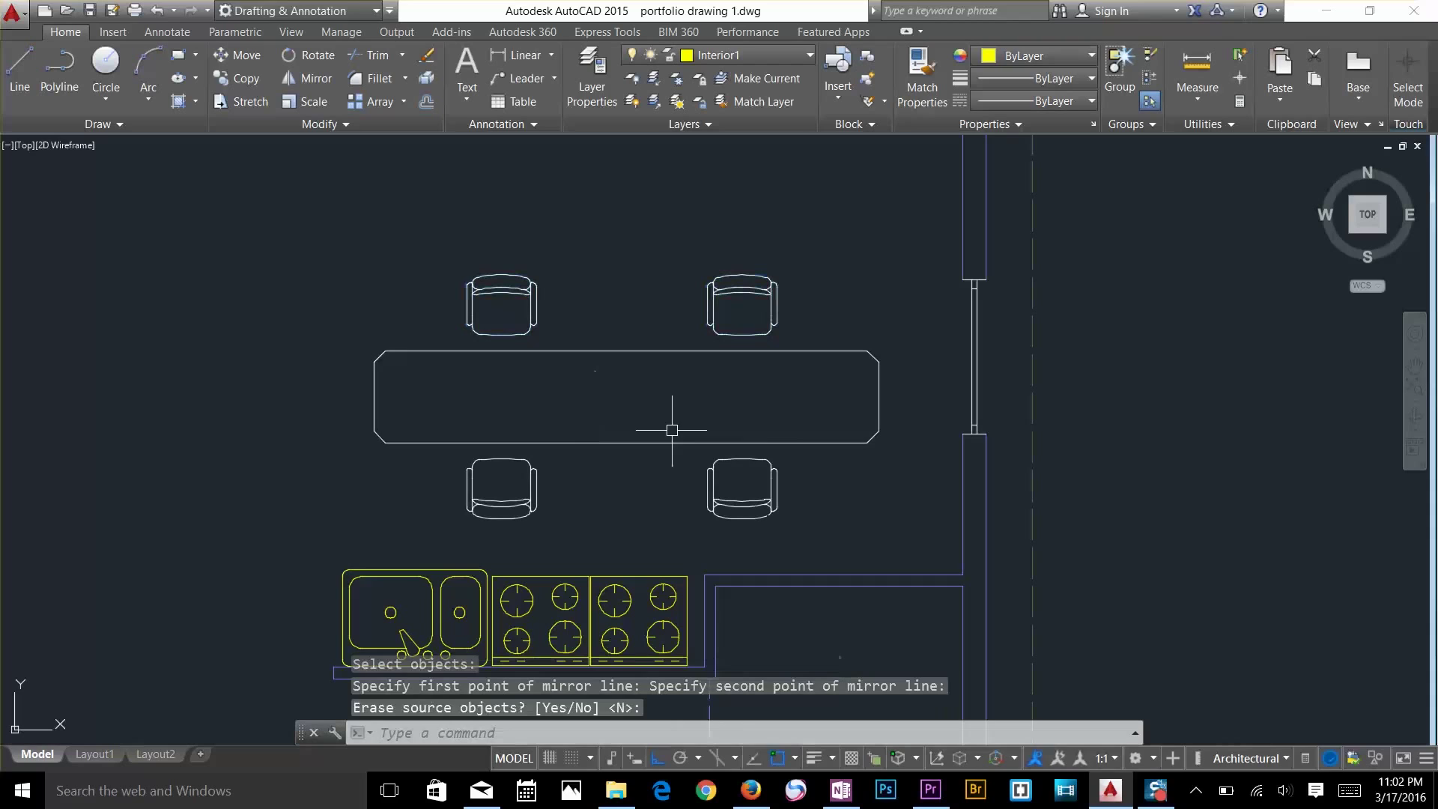
pyautogui.press('Escape')
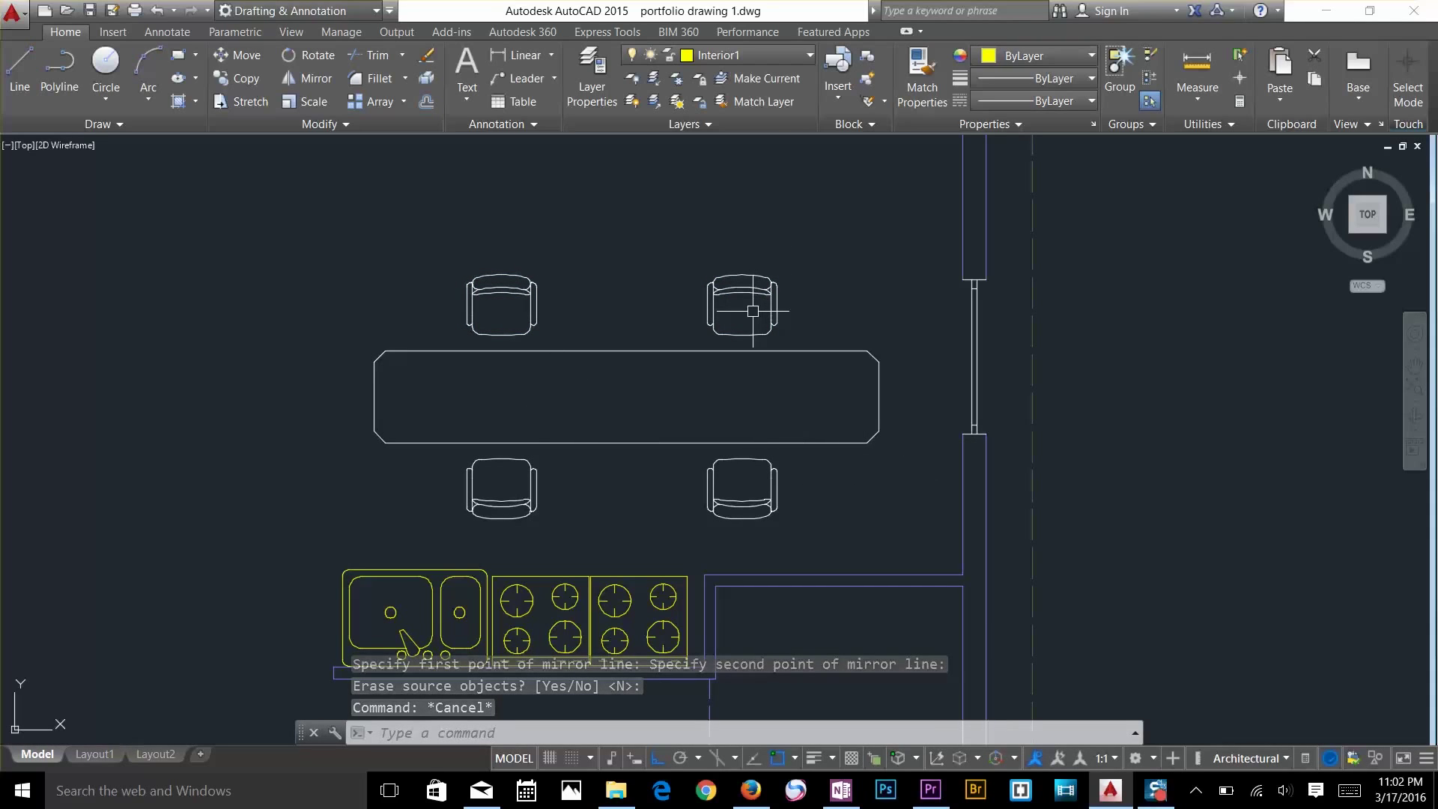
# Zoom in on the chair and switch Group Selection off
pyautogui.scroll(3, 476, 277)
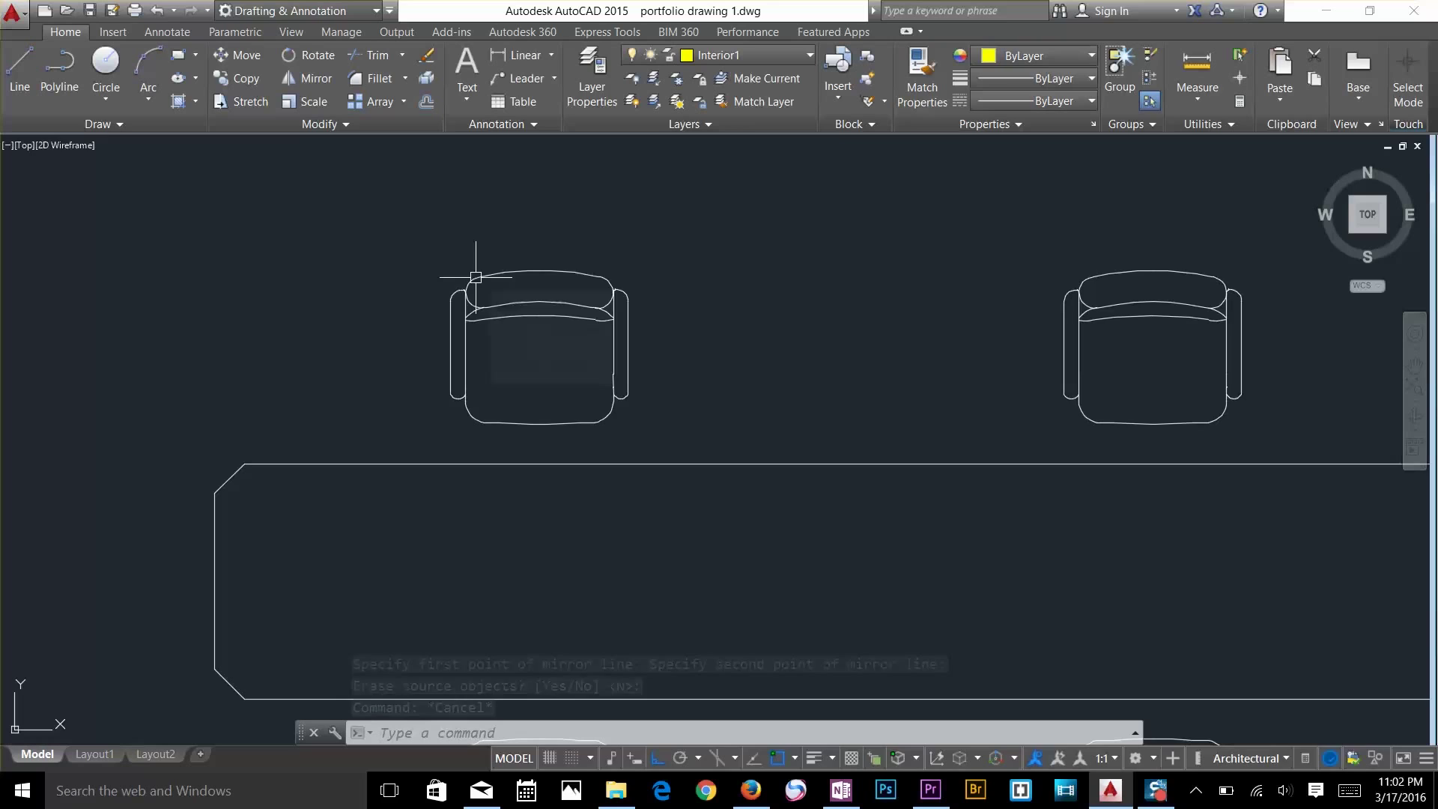
pyautogui.scroll(2, 477, 285)
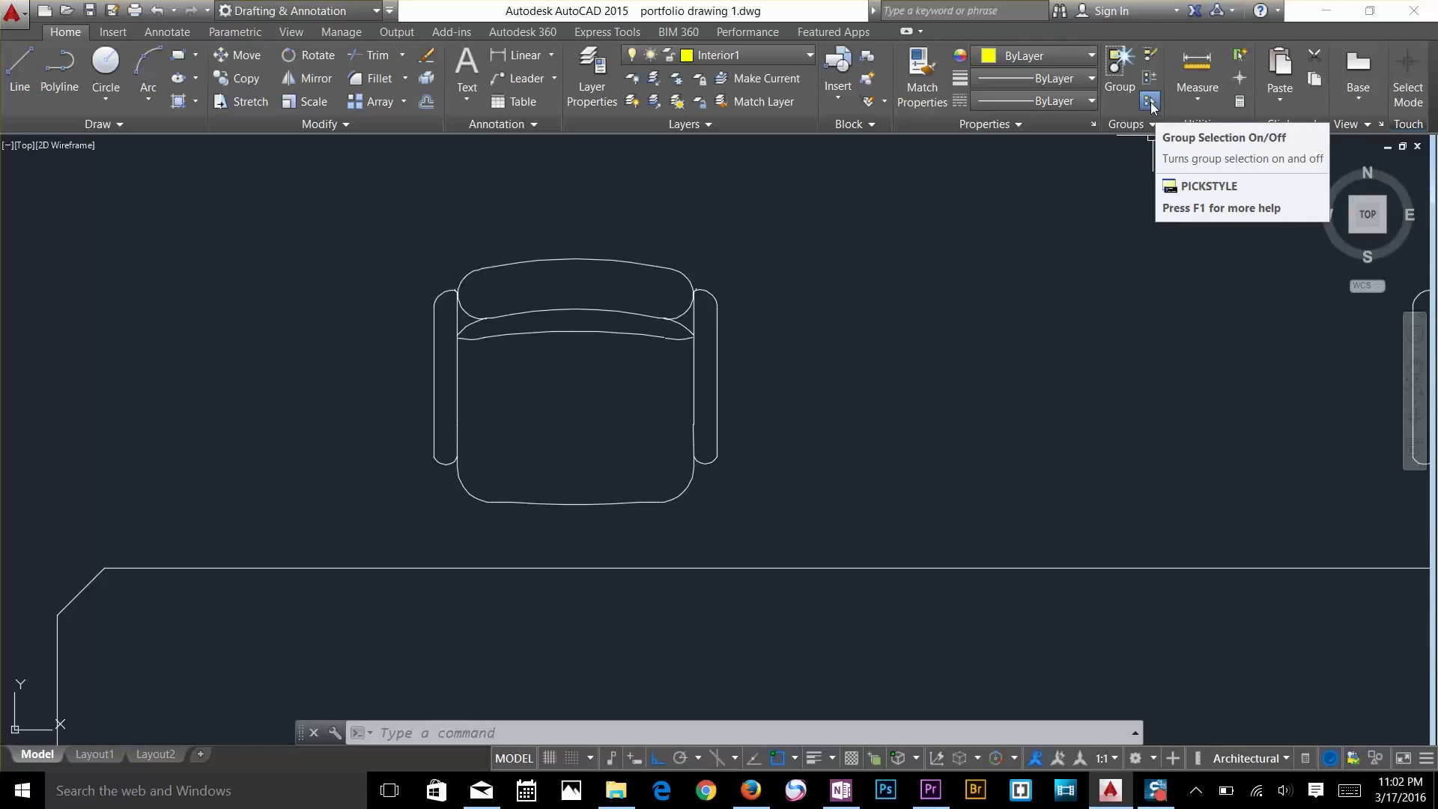
pyautogui.click(1151, 105)
pyautogui.click(683, 375)
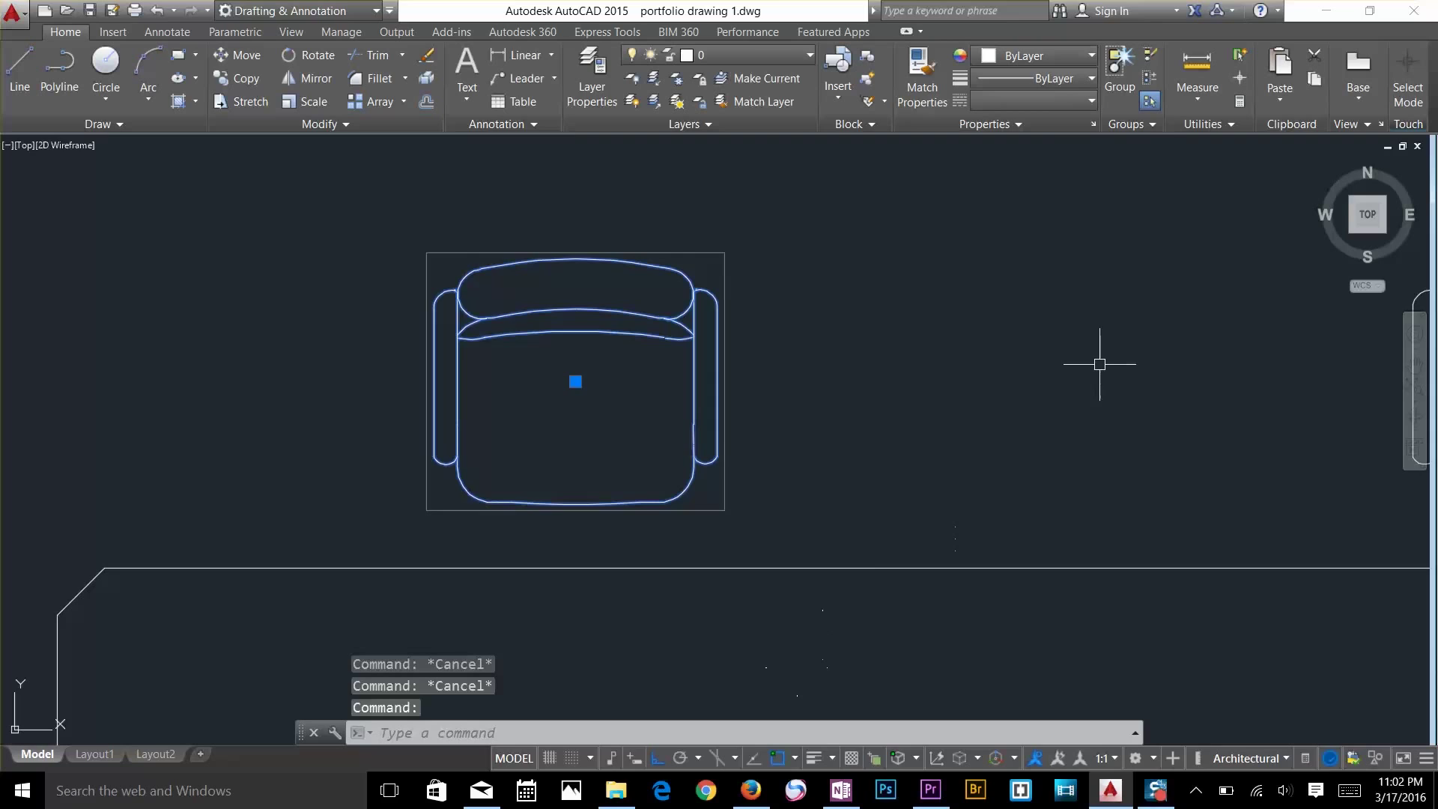
pyautogui.press('Escape')
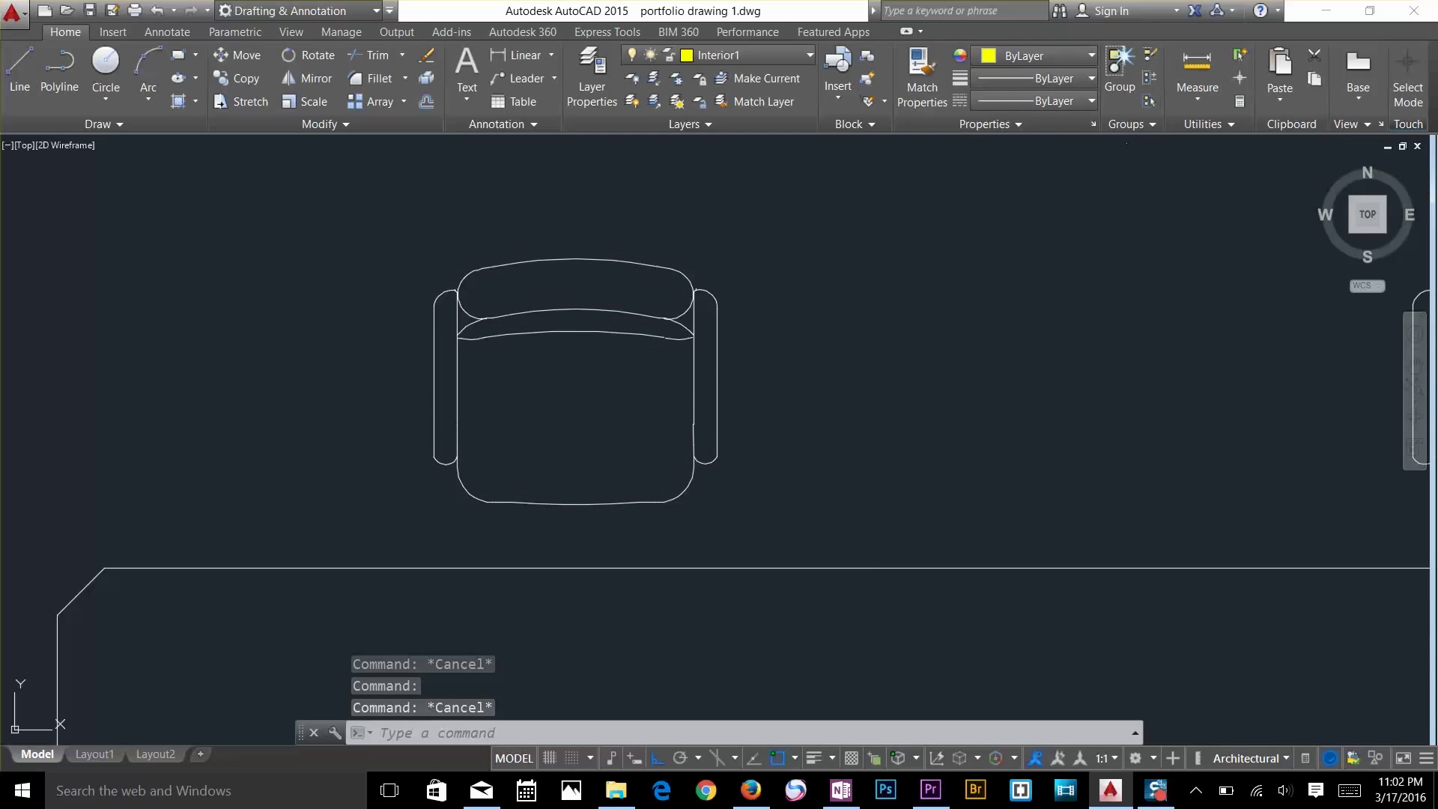
# Pick the right arm, left arm, lower-right corner and bottom arcs individually to test
pyautogui.click(679, 338)
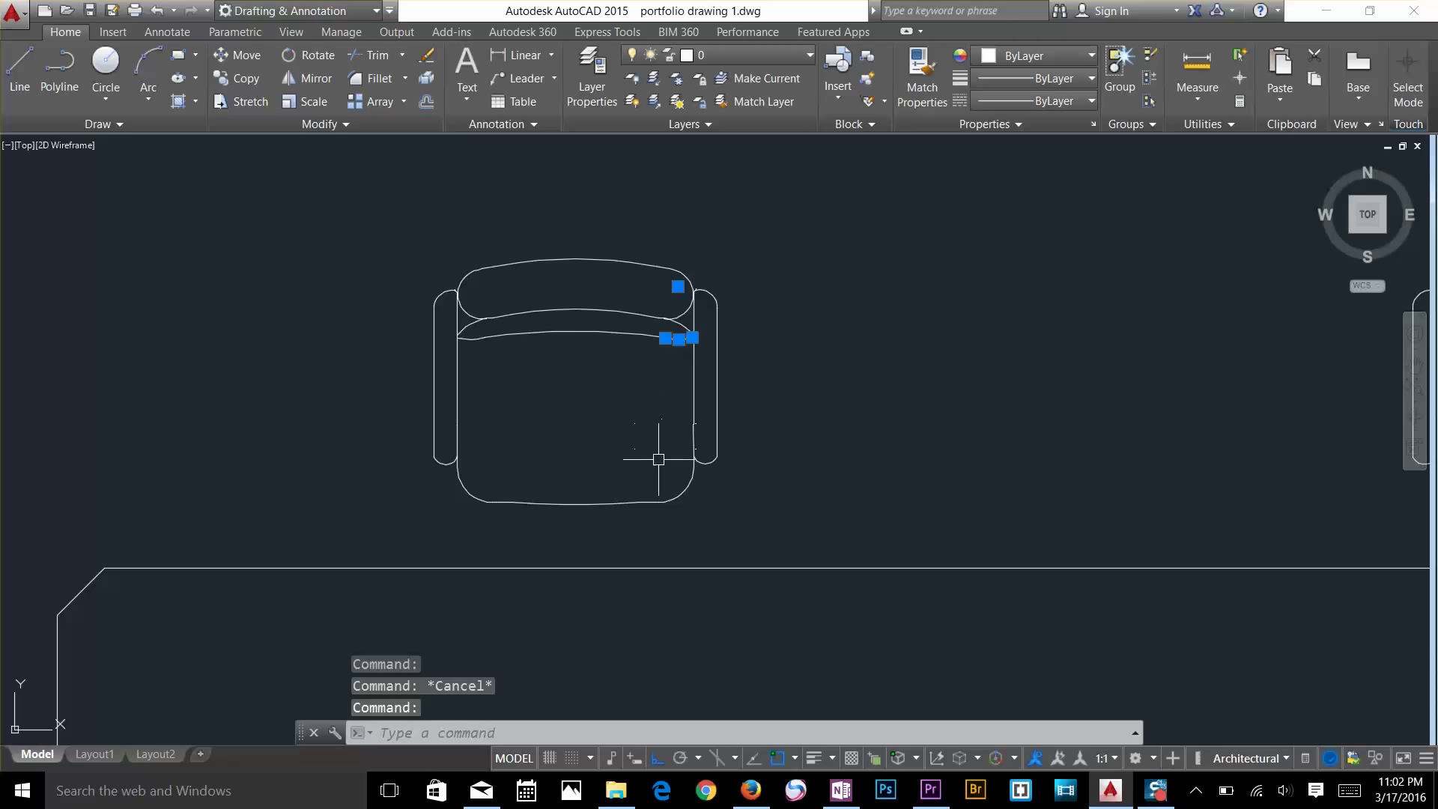
pyautogui.press('Escape')
pyautogui.click(485, 336)
pyautogui.press('Escape')
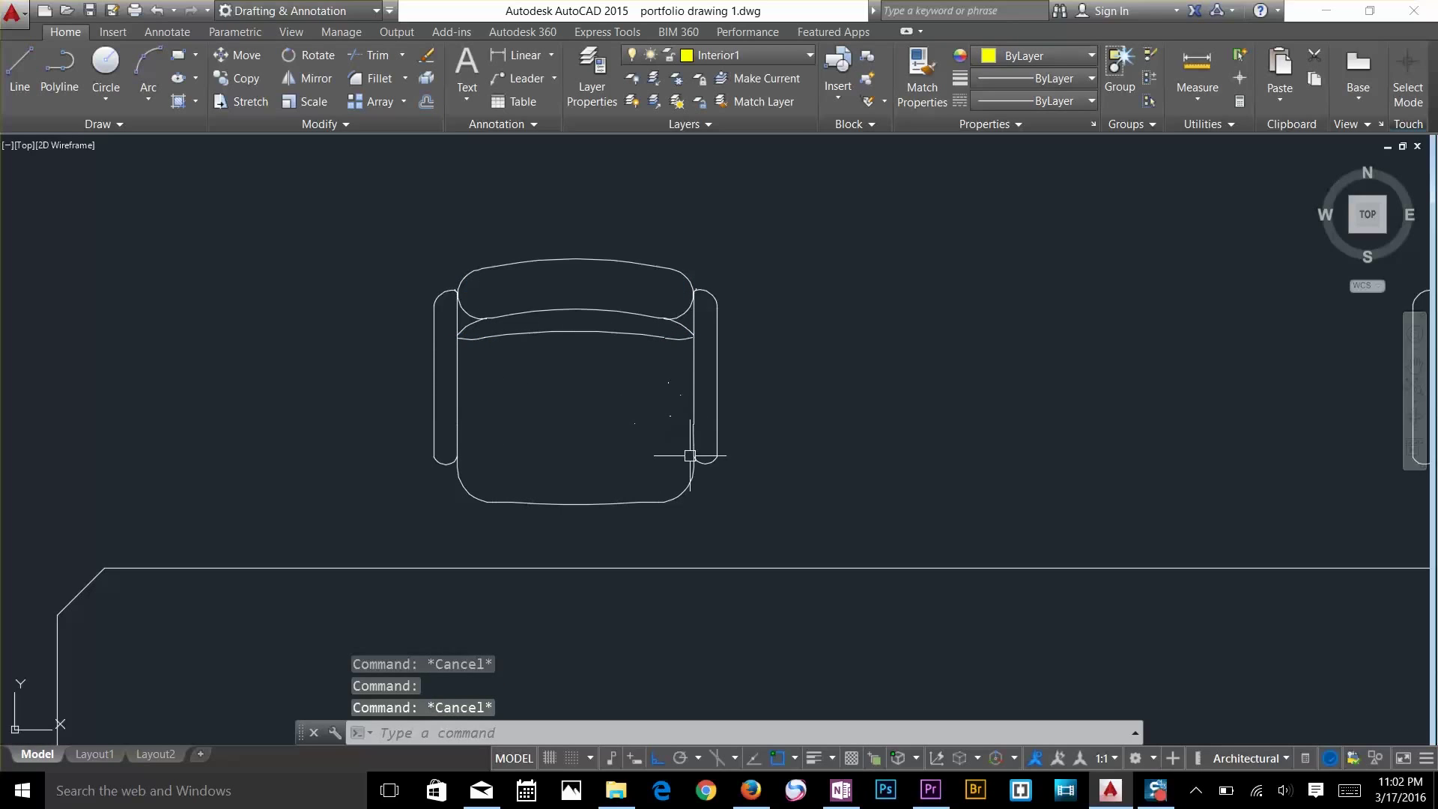
pyautogui.click(684, 477)
pyautogui.press('Escape')
pyautogui.click(556, 507)
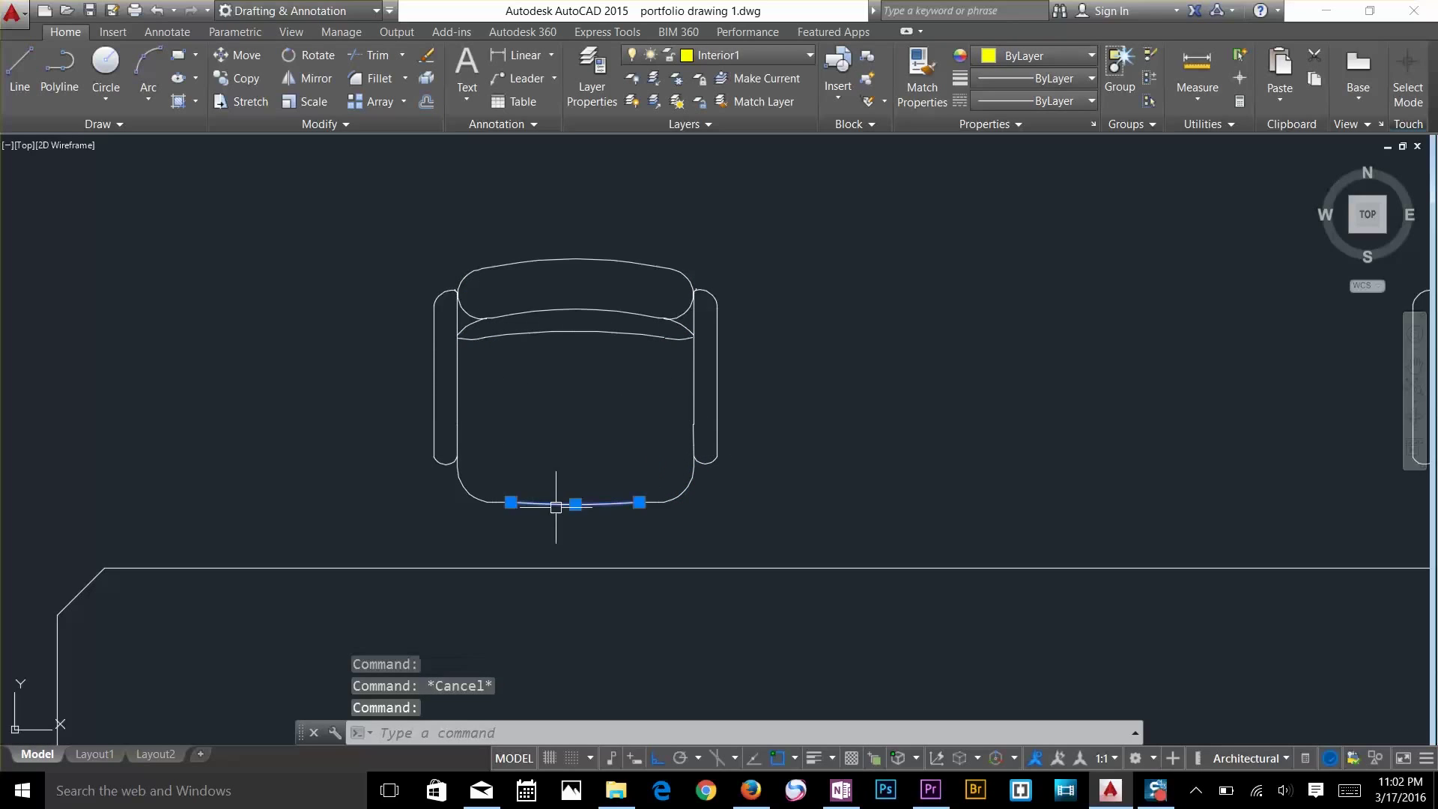
pyautogui.press('Escape')
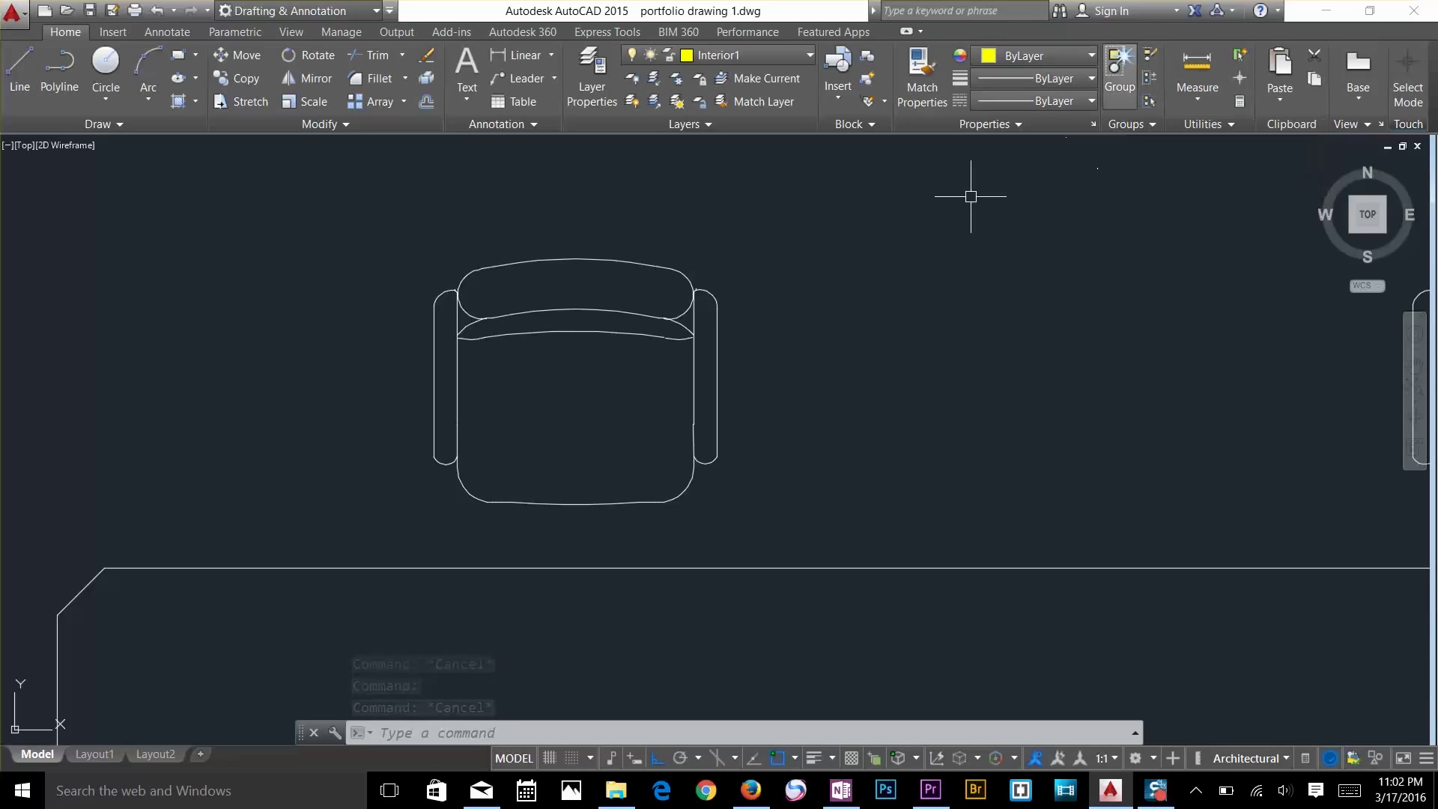
pyautogui.press('Escape')
pyautogui.click(666, 318)
pyautogui.press('Escape')
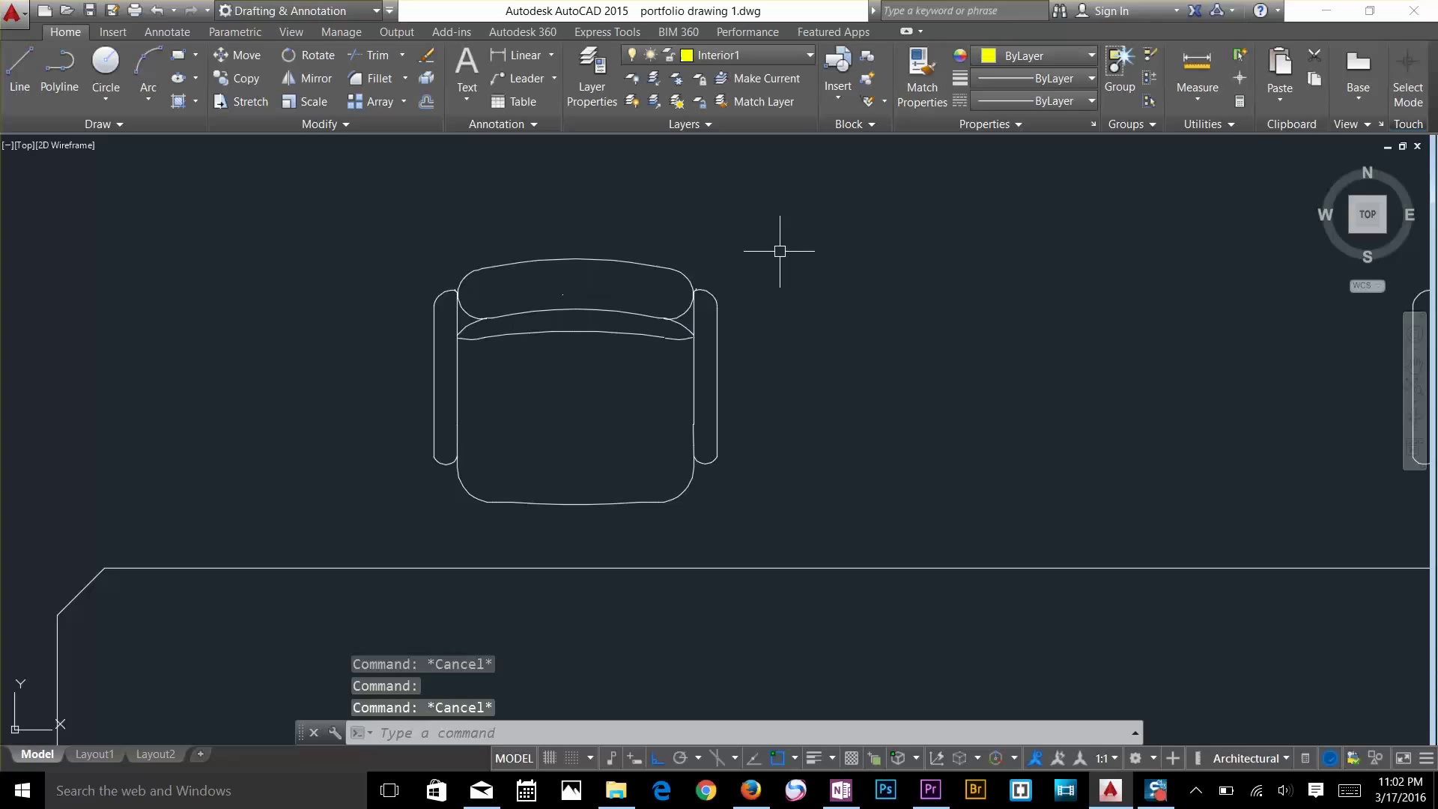
pyautogui.click(1154, 100)
pyautogui.click(580, 331)
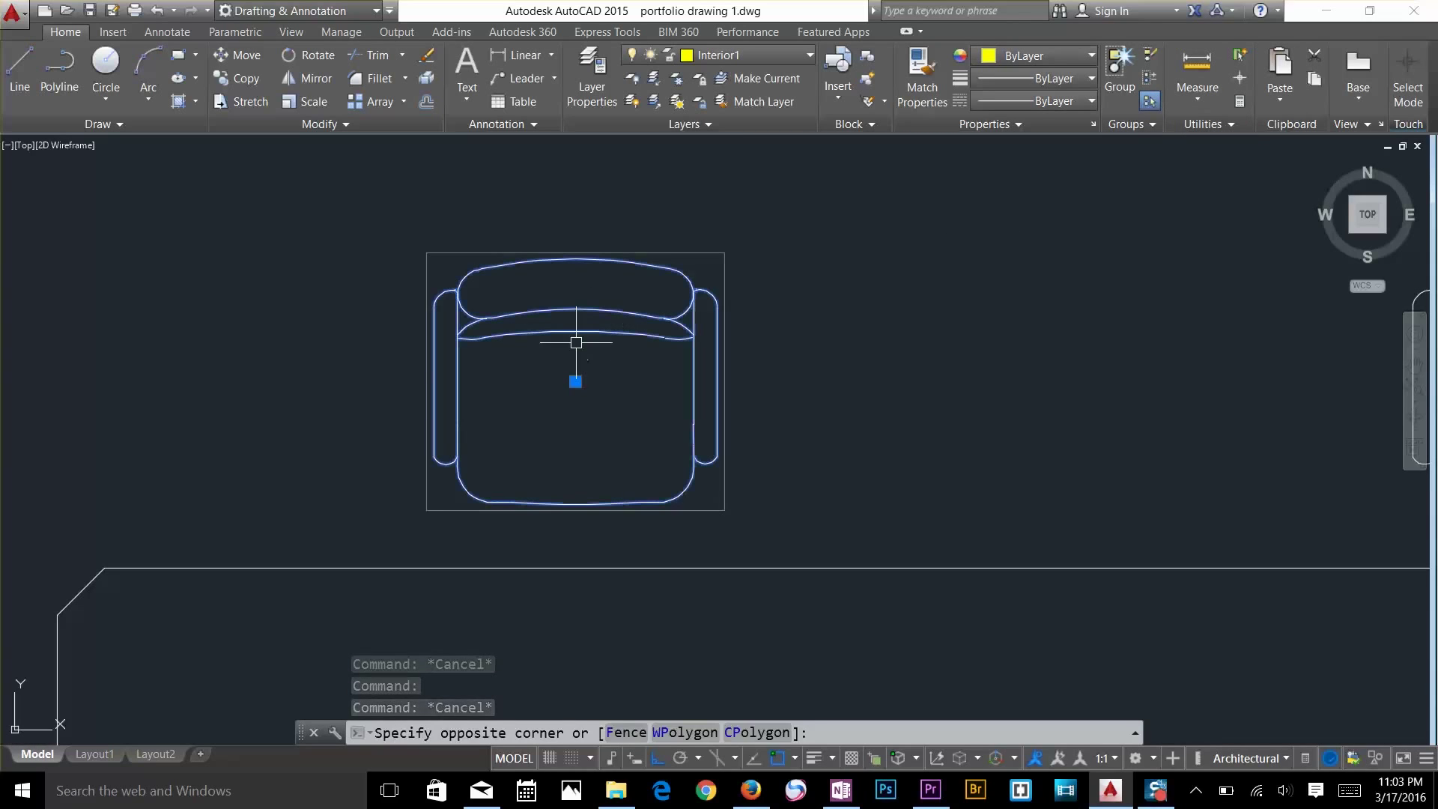
pyautogui.press('Escape')
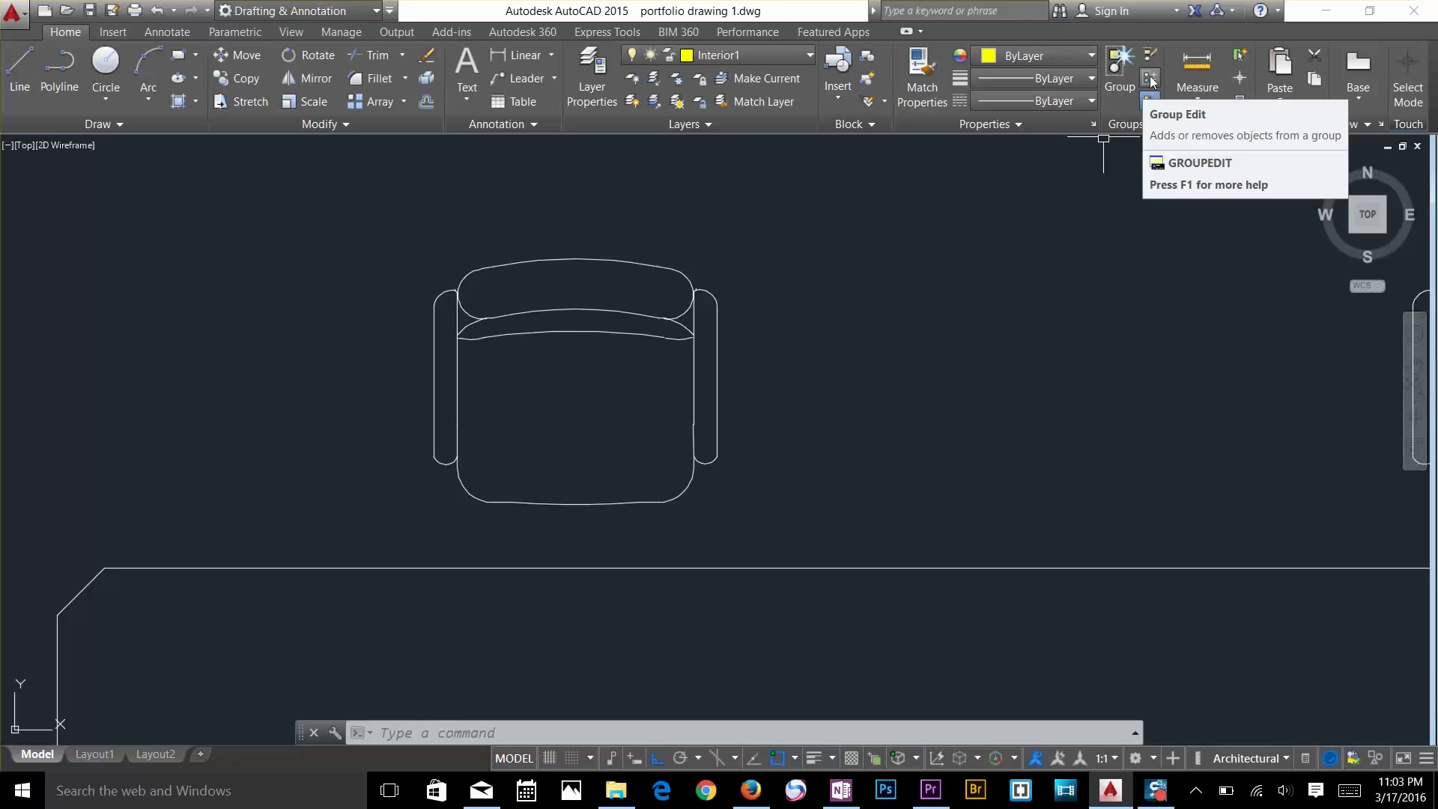
pyautogui.click(1151, 79)
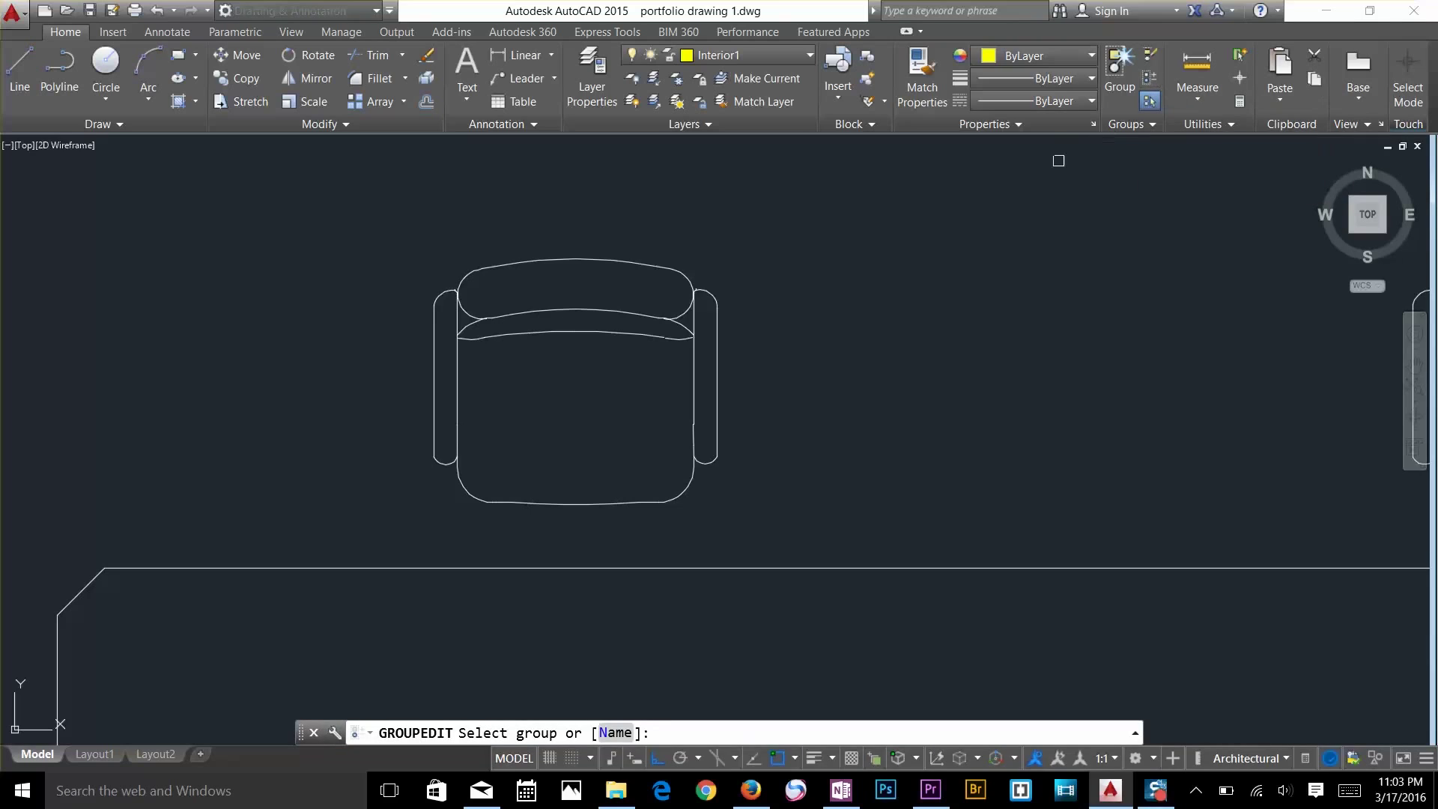
pyautogui.click(591, 334)
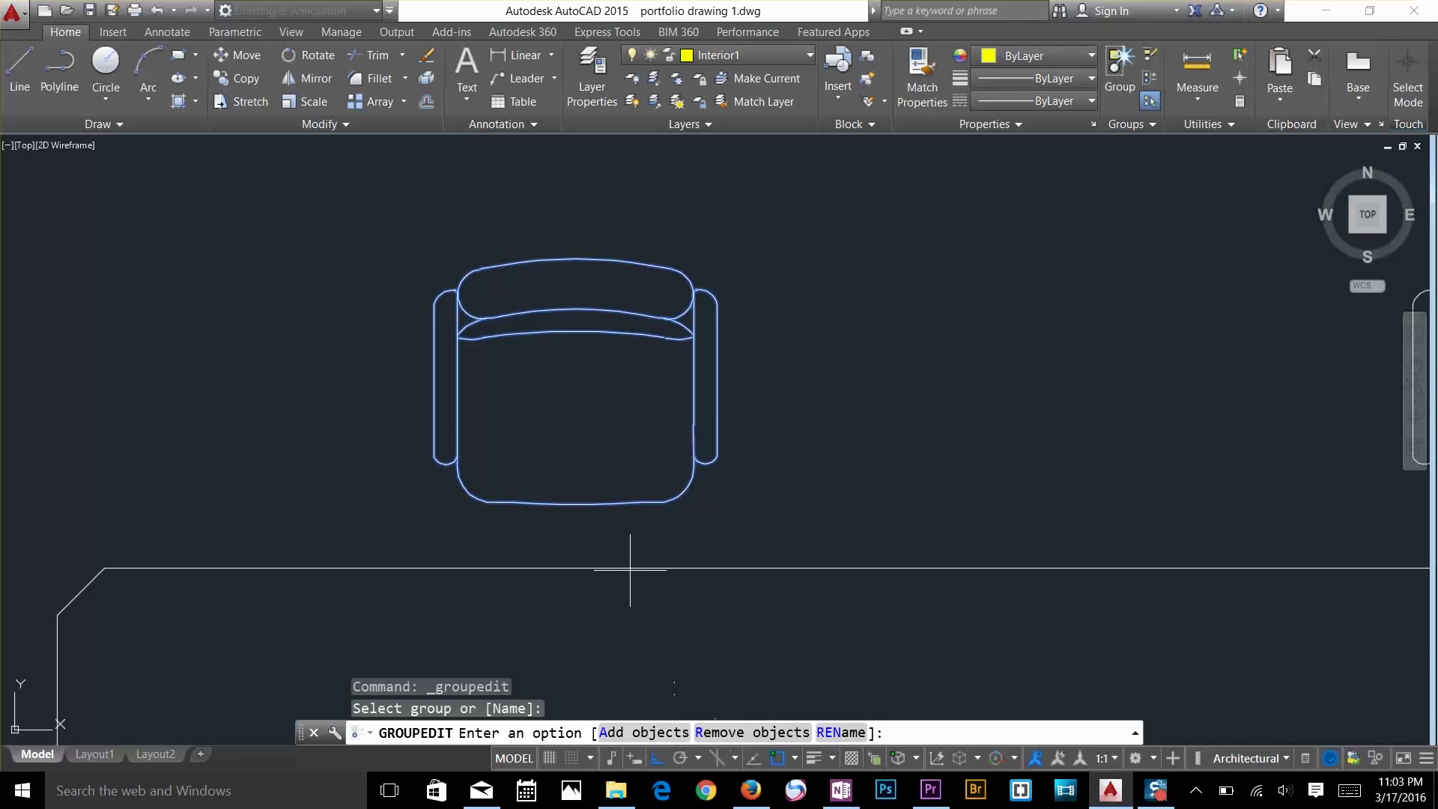
pyautogui.press('Return')
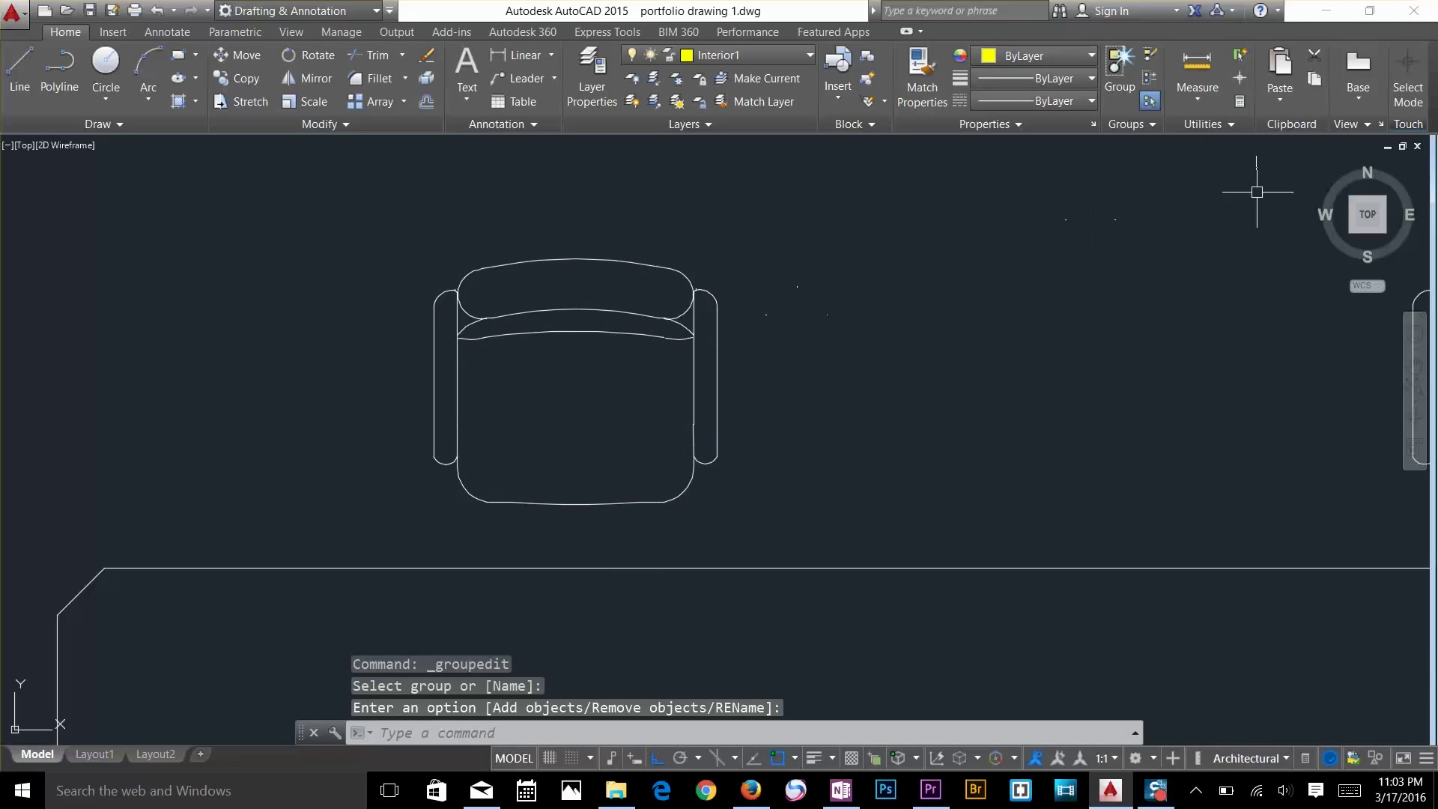
pyautogui.click(1151, 103)
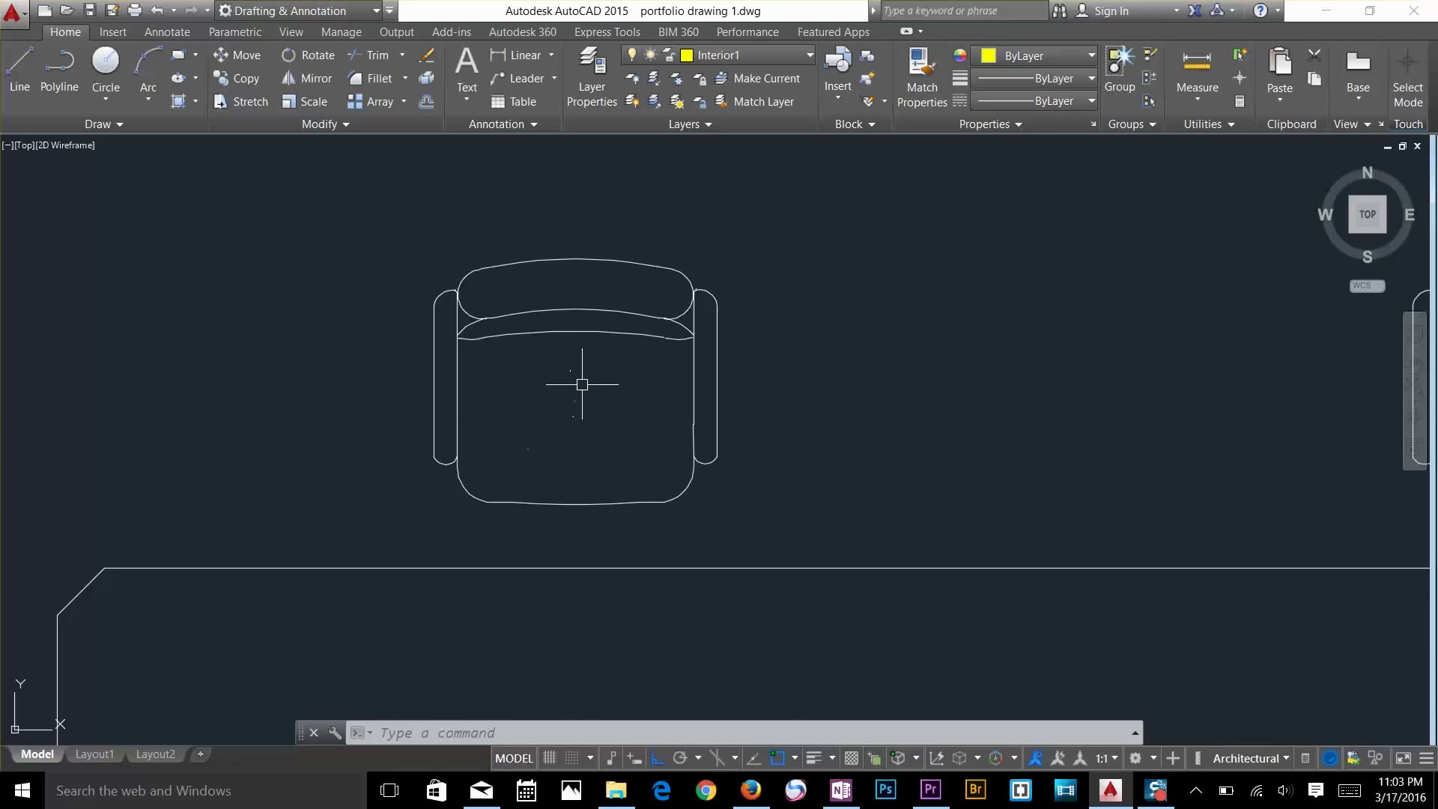
# Drag the middle grip of the seat's top arc downward so it sags deeply
pyautogui.click(637, 311)
pyautogui.click(562, 367)
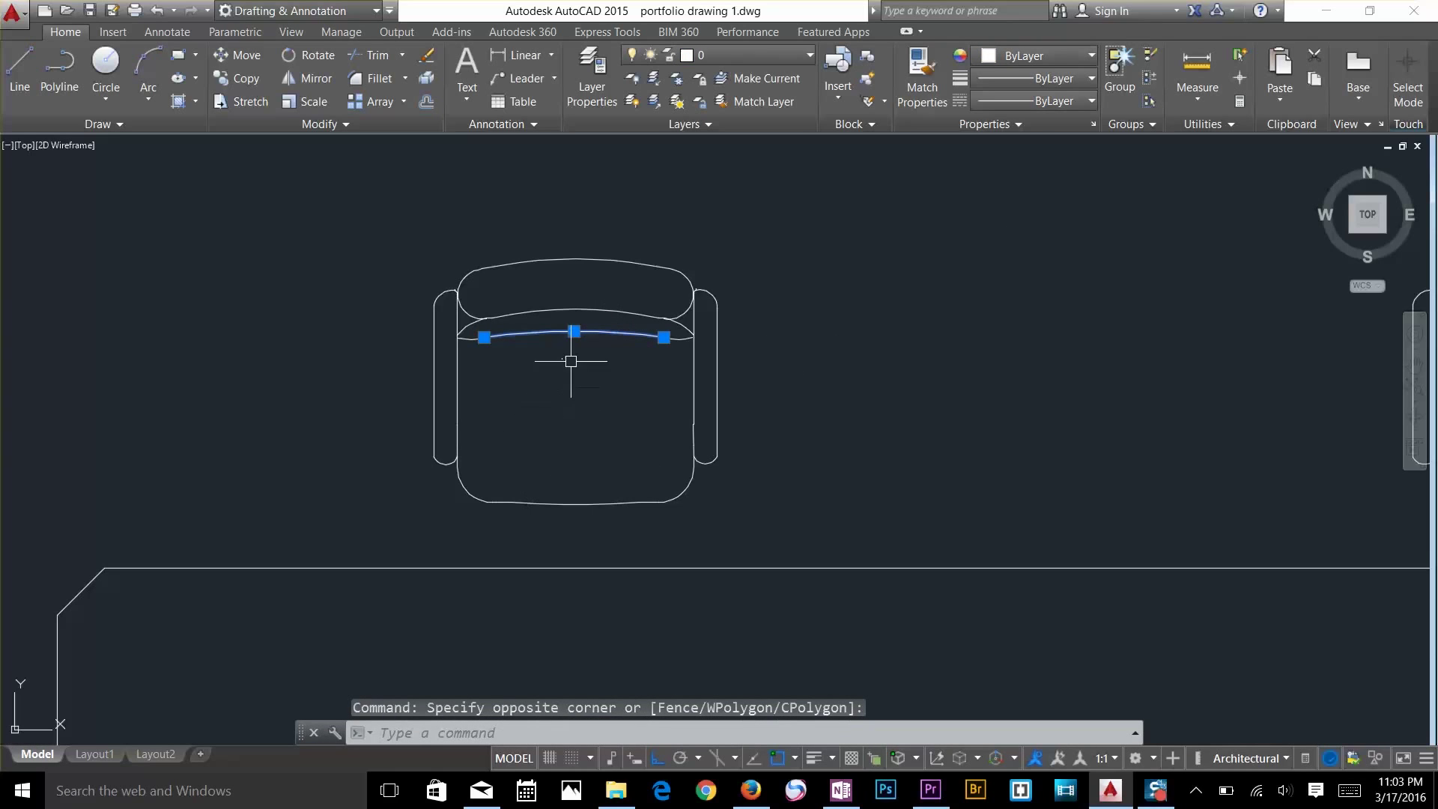
pyautogui.click(575, 331)
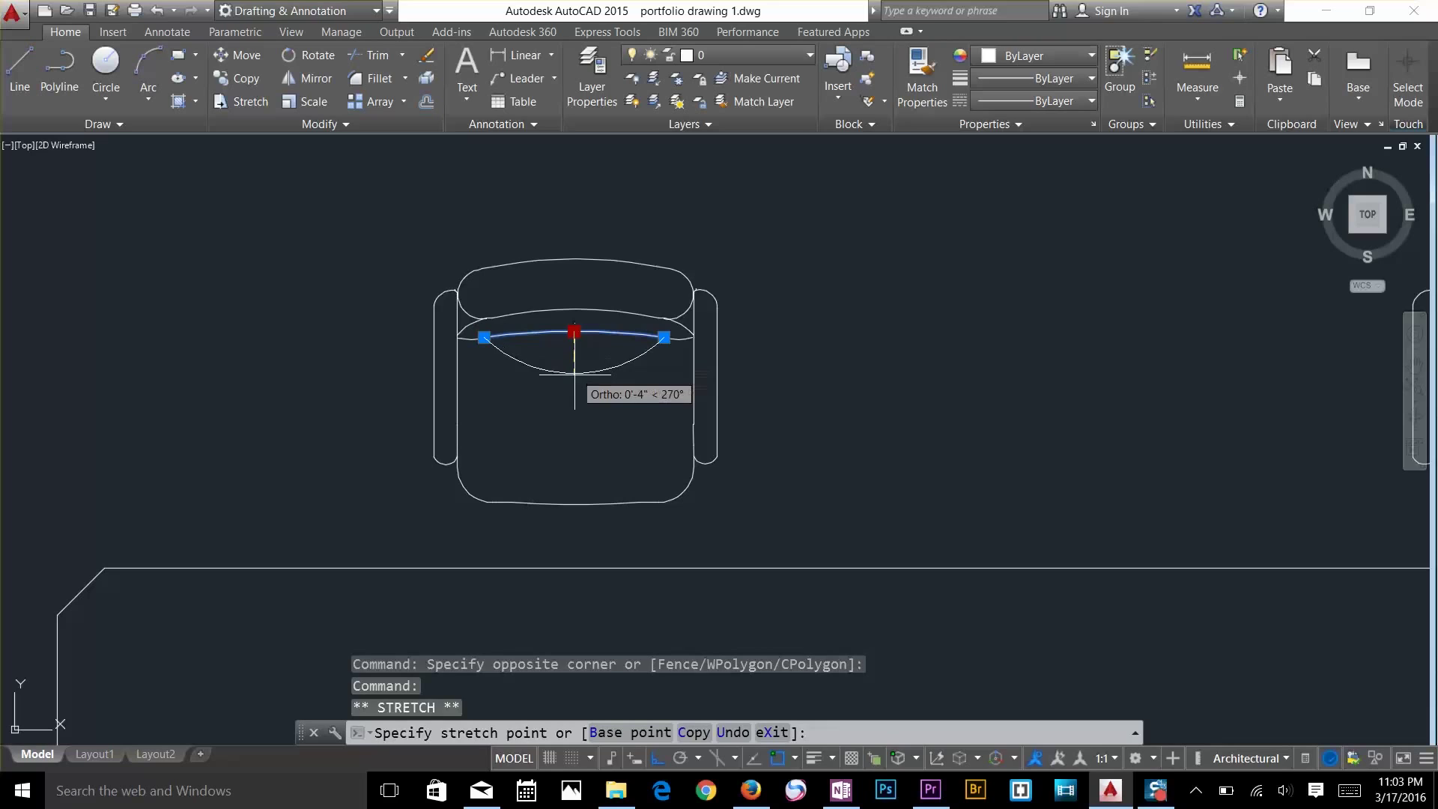
pyautogui.press('Escape')
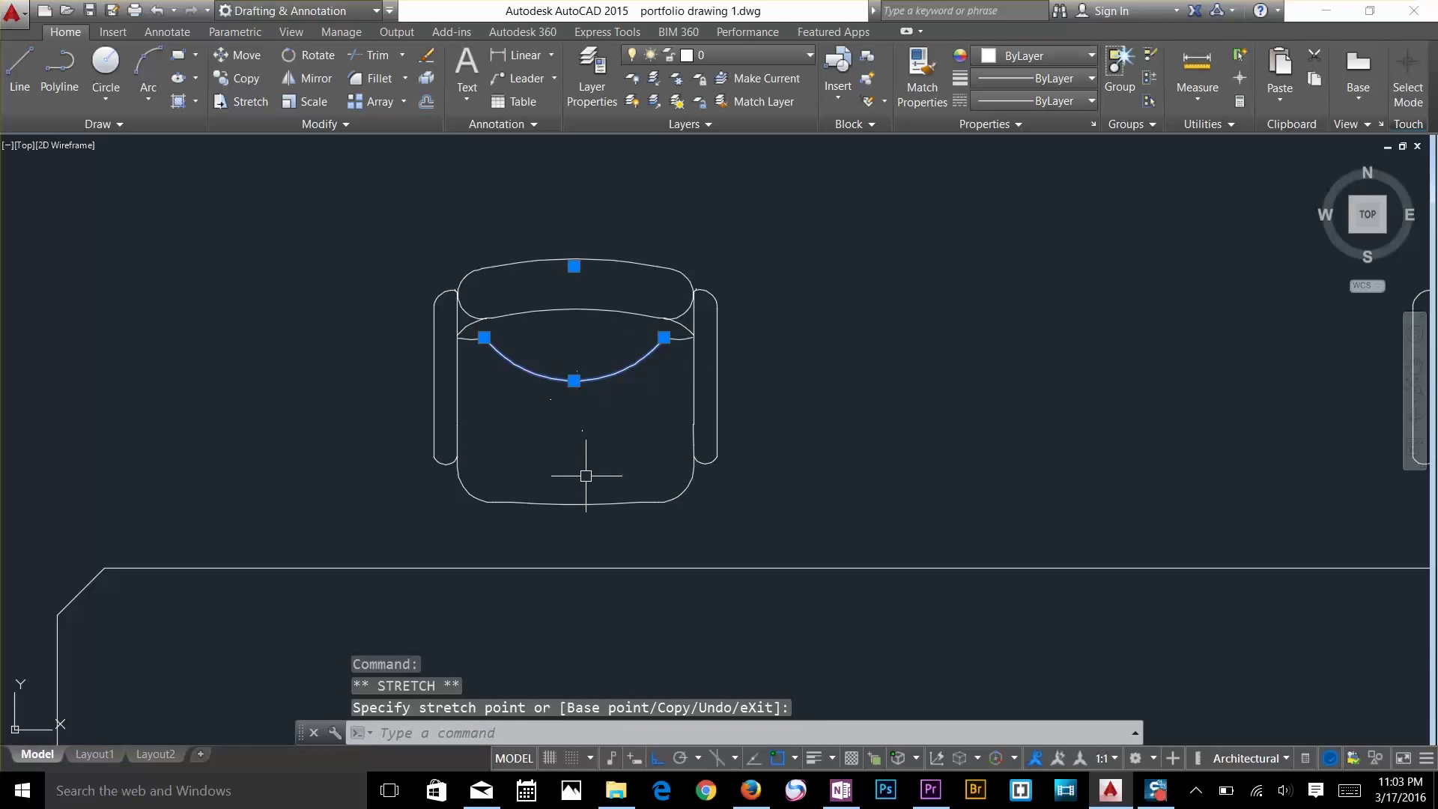
pyautogui.press('Escape')
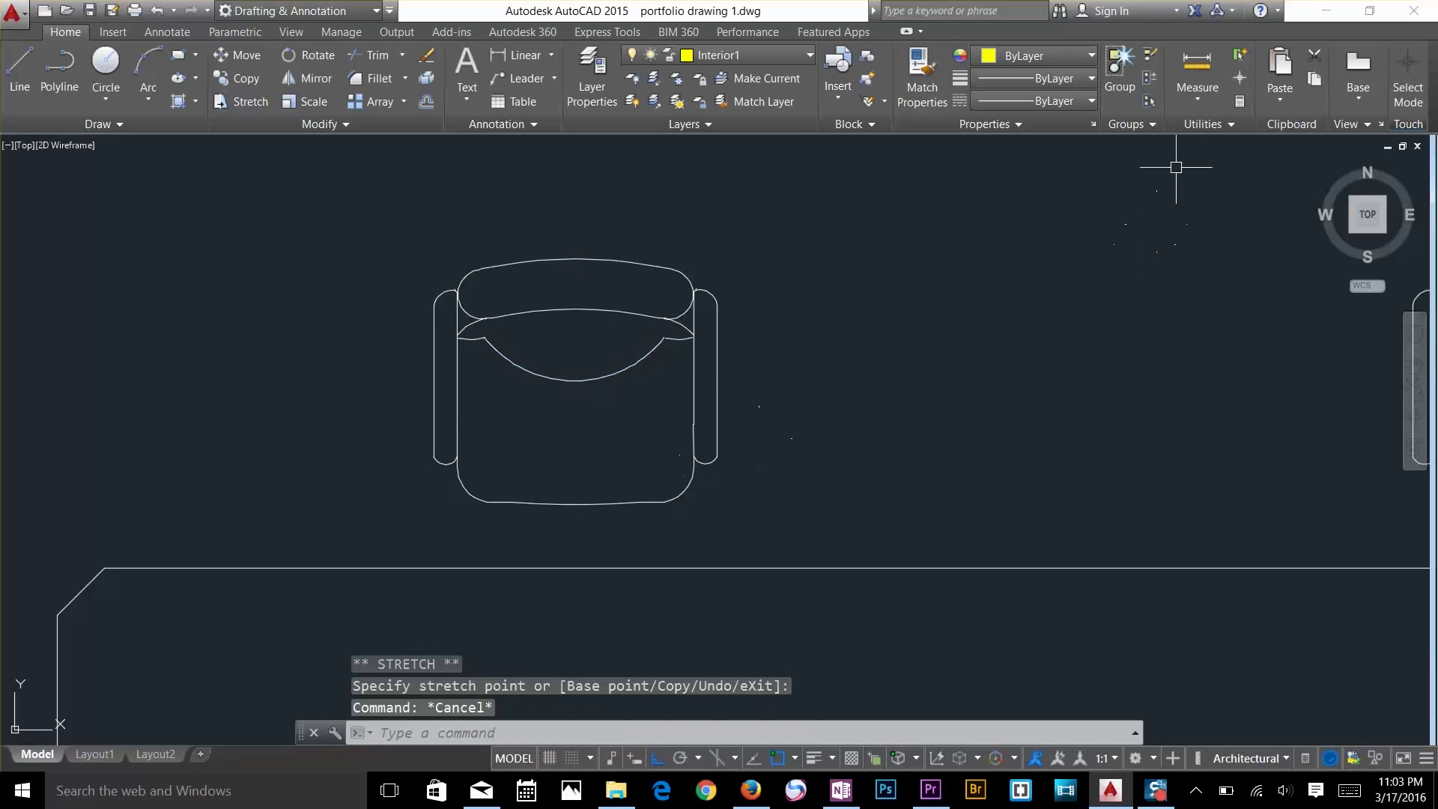
# Re-enable group selection and check the chair selects as one group
pyautogui.click(1149, 99)
pyautogui.moveTo(710, 348); pyautogui.dragTo(686, 375)
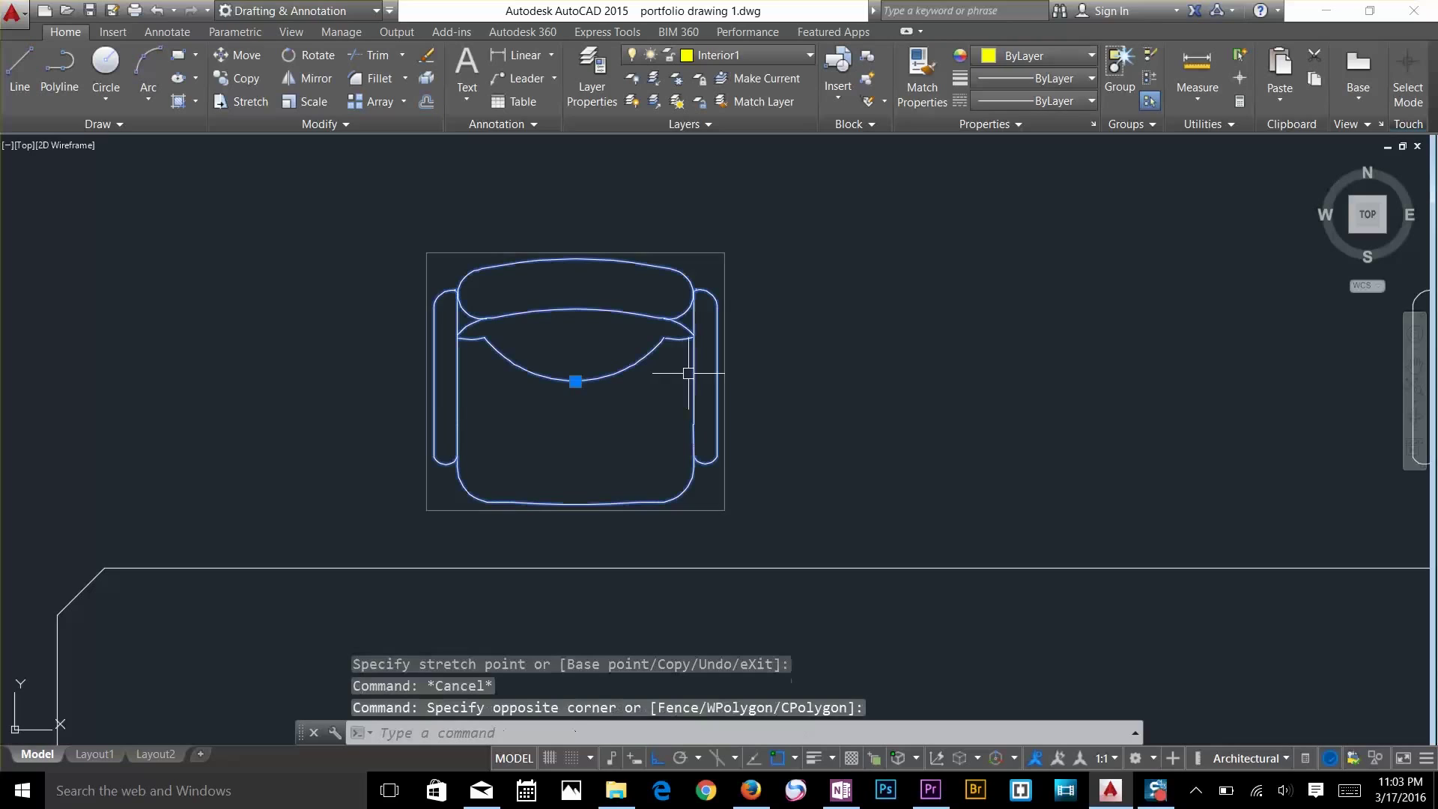
pyautogui.press('Escape')
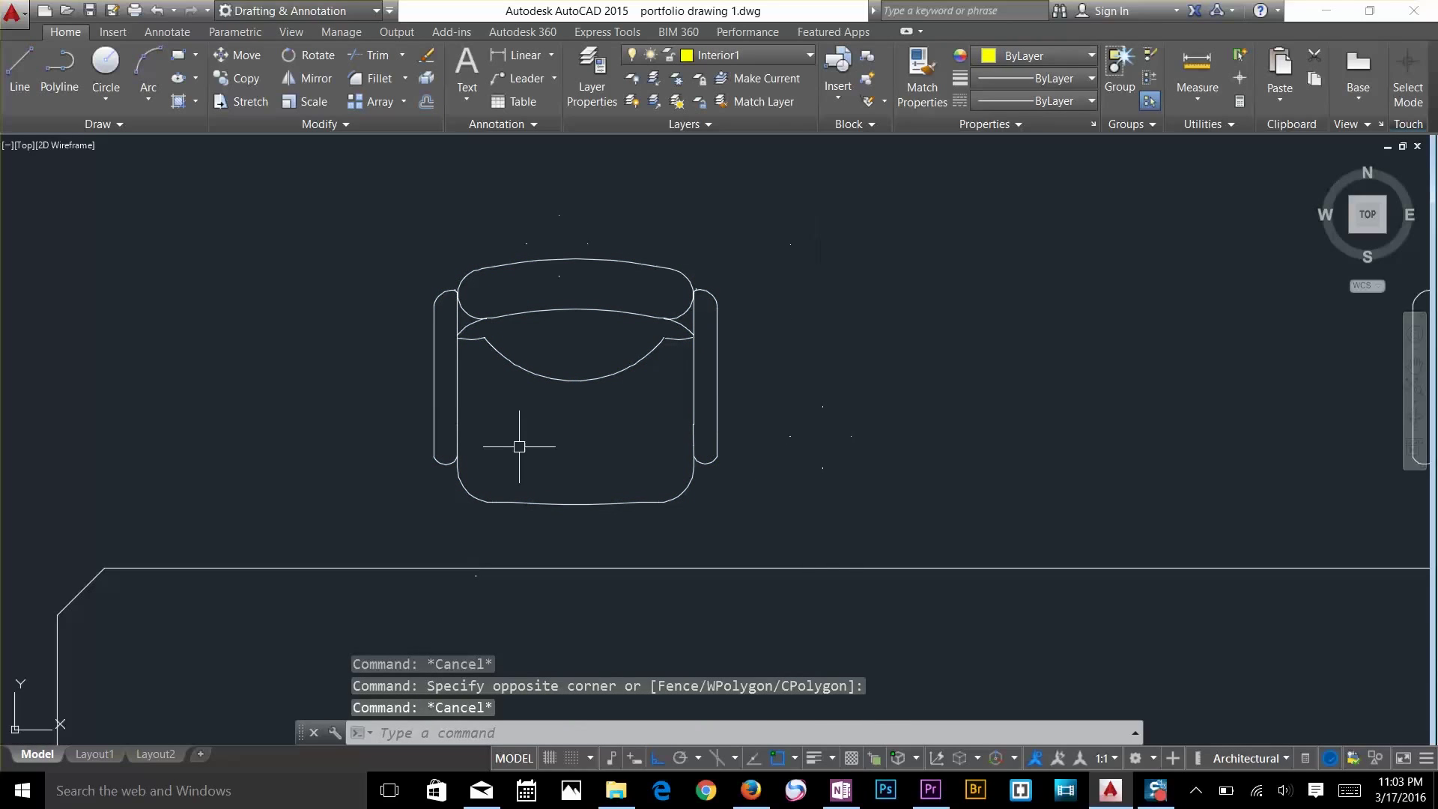
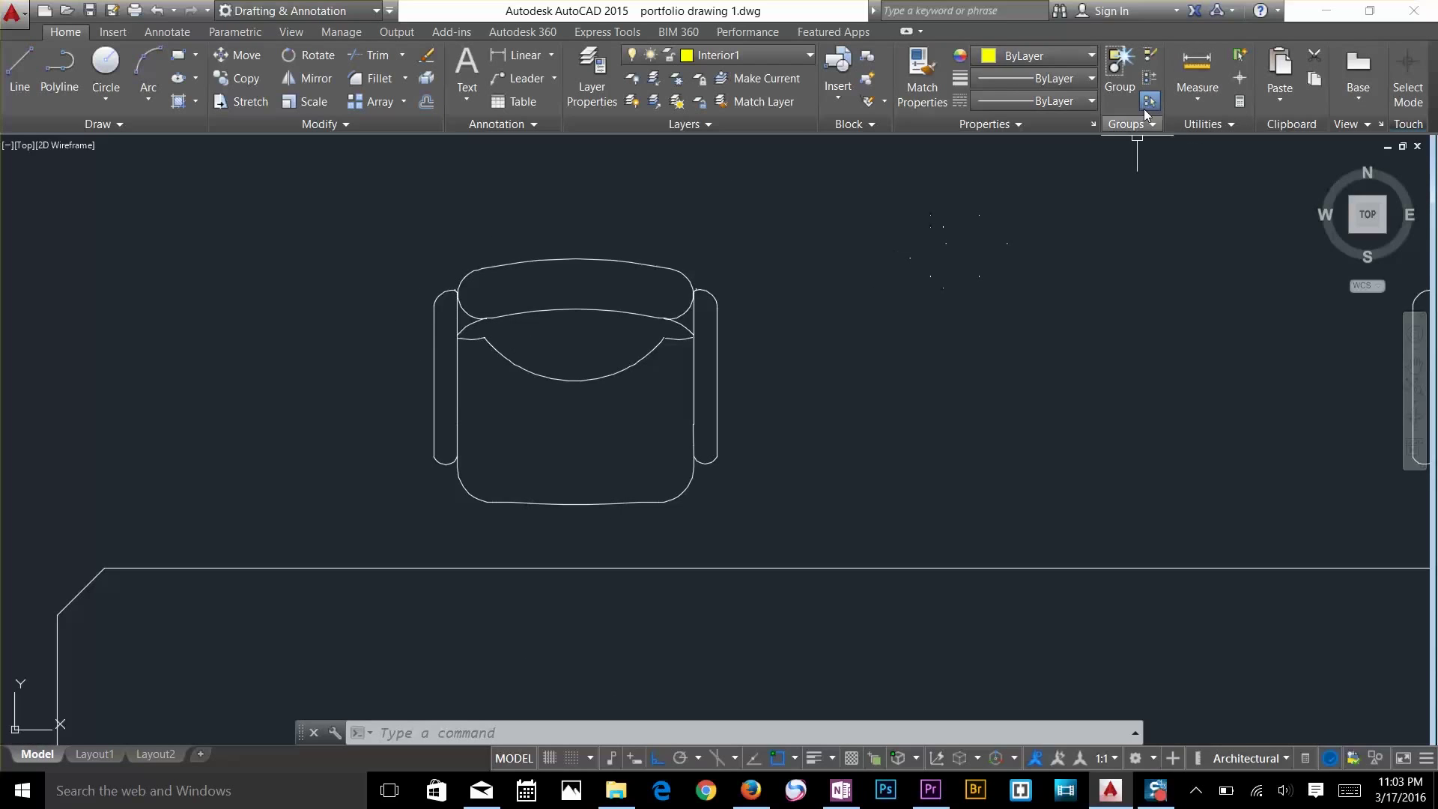
# Draw a small rectangle beside the right chair arm with RECTANG
pyautogui.press('Escape')
pyautogui.press('Escape')
pyautogui.press('Escape')
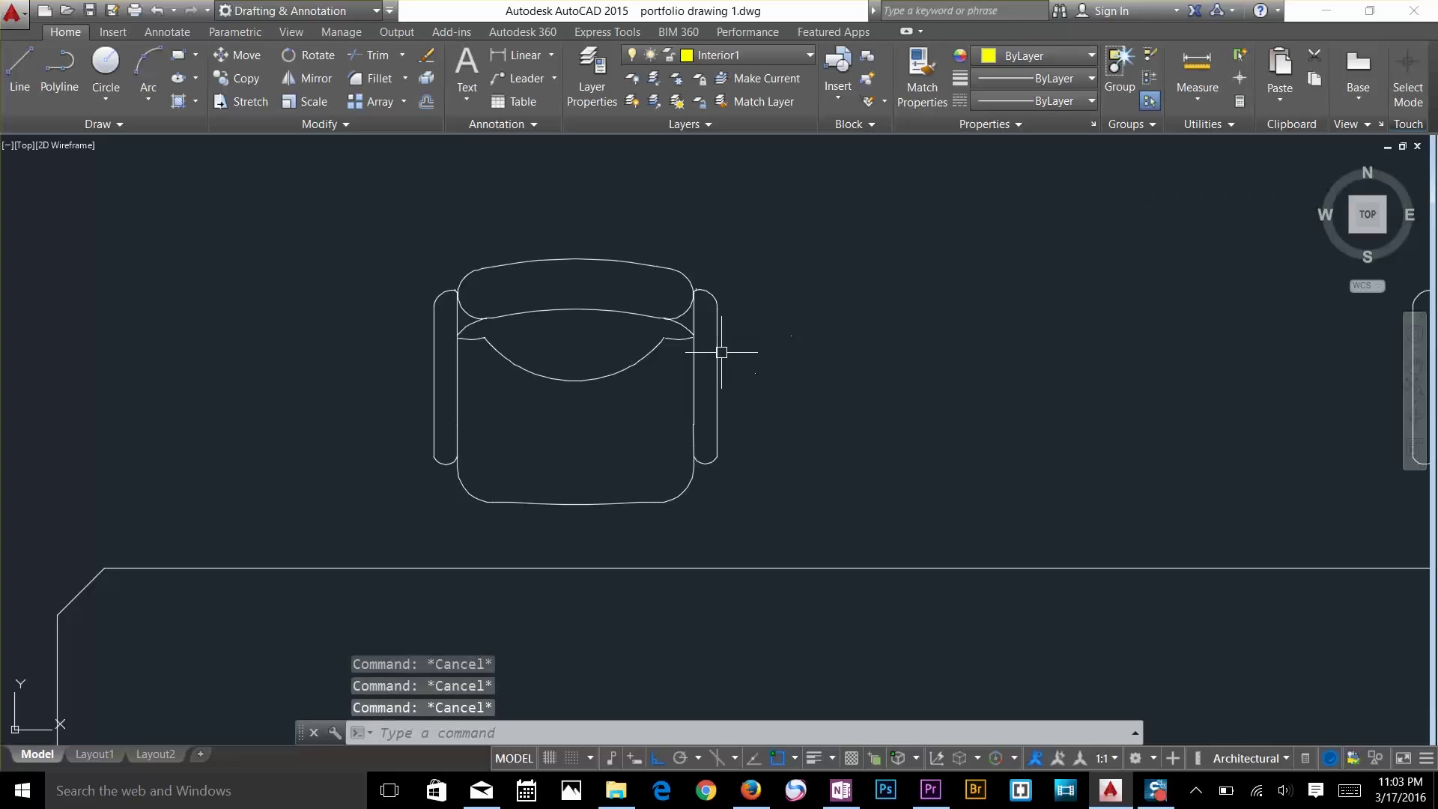
pyautogui.write('rec')
pyautogui.press('Return')
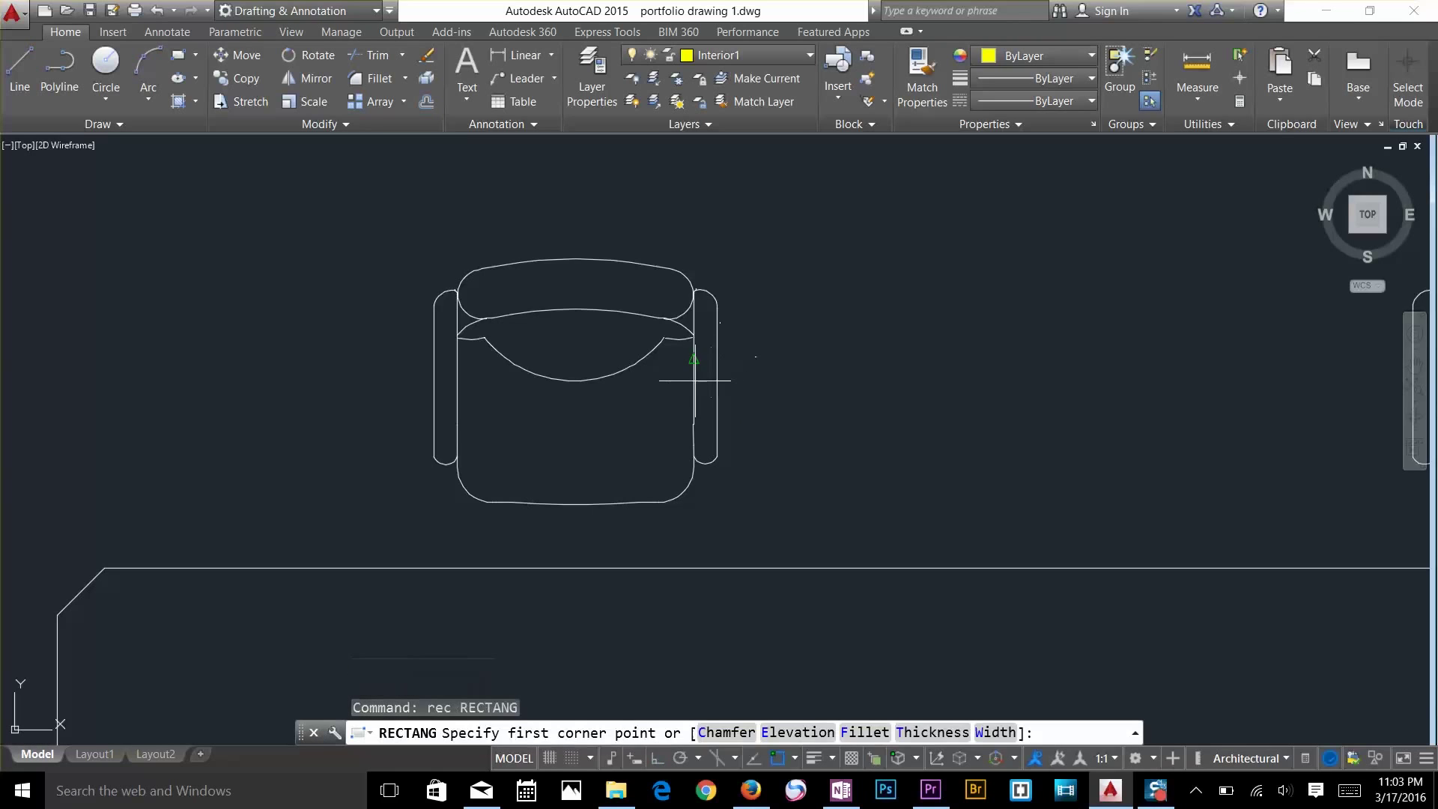
pyautogui.click(694, 358)
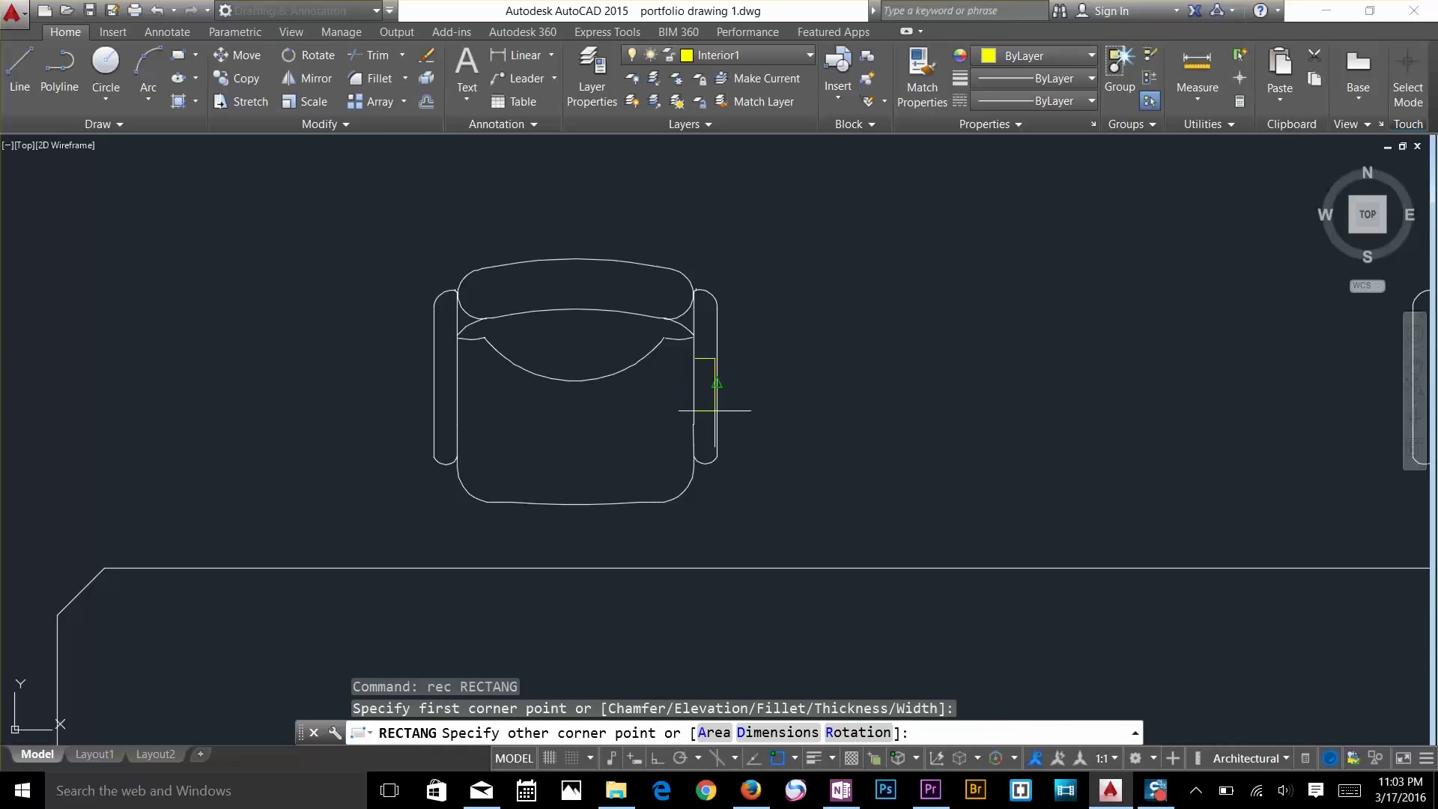
pyautogui.click(717, 382)
pyautogui.press('Escape')
pyautogui.press('Escape')
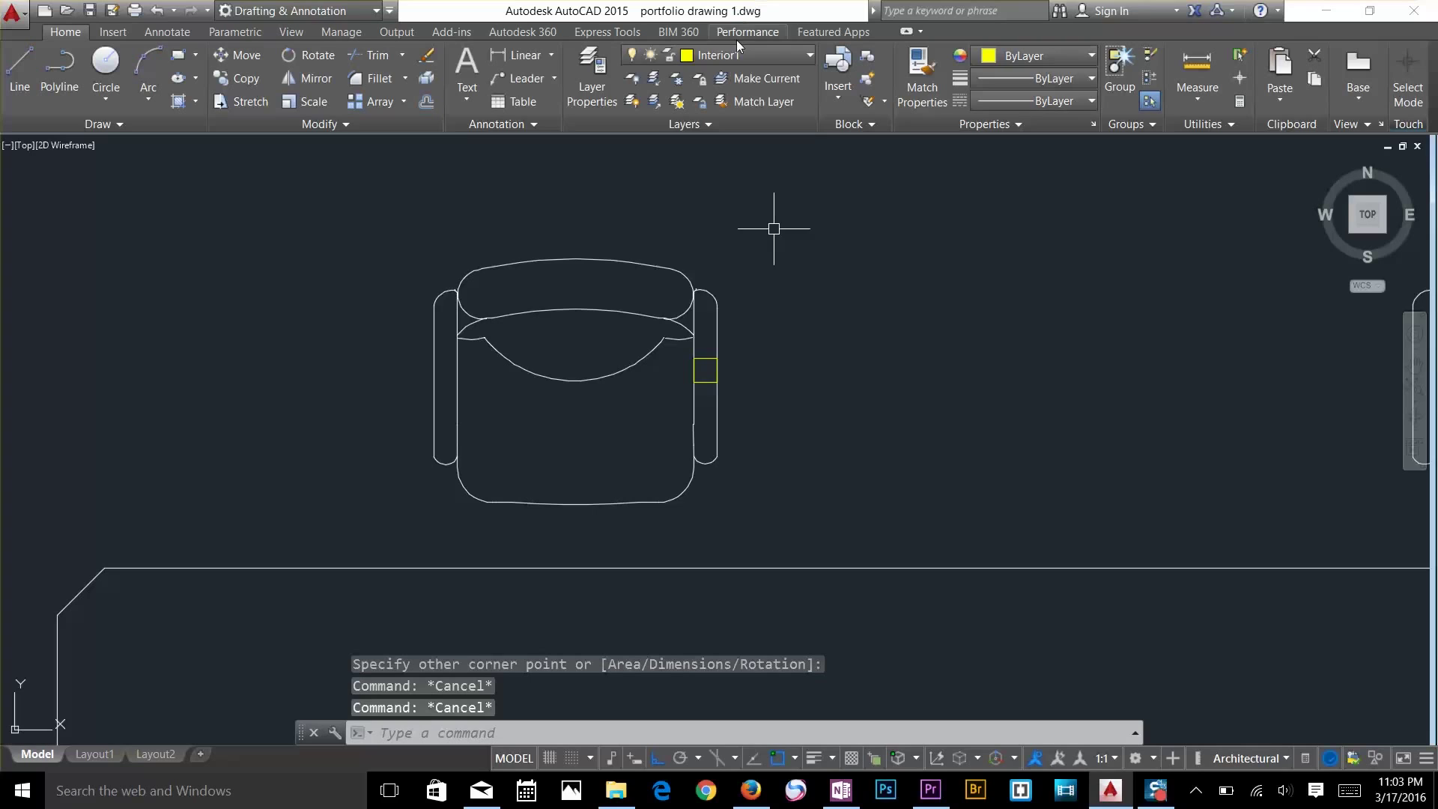
# Make layer 0 the current layer
pyautogui.click(728, 56)
pyautogui.click(704, 80)
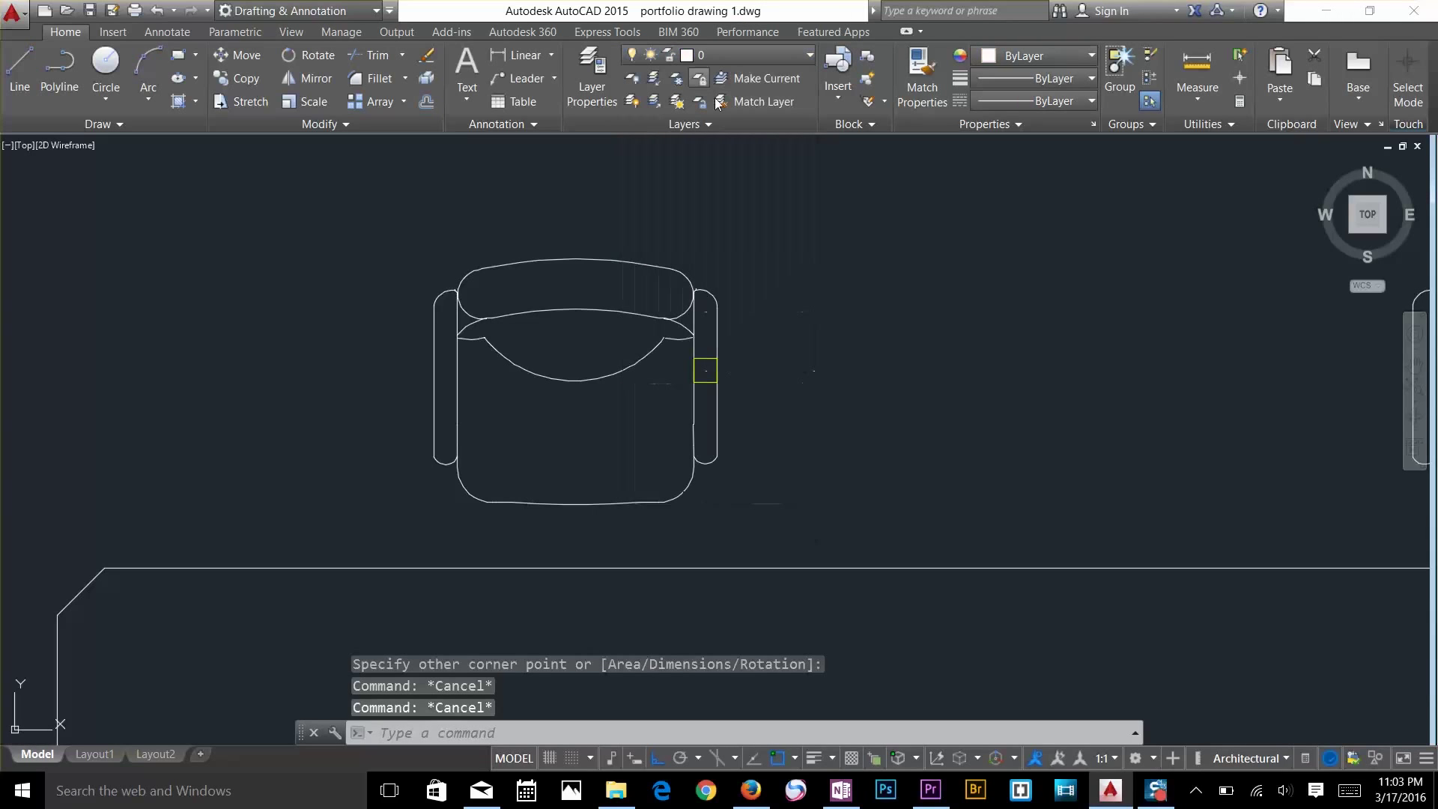
pyautogui.scroll(2, 472, 344)
pyautogui.press('Escape')
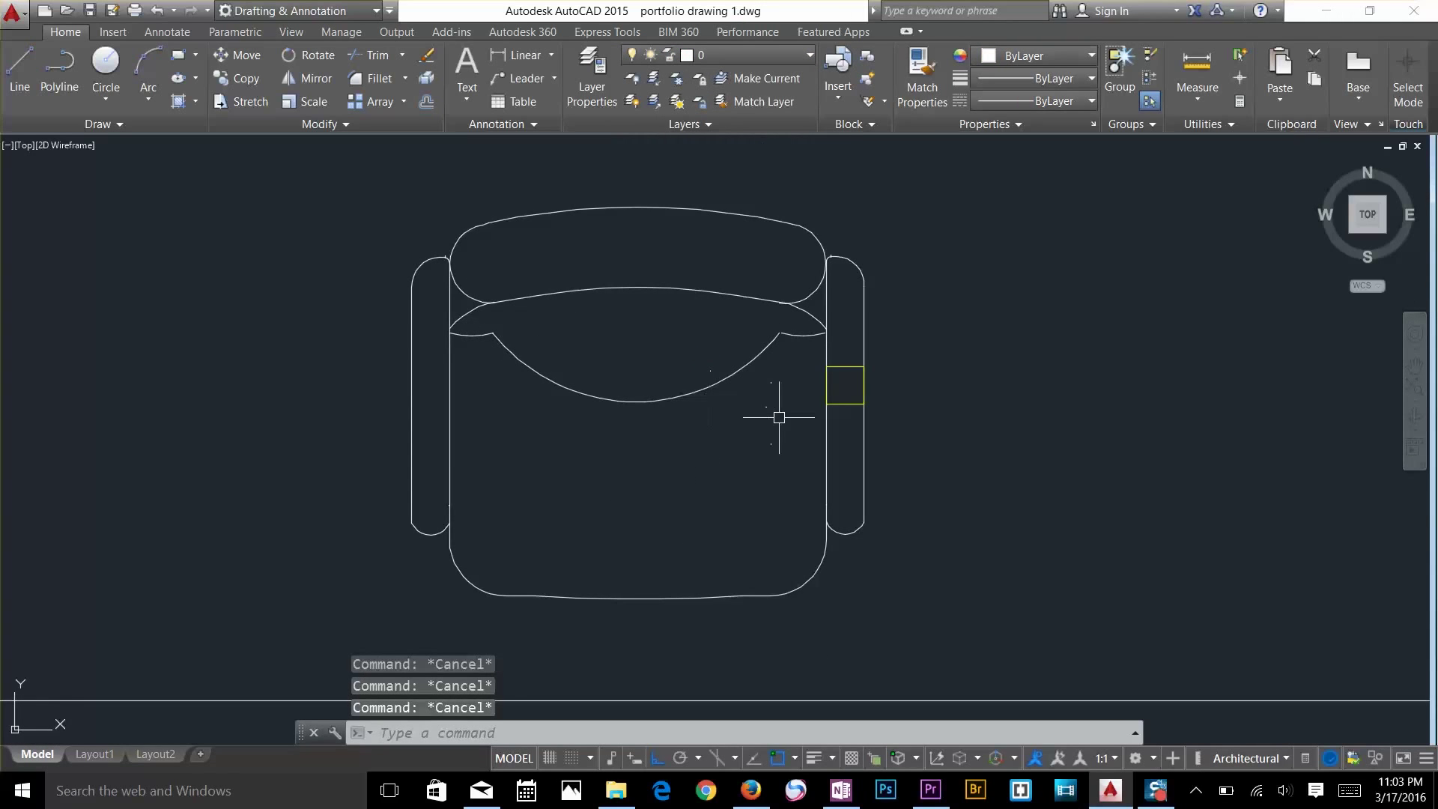
pyautogui.write('mi')
pyautogui.press('Return')
pyautogui.press('Escape')
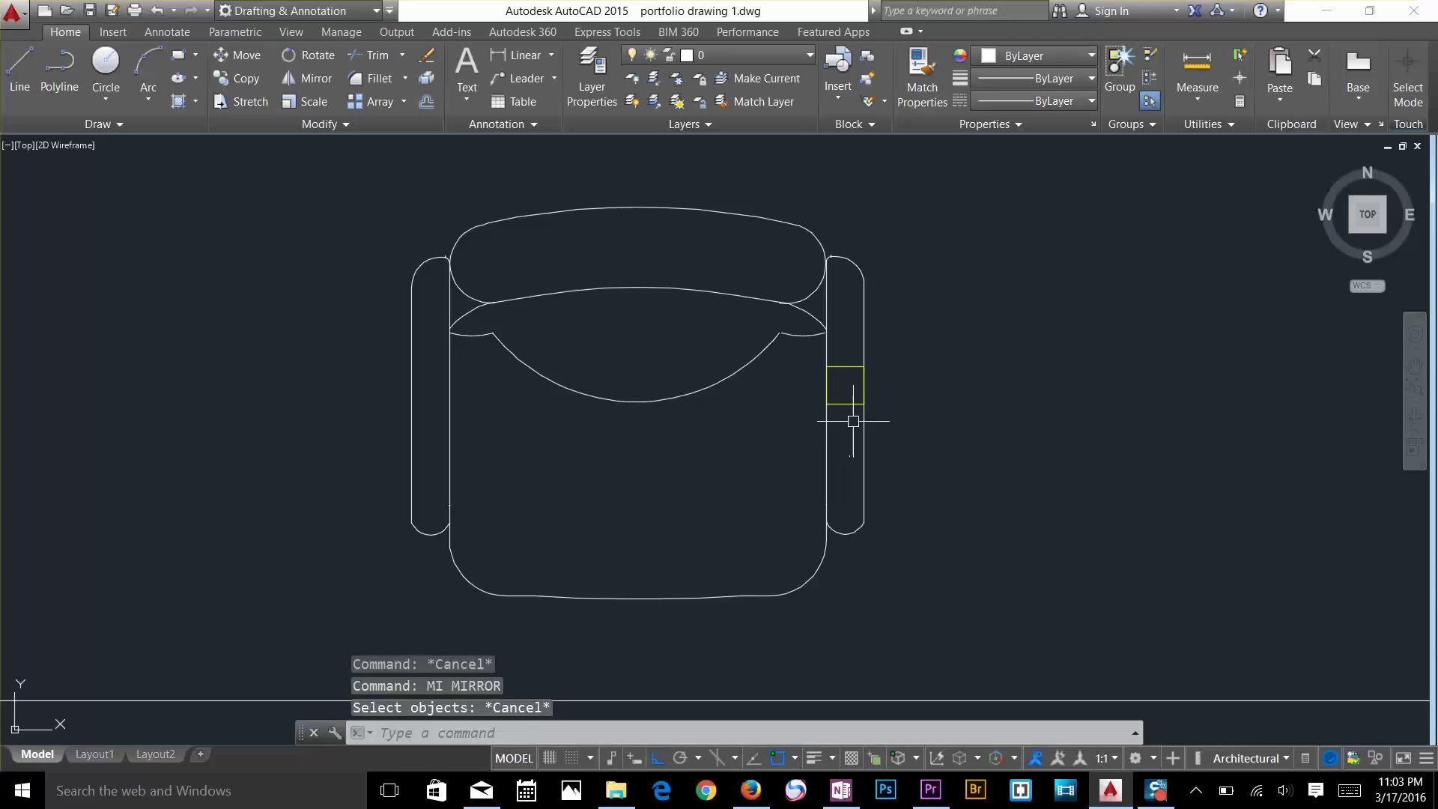
# Erase the small rectangle beside the chair arm
pyautogui.click(853, 404)
pyautogui.click(851, 382)
pyautogui.press('Delete')
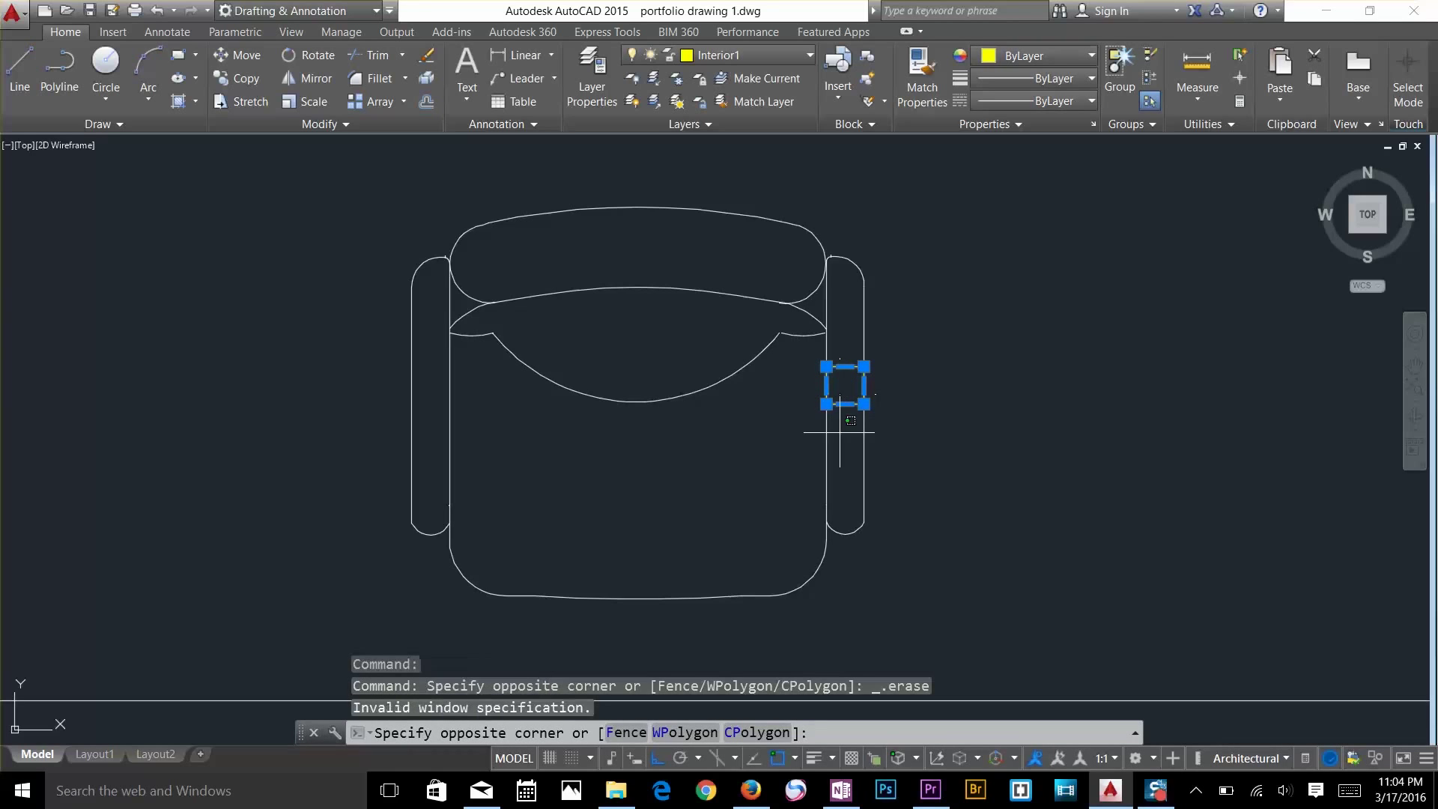
pyautogui.press('Escape')
pyautogui.press('Escape')
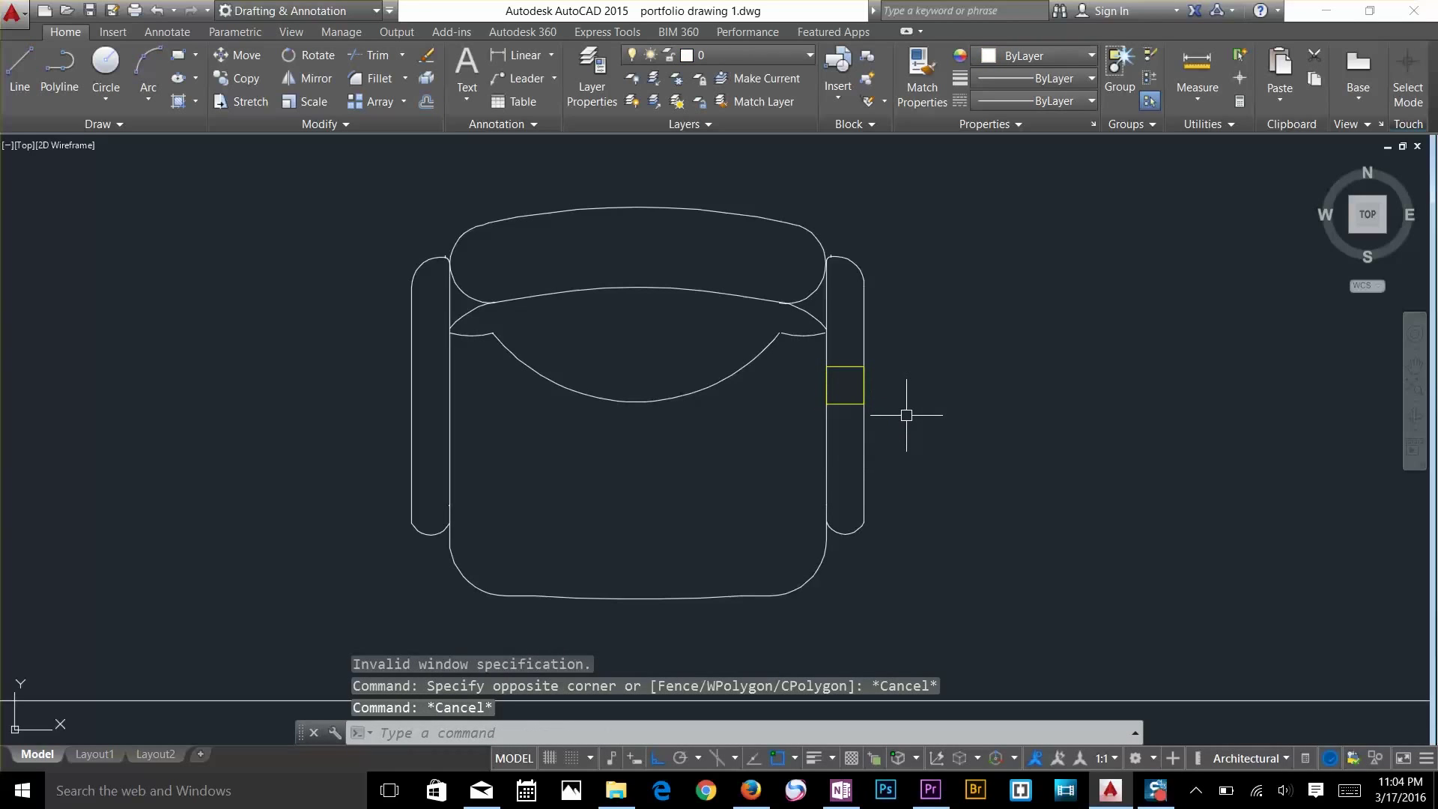
pyautogui.click(863, 392)
pyautogui.click(842, 428)
pyautogui.click(845, 450)
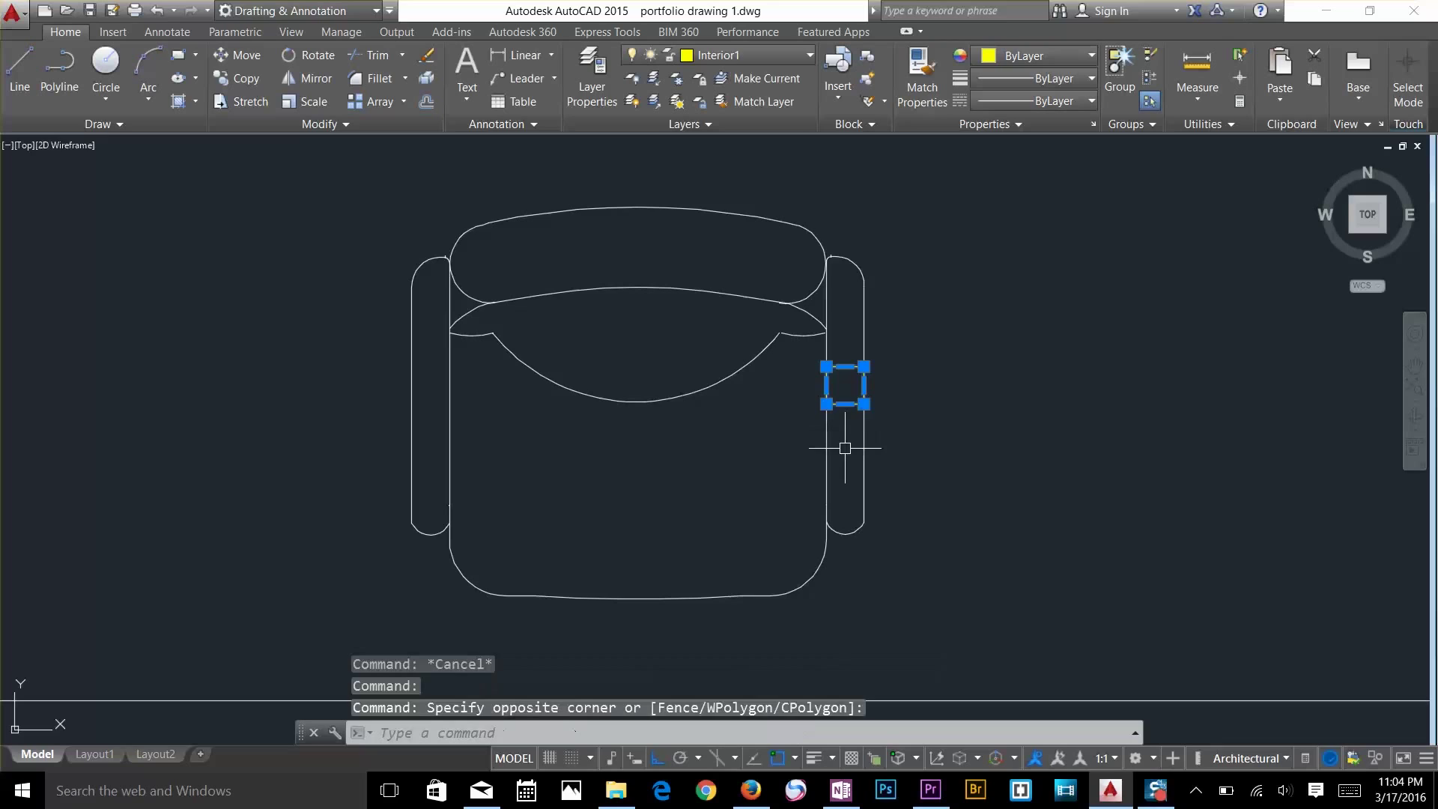
pyautogui.press('Delete')
pyautogui.press('Escape')
# Draw a tall rectangle across the right chair arm
pyautogui.write('r')
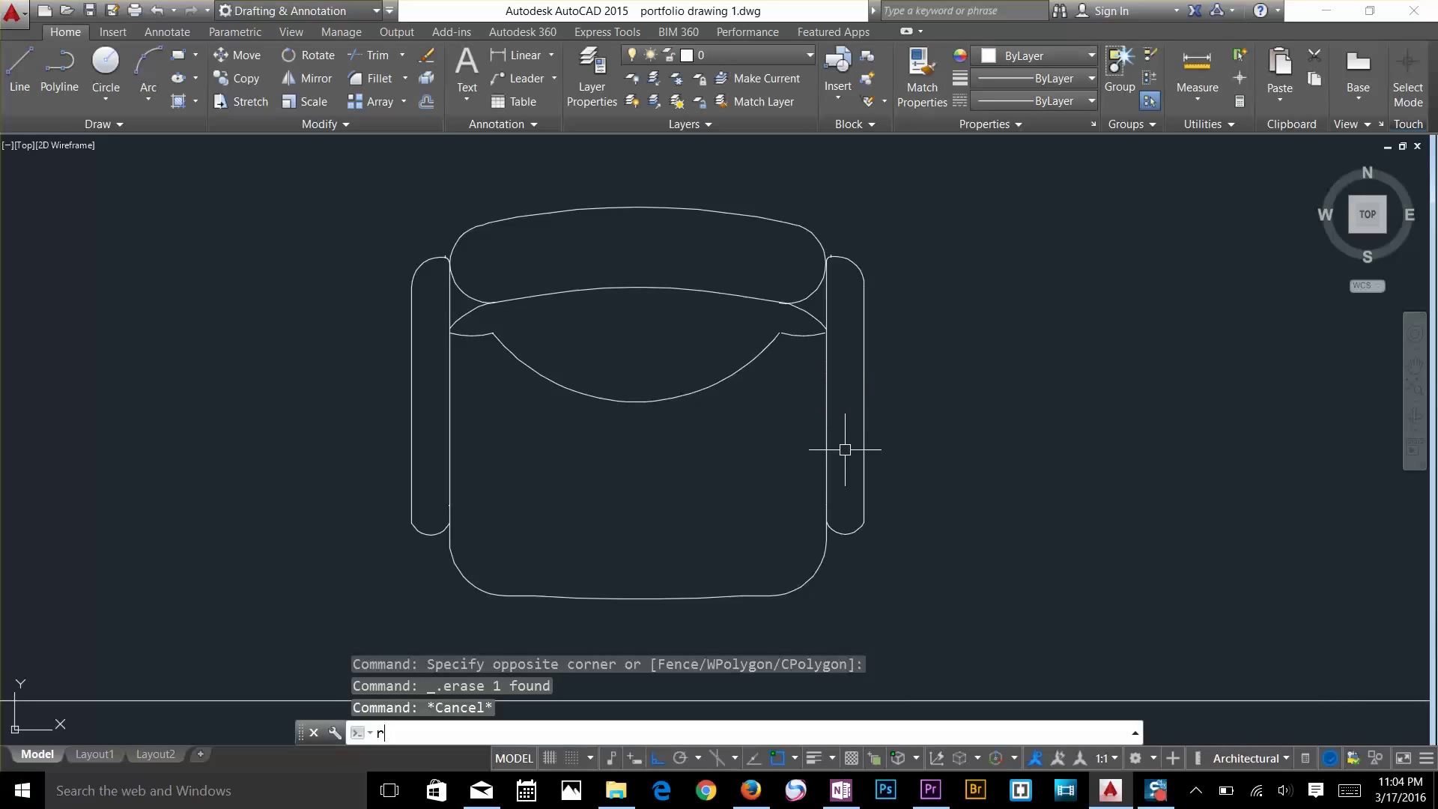
pyautogui.write('ec')
pyautogui.press('Return')
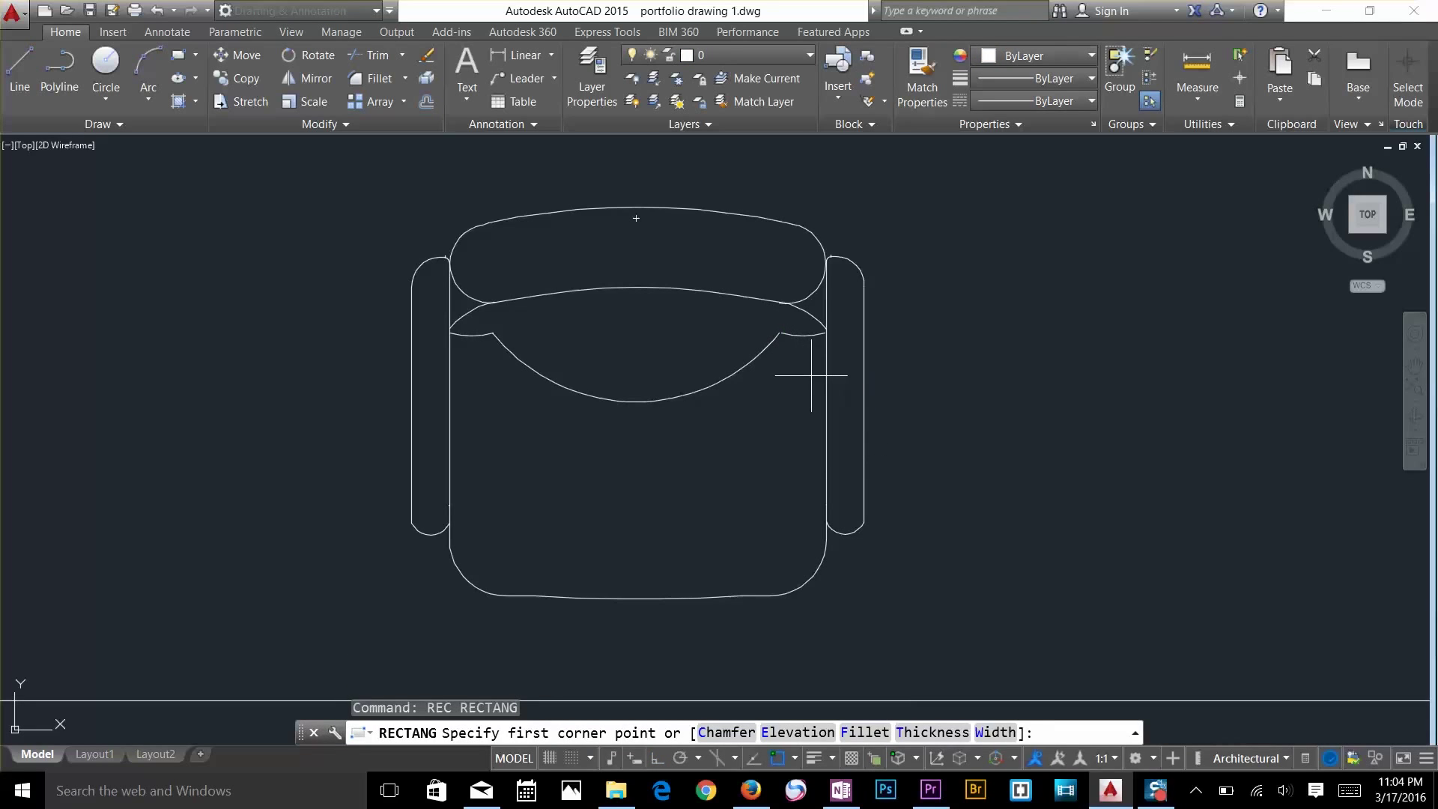
pyautogui.click(811, 375)
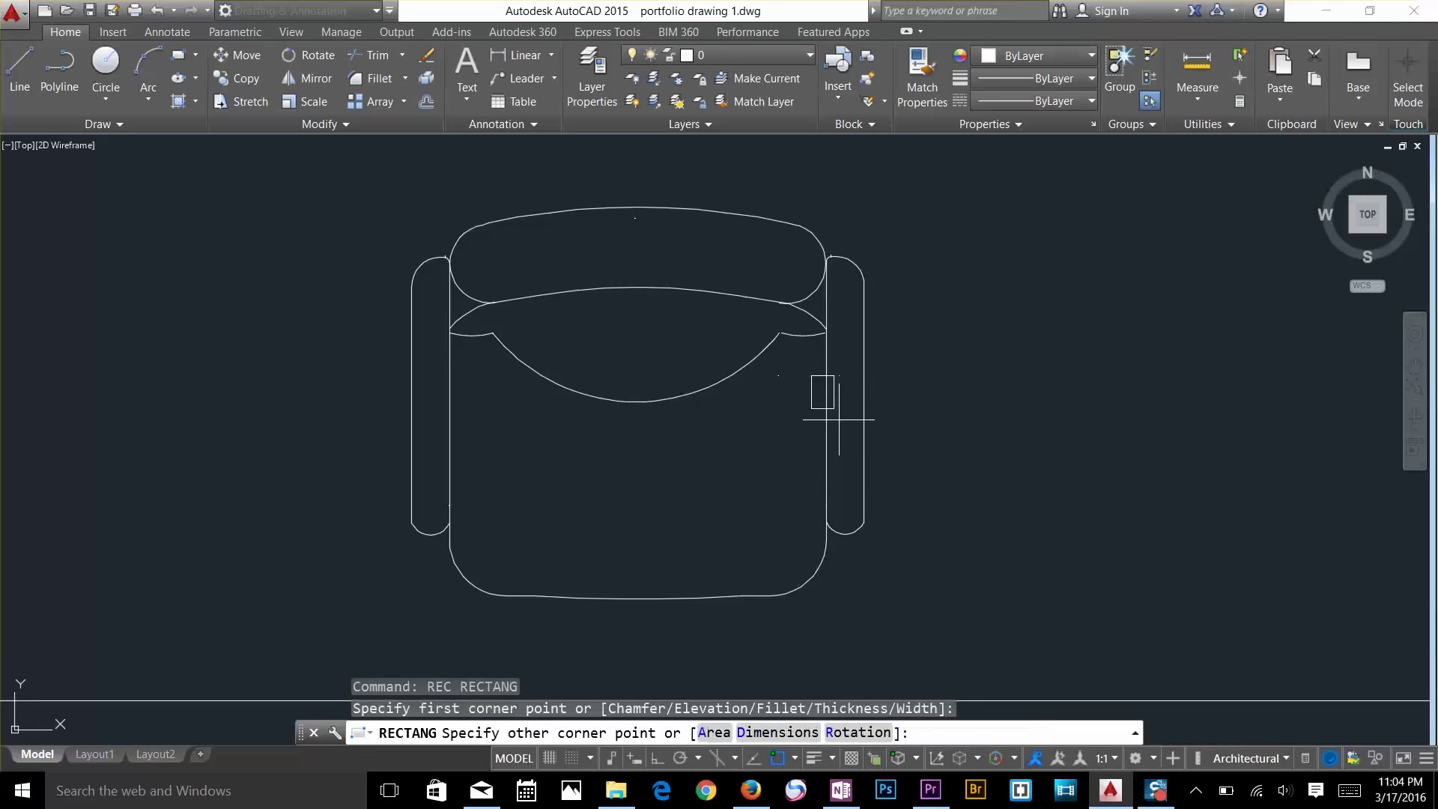
pyautogui.click(878, 479)
pyautogui.press('Escape')
pyautogui.press('Escape')
pyautogui.press('Escape')
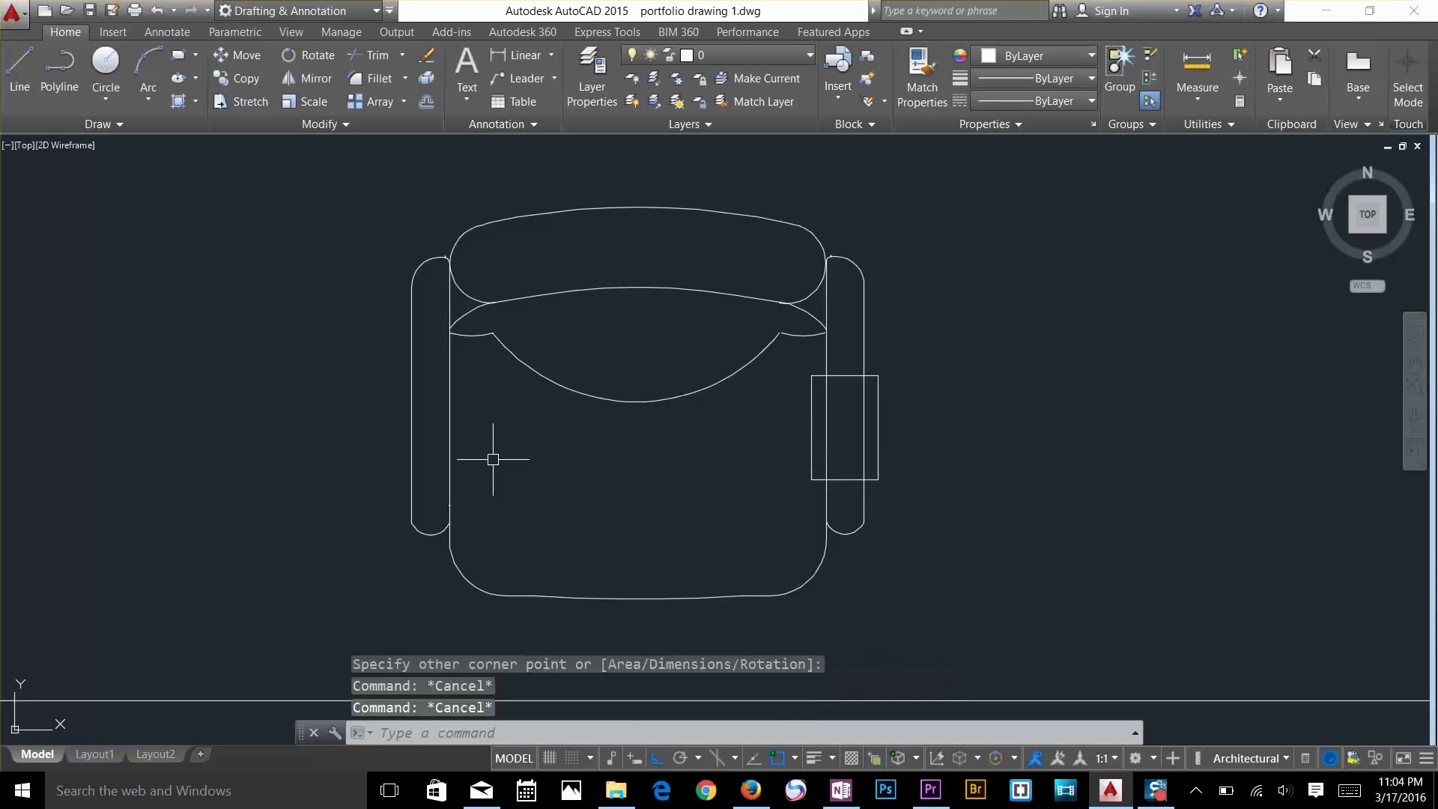
# Mirror the right-arm rectangle onto the left arm about the chair's vertical centreline, keeping the original
pyautogui.write('mi')
pyautogui.press('Return')
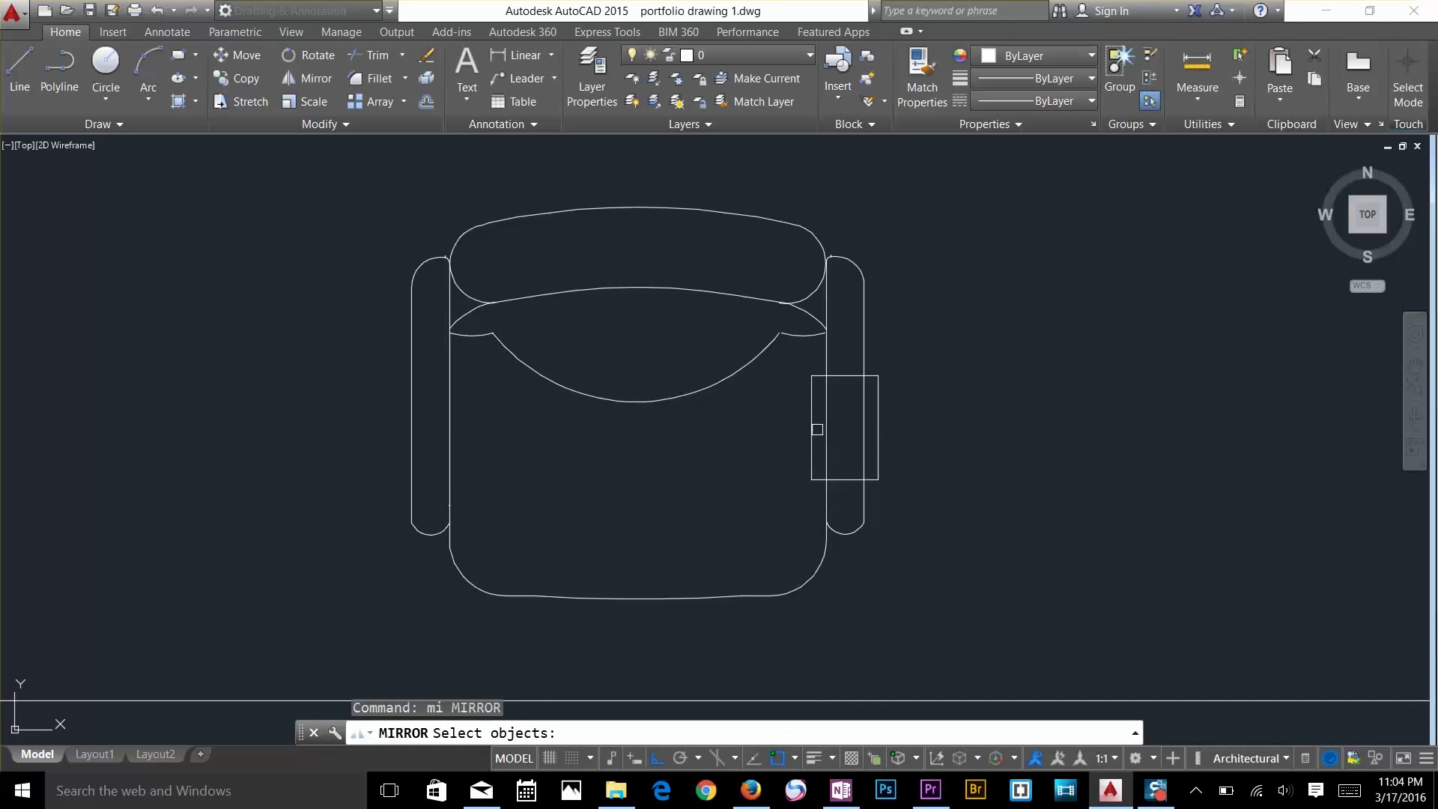
pyautogui.click(817, 430)
pyautogui.press('Return')
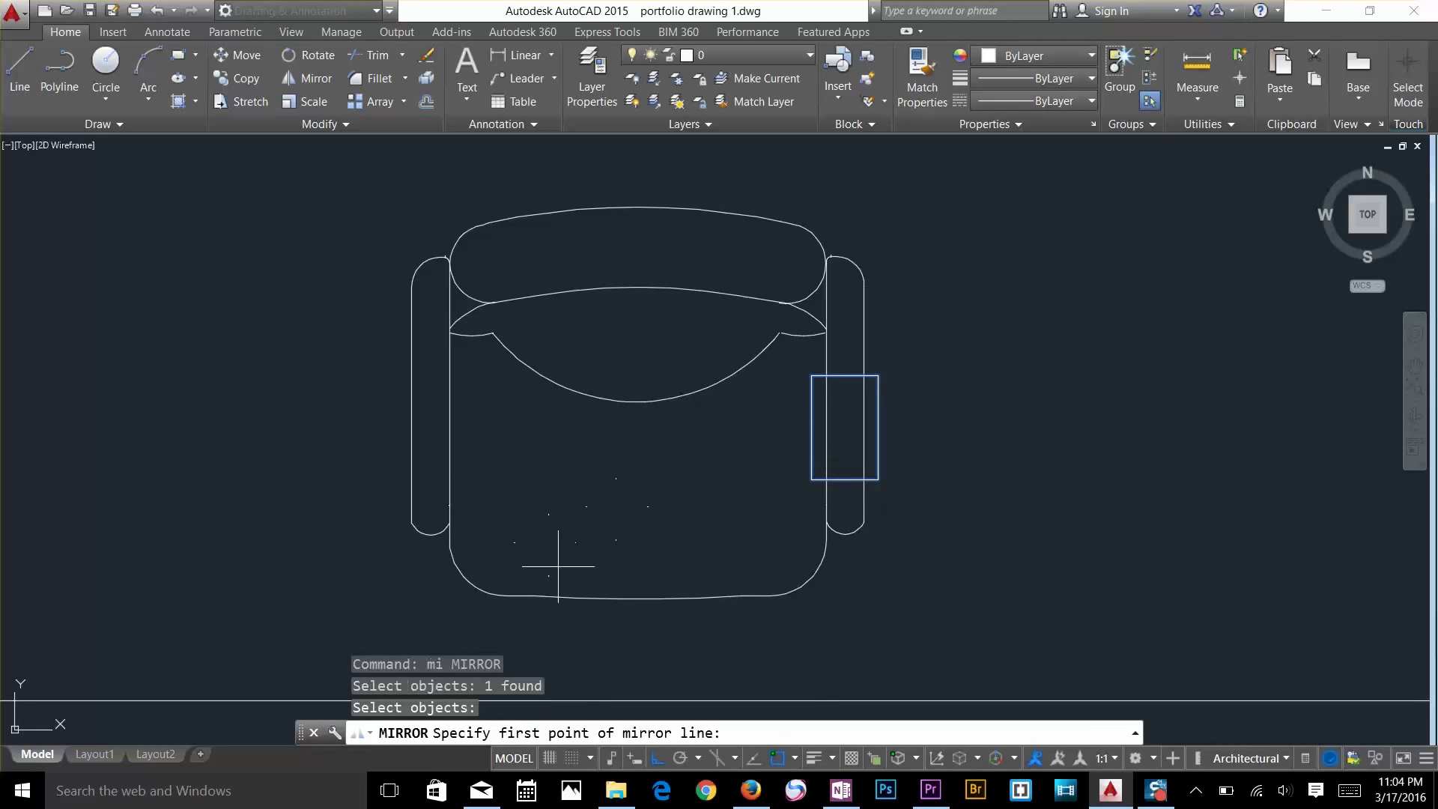
pyautogui.click(637, 599)
pyautogui.click(636, 525)
pyautogui.press('Return')
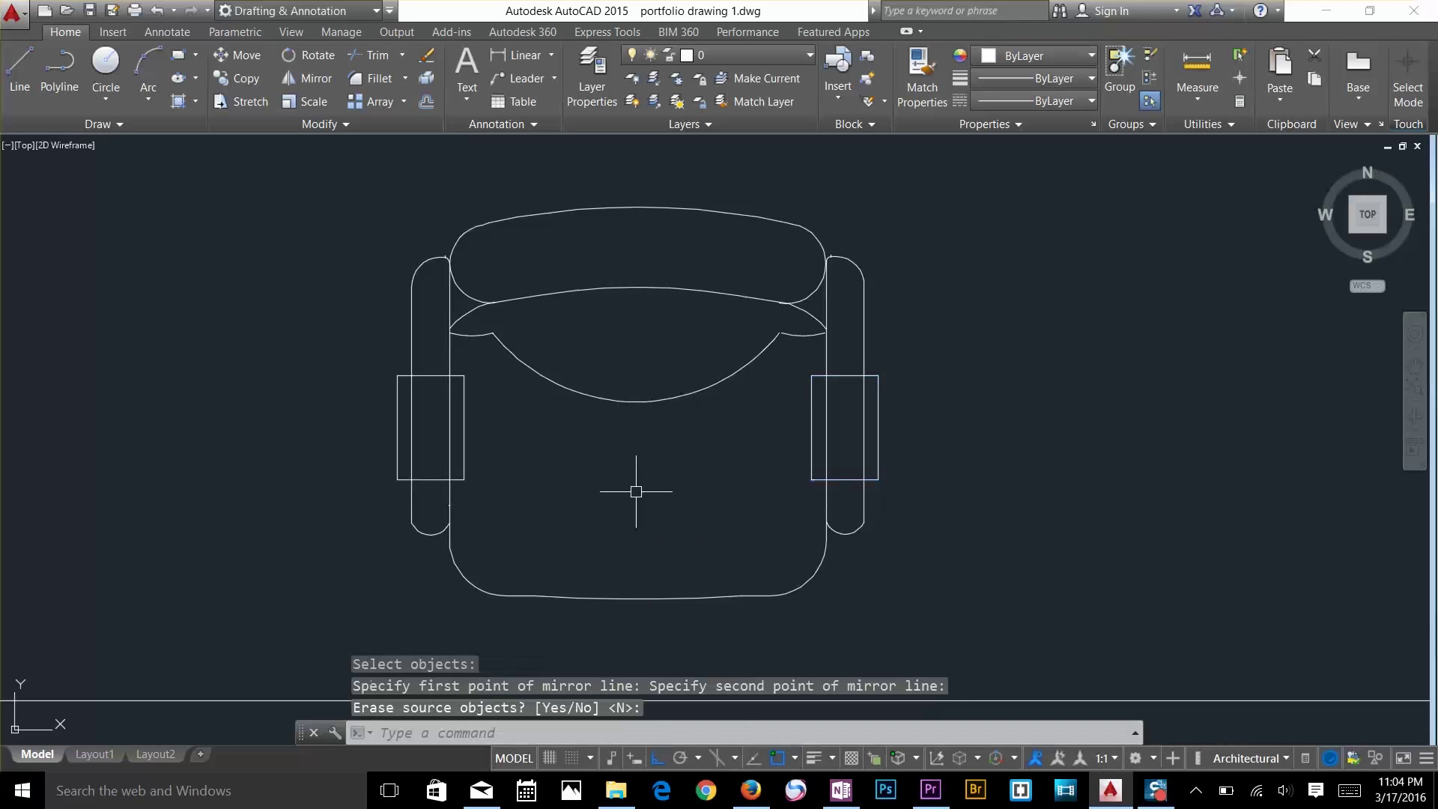
pyautogui.press('Escape')
pyautogui.press('Escape')
pyautogui.click(463, 447)
pyautogui.press('Escape')
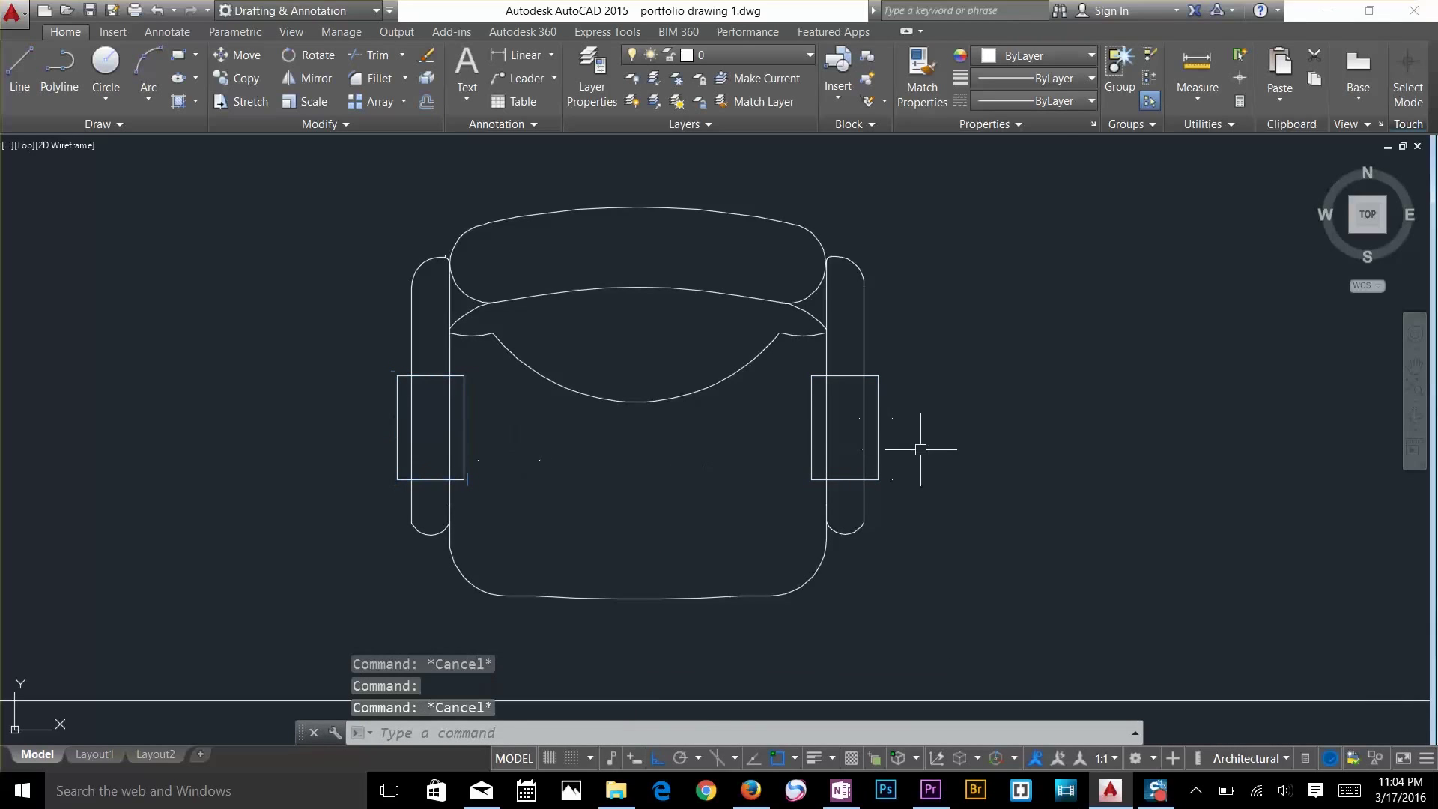
pyautogui.press('Escape')
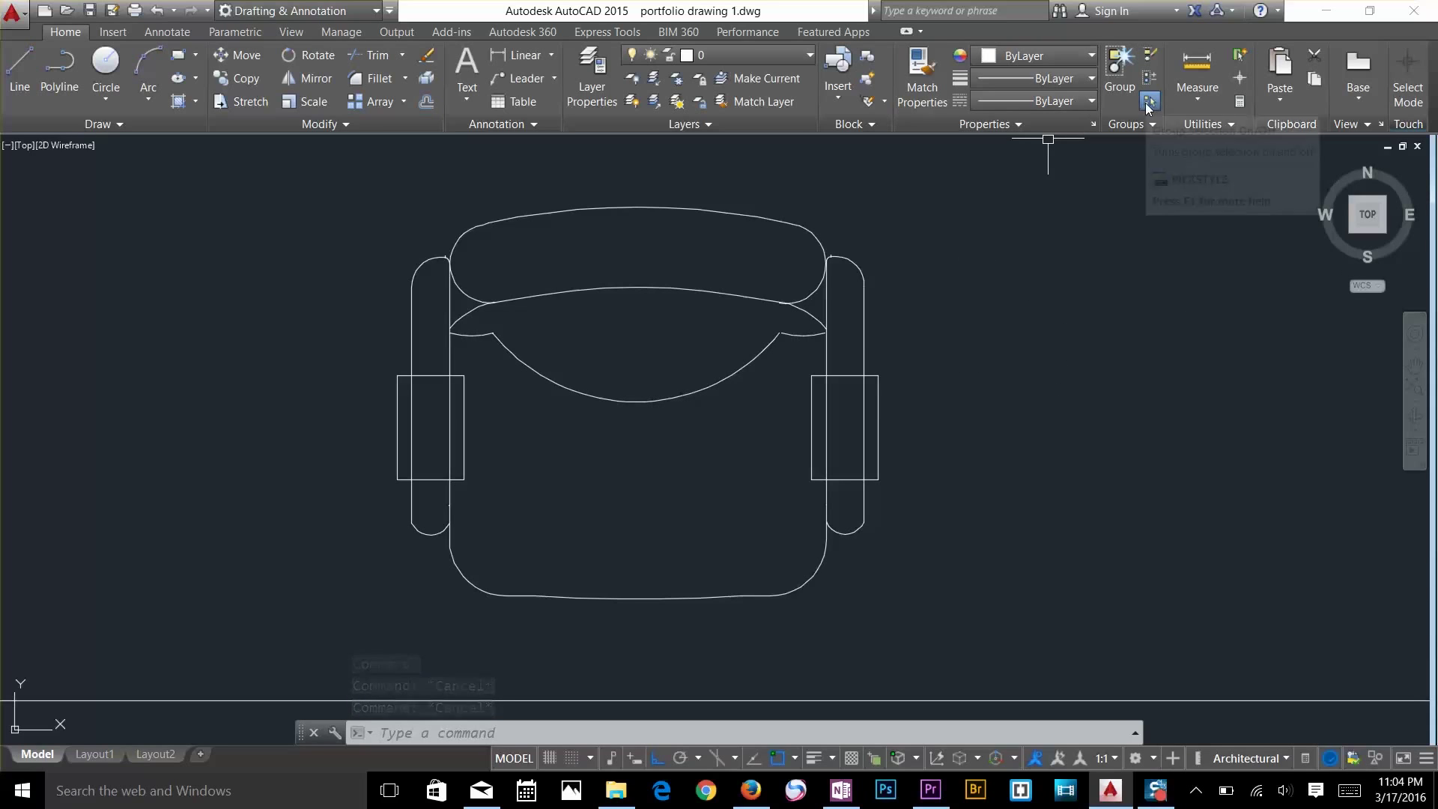
# Attempt to trim the lines inside the armrest rectangles, then end TRIM
pyautogui.press('Escape')
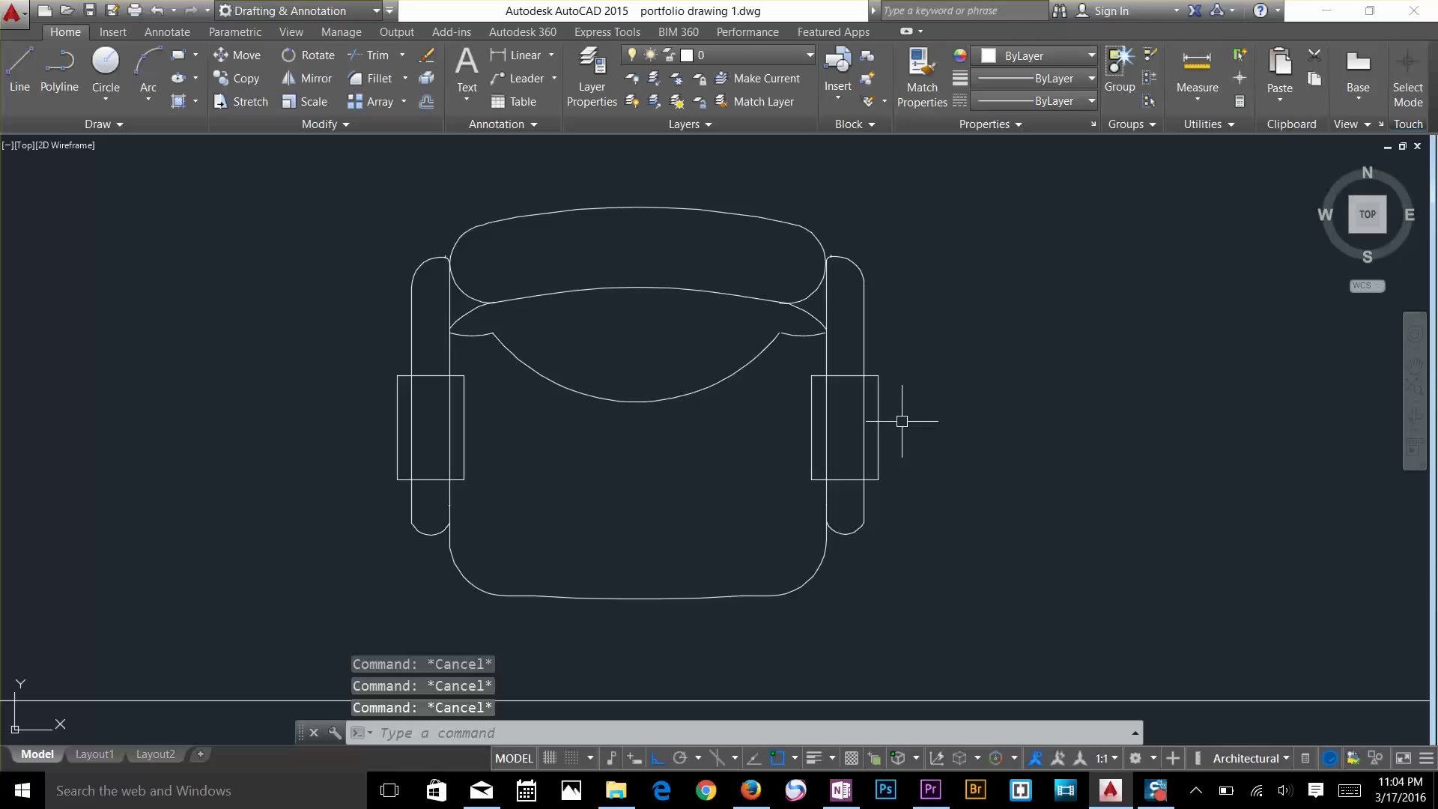
pyautogui.write('tr')
pyautogui.press('Return')
pyautogui.press('Return')
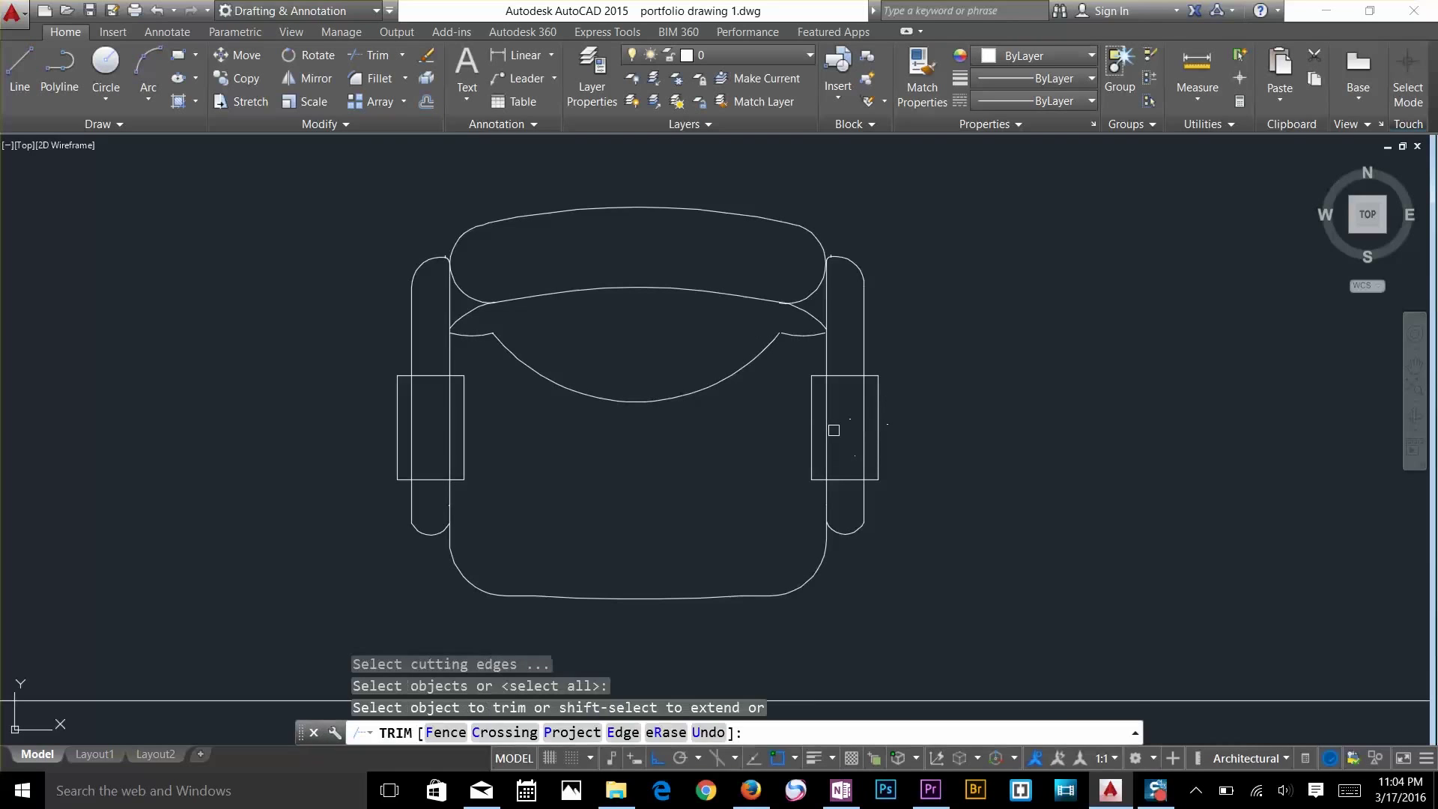
pyautogui.click(846, 425)
pyautogui.click(835, 428)
pyautogui.click(829, 432)
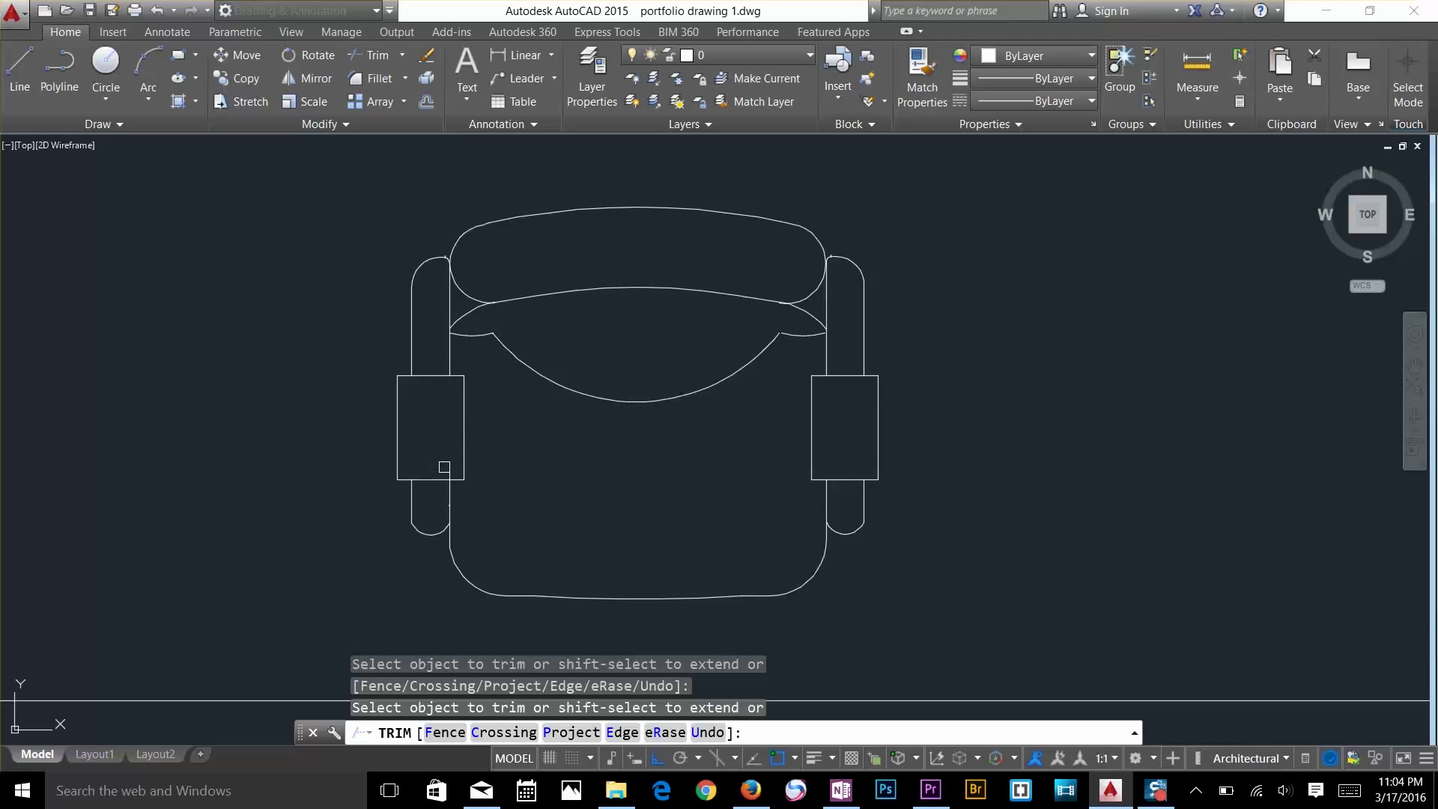
pyautogui.press('Return')
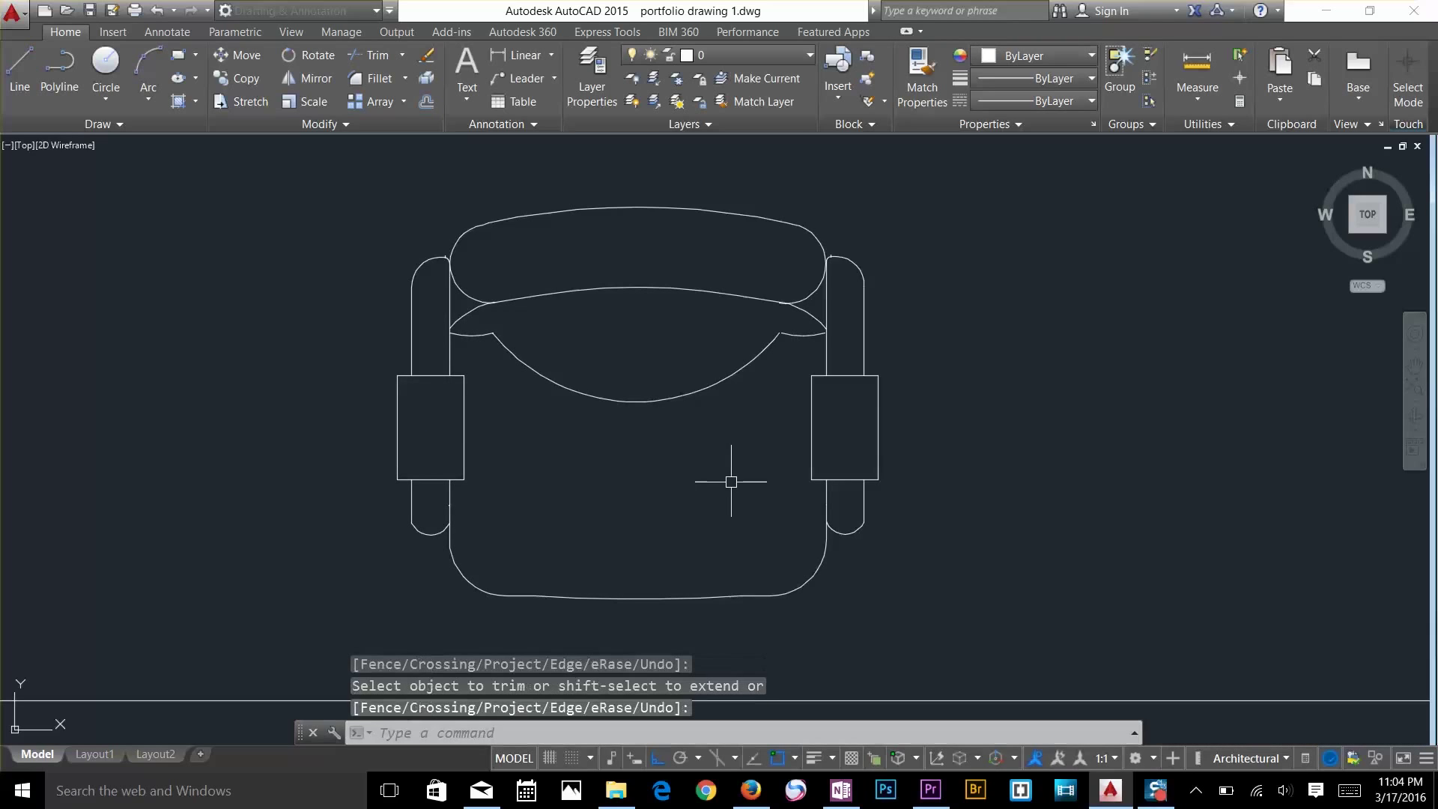
# Turn on whole-group selection, test-select the chair group, and start Group Edit
pyautogui.click(1148, 102)
pyautogui.click(622, 287)
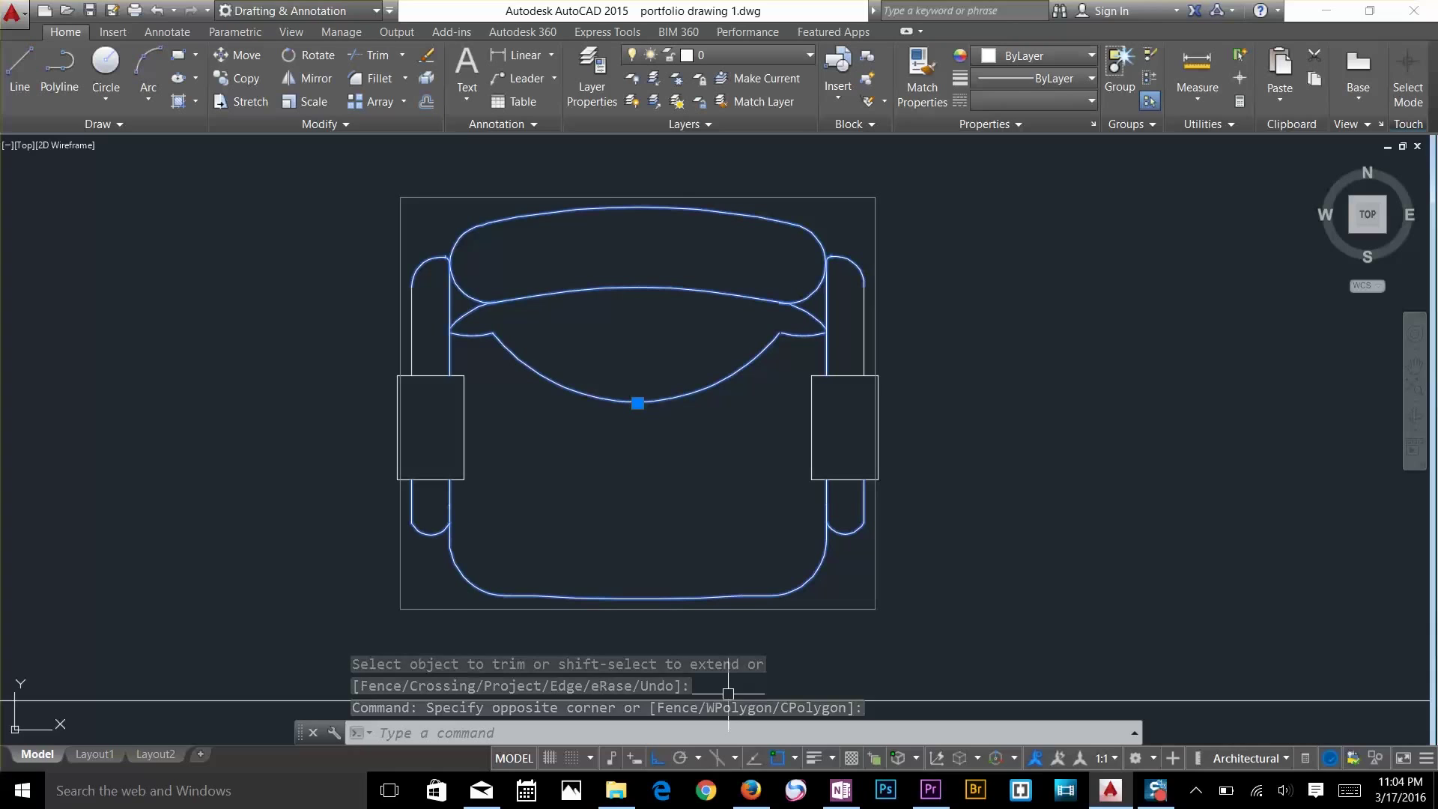
pyautogui.press('Escape')
pyautogui.press('Escape')
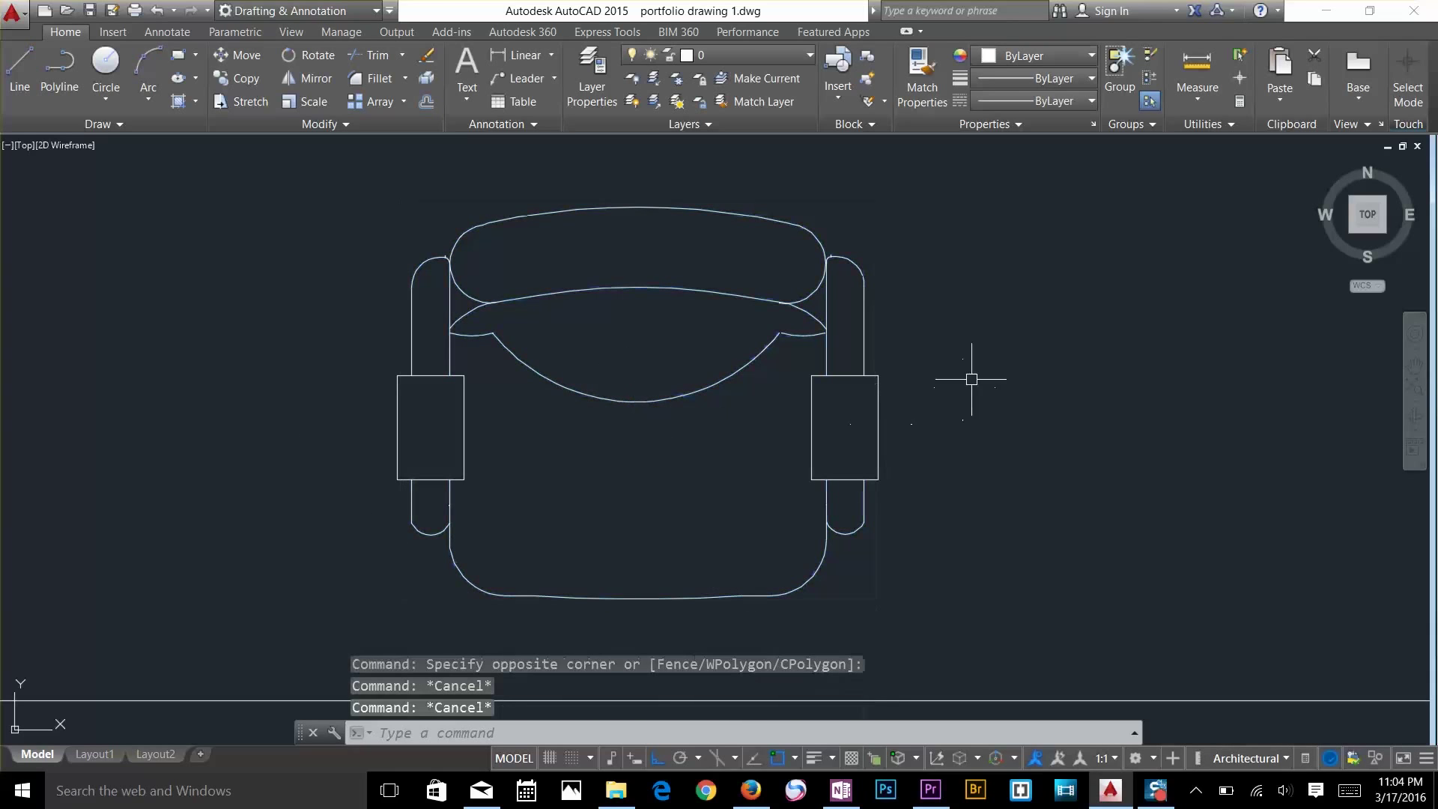
pyautogui.click(1152, 78)
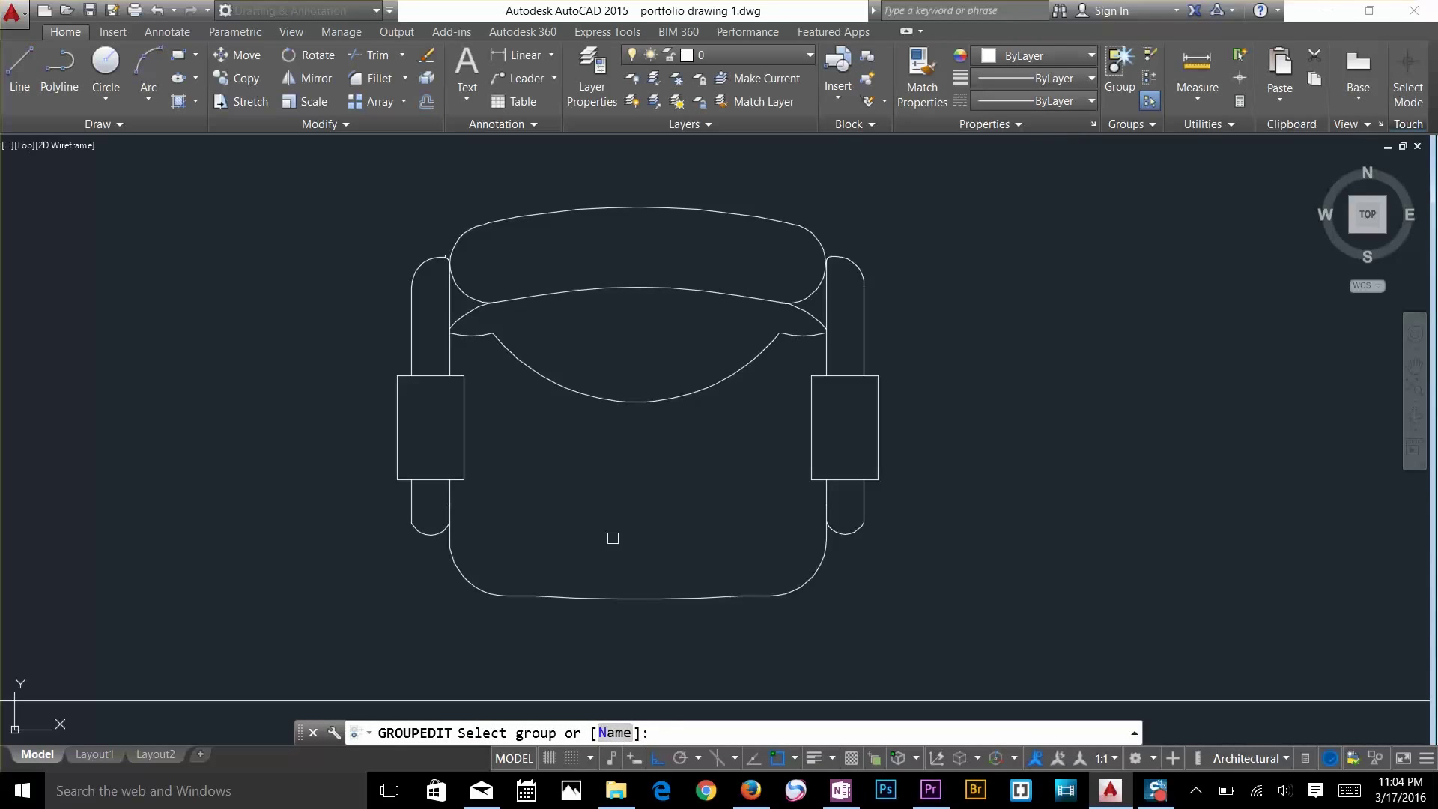
# Add both armrest rectangles and the nearby armrest lines to the chair group
pyautogui.click(667, 293)
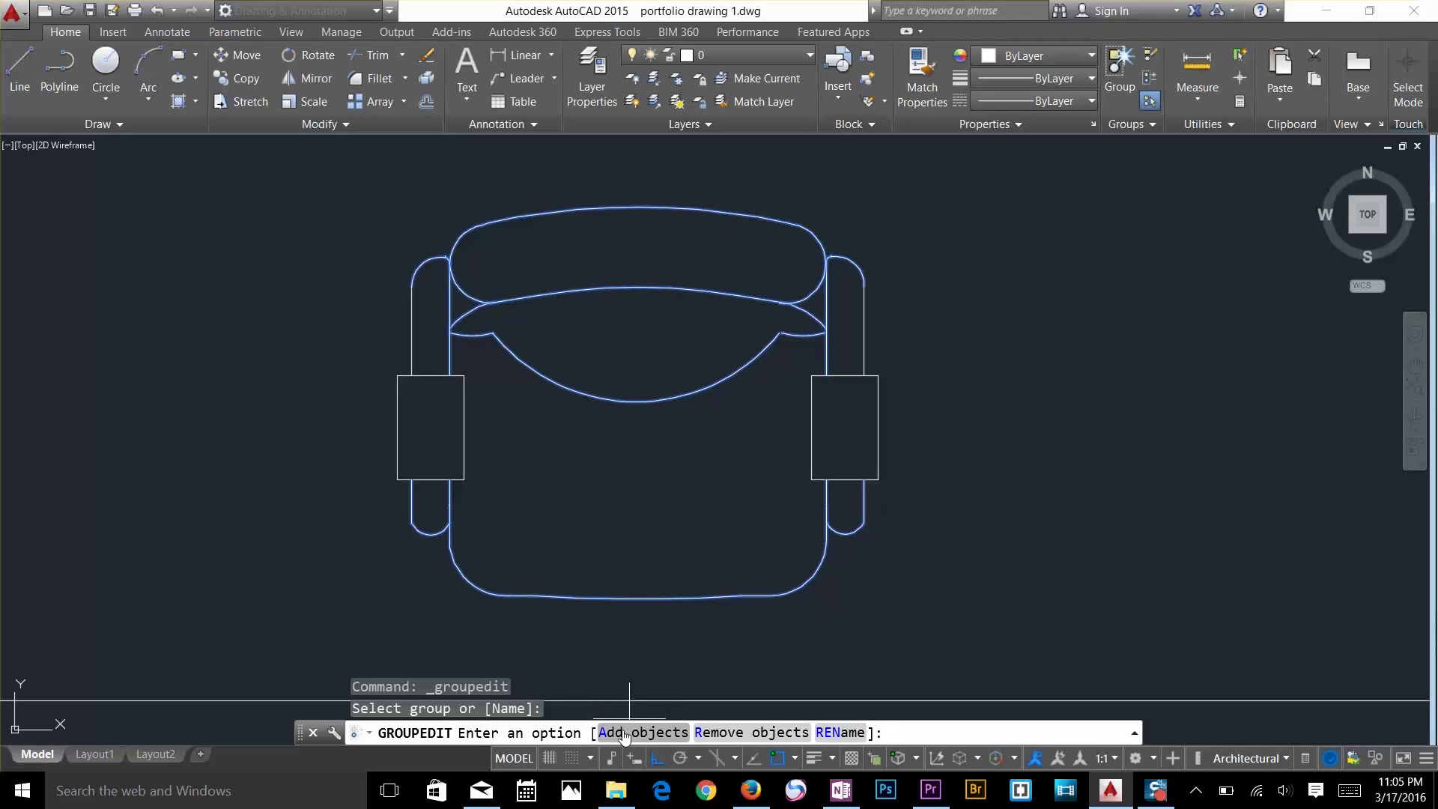
pyautogui.click(624, 733)
pyautogui.click(398, 440)
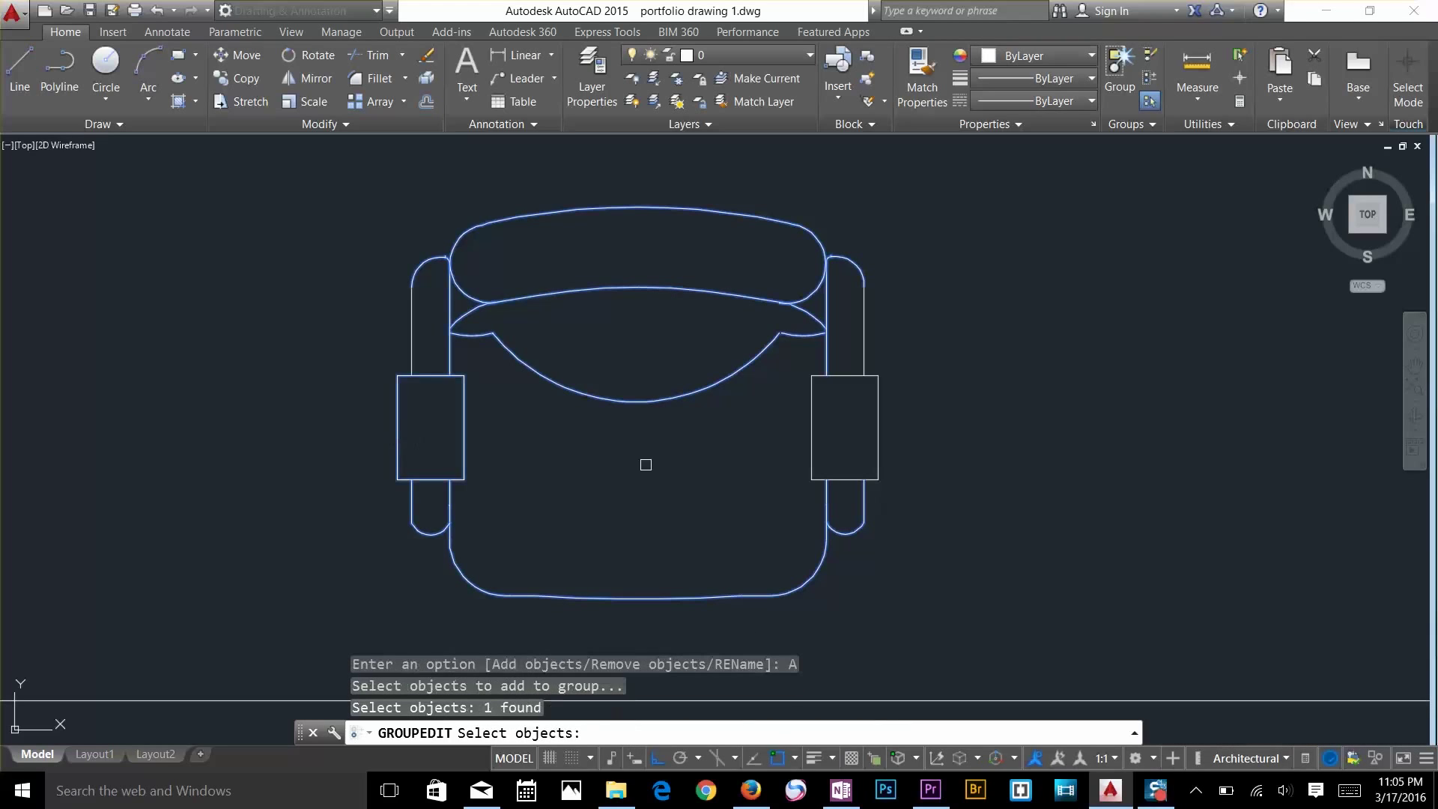
pyautogui.click(815, 446)
pyautogui.click(880, 308)
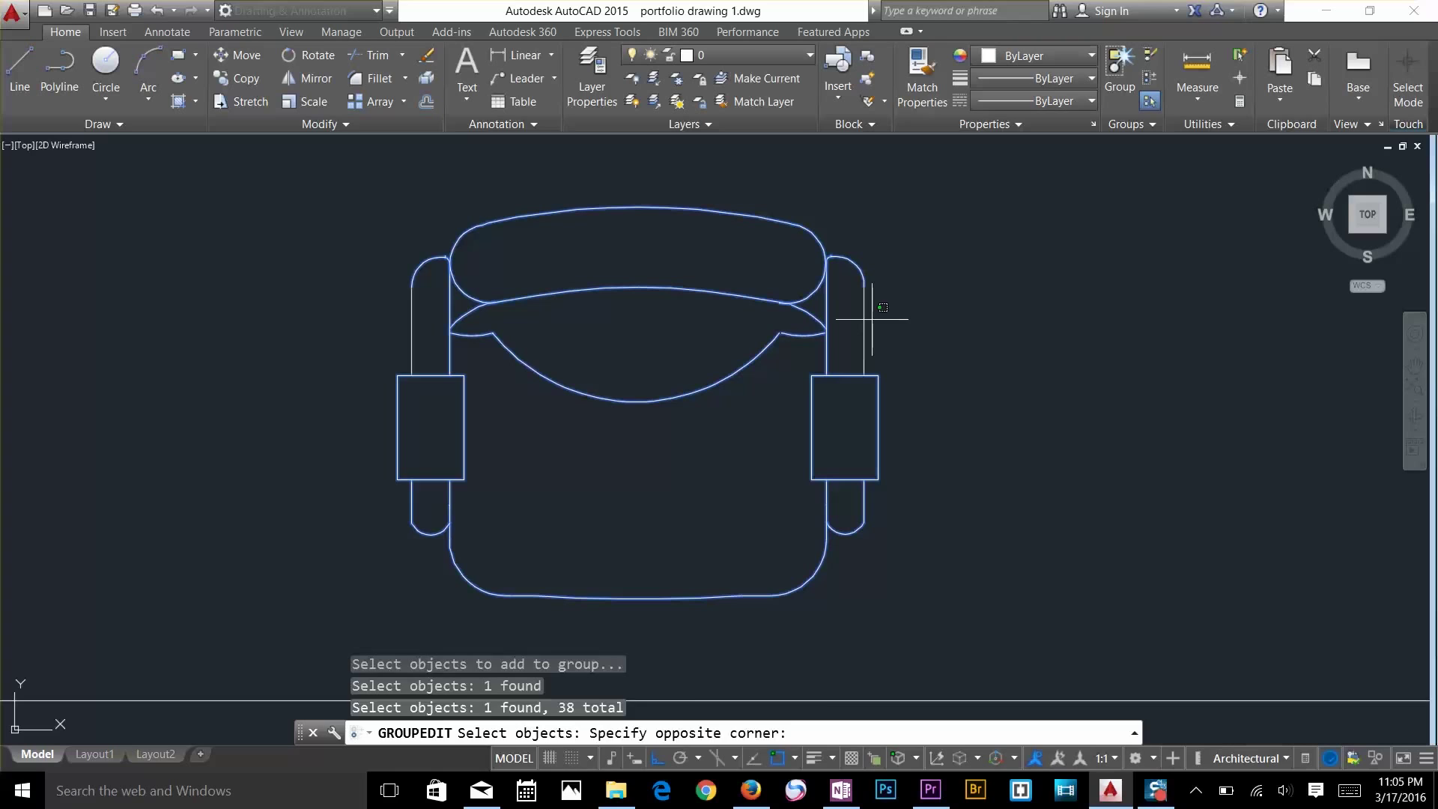
pyautogui.click(852, 329)
pyautogui.click(436, 336)
pyautogui.click(393, 345)
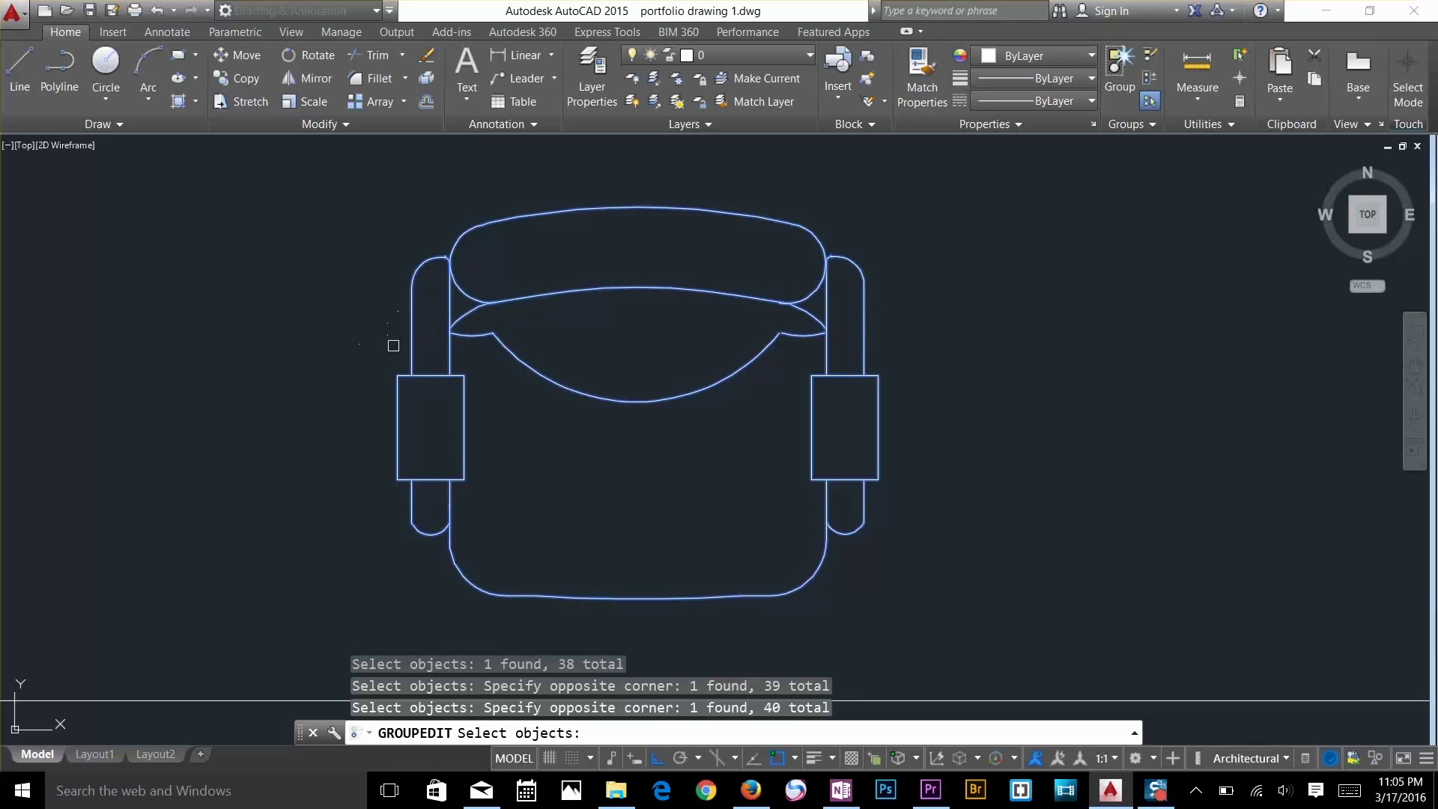
pyautogui.press('Return')
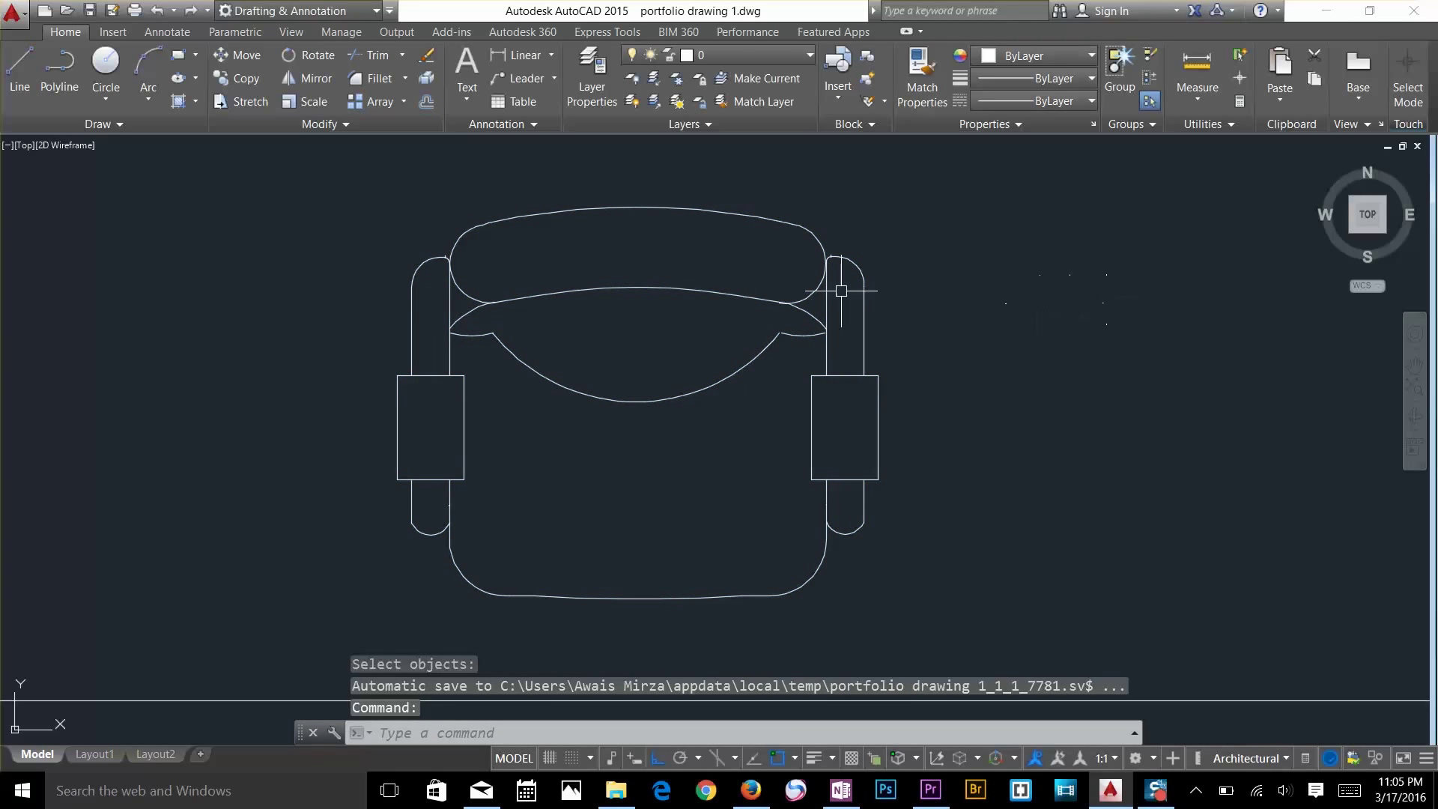
# Check that the chair still selects as a single group
pyautogui.click(735, 295)
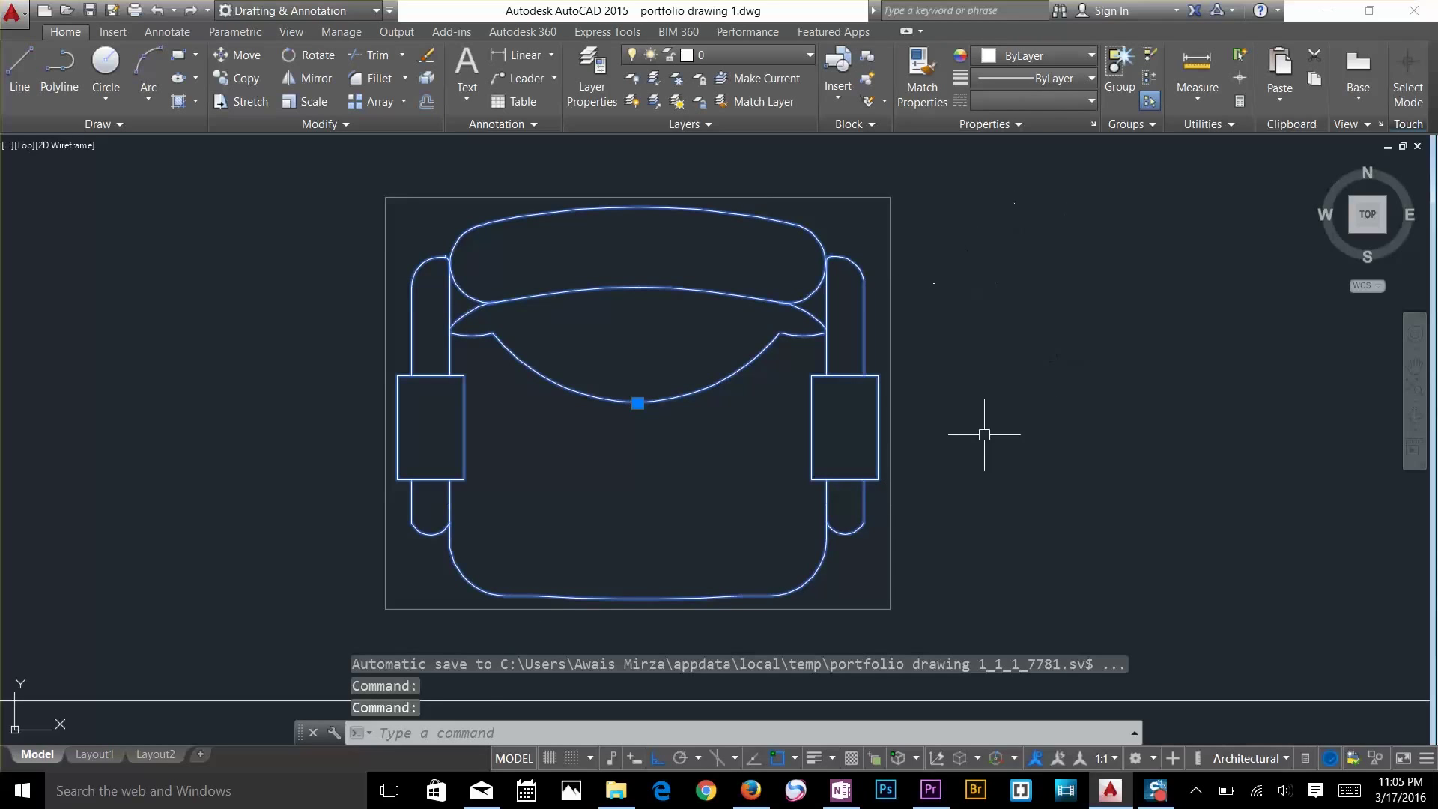
pyautogui.press('Escape')
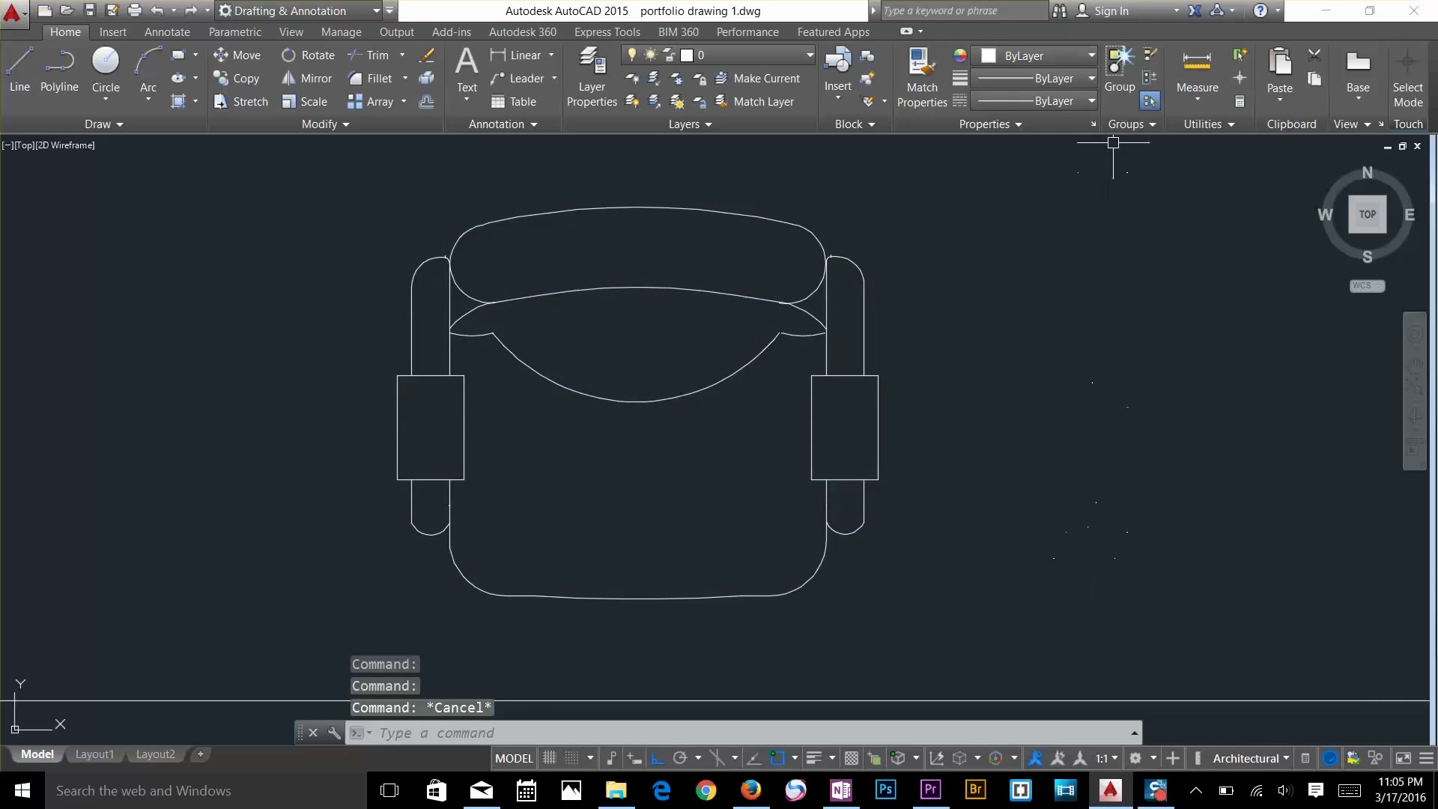
pyautogui.doubleClick(728, 320)
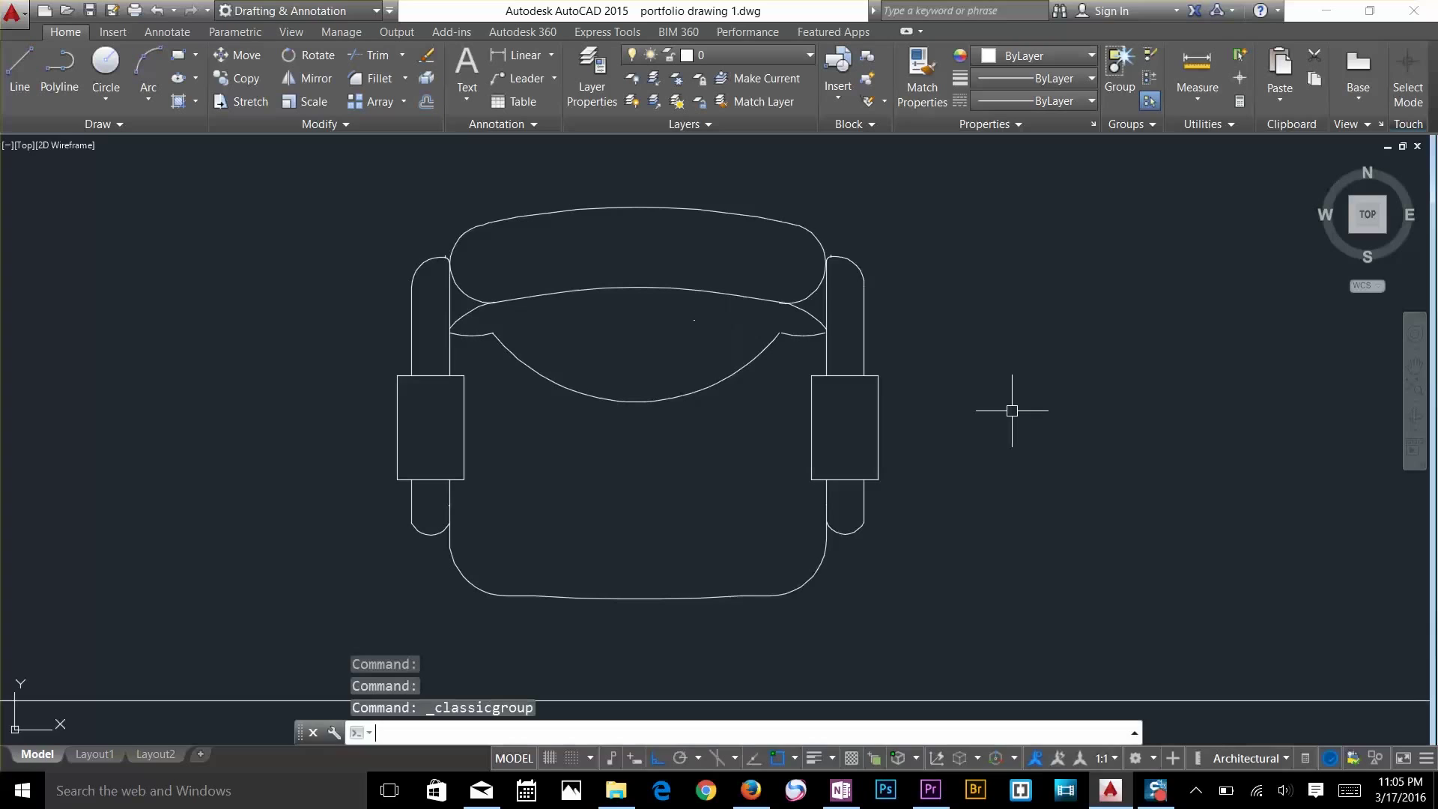
pyautogui.click(777, 350)
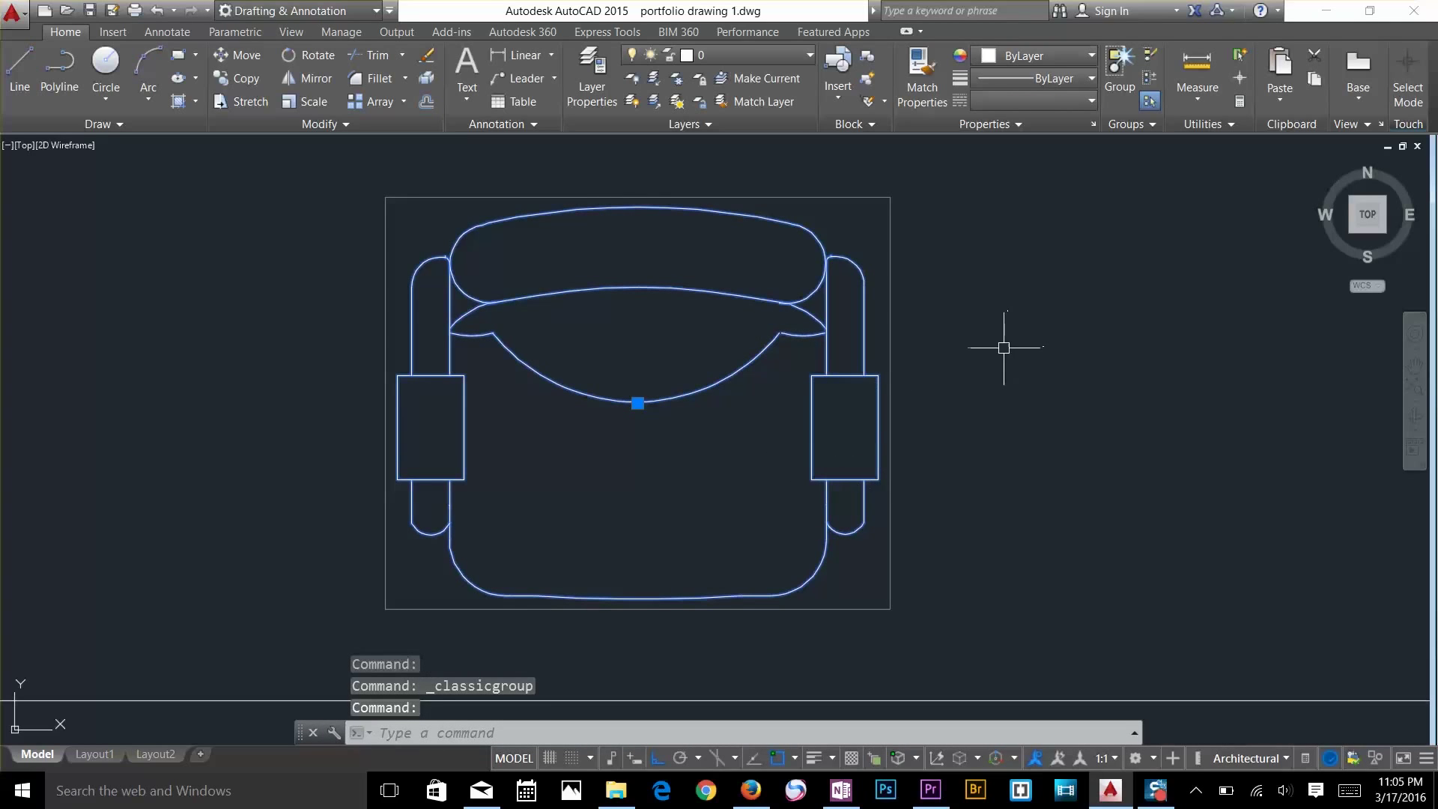
pyautogui.press('Escape')
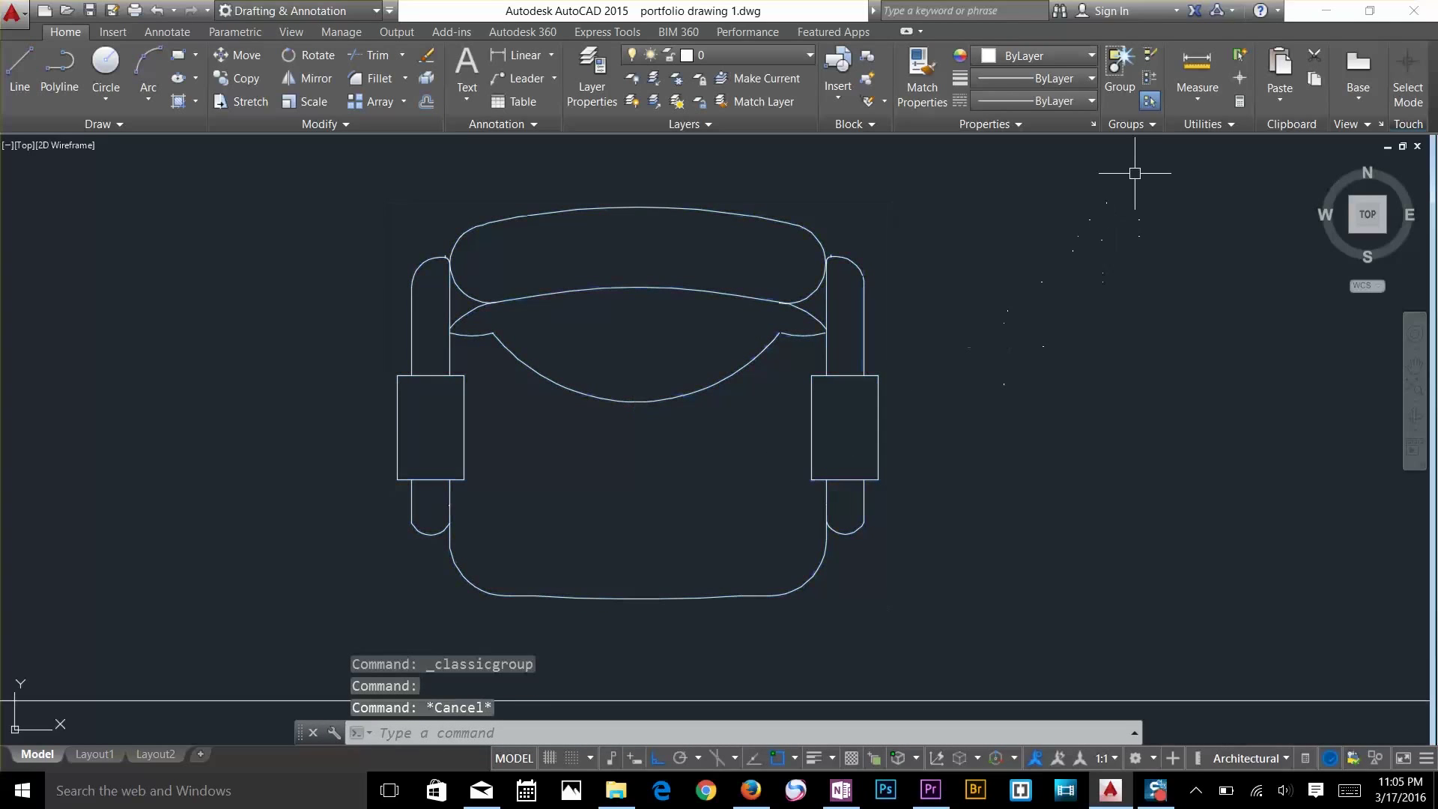
# Ungroup the chair and confirm the seat arc and right rectangle select separately
pyautogui.click(1150, 66)
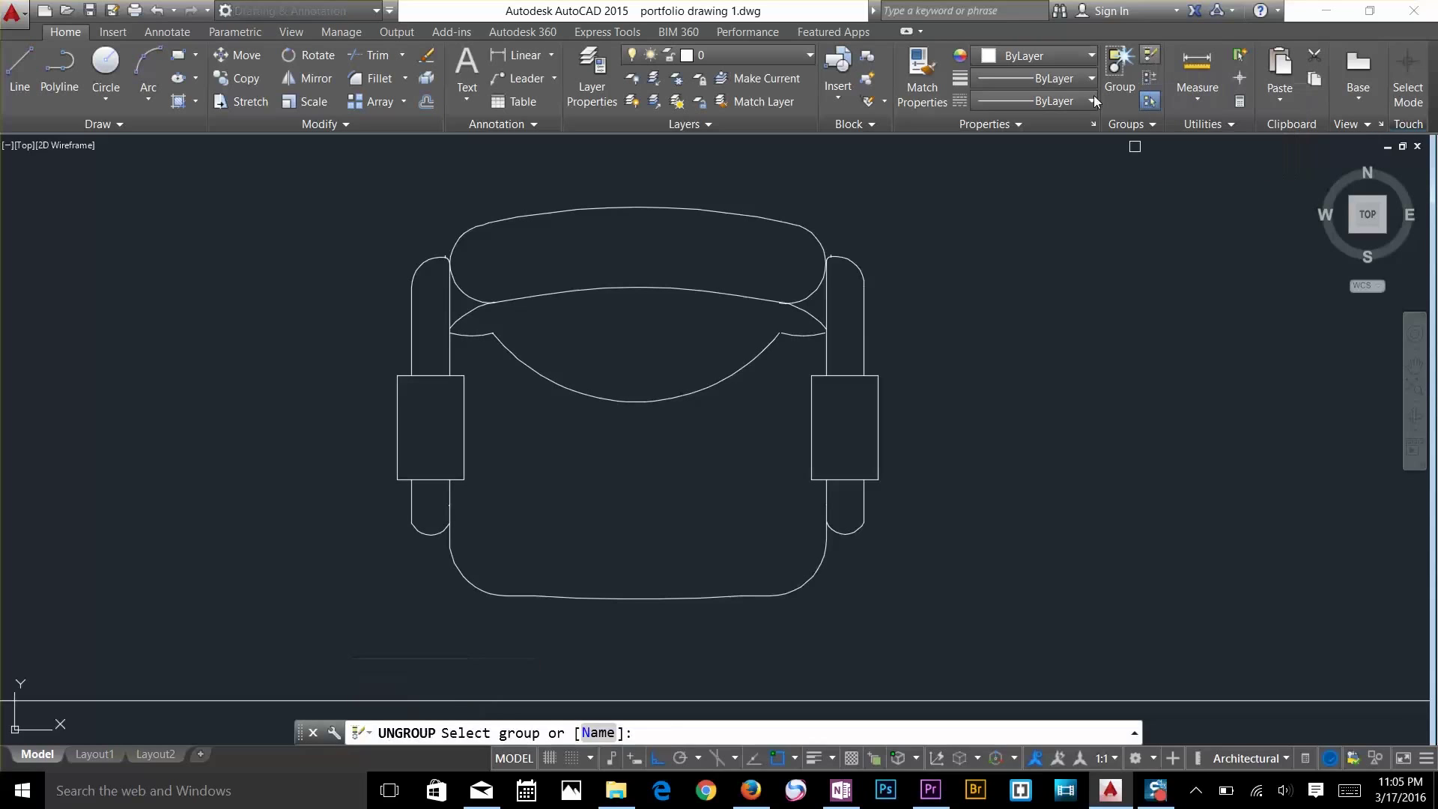
pyautogui.click(734, 295)
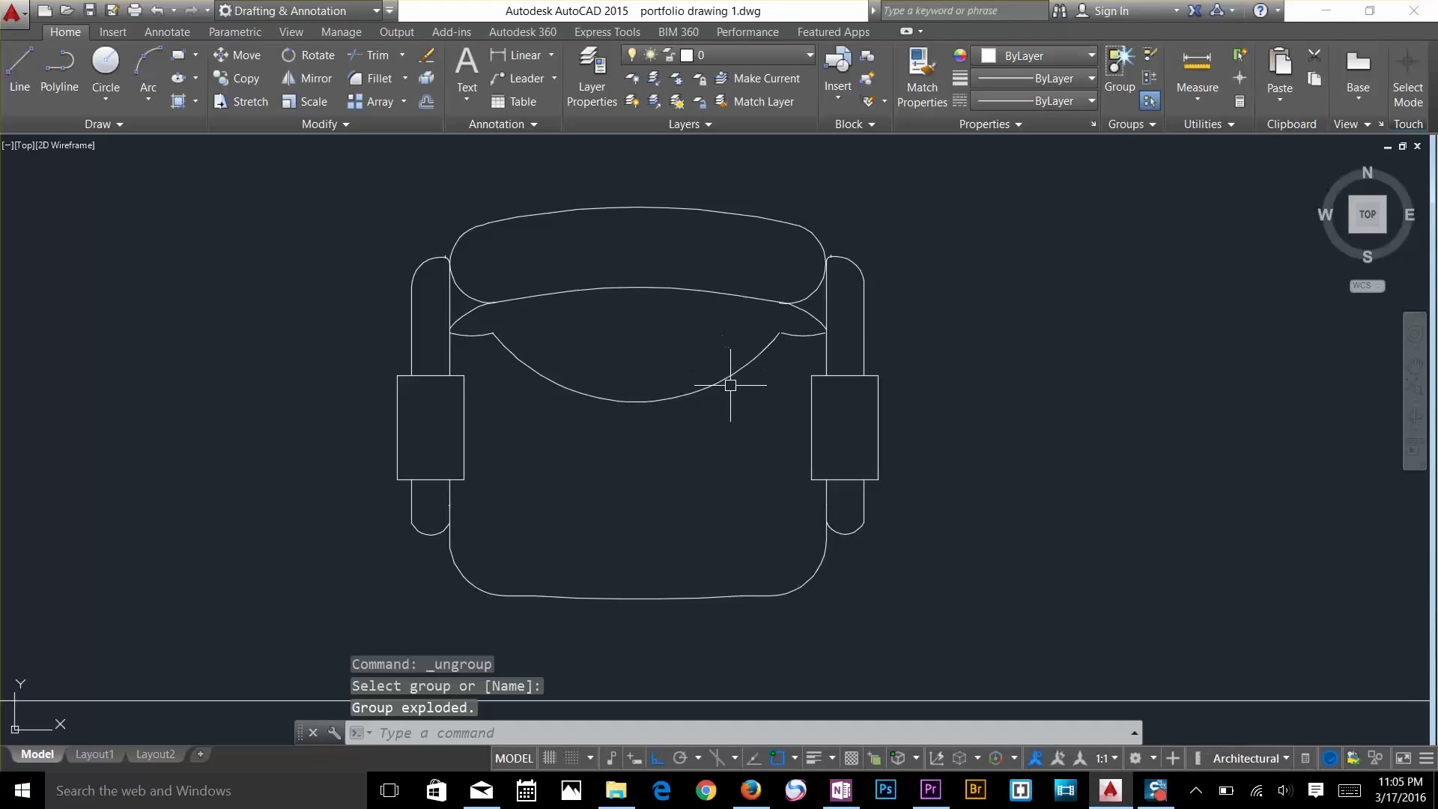
pyautogui.click(755, 362)
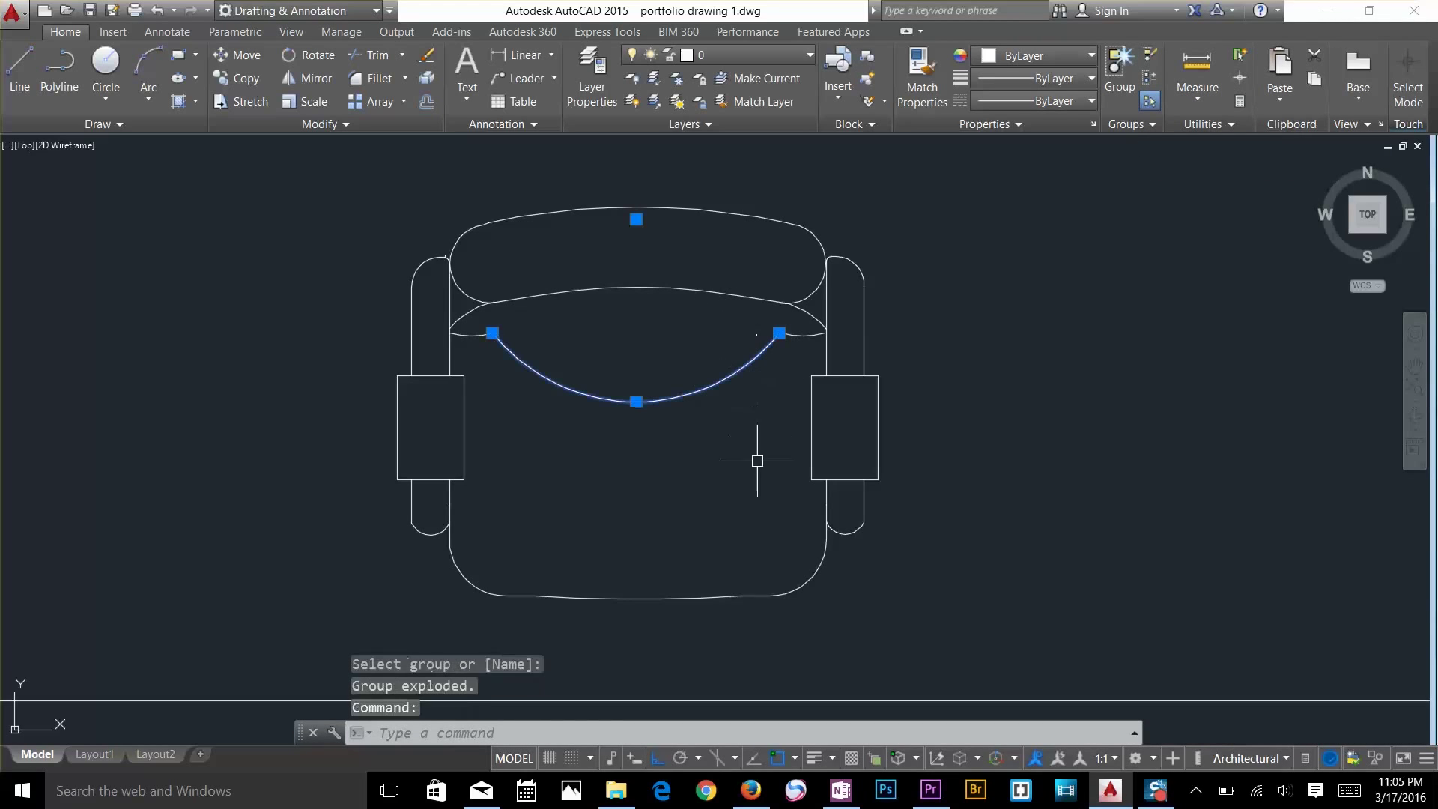
pyautogui.click(846, 376)
pyautogui.press('Escape')
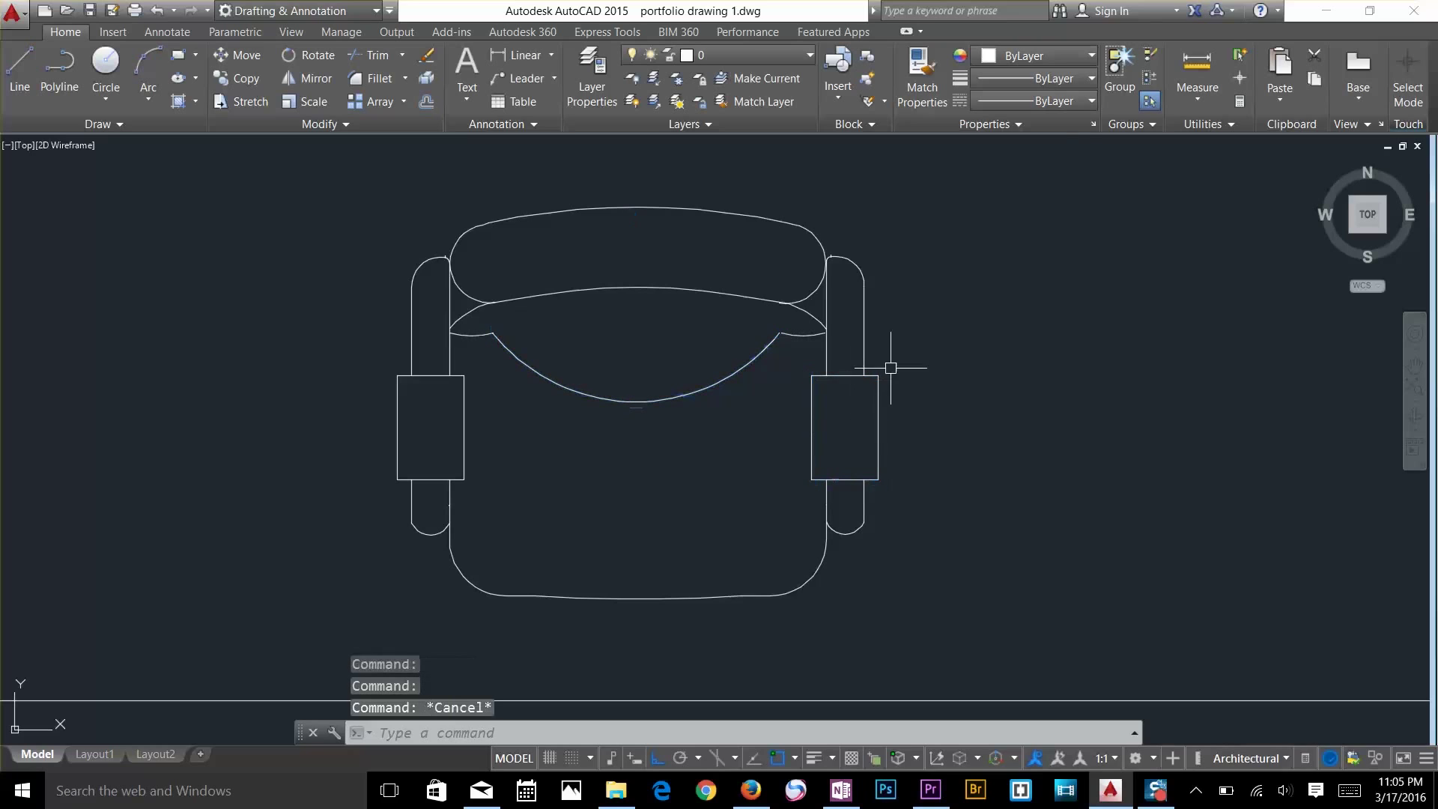
pyautogui.click(1150, 102)
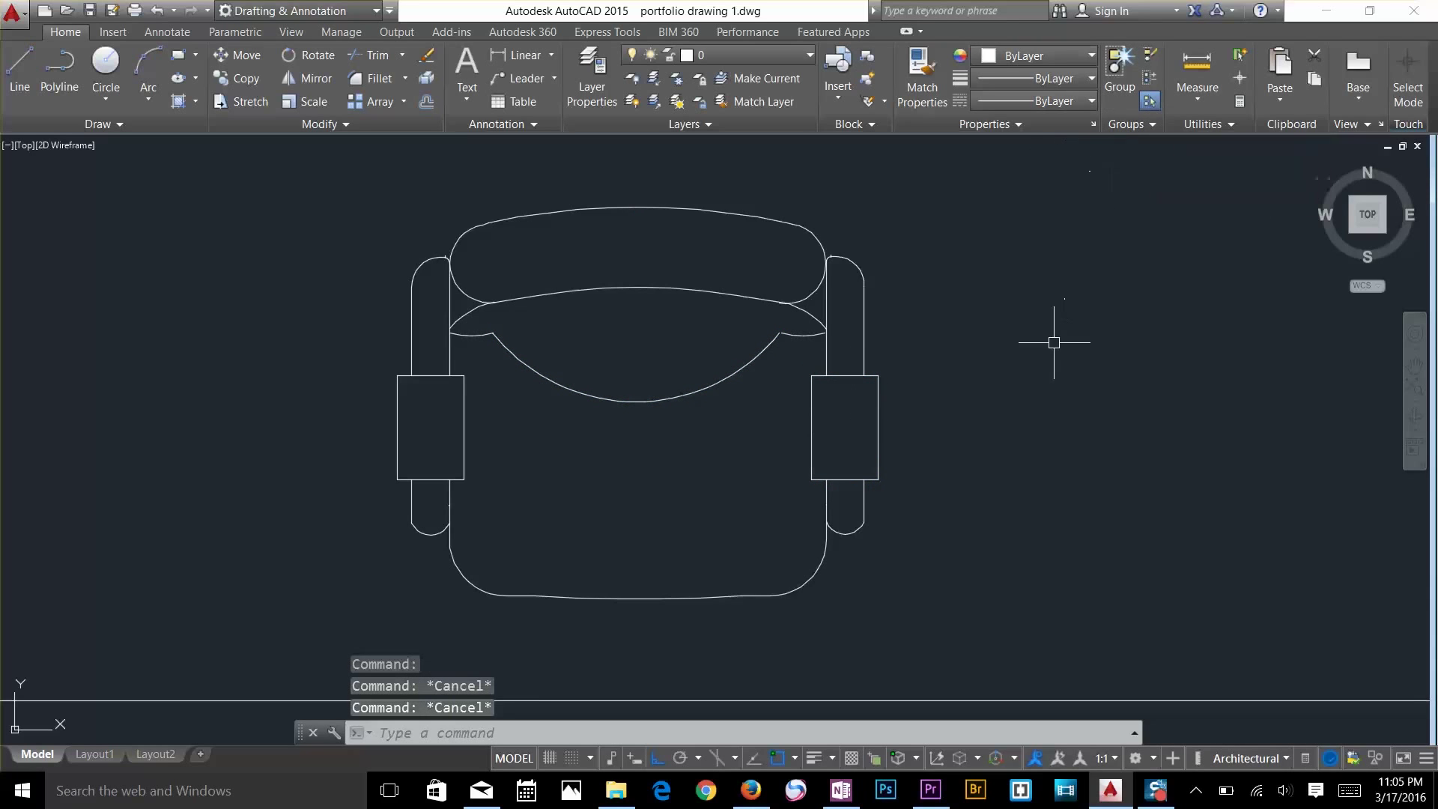
# Pan to the dining table and test-select its four chairs
pyautogui.scroll(-2, 1048, 379)
pyautogui.scroll(-3, 1048, 379)
pyautogui.moveTo(1087, 359); pyautogui.dragTo(642, 337, button='middle')
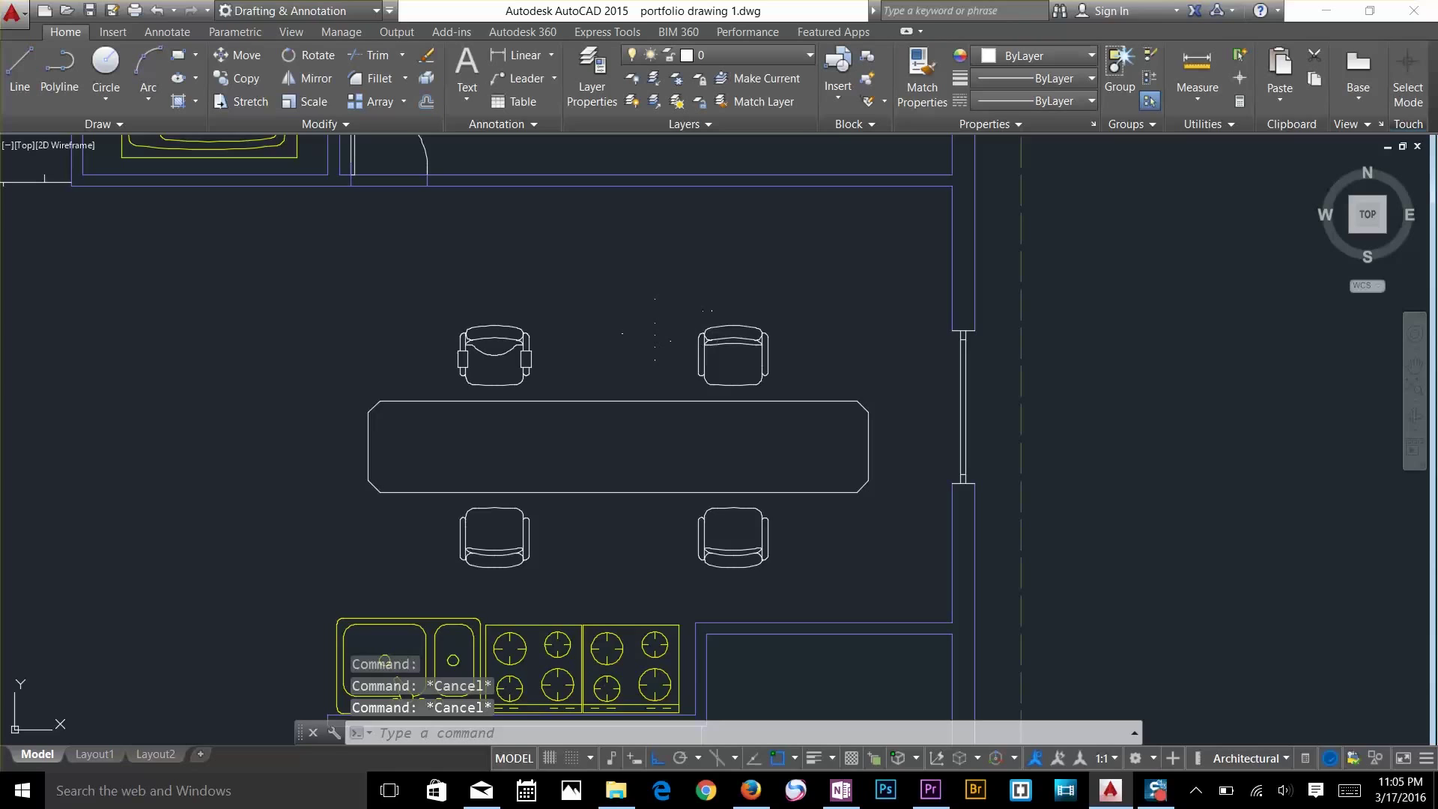
pyautogui.click(700, 345)
pyautogui.press('Escape')
pyautogui.click(708, 552)
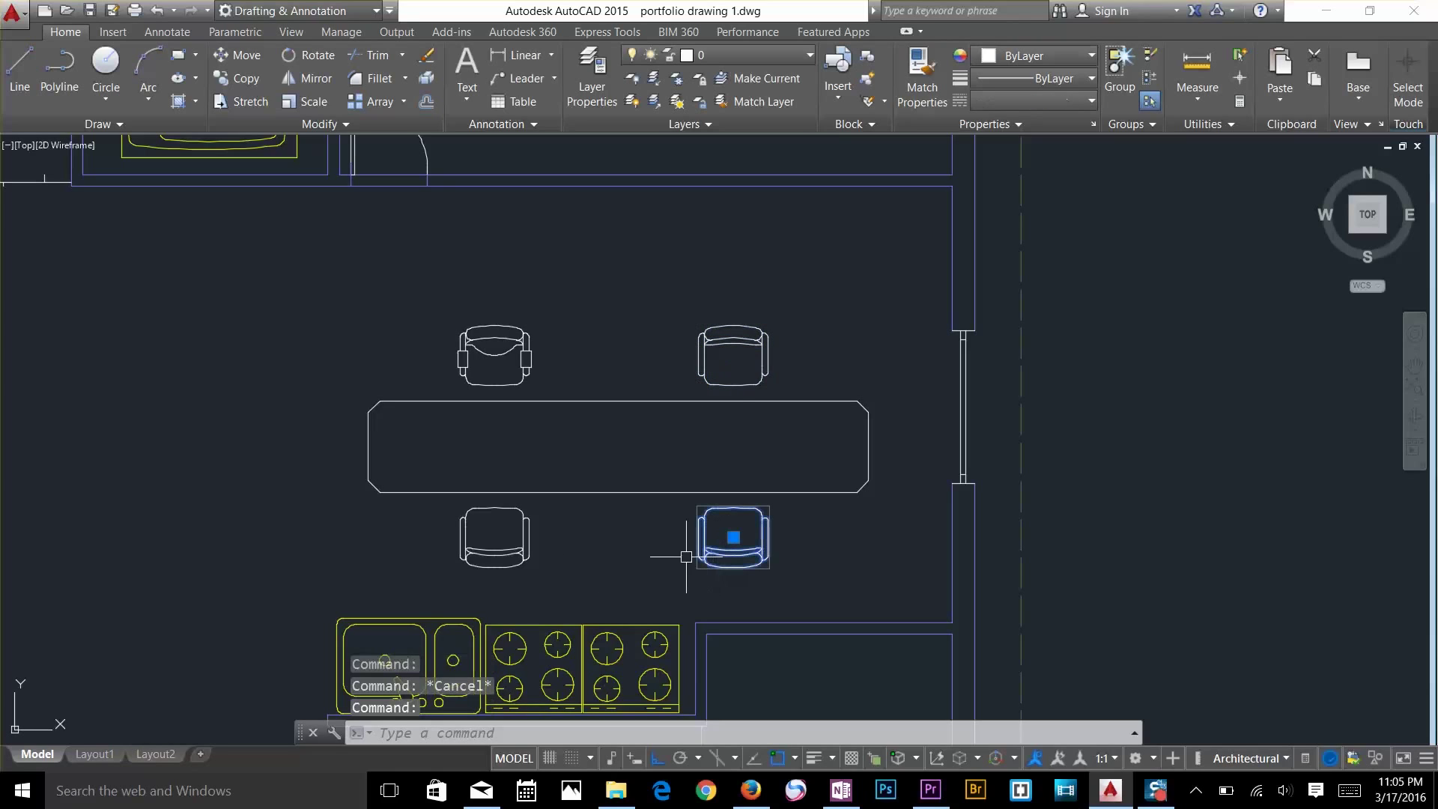
pyautogui.click(520, 555)
pyautogui.press('Escape')
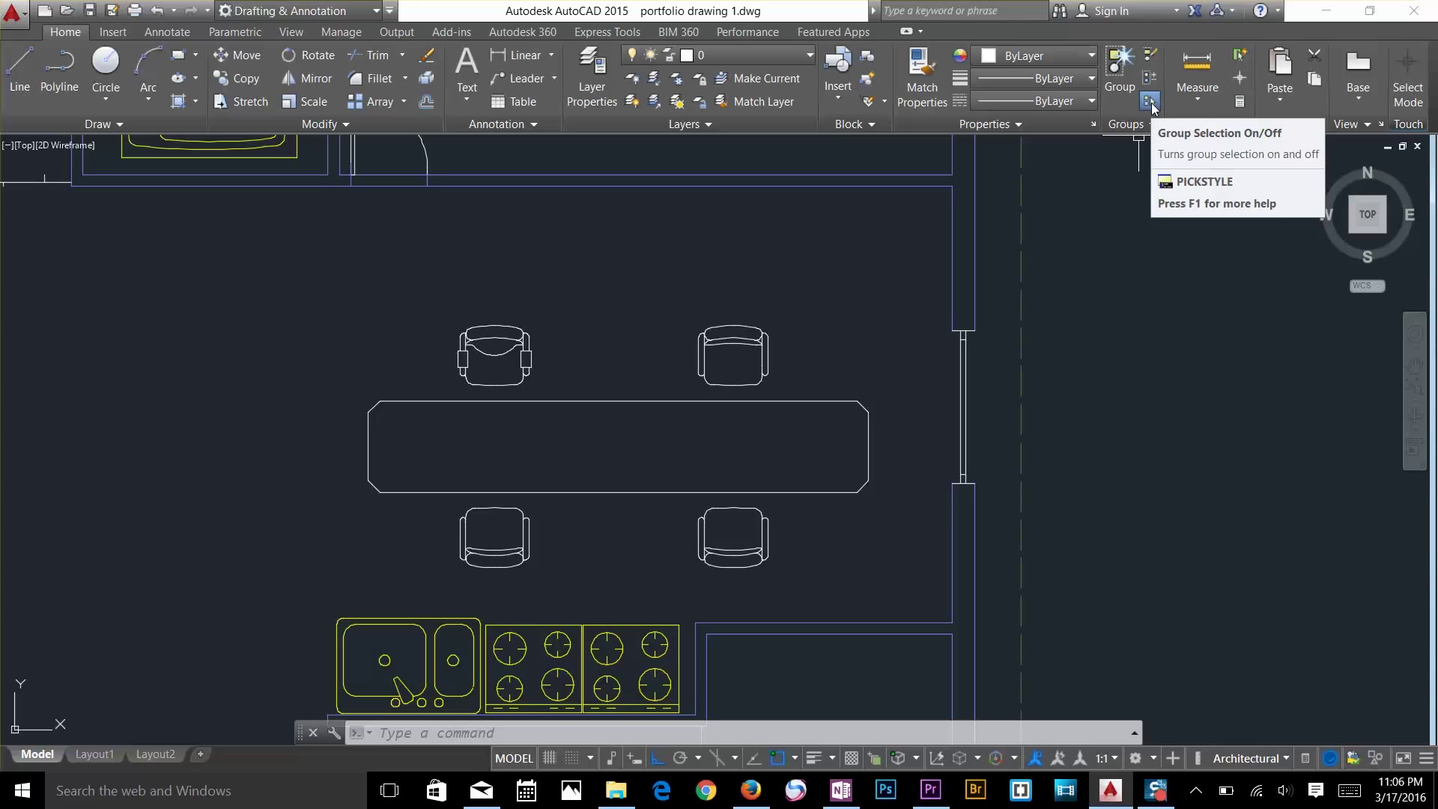
# Toggle group selection, retest the top-right chair, and leave group selection on
pyautogui.click(1150, 101)
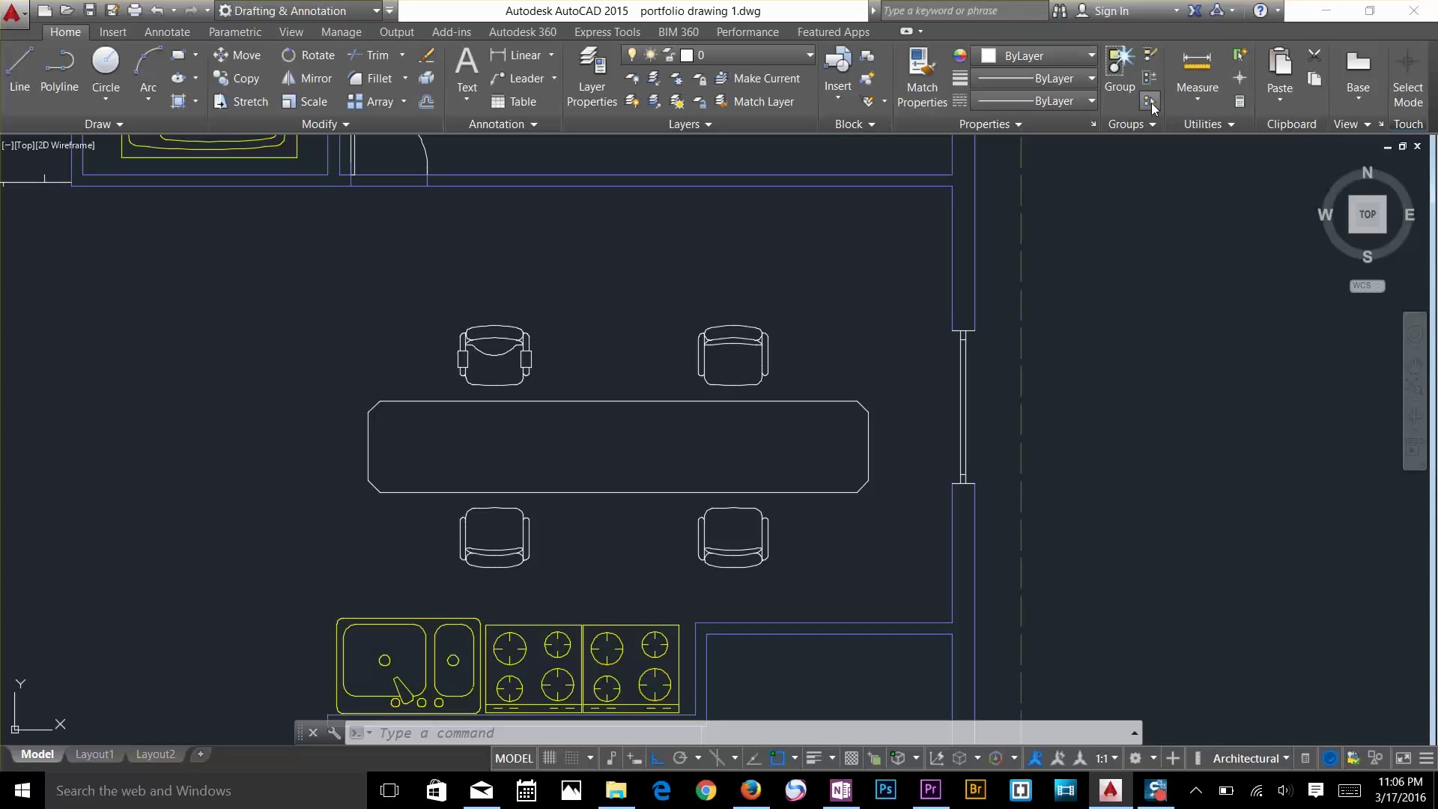
pyautogui.click(700, 354)
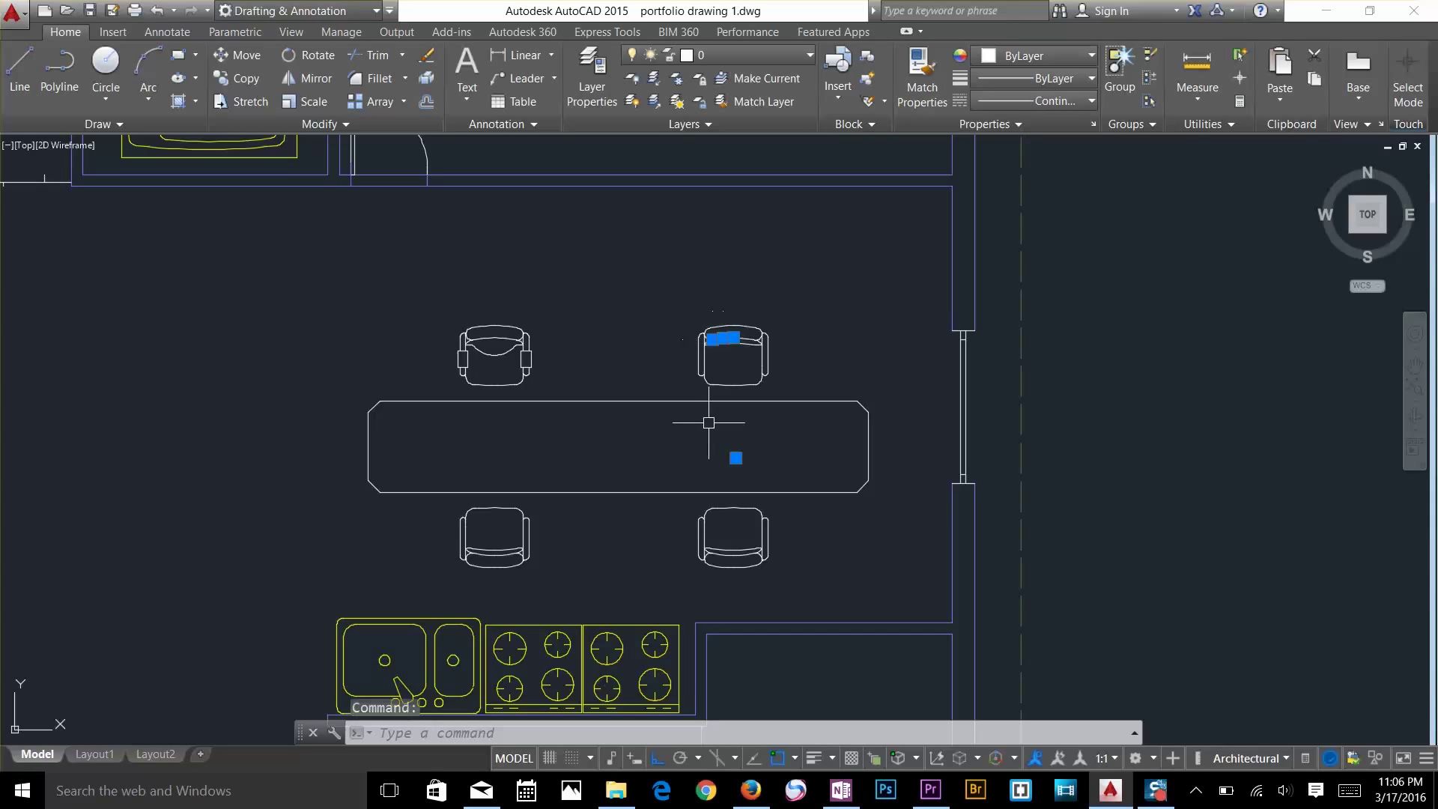
pyautogui.press('Escape')
pyautogui.press('Escape')
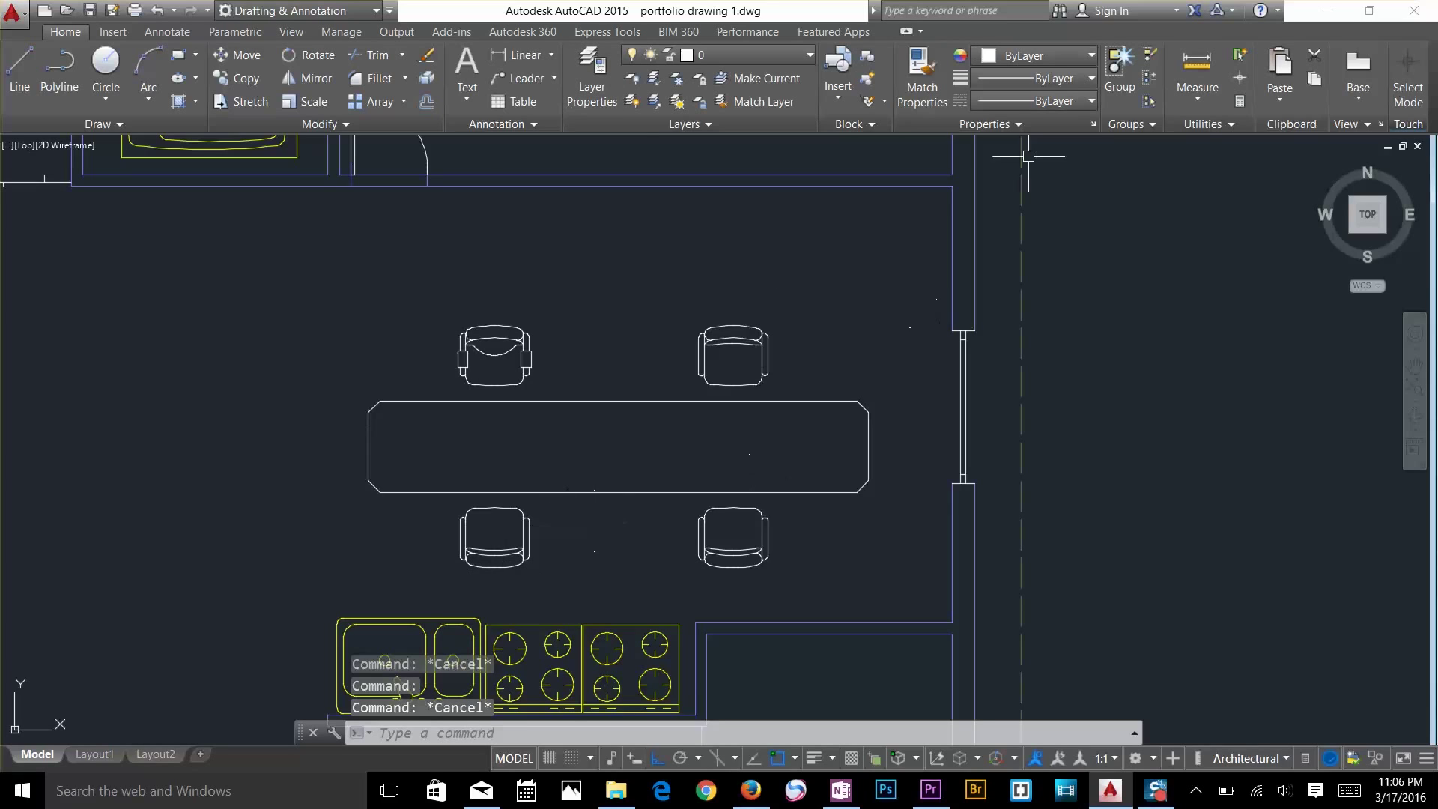
pyautogui.click(712, 339)
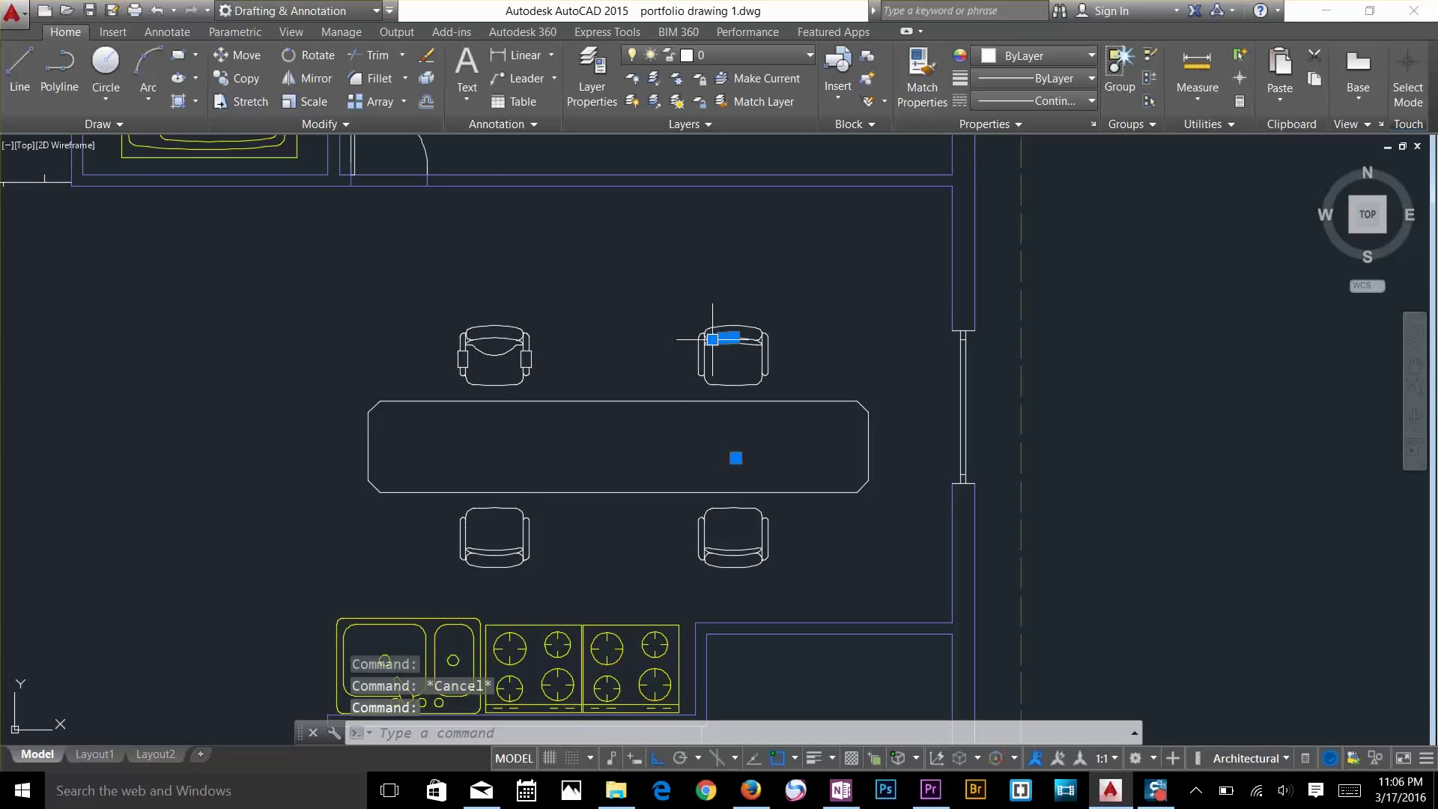
pyautogui.press('Escape')
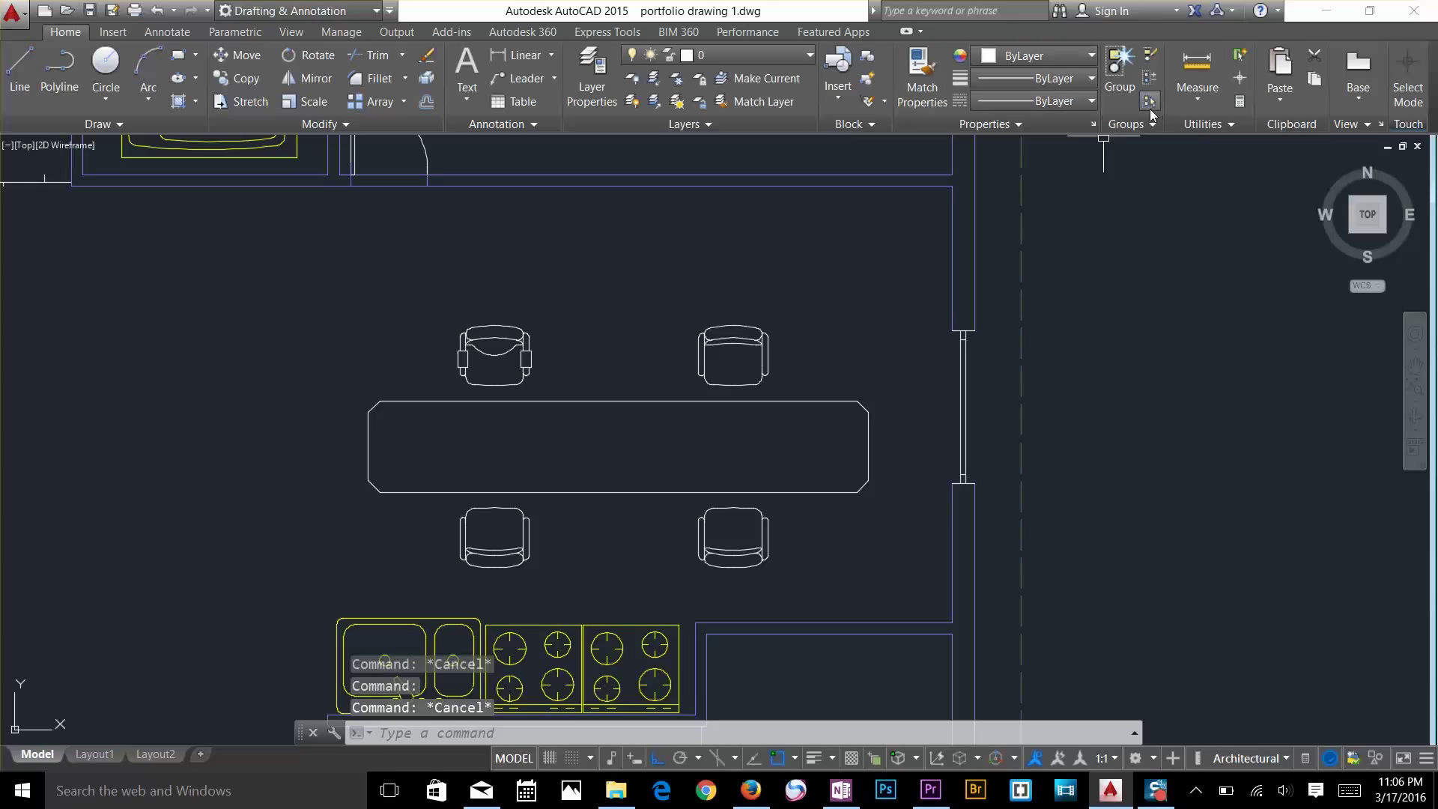
pyautogui.click(1150, 103)
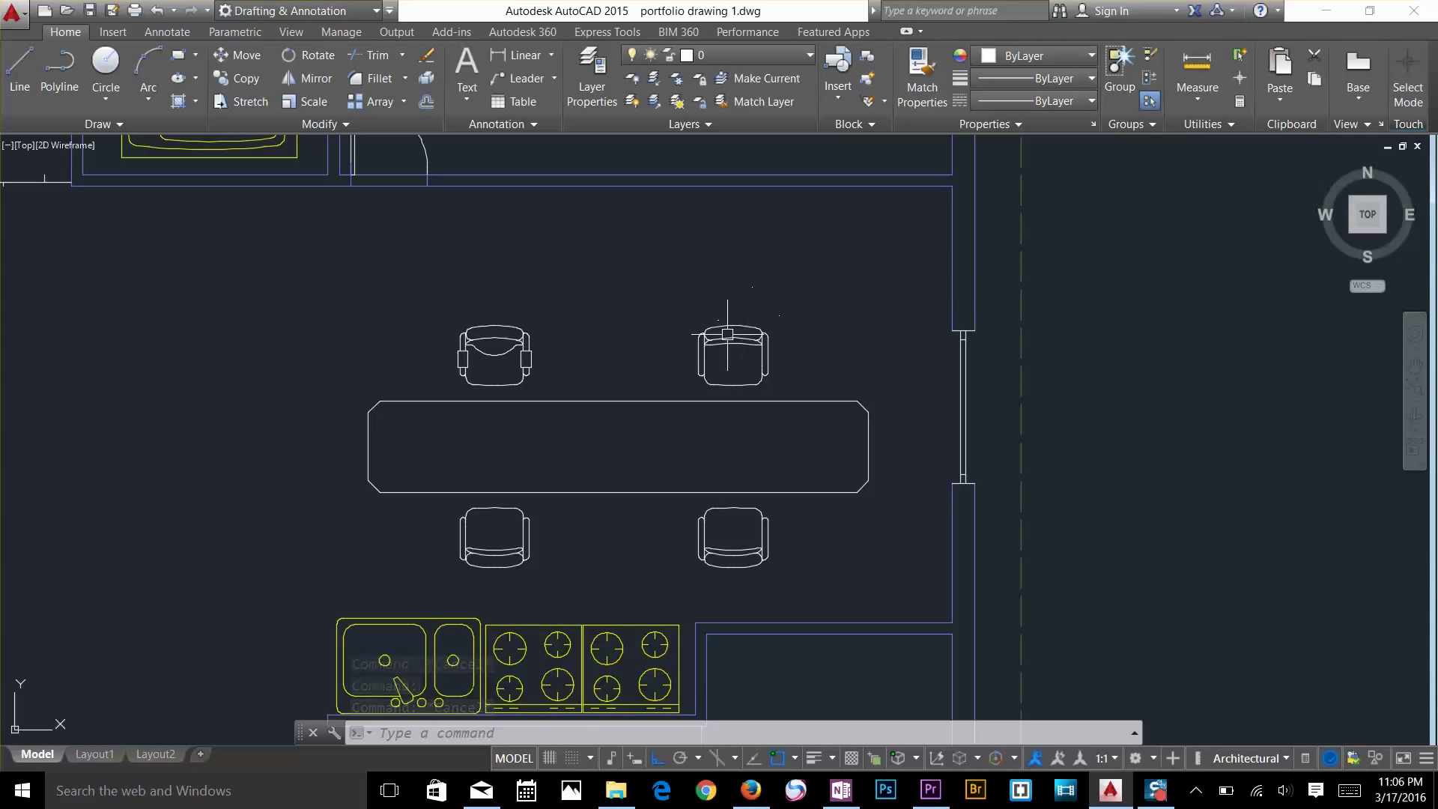
pyautogui.press('Escape')
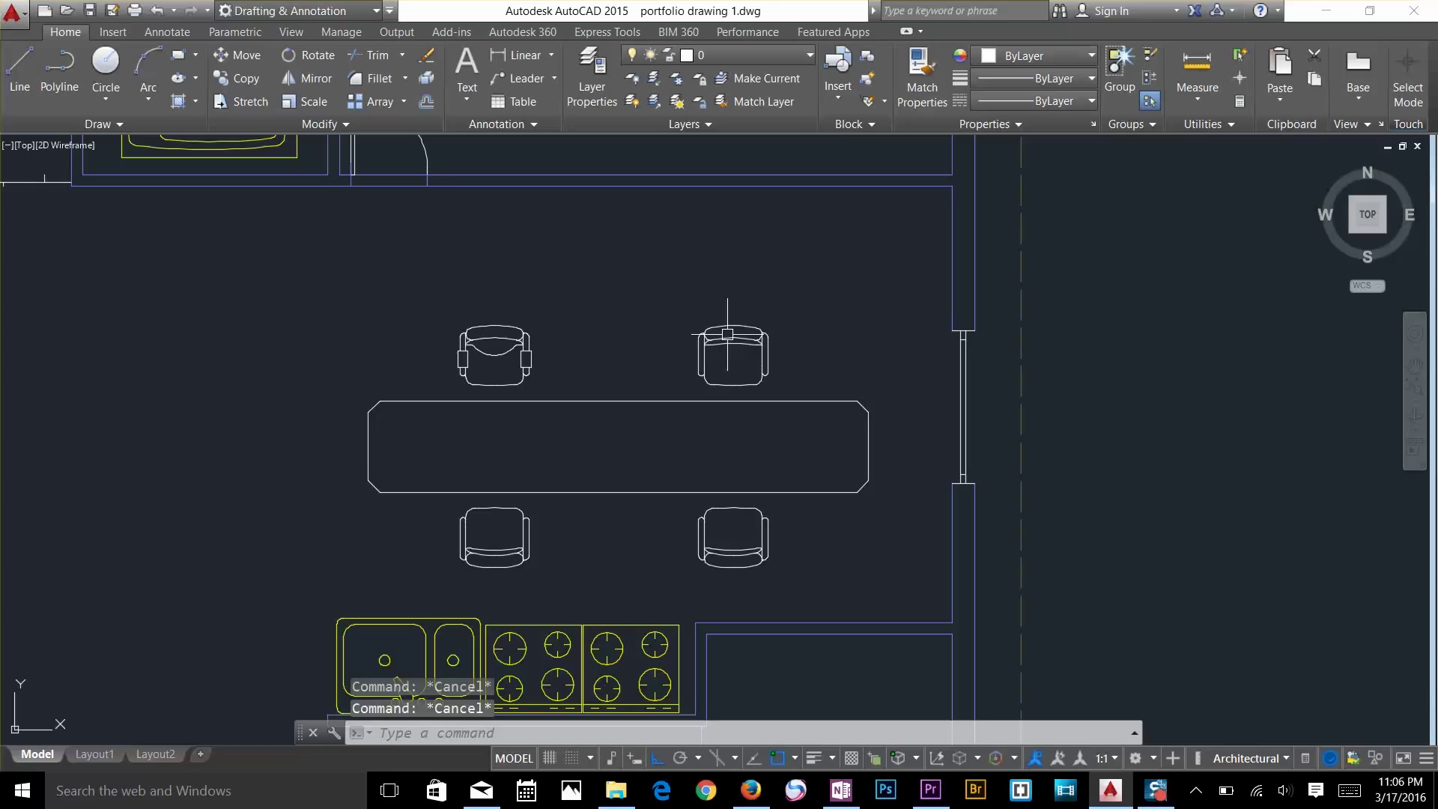
# Try entering GROUP and UNGROUP, abandon both, and zoom out to the full plan
pyautogui.write('group')
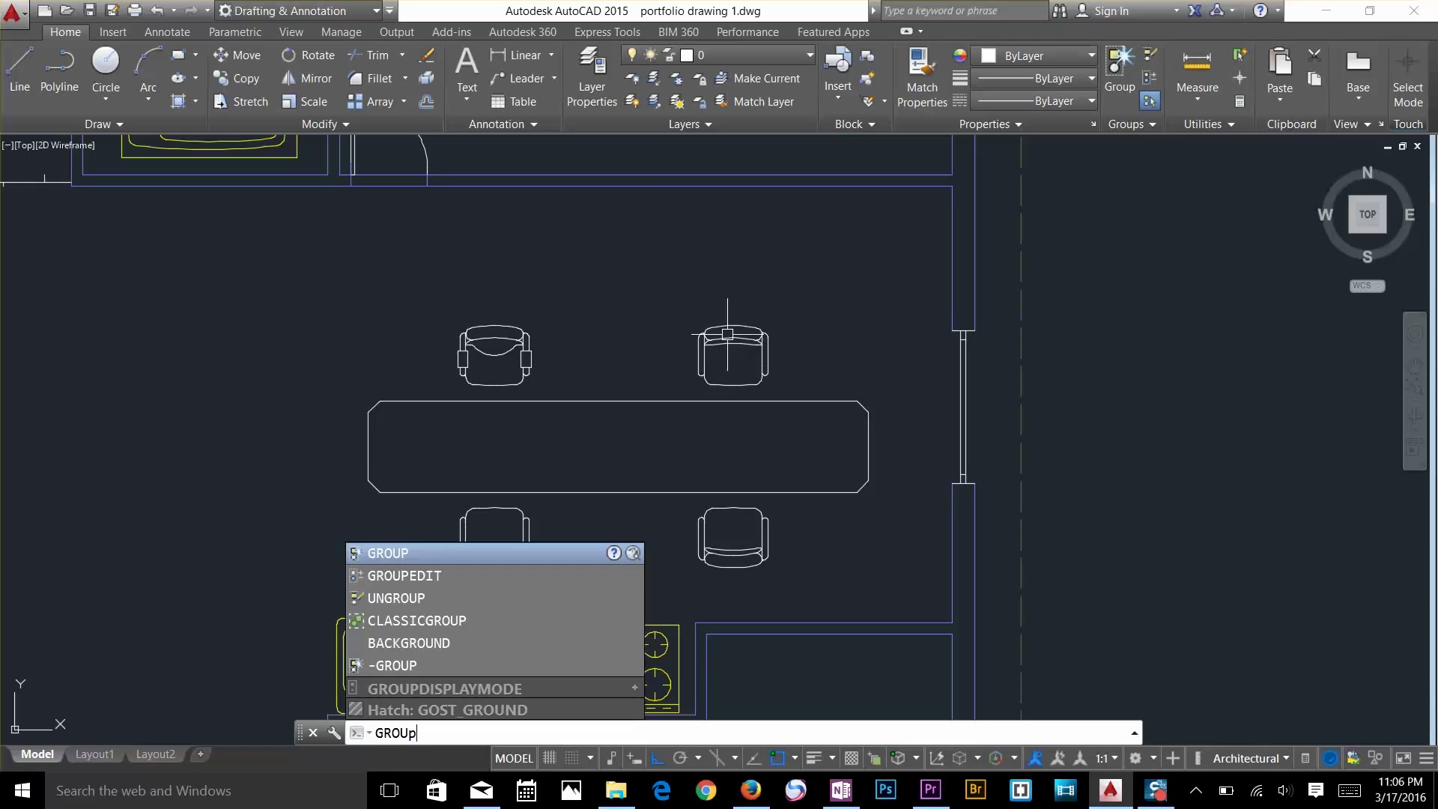
pyautogui.press('Escape')
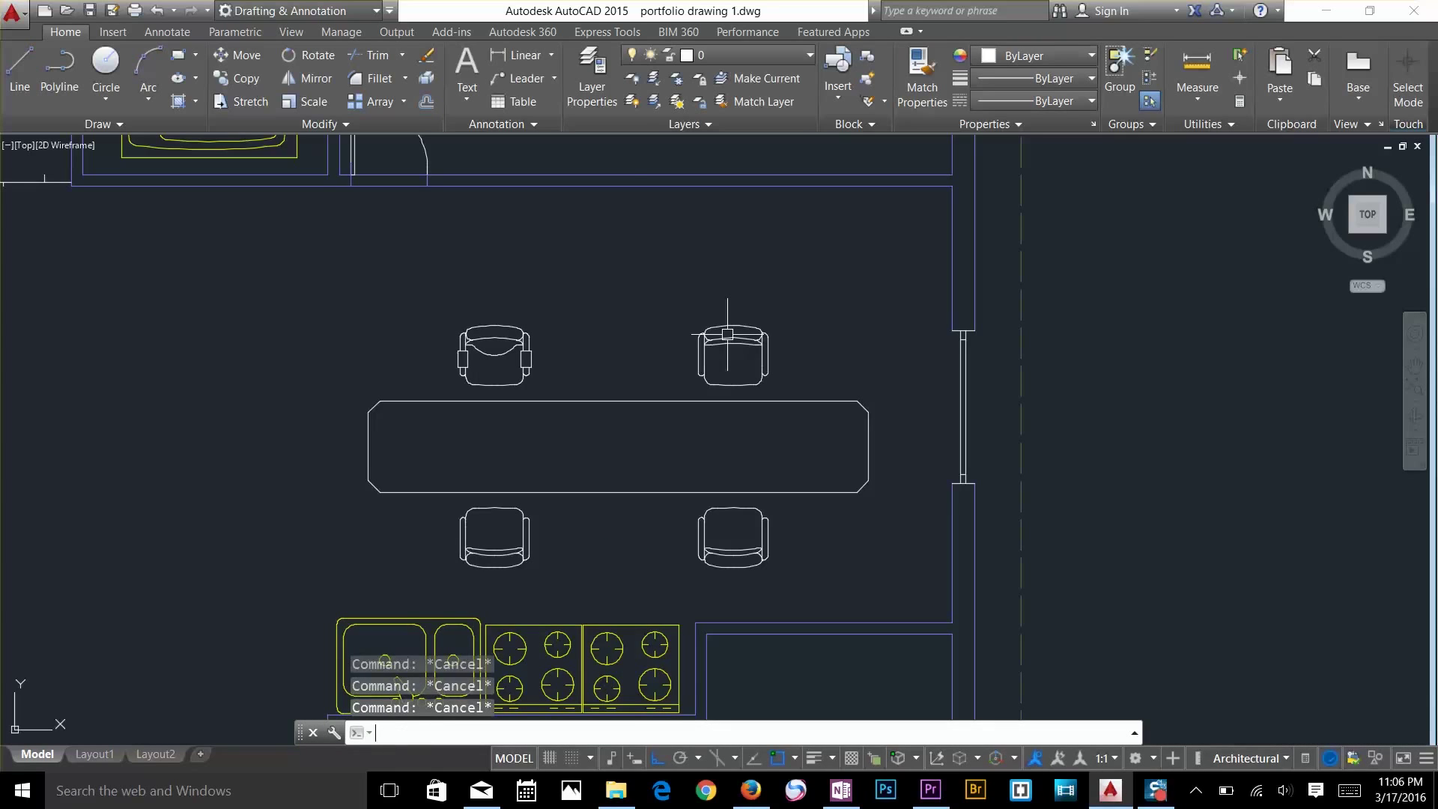
pyautogui.write('upn')
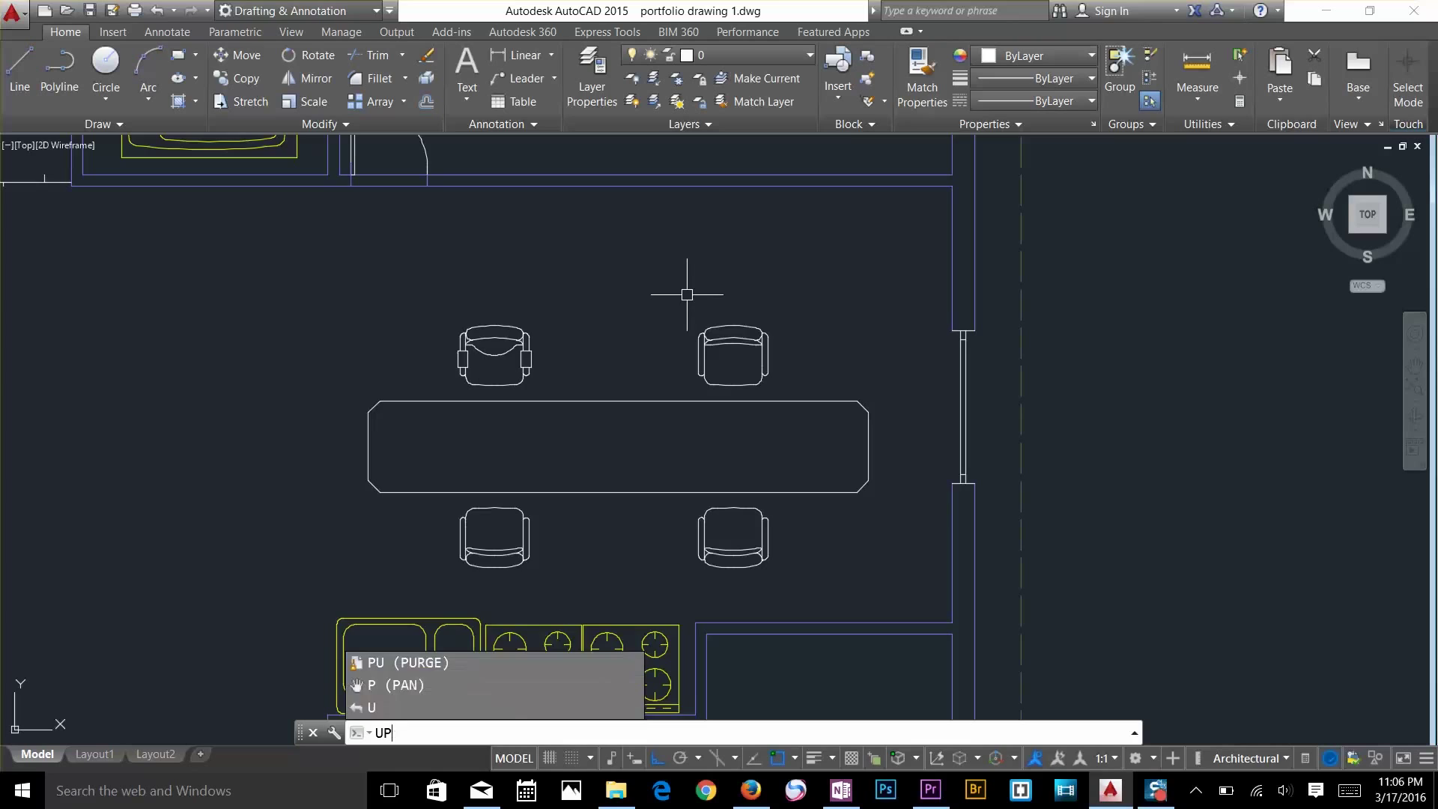
pyautogui.press('BackSpace')
pyautogui.press('BackSpace')
pyautogui.write('ng')
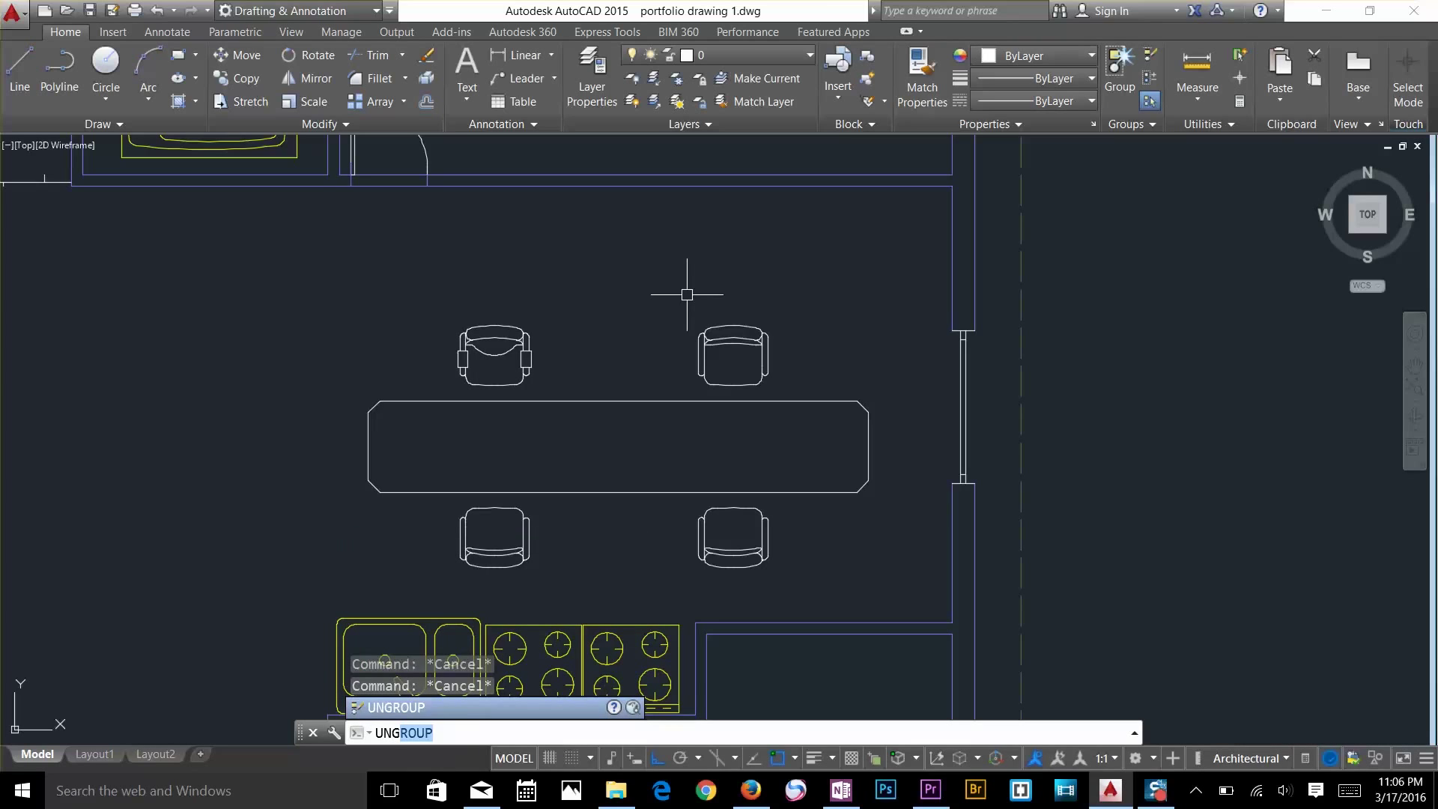
pyautogui.press('Escape')
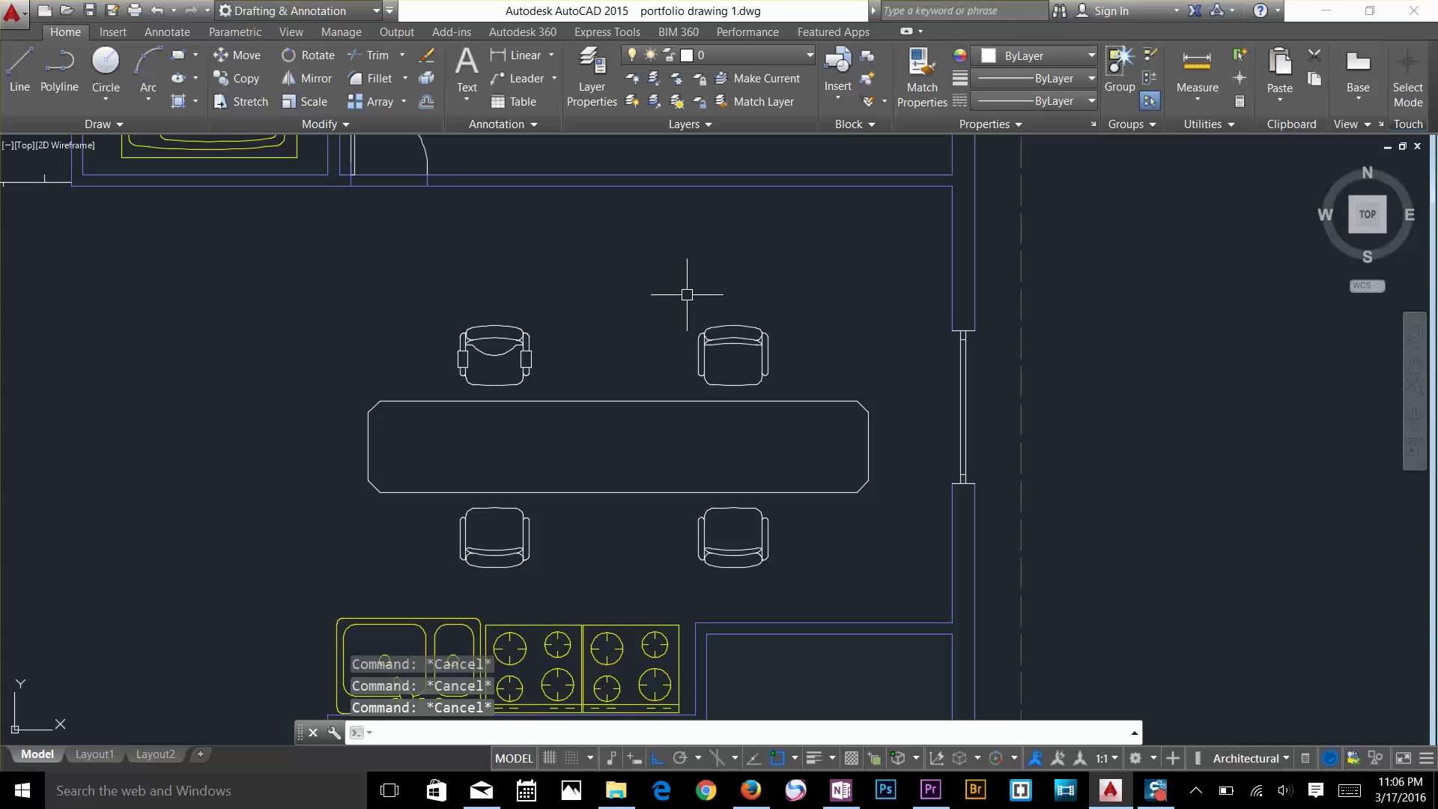
pyautogui.write('g')
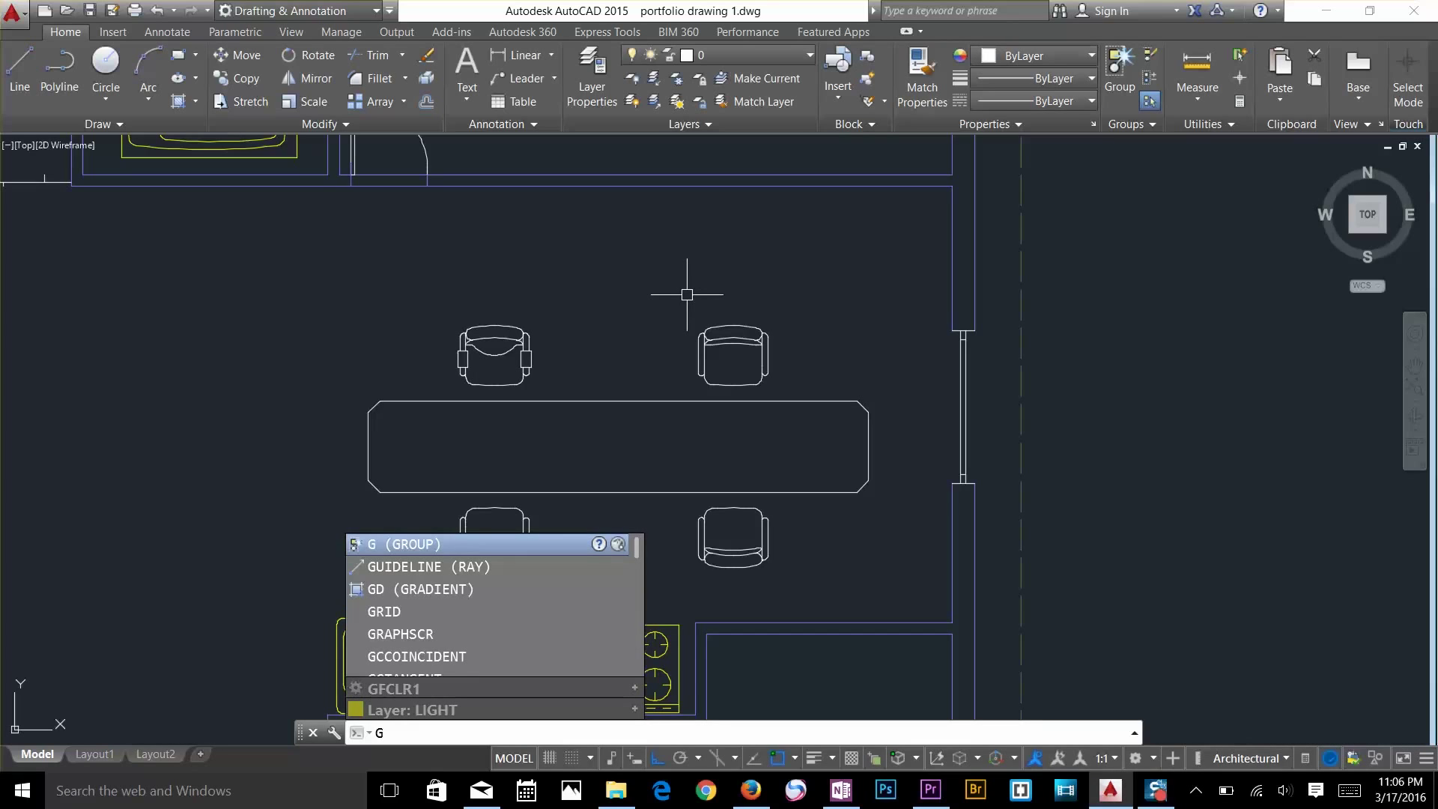
pyautogui.press('Escape')
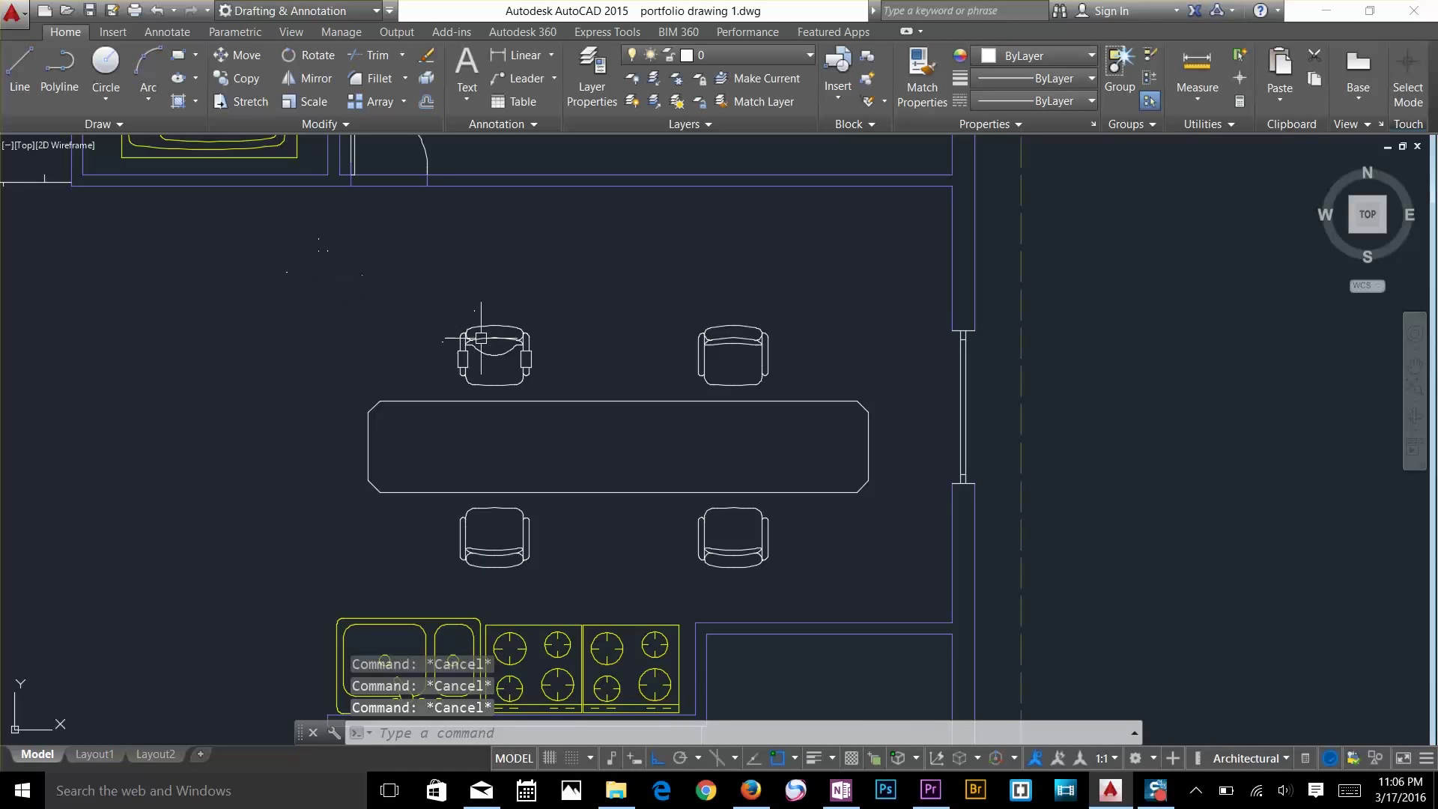
pyautogui.scroll(-7, 474, 318)
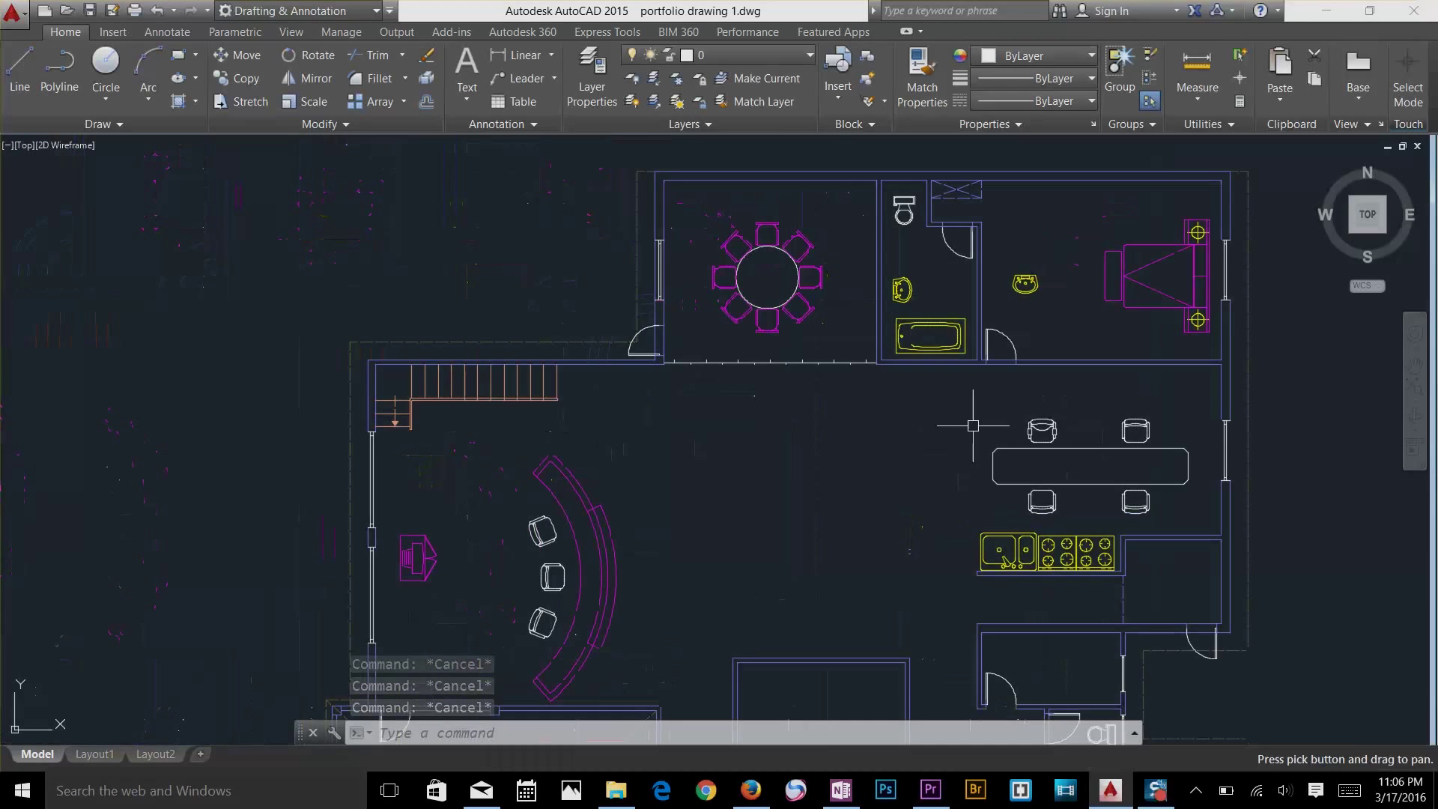
# Zoom in and pan so the armchair above the table outline is centred
pyautogui.moveTo(903, 402); pyautogui.dragTo(718, 308, button='middle')
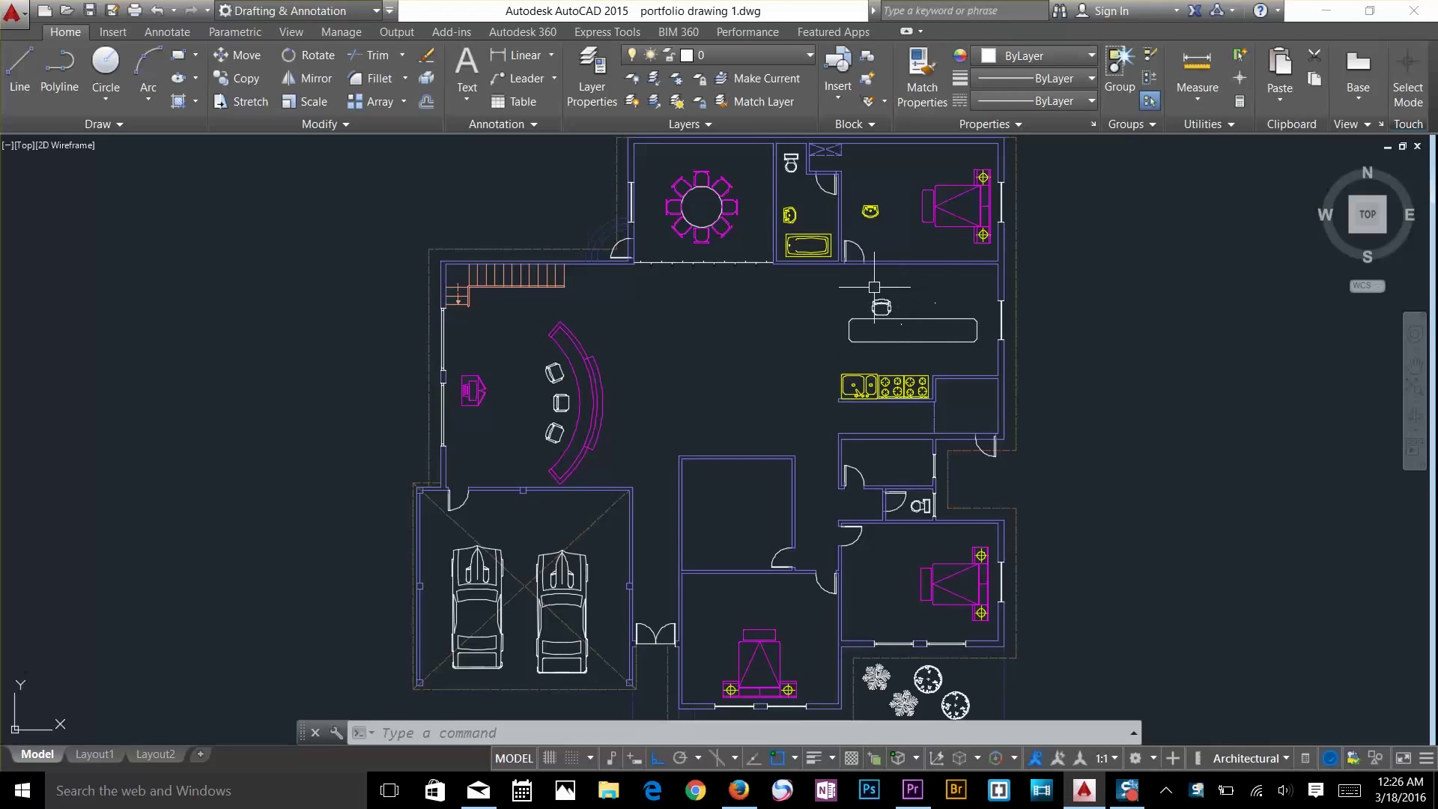
pyautogui.scroll(10, 902, 296)
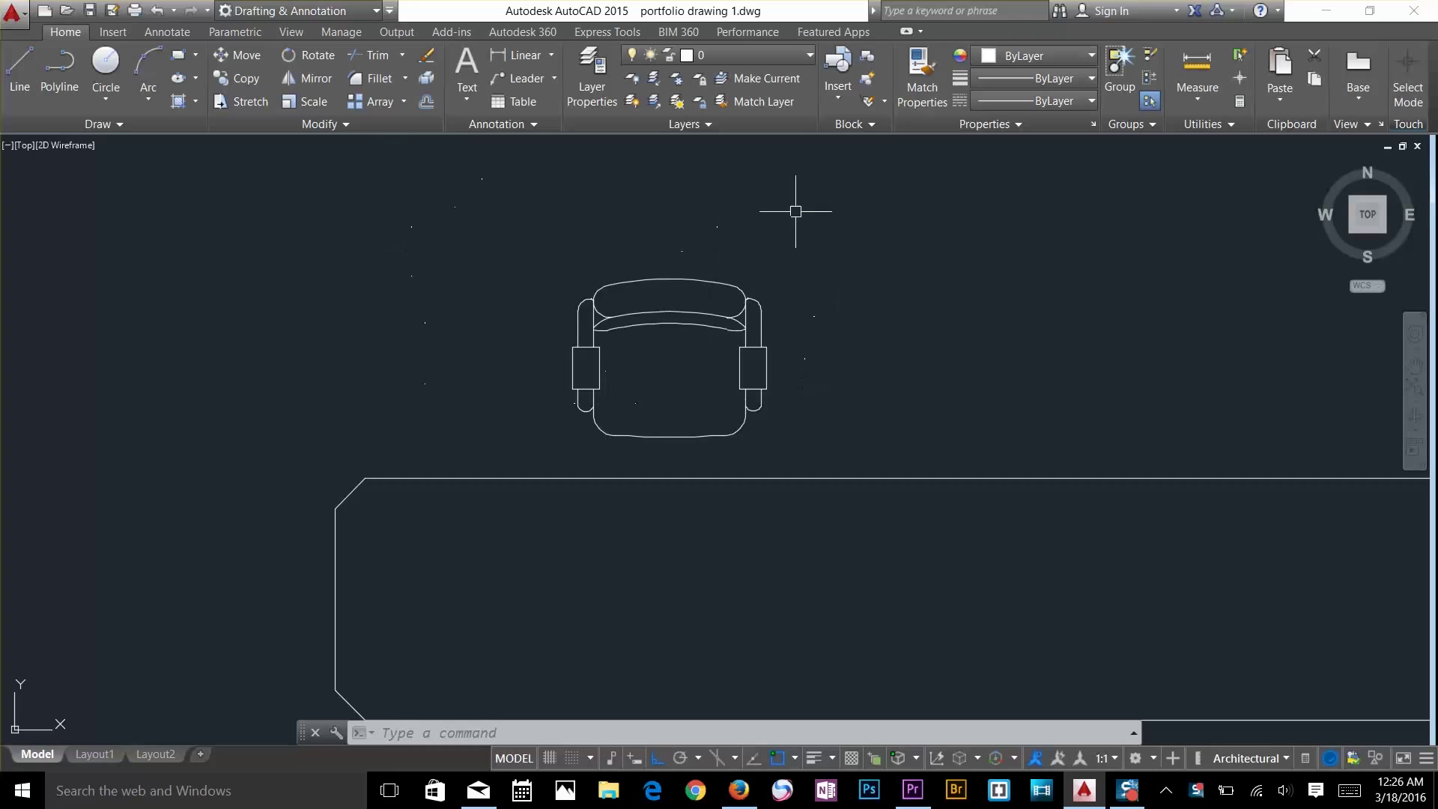
pyautogui.scroll(-5, 808, 381)
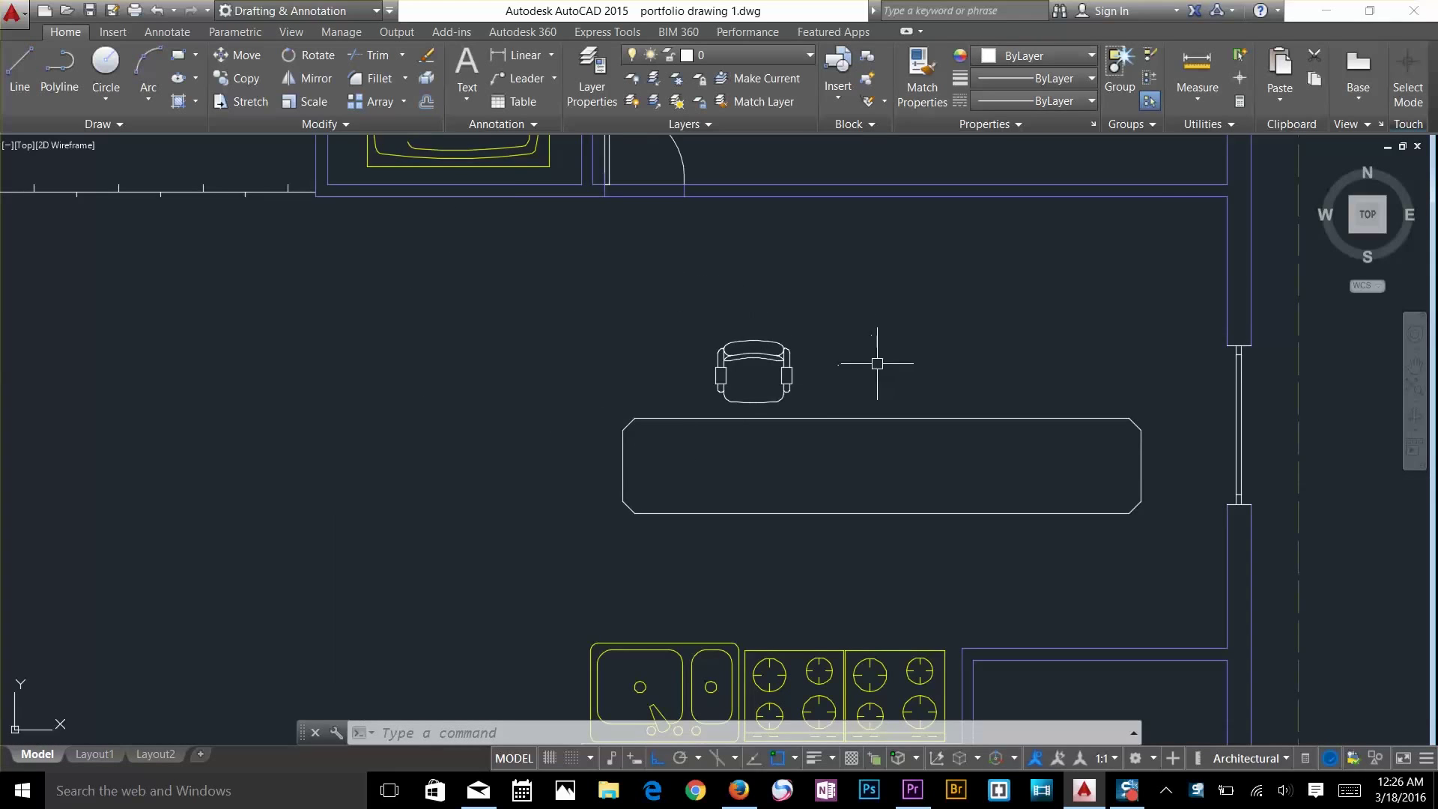
pyautogui.scroll(5, 854, 345)
pyautogui.moveTo(850, 255); pyautogui.dragTo(865, 159, button='middle')
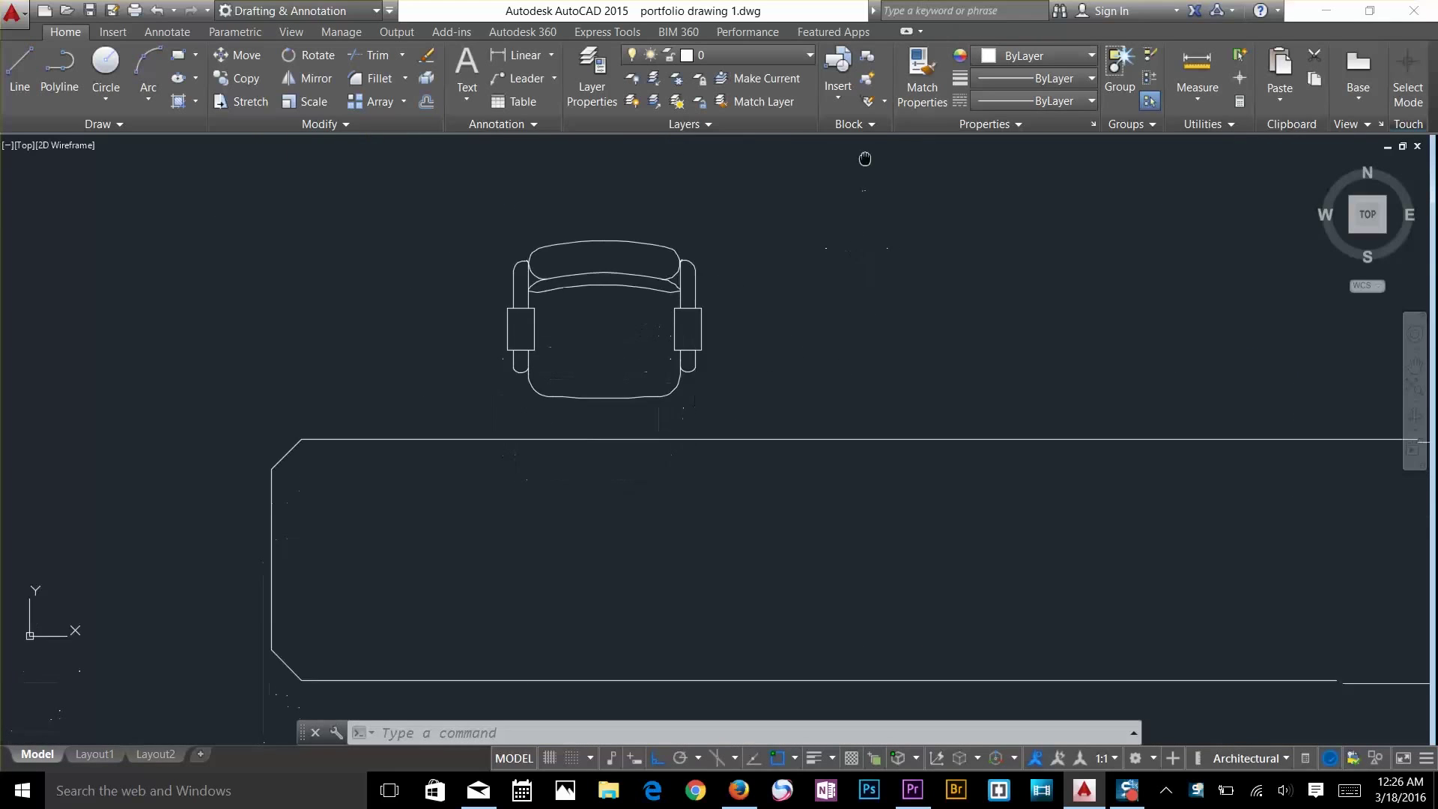
# Create block 'sofa' from the armchair's 40 objects, based at the backrest's middle
pyautogui.click(874, 60)
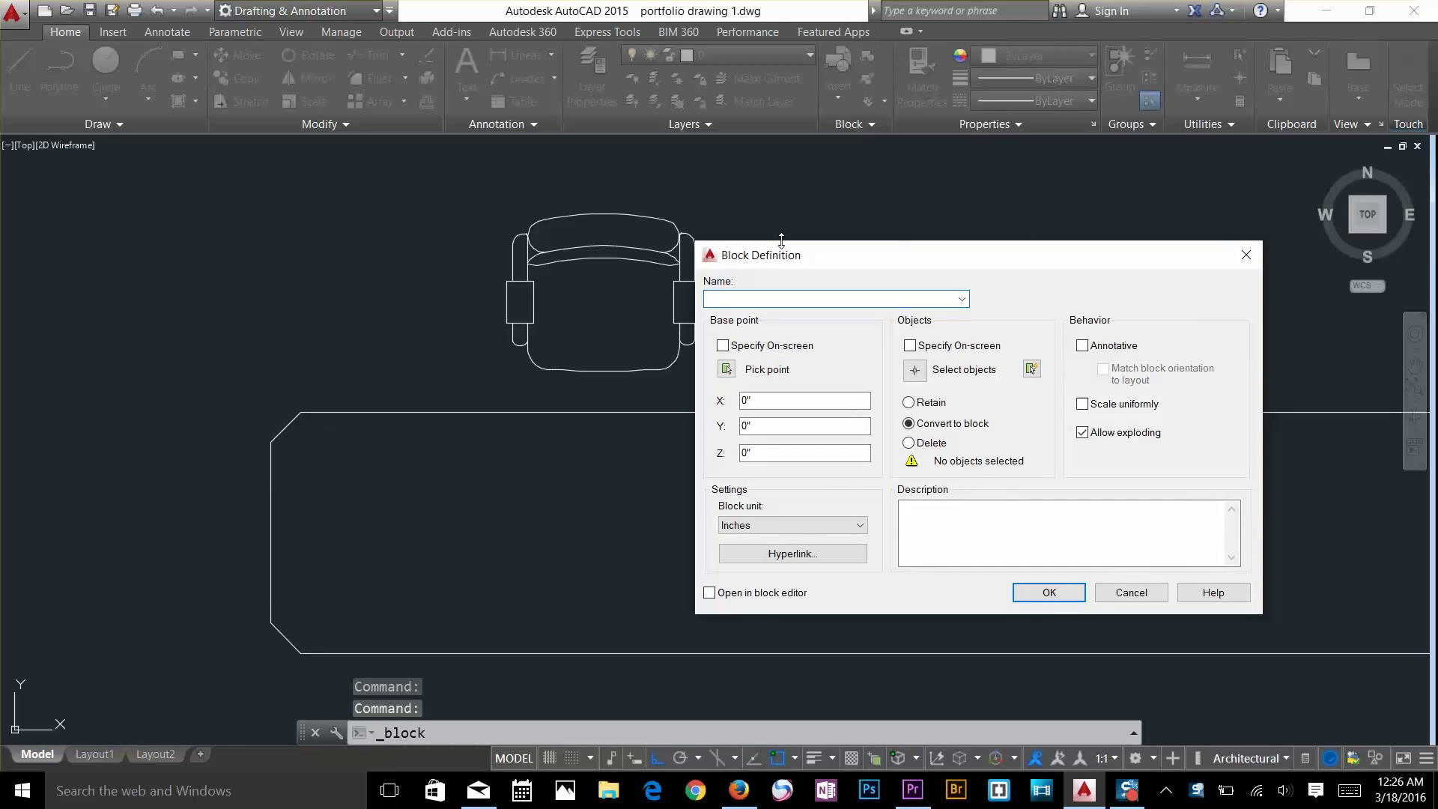
pyautogui.moveTo(816, 257); pyautogui.dragTo(1012, 189)
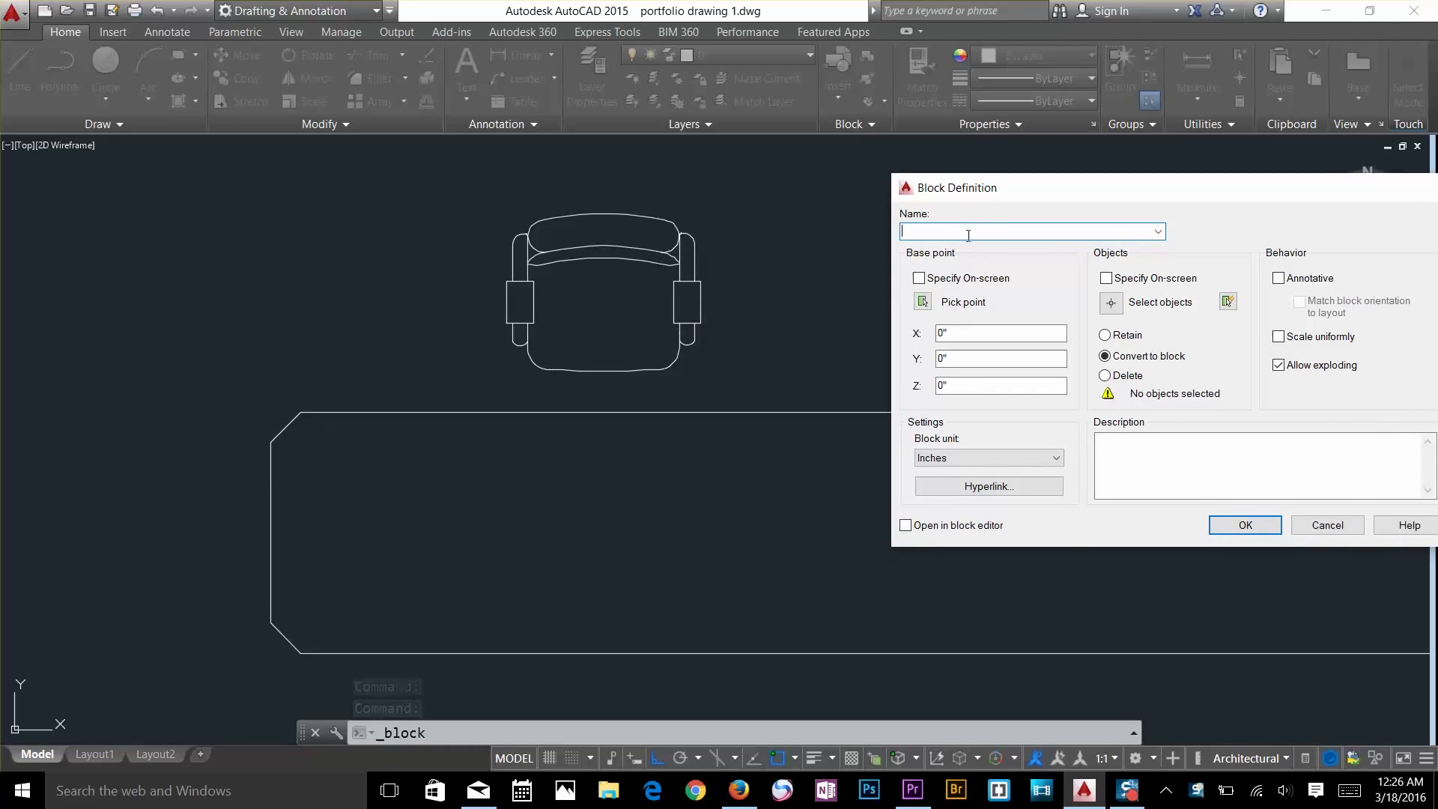
pyautogui.click(980, 233)
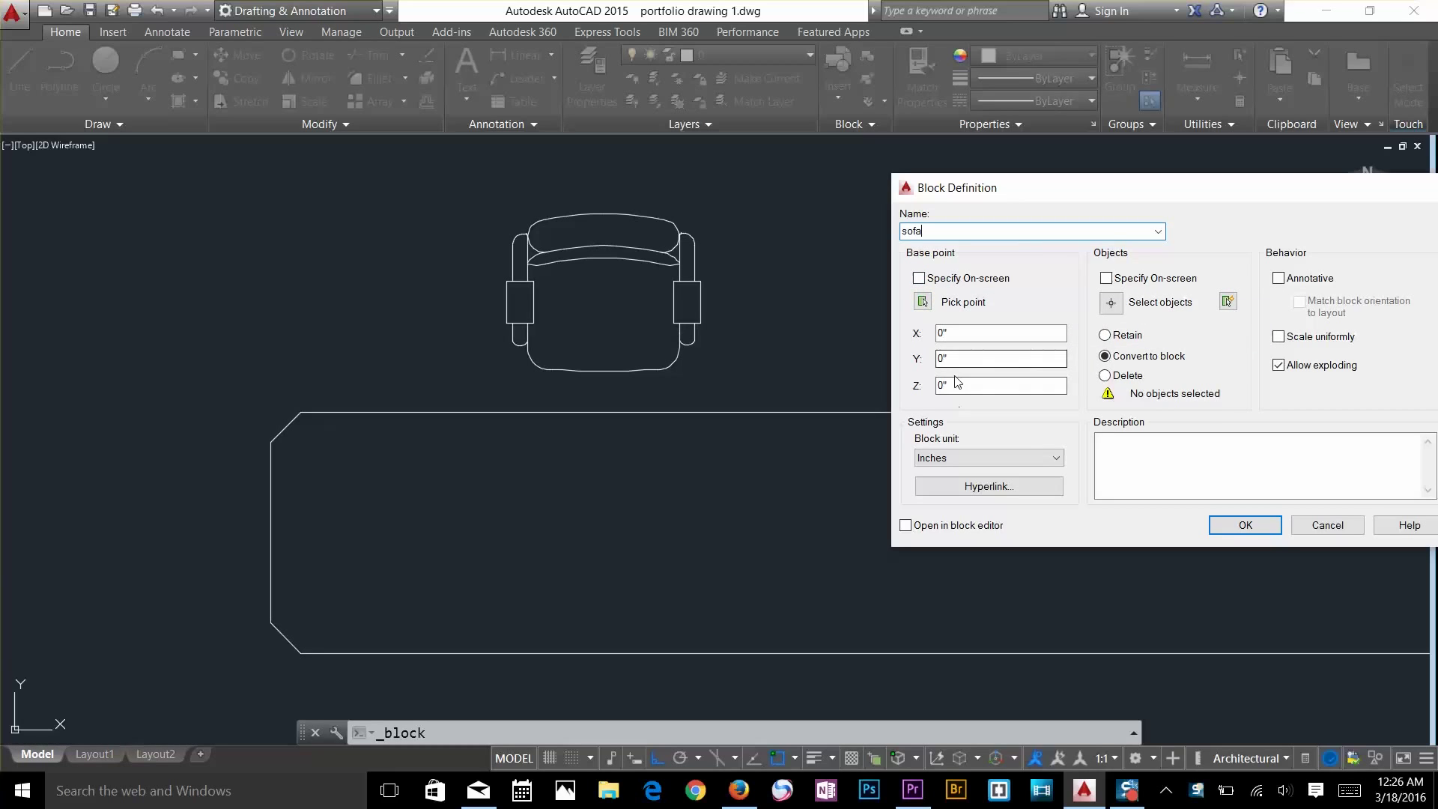
pyautogui.click(923, 302)
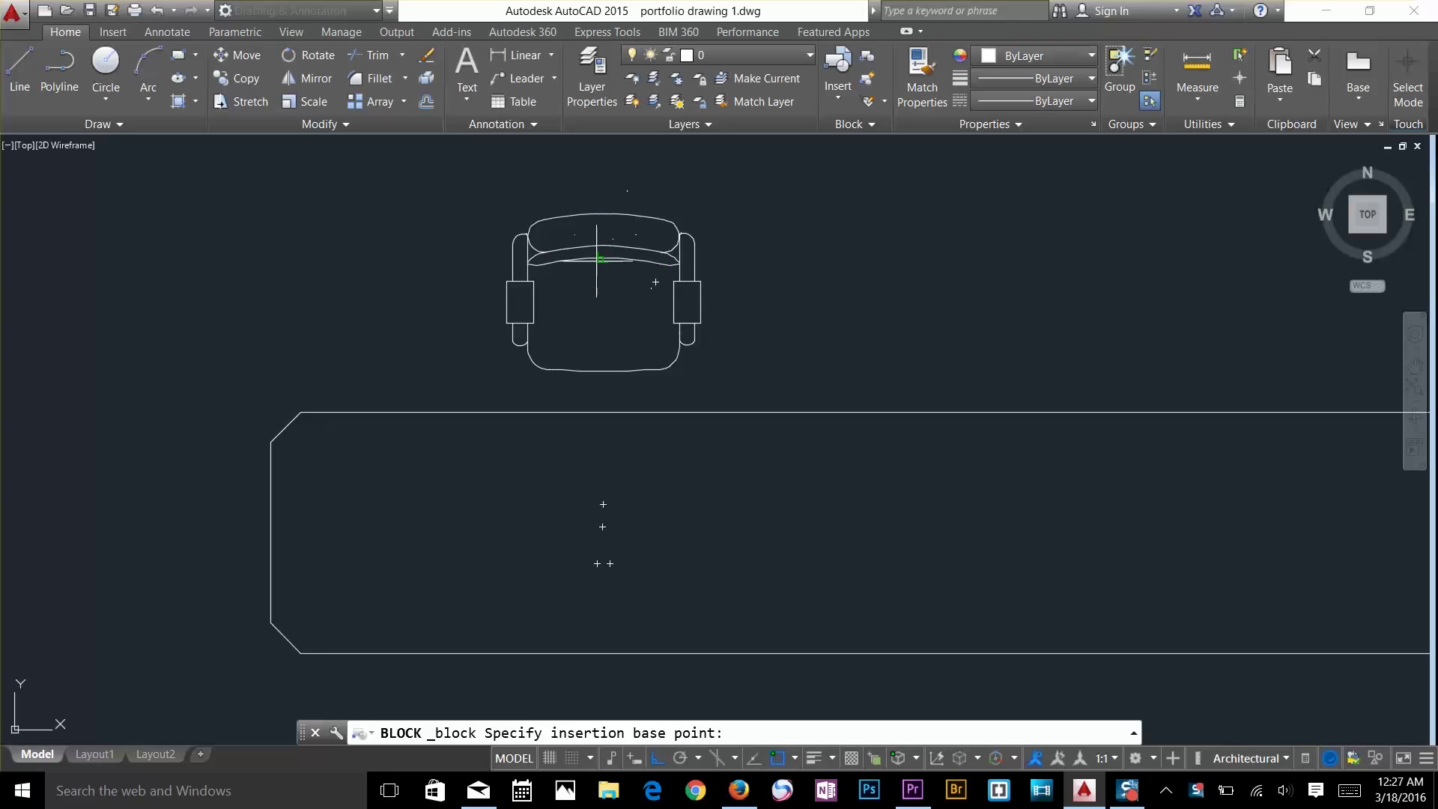
pyautogui.click(604, 246)
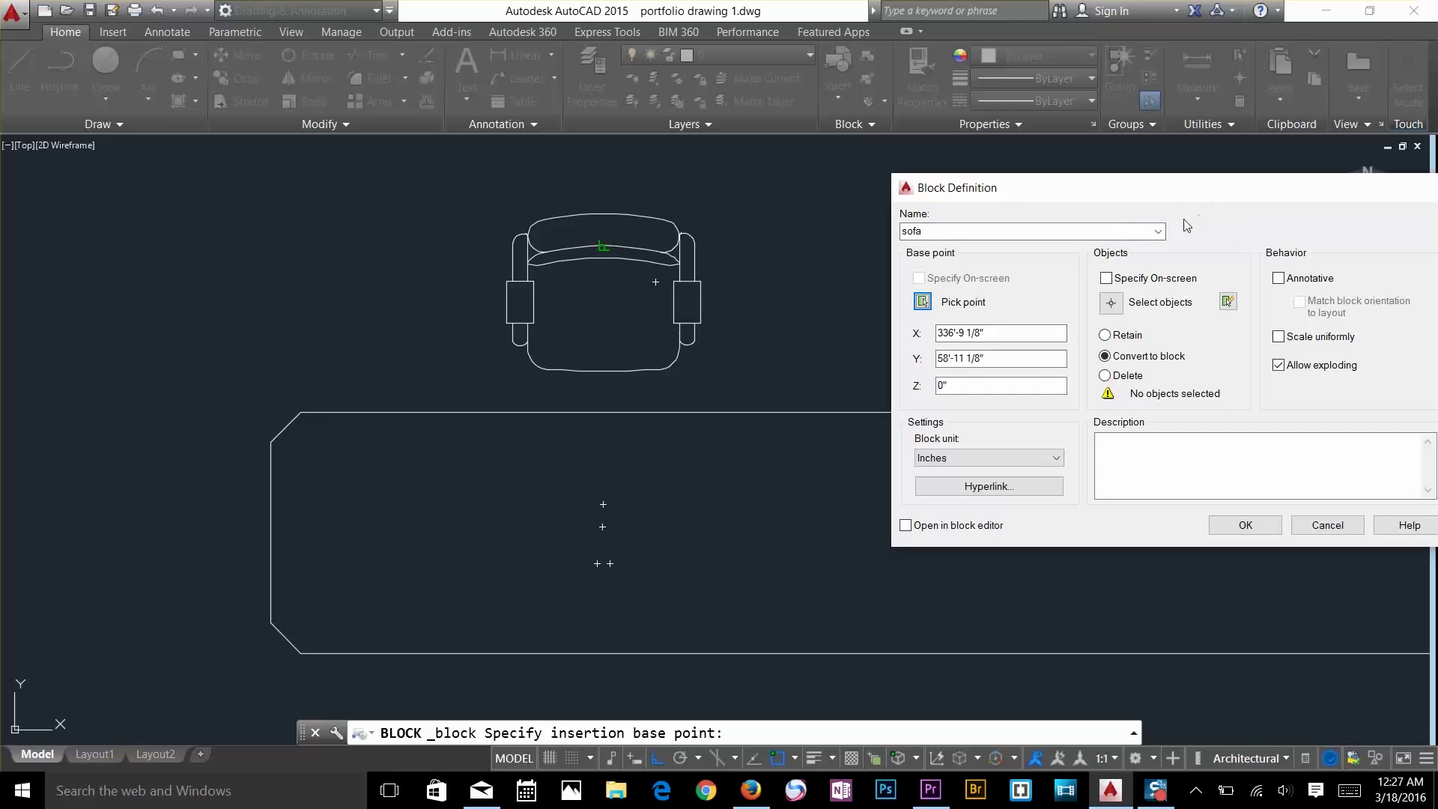
pyautogui.click(1112, 303)
pyautogui.click(836, 235)
pyautogui.click(449, 395)
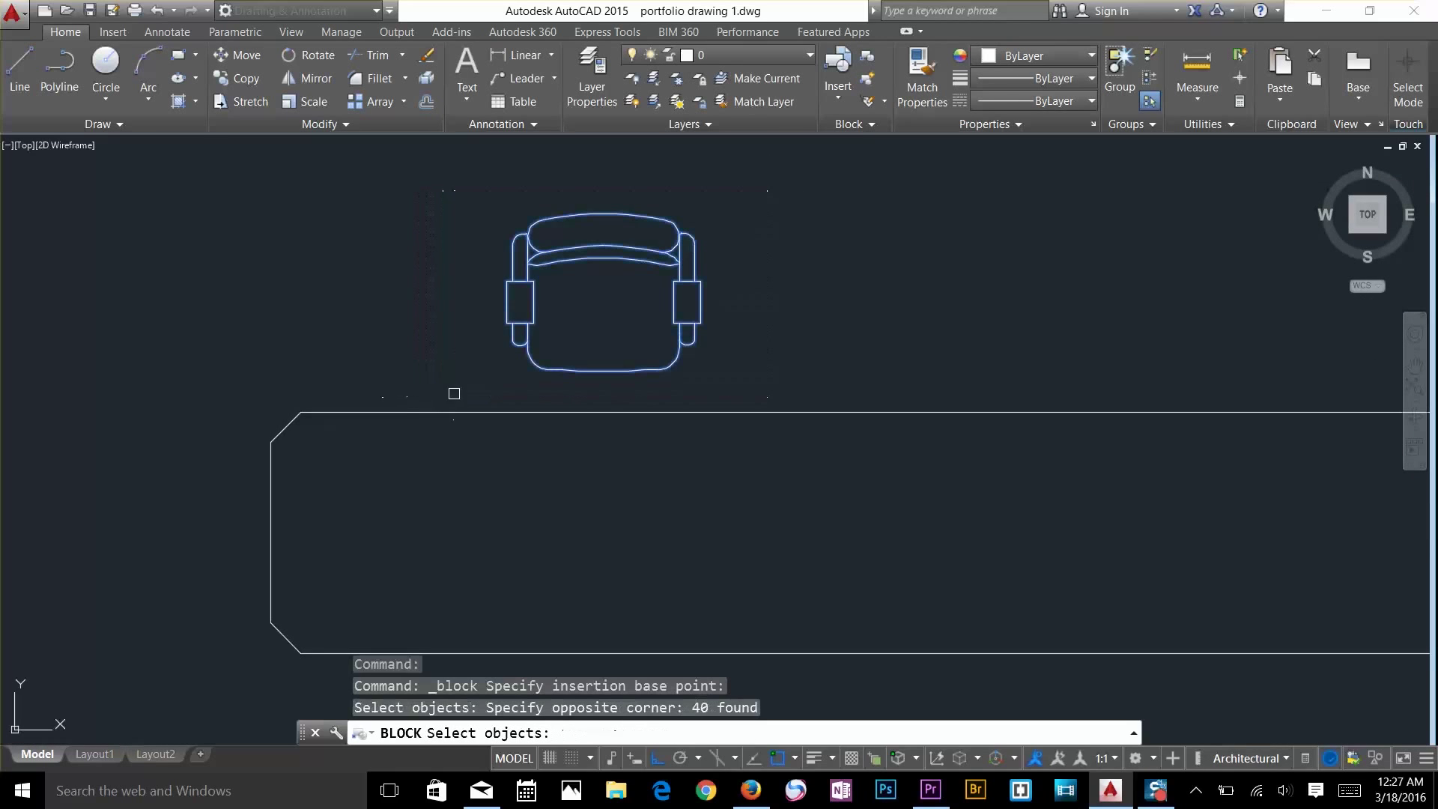
pyautogui.press('Return')
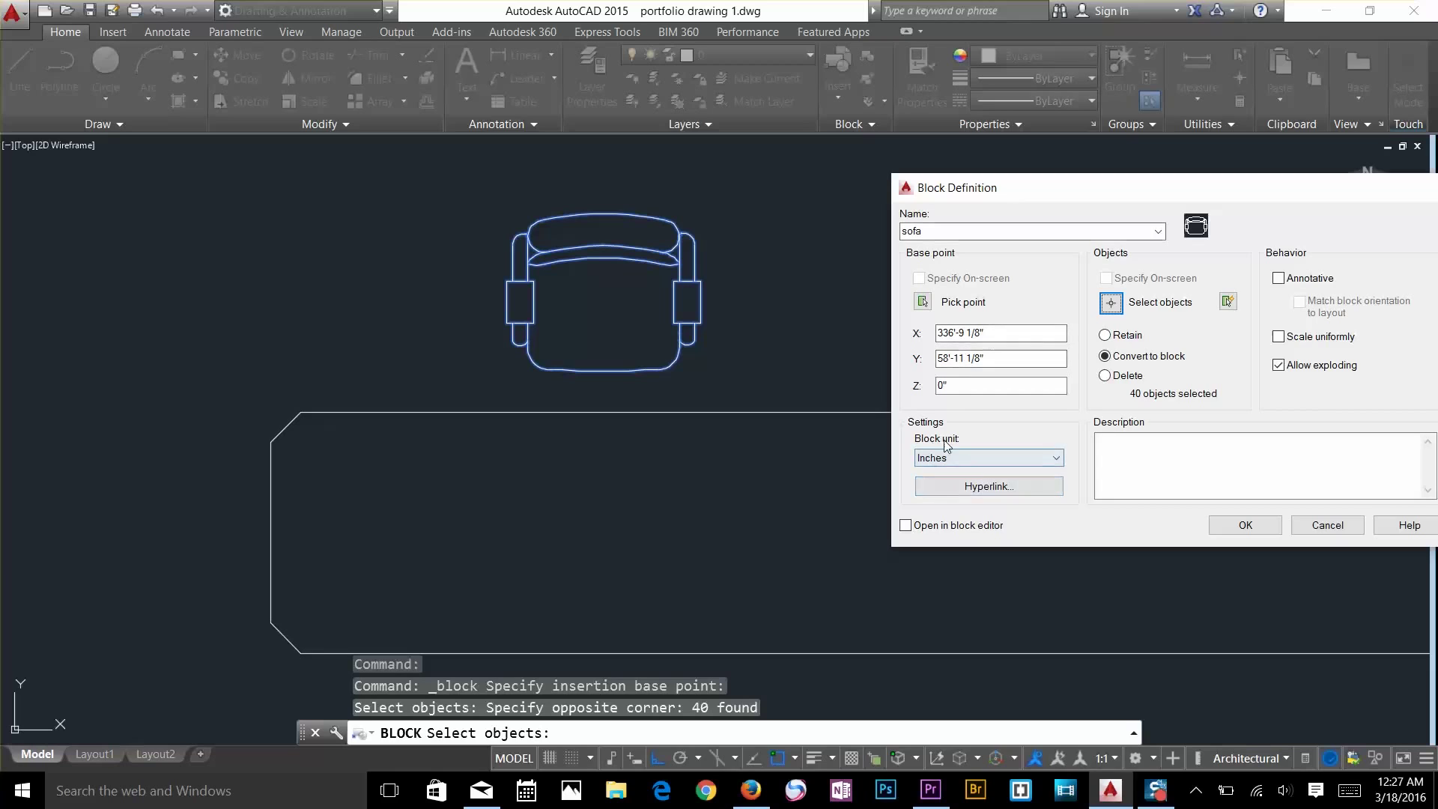
pyautogui.click(1246, 525)
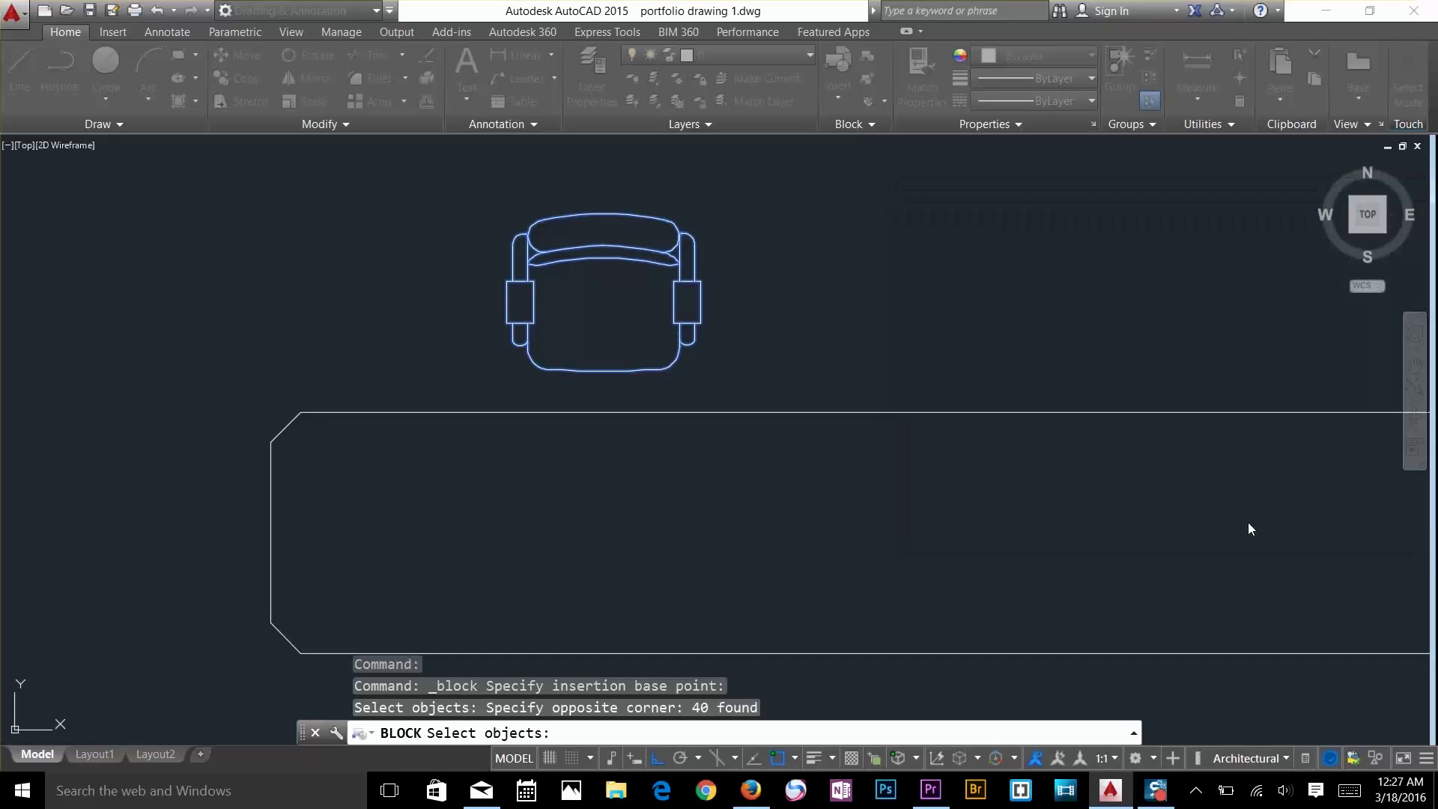
# Delete the original armchair and bring the whole table outline into view
pyautogui.press('Escape')
pyautogui.click(673, 313)
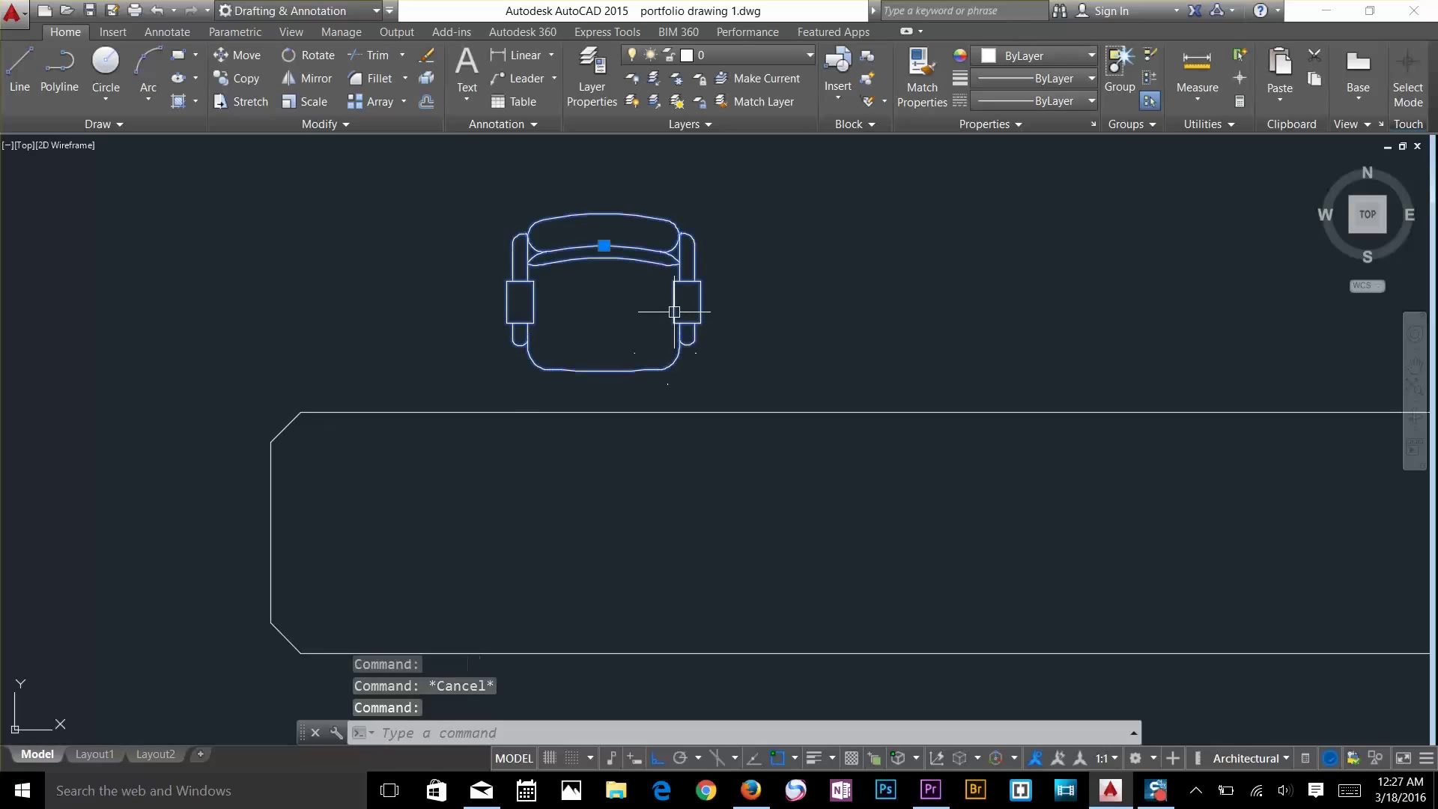
pyautogui.press('Delete')
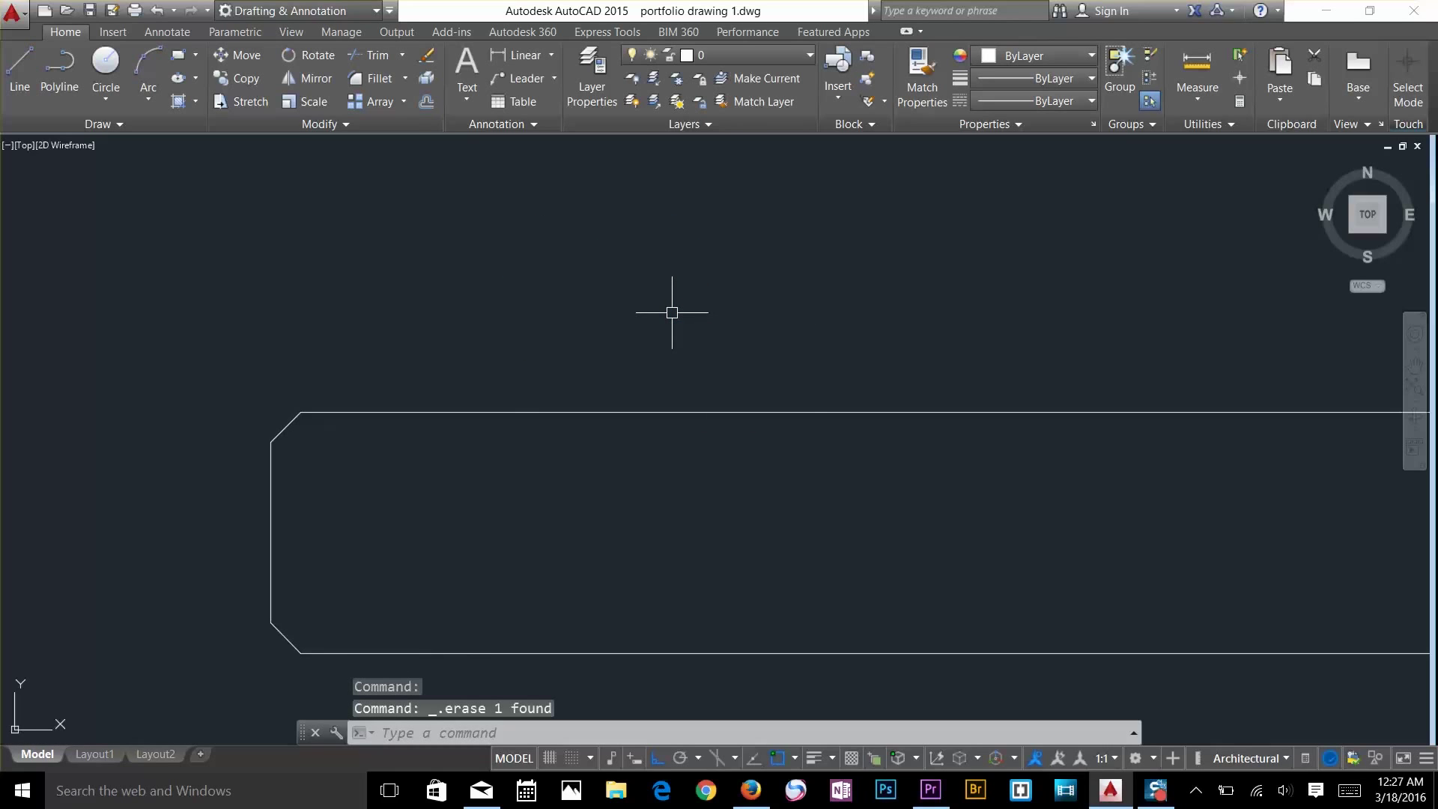
pyautogui.scroll(-6, 700, 279)
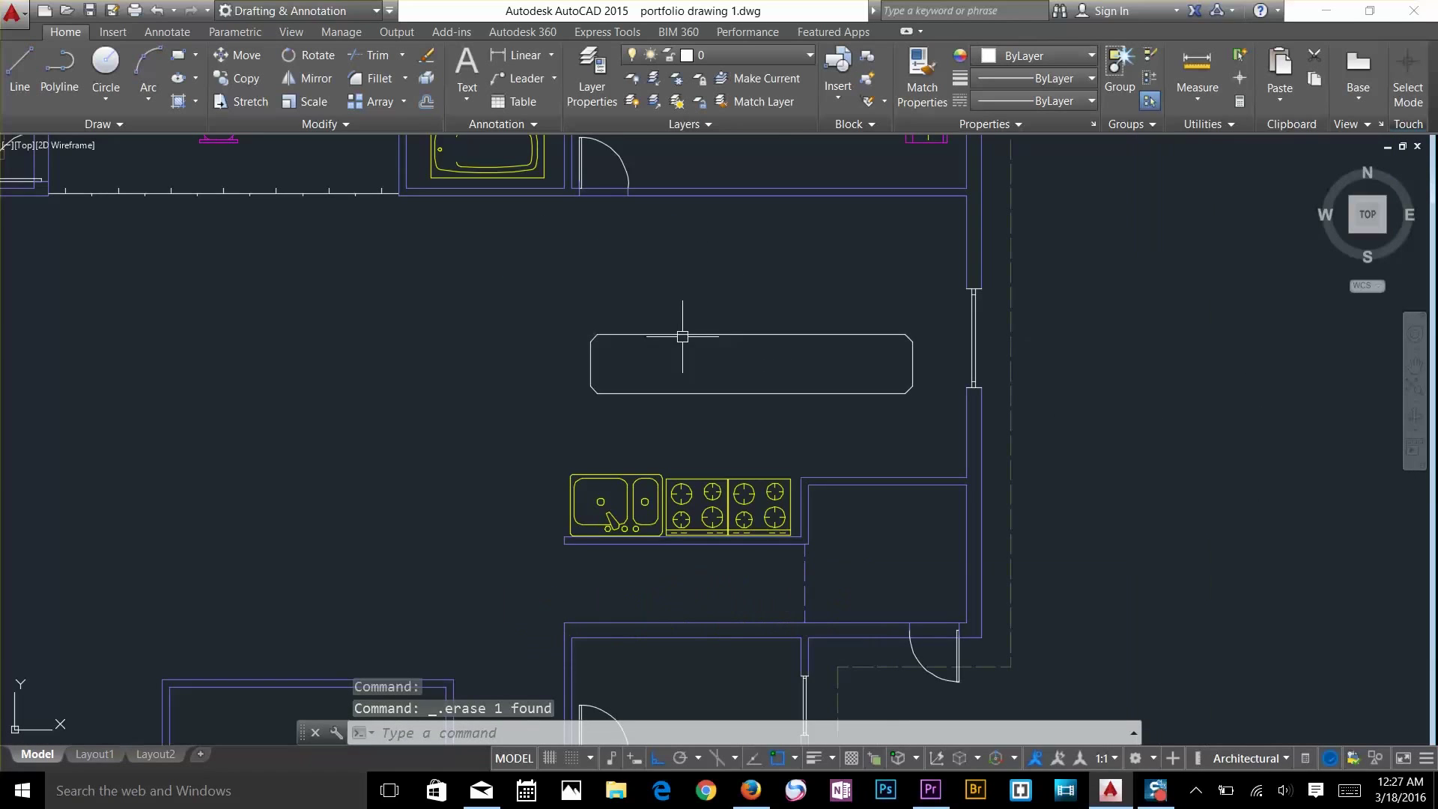
pyautogui.scroll(6, 702, 289)
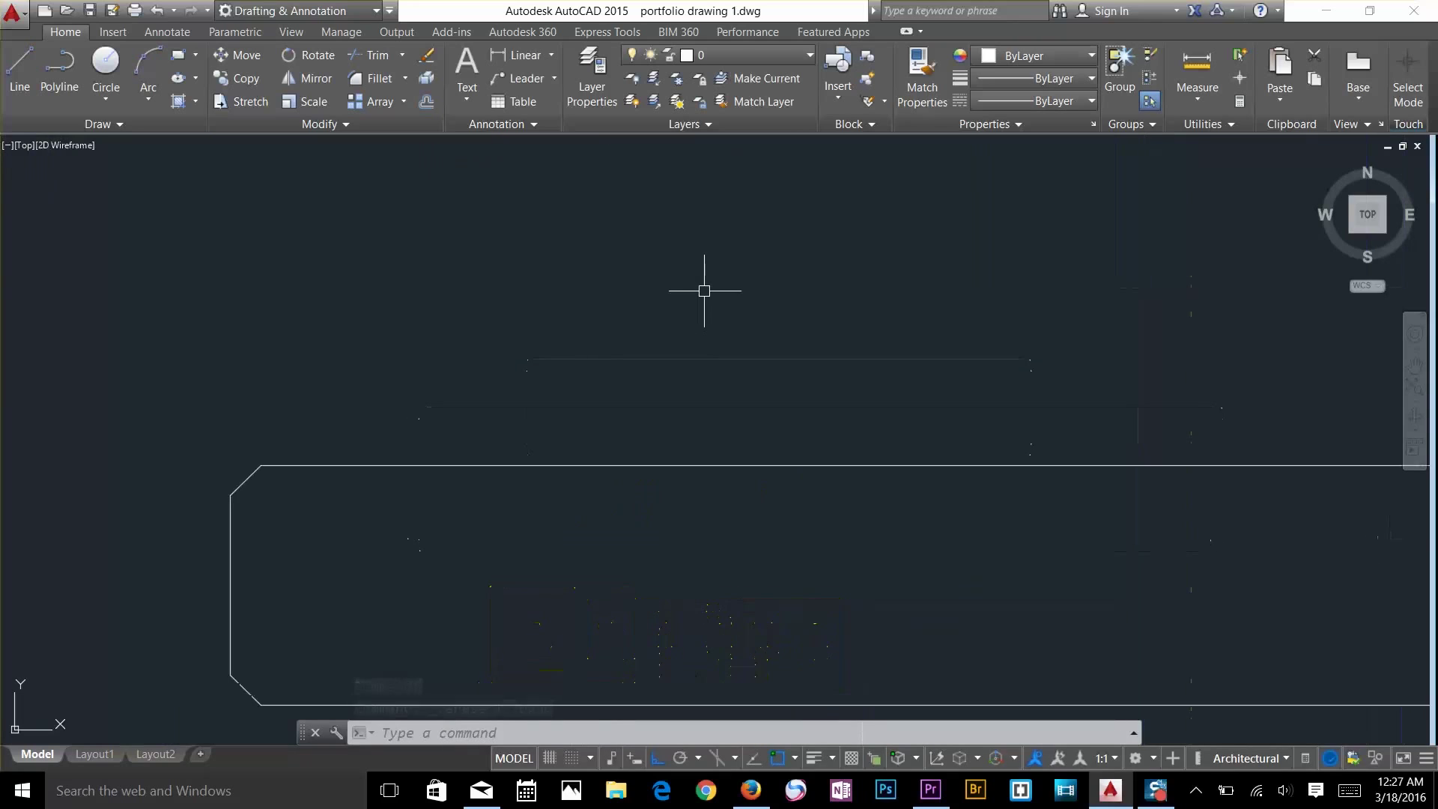
pyautogui.moveTo(703, 279); pyautogui.dragTo(582, 202, button='middle')
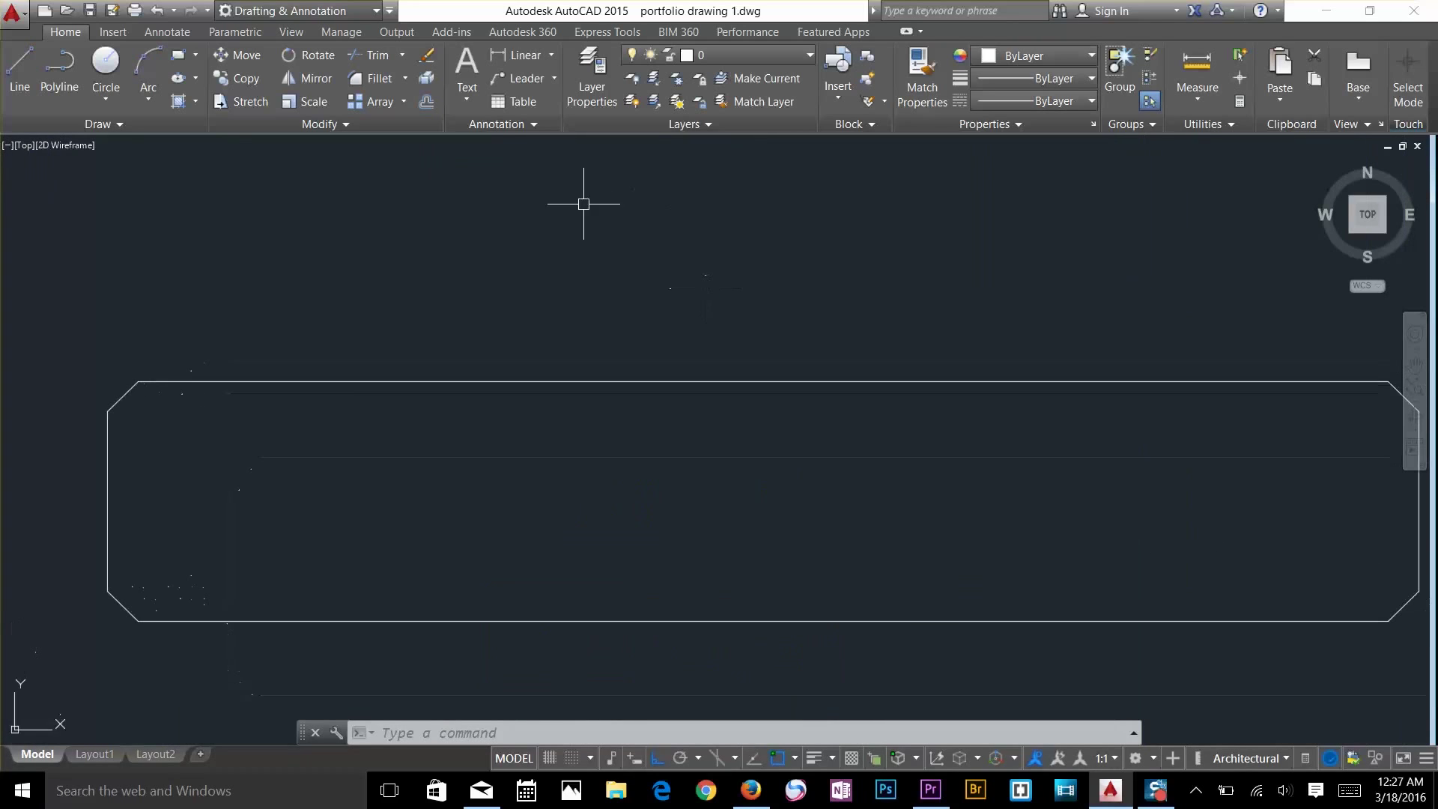
# Choose the sofa block from the Insert gallery for placement above the table
pyautogui.click(847, 65)
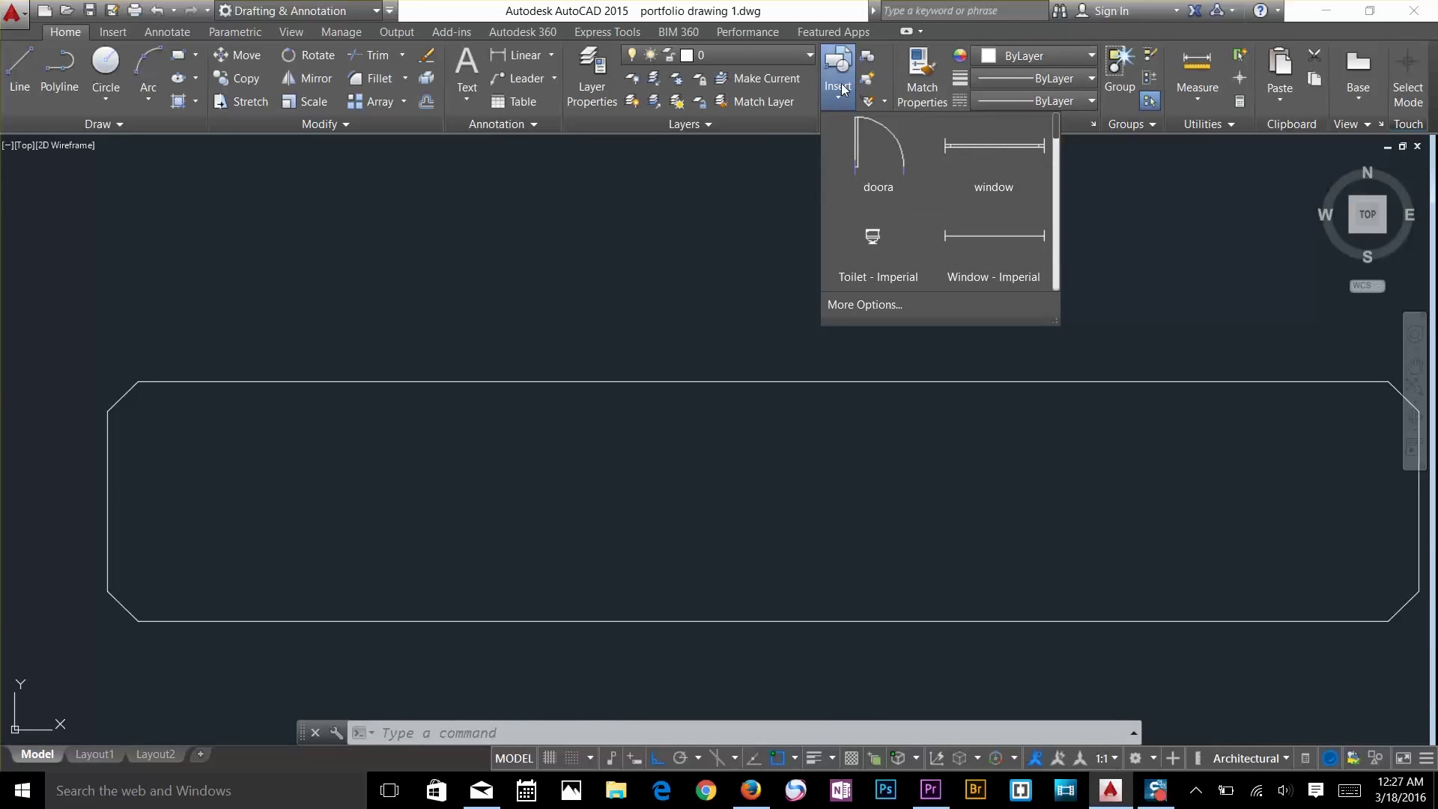
pyautogui.scroll(-3, 937, 180)
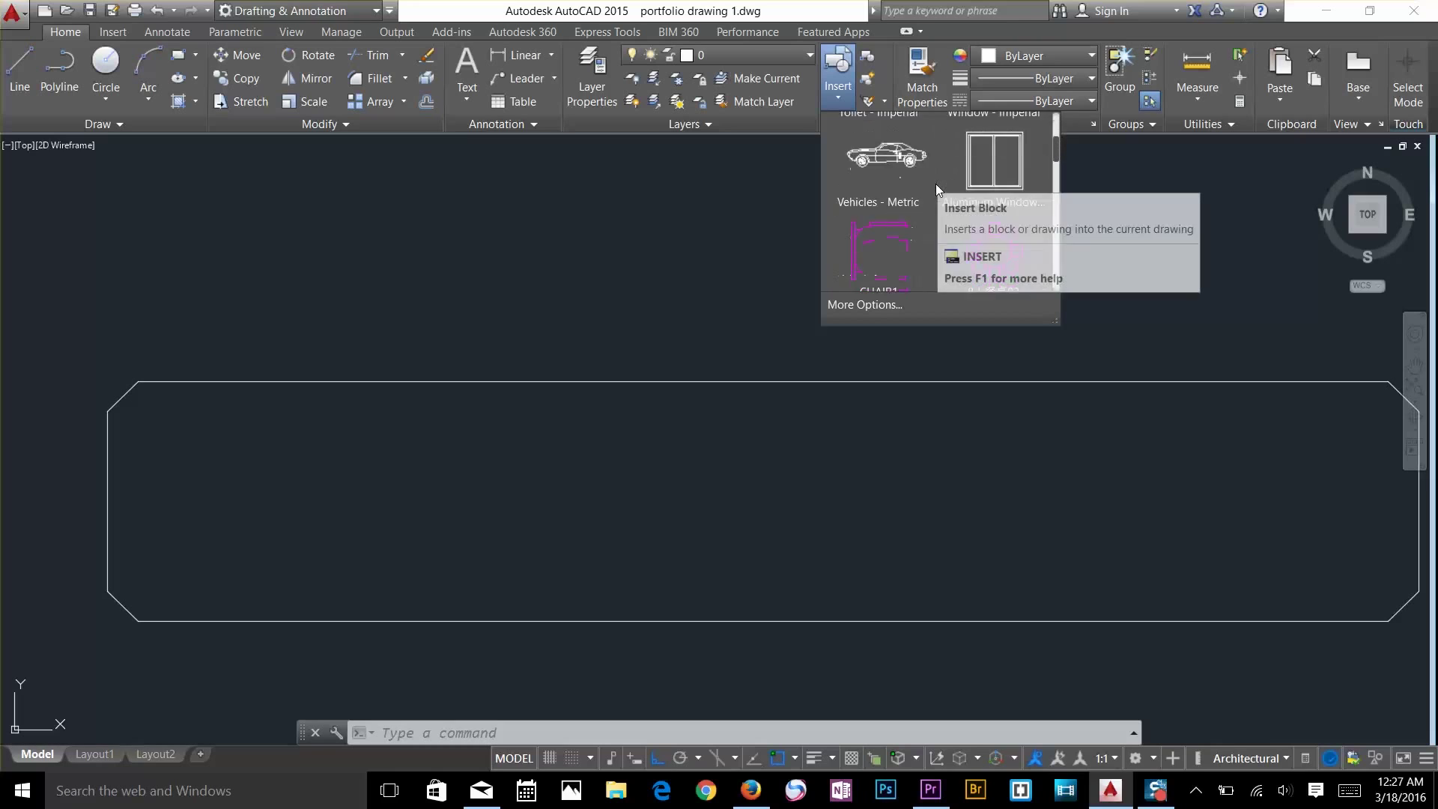
pyautogui.scroll(-5, 936, 183)
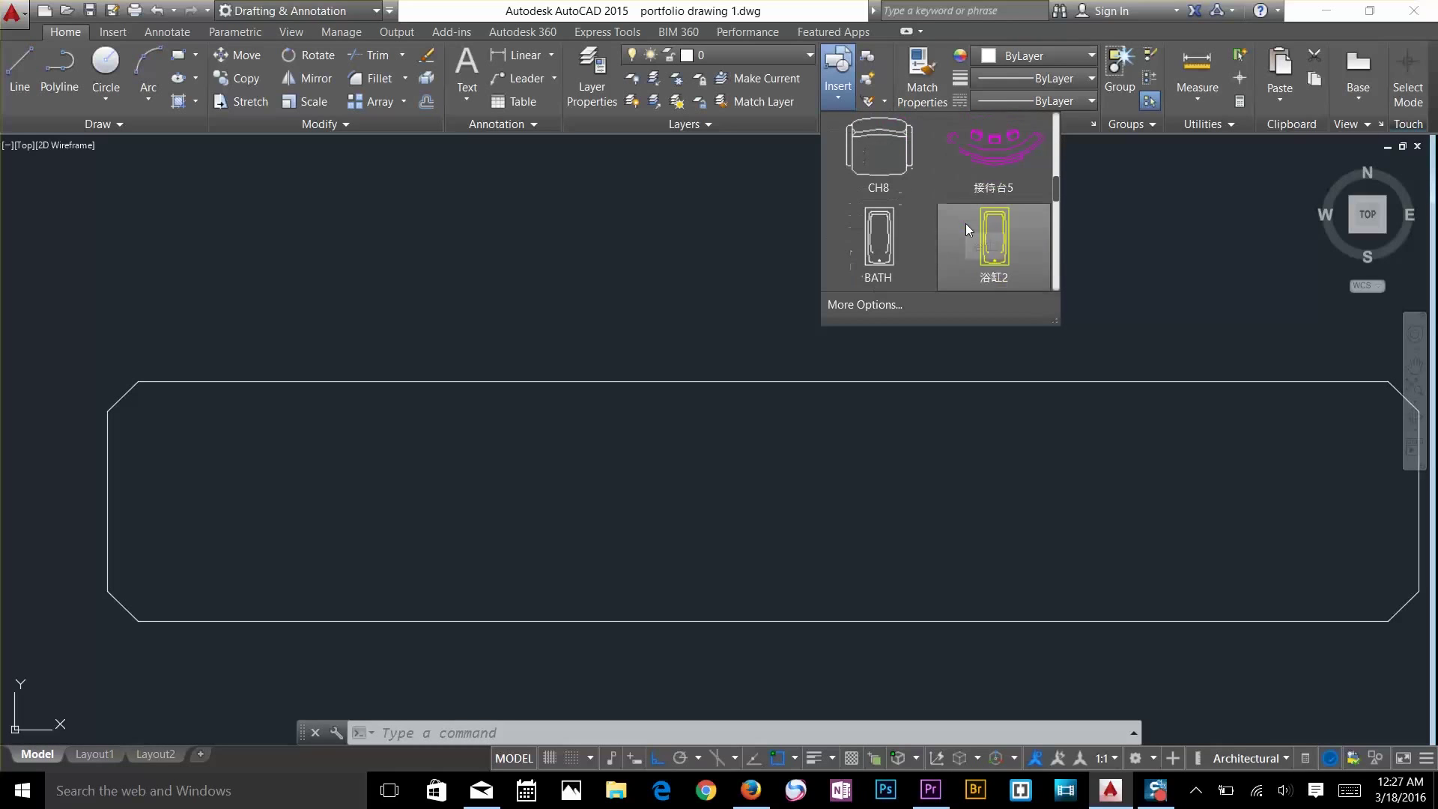
pyautogui.scroll(-5, 965, 225)
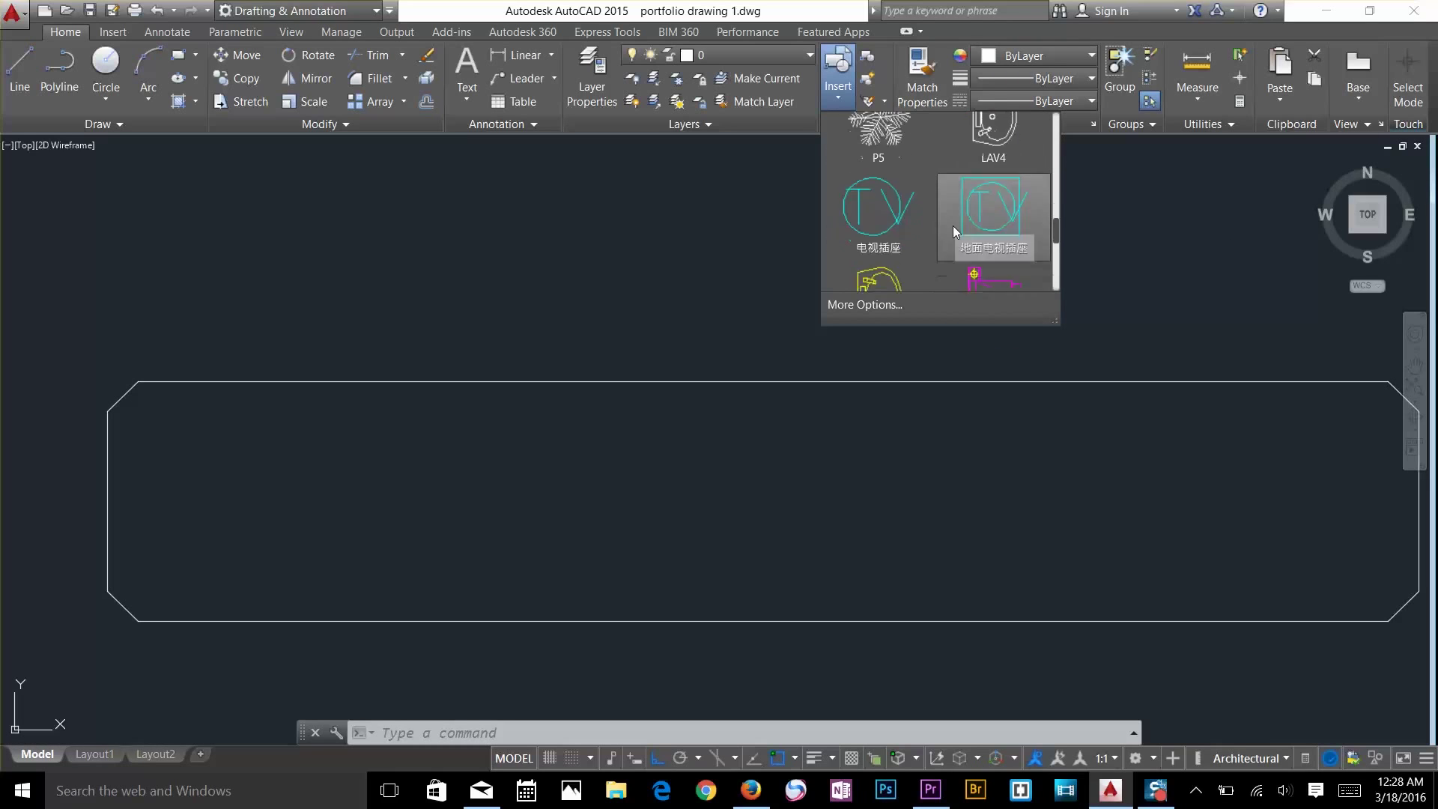
pyautogui.scroll(-4, 954, 225)
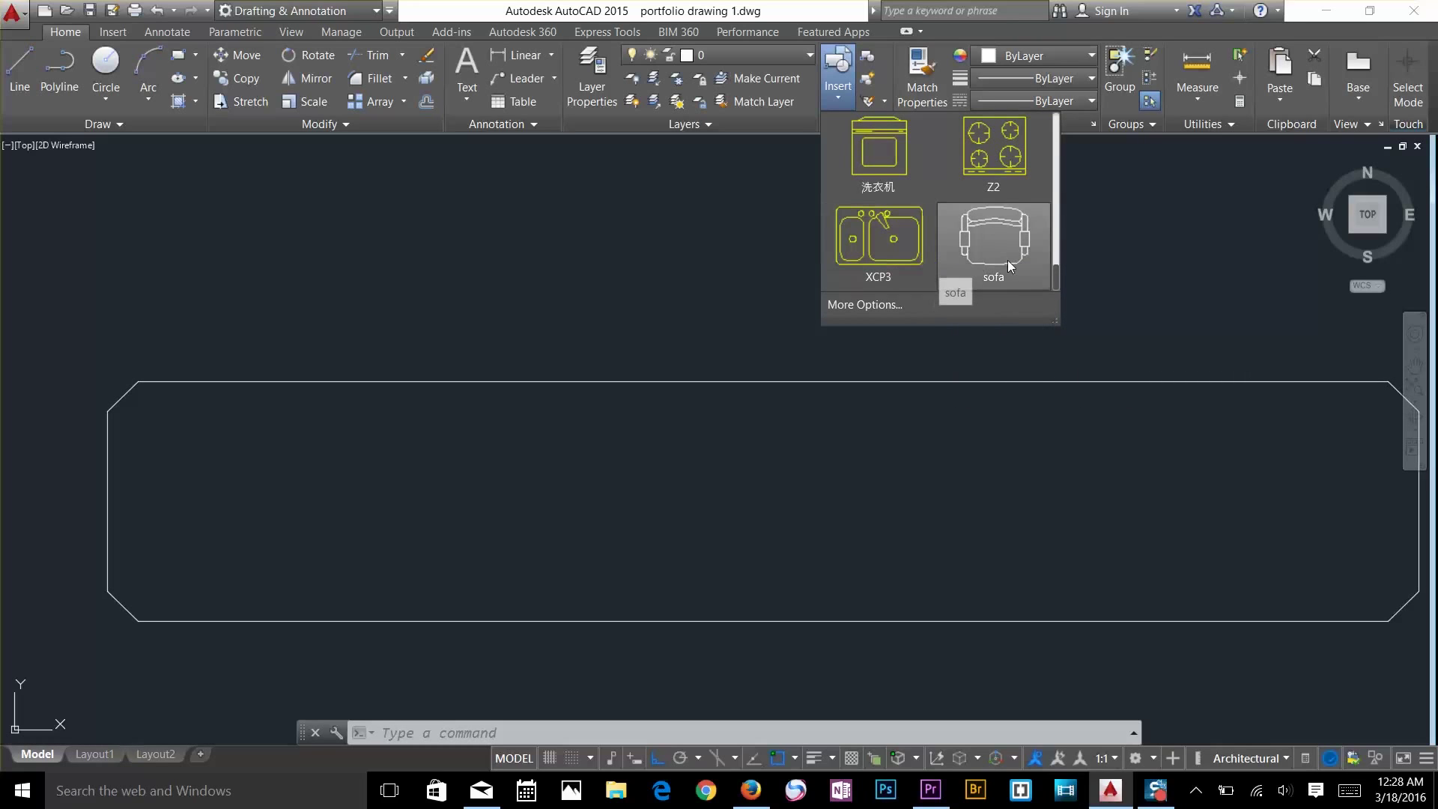
pyautogui.click(986, 272)
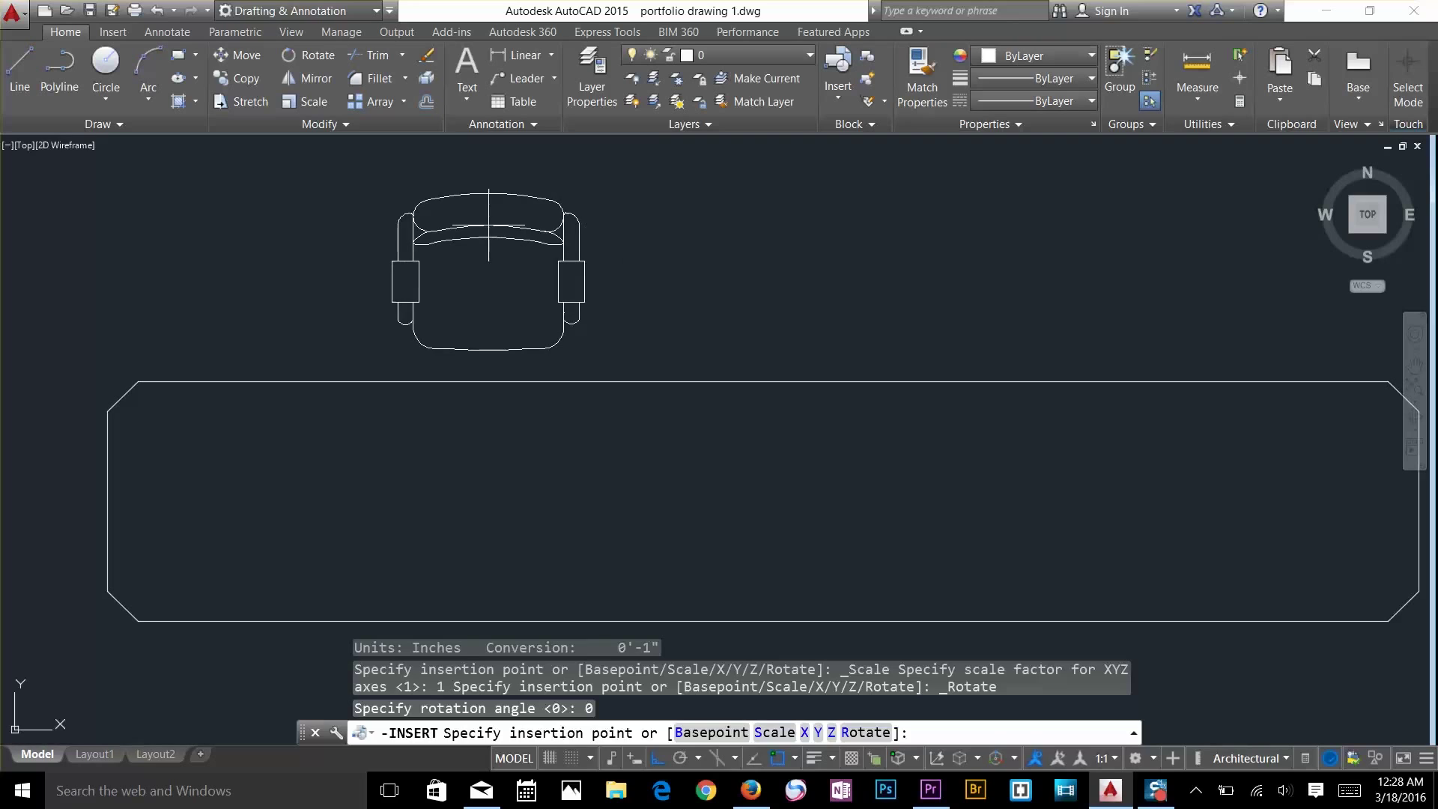
pyautogui.click(489, 225)
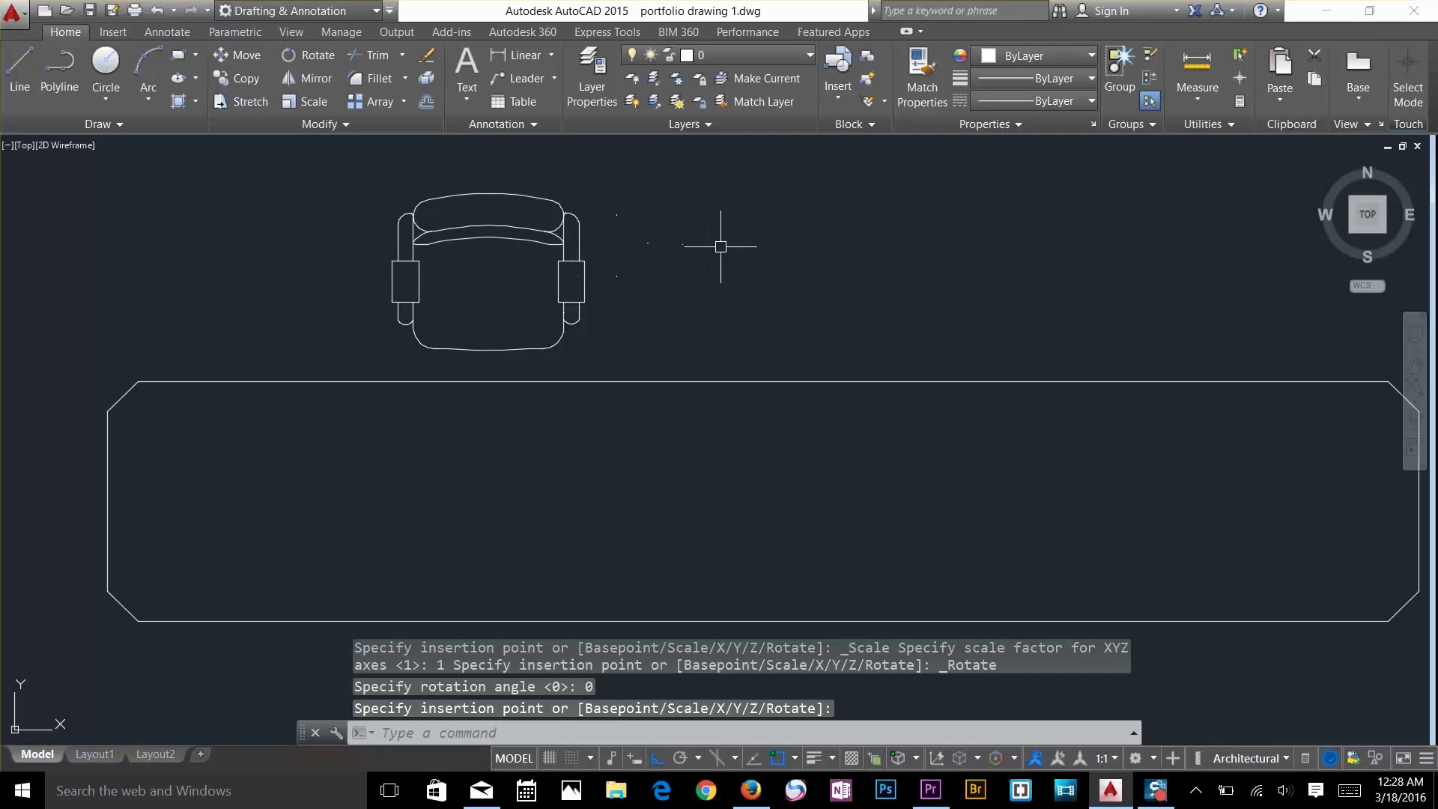
pyautogui.press('Return')
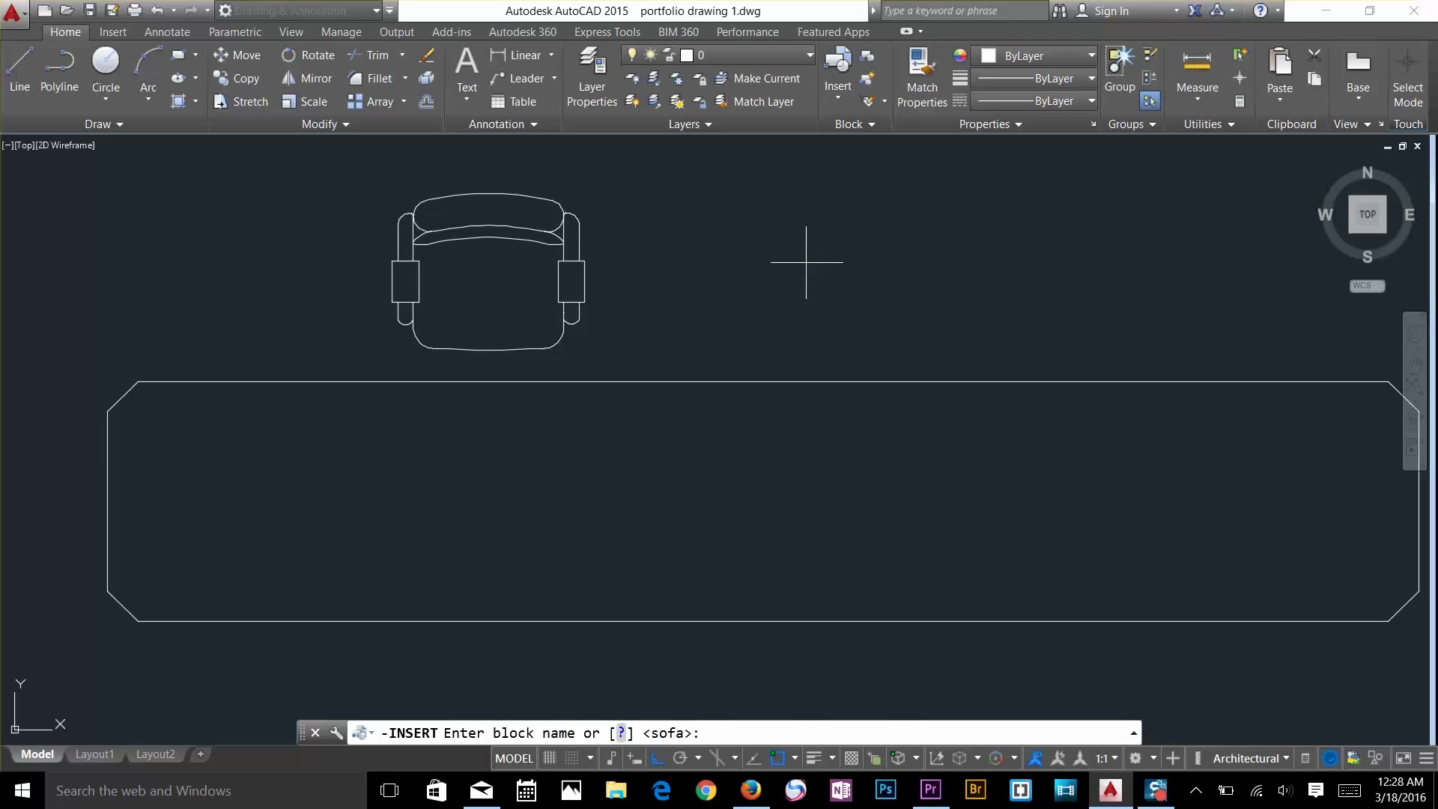
pyautogui.press('Return')
pyautogui.click(790, 211)
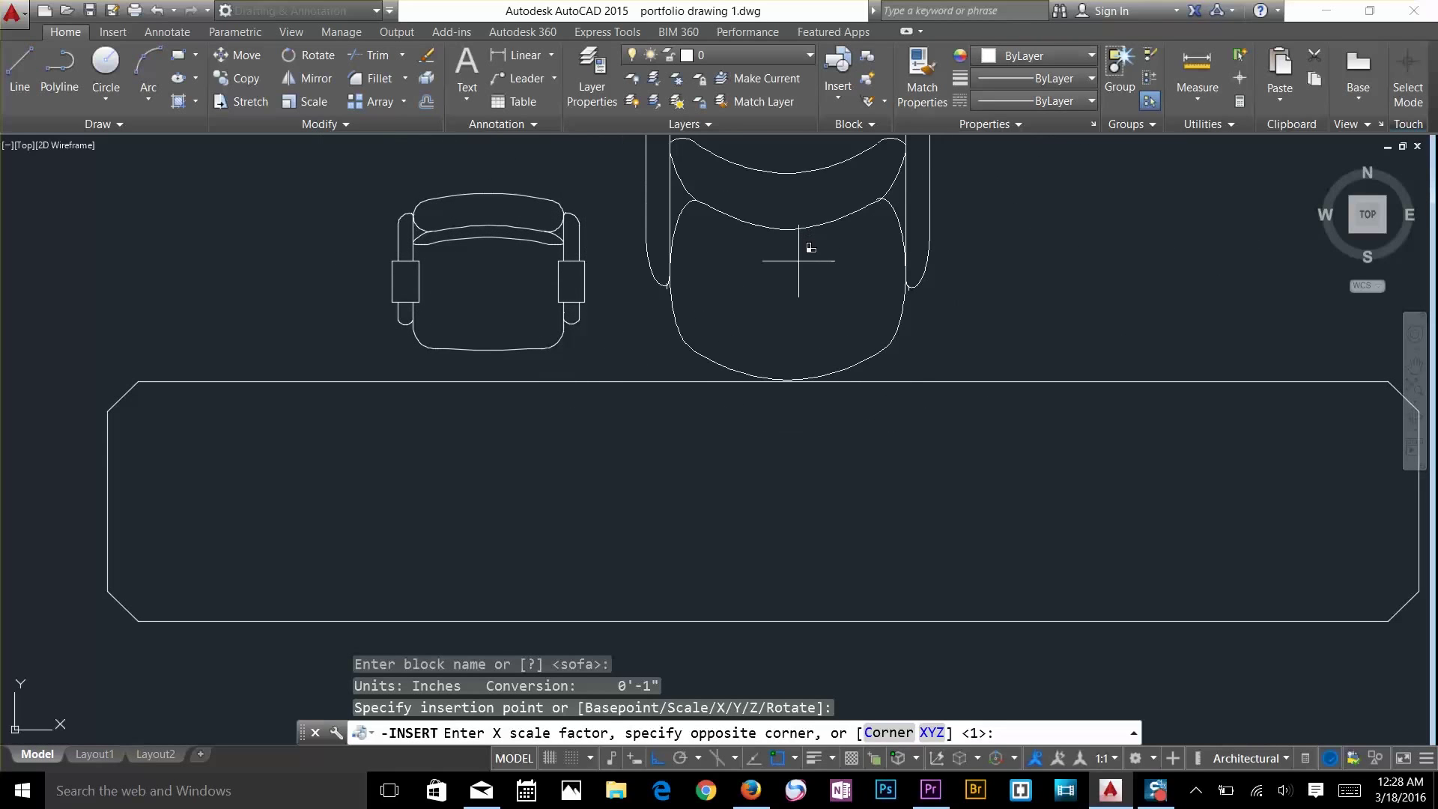
pyautogui.click(827, 275)
pyautogui.press('Escape')
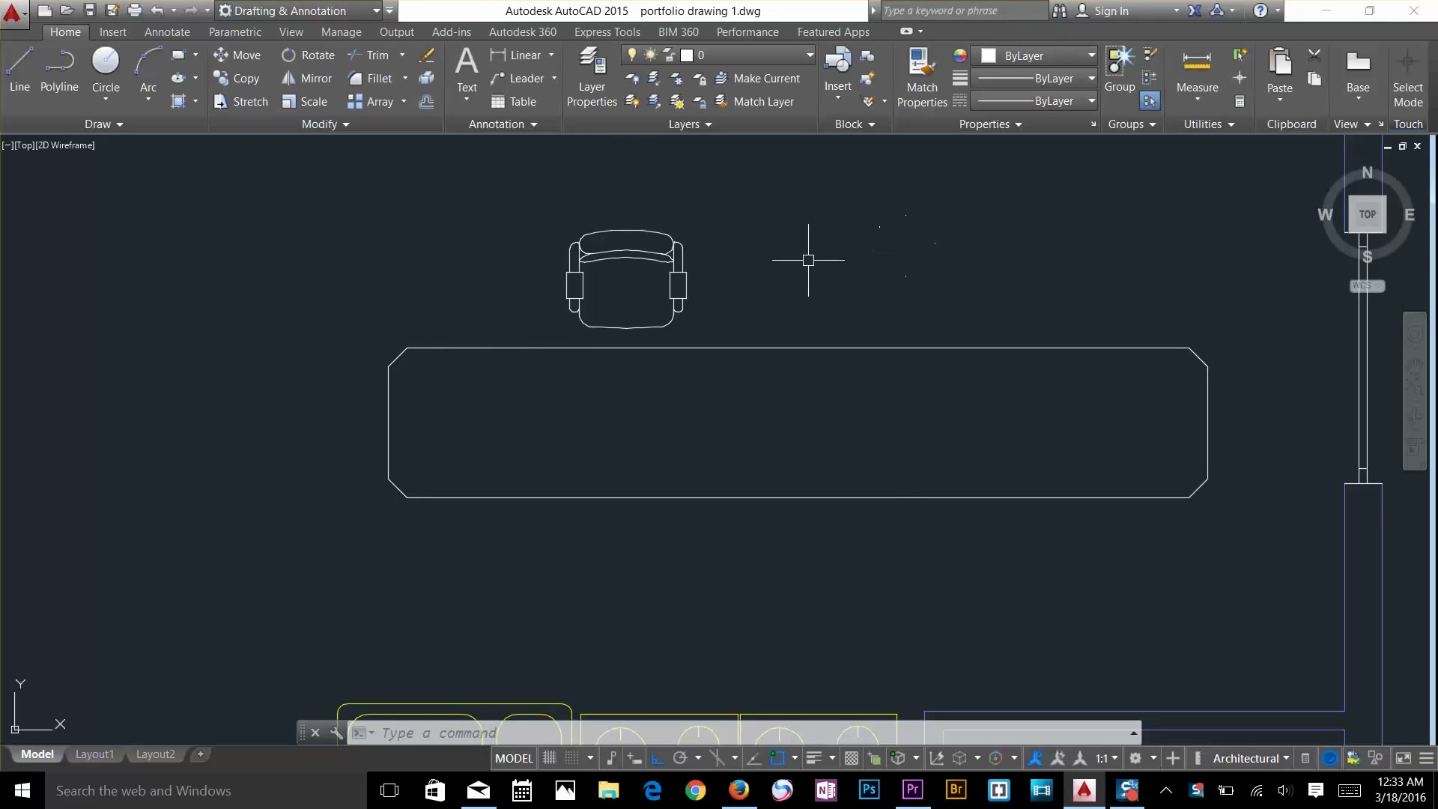
pyautogui.click(843, 96)
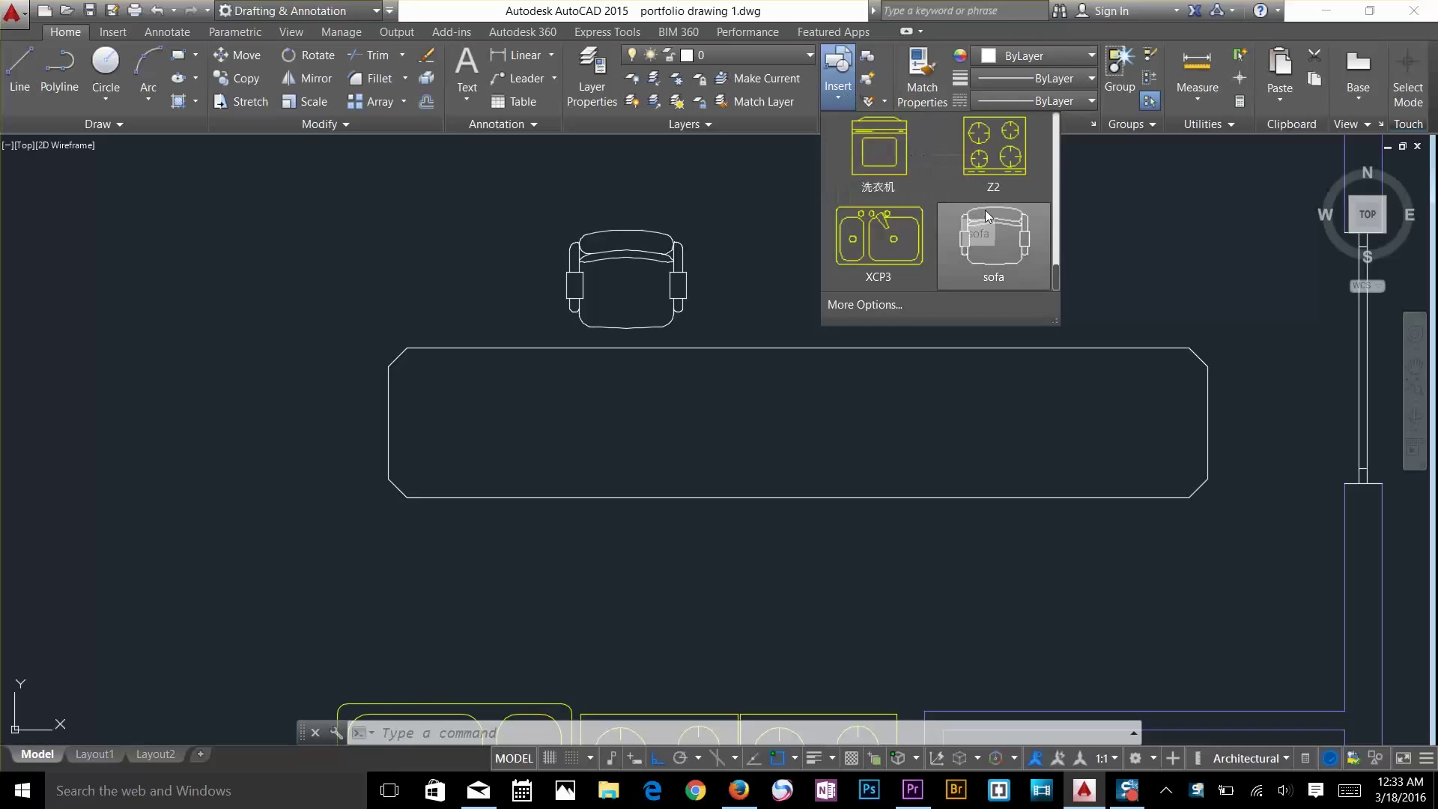
pyautogui.scroll(8, 987, 214)
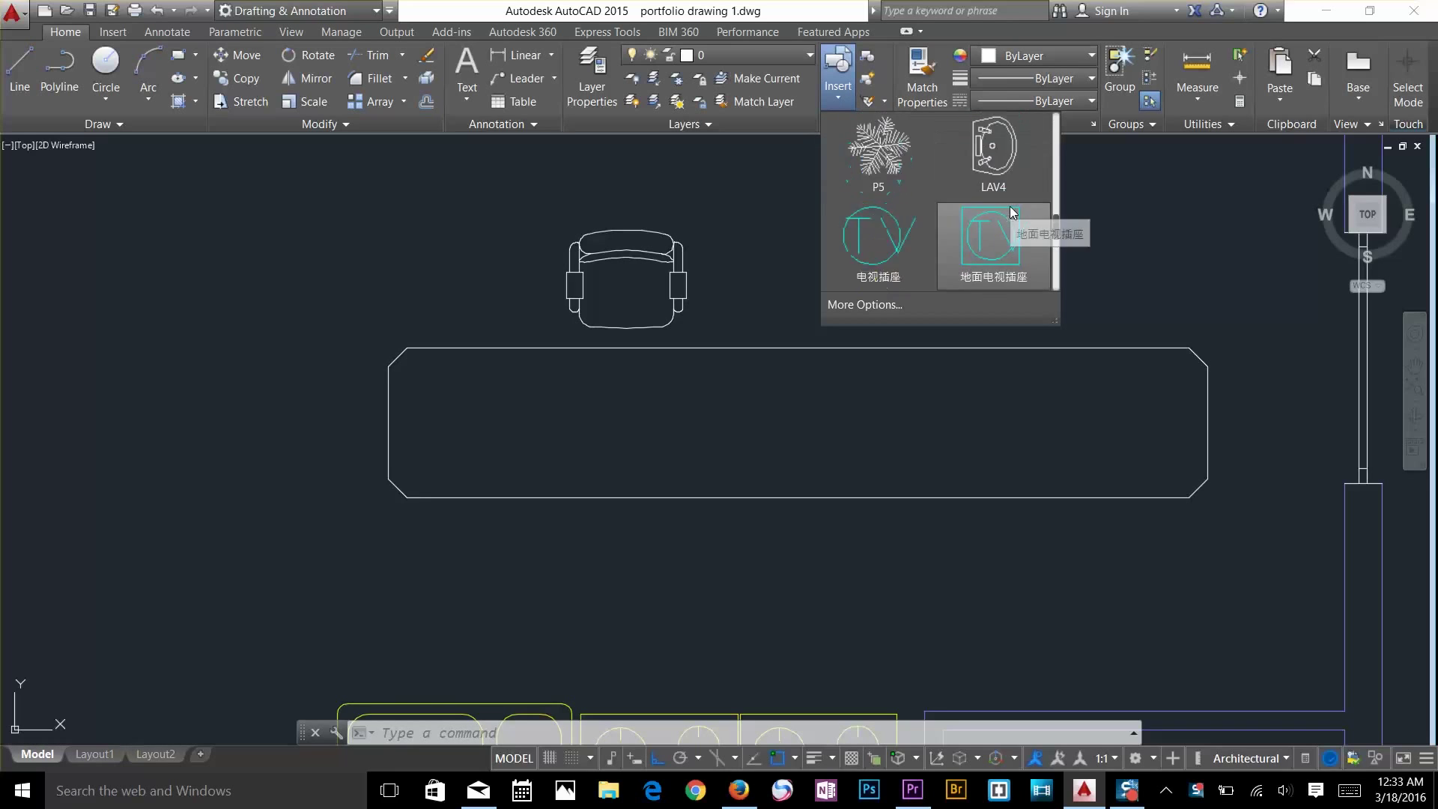
pyautogui.scroll(5, 989, 210)
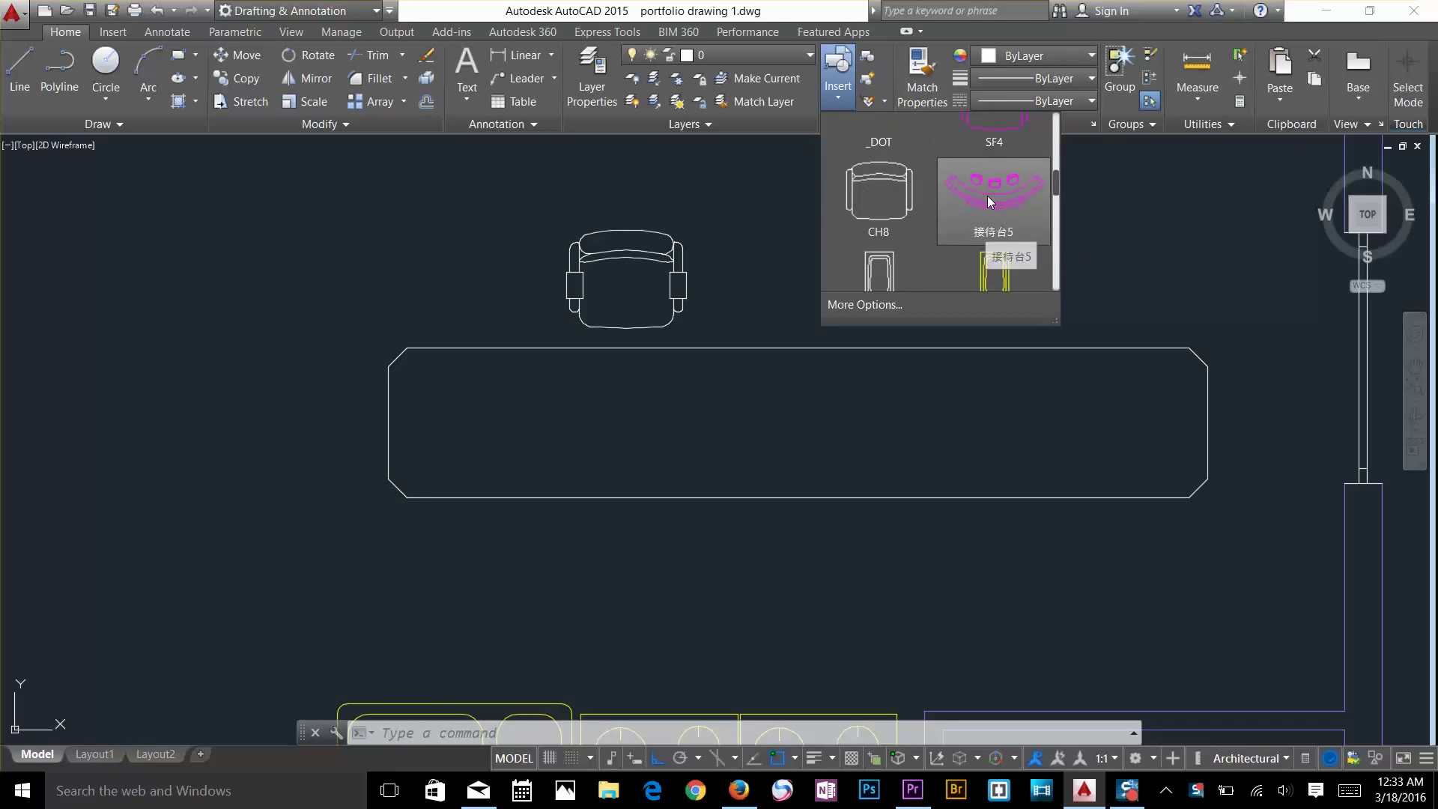
pyautogui.scroll(1, 986, 199)
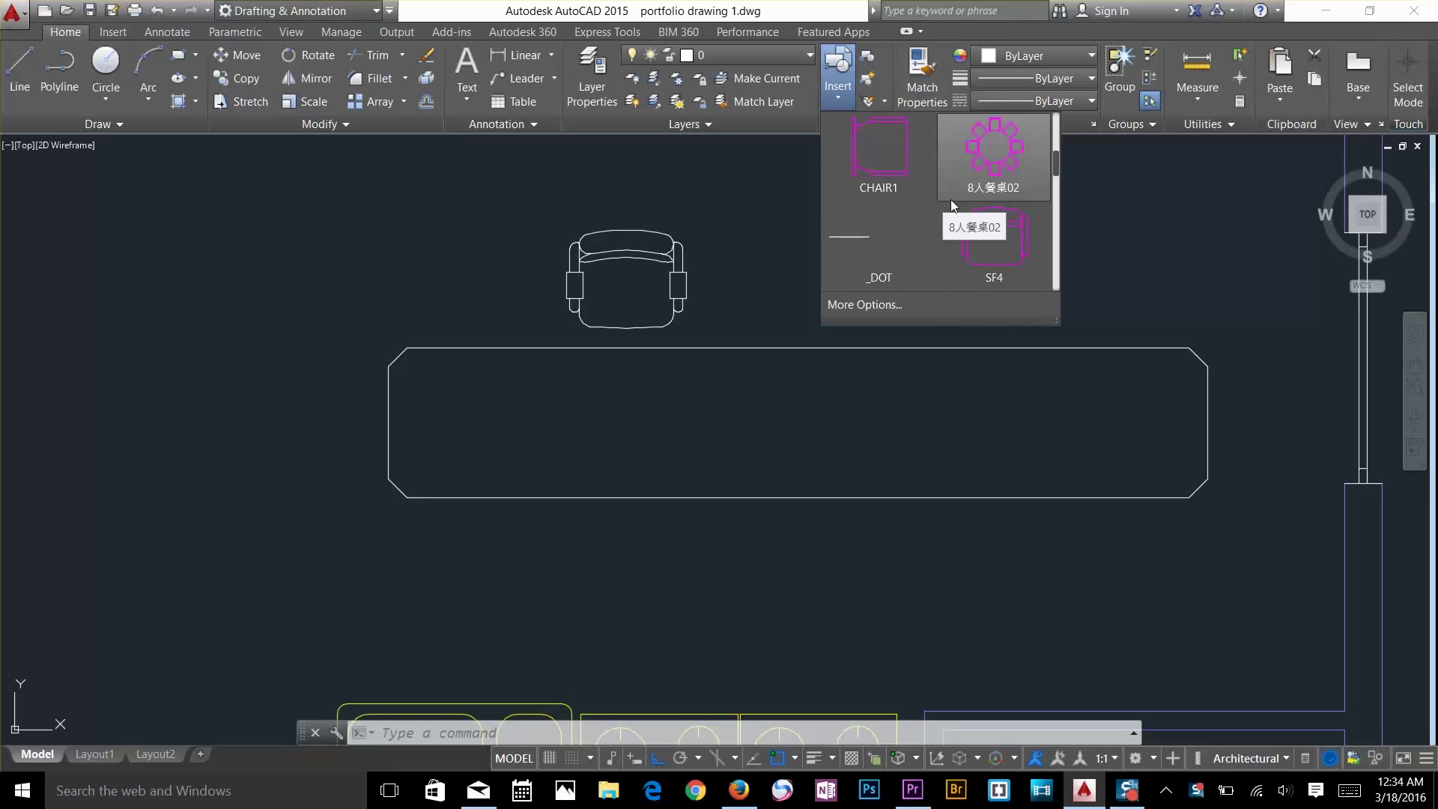
pyautogui.scroll(-3, 955, 206)
pyautogui.scroll(-6, 964, 218)
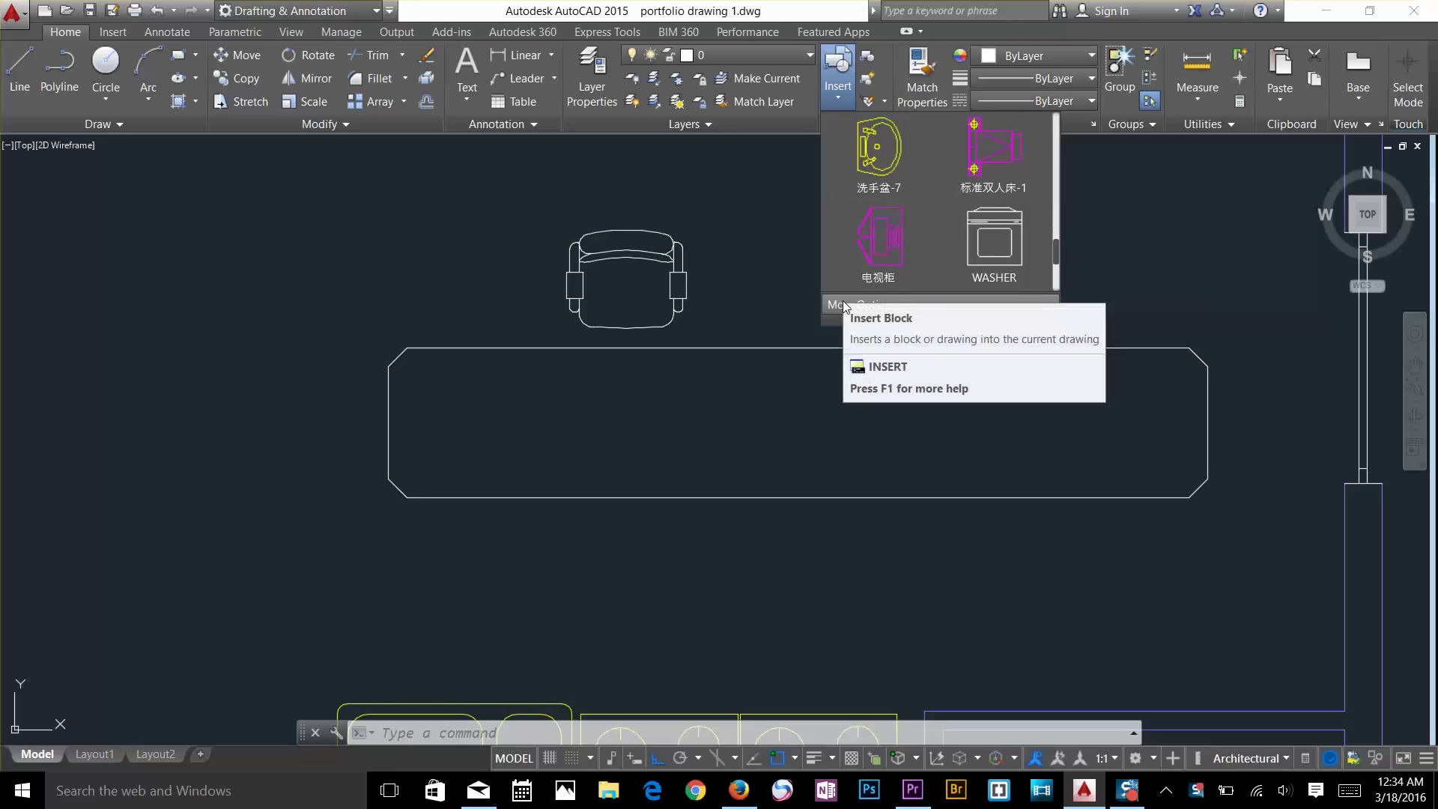
pyautogui.click(875, 306)
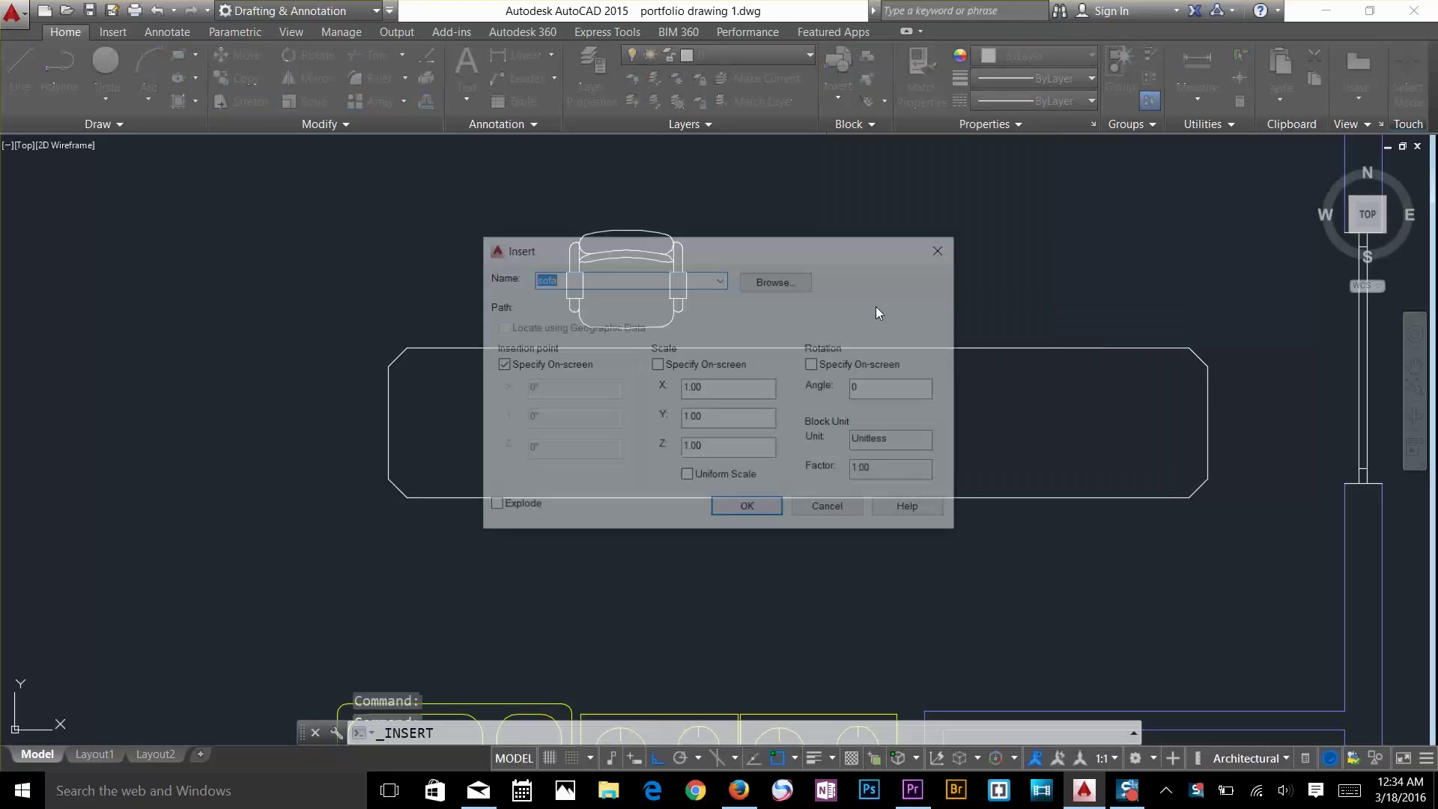
pyautogui.moveTo(978, 255); pyautogui.dragTo(1149, 265)
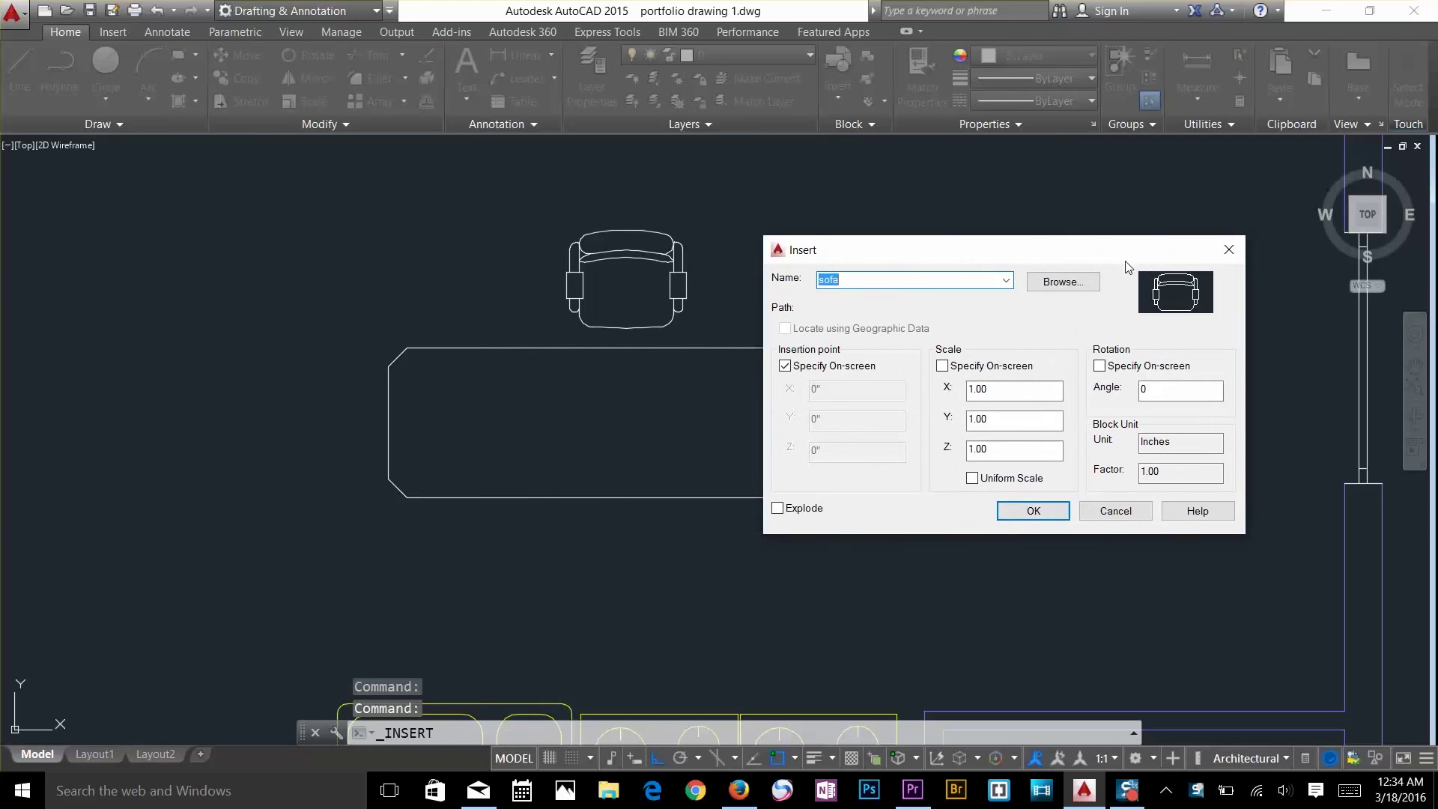
pyautogui.click(1118, 515)
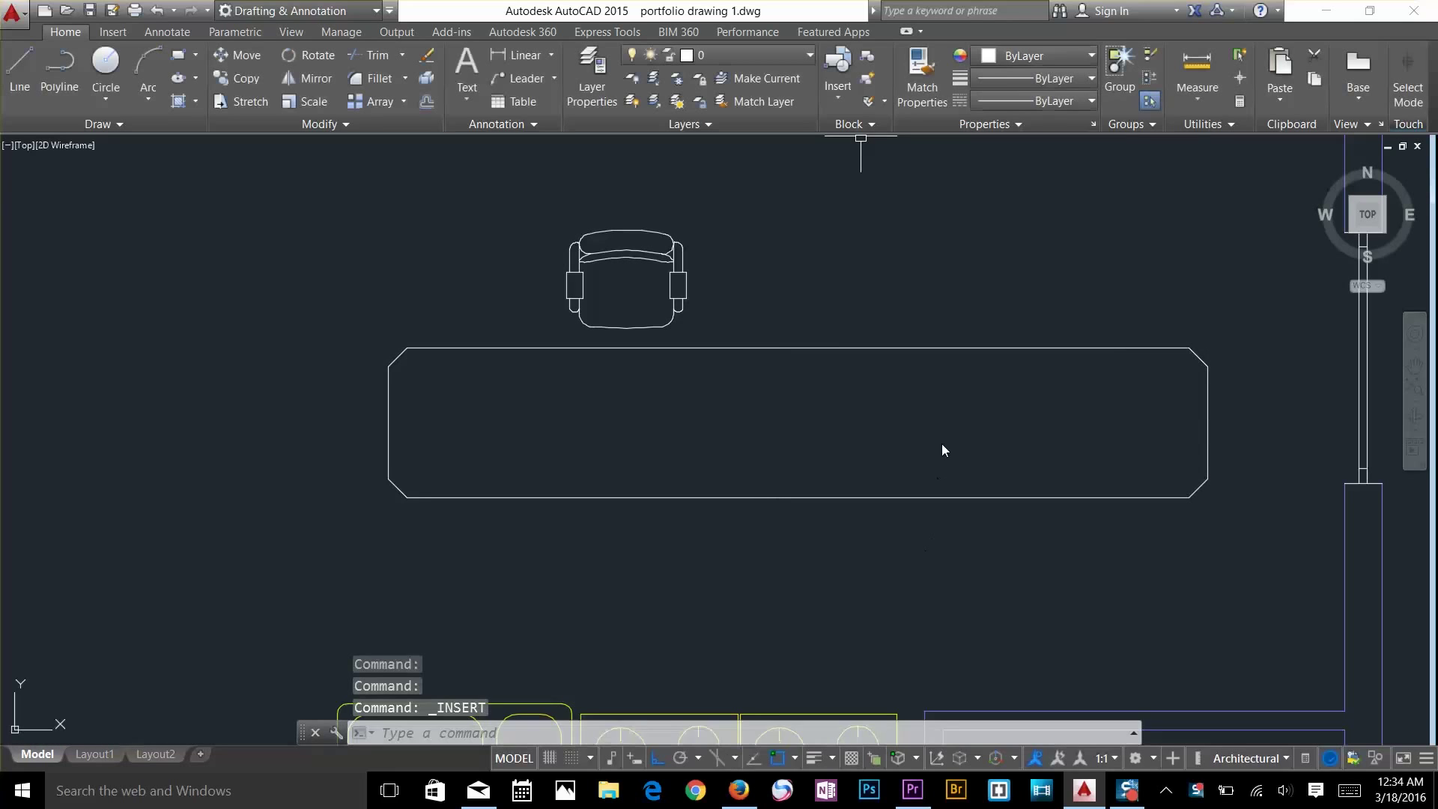
pyautogui.click(942, 444)
pyautogui.write('i')
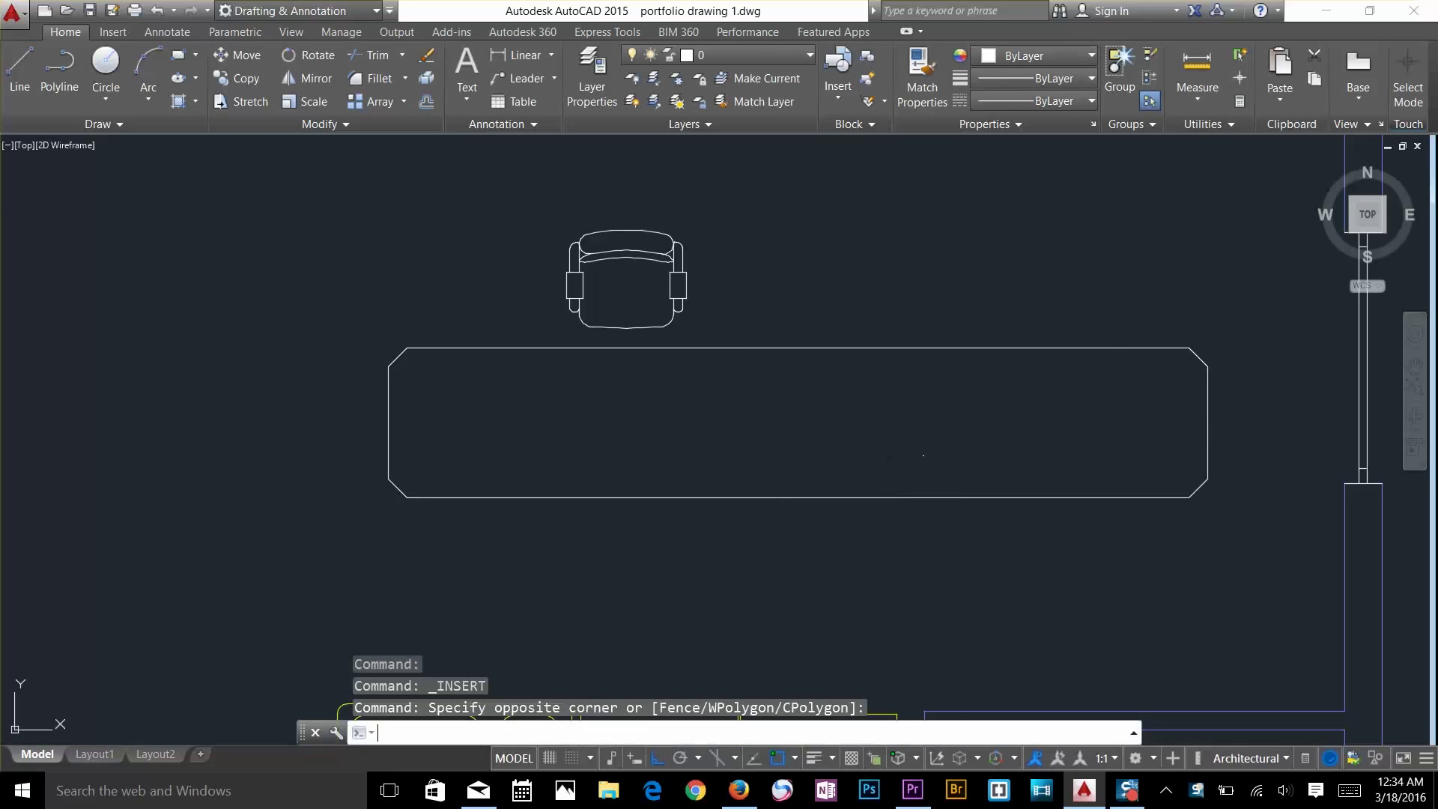
pyautogui.press('Return')
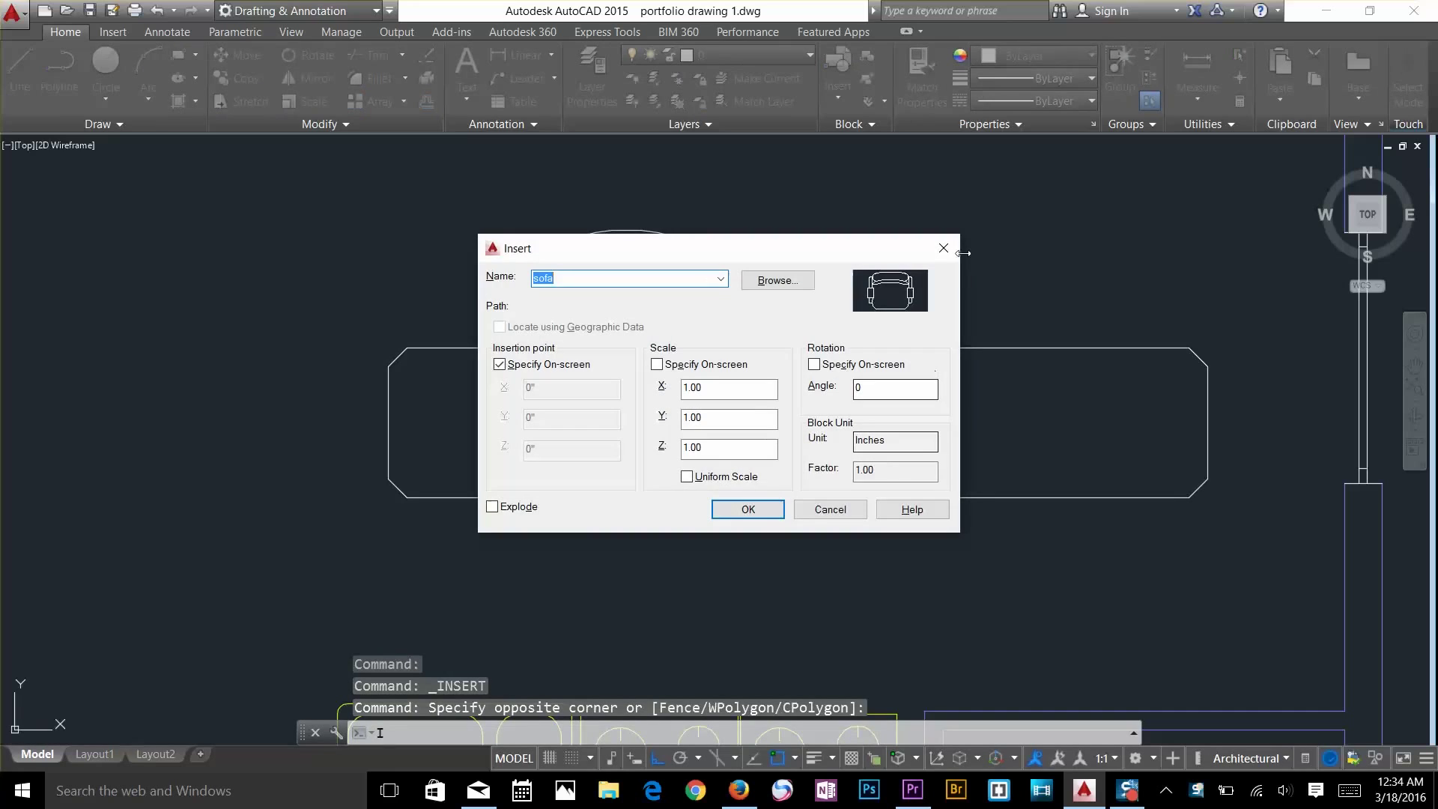
pyautogui.moveTo(628, 259); pyautogui.dragTo(981, 226)
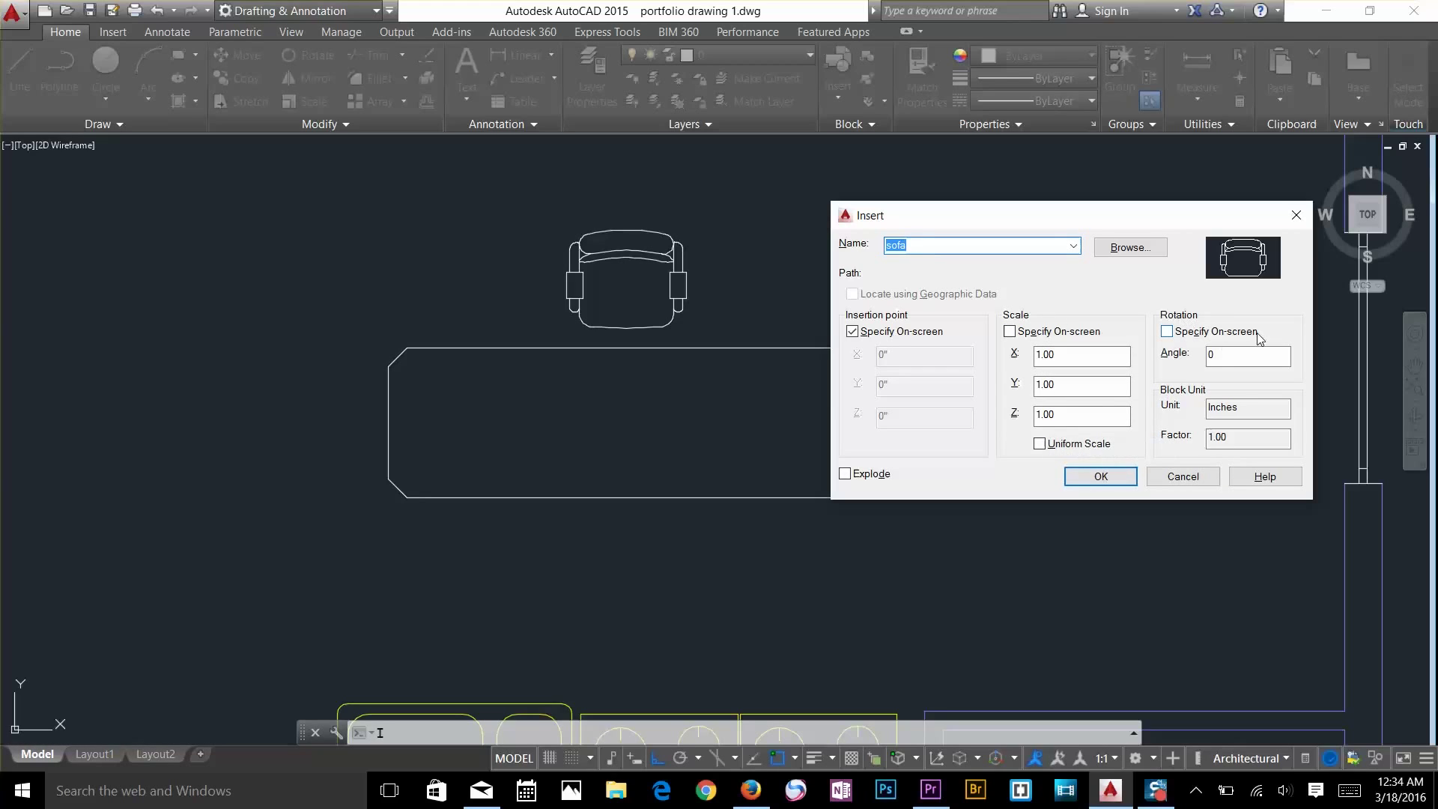
pyautogui.click(1167, 331)
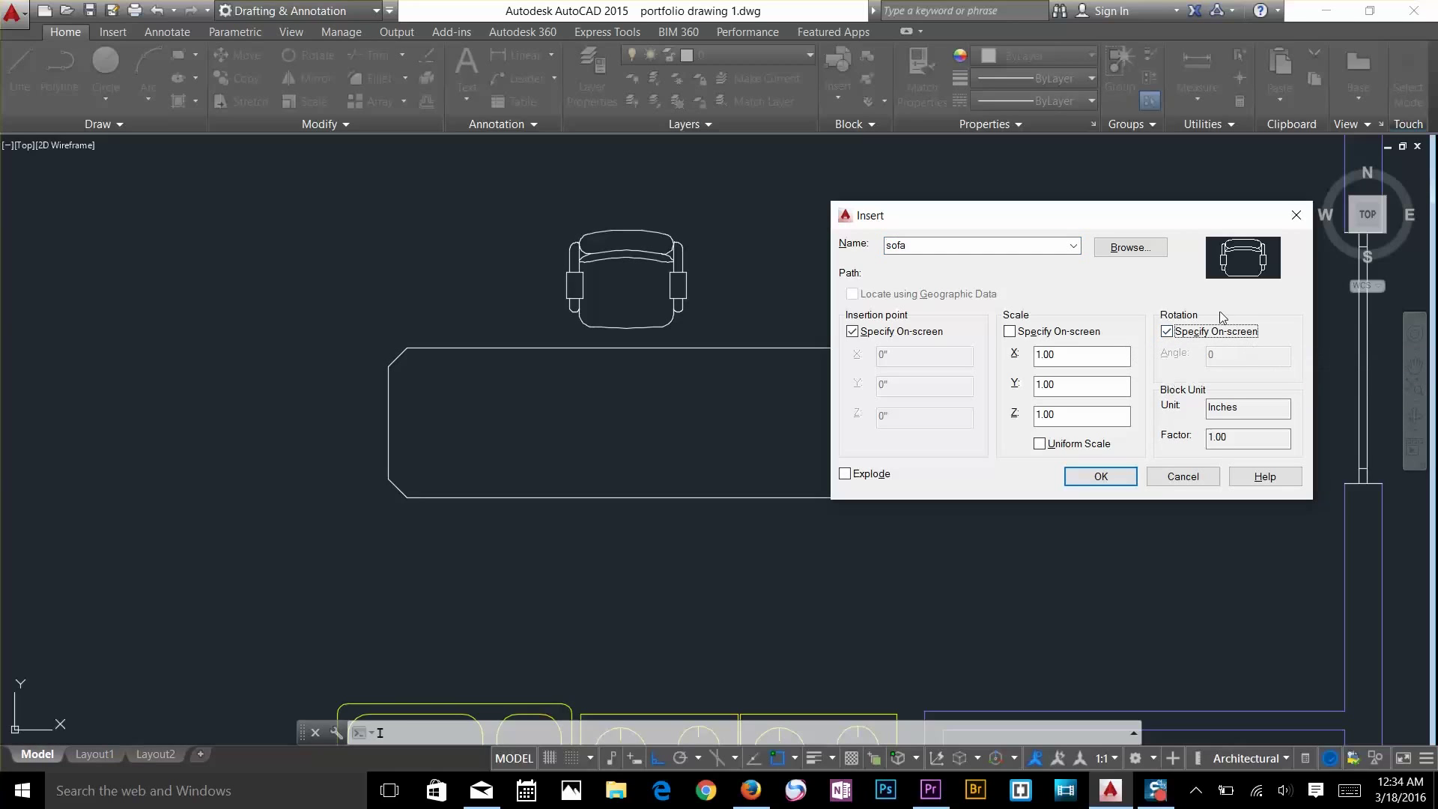
pyautogui.click(1126, 478)
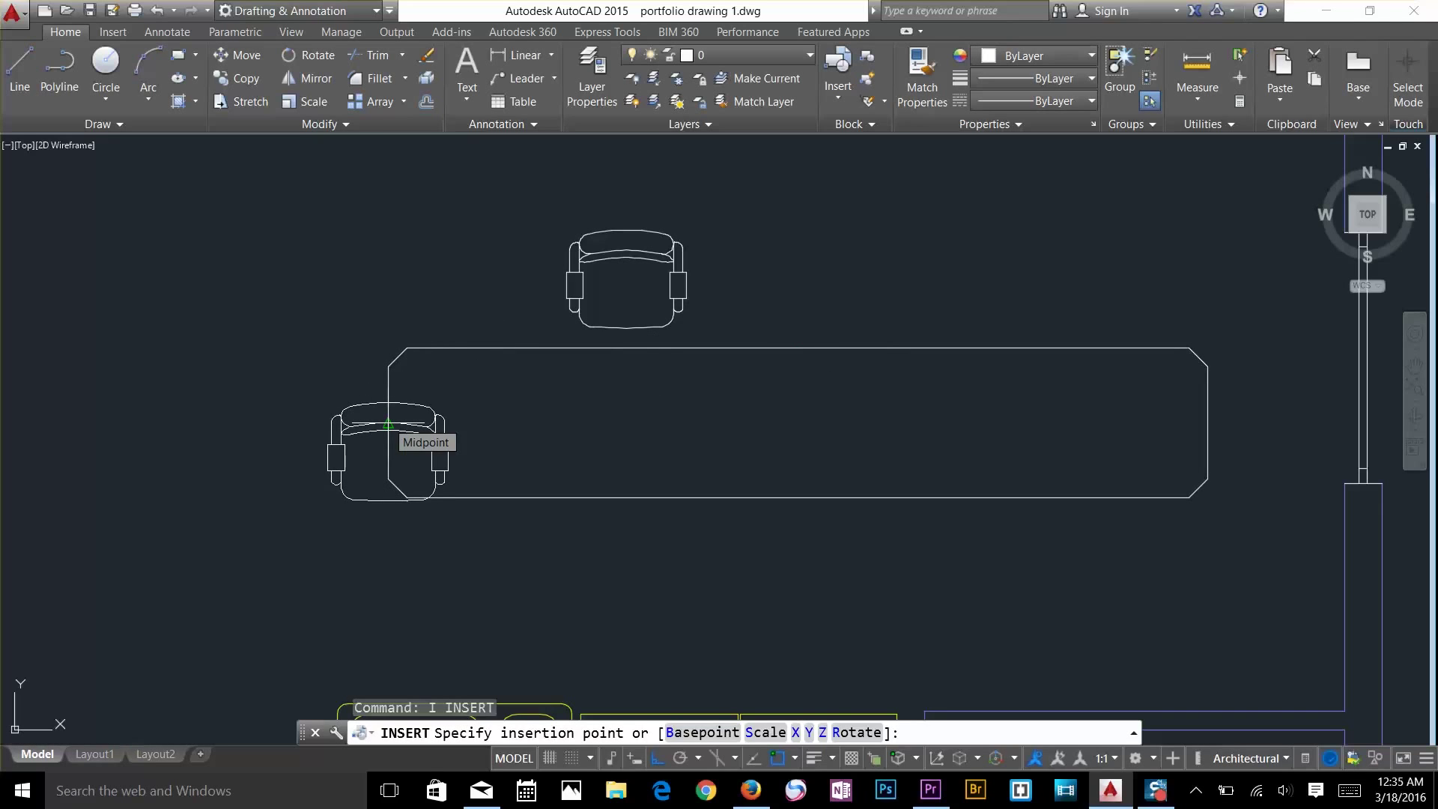
pyautogui.click(388, 424)
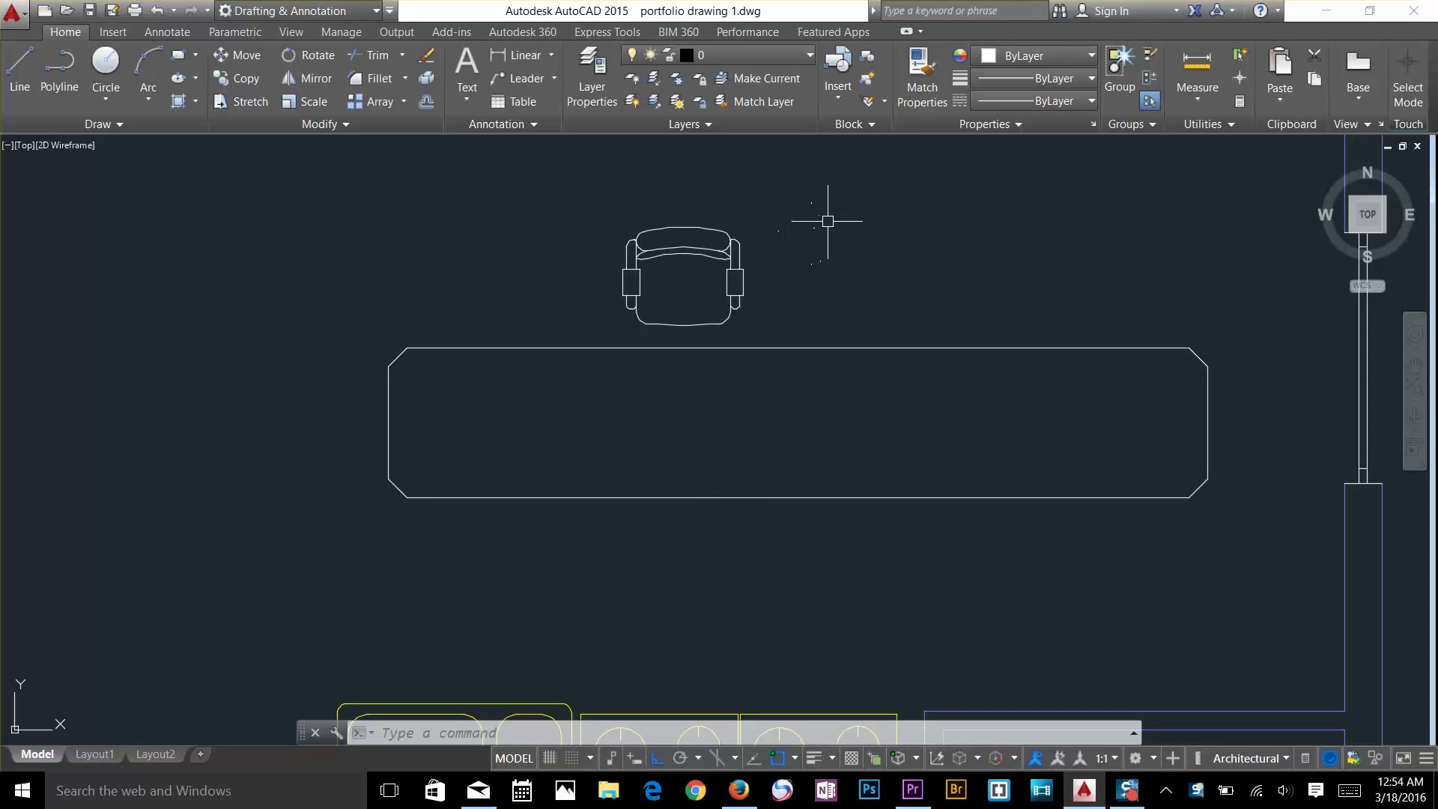
pyautogui.doubleClick(679, 253)
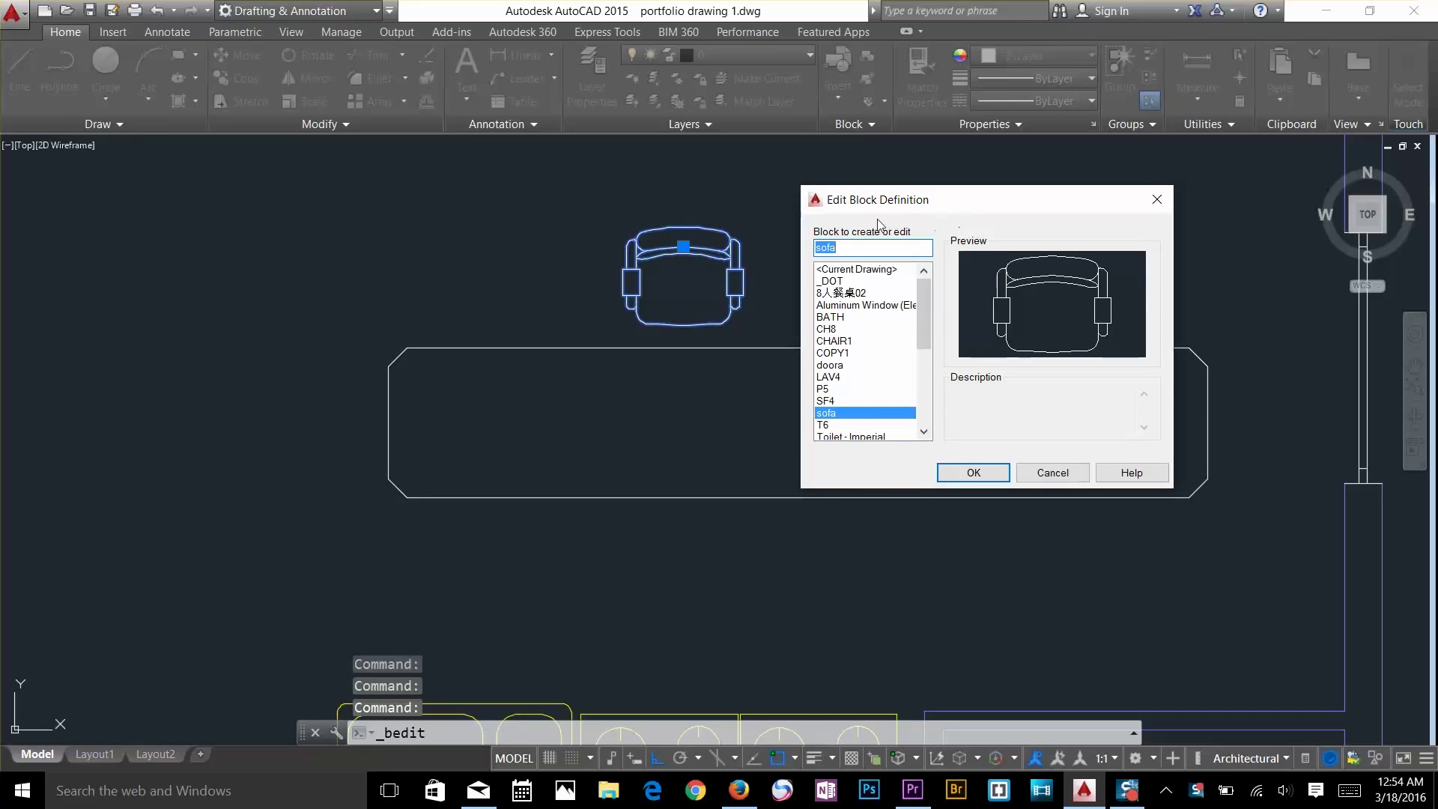
pyautogui.click(973, 472)
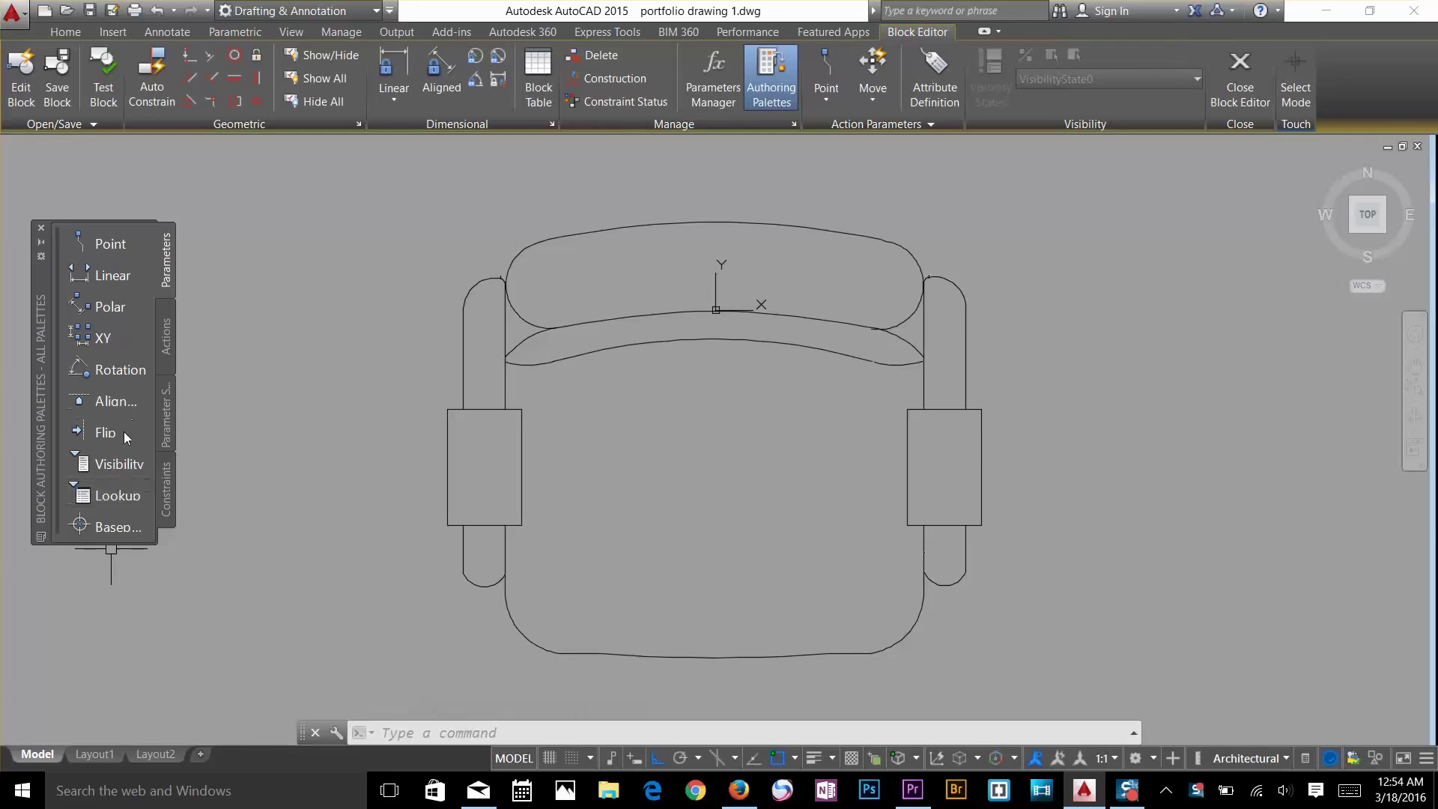
pyautogui.click(114, 495)
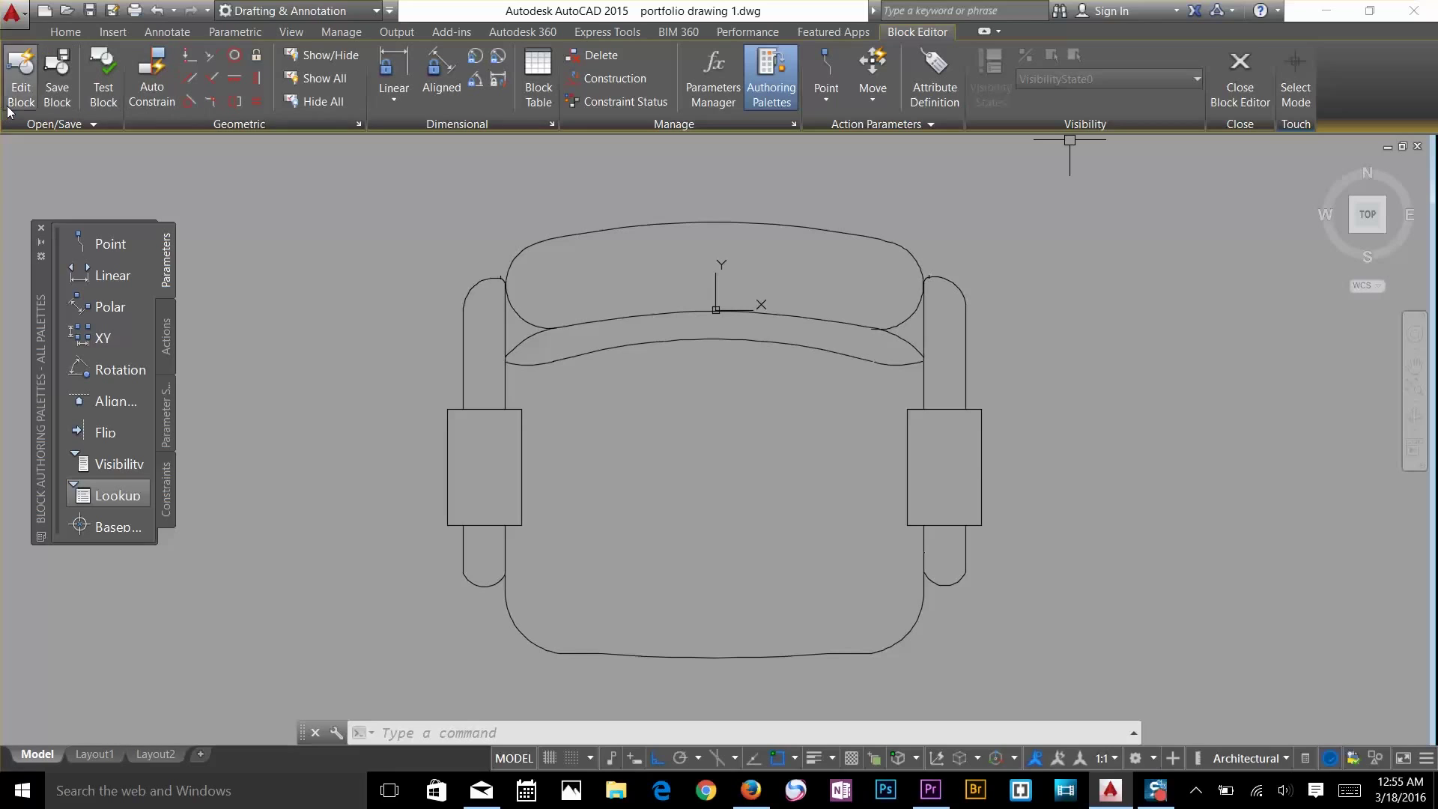
pyautogui.click(47, 106)
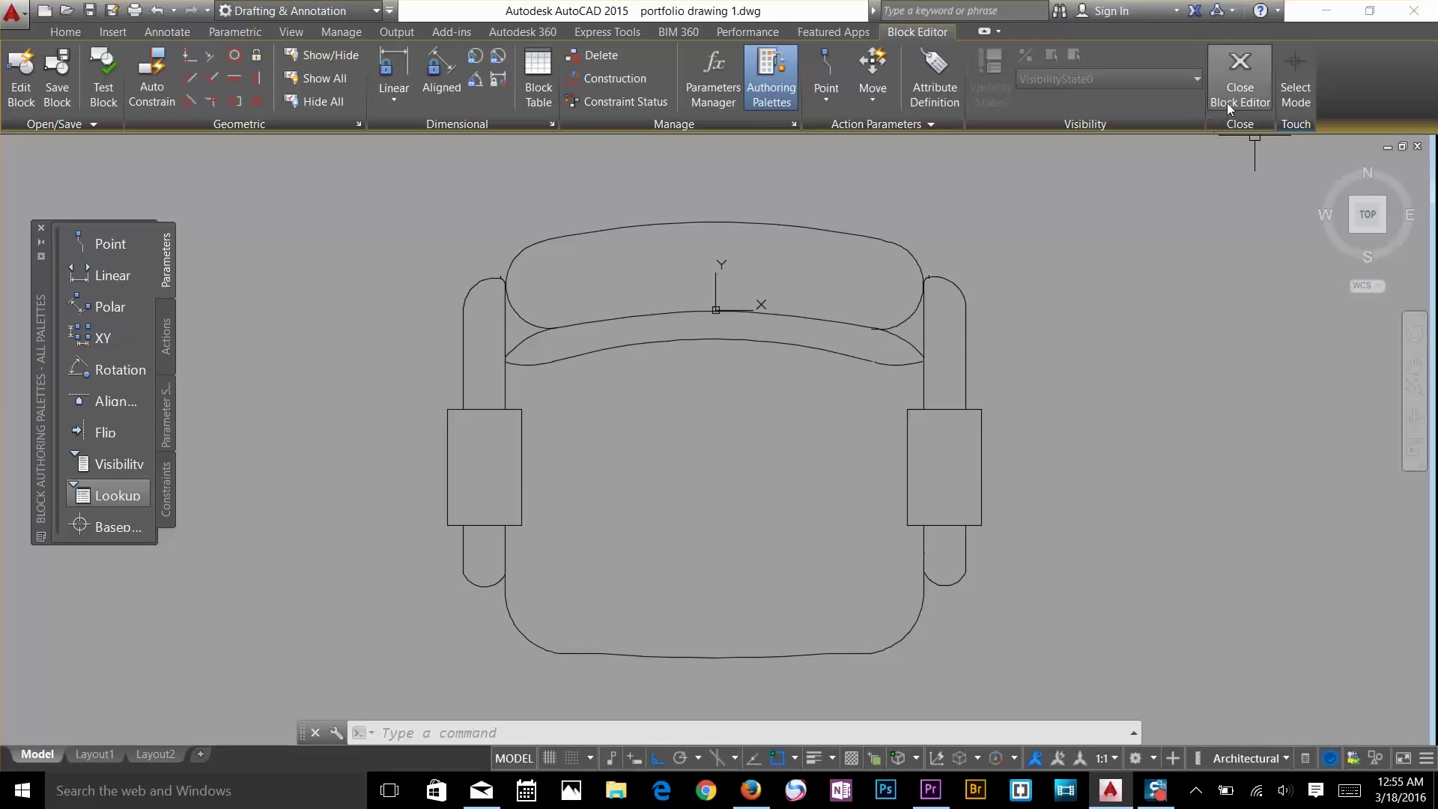
pyautogui.click(1227, 102)
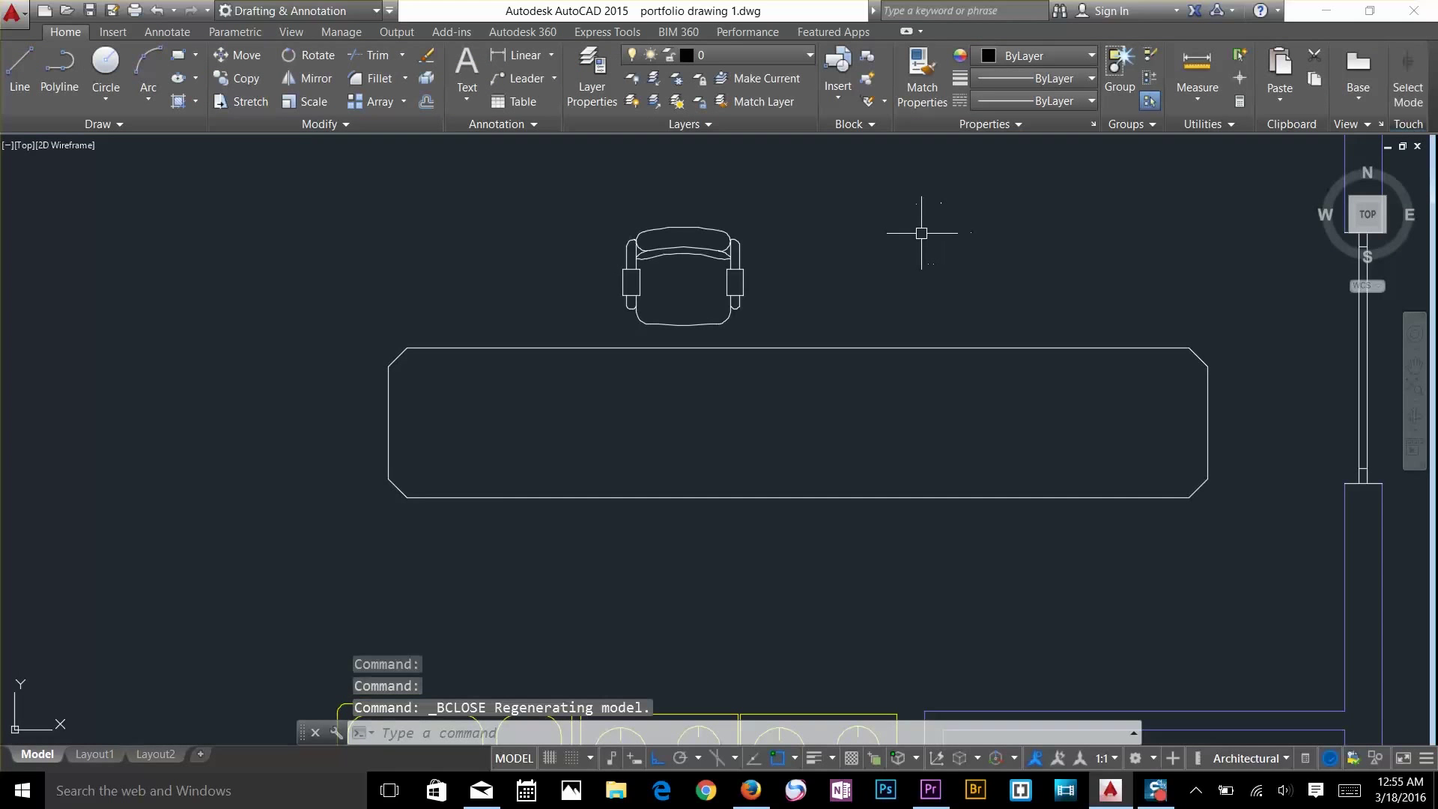
pyautogui.doubleClick(740, 243)
pyautogui.click(978, 474)
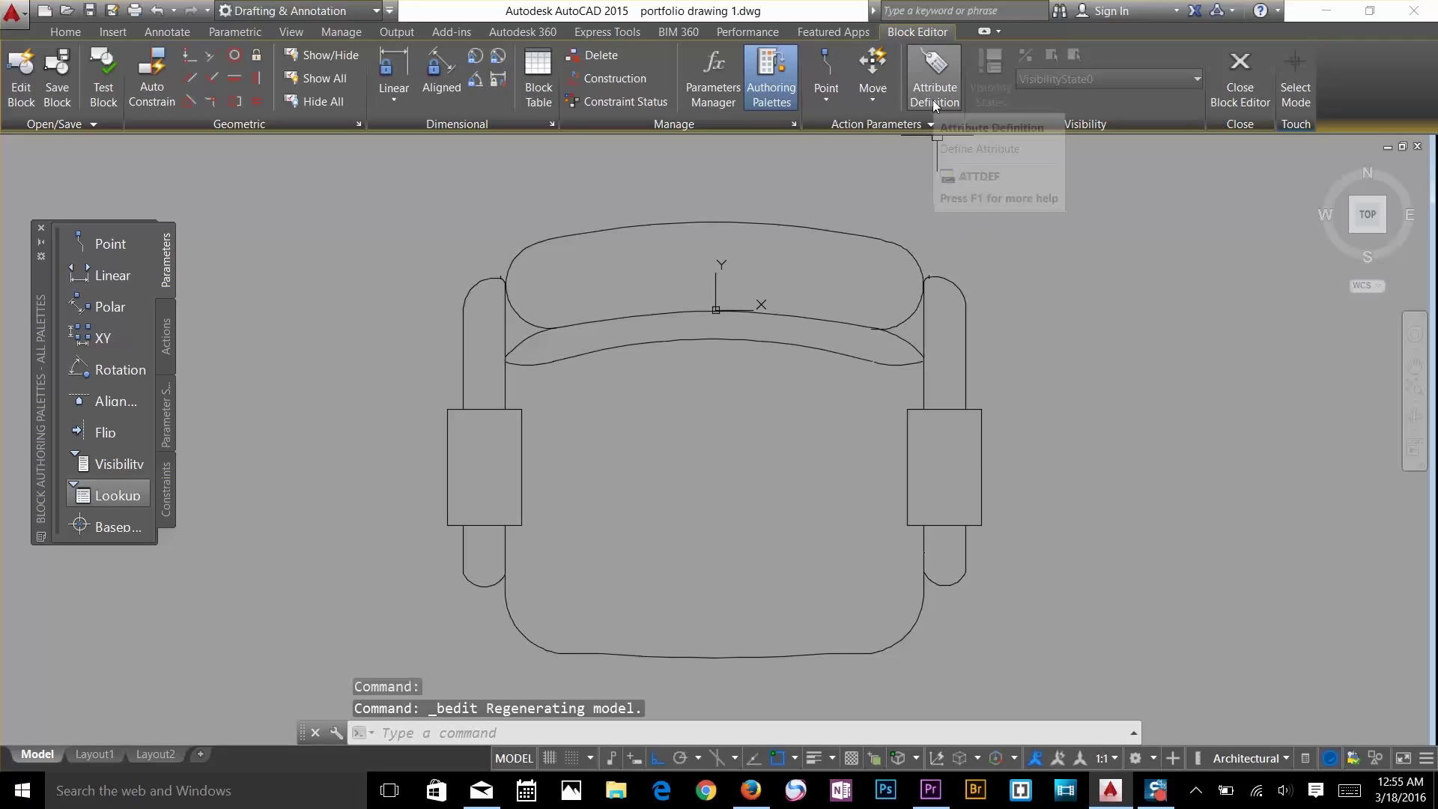
pyautogui.click(782, 82)
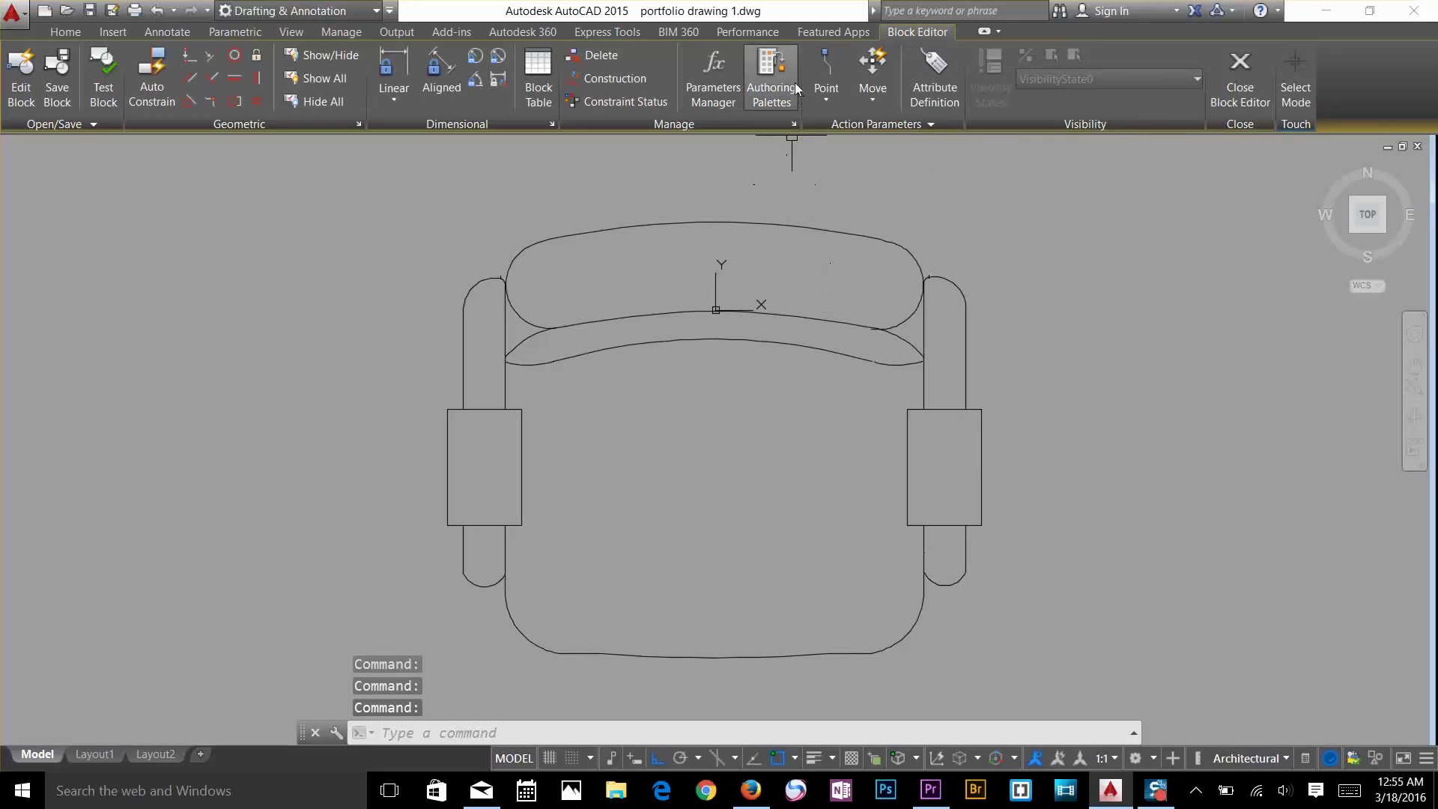
pyautogui.click(772, 83)
pyautogui.click(708, 97)
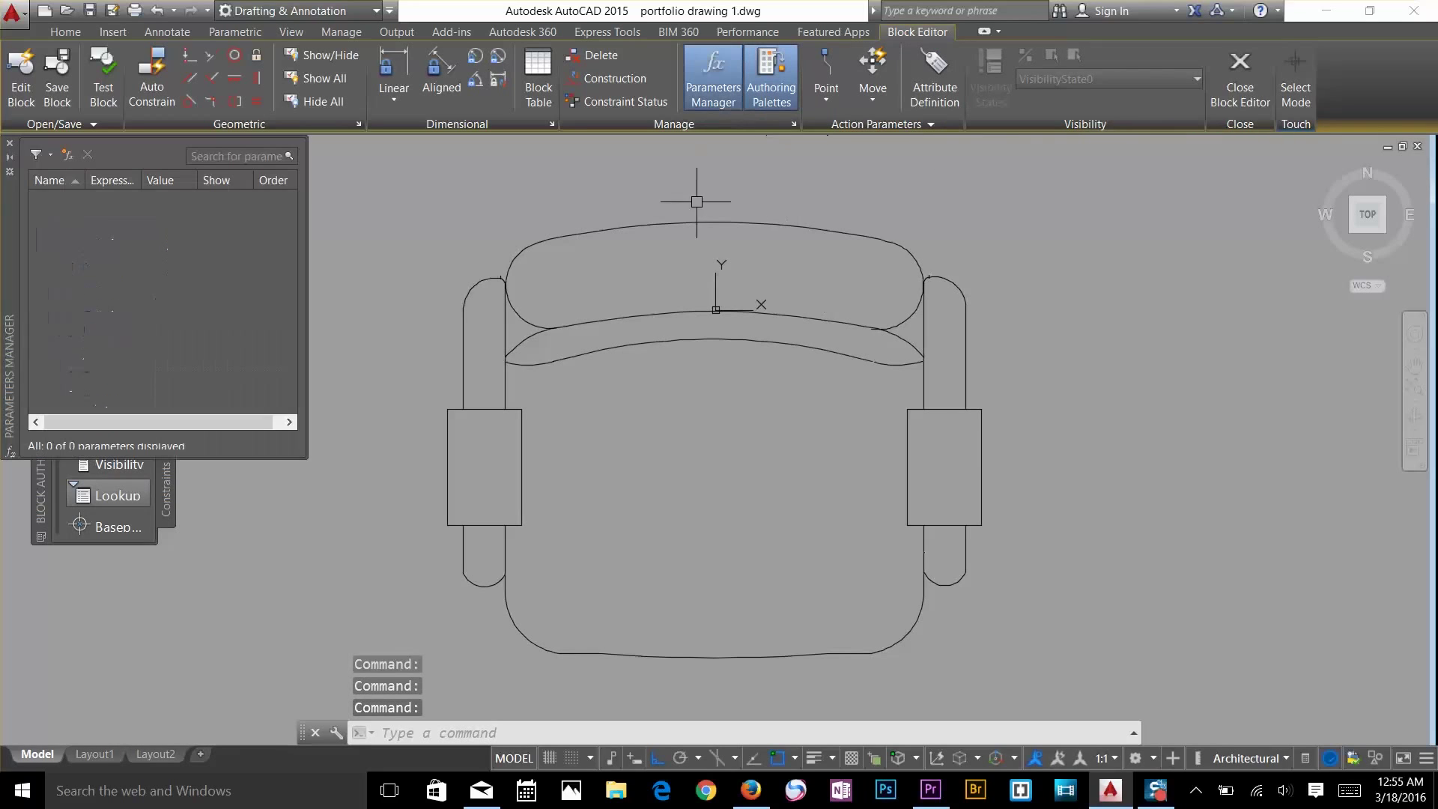
pyautogui.click(9, 142)
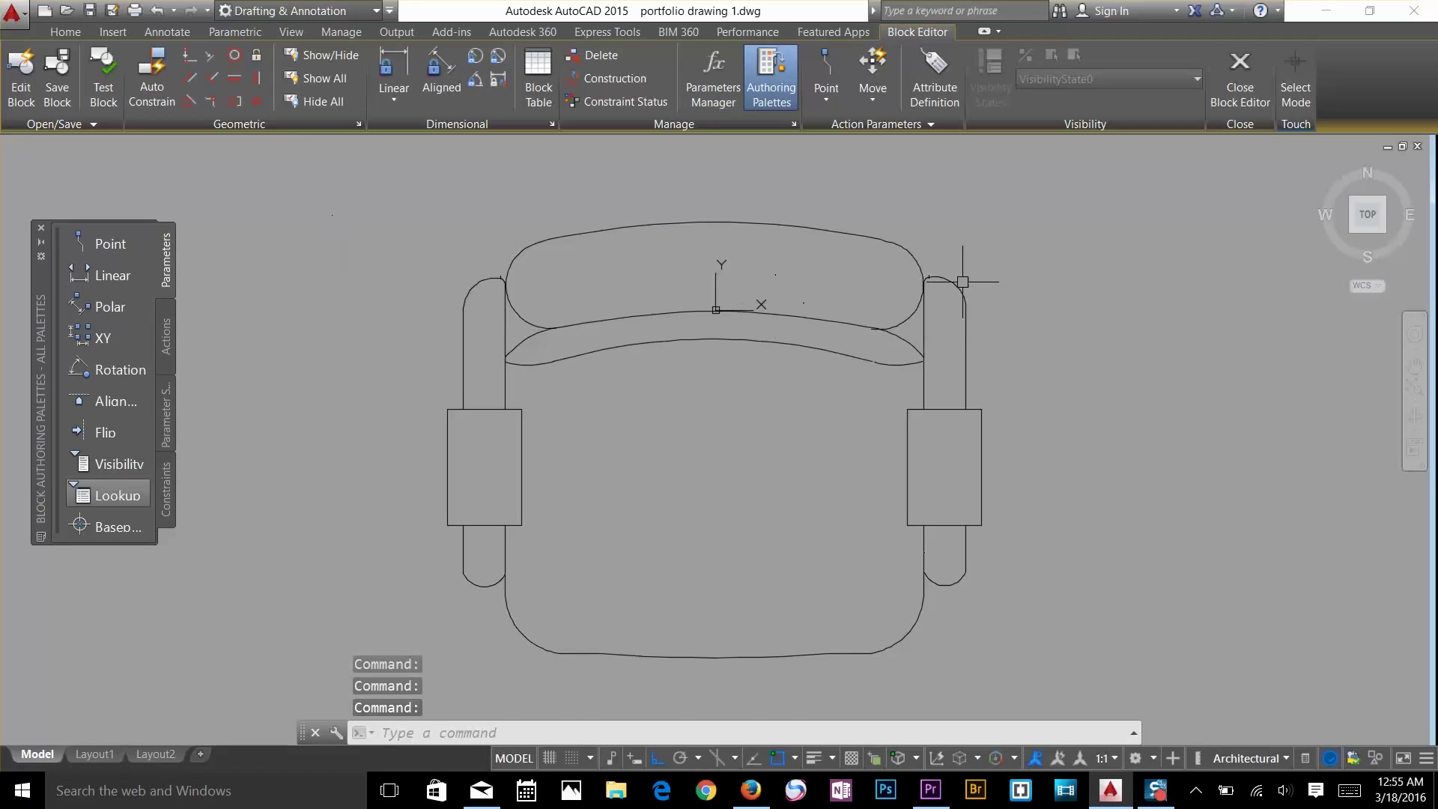
pyautogui.click(1060, 220)
pyautogui.click(301, 504)
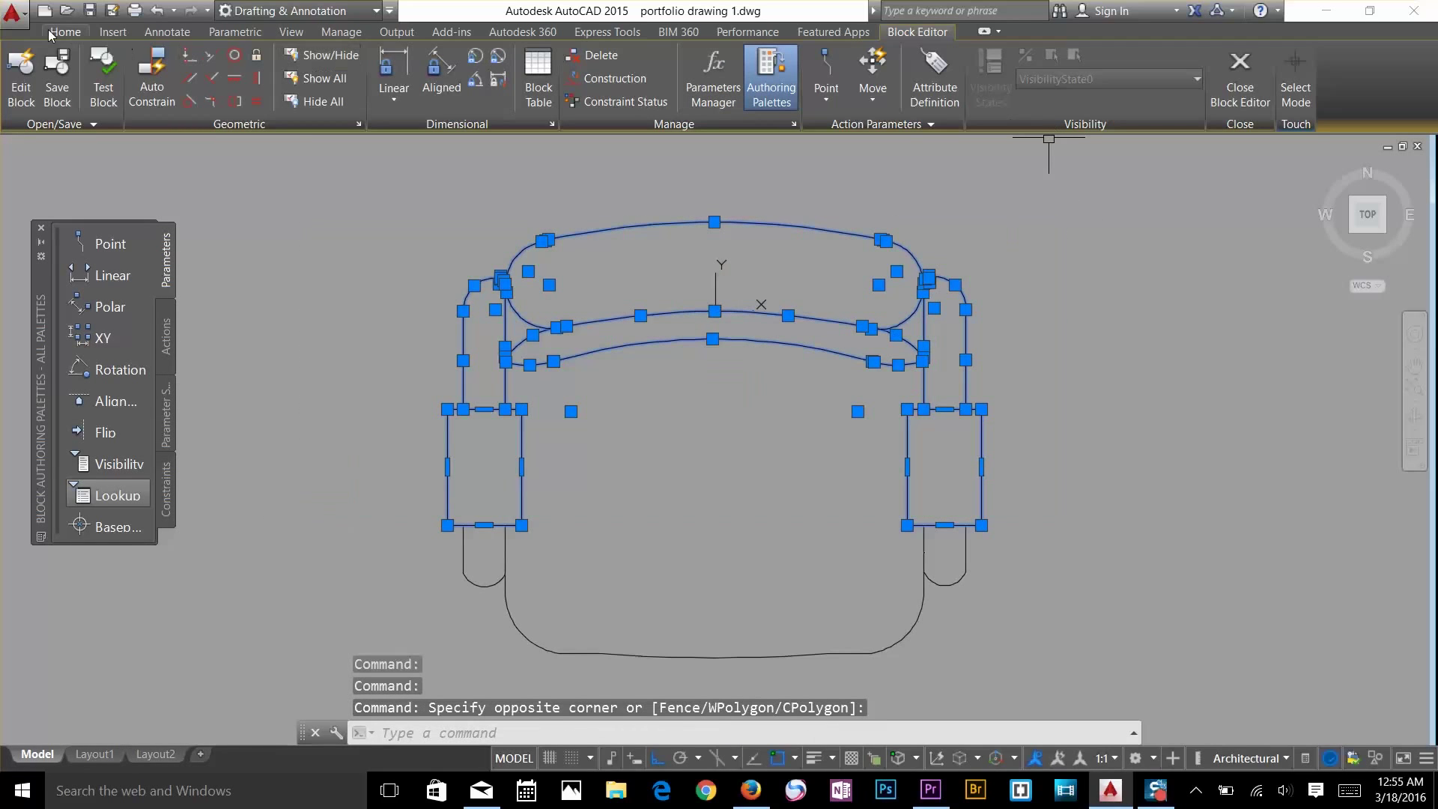
pyautogui.click(885, 95)
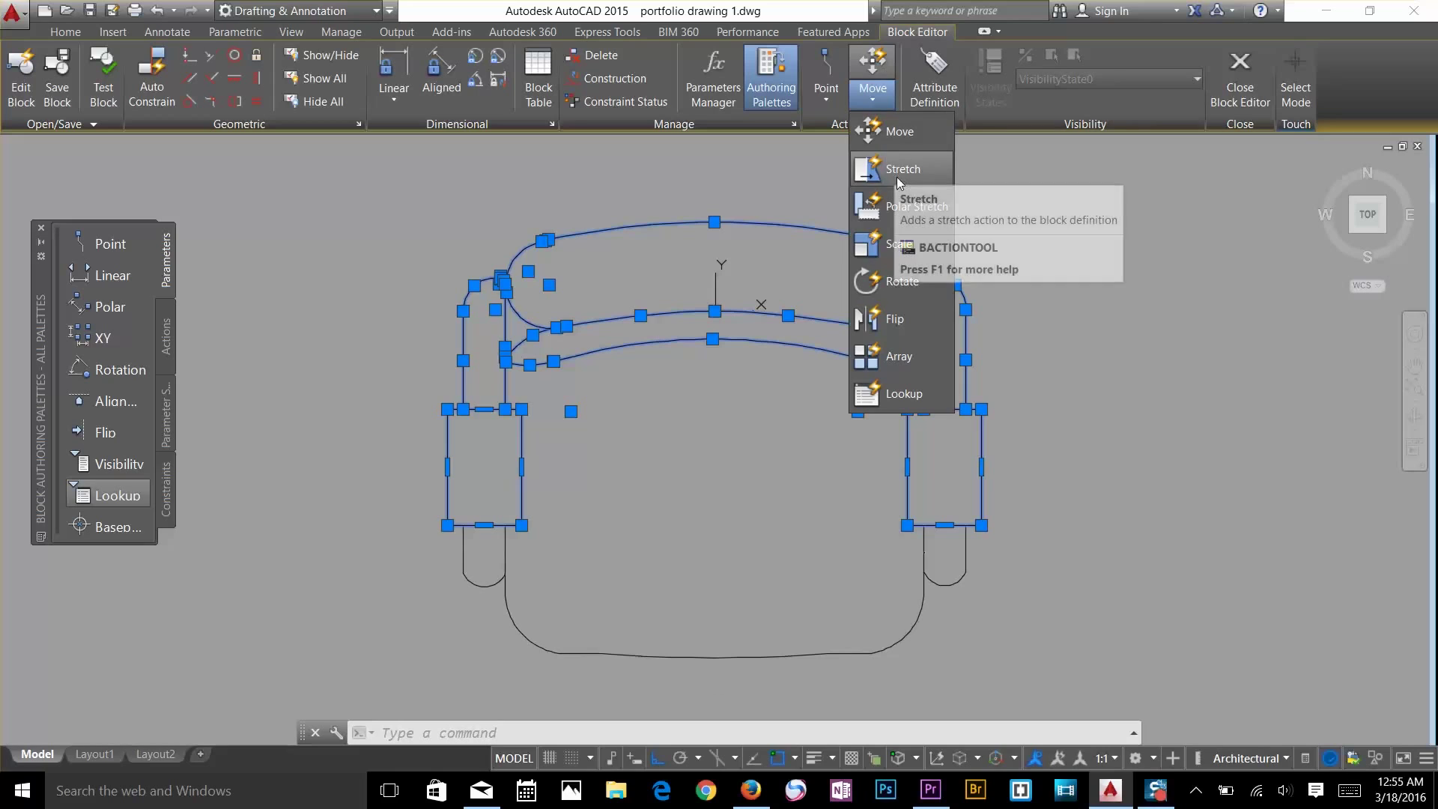
pyautogui.click(906, 214)
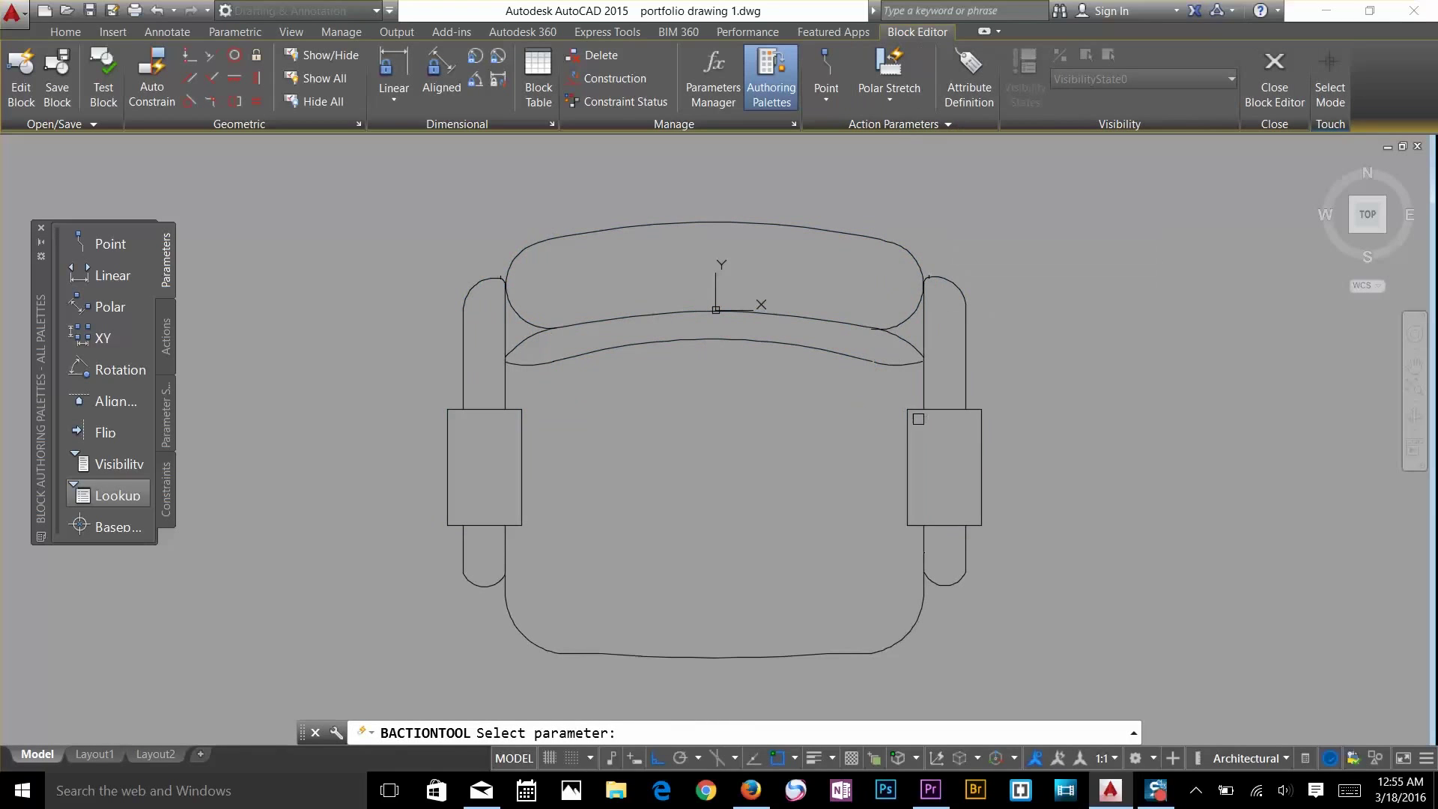
pyautogui.click(919, 419)
pyautogui.click(914, 411)
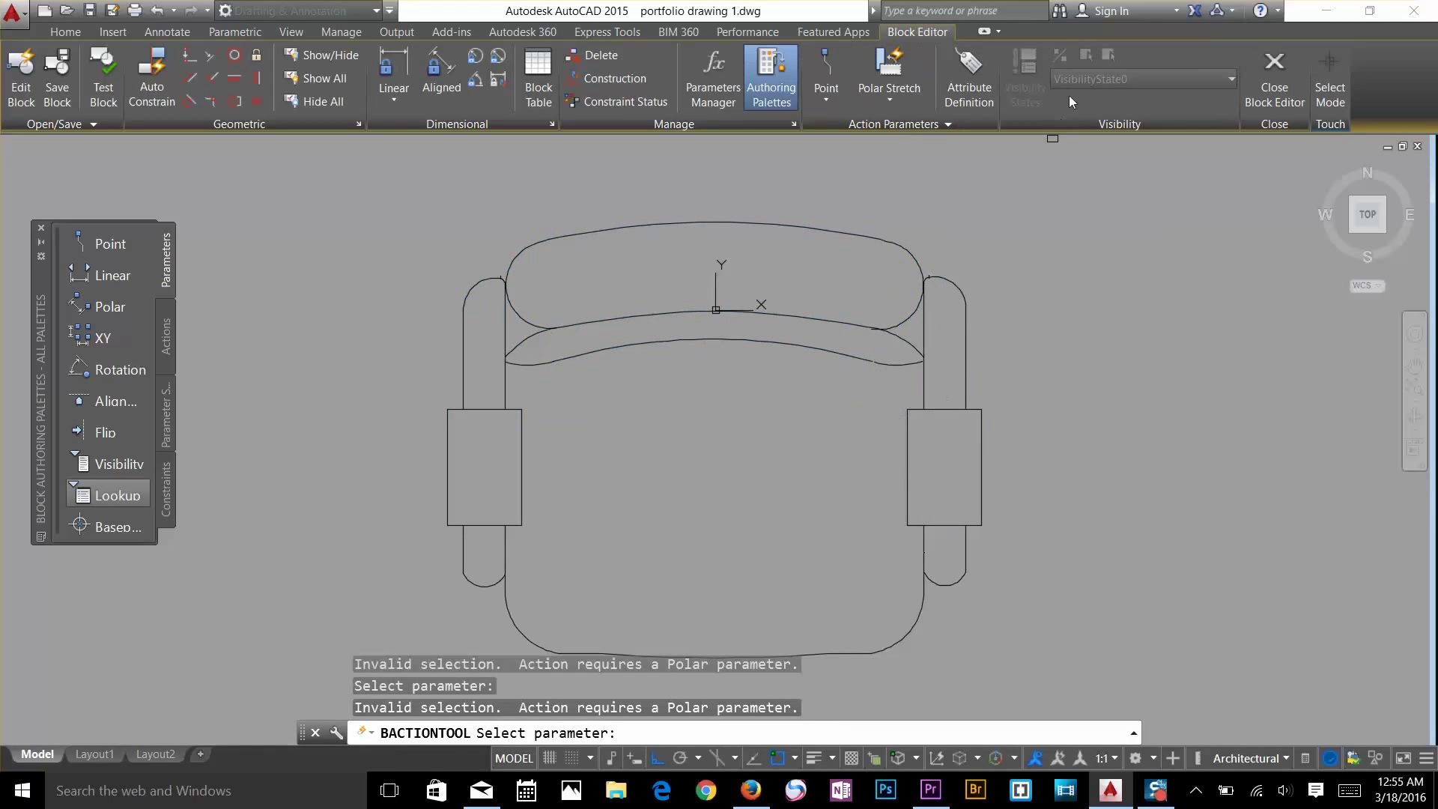
pyautogui.click(513, 505)
pyautogui.click(497, 492)
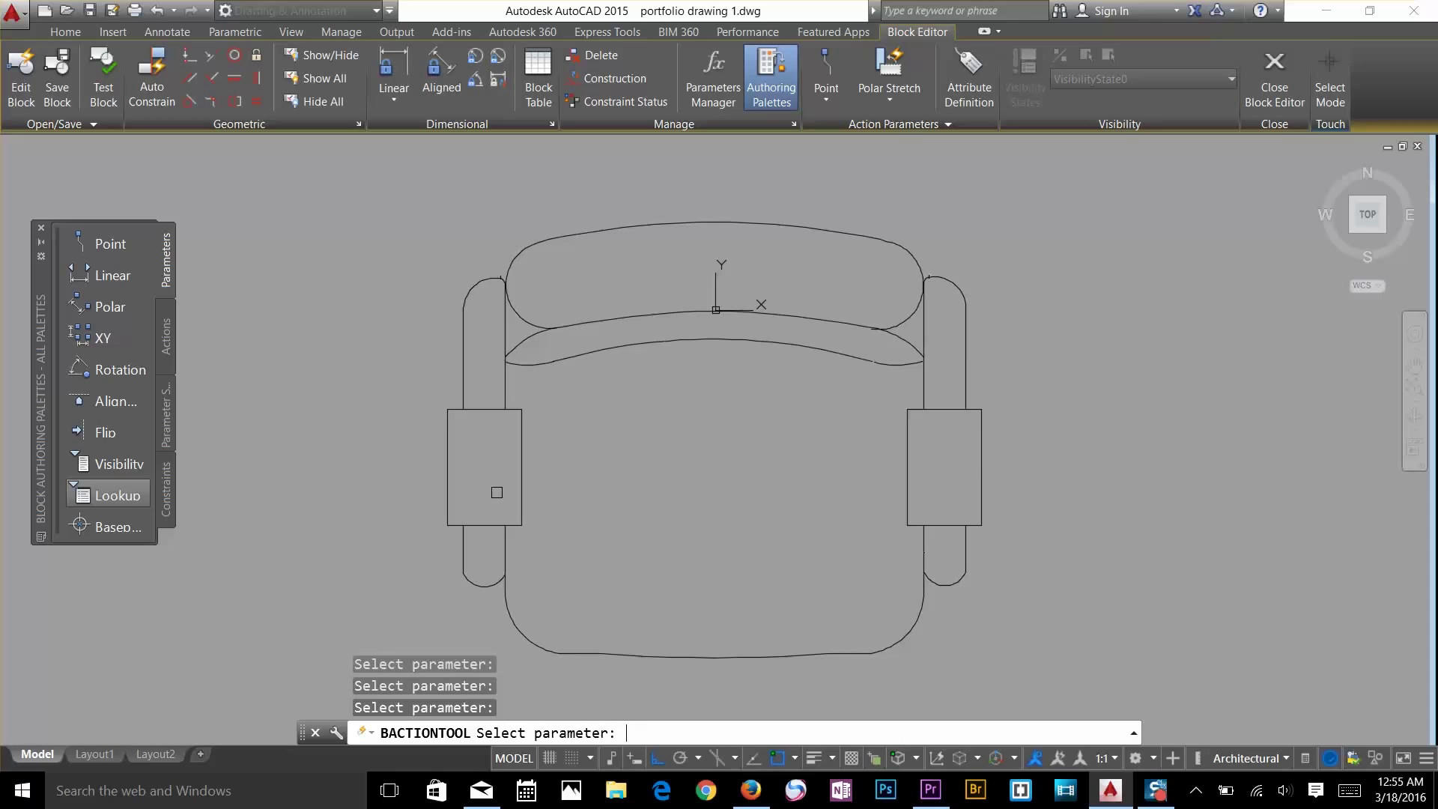
pyautogui.press('Escape')
pyautogui.click(826, 78)
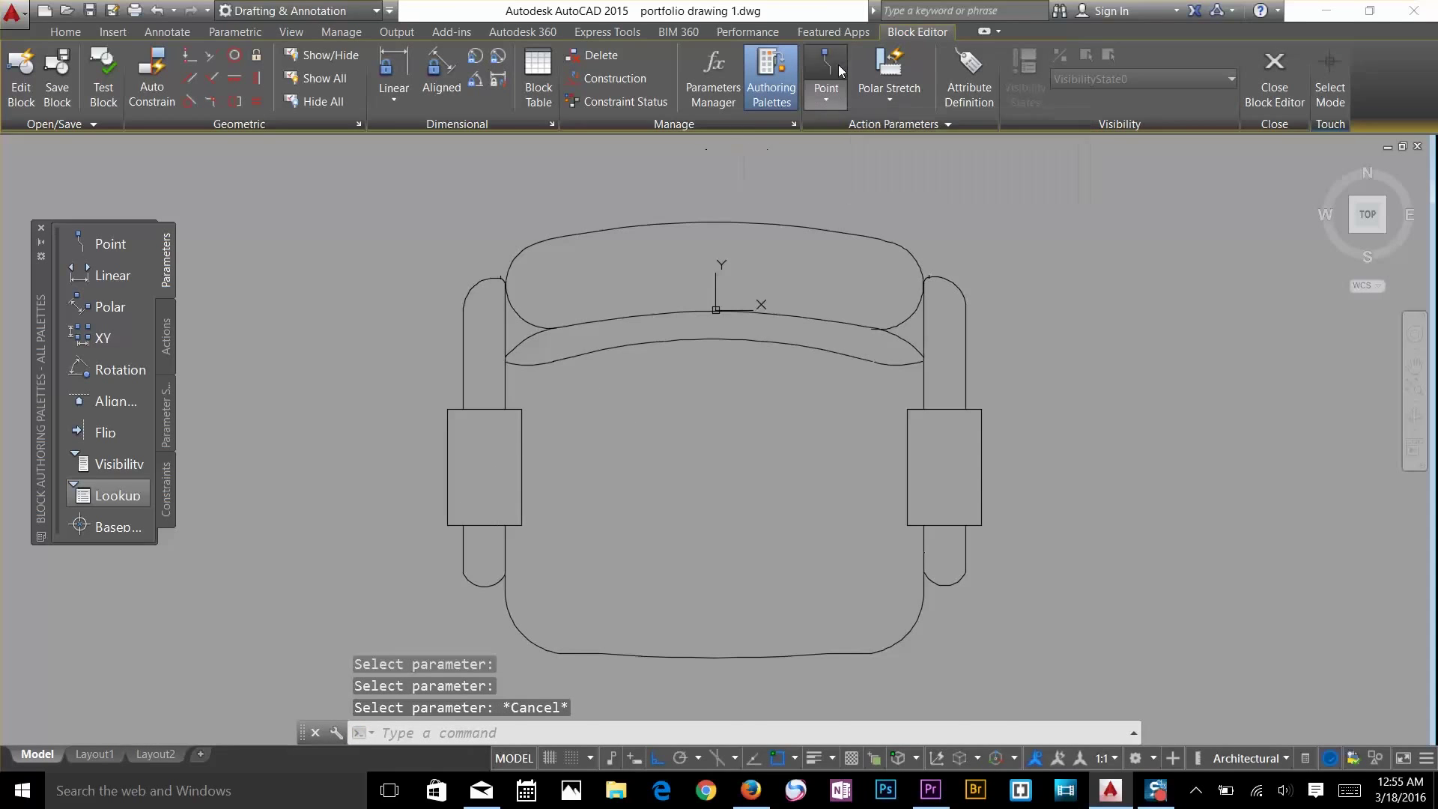
pyautogui.click(849, 233)
pyautogui.click(885, 239)
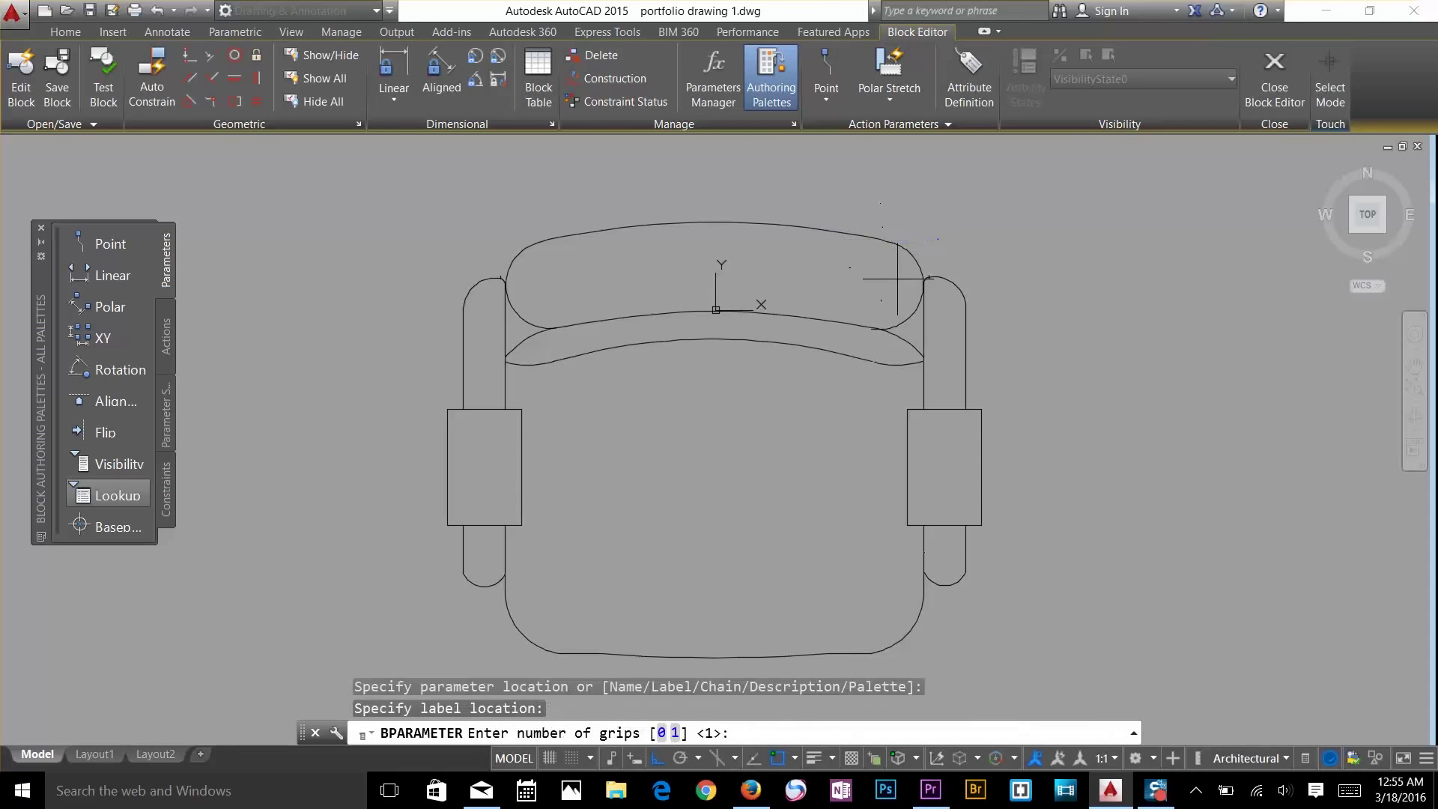
pyautogui.press('Return')
pyautogui.press('Escape')
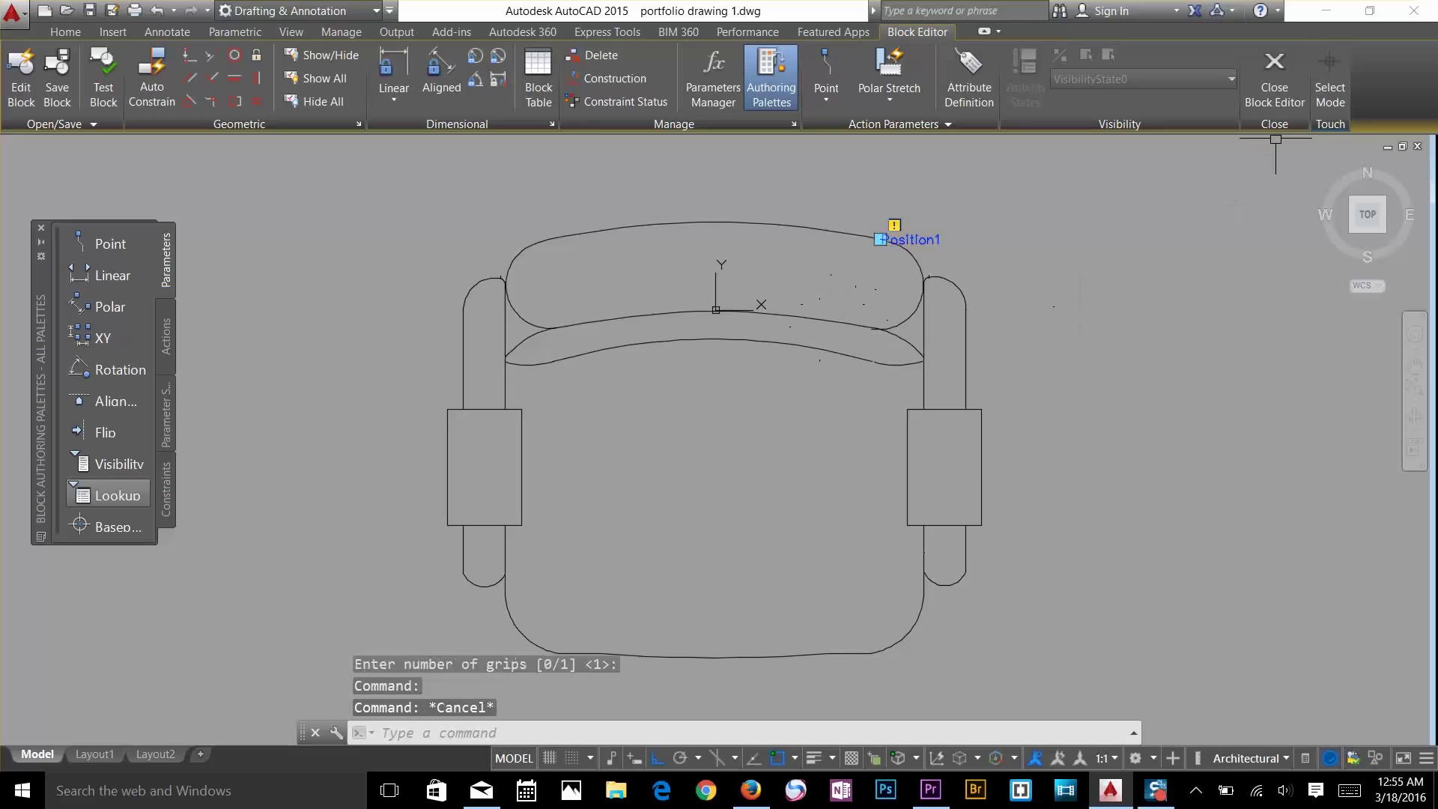
pyautogui.click(1286, 93)
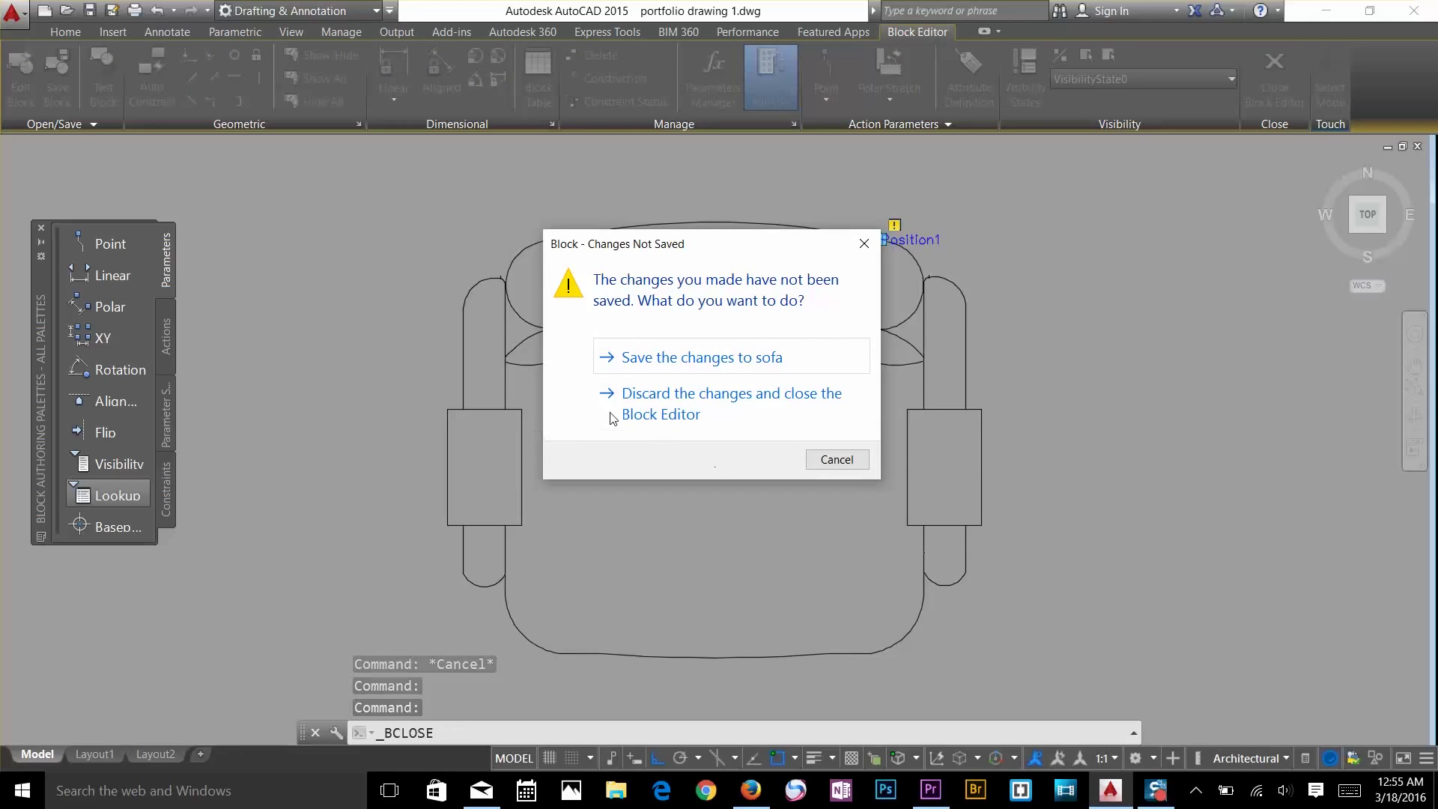
pyautogui.click(635, 402)
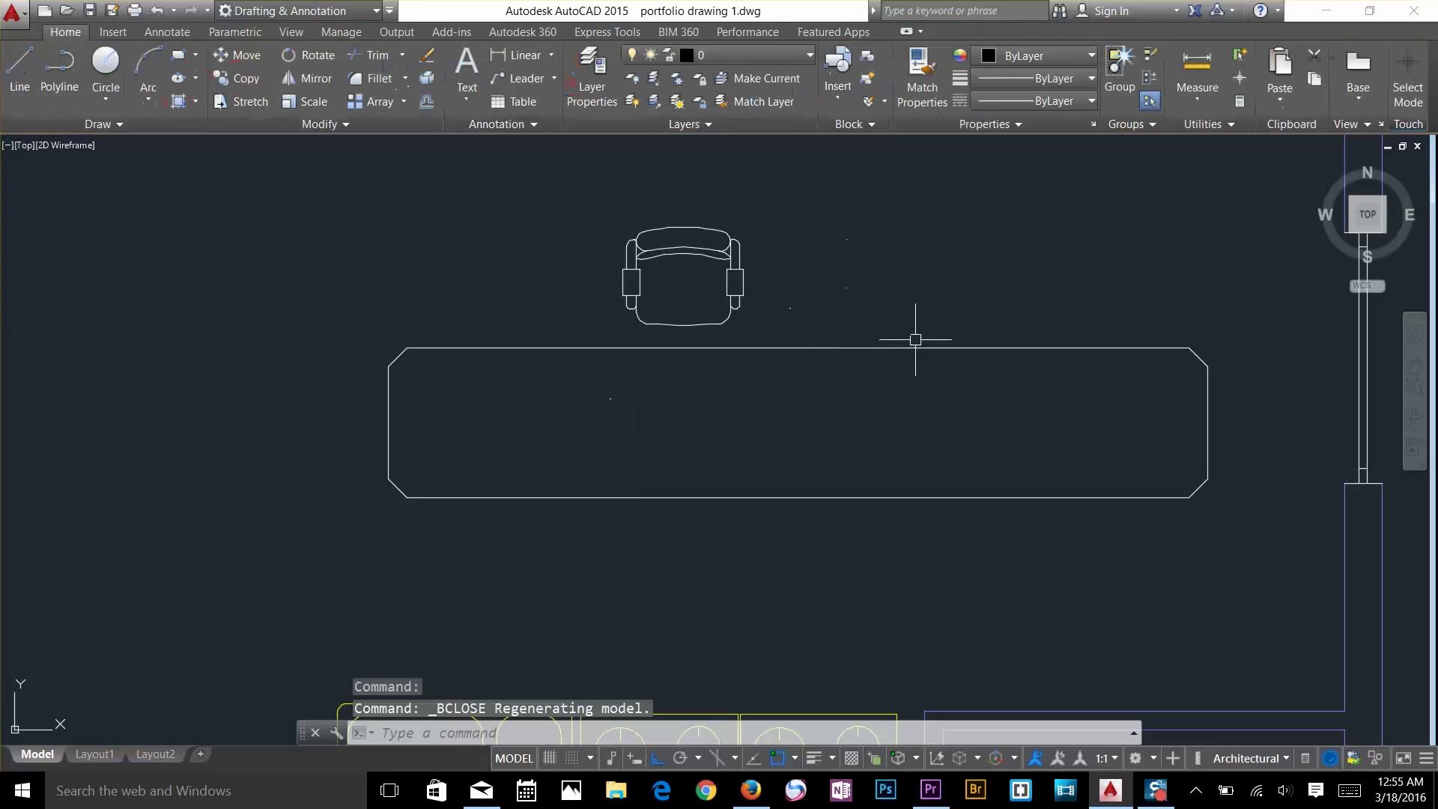
# Copy the chair to the right along the table's top edge to make a row of four
pyautogui.press('Escape')
pyautogui.moveTo(1022, 288); pyautogui.dragTo(941, 347, button='middle')
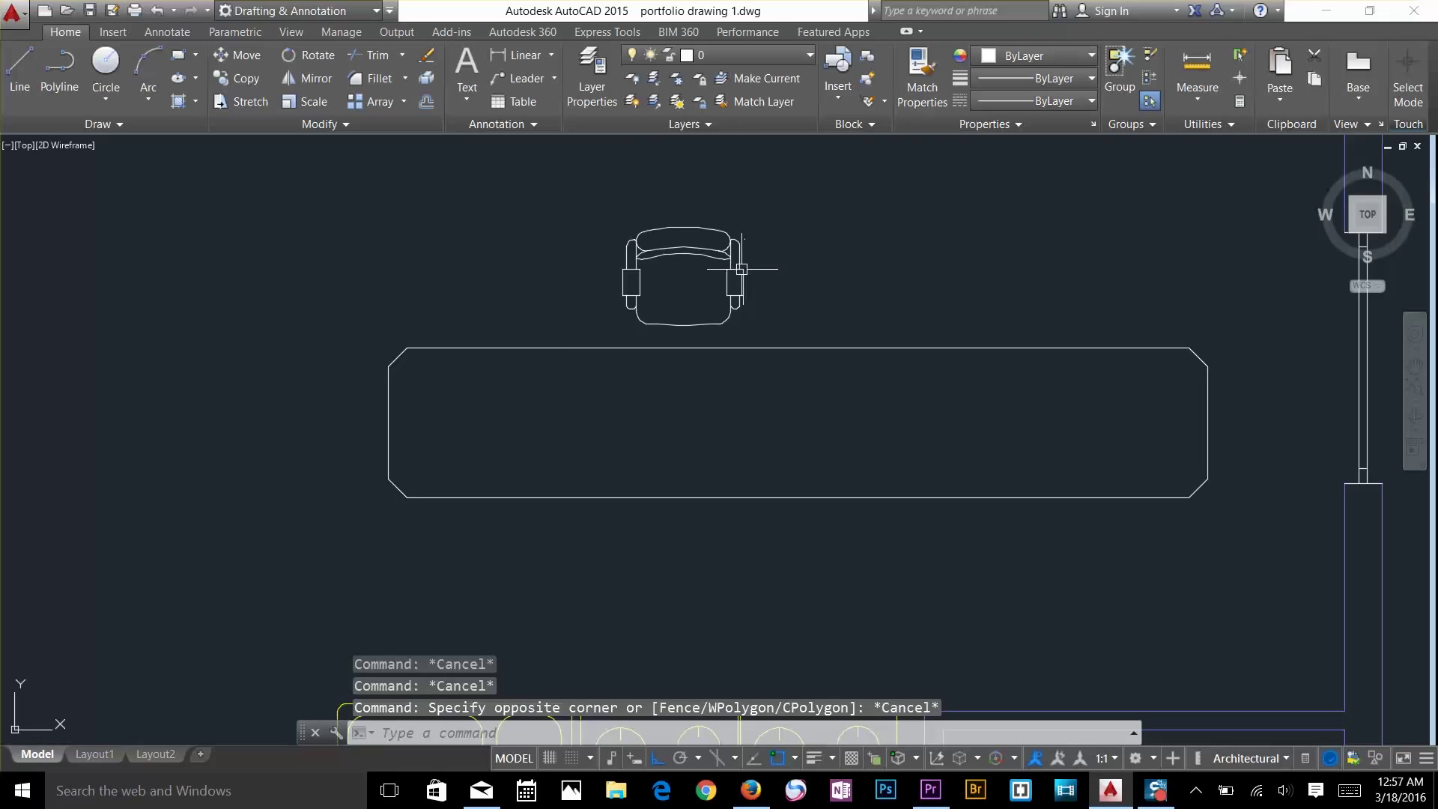
pyautogui.scroll(2, 742, 269)
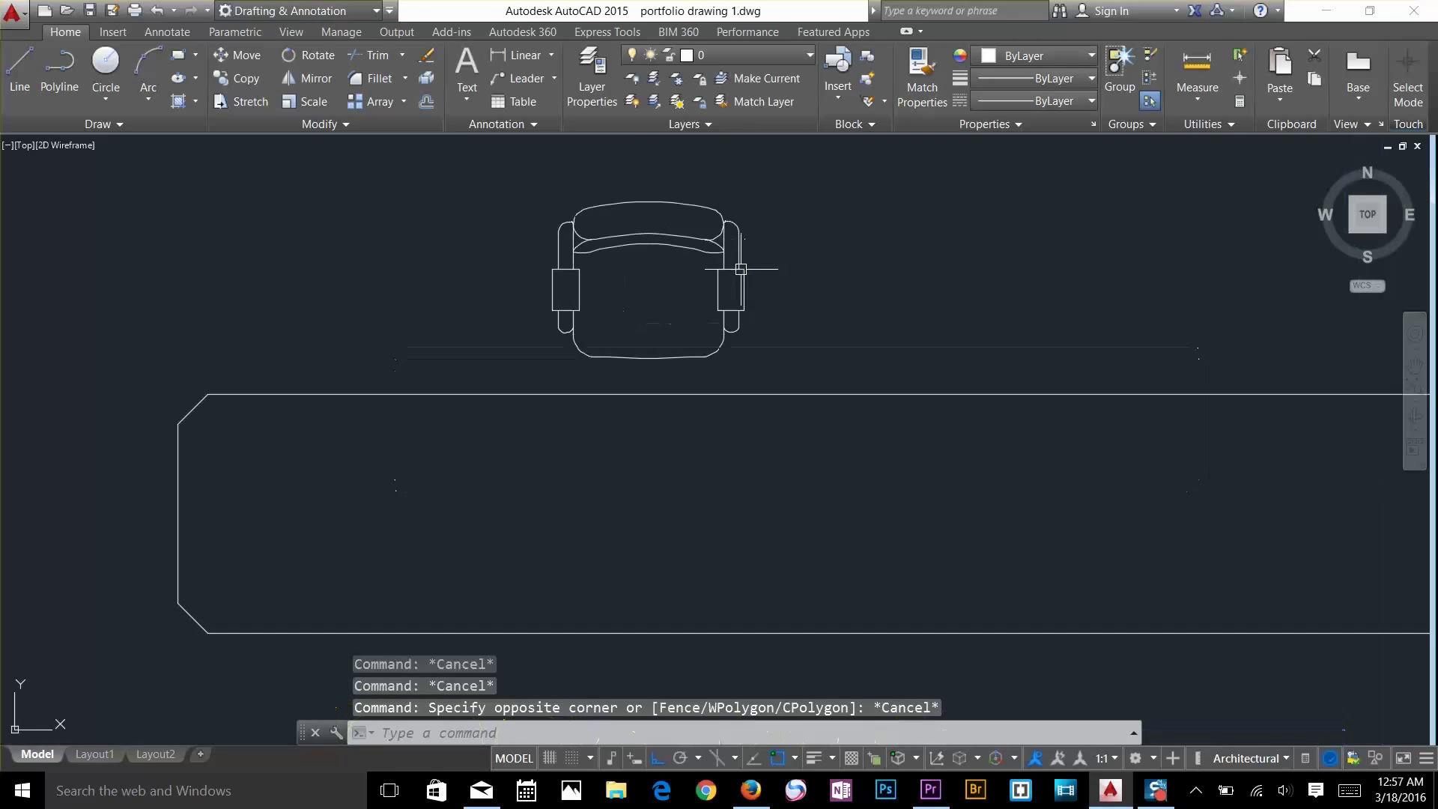
pyautogui.scroll(-2, 757, 292)
pyautogui.moveTo(758, 312); pyautogui.dragTo(684, 324, button='middle')
pyautogui.press('Escape')
pyautogui.press('Escape')
pyautogui.write('co')
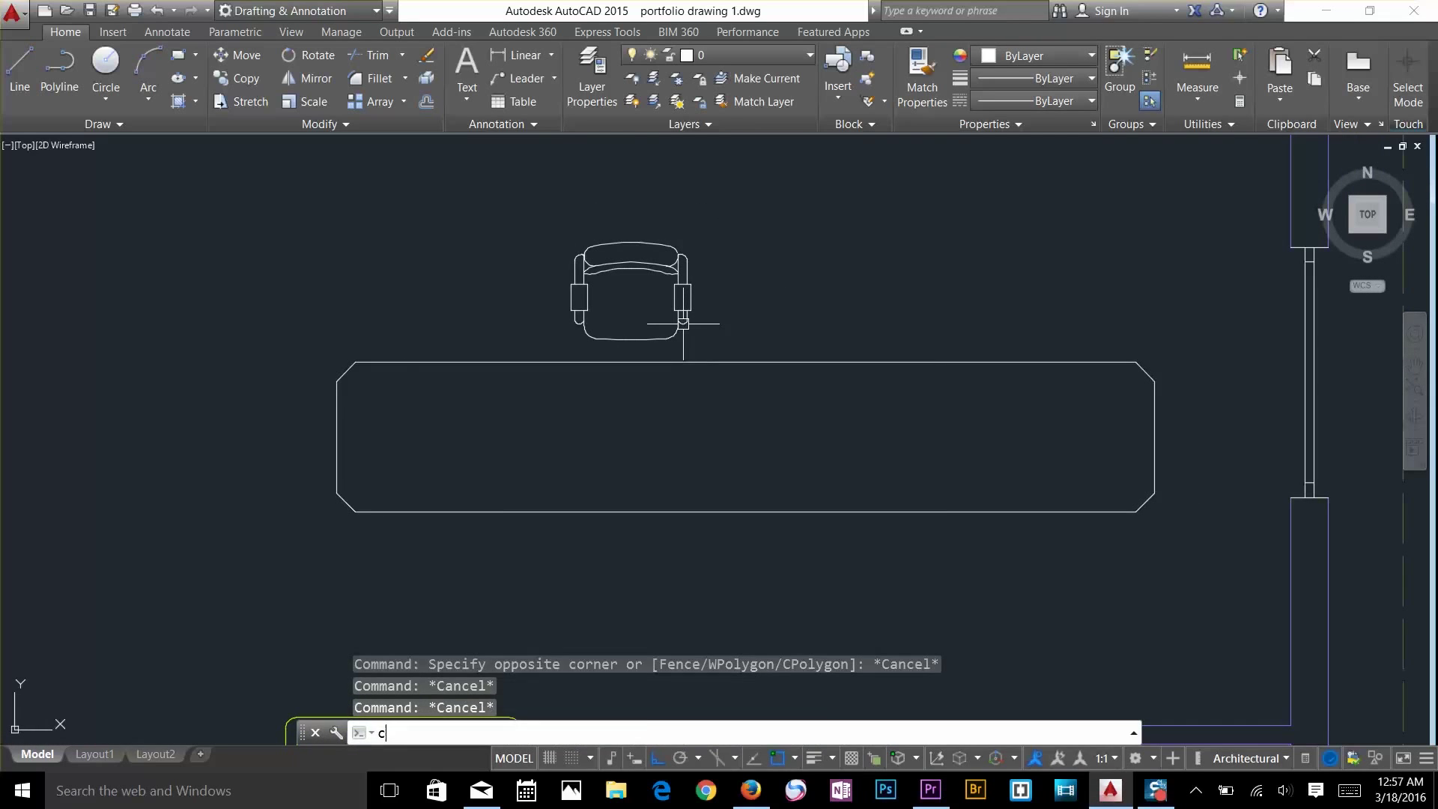
pyautogui.press('Return')
pyautogui.click(682, 322)
pyautogui.press('Return')
pyautogui.click(631, 268)
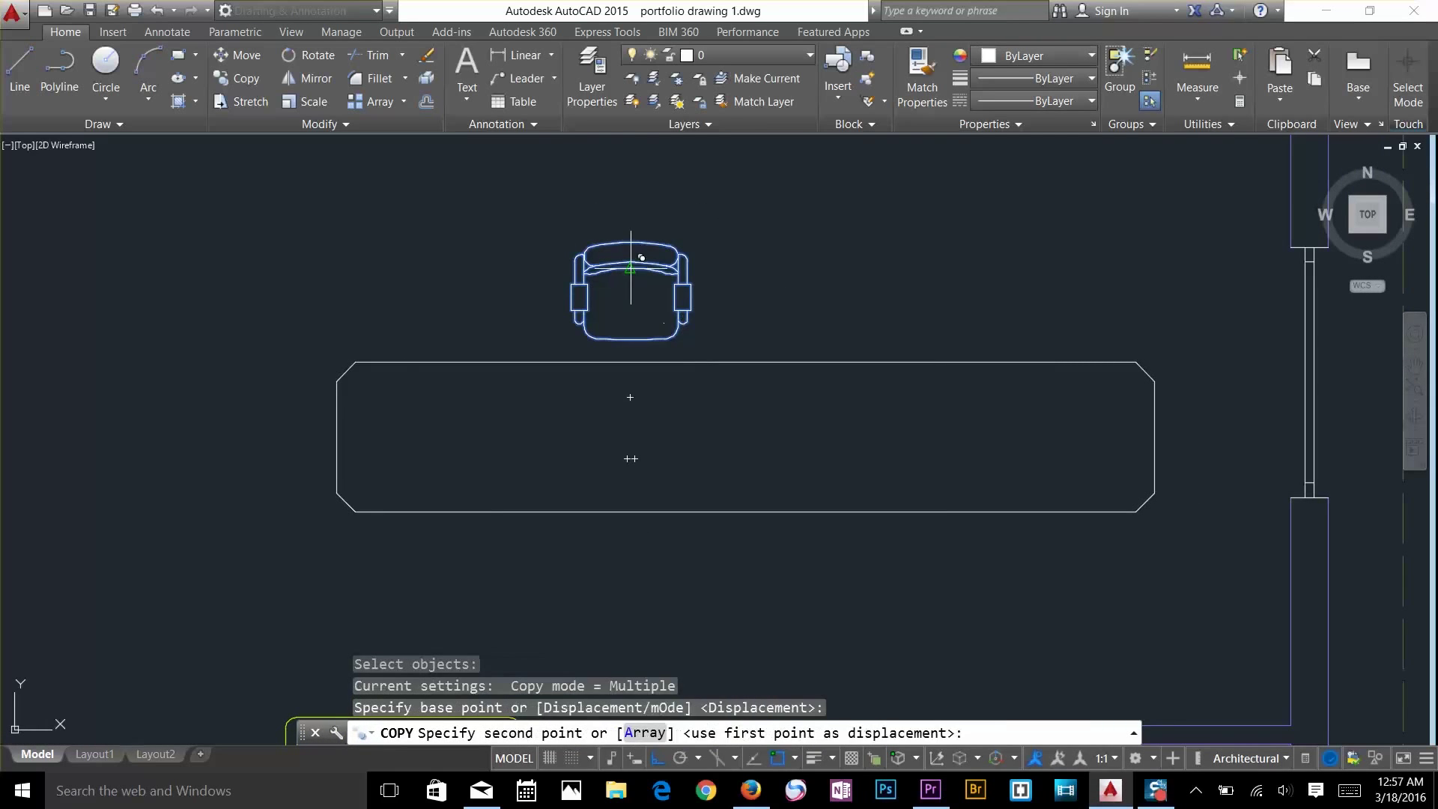
pyautogui.click(800, 268)
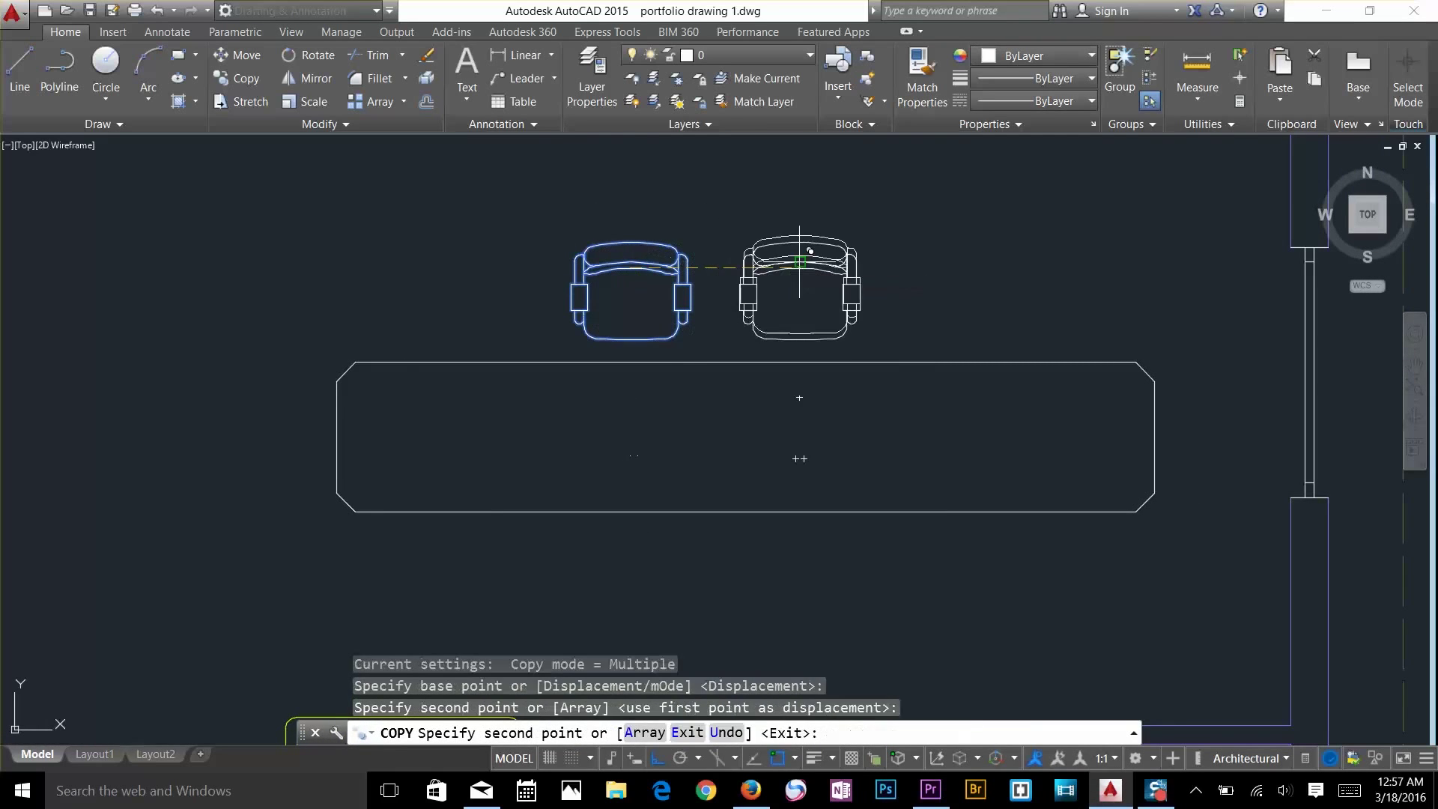
pyautogui.click(968, 392)
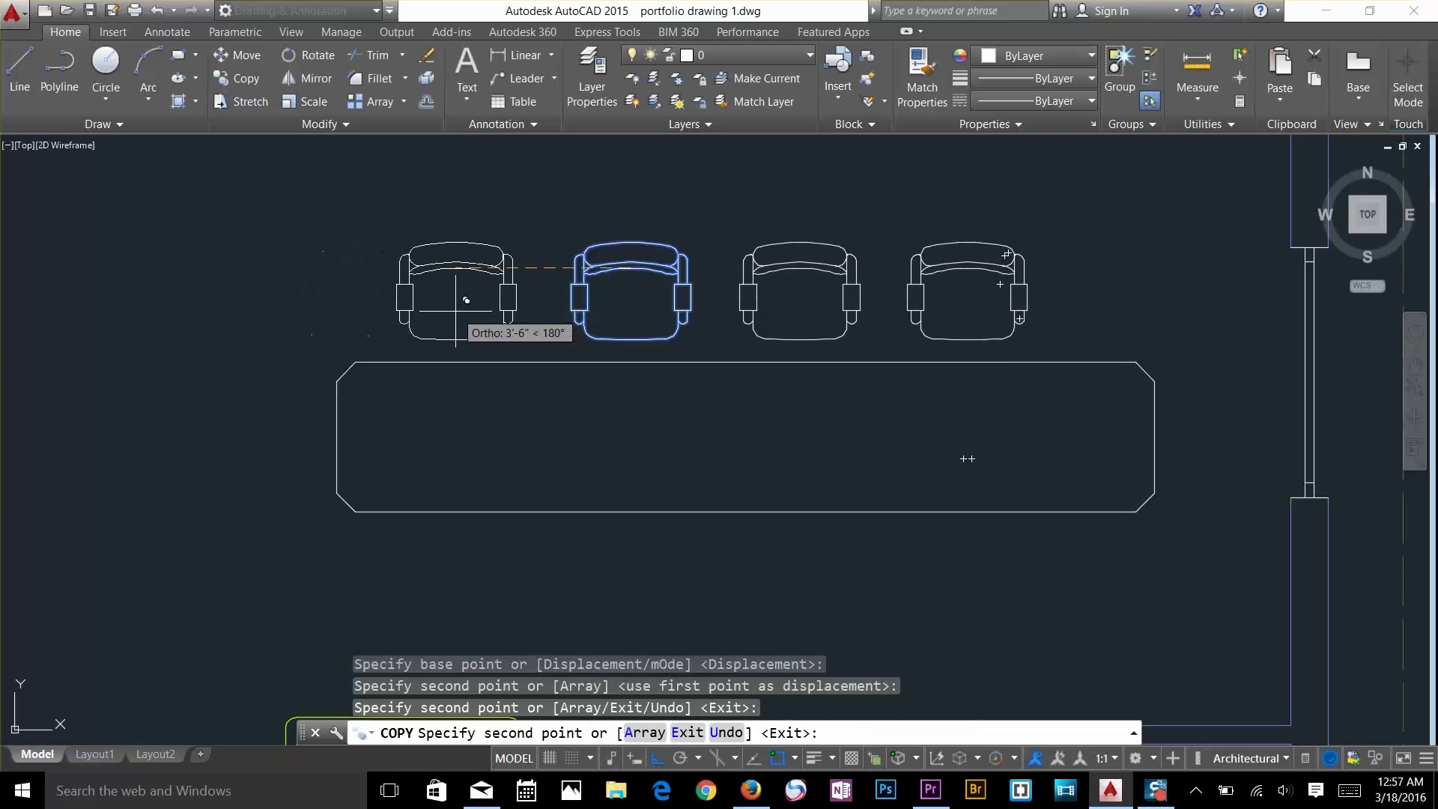
pyautogui.press('Escape')
pyautogui.press('Escape')
# Mirror the four chairs about the table's horizontal midline, keeping the originals
pyautogui.scroll(-2, 866, 539)
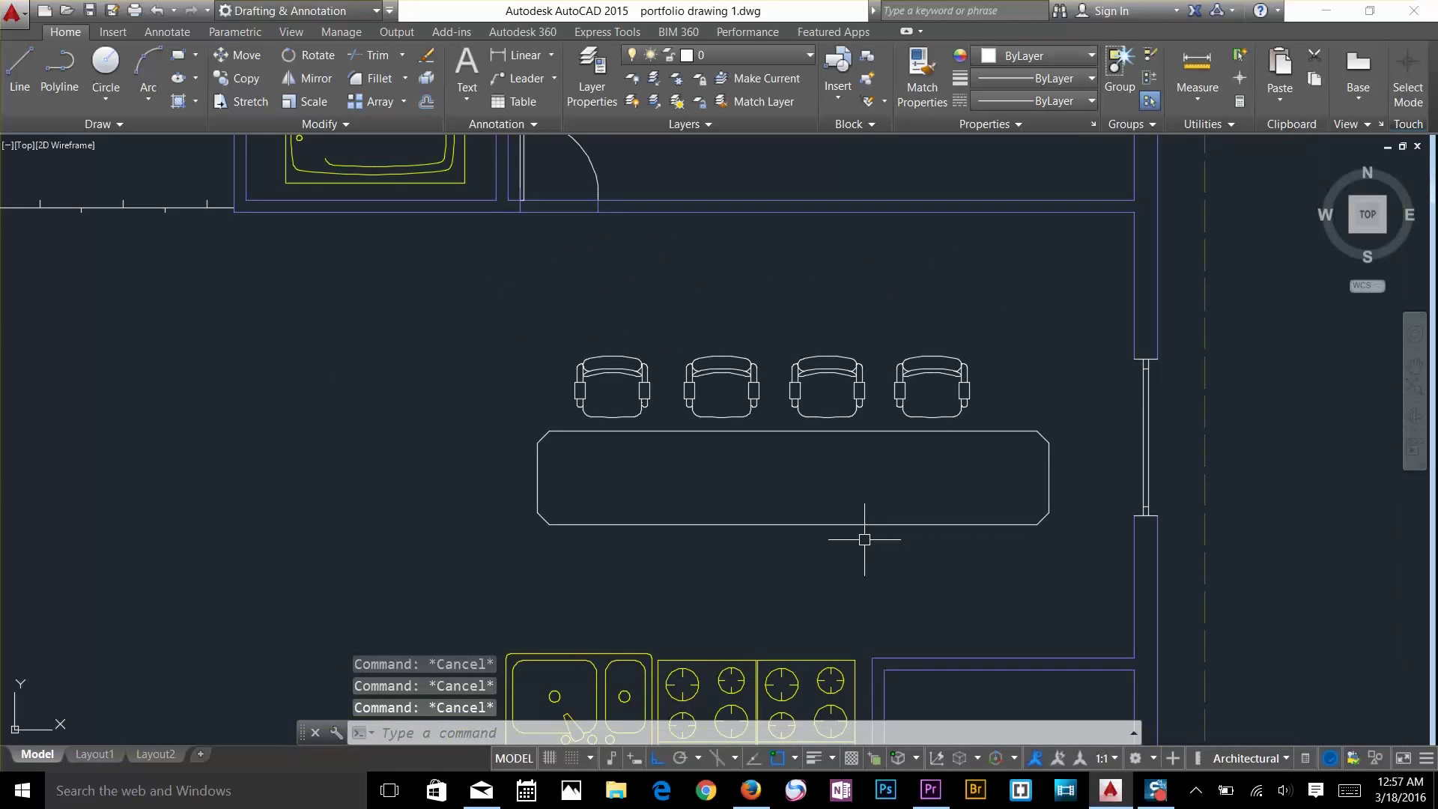
pyautogui.write('mi')
pyautogui.press('Return')
pyautogui.click(985, 323)
pyautogui.click(573, 405)
pyautogui.press('Return')
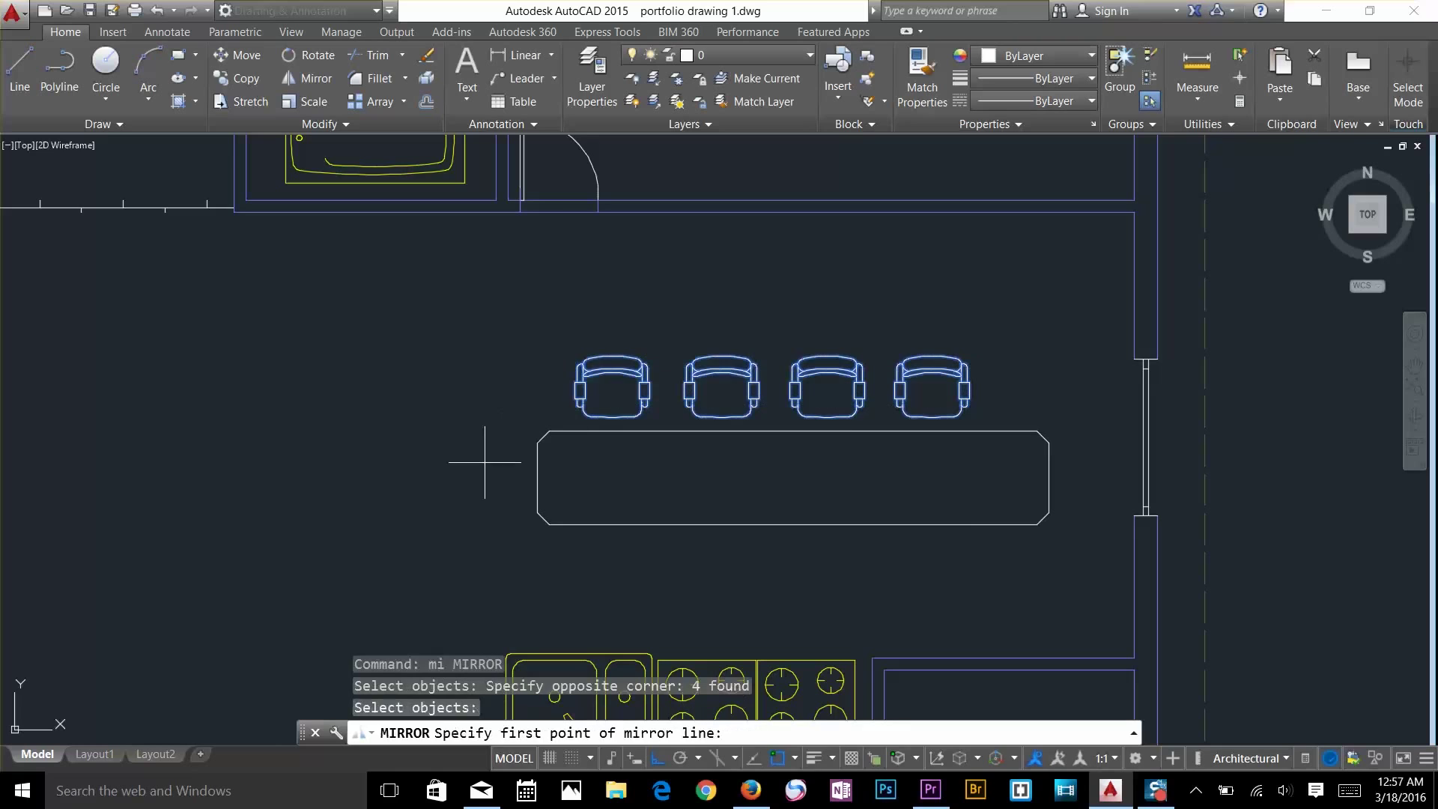
pyautogui.click(534, 477)
pyautogui.click(712, 476)
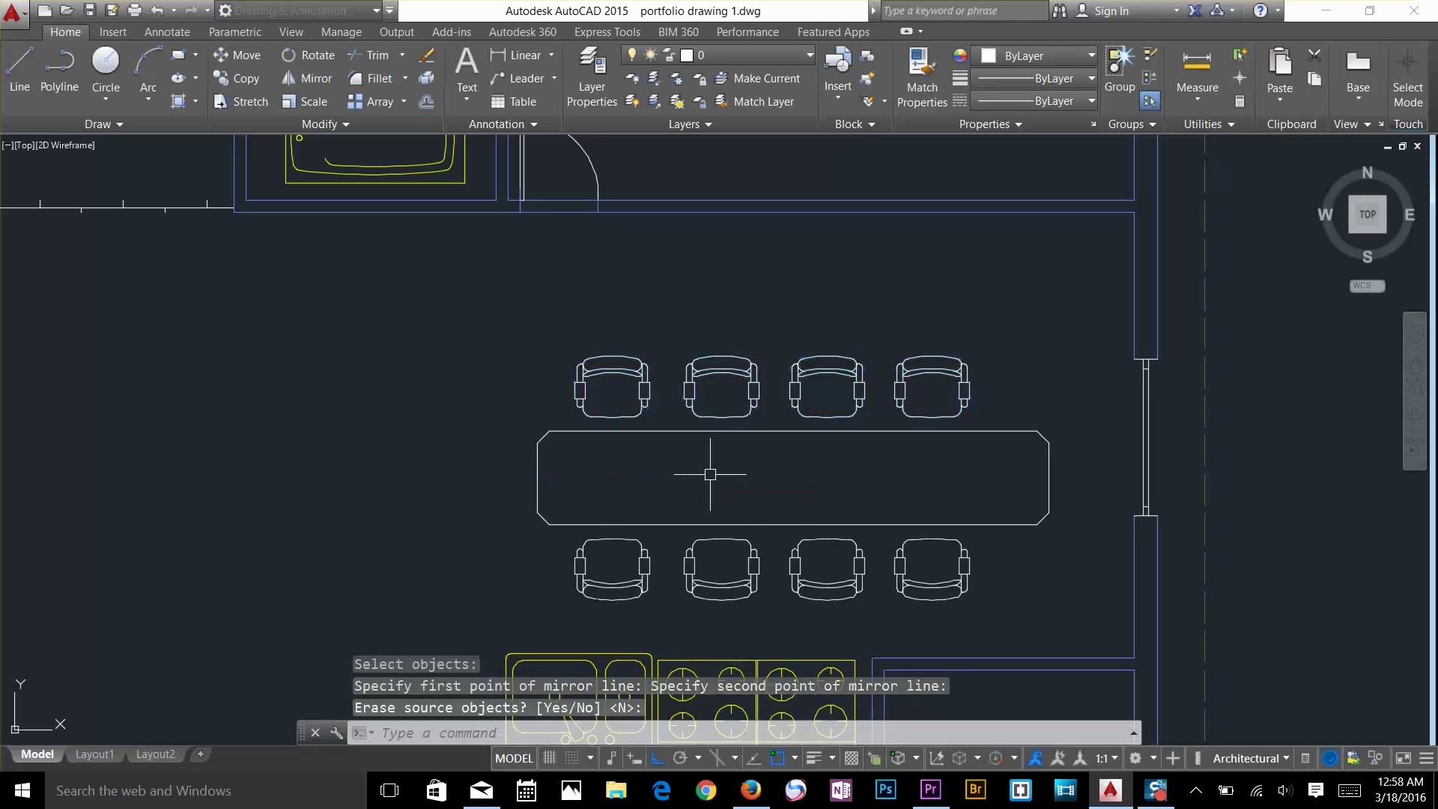
pyautogui.press('Escape')
pyautogui.press('Escape')
pyautogui.scroll(3, 843, 525)
pyautogui.moveTo(841, 520); pyautogui.dragTo(758, 449, button='middle')
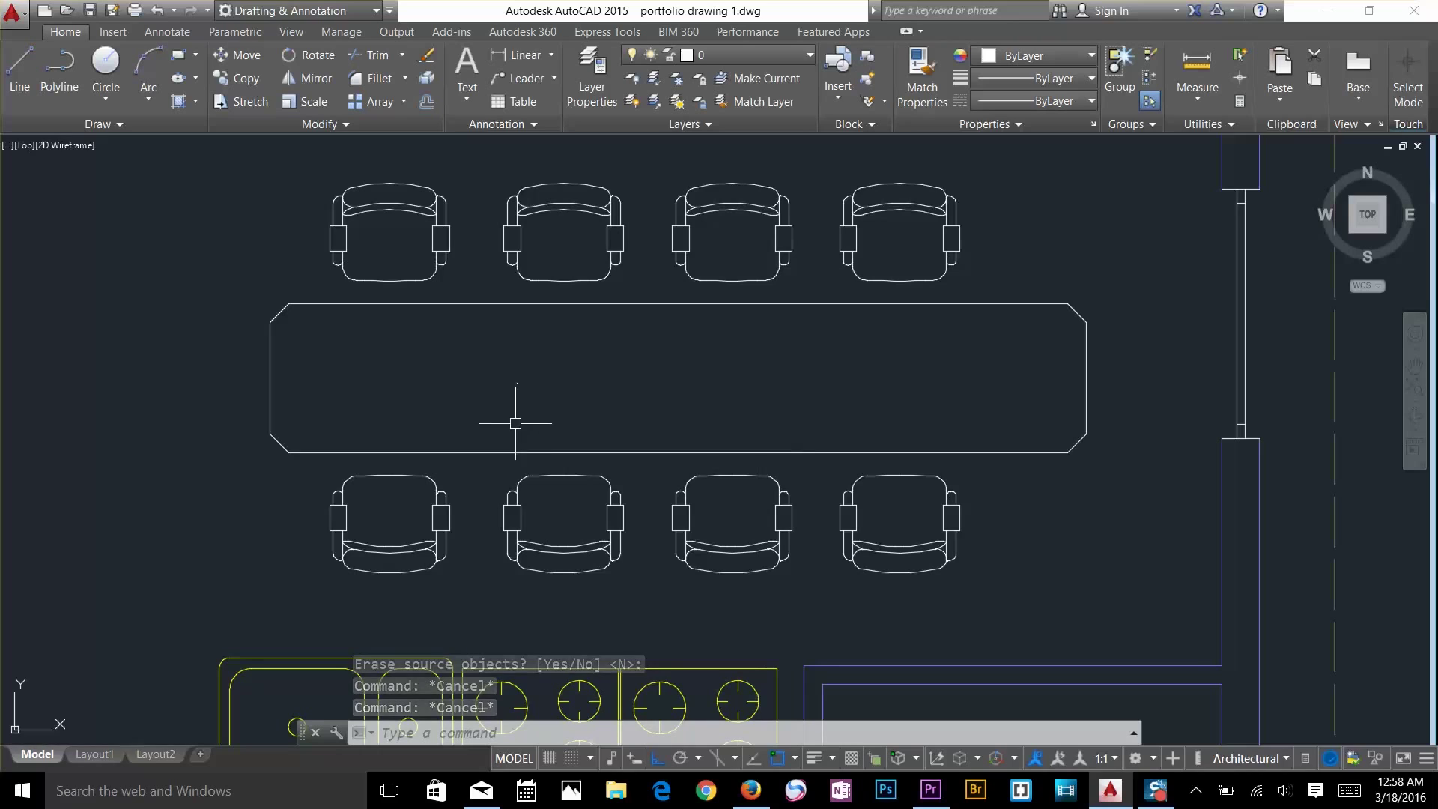
# Edit the sofa block, drag the inner backrest arc's midpoint downward, and save the block changes
pyautogui.doubleClick(403, 209)
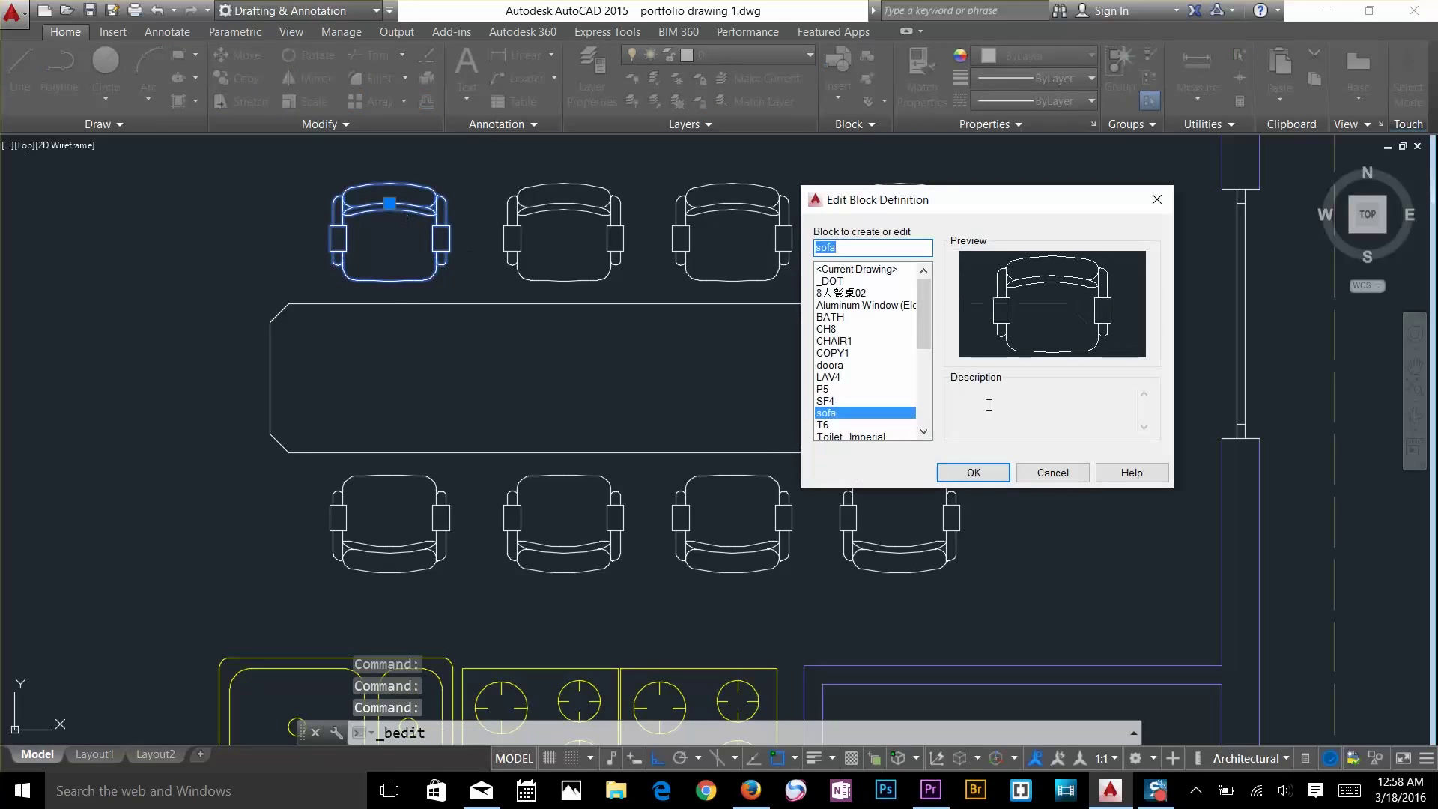
pyautogui.click(976, 483)
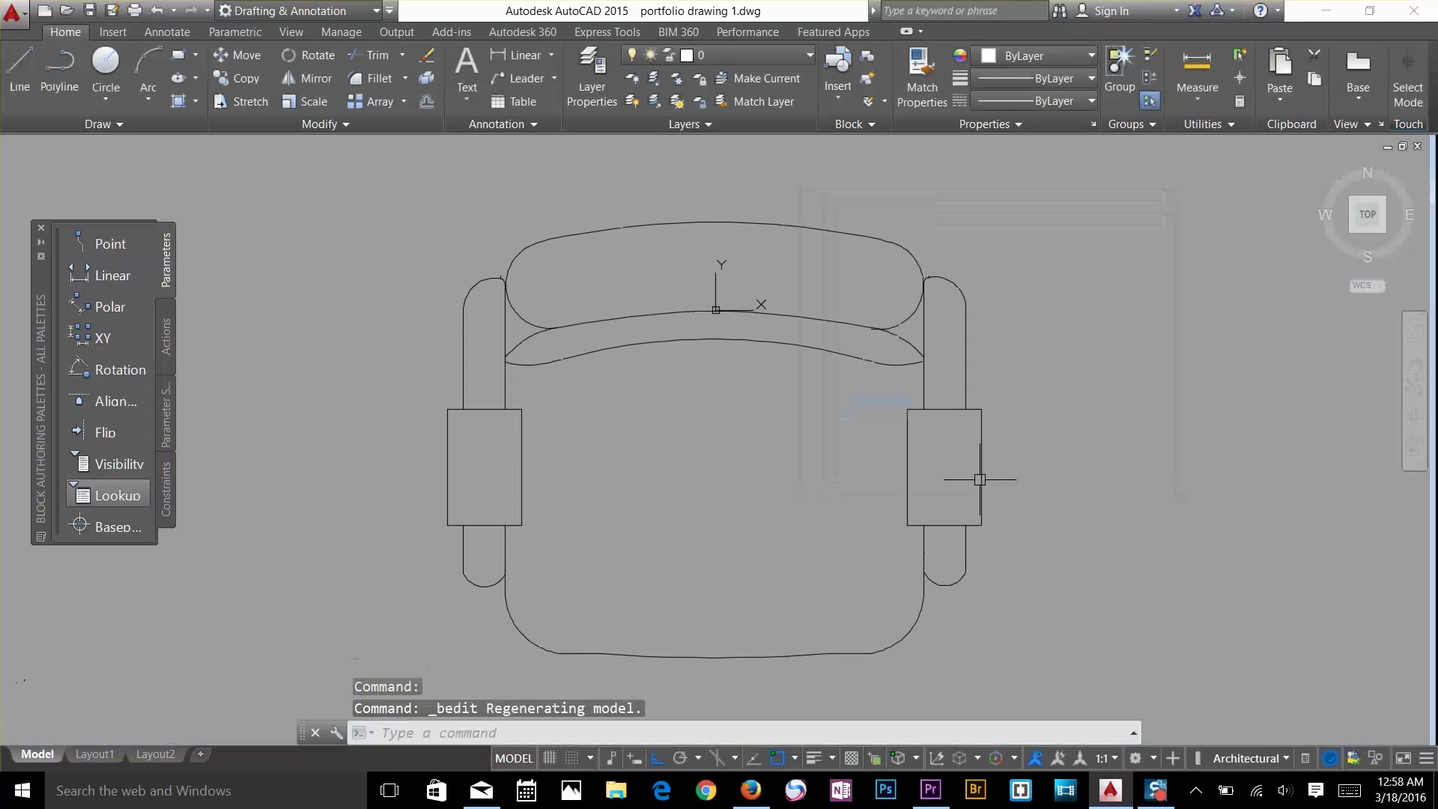
pyautogui.click(735, 341)
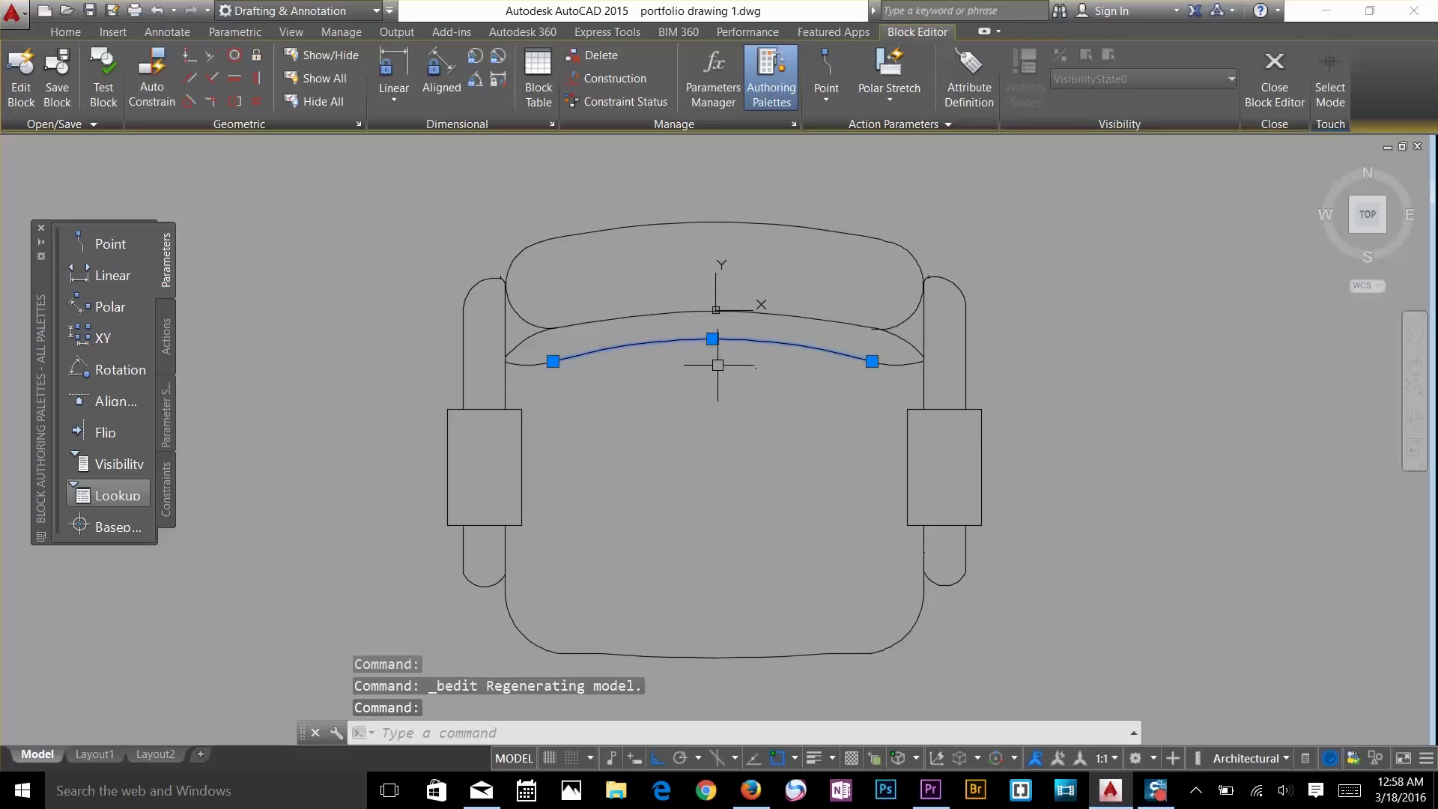
pyautogui.click(712, 339)
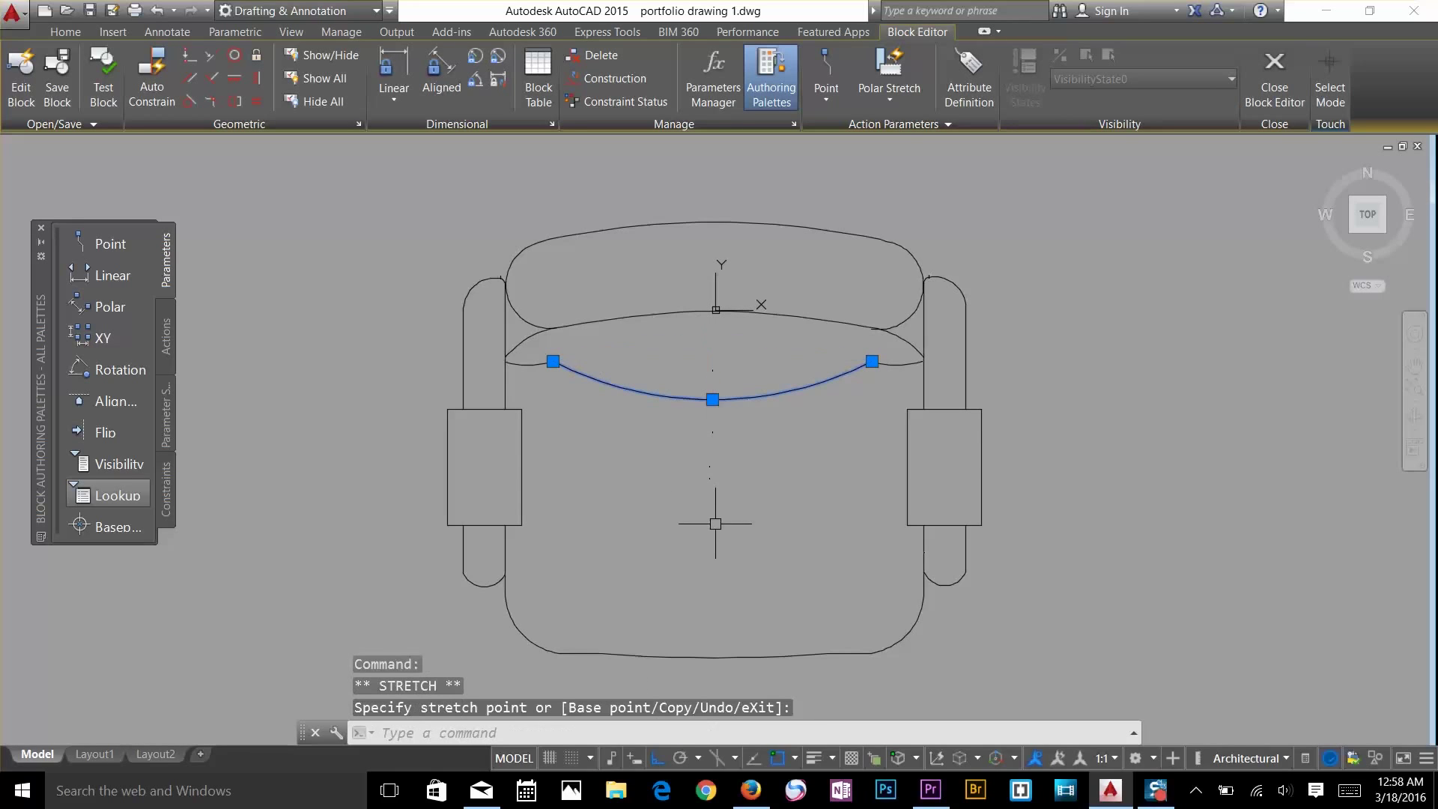
pyautogui.click(742, 527)
pyautogui.press('Escape')
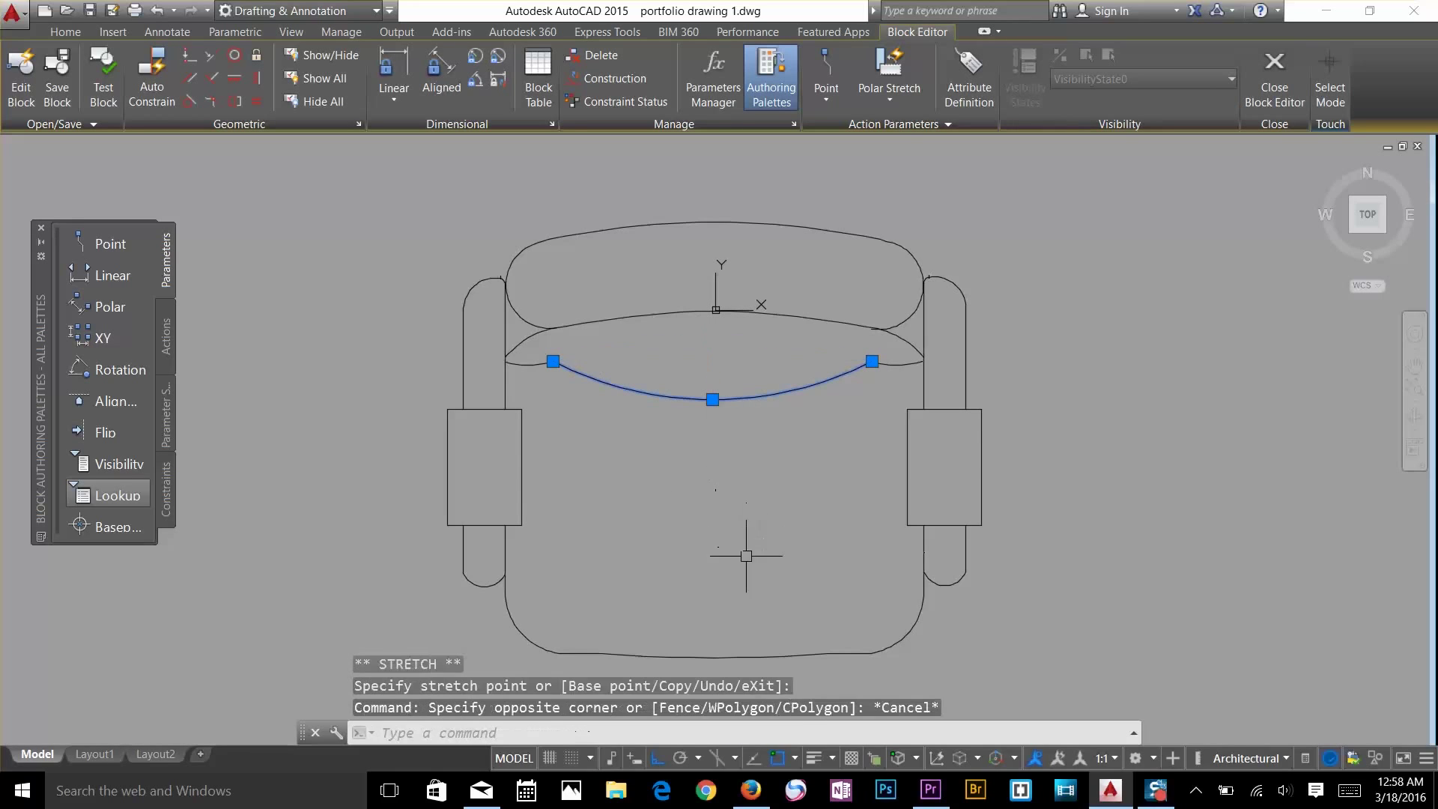
pyautogui.click(1276, 94)
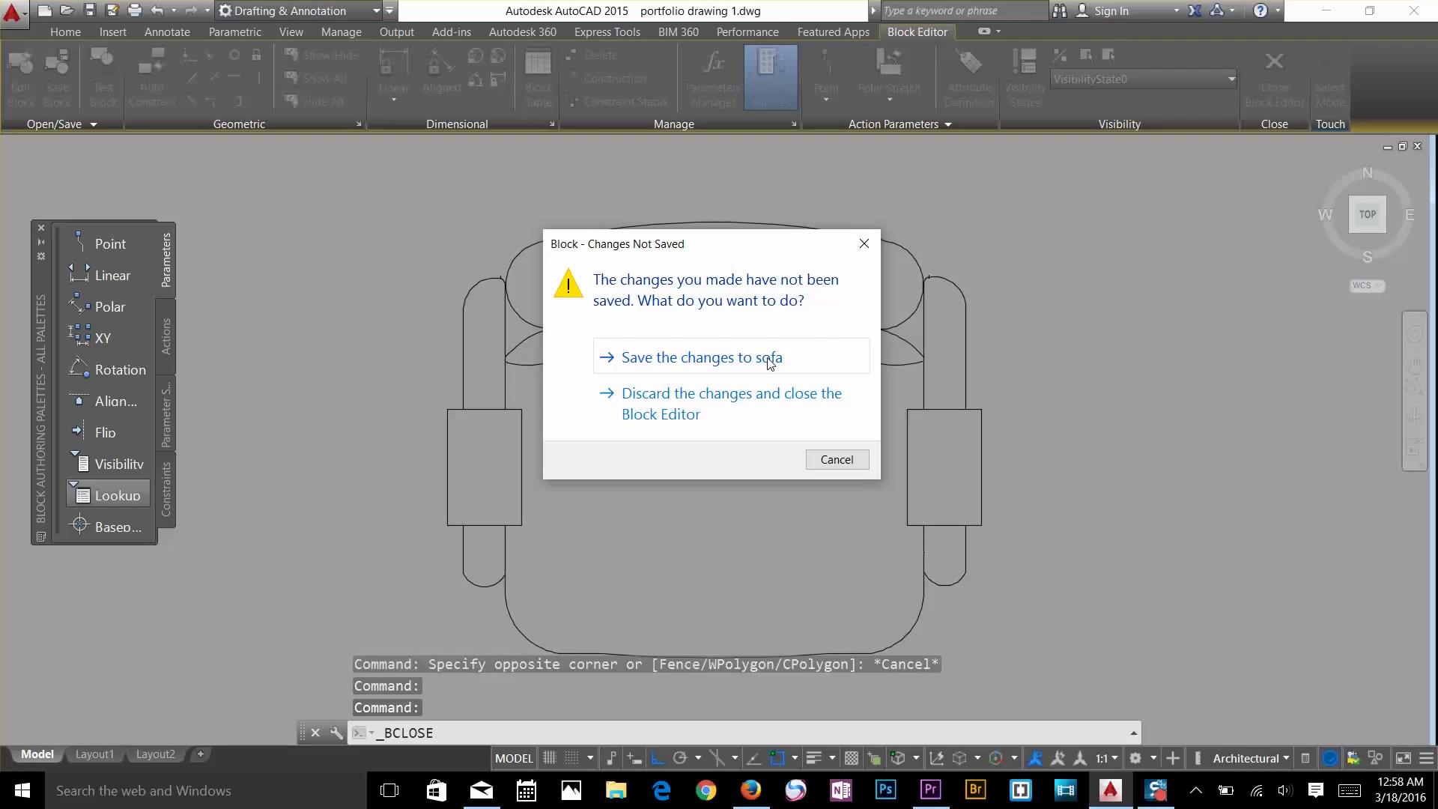
pyautogui.click(770, 364)
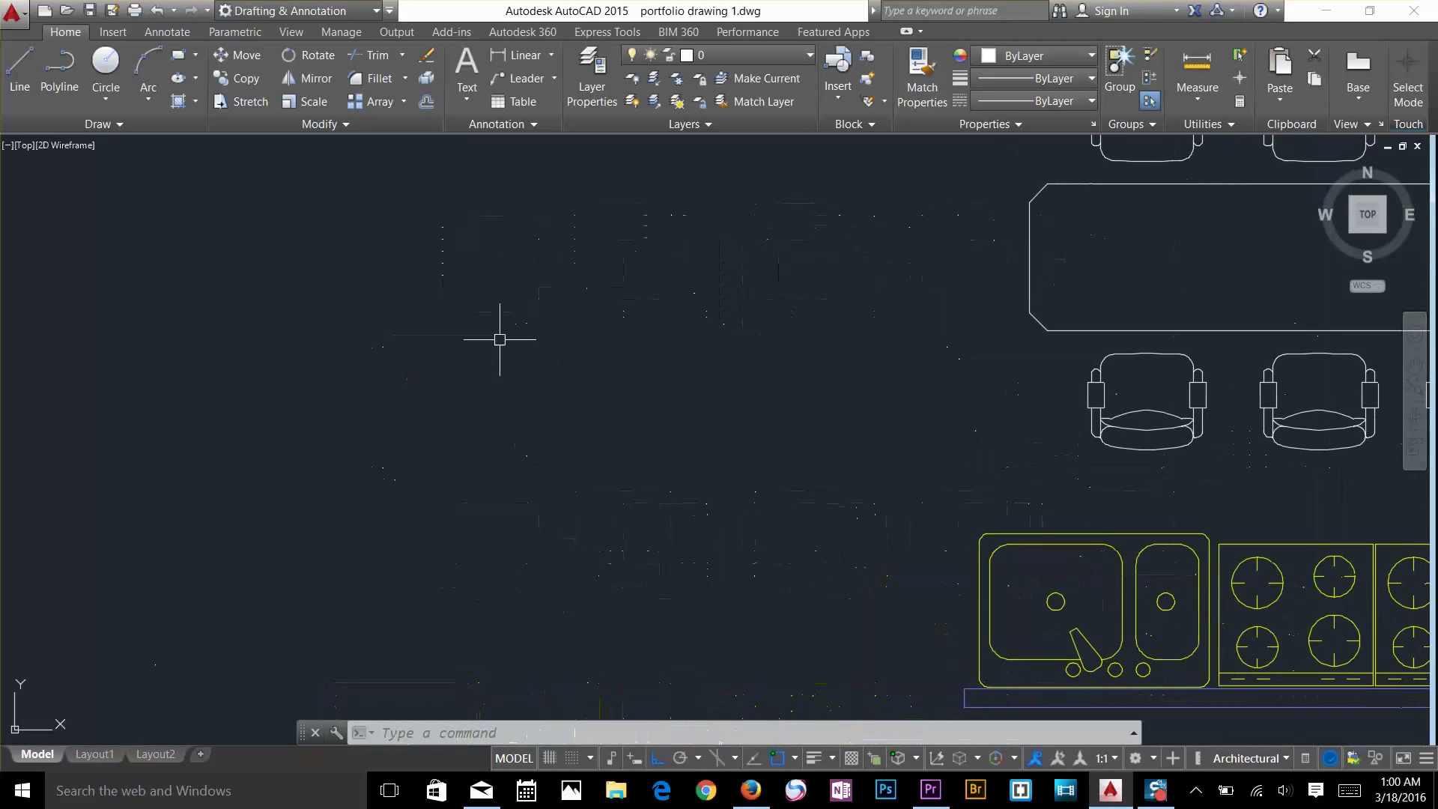
pyautogui.scroll(-2, 510, 352)
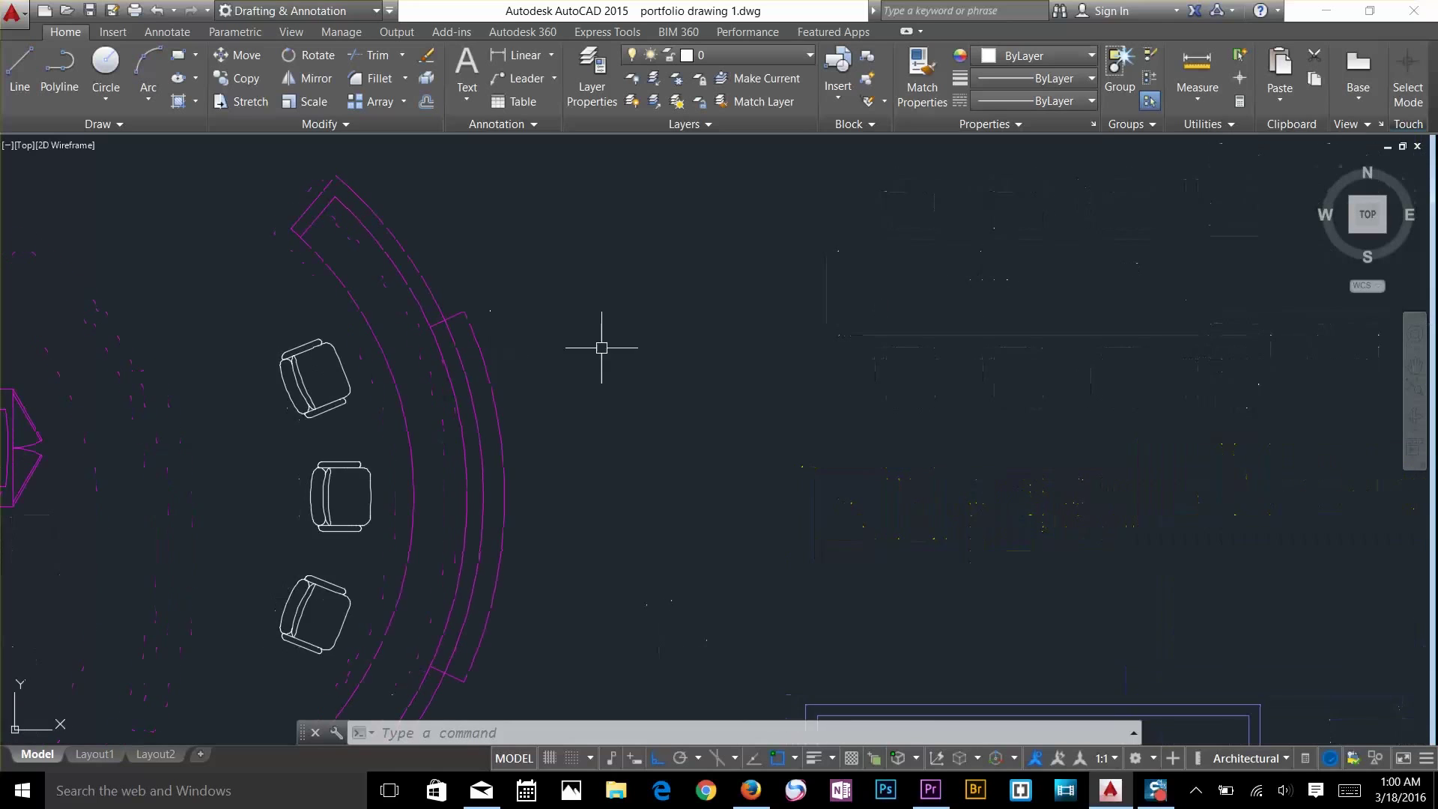
pyautogui.moveTo(482, 459)
pyautogui.mouseDown(button='middle')
pyautogui.moveTo(652, 427)
pyautogui.moveTo(892, 311)
pyautogui.mouseUp(button='middle')
# Delete the armchair's inner seat arc and the small segment near its top
pyautogui.scroll(2, 792, 349)
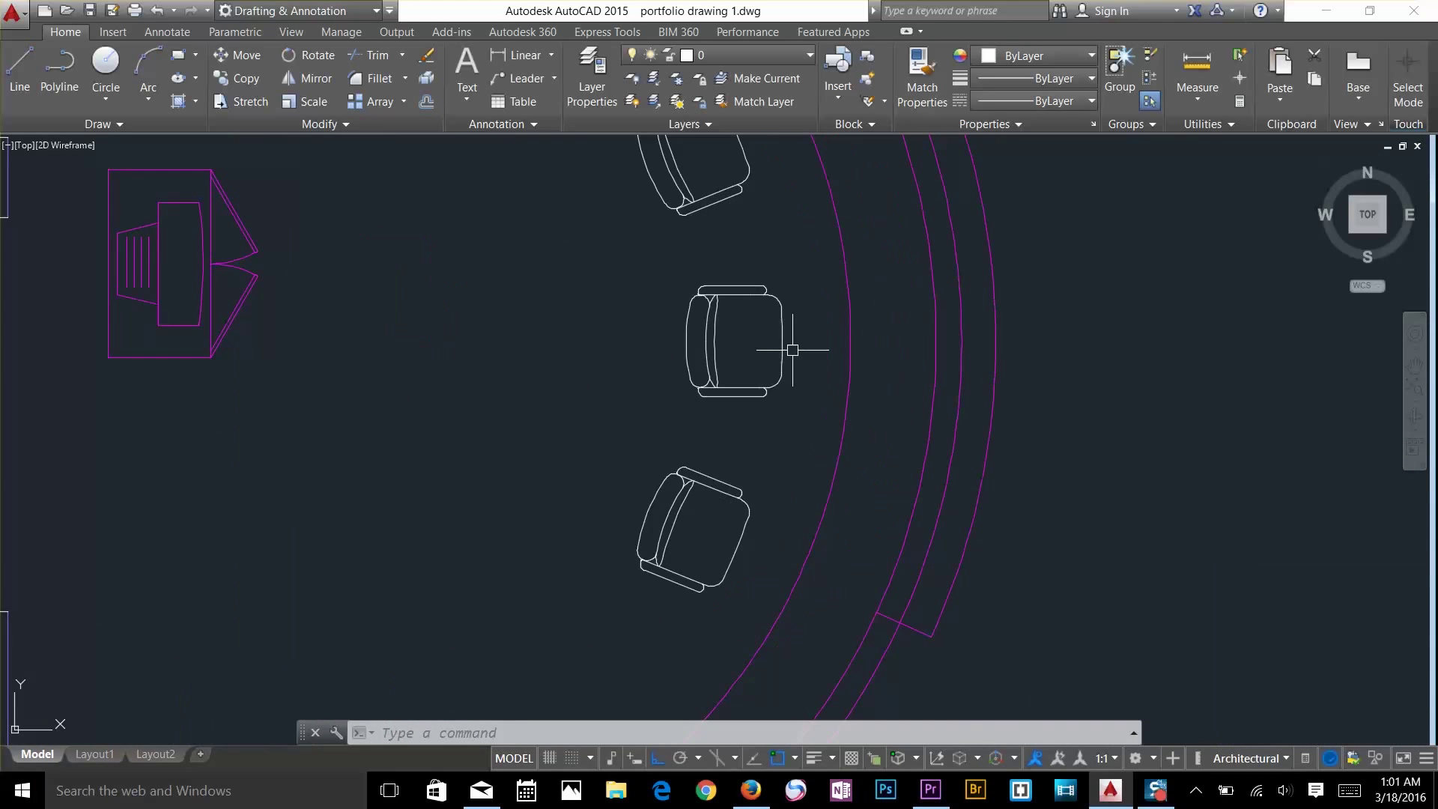
pyautogui.scroll(3, 793, 350)
pyautogui.click(728, 222)
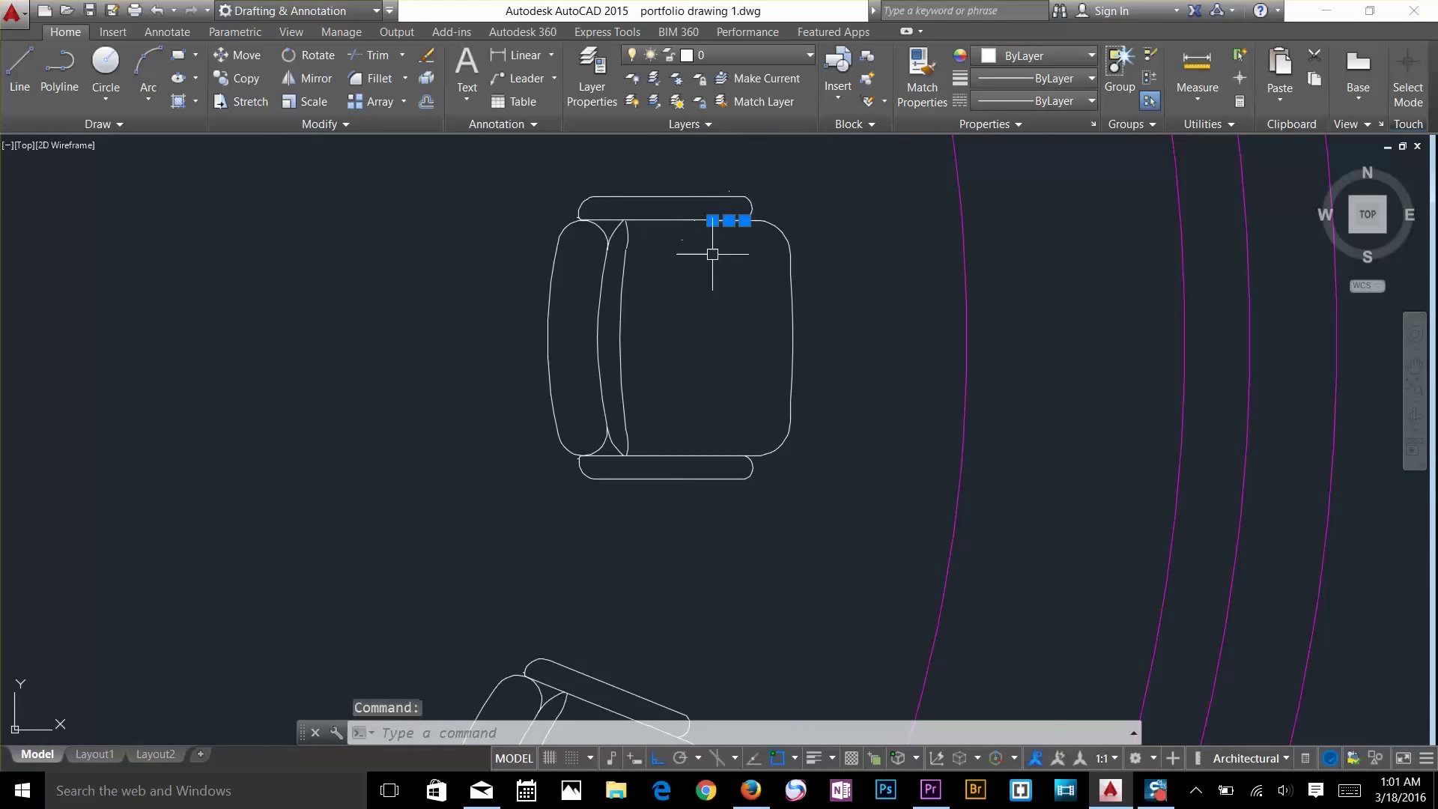
pyautogui.press('Escape')
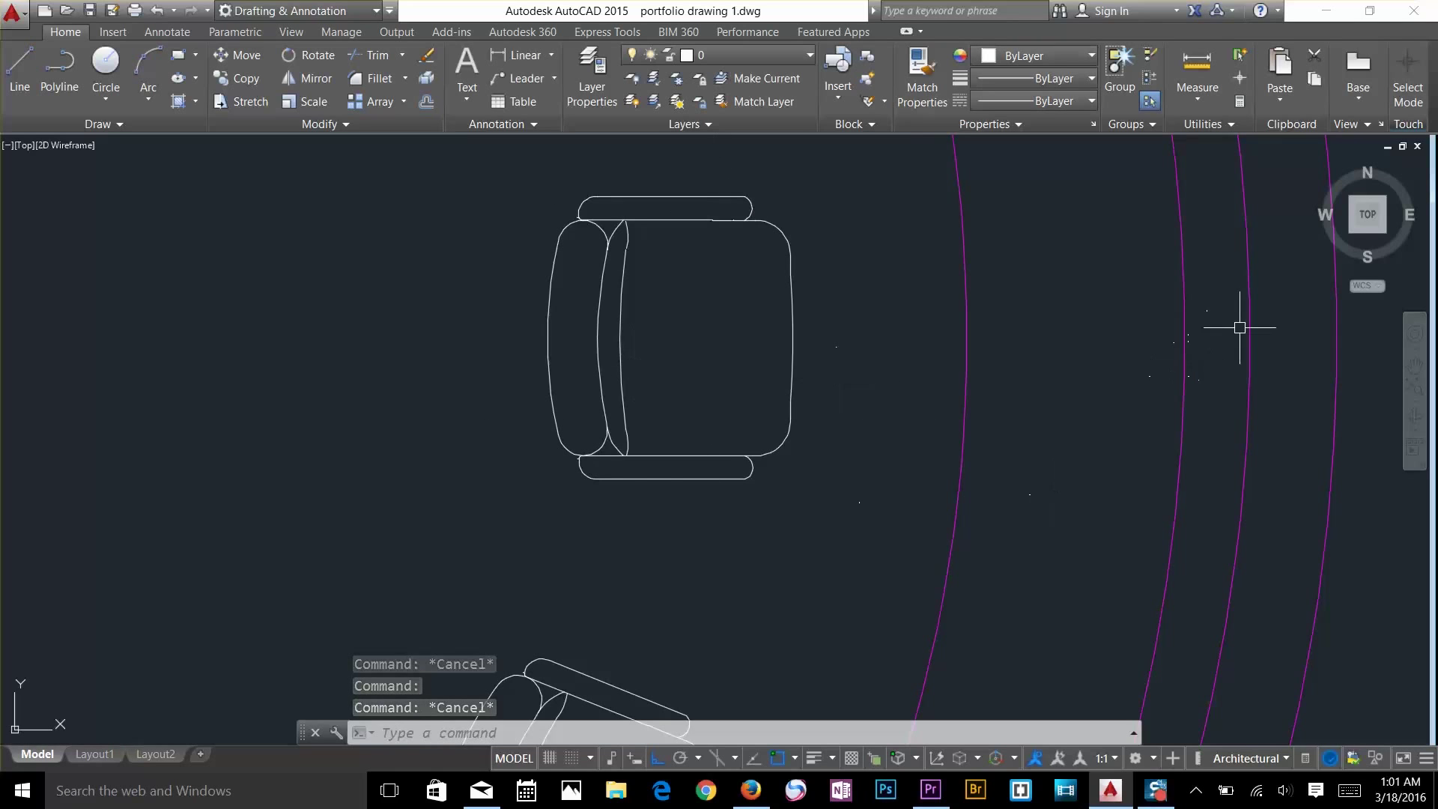
pyautogui.scroll(-2, 914, 353)
pyautogui.scroll(2, 1134, 353)
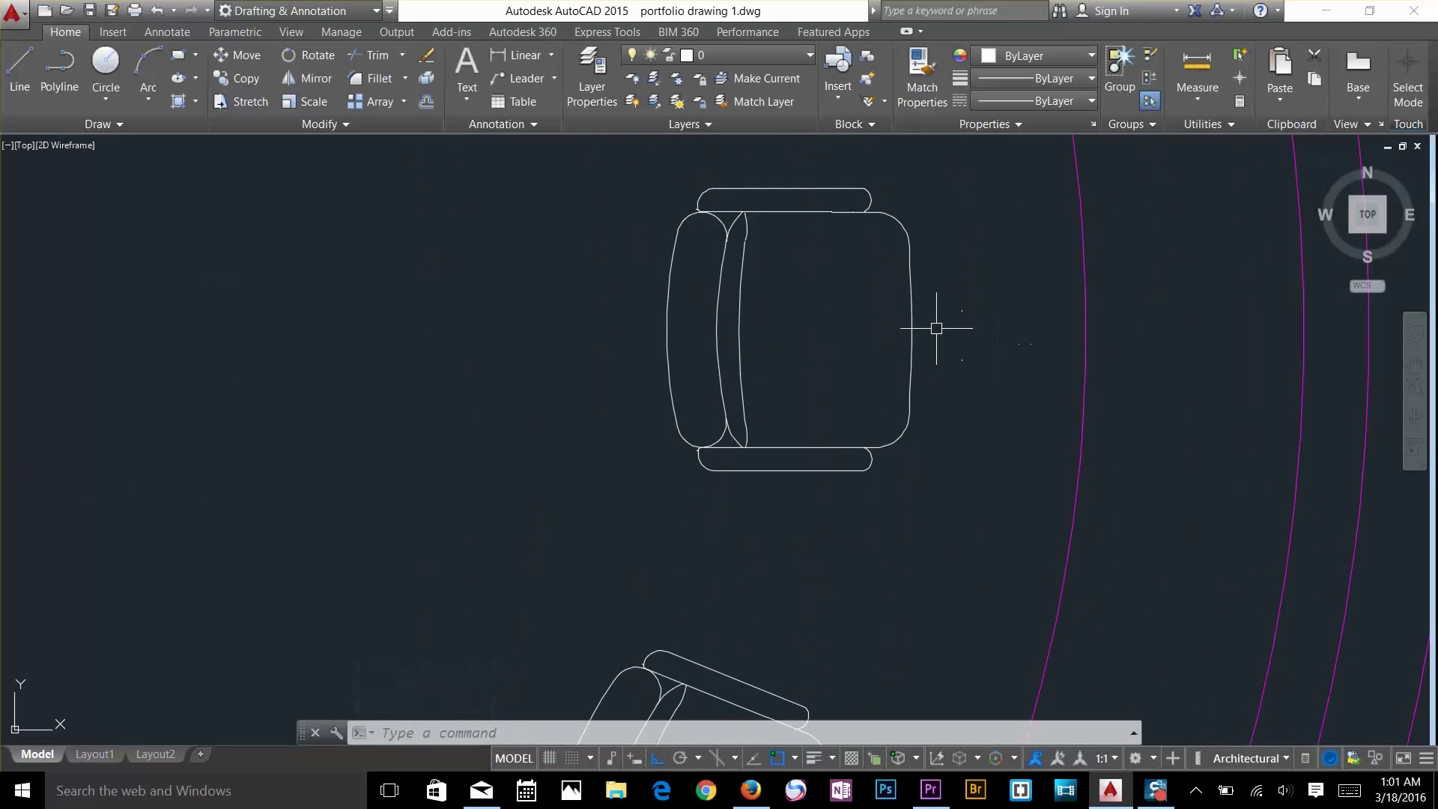
pyautogui.press('Escape')
pyautogui.press('Escape')
pyautogui.scroll(3, 839, 405)
pyautogui.moveTo(822, 361); pyautogui.dragTo(785, 532, button='middle')
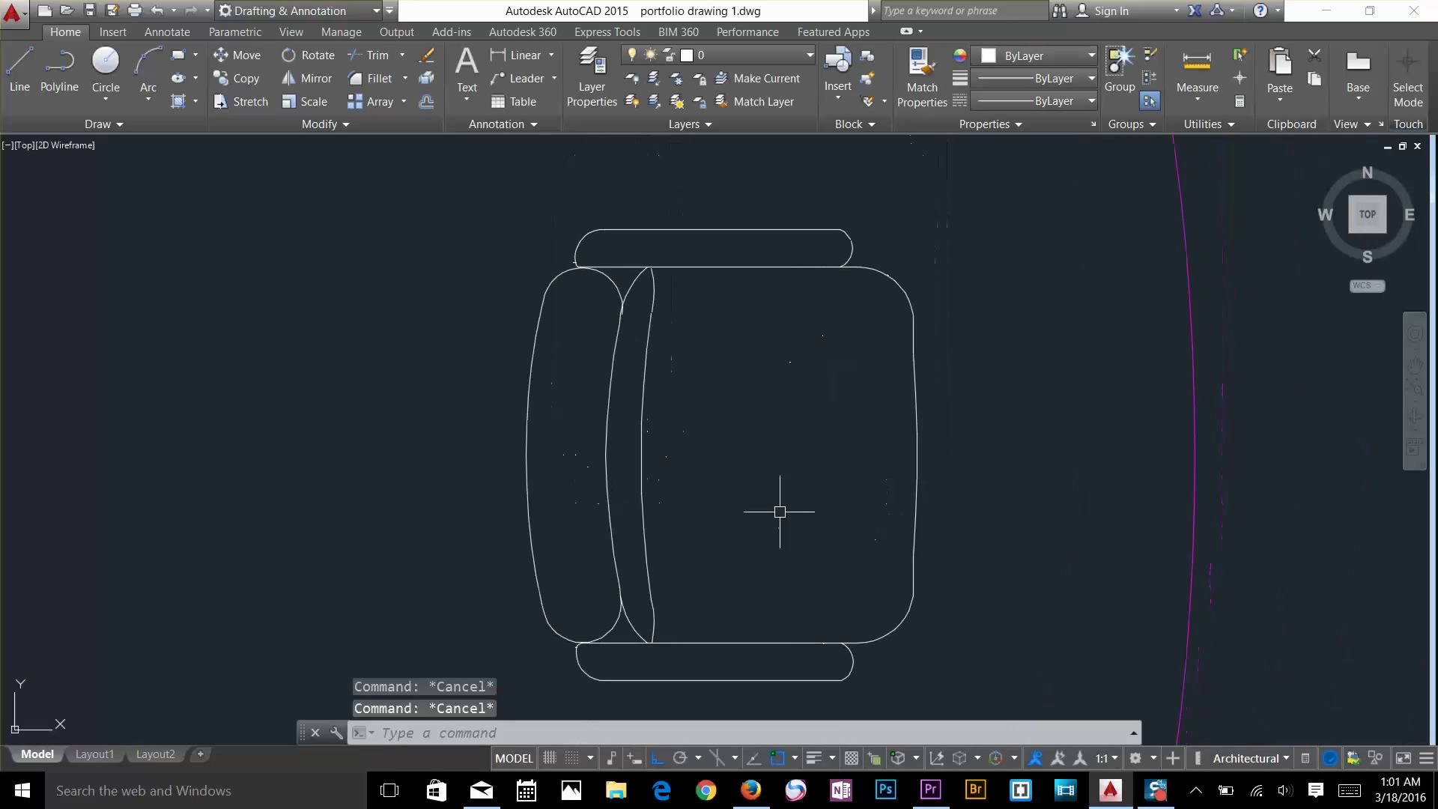
pyautogui.click(652, 417)
pyautogui.click(639, 427)
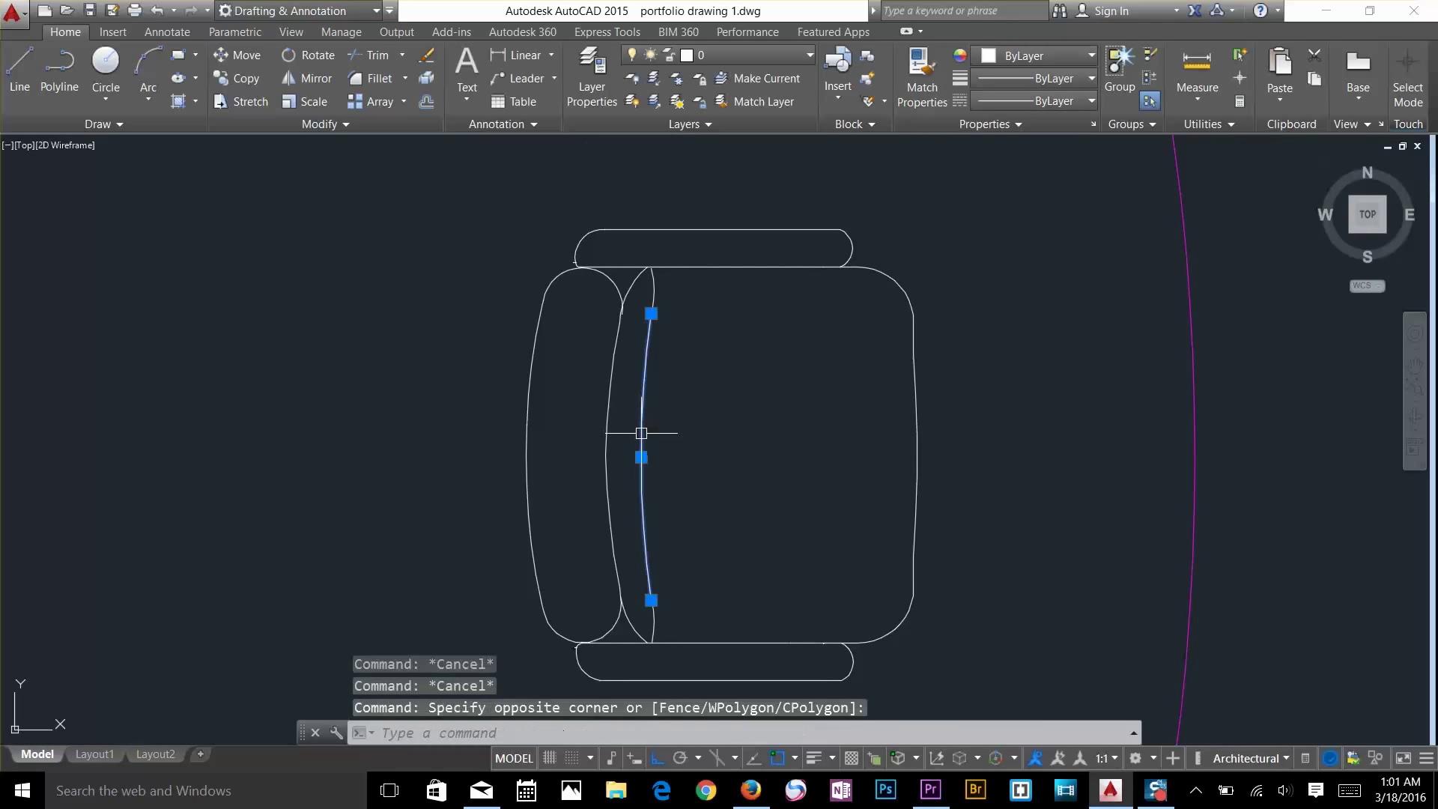
pyautogui.press('Delete')
pyautogui.click(656, 294)
pyautogui.click(656, 310)
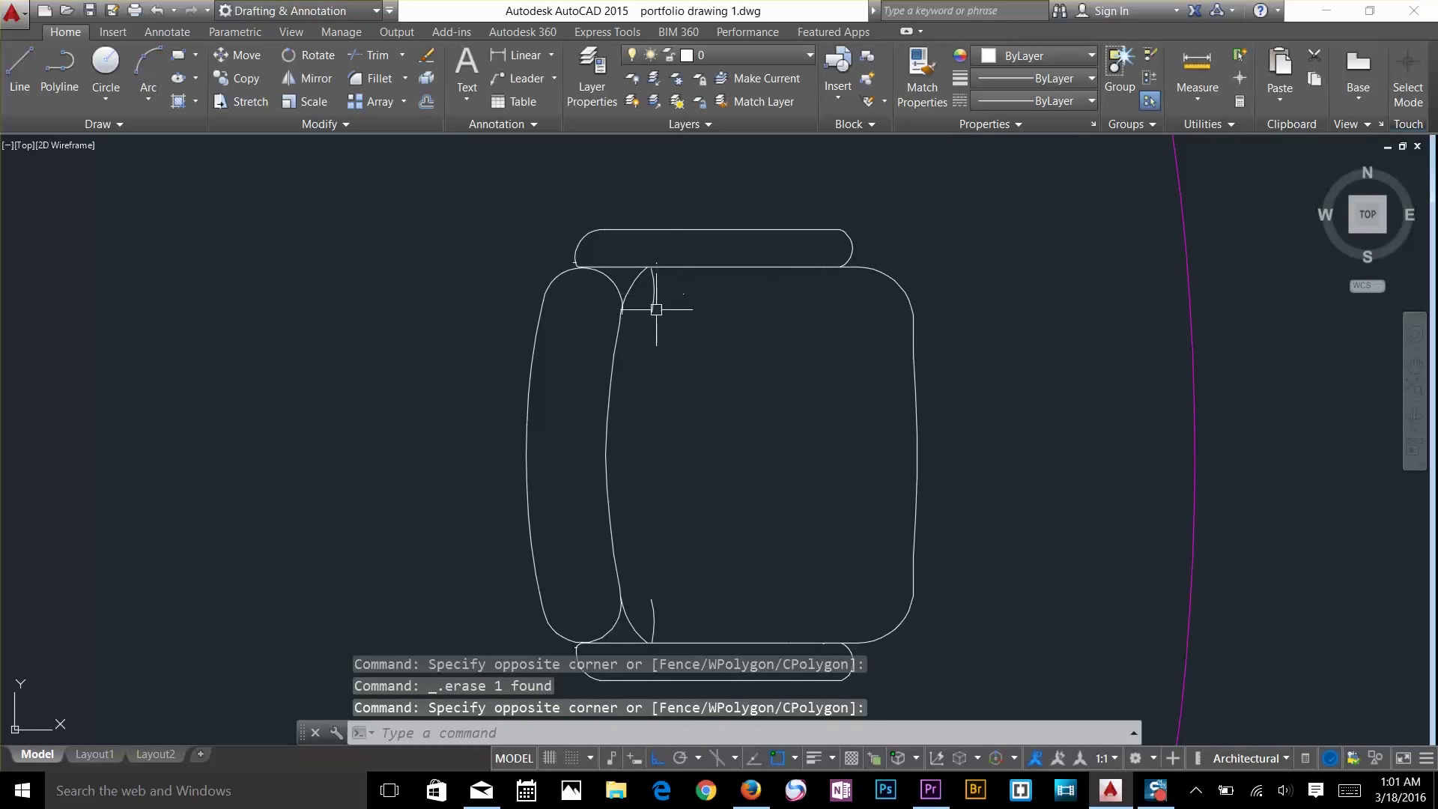
pyautogui.press('Delete')
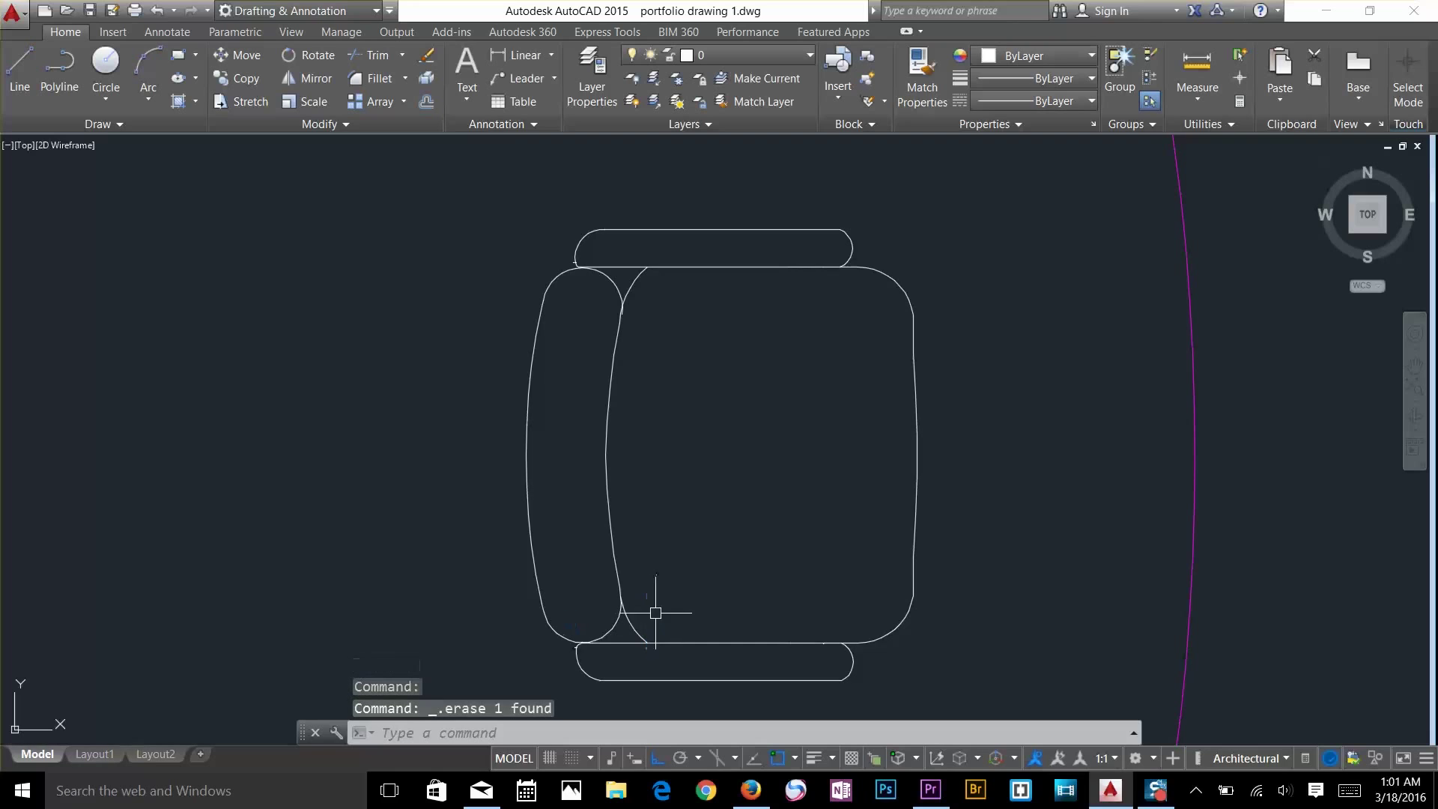
pyautogui.press('Escape')
pyautogui.press('Escape')
pyautogui.press('Escape')
# Delete the lower armrest's rounded left and right end arcs, then begin a line at its right end
pyautogui.moveTo(740, 527); pyautogui.dragTo(715, 362, button='middle')
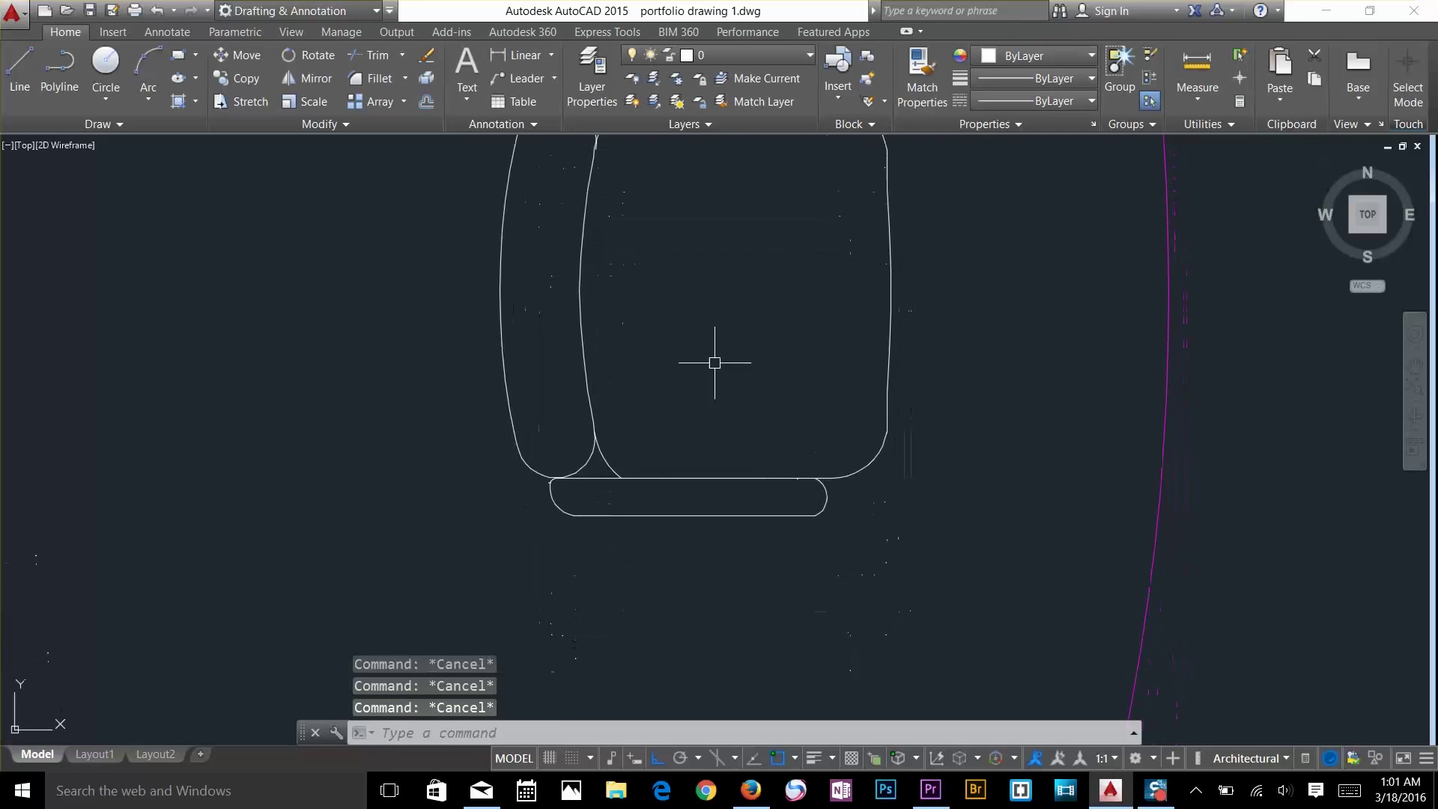
pyautogui.scroll(6, 558, 517)
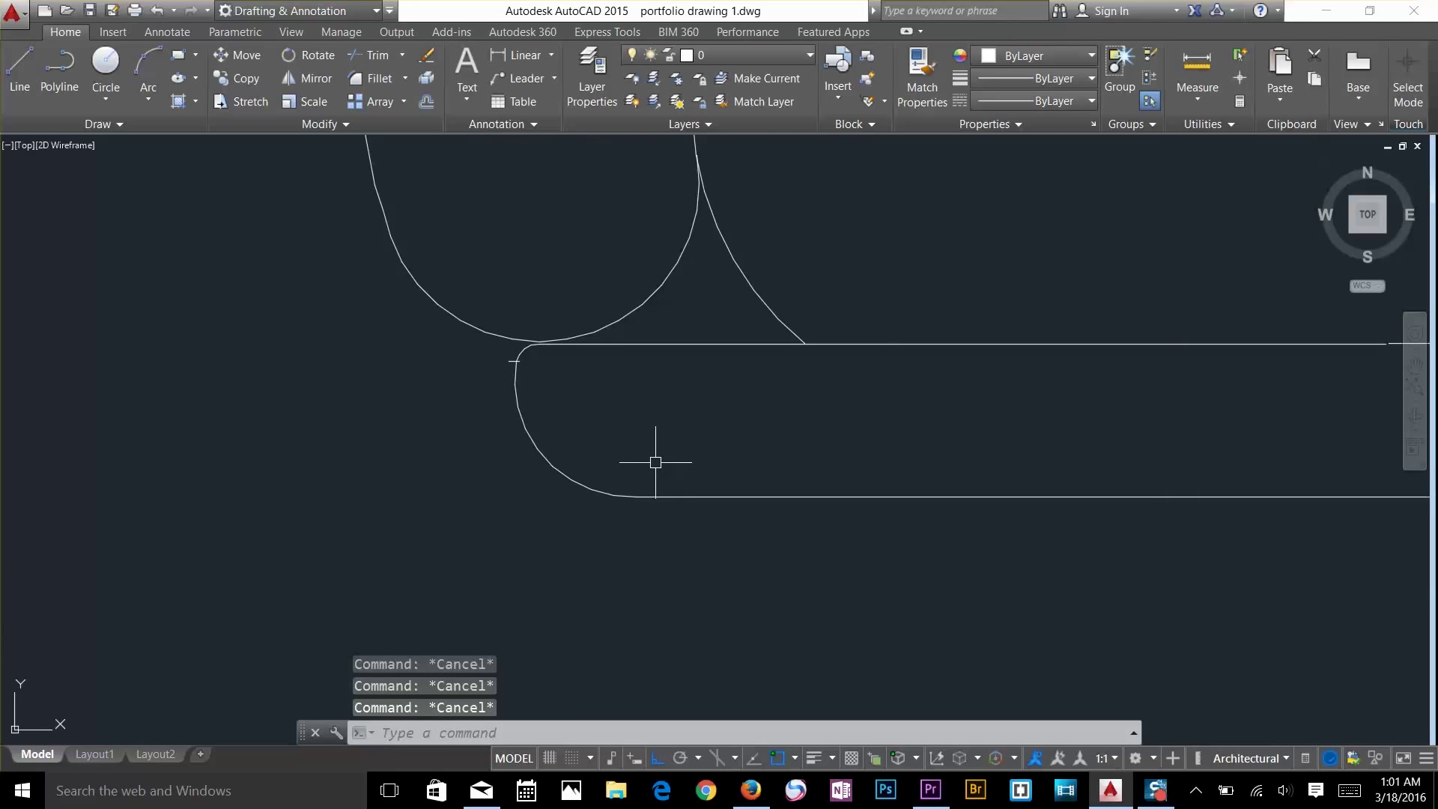
pyautogui.click(537, 485)
pyautogui.press('Delete')
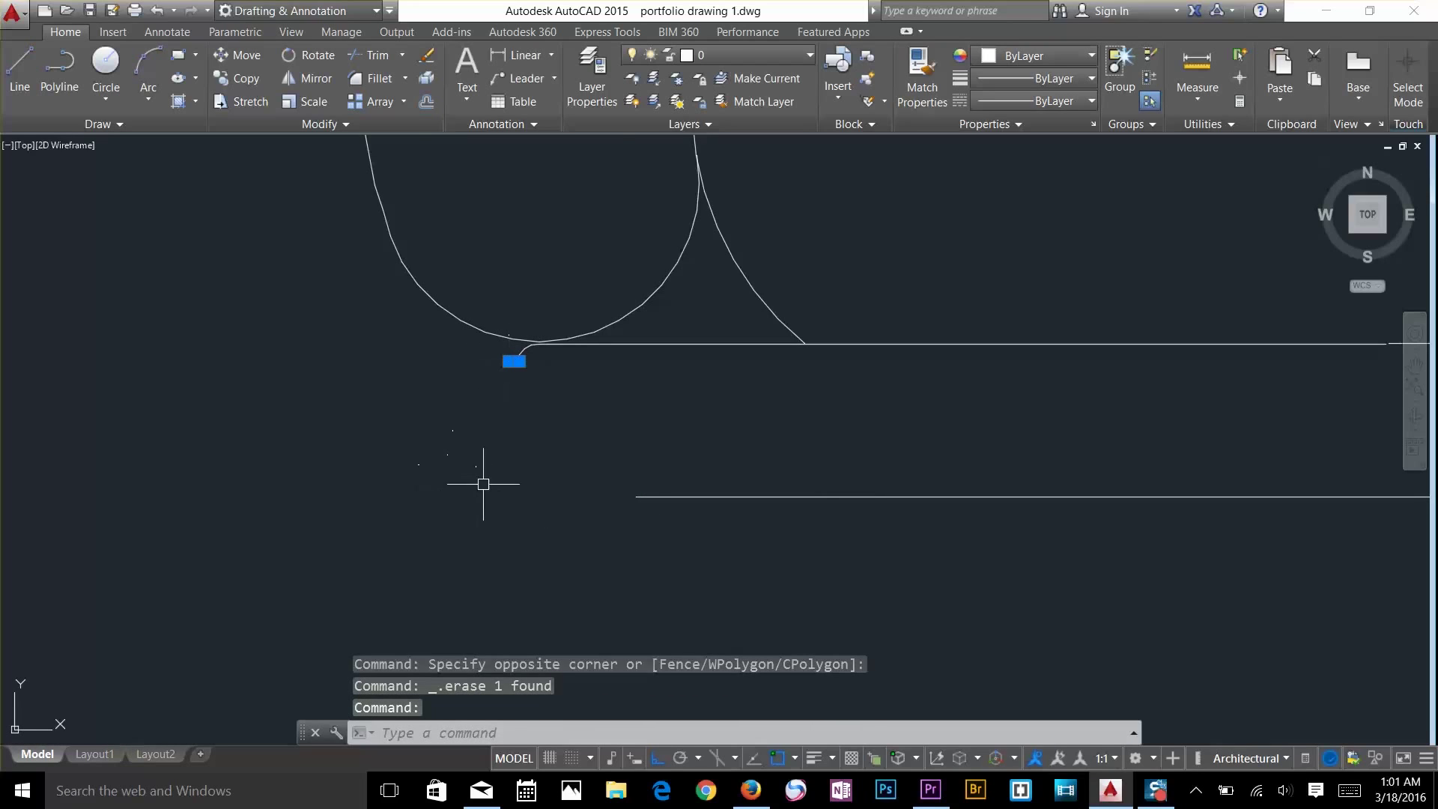
pyautogui.scroll(-2, 482, 481)
pyautogui.click(1238, 442)
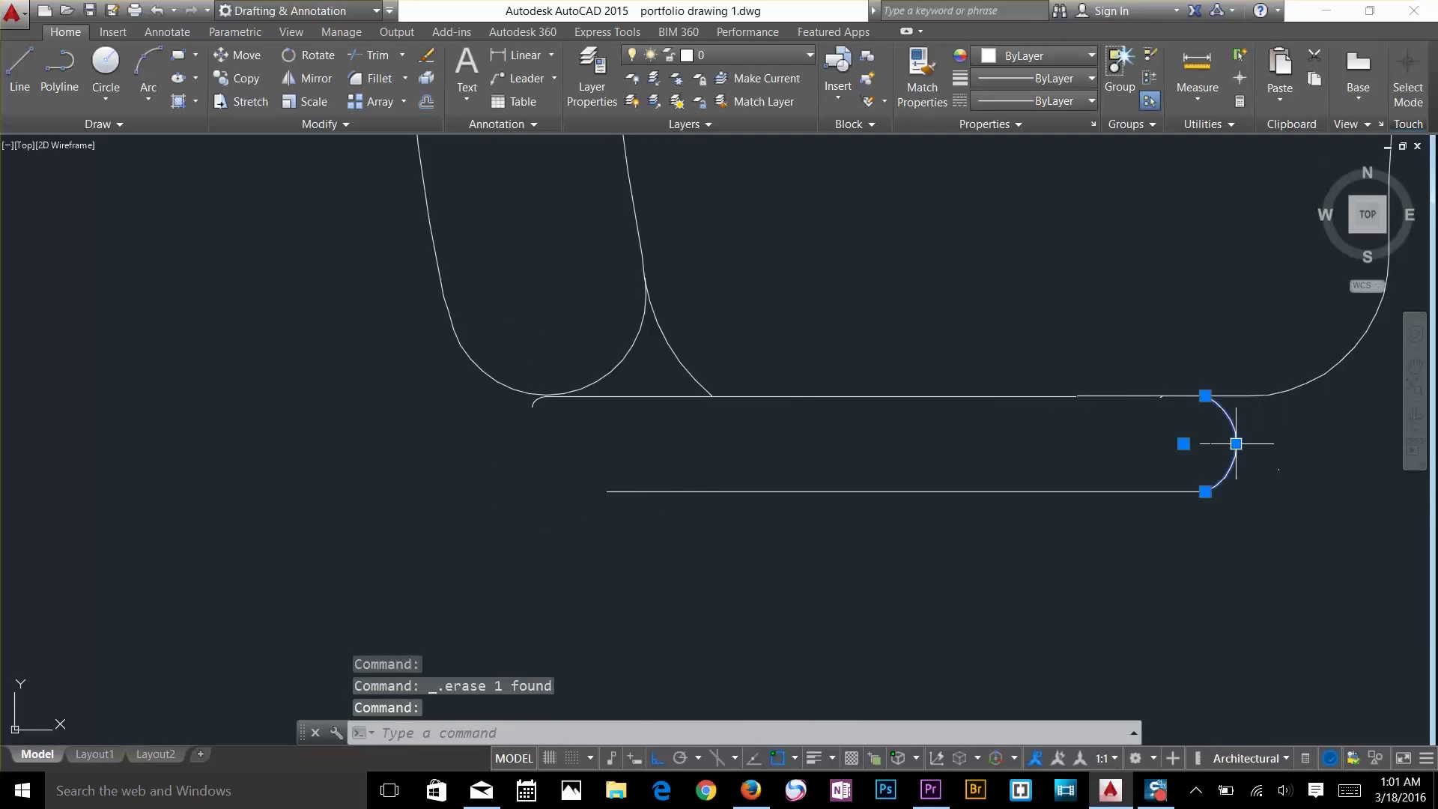
pyautogui.press('Delete')
pyautogui.write('l')
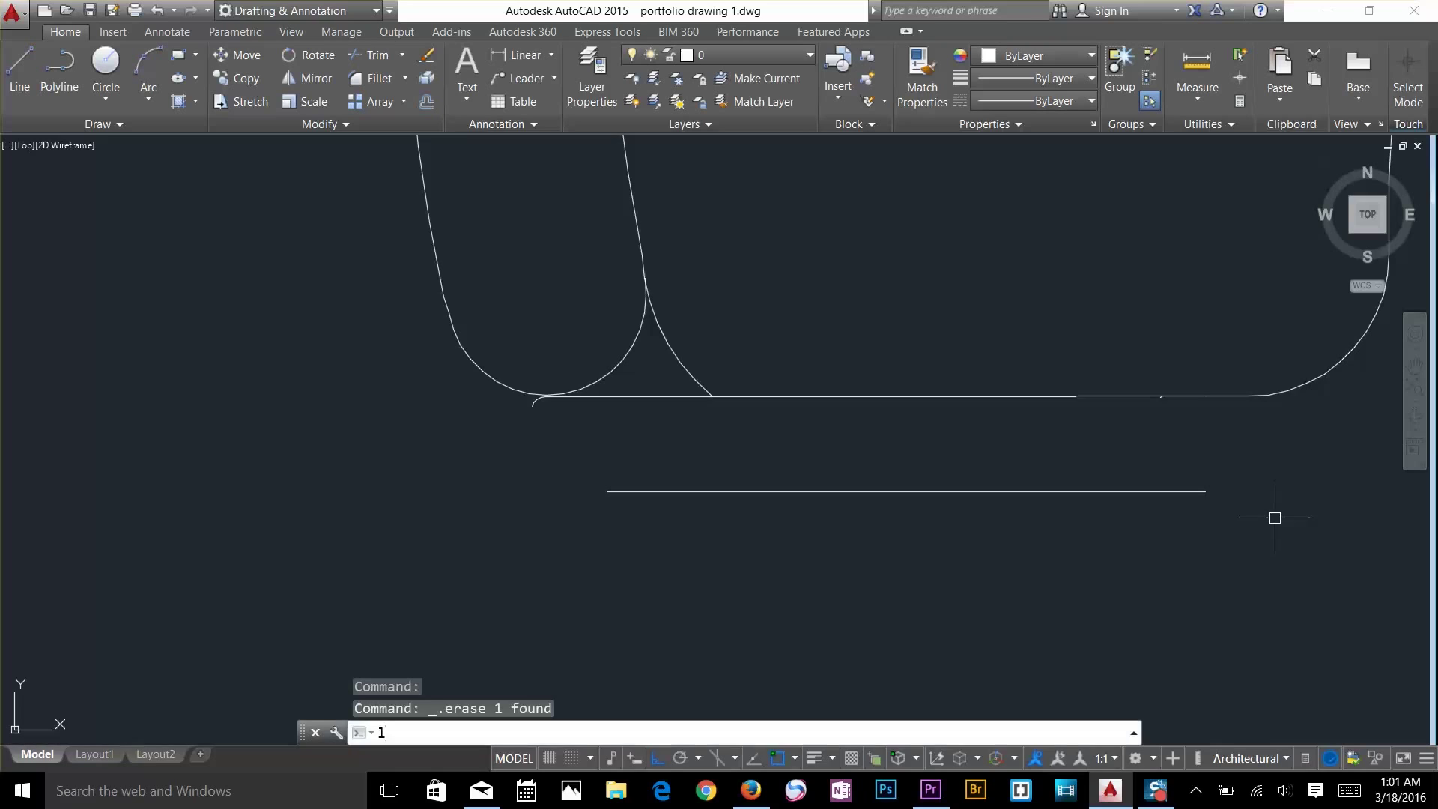
pyautogui.press('Return')
pyautogui.click(1206, 492)
# Close the armrest's right end with a vertical line and join its left end to the upper arc
pyautogui.click(1206, 396)
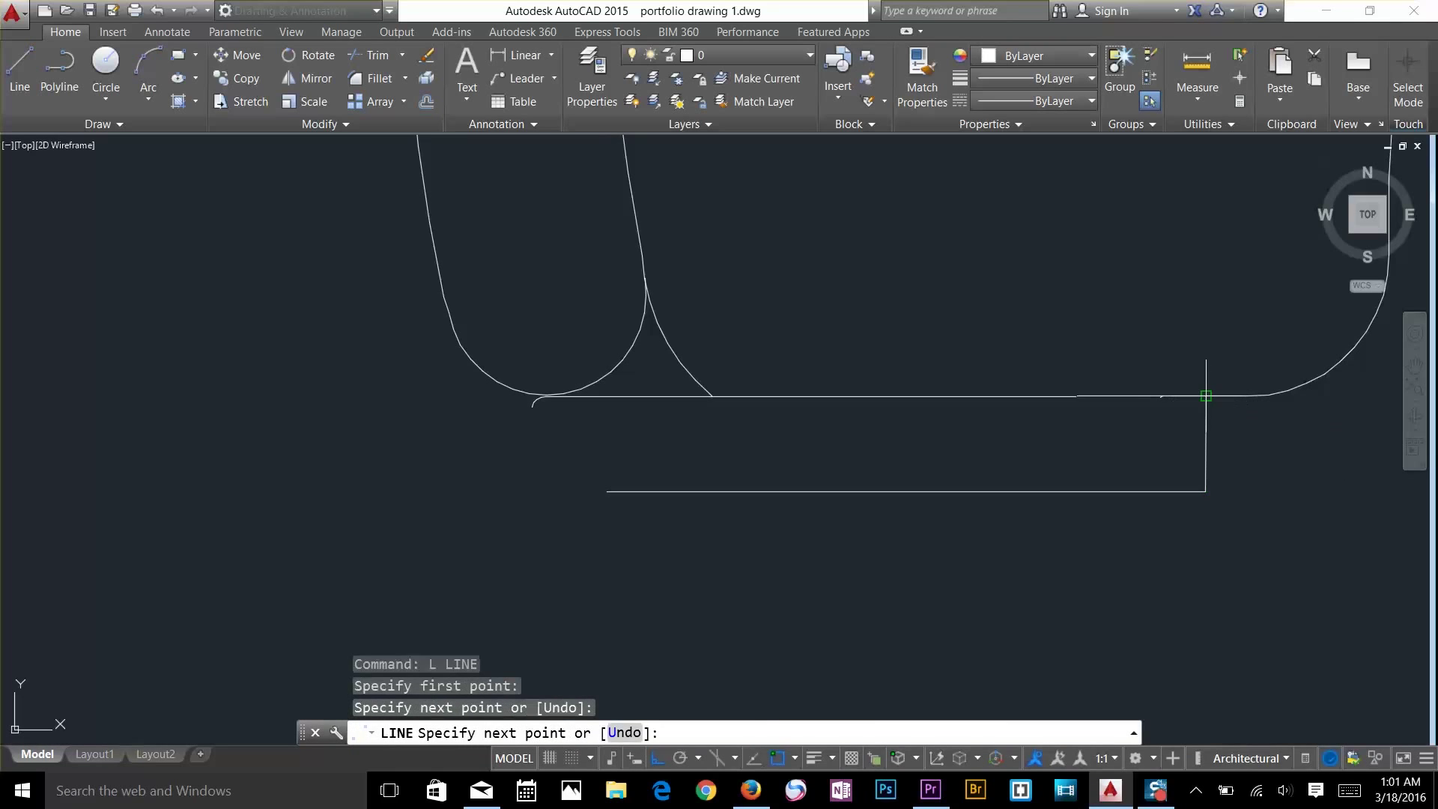
pyautogui.press('Return')
pyautogui.press('Return')
pyautogui.click(607, 491)
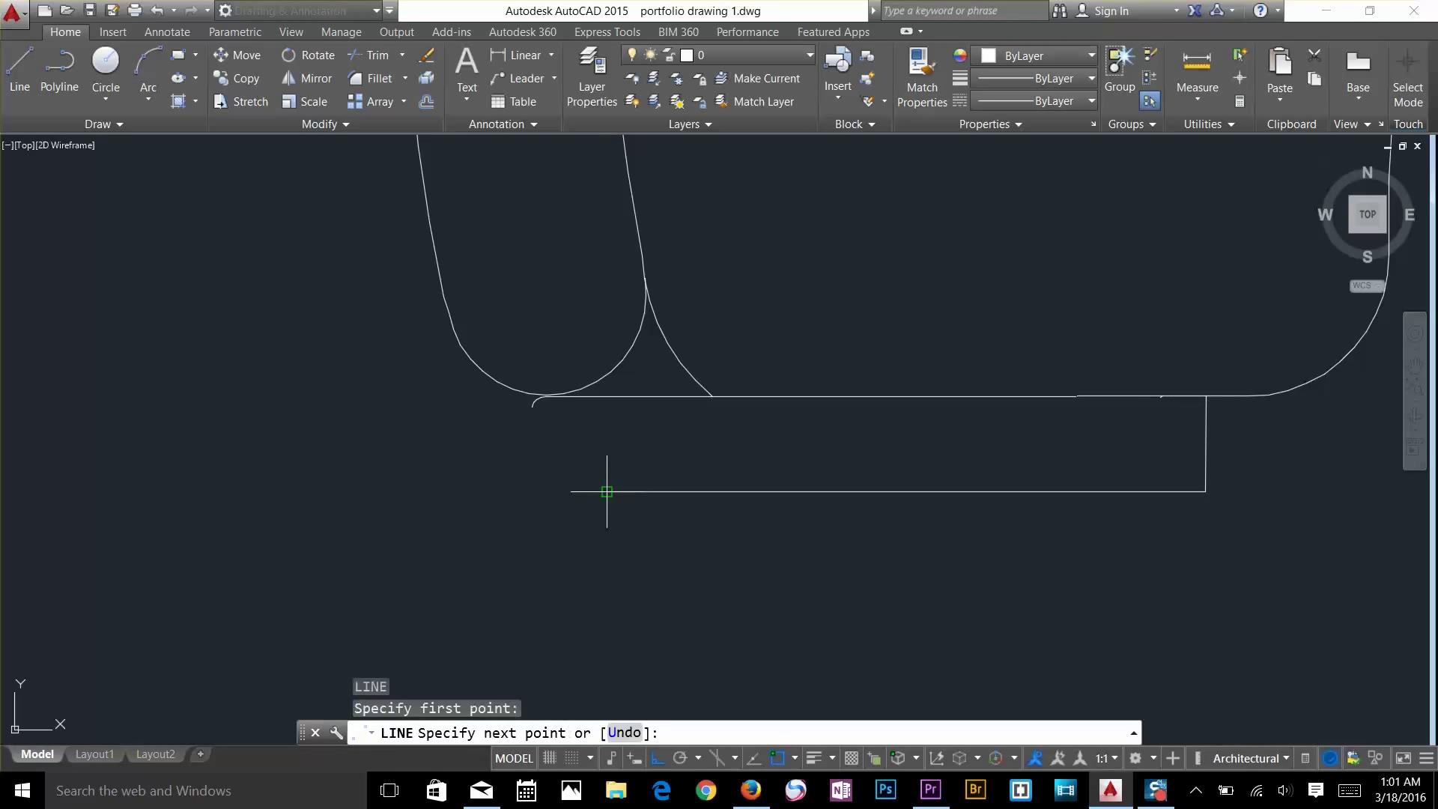
pyautogui.click(532, 405)
pyautogui.press('Return')
pyautogui.scroll(-4, 749, 540)
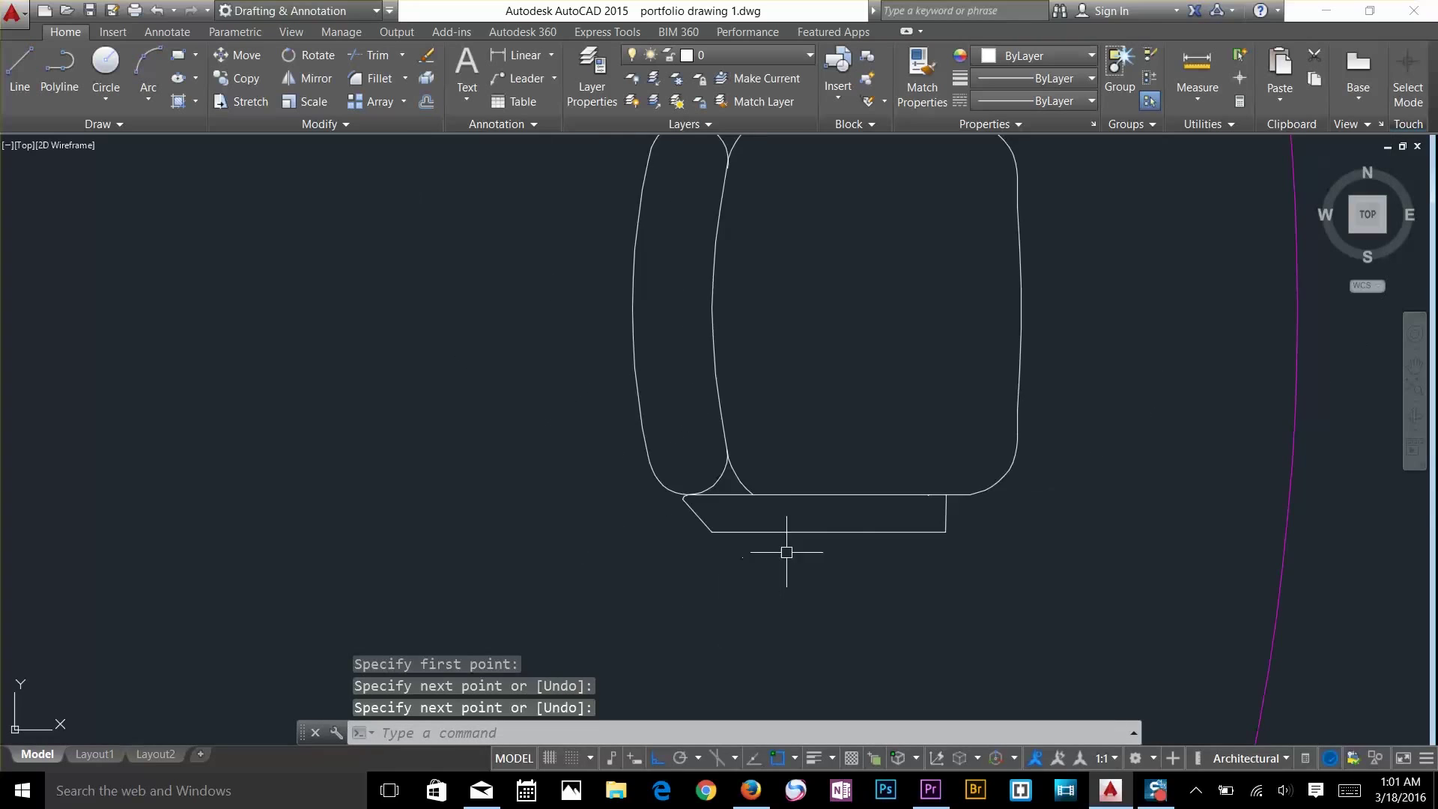
pyautogui.press('Escape')
# Erase the top armrest's rounded pieces and the stray top horizontal line
pyautogui.moveTo(864, 172); pyautogui.dragTo(909, 411, button='middle')
pyautogui.moveTo(909, 411); pyautogui.dragTo(555, 368)
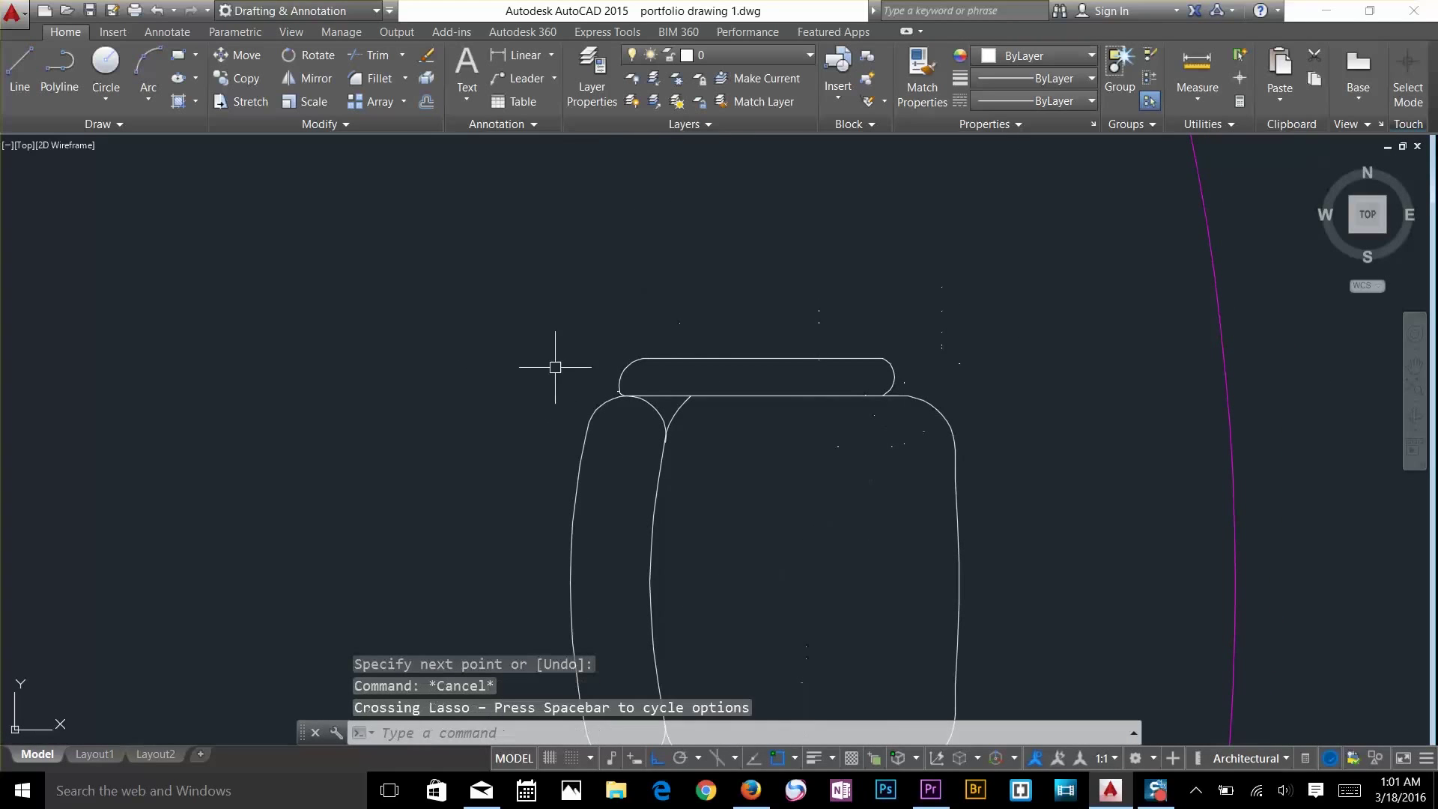
pyautogui.click(936, 324)
pyautogui.click(600, 376)
pyautogui.press('Delete')
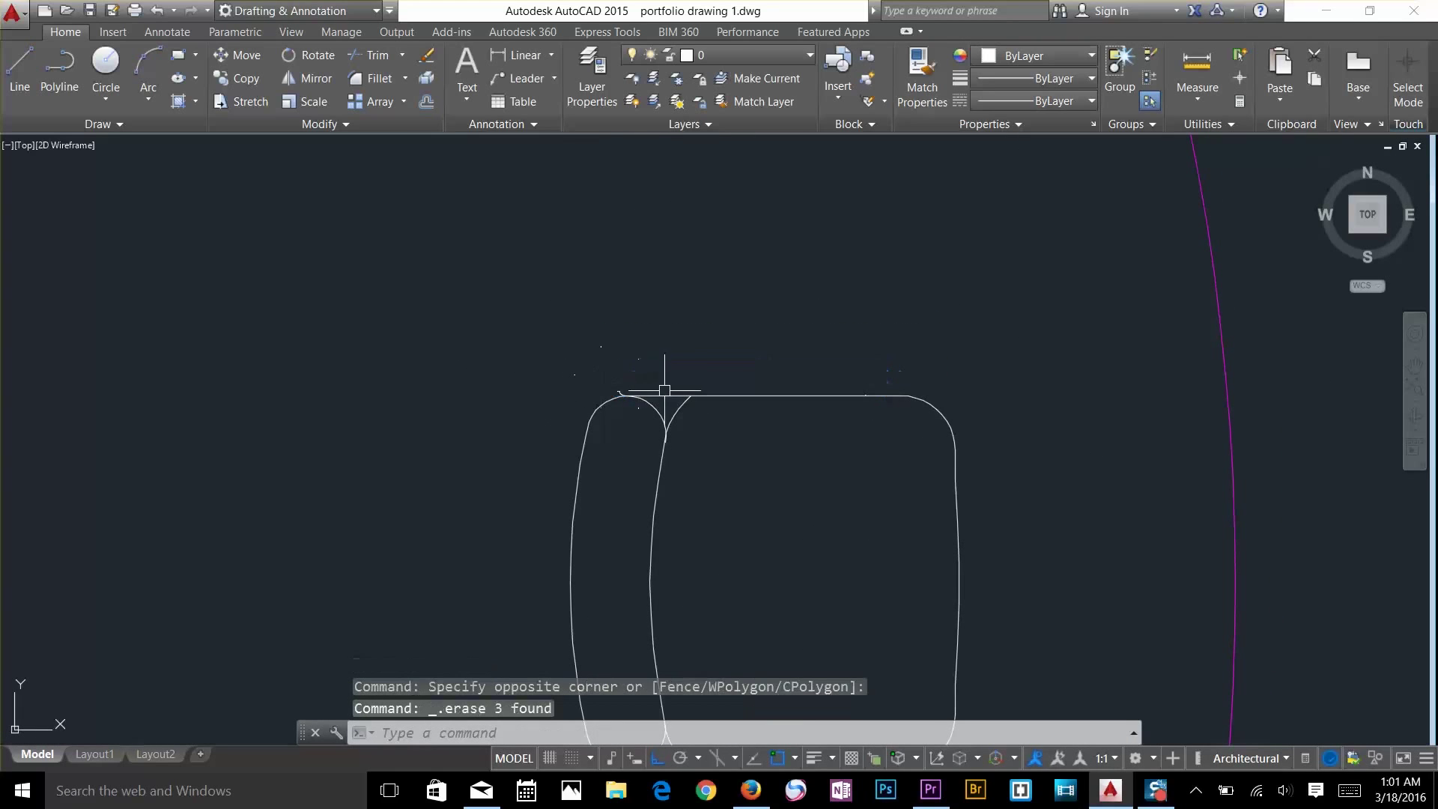
pyautogui.click(665, 390)
pyautogui.press('Delete')
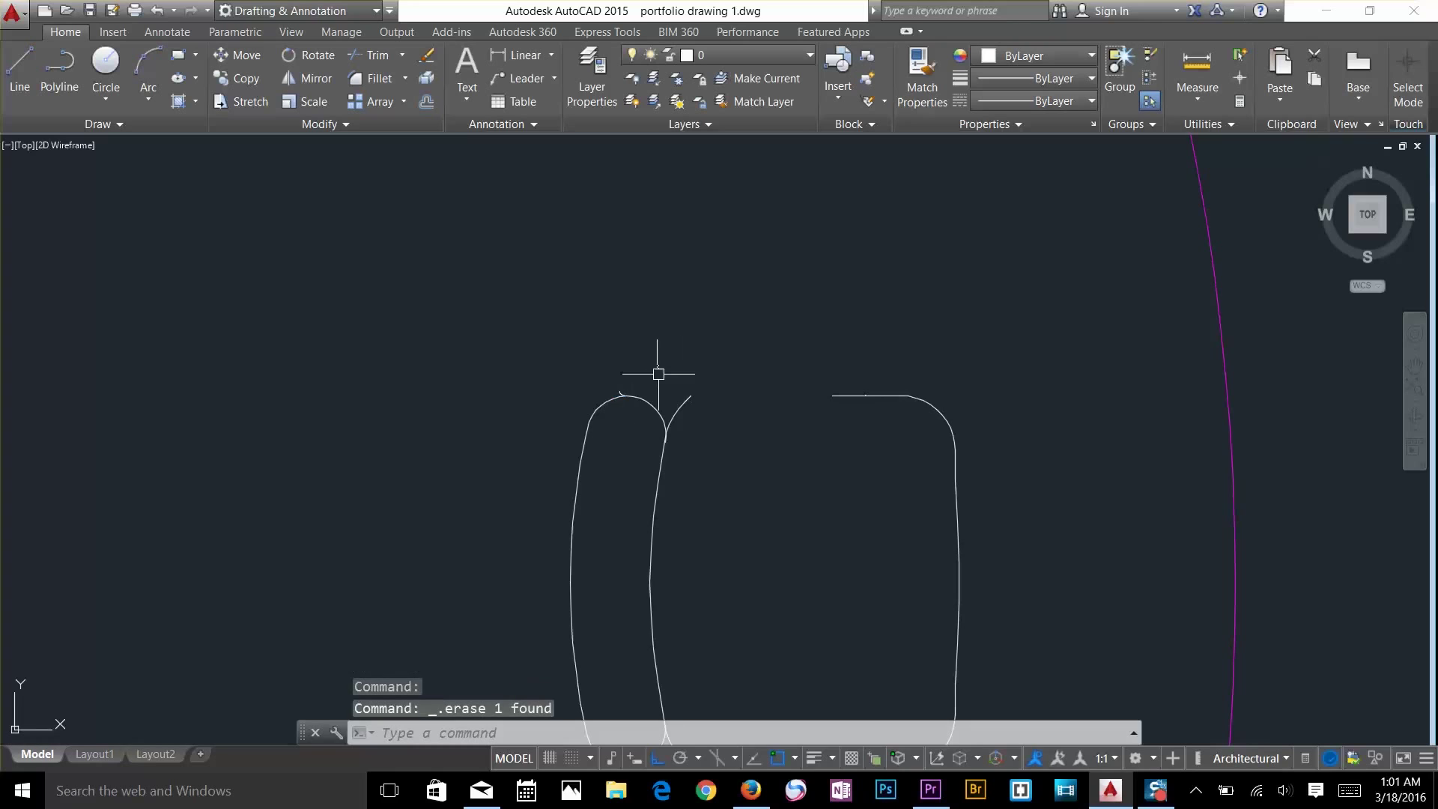
# Mirror the bottom armrest's three lines to the top, keeping the original
pyautogui.scroll(2, 817, 314)
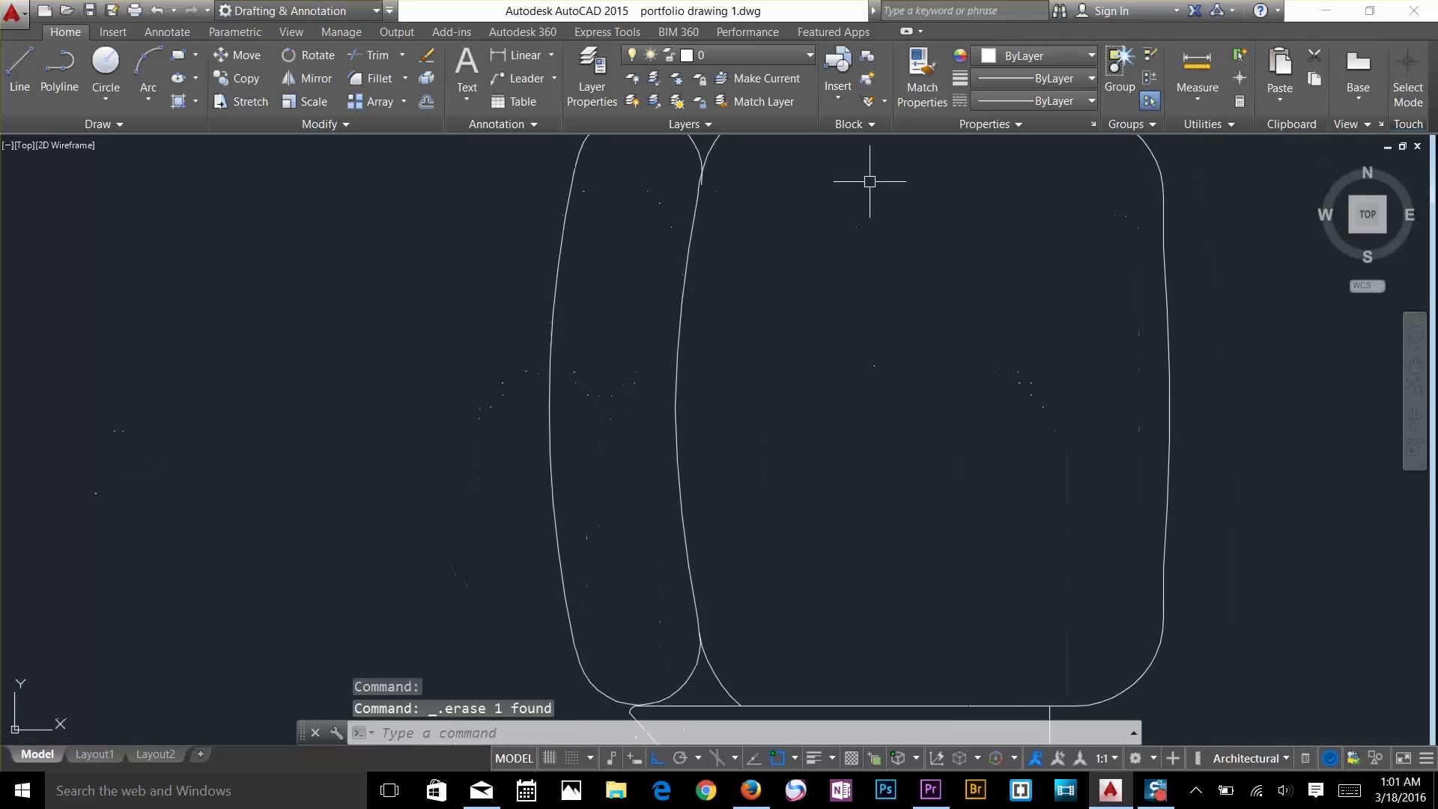
pyautogui.scroll(-2, 862, 247)
pyautogui.write('``mi')
pyautogui.press('Return')
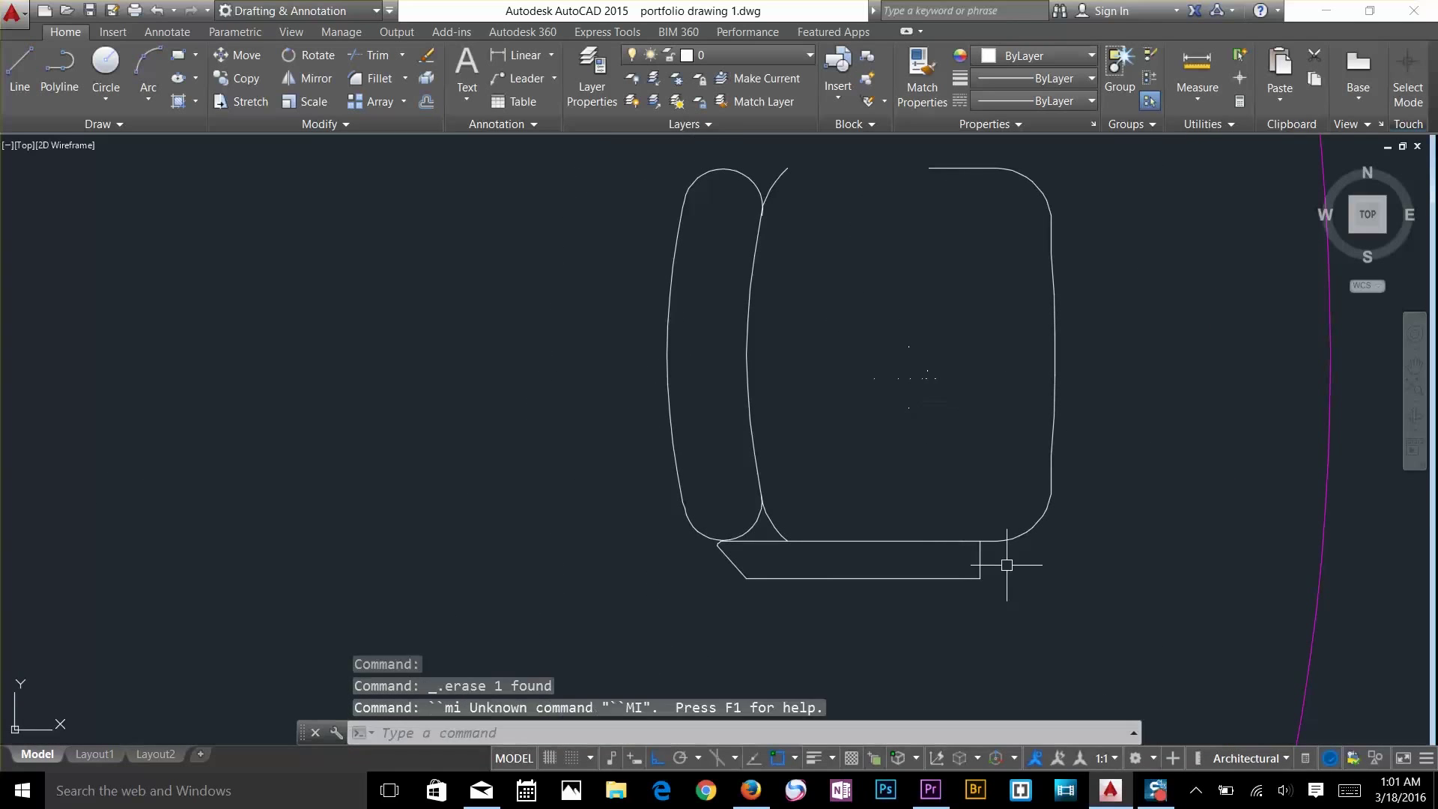
pyautogui.click(1008, 578)
pyautogui.press('Escape')
pyautogui.press('Escape')
pyautogui.press('Escape')
pyautogui.write('m')
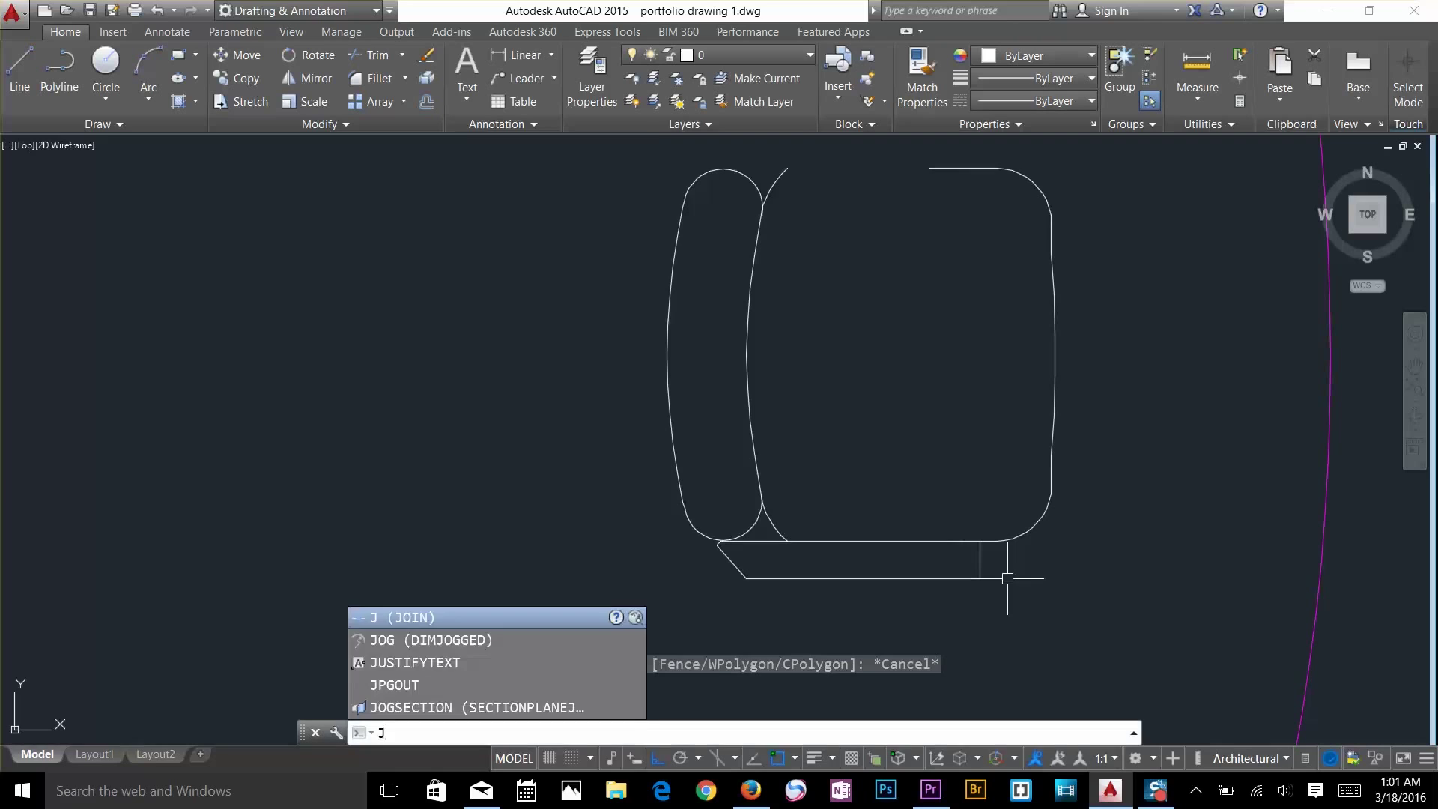
pyautogui.write('i')
pyautogui.press('Return')
pyautogui.click(1020, 554)
pyautogui.click(684, 633)
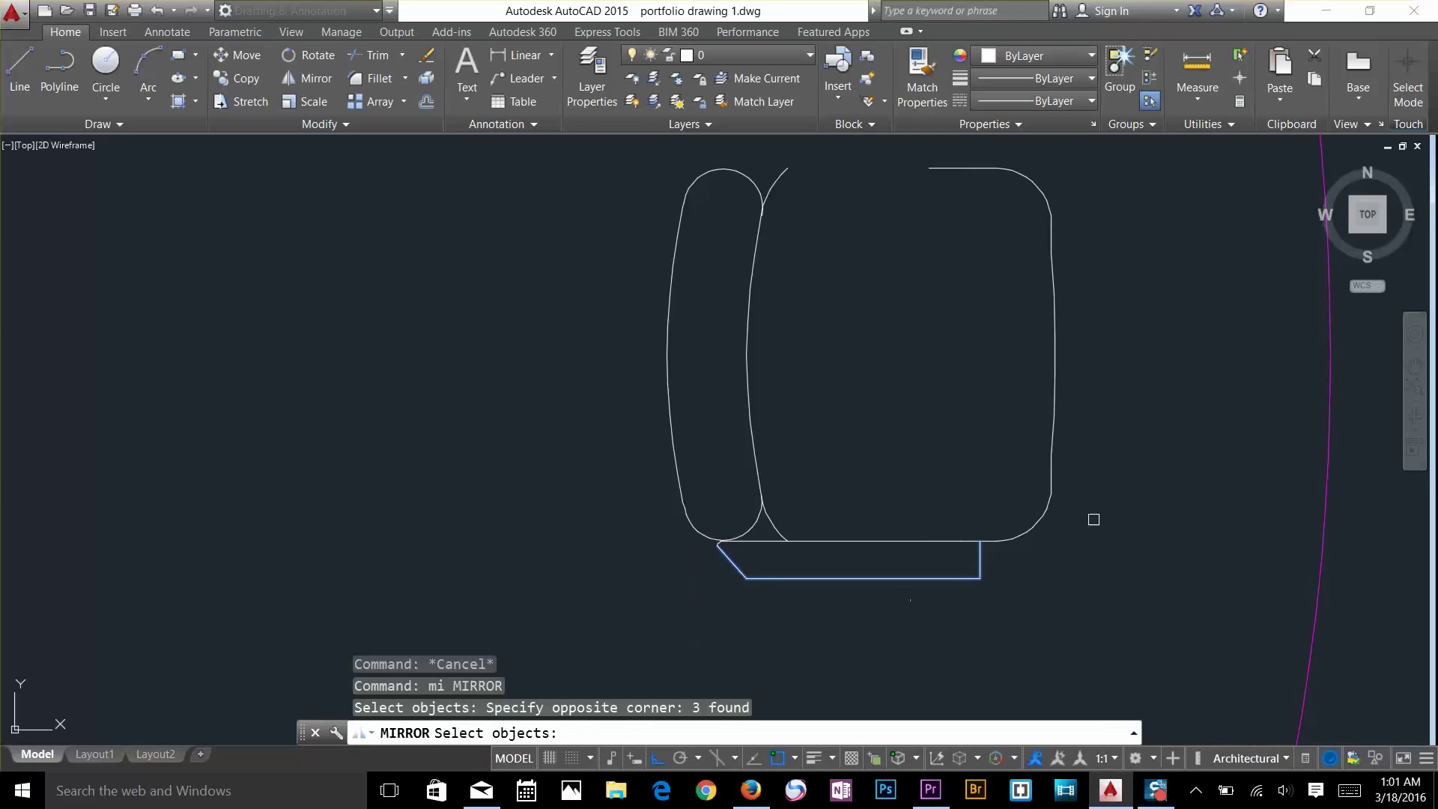
pyautogui.press('Return')
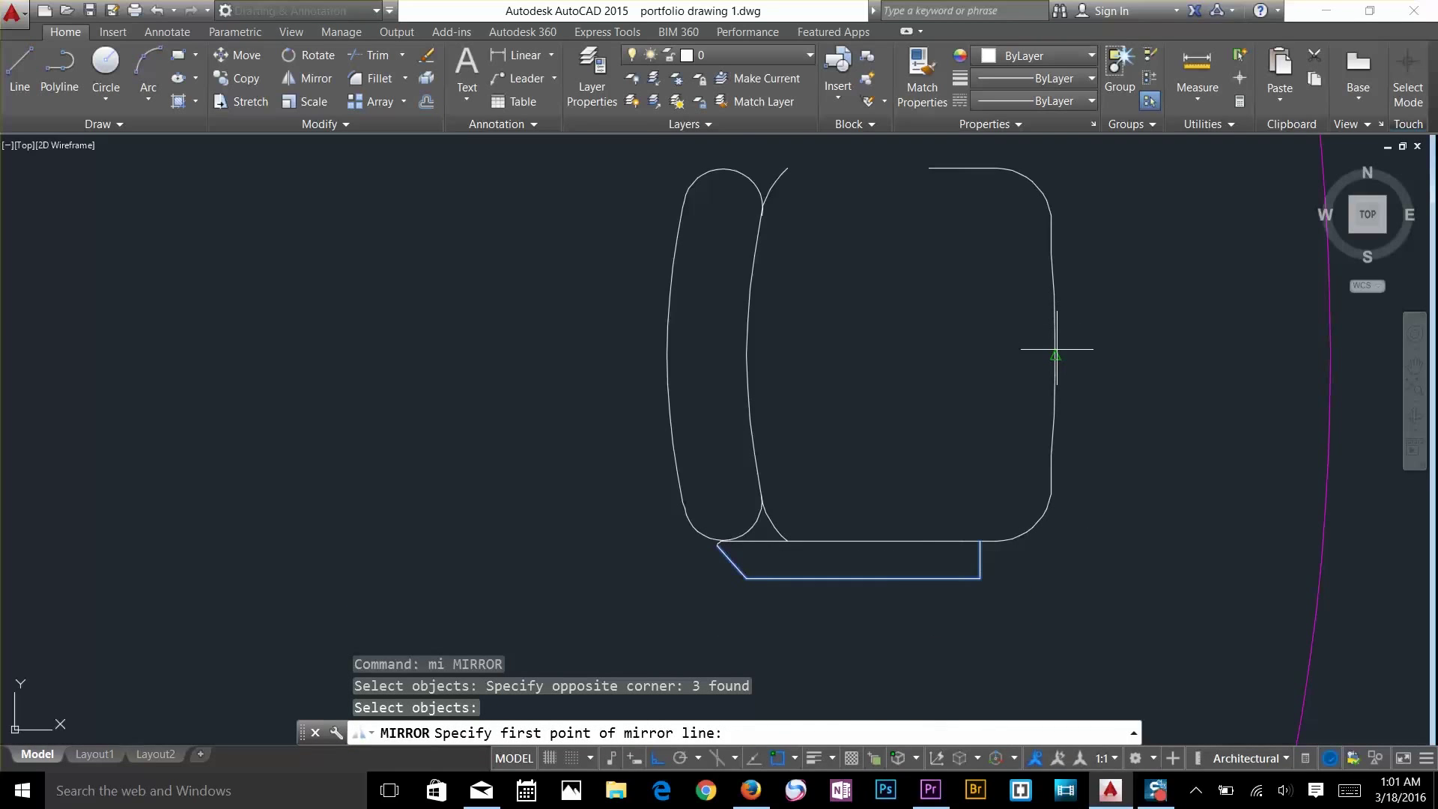
pyautogui.click(1057, 349)
pyautogui.click(857, 363)
pyautogui.press('Return')
# Draw a line from the arm curve's end to the intersection at the sofa's top
pyautogui.moveTo(873, 226); pyautogui.dragTo(904, 534, button='middle')
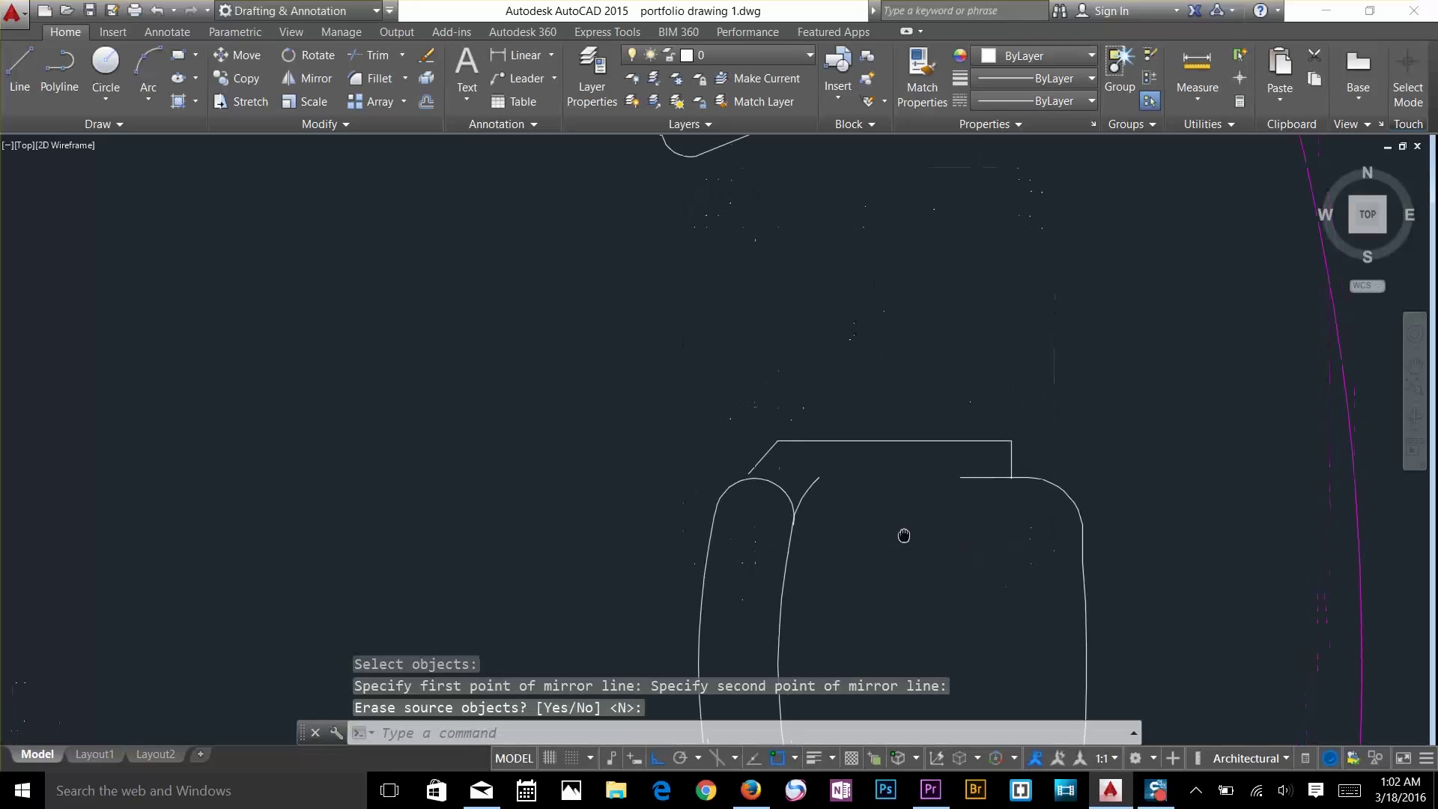
pyautogui.press('Escape')
pyautogui.press('Escape')
pyautogui.write('l')
pyautogui.press('Return')
pyautogui.click(818, 478)
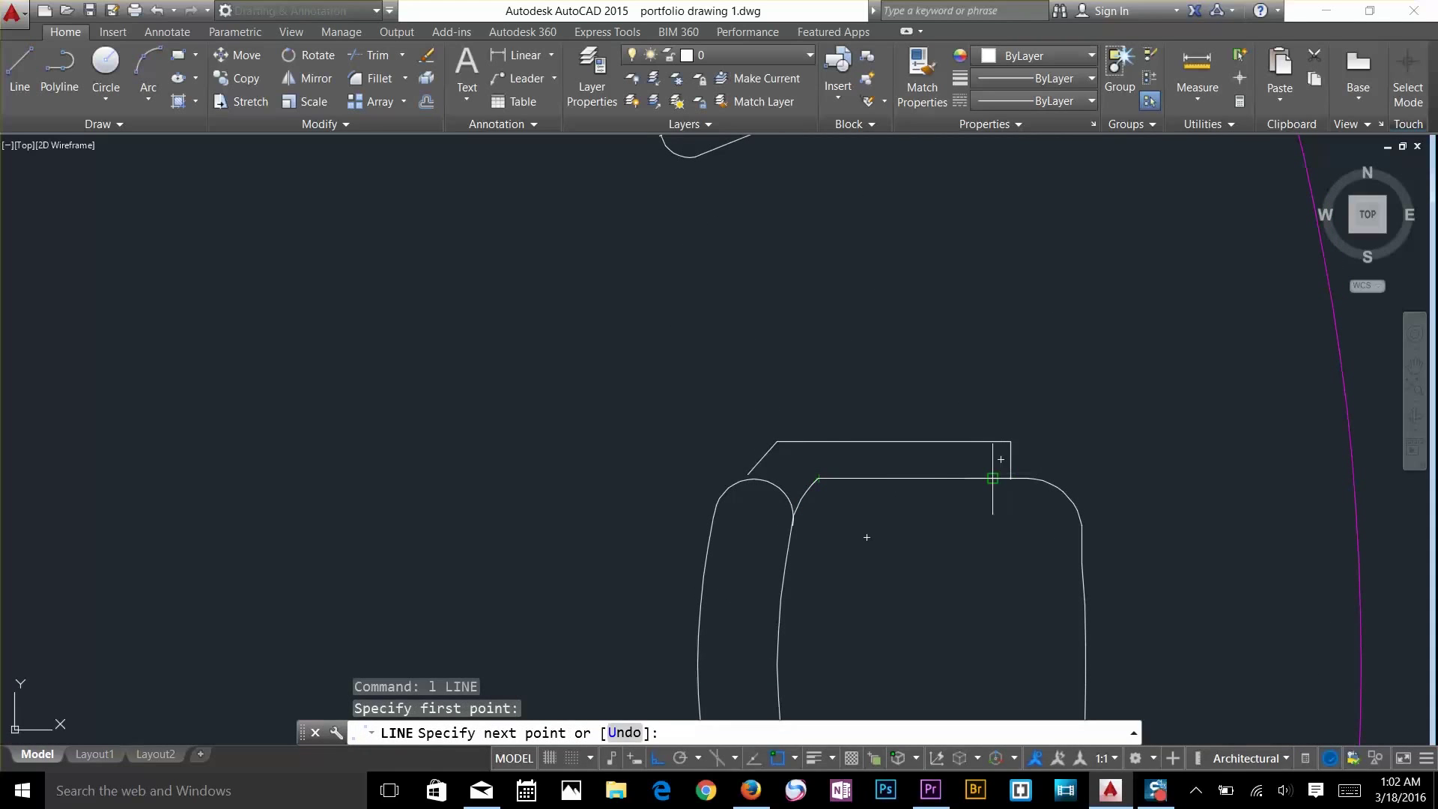
pyautogui.click(960, 478)
pyautogui.scroll(-3, 919, 353)
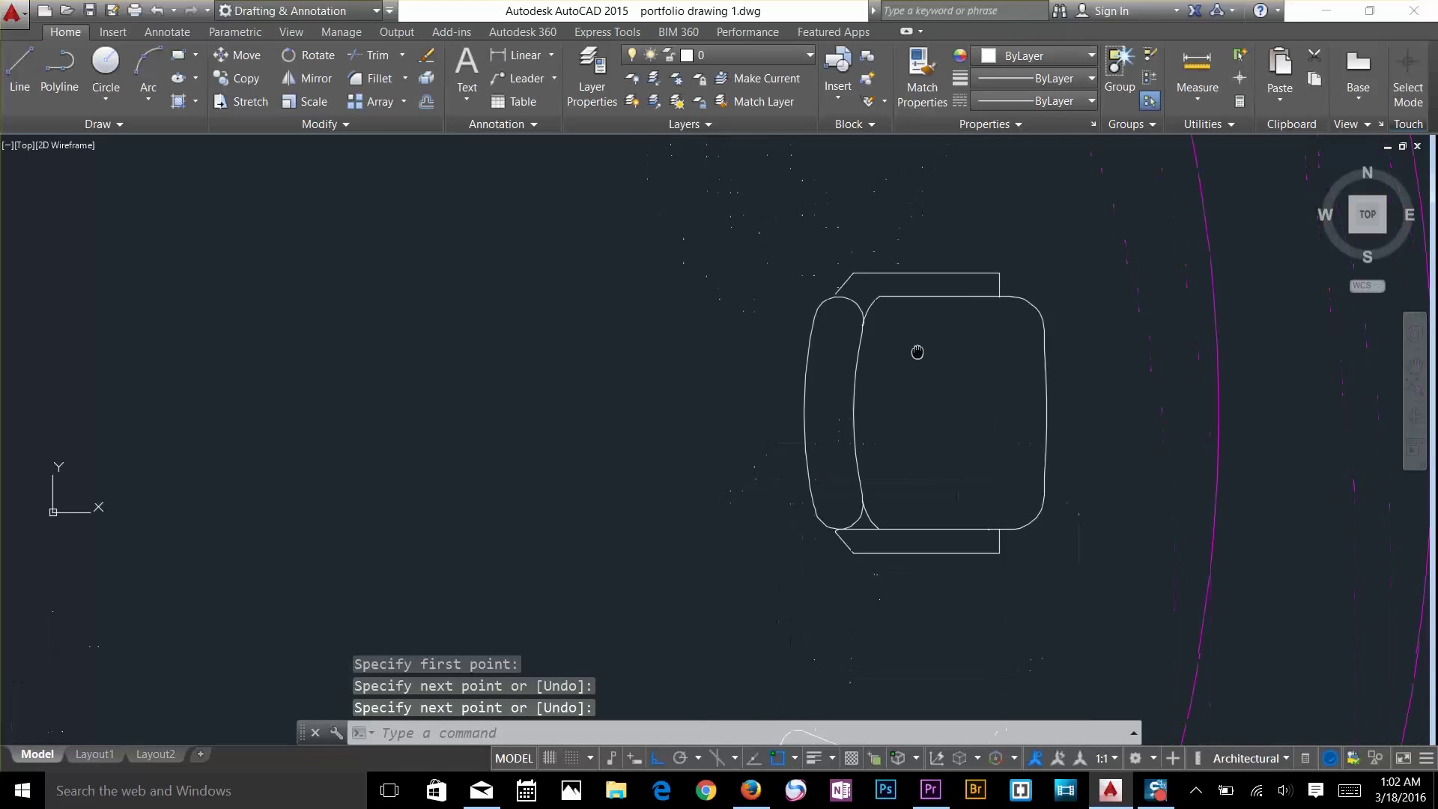
pyautogui.scroll(4, 908, 360)
pyautogui.press('Escape')
# Draw a vertical divider line from the seat's top edge to its bottom edge
pyautogui.write('l')
pyautogui.press('Return')
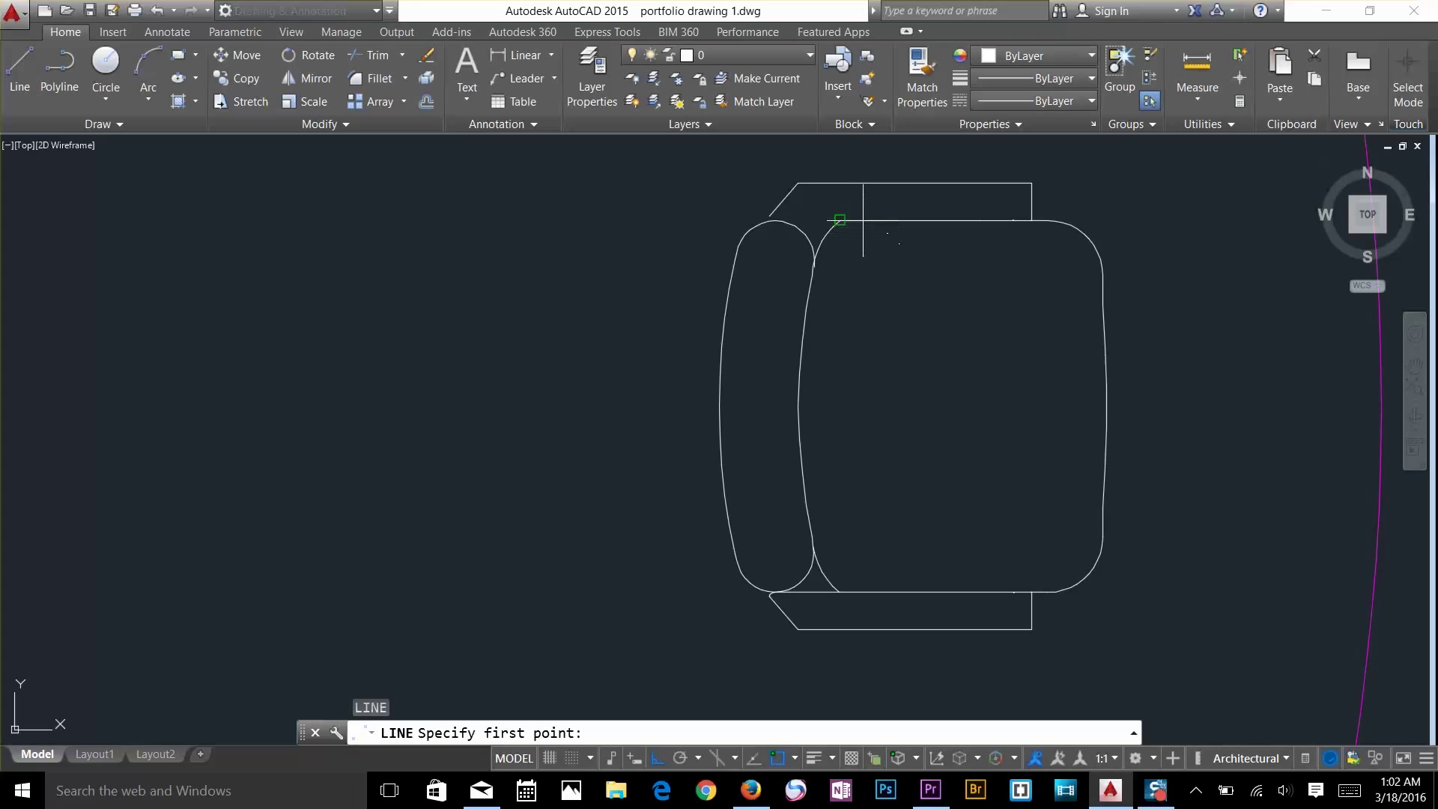
pyautogui.click(839, 219)
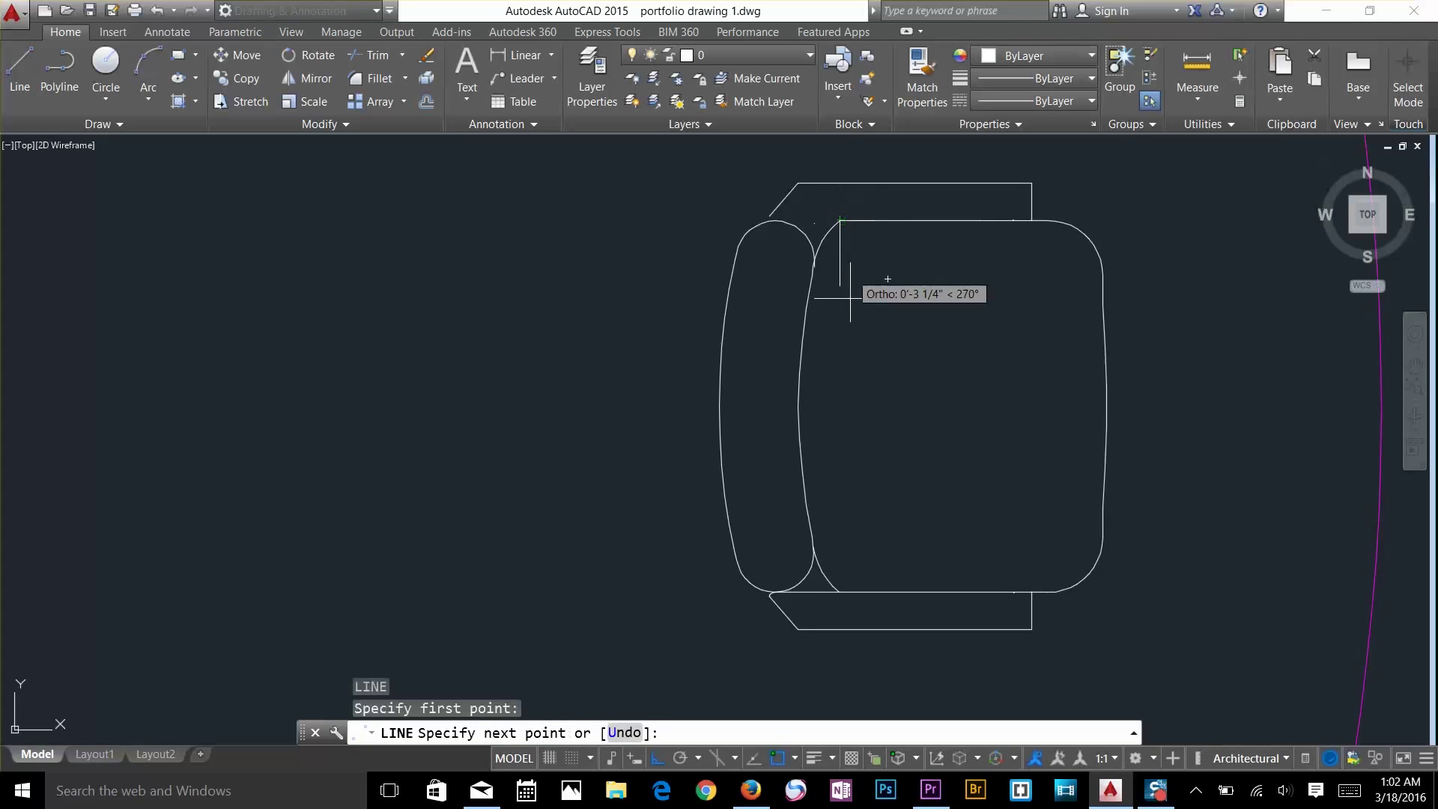
pyautogui.click(839, 594)
pyautogui.press('Escape')
pyautogui.press('Escape')
pyautogui.write('o')
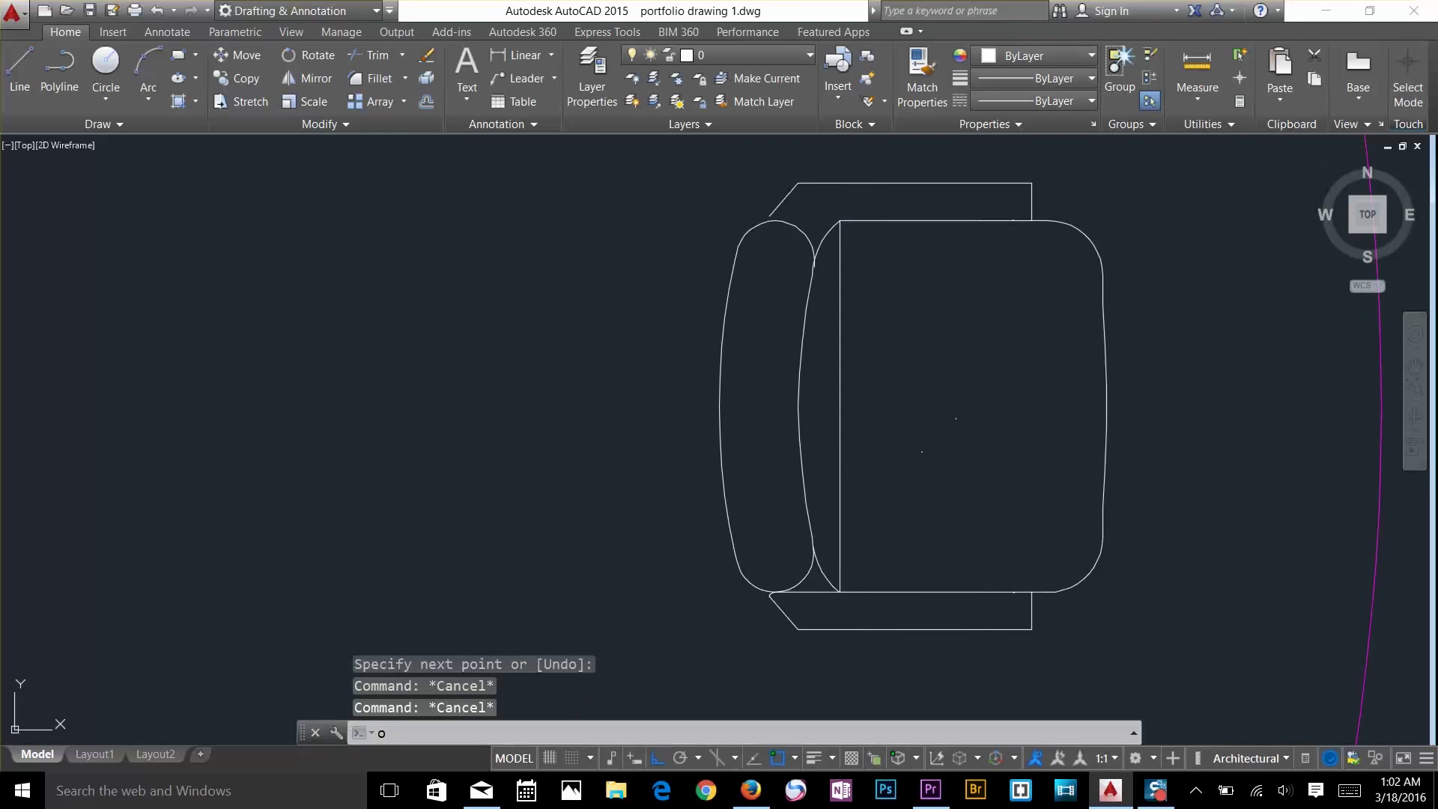
pyautogui.press('Return')
pyautogui.press('Escape')
# Copy the divider four times to the right, spacing cushion lines across the seat
pyautogui.write('co')
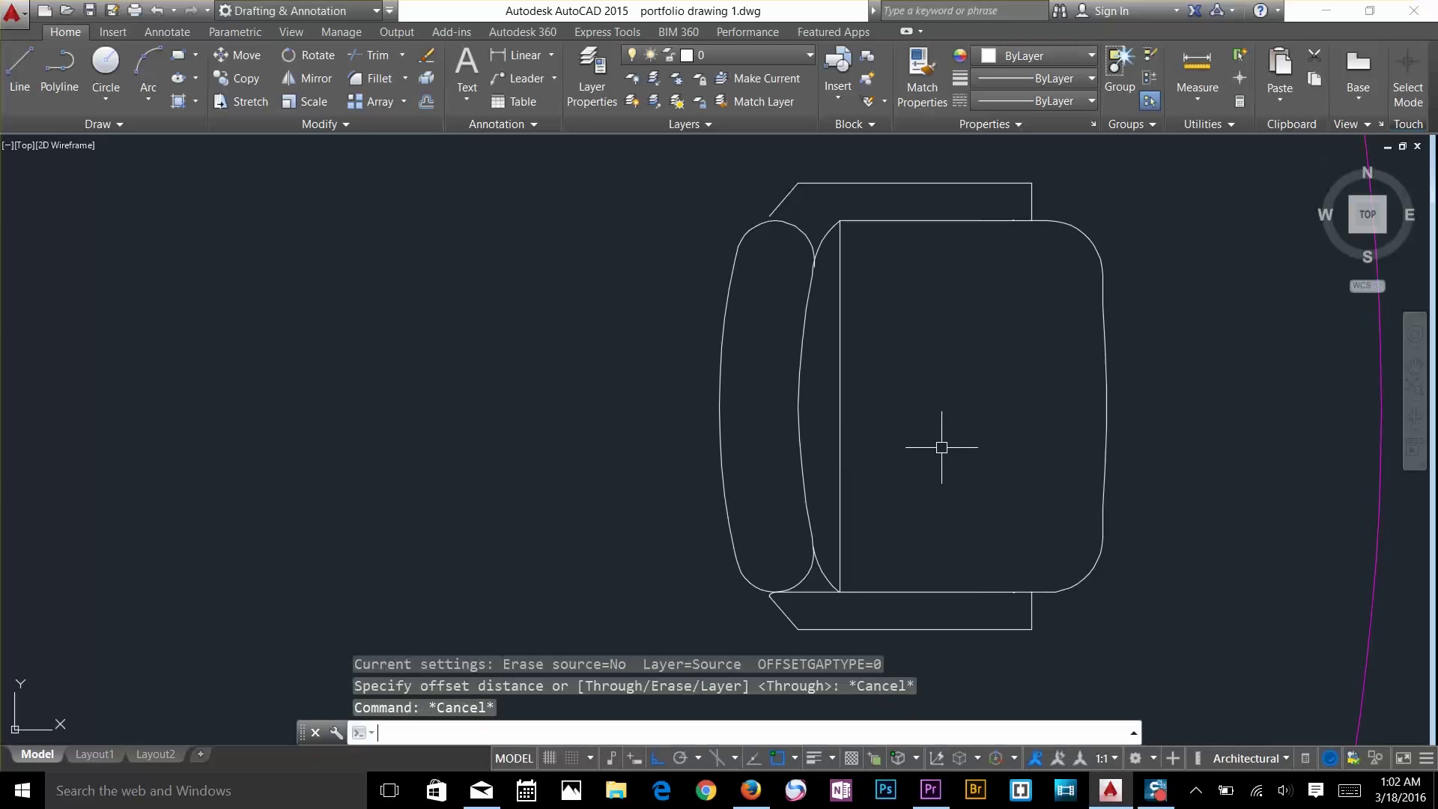
pyautogui.press('Return')
pyautogui.click(844, 449)
pyautogui.press('Return')
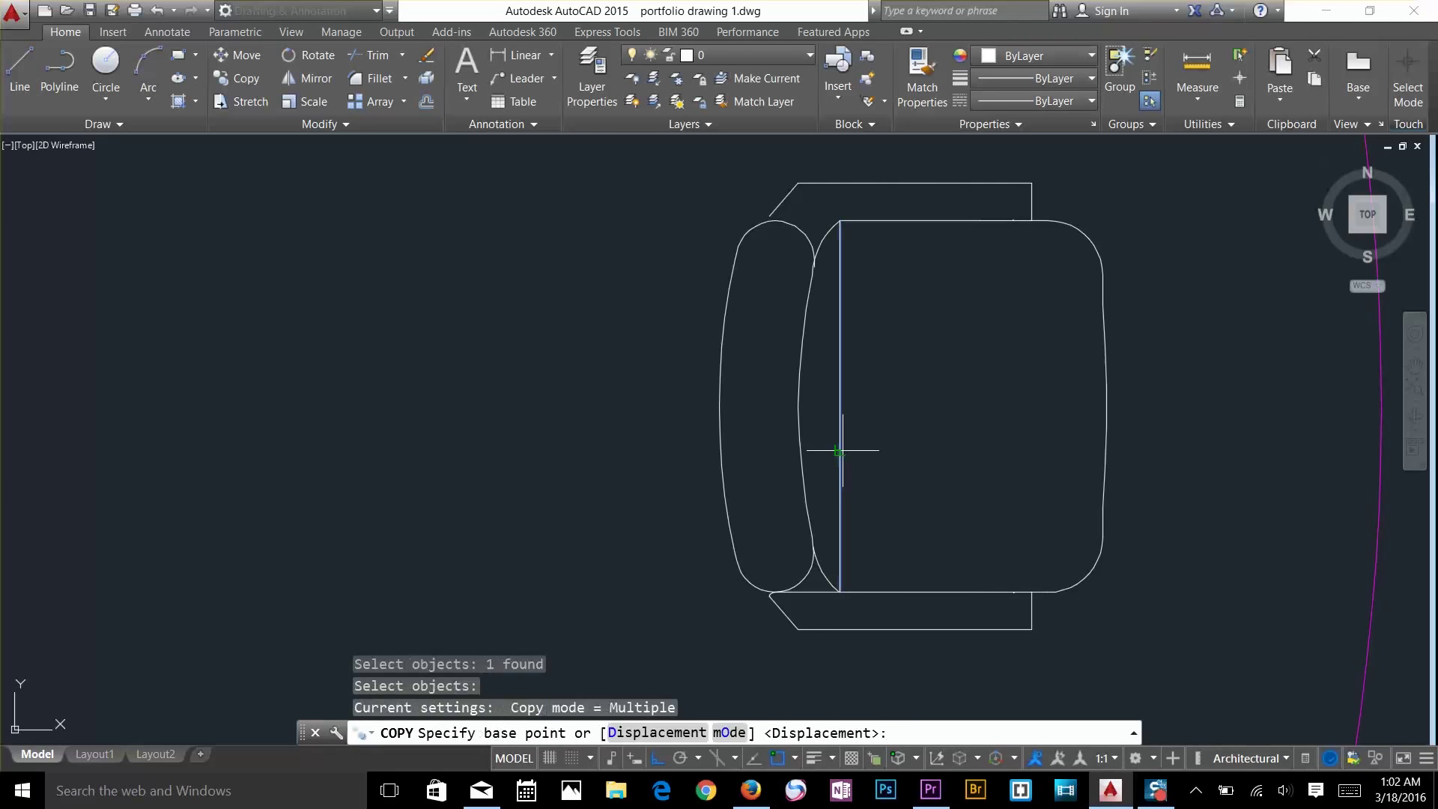
pyautogui.click(903, 438)
pyautogui.click(958, 441)
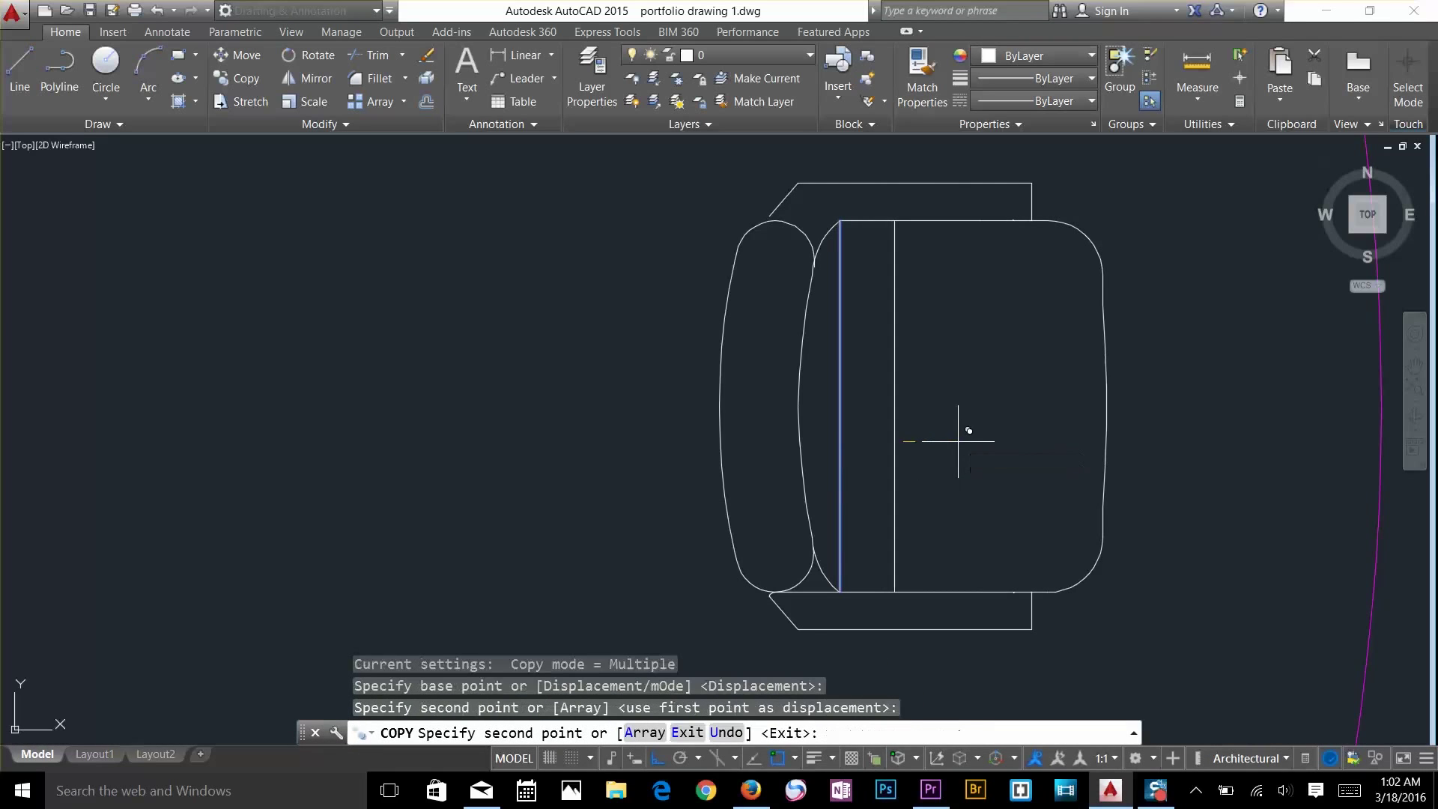
pyautogui.click(1012, 428)
pyautogui.click(1074, 439)
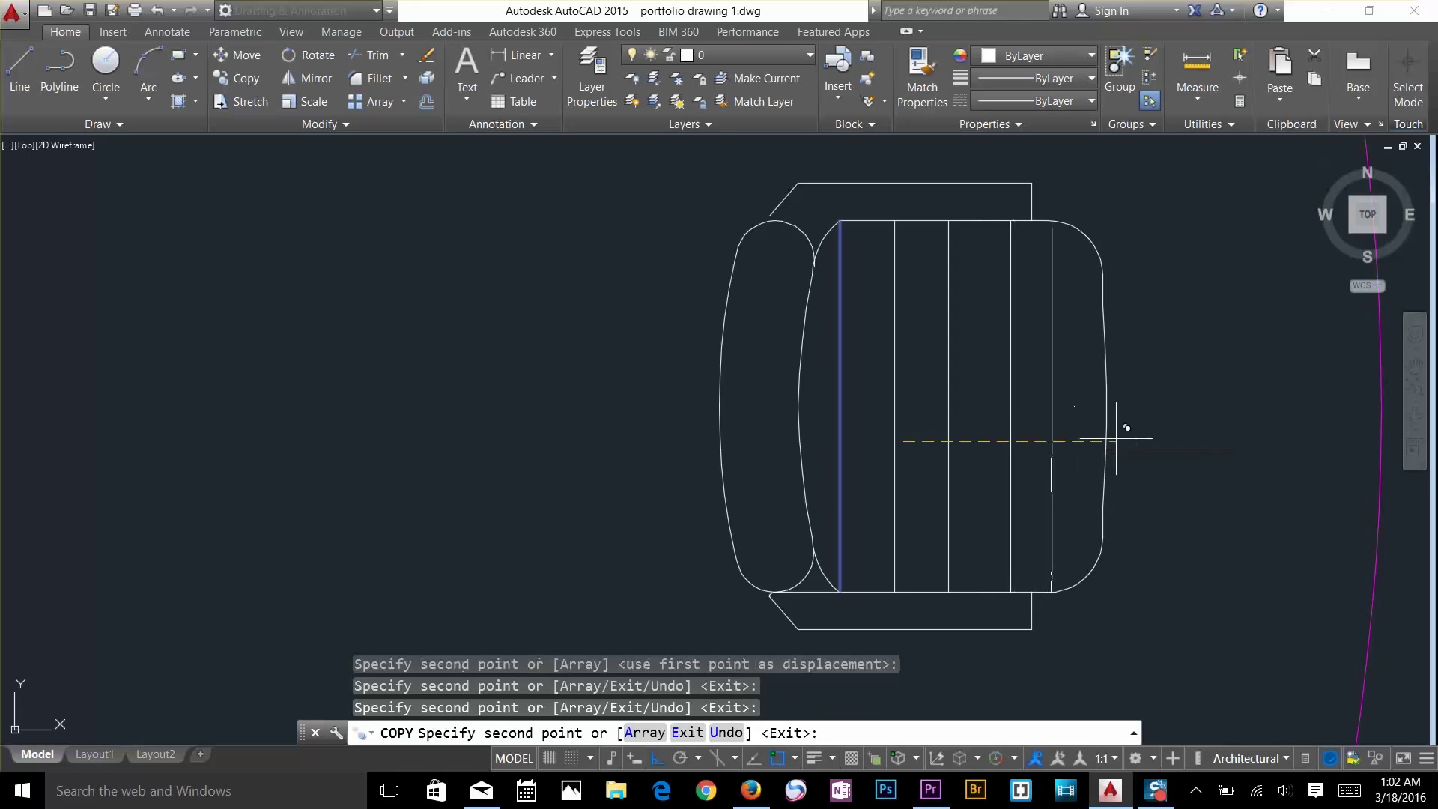
pyautogui.click(1117, 439)
pyautogui.press('Return')
pyautogui.scroll(-5, 1161, 659)
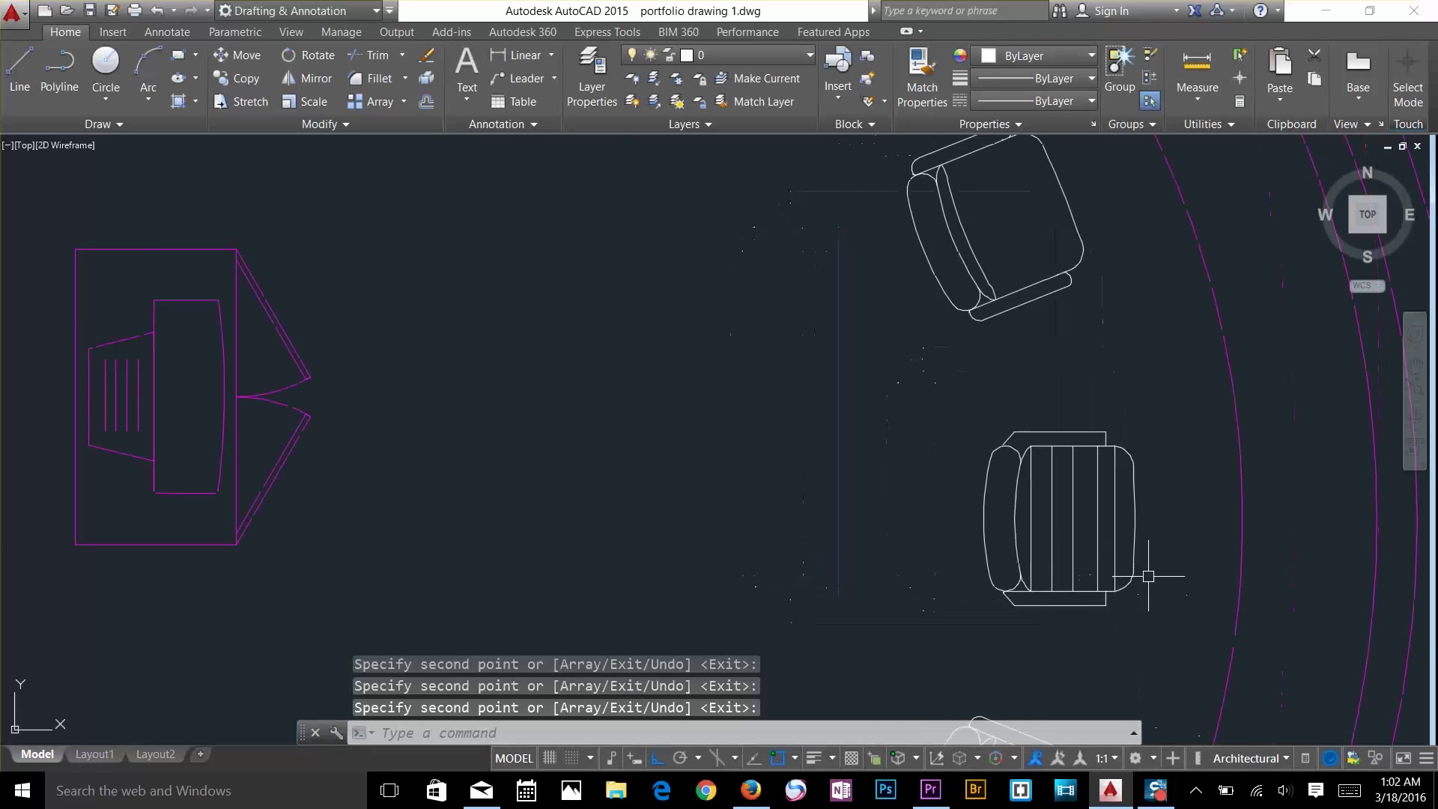
pyautogui.moveTo(1156, 578); pyautogui.dragTo(587, 420, button='middle')
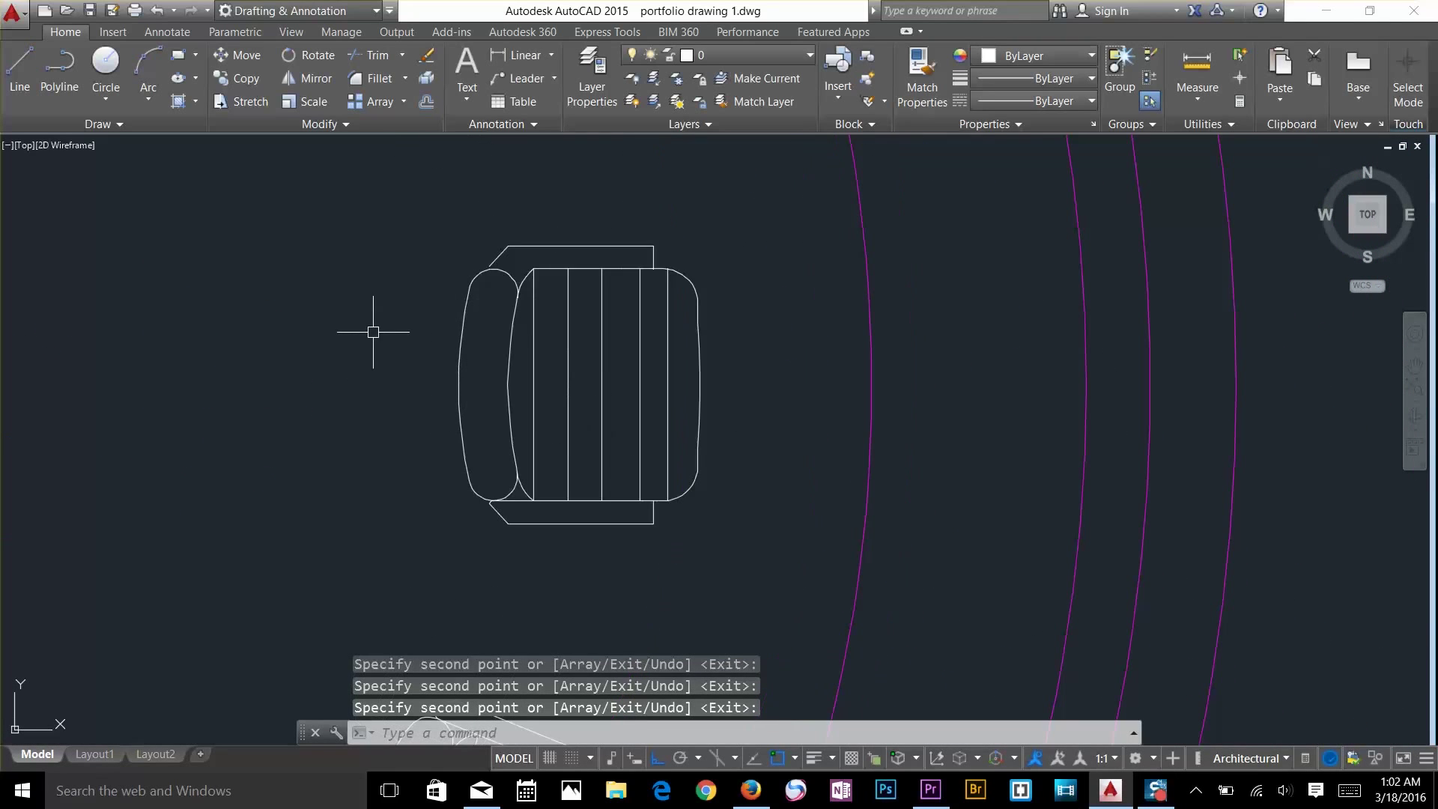
pyautogui.scroll(5, 479, 353)
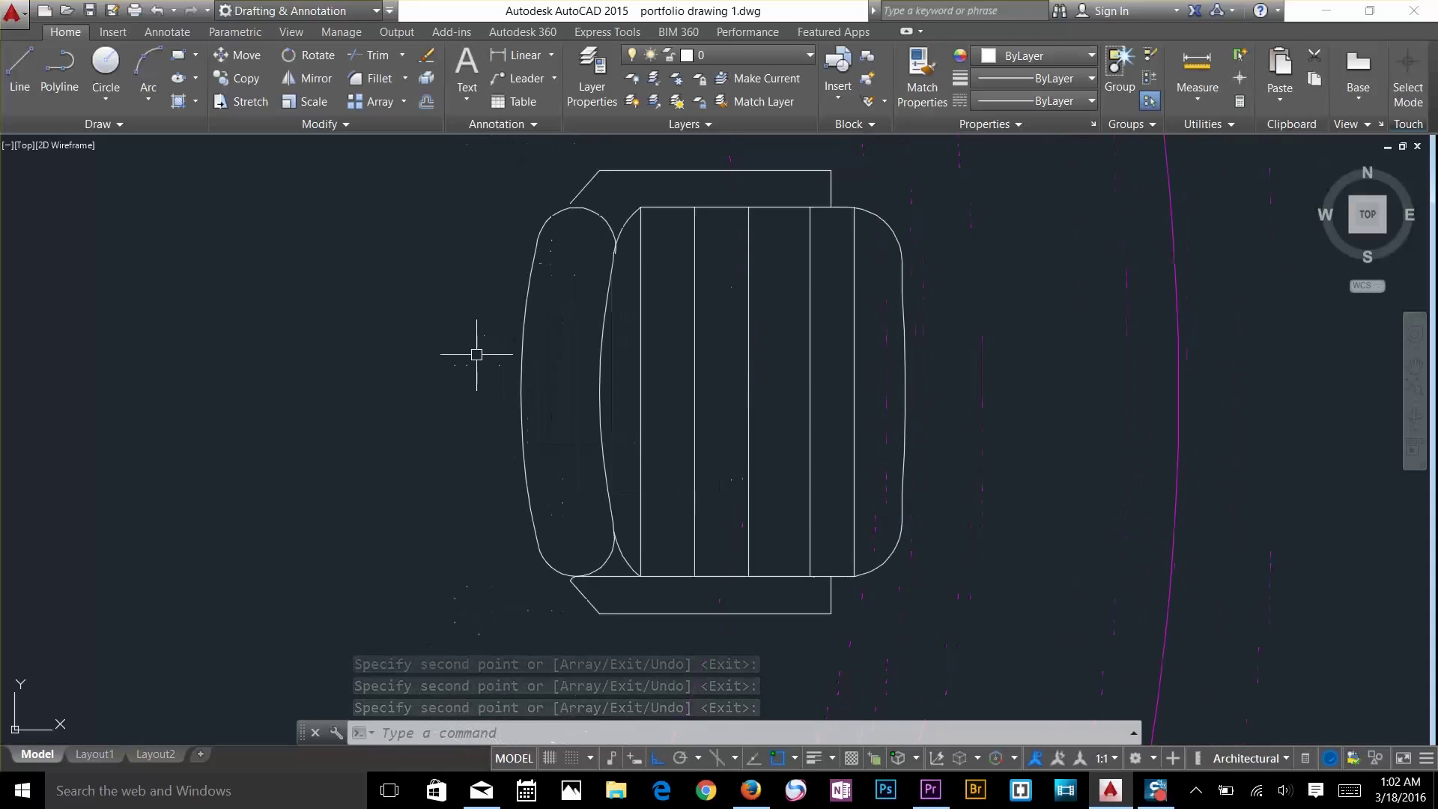
pyautogui.scroll(-1, 747, 338)
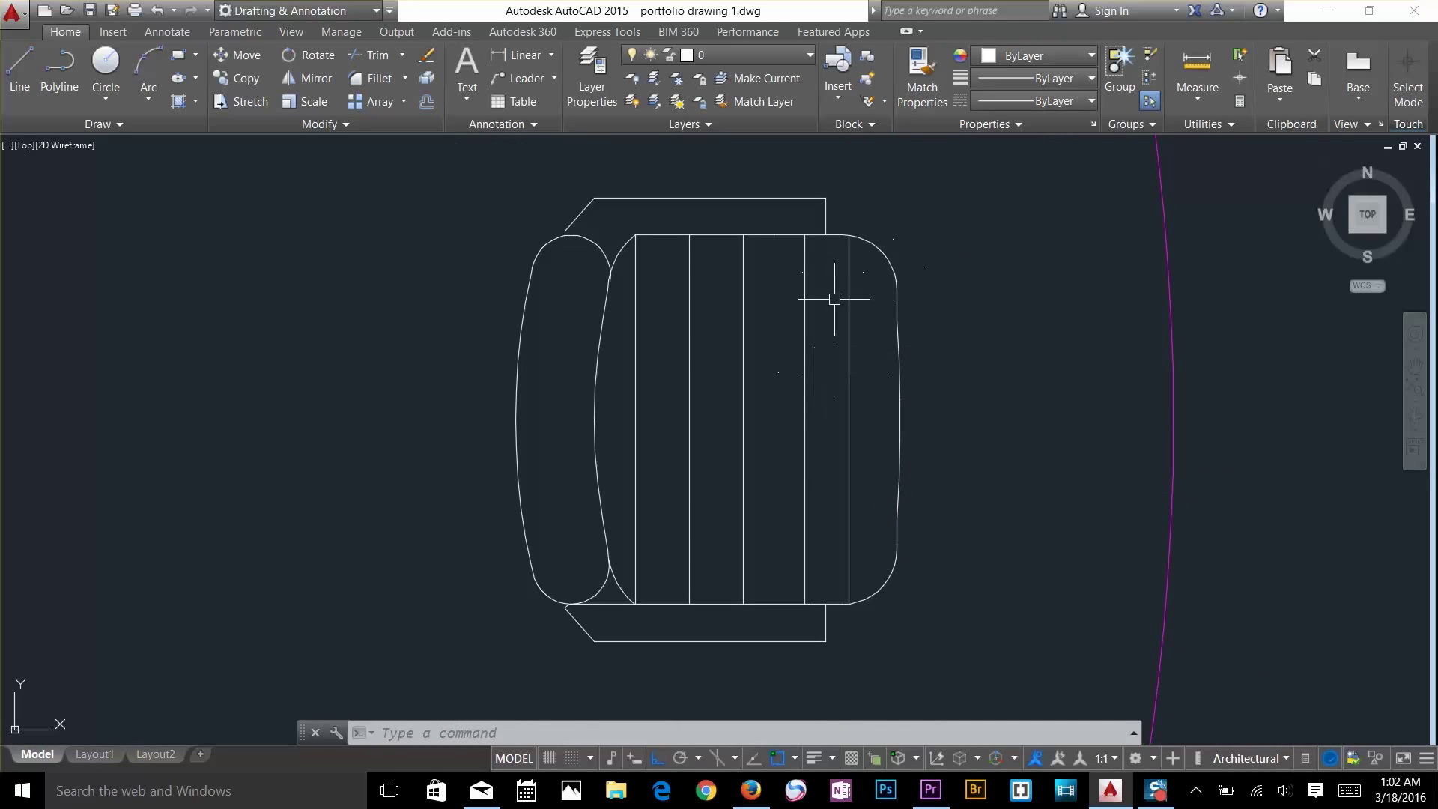
# Start the sofa block definition, base it at the armrest endpoint, and select all 35 sofa objects
pyautogui.write('b')
pyautogui.press('Return')
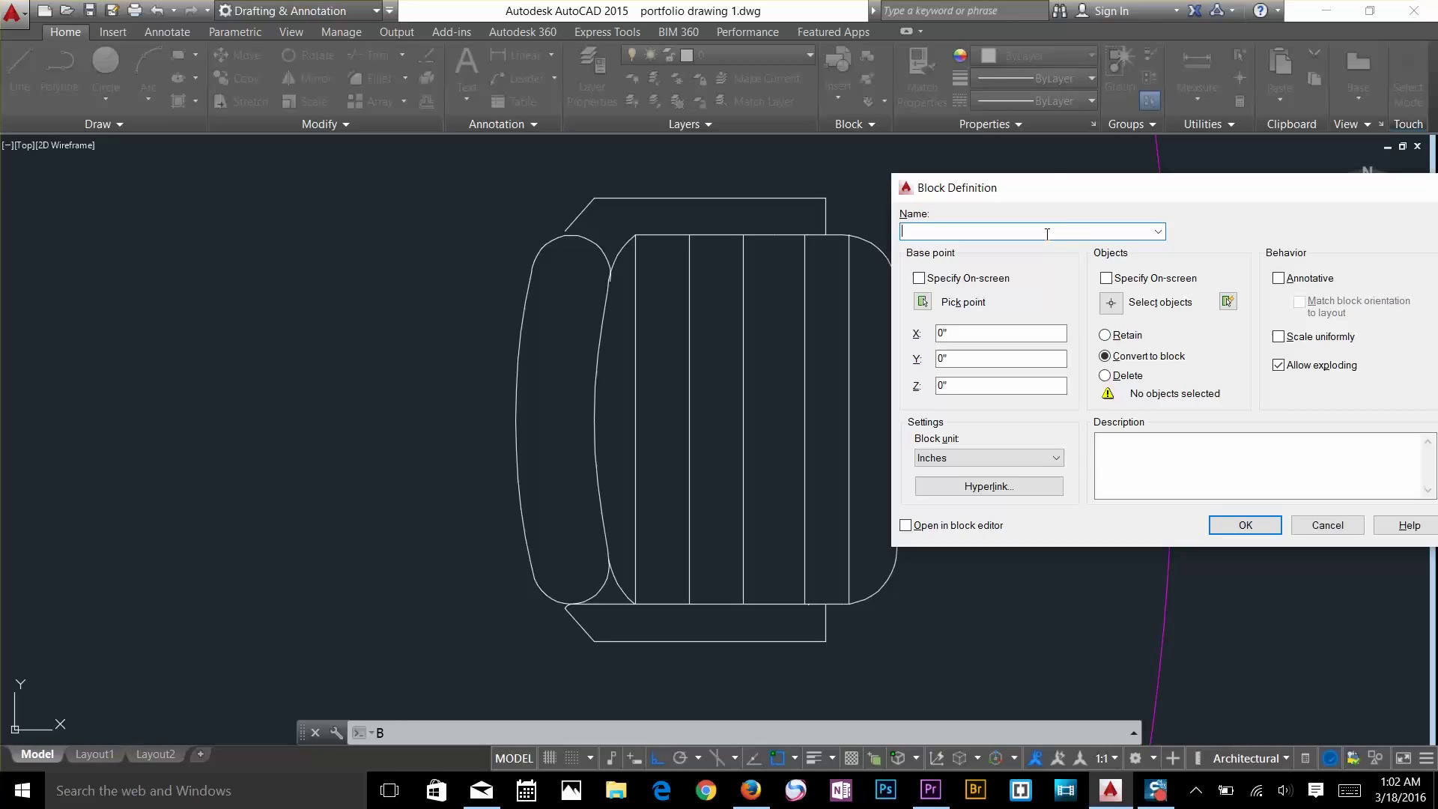
pyautogui.moveTo(1103, 196); pyautogui.dragTo(1113, 216)
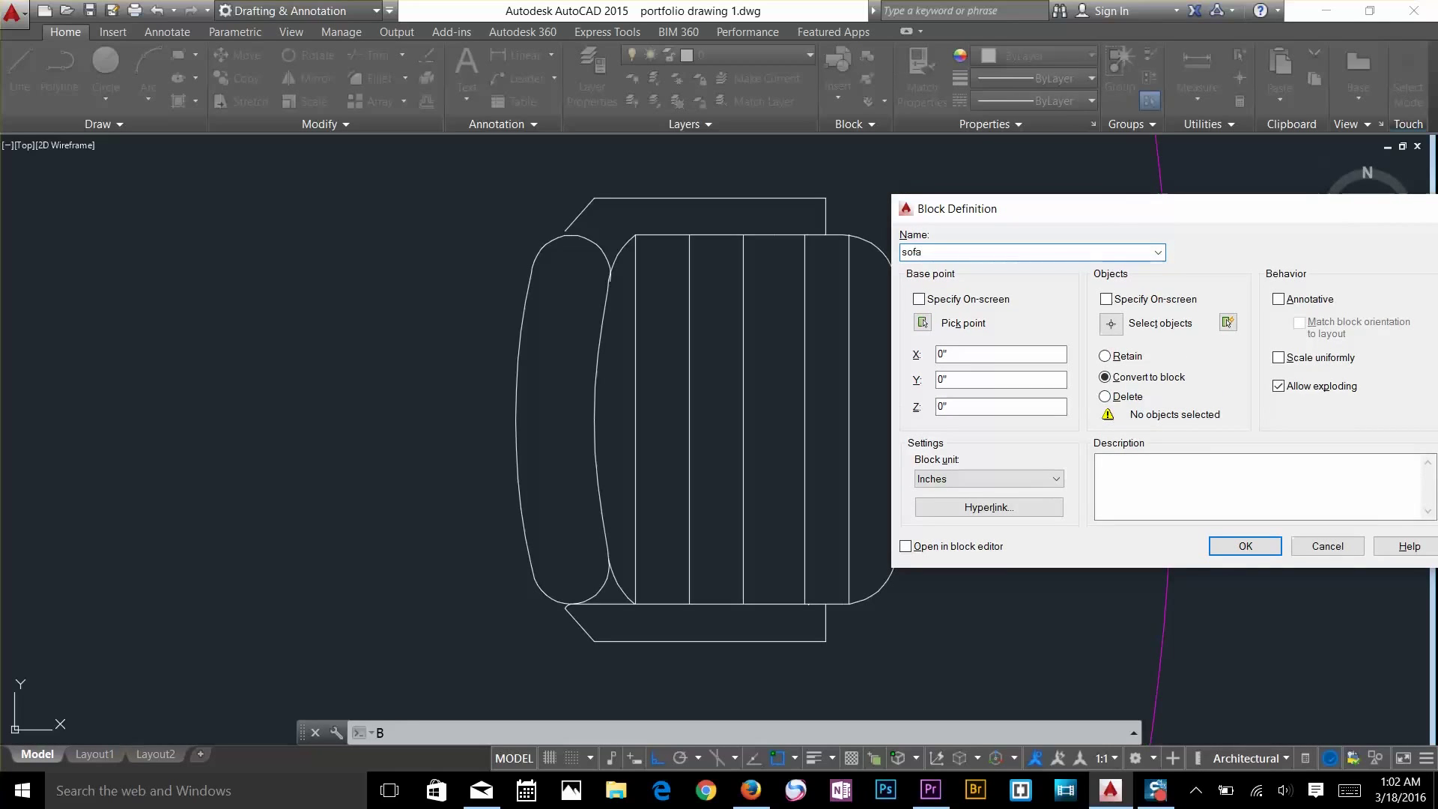
pyautogui.click(923, 324)
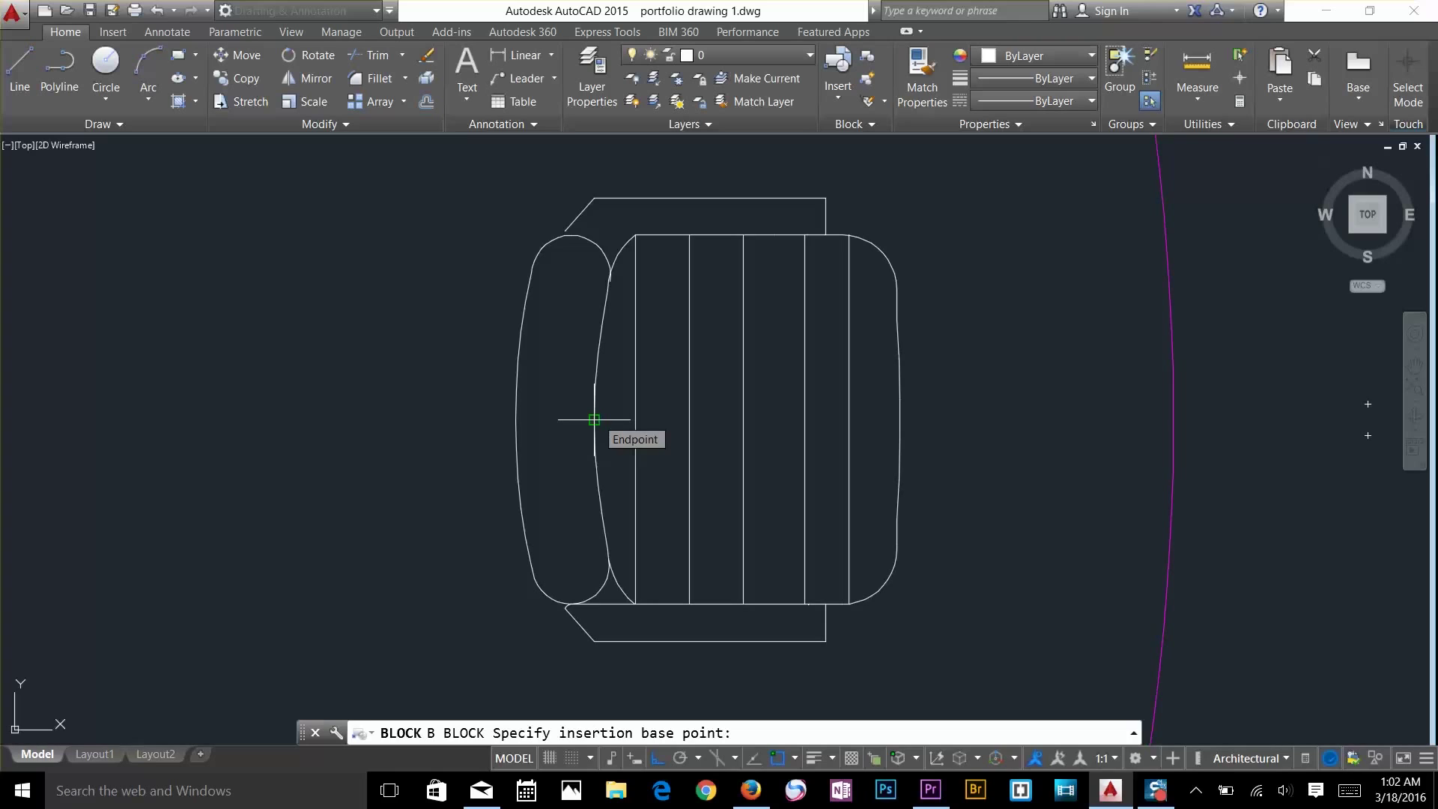
pyautogui.click(594, 419)
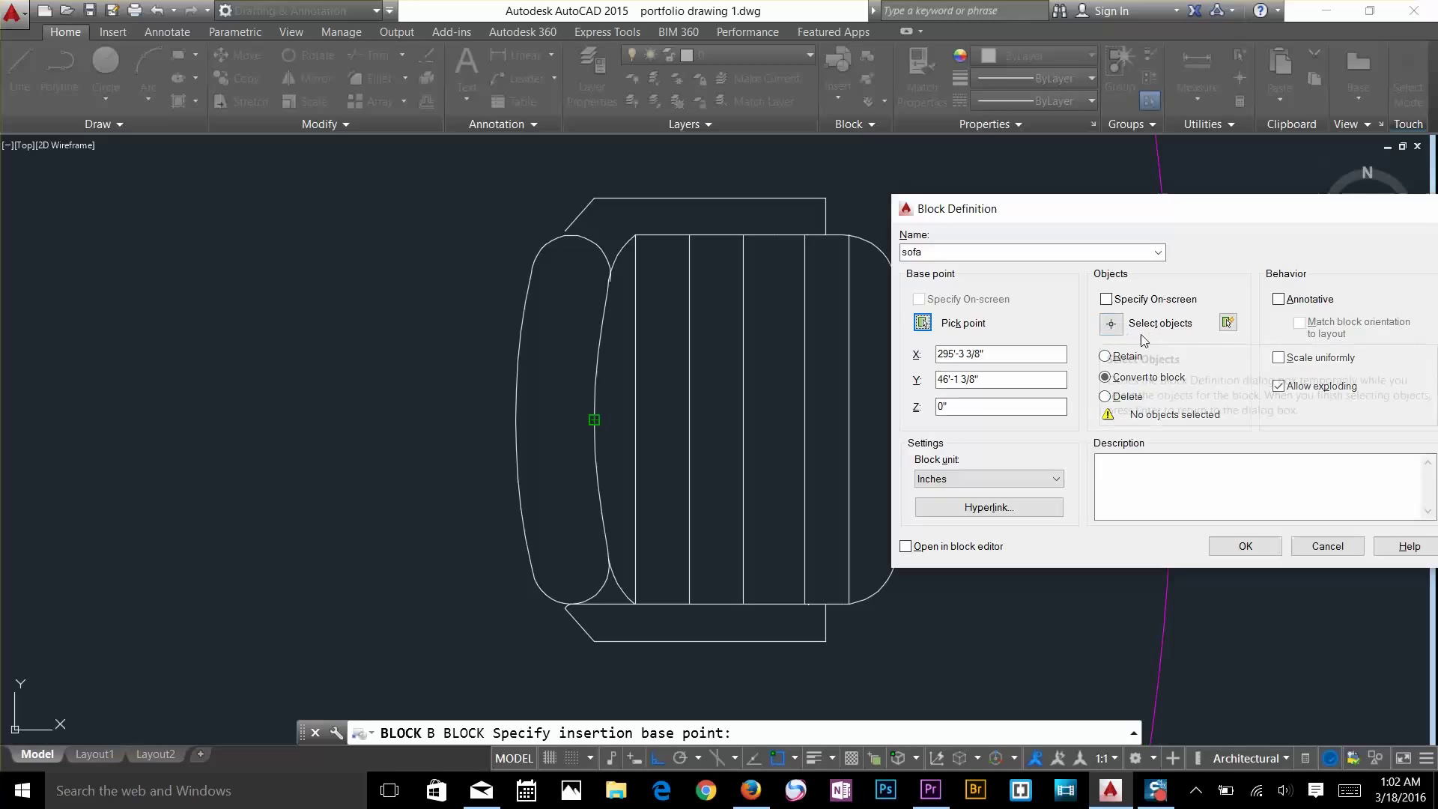
pyautogui.click(1112, 323)
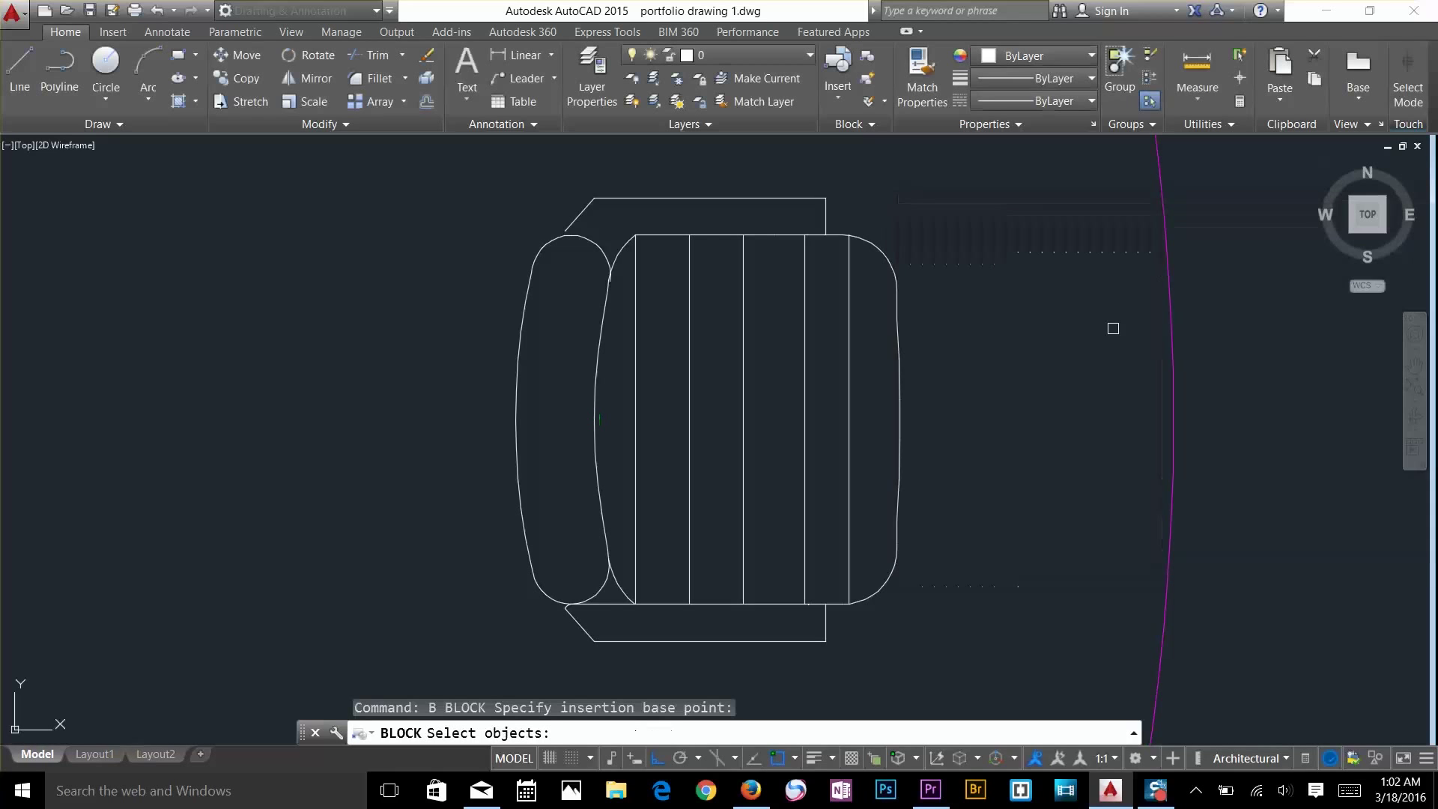
pyautogui.click(956, 160)
pyautogui.click(536, 624)
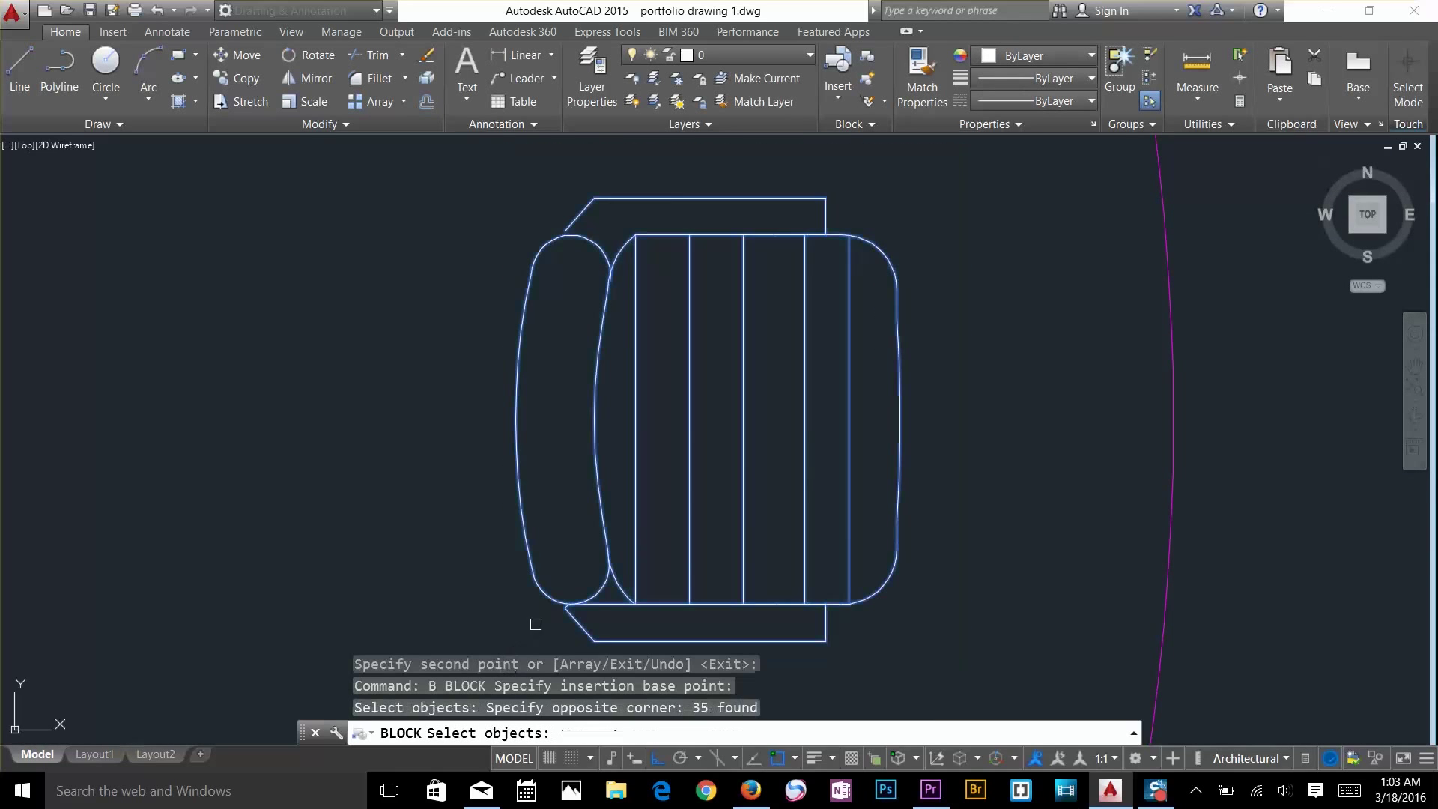
pyautogui.press('Return')
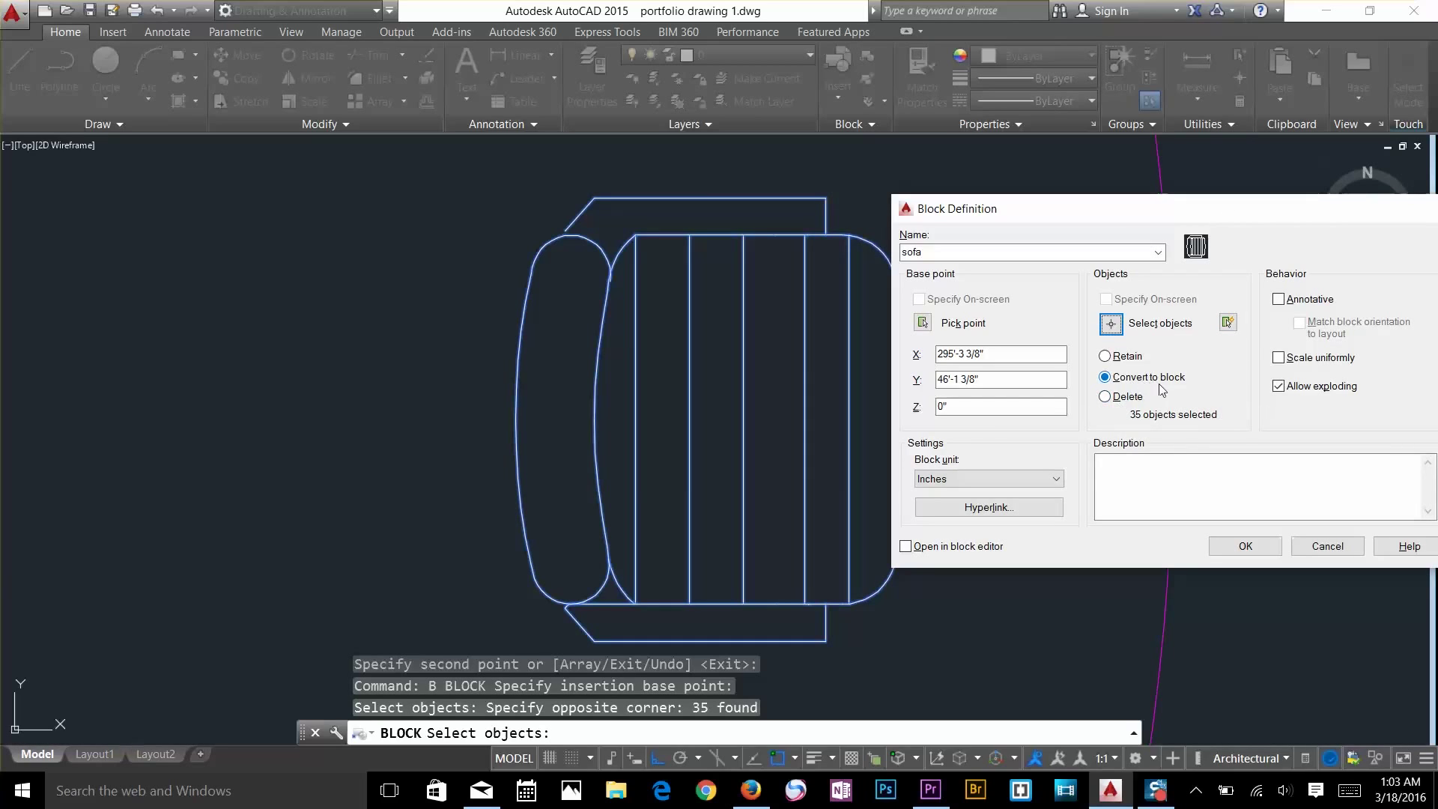
# Set the source objects to Delete, confirm, and redefine the existing sofa block
pyautogui.click(1107, 397)
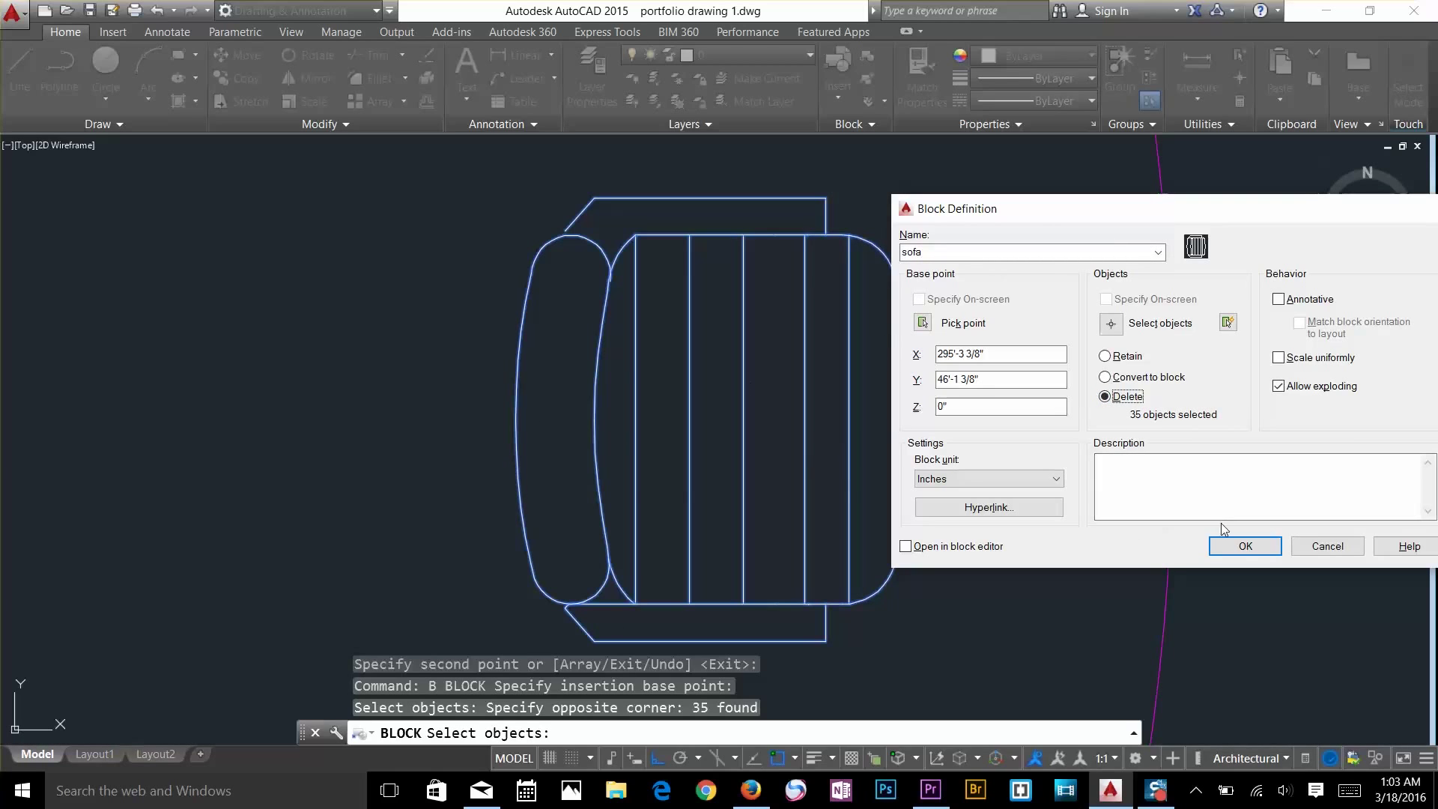
pyautogui.click(1235, 546)
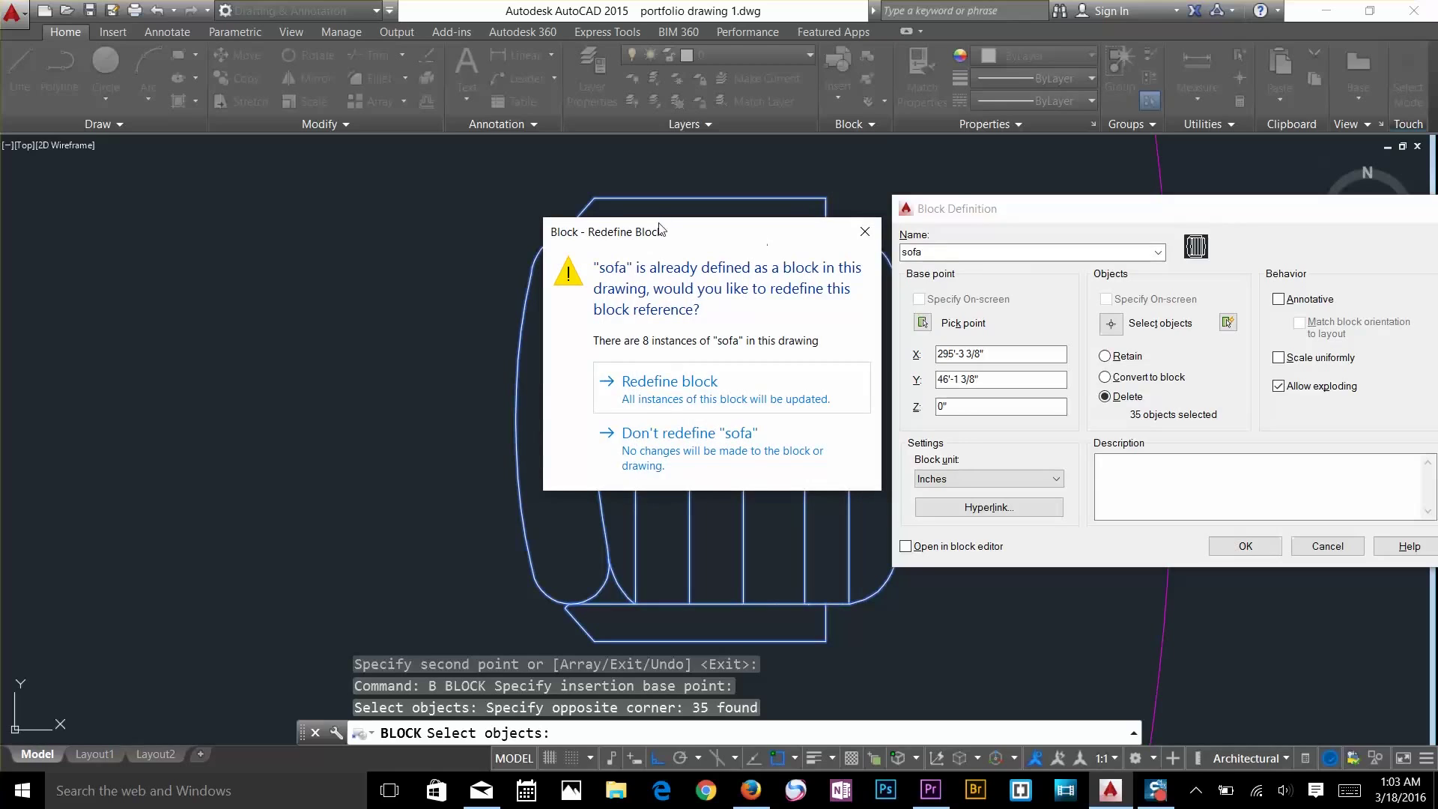
pyautogui.moveTo(660, 229); pyautogui.dragTo(745, 166)
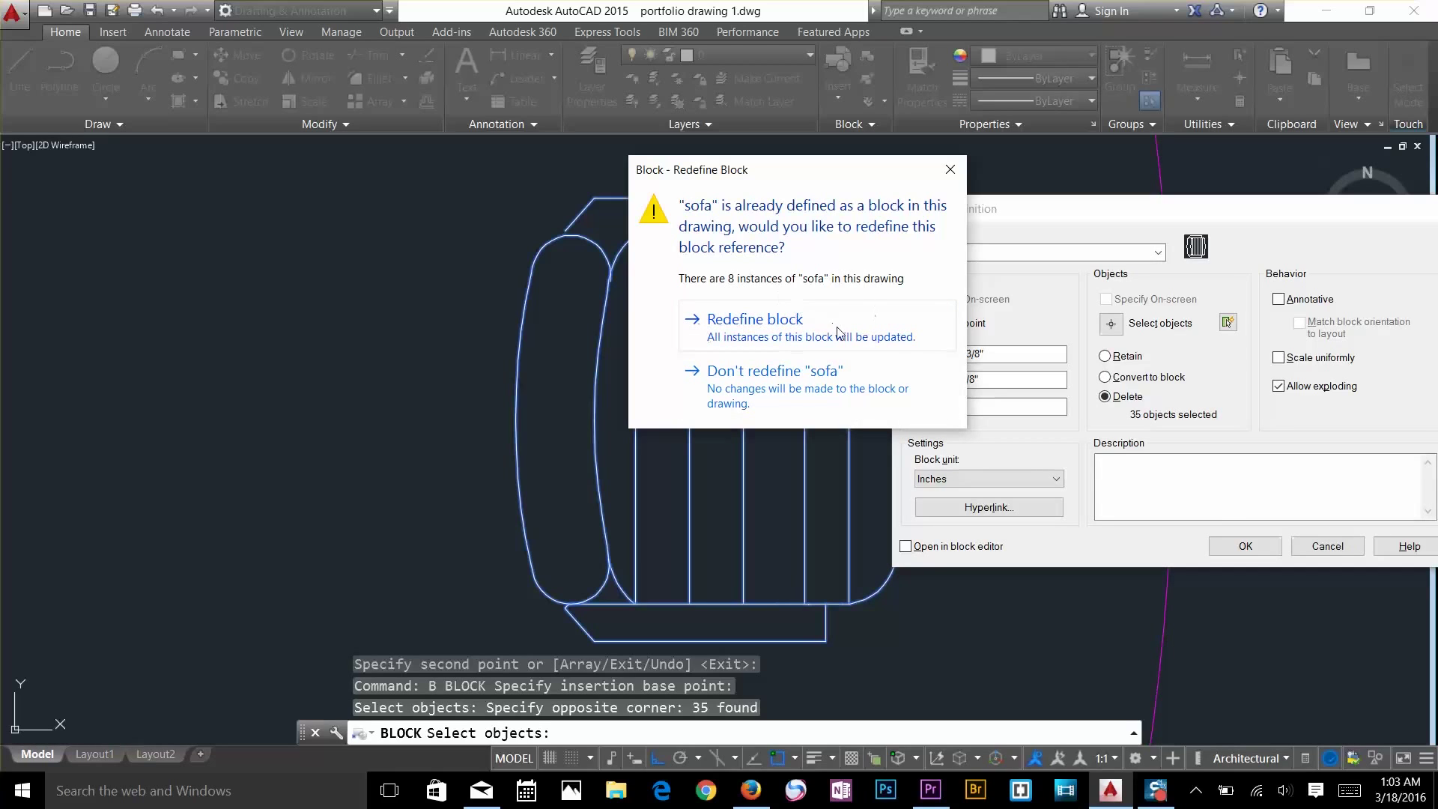
pyautogui.click(738, 324)
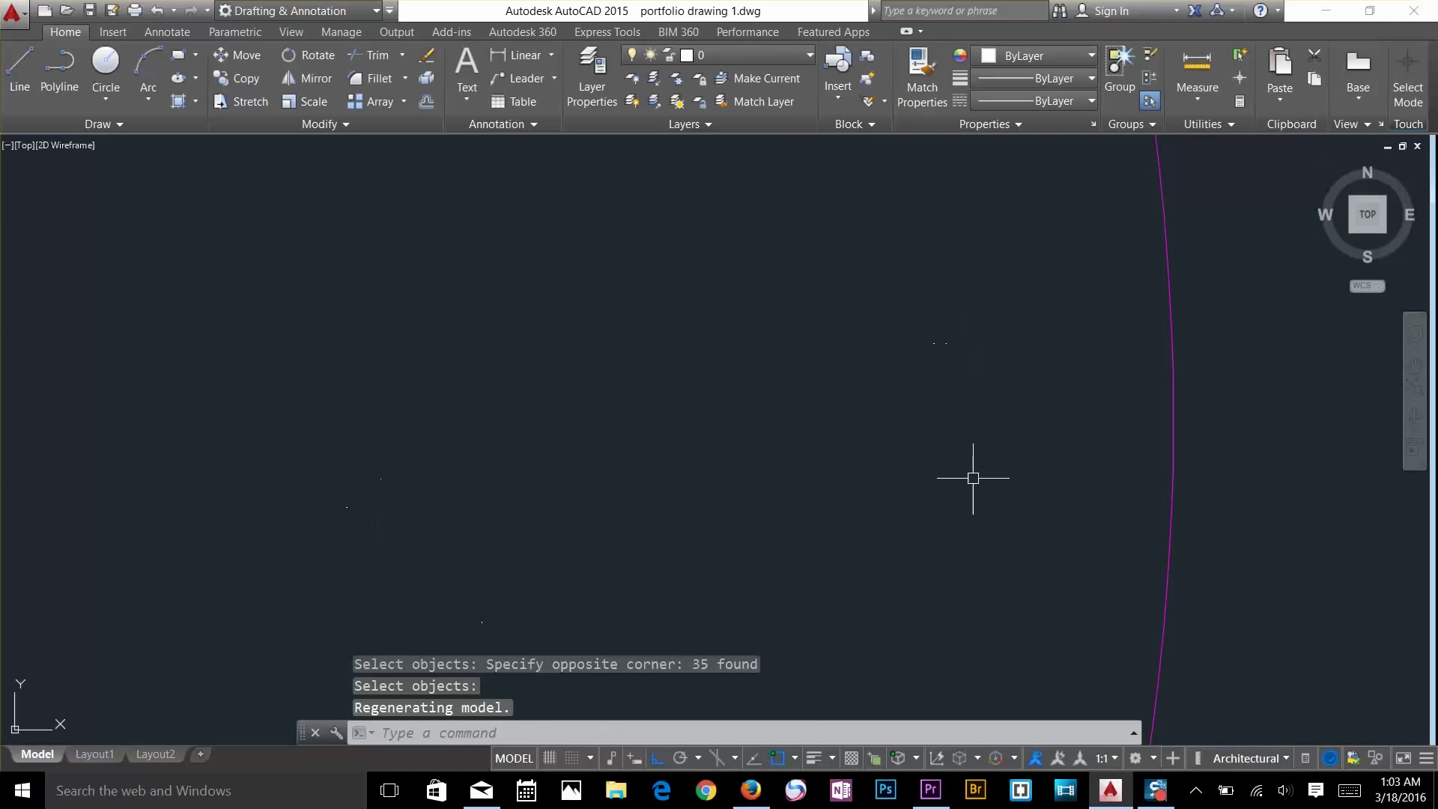
# Zoom out, pan to the kitchen area, and zoom in on the dining table and its chairs
pyautogui.scroll(-3, 766, 406)
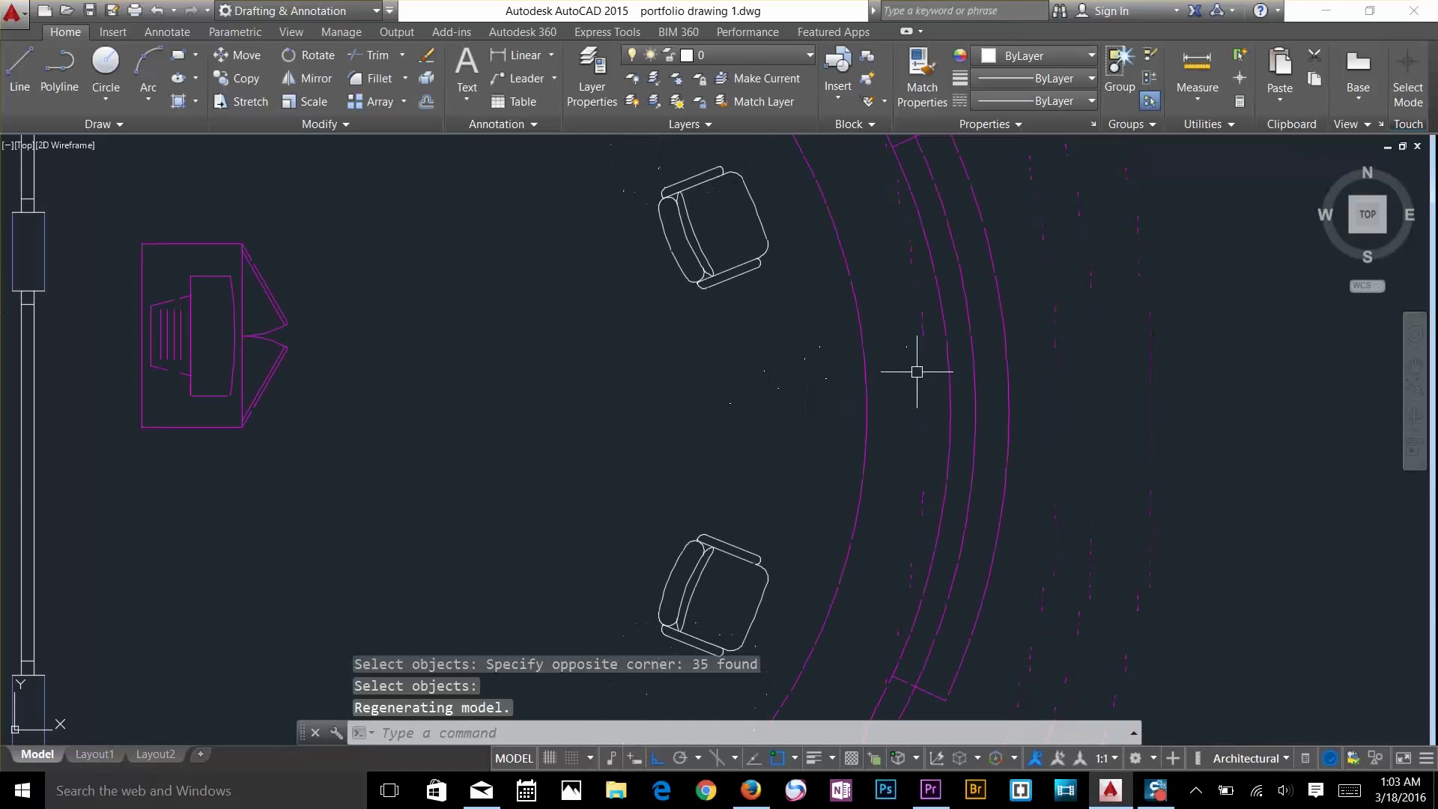
pyautogui.scroll(-3, 918, 370)
pyautogui.moveTo(919, 369); pyautogui.dragTo(246, 356, button='middle')
pyautogui.scroll(4, 937, 262)
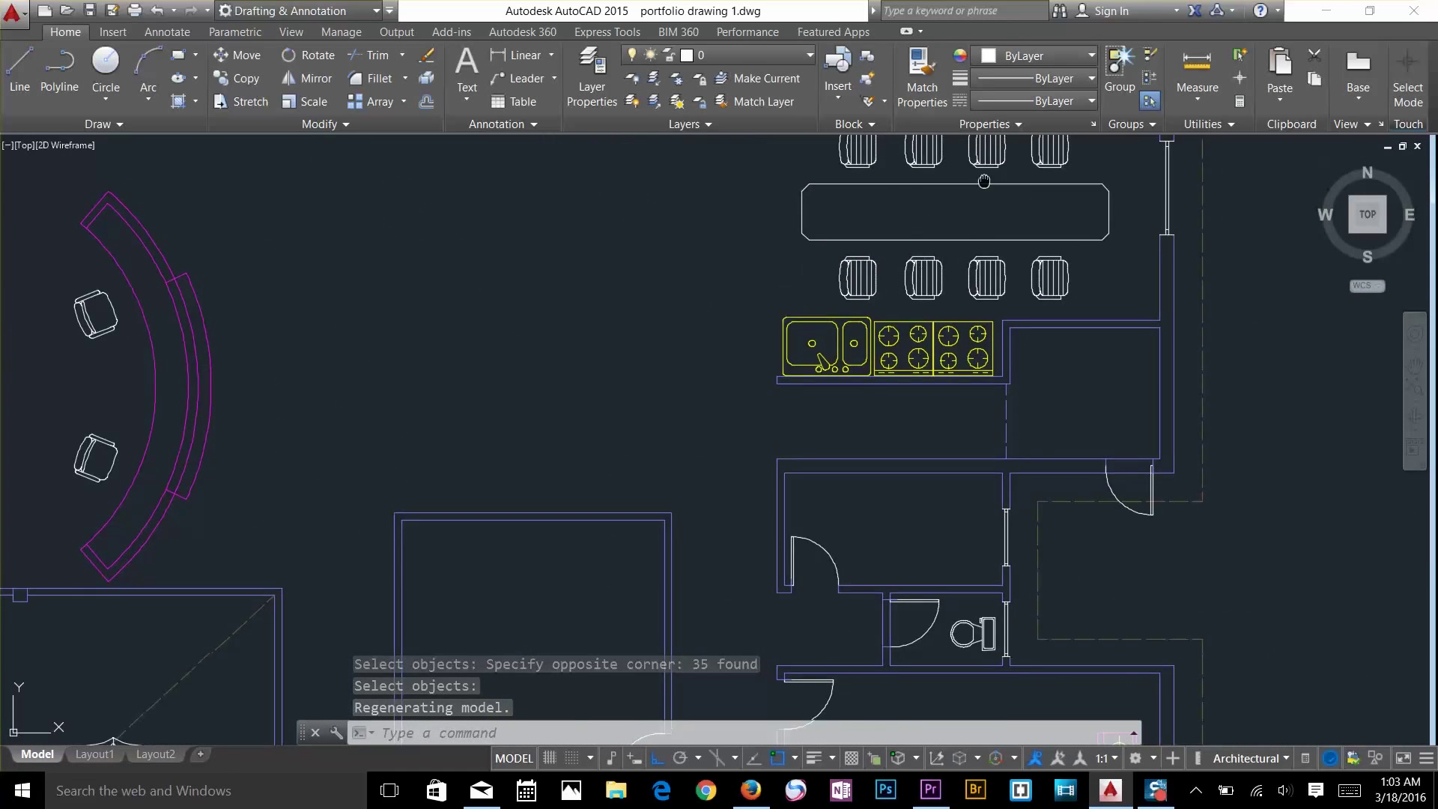
pyautogui.moveTo(938, 256); pyautogui.dragTo(863, 314, button='middle')
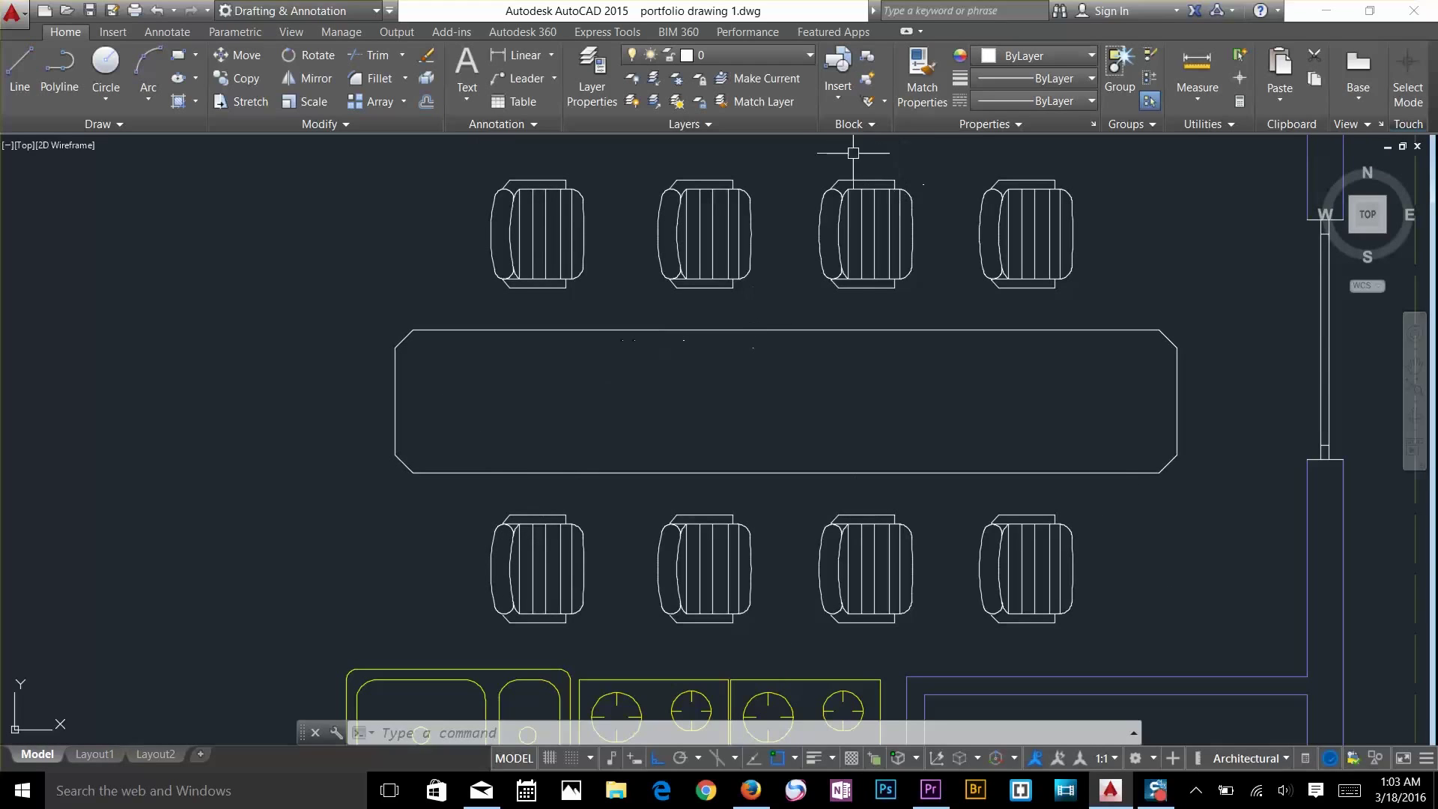
pyautogui.click(787, 252)
pyautogui.press('Escape')
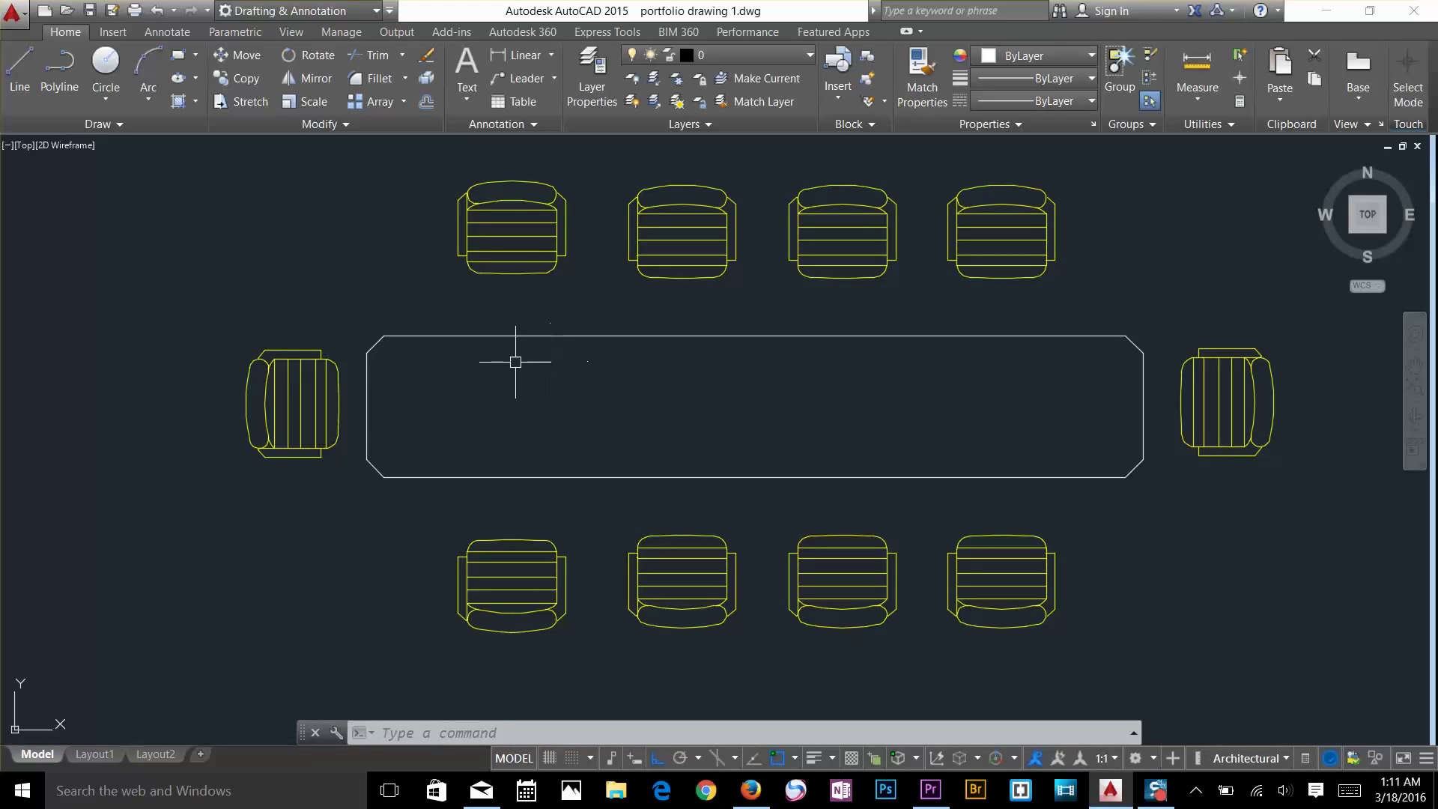
# Explode the left and right end chairs using the Modify panel's Explode tool
pyautogui.click(1254, 404)
pyautogui.click(308, 428)
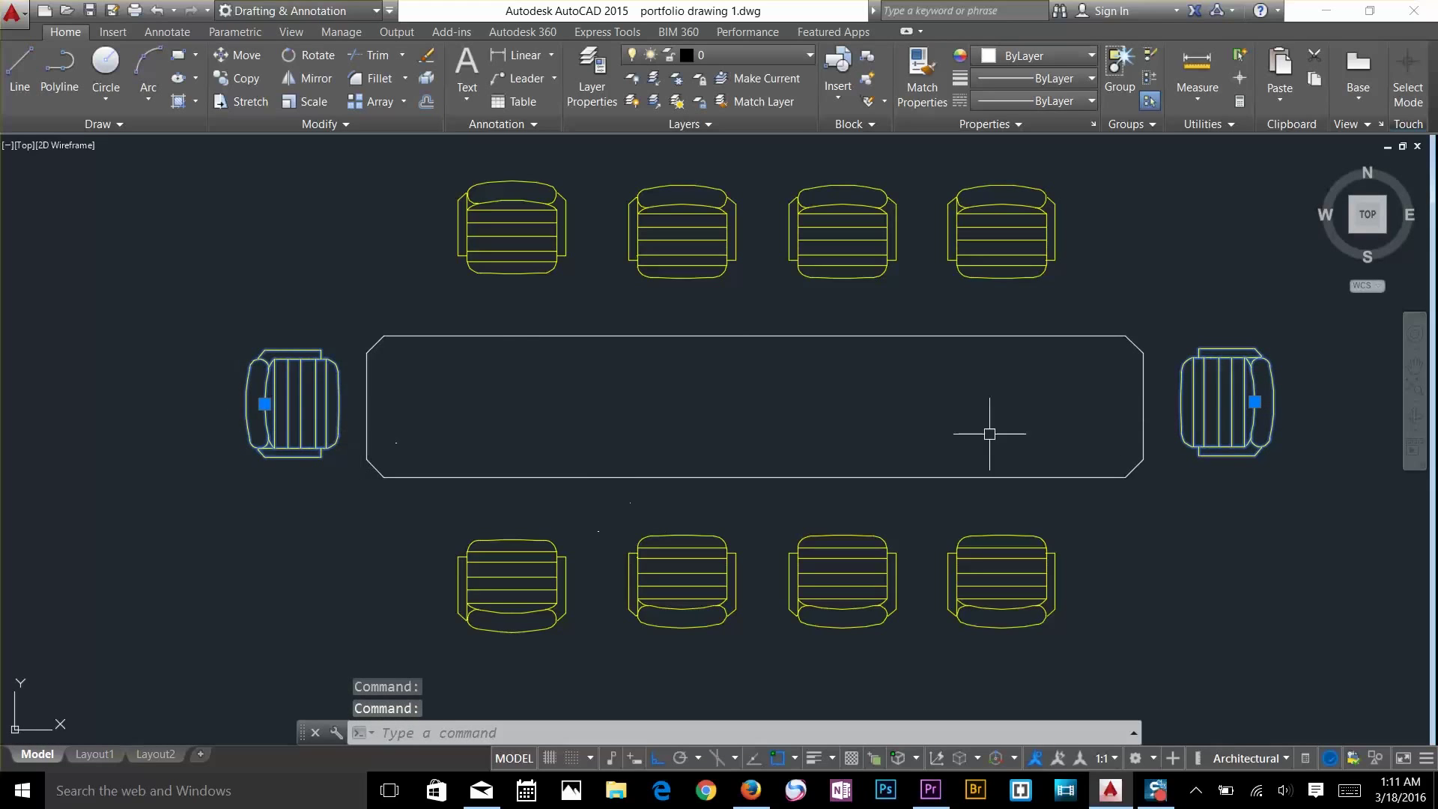
pyautogui.press('Escape')
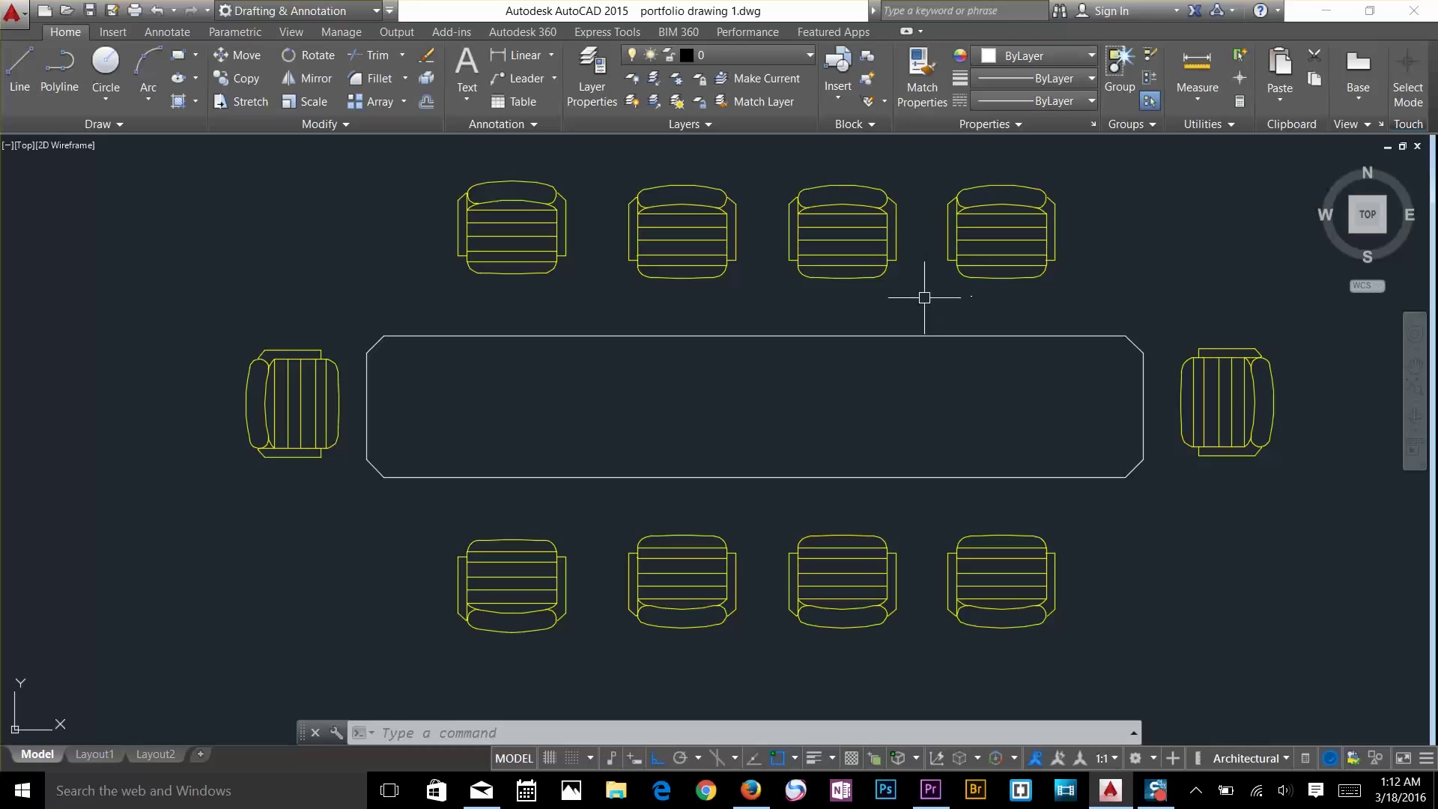
pyautogui.click(426, 78)
pyautogui.click(304, 412)
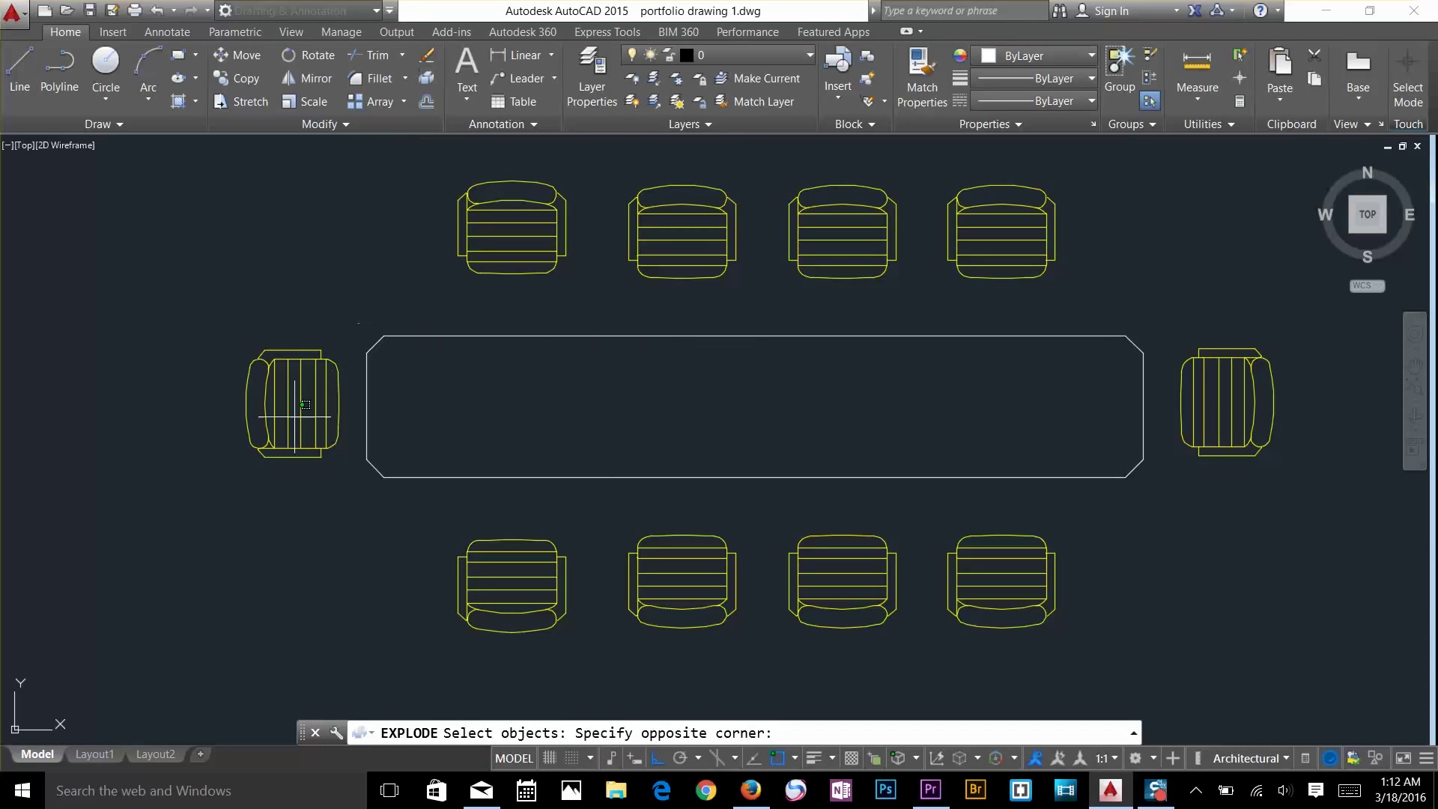
pyautogui.click(43, 450)
pyautogui.click(1189, 371)
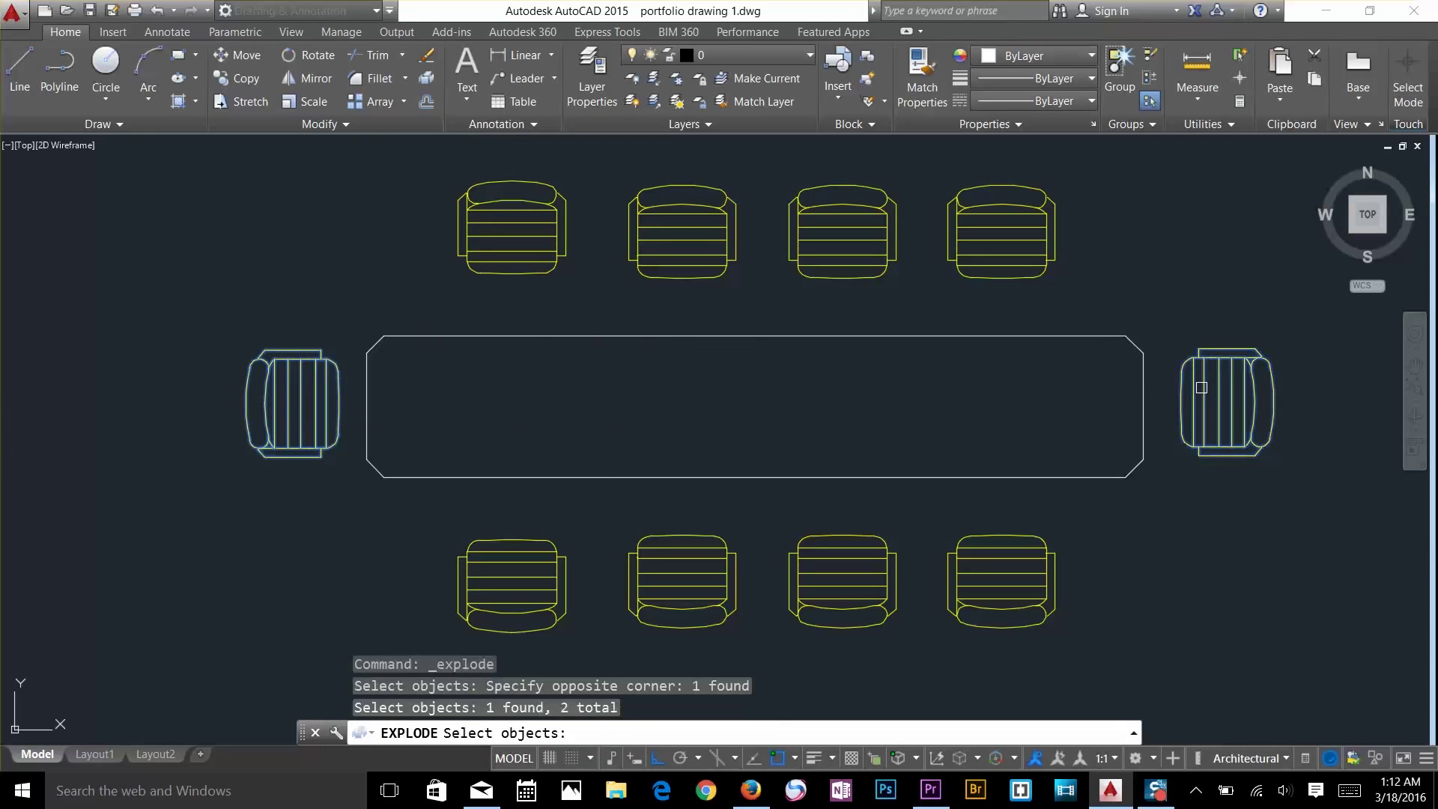
pyautogui.press('Return')
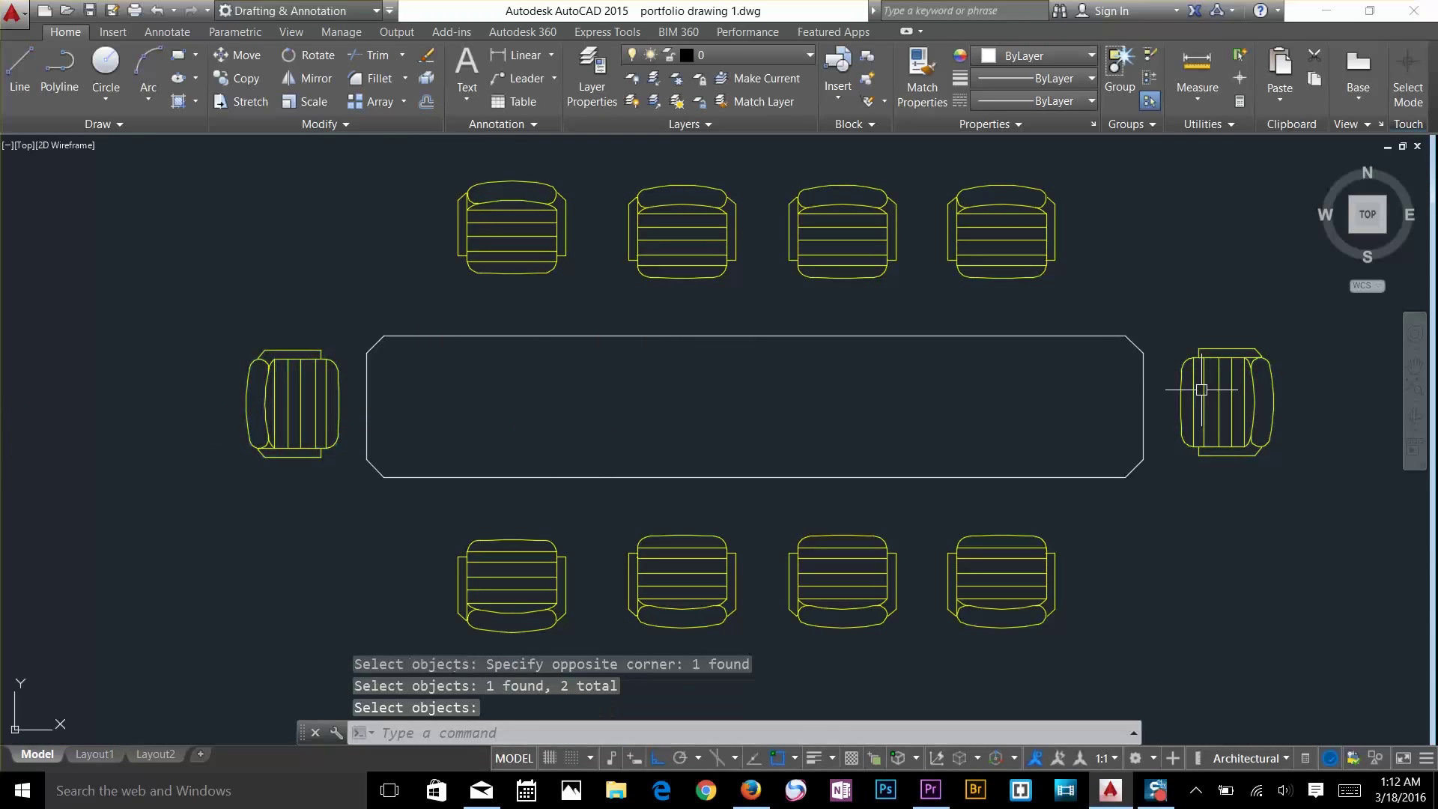
pyautogui.press('Return')
# Pick parts of both end chairs to check whether they were broken apart
pyautogui.click(1221, 431)
pyautogui.press('Escape')
pyautogui.click(1203, 442)
pyautogui.press('Escape')
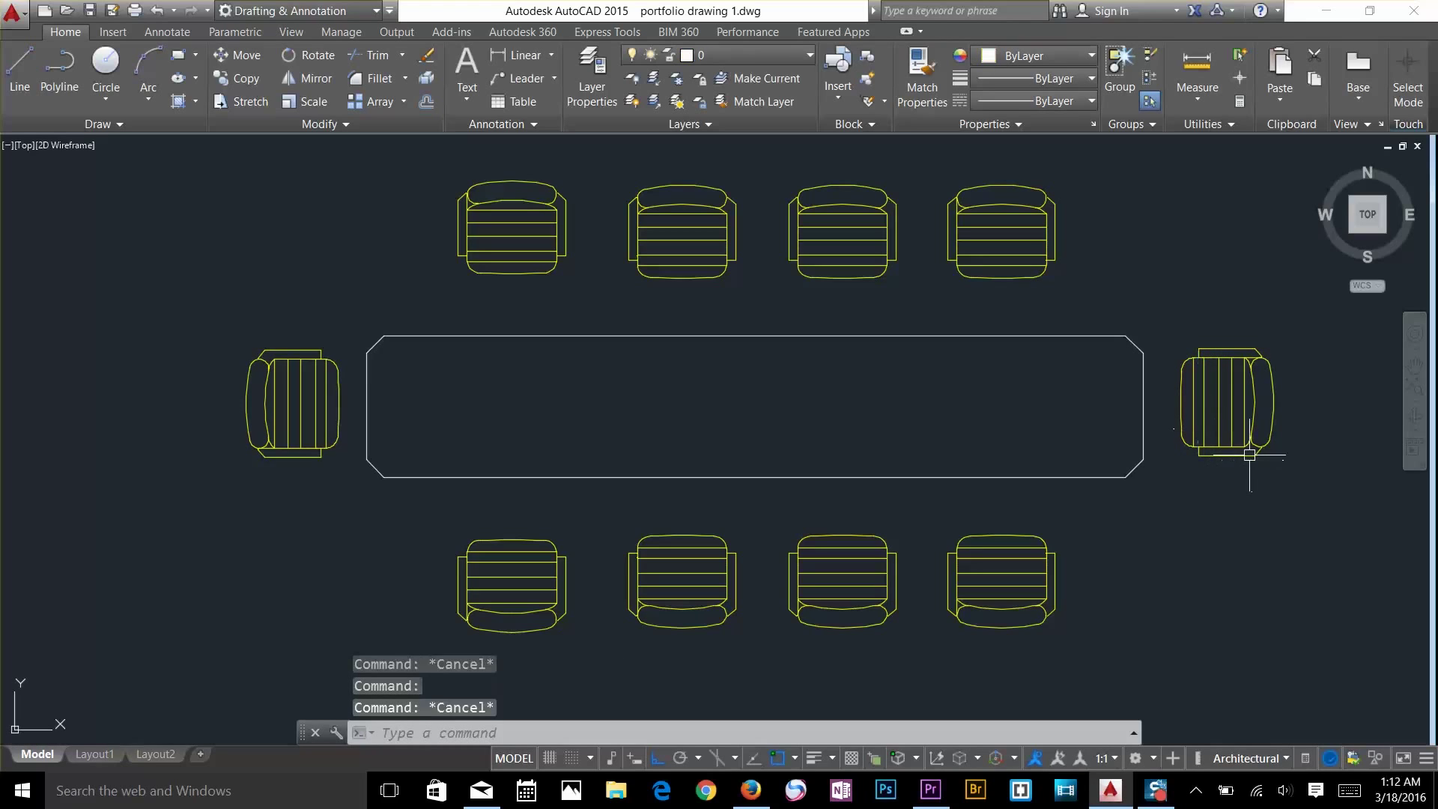
pyautogui.click(1249, 454)
pyautogui.press('Escape')
pyautogui.click(249, 404)
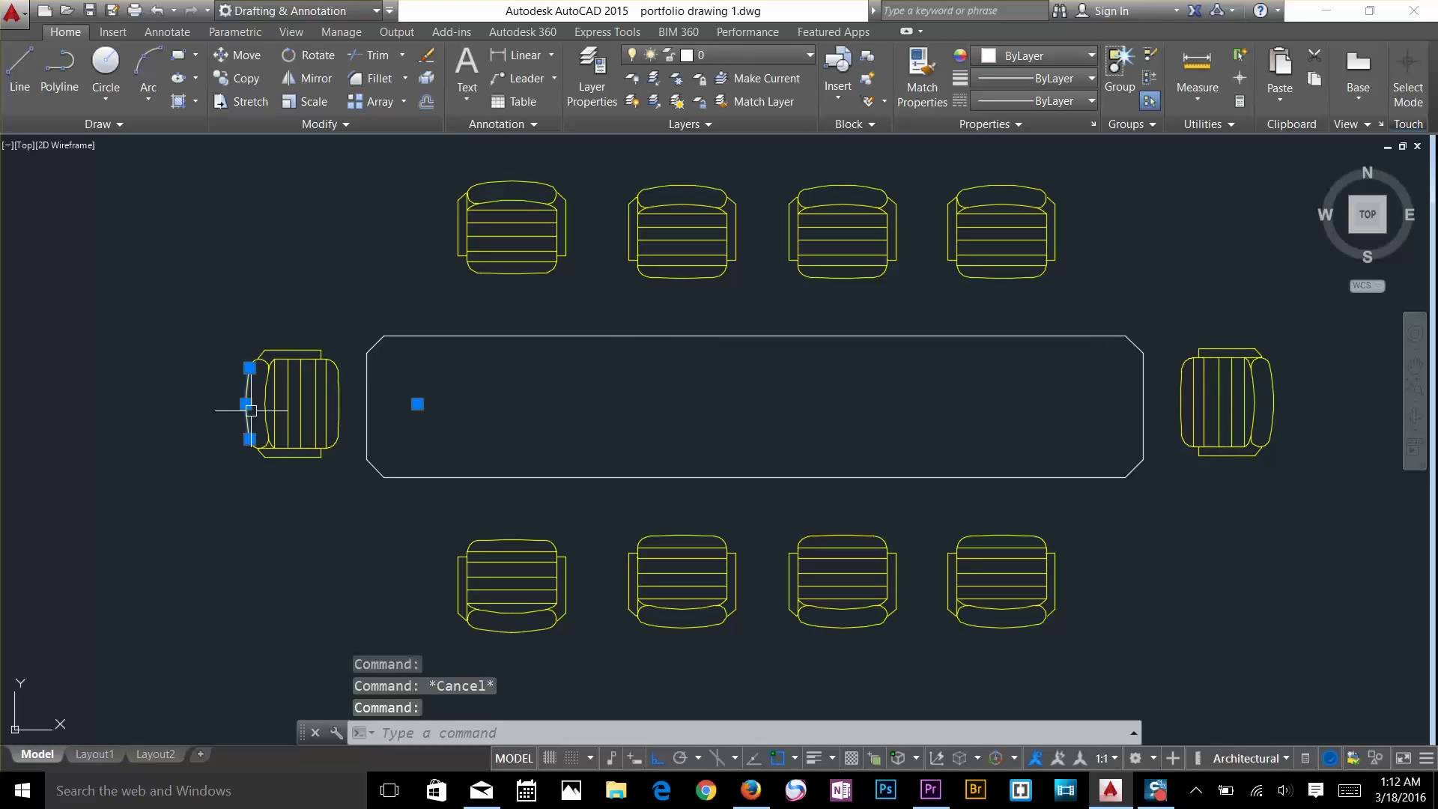
pyautogui.press('Escape')
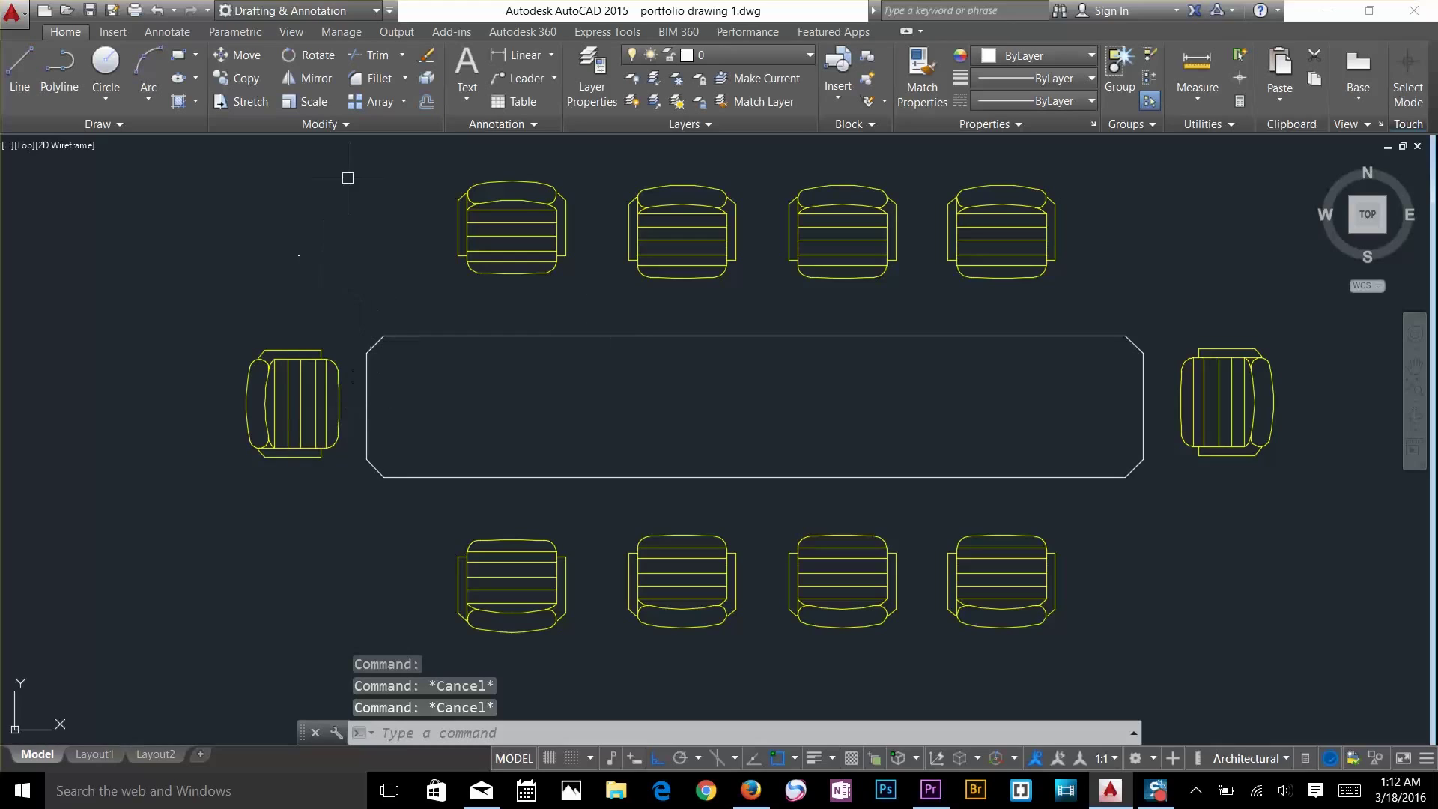
# Run XPLODE on the left end chair, then recheck both end chairs
pyautogui.write('X')
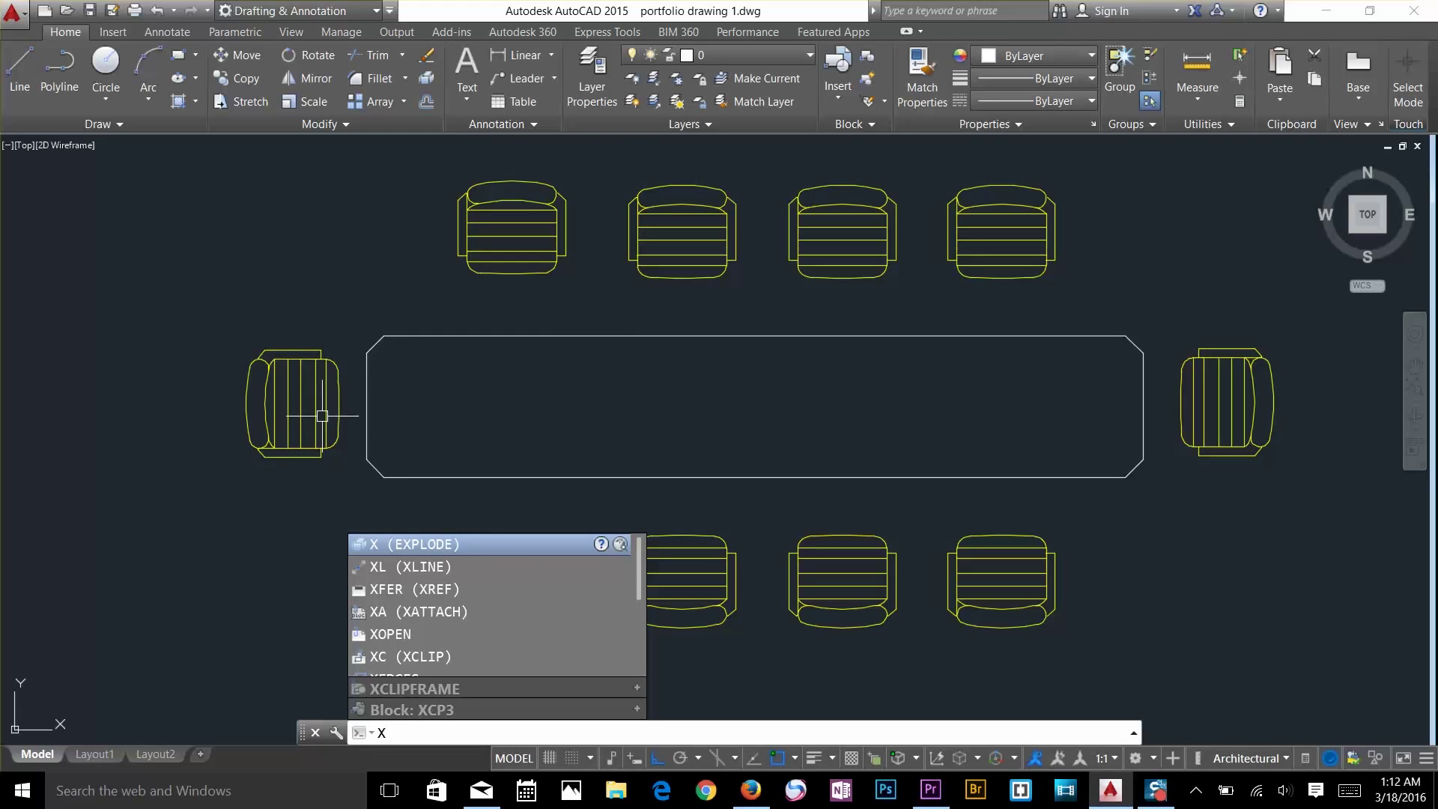
pyautogui.write('P1')
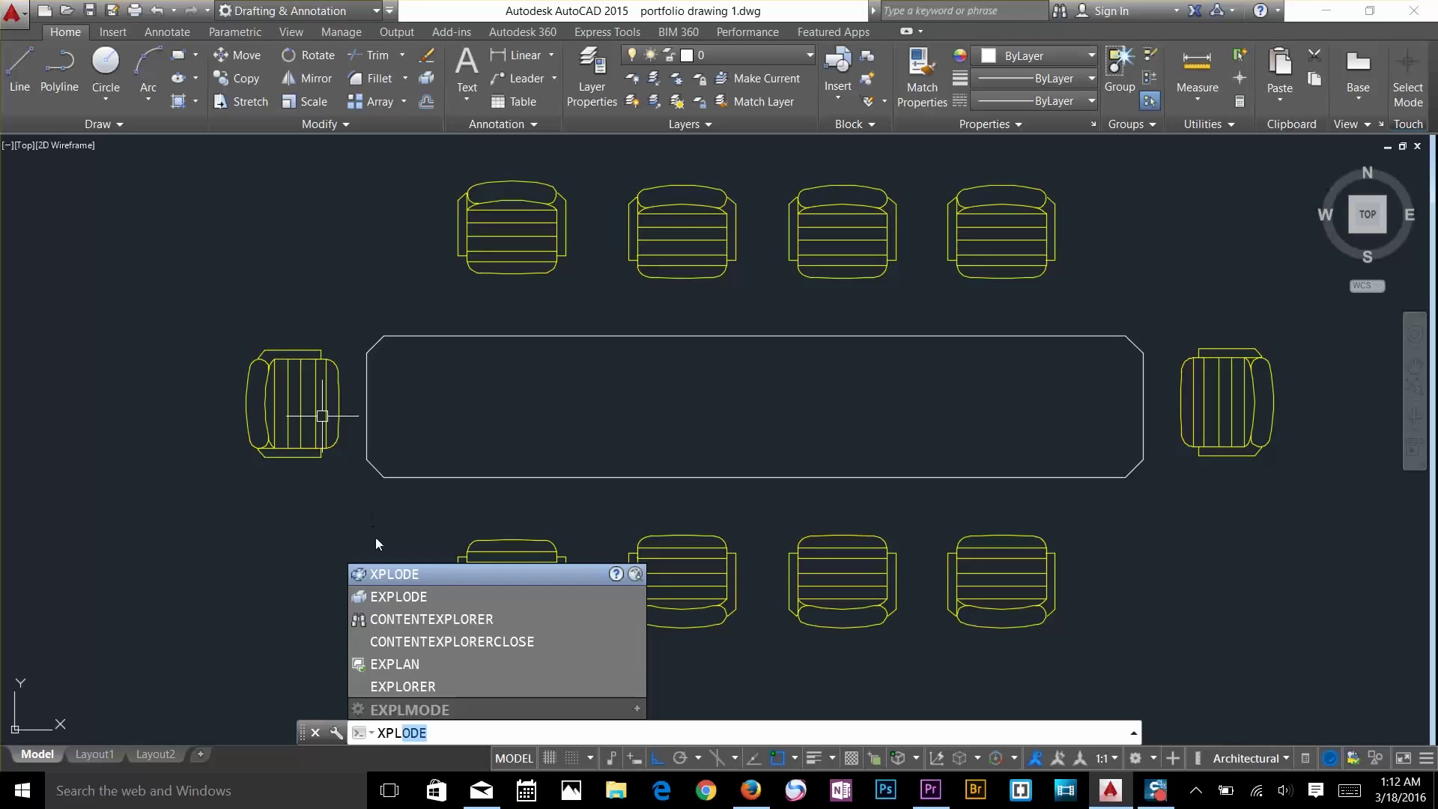
pyautogui.press('Return')
pyautogui.click(297, 386)
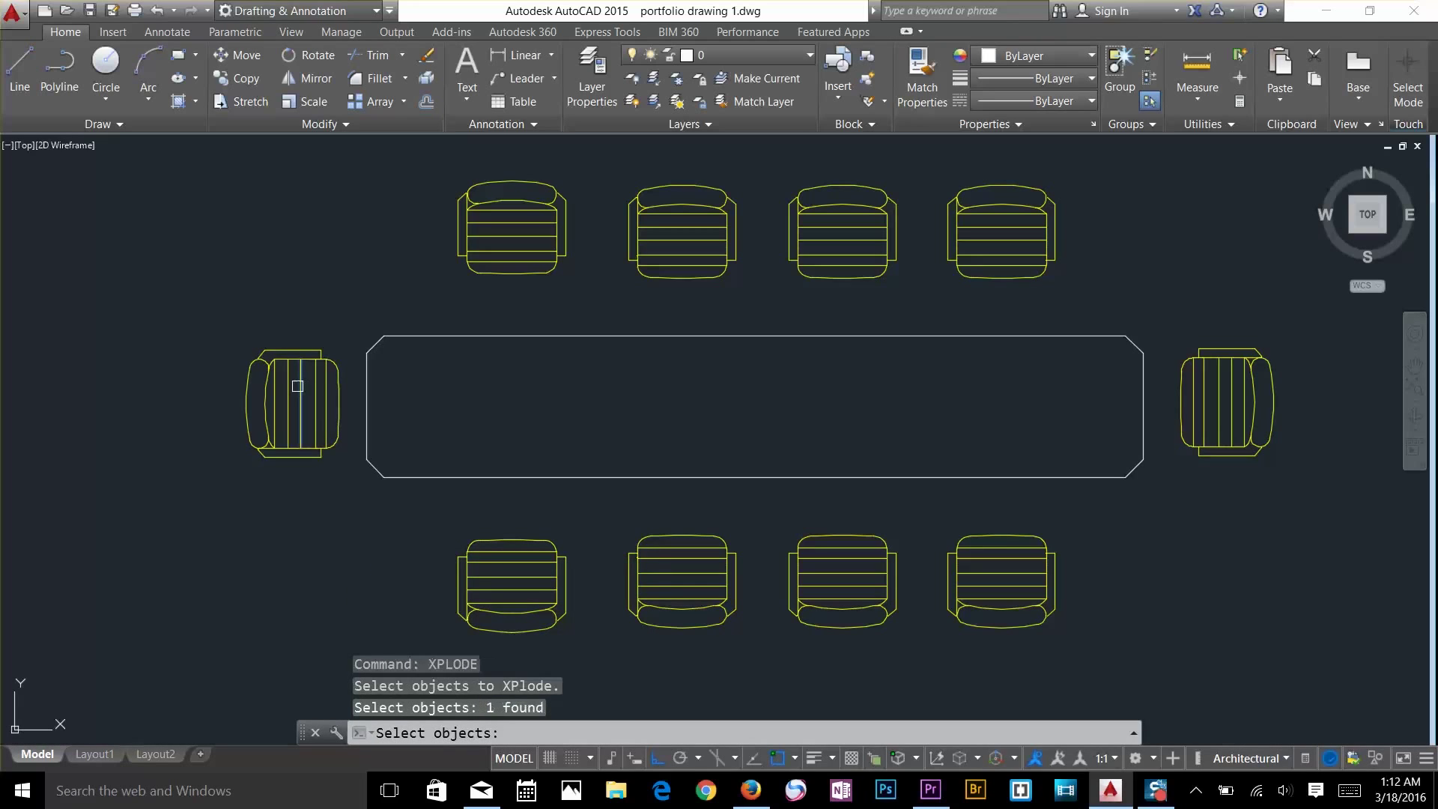
pyautogui.press('Return')
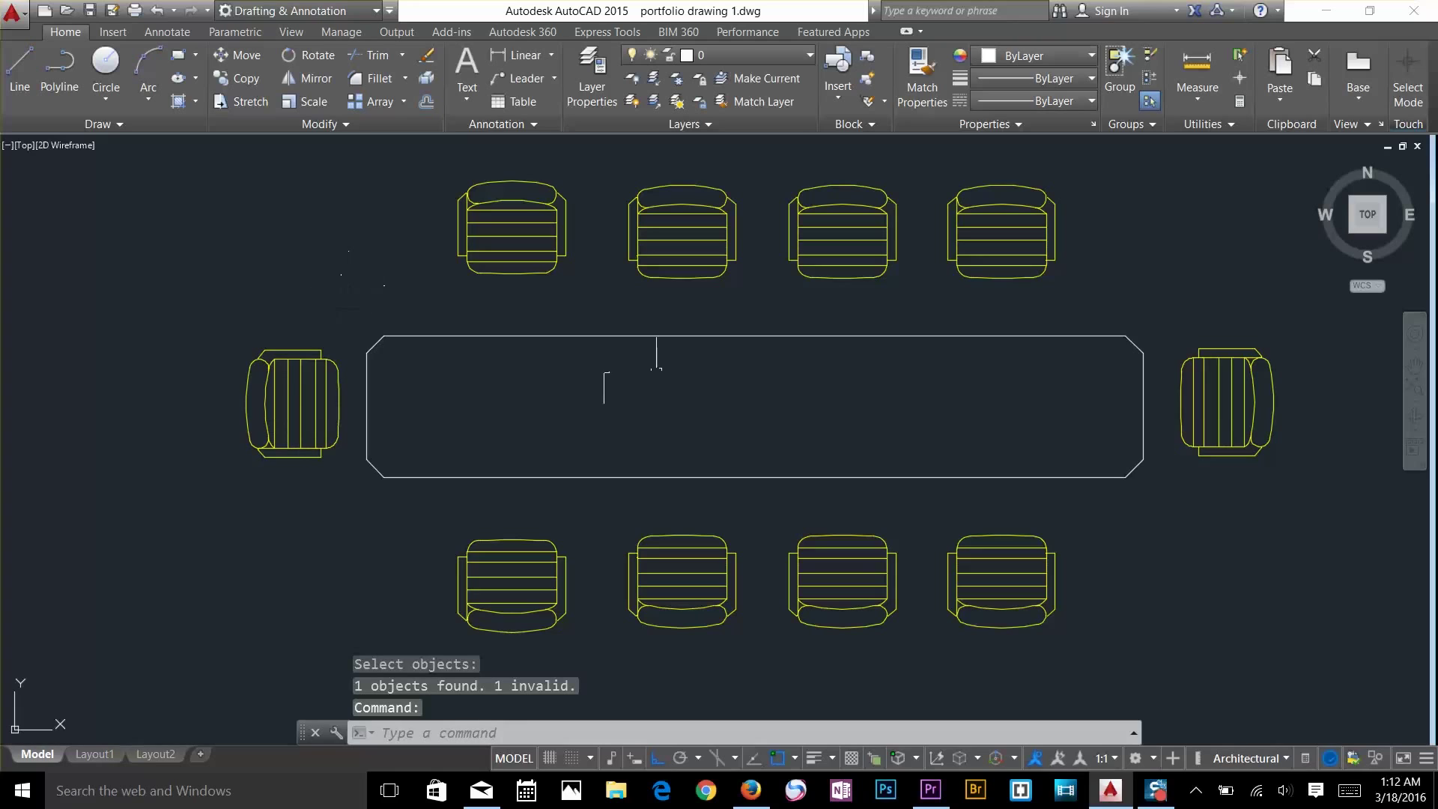
pyautogui.press('Escape')
pyautogui.press('Escape')
pyautogui.click(1210, 406)
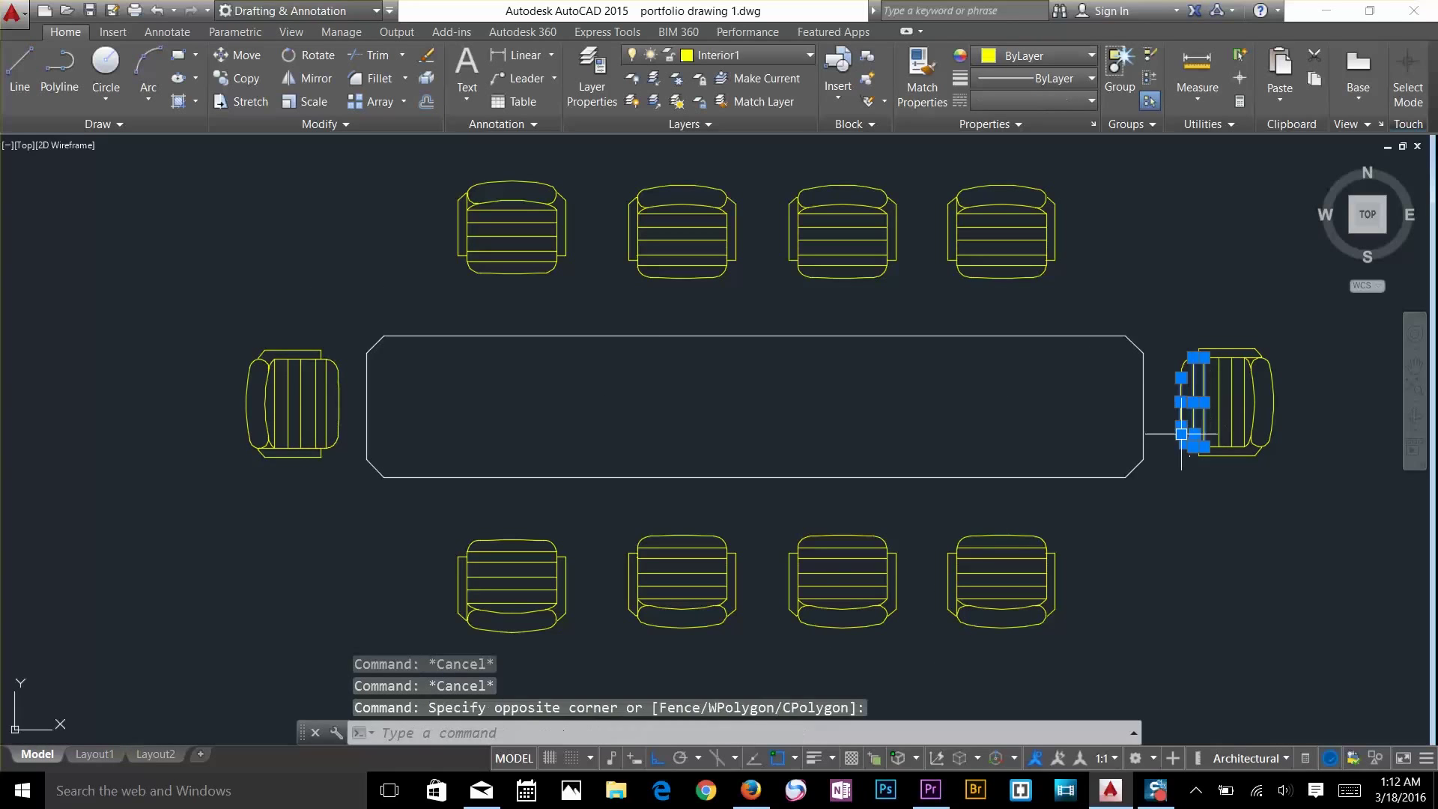
pyautogui.press('Escape')
pyautogui.click(1284, 321)
pyautogui.press('Escape')
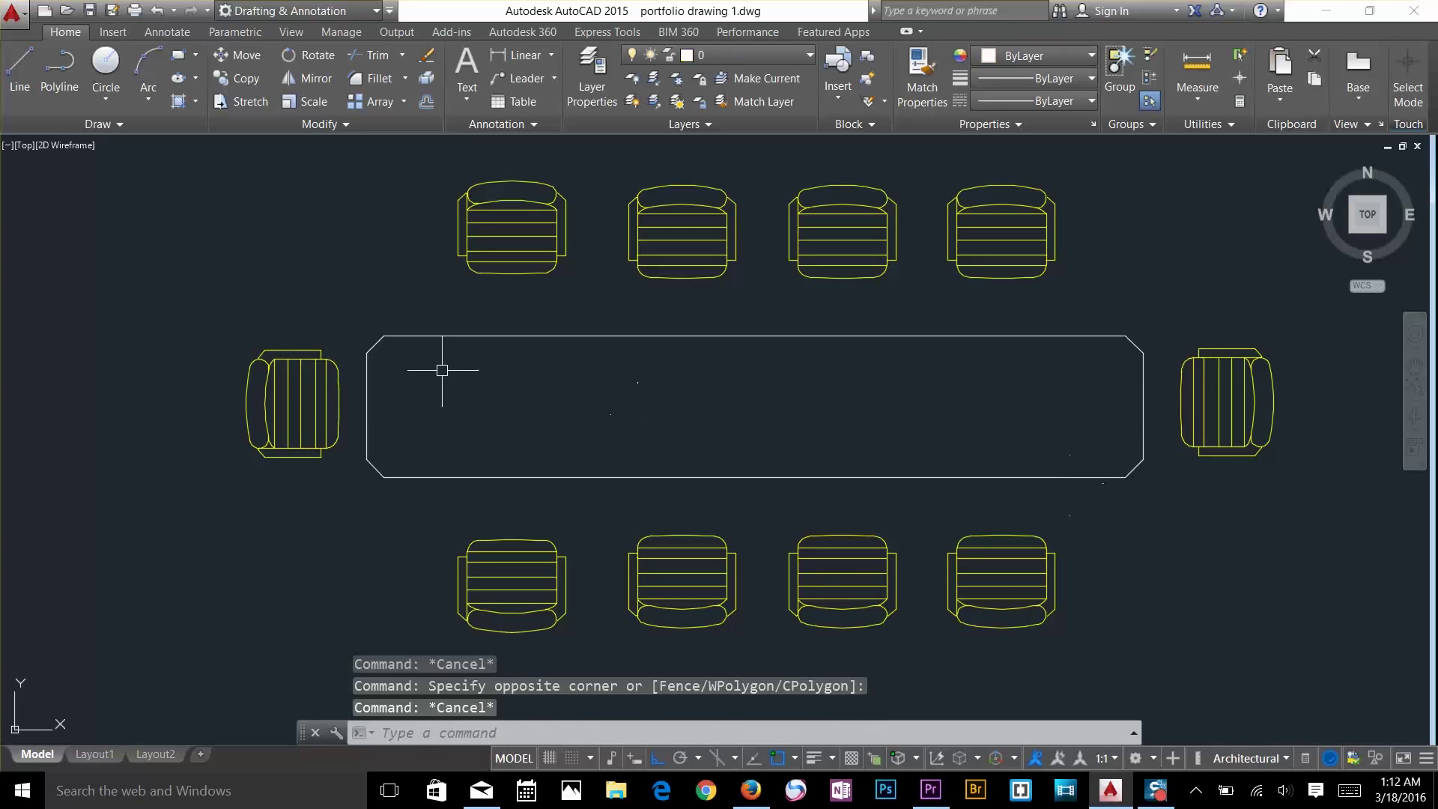
pyautogui.click(357, 303)
pyautogui.press('Escape')
pyautogui.press('Escape')
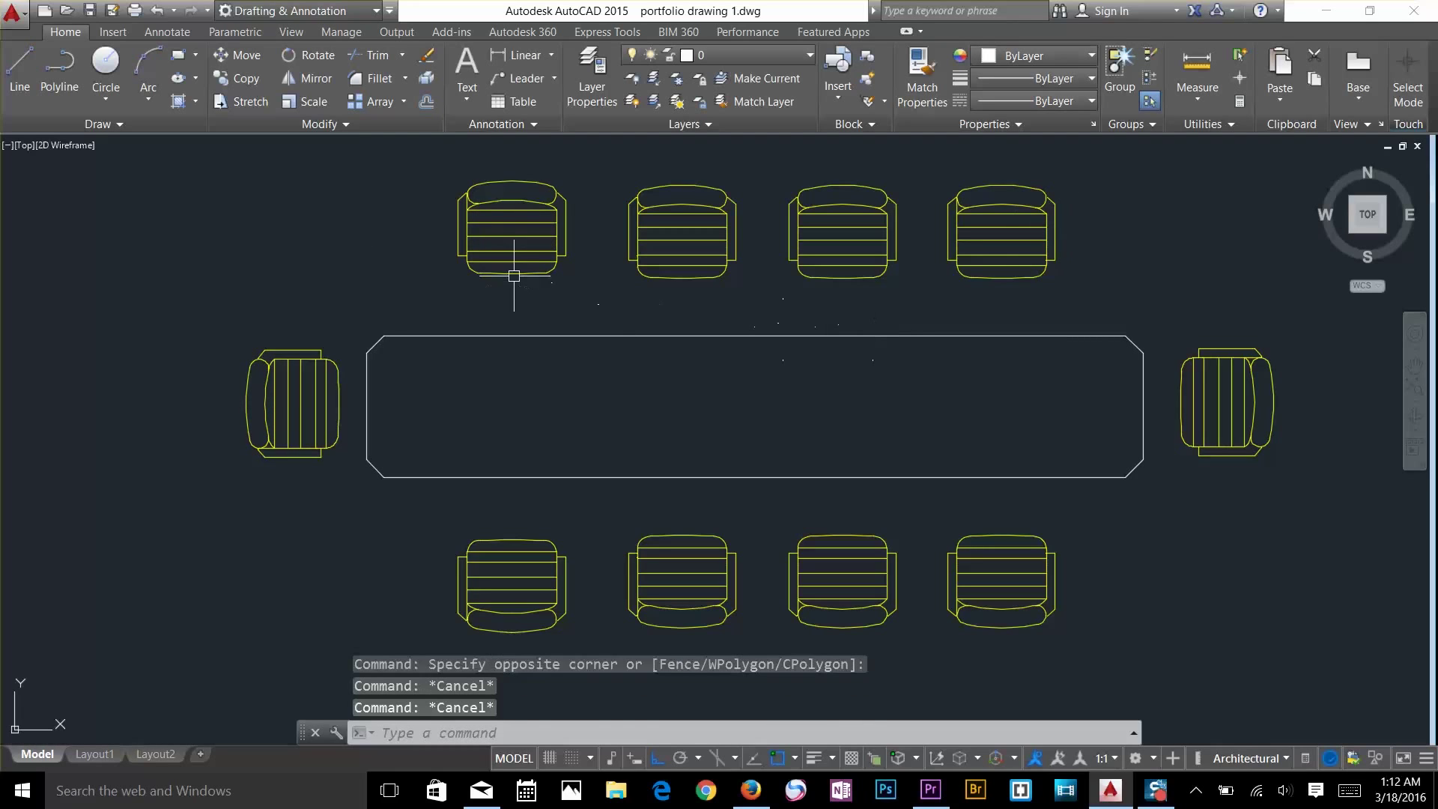
# Open the top-left sofa block for editing and erase its backrest and diagonal lines
pyautogui.doubleClick(538, 271)
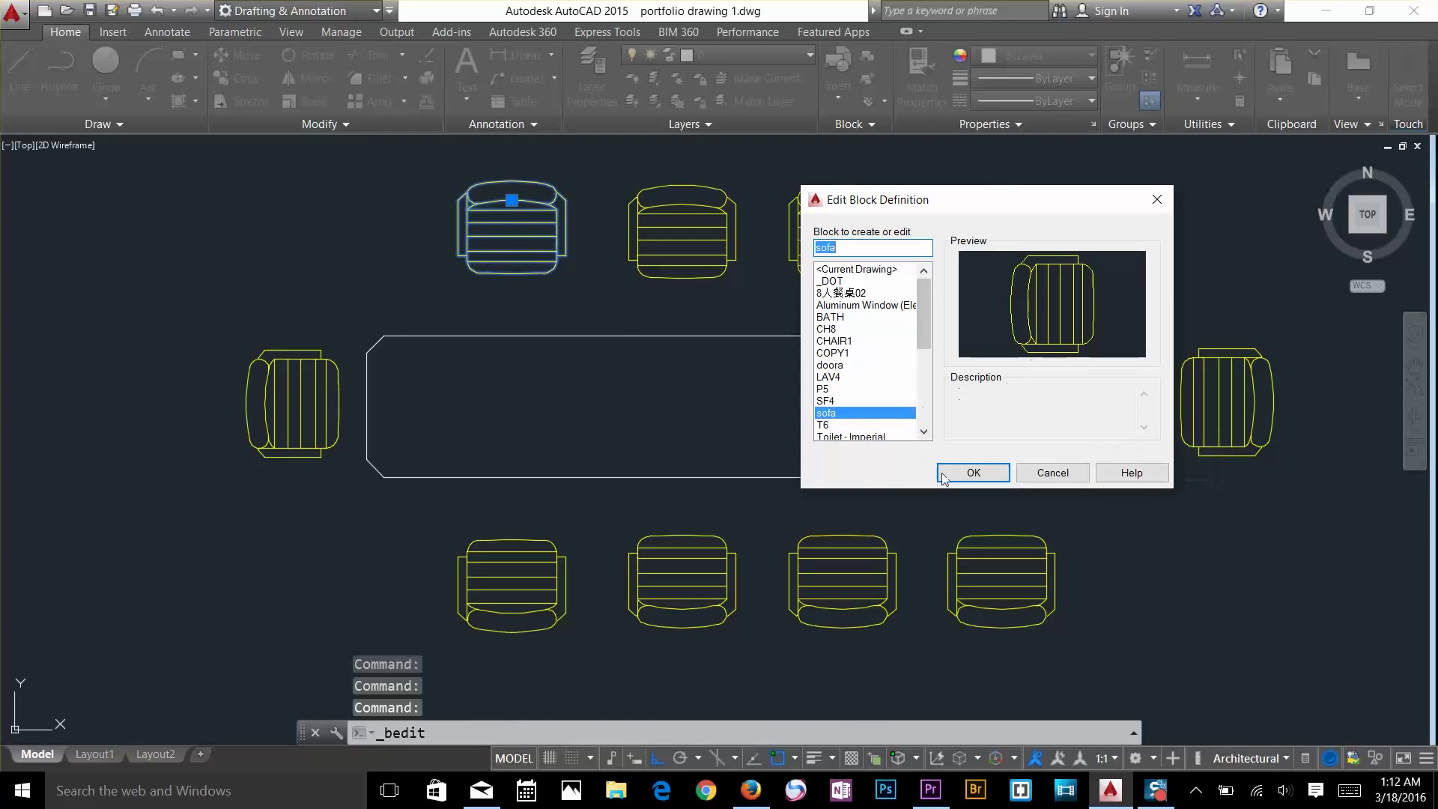
pyautogui.click(942, 475)
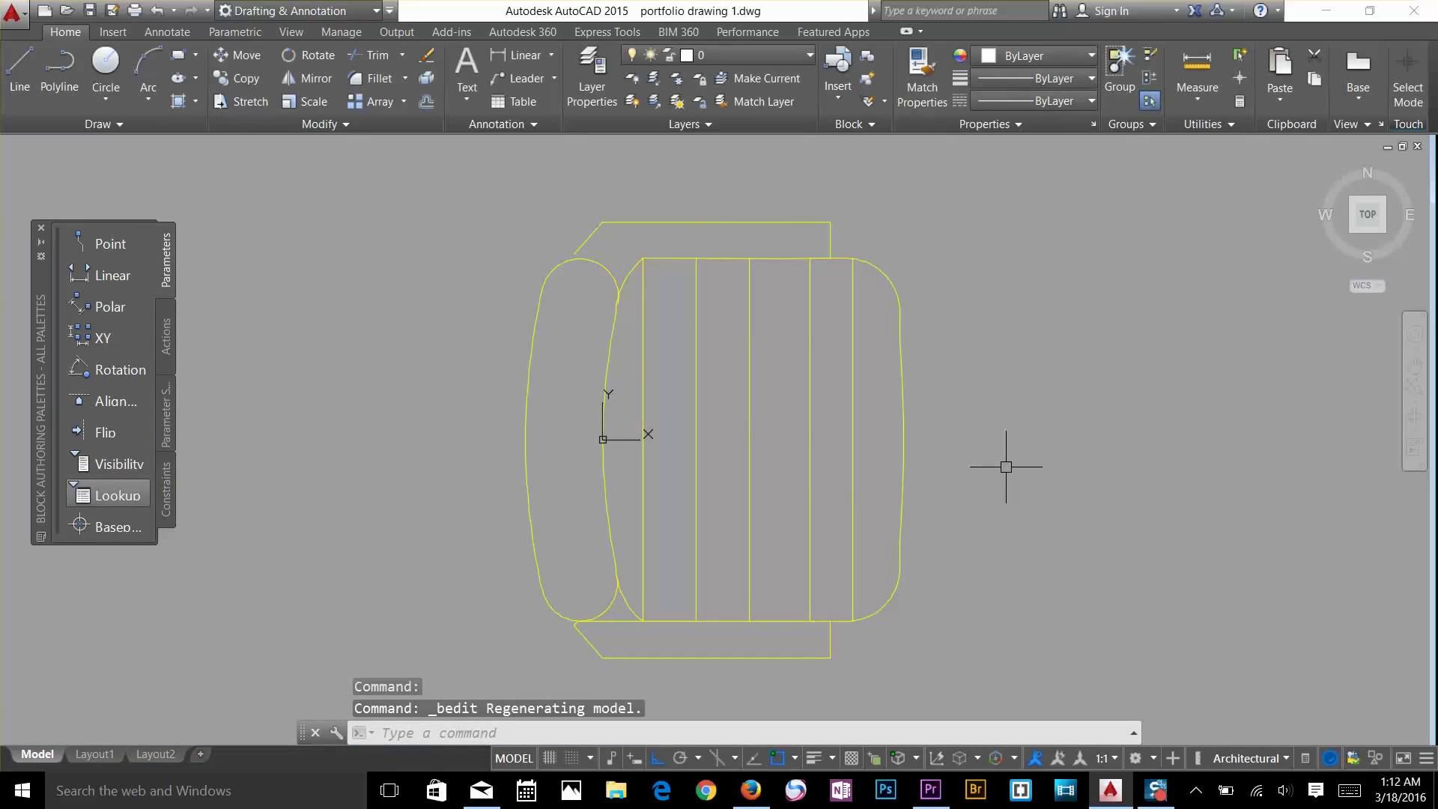
pyautogui.click(850, 212)
pyautogui.click(713, 244)
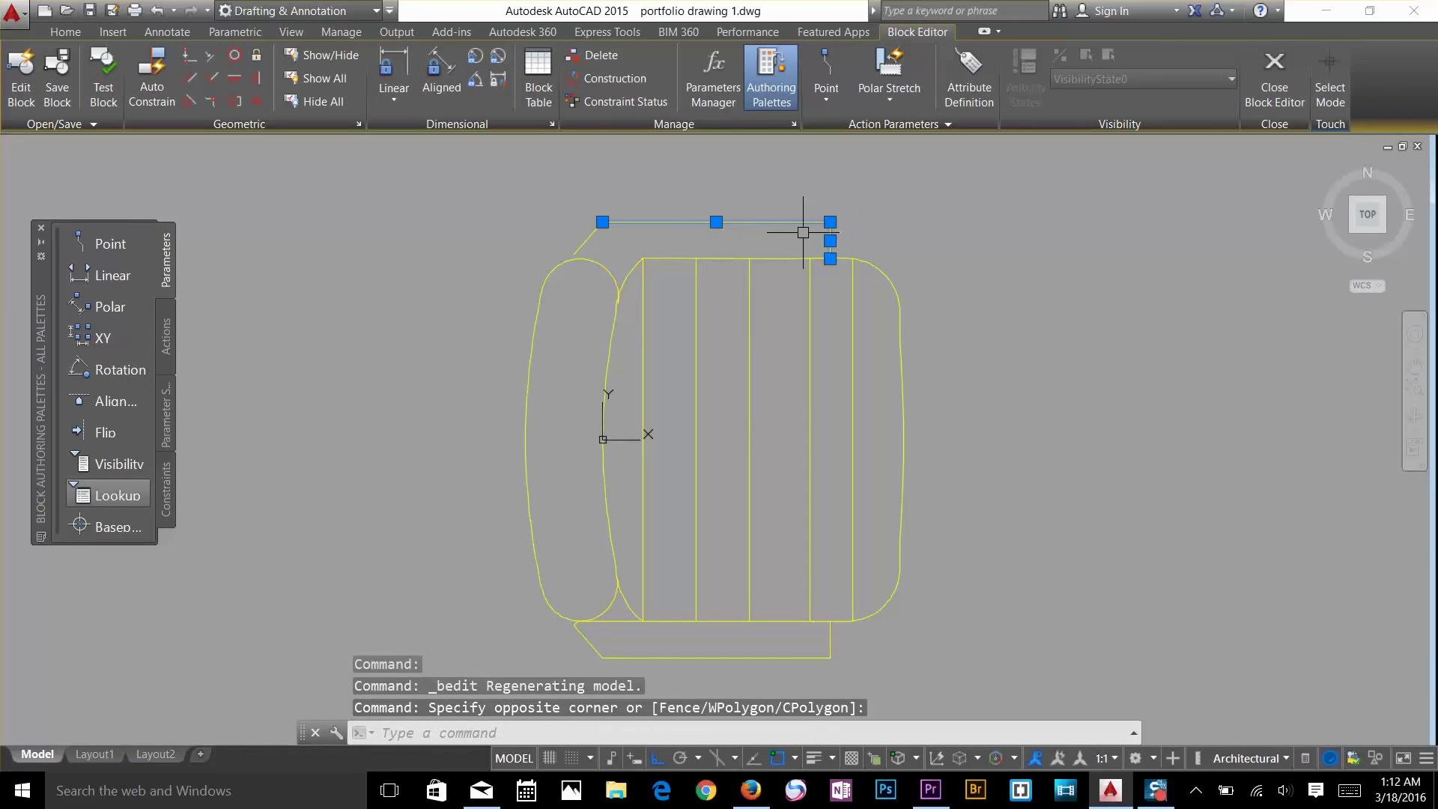
pyautogui.press('Delete')
pyautogui.click(652, 213)
pyautogui.click(581, 240)
pyautogui.press('Delete')
# Erase the sofa's bottom lines and the leftover bottom-left piece
pyautogui.moveTo(685, 243); pyautogui.dragTo(735, 103, button='middle')
pyautogui.click(920, 492)
pyautogui.click(604, 538)
pyautogui.press('Delete')
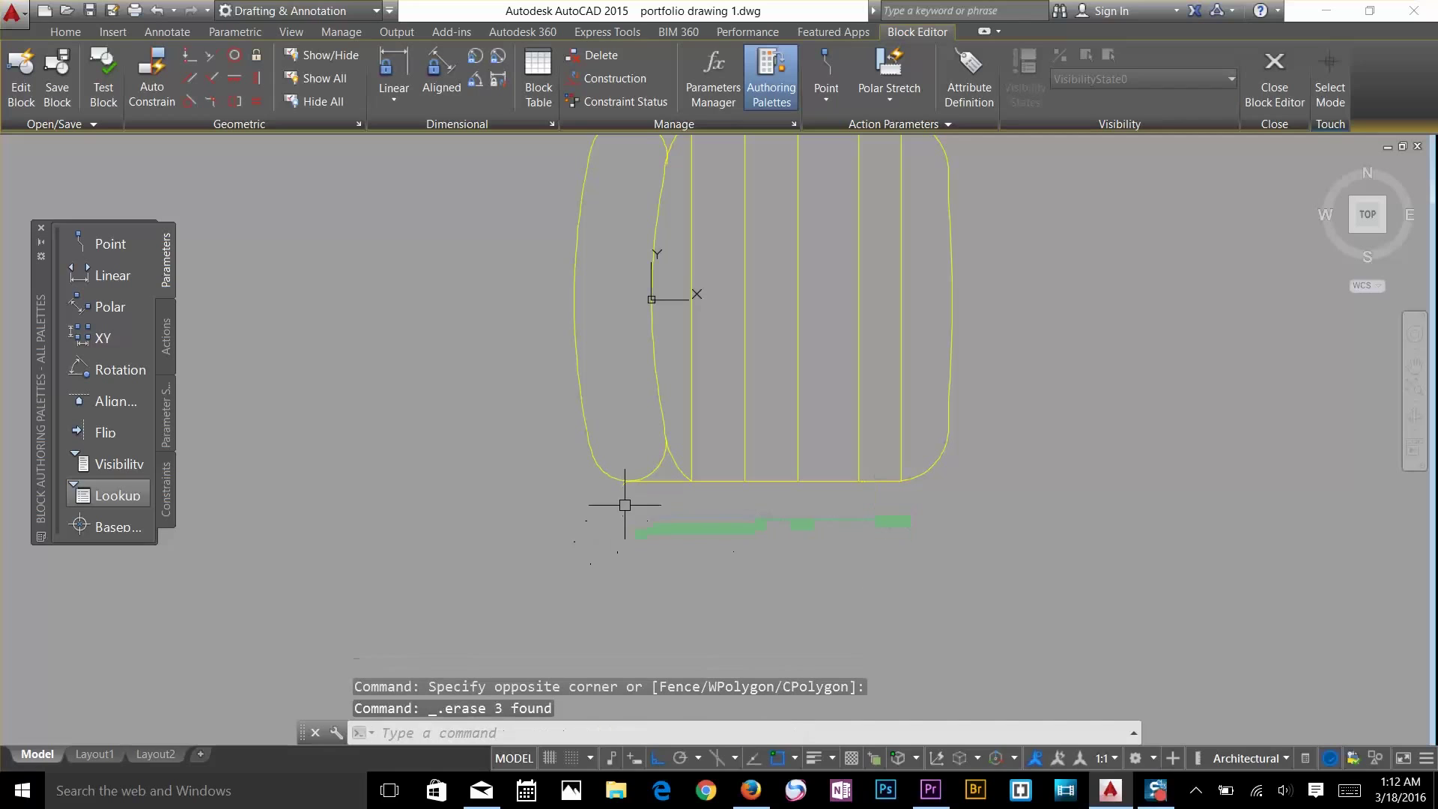
pyautogui.click(589, 504)
pyautogui.click(659, 459)
pyautogui.press('Delete')
pyautogui.click(674, 482)
pyautogui.press('Delete')
# Draw a new bottom edge line on layer Interior1, then close the Block Editor saving changes
pyautogui.write('l')
pyautogui.press('Return')
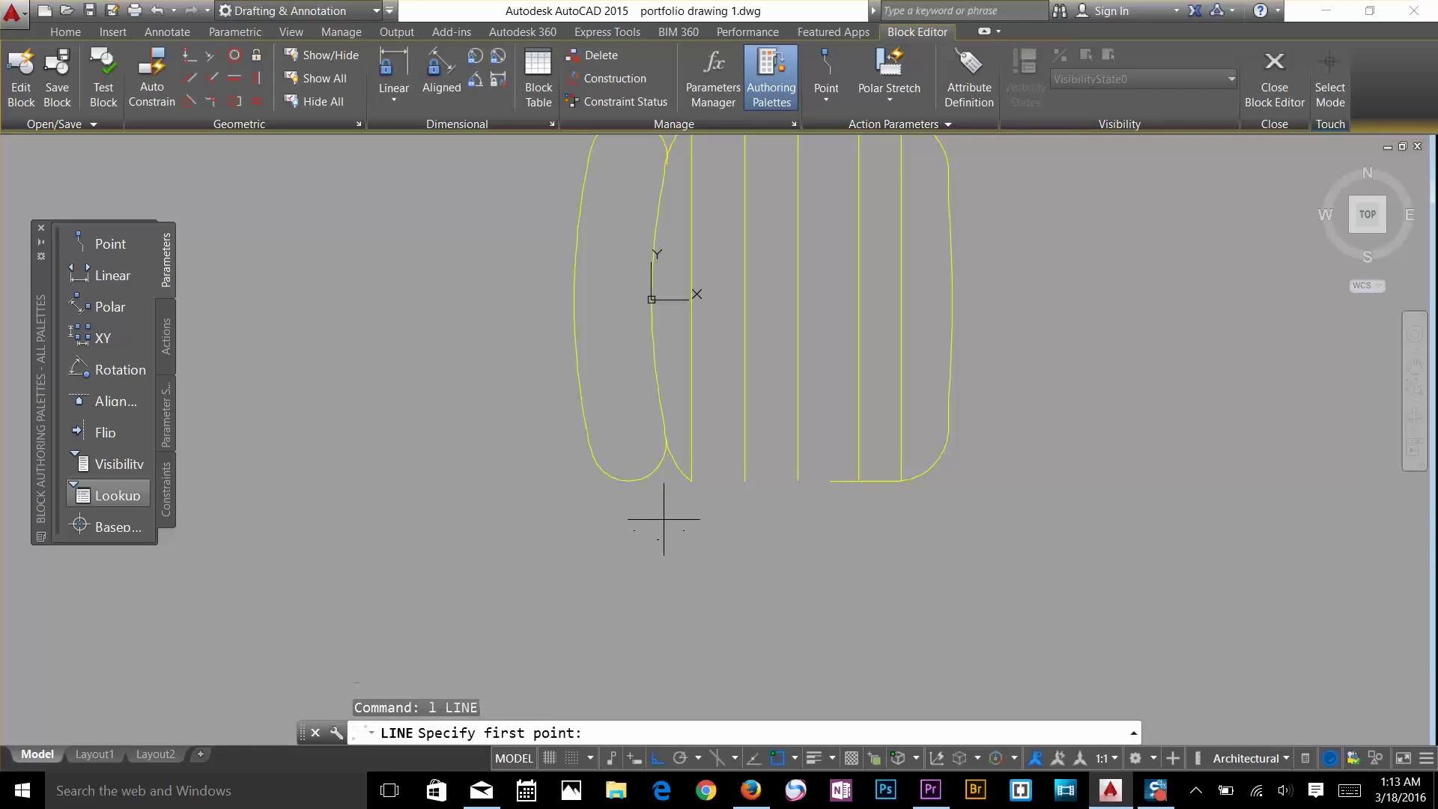
pyautogui.click(691, 481)
pyautogui.click(830, 481)
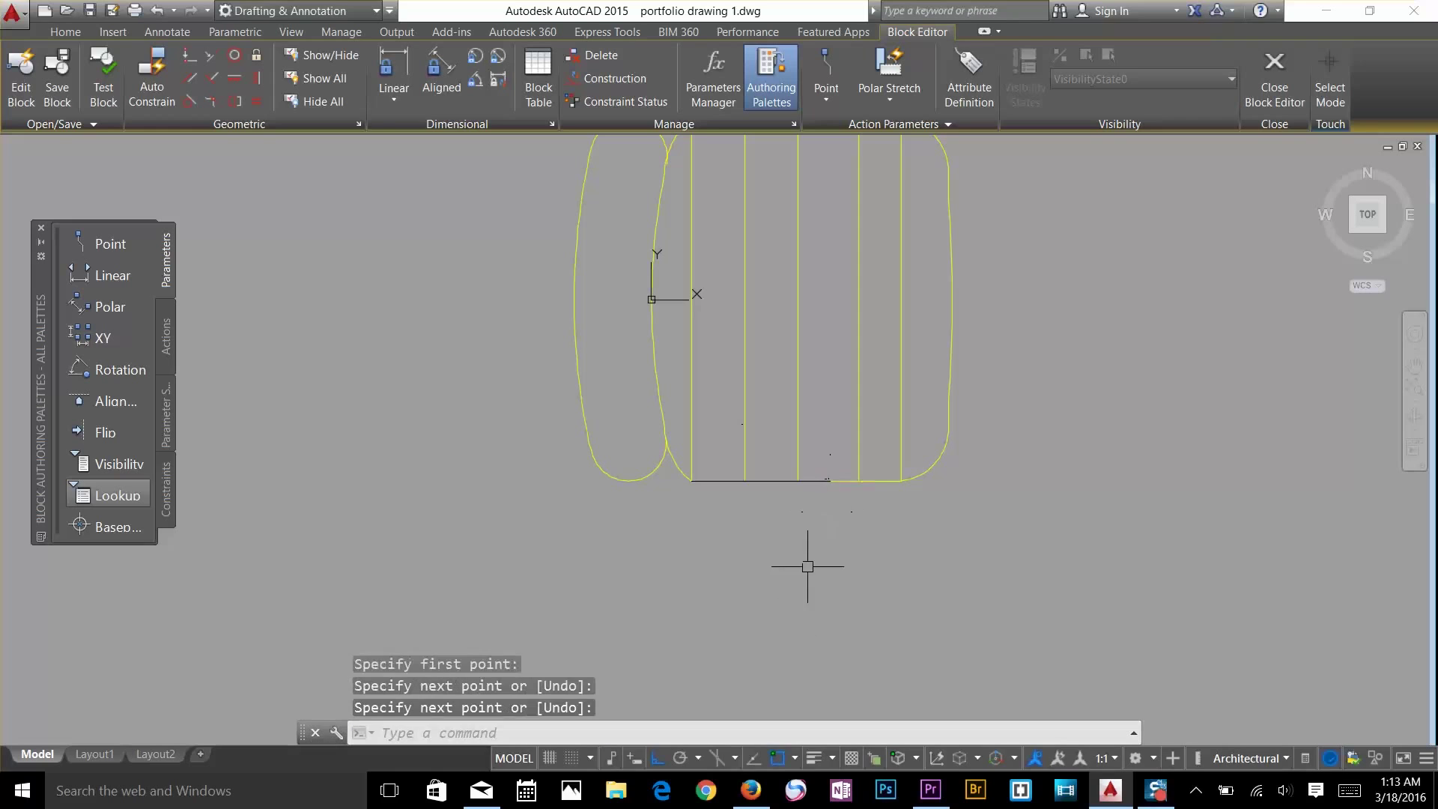
pyautogui.press('Escape')
pyautogui.moveTo(783, 487); pyautogui.dragTo(764, 421)
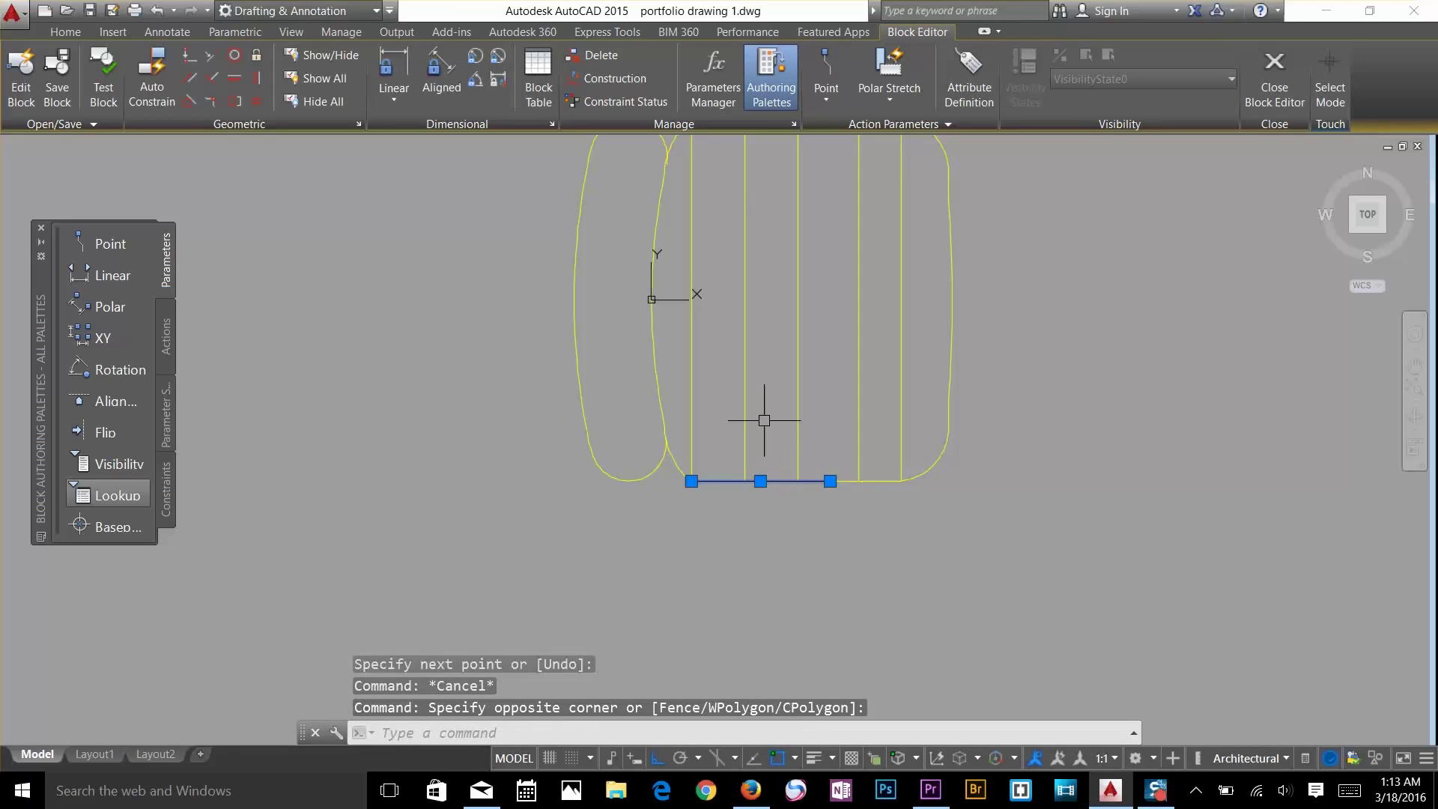
pyautogui.click(71, 32)
pyautogui.click(727, 59)
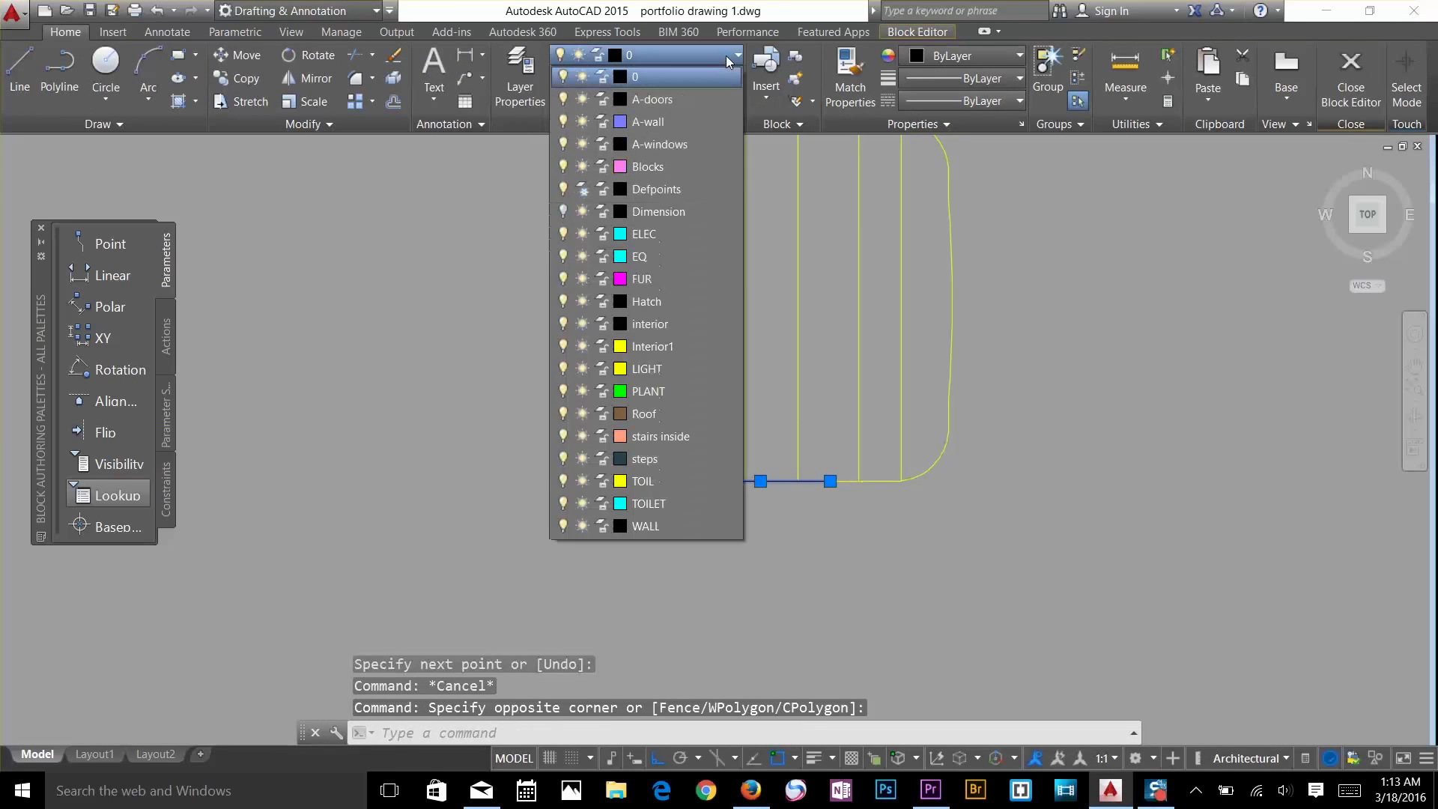
pyautogui.click(659, 346)
pyautogui.press('Escape')
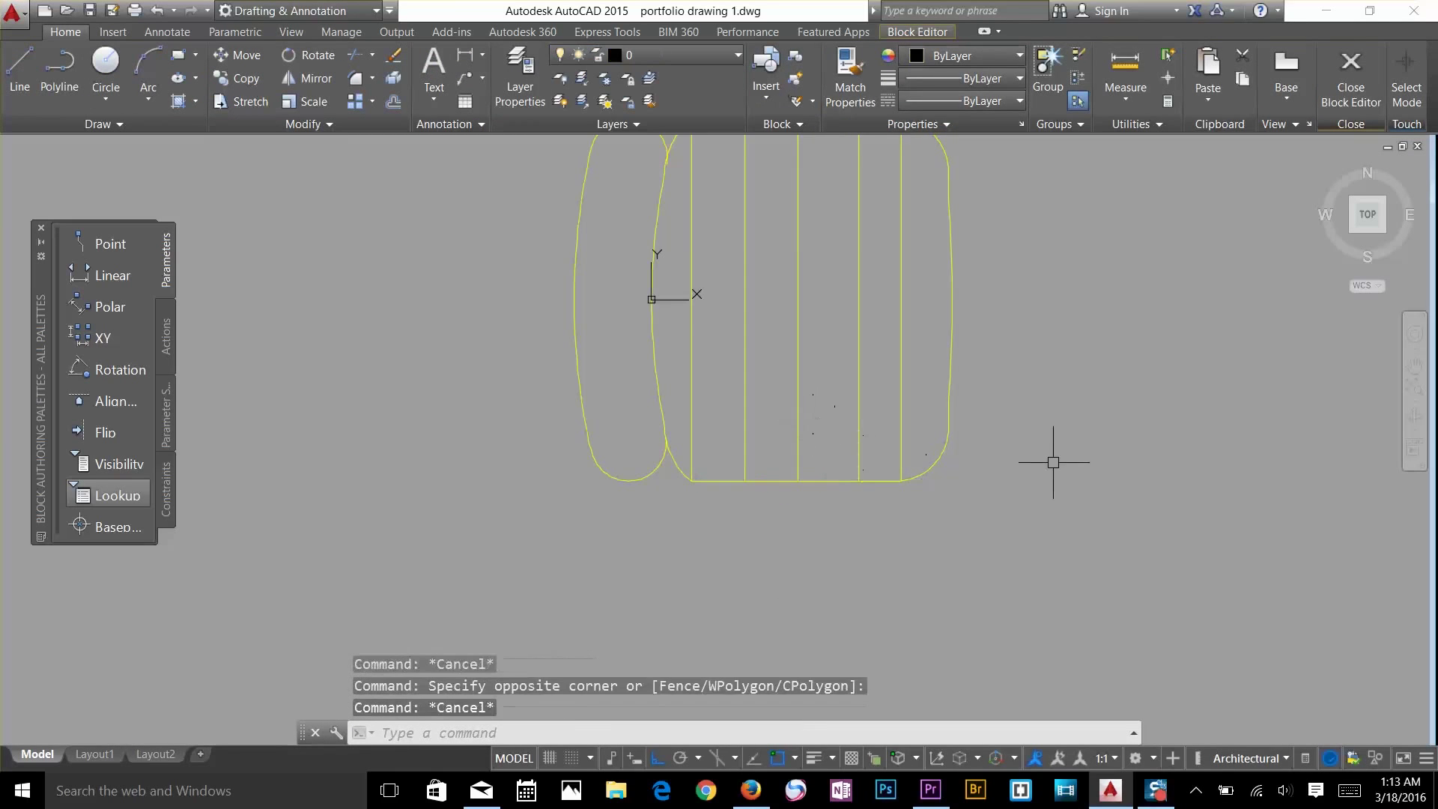
pyautogui.click(1351, 75)
pyautogui.click(676, 361)
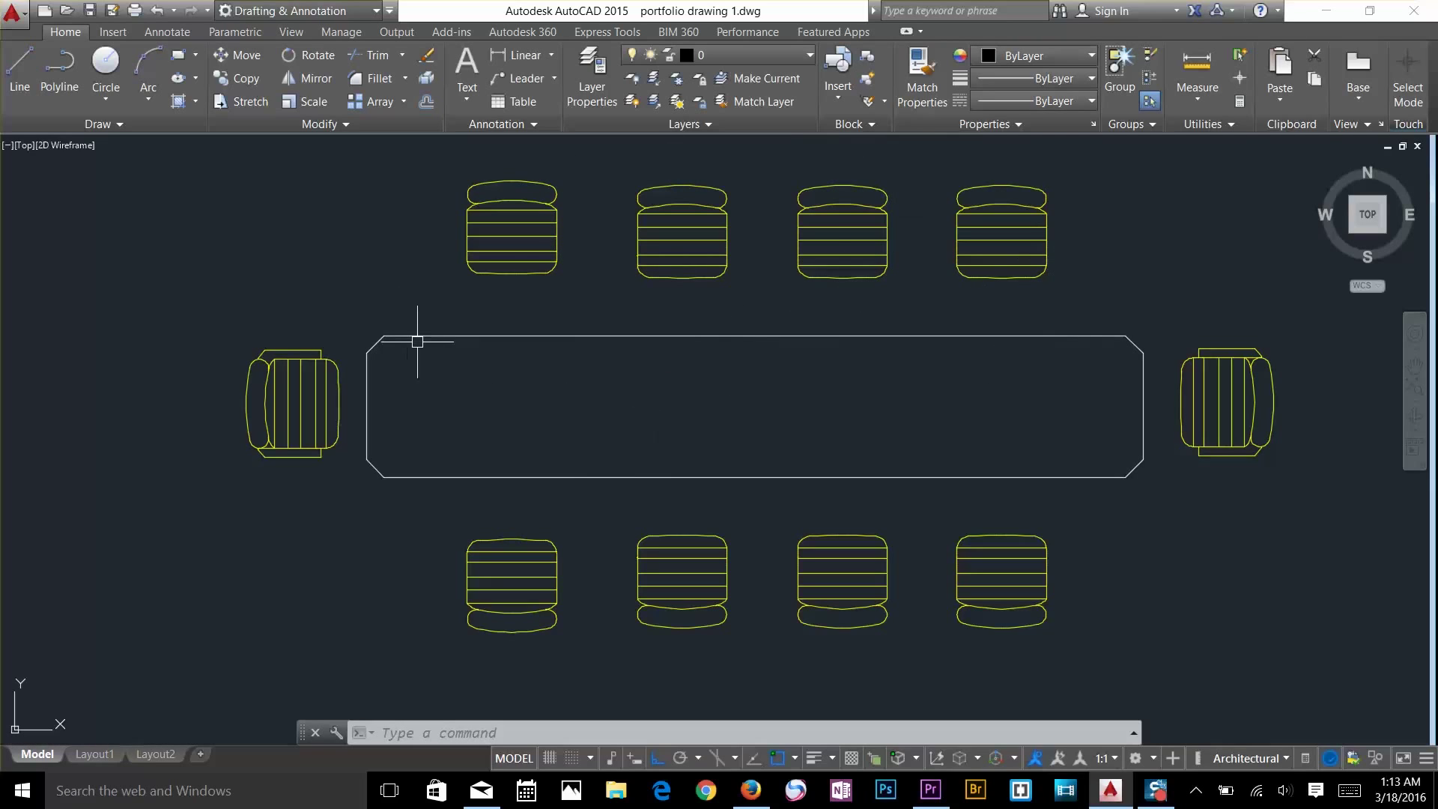
# Deselect the dining table and chairs and bring the whole floor plan into view
pyautogui.click(181, 162)
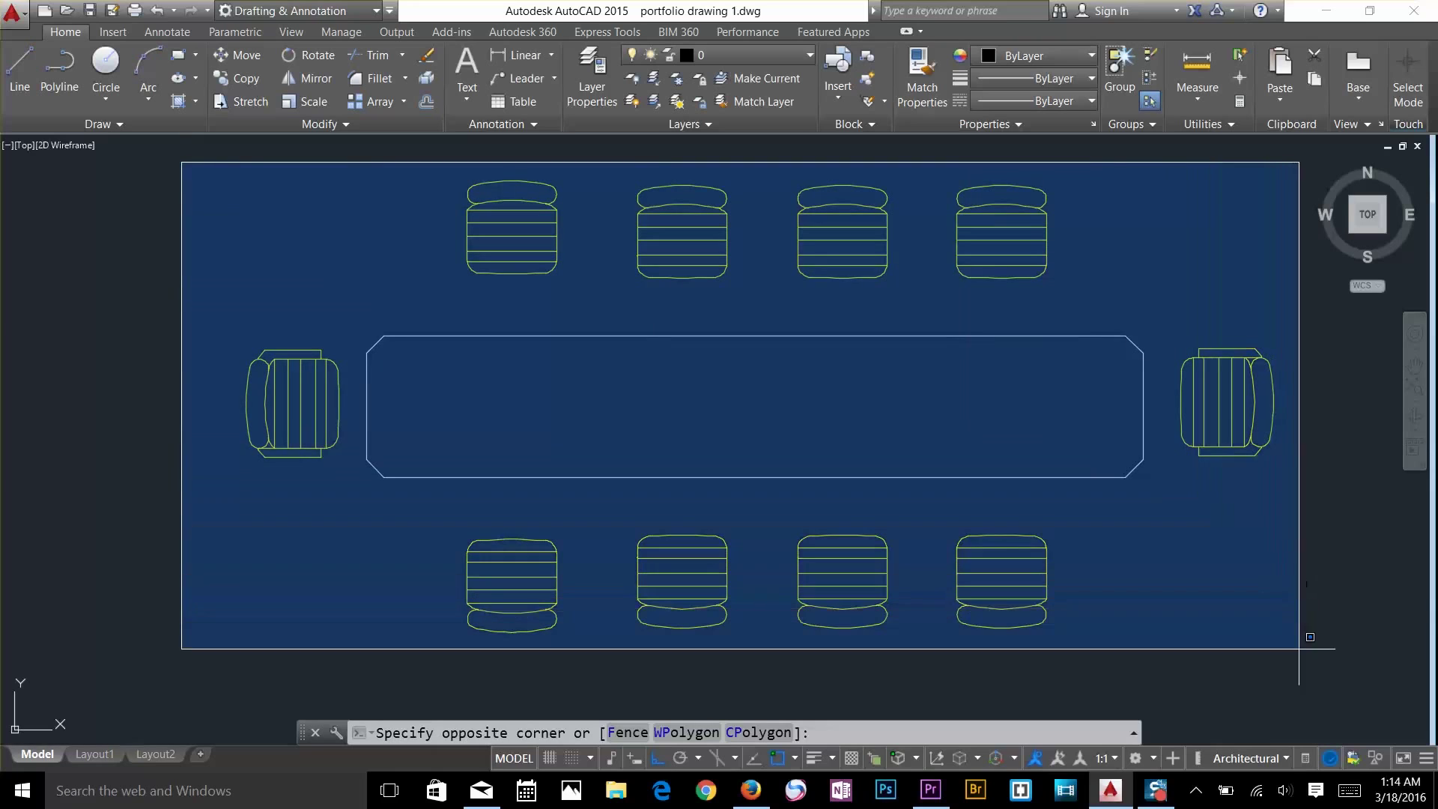
pyautogui.click(1304, 662)
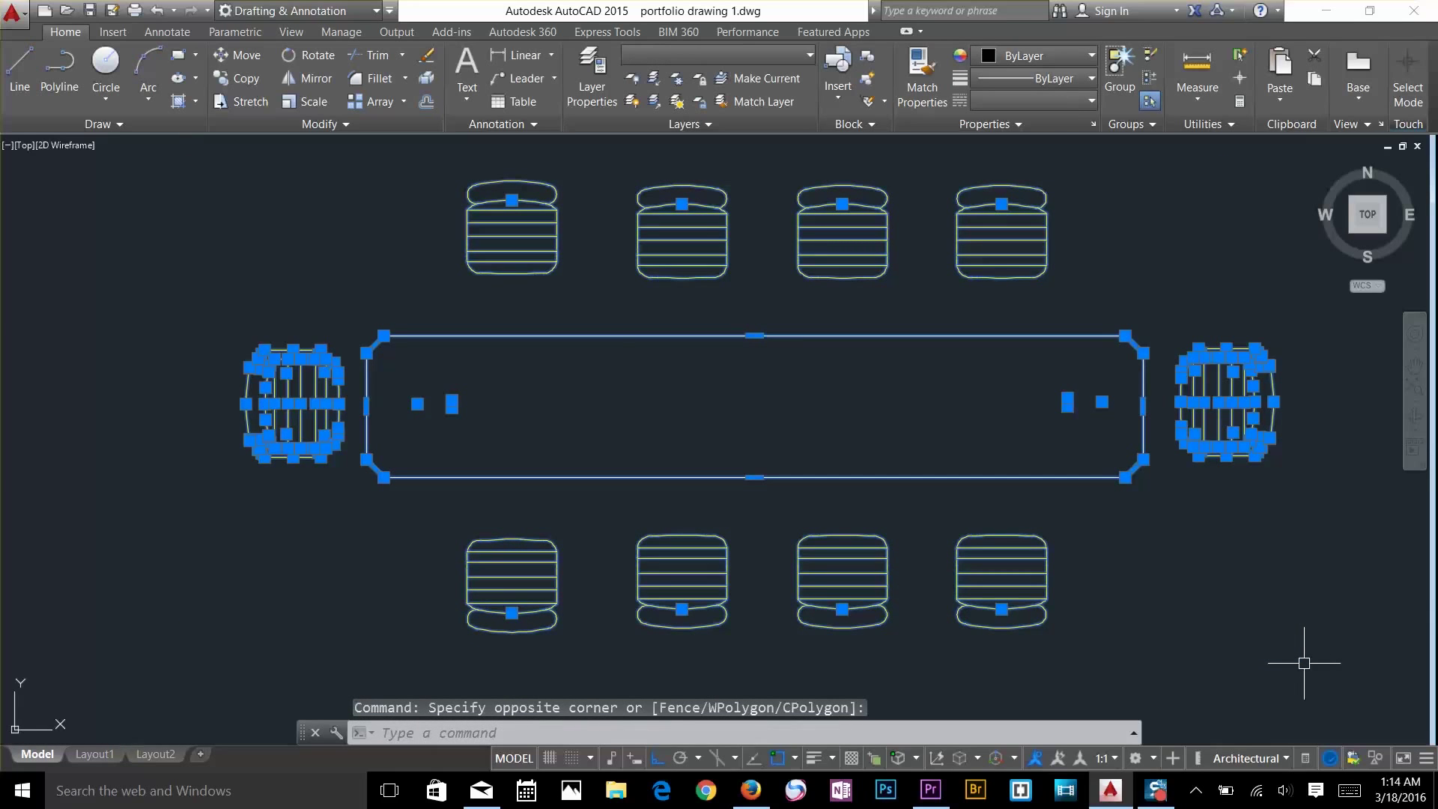
pyautogui.press('Escape')
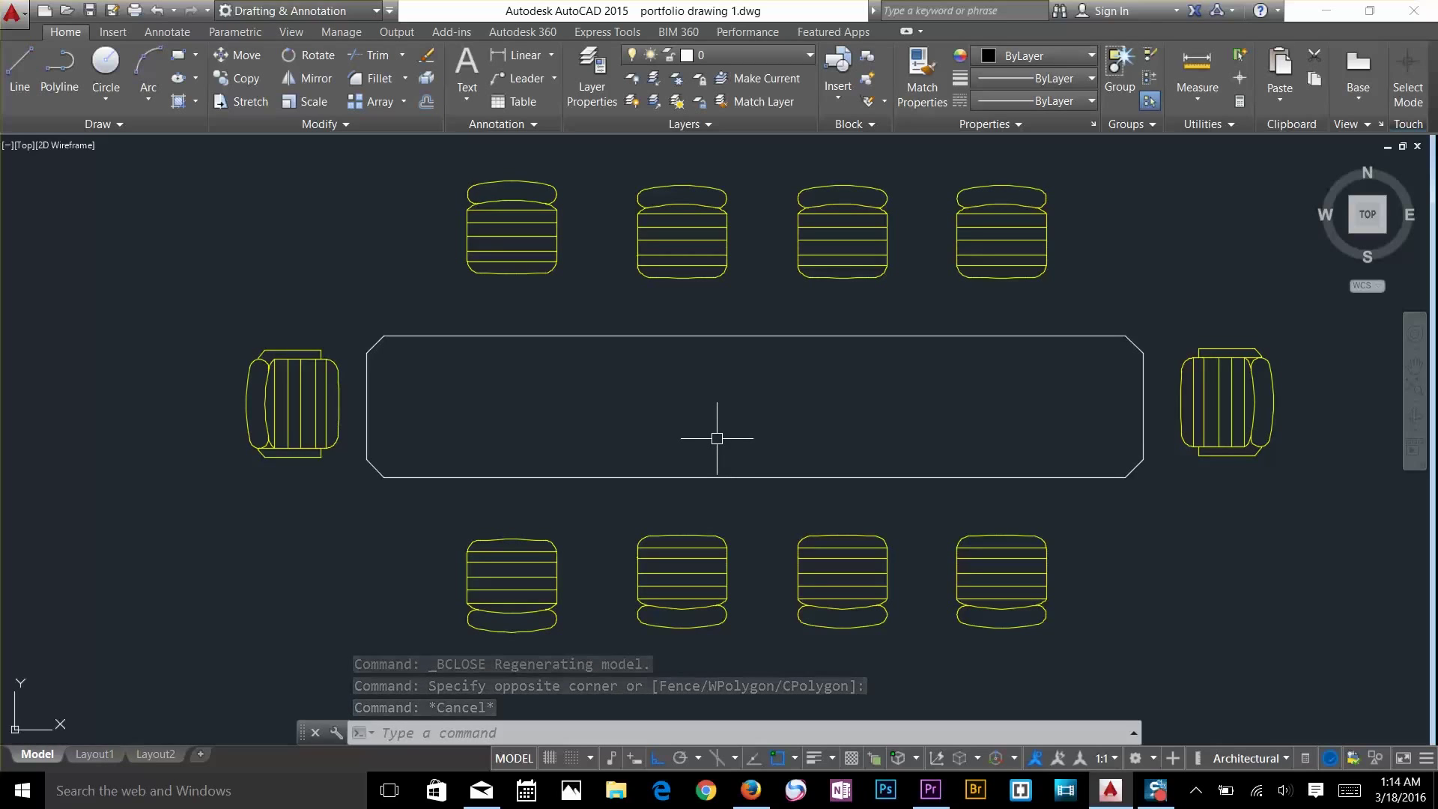
pyautogui.click(771, 385)
pyautogui.click(736, 417)
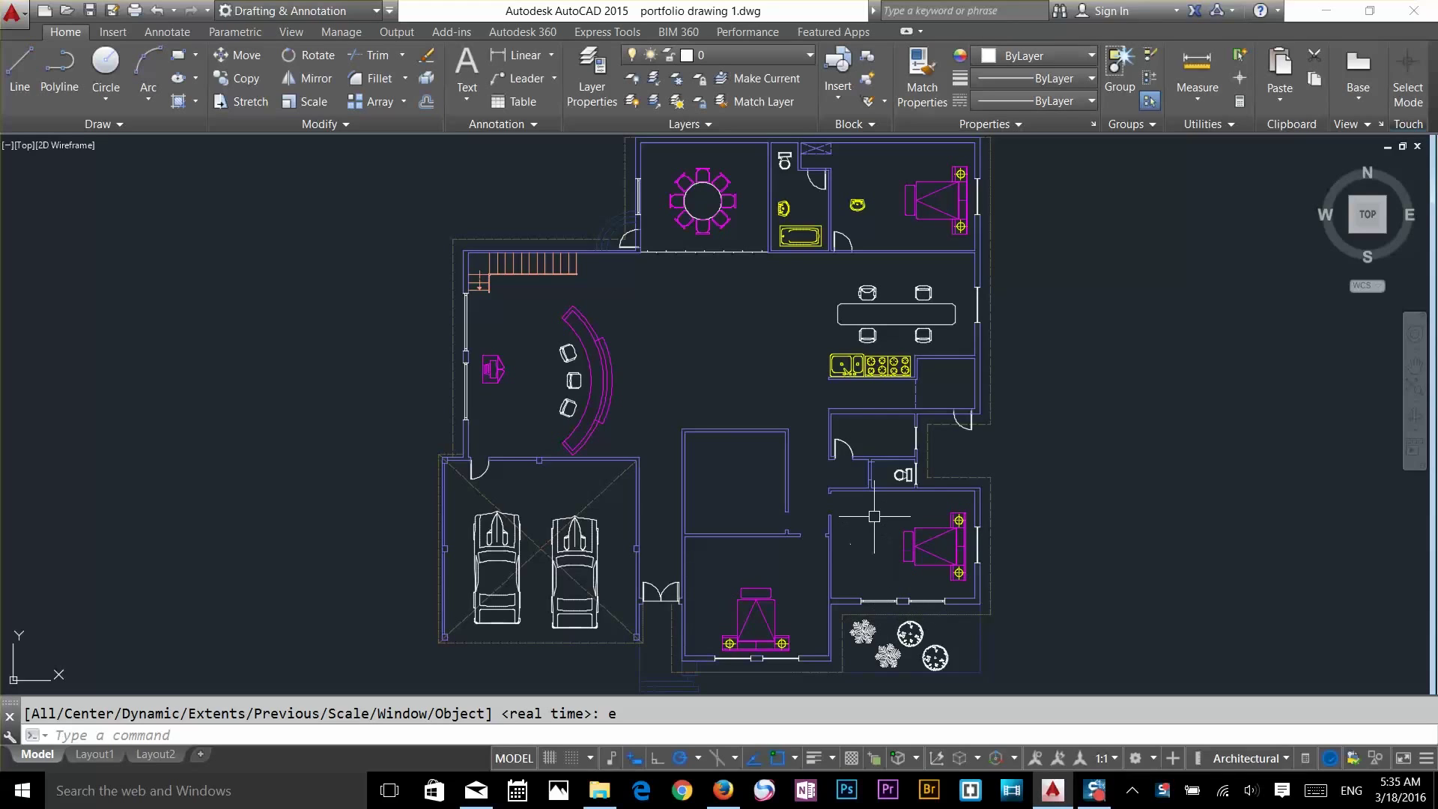
# Measure the gap between the wall corners with the distance tool
pyautogui.click(772, 501)
pyautogui.click(853, 573)
pyautogui.press('Escape')
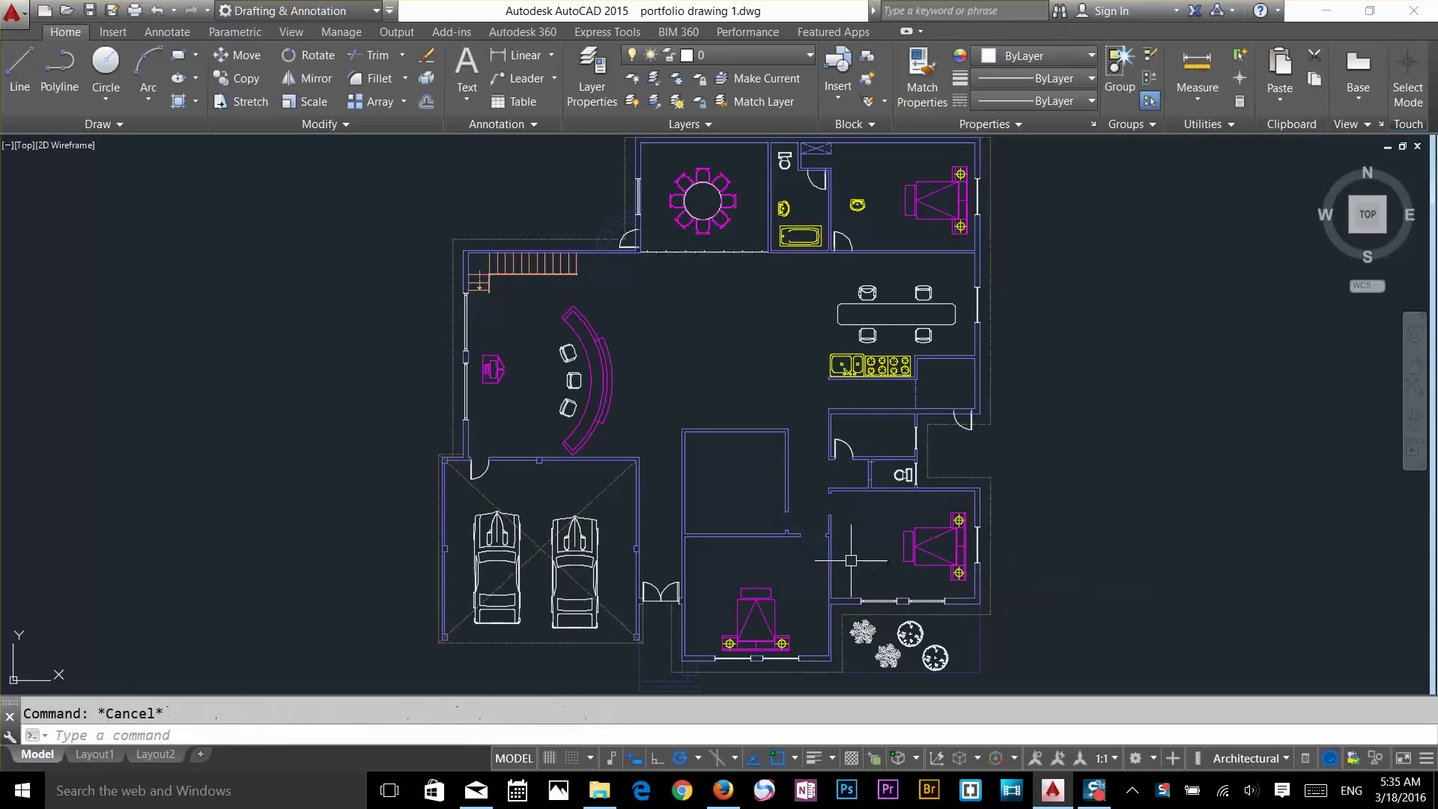
pyautogui.scroll(6, 825, 517)
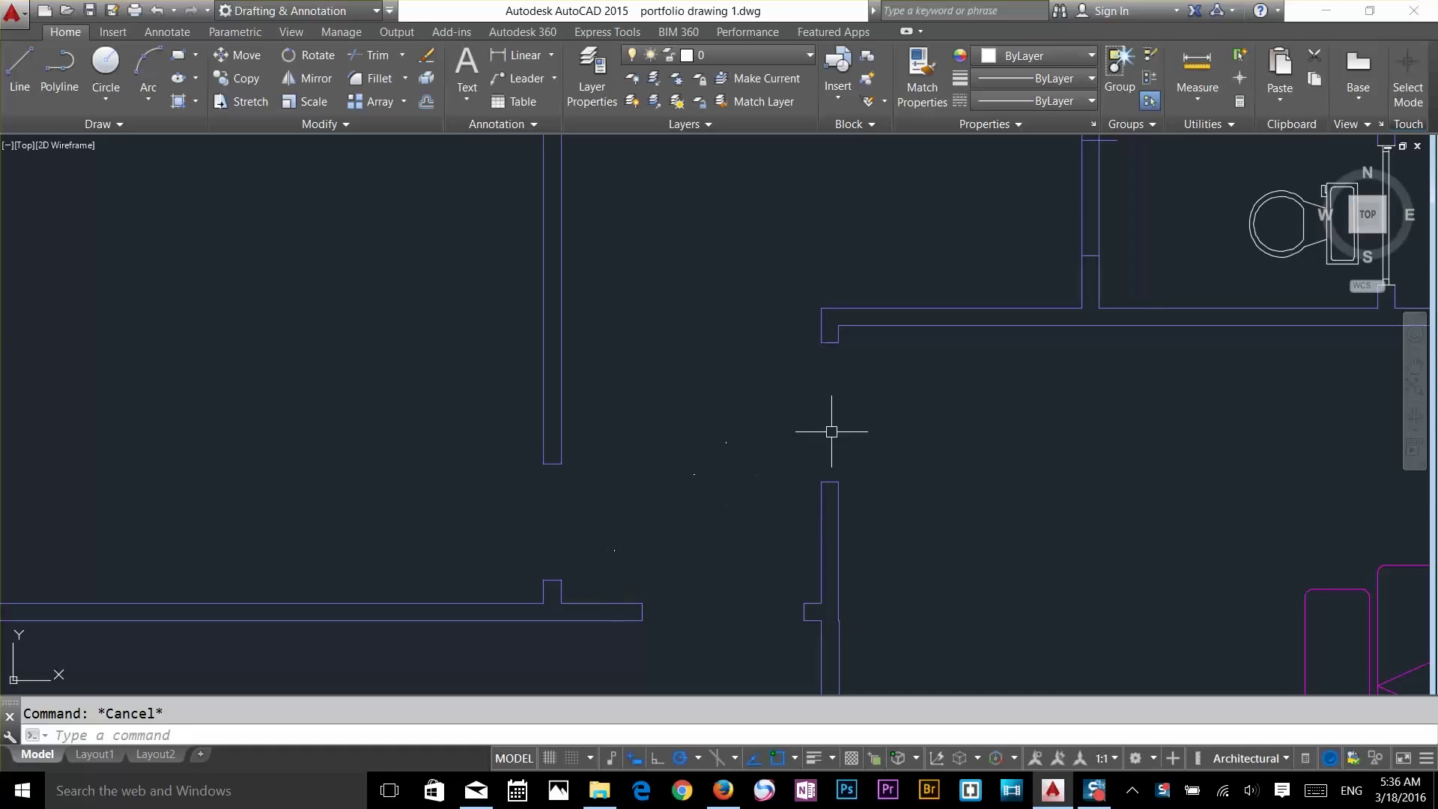
pyautogui.click(1184, 89)
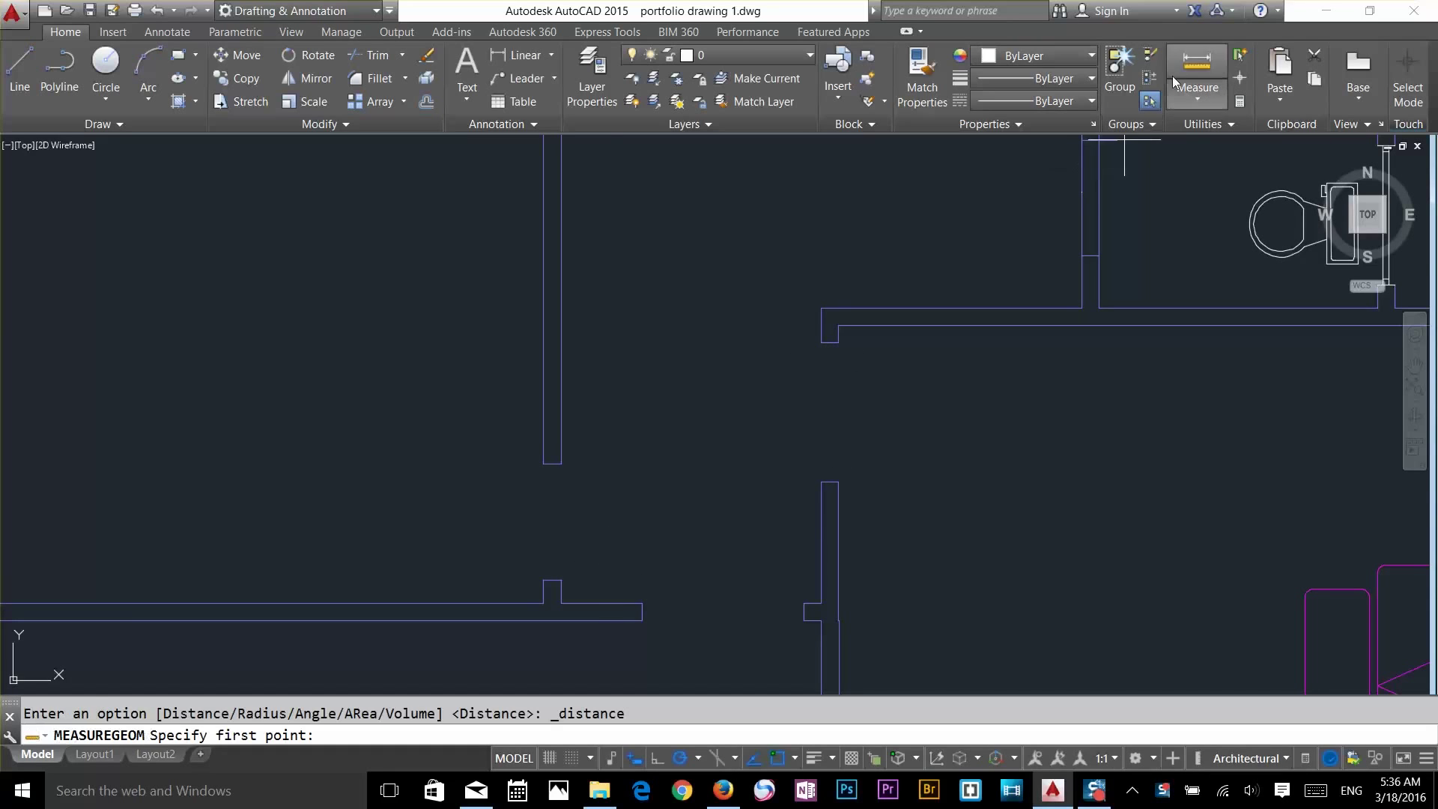
pyautogui.click(543, 579)
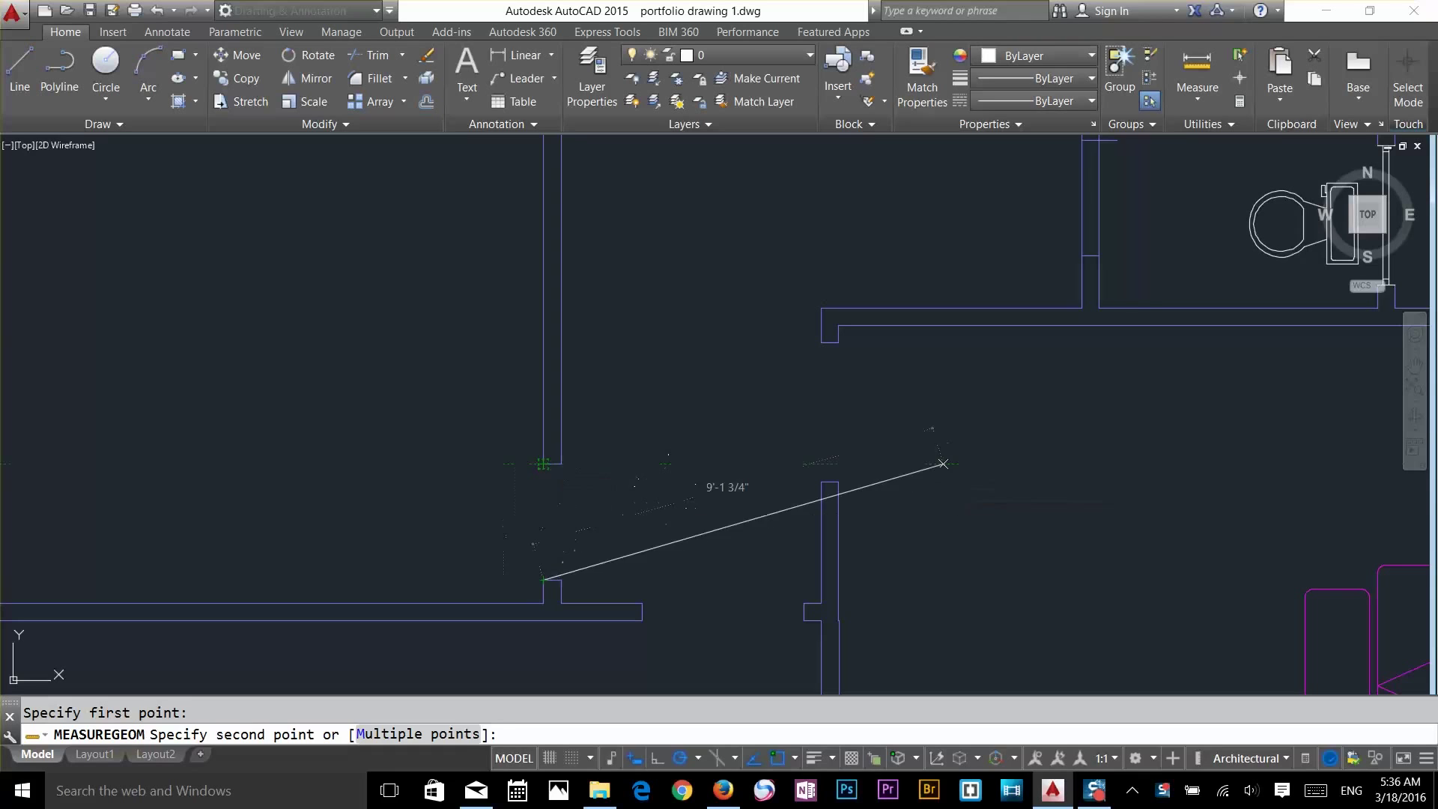
pyautogui.press('Escape')
pyautogui.press('Return')
pyautogui.click(873, 511)
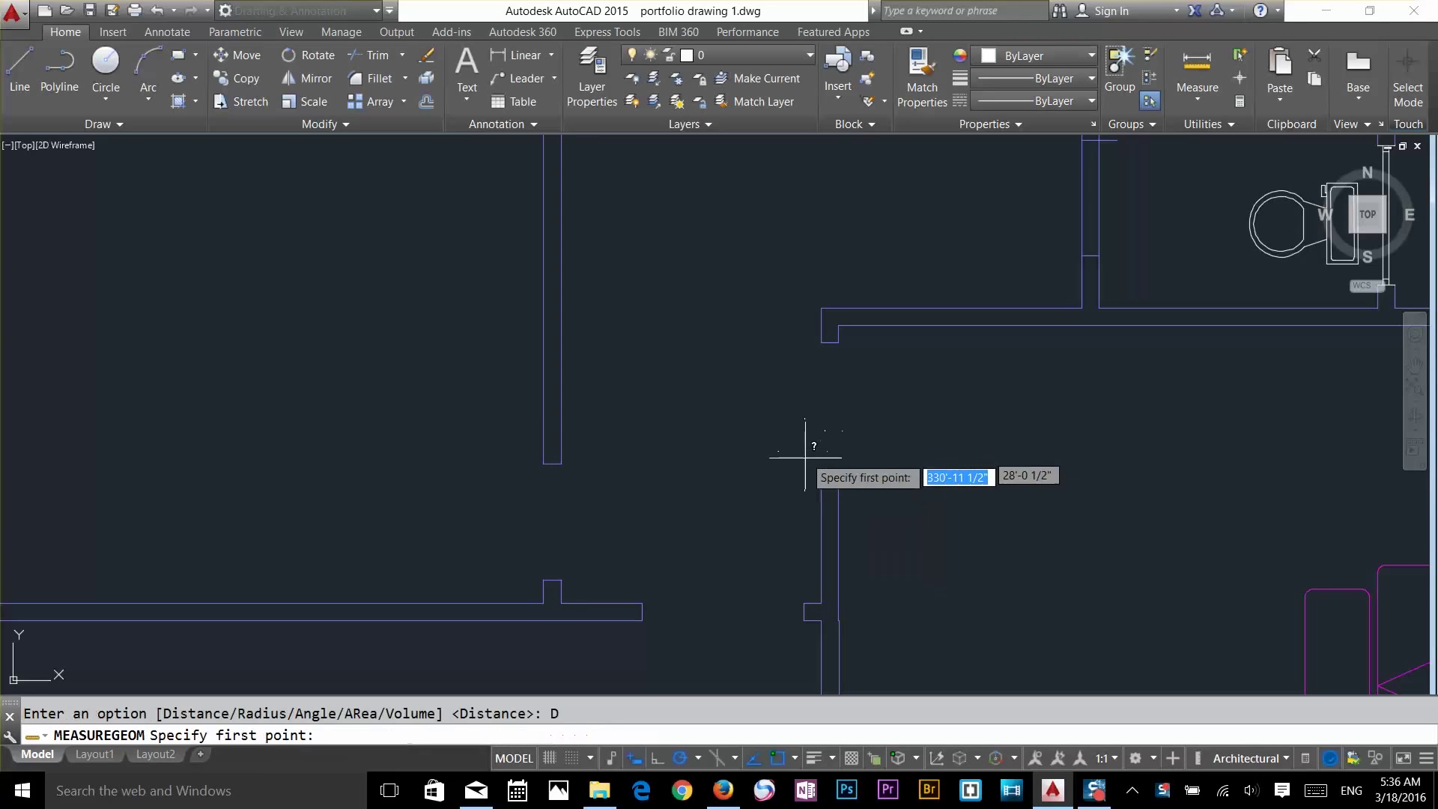
pyautogui.click(822, 481)
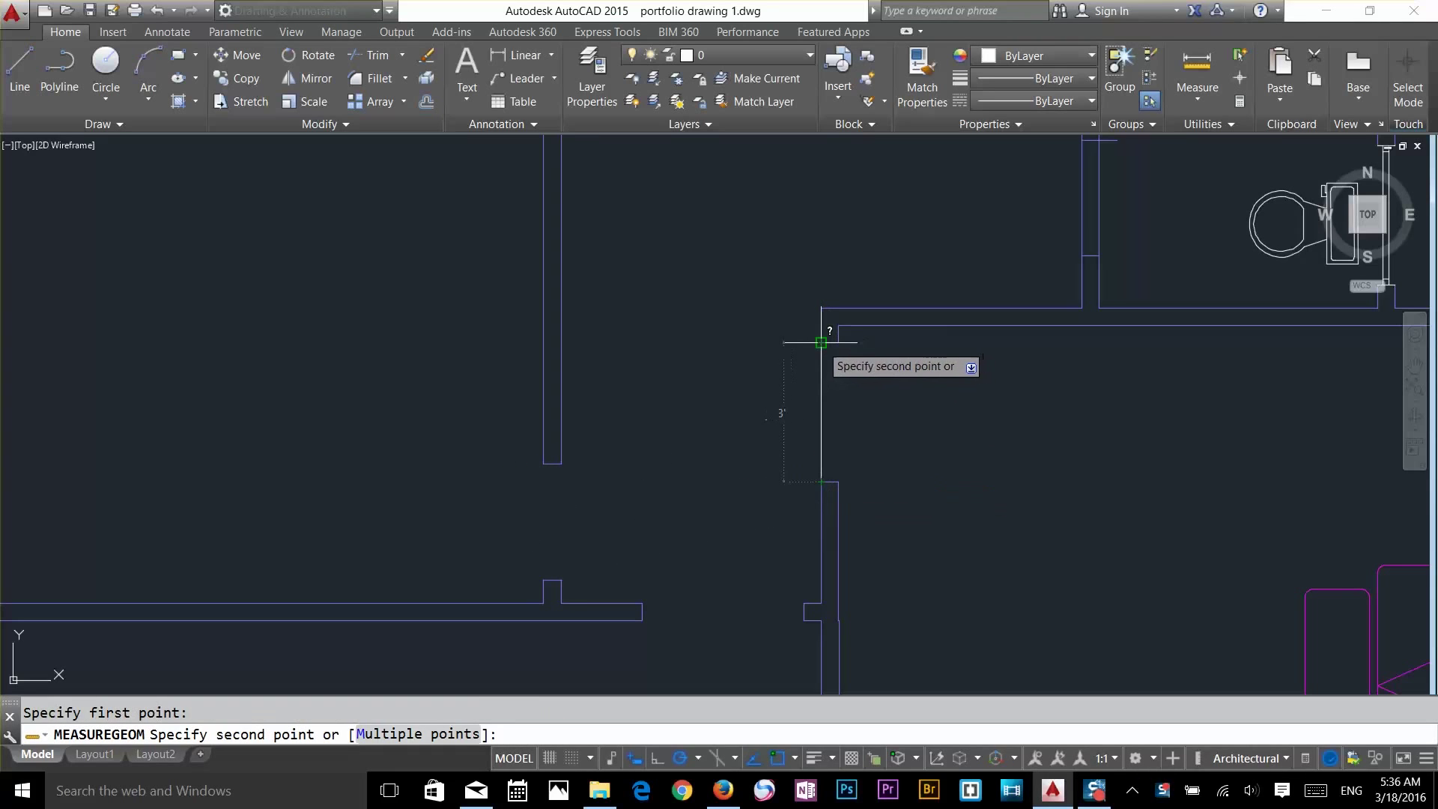
pyautogui.click(799, 605)
pyautogui.press('Escape')
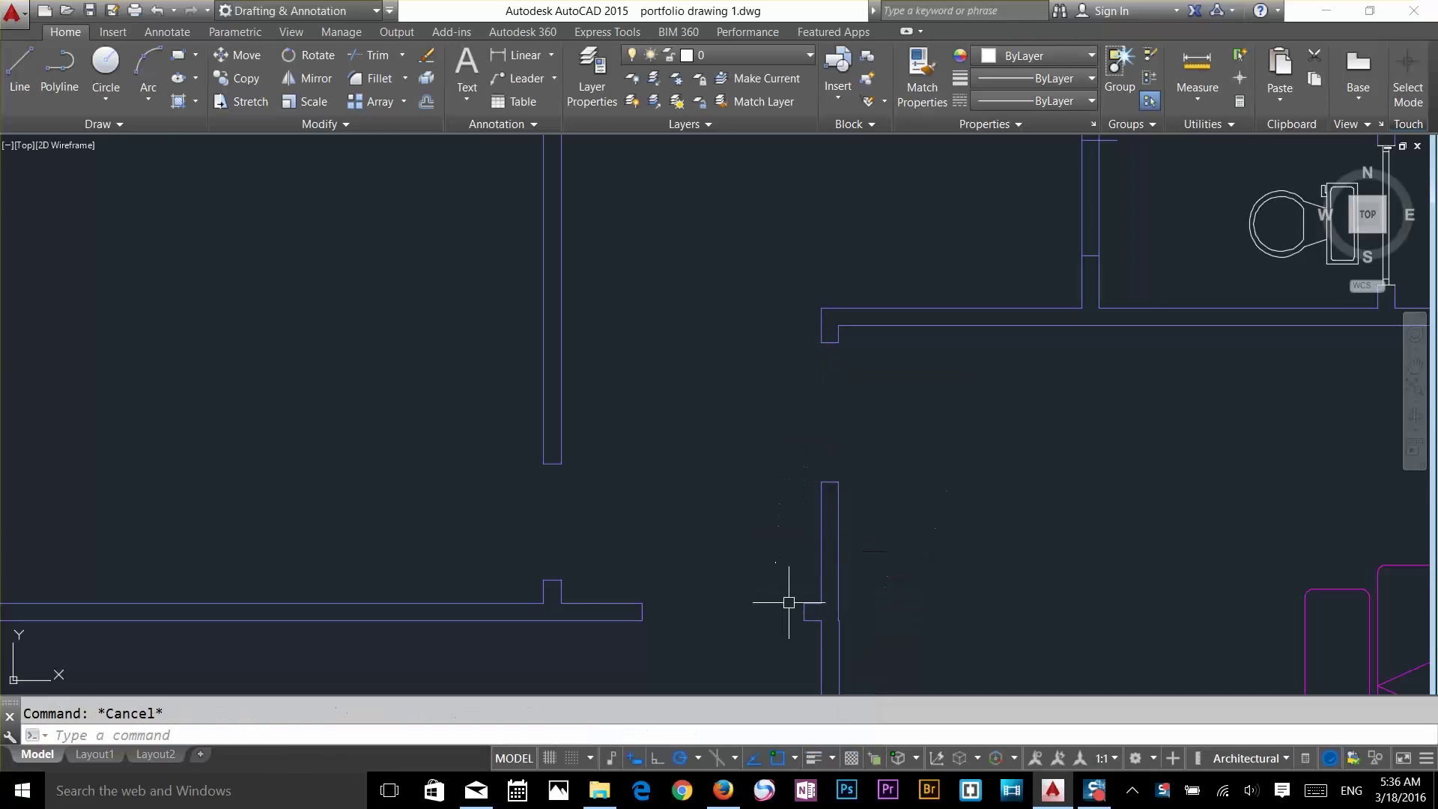
# Measure the 3'-6" wall opening with DIST
pyautogui.press('Return')
pyautogui.write('D')
pyautogui.press('Return')
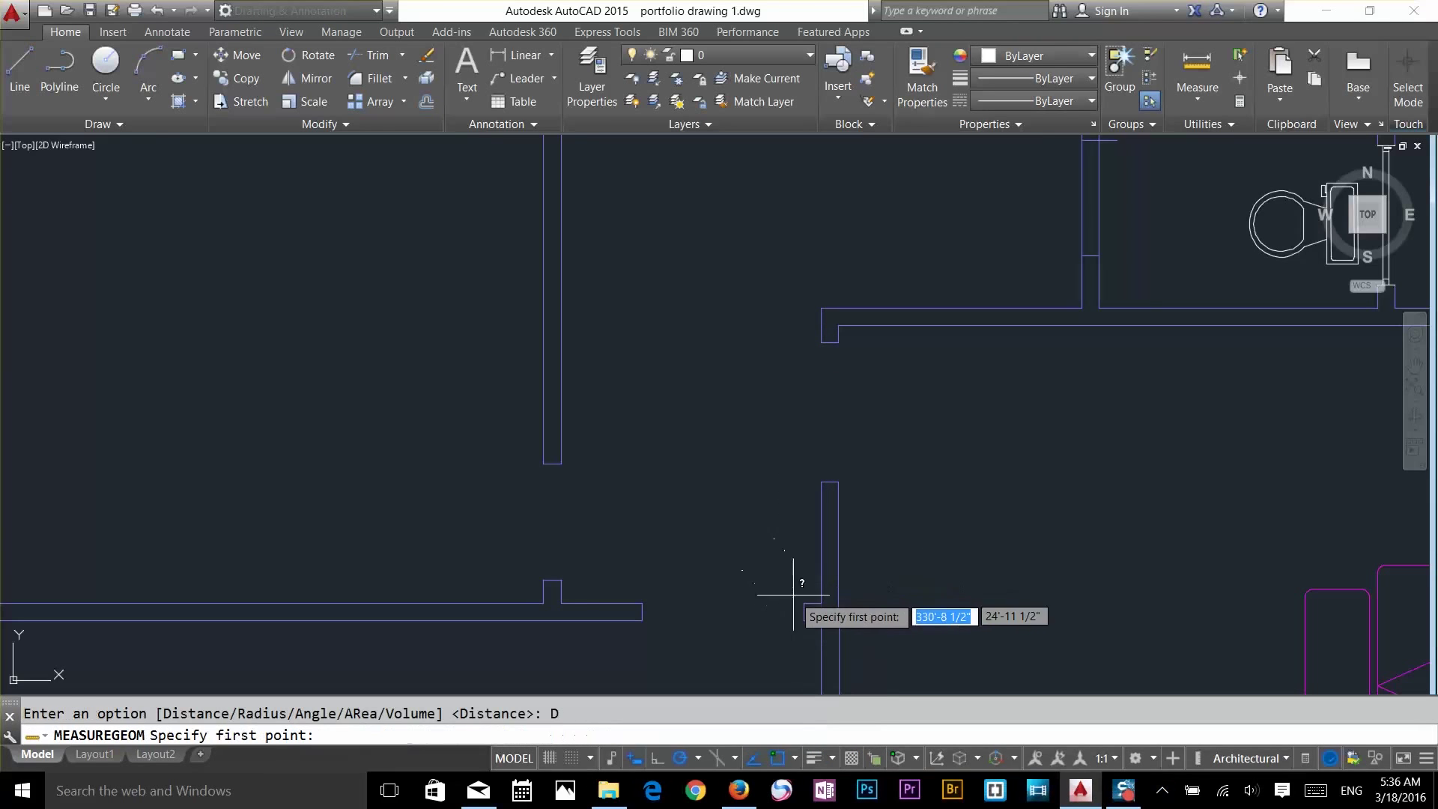
pyautogui.click(804, 603)
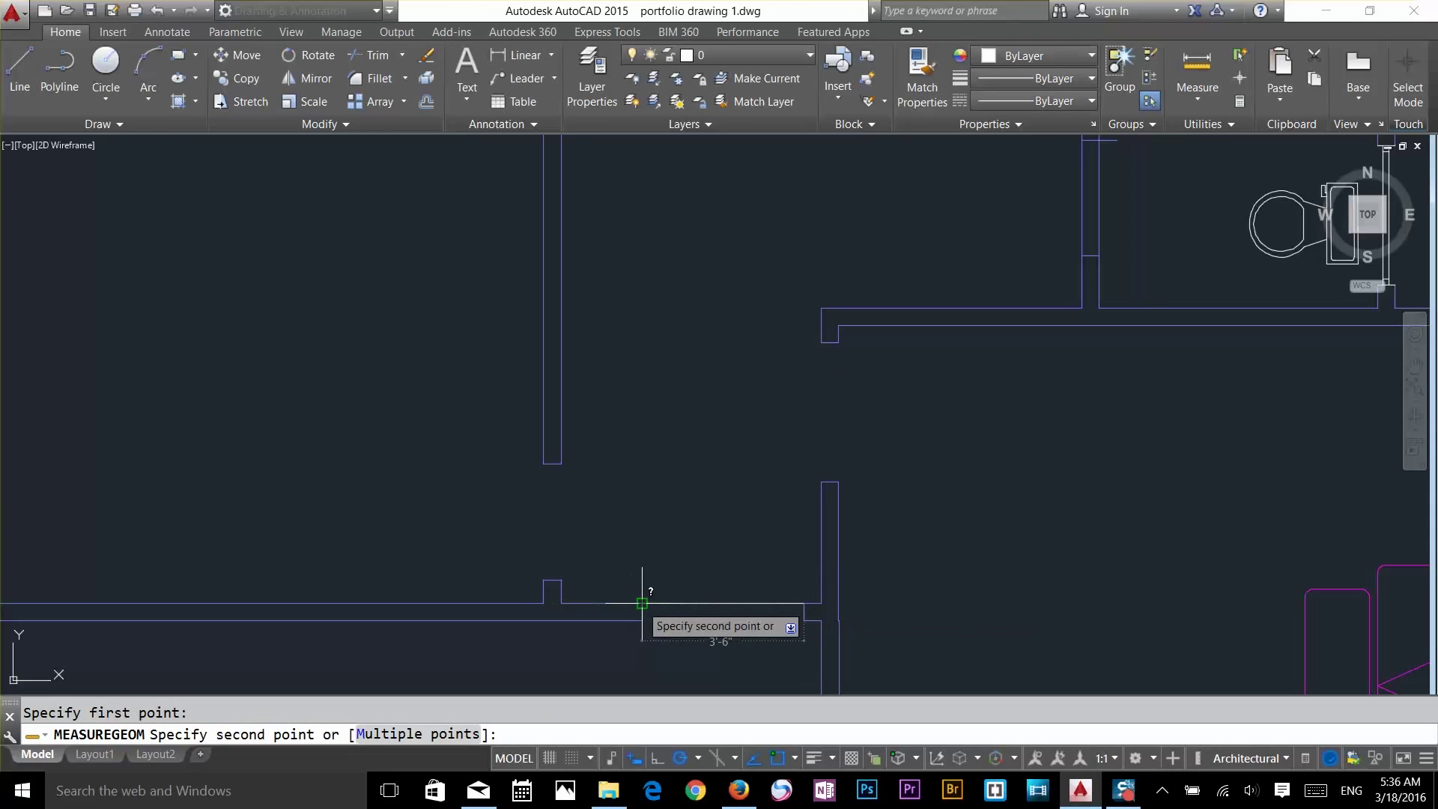
pyautogui.click(642, 603)
pyautogui.press('Escape')
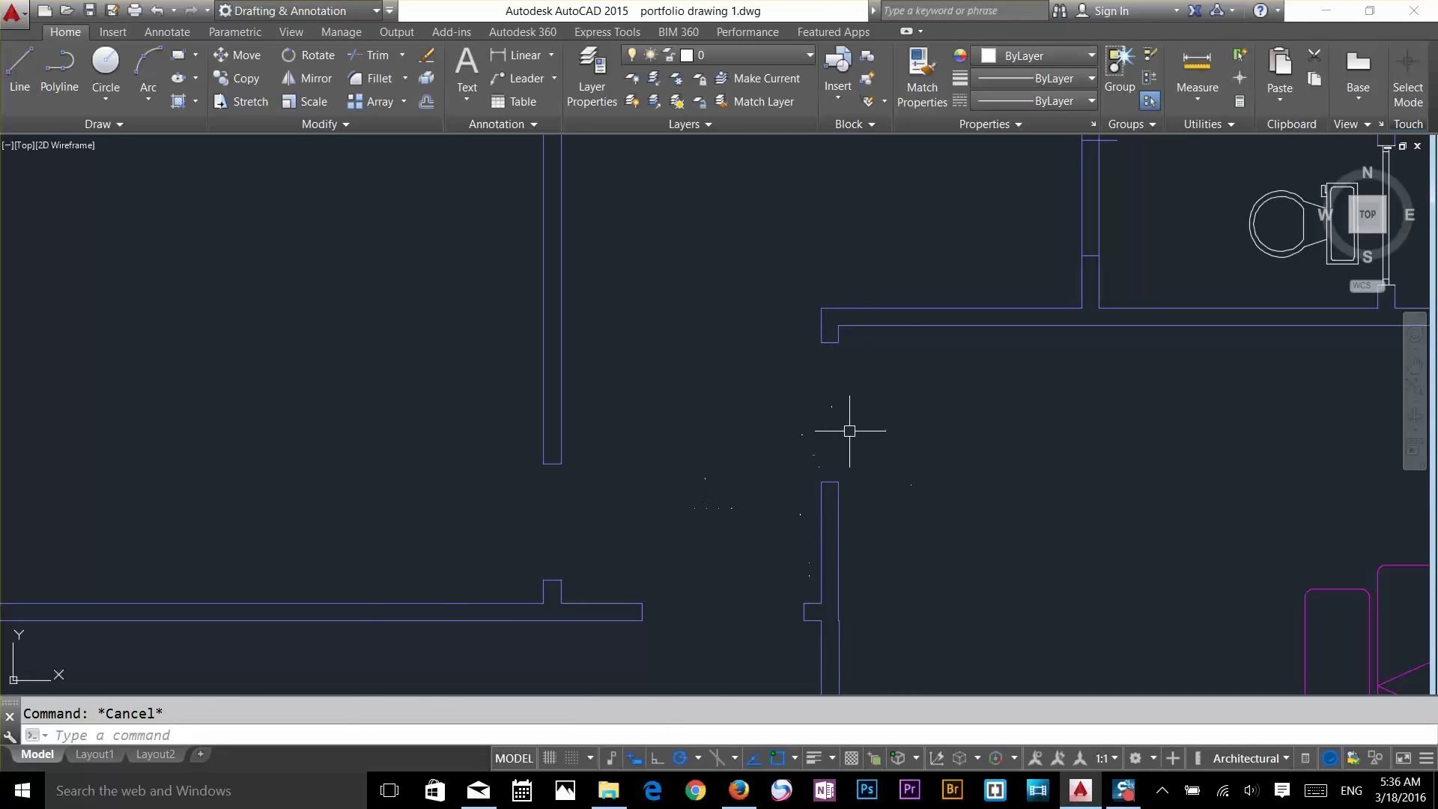
pyautogui.scroll(-3, 951, 318)
pyautogui.scroll(5, 933, 412)
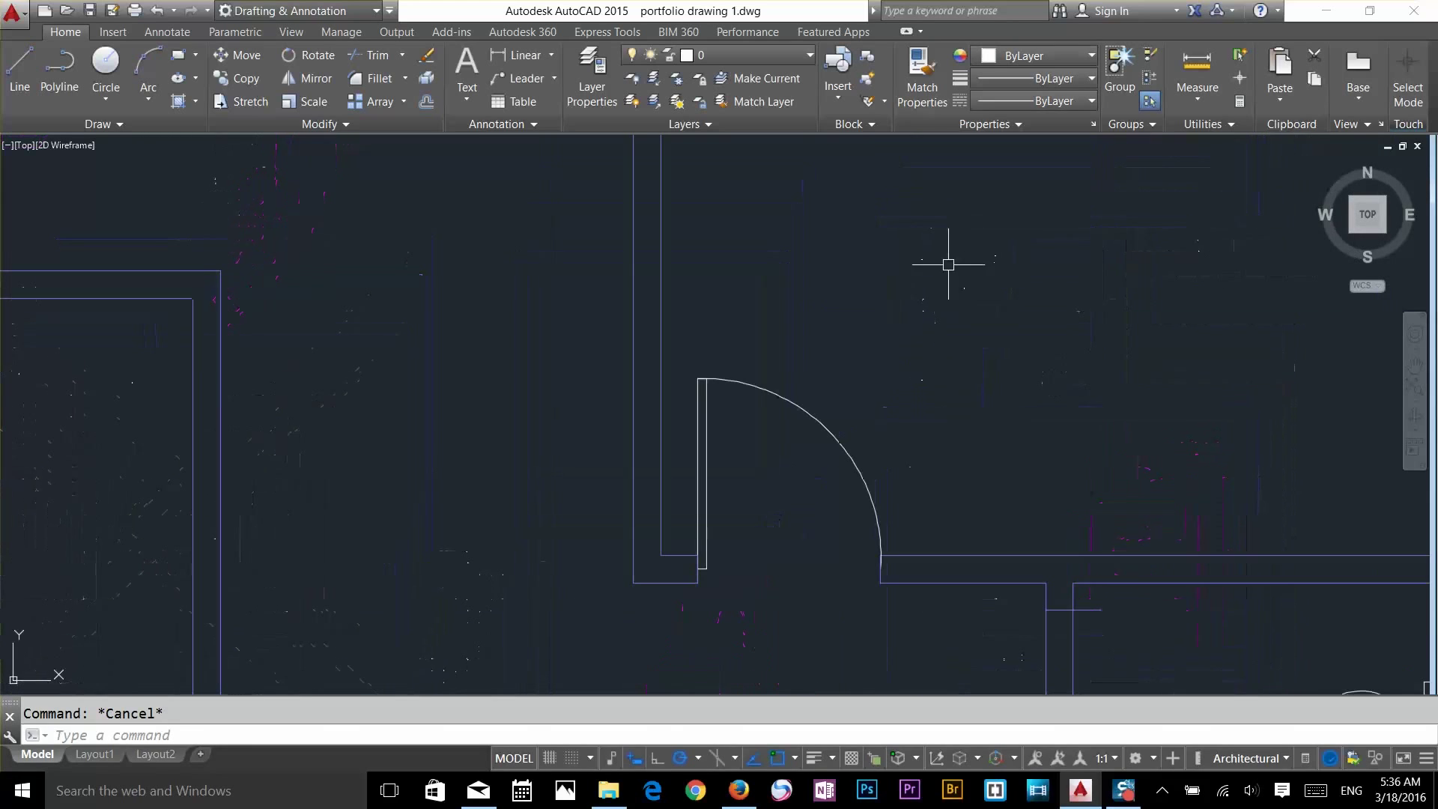
pyautogui.click(819, 360)
pyautogui.press('Escape')
# Measure the 2'-7 1/4" door leaf length from the jamb corner
pyautogui.write('dist')
pyautogui.press('Return')
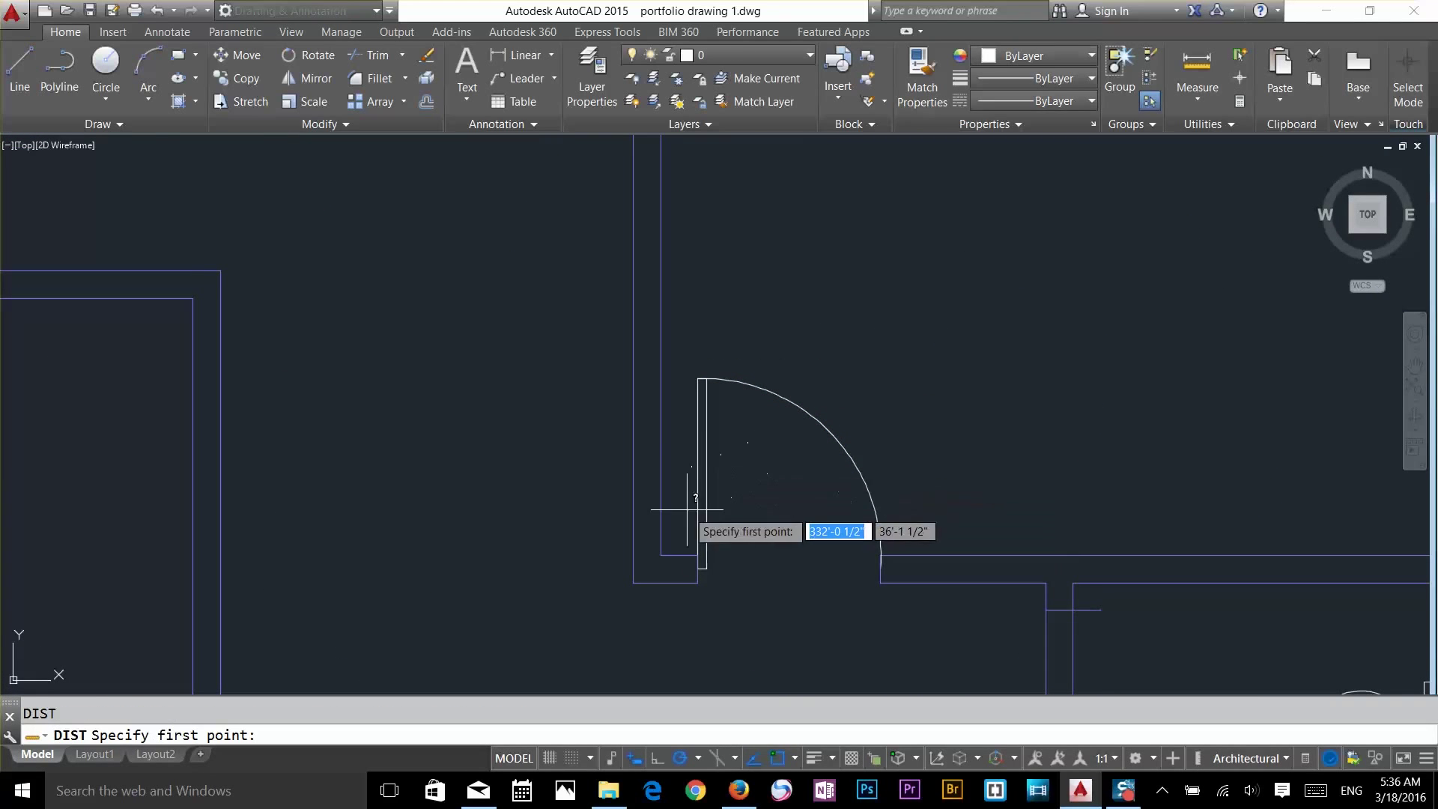
pyautogui.click(698, 569)
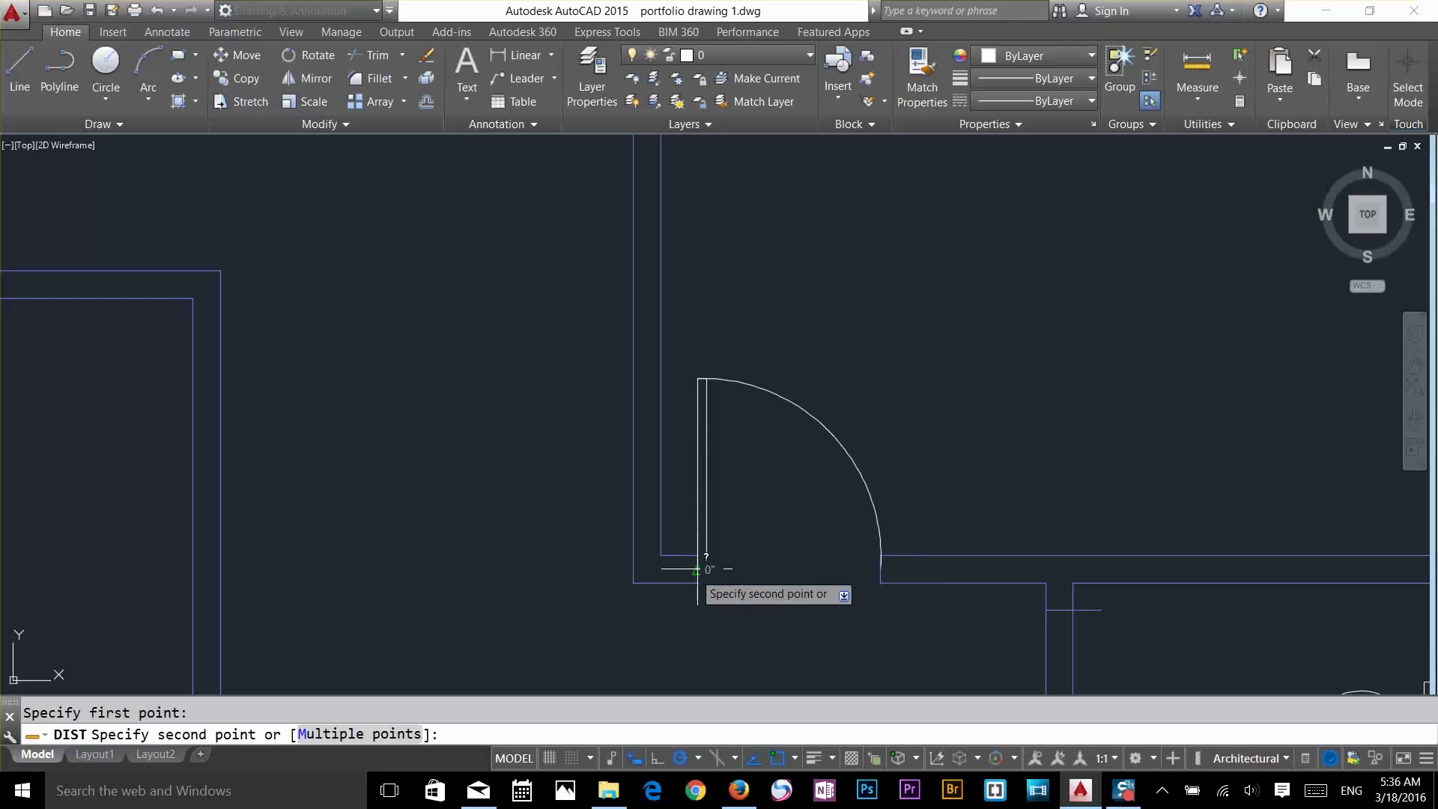
pyautogui.click(697, 380)
pyautogui.press('Escape')
# Erase the existing door swing arc and leaf
pyautogui.click(808, 338)
pyautogui.click(690, 437)
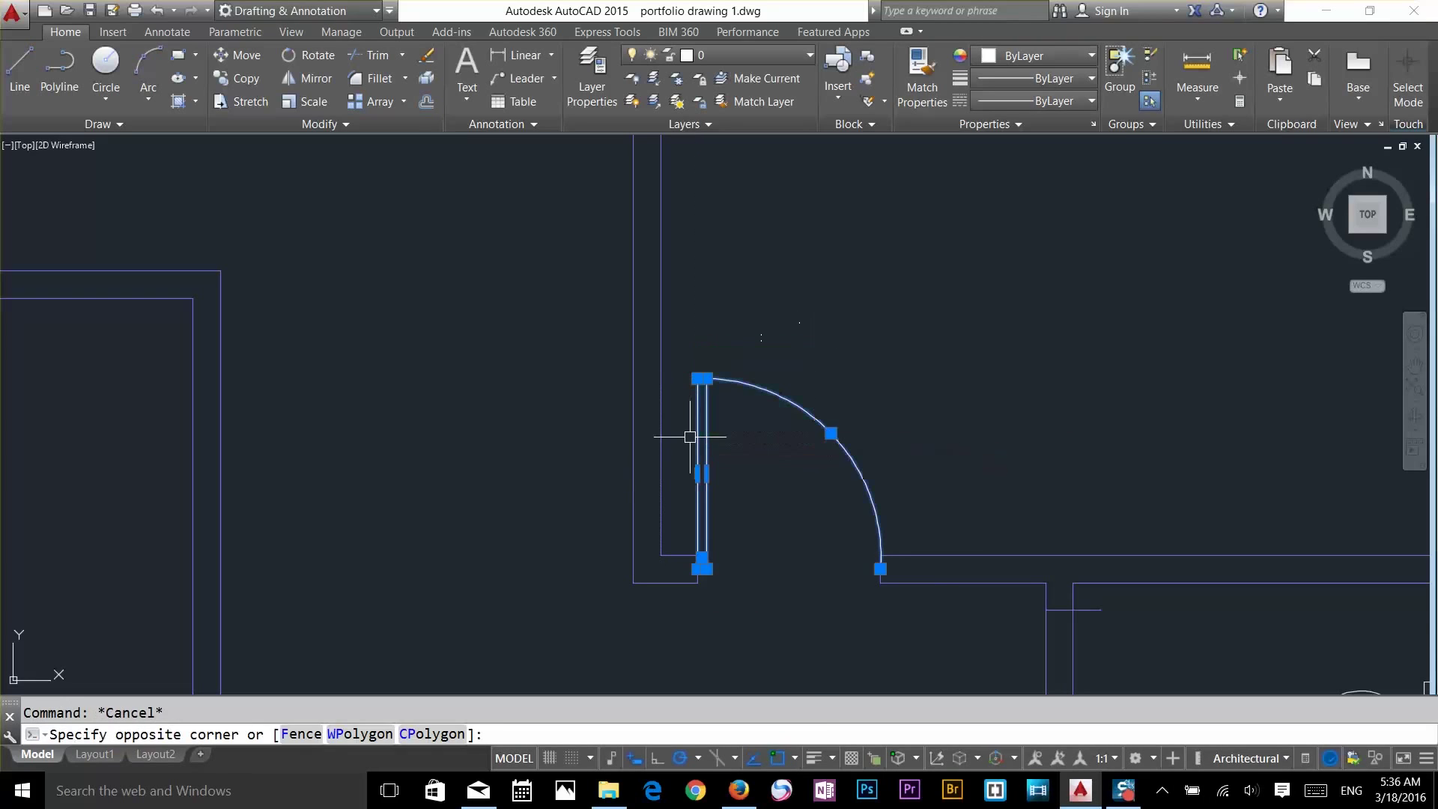
pyautogui.press('Delete')
pyautogui.press('Escape')
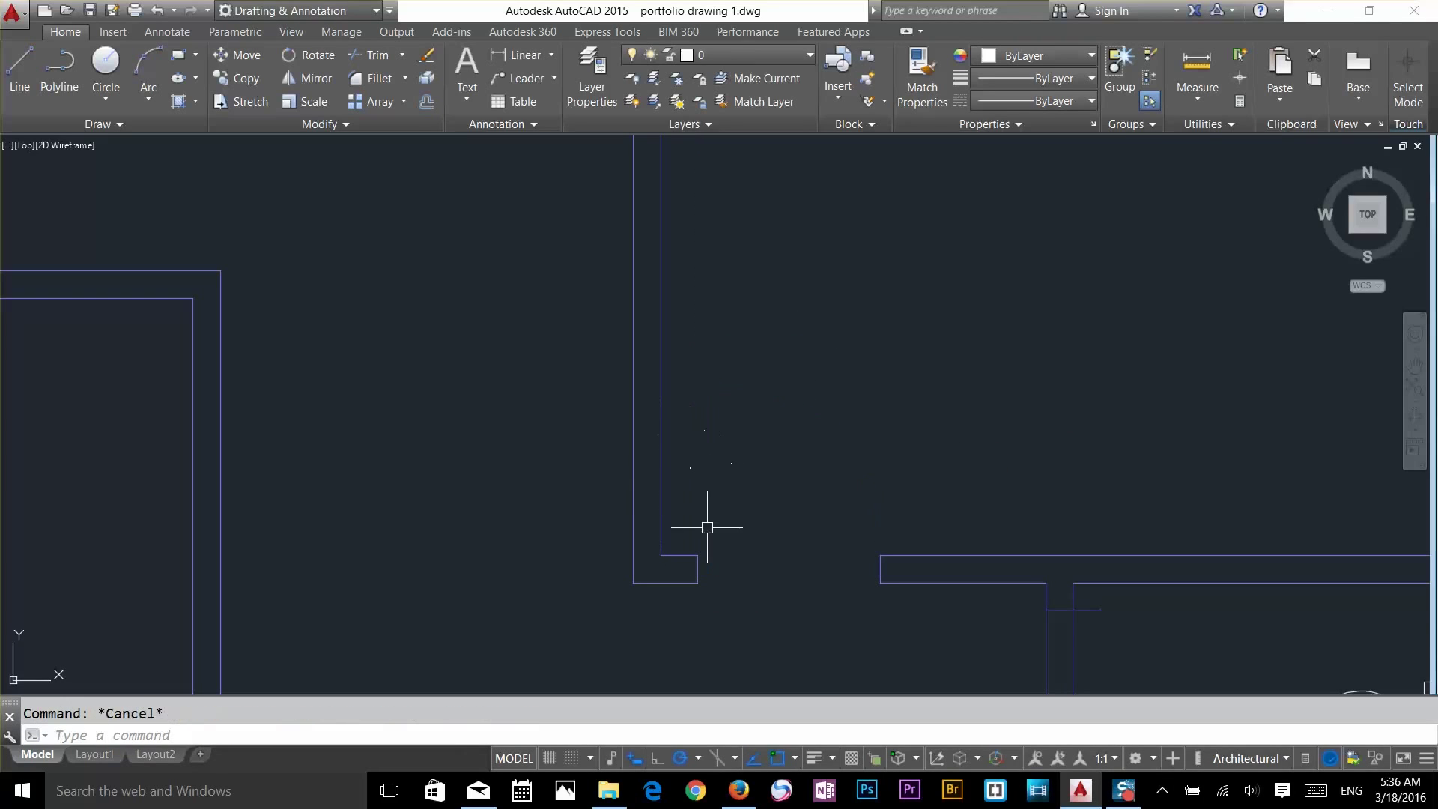
# Draw a thin 2.5'-long, 1-wide door leaf polyline from the jamb corner
pyautogui.write('di')
pyautogui.press('Return')
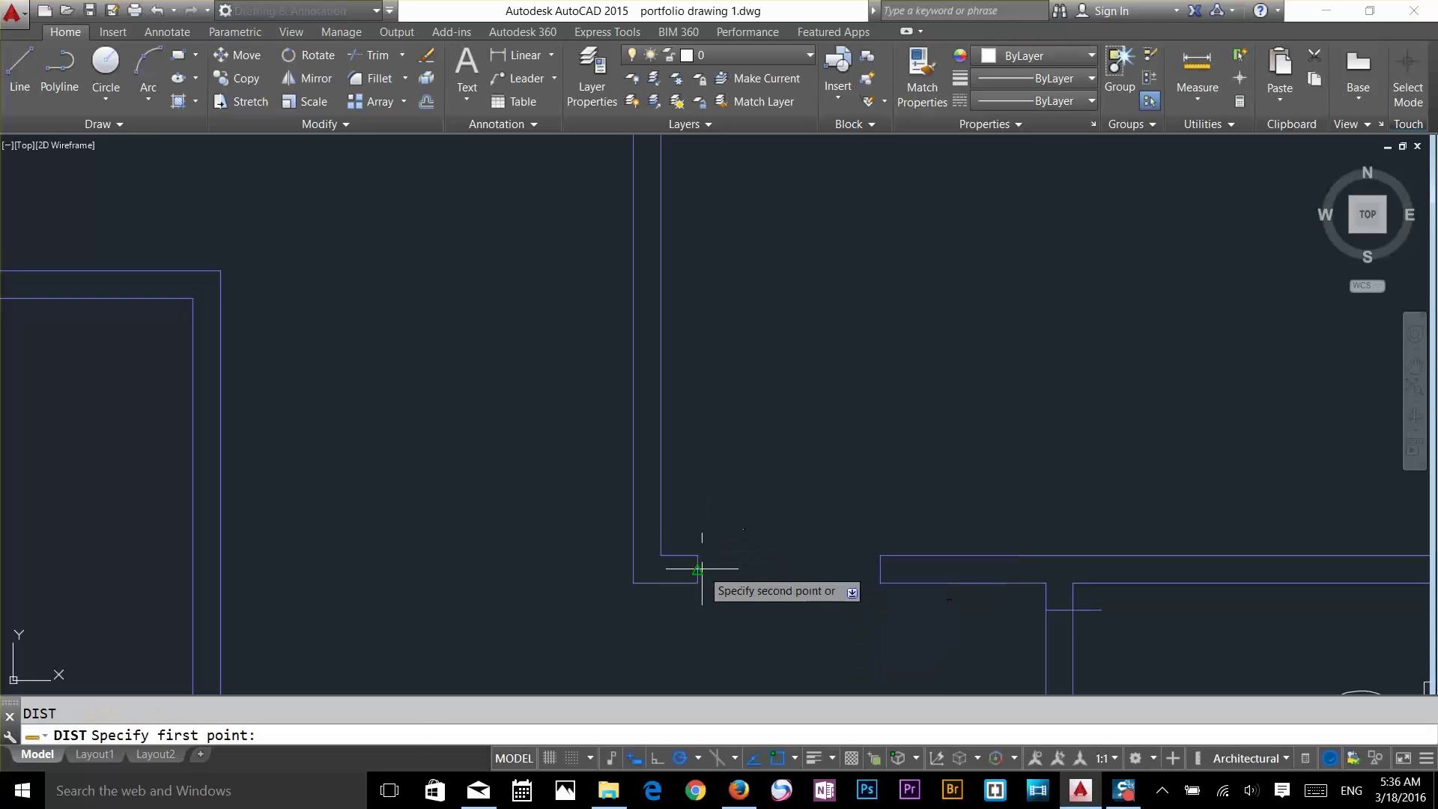
pyautogui.click(697, 568)
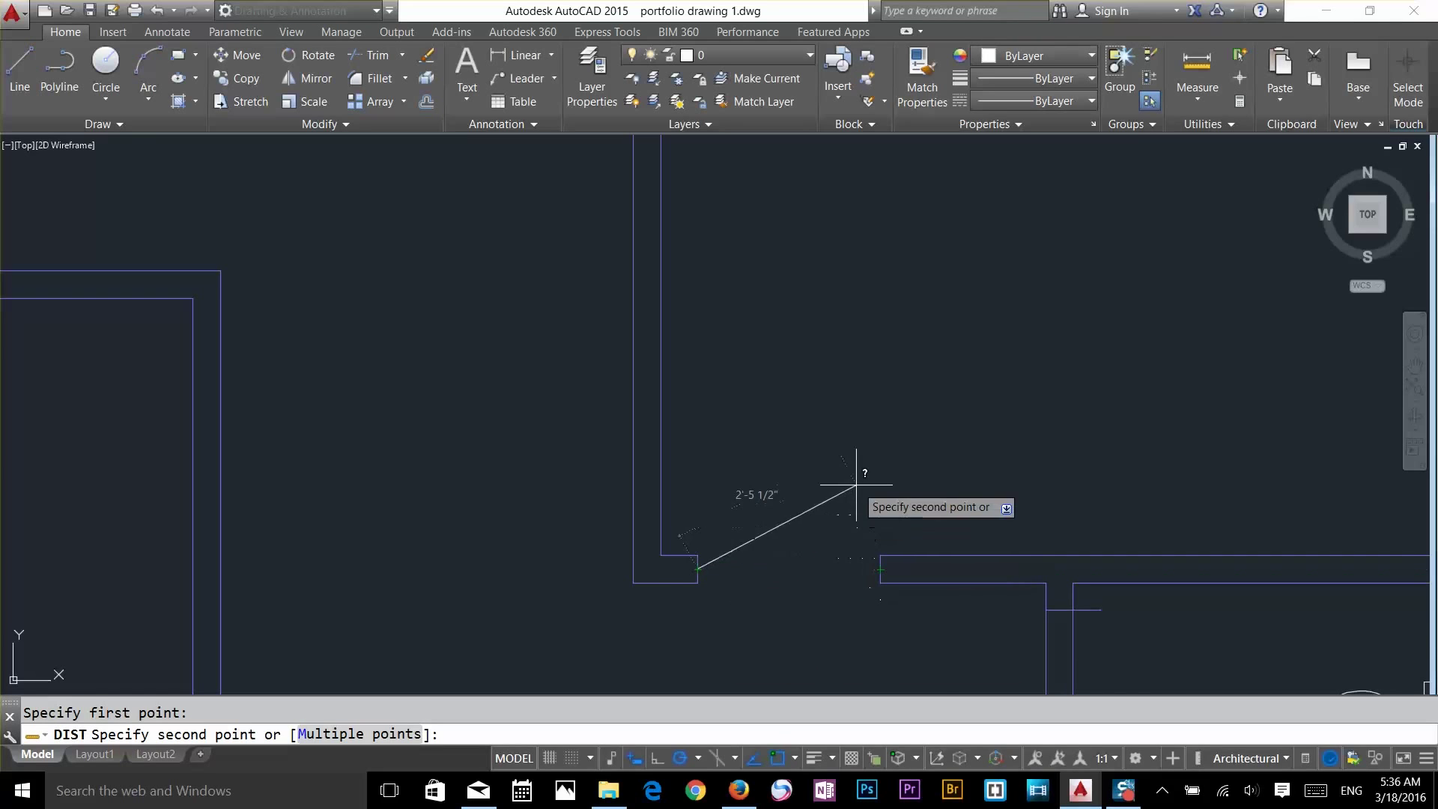
pyautogui.press('Escape')
pyautogui.write('pl')
pyautogui.press('Return')
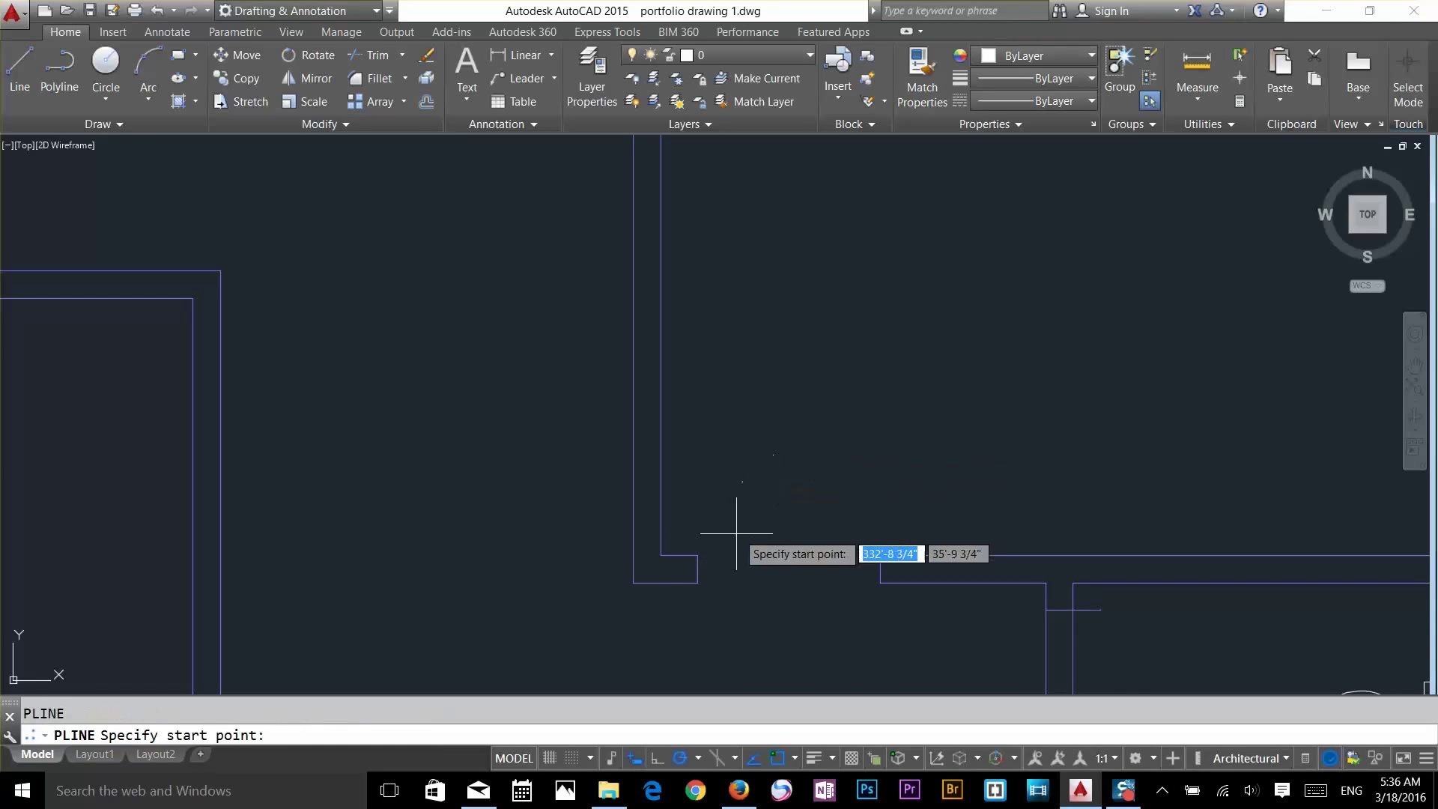
pyautogui.click(697, 568)
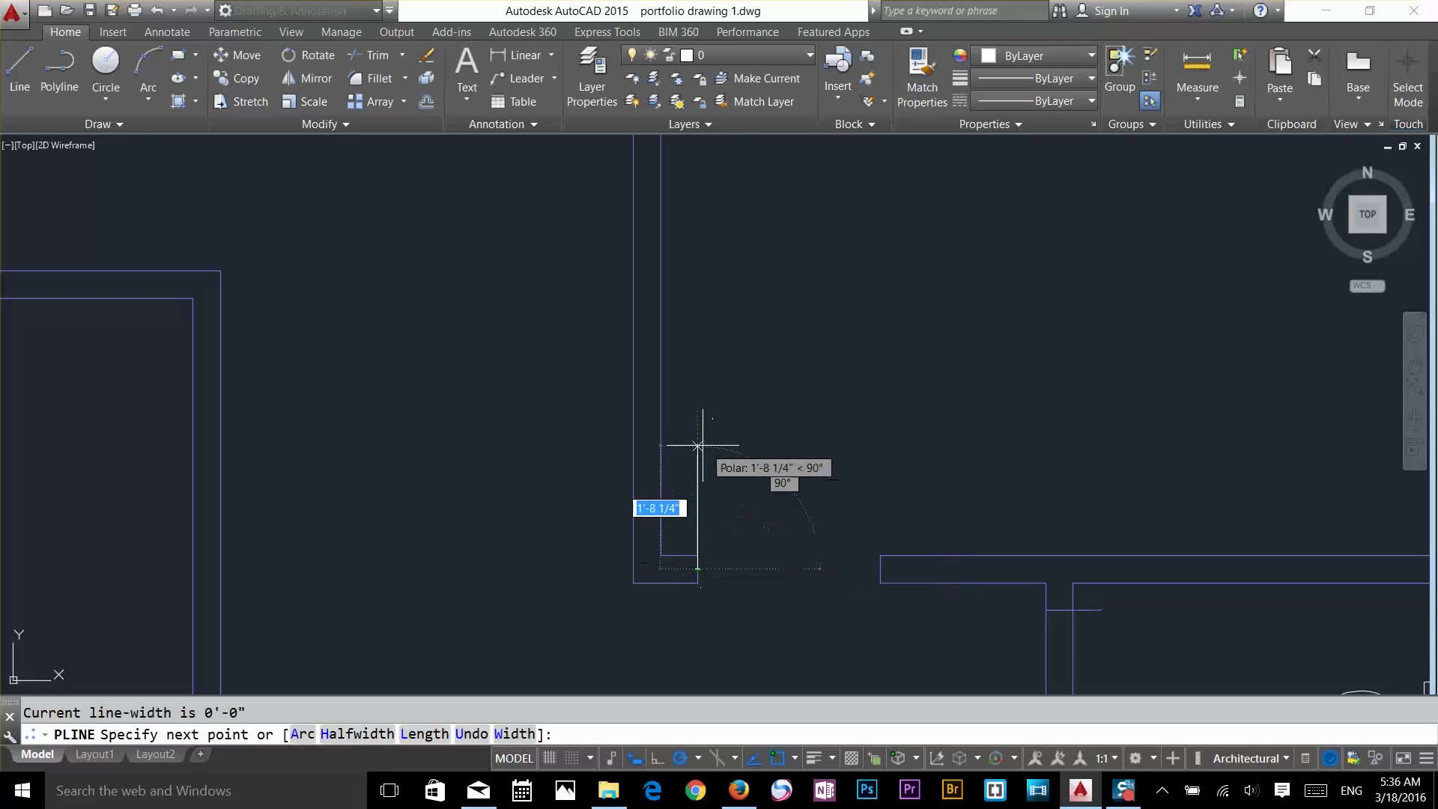
pyautogui.write('2.5')
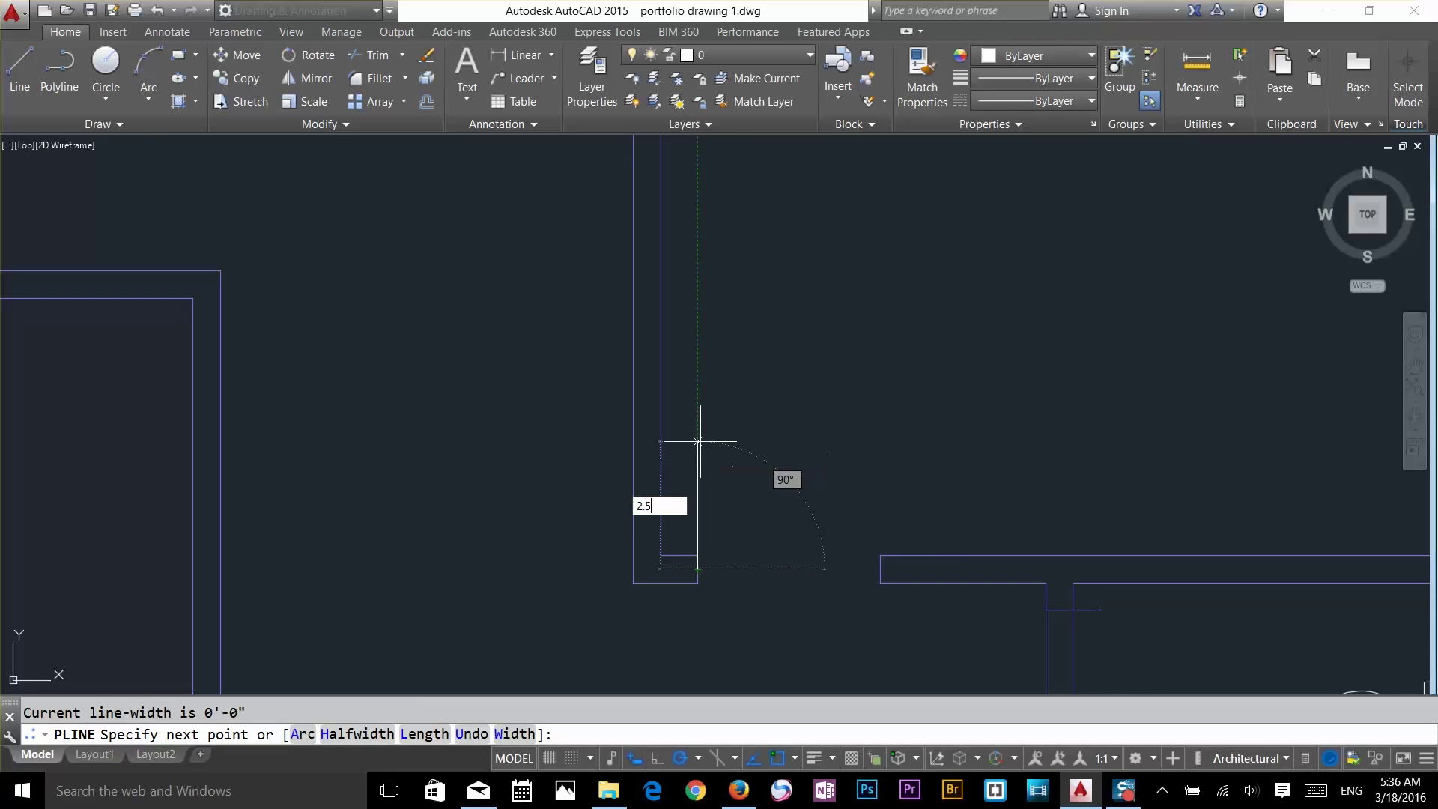
pyautogui.write("'")
pyautogui.press('Return')
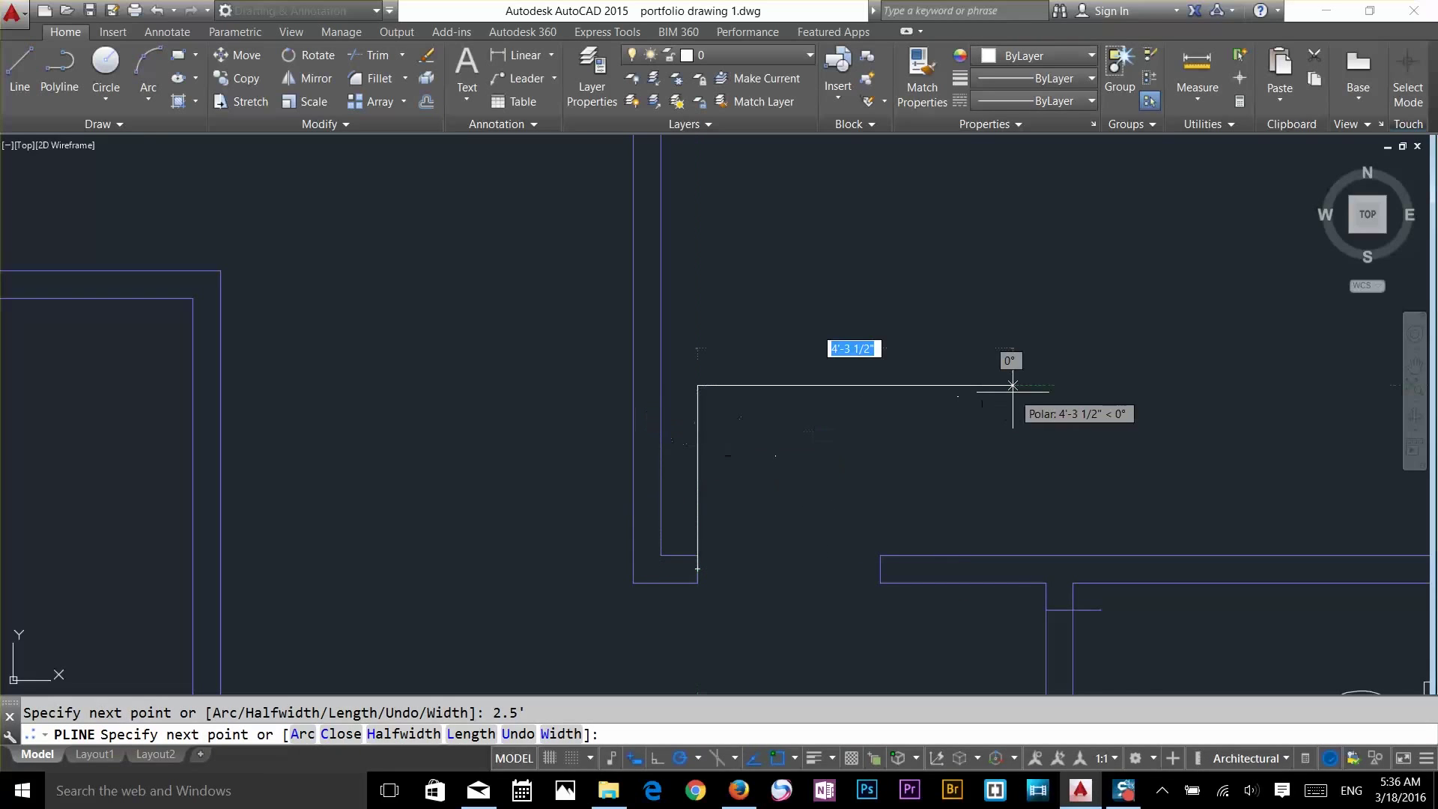
pyautogui.write('1')
pyautogui.press('Return')
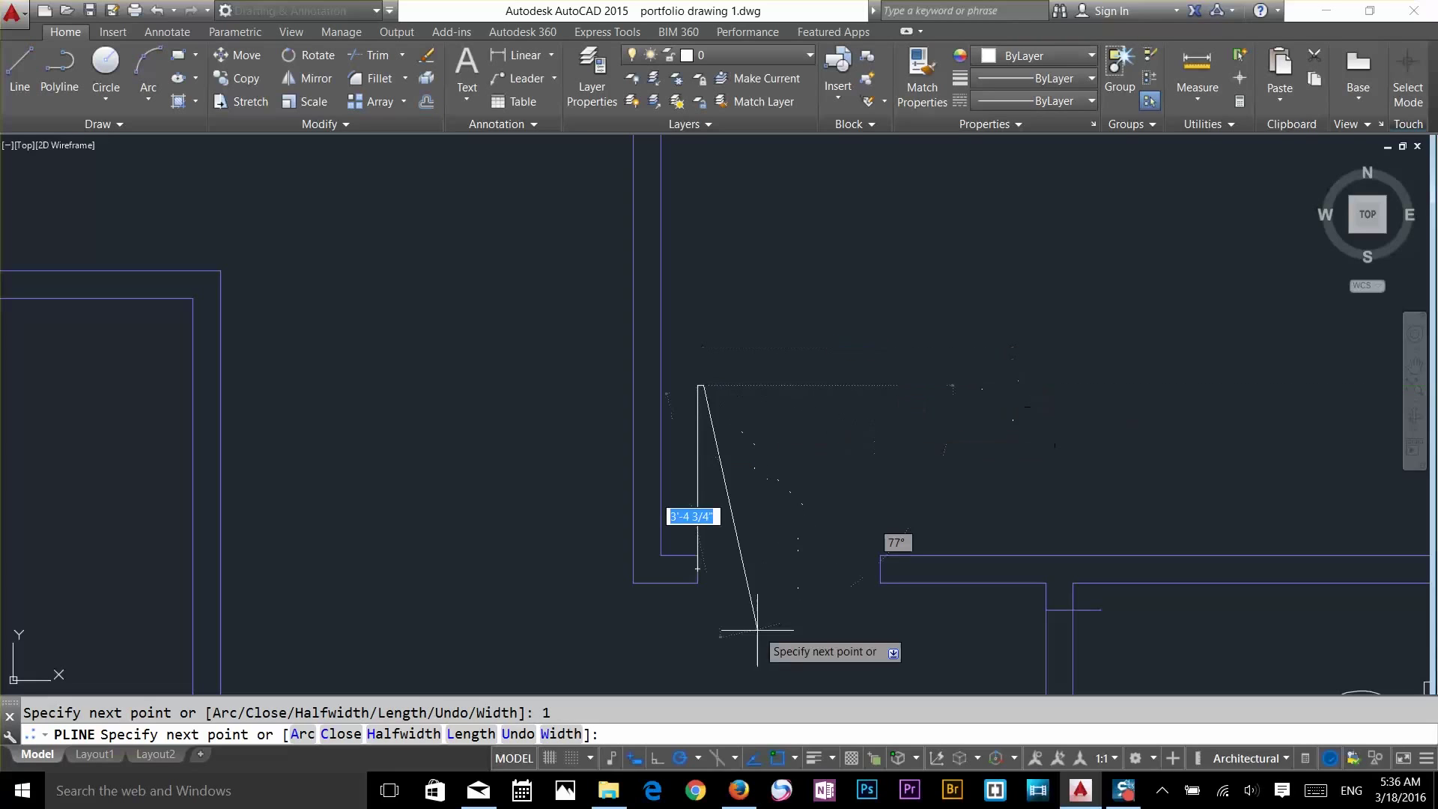
pyautogui.write('2.')
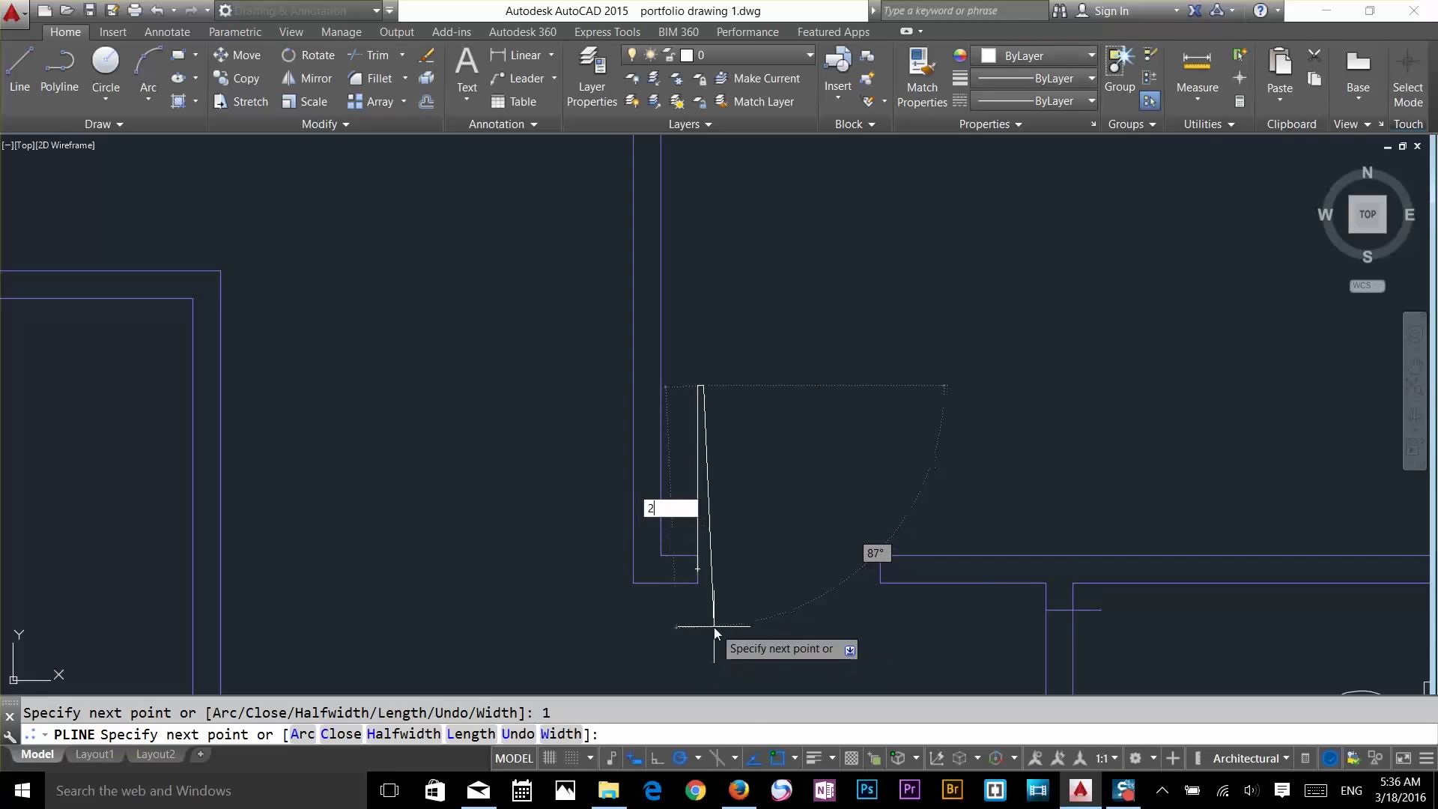
pyautogui.write("5'")
pyautogui.press('Return')
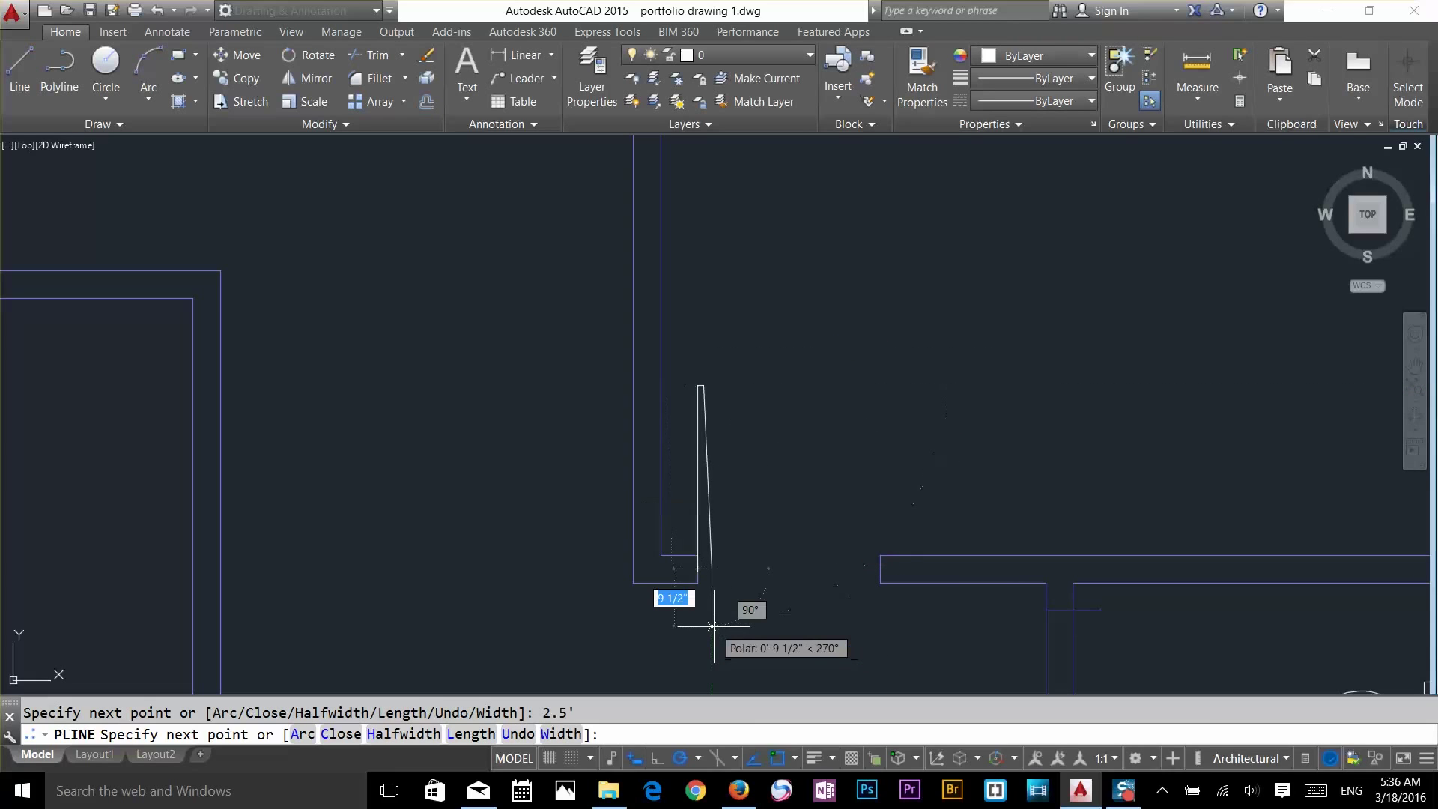
pyautogui.press('Escape')
pyautogui.press('Escape')
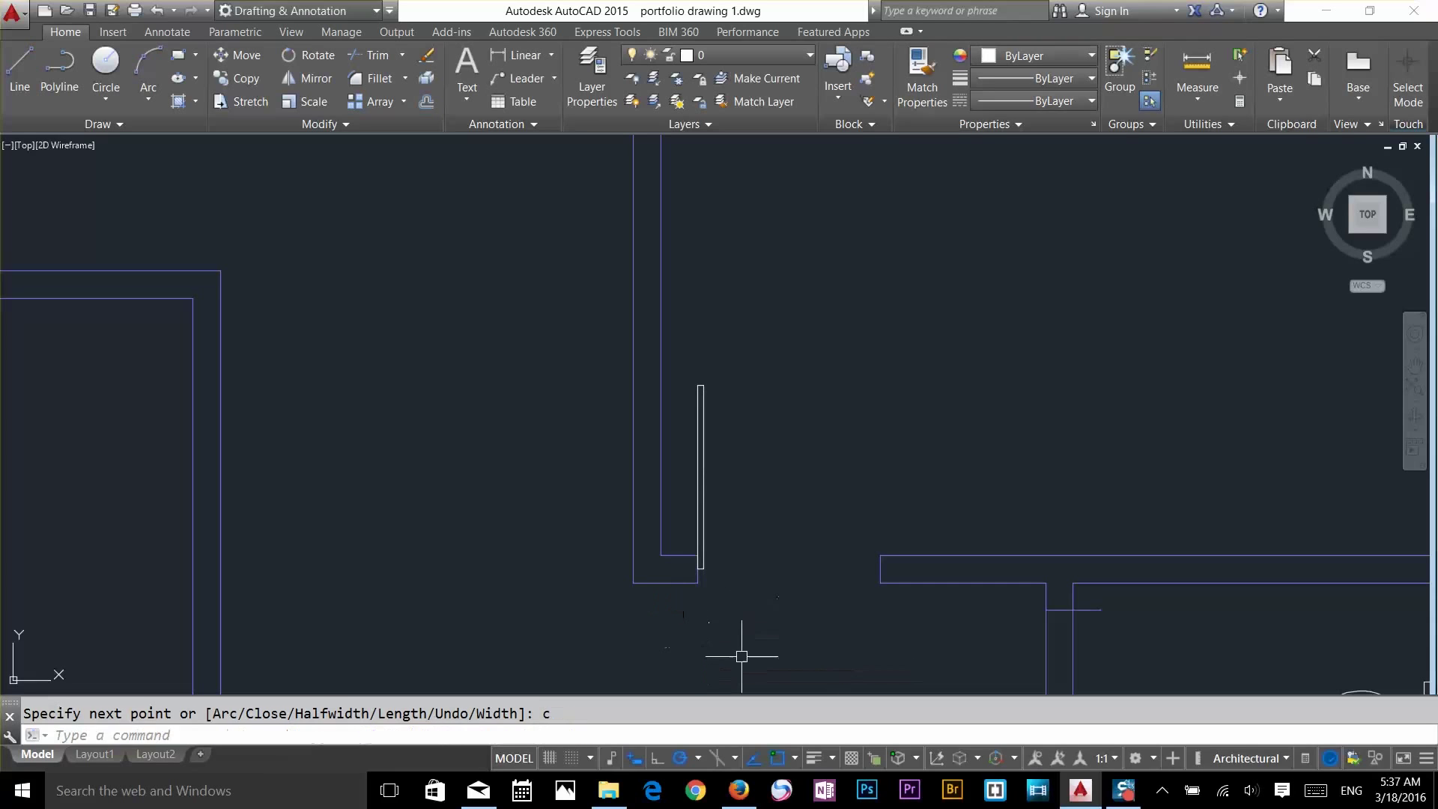
# Draw the swing arc from the leaf's top corner down to the wall corner
pyautogui.write('a')
pyautogui.press('Return')
pyautogui.scroll(6, 681, 385)
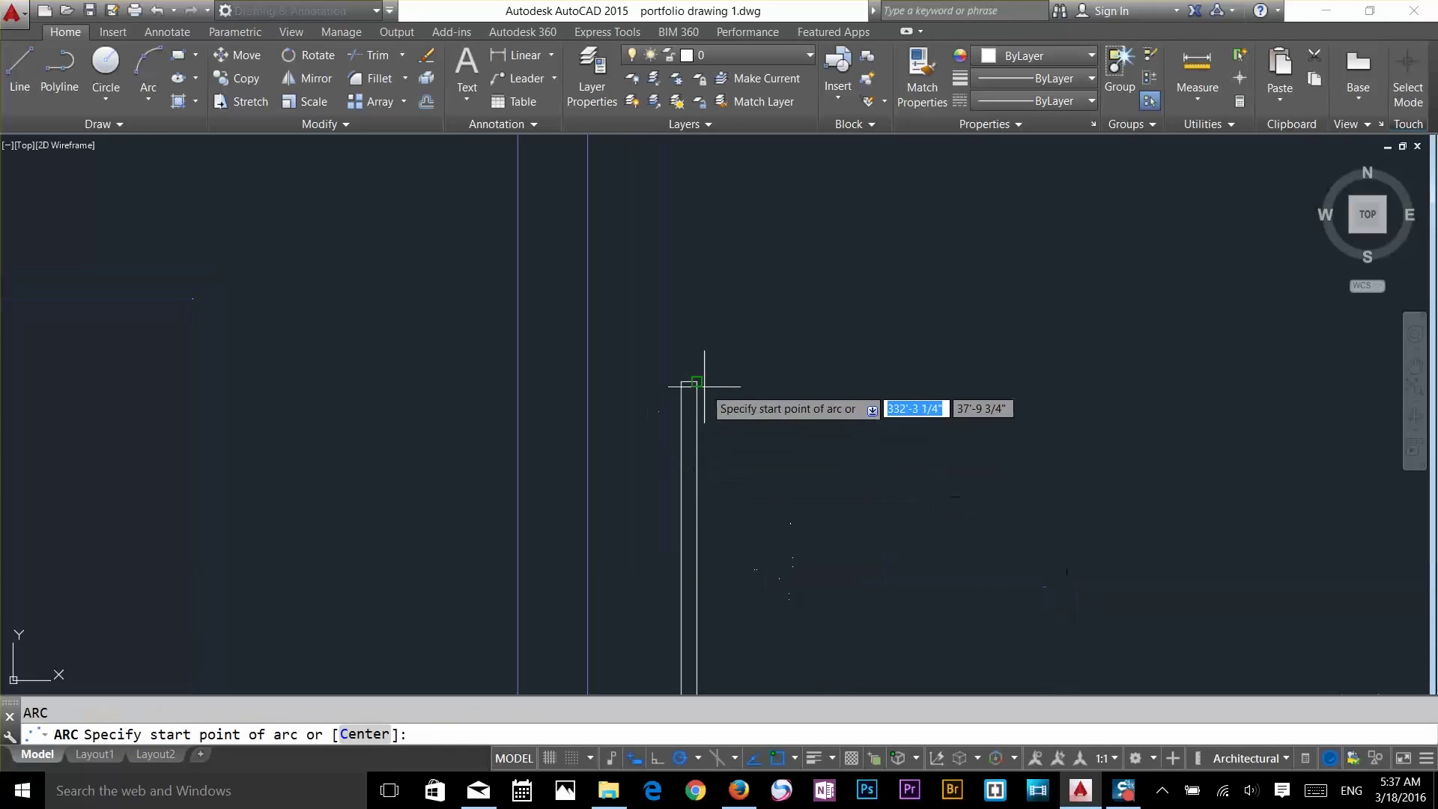
pyautogui.click(676, 377)
pyautogui.click(711, 380)
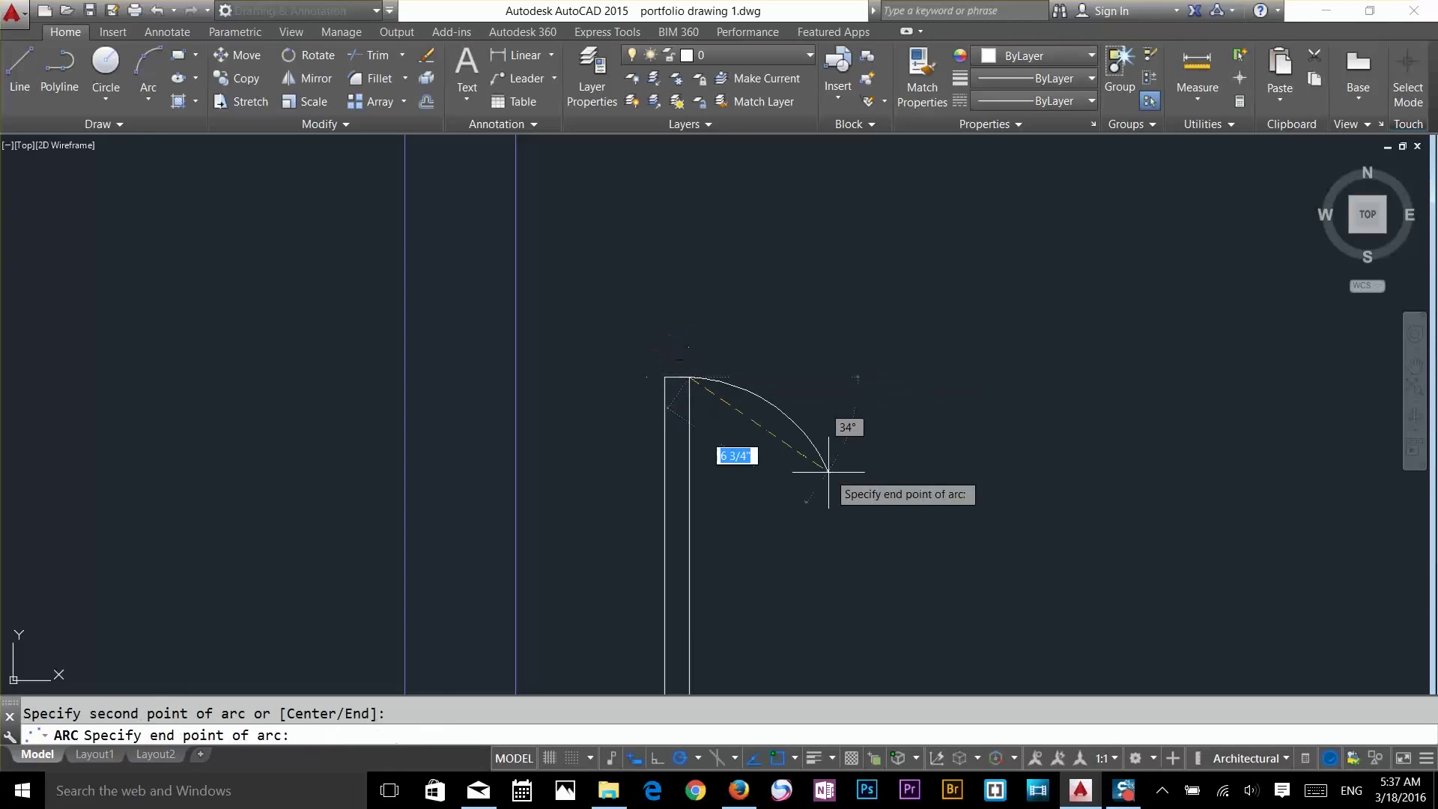
pyautogui.scroll(-2, 830, 491)
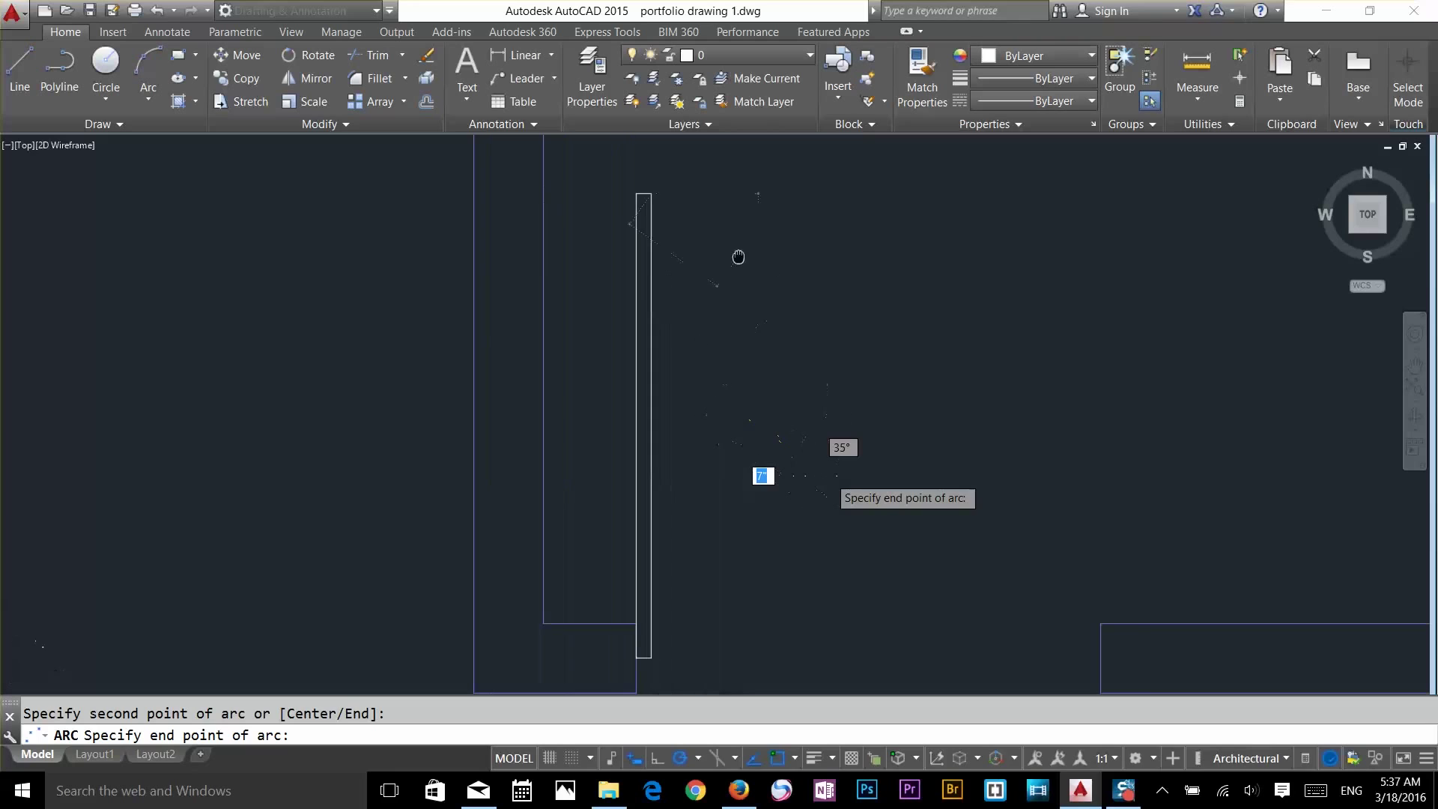
pyautogui.click(1103, 664)
pyautogui.press('Escape')
# Window-select the new door leaf and arc, then clear the selection
pyautogui.click(986, 263)
pyautogui.click(636, 375)
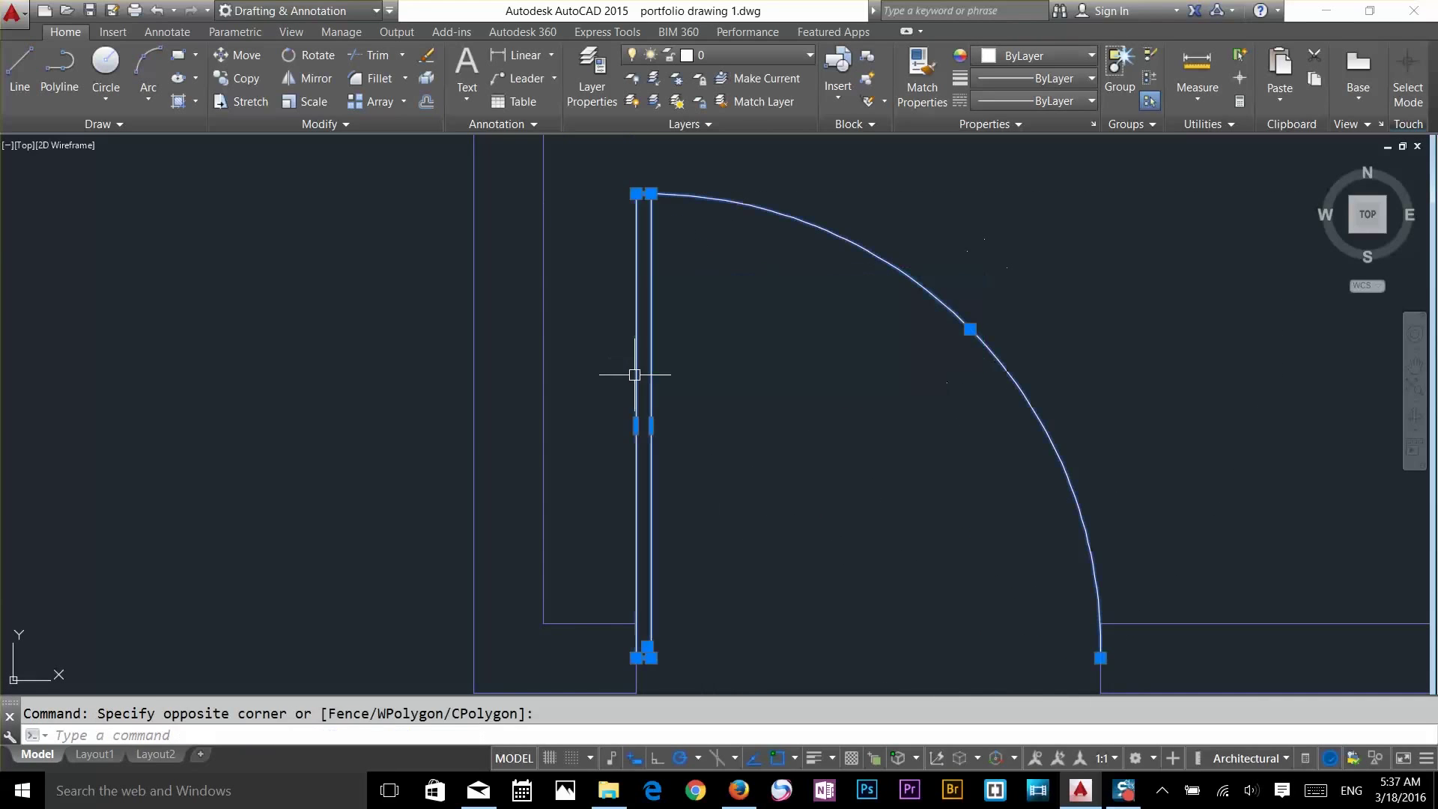
pyautogui.press('Escape')
pyautogui.scroll(-3, 749, 469)
pyautogui.scroll(2, 807, 414)
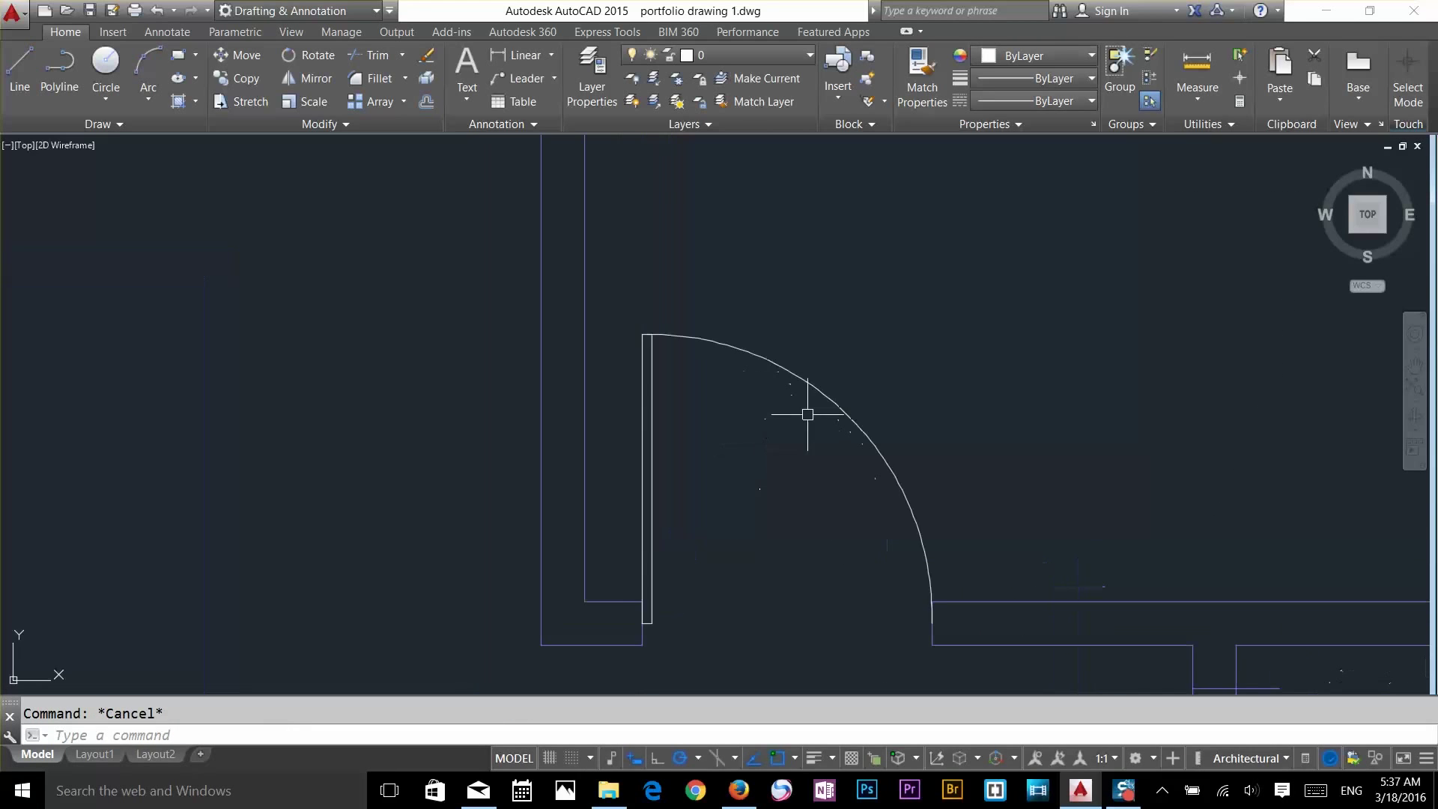
# Define block 'doord' from the leaf and arc, based at the door's bottom corner, deleting the originals
pyautogui.write('B')
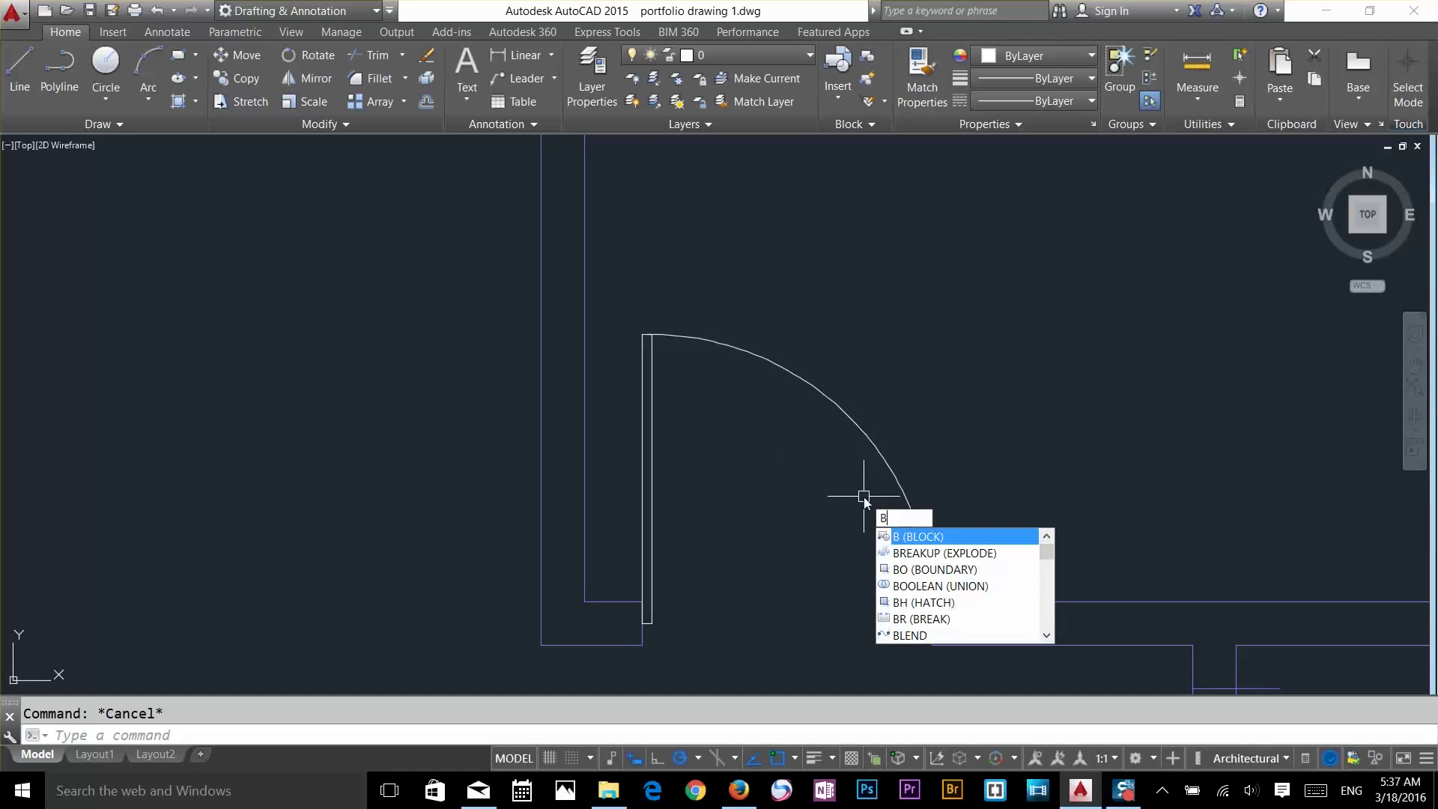
pyautogui.press('Return')
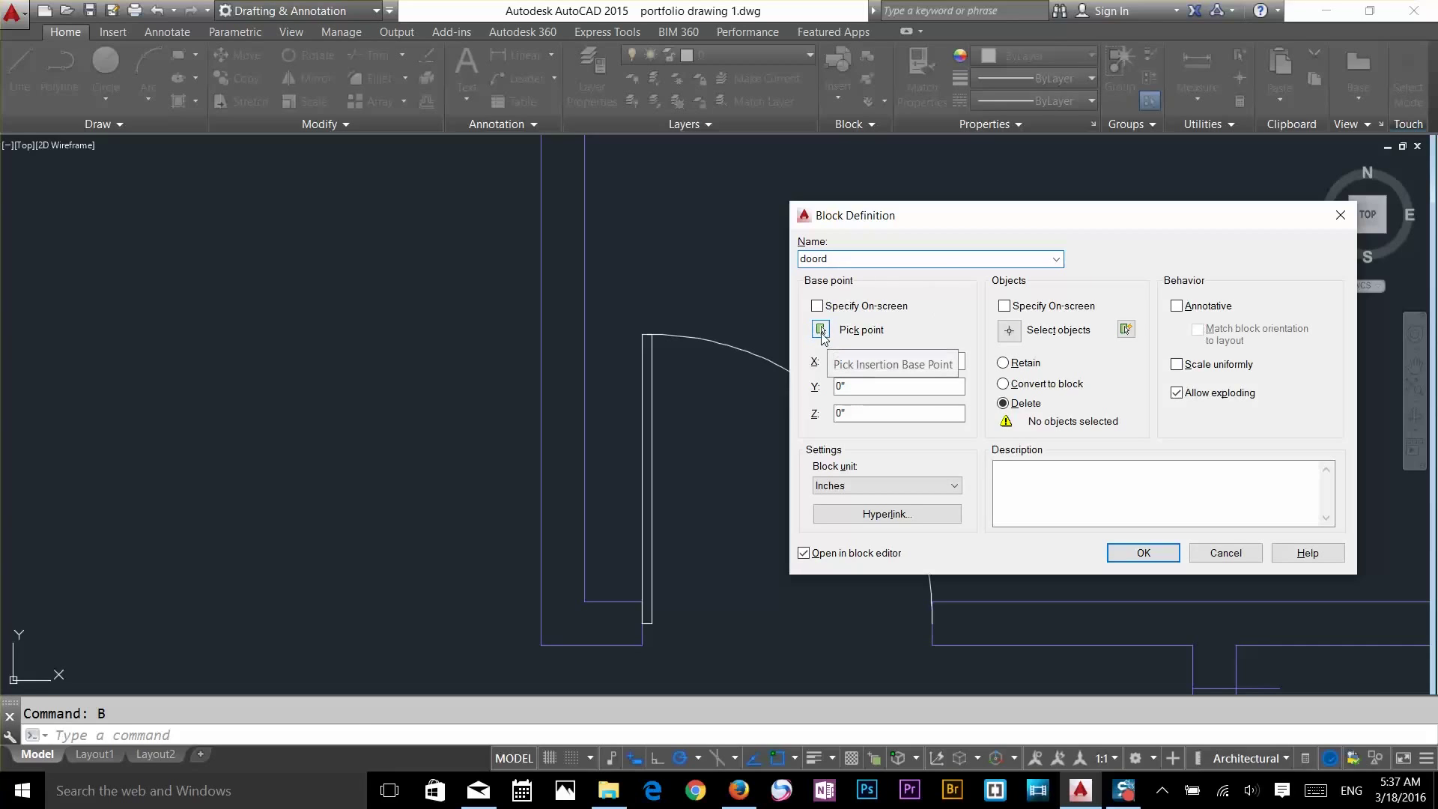
pyautogui.click(821, 331)
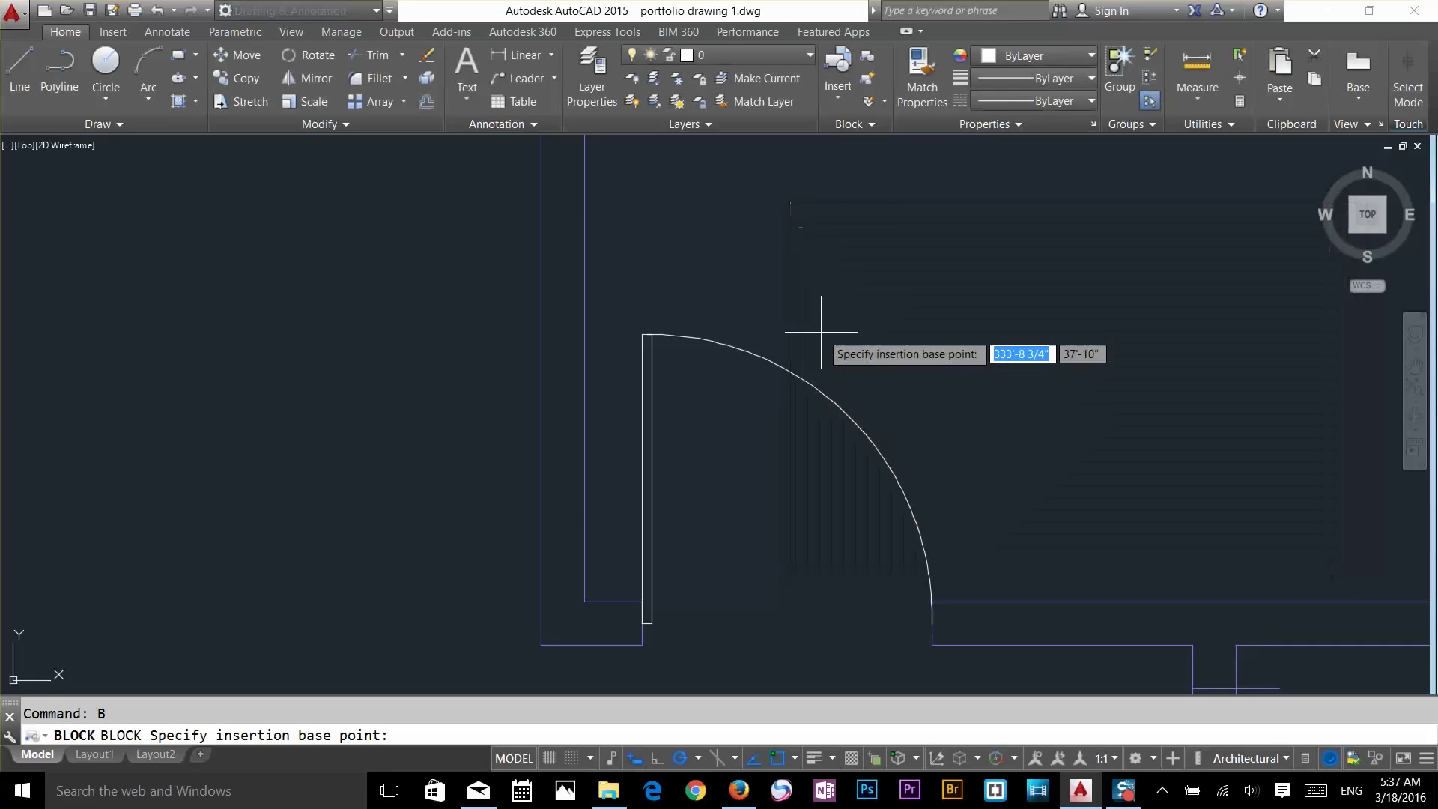
pyautogui.click(642, 624)
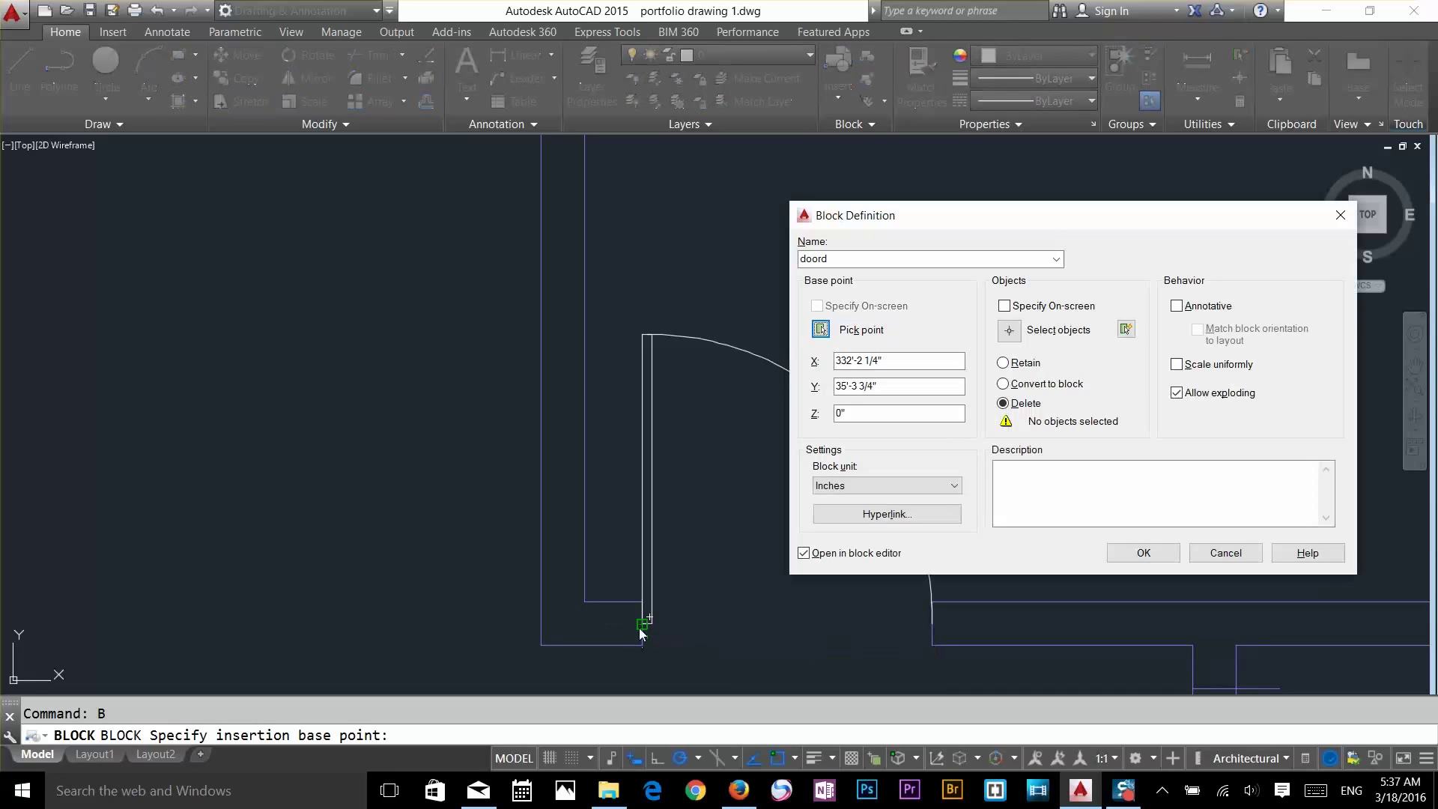
pyautogui.click(1009, 330)
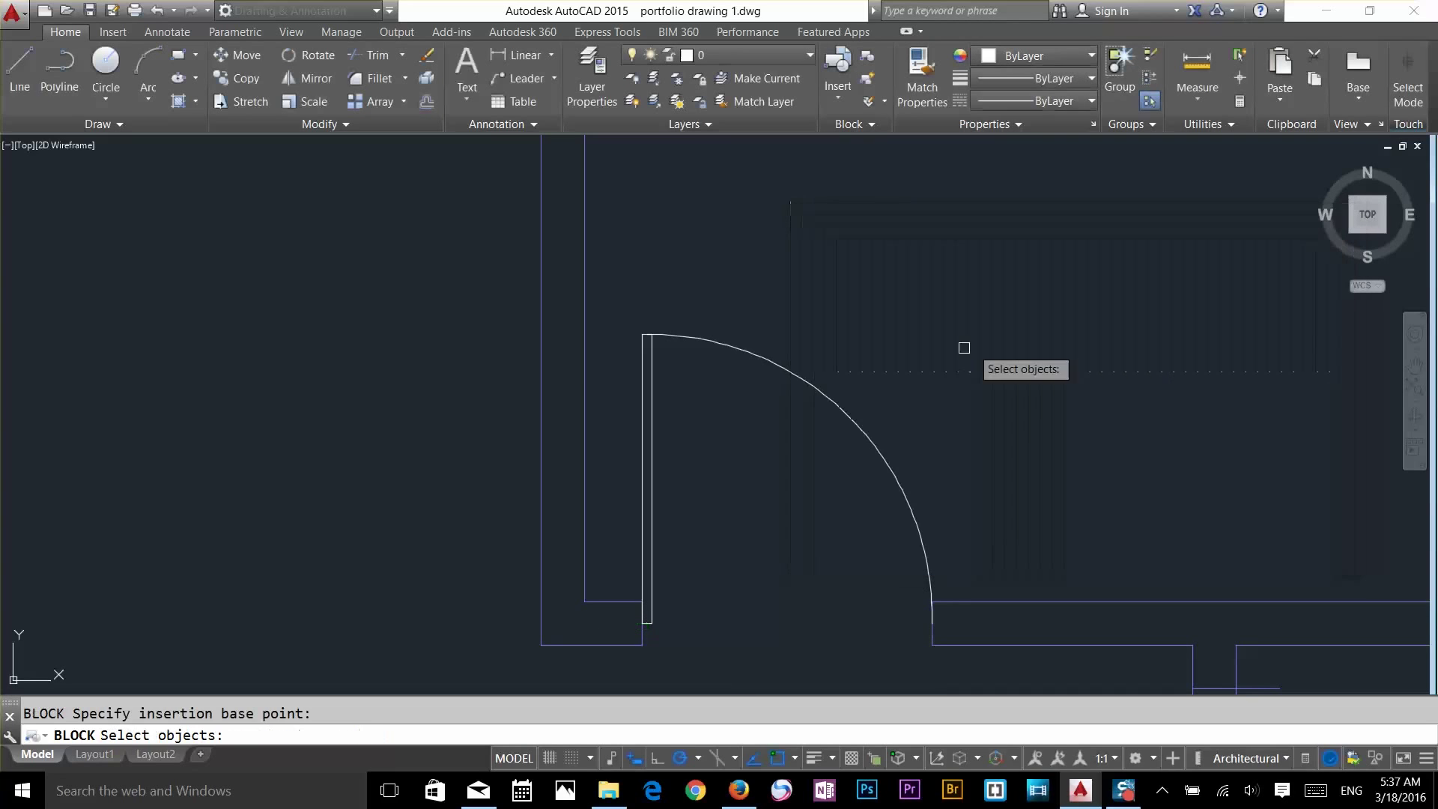
pyautogui.click(860, 330)
pyautogui.click(631, 465)
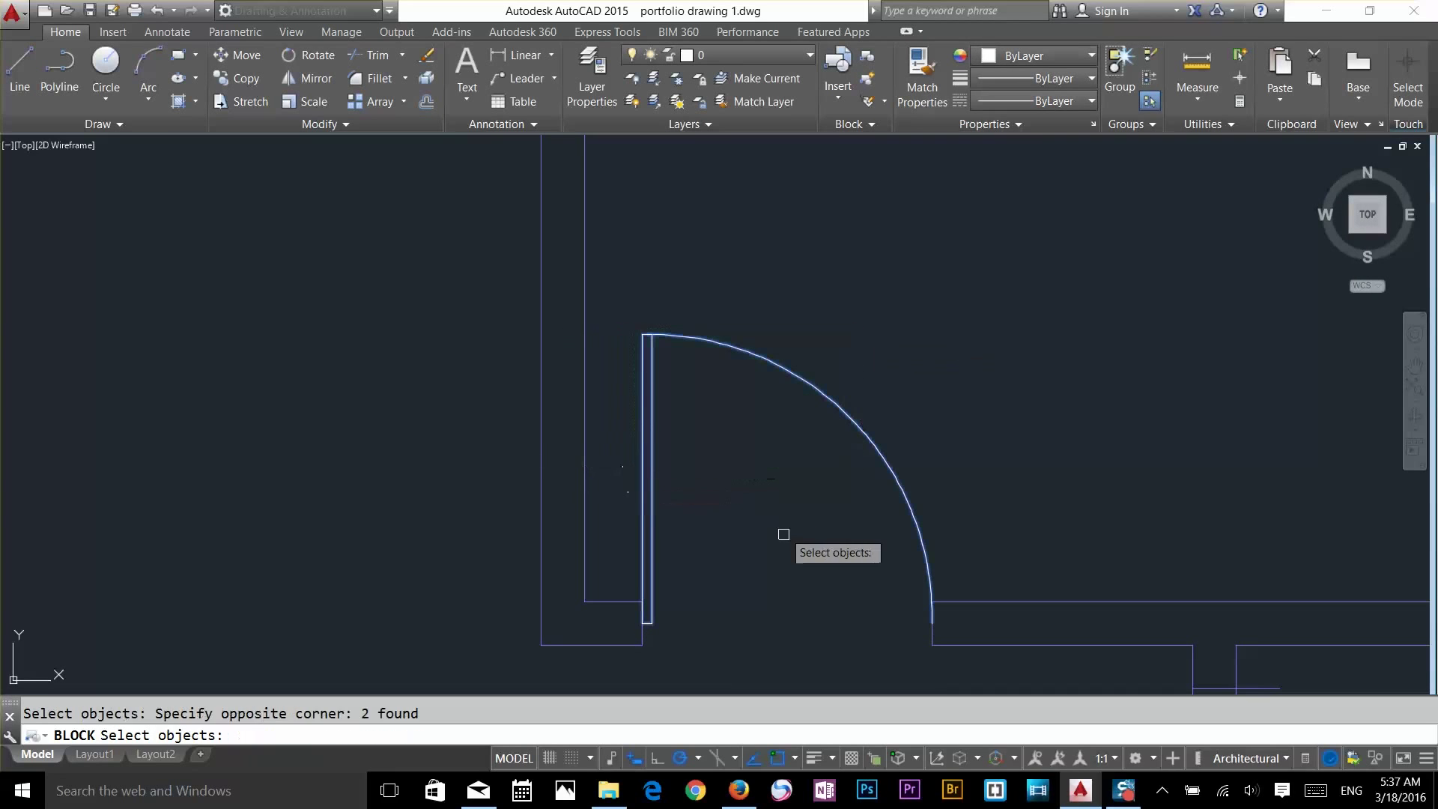
pyautogui.press('Return')
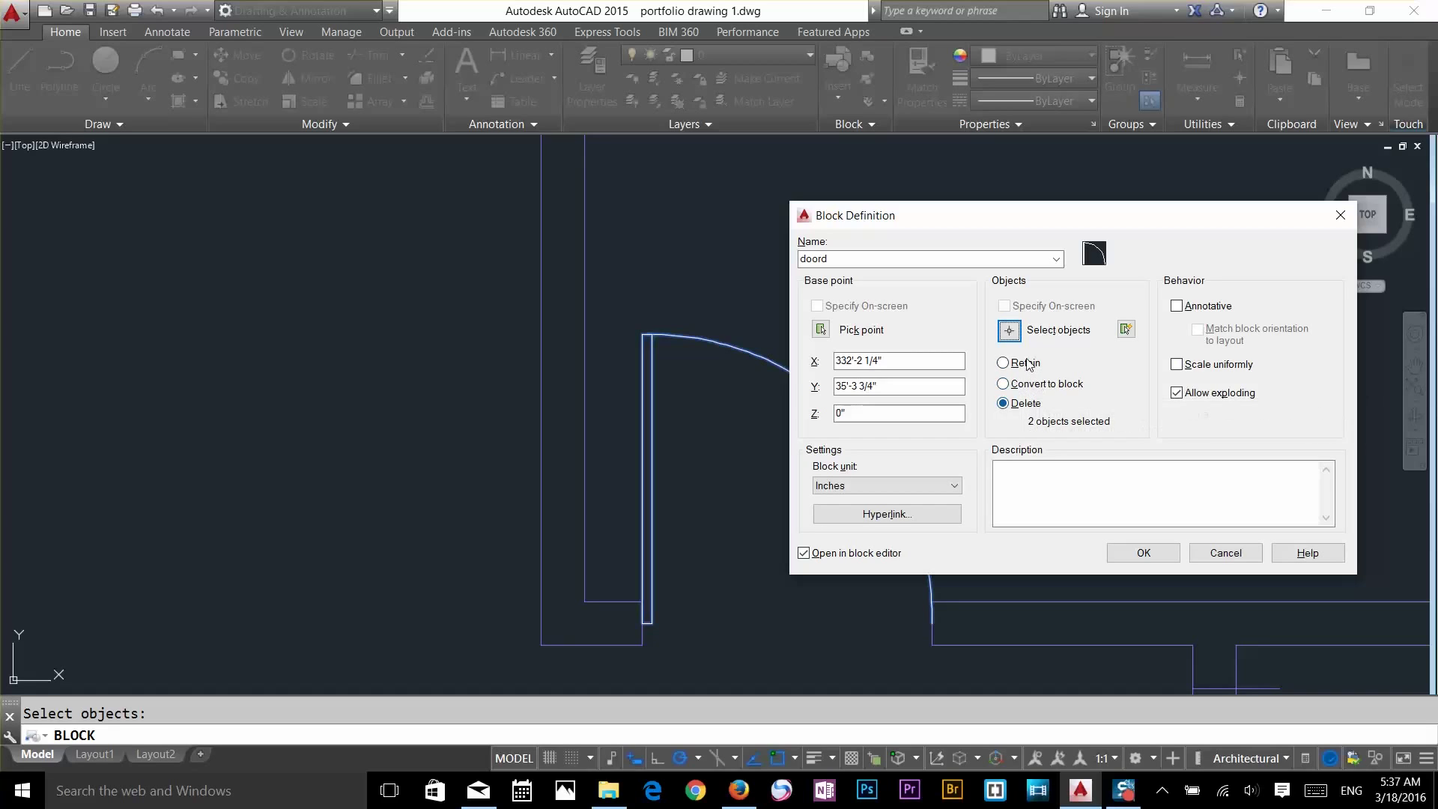
pyautogui.click(1026, 404)
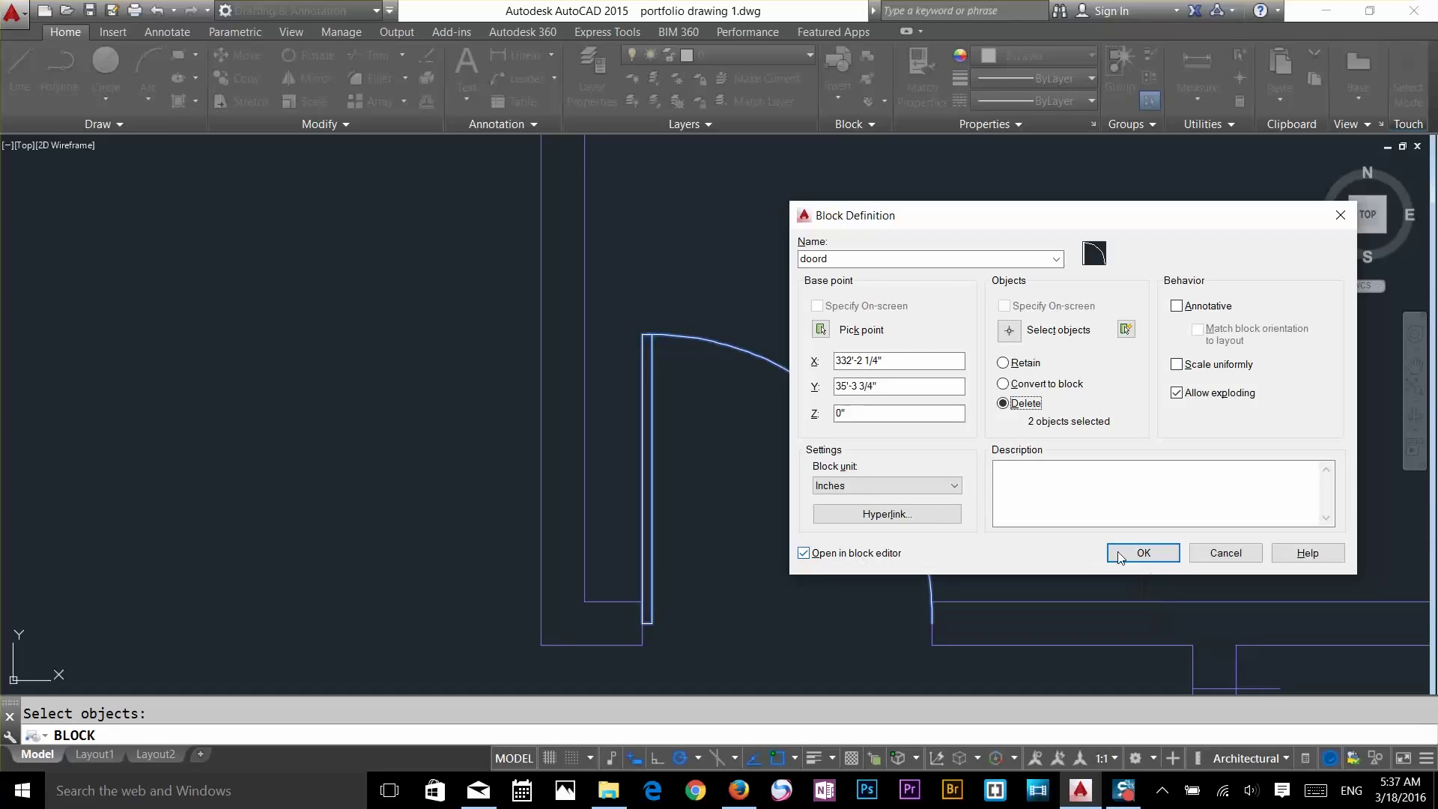
pyautogui.click(1142, 553)
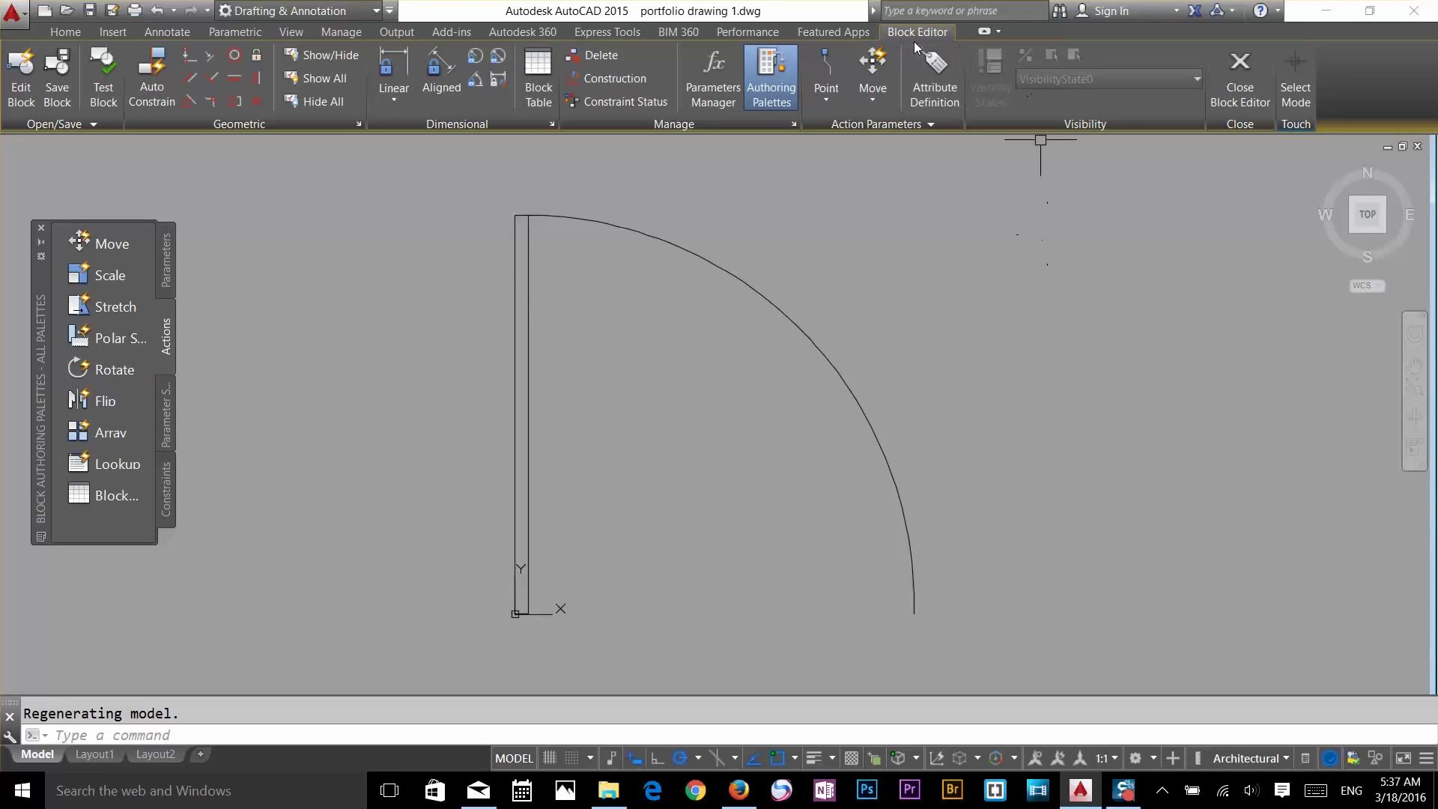
# Add a flip parameter 'Flip state1' along the door block's bottom edge, label placed below the arc
pyautogui.click(775, 254)
pyautogui.press('Escape')
pyautogui.press('Escape')
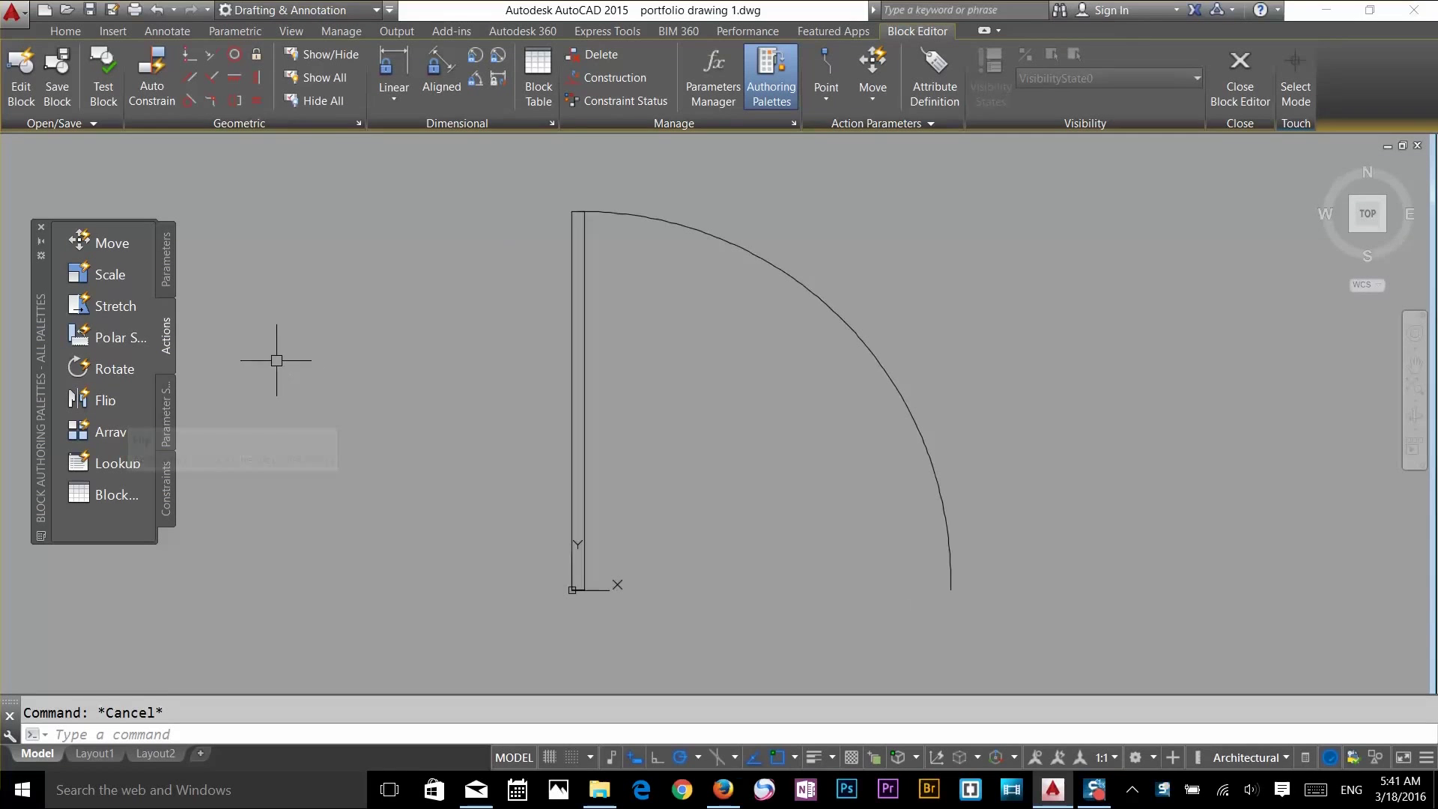
pyautogui.click(167, 269)
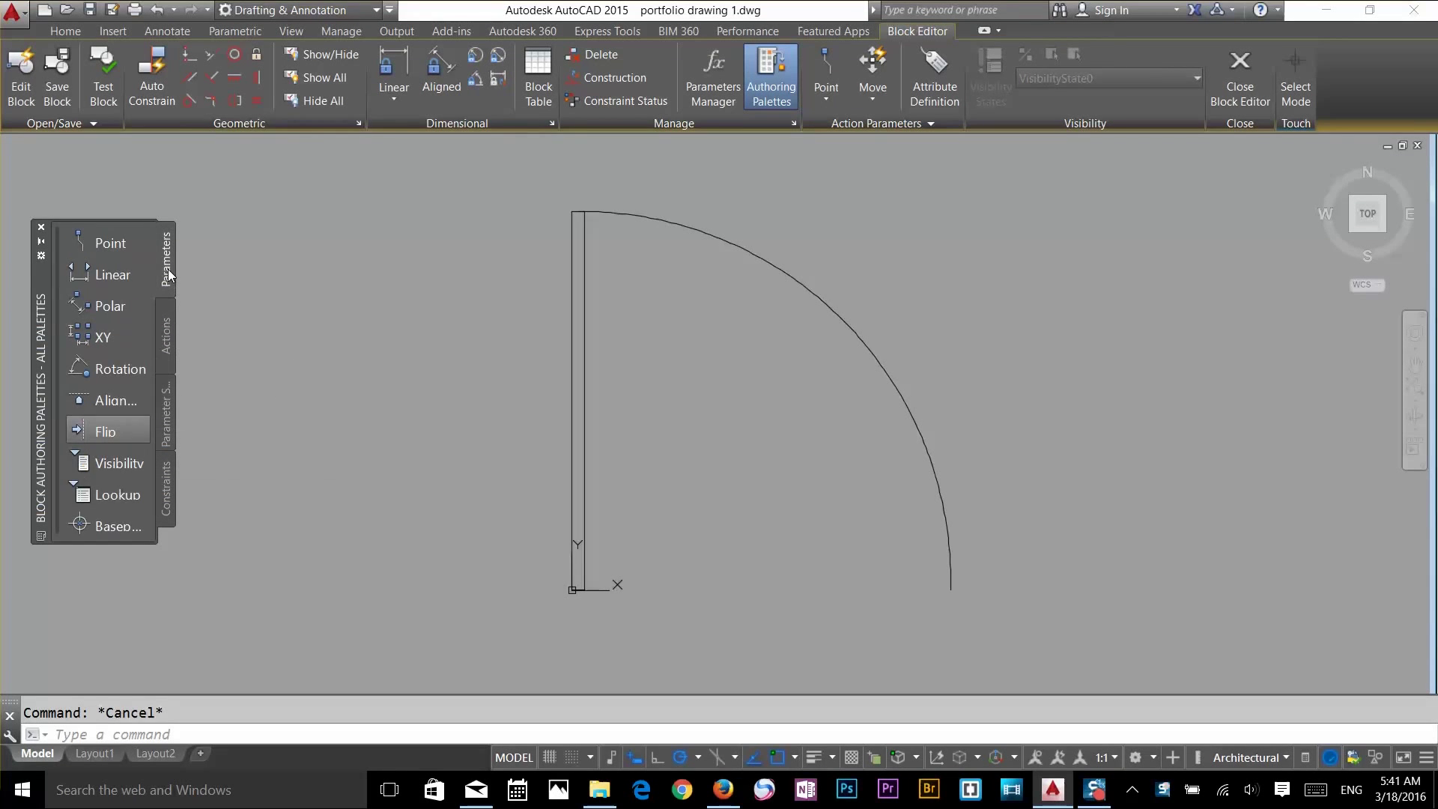
pyautogui.click(112, 428)
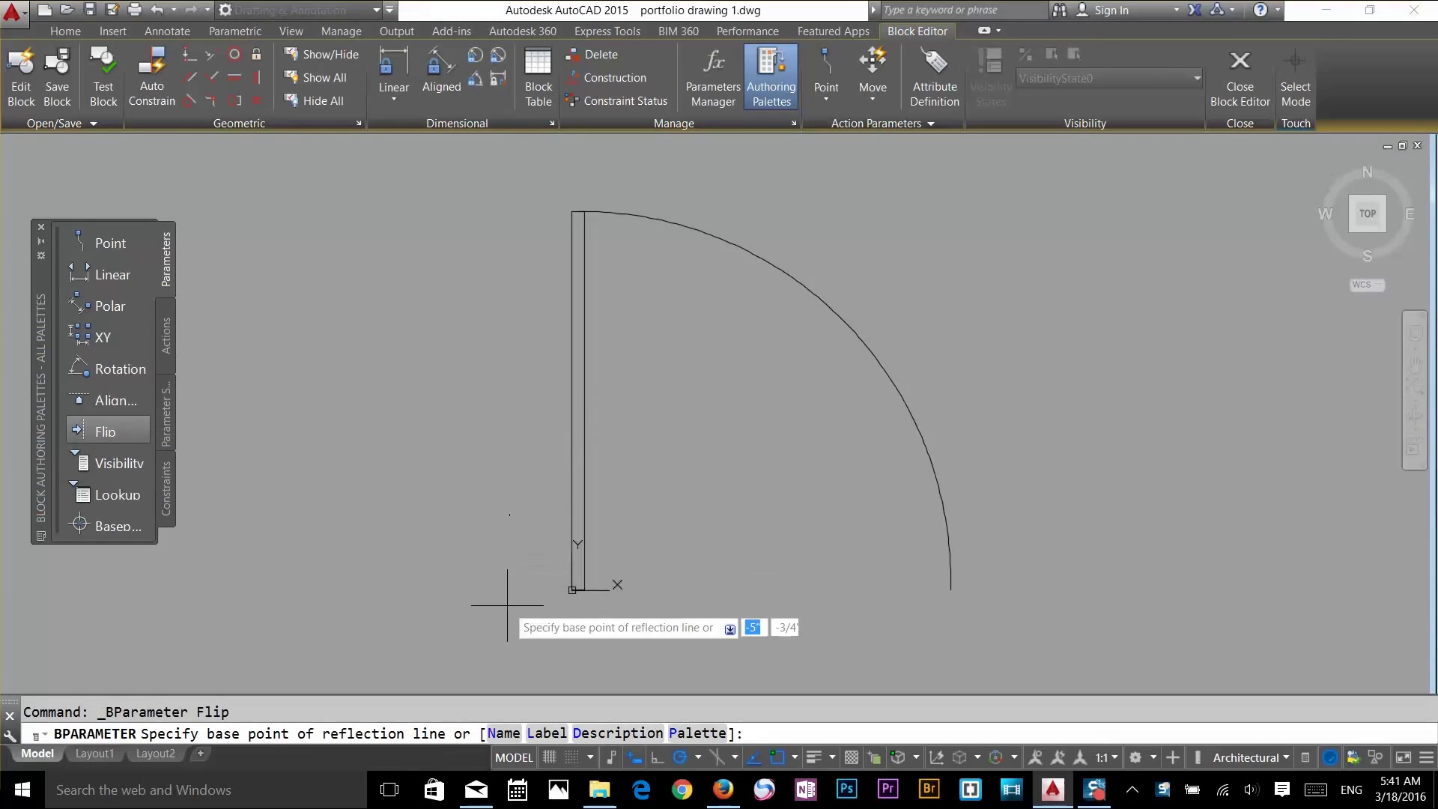
pyautogui.click(572, 590)
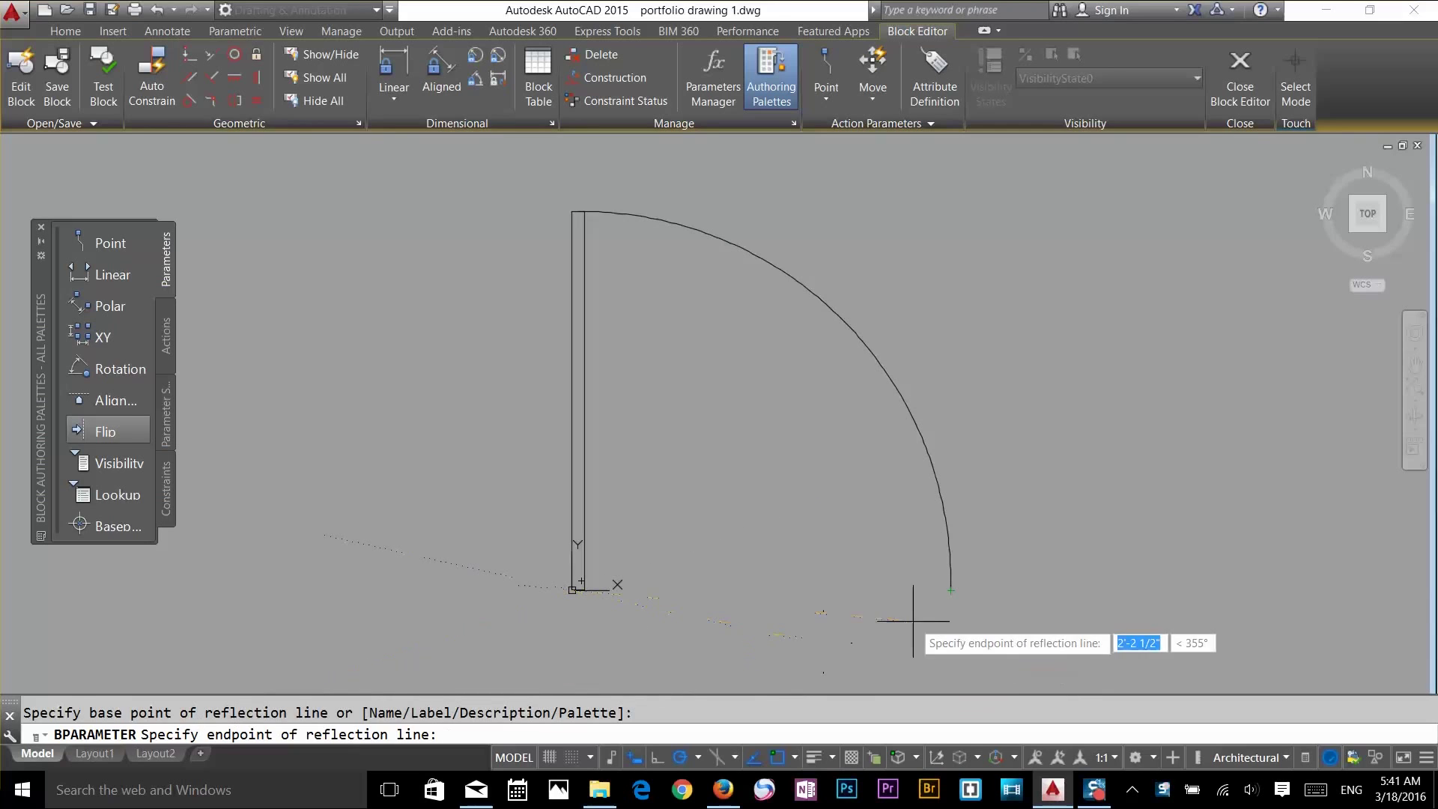
pyautogui.click(949, 590)
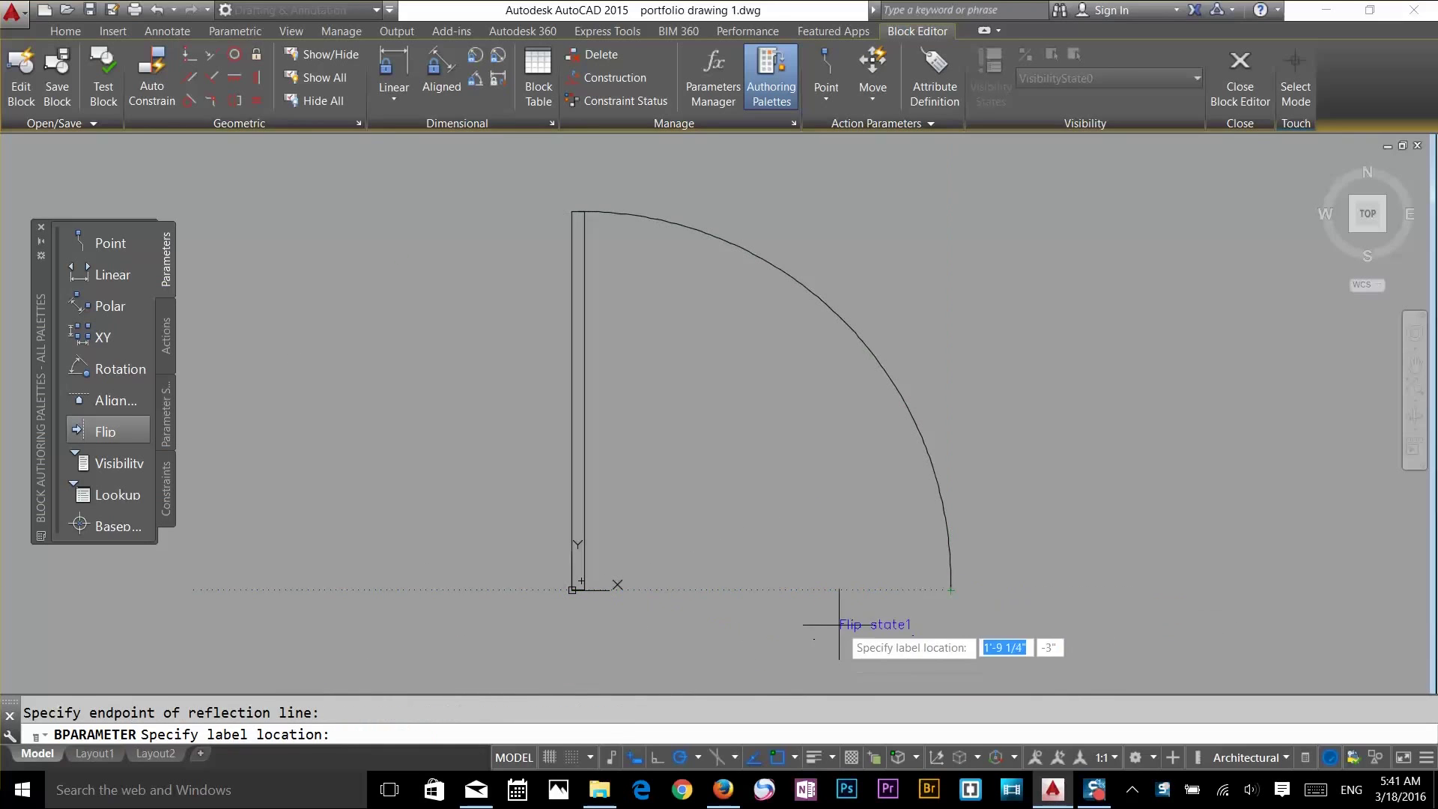
pyautogui.click(749, 561)
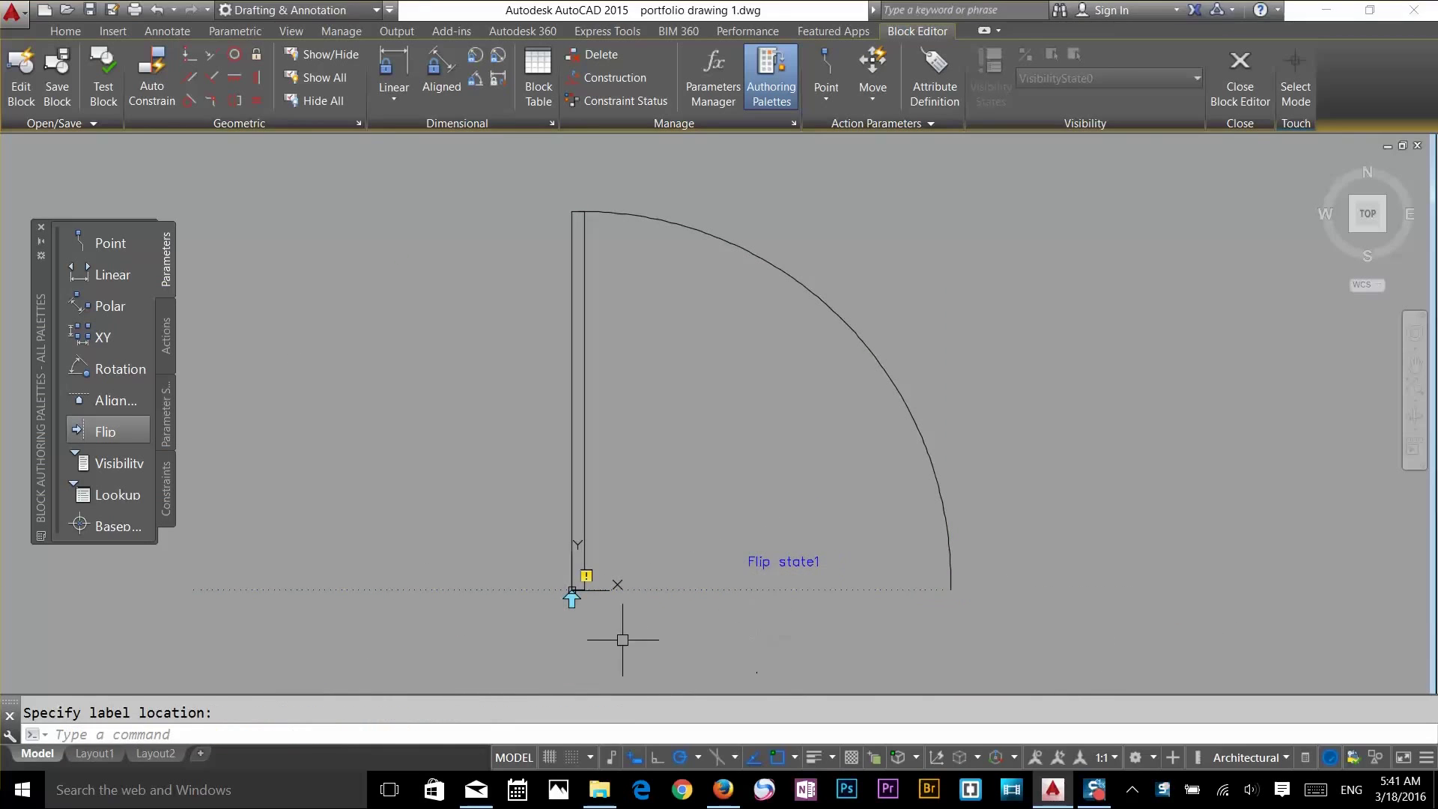
pyautogui.click(572, 603)
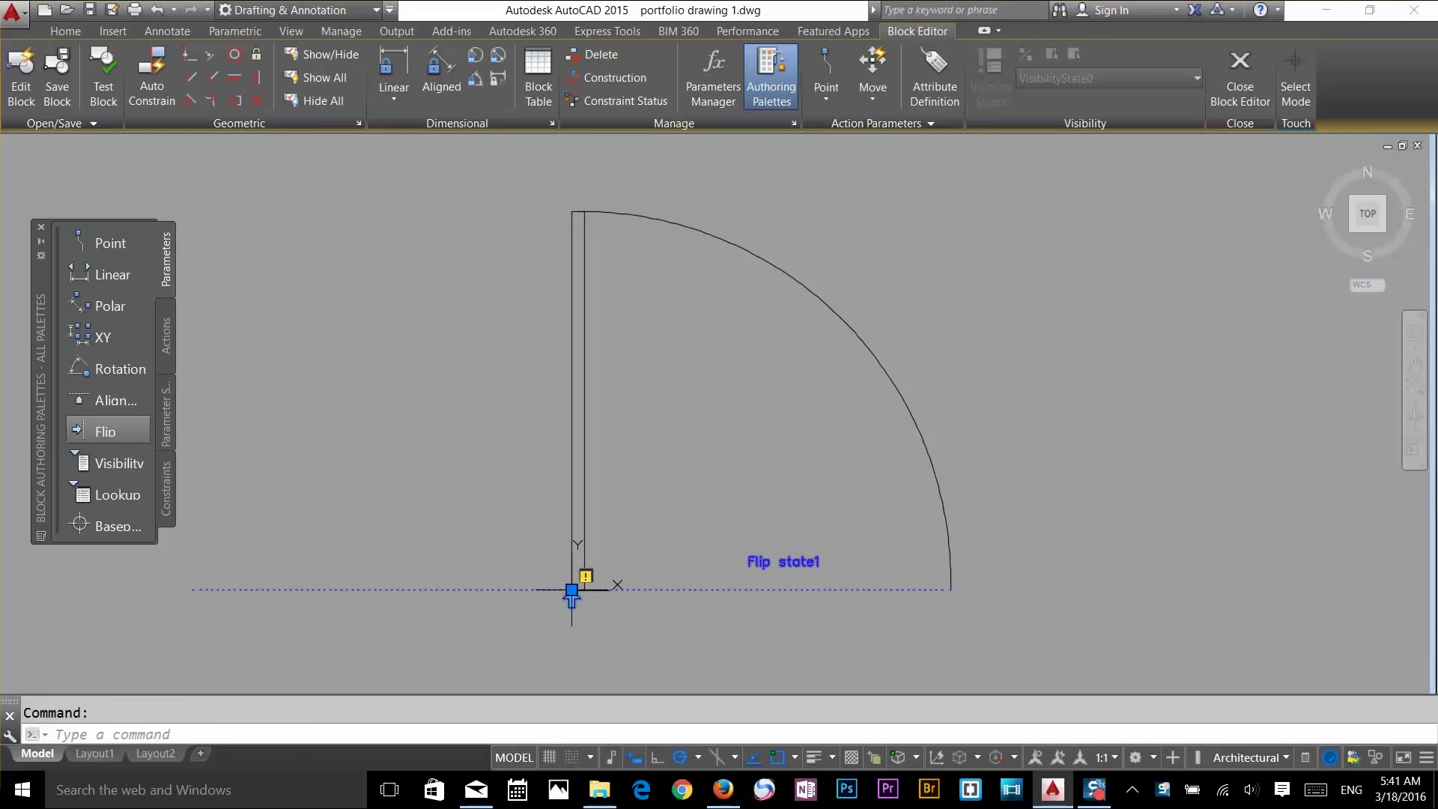
pyautogui.click(572, 591)
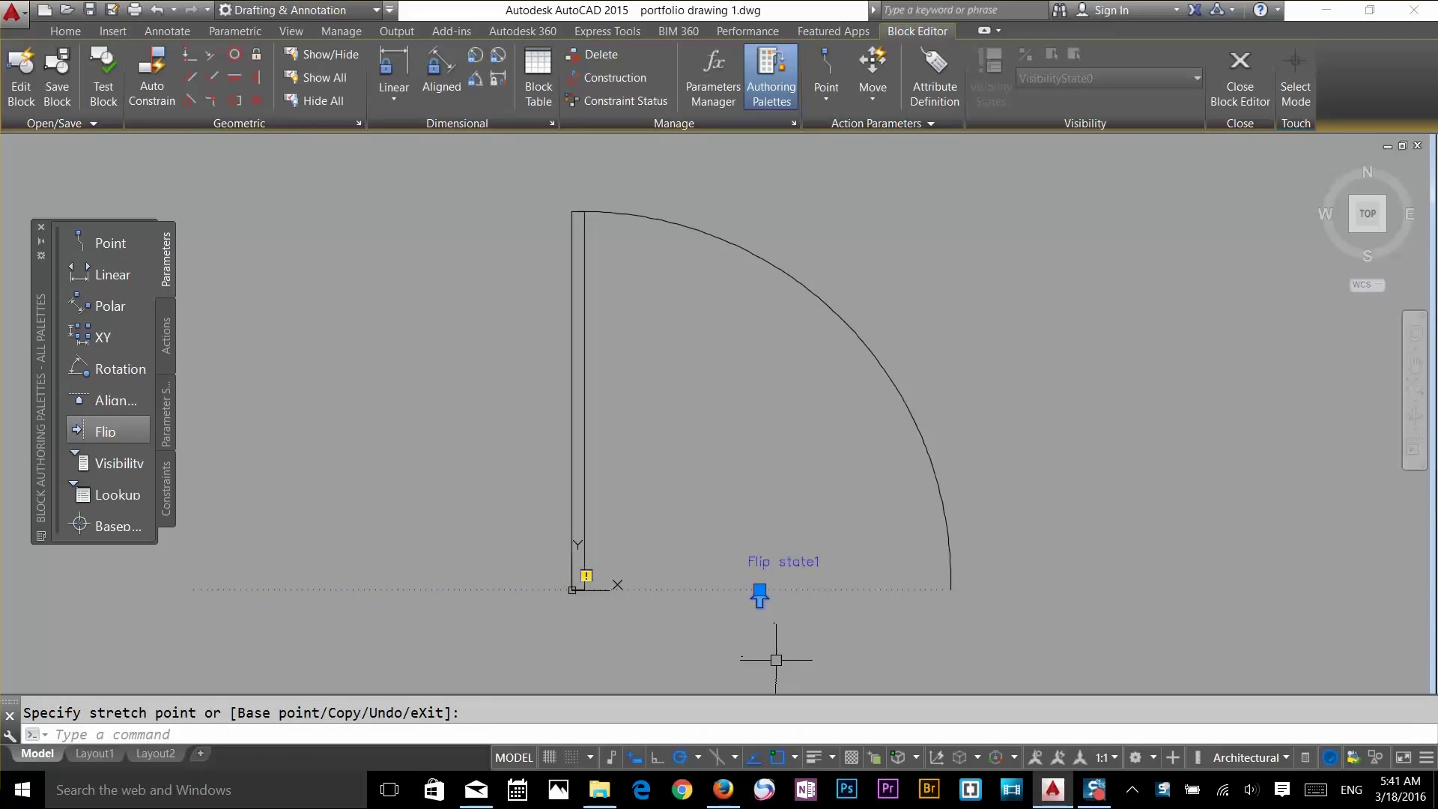
pyautogui.press('Escape')
pyautogui.press('Escape')
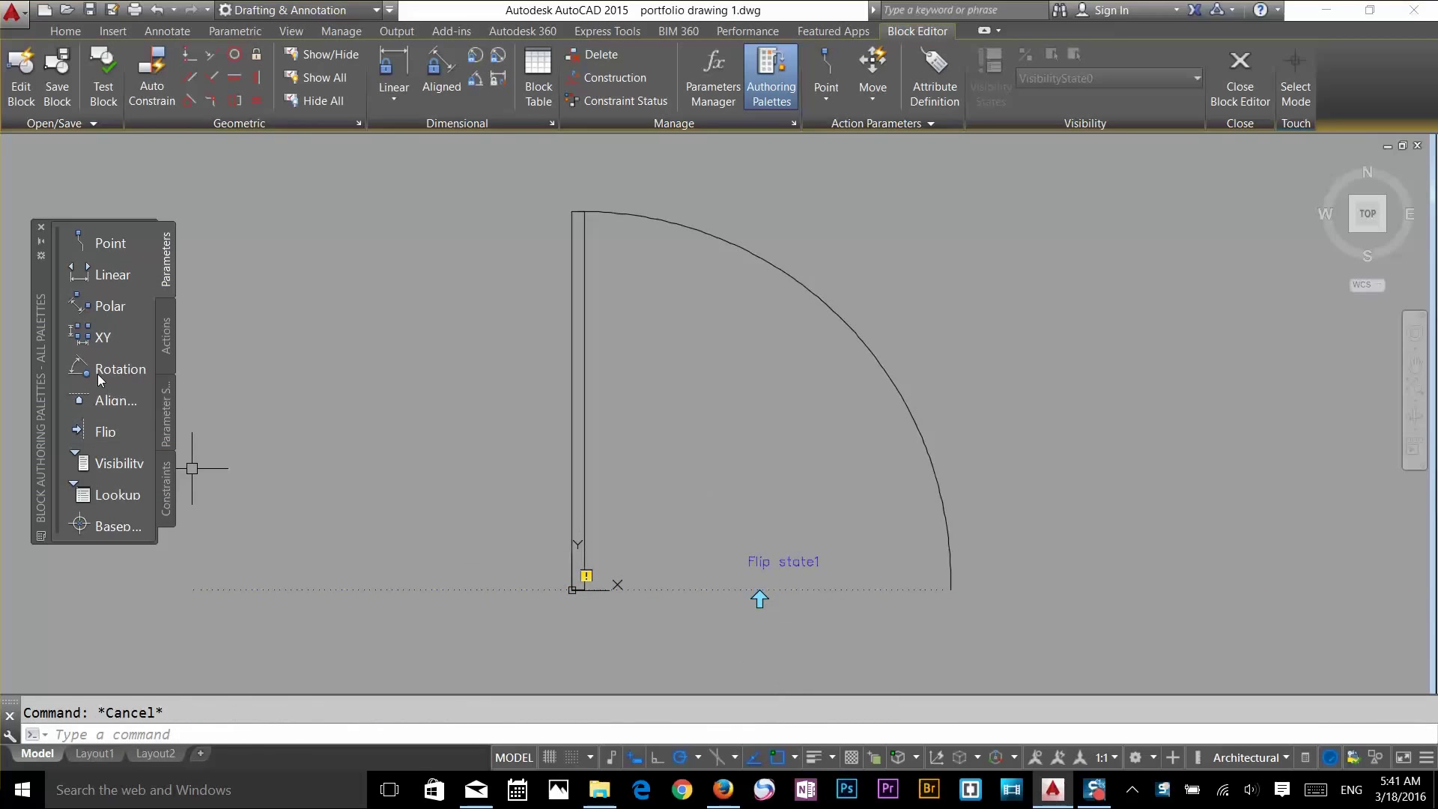
# Start a second flip parameter with its reflection line along the vertical door leaf
pyautogui.click(102, 431)
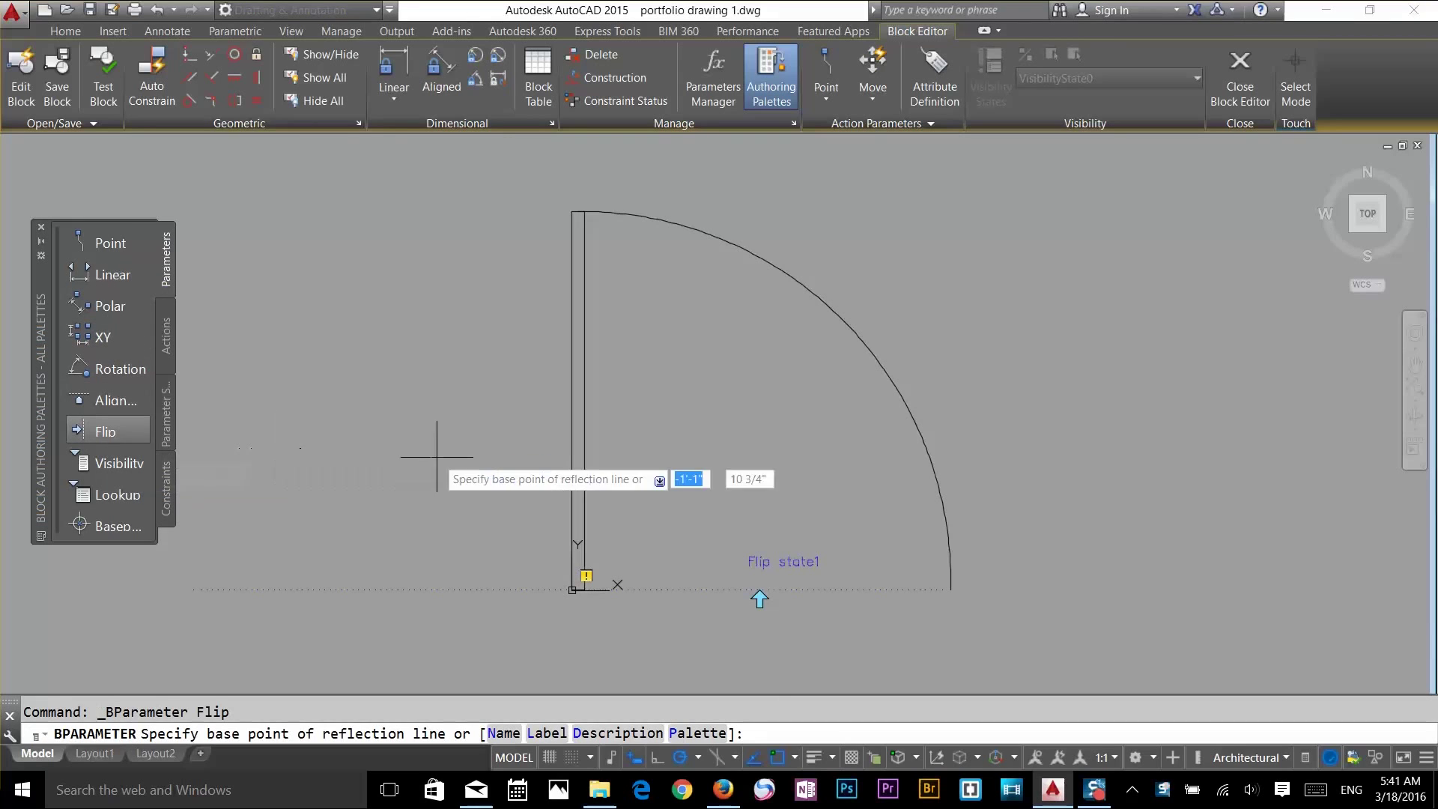
pyautogui.click(573, 590)
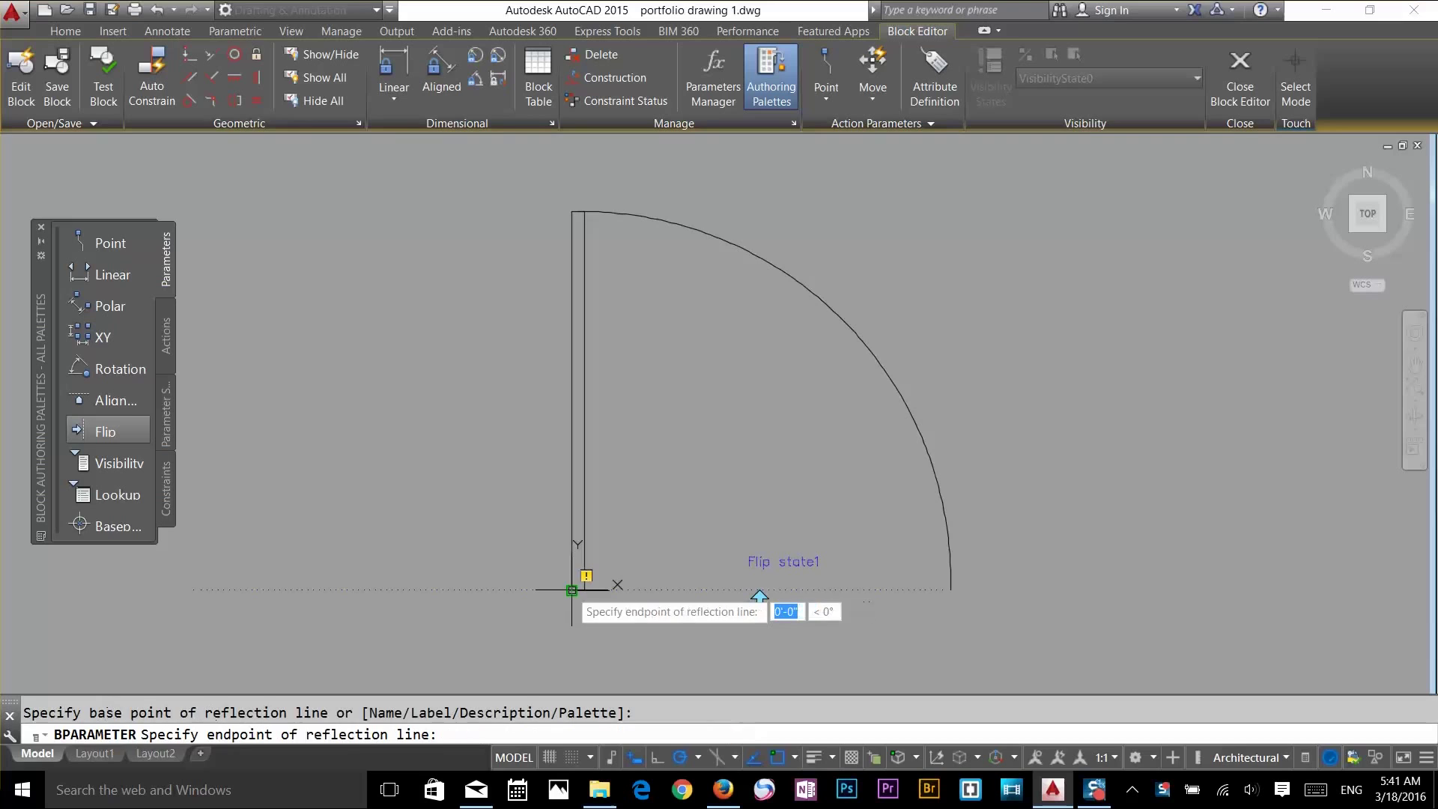
pyautogui.click(572, 211)
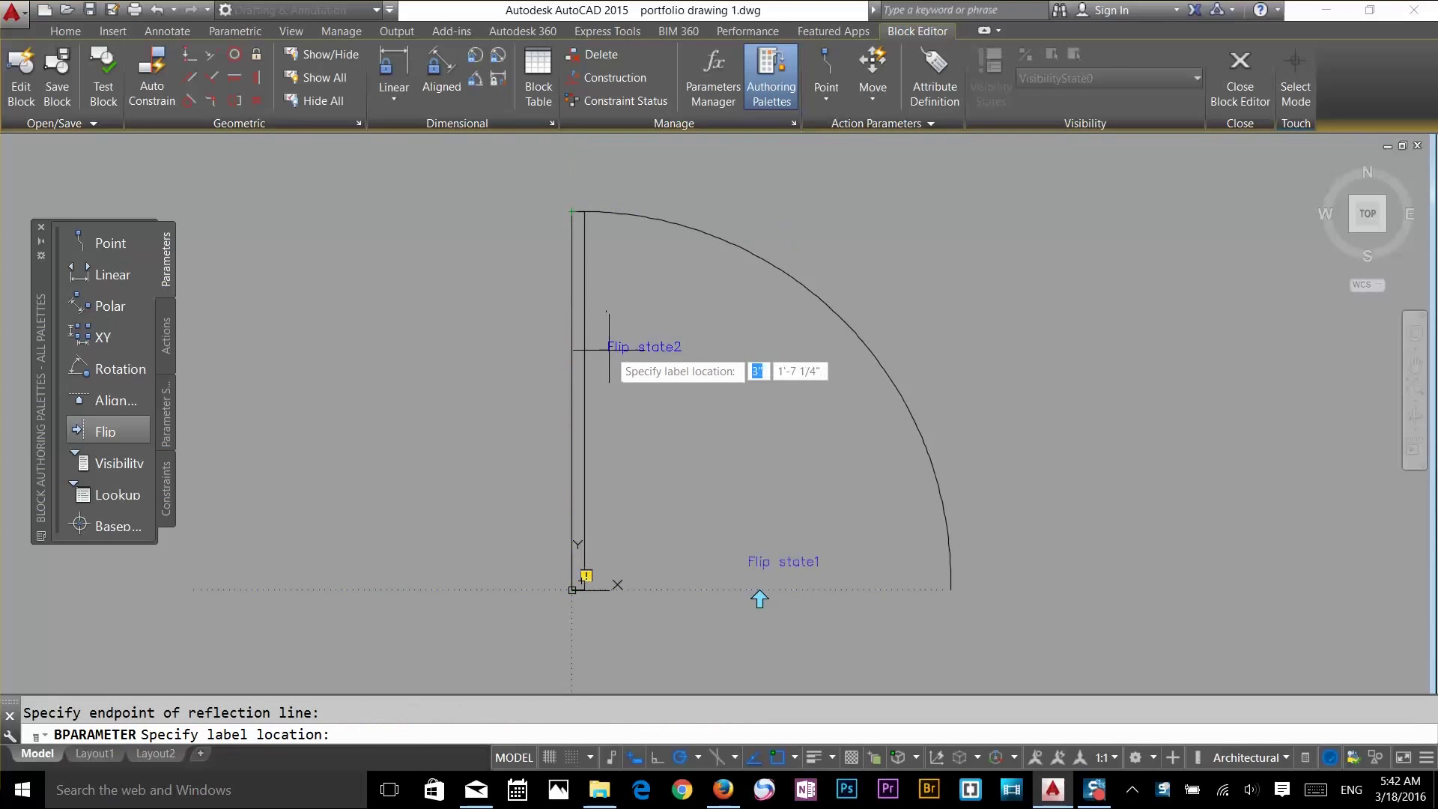
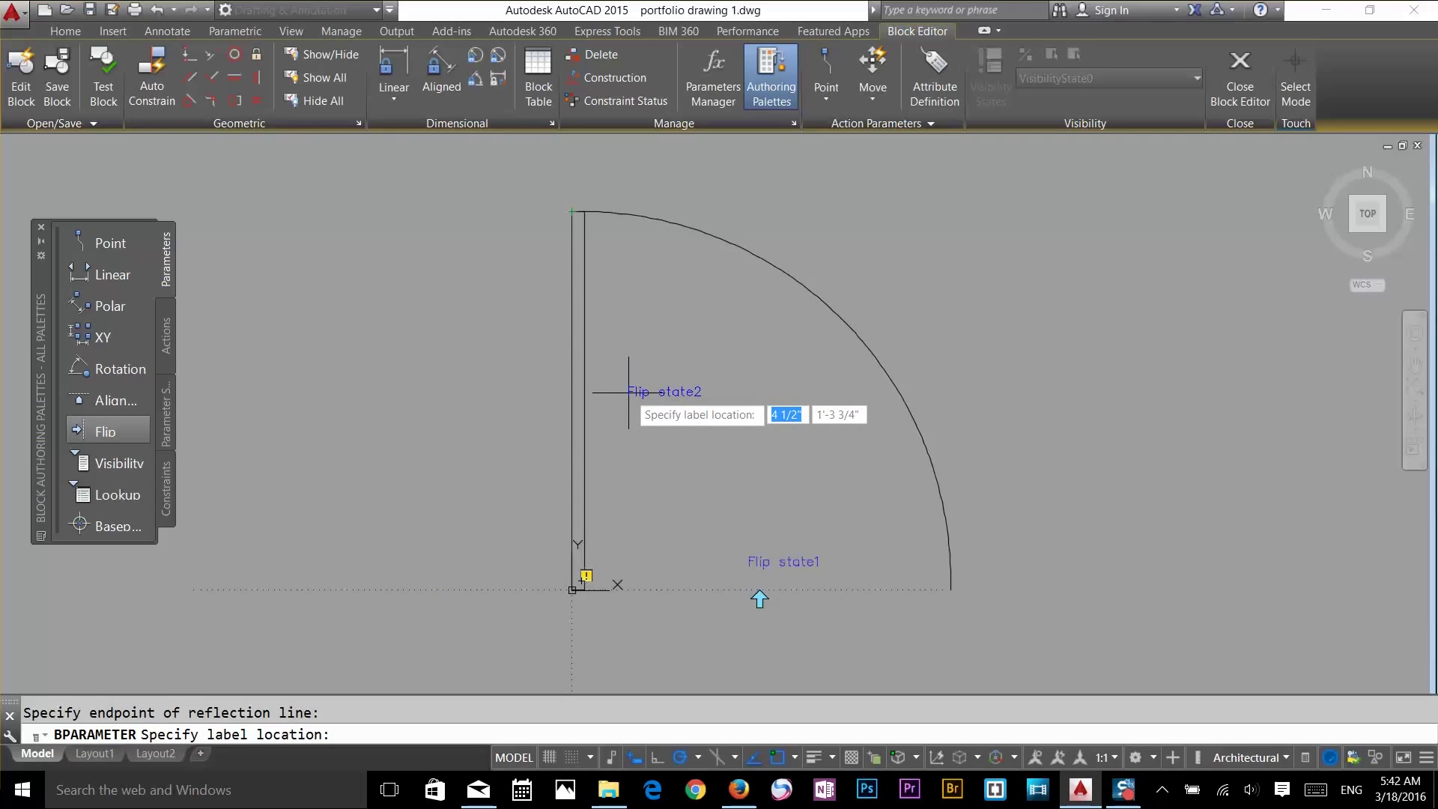
# Place the Flip state2 label and move its flip grip up along the door leaf
pyautogui.click(637, 398)
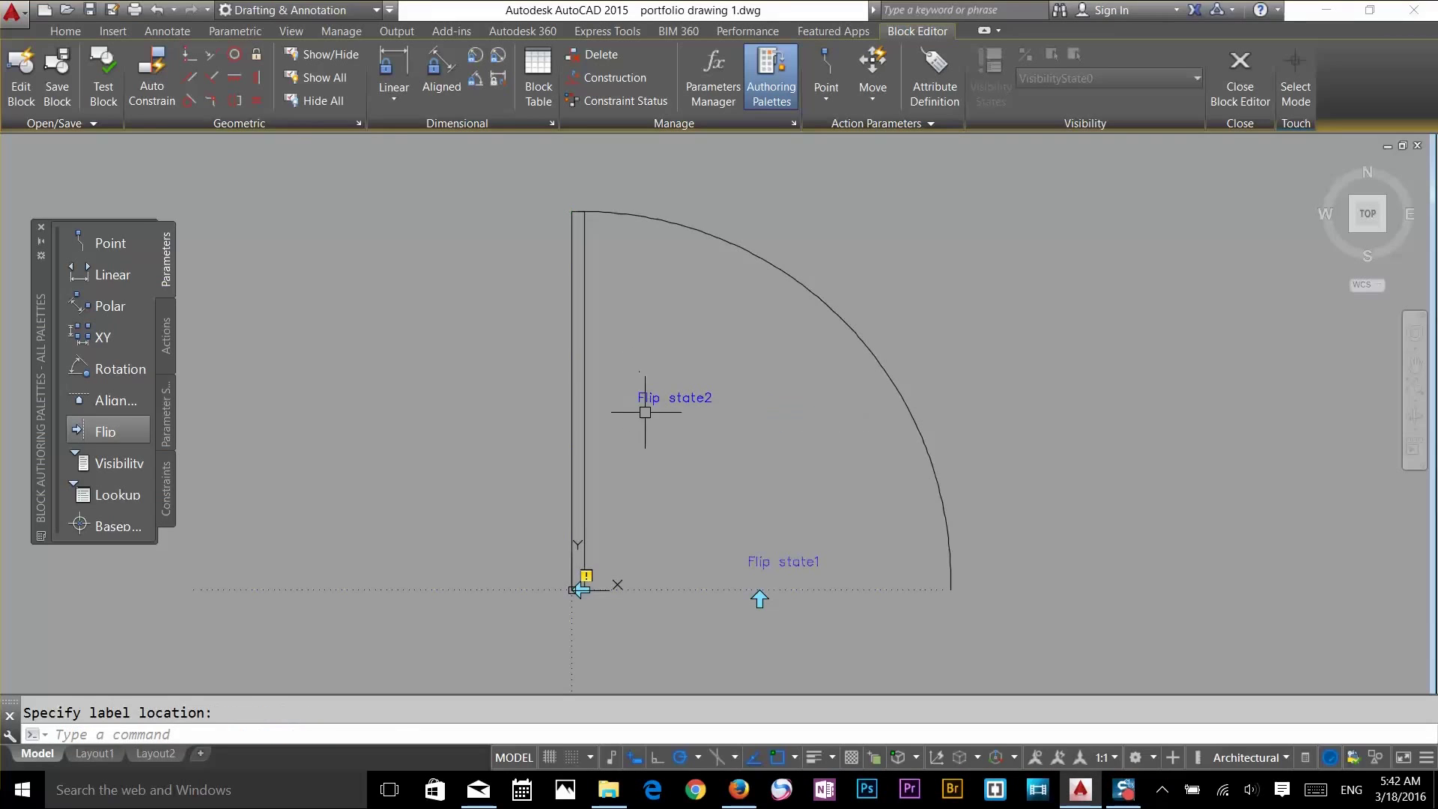
pyautogui.click(580, 591)
pyautogui.click(573, 590)
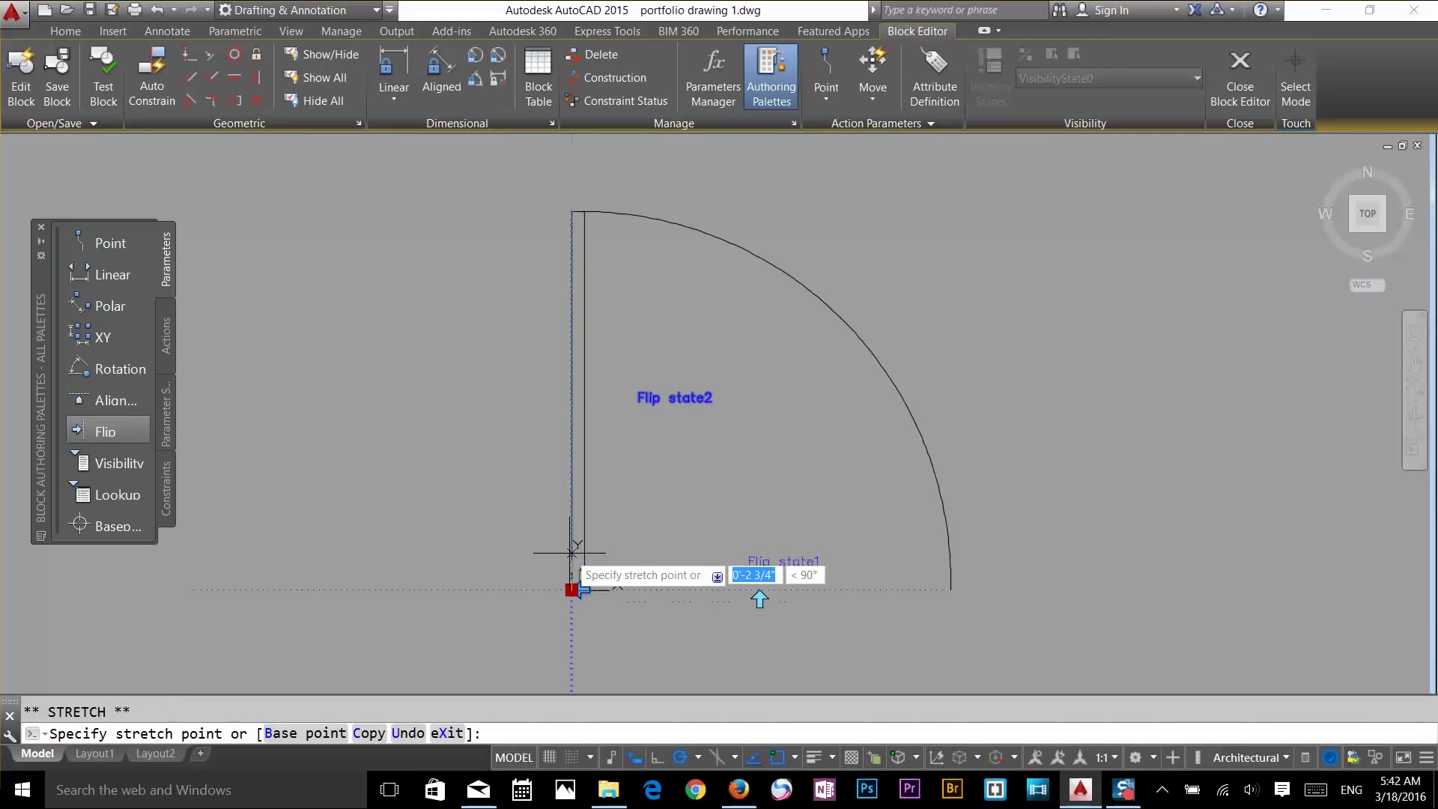
pyautogui.click(577, 386)
pyautogui.press('Escape')
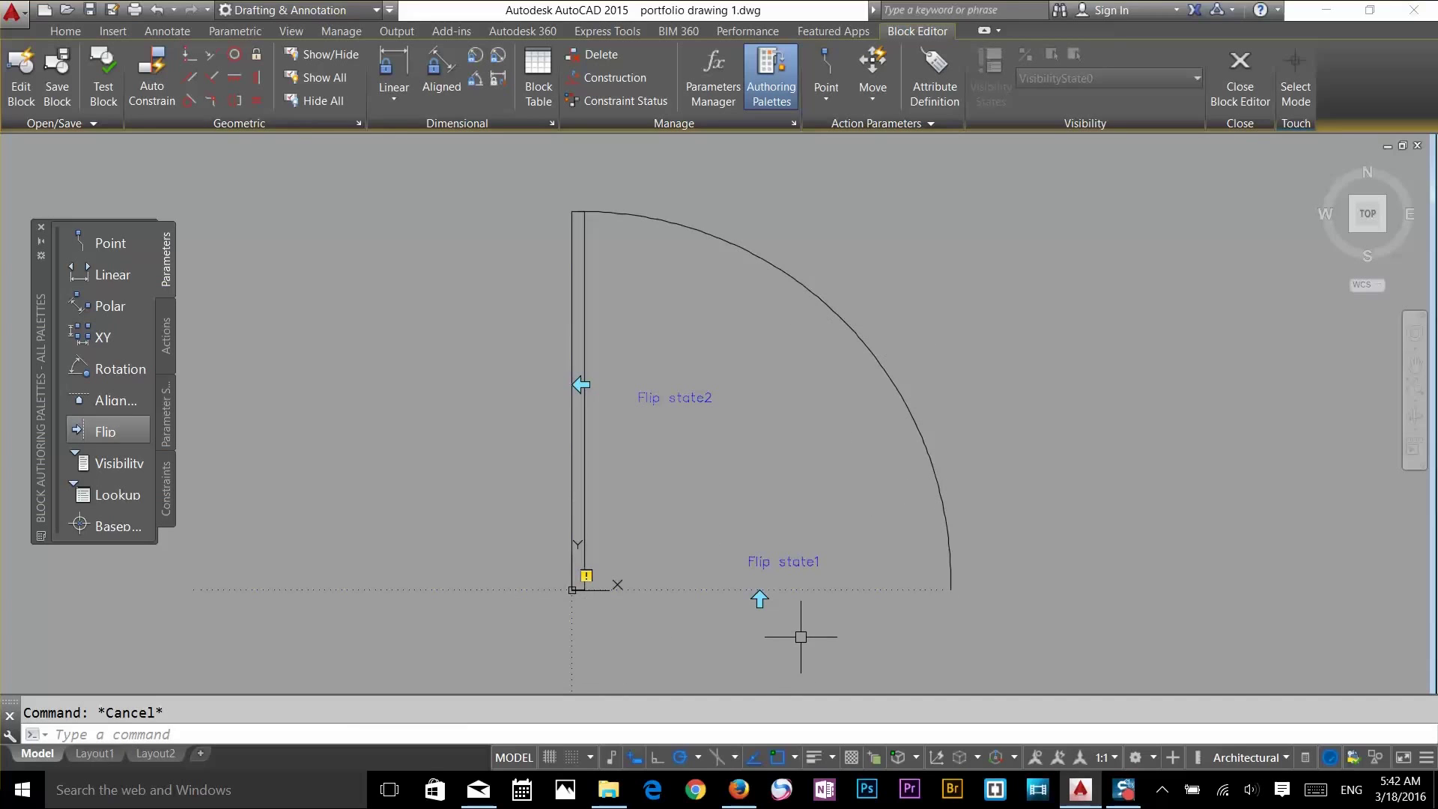
# Add a Flip action on the flip parameter covering the six door objects
pyautogui.click(168, 338)
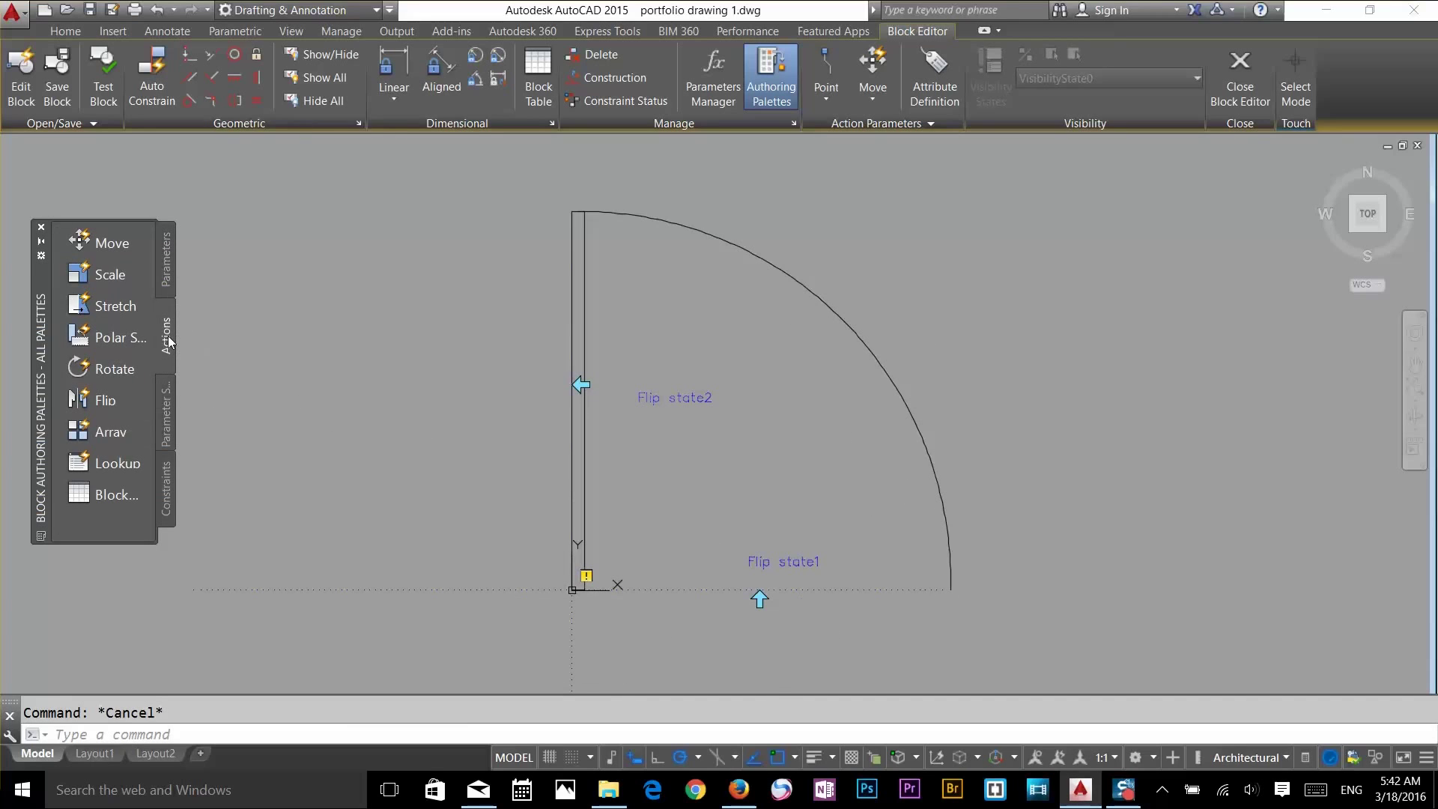
pyautogui.click(87, 402)
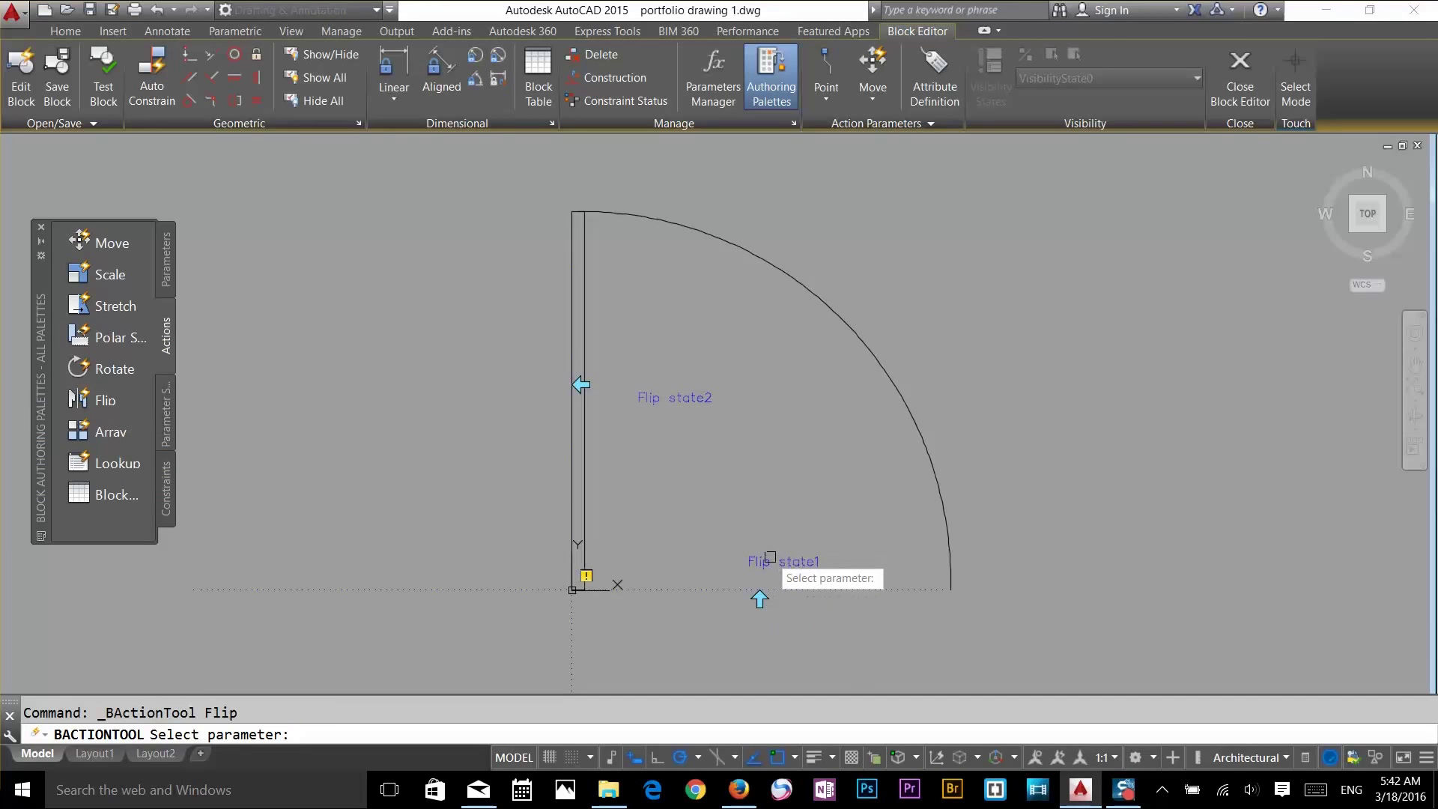
pyautogui.click(765, 562)
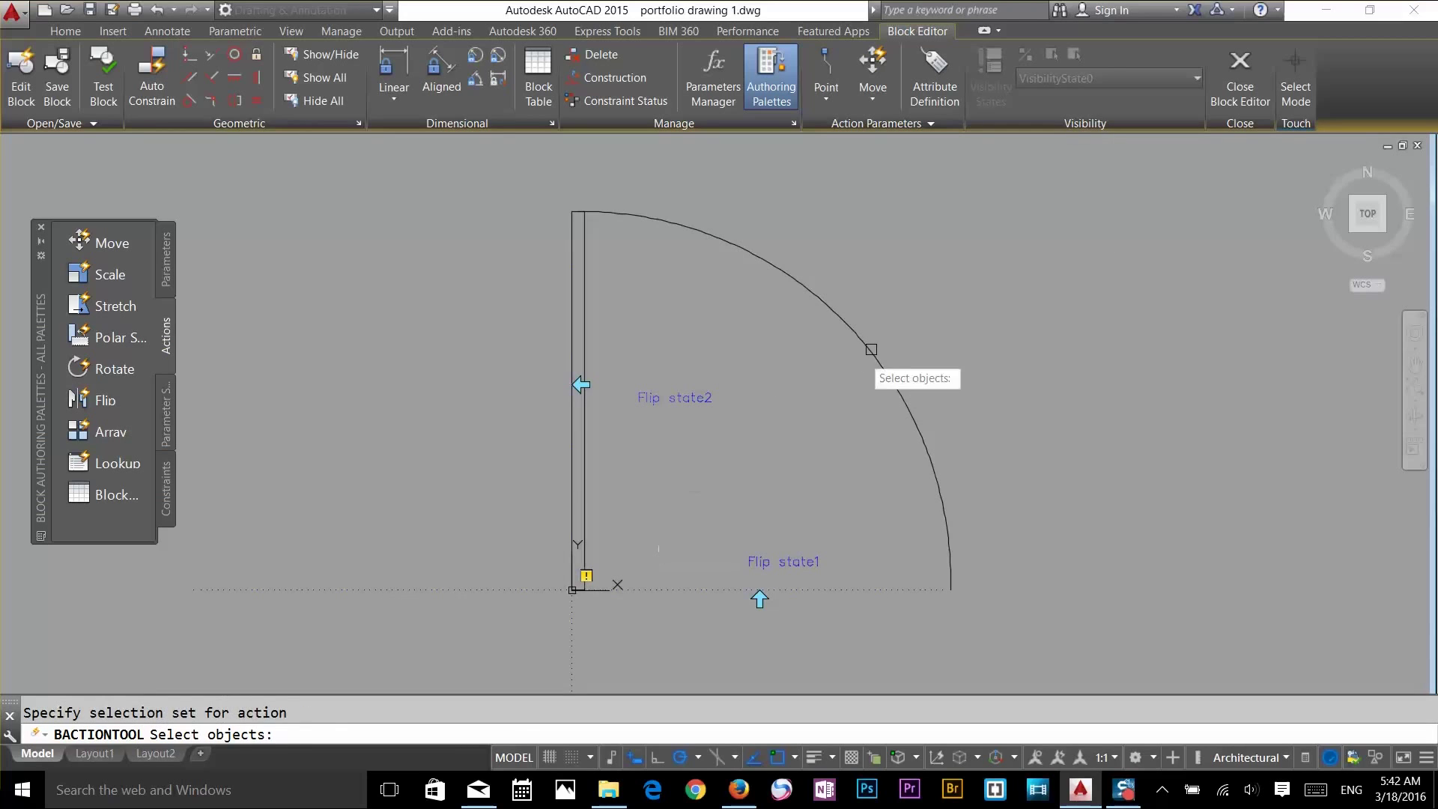
pyautogui.click(1103, 161)
pyautogui.click(431, 632)
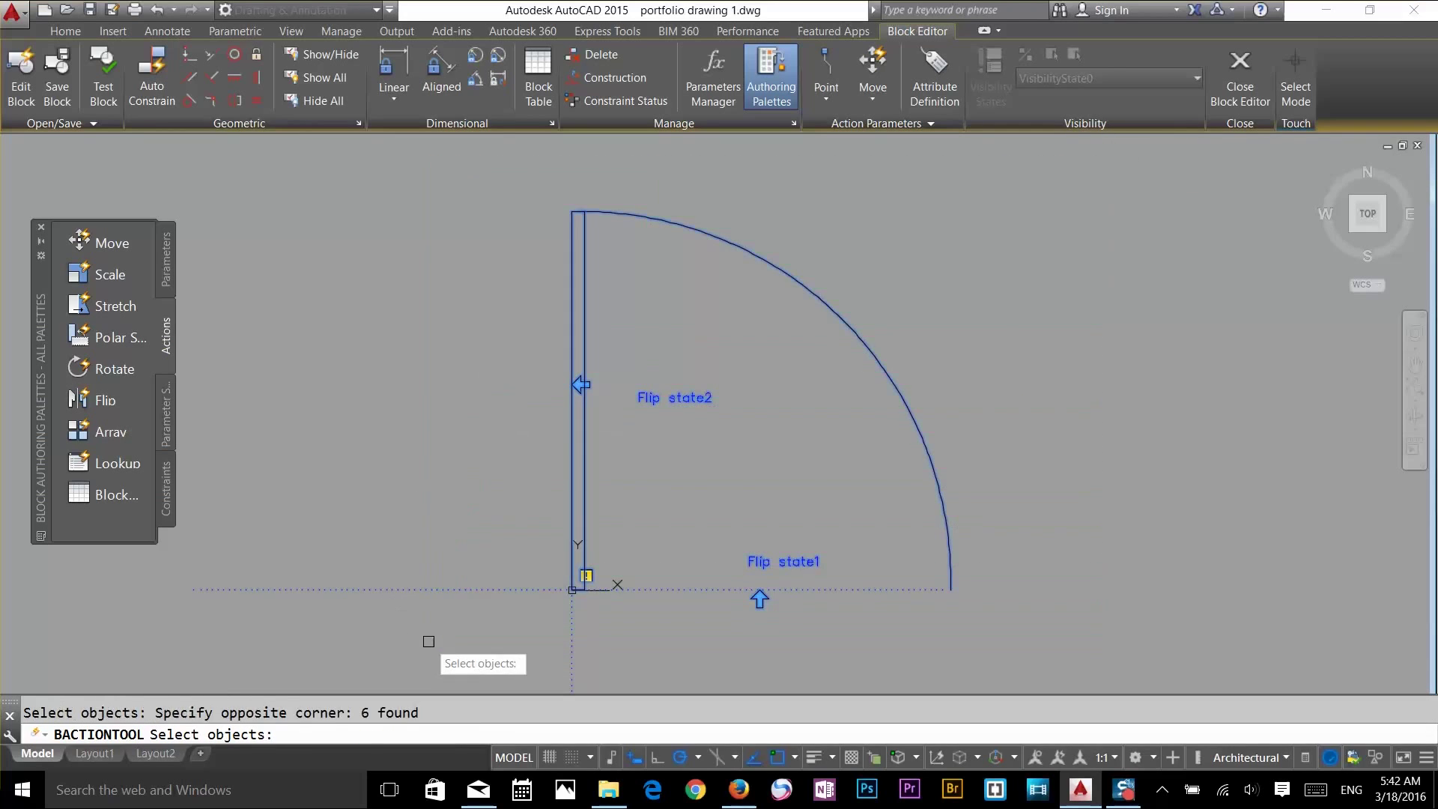
pyautogui.press('Return')
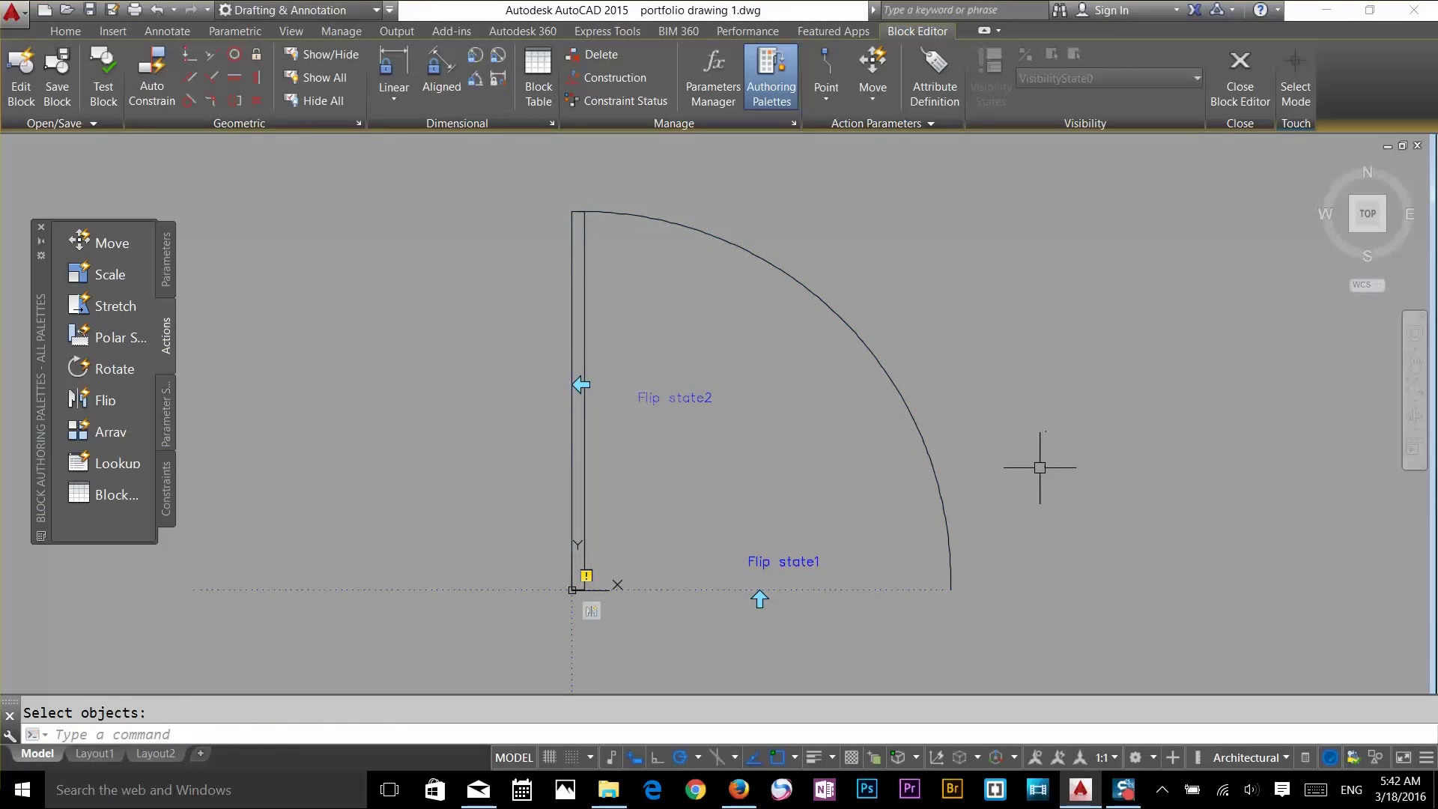
# Add a second Flip action on the Flip state2 parameter covering the whole door
pyautogui.click(107, 403)
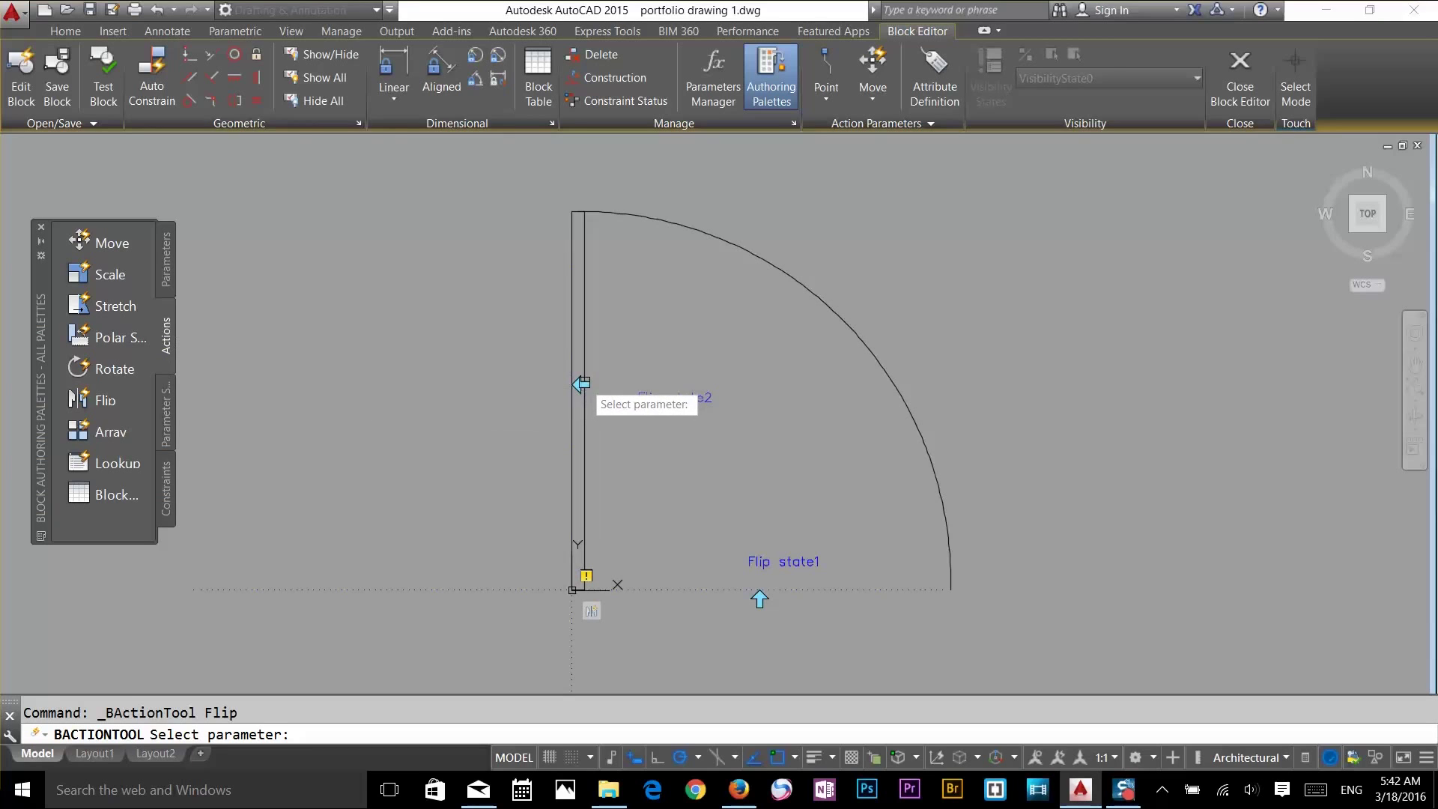
pyautogui.click(581, 386)
pyautogui.click(576, 388)
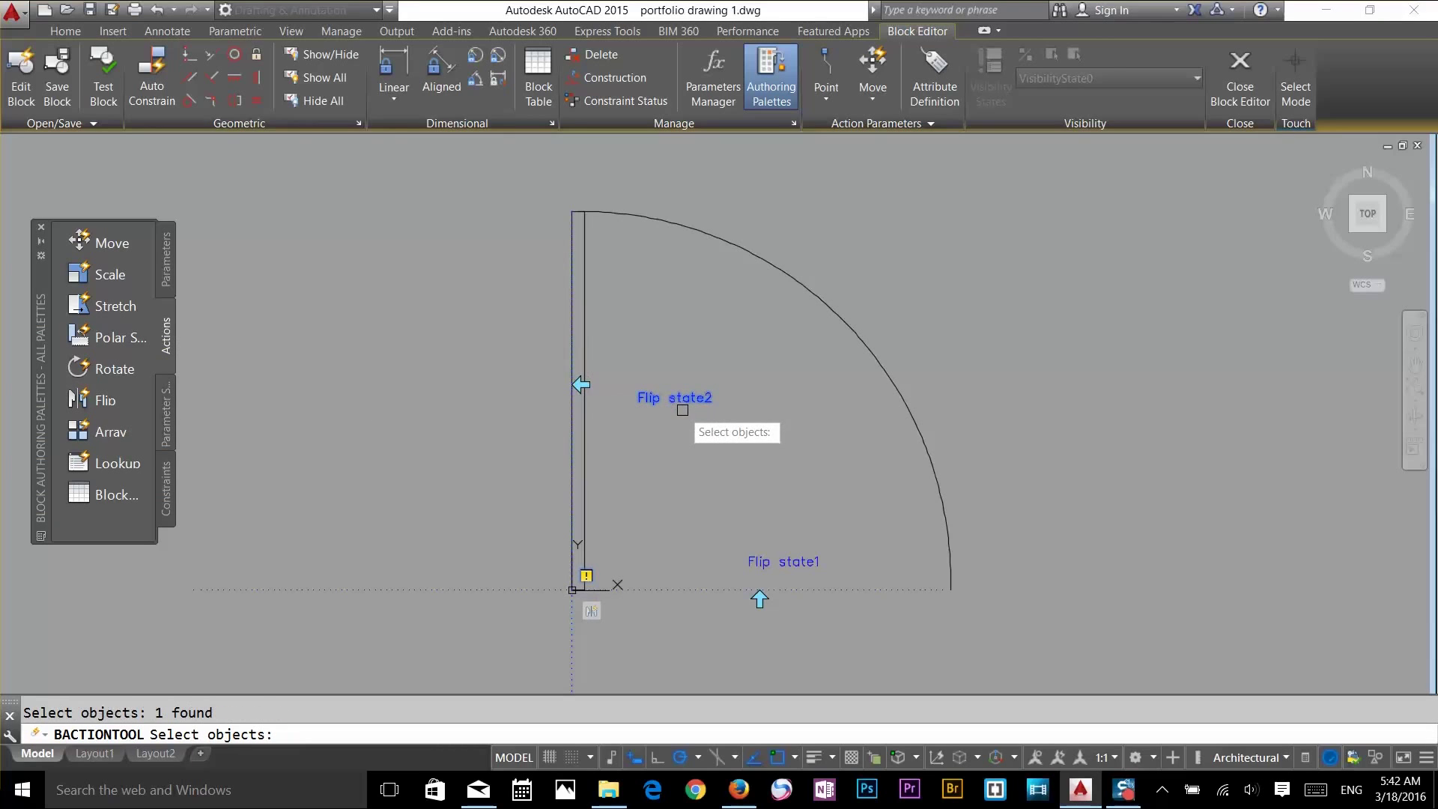
pyautogui.click(1098, 185)
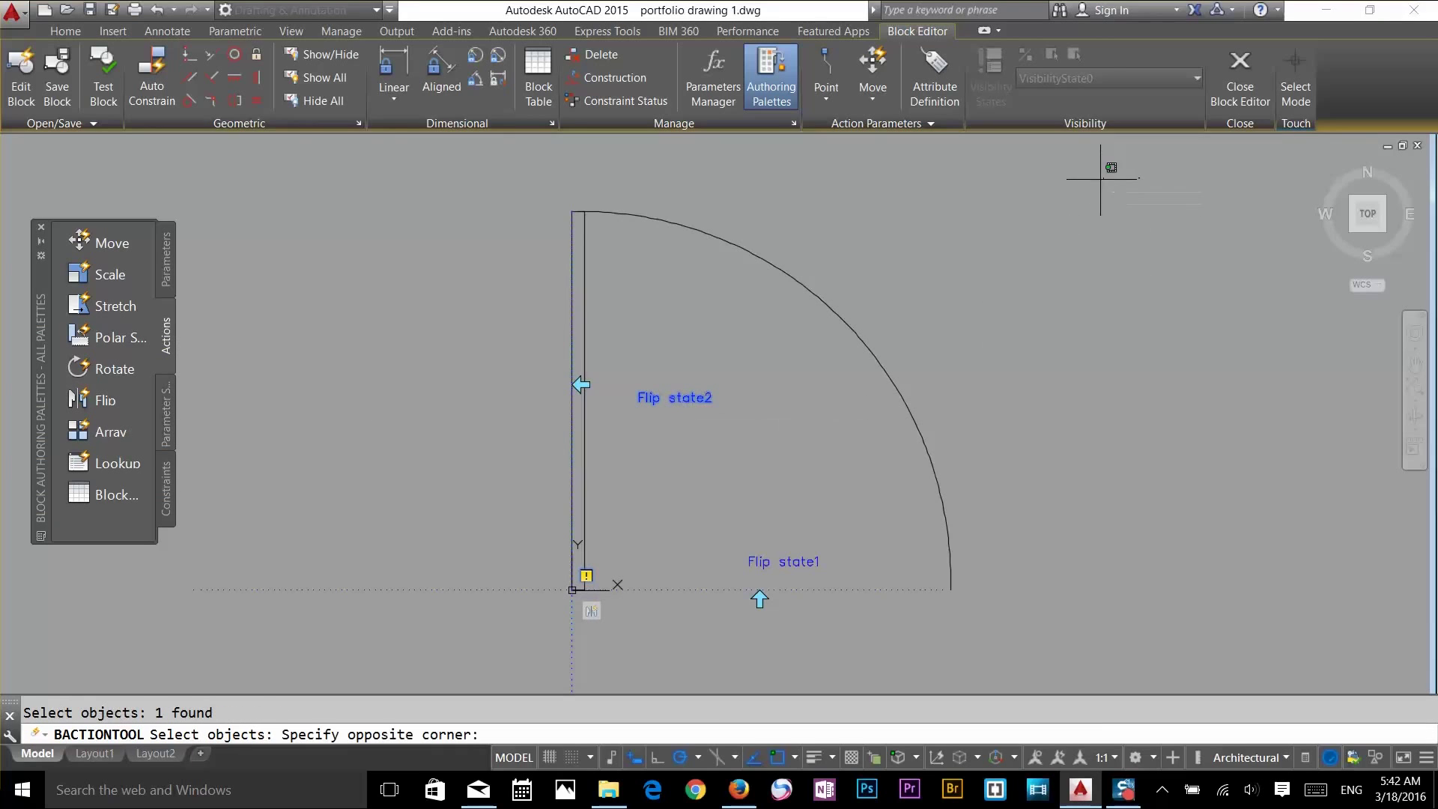
pyautogui.click(467, 641)
pyautogui.press('Return')
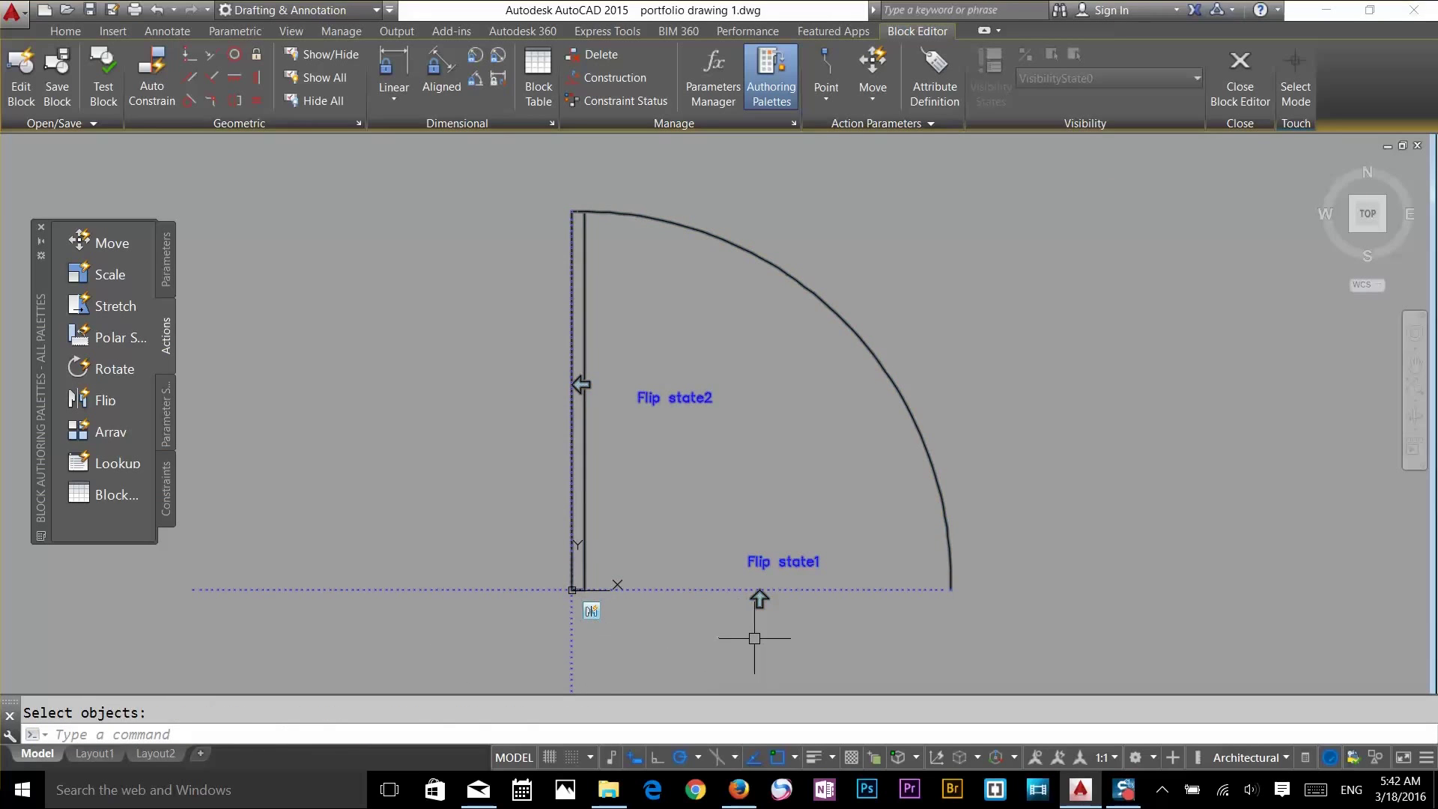
pyautogui.press('Escape')
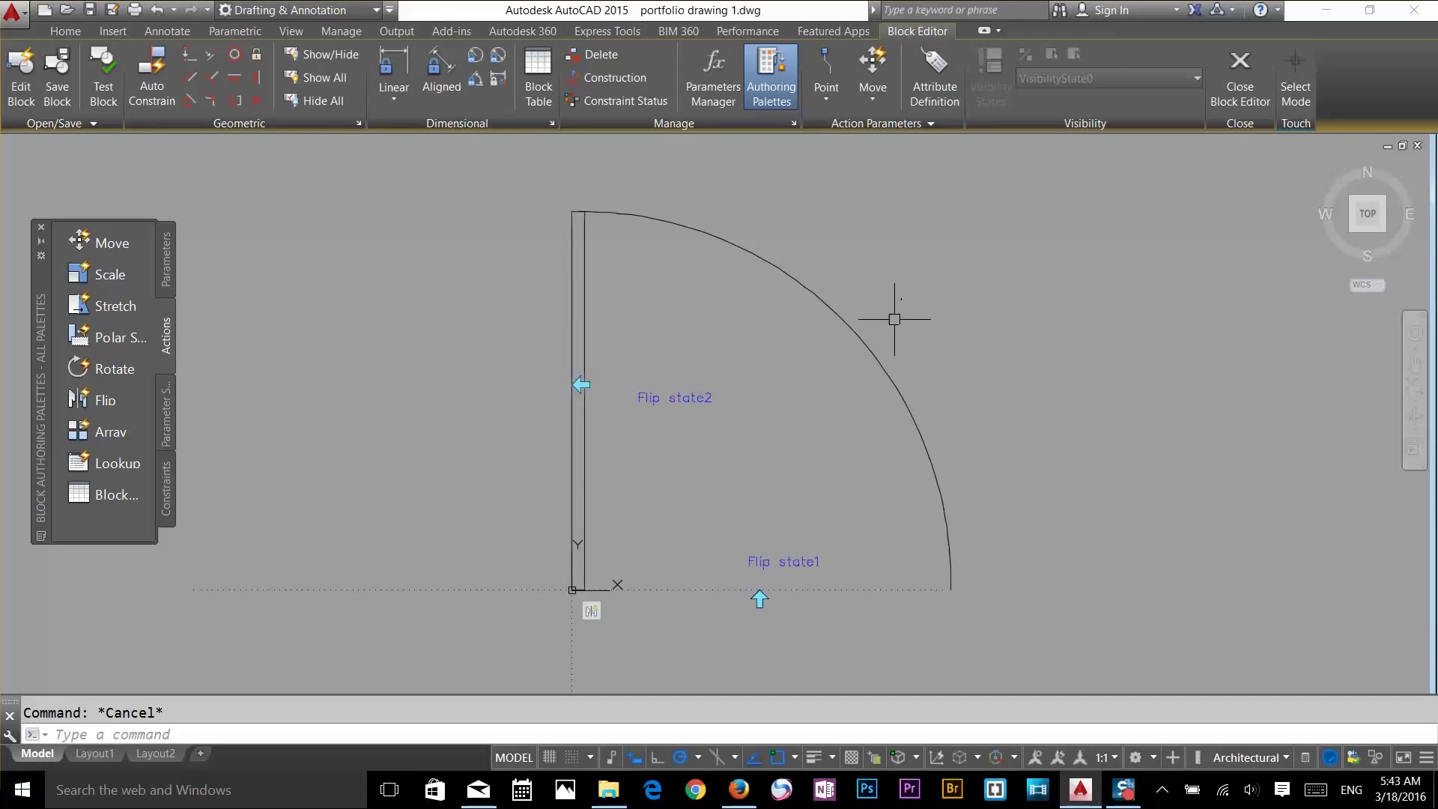
# Save the doord block and insert it at the wall opening with zero rotation
pyautogui.click(1215, 99)
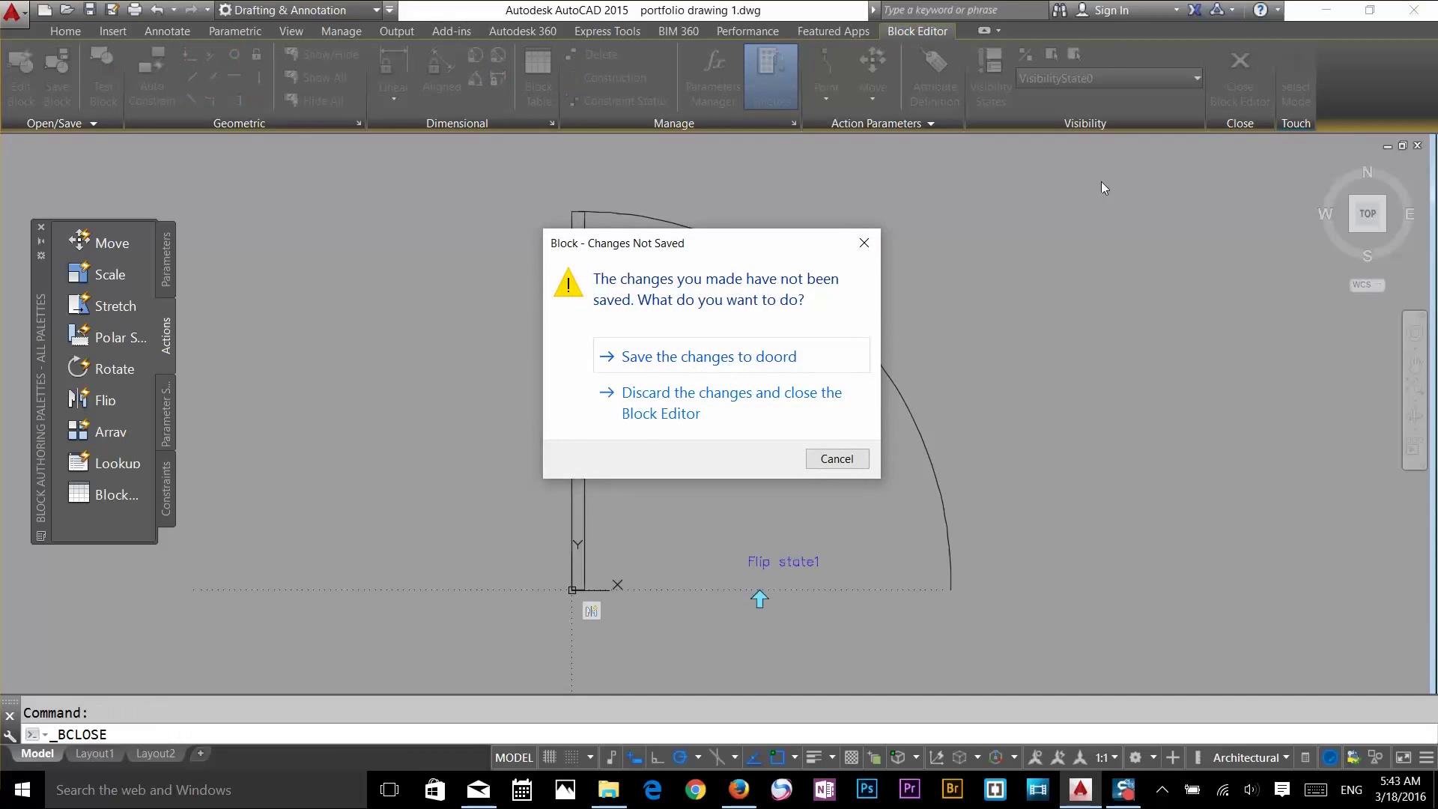
pyautogui.click(720, 356)
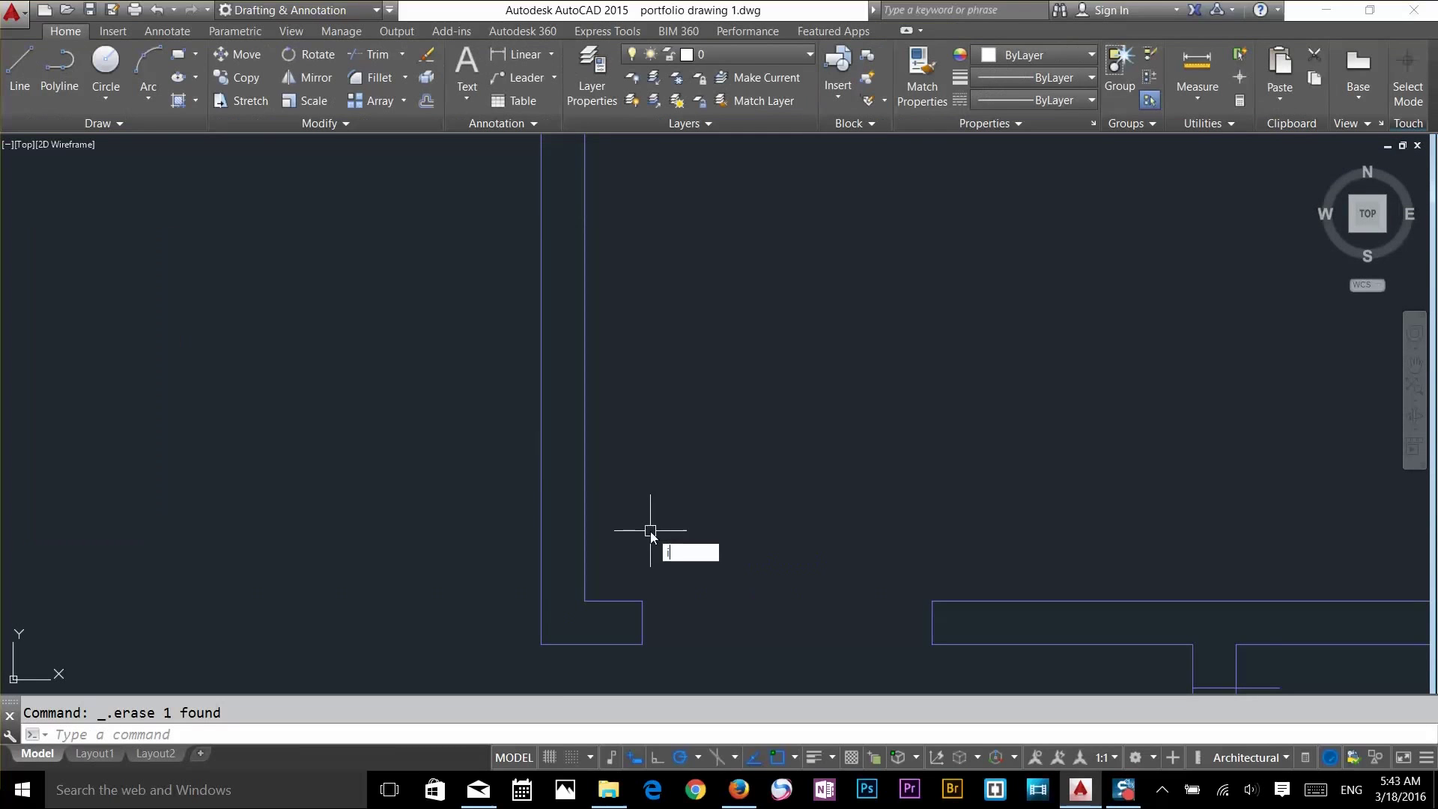
pyautogui.click(1074, 245)
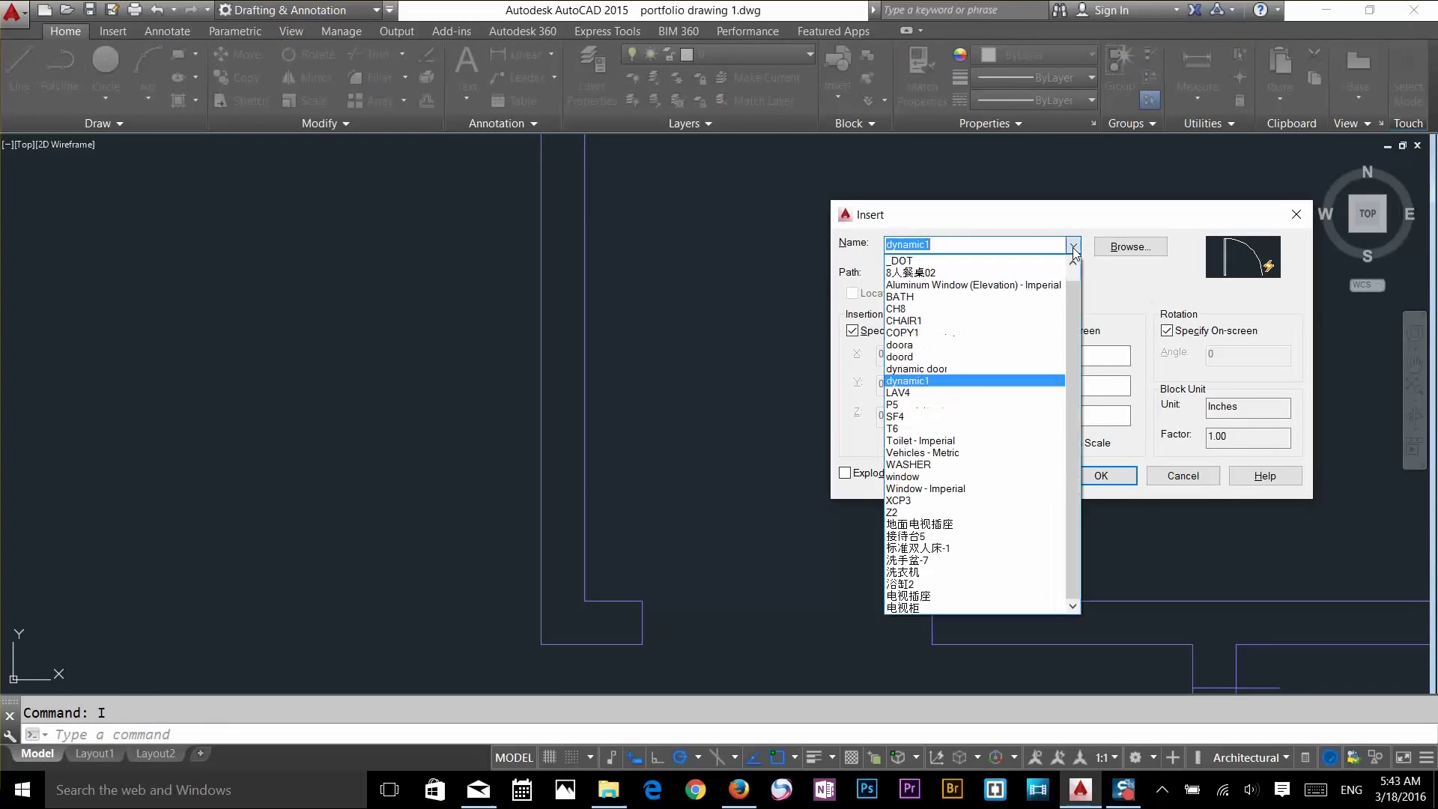
pyautogui.click(922, 358)
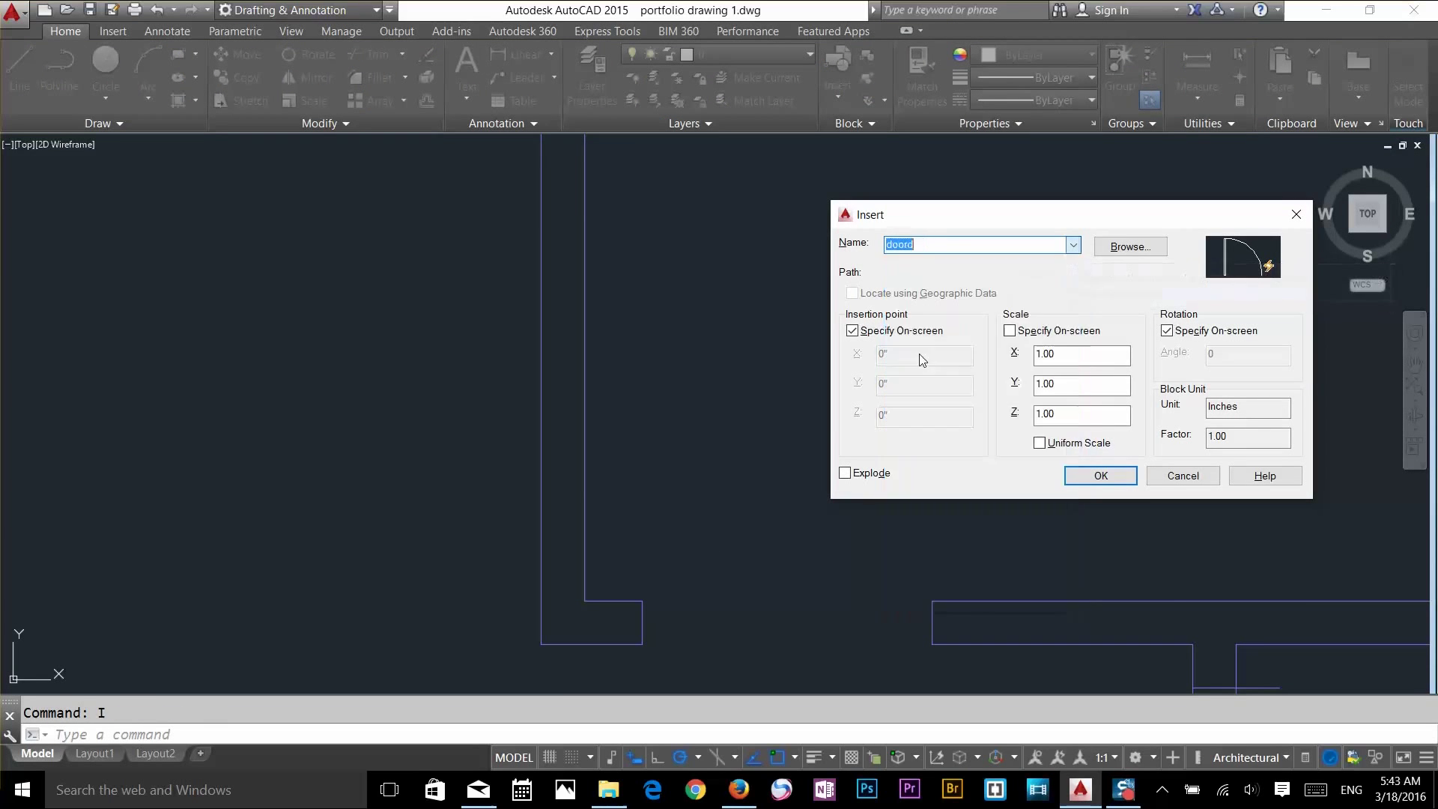
pyautogui.click(1100, 475)
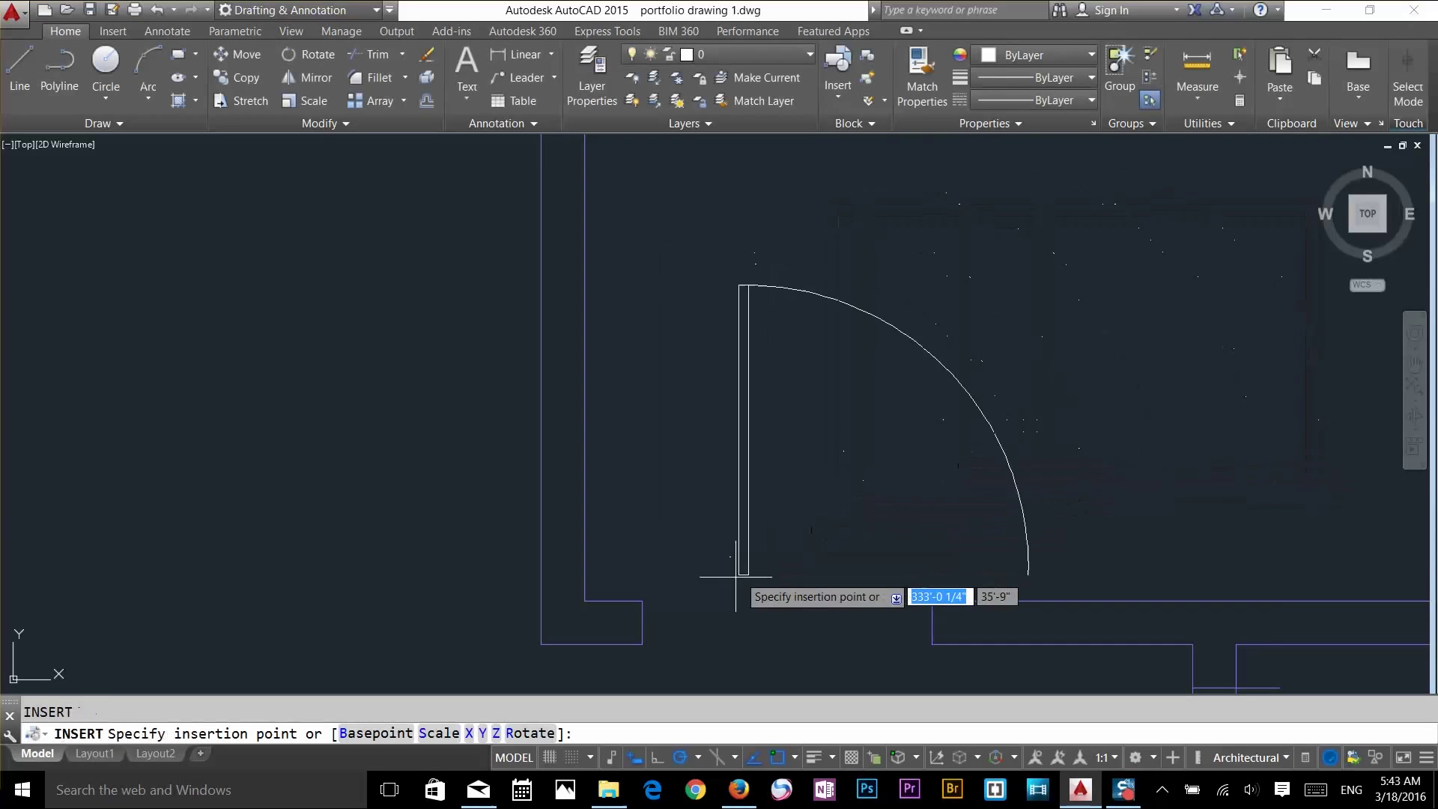
pyautogui.click(643, 622)
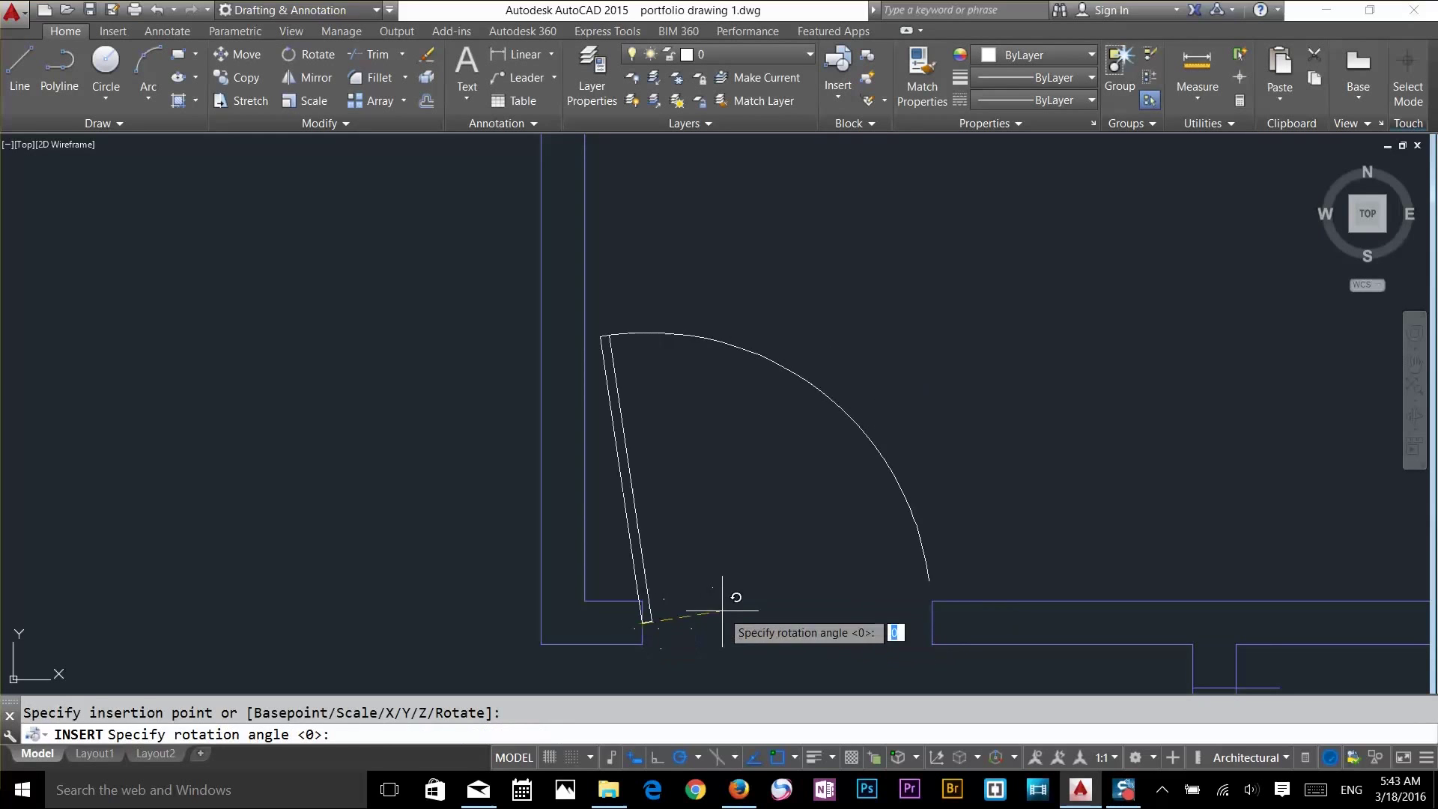
pyautogui.press('Return')
pyautogui.click(945, 507)
# Test the inserted door's flip grips, then open its block definition for editing
pyautogui.click(904, 532)
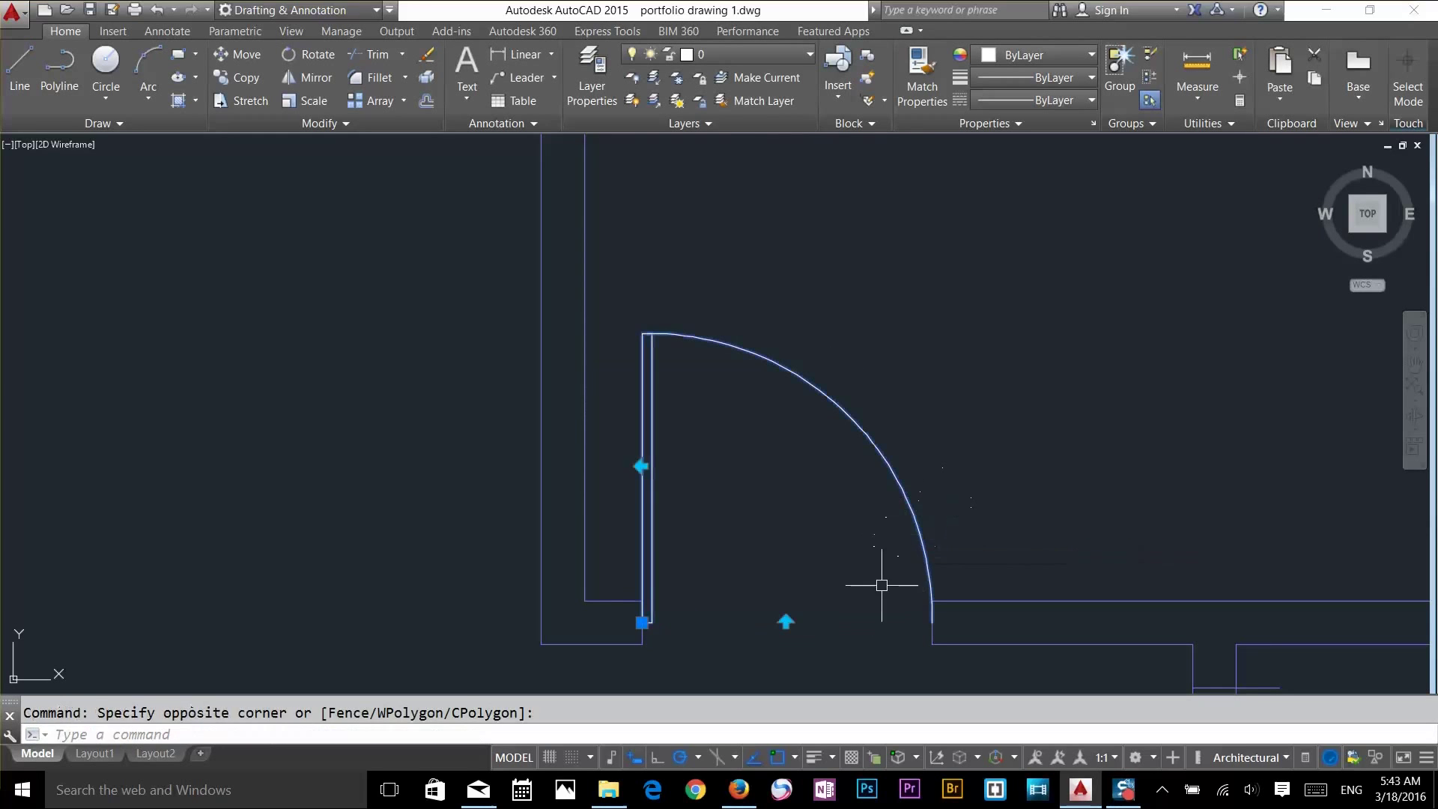
pyautogui.click(786, 621)
pyautogui.click(786, 621)
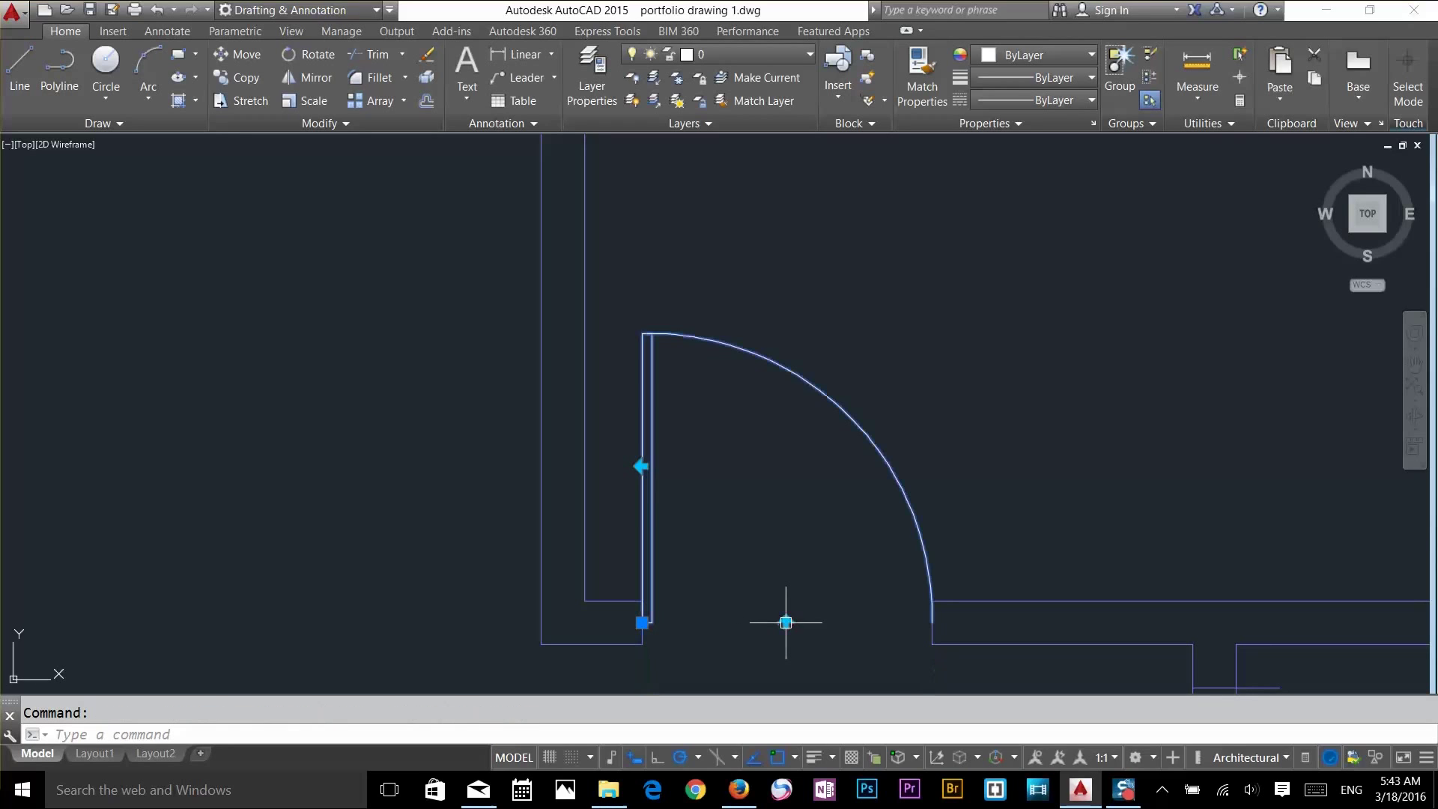
pyautogui.click(641, 466)
pyautogui.doubleClick(641, 466)
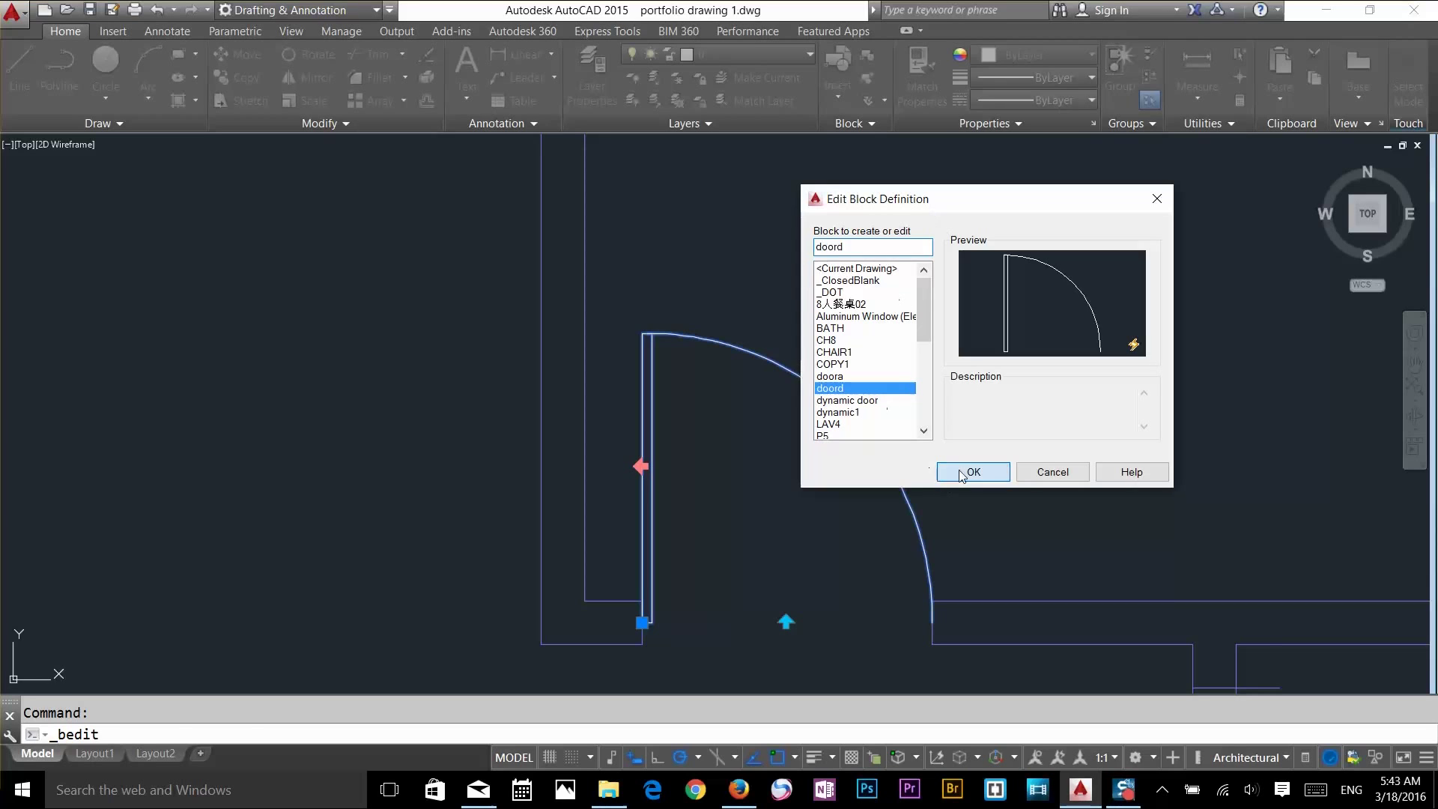
# Add a rotation parameter based at the door's hinge corner with default angle 0
pyautogui.click(967, 472)
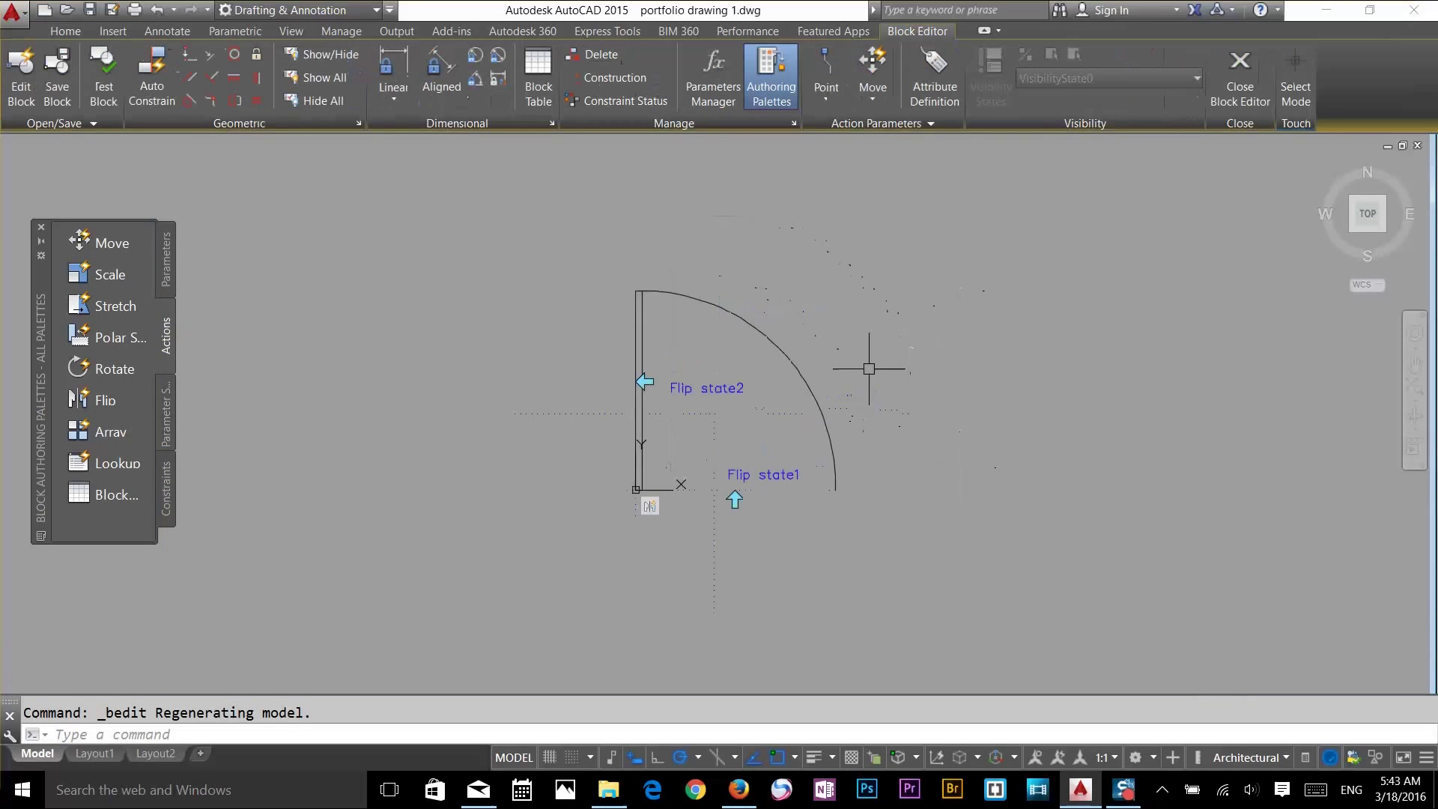
pyautogui.scroll(1, 800, 393)
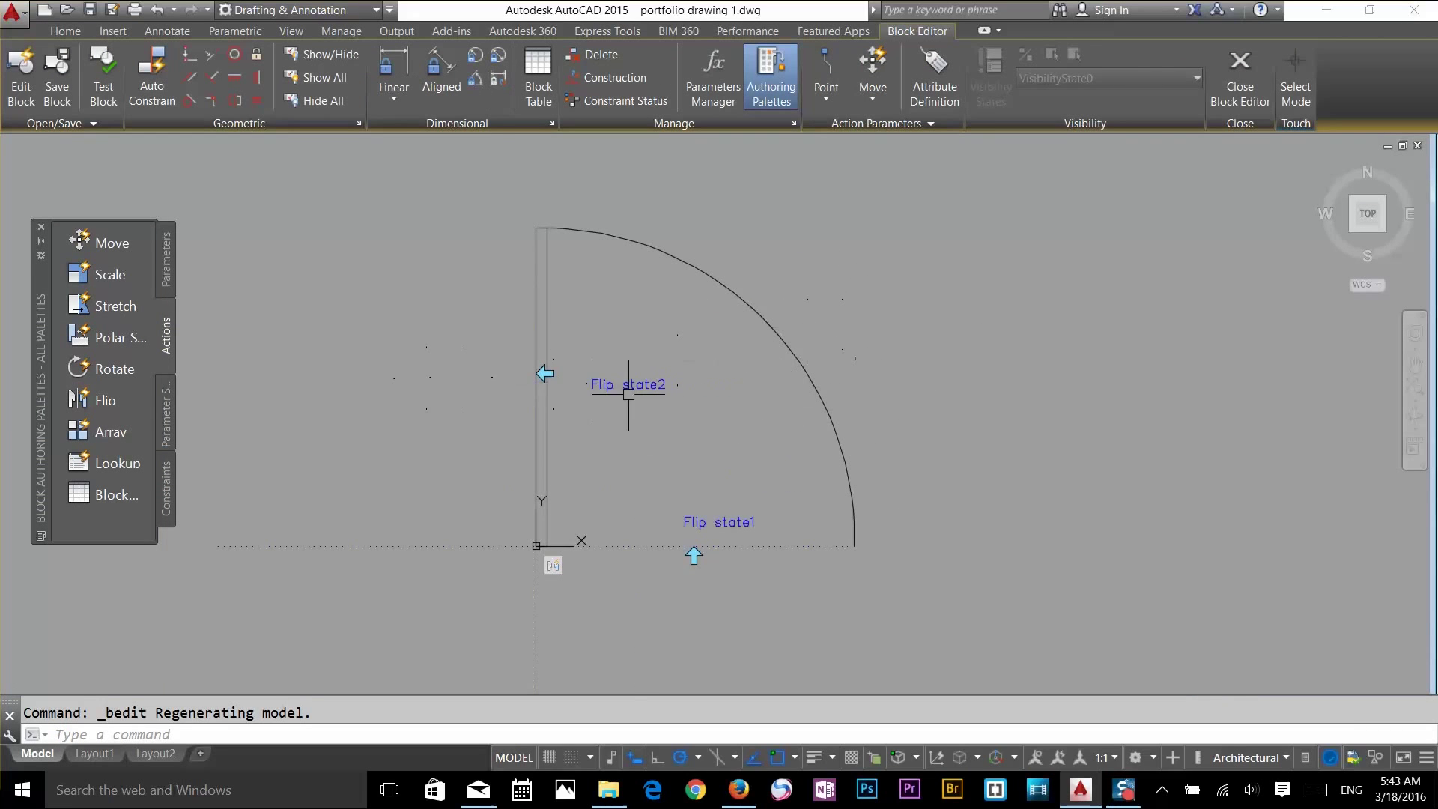
pyautogui.click(168, 275)
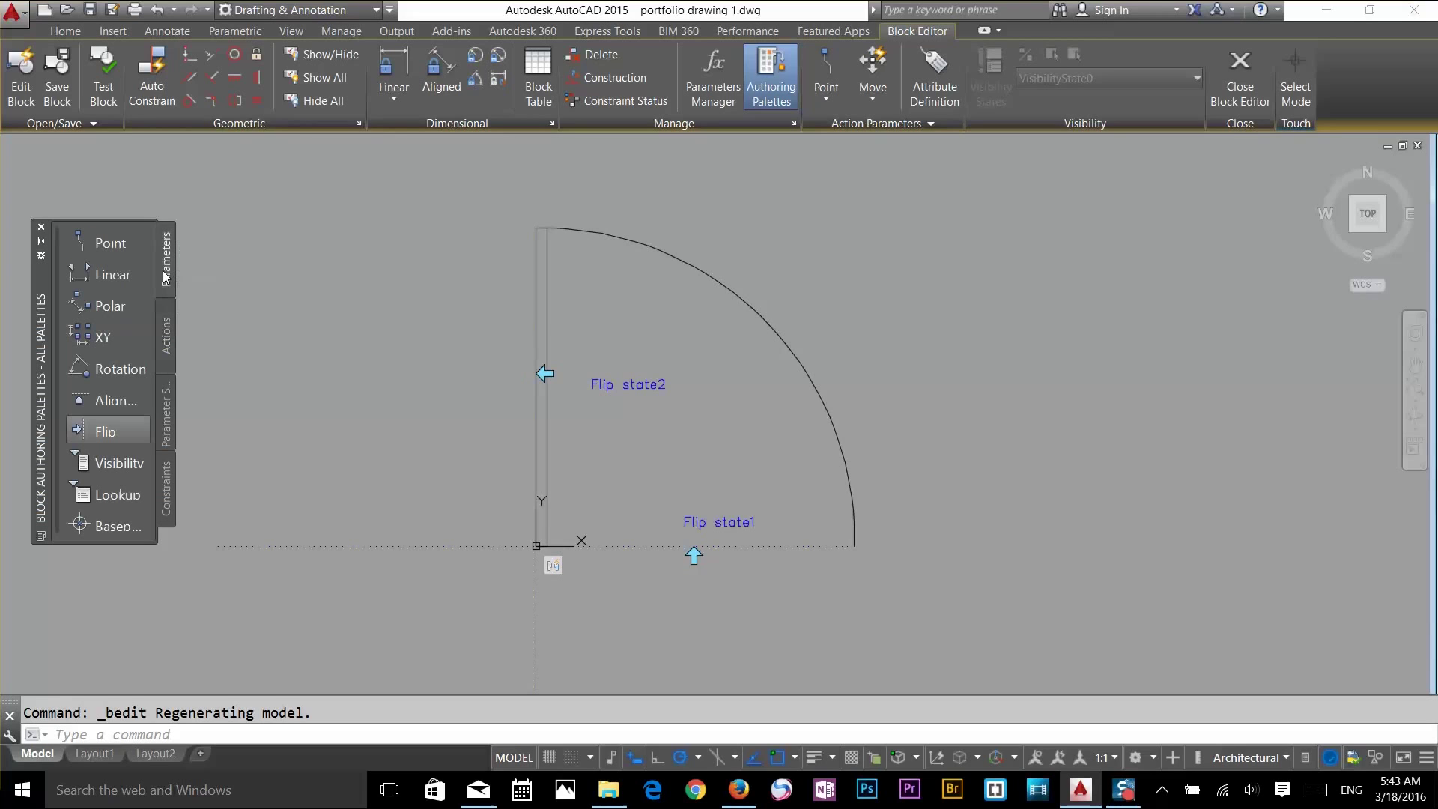
pyautogui.click(111, 370)
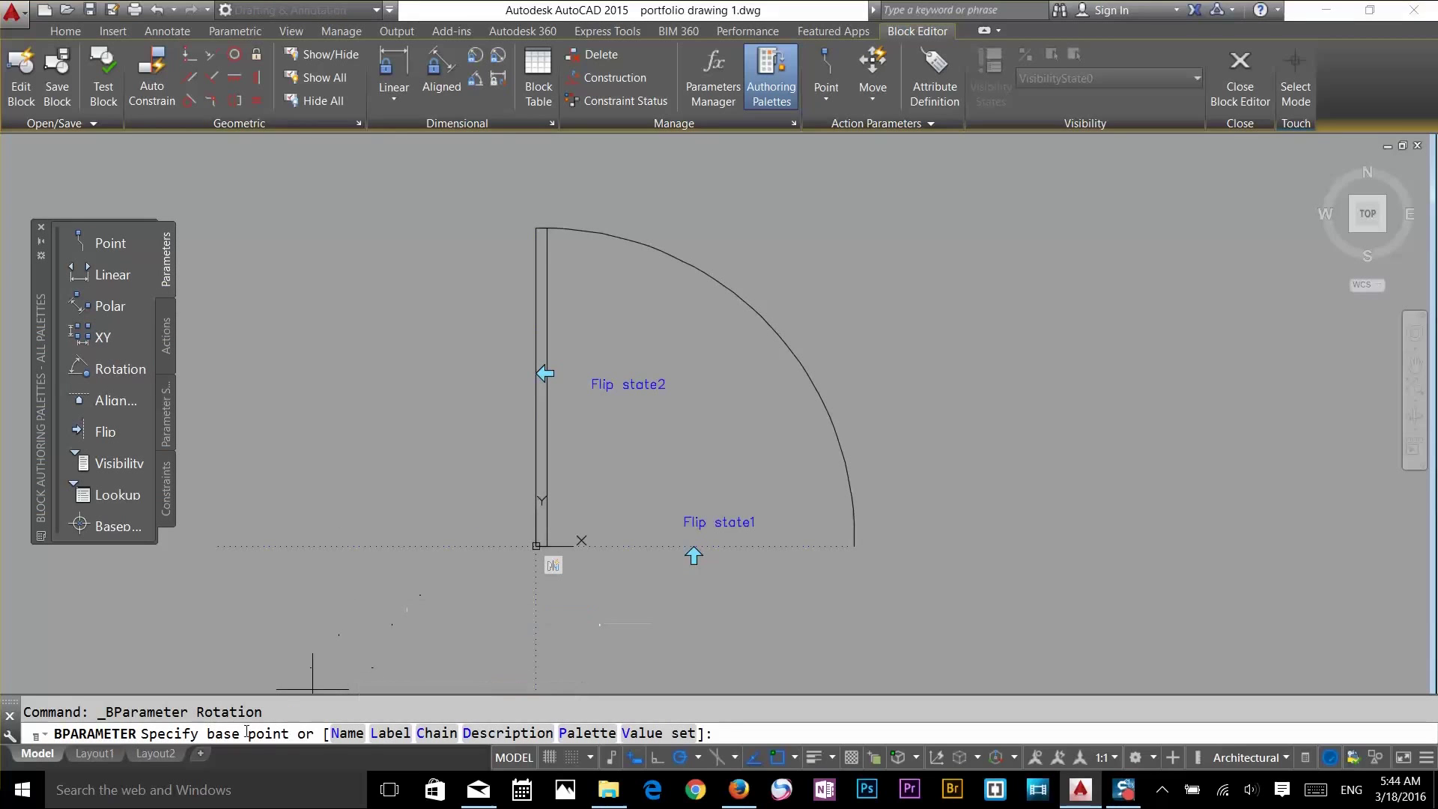
pyautogui.click(536, 546)
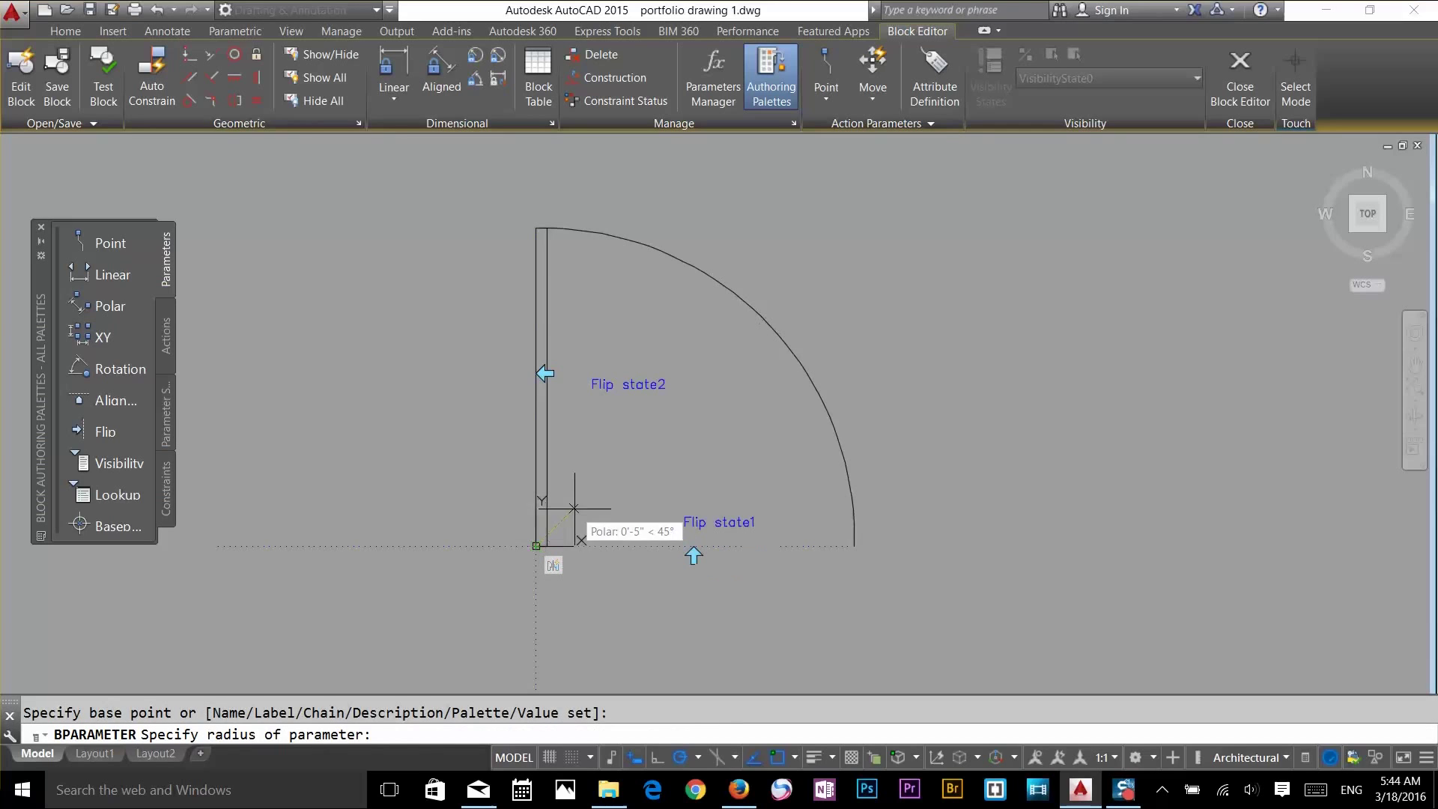
pyautogui.click(643, 476)
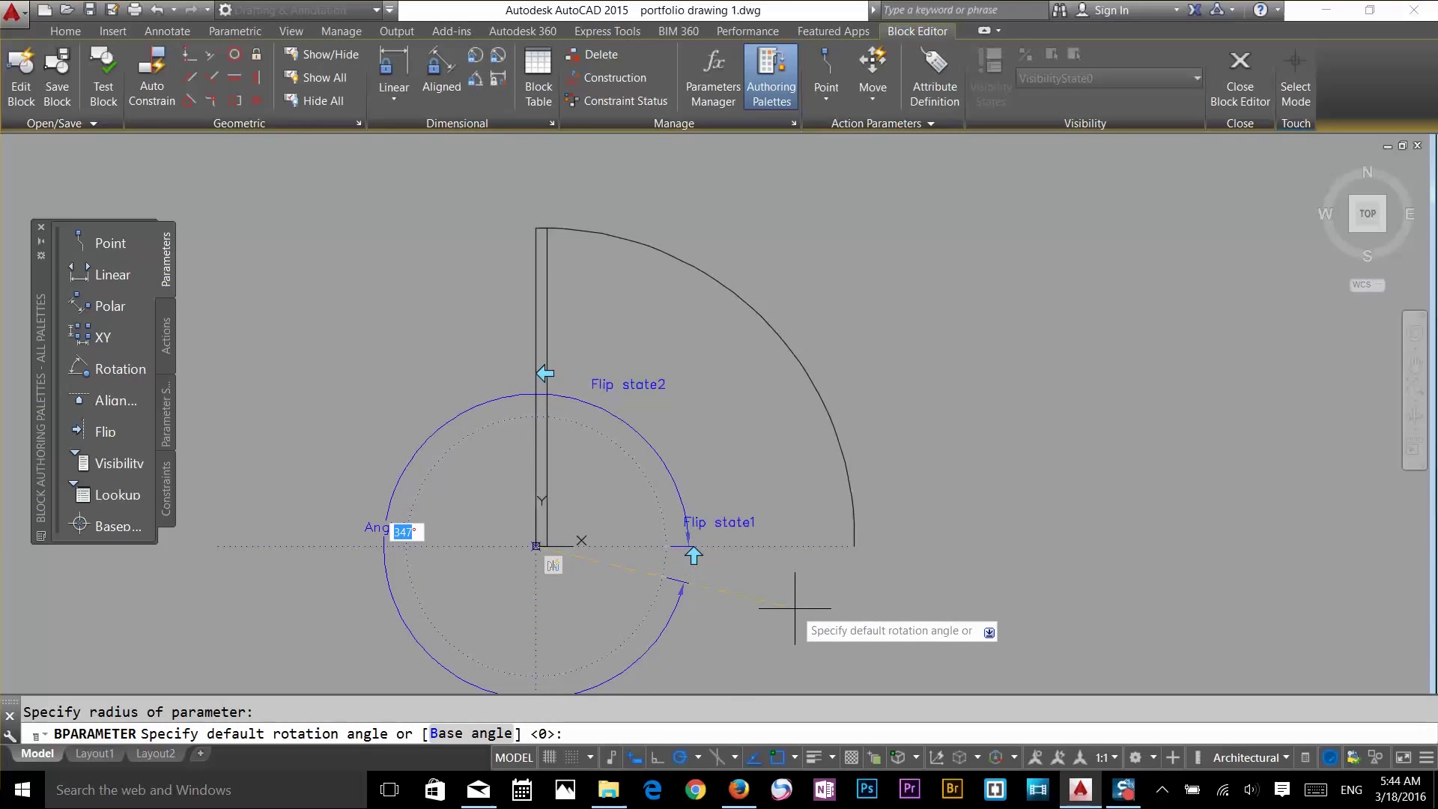
pyautogui.press('Return')
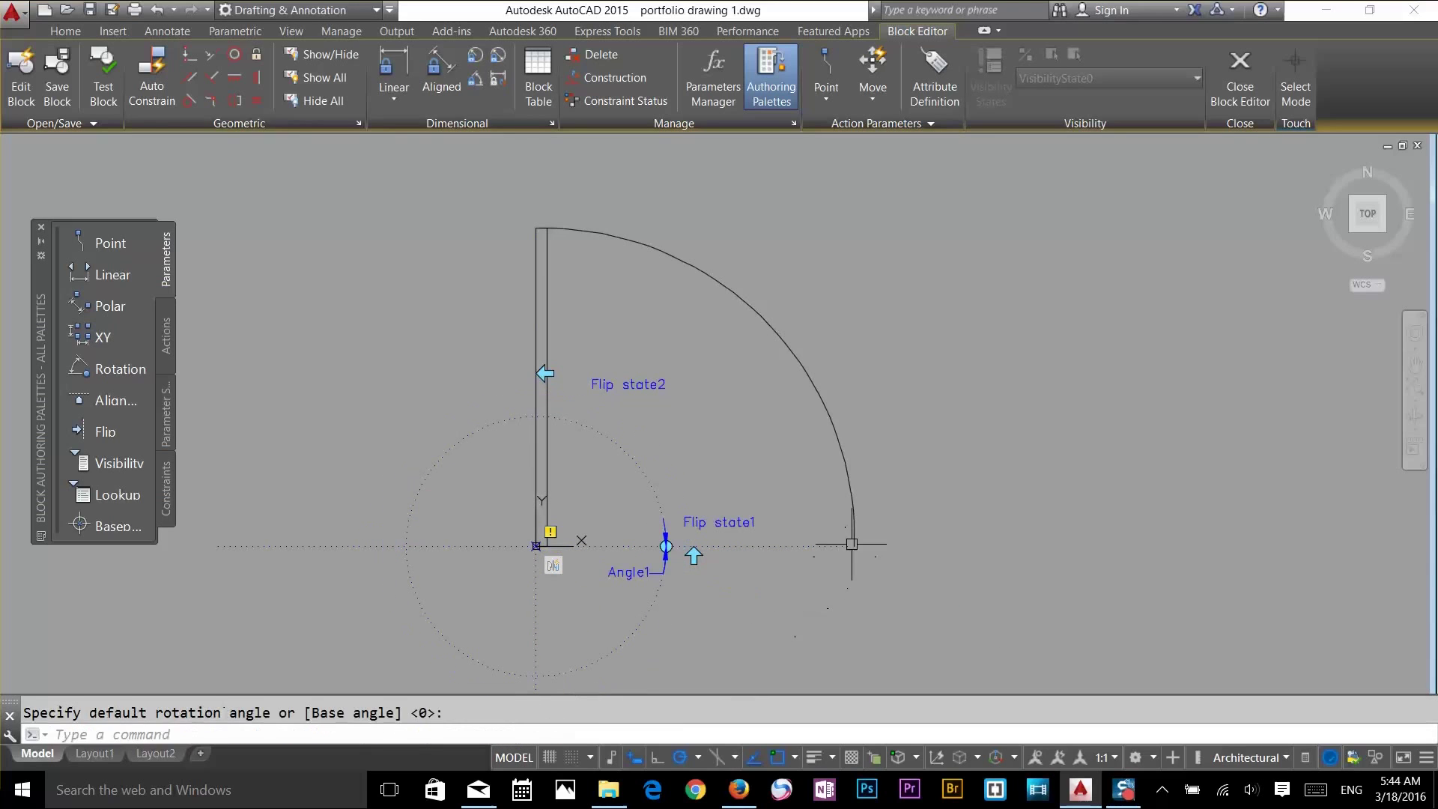
pyautogui.press('Escape')
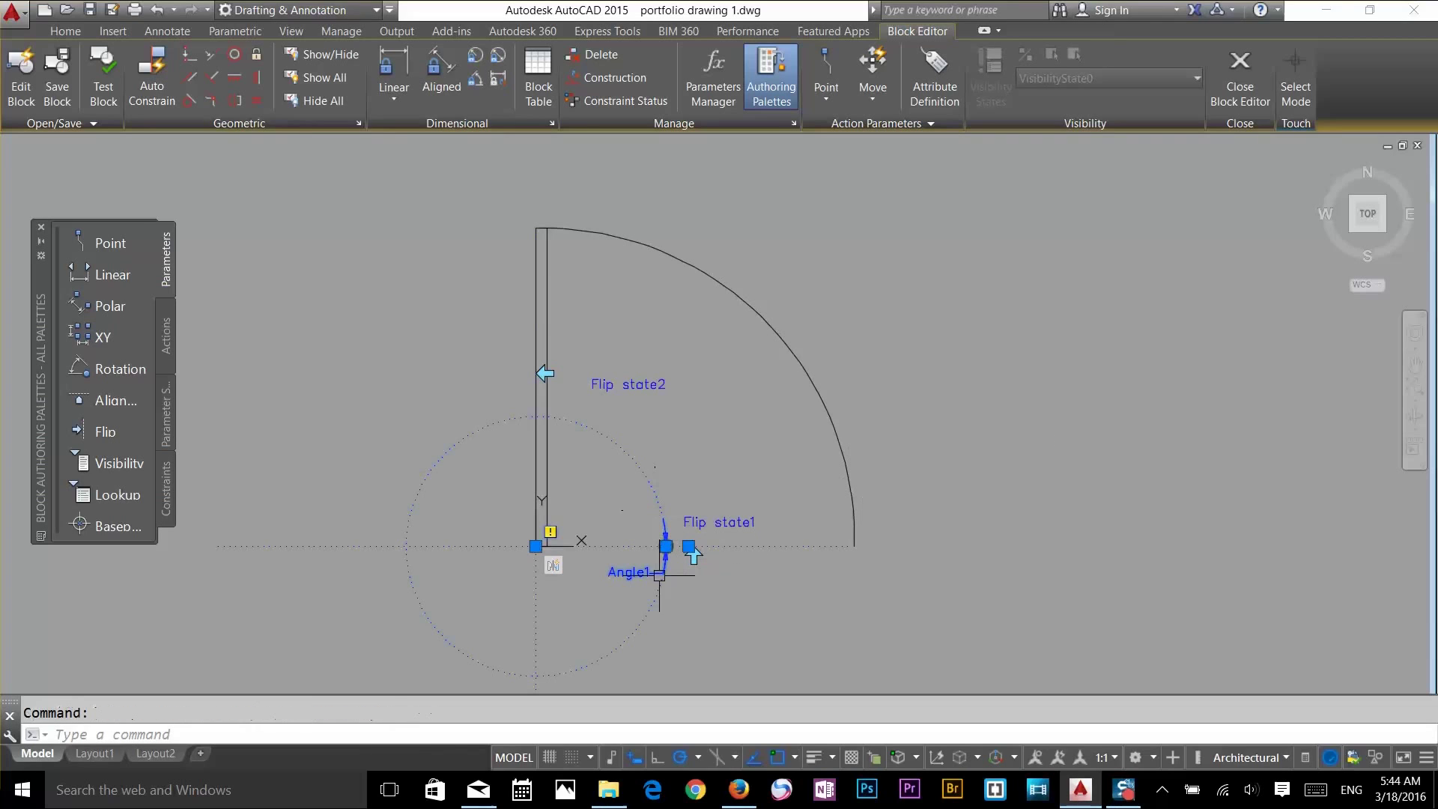
# Attach a Rotate action to Angle1 covering the door leaf and swing arc
pyautogui.click(169, 342)
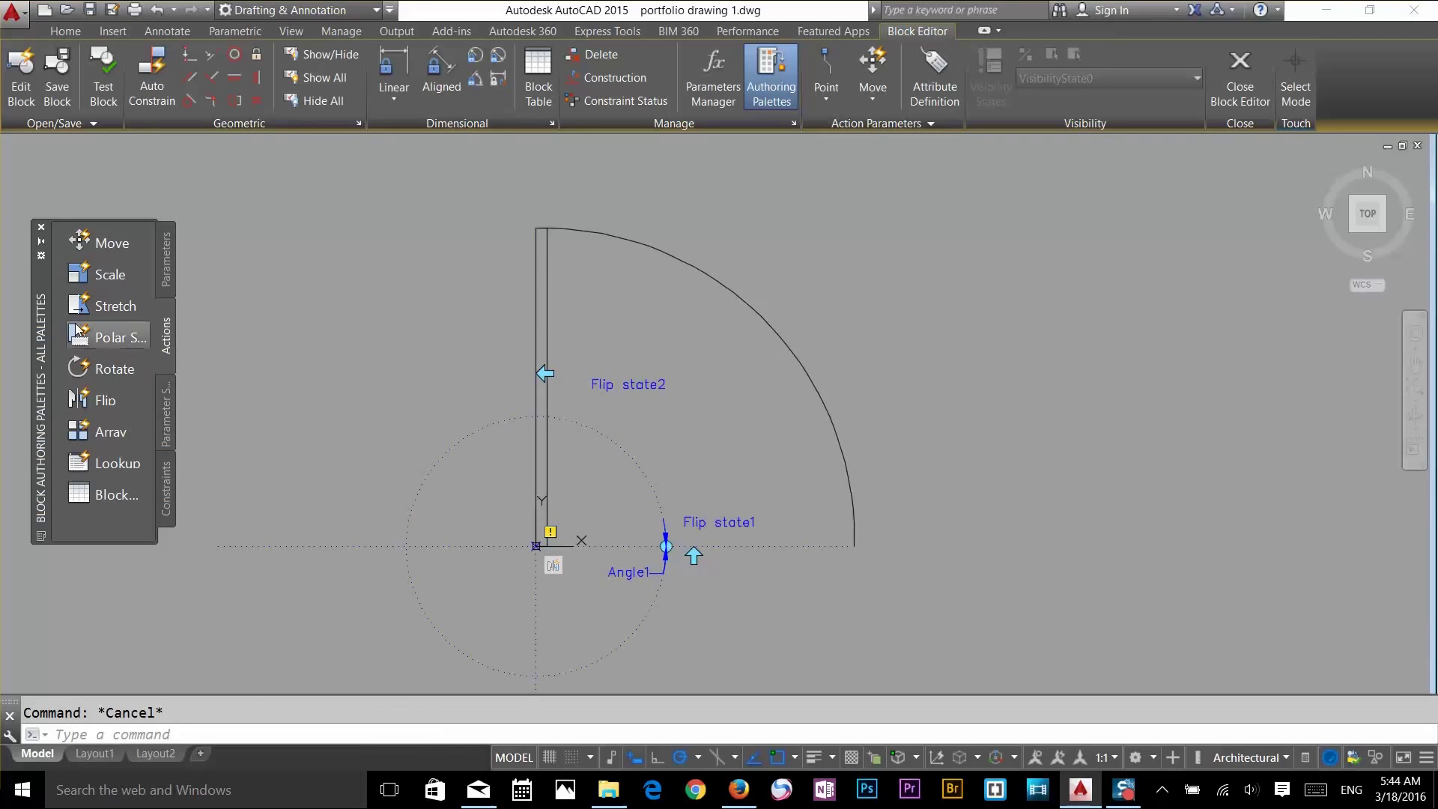
pyautogui.click(103, 374)
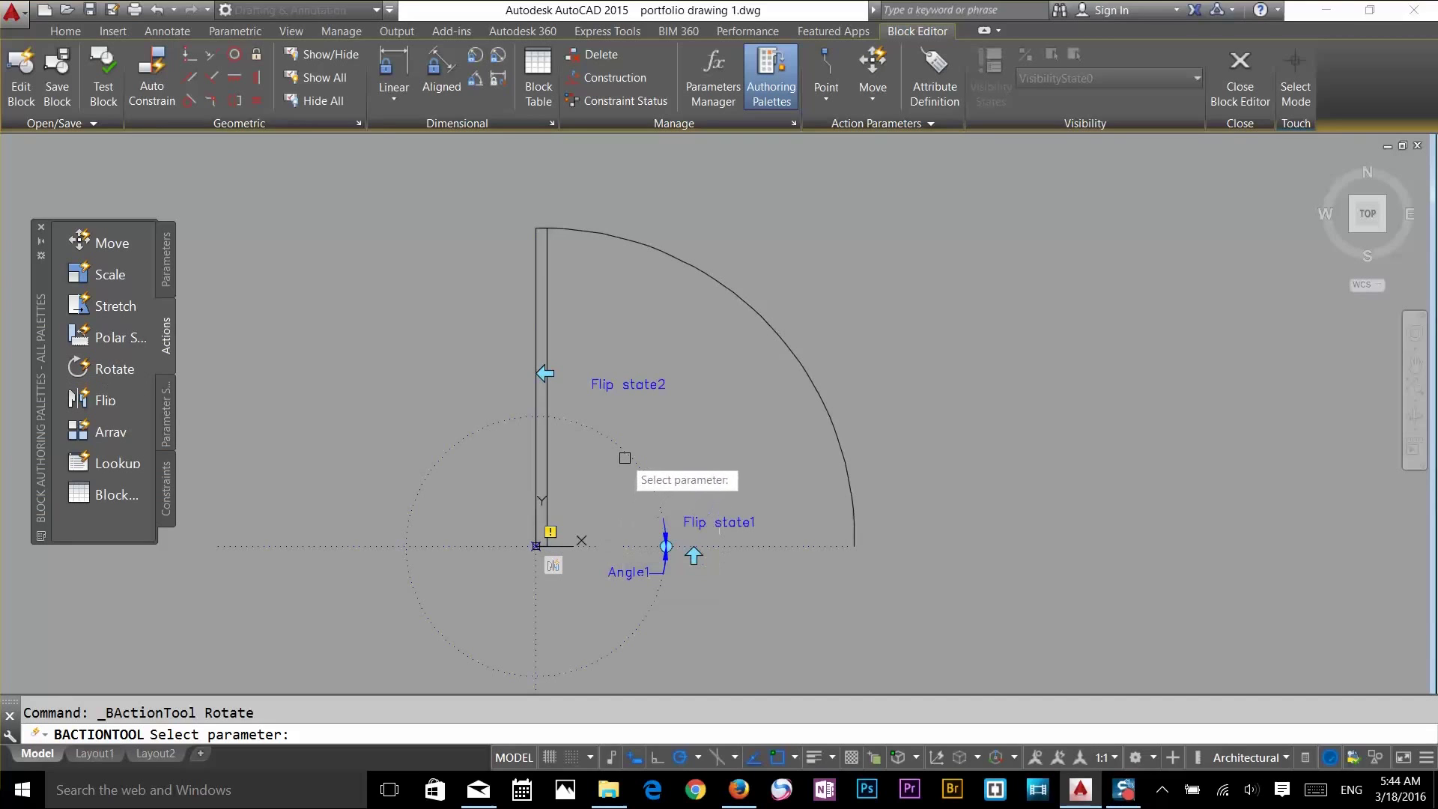
pyautogui.click(625, 458)
pyautogui.click(1036, 189)
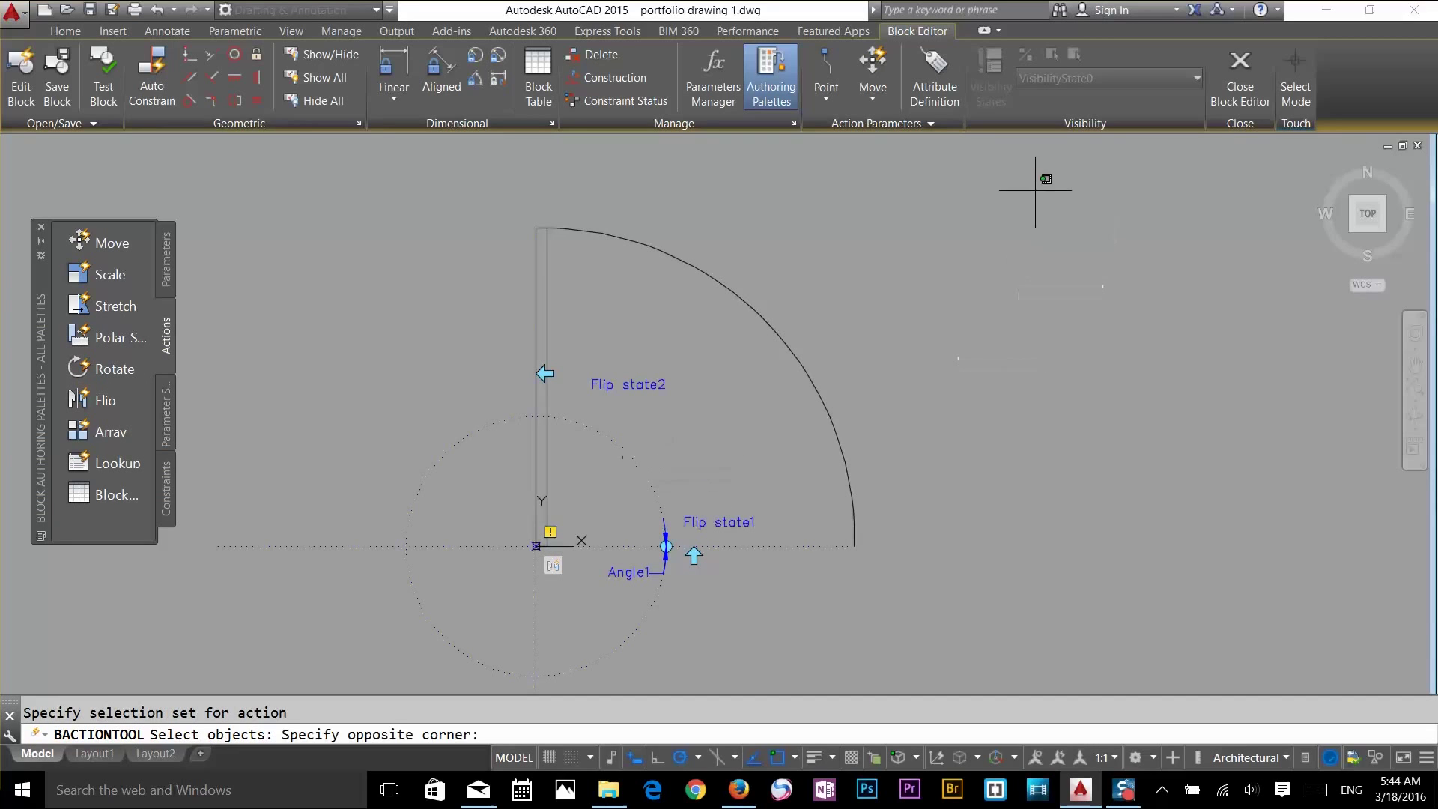
pyautogui.click(437, 621)
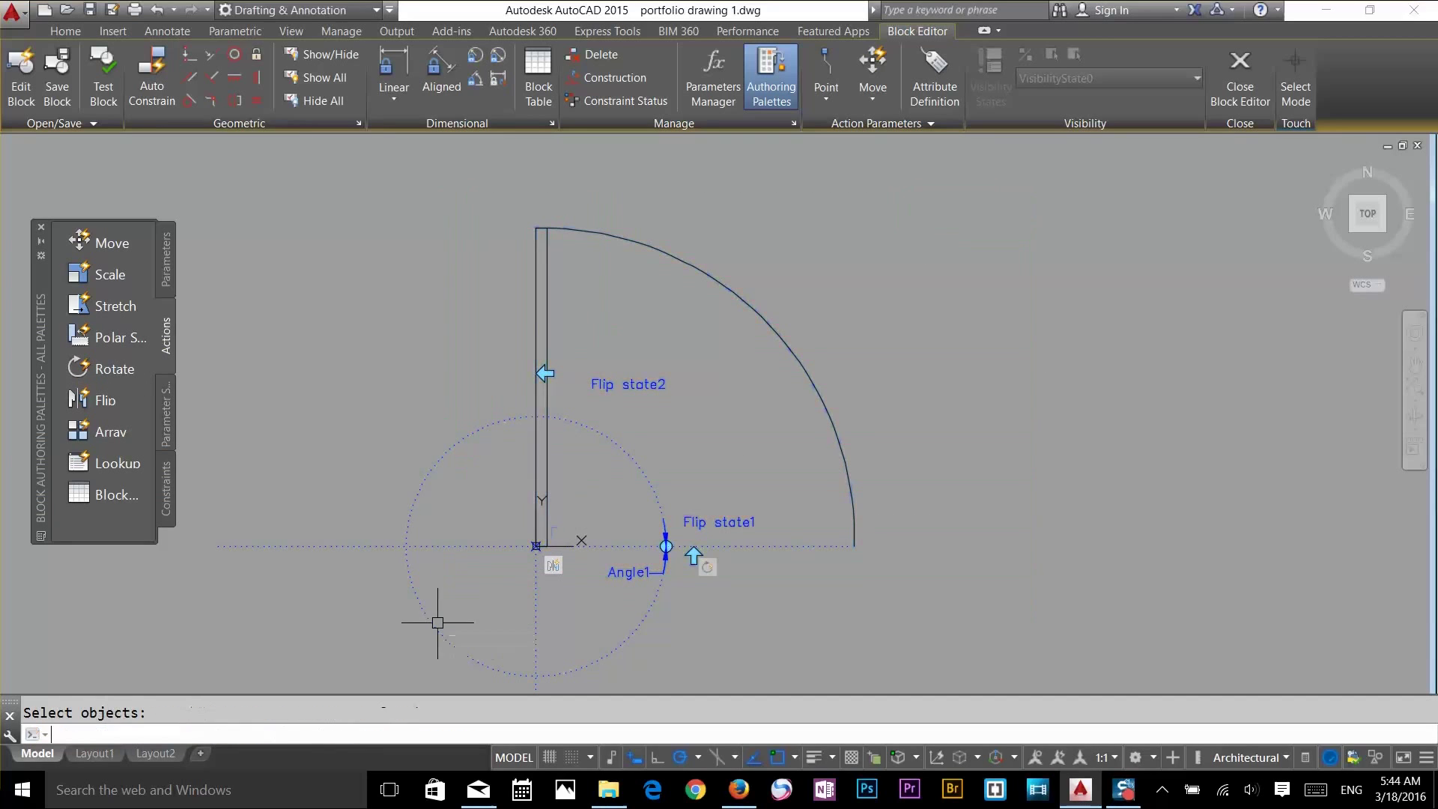
pyautogui.press('Return')
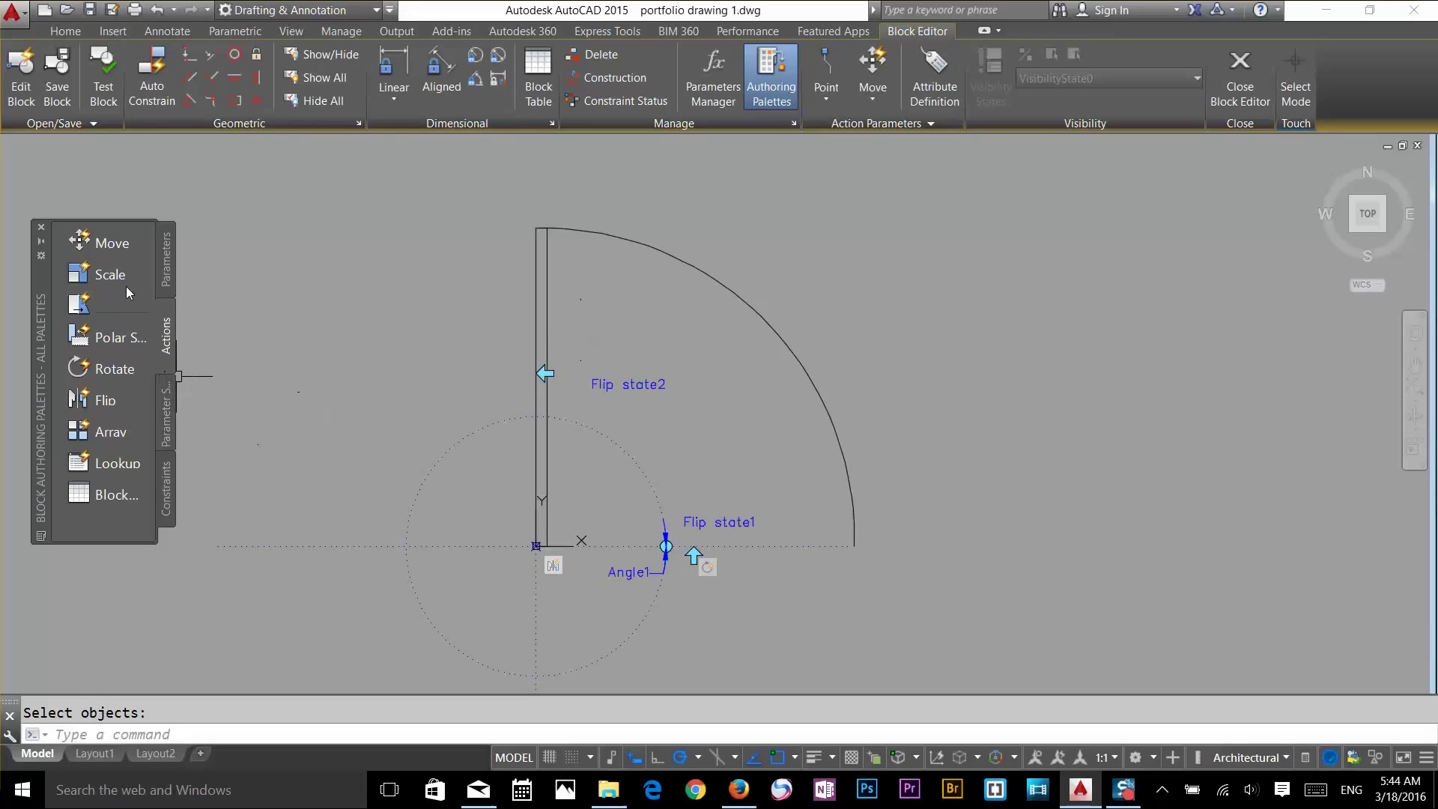
pyautogui.click(166, 270)
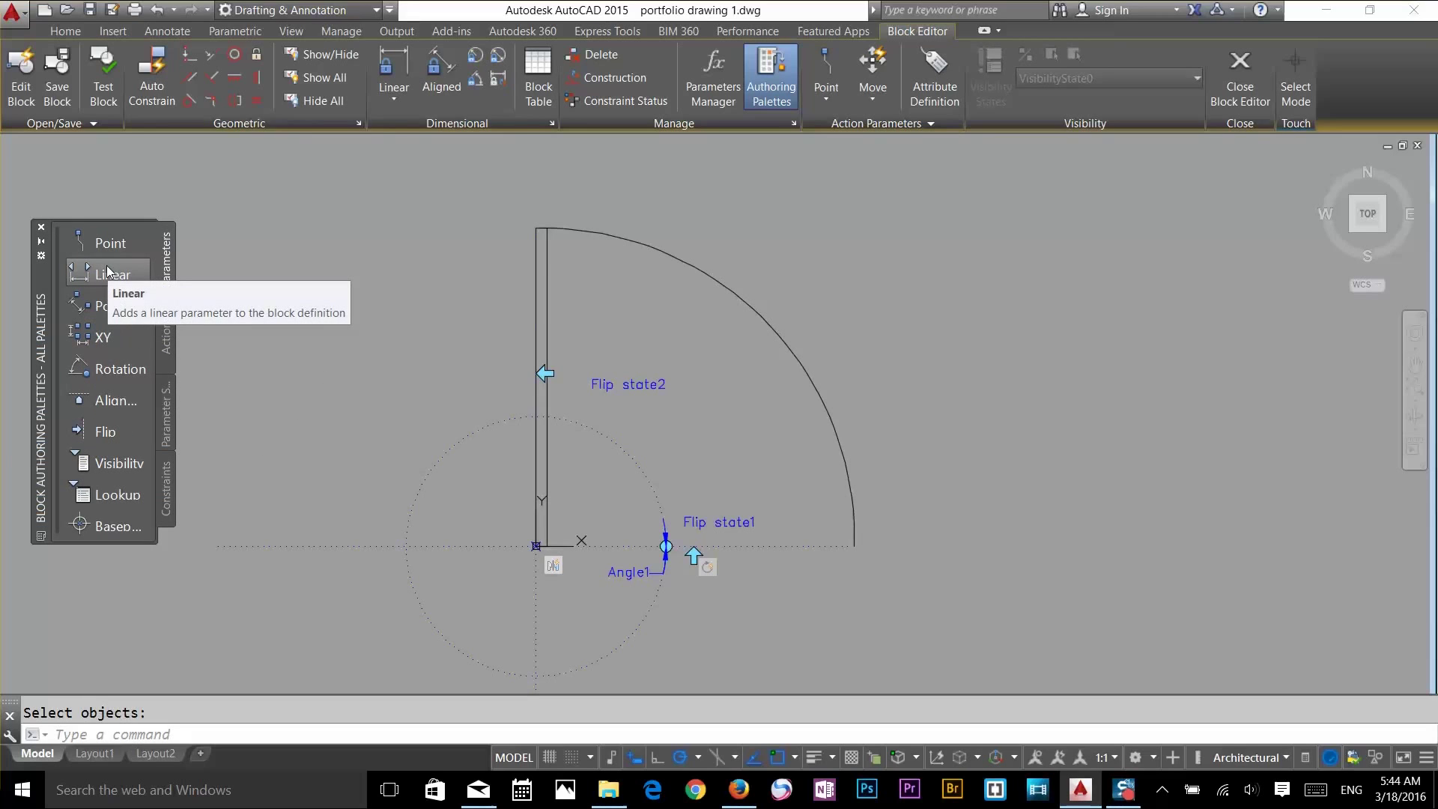
# Add a Distance1 linear parameter from the door hinge to the arc's end
pyautogui.click(108, 272)
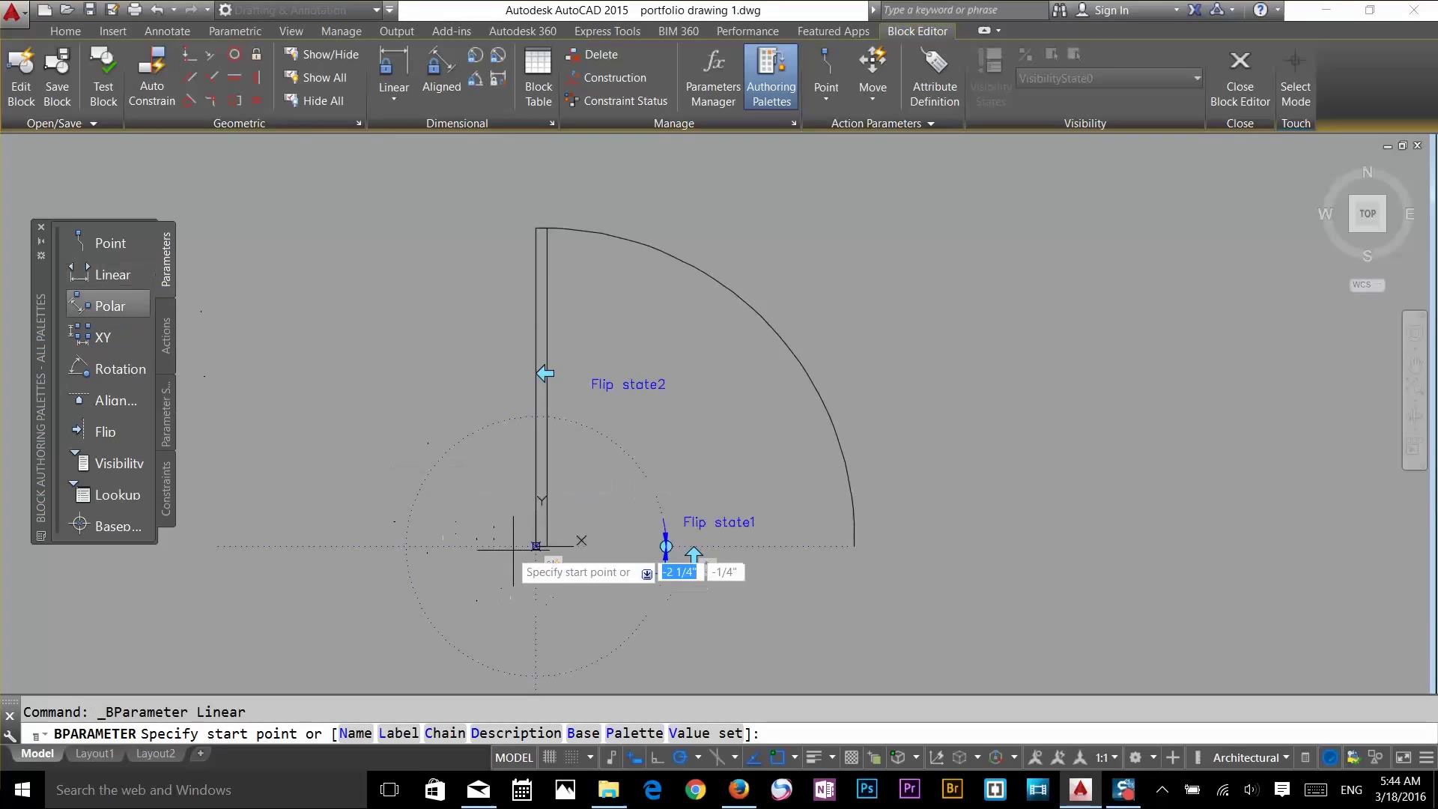
pyautogui.click(537, 546)
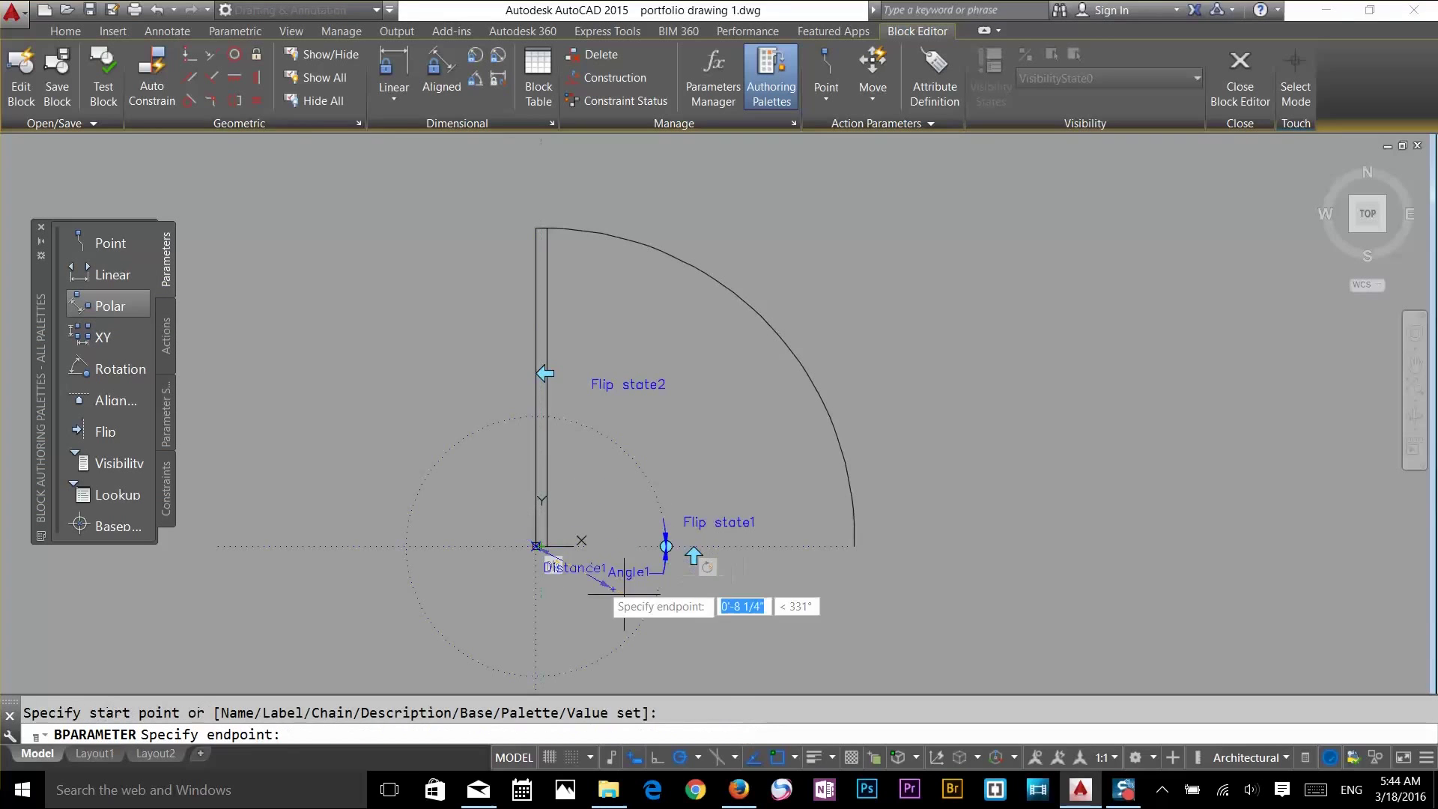
pyautogui.click(854, 546)
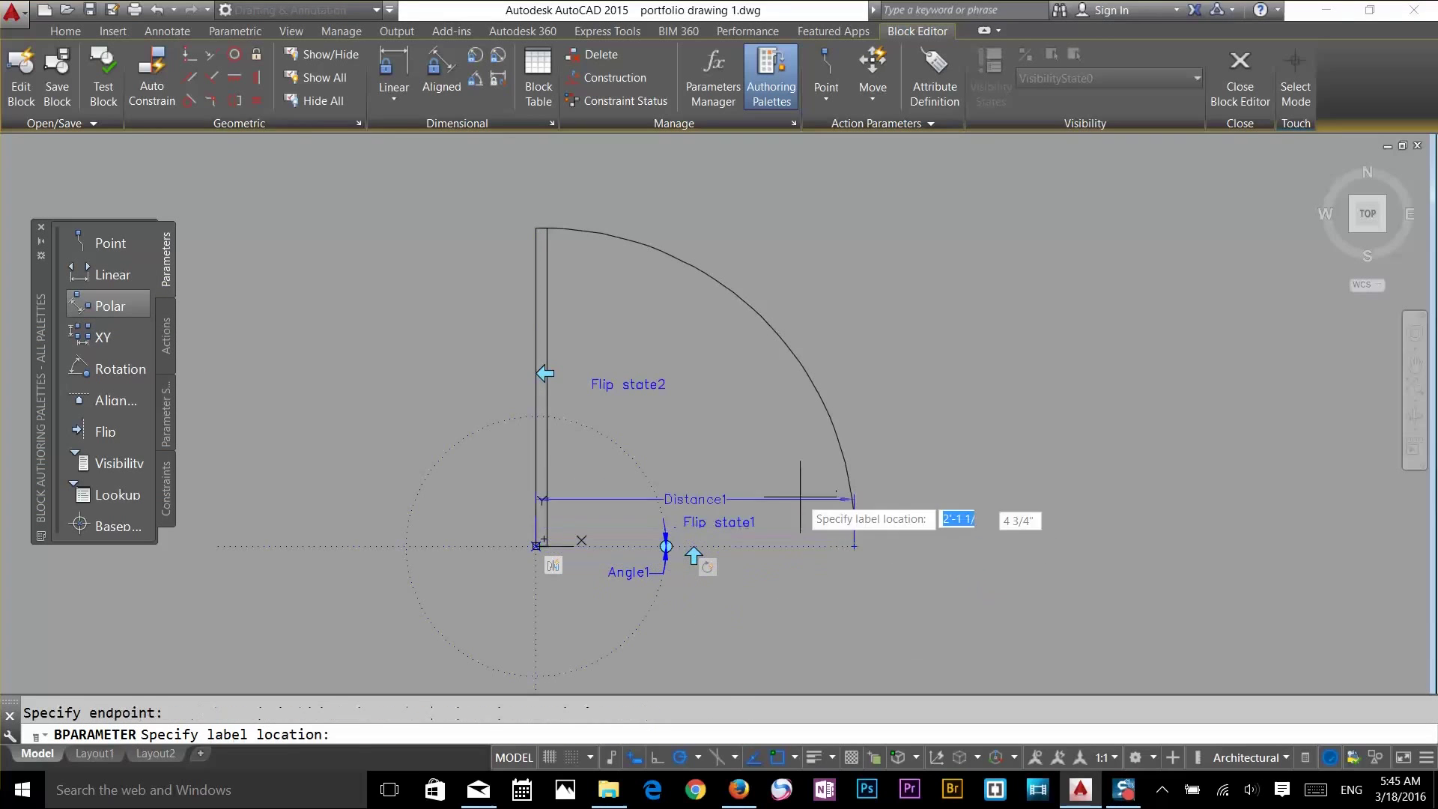
pyautogui.click(752, 463)
pyautogui.press('Escape')
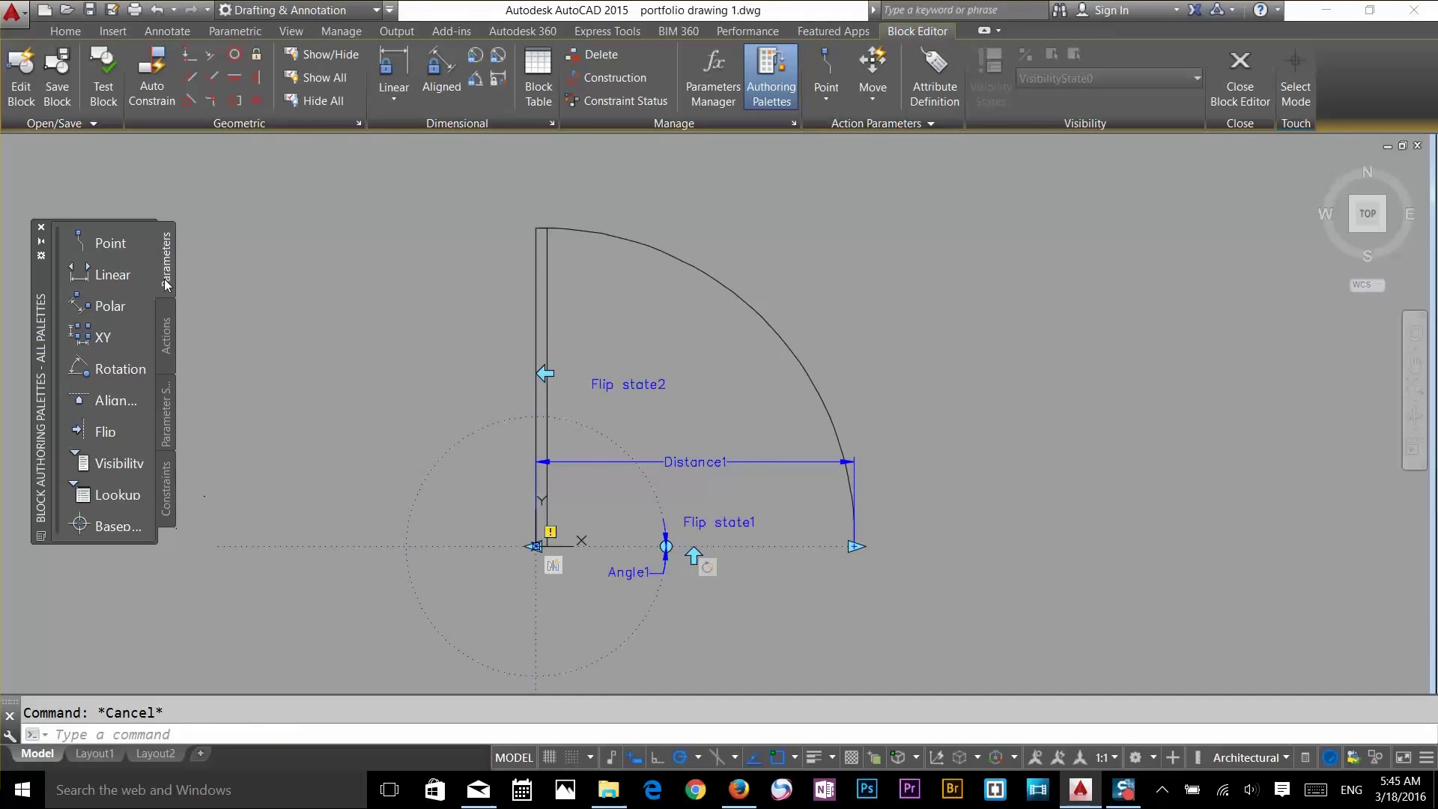
# Attach a Scale action to Distance1 covering all 11 door objects
pyautogui.click(167, 330)
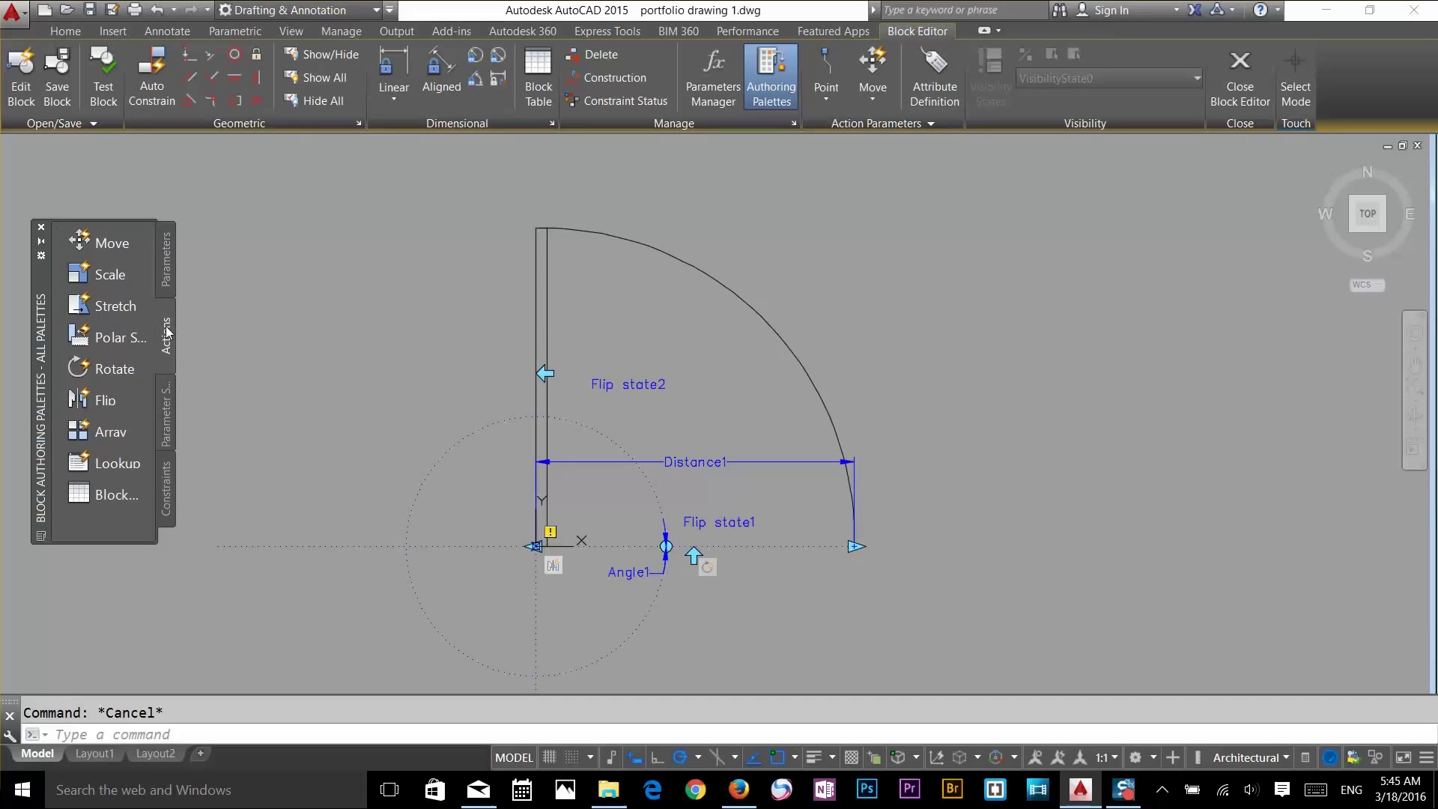
pyautogui.click(102, 276)
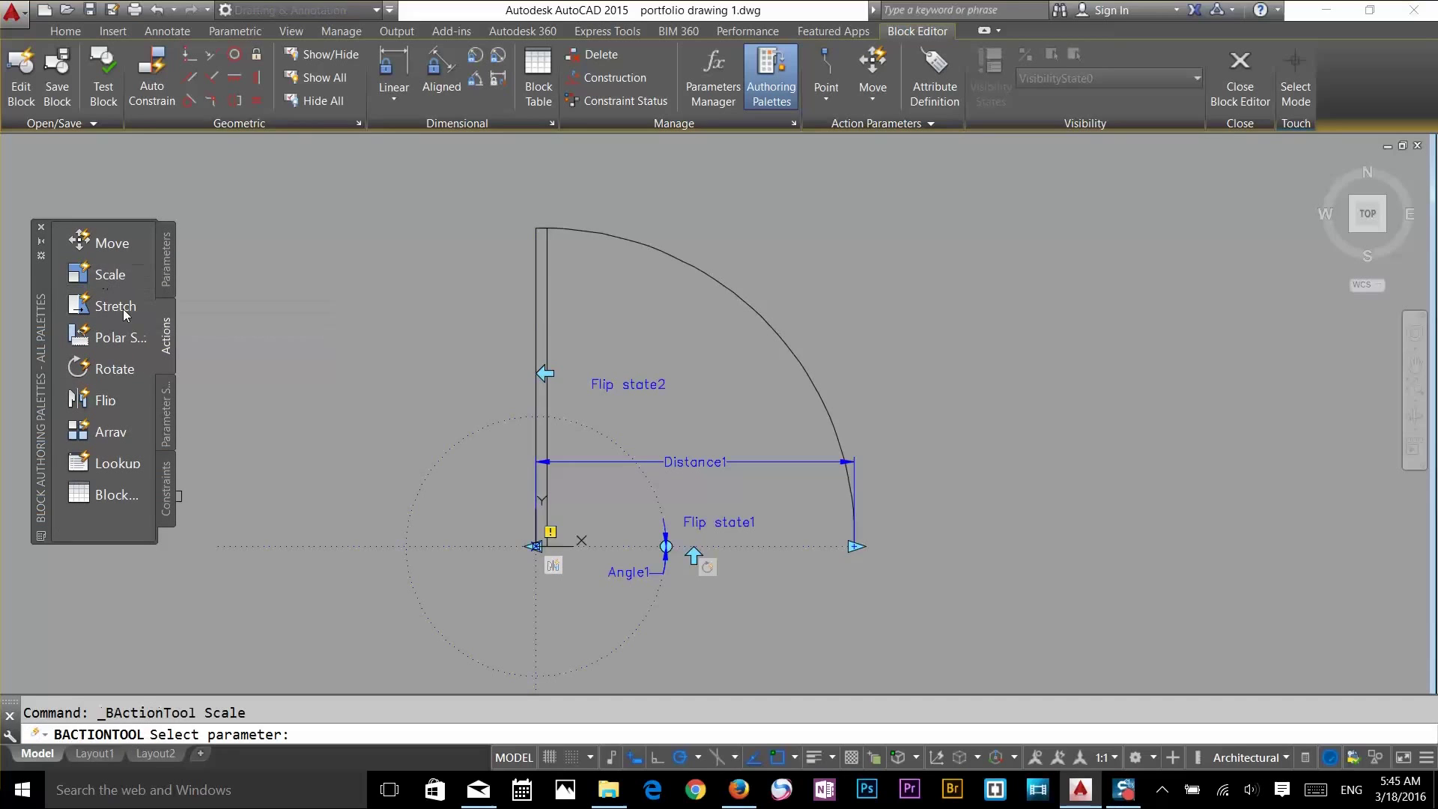
pyautogui.click(704, 458)
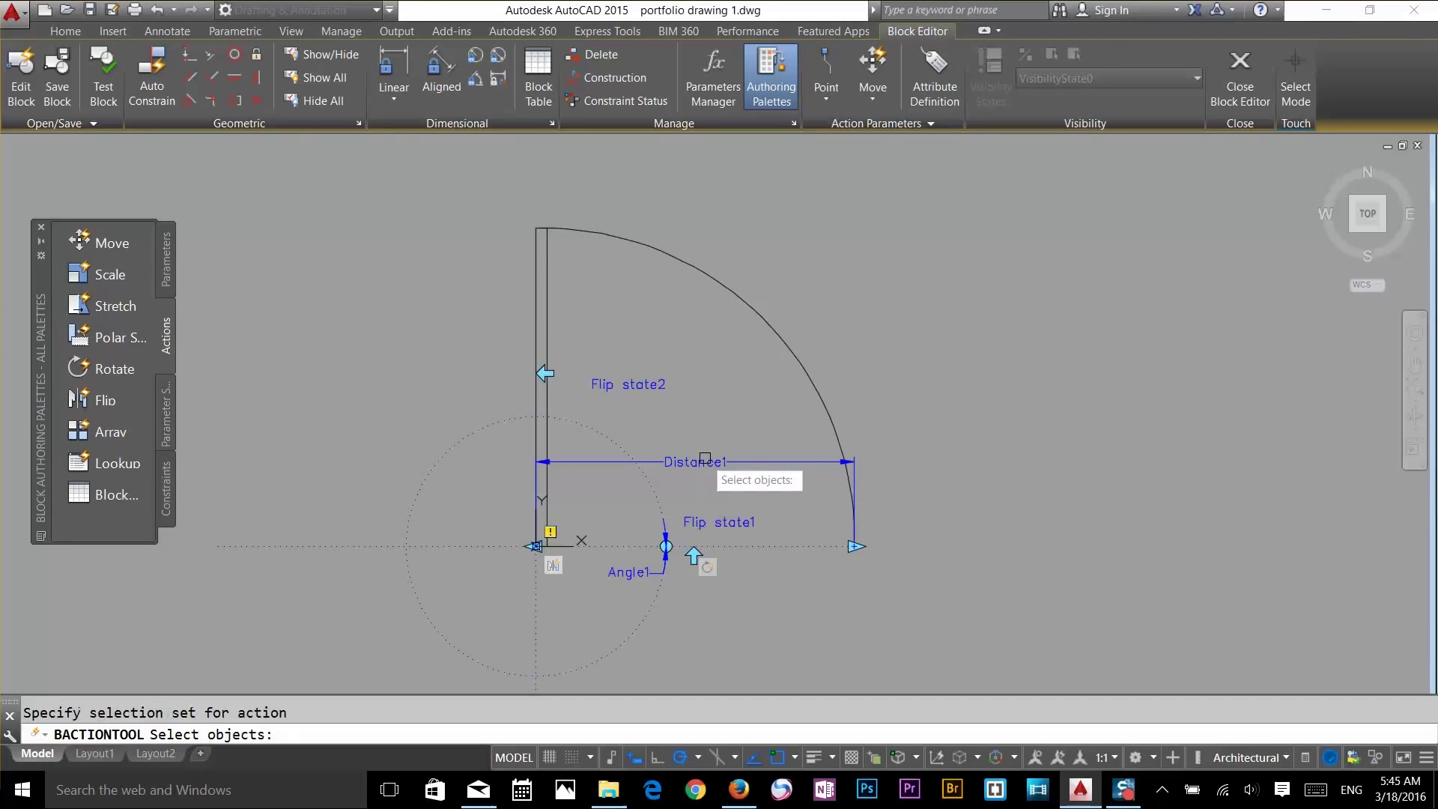
pyautogui.click(1017, 173)
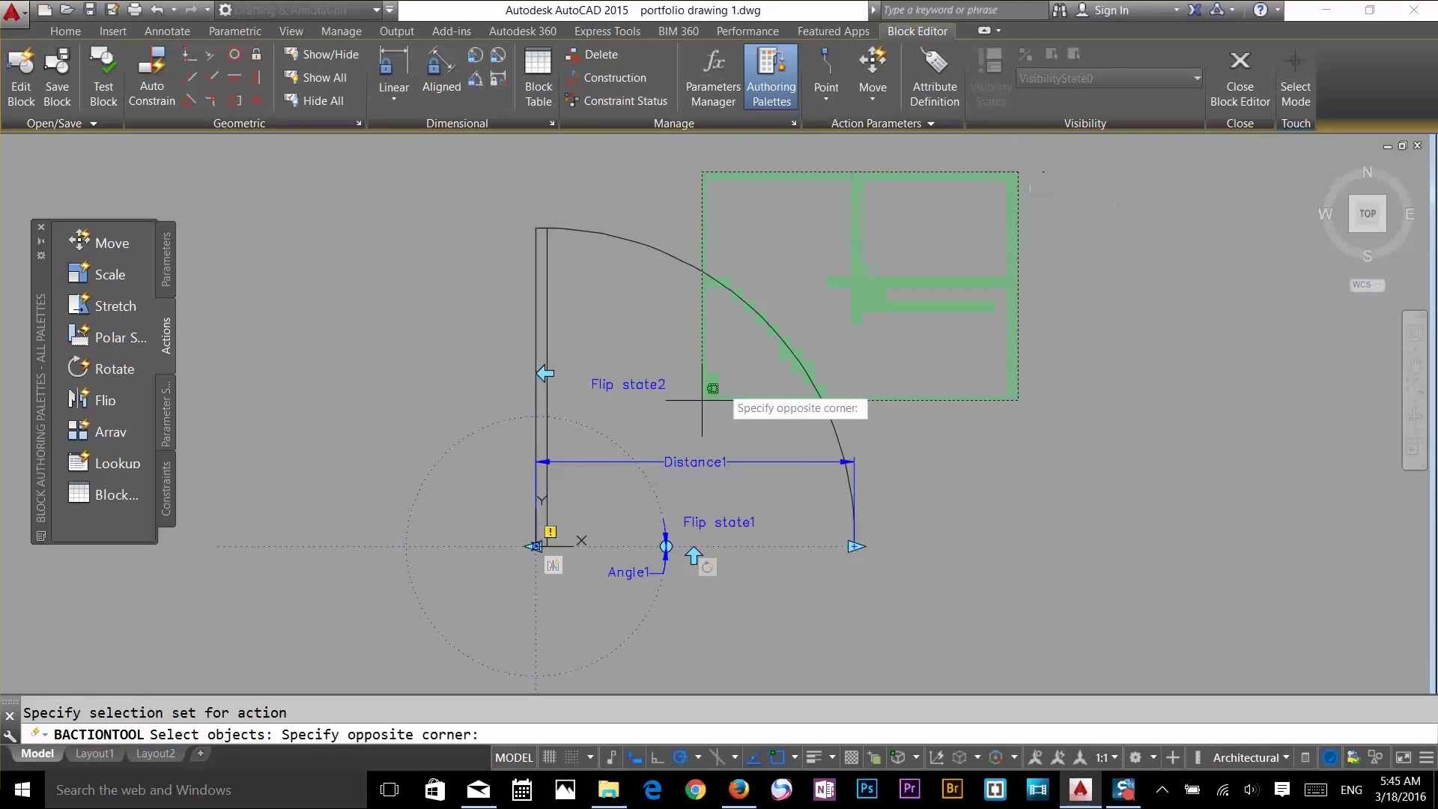
pyautogui.click(366, 650)
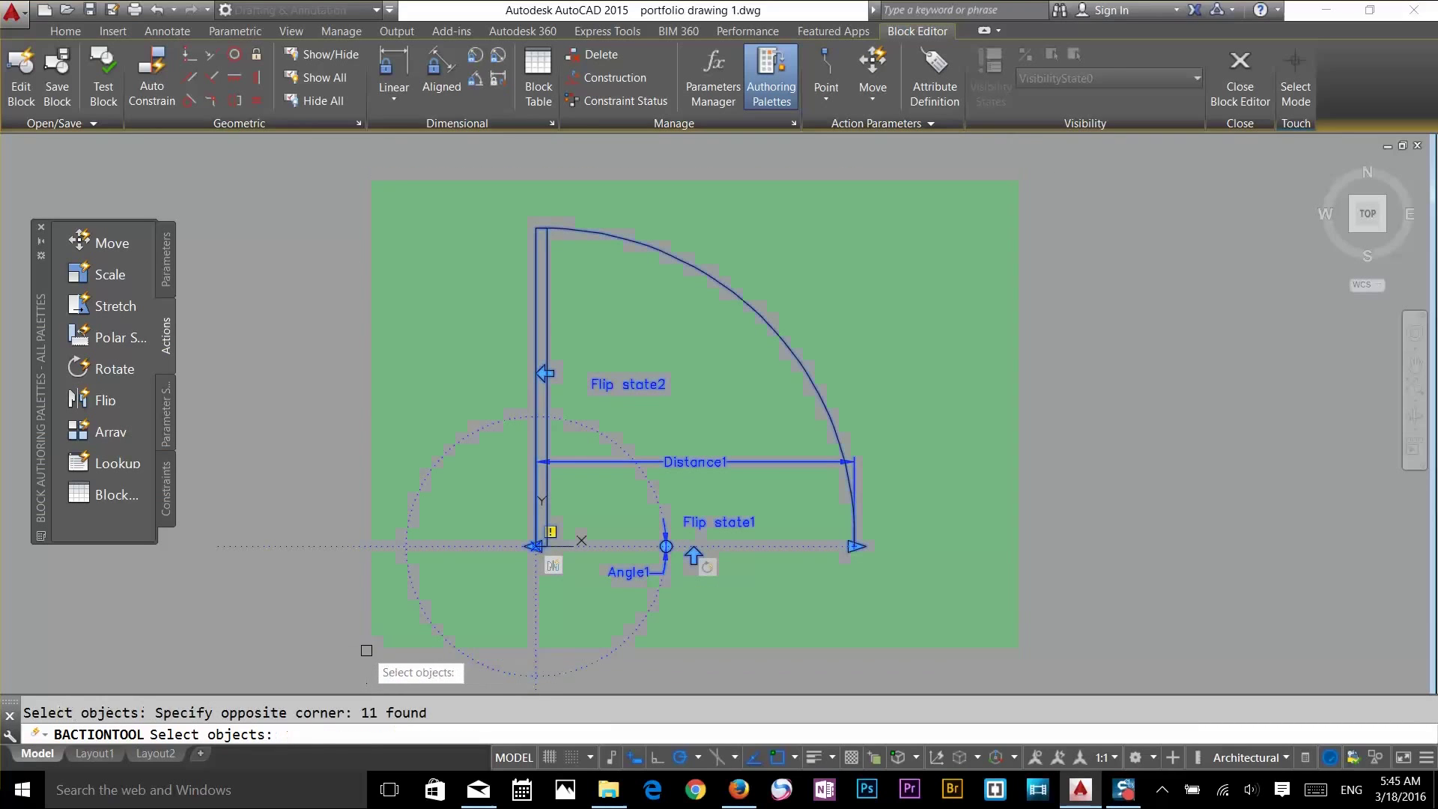
pyautogui.press('Return')
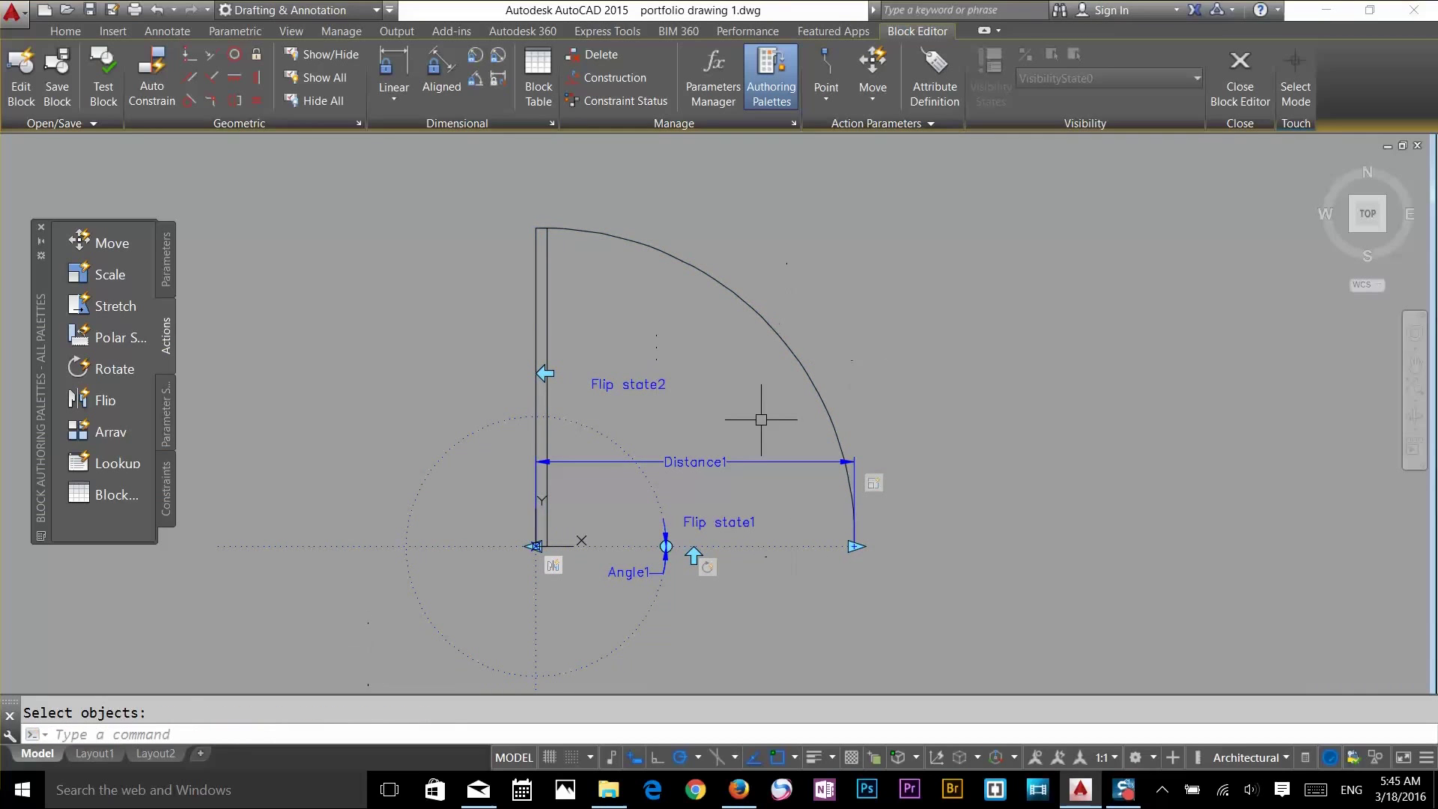
# Close the Block Editor saving the door block, and select the old door in the plan
pyautogui.click(1241, 94)
pyautogui.click(662, 387)
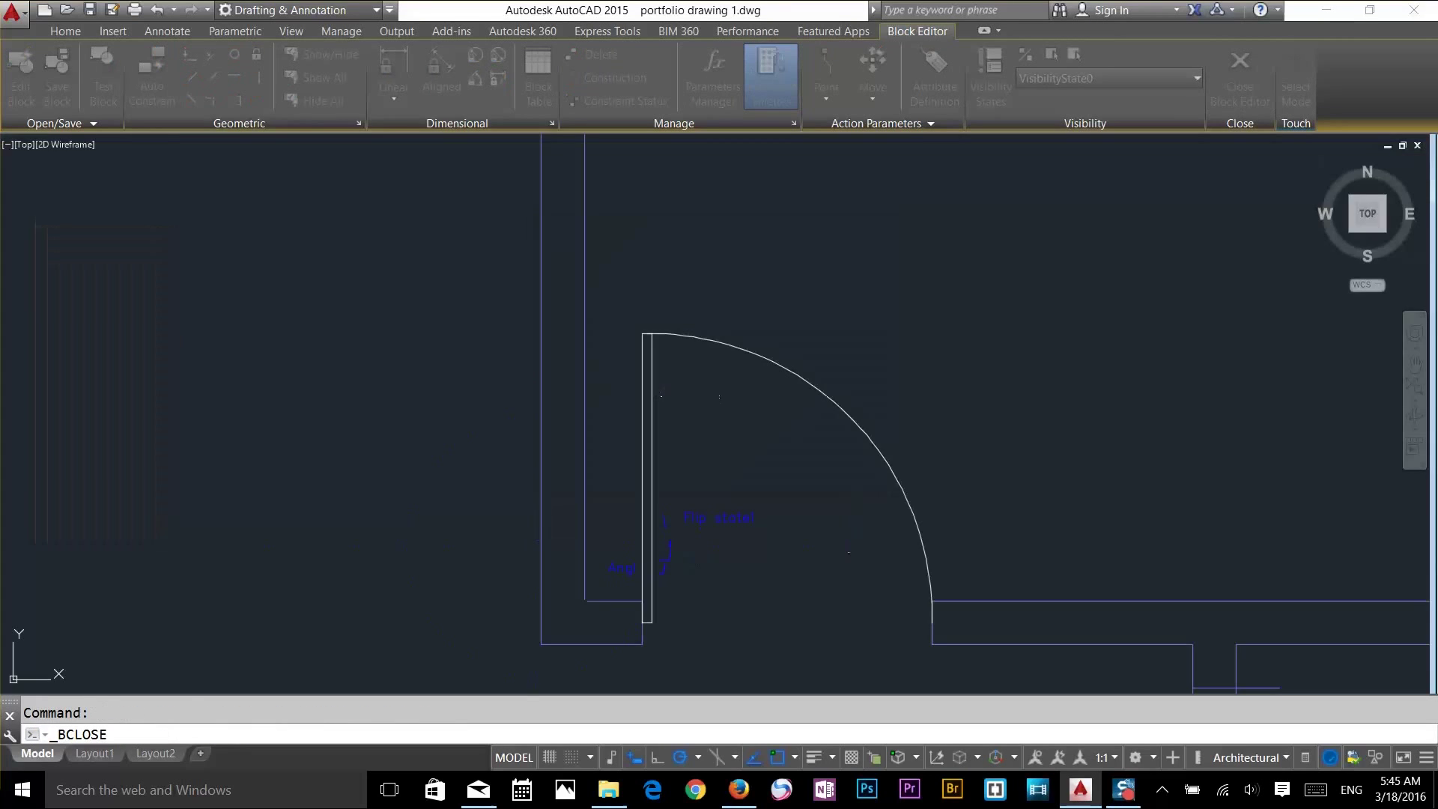
pyautogui.click(931, 343)
pyautogui.click(817, 444)
pyautogui.press('Delete')
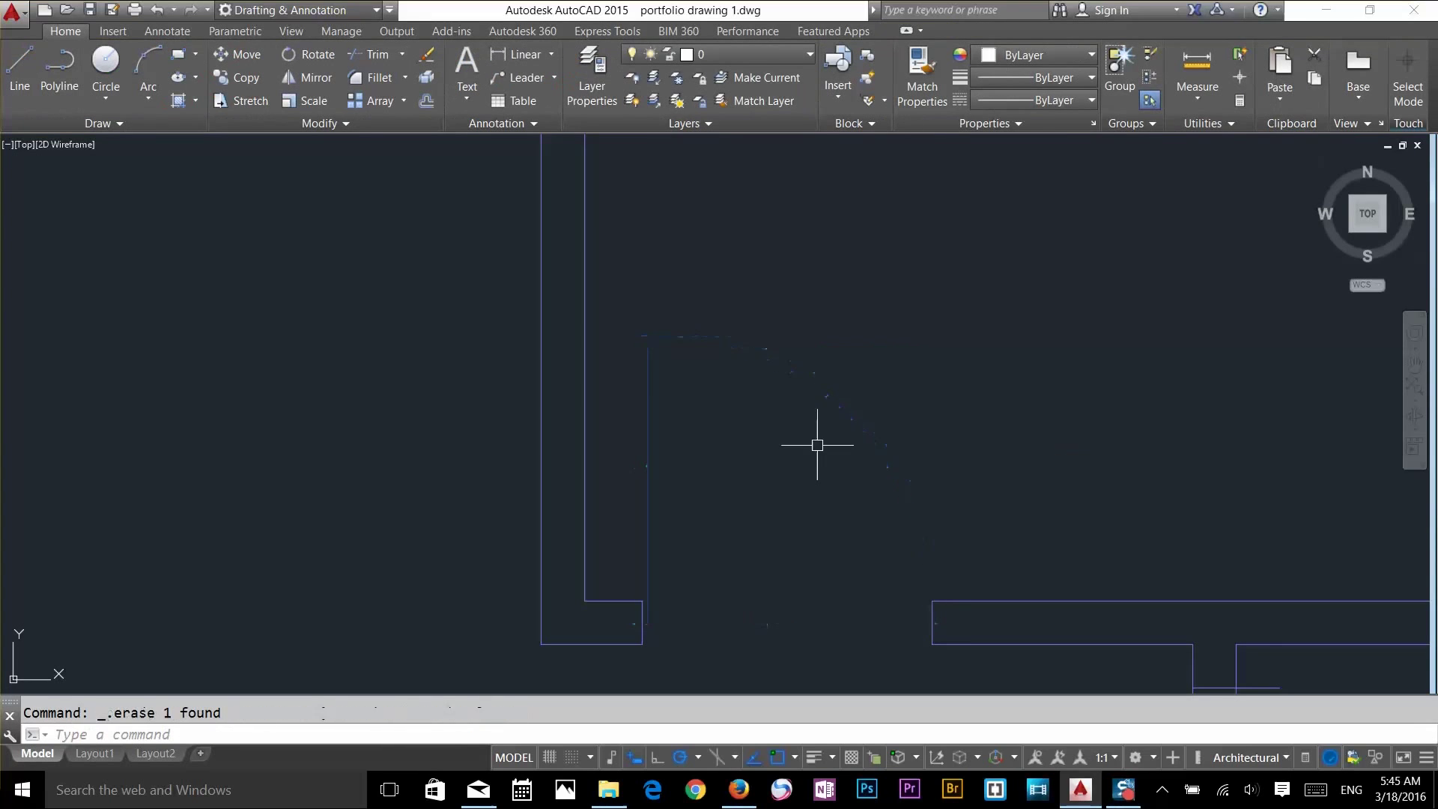
pyautogui.scroll(-3, 584, 513)
pyautogui.moveTo(466, 507)
pyautogui.mouseDown(button='middle')
pyautogui.moveTo(595, 504)
pyautogui.moveTo(787, 427)
pyautogui.mouseUp(button='middle')
pyautogui.scroll(4, 678, 496)
pyautogui.moveTo(678, 497); pyautogui.dragTo(682, 401, button='middle')
pyautogui.scroll(2, 680, 355)
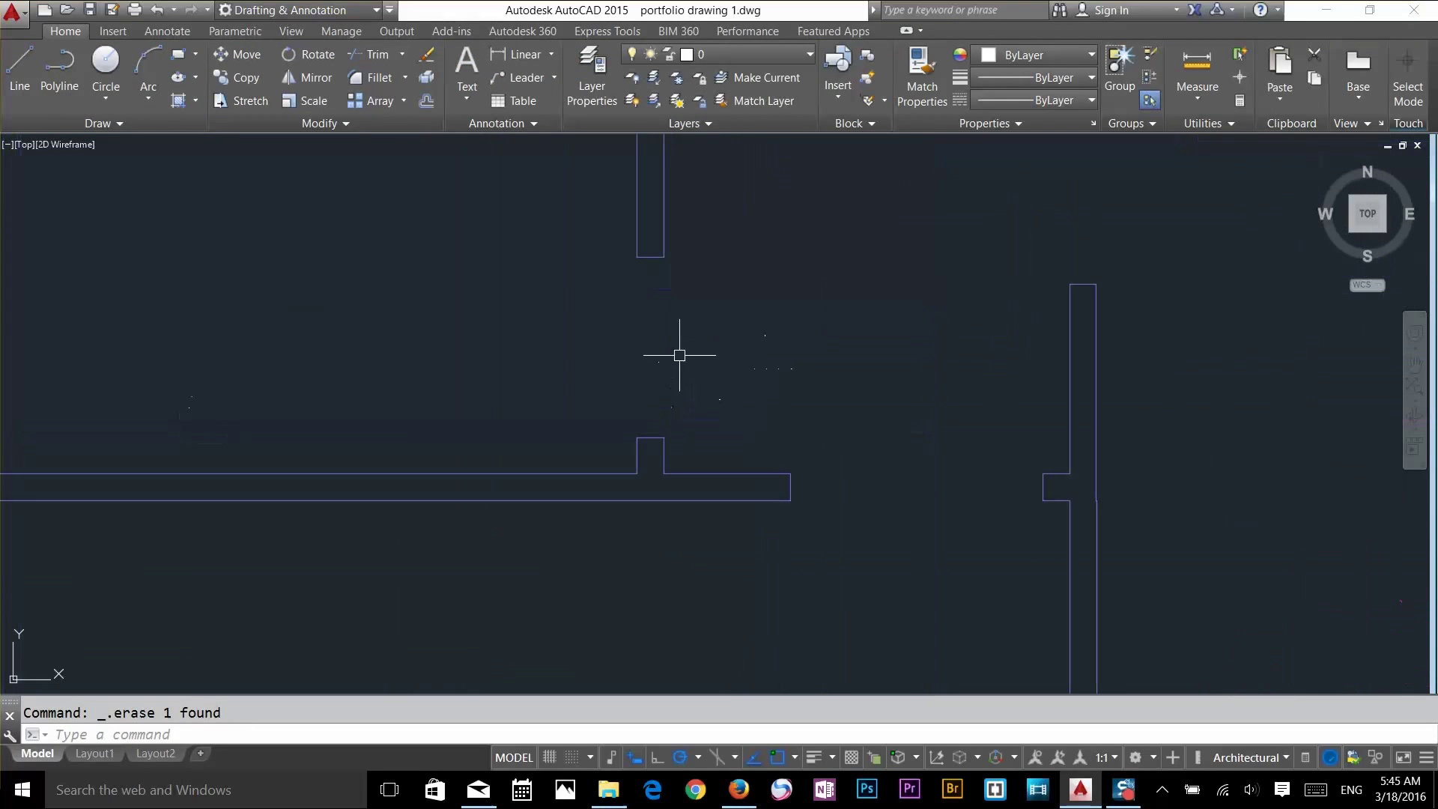
pyautogui.moveTo(678, 303); pyautogui.dragTo(713, 380, button='middle')
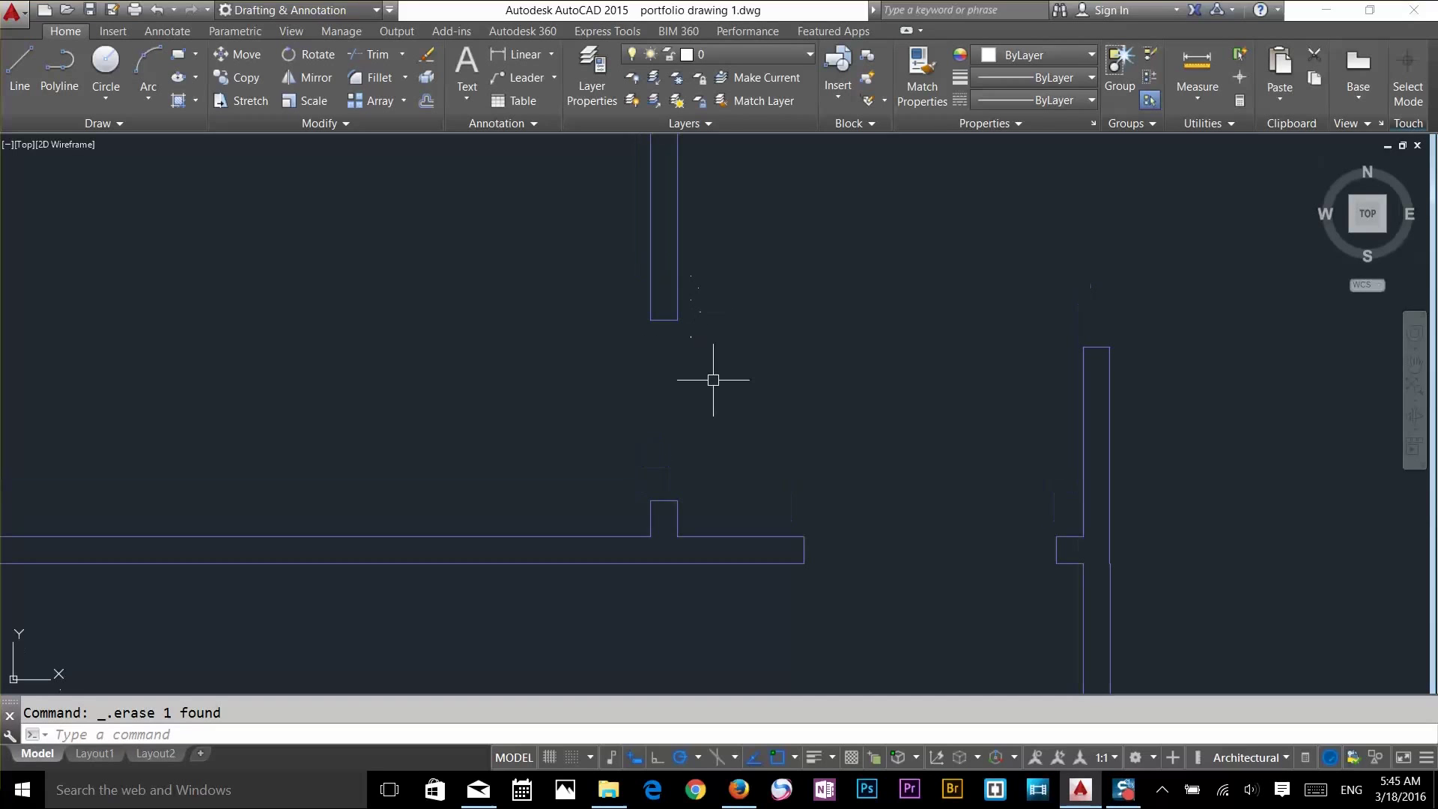
pyautogui.write('i')
pyautogui.press('Return')
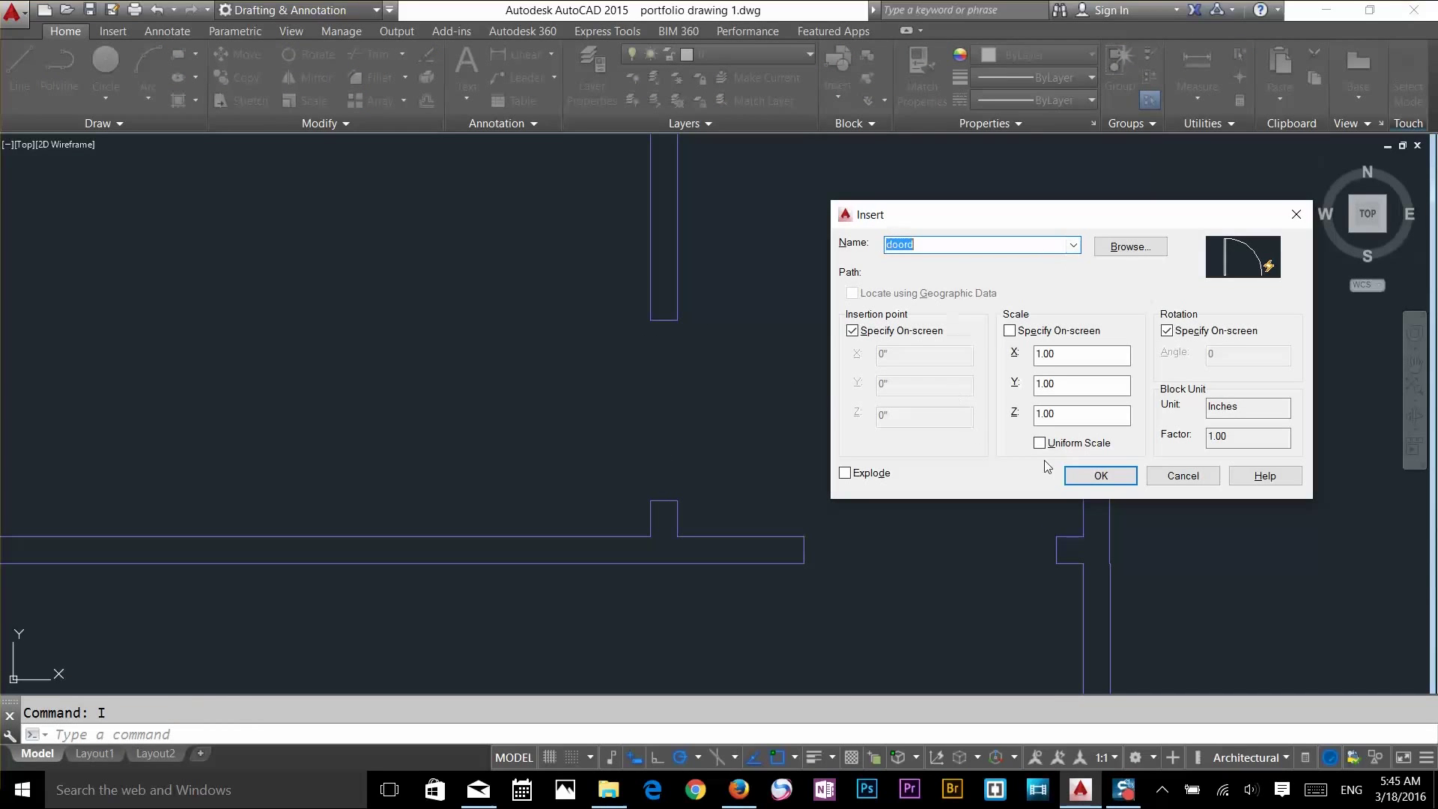
pyautogui.click(1101, 475)
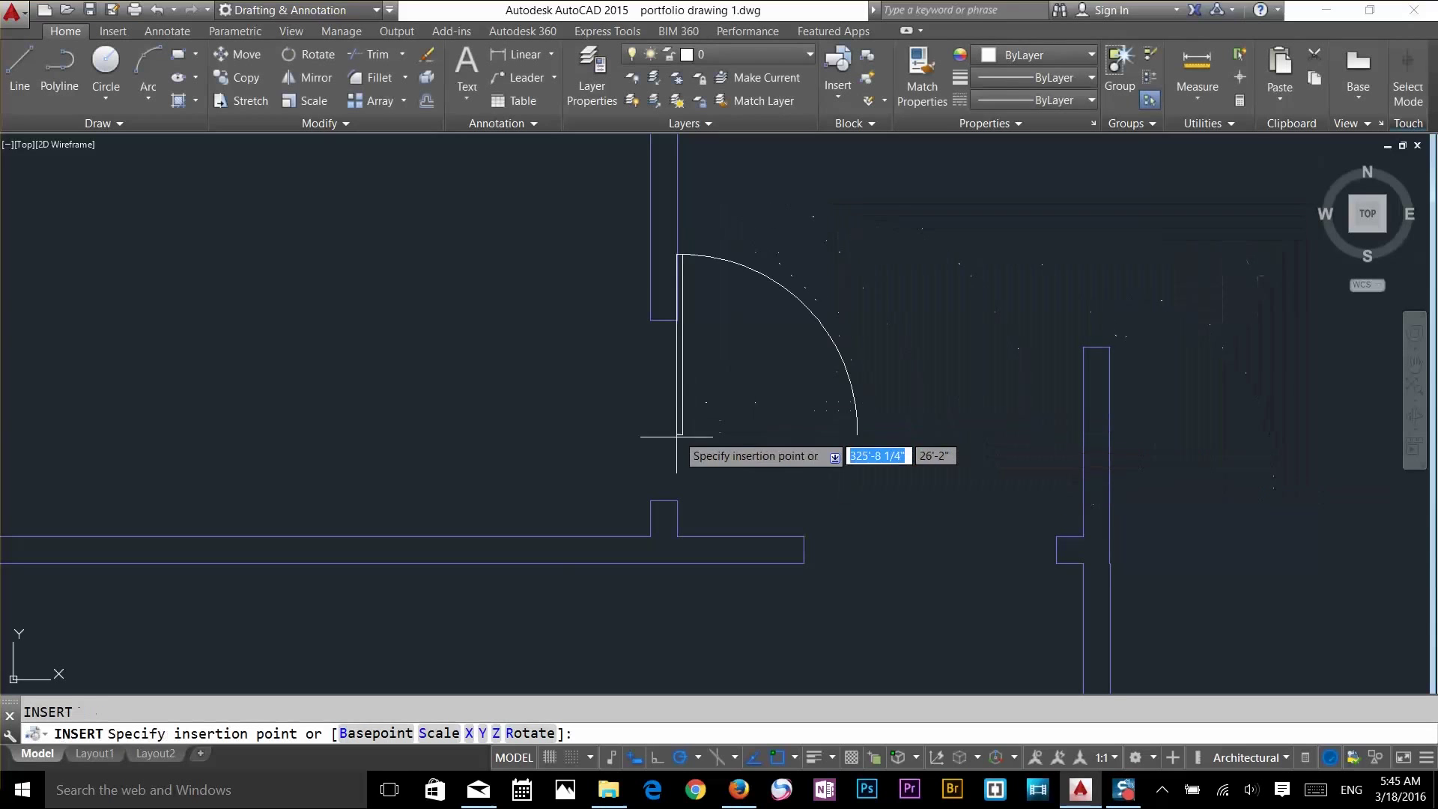
pyautogui.click(664, 497)
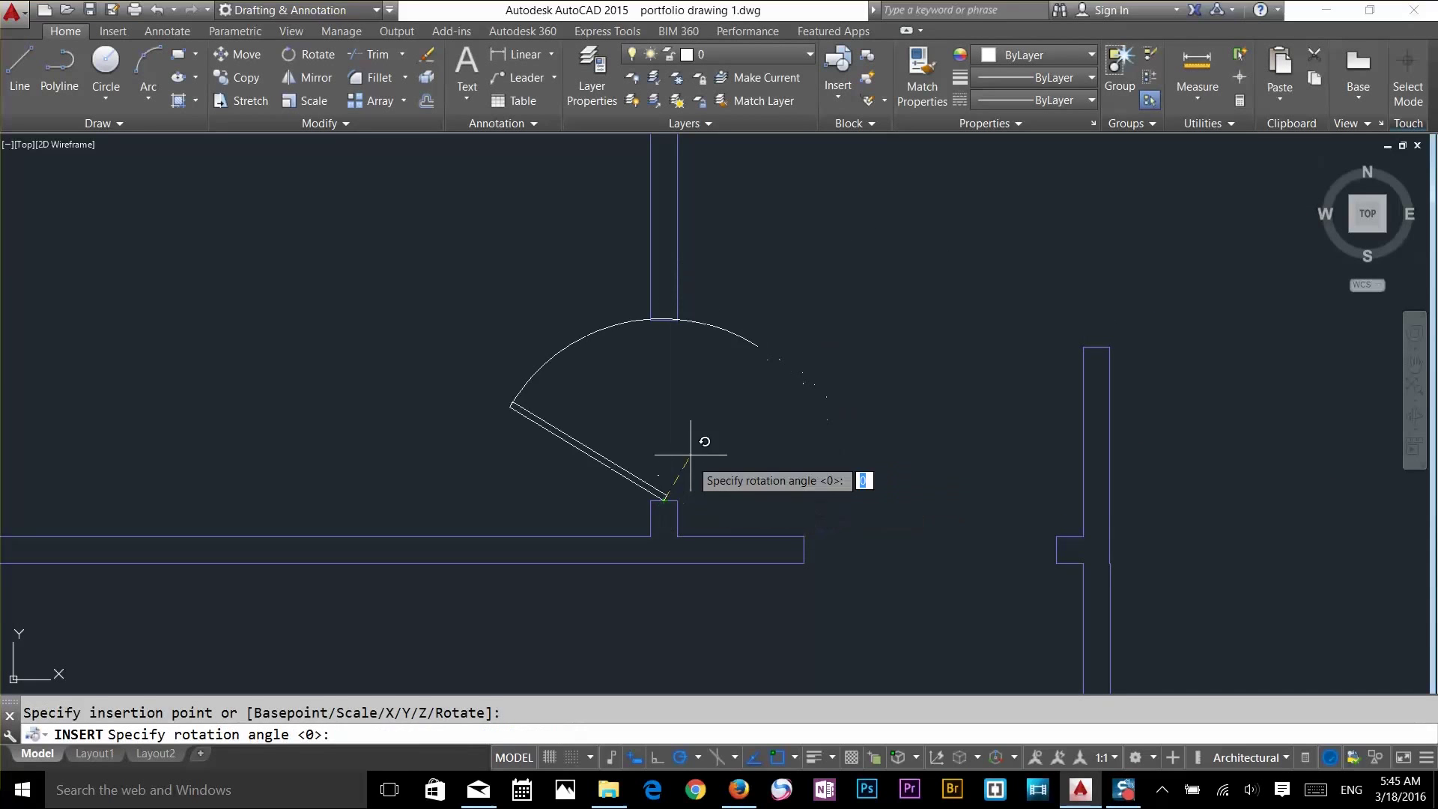
pyautogui.click(665, 320)
pyautogui.click(577, 303)
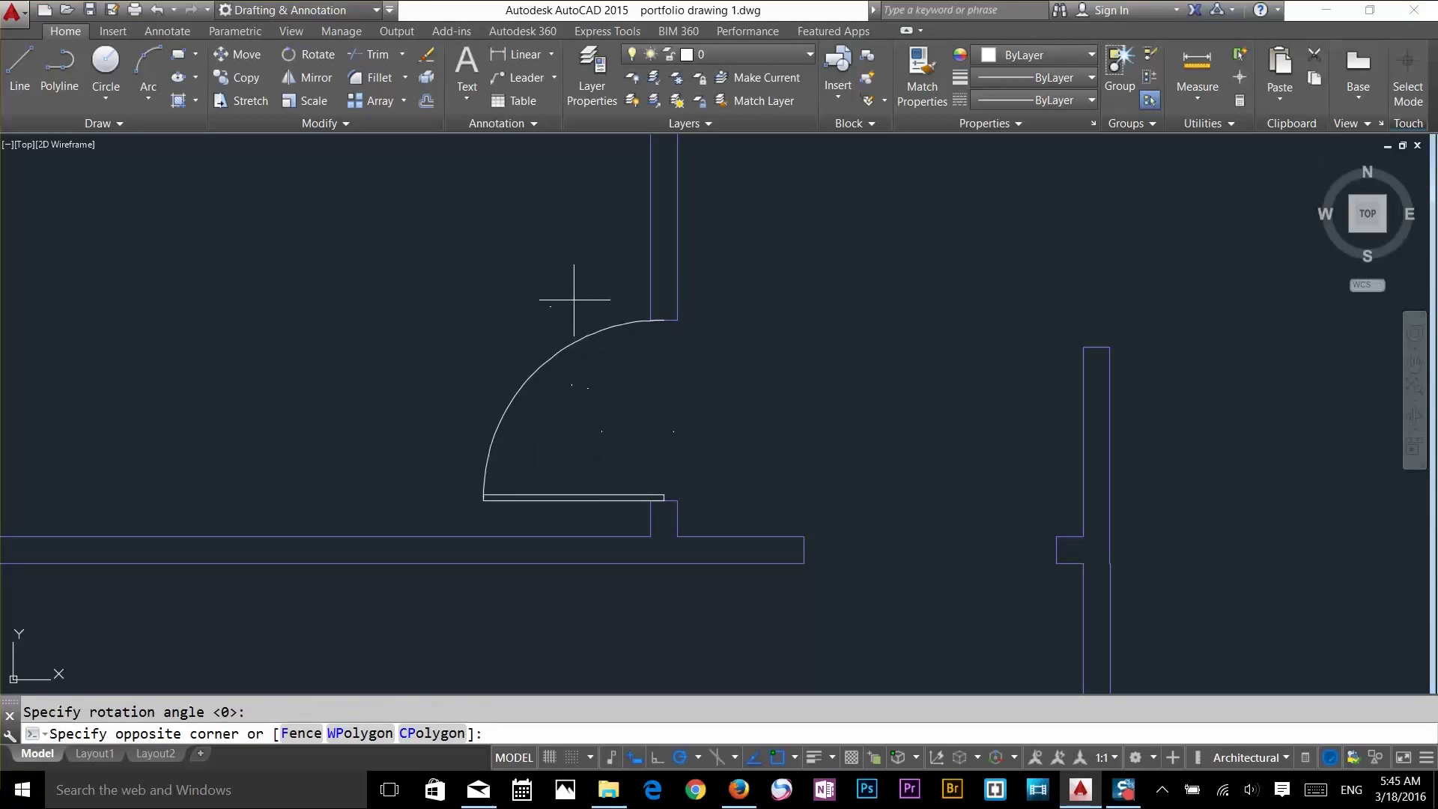
pyautogui.click(530, 399)
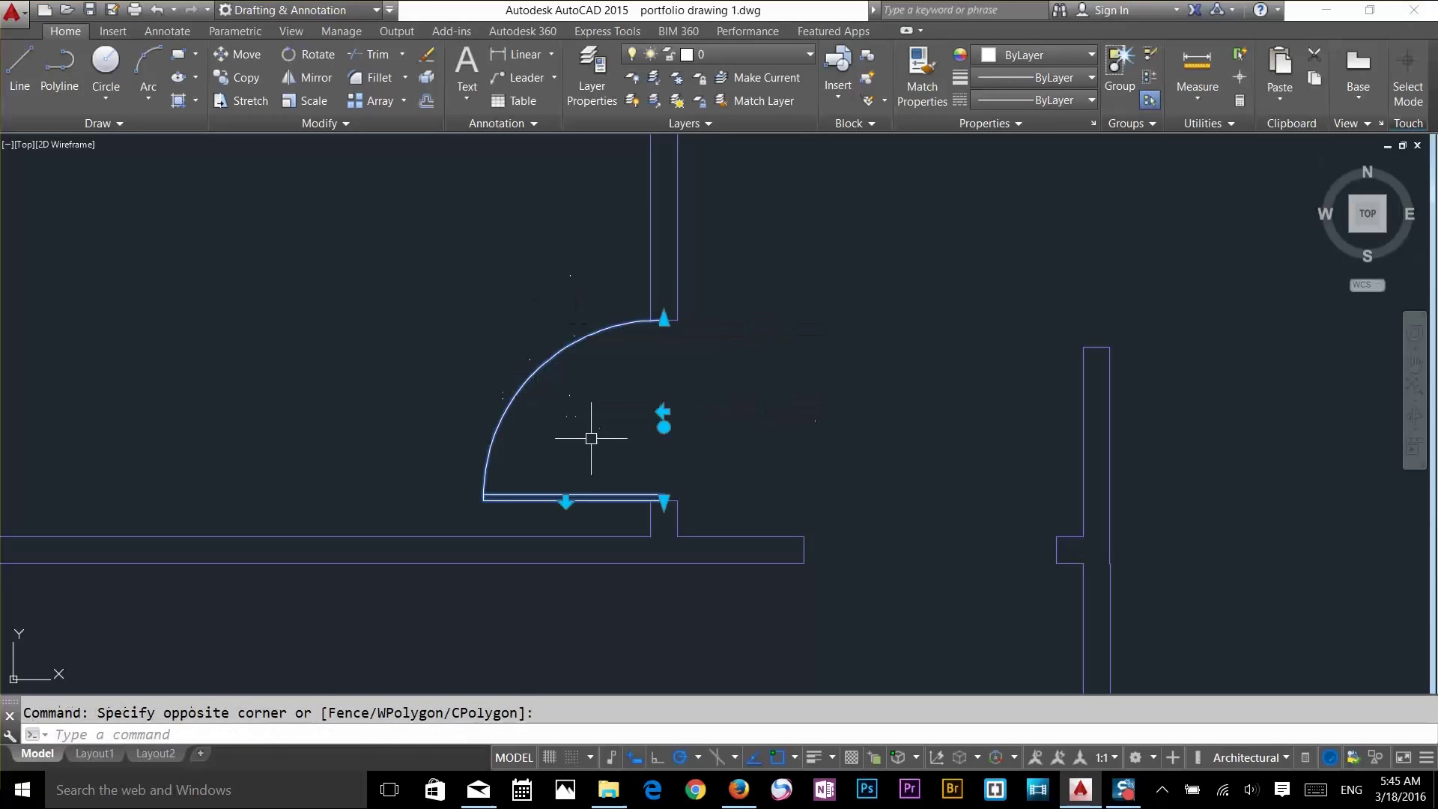
pyautogui.click(565, 501)
pyautogui.click(566, 501)
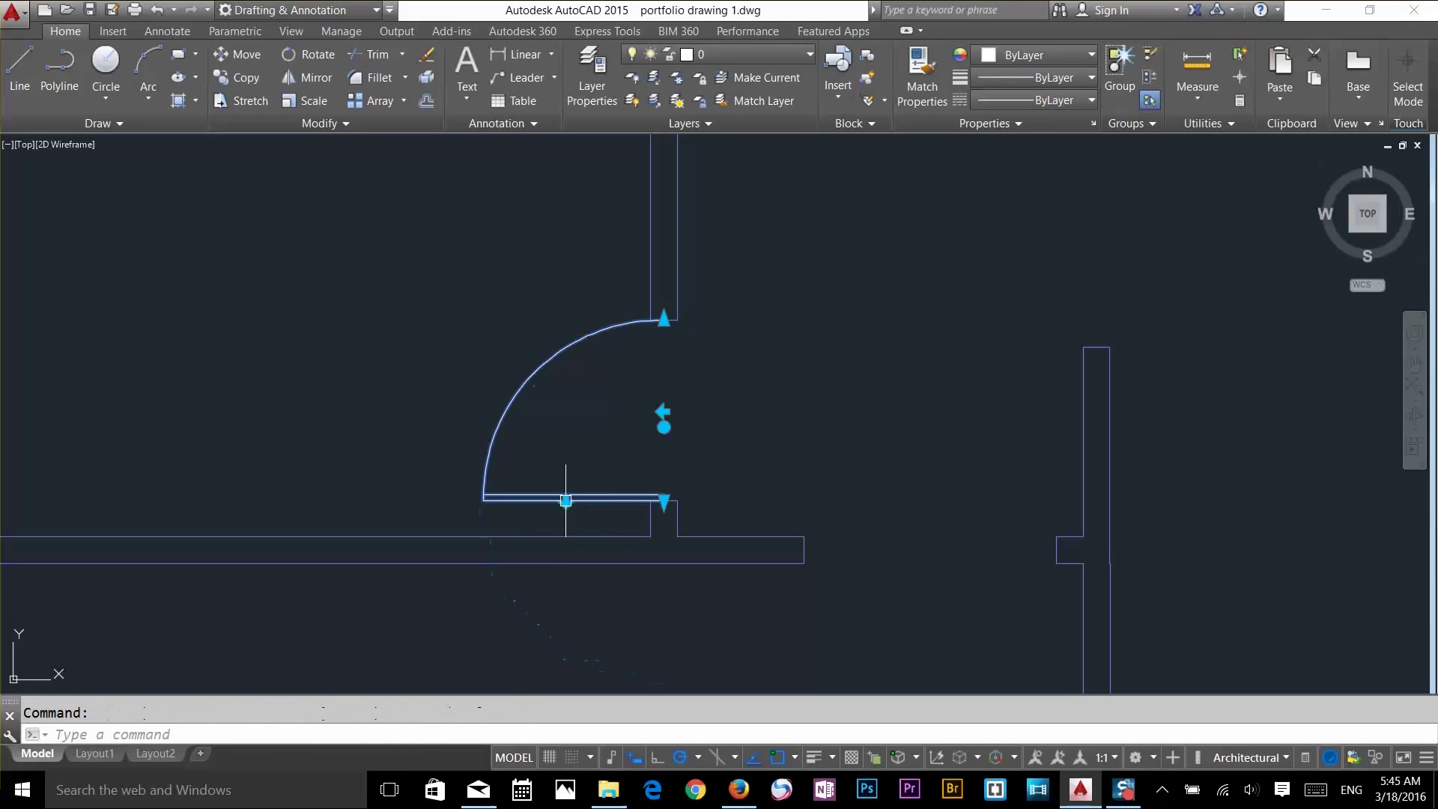
pyautogui.click(566, 501)
pyautogui.click(566, 501)
pyautogui.click(663, 411)
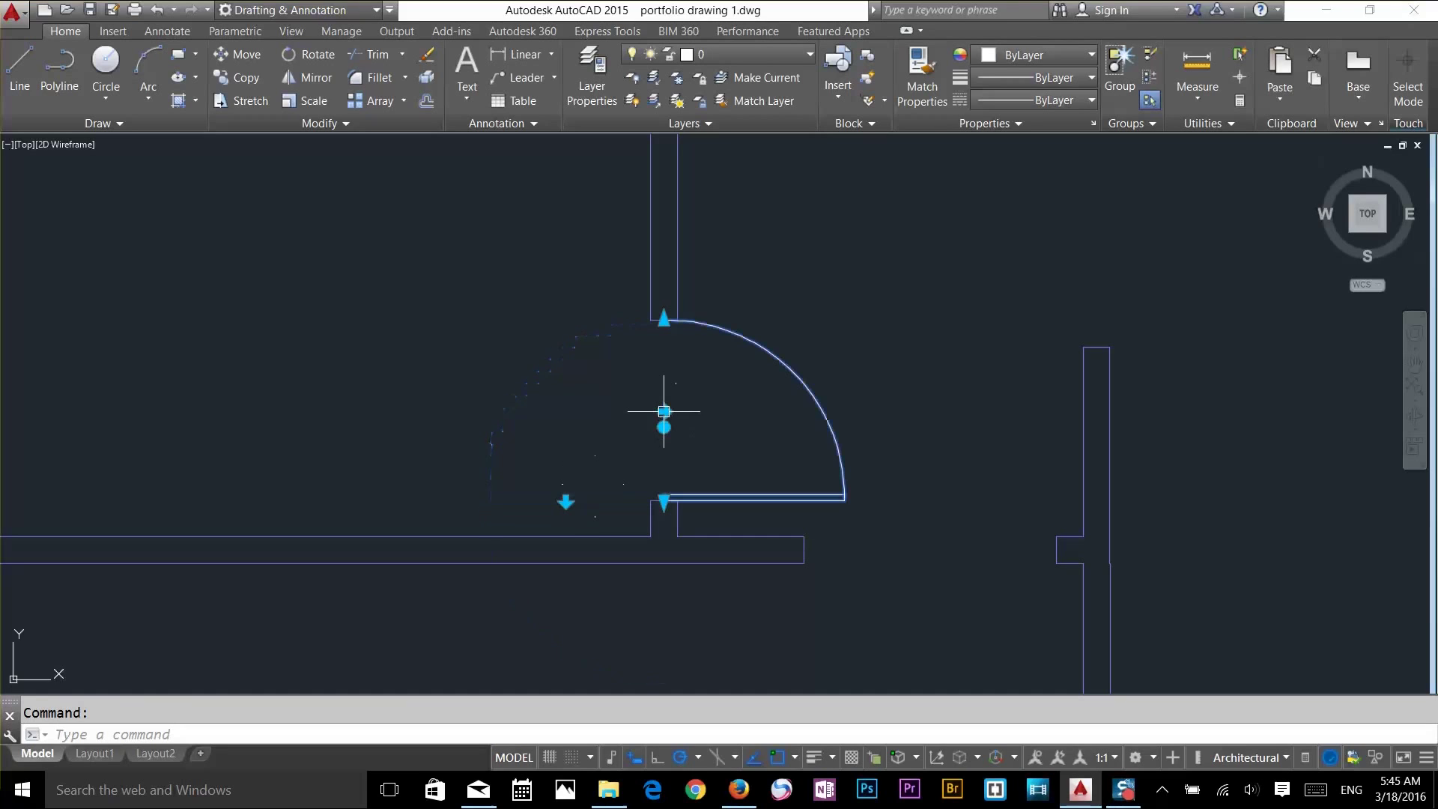
pyautogui.click(662, 412)
pyautogui.click(662, 411)
pyautogui.click(663, 411)
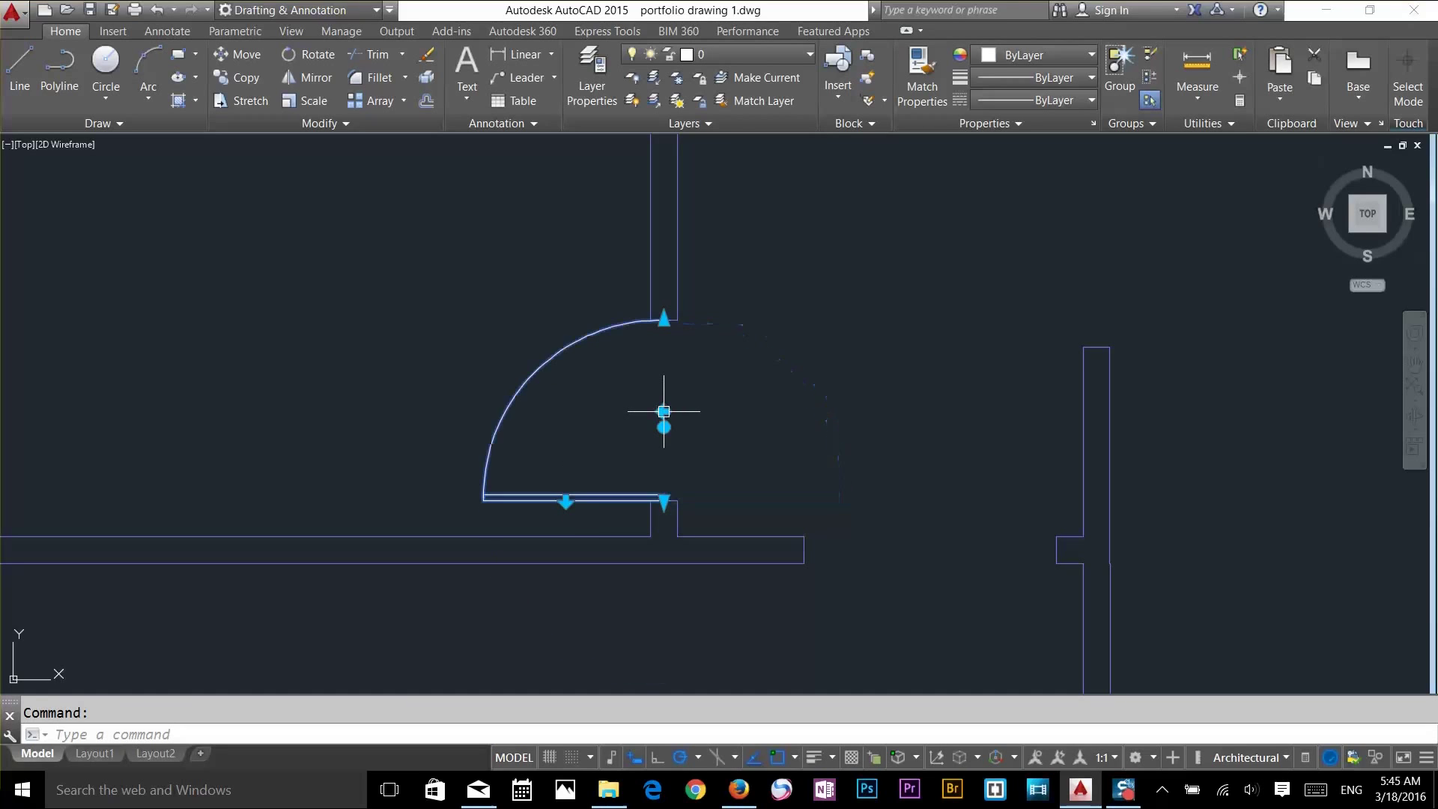
pyautogui.press('Escape')
pyautogui.click(624, 321)
pyautogui.click(611, 358)
pyautogui.click(663, 427)
pyautogui.press('space')
pyautogui.press('space')
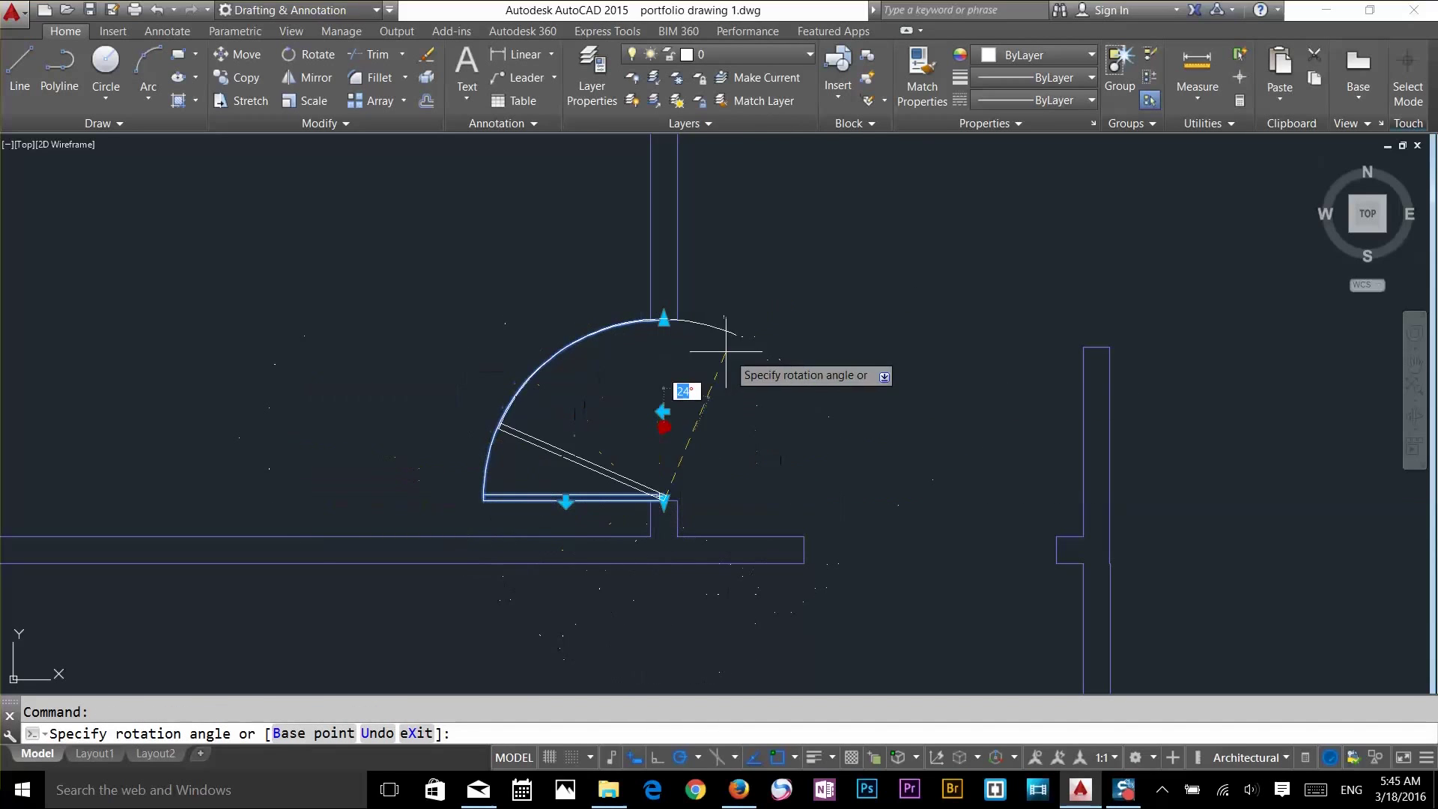
pyautogui.click(609, 324)
pyautogui.press('Escape')
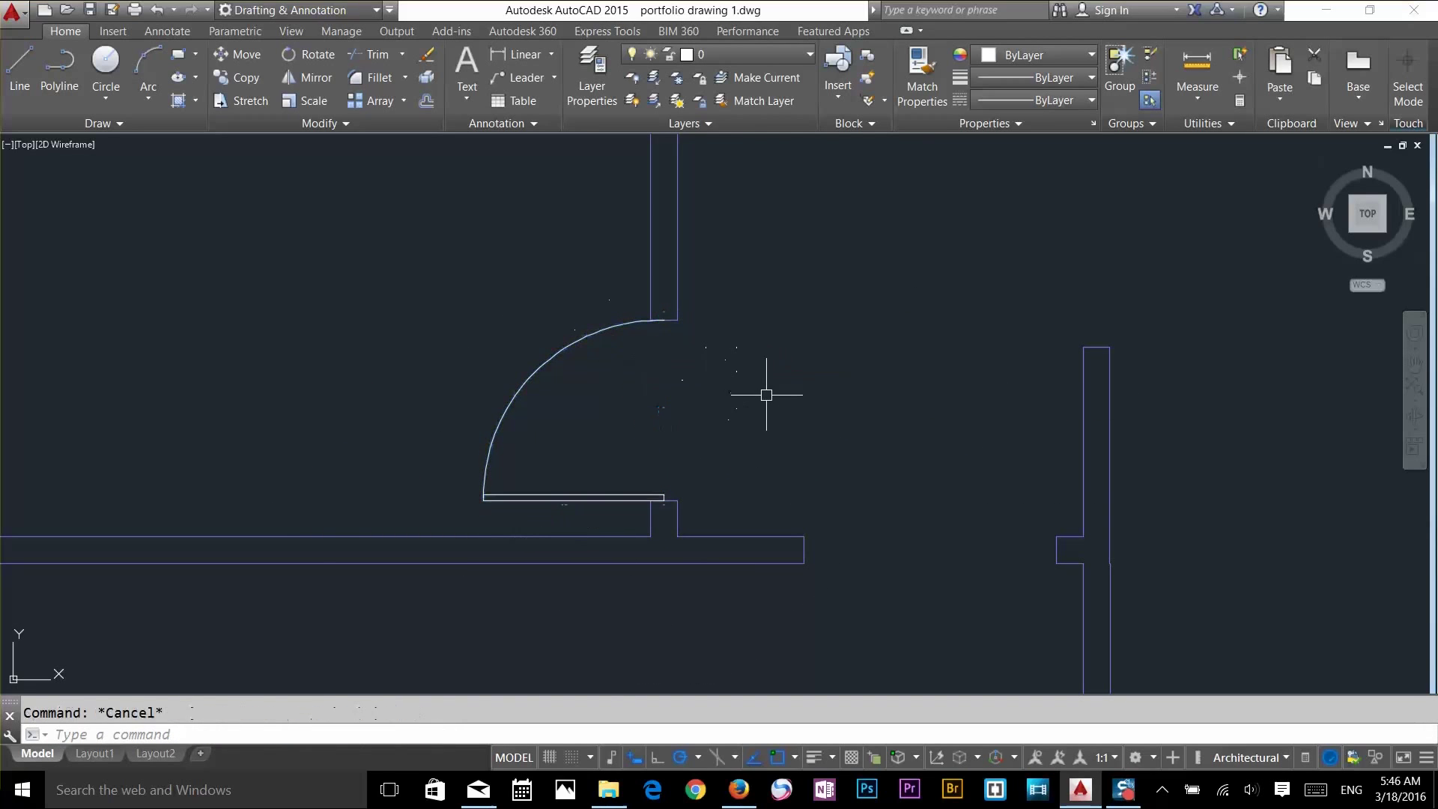
pyautogui.click(585, 334)
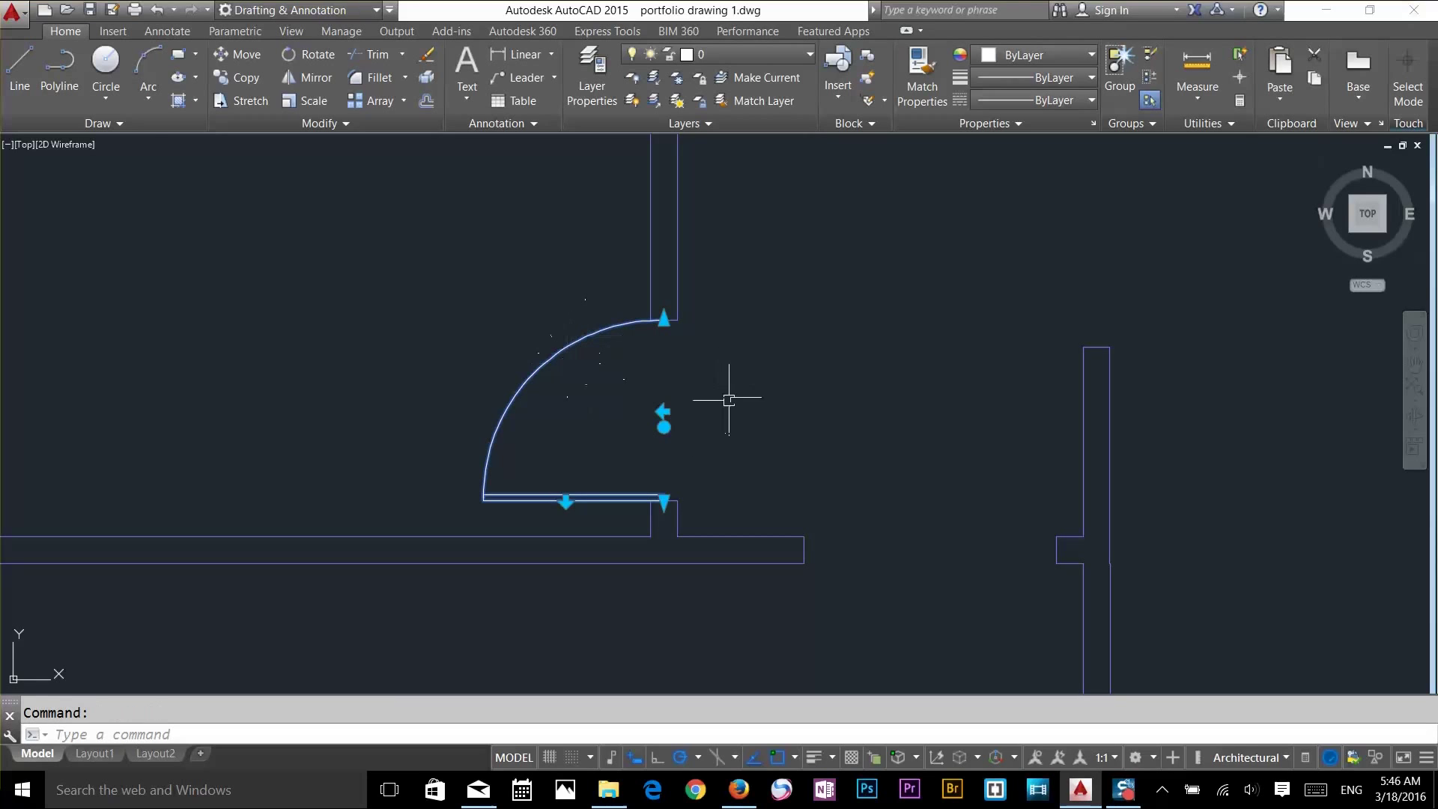
pyautogui.press('Escape')
pyautogui.moveTo(1020, 544)
pyautogui.mouseDown(button='middle')
pyautogui.moveTo(816, 453)
pyautogui.moveTo(800, 368)
pyautogui.mouseUp(button='middle')
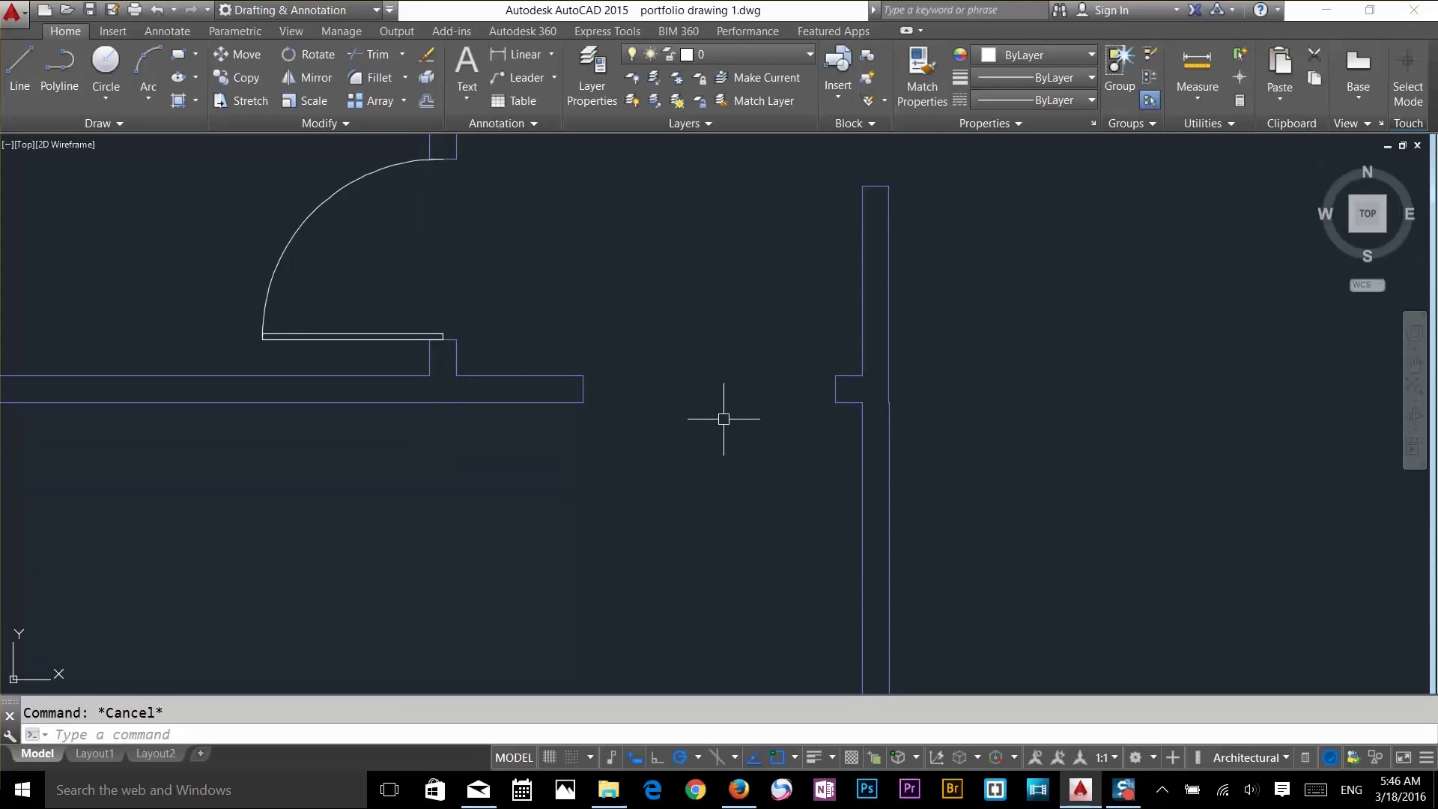
# Insert doord at the right-hand opening at 0° and flip it to swing down and right
pyautogui.write('i')
pyautogui.press('Return')
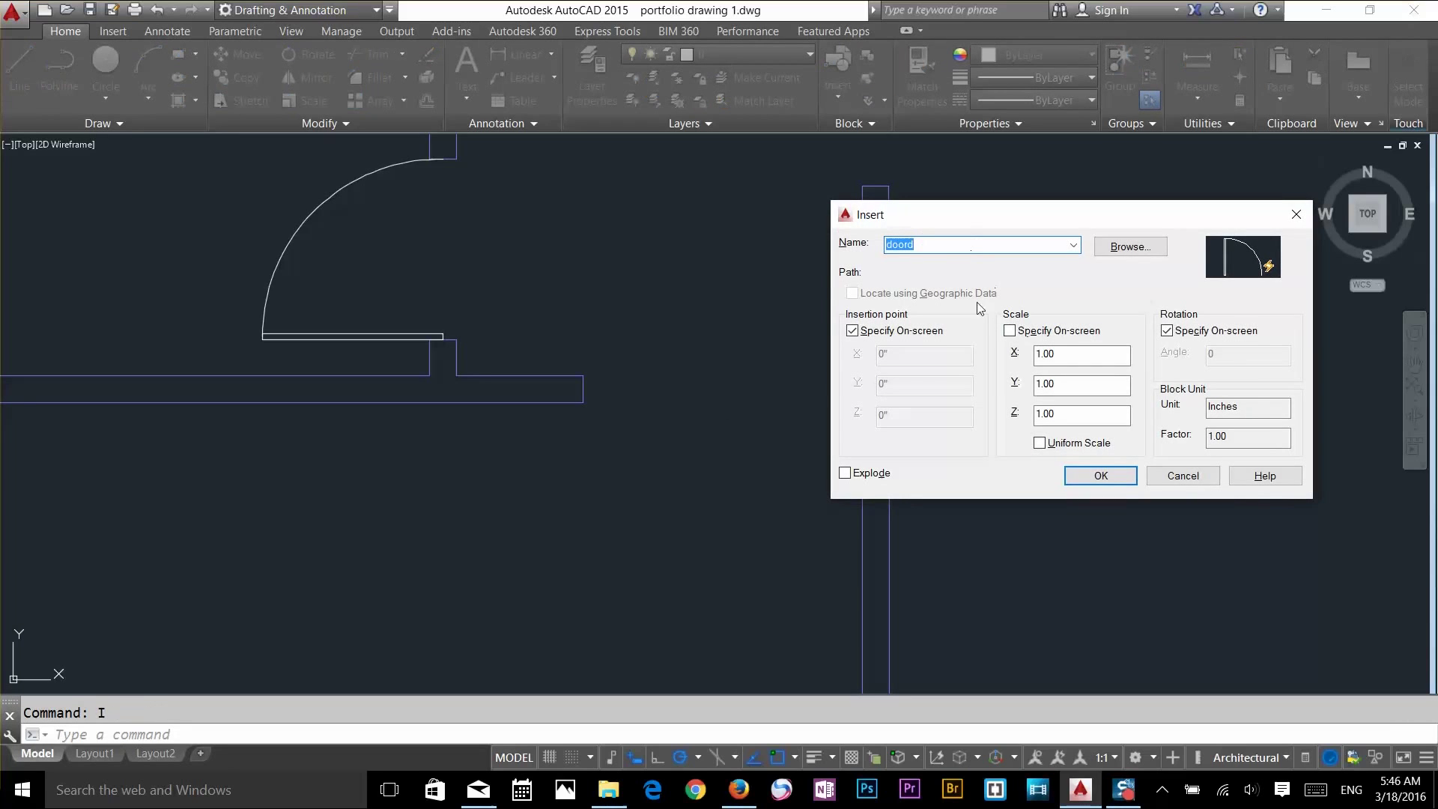
pyautogui.click(1099, 475)
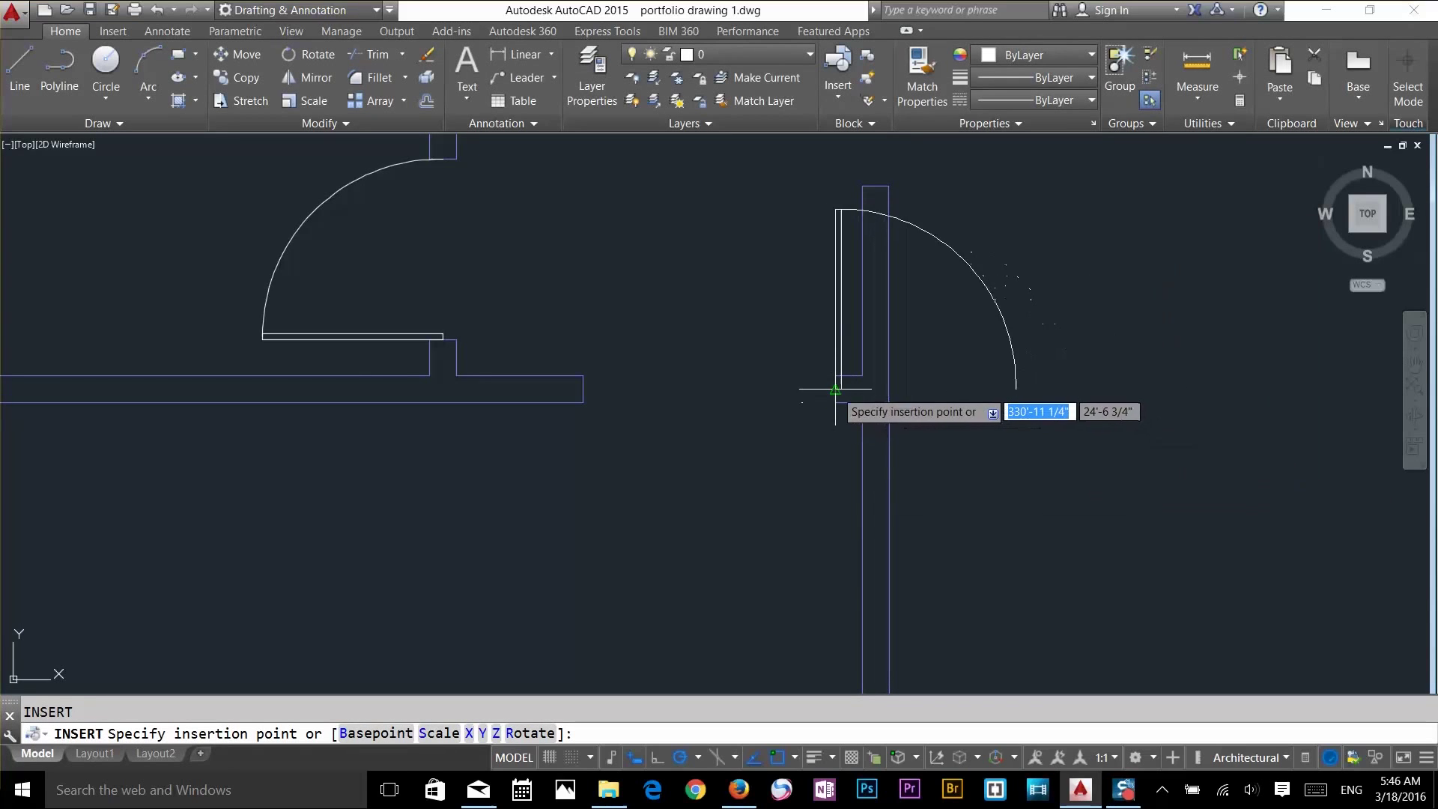
pyautogui.click(835, 388)
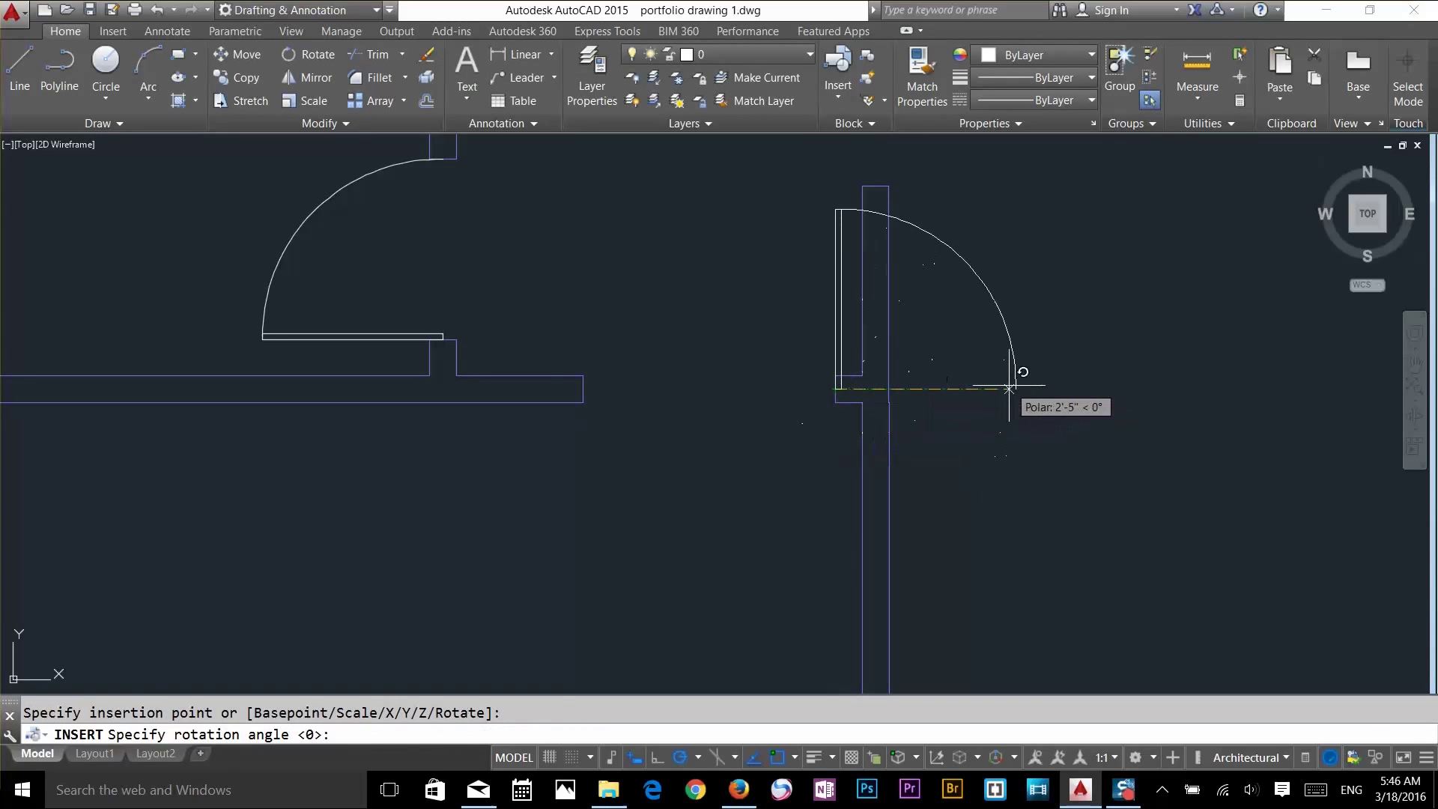
pyautogui.click(1009, 388)
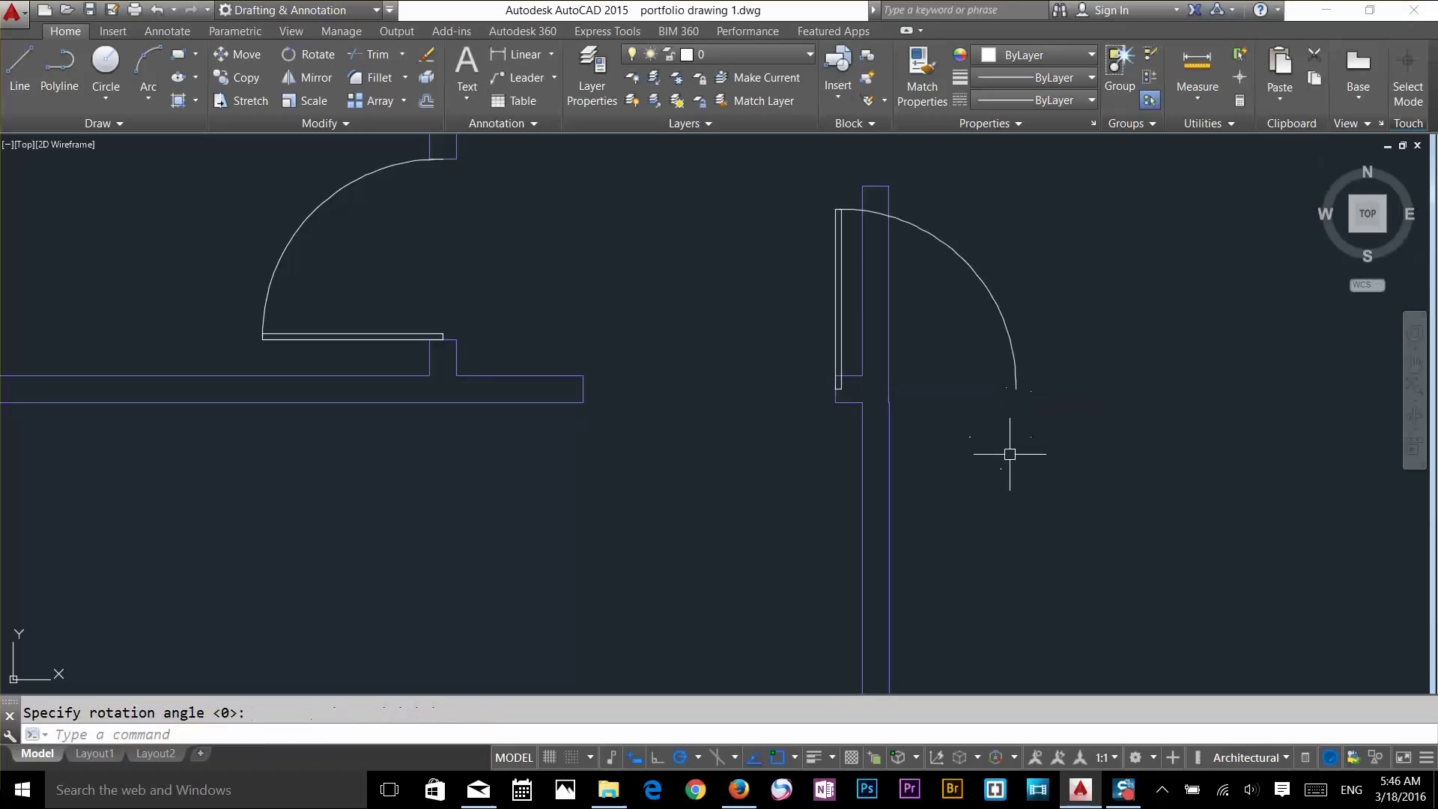
pyautogui.click(1006, 325)
pyautogui.click(924, 389)
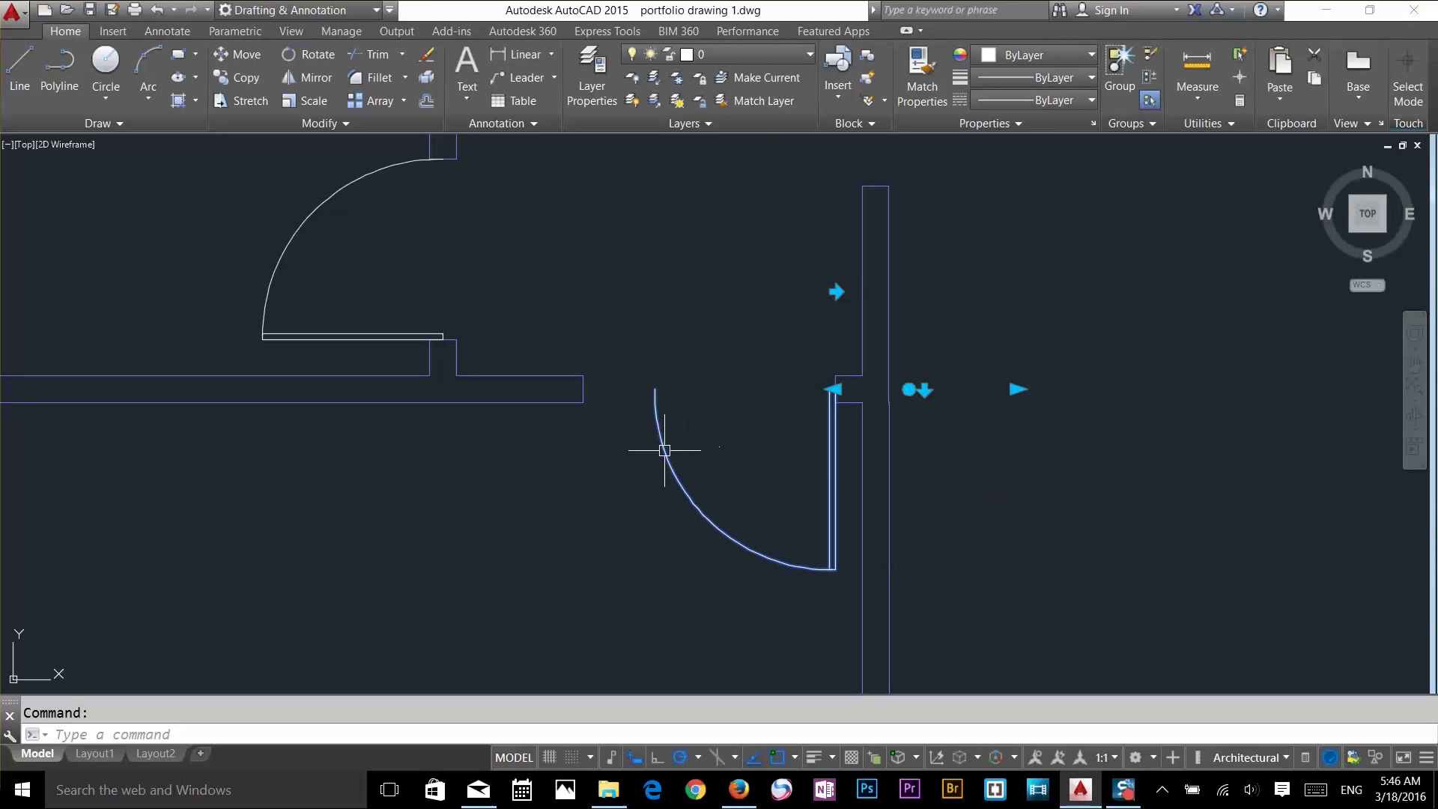
pyautogui.click(835, 389)
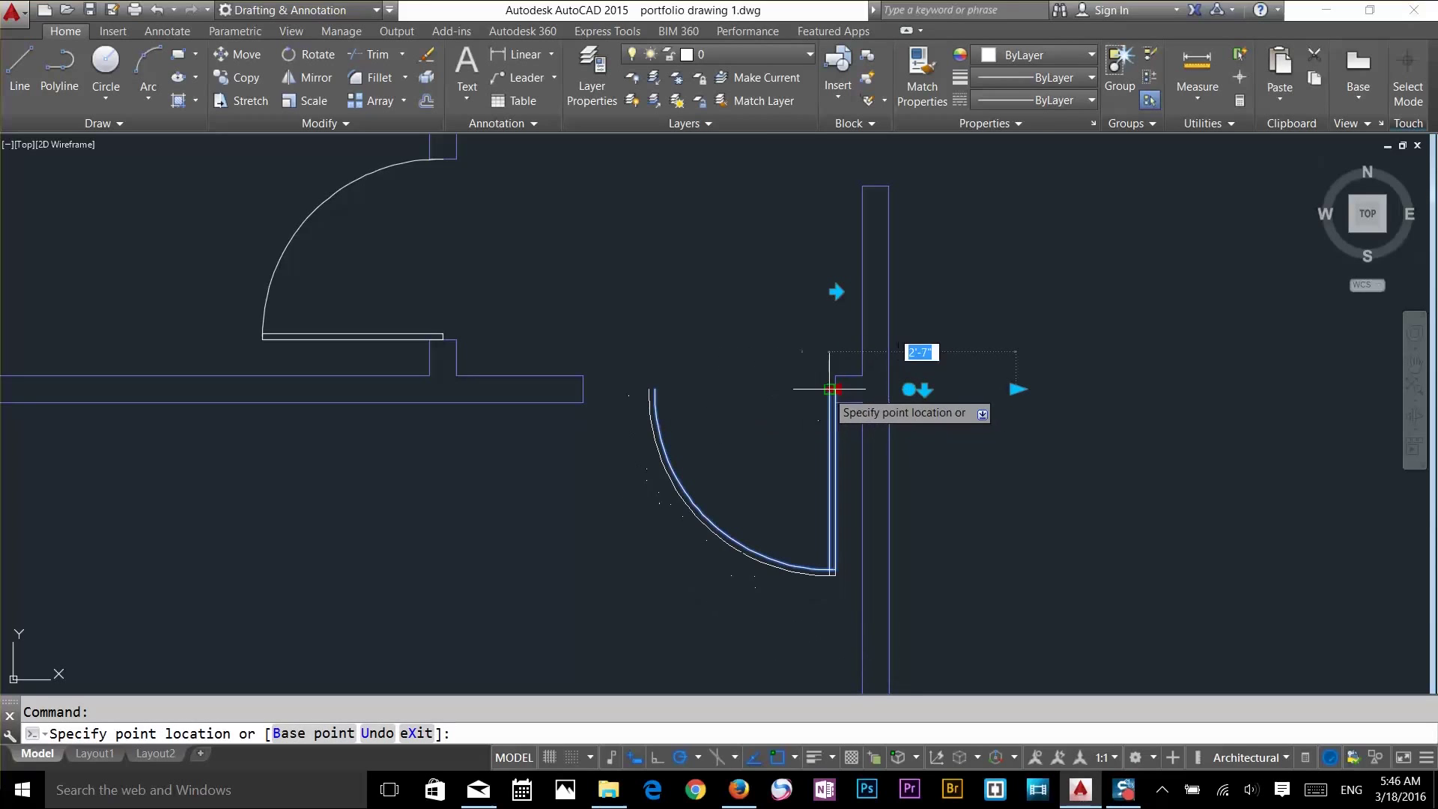
pyautogui.press('Escape')
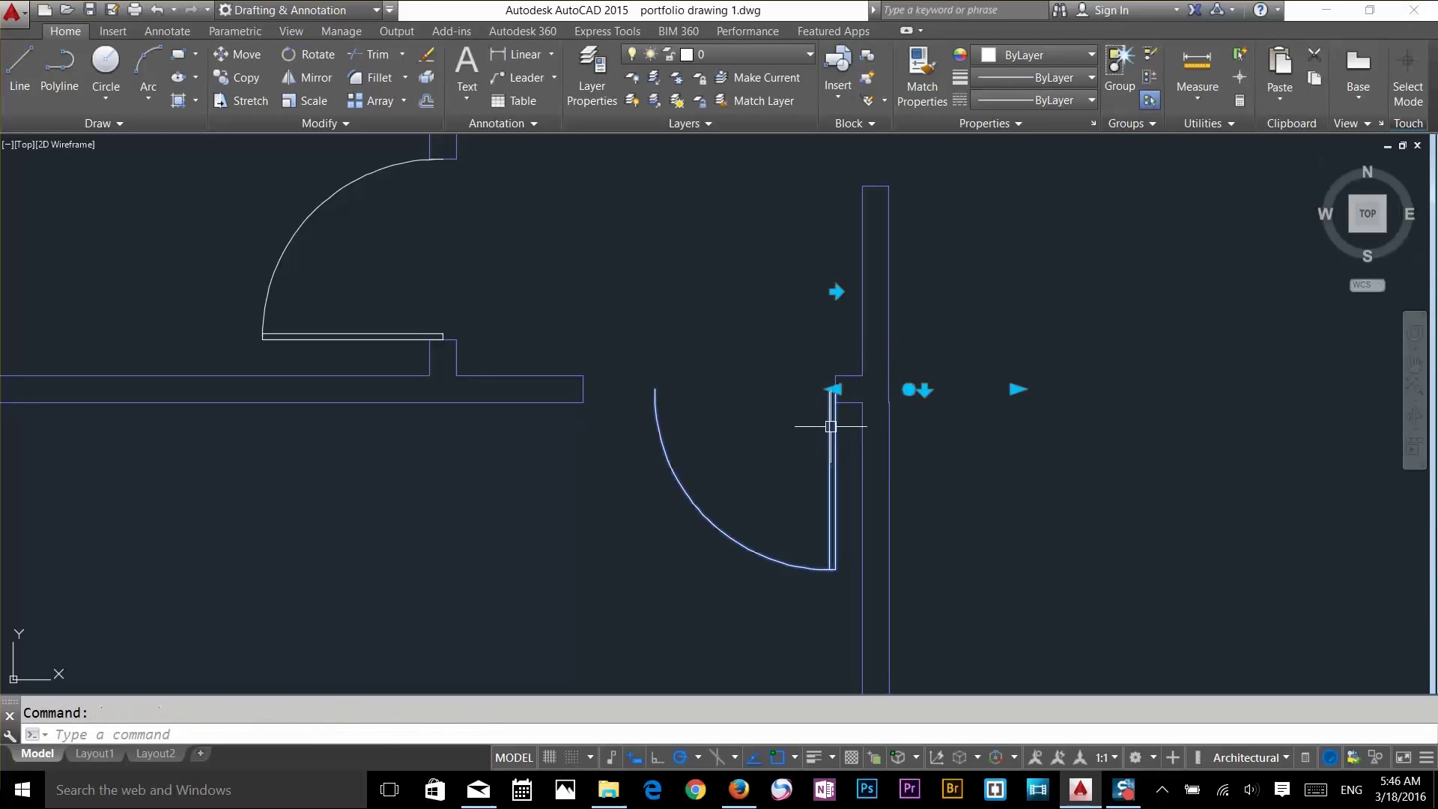
pyautogui.click(835, 291)
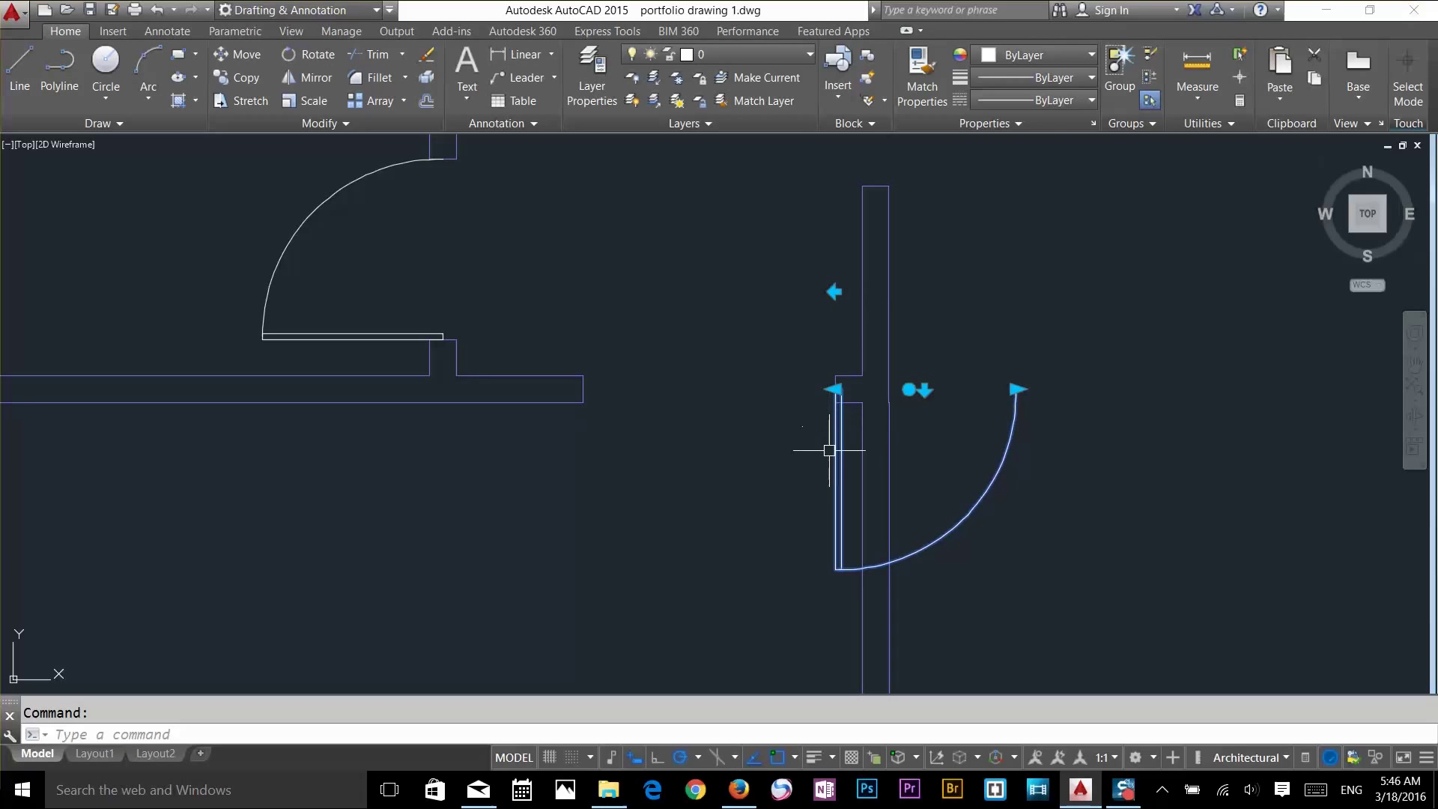
pyautogui.press('Escape')
# Move the door from its jamb corner to the wall end
pyautogui.write('m')
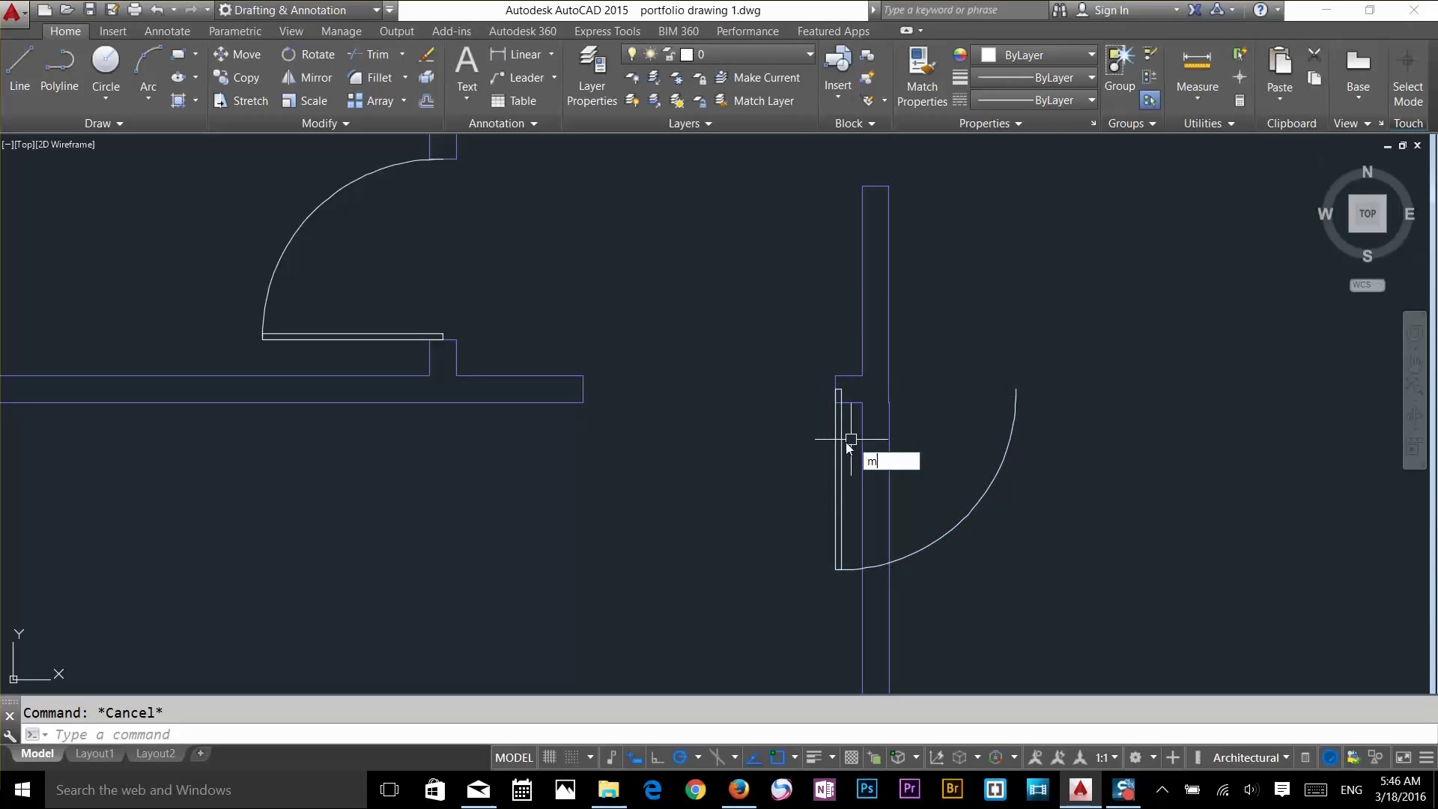
pyautogui.press('Return')
pyautogui.click(836, 449)
pyautogui.press('Return')
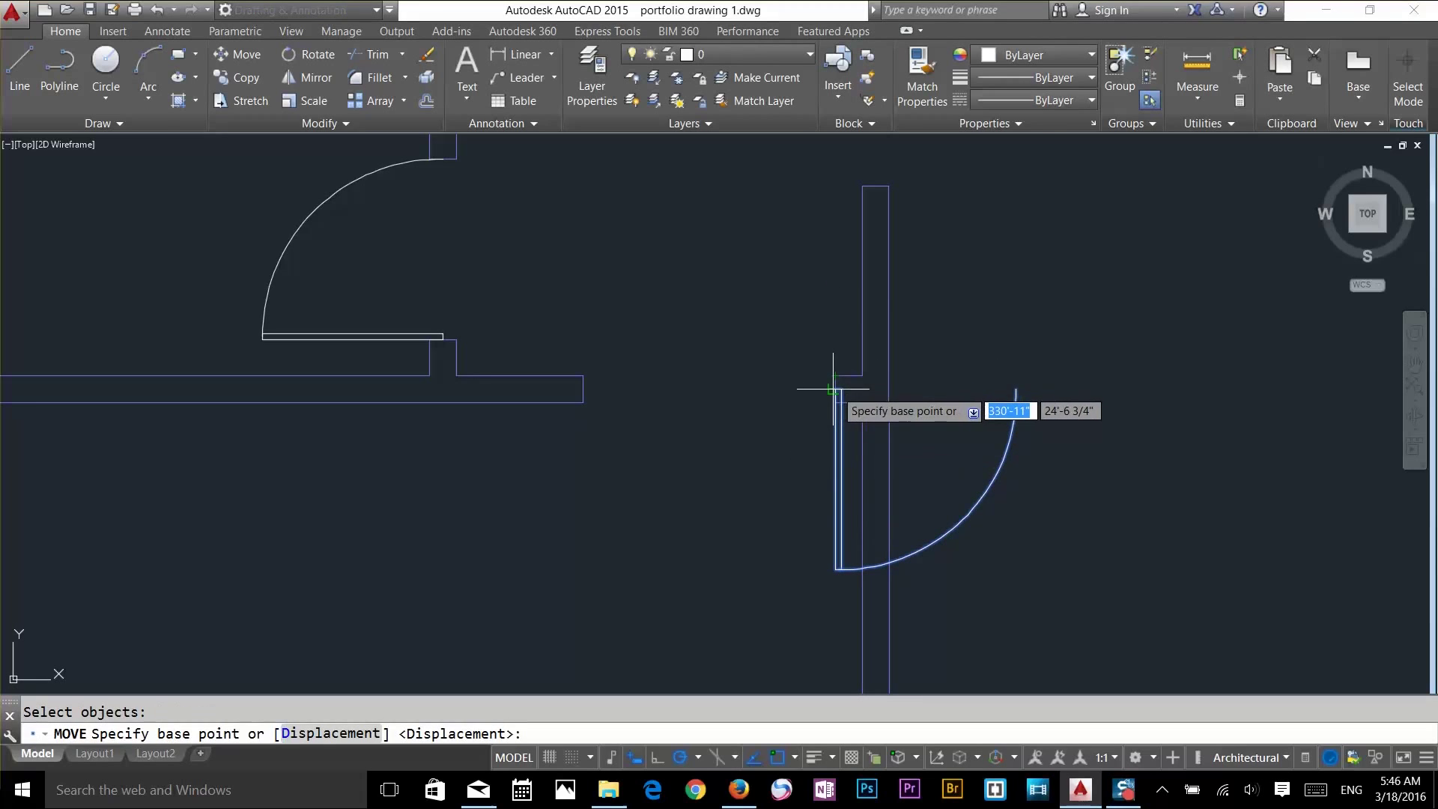
pyautogui.click(835, 389)
pyautogui.click(585, 388)
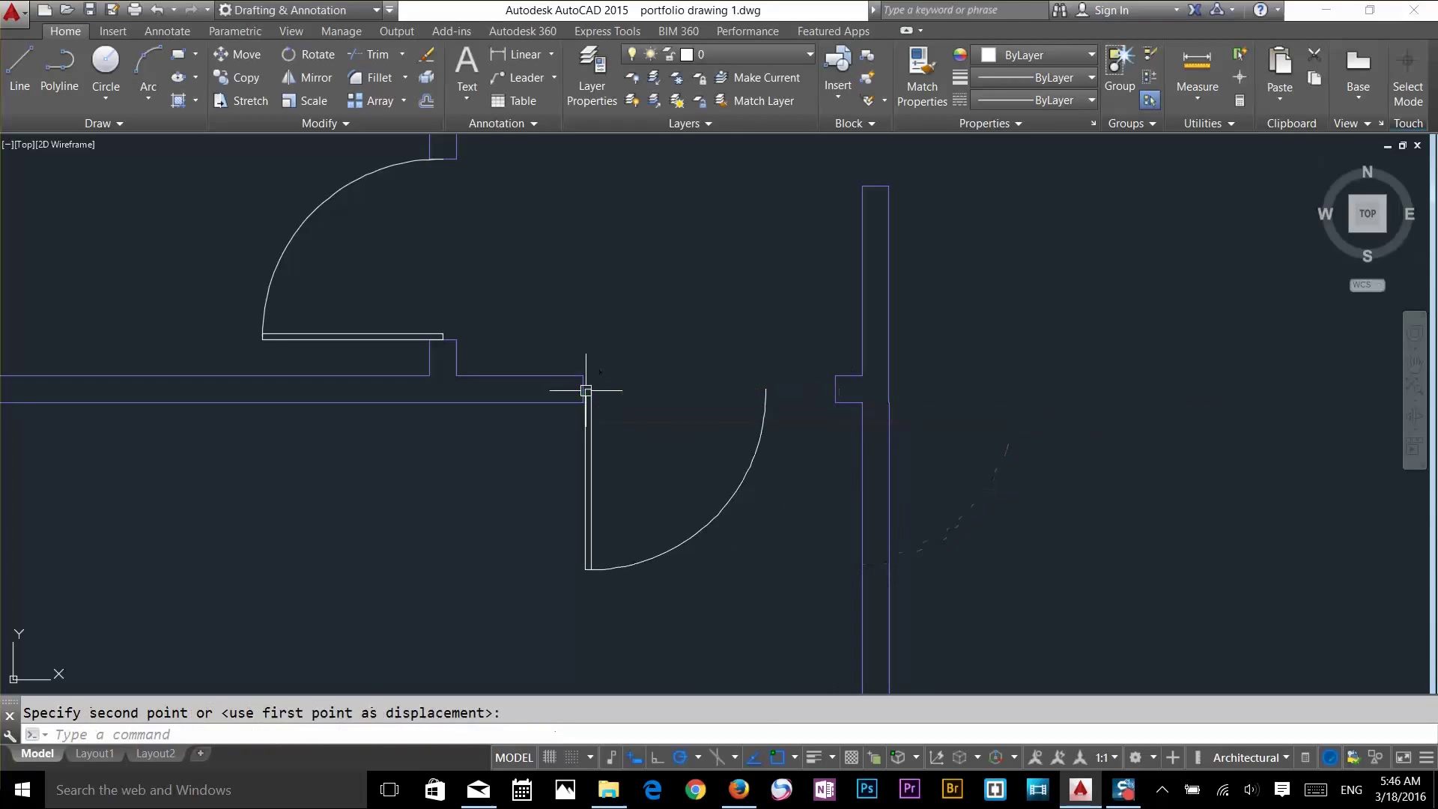
pyautogui.press('Escape')
pyautogui.click(596, 440)
pyautogui.press('Escape')
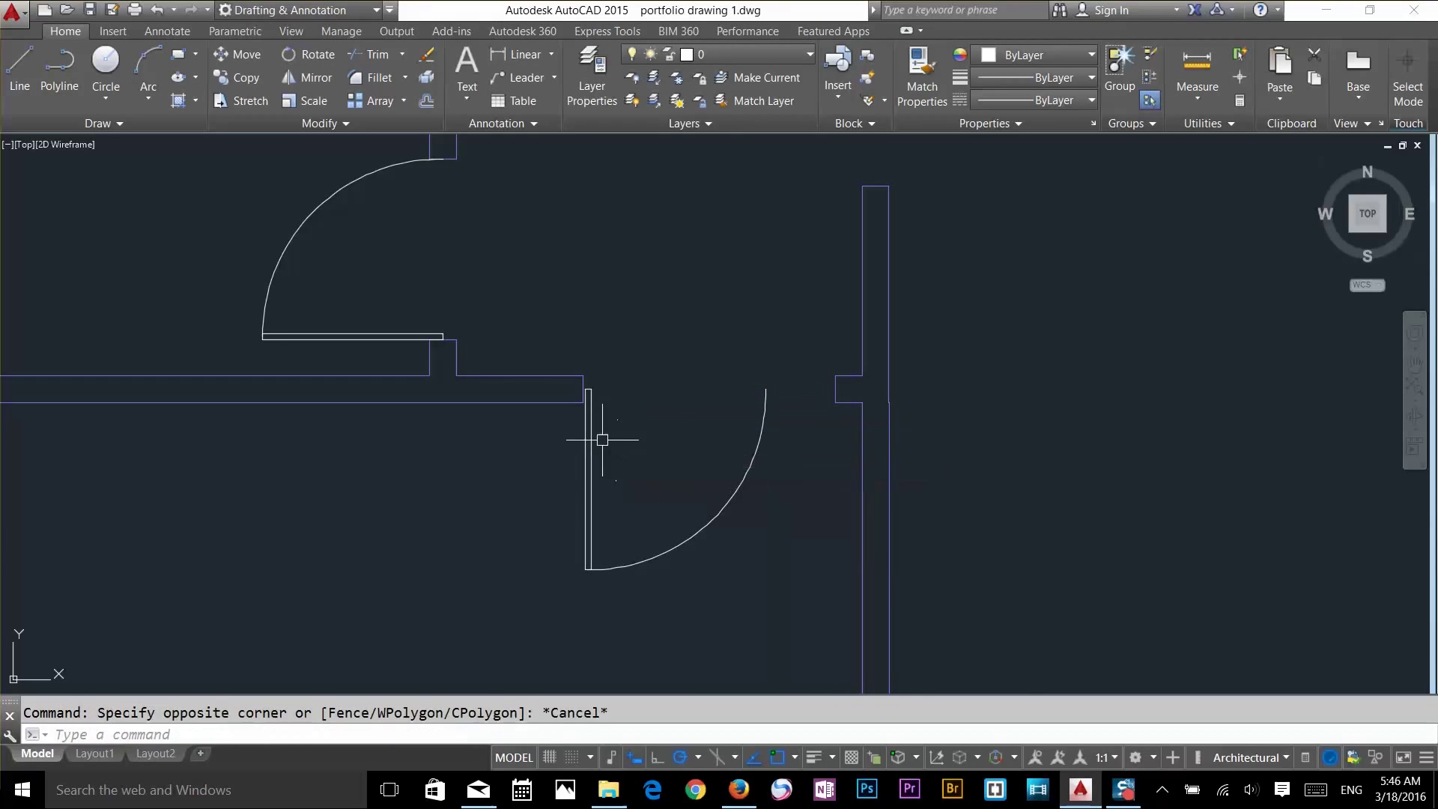
# Move the door jamb so it sits against the wall's end
pyautogui.scroll(8, 600, 398)
pyautogui.write('m')
pyautogui.press('Return')
pyautogui.click(542, 408)
pyautogui.click(492, 450)
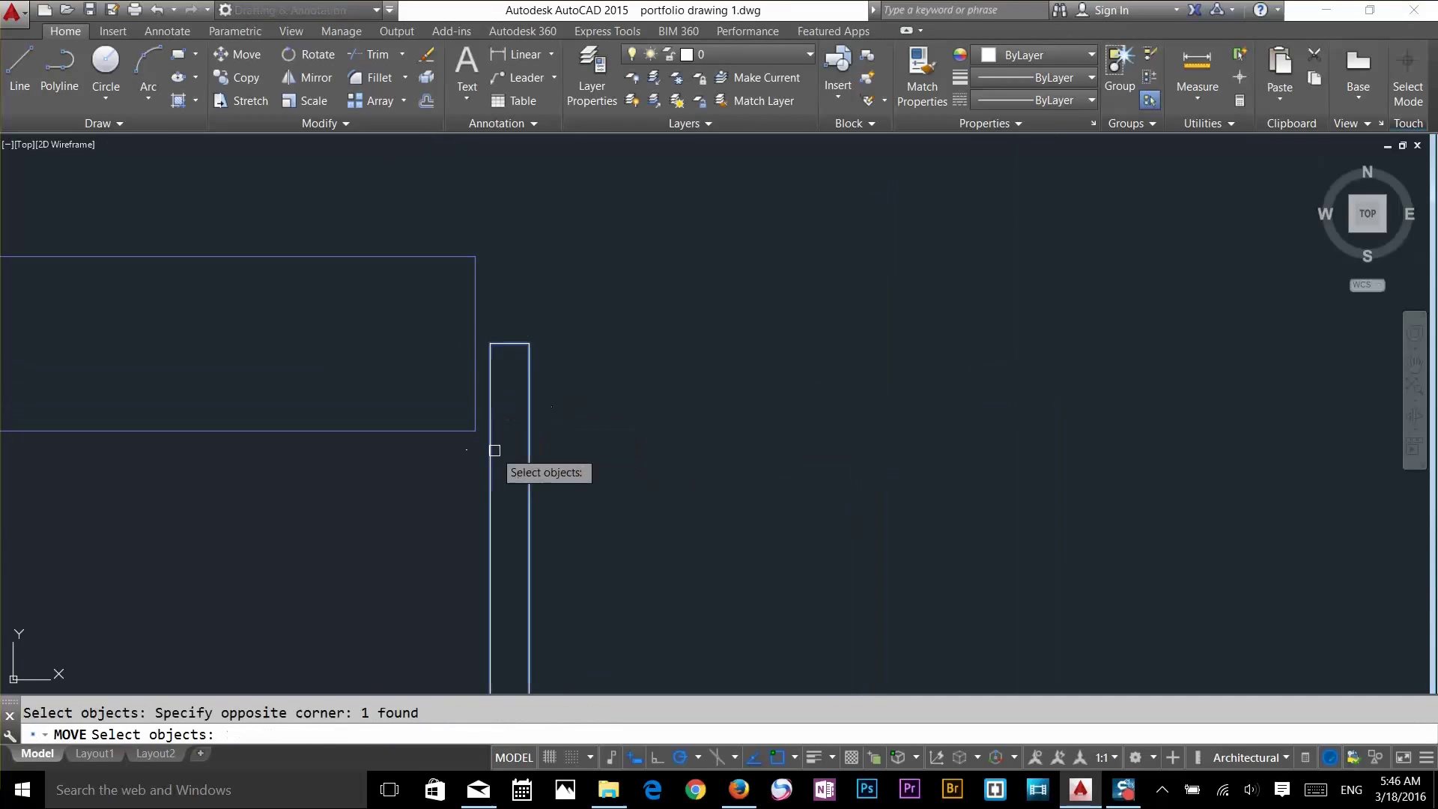
pyautogui.press('Return')
pyautogui.click(490, 345)
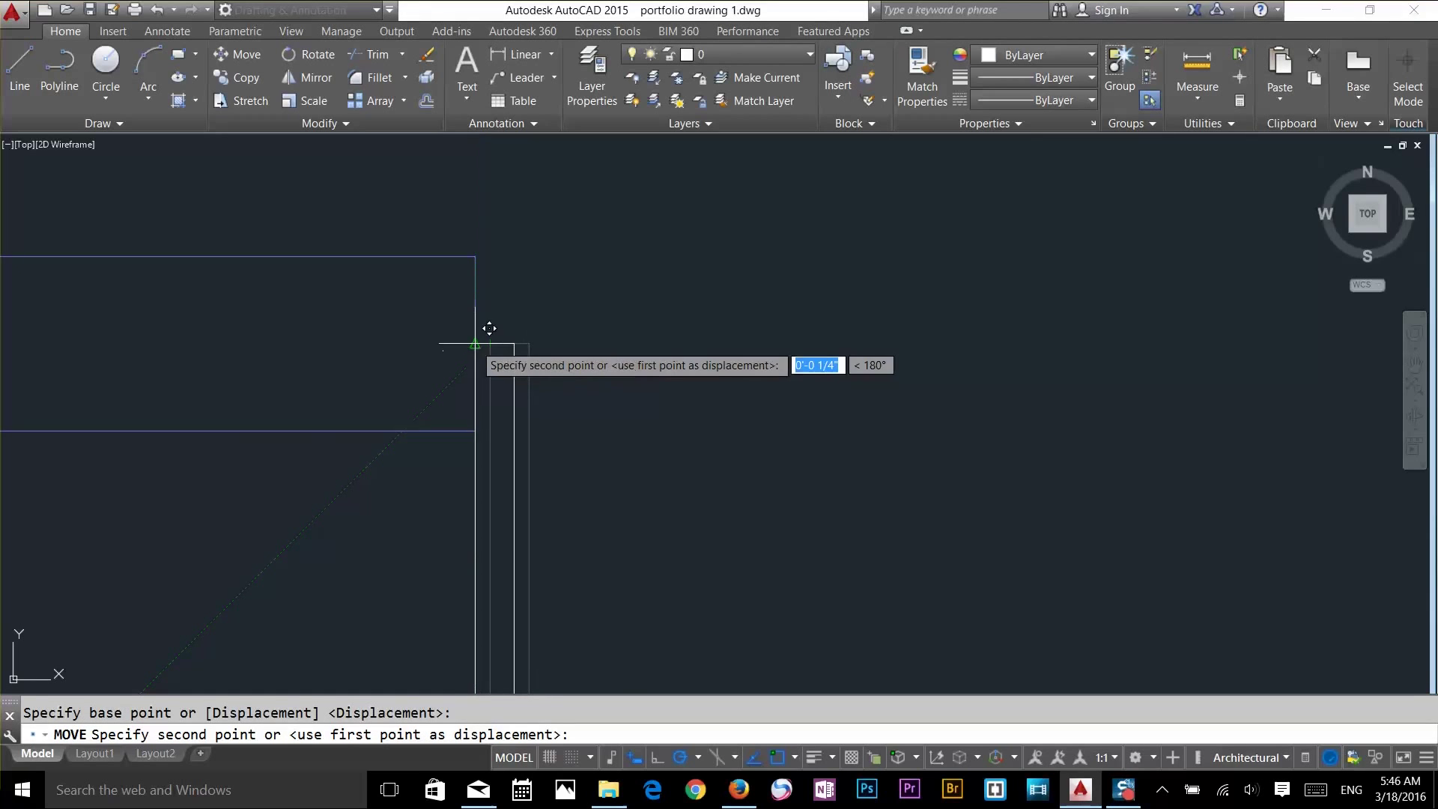
pyautogui.click(474, 344)
pyautogui.press('Escape')
# Check the door's stretch grip, then pan the view to the next wall opening
pyautogui.scroll(-4, 582, 376)
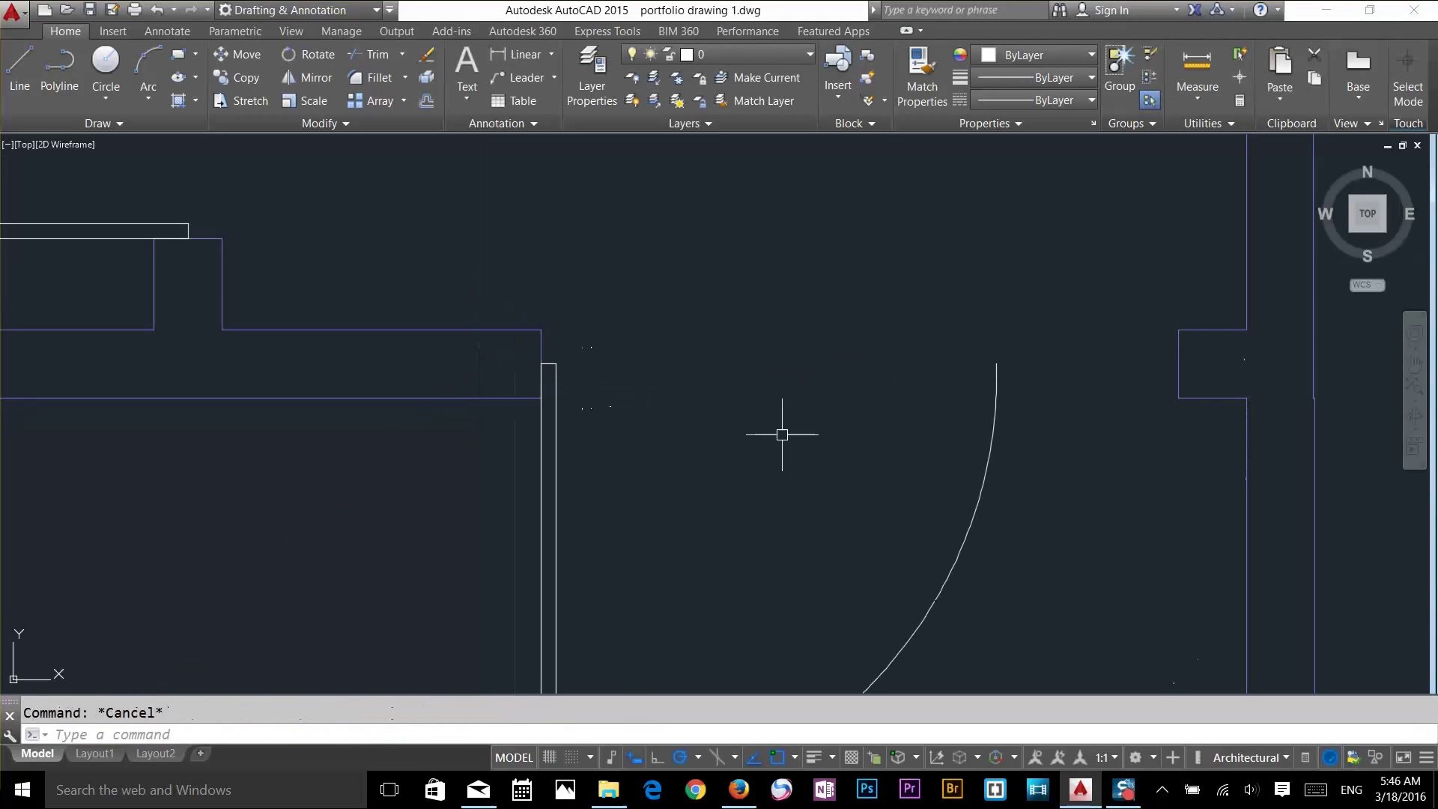
pyautogui.click(994, 444)
pyautogui.scroll(-4, 996, 443)
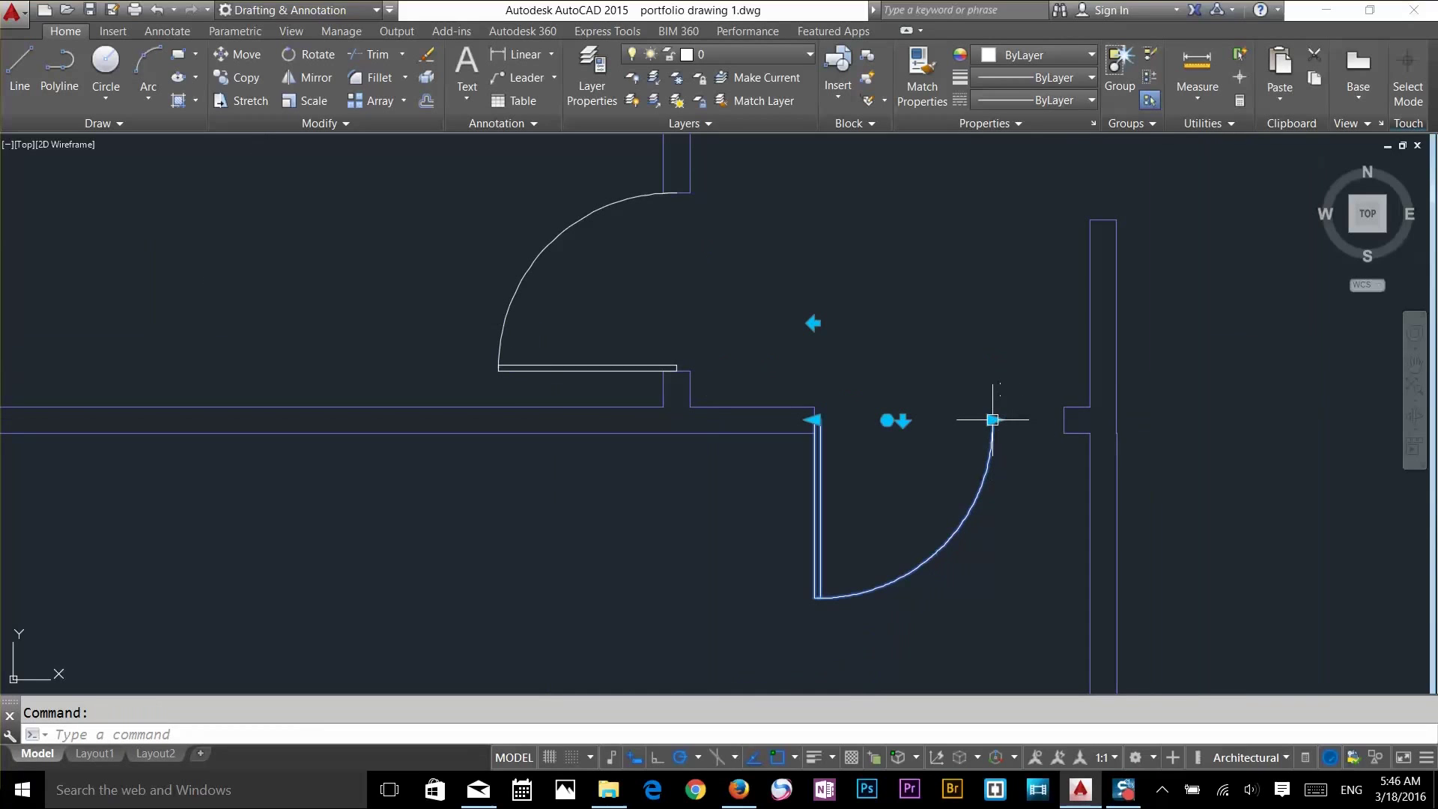
pyautogui.click(993, 420)
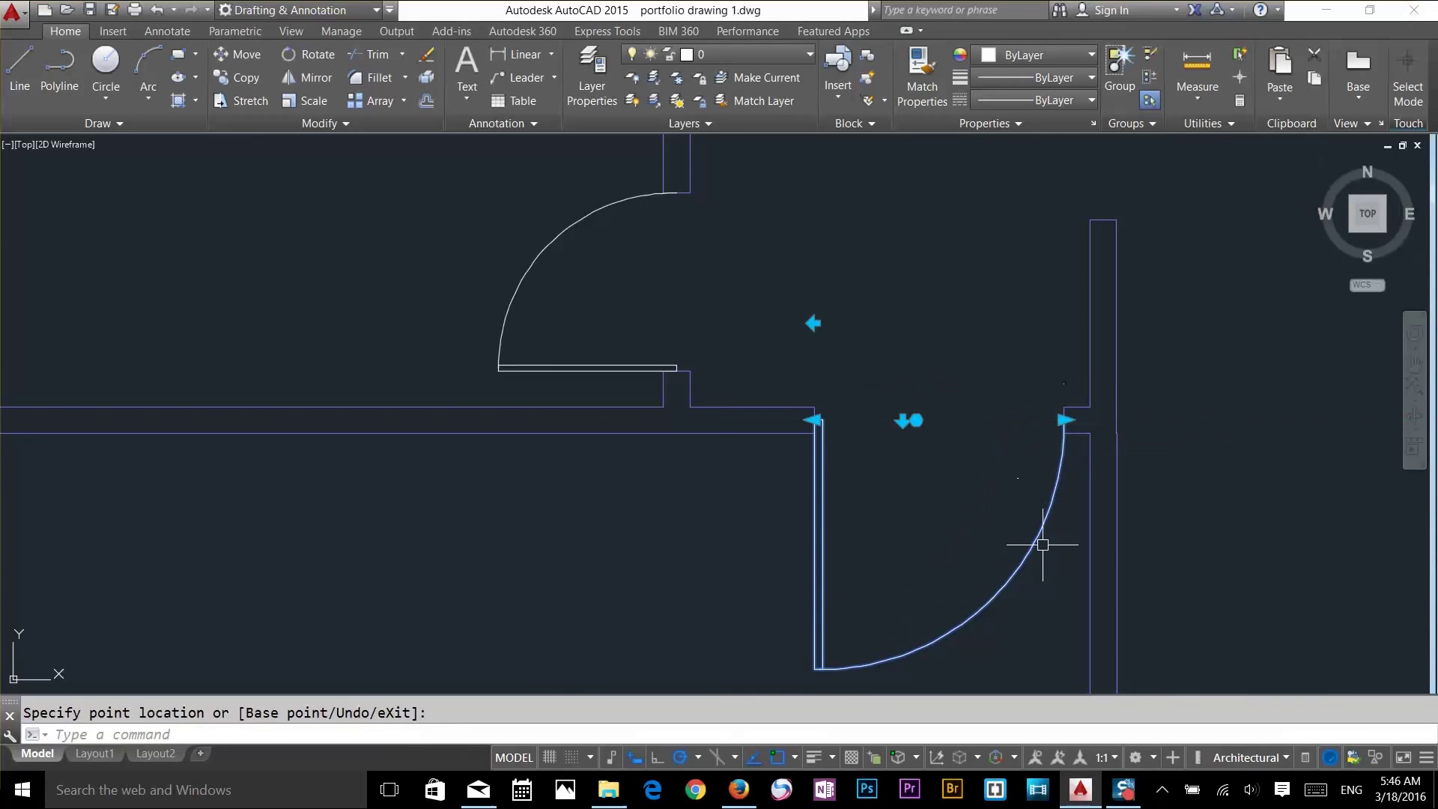
pyautogui.press('Escape')
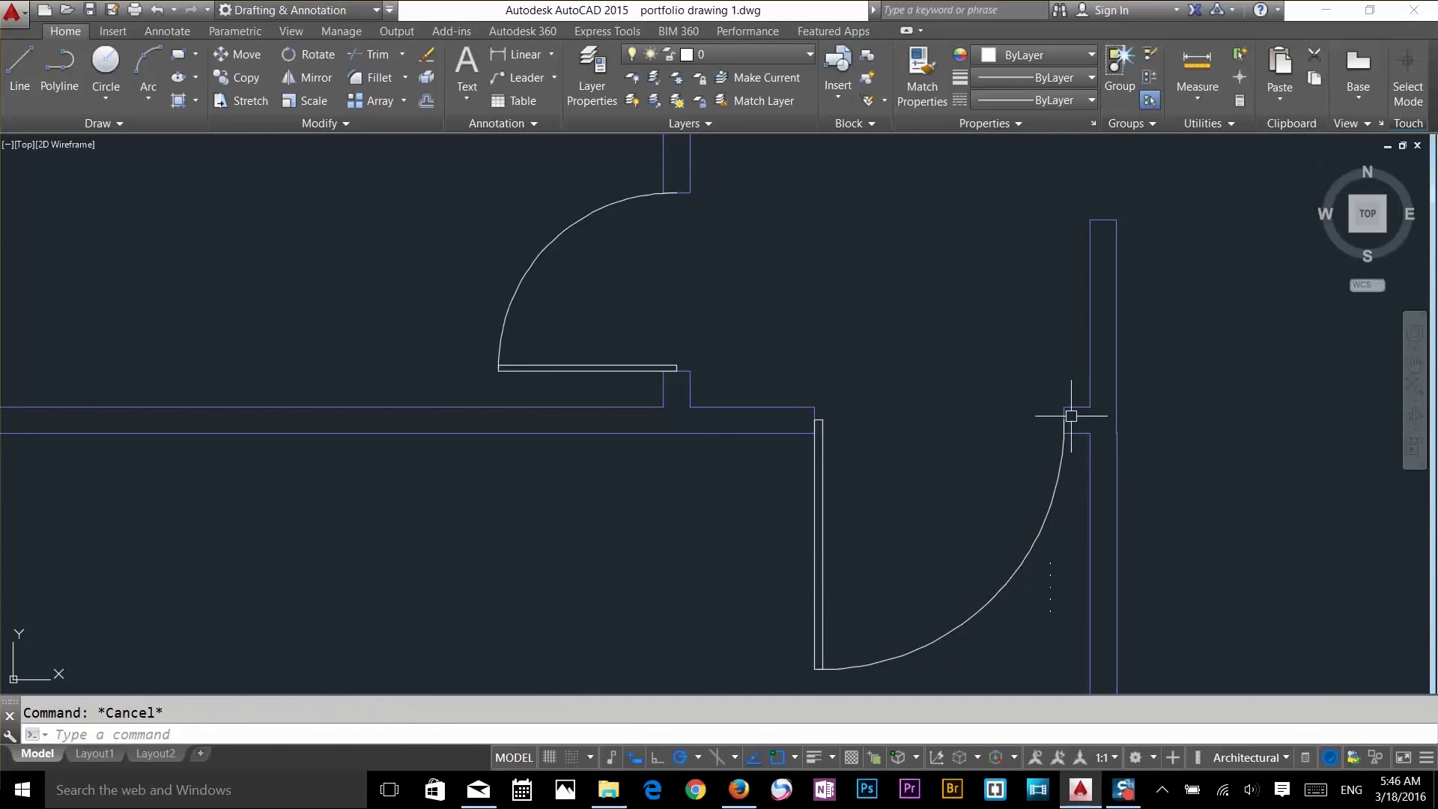
pyautogui.scroll(-2, 1128, 356)
pyautogui.moveTo(1114, 353); pyautogui.dragTo(939, 300, button='middle')
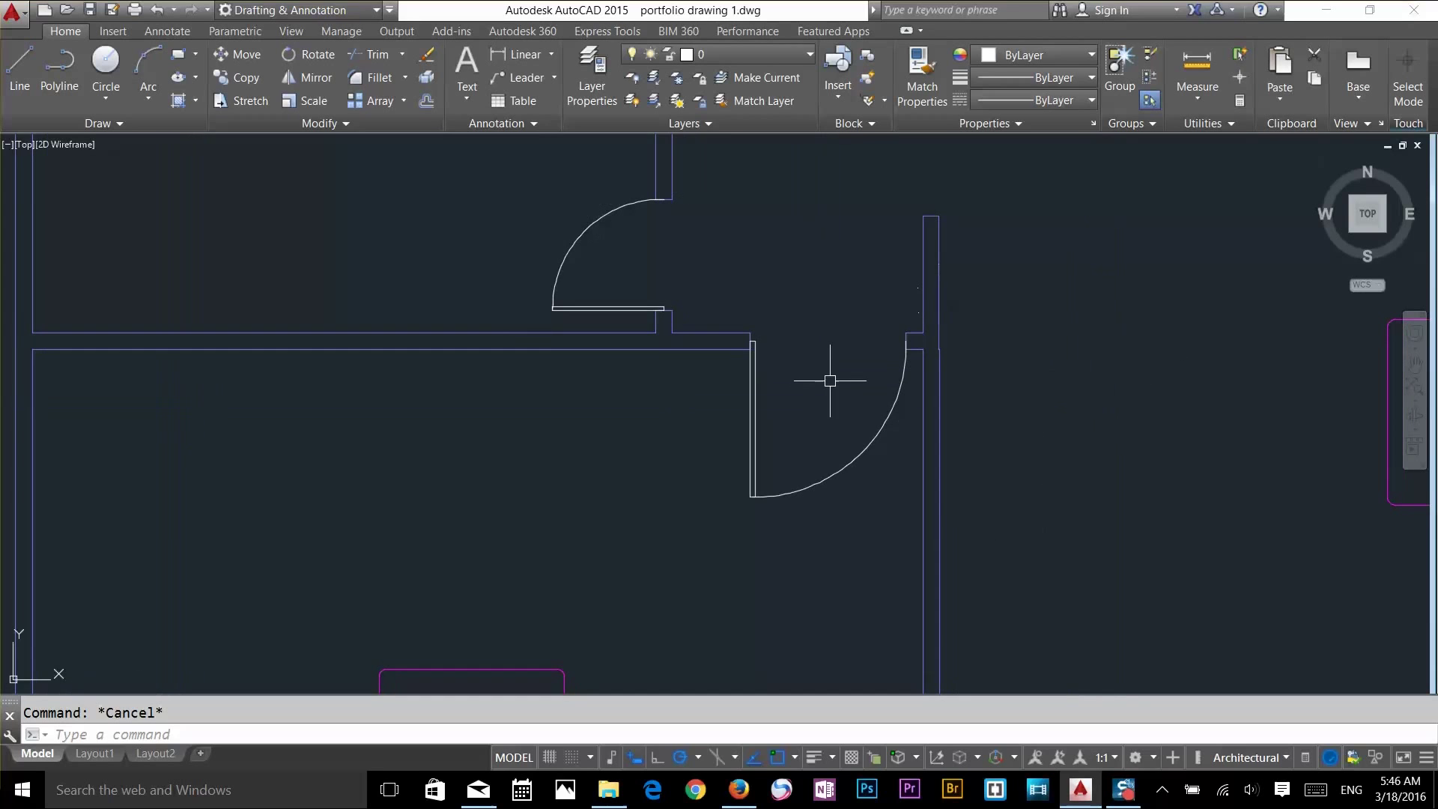
pyautogui.moveTo(830, 381); pyautogui.dragTo(873, 520, button='middle')
pyautogui.scroll(2, 838, 385)
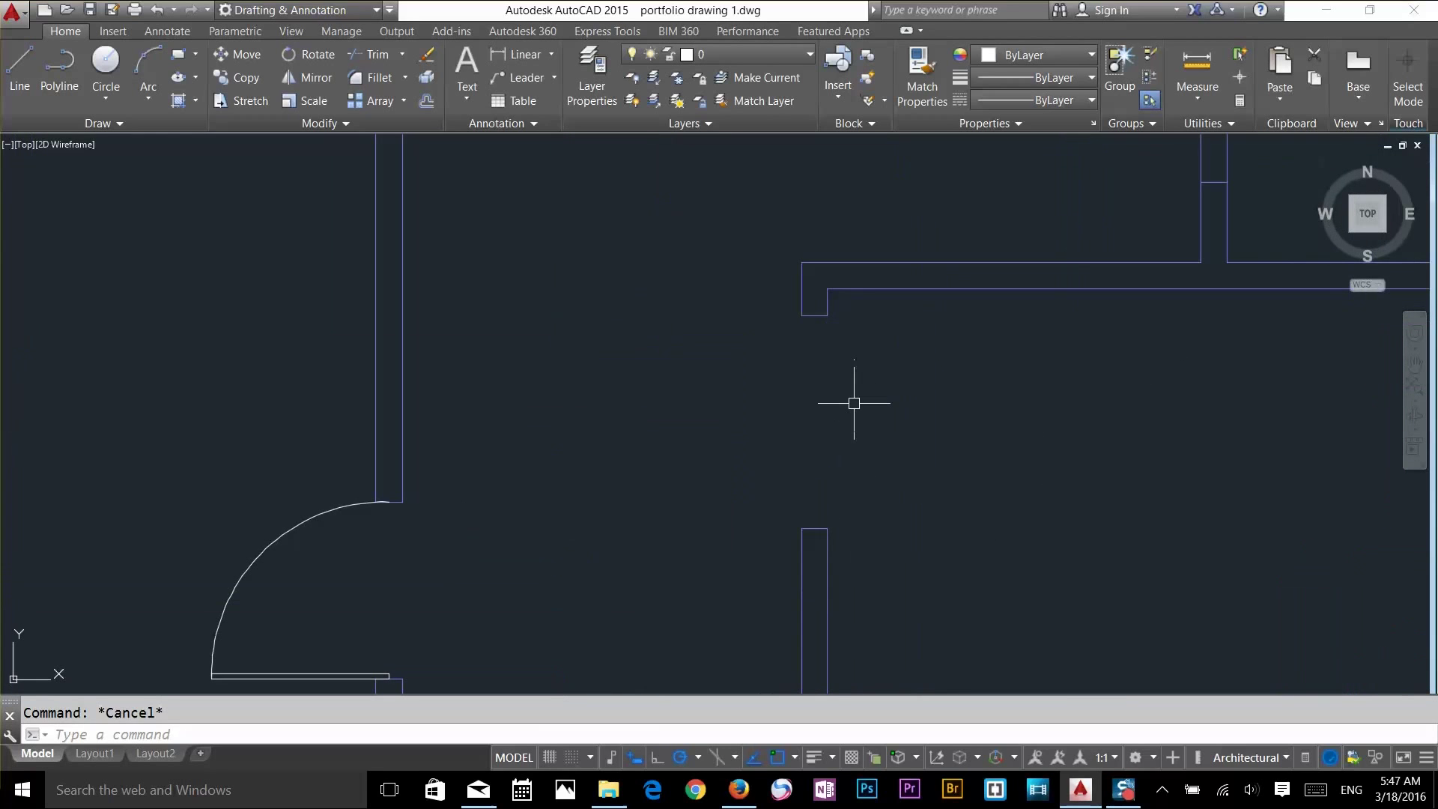
# Insert the doord block at the wall corner, rotated to fit, and snap it to the wall end
pyautogui.write('i')
pyautogui.press('Return')
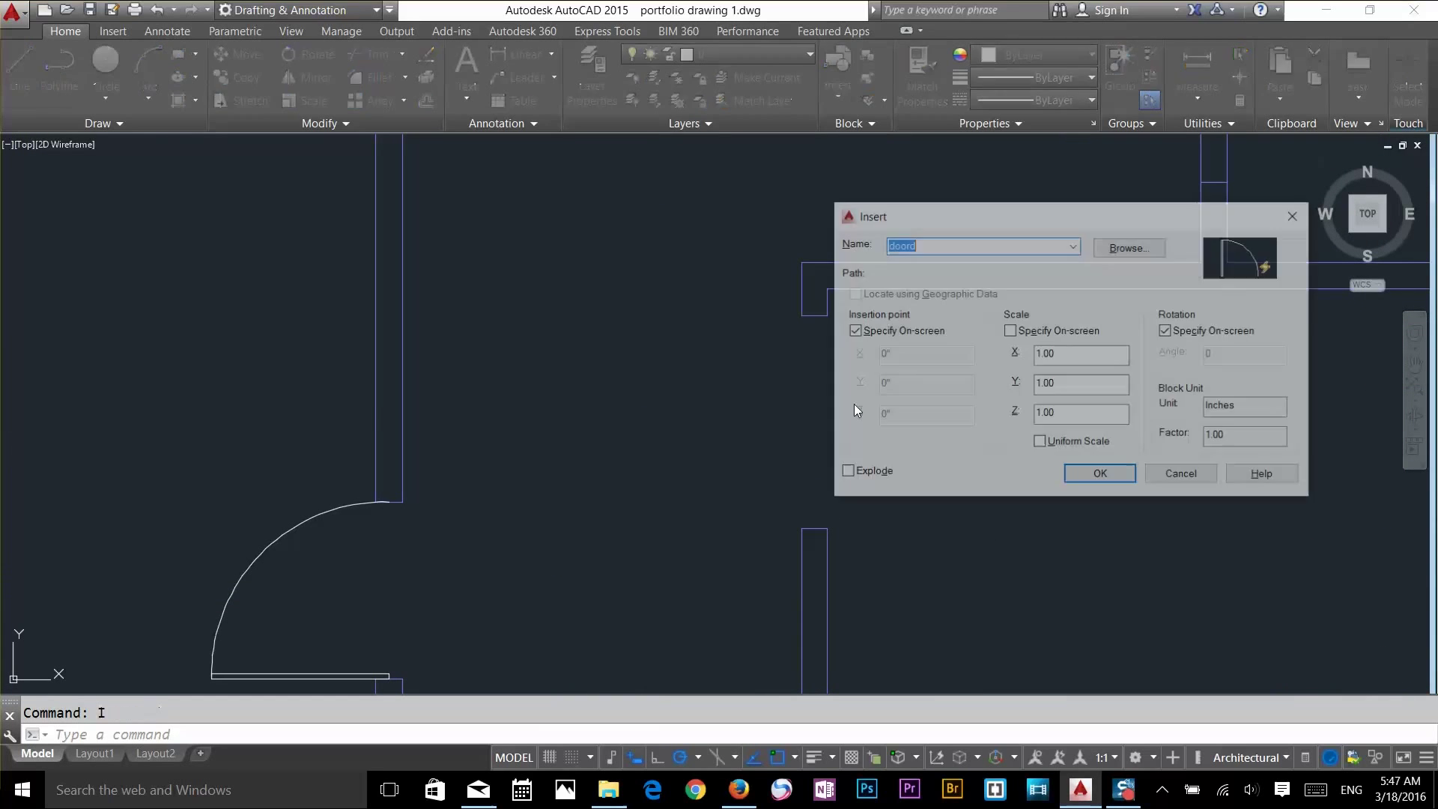
pyautogui.click(1101, 477)
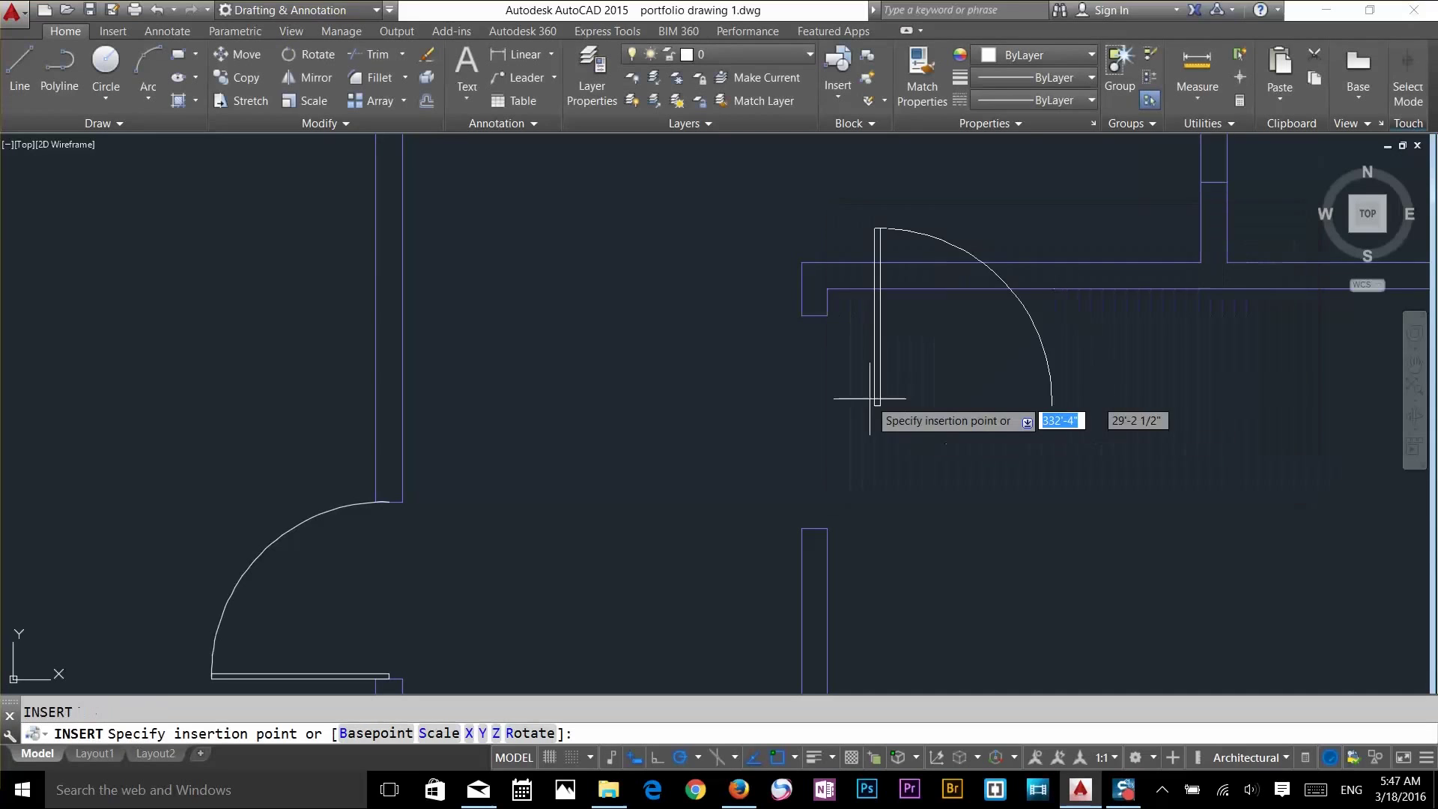
pyautogui.click(827, 316)
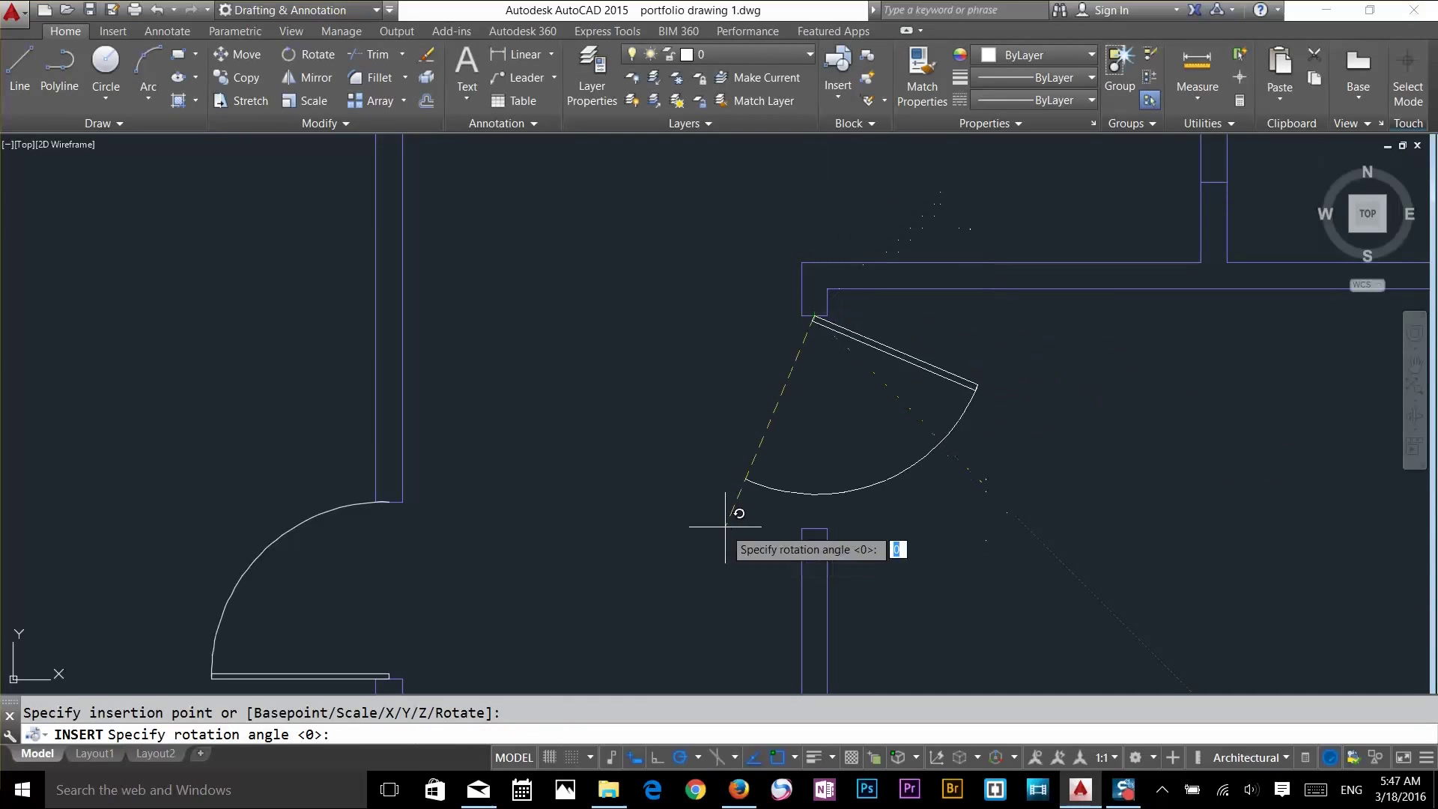
pyautogui.click(821, 527)
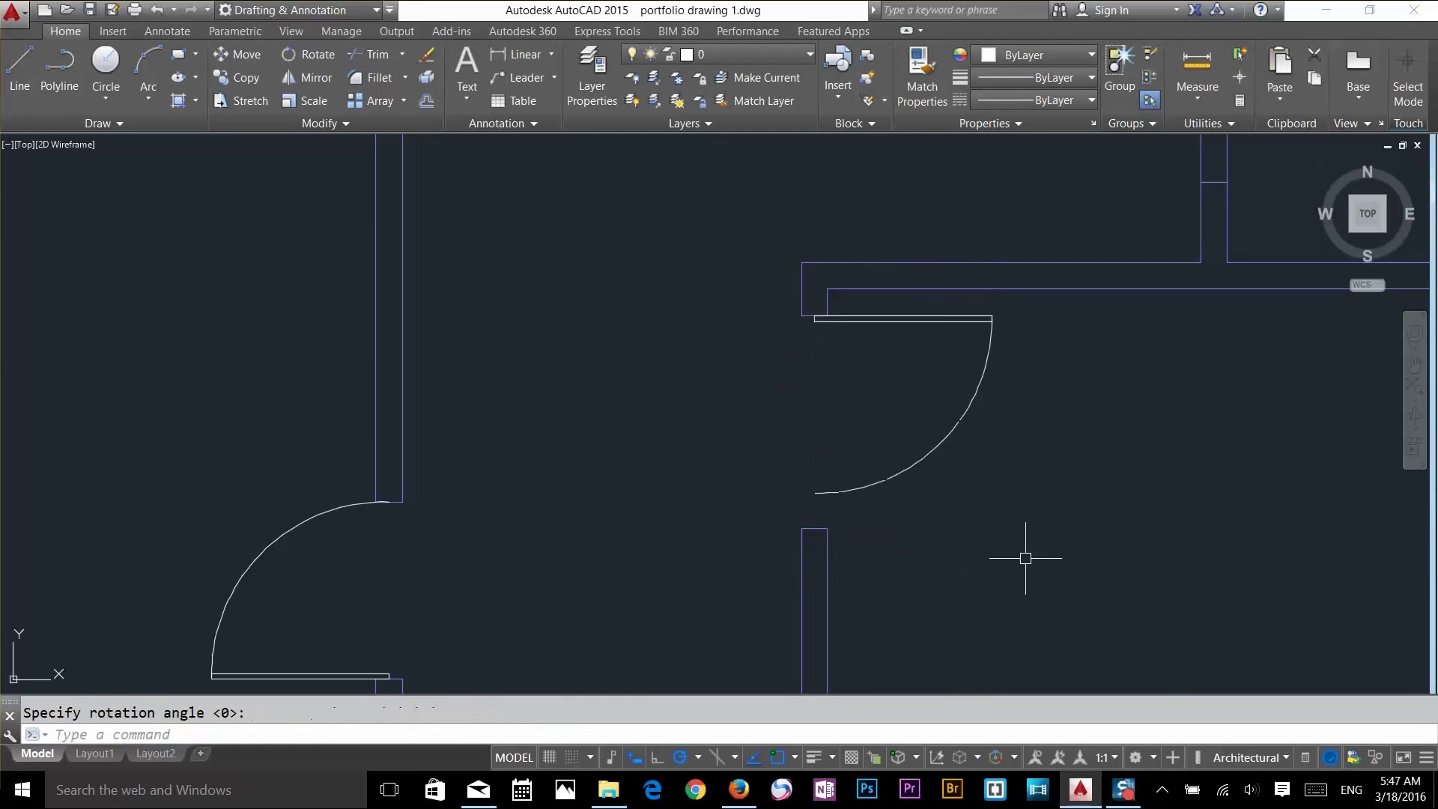
pyautogui.click(1076, 474)
pyautogui.click(908, 447)
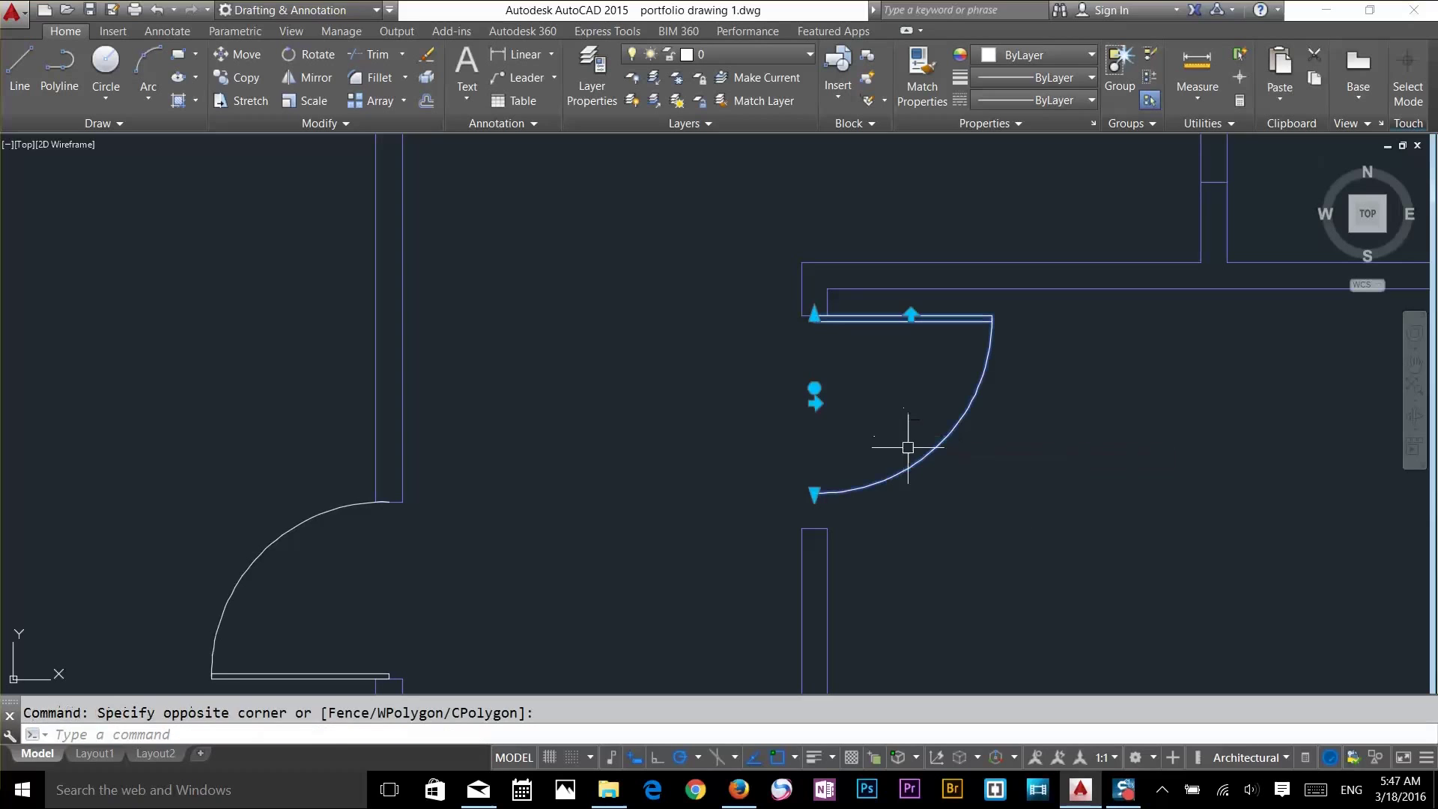
pyautogui.click(814, 493)
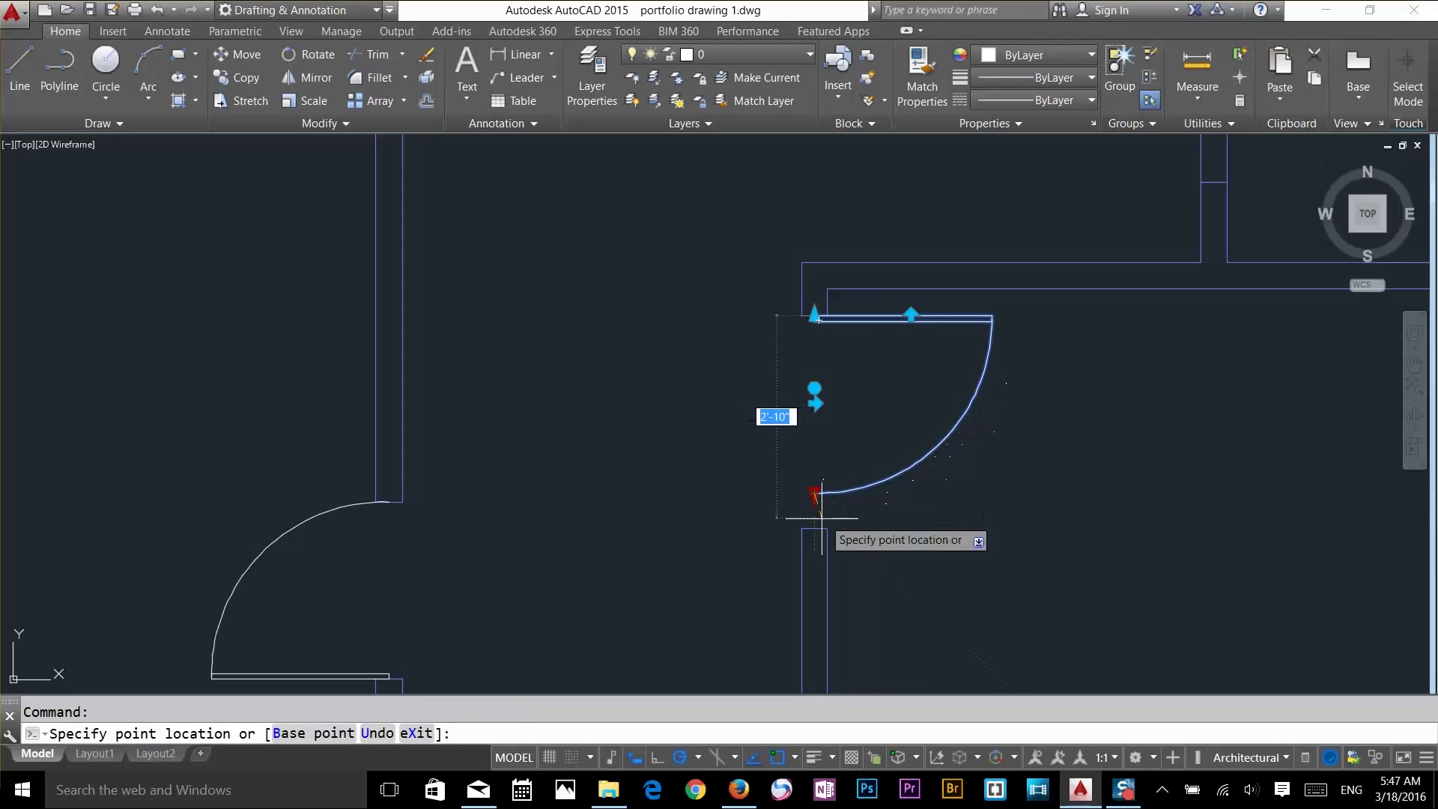
pyautogui.click(823, 518)
pyautogui.press('Escape')
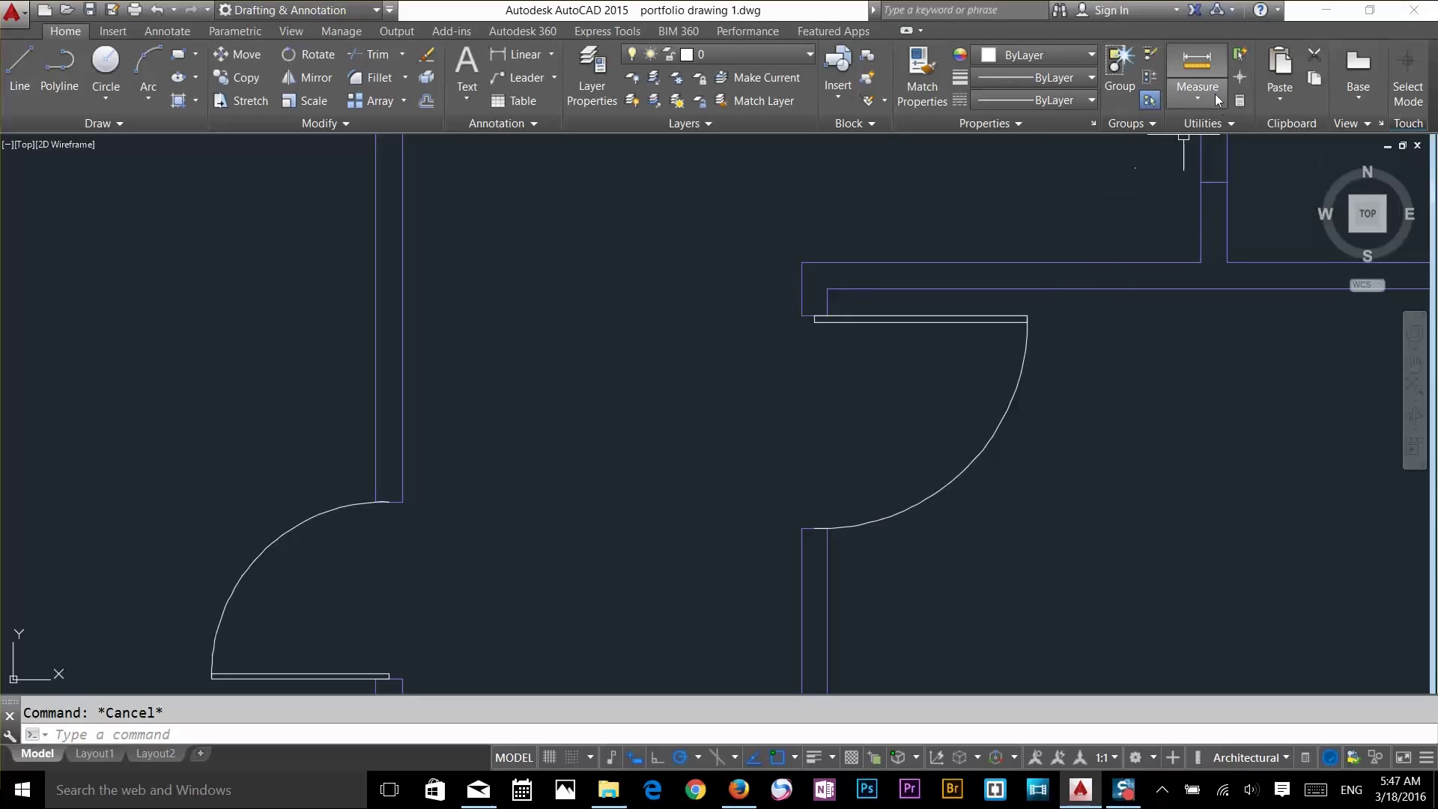
# Measure distances from the wall corner and from the left door's frame corner
pyautogui.click(1199, 67)
pyautogui.click(815, 317)
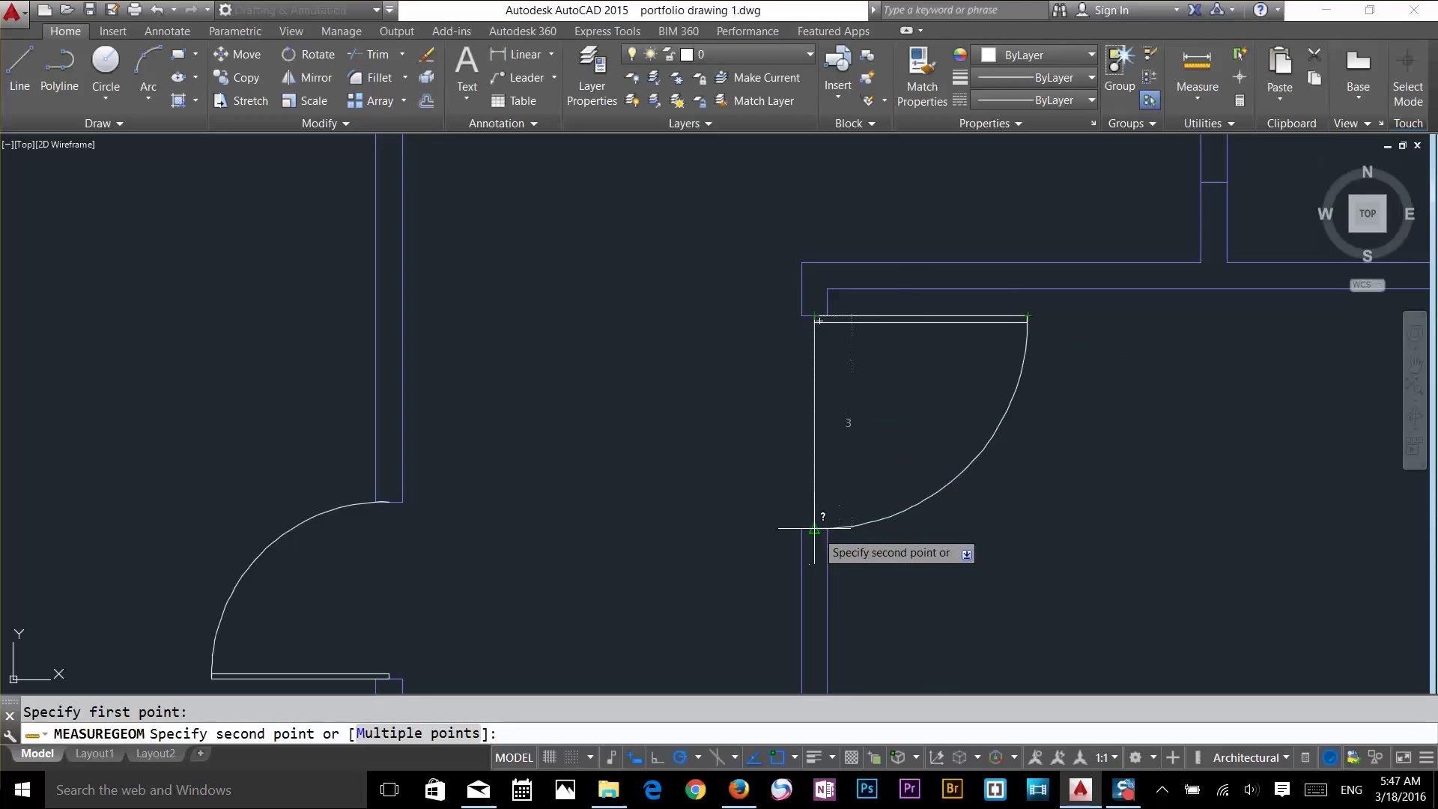
pyautogui.press('Escape')
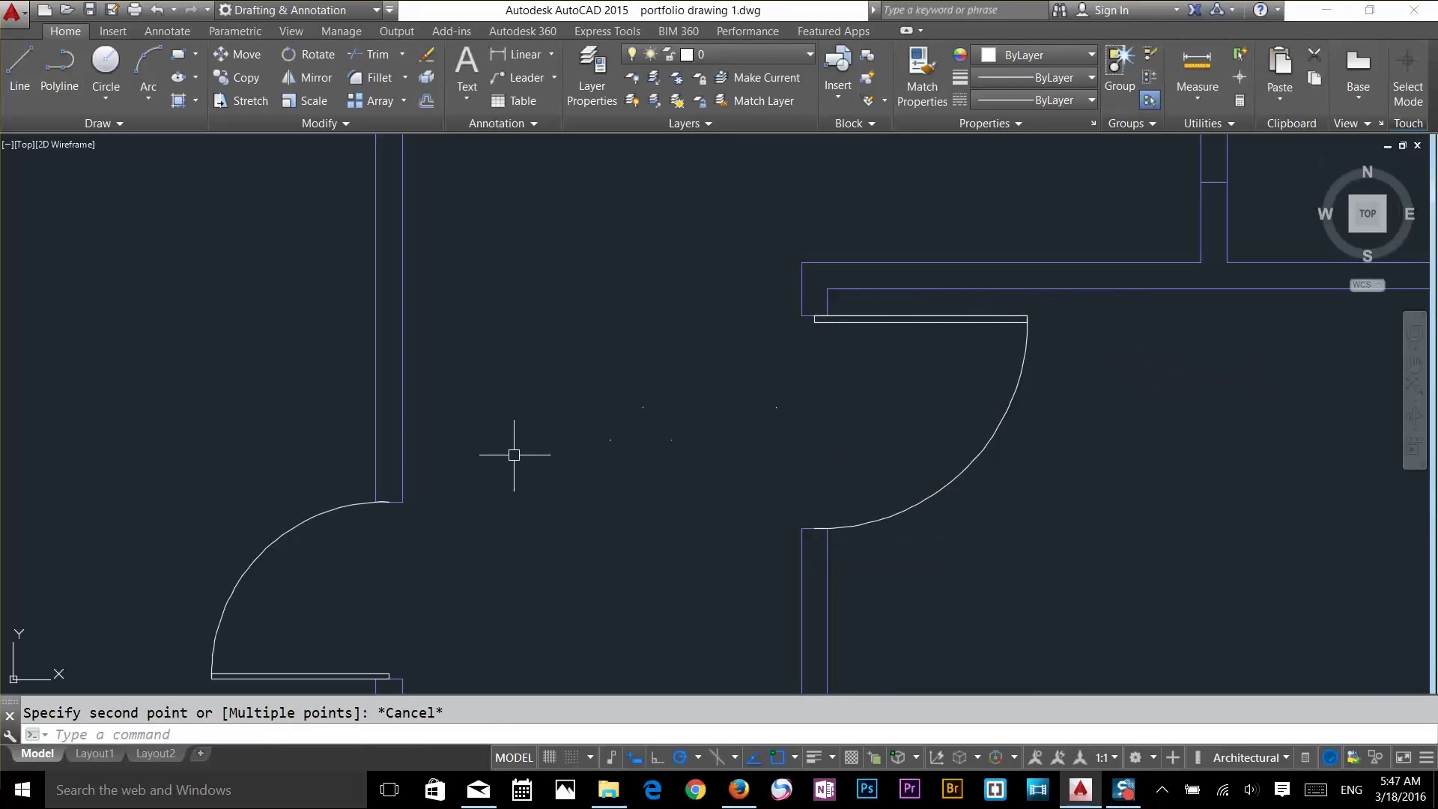
pyautogui.moveTo(513, 452); pyautogui.dragTo(861, 257, button='middle')
pyautogui.scroll(2, 805, 304)
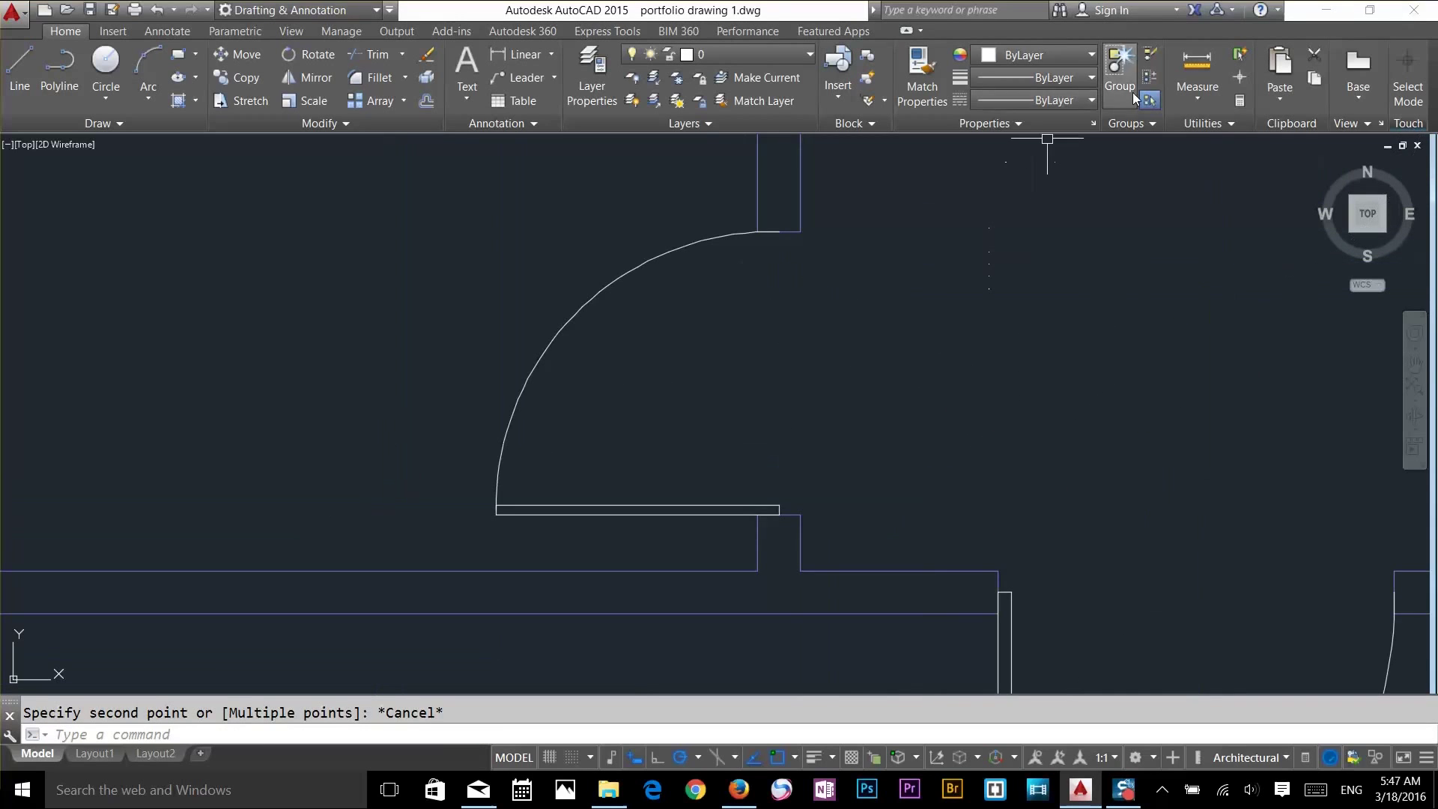
pyautogui.click(1197, 69)
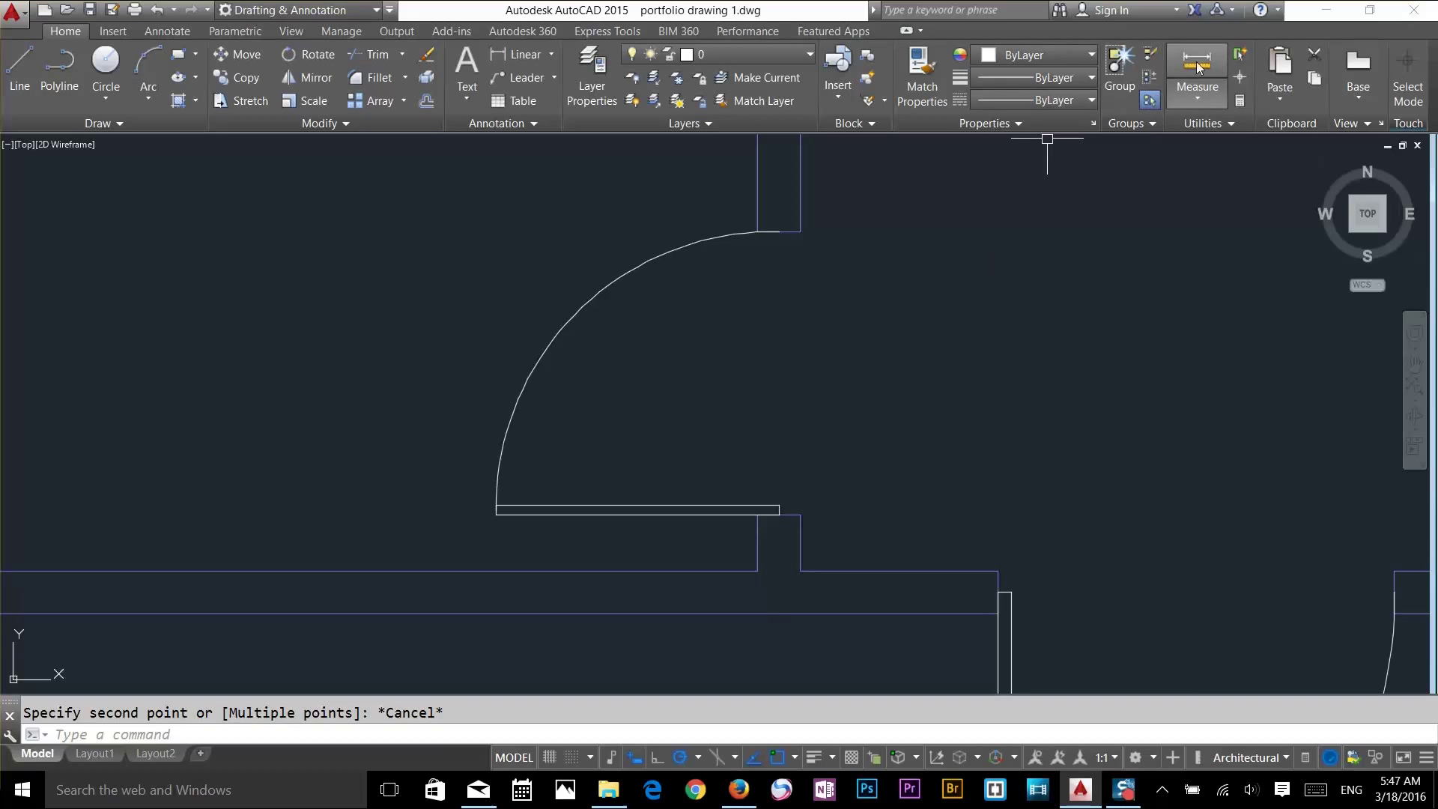
pyautogui.click(779, 515)
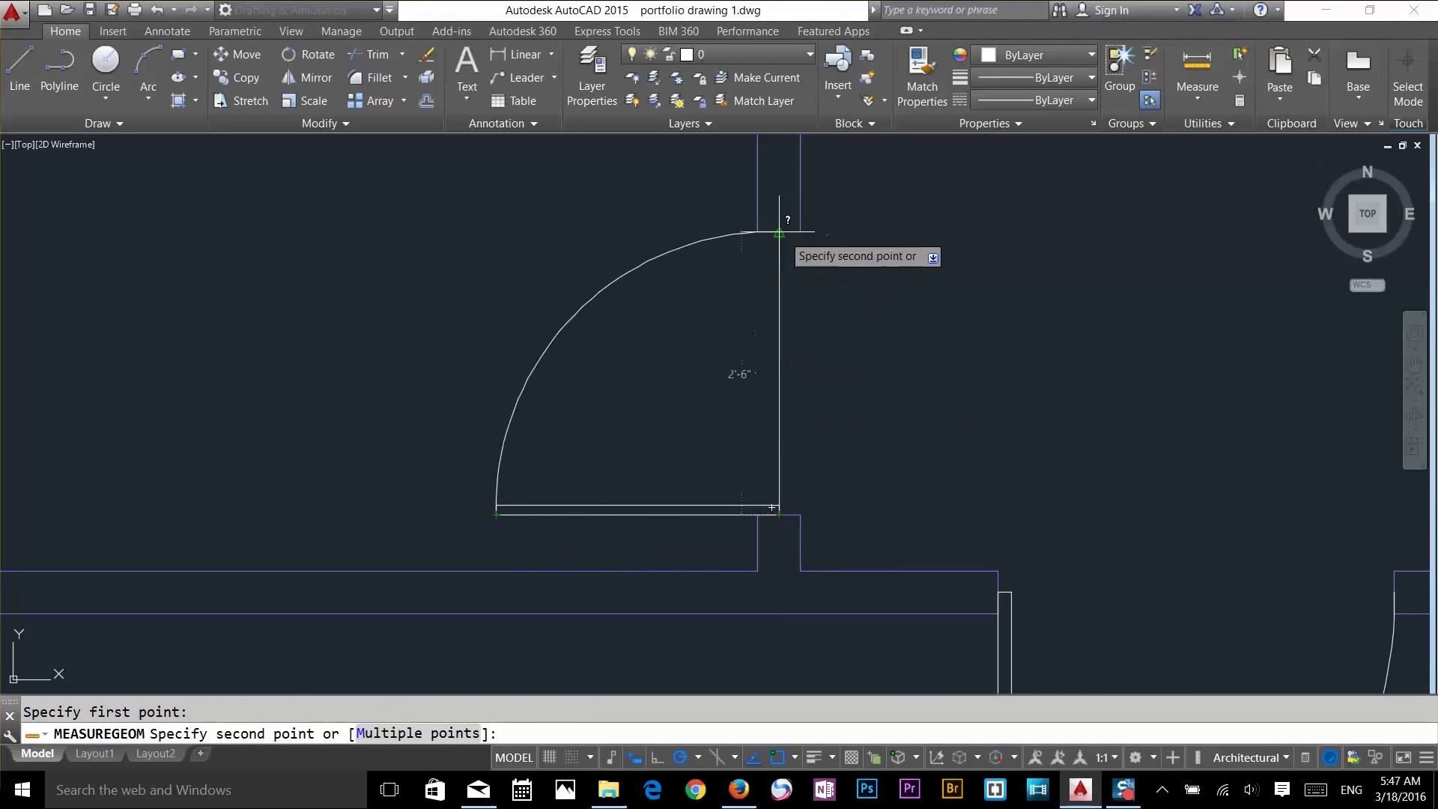
pyautogui.press('Escape')
# Measure the second door's wall opening starting from its corner
pyautogui.moveTo(842, 330); pyautogui.dragTo(619, 62, button='middle')
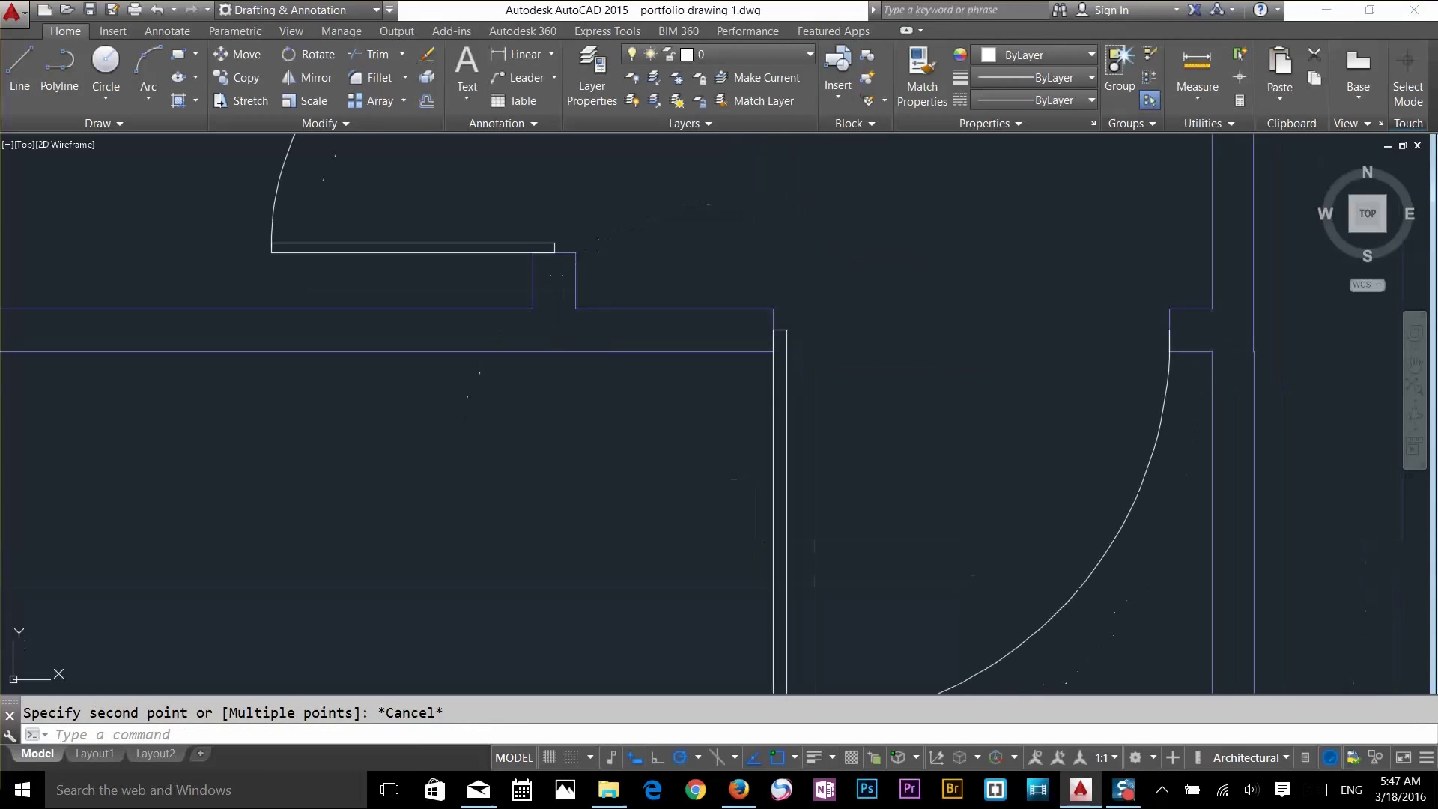
pyautogui.scroll(-3, 867, 277)
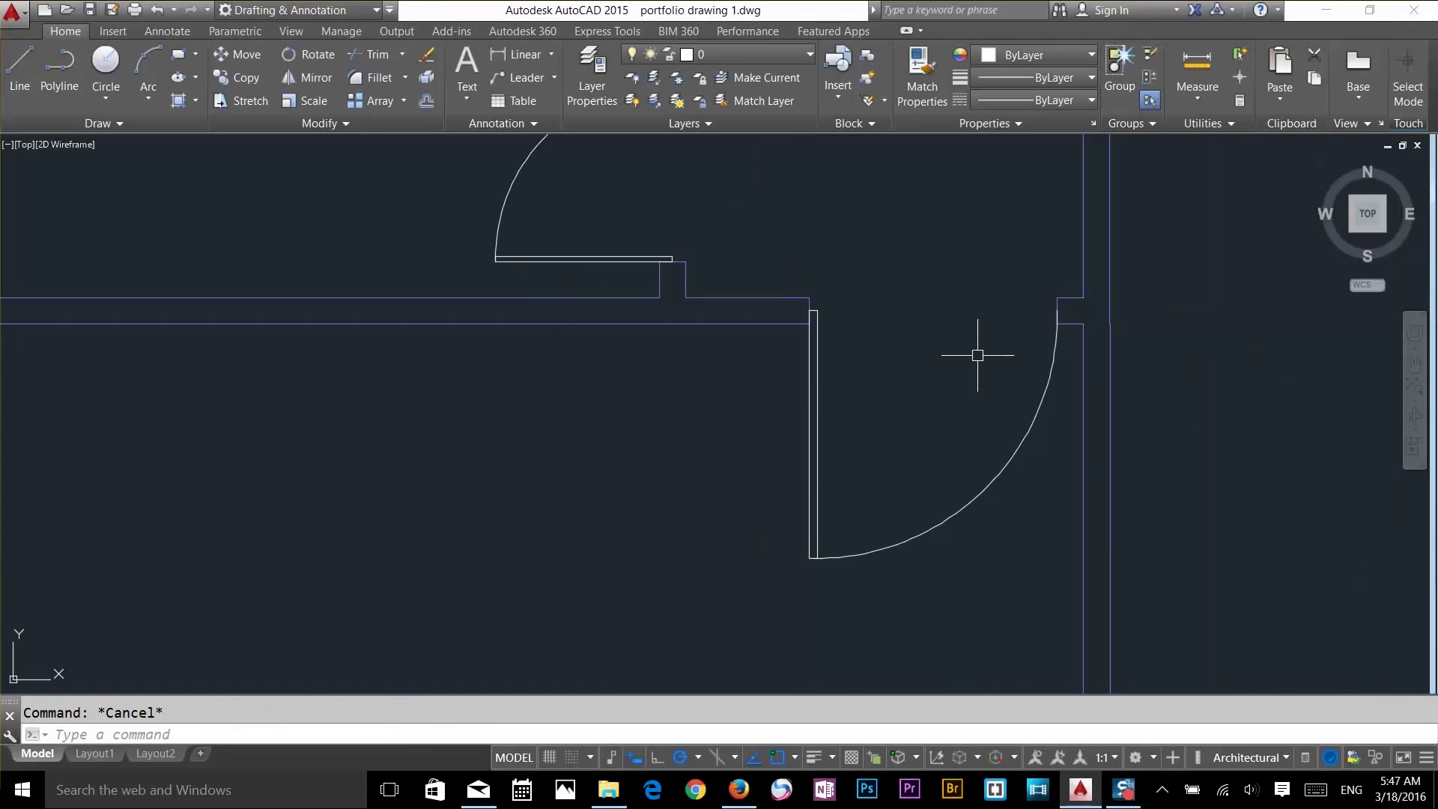
pyautogui.press('Return')
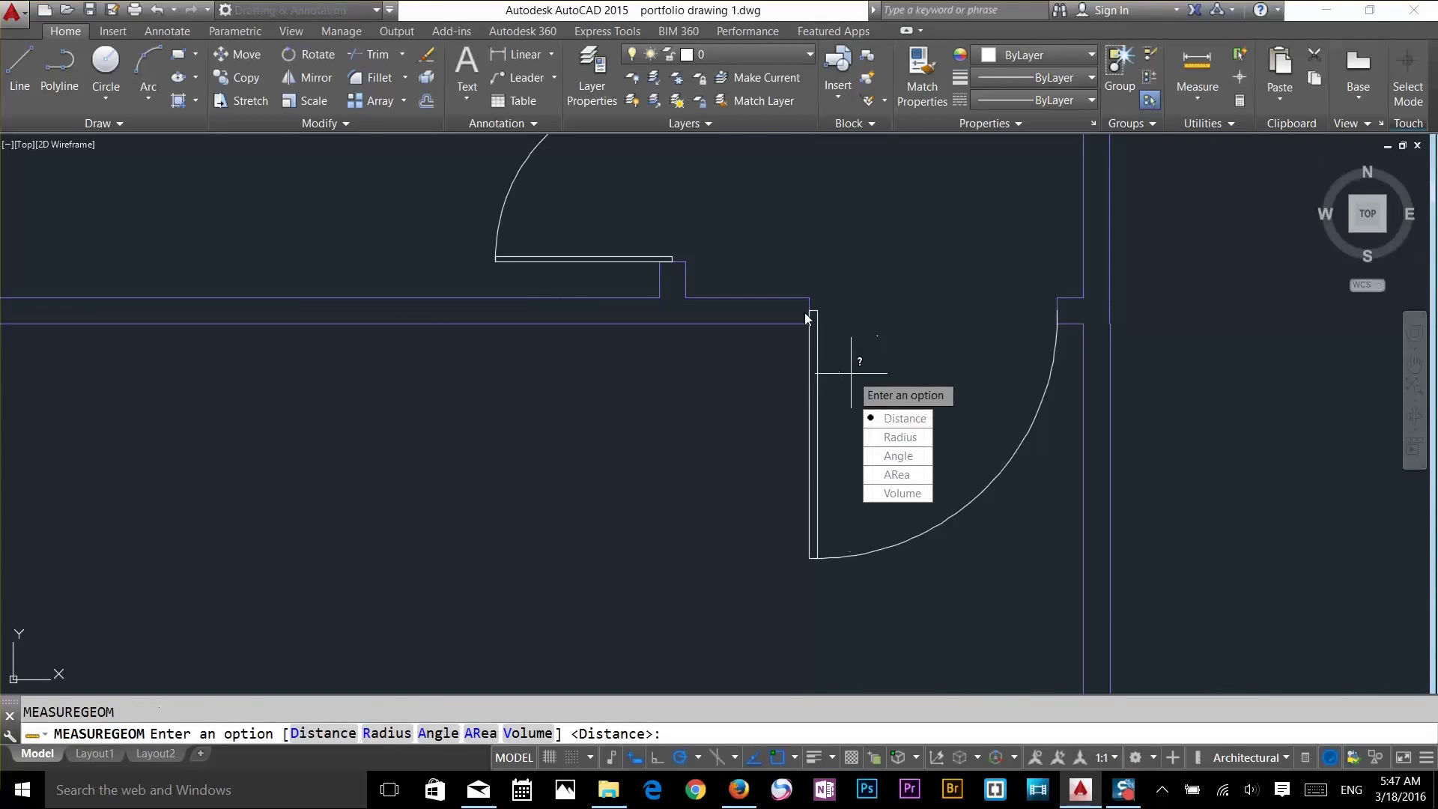
pyautogui.click(877, 418)
pyautogui.click(803, 313)
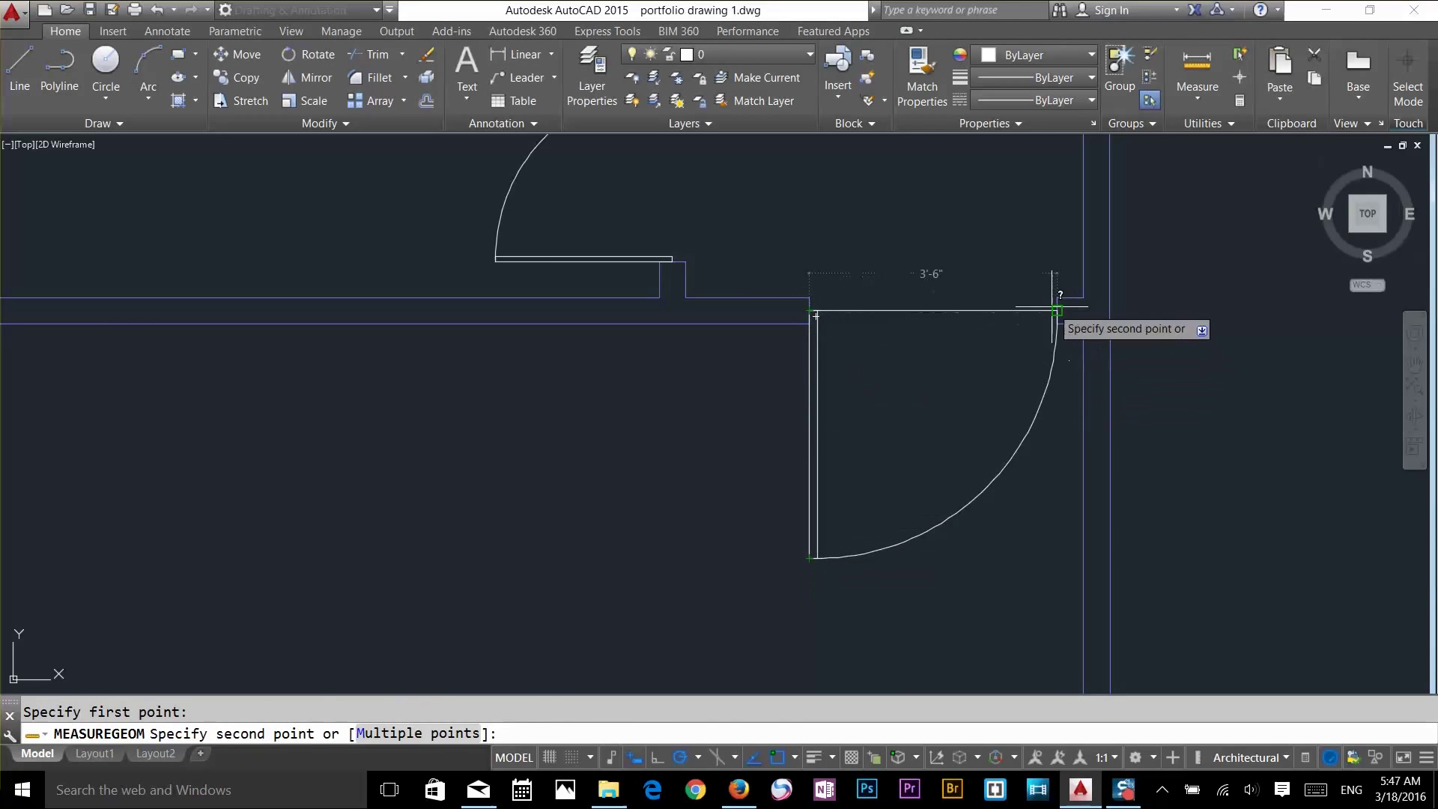
pyautogui.press('Escape')
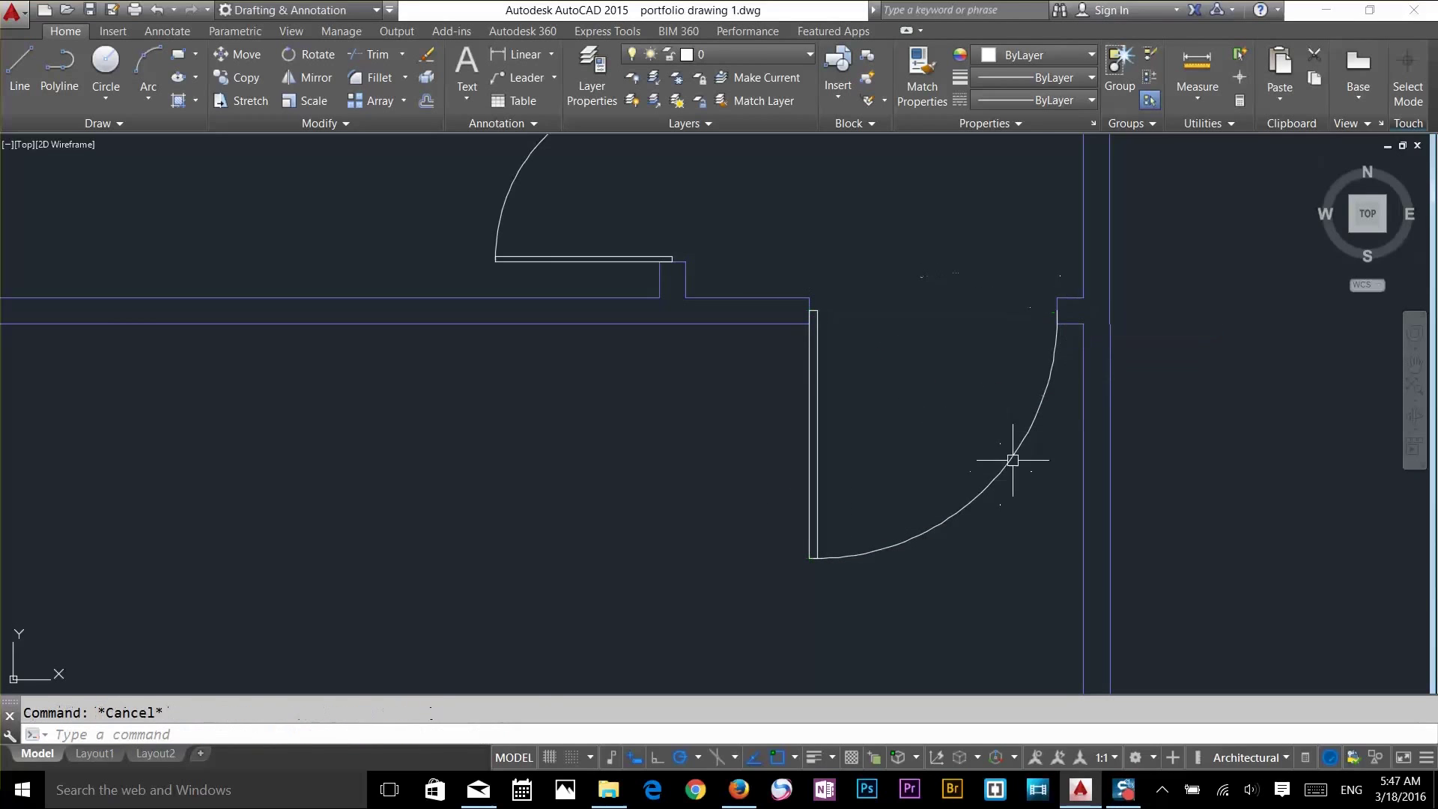
# Flip the second door's swing to the other side using its flip grip
pyautogui.click(978, 487)
pyautogui.click(1057, 311)
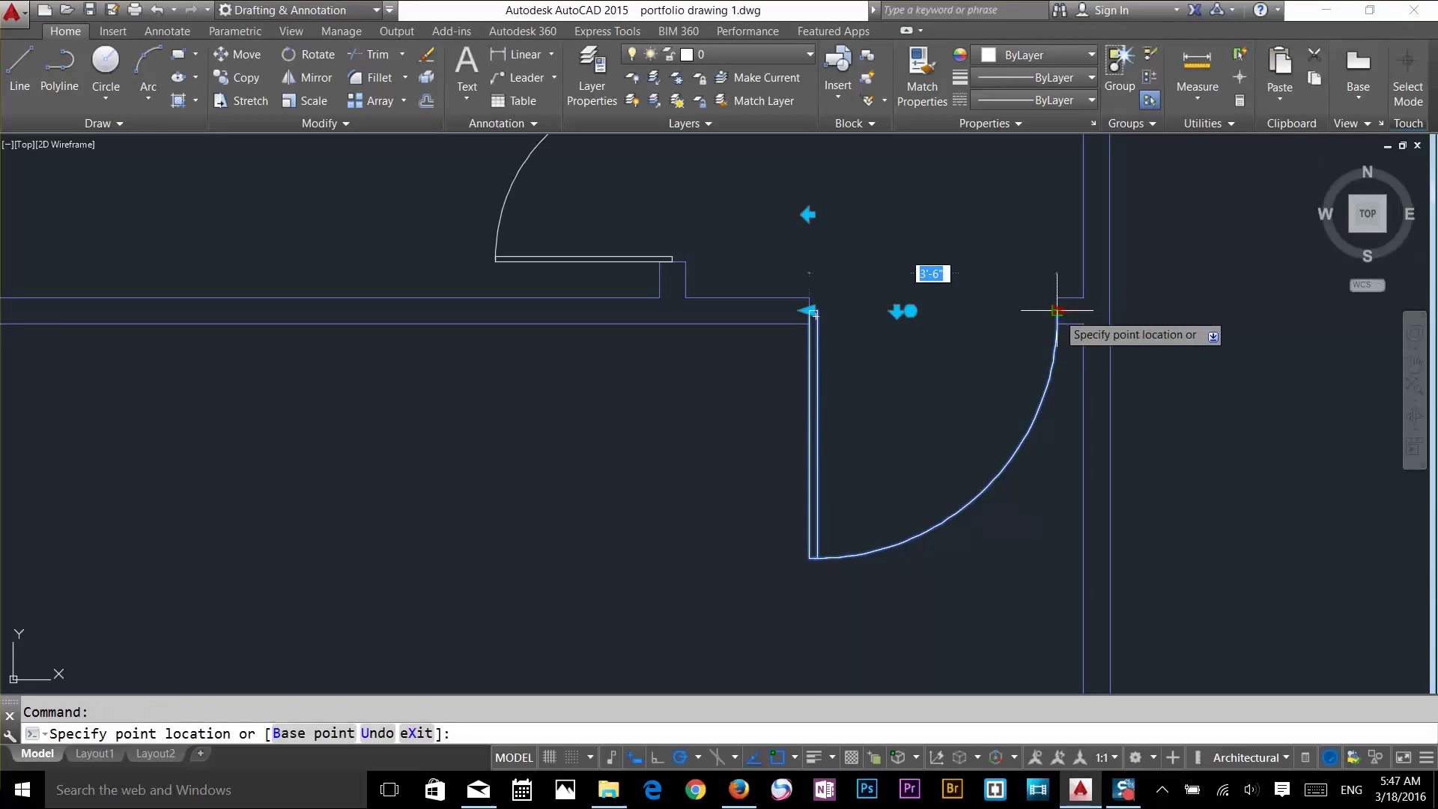
pyautogui.press('Escape')
pyautogui.click(808, 215)
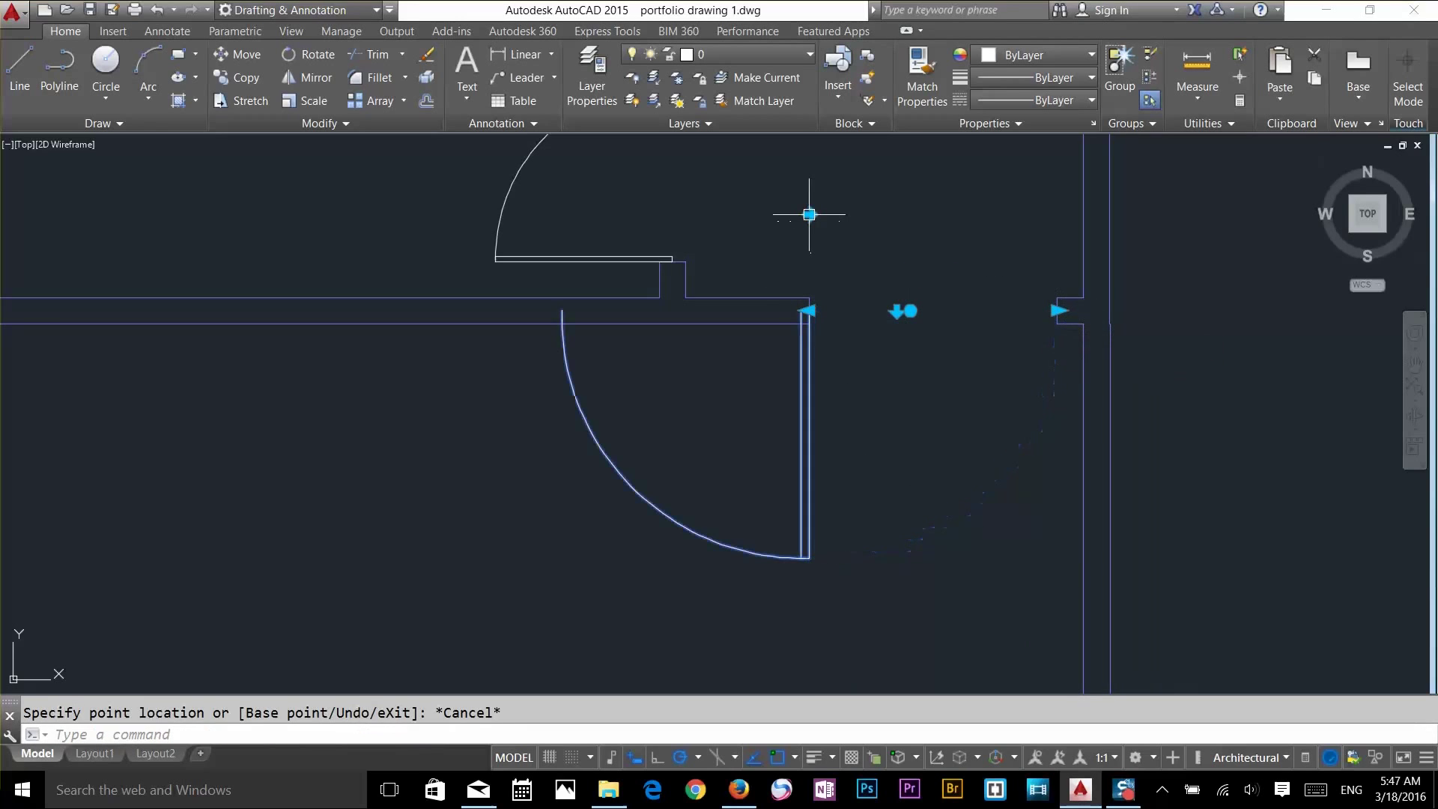
pyautogui.press('Escape')
# Move the door from its hinge corner to the opposite jamb of the opening
pyautogui.write('m')
pyautogui.press('space')
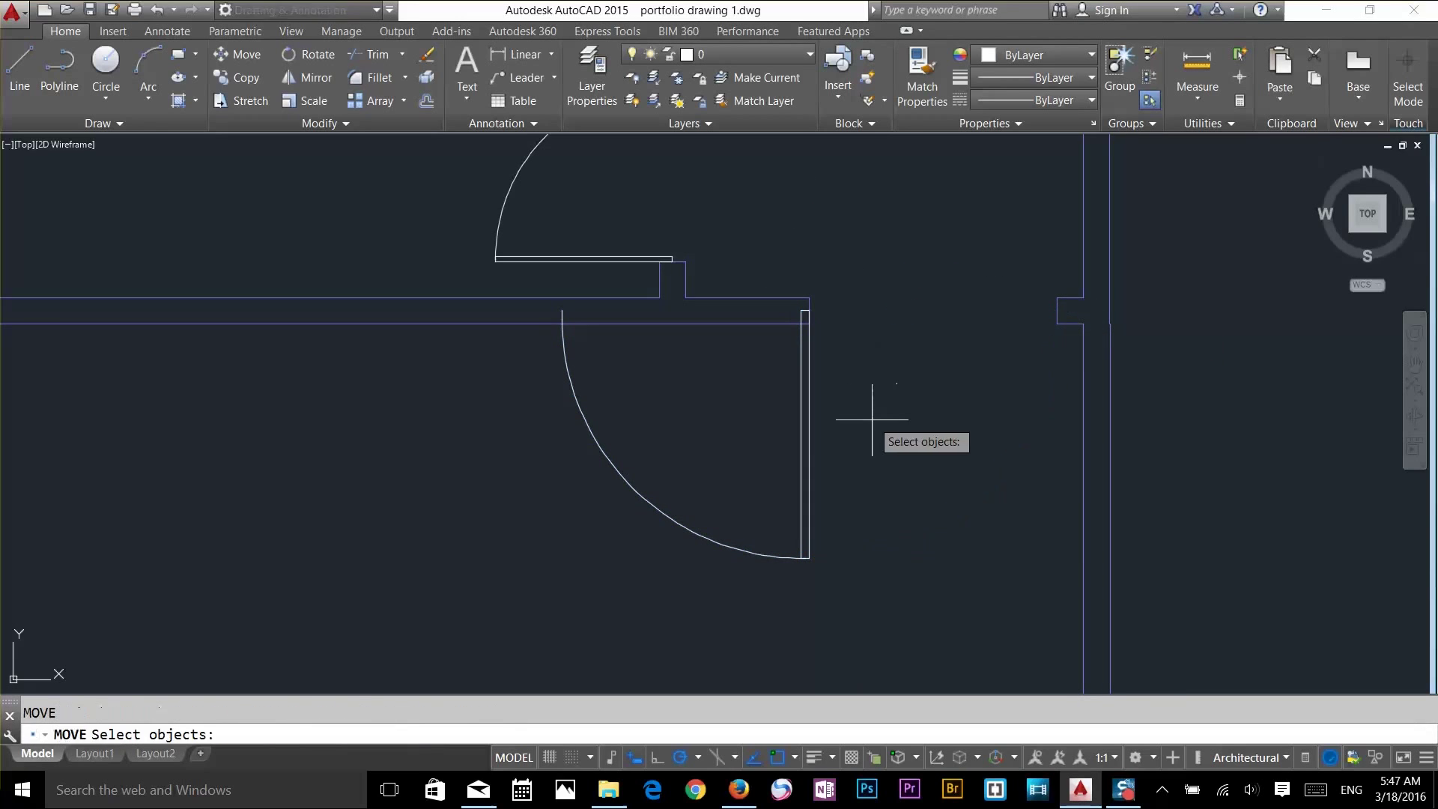
pyautogui.click(908, 500)
pyautogui.click(737, 386)
pyautogui.press('space')
pyautogui.scroll(4, 819, 301)
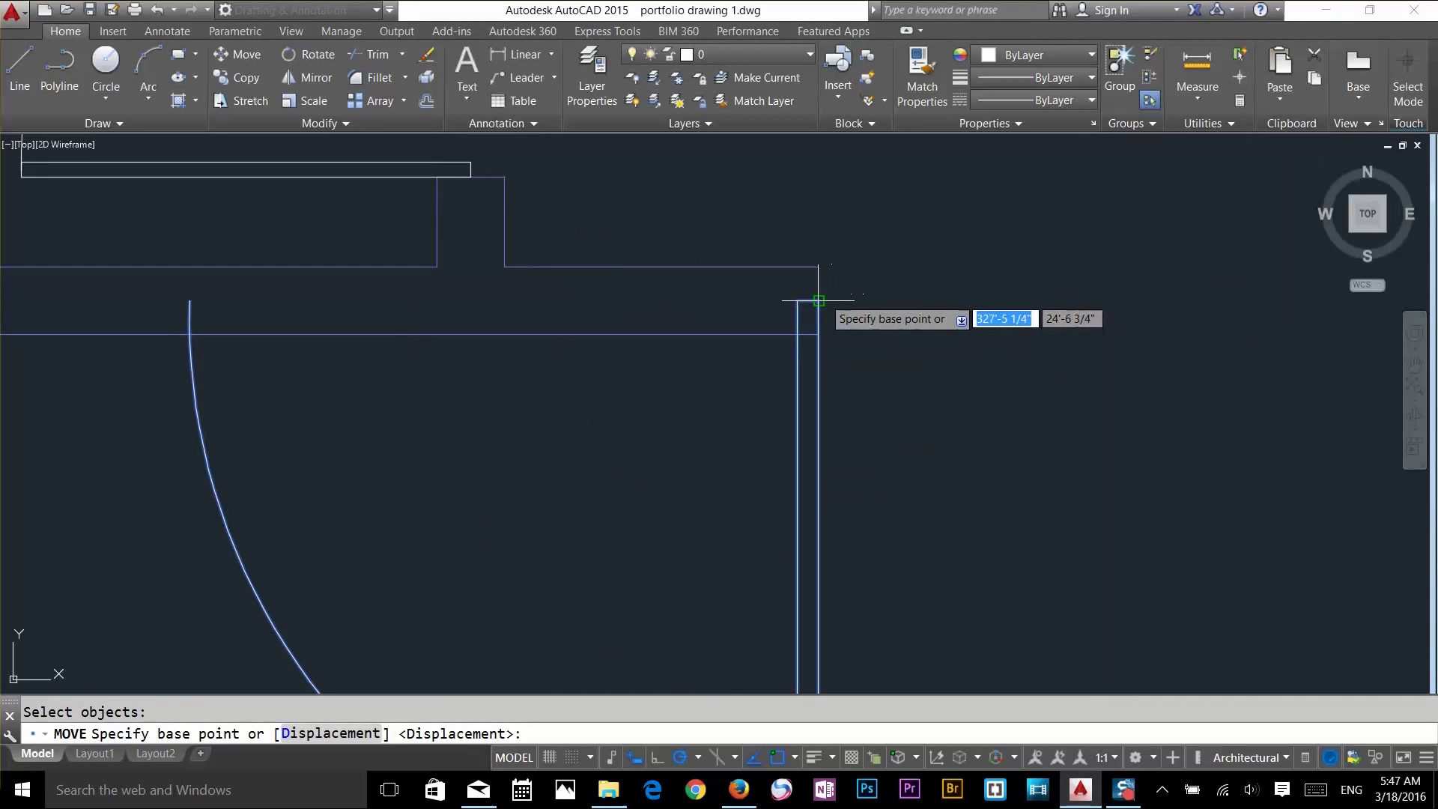
pyautogui.click(818, 300)
pyautogui.scroll(-3, 839, 284)
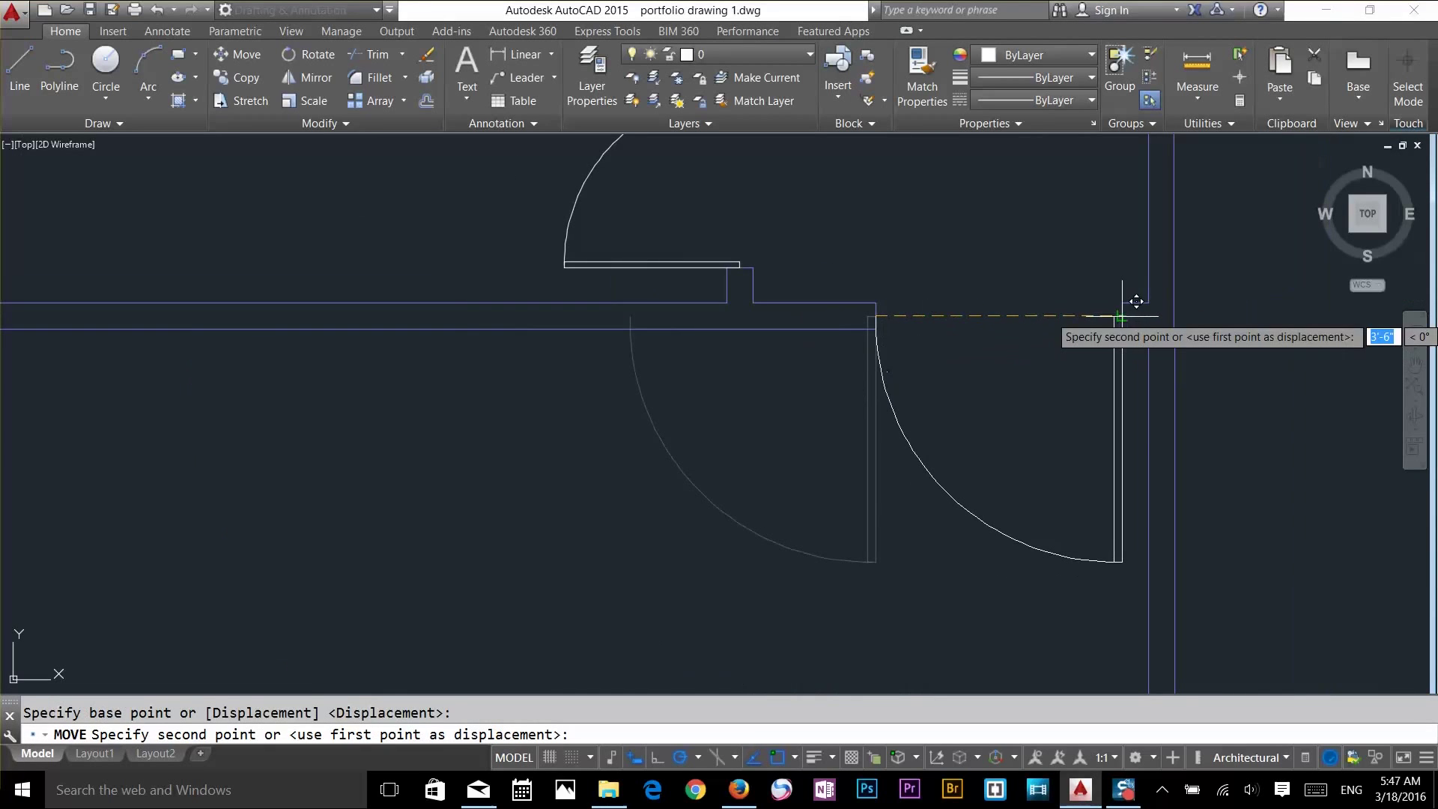
pyautogui.click(1127, 306)
pyautogui.press('Escape')
# Zoom around the moved door and window-select it to check its placement
pyautogui.scroll(-5, 986, 418)
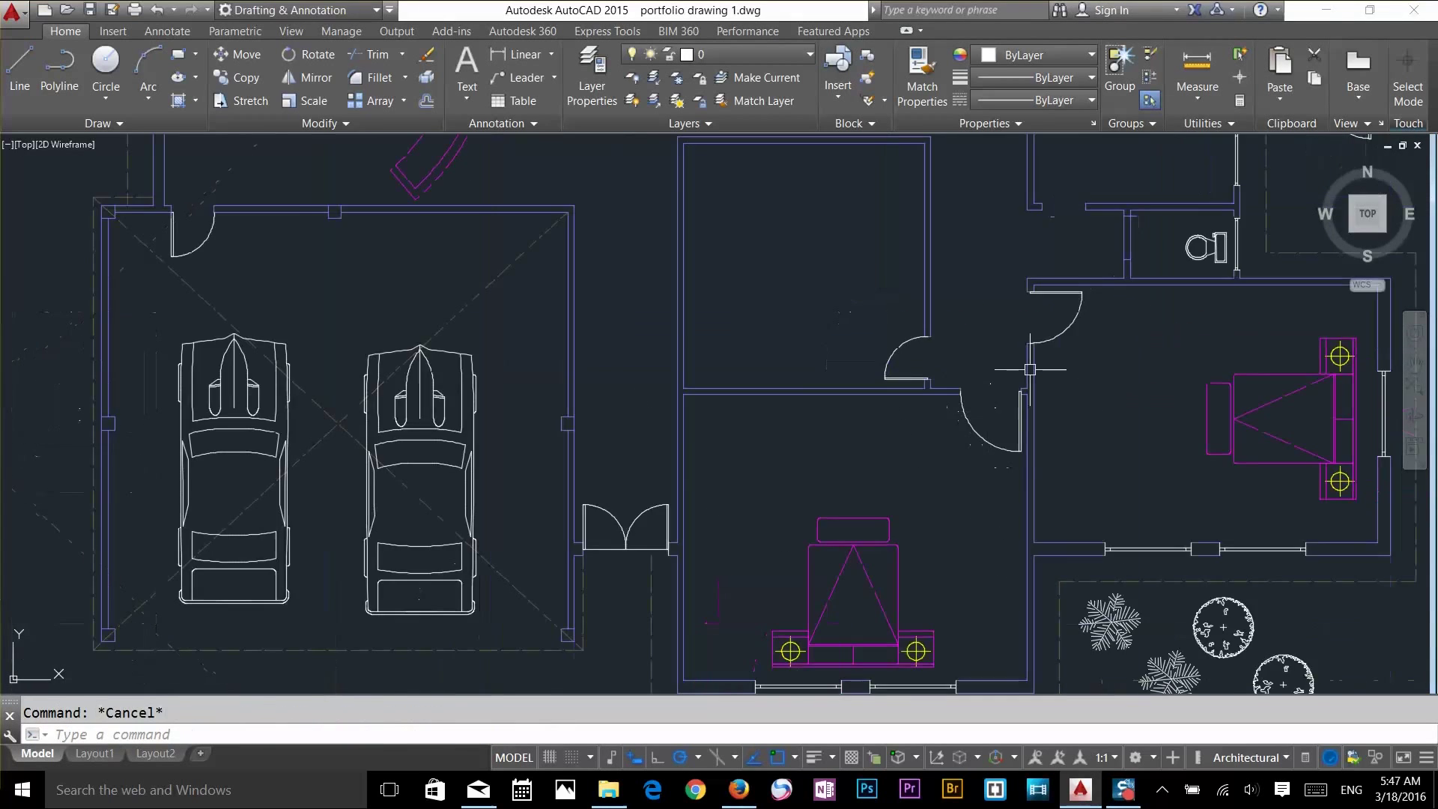
pyautogui.scroll(4, 1085, 323)
pyautogui.scroll(-4, 937, 310)
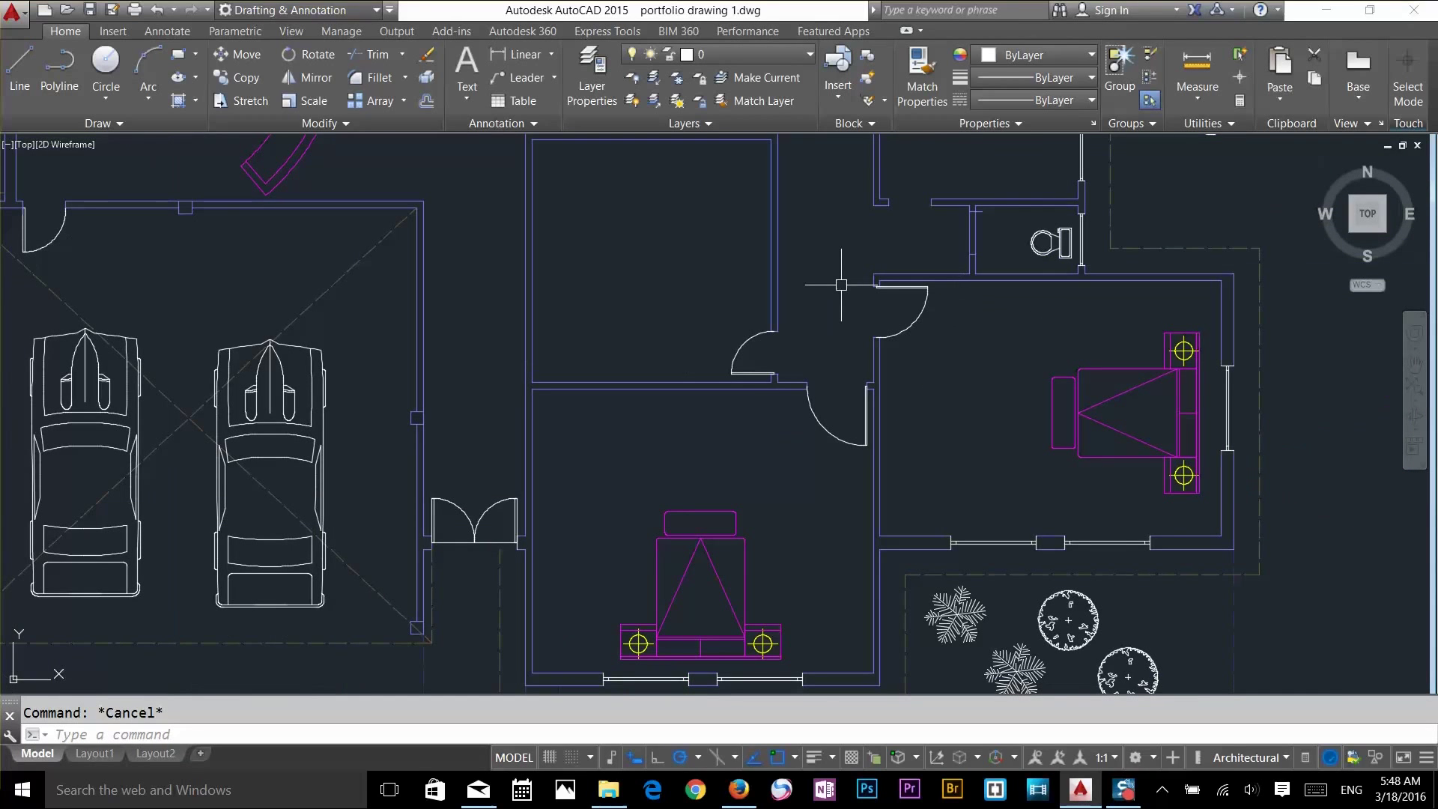
pyautogui.click(643, 234)
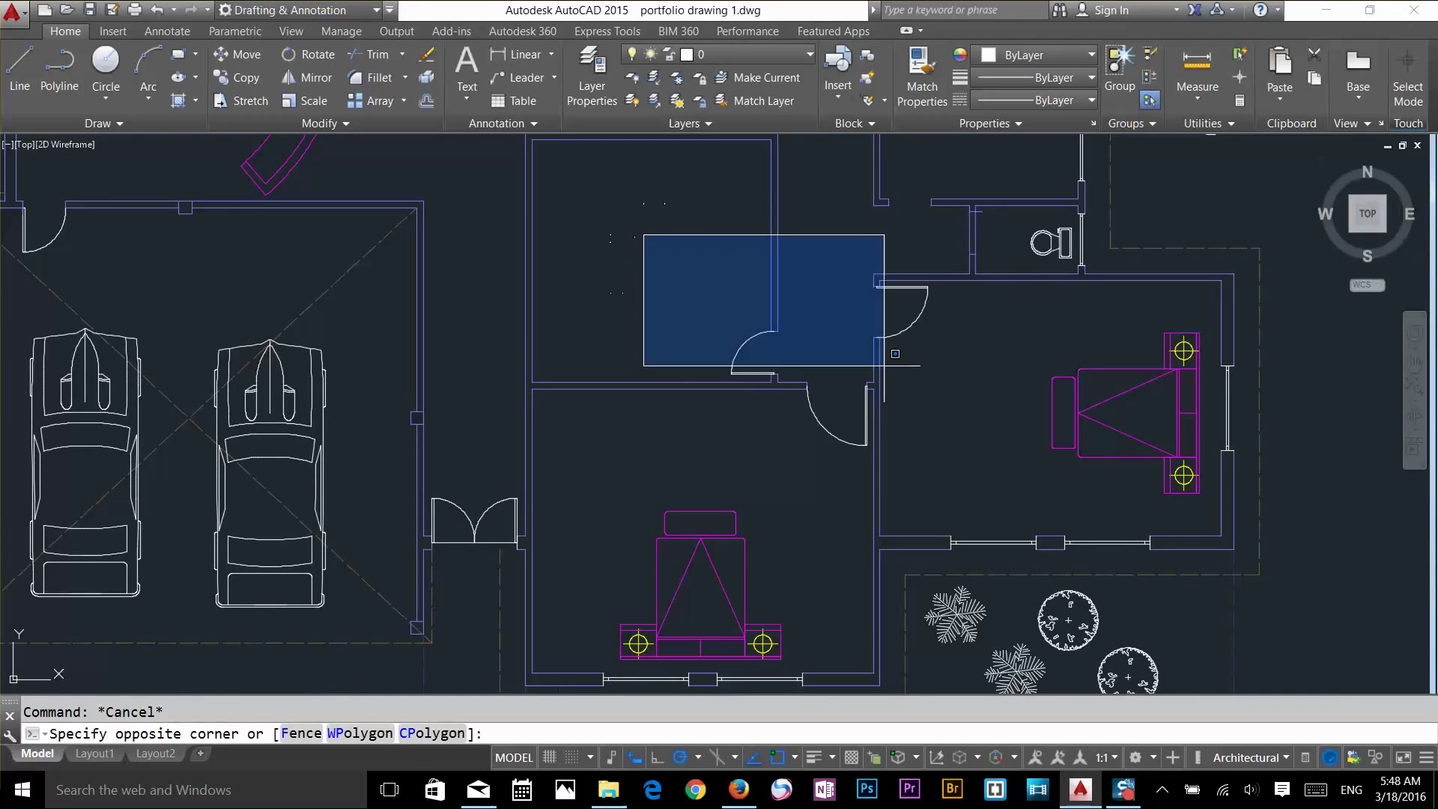
pyautogui.click(1003, 477)
pyautogui.press('Escape')
pyautogui.doubleClick(920, 312)
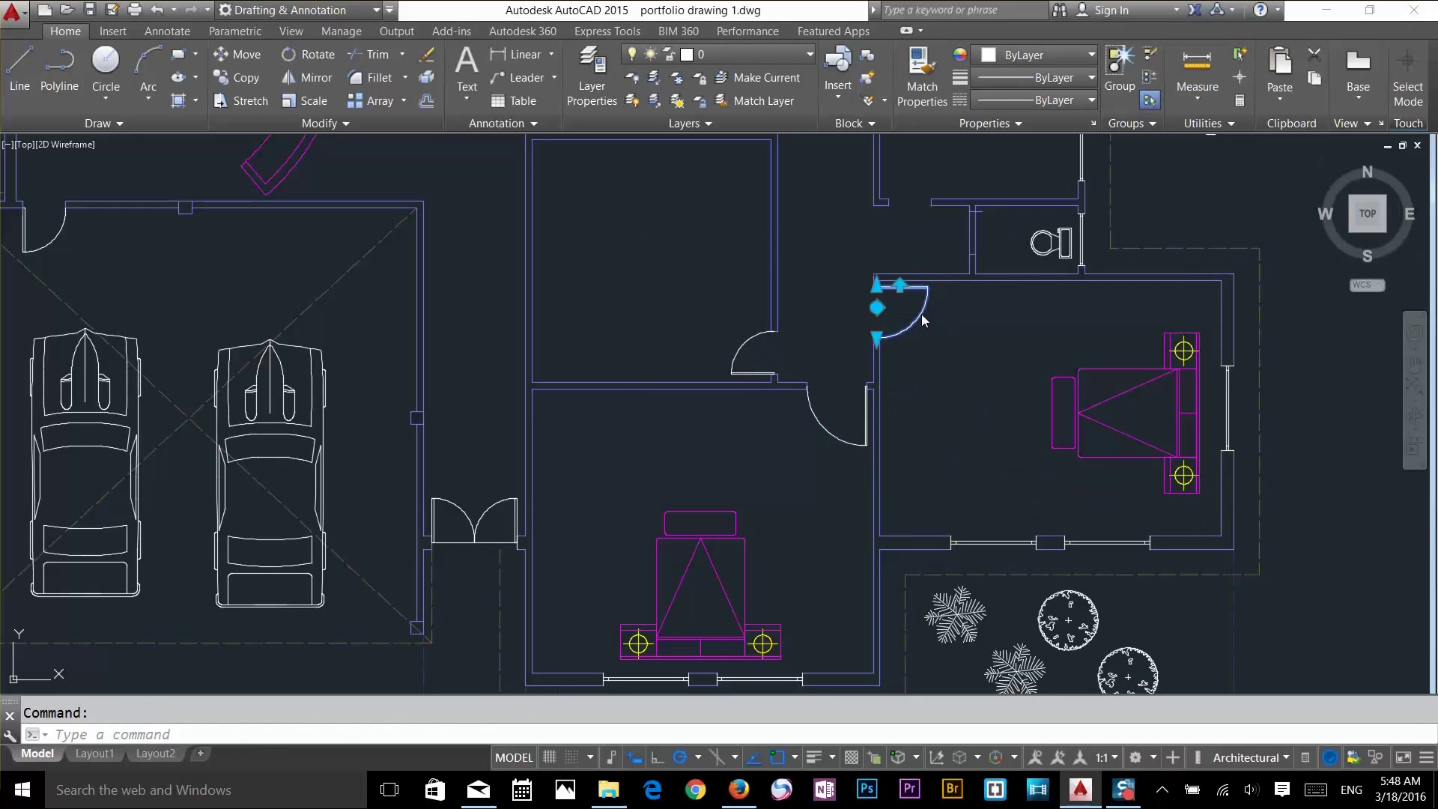
pyautogui.click(974, 472)
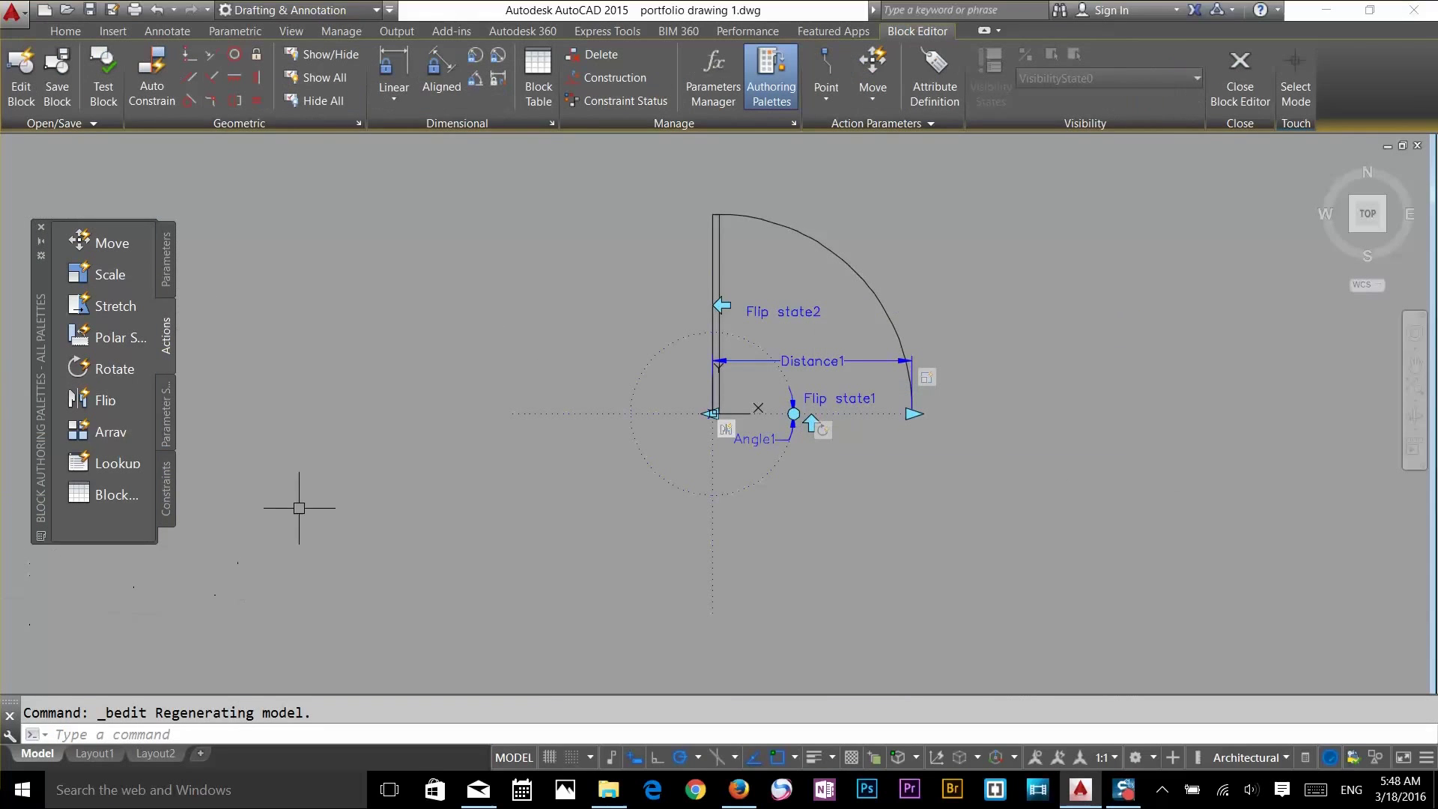
pyautogui.click(169, 277)
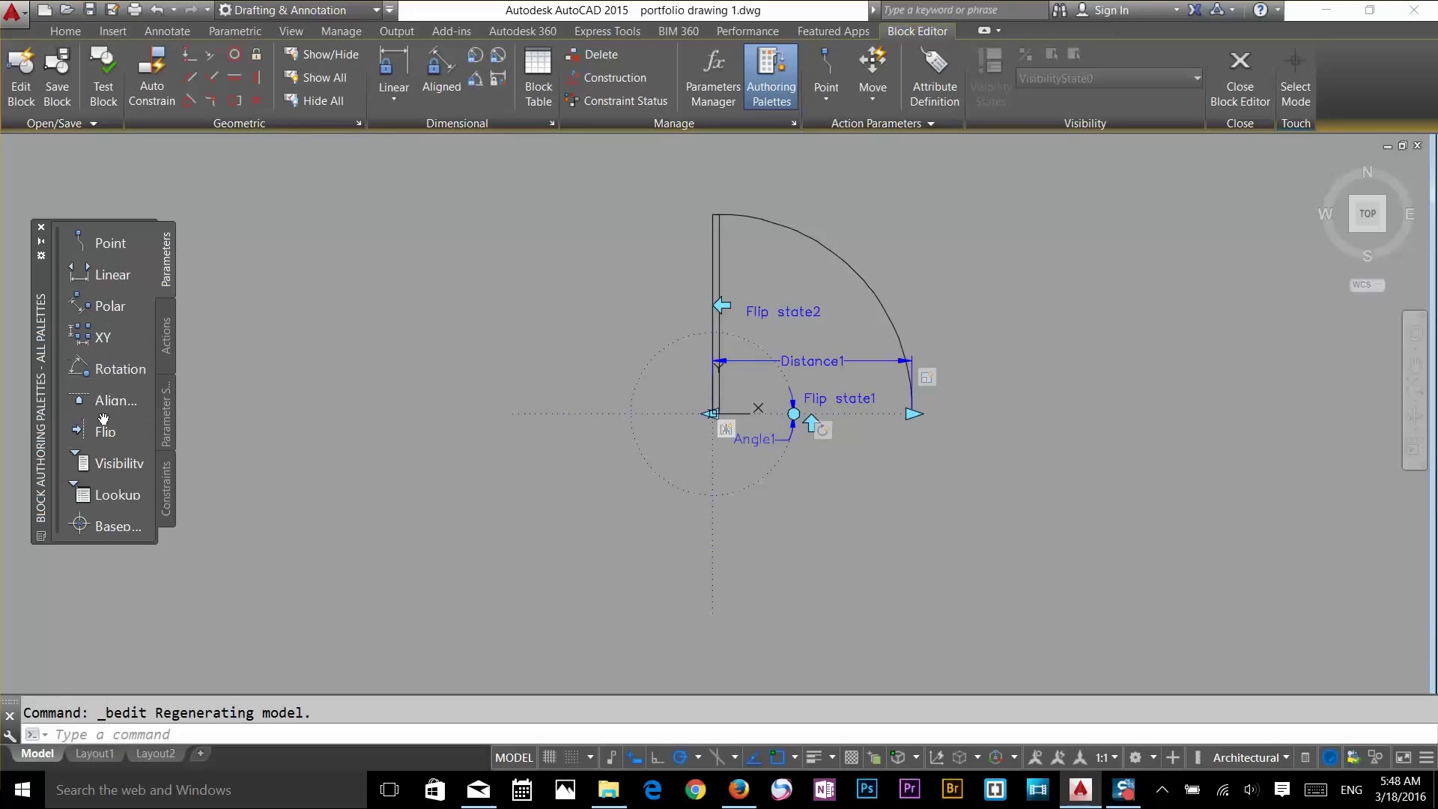
pyautogui.click(168, 340)
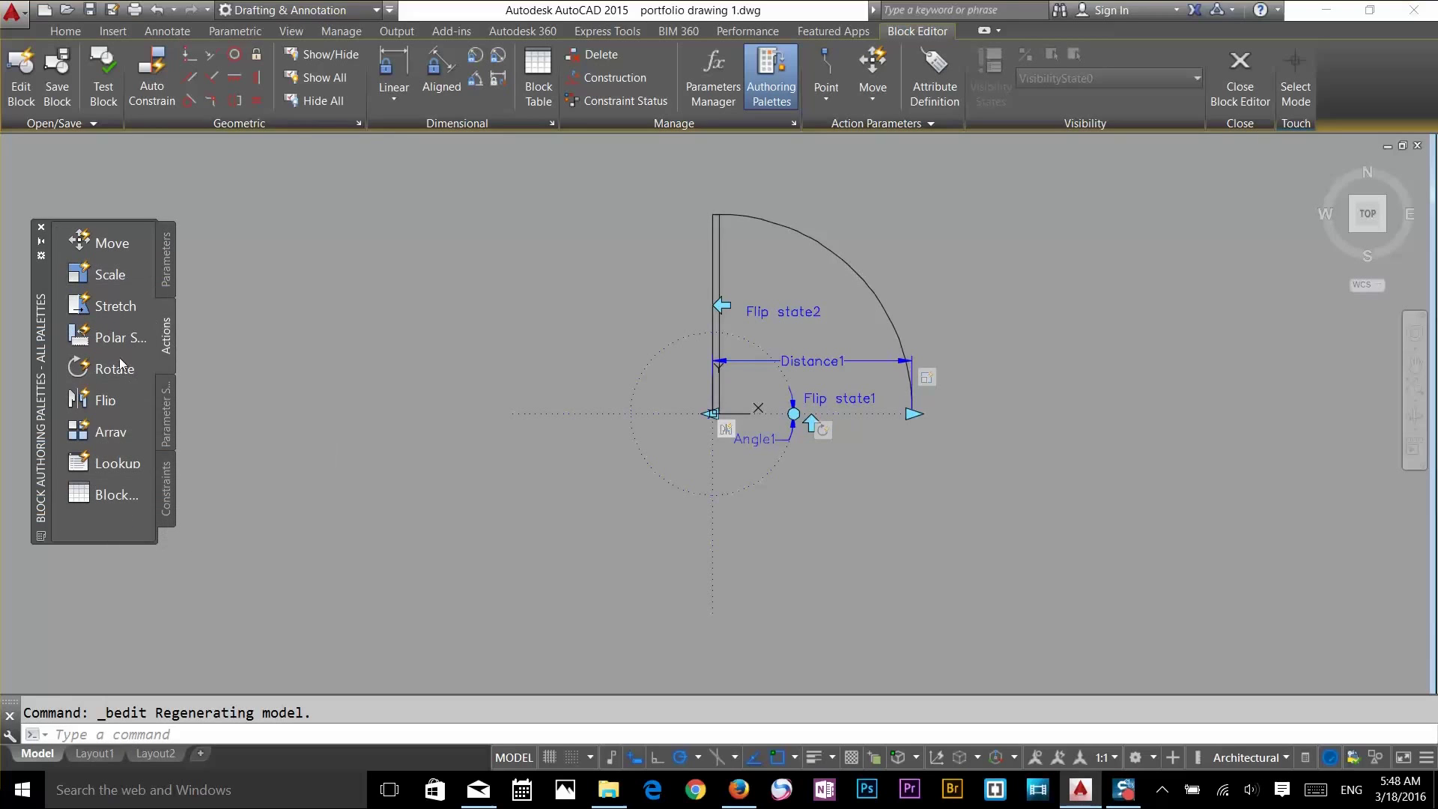
pyautogui.click(166, 400)
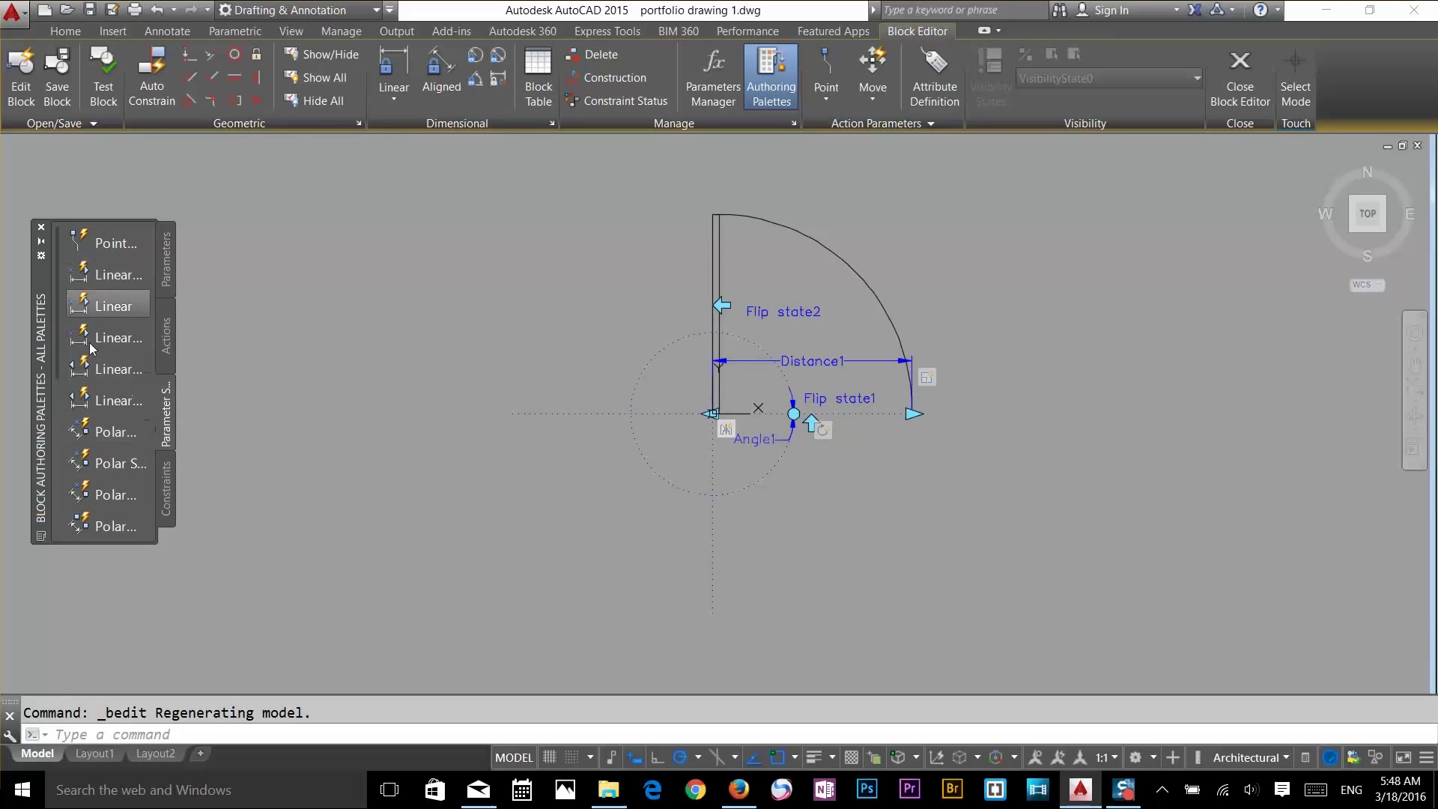
pyautogui.click(163, 494)
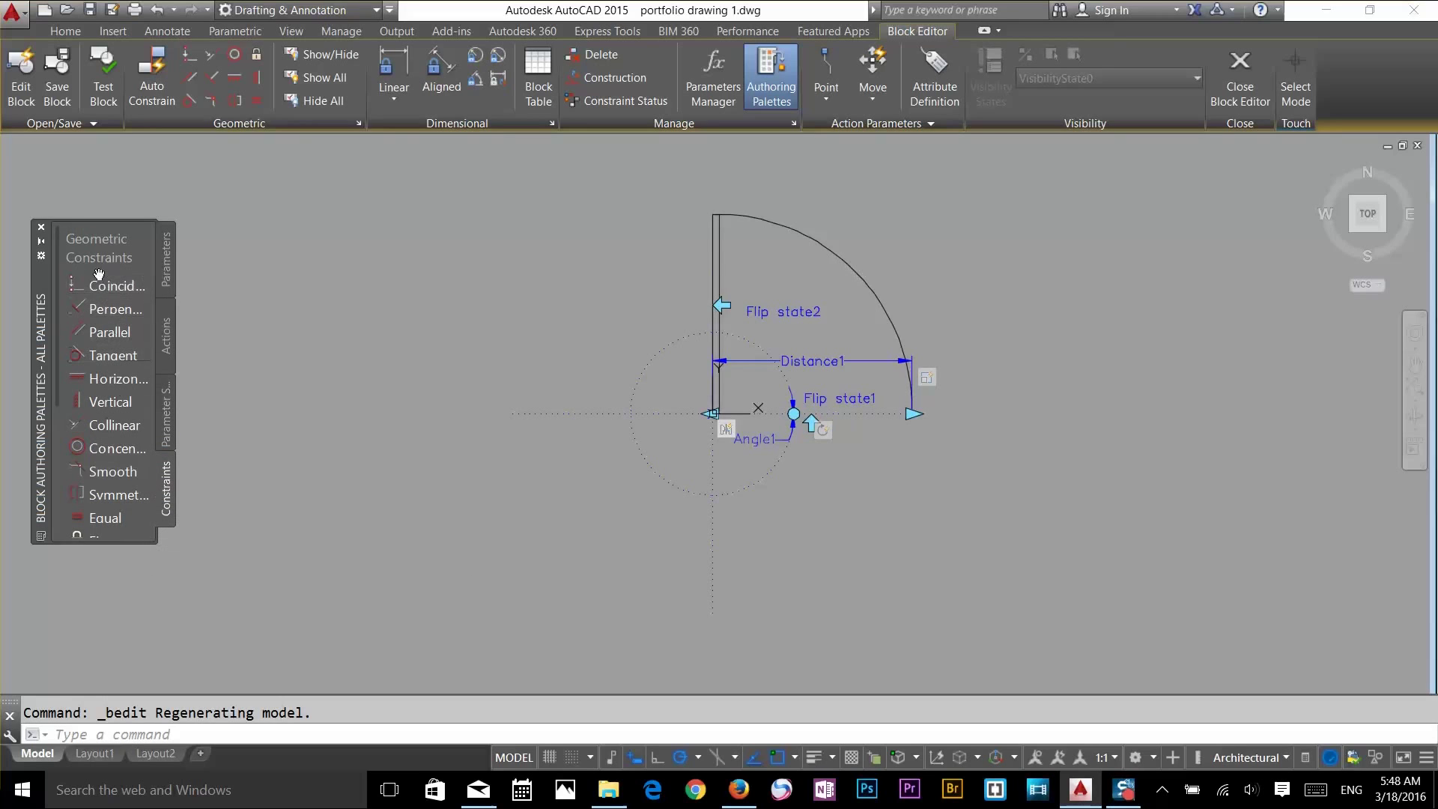
pyautogui.click(160, 278)
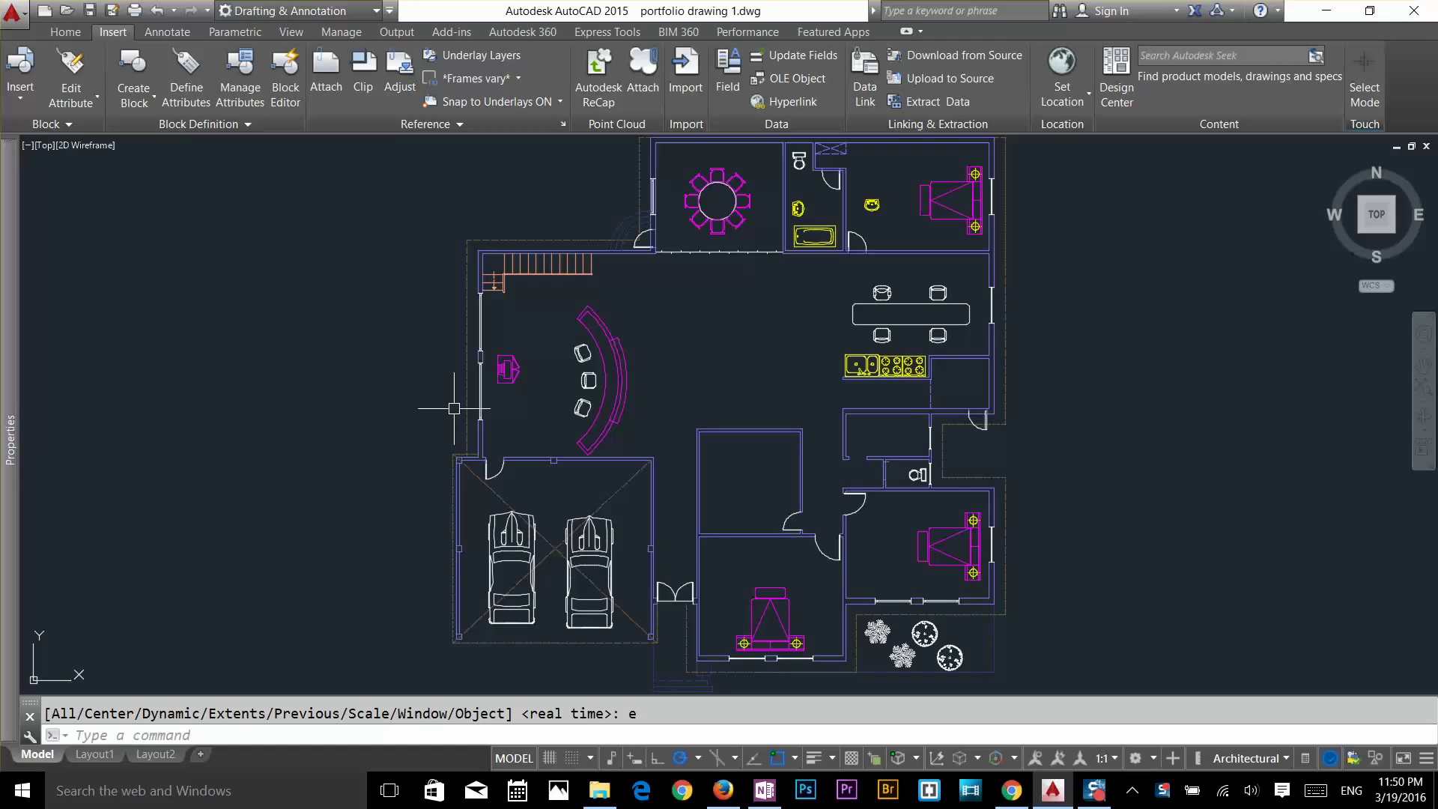
# Open DesignCenter with ADC and collapse the en-us sample folder to scan the Folder List
pyautogui.write('adc')
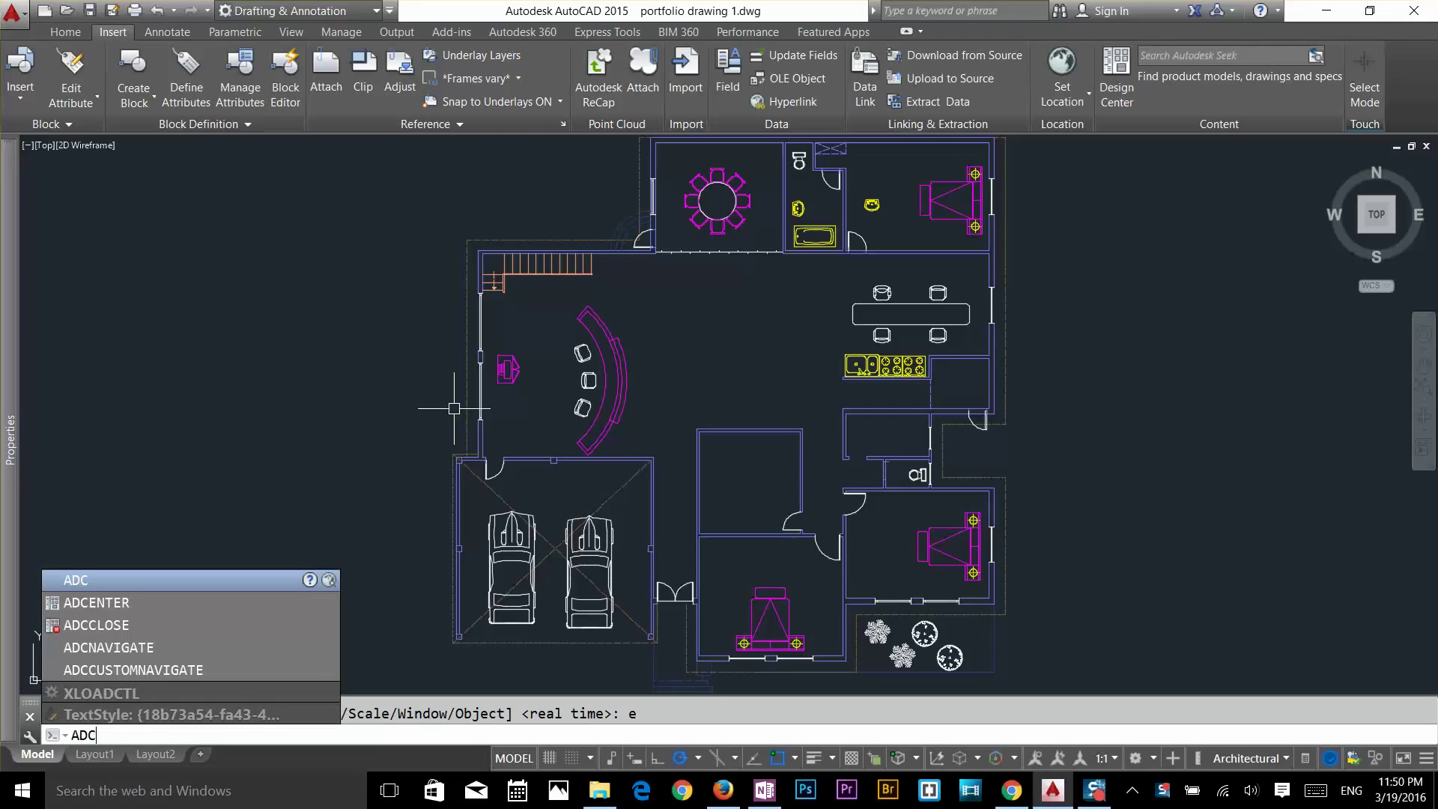
pyautogui.press('Return')
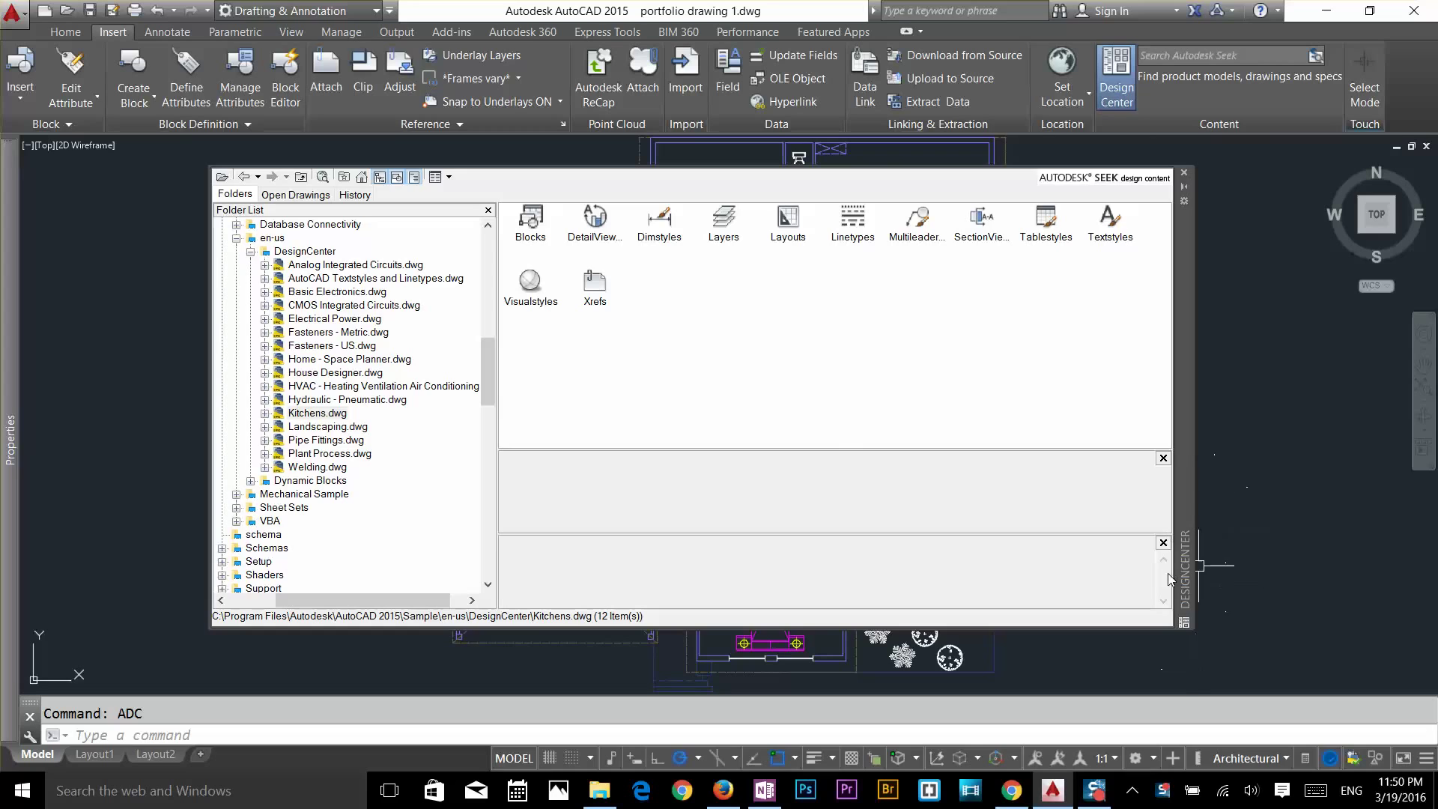
pyautogui.click(236, 239)
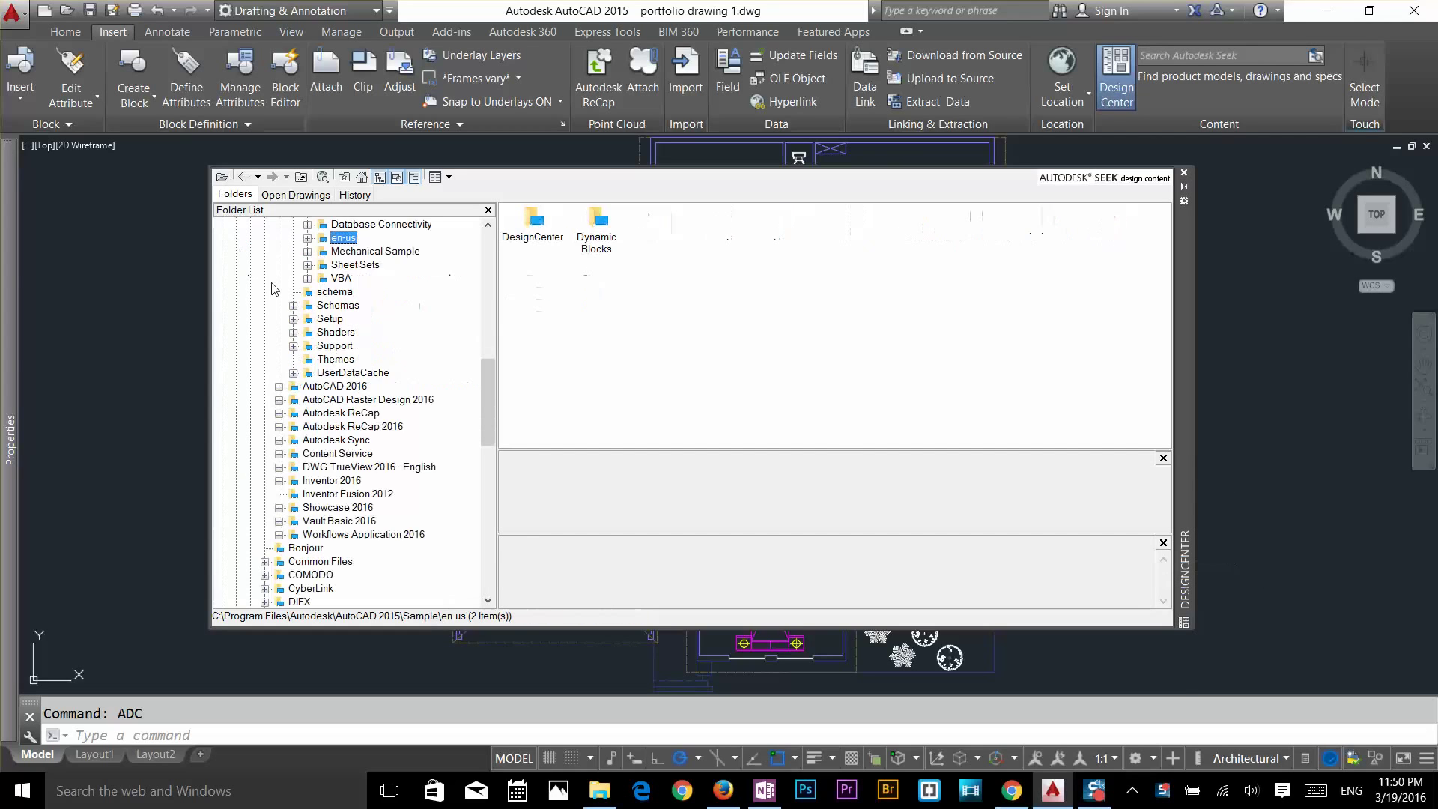
pyautogui.scroll(2, 275, 293)
pyautogui.scroll(6, 482, 343)
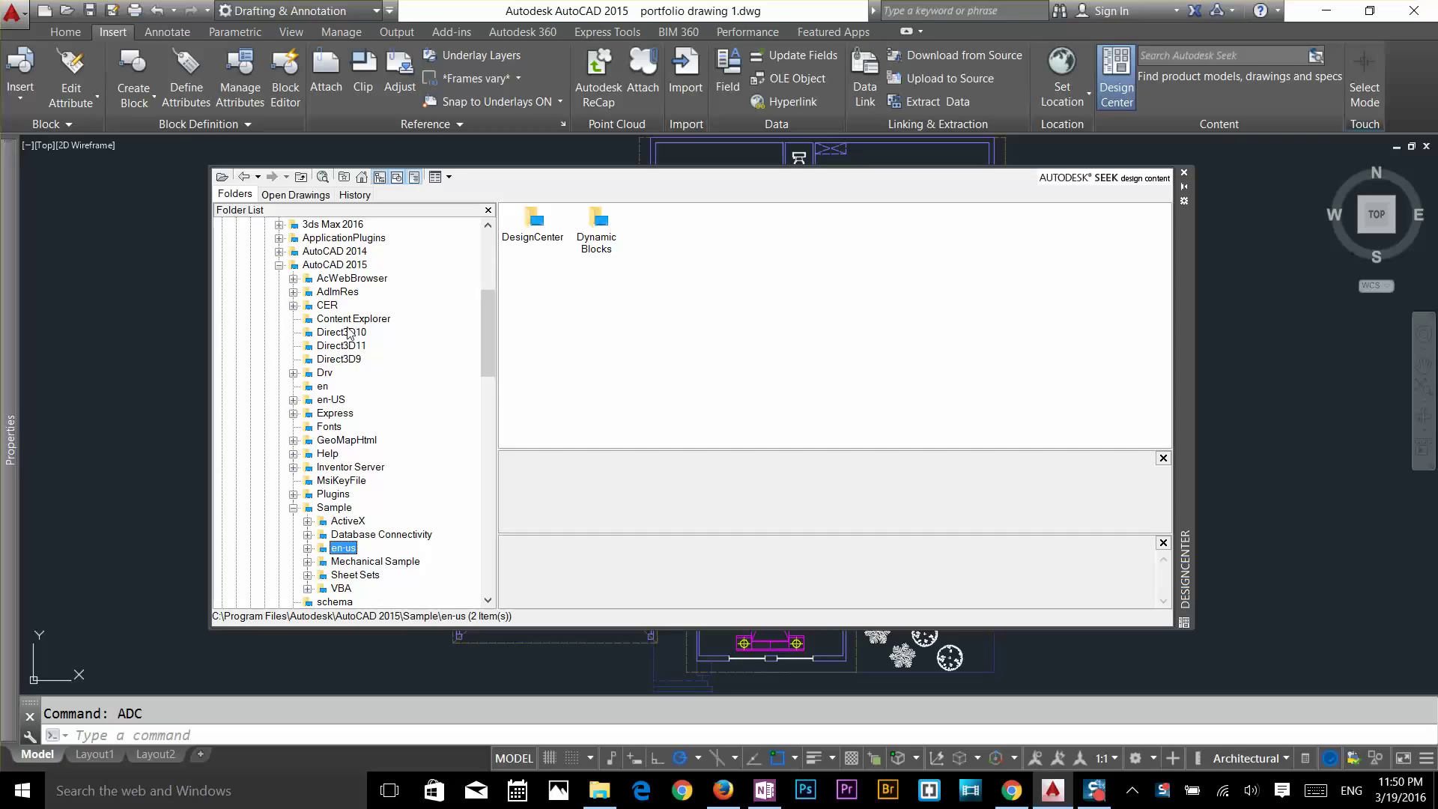
pyautogui.scroll(-5, 342, 344)
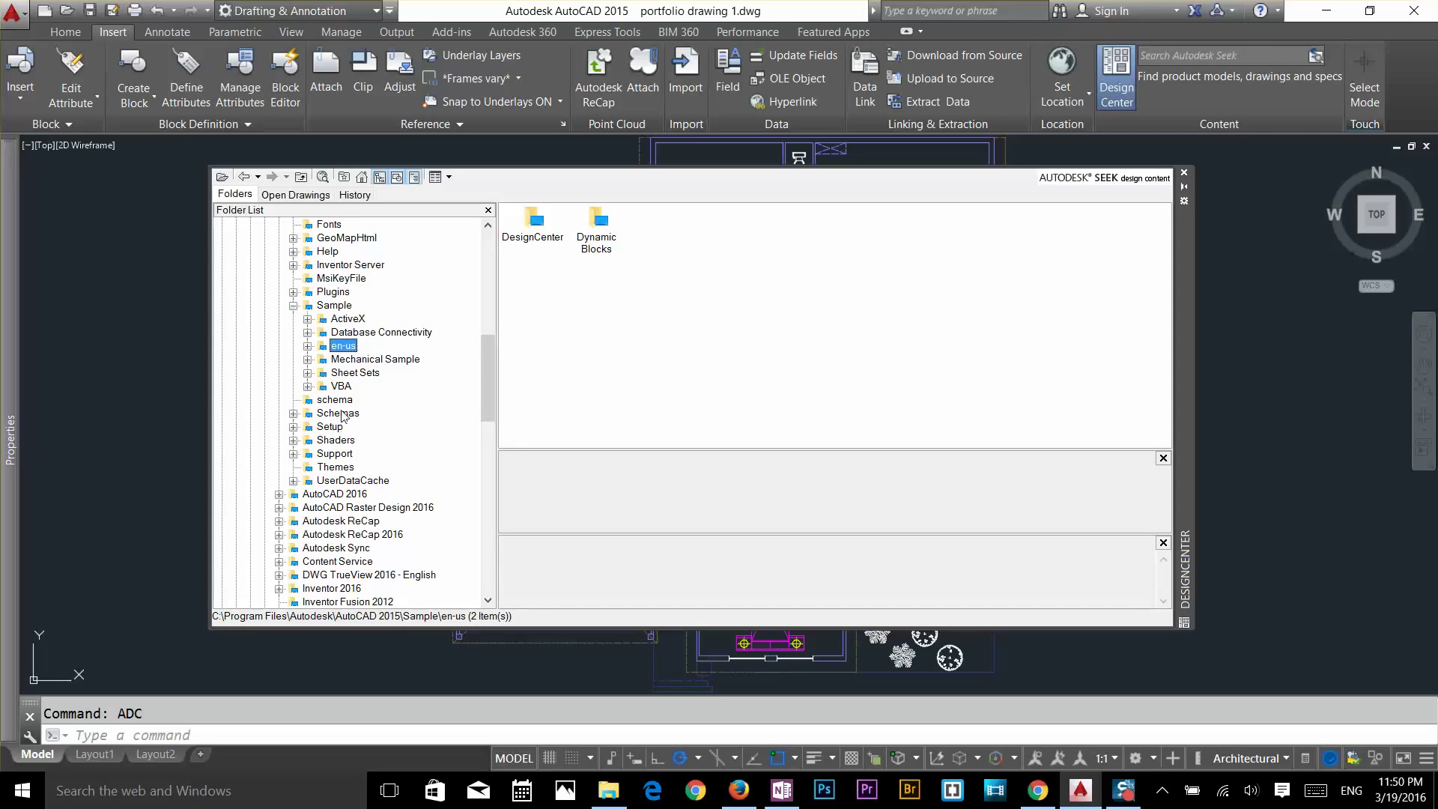
pyautogui.scroll(-10, 355, 389)
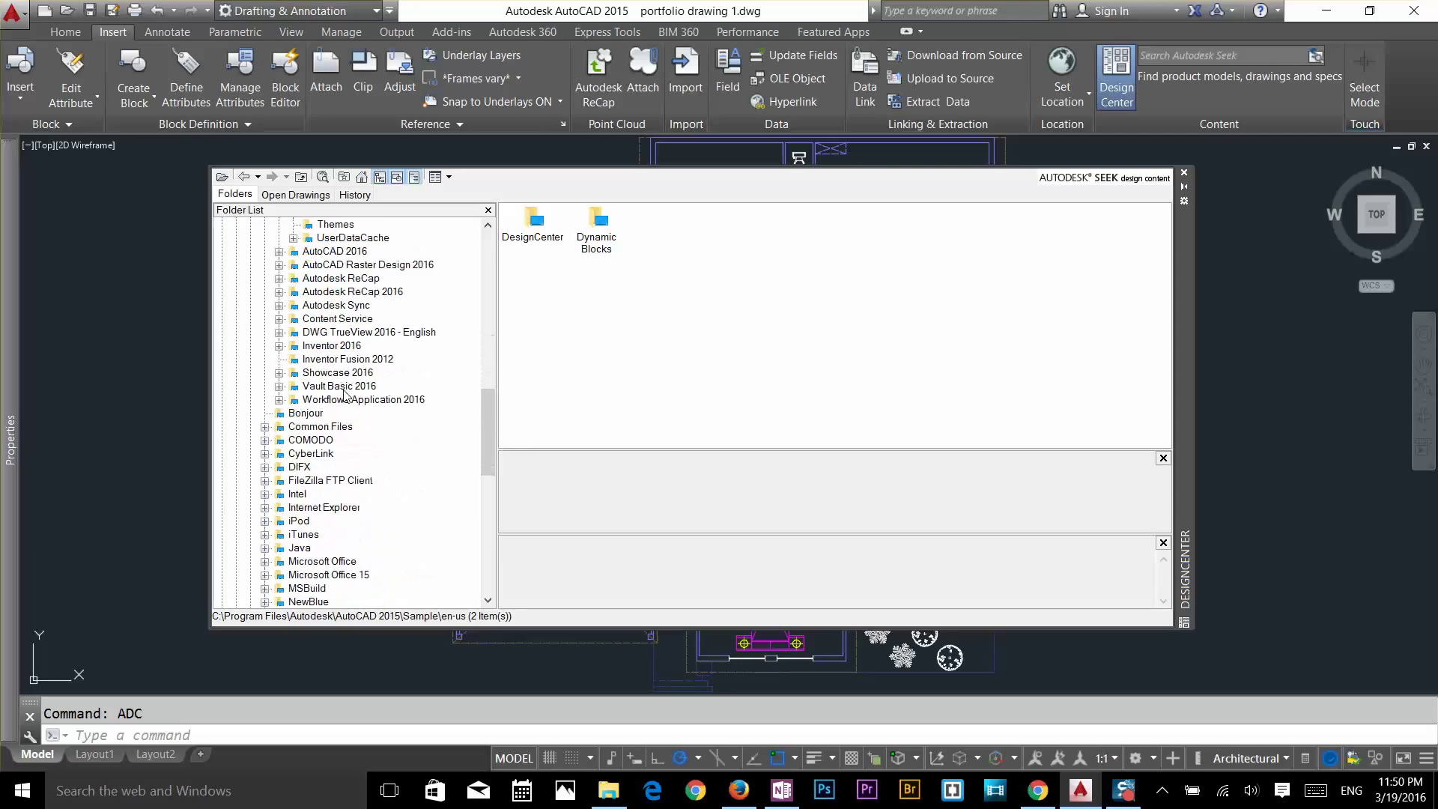
pyautogui.scroll(4, 342, 396)
pyautogui.scroll(7, 342, 397)
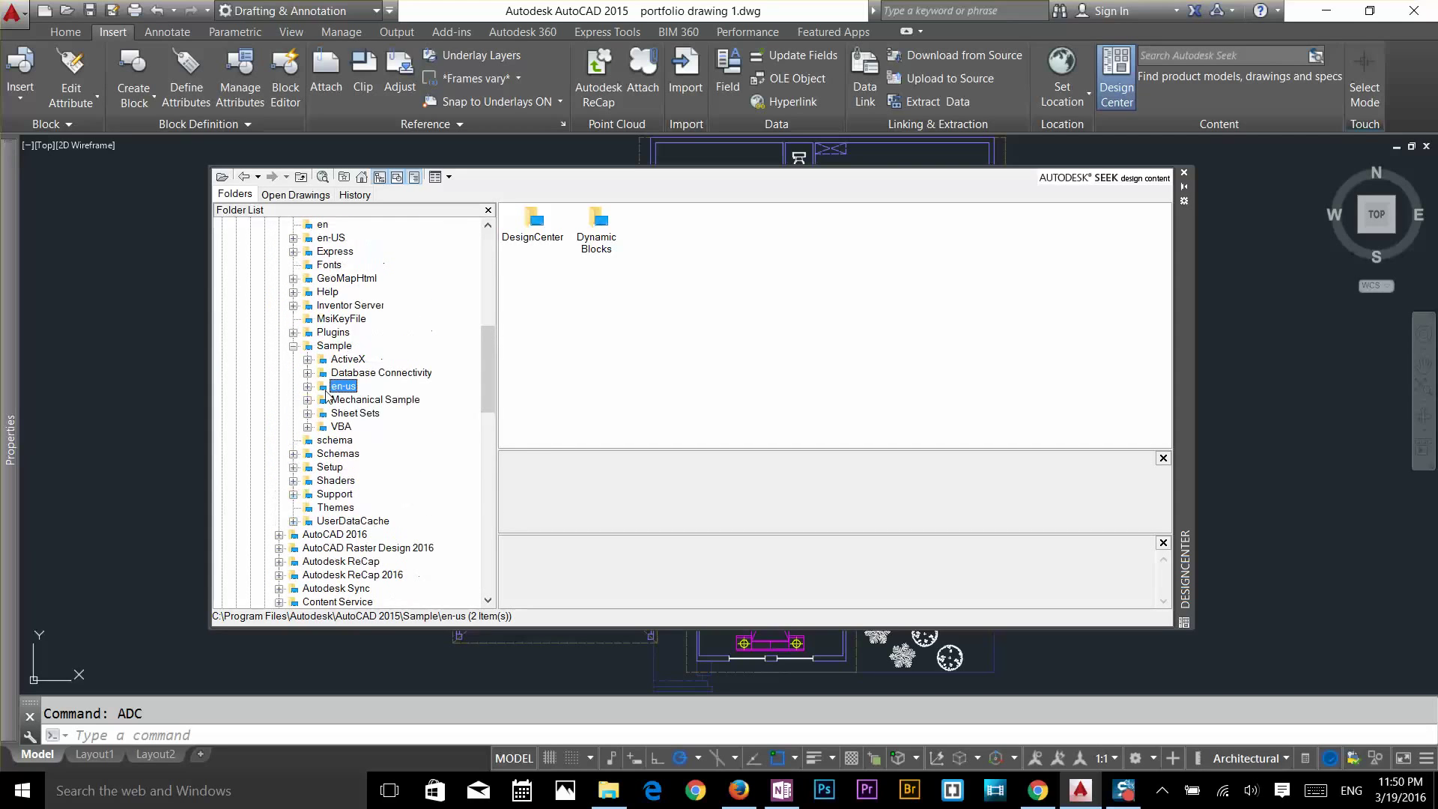
# Expand Sample and en-us, then select the DesignCenter folder
pyautogui.click(293, 346)
pyautogui.scroll(1, 315, 414)
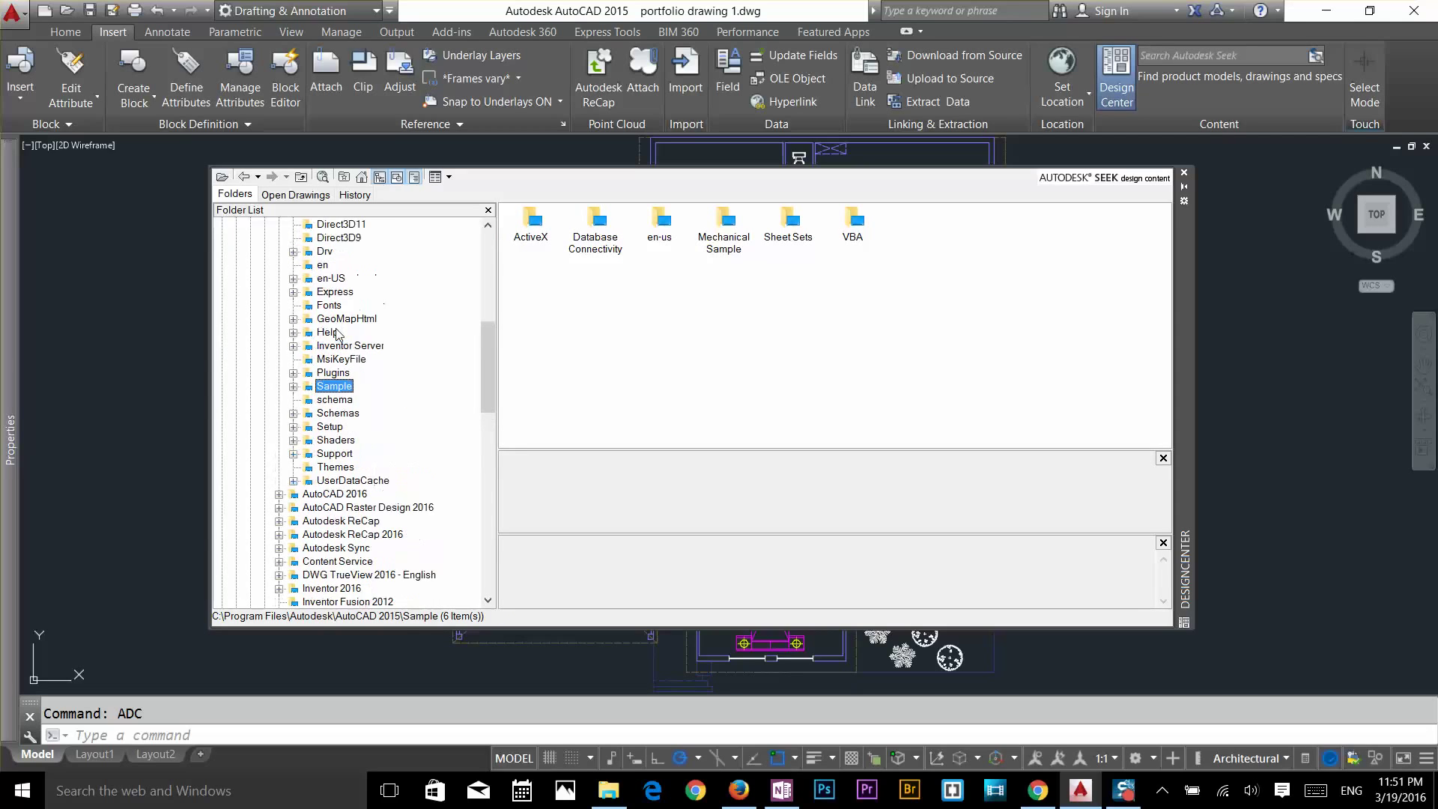
pyautogui.click(294, 386)
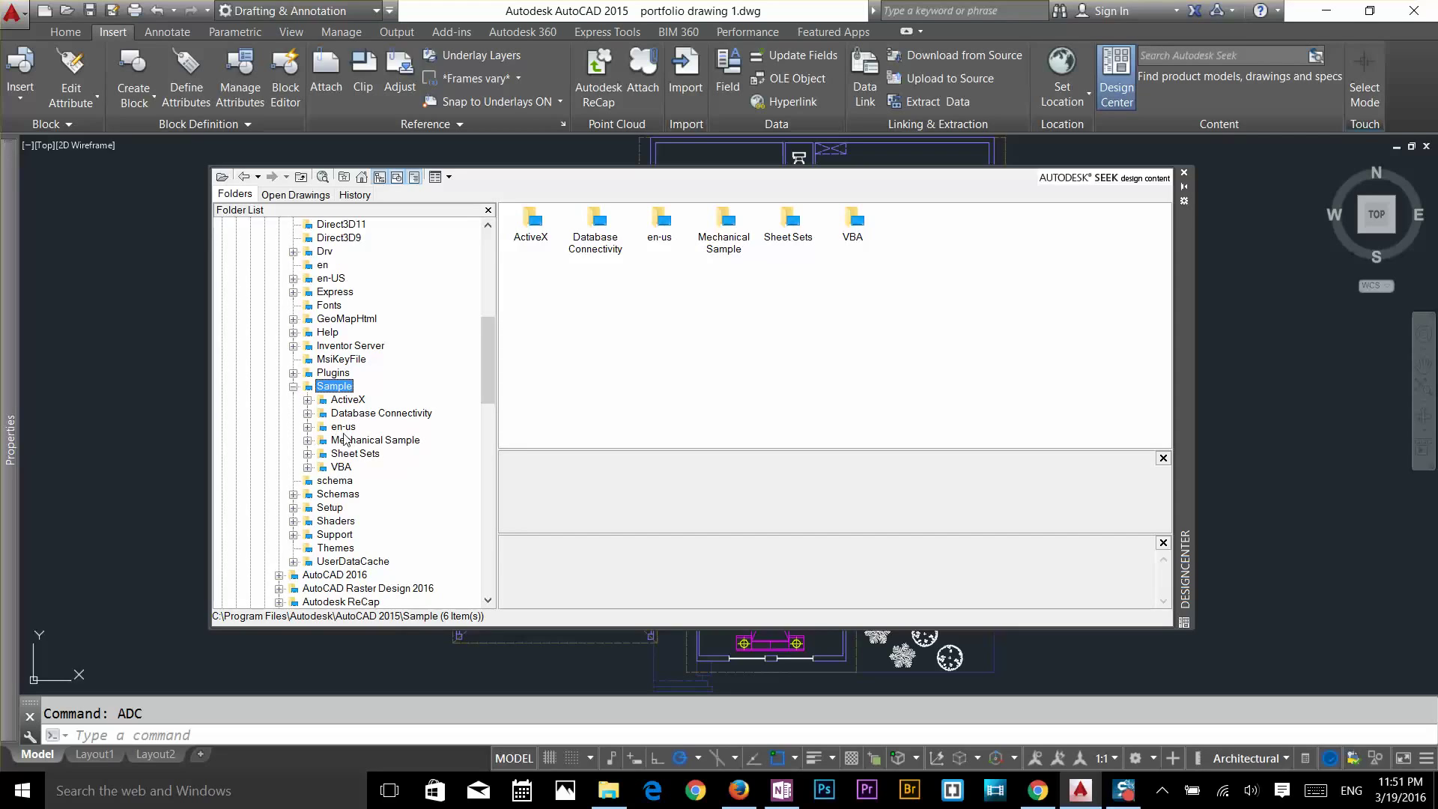
pyautogui.click(307, 427)
pyautogui.scroll(-1, 389, 408)
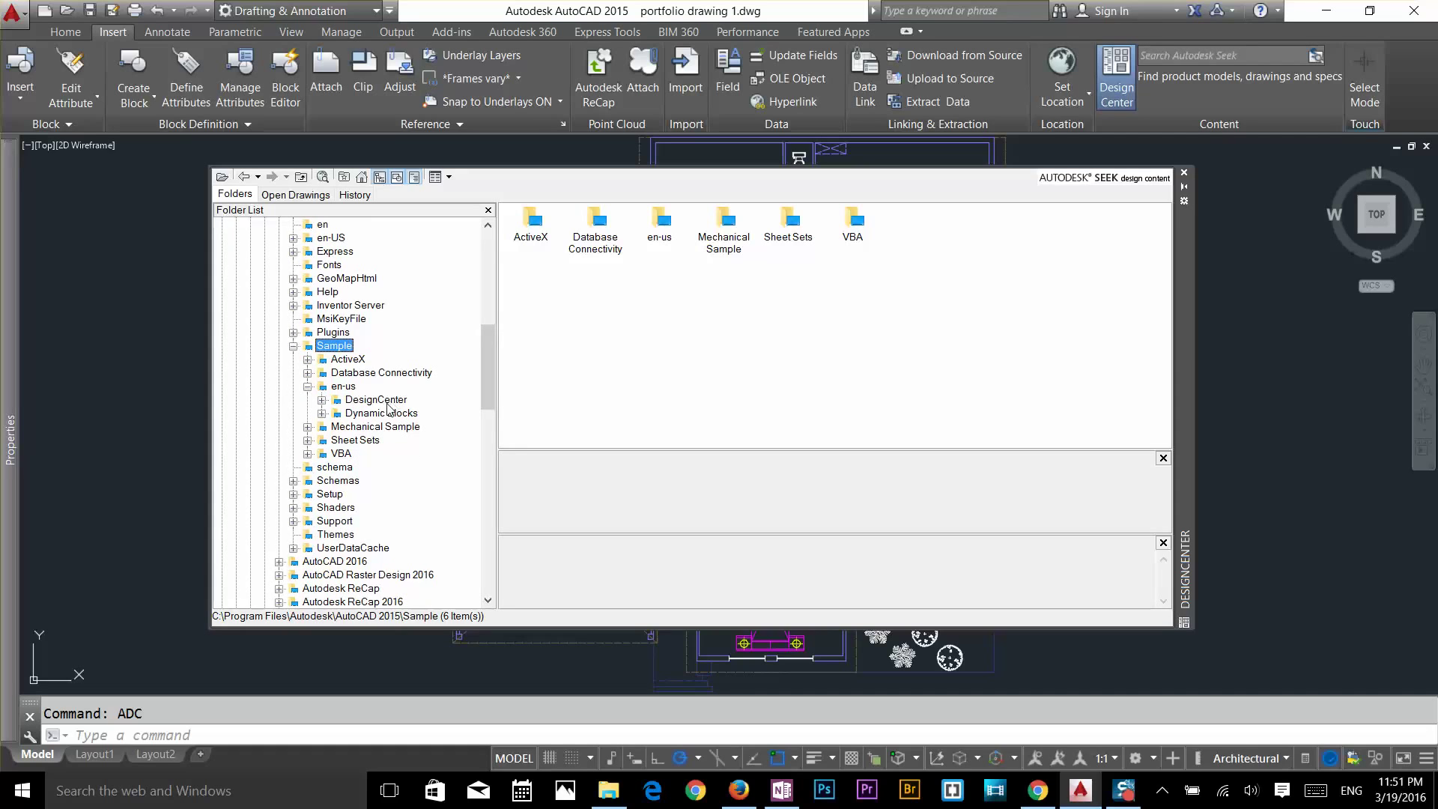
pyautogui.click(368, 405)
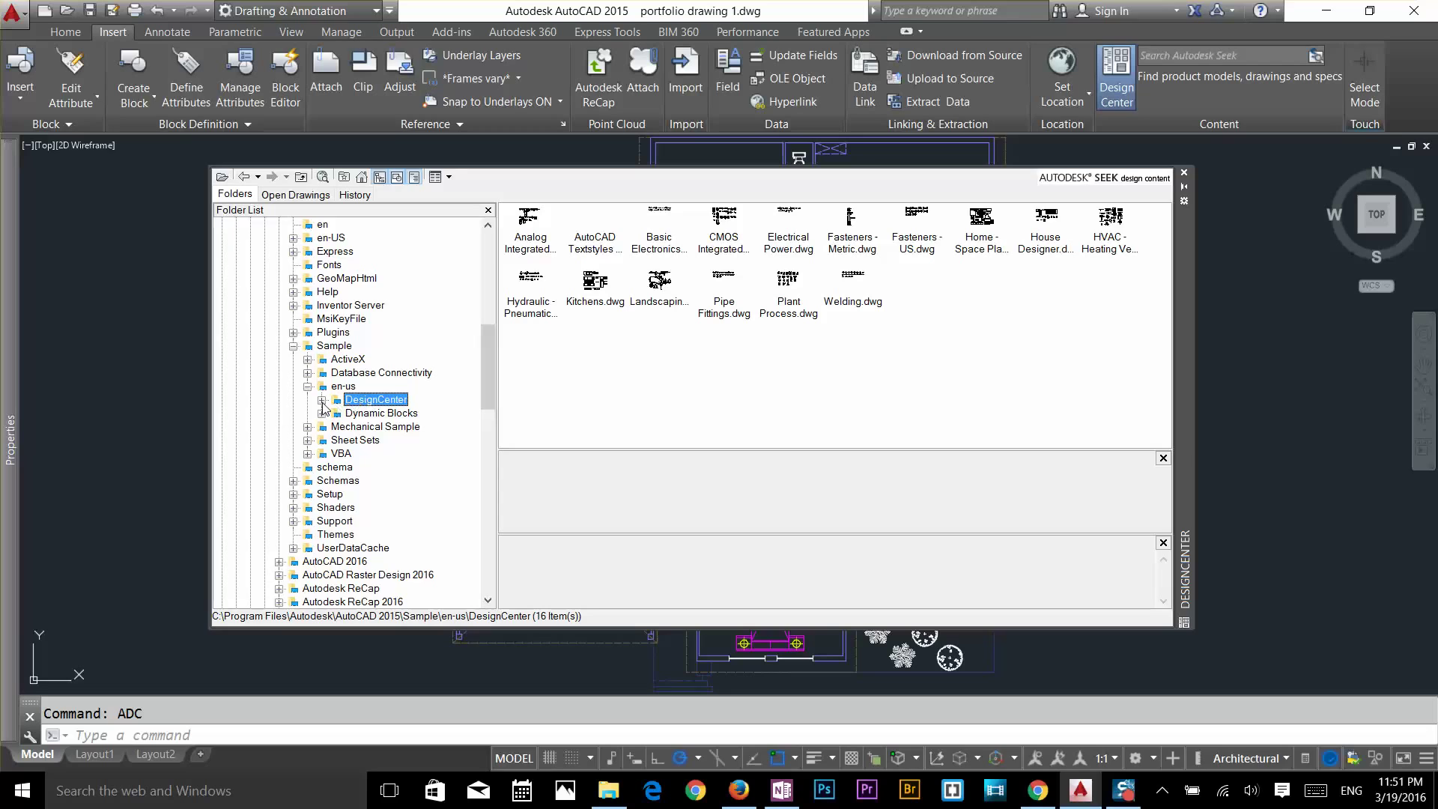
# Expand Kitchens.dwg under the DesignCenter folder and open its Blocks node to list 21 blocks
pyautogui.click(322, 401)
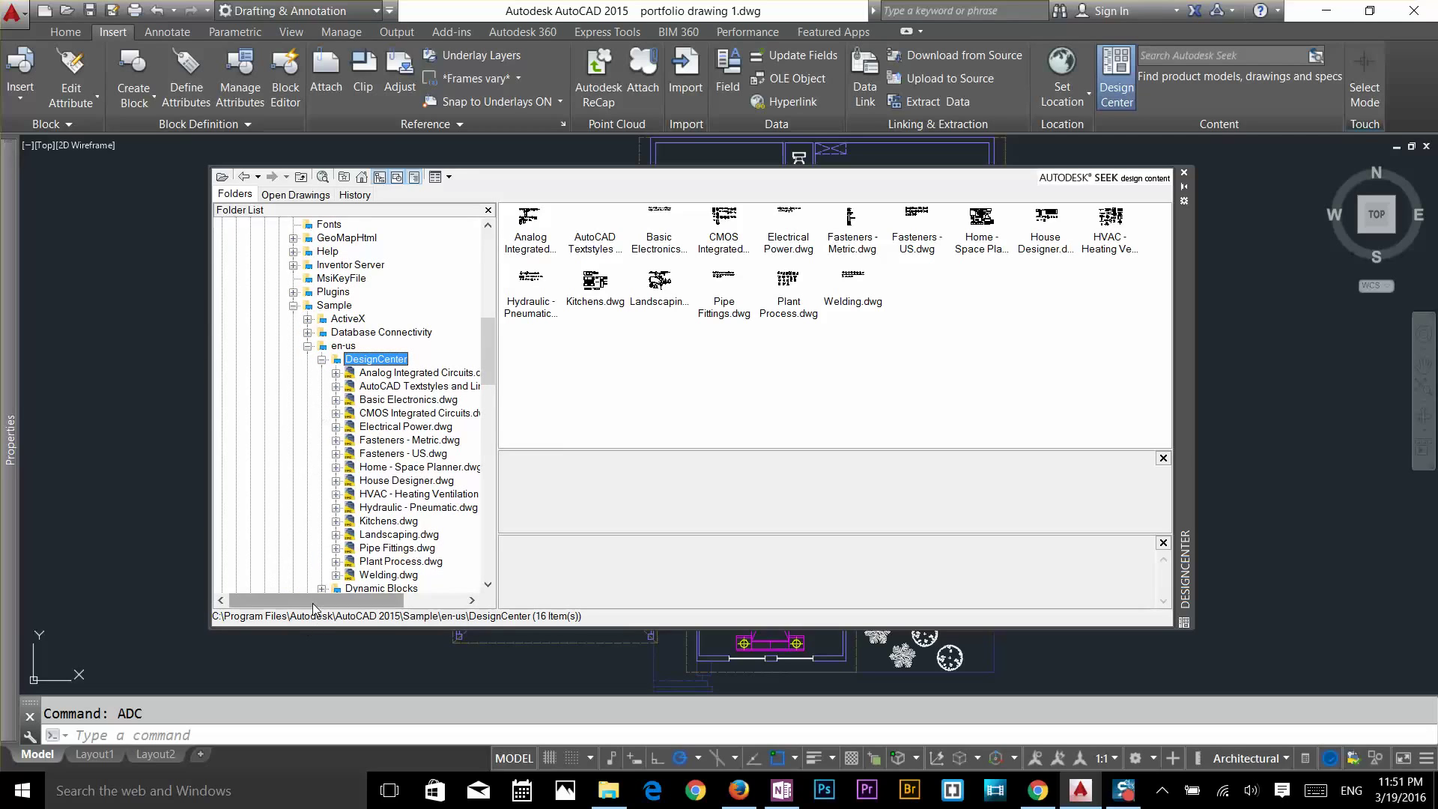
pyautogui.moveTo(312, 604); pyautogui.dragTo(391, 610)
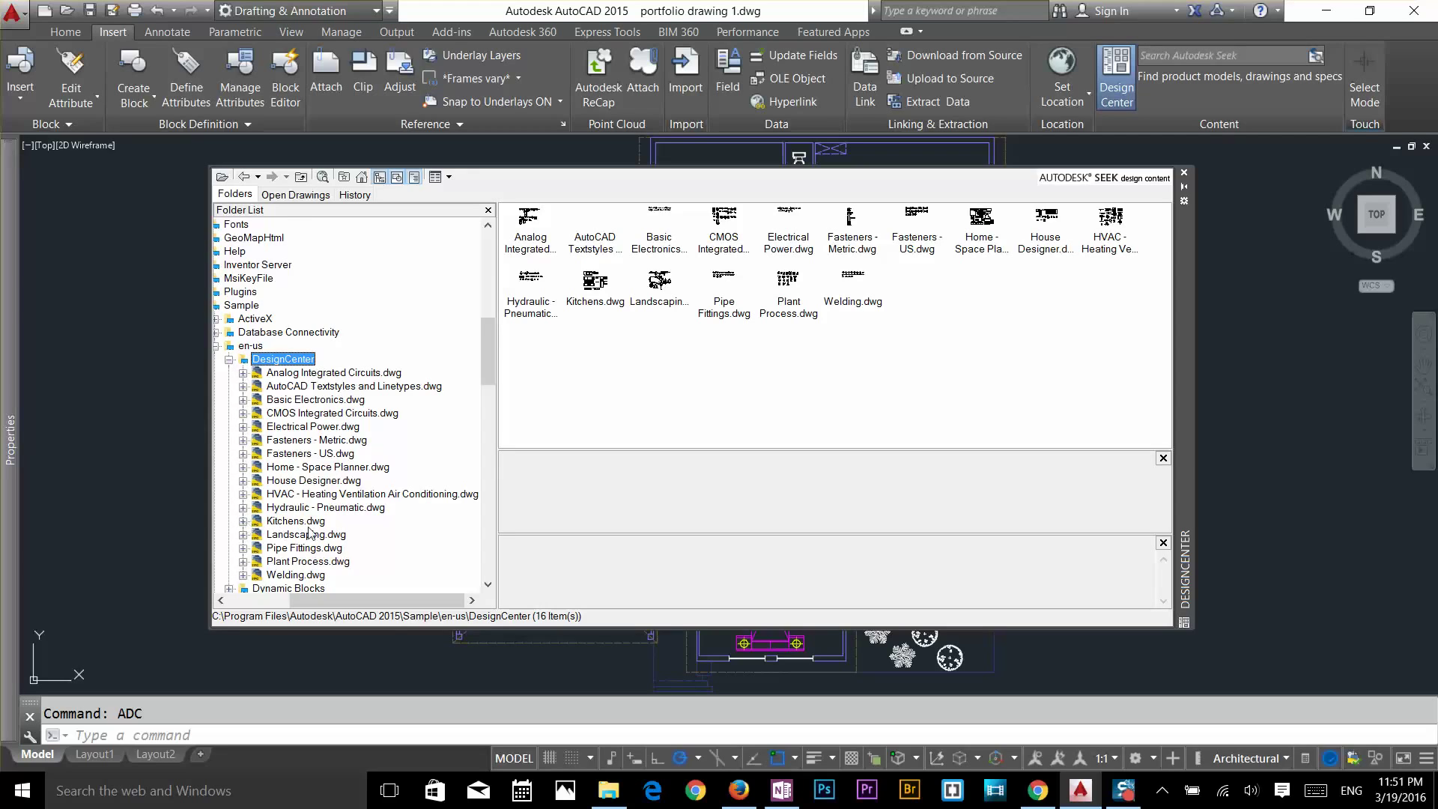
pyautogui.scroll(-1, 310, 532)
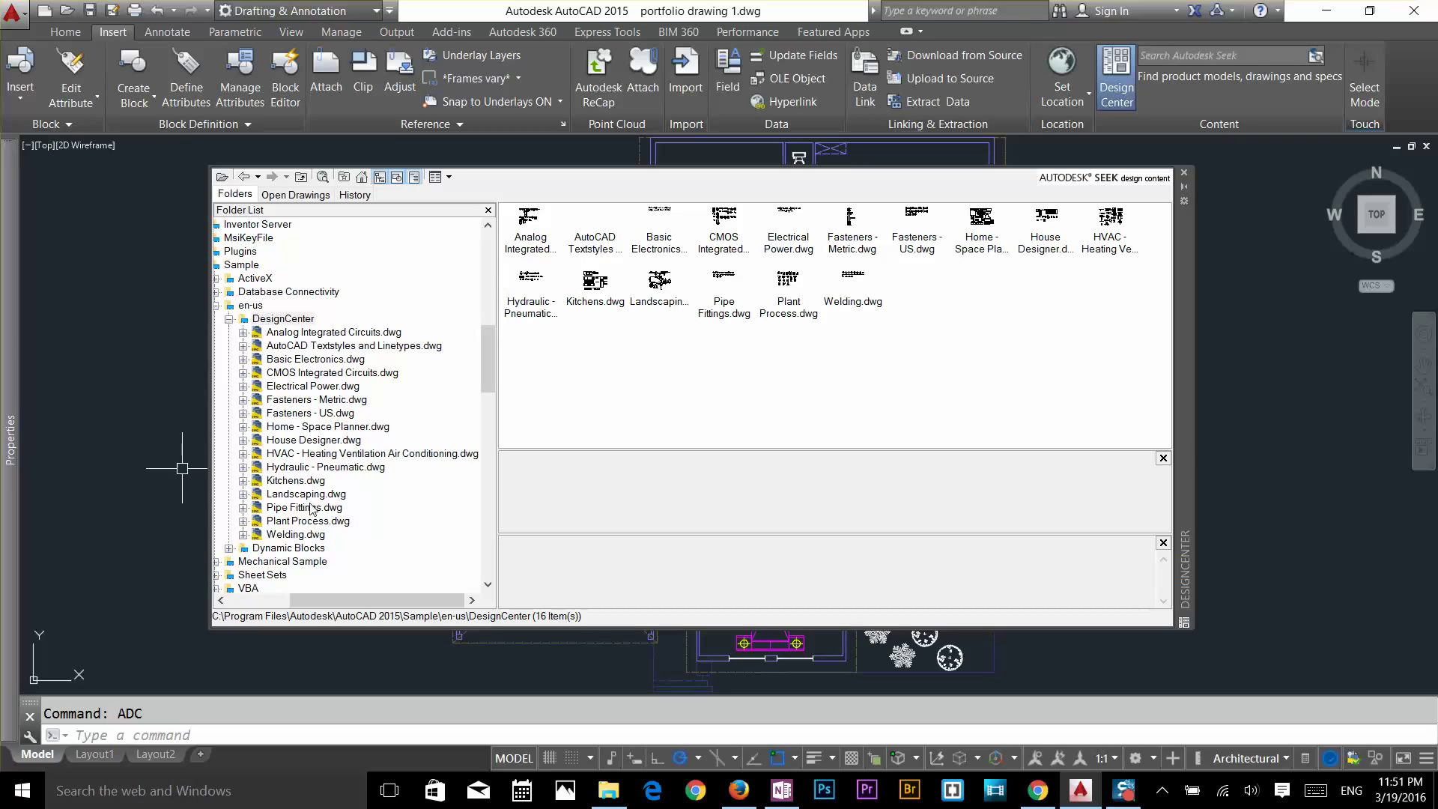
pyautogui.click(244, 481)
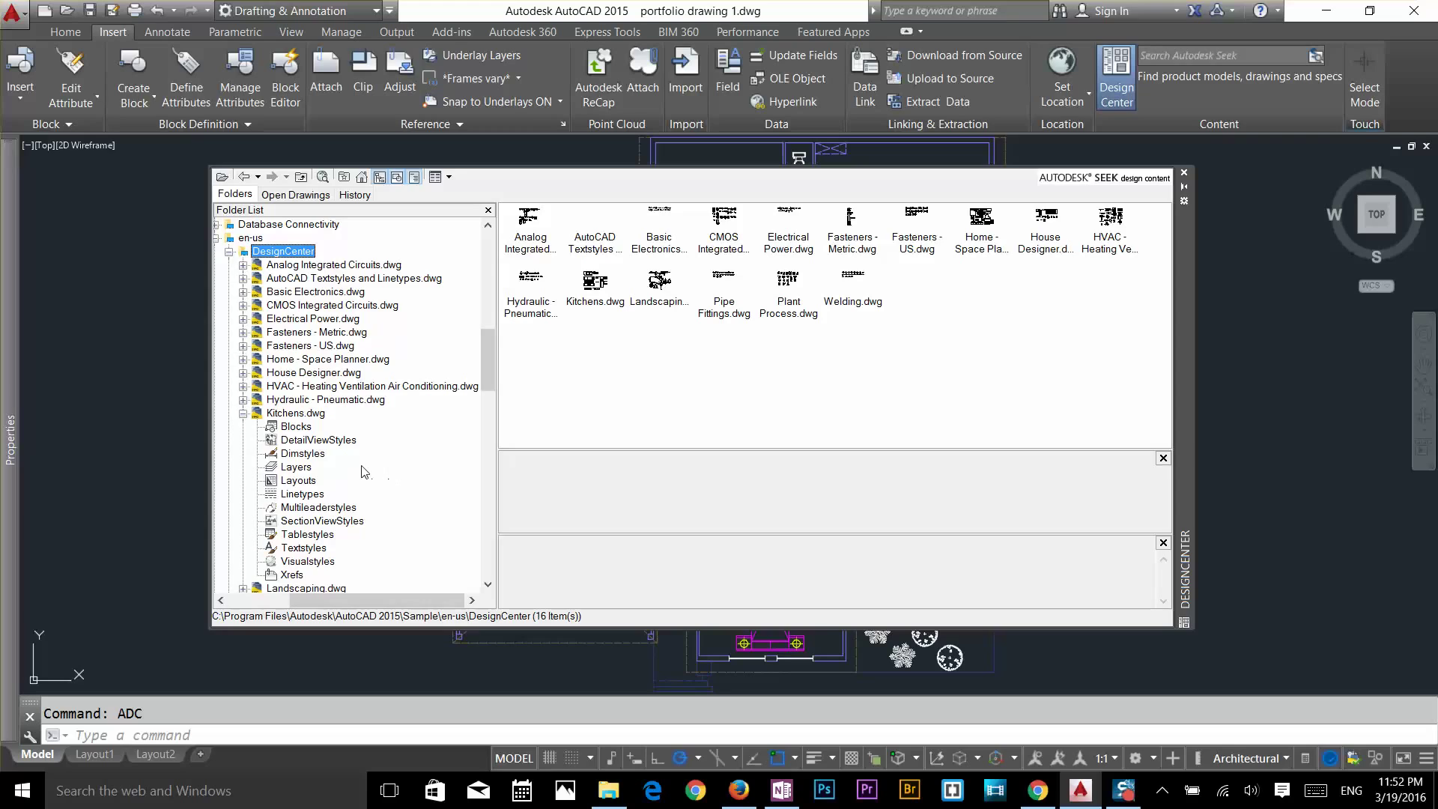
pyautogui.click(309, 413)
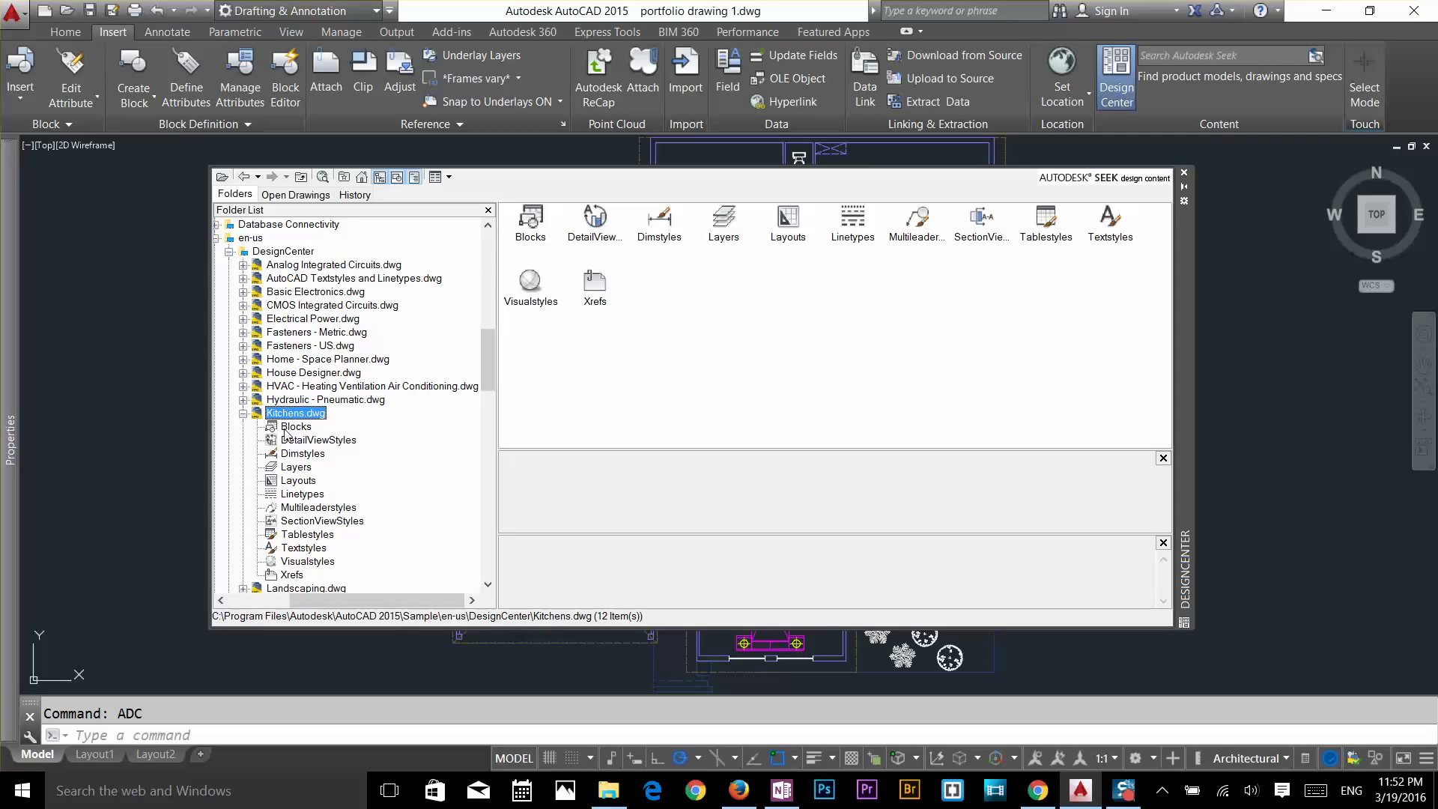
pyautogui.doubleClick(536, 219)
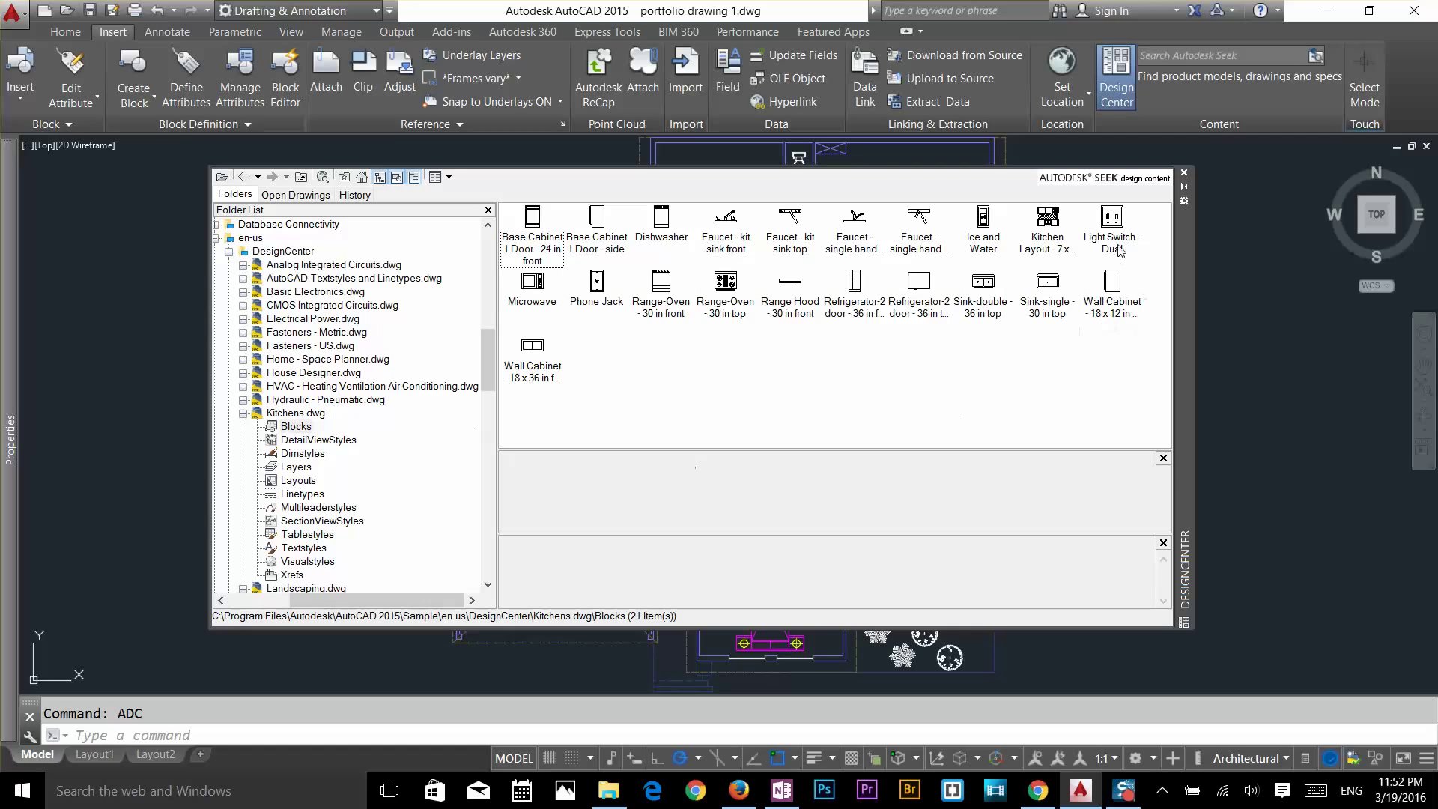
# Reposition DesignCenter, then insert the Microwave block rotated 270° and select it
pyautogui.moveTo(1179, 328); pyautogui.dragTo(1046, 378)
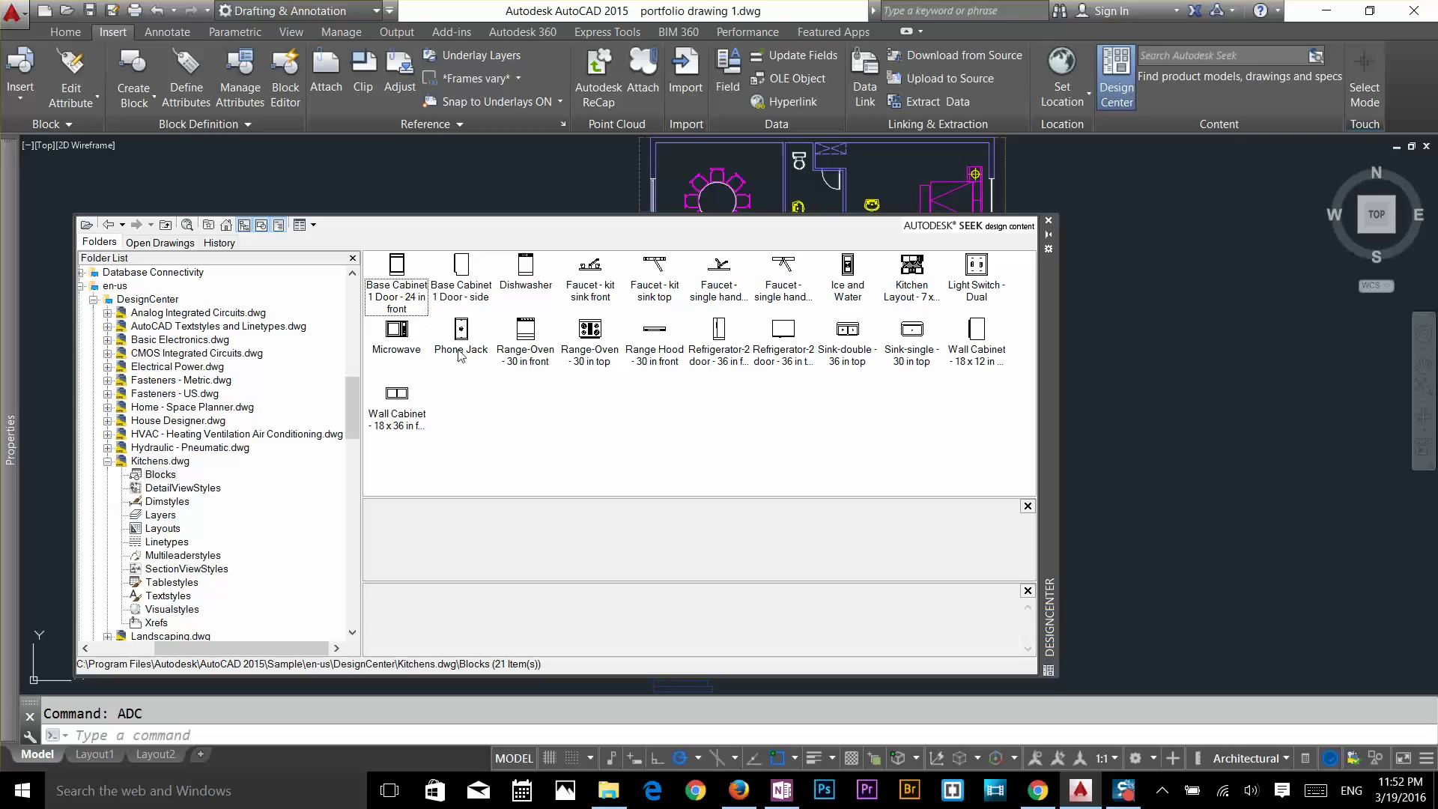
pyautogui.moveTo(1041, 390); pyautogui.dragTo(1038, 404)
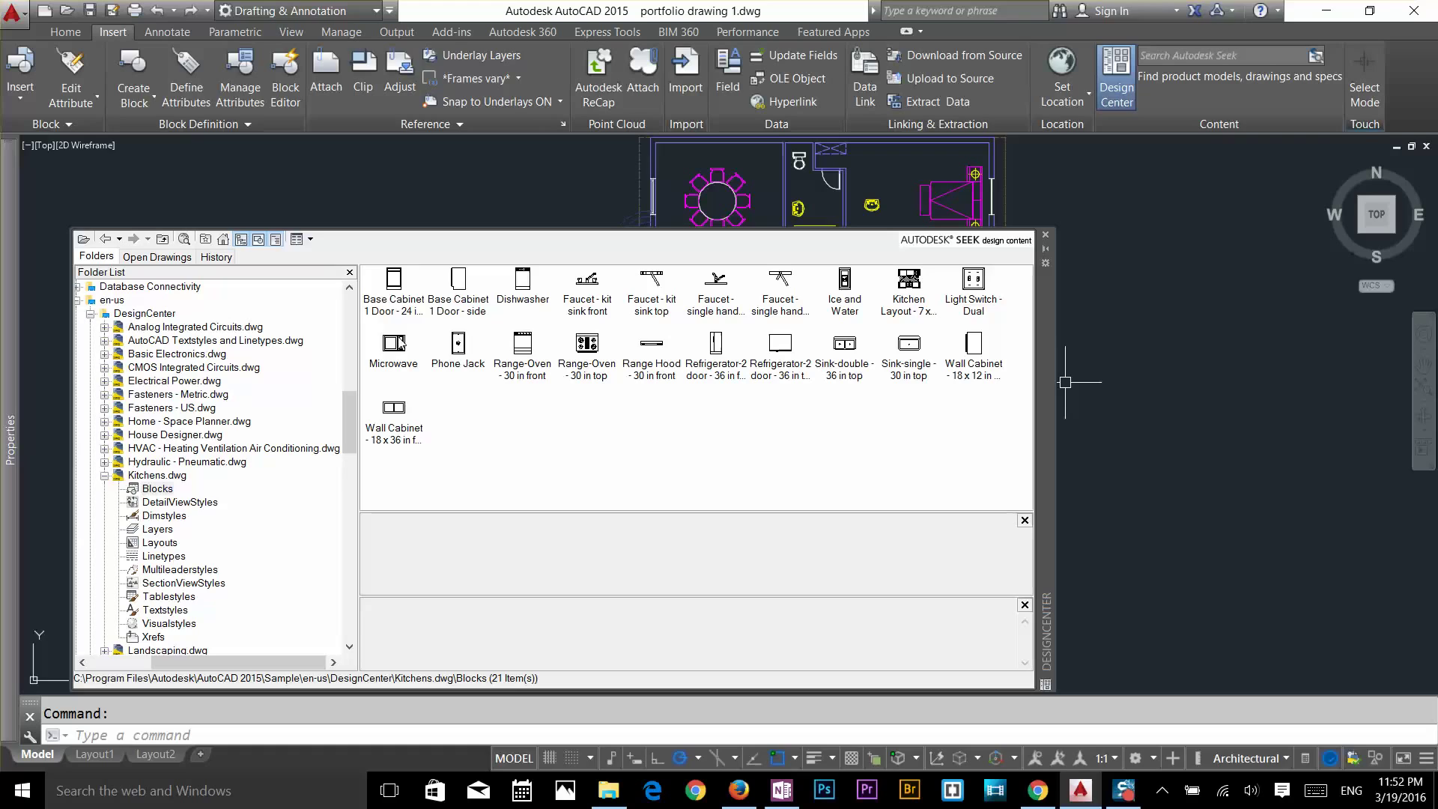
pyautogui.moveTo(398, 352)
pyautogui.mouseDown()
pyautogui.moveTo(957, 409)
pyautogui.moveTo(1162, 408)
pyautogui.moveTo(1210, 425)
pyautogui.mouseUp()
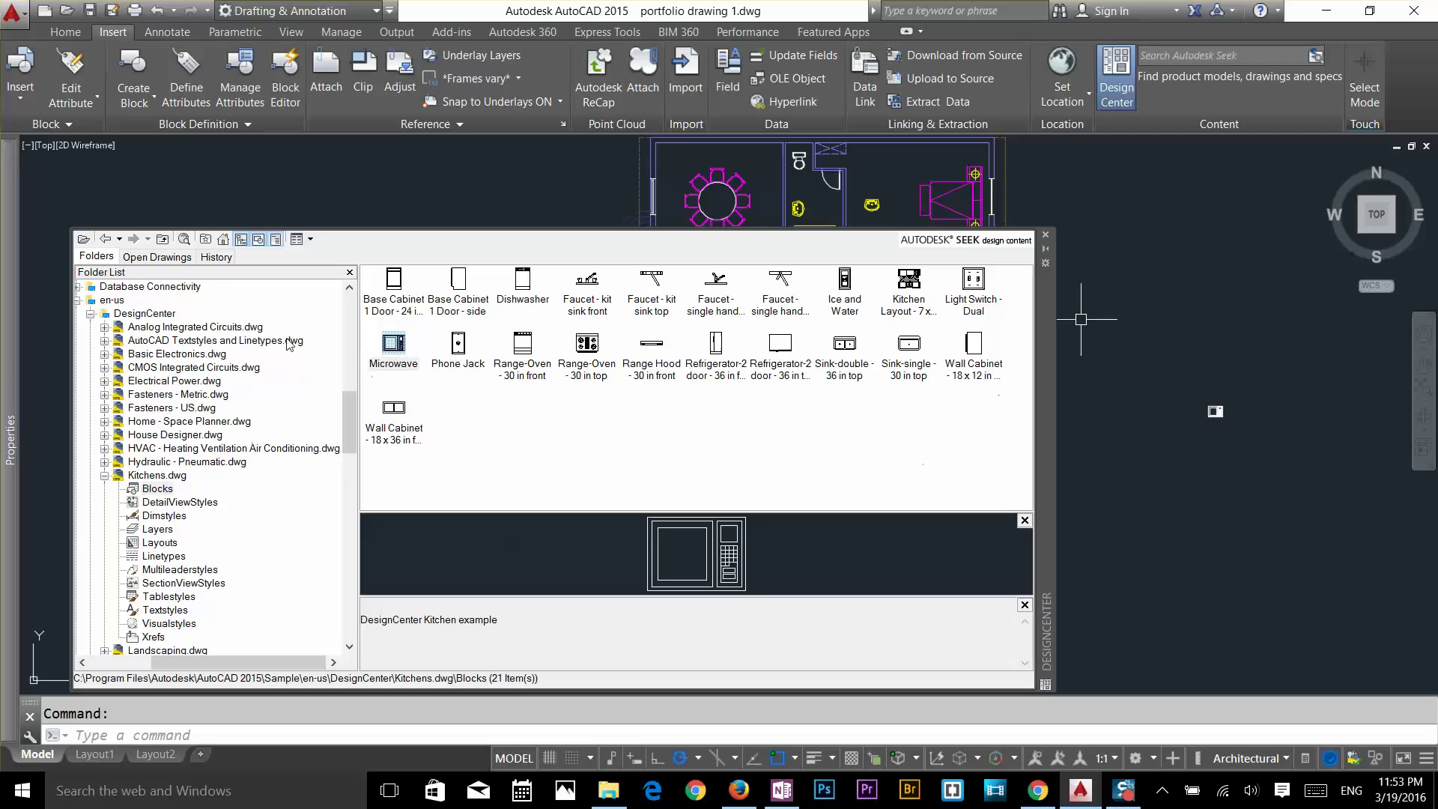
pyautogui.doubleClick(396, 352)
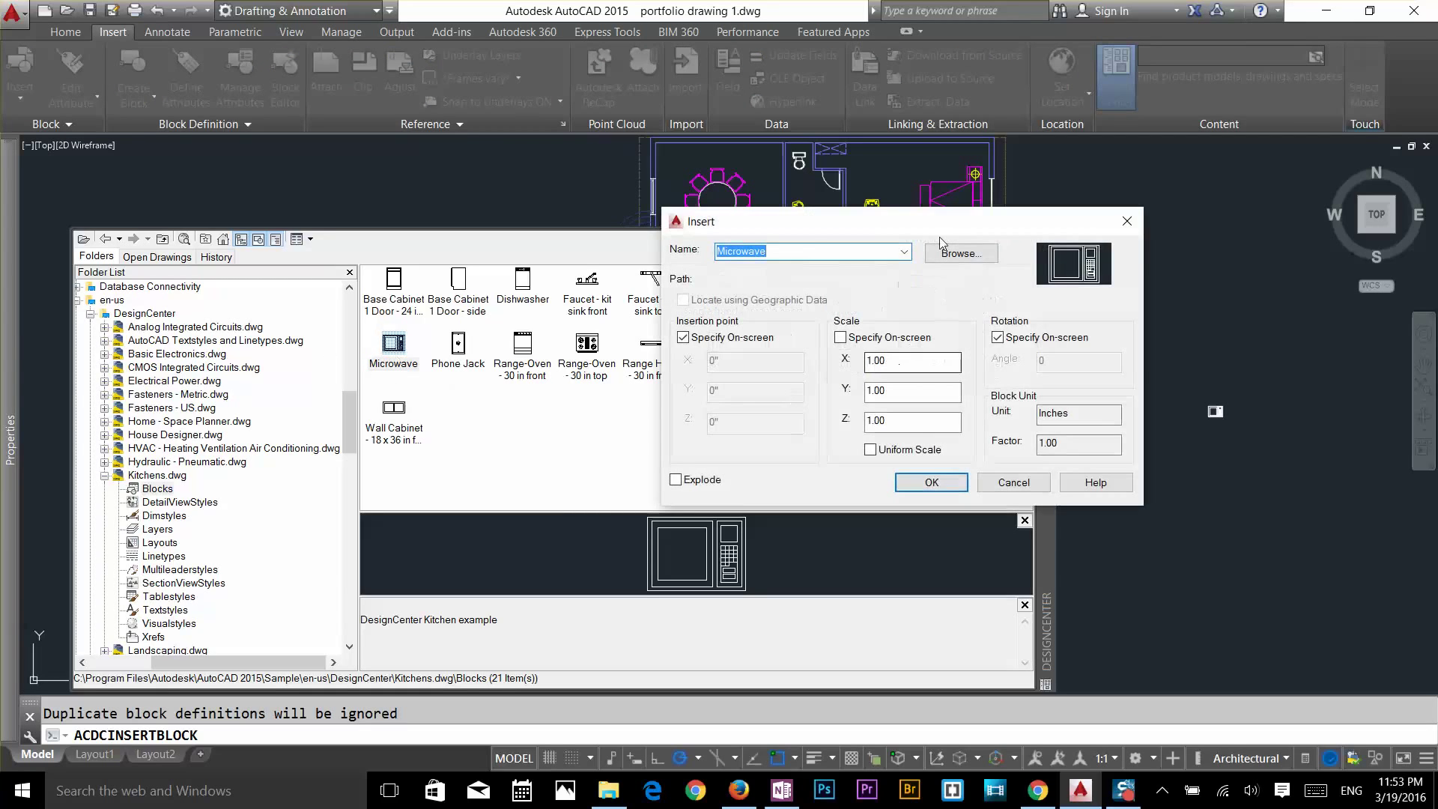
pyautogui.moveTo(950, 228); pyautogui.dragTo(851, 290)
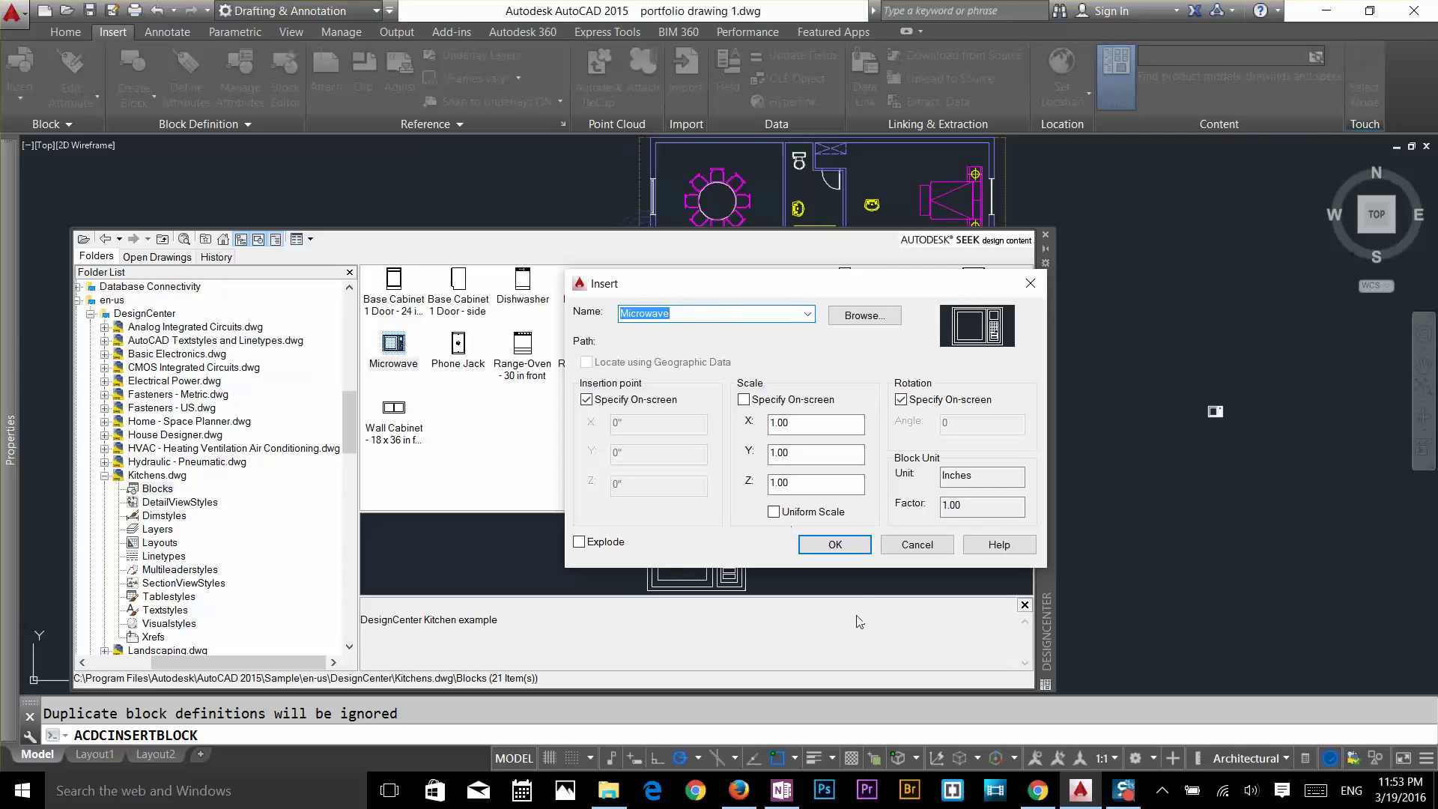
pyautogui.click(863, 549)
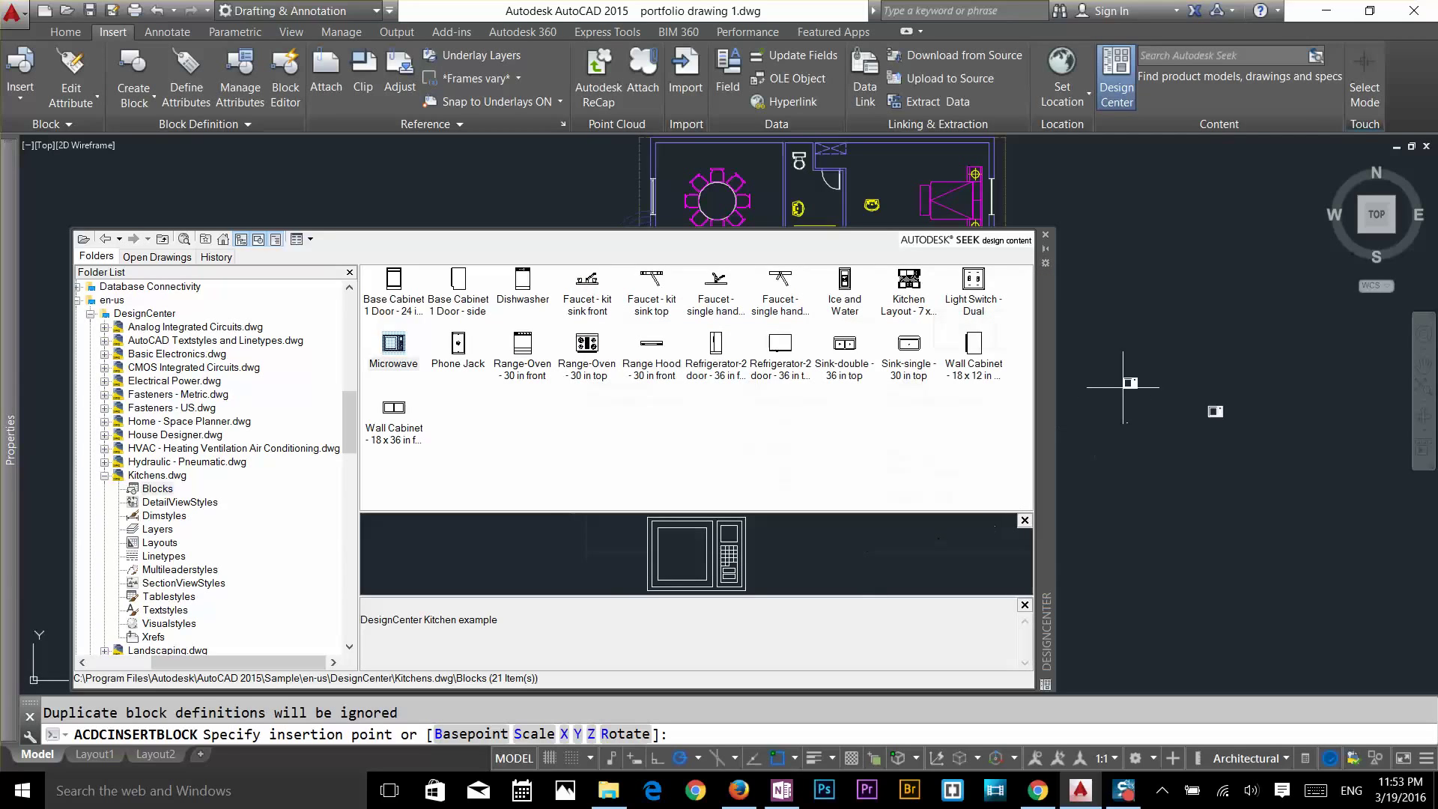
pyautogui.click(1144, 322)
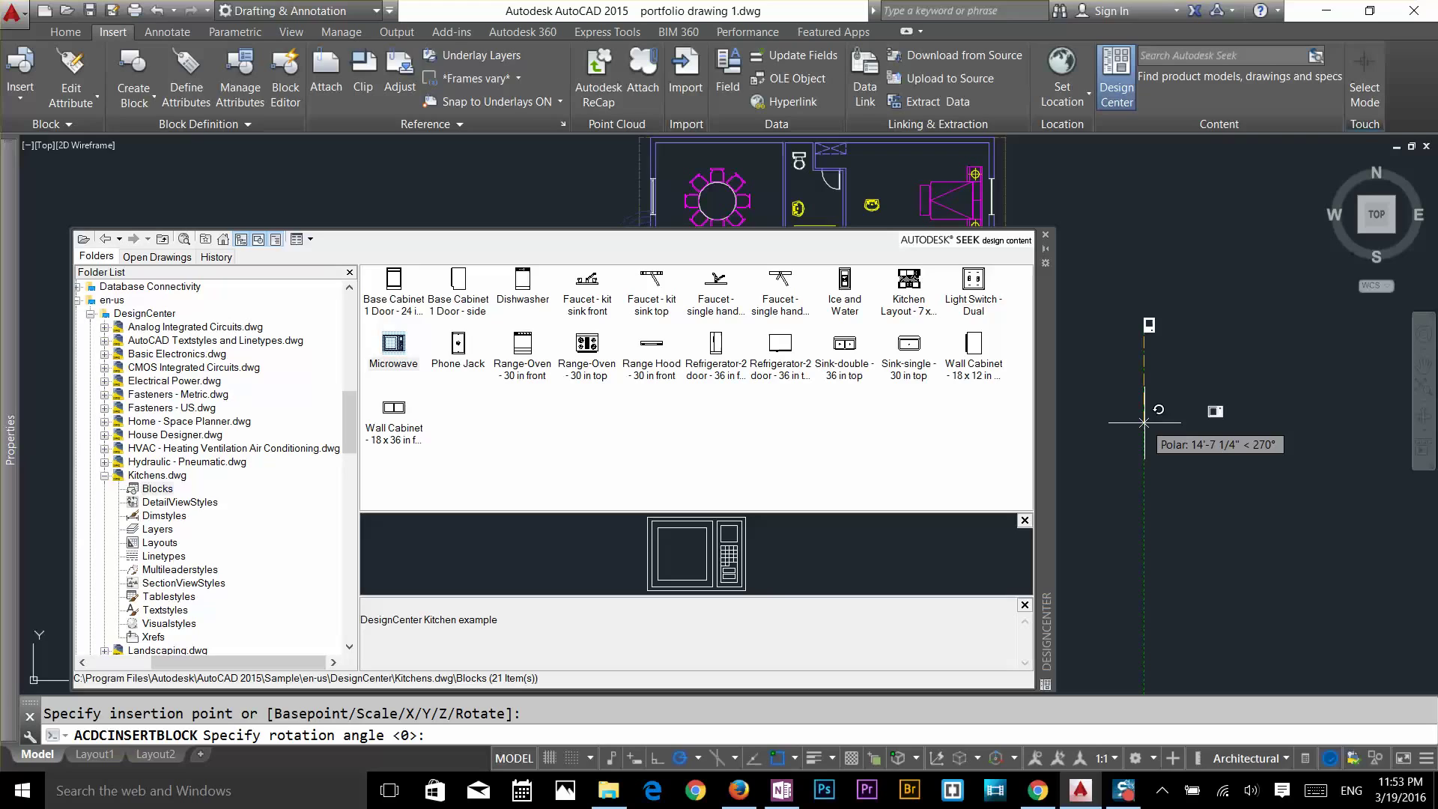
pyautogui.click(1144, 422)
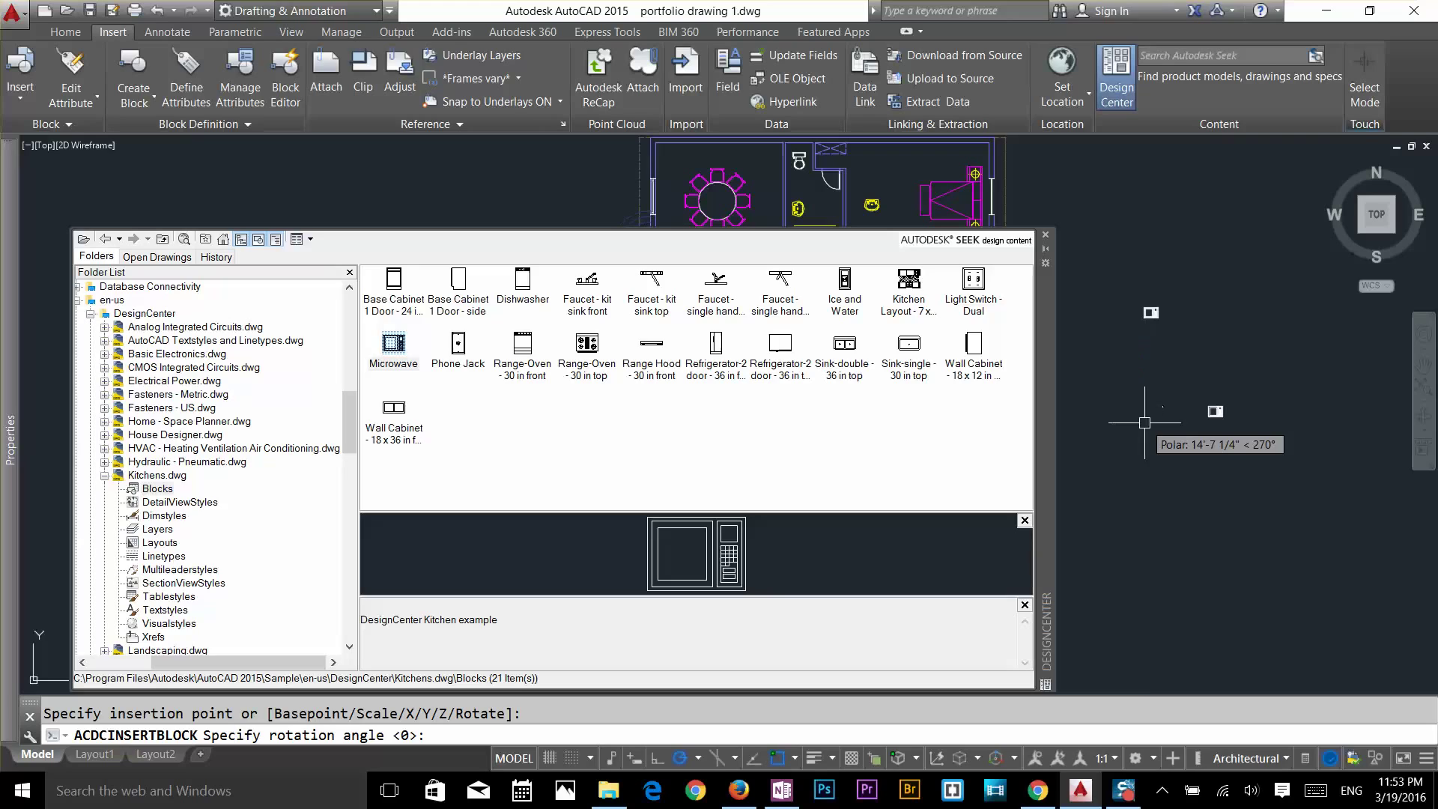
pyautogui.click(1174, 264)
pyautogui.click(1123, 345)
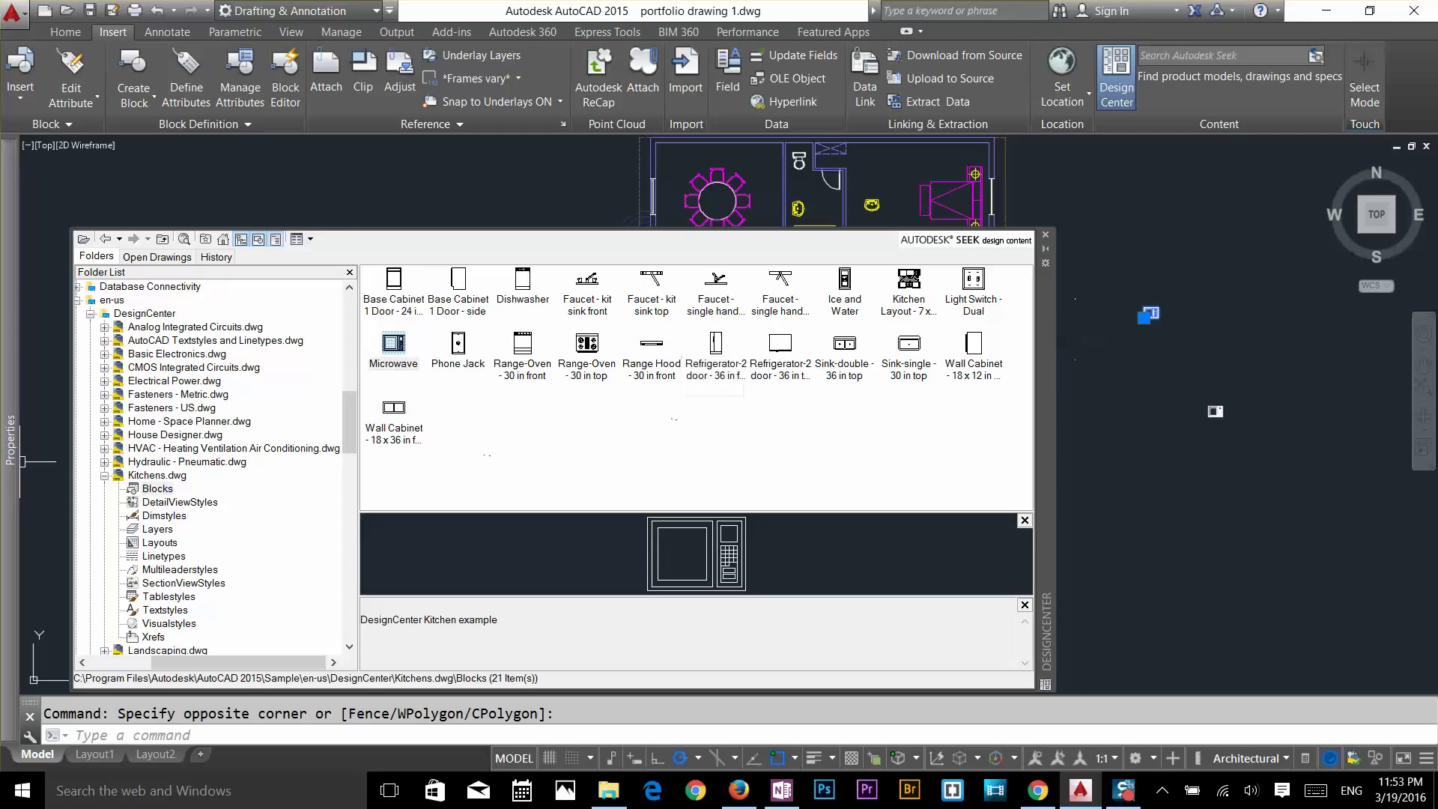
# Collapse Kitchens.dwg, expand Basic Electronics.dwg to view its 24 blocks, then collapse and select it
pyautogui.moveTo(10, 442)
pyautogui.click(105, 476)
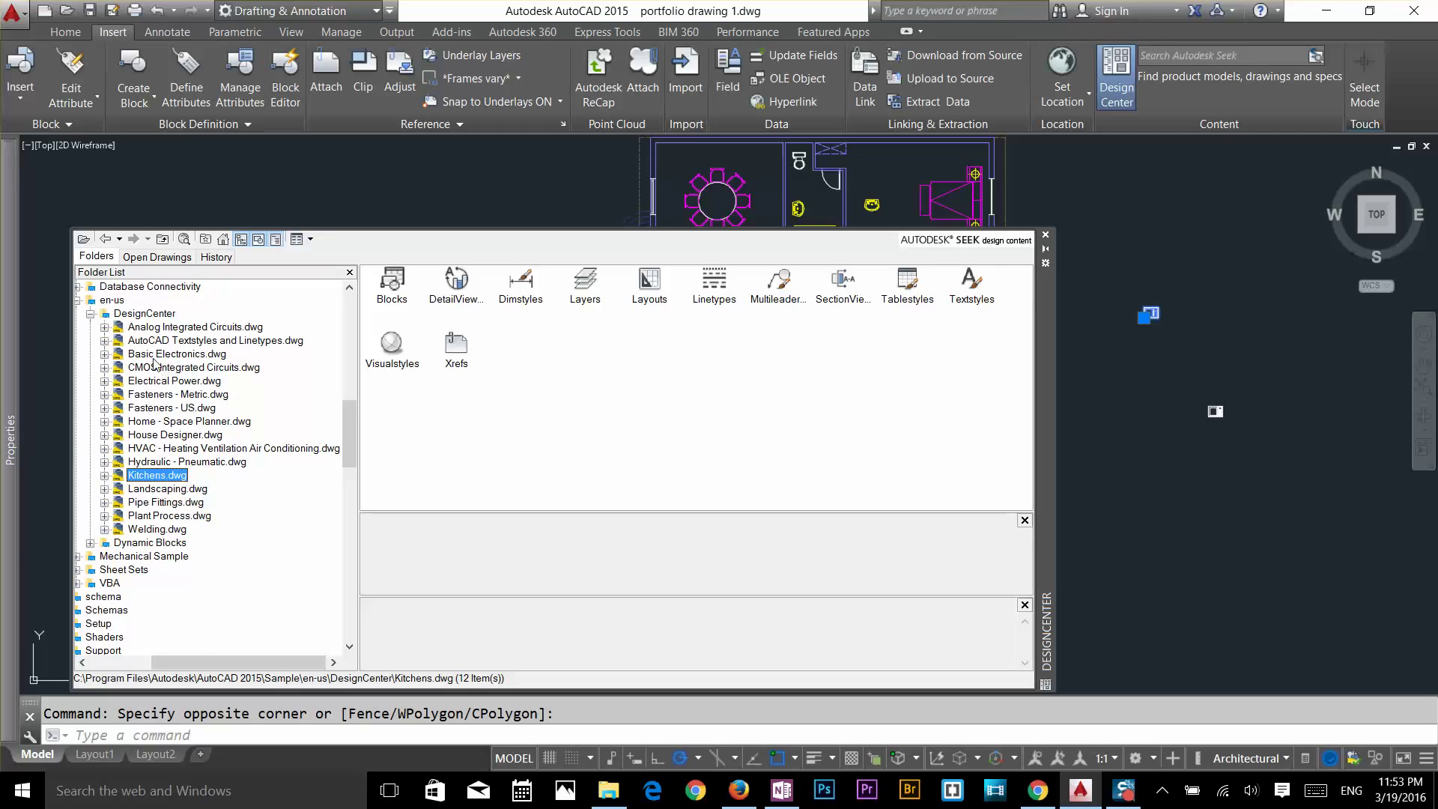
pyautogui.click(104, 356)
pyautogui.click(153, 368)
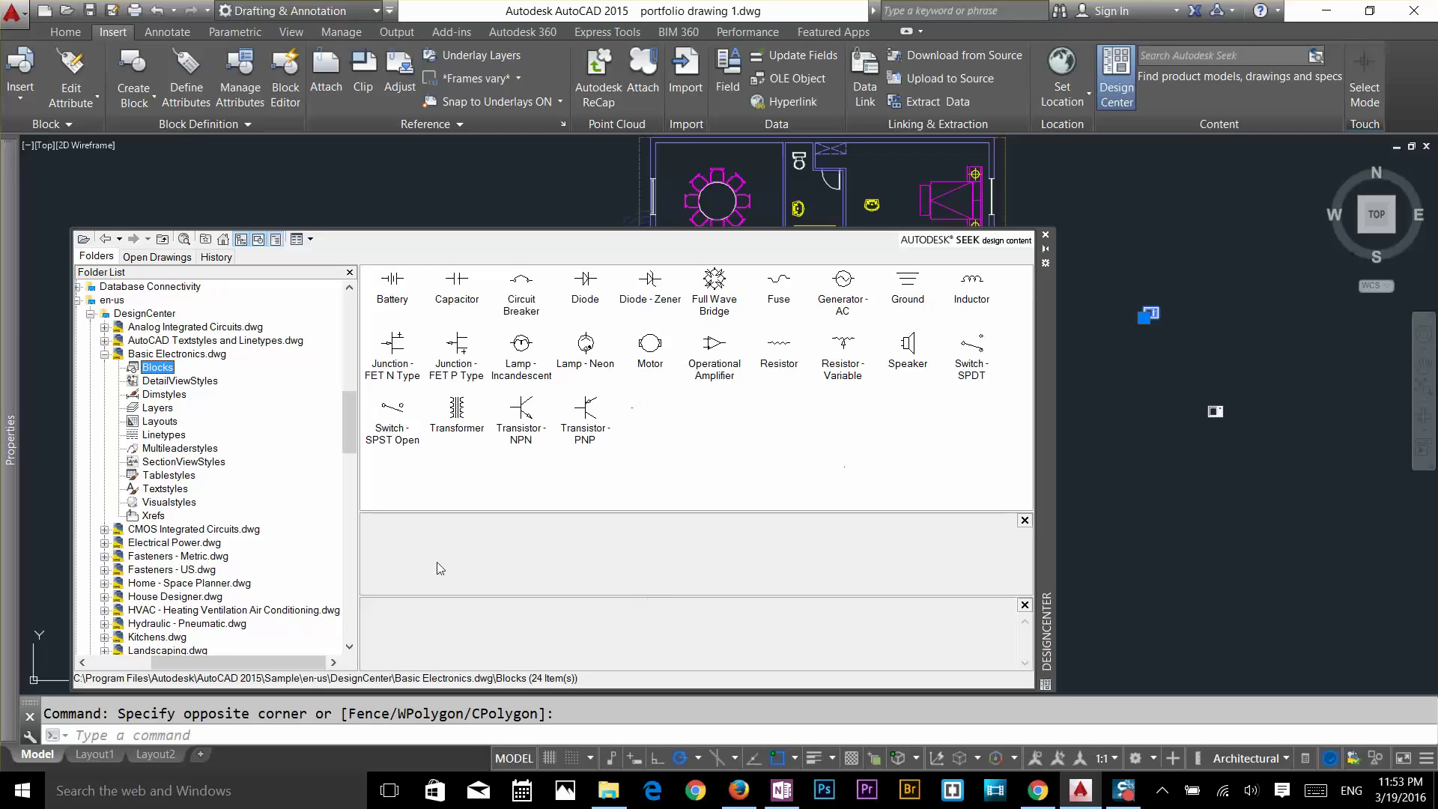
pyautogui.click(105, 355)
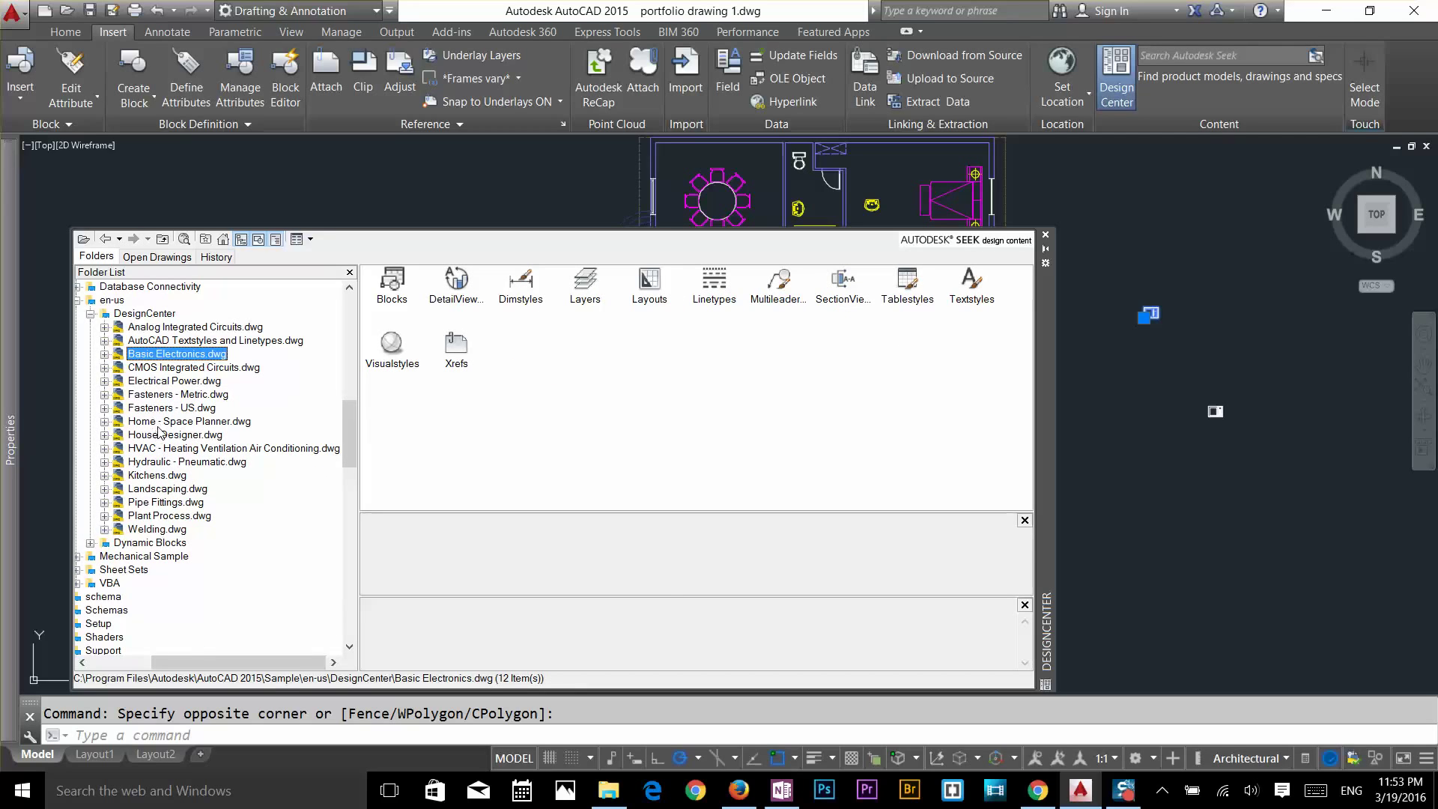
# List Home - Space Planner.dwg's 20 blocks and preview Dining Set, Desk, Sofa and Piano
pyautogui.click(106, 421)
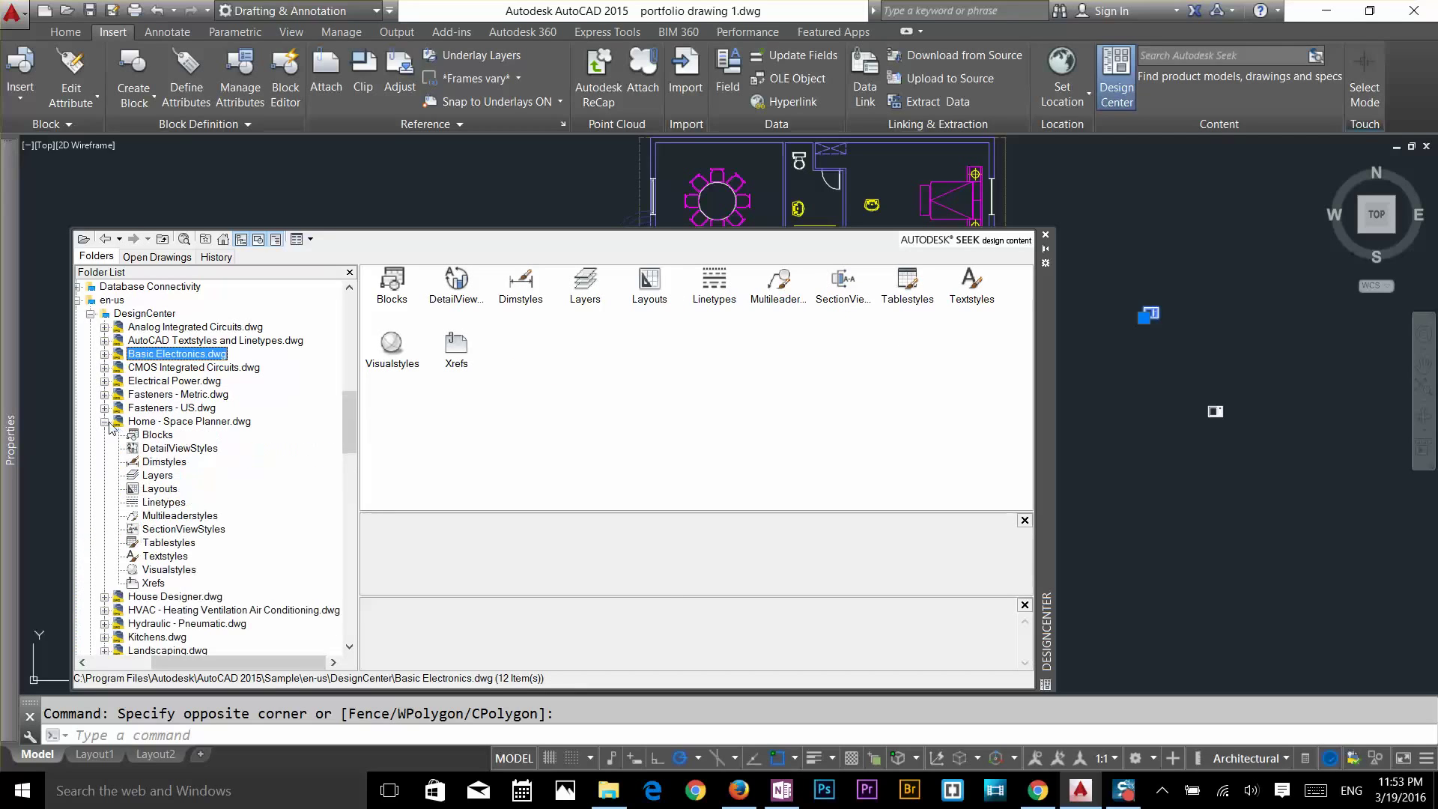
pyautogui.click(149, 437)
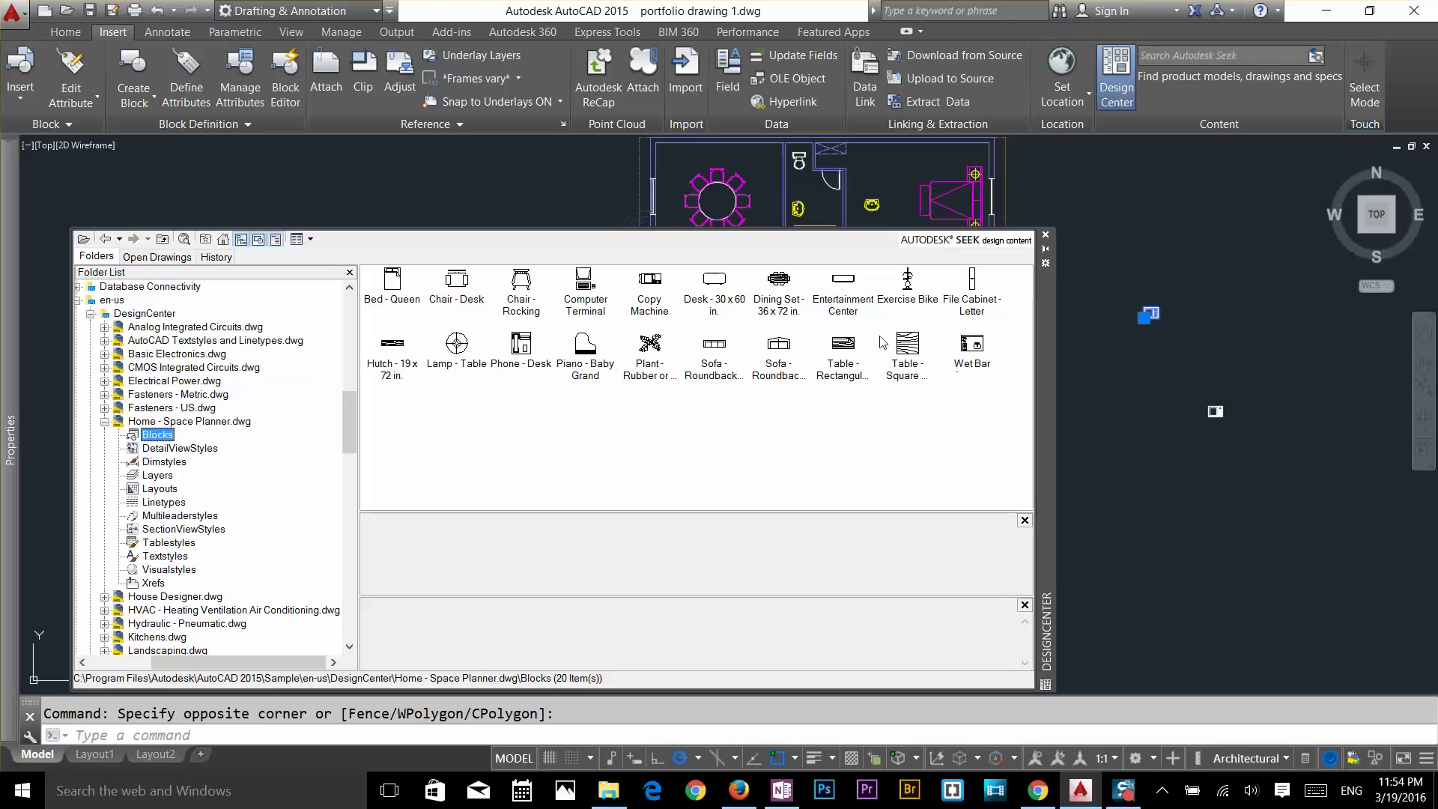
pyautogui.click(805, 313)
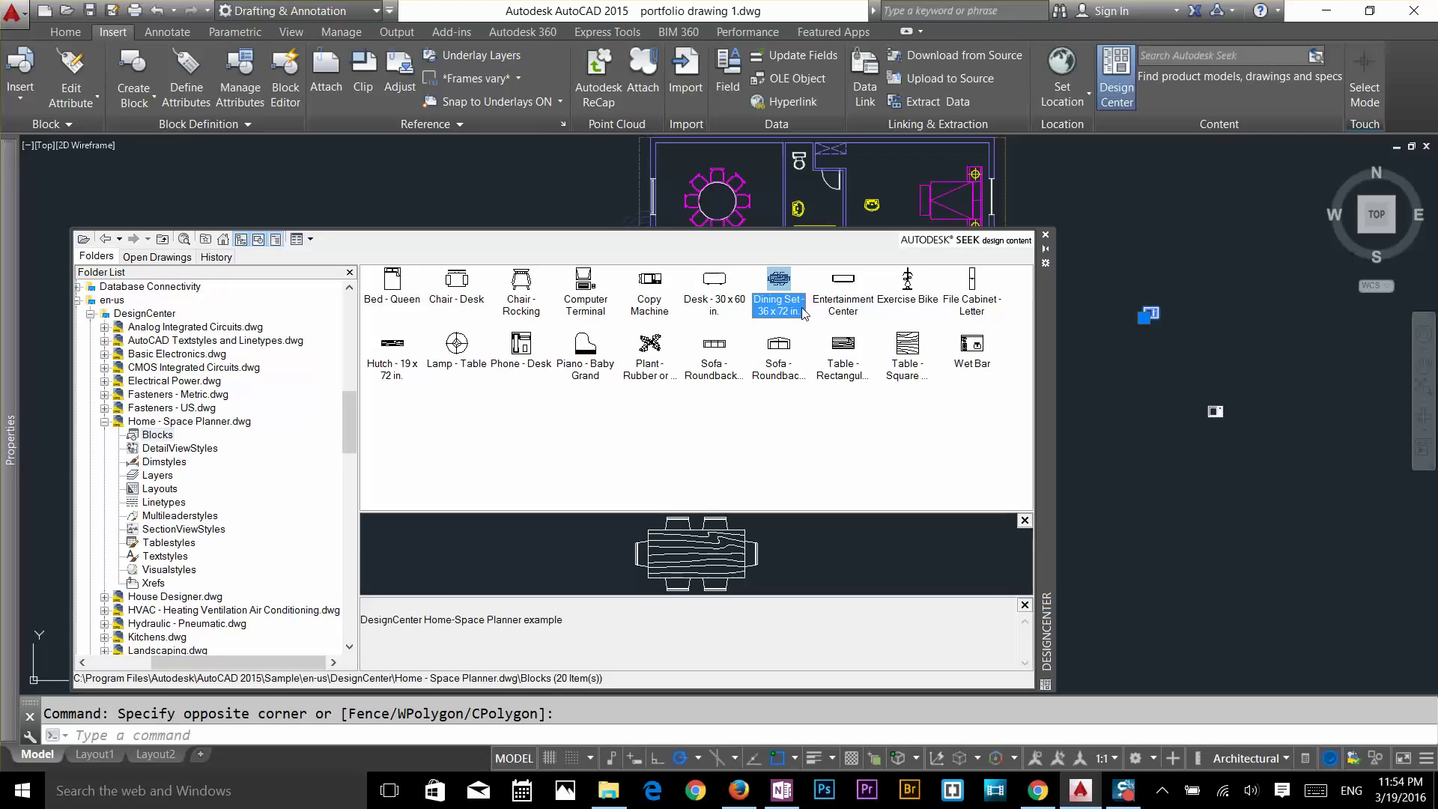
pyautogui.click(737, 318)
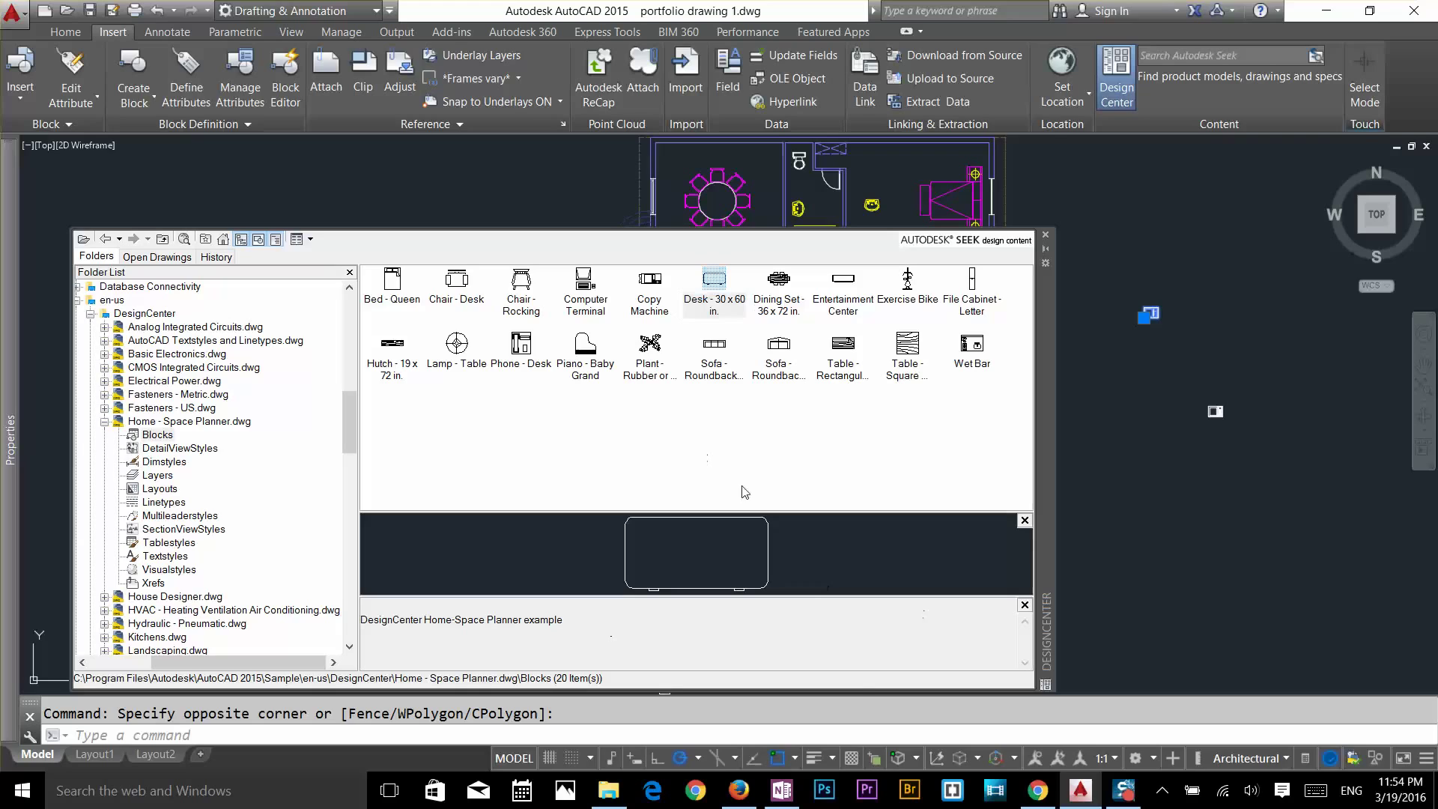
pyautogui.click(789, 352)
pyautogui.click(588, 375)
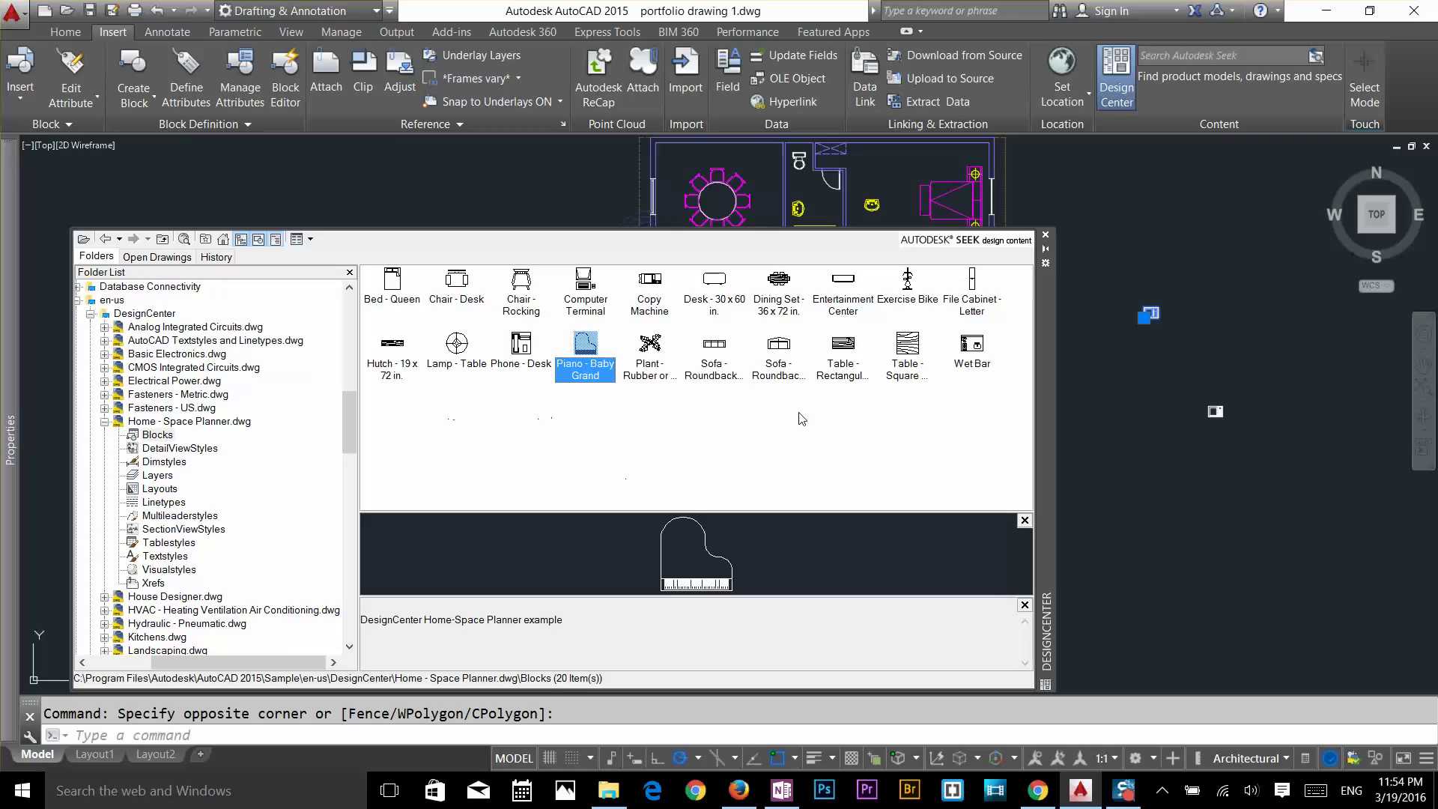
# Cancel the Bed - Queen insertion and move the DesignCenter palette up and to the right
pyautogui.doubleClick(405, 288)
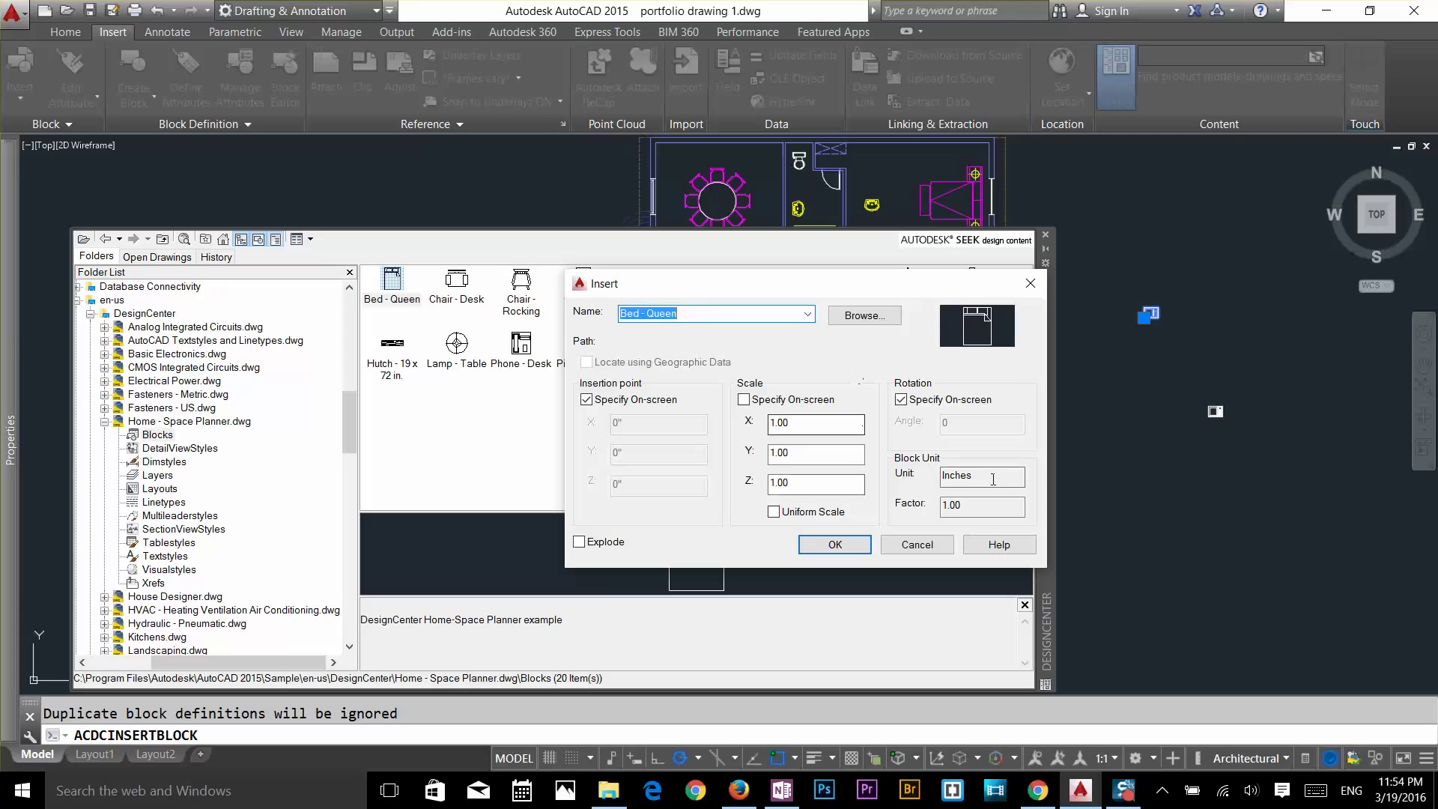
pyautogui.click(897, 550)
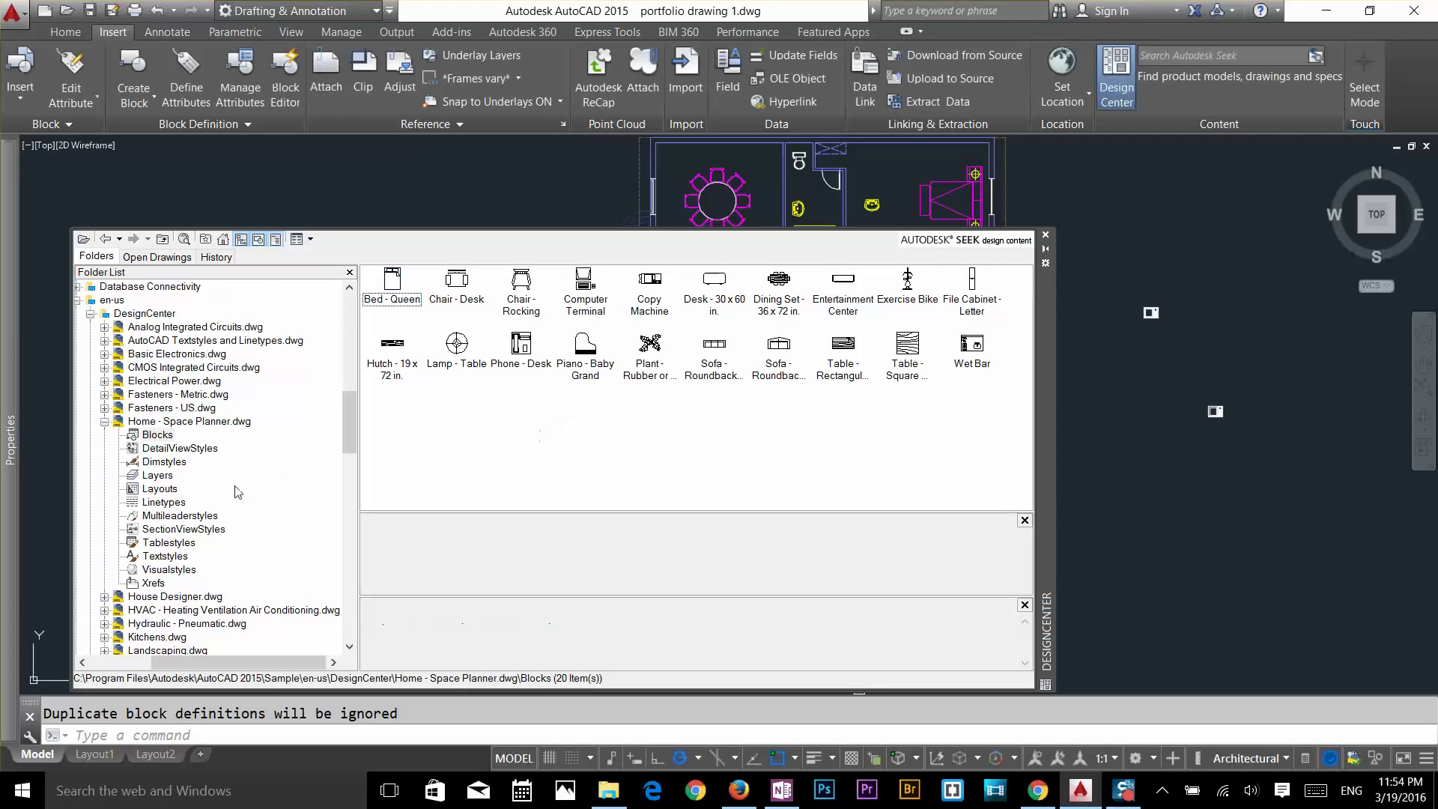
pyautogui.scroll(-3, 177, 496)
pyautogui.scroll(-10, 177, 496)
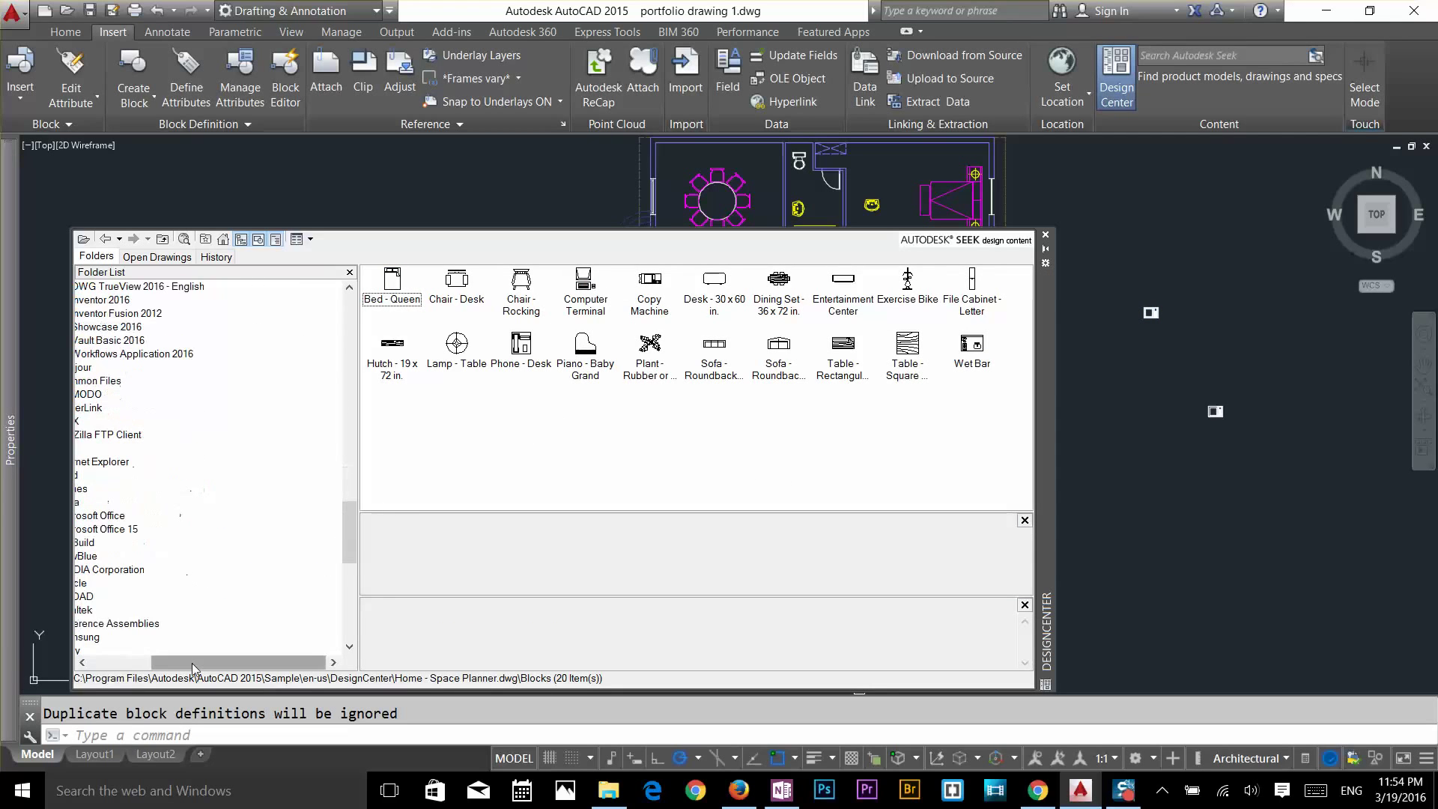
pyautogui.moveTo(192, 663); pyautogui.dragTo(109, 649)
pyautogui.scroll(-14, 276, 446)
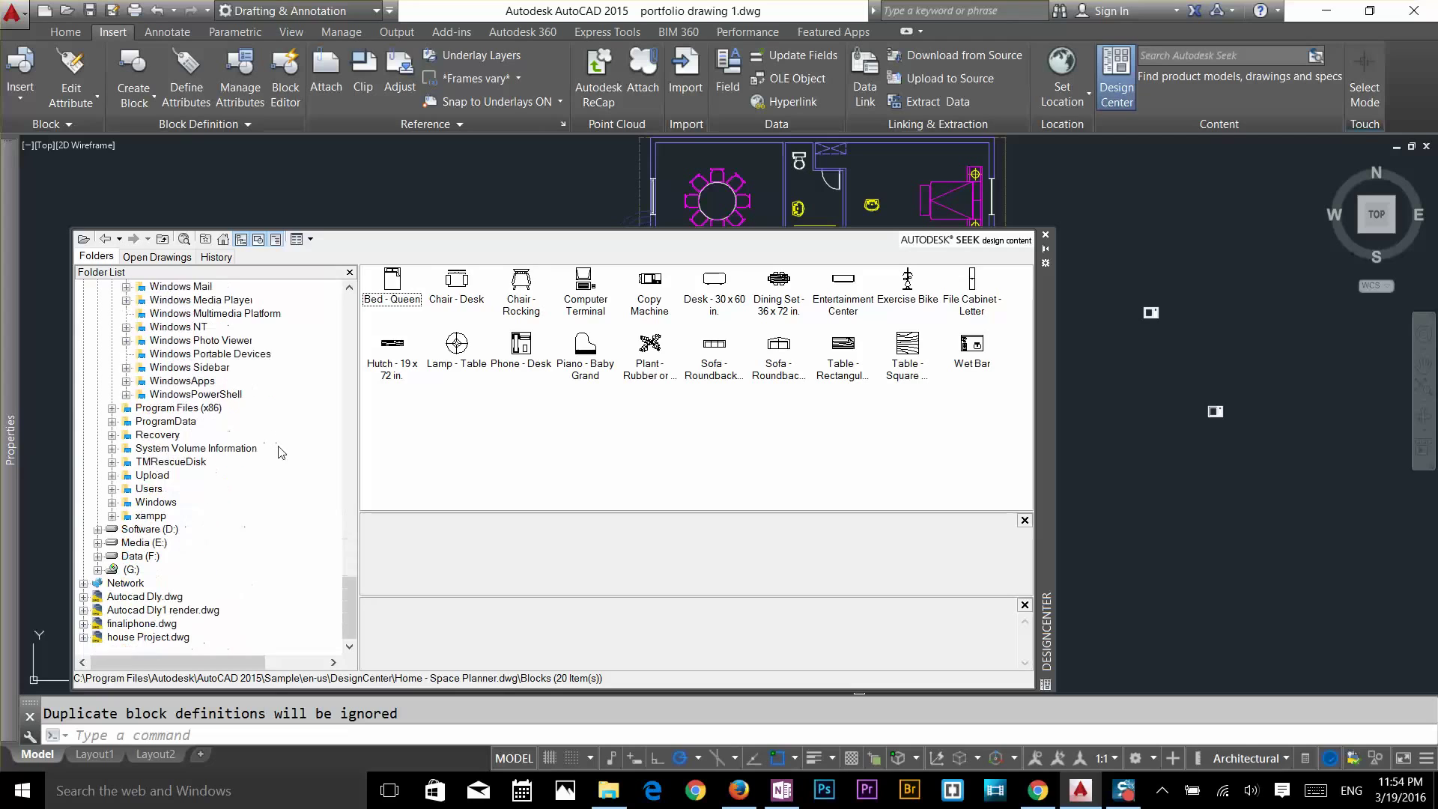
pyautogui.scroll(20, 280, 477)
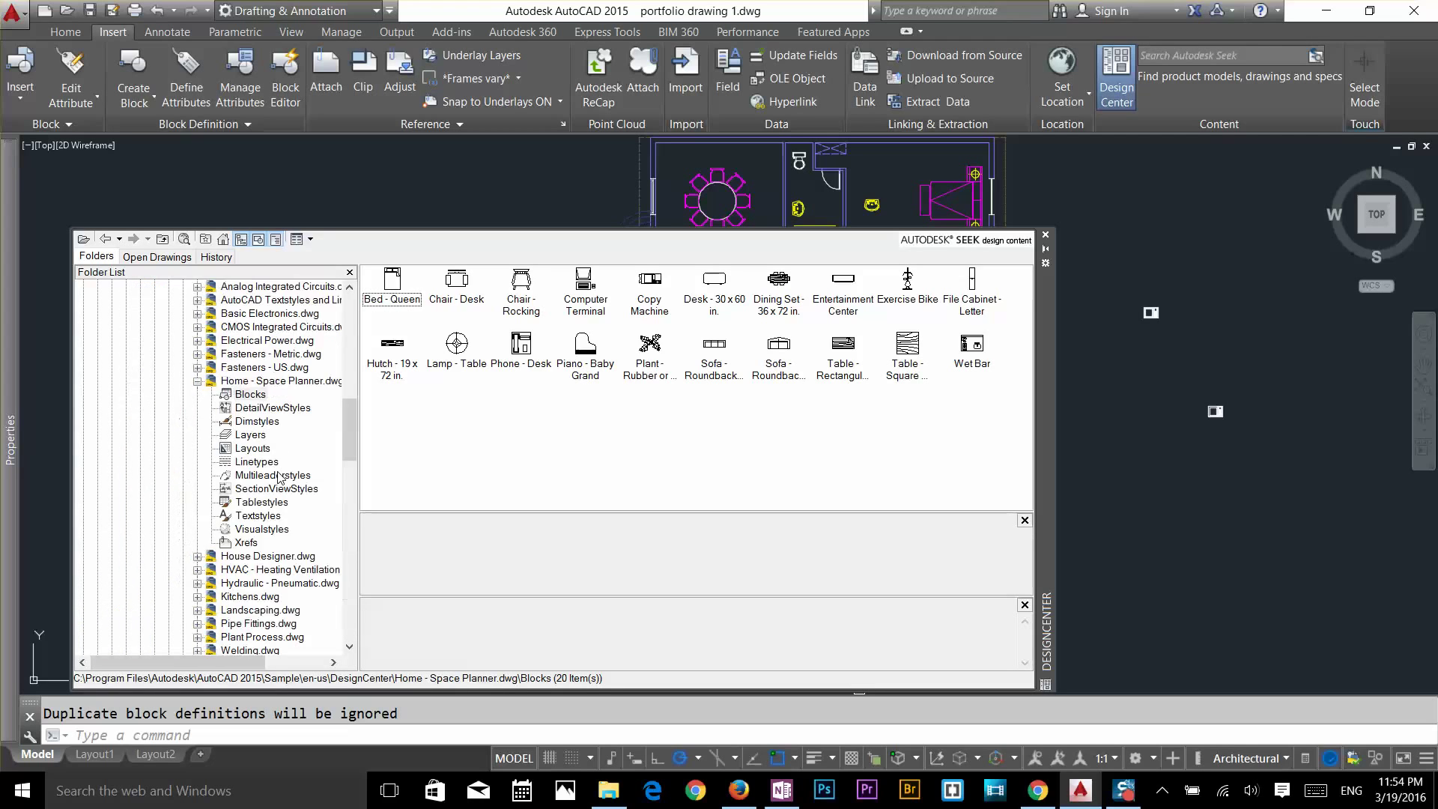
pyautogui.scroll(7, 280, 477)
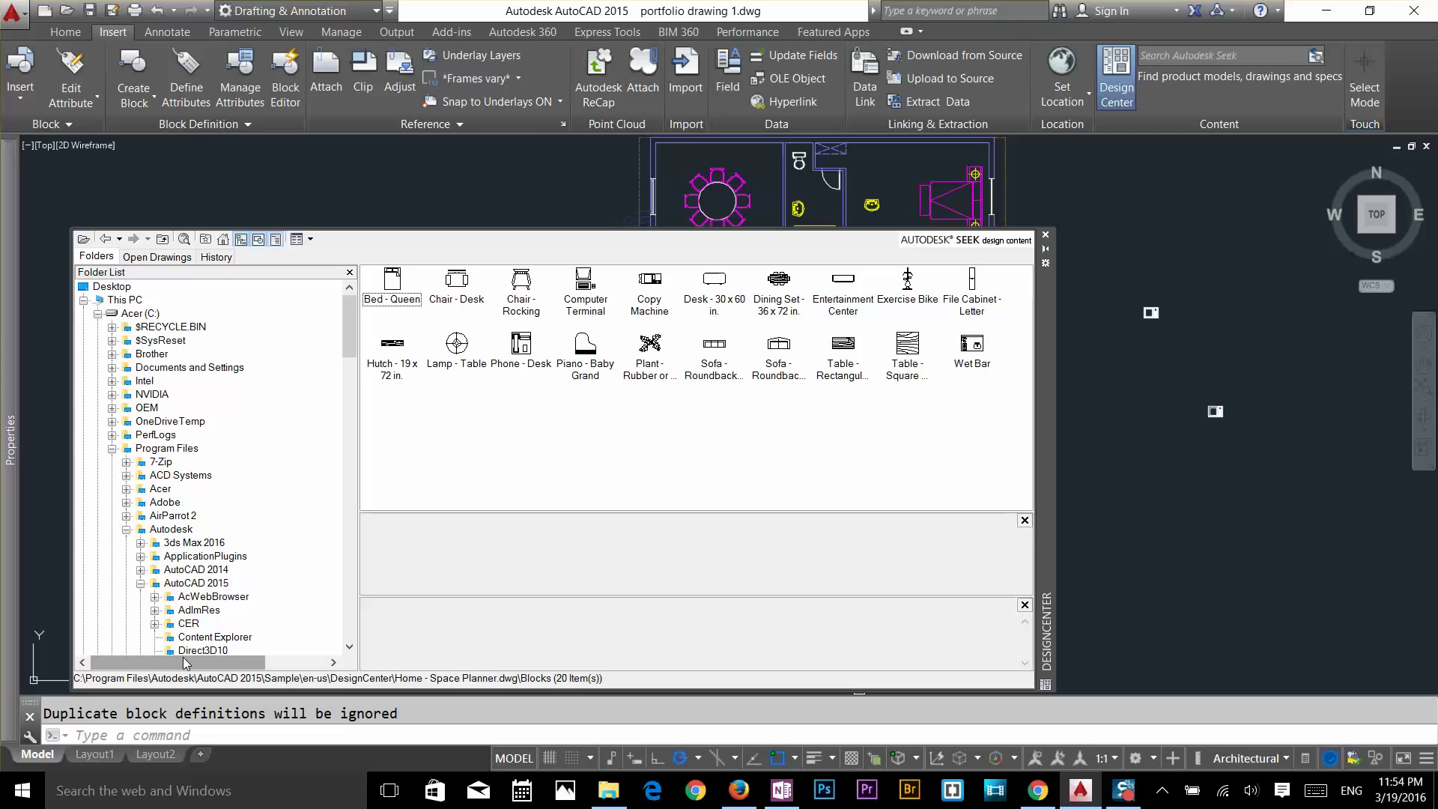
pyautogui.moveTo(185, 662); pyautogui.dragTo(193, 666)
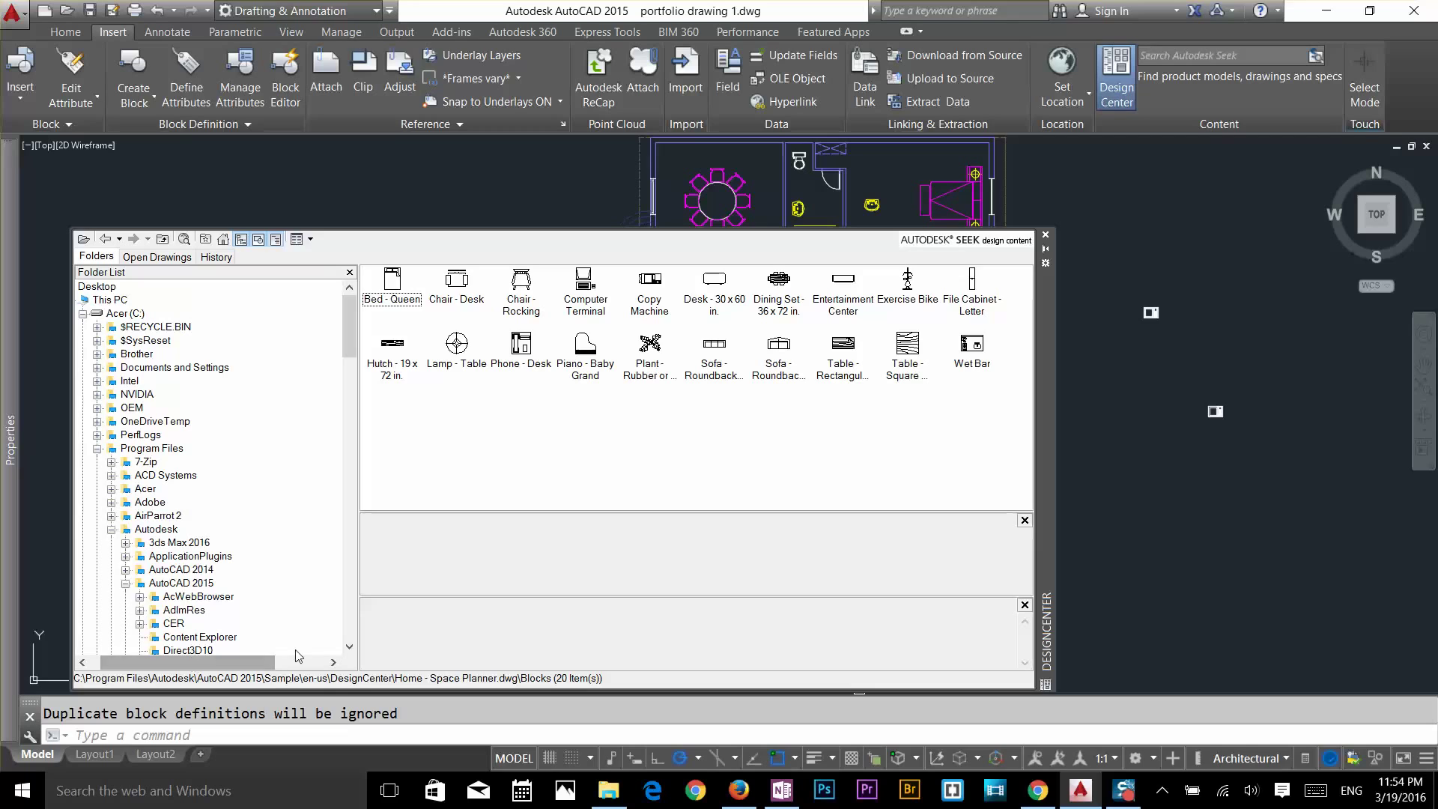
pyautogui.moveTo(1043, 399); pyautogui.dragTo(1176, 354)
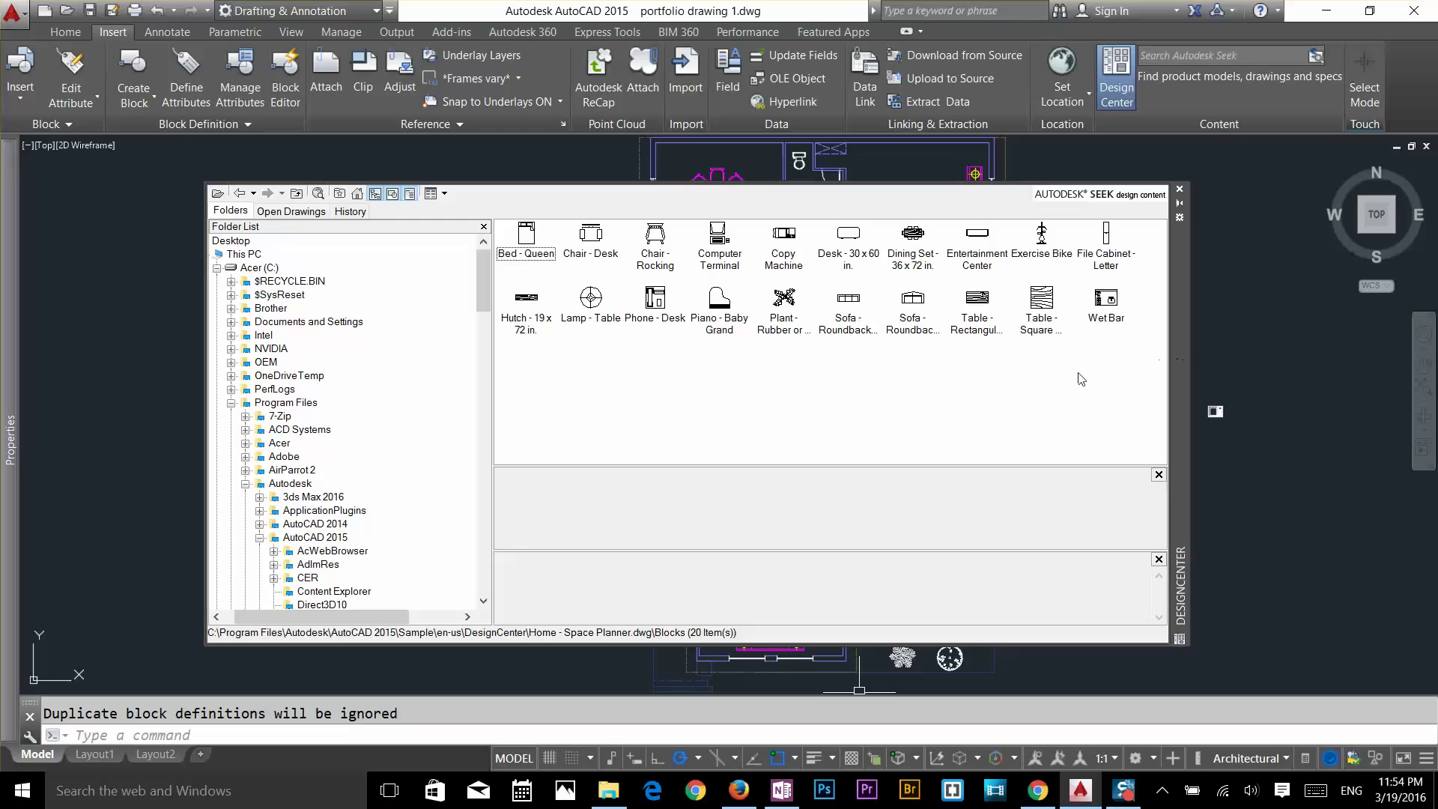
# Close DesignCenter and launch CONTENTEXPLORER, showing the Swoop Plywood Lounge Chair files
pyautogui.click(1179, 189)
pyautogui.click(721, 339)
pyautogui.click(742, 352)
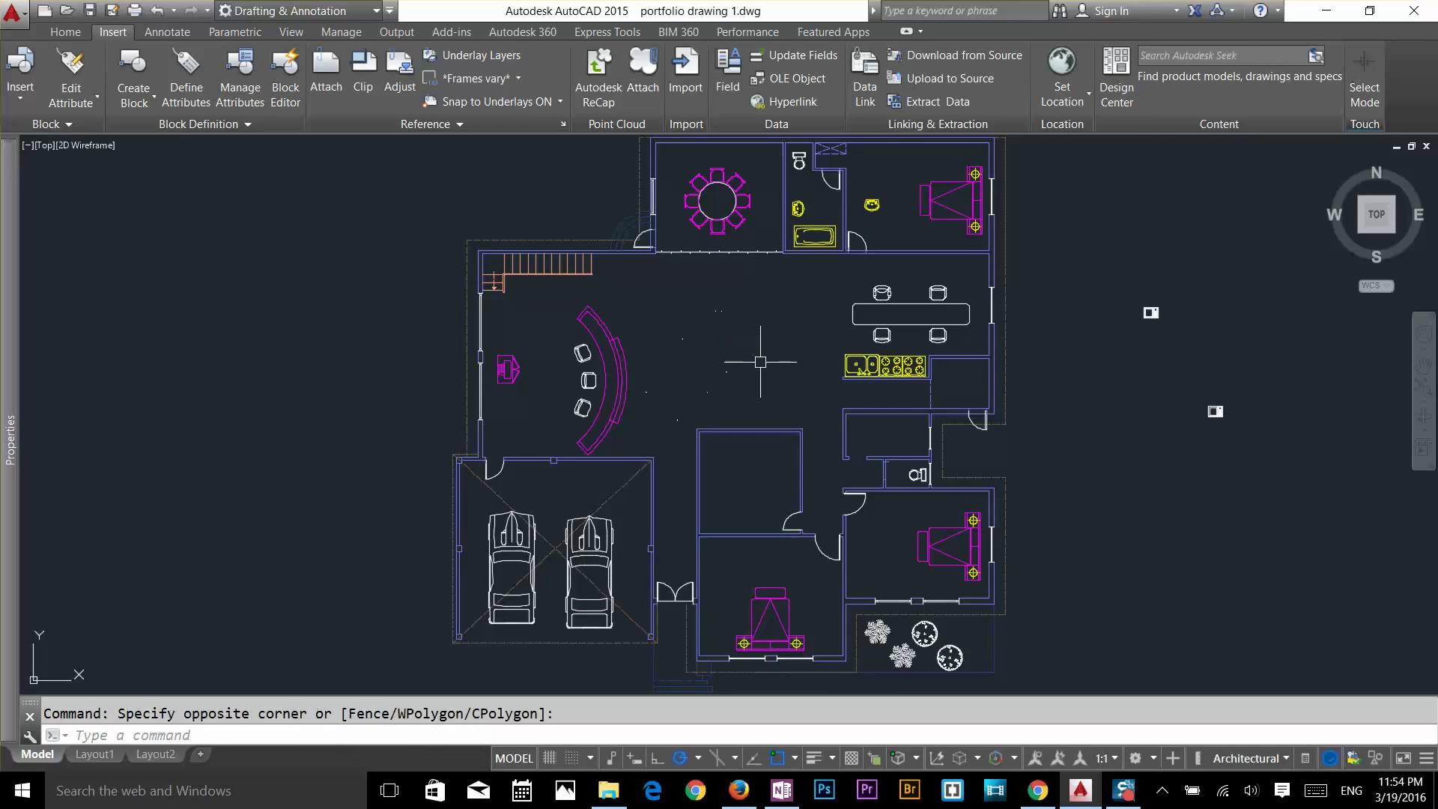
pyautogui.write('content')
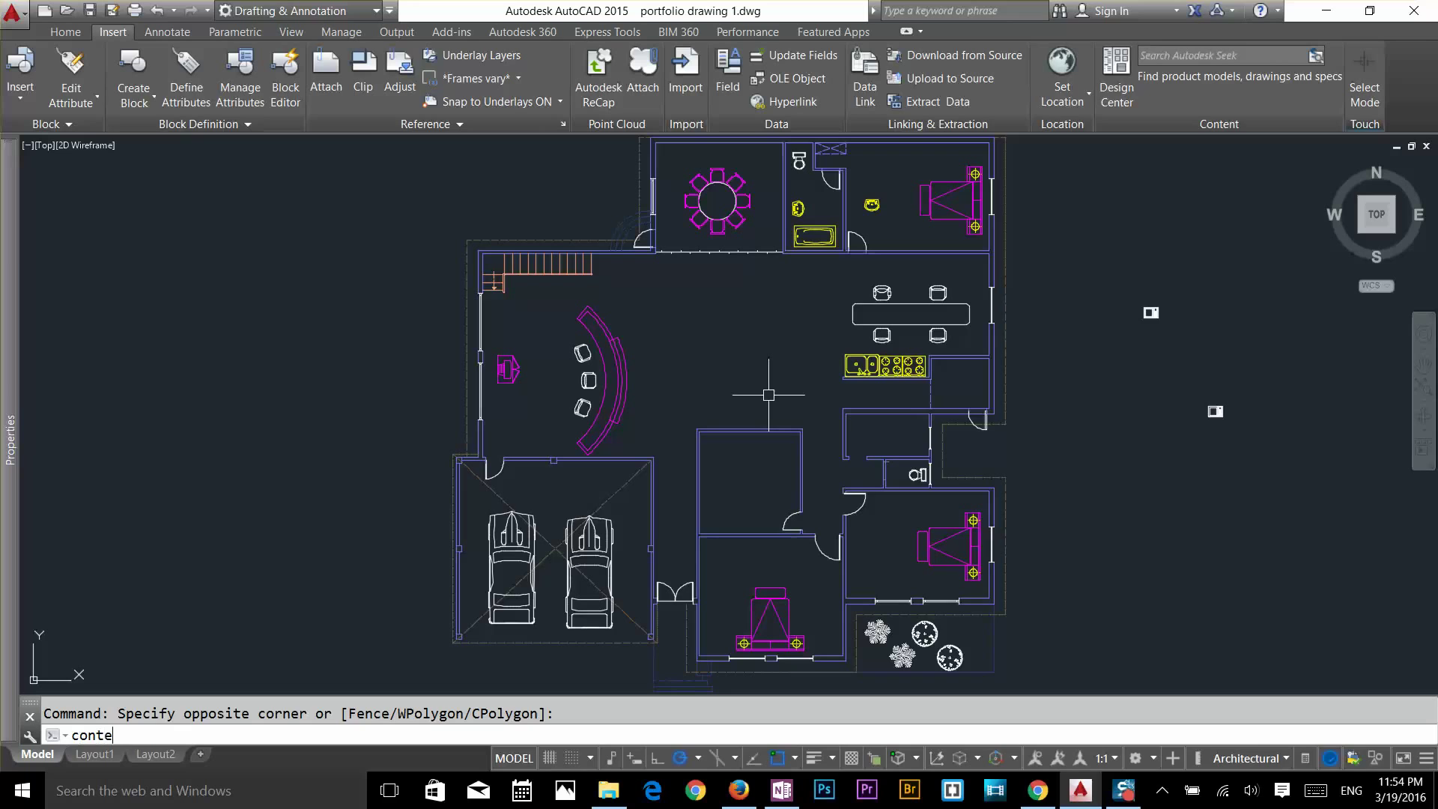
pyautogui.press('Return')
pyautogui.write('e')
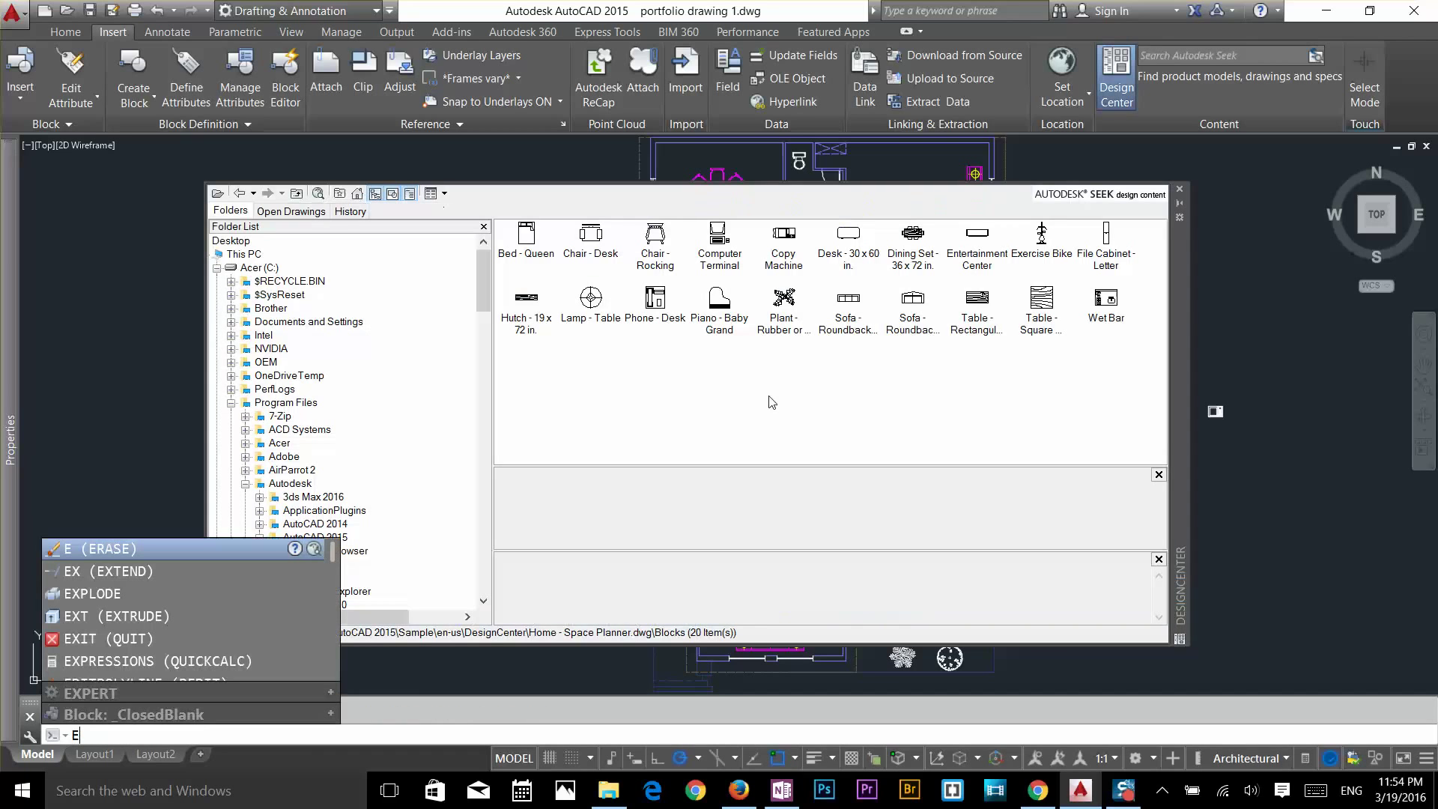
pyautogui.click(1180, 188)
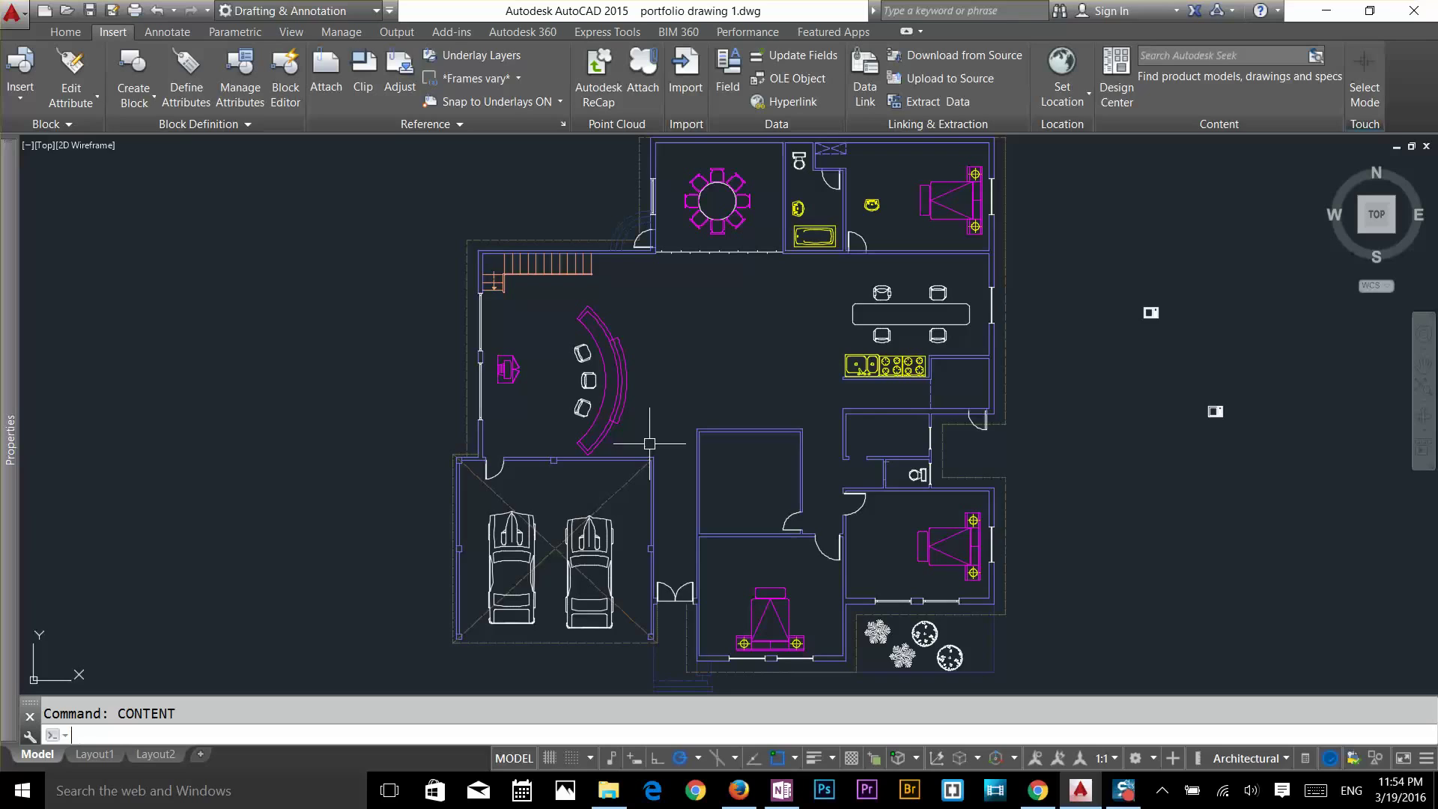
pyautogui.write('conten')
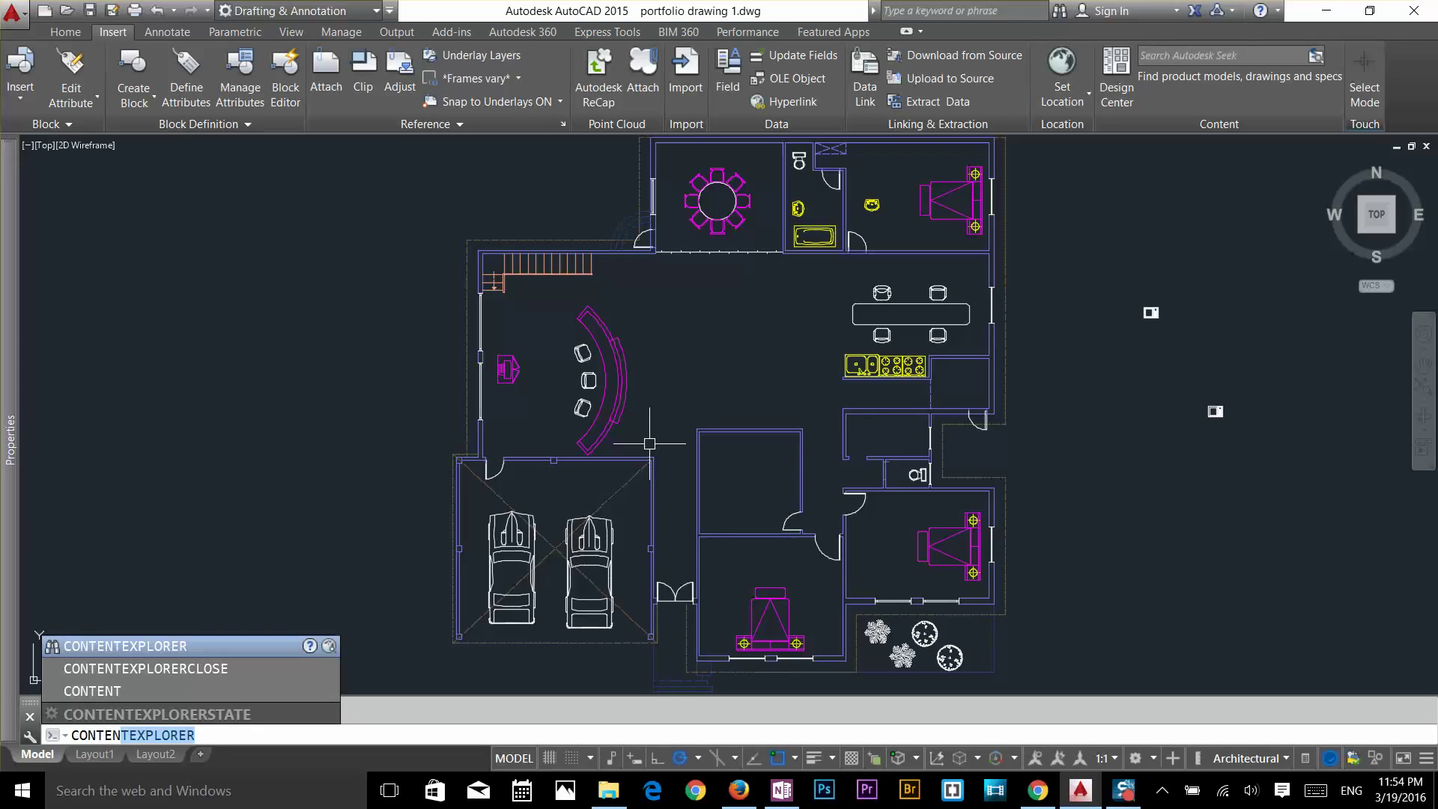
pyautogui.click(162, 645)
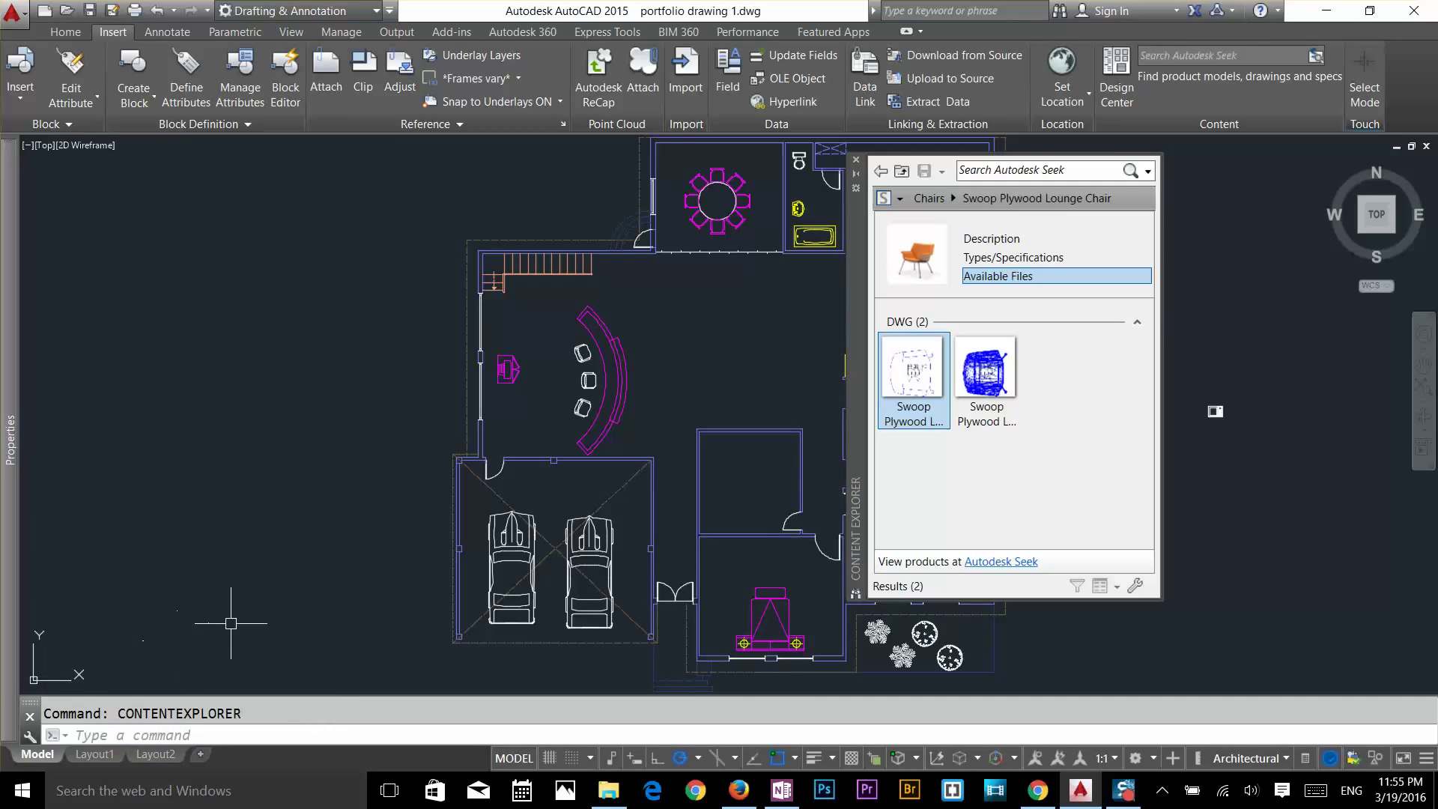
# Return Content Explorer to the top-level categories, then move it left and enlarge it
pyautogui.click(878, 172)
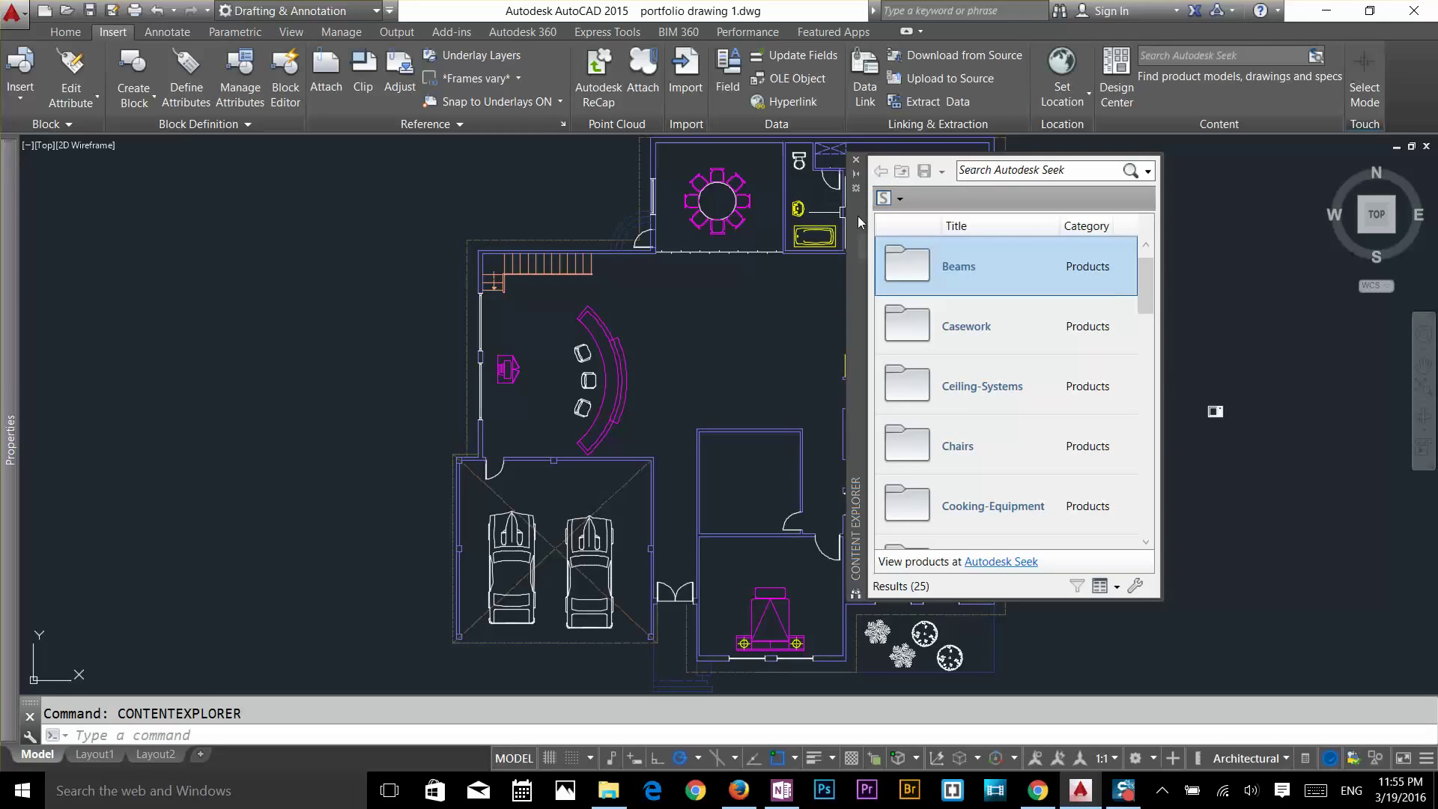
pyautogui.moveTo(857, 216)
pyautogui.mouseDown()
pyautogui.moveTo(632, 214)
pyautogui.moveTo(325, 175)
pyautogui.mouseUp()
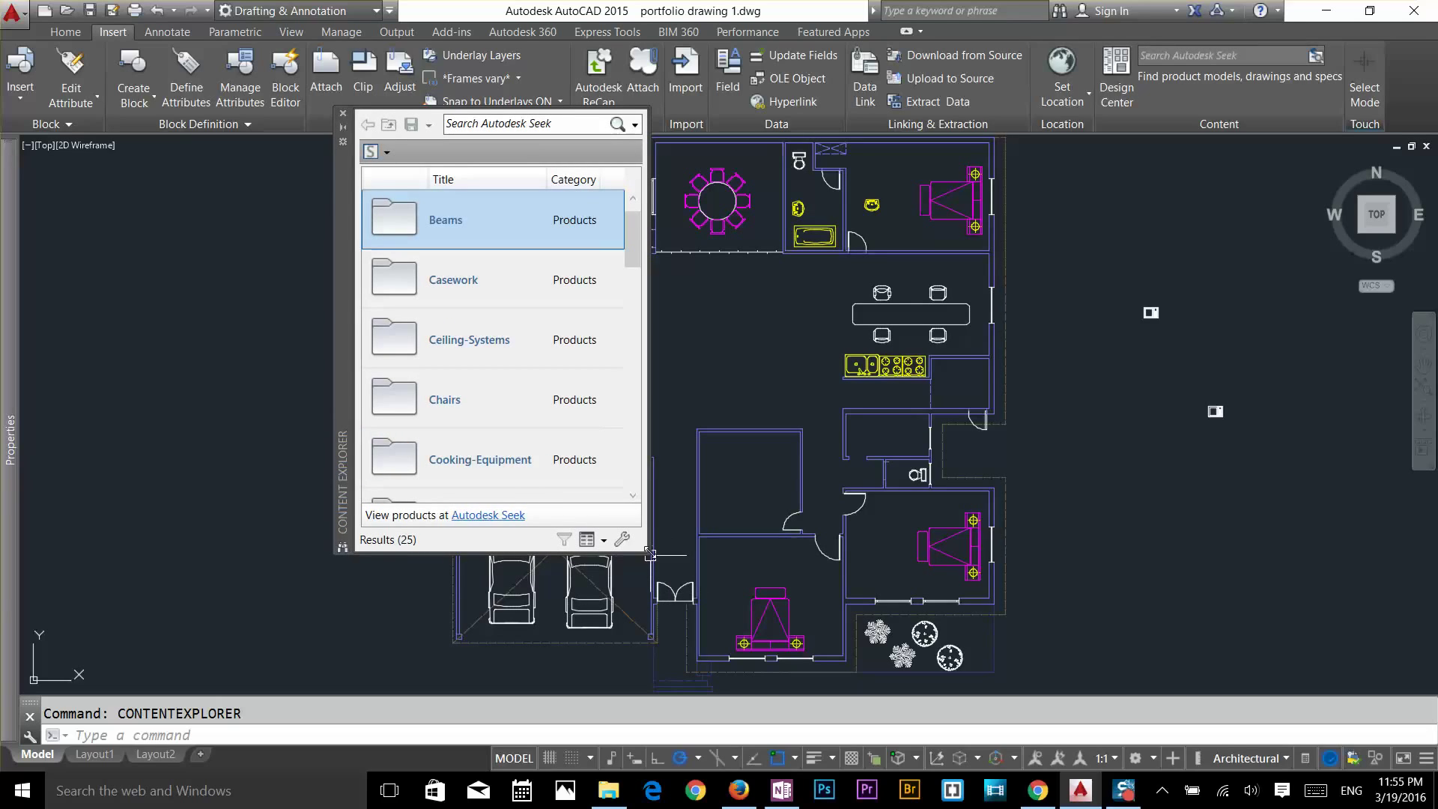
pyautogui.moveTo(650, 555)
pyautogui.mouseDown()
pyautogui.moveTo(849, 690)
pyautogui.moveTo(843, 676)
pyautogui.mouseUp()
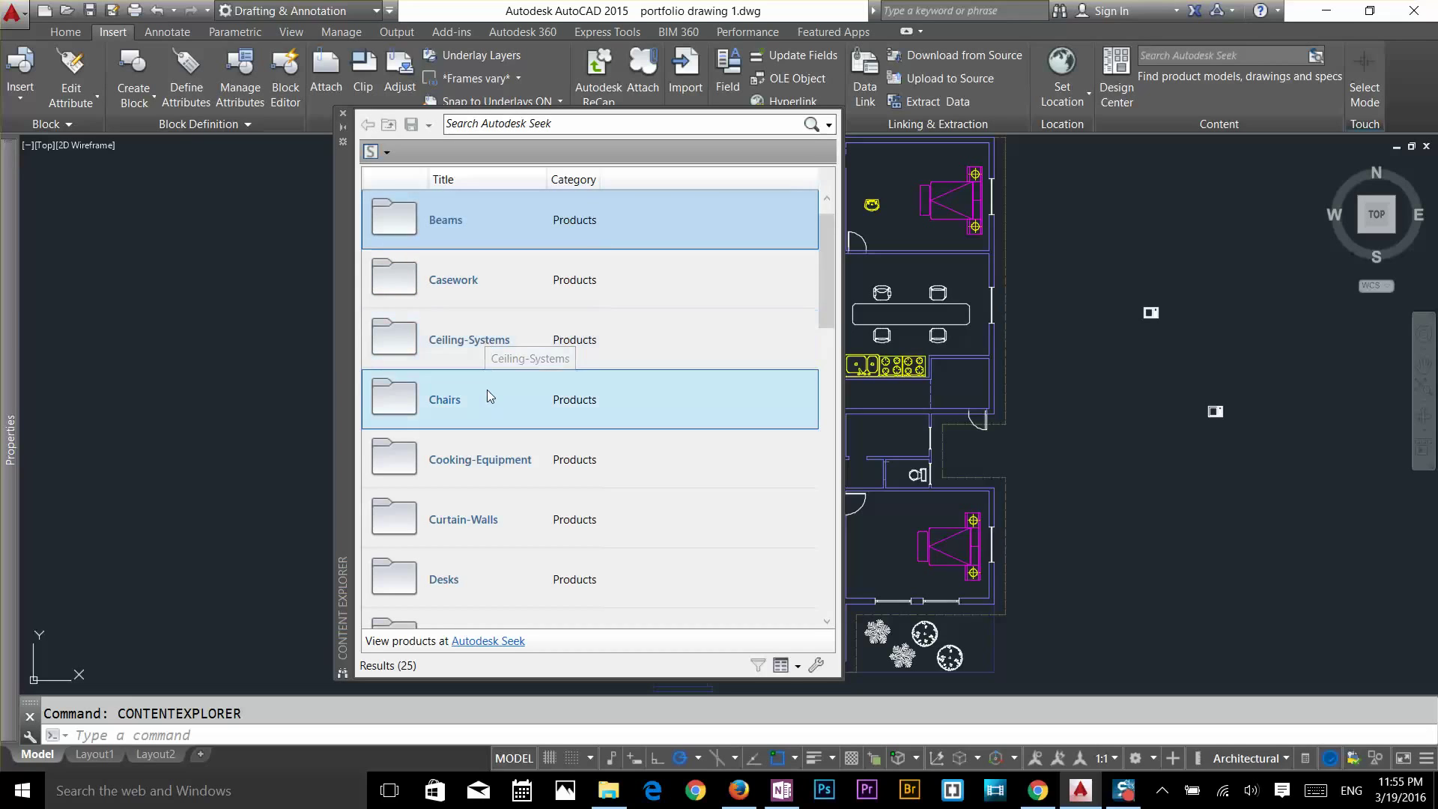
pyautogui.scroll(-5, 486, 393)
pyautogui.scroll(-3, 487, 393)
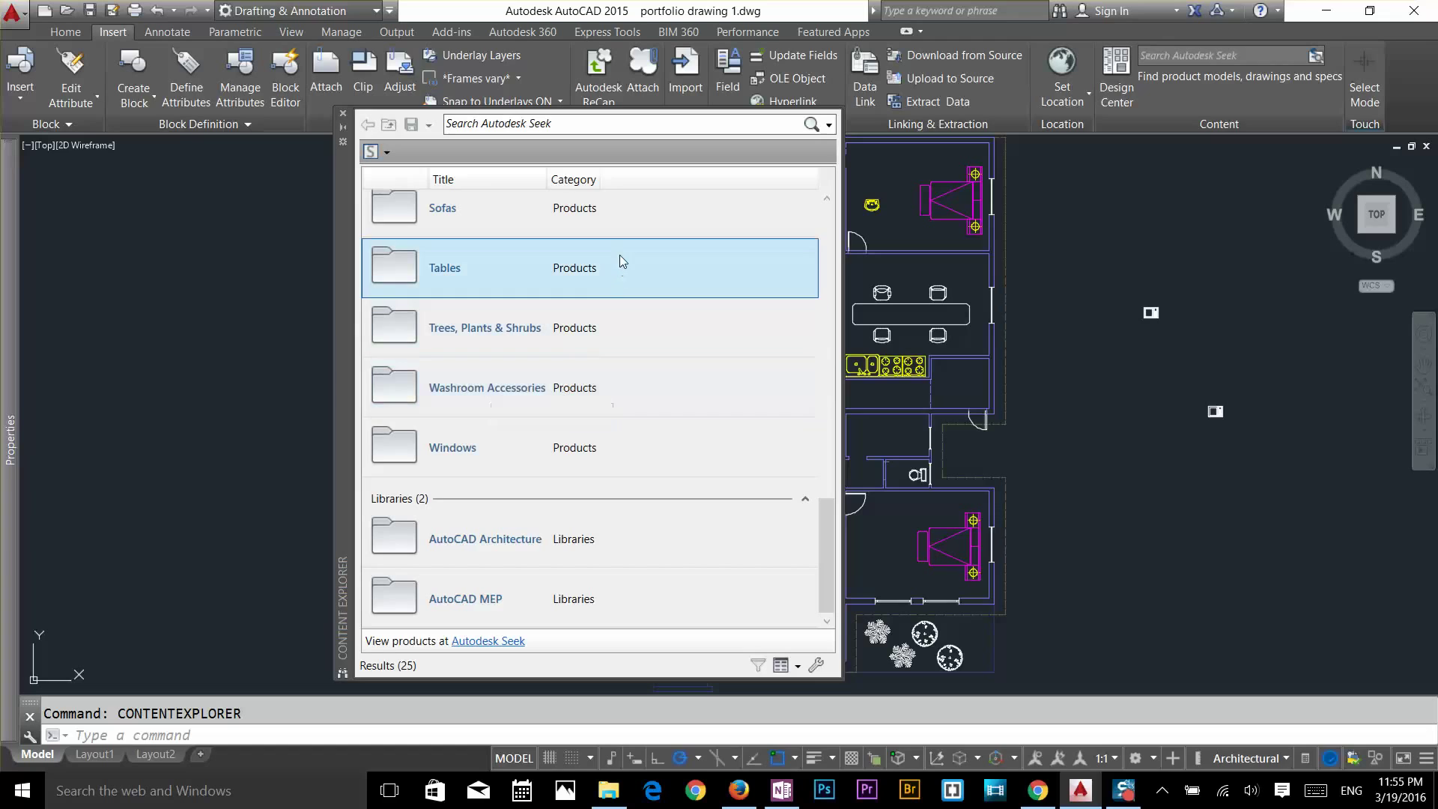
pyautogui.scroll(3, 580, 370)
pyautogui.scroll(4, 579, 367)
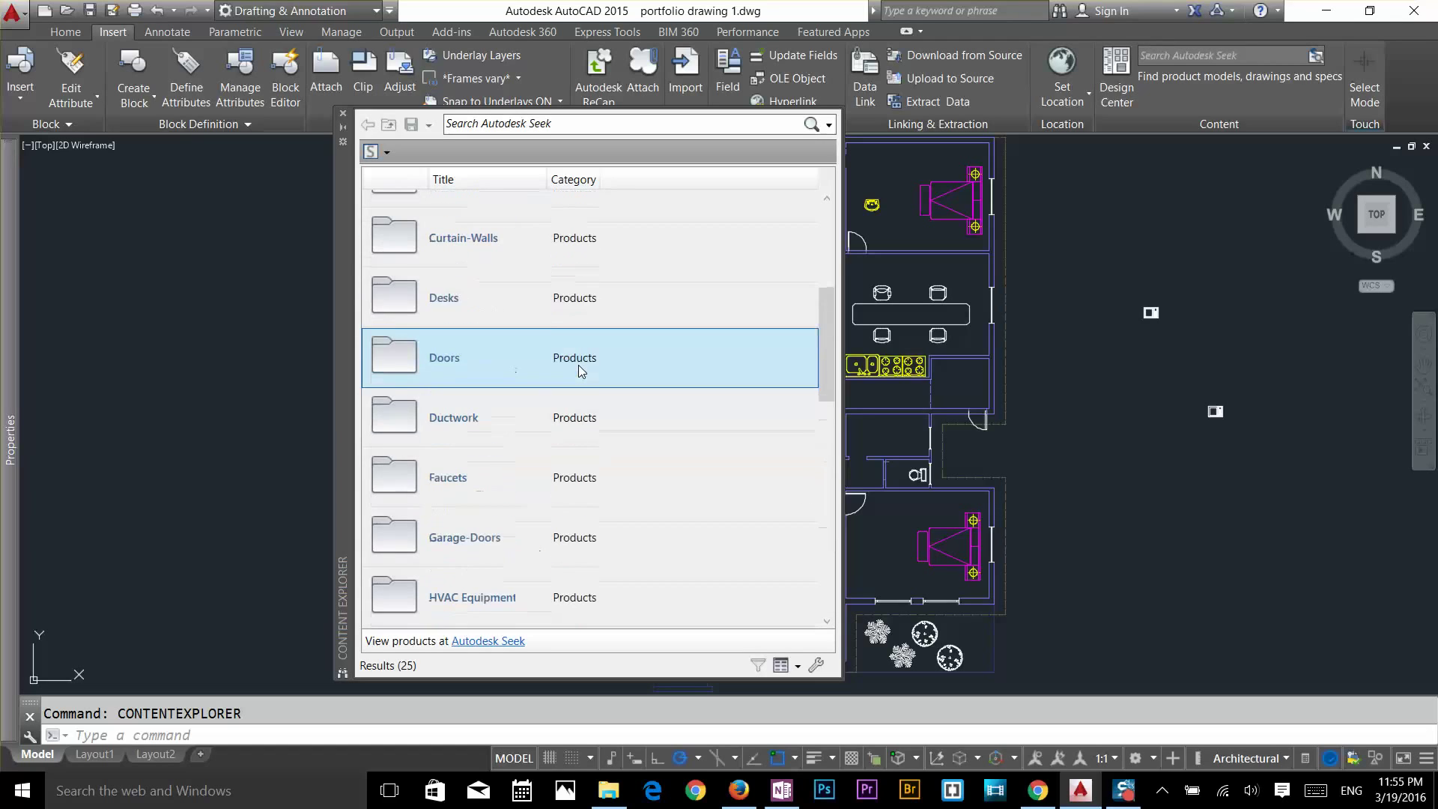
pyautogui.scroll(1, 542, 363)
pyautogui.scroll(4, 542, 362)
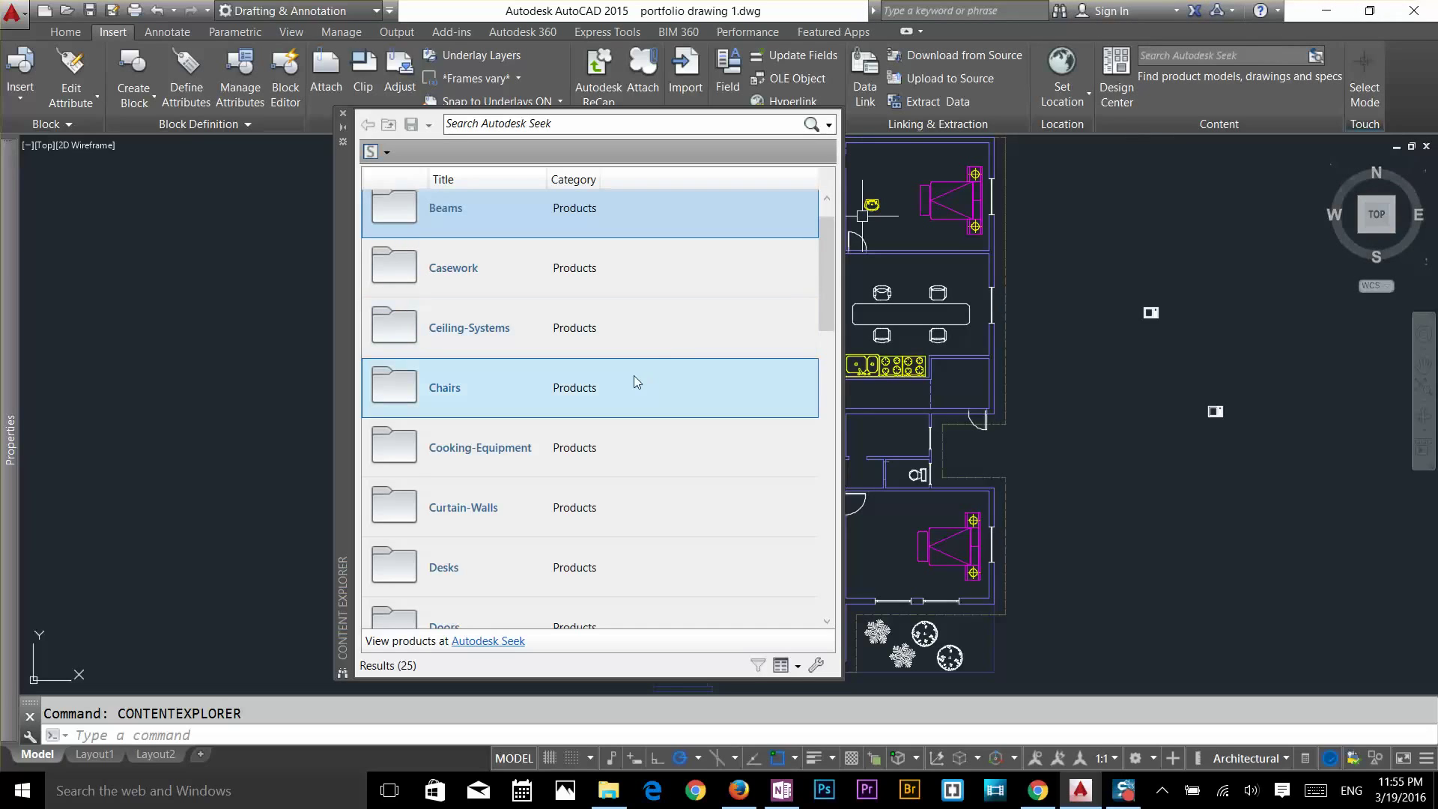
pyautogui.scroll(1, 579, 373)
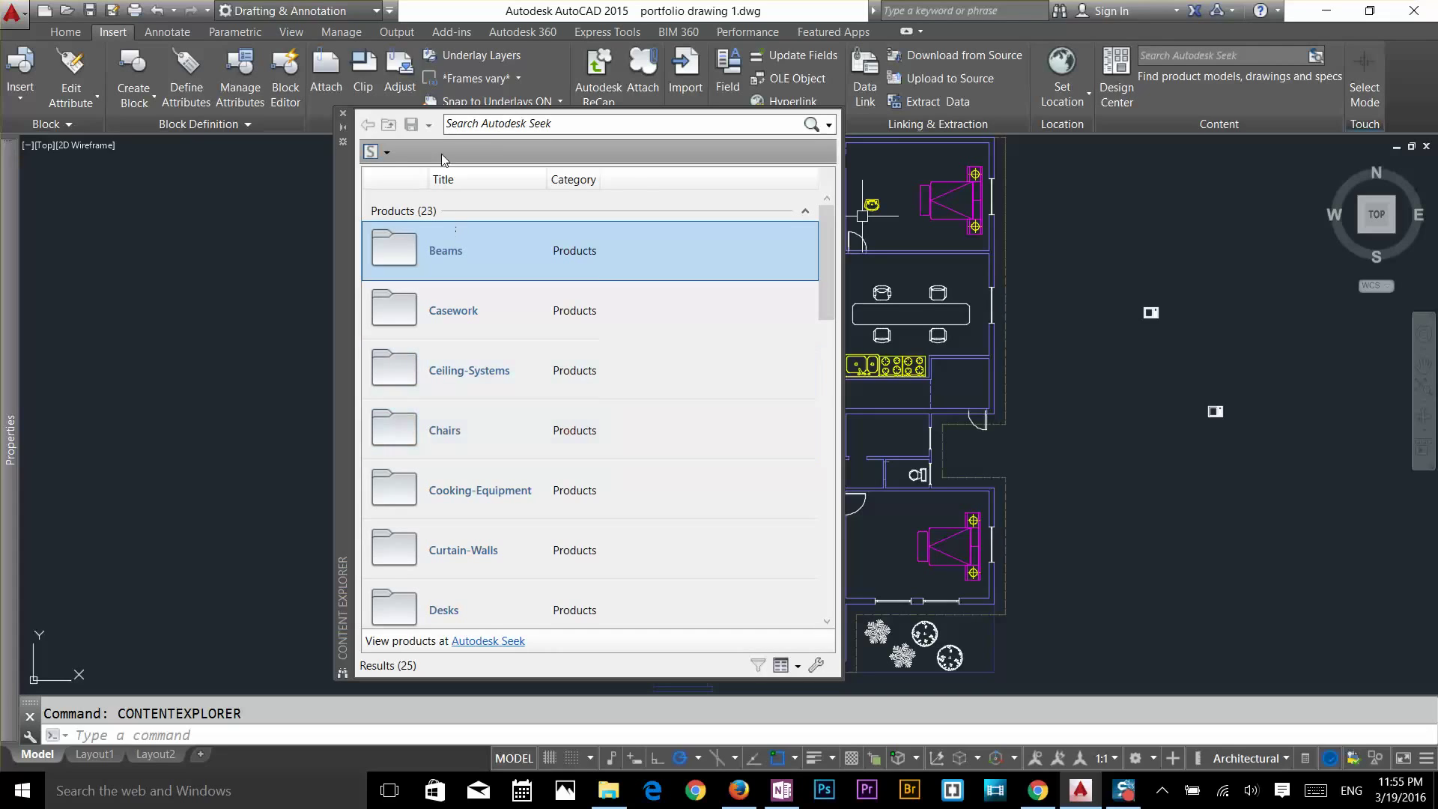
# Set the content source to Autodesk Seek and open the Chairs category
pyautogui.click(388, 152)
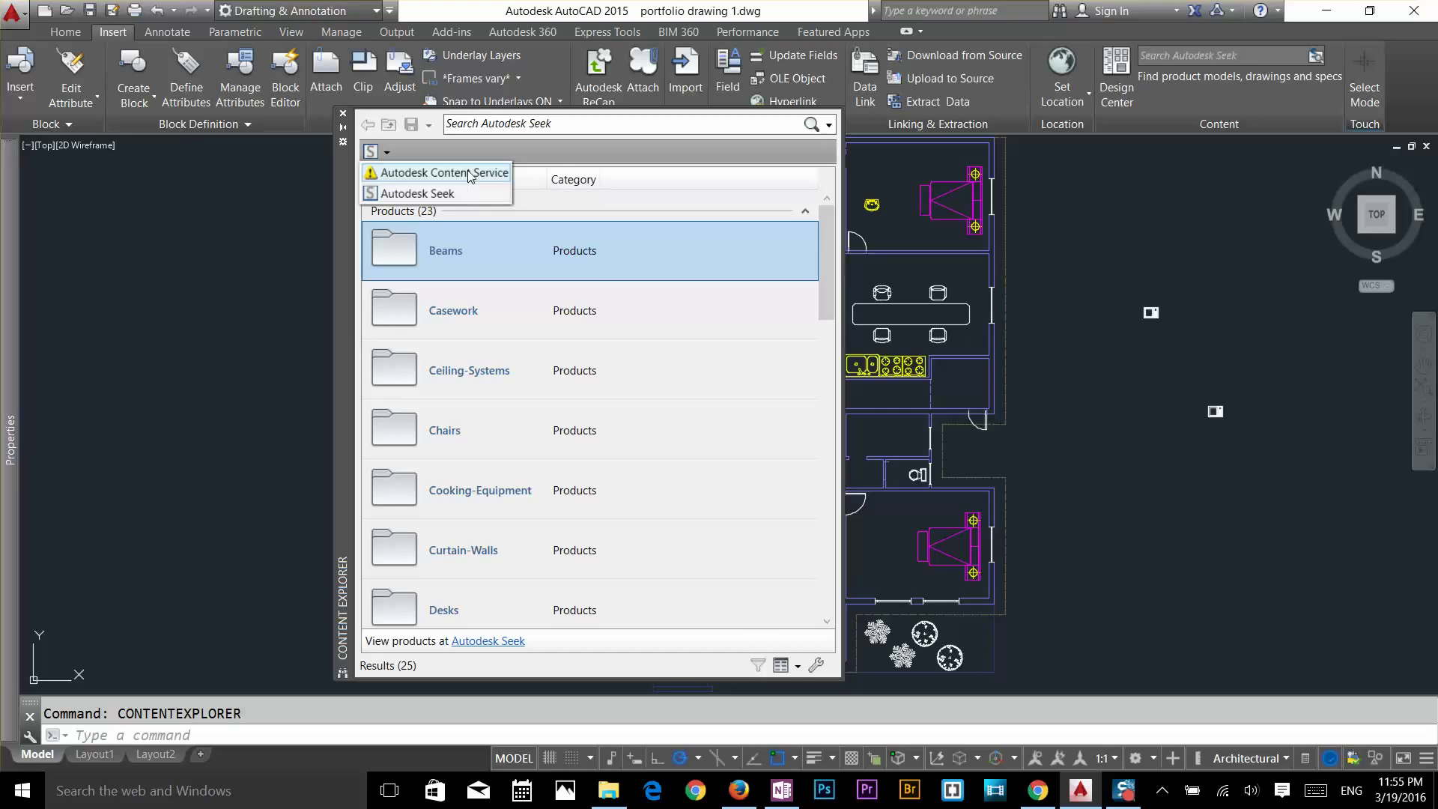
pyautogui.click(586, 166)
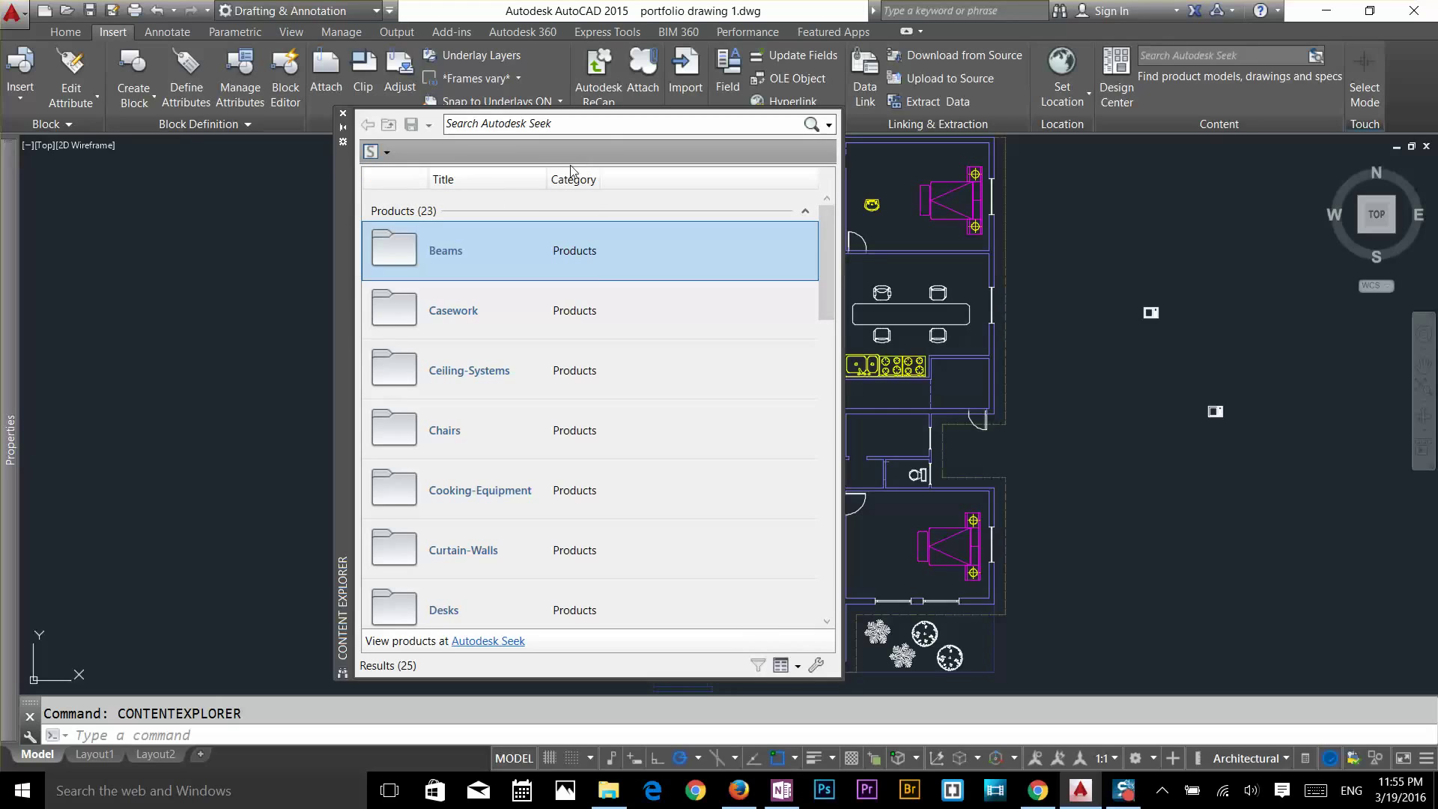
pyautogui.click(621, 123)
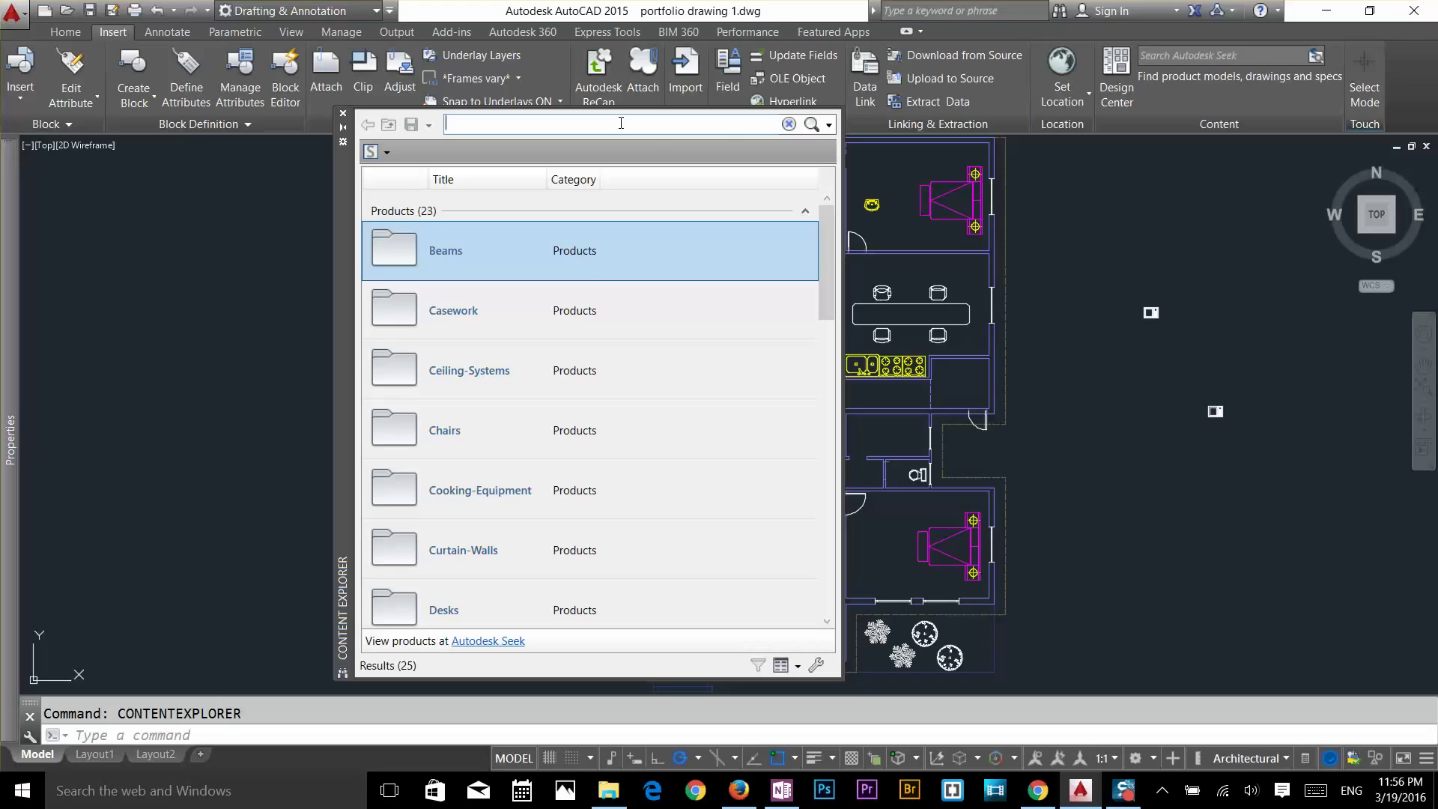
pyautogui.click(387, 152)
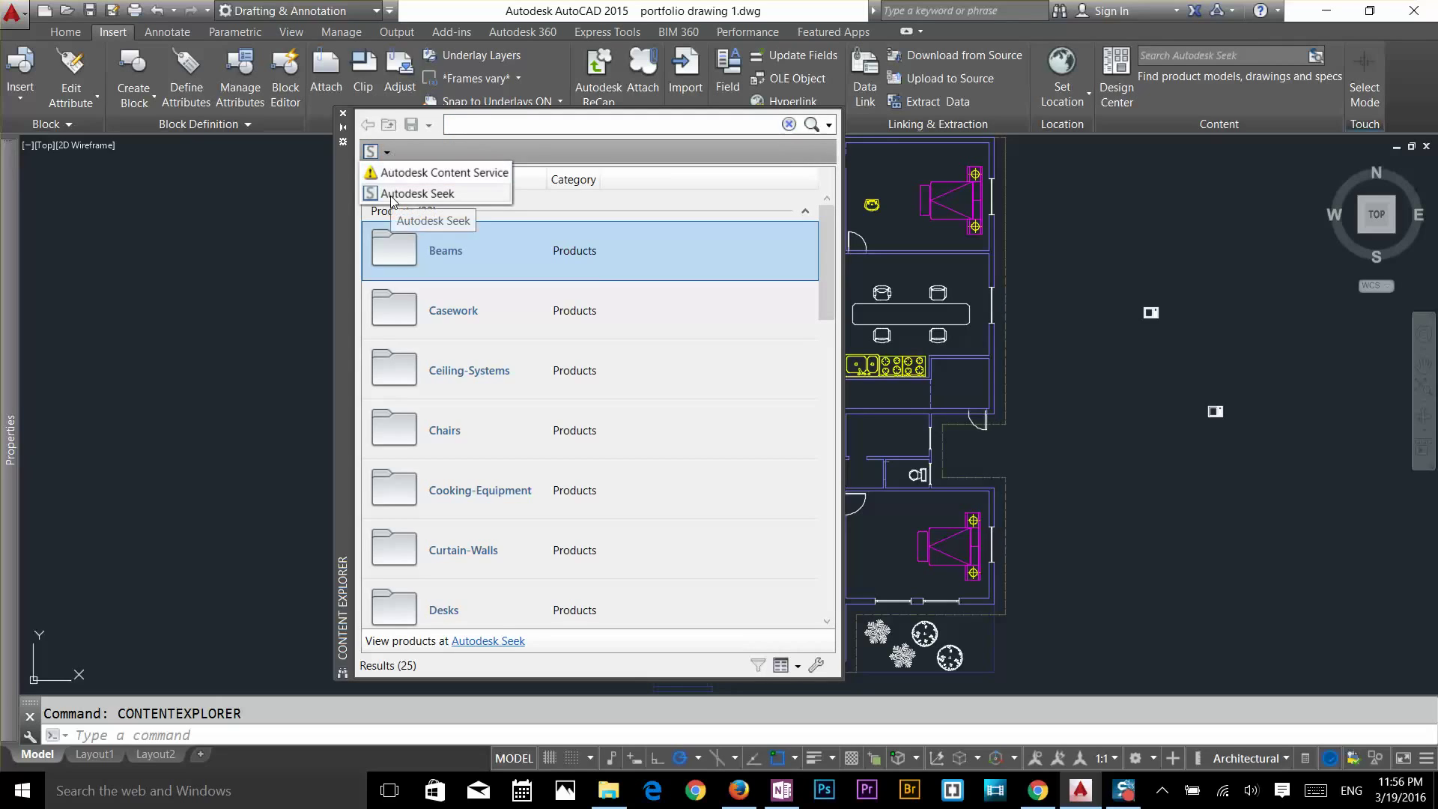
pyautogui.click(417, 193)
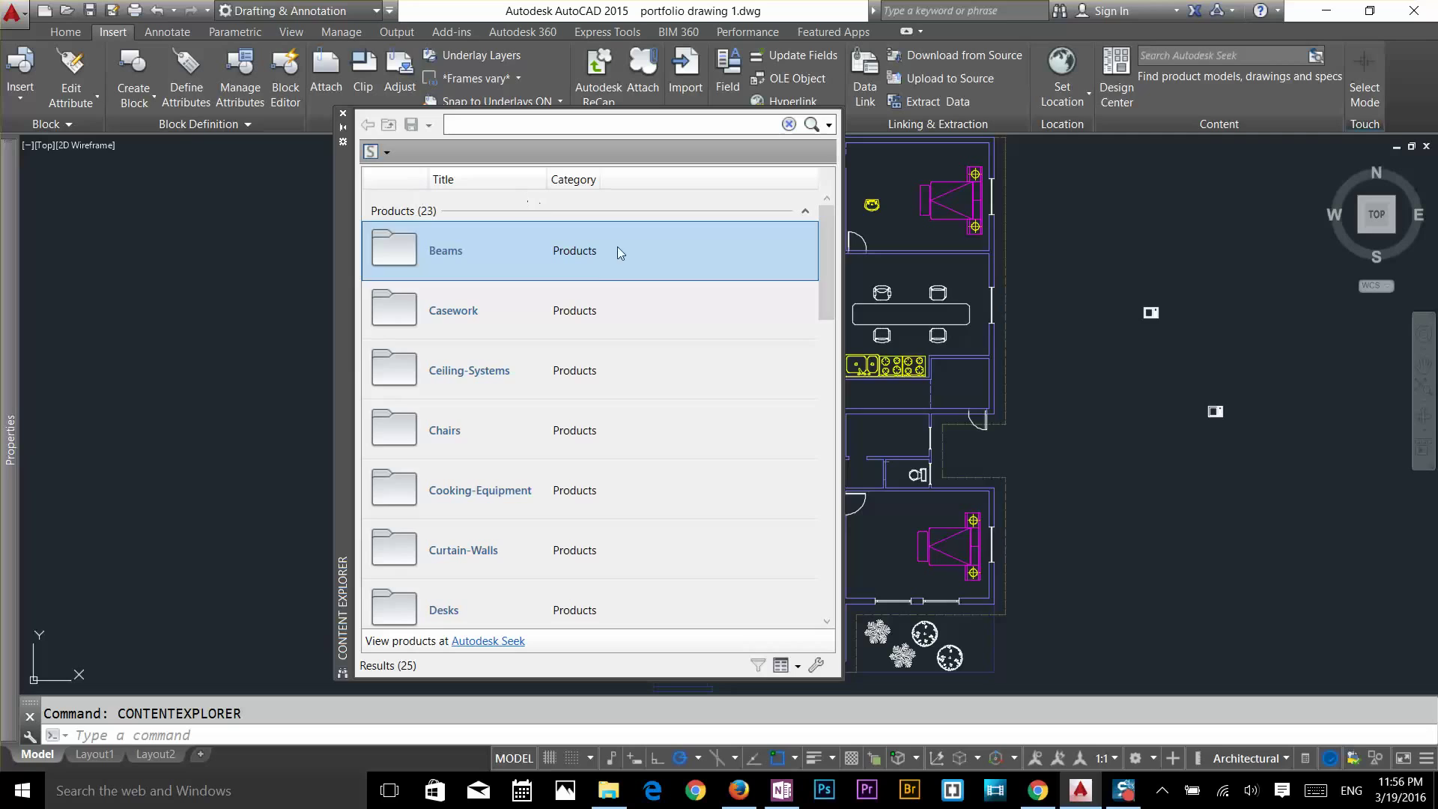
pyautogui.click(438, 424)
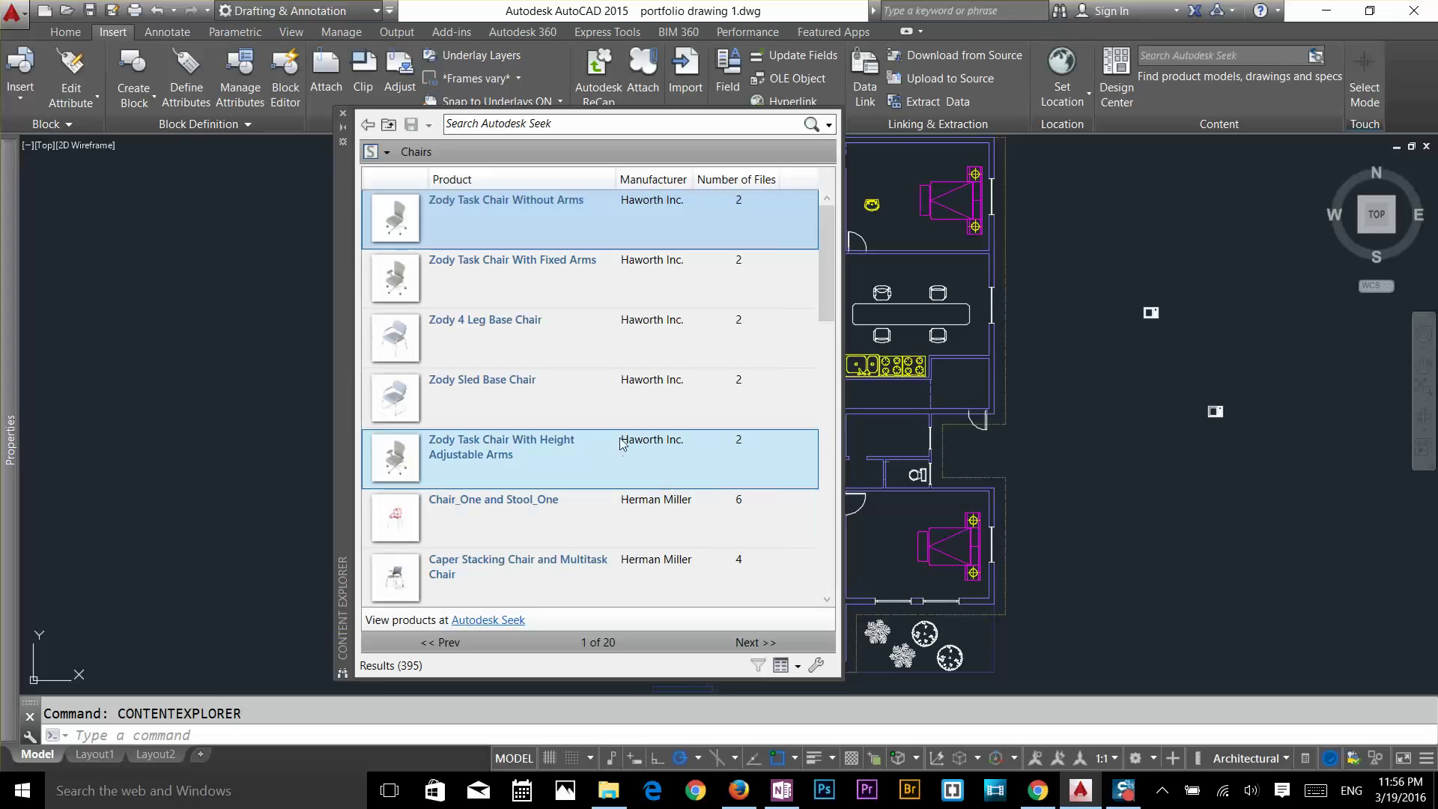
# Open the details of the Zody Task Chair With Height Adjustable Arms
pyautogui.scroll(-2, 637, 330)
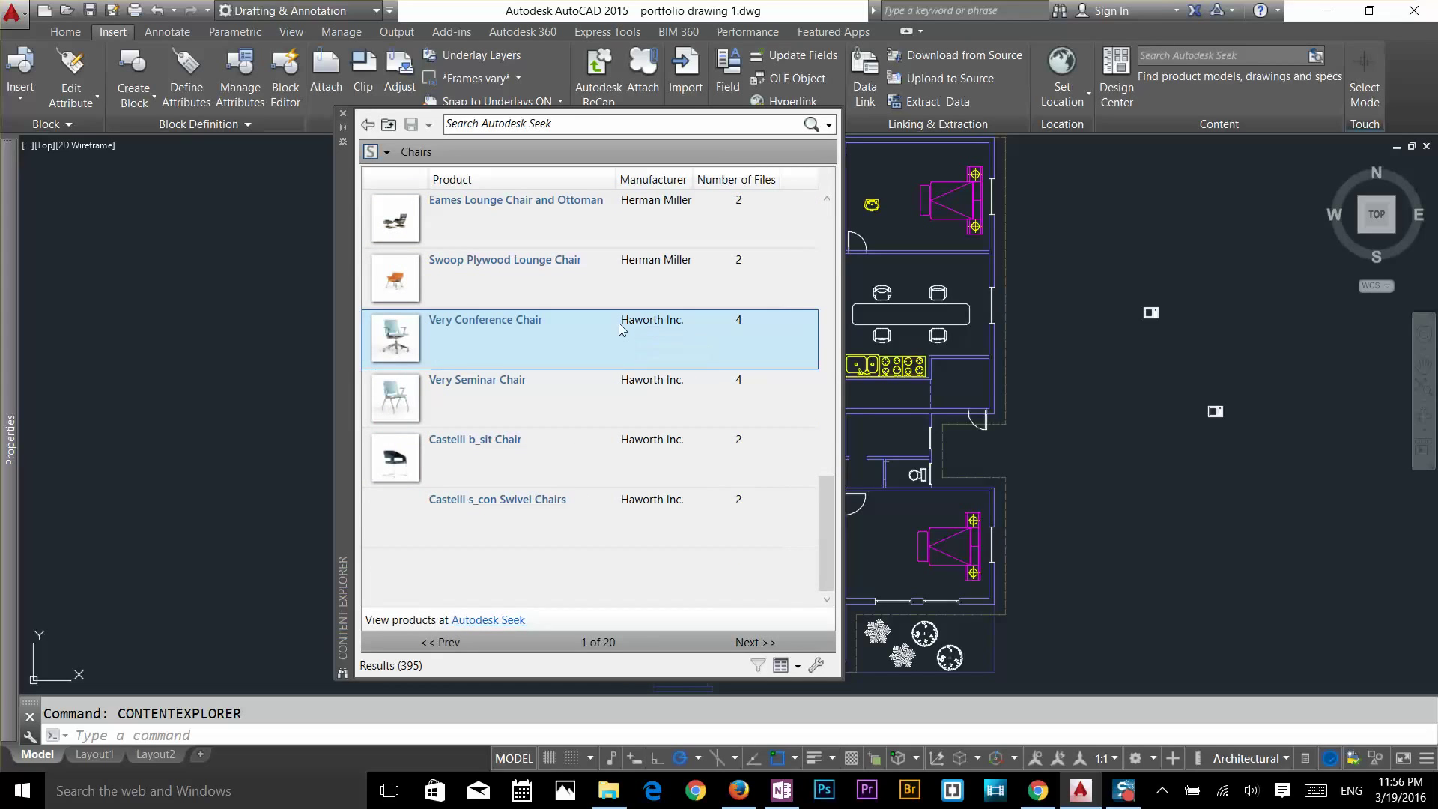
pyautogui.scroll(5, 633, 382)
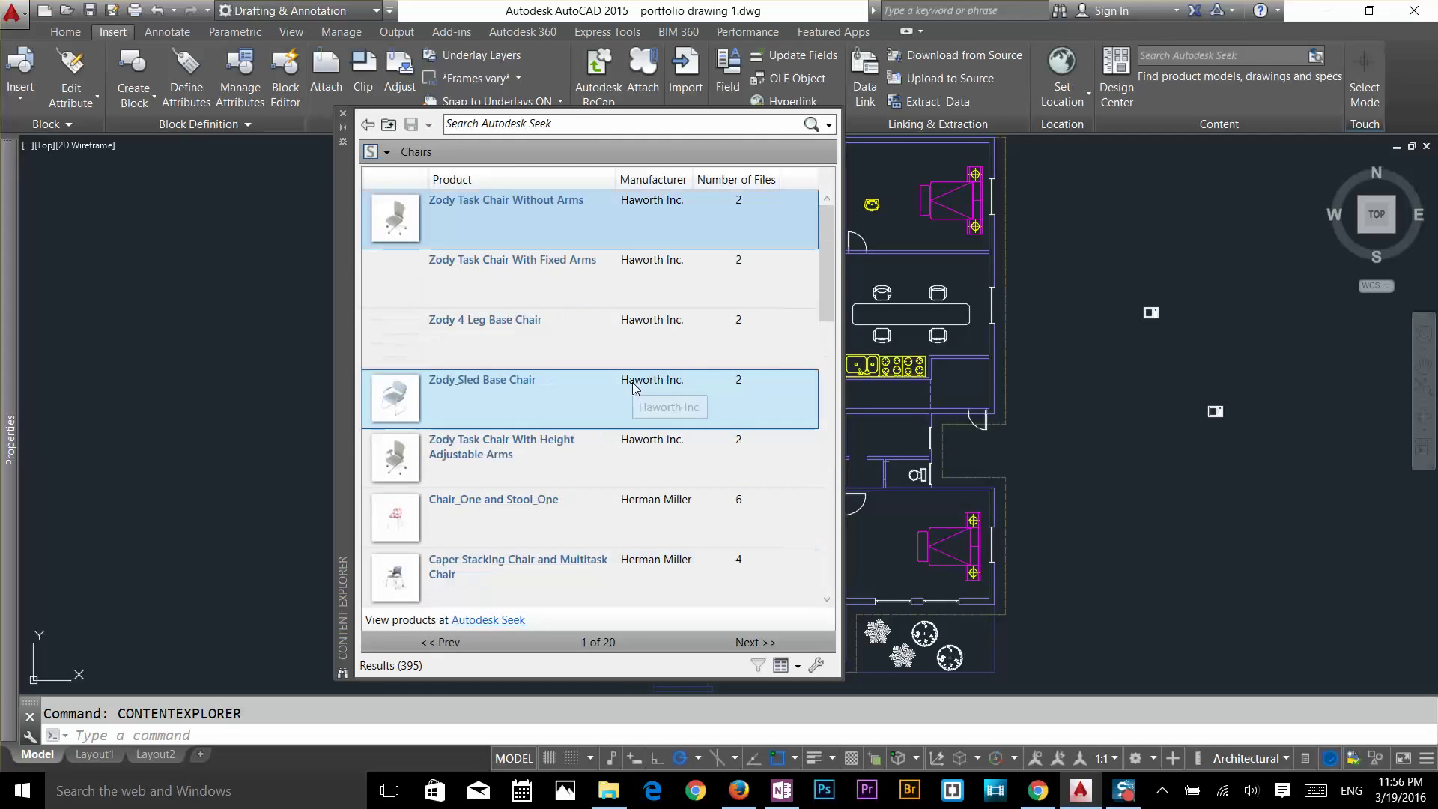
pyautogui.moveTo(400, 470)
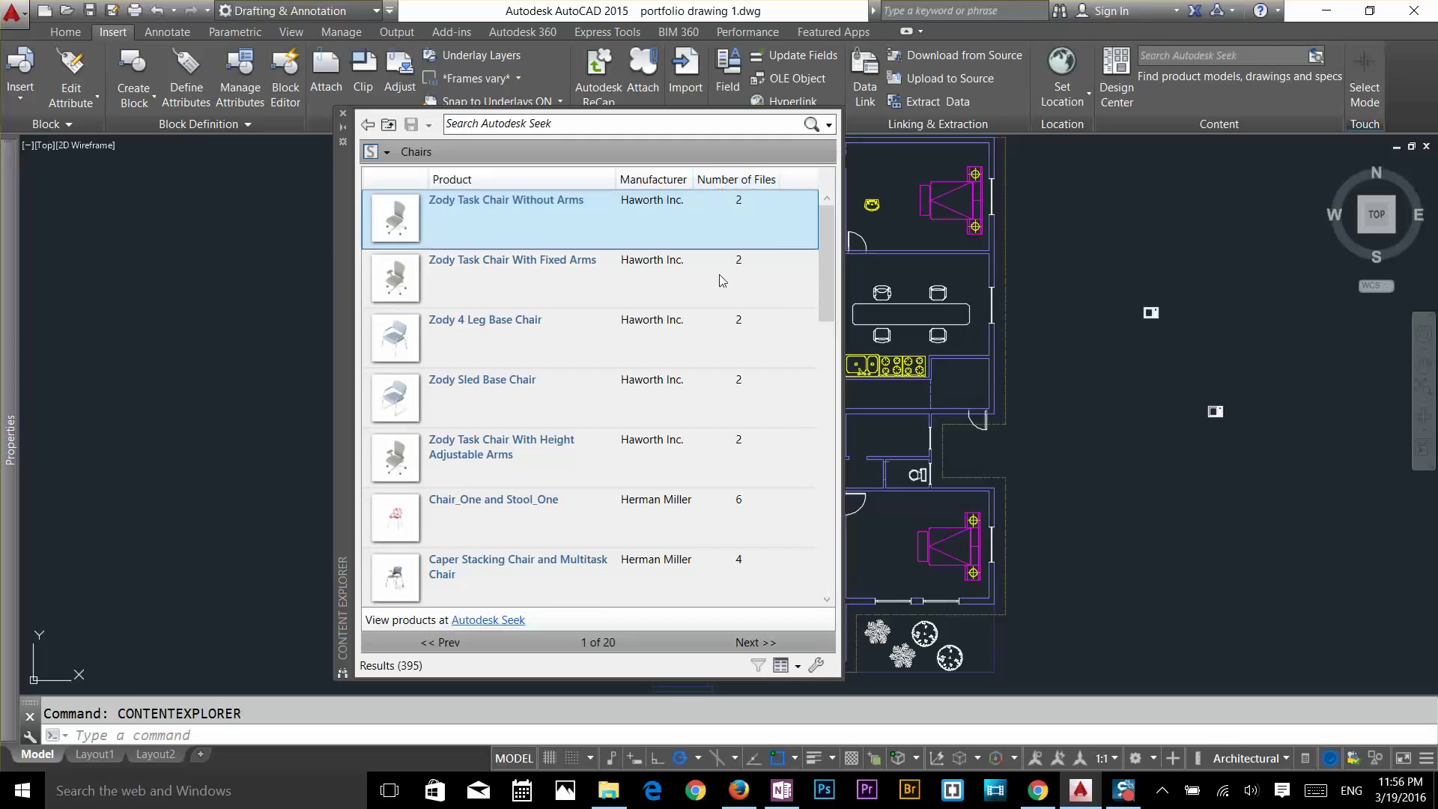
pyautogui.click(487, 448)
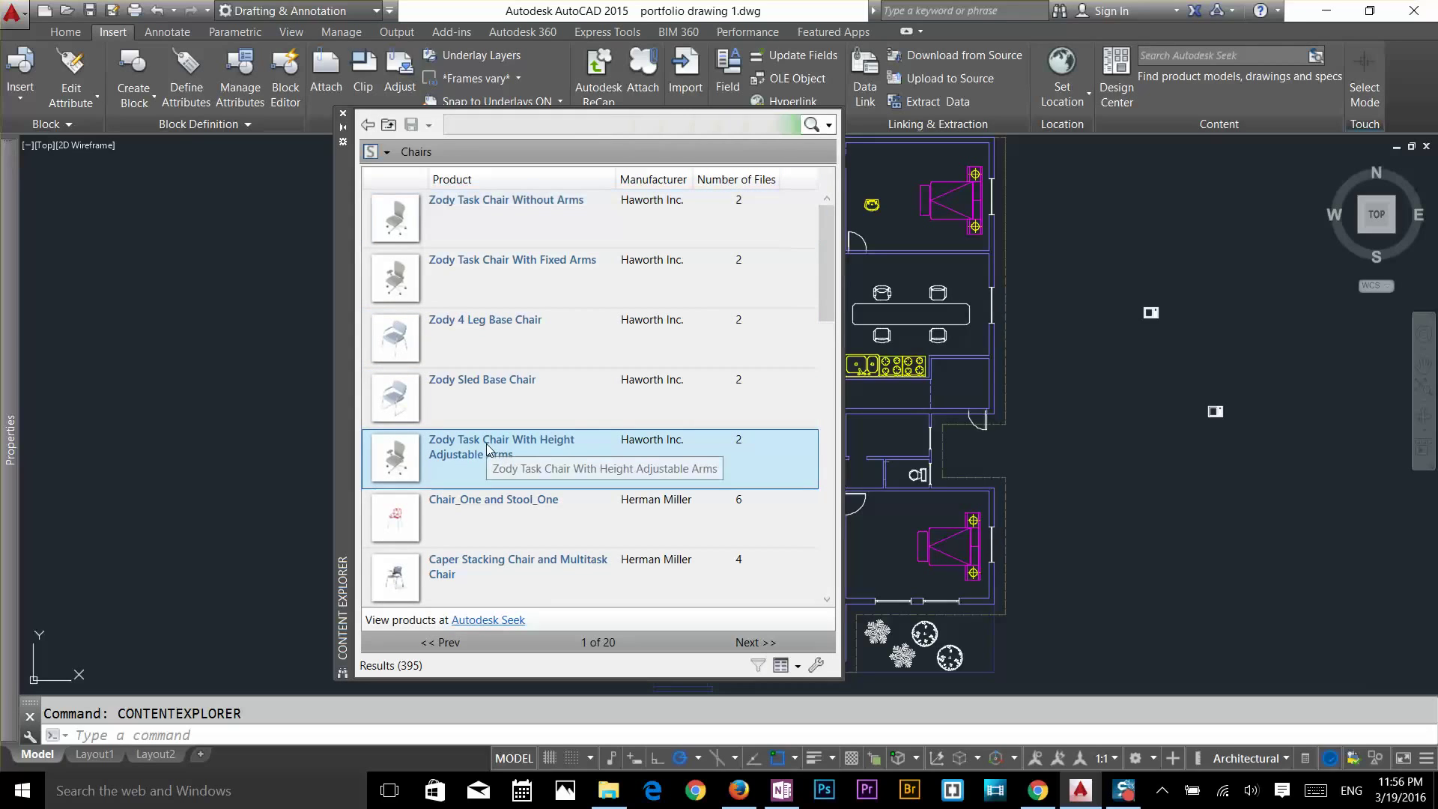
pyautogui.doubleClick(487, 444)
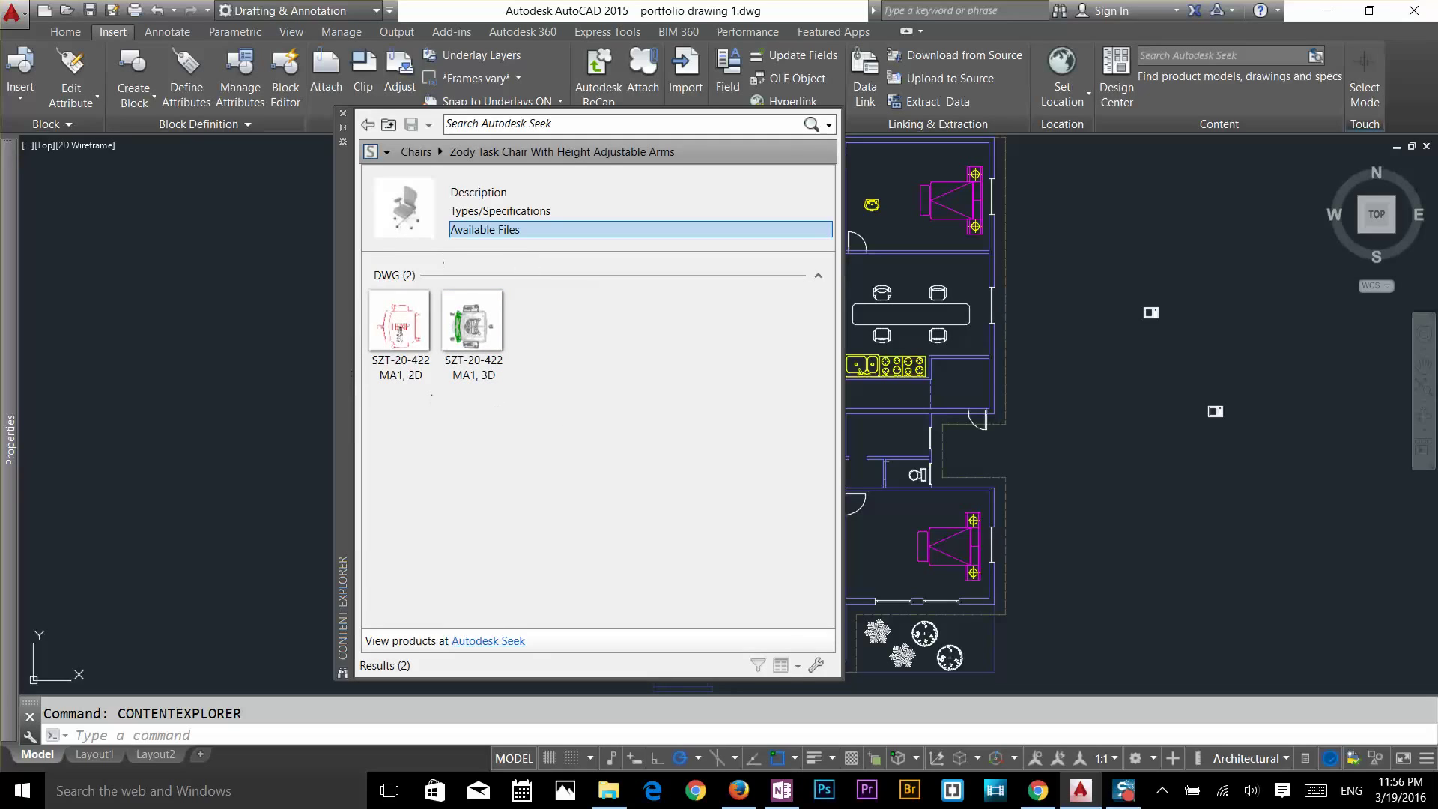
# Select the 2D and 3D files, move the palette left, and drag the 2D DWG onto the plan
pyautogui.click(407, 333)
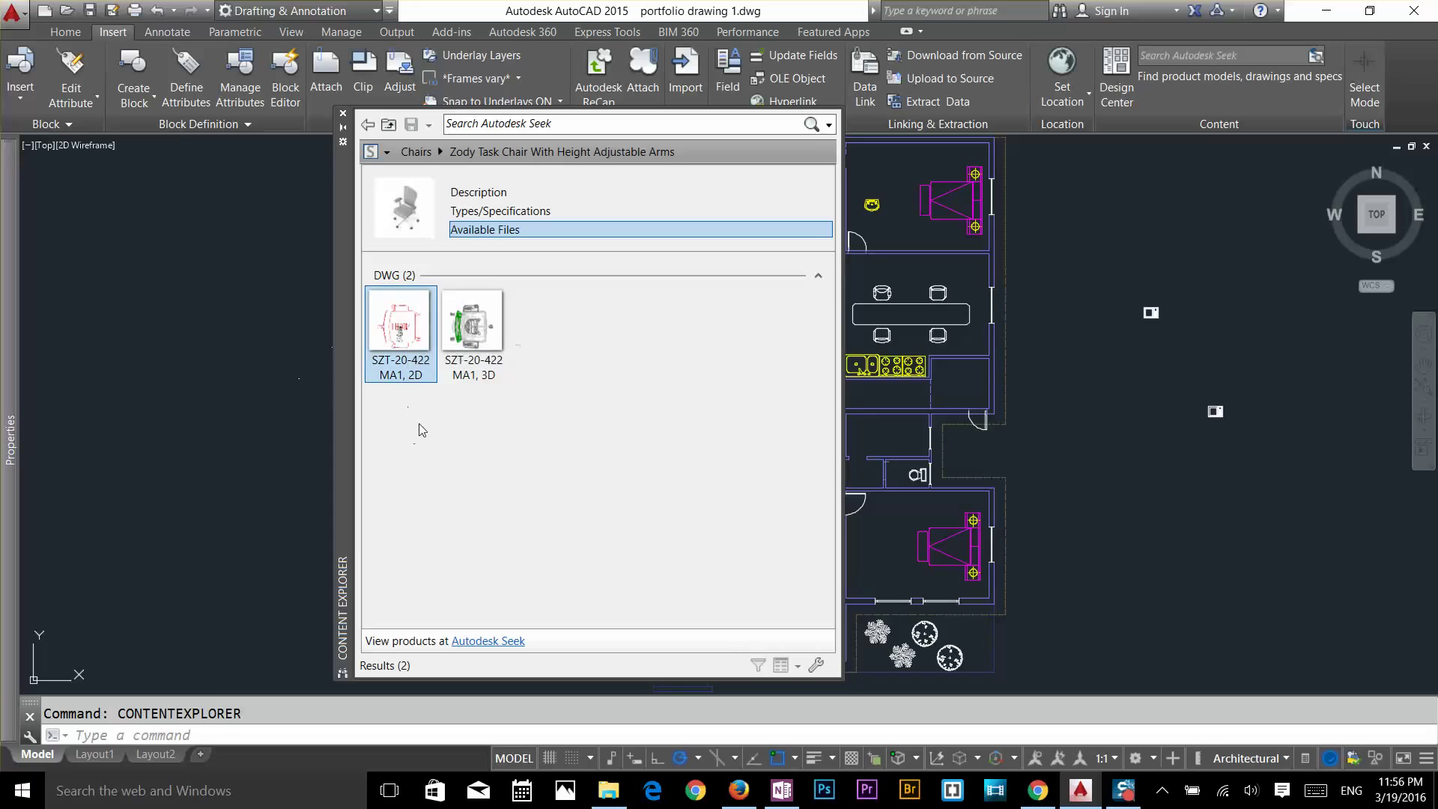
pyautogui.click(474, 326)
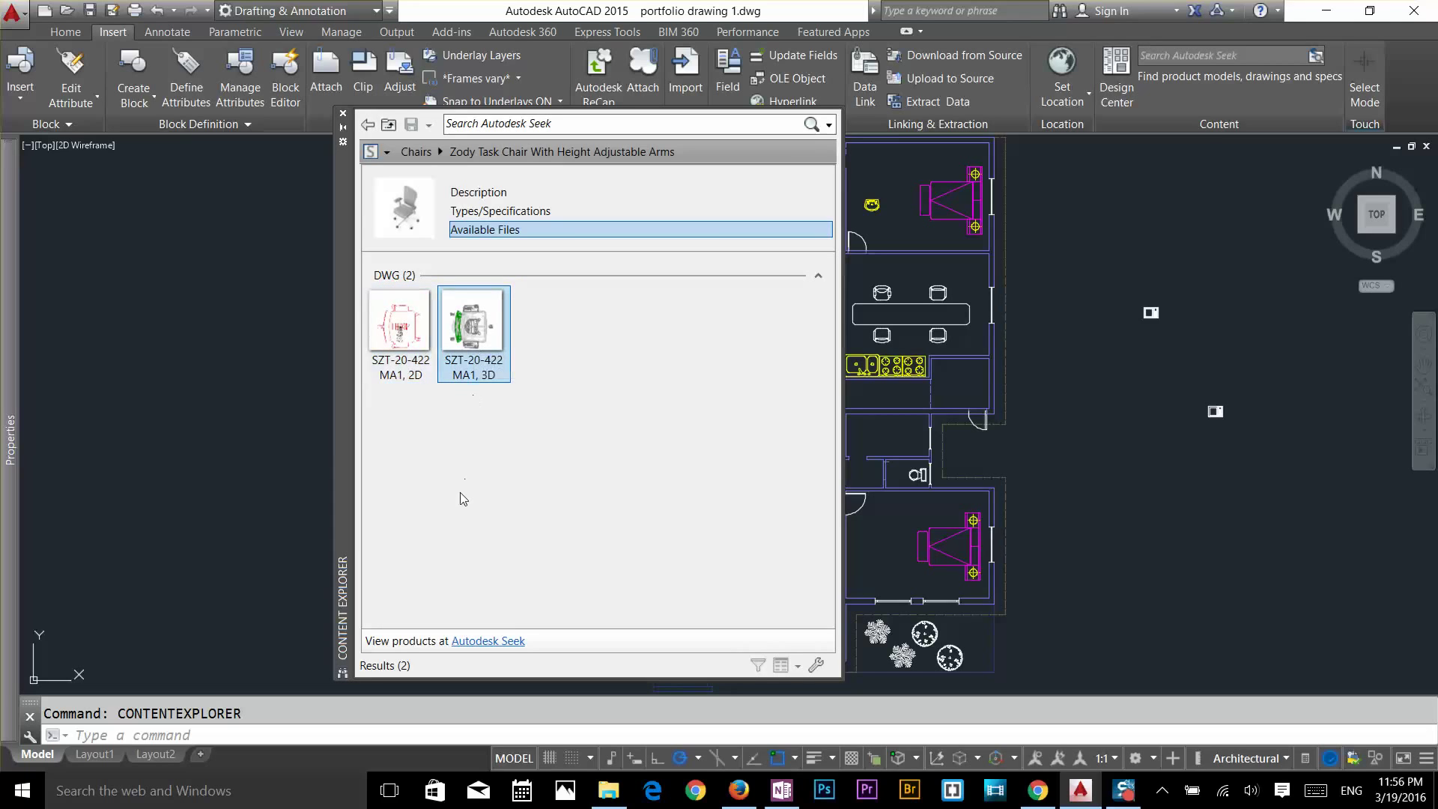
pyautogui.moveTo(346, 433); pyautogui.dragTo(195, 418)
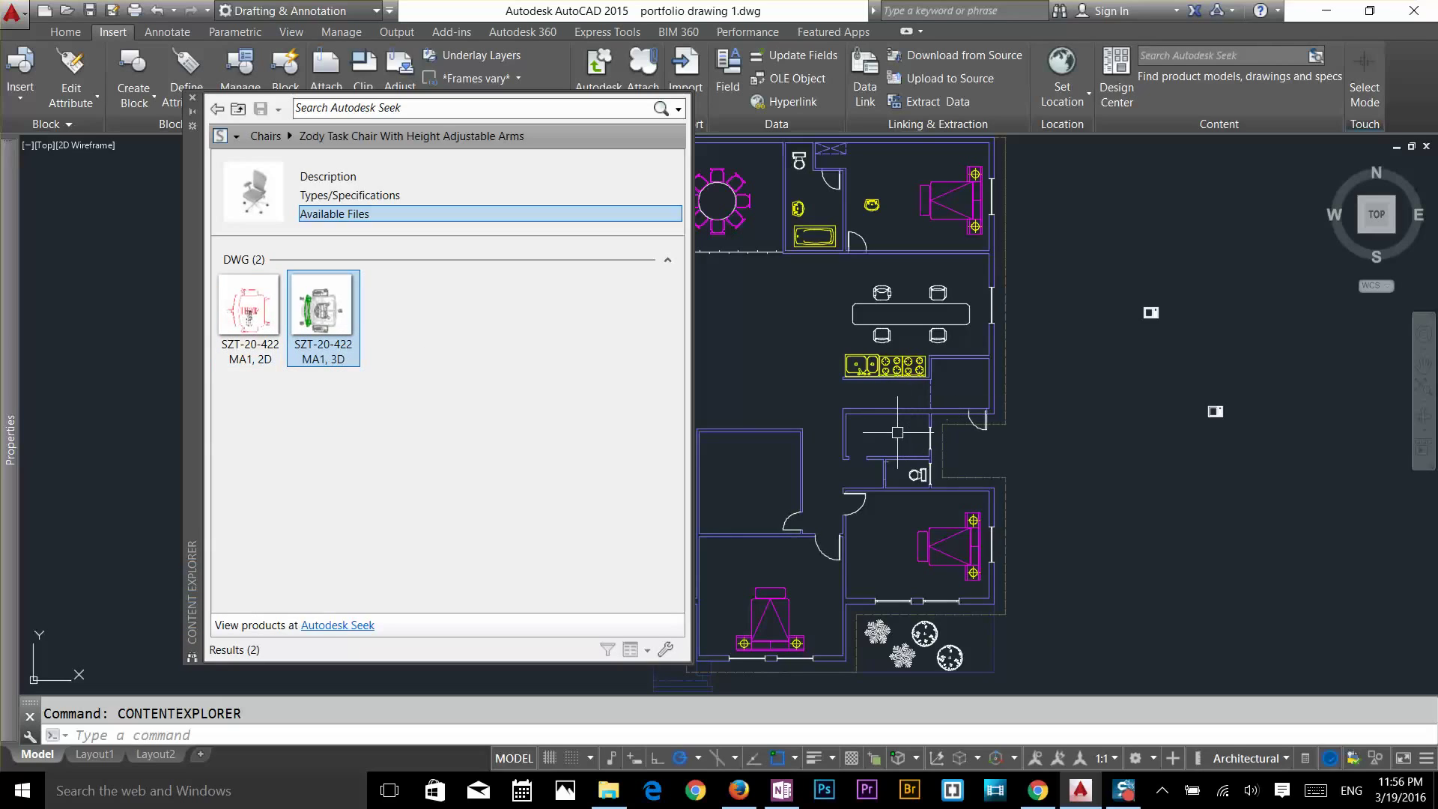
pyautogui.moveTo(262, 334); pyautogui.dragTo(918, 440)
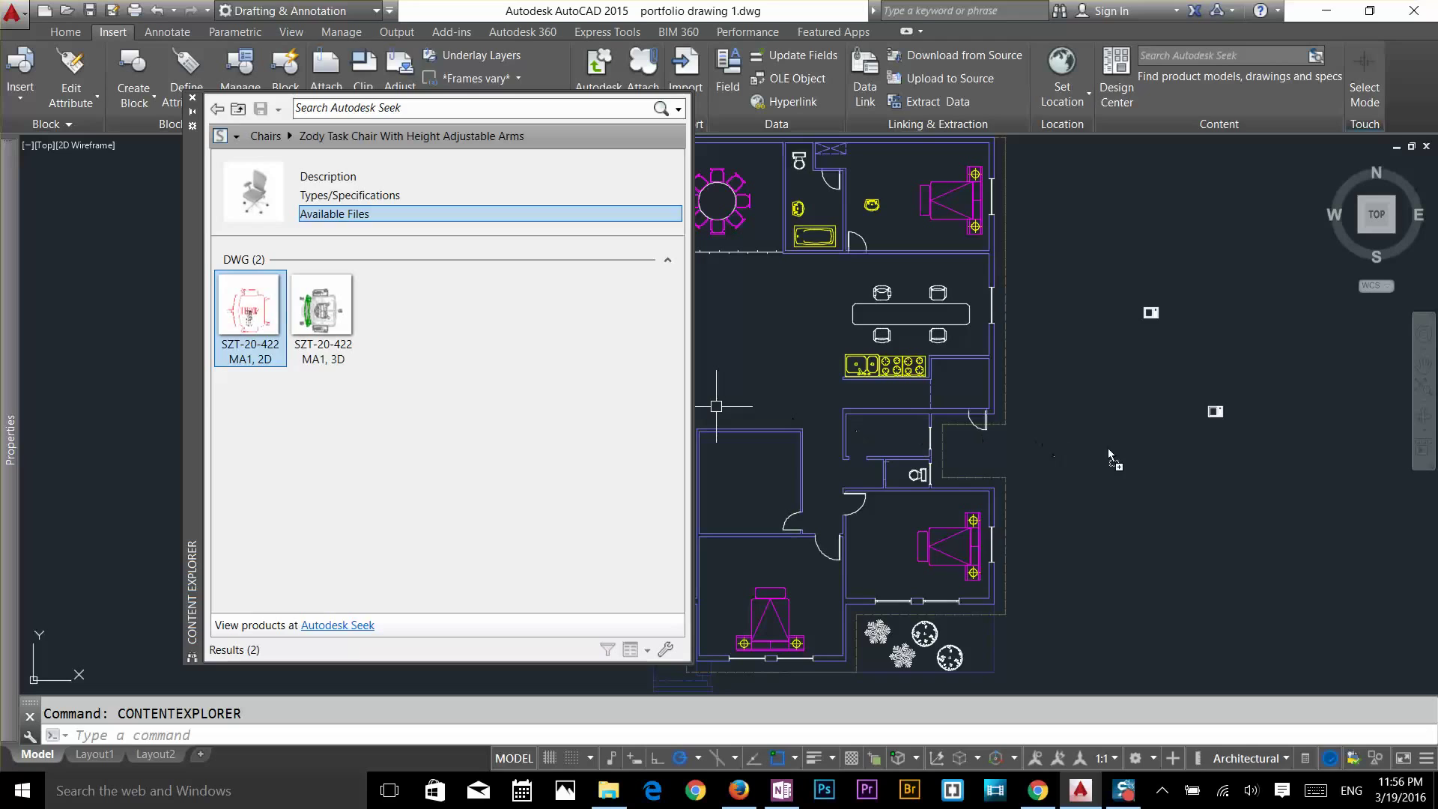
# Drop the 2D Zody chair into the drawing as block chair1, redefining the existing chair1 block
pyautogui.moveTo(1134, 457); pyautogui.dragTo(1134, 457)
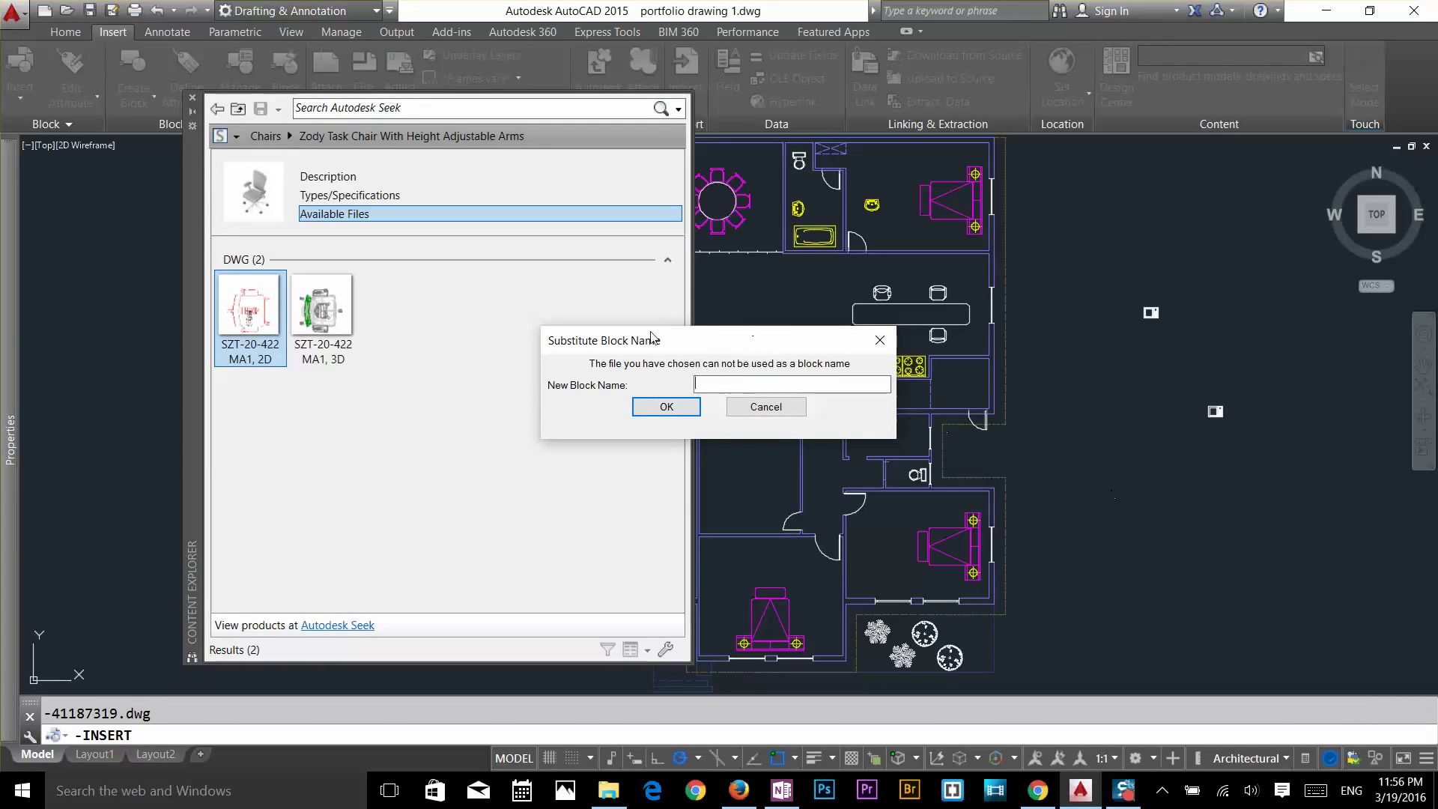
pyautogui.moveTo(645, 344); pyautogui.dragTo(389, 400)
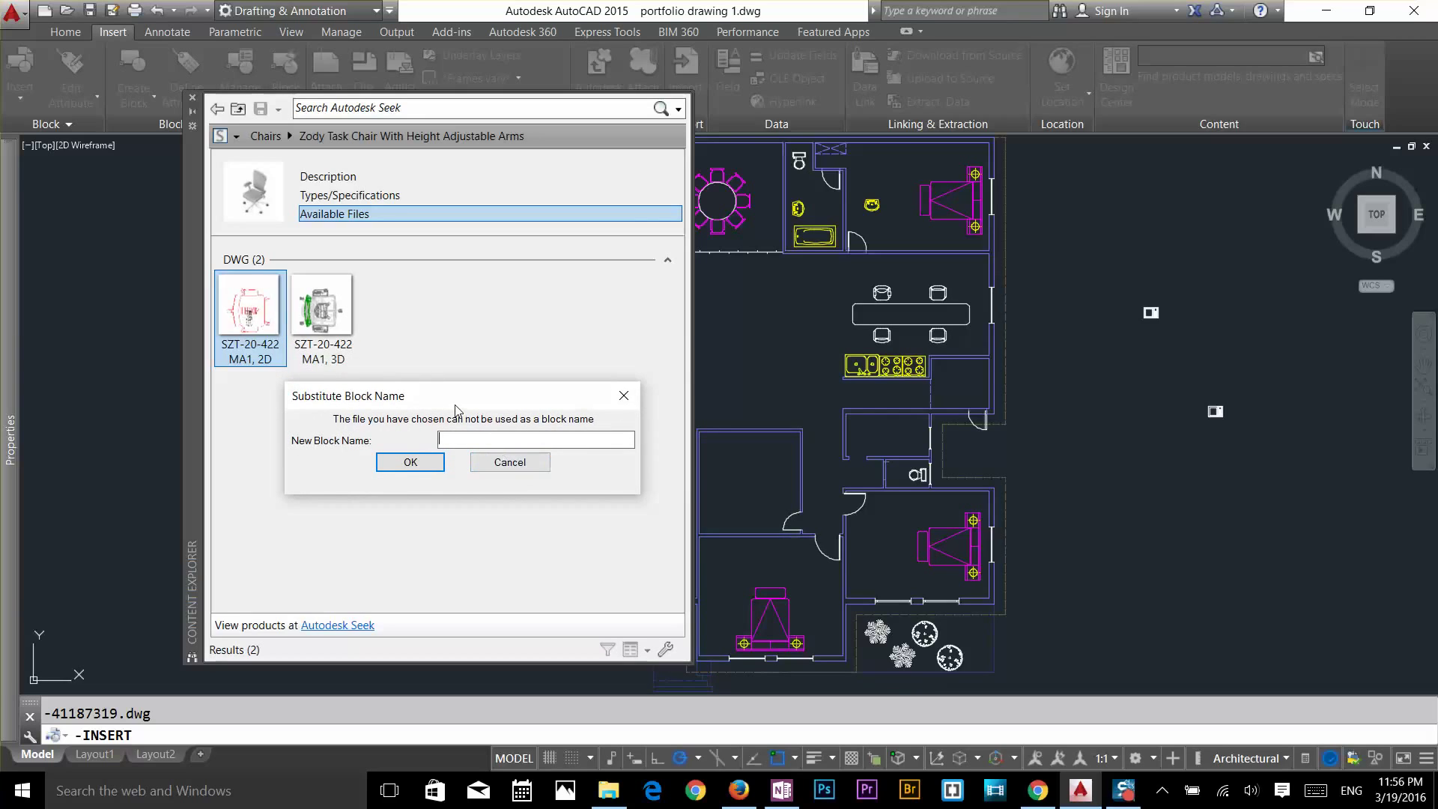
pyautogui.moveTo(454, 398); pyautogui.dragTo(443, 413)
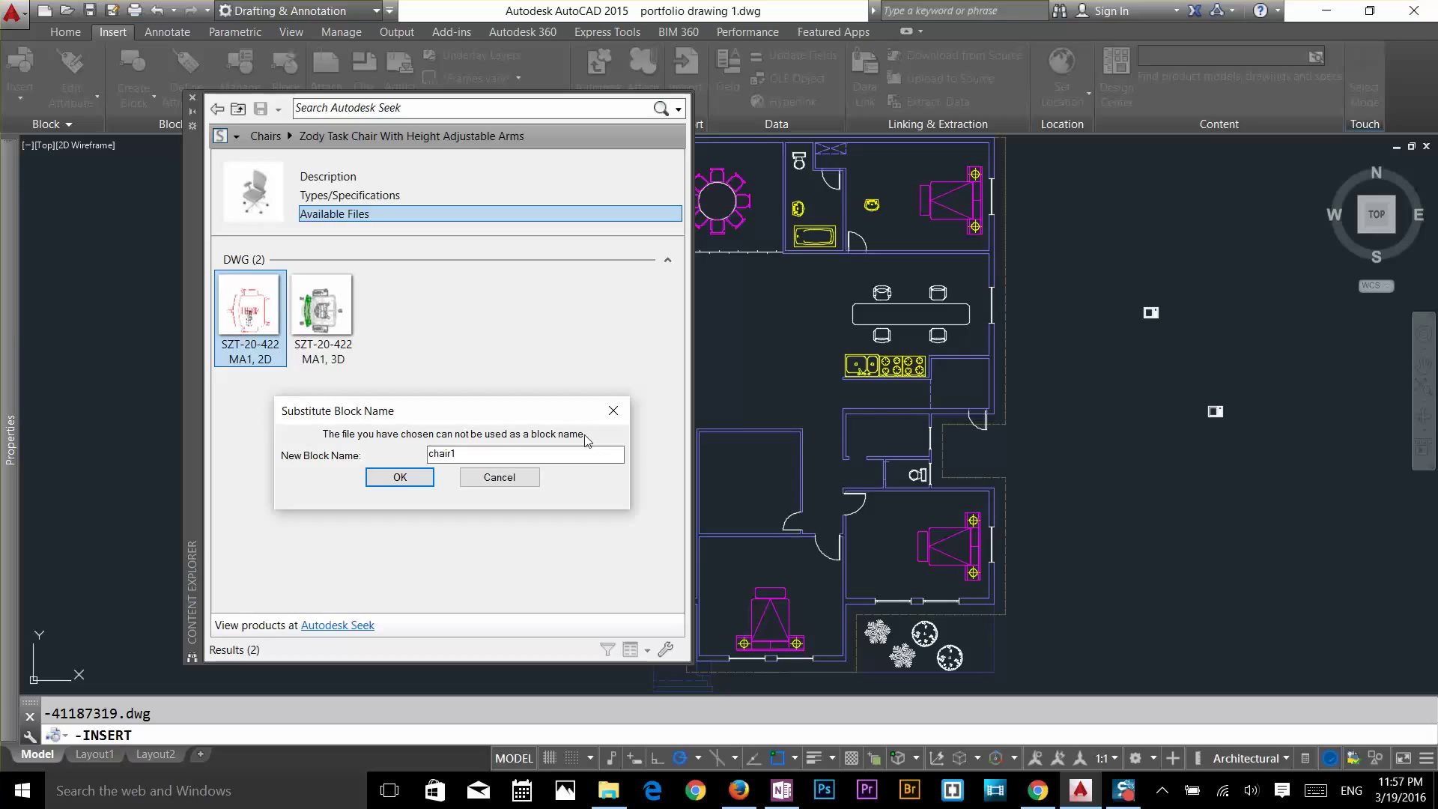
pyautogui.click(421, 477)
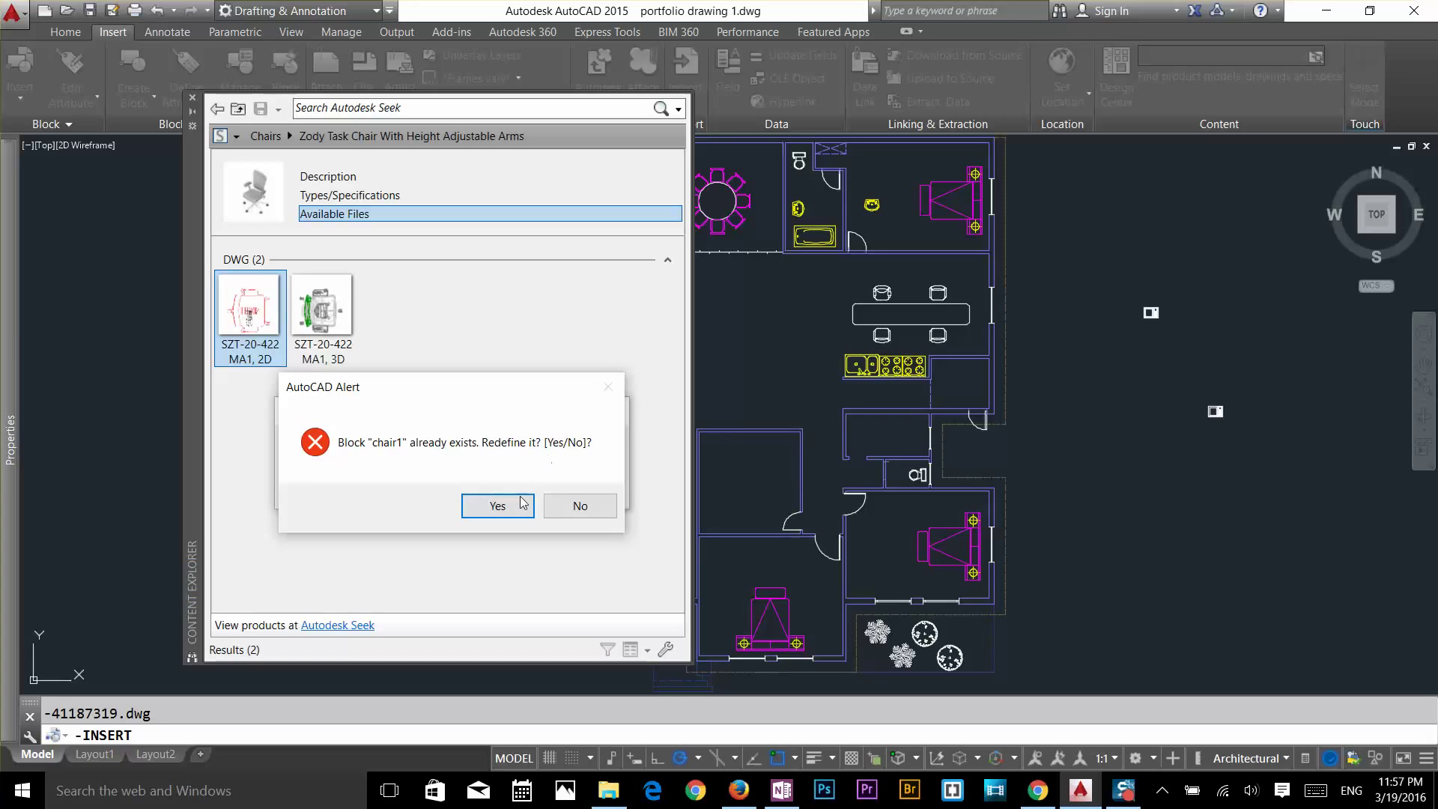
pyautogui.click(497, 506)
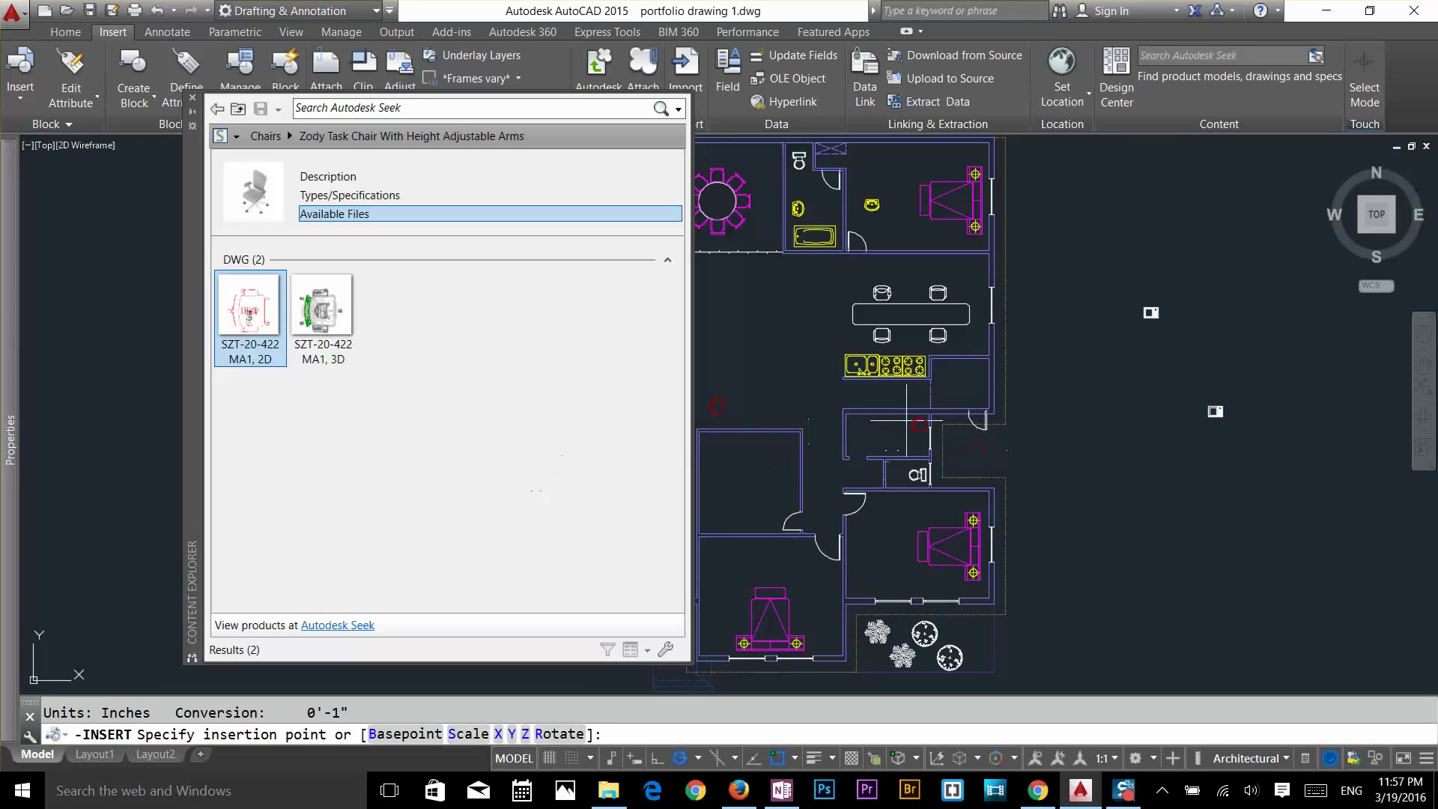
# Place the 2D chair1 block at default X/Y scale, setting its rotation and accepting blank attributes
pyautogui.click(772, 408)
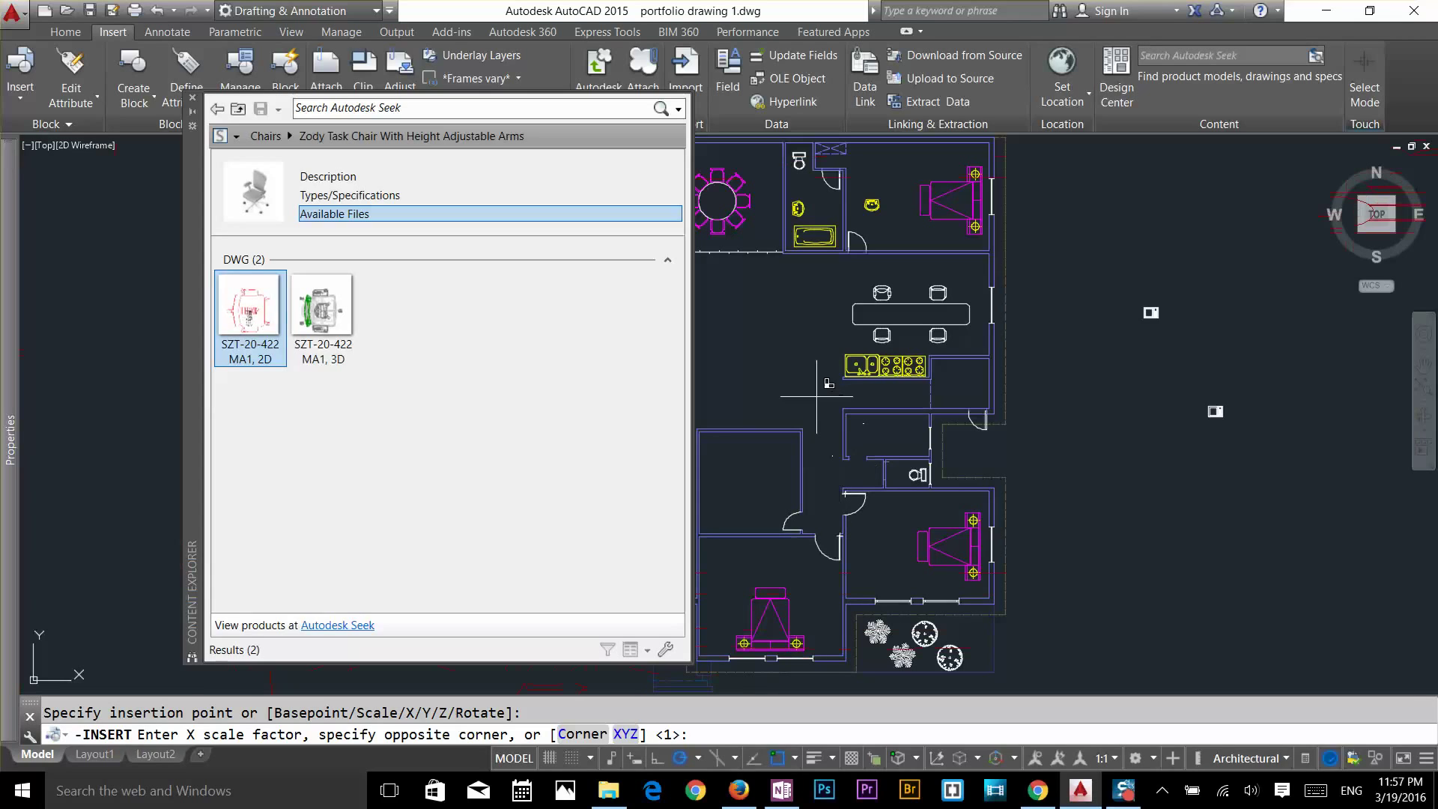
pyautogui.press('Return')
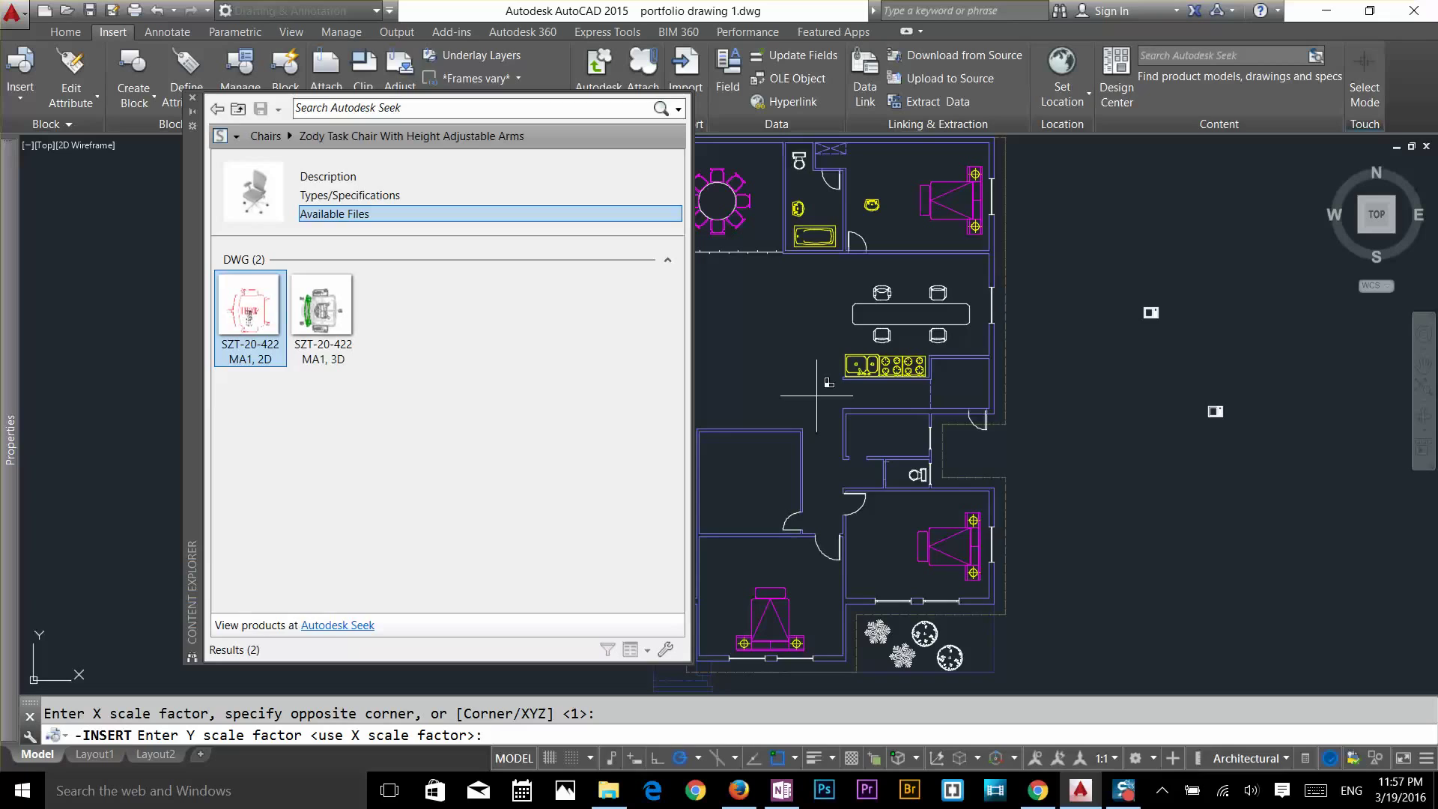
pyautogui.press('Return')
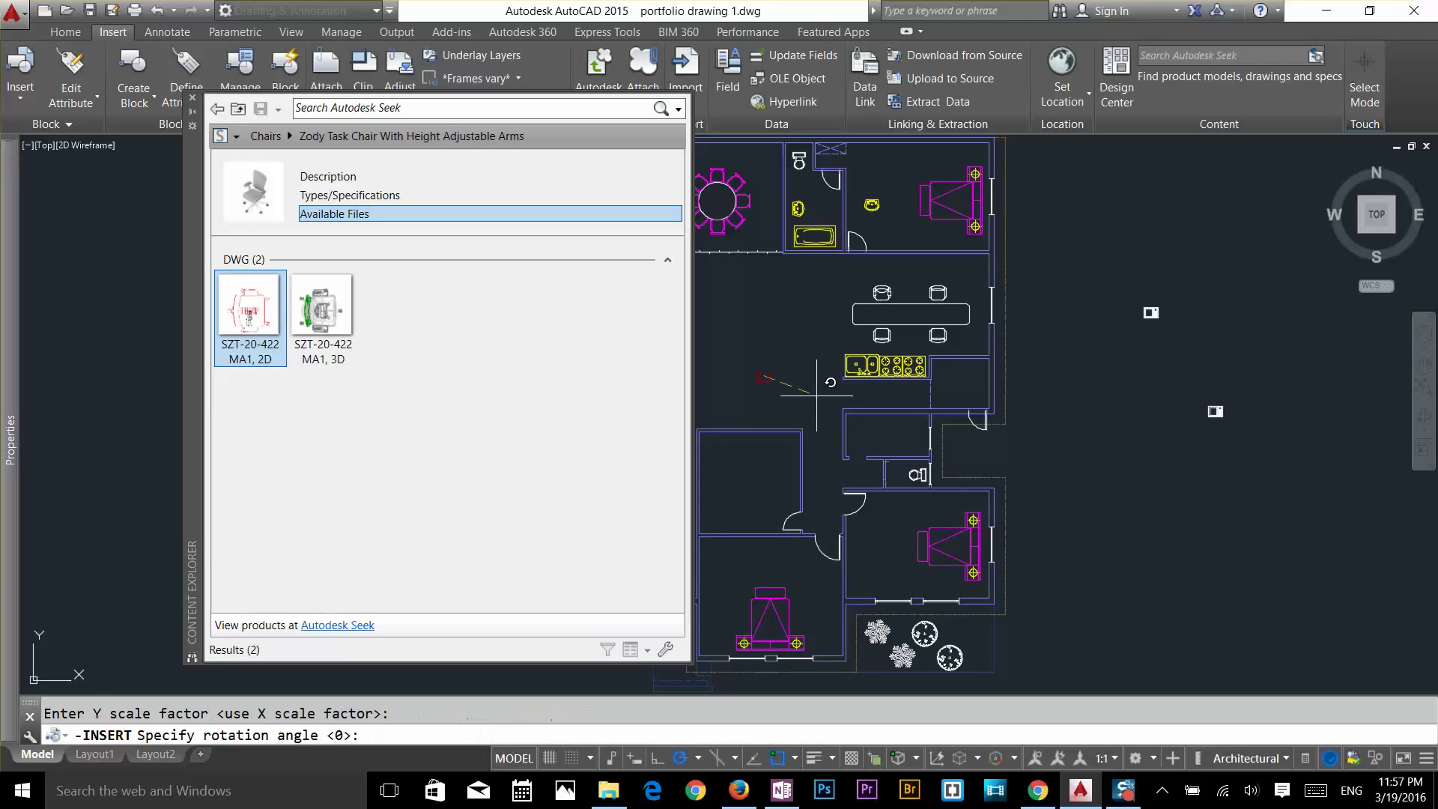
pyautogui.scroll(6, 775, 367)
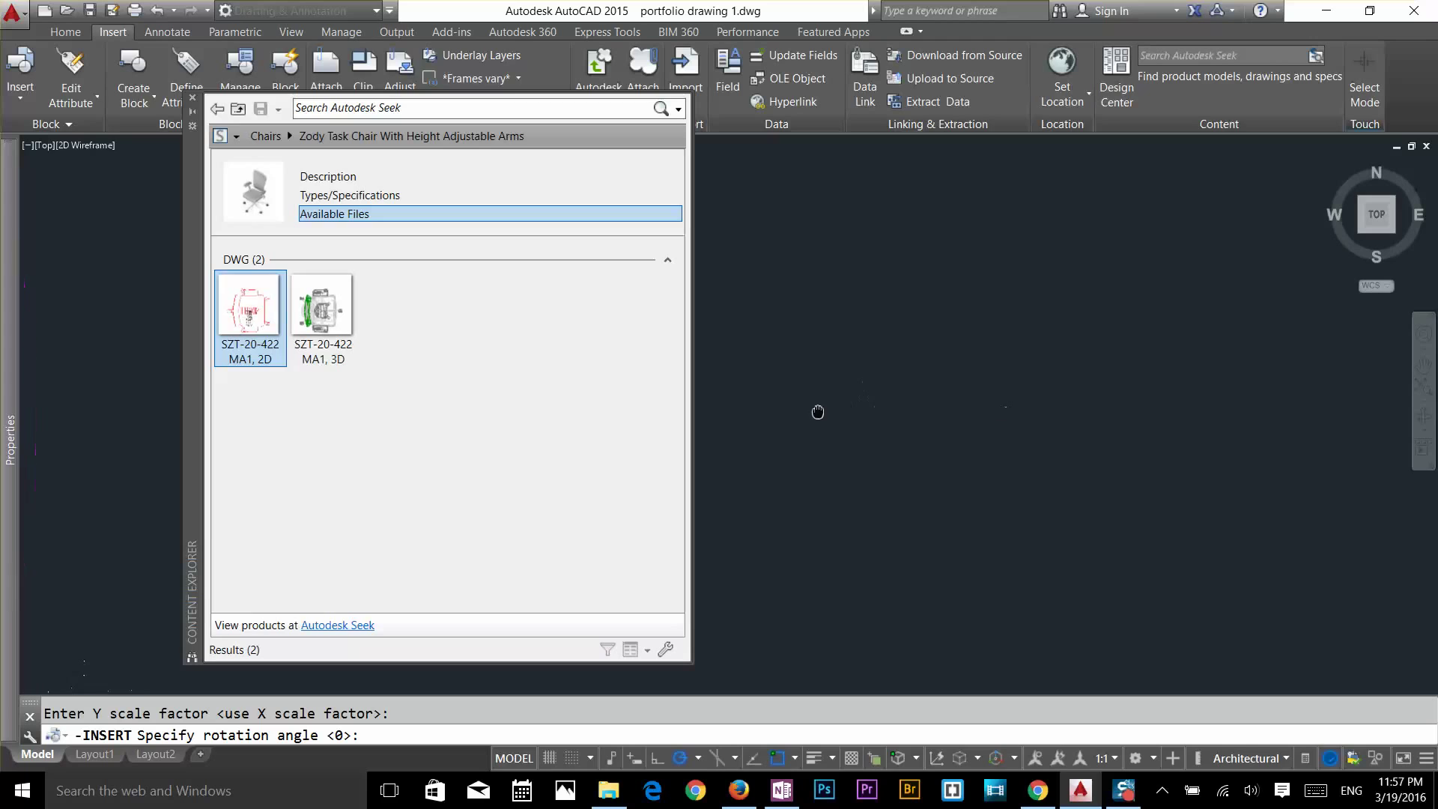
pyautogui.scroll(-3, 818, 411)
pyautogui.moveTo(779, 445)
pyautogui.mouseDown(button='middle')
pyautogui.moveTo(866, 399)
pyautogui.moveTo(931, 408)
pyautogui.mouseUp(button='middle')
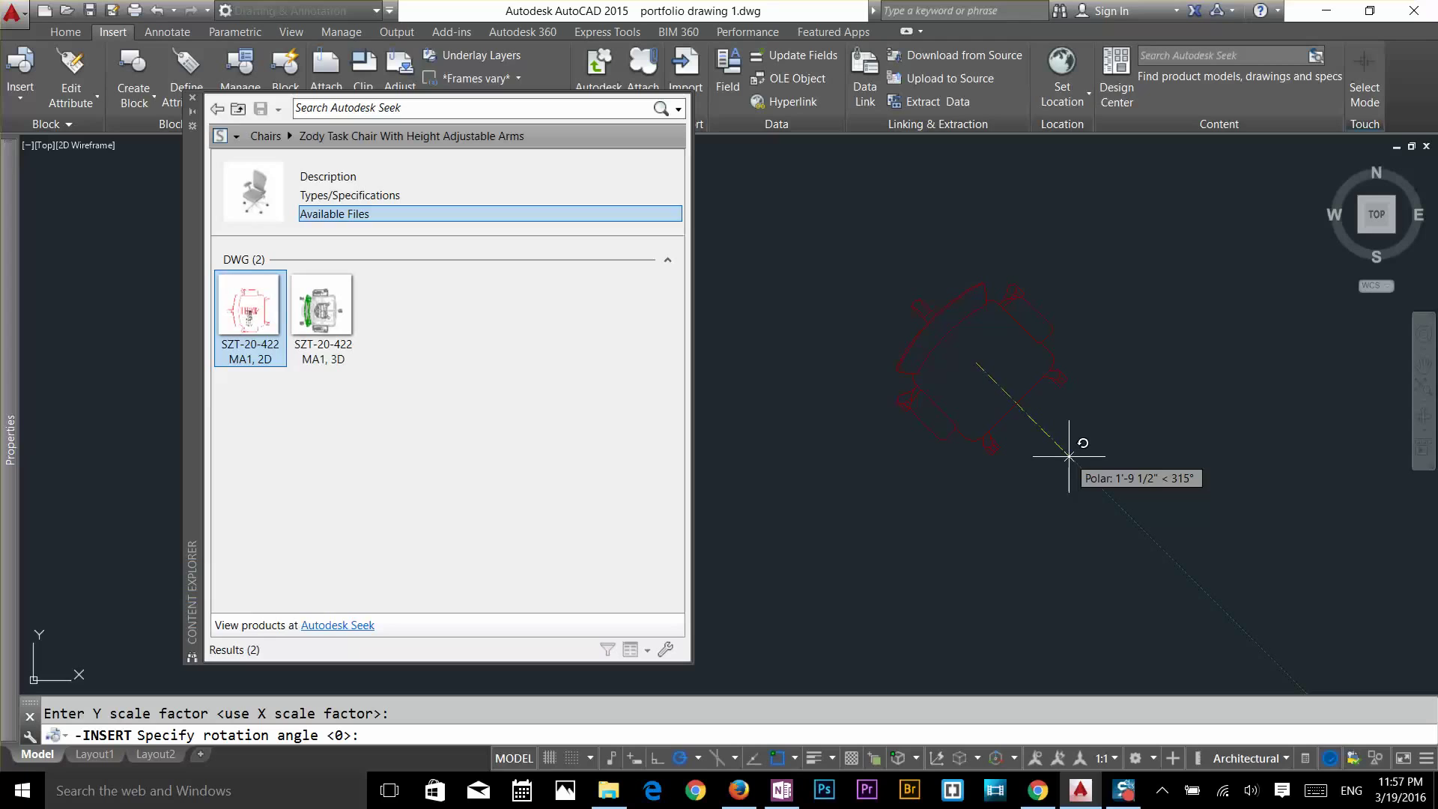
pyautogui.click(1069, 456)
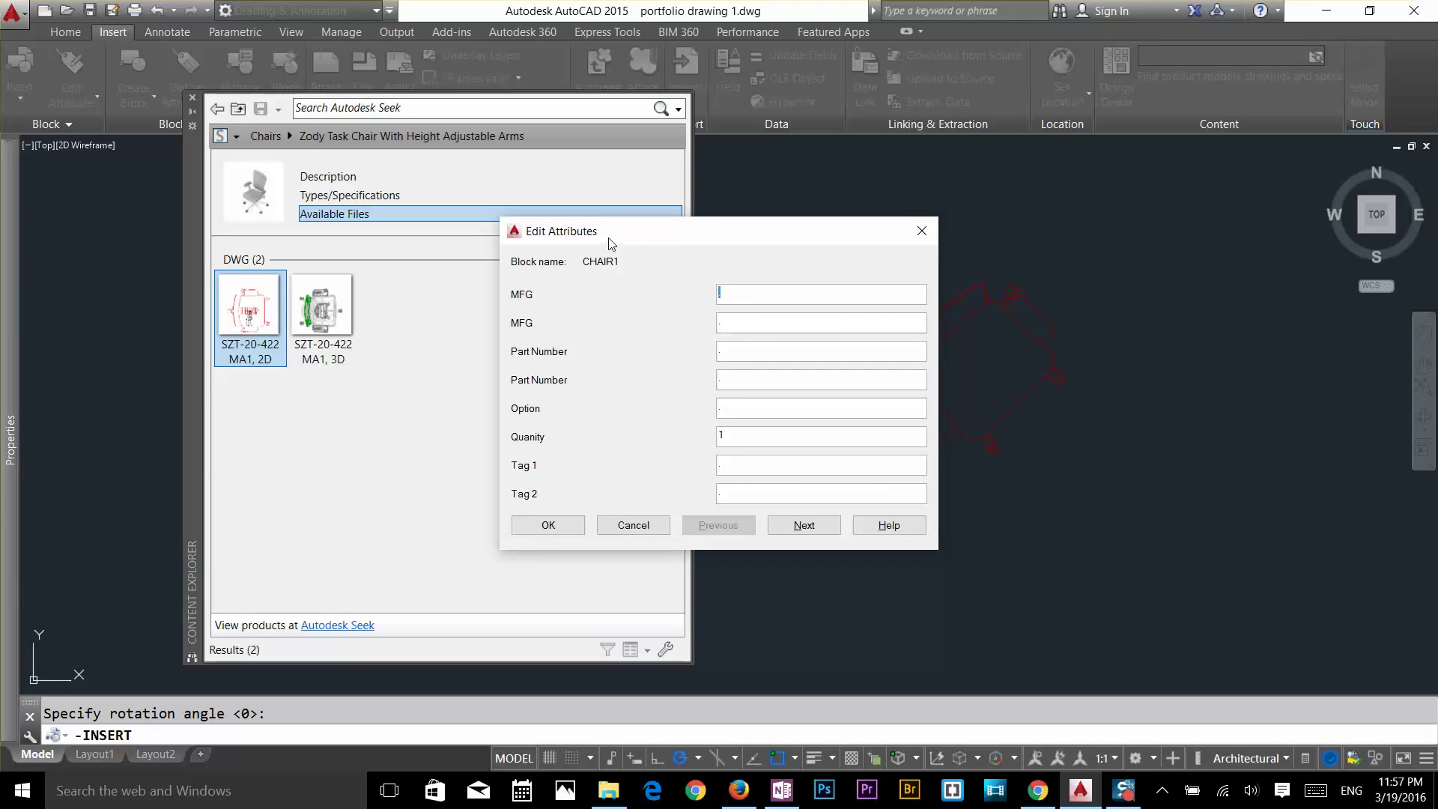
pyautogui.moveTo(609, 244); pyautogui.dragTo(408, 302)
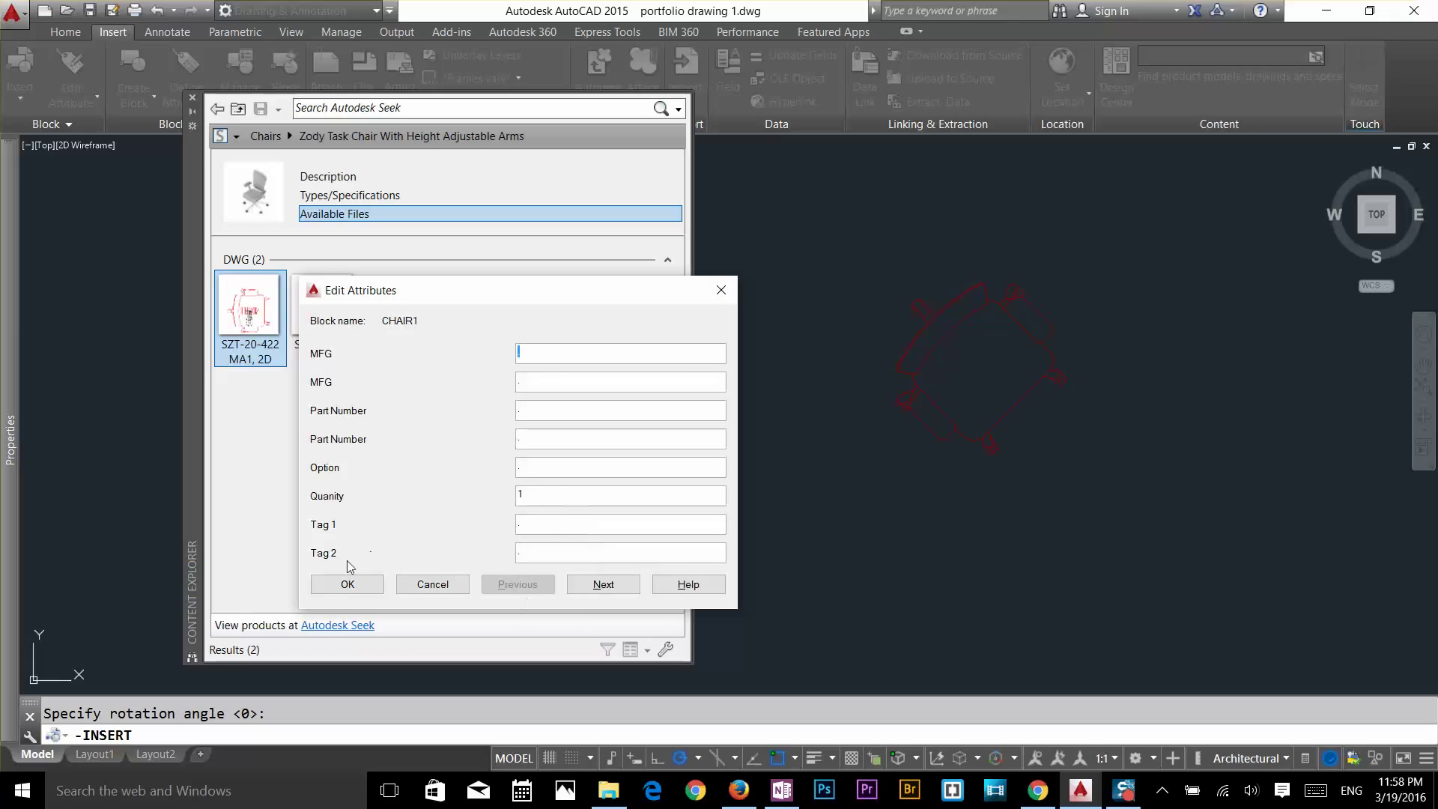
pyautogui.click(347, 583)
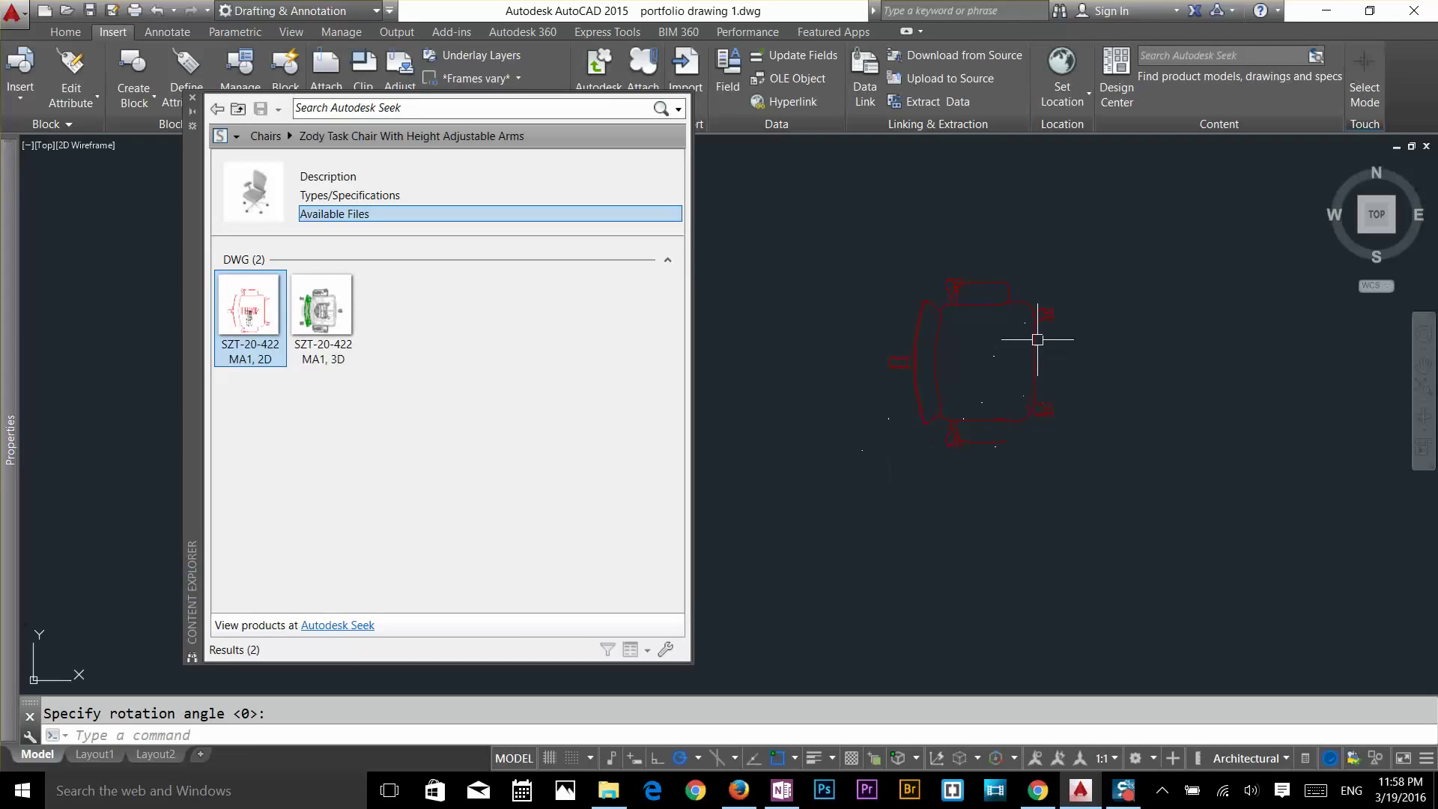
pyautogui.click(919, 413)
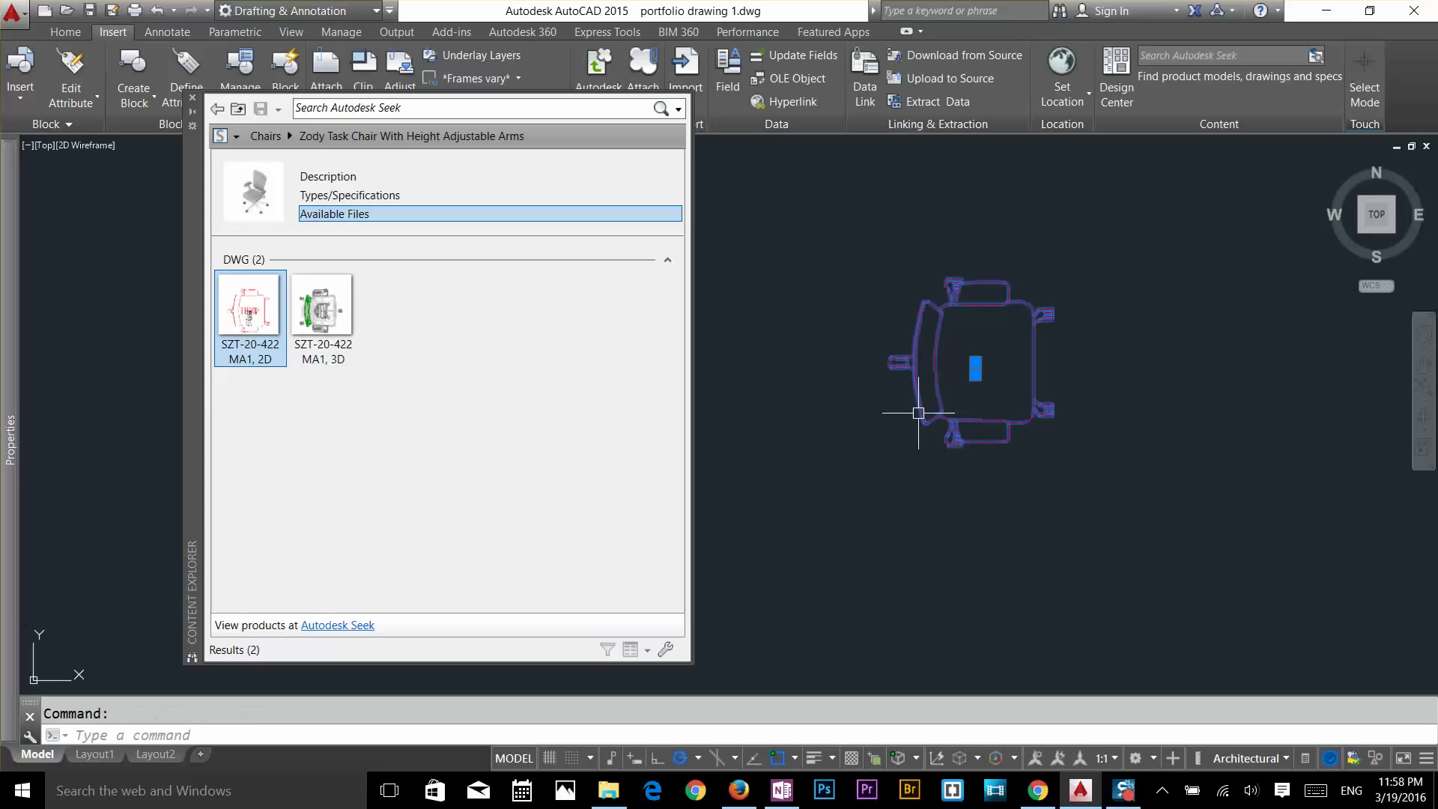
# Window-select the placed chair and delete it from the plan
pyautogui.click(1139, 222)
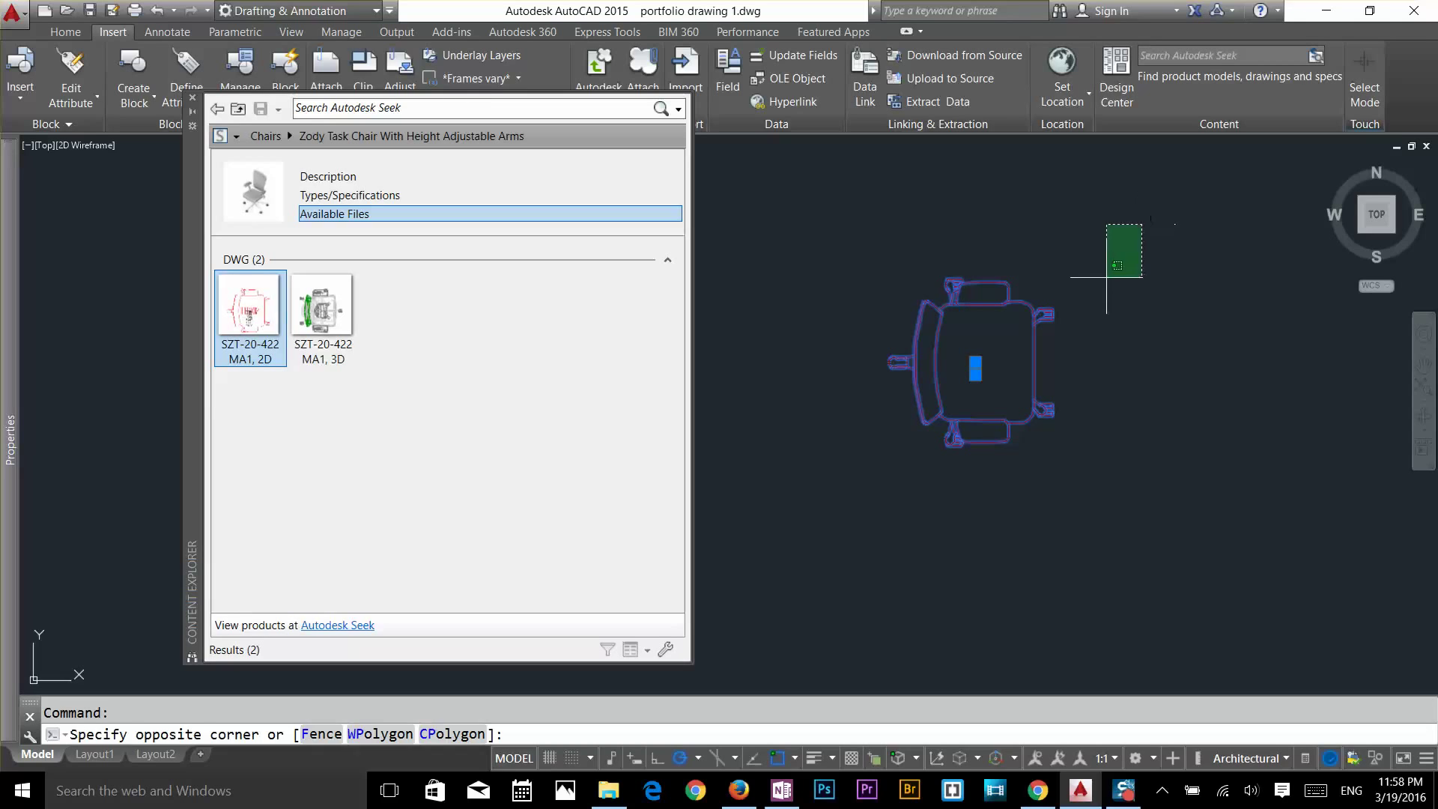
pyautogui.press('Escape')
pyautogui.click(1141, 223)
pyautogui.click(994, 360)
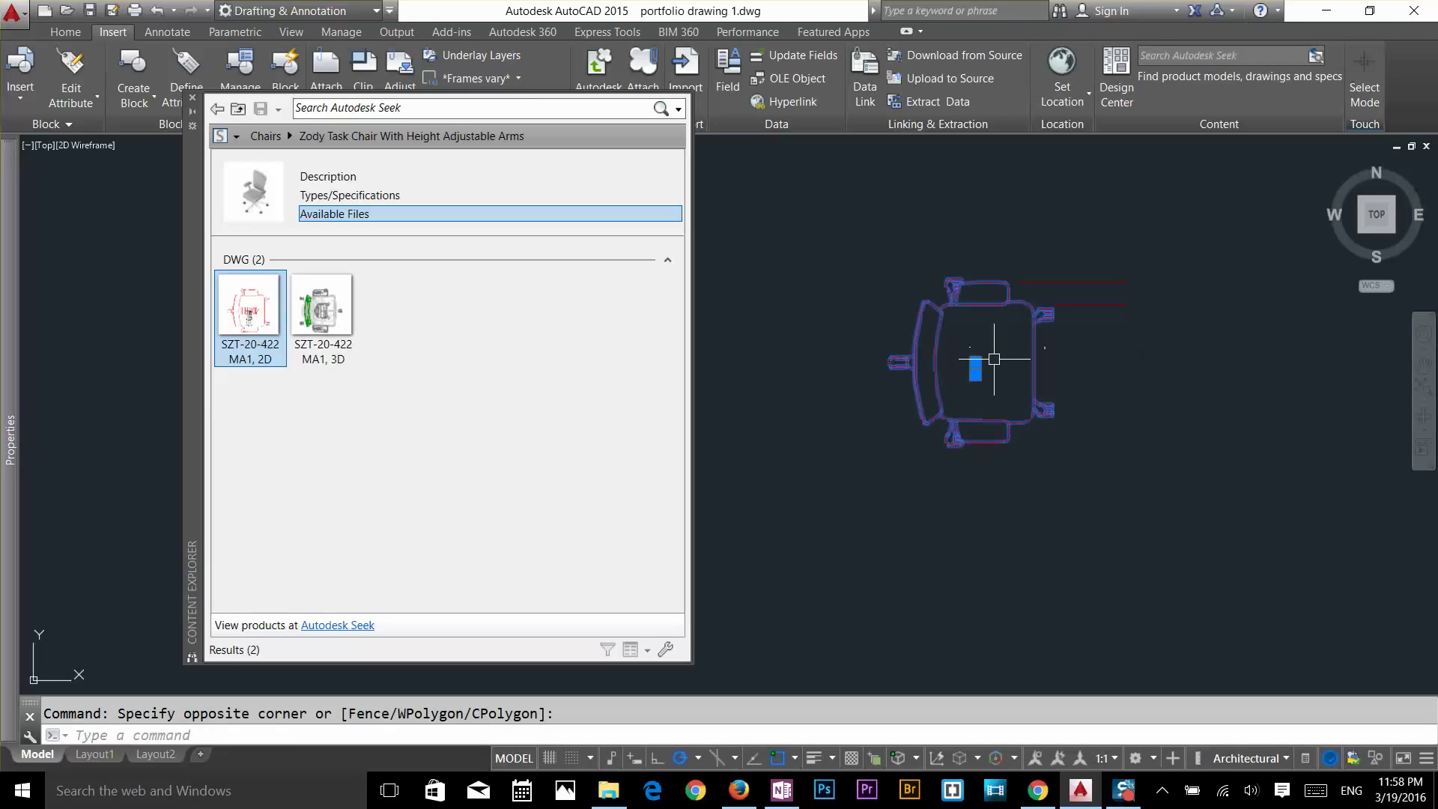
pyautogui.press('Delete')
pyautogui.press('Escape')
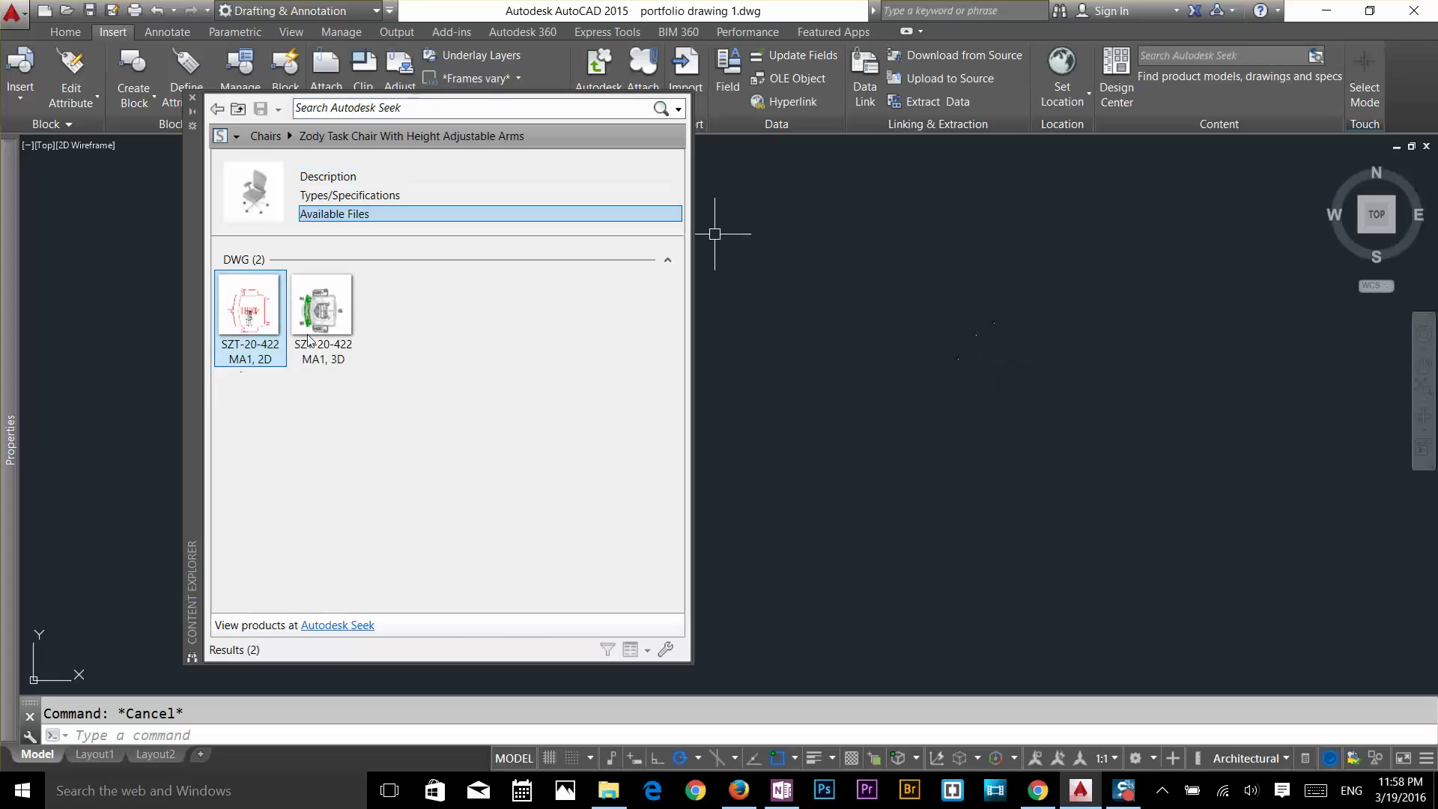
# Insert the 3D Zody chair as block dfadsf at default rotation, then close Content Explorer
pyautogui.keyDown('ctrl'); pyautogui.click(347, 302); pyautogui.keyUp('ctrl')
pyautogui.moveTo(346, 302); pyautogui.dragTo(712, 341)
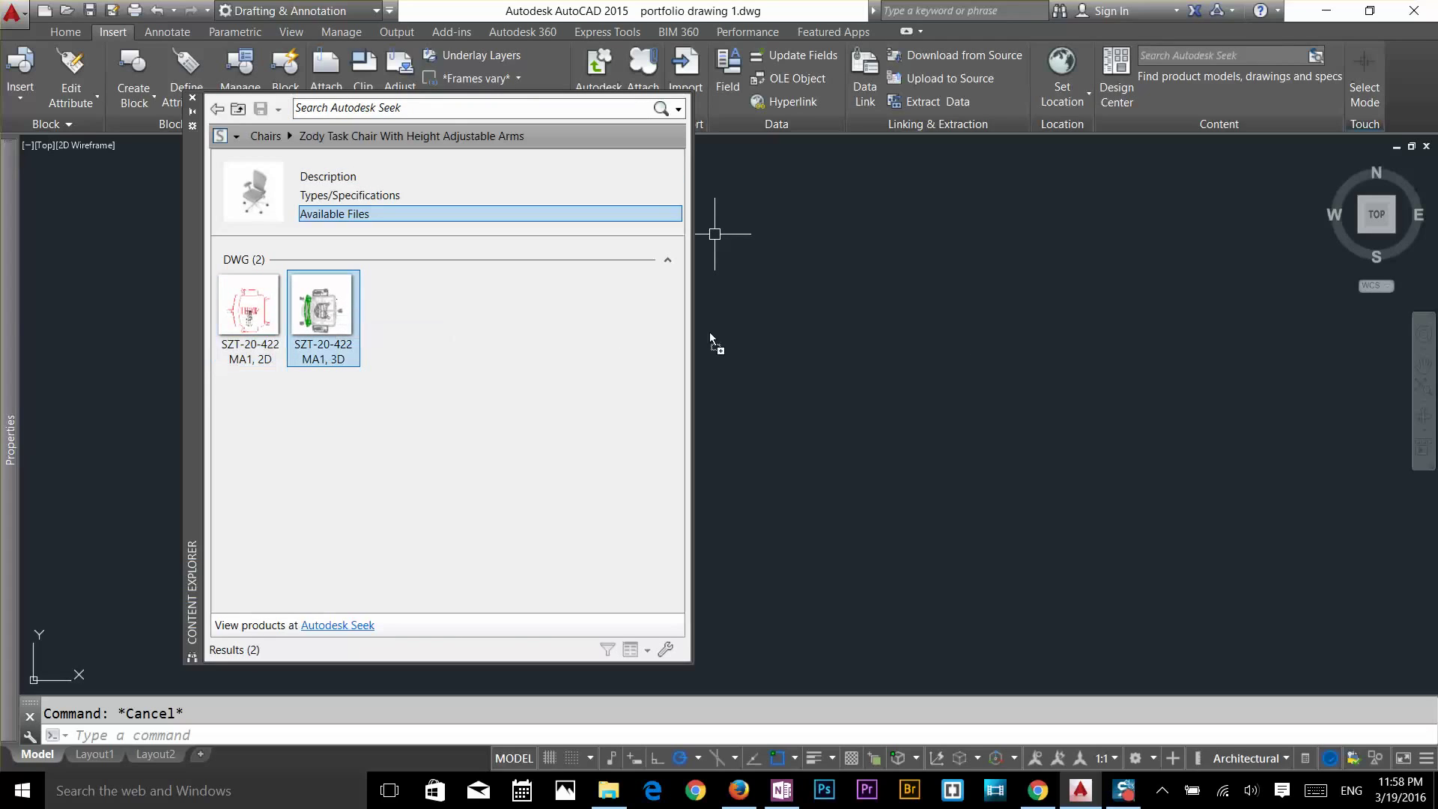
pyautogui.moveTo(1013, 335); pyautogui.dragTo(1022, 389)
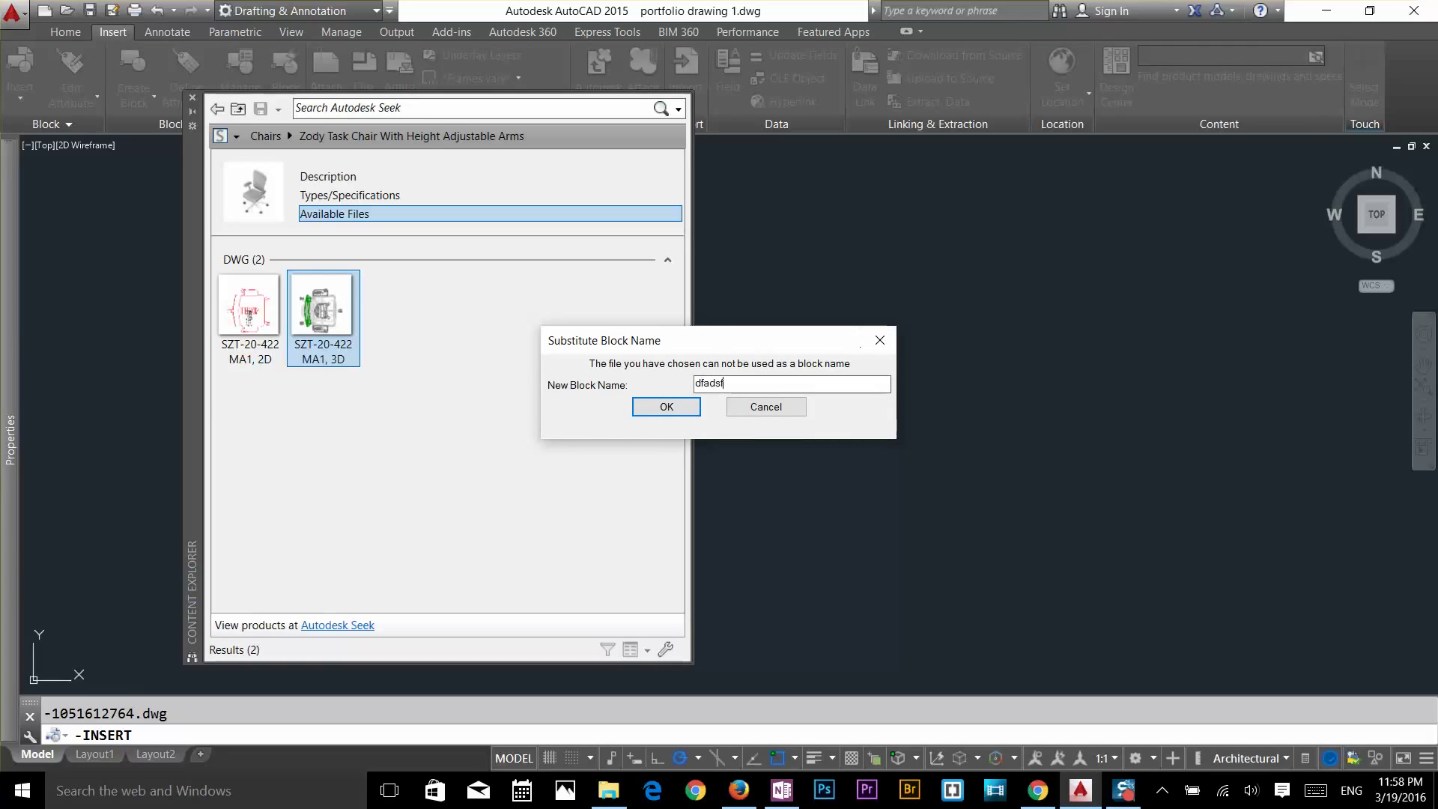
pyautogui.press('Return')
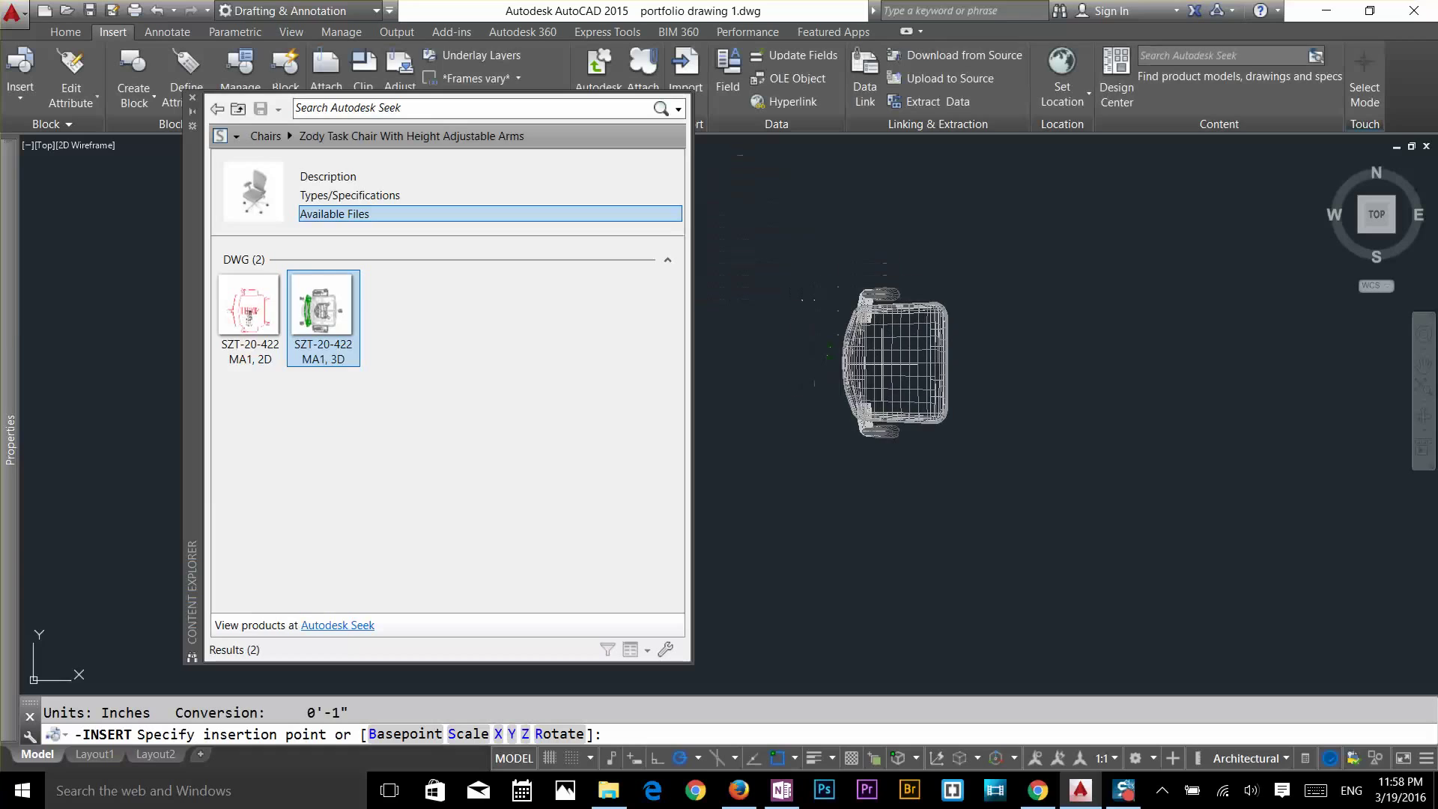
pyautogui.click(861, 353)
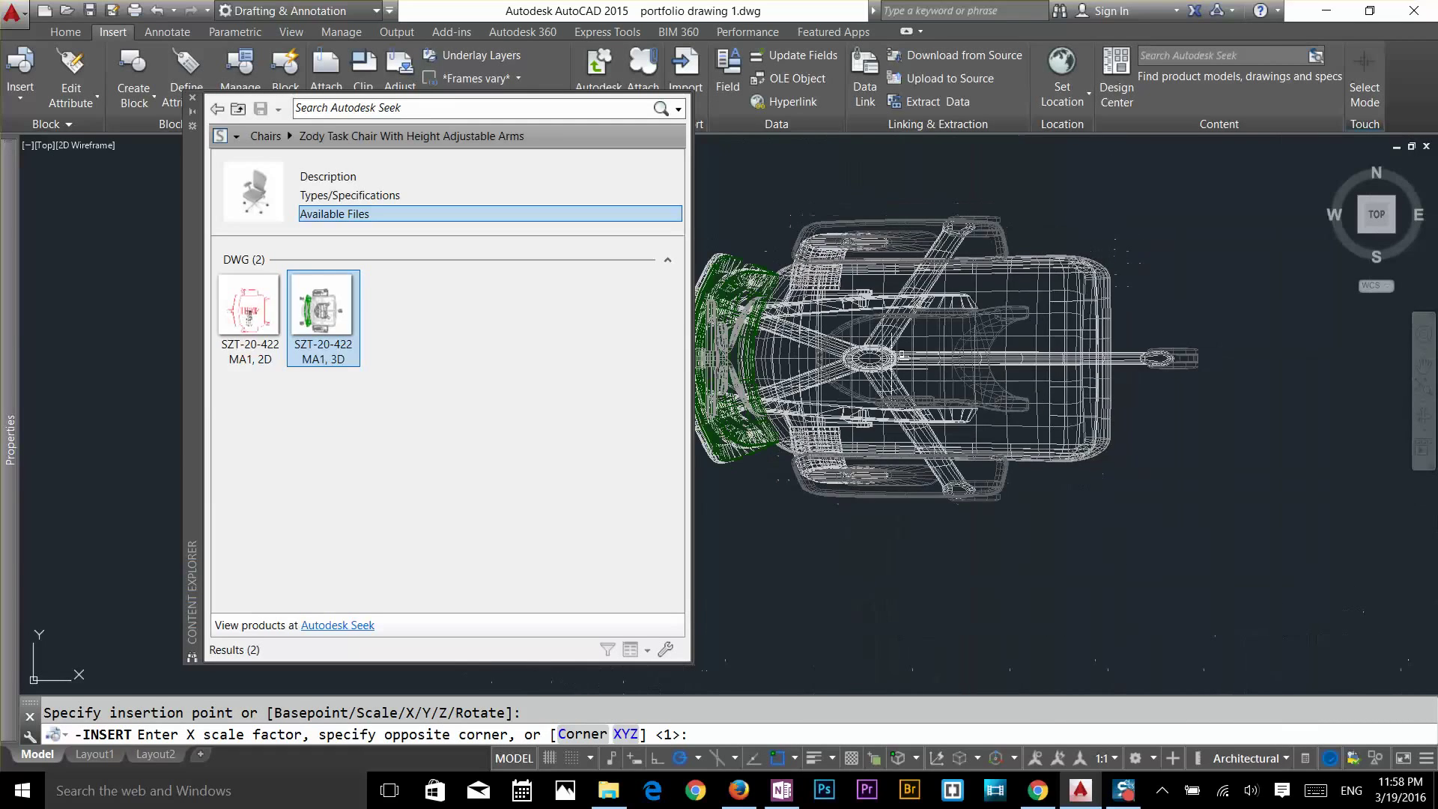
pyautogui.click(891, 369)
pyautogui.press('Return')
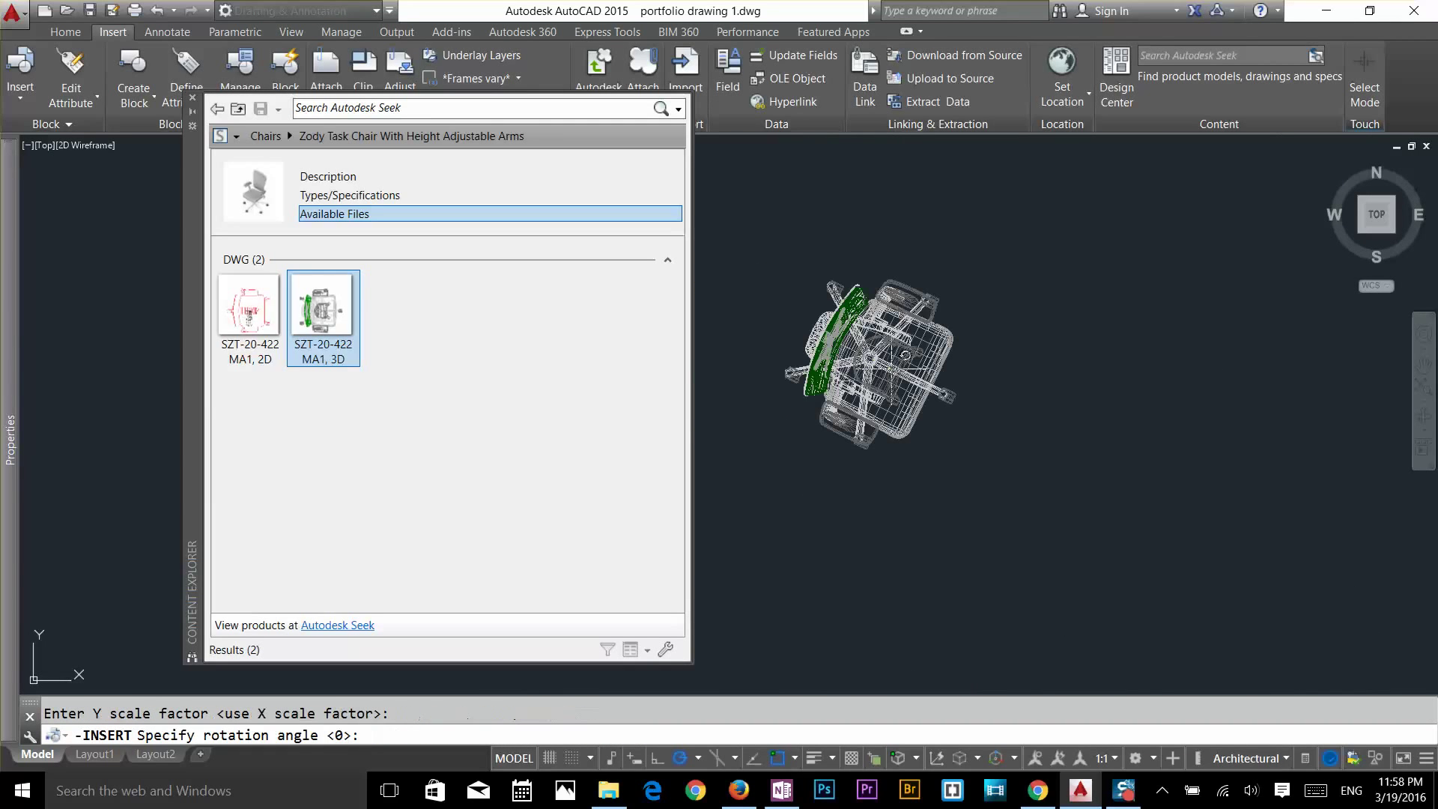
pyautogui.click(891, 370)
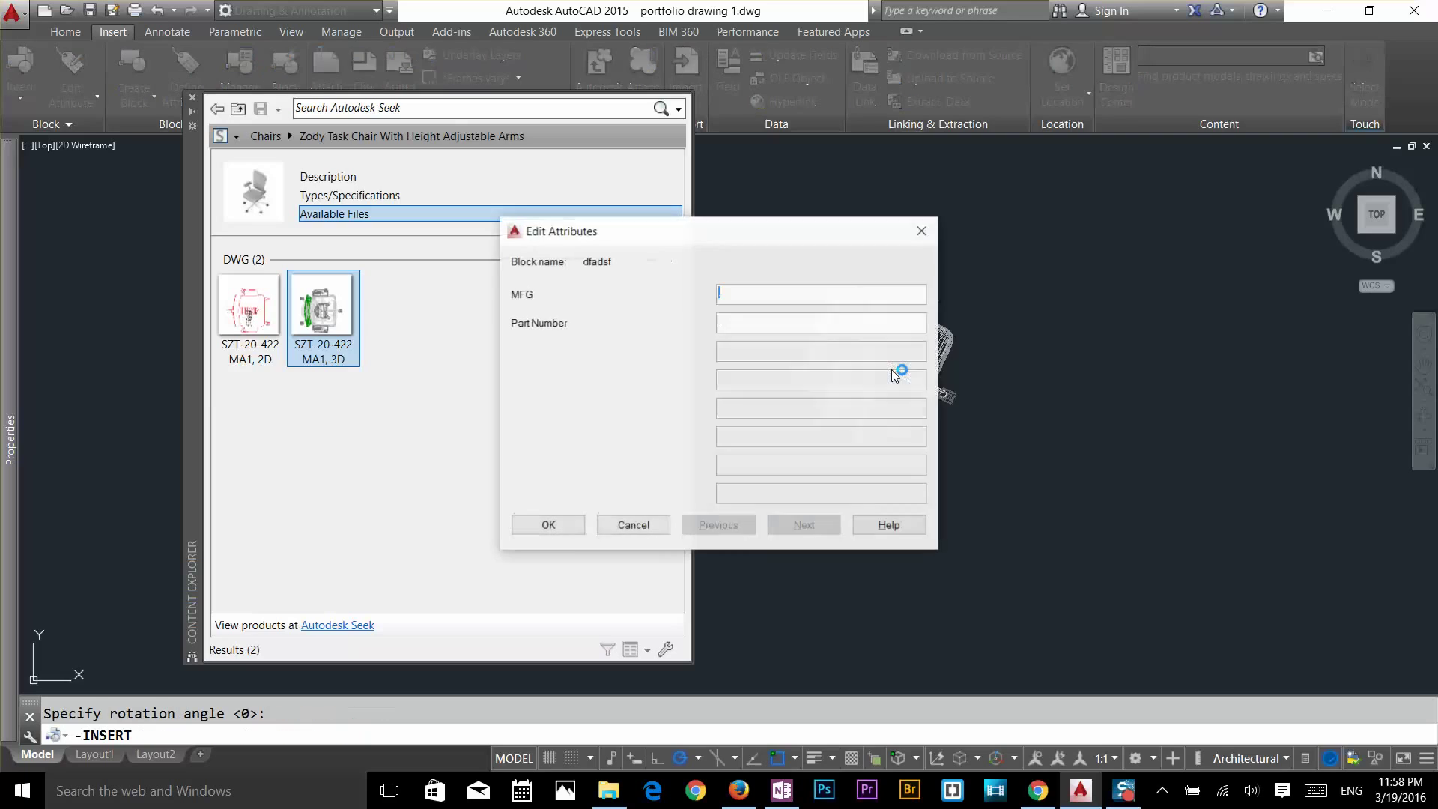
pyautogui.click(549, 525)
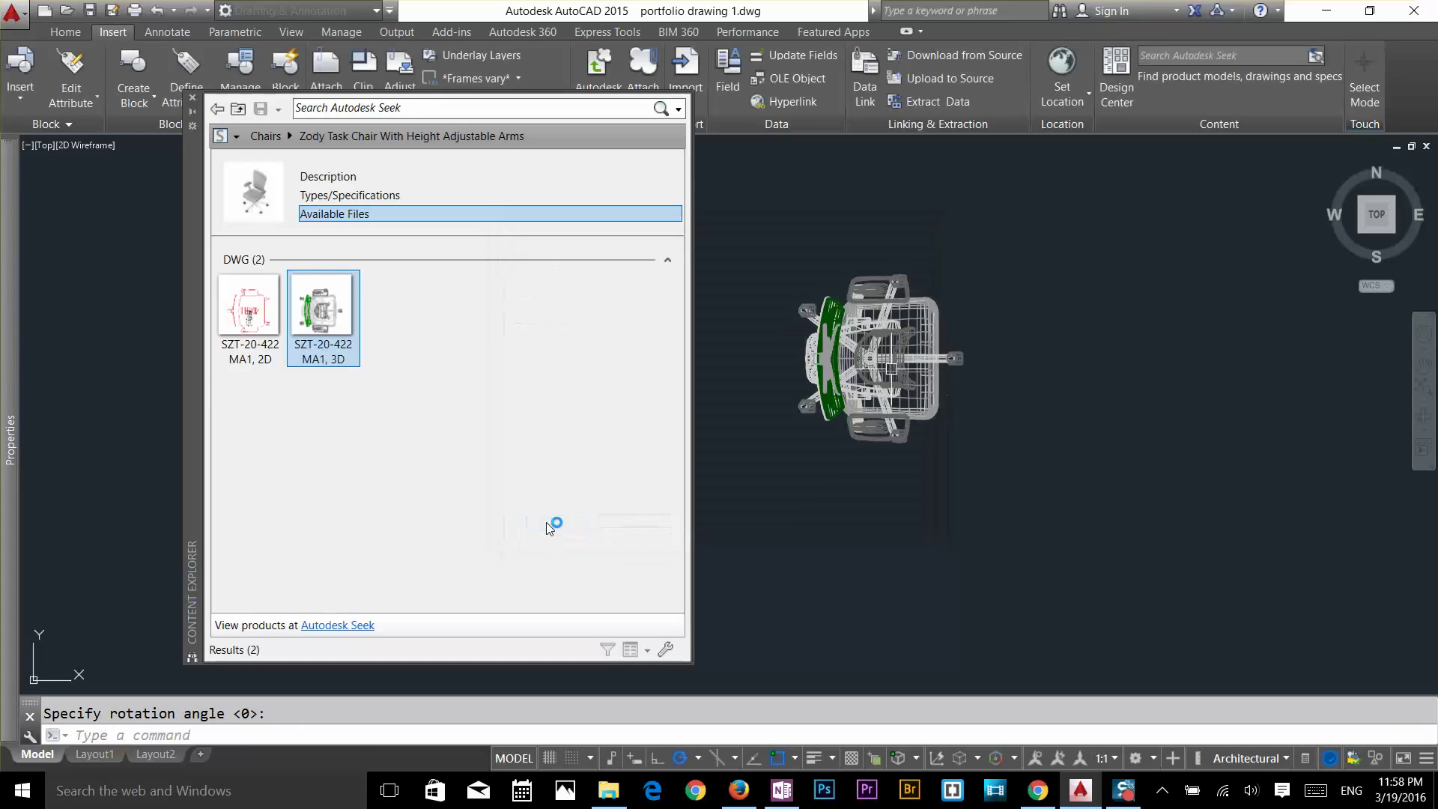
pyautogui.click(192, 95)
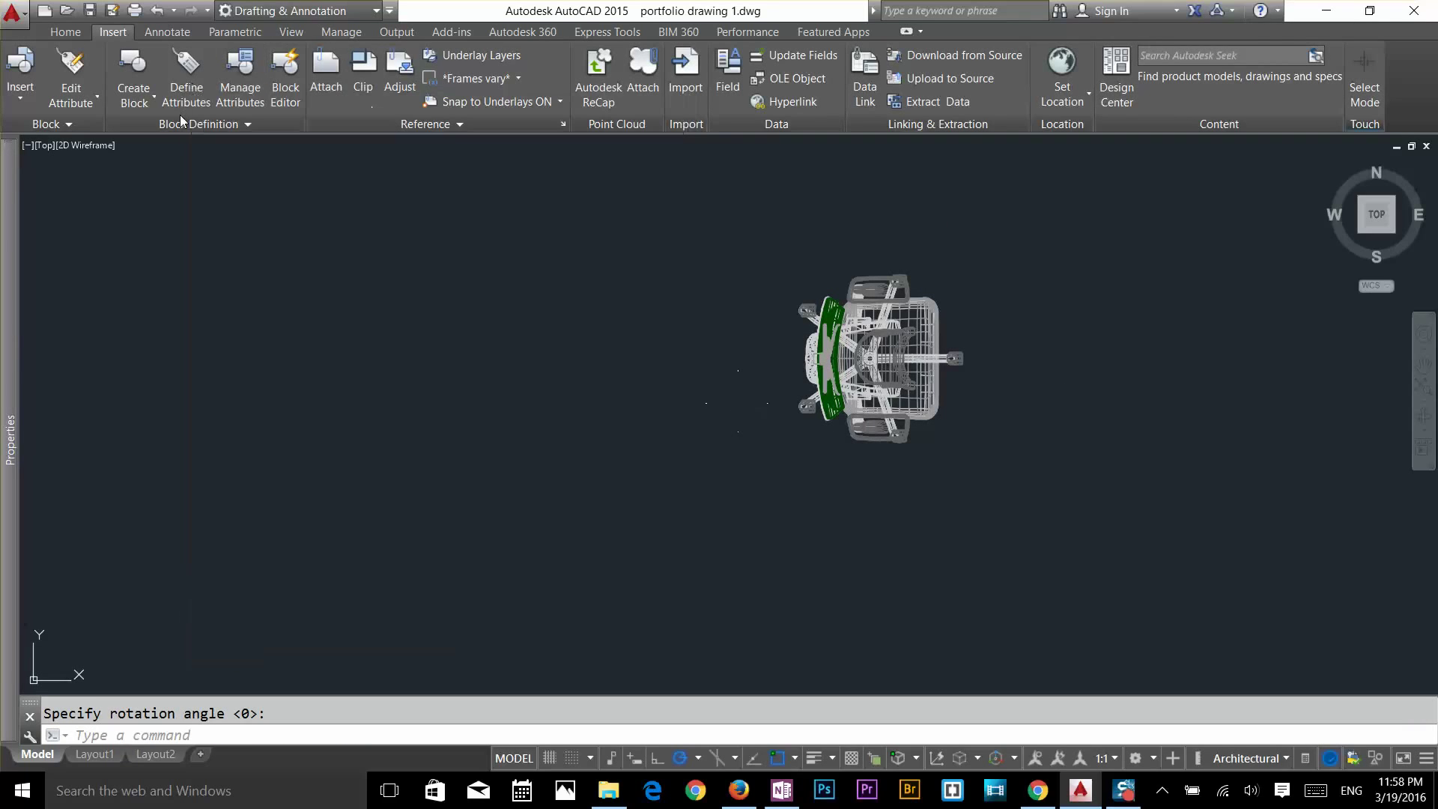
# Orbit to an angled view of the 3D chair and switch the workspace to 3D Basics
pyautogui.click(65, 32)
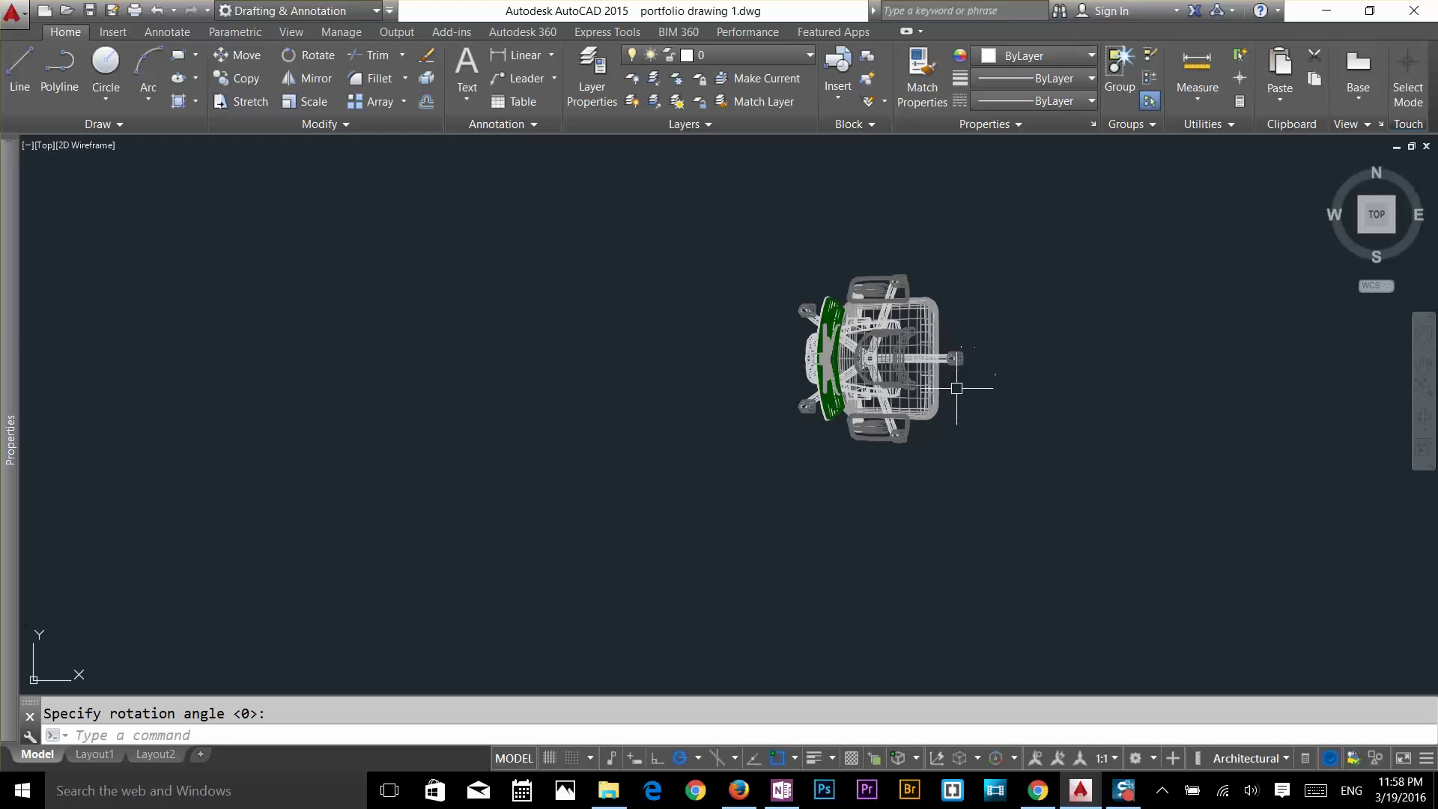
pyautogui.keyDown('shift'); pyautogui.moveTo(967, 352); pyautogui.dragTo(890, 229, button='middle'); pyautogui.keyUp('shift')
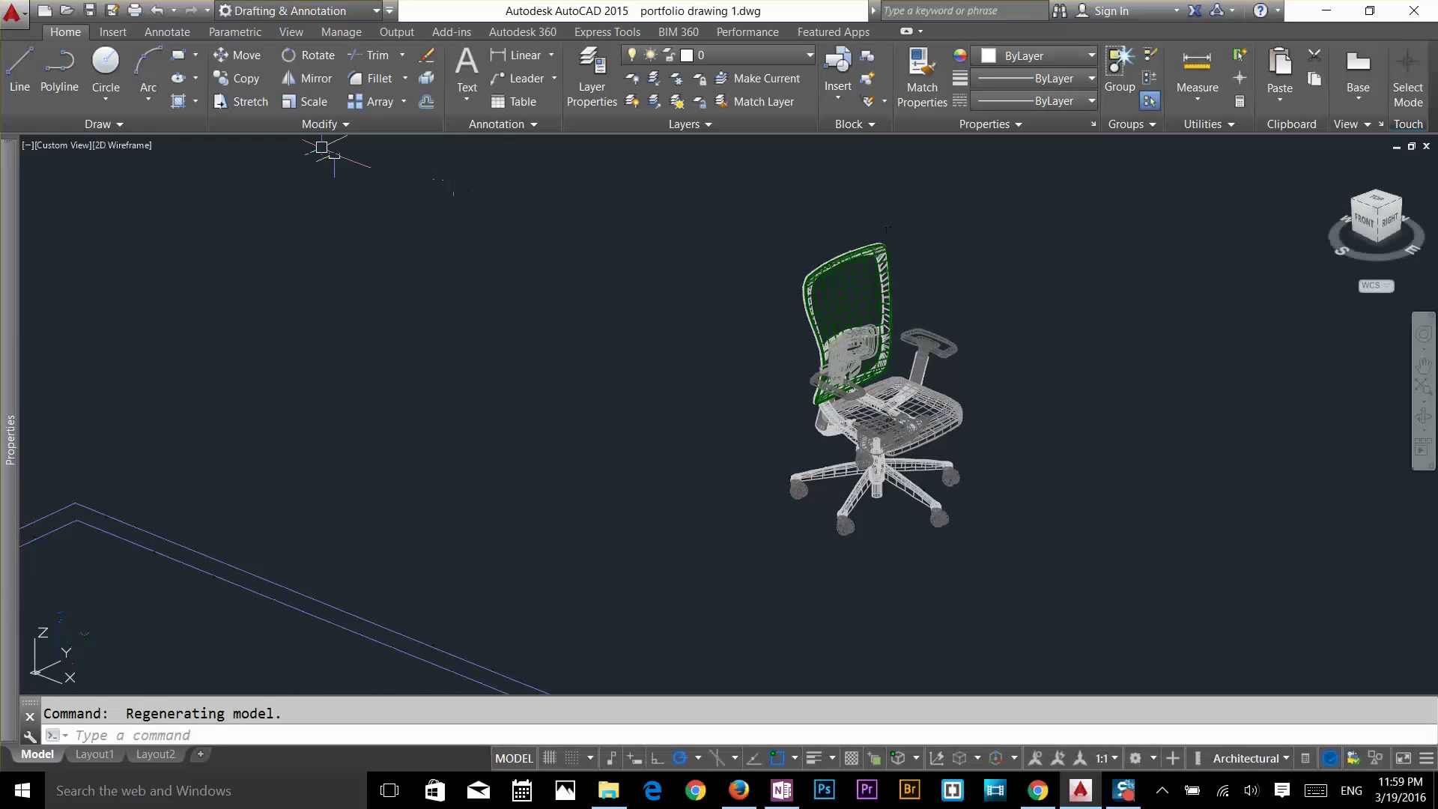
pyautogui.click(303, 10)
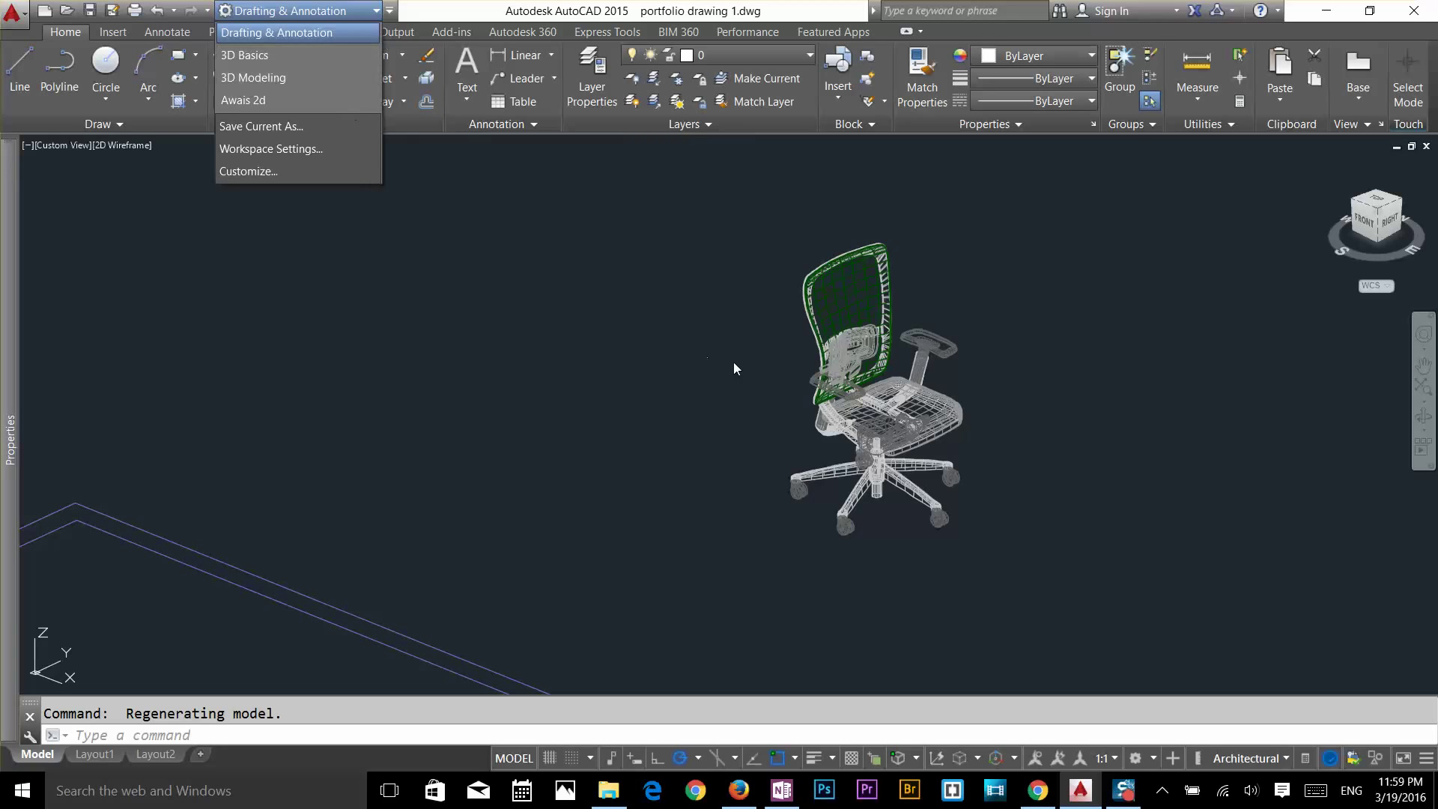
pyautogui.click(1035, 388)
pyautogui.click(1110, 403)
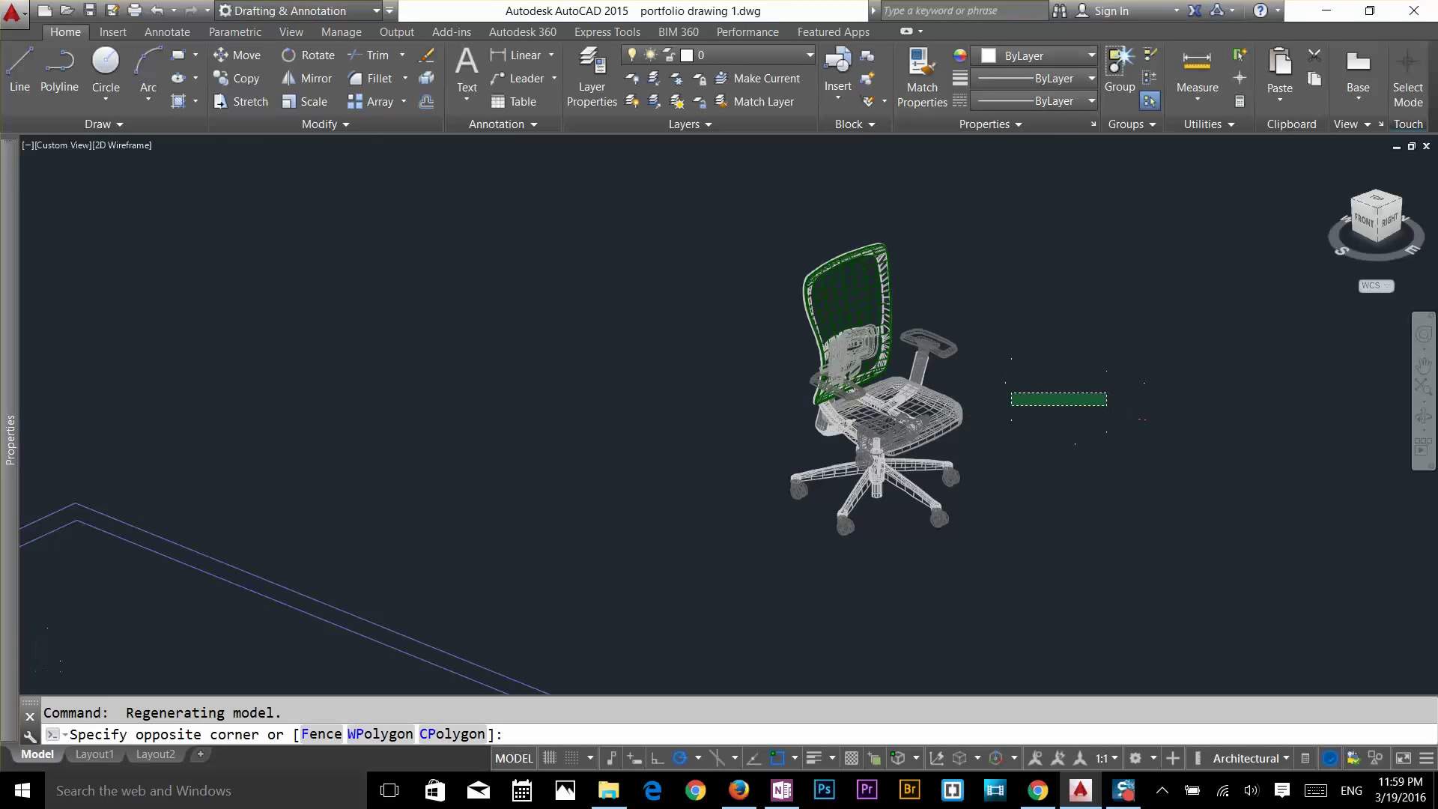
pyautogui.scroll(3, 963, 407)
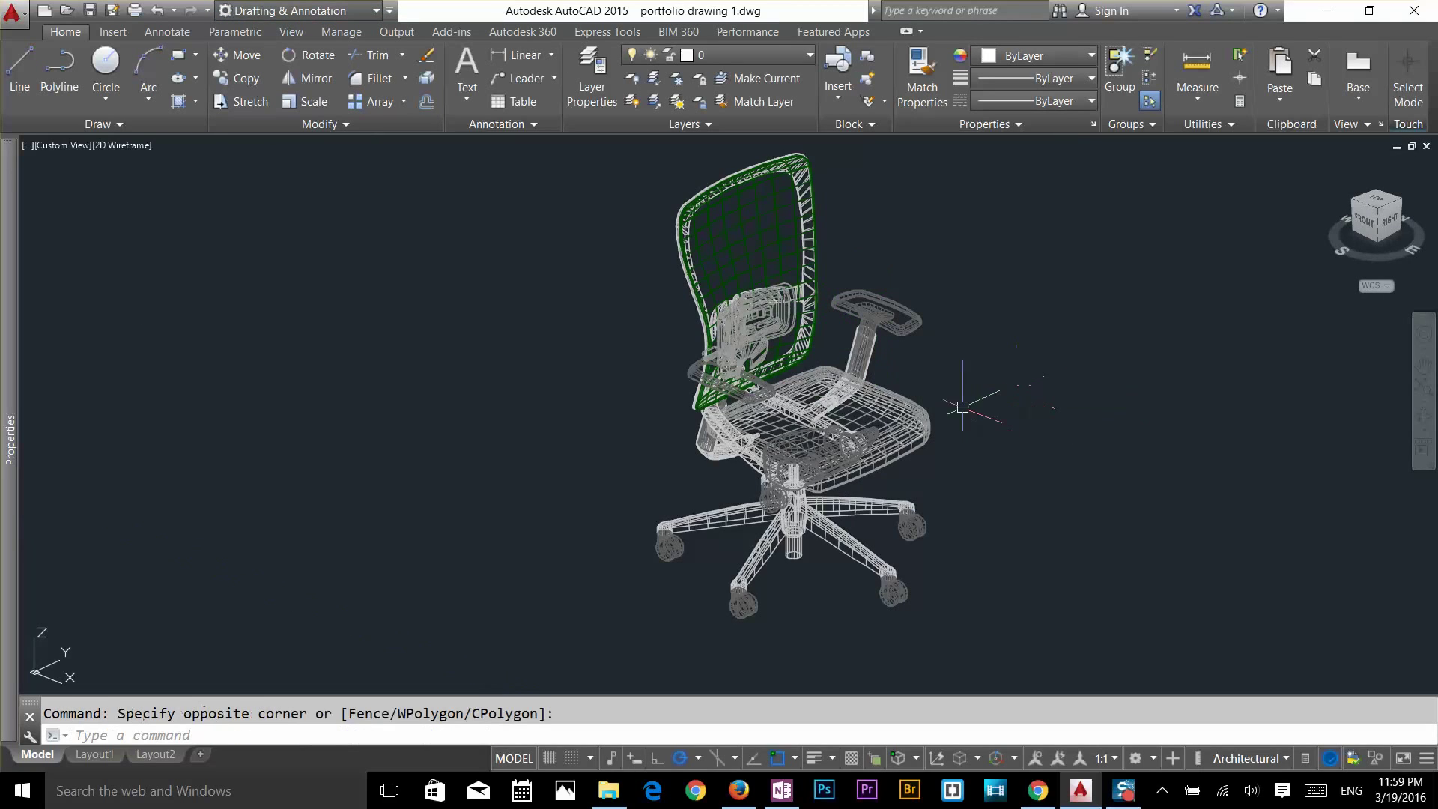
pyautogui.click(249, 10)
pyautogui.click(265, 55)
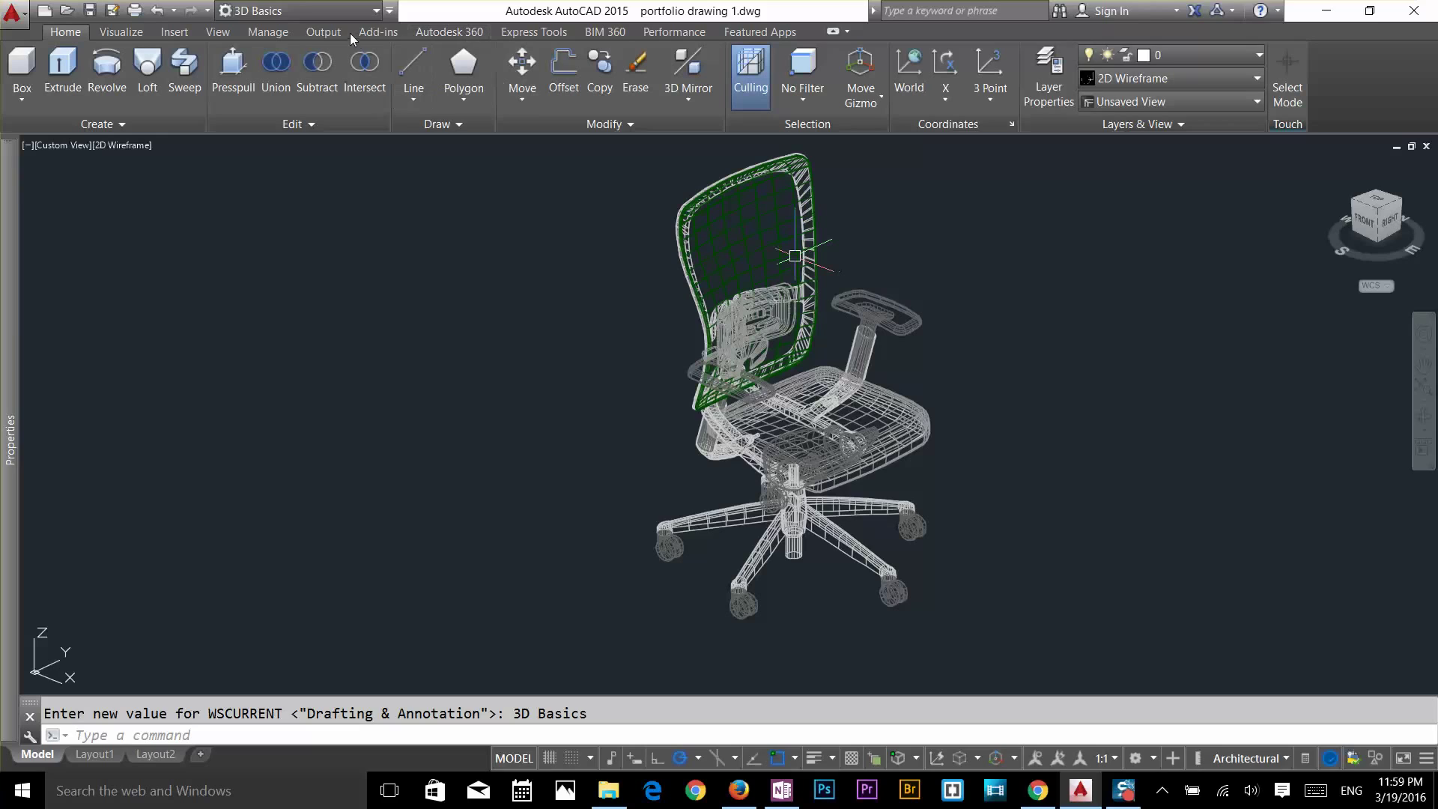
# Apply the Shades of Gray visual style and orbit and zoom around the 3D chair
pyautogui.click(114, 36)
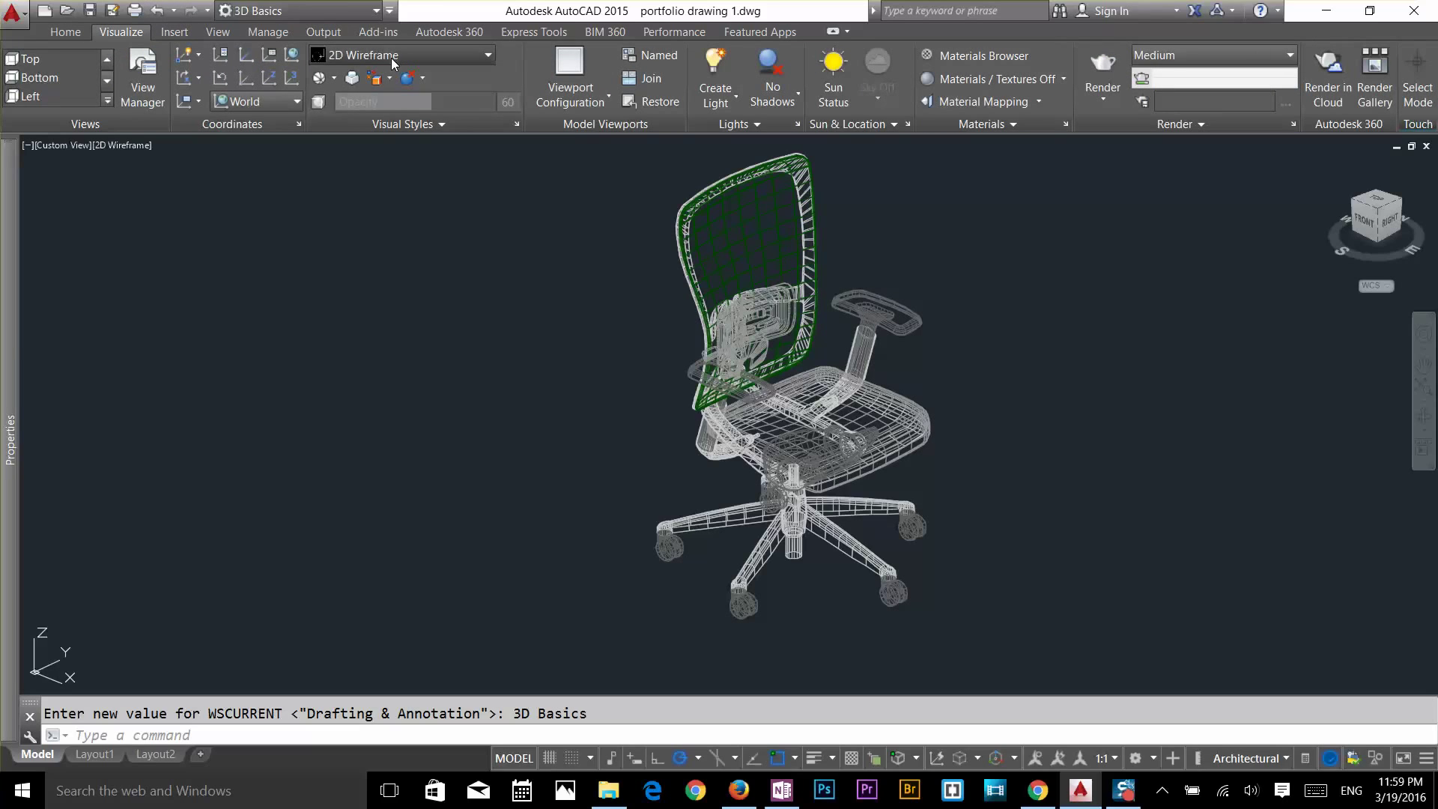
pyautogui.click(469, 56)
pyautogui.click(348, 228)
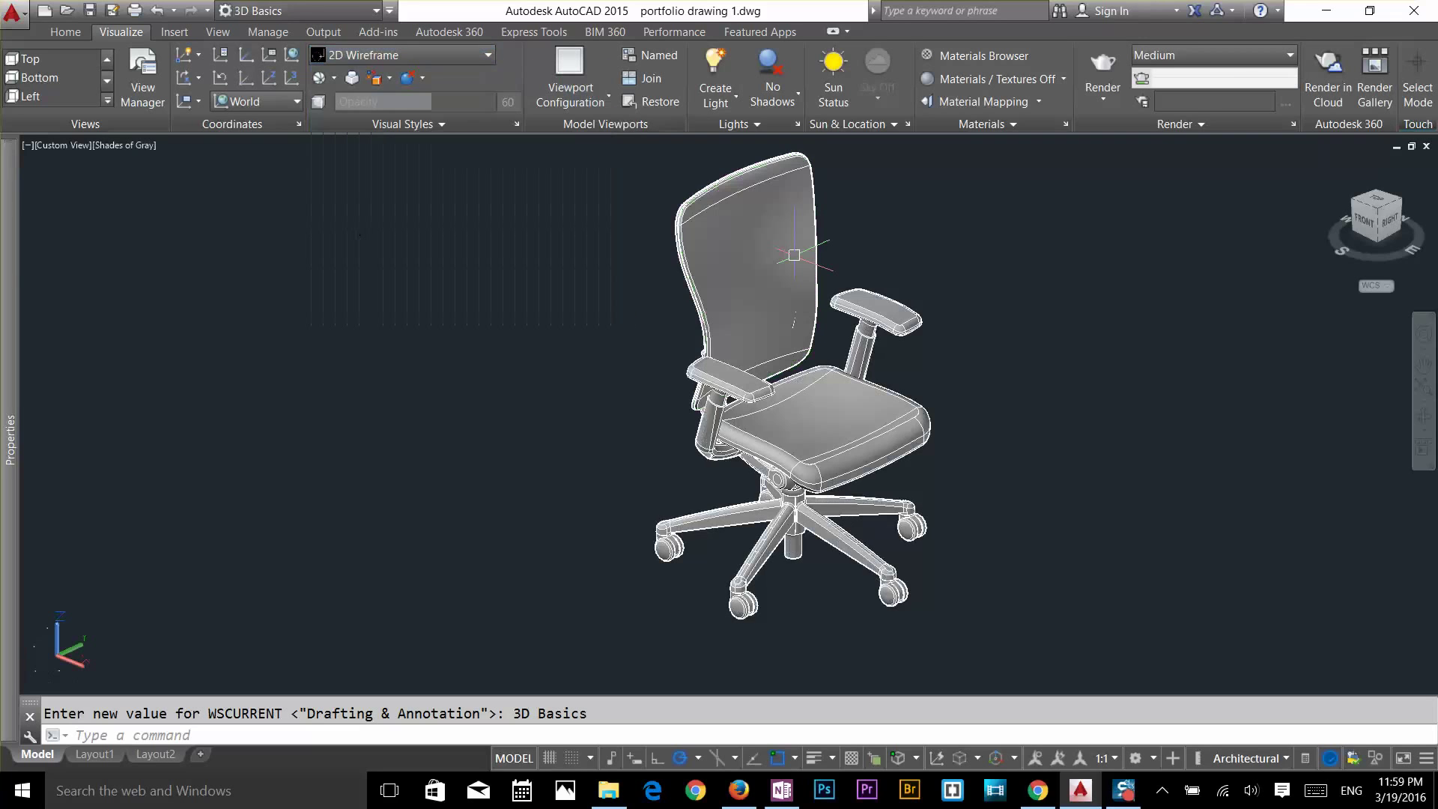
pyautogui.scroll(3, 936, 431)
pyautogui.keyDown('shift'); pyautogui.moveTo(936, 430); pyautogui.dragTo(865, 392, button='middle'); pyautogui.keyUp('shift')
pyautogui.scroll(-4, 854, 378)
pyautogui.scroll(2, 817, 399)
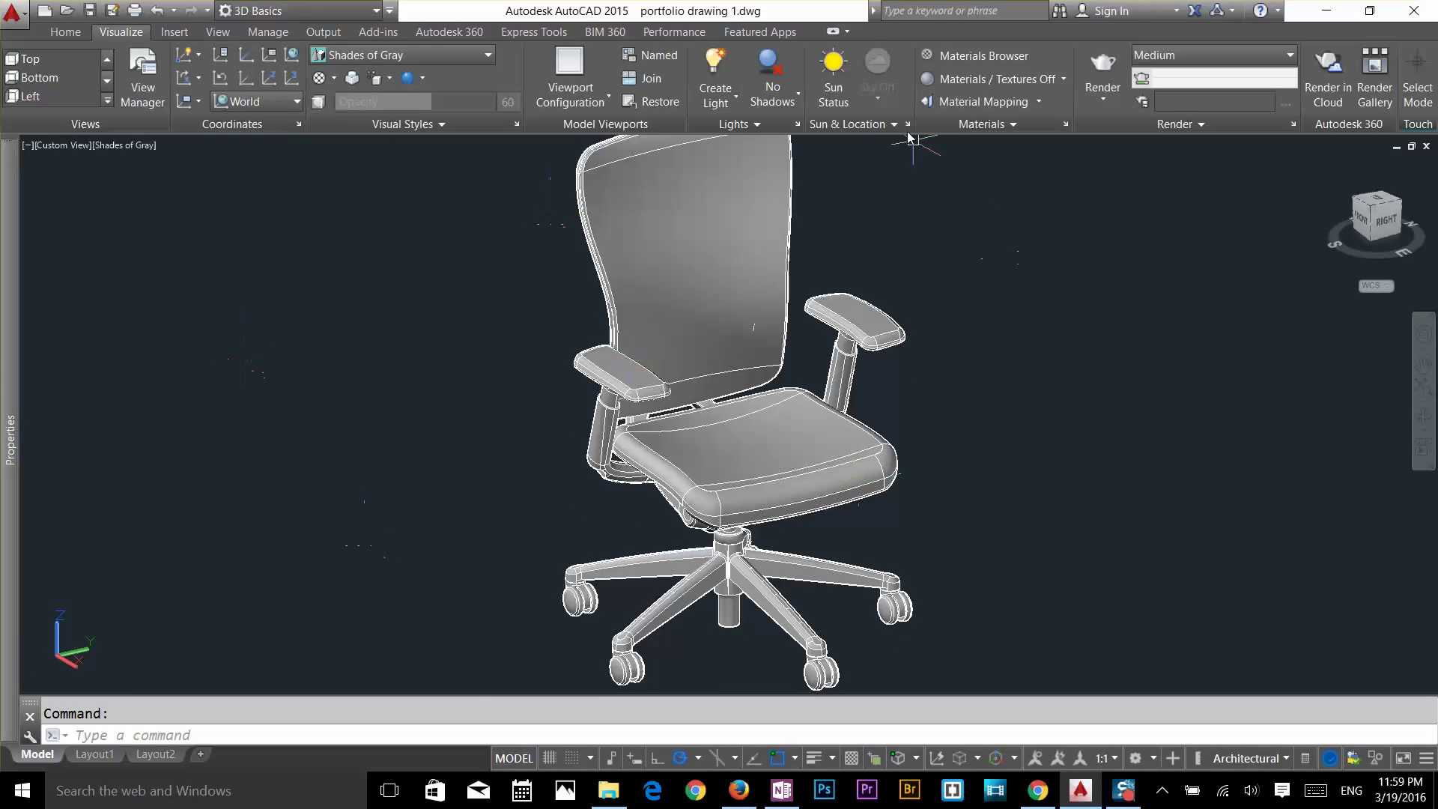
pyautogui.click(689, 266)
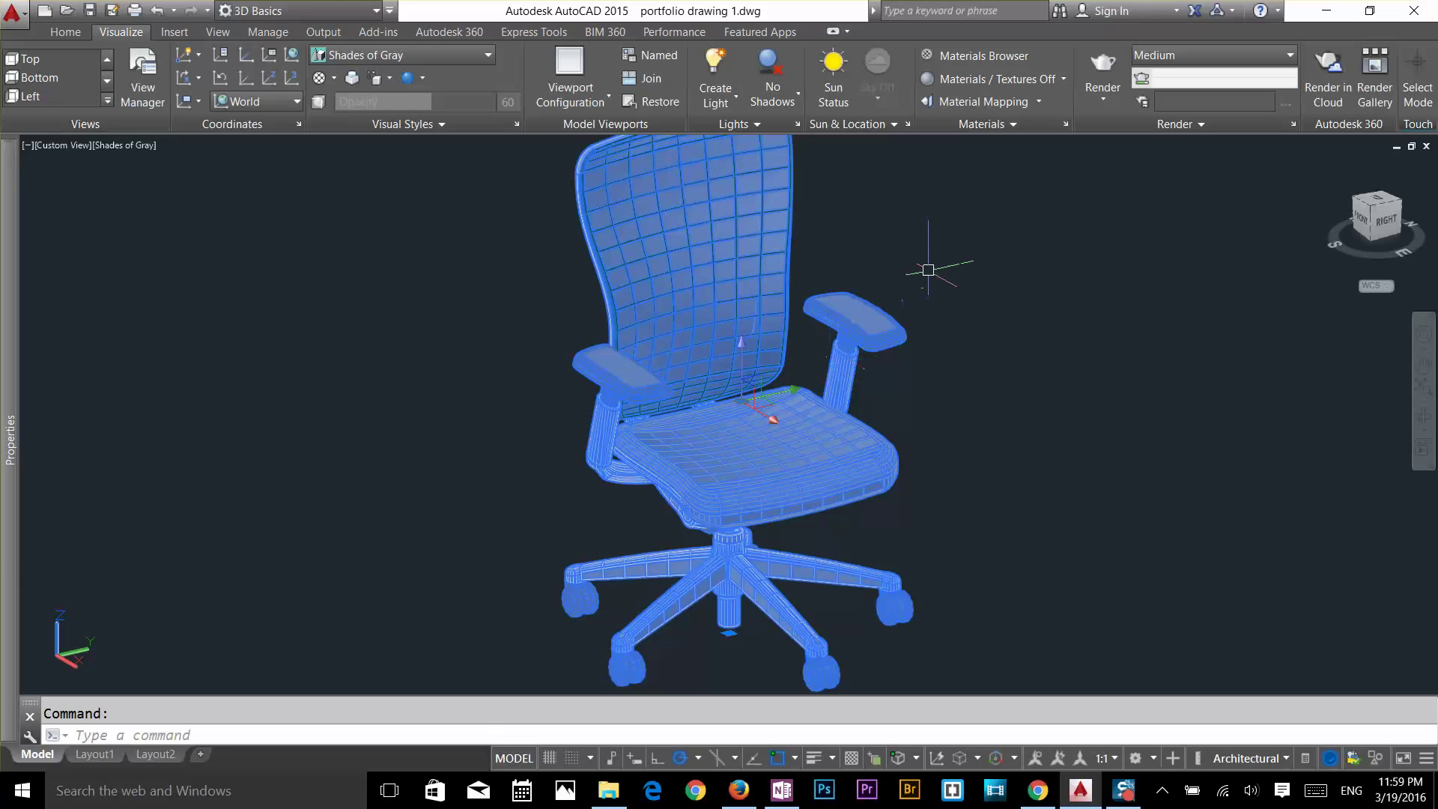
pyautogui.click(946, 250)
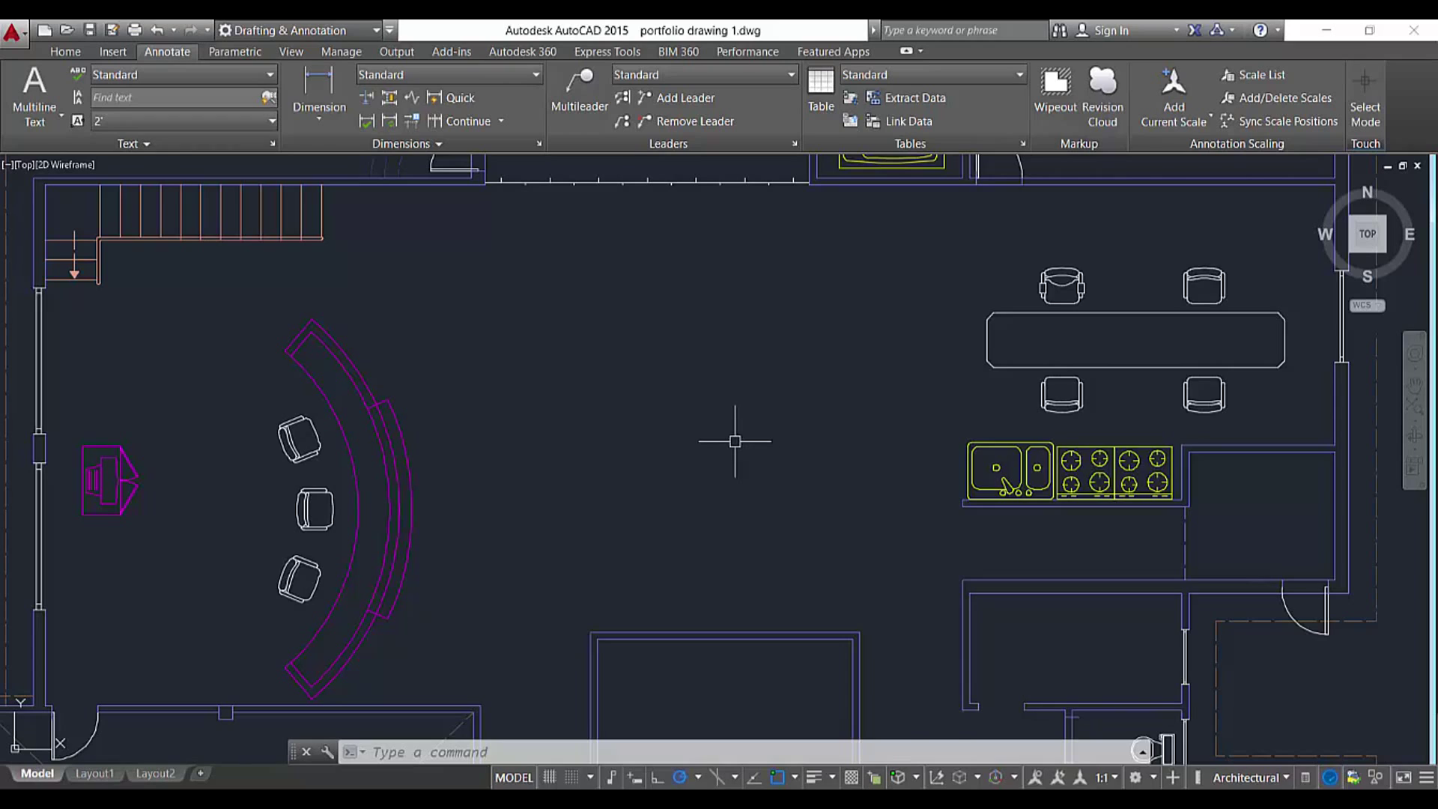
# Zoom out to the whole floor plan and check the existing layers
pyautogui.middleClick(739, 439)
pyautogui.middleClick(739, 439)
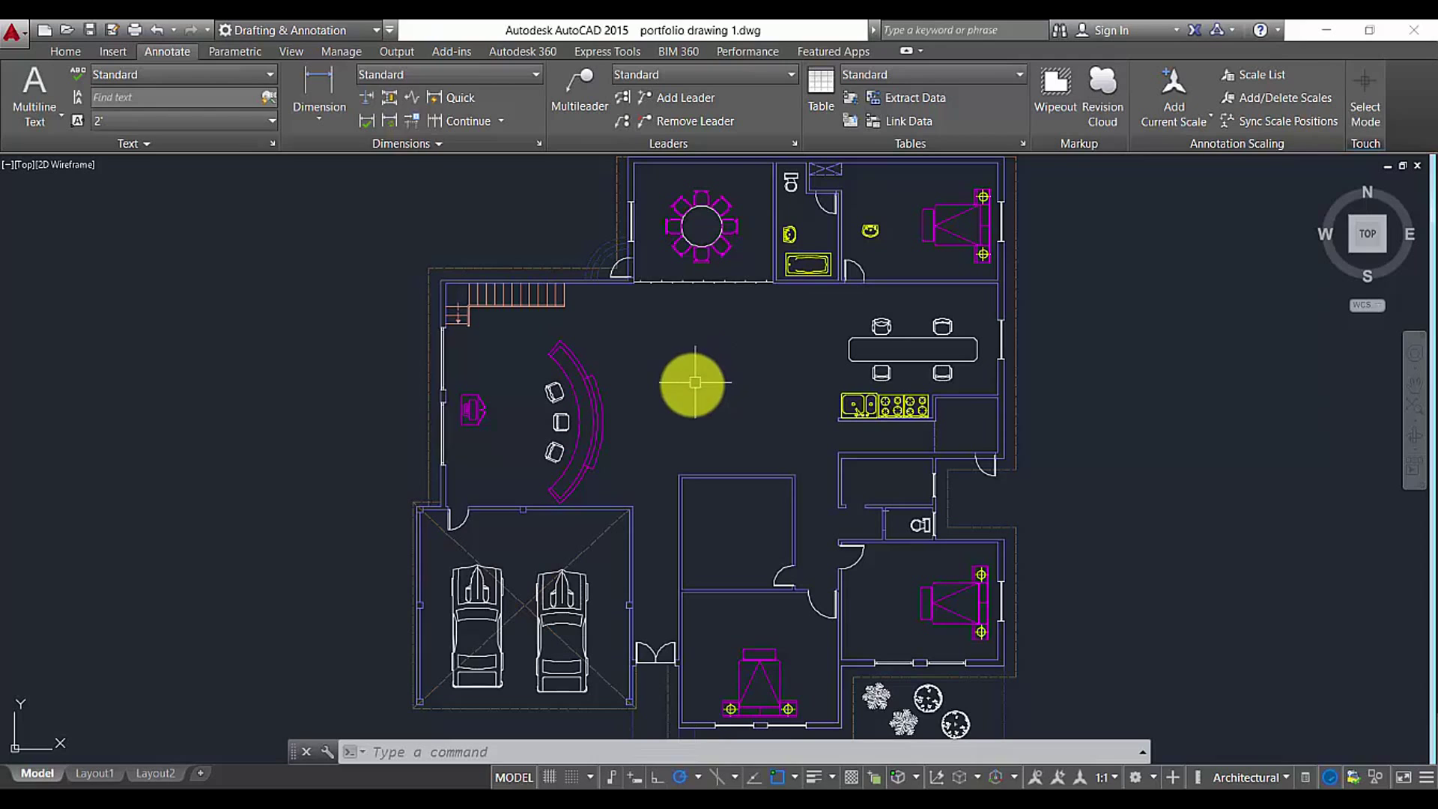
pyautogui.click(67, 52)
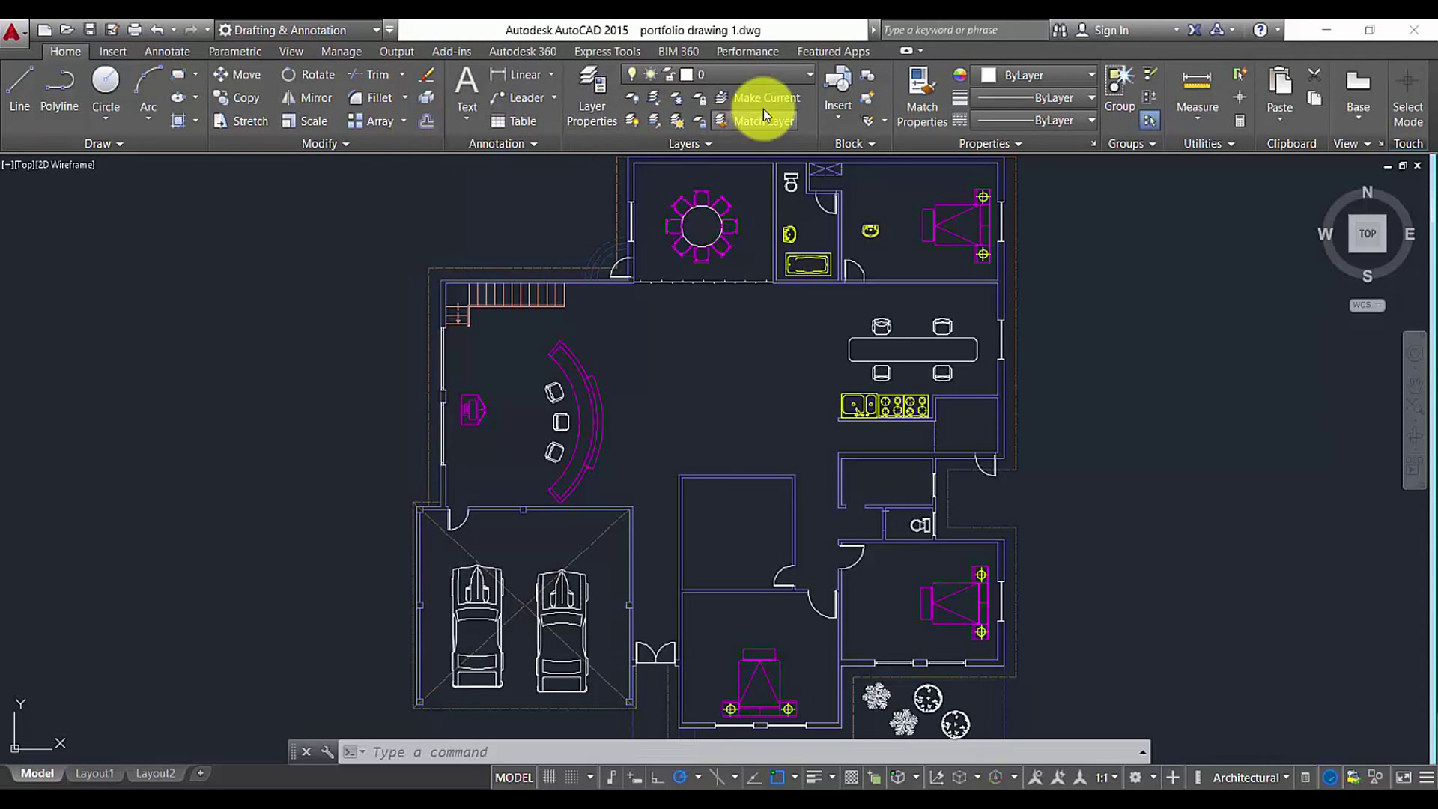
pyautogui.click(695, 81)
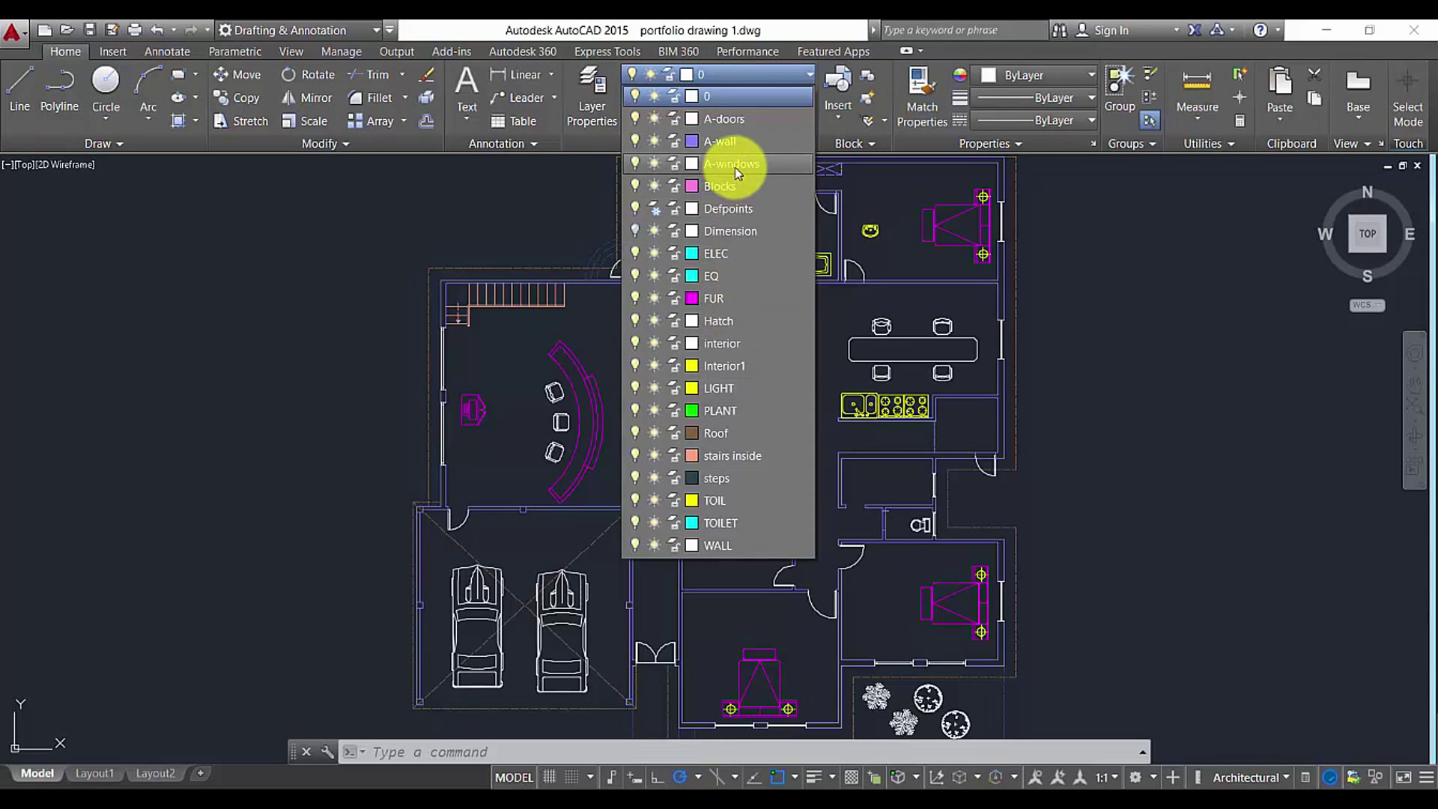
pyautogui.click(599, 117)
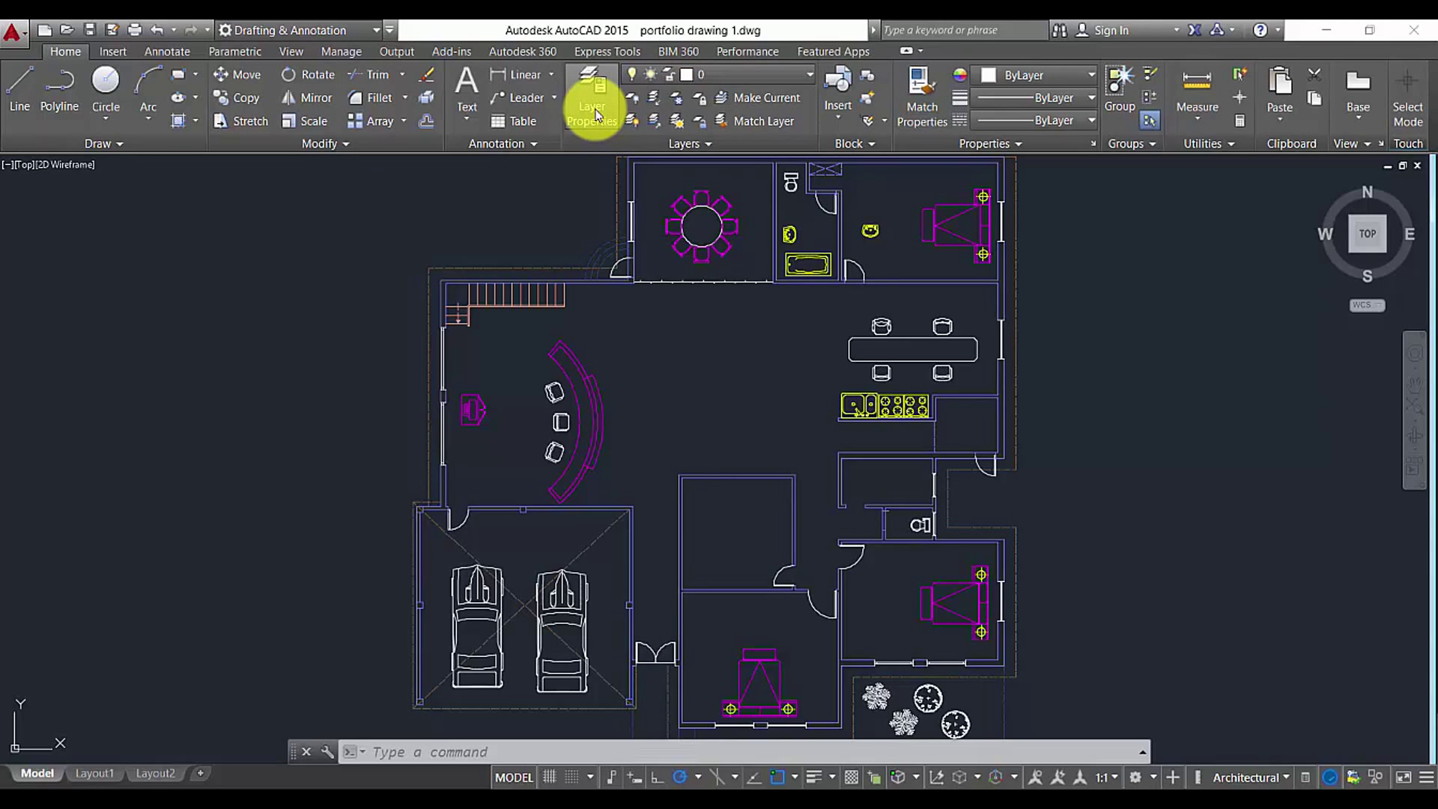
# Create a new layer named Text and make it the current layer
pyautogui.click(597, 113)
pyautogui.click(512, 184)
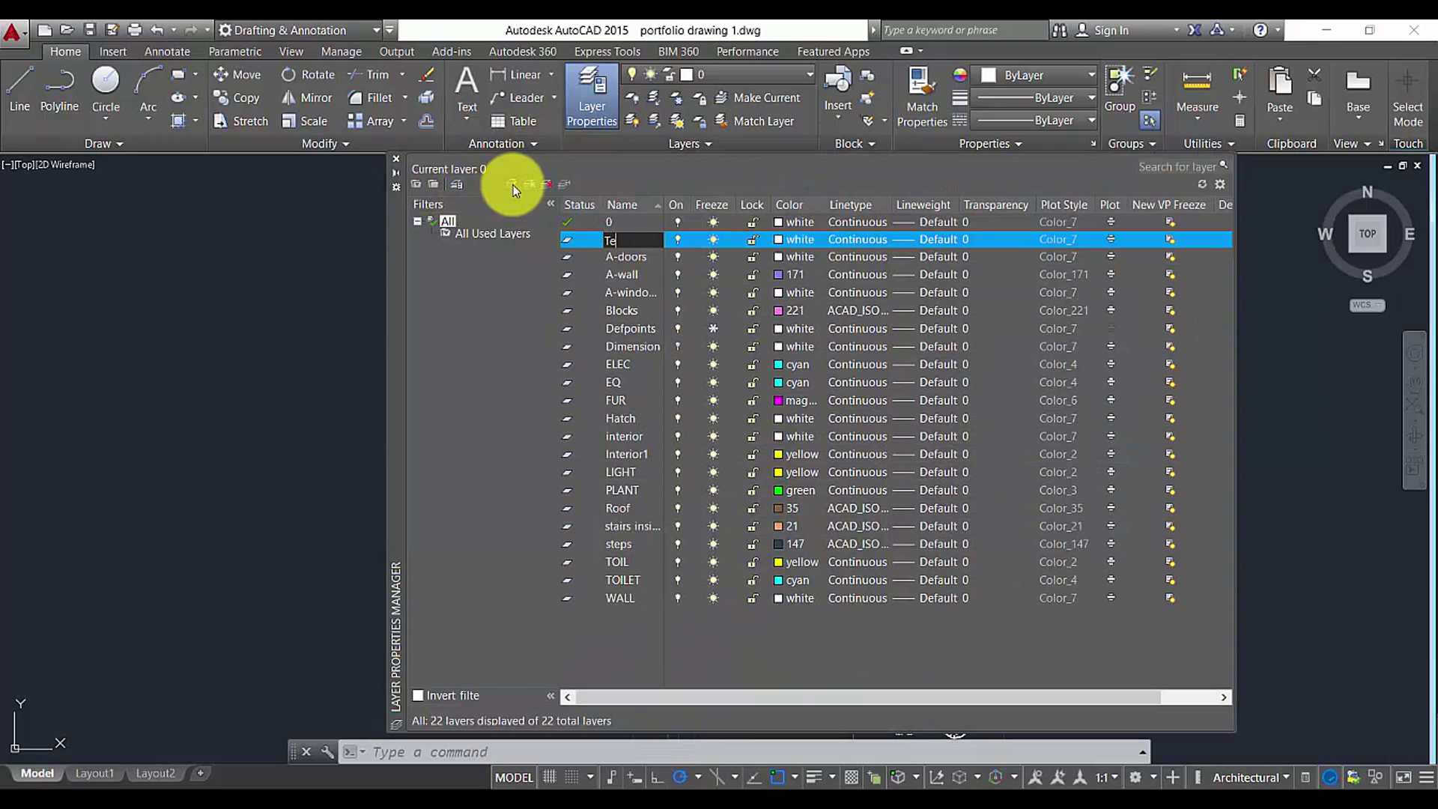
pyautogui.press('Return')
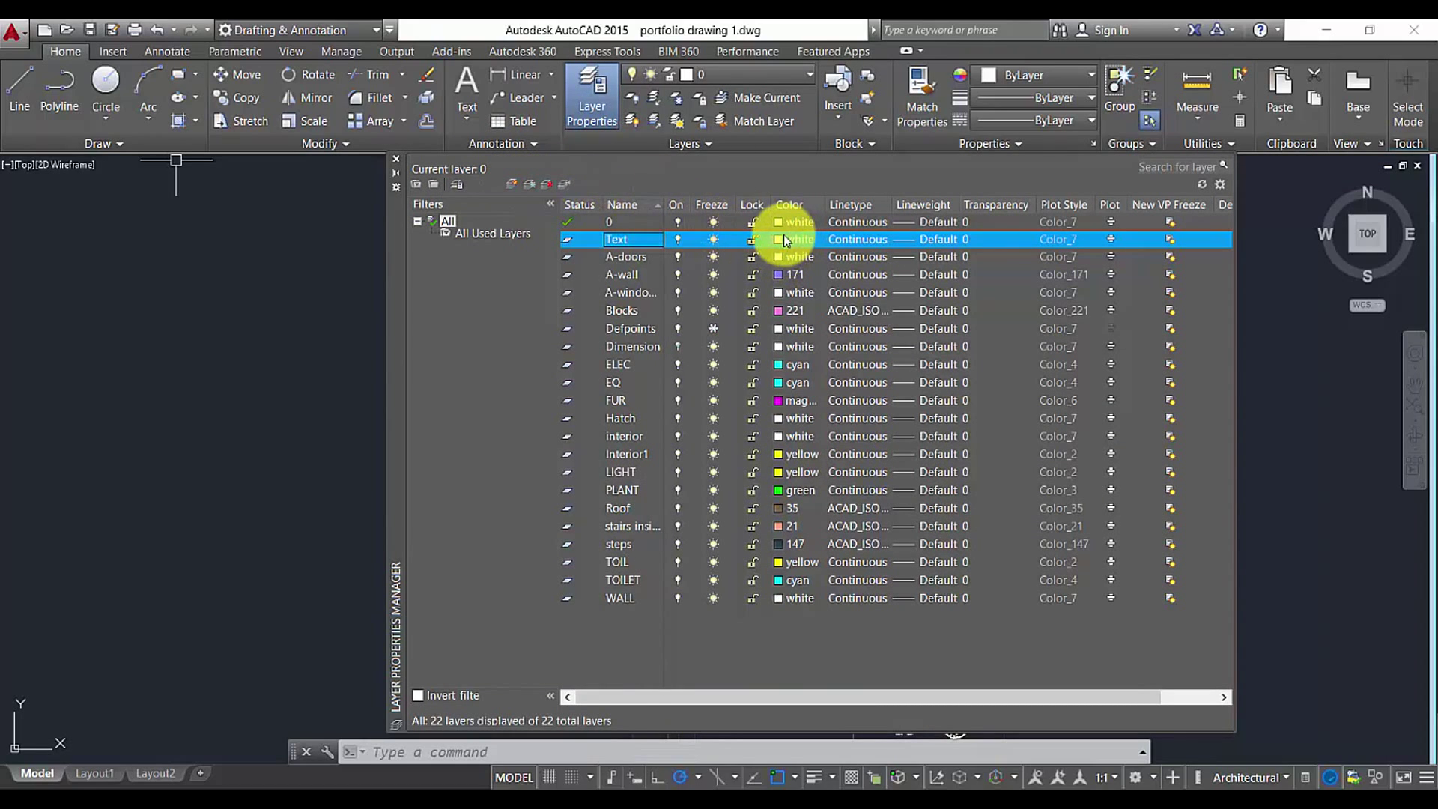
pyautogui.click(397, 158)
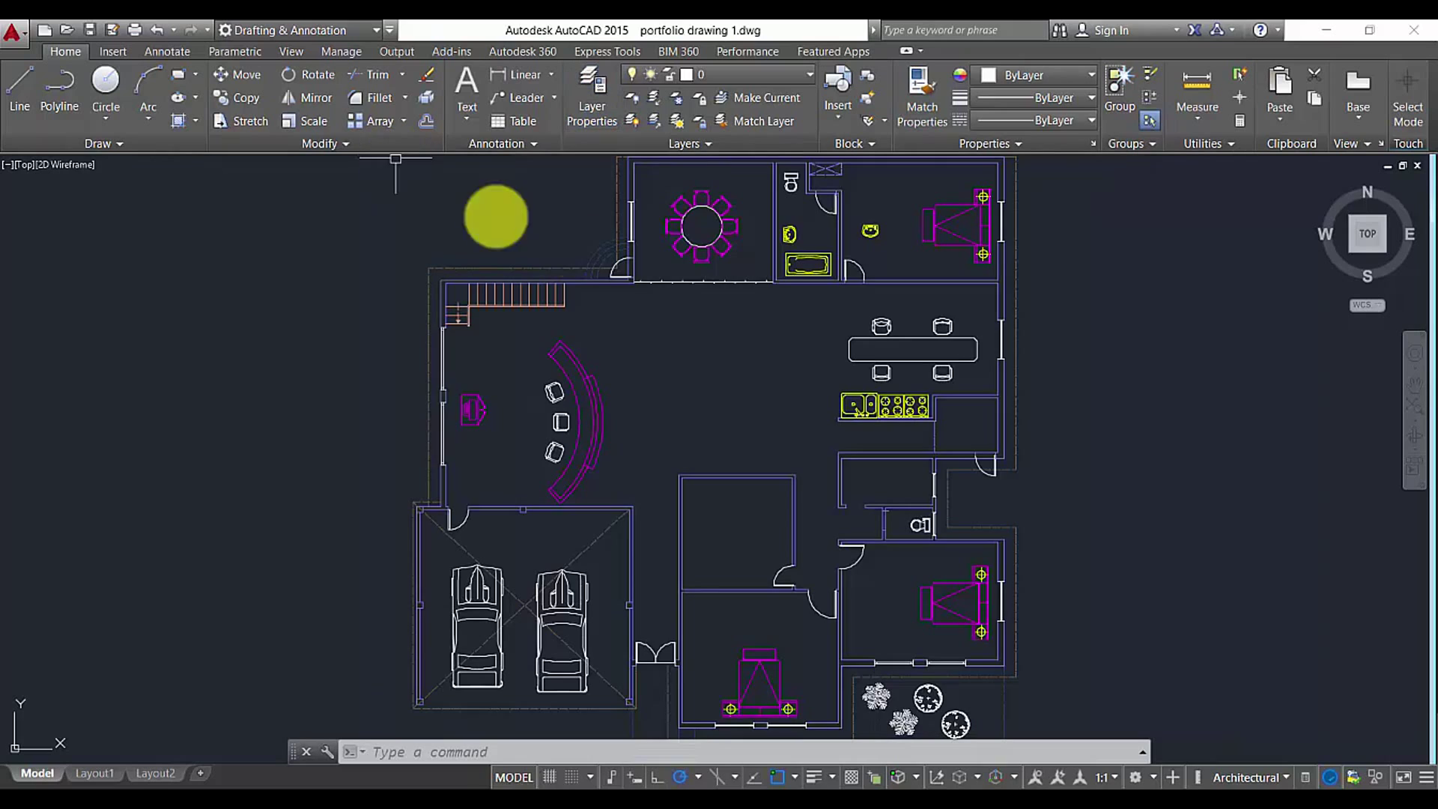
pyautogui.click(693, 74)
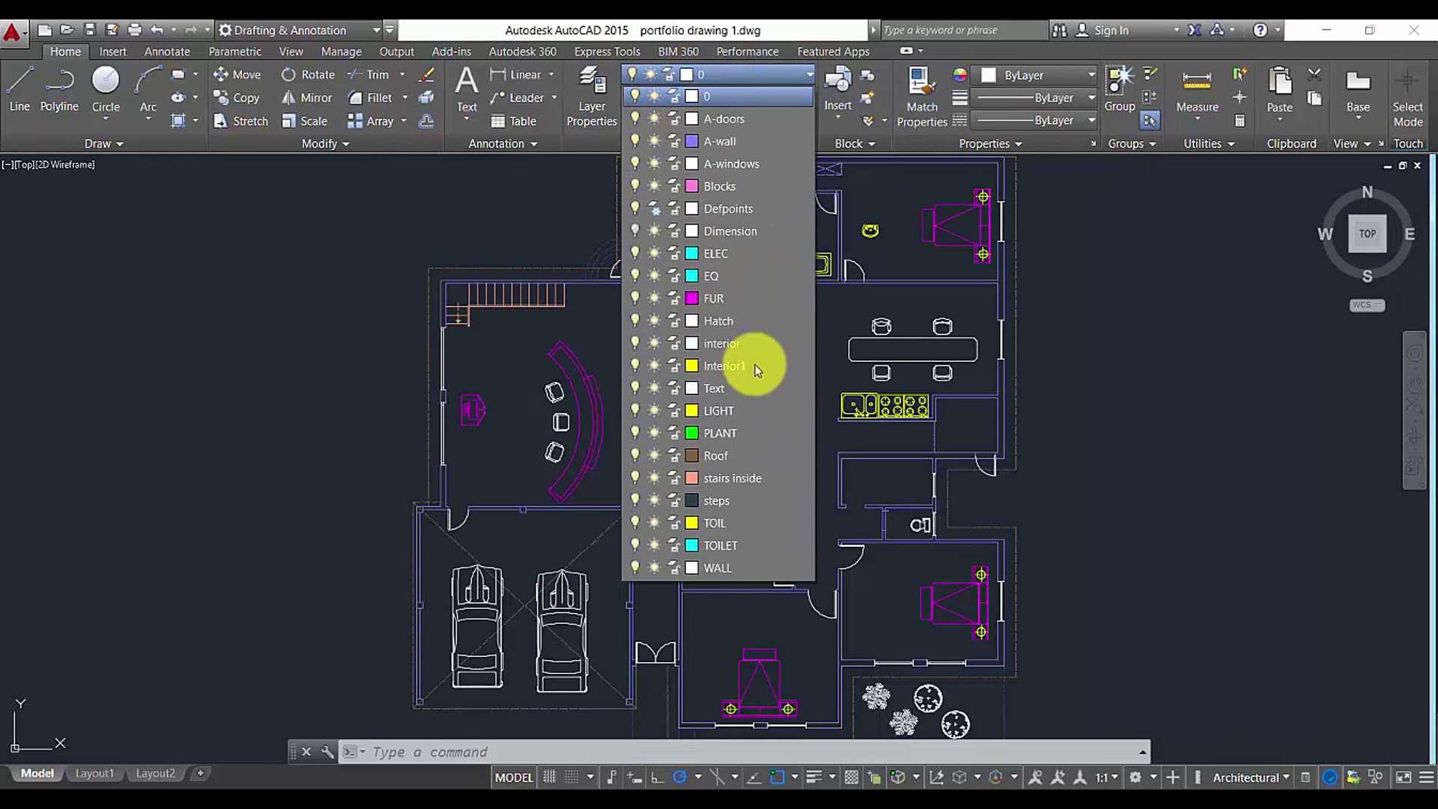
pyautogui.click(725, 389)
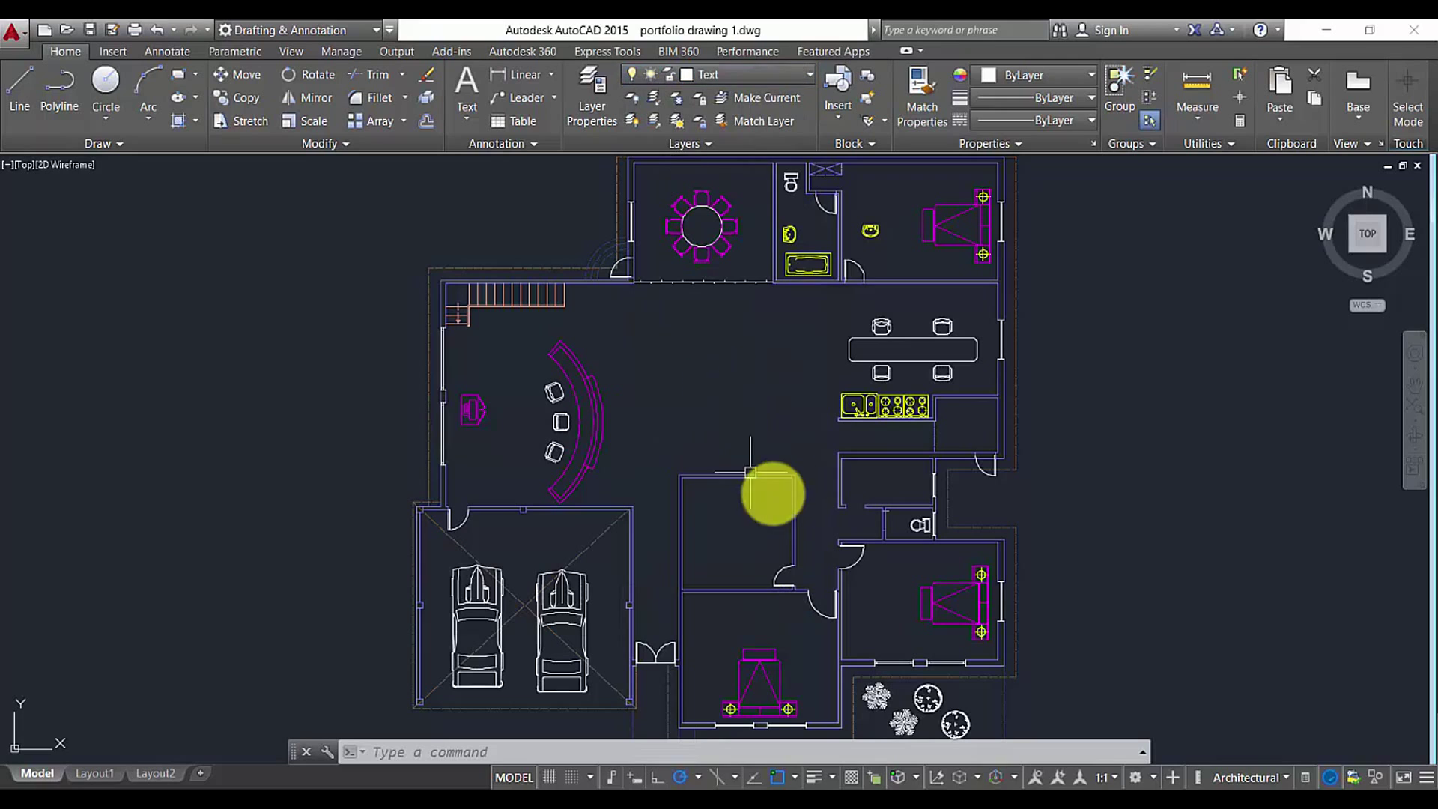
# Start a TEXT label with MC justification, centred left of the dining table
pyautogui.click(771, 387)
pyautogui.click(749, 389)
pyautogui.scroll(5, 749, 375)
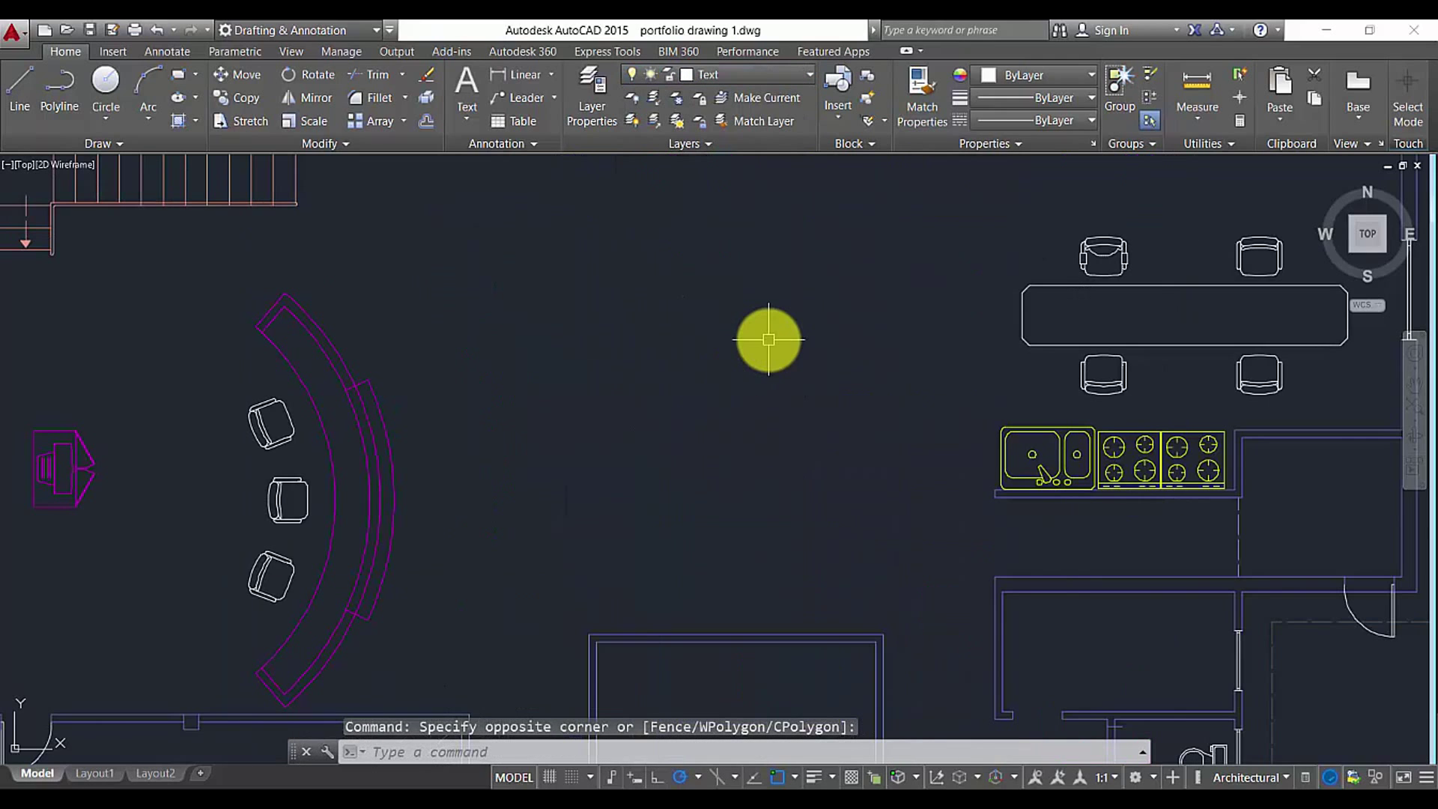
pyautogui.scroll(2, 771, 338)
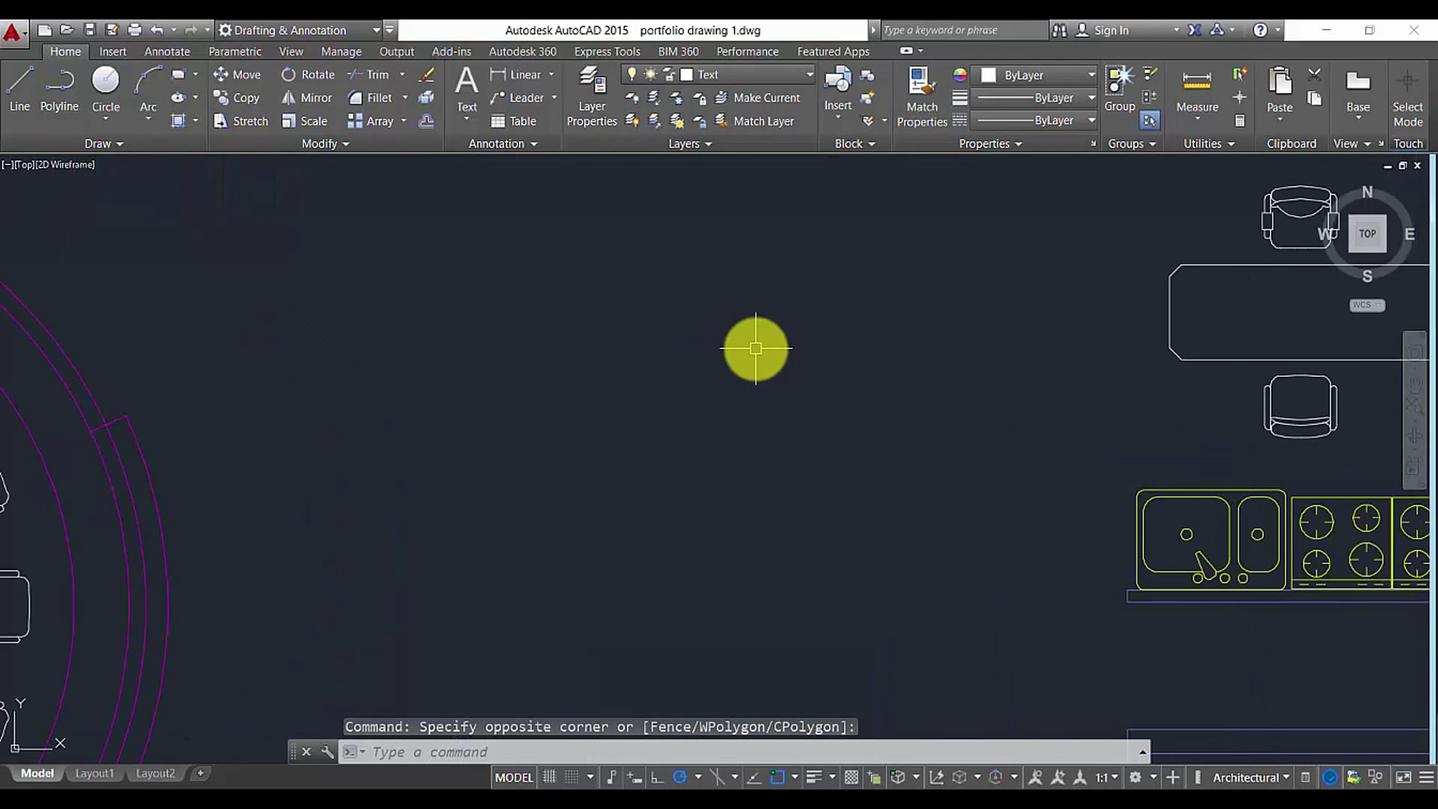
pyautogui.scroll(-2, 756, 348)
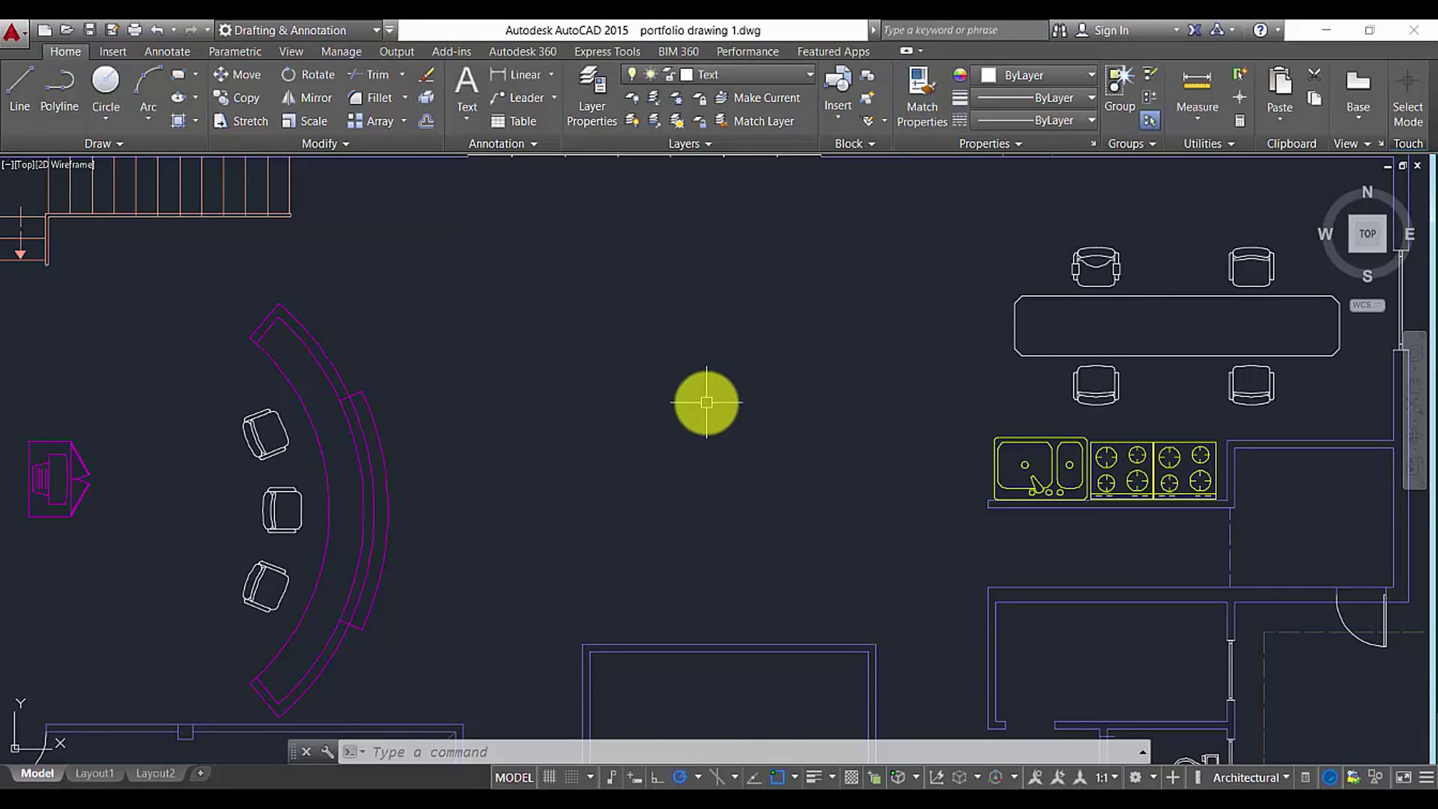
pyautogui.write('text')
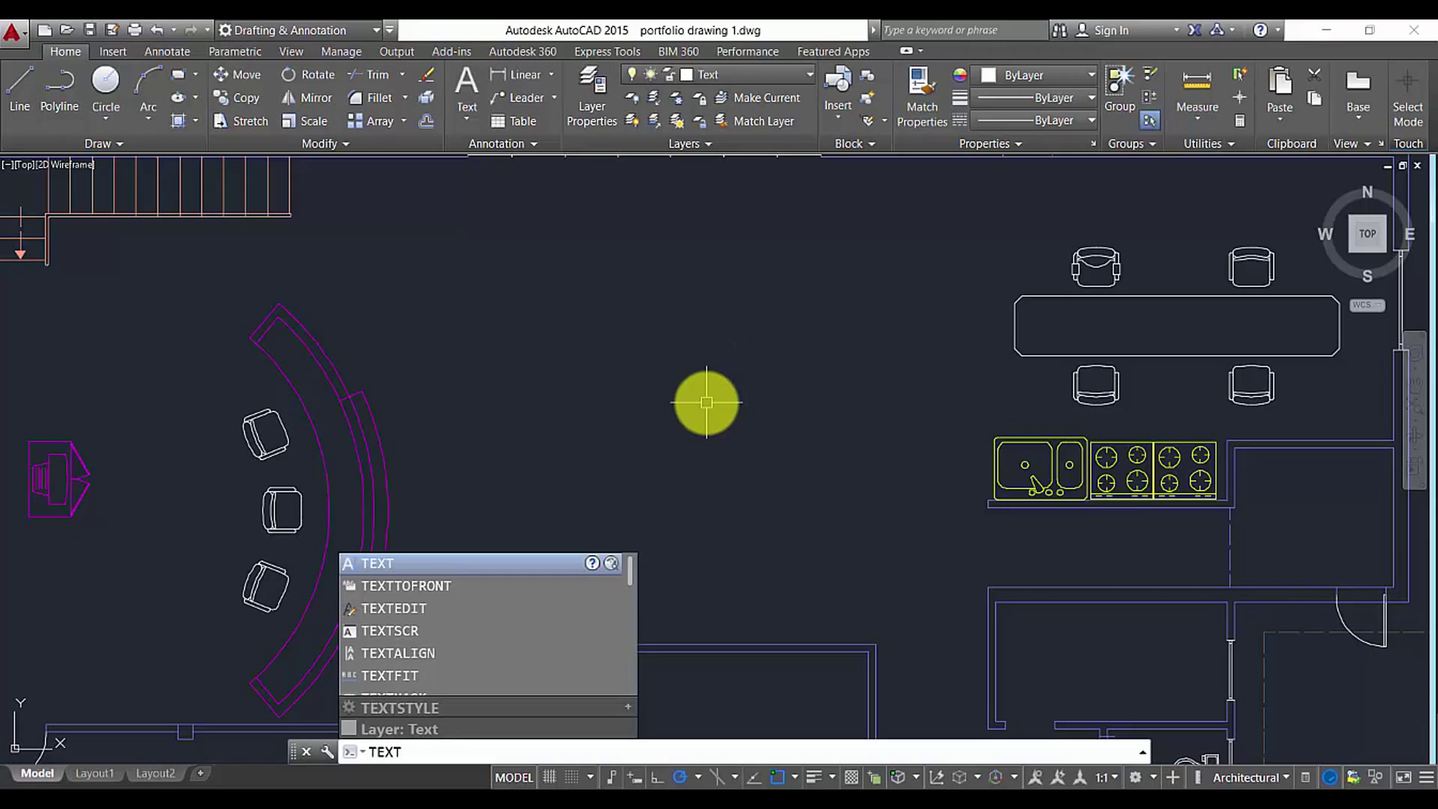
pyautogui.press('Return')
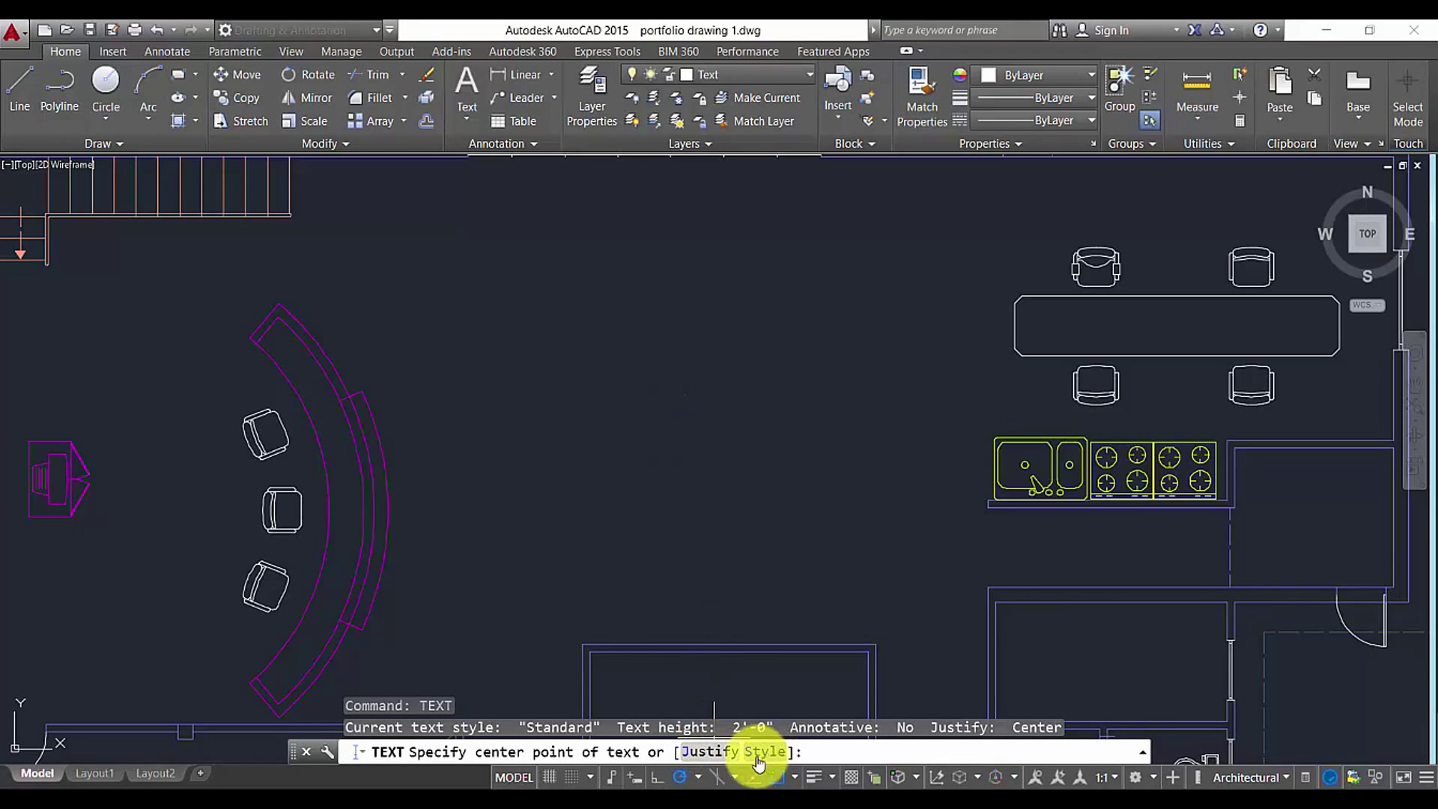
pyautogui.click(715, 753)
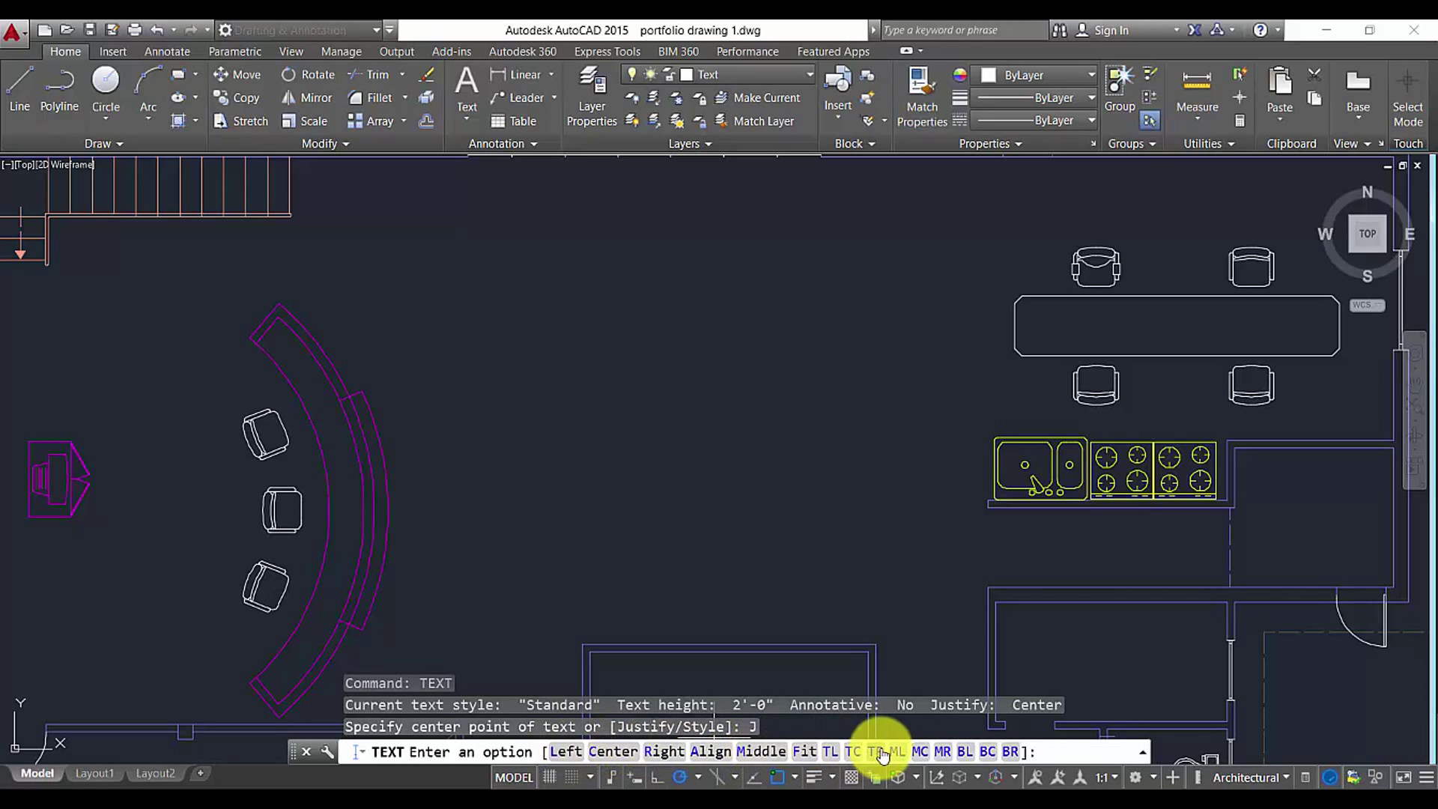
pyautogui.click(921, 752)
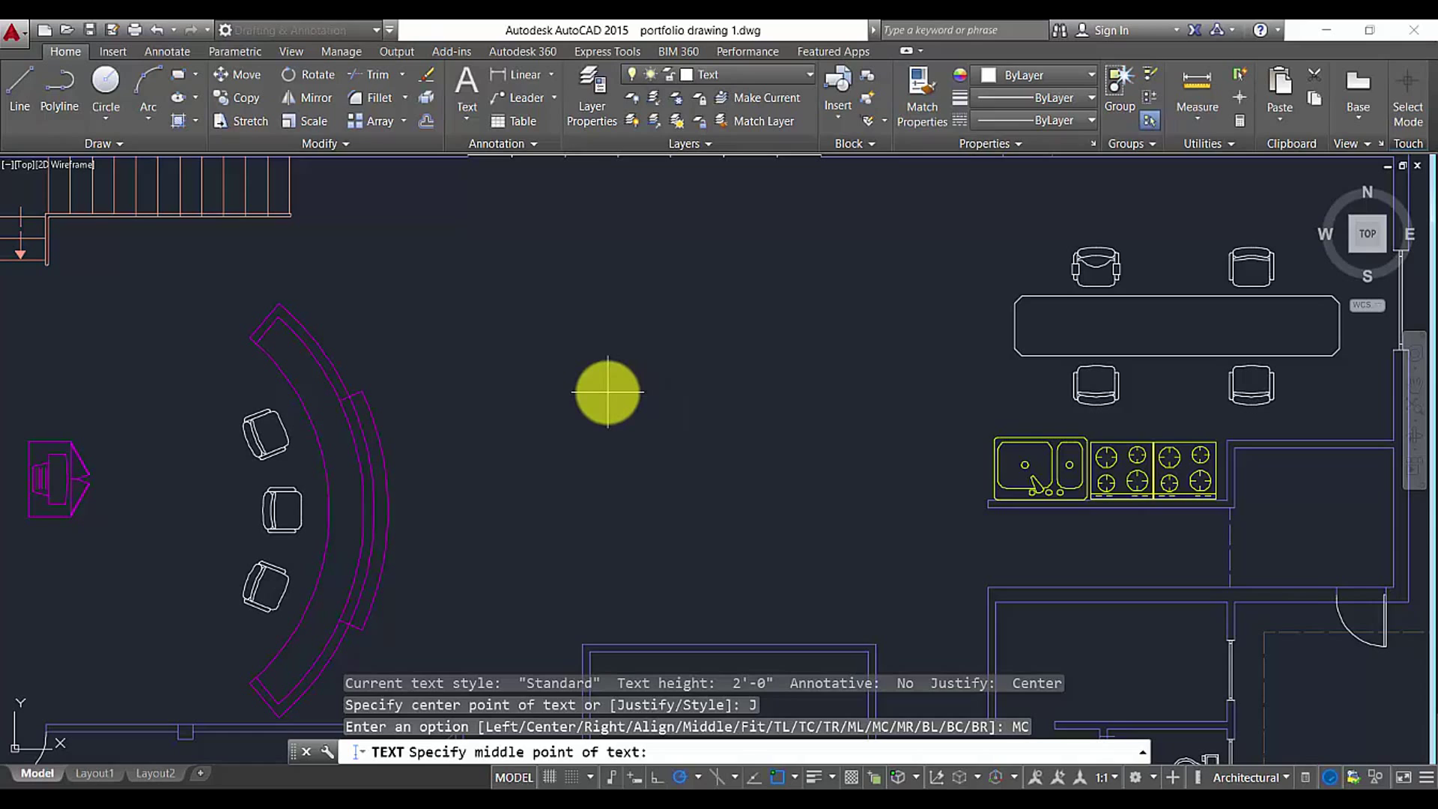
pyautogui.click(607, 392)
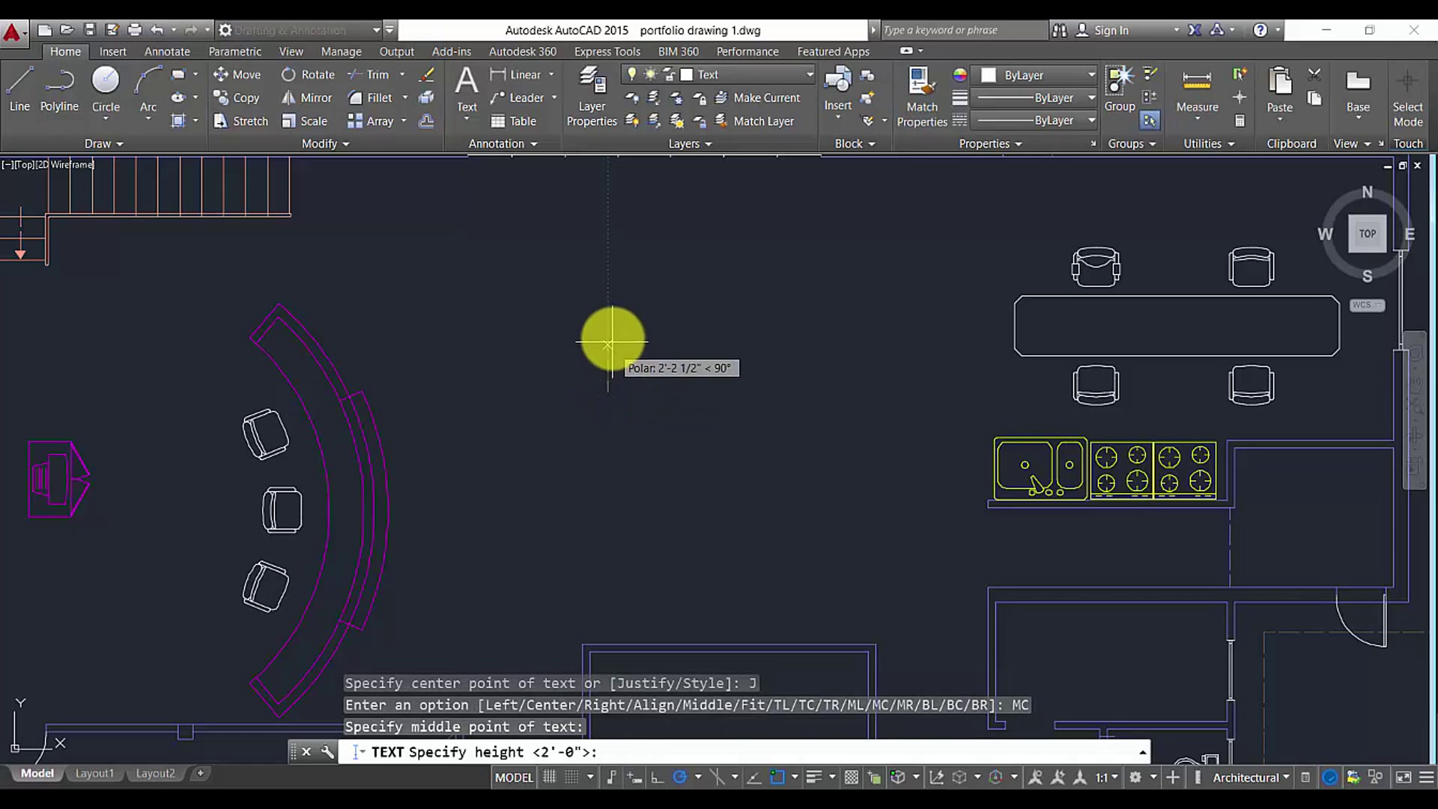
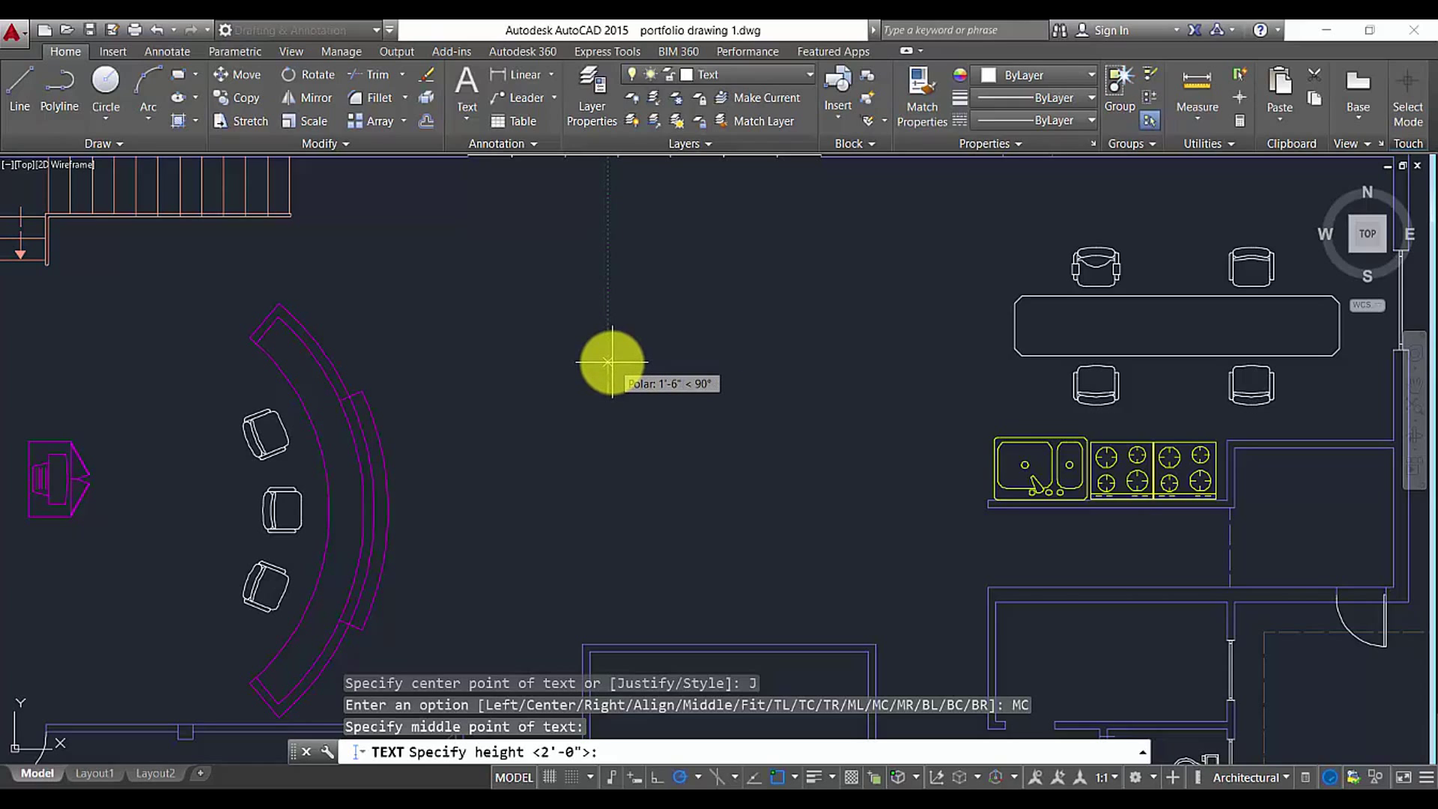
# Place the single-line text 'Living Area' in the living room at 0° rotation
pyautogui.click(608, 362)
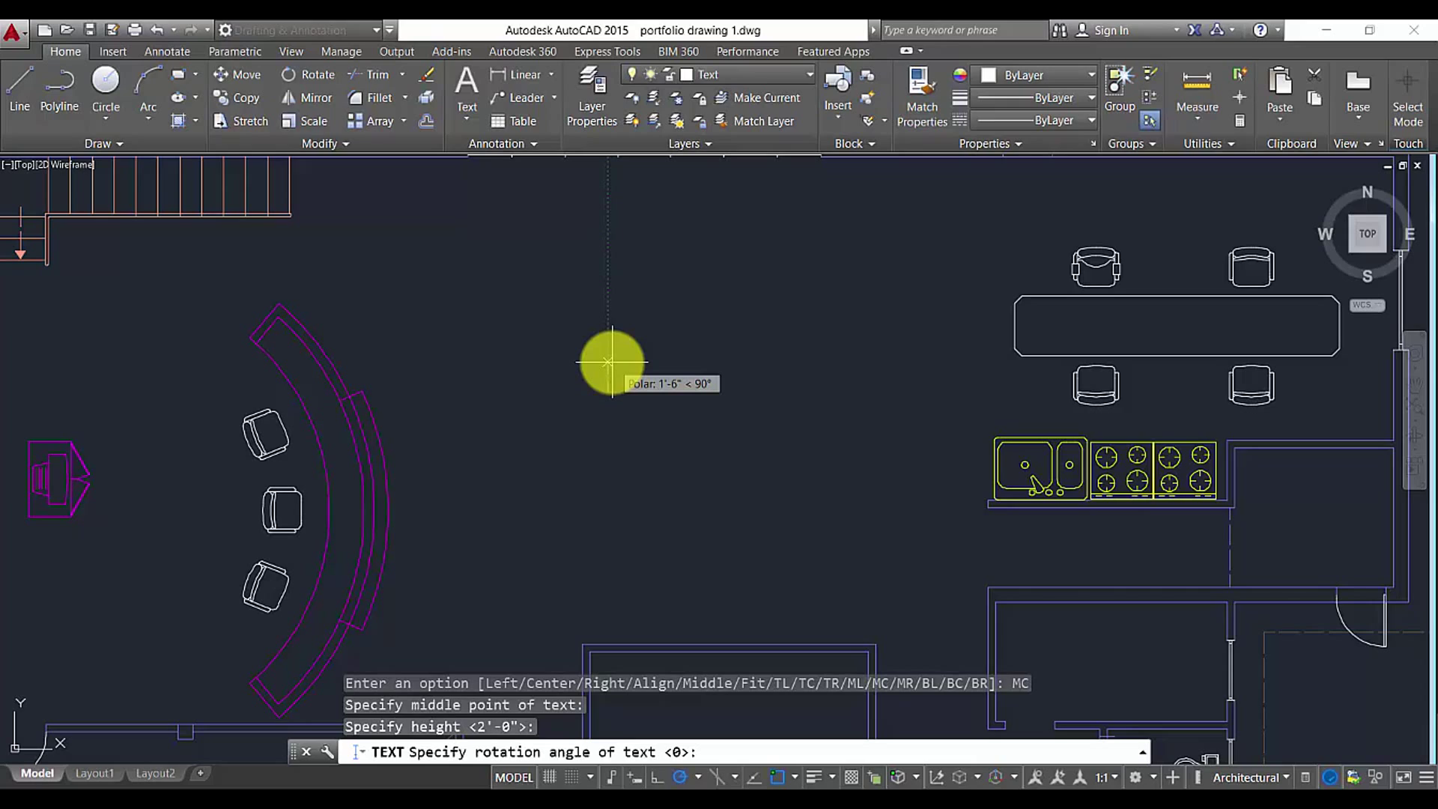
pyautogui.press('Return')
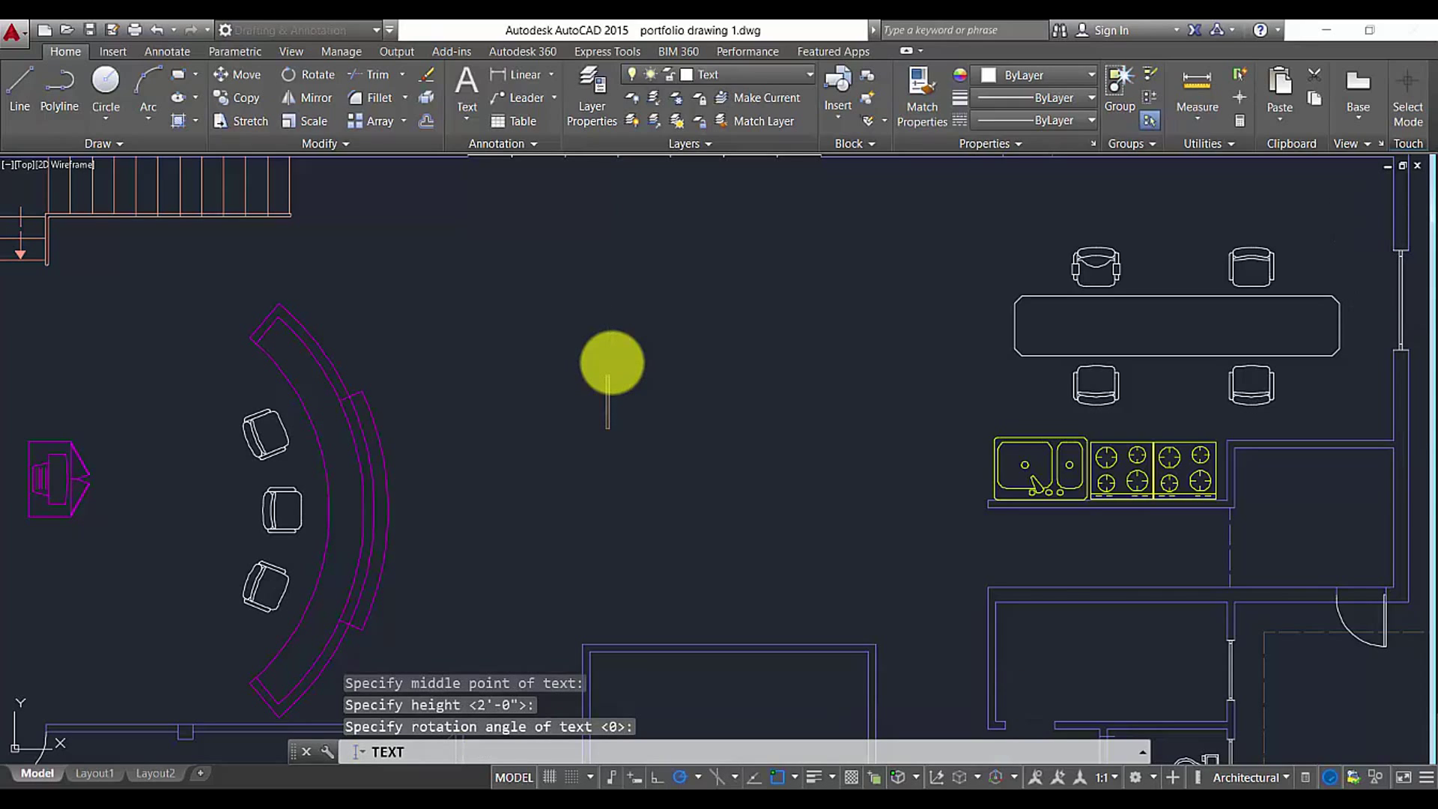
pyautogui.write('Living')
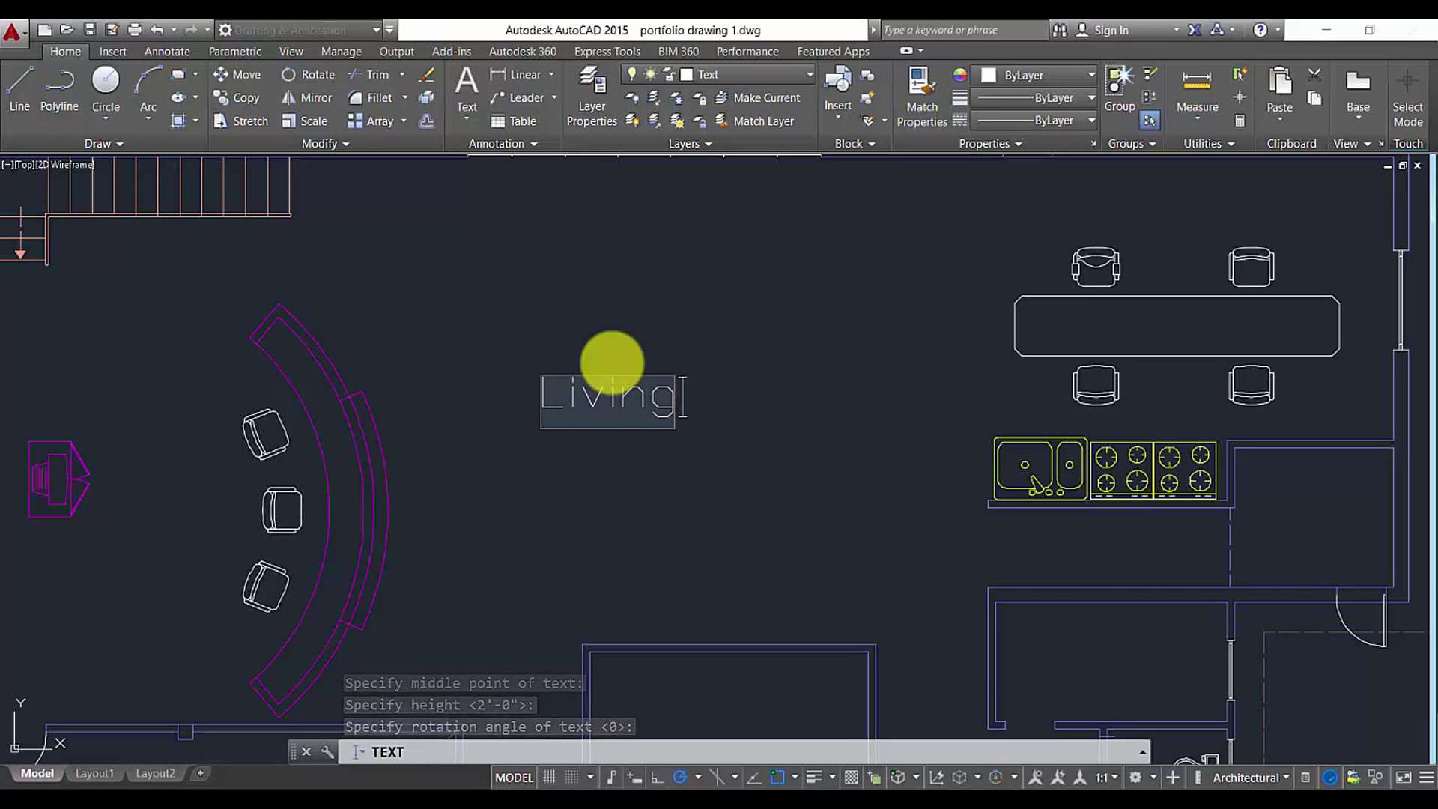
pyautogui.write(' Area')
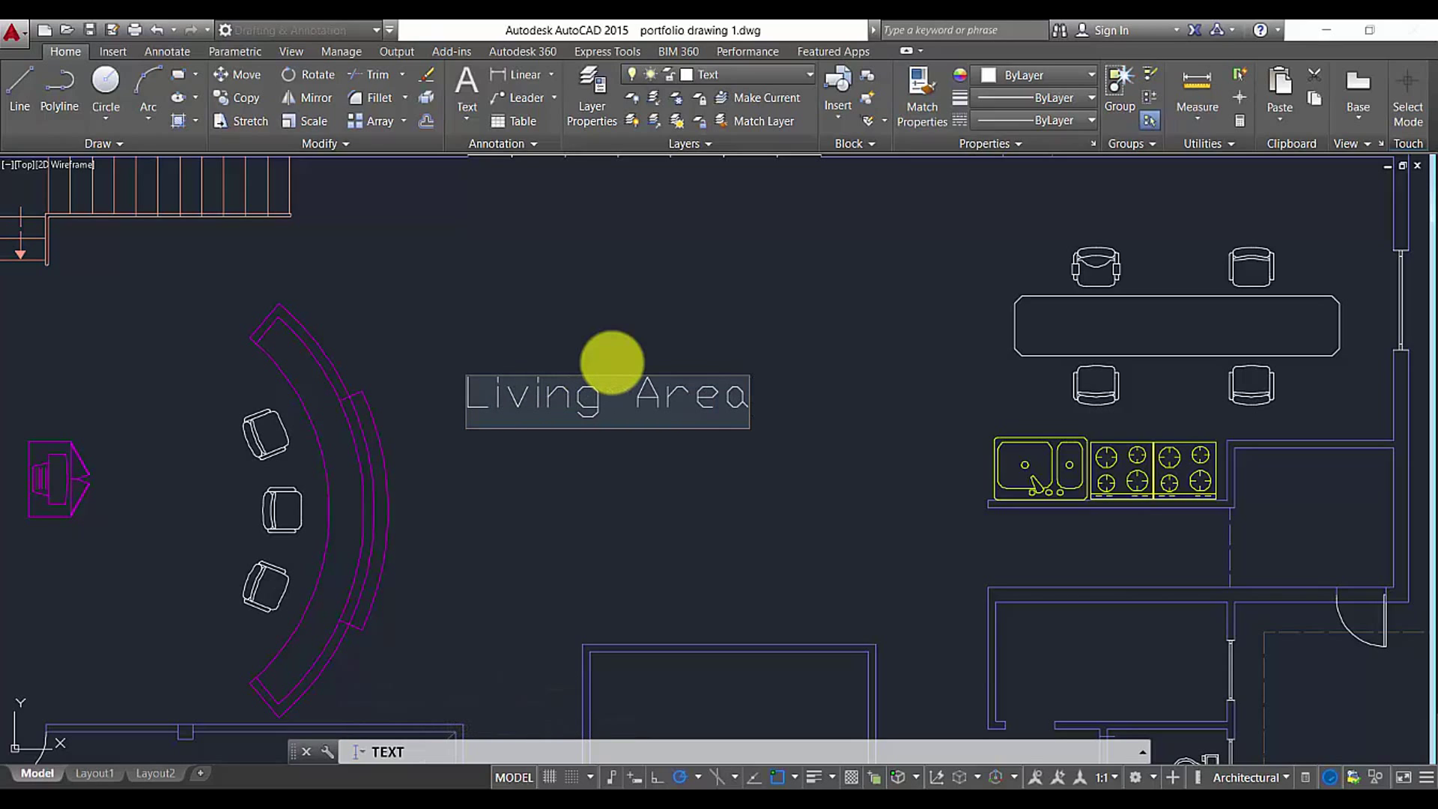
pyautogui.press('Return')
pyautogui.press('Return')
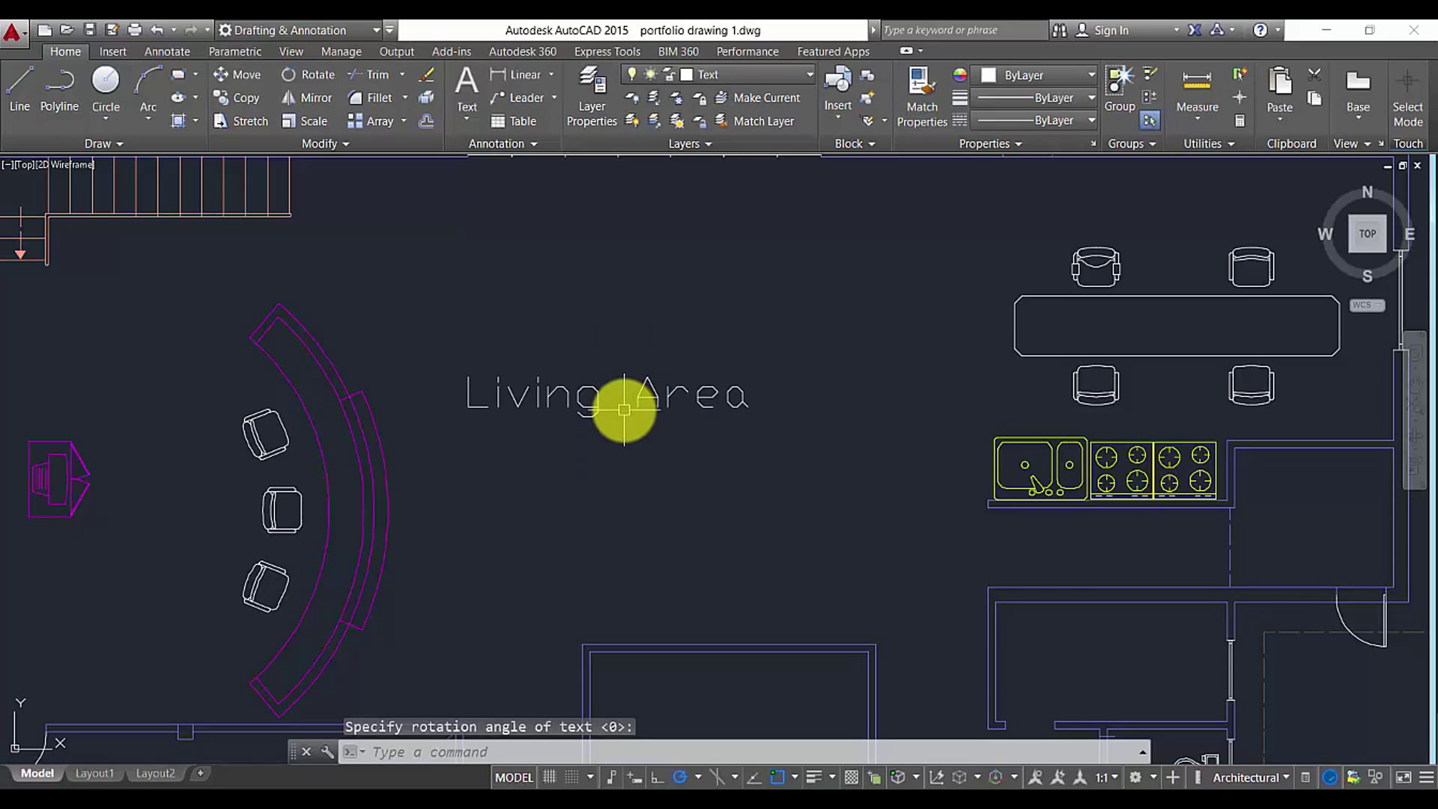
# Move the Living Area label slightly to the right
pyautogui.write('m')
pyautogui.press('Return')
pyautogui.click(659, 410)
pyautogui.press('Return')
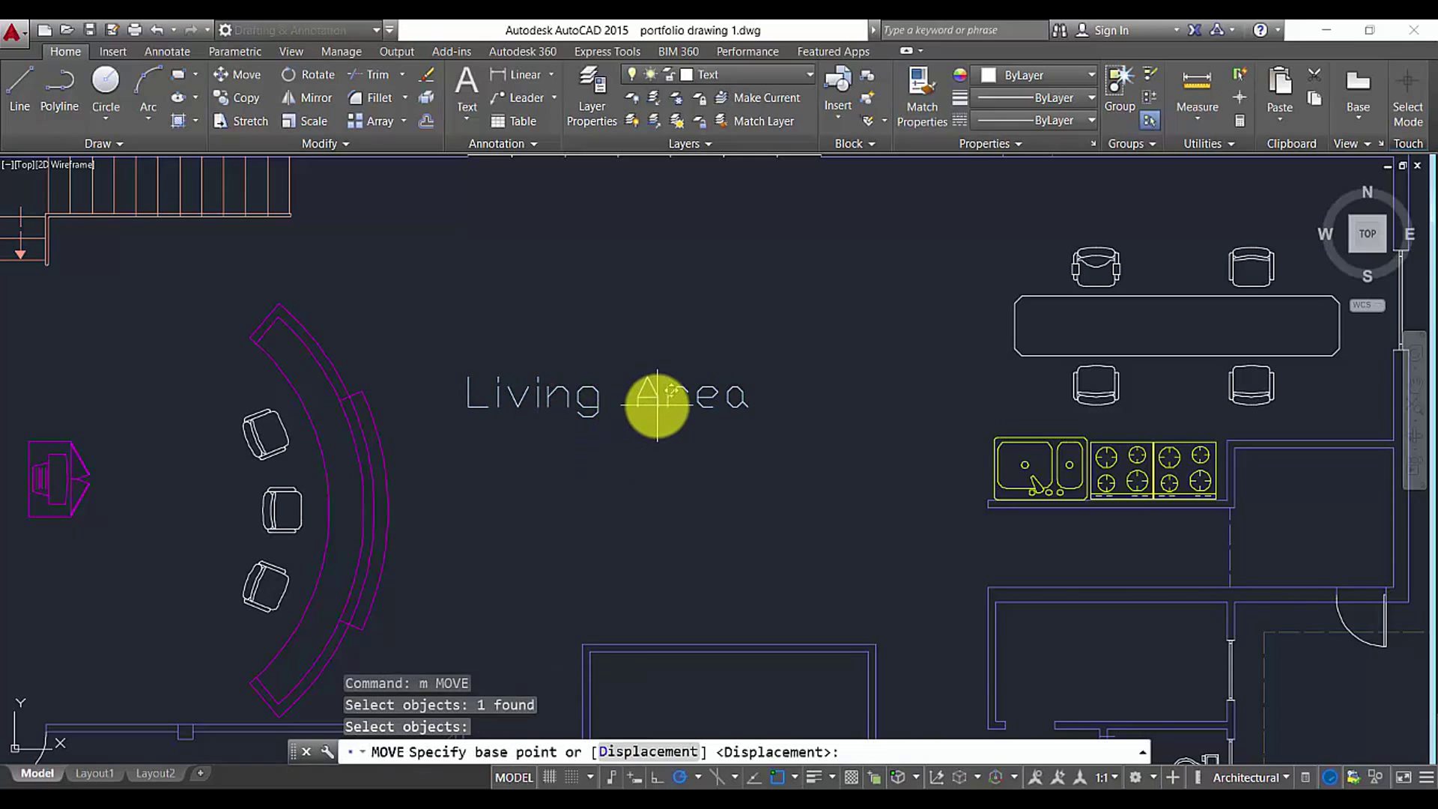
pyautogui.click(657, 404)
pyautogui.click(743, 404)
pyautogui.press('Escape')
pyautogui.press('Escape')
pyautogui.press('Escape')
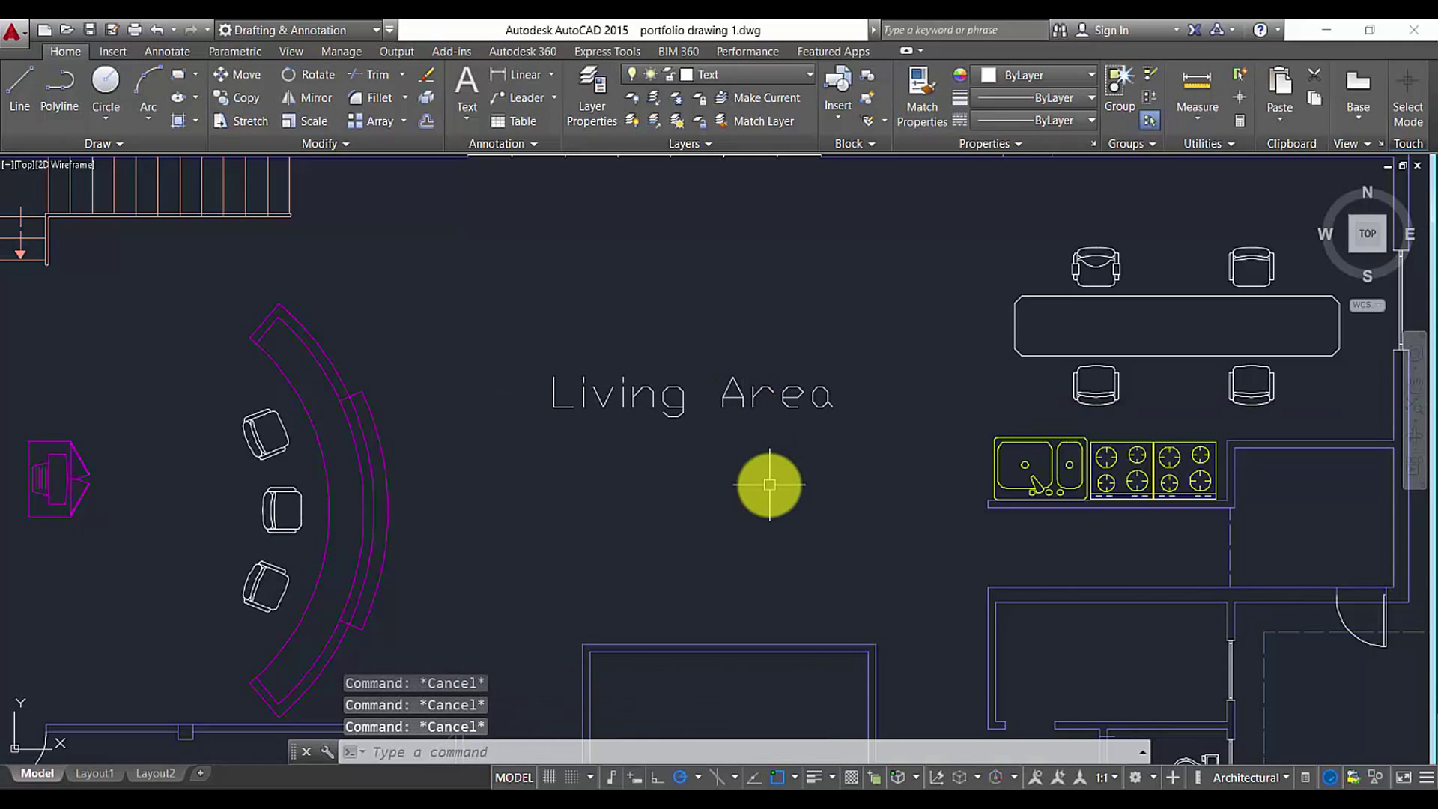
# Copy the Living Area label to a spot just below the original
pyautogui.write('co')
pyautogui.press('Return')
pyautogui.click(788, 441)
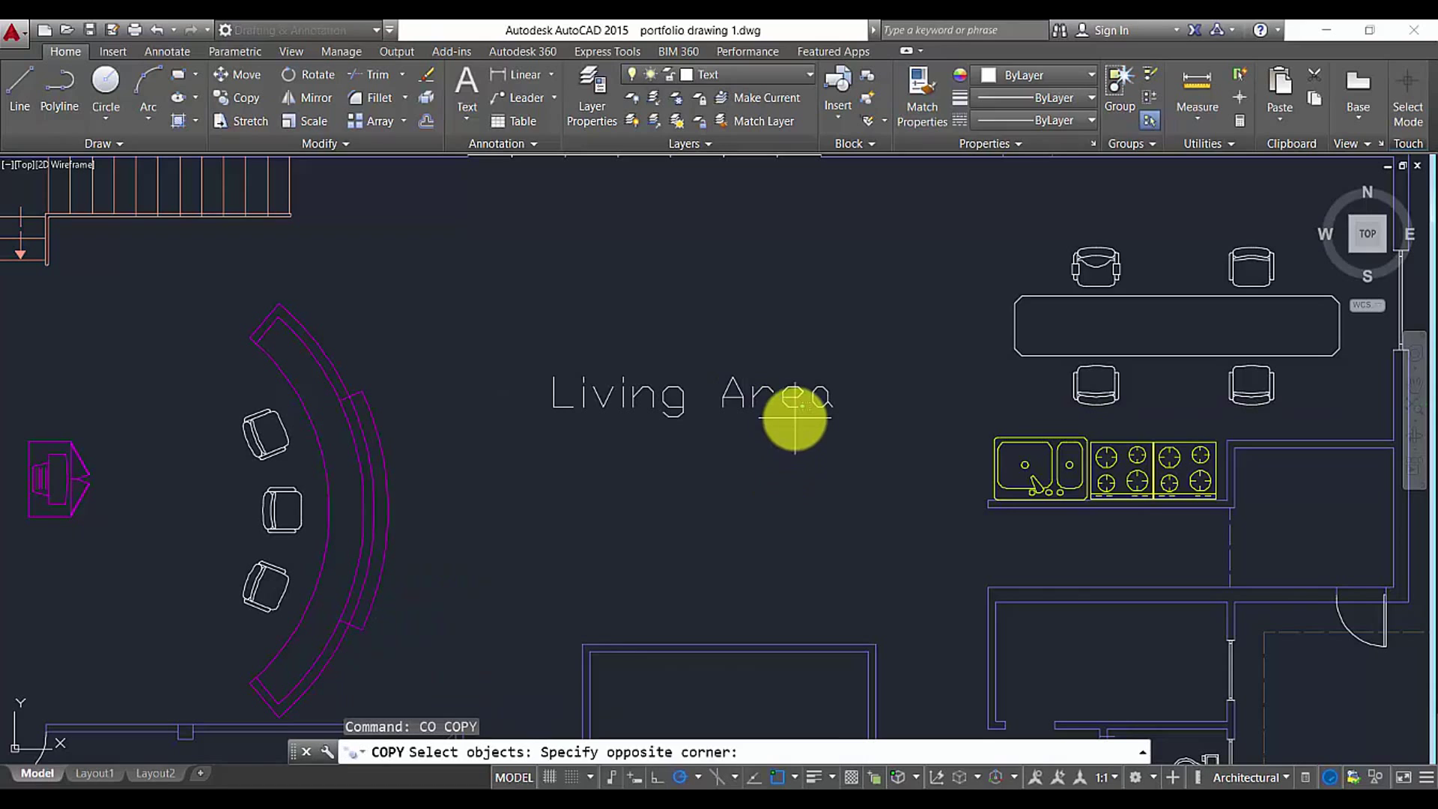
pyautogui.click(789, 397)
pyautogui.press('Return')
pyautogui.click(804, 410)
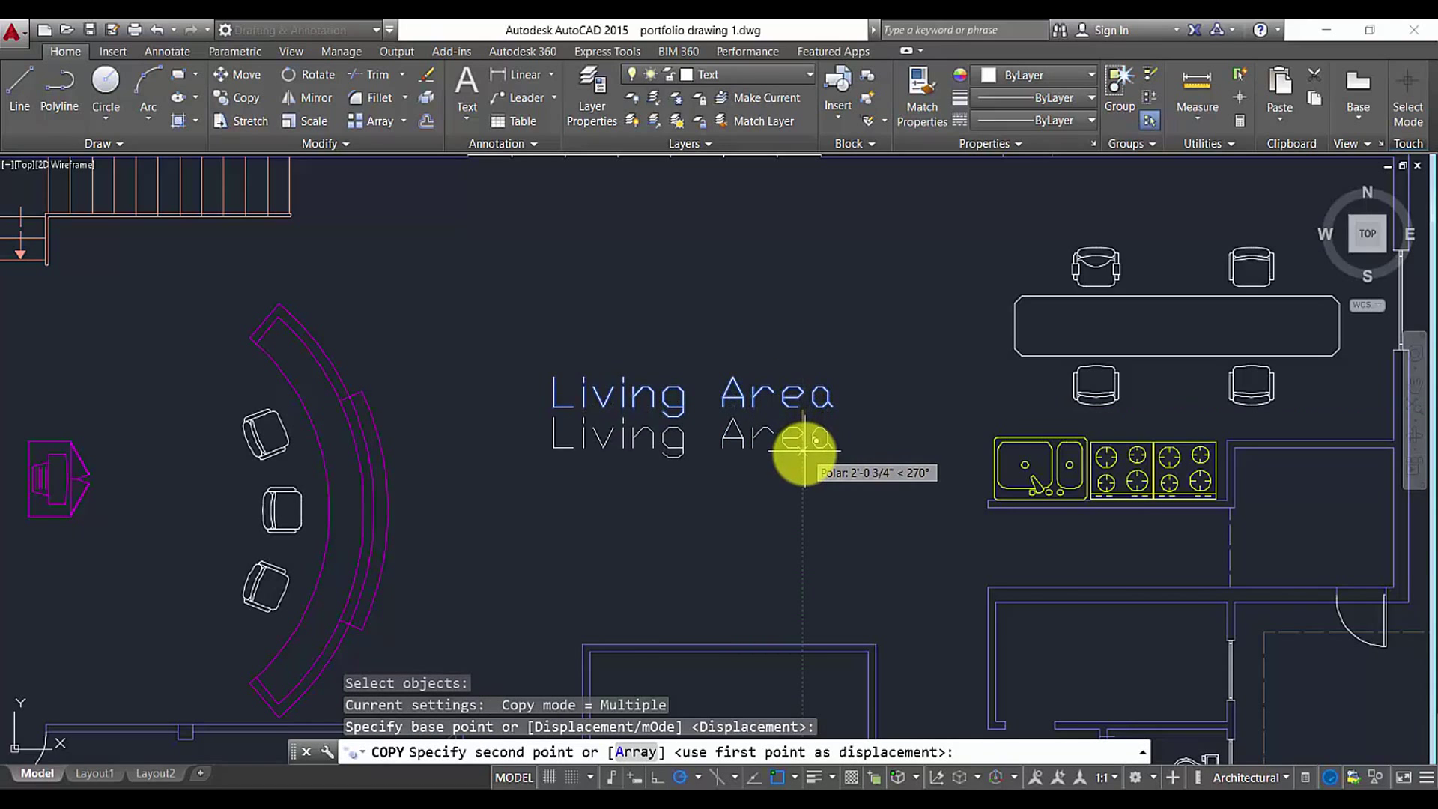
pyautogui.click(803, 462)
pyautogui.press('Return')
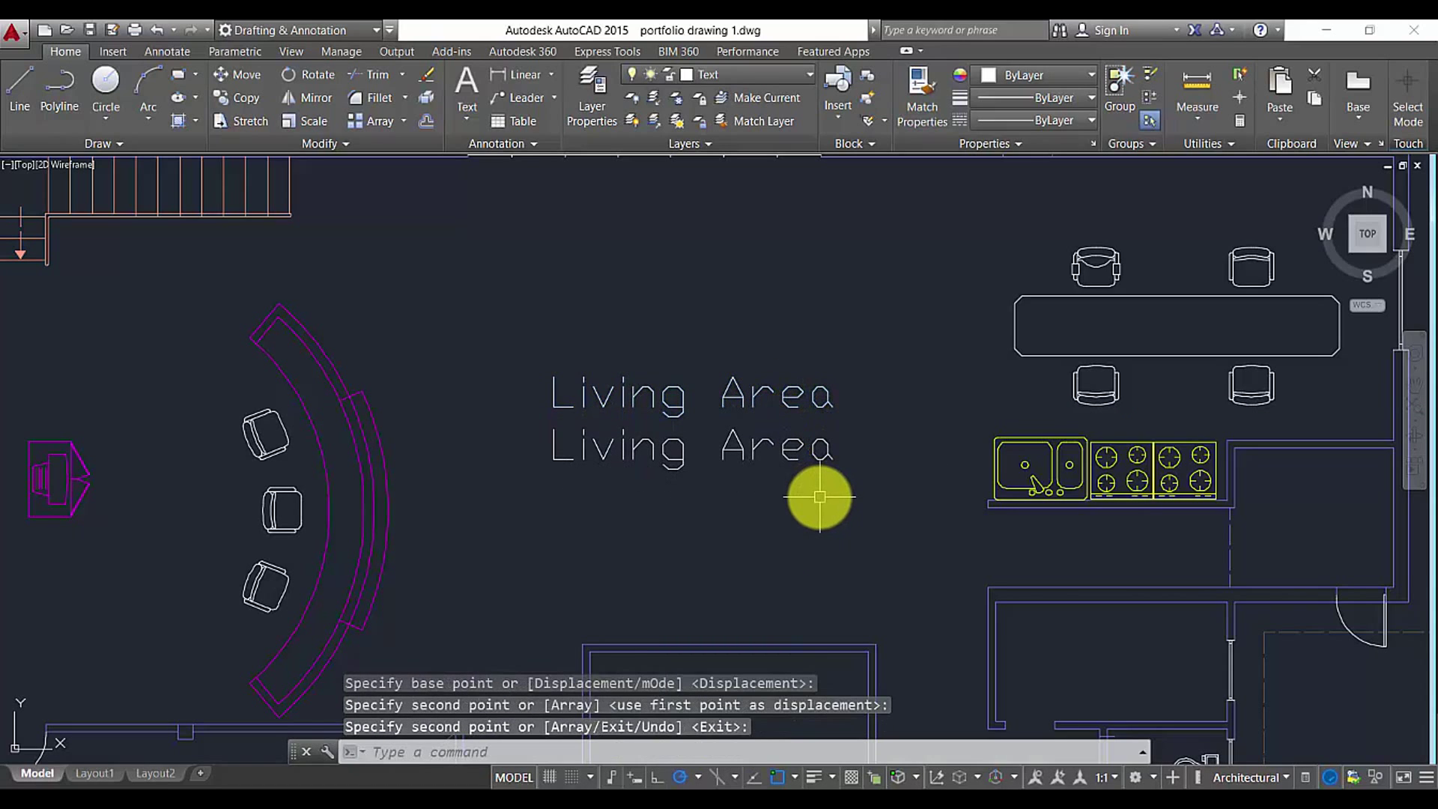
# Edit the copied label so it reads 102
pyautogui.click(731, 455)
pyautogui.doubleClick(724, 448)
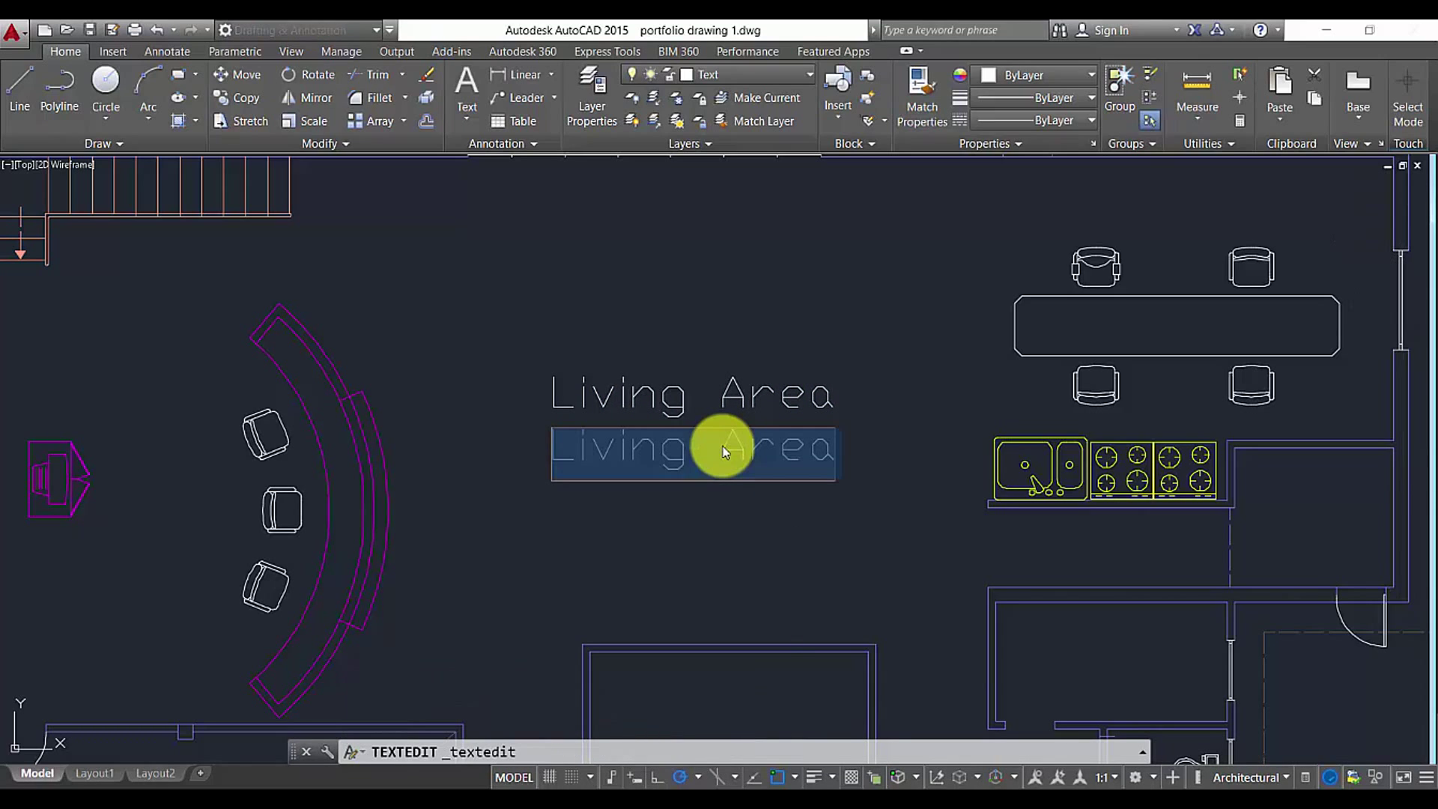
pyautogui.click(753, 448)
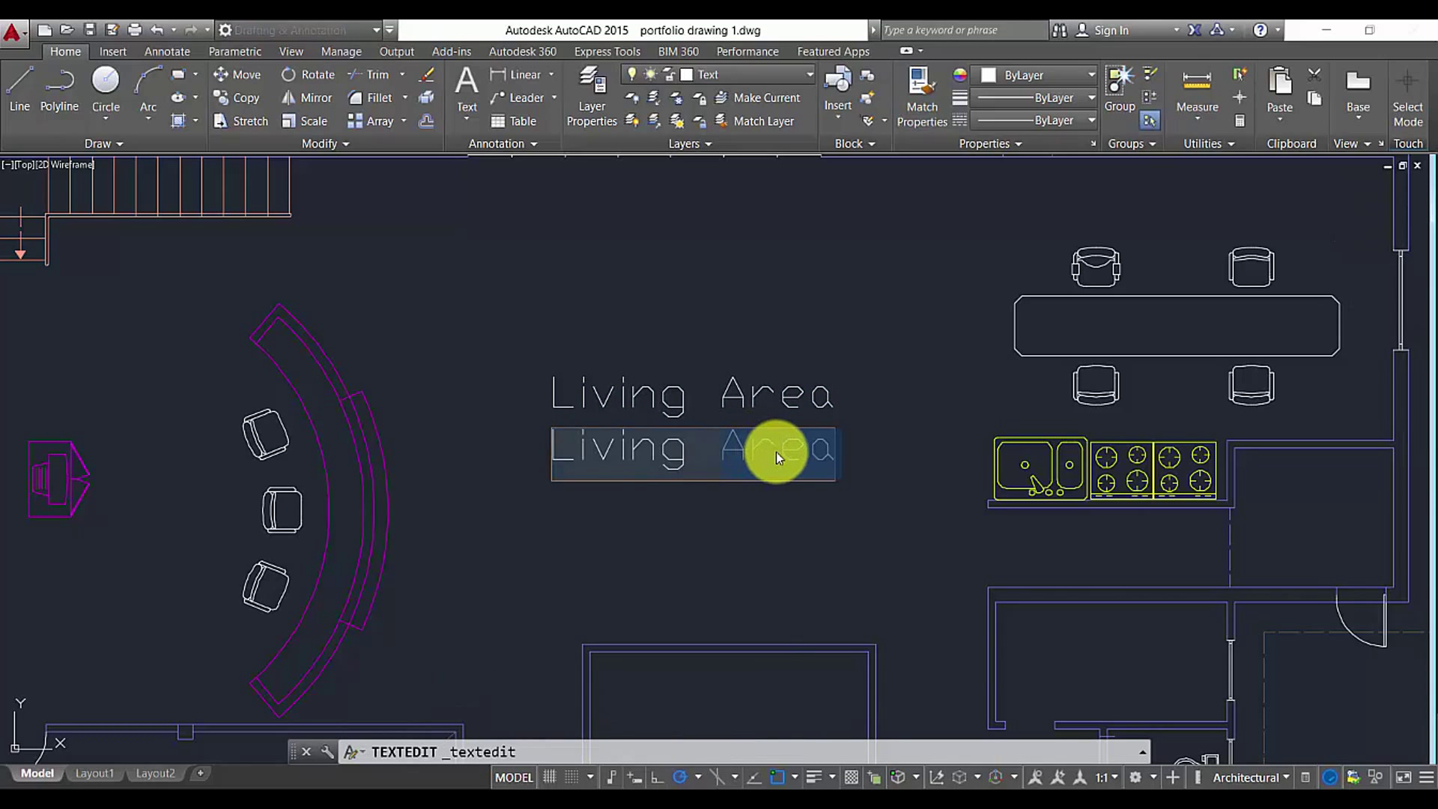
pyautogui.click(809, 445)
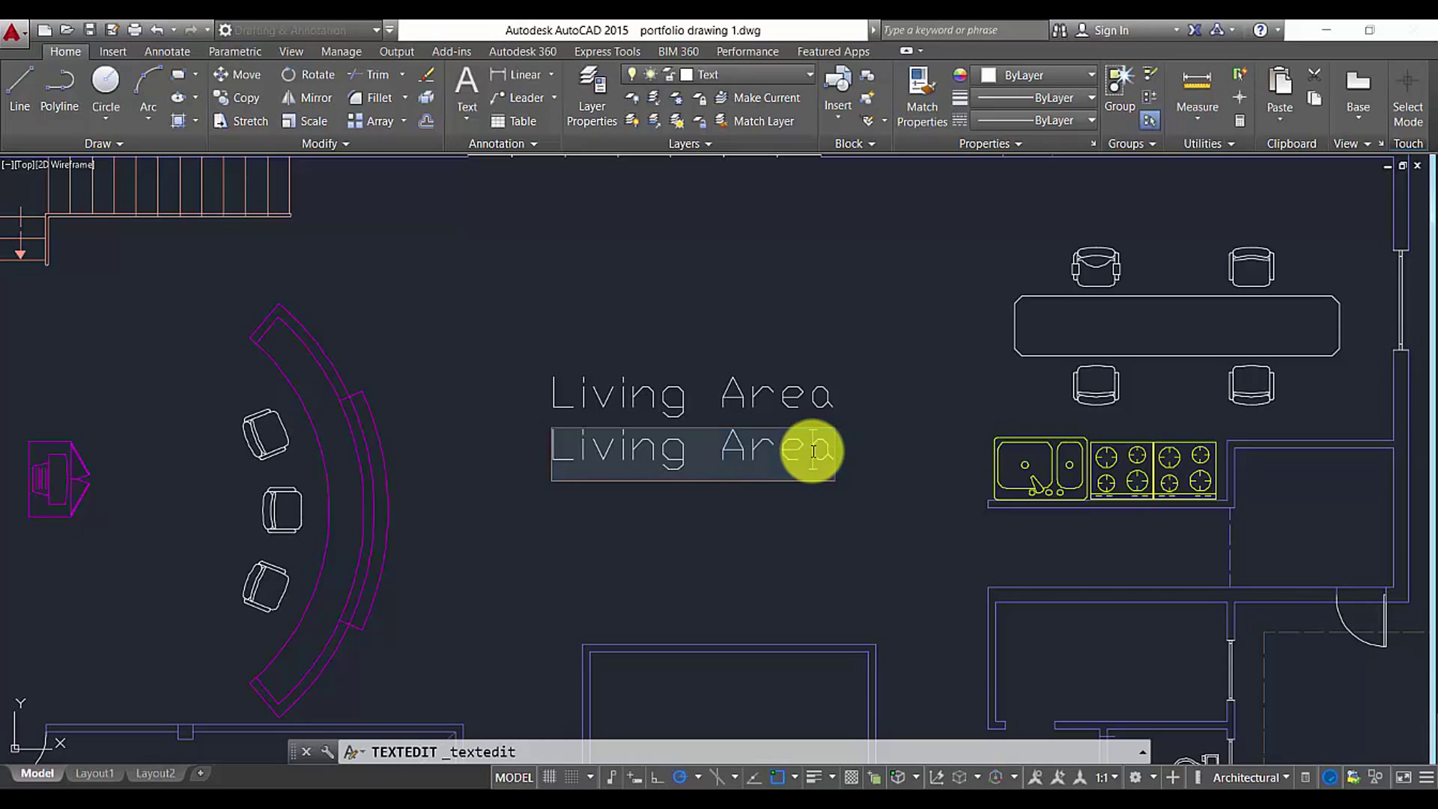
pyautogui.press('BackSpace')
pyautogui.press('BackSpace')
pyautogui.press('BackSpace')
pyautogui.press('BackSpace')
pyautogui.press('BackSpace')
pyautogui.press('BackSpace')
pyautogui.press('BackSpace')
pyautogui.press('BackSpace')
pyautogui.press('BackSpace')
pyautogui.press('BackSpace')
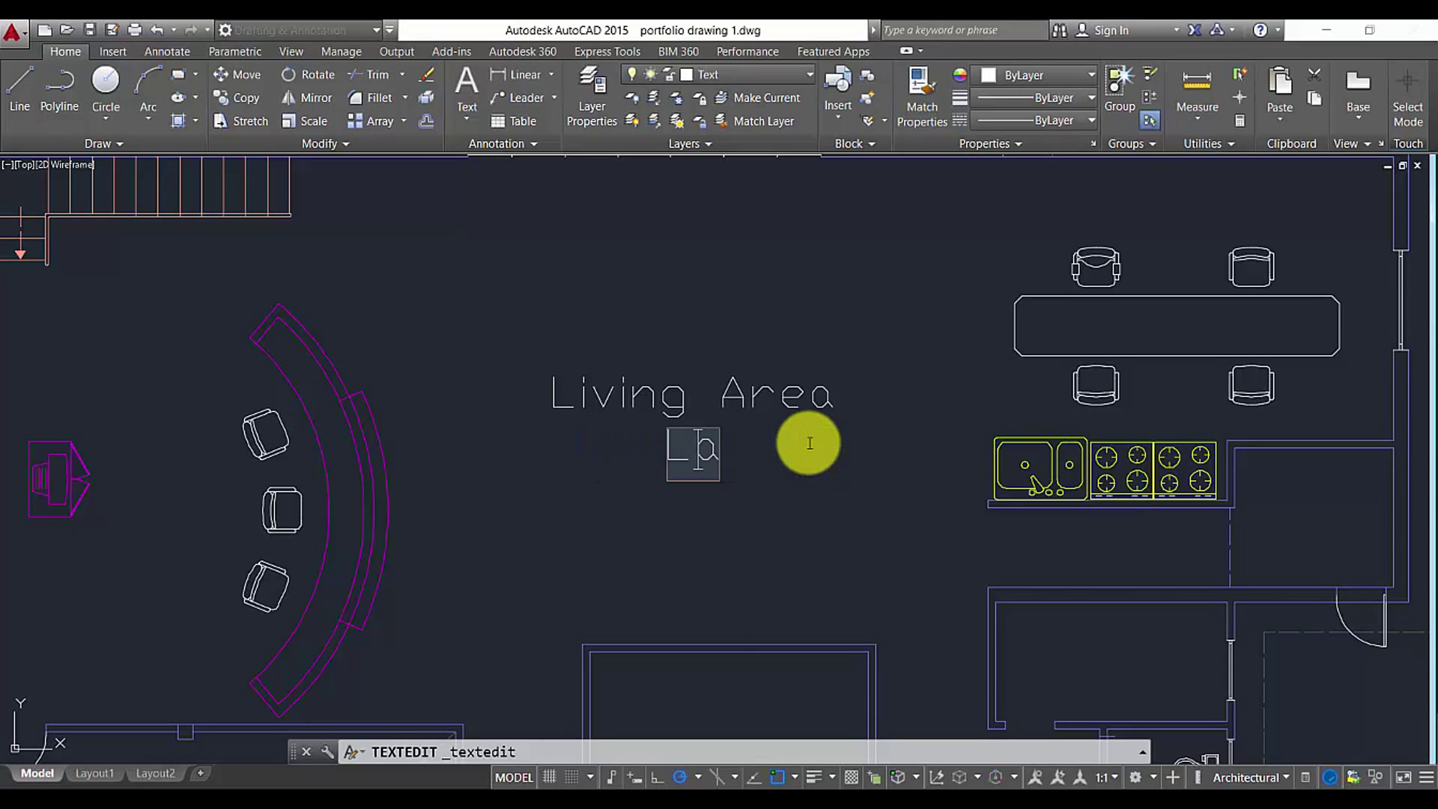
pyautogui.press('BackSpace')
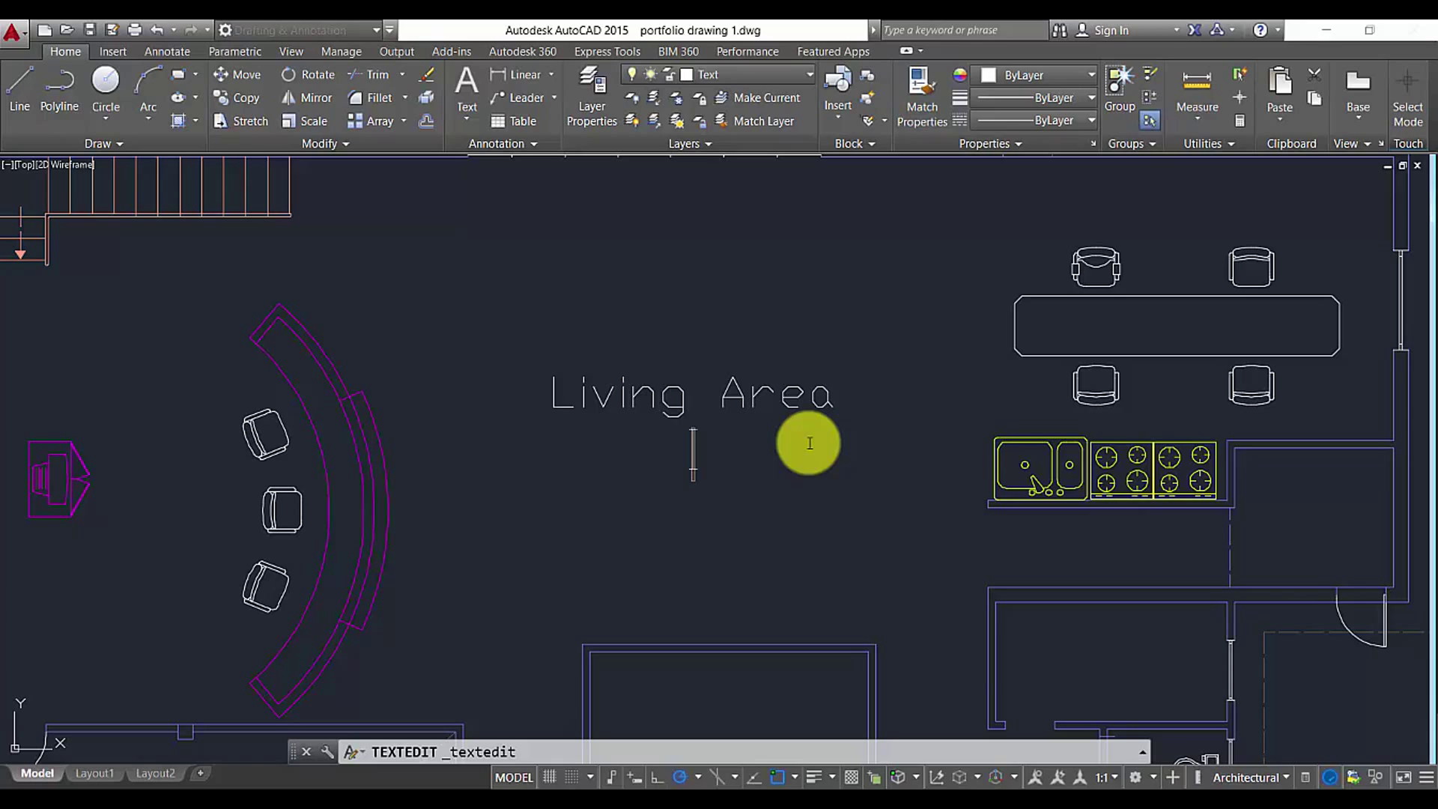
pyautogui.write('102')
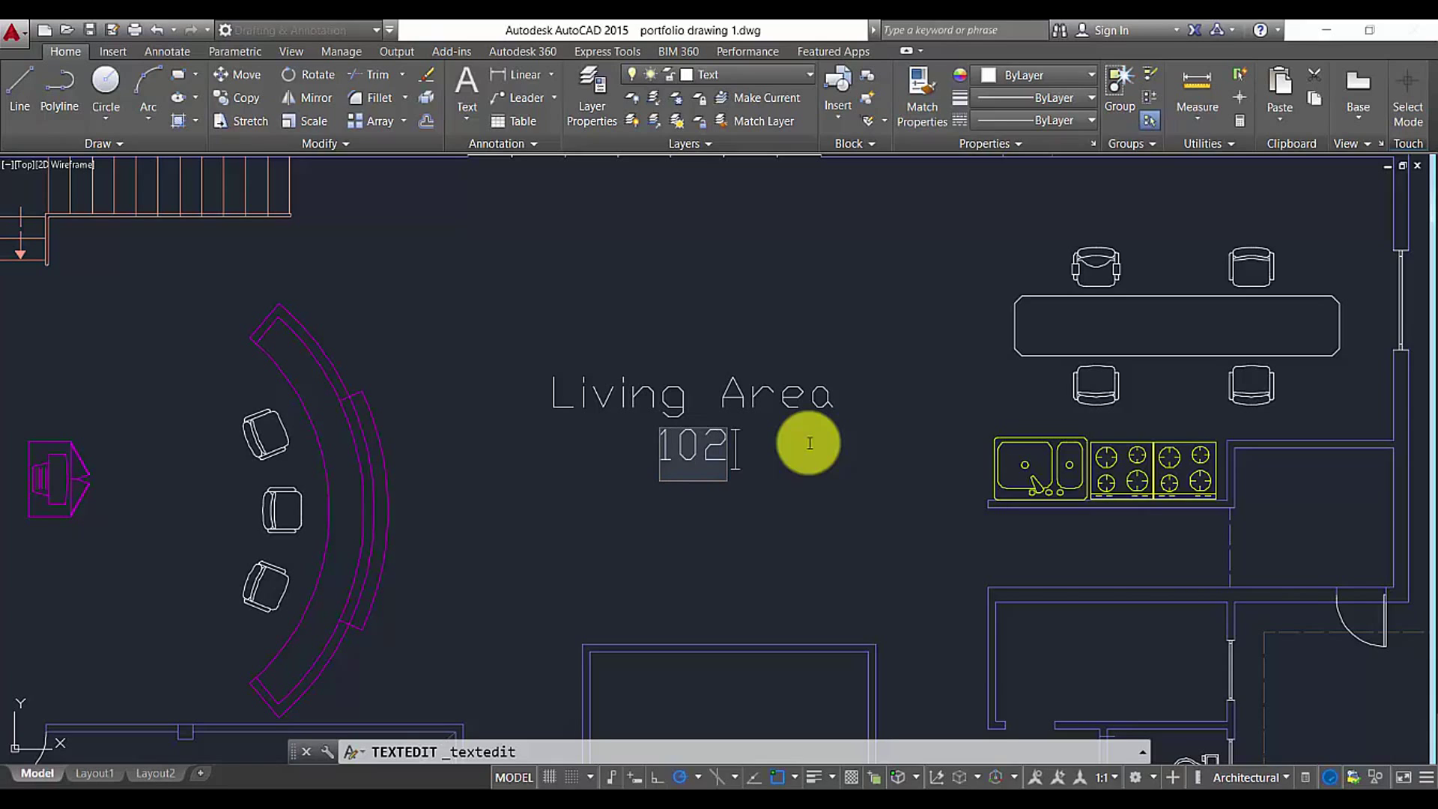
pyautogui.click(809, 443)
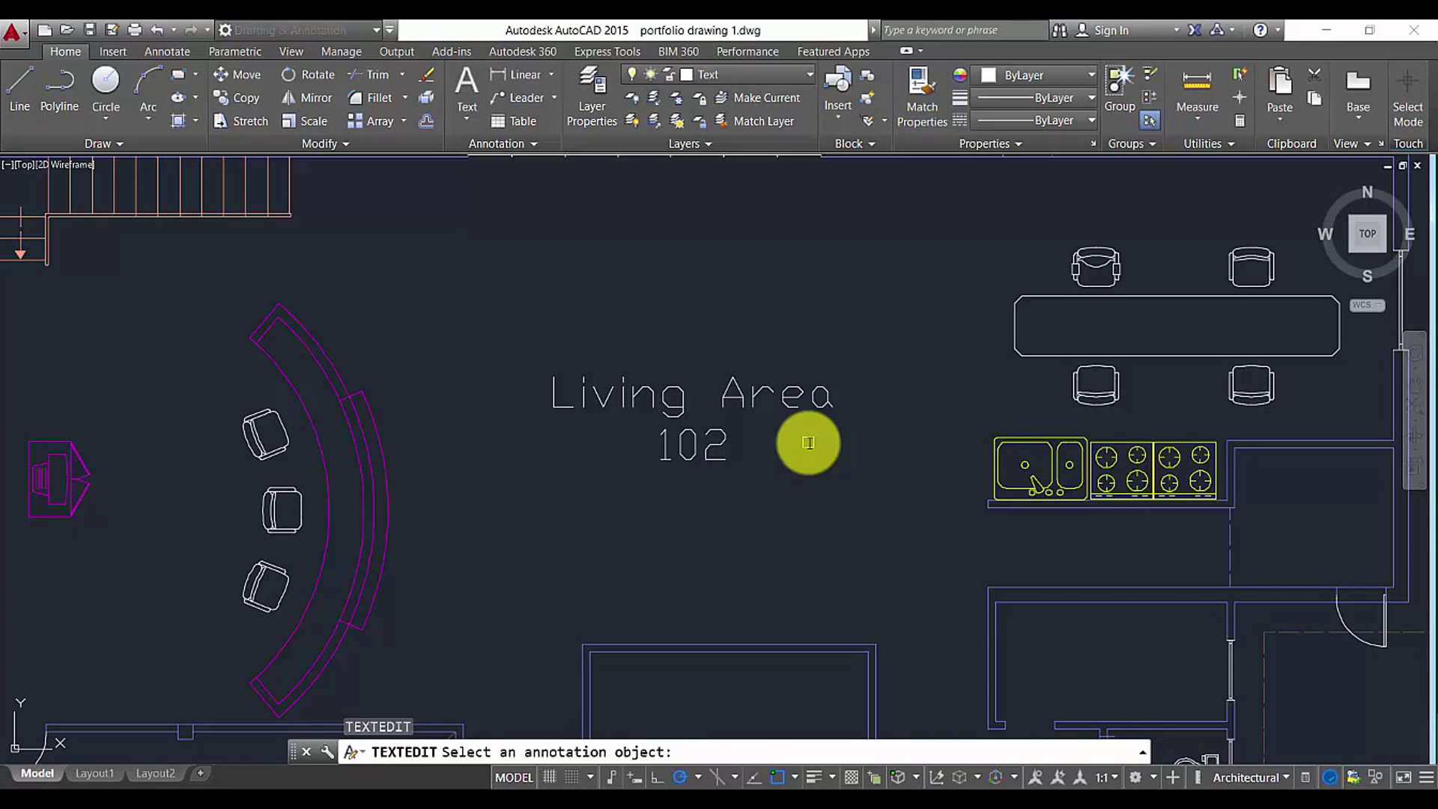
pyautogui.press('Escape')
pyautogui.press('Escape')
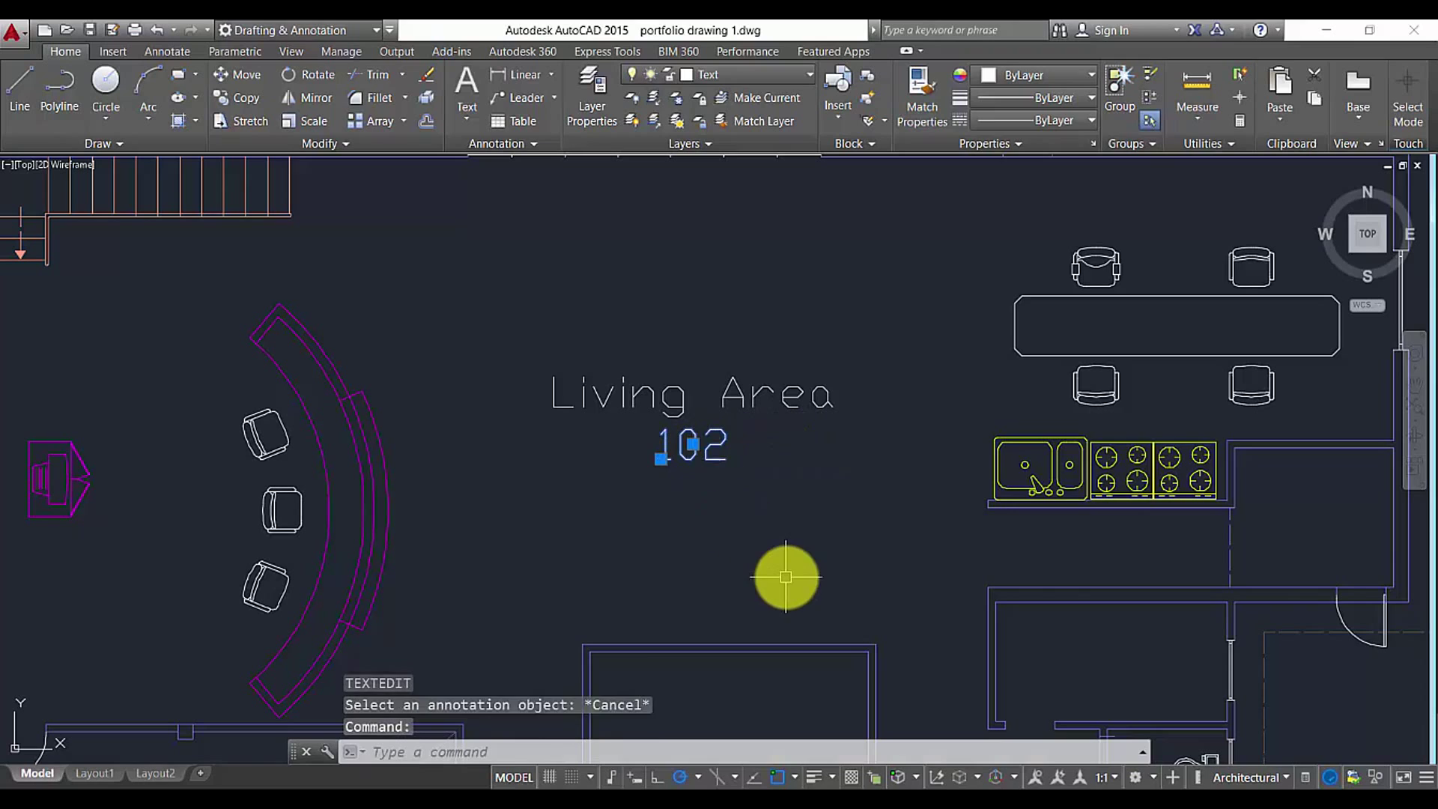
pyautogui.press('Escape')
pyautogui.write('m')
pyautogui.press('Return')
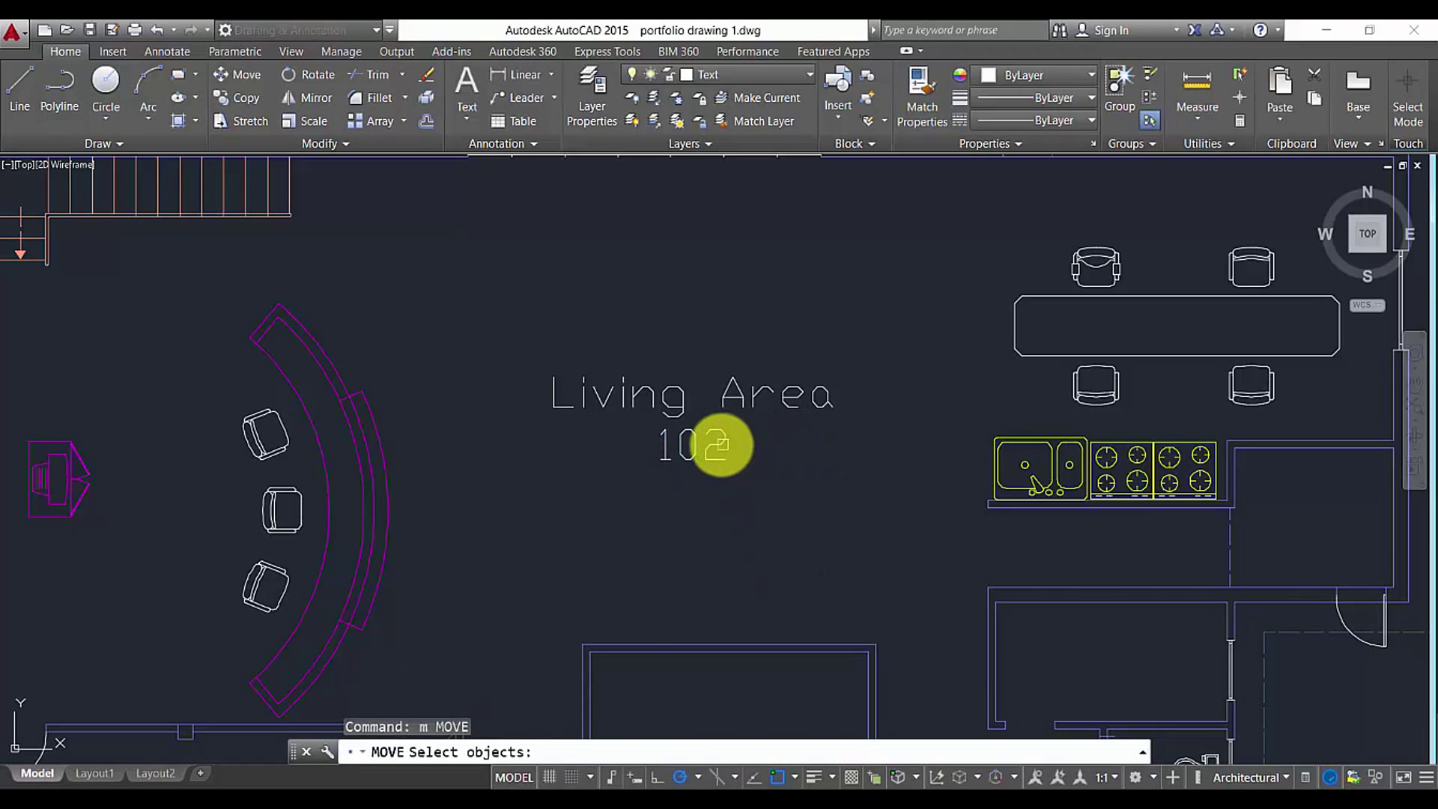
# Draw a rectangular box around the 102 room number
pyautogui.click(723, 442)
pyautogui.press('Return')
pyautogui.click(723, 441)
pyautogui.press('Escape')
pyautogui.press('Escape')
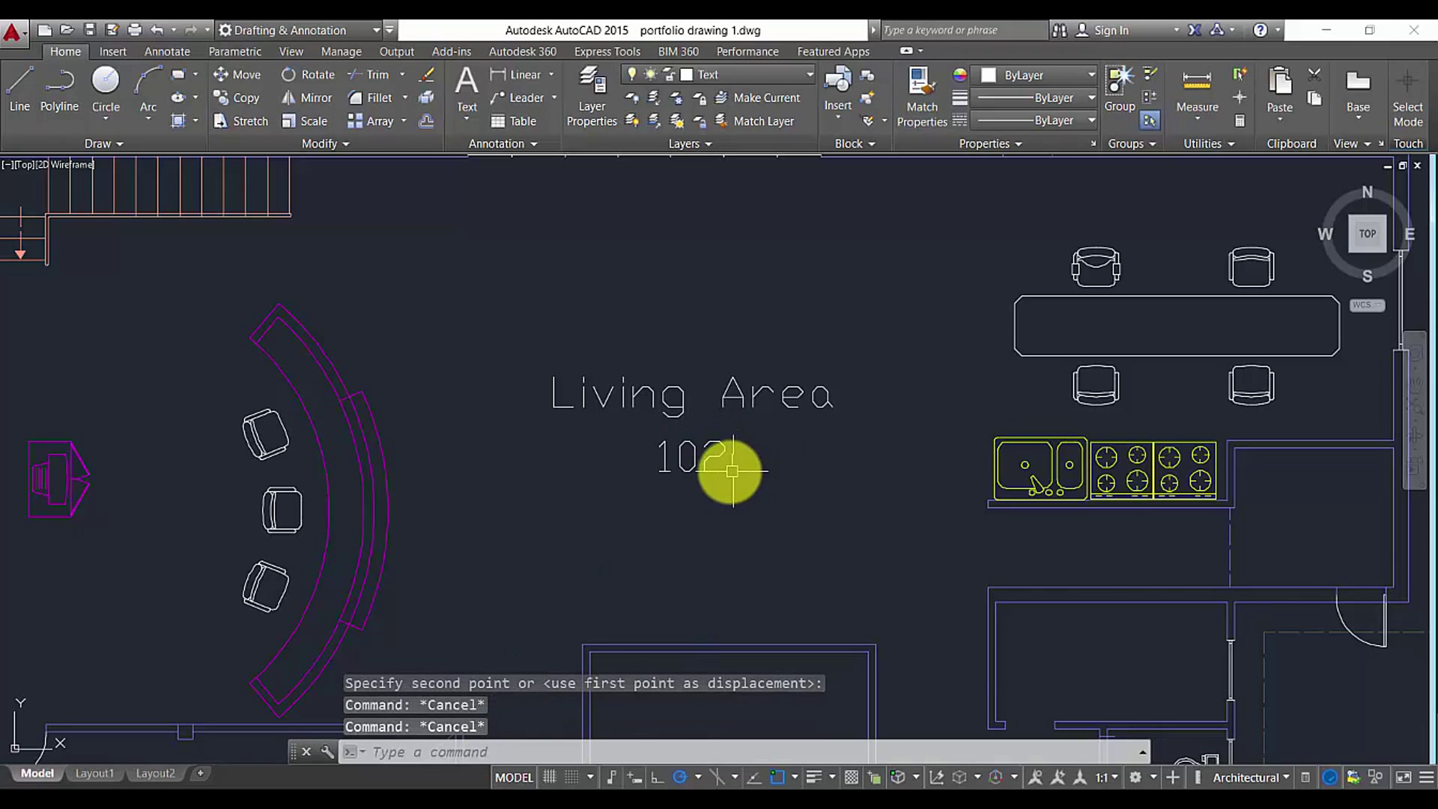
pyautogui.write('rec')
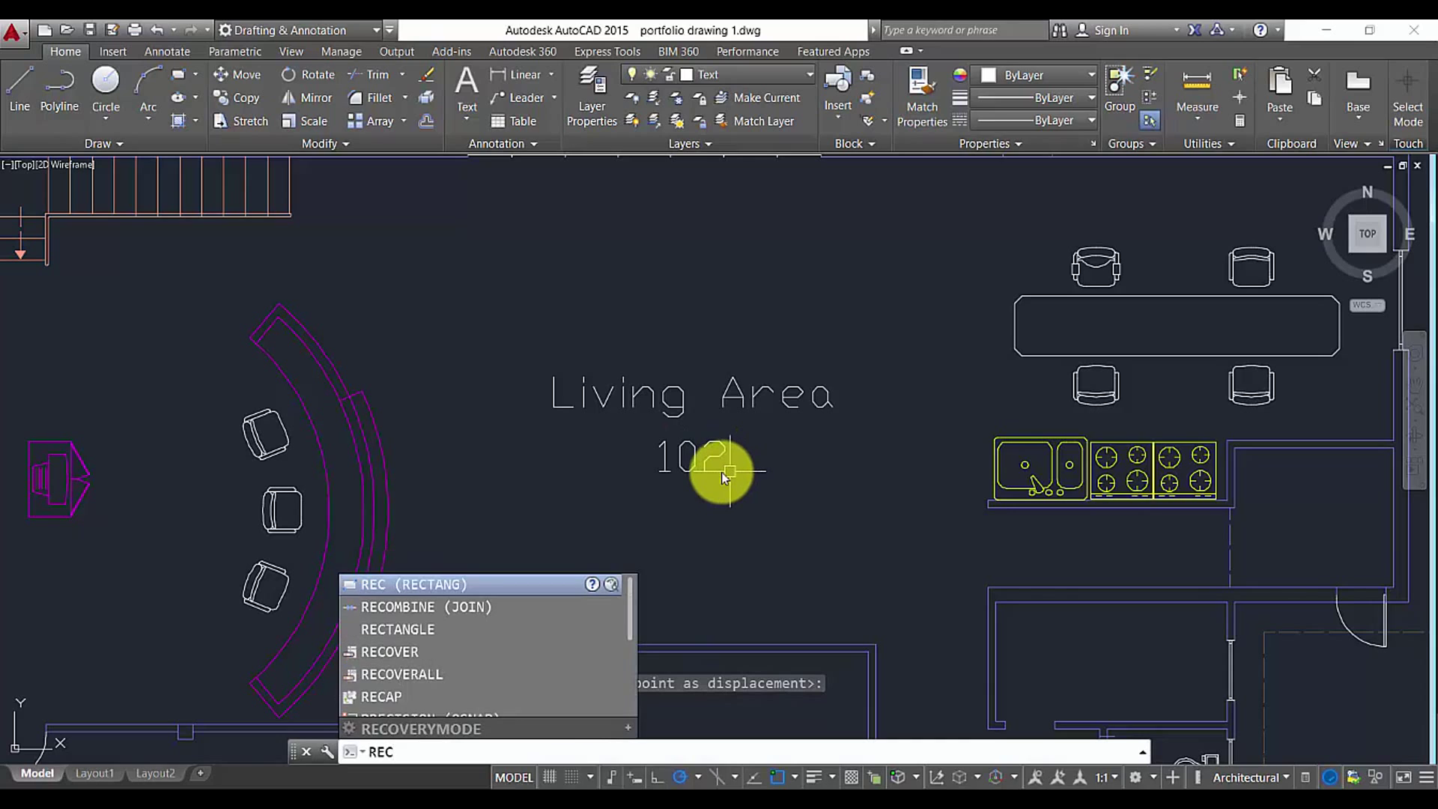
pyautogui.press('Return')
pyautogui.click(575, 433)
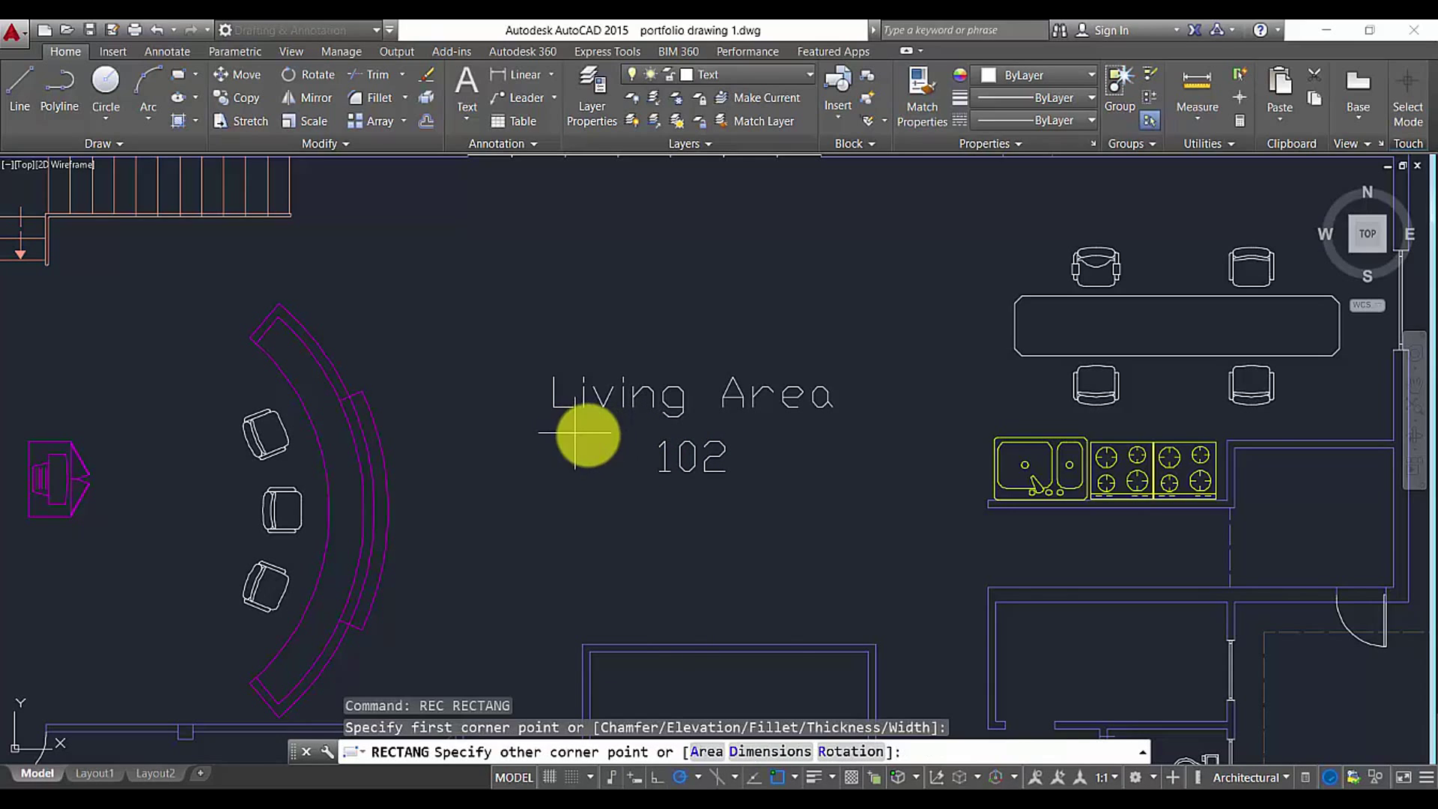
pyautogui.click(844, 496)
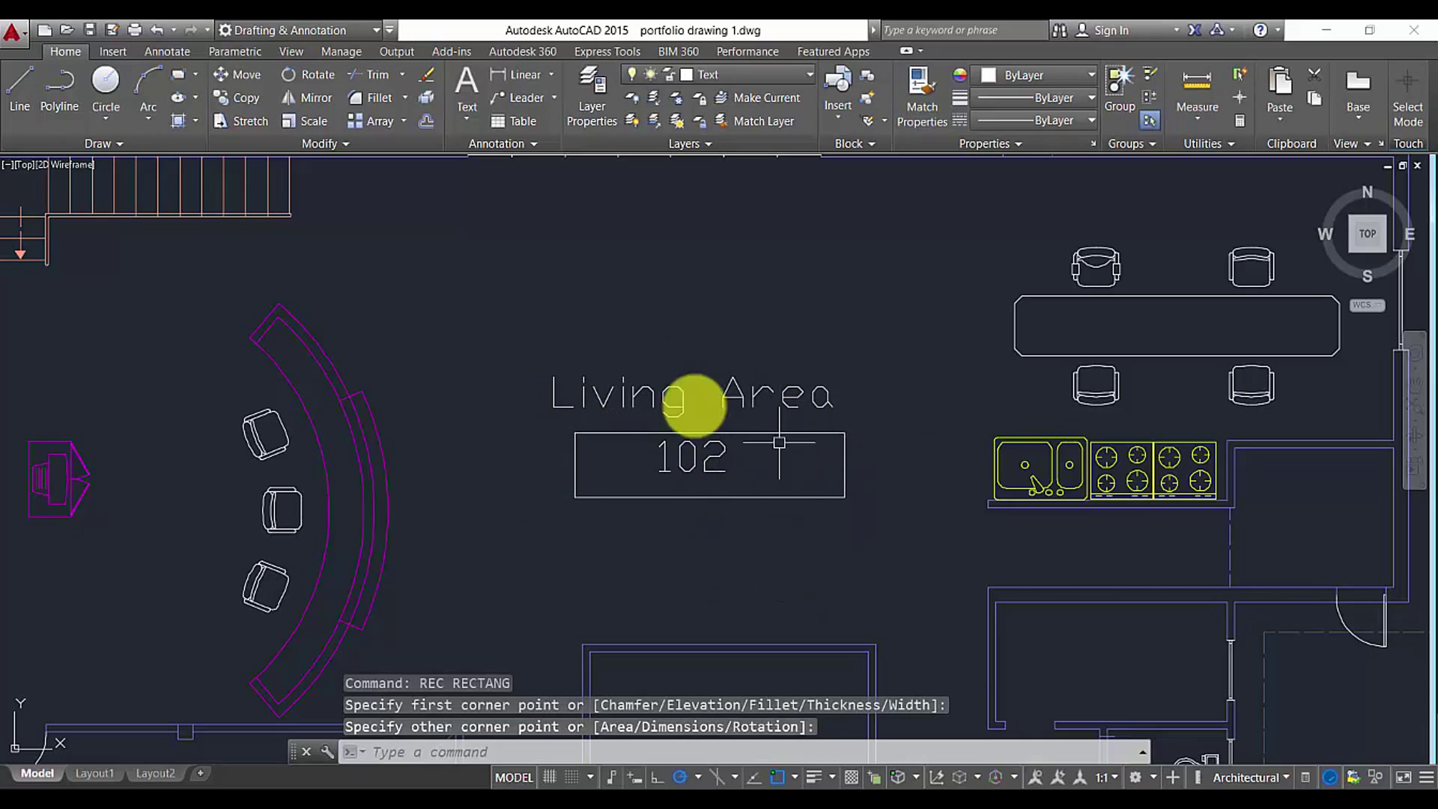
pyautogui.press('Escape')
pyautogui.press('Escape')
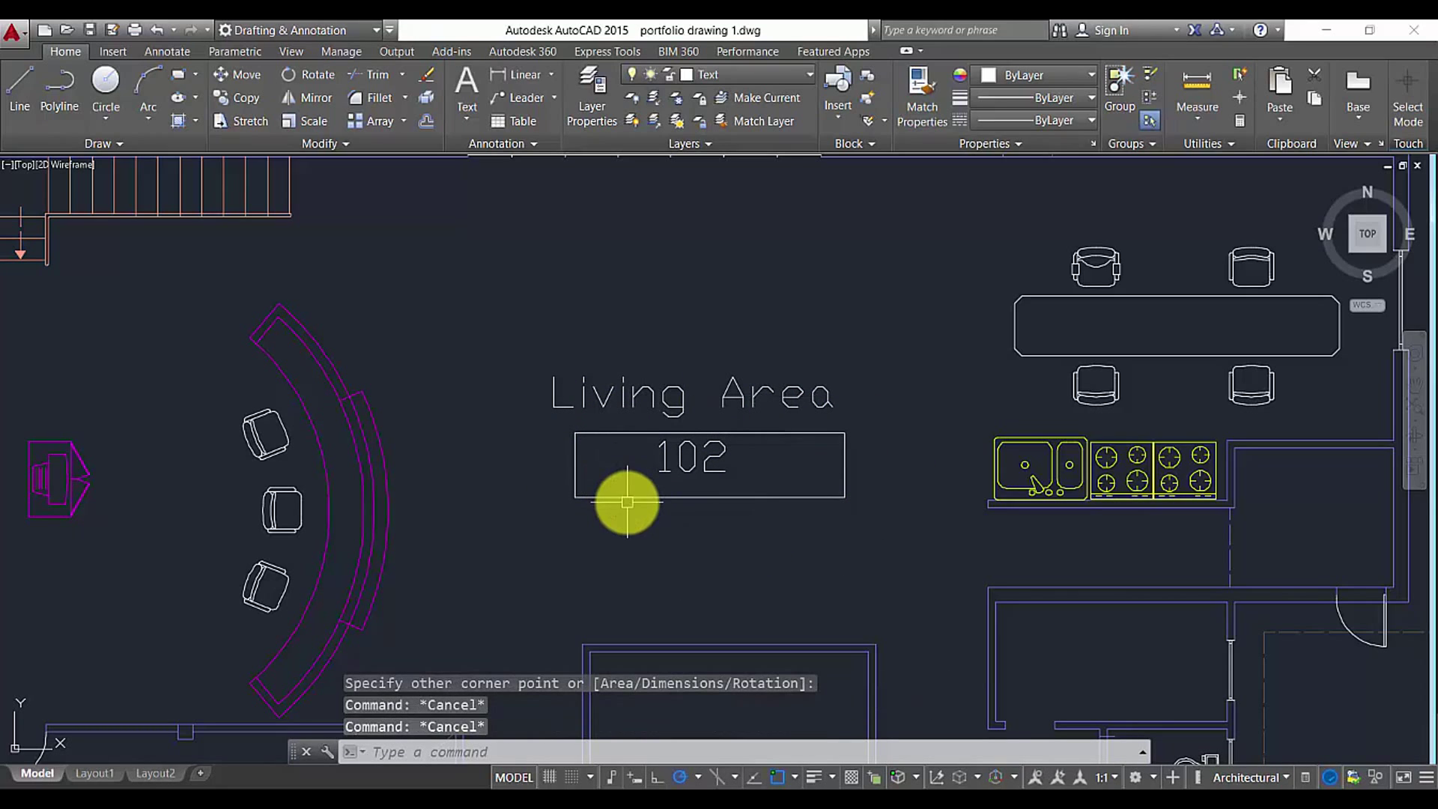
# Draw a diagonal line across the box from its lower-left to upper-right corner
pyautogui.write('m')
pyautogui.press('Return')
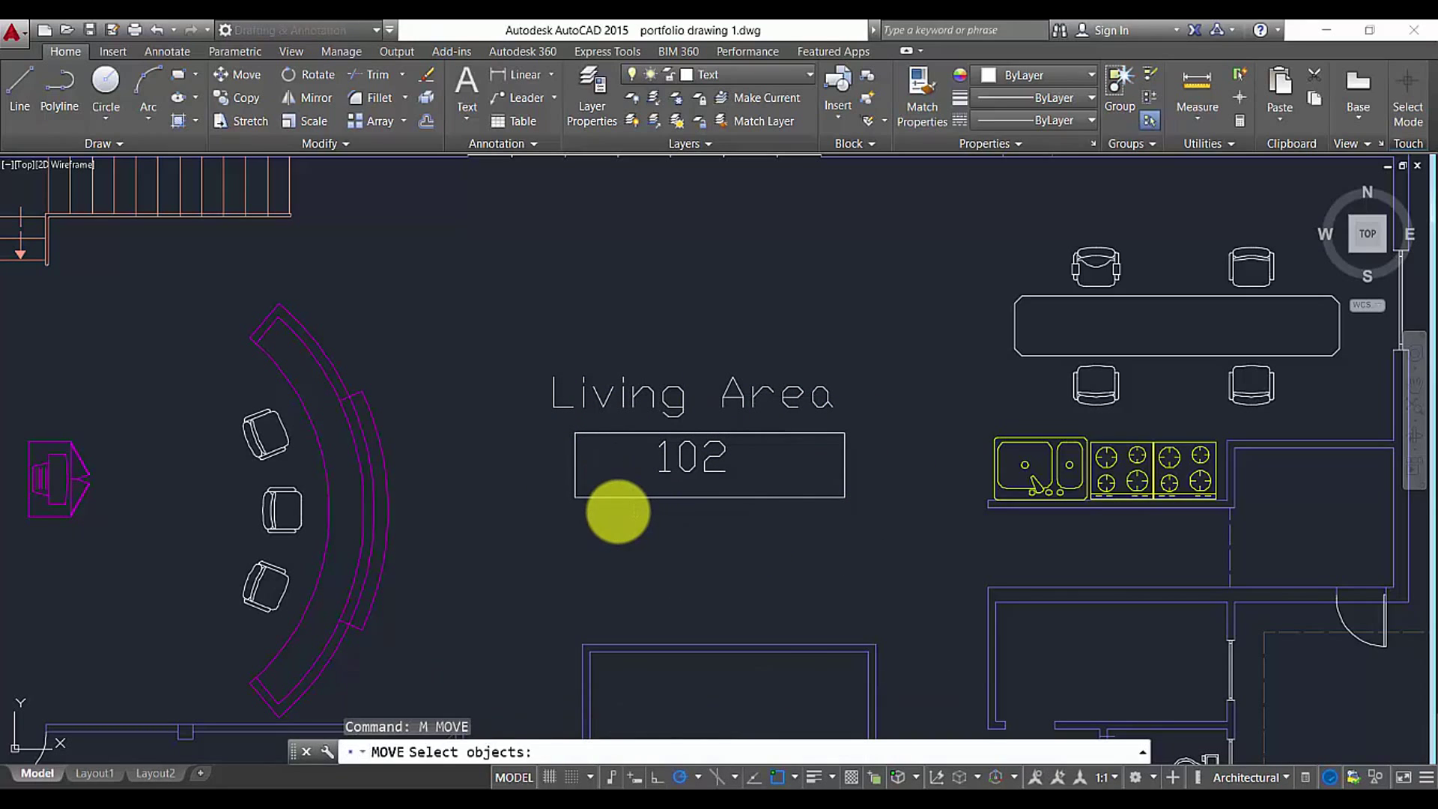
pyautogui.press('Escape')
pyautogui.press('Escape')
pyautogui.write('l')
pyautogui.press('Return')
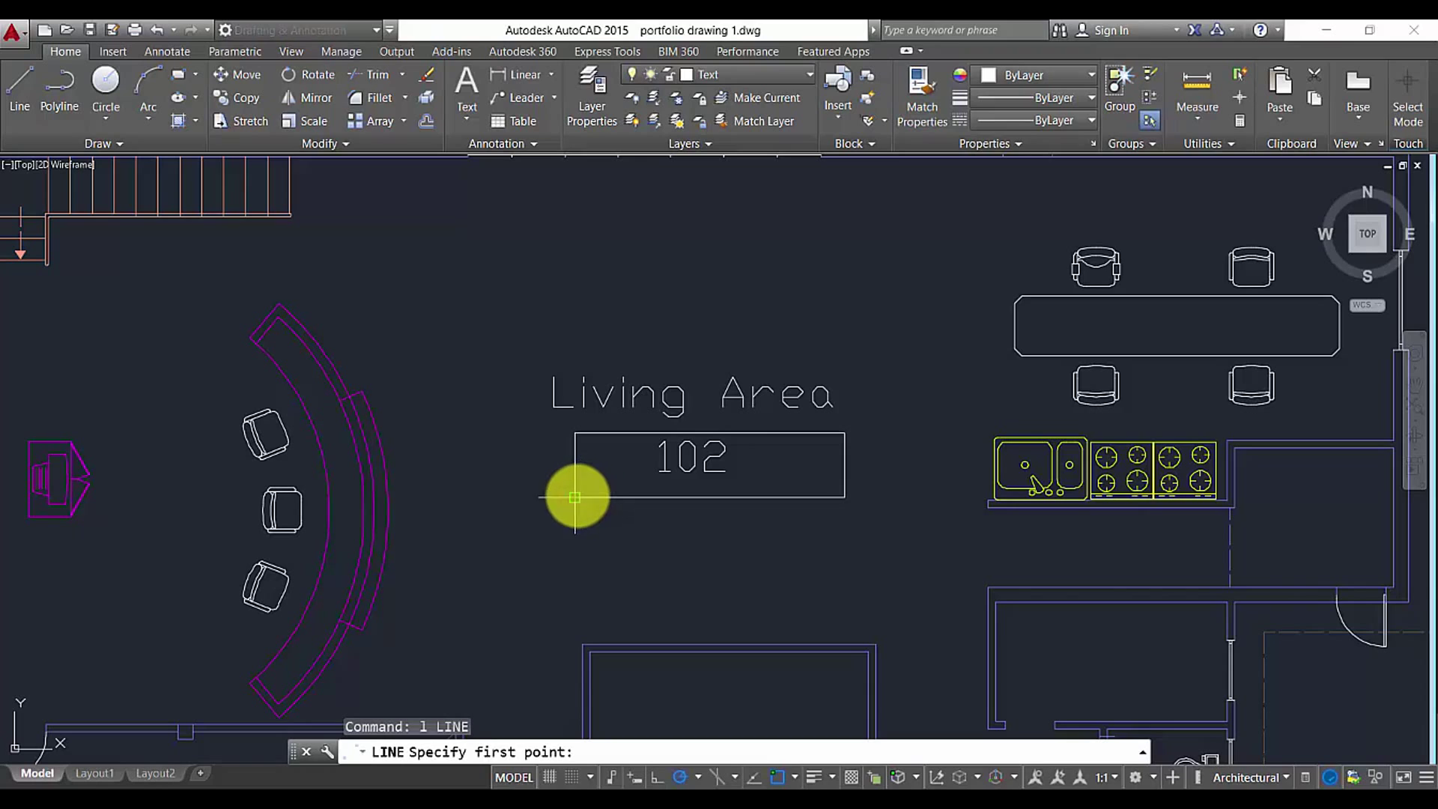
pyautogui.click(575, 497)
pyautogui.click(842, 434)
pyautogui.press('Escape')
pyautogui.press('Escape')
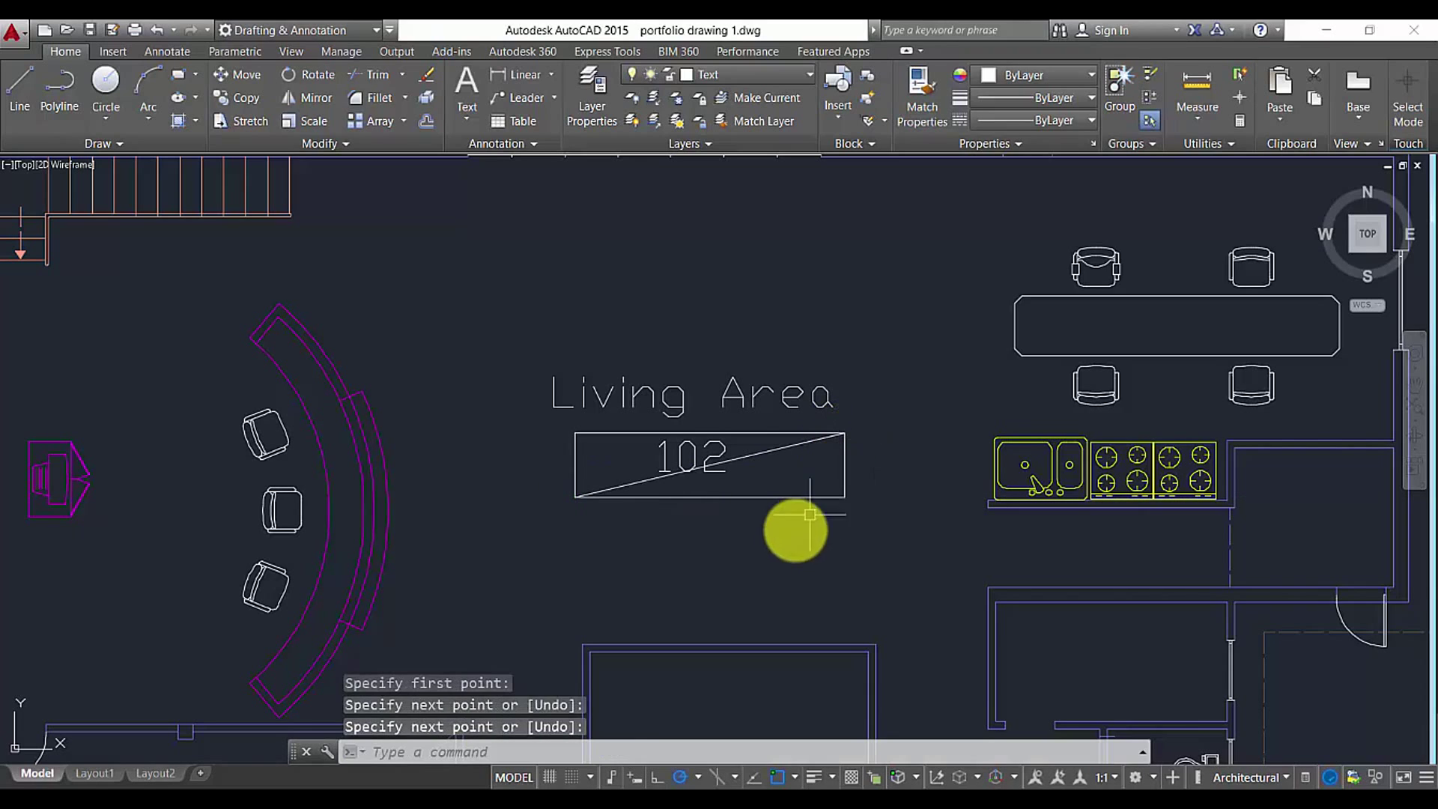
# Move 102 with ORTHO on, using the Insert object snap, toward the box centre
pyautogui.write('m')
pyautogui.press('Return')
pyautogui.click(714, 473)
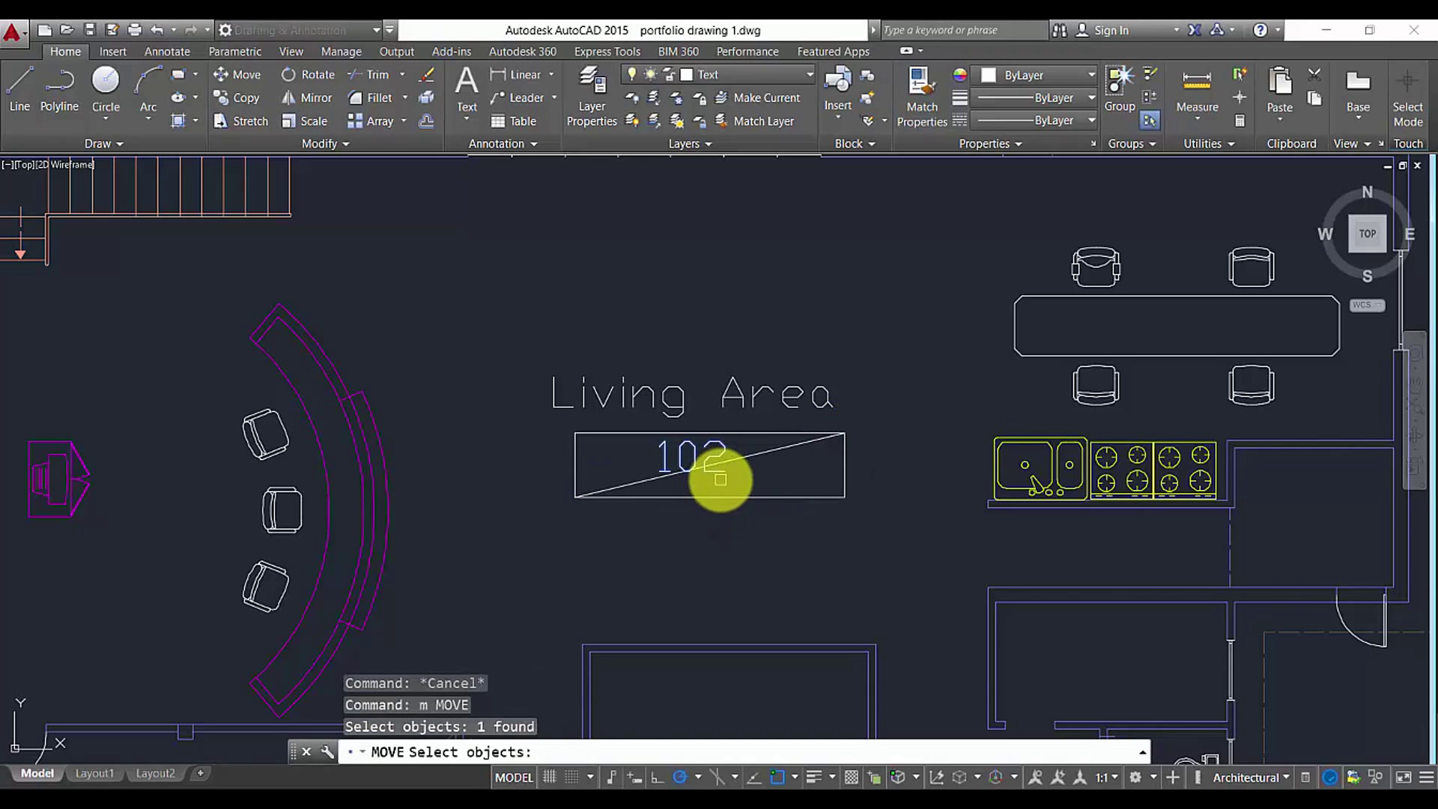
pyautogui.press('Return')
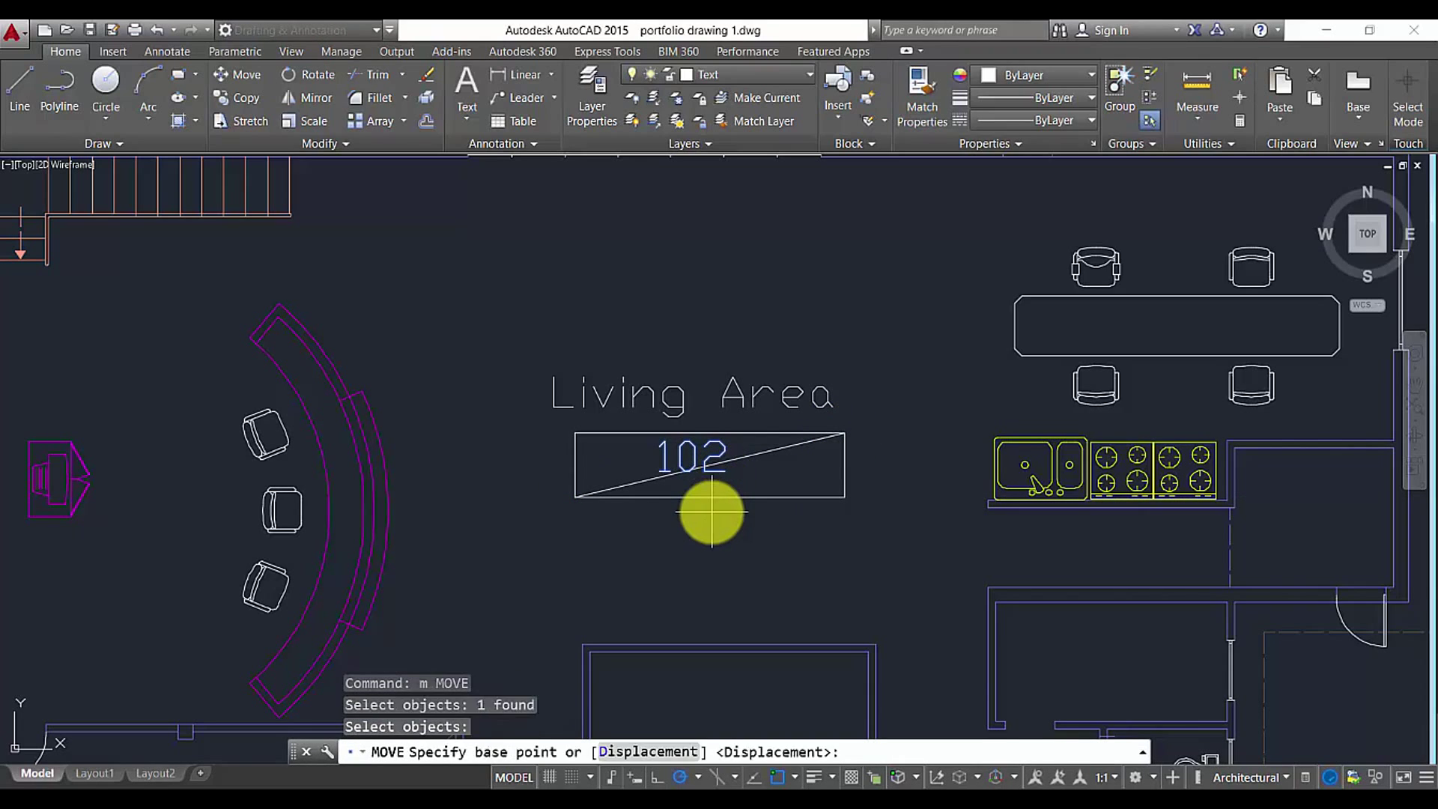
pyautogui.click(709, 465)
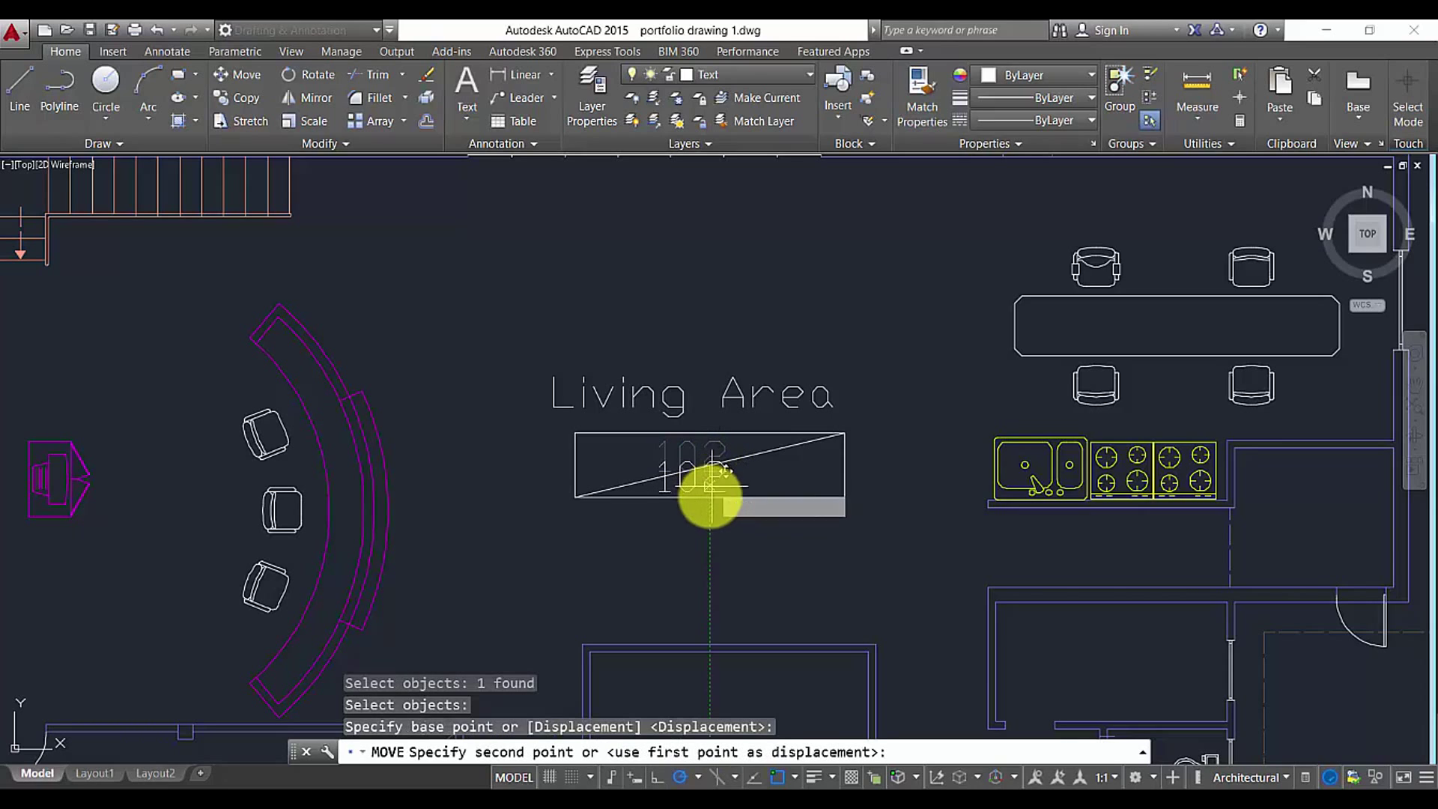
pyautogui.press('F8')
pyautogui.keyDown('shift'); pyautogui.rightClick(709, 487); pyautogui.keyUp('shift')
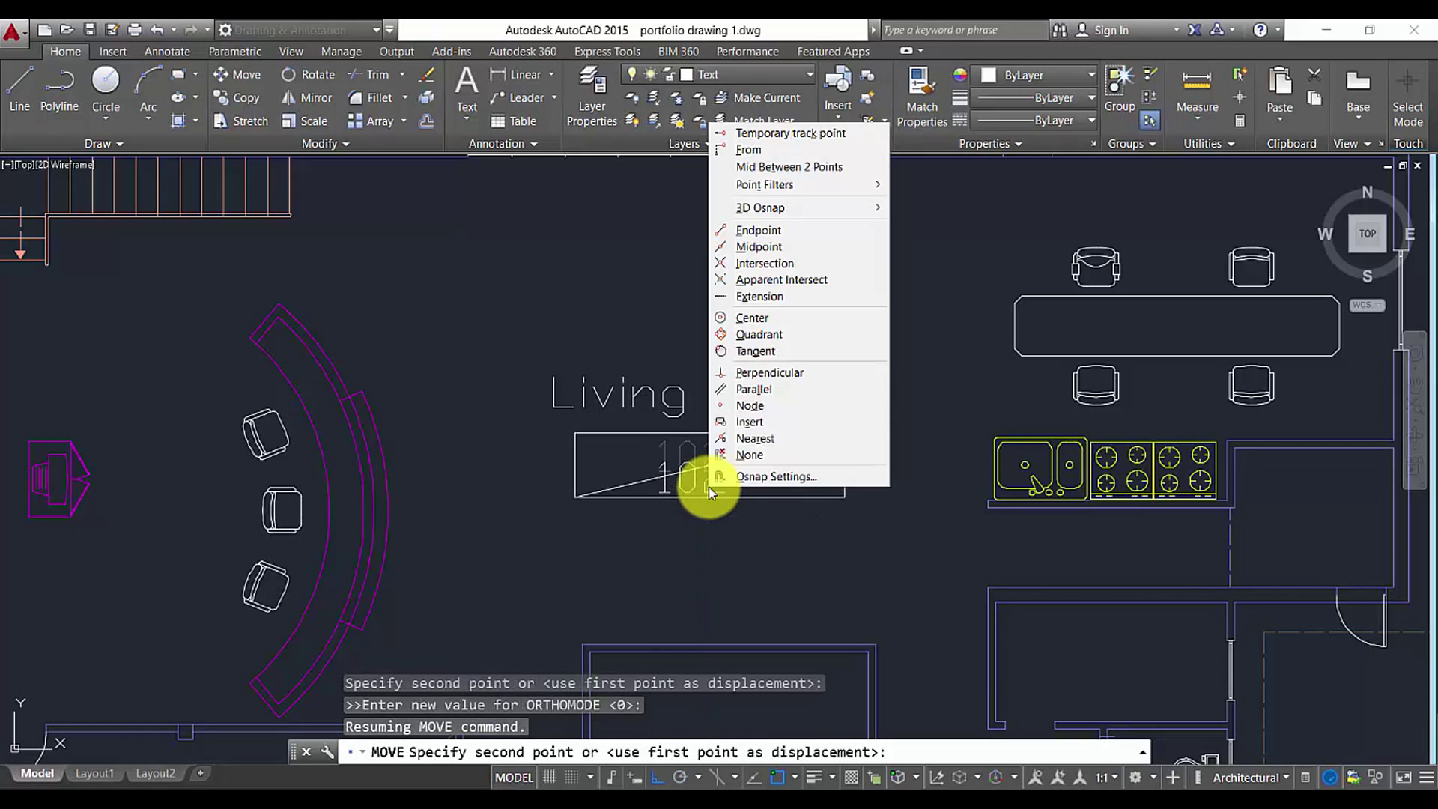
pyautogui.click(745, 423)
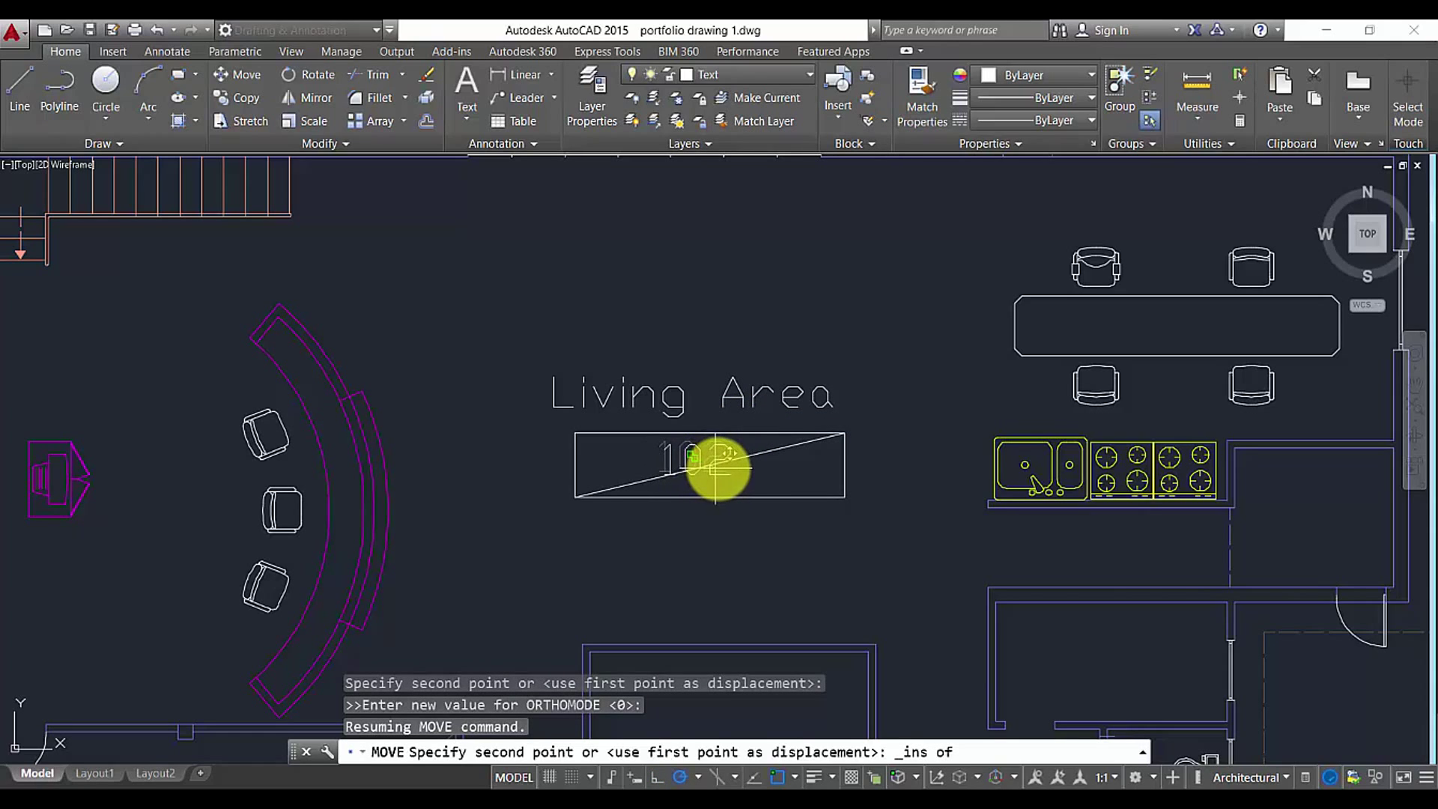
pyautogui.click(731, 474)
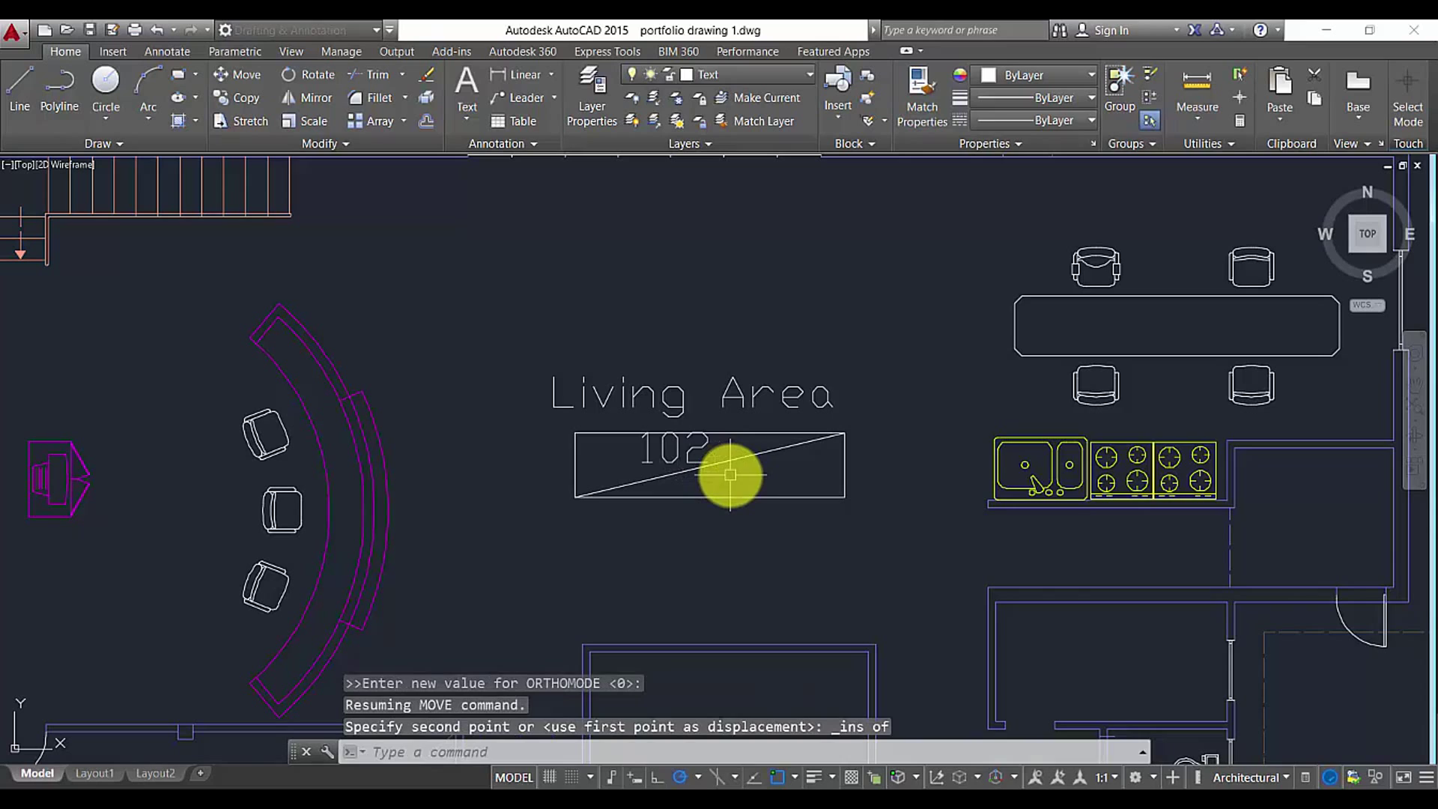
# Nudge 102 to the centre of its box and delete the diagonal line
pyautogui.write('m')
pyautogui.press('Return')
pyautogui.click(697, 458)
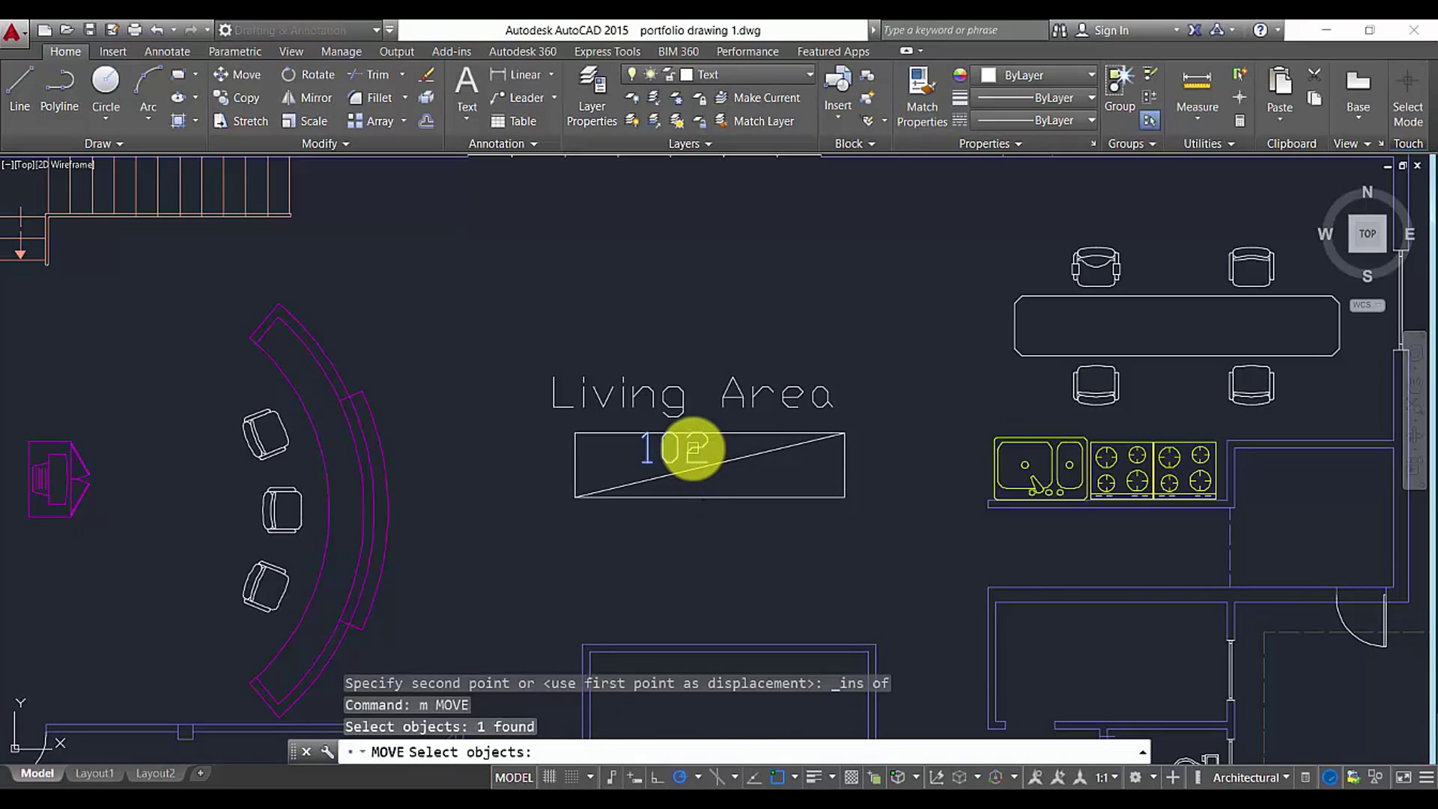
pyautogui.press('Return')
pyautogui.click(697, 457)
pyautogui.click(711, 465)
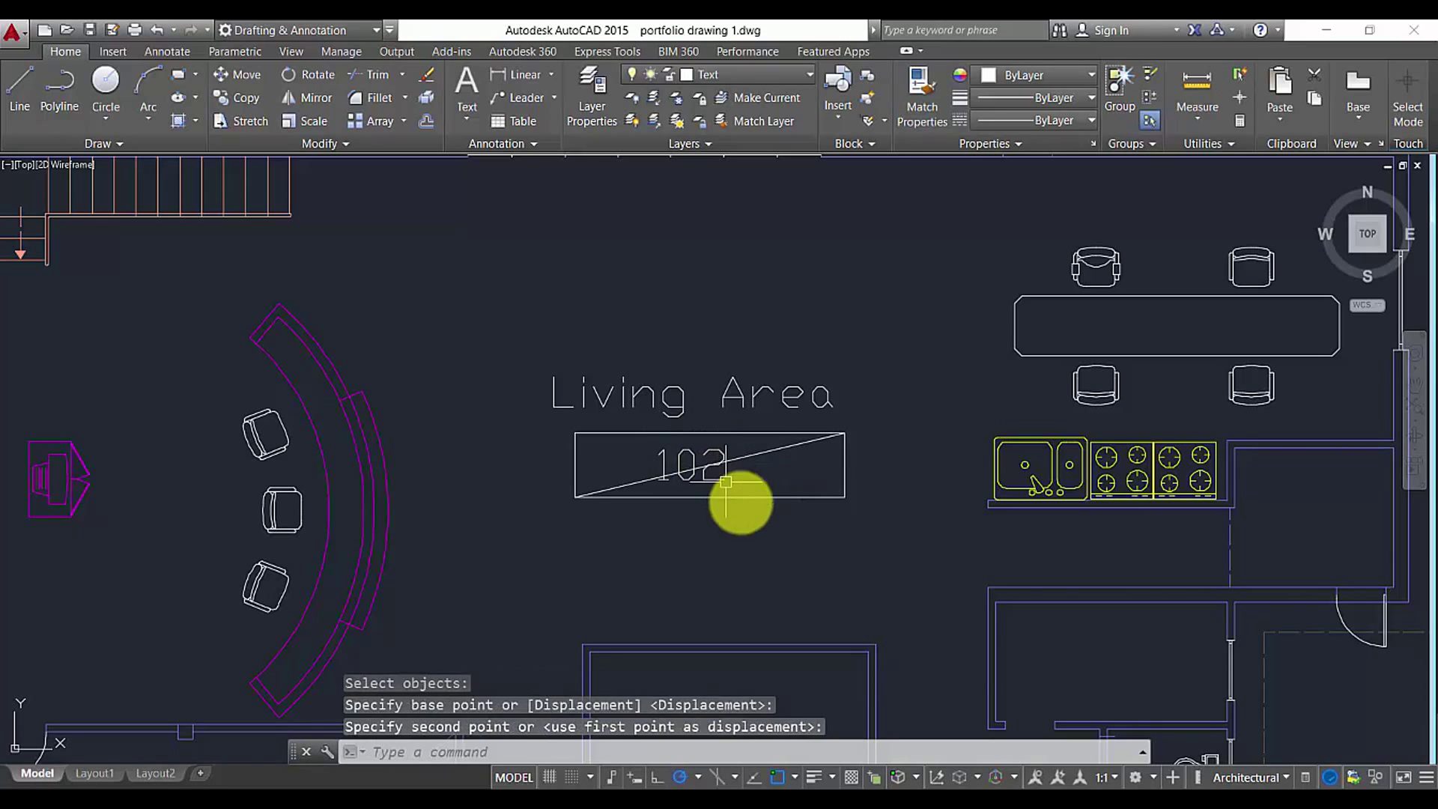
pyautogui.press('Escape')
pyautogui.press('Escape')
pyautogui.click(761, 451)
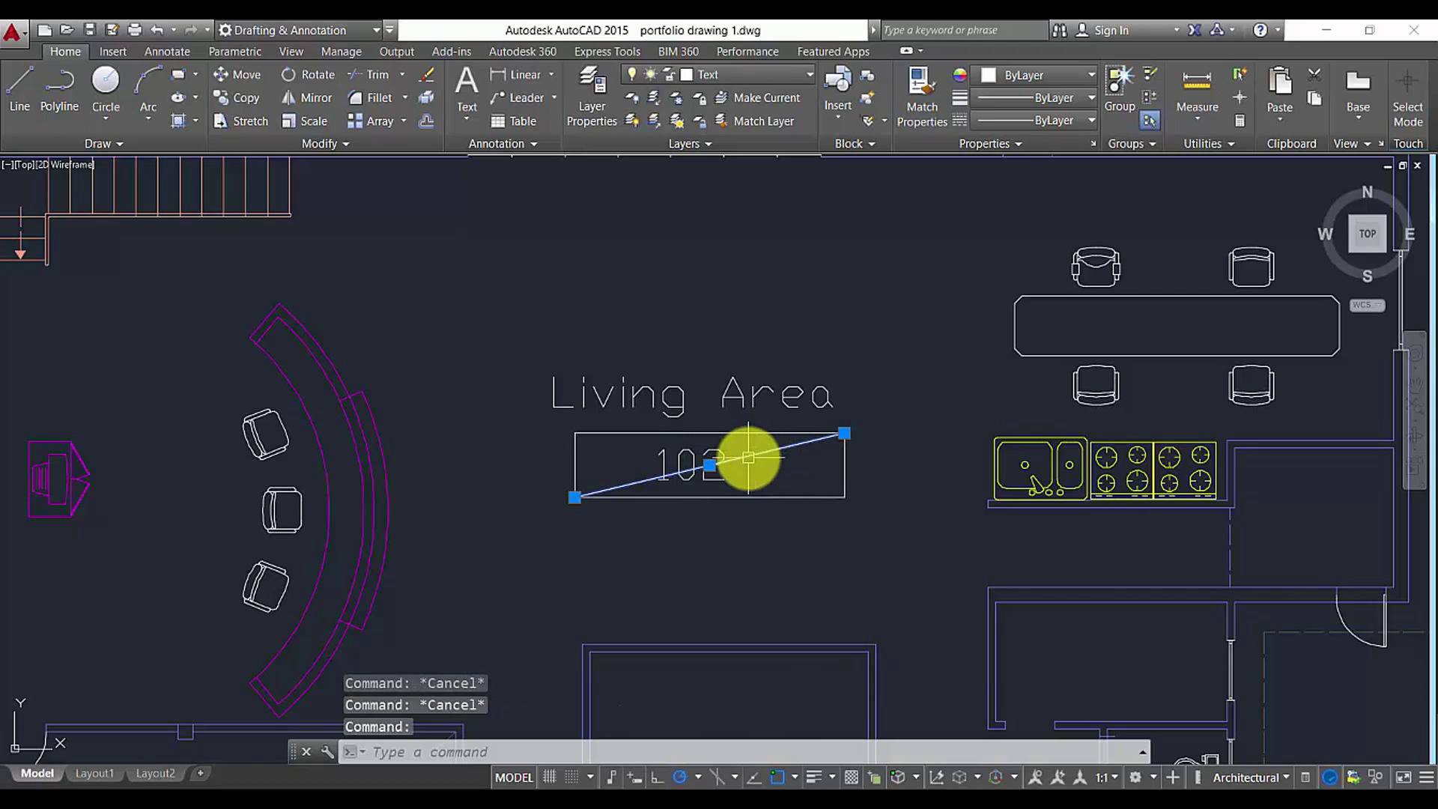
pyautogui.press('Delete')
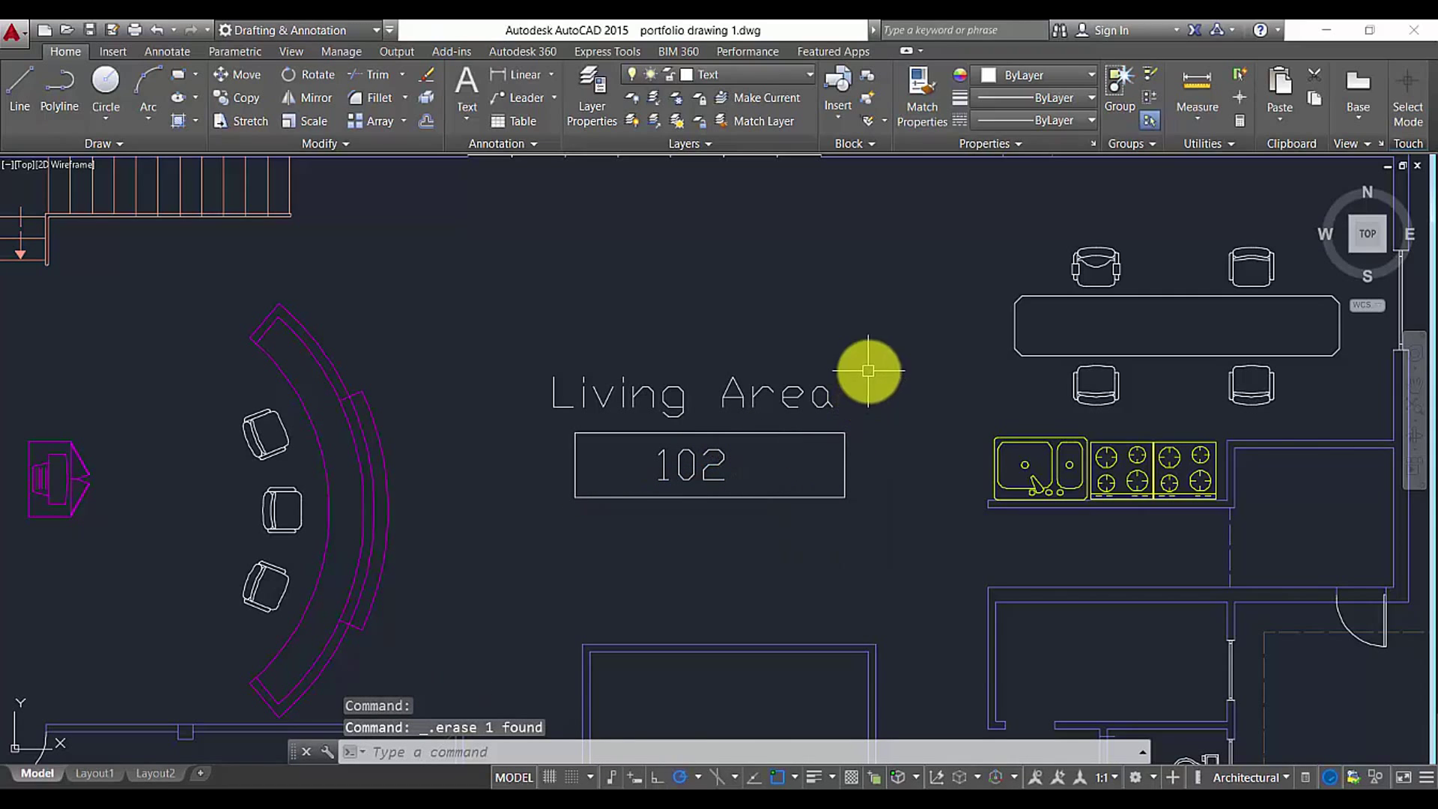
# Look at the TEXT command's justification options, then cancel it
pyautogui.press('Escape')
pyautogui.press('Escape')
pyautogui.write('te')
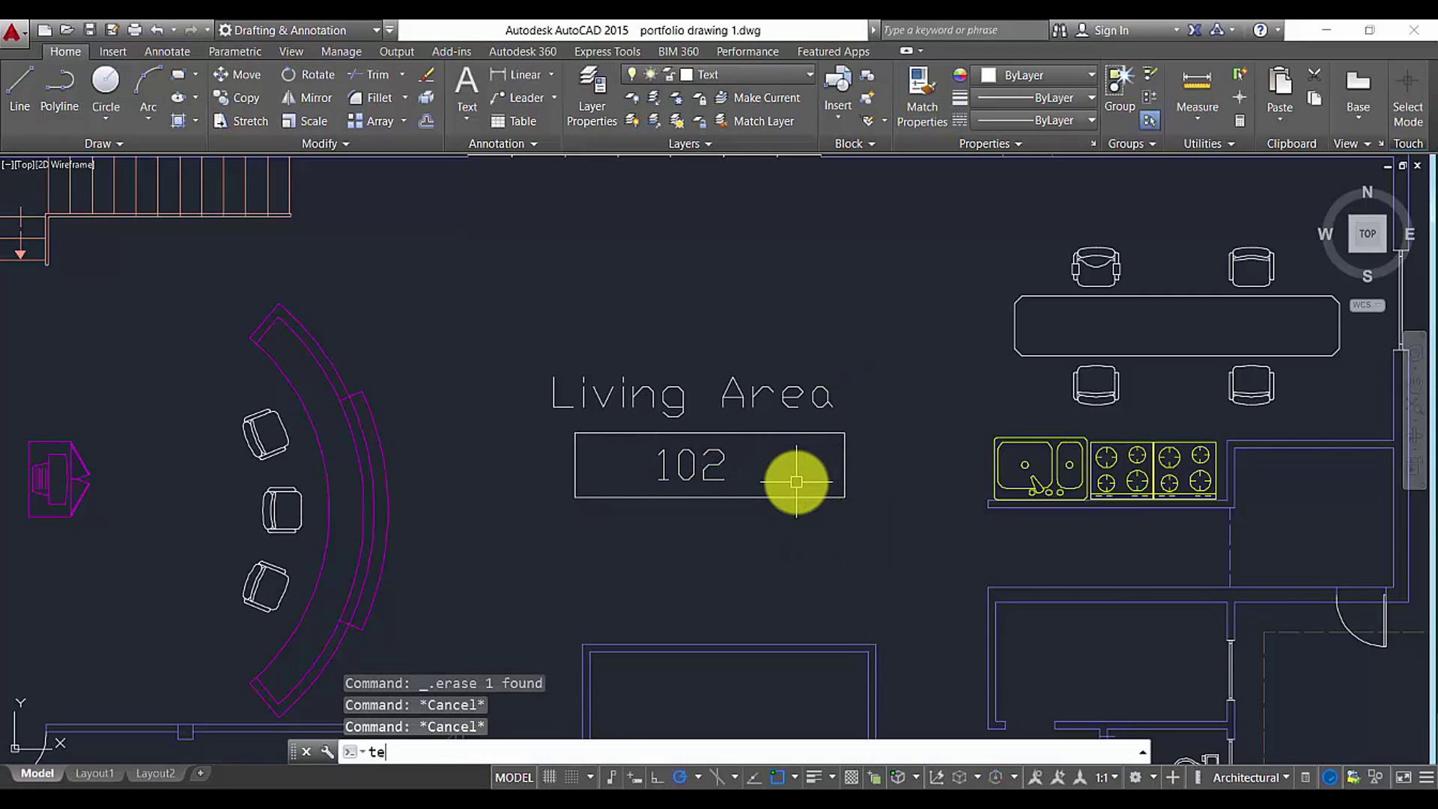
pyautogui.press('Return')
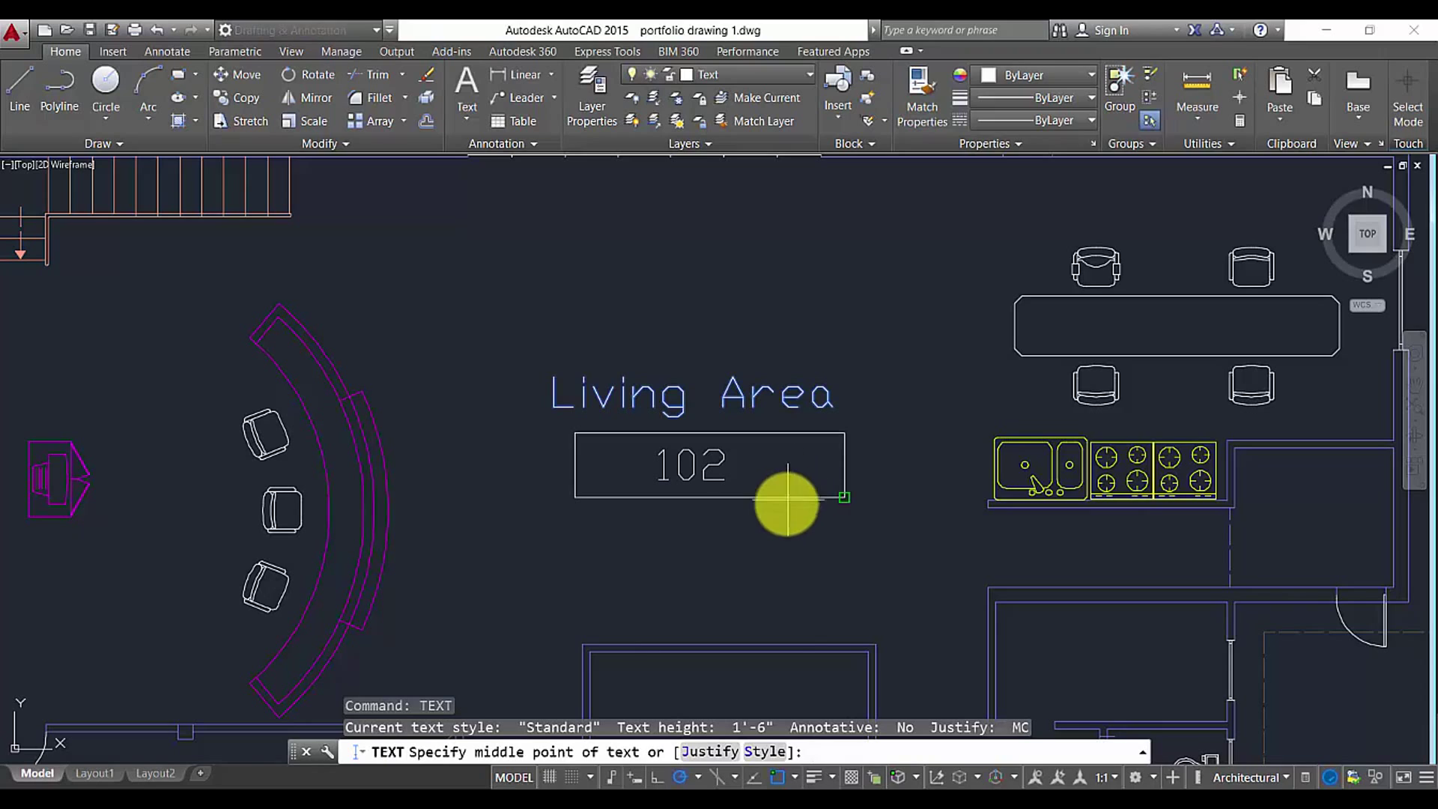
pyautogui.click(710, 752)
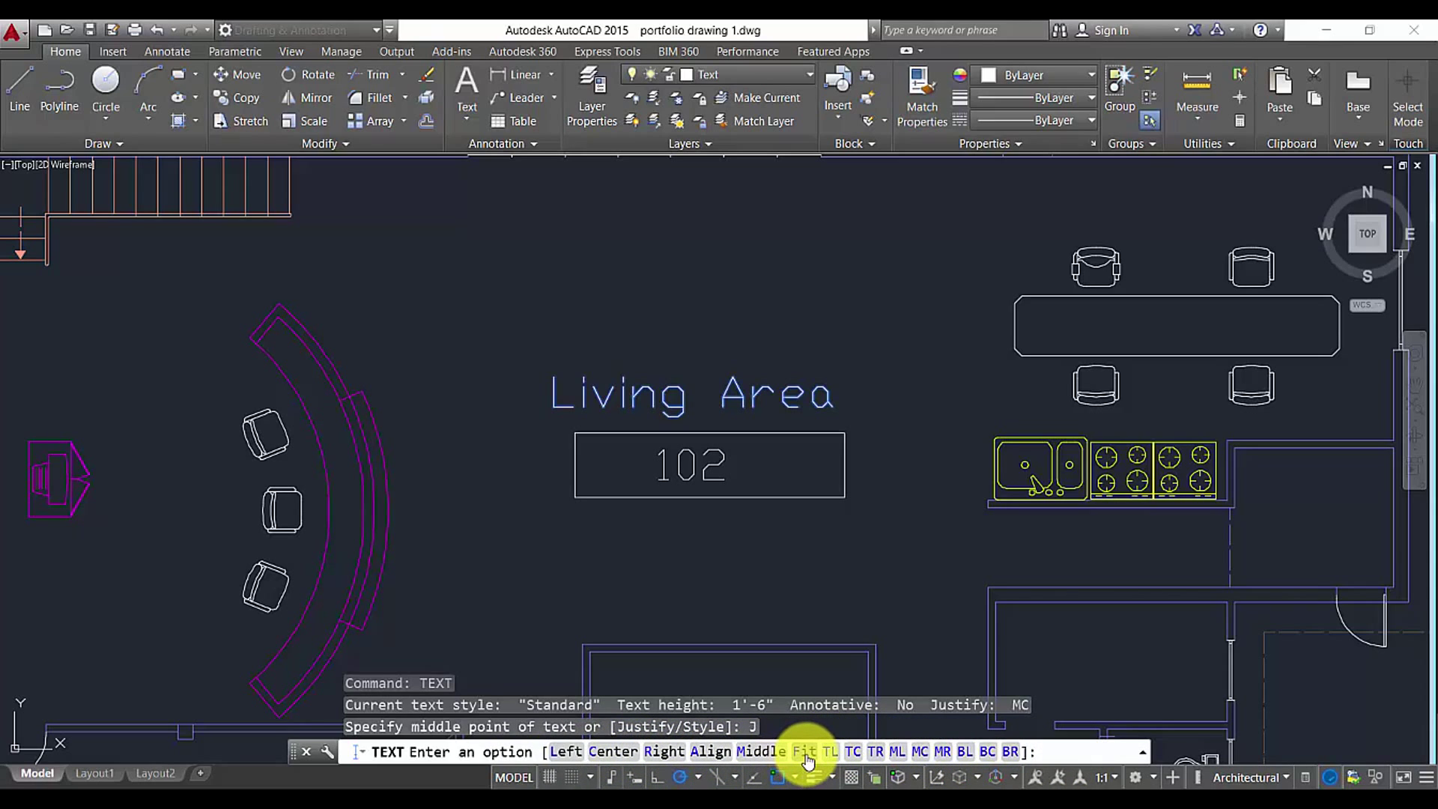
pyautogui.press('Escape')
pyautogui.press('Escape')
pyautogui.press('Escape')
# Erase the Living Area label, the 102 number and its box with a crossing window
pyautogui.click(861, 307)
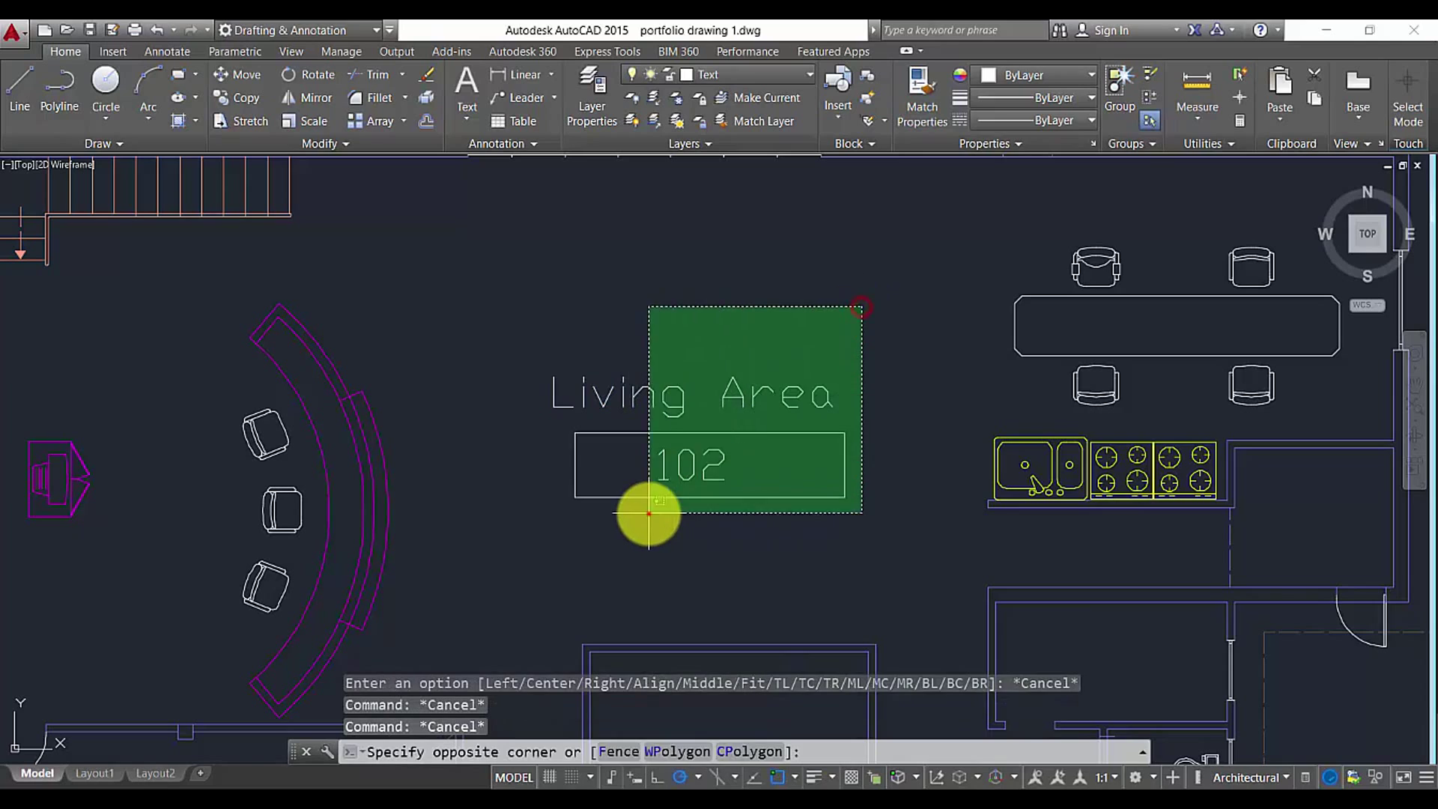
pyautogui.click(649, 513)
pyautogui.press('Delete')
pyautogui.press('Escape')
# Try Fit-justified text between two baseline points at 1'-6" height, then cancel it
pyautogui.write('t')
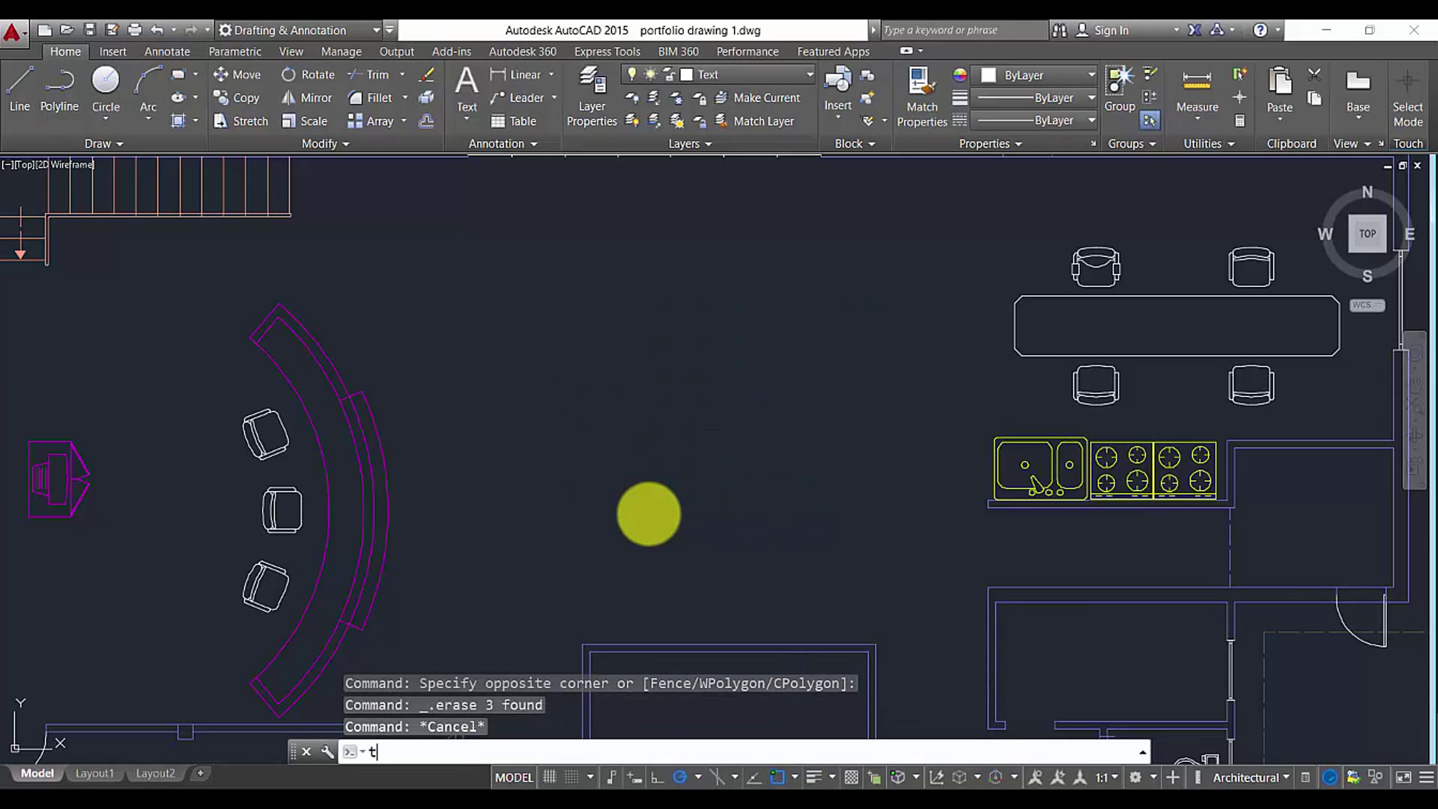
pyautogui.write('ext')
pyautogui.press('Return')
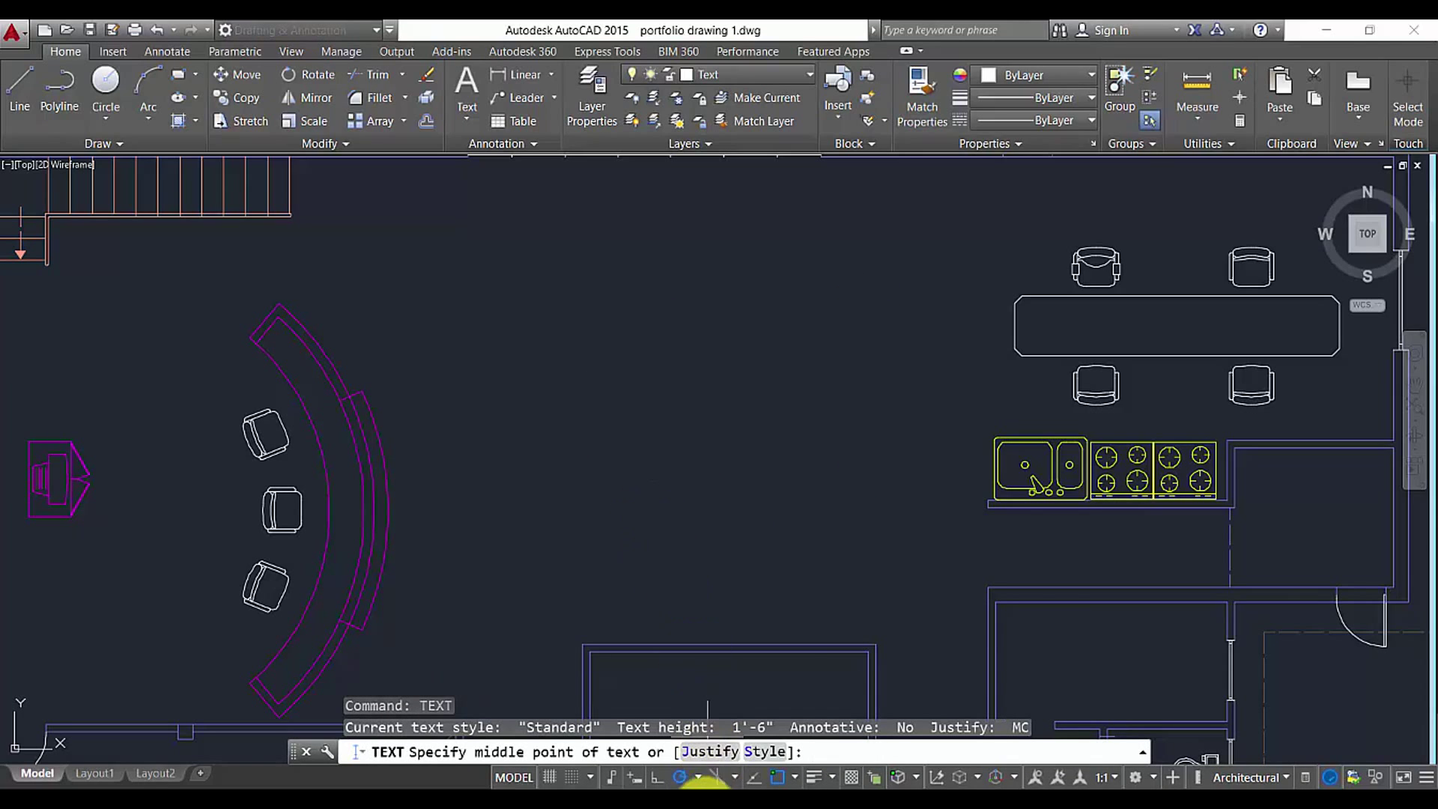
pyautogui.click(712, 752)
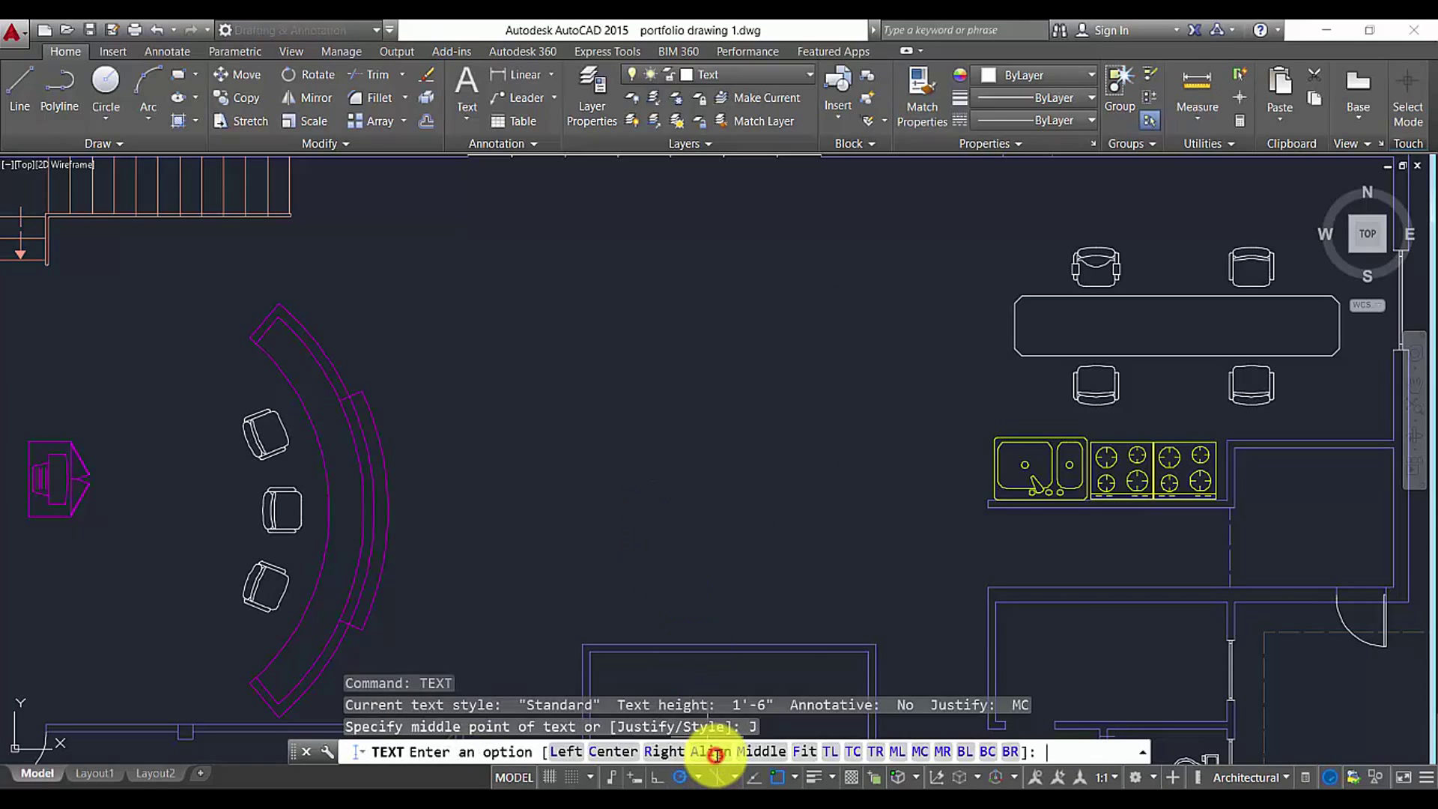
pyautogui.click(800, 751)
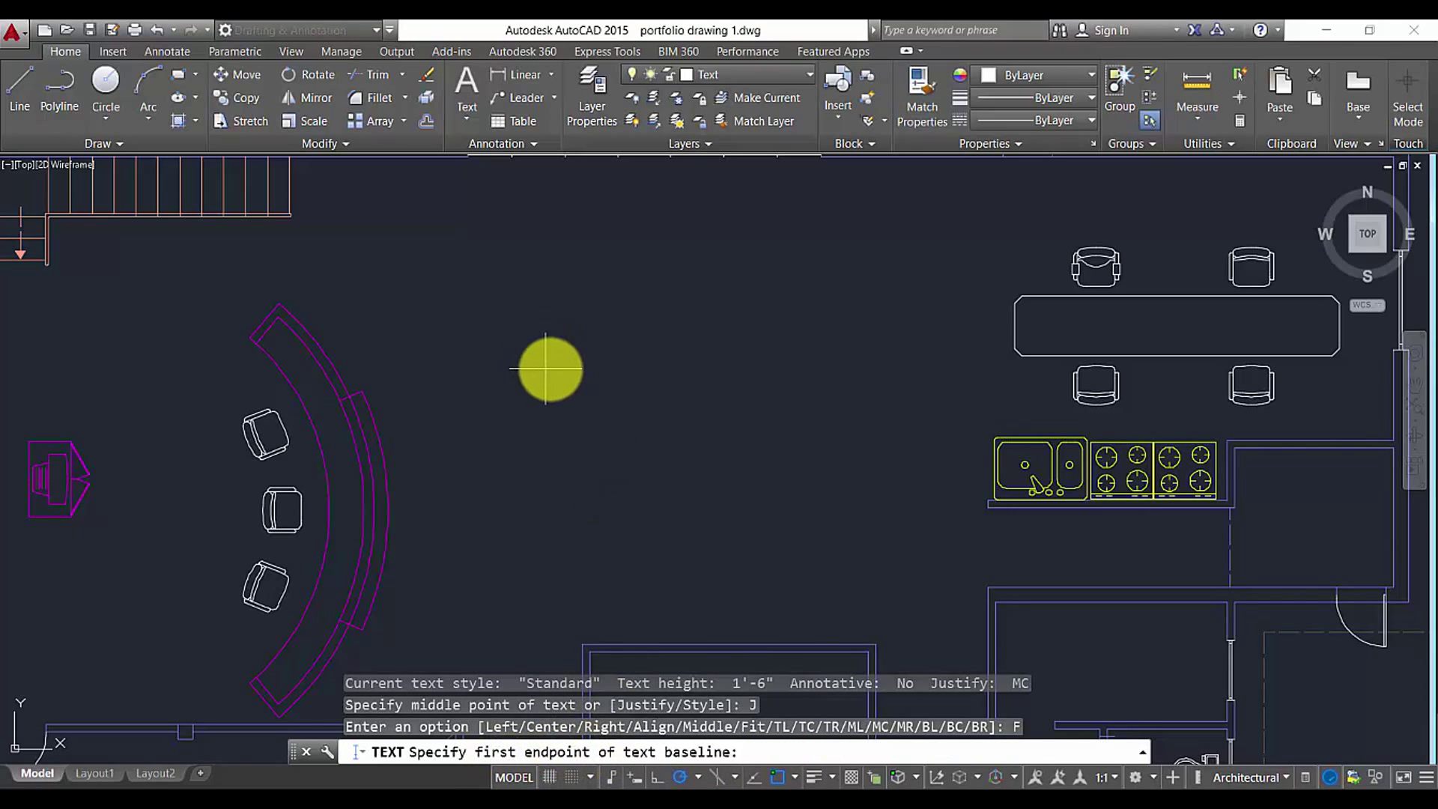
pyautogui.click(579, 361)
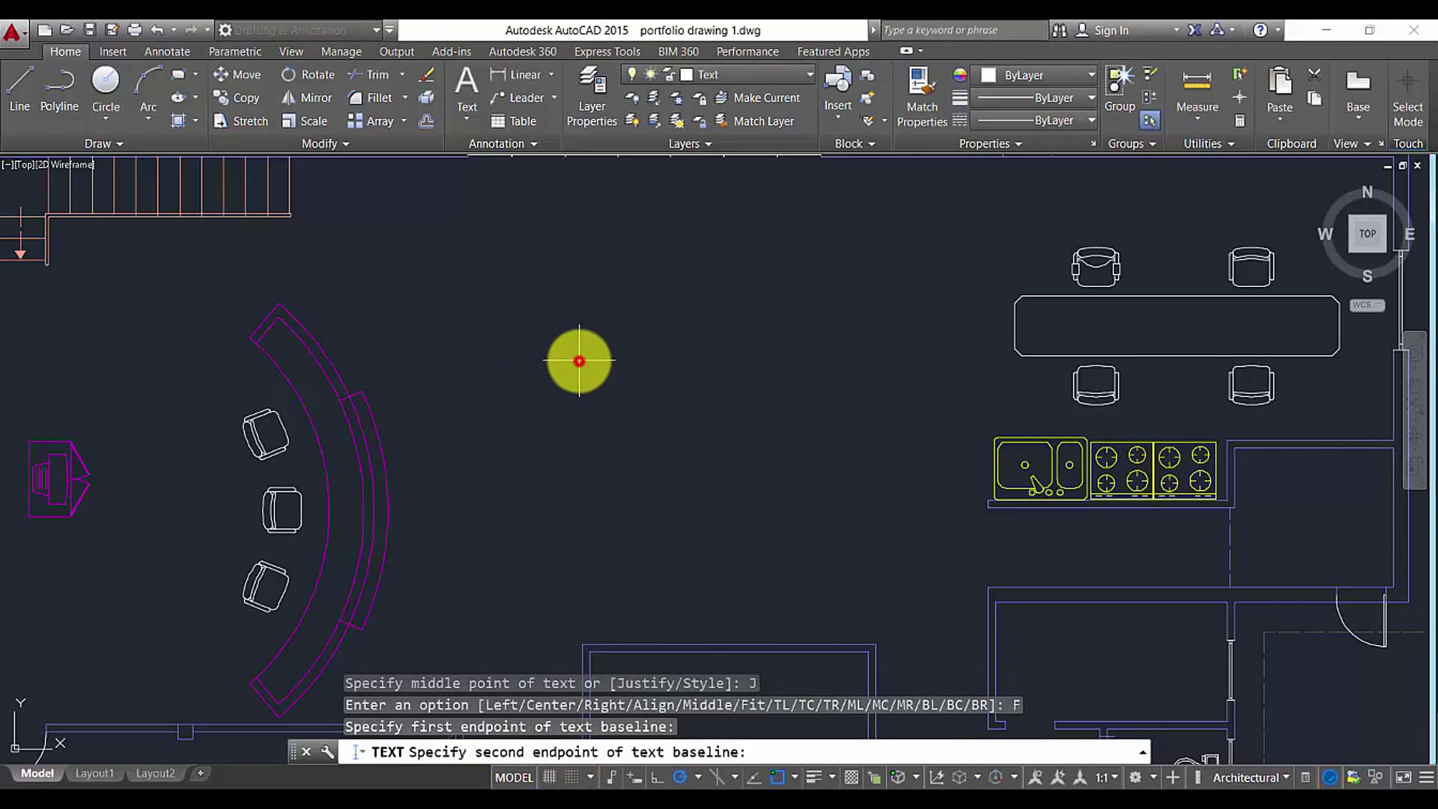
pyautogui.click(869, 359)
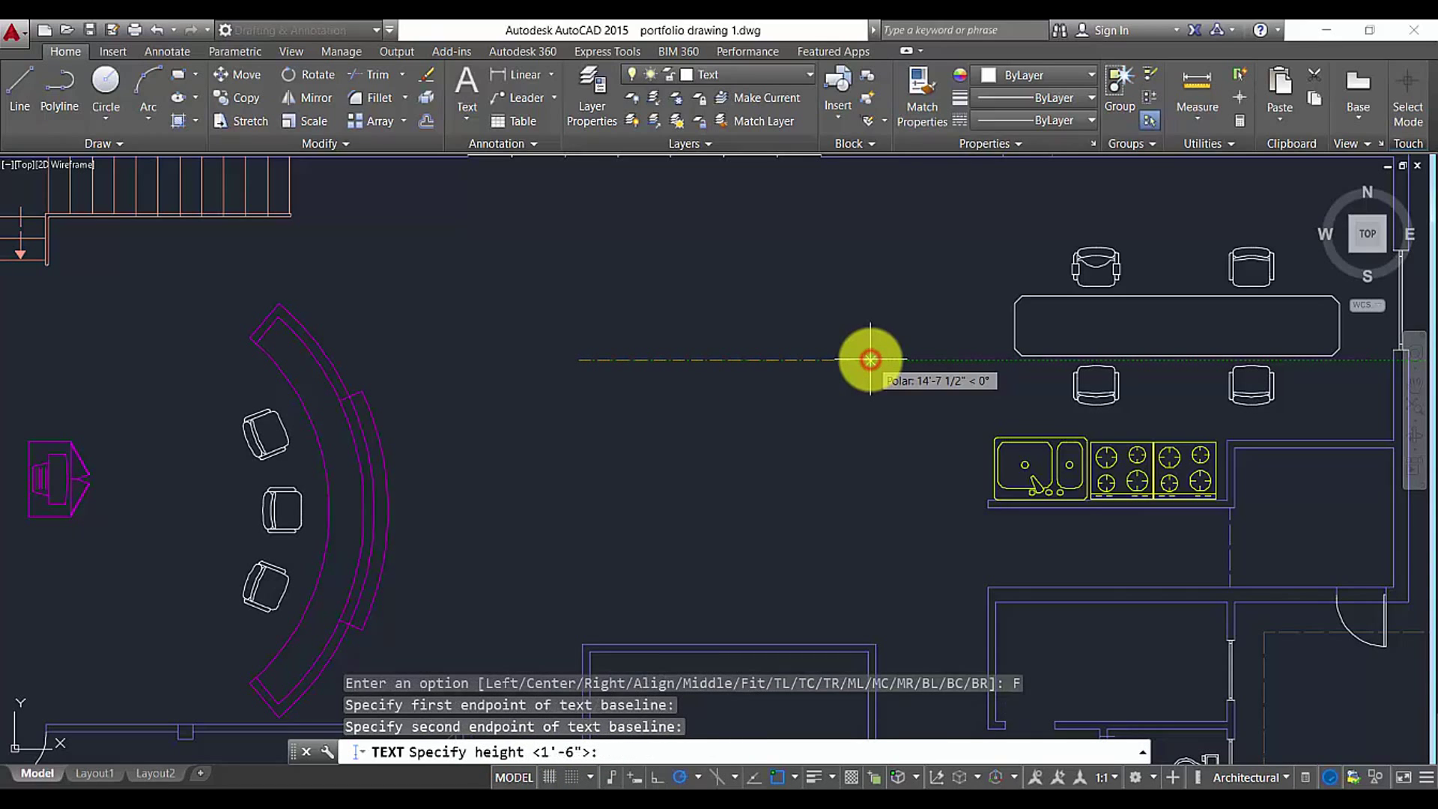
pyautogui.press('Return')
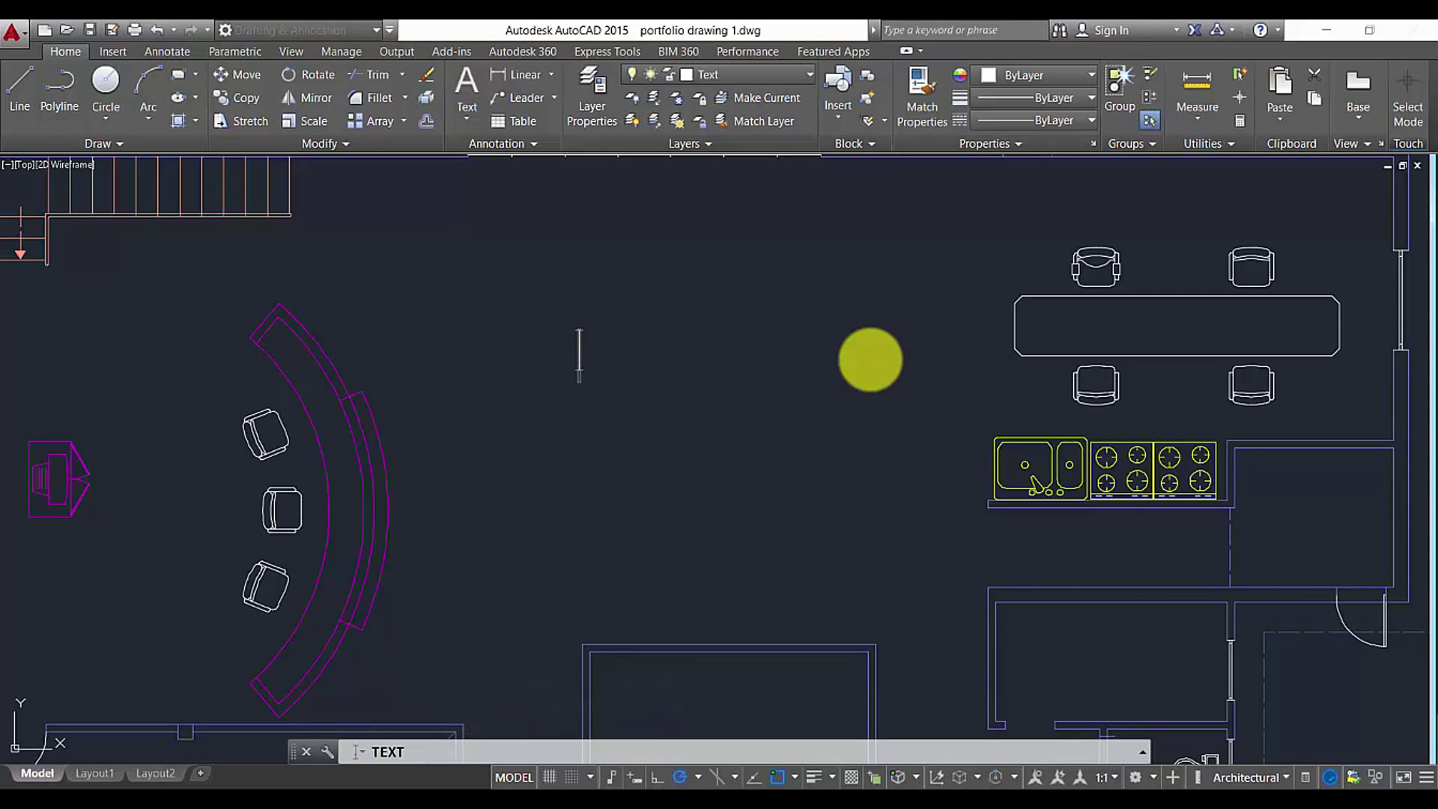
pyautogui.write('ksflk')
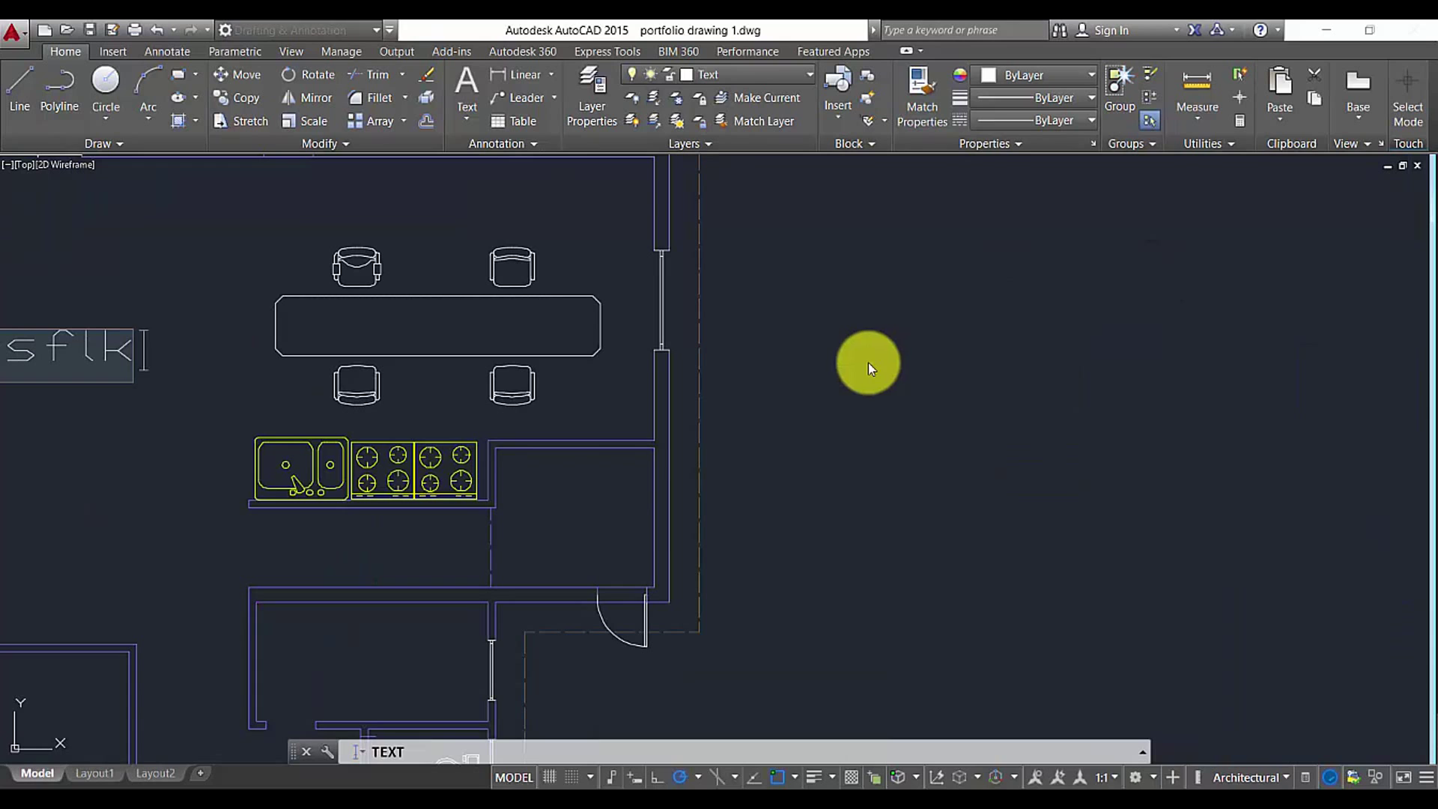
pyautogui.moveTo(546, 356)
pyautogui.mouseDown(button='middle')
pyautogui.moveTo(953, 353)
pyautogui.moveTo(1101, 382)
pyautogui.mouseUp(button='middle')
pyautogui.write('asdfas')
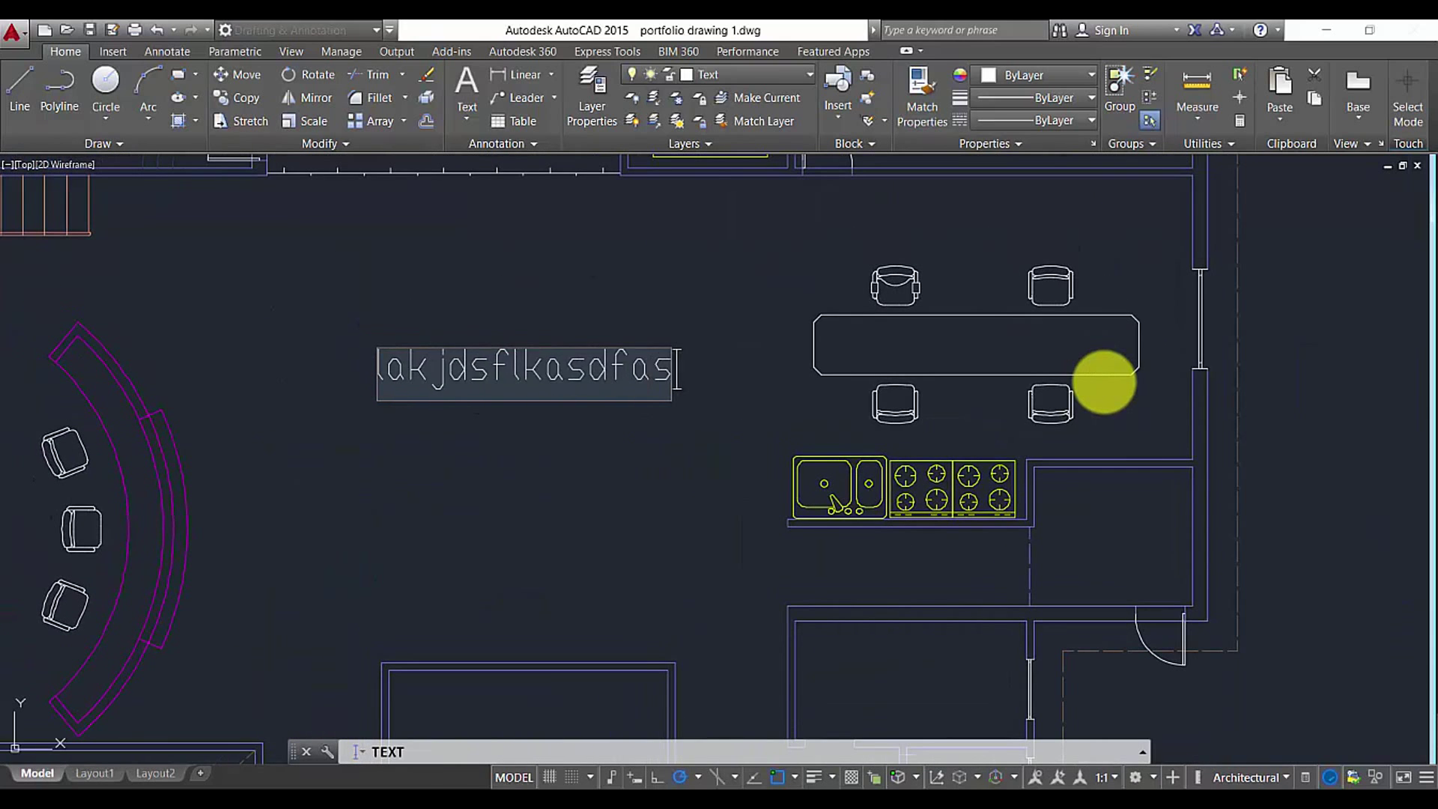
pyautogui.write('dfasdfasdfasdfasfdadfadf')
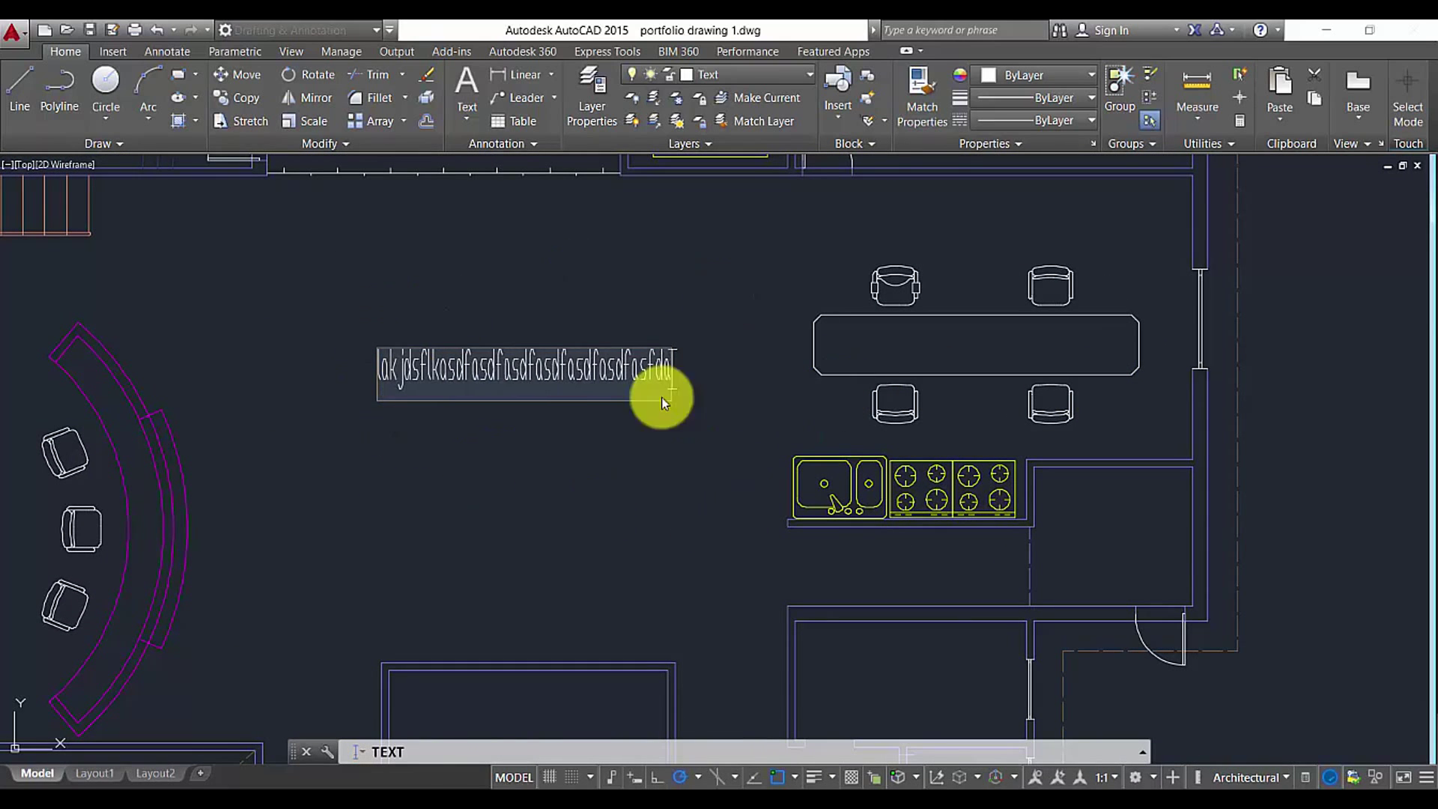
pyautogui.write('asdfasdasdfasdfas')
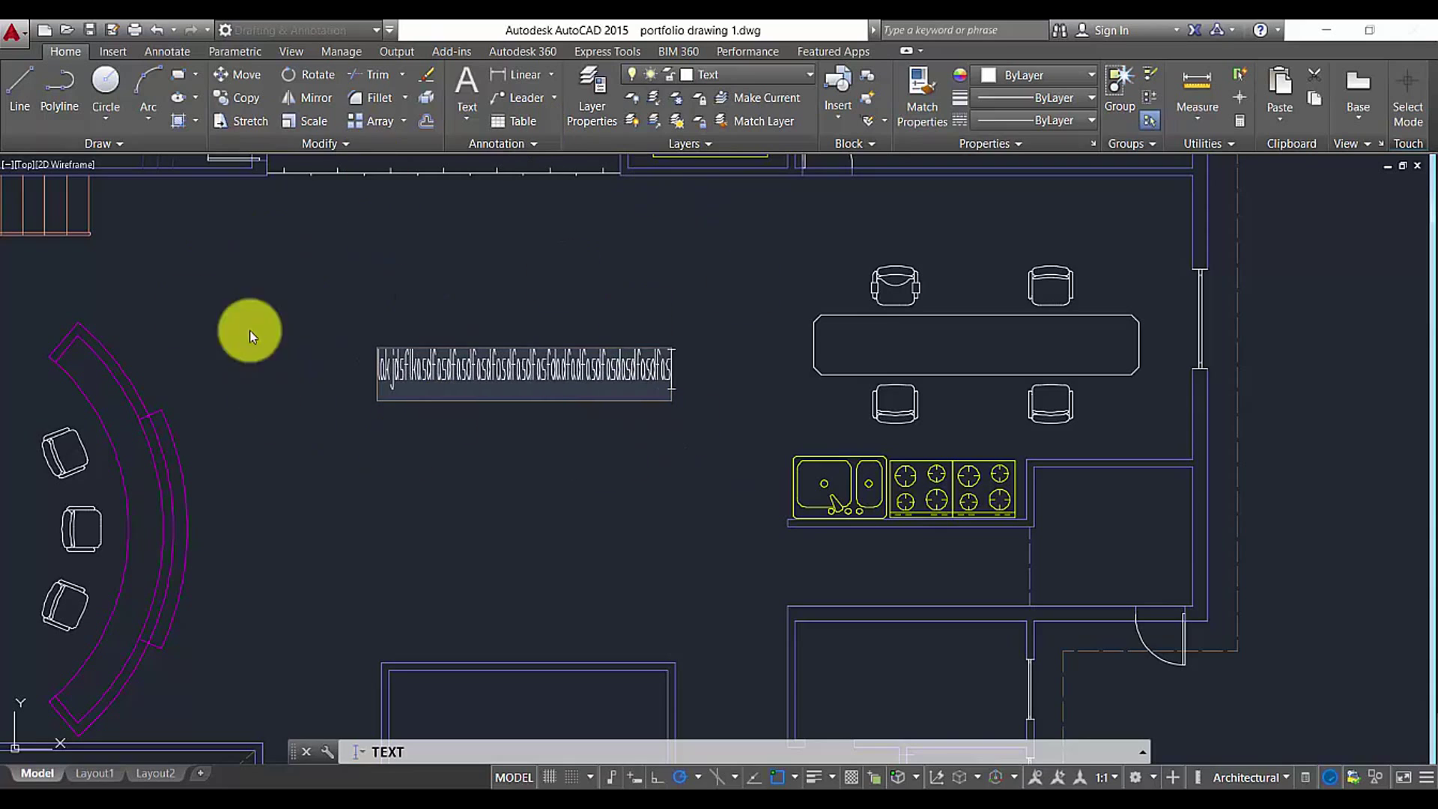
pyautogui.write('dfasdf')
pyautogui.press('Escape')
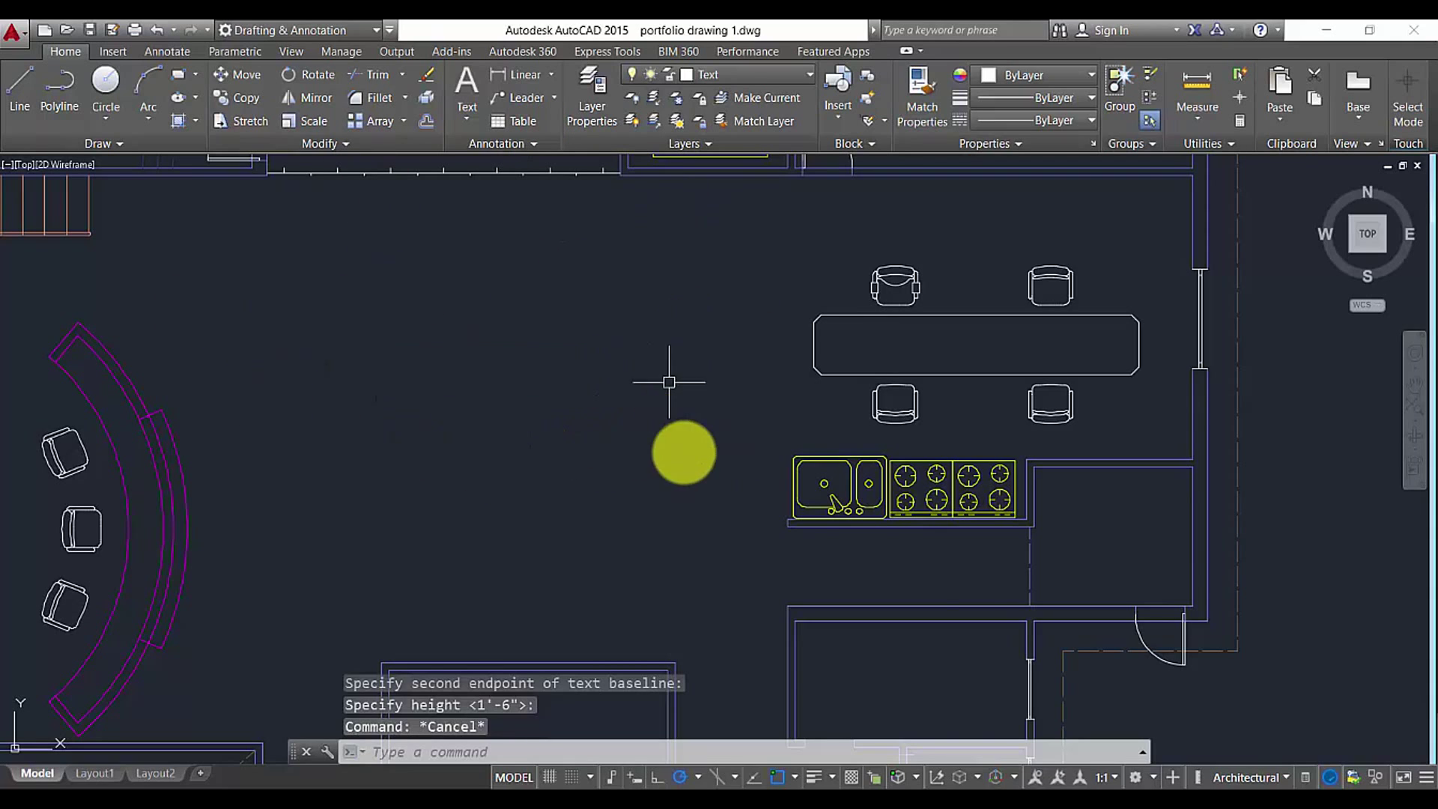
pyautogui.moveTo(986, 589); pyautogui.dragTo(924, 370, button='middle')
pyautogui.scroll(2, 899, 404)
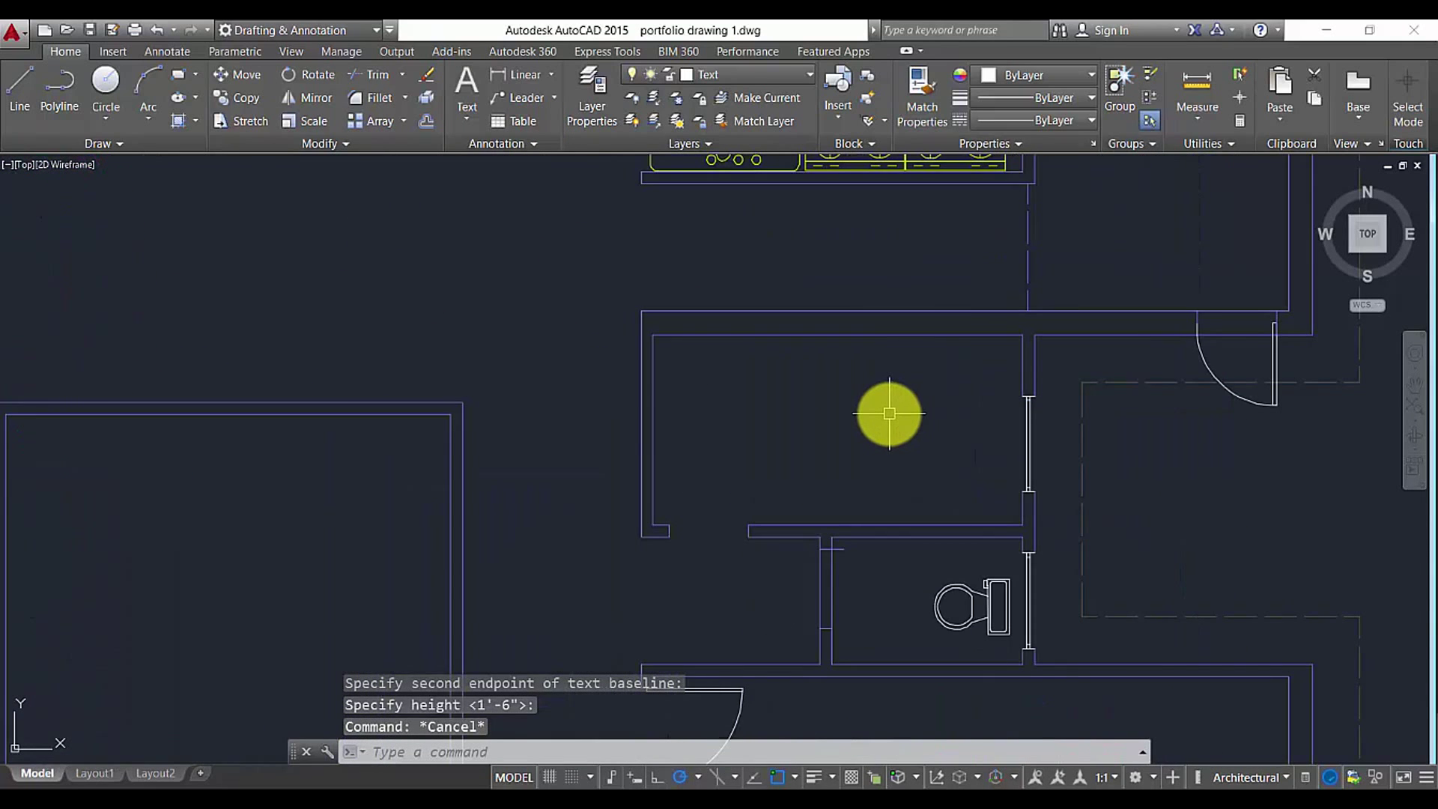
pyautogui.scroll(2, 894, 418)
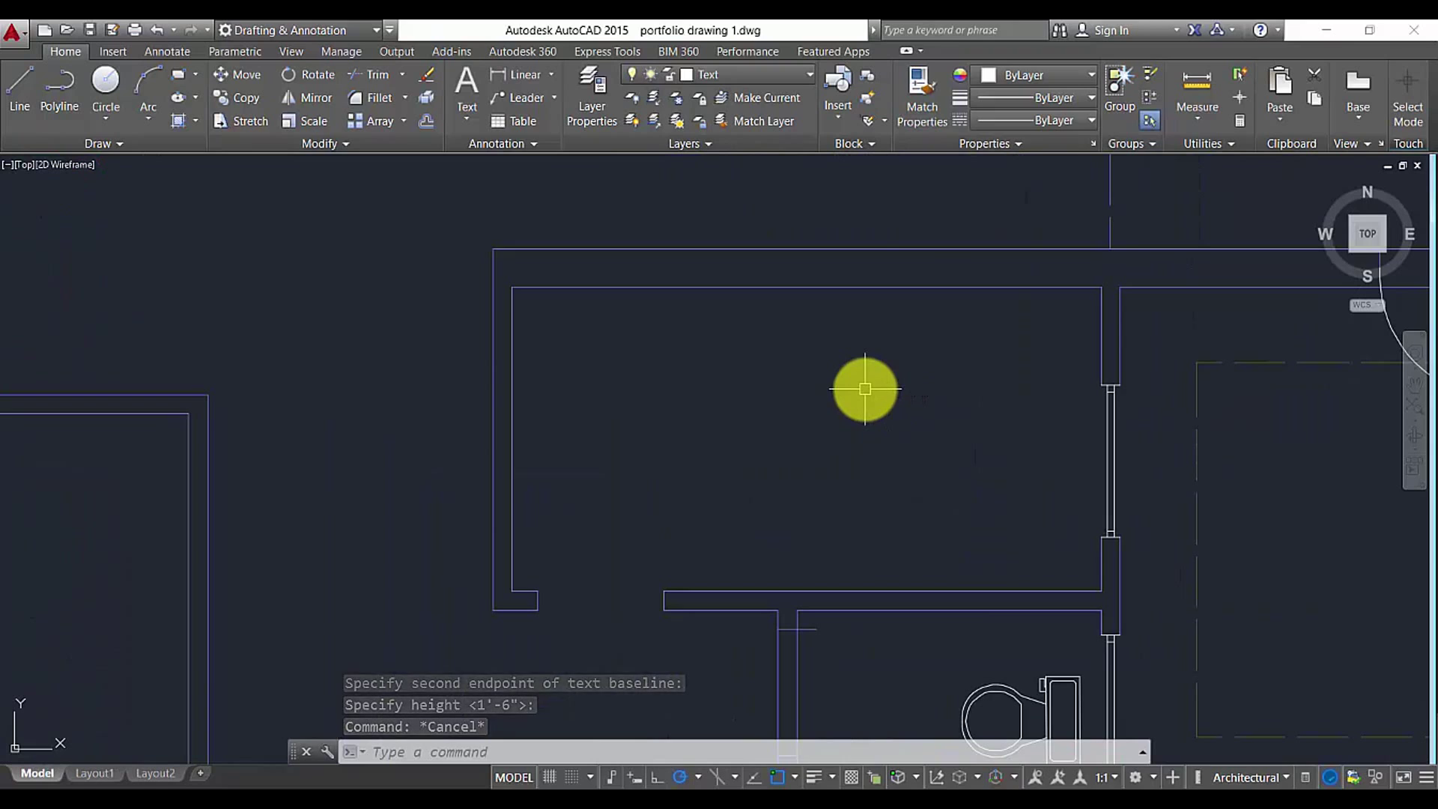
pyautogui.press('Escape')
pyautogui.write('trxt')
pyautogui.press('Return')
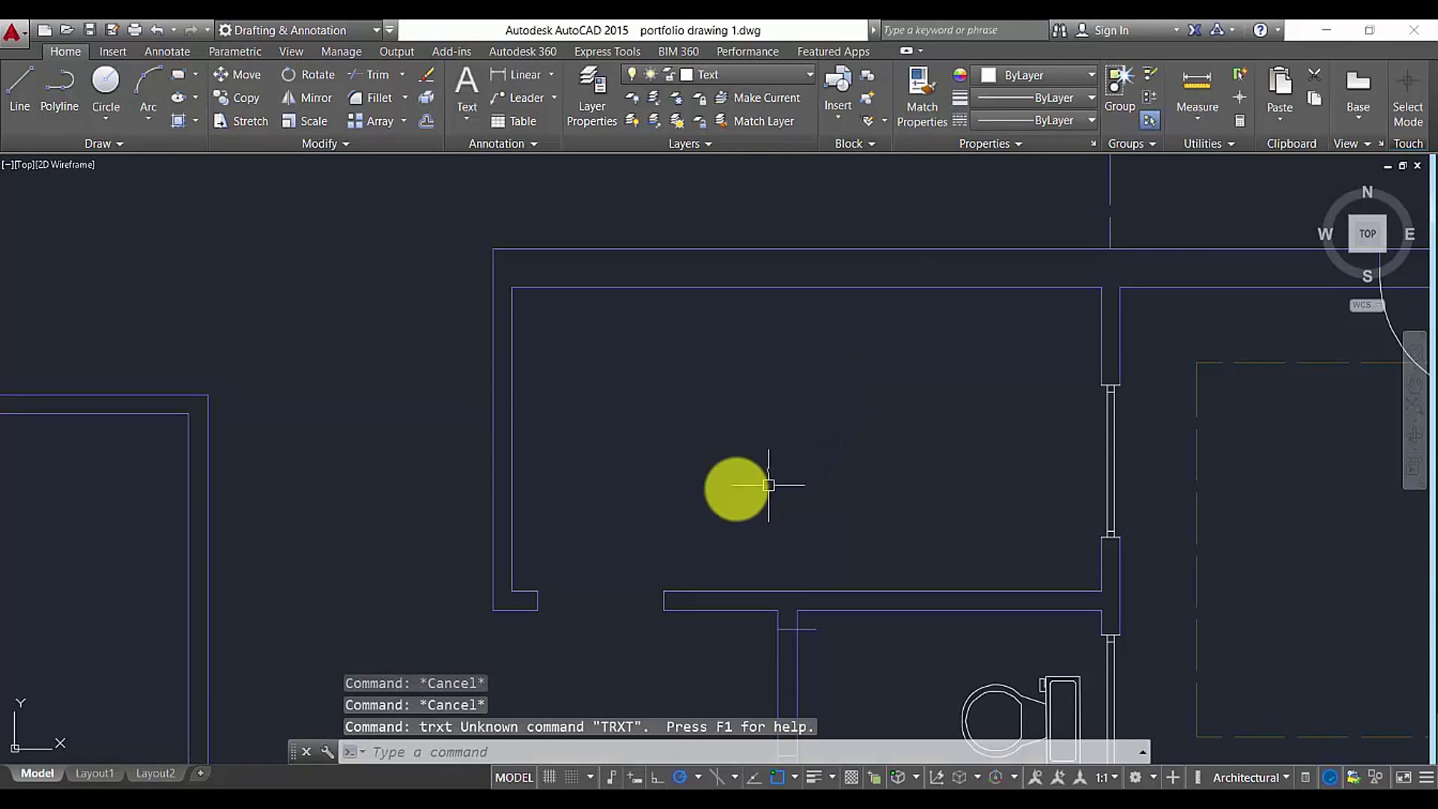
pyautogui.press('Escape')
pyautogui.press('Escape')
pyautogui.write('text')
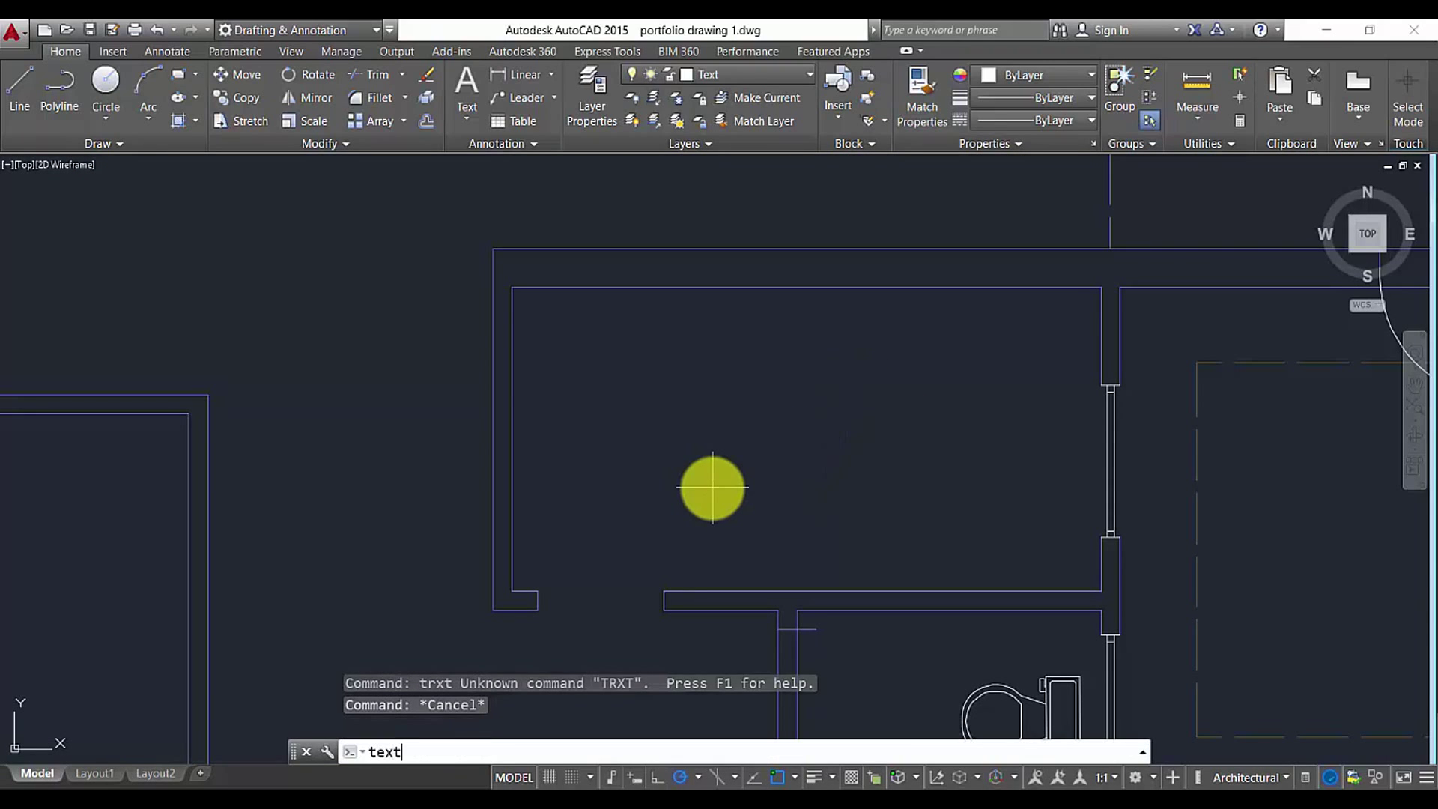
pyautogui.press('Return')
pyautogui.click(797, 752)
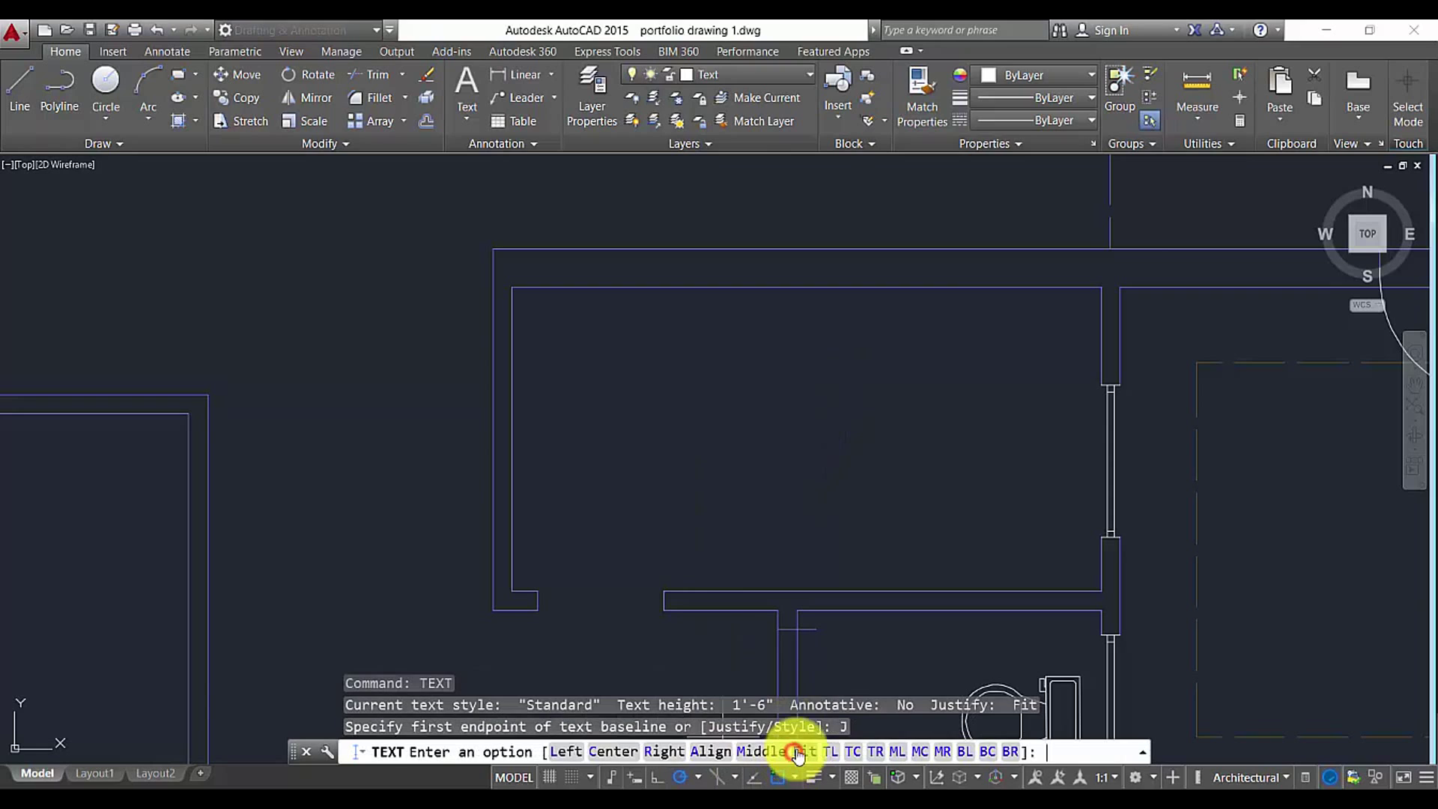
pyautogui.click(805, 748)
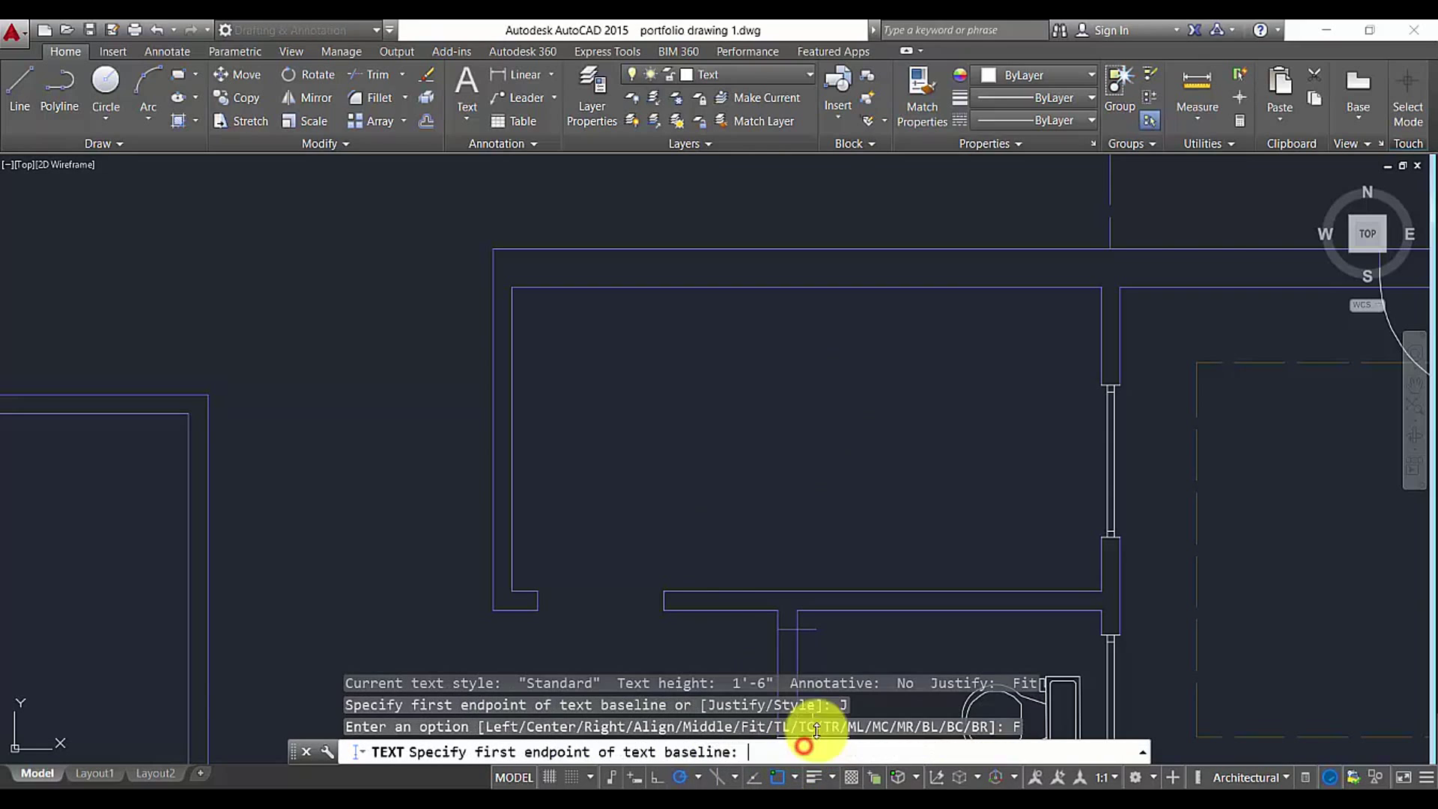
pyautogui.click(582, 433)
pyautogui.click(996, 433)
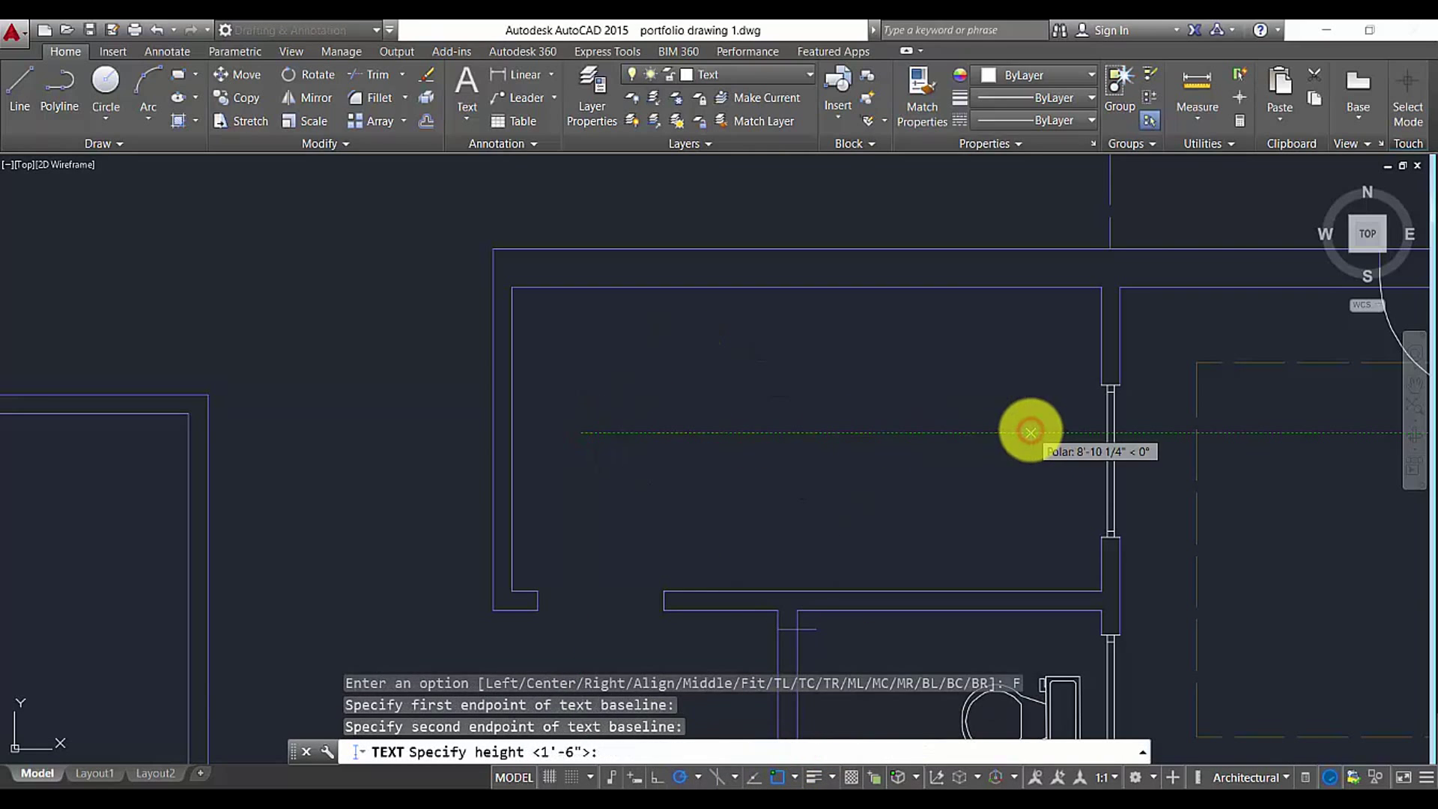
pyautogui.press('Return')
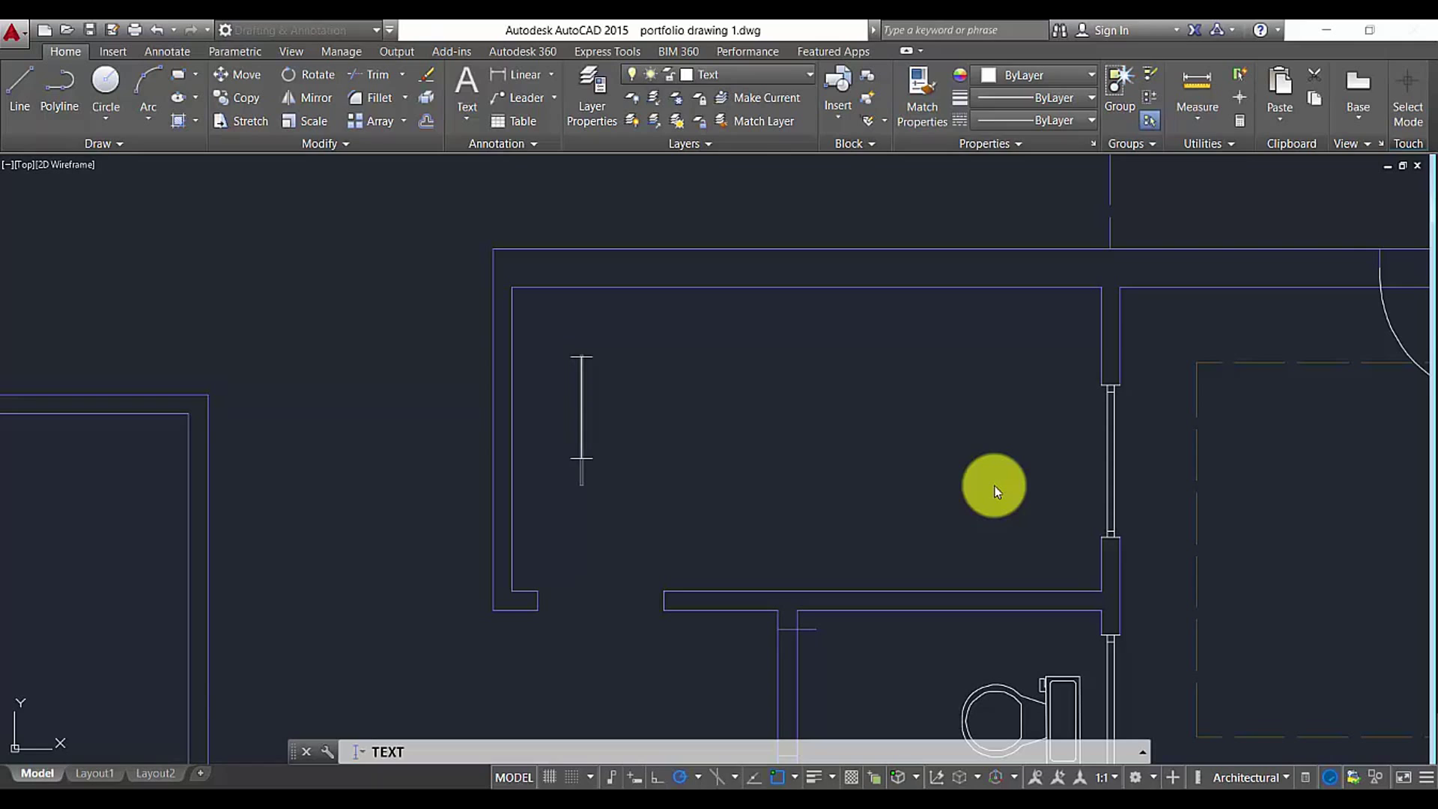
pyautogui.write('Bath ')
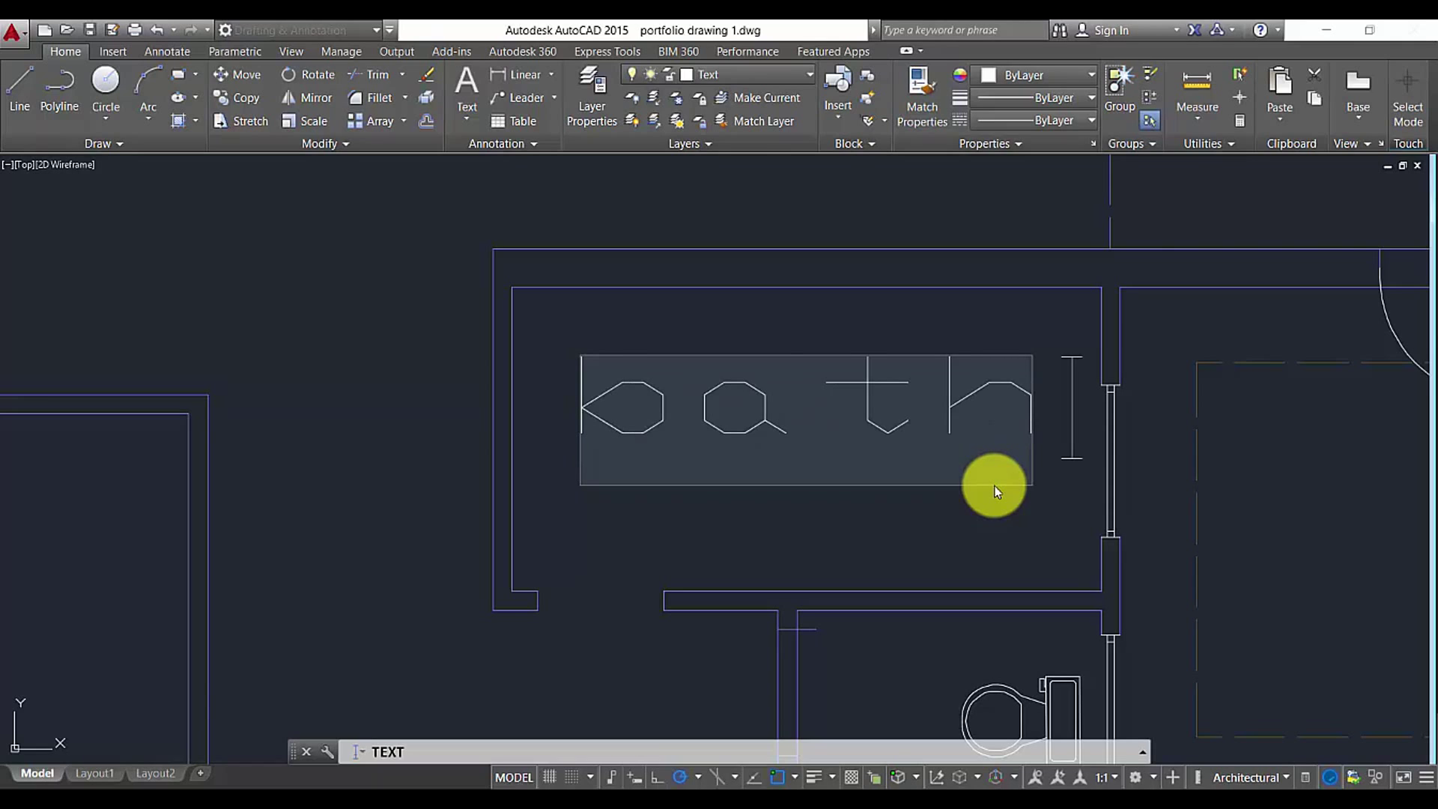
pyautogui.write('room')
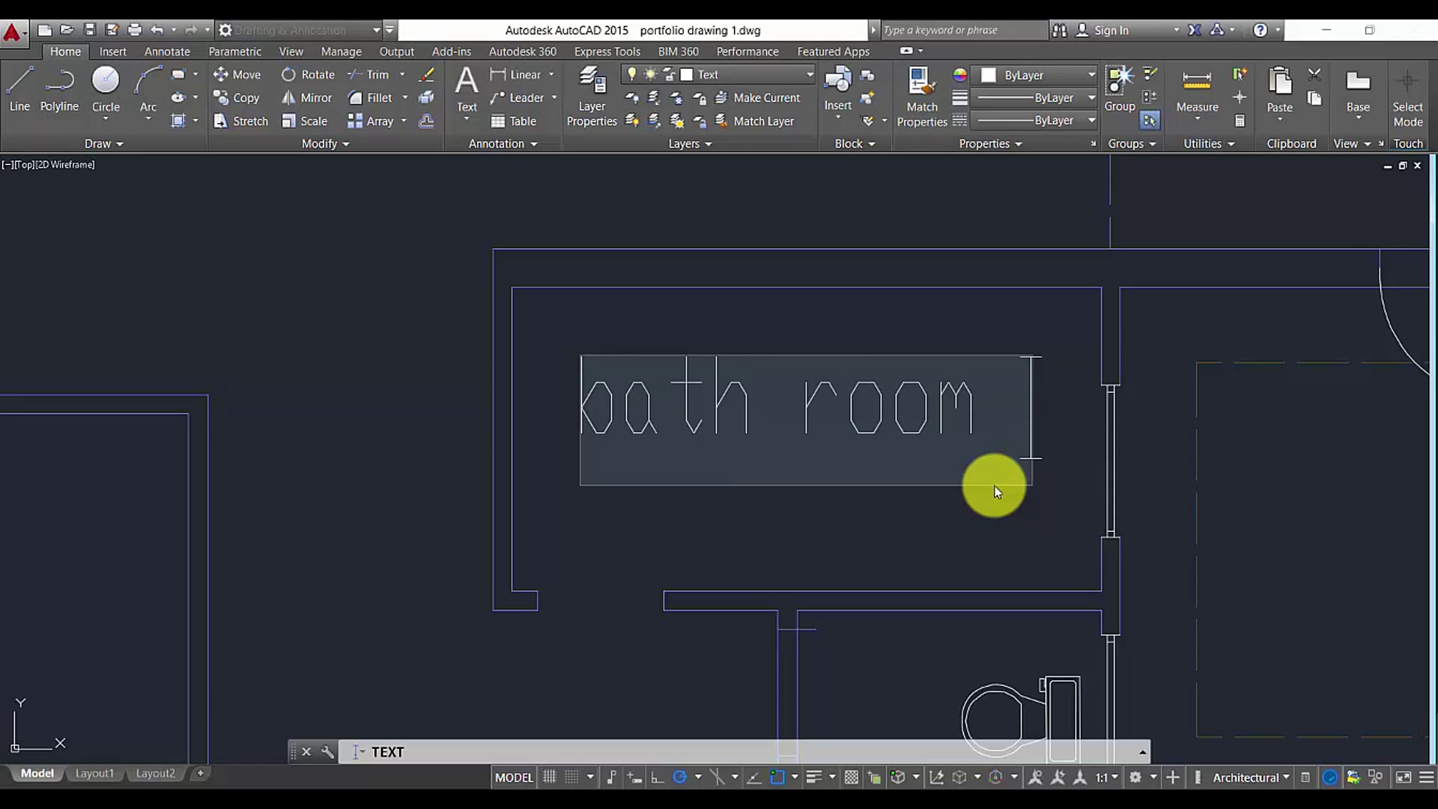
pyautogui.write(' 101 and')
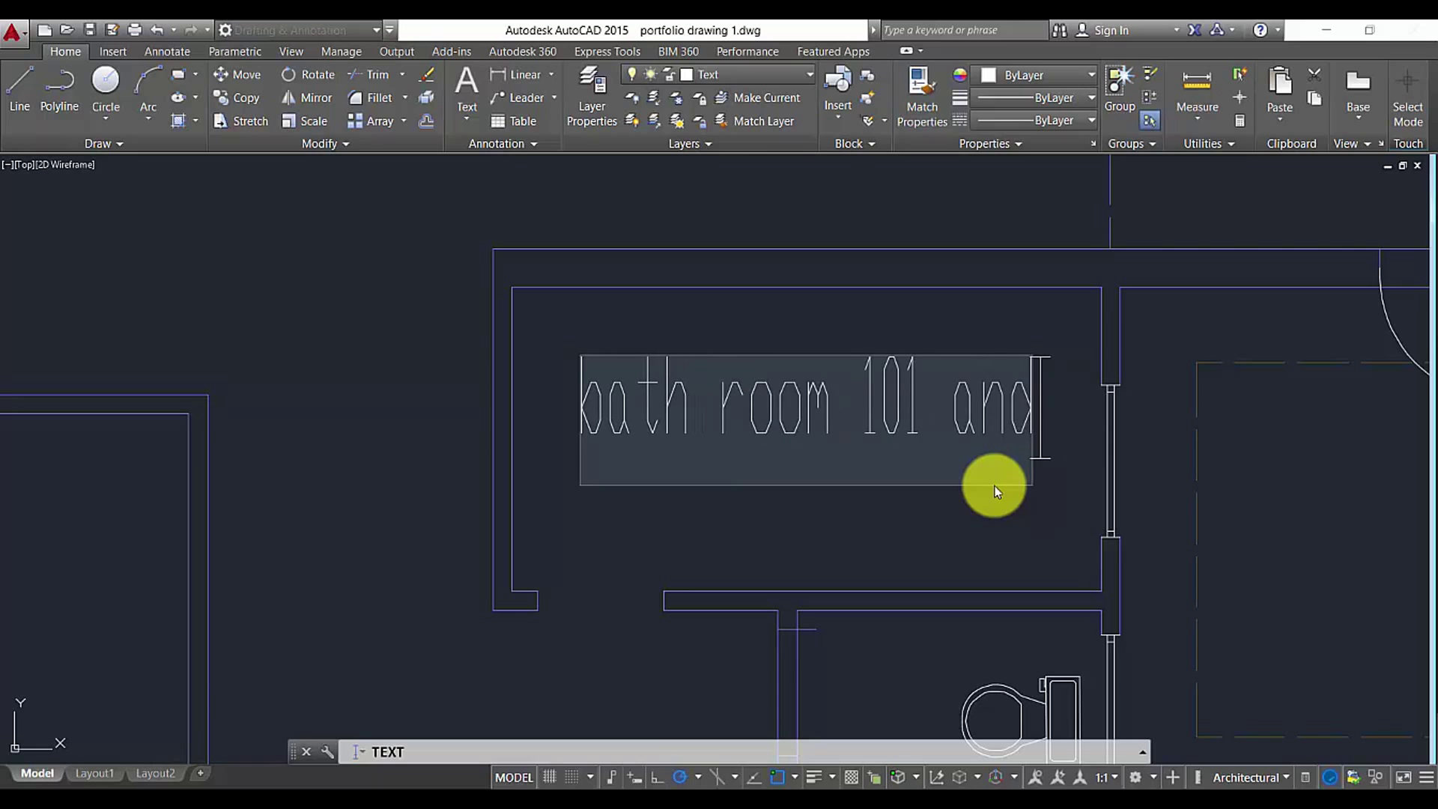
pyautogui.write(' lsdkfjdf')
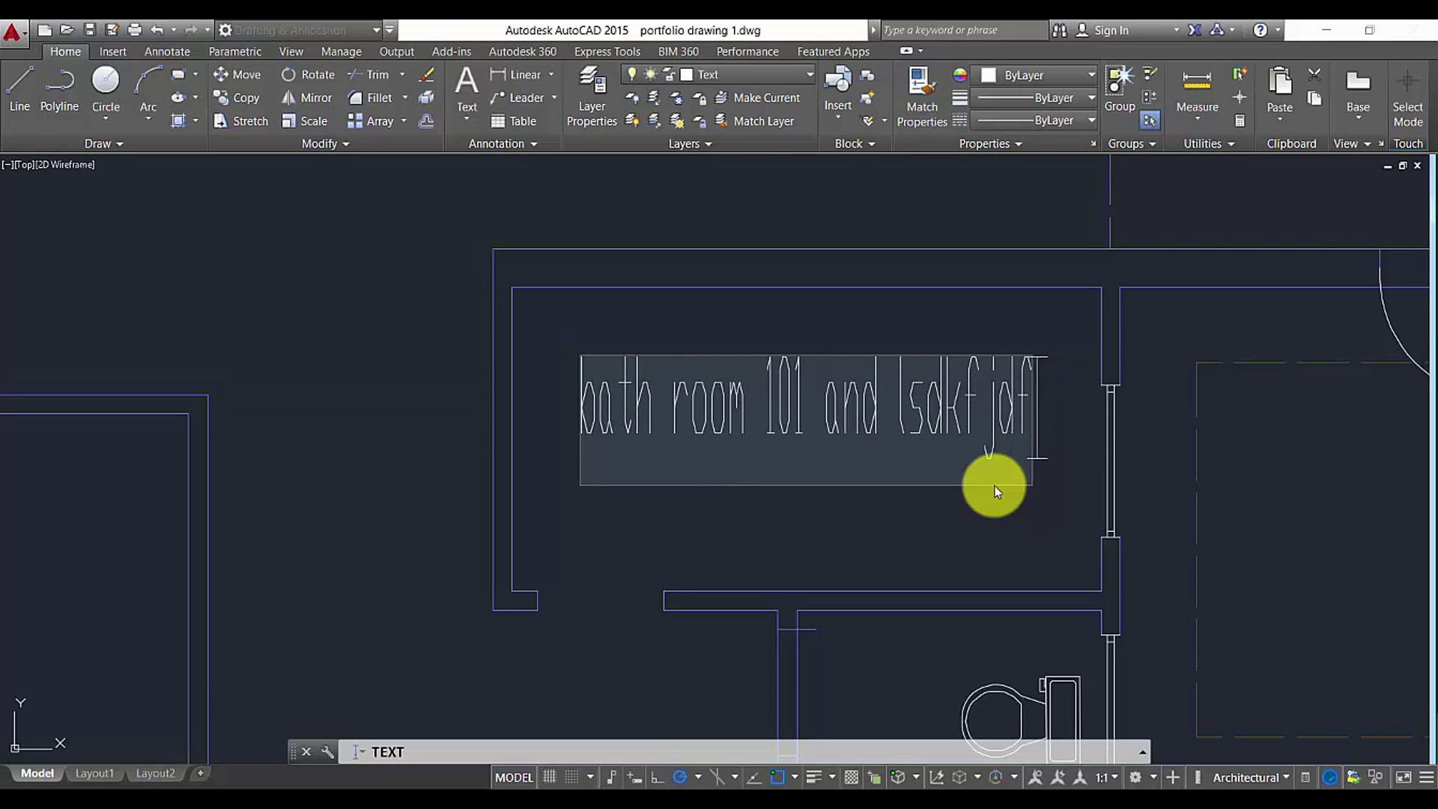
pyautogui.tripleClick(984, 425)
pyautogui.press('BackSpace')
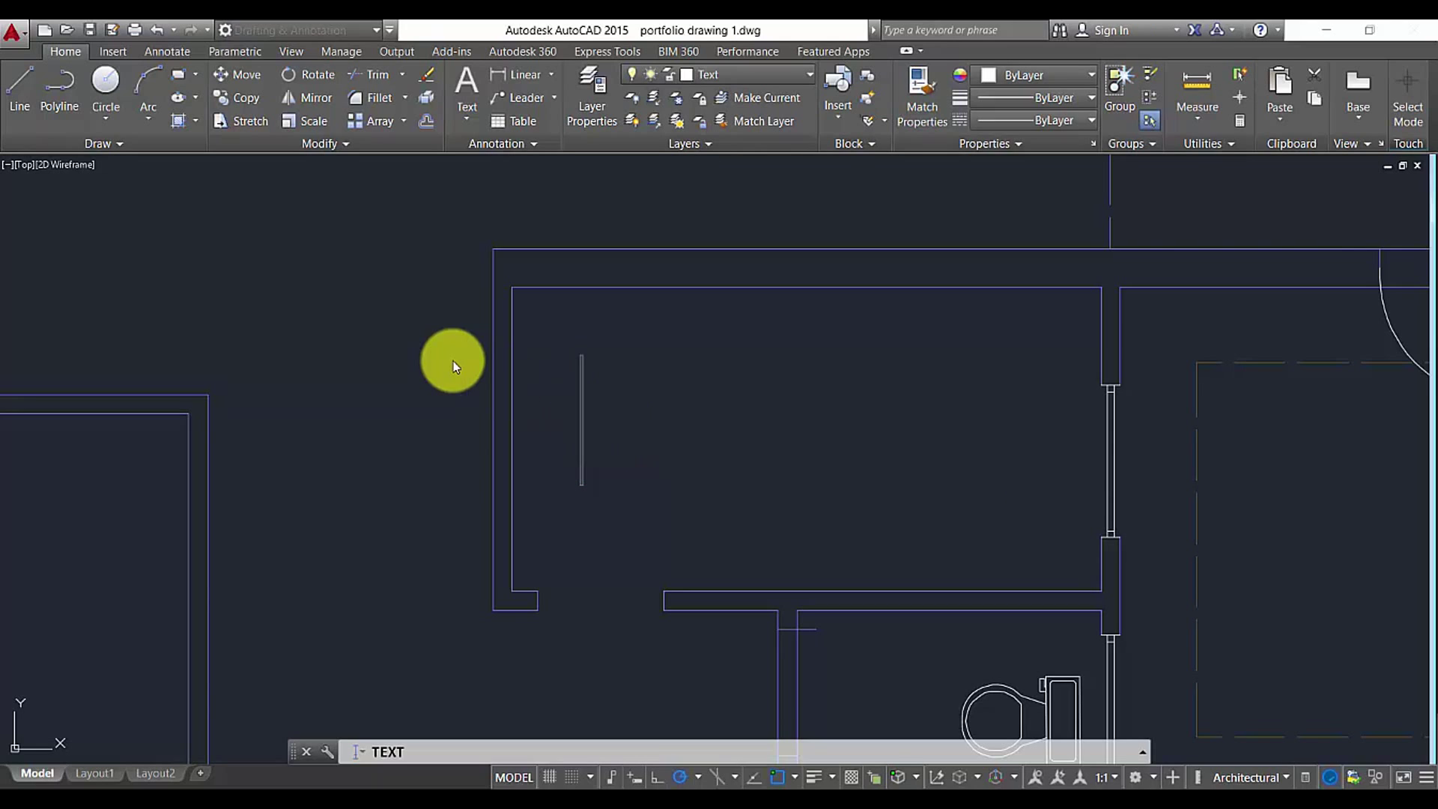
pyautogui.press('Escape')
pyautogui.press('Escape')
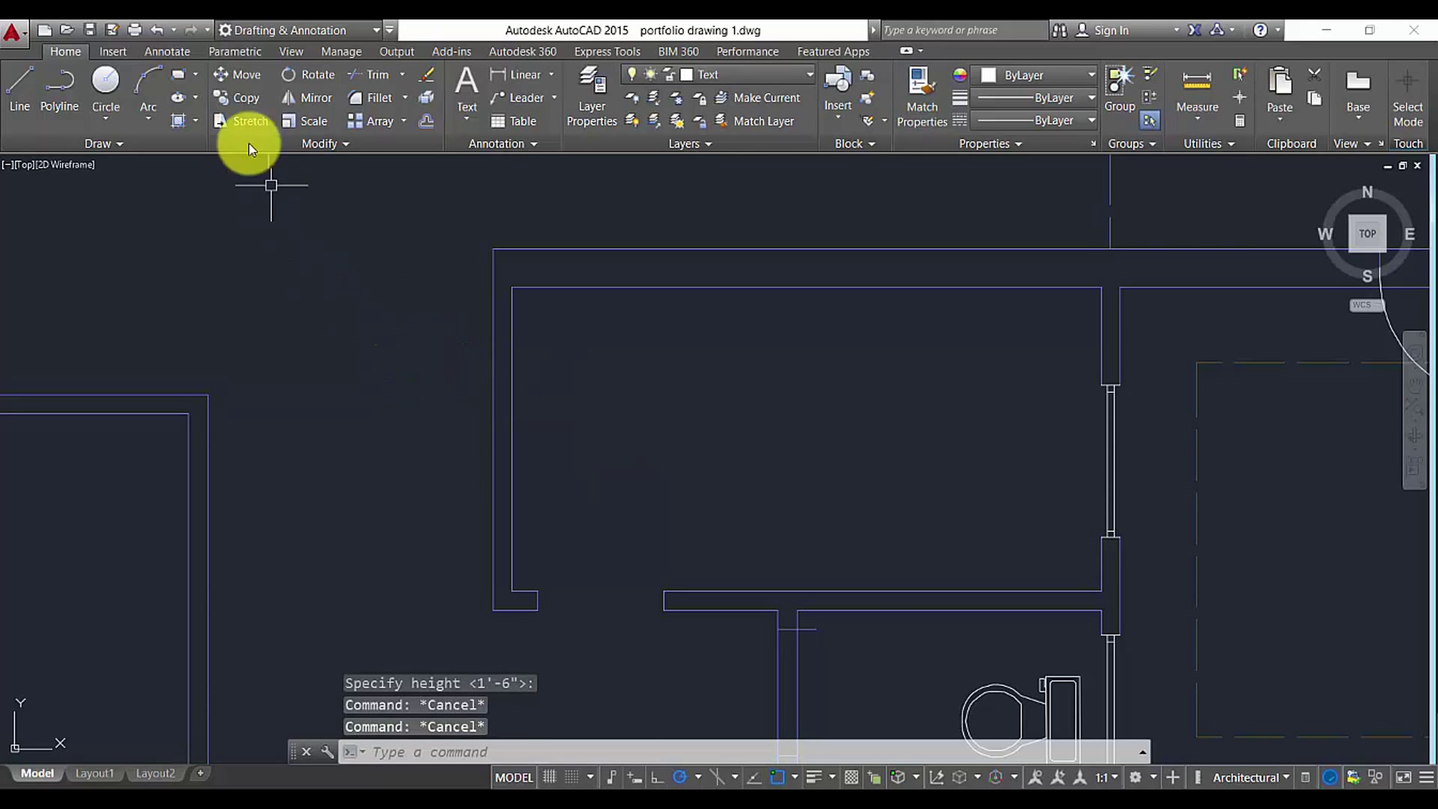
# Create a new text style named 'mine' in the Text Style manager
pyautogui.click(177, 56)
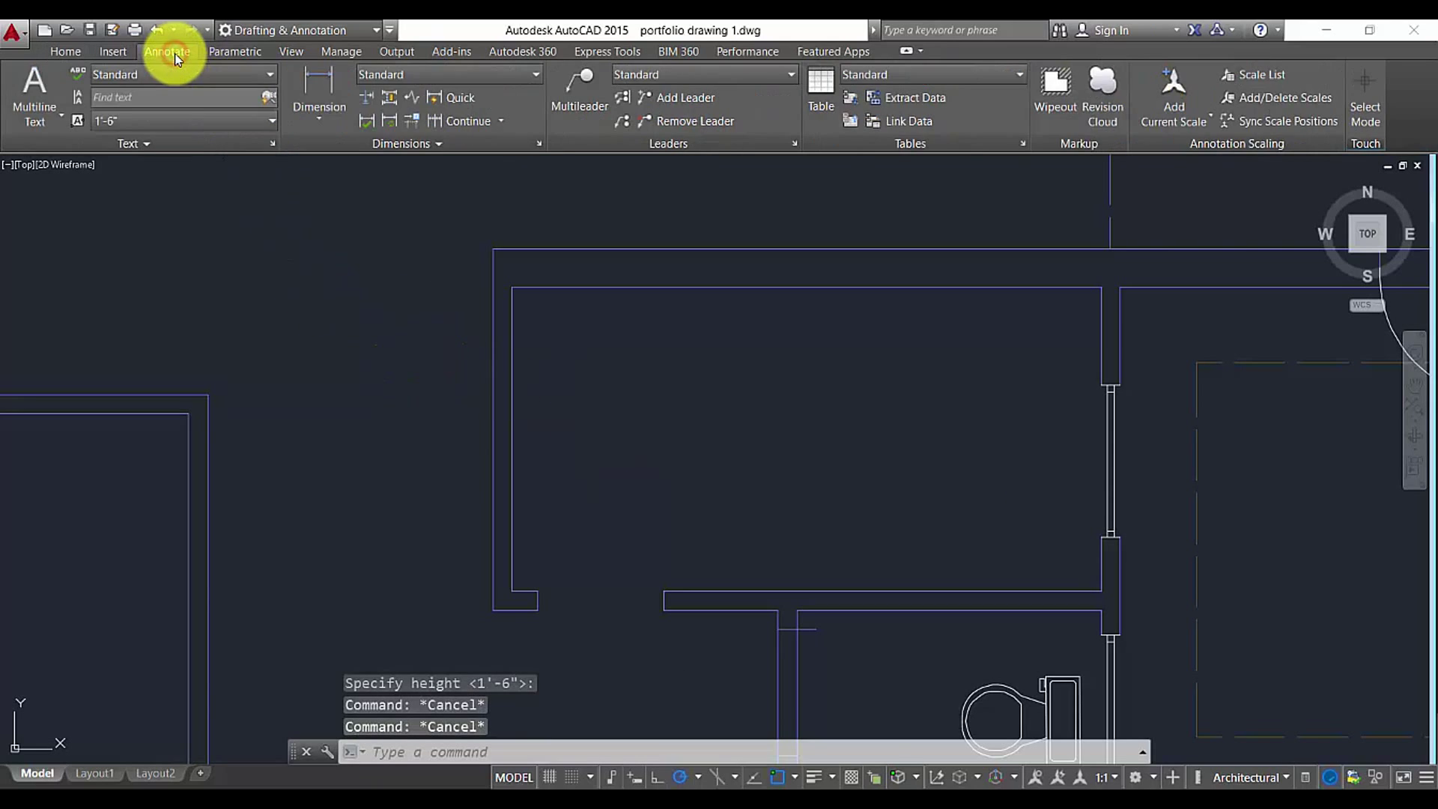
pyautogui.click(123, 74)
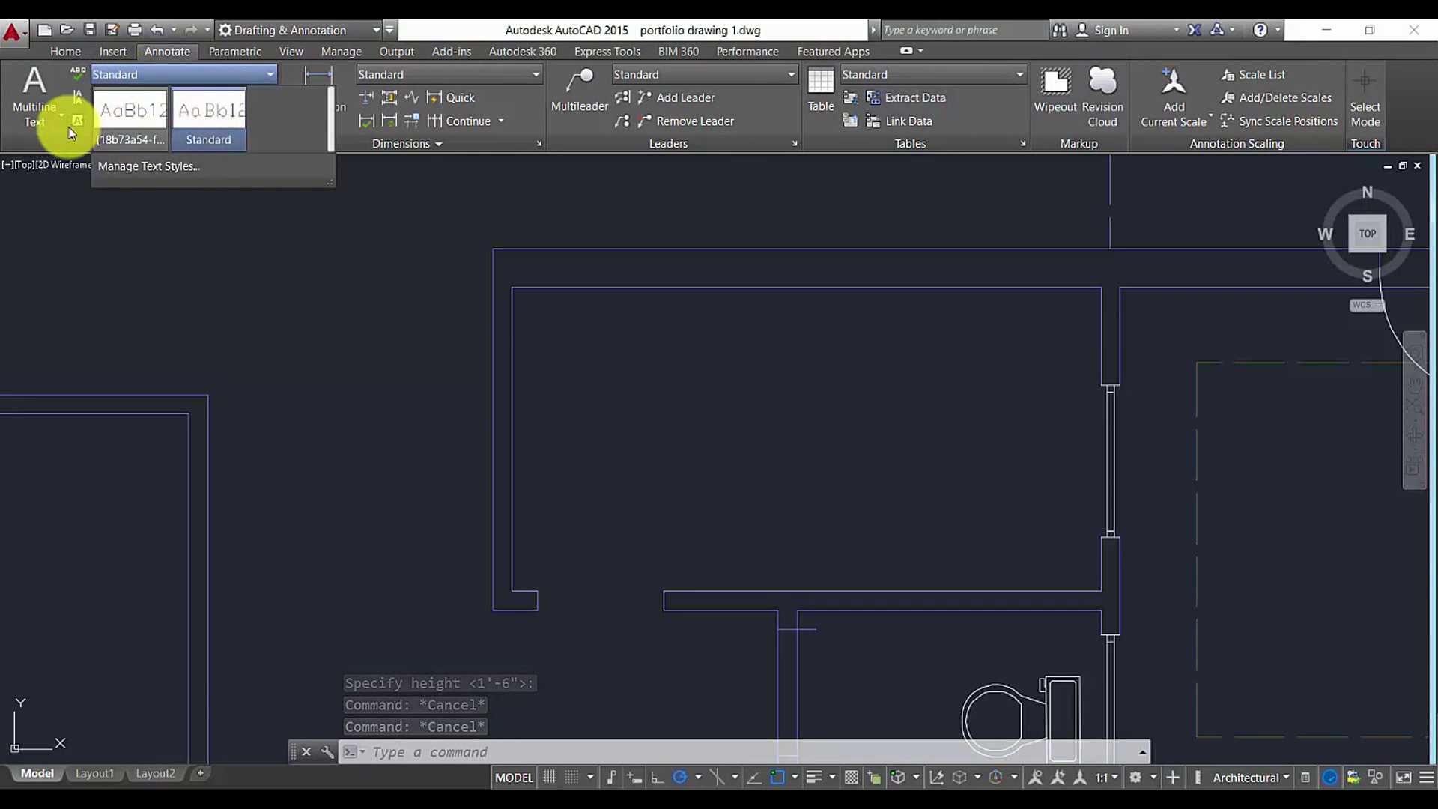
pyautogui.click(141, 168)
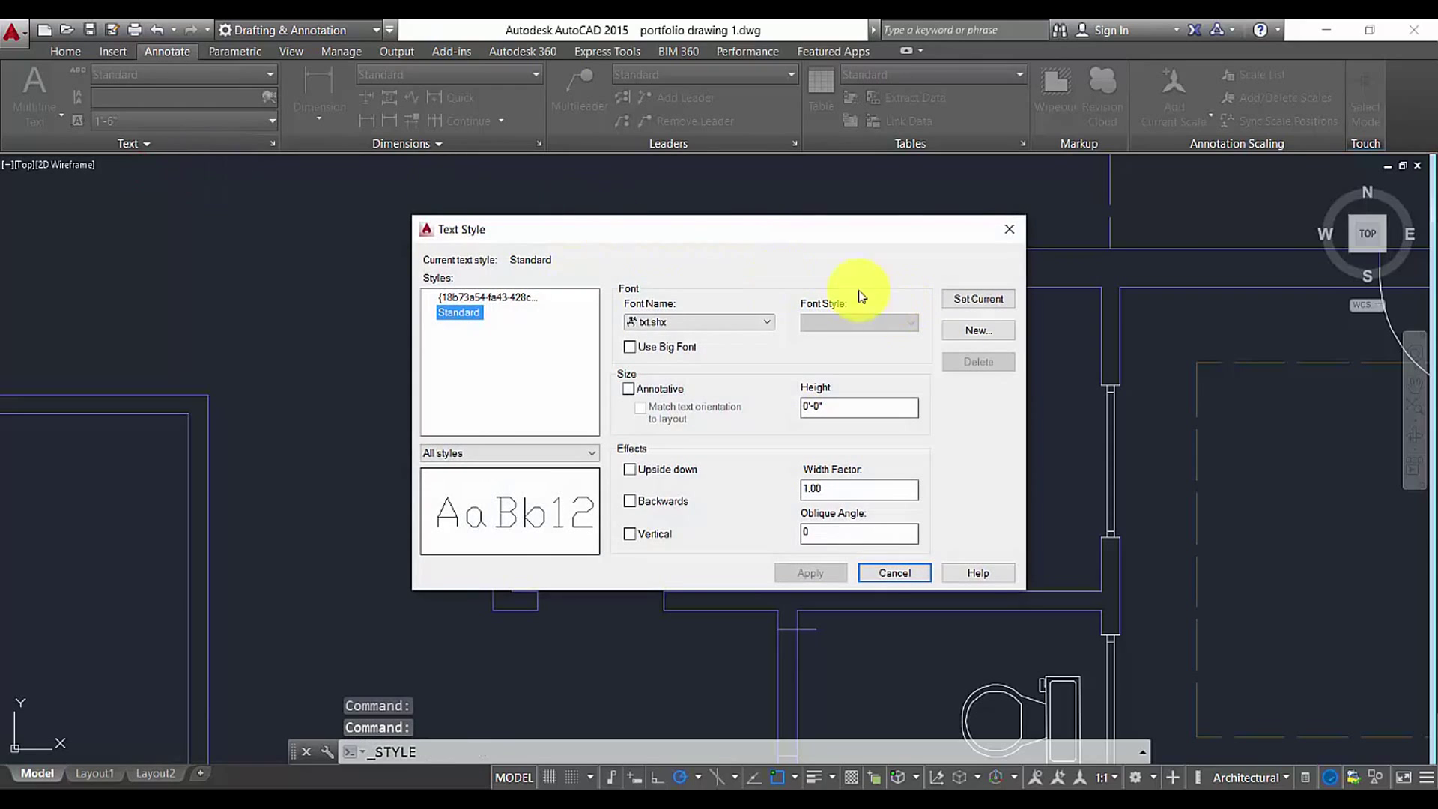
pyautogui.moveTo(606, 217); pyautogui.dragTo(689, 184)
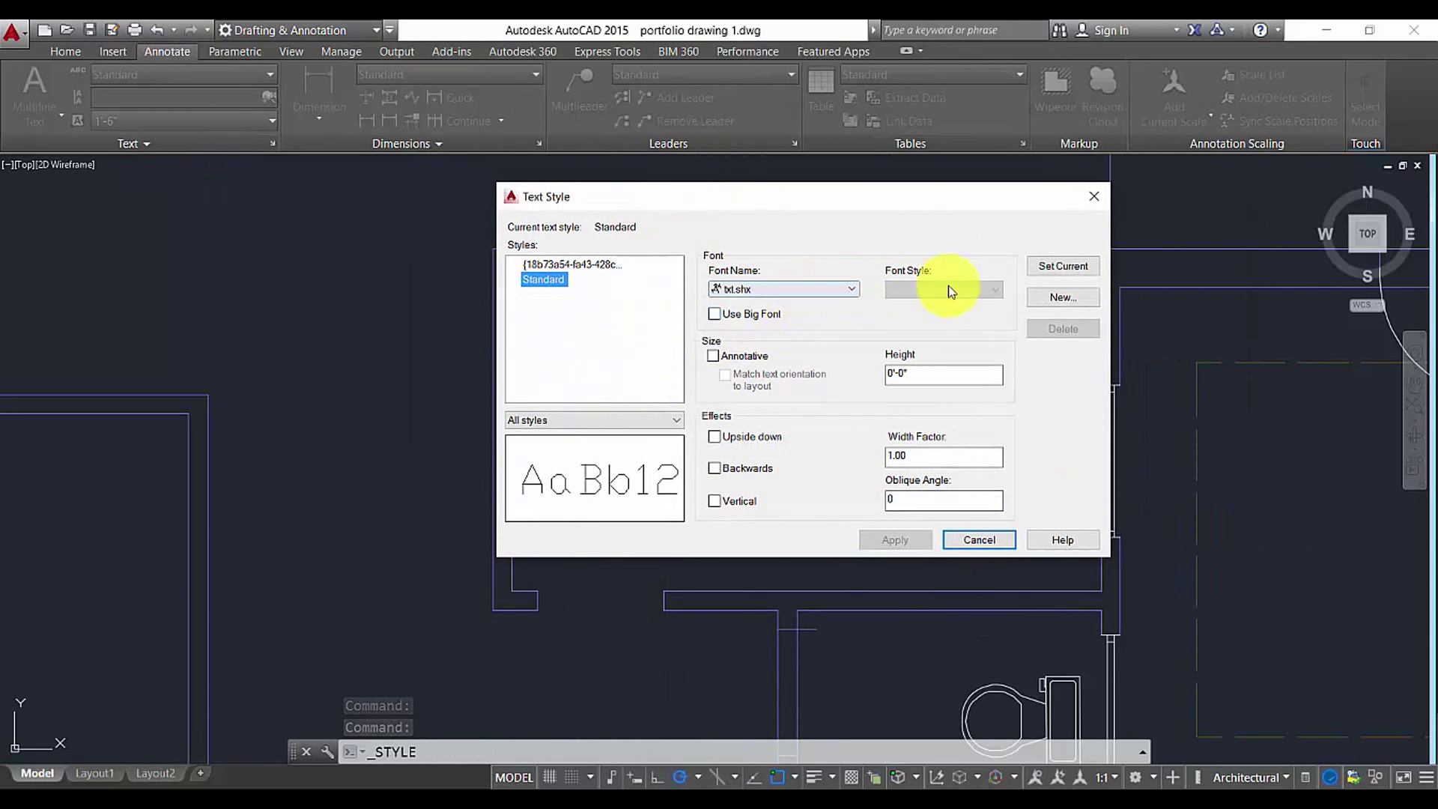
pyautogui.click(1063, 296)
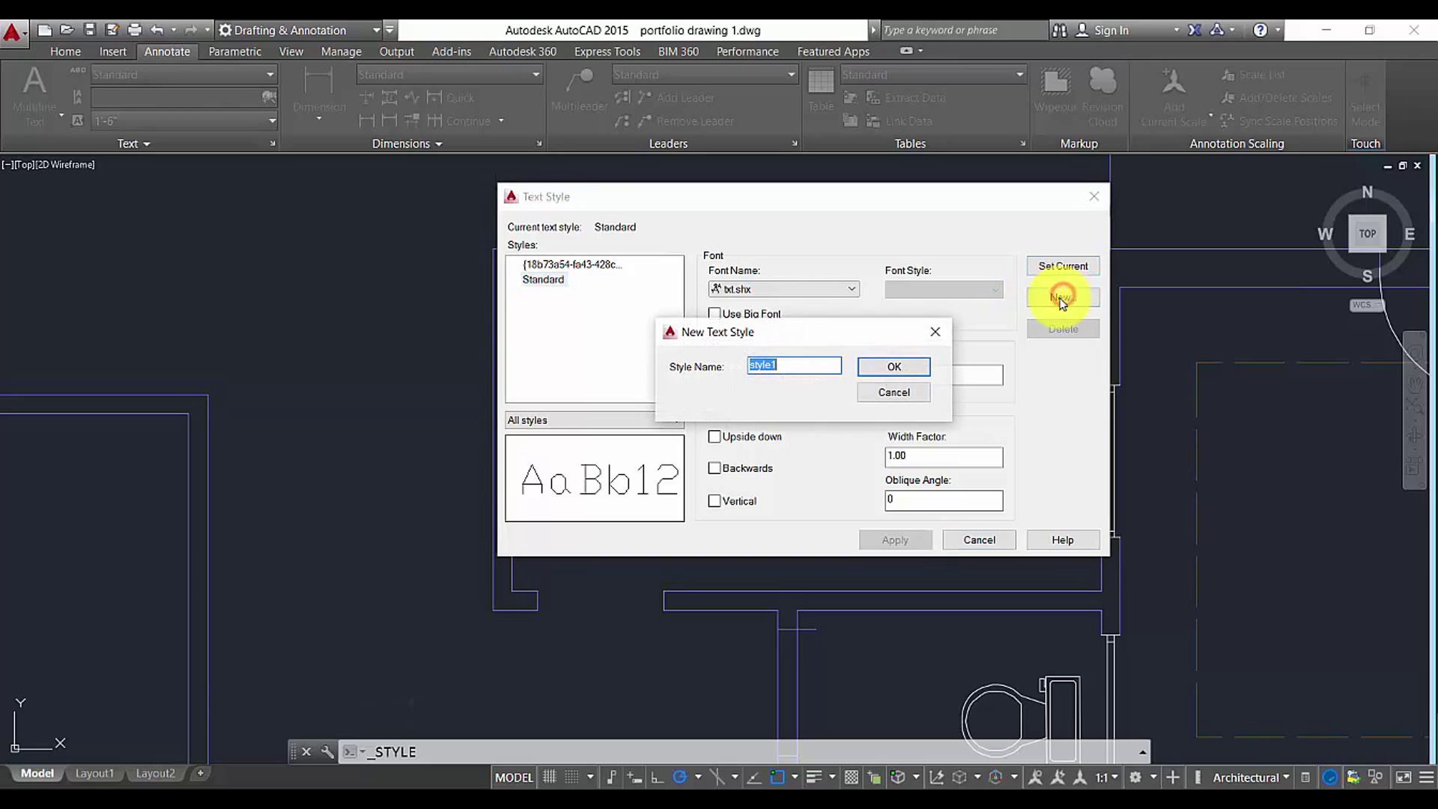
pyautogui.write('mine')
pyautogui.click(861, 368)
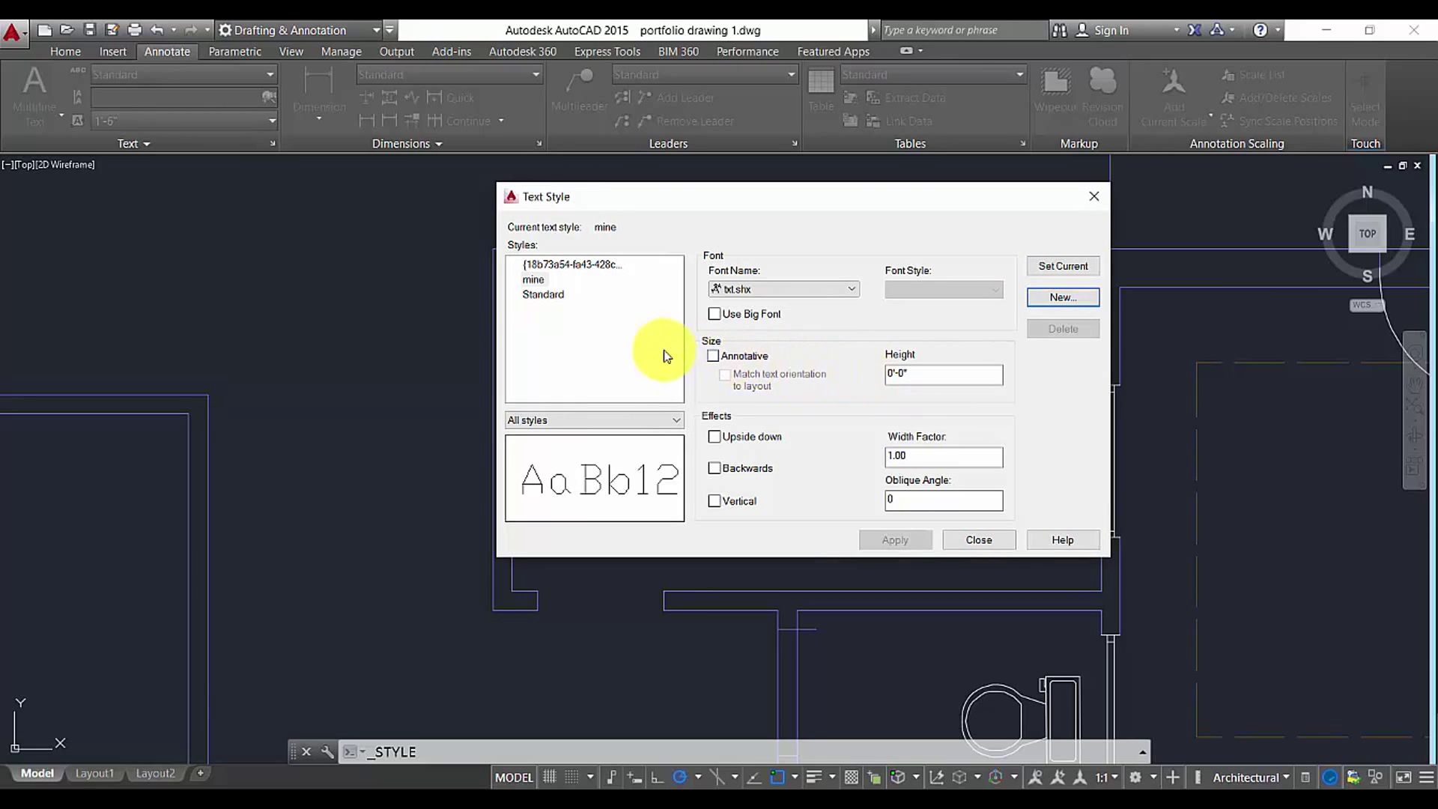
# Keep the txt.shx font for mine and close the manager with mine current
pyautogui.click(540, 279)
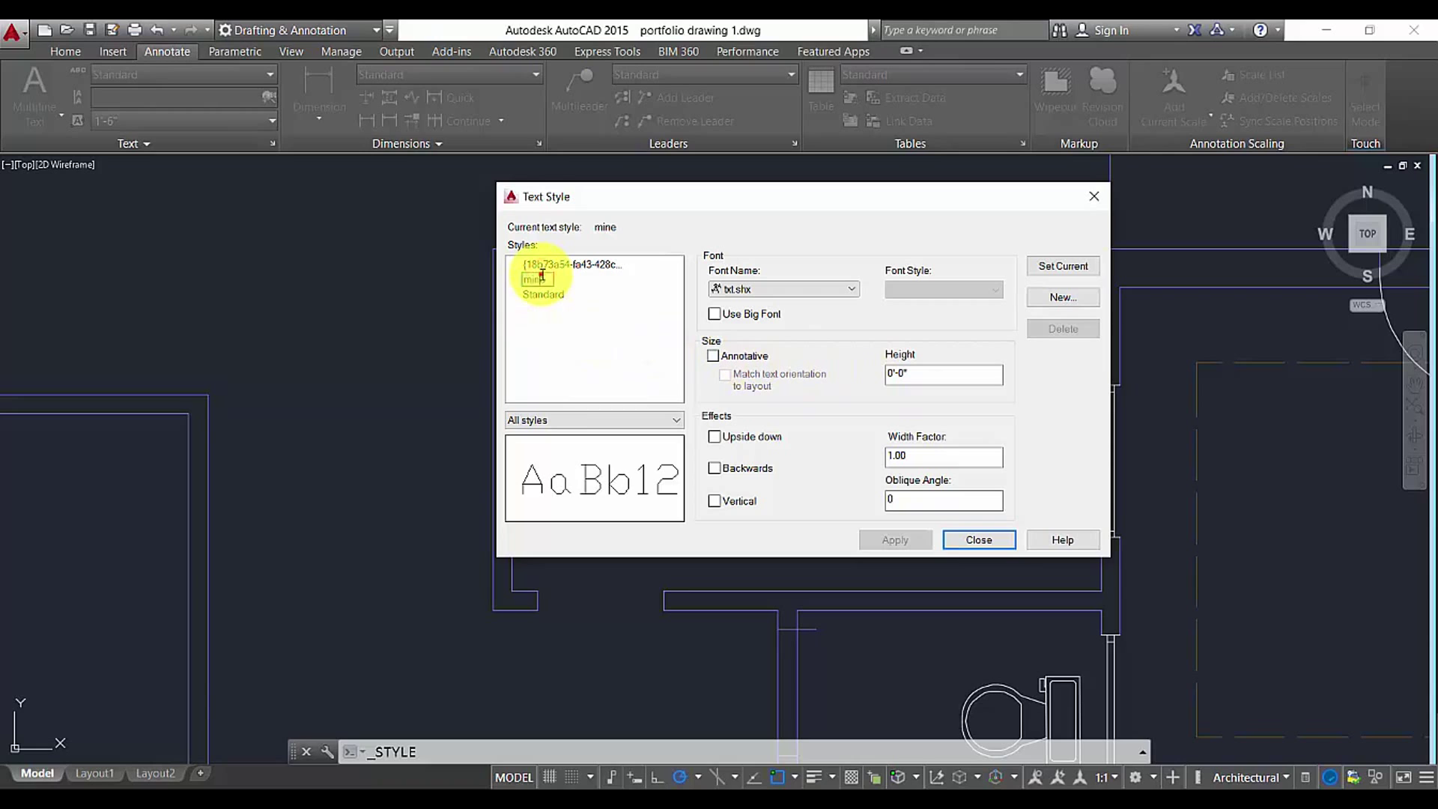
pyautogui.click(585, 312)
pyautogui.click(538, 284)
pyautogui.click(824, 290)
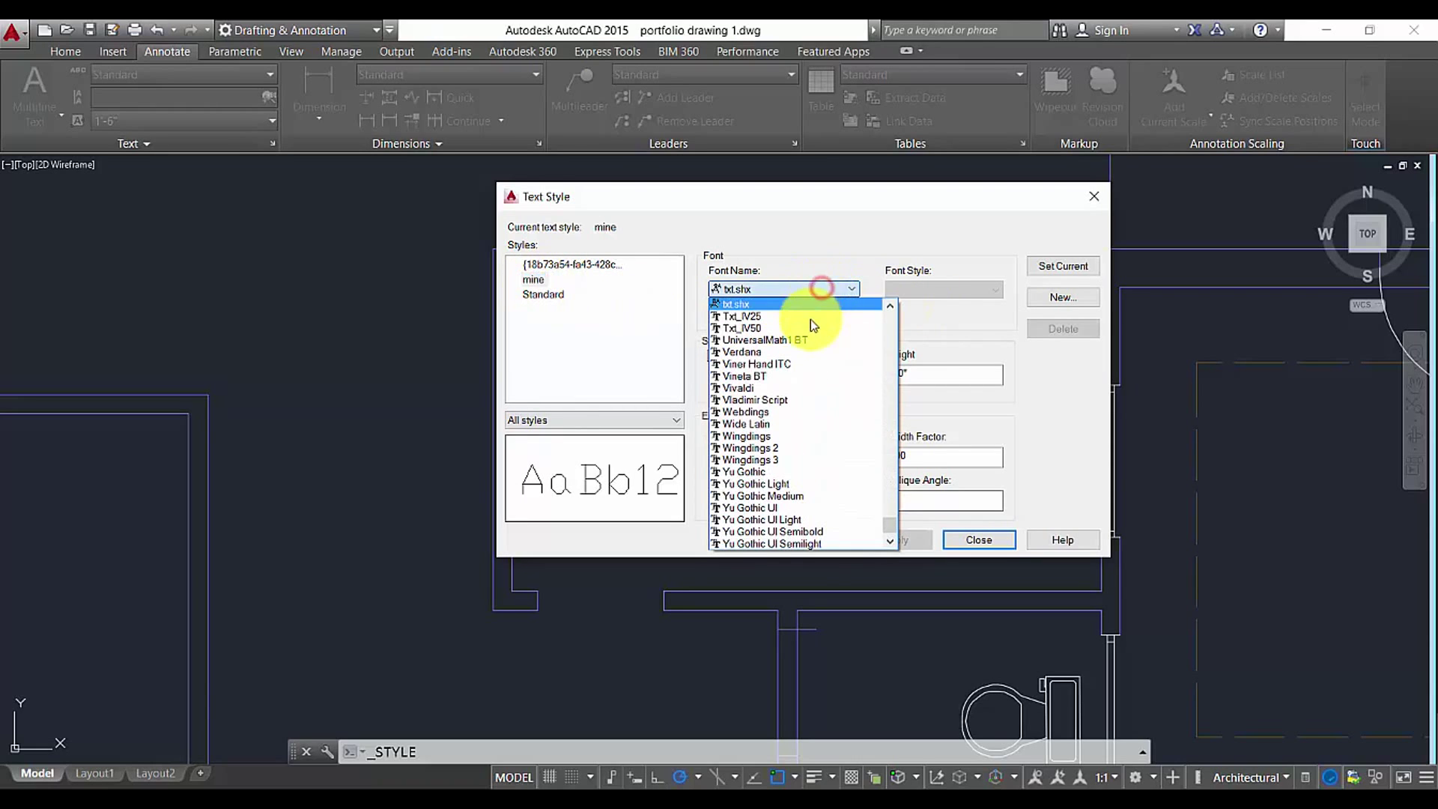
pyautogui.scroll(-5, 783, 376)
pyautogui.scroll(10, 762, 434)
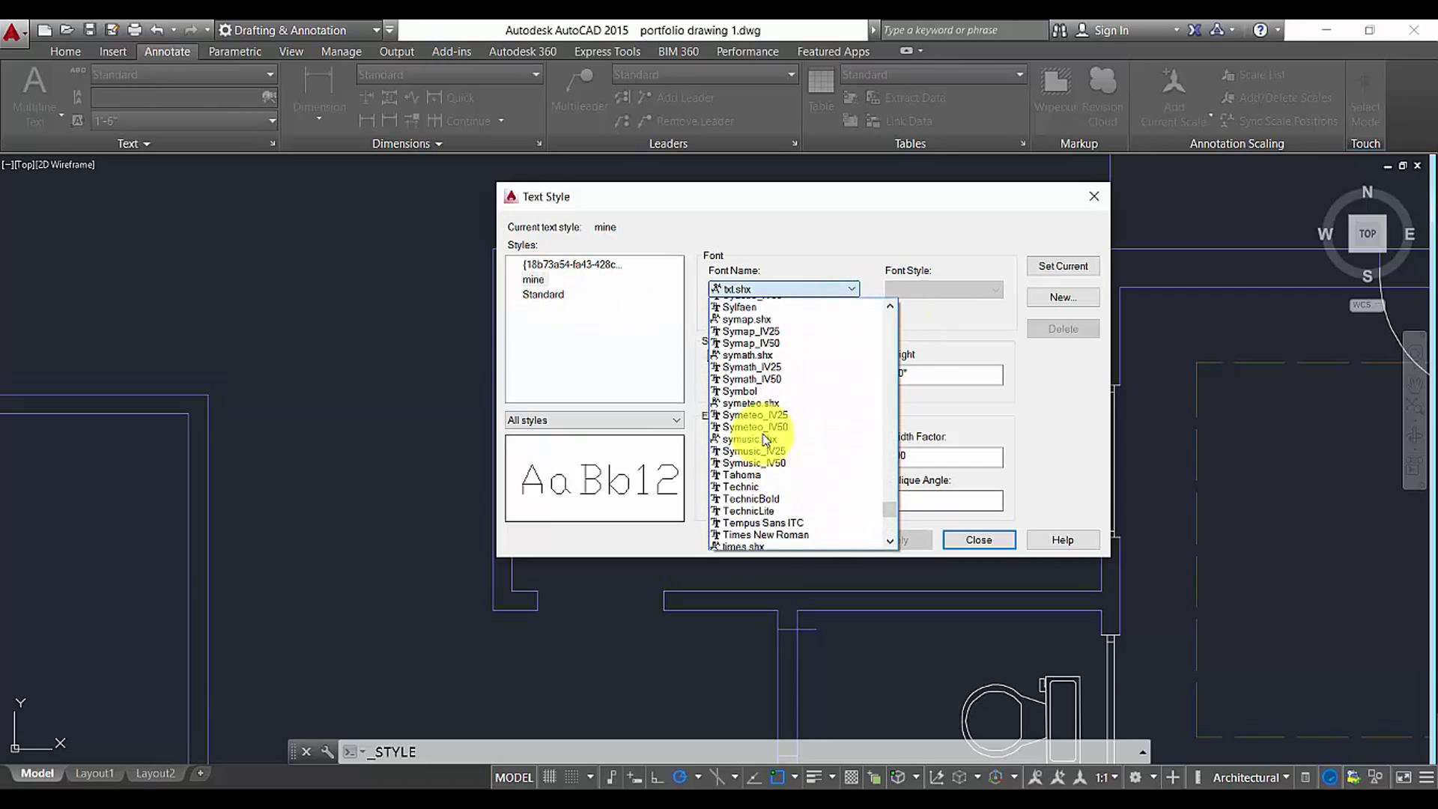
pyautogui.click(997, 317)
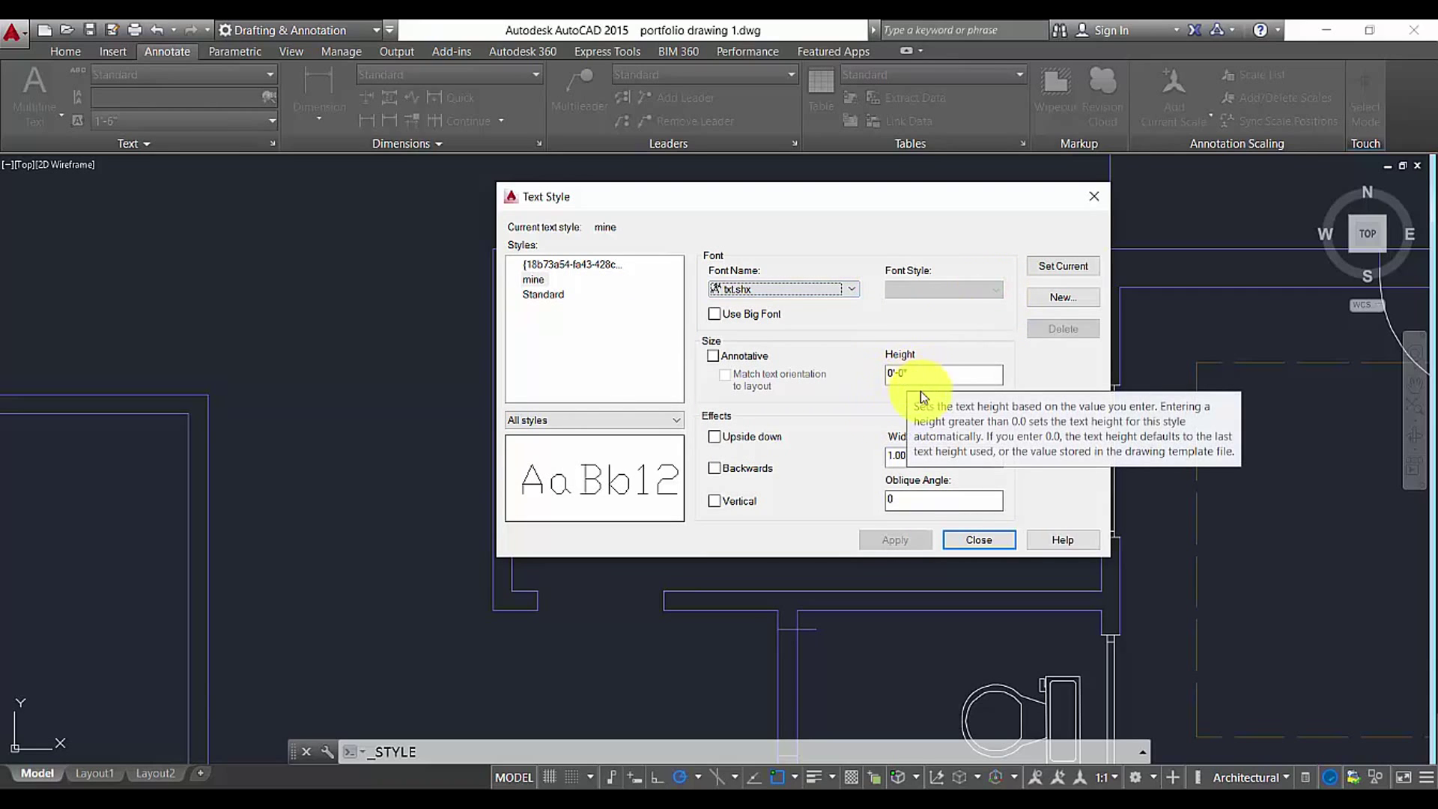
pyautogui.click(1000, 546)
pyautogui.press('Escape')
pyautogui.press('Escape')
# Start single-line TEXT and set its style option to mine
pyautogui.write('tex')
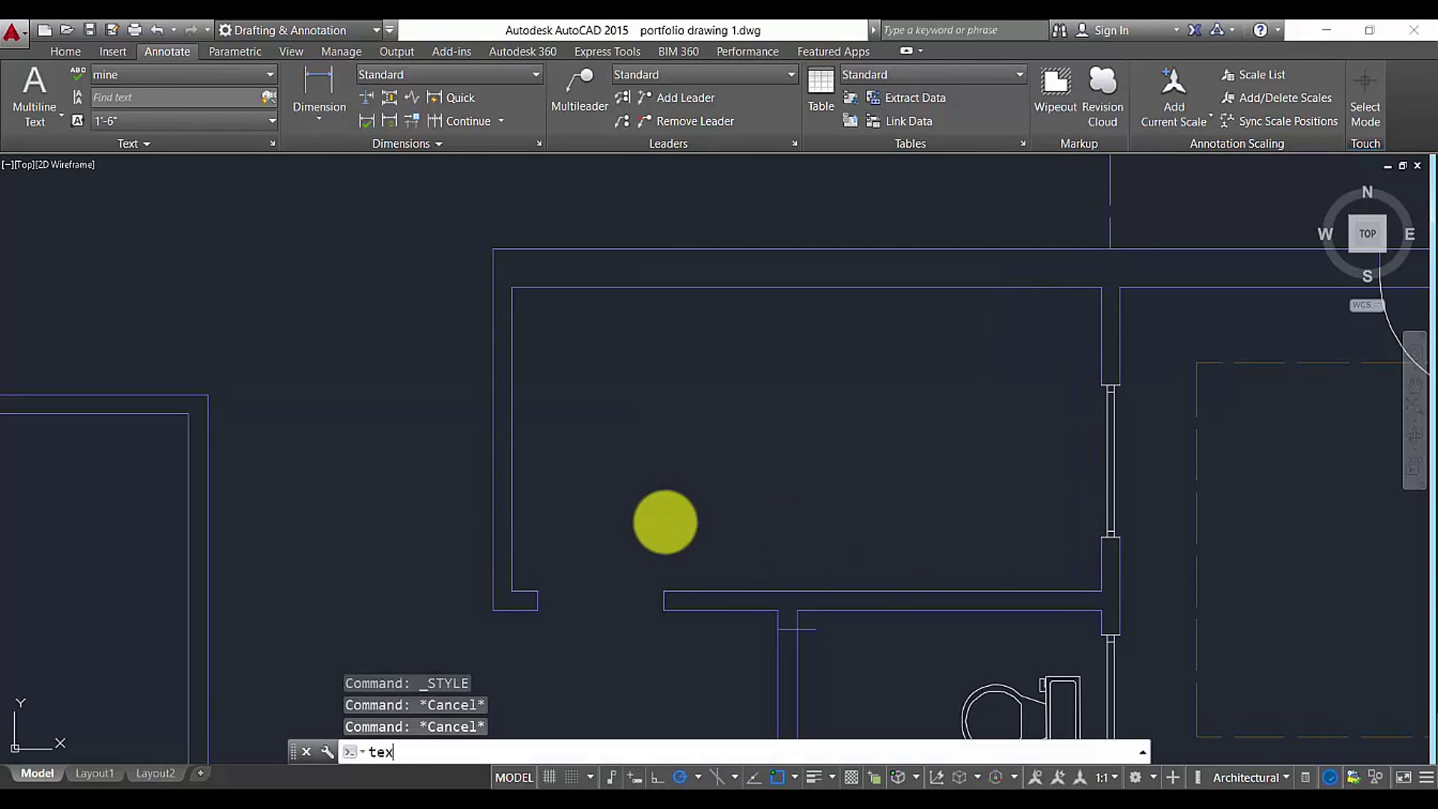
pyautogui.write('t')
pyautogui.press('Return')
pyautogui.click(852, 749)
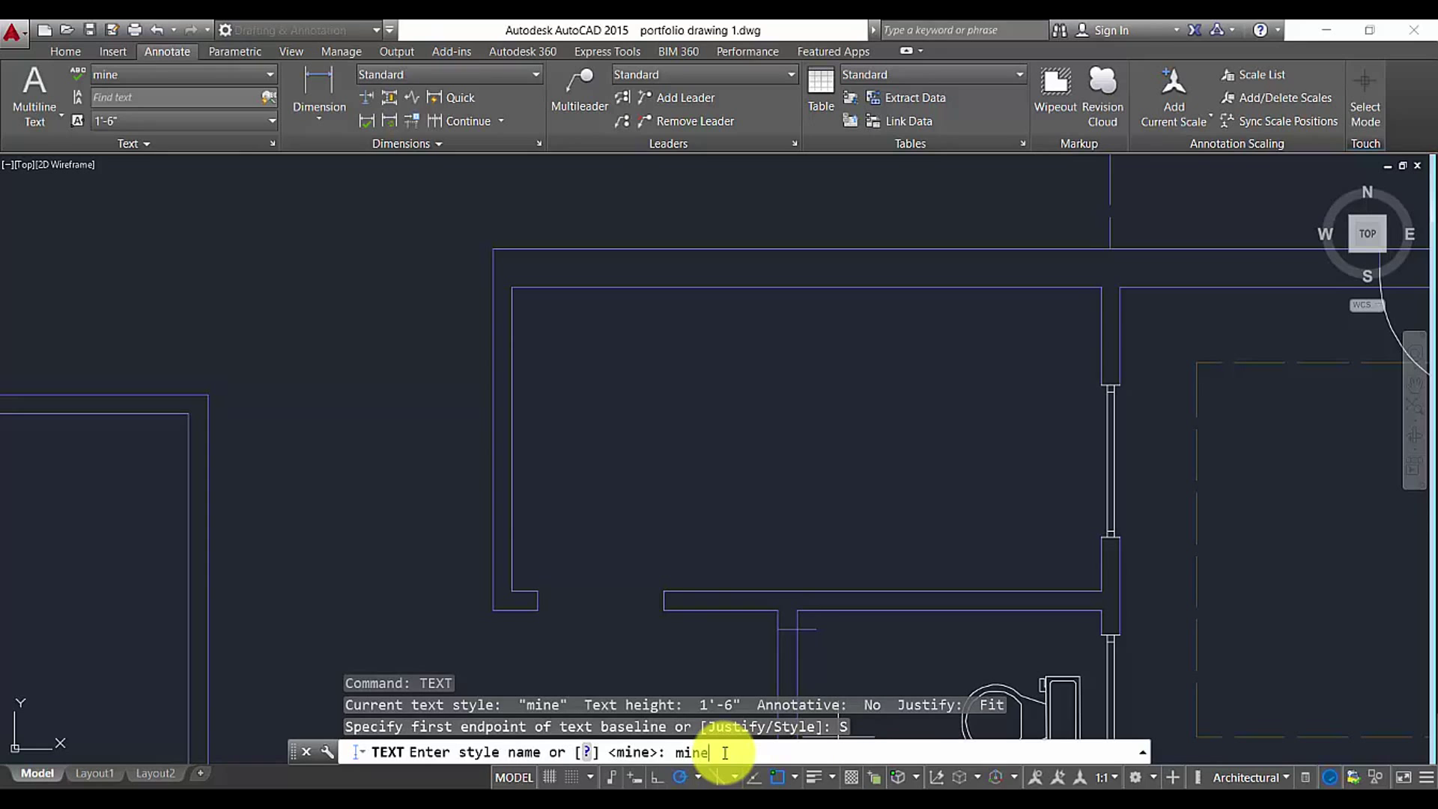
pyautogui.press('Return')
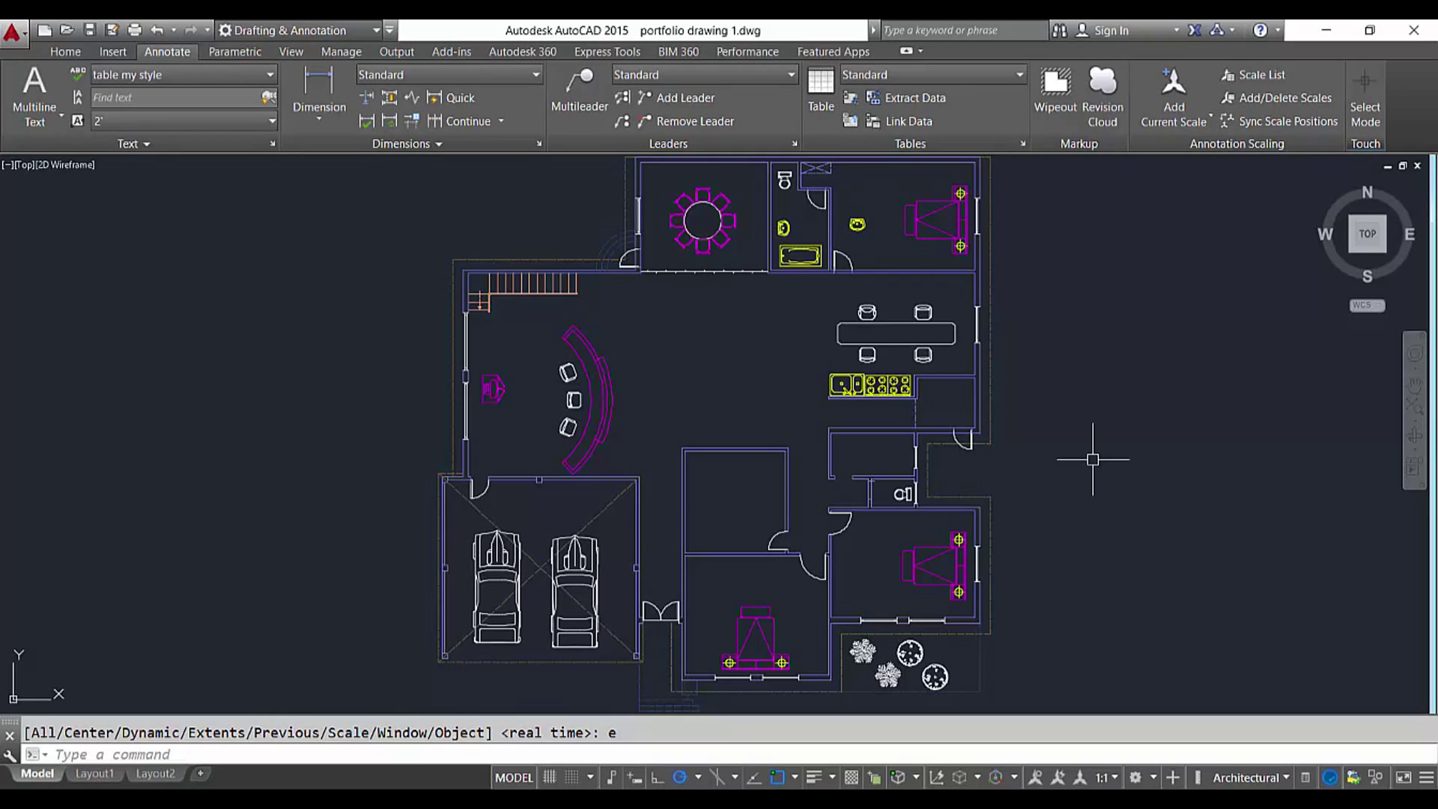
pyautogui.moveTo(974, 339)
# Begin inserting a table, keeping Standard as the table style
pyautogui.click(824, 90)
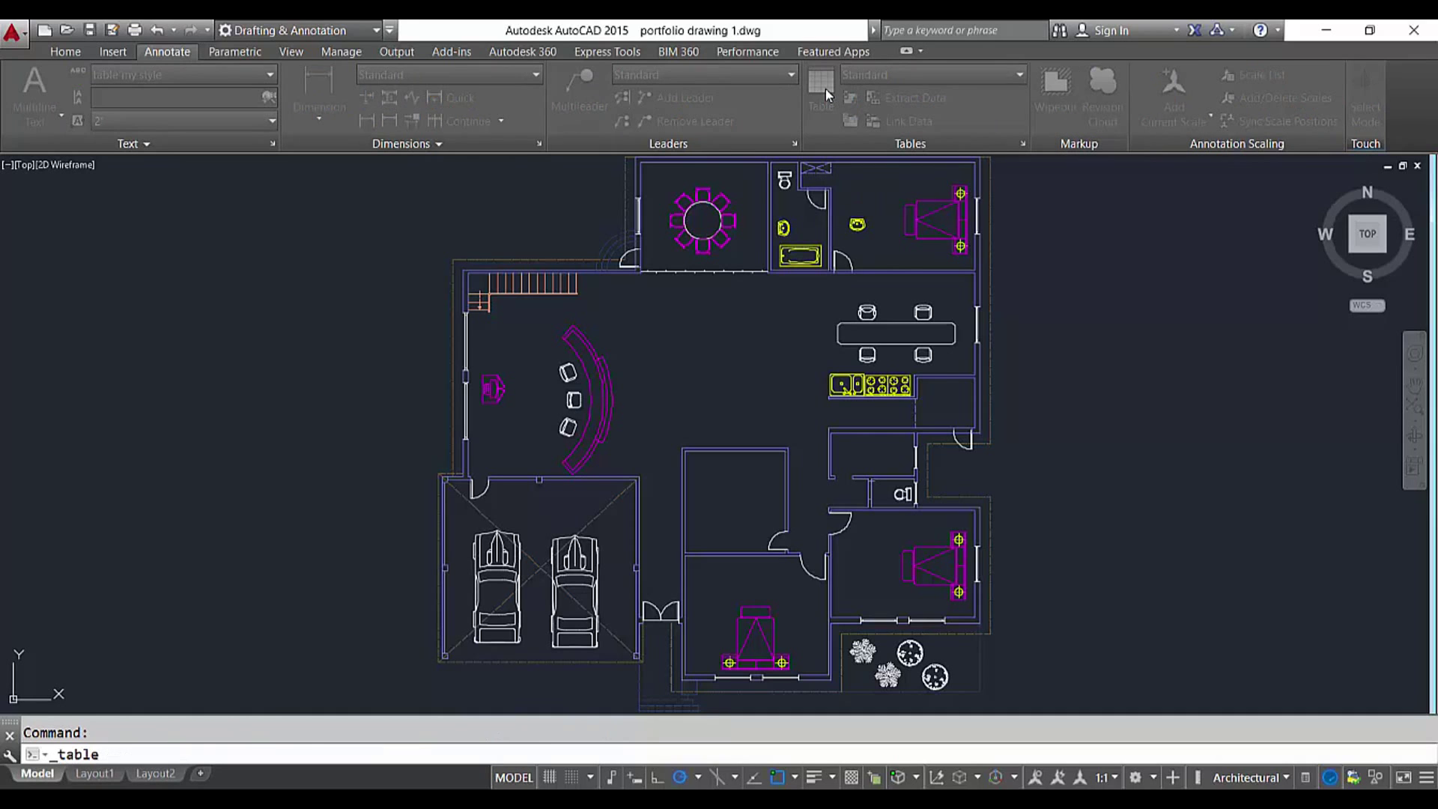
pyautogui.moveTo(775, 204); pyautogui.dragTo(676, 196)
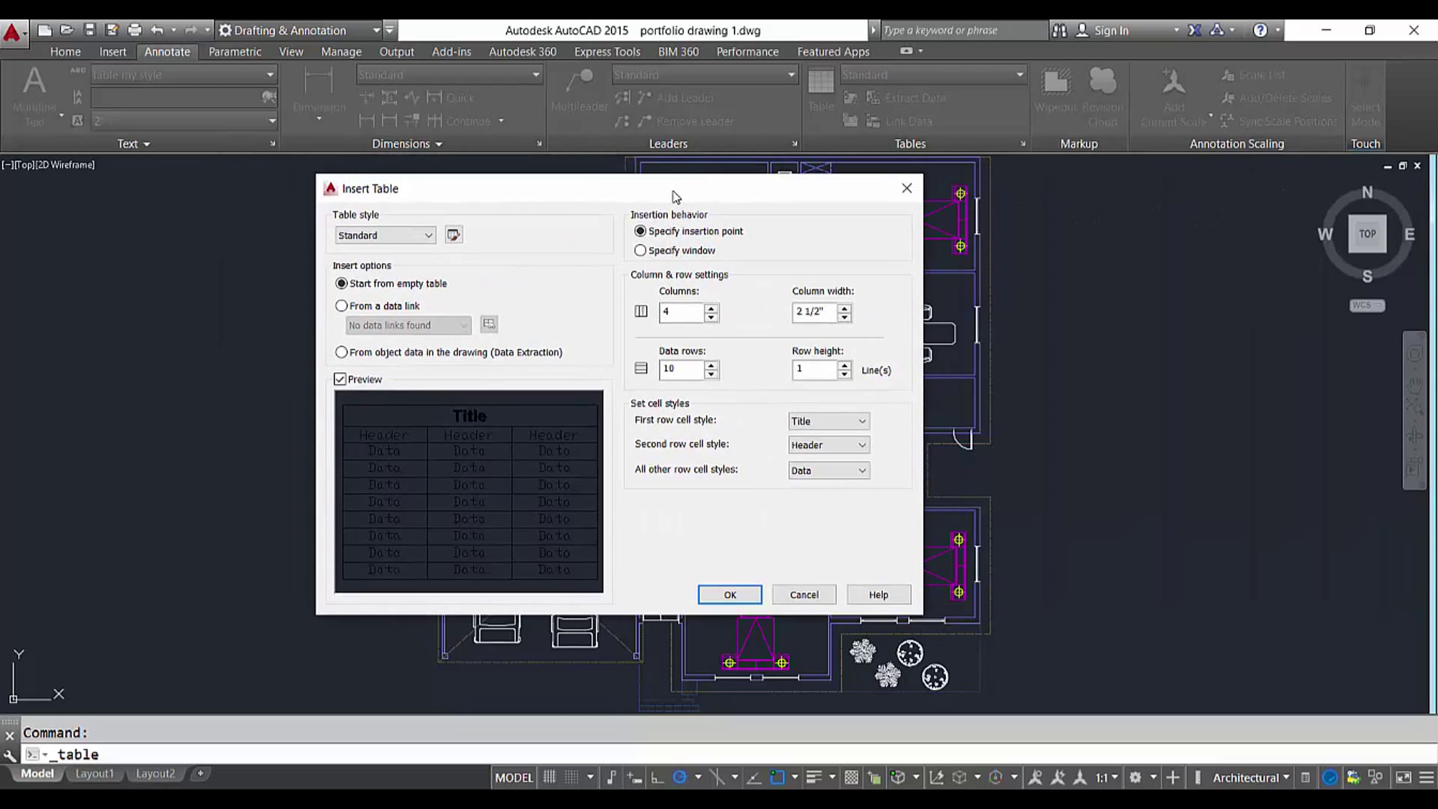
pyautogui.click(375, 237)
pyautogui.click(420, 253)
pyautogui.click(454, 235)
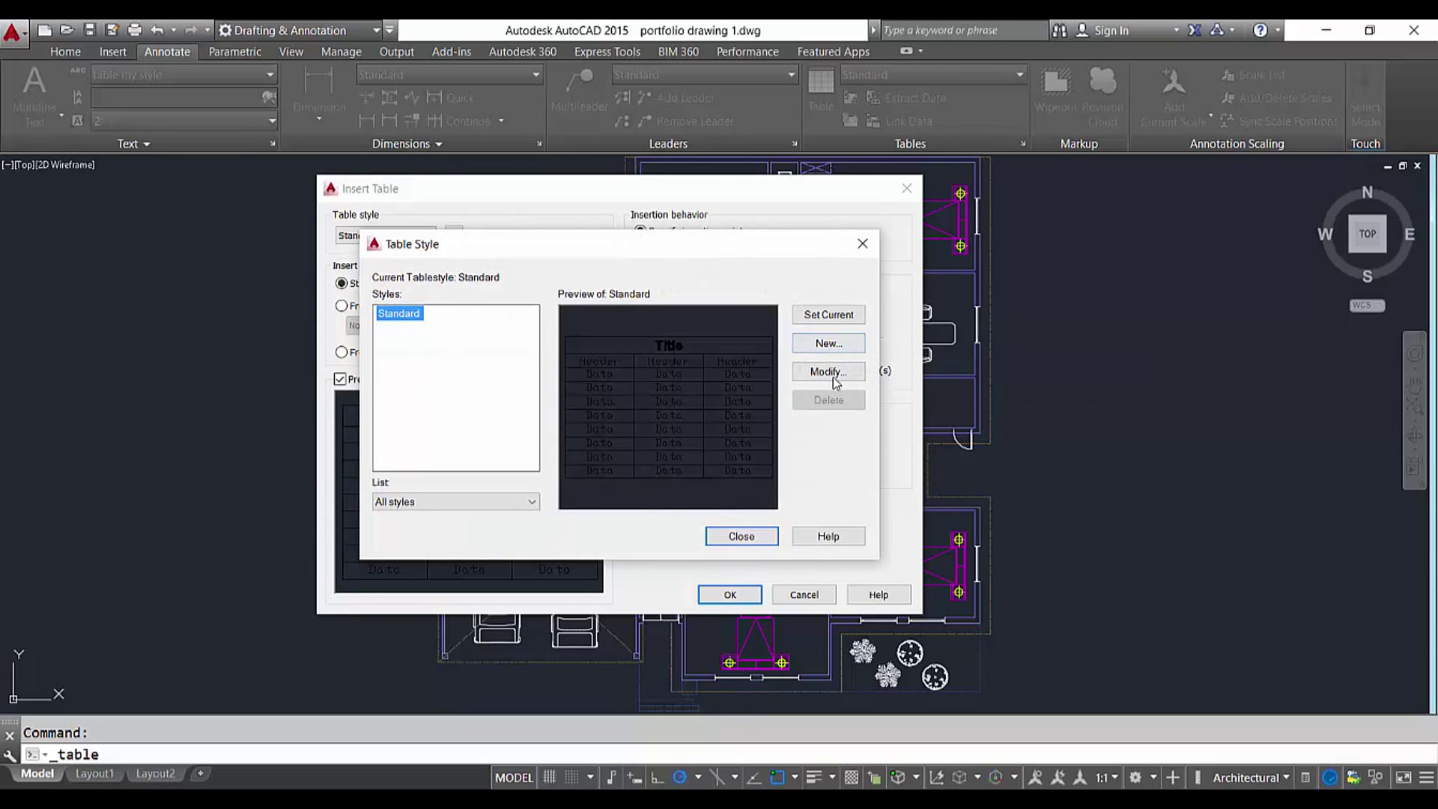
pyautogui.click(772, 539)
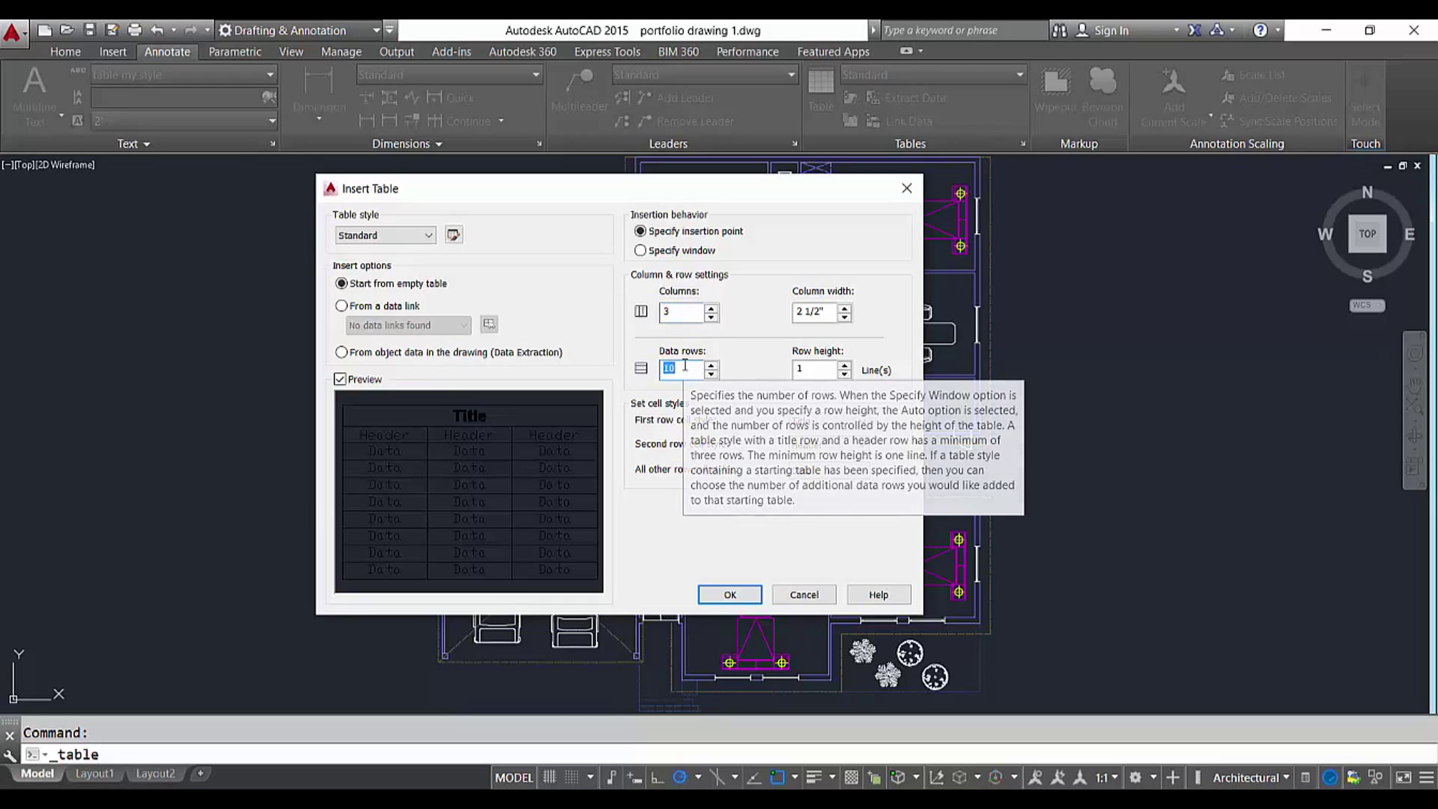
# Set 6 data rows and place the table to the right of the floor plan
pyautogui.write('6')
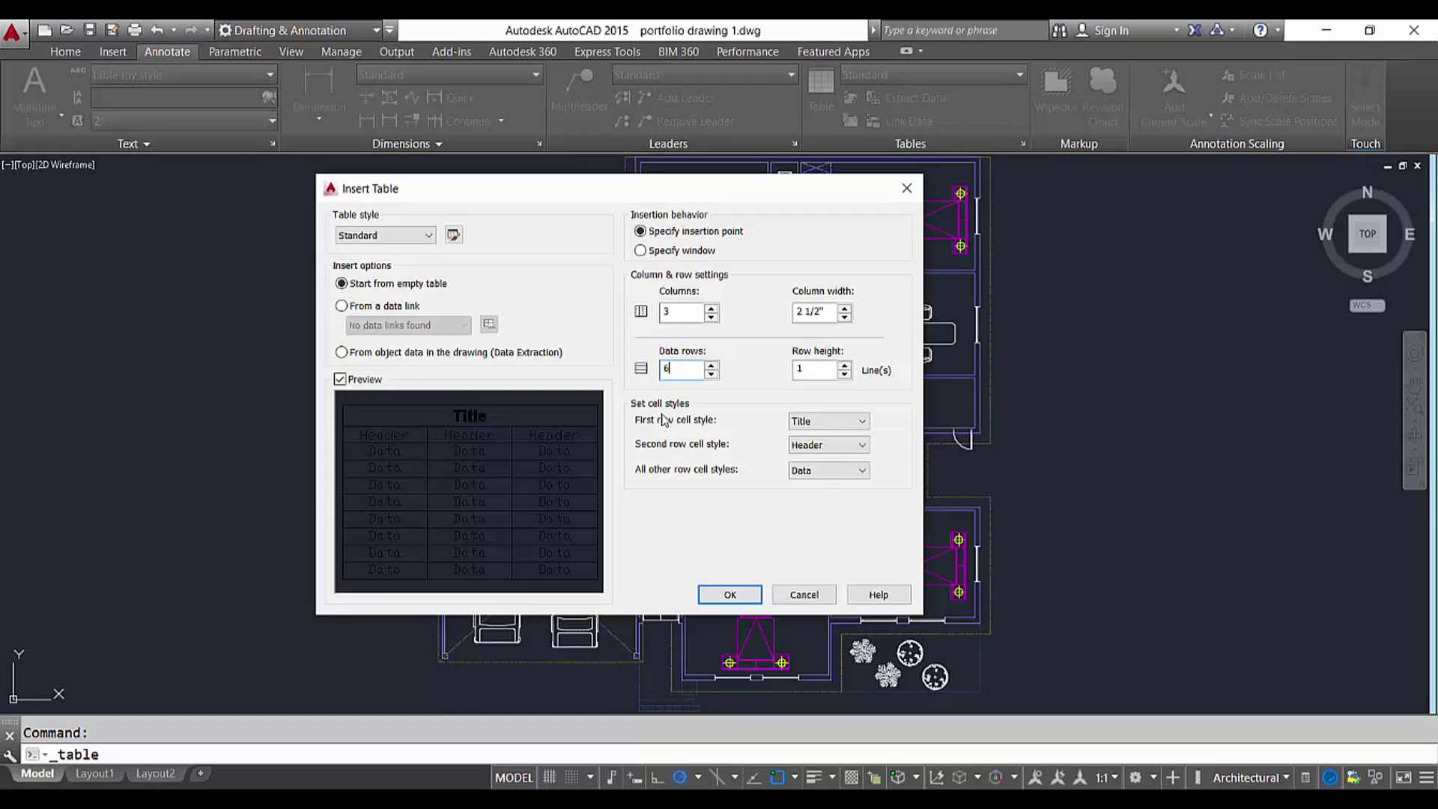
pyautogui.click(810, 424)
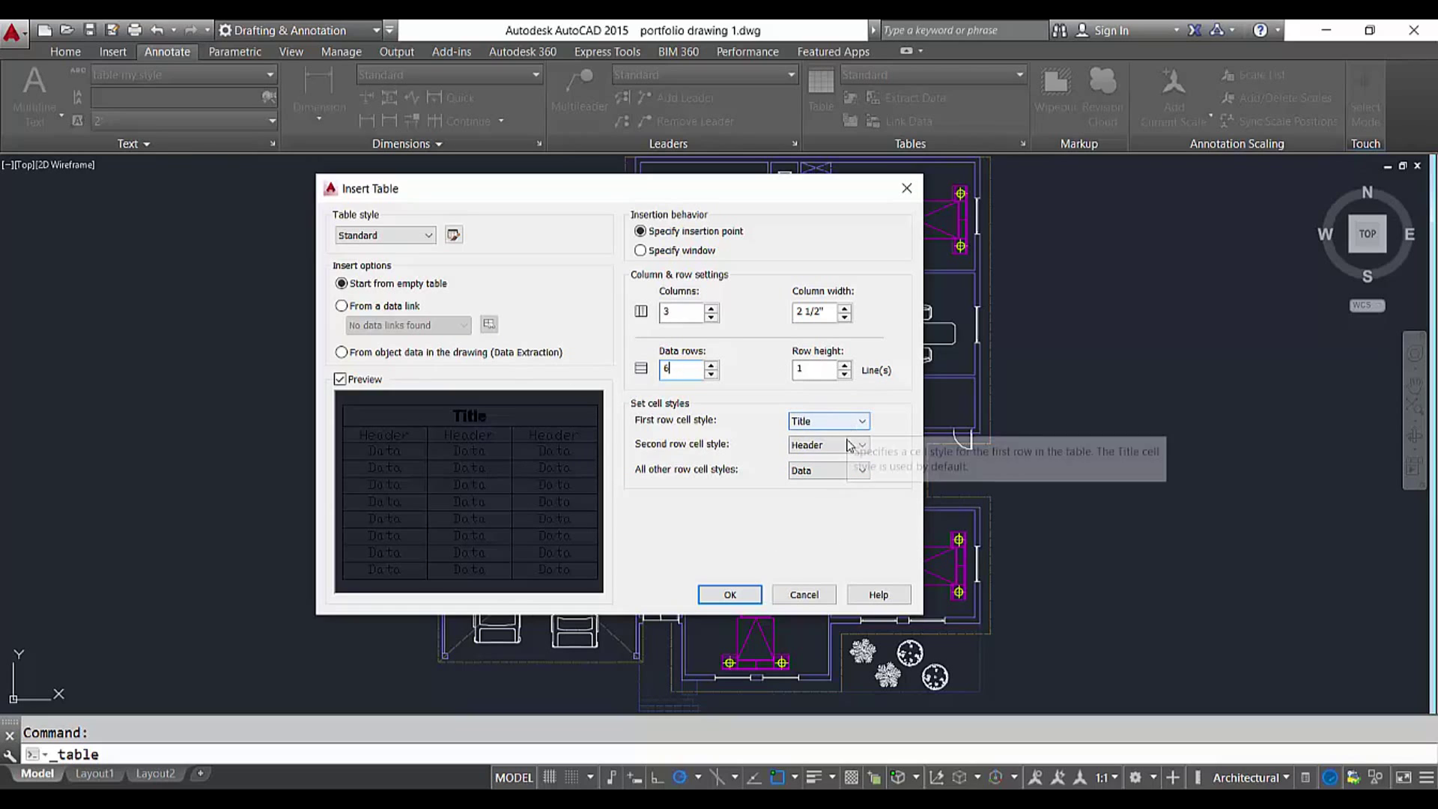
pyautogui.click(728, 597)
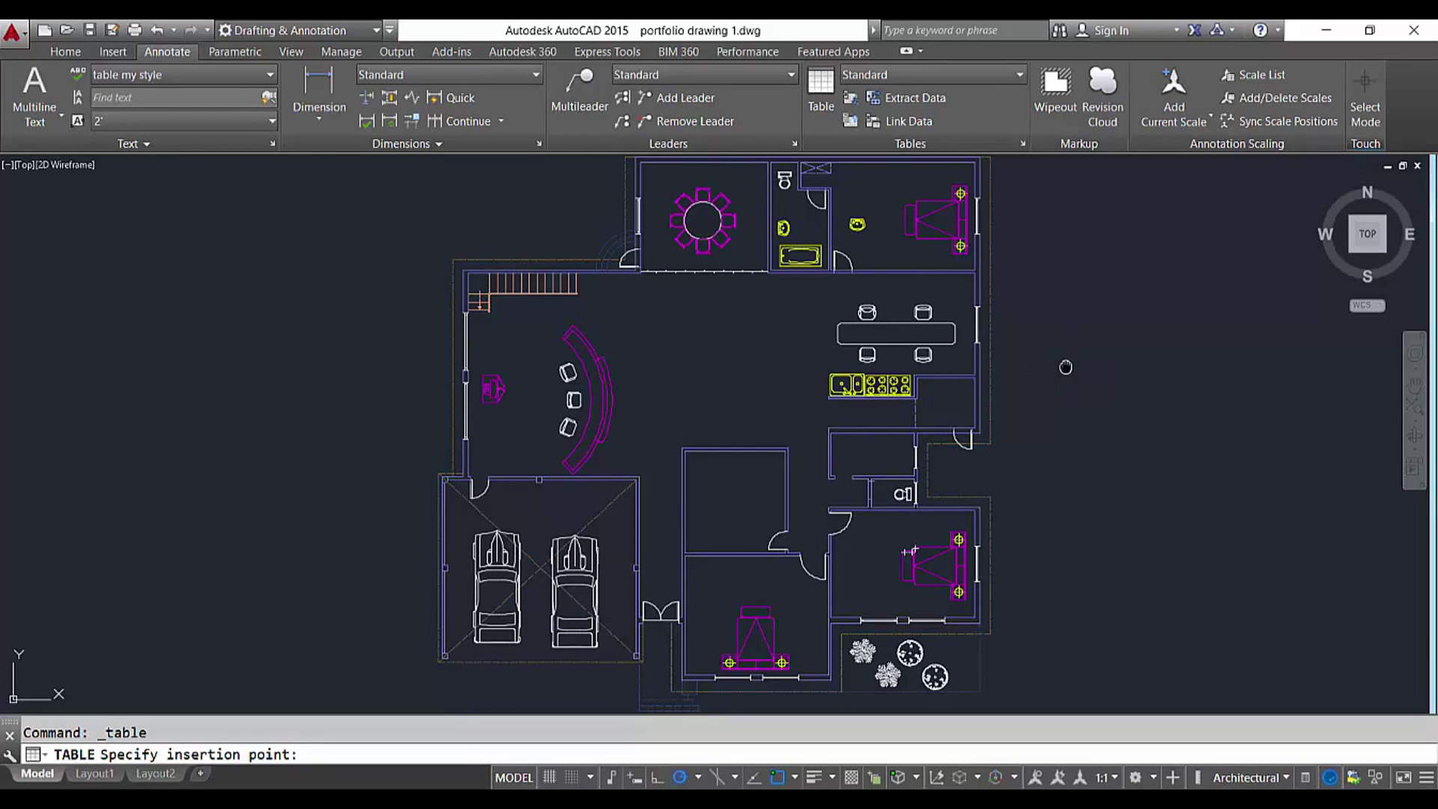
pyautogui.moveTo(1066, 363); pyautogui.dragTo(937, 373, button='middle')
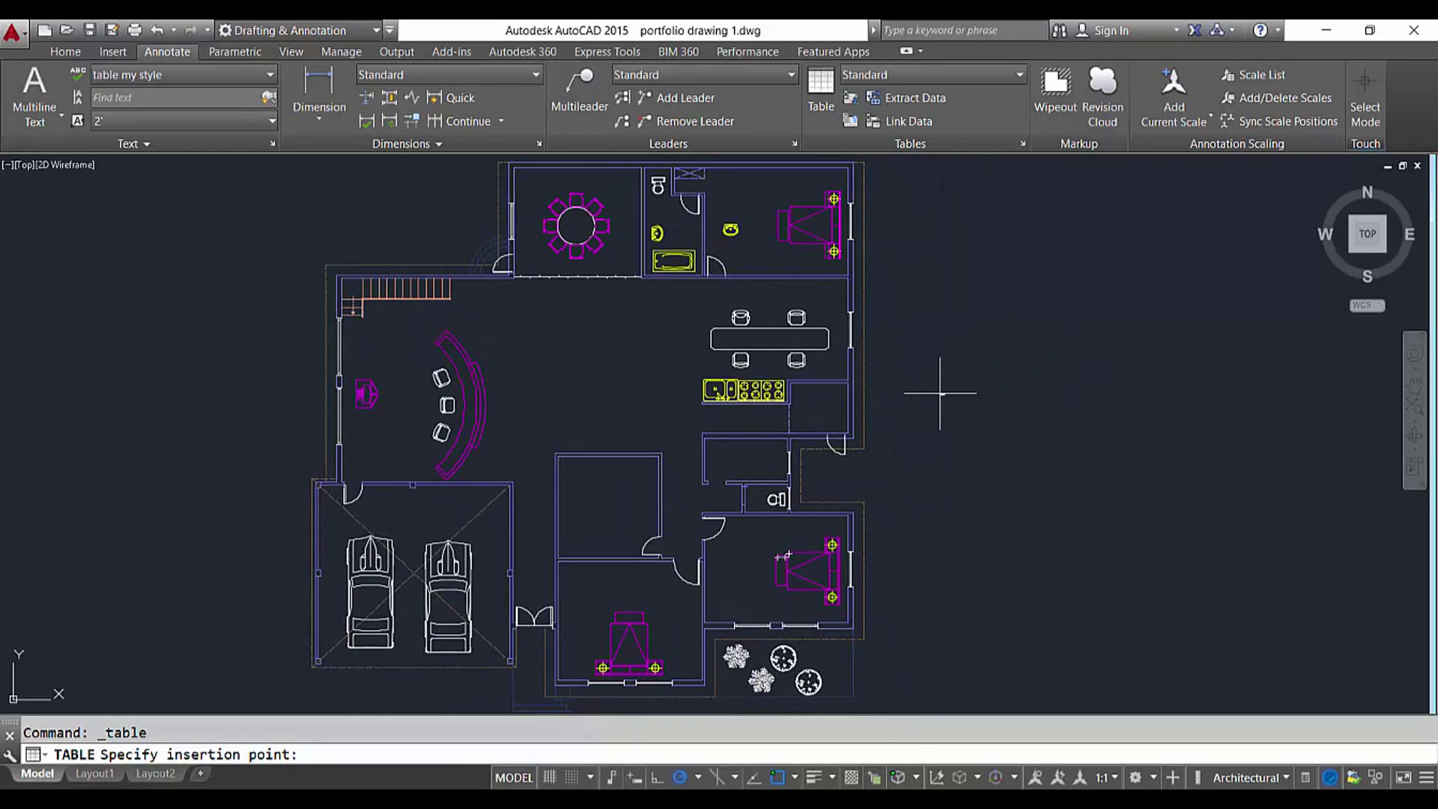
pyautogui.click(936, 392)
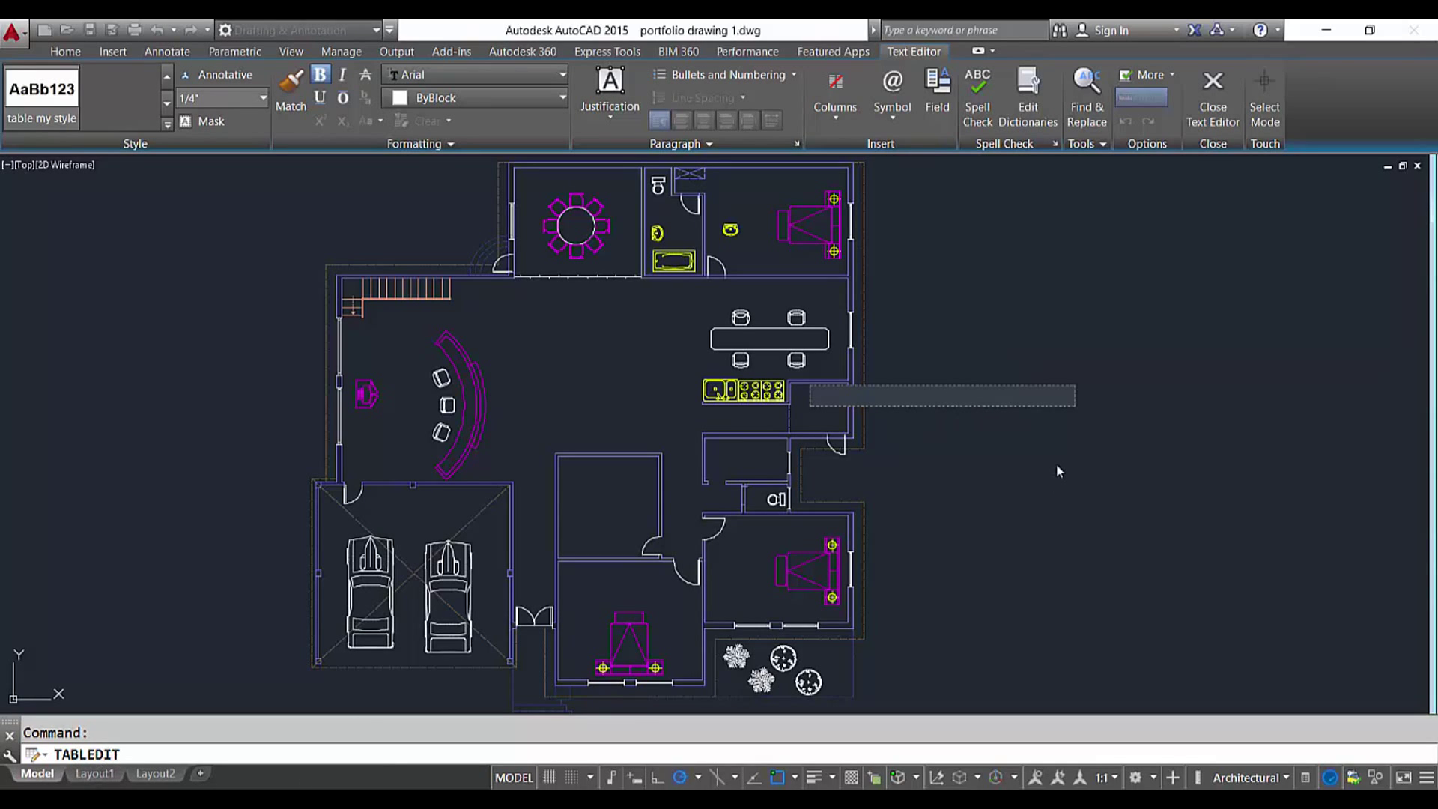
# Title the table 'Drawing information' and enter Name and Description in the following cells
pyautogui.write('Drawing Limit')
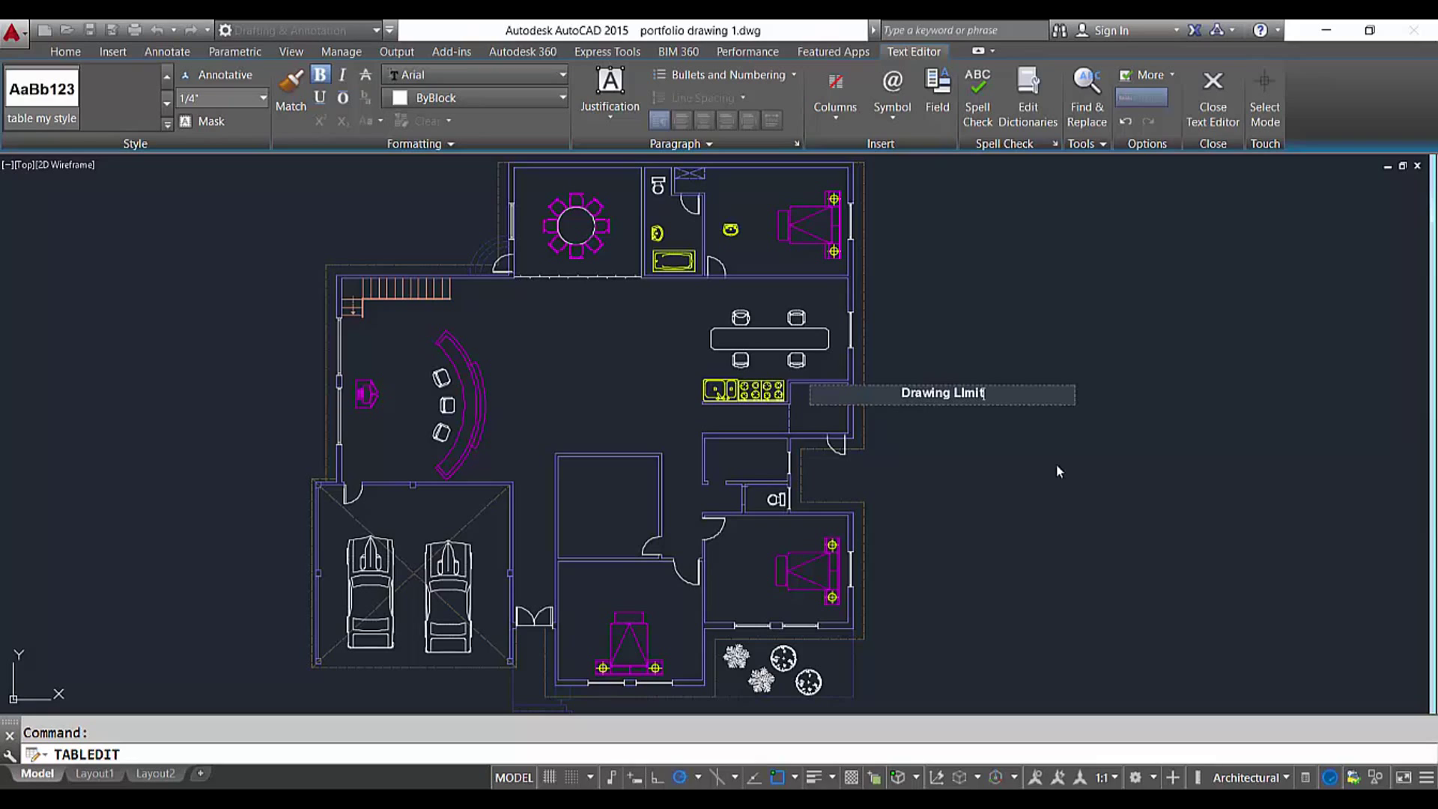
pyautogui.press('BackSpace')
pyautogui.press('BackSpace')
pyautogui.press('BackSpace')
pyautogui.press('BackSpace')
pyautogui.press('BackSpace')
pyautogui.write('information')
pyautogui.press('Tab')
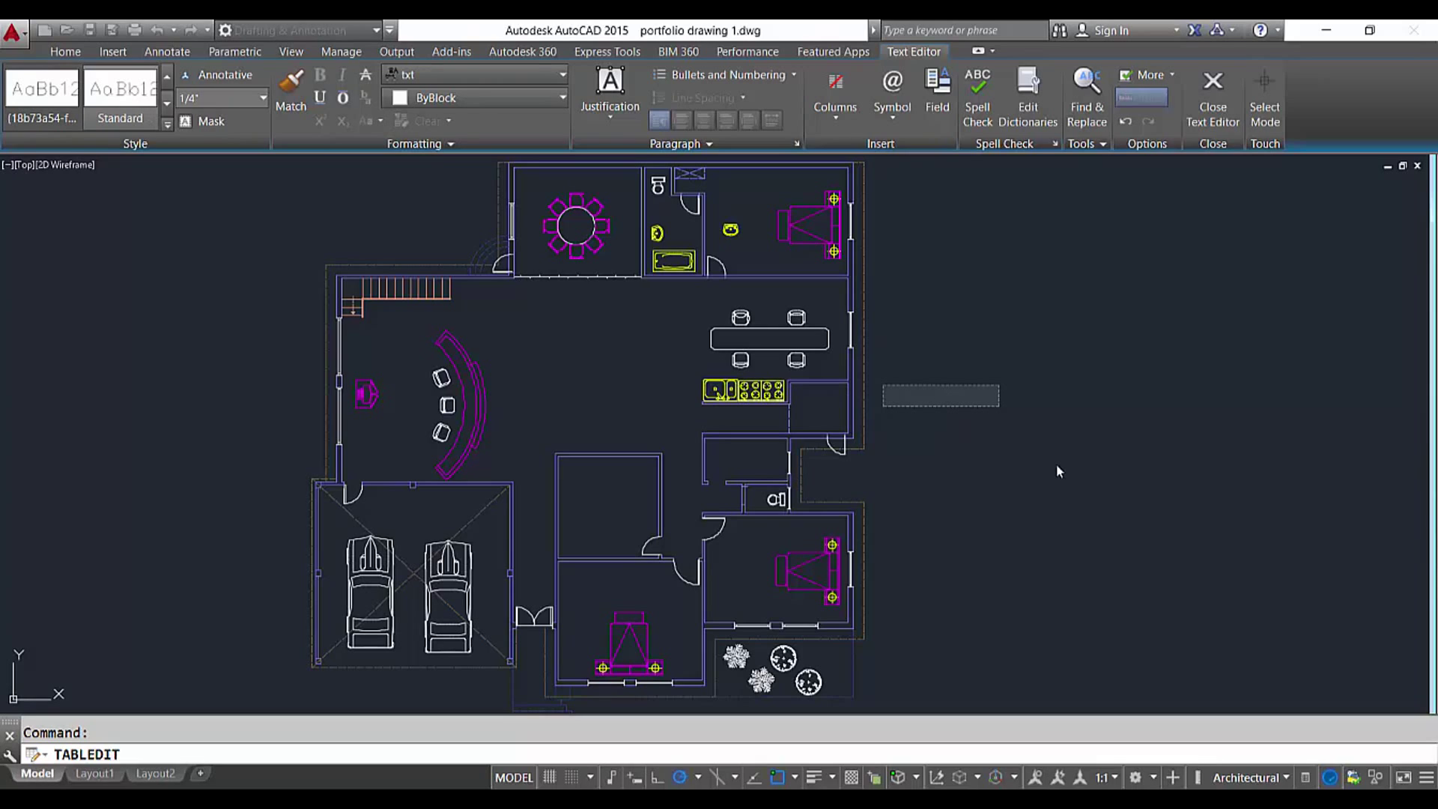
pyautogui.write('Name')
pyautogui.press('Tab')
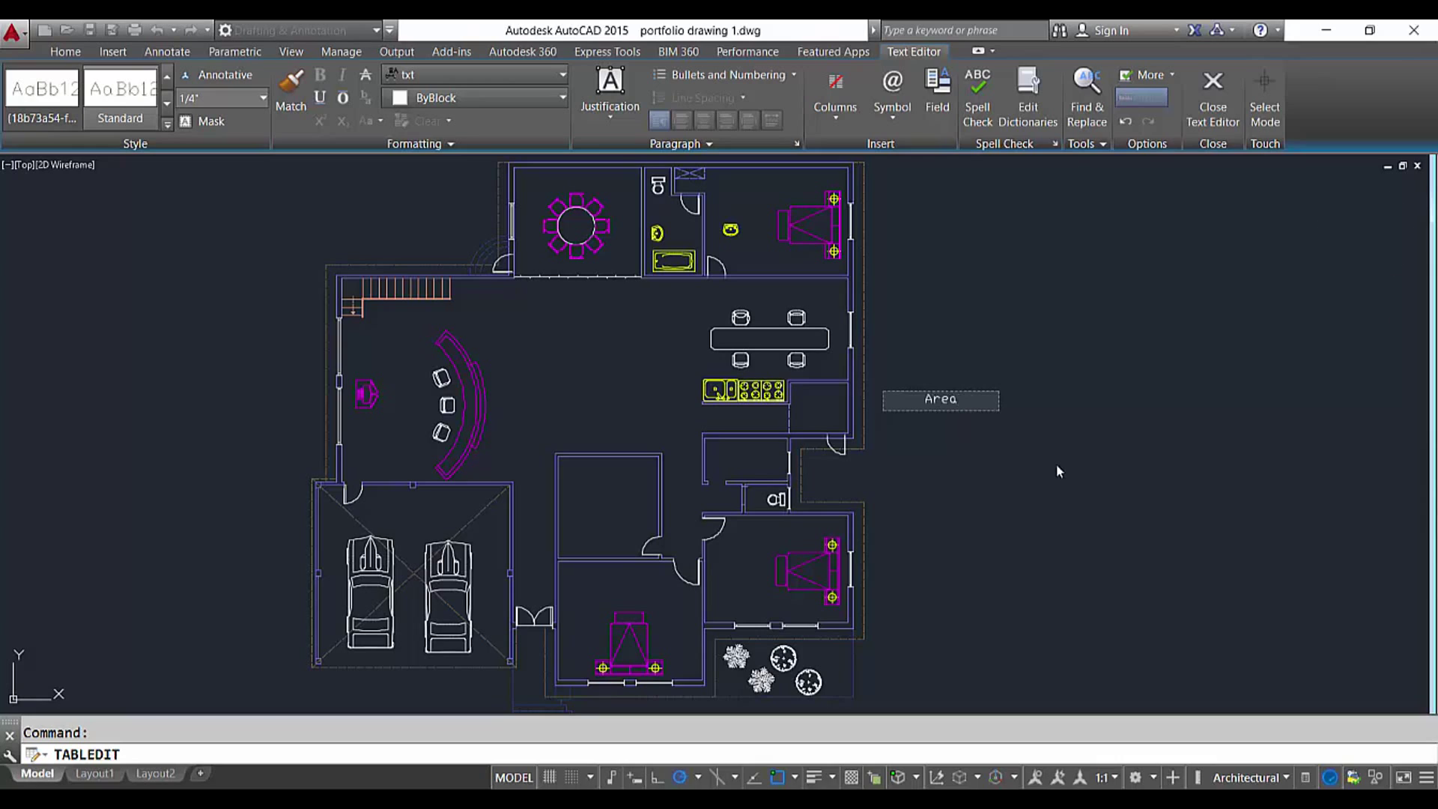
pyautogui.press('BackSpace')
pyautogui.write('Description')
pyautogui.click(1057, 465)
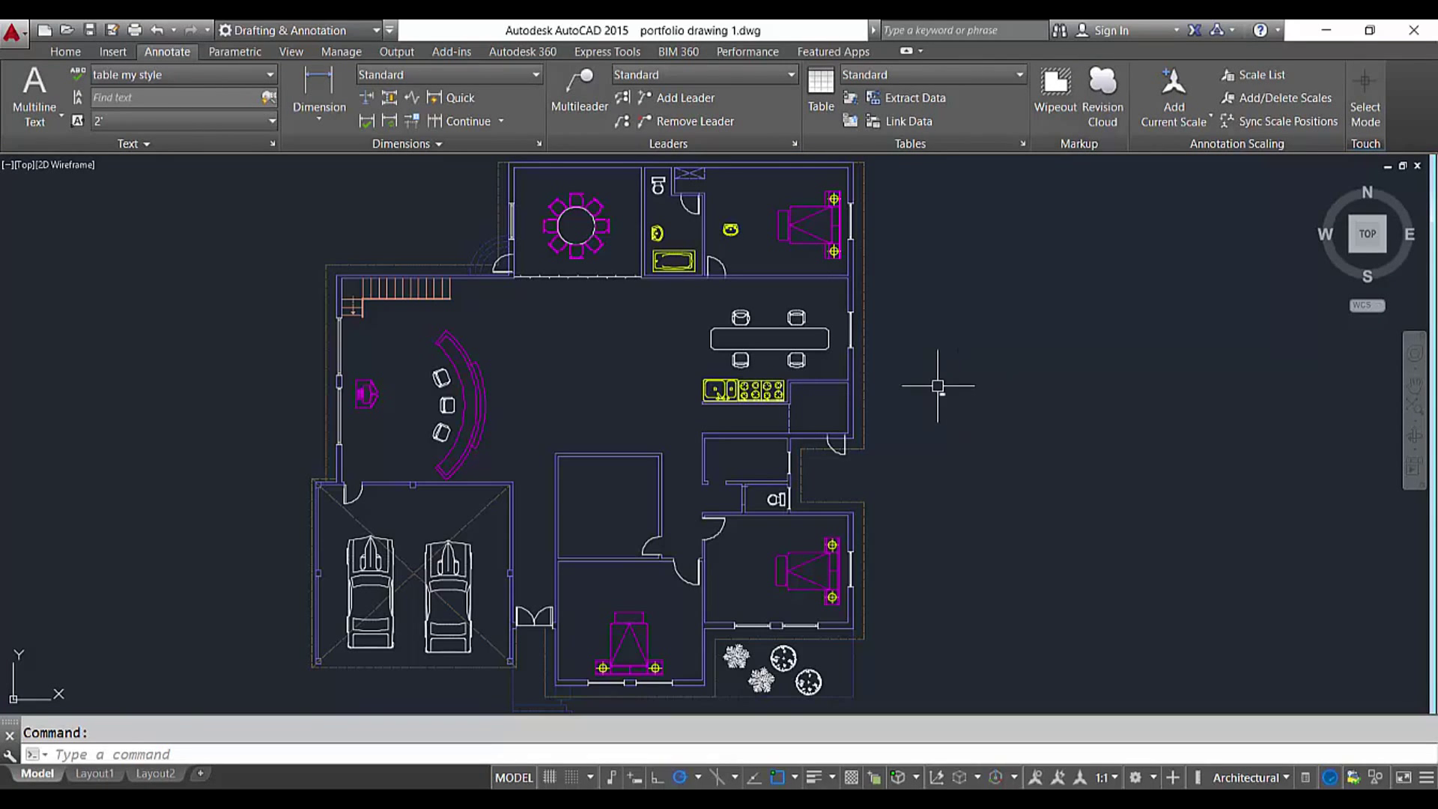
pyautogui.scroll(12, 943, 391)
pyautogui.scroll(8, 945, 454)
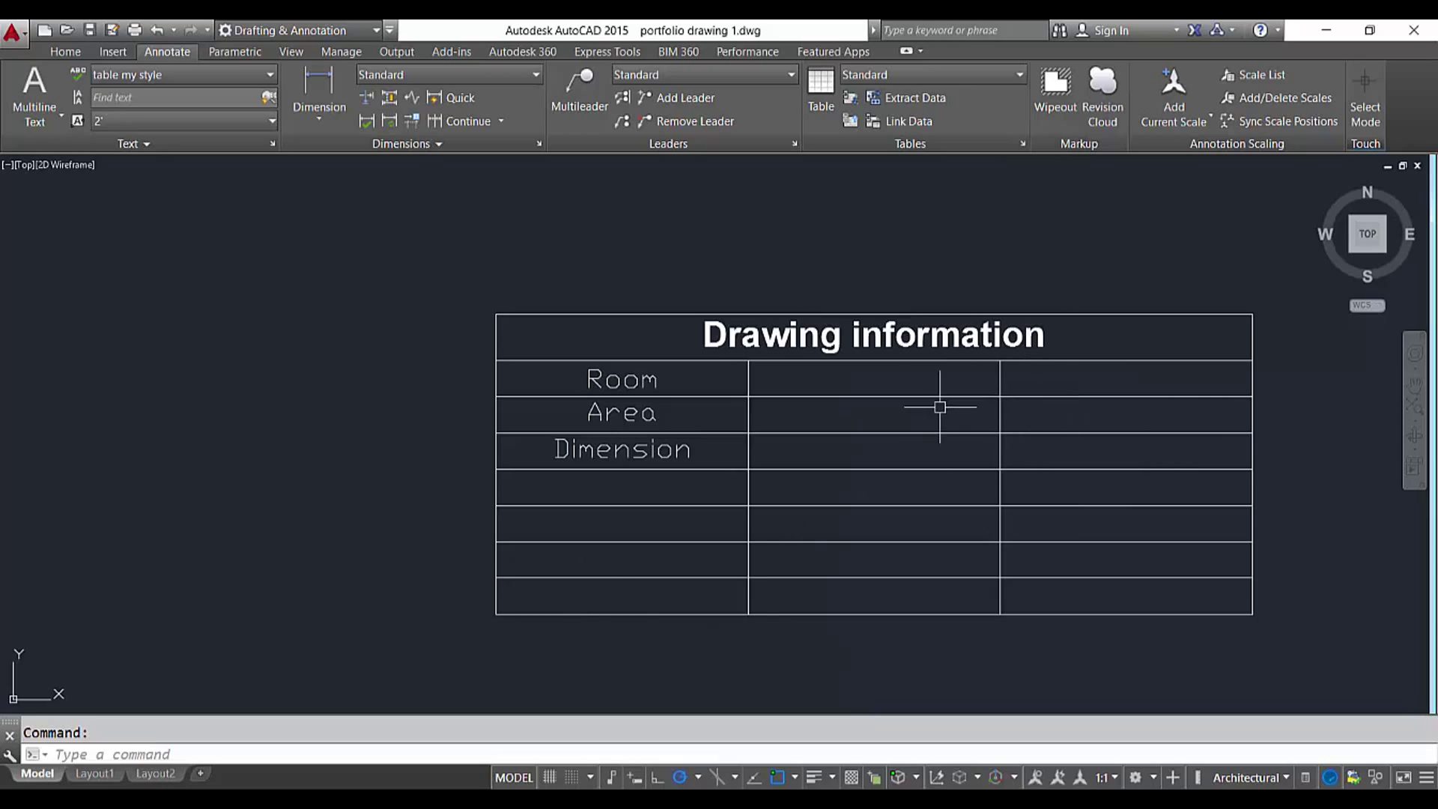
pyautogui.scroll(-8, 890, 417)
pyautogui.scroll(-5, 869, 415)
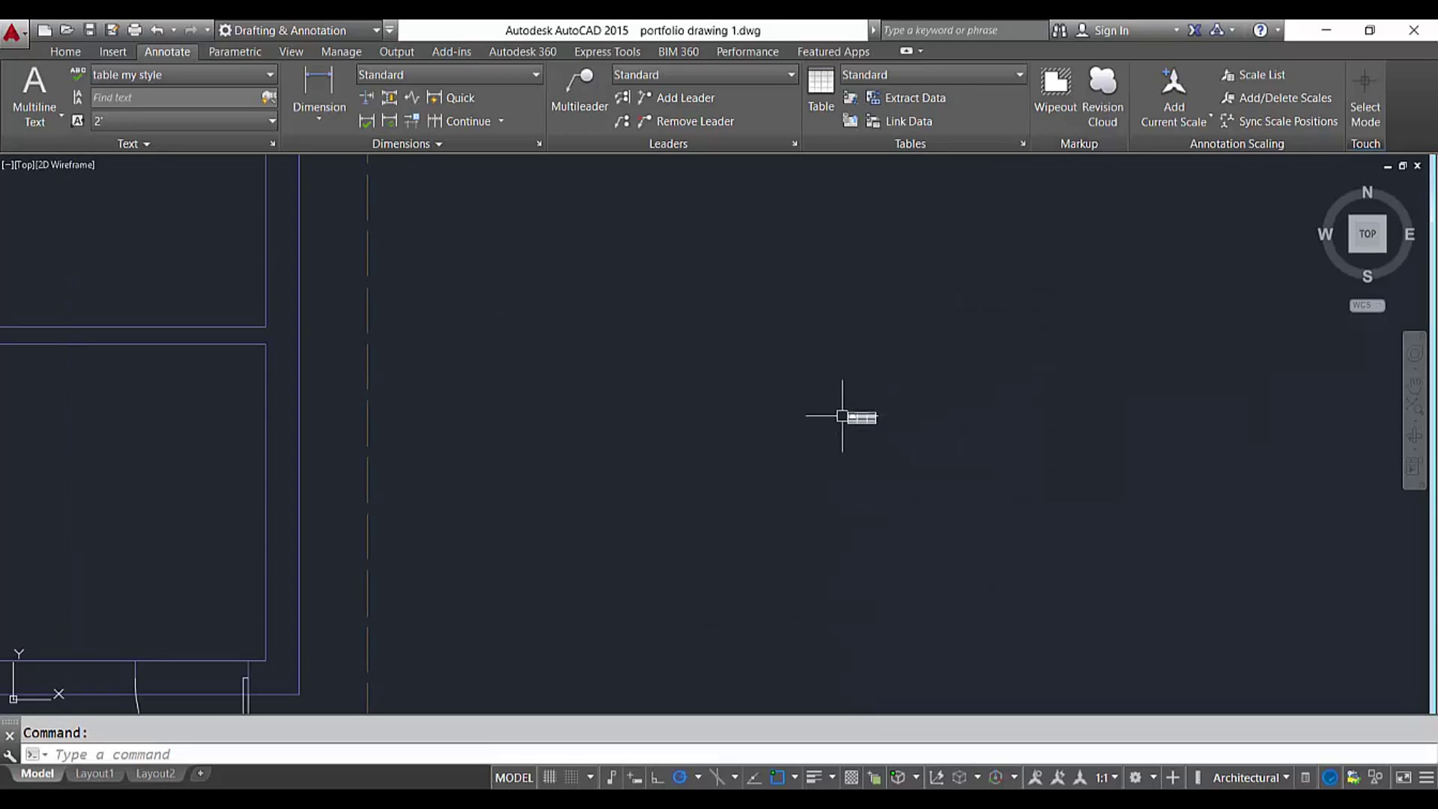
pyautogui.moveTo(722, 427); pyautogui.dragTo(940, 459, button='middle')
pyautogui.scroll(-3, 940, 459)
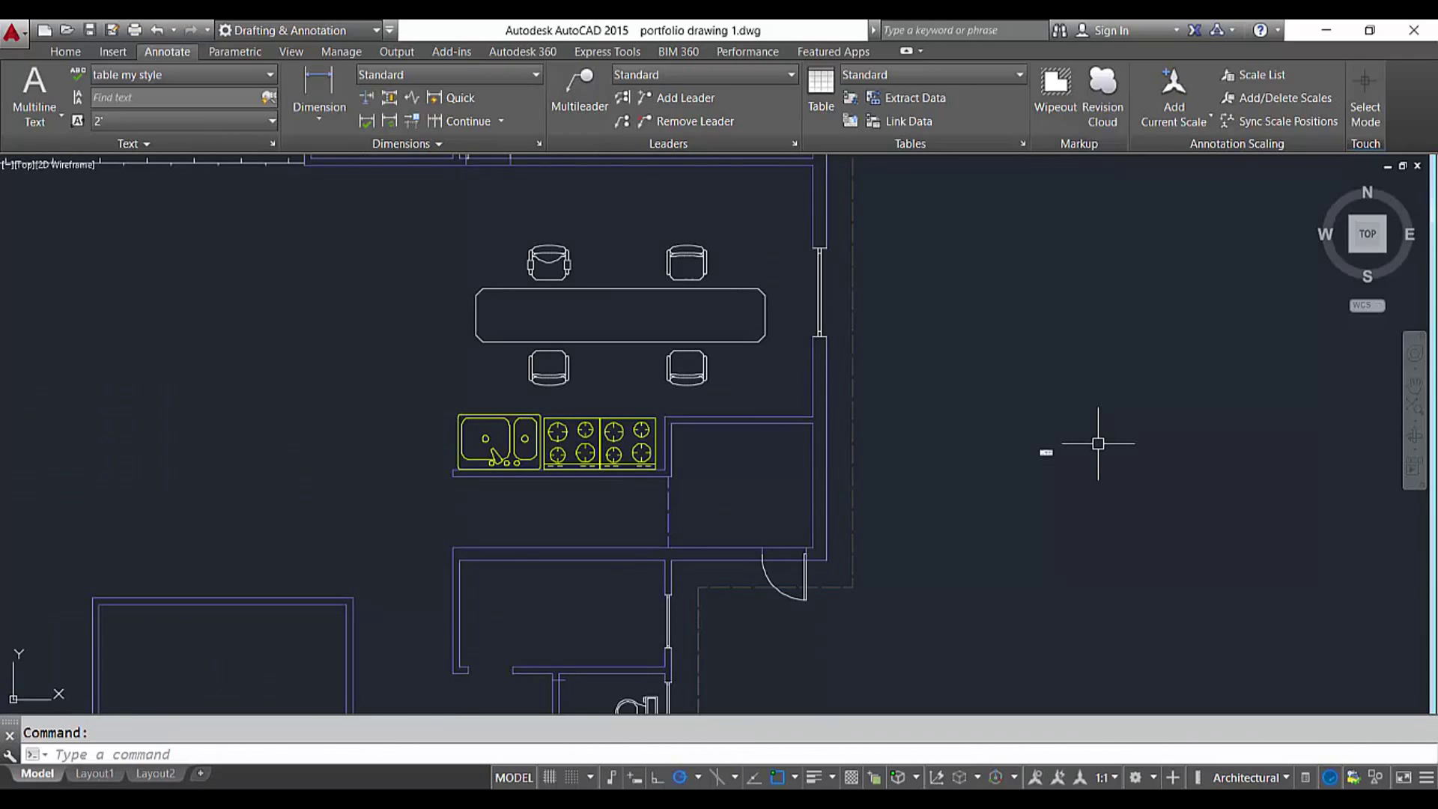
# Scale the small Drawing information table up by a factor of 48 with SC
pyautogui.press('Escape')
pyautogui.write('sc')
pyautogui.press('Return')
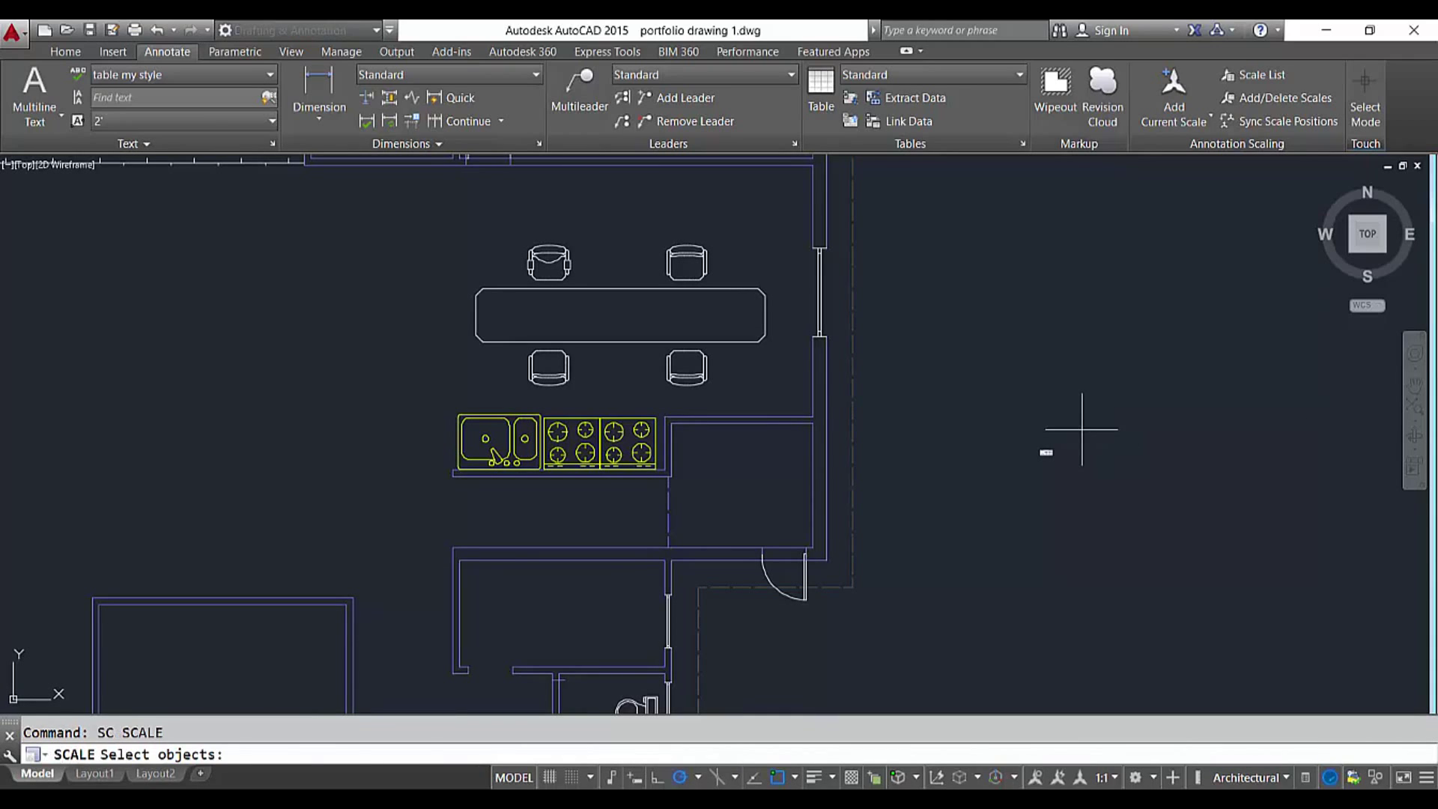
pyautogui.click(1069, 433)
pyautogui.click(1013, 471)
pyautogui.press('Return')
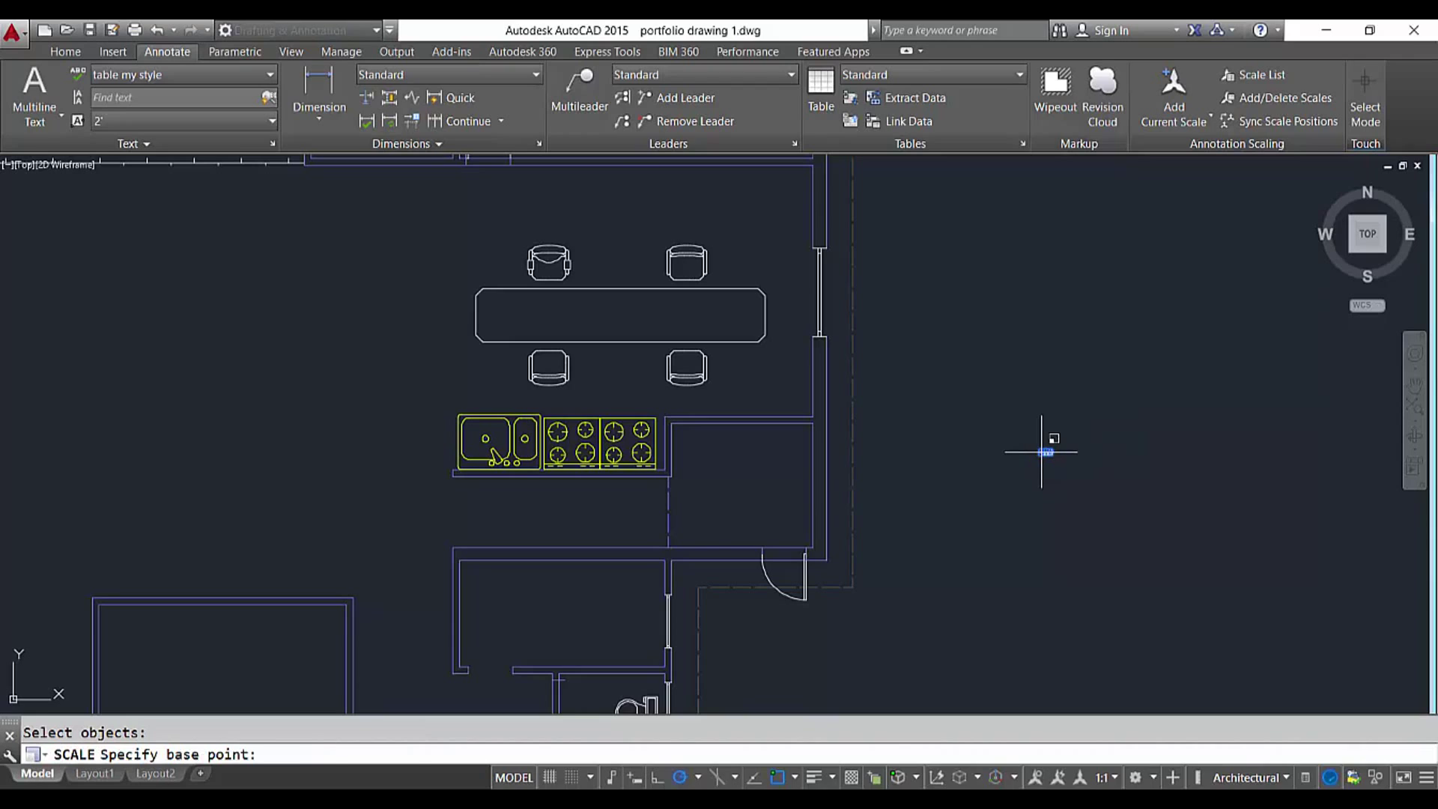
pyautogui.click(1040, 450)
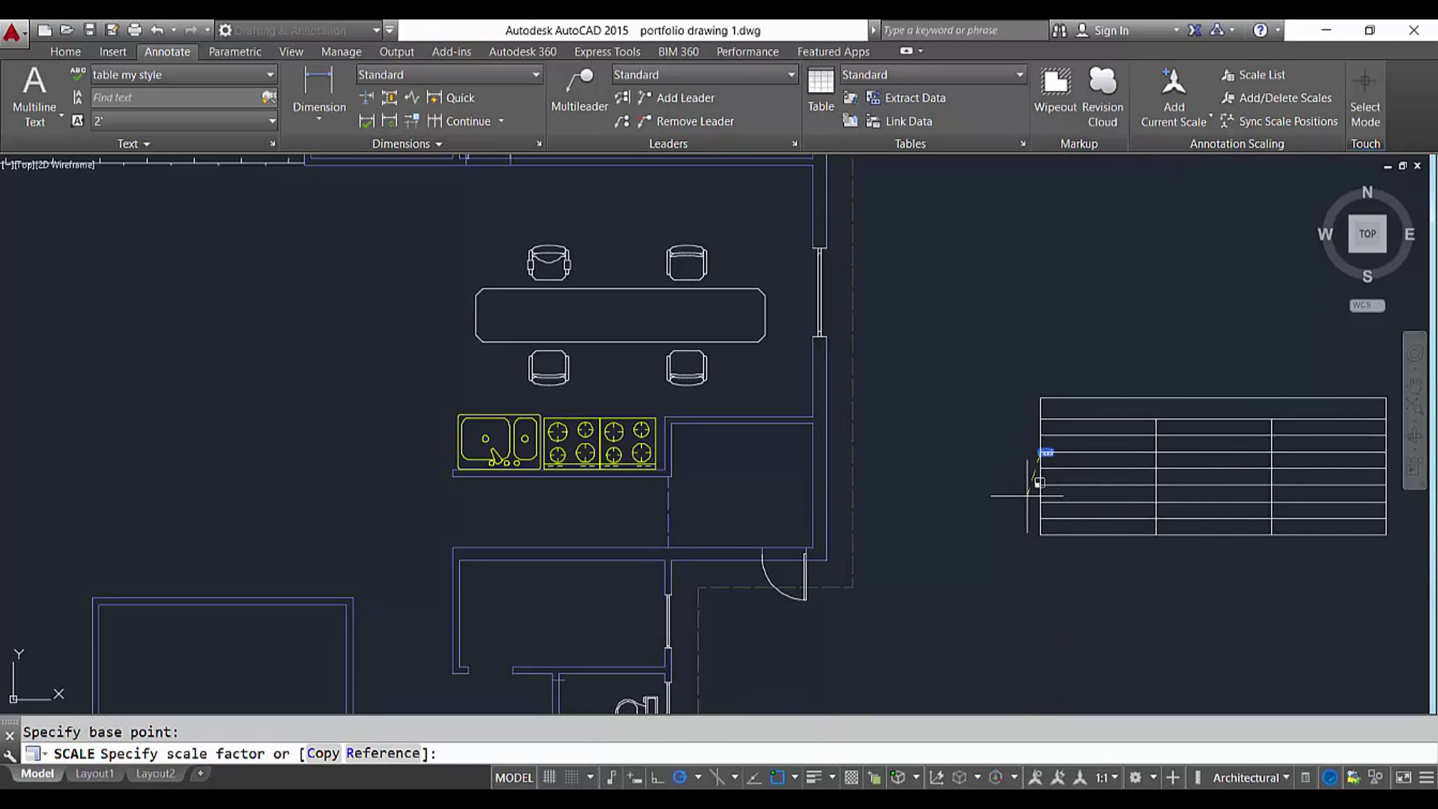
pyautogui.write('48')
pyautogui.press('Return')
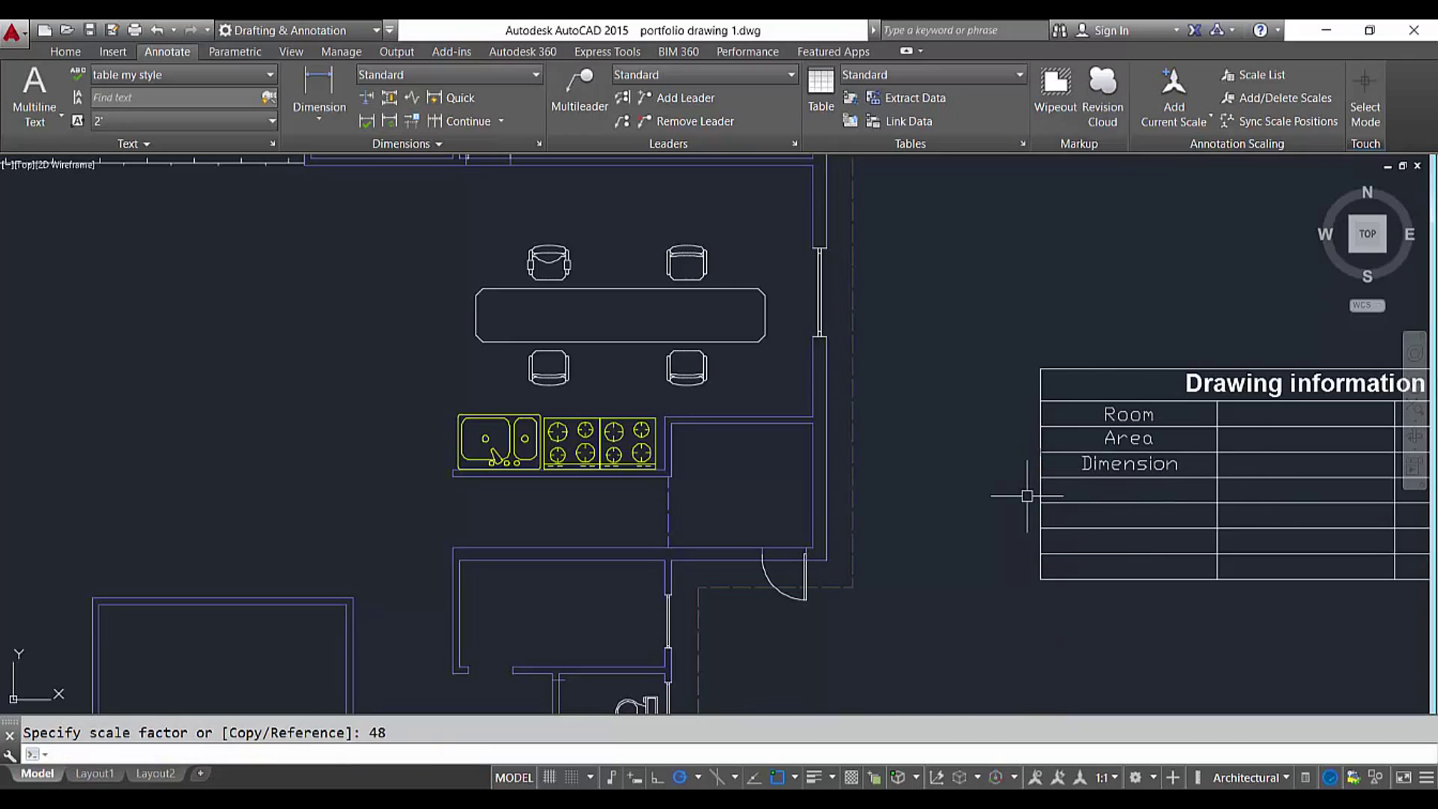
# Move the enlarged table down beside the plan's lower bedroom
pyautogui.scroll(-3, 1027, 496)
pyautogui.scroll(-2, 1049, 479)
pyautogui.press('Escape')
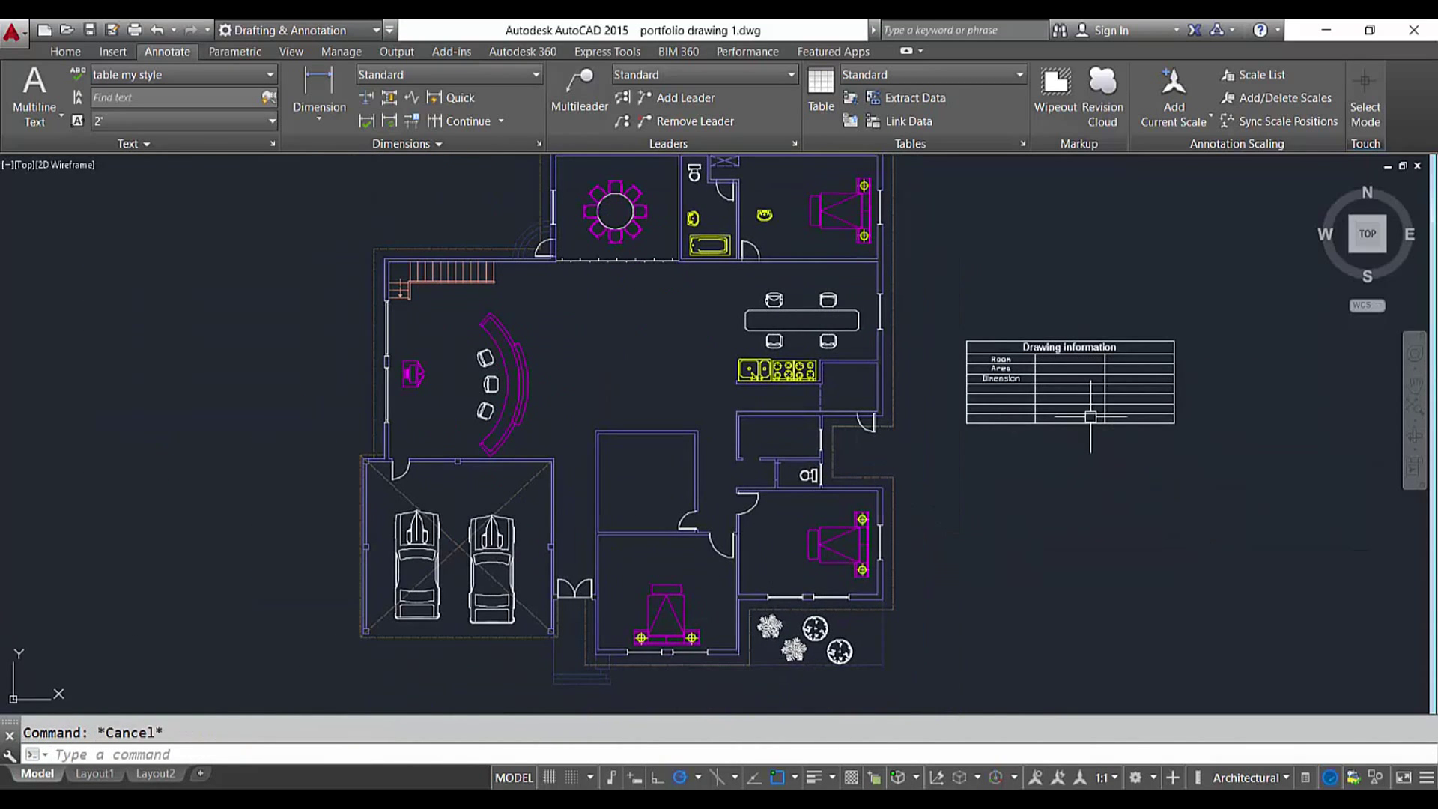
pyautogui.write('m')
pyautogui.press('Return')
pyautogui.click(1198, 301)
pyautogui.click(1062, 478)
pyautogui.press('Return')
pyautogui.click(1103, 419)
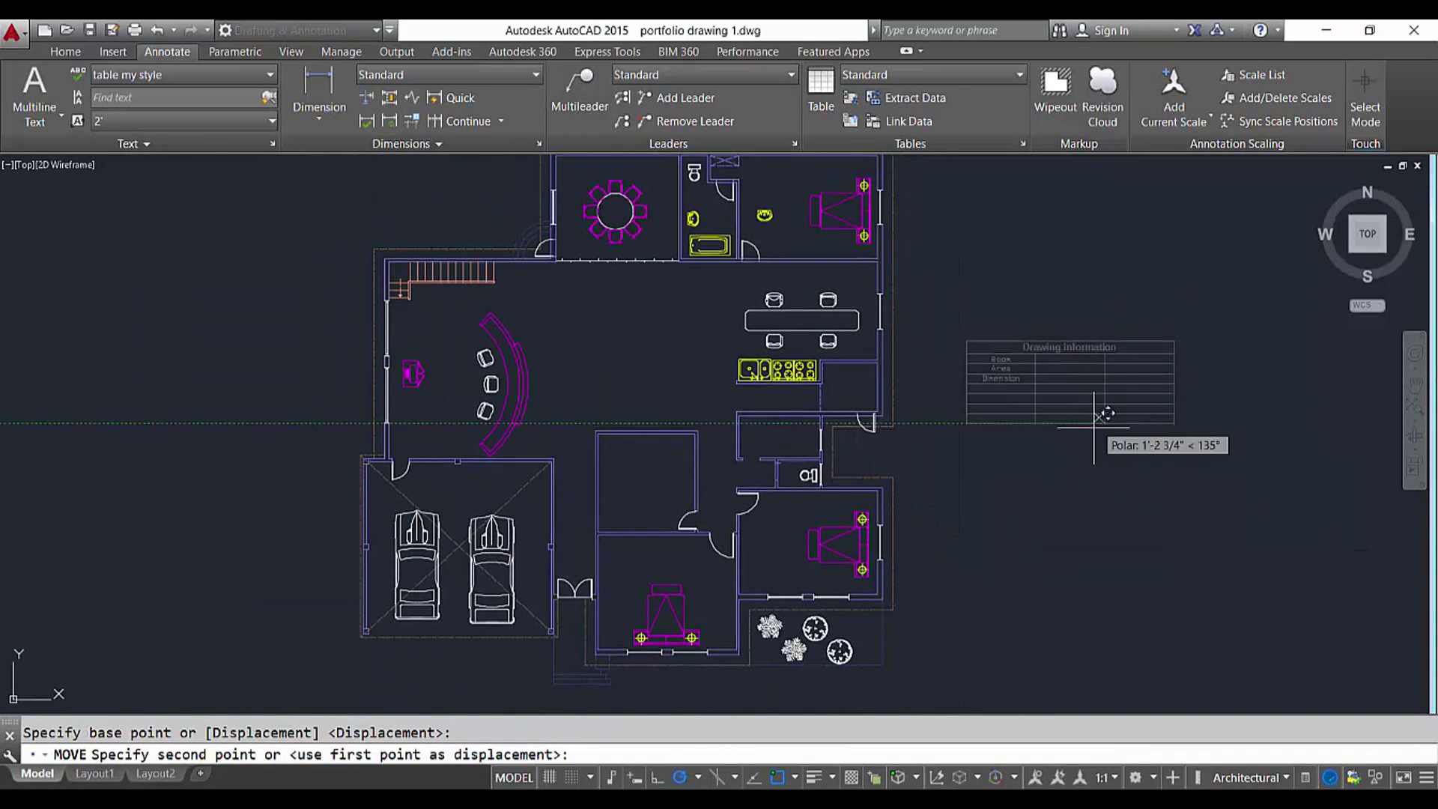
pyautogui.click(1087, 555)
pyautogui.scroll(4, 1170, 555)
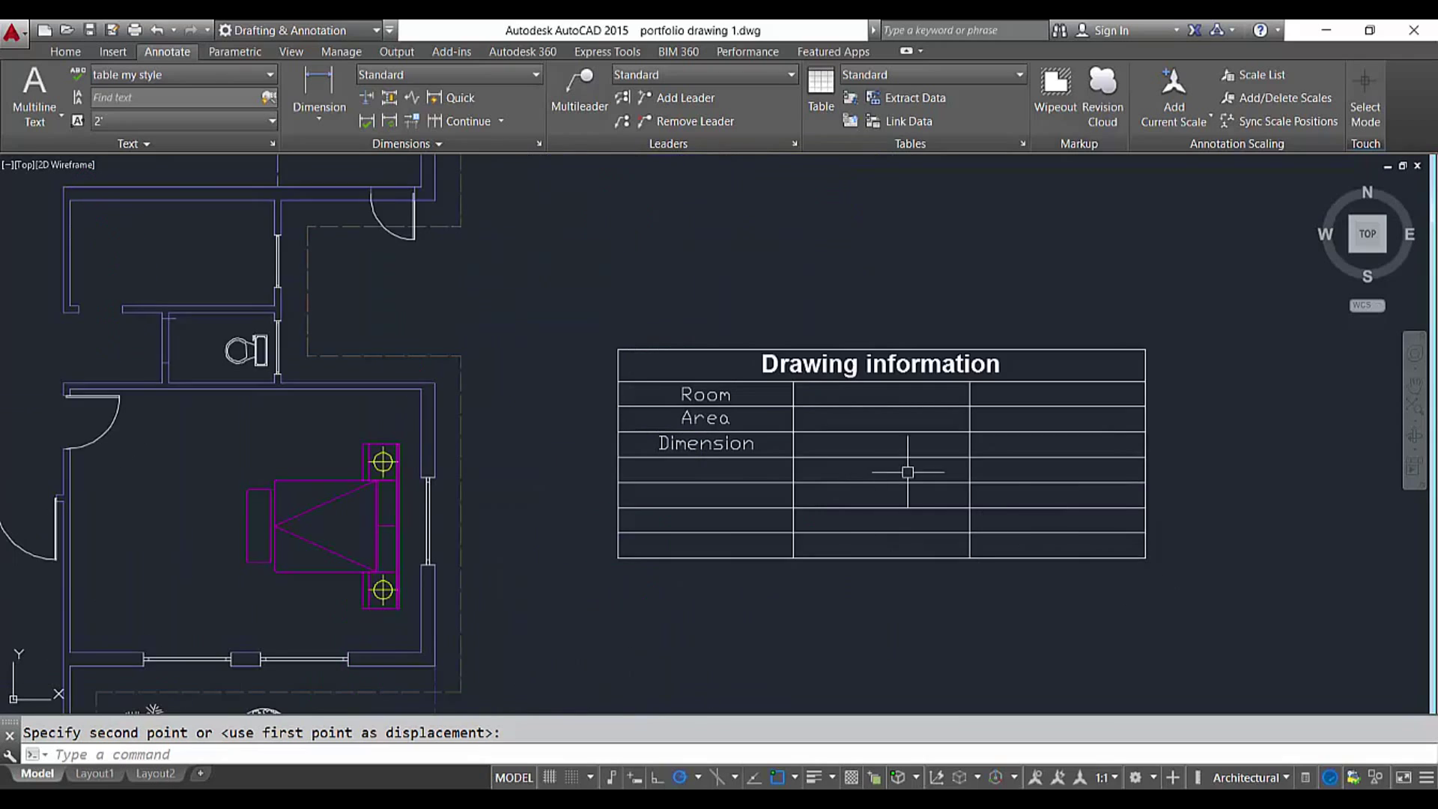
pyautogui.scroll(2, 960, 454)
pyautogui.press('Escape')
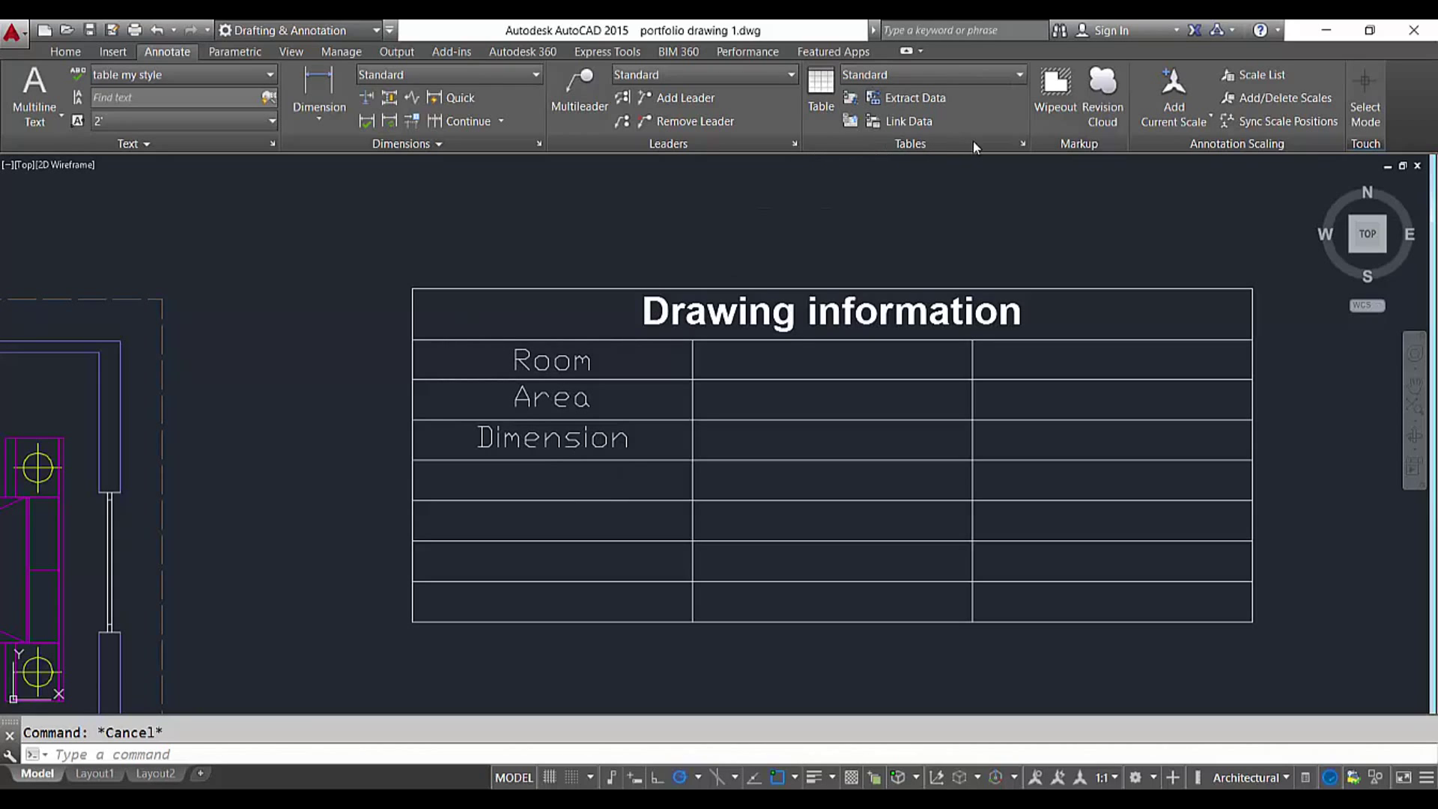
# Start a new table style named mytablestyle from the Table Style manager
pyautogui.click(1022, 144)
pyautogui.moveTo(848, 253); pyautogui.dragTo(464, 214)
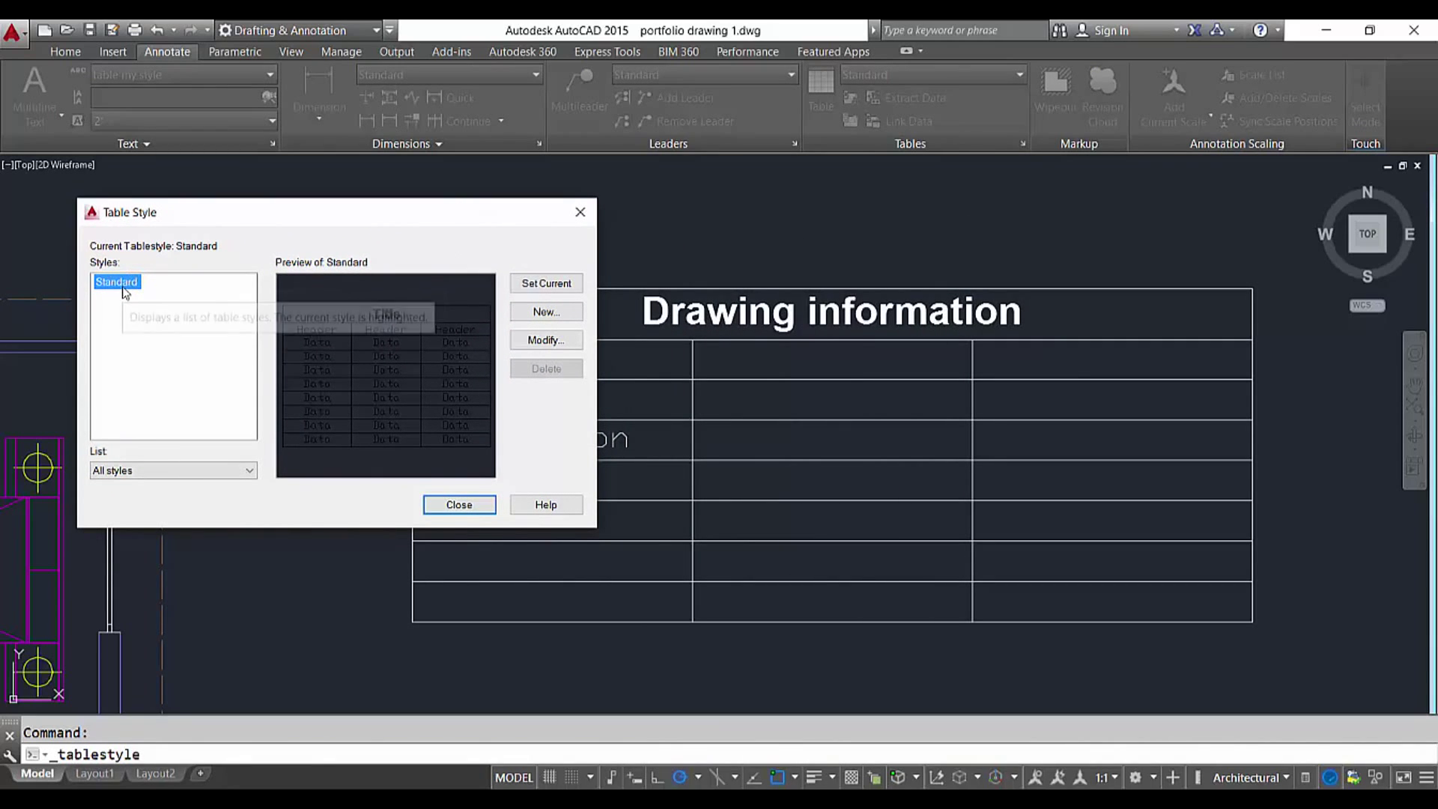
pyautogui.click(532, 315)
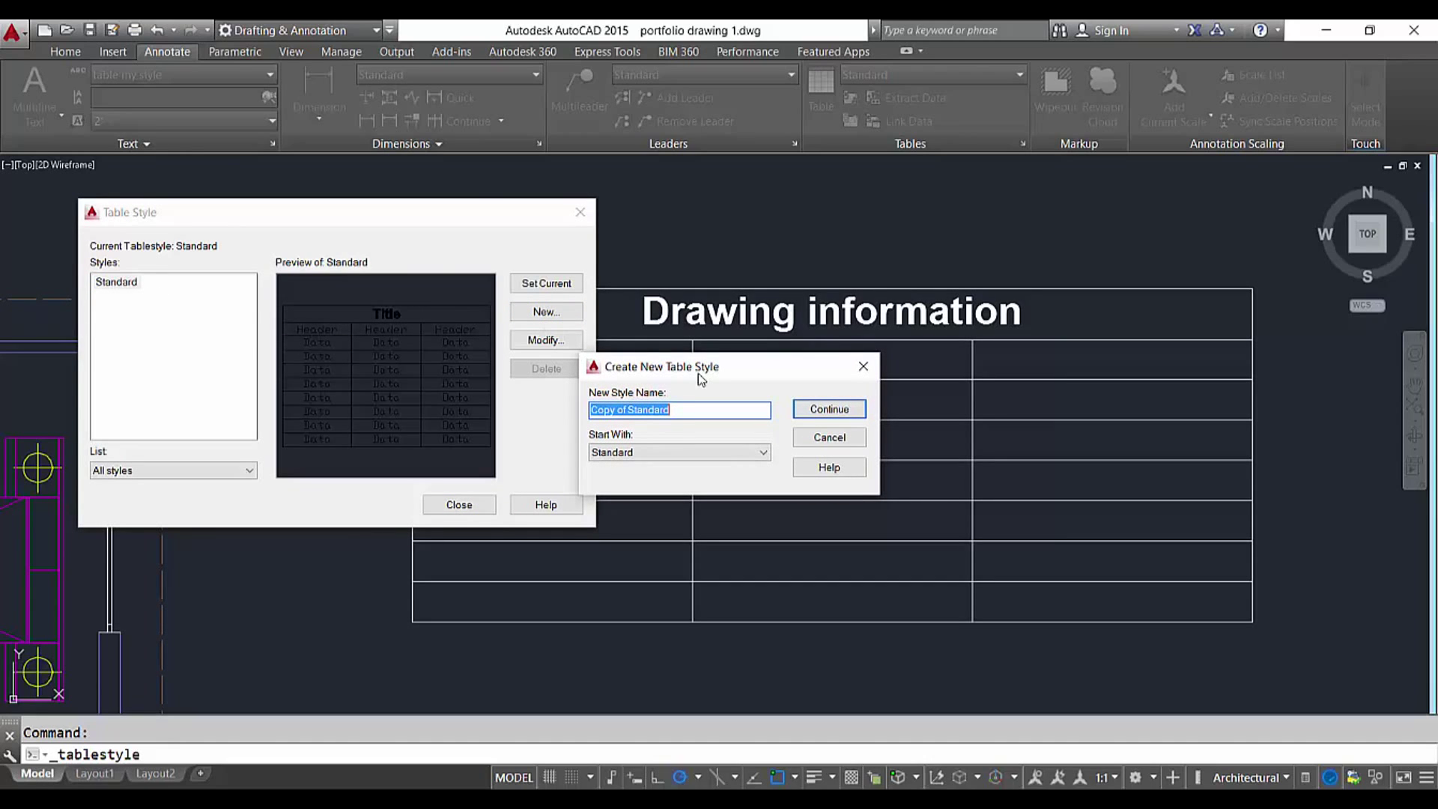
pyautogui.write('mytablesstyle')
pyautogui.press('Return')
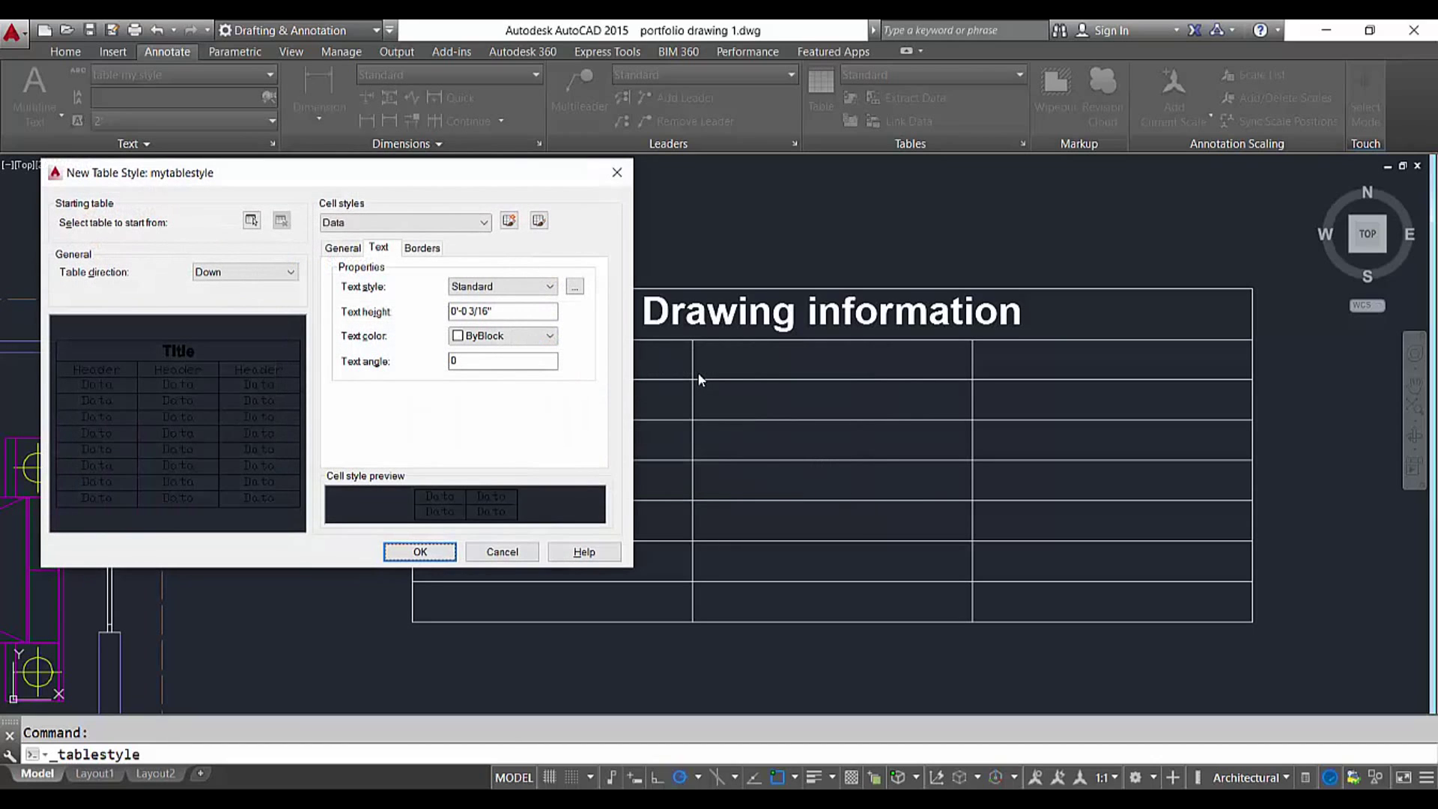
# Choose Title in the new style's Cell styles list
pyautogui.moveTo(481, 178); pyautogui.dragTo(496, 281)
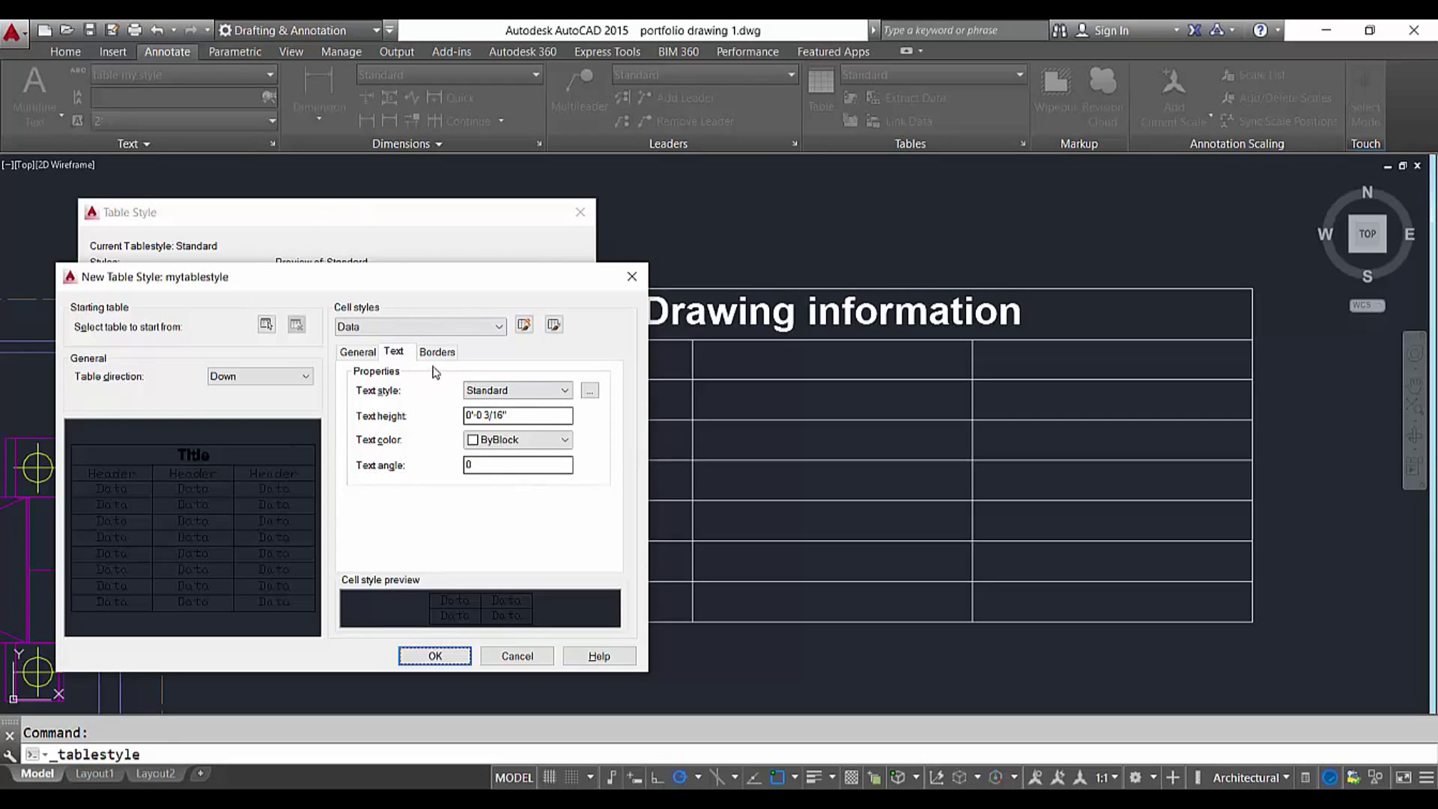
pyautogui.click(445, 330)
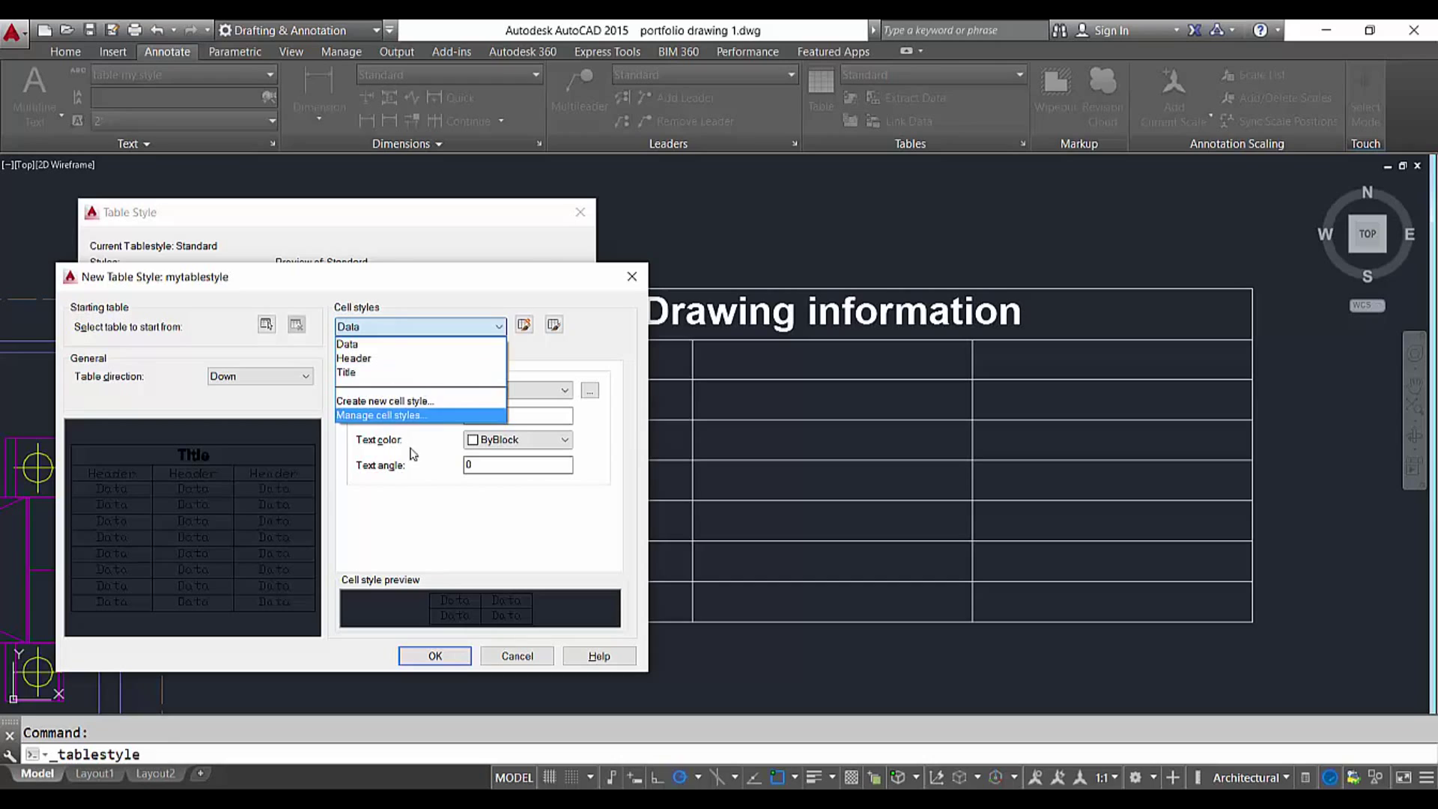
pyautogui.click(375, 334)
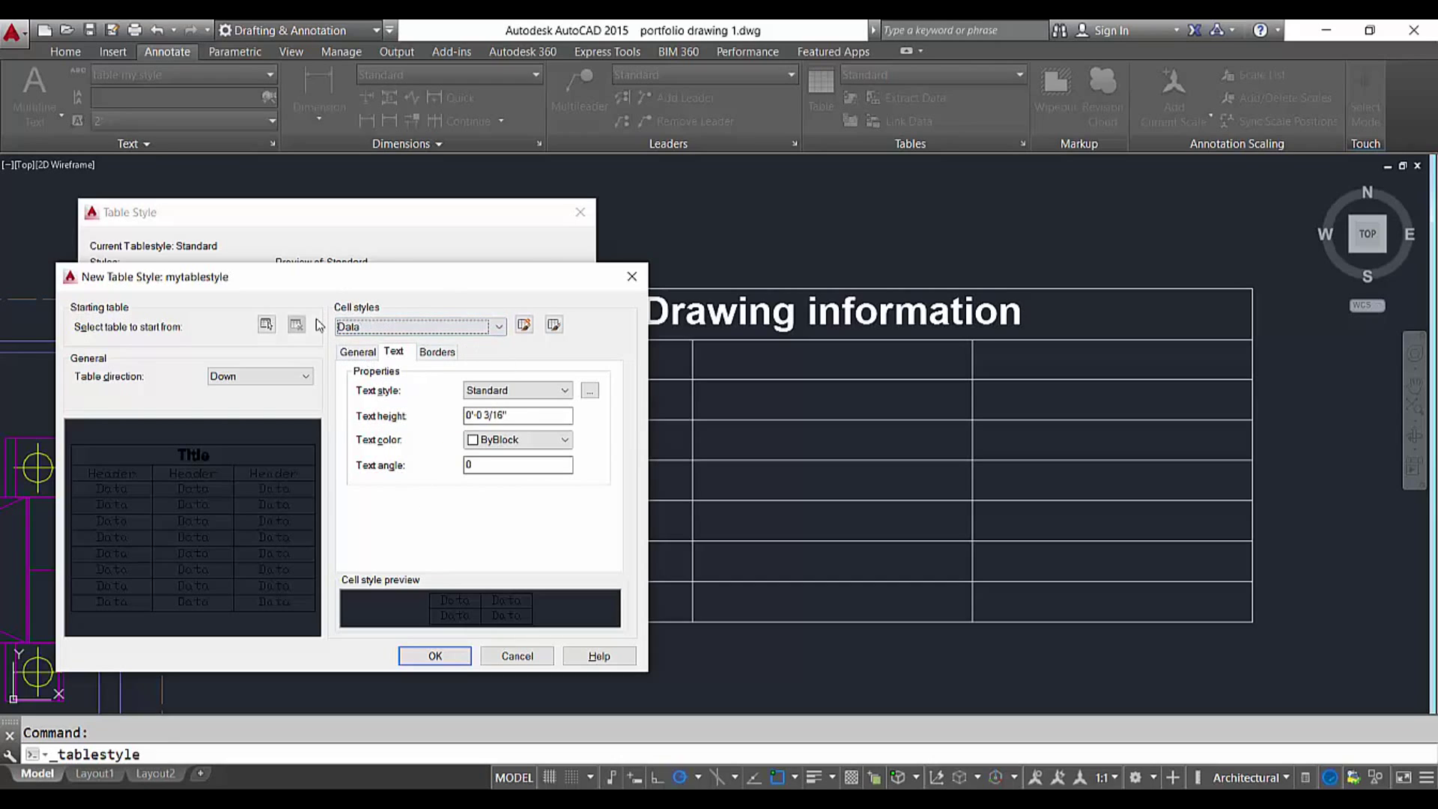
pyautogui.click(397, 330)
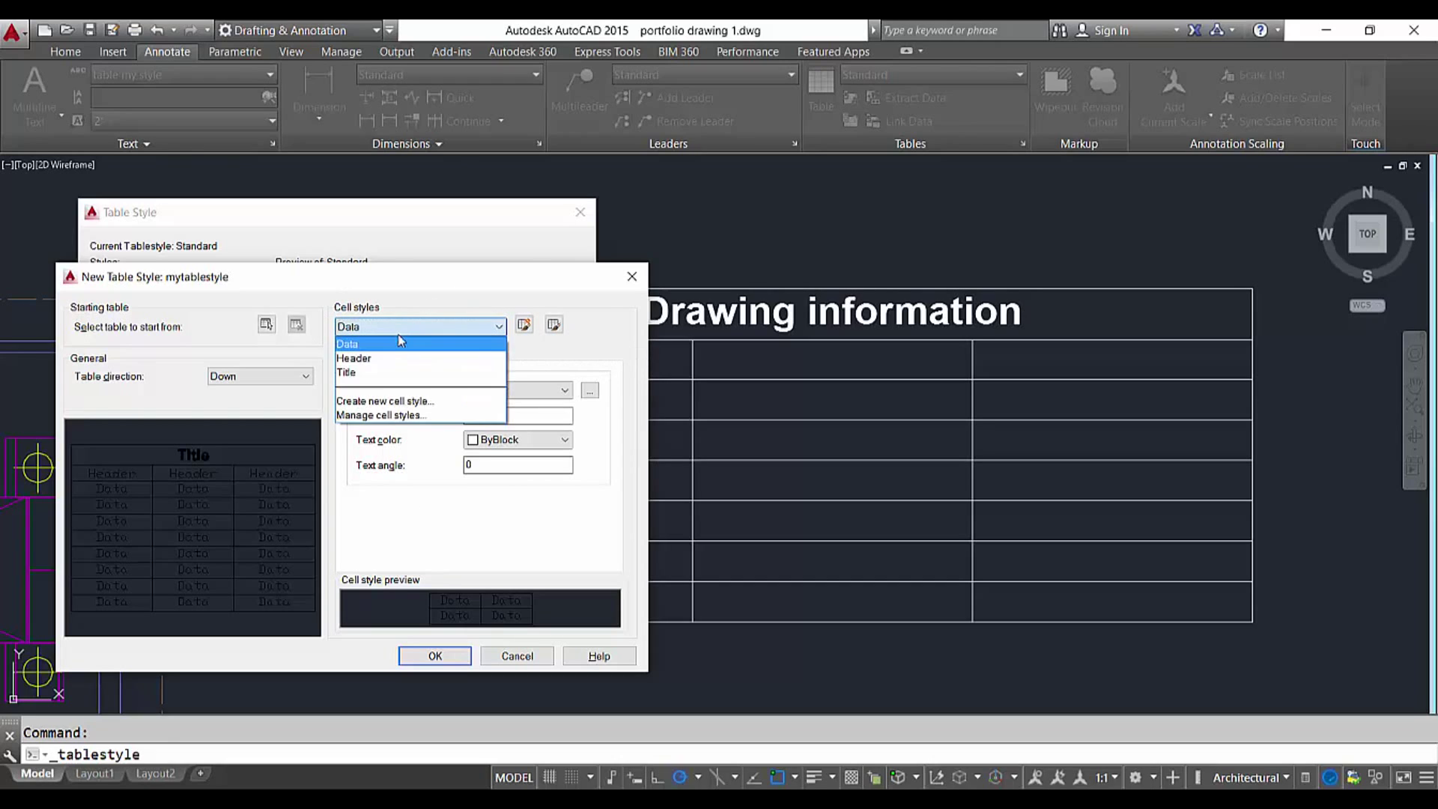
pyautogui.click(384, 374)
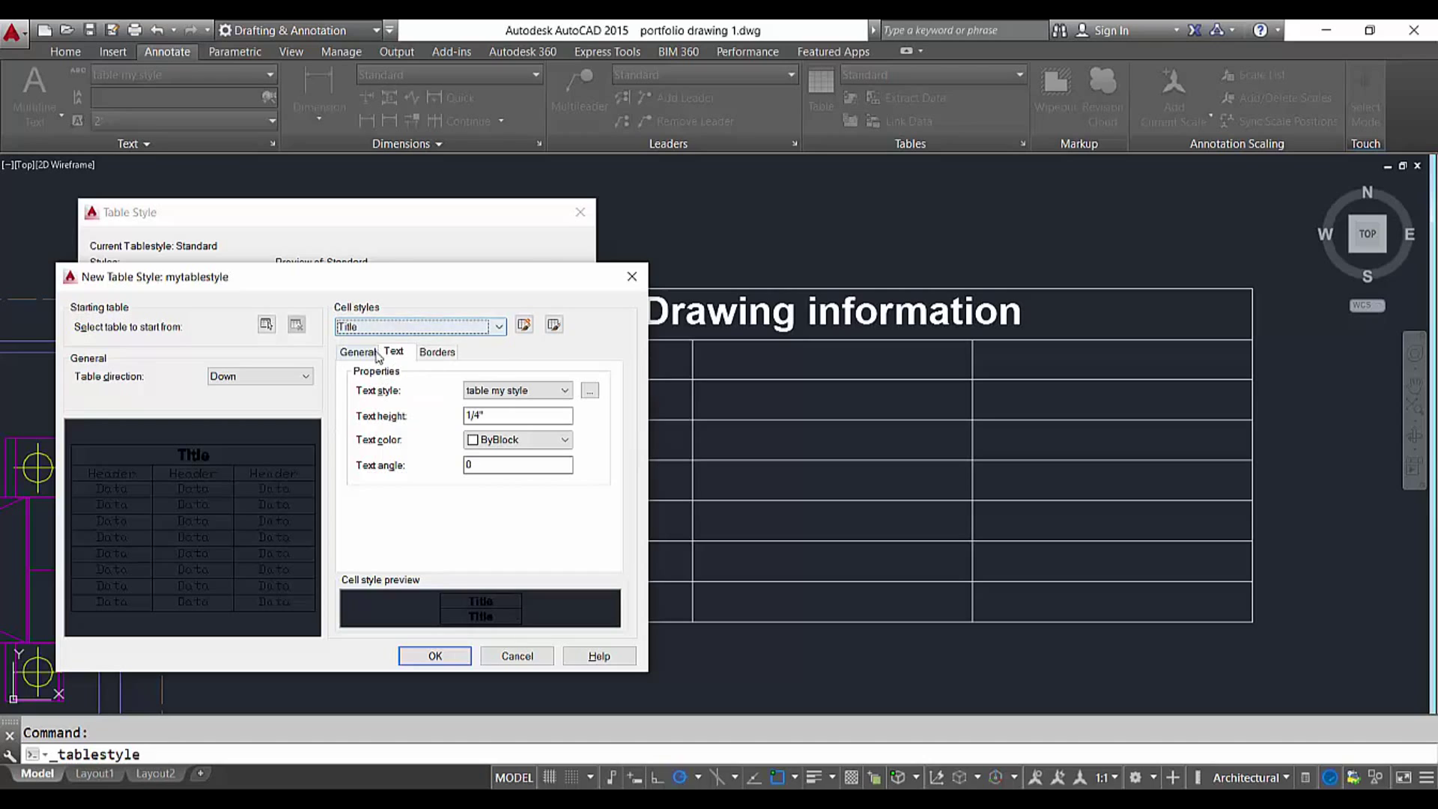
# Give the Title cells a Blue fill, Top Left alignment and Label cell type
pyautogui.click(371, 354)
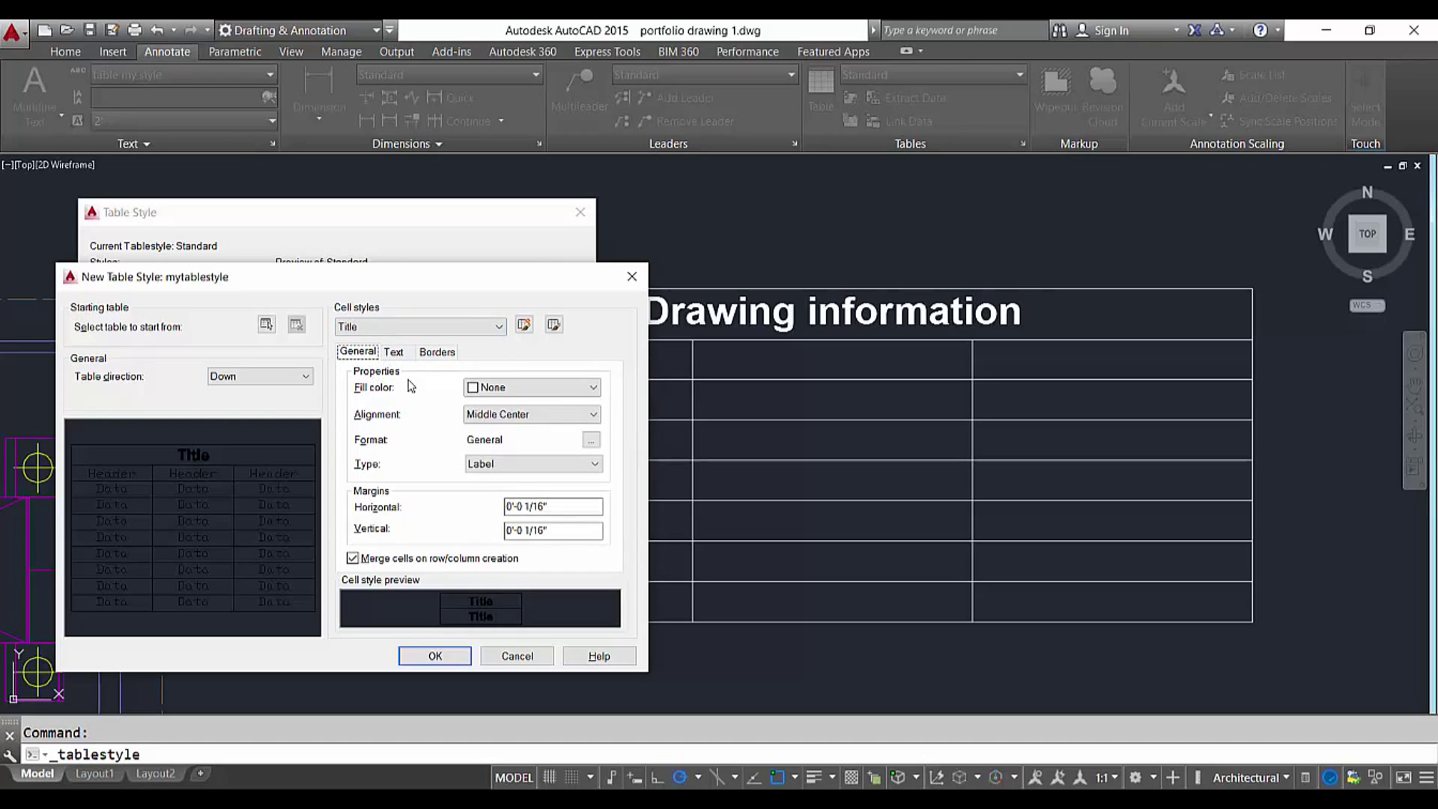
pyautogui.click(480, 387)
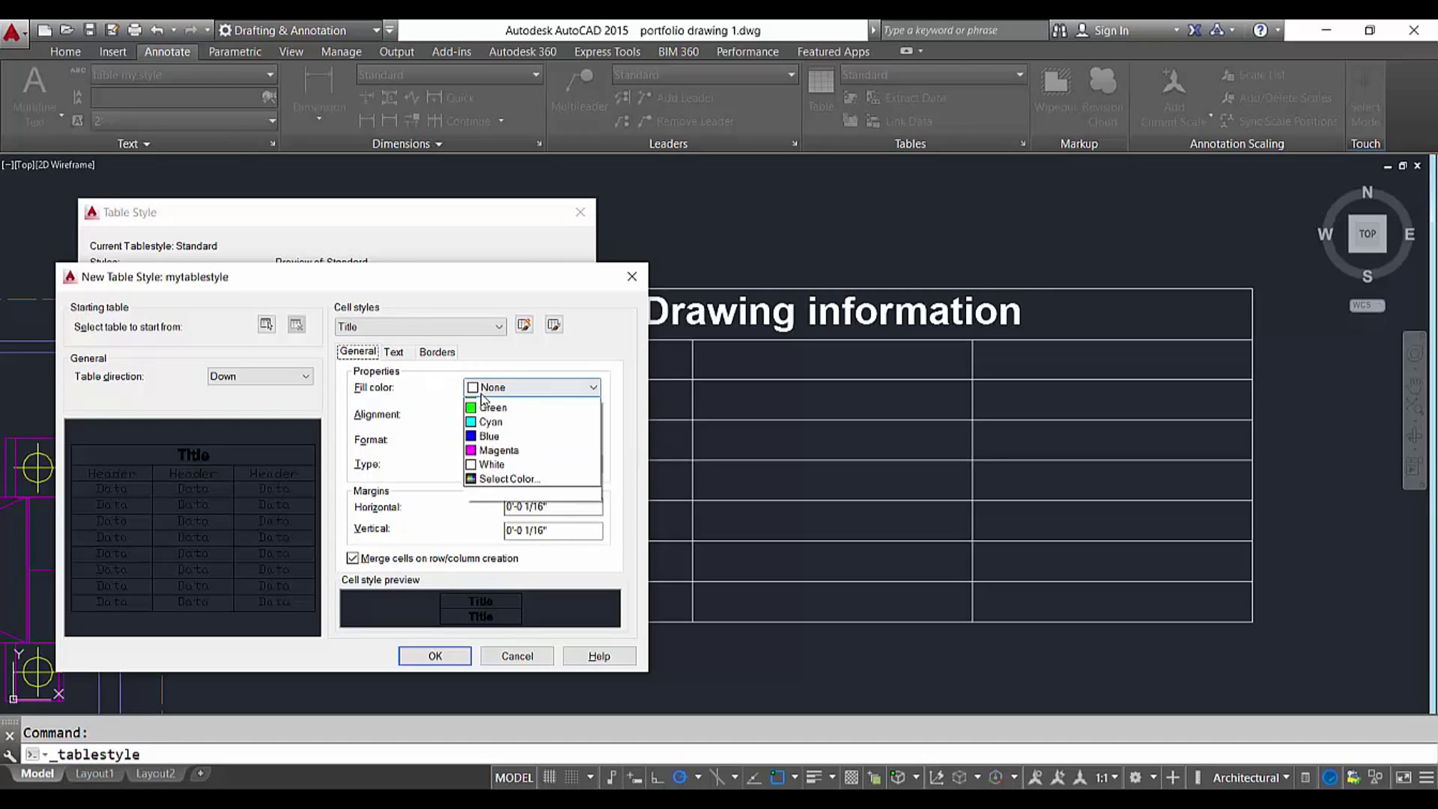
pyautogui.click(495, 506)
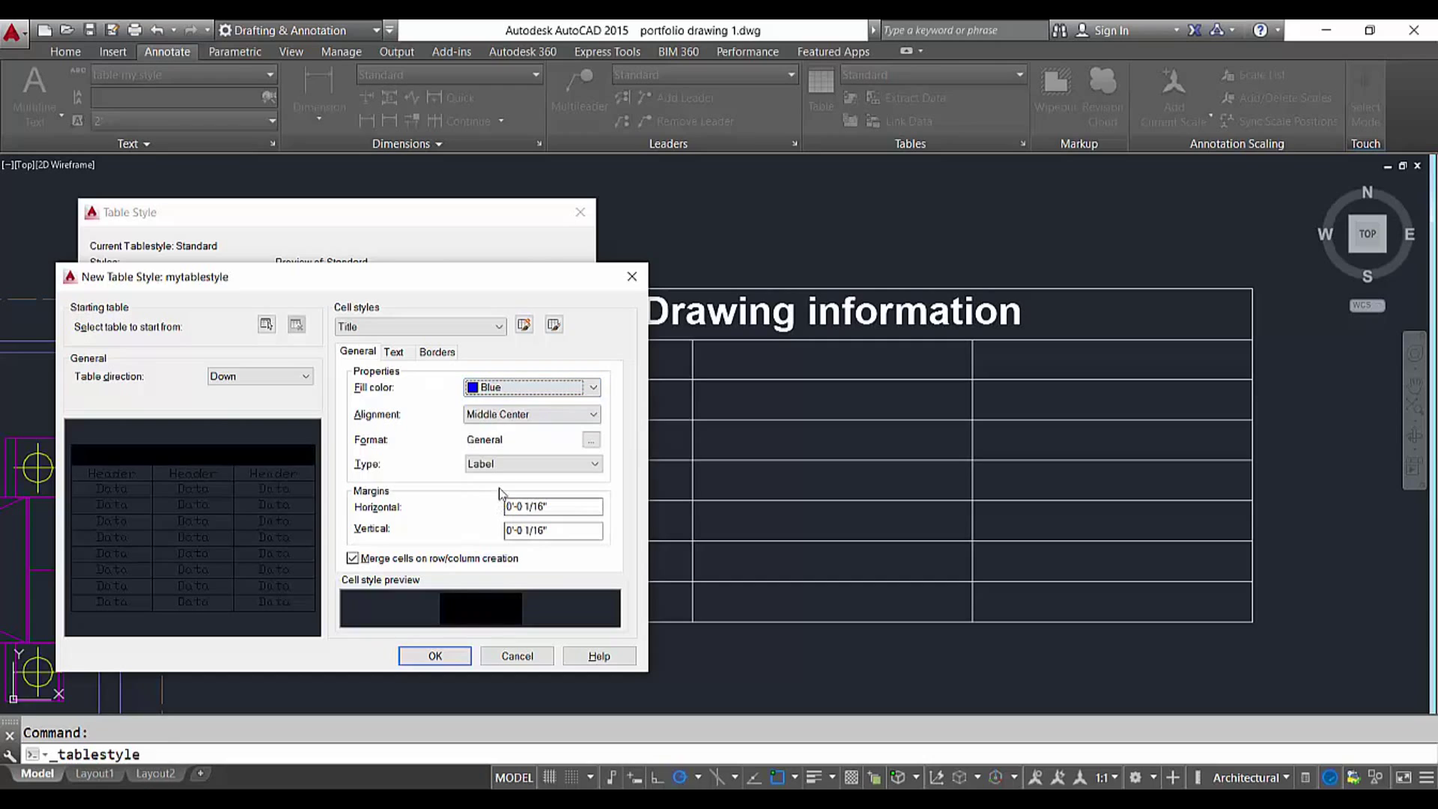
pyautogui.click(494, 417)
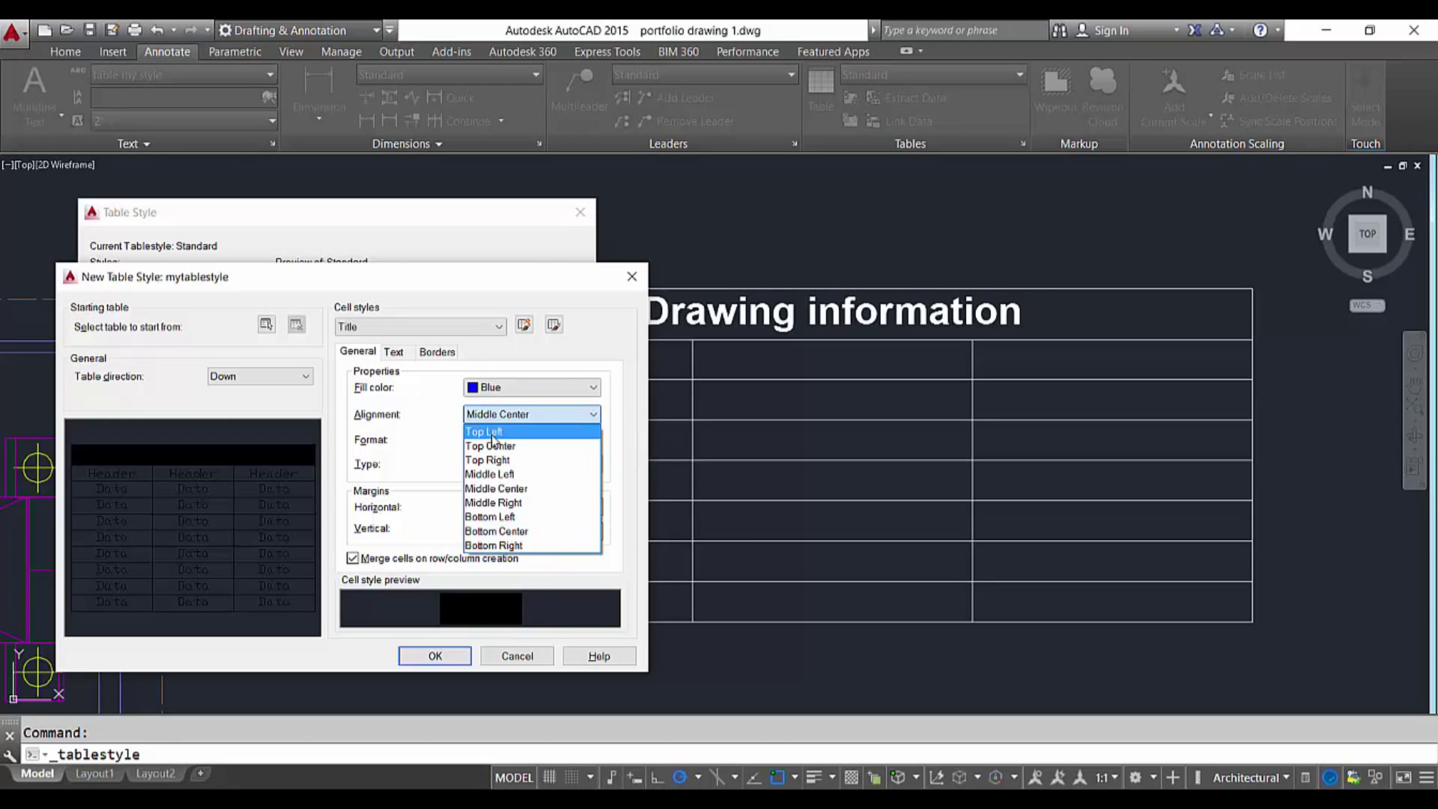
pyautogui.click(495, 433)
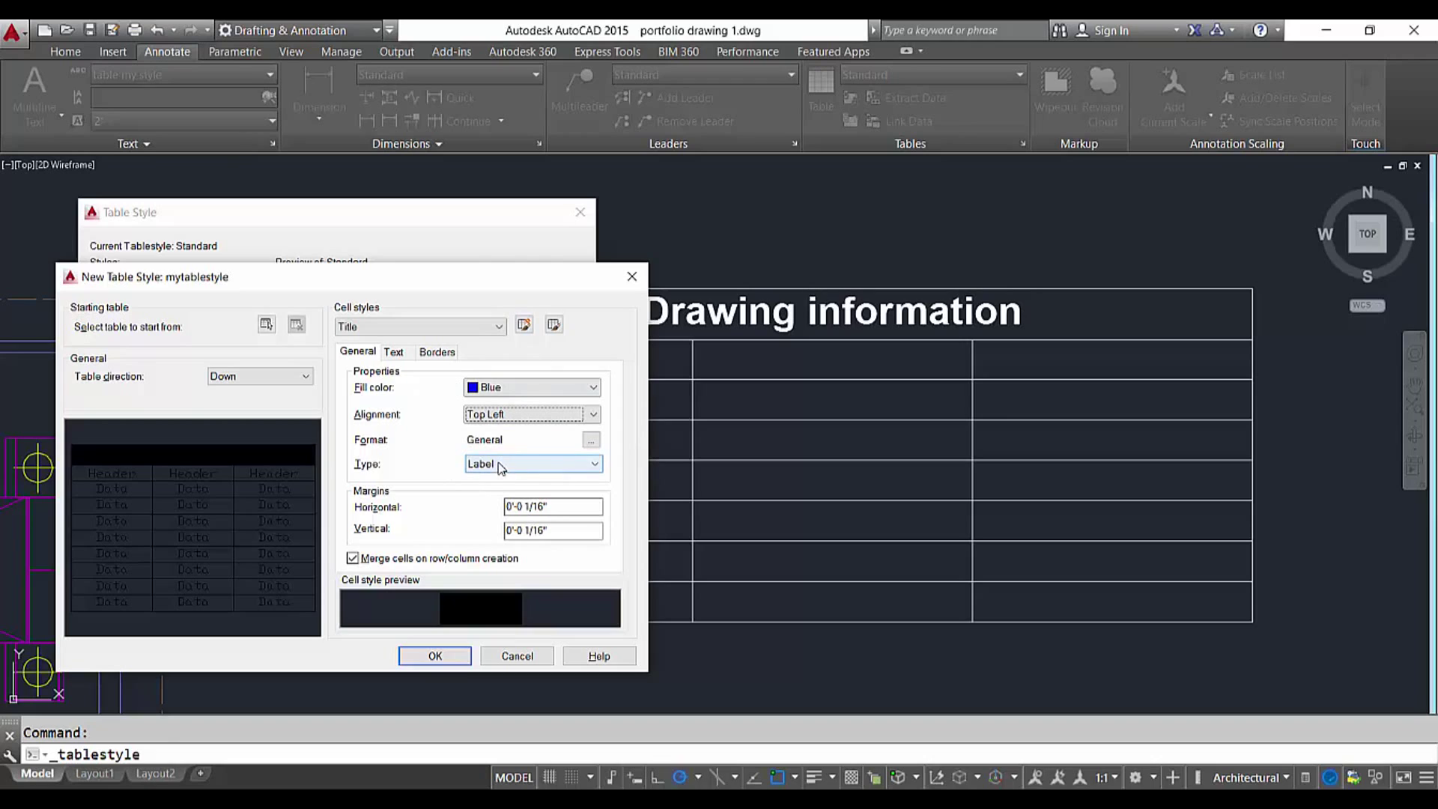
pyautogui.click(596, 462)
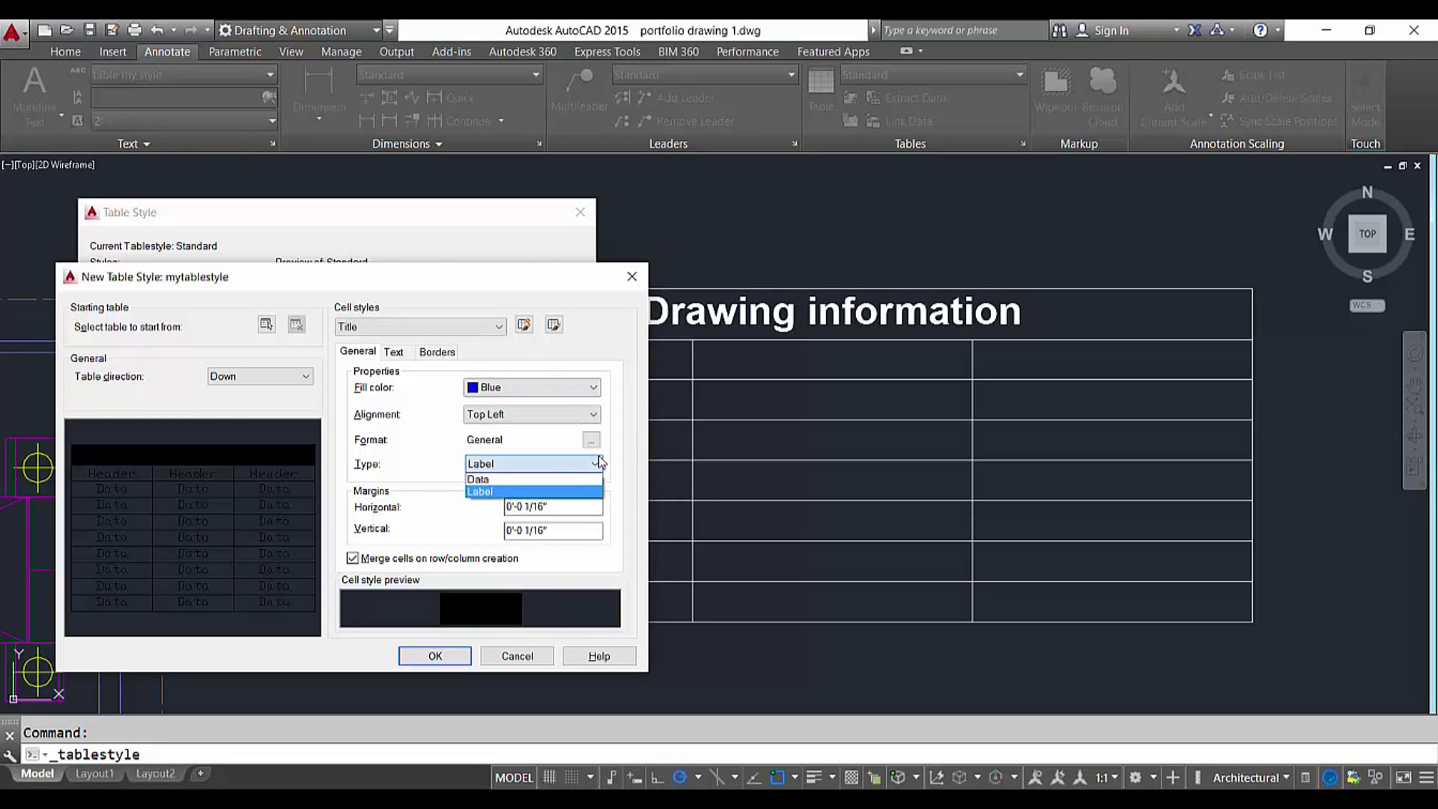
pyautogui.click(393, 475)
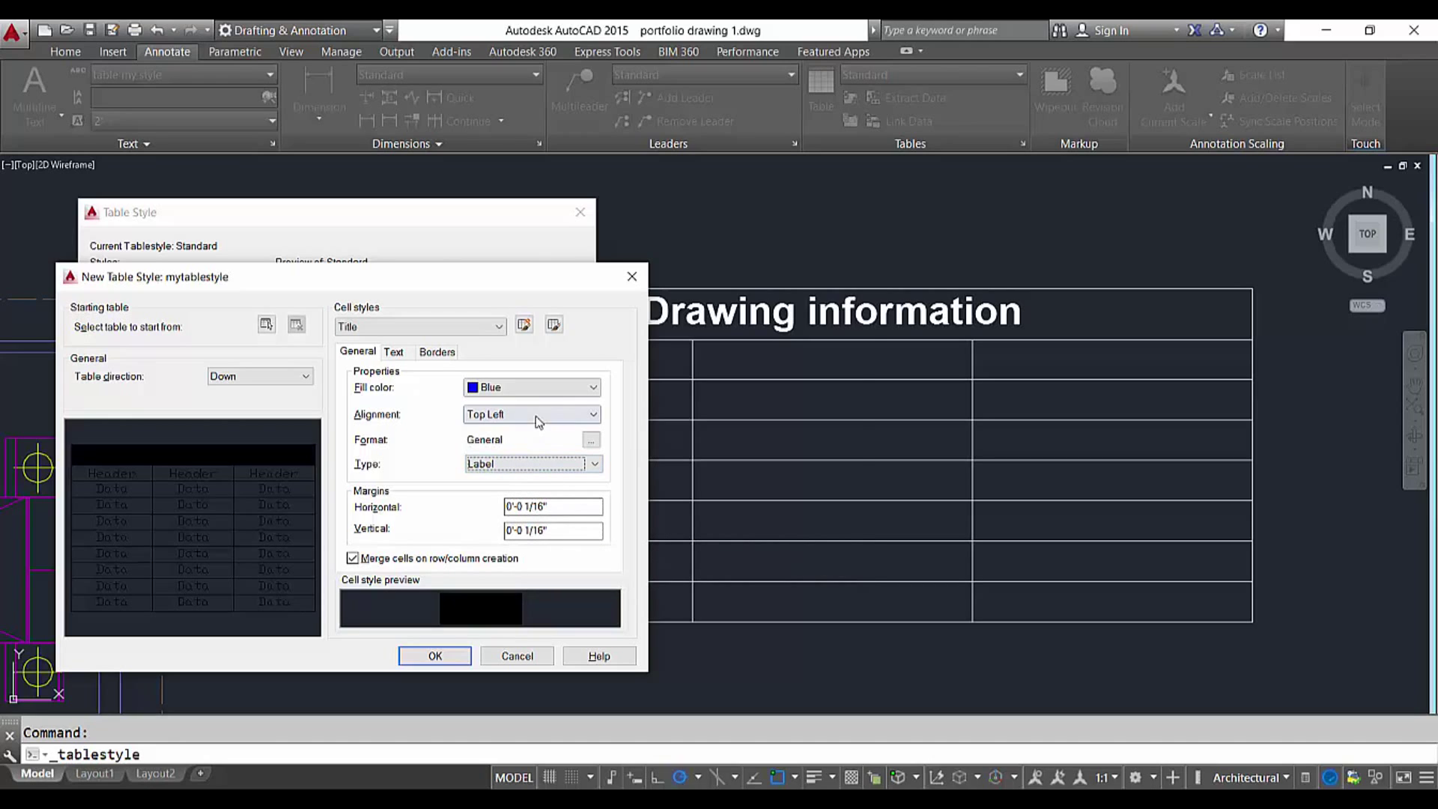
# Show the Title cell text settings, keeping table my style as the text style
pyautogui.click(419, 332)
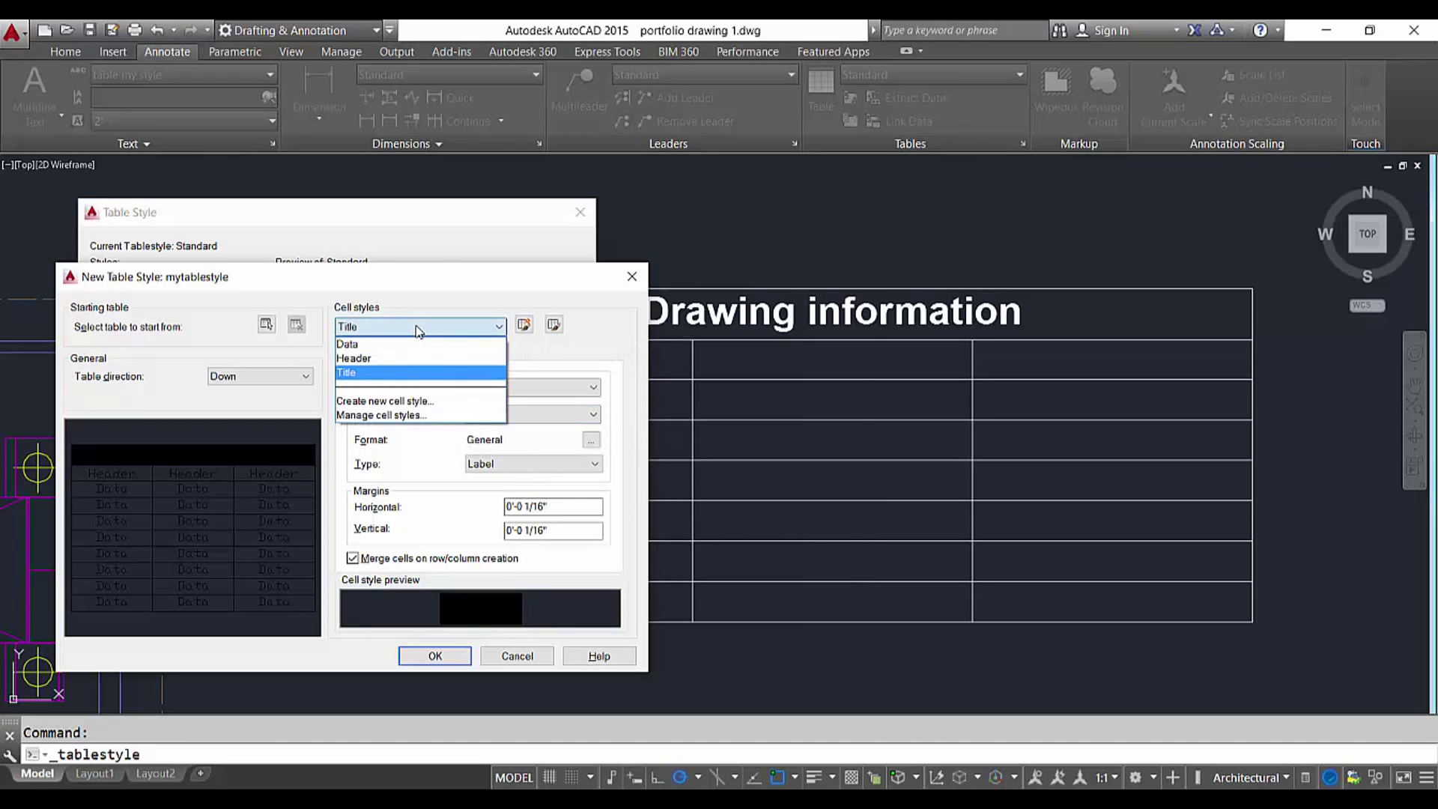
pyautogui.click(367, 373)
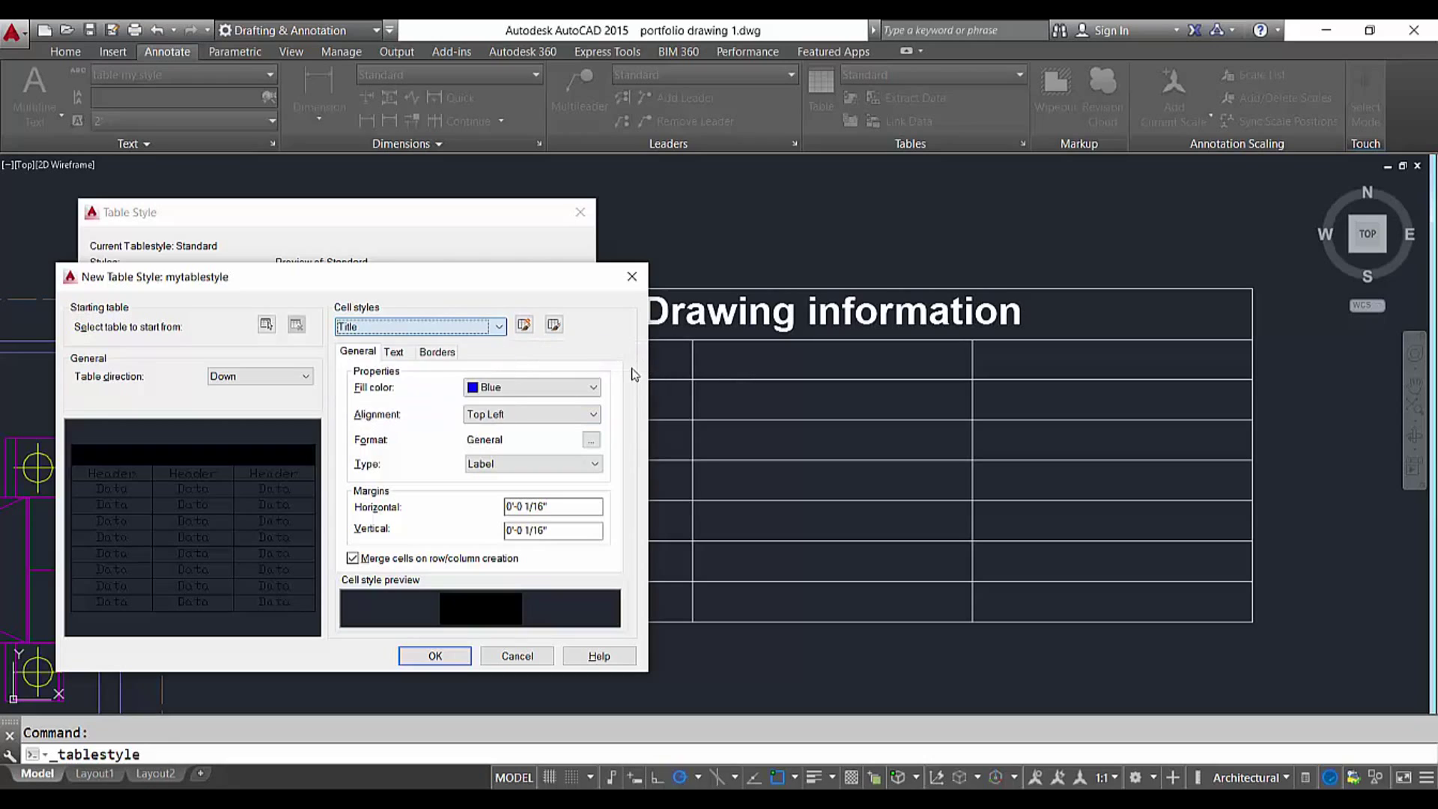
pyautogui.click(393, 352)
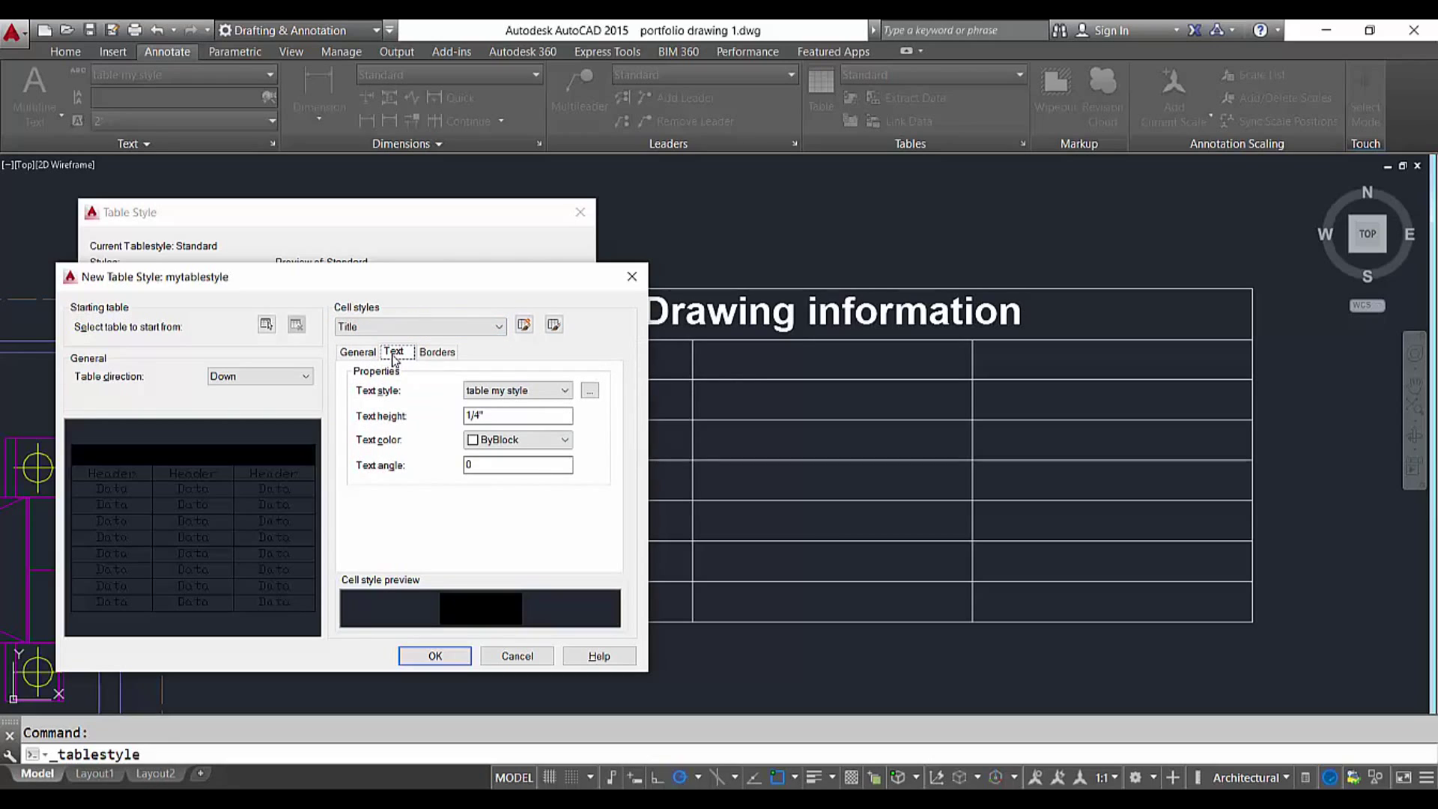
pyautogui.click(536, 391)
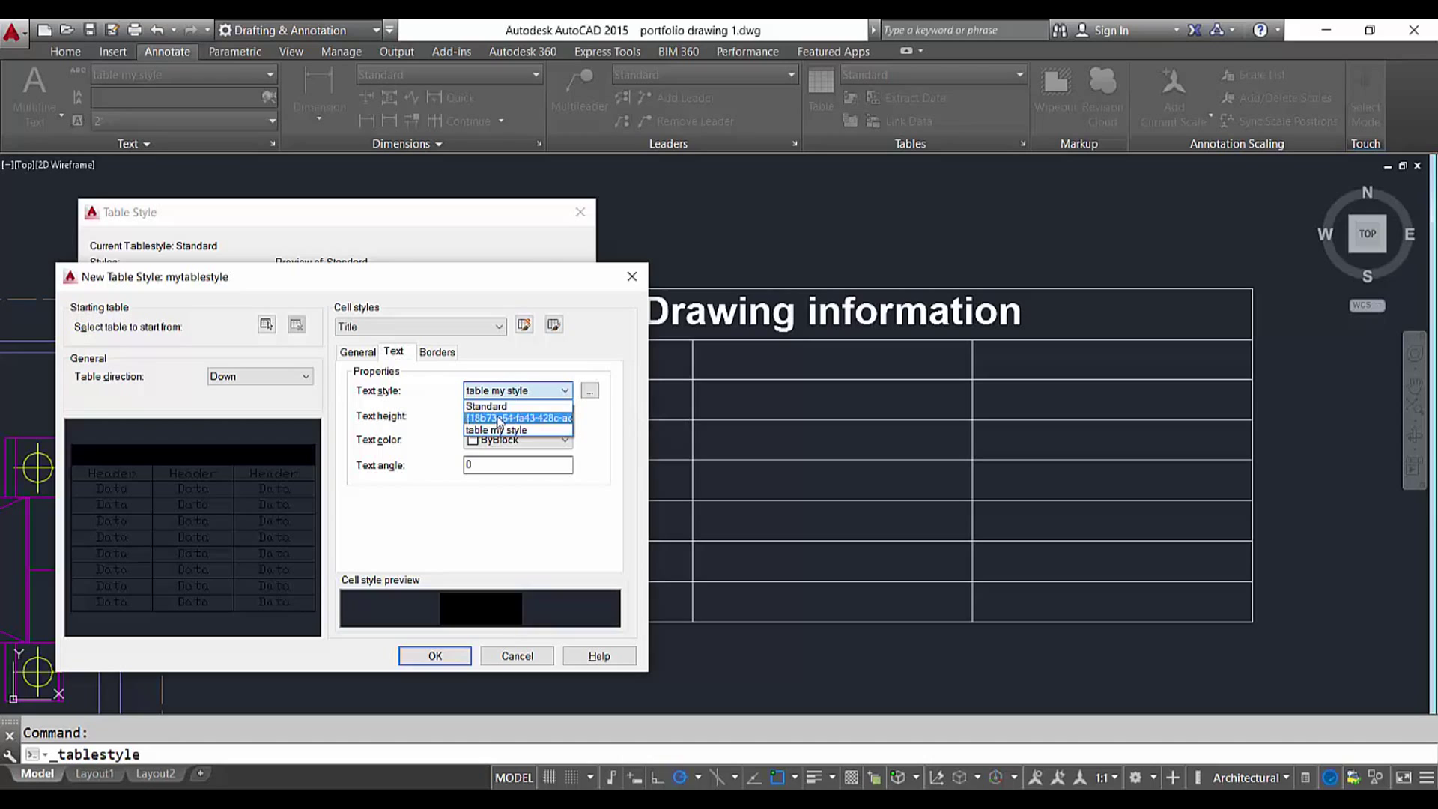
pyautogui.click(497, 430)
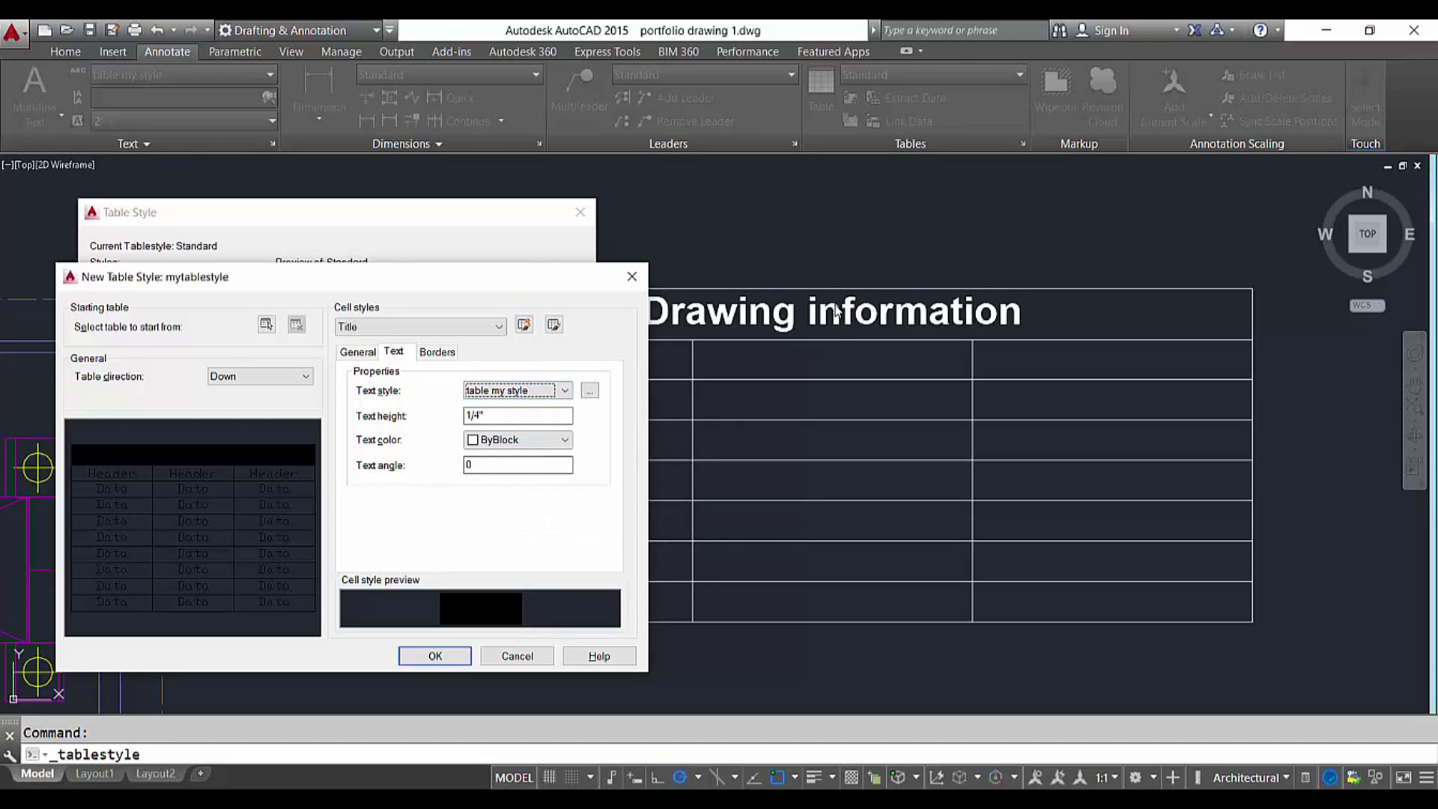
# Switch table my style's font to Times New Roman Regular
pyautogui.click(591, 391)
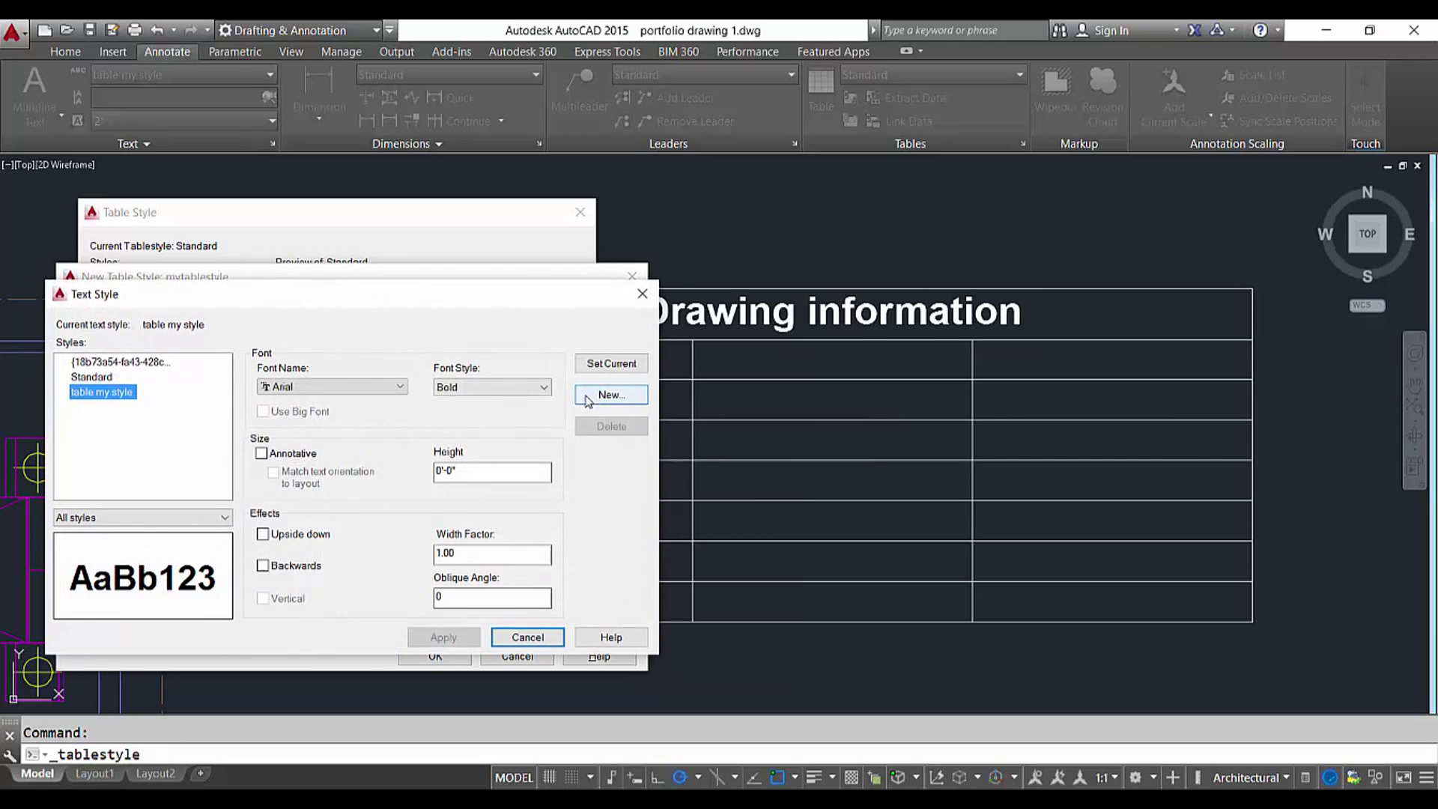
pyautogui.moveTo(450, 303)
pyautogui.mouseDown()
pyautogui.moveTo(536, 321)
pyautogui.moveTo(465, 317)
pyautogui.mouseUp()
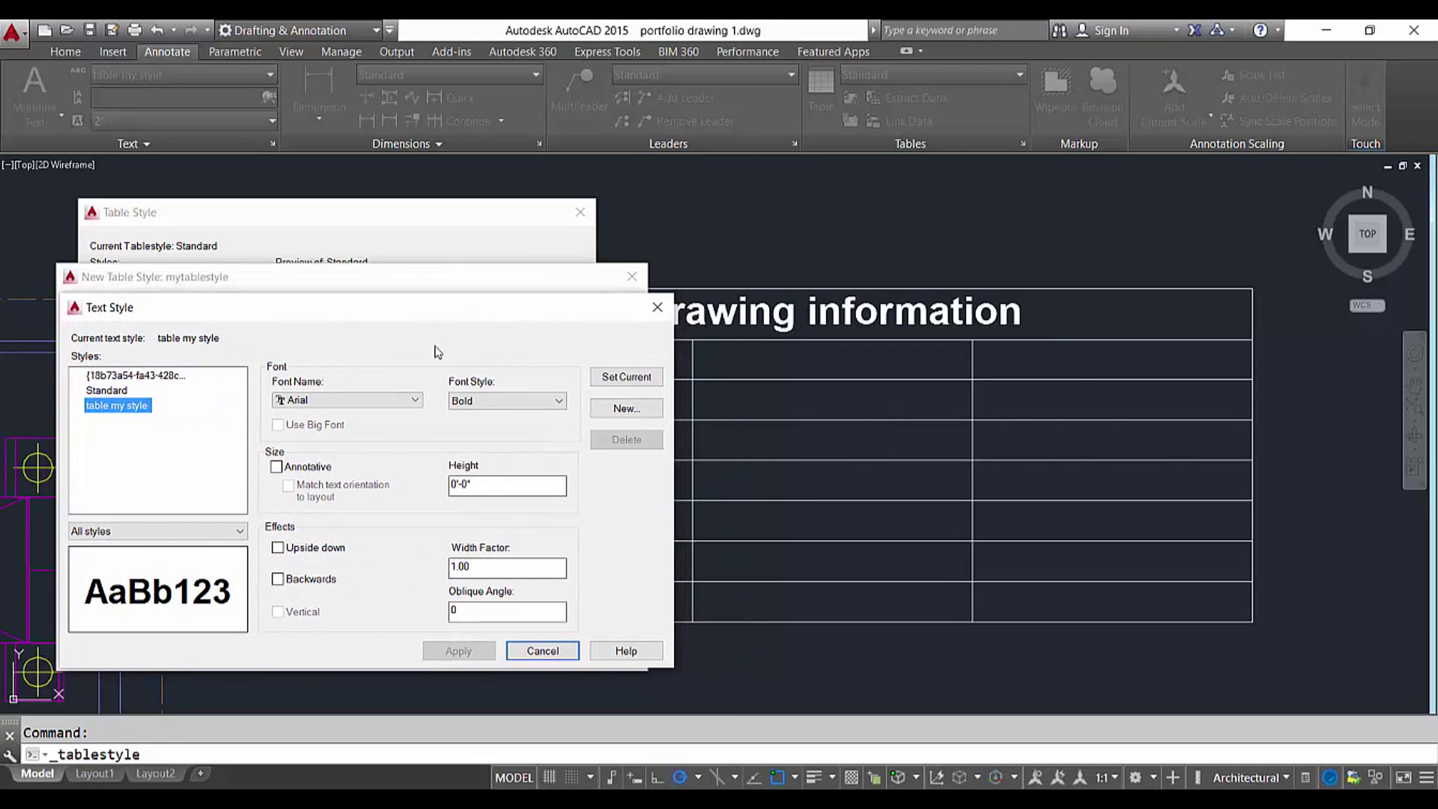
pyautogui.click(129, 412)
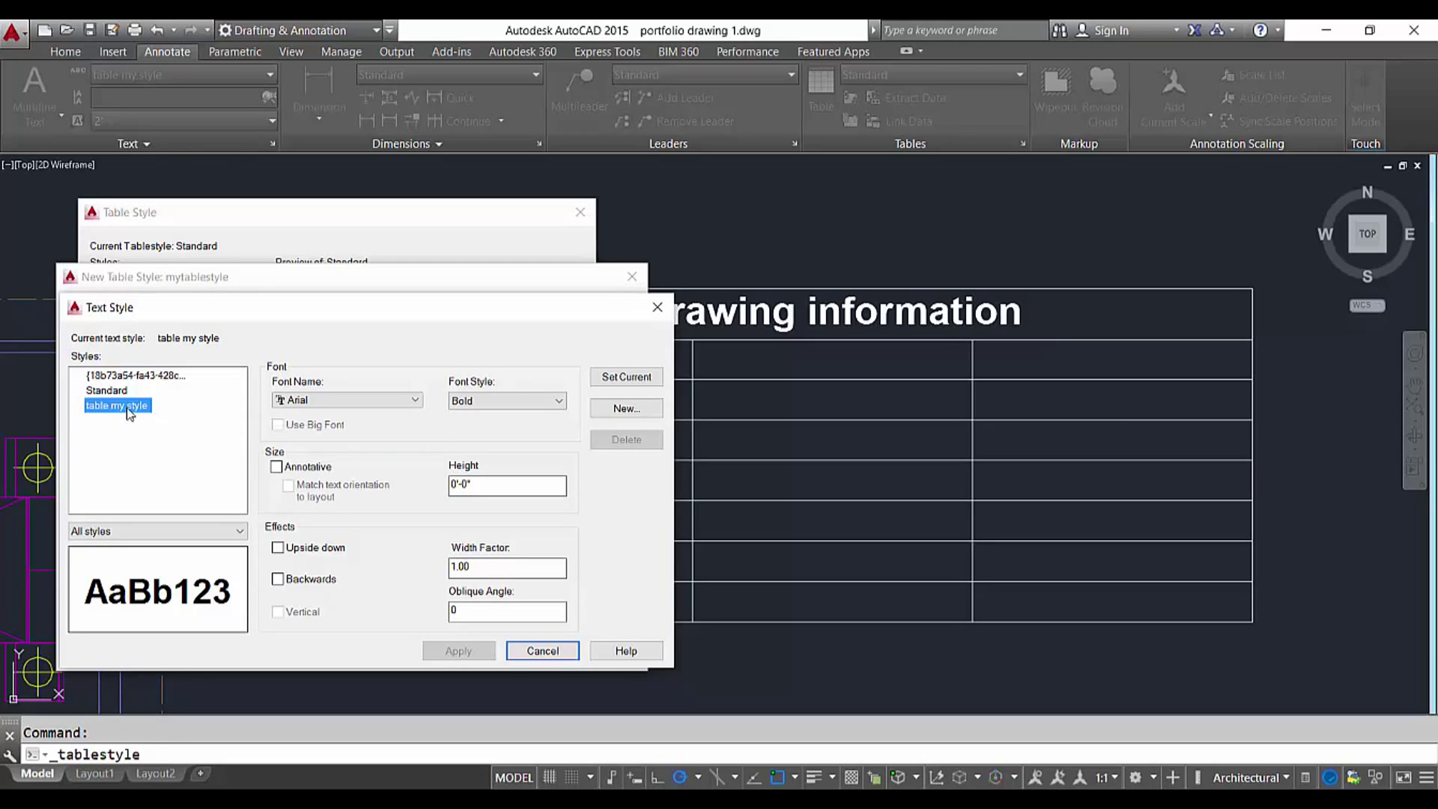
pyautogui.click(366, 405)
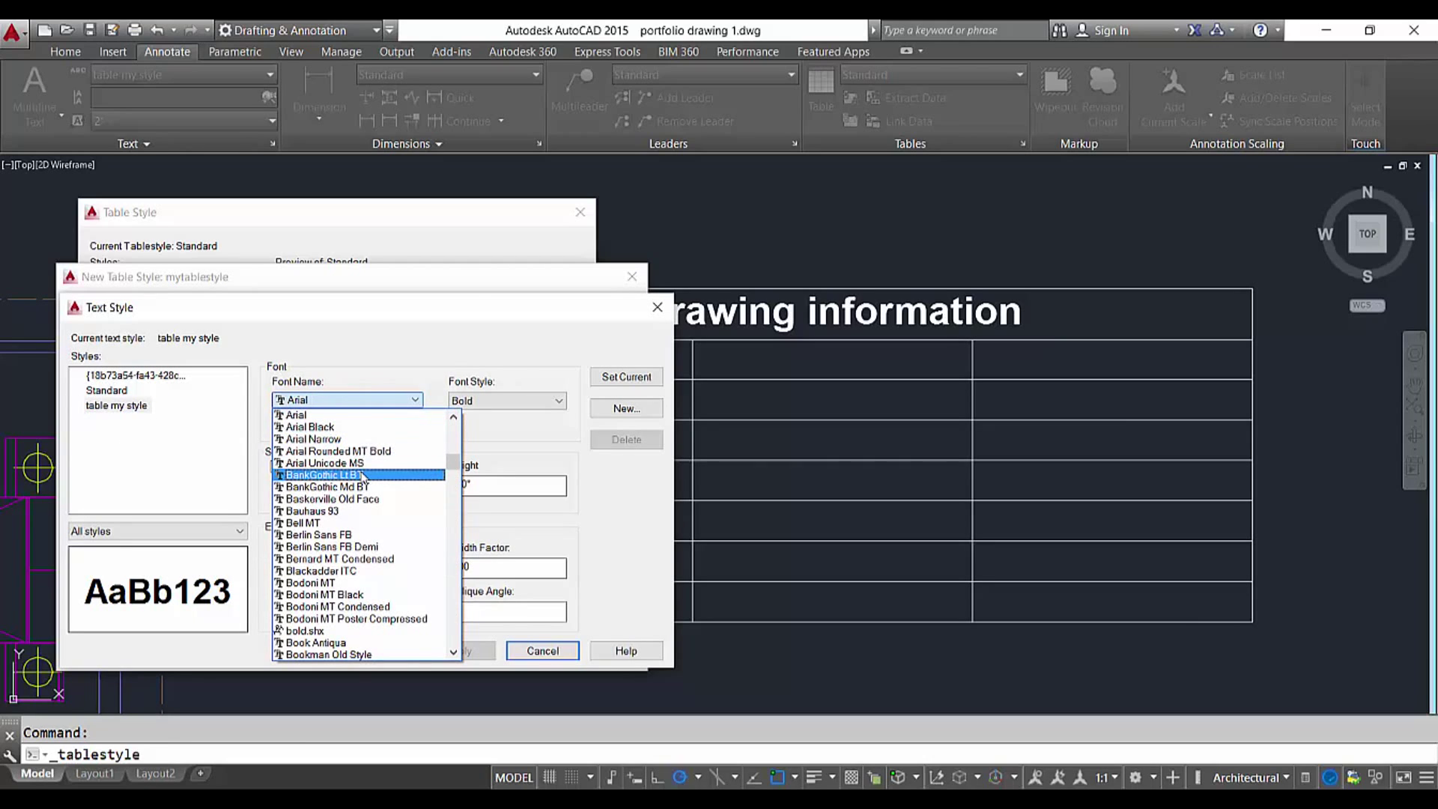
pyautogui.write('times')
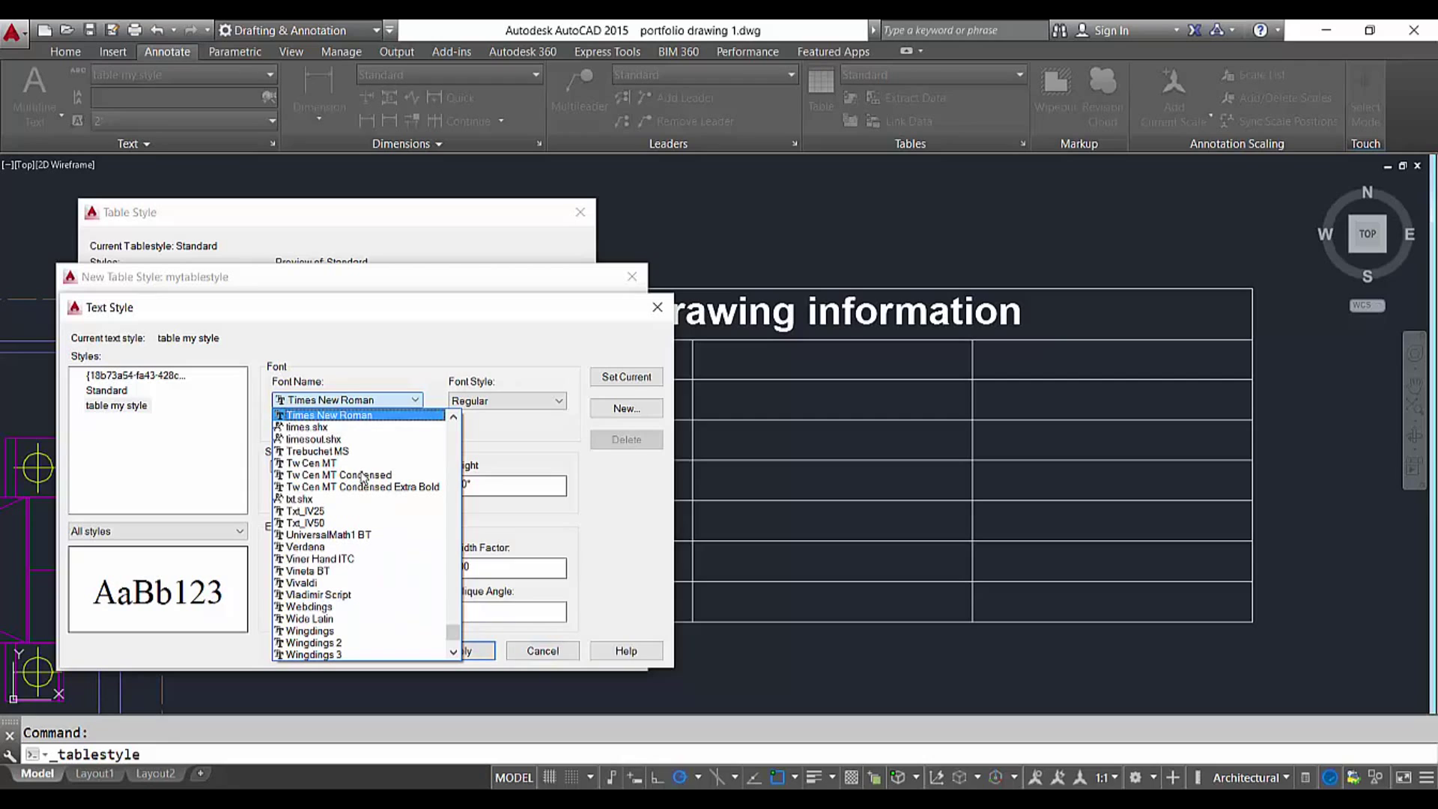
pyautogui.click(377, 417)
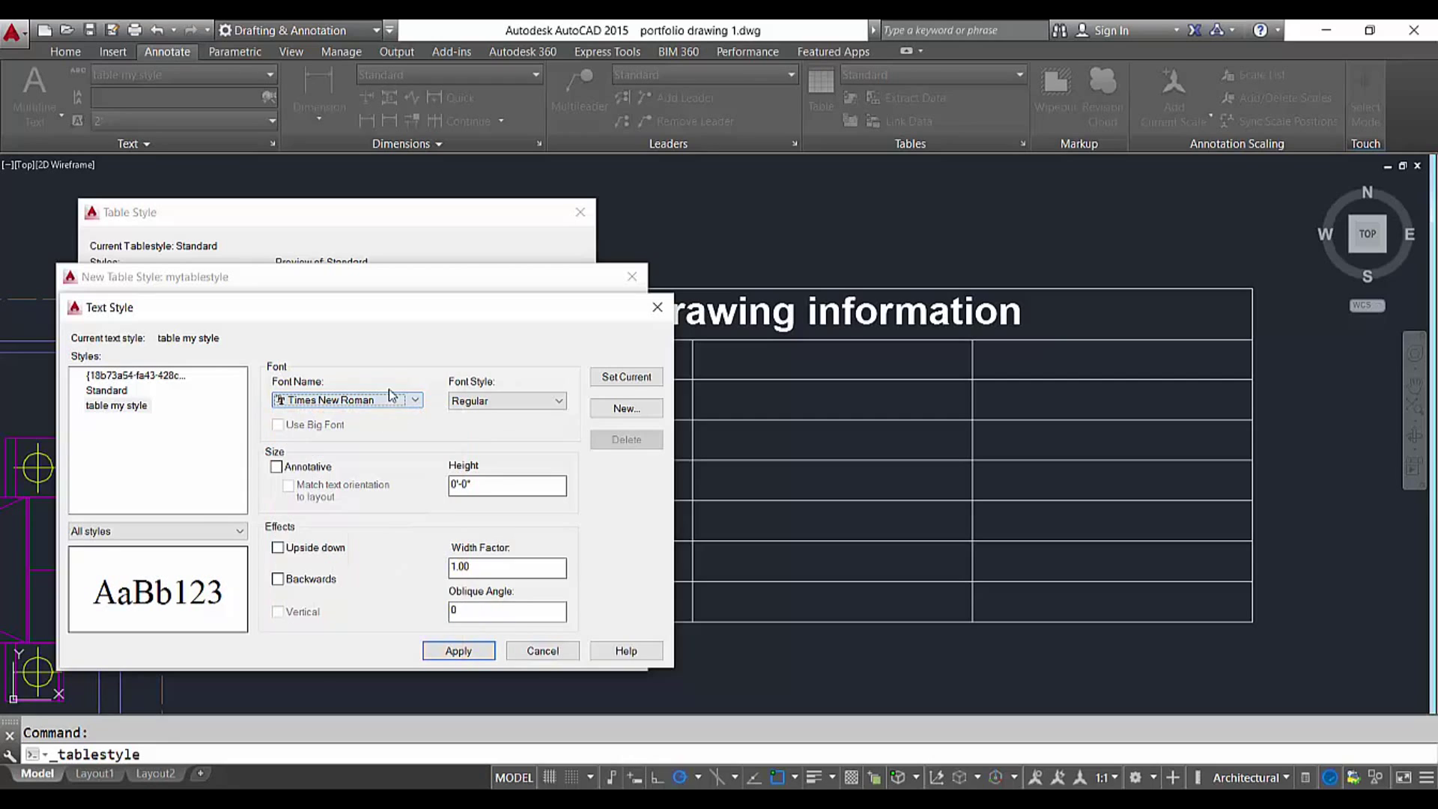
pyautogui.click(504, 405)
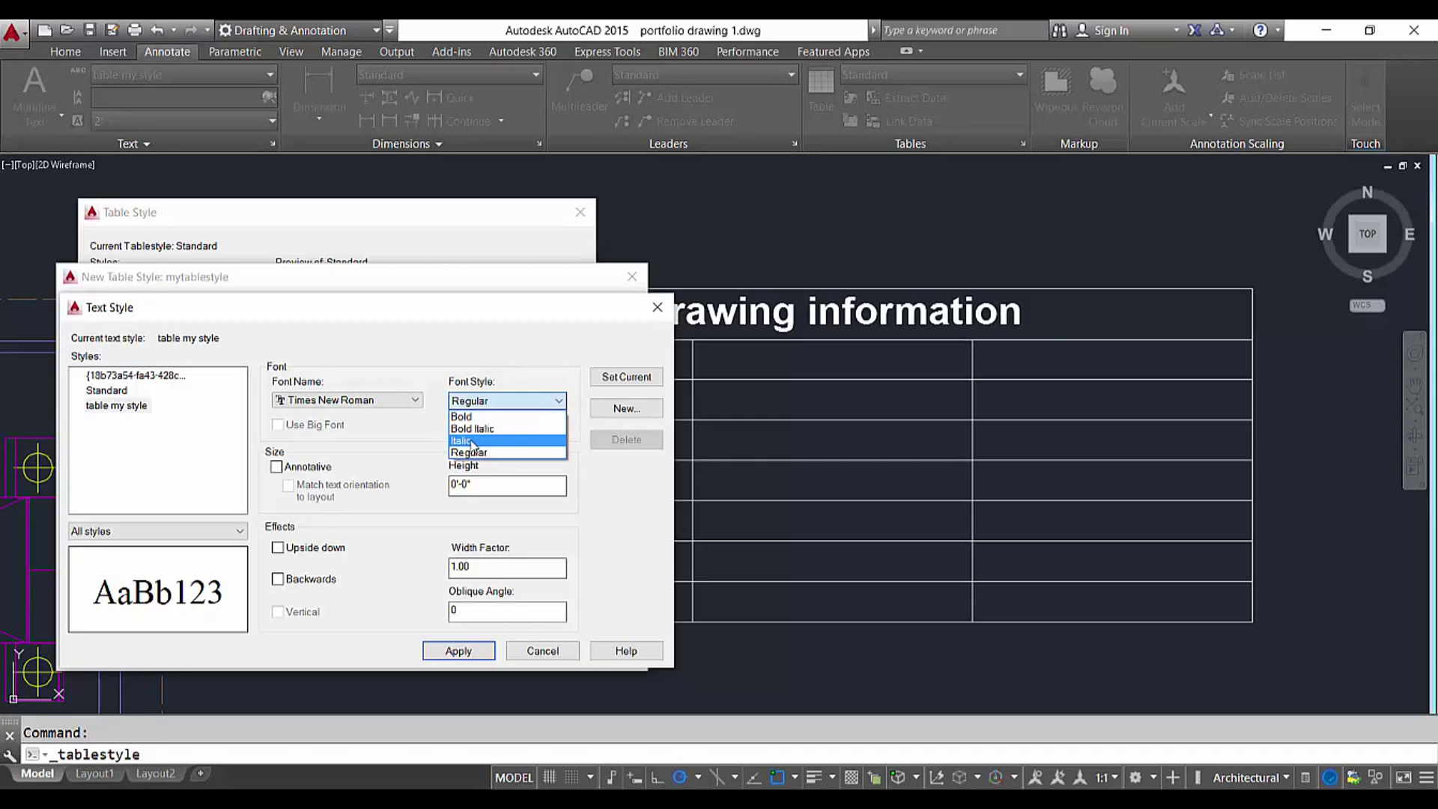
pyautogui.click(434, 448)
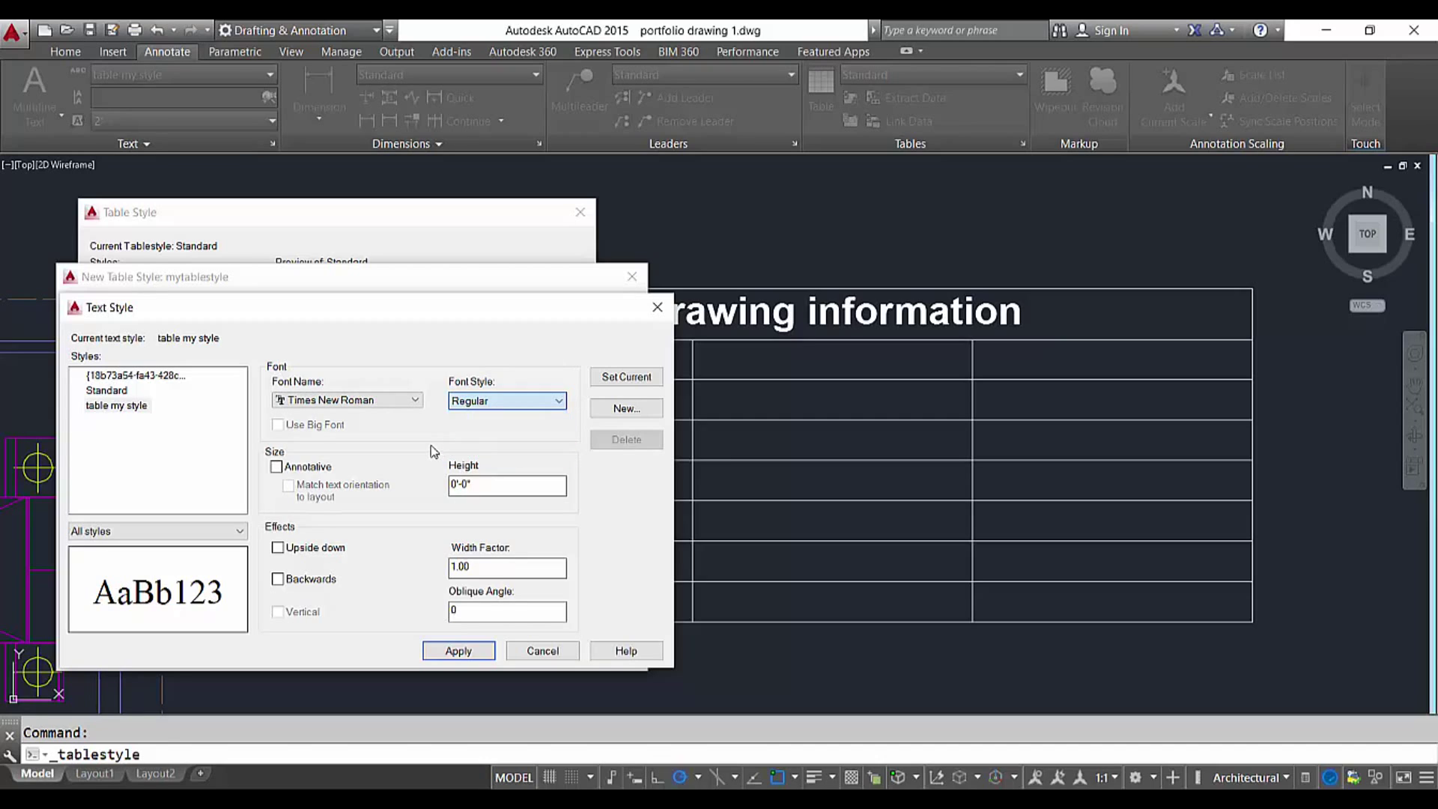
# Leave upside-down and backwards effects off, apply table my style and make it current
pyautogui.click(300, 553)
pyautogui.click(299, 553)
pyautogui.click(311, 582)
pyautogui.click(311, 583)
pyautogui.click(485, 652)
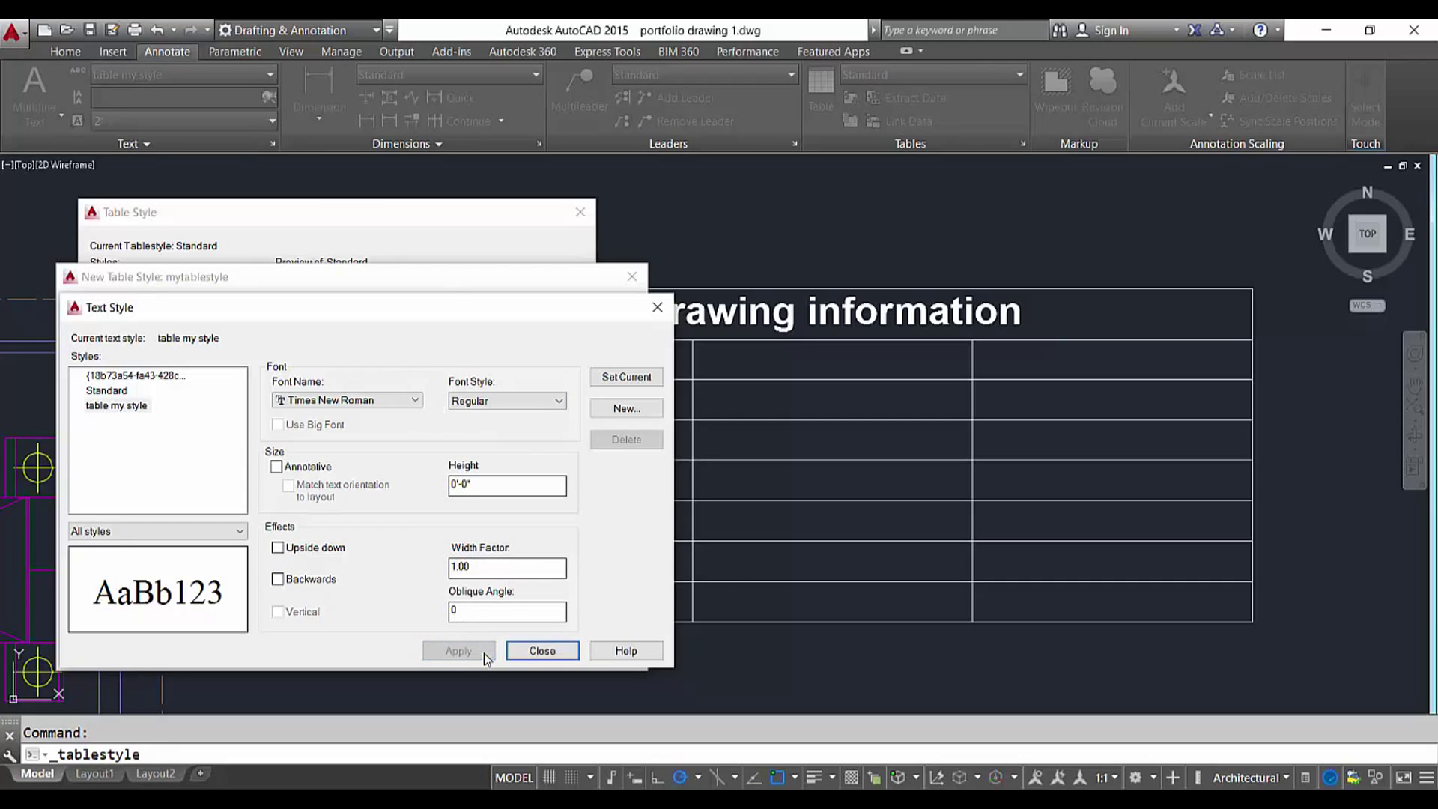
pyautogui.click(648, 386)
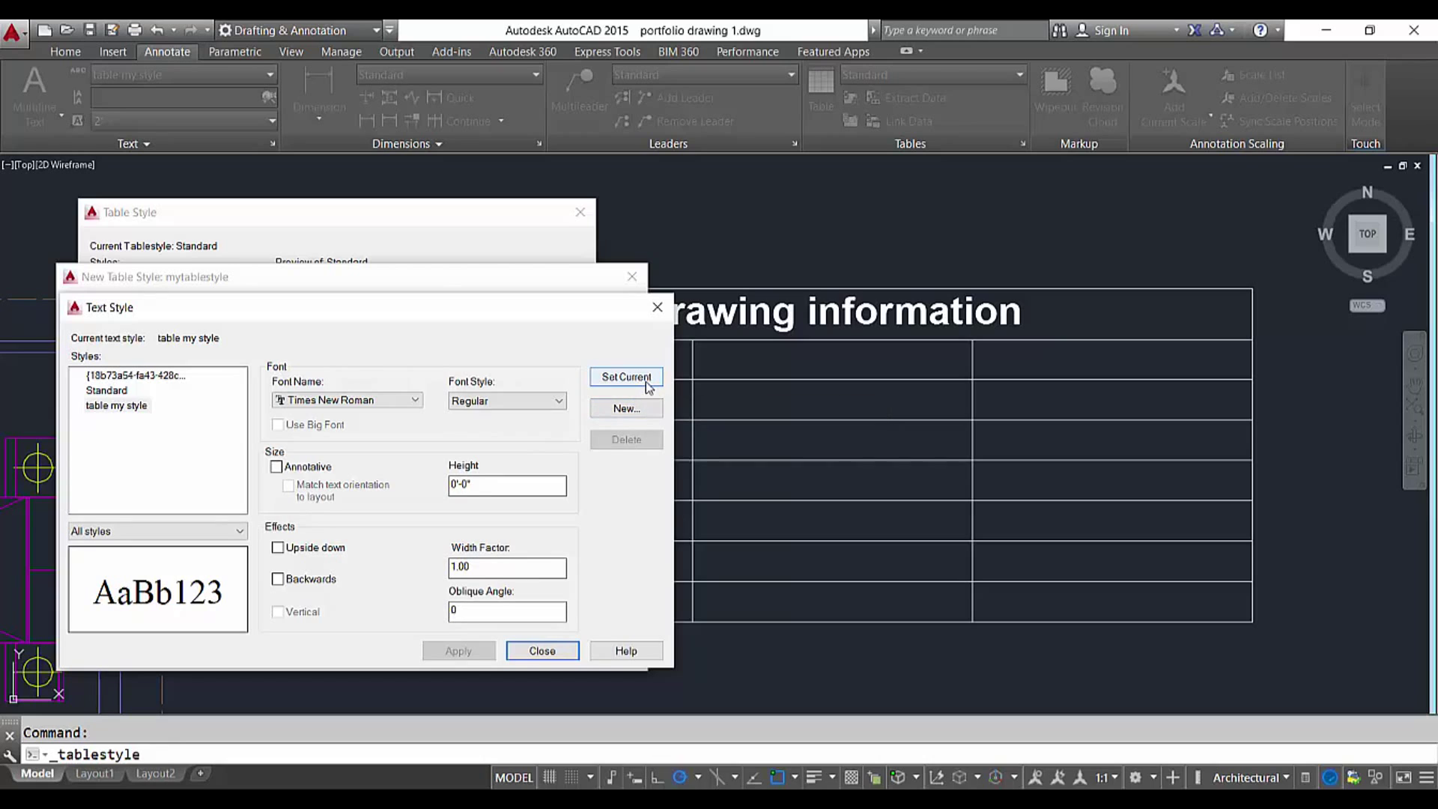
pyautogui.click(568, 656)
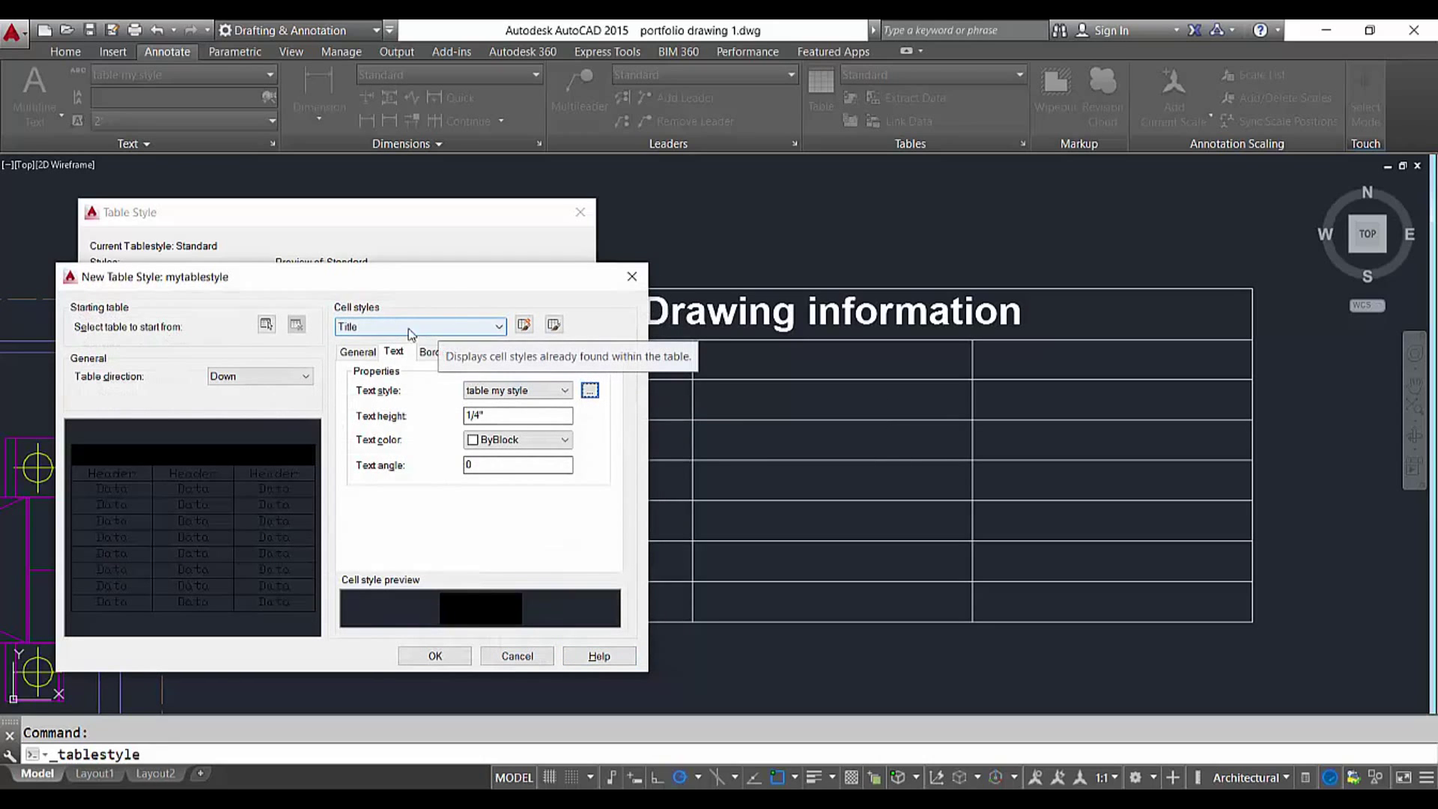
# Set the Header cells to use table my style text in Green
pyautogui.moveTo(462, 284); pyautogui.dragTo(1122, 296)
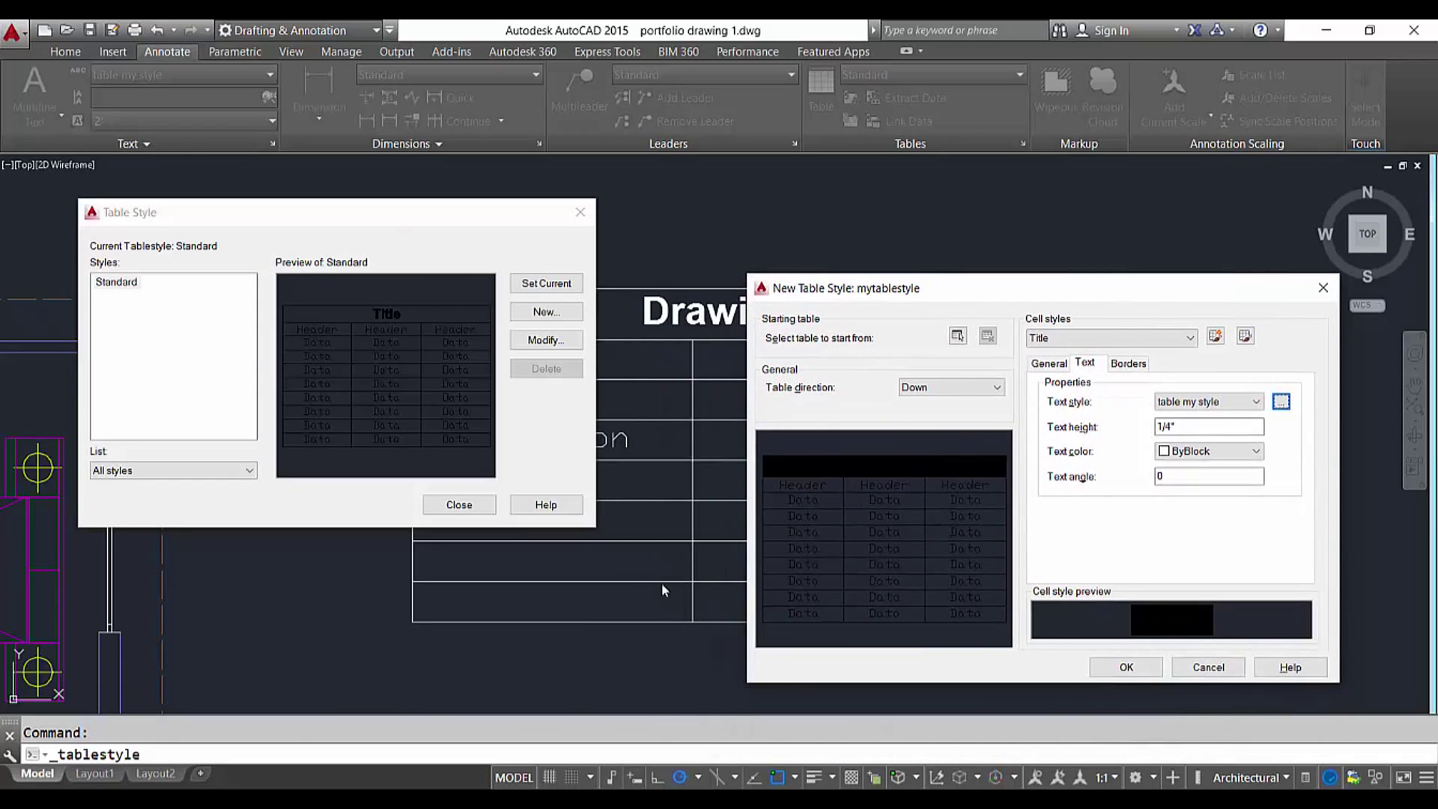
pyautogui.click(1063, 339)
pyautogui.click(1068, 369)
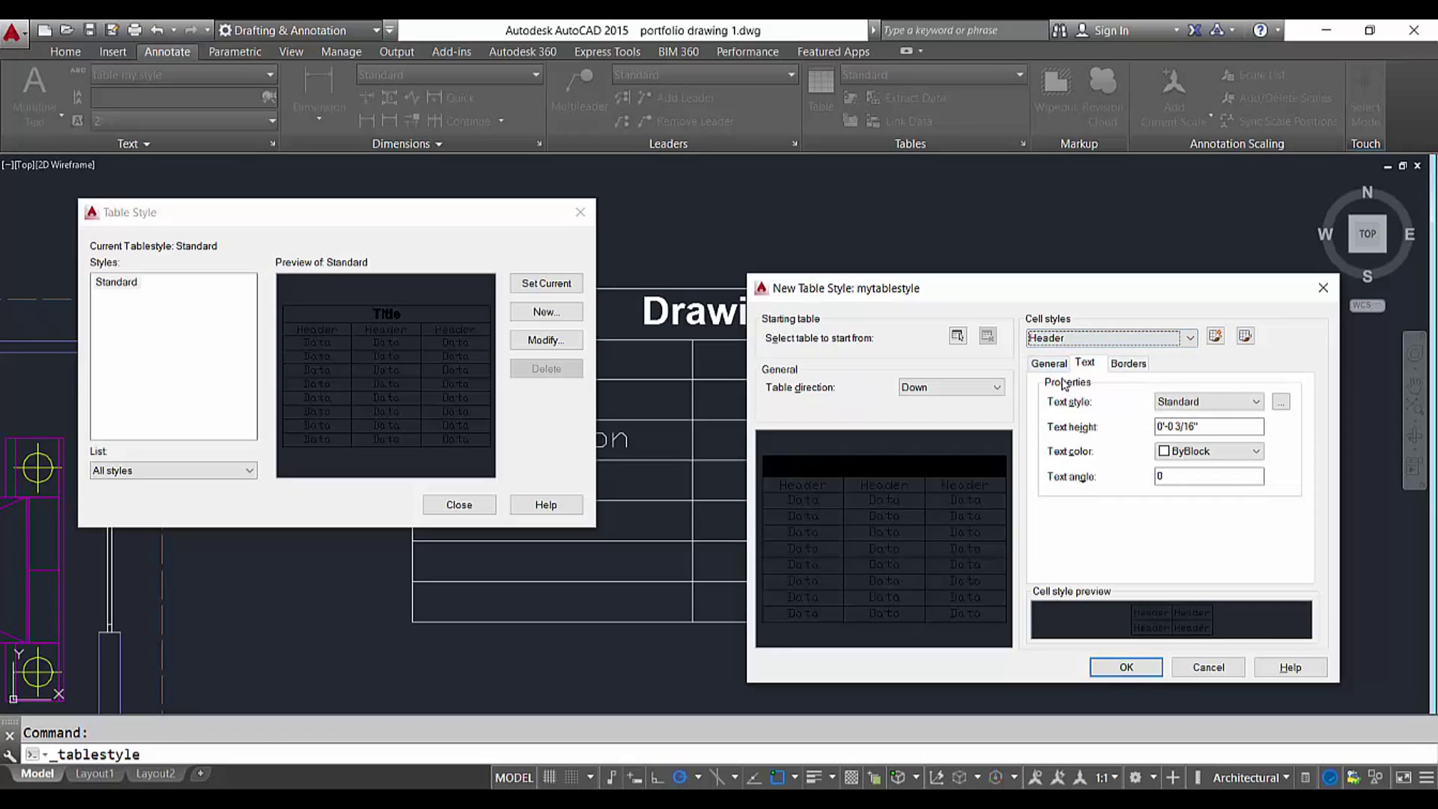
pyautogui.click(1049, 363)
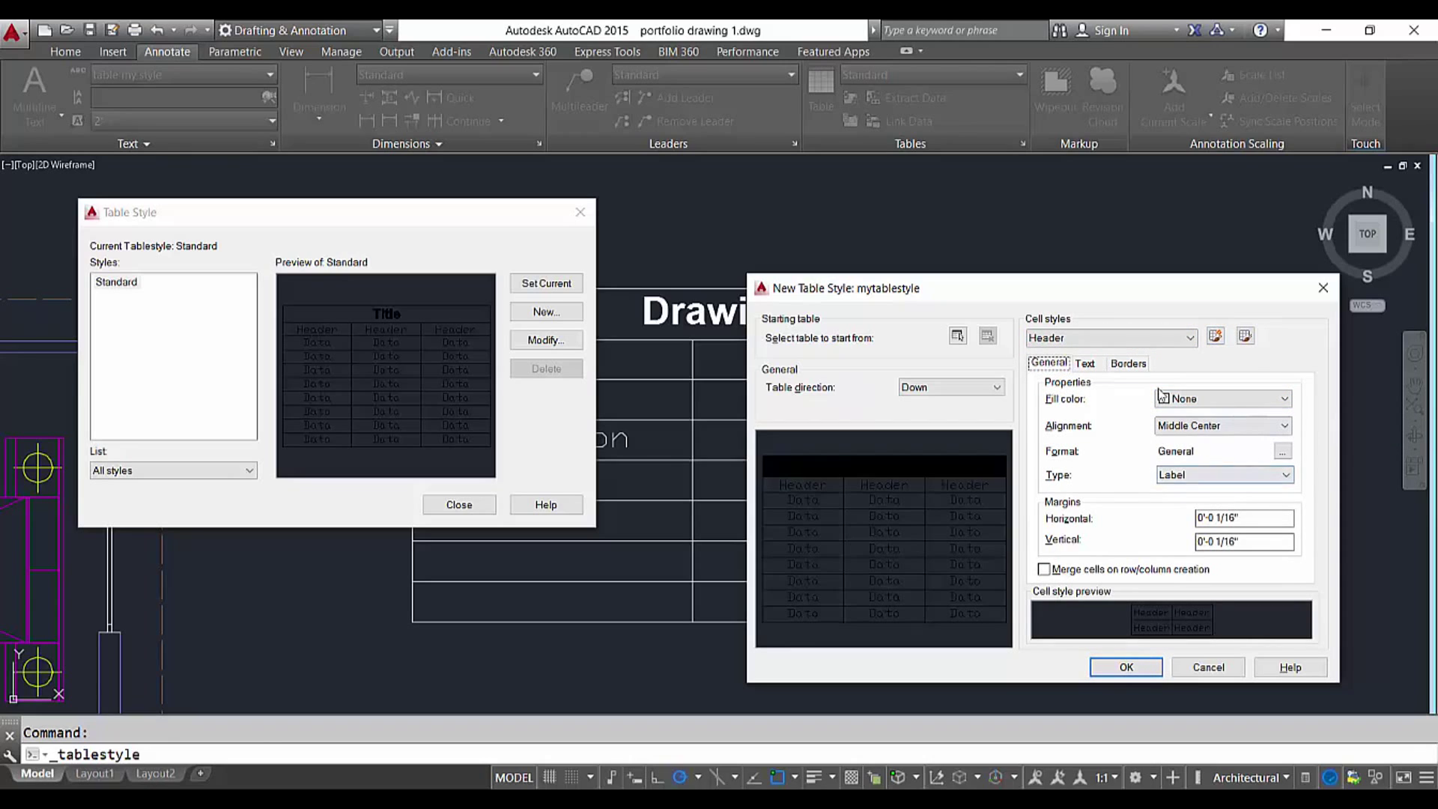
pyautogui.click(1090, 364)
pyautogui.click(1191, 404)
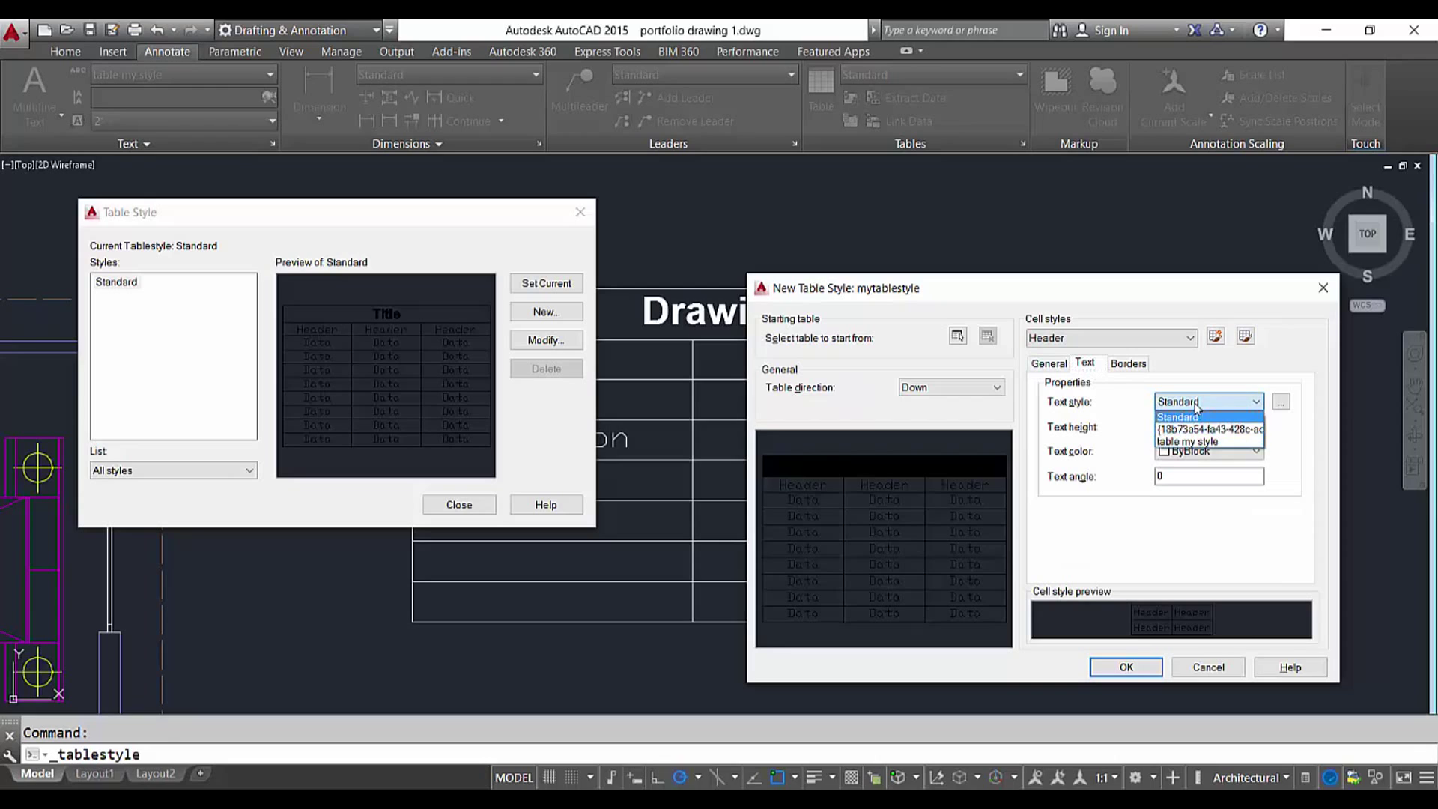
pyautogui.click(1196, 442)
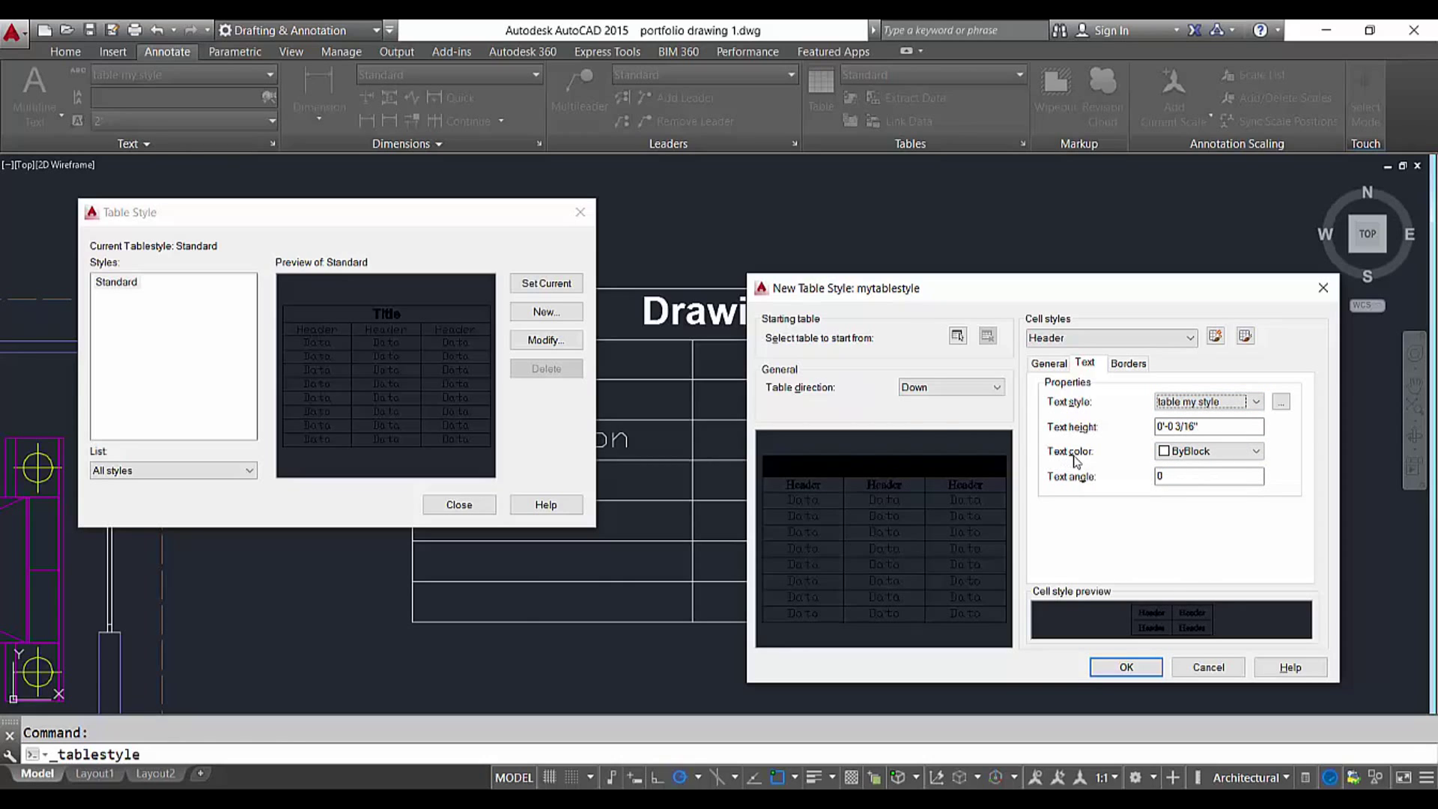
pyautogui.click(1202, 453)
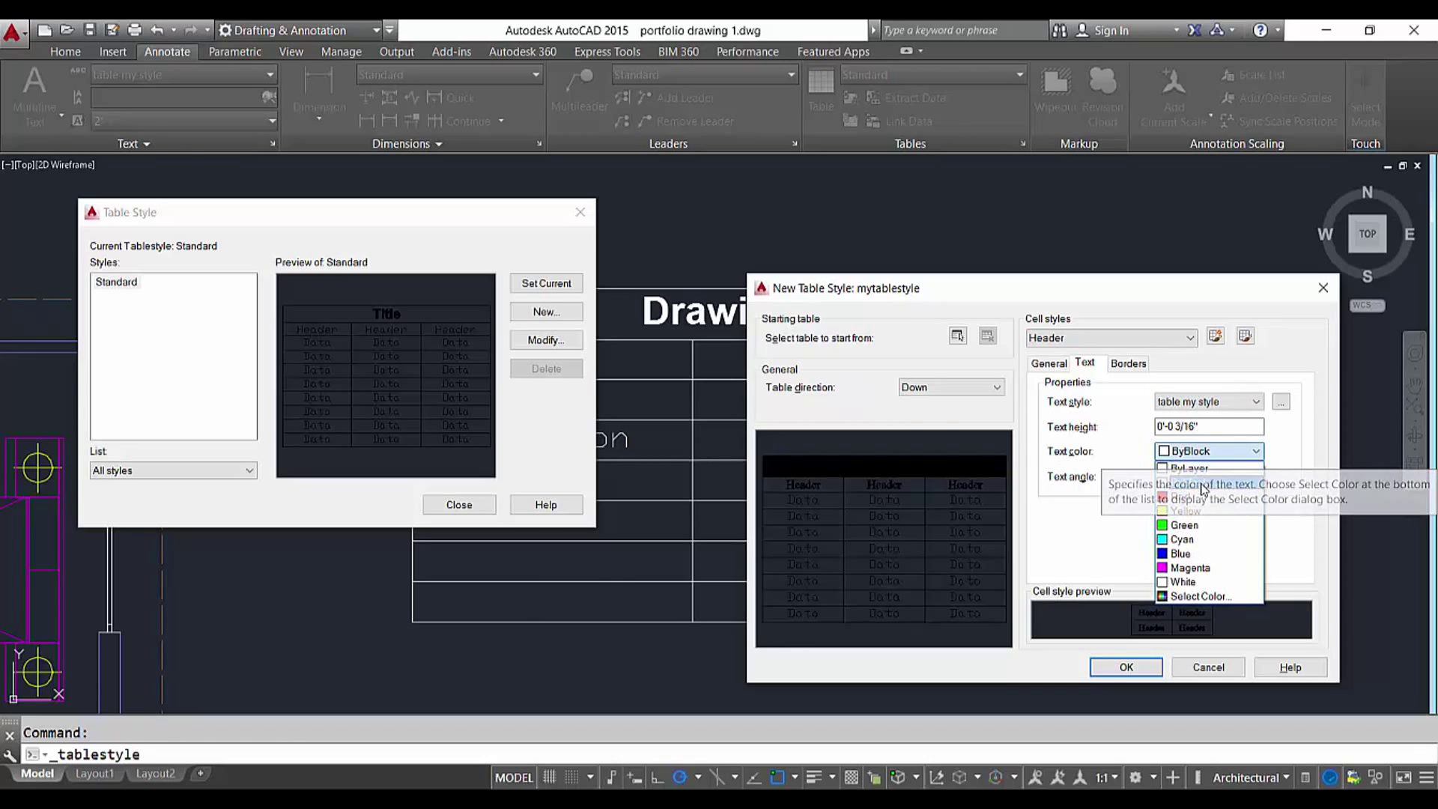
pyautogui.click(1189, 527)
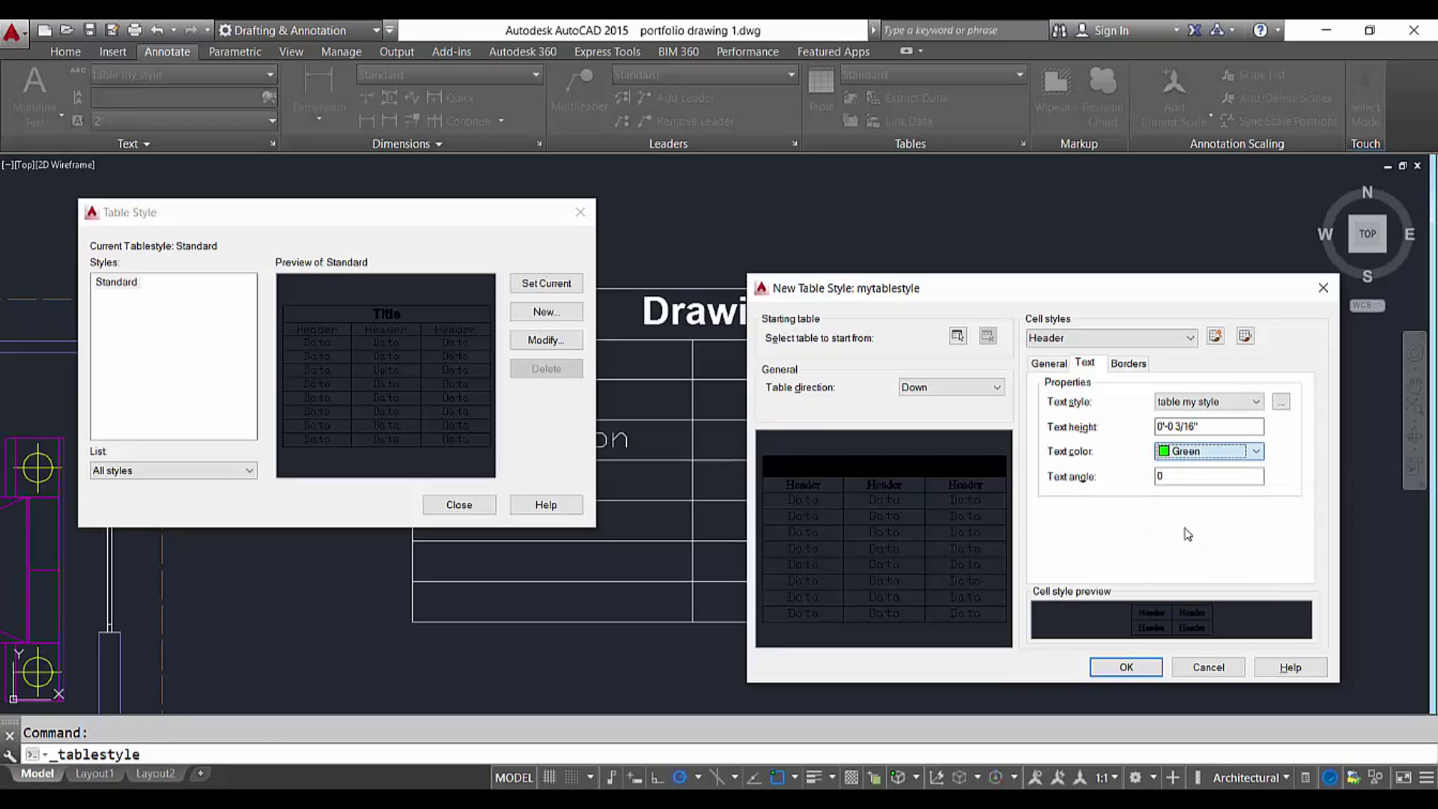
# Save mytablestyle and make it the current table style
pyautogui.moveTo(1113, 299); pyautogui.dragTo(831, 257)
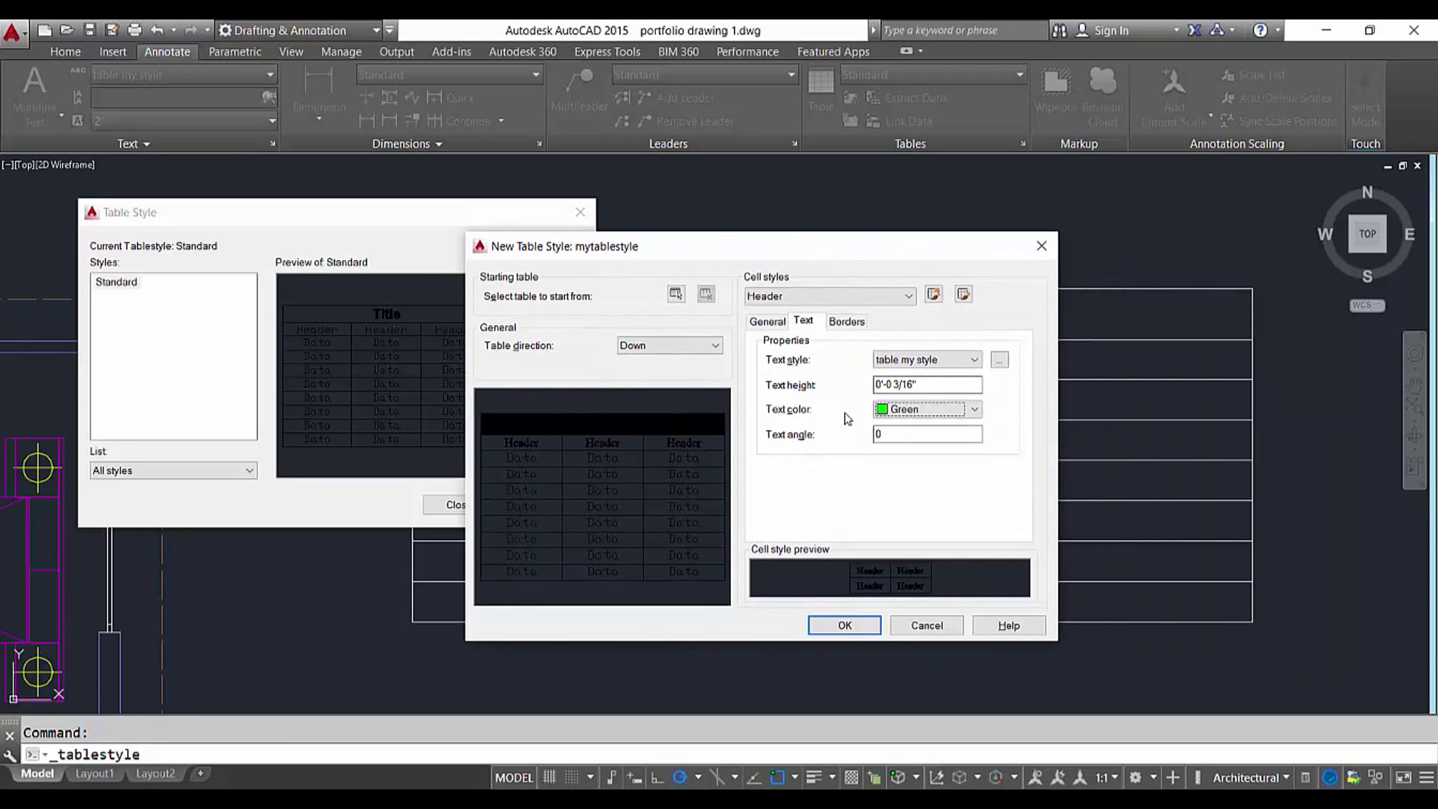
pyautogui.click(845, 625)
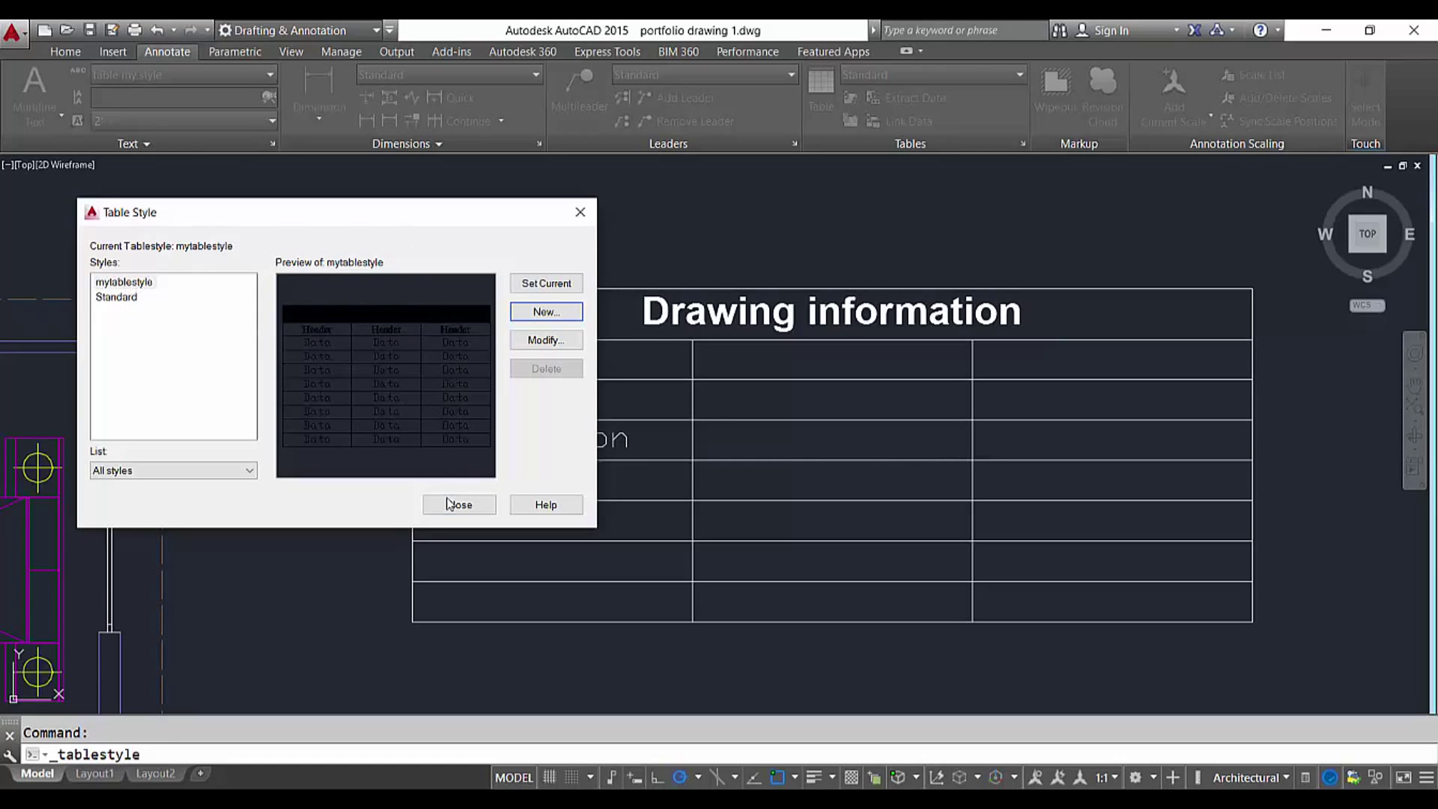
pyautogui.click(562, 292)
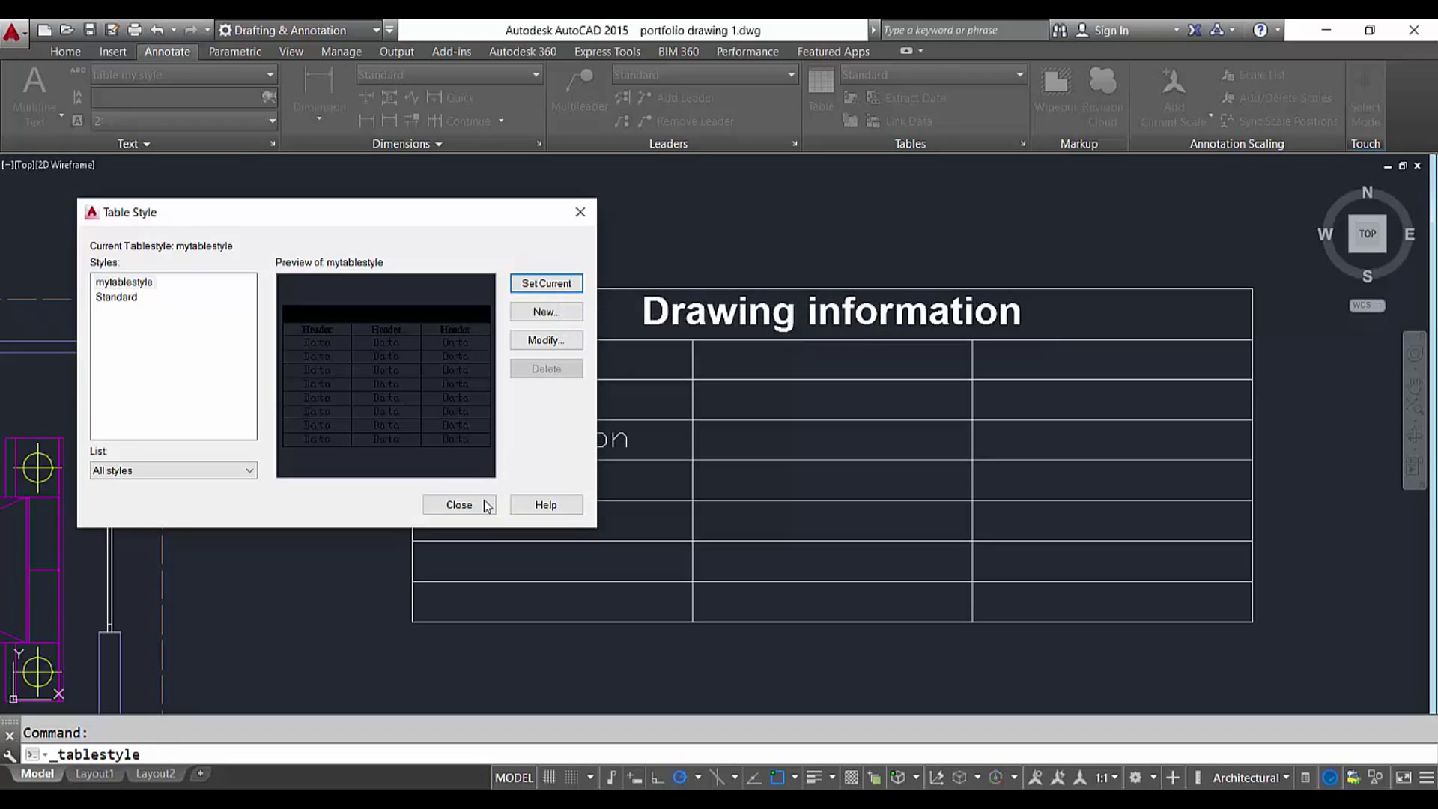
pyautogui.click(459, 504)
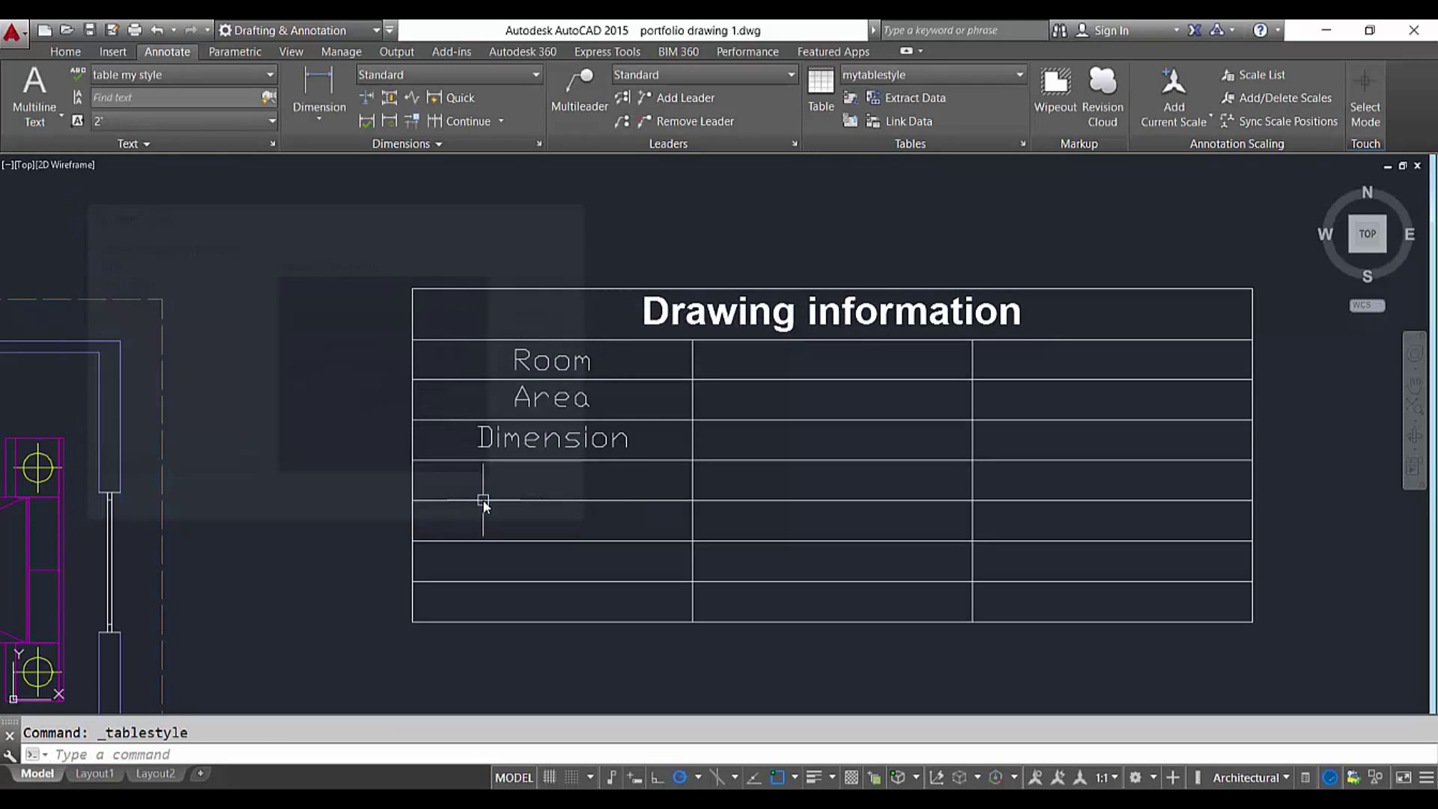
# Apply mytablestyle to the Drawing information table from the Table Style list
pyautogui.click(1034, 339)
pyautogui.press('Escape')
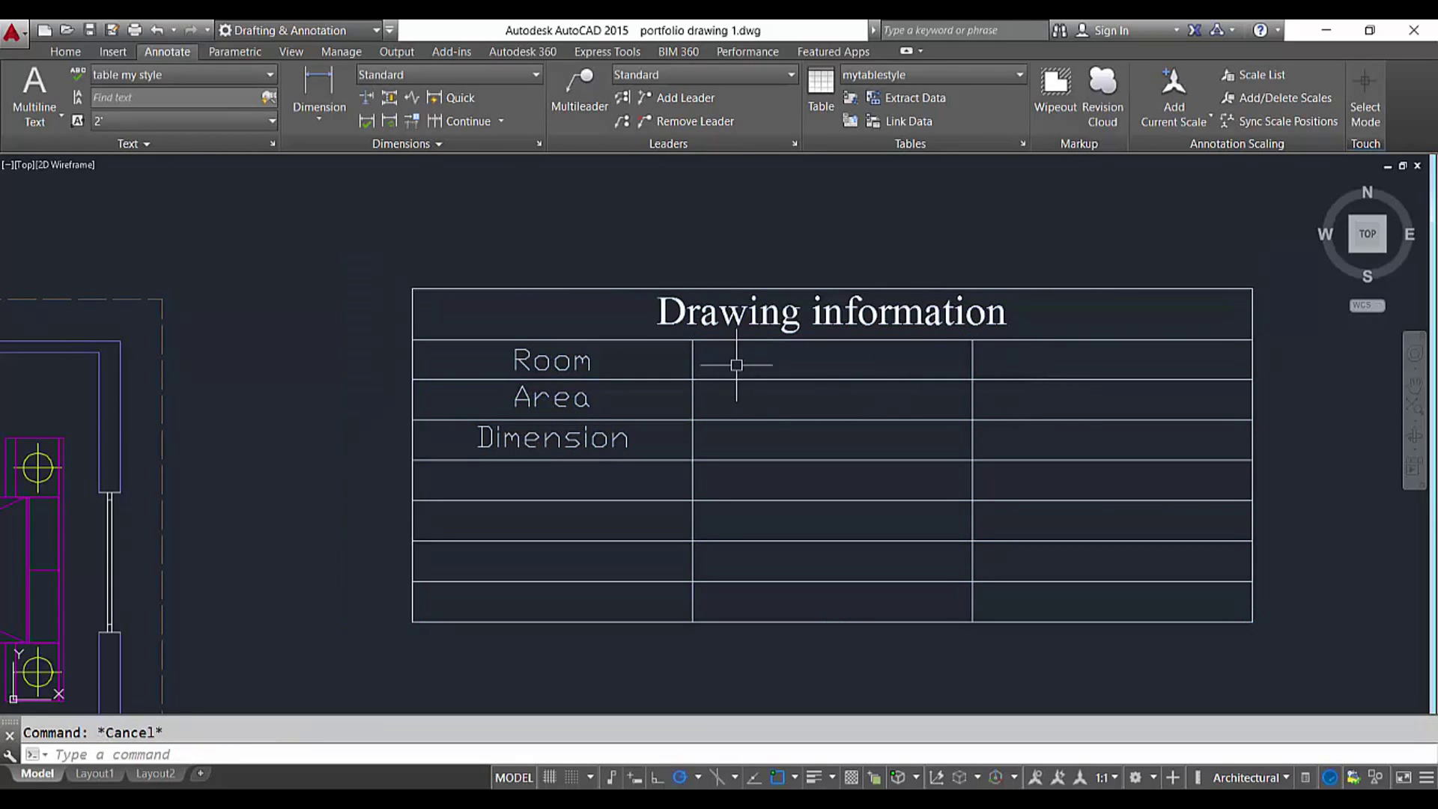
pyautogui.click(842, 341)
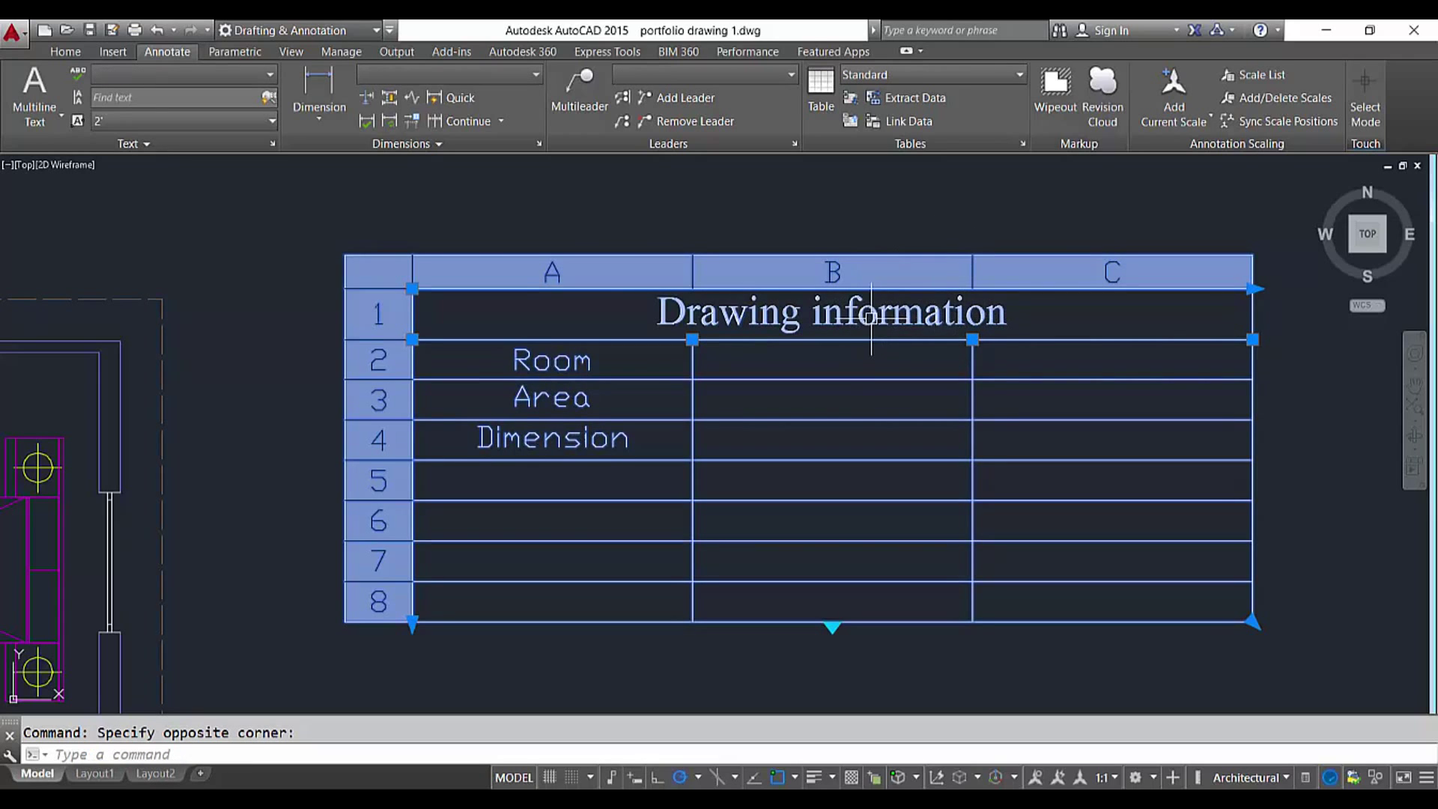
pyautogui.click(991, 72)
pyautogui.click(910, 146)
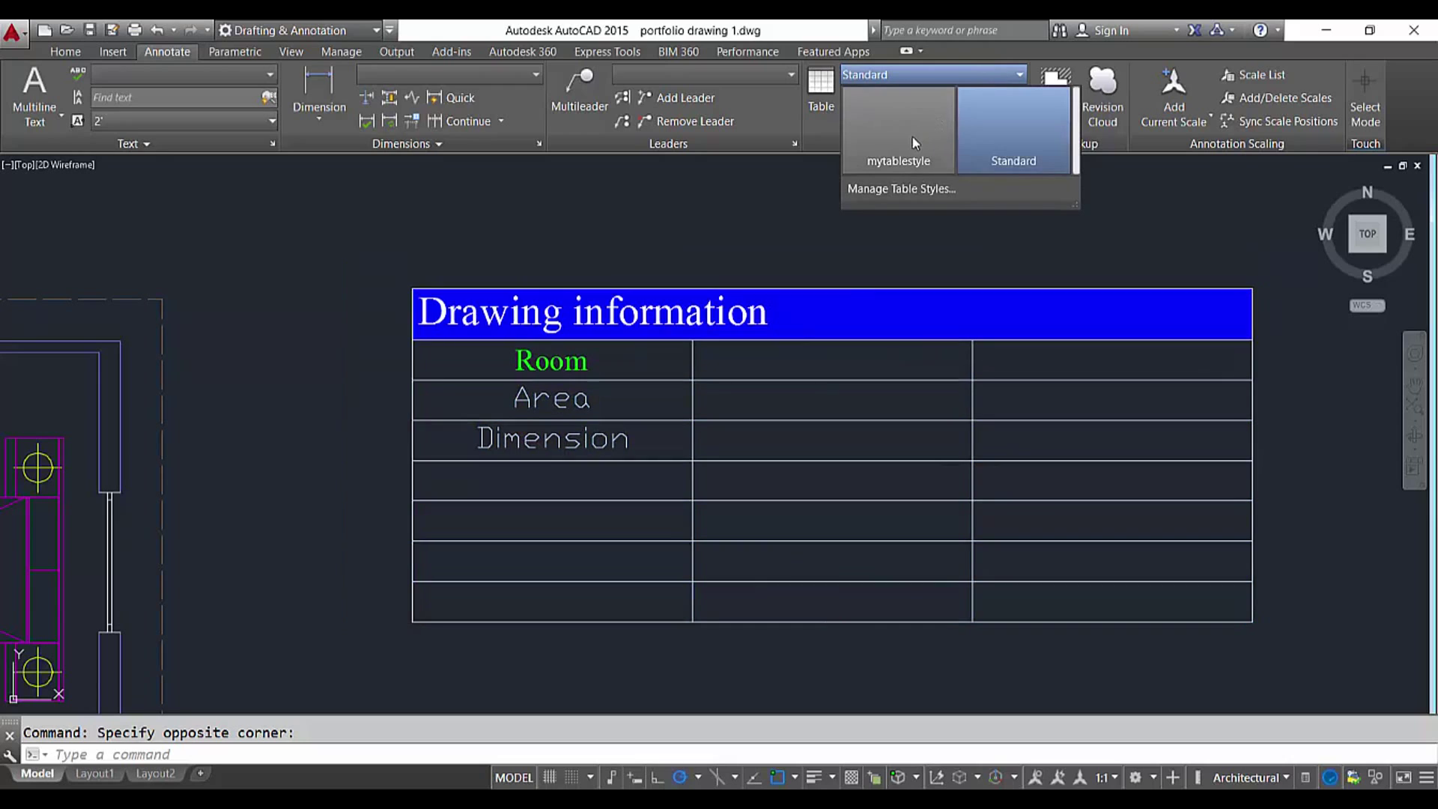
pyautogui.press('Escape')
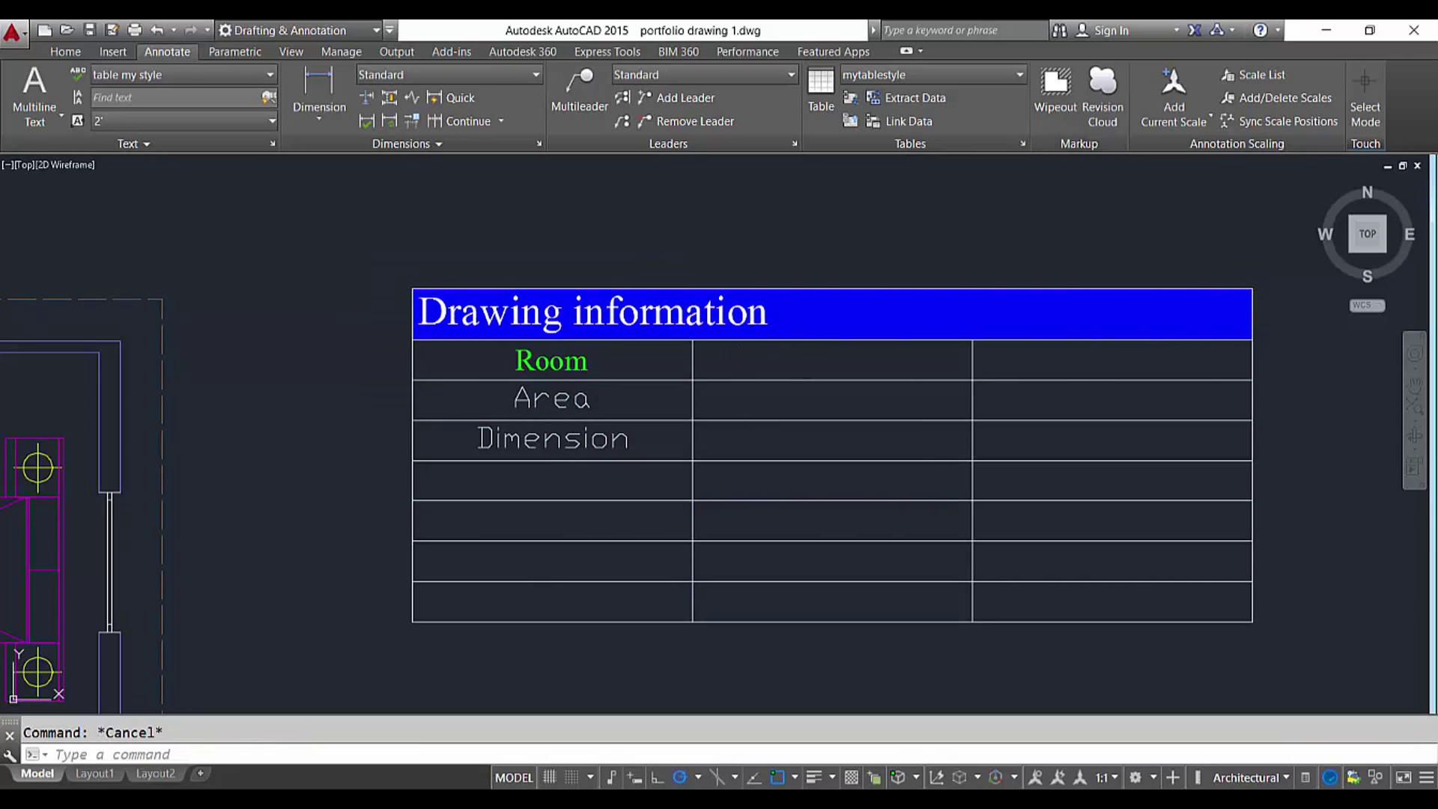
# Reselect the table and pick its Drawing information title cell
pyautogui.click(737, 383)
pyautogui.scroll(-2, 597, 488)
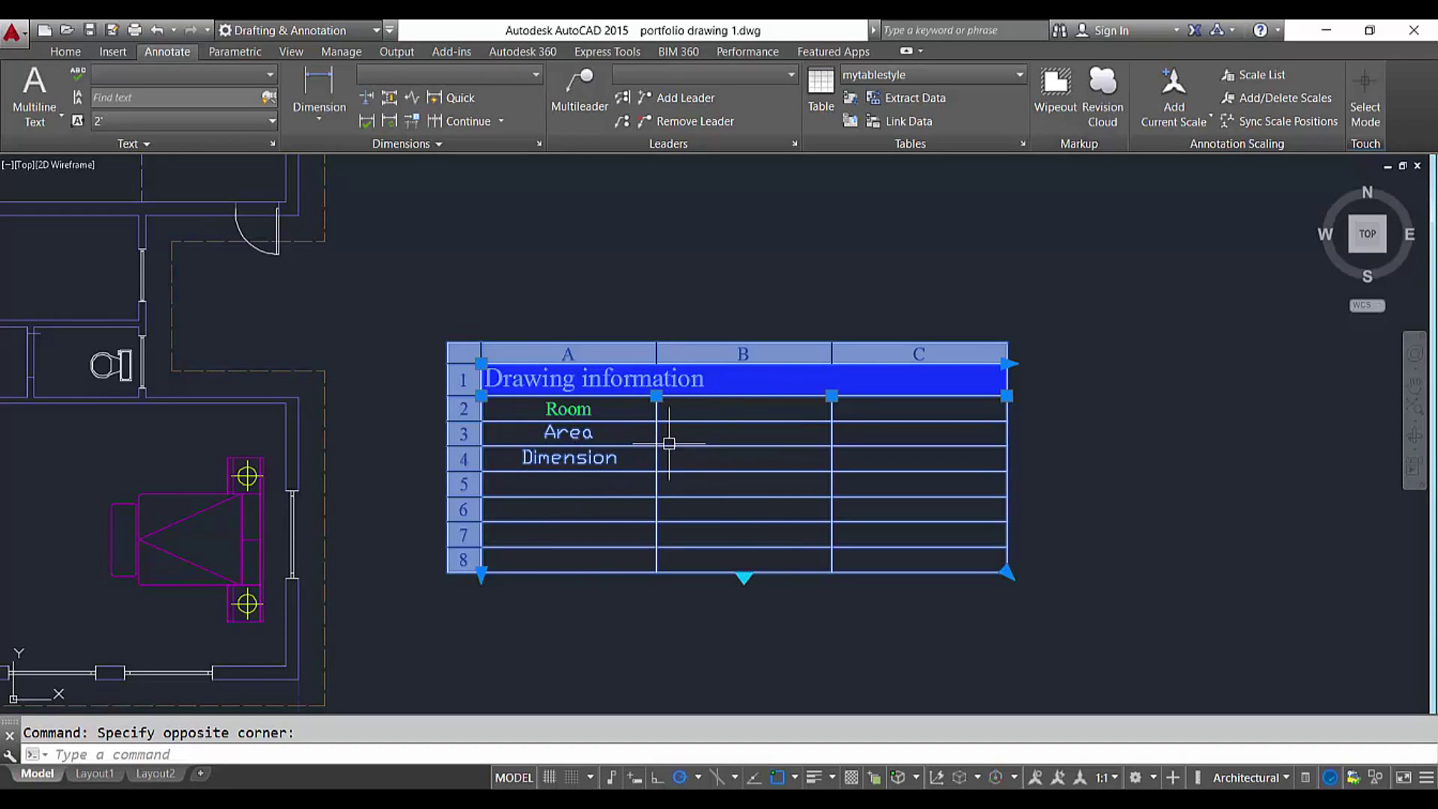
pyautogui.press('Escape')
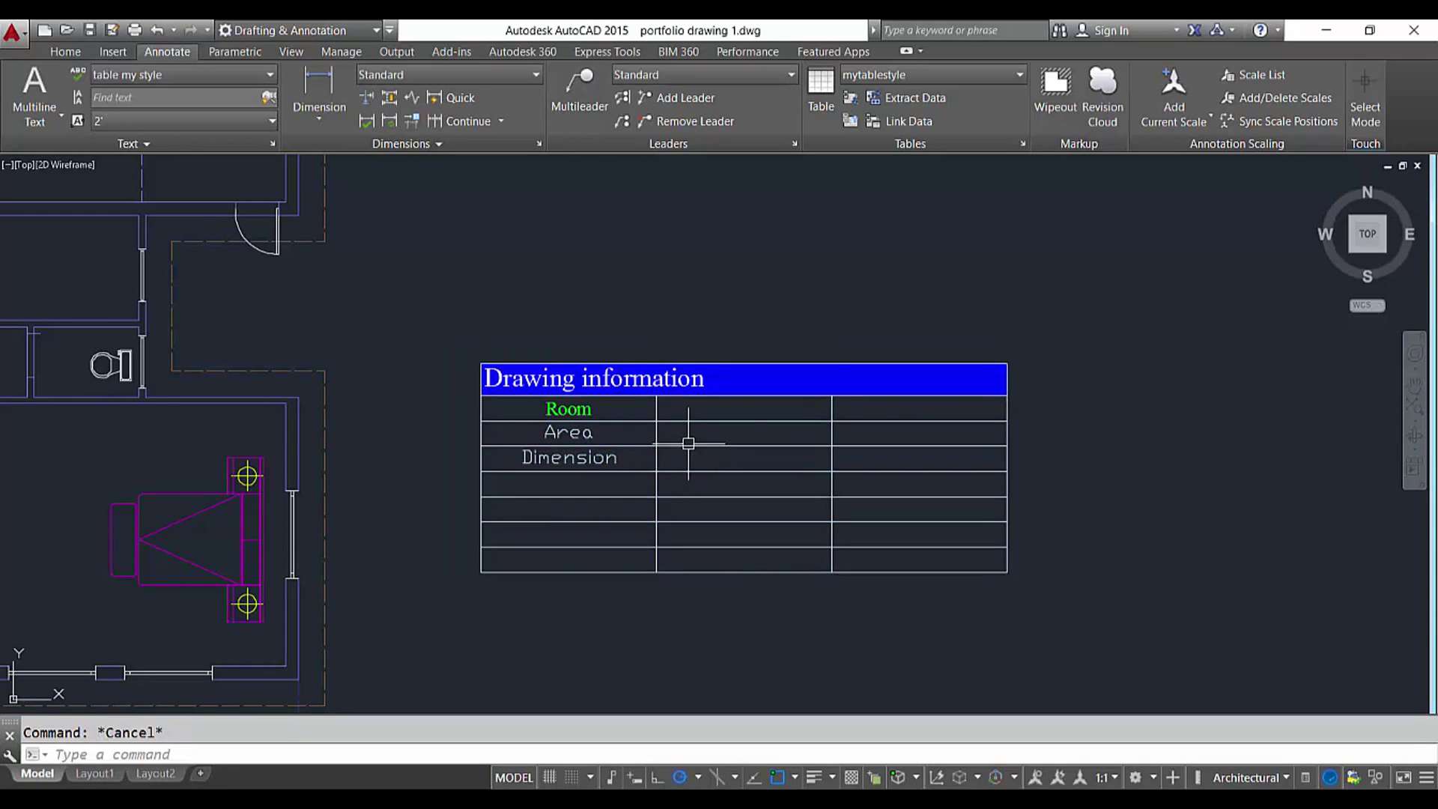
pyautogui.click(750, 423)
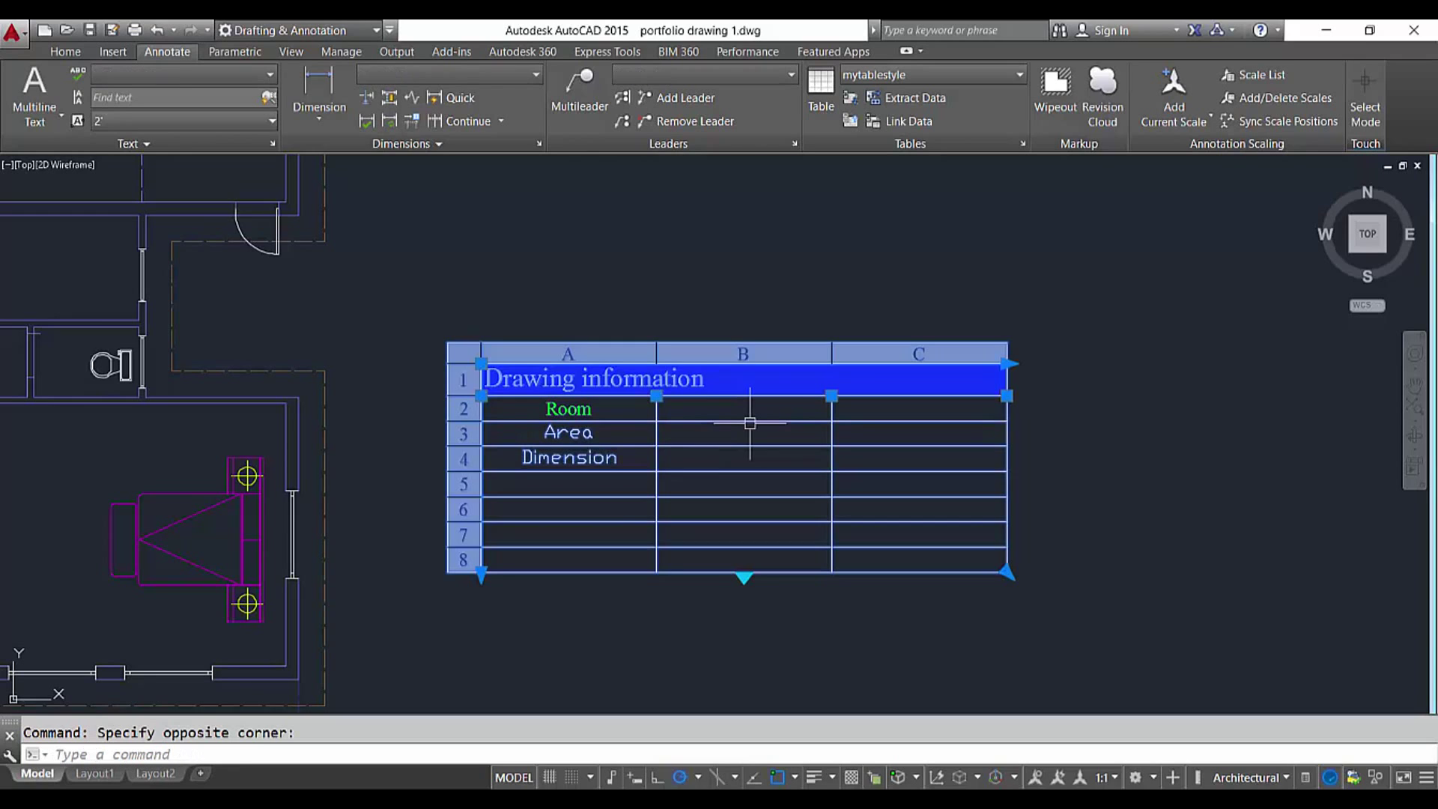
pyautogui.click(636, 366)
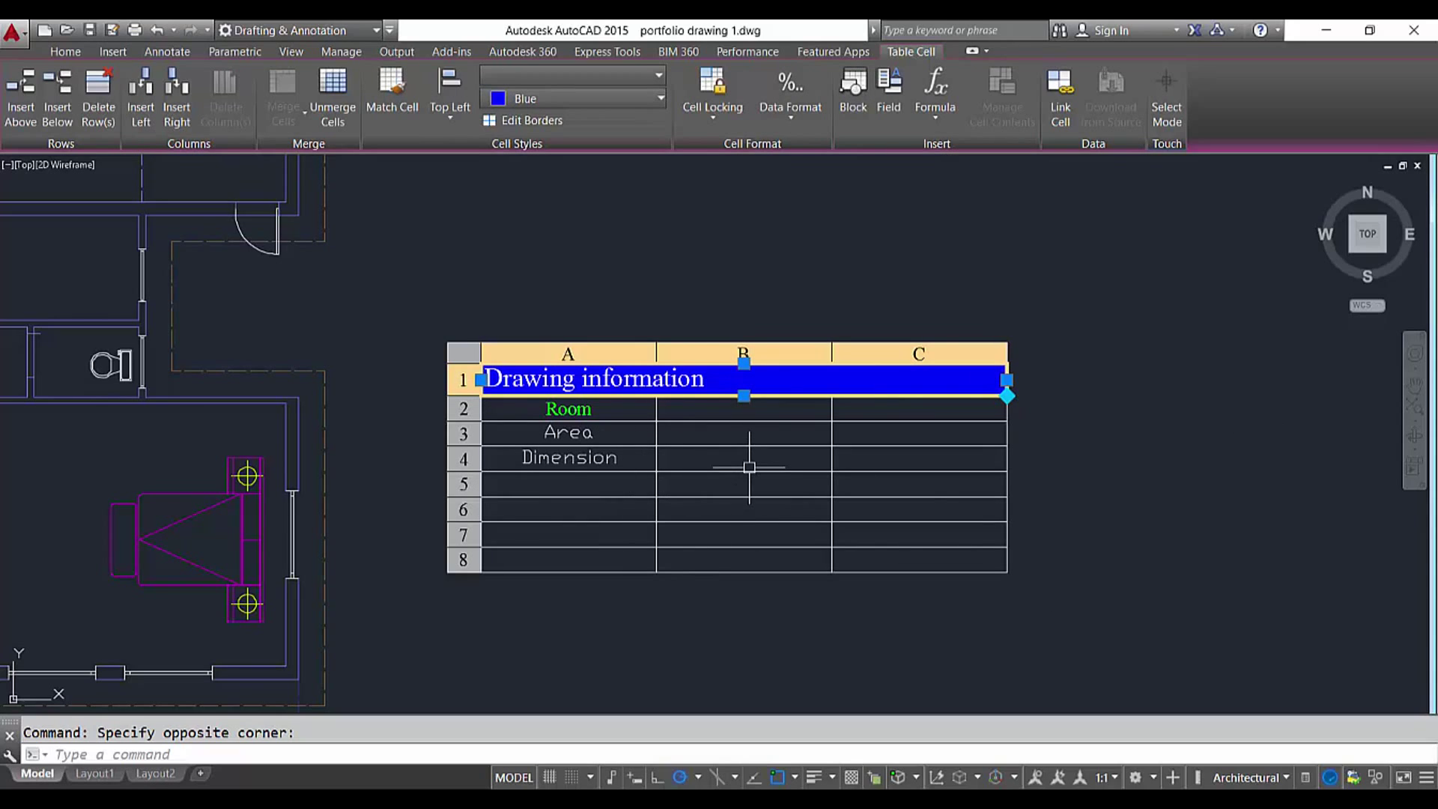
# Insert and delete rows from cell A8 until the table has seven rows
pyautogui.click(516, 560)
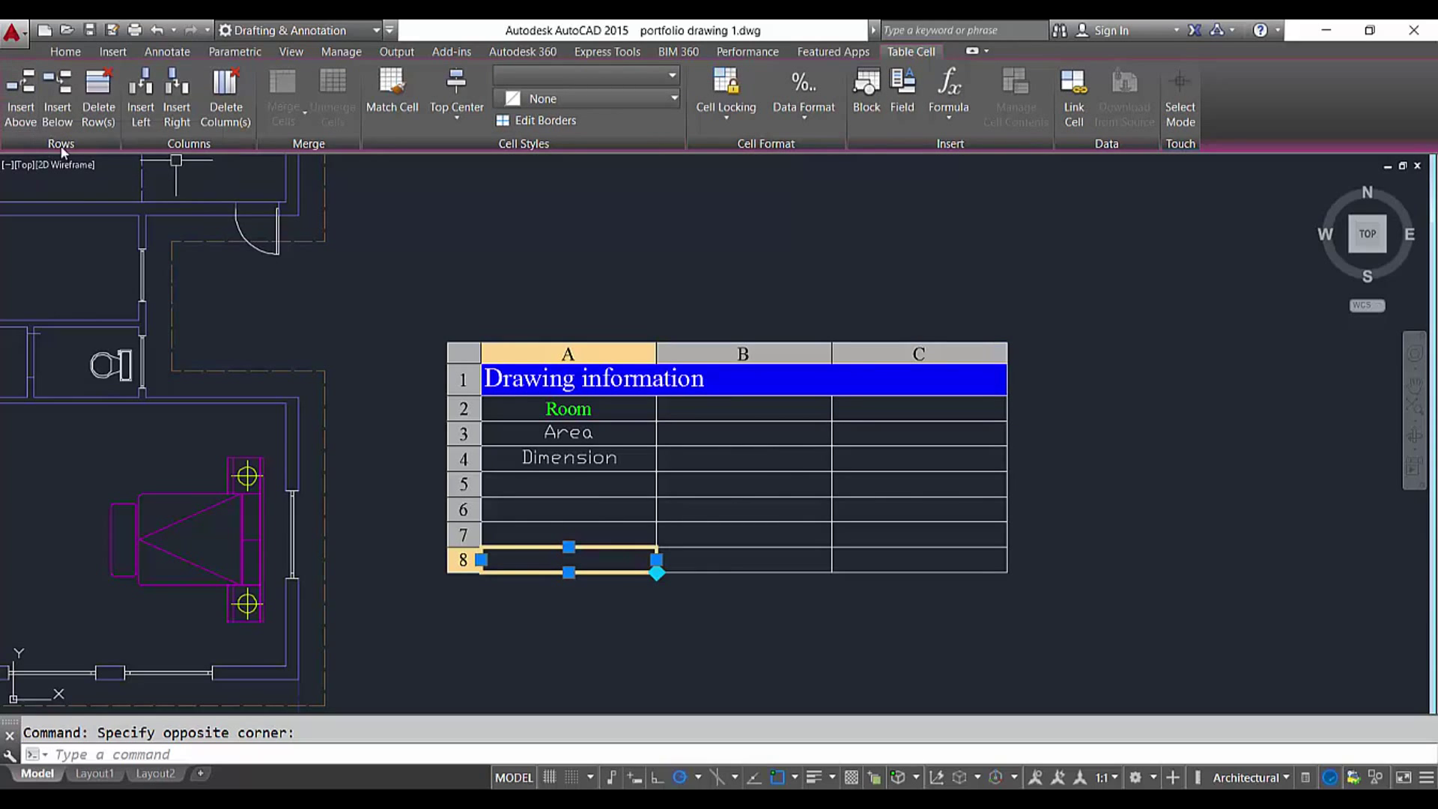
pyautogui.click(19, 120)
pyautogui.click(19, 120)
pyautogui.click(19, 120)
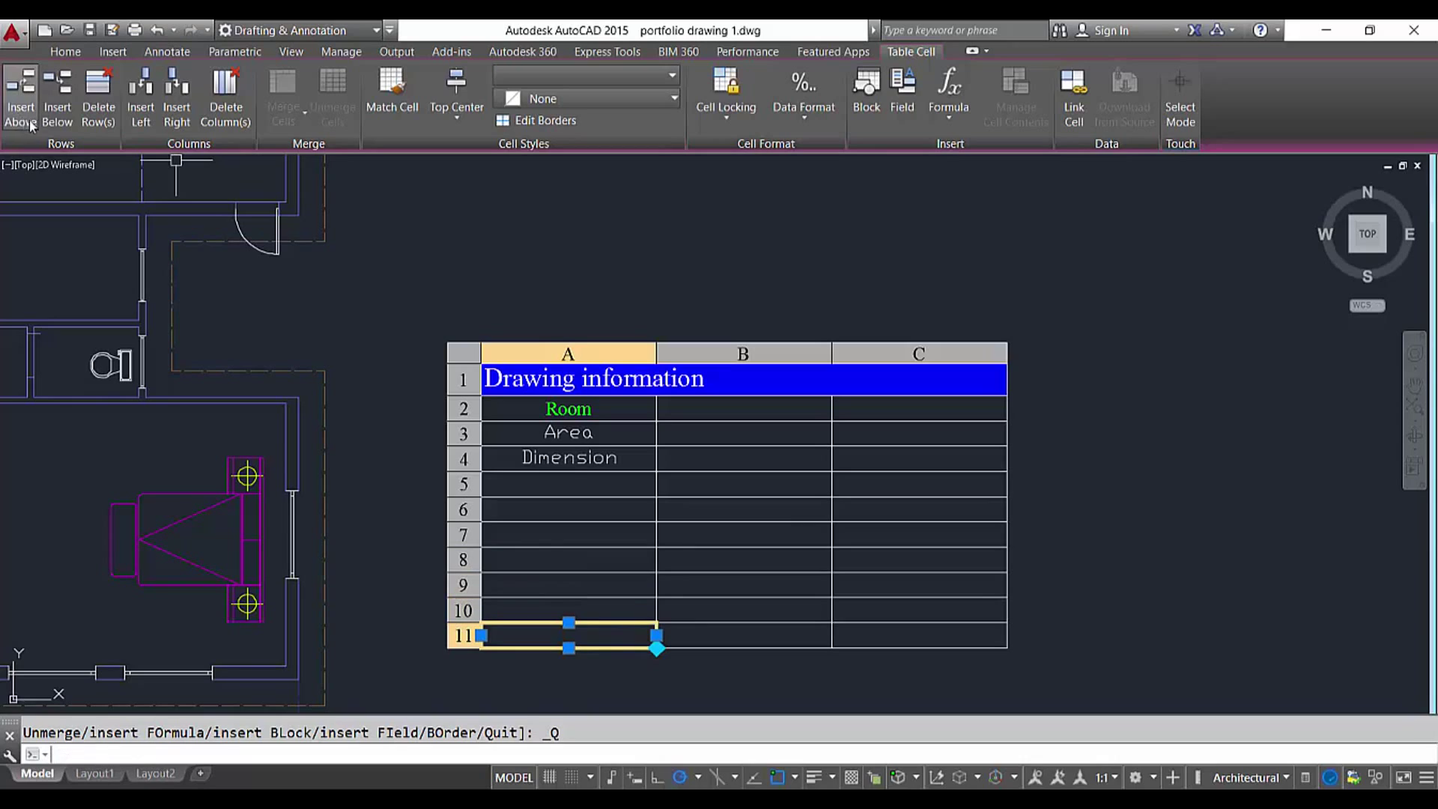
pyautogui.click(103, 114)
pyautogui.click(104, 114)
pyautogui.click(103, 114)
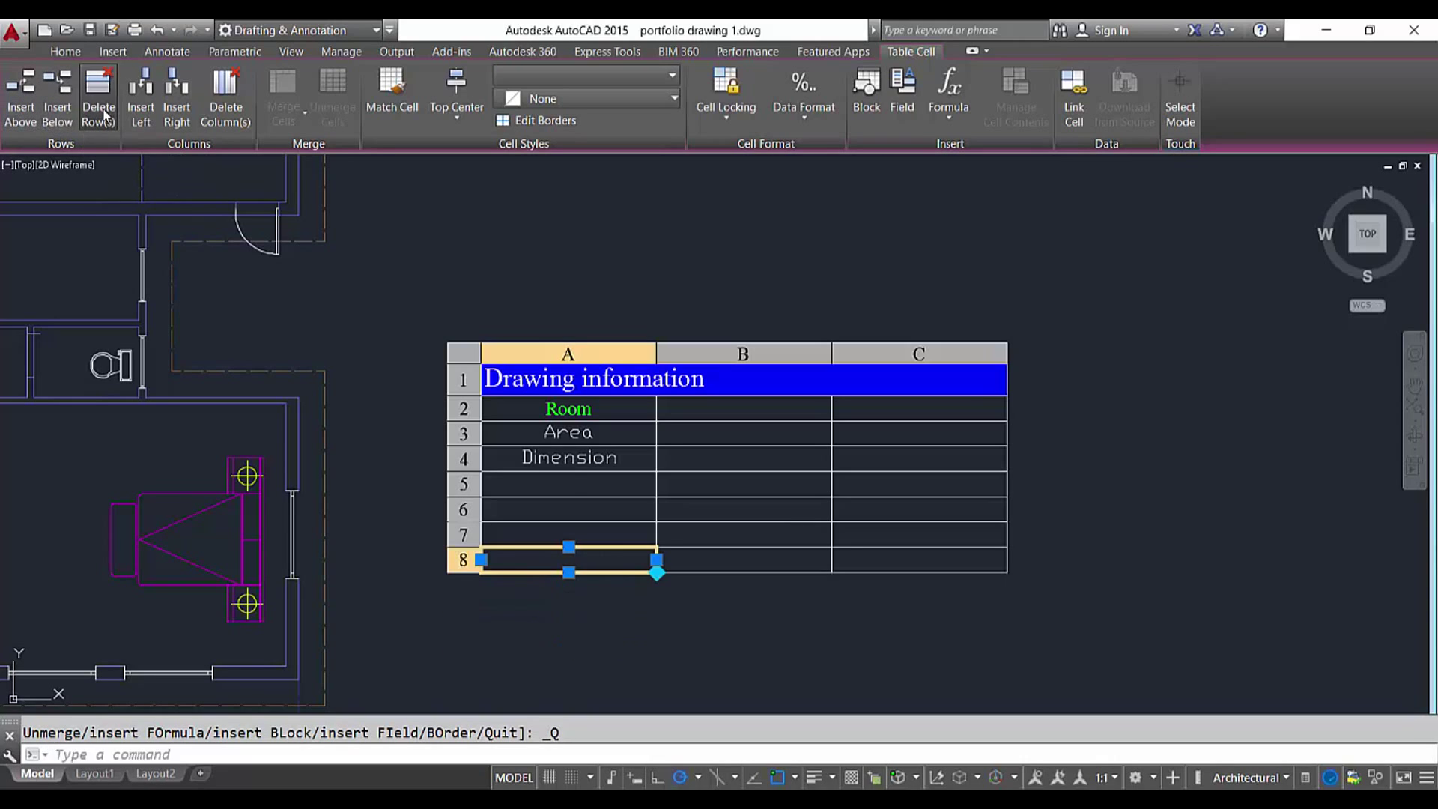
pyautogui.click(104, 114)
pyautogui.click(104, 115)
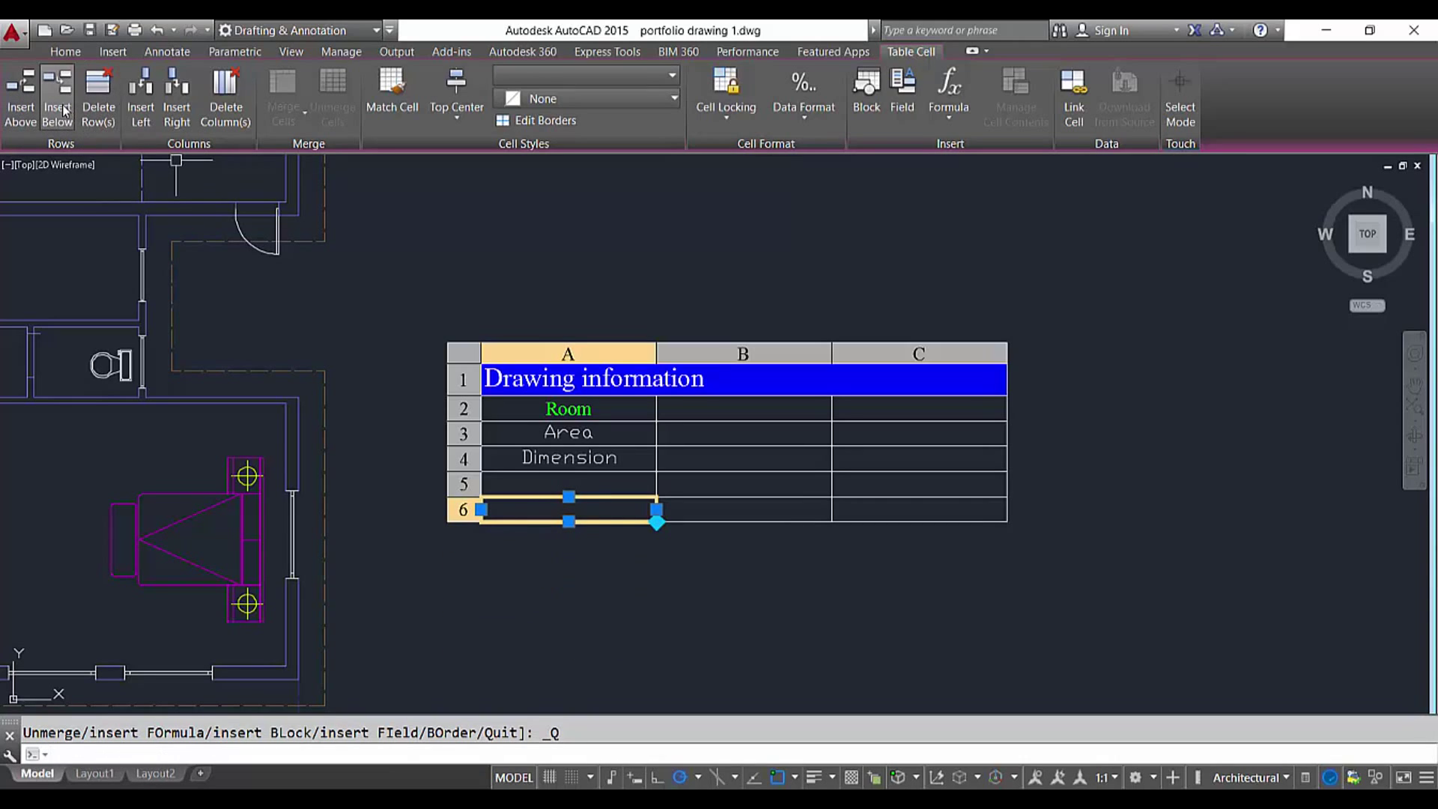
pyautogui.click(60, 112)
pyautogui.click(60, 112)
pyautogui.click(60, 112)
pyautogui.click(103, 116)
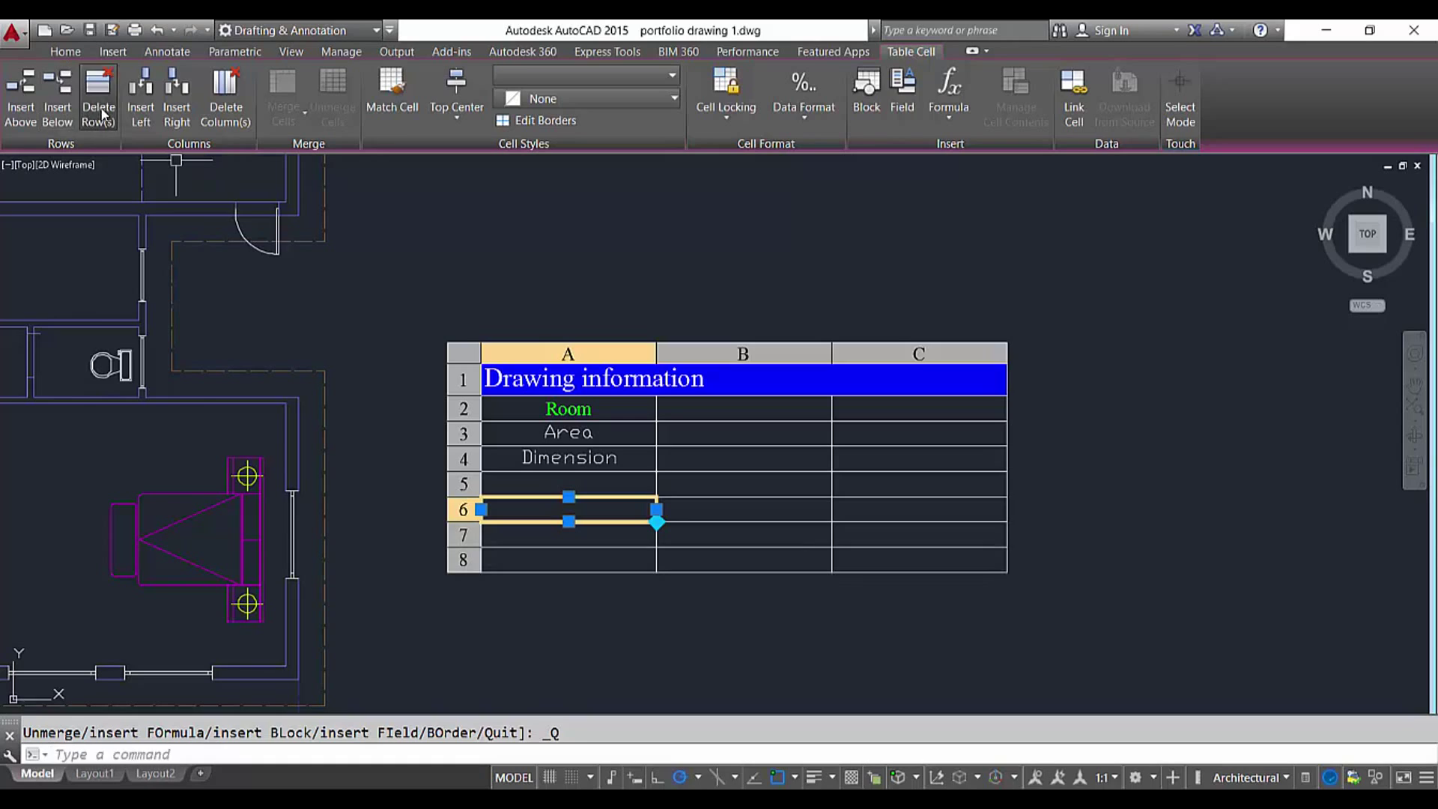
pyautogui.click(102, 114)
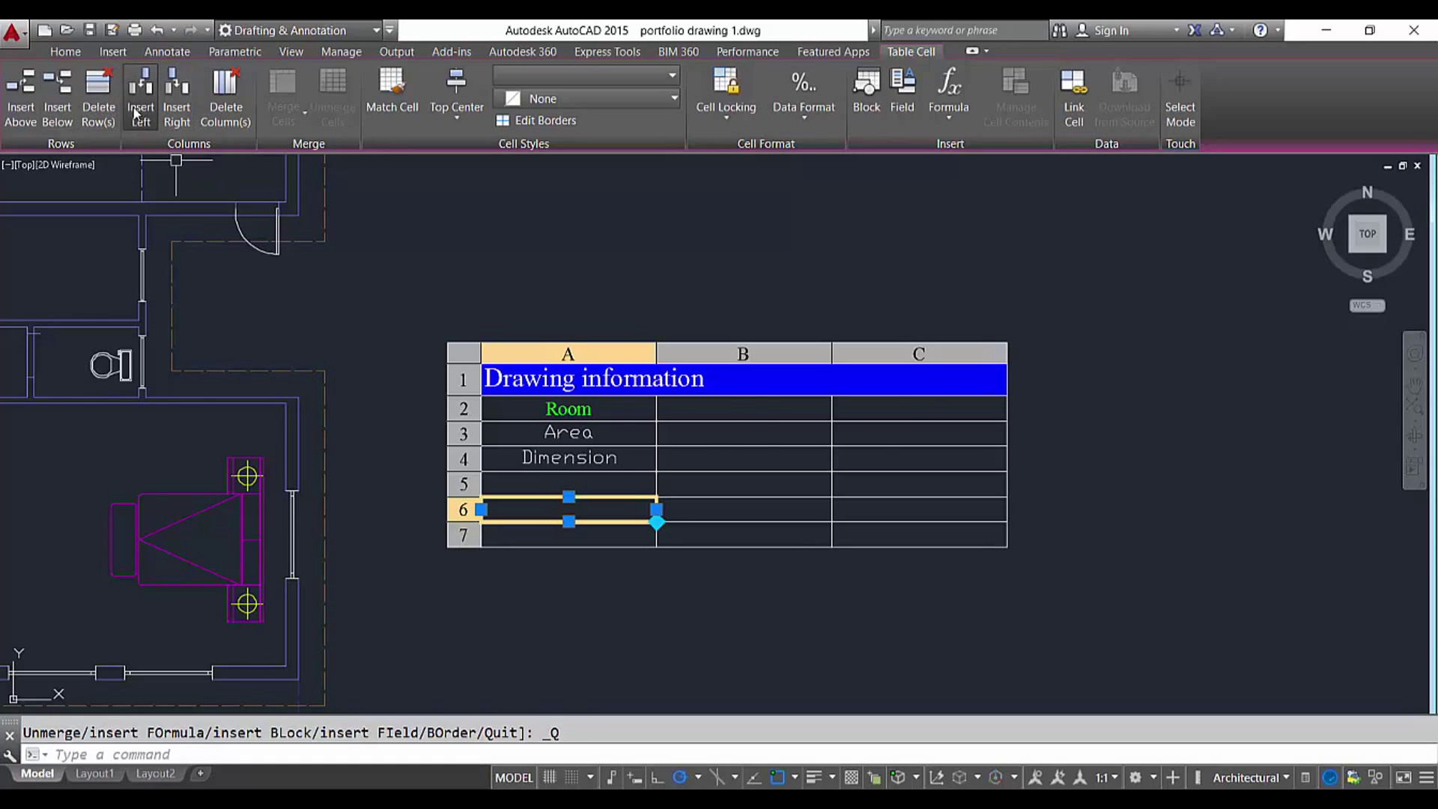
# Try inserting and deleting columns, then undo back to three columns
pyautogui.click(138, 105)
pyautogui.click(138, 105)
pyautogui.click(138, 104)
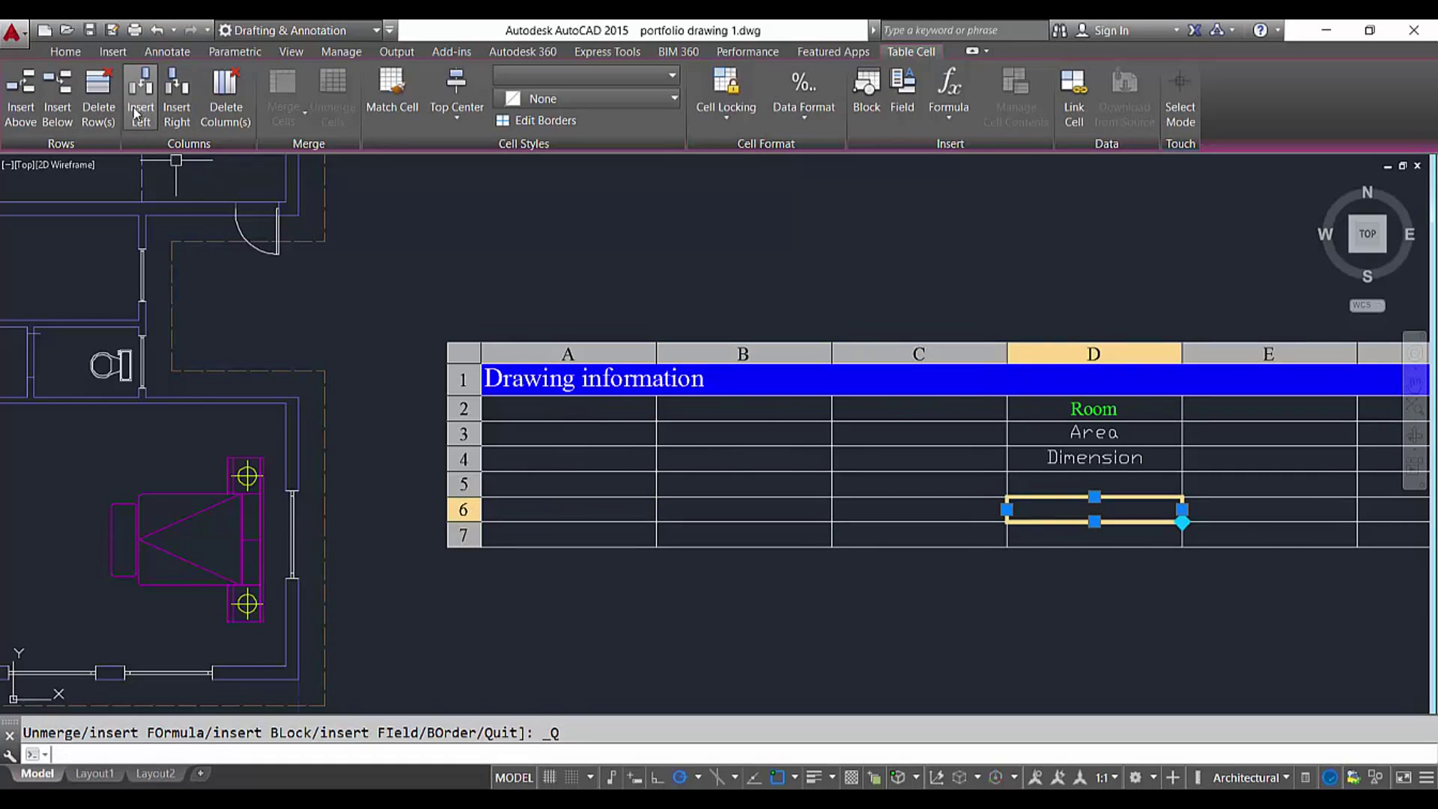
pyautogui.click(215, 95)
pyautogui.click(215, 95)
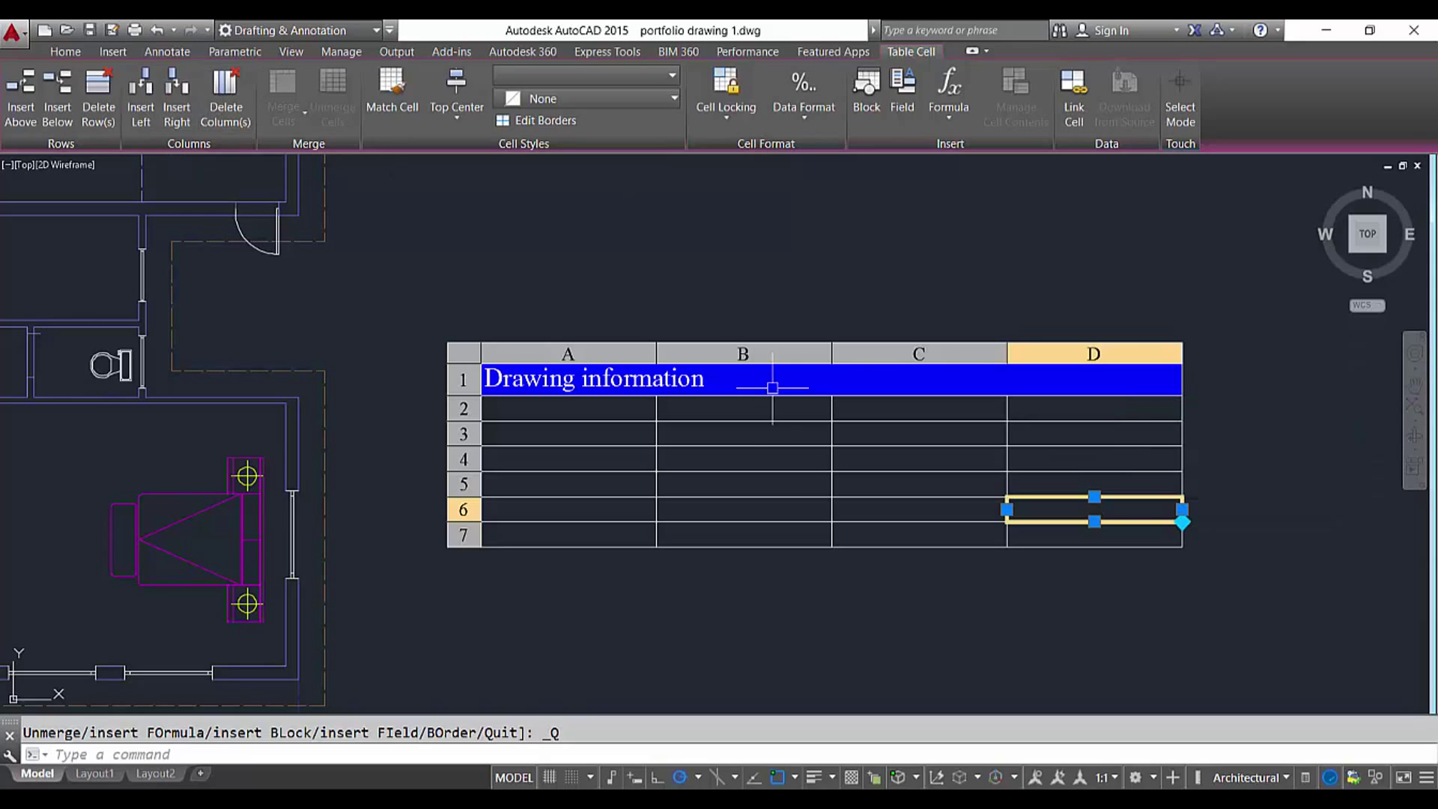
pyautogui.hotkey('ctrl', 'z')
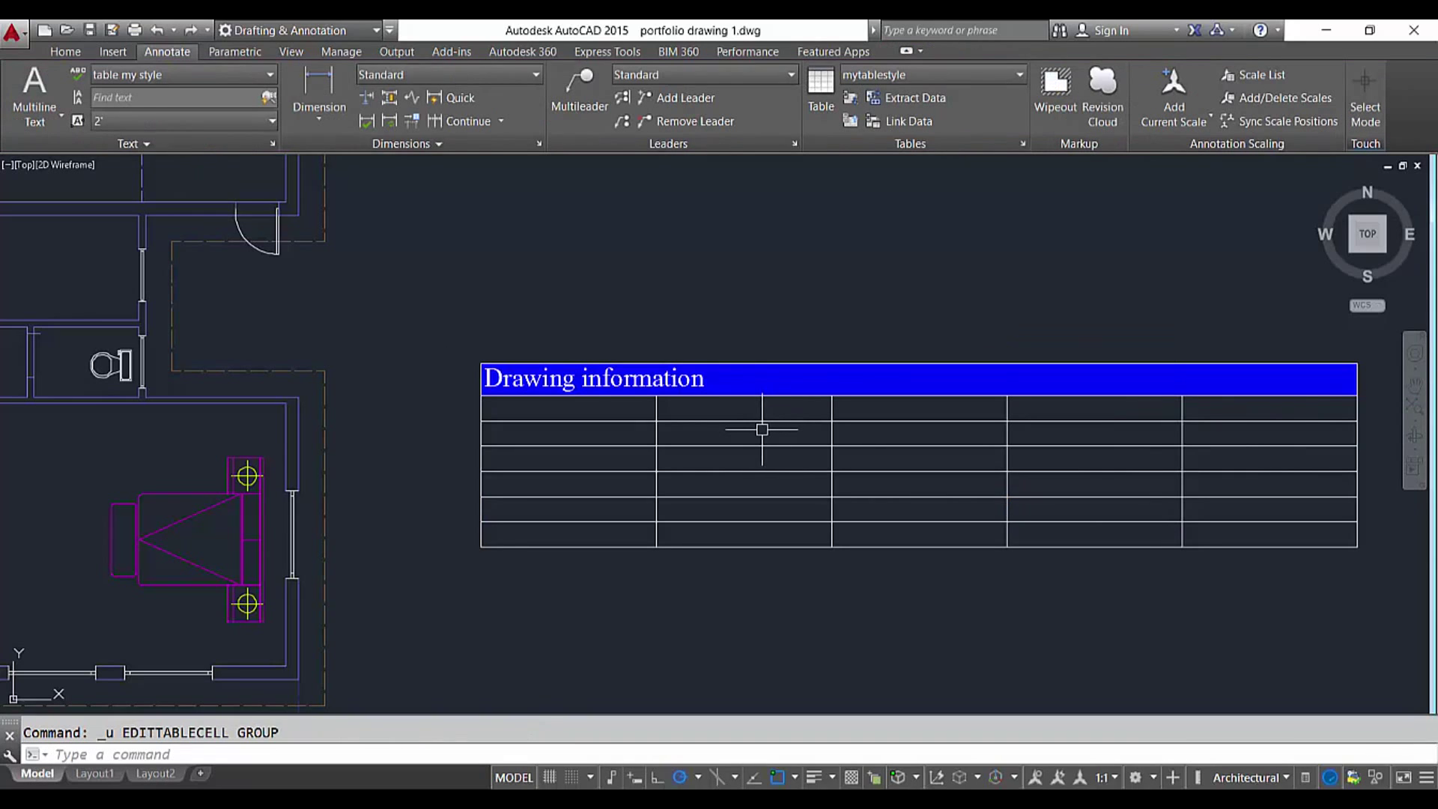
pyautogui.press('Escape')
pyautogui.hotkey('ctrl', 'z')
pyautogui.hotkey('ctrl', 'z')
pyautogui.hotkey('ctrl', 'z')
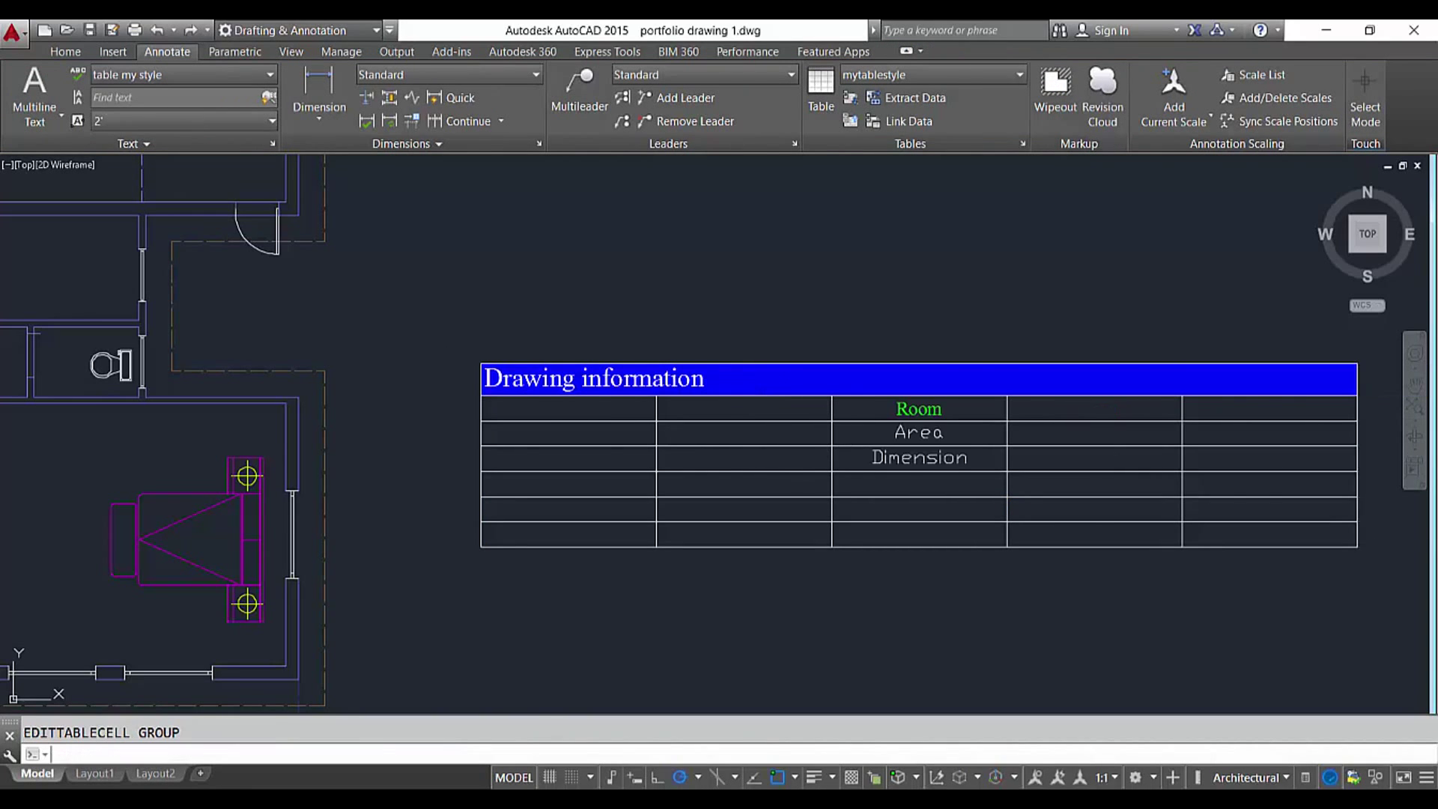
pyautogui.click(832, 433)
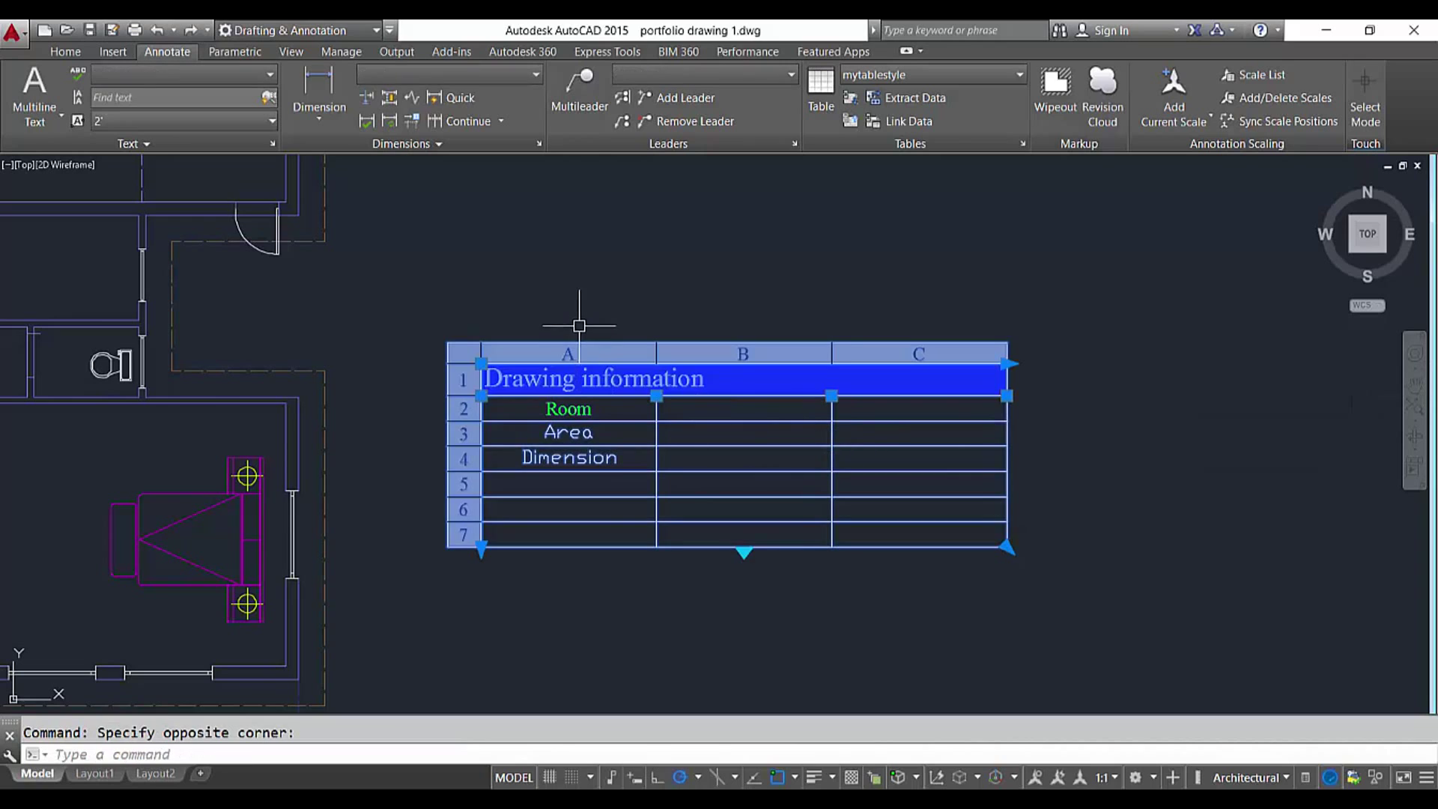
# Select cells B4:B5 and apply Merge All to join them into one cell
pyautogui.click(584, 354)
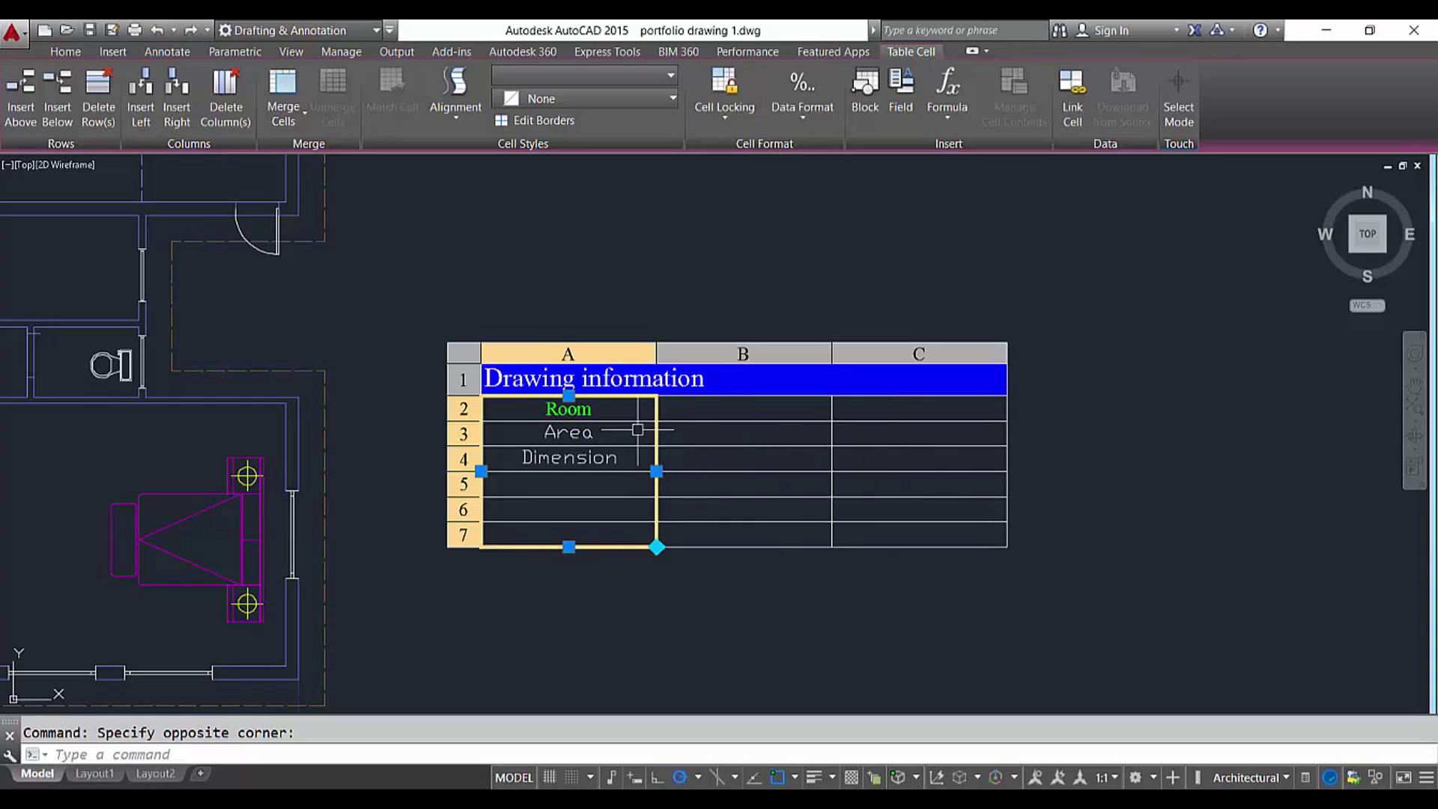
pyautogui.click(776, 433)
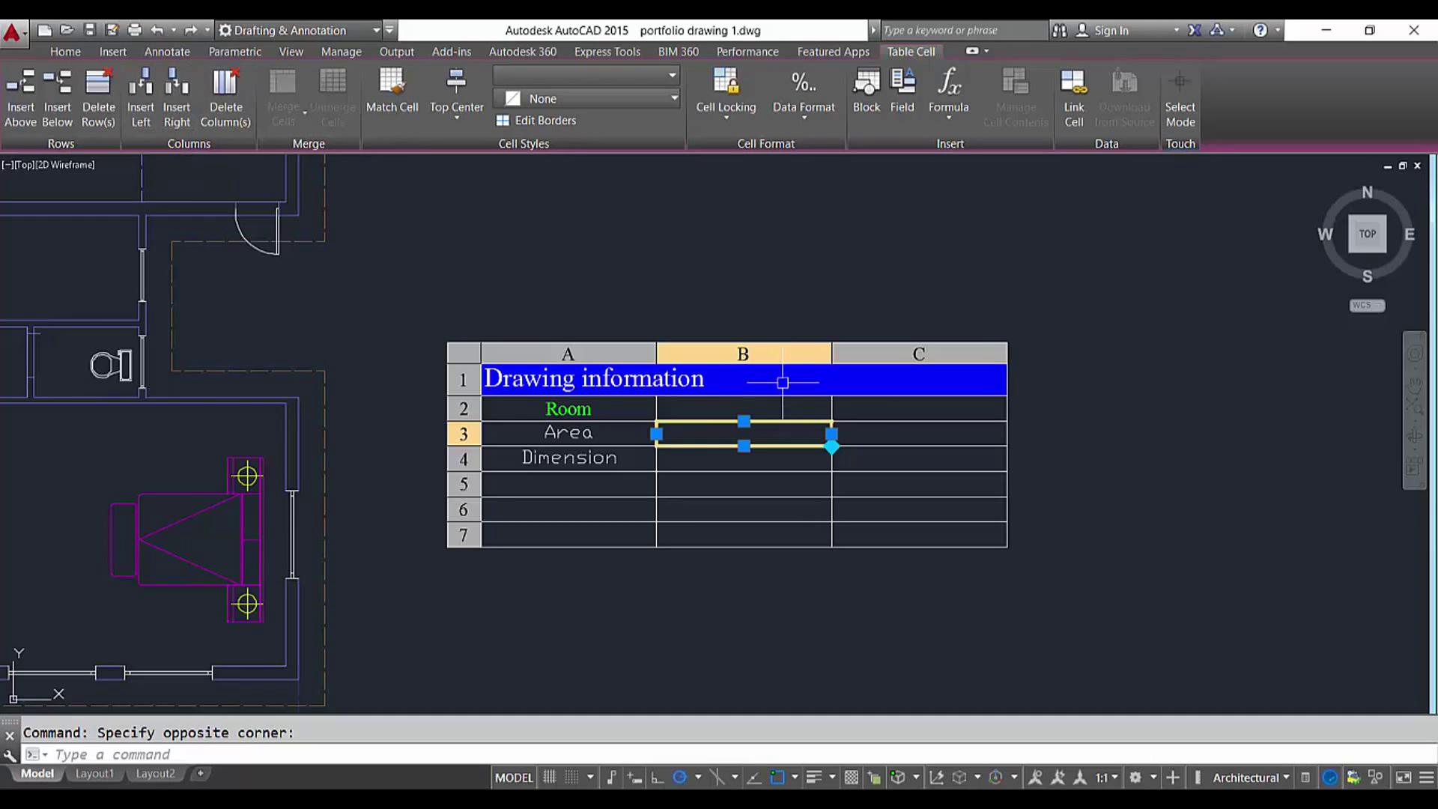
pyautogui.click(926, 426)
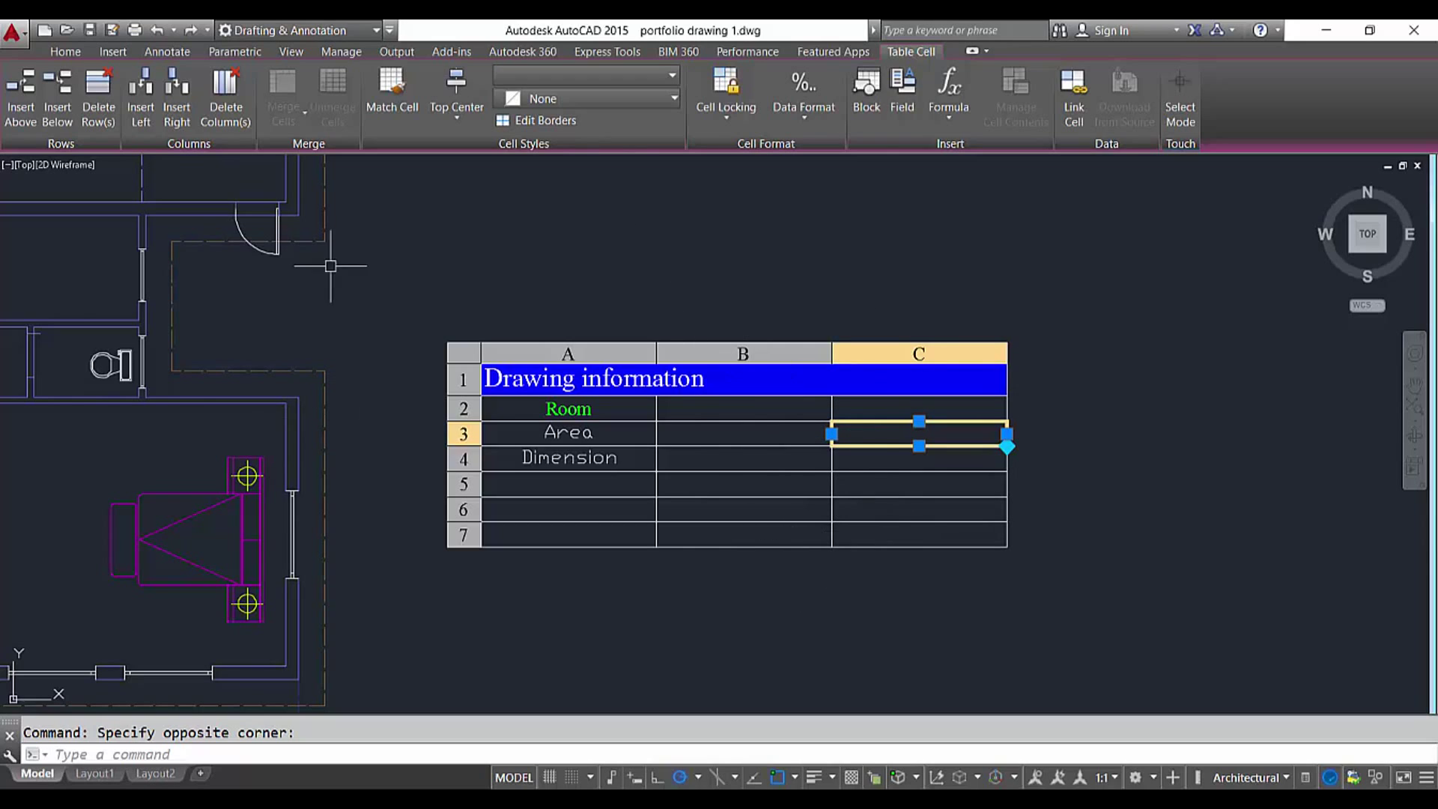
pyautogui.moveTo(712, 450); pyautogui.dragTo(747, 487)
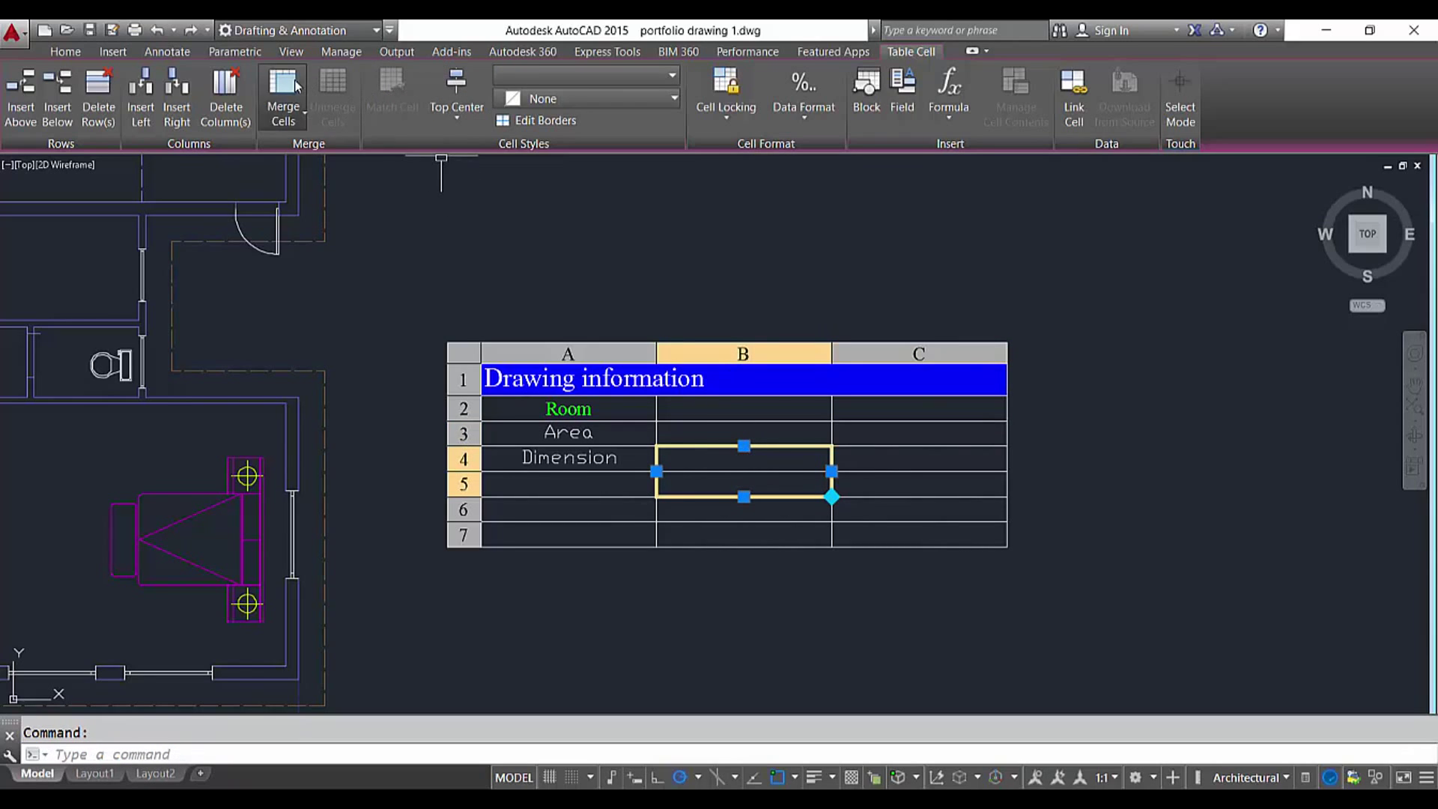
pyautogui.click(298, 87)
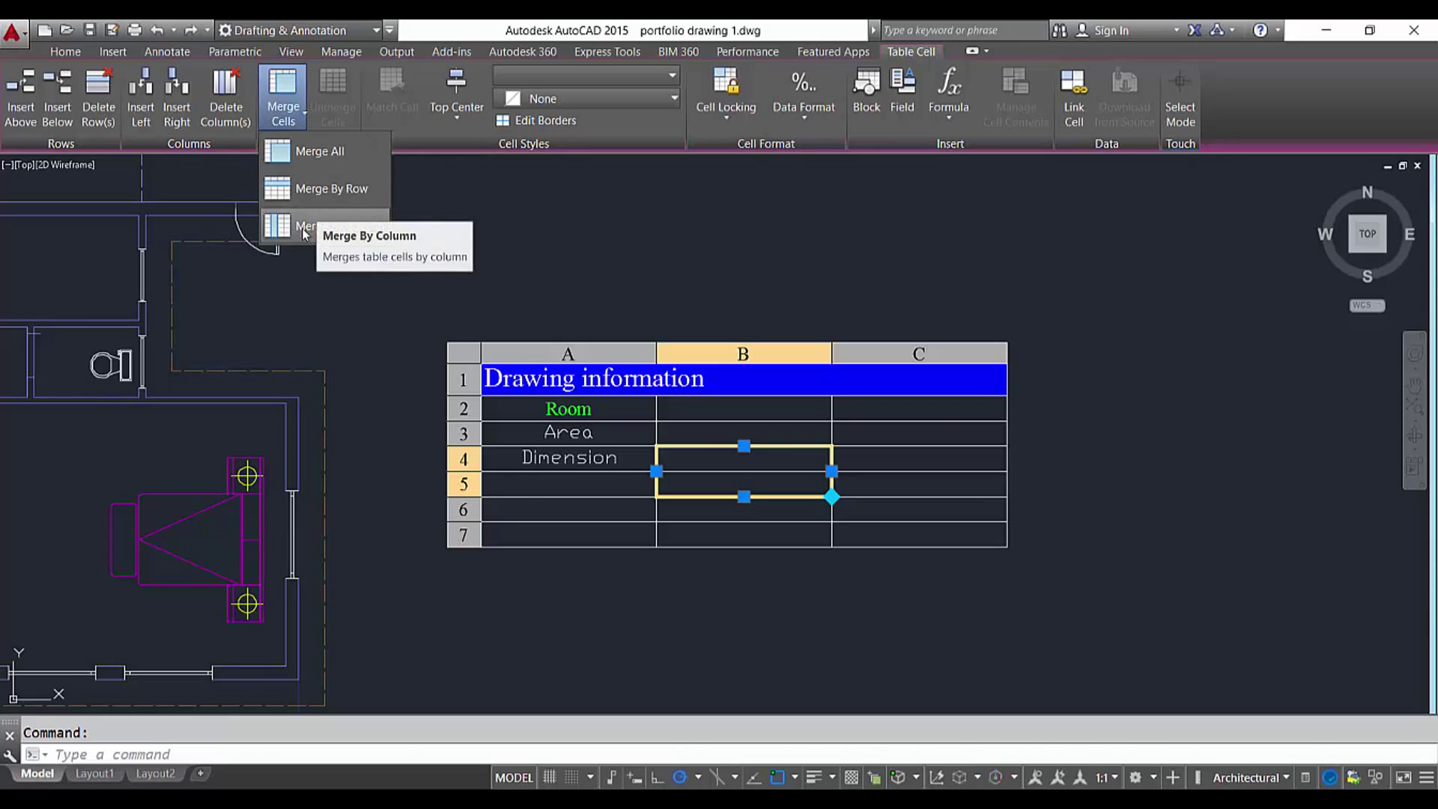
pyautogui.click(314, 157)
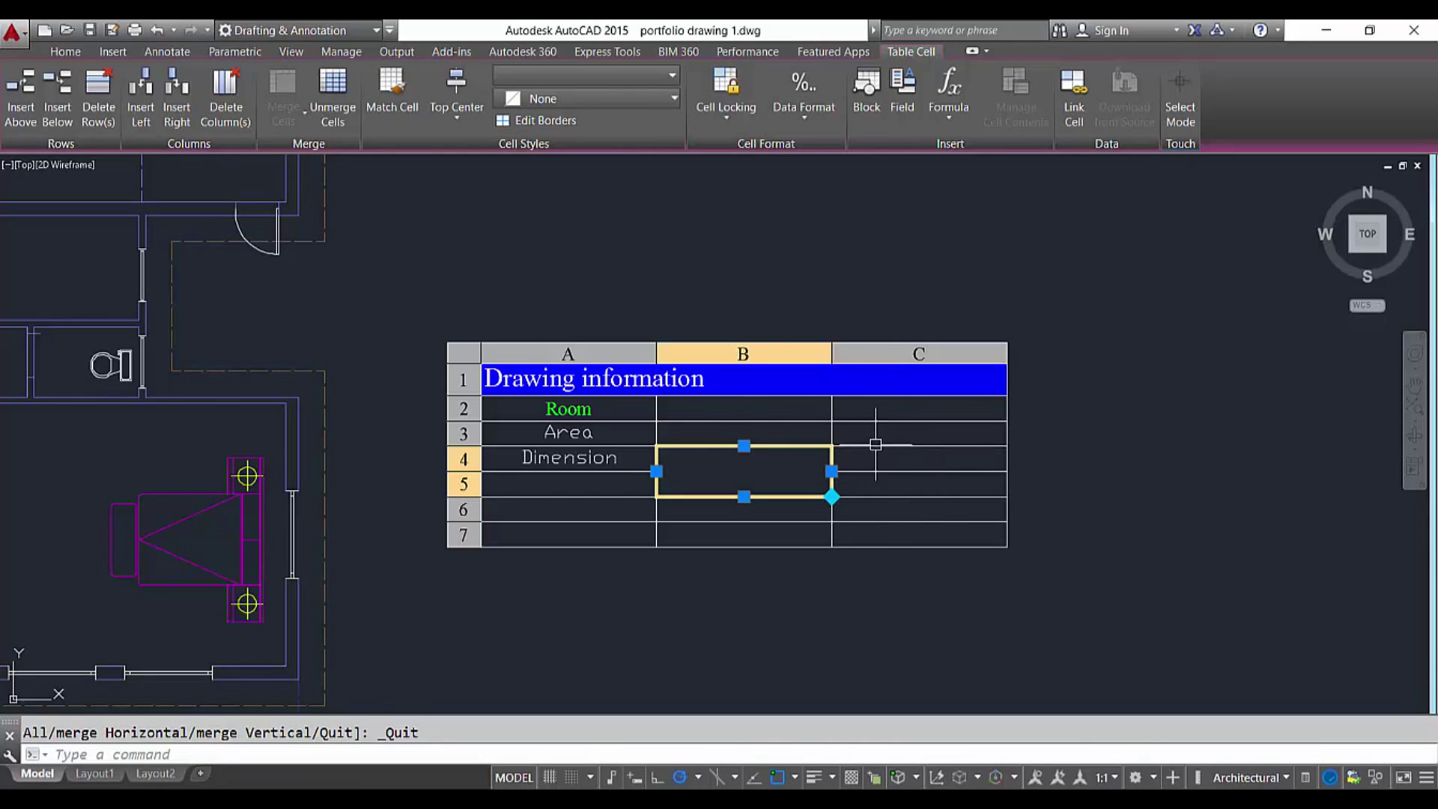
# Set the cell border lineweight to 0.40 mm in Cell Border Properties
pyautogui.click(632, 75)
pyautogui.click(633, 71)
pyautogui.click(632, 72)
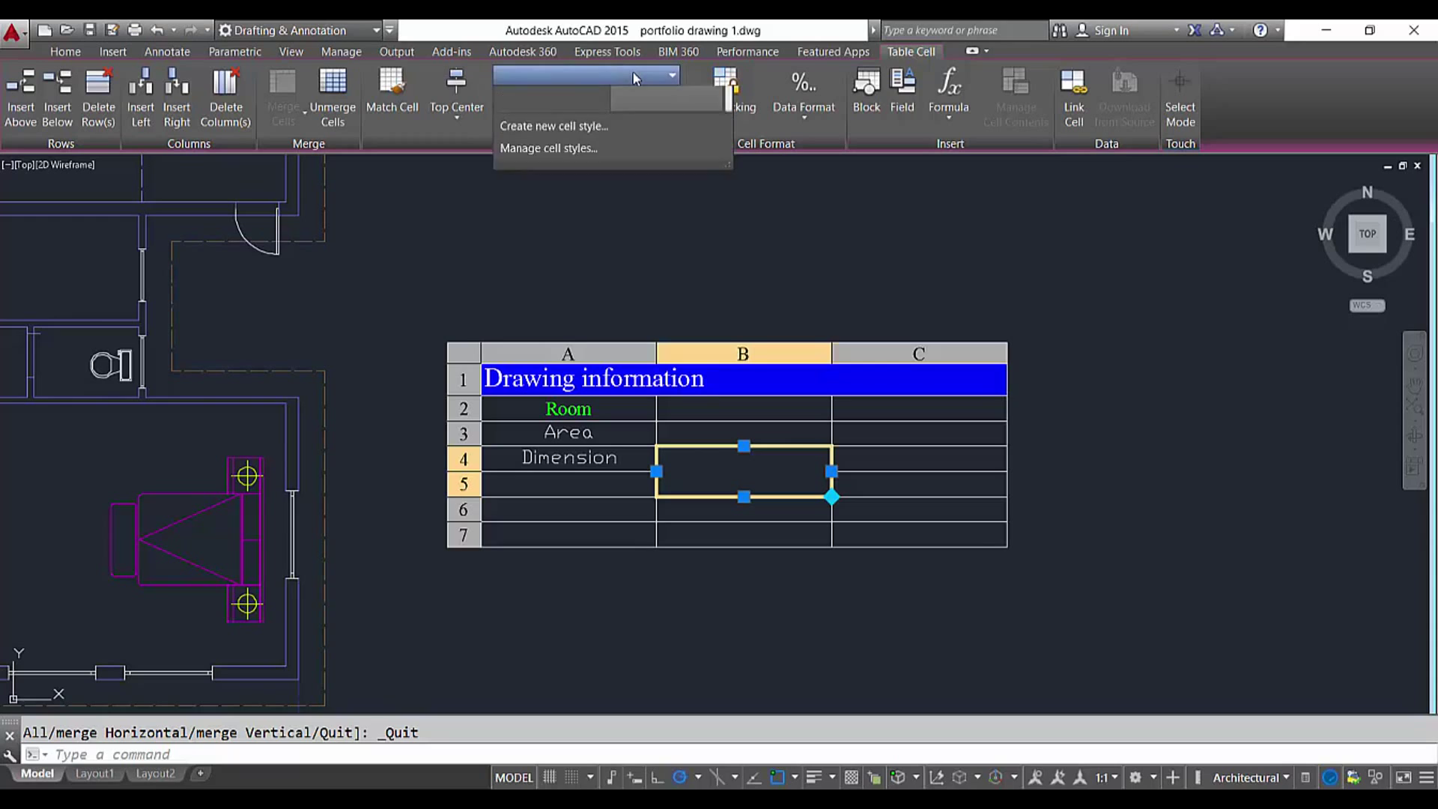
pyautogui.click(633, 75)
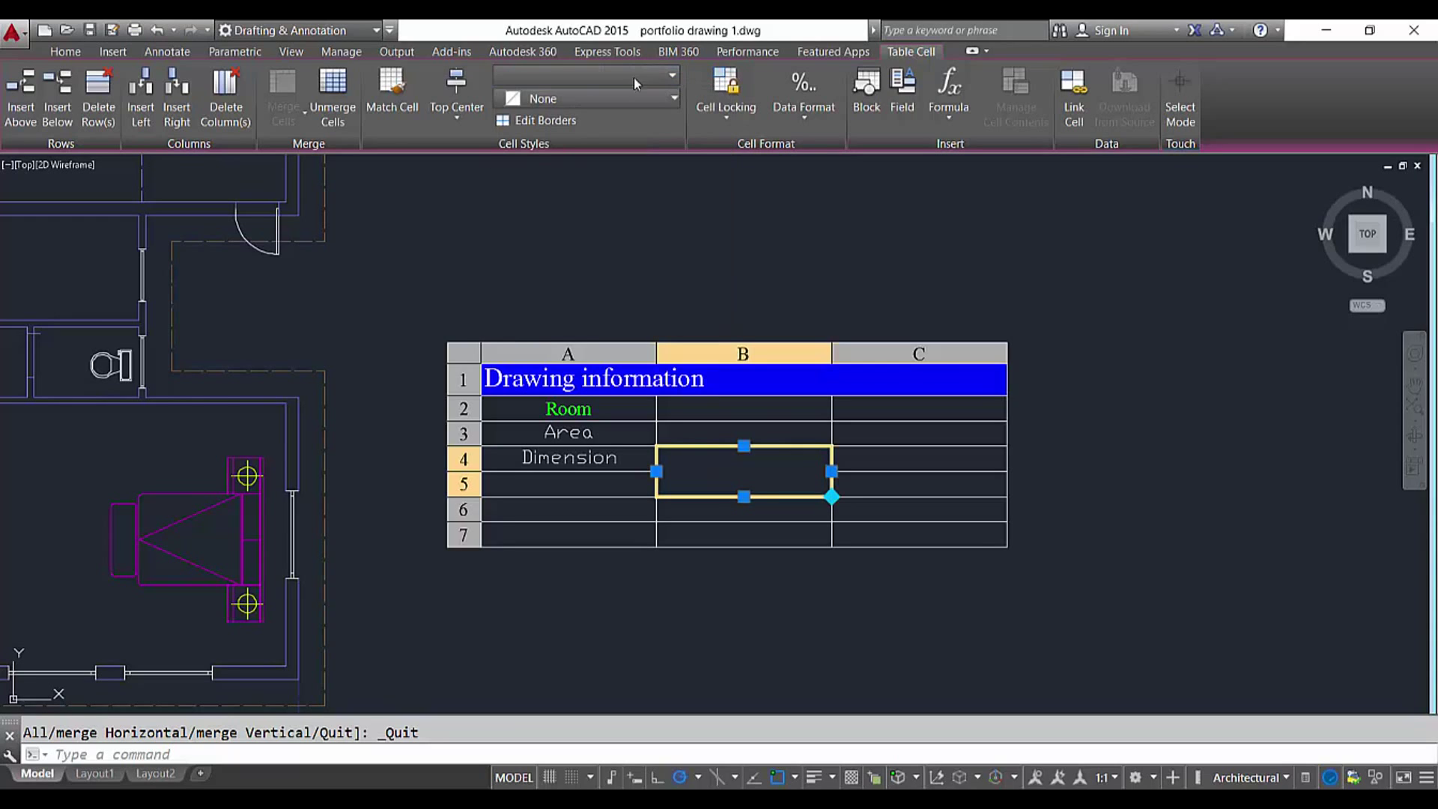
pyautogui.click(578, 120)
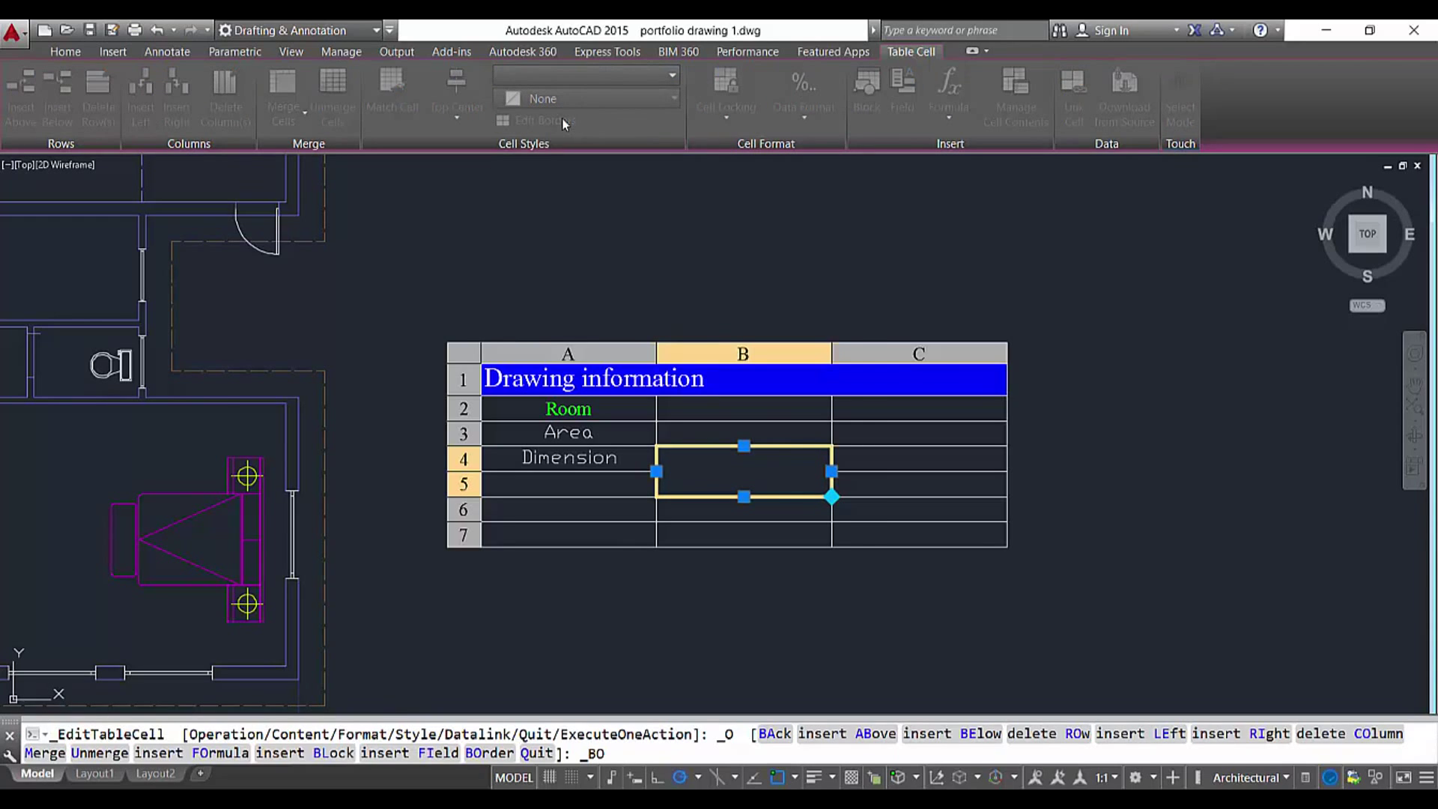
pyautogui.click(813, 282)
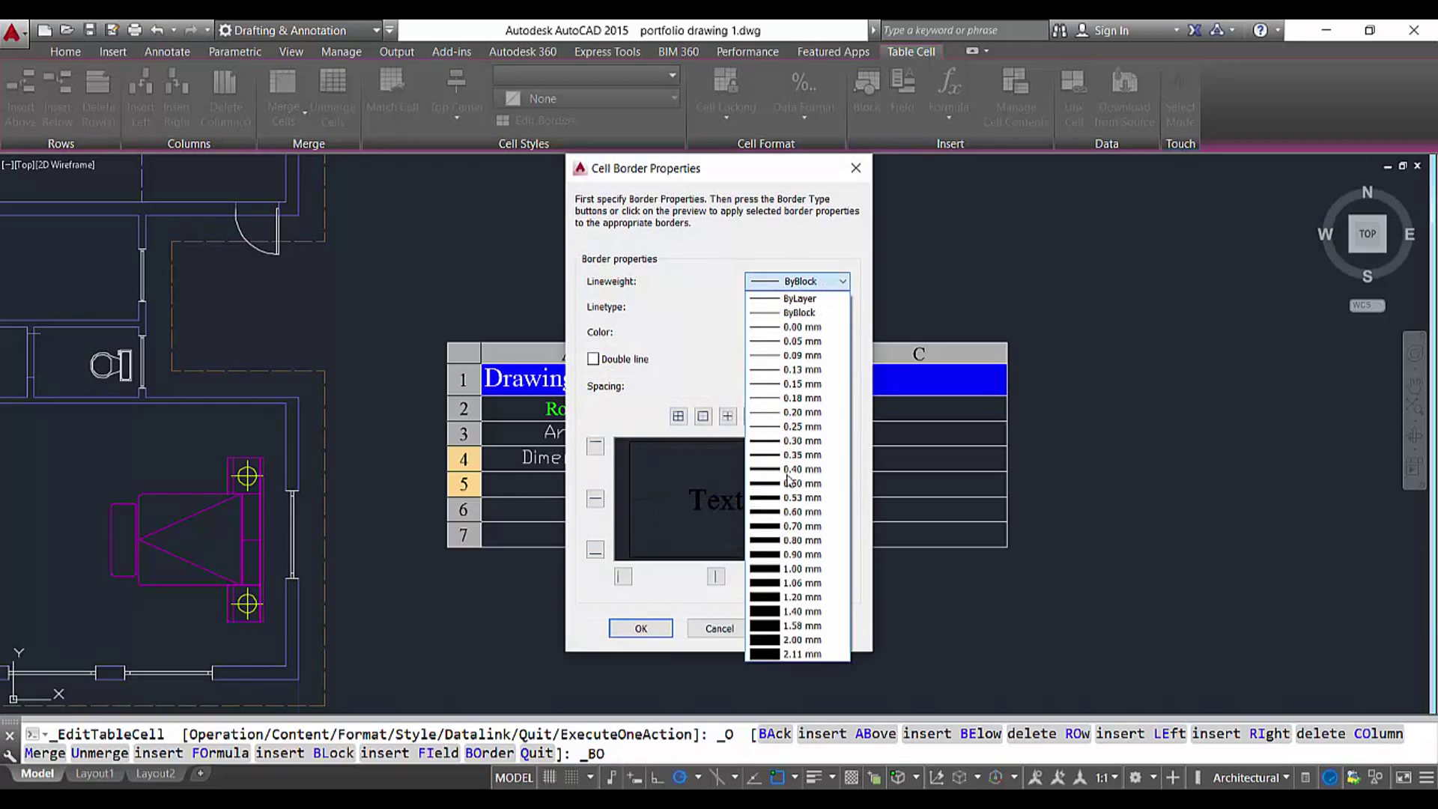
pyautogui.click(792, 470)
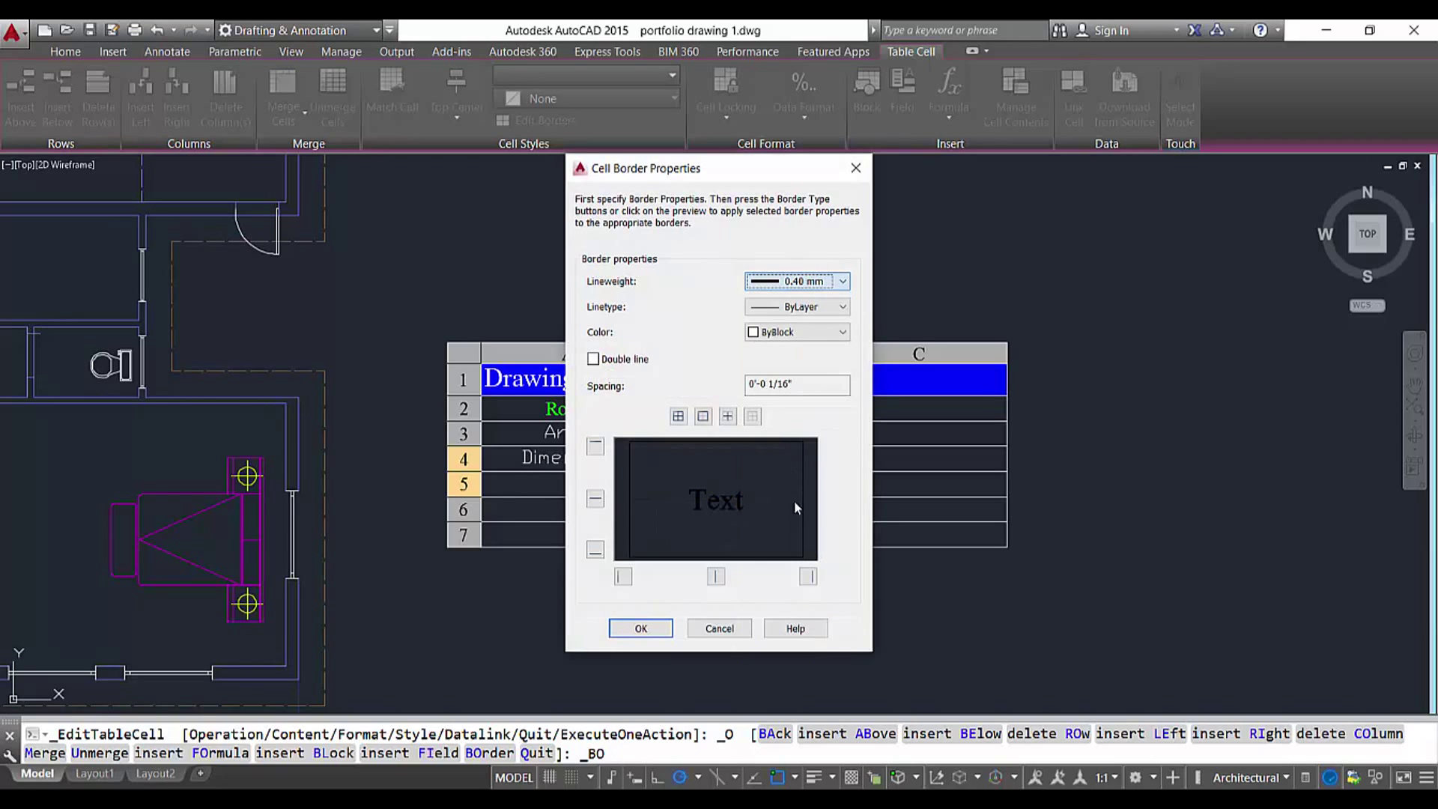
pyautogui.click(670, 628)
# Reselect the table and pick the merged title cell in row 1
pyautogui.click(960, 427)
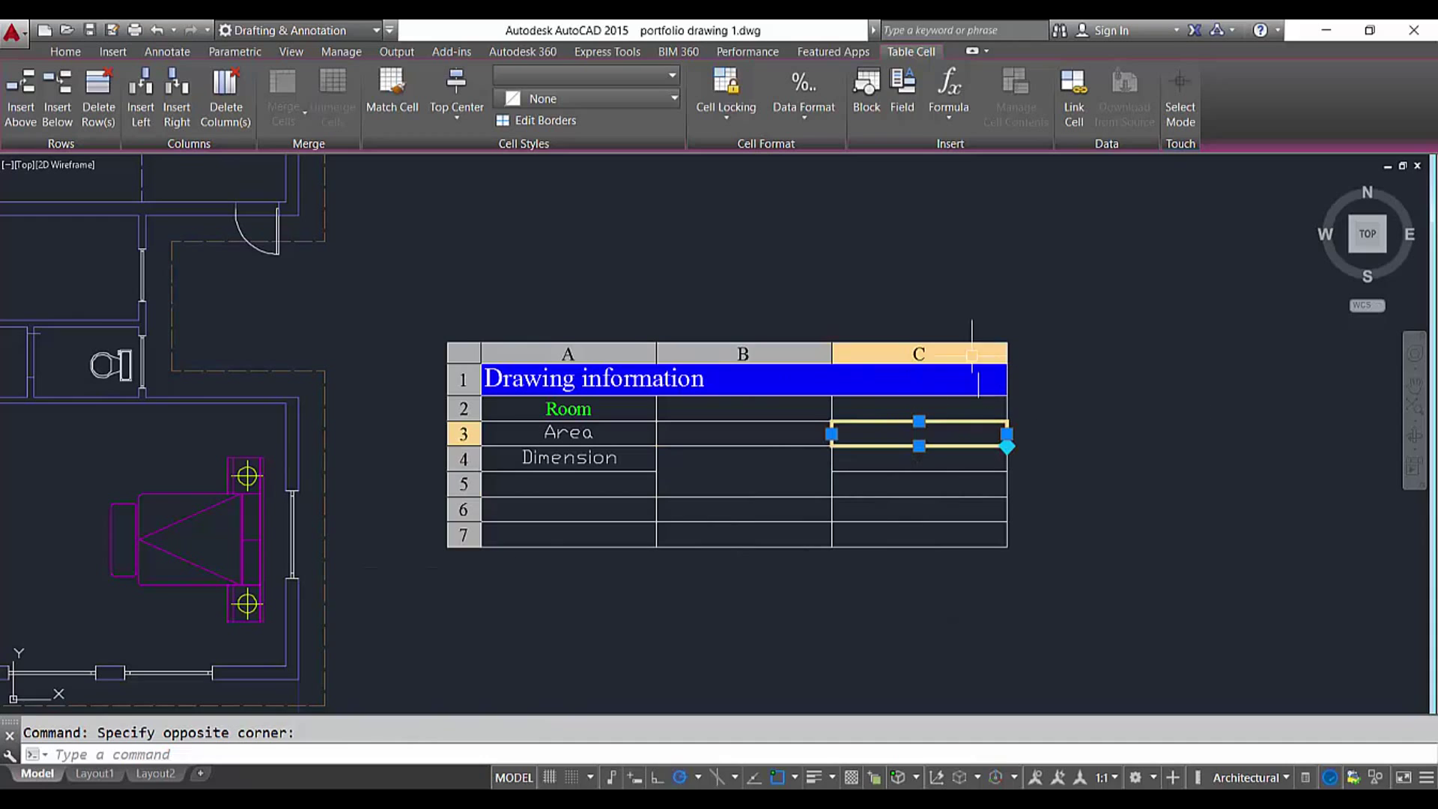
pyautogui.click(1165, 535)
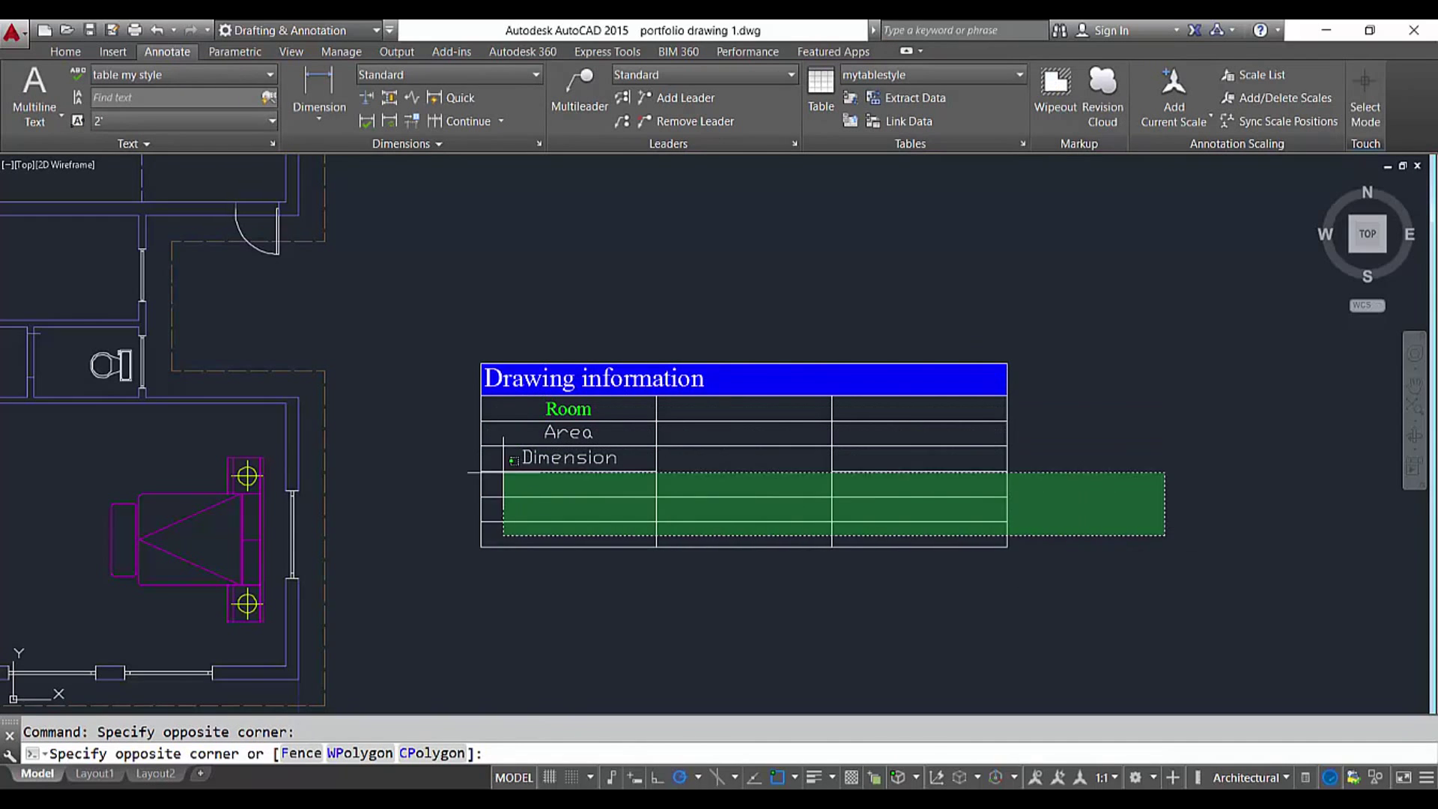
pyautogui.click(564, 573)
pyautogui.press('Escape')
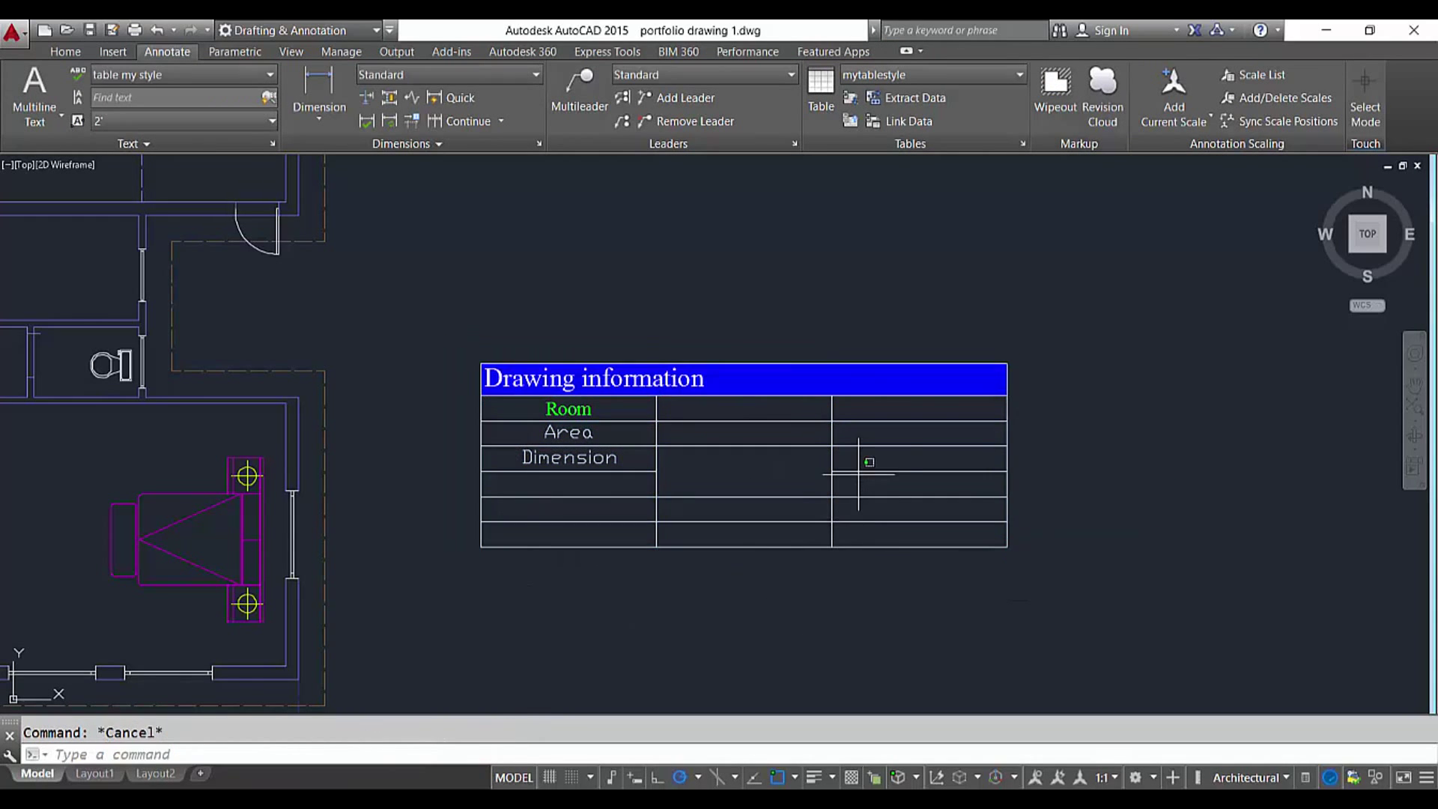
pyautogui.click(842, 439)
pyautogui.click(855, 367)
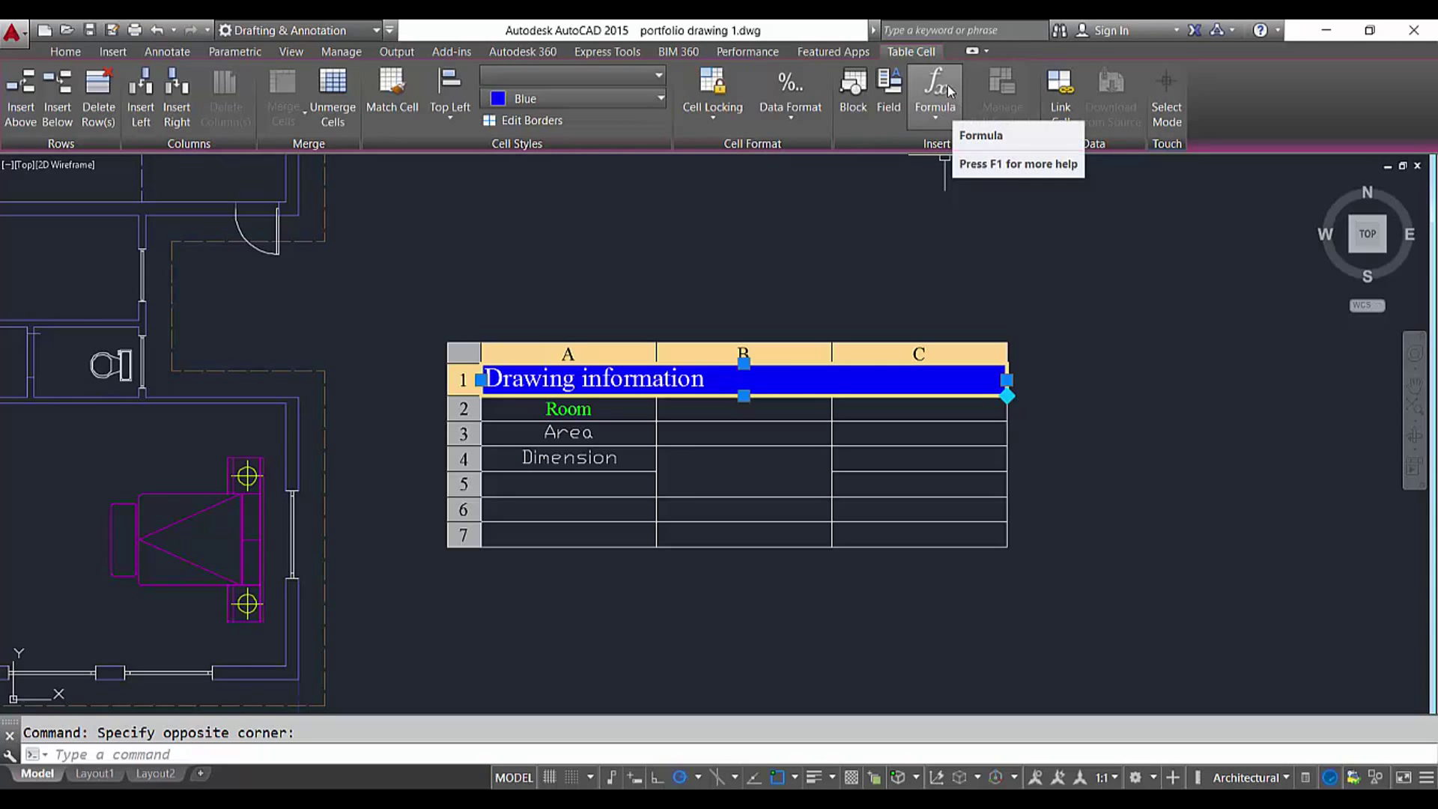
# Start a Sum formula, then cancel the mistaken one in the title row
pyautogui.click(941, 116)
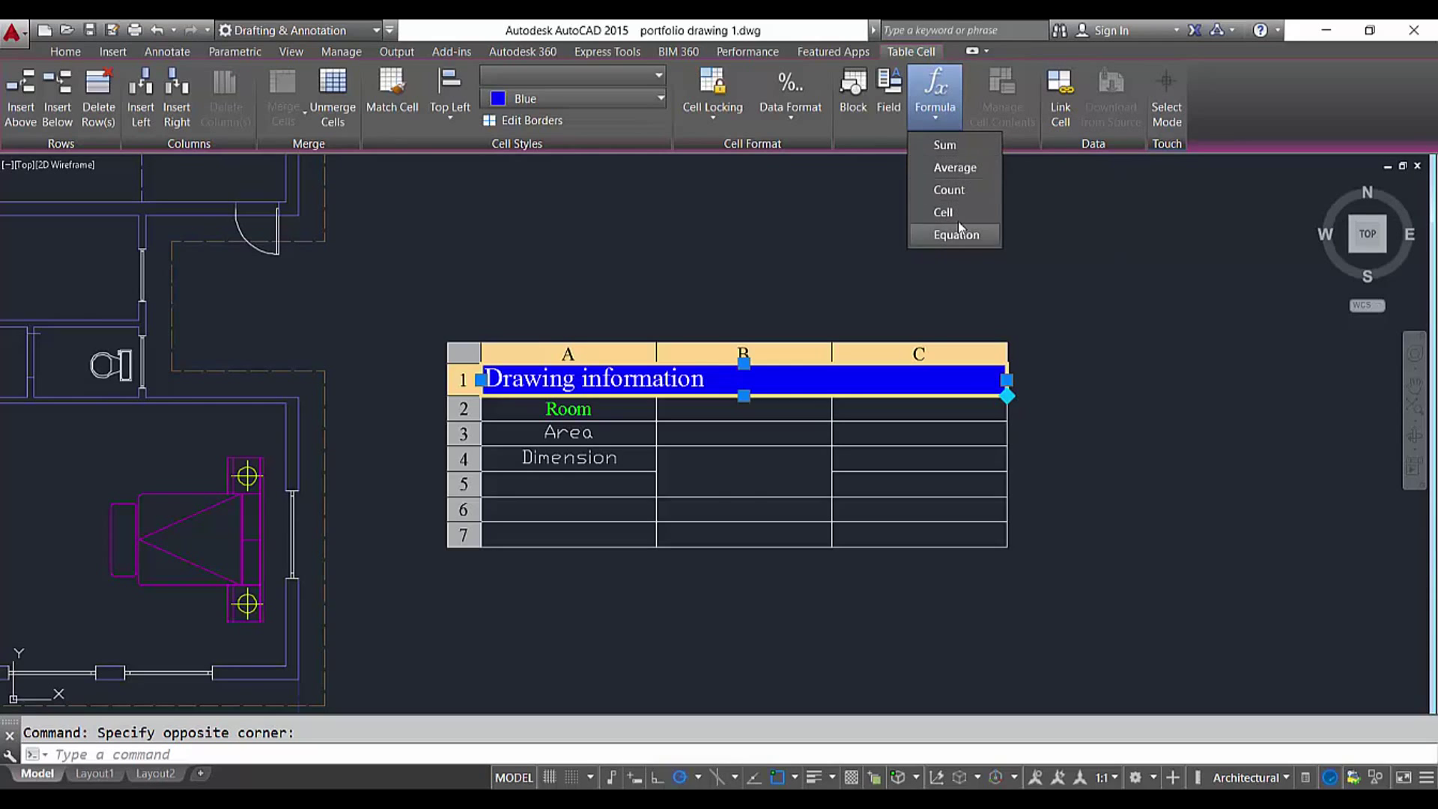
pyautogui.click(946, 145)
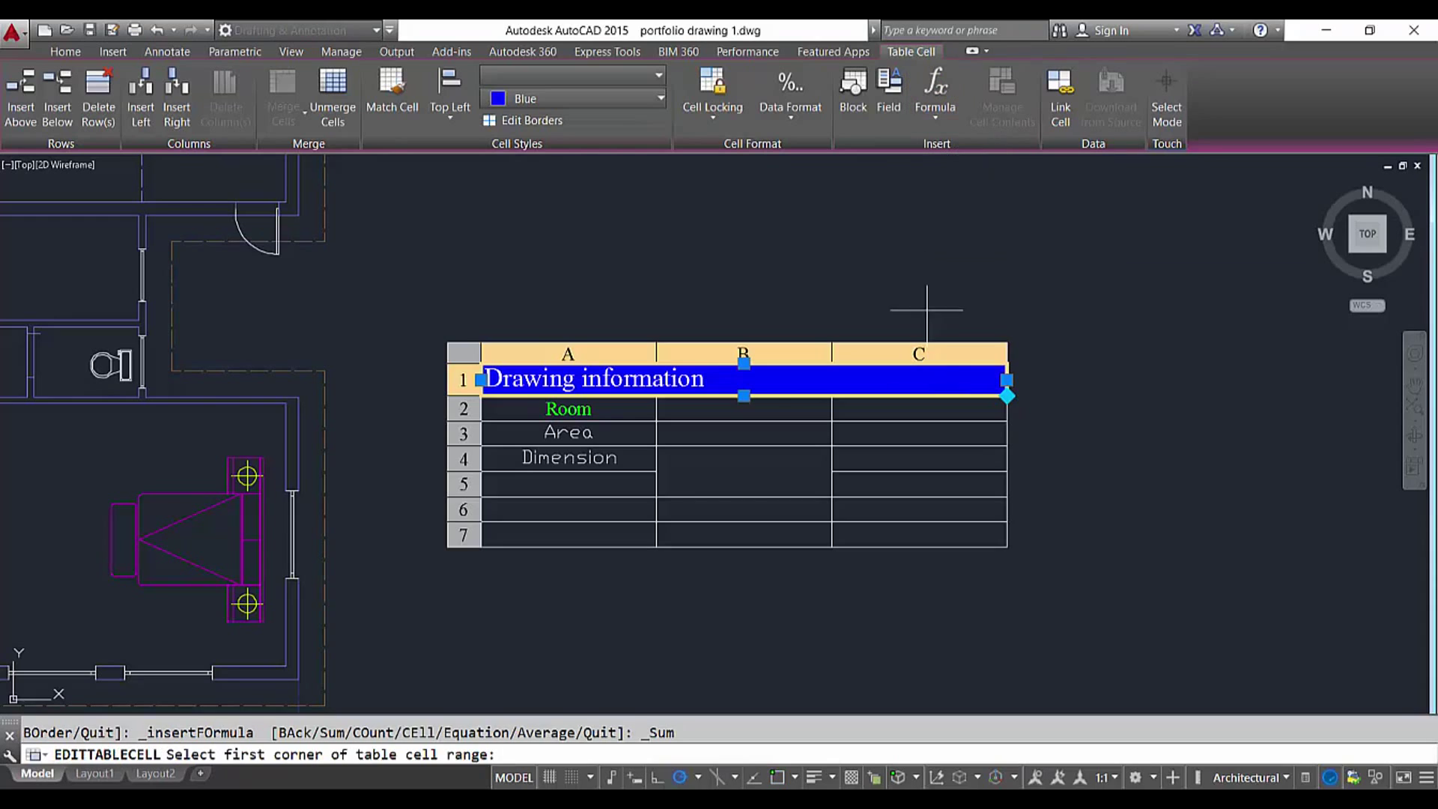
pyautogui.click(900, 501)
pyautogui.click(883, 519)
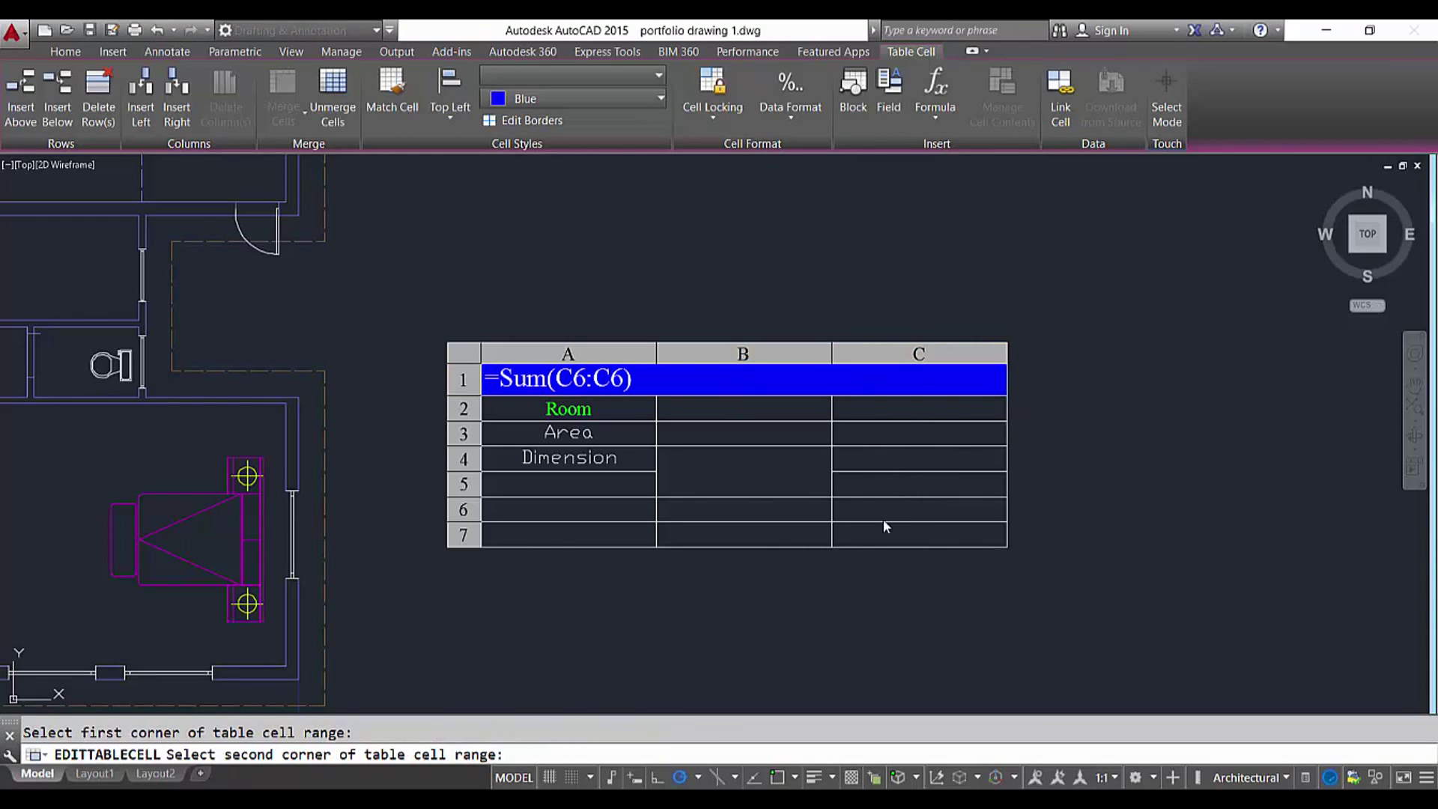
pyautogui.press('Escape')
# Put =Sum(A6:C6) in cell C6 by picking C6 and A6 as range corners
pyautogui.click(865, 514)
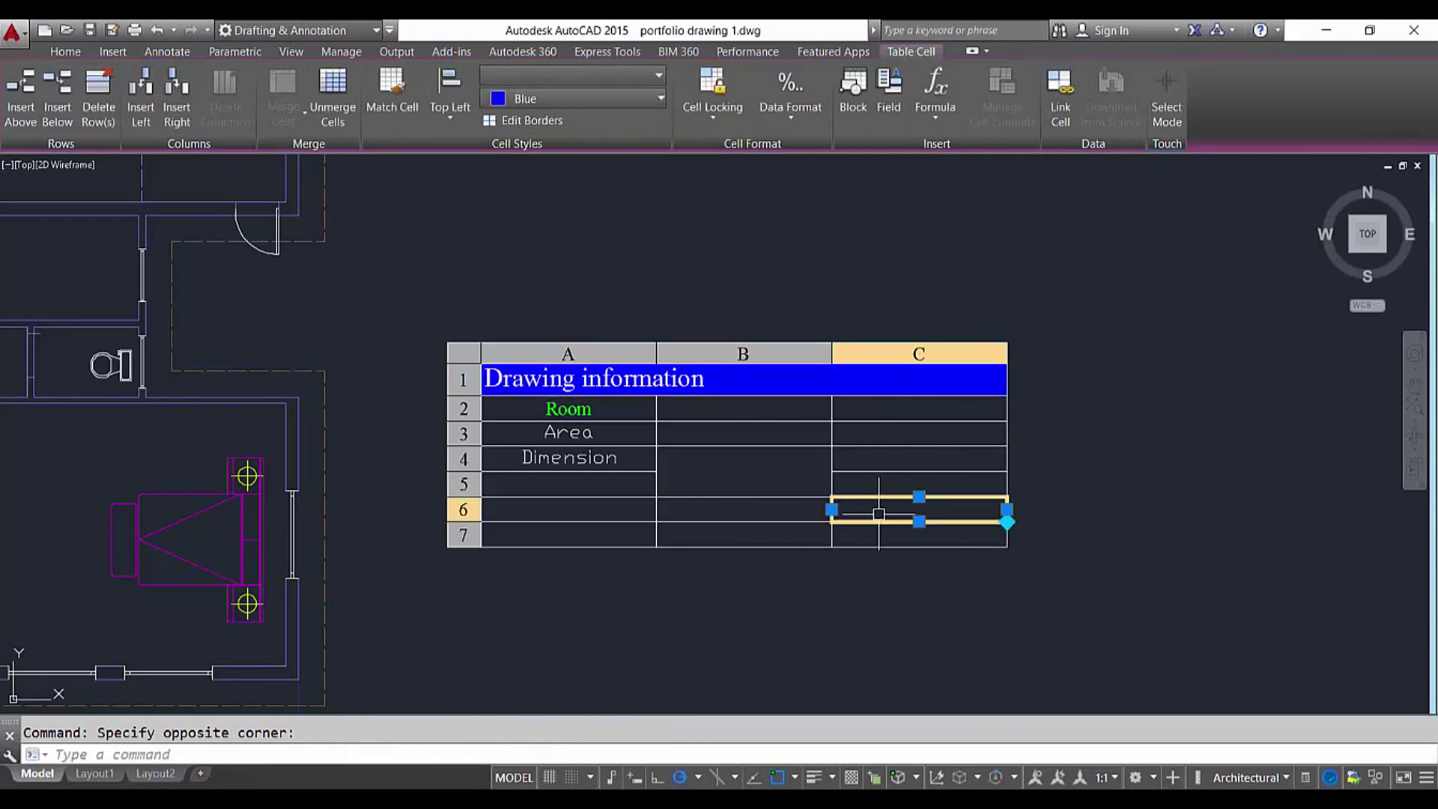
pyautogui.click(950, 93)
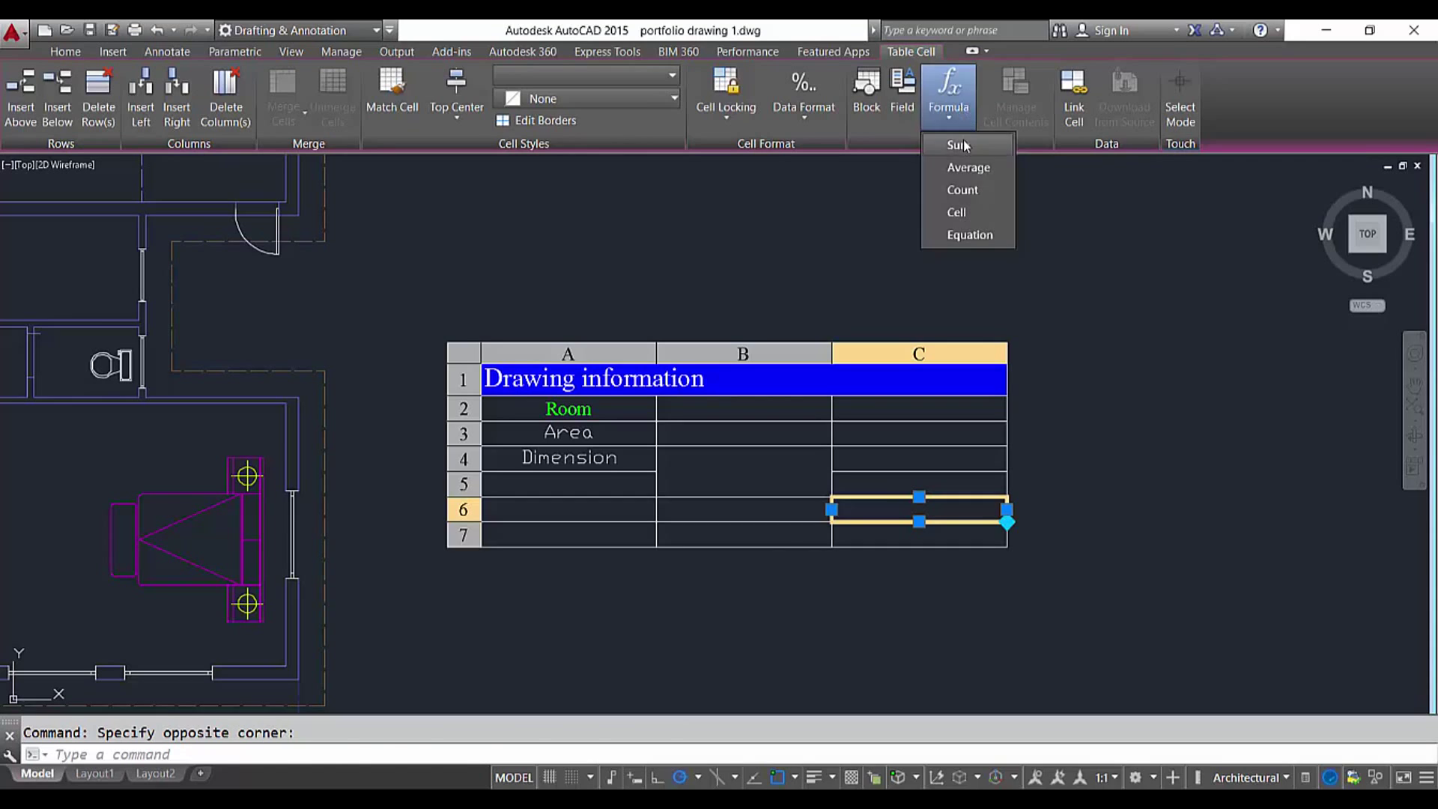
pyautogui.click(959, 145)
pyautogui.click(914, 506)
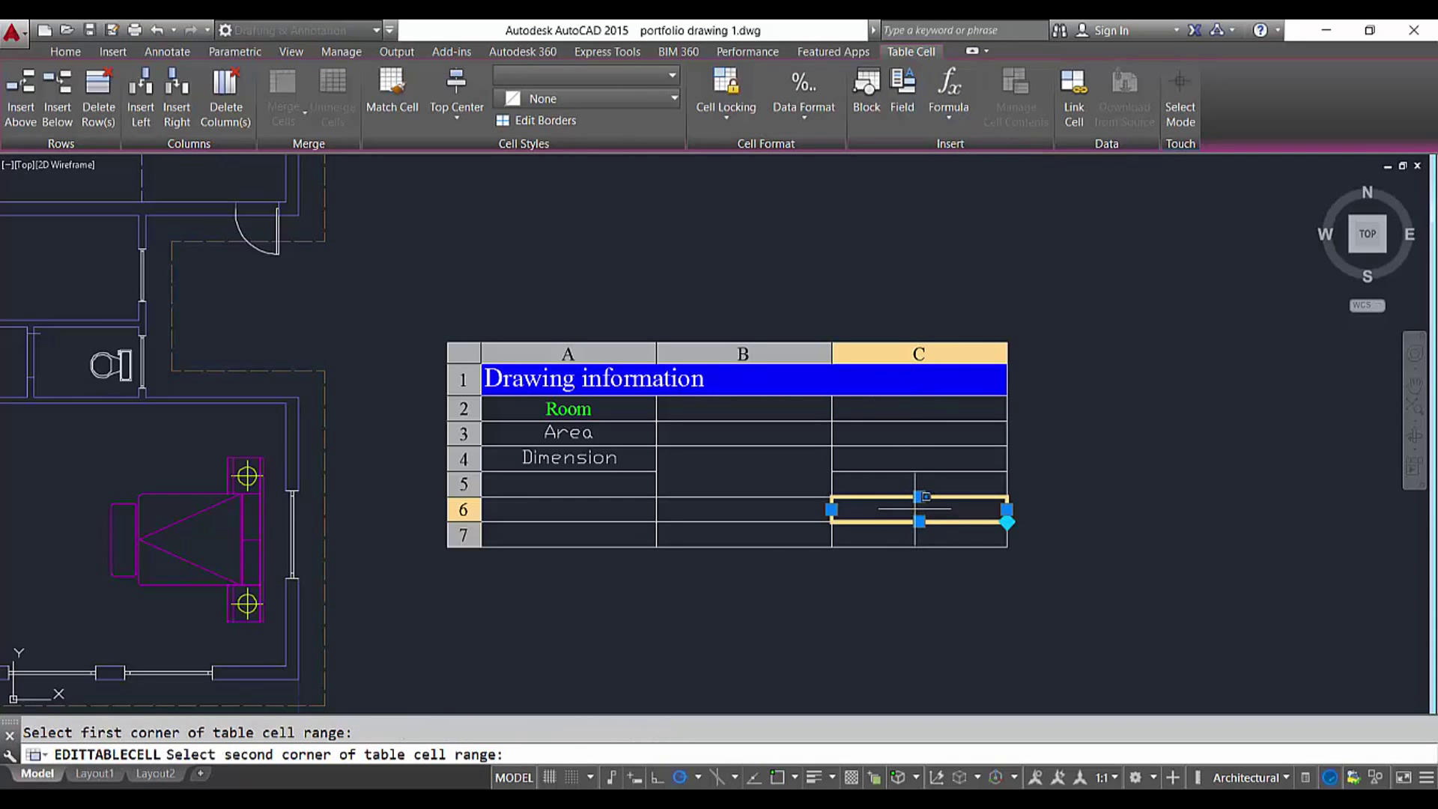
pyautogui.click(616, 512)
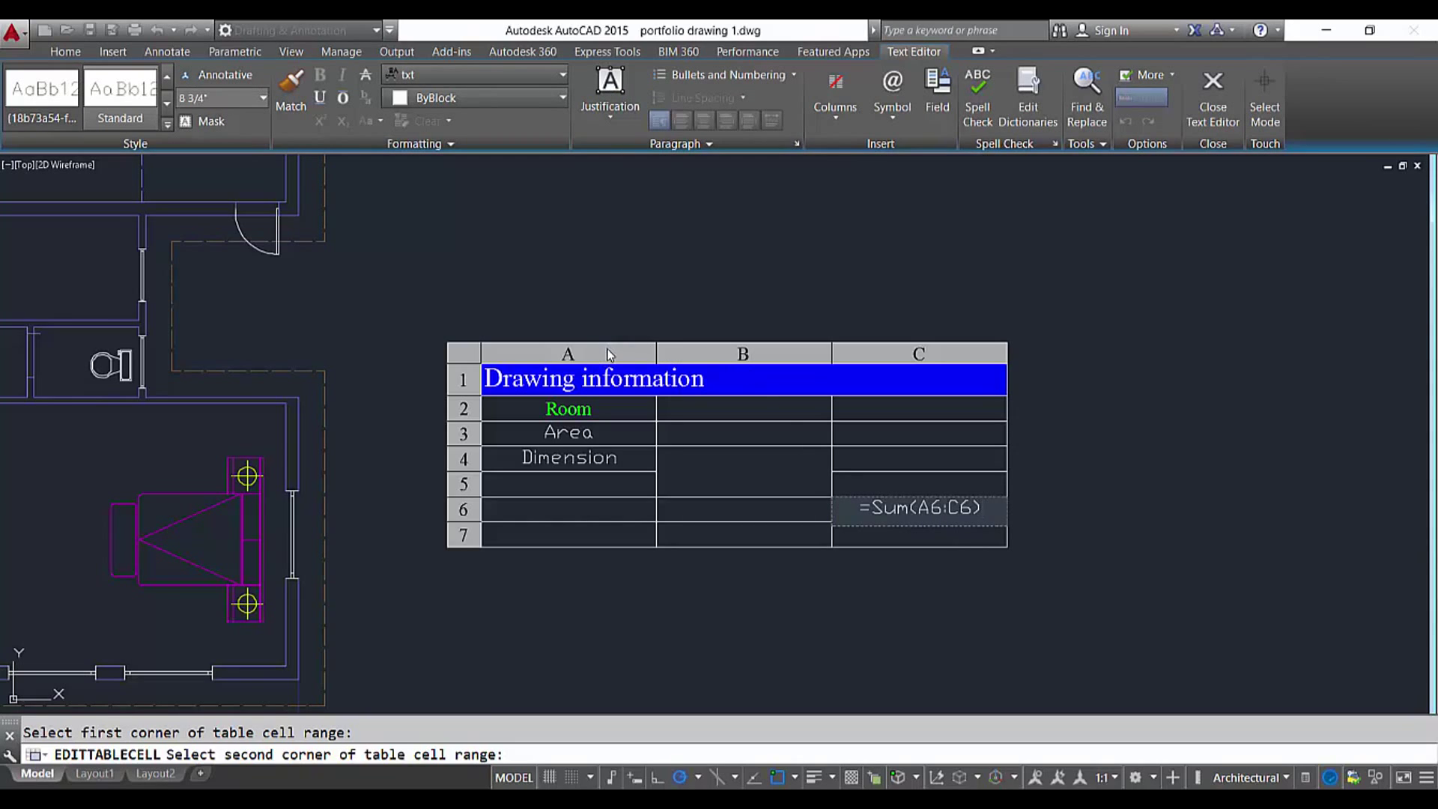
# Edit the C6 formula so it reads =Sum(a5:a6)
pyautogui.click(581, 517)
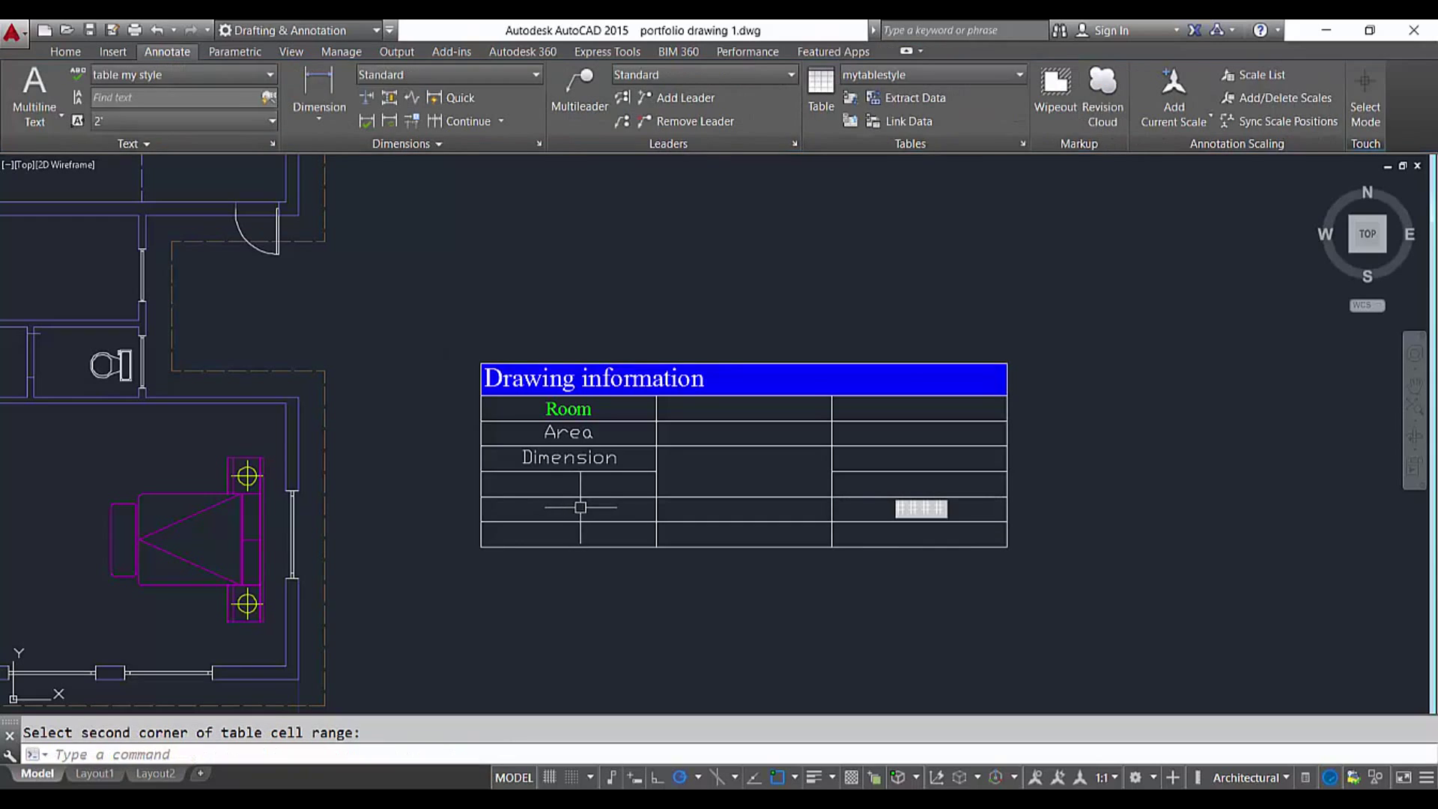
pyautogui.click(921, 510)
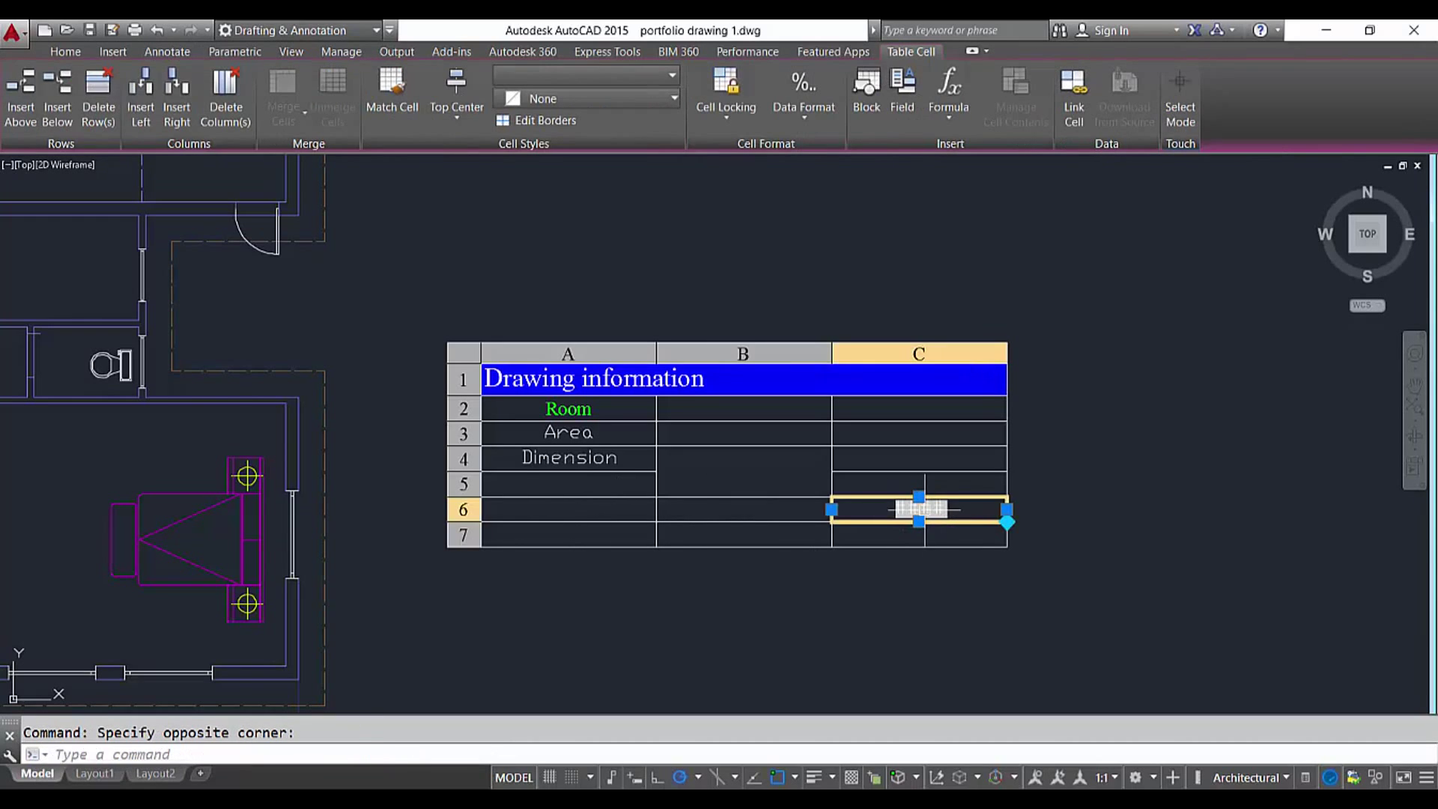
pyautogui.doubleClick(941, 517)
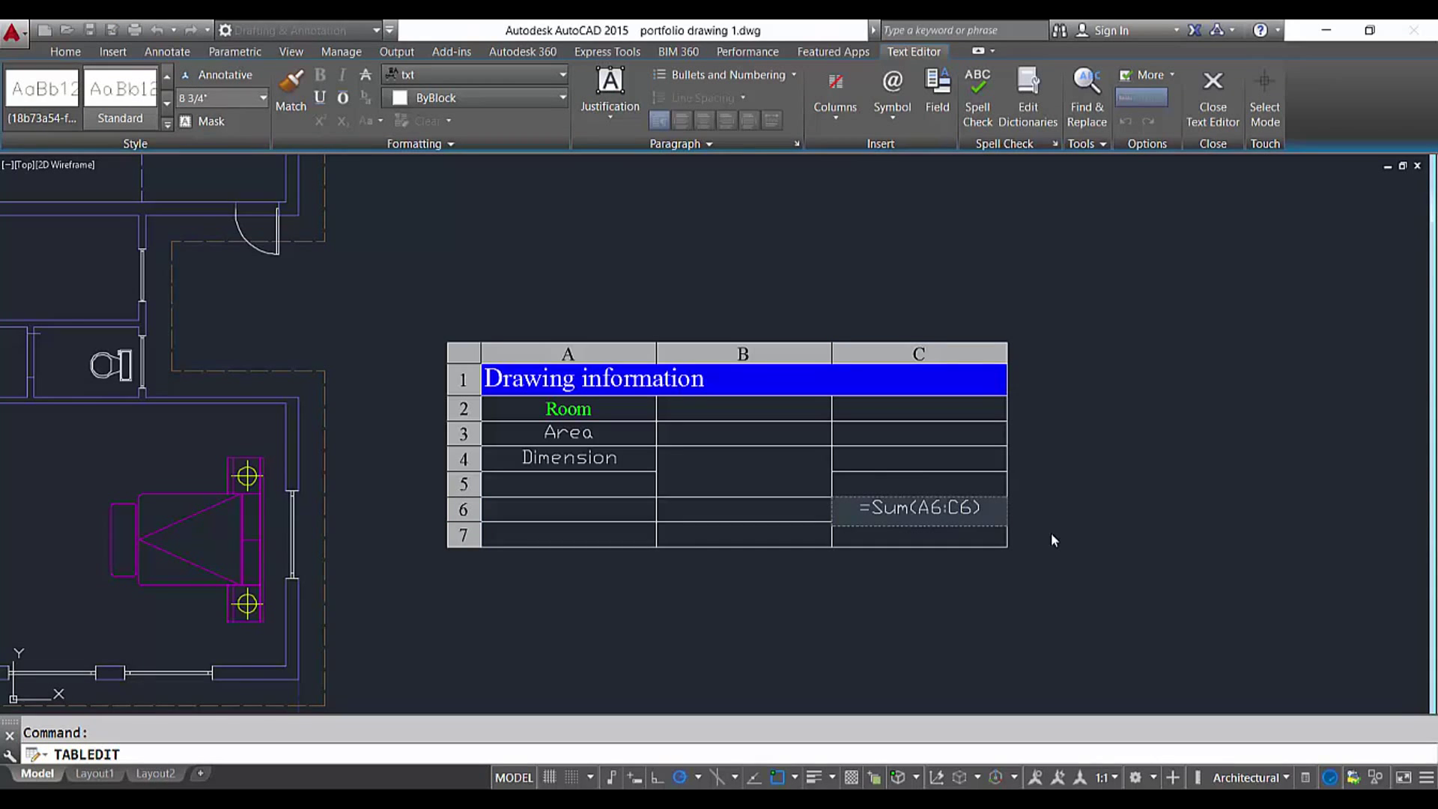
pyautogui.press('BackSpace')
pyautogui.write('a')
pyautogui.press('Left')
pyautogui.press('BackSpace')
pyautogui.write('a')
pyautogui.press('Delete')
pyautogui.write('5')
pyautogui.press('Escape')
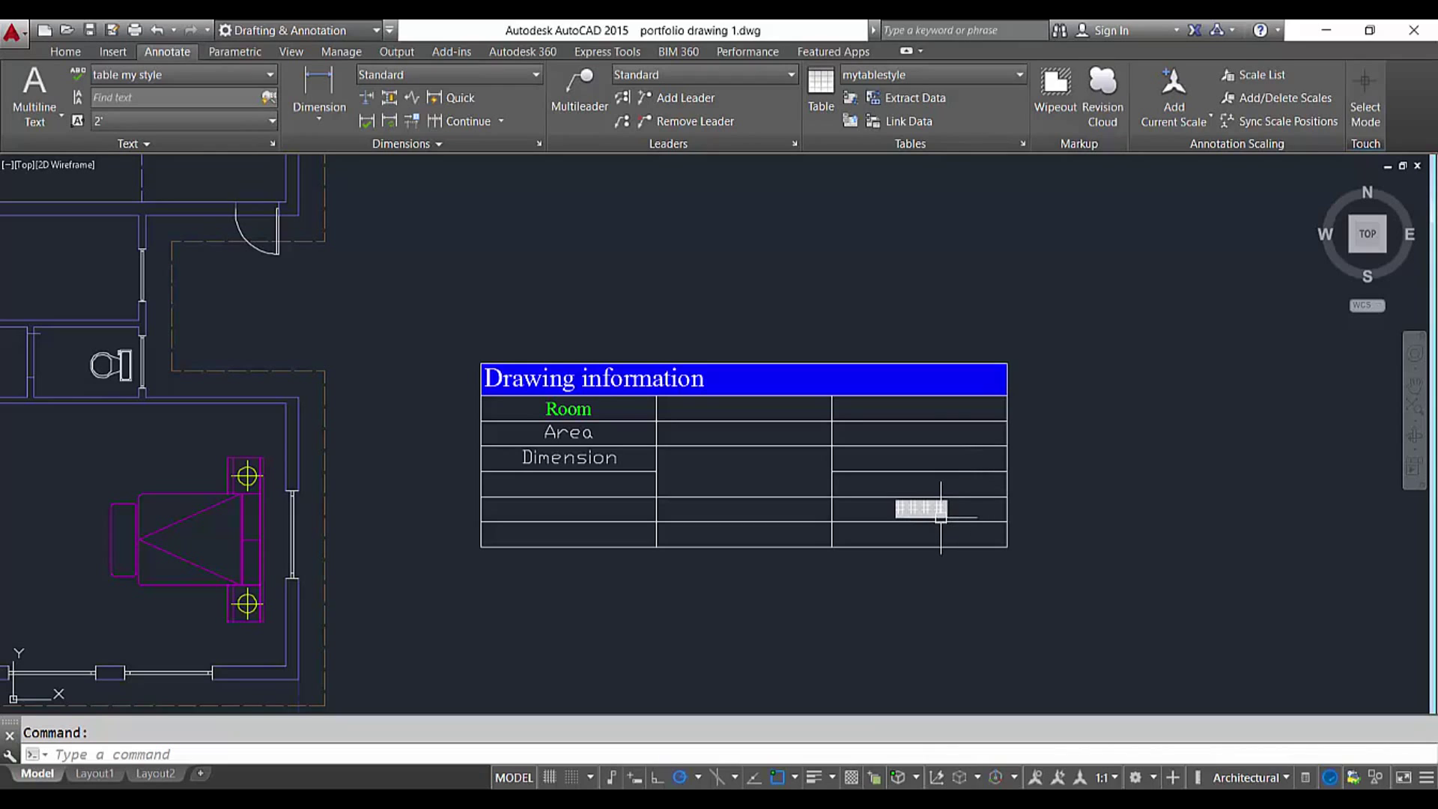
# Enter 5 in cell A5 and 6 in cell A6
pyautogui.click(615, 487)
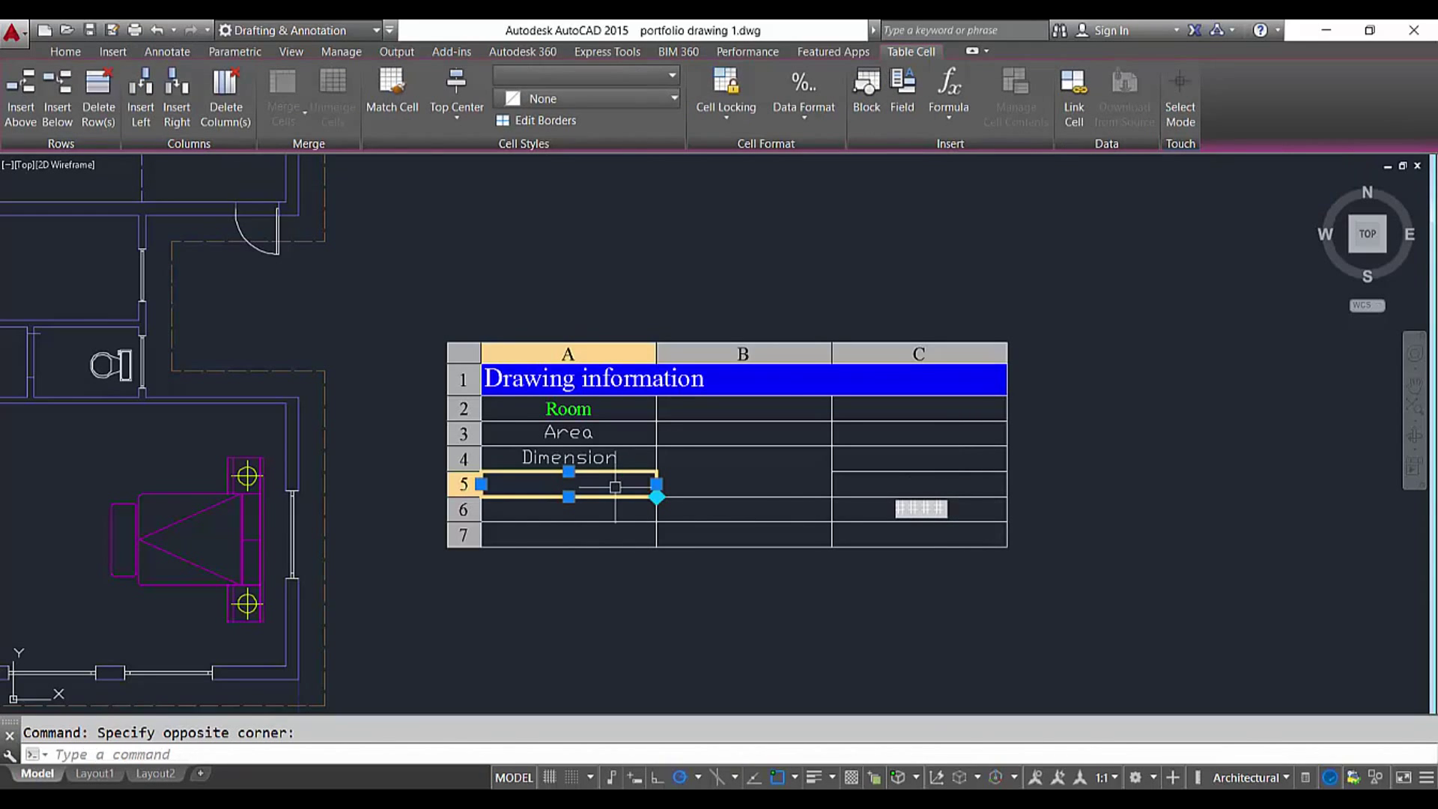
pyautogui.write('5')
pyautogui.press('Return')
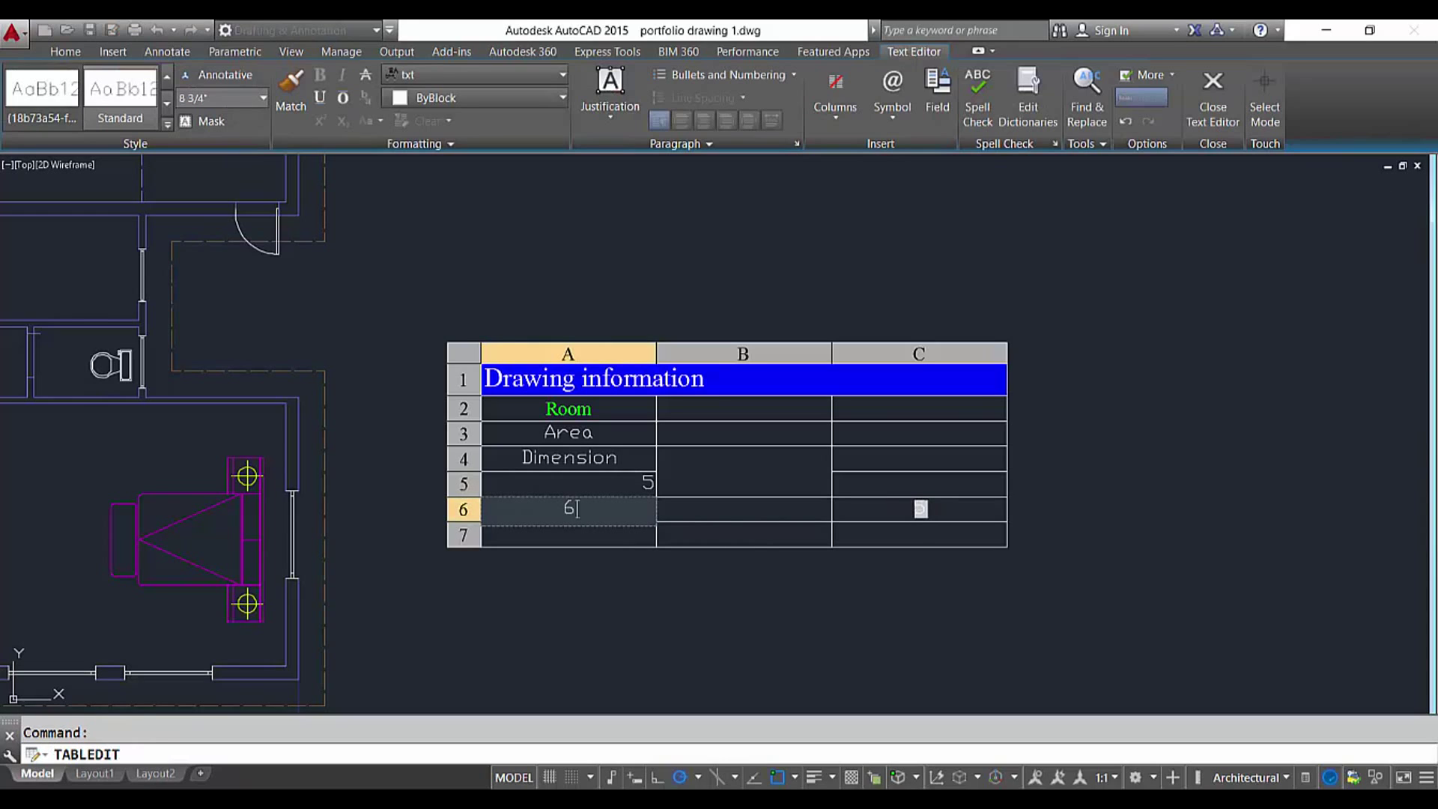
pyautogui.write('6')
pyautogui.press('Tab')
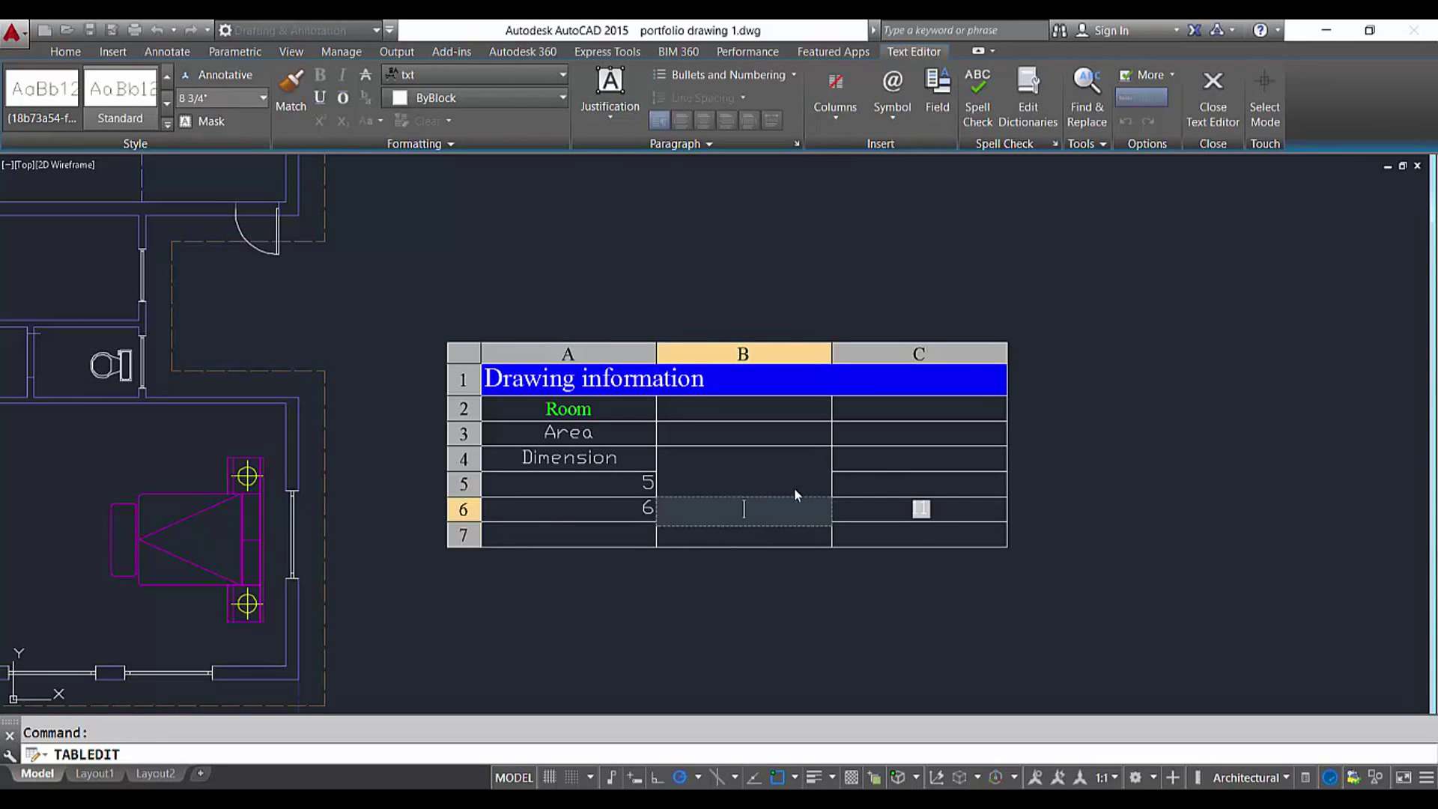
pyautogui.scroll(8, 910, 516)
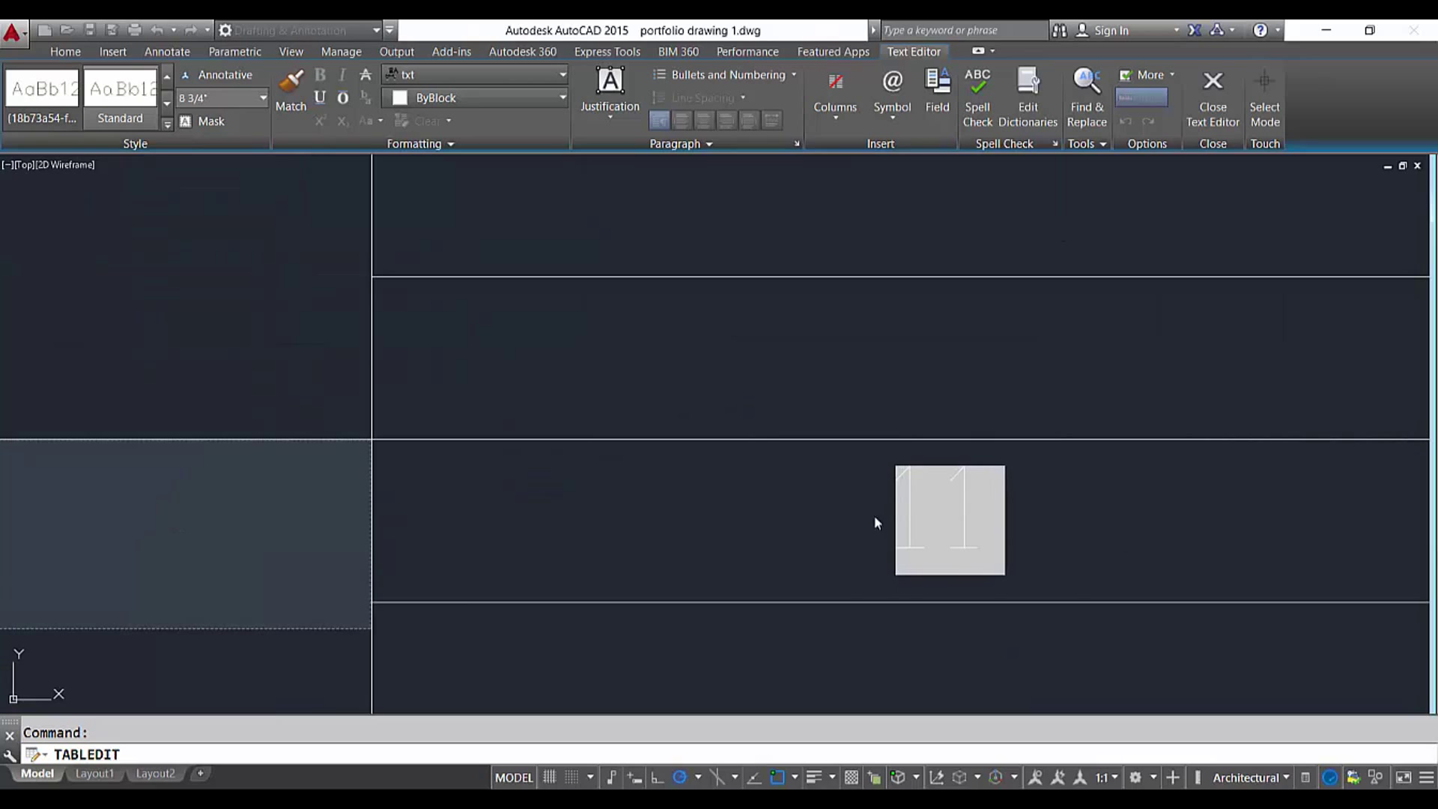
pyautogui.scroll(-6, 671, 448)
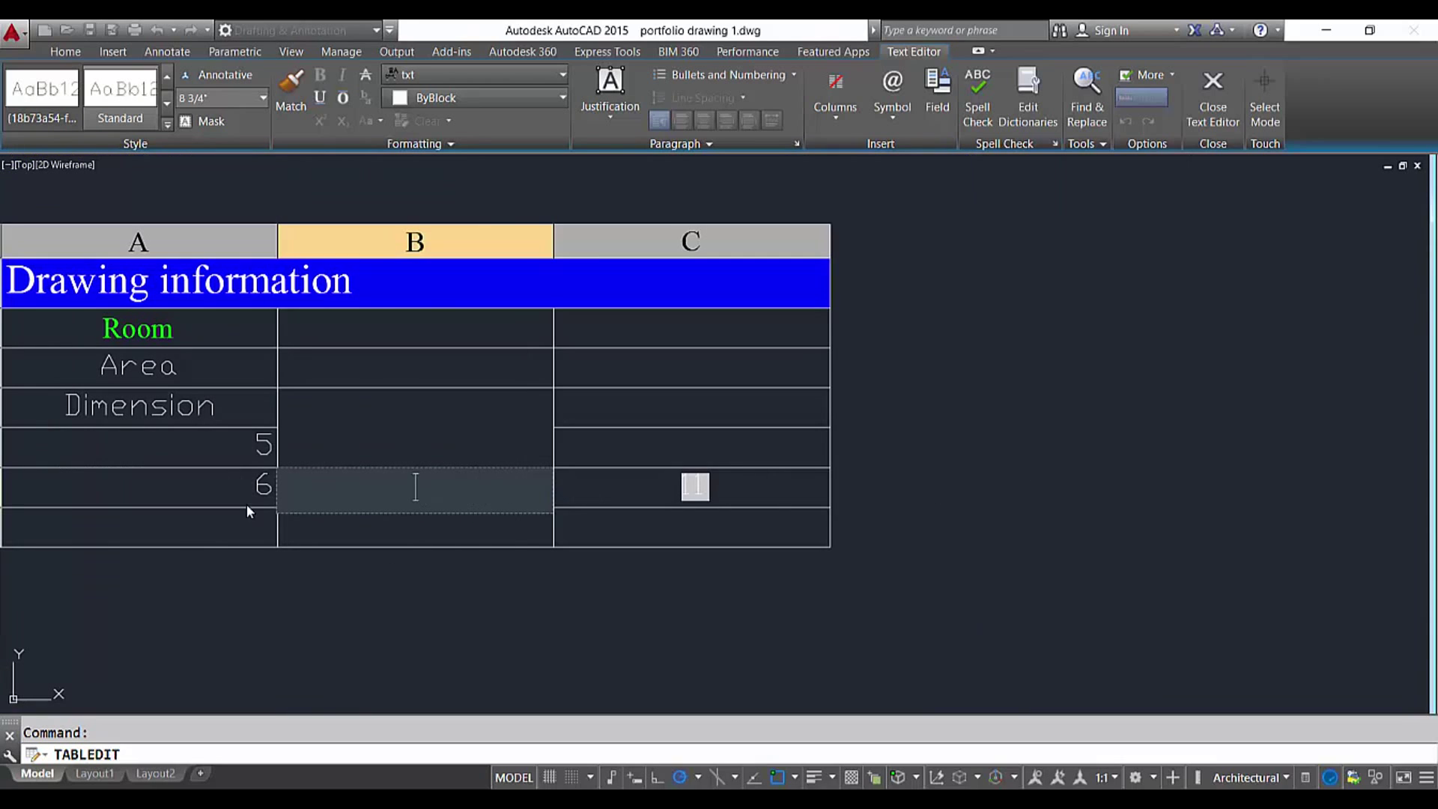
pyautogui.moveTo(254, 434); pyautogui.dragTo(299, 433, button='middle')
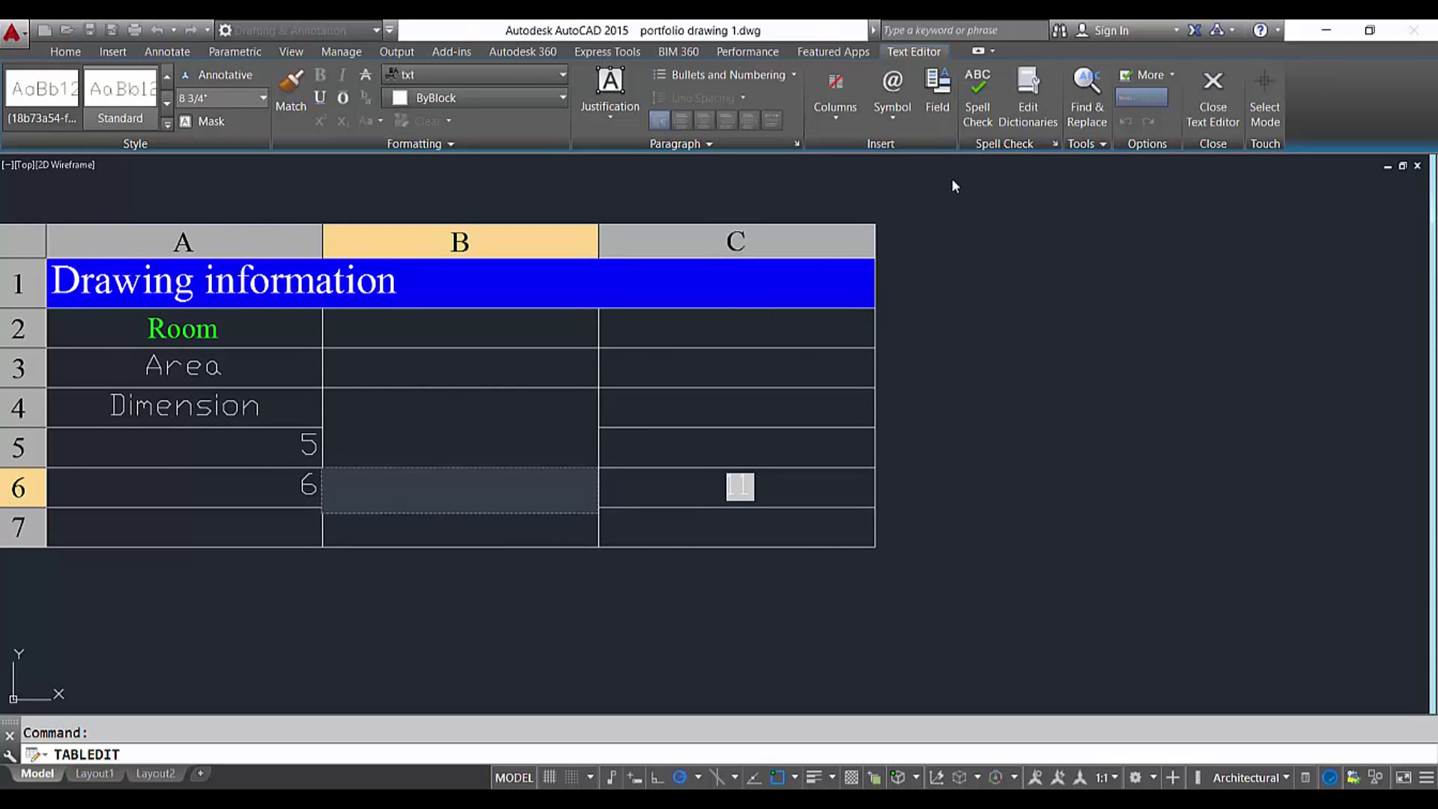
# Align the text in cells A2 through A7 bottom-left
pyautogui.click(797, 346)
pyautogui.click(780, 360)
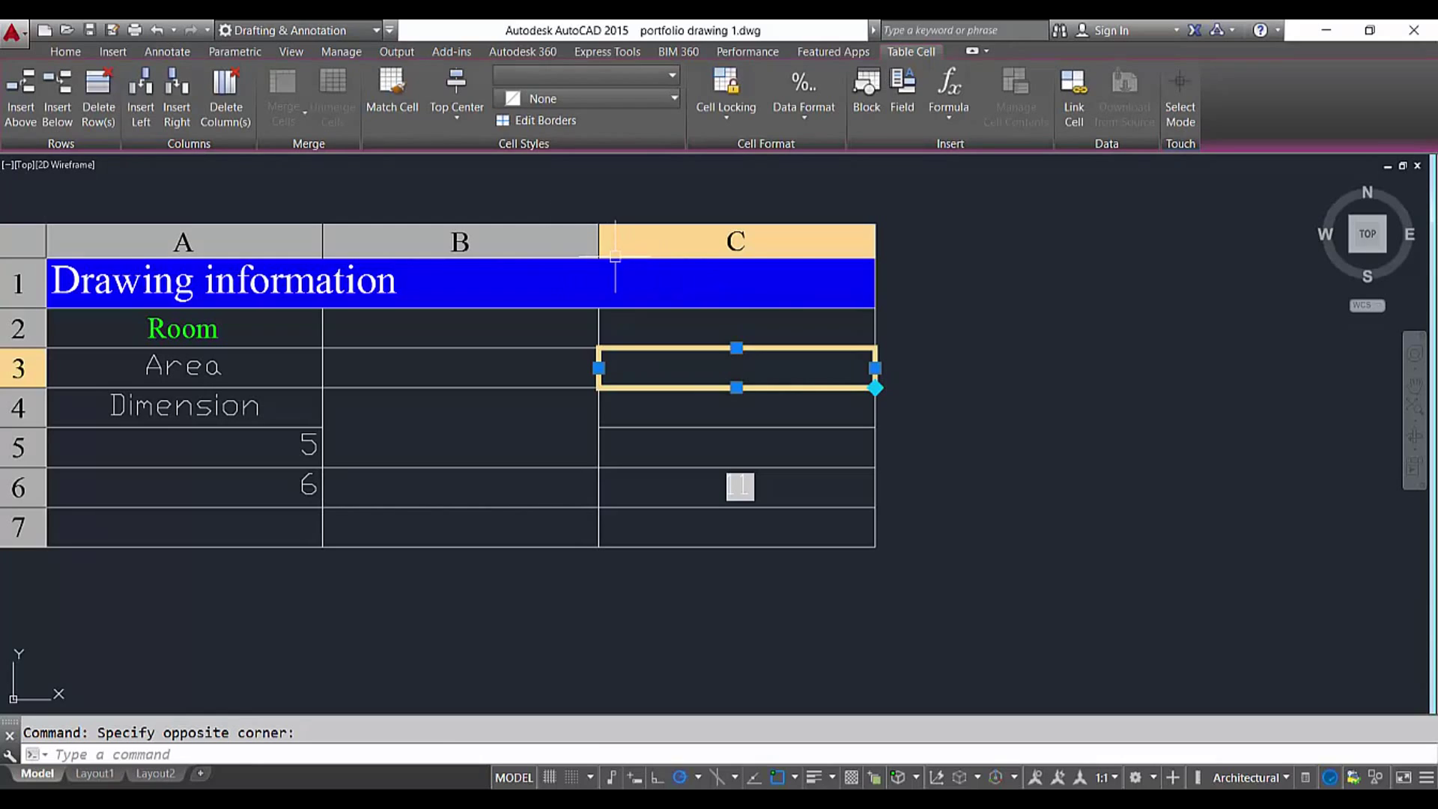
pyautogui.keyDown('shift'); pyautogui.click(577, 241); pyautogui.keyUp('shift')
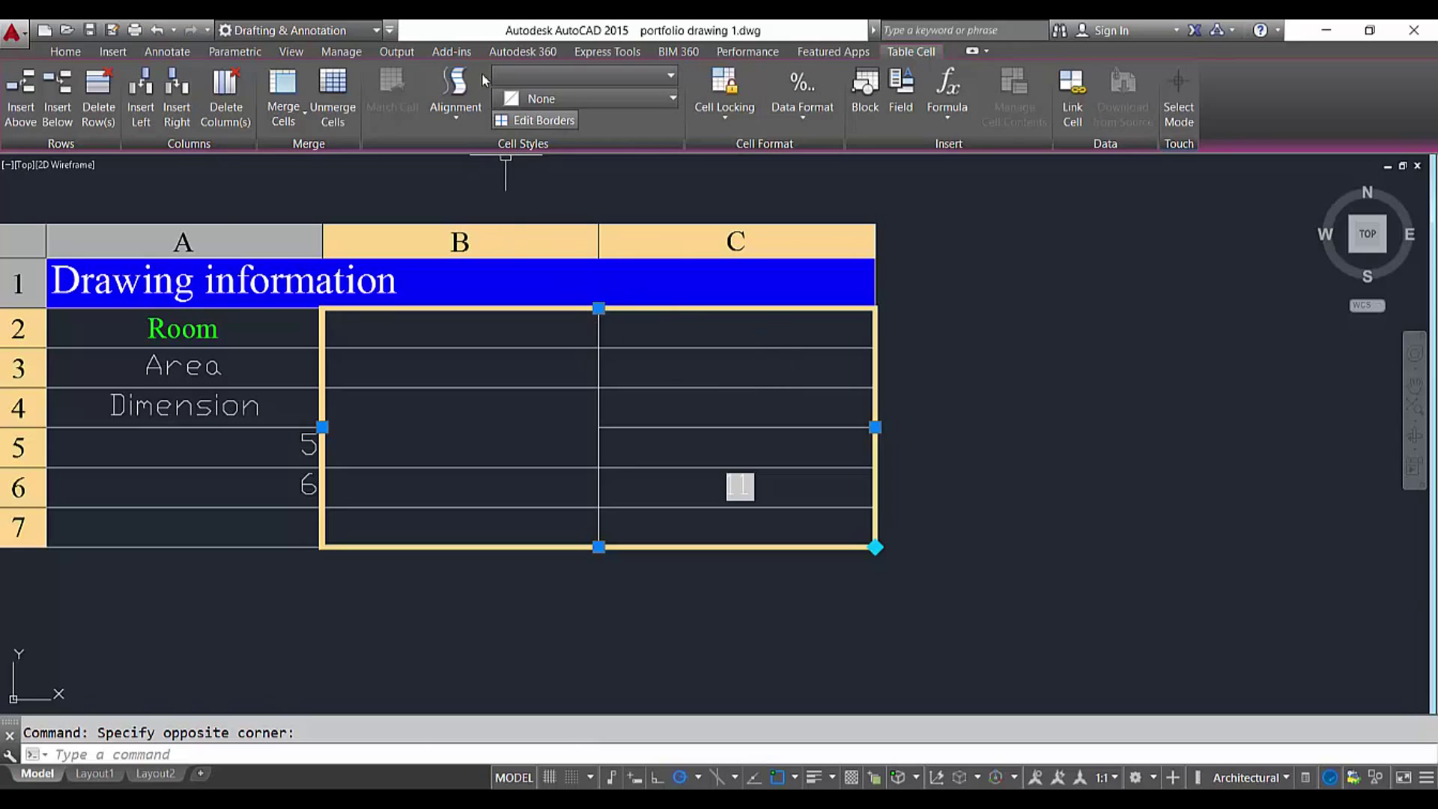
pyautogui.moveTo(219, 330); pyautogui.dragTo(202, 524)
pyautogui.click(455, 94)
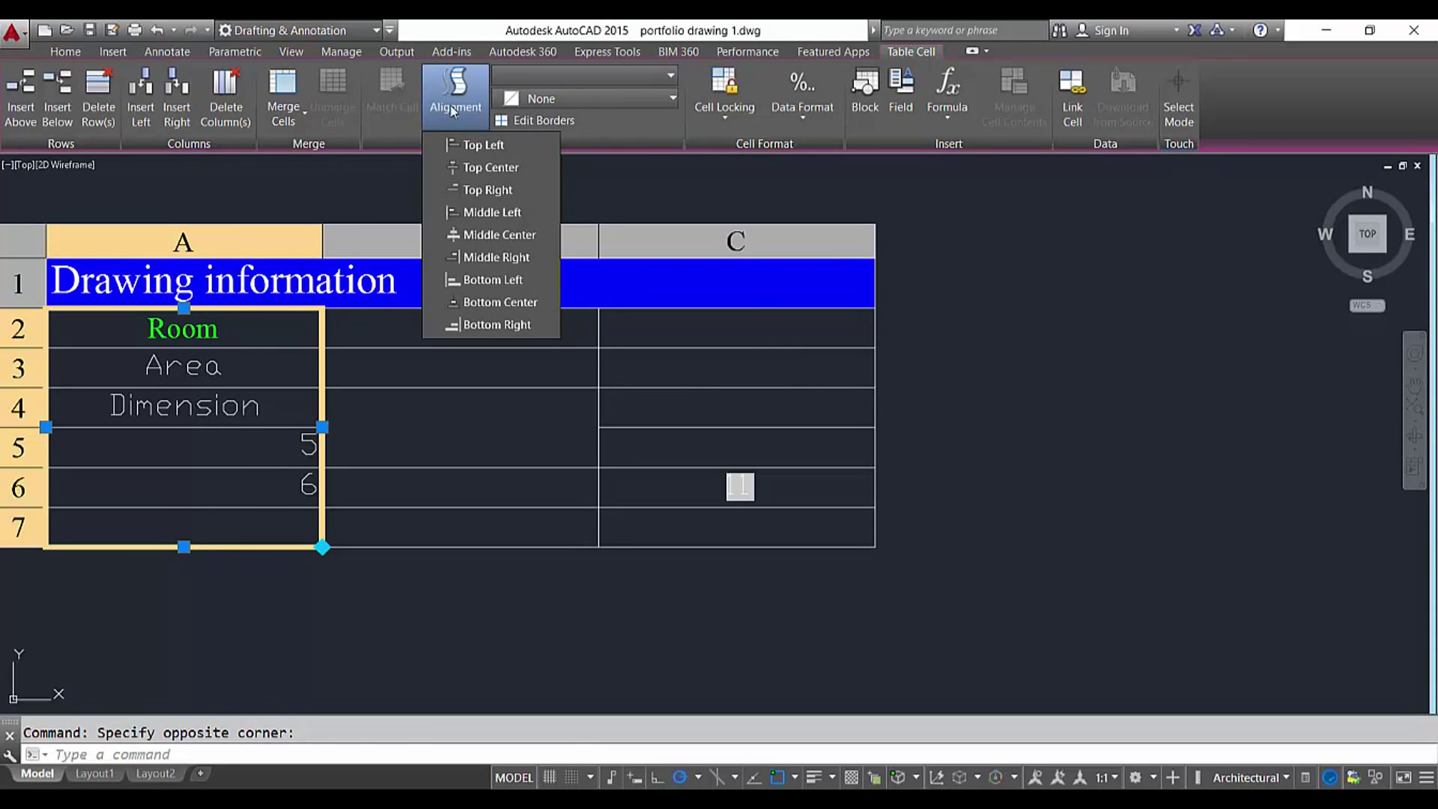
pyautogui.click(493, 280)
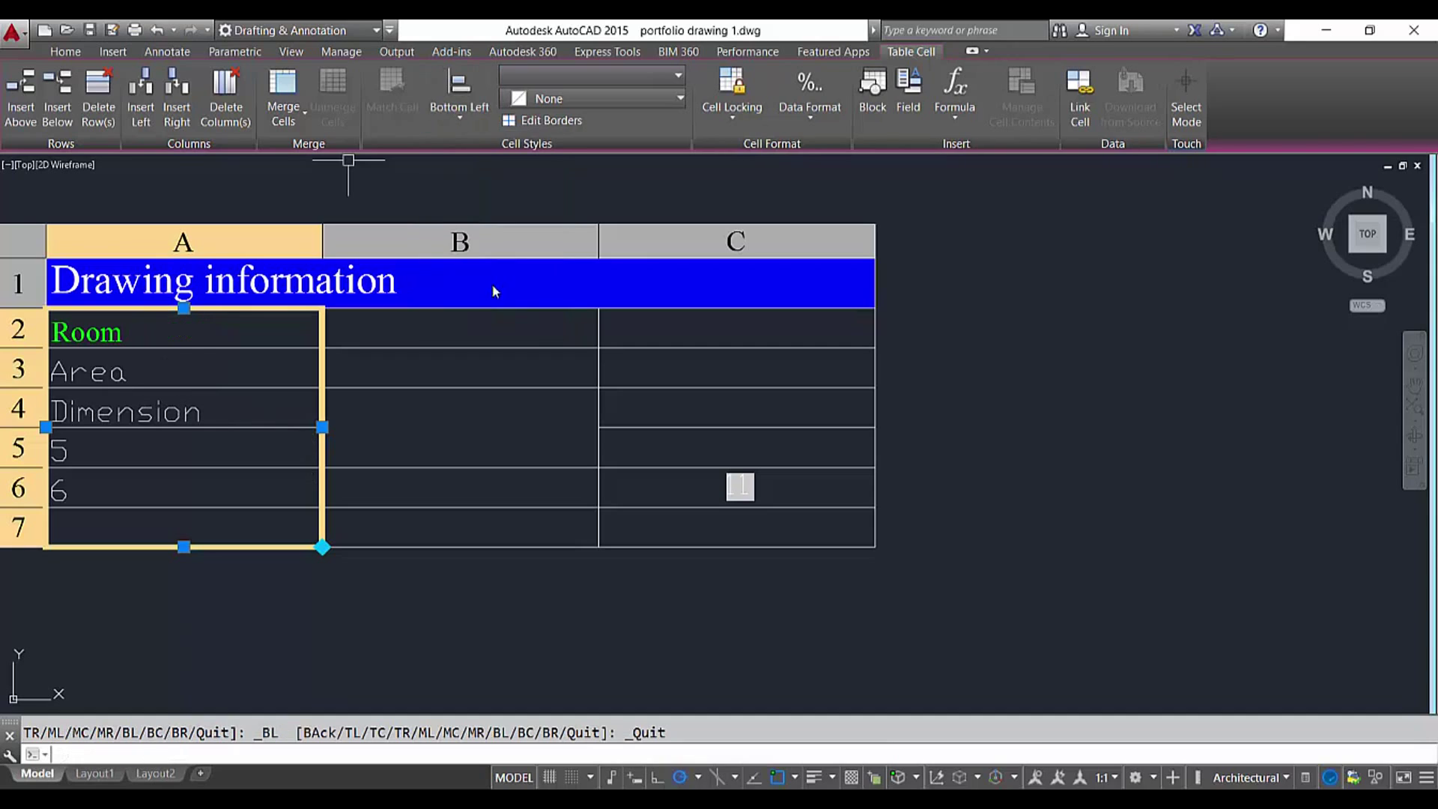
pyautogui.click(460, 119)
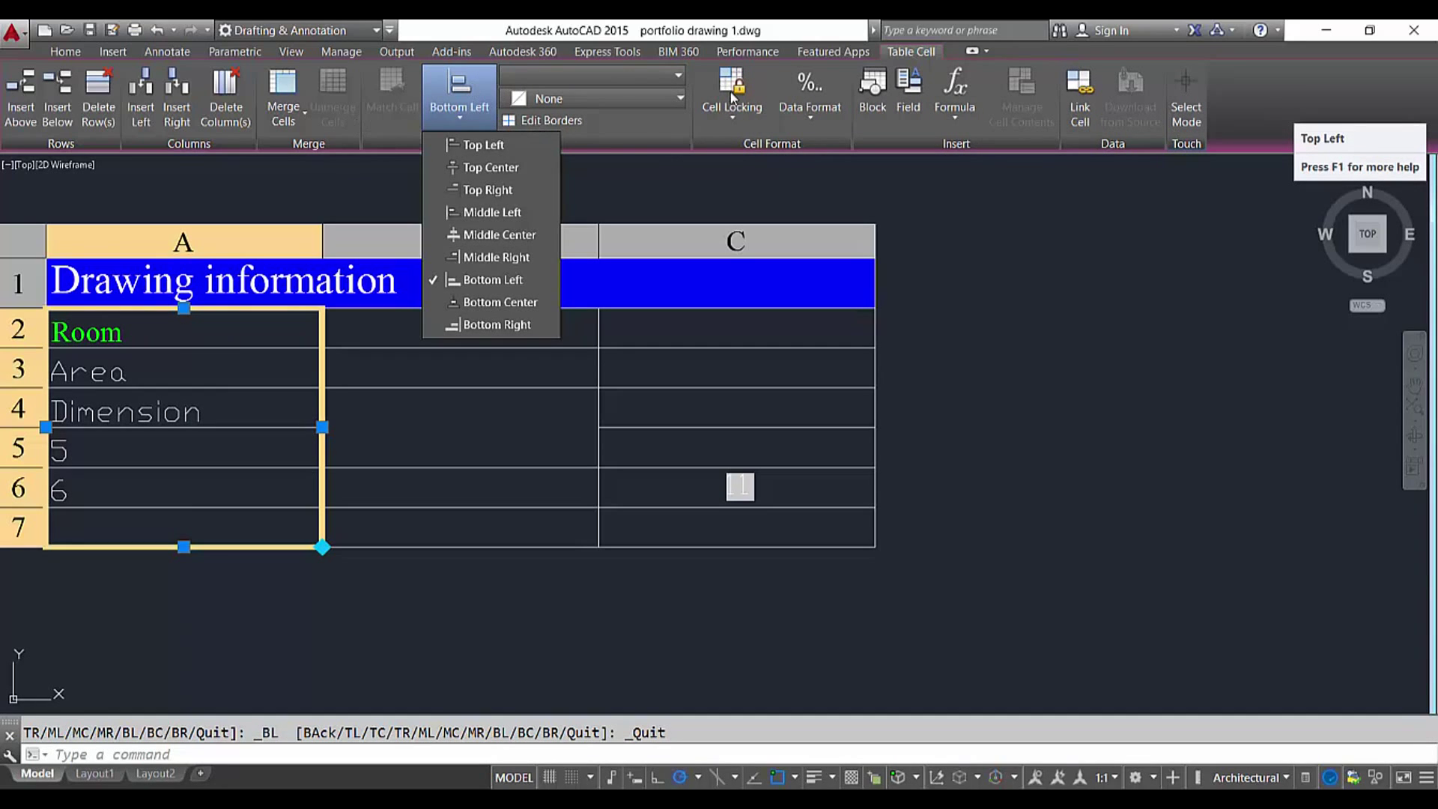
pyautogui.click(691, 113)
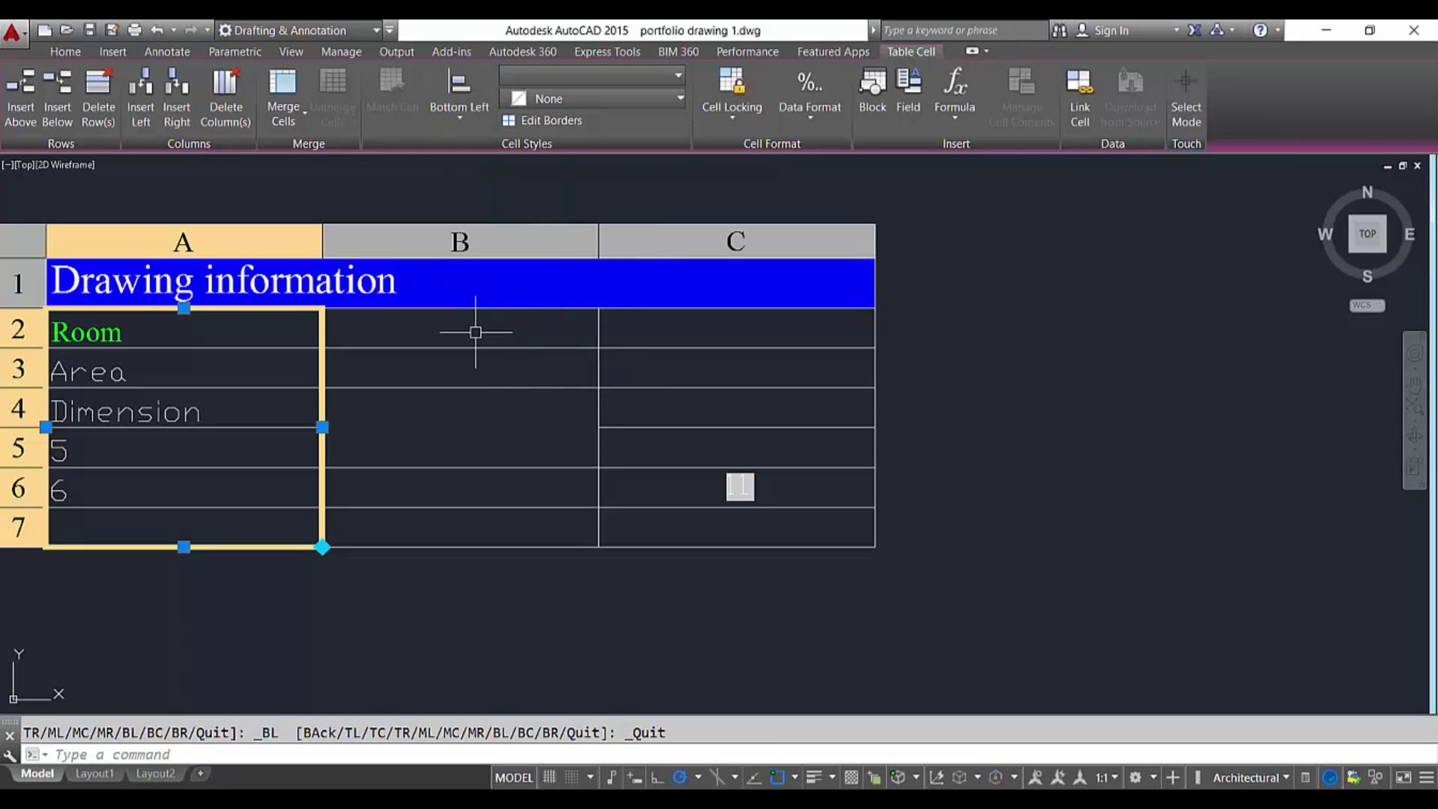
# Check cells B3 to B6 of the table, then deselect to leave the table
pyautogui.moveTo(514, 334); pyautogui.dragTo(768, 364, button='middle')
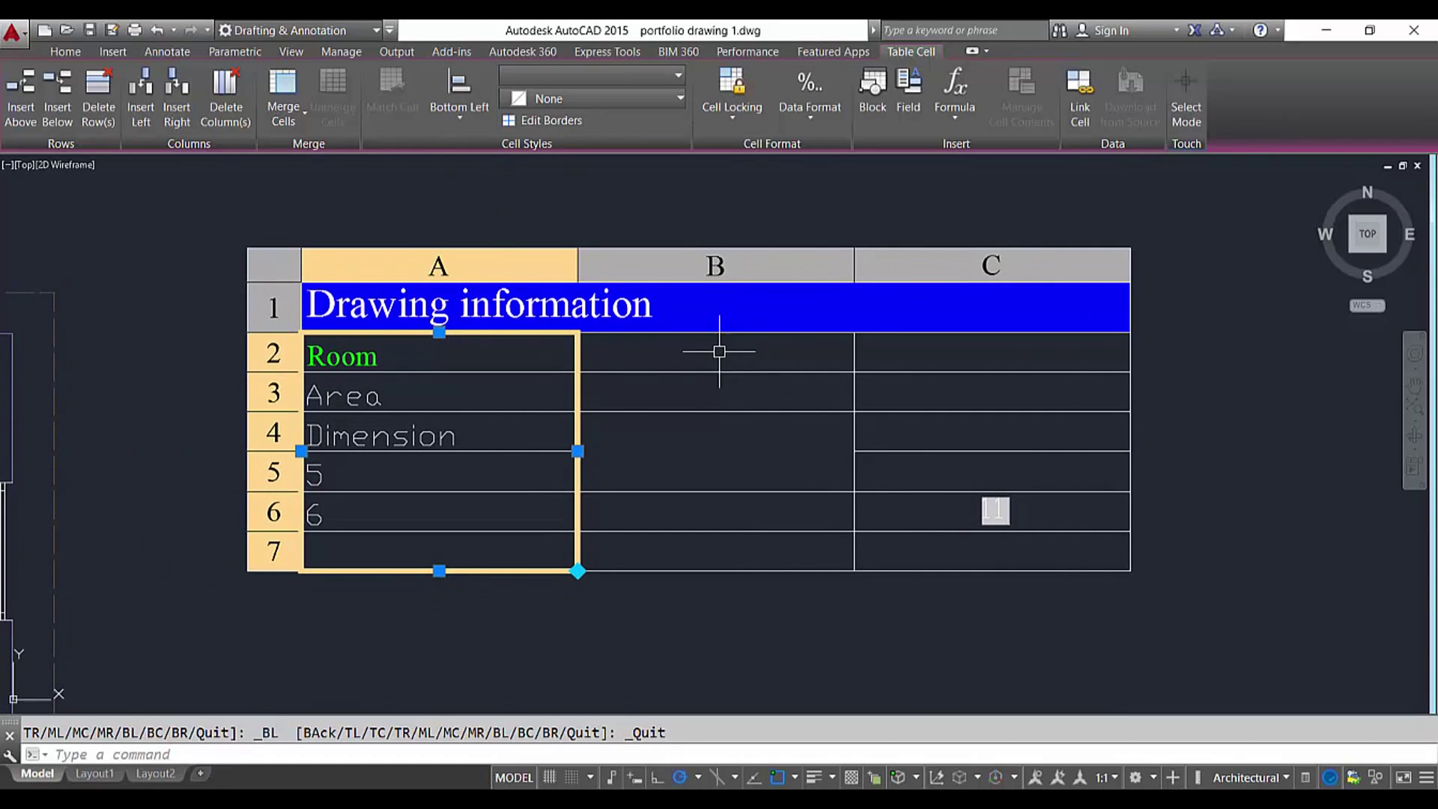
pyautogui.click(633, 400)
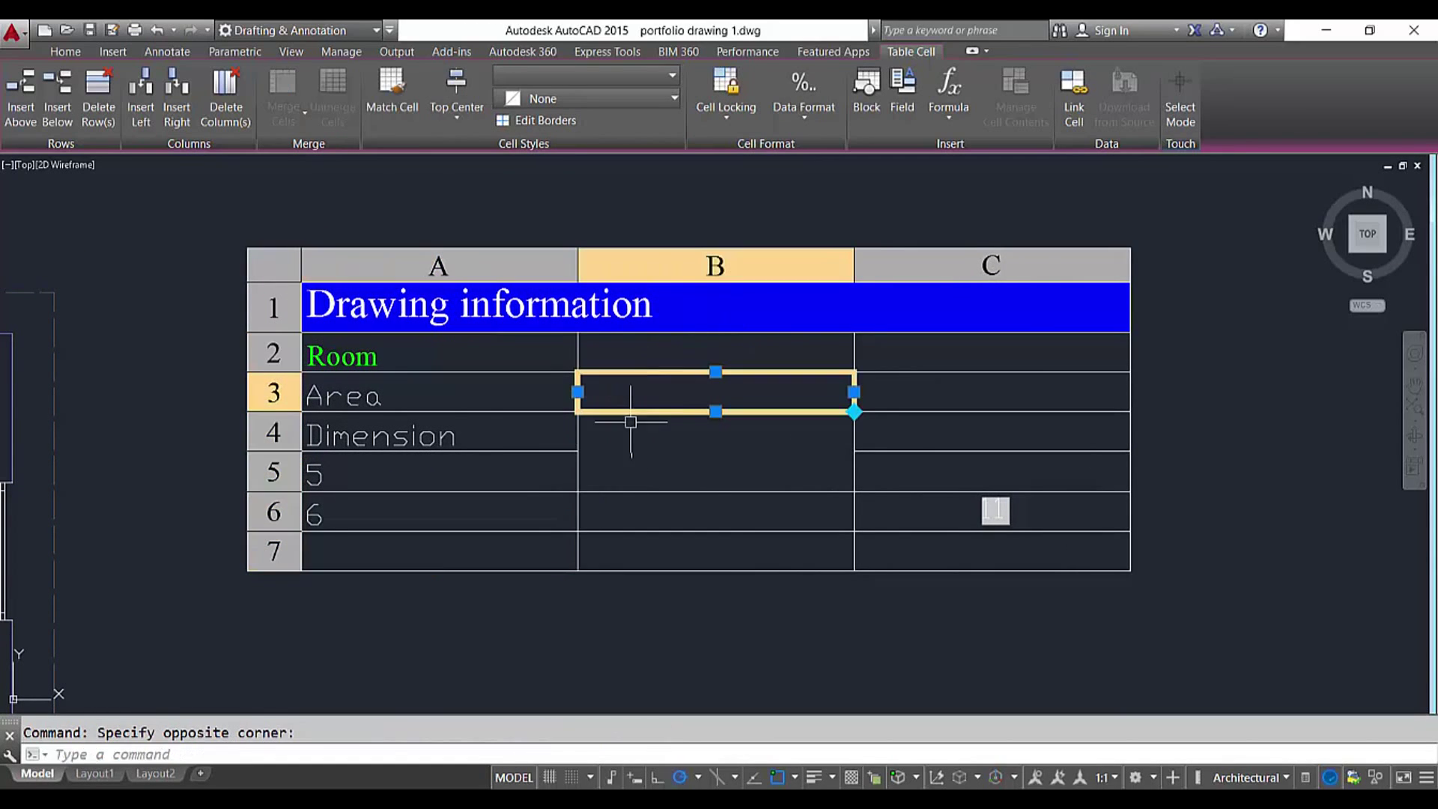
pyautogui.moveTo(634, 431); pyautogui.dragTo(639, 465)
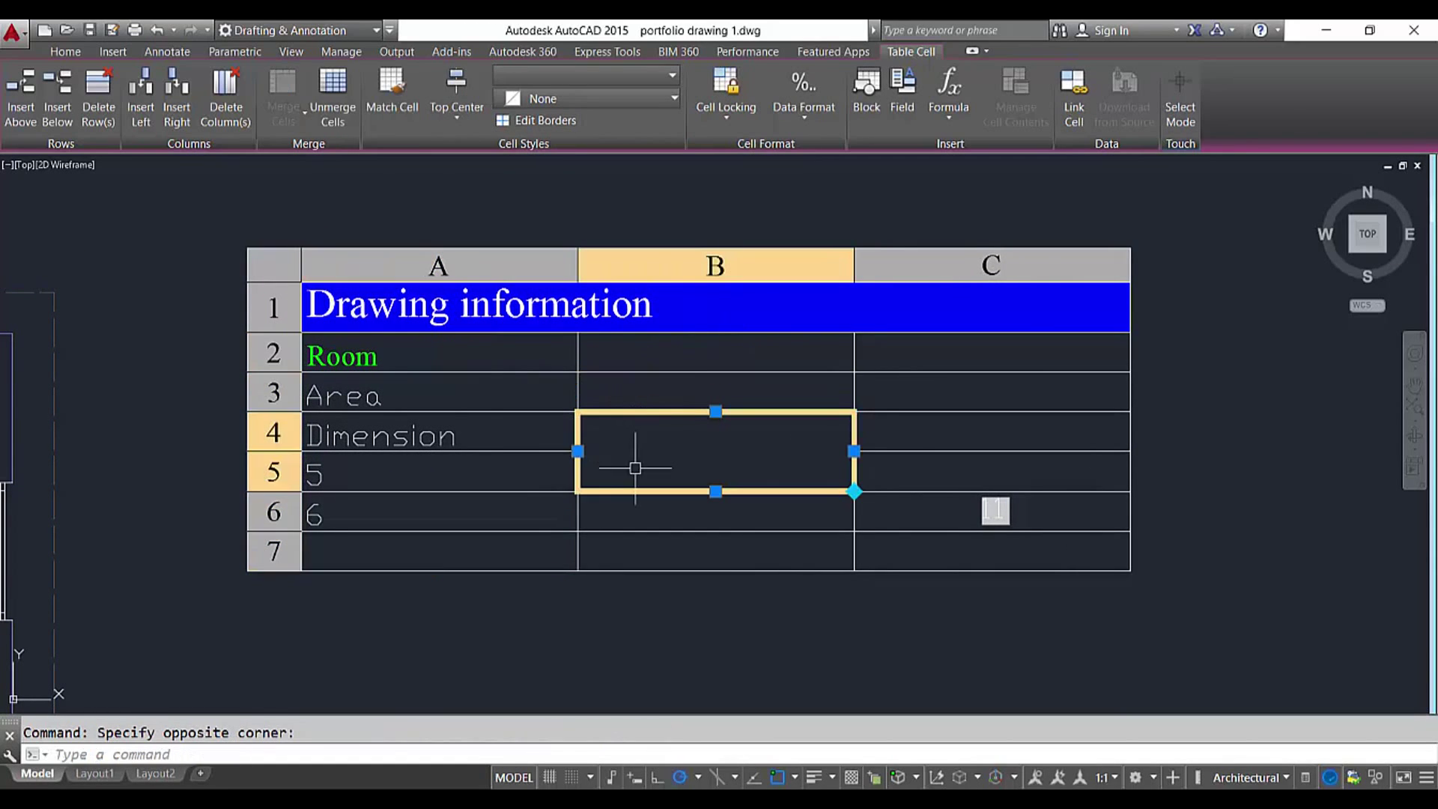
pyautogui.click(731, 500)
pyautogui.moveTo(696, 465); pyautogui.dragTo(697, 442)
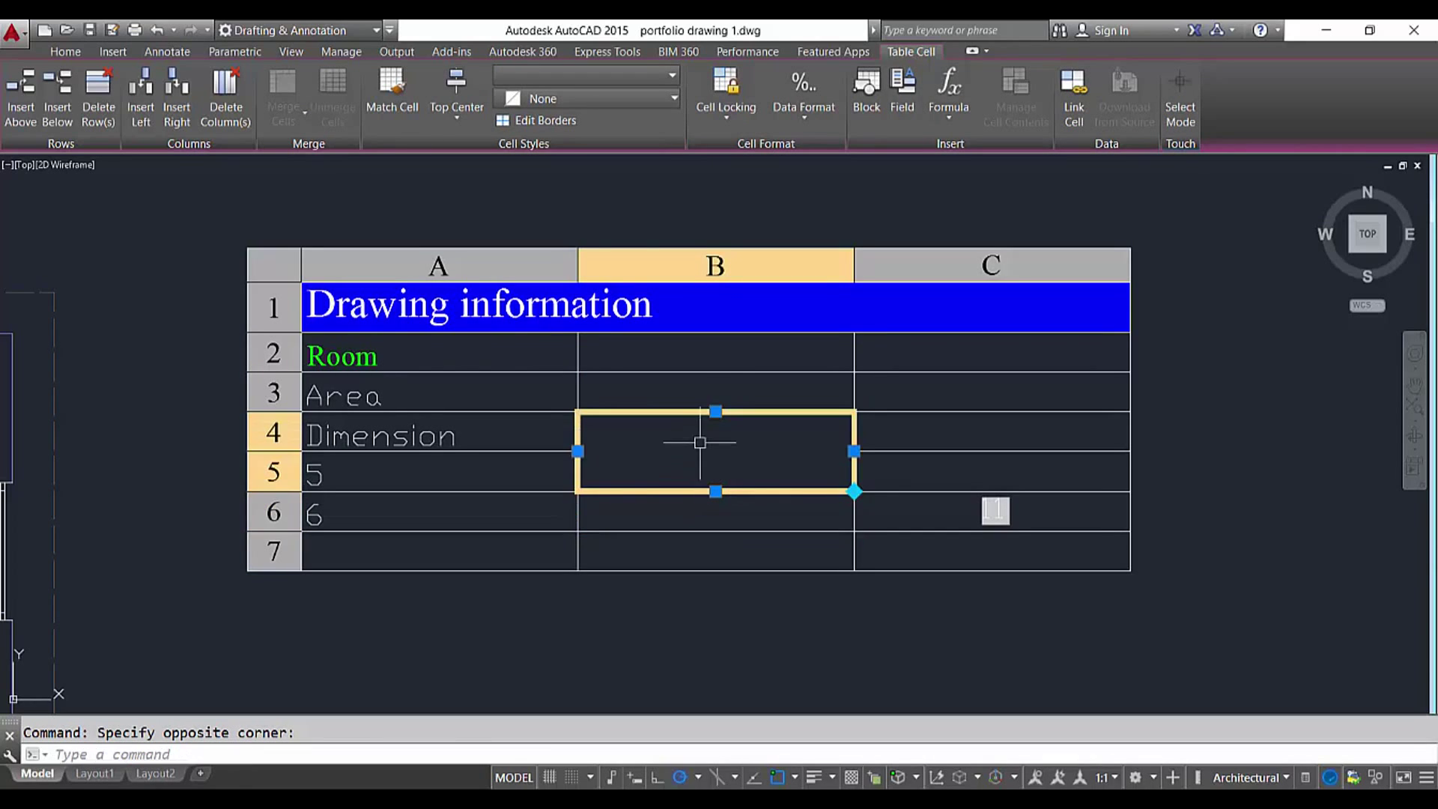
pyautogui.click(659, 391)
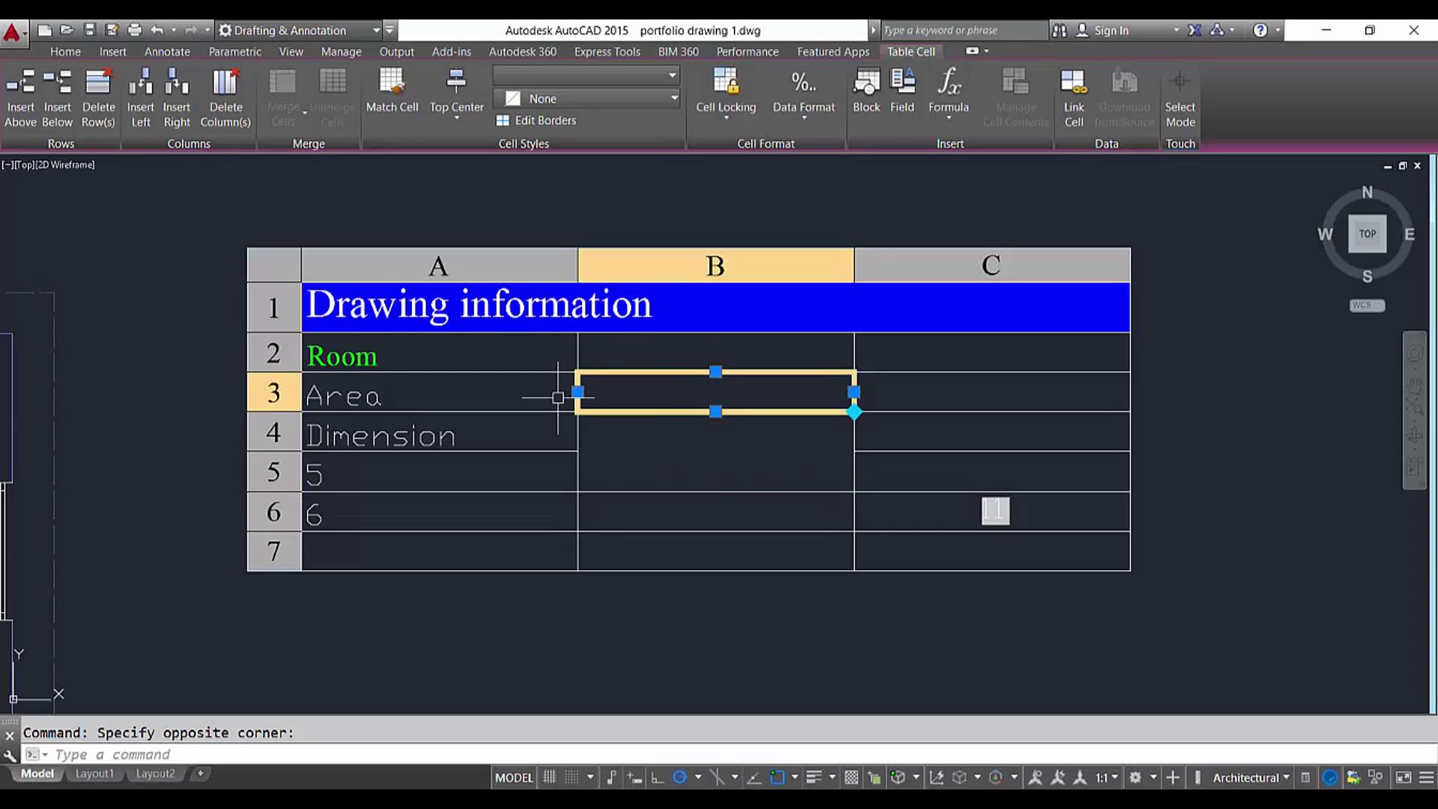
pyautogui.click(733, 637)
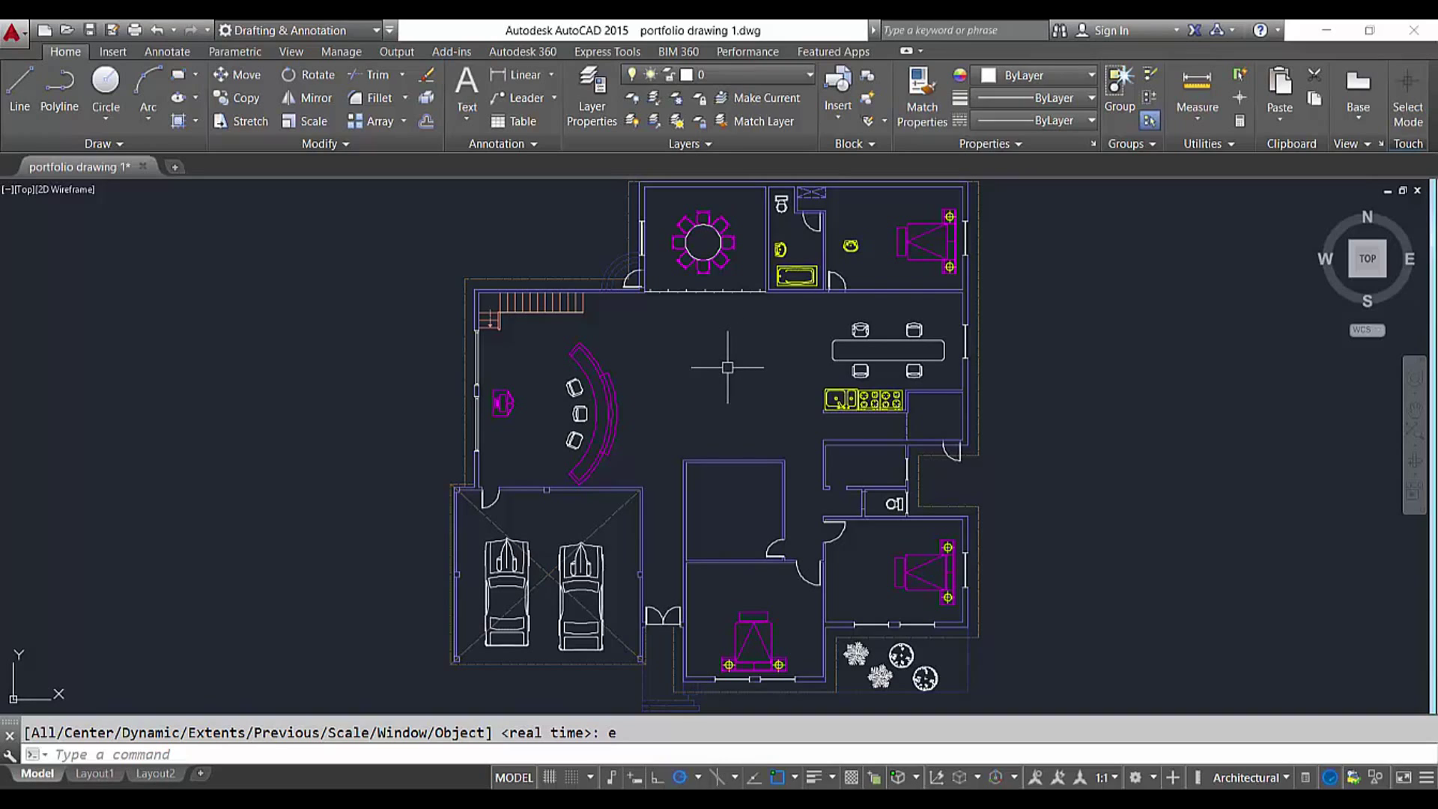
pyautogui.write('OP')
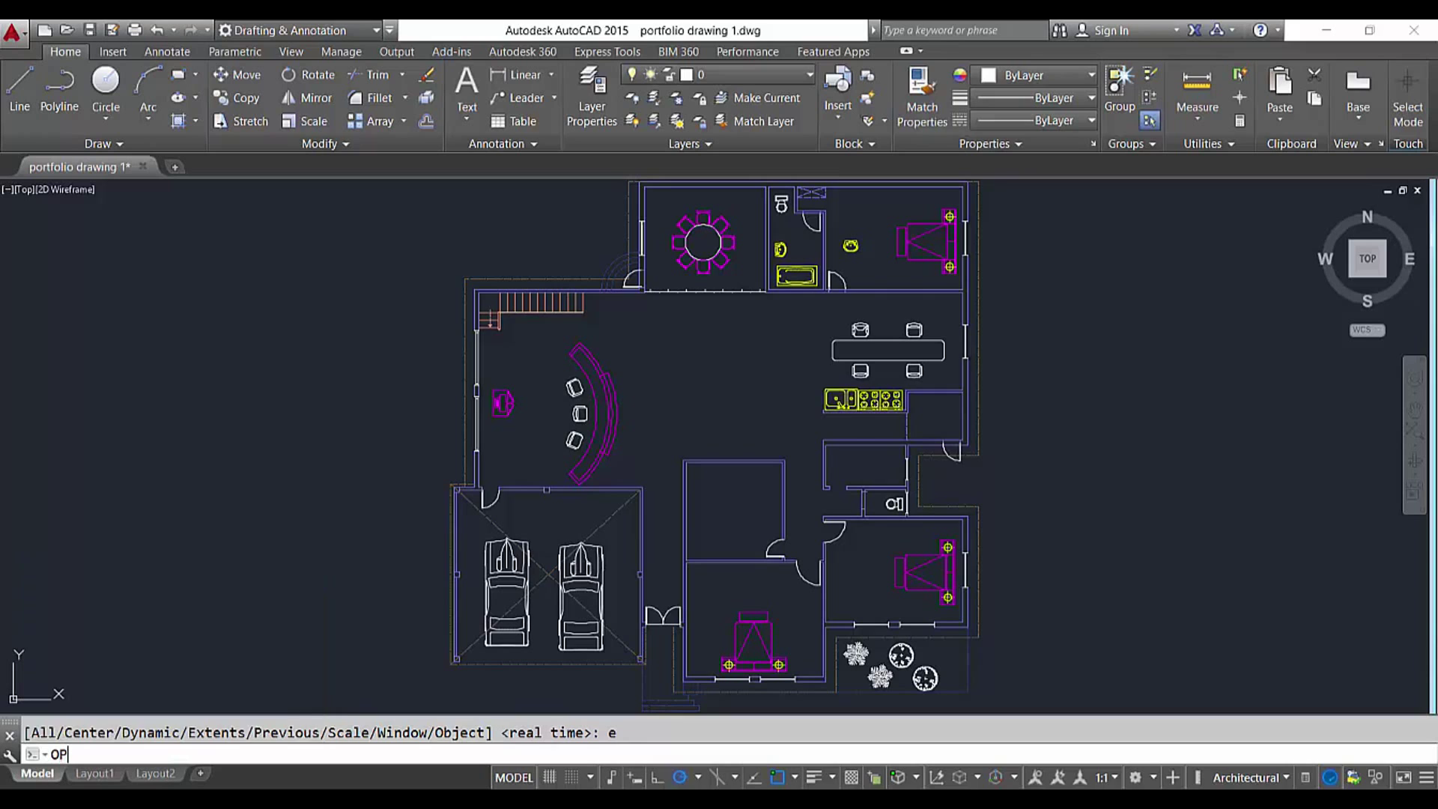
pyautogui.press('Return')
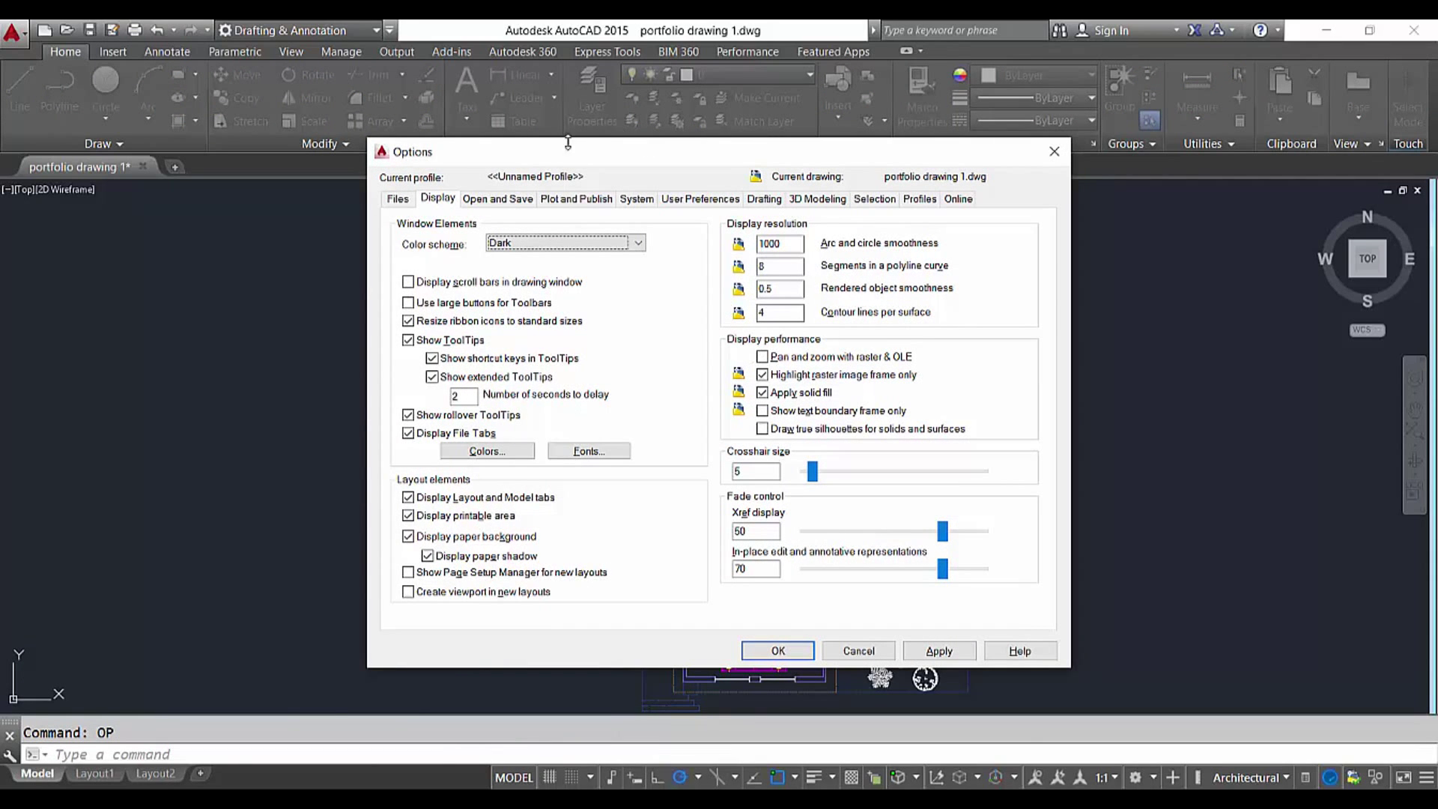
pyautogui.click(446, 203)
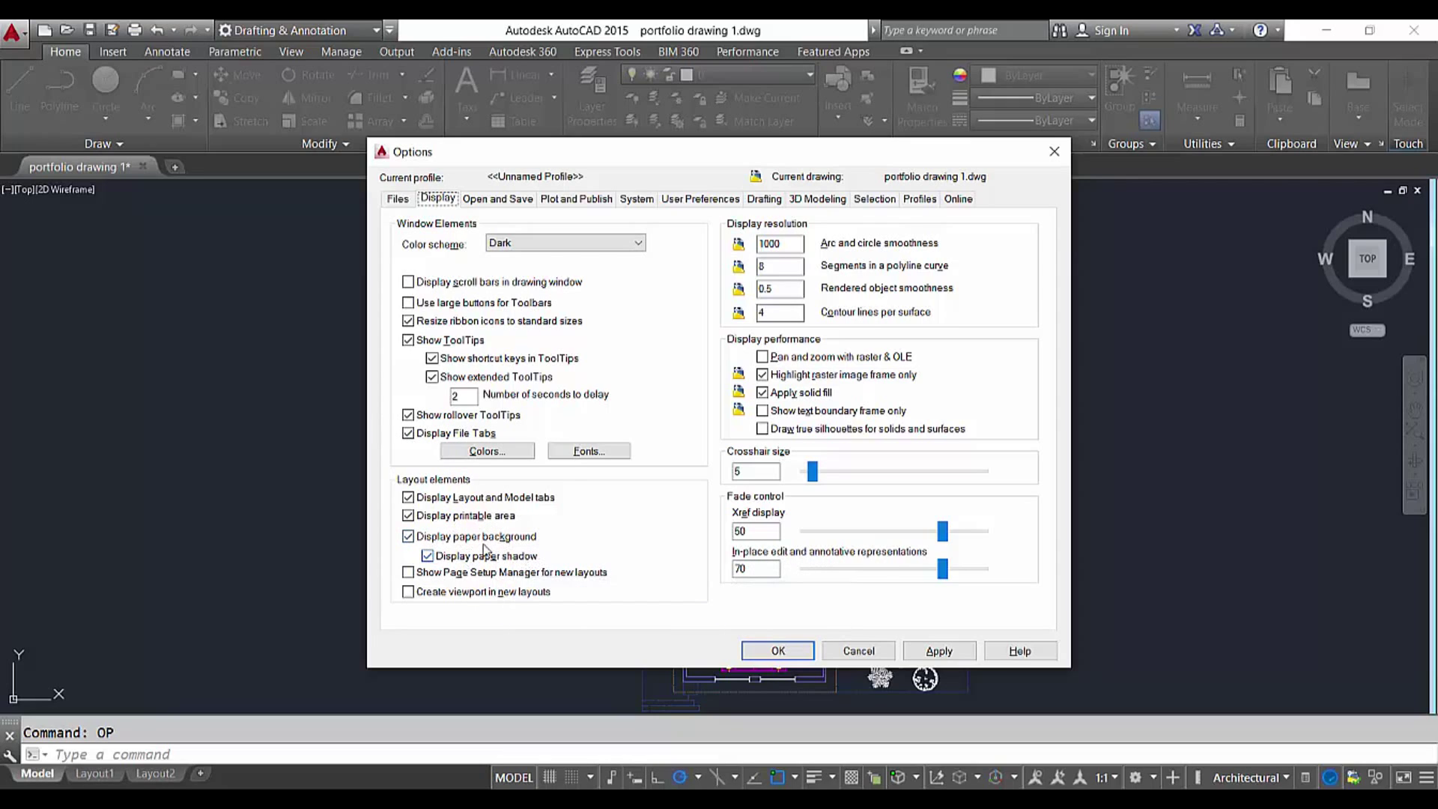
pyautogui.click(926, 653)
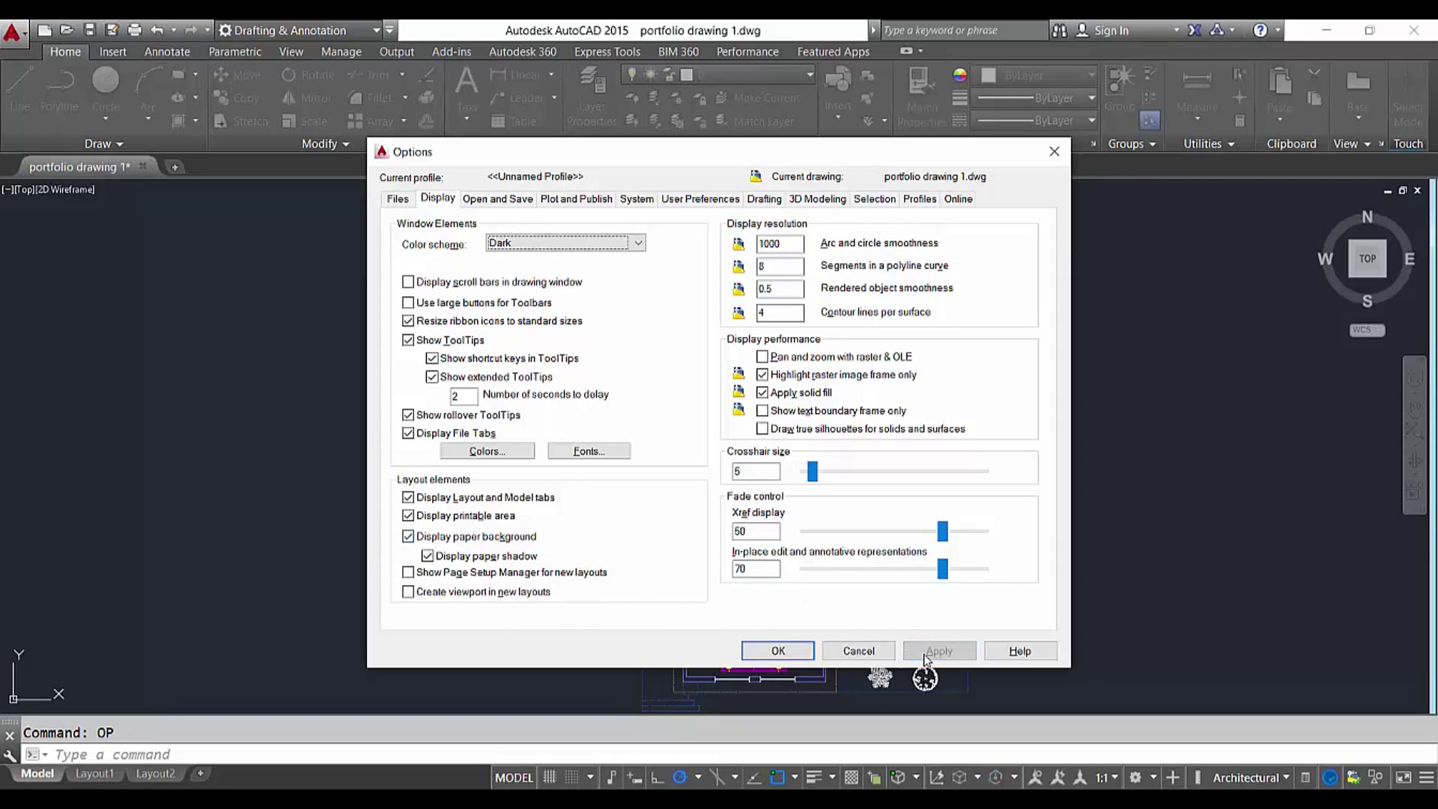
pyautogui.click(779, 652)
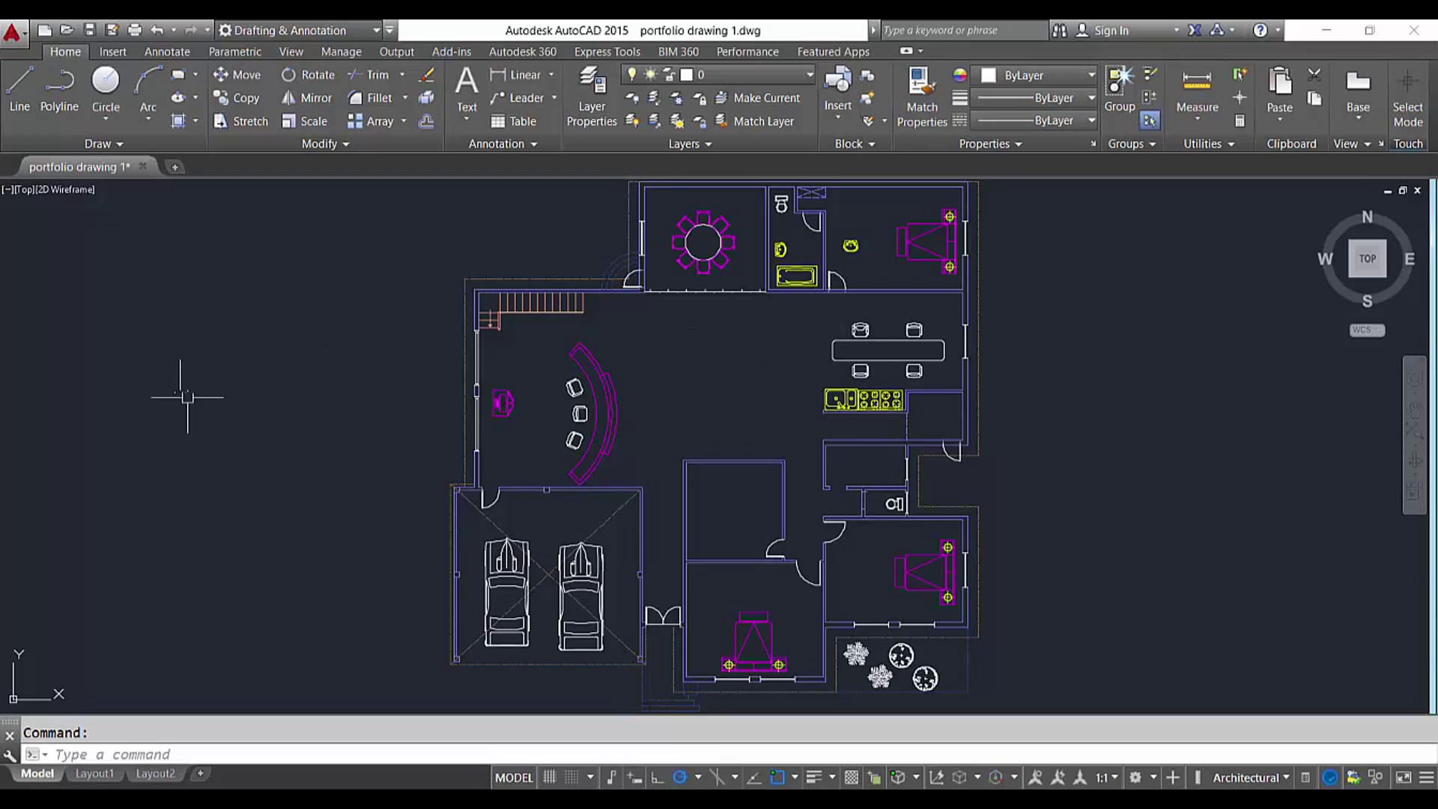
pyautogui.moveTo(93, 170)
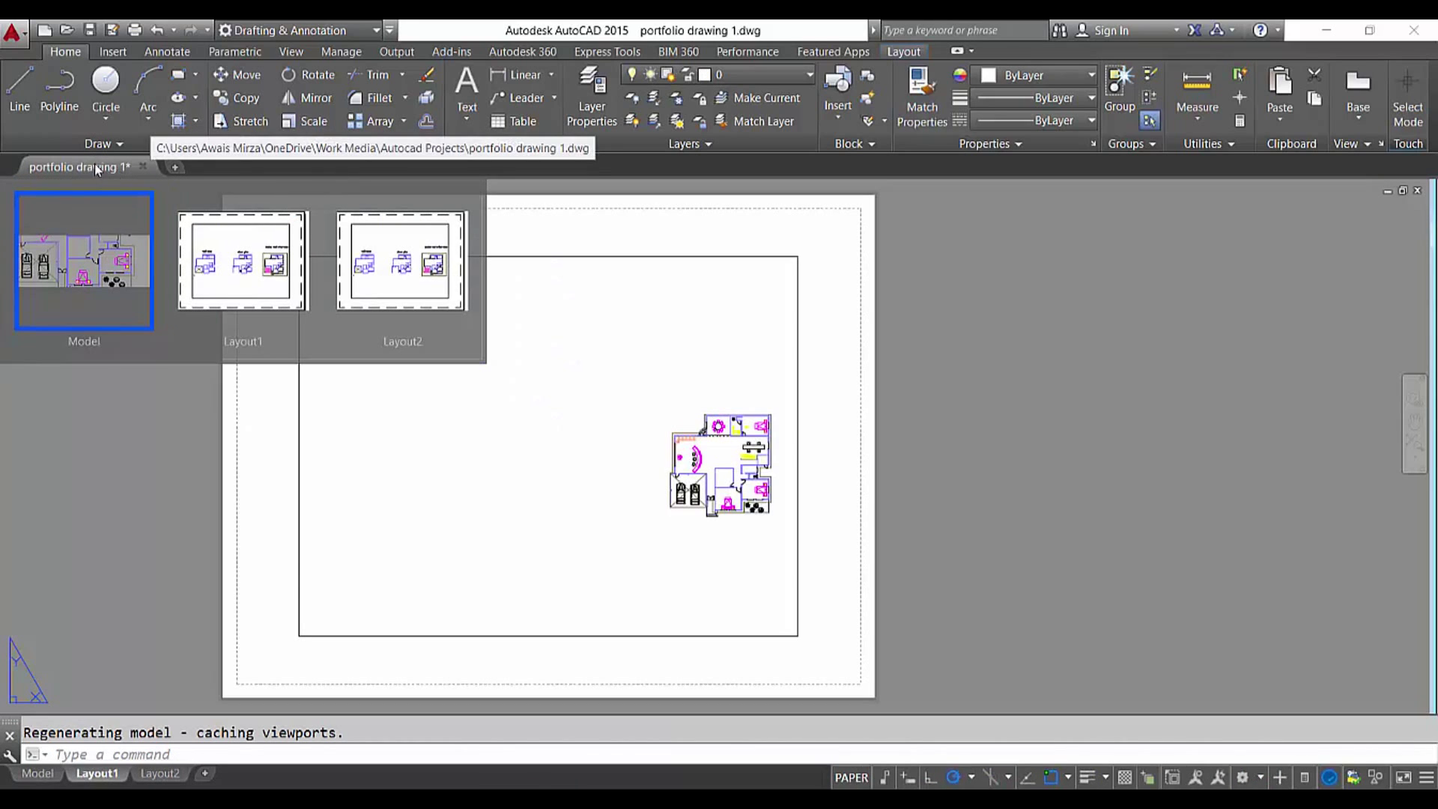
pyautogui.click(107, 370)
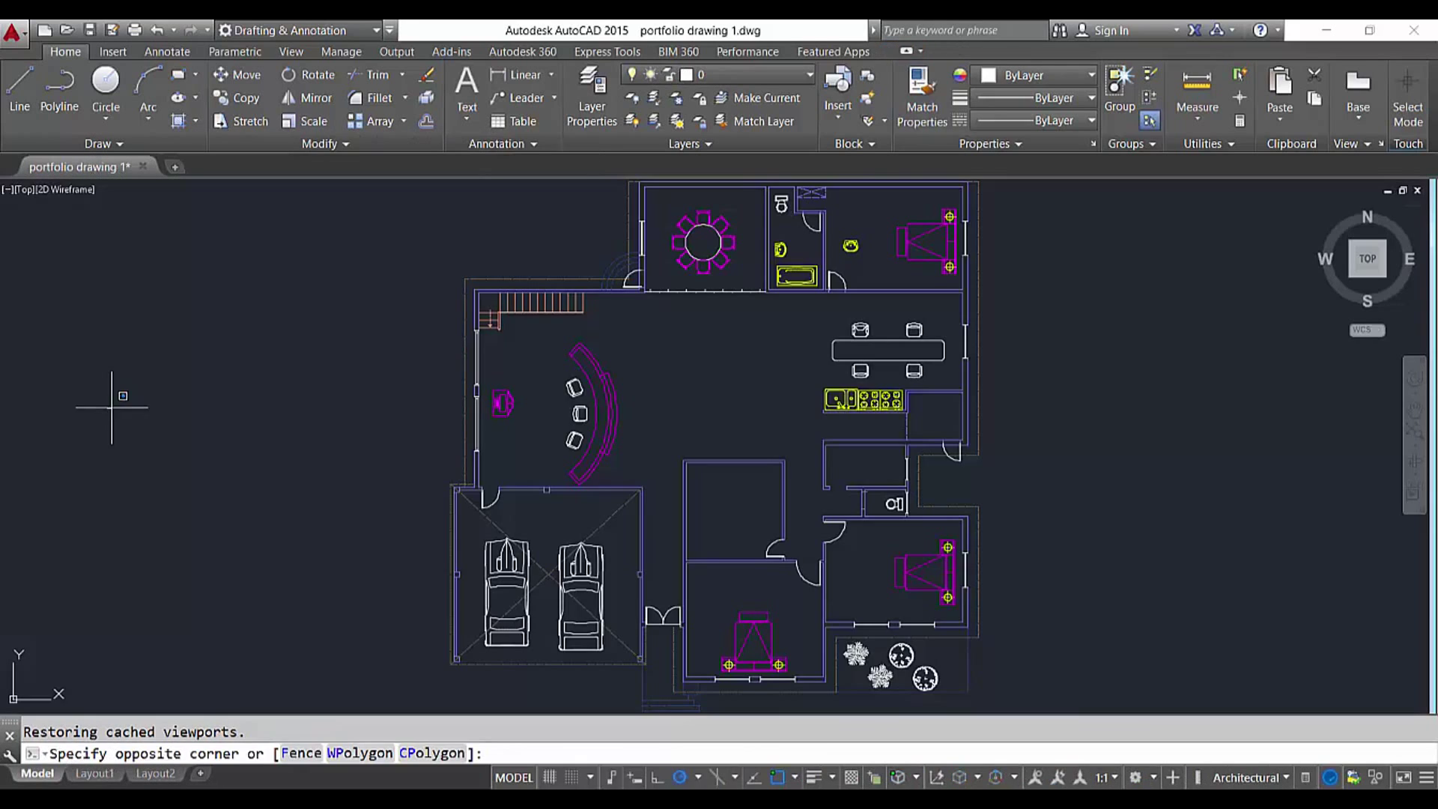
pyautogui.click(294, 52)
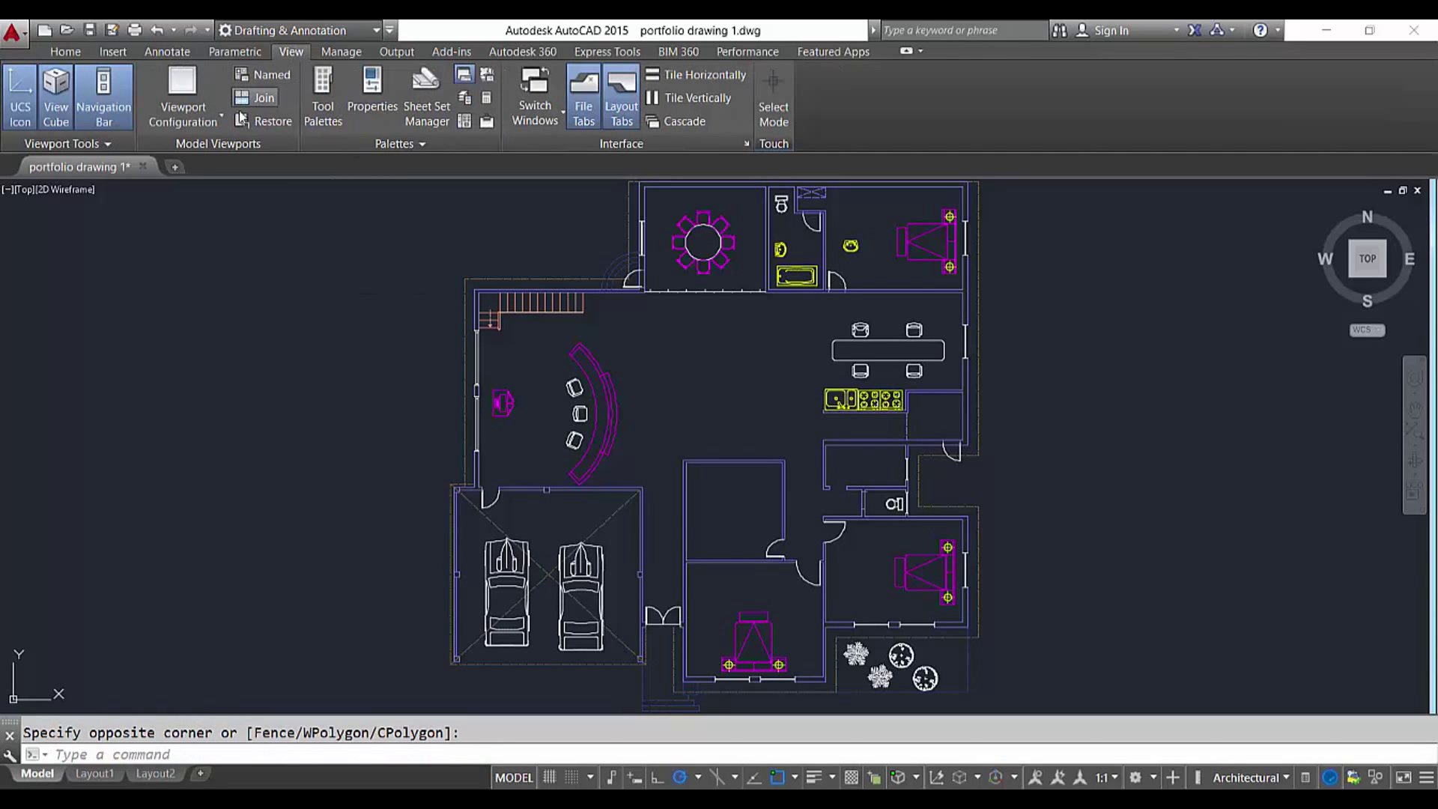
pyautogui.click(583, 121)
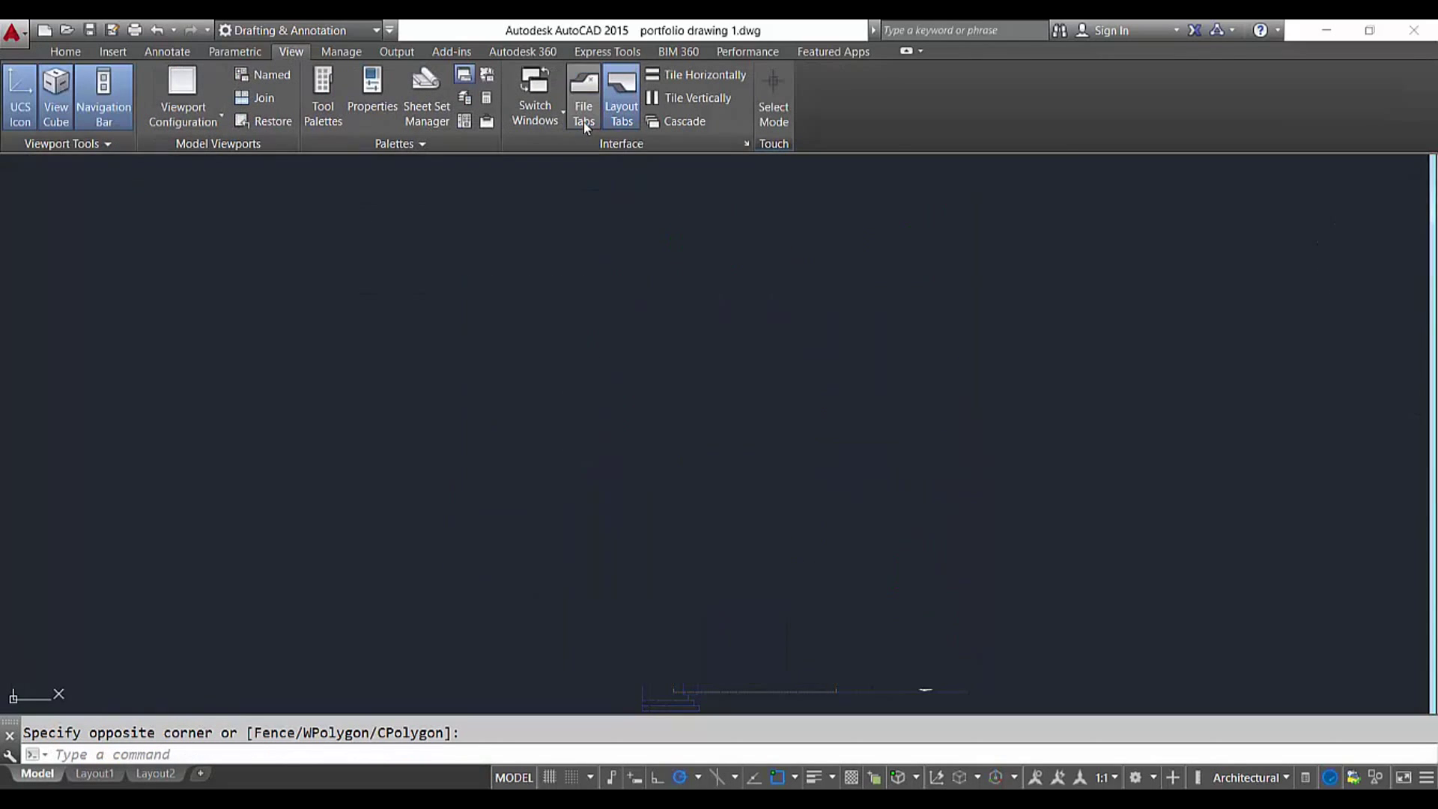
pyautogui.click(586, 127)
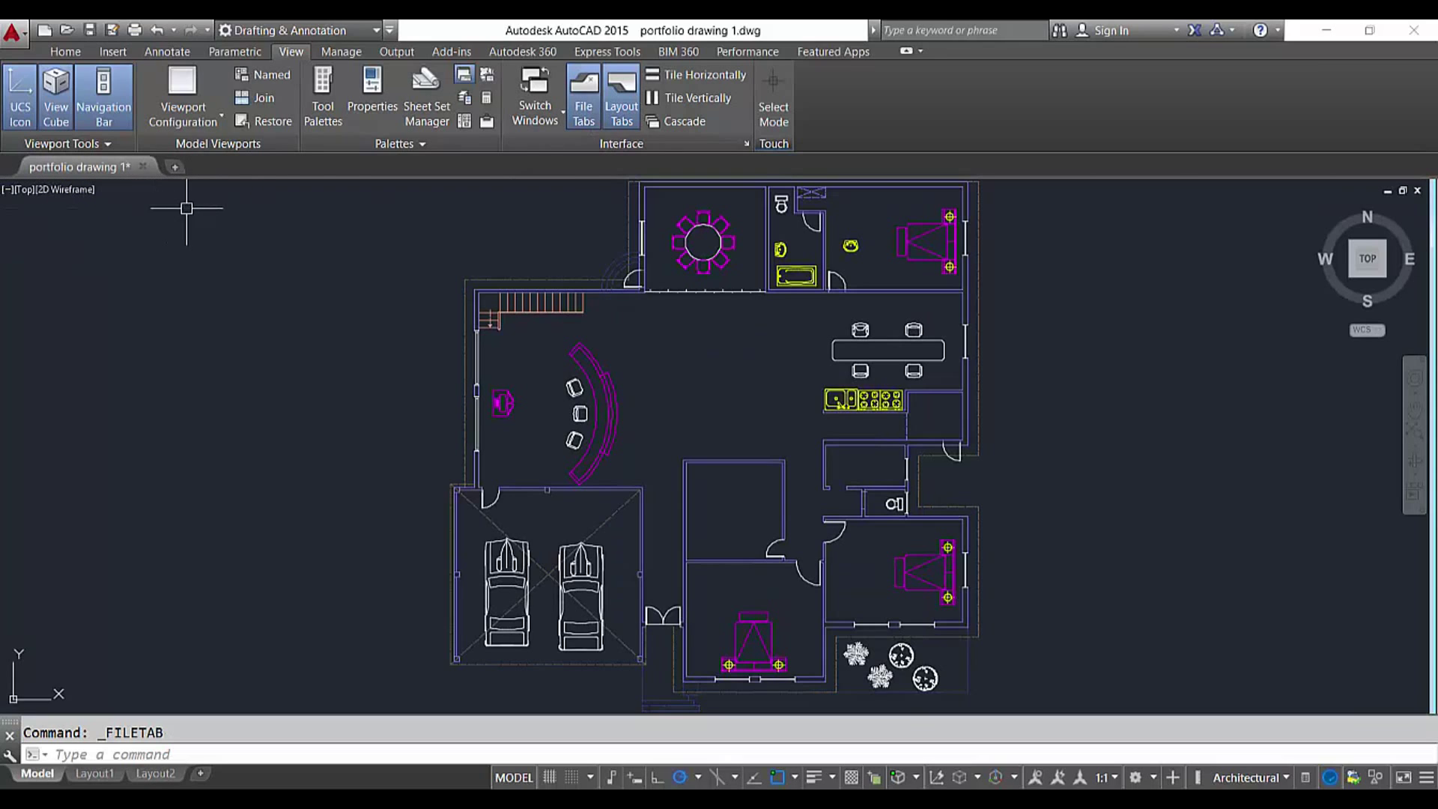
pyautogui.moveTo(110, 168)
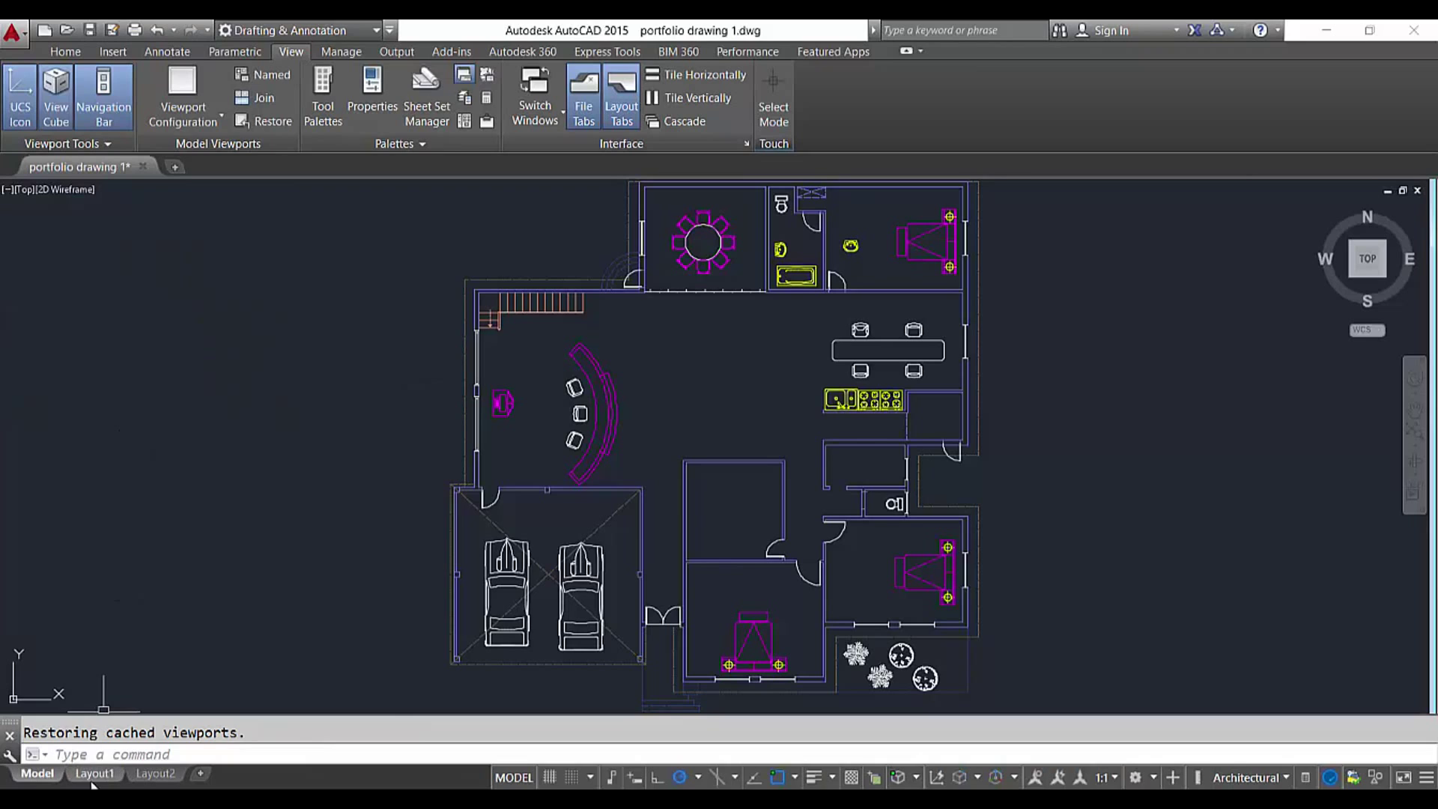
pyautogui.moveTo(97, 779)
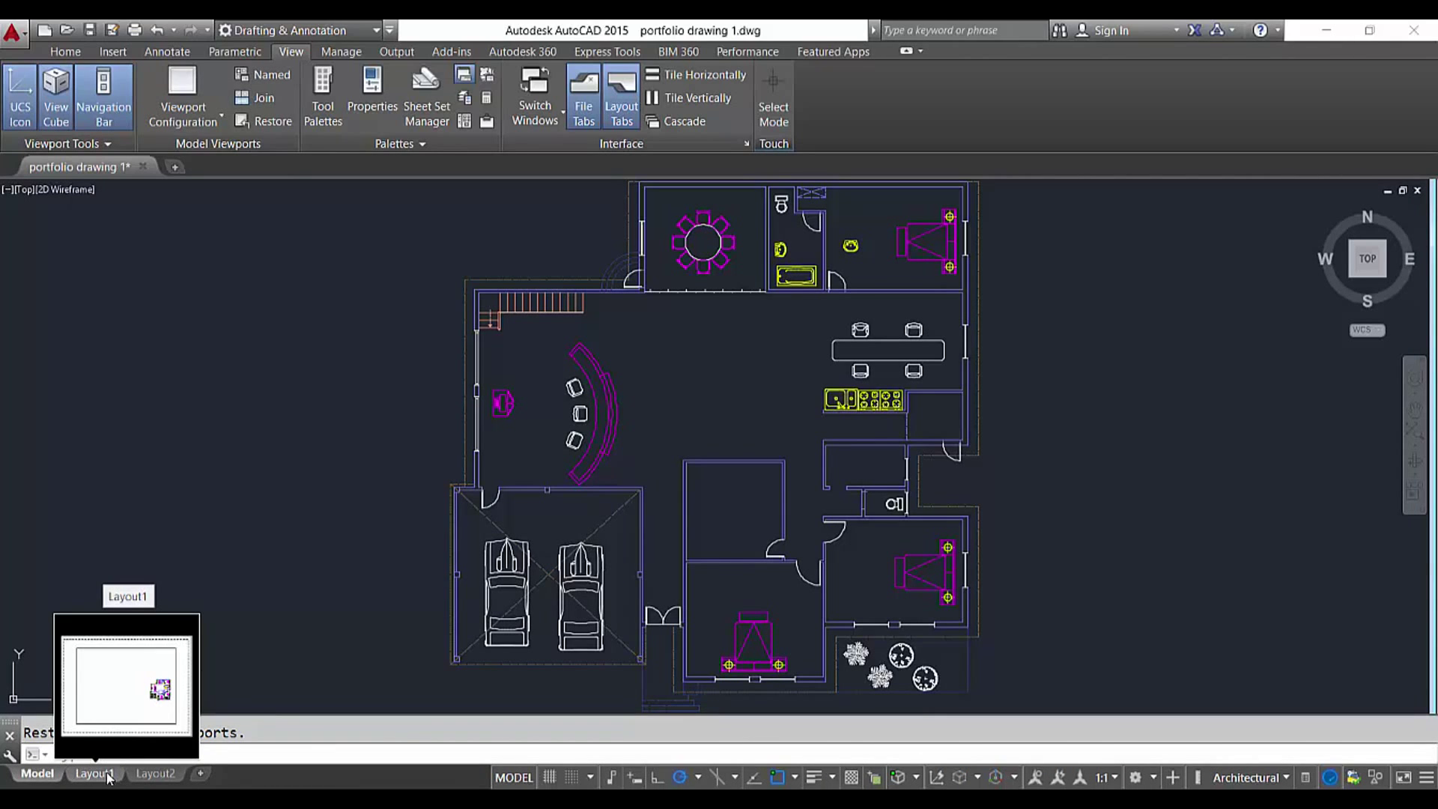
pyautogui.click(107, 779)
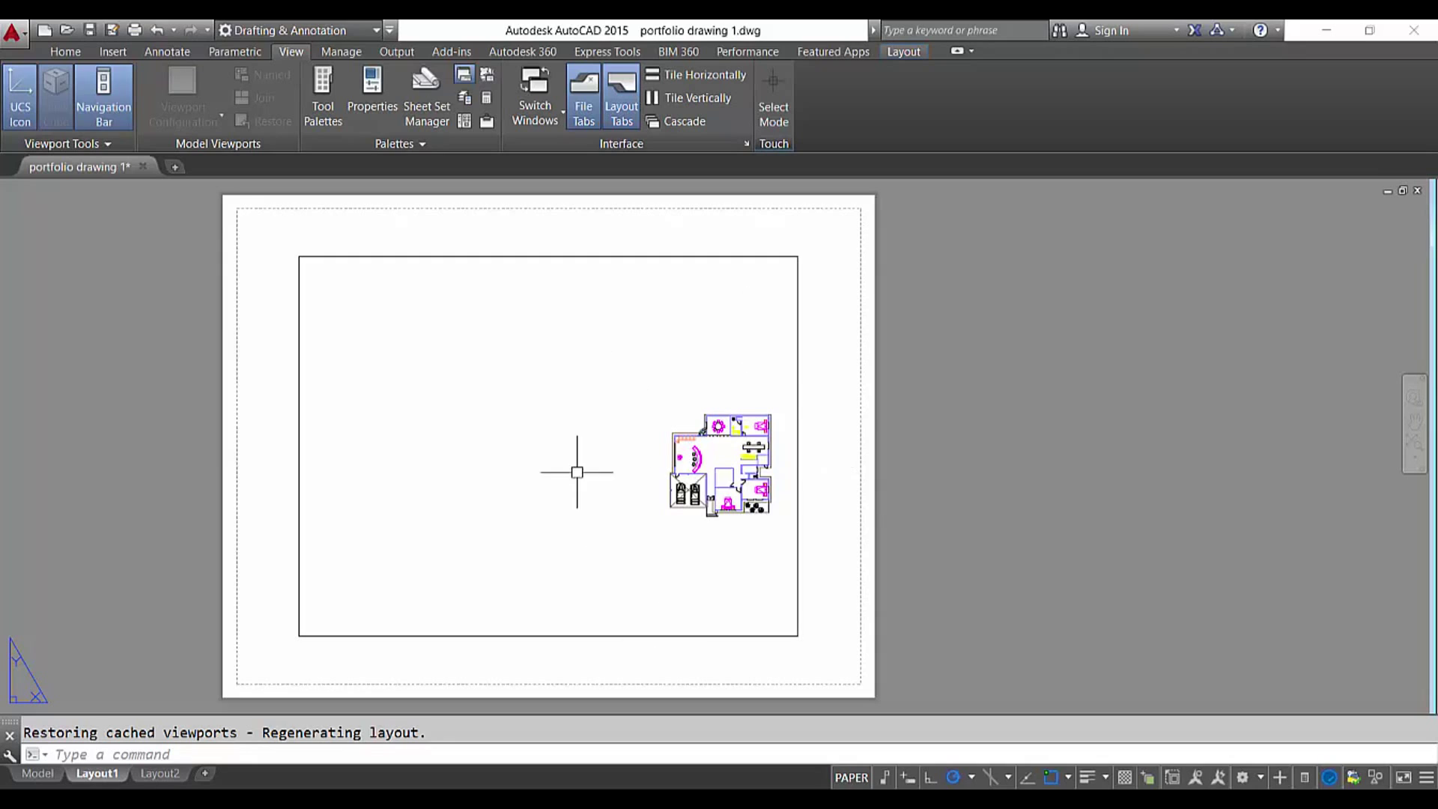
# Visit Layout2, go back to model space, and bring up the Output plotting tools
pyautogui.click(146, 777)
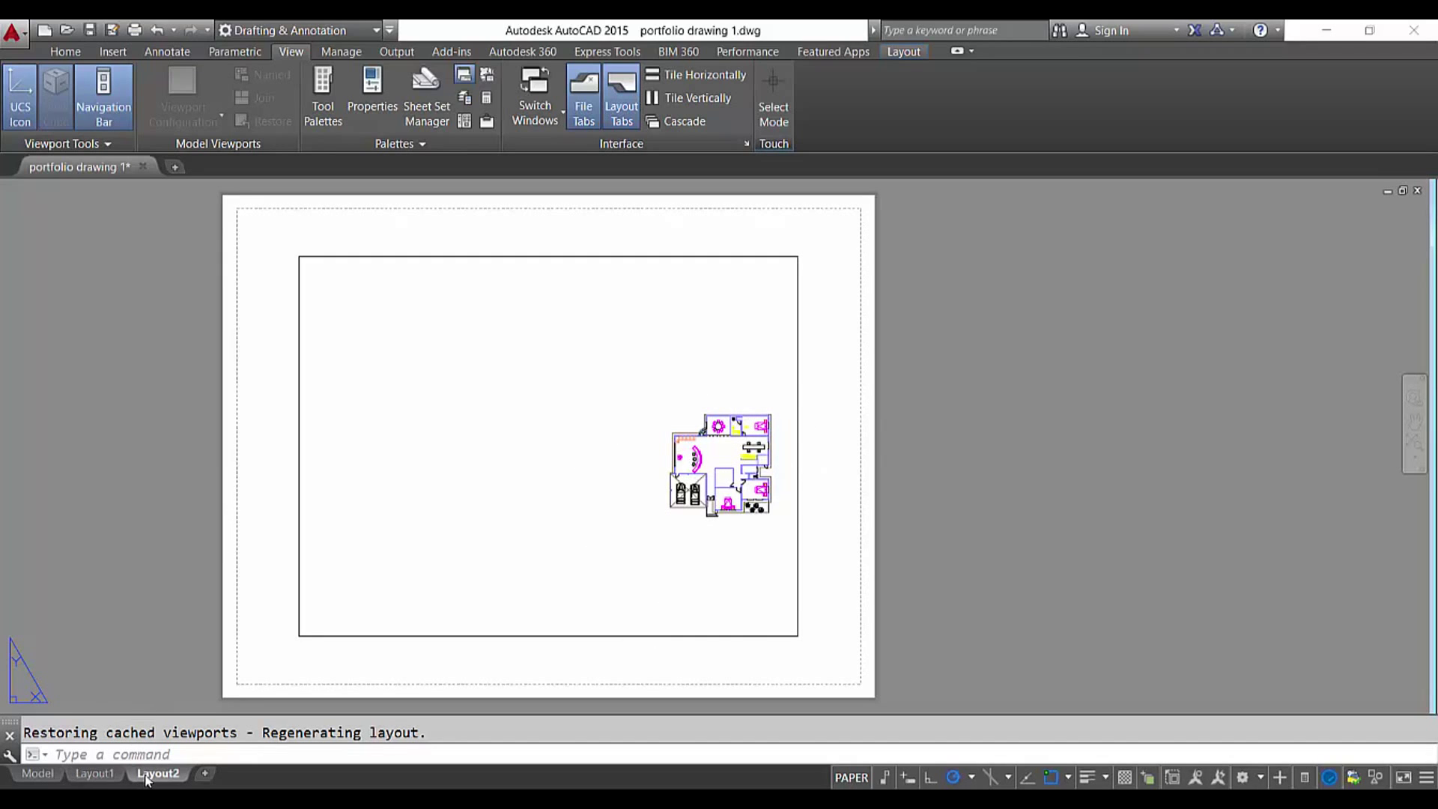
pyautogui.rightClick(42, 778)
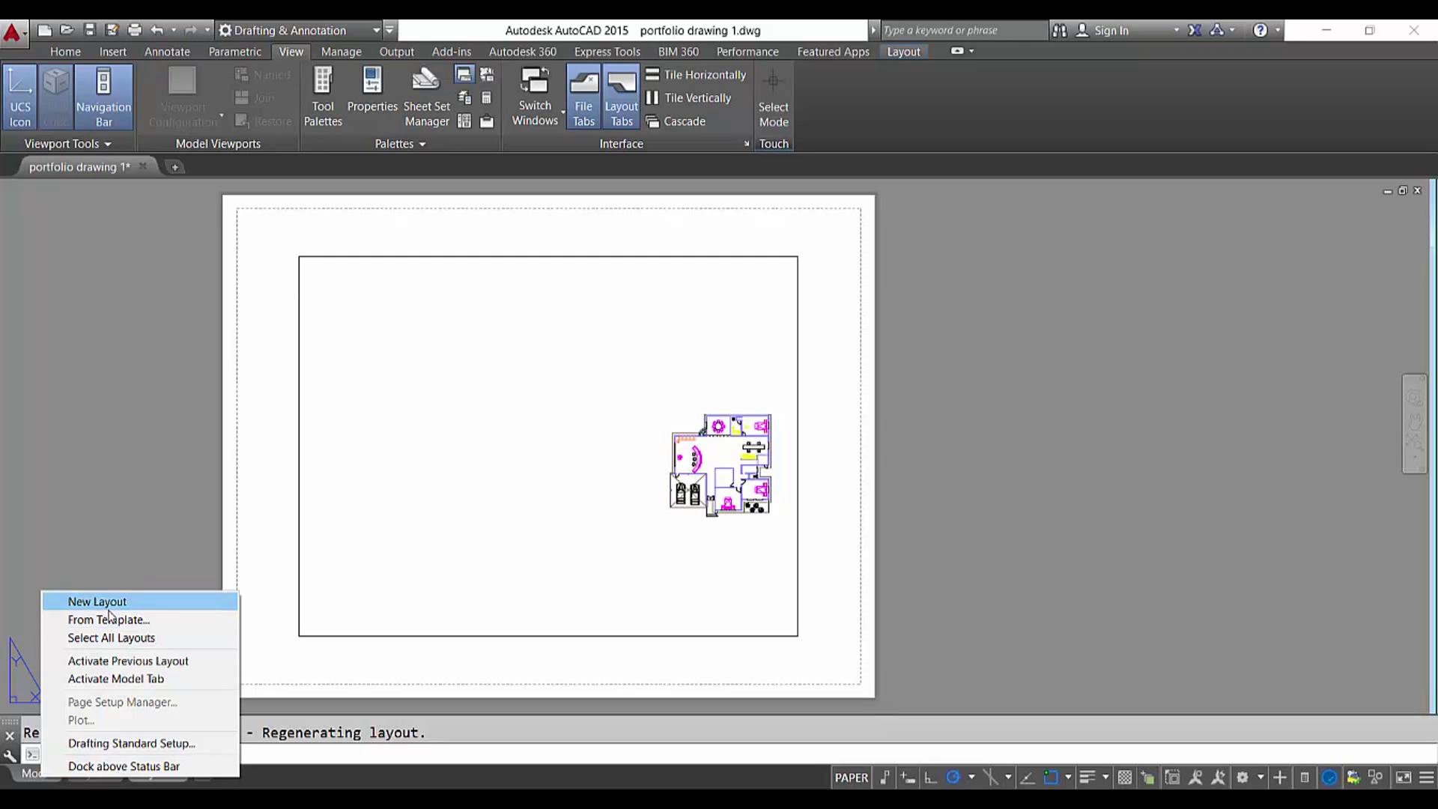
pyautogui.click(116, 679)
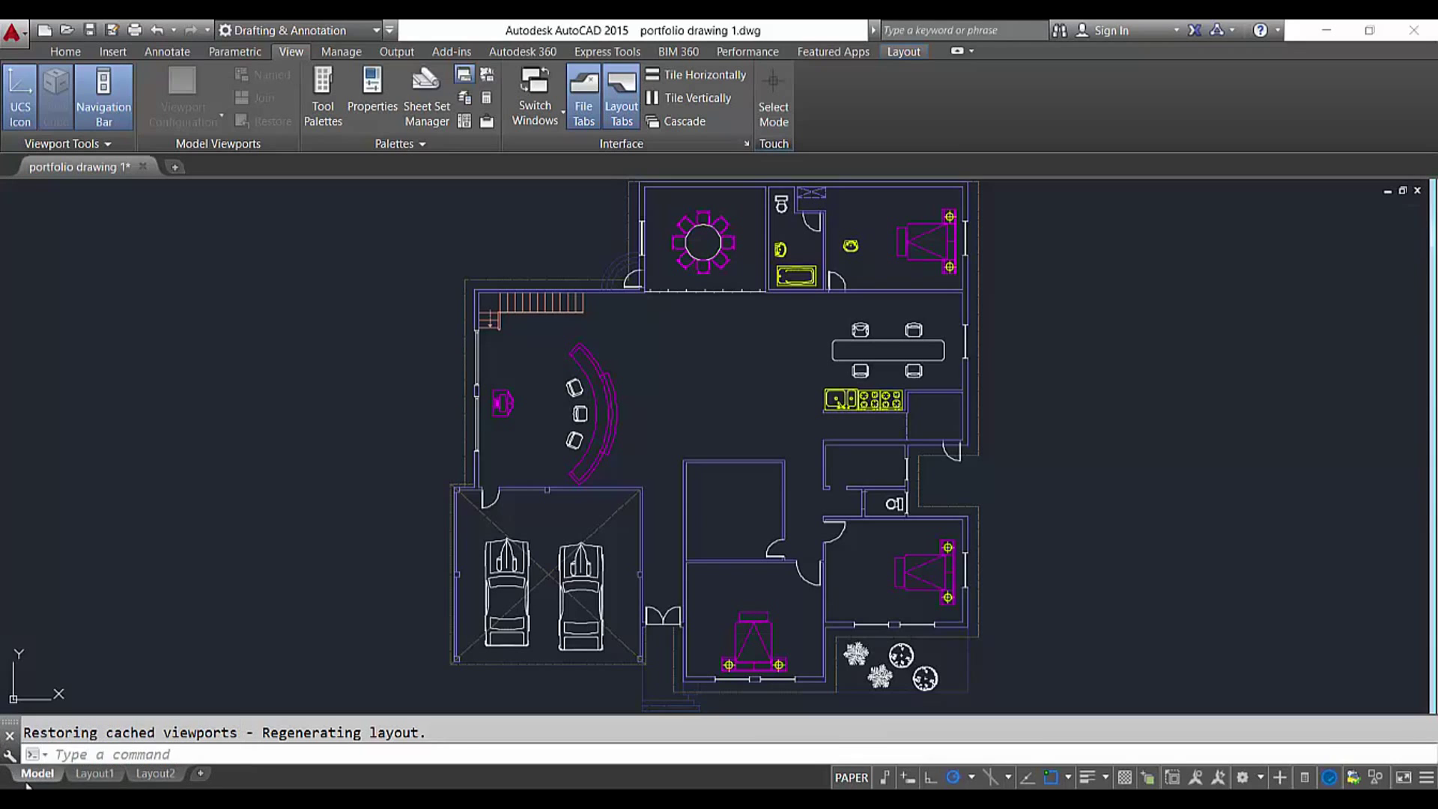
pyautogui.rightClick(36, 776)
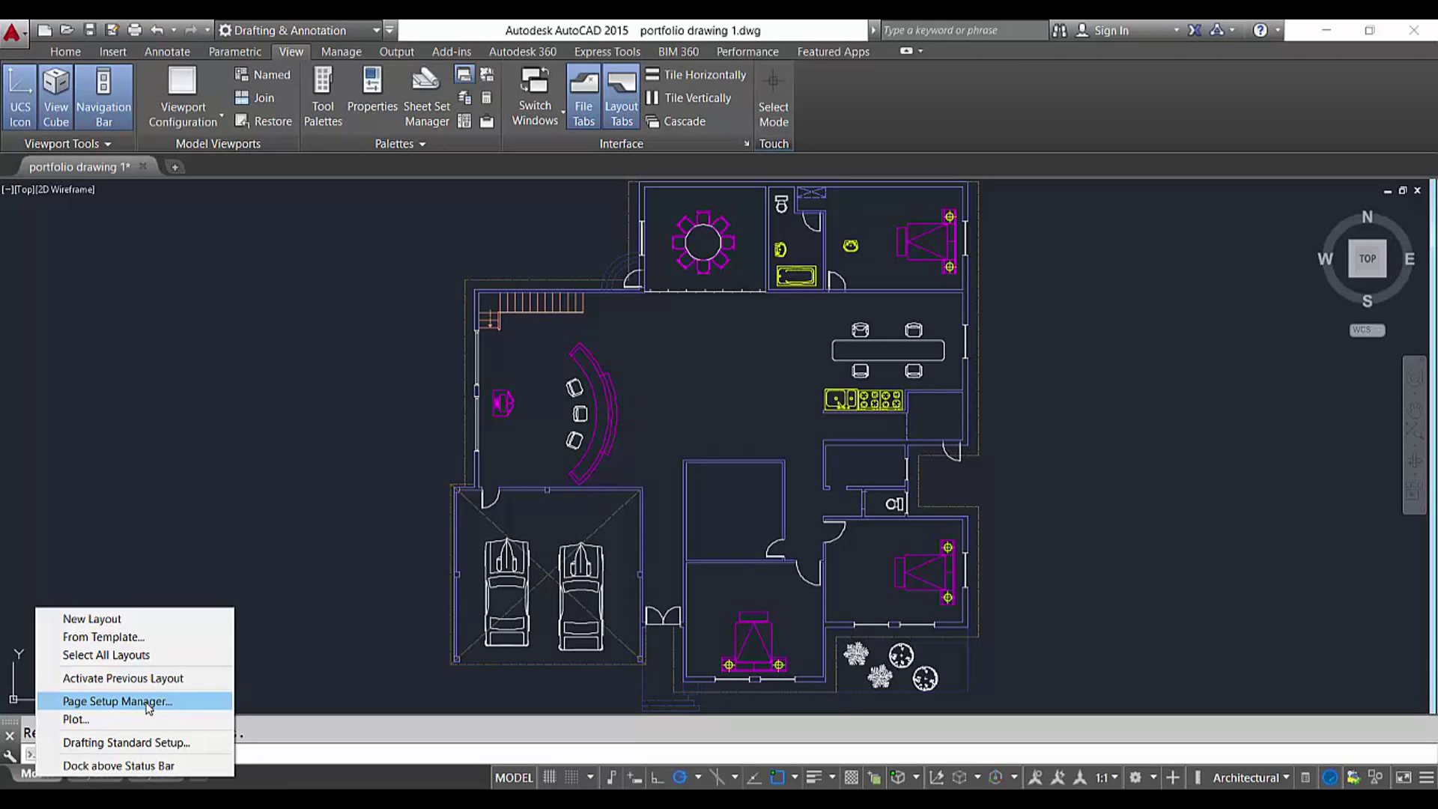
pyautogui.click(229, 488)
pyautogui.click(230, 486)
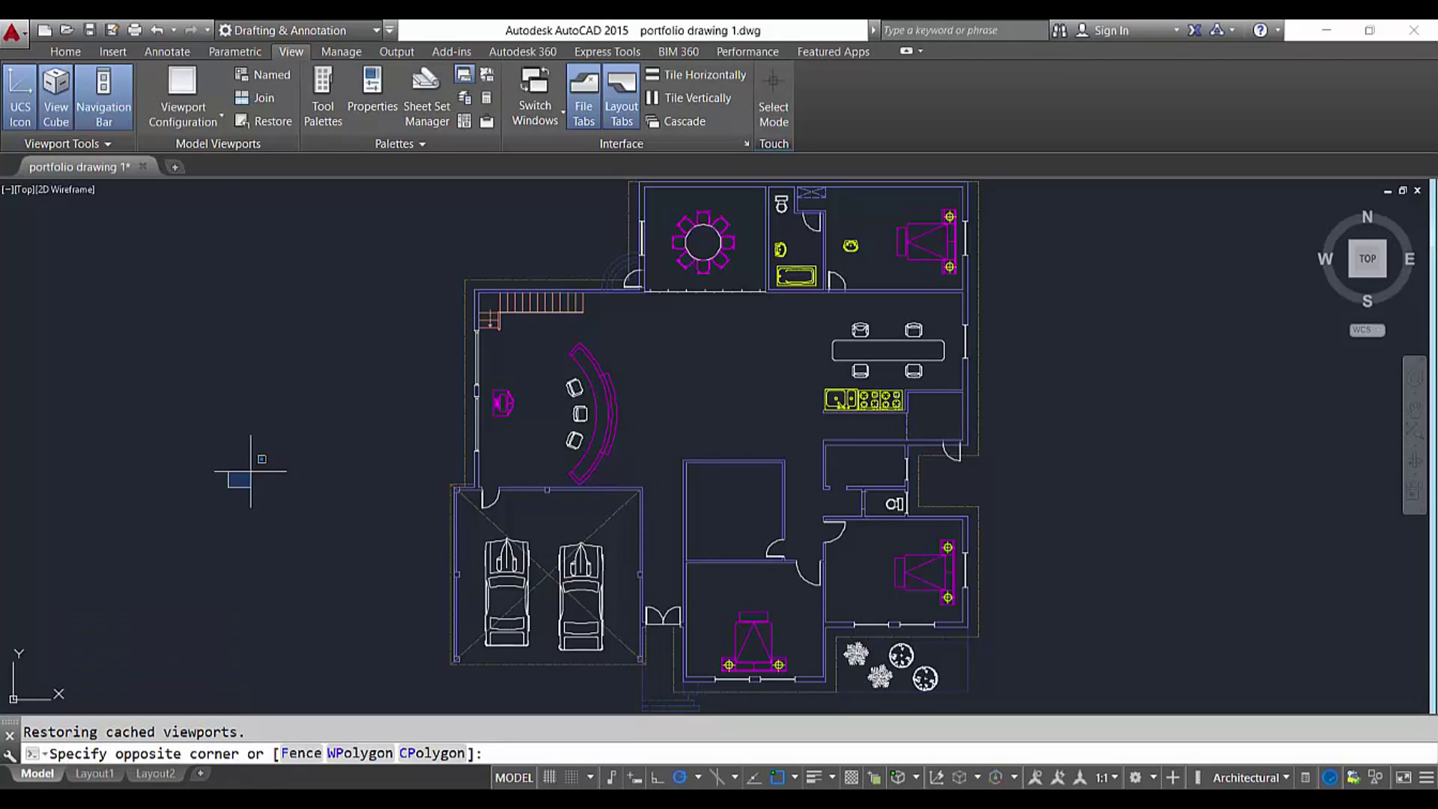
pyautogui.click(379, 189)
pyautogui.click(409, 59)
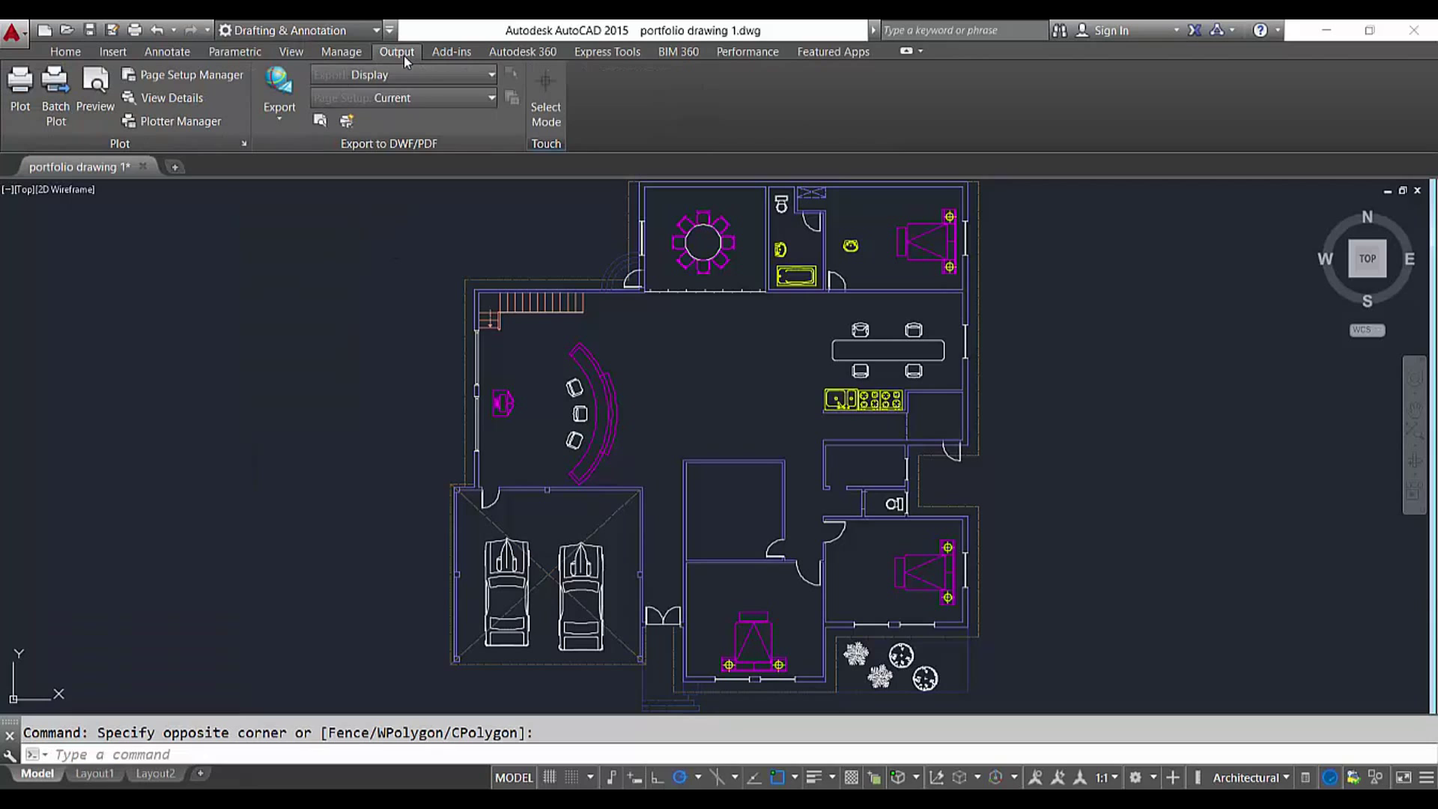
# Look over the Page Setup Manager, close it, and switch to the Layout1 sheet
pyautogui.click(203, 87)
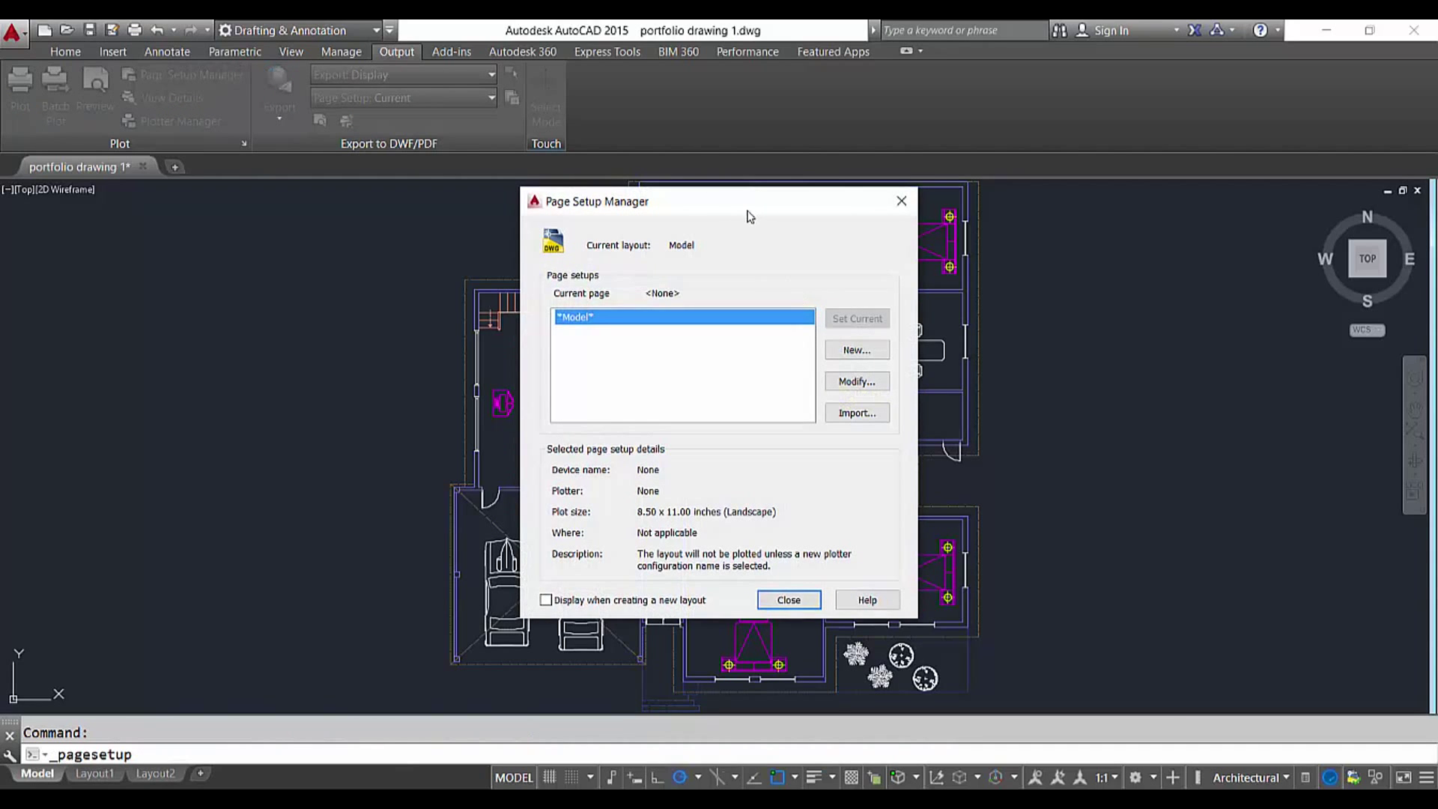
pyautogui.moveTo(750, 216); pyautogui.dragTo(722, 230)
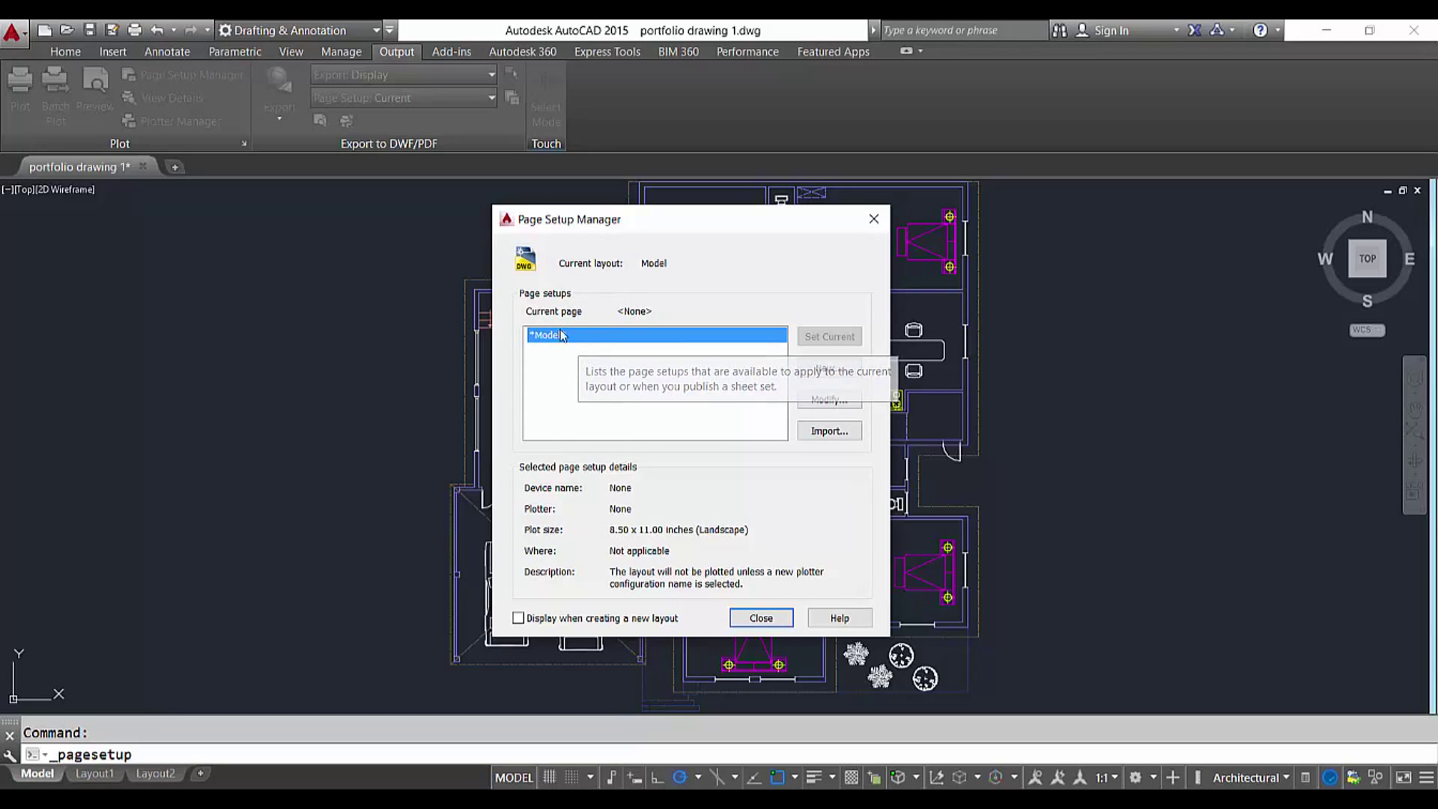
pyautogui.click(761, 618)
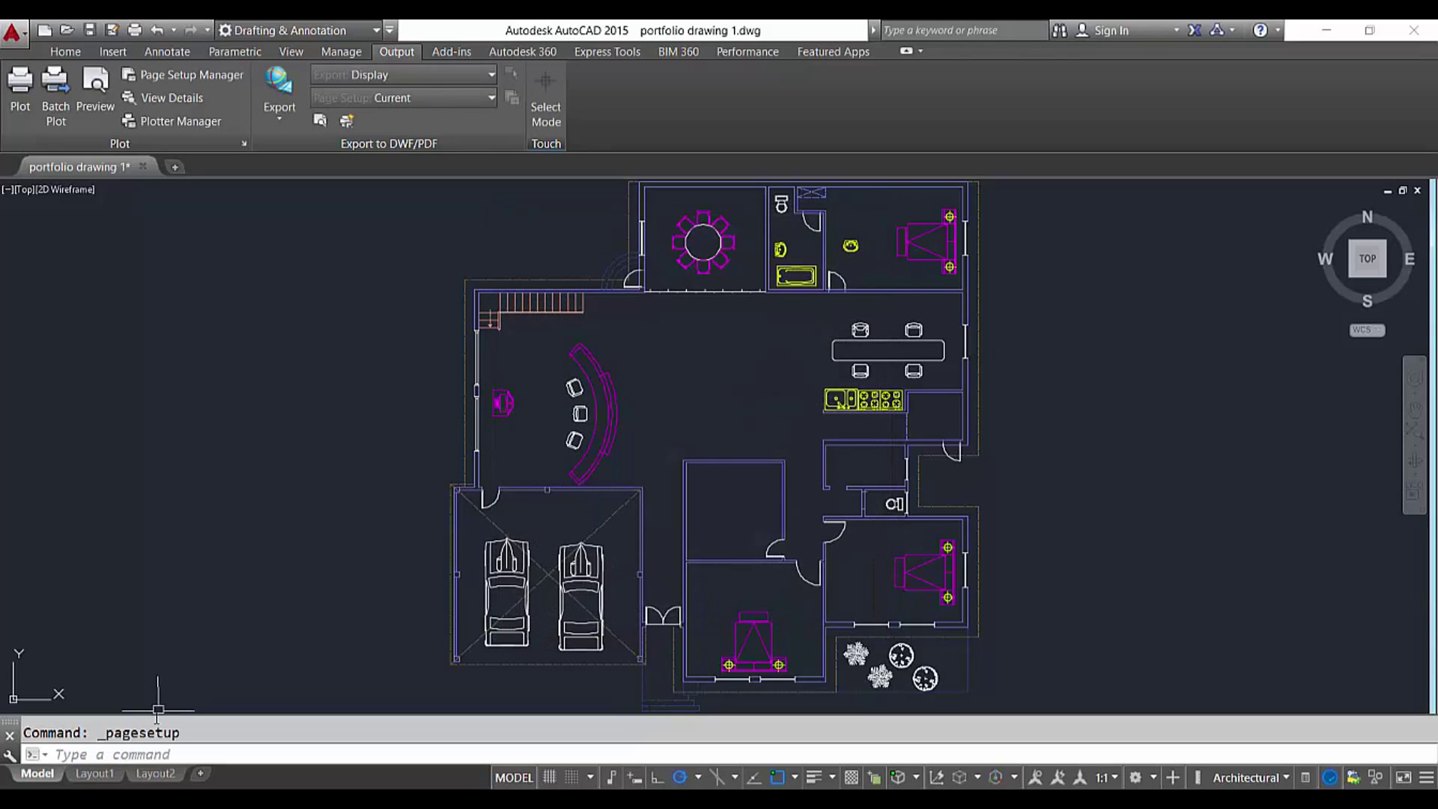
pyautogui.click(112, 774)
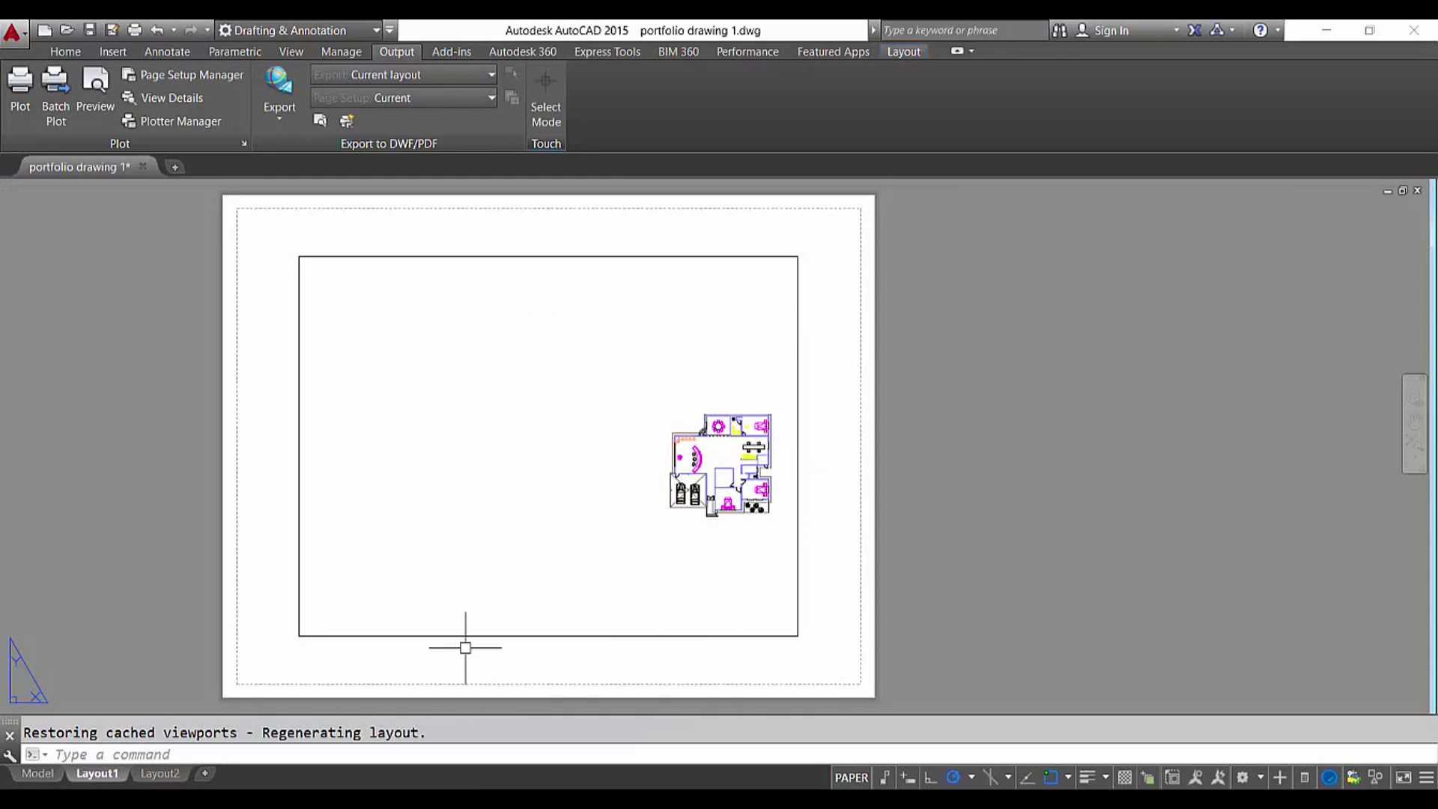
# Open the Page Setup Manager and choose Modify for Layout1's page setup
pyautogui.click(164, 75)
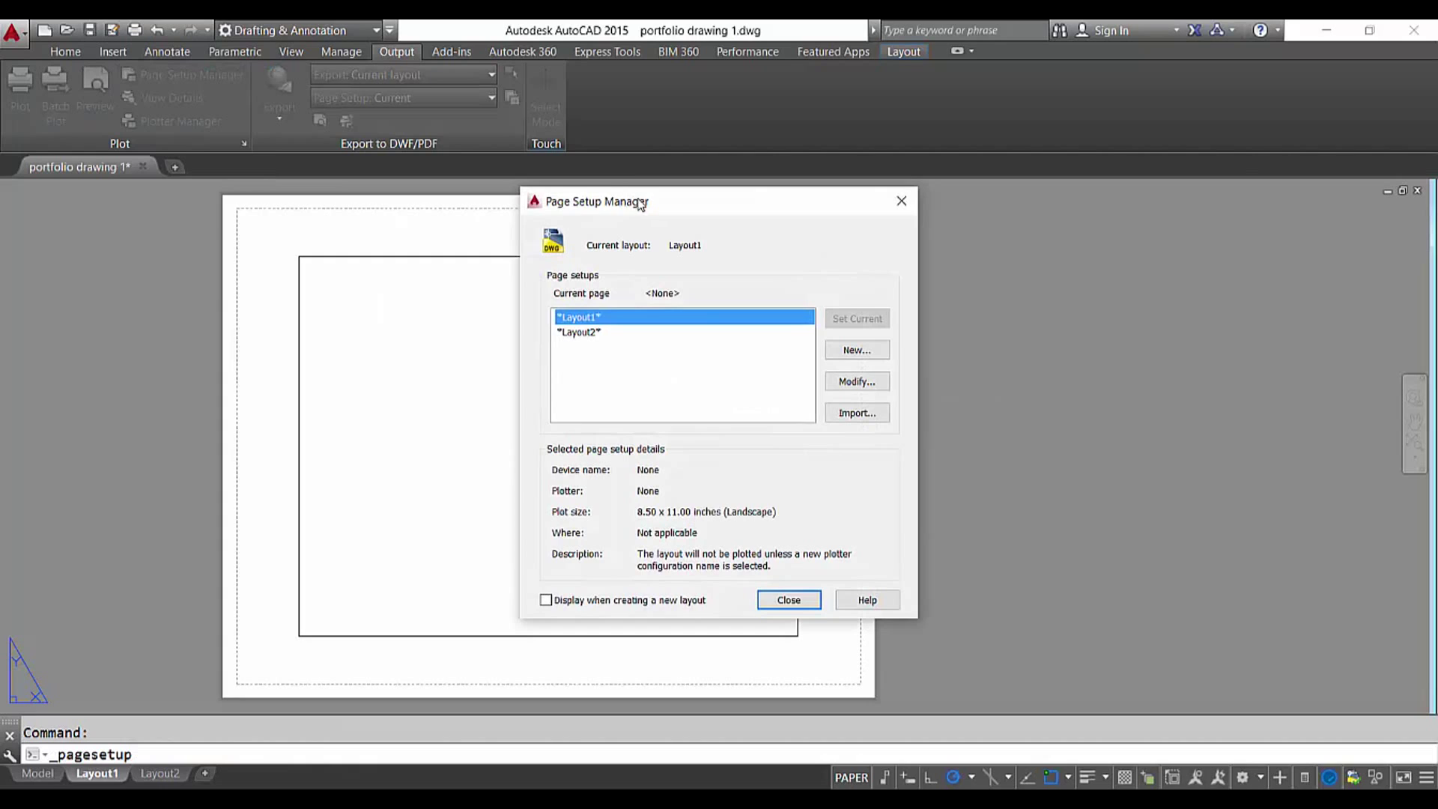
pyautogui.moveTo(635, 201); pyautogui.dragTo(992, 172)
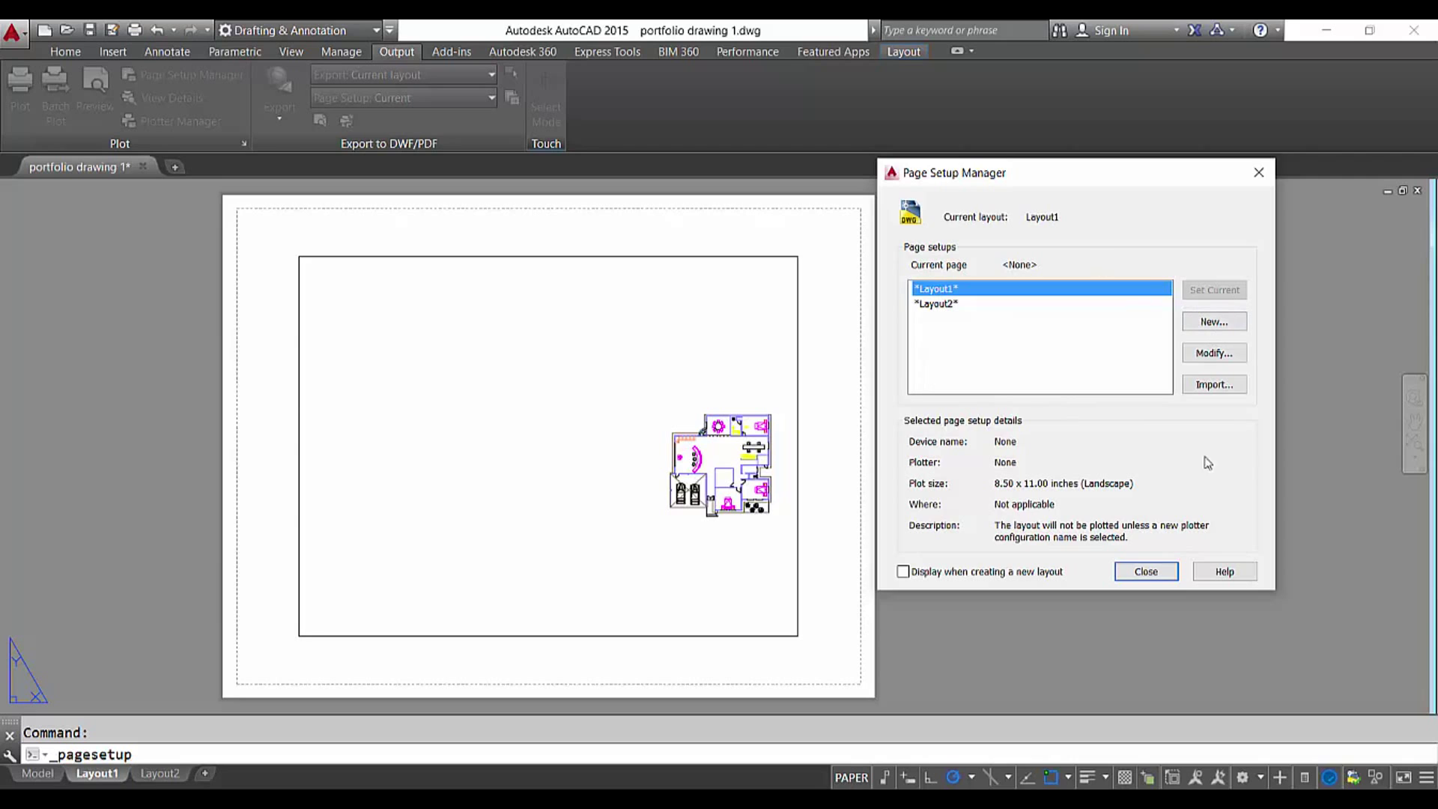
pyautogui.click(1233, 358)
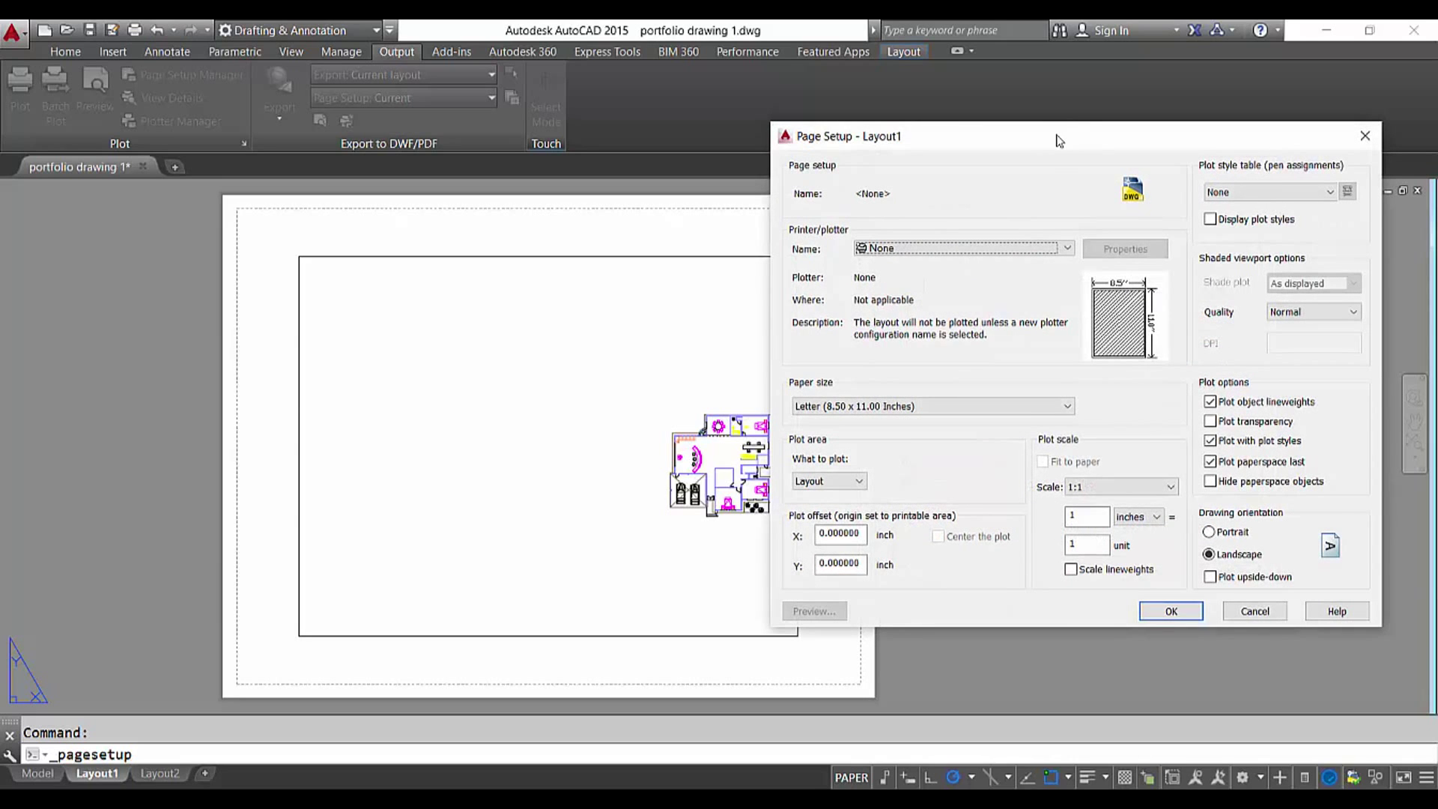
pyautogui.moveTo(1059, 141); pyautogui.dragTo(1094, 127)
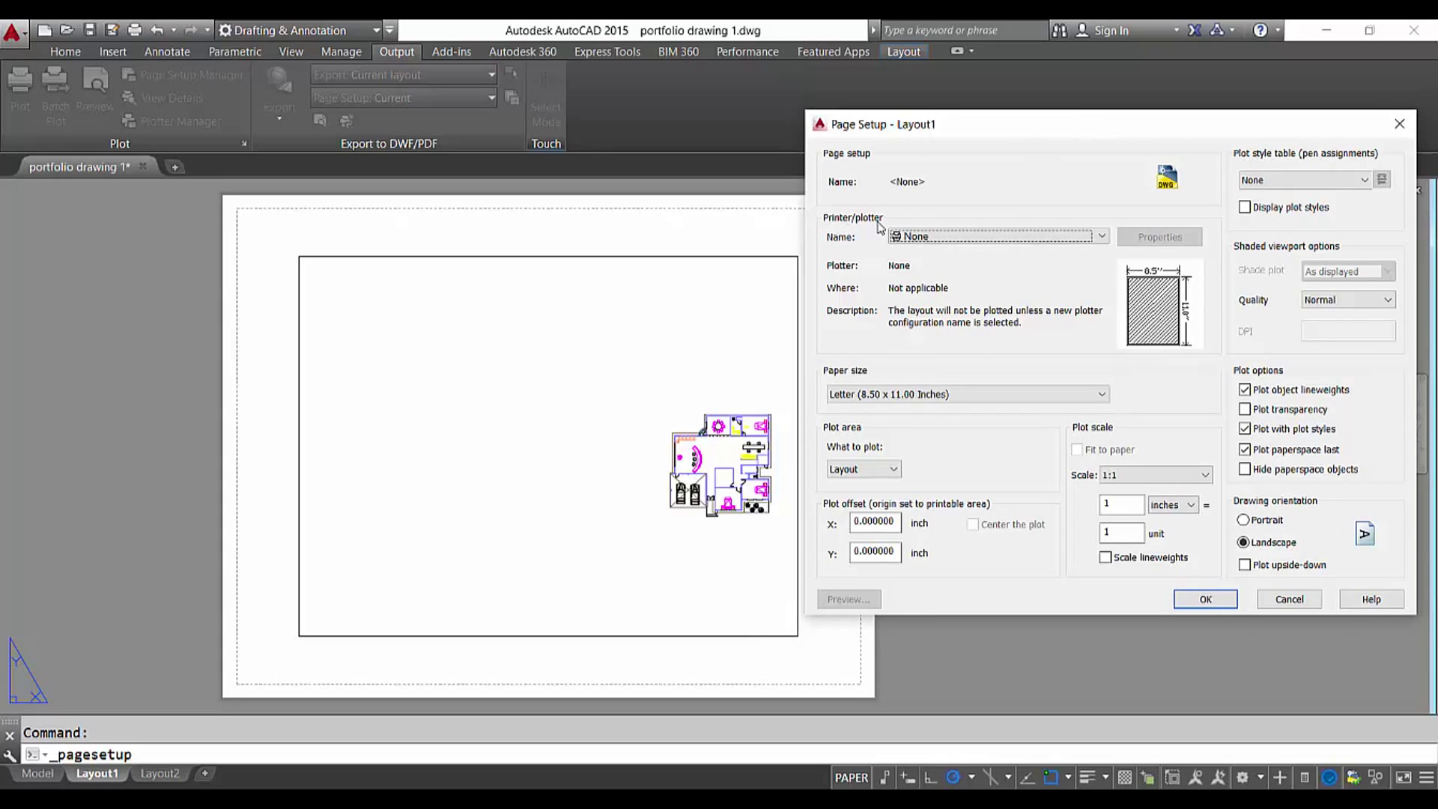
# Choose DWF6 ePlot.pc3 as Layout1's plotter and drop down the paper size list
pyautogui.click(1025, 237)
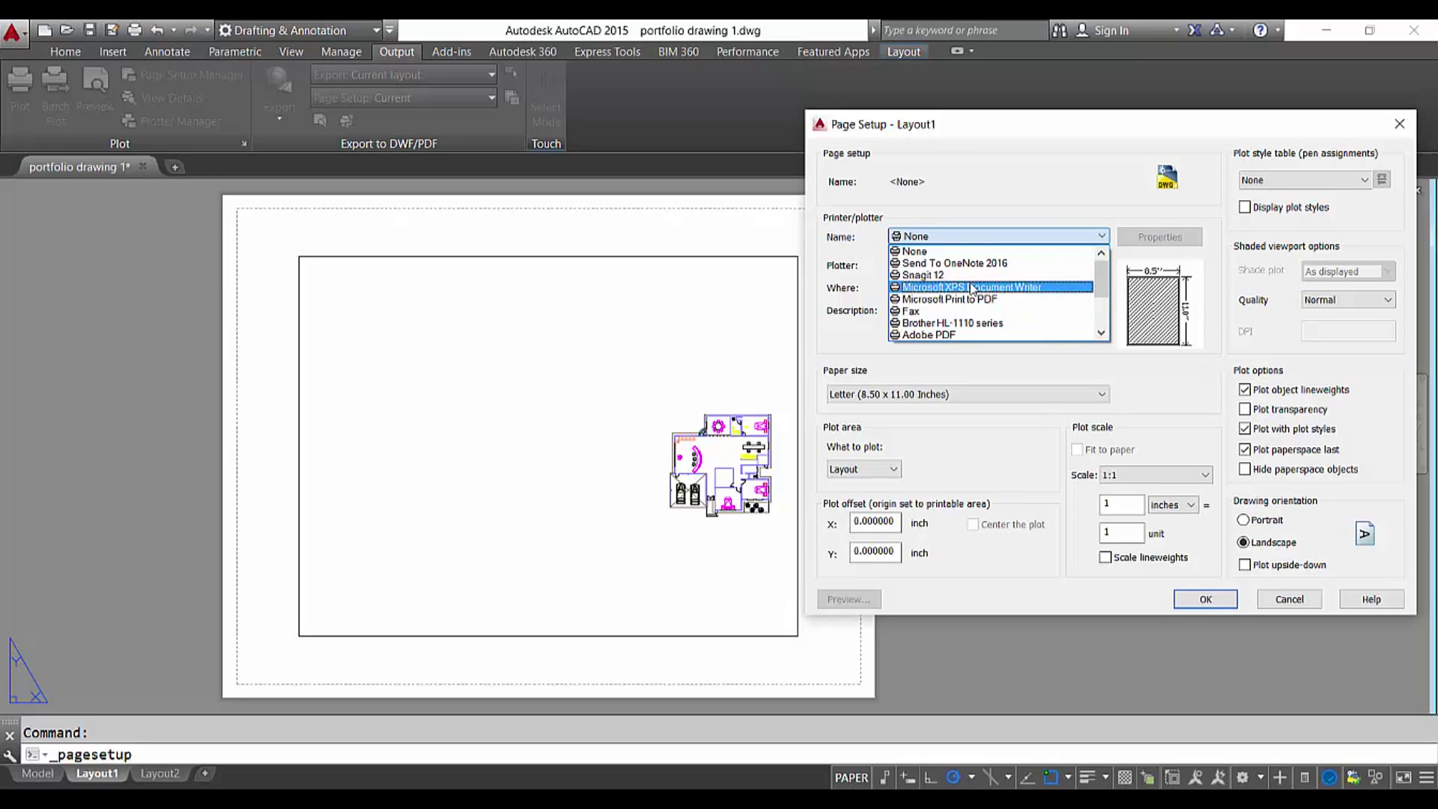
pyautogui.scroll(-1, 1011, 294)
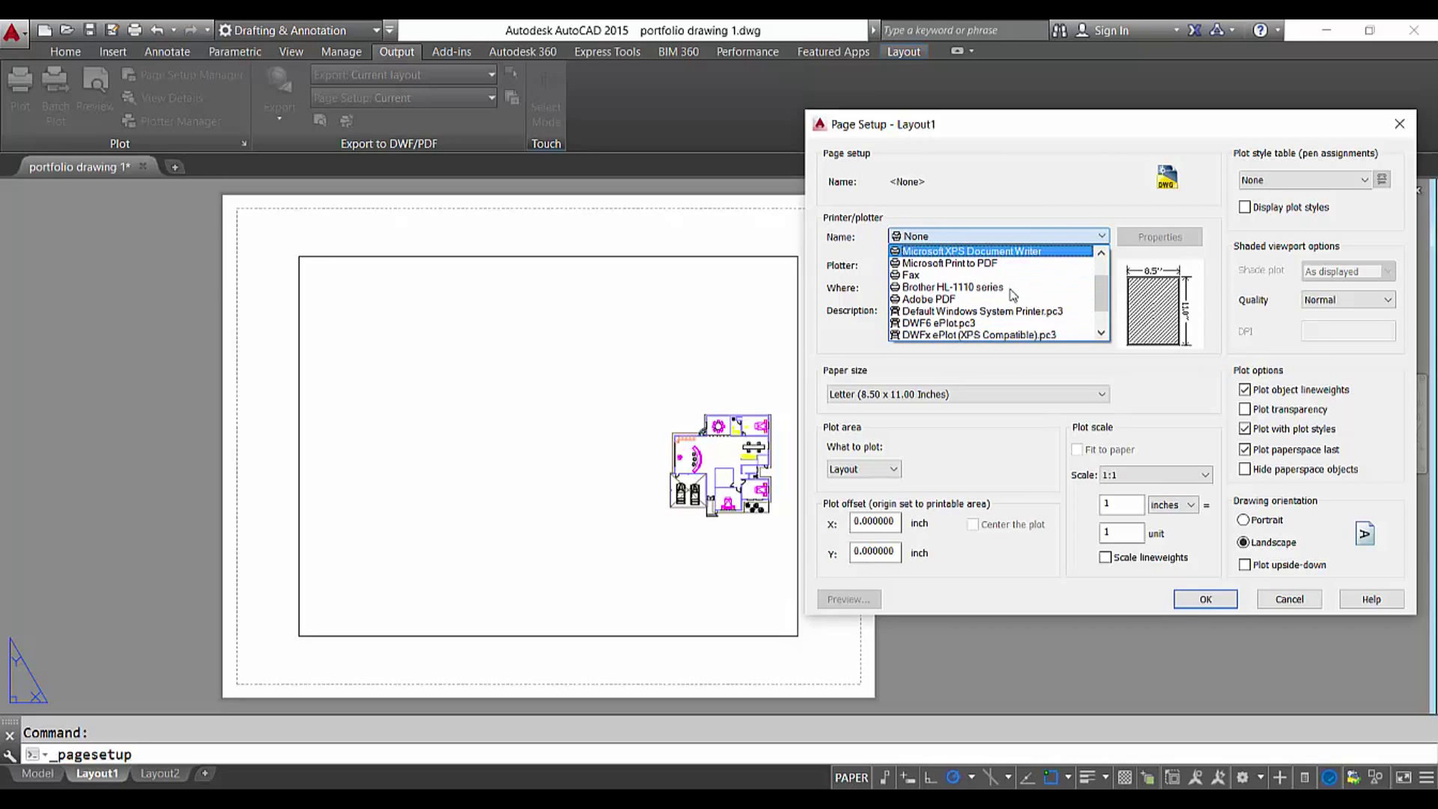
pyautogui.click(963, 330)
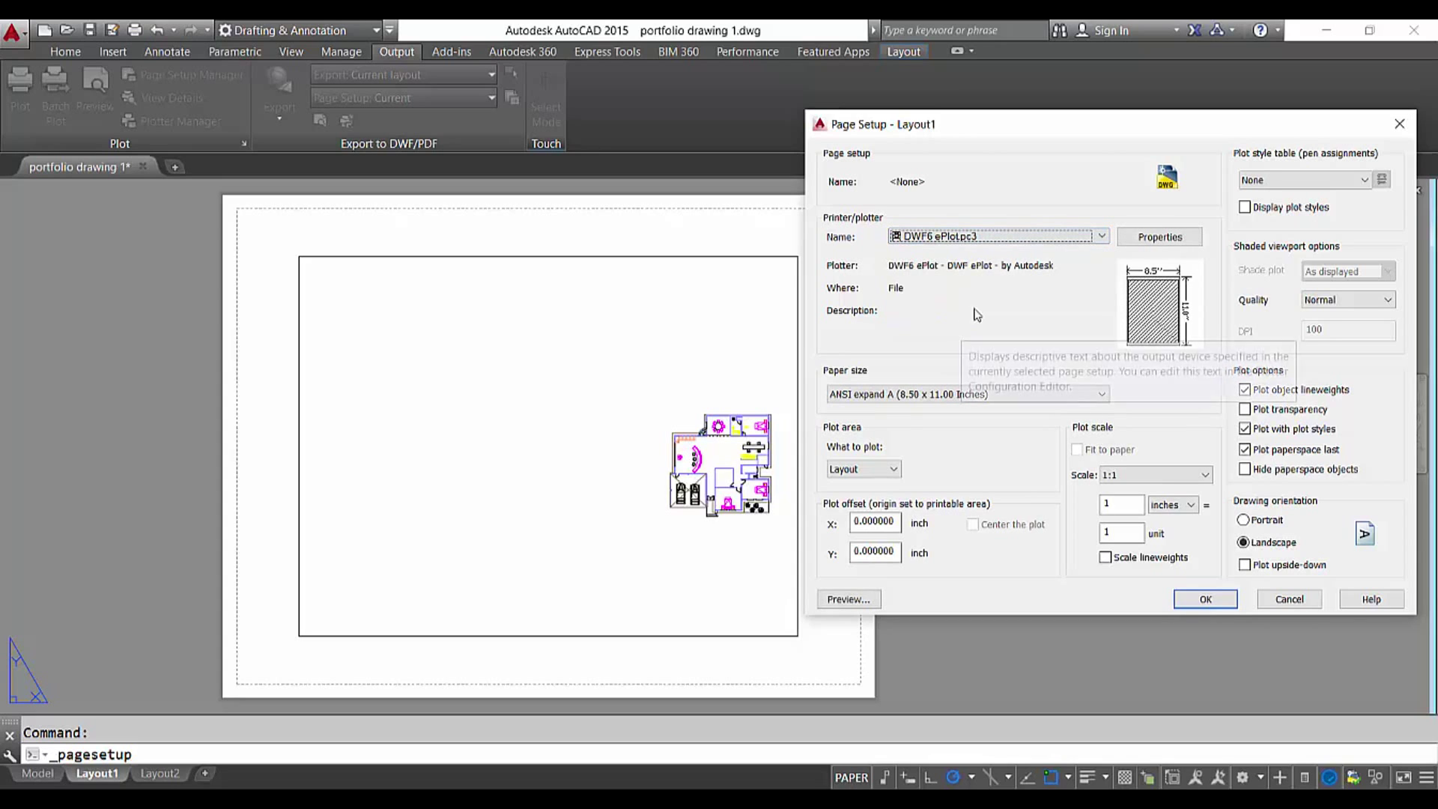
pyautogui.moveTo(1031, 133); pyautogui.dragTo(977, 118)
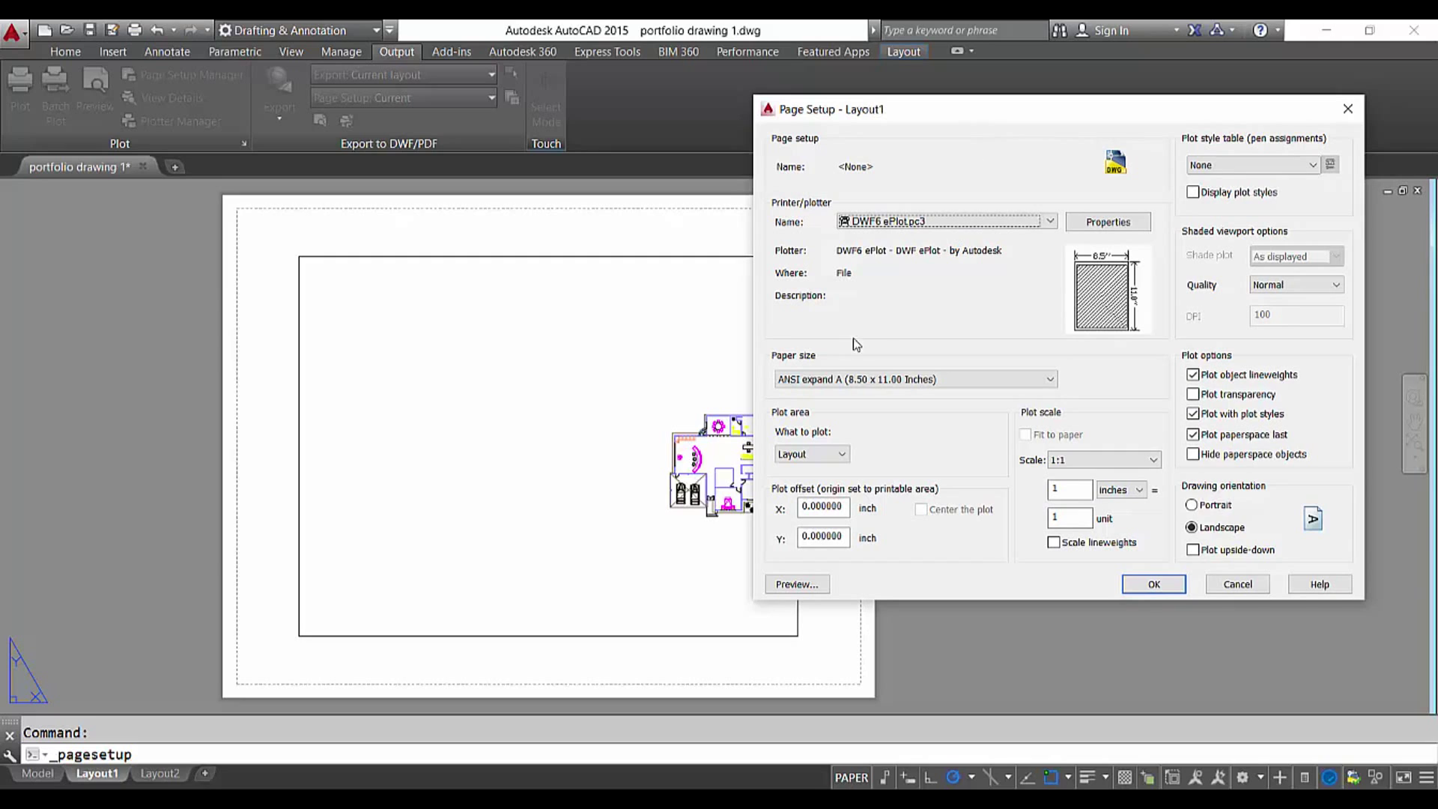
pyautogui.click(851, 380)
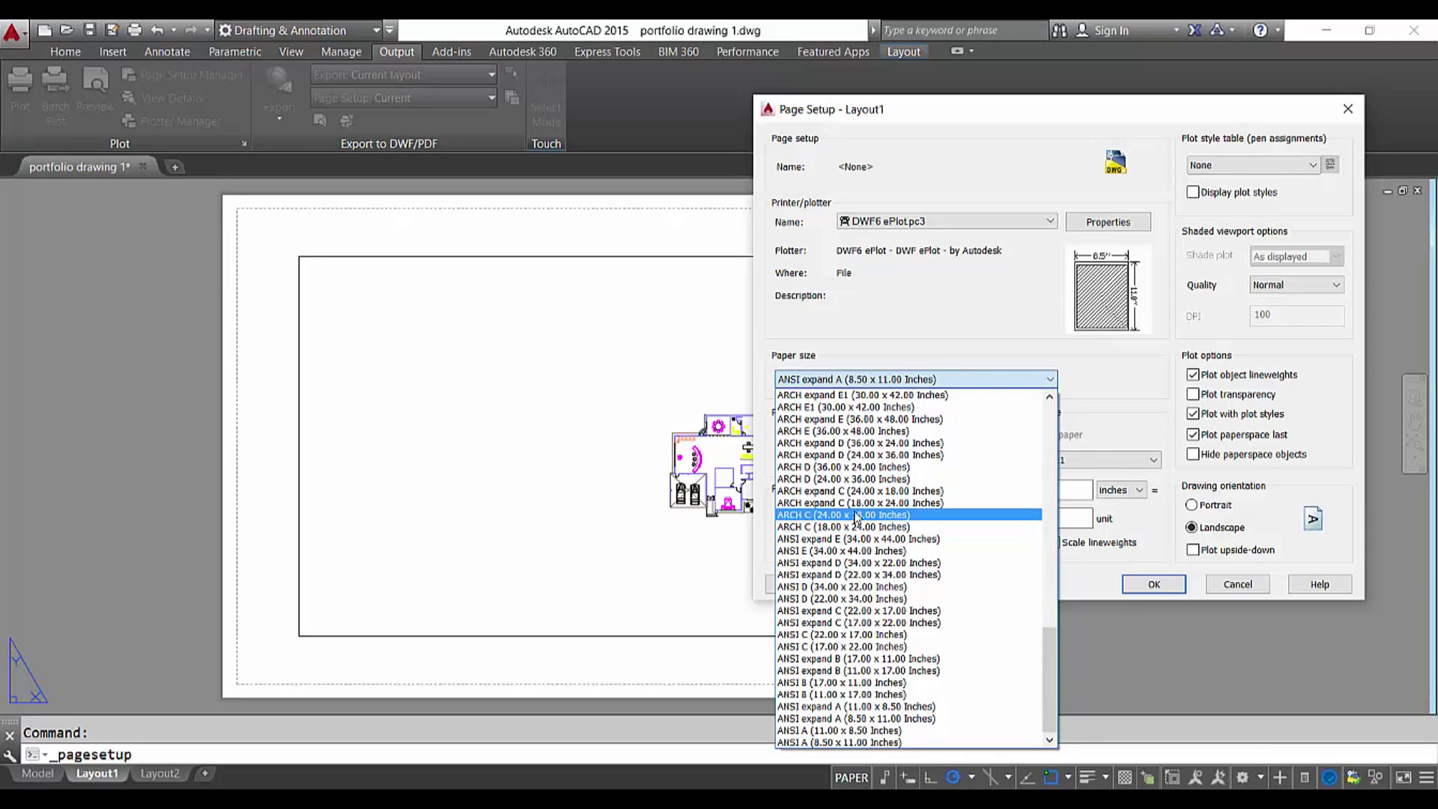
# Pick ARCH D (36.00 x 24.00 Inches) paper with plot scale 1:1 in inches
pyautogui.click(860, 467)
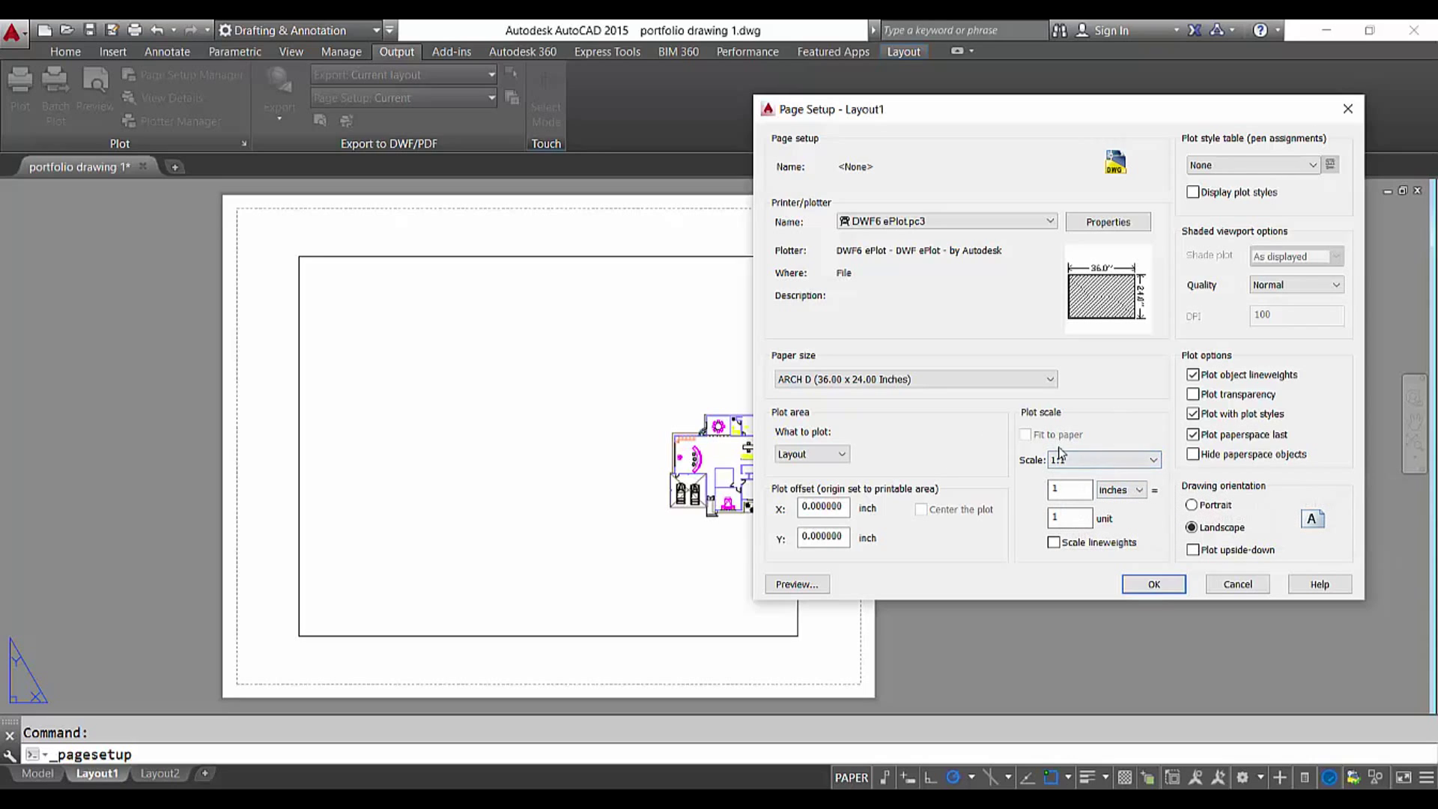
pyautogui.click(1126, 494)
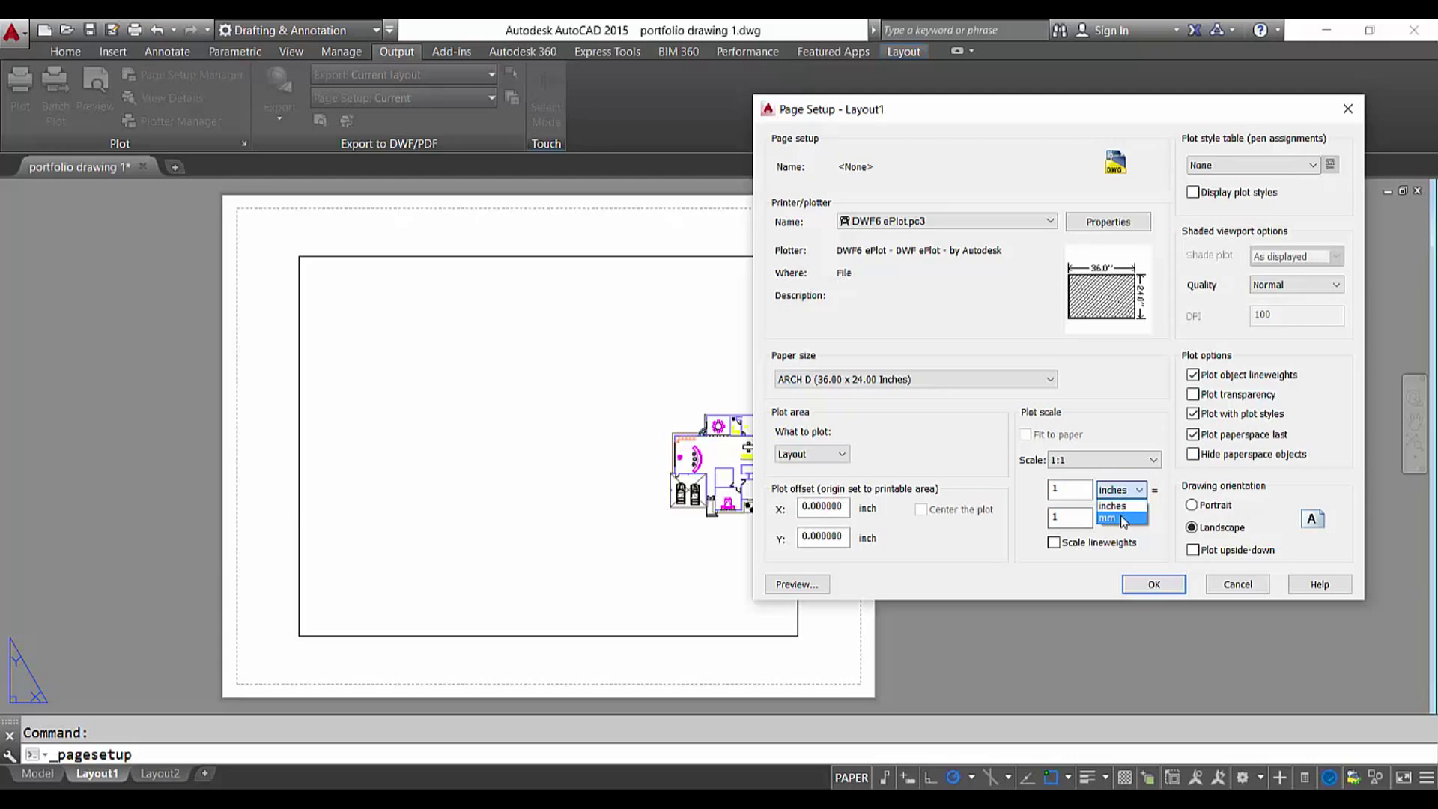
pyautogui.click(1123, 517)
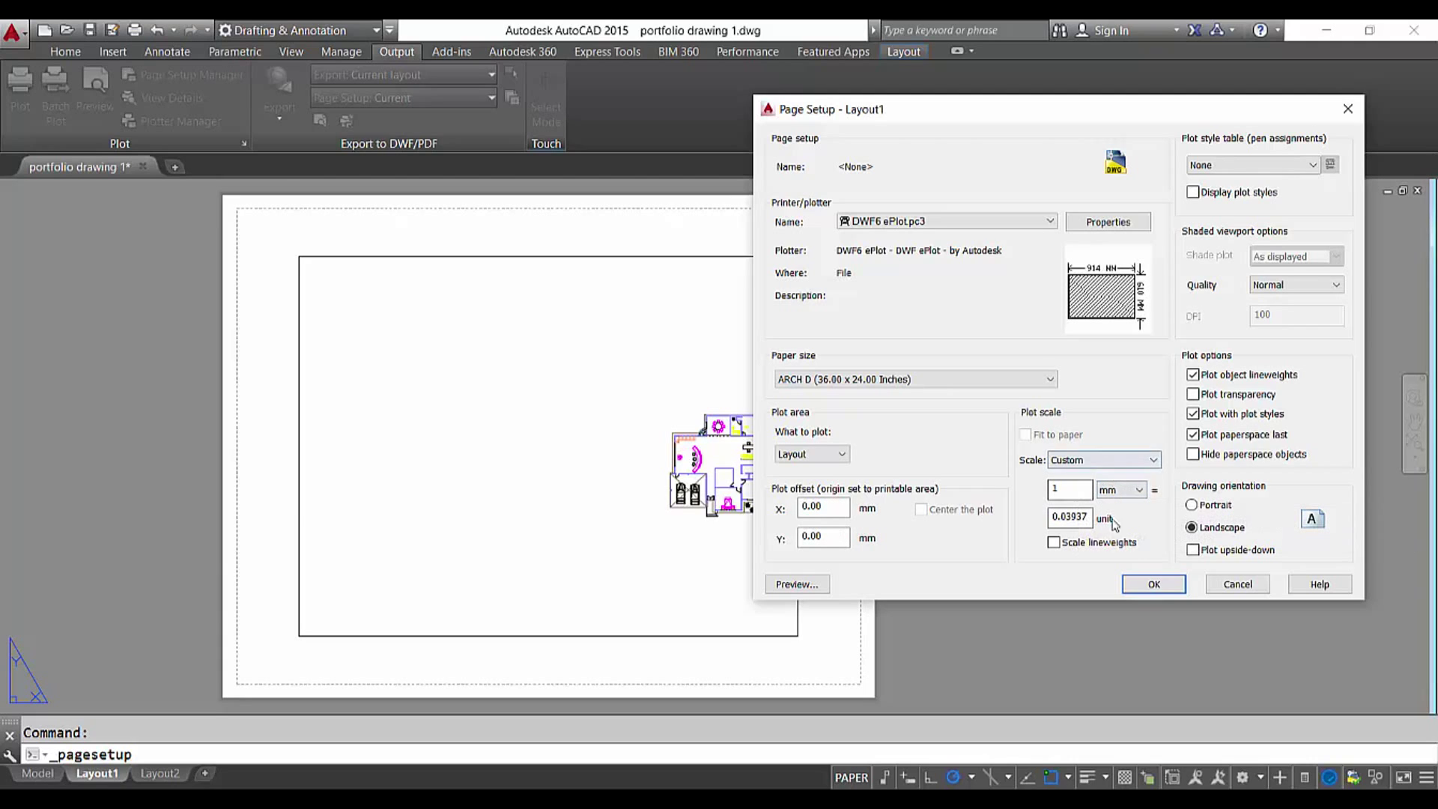
pyautogui.doubleClick(1089, 490)
pyautogui.write('10')
pyautogui.click(1116, 496)
pyautogui.click(1180, 401)
pyautogui.write('1')
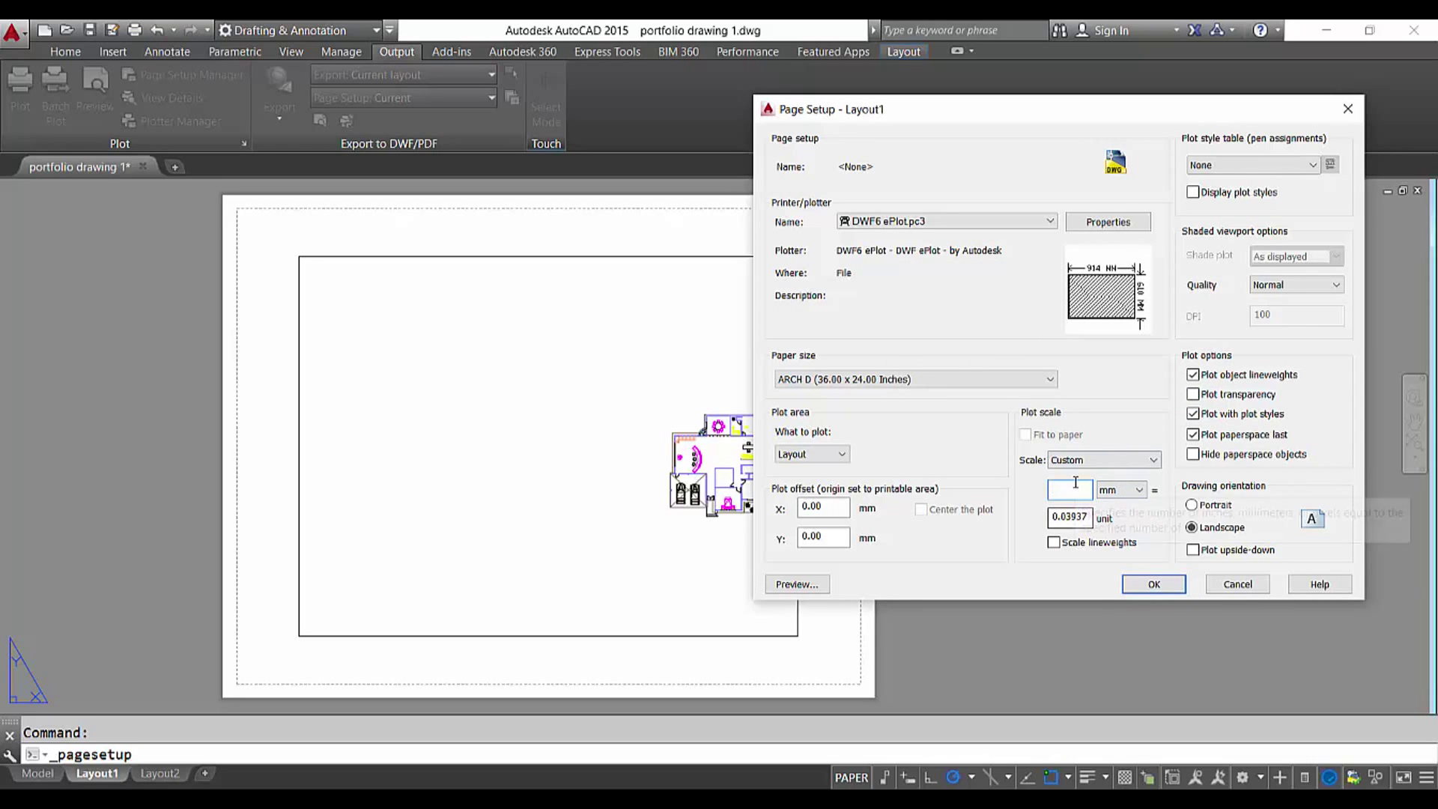
pyautogui.click(1121, 491)
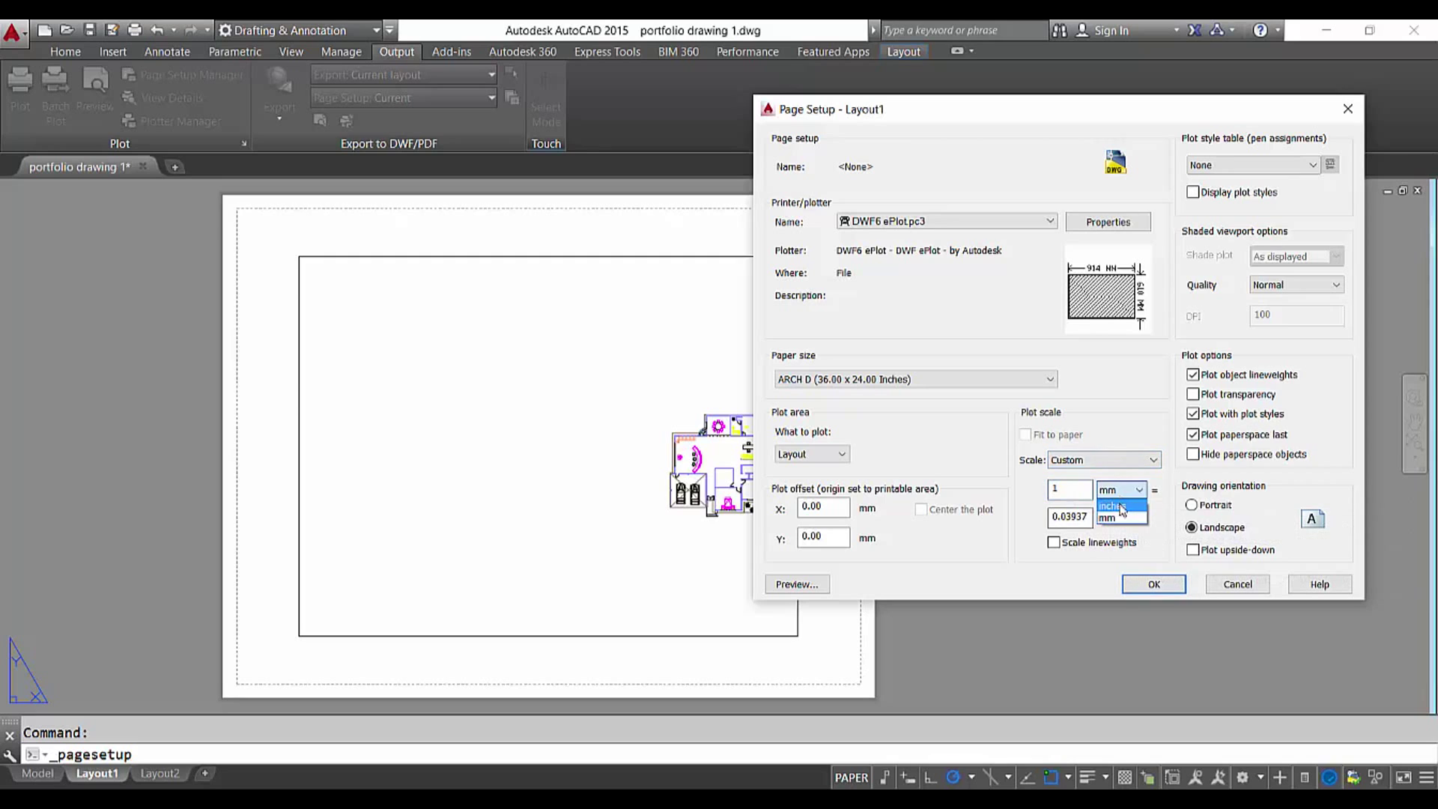
pyautogui.click(1116, 501)
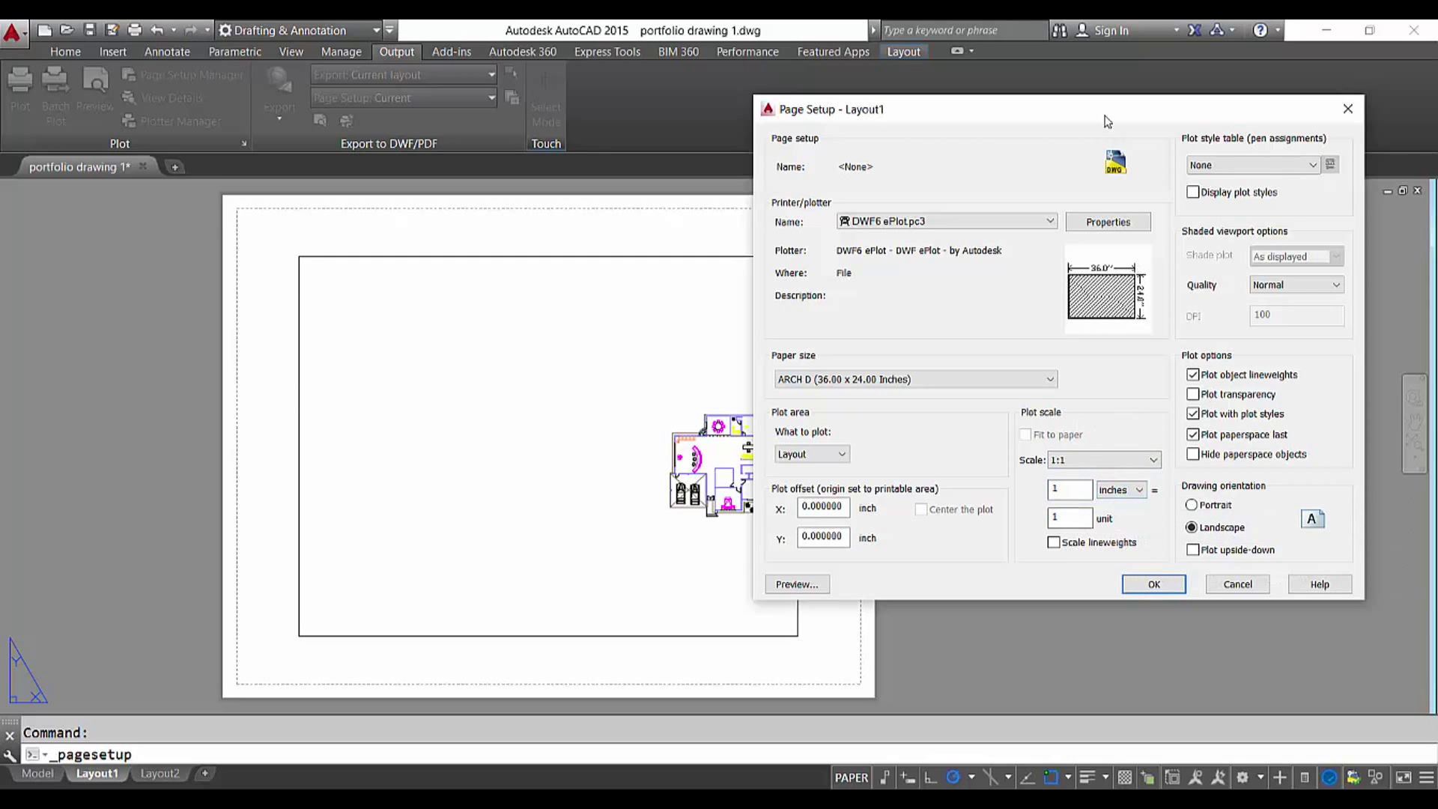
# Apply the page setup with OK and close the Page Setup Manager
pyautogui.moveTo(991, 114); pyautogui.dragTo(973, 163)
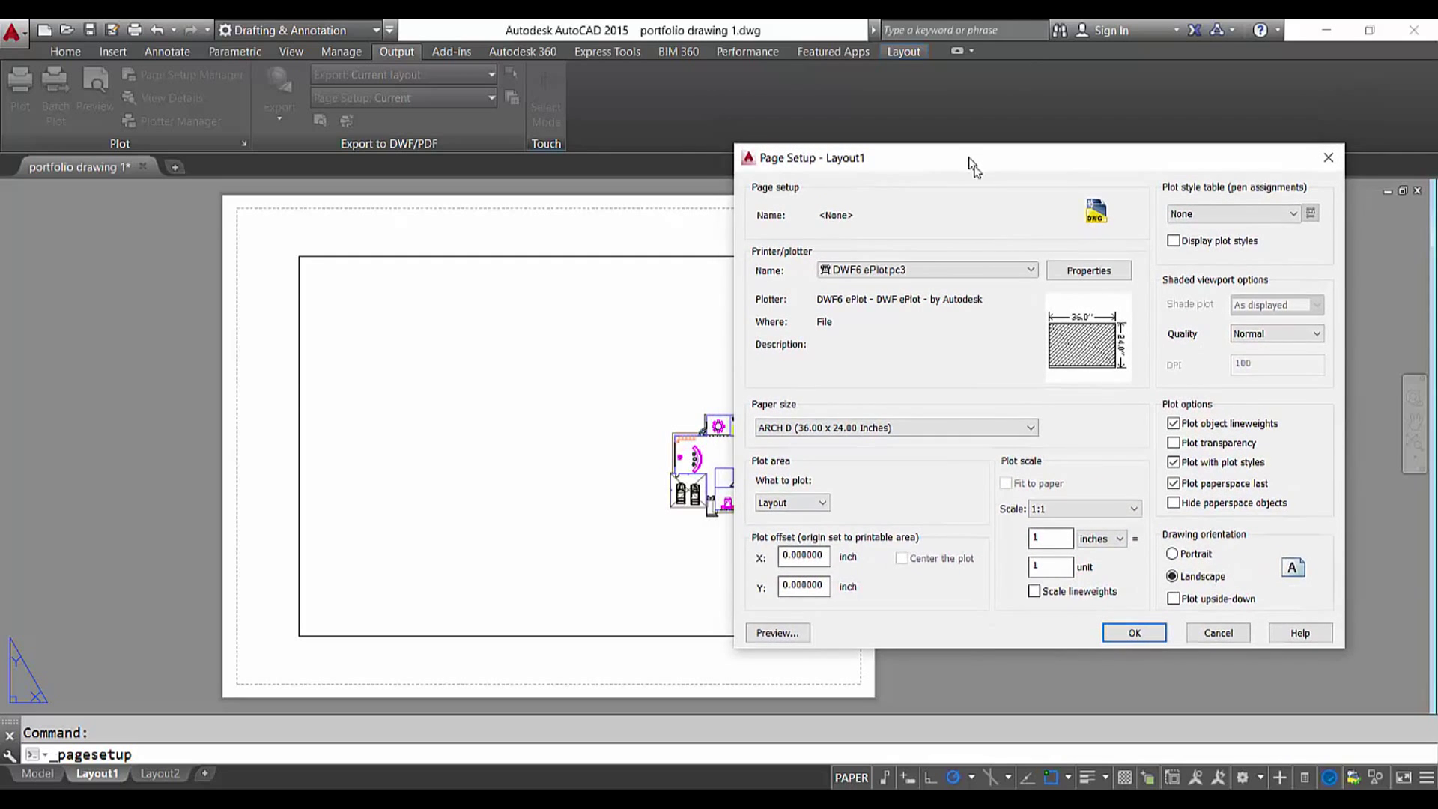
pyautogui.click(1136, 631)
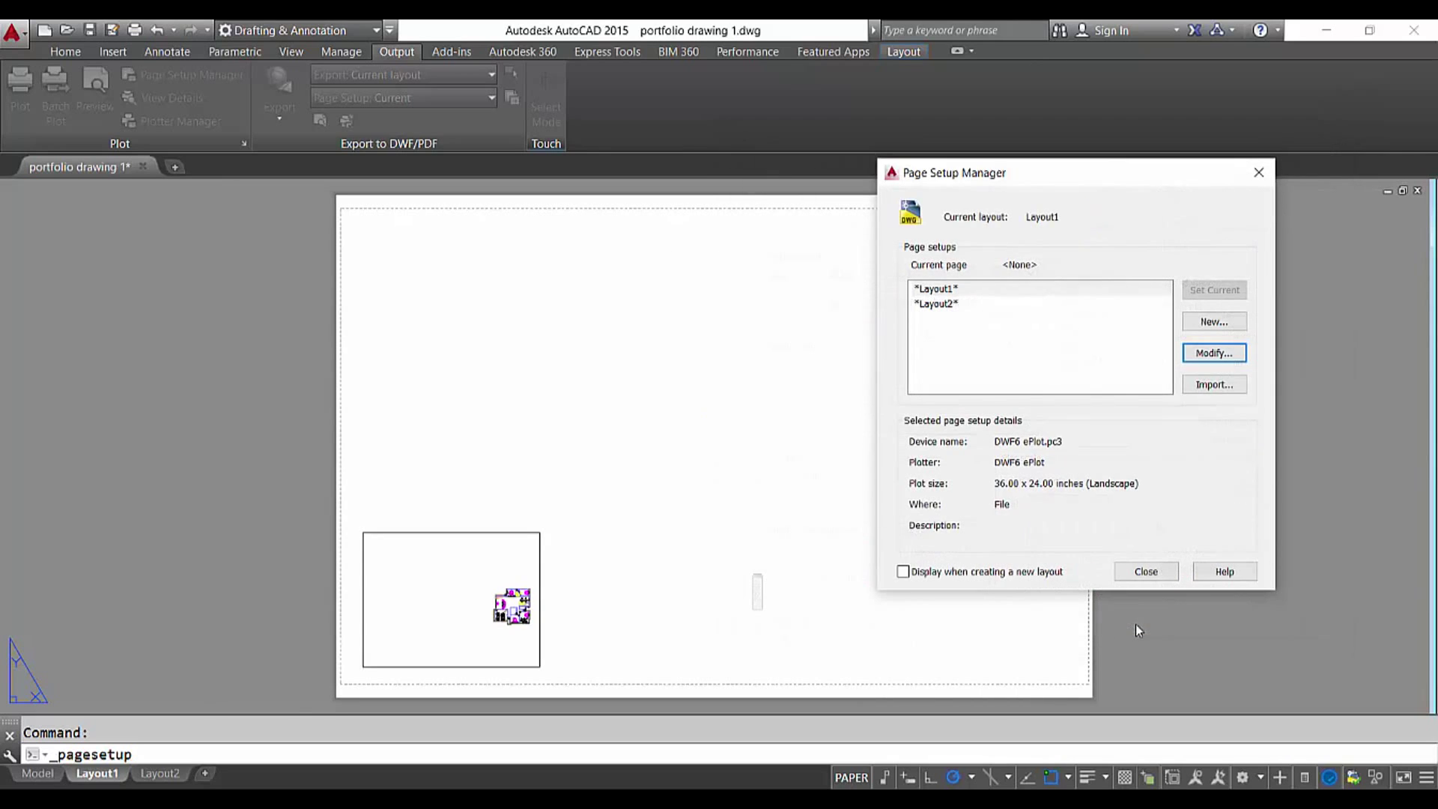
pyautogui.click(1163, 575)
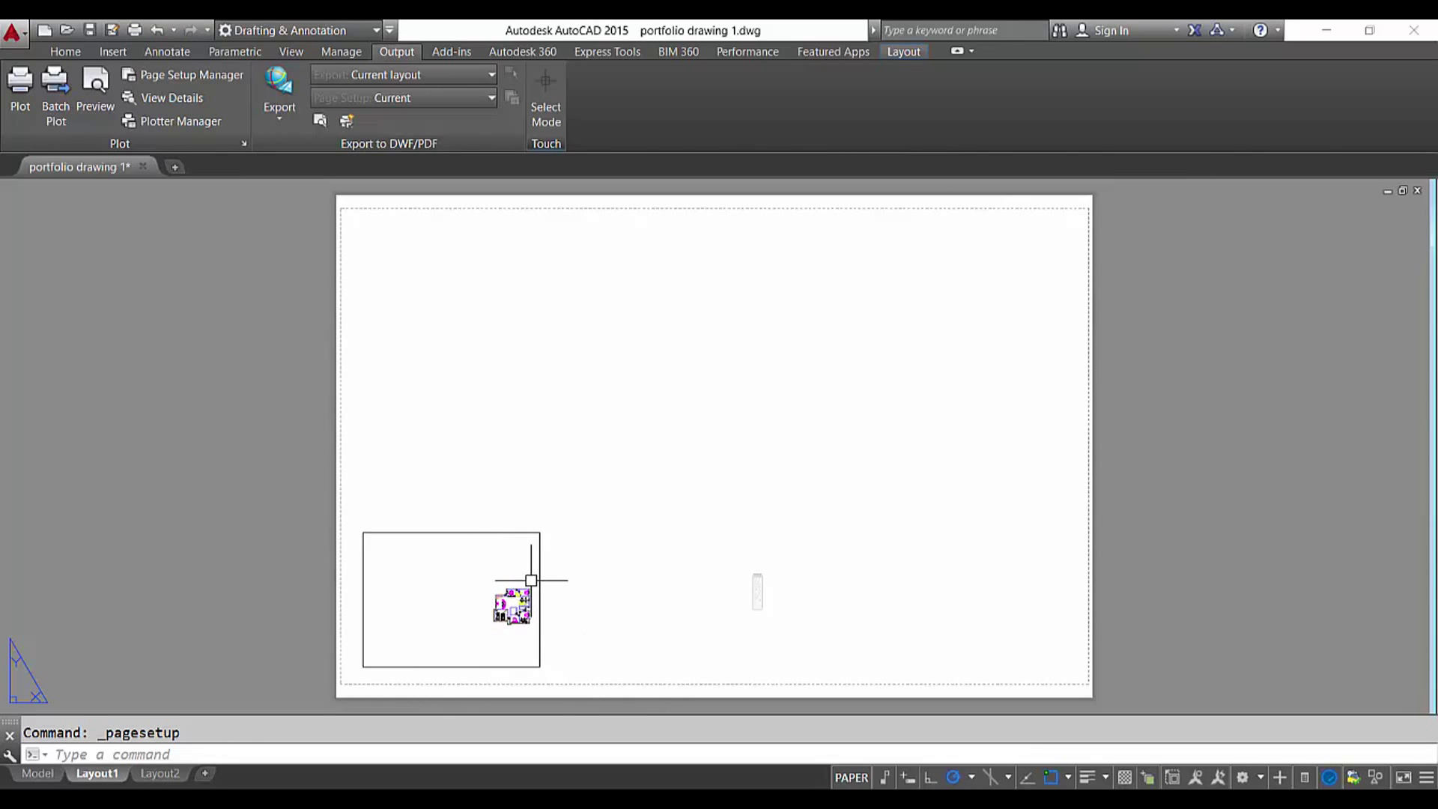
# Erase the old viewport and delete the a-viewport layer
pyautogui.click(357, 534)
pyautogui.press('Delete')
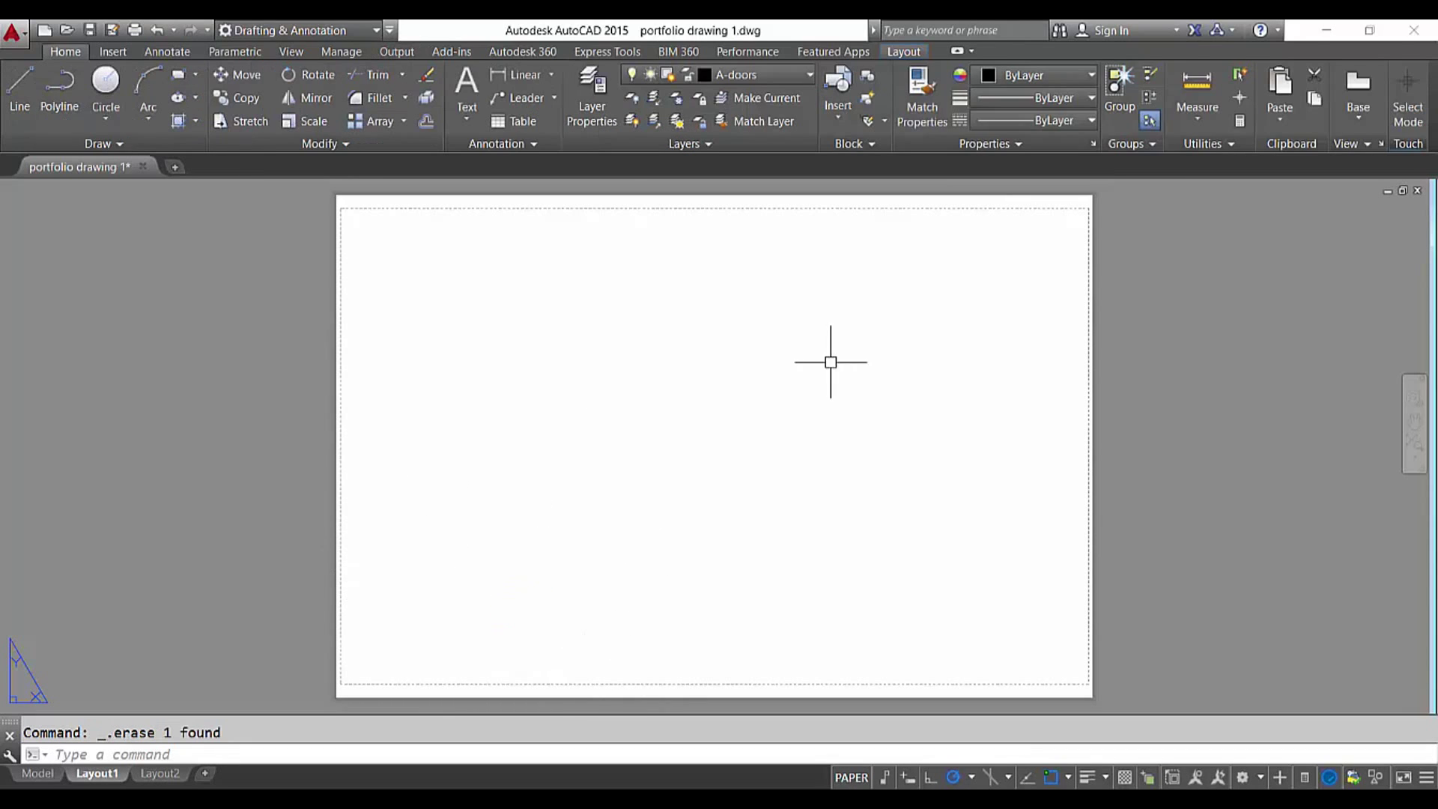
pyautogui.click(606, 116)
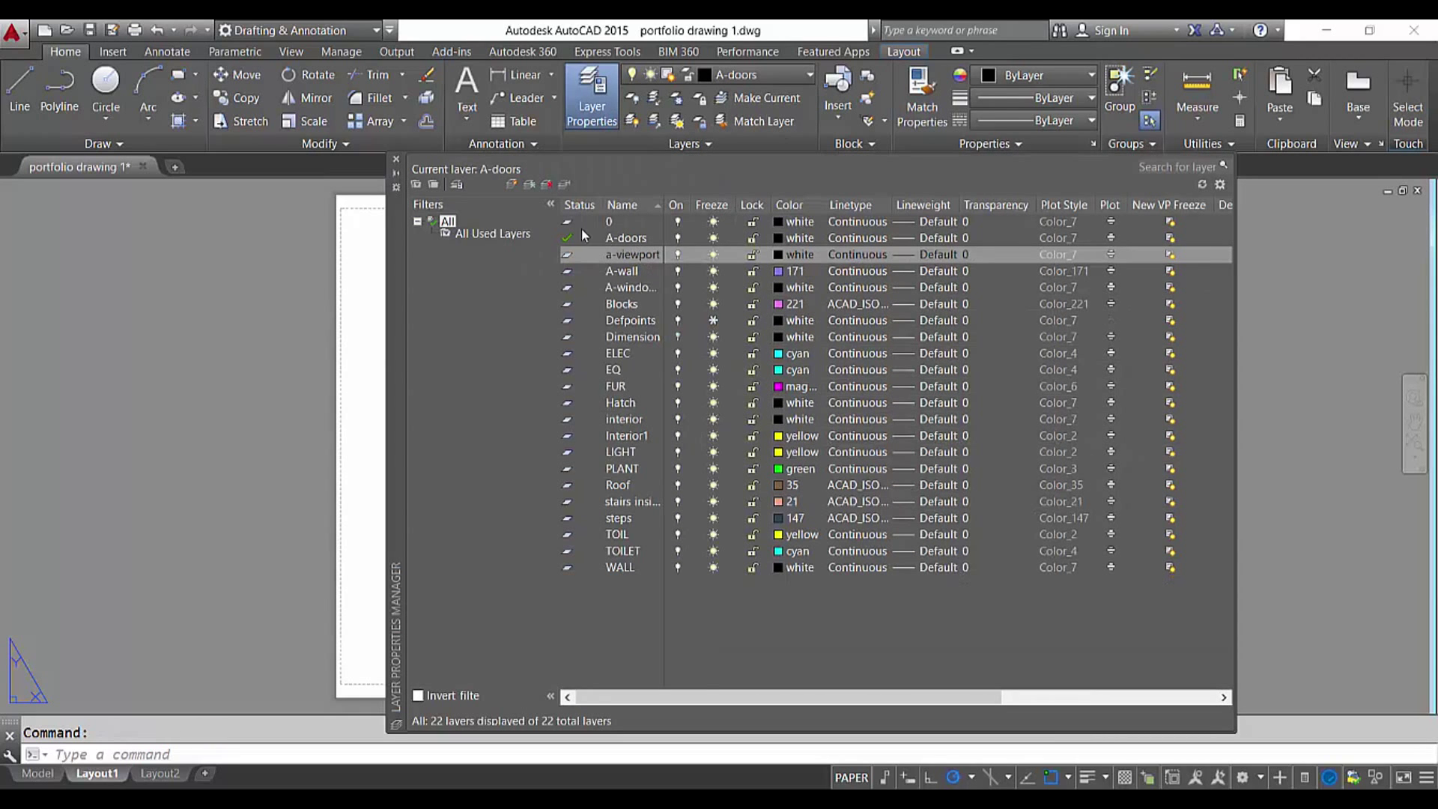
pyautogui.click(547, 185)
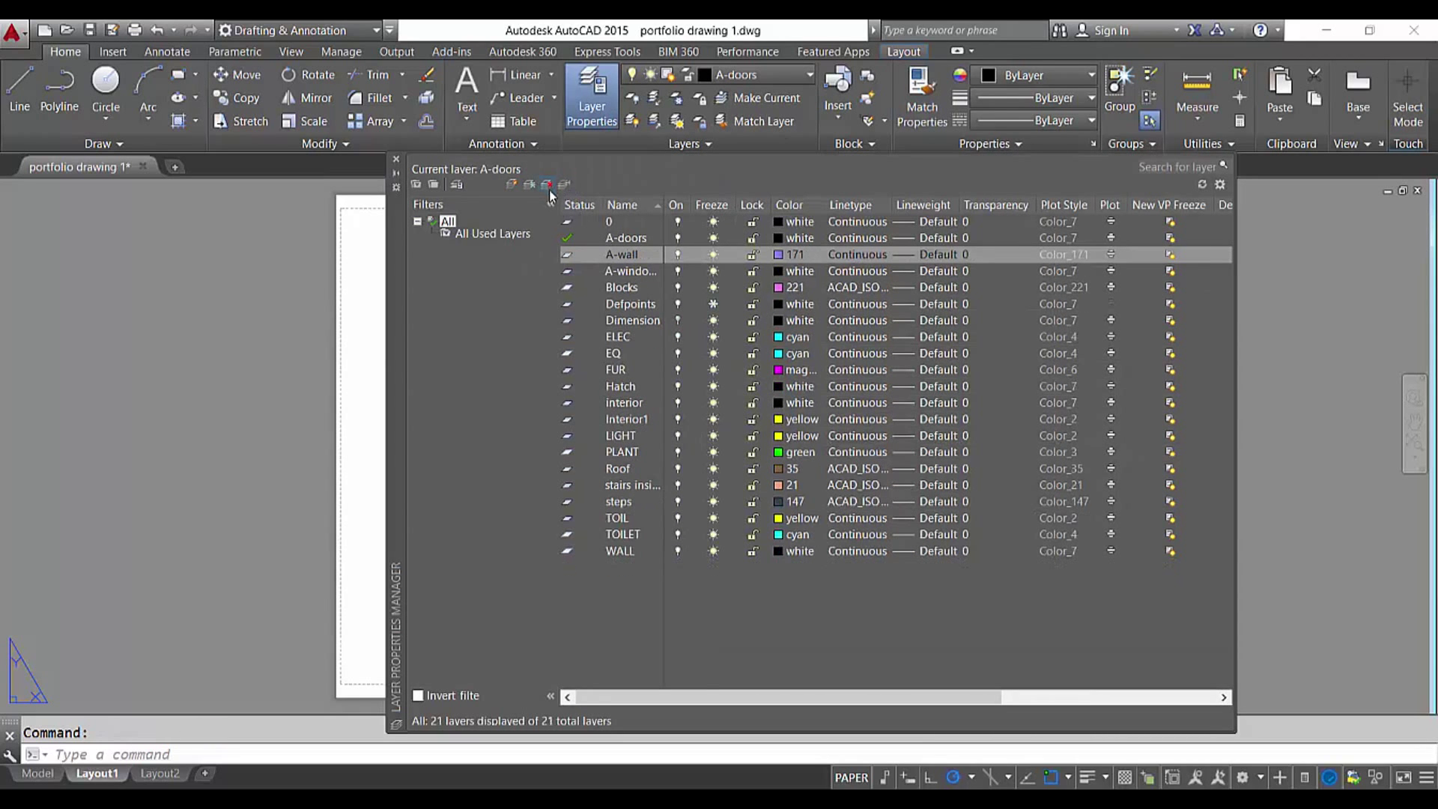
# Create a new layer named viewport and make it the current layer
pyautogui.click(511, 184)
pyautogui.write('viewport')
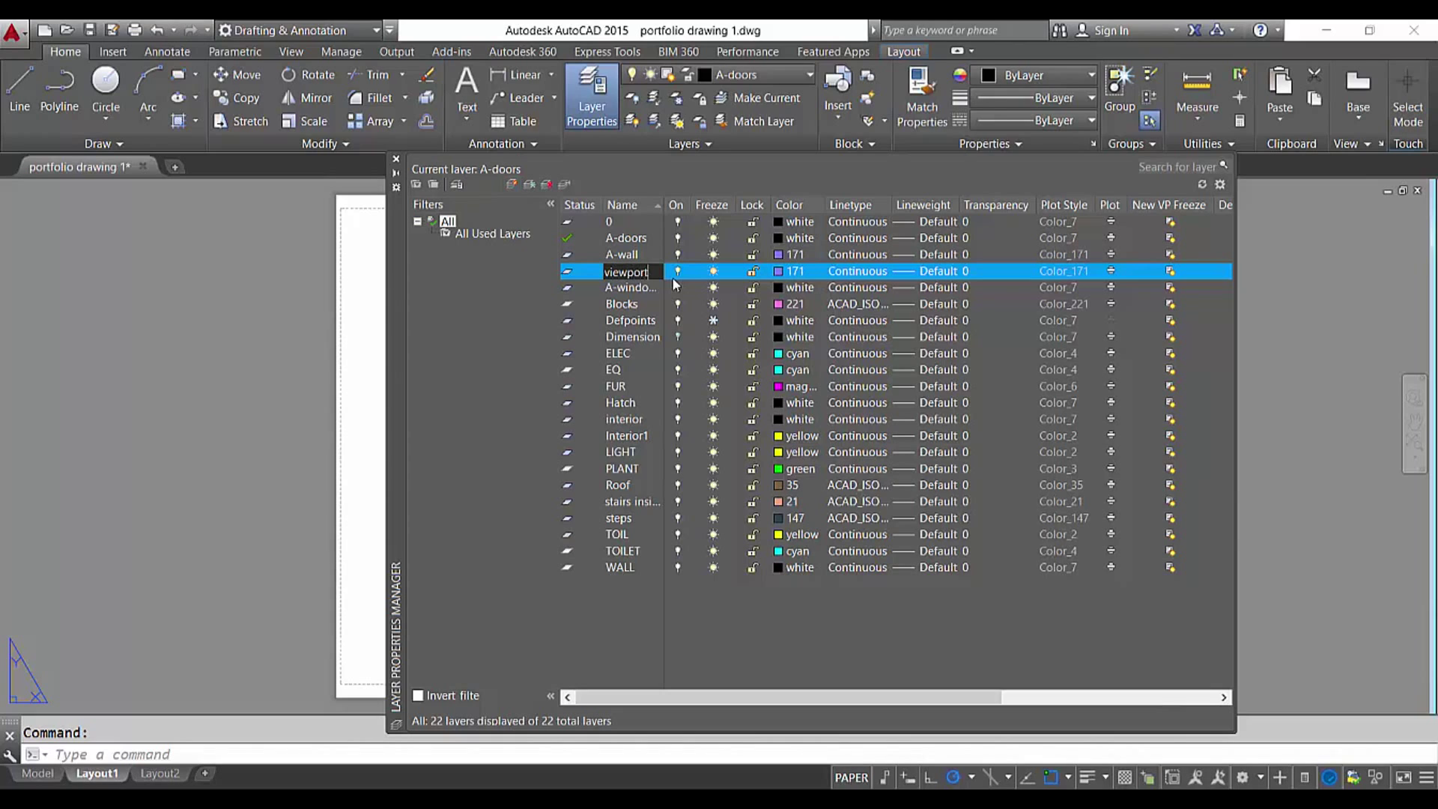
pyautogui.press('Return')
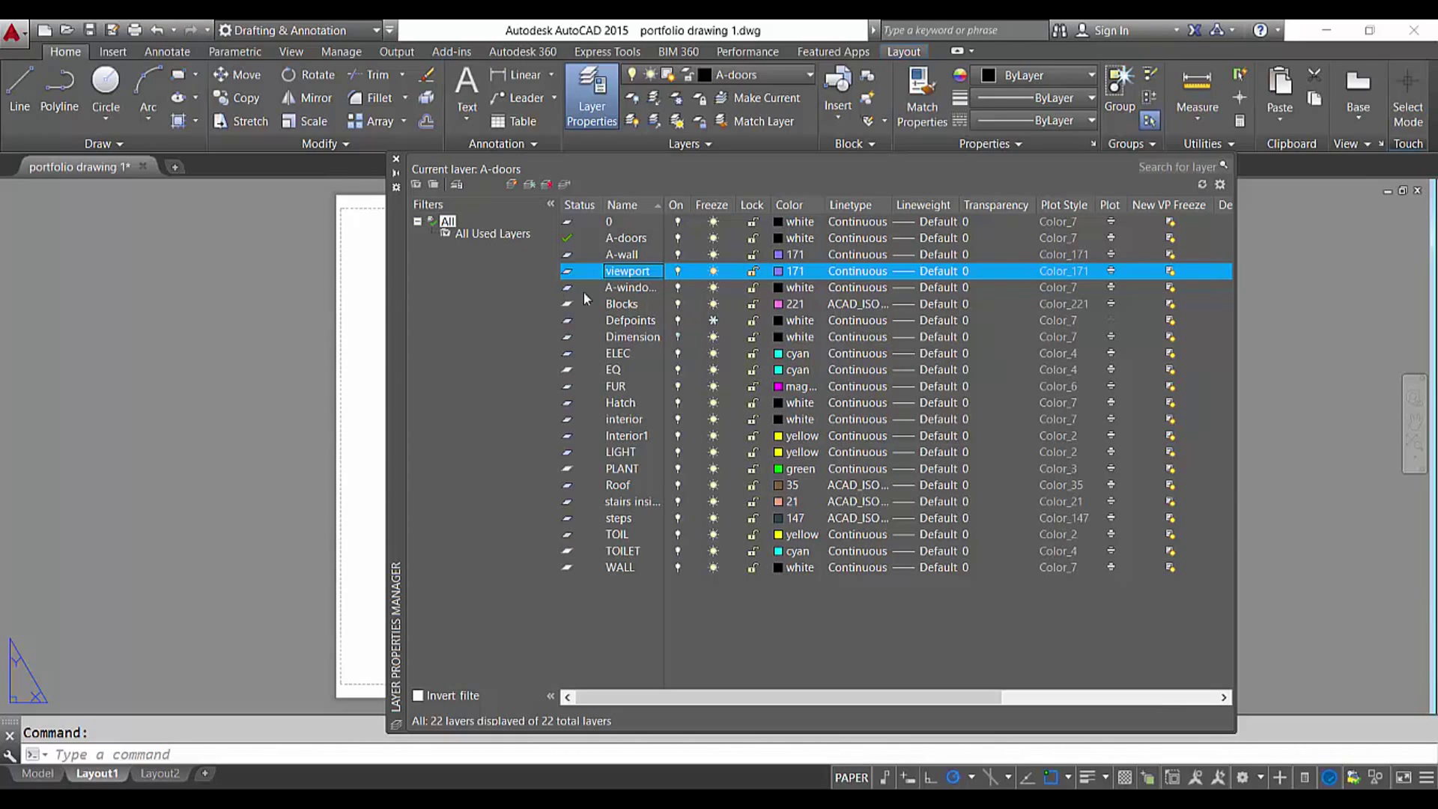
pyautogui.doubleClick(566, 274)
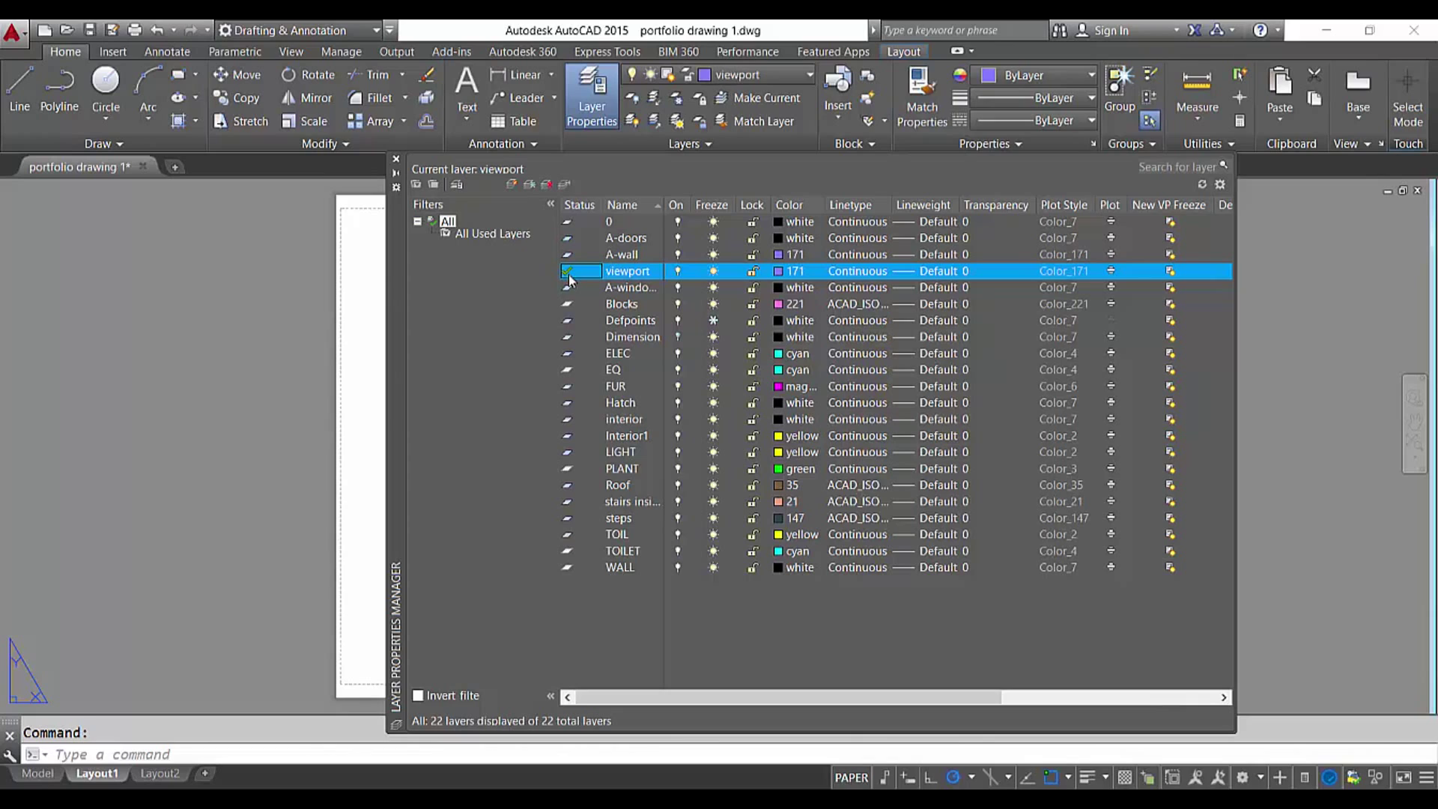
pyautogui.click(396, 162)
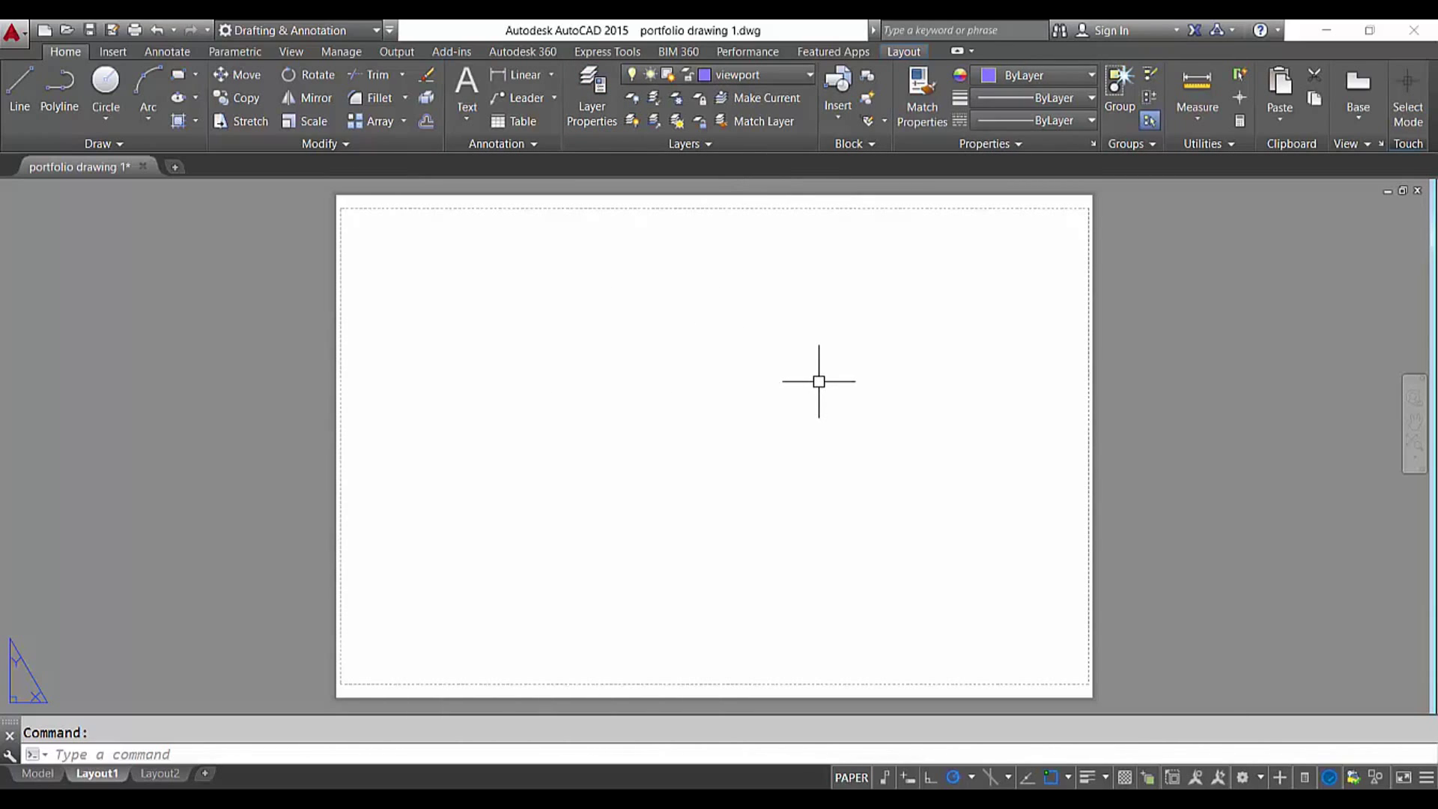
# Run MV and draw a viewport from near the sheet's top-left to bottom-right corner
pyautogui.write('MV')
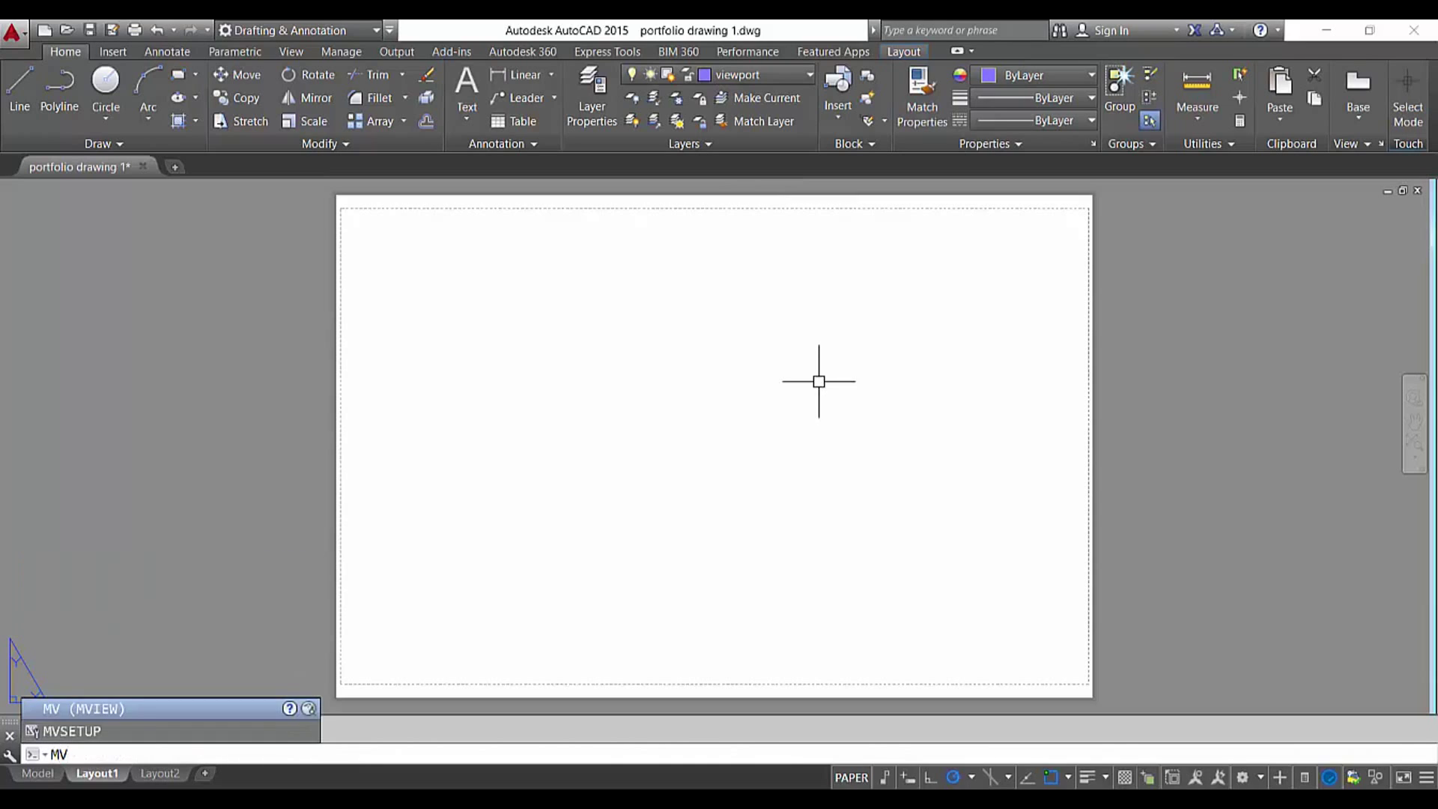
pyautogui.press('Return')
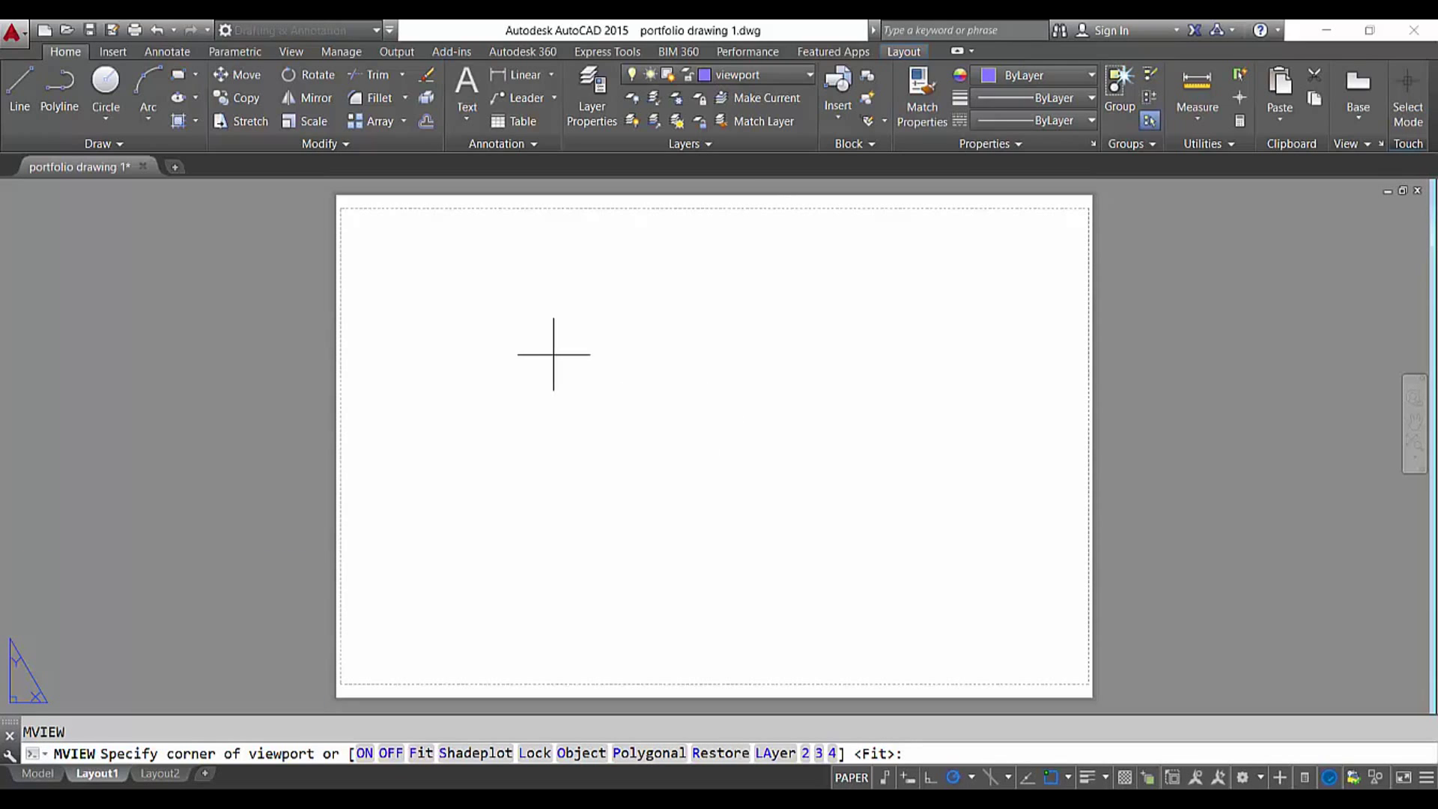
pyautogui.click(383, 253)
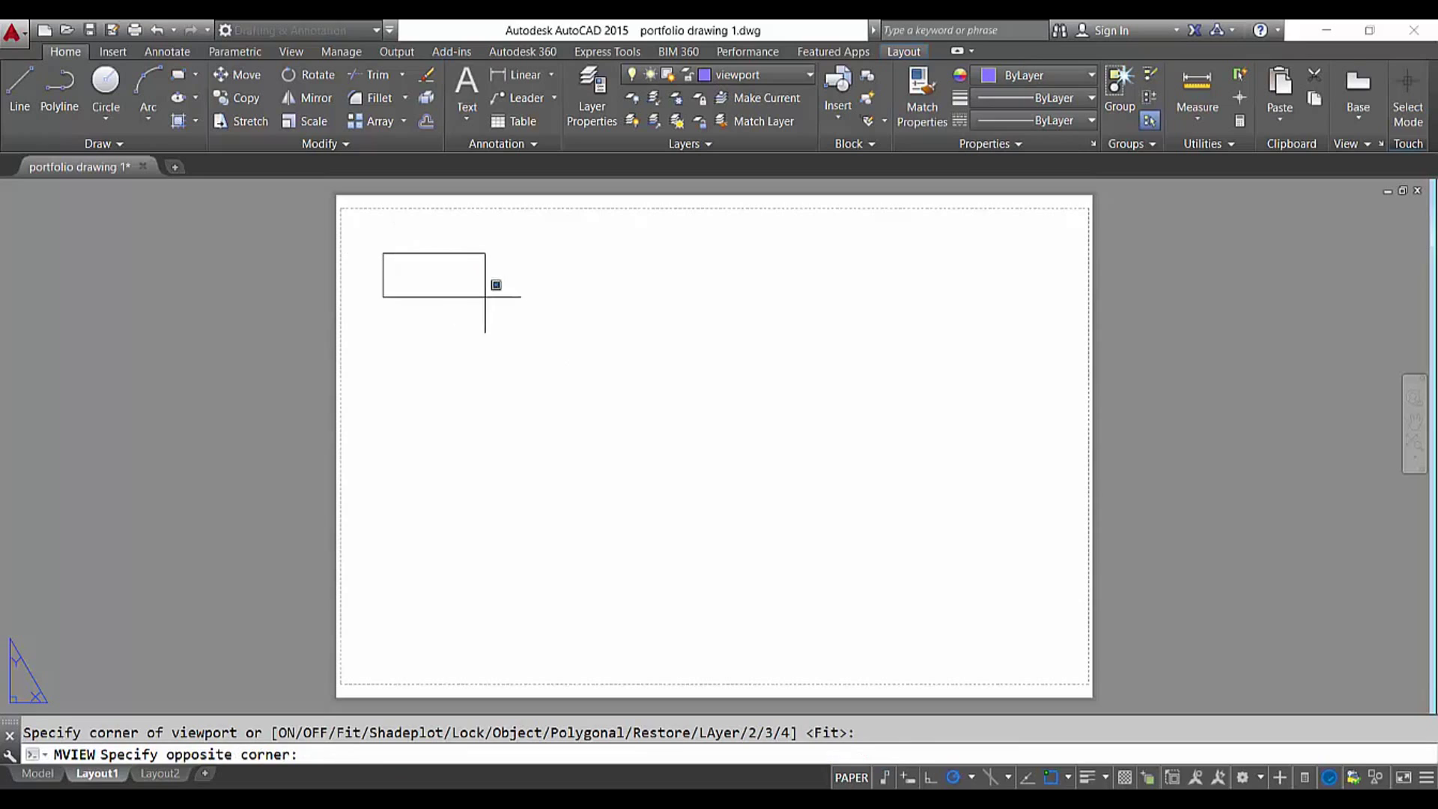
pyautogui.click(1063, 667)
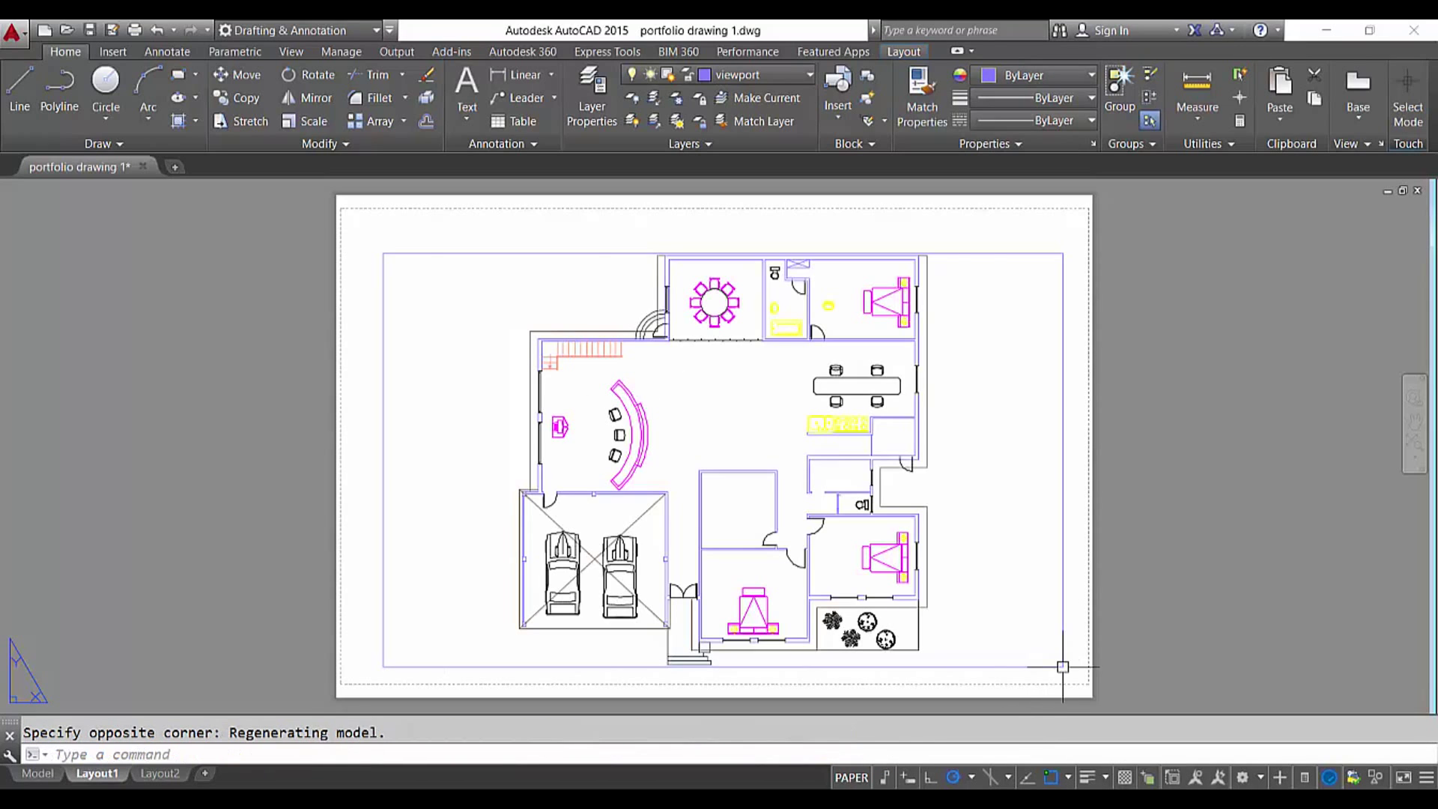